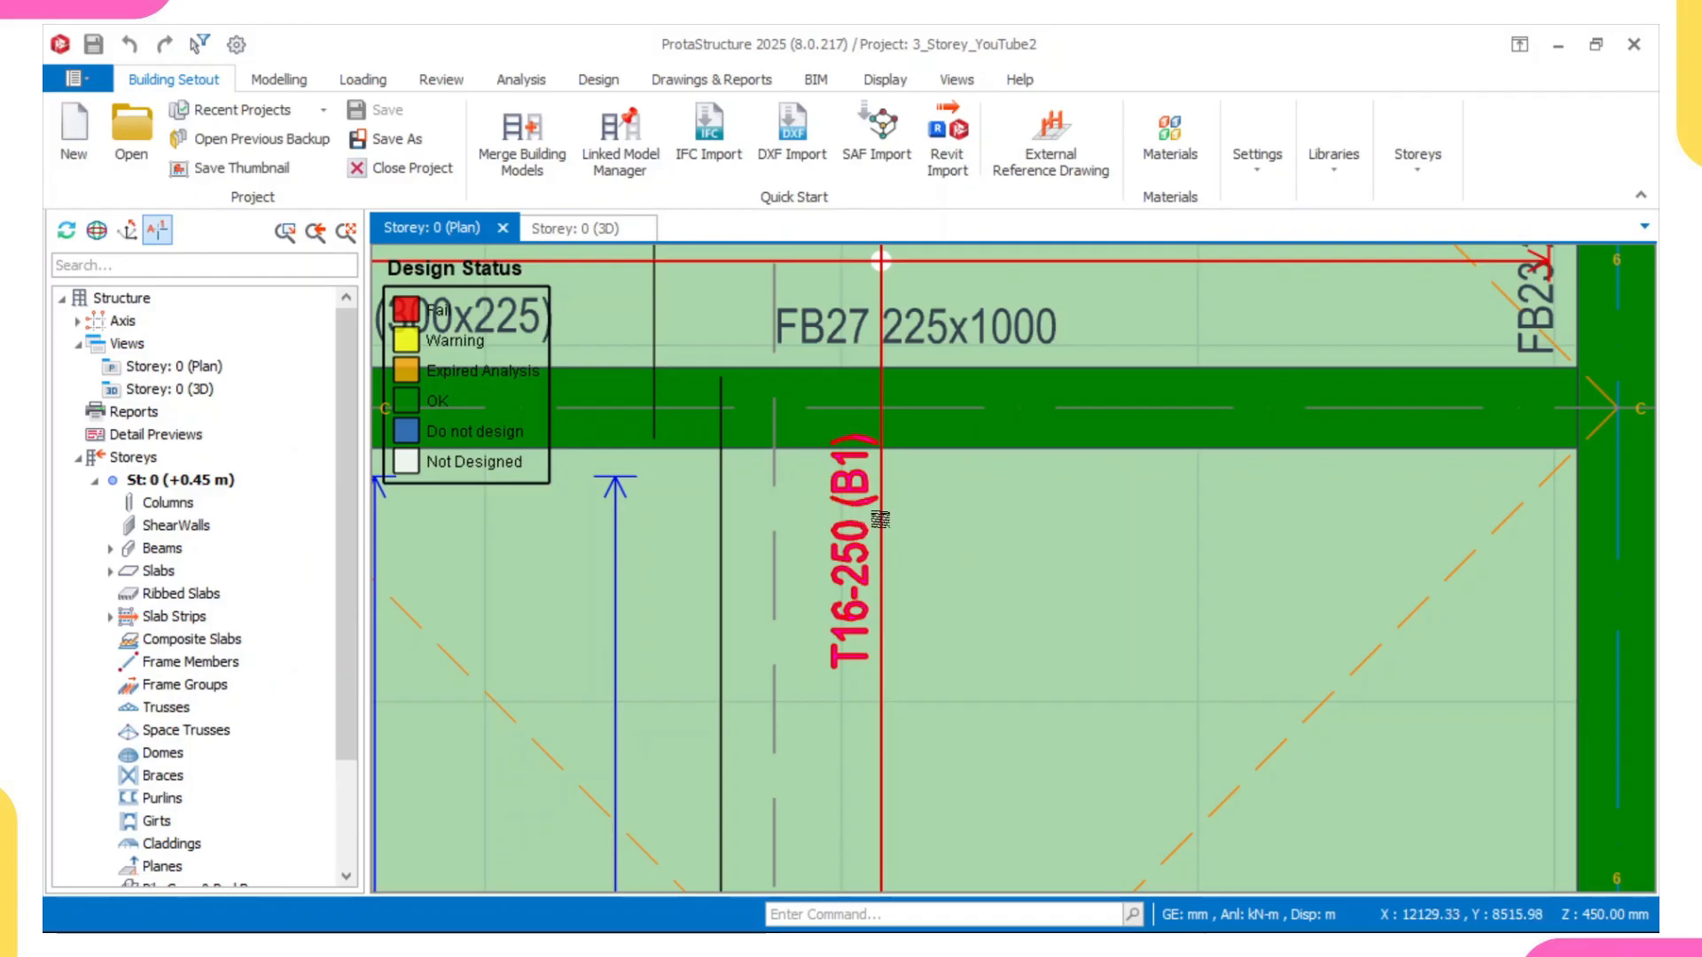
Step: Examine the slab rebar labels on the storey 0 plan, including the strips around slabs FS4, FS8, FS11 and FS2
mouse_move(874, 497)
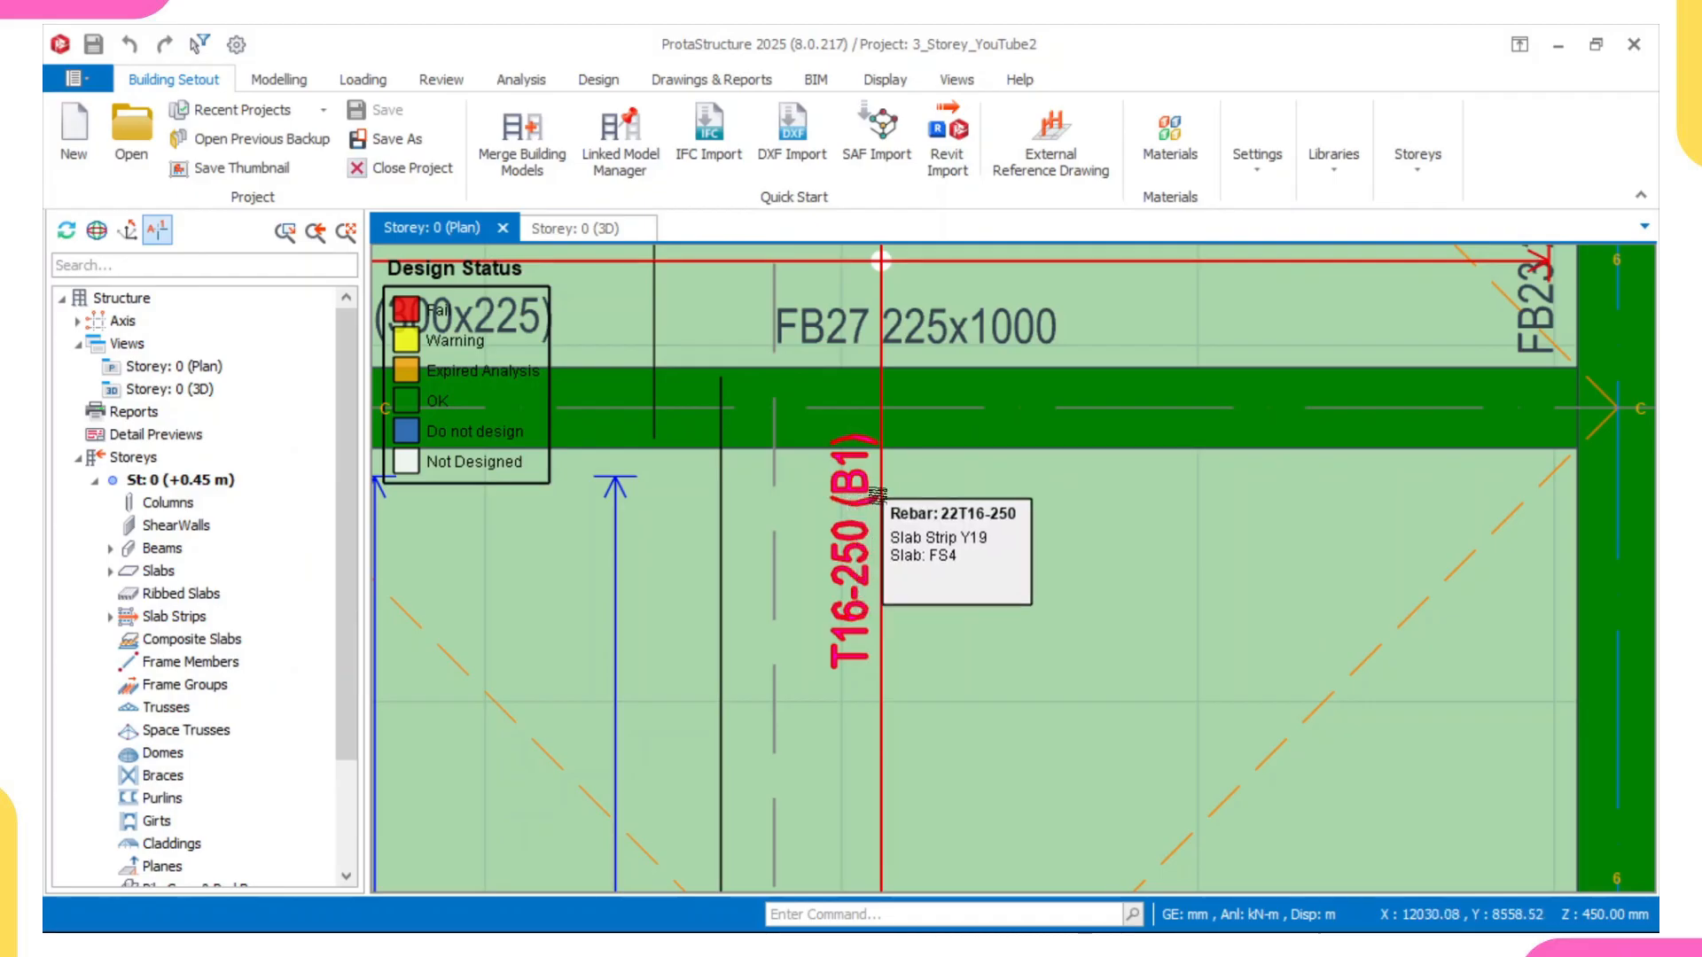
scroll(874, 497, "down", 5)
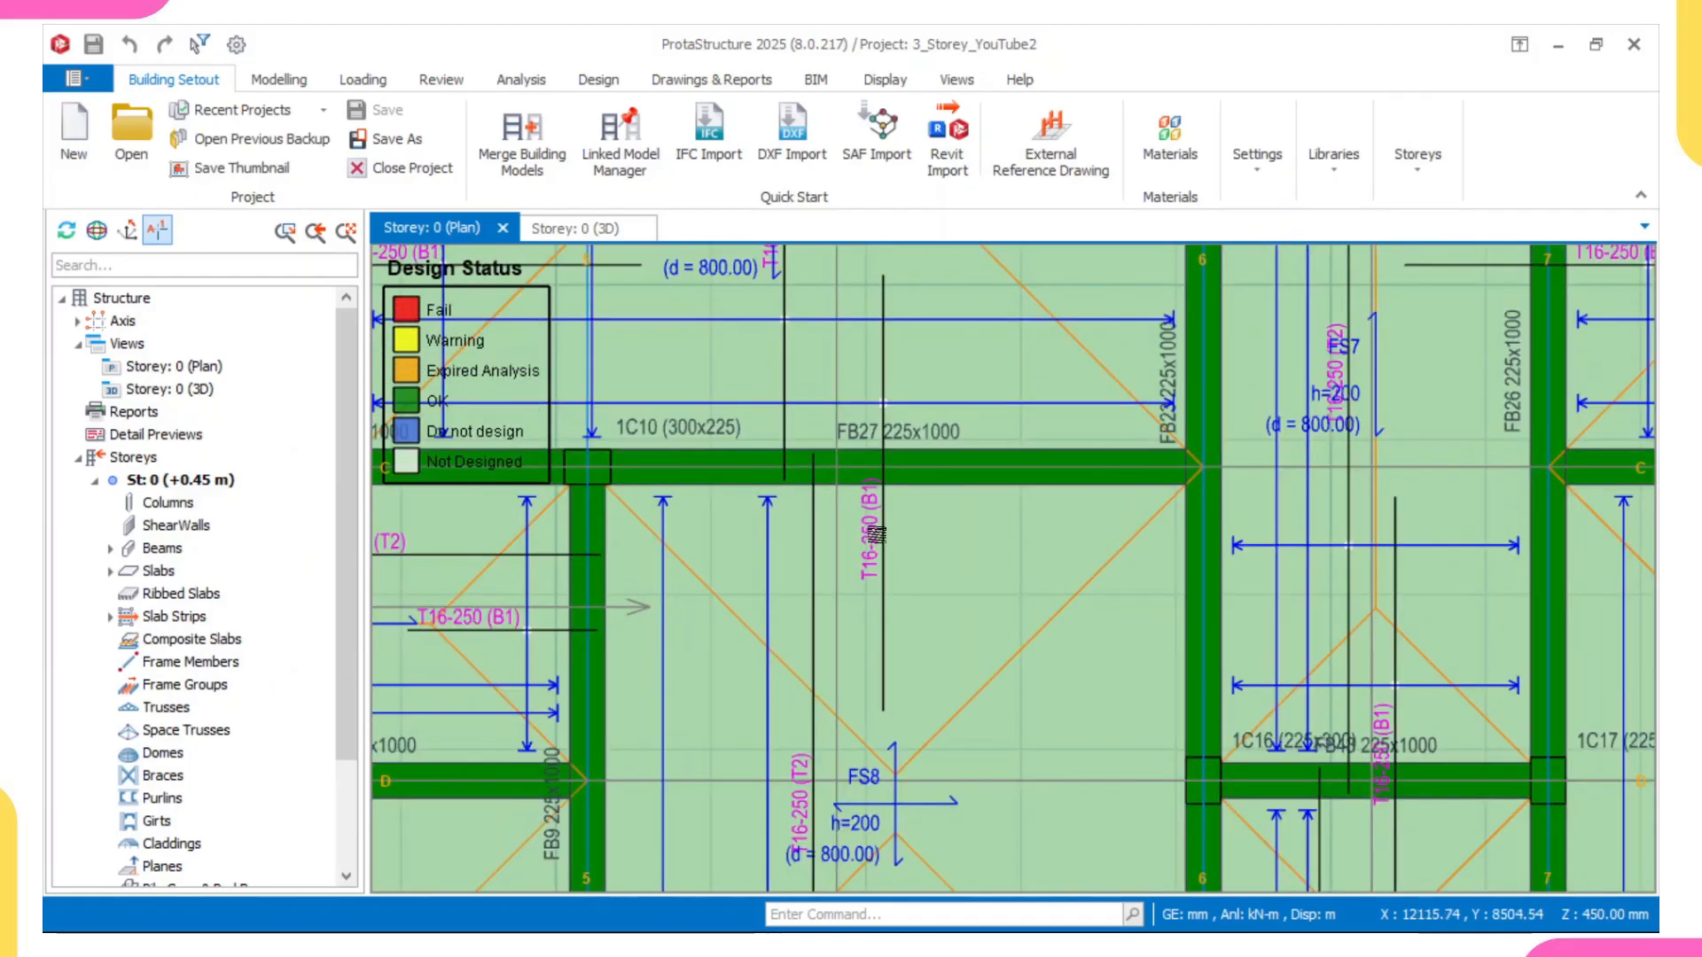
scroll(1061, 548, "up", 5)
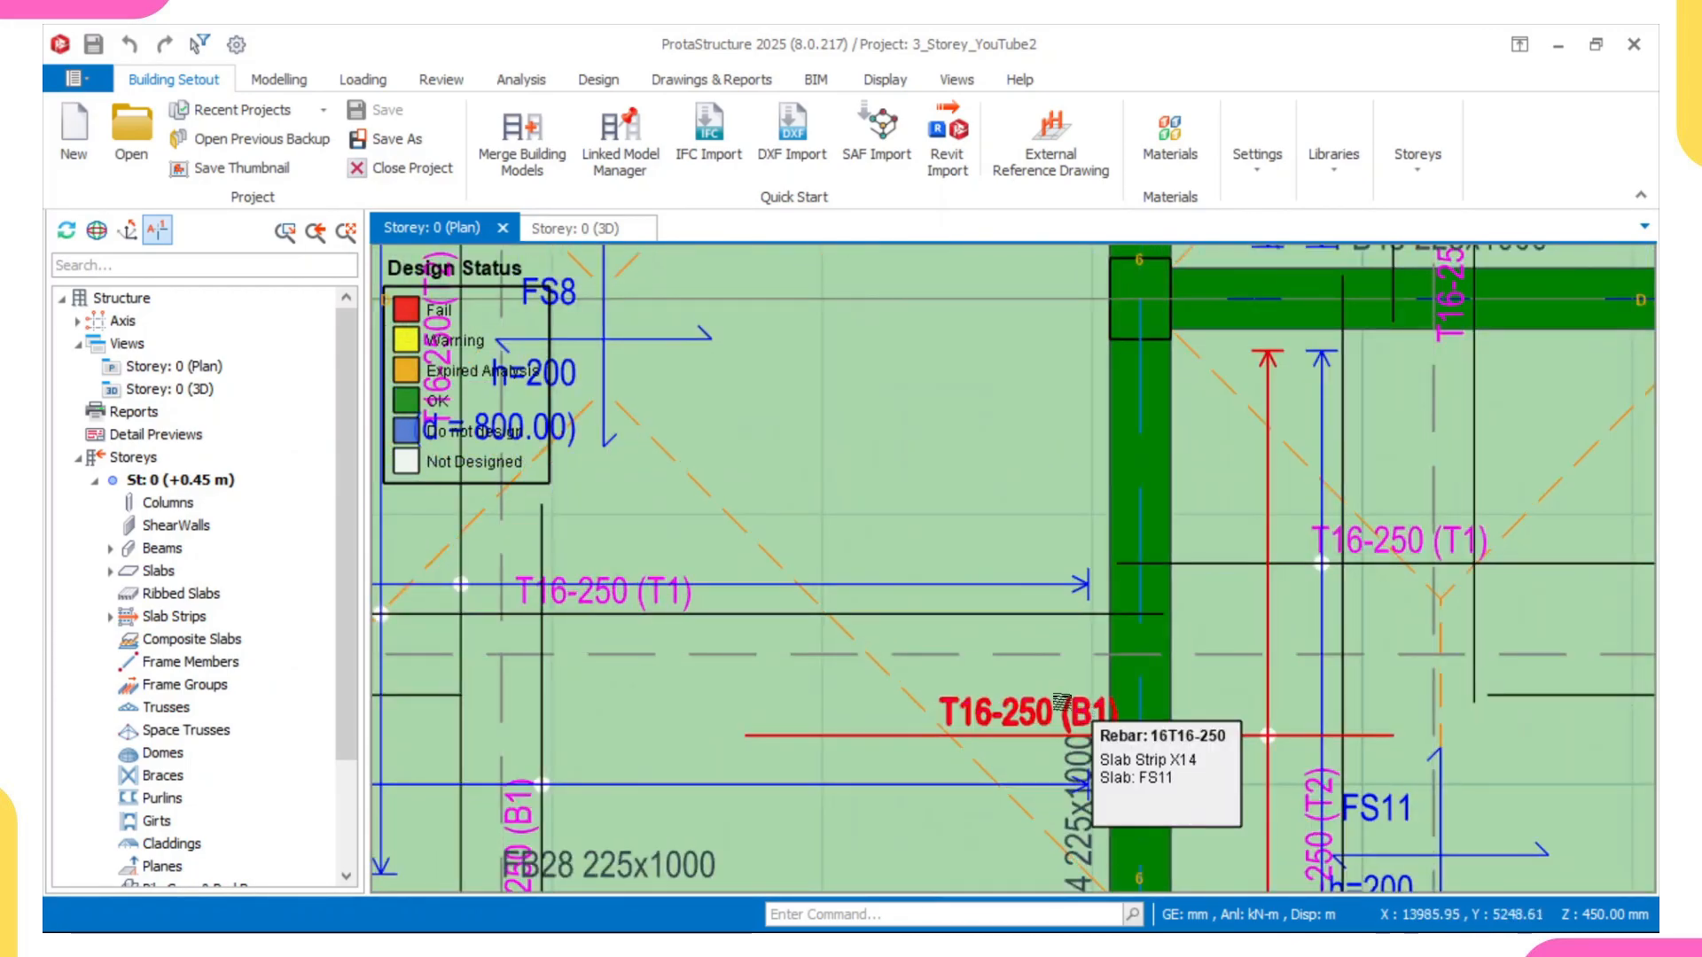
scroll(984, 681, "down", 3)
scroll(787, 639, "up", 3)
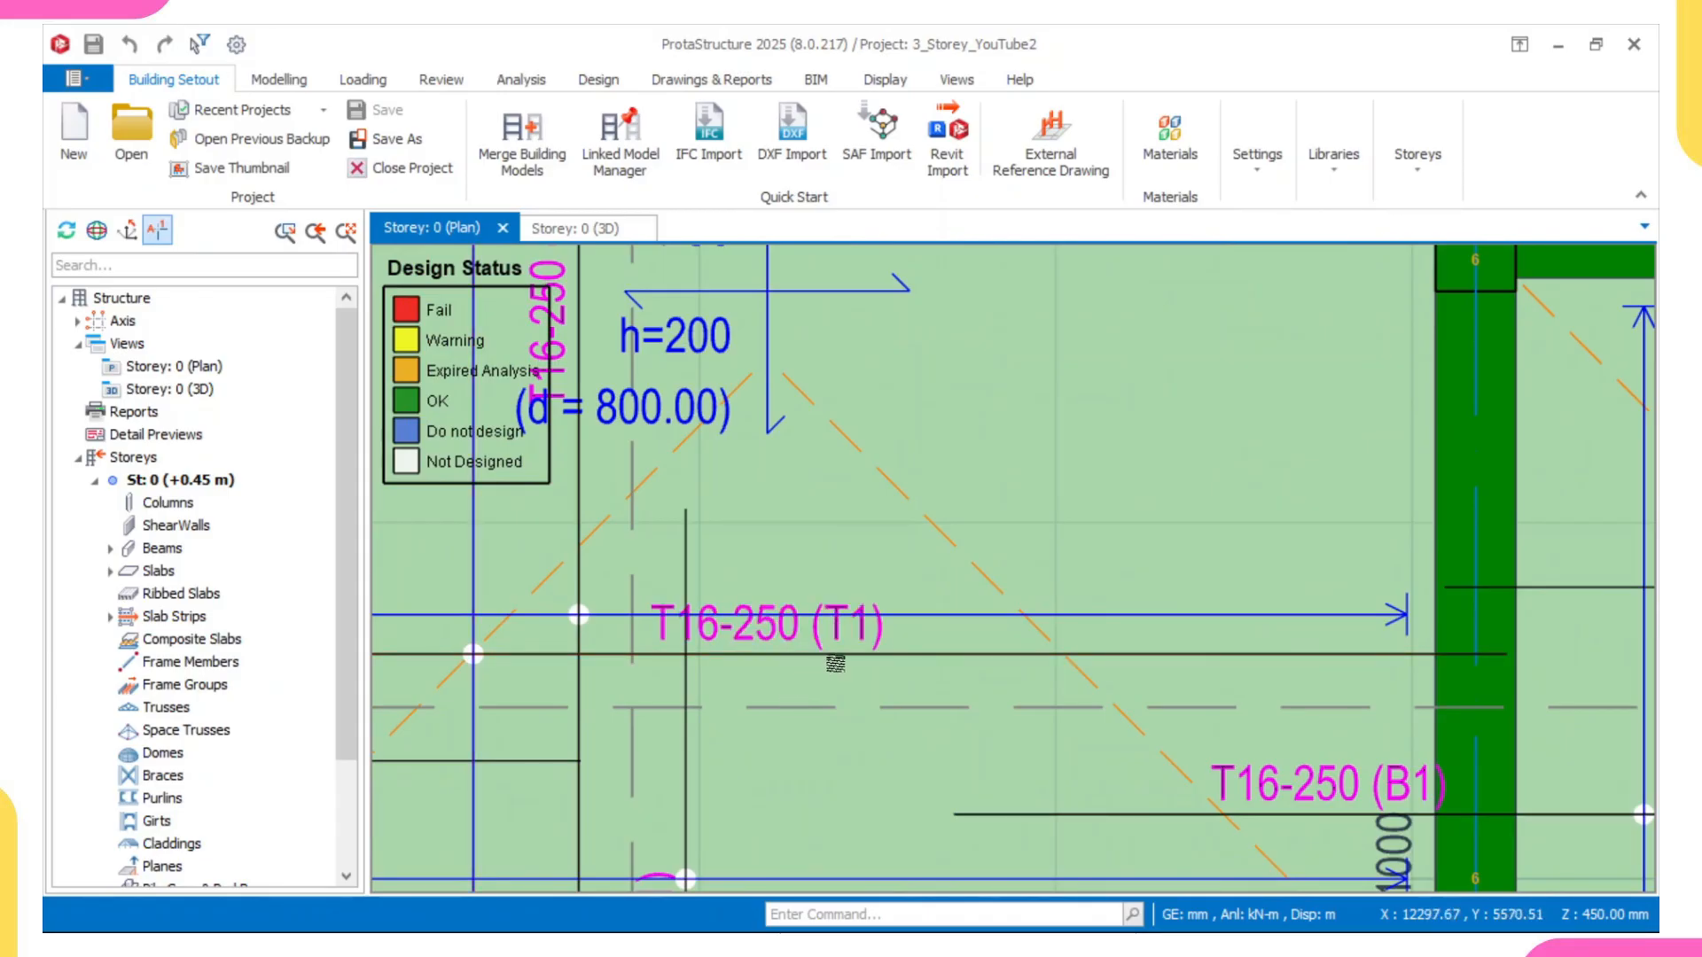
scroll(847, 645, "down", 3)
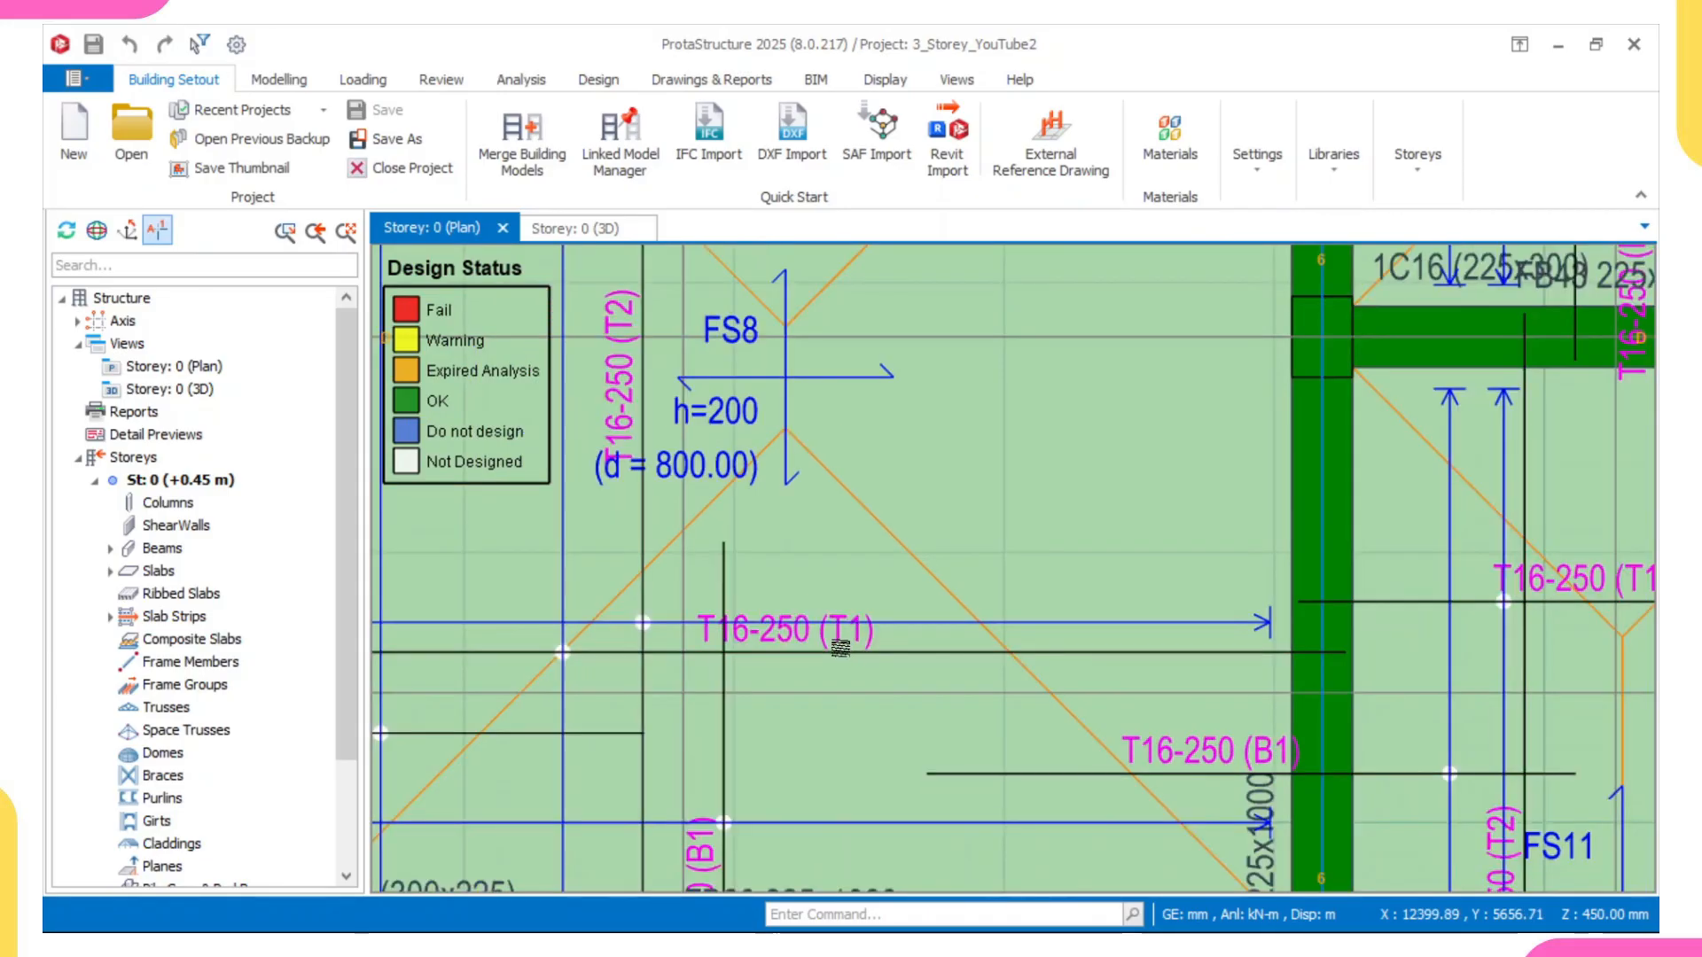
scroll(774, 661, "up", 3)
scroll(774, 660, "up", 2)
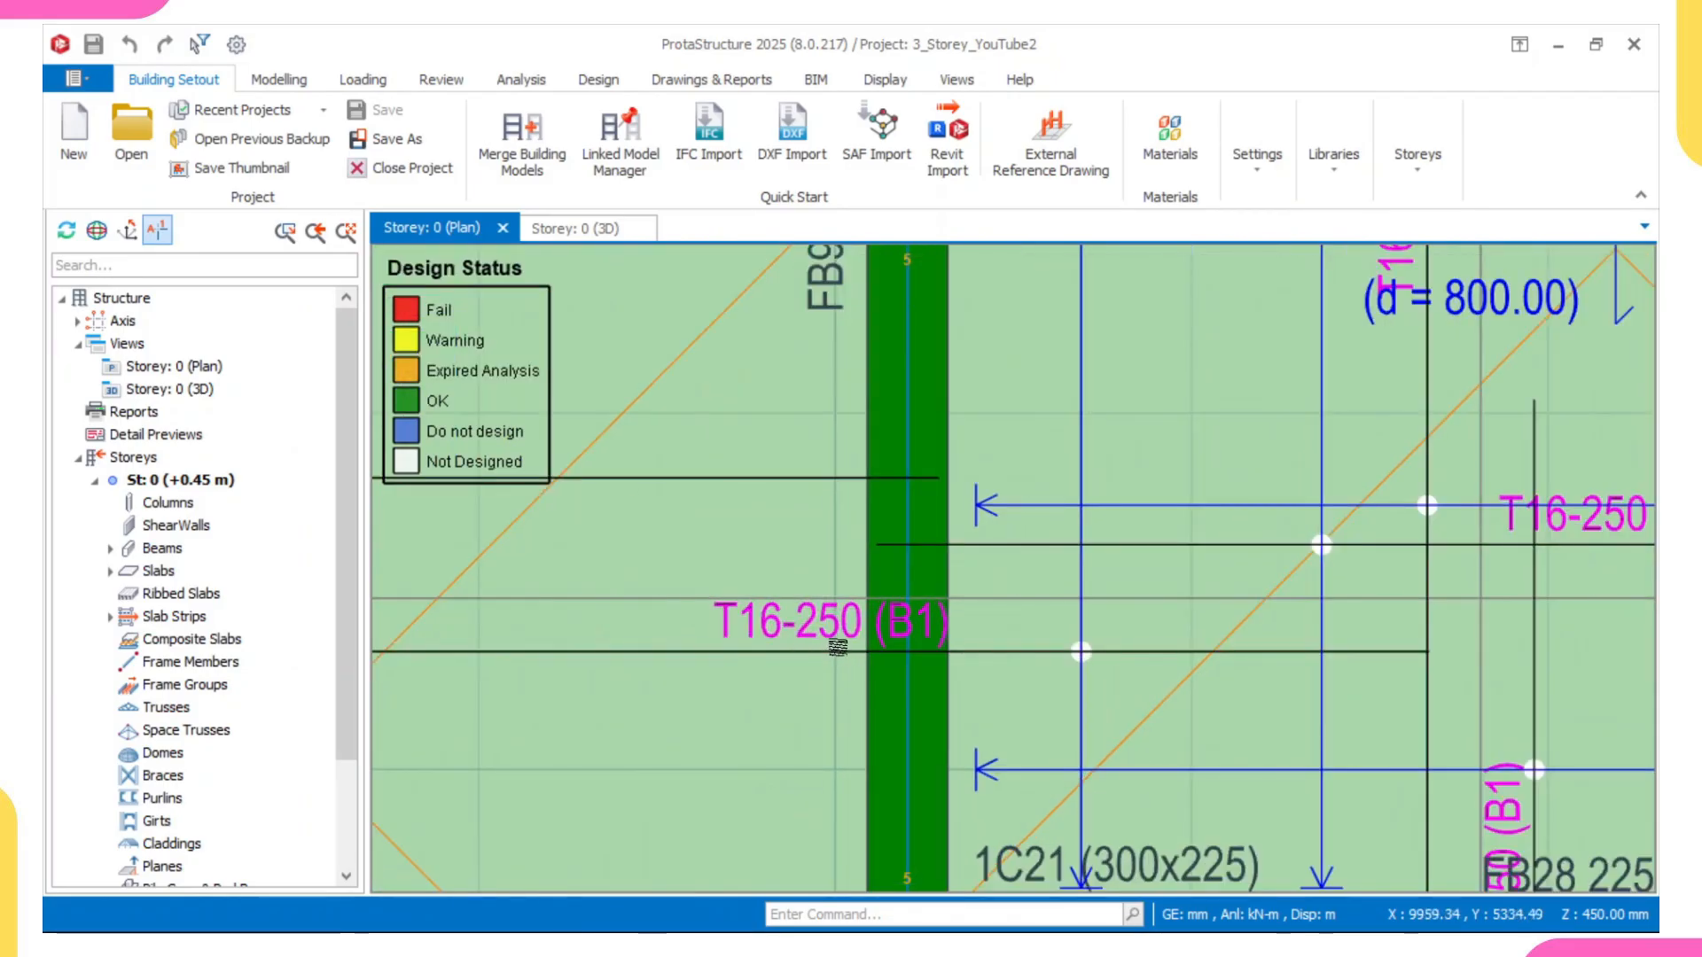
scroll(836, 631, "down", 2)
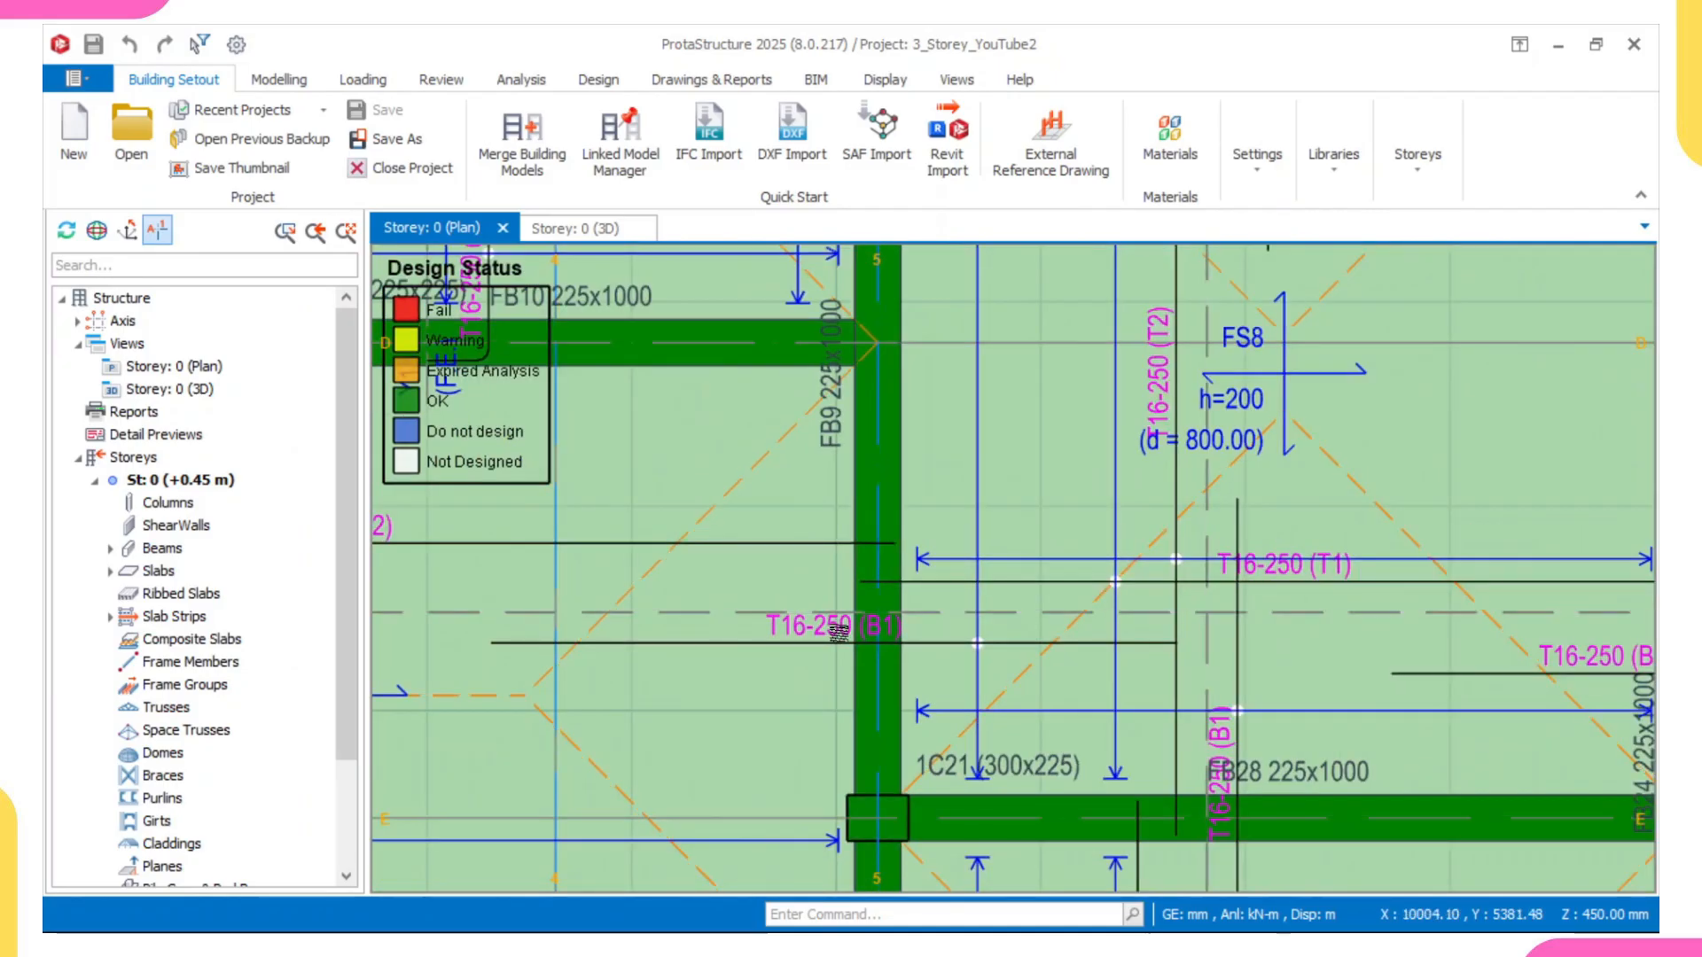
scroll(886, 634, "down", 3)
scroll(996, 615, "up", 3)
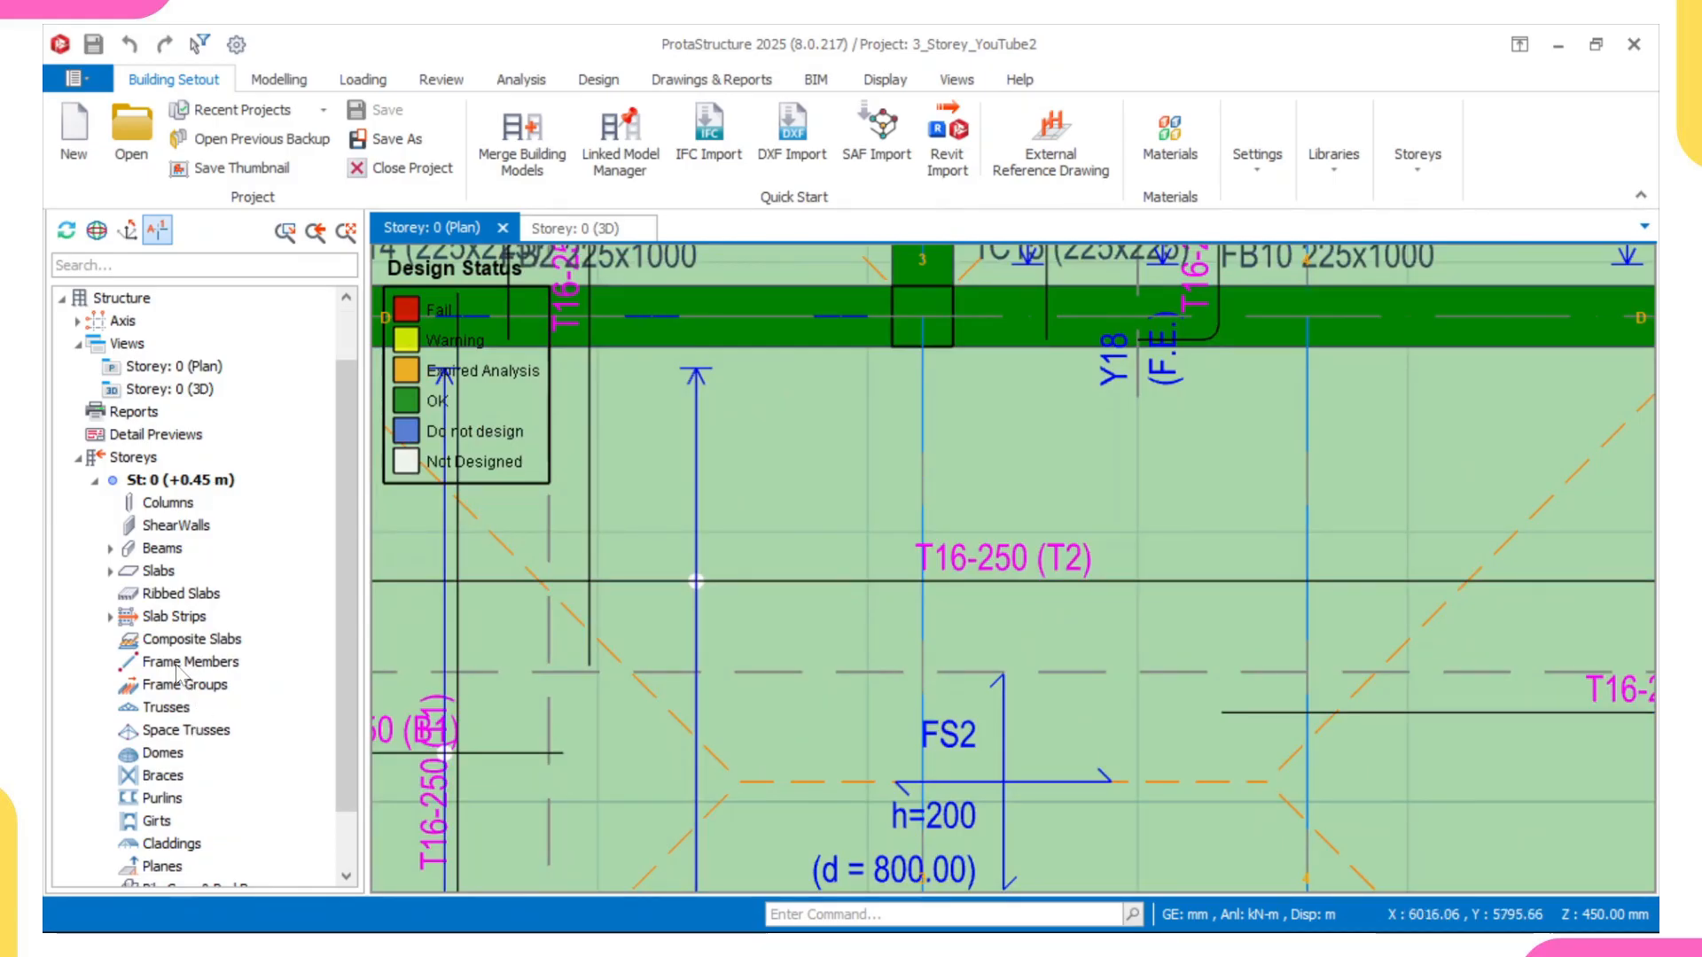
Step: Display the St: 1 (+3.45 m) plan and examine the top and bottom rebar labels of slab 1S1
scroll(184, 679, "down", 2)
double_click(158, 798)
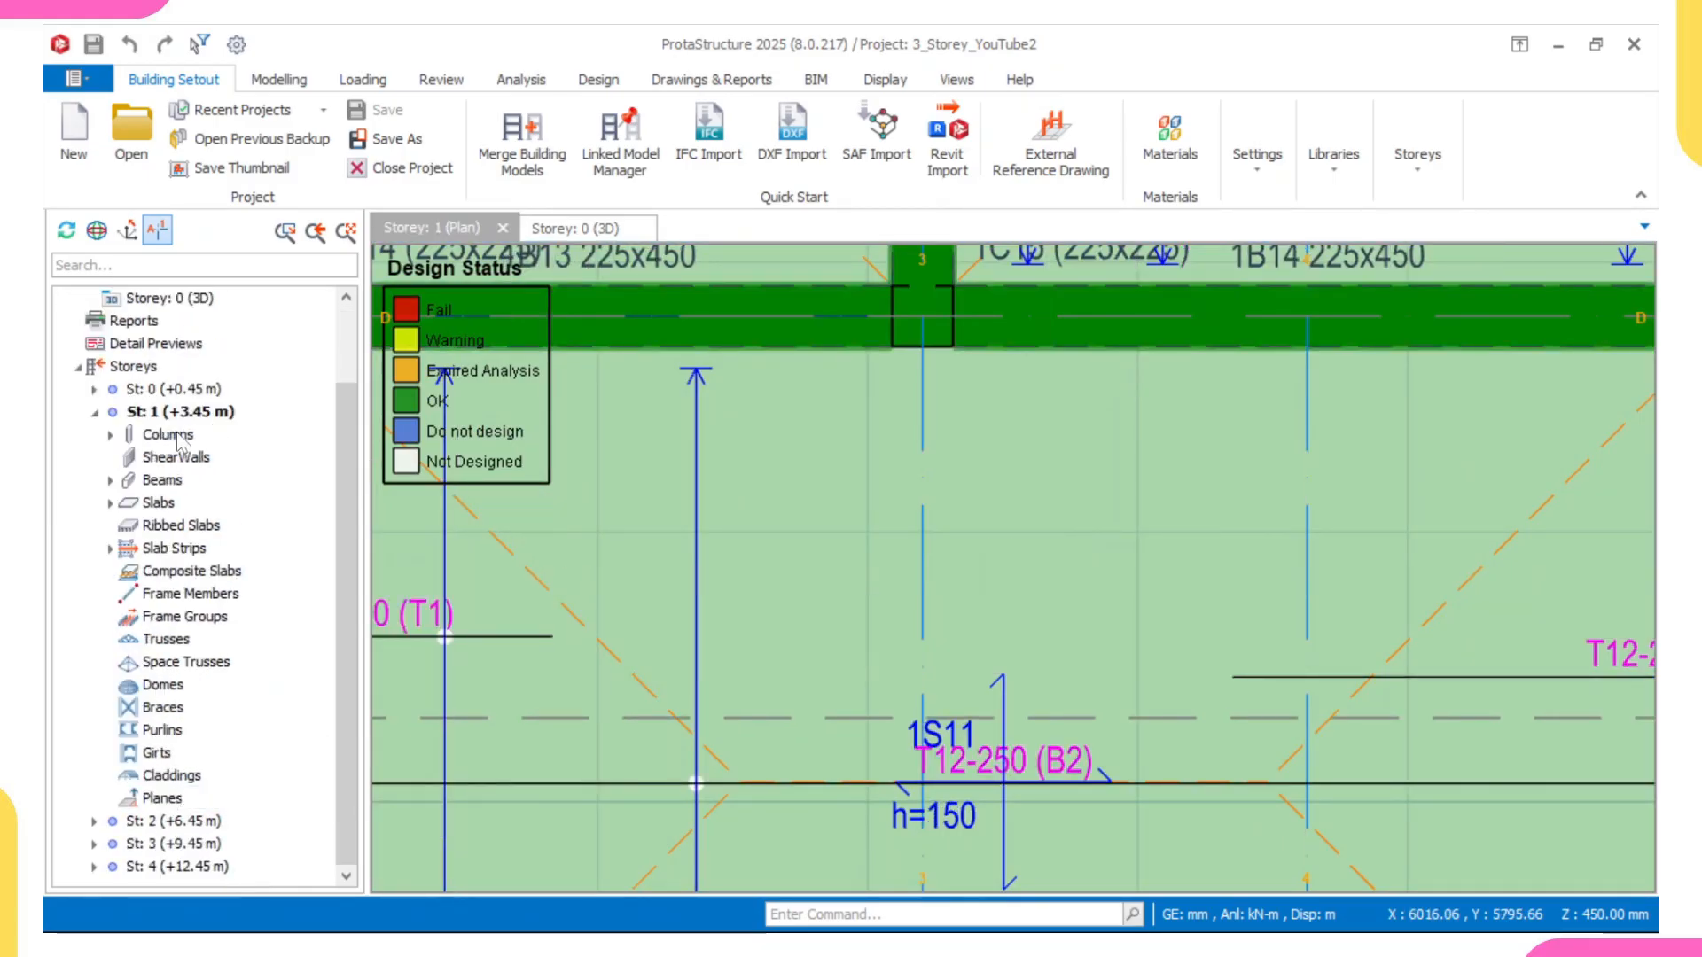
scroll(1014, 653, "down", 6)
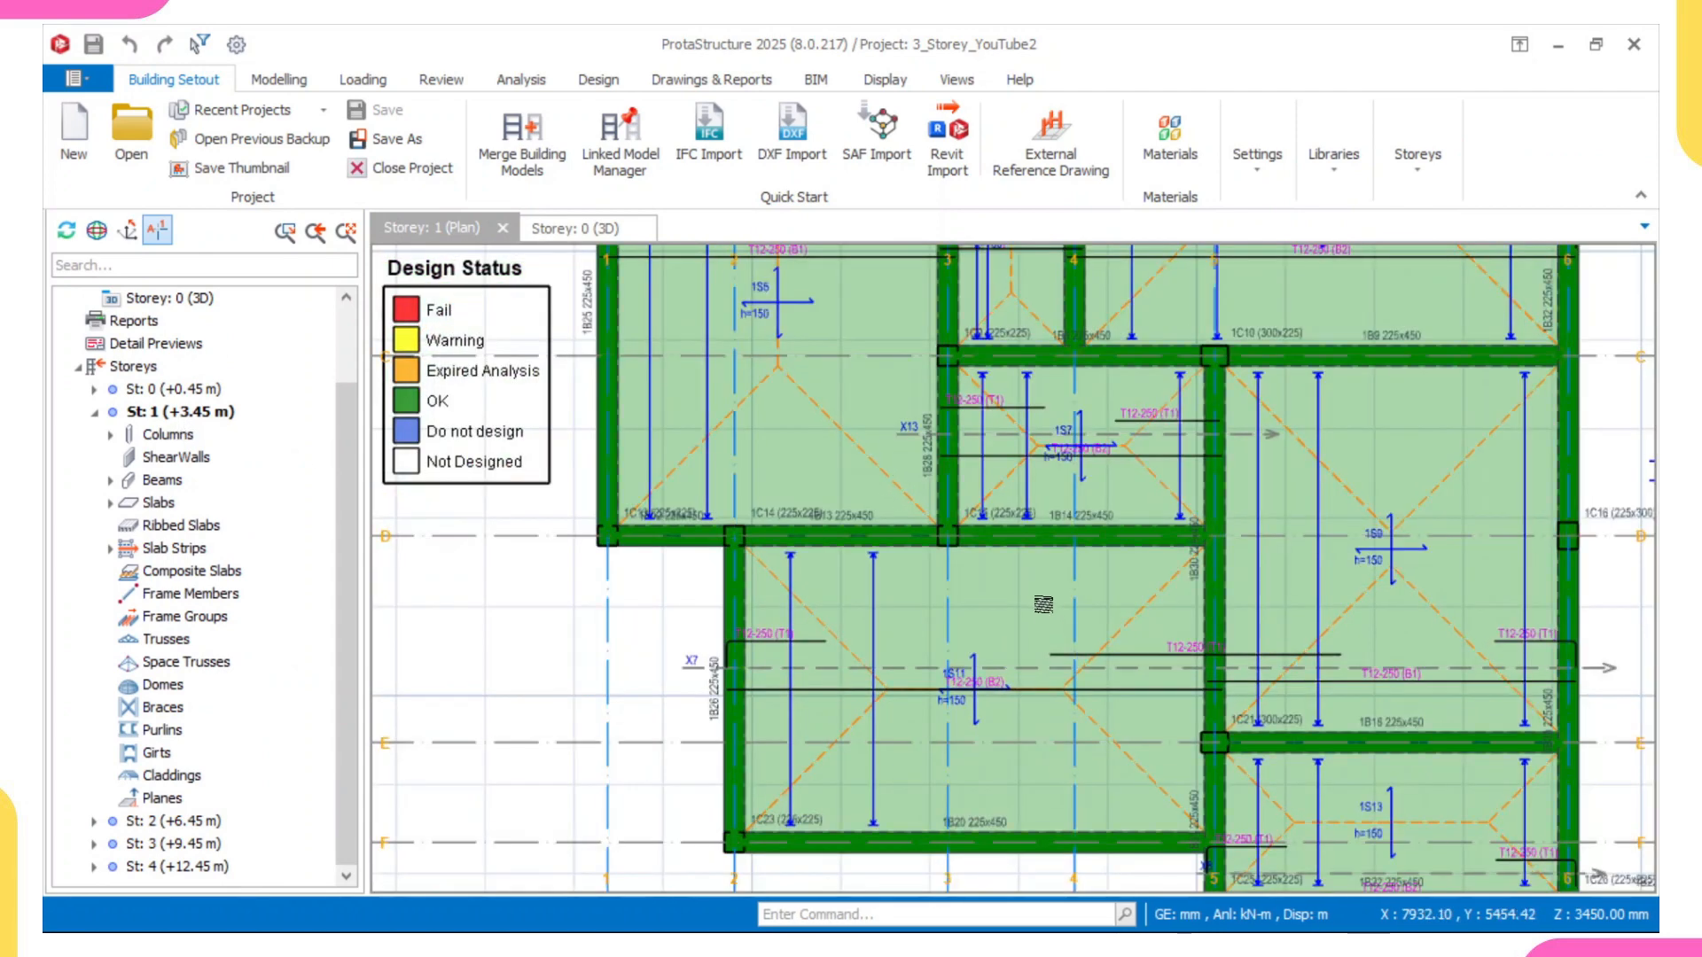
middle_click_drag(1045, 606, 868, 694)
middle_click_drag(1069, 562, 897, 681)
scroll(1020, 617, "down", 2)
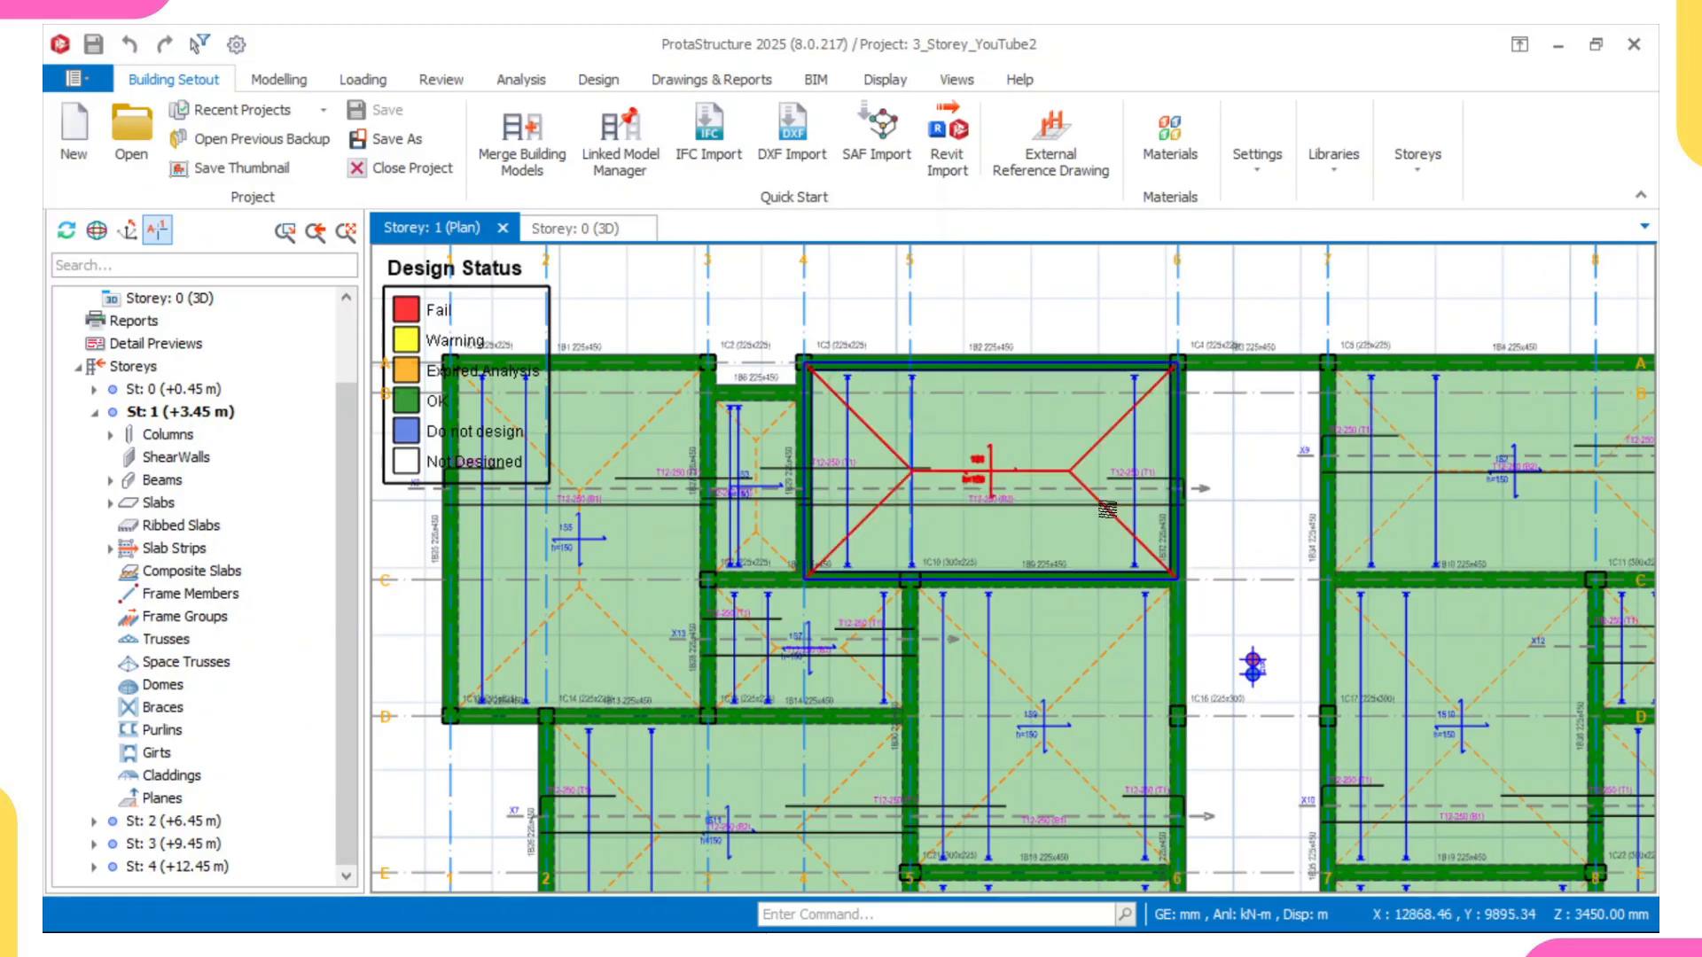
scroll(1126, 479, "up", 5)
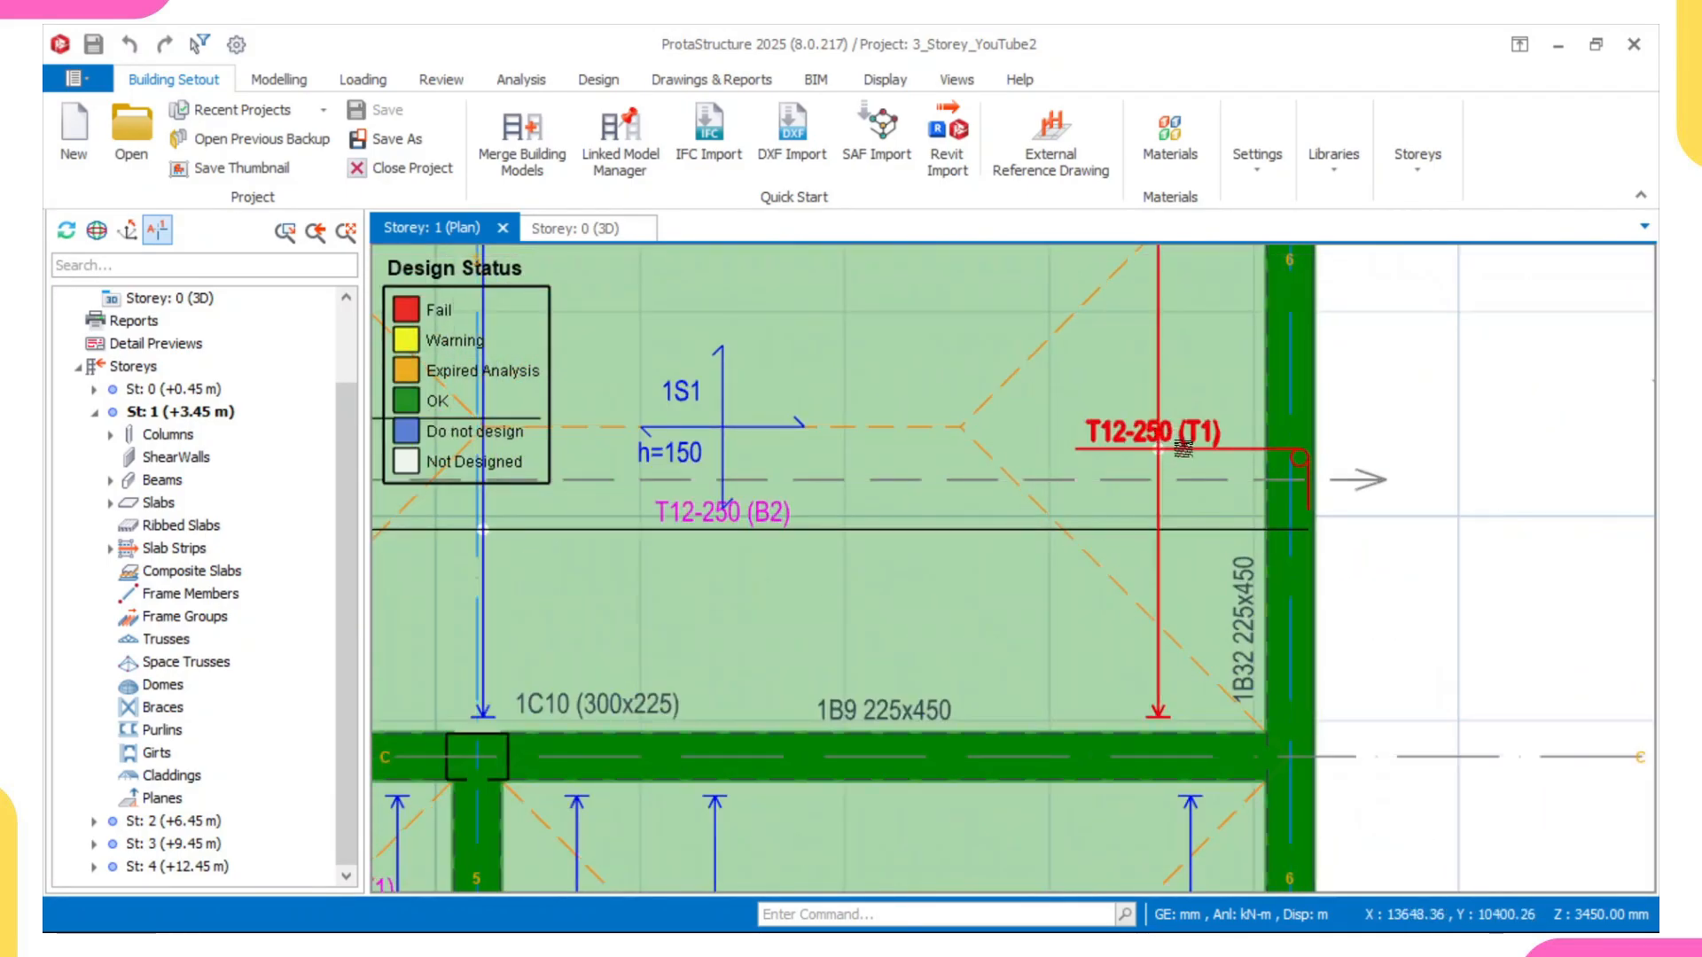
scroll(767, 544, "down", 2)
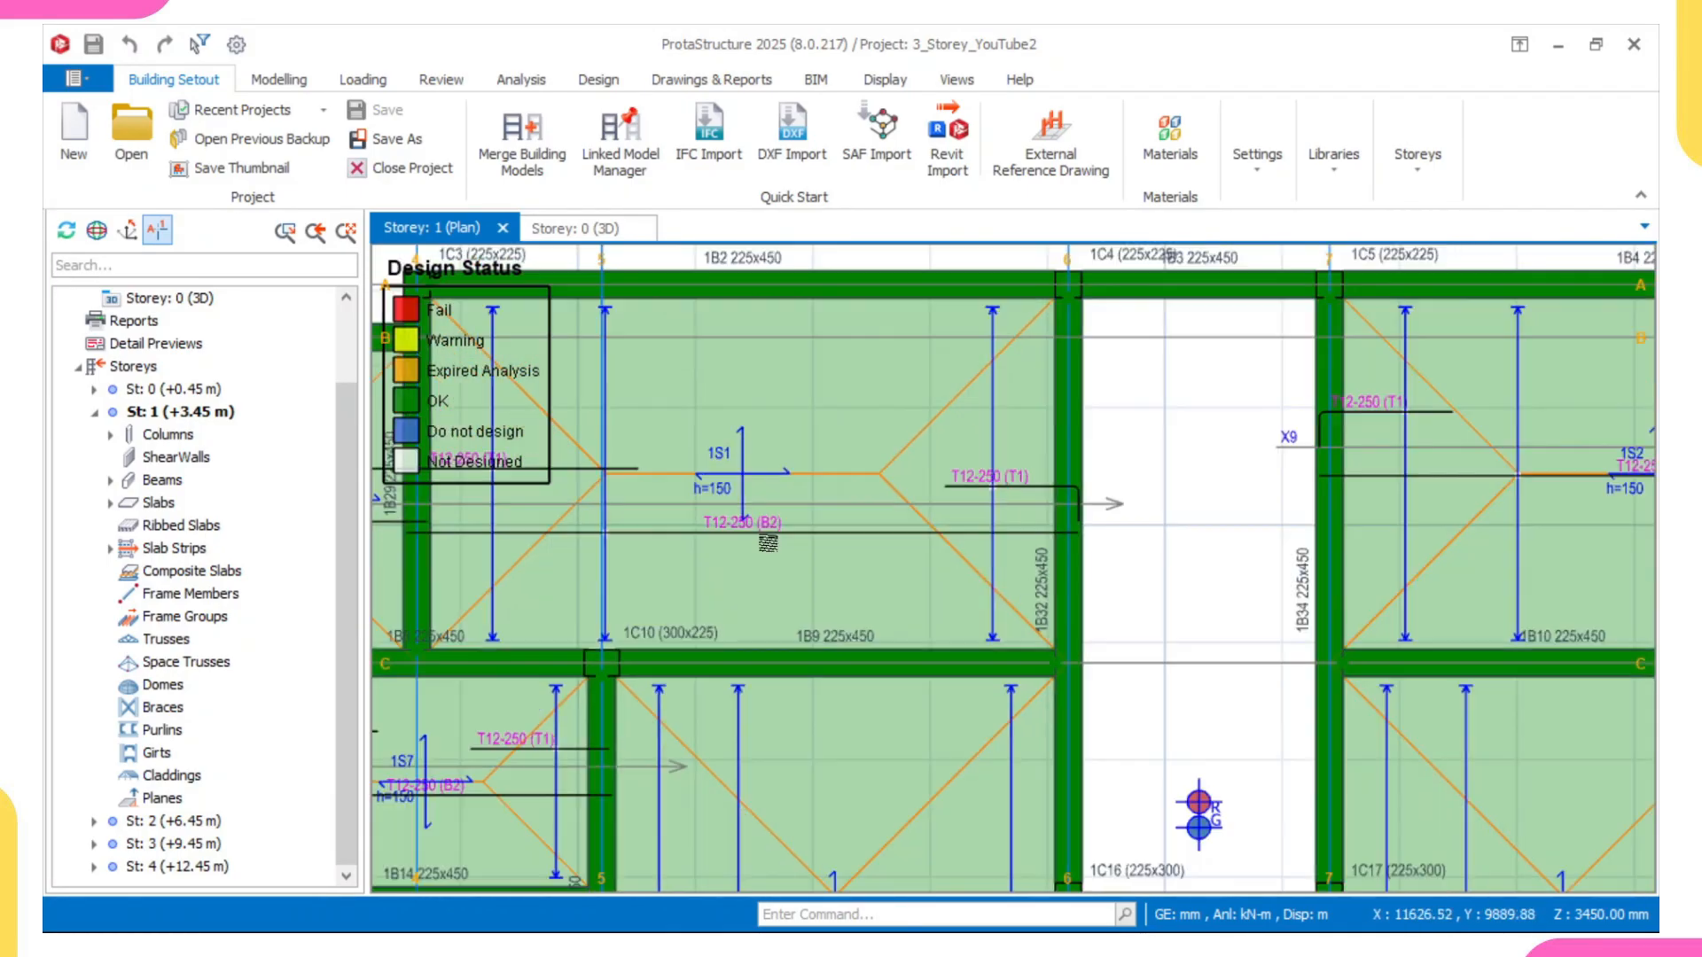
scroll(768, 544, "down", 1)
scroll(621, 660, "up", 4)
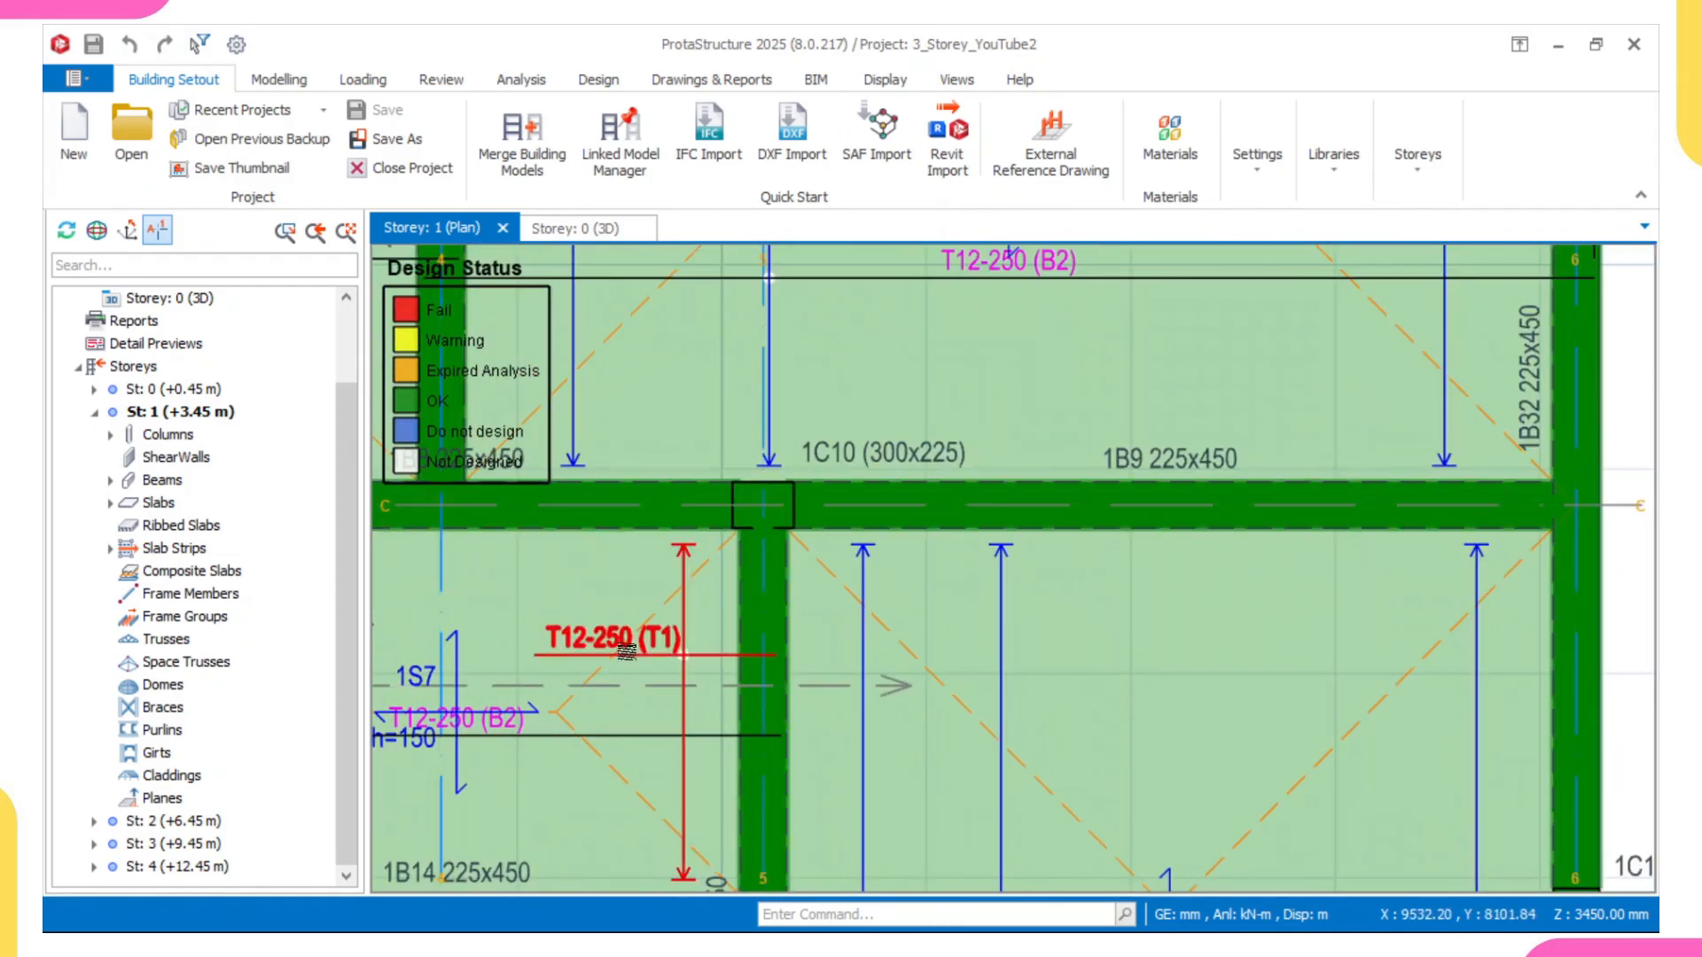
Step: Examine the rebar of slabs 1S7, 1S9 and 1S11 and their neighbours on the storey 1 plan
scroll(629, 651, "down", 2)
middle_click_drag(655, 799, 727, 532)
scroll(762, 612, "up", 2)
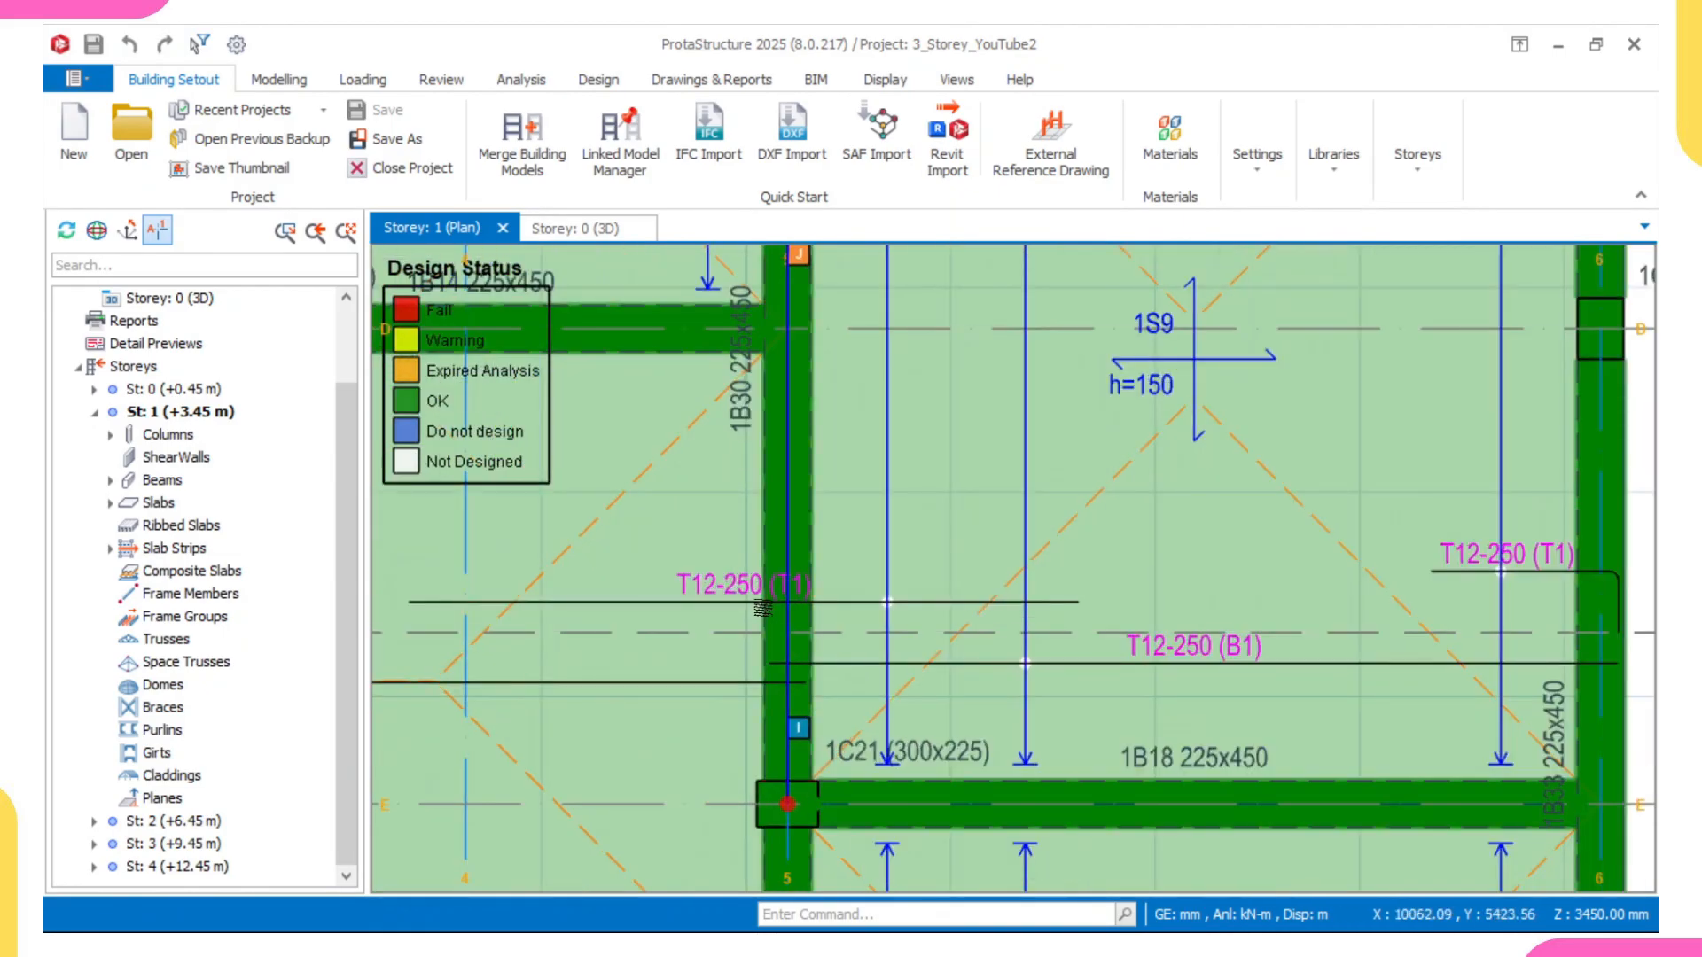
scroll(758, 612, "down", 2)
middle_click_drag(570, 636, 1094, 650)
scroll(1096, 650, "up", 3)
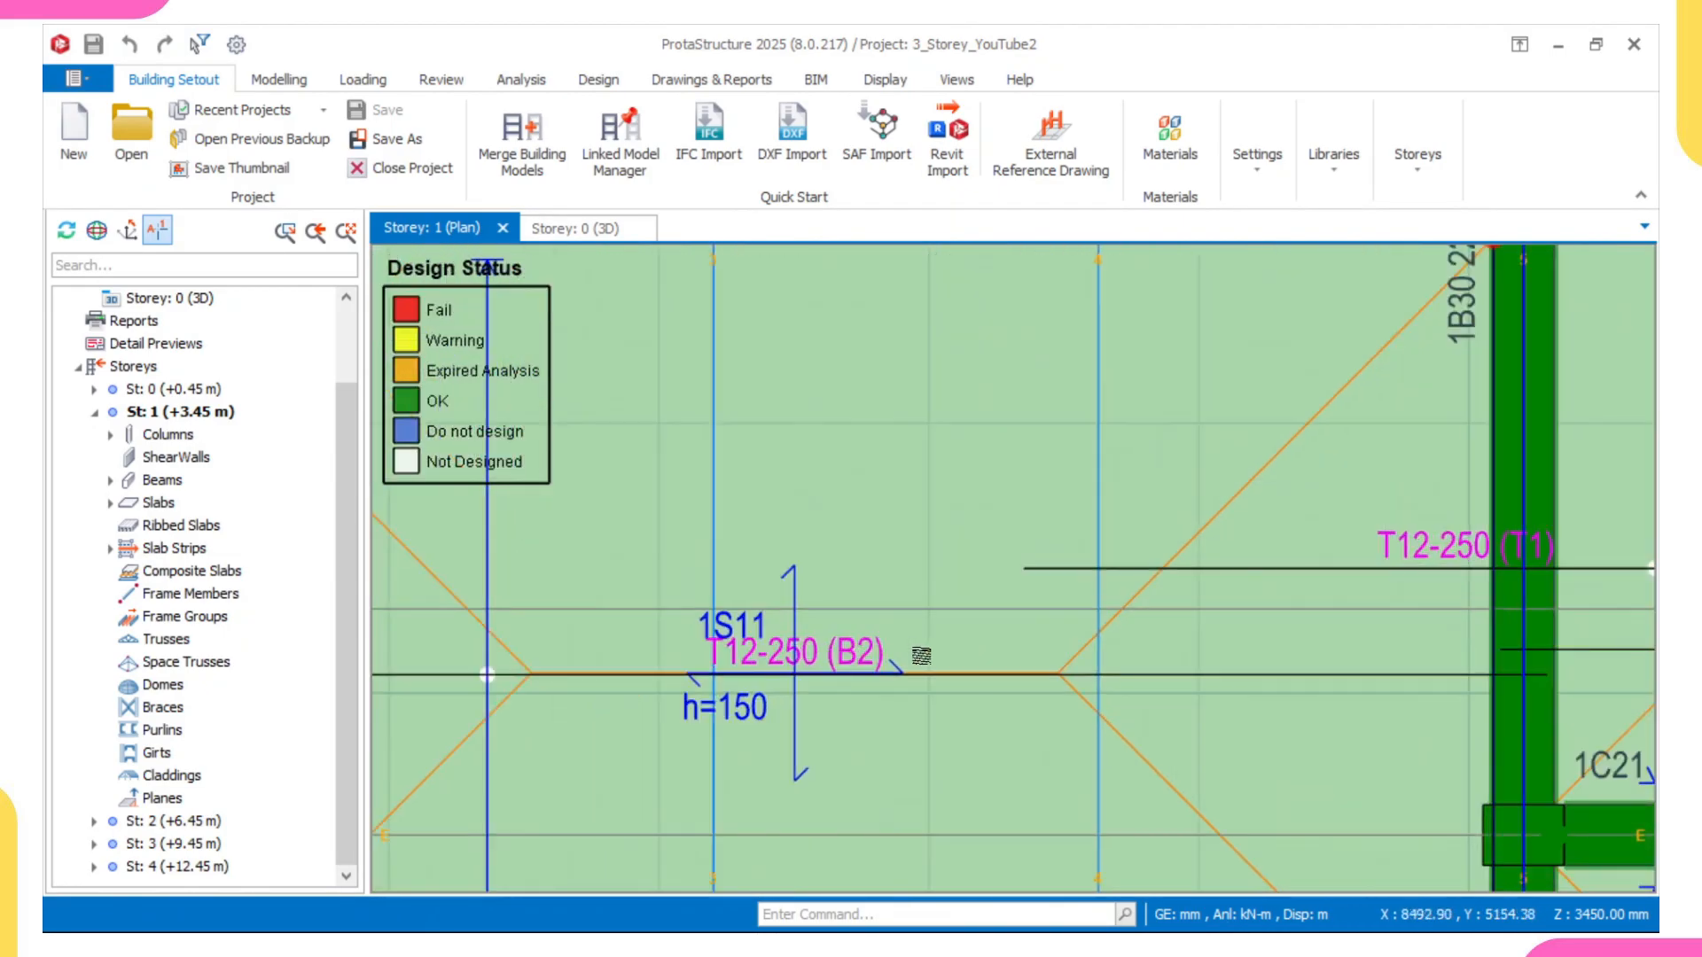
mouse_move(842, 656)
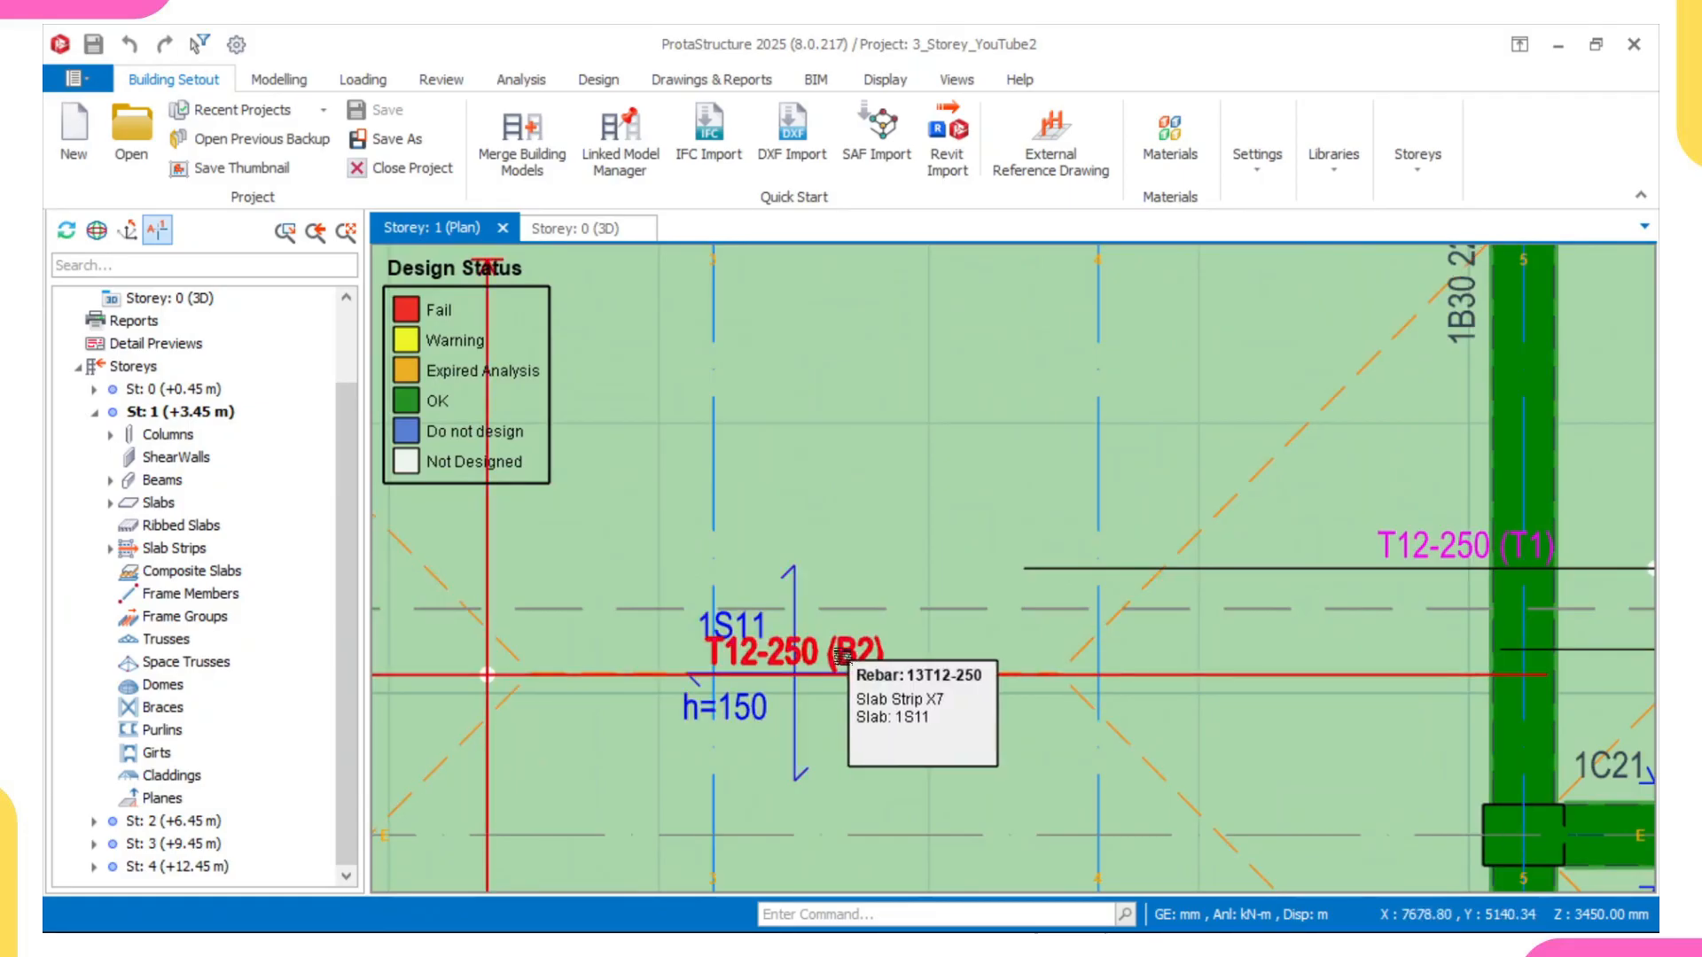
scroll(842, 656, "down", 3)
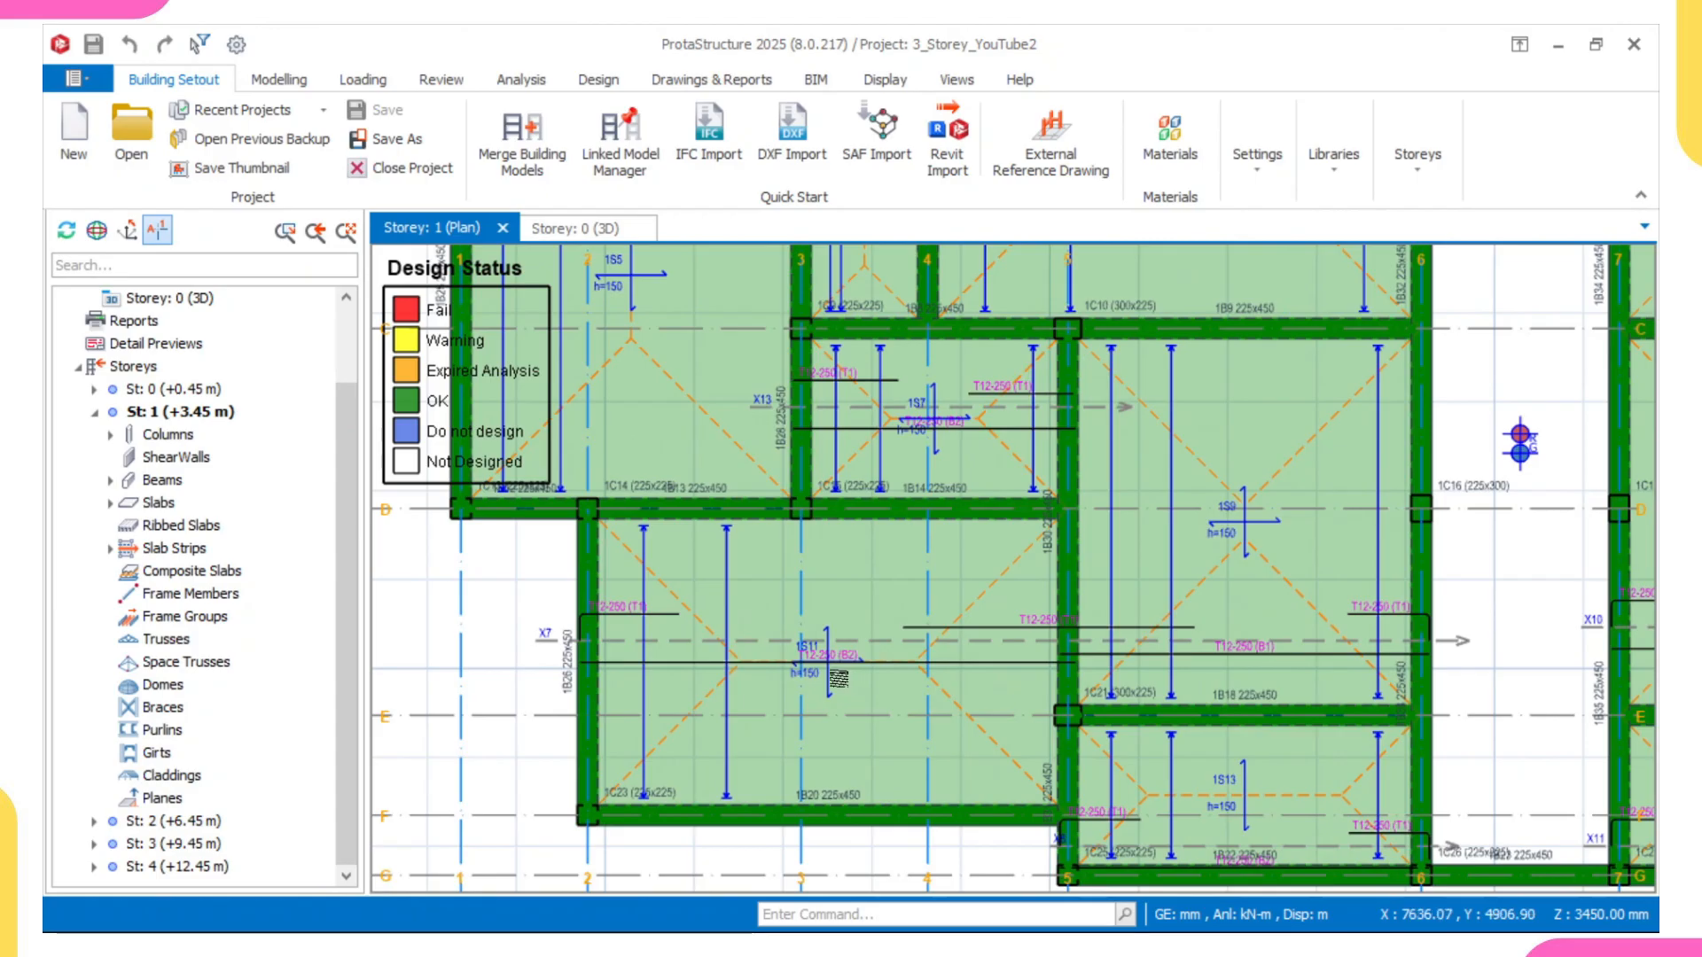
middle_click_drag(837, 679, 693, 741)
mouse_move(792, 701)
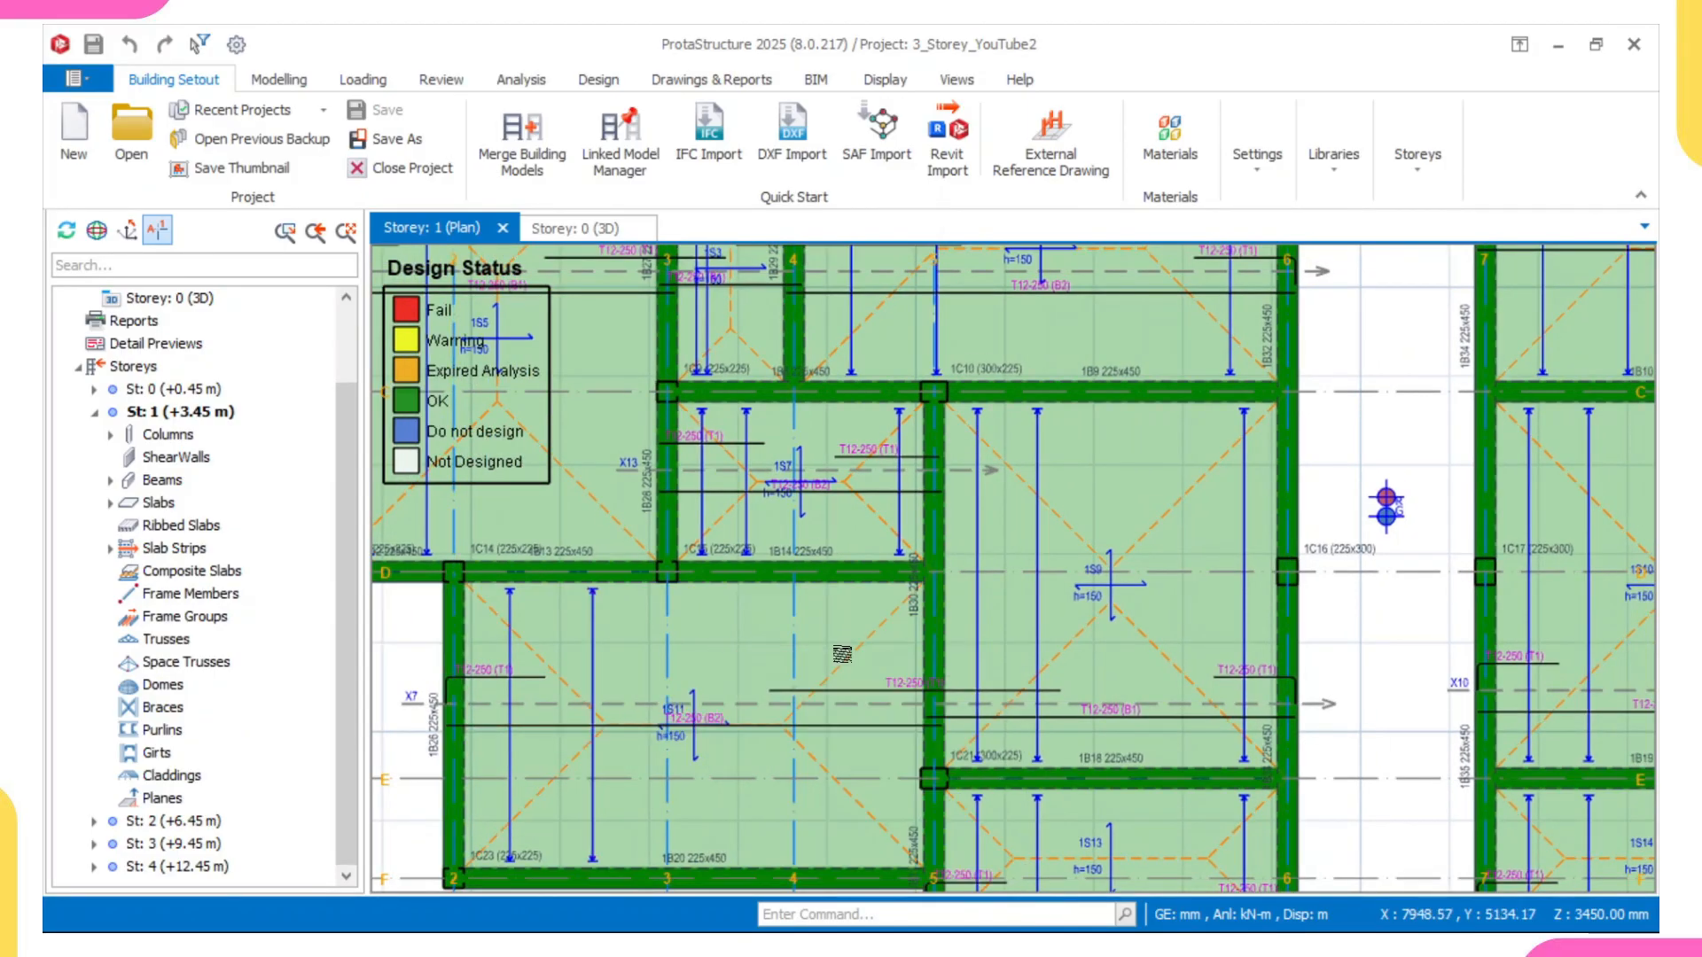
scroll(829, 665, "down", 2)
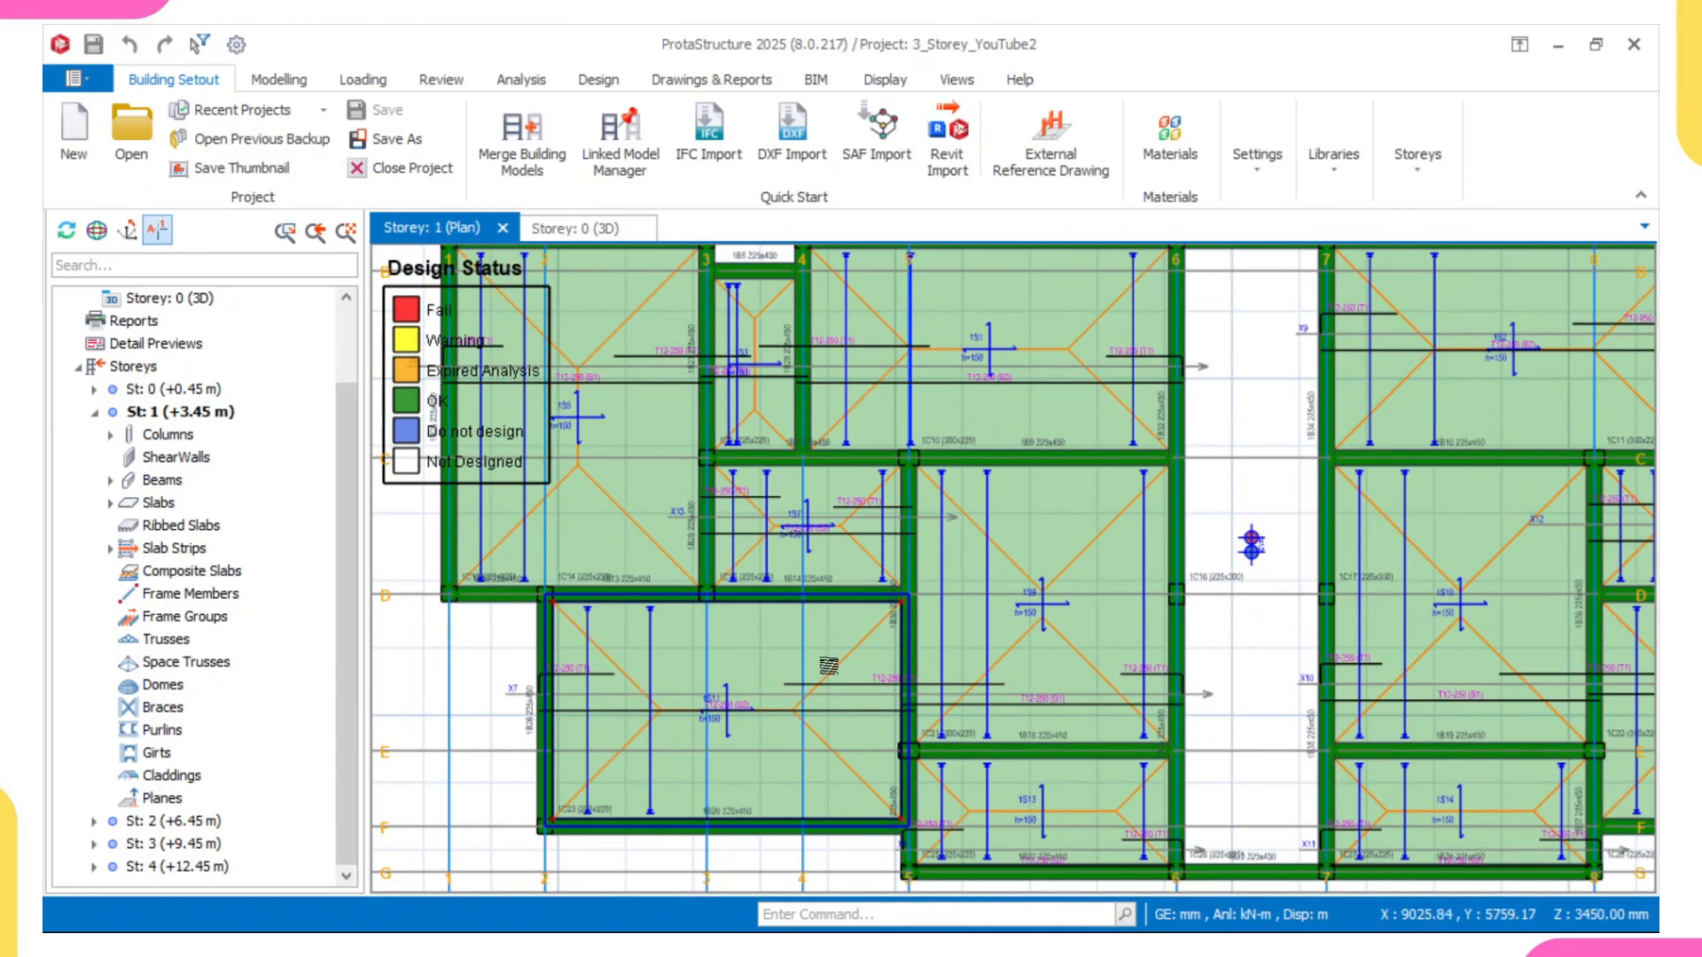
middle_click_drag(823, 638, 747, 591)
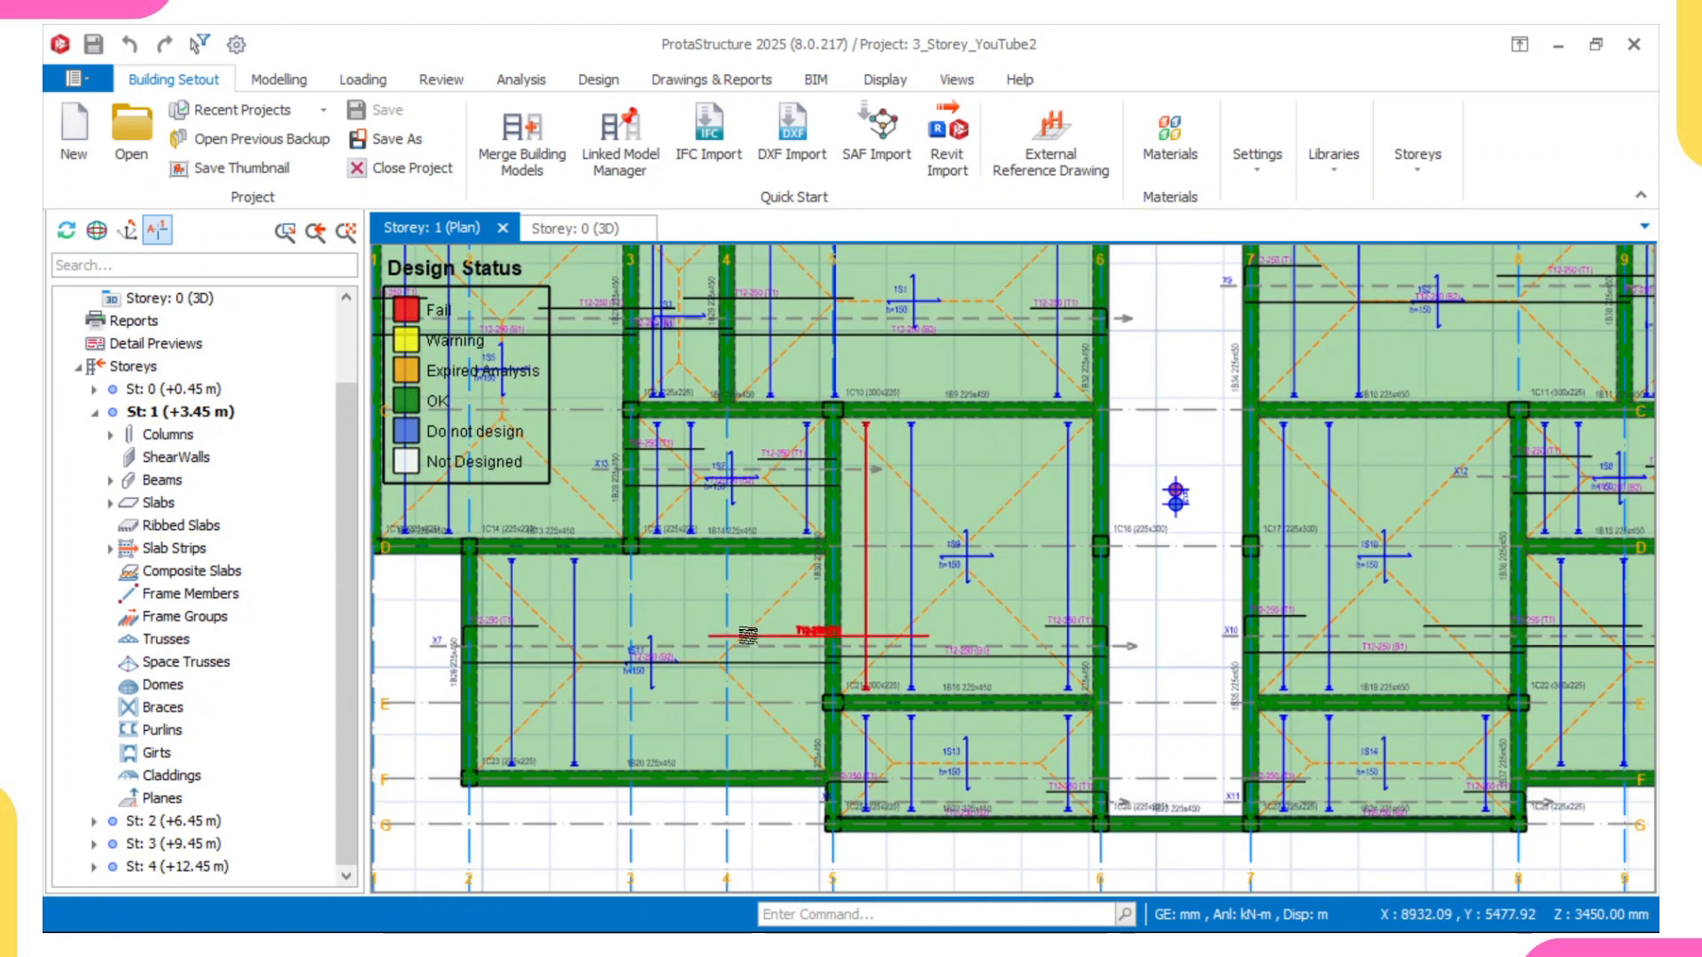
Step: Switch to Drawing1.dwg in AutoCAD and examine the exported detail sheets and the foundation slab reinforcement plan
mouse_move(780, 663)
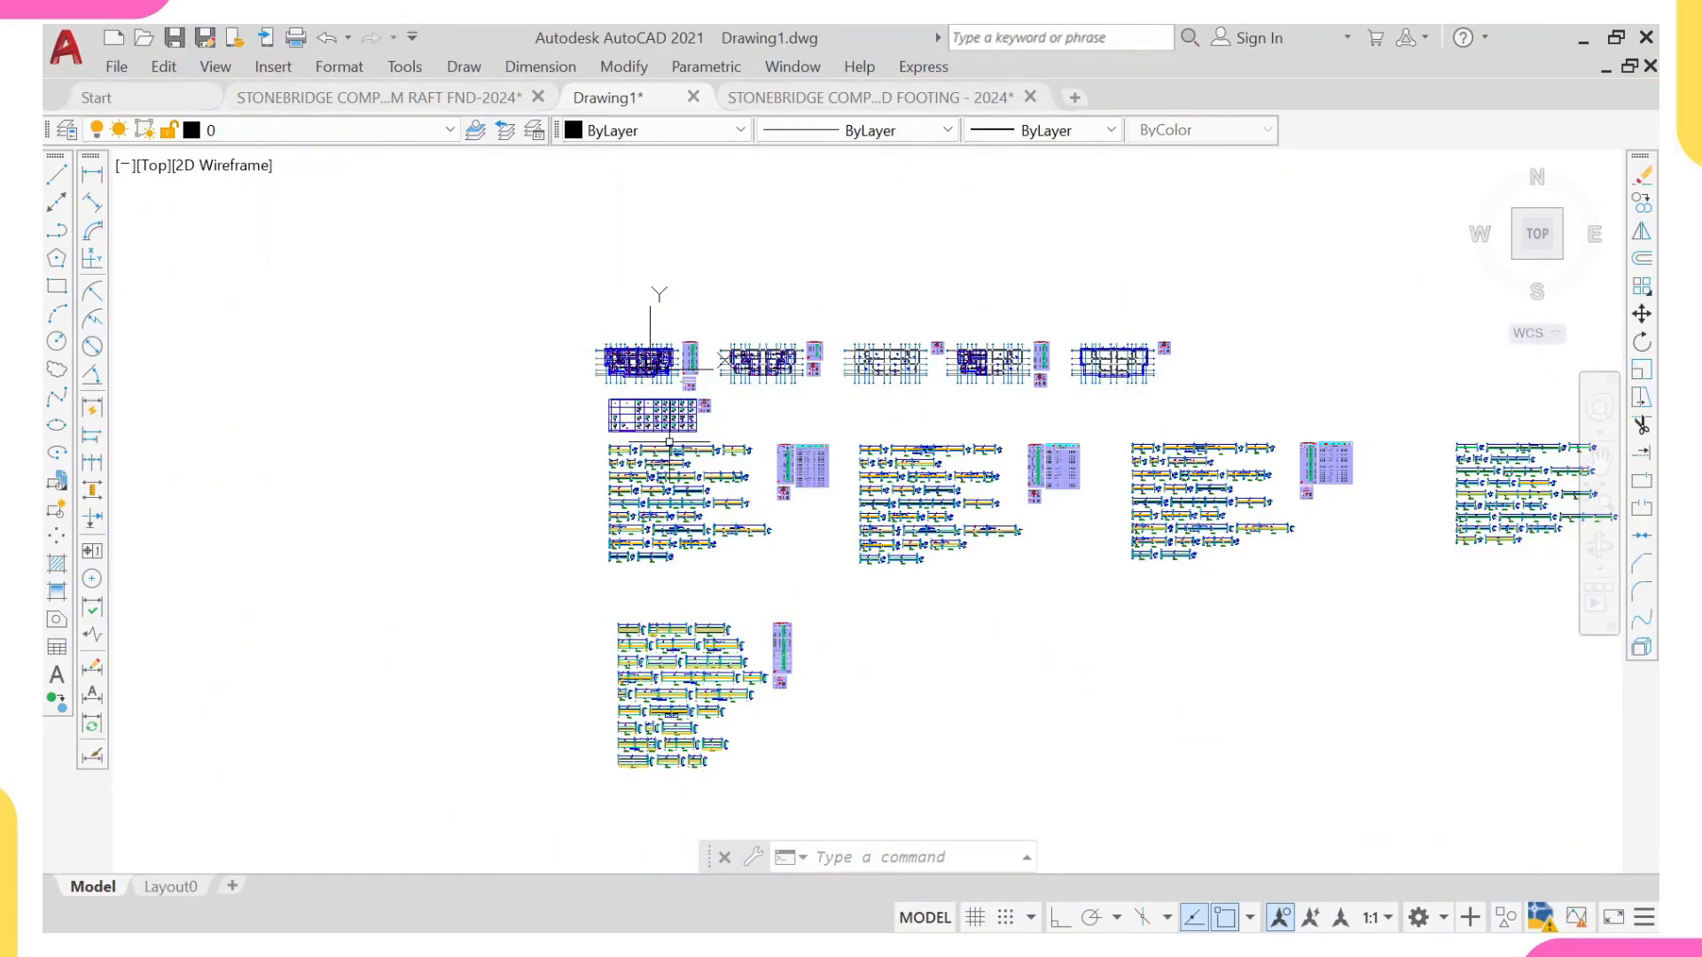
scroll(664, 406, "up", 4)
middle_click_drag(616, 360, 592, 427)
middle_click_drag(874, 415, 755, 548)
scroll(532, 478, "up", 4)
middle_click_drag(524, 476, 554, 487)
scroll(406, 535, "up", 2)
middle_click_drag(406, 534, 635, 547)
mouse_move(481, 543)
middle_mouse_down()
mouse_move(628, 524)
mouse_move(566, 491)
middle_mouse_up()
scroll(628, 523, "up", 4)
scroll(571, 459, "down", 4)
middle_click_drag(664, 469, 635, 432)
middle_click_drag(592, 498, 602, 529)
scroll(601, 527, "up", 6)
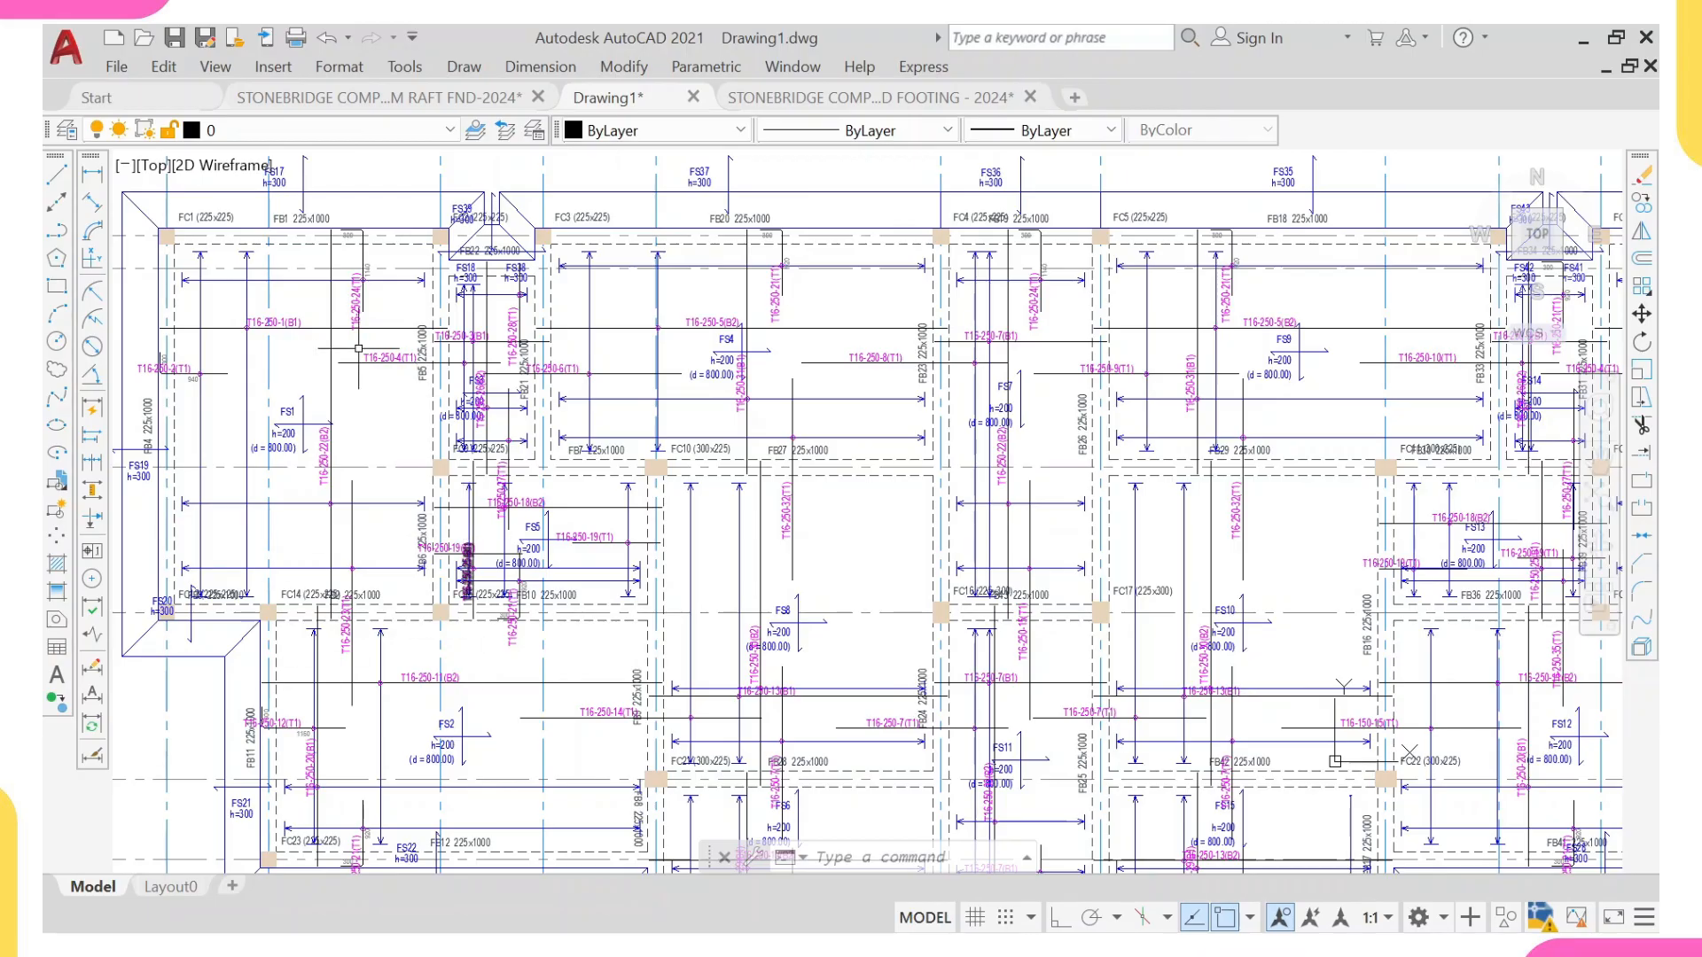
Step: Examine the foundation plan's overall layout and the bar labels in slabs FS4, FS8 and FS10
scroll(358, 349, "down", 5)
scroll(785, 503, "up", 8)
scroll(785, 502, "down", 6)
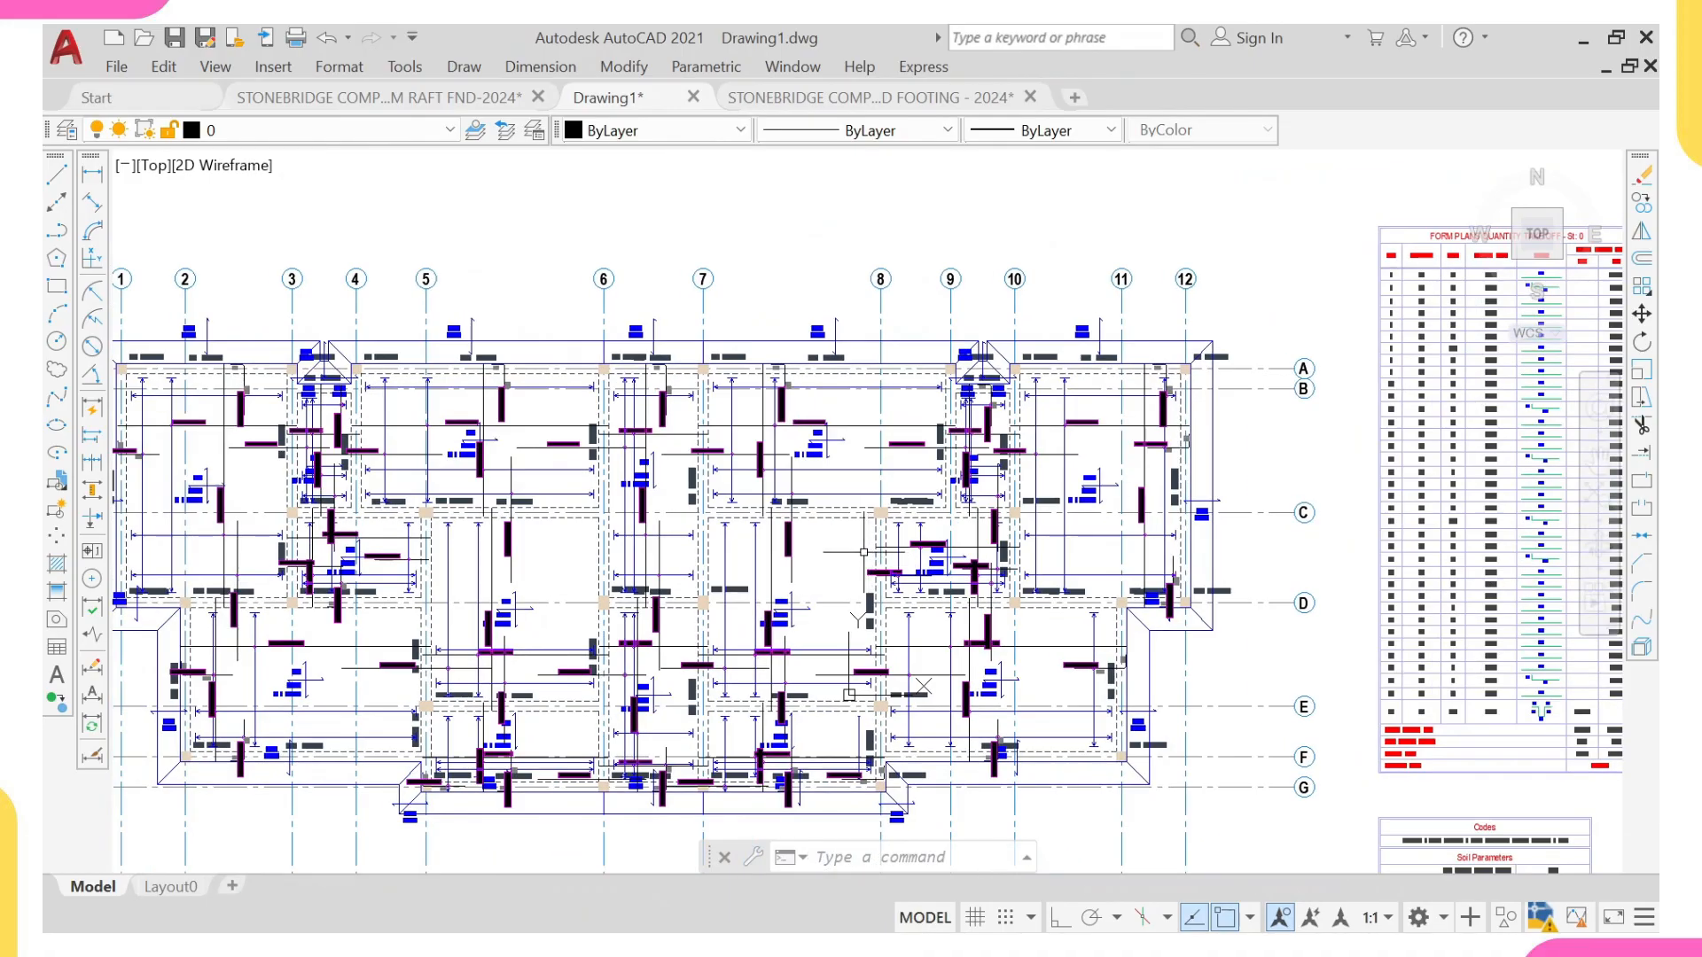
middle_click_drag(662, 543, 785, 549)
scroll(586, 518, "up", 6)
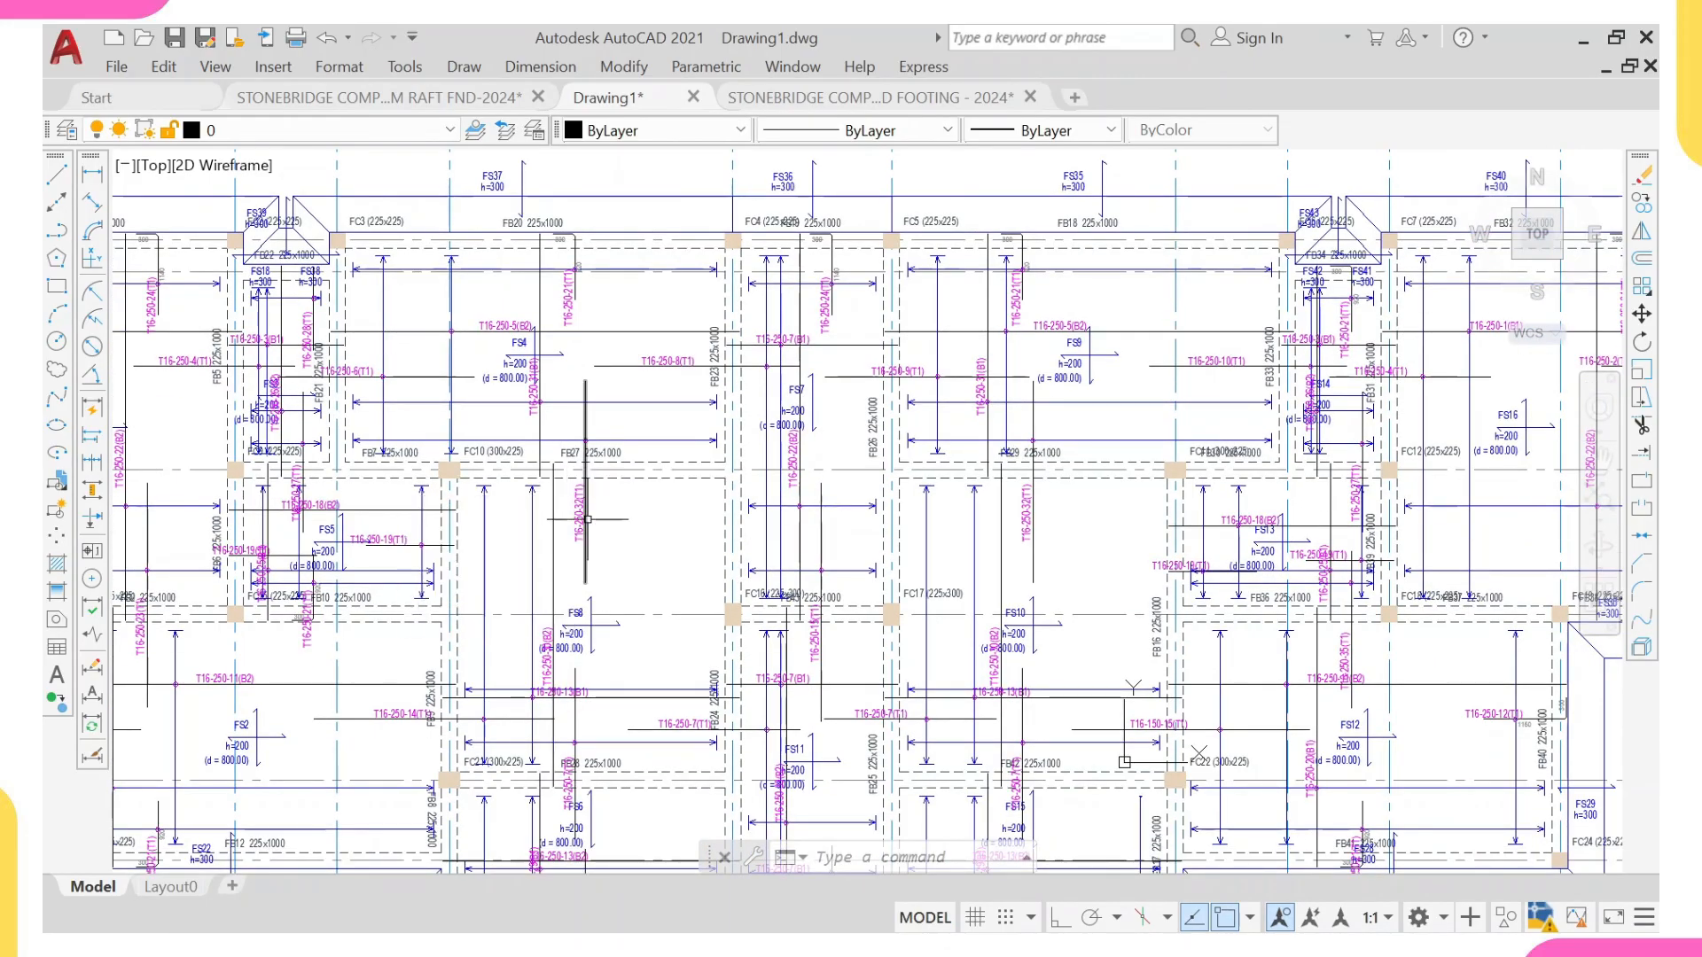
Step: Set the lineweight of the top rebar line in beam 1B1's elevation to 0.35 mm
scroll(586, 519, "down", 5)
scroll(714, 532, "down", 3)
middle_click_drag(961, 575, 876, 399)
scroll(863, 457, "down", 4)
middle_click_drag(892, 580, 877, 463)
scroll(800, 454, "up", 8)
middle_click_drag(696, 380, 708, 388)
scroll(567, 500, "up", 6)
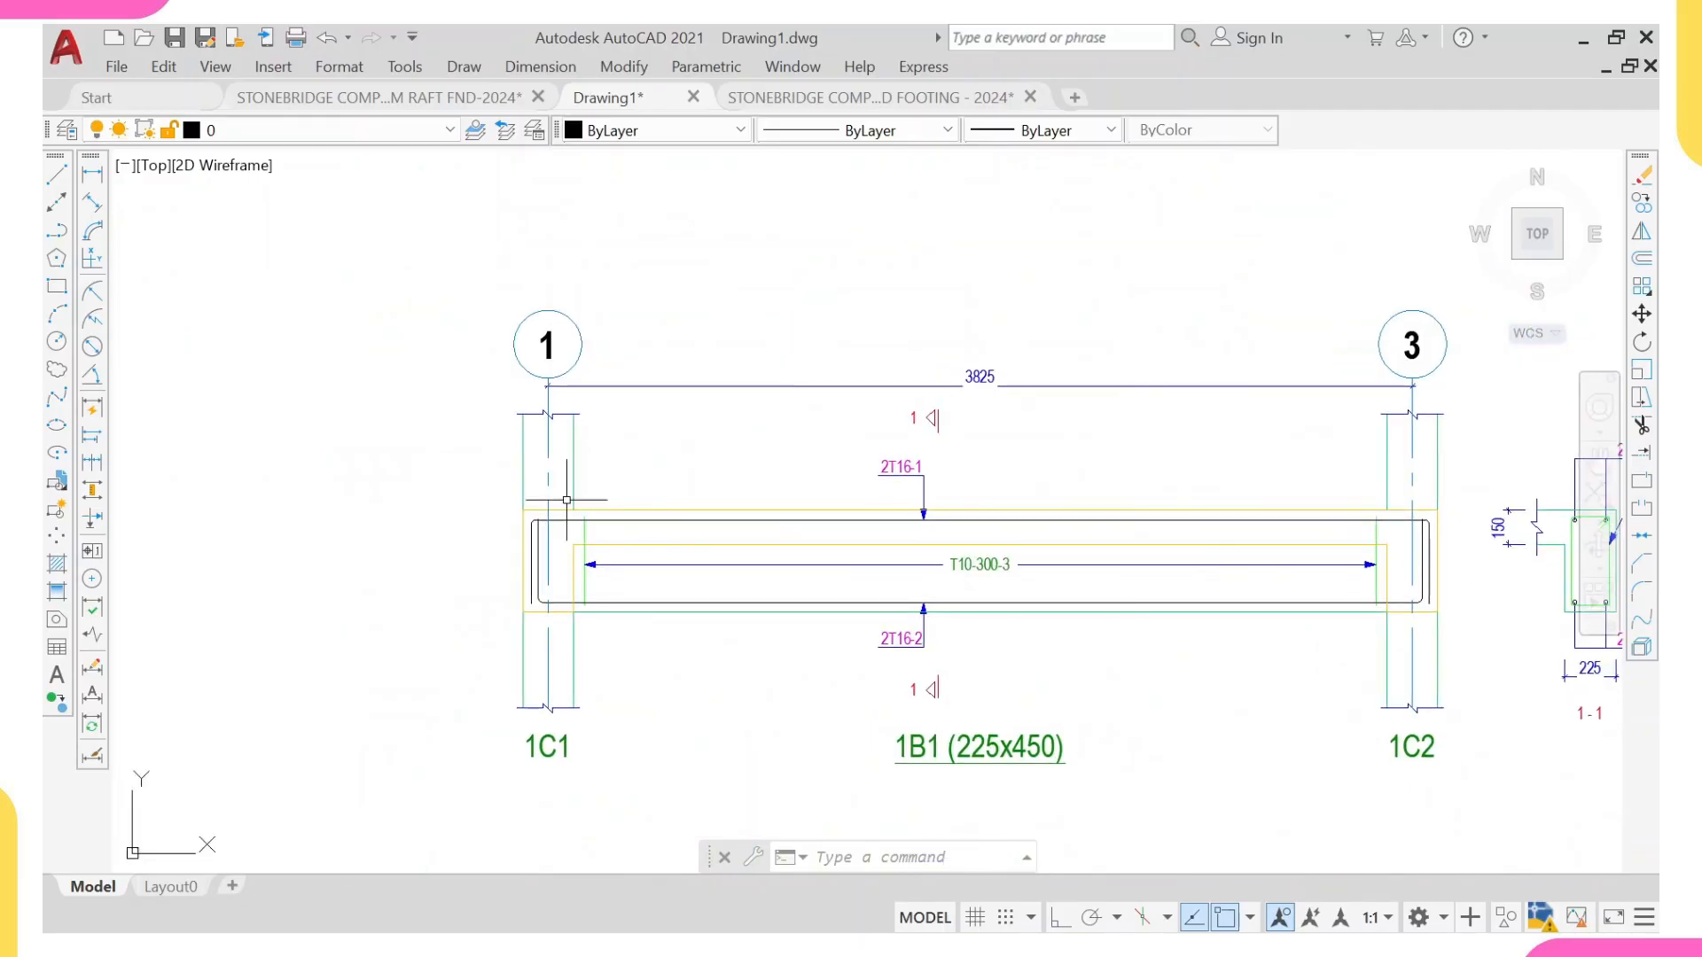
scroll(585, 506, "up", 4)
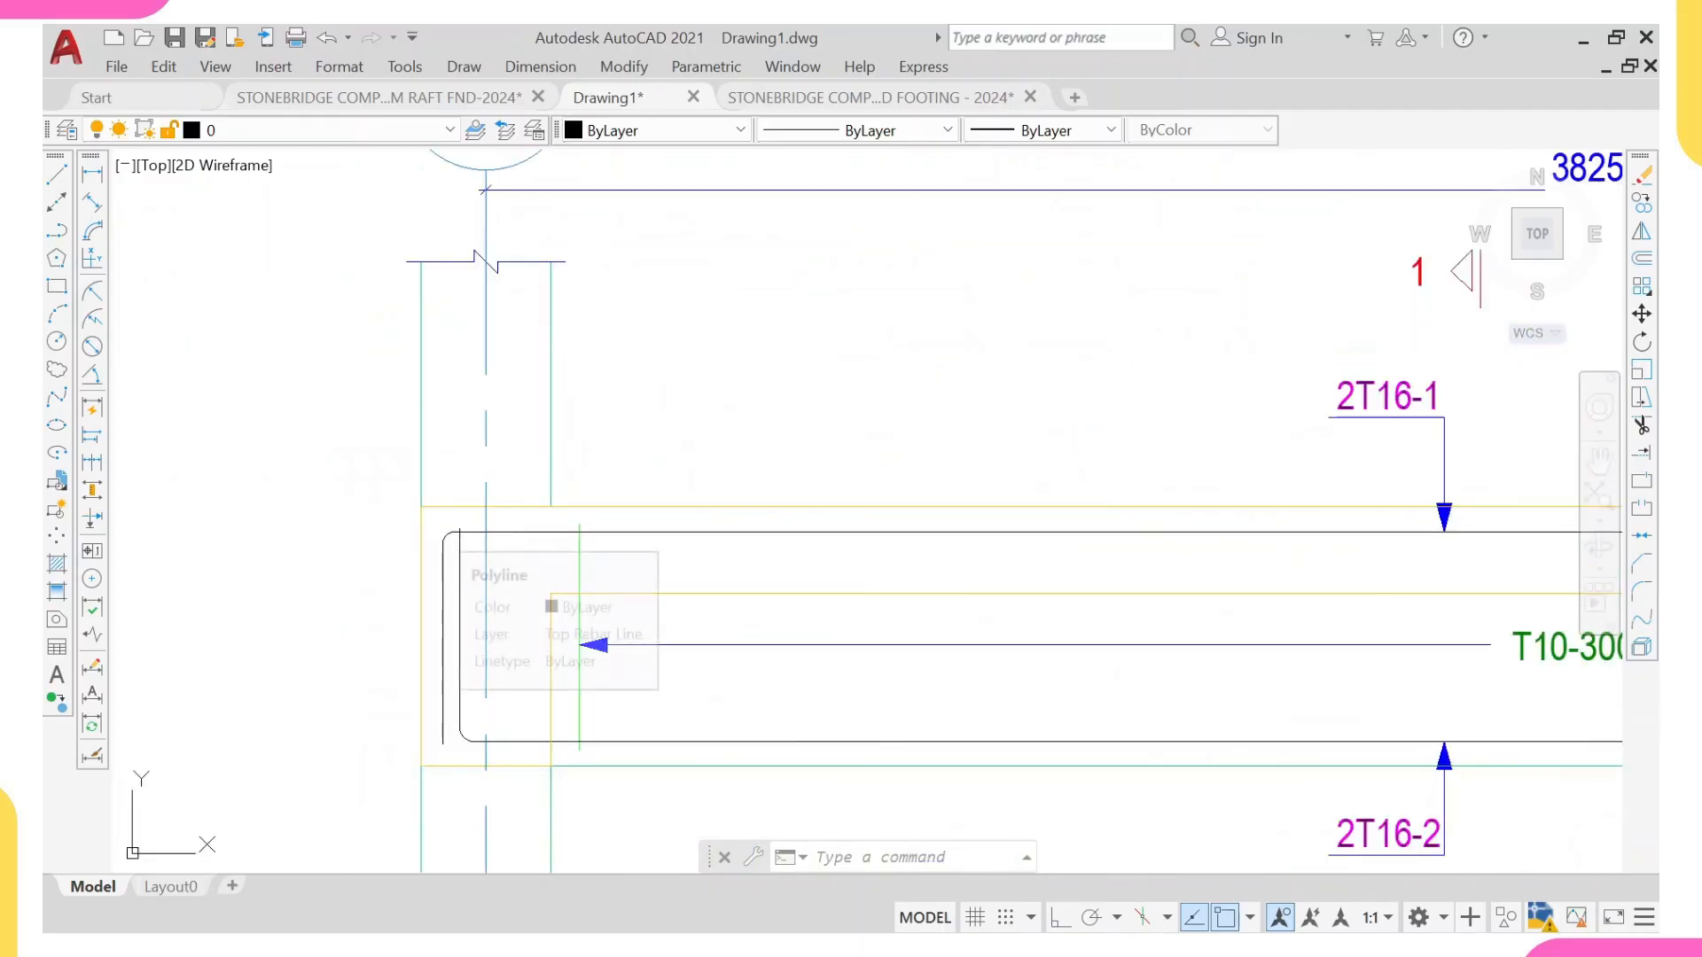
left_click(639, 531)
left_click(1041, 130)
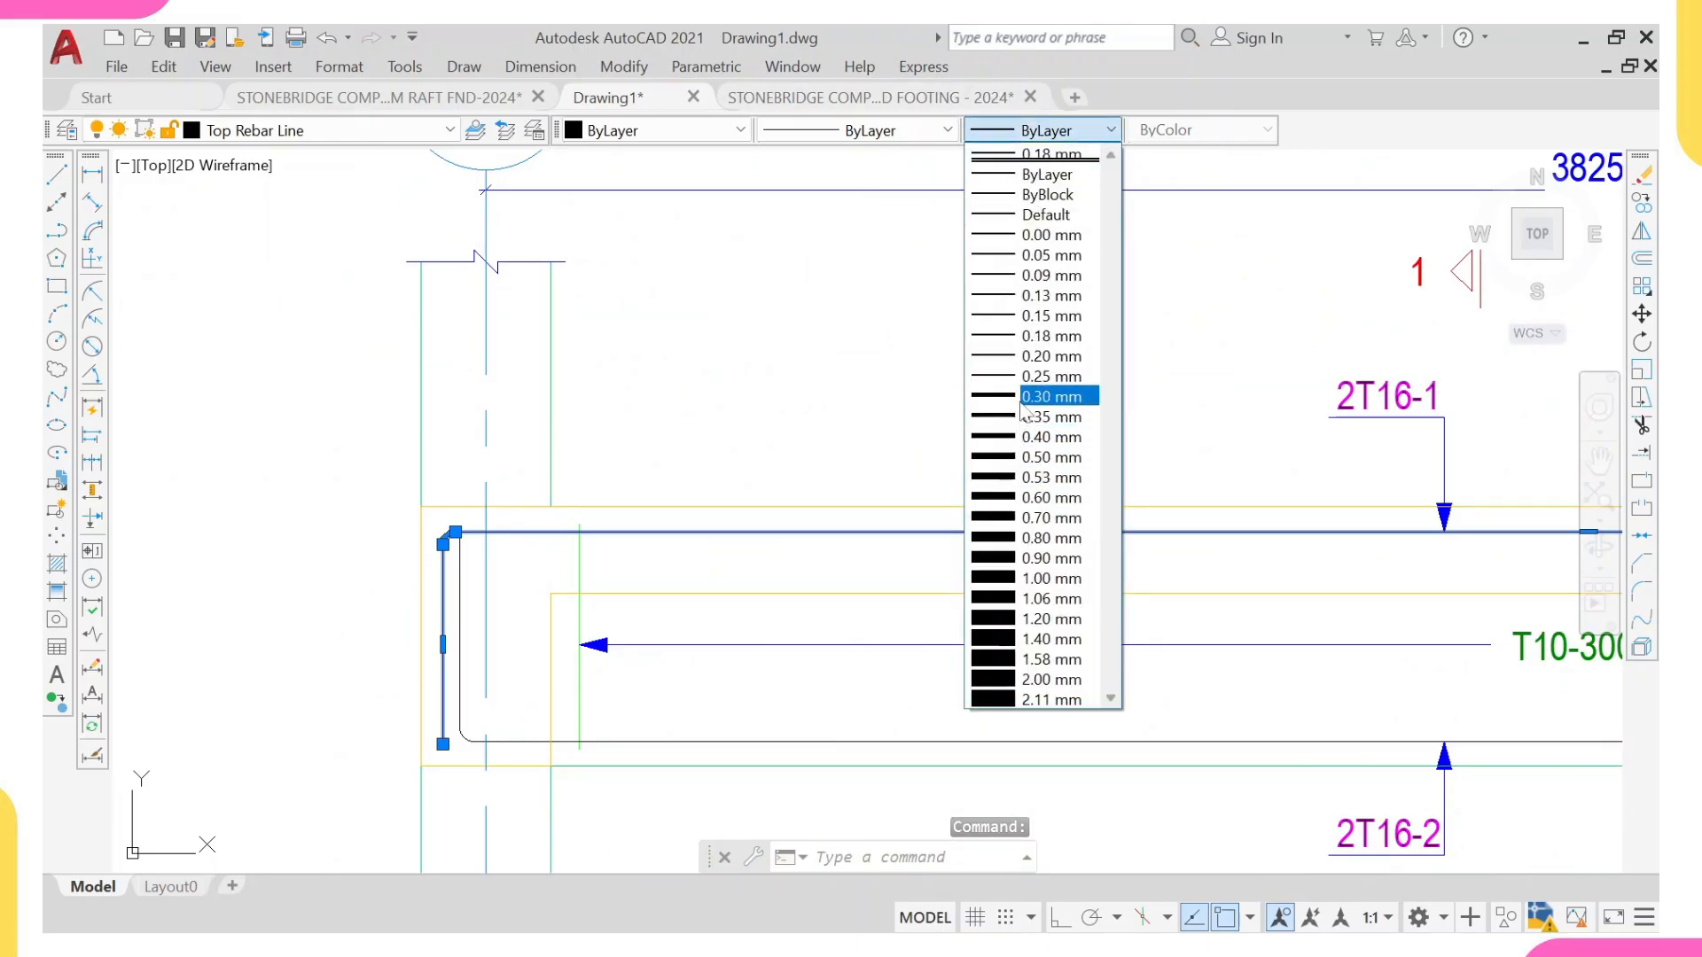
left_click(1055, 417)
scroll(748, 505, "down", 5)
key("Escape")
scroll(749, 535, "up", 2)
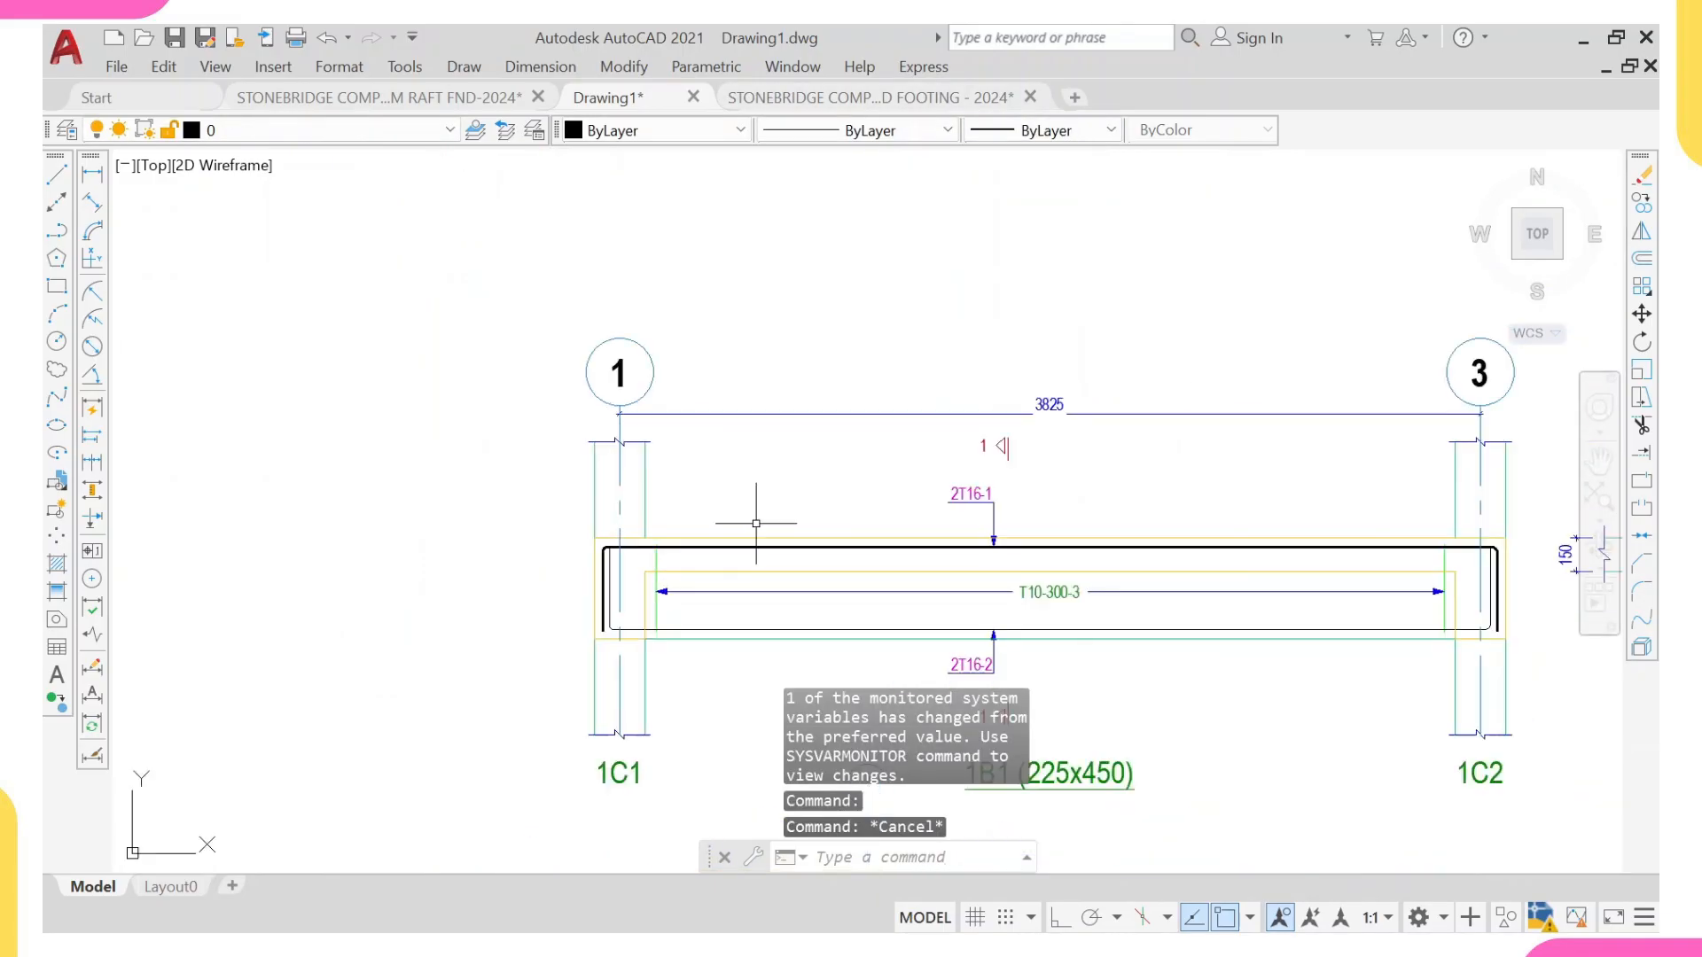
Step: Match the top rebar's properties onto beam 1B1's bottom rebar and the top and bottom rebars of beam 1B2
left_click(754, 550)
type("ma")
key("Return")
scroll(798, 585, "down", 3)
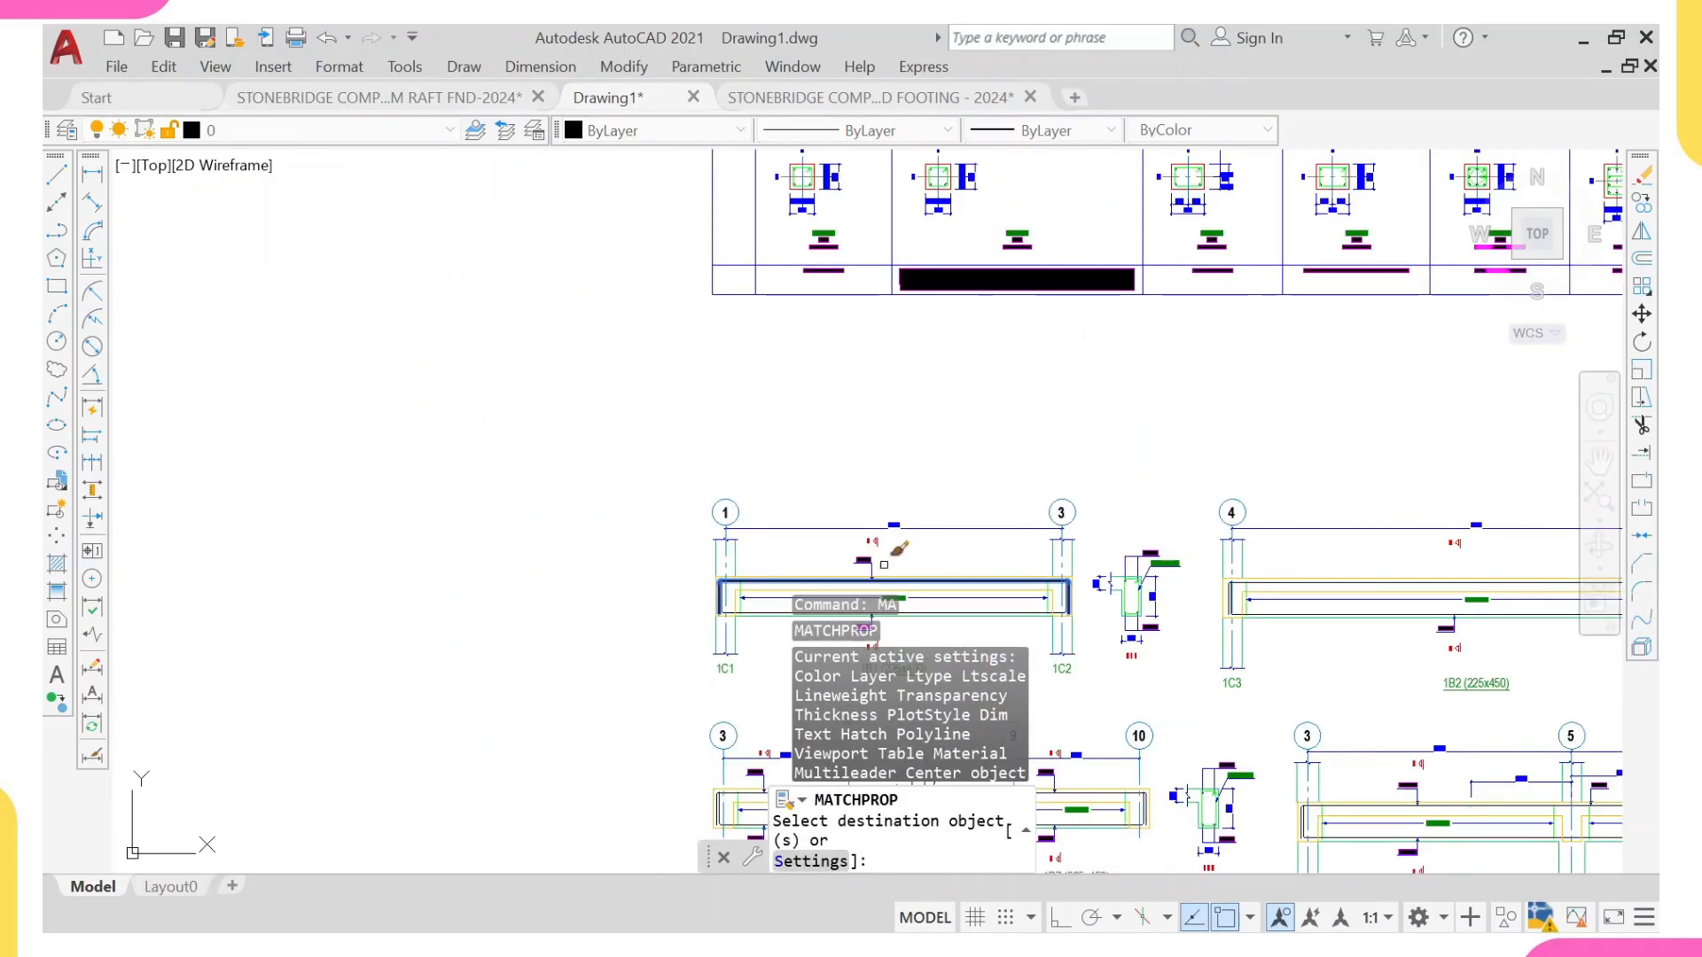
scroll(1334, 580, "up", 3)
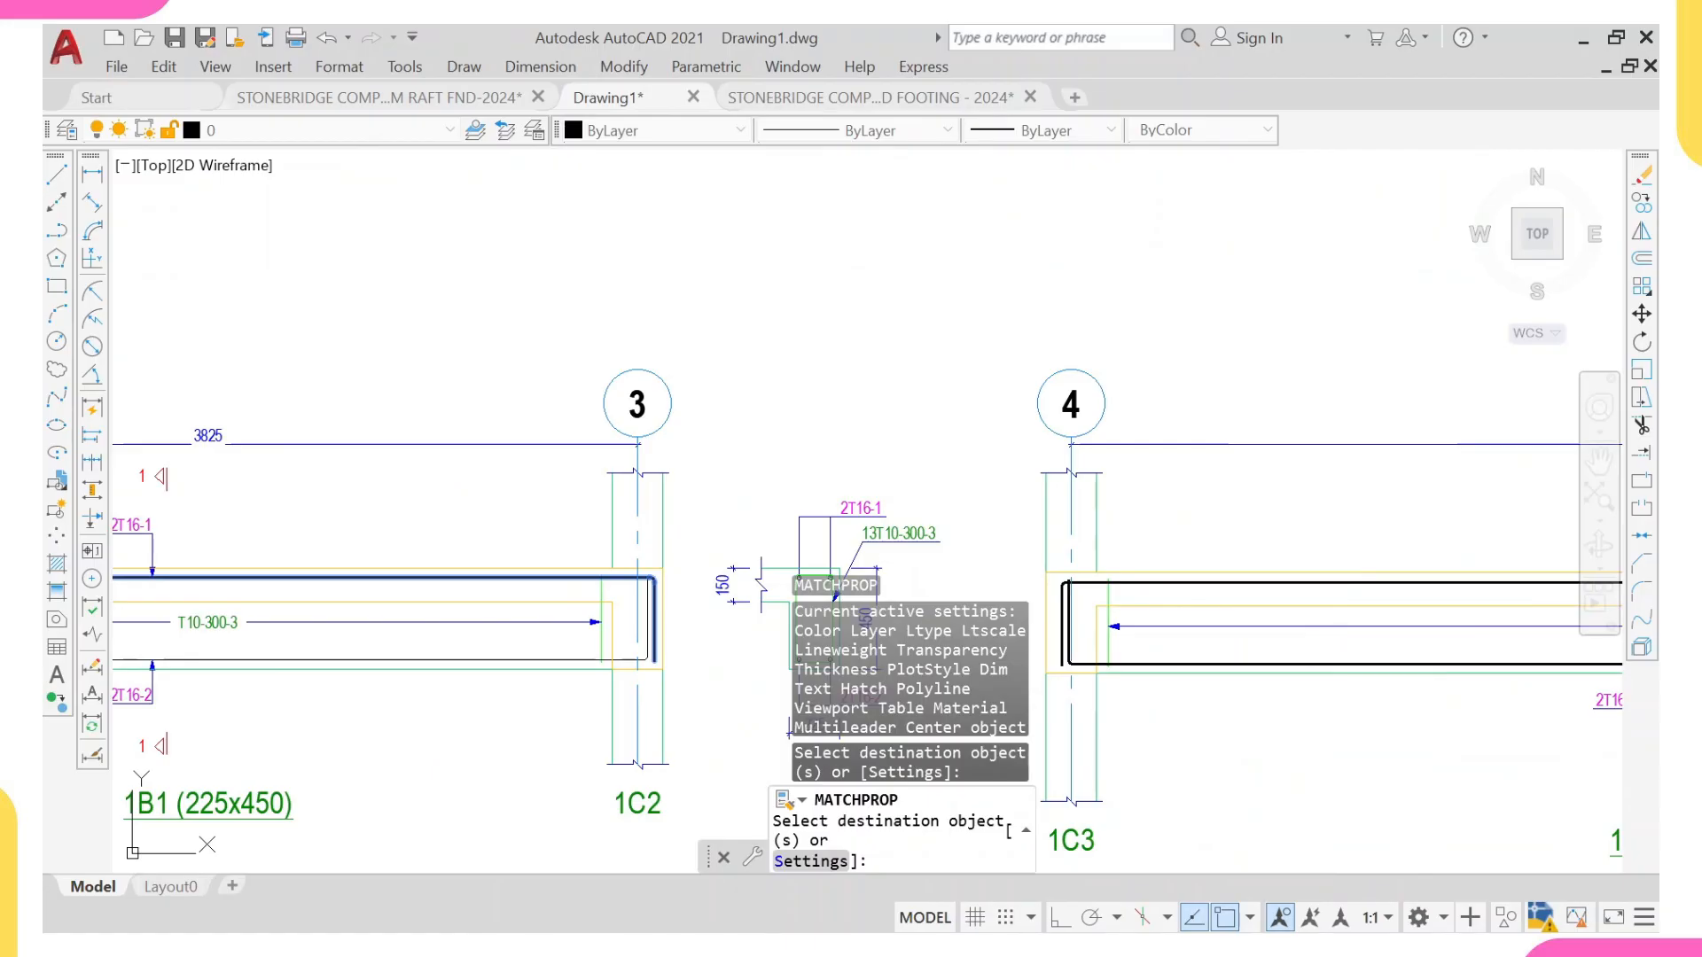
scroll(666, 639, "up", 2)
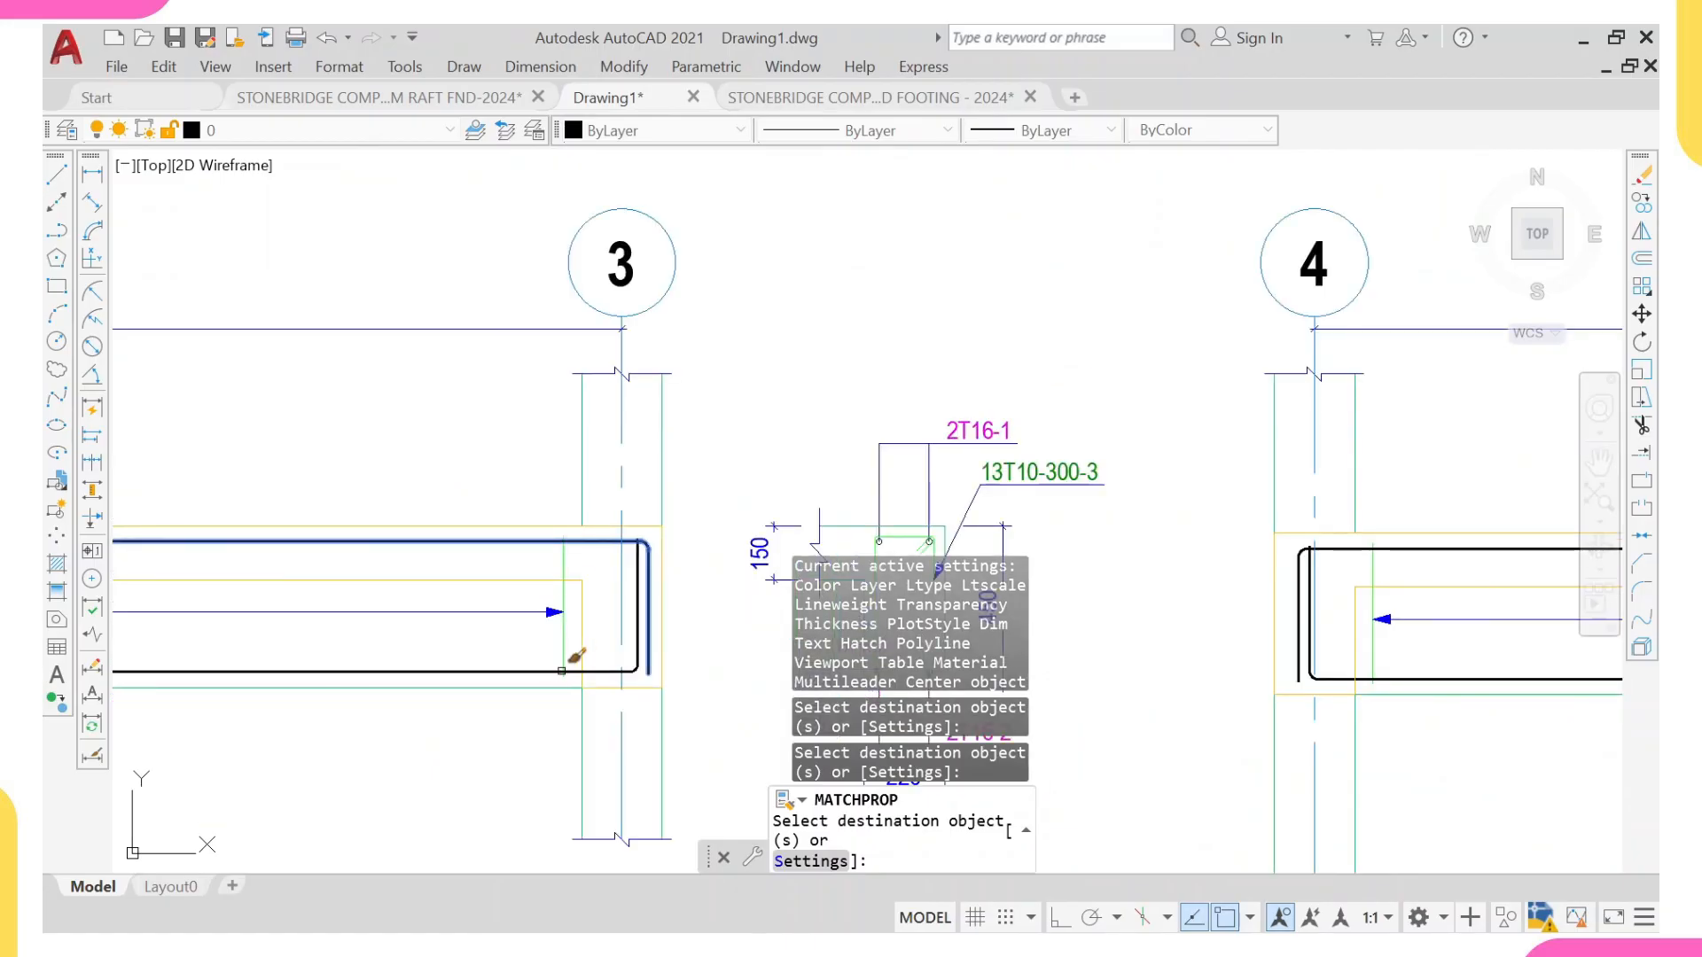
scroll(551, 635, "down", 4)
middle_click_drag(509, 631, 589, 632)
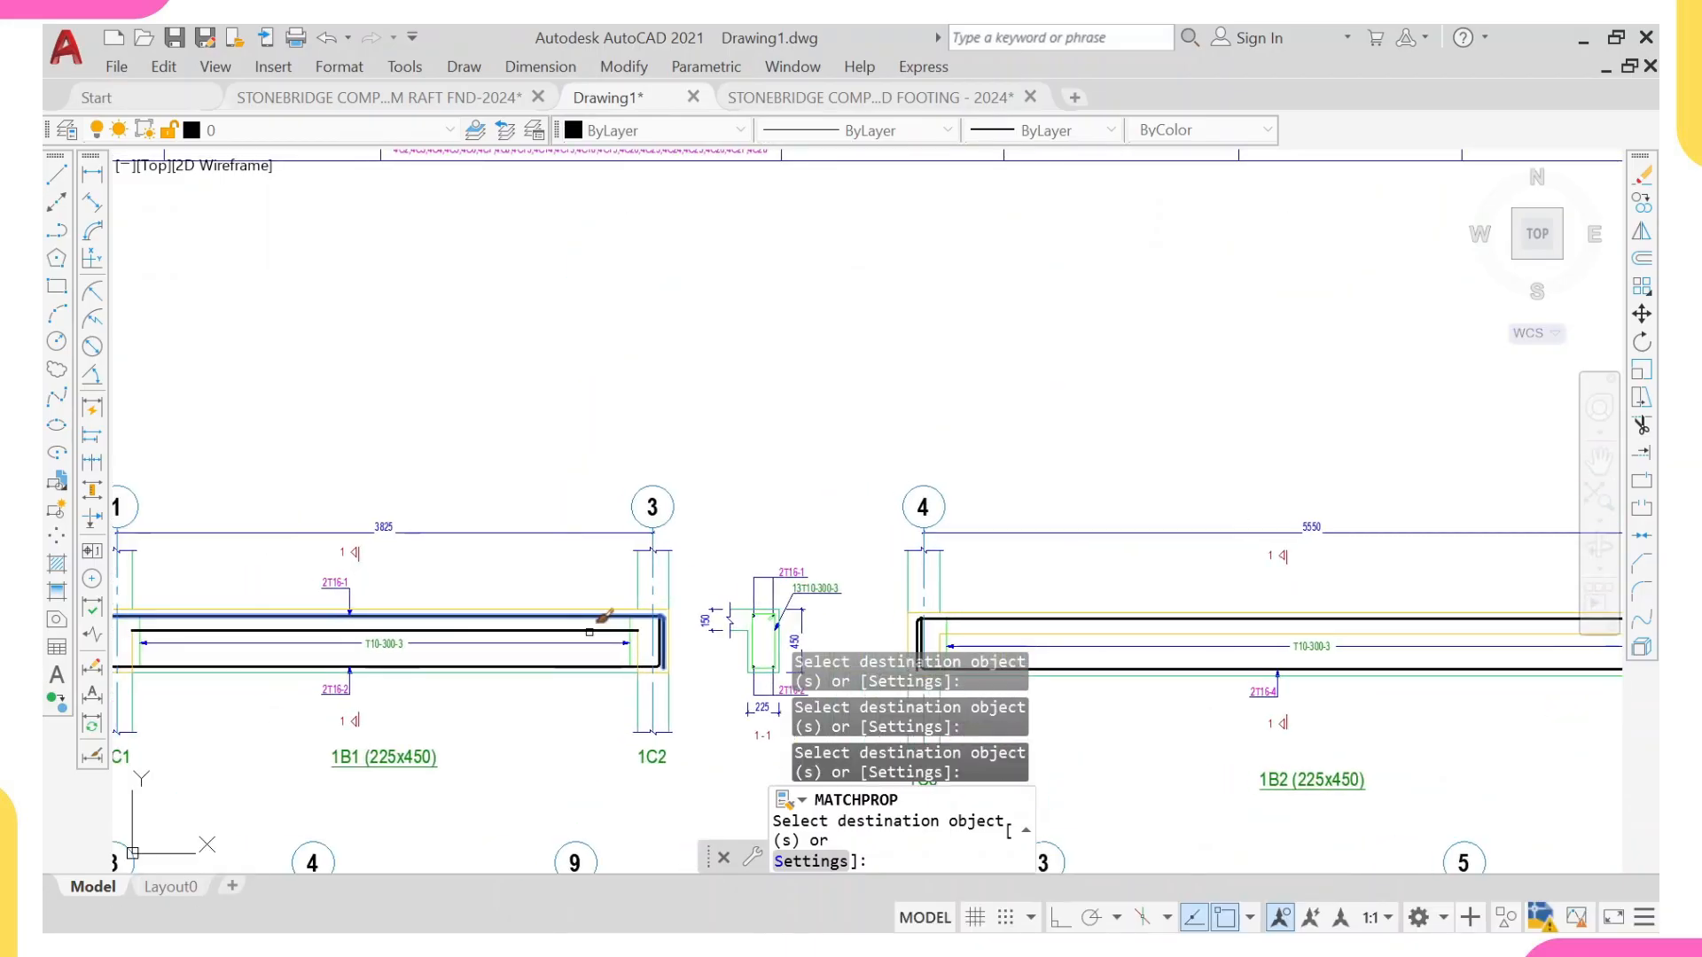
key("Escape")
Step: Undo the property matching and the lineweight change on the beam rebars
key("ctrl+z")
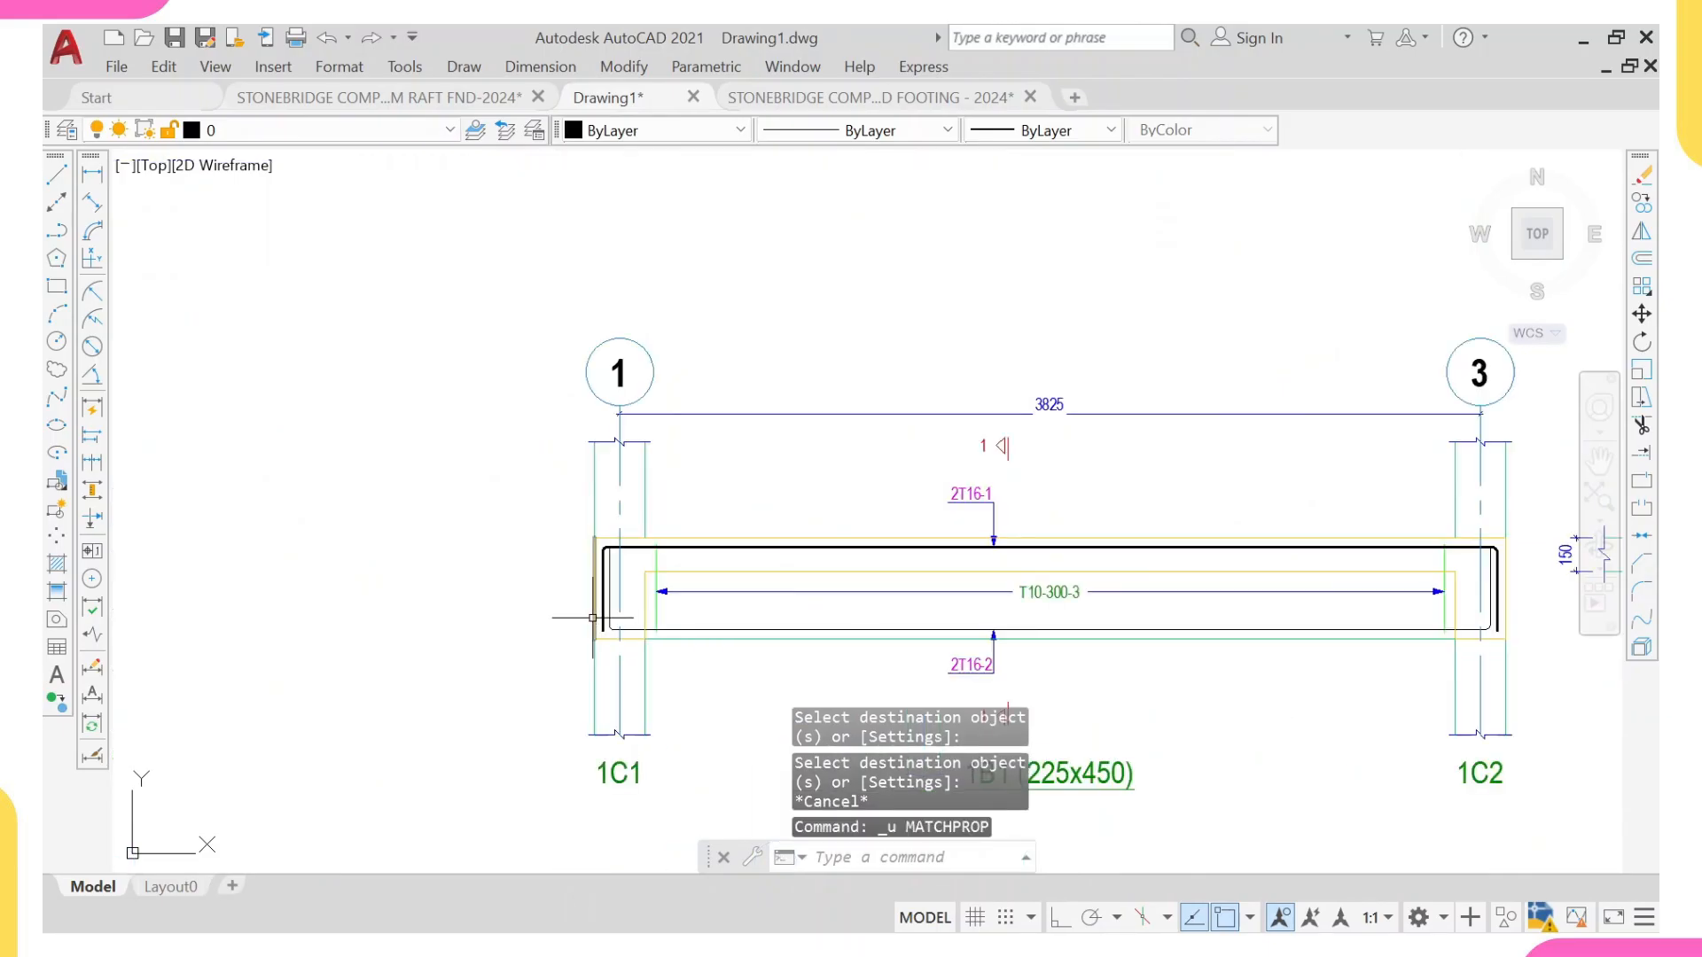
key("ctrl+z")
key("ctrl+z")
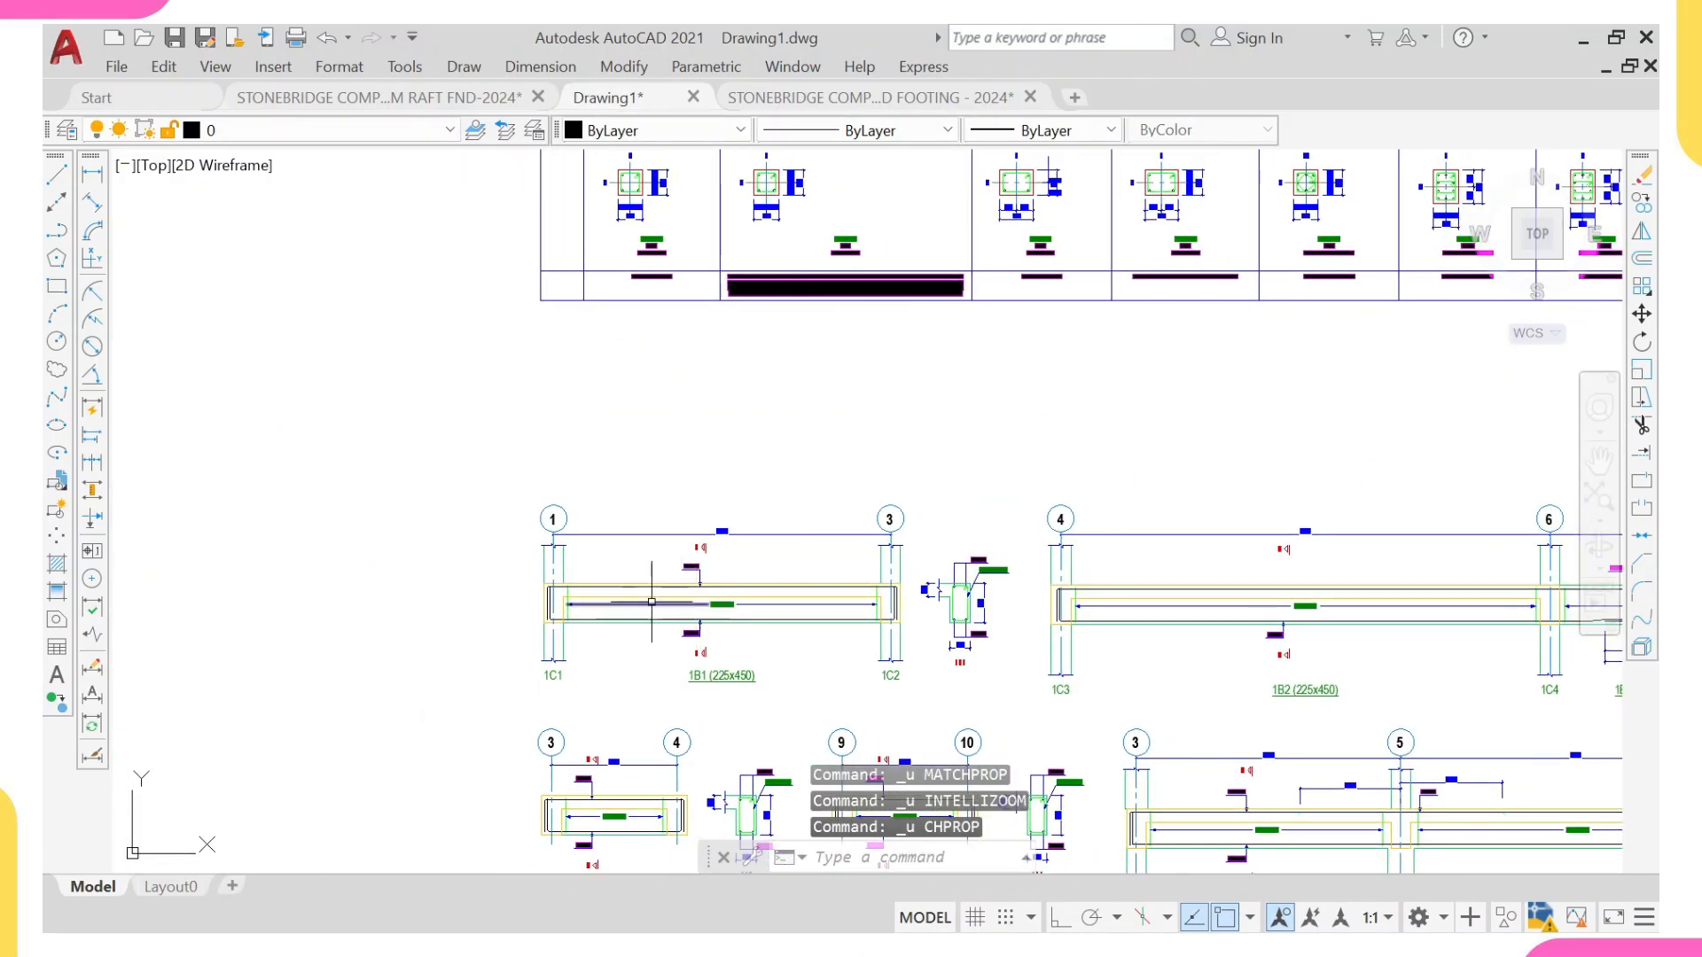
Step: Copy the elevation and cross-section of beam 1B1 to the clipboard
middle_click_drag(646, 605, 643, 604)
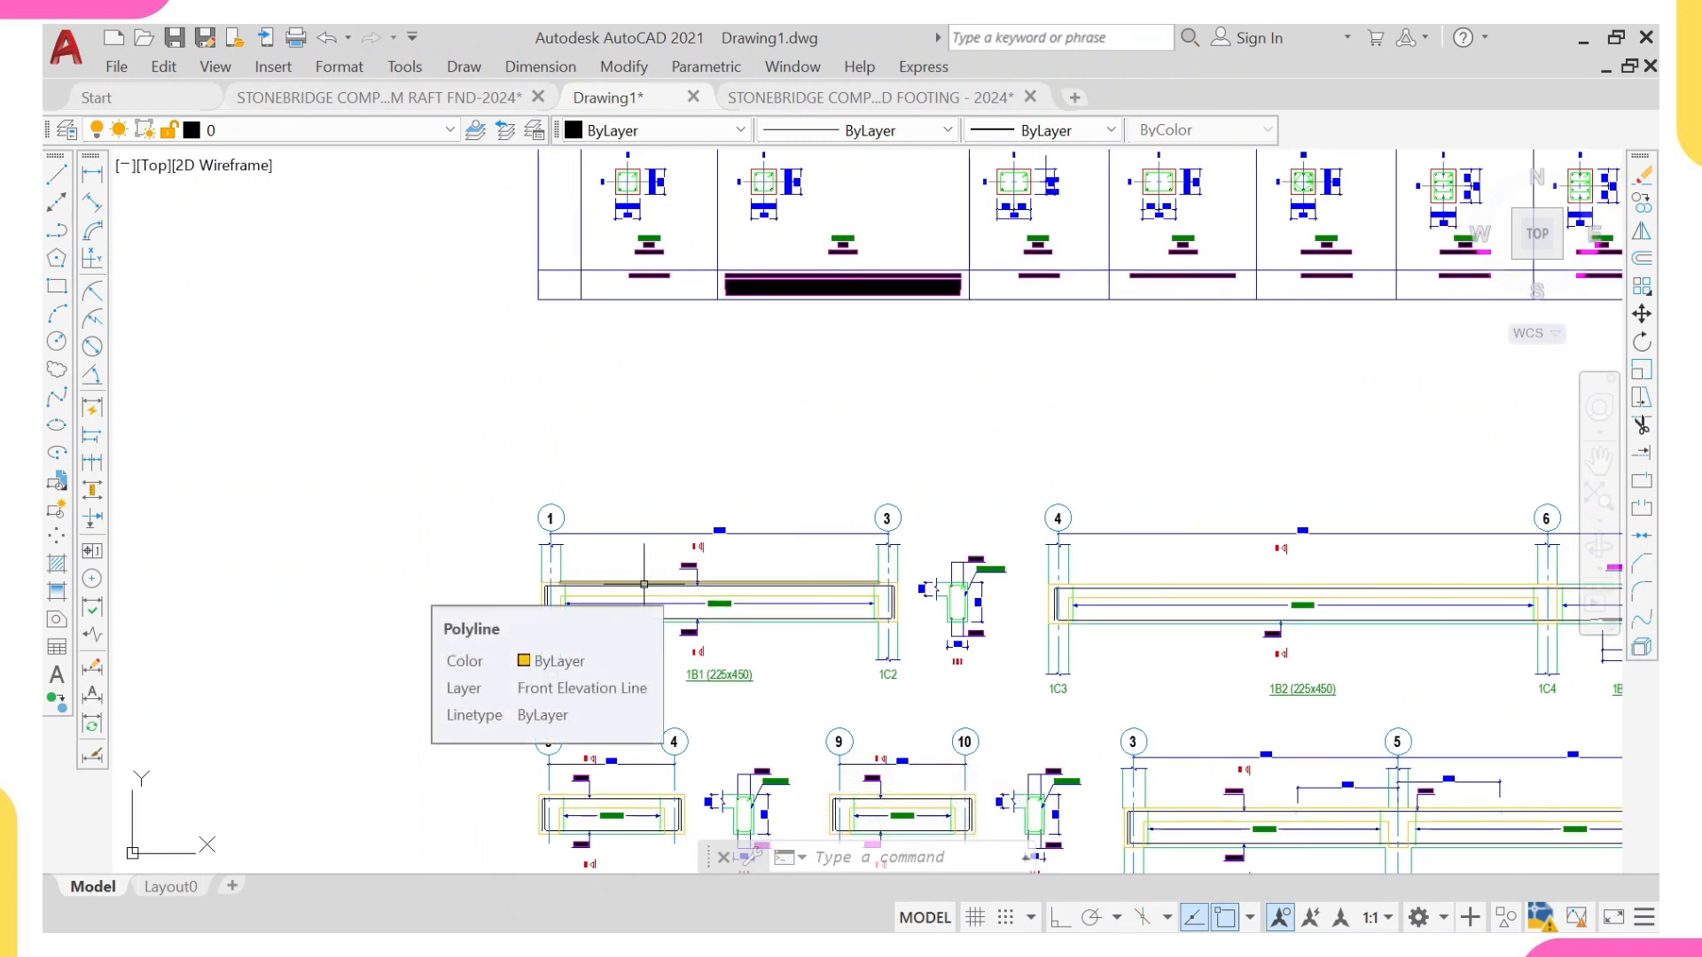
middle_click_drag(611, 576, 582, 517)
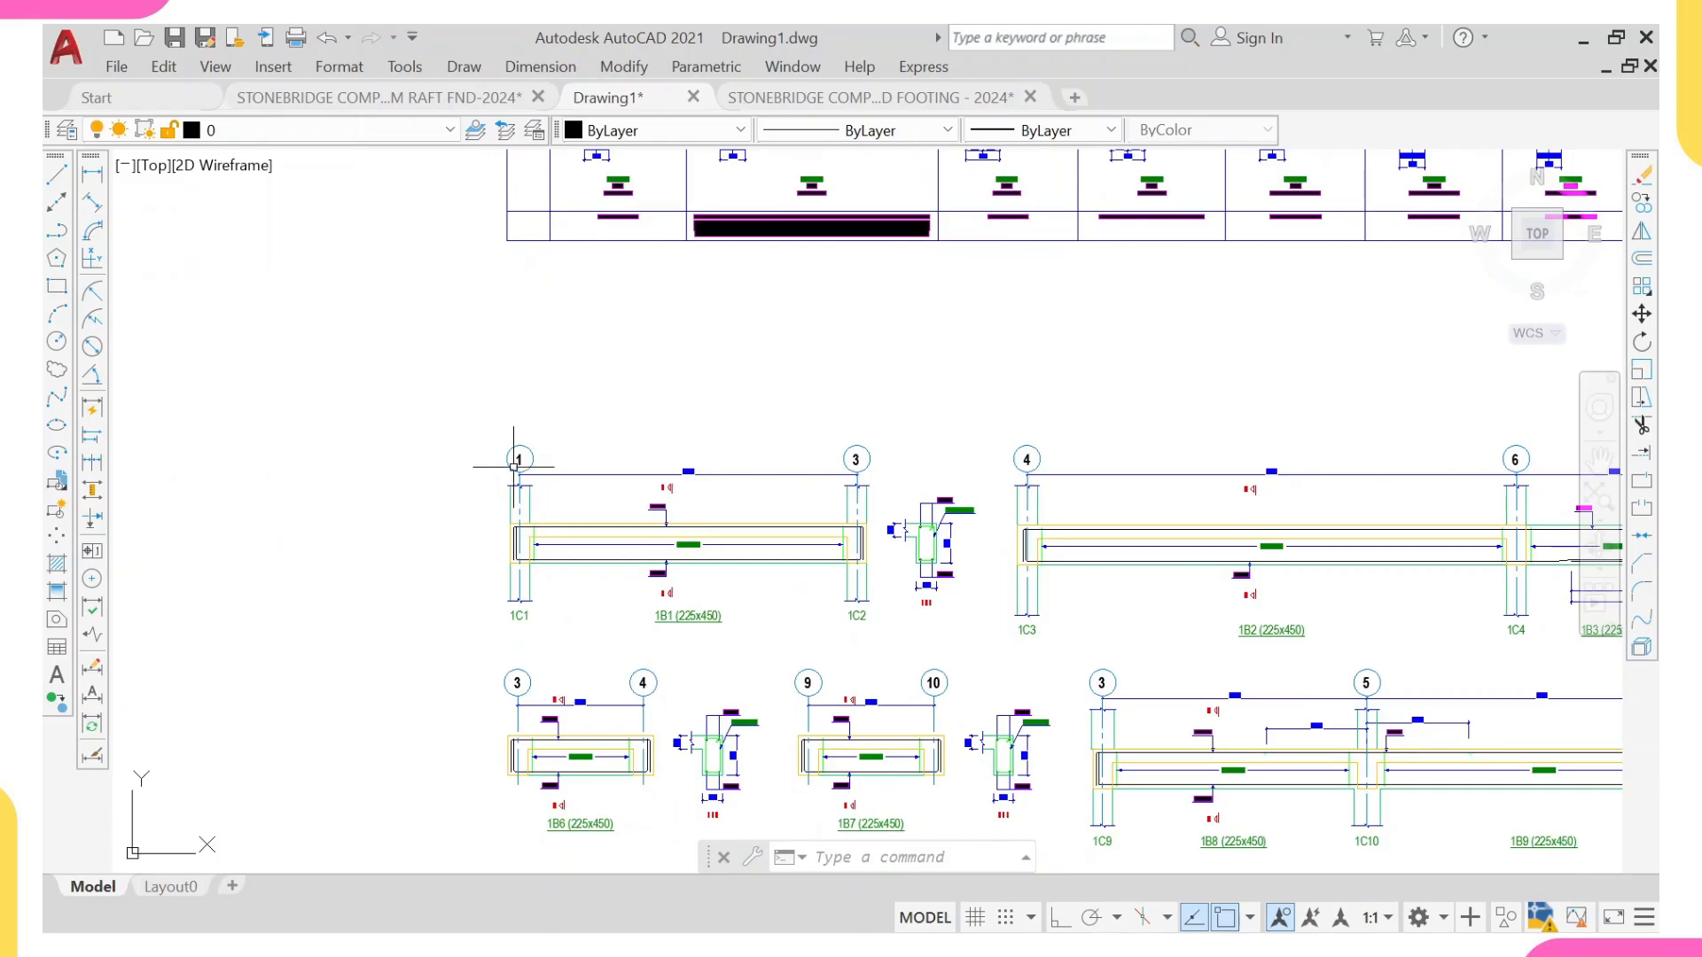
left_click(439, 409)
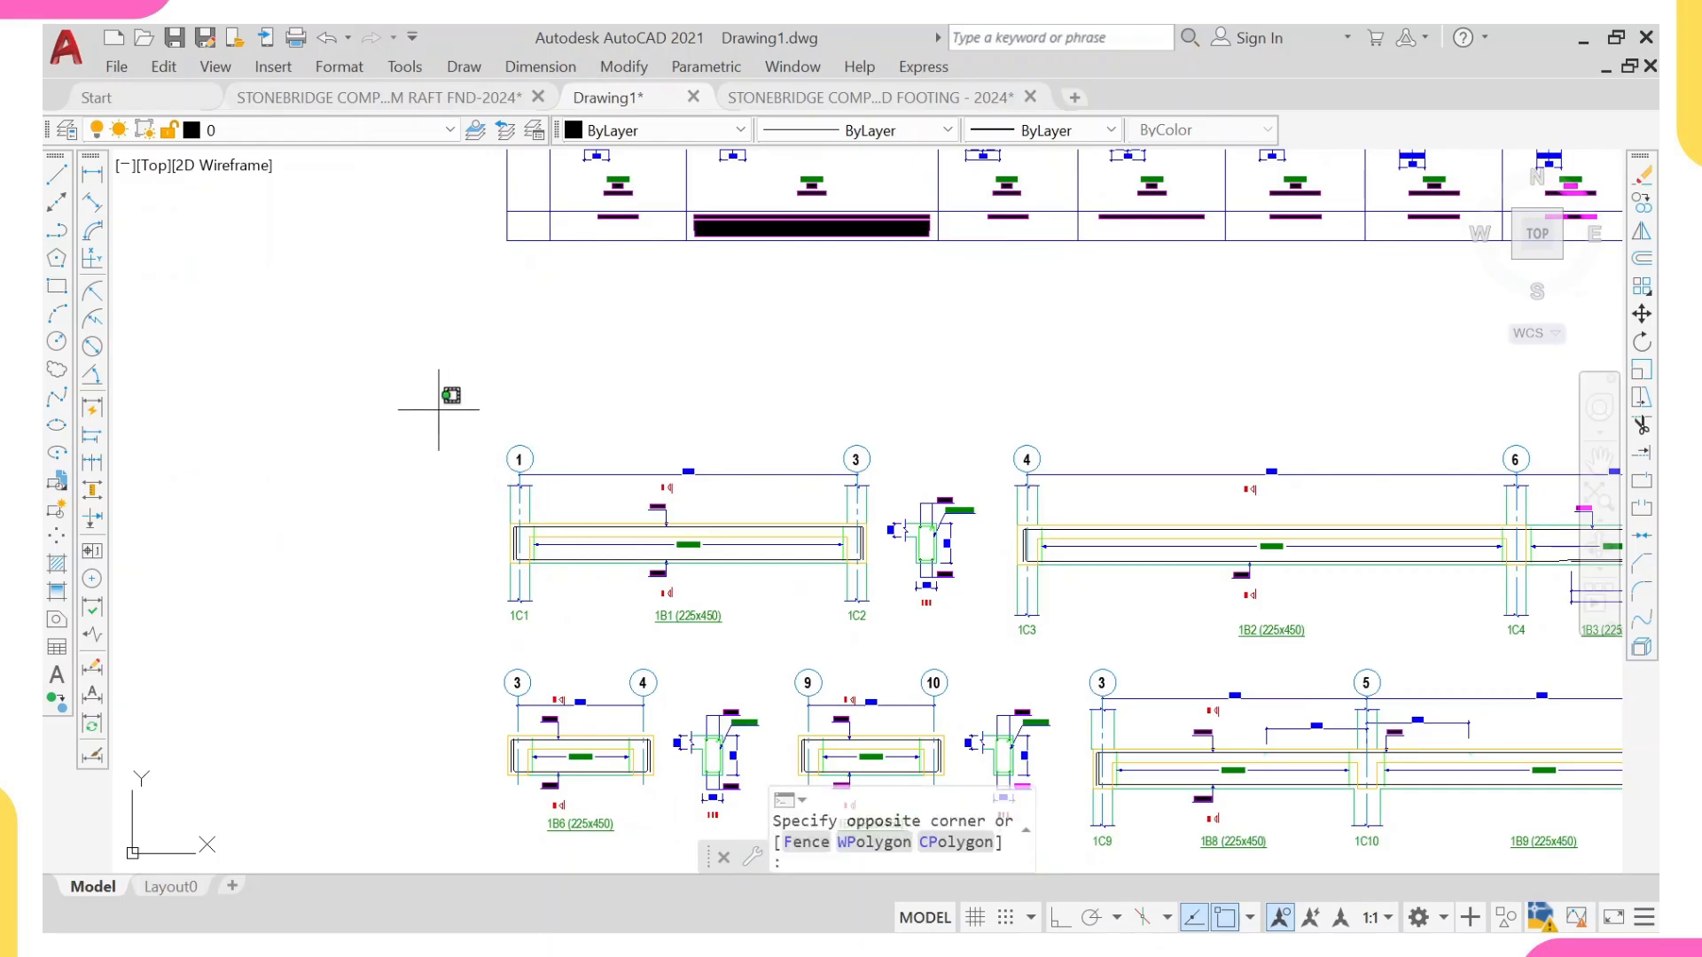
left_click(988, 635)
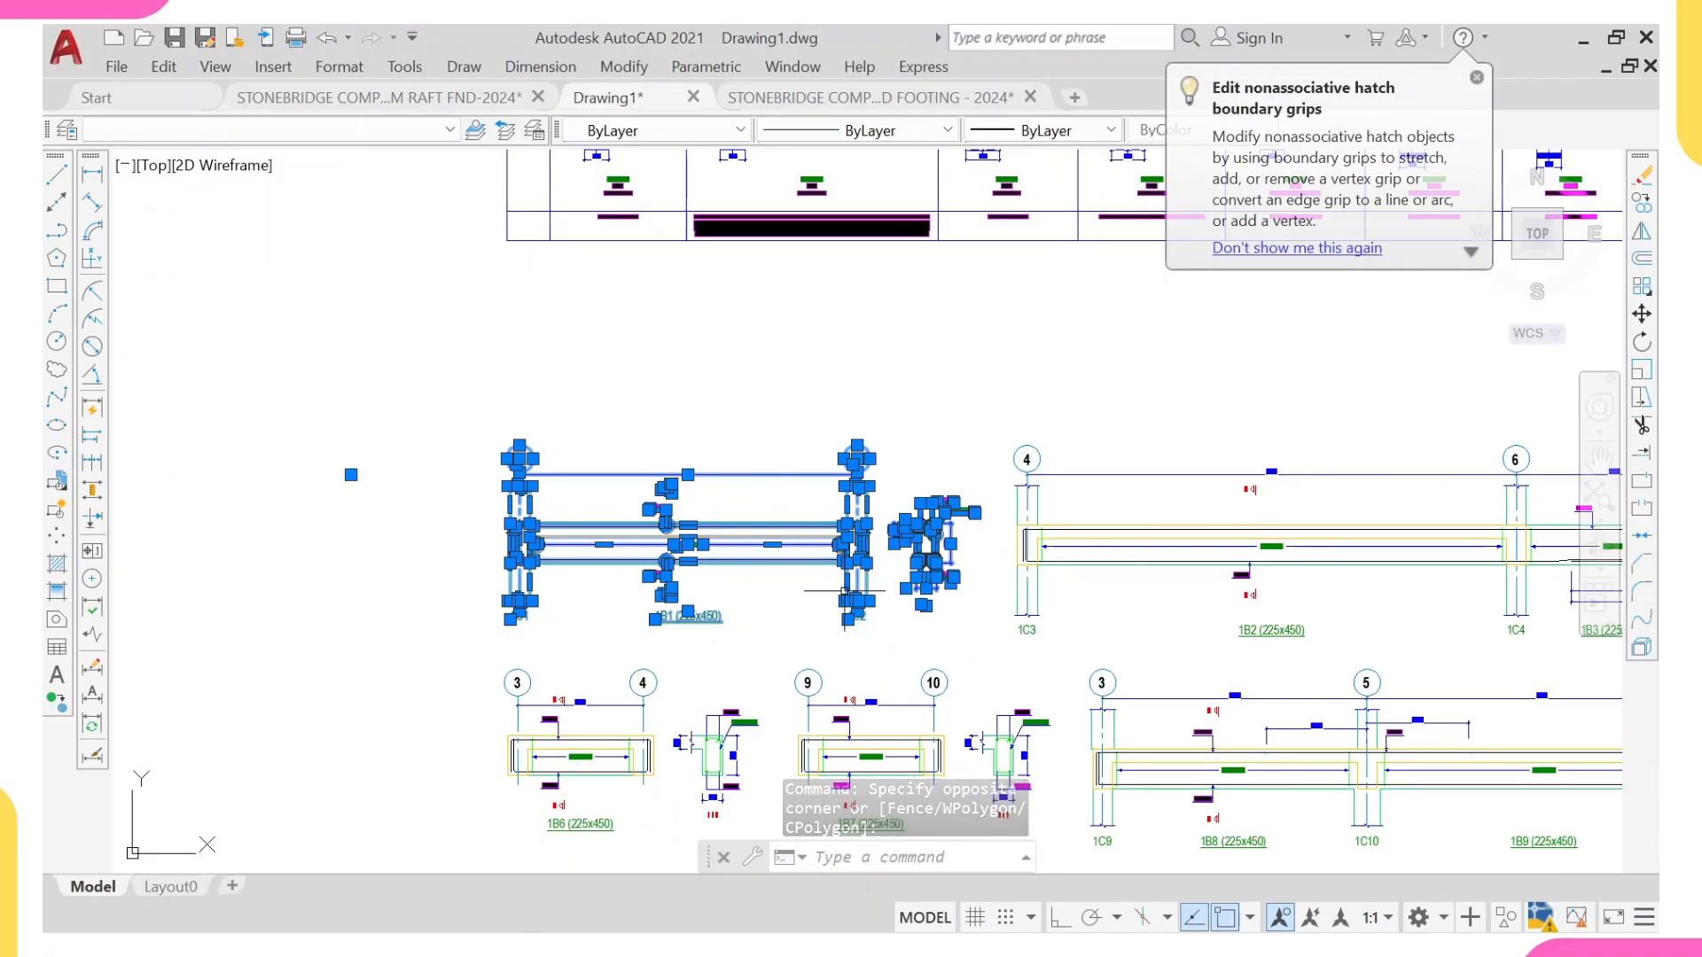
key("ctrl+c")
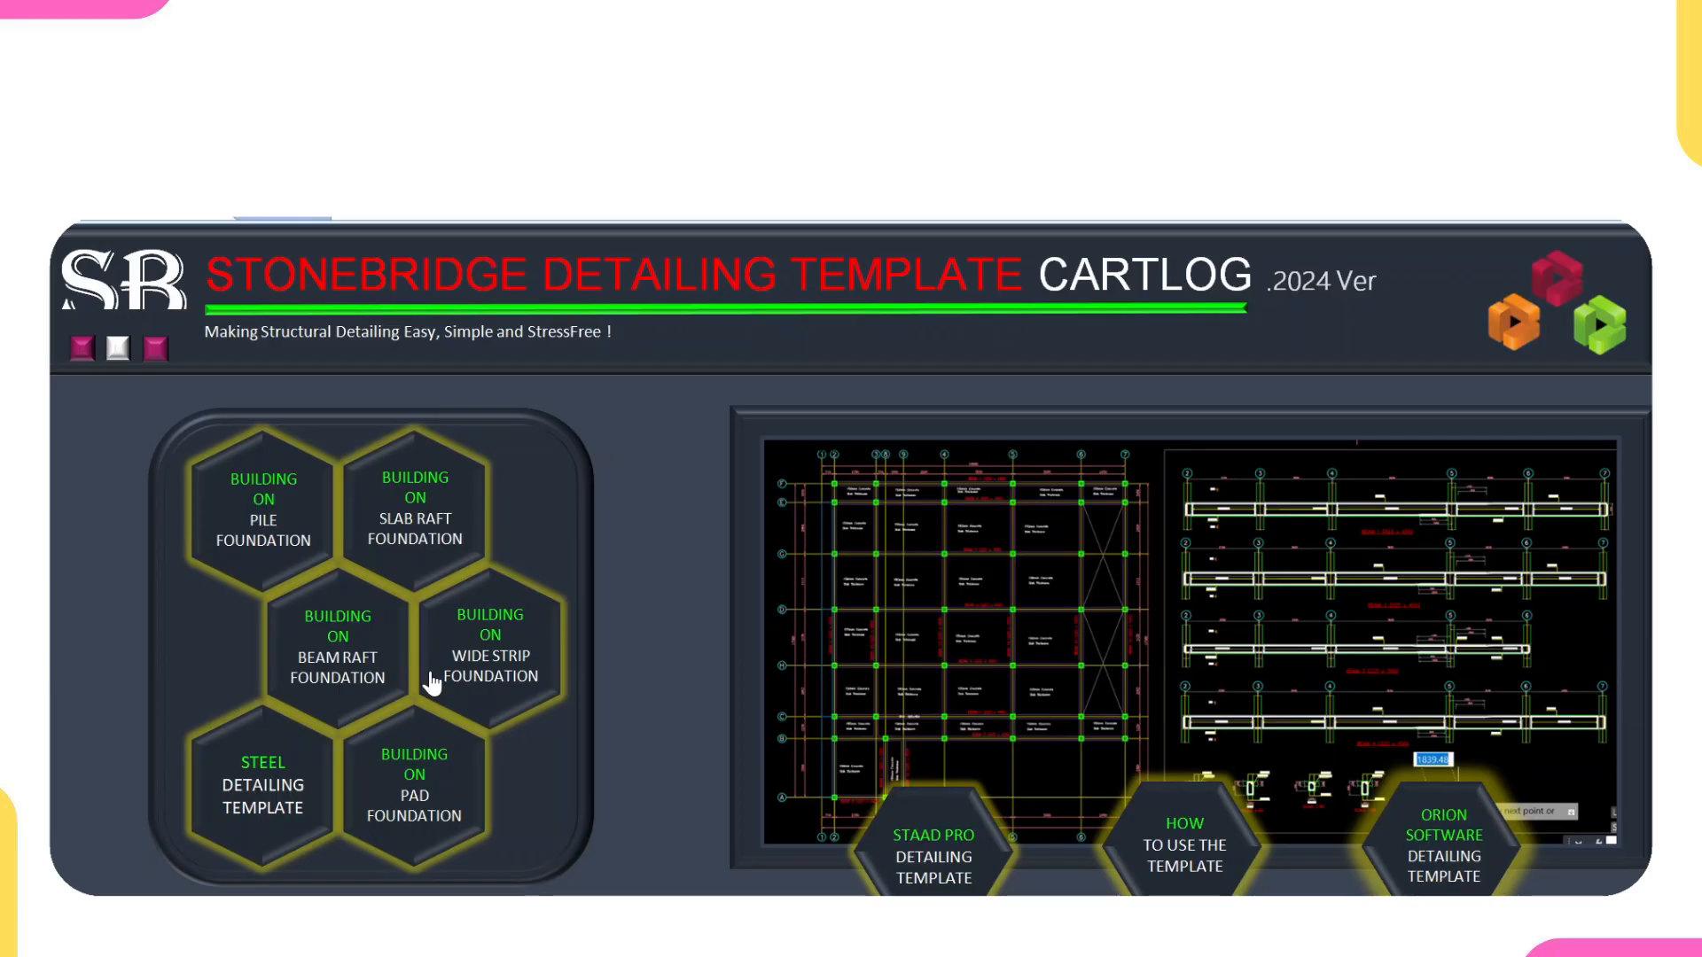
Step: Open the beam raft foundation template from the detailing catalogue and examine its sheets, including the raft foundation layout and beam detail sheets
left_click(329, 671)
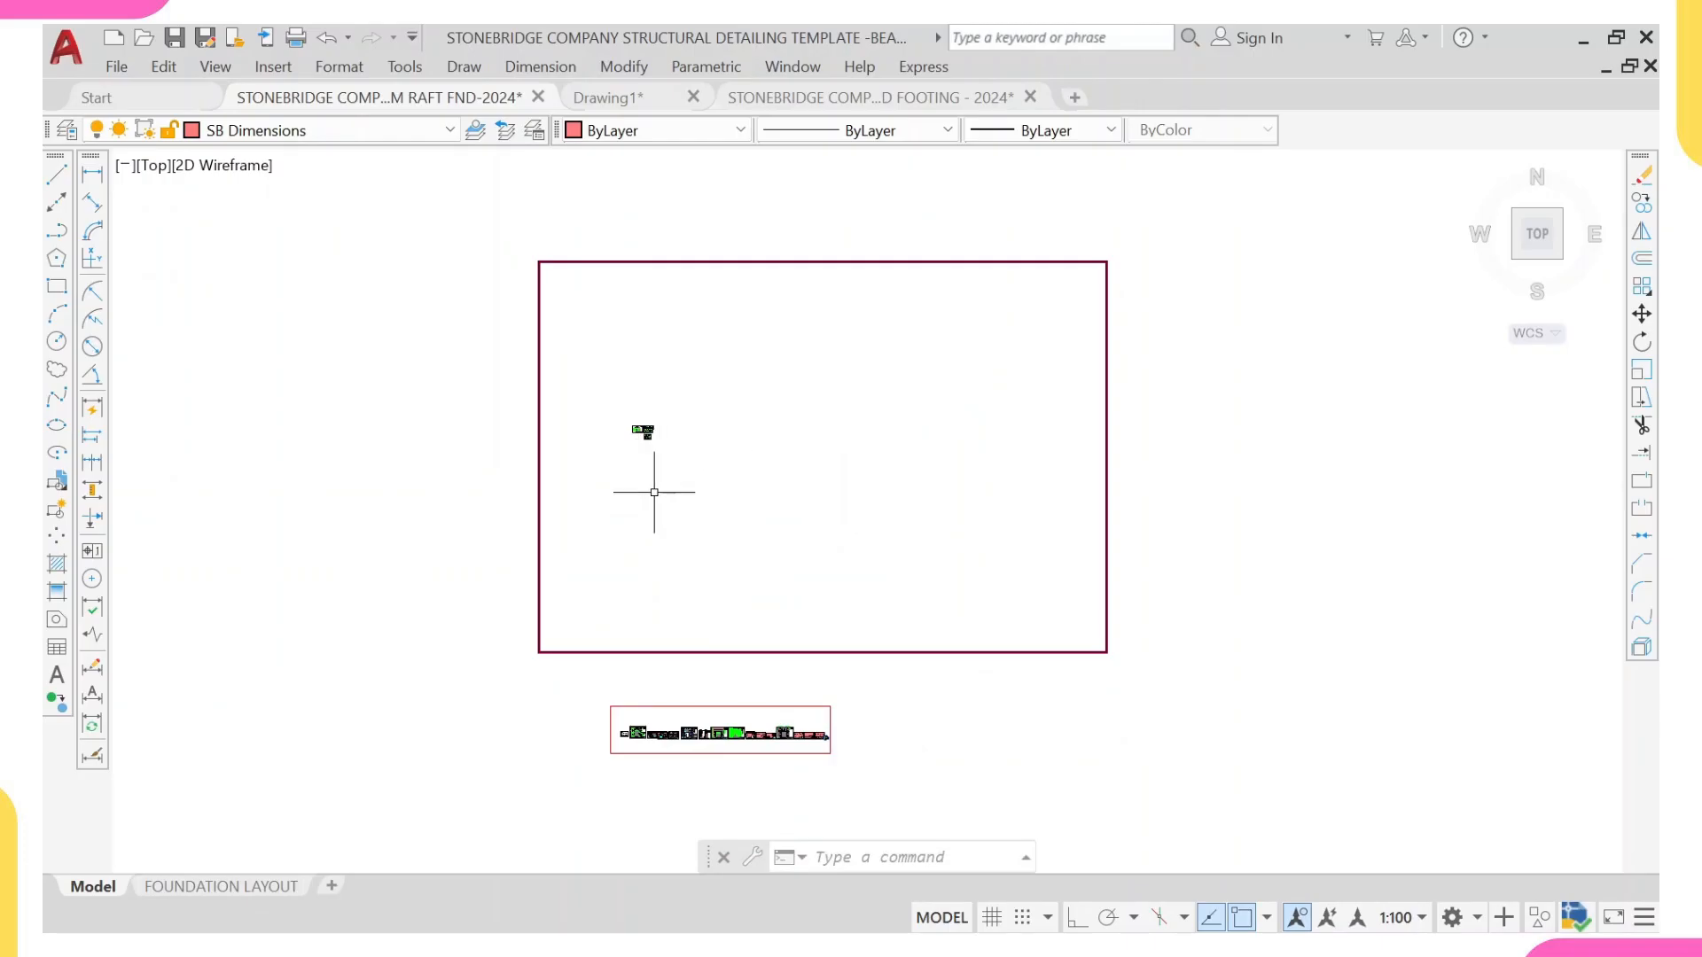
scroll(642, 676, "up", 4)
middle_click_drag(1282, 627, 924, 603)
middle_click_drag(1209, 595, 969, 594)
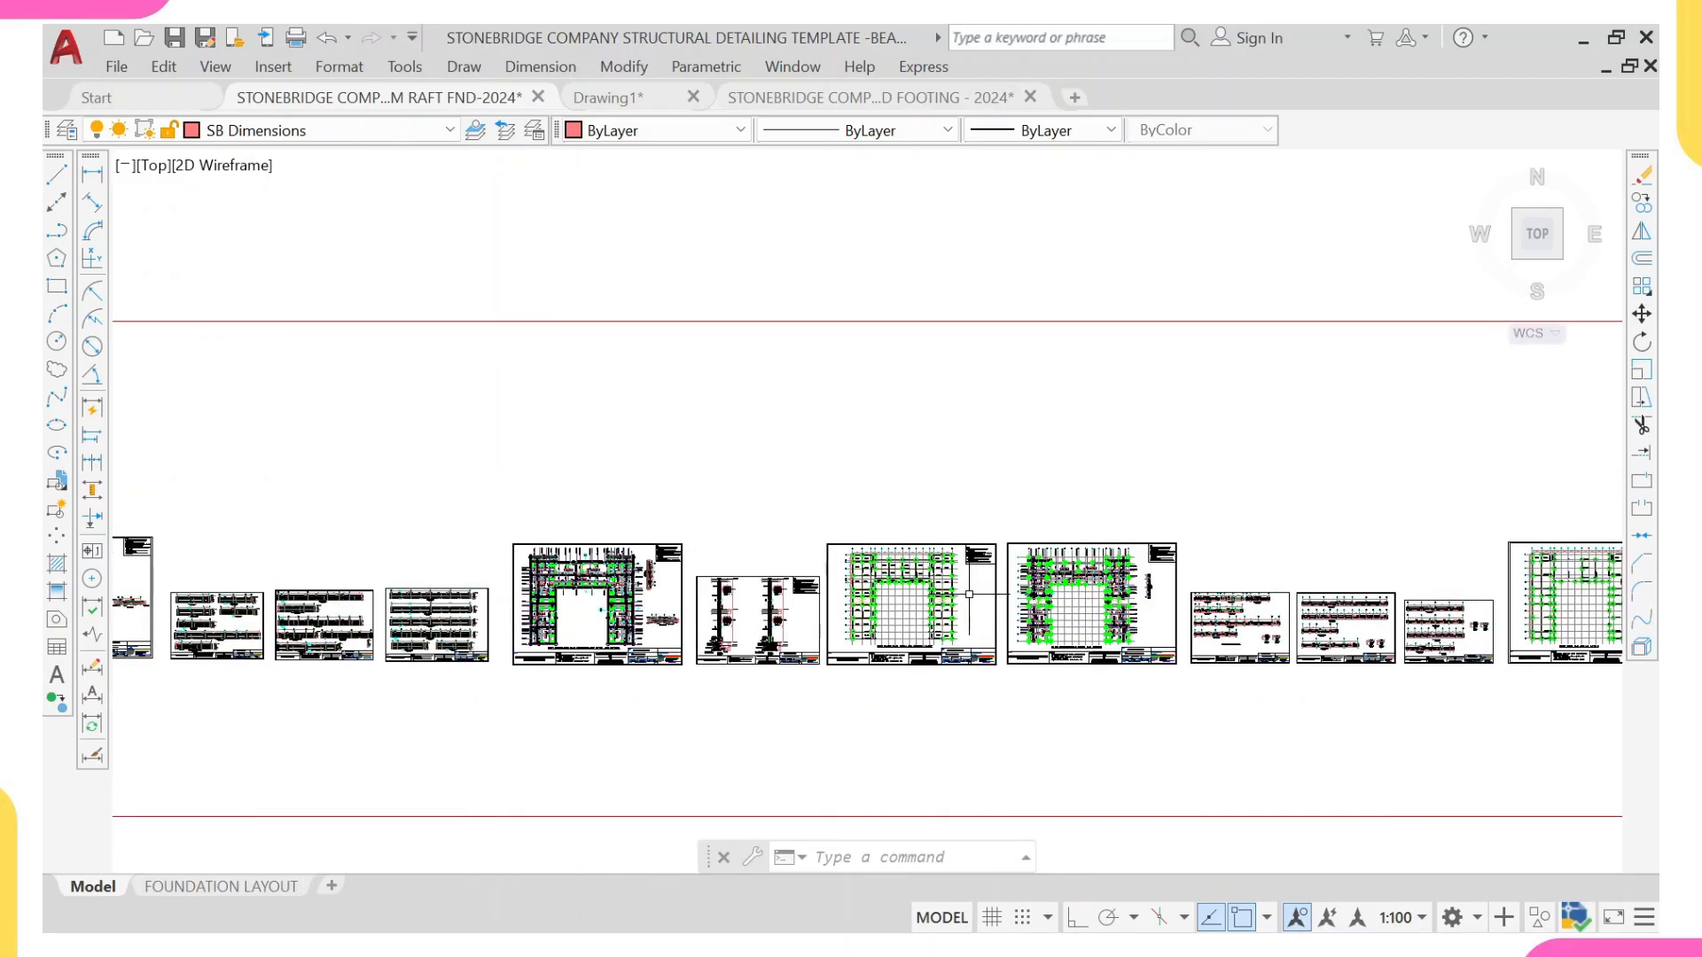
scroll(969, 594, "down", 5)
middle_click_drag(931, 334, 928, 523)
scroll(866, 327, "down", 3)
middle_click_drag(866, 327, 843, 417)
scroll(843, 315, "up", 4)
scroll(736, 452, "up", 8)
middle_click_drag(514, 450, 571, 446)
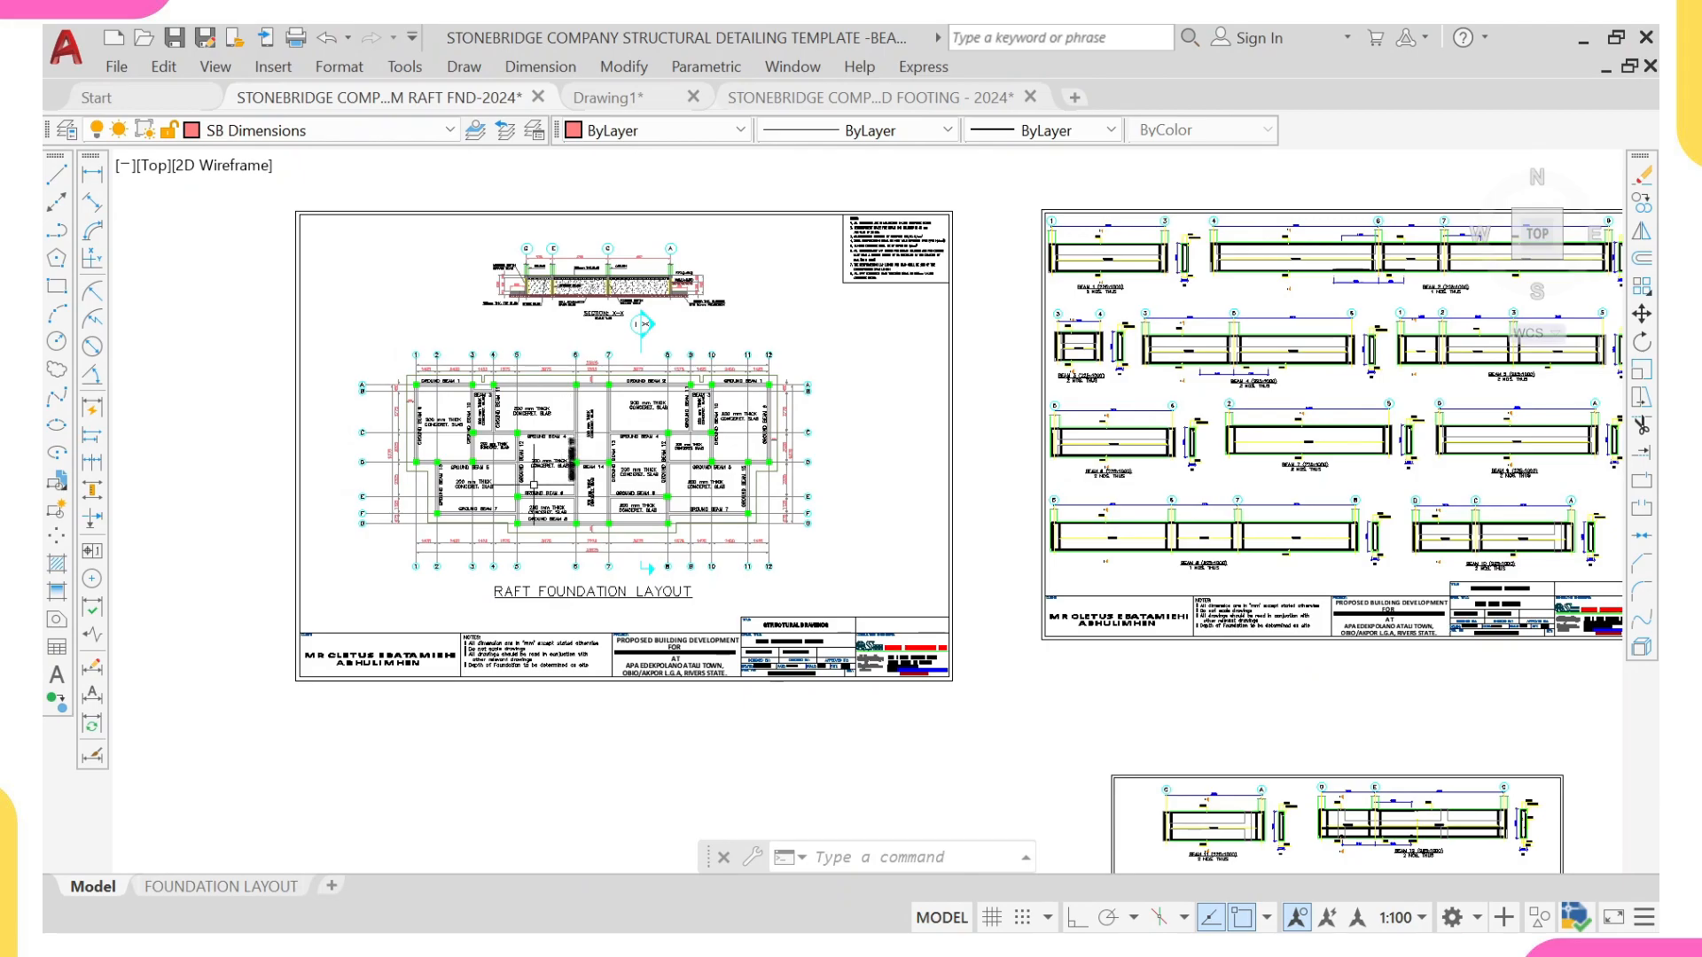
scroll(545, 441, "up", 2)
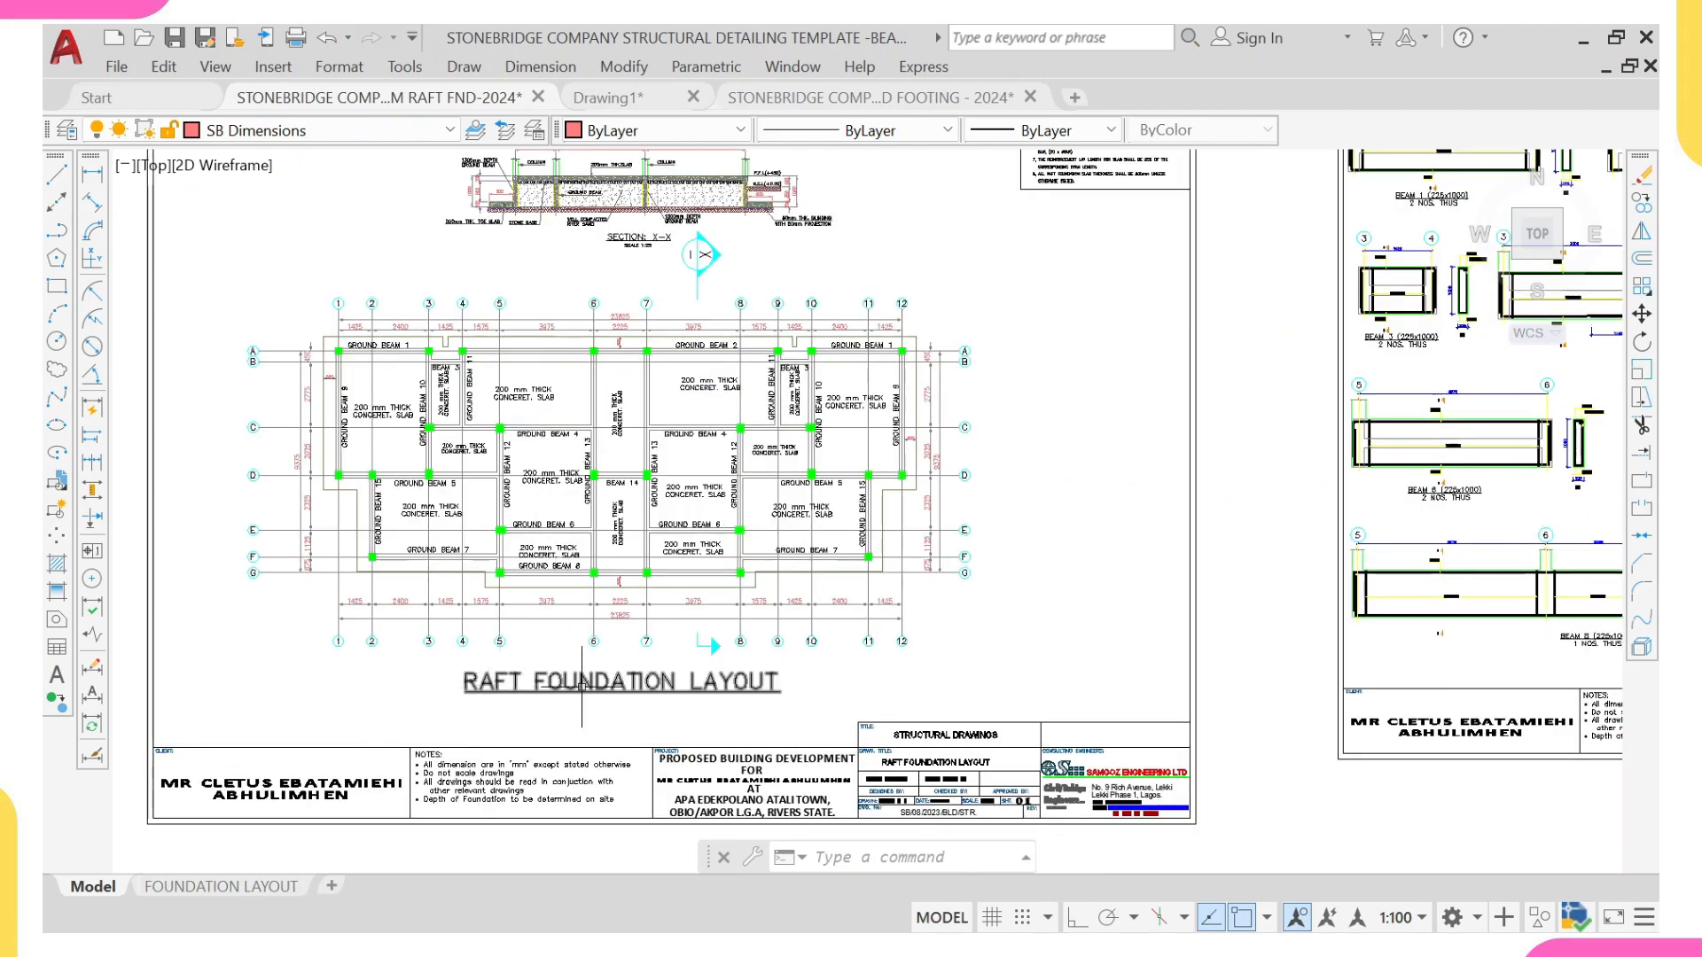
scroll(727, 701, "down", 4)
middle_click_drag(1160, 577, 1083, 463)
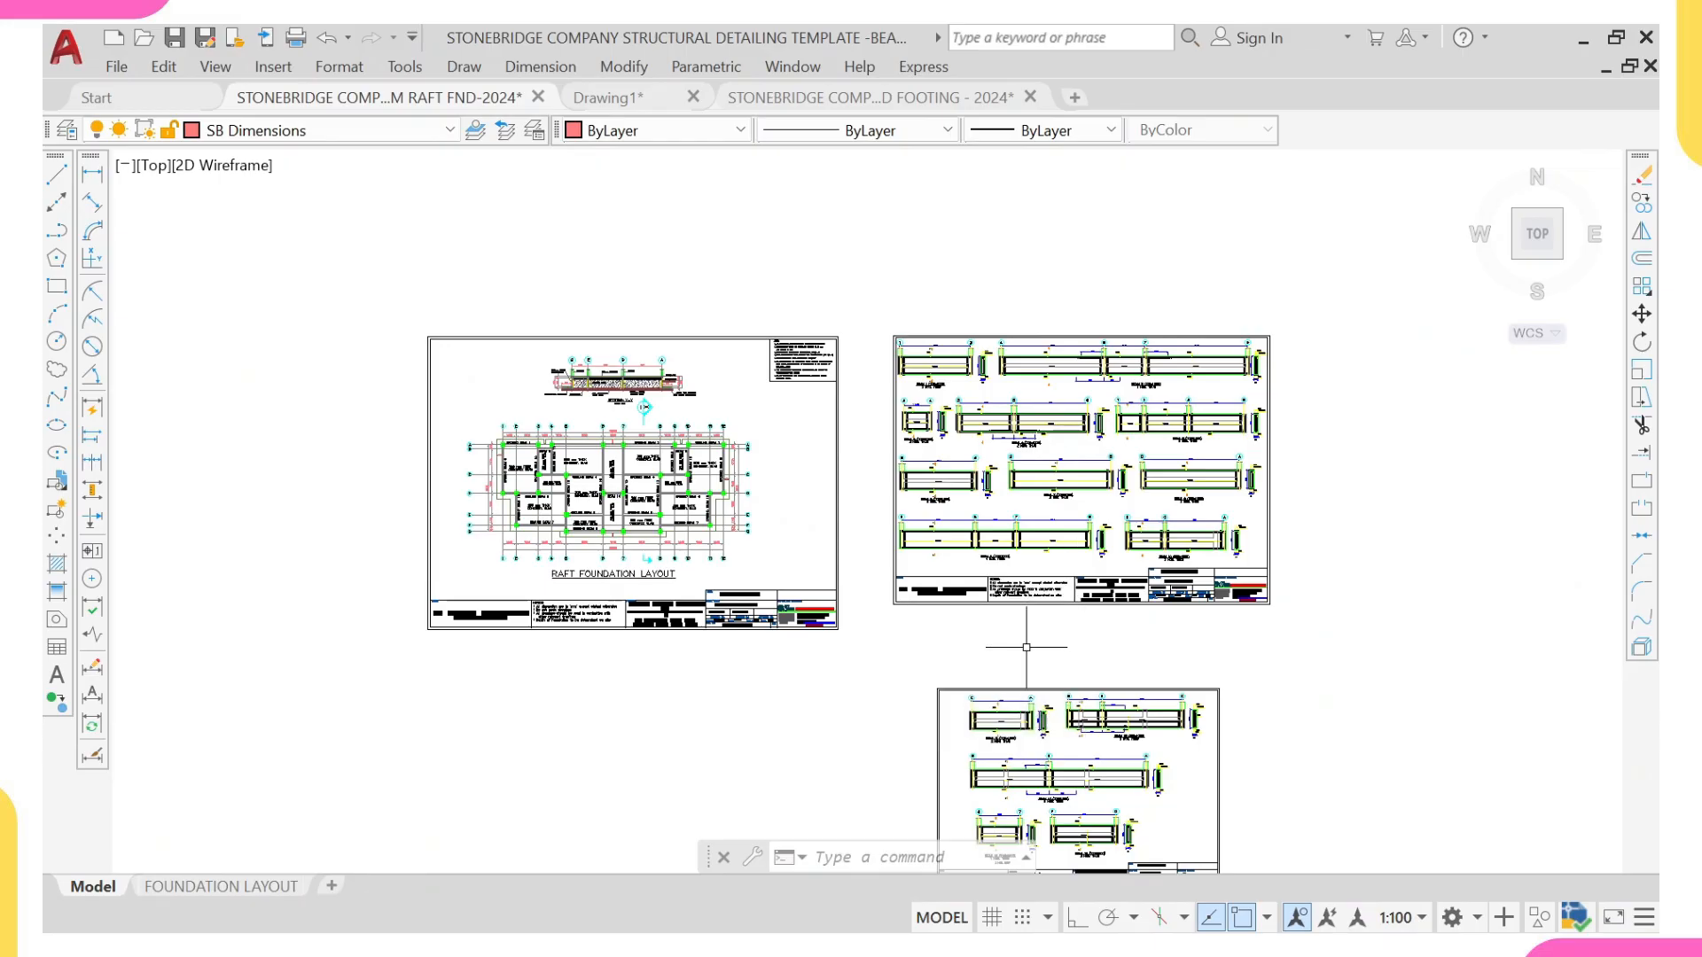
scroll(1026, 647, "down", 4)
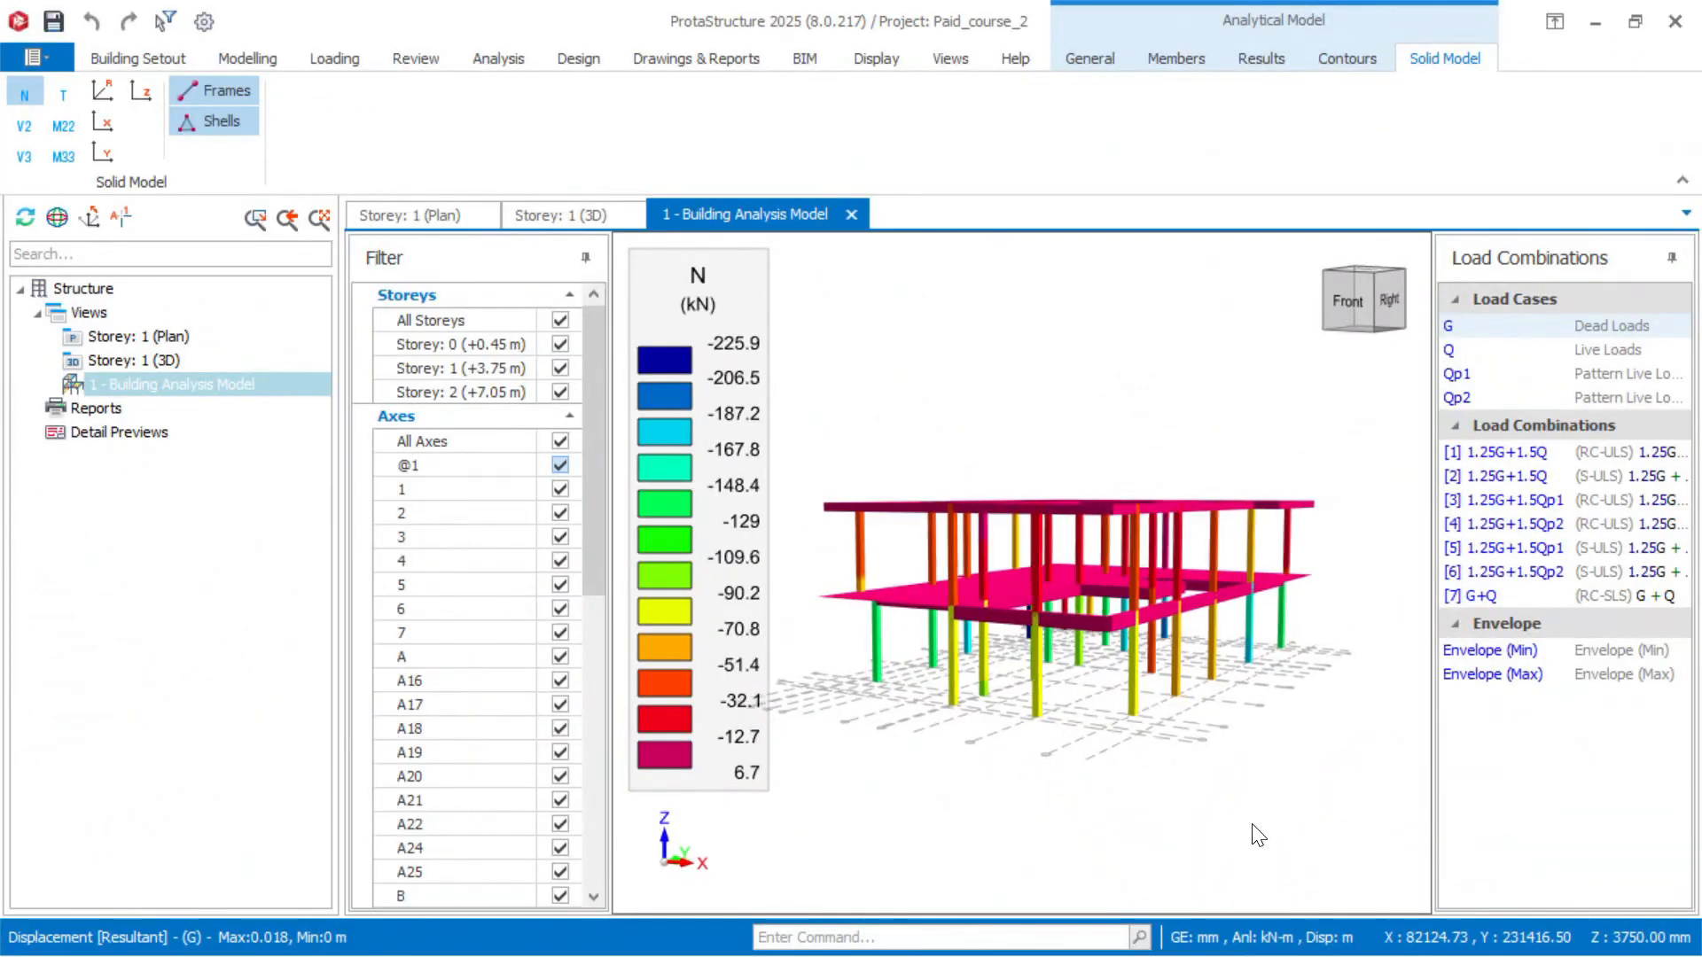
middle_click_drag(1257, 831, 1287, 832)
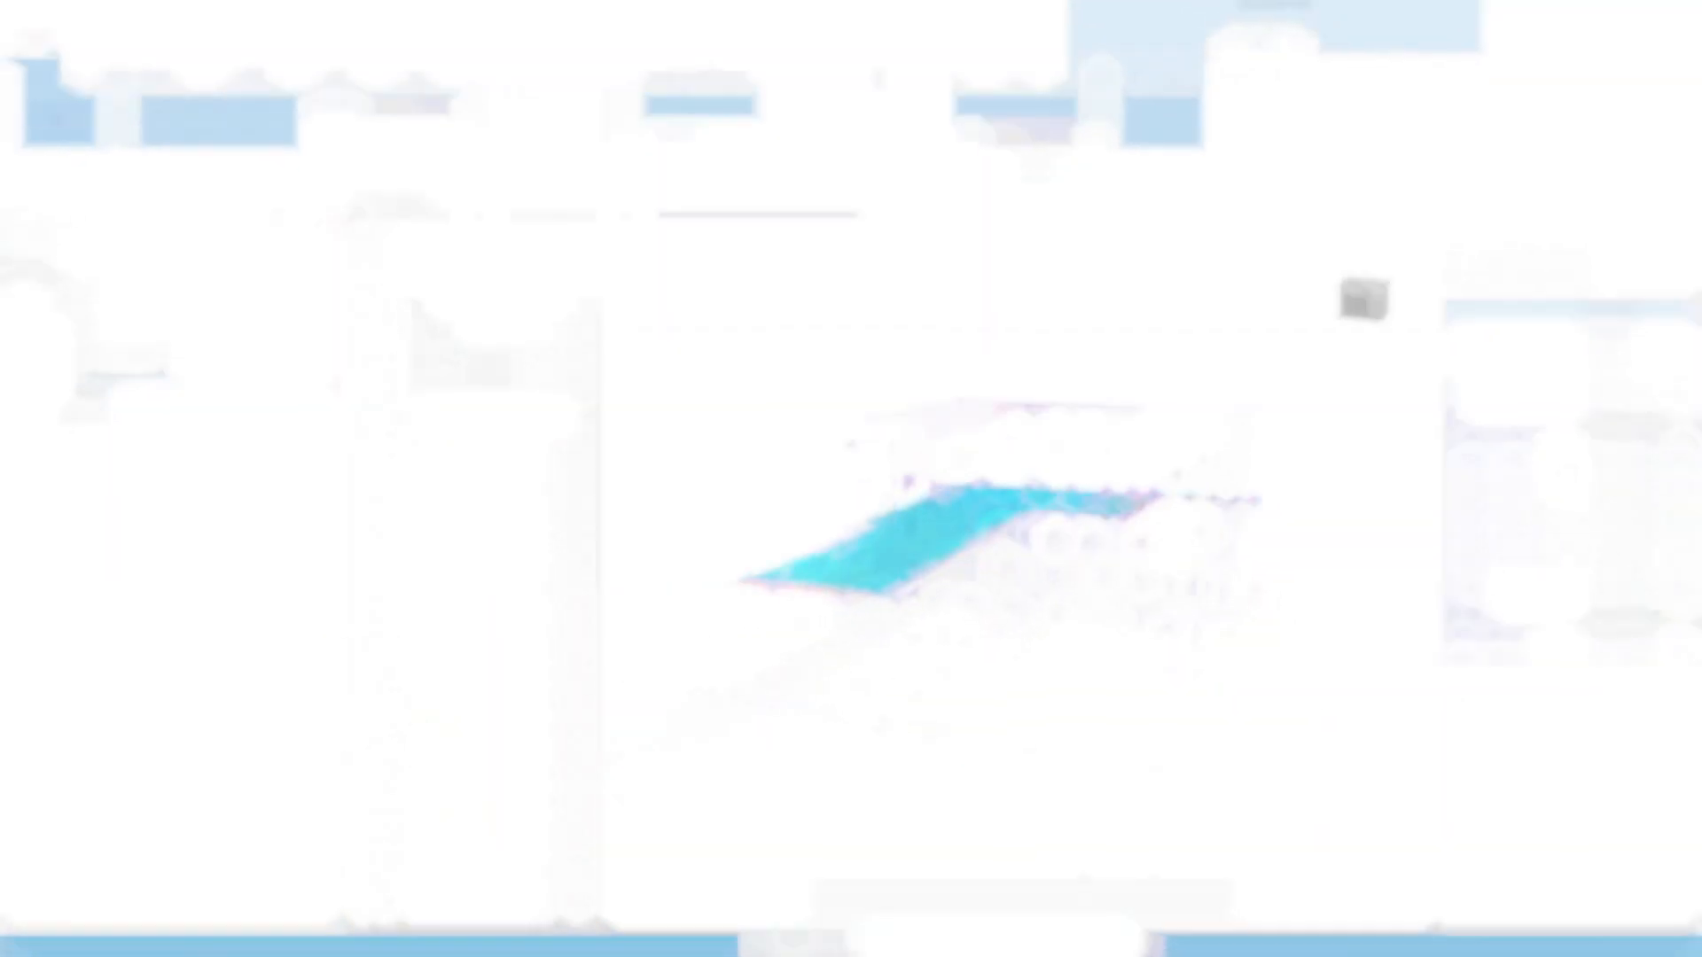
middle_click_drag(1401, 798, 1667, 823)
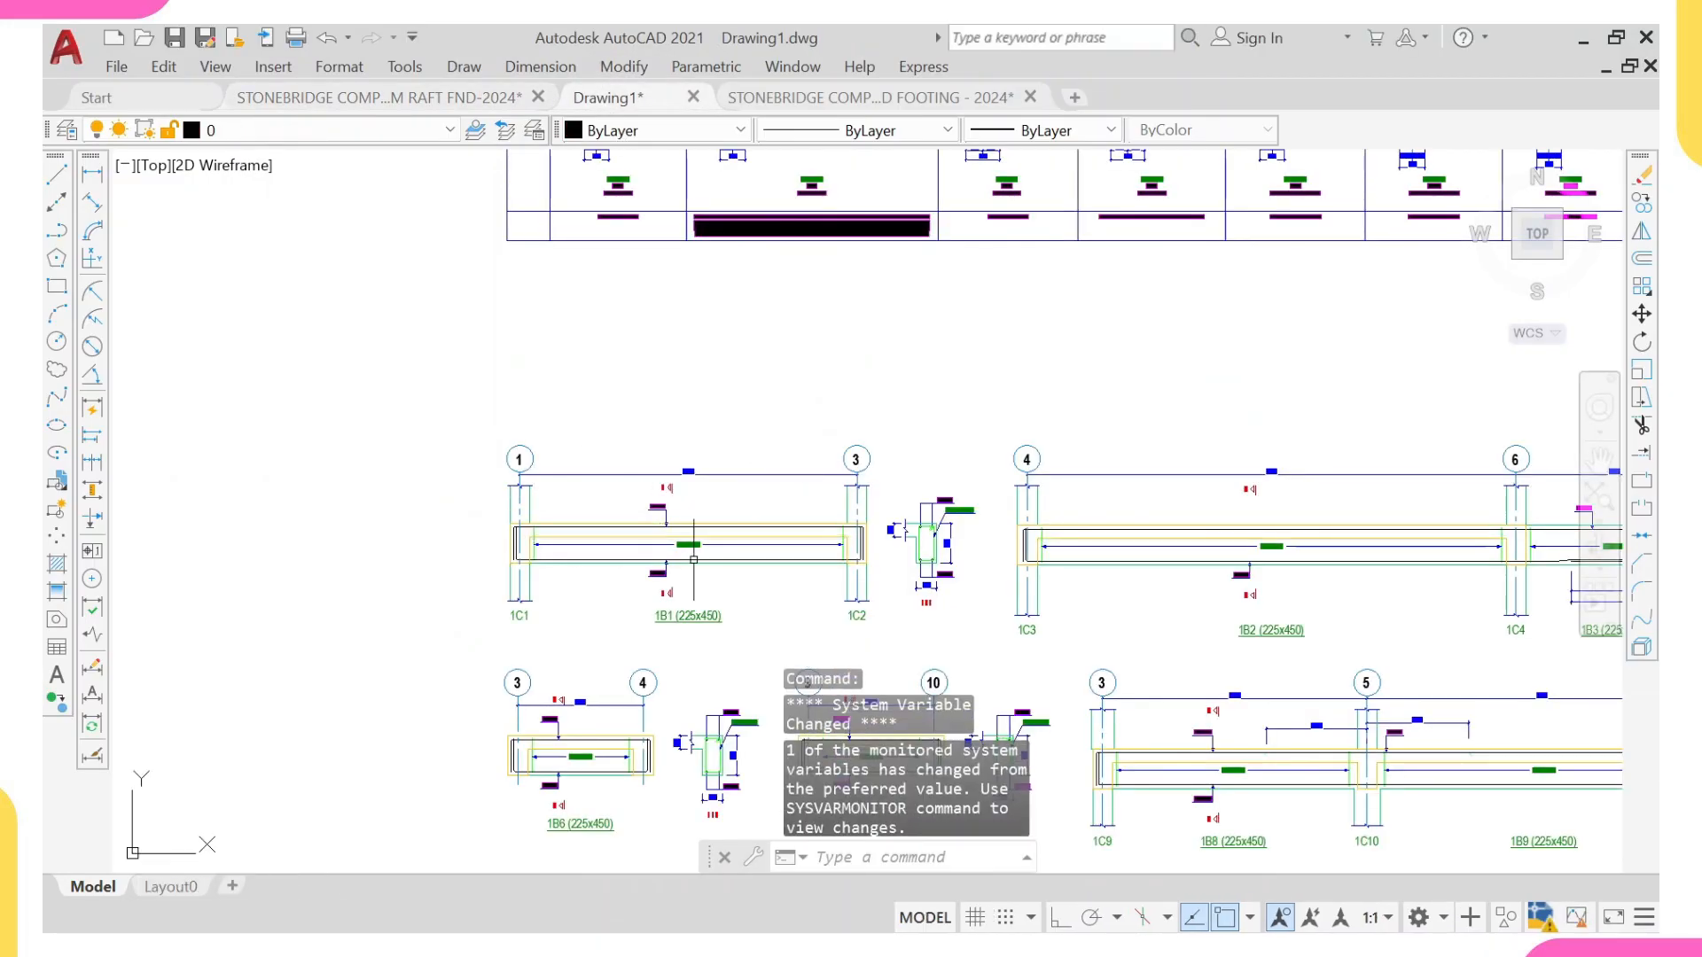
Step: Copy beam 1B1's elevation together with section 1-1 from Drawing1 to the clipboard
left_click(394, 413)
middle_click_drag(974, 625, 940, 520)
left_click(941, 520)
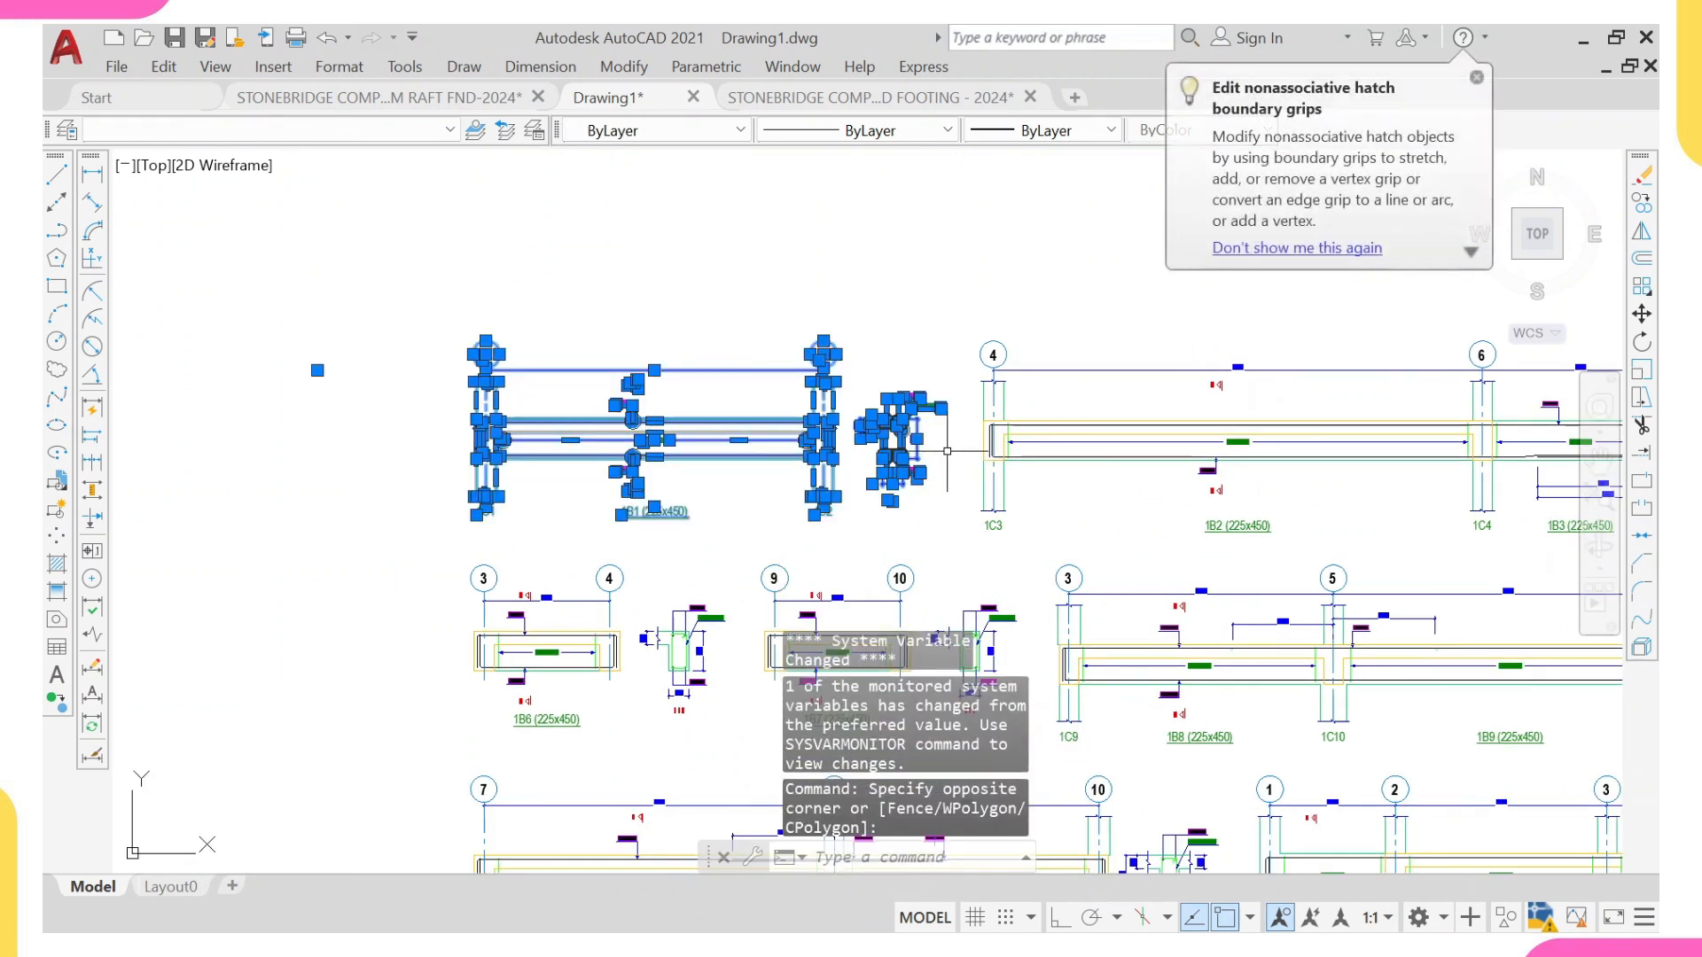
key("ctrl+c")
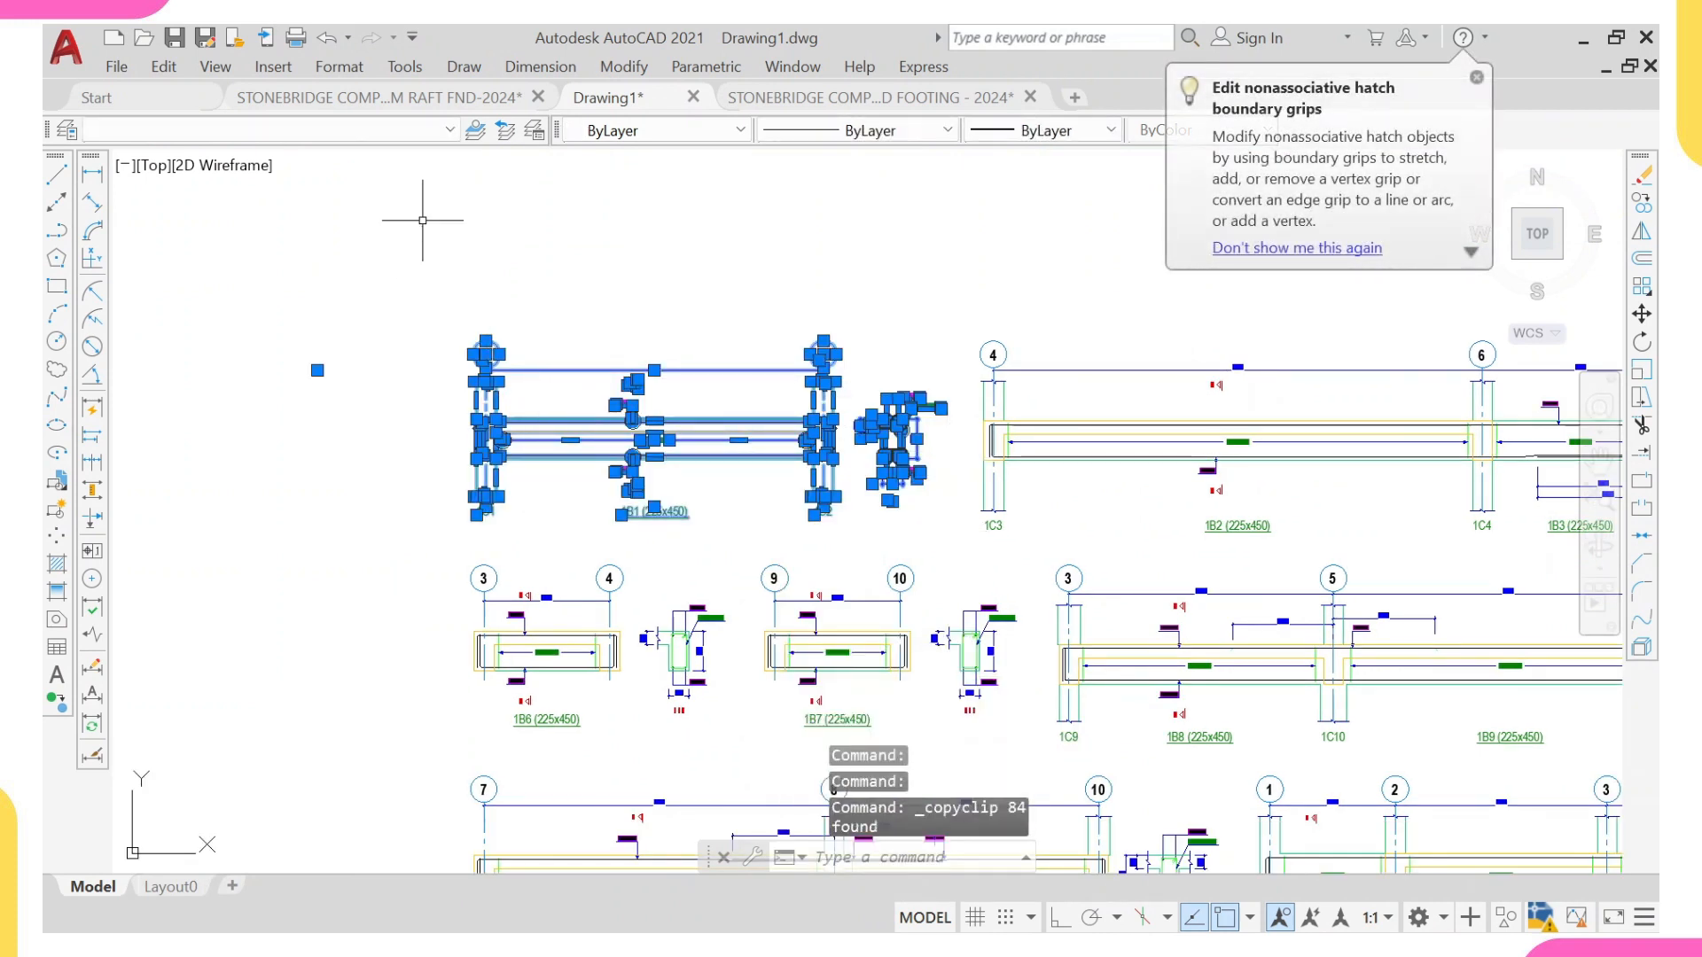
Step: Paste the copied beam 1B1 details into an empty area of the beam raft foundation template drawing
left_click(351, 103)
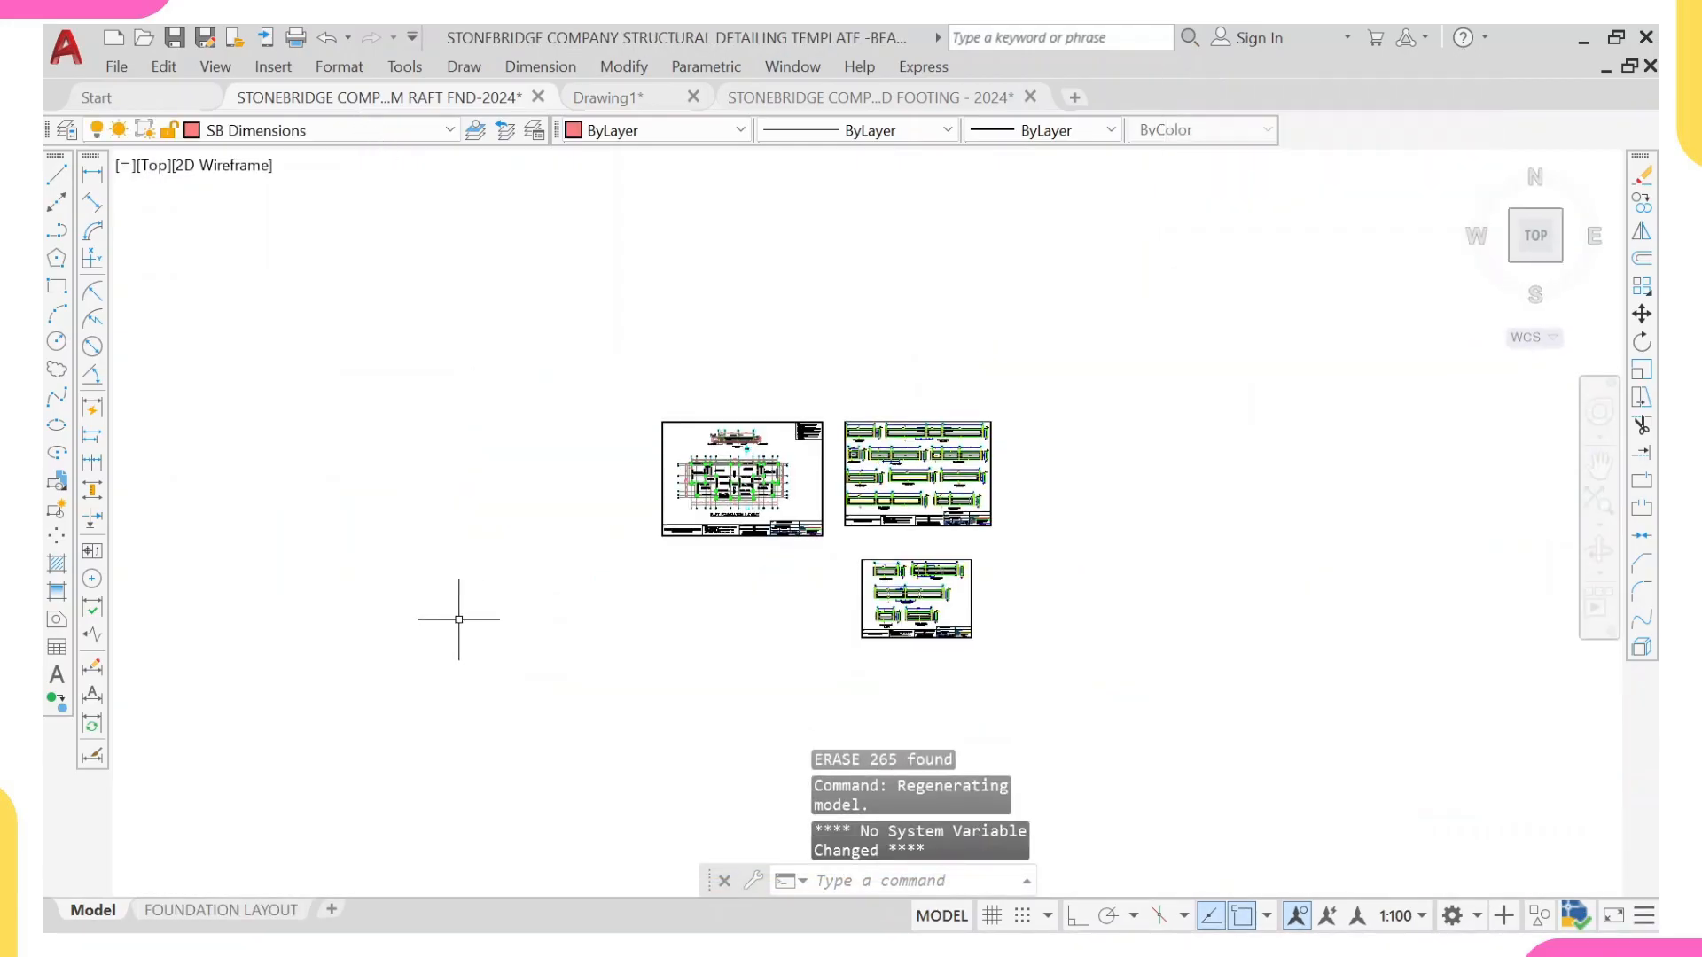
key("ctrl+v")
scroll(448, 614, "up", 10)
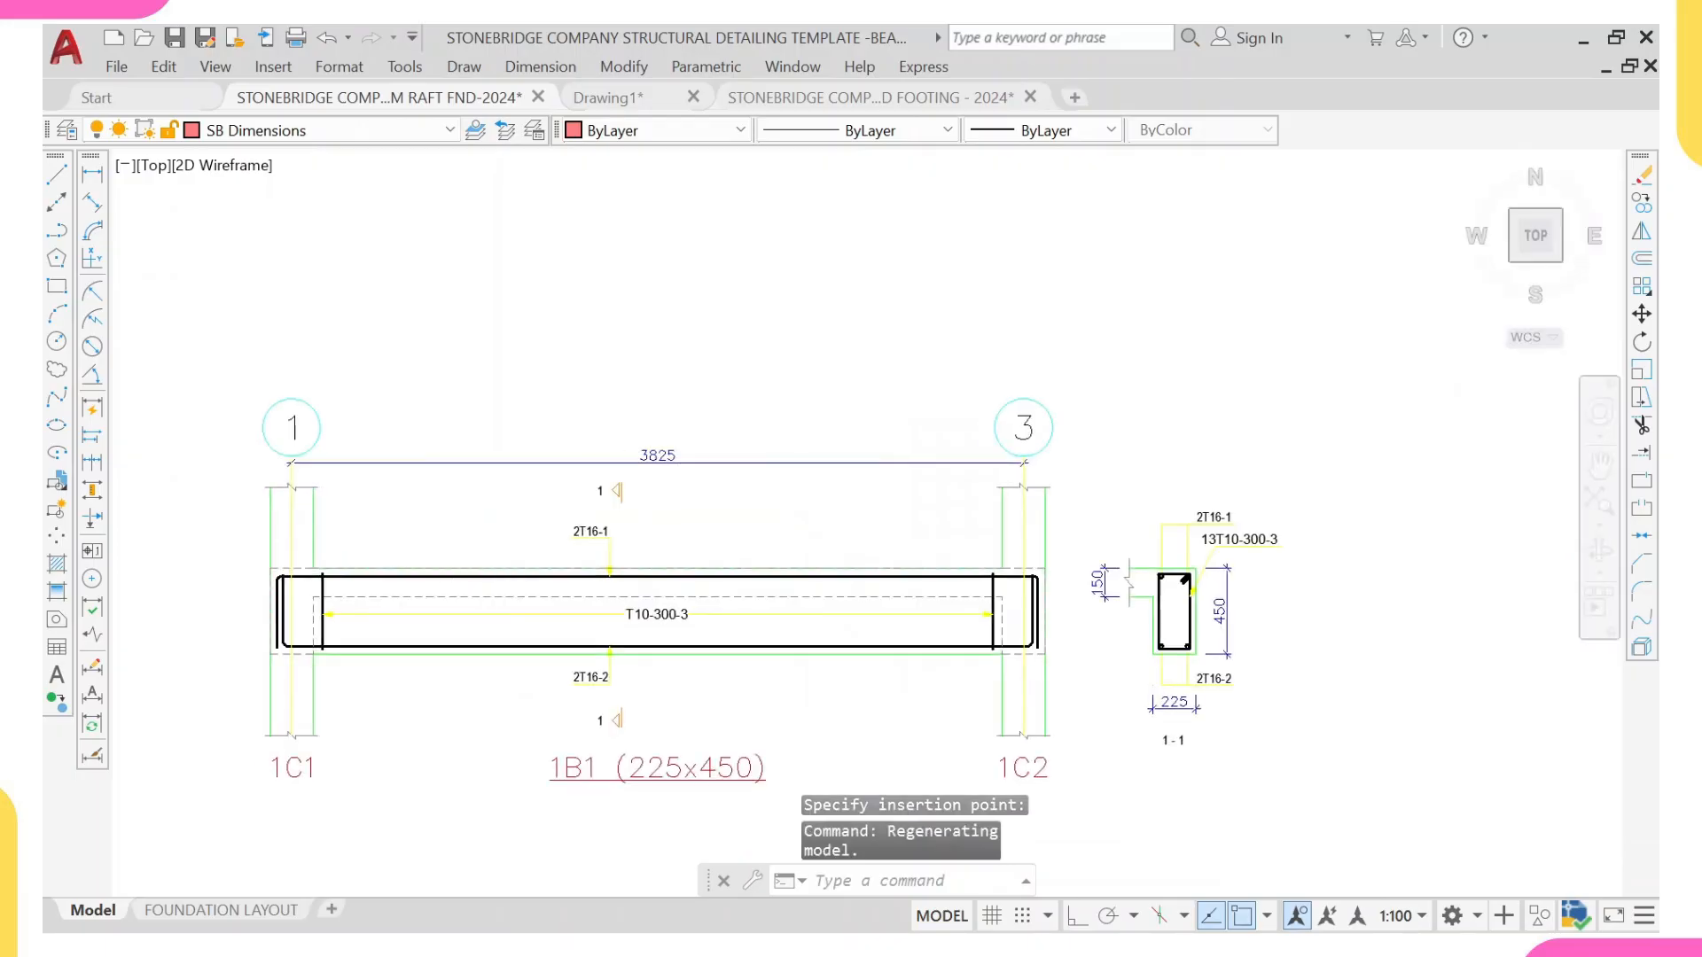
scroll(483, 578, "down", 1)
scroll(483, 578, "up", 1)
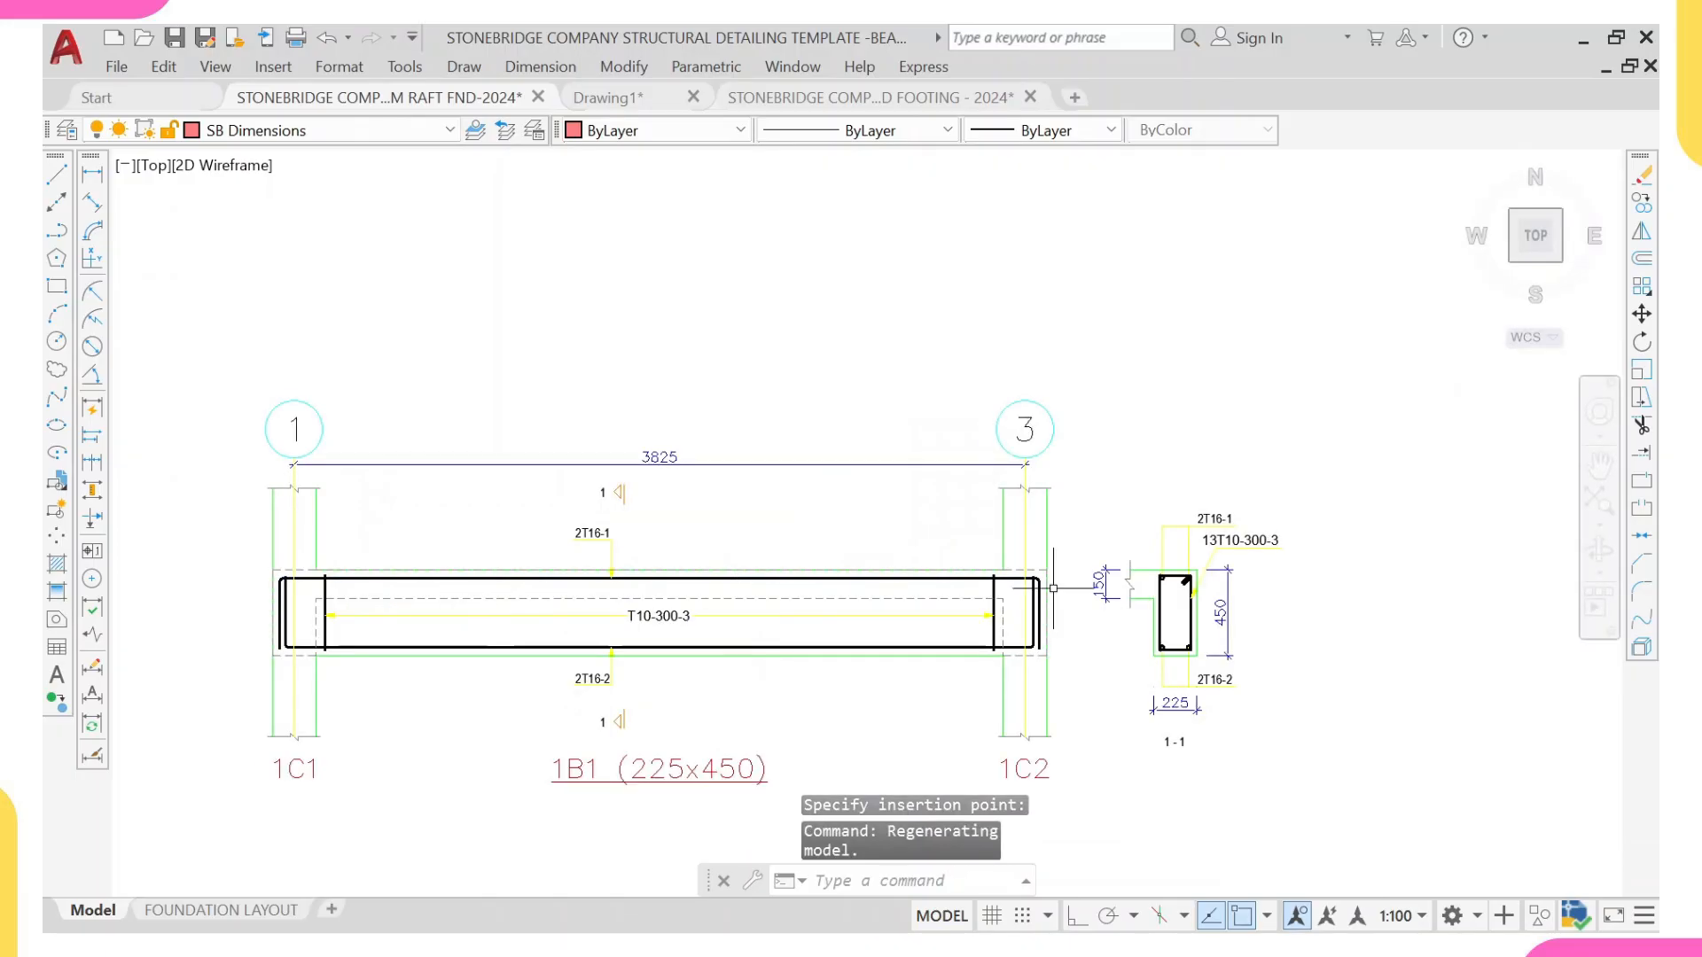
Step: Erase the pasted beam 1B1 elevation and cross-section from the template drawing
scroll(1167, 573, "down", 4)
scroll(1168, 572, "down", 2)
left_click(866, 447)
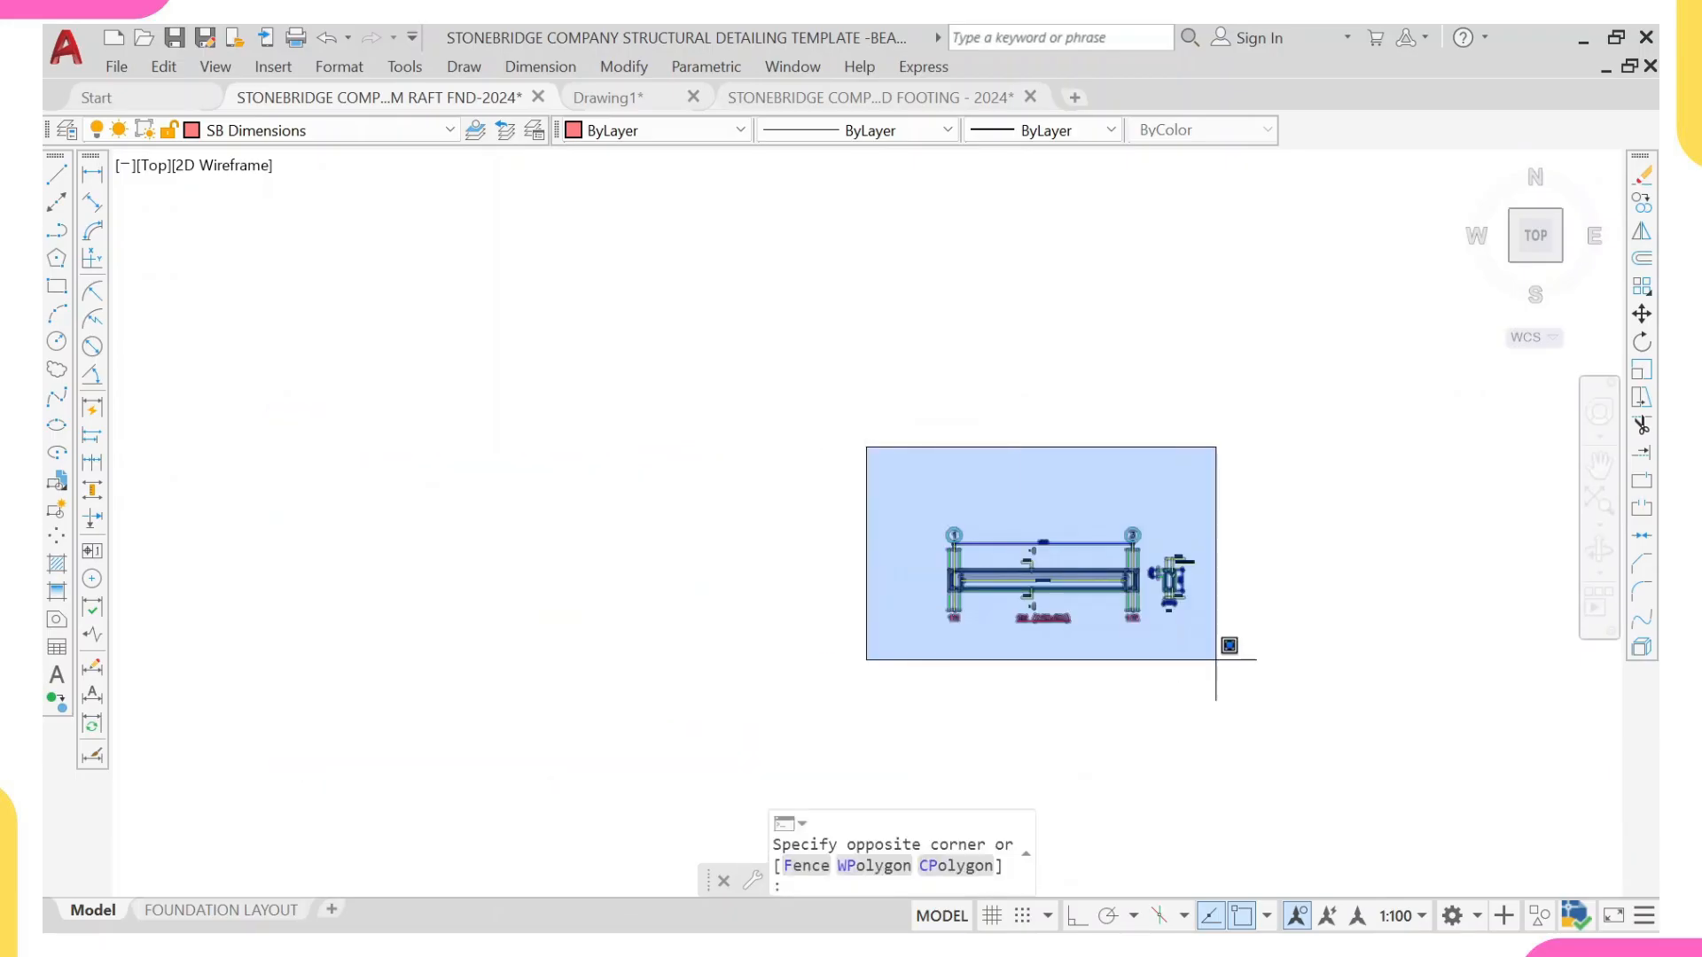
left_click(1219, 656)
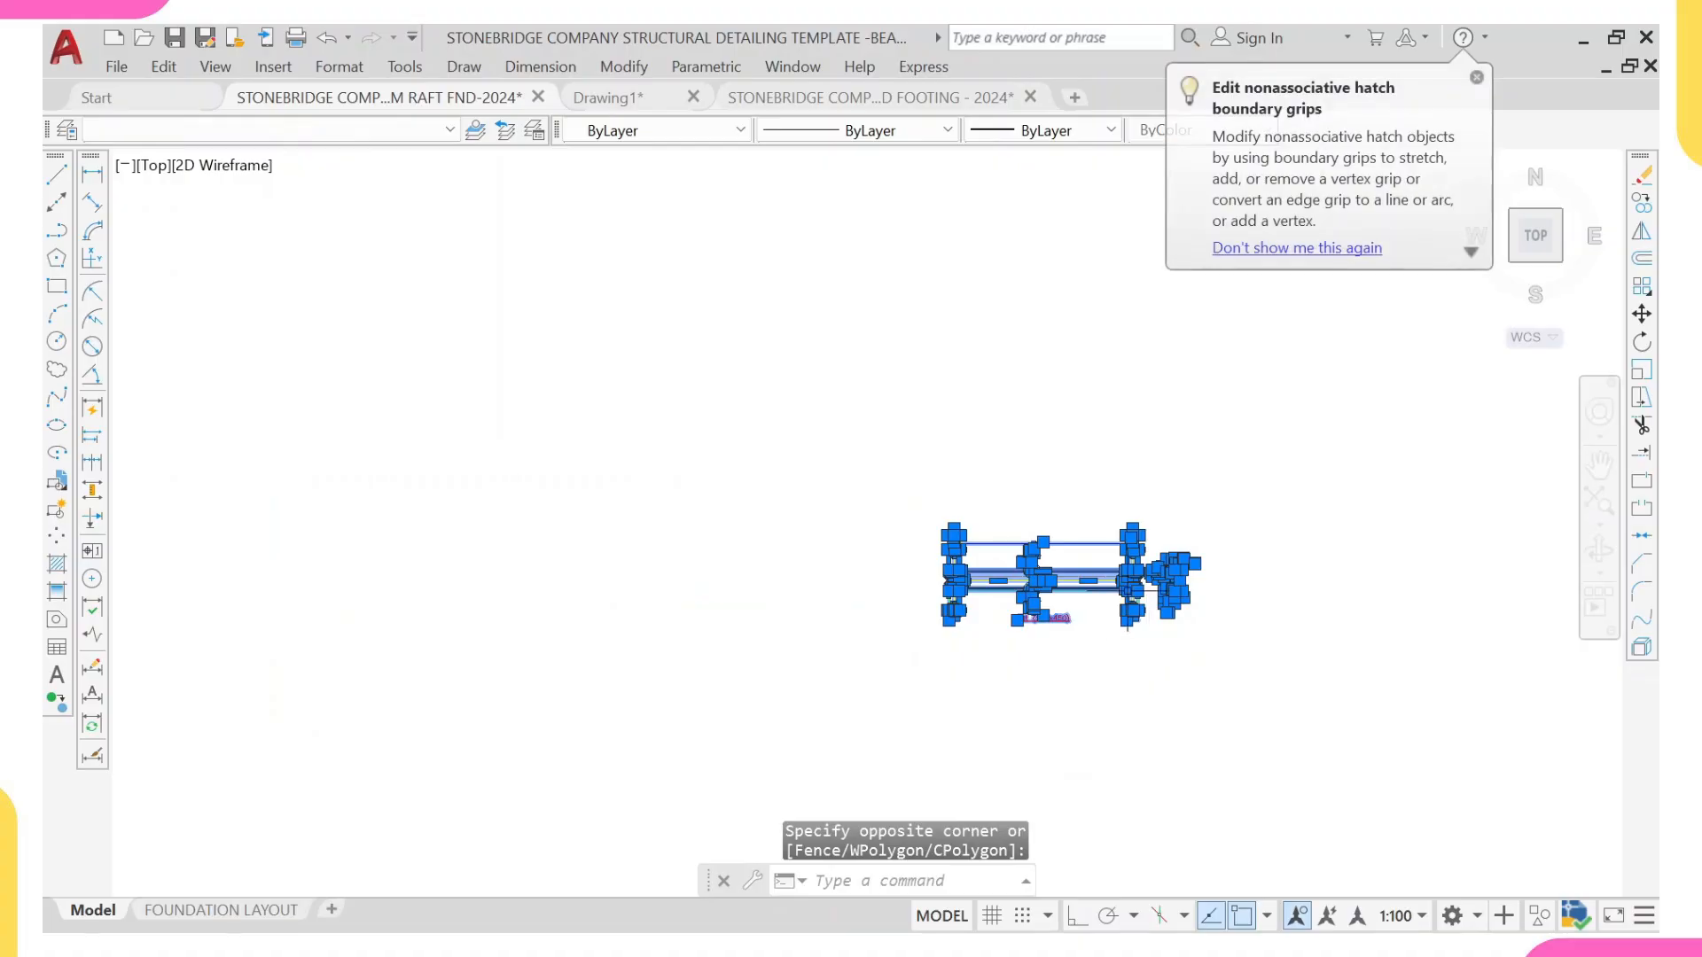
type("e")
key("Return")
Step: Return to Drawing1 and locate the foundation slab reinforcement plan above the column schedule
left_click(621, 98)
middle_click_drag(897, 658, 647, 682)
middle_click_drag(721, 524, 957, 651)
scroll(733, 407, "up", 4)
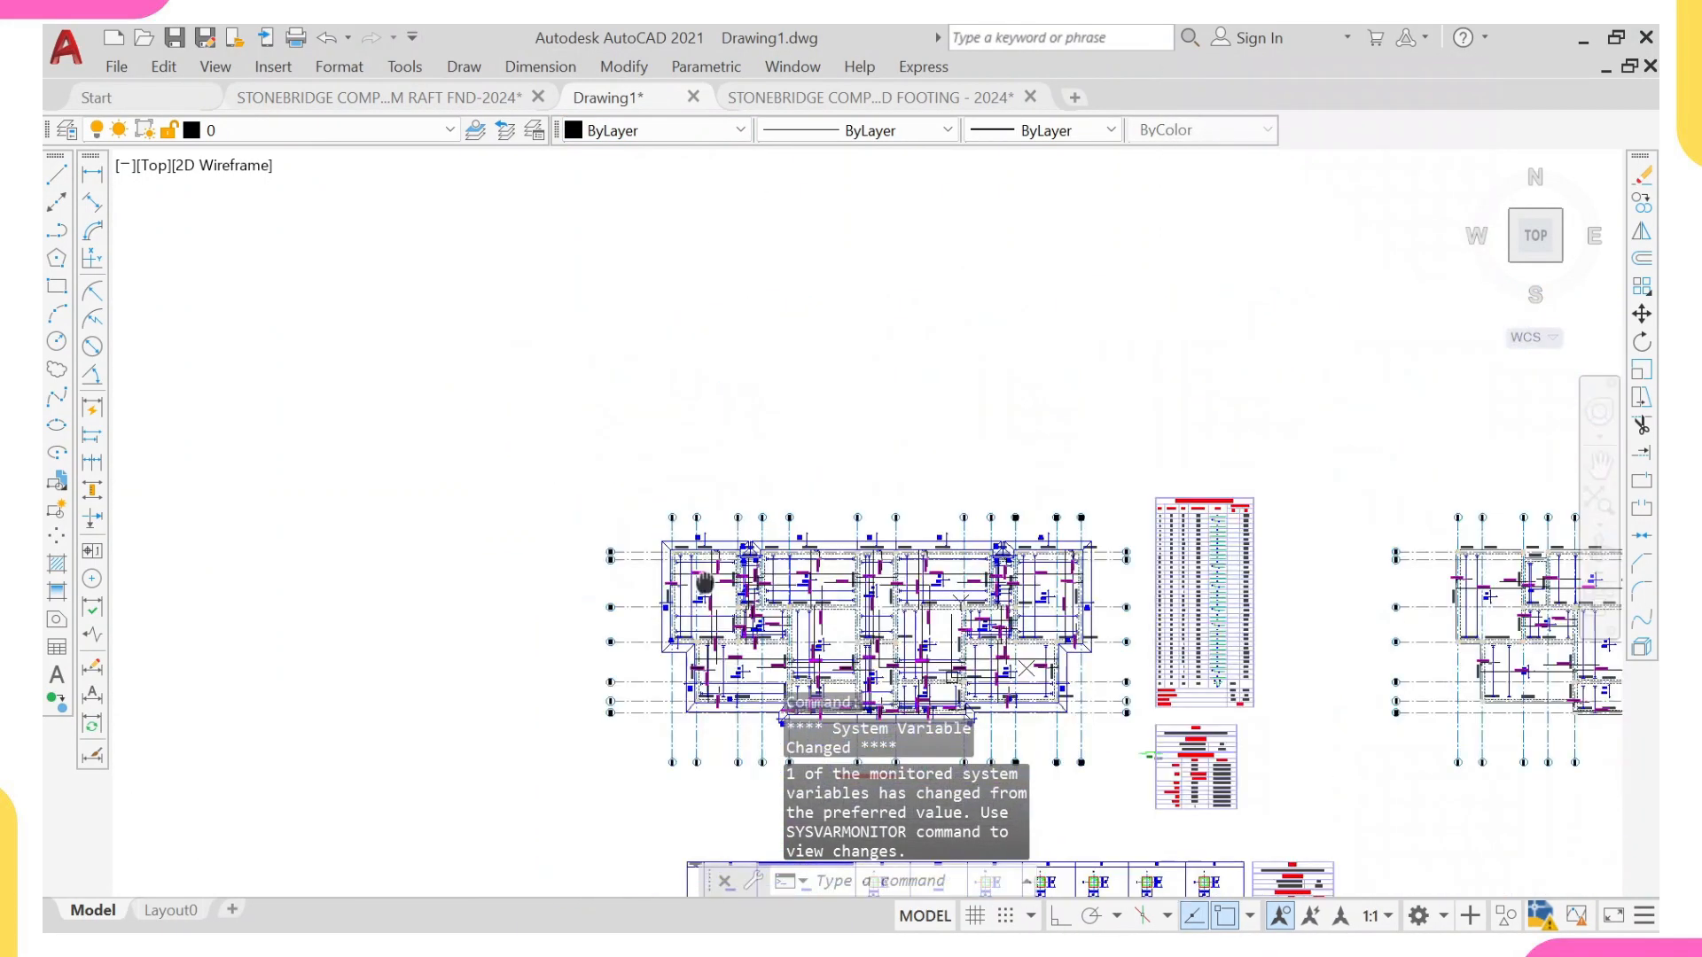
middle_click_drag(705, 582, 686, 524)
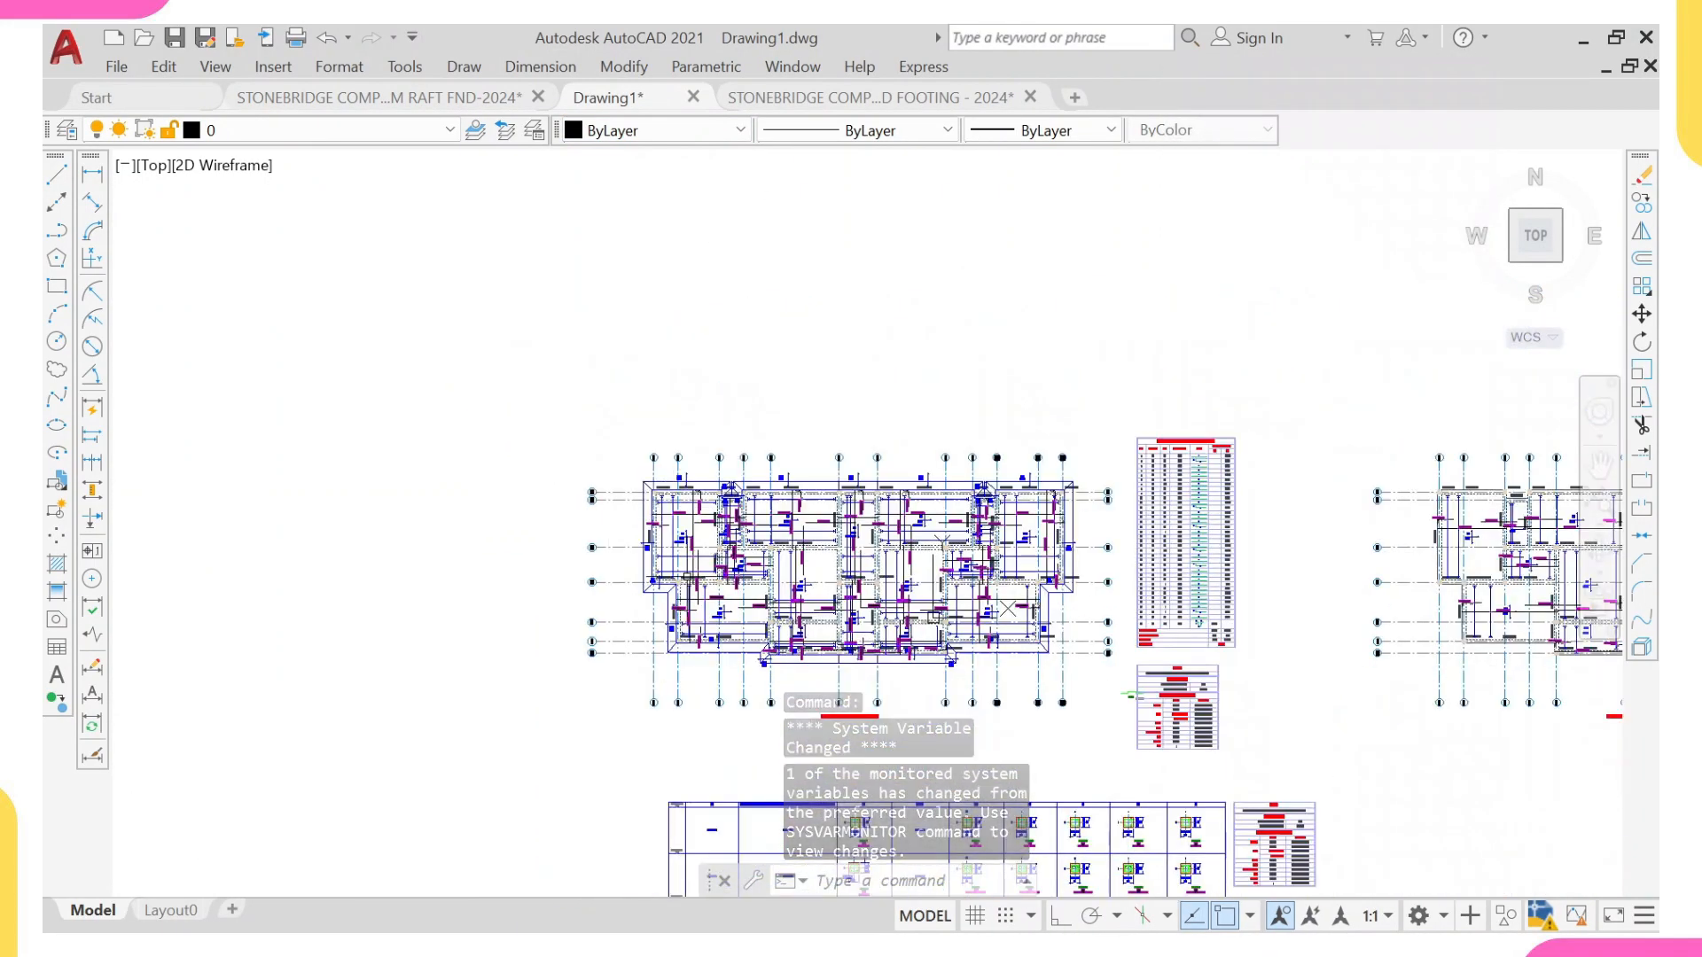
middle_click_drag(727, 578, 643, 538)
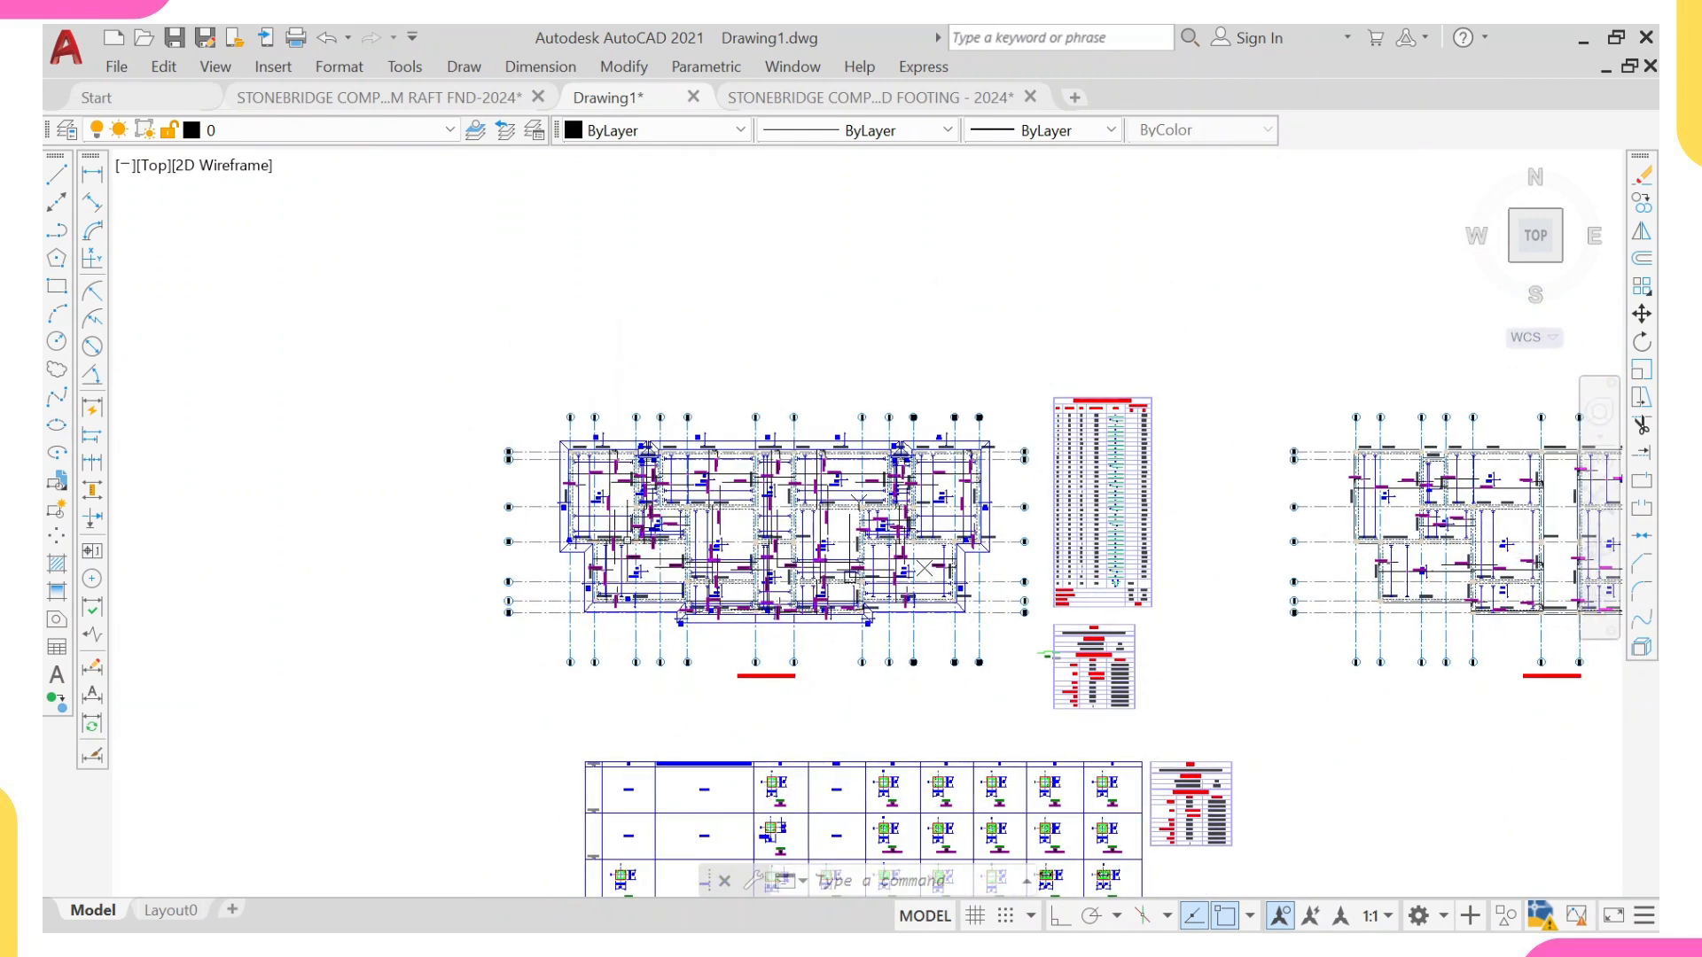
left_click(413, 327)
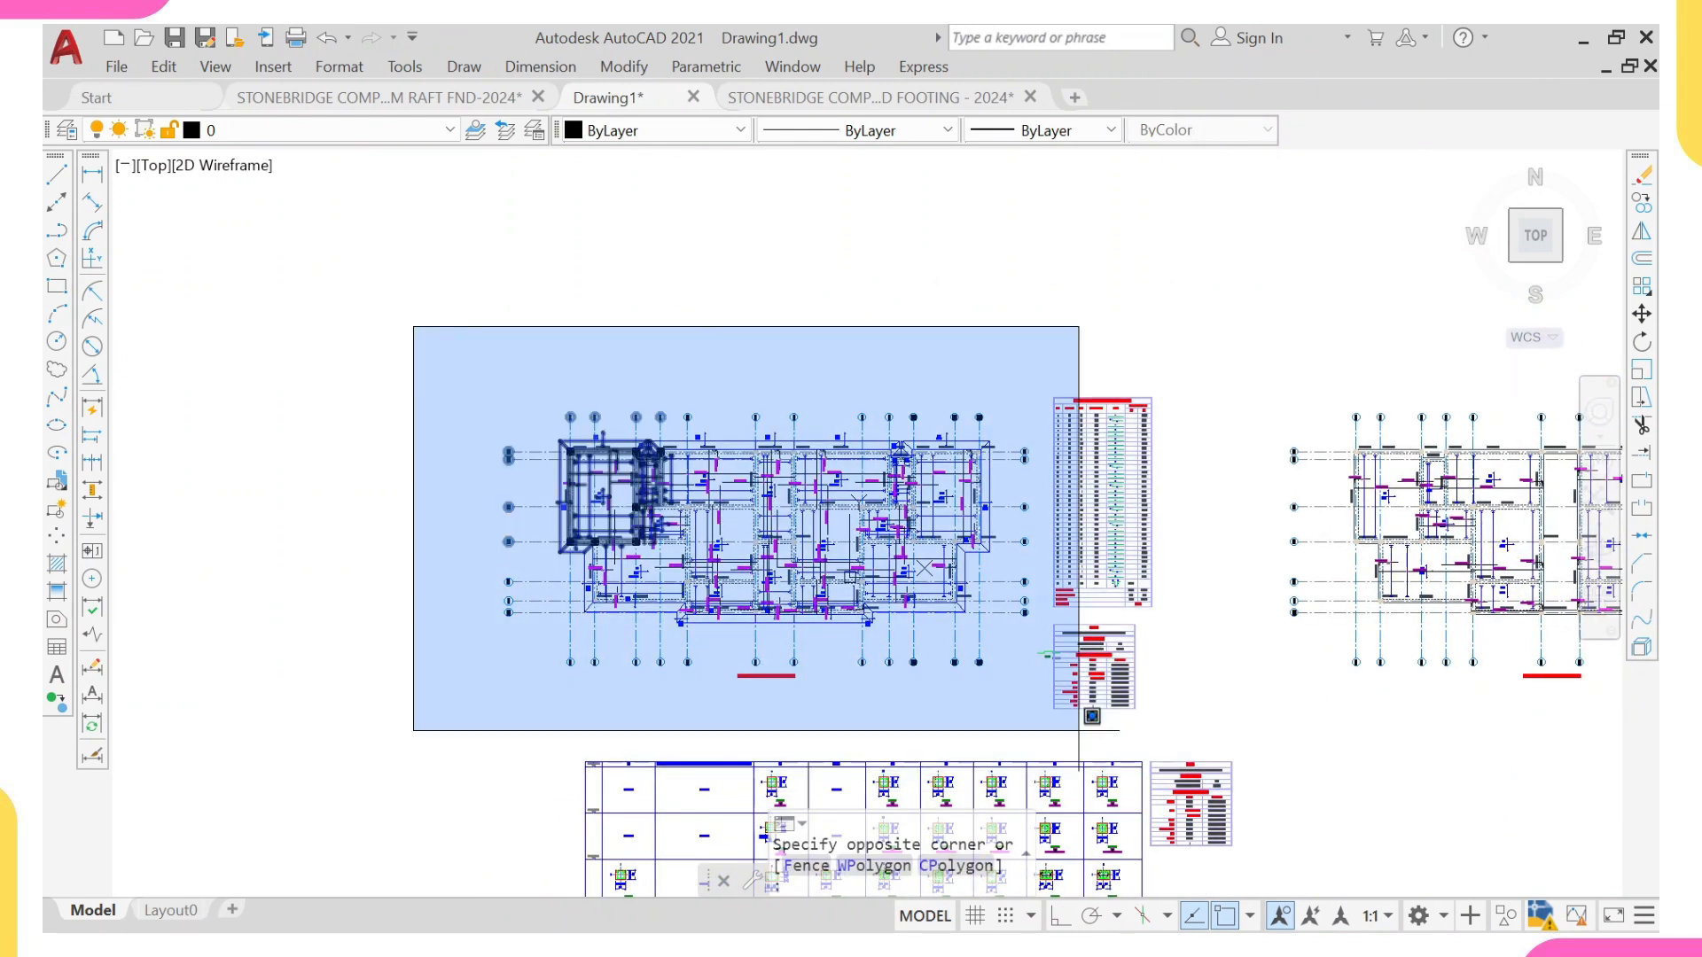
left_click(1033, 696)
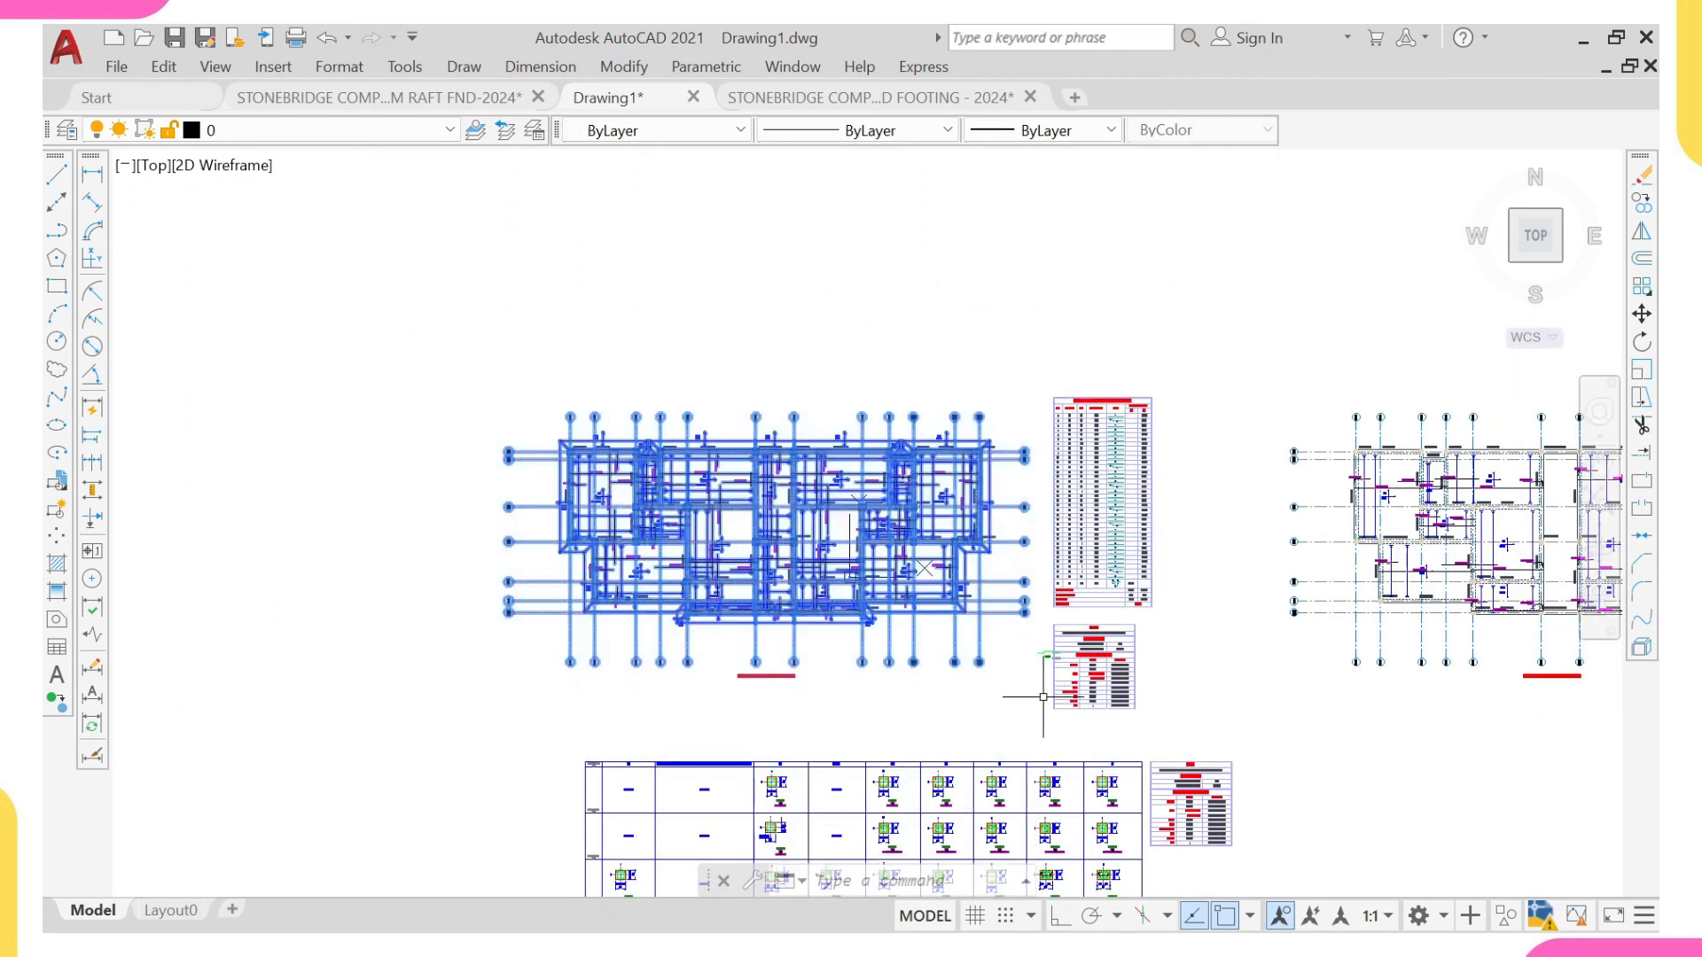
type("c")
key("Return")
left_click(948, 681)
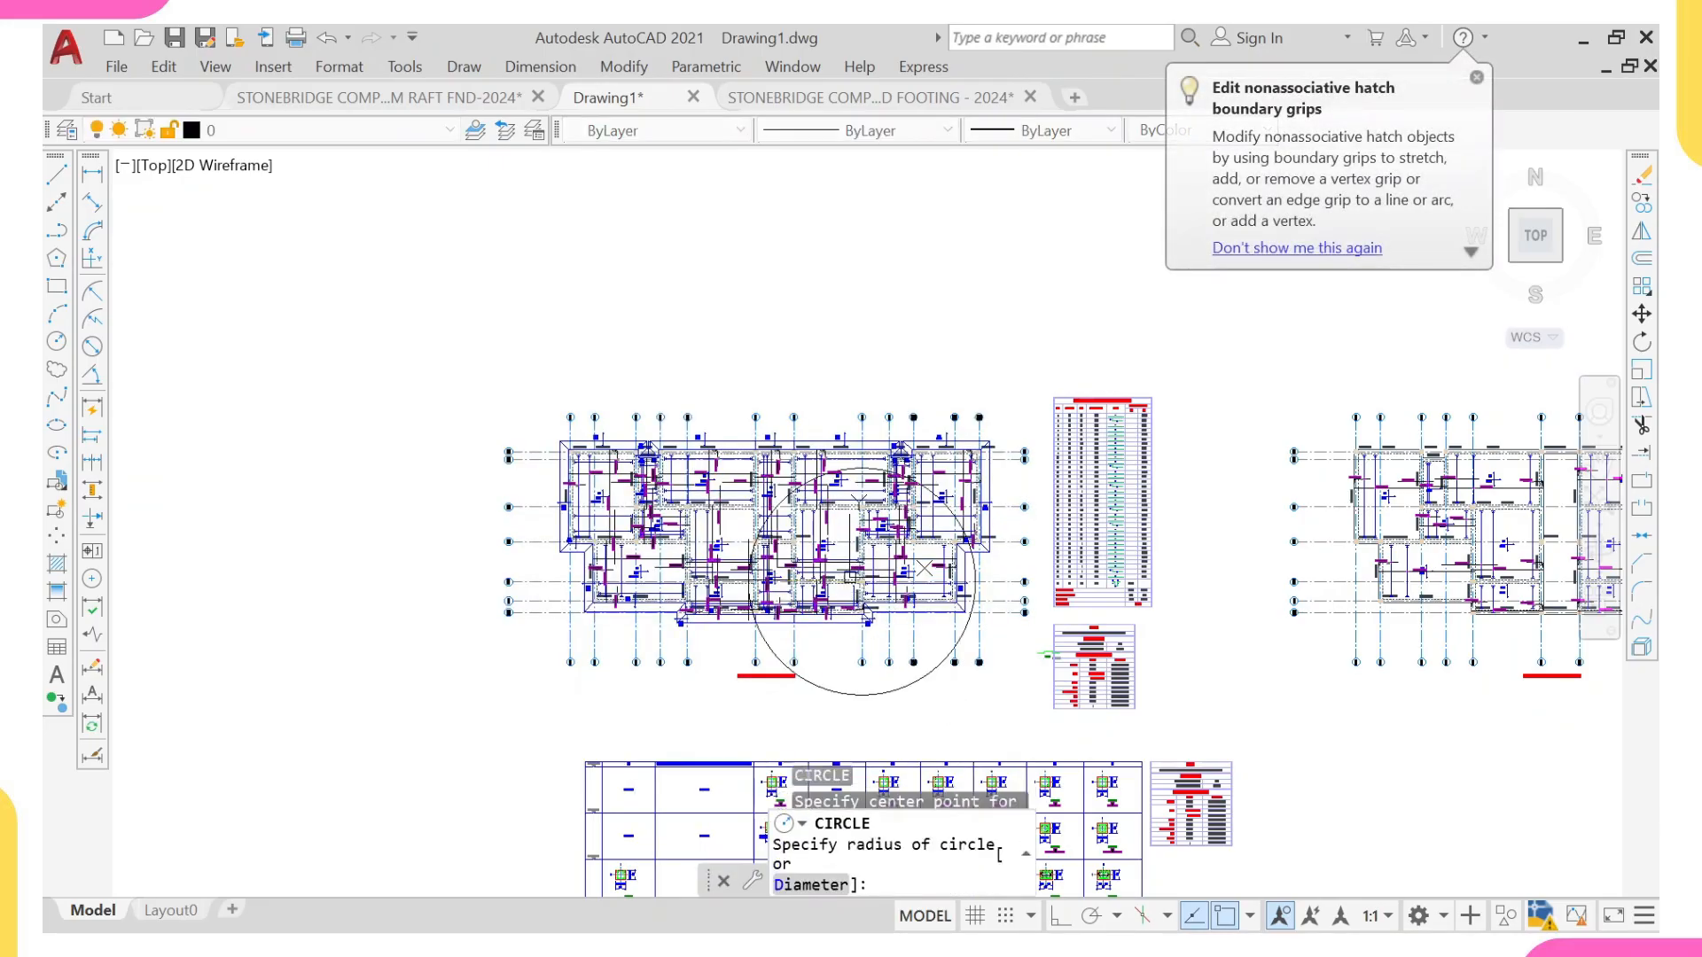
key("Escape")
Step: Copy the whole foundation slab reinforcement plan to the empty area well to the west of the original details
left_click(383, 264)
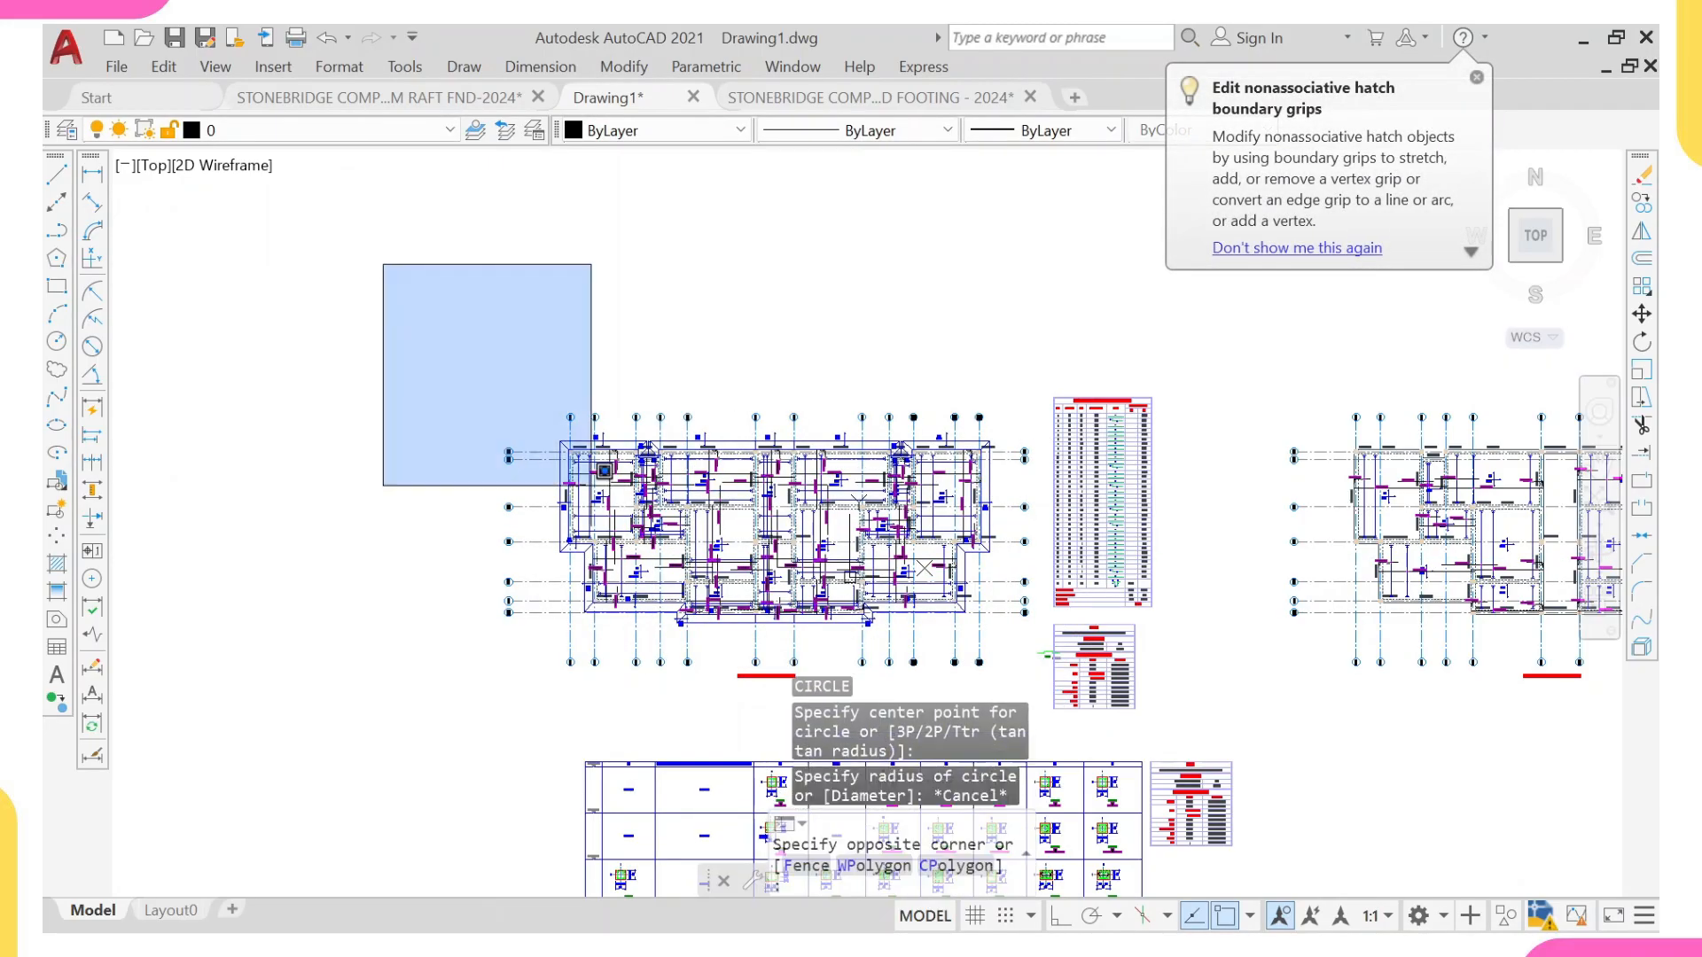
left_click(1043, 707)
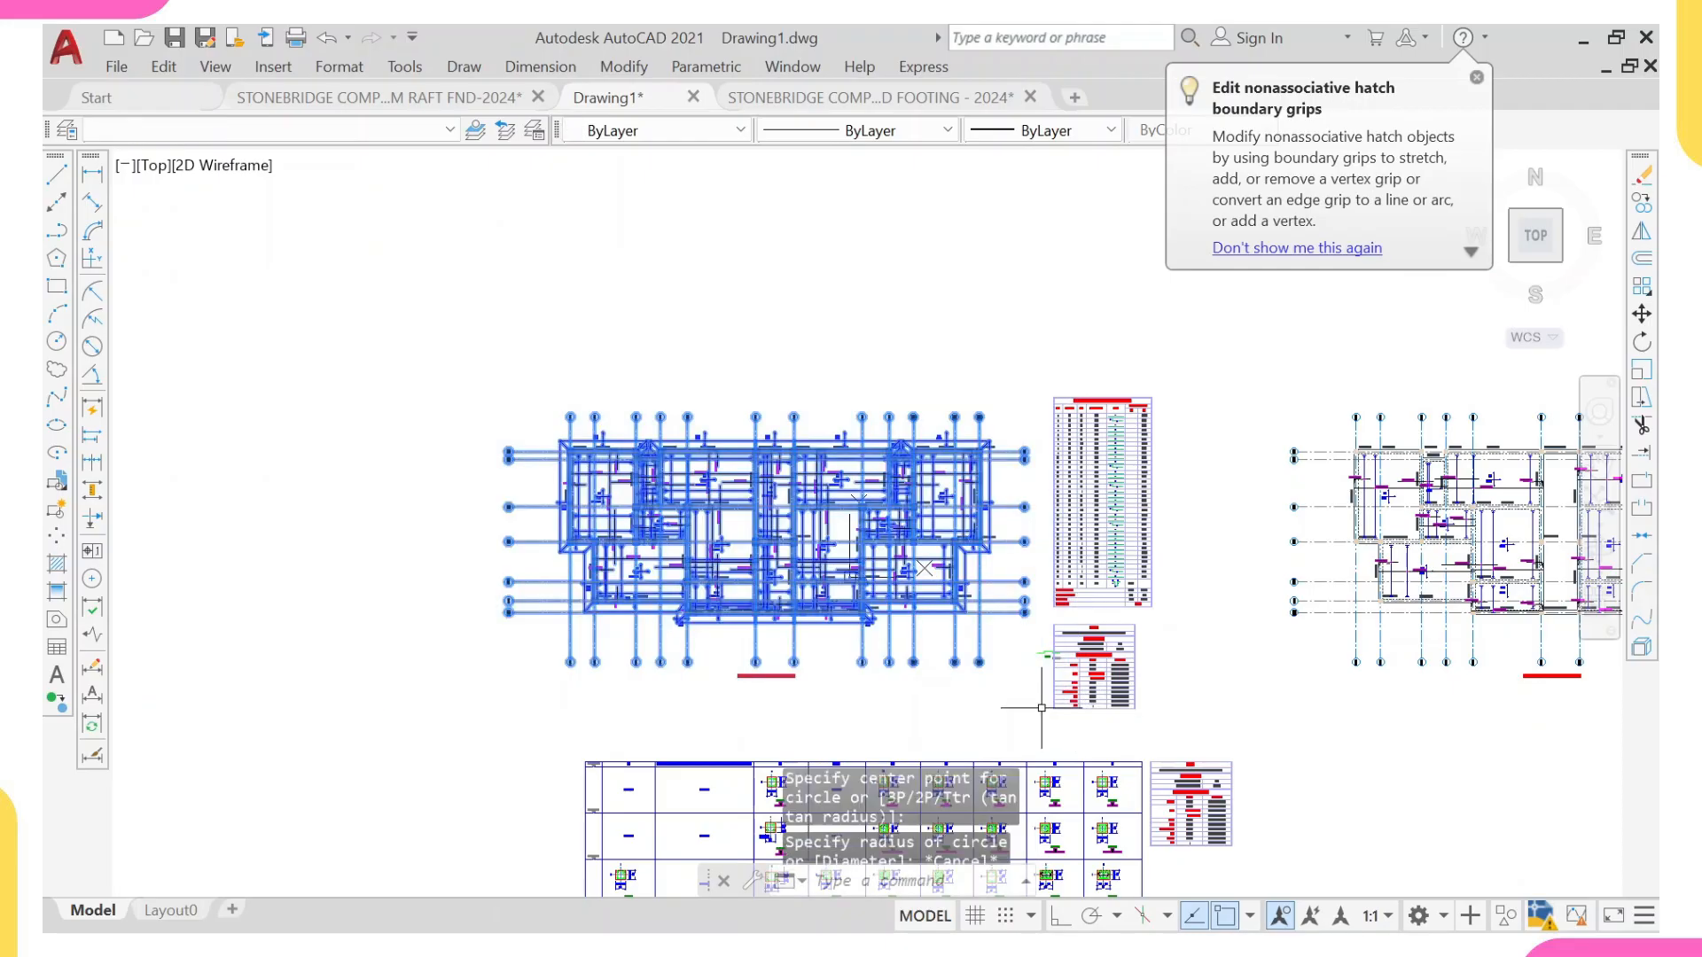
type("co")
key("Return")
left_click(1036, 652)
scroll(1339, 498, "down", 8)
left_click(802, 485)
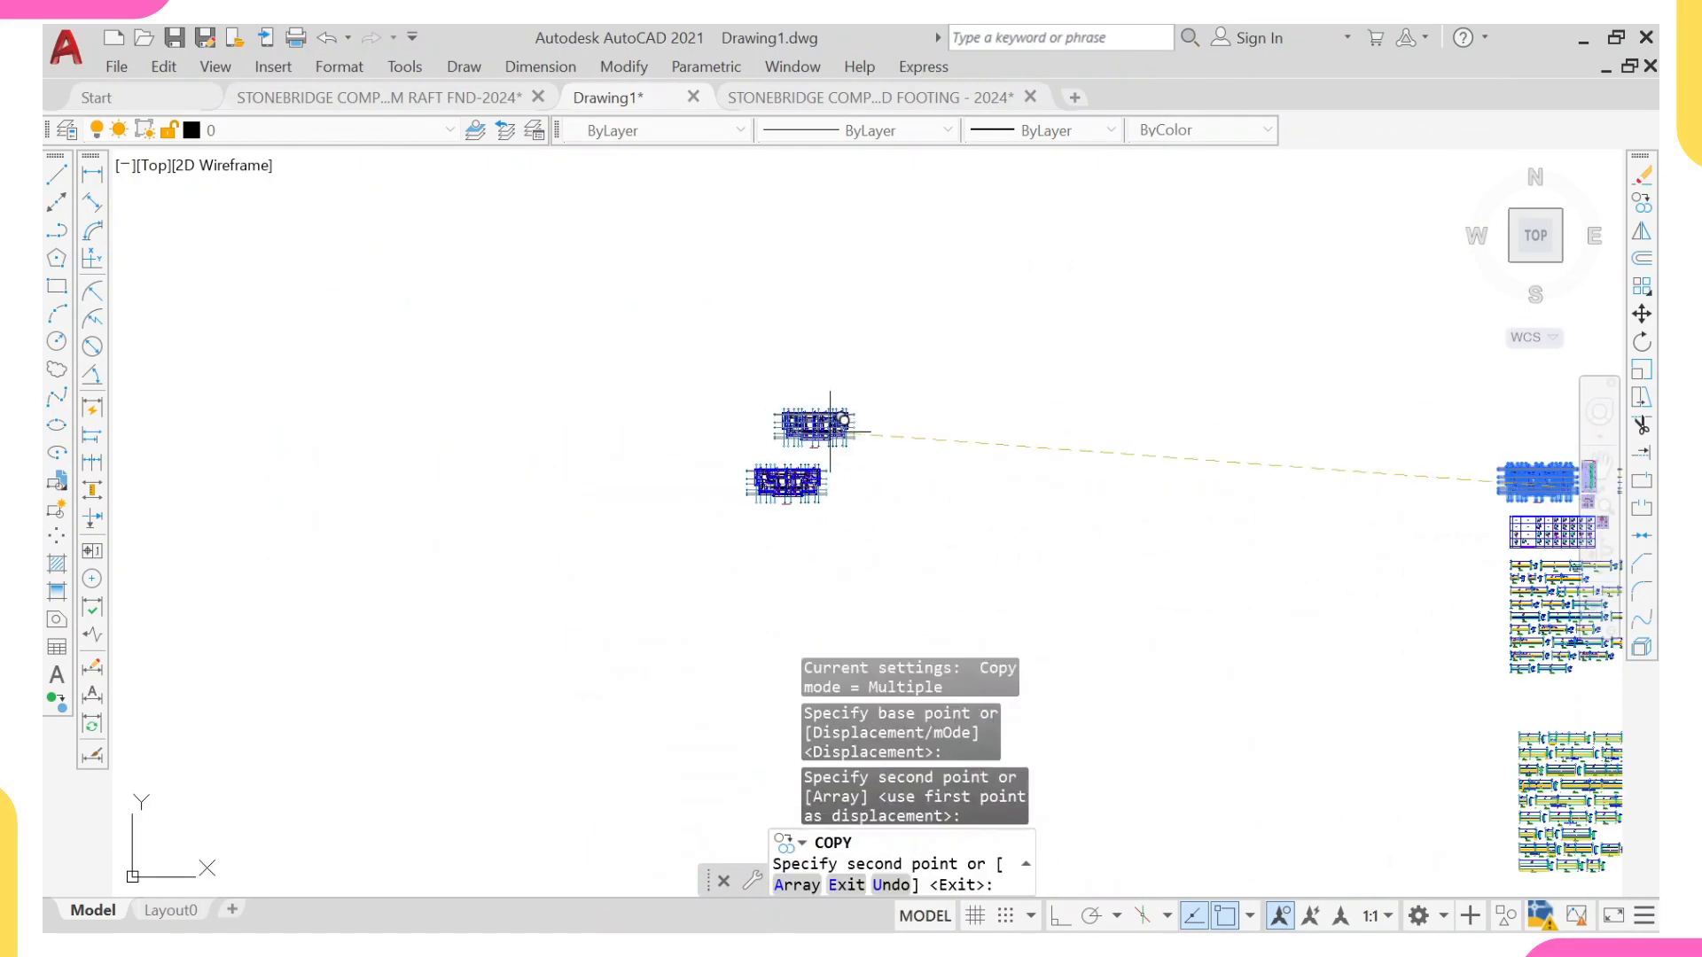
key("Escape")
Step: In the copied plan, select slab FS4's label, its reinforcement bars and their T16-250 labels
scroll(798, 532, "up", 4)
scroll(696, 448, "up", 6)
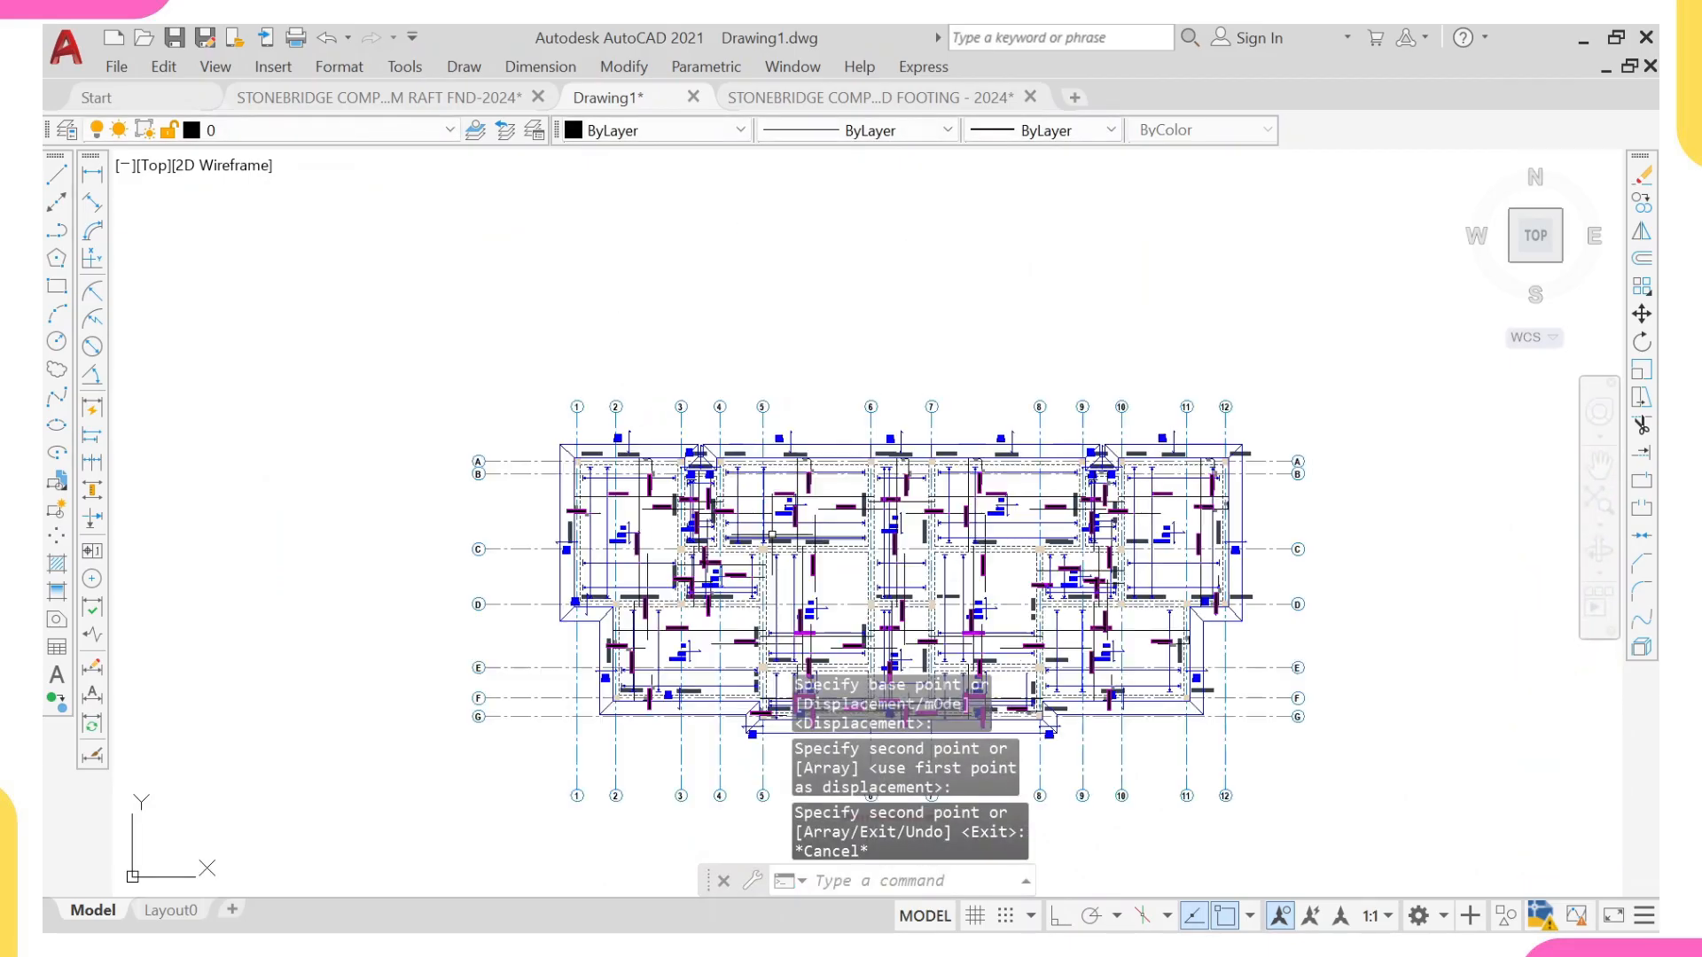
scroll(720, 468, "up", 3)
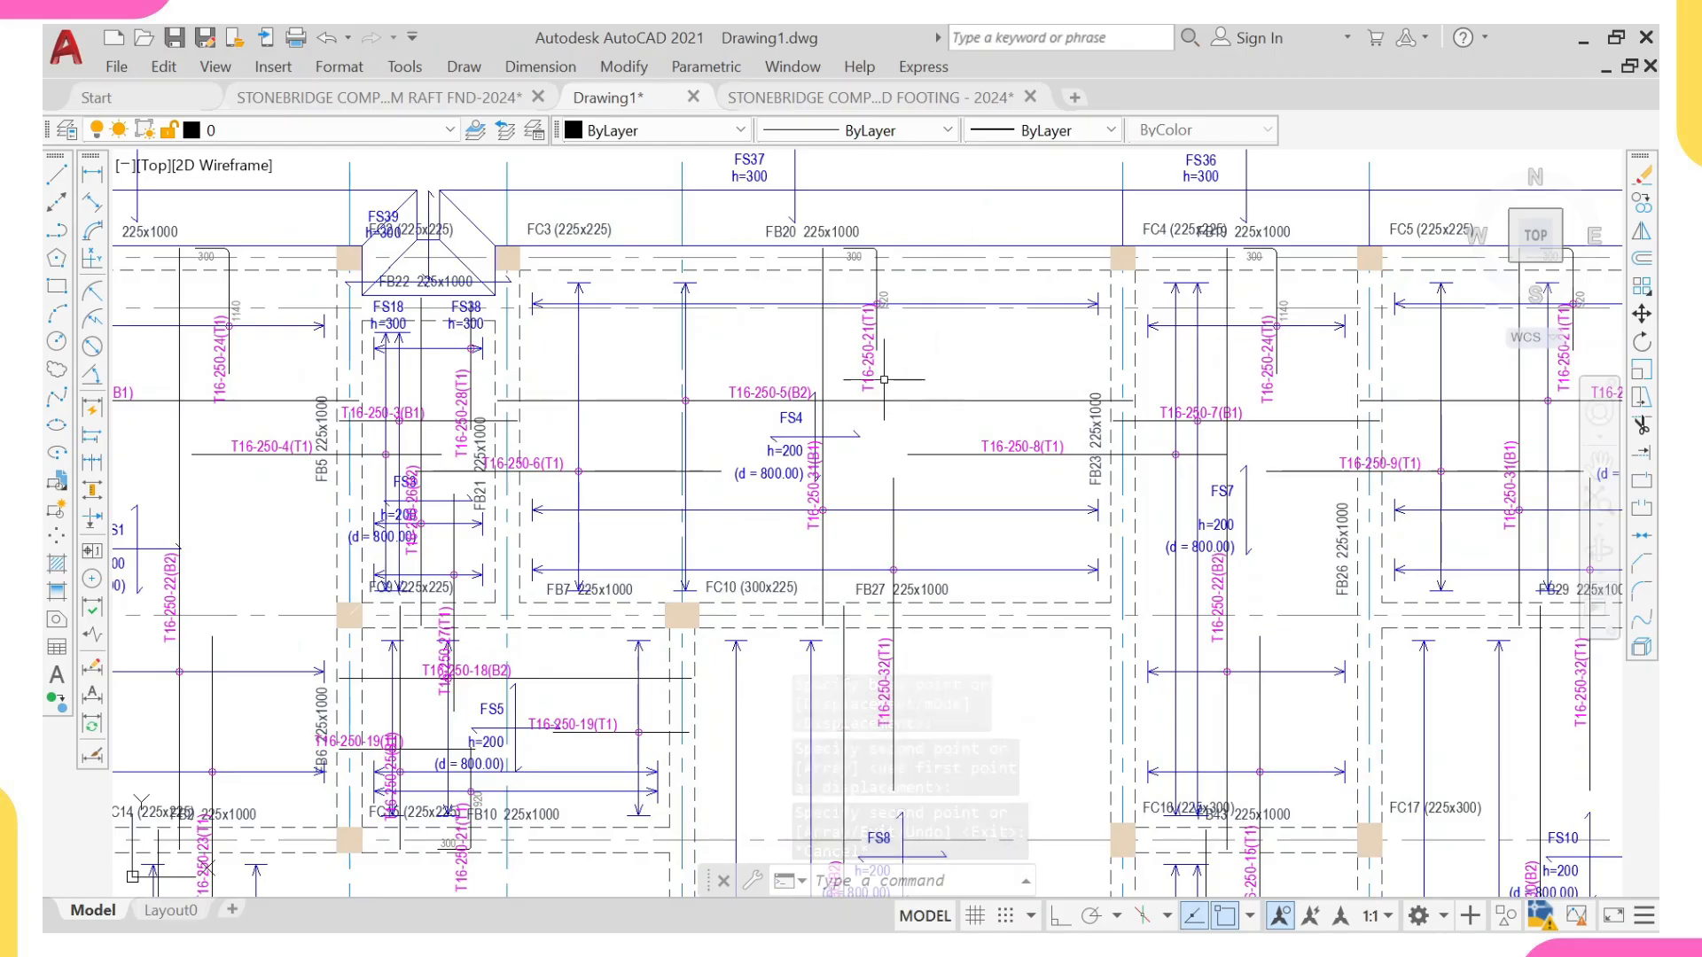
left_click(896, 328)
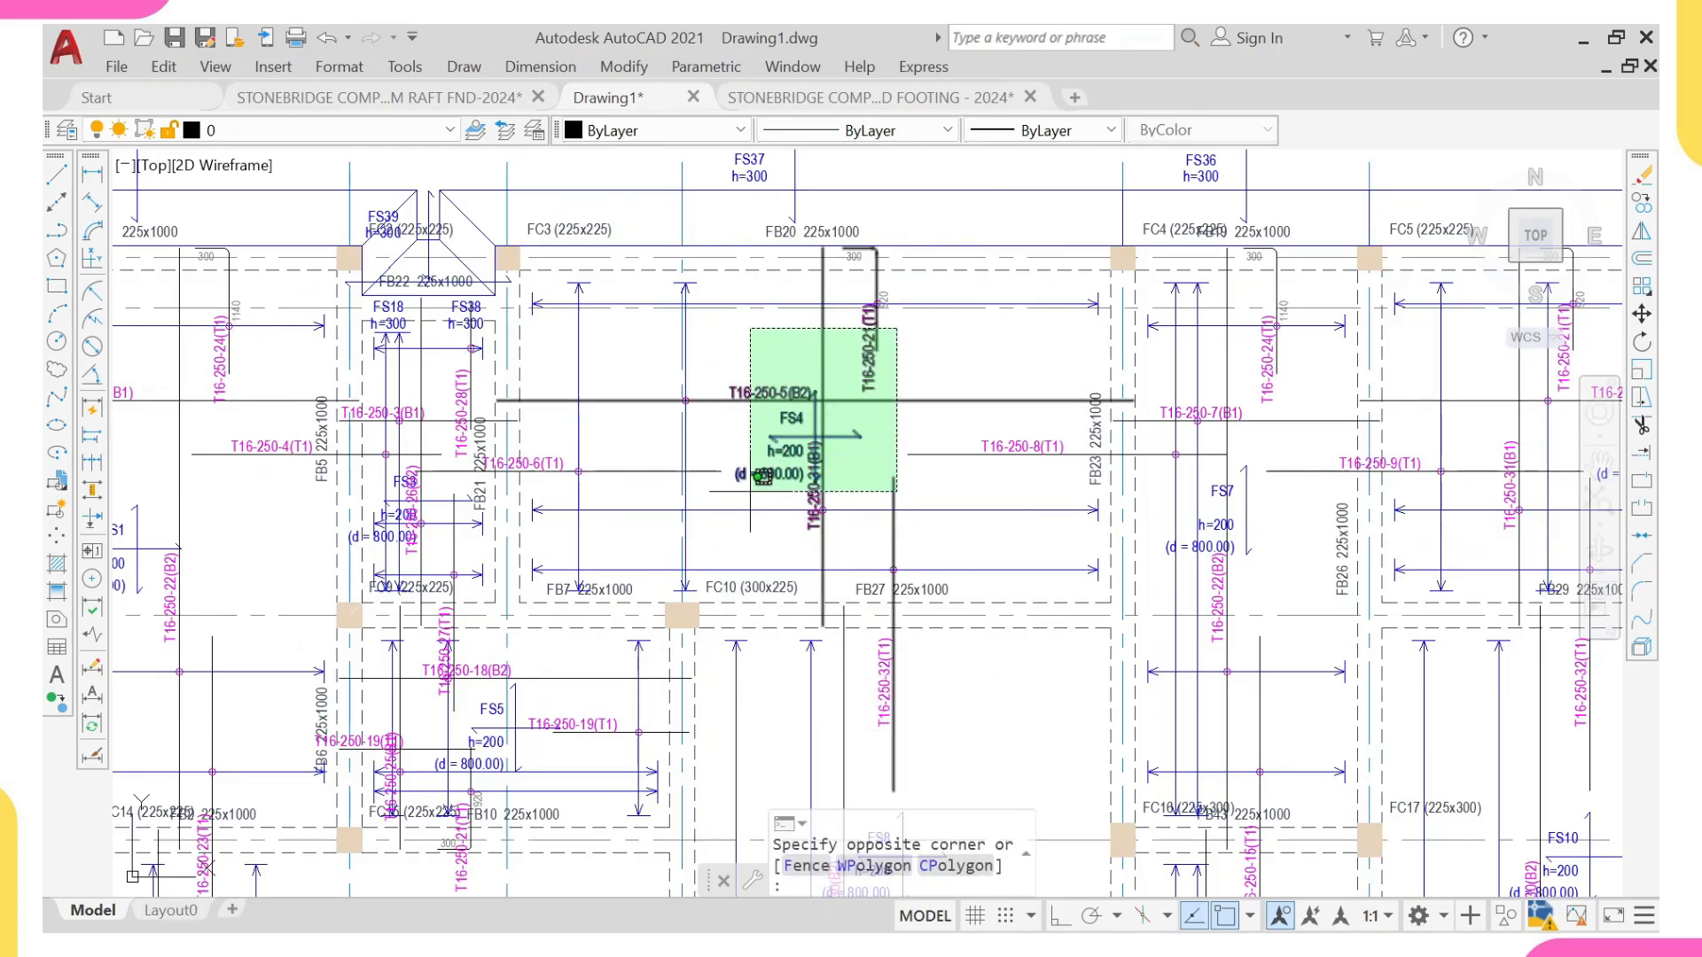
left_click(750, 492)
scroll(882, 306, "up", 6)
left_click(699, 218)
left_click(998, 418)
scroll(922, 412, "down", 6)
middle_click_drag(794, 455, 975, 477)
scroll(640, 476, "up", 5)
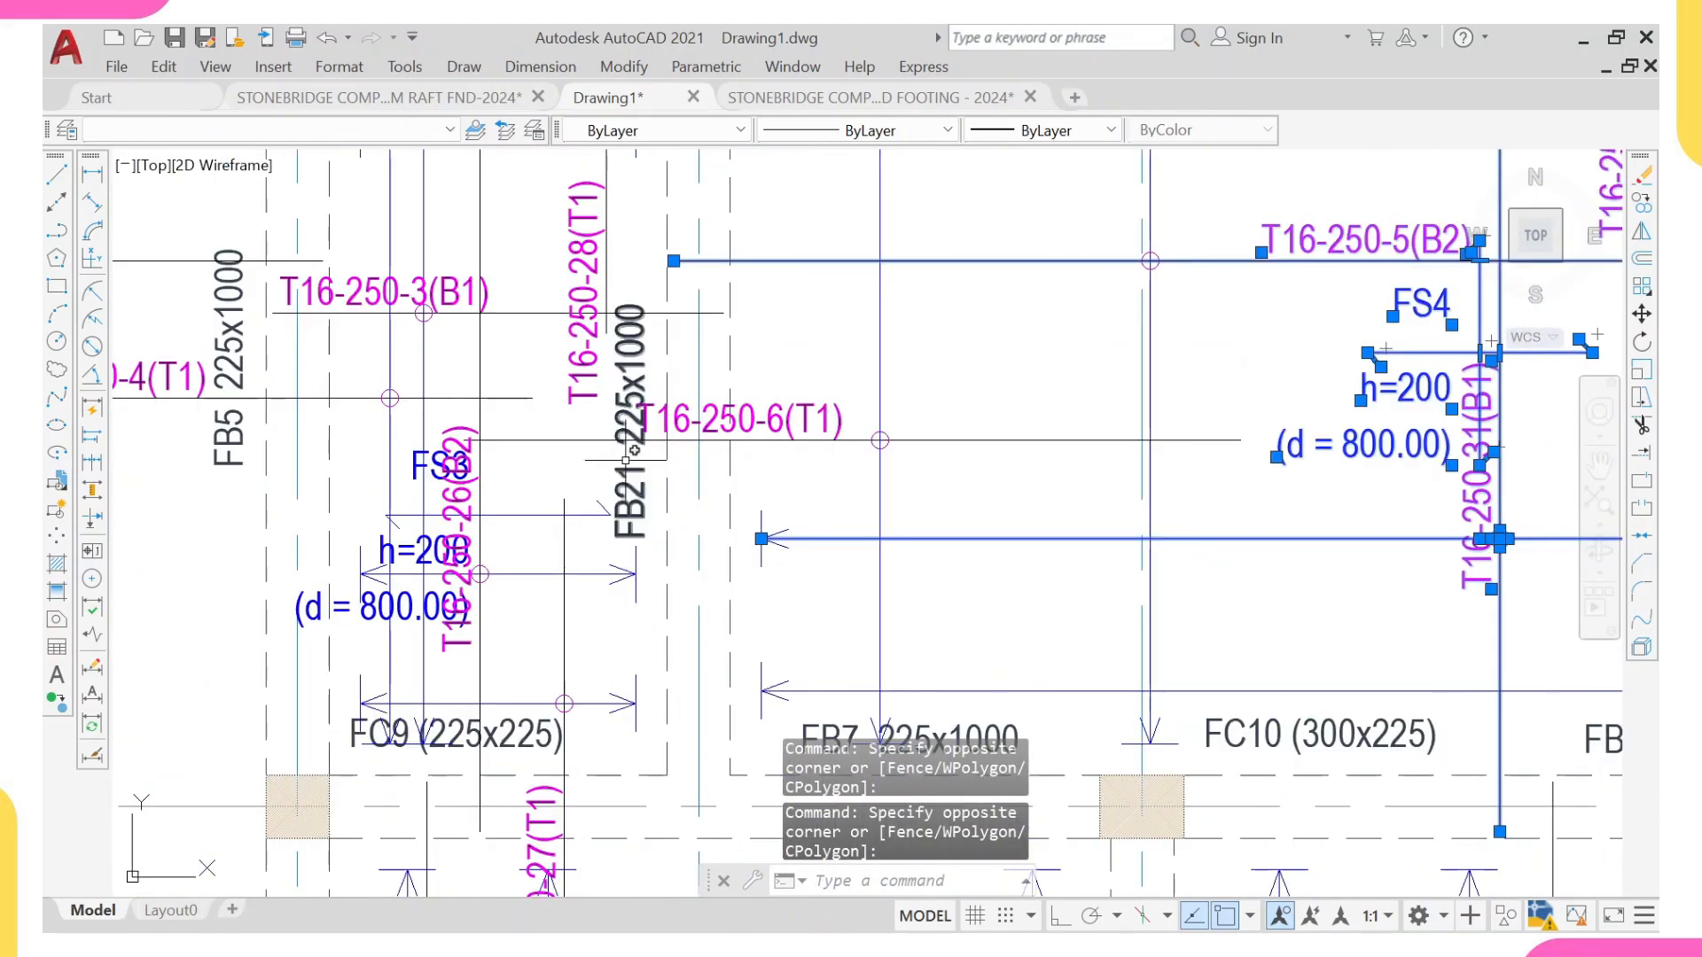
Step: Add beam label FB21 and the T16-250-1(B1) bar with its label to the selection, and extend it to all similar objects
left_click(634, 505)
scroll(604, 473, "down", 10)
middle_click_drag(399, 428, 457, 427)
scroll(539, 426, "up", 8)
left_click(661, 466)
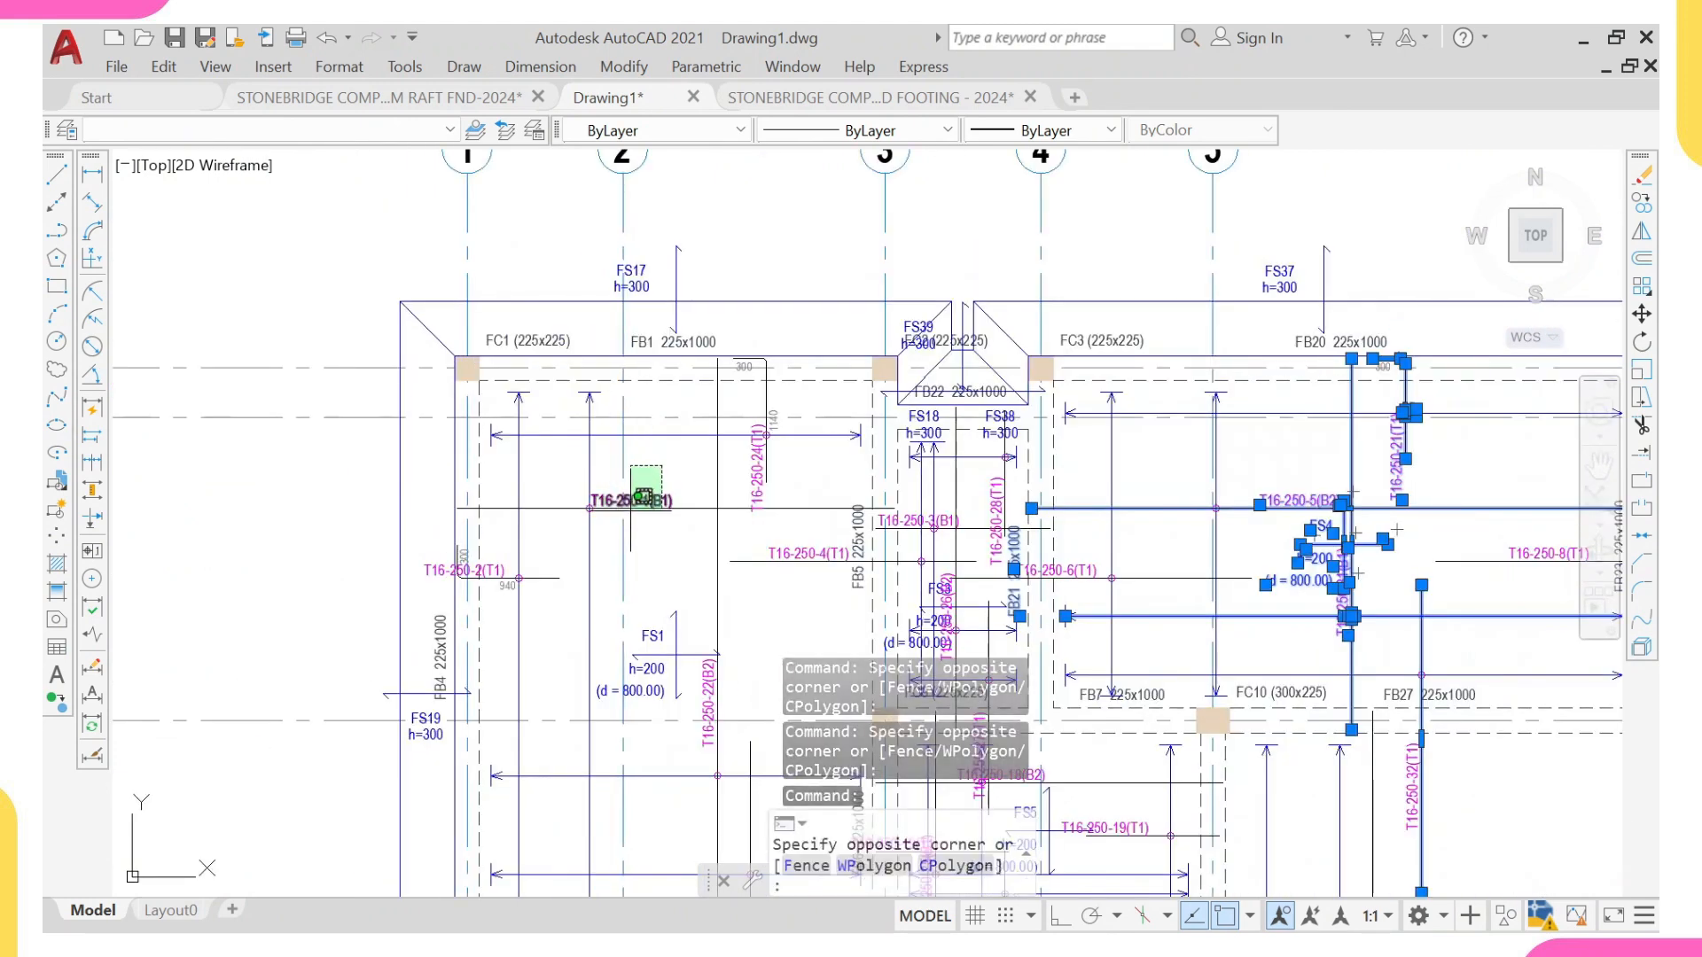
left_click(636, 514)
right_click(760, 263)
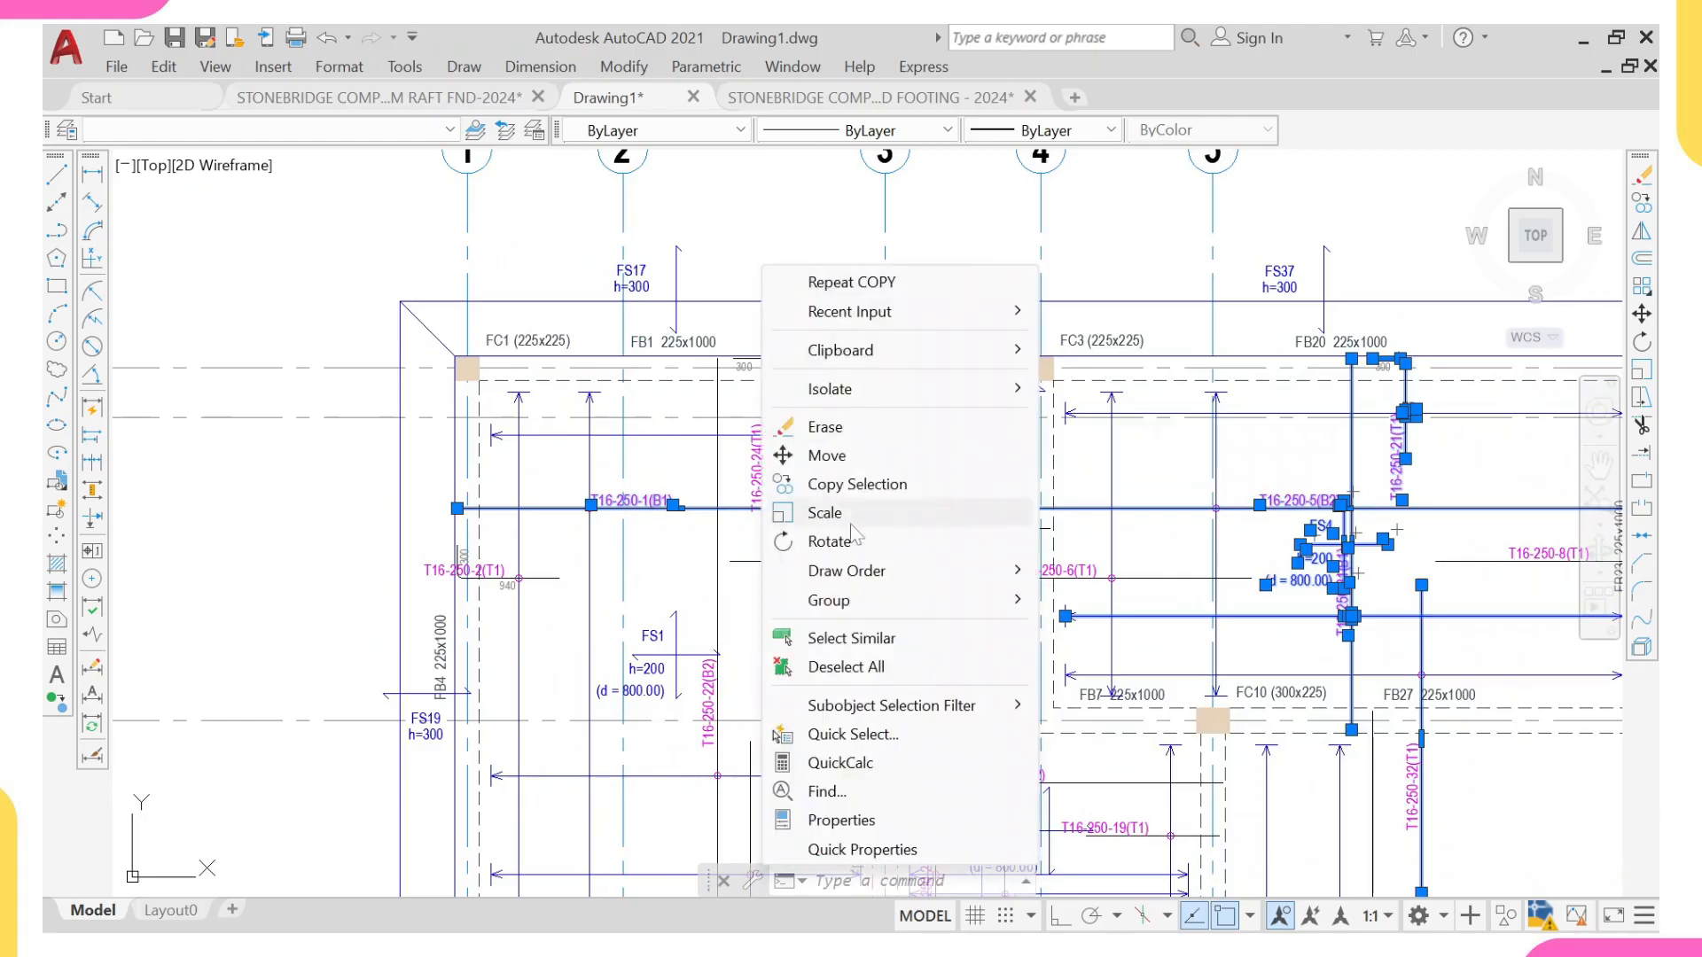
left_click(850, 641)
scroll(816, 538, "down", 4)
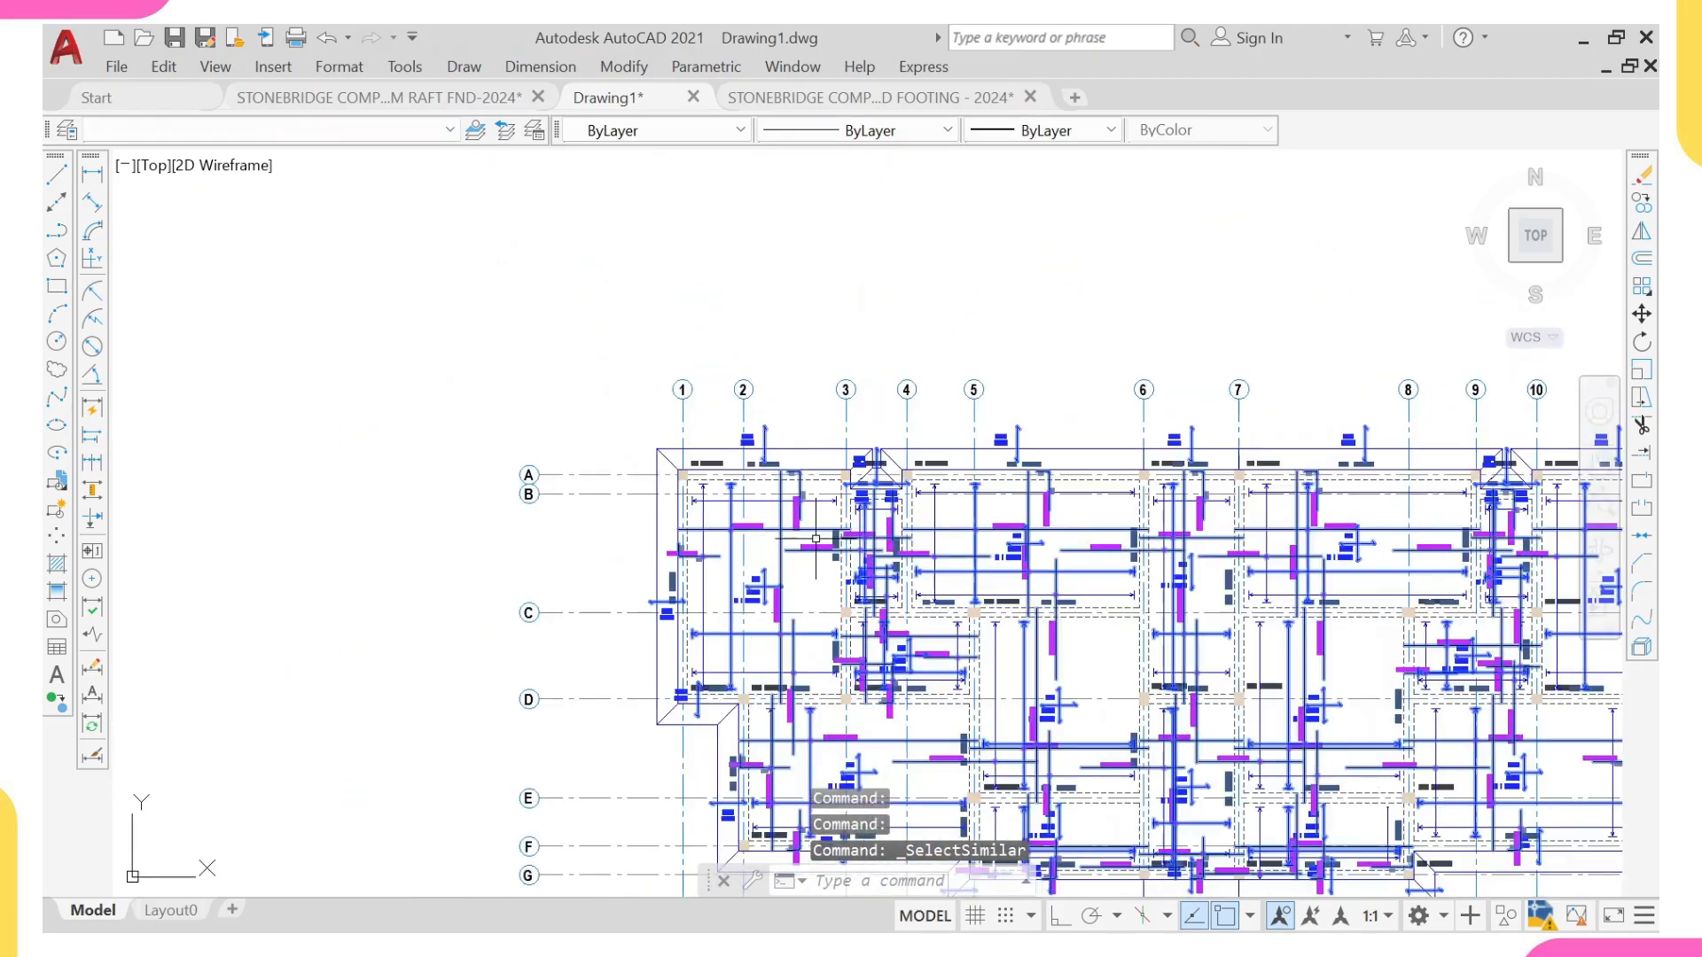
Step: Exclude the original details from the selection and erase the selected reinforcement, slab labels and beam labels from the copied plan only
scroll(875, 535, "down", 10)
middle_click_drag(981, 549, 932, 542)
scroll(964, 541, "down", 6)
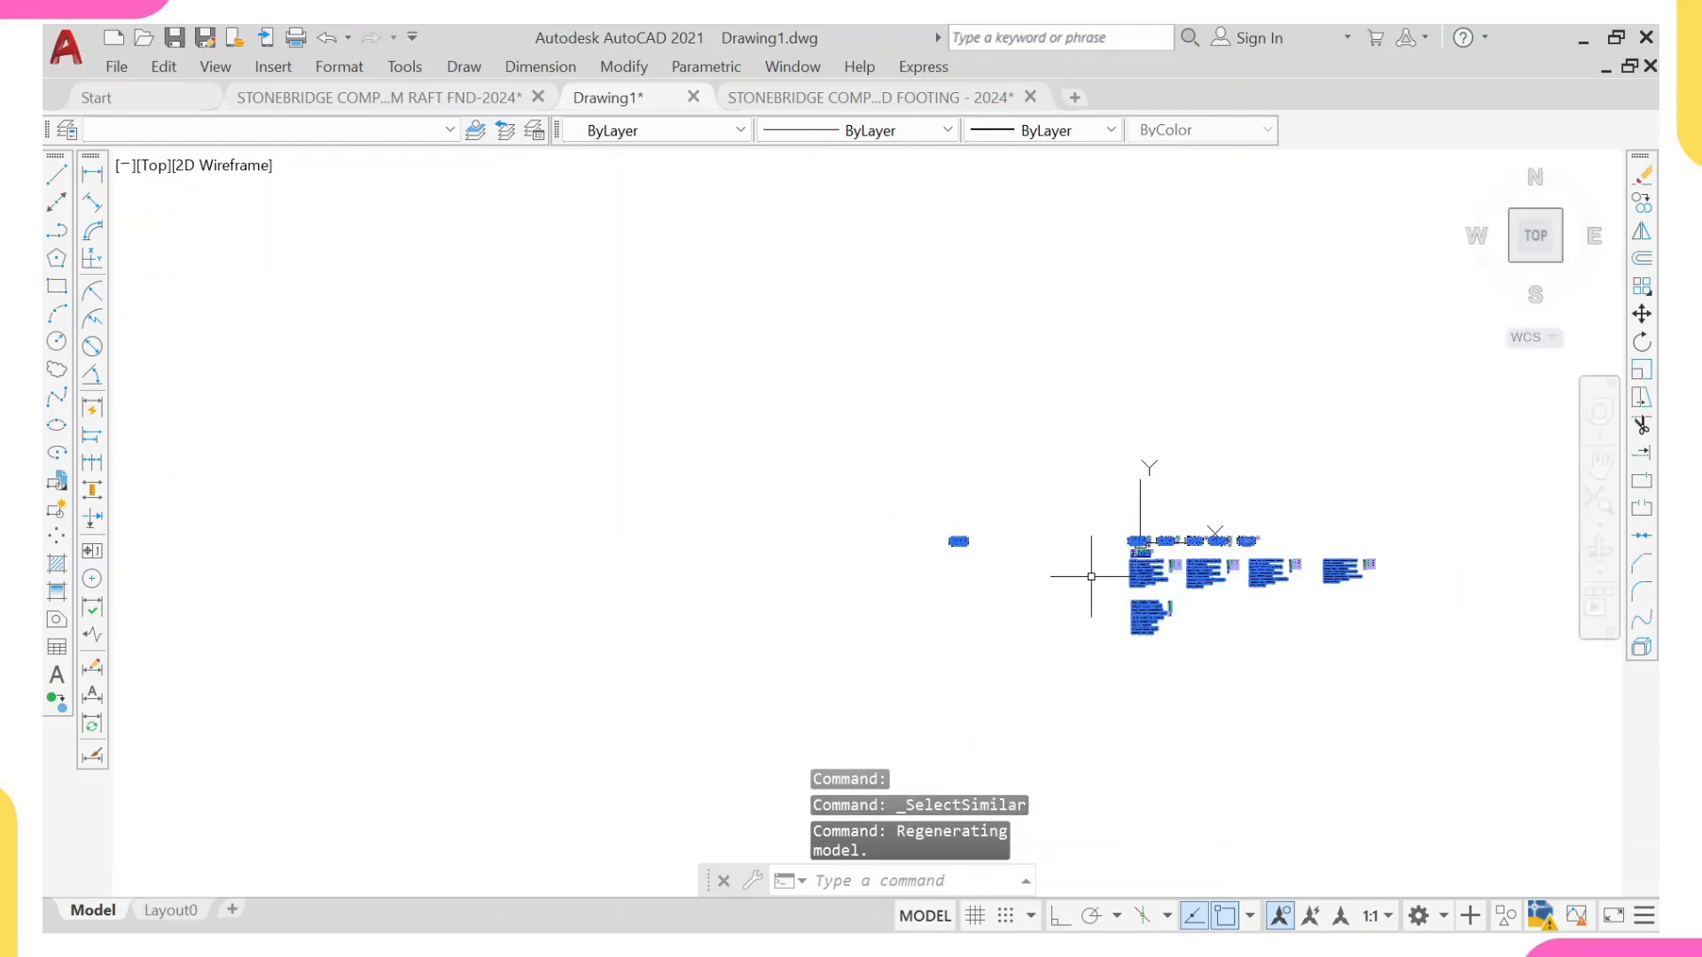
middle_click_drag(1096, 576, 963, 538)
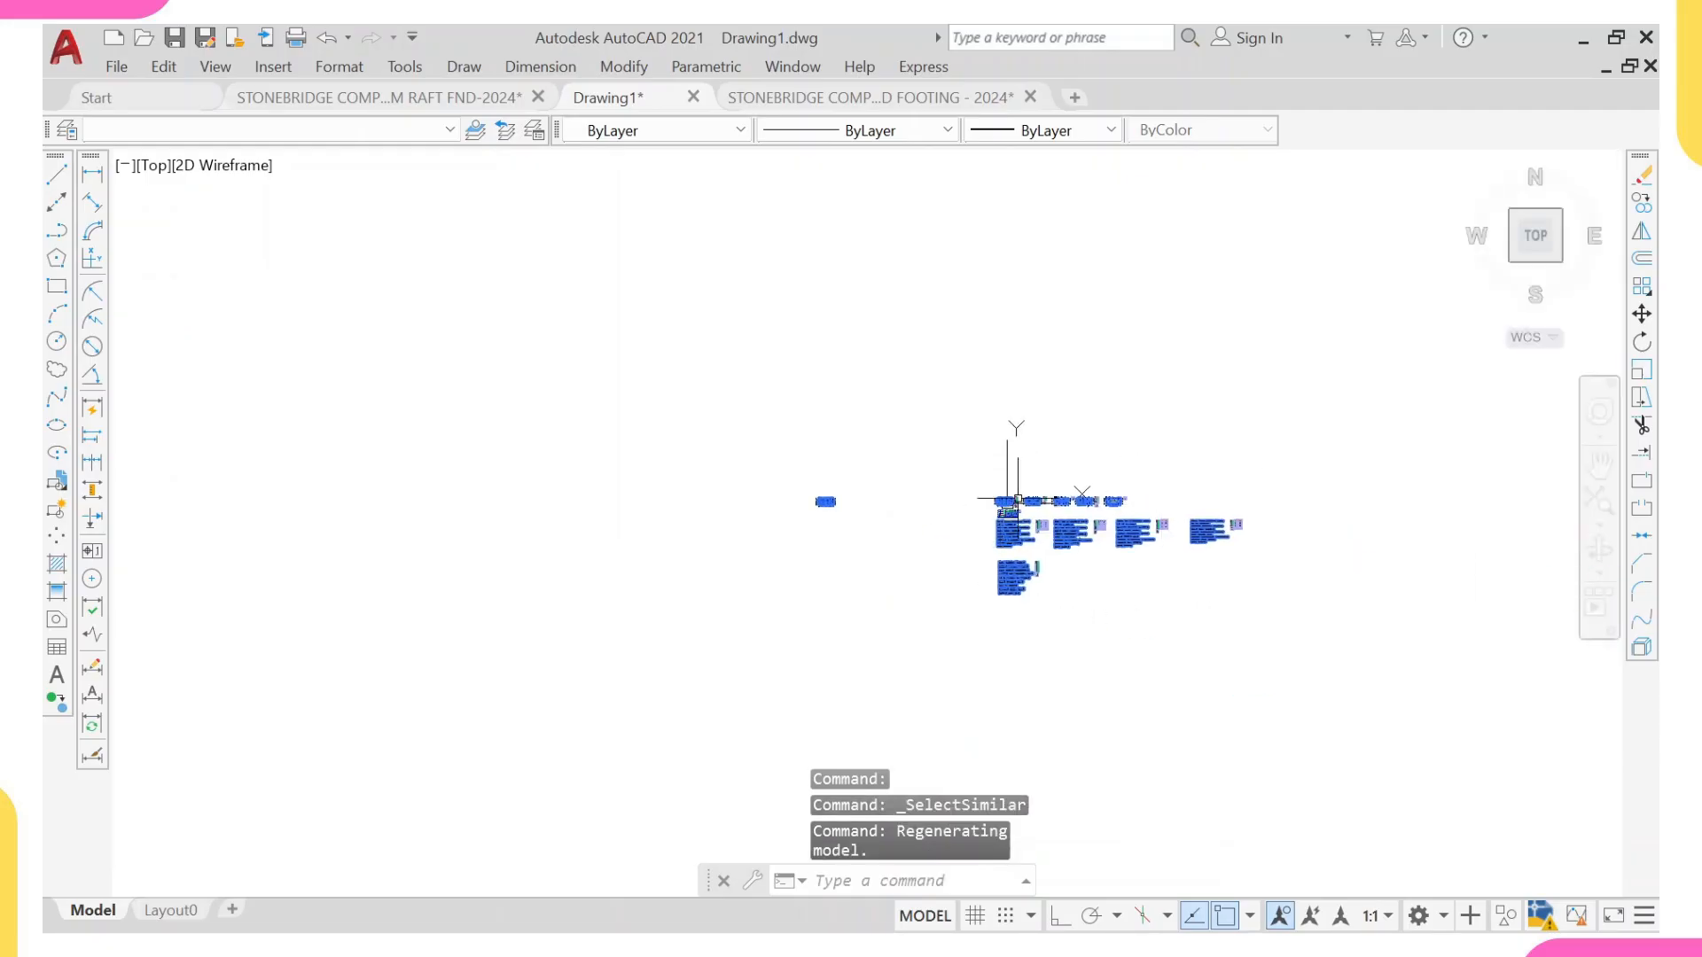
left_click(869, 399)
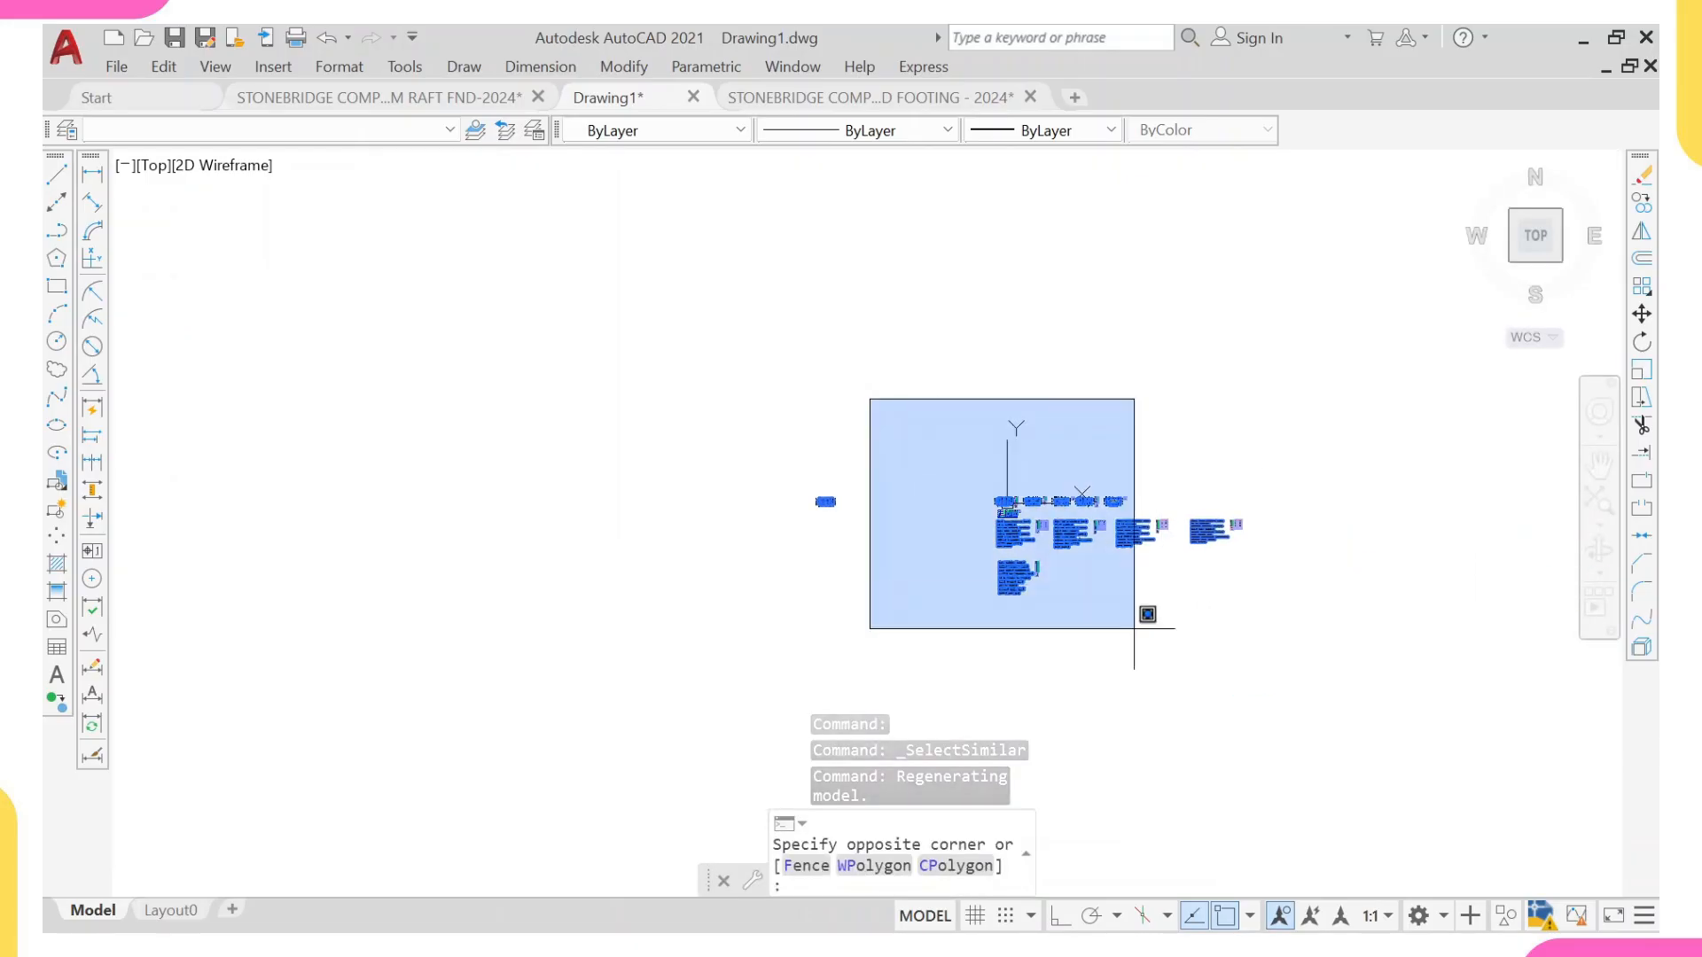
left_click(1310, 665)
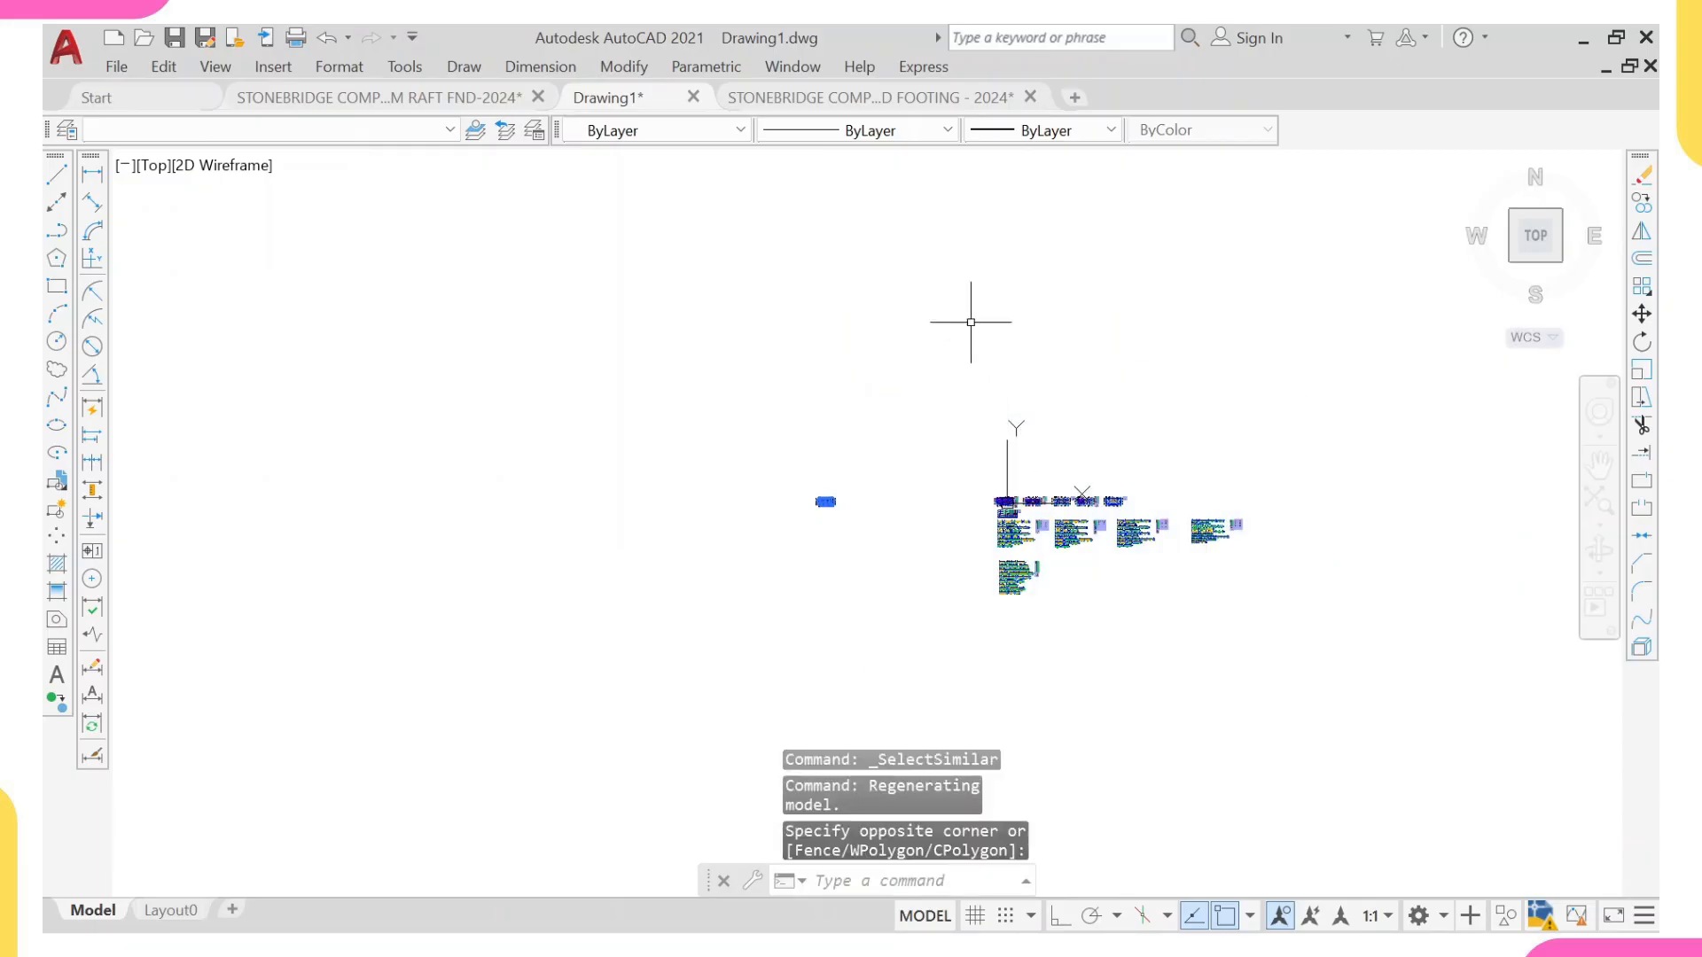
scroll(839, 483, "up", 6)
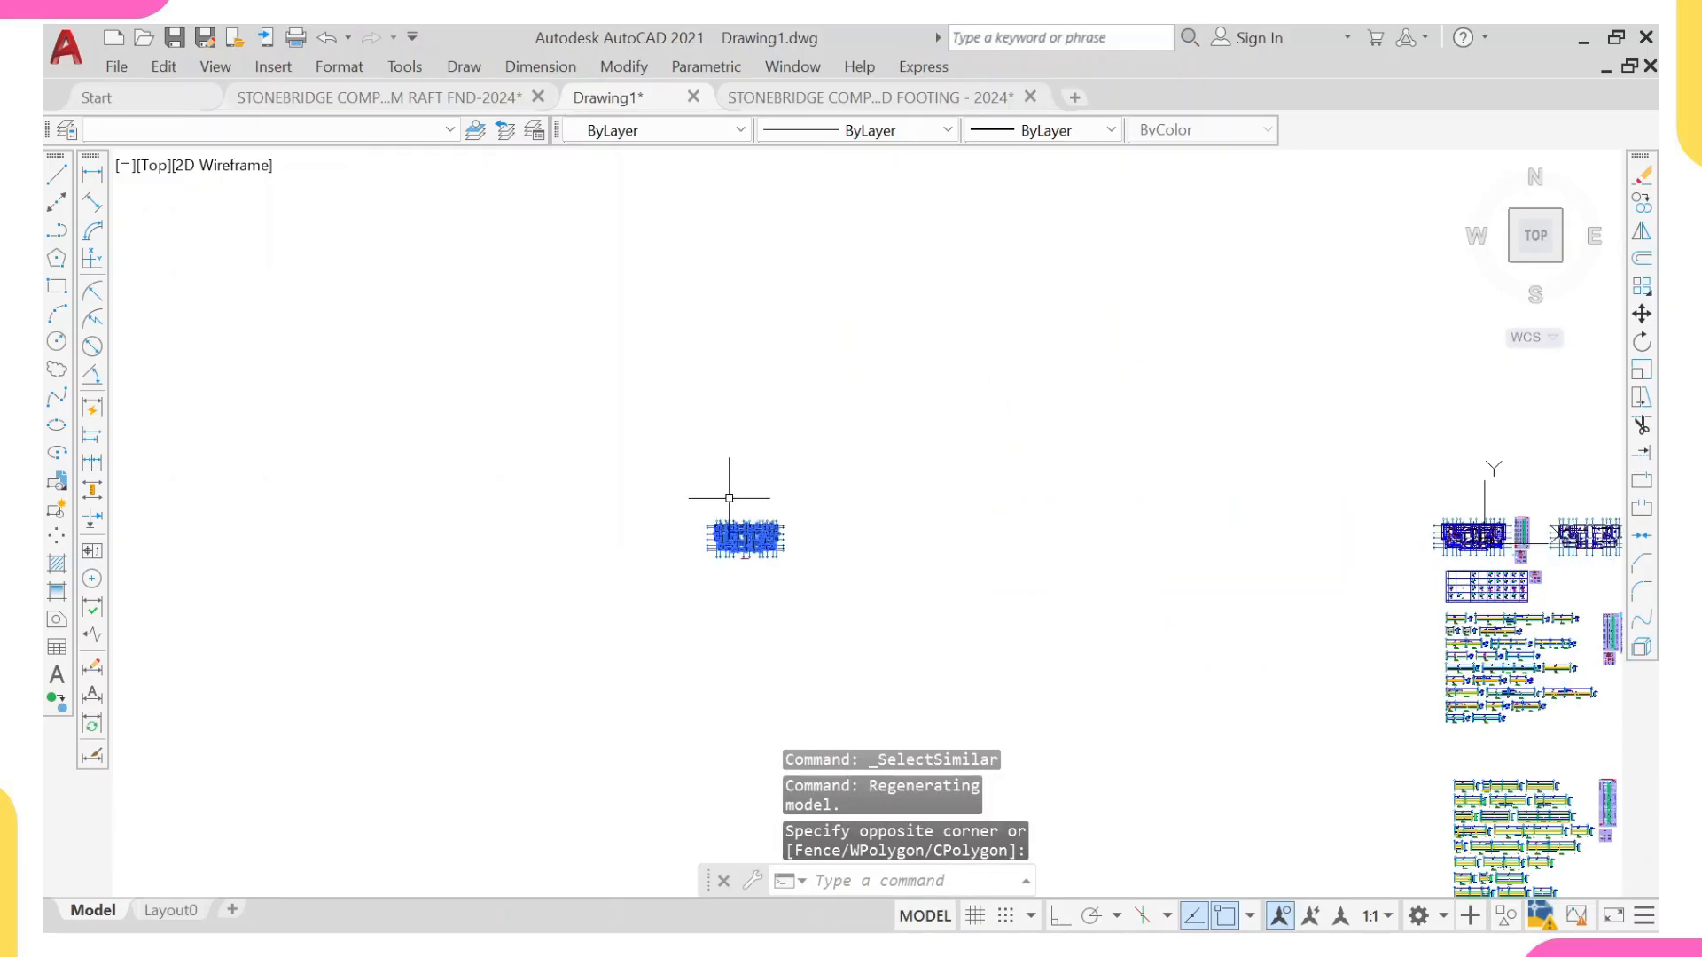
type("e")
key("Return")
scroll(740, 519, "up", 8)
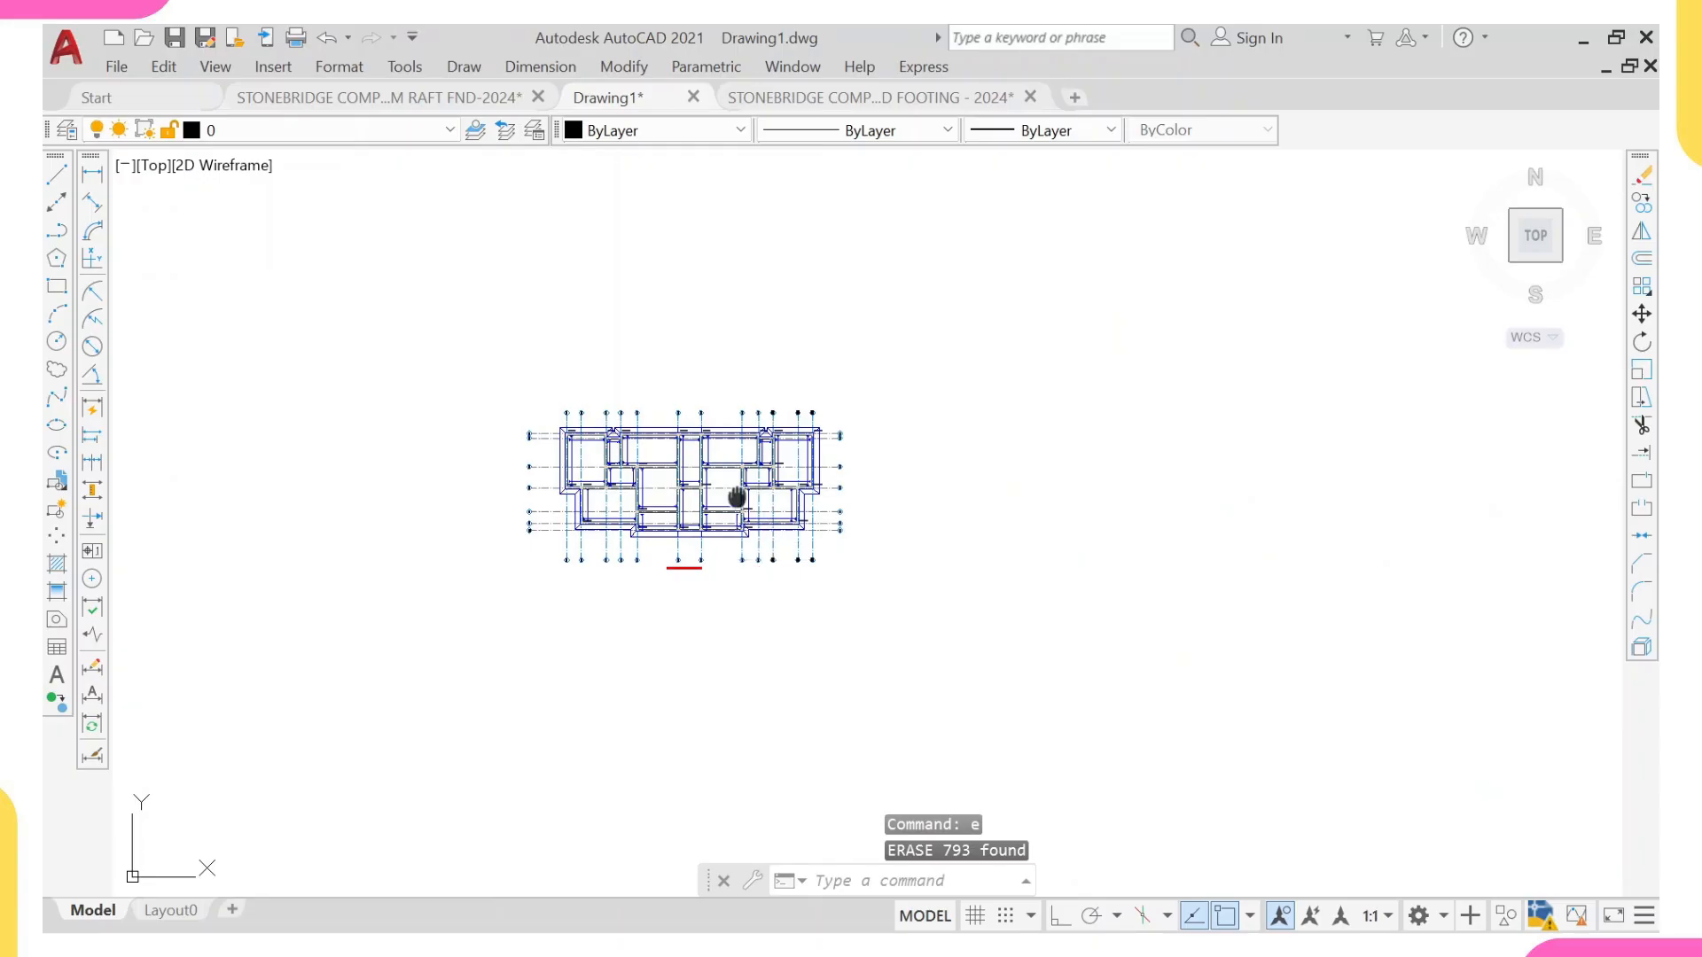
middle_click_drag(785, 581, 821, 555)
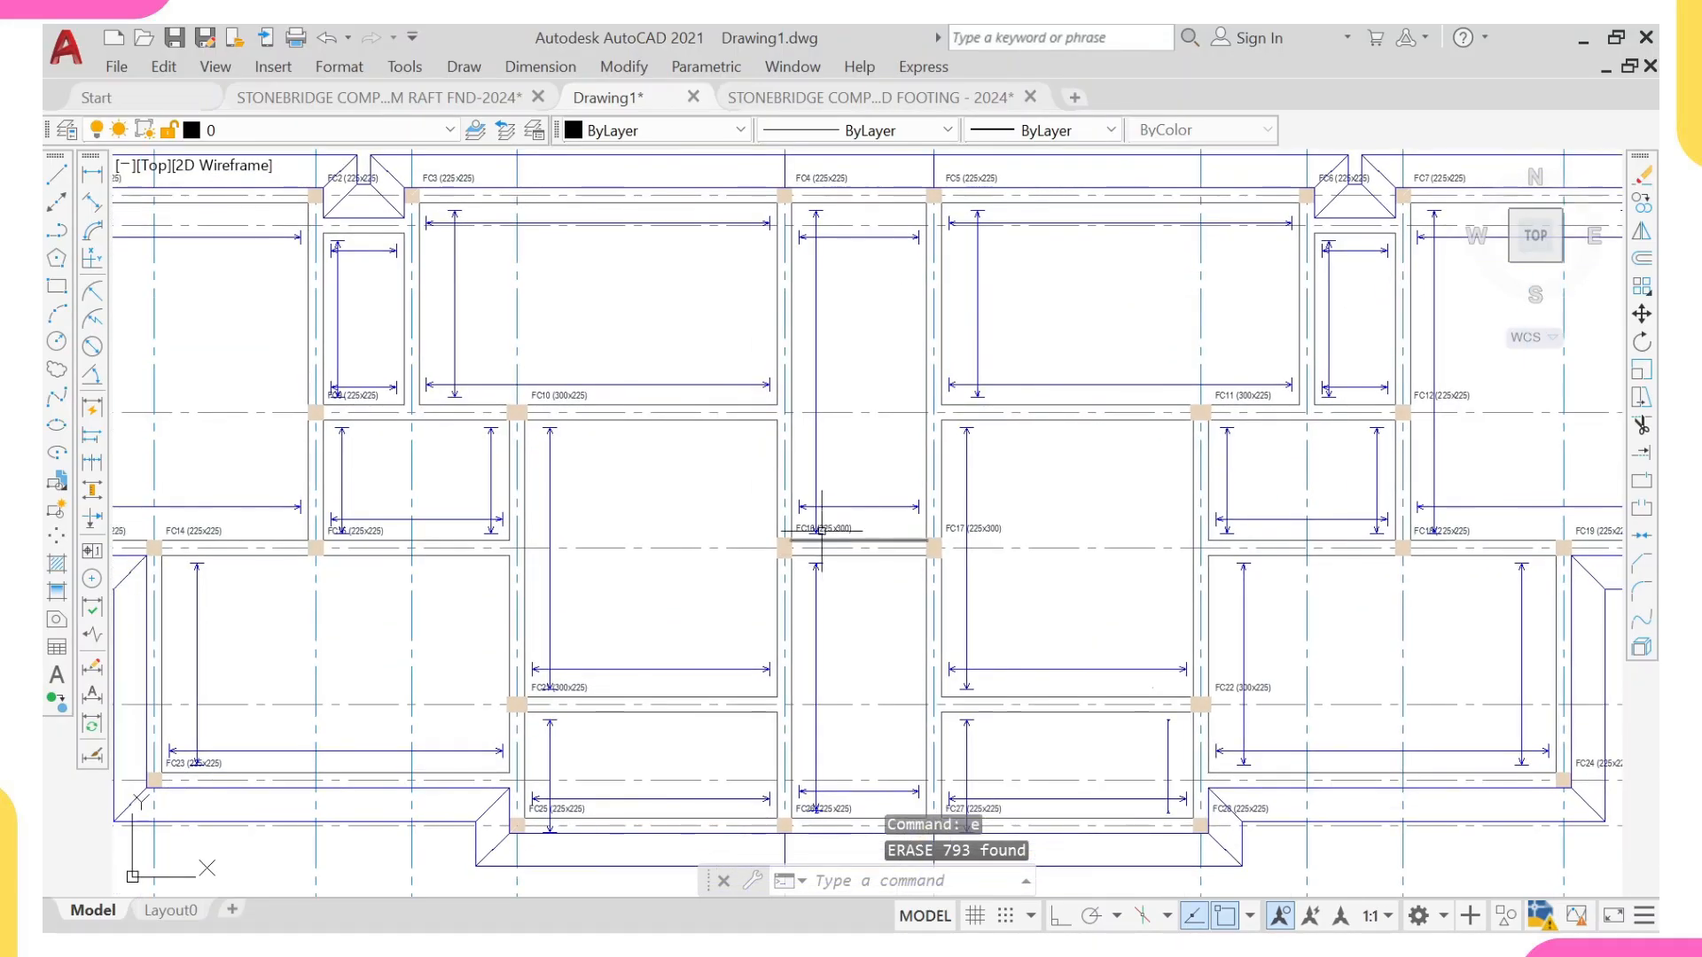
Step: Select the bar distribution lines and column label in the bay between axes 6 and 7 above axis D, plus all similar objects
scroll(835, 514, "up", 4)
left_click(844, 485)
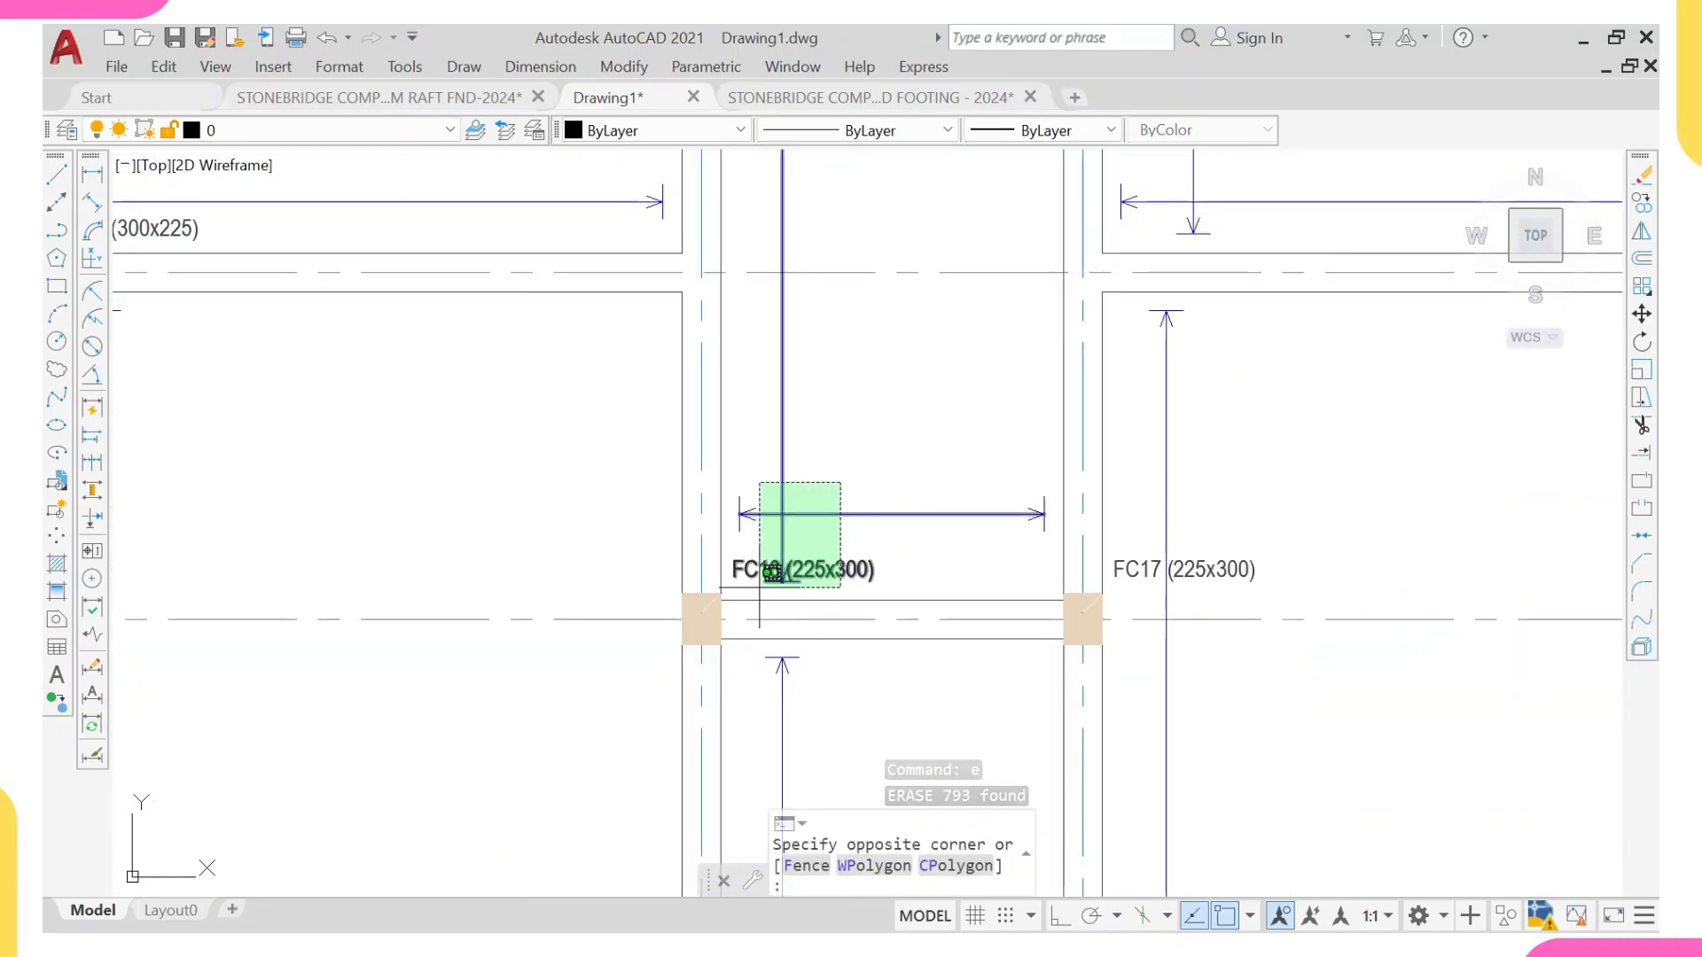
left_click(758, 541)
left_click(638, 446)
left_click(947, 593)
left_click(961, 453)
left_click(1044, 515)
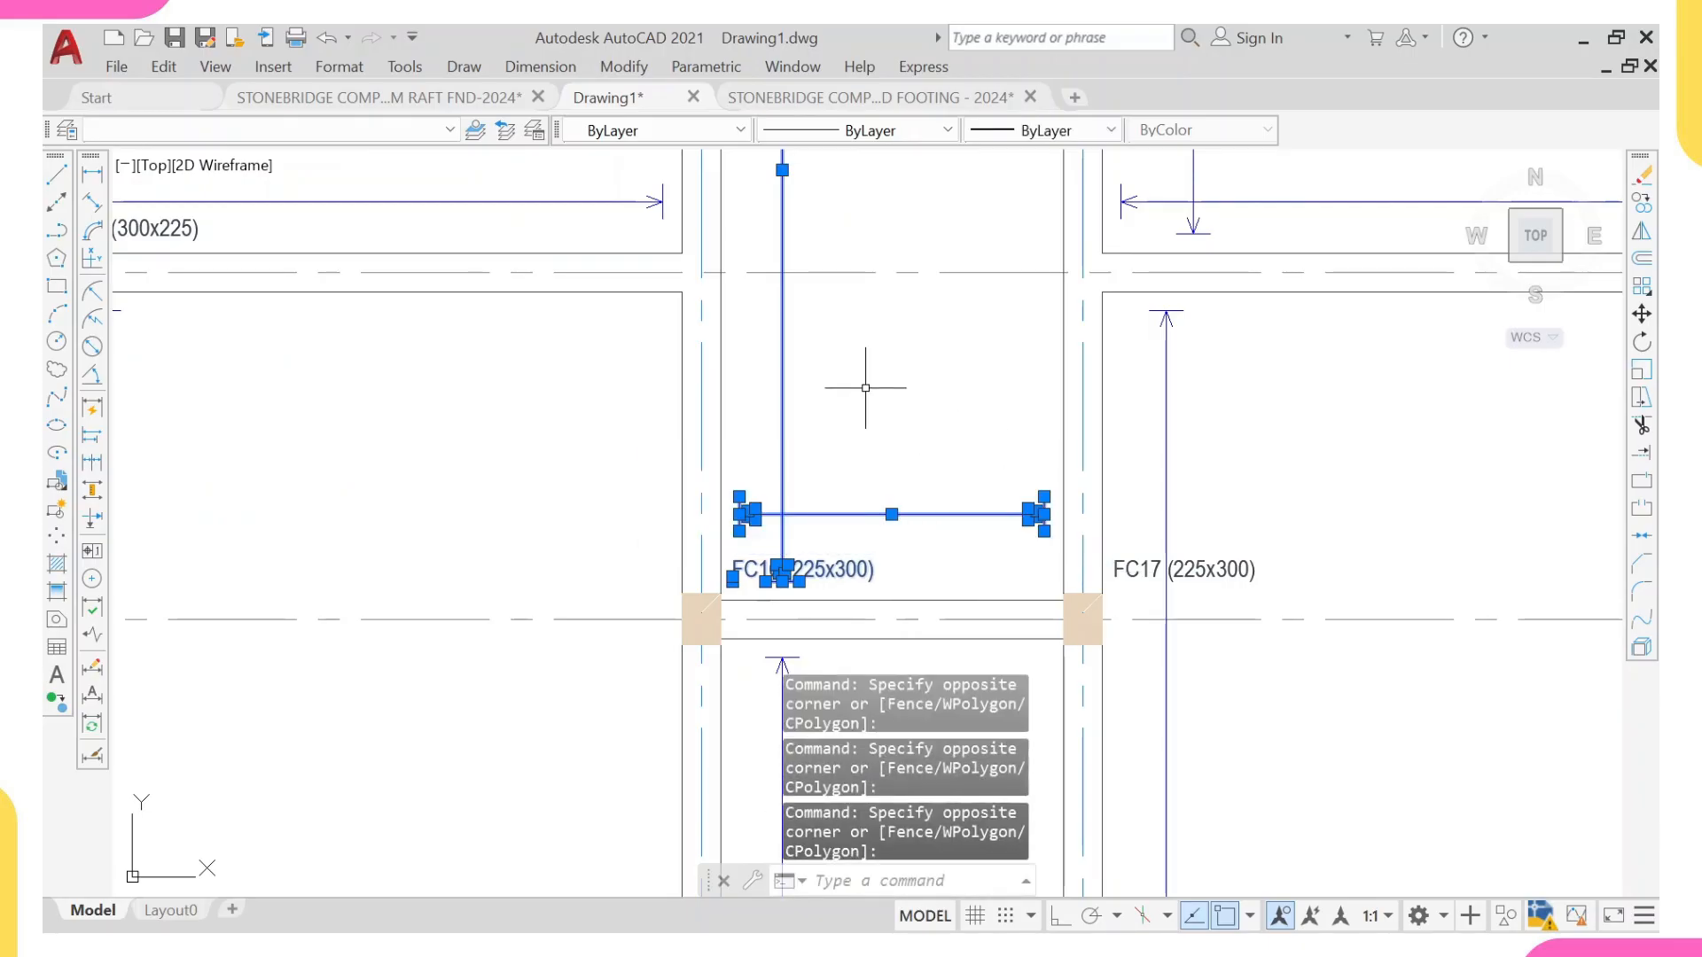
right_click(868, 337)
left_click(898, 605)
scroll(898, 606, "down", 8)
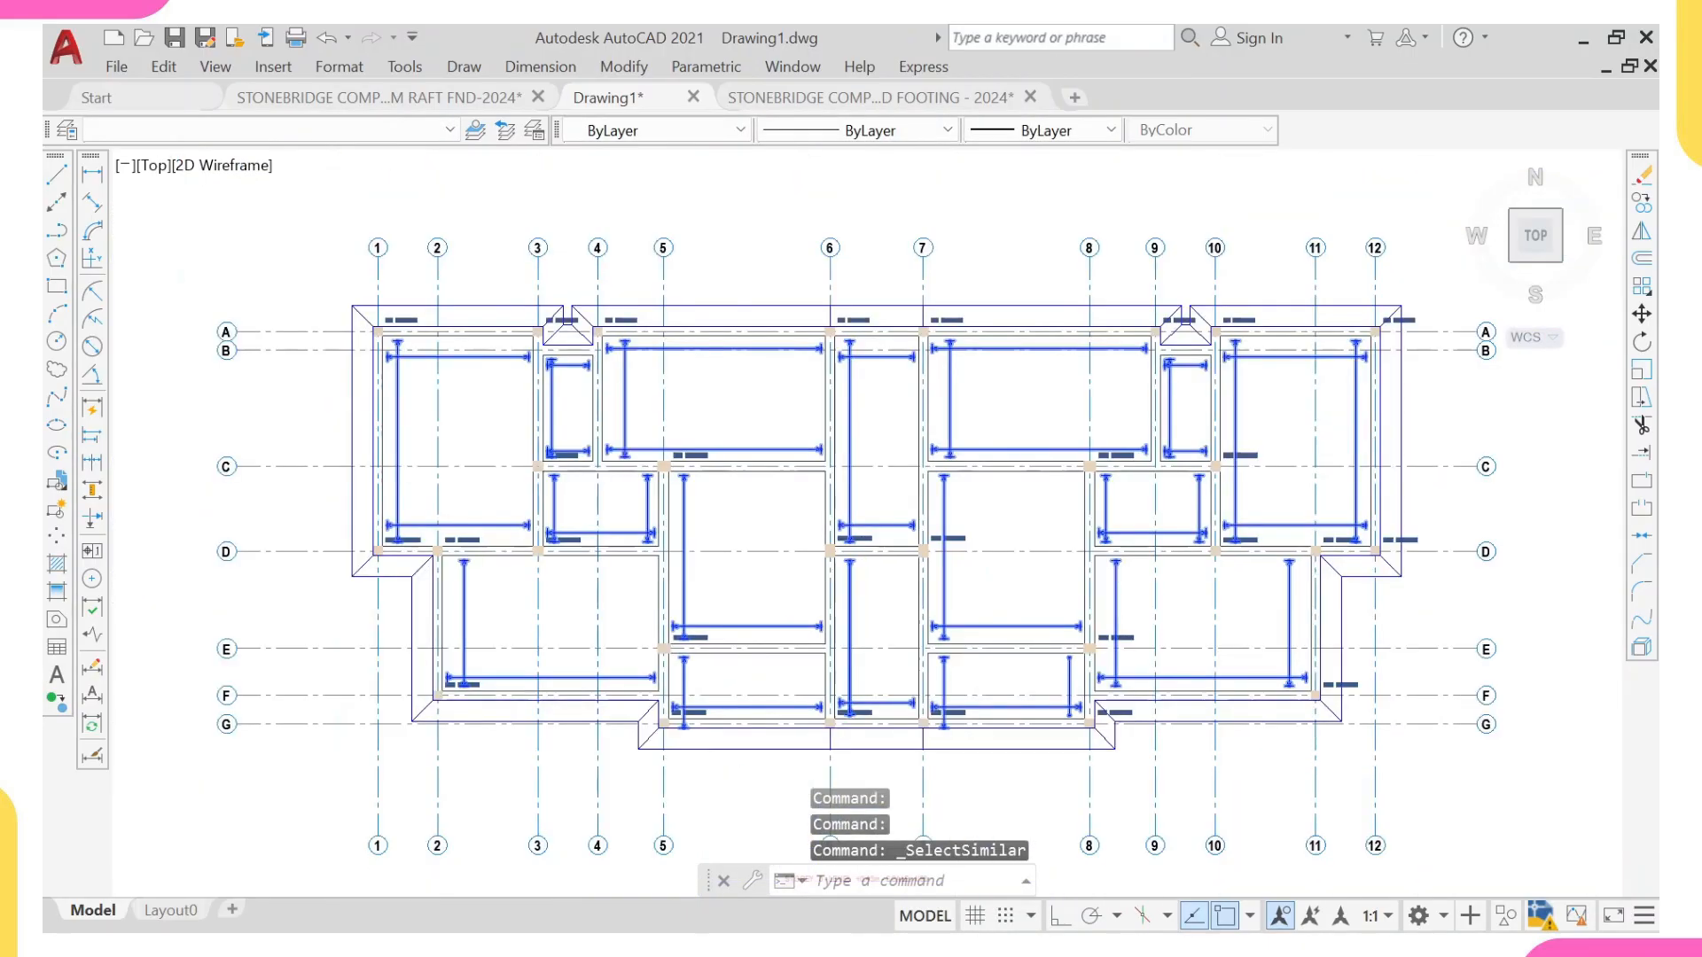
scroll(761, 641, "up", 8)
scroll(762, 641, "down", 10)
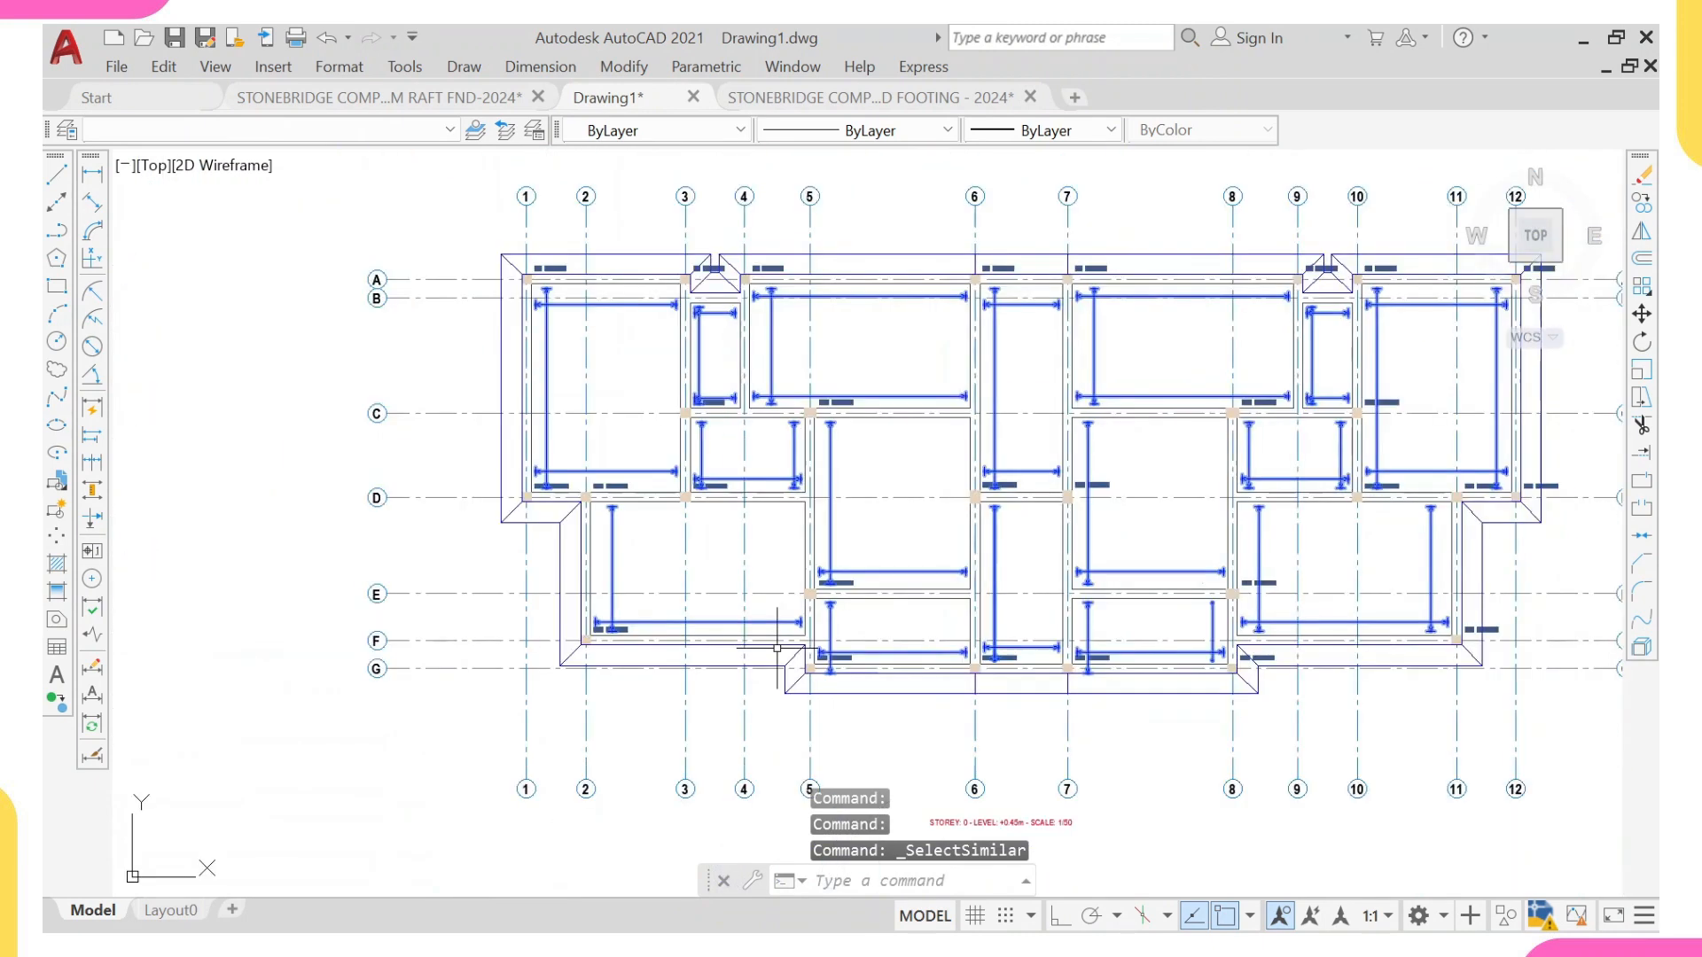
Step: Deselect the matching objects in the original details and erase the distribution lines and column labels from the copied plan
scroll(1291, 589, "down", 3)
middle_click_drag(1291, 588, 902, 505)
scroll(901, 505, "down", 3)
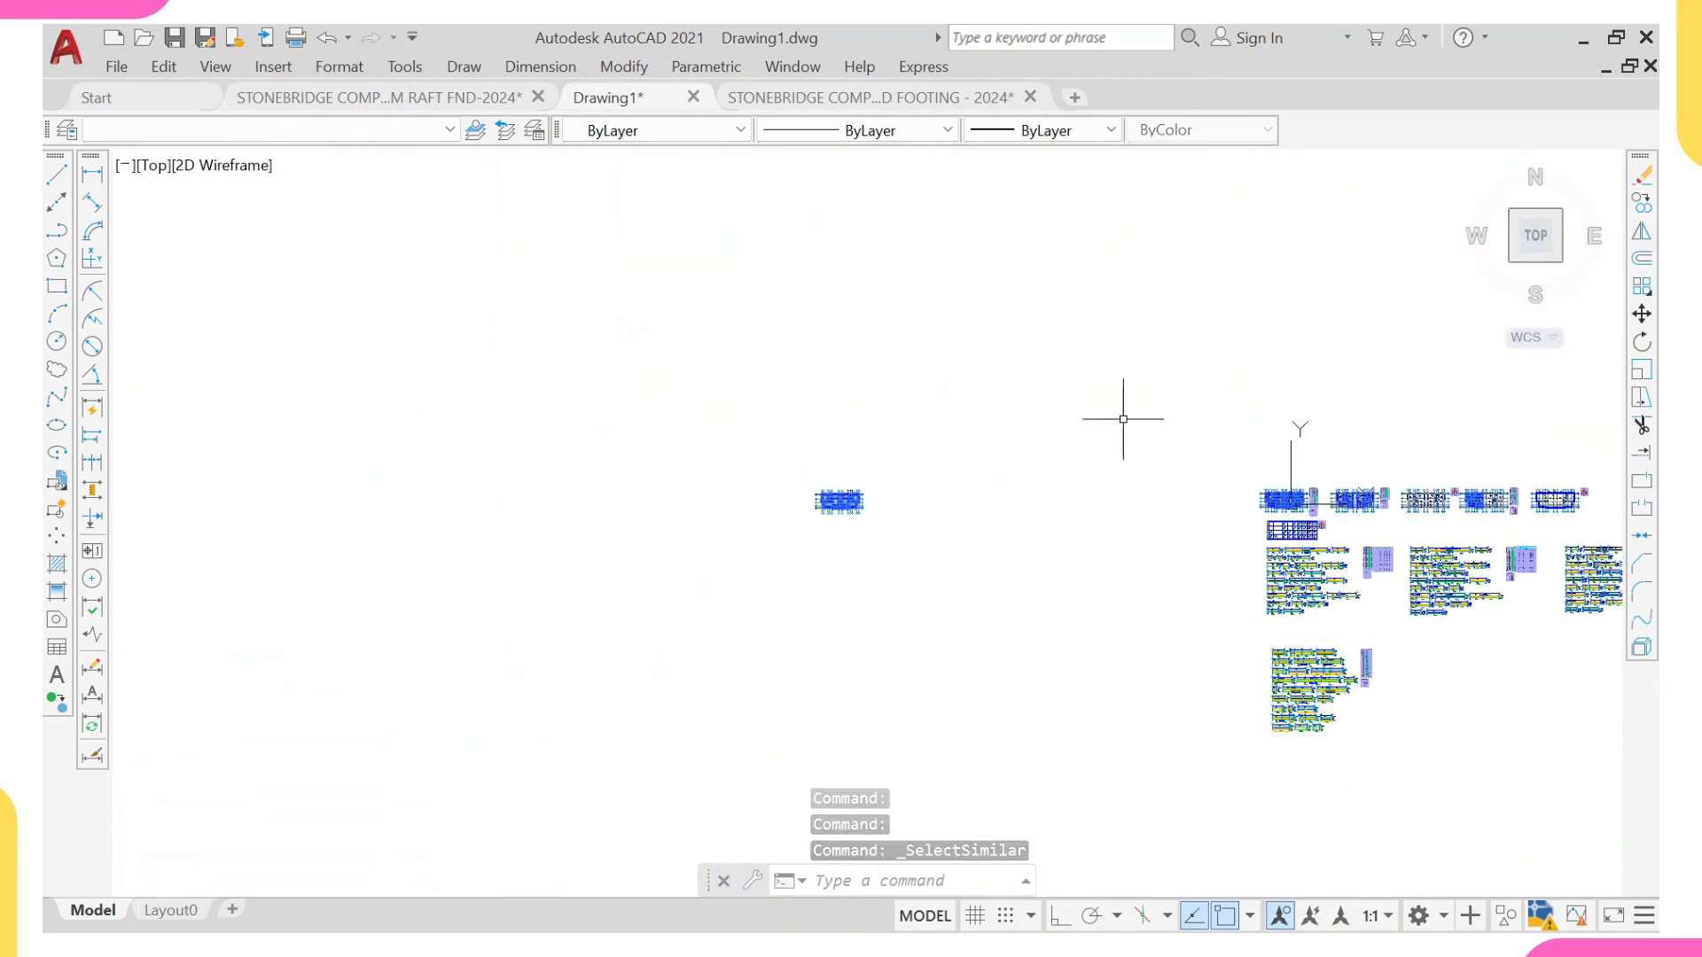
middle_click_drag(1011, 519, 1189, 483)
left_click(1090, 368)
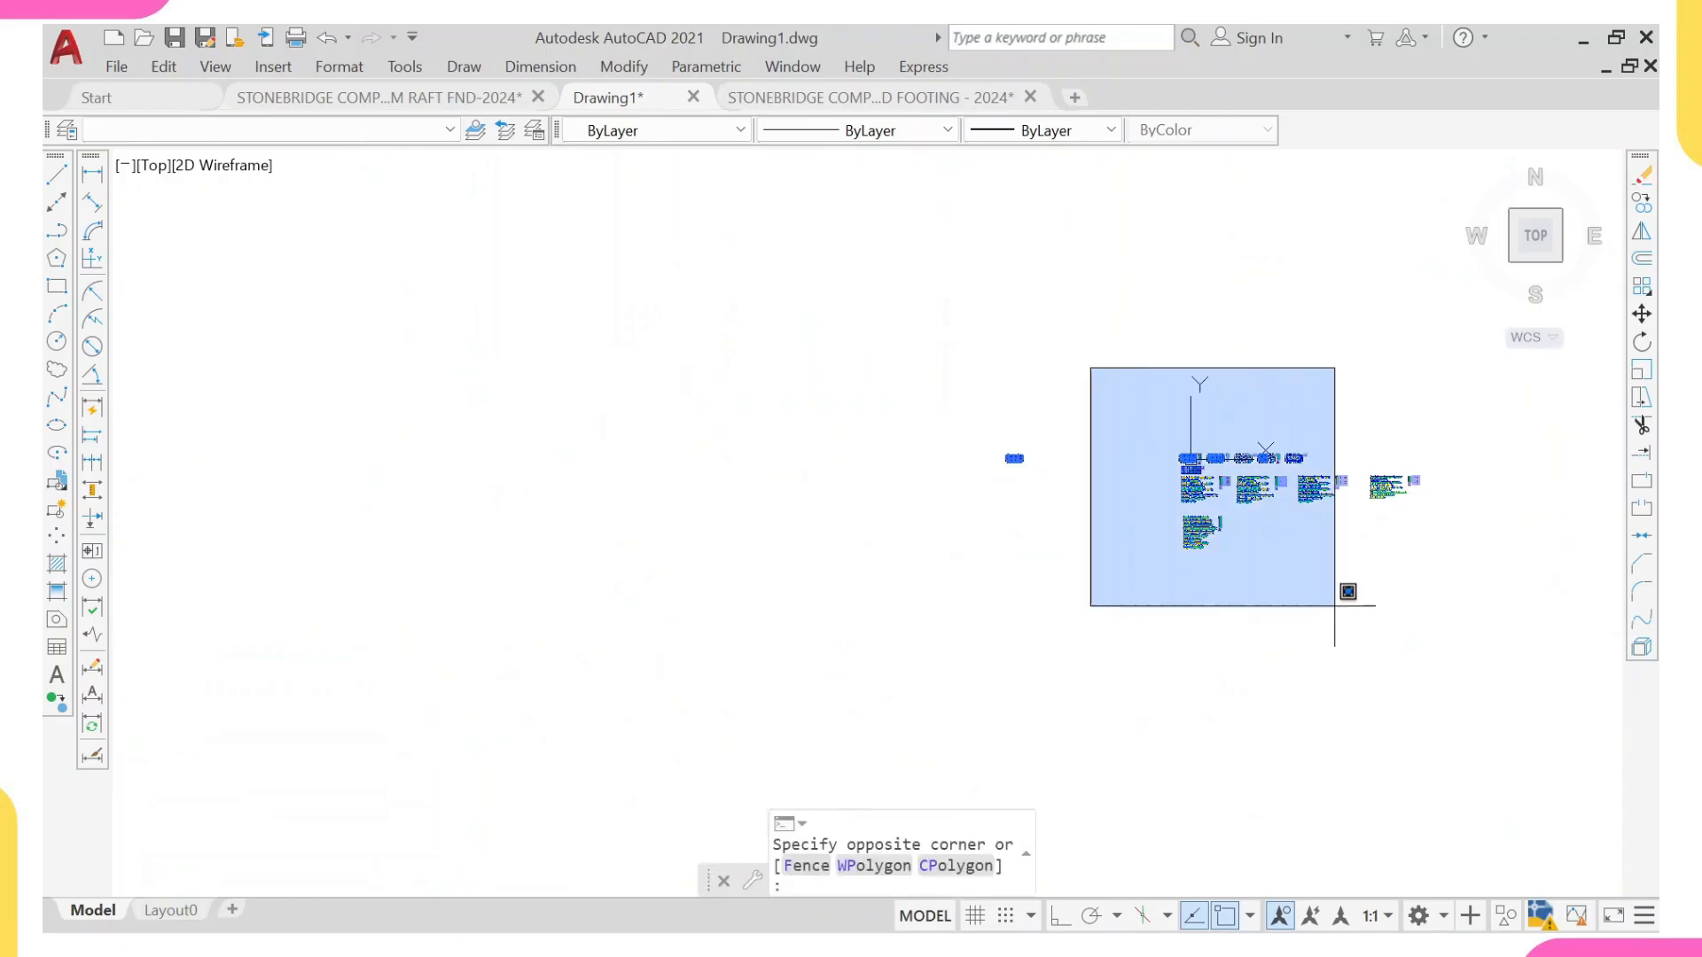
left_click(1510, 673)
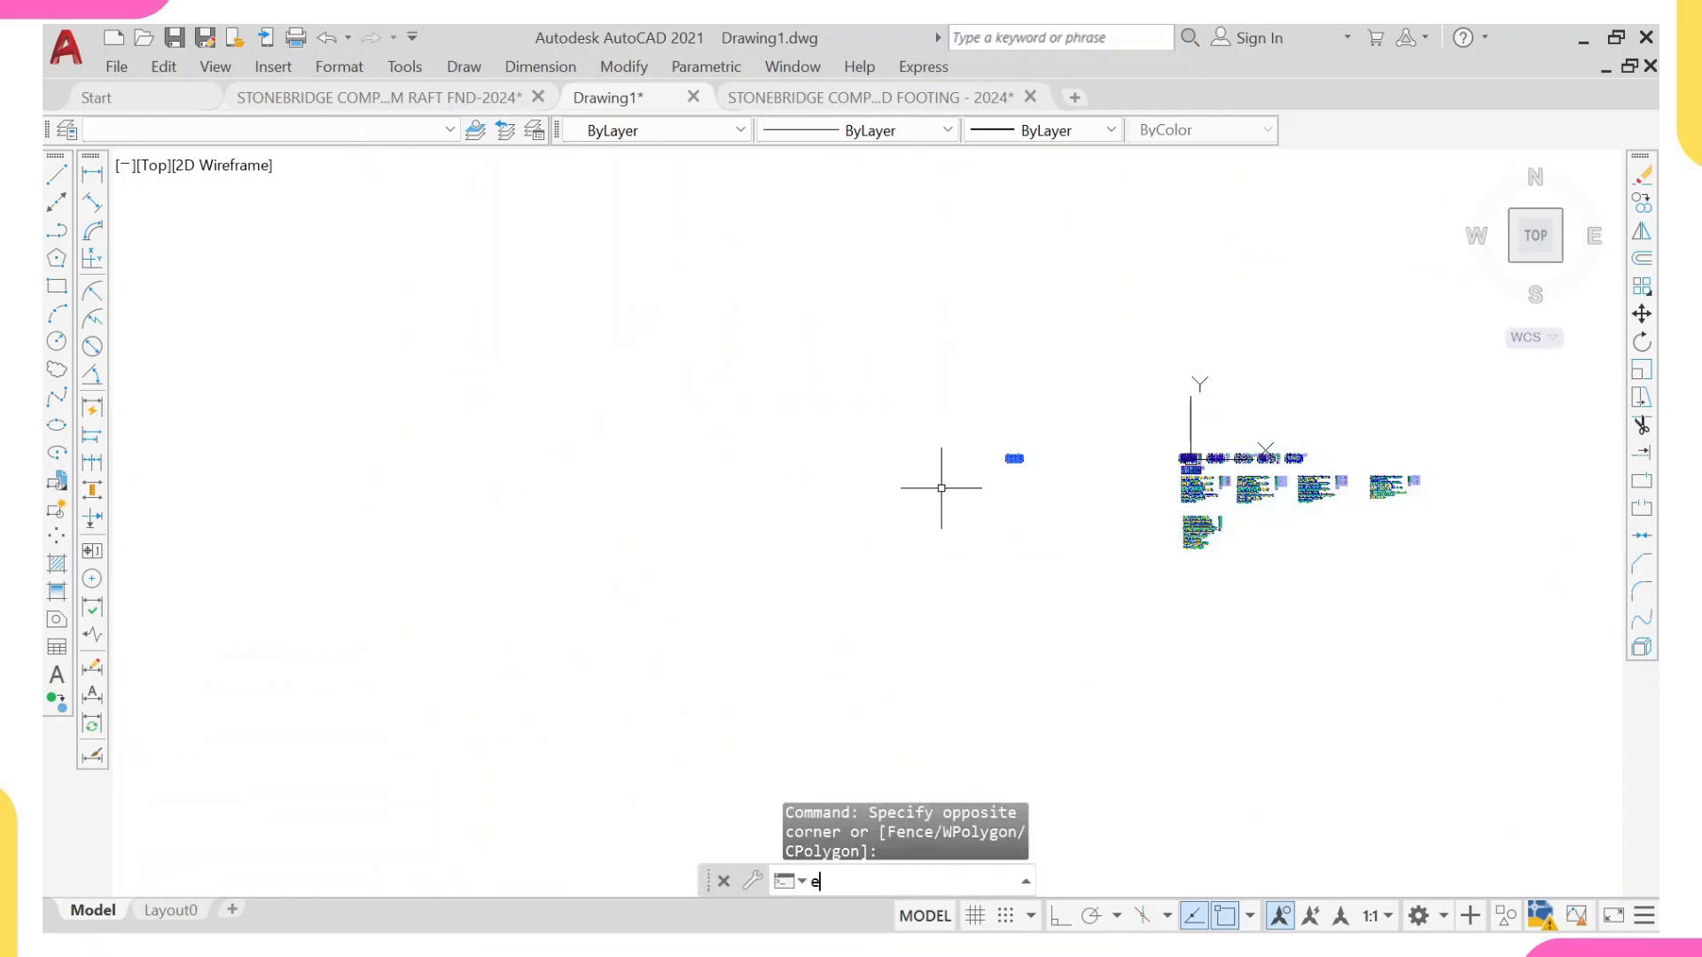
key("Return")
scroll(1029, 457, "up", 5)
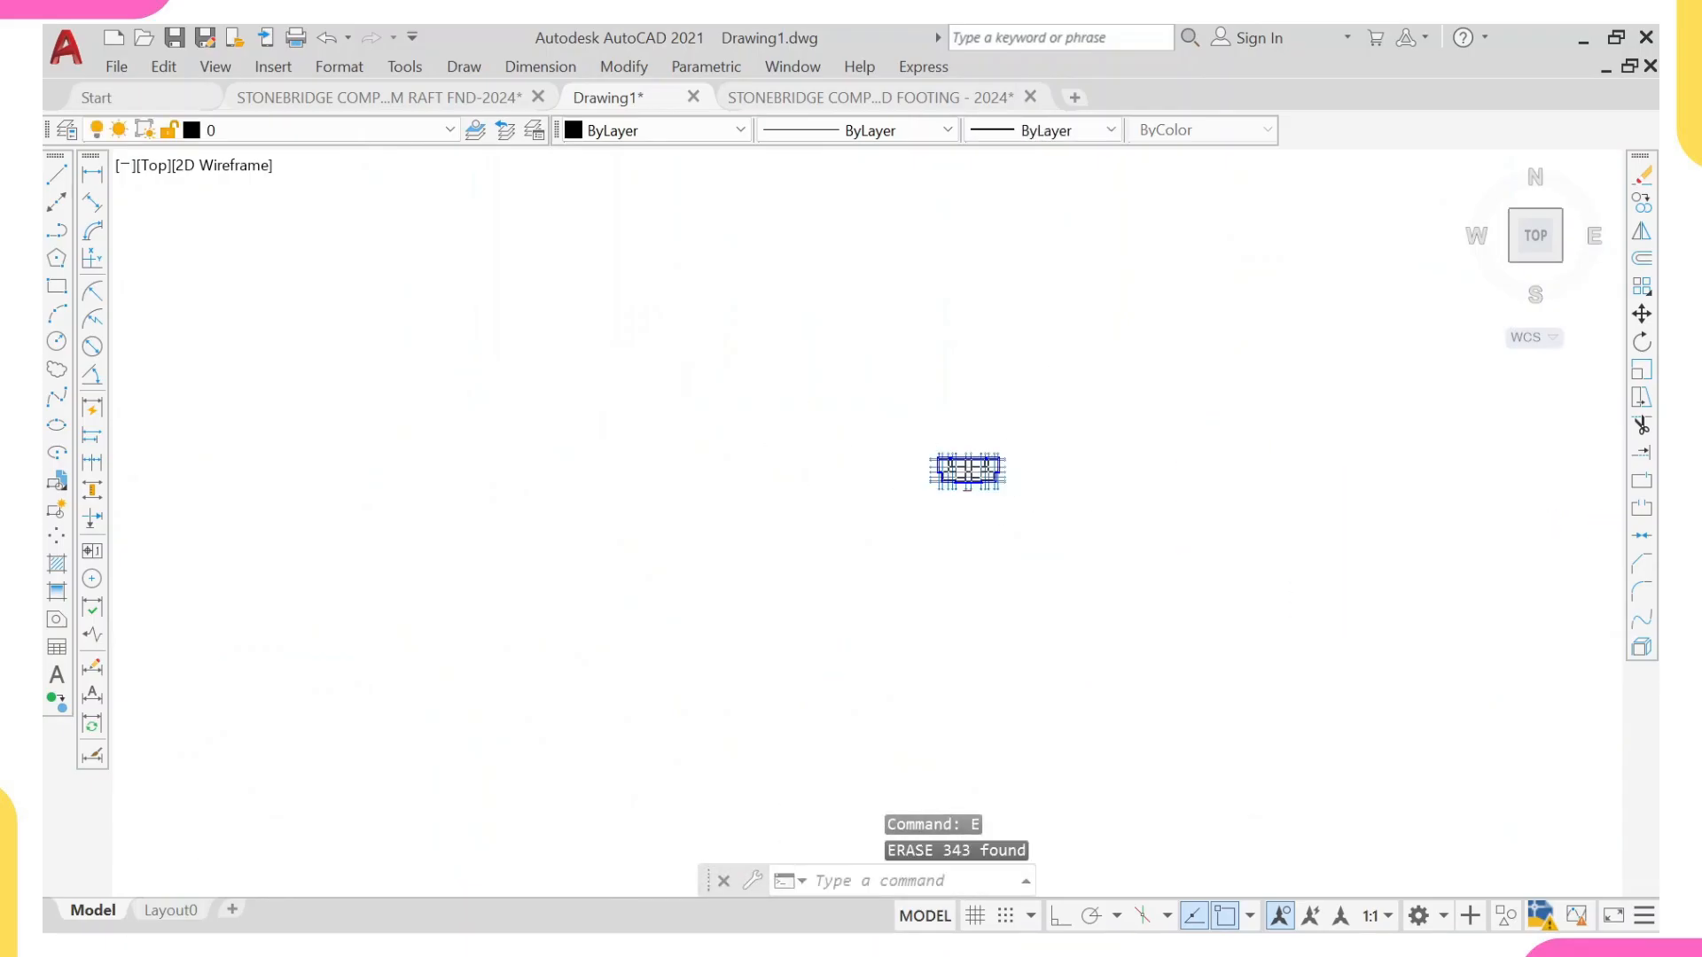
scroll(1225, 474, "up", 5)
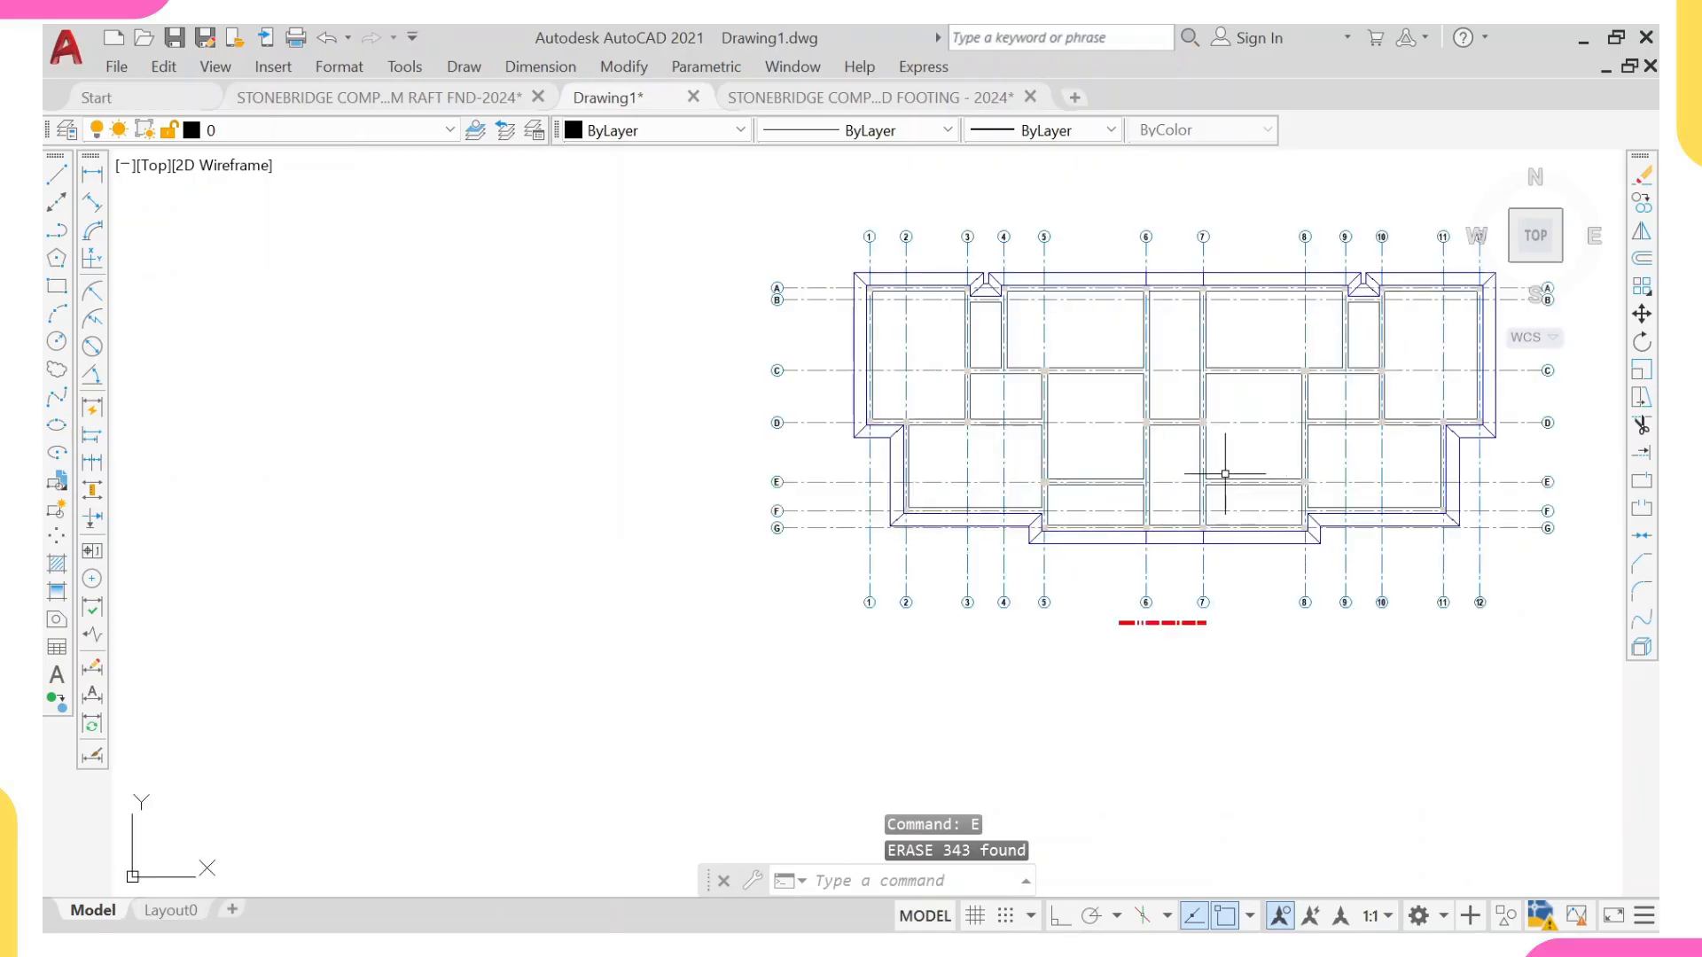
Step: Copy the entire stripped foundation plan with its grid axes and title to the clipboard
middle_click_drag(1225, 474, 1026, 488)
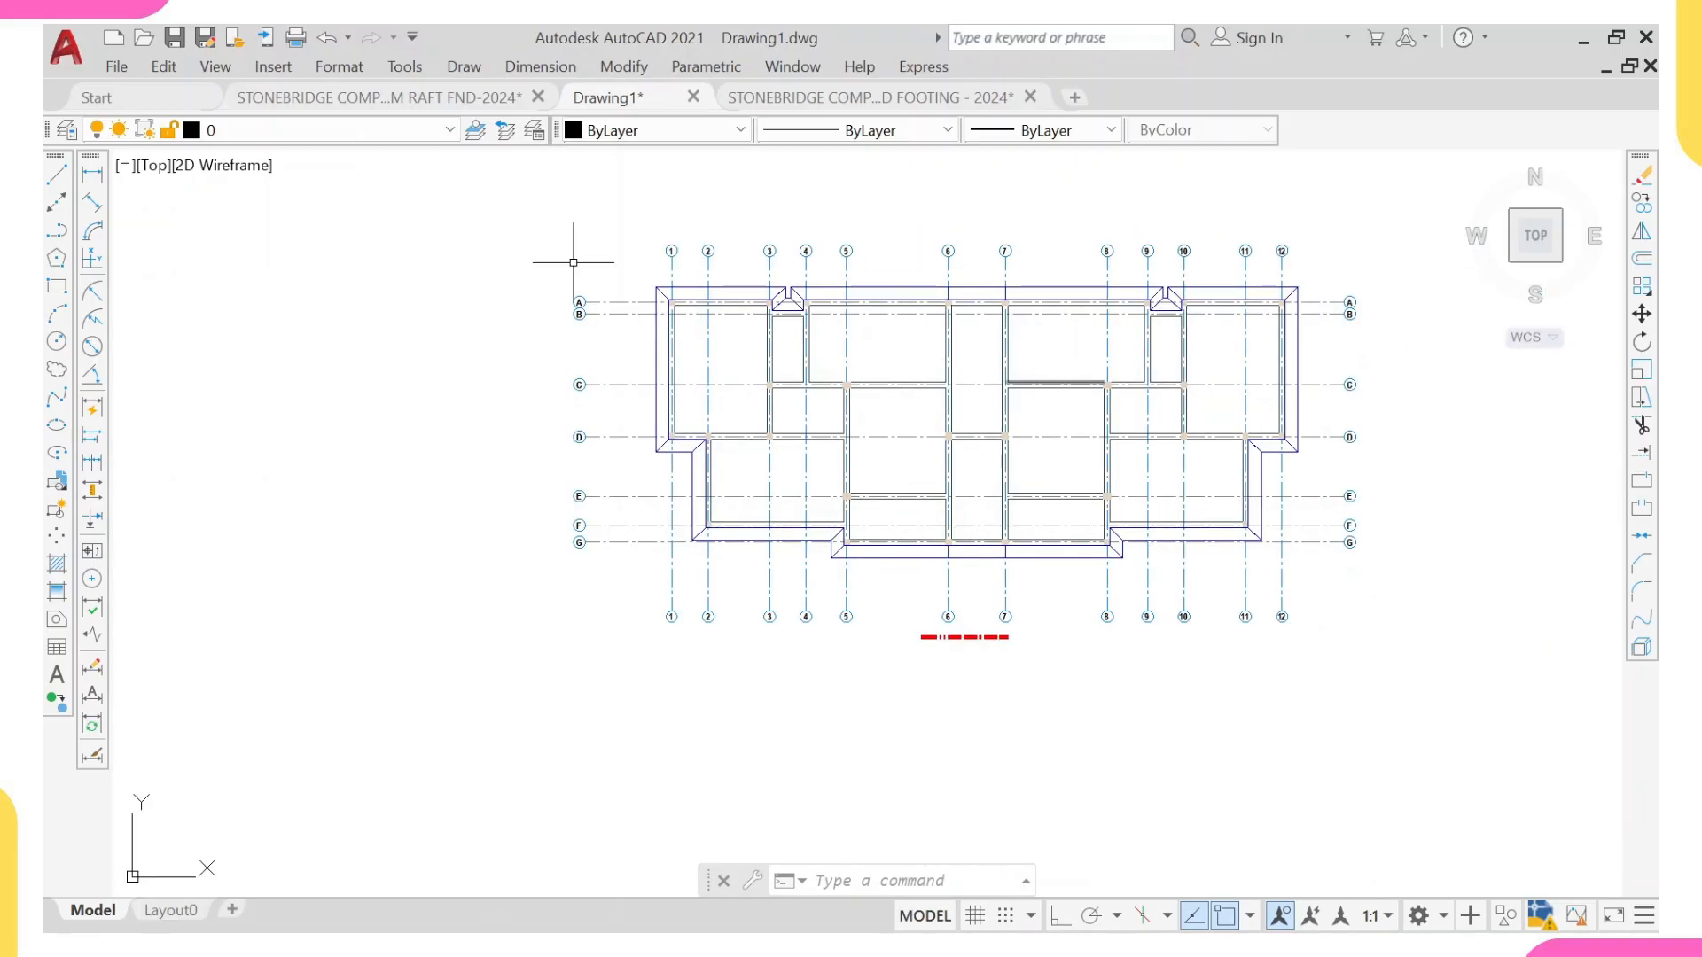
left_click(529, 202)
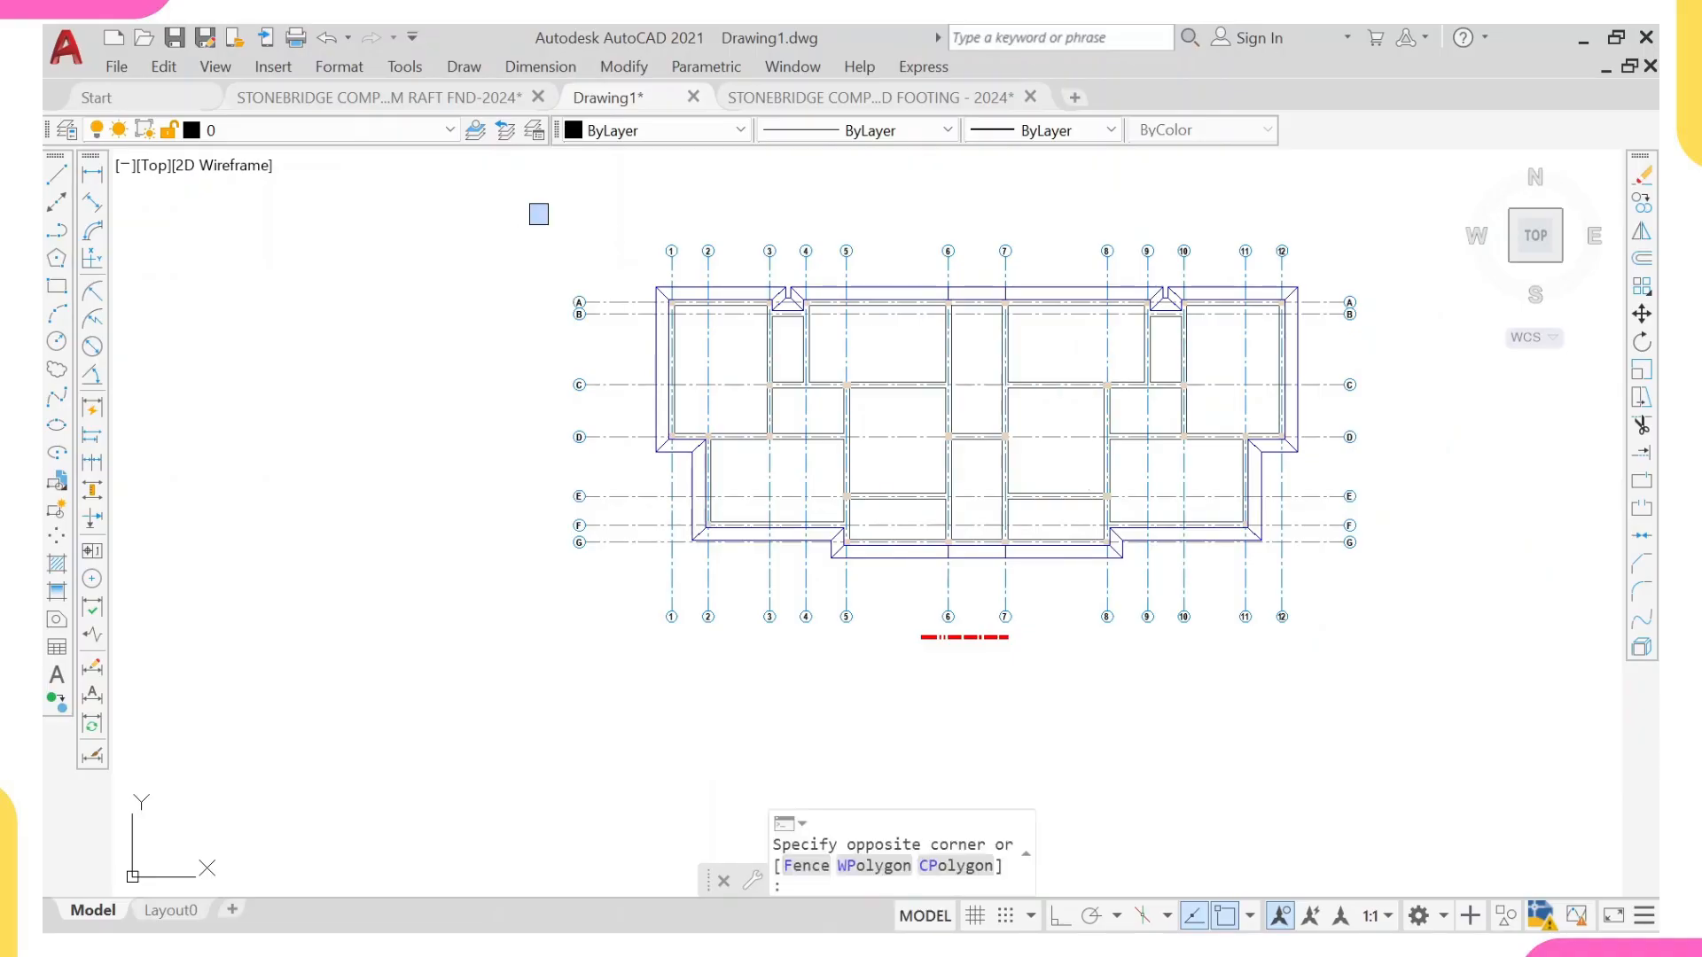
left_click(1420, 720)
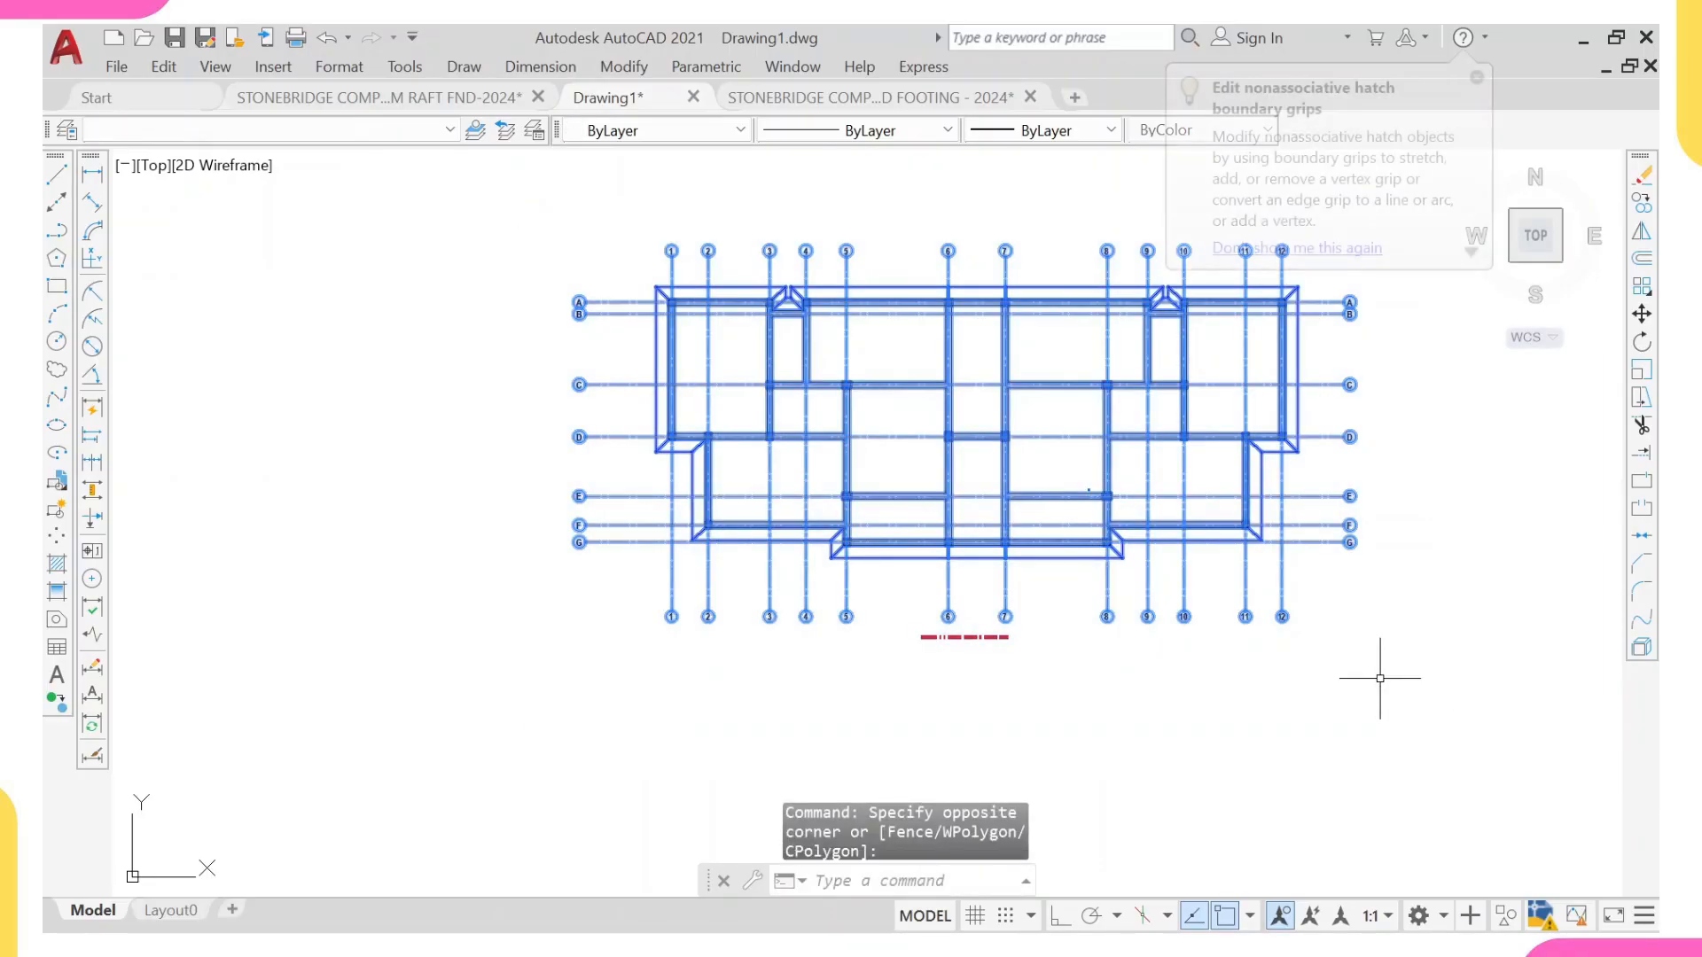
key("ctrl+c")
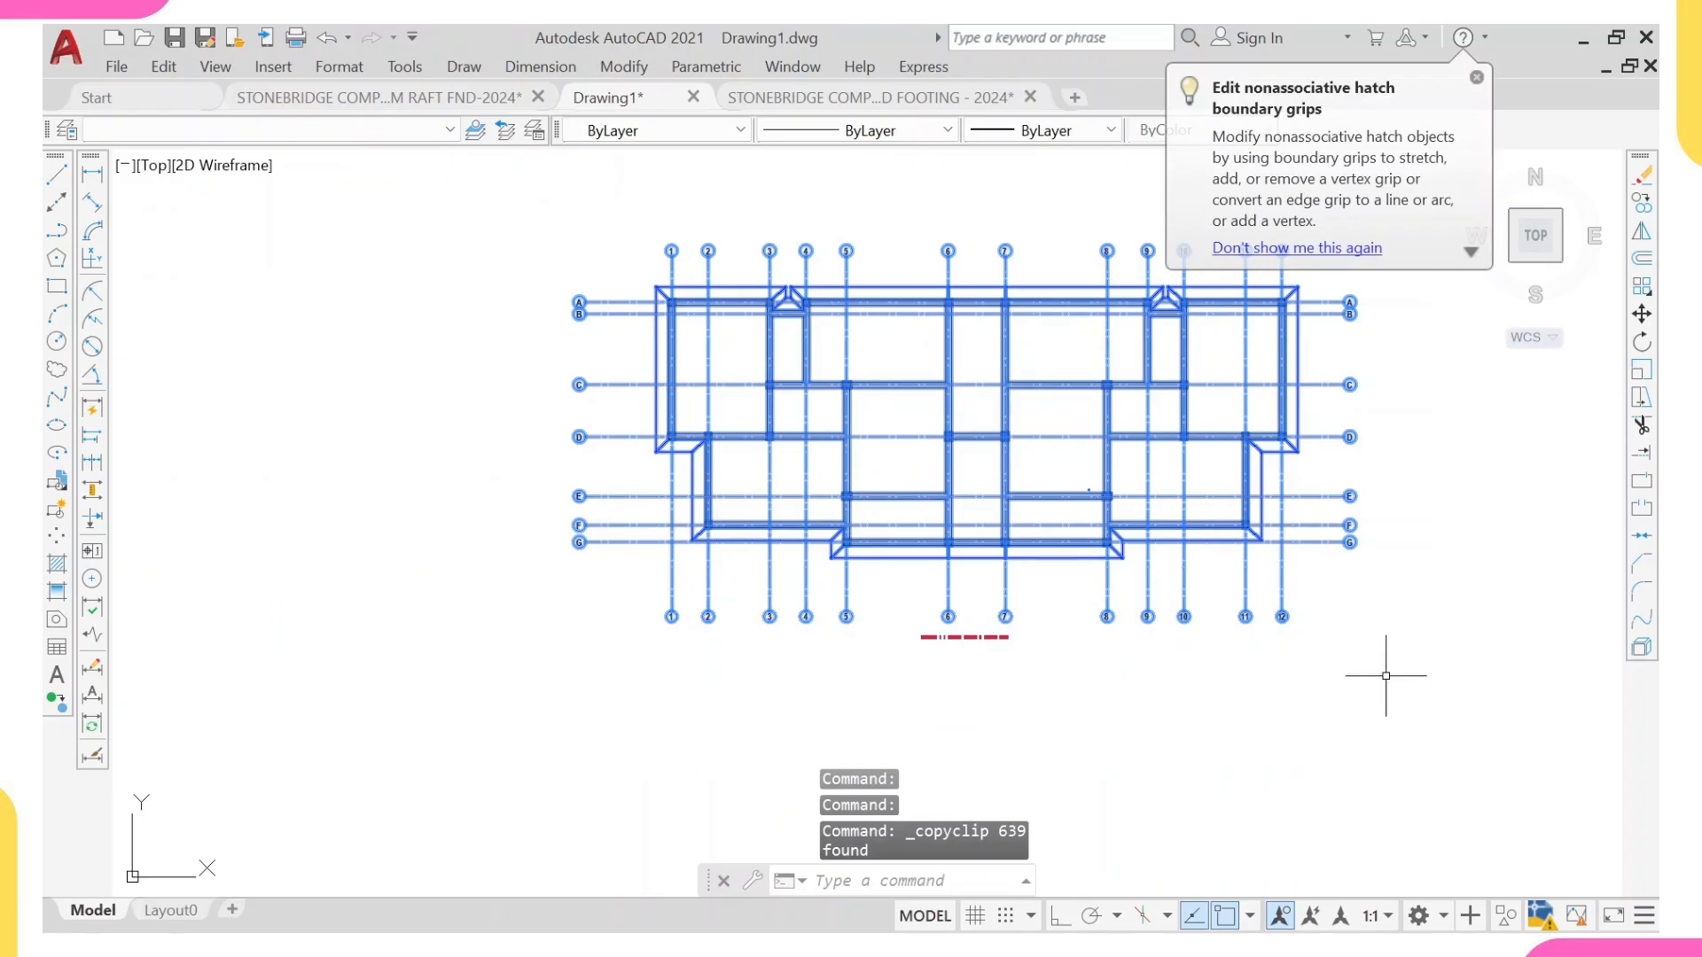
Step: Switch to the Stonebridge beam raft foundation template and paste the stripped plan in the empty area below the existing sheets
left_click(456, 103)
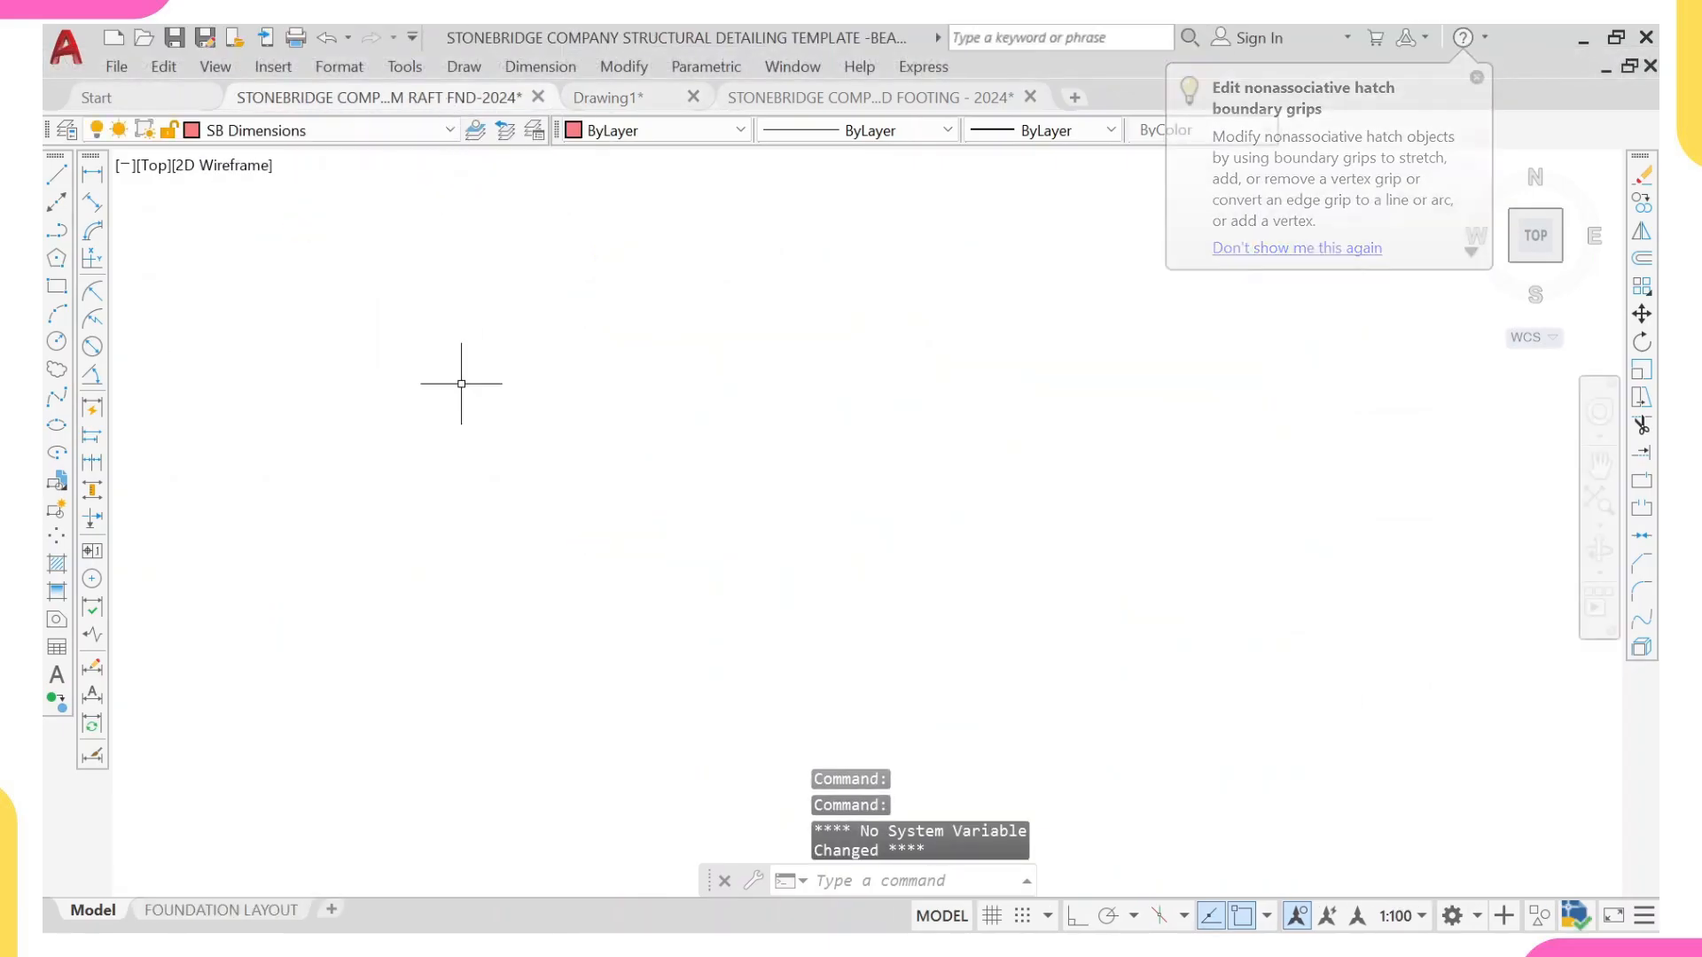
scroll(1186, 389, "down", 5)
middle_click_drag(1204, 412, 805, 431)
scroll(799, 391, "up", 5)
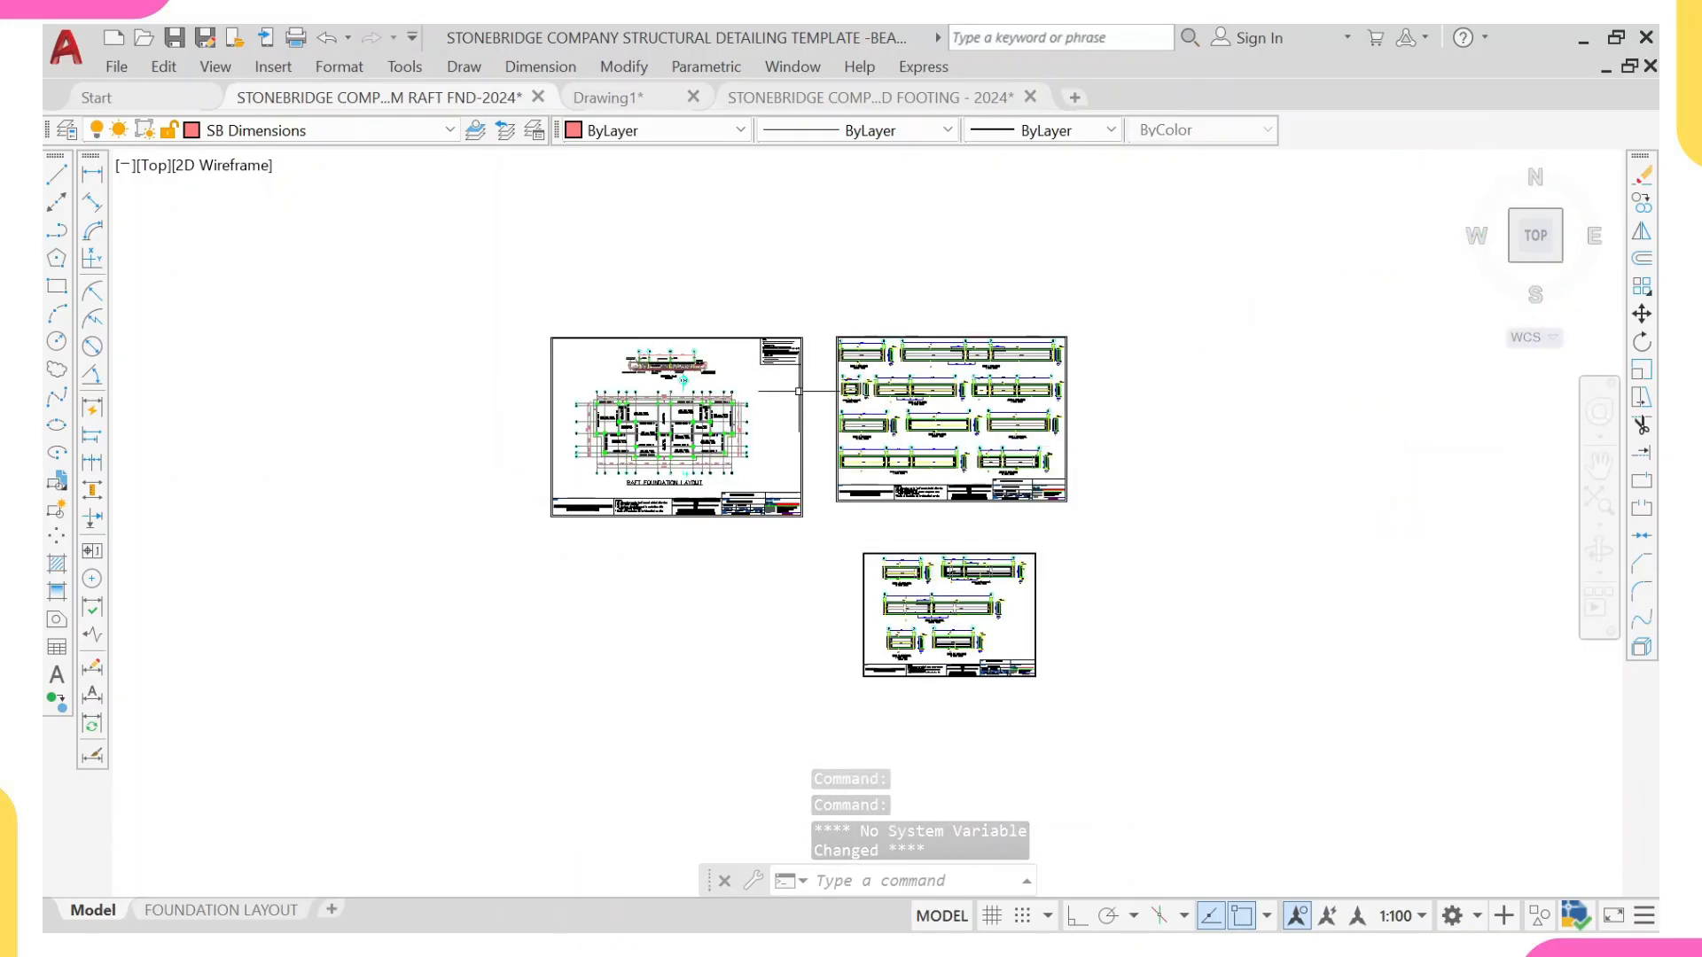
mouse_move(1053, 437)
middle_mouse_down()
mouse_move(488, 417)
mouse_move(196, 504)
middle_mouse_up()
scroll(397, 540, "down", 4)
middle_click_drag(397, 540, 588, 367)
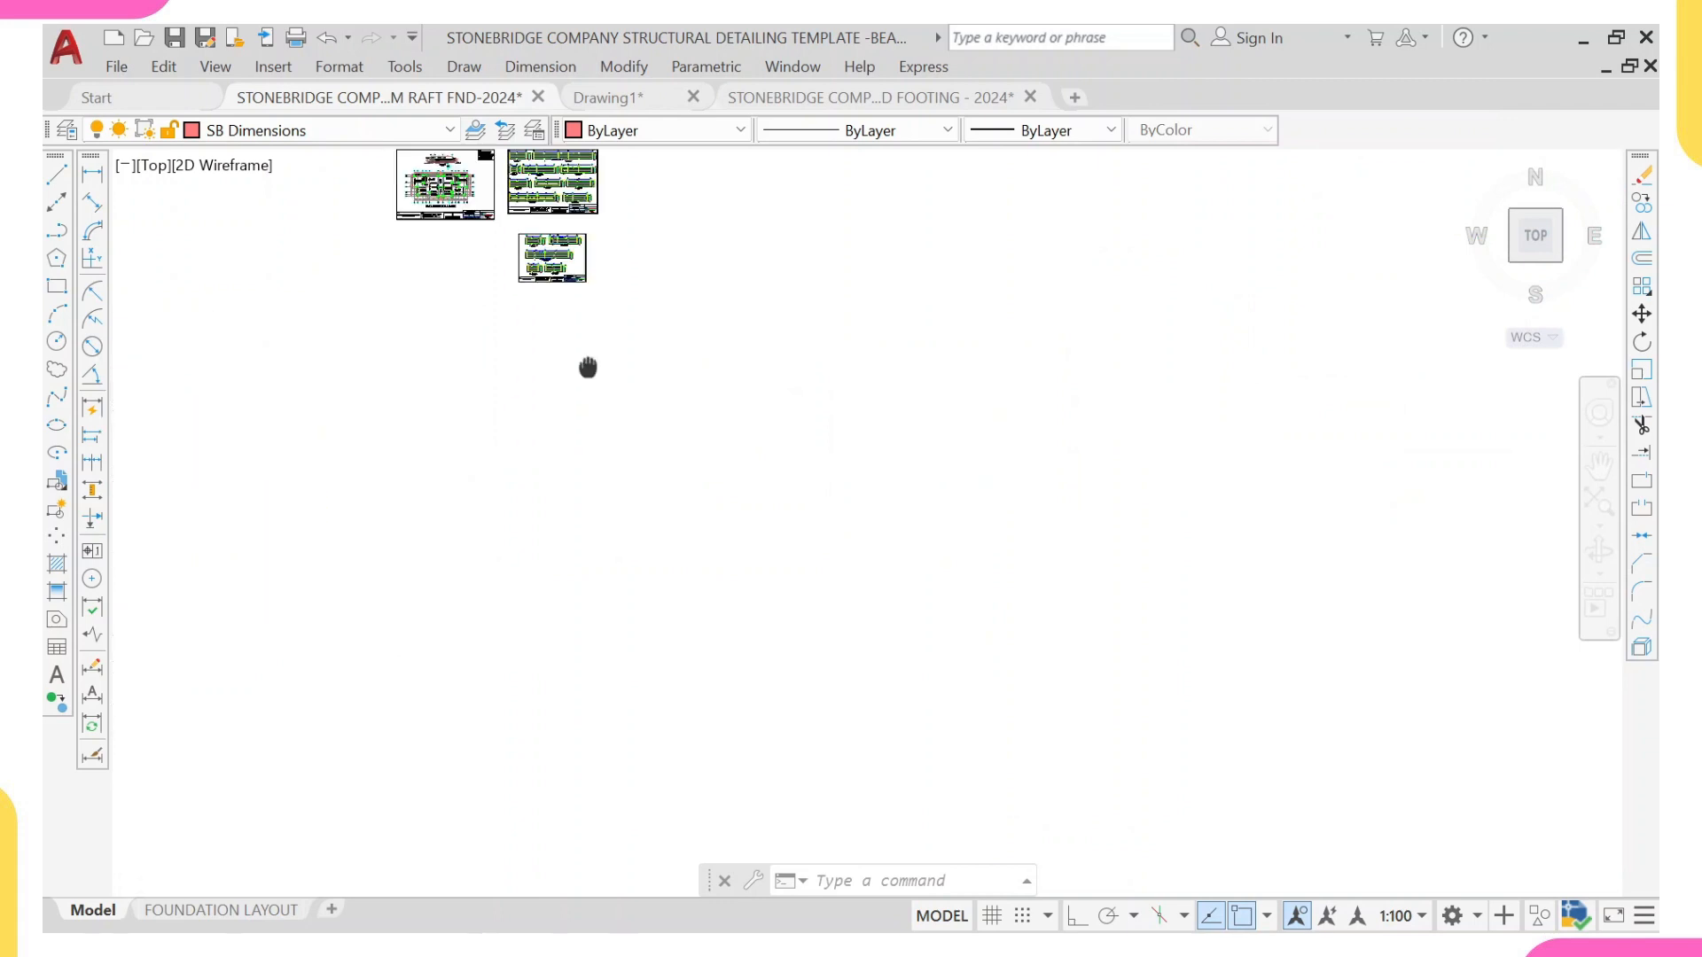
key("ctrl+v")
left_click(386, 483)
Step: Copy the template's U-shaped raft foundation slab reinforcement detail sheet from the lower row of sheets to just east of the pasted plan
scroll(387, 486, "up", 10)
scroll(387, 533, "down", 5)
scroll(408, 568, "down", 8)
middle_click_drag(497, 669, 487, 422)
scroll(487, 422, "down", 2)
scroll(487, 635, "up", 10)
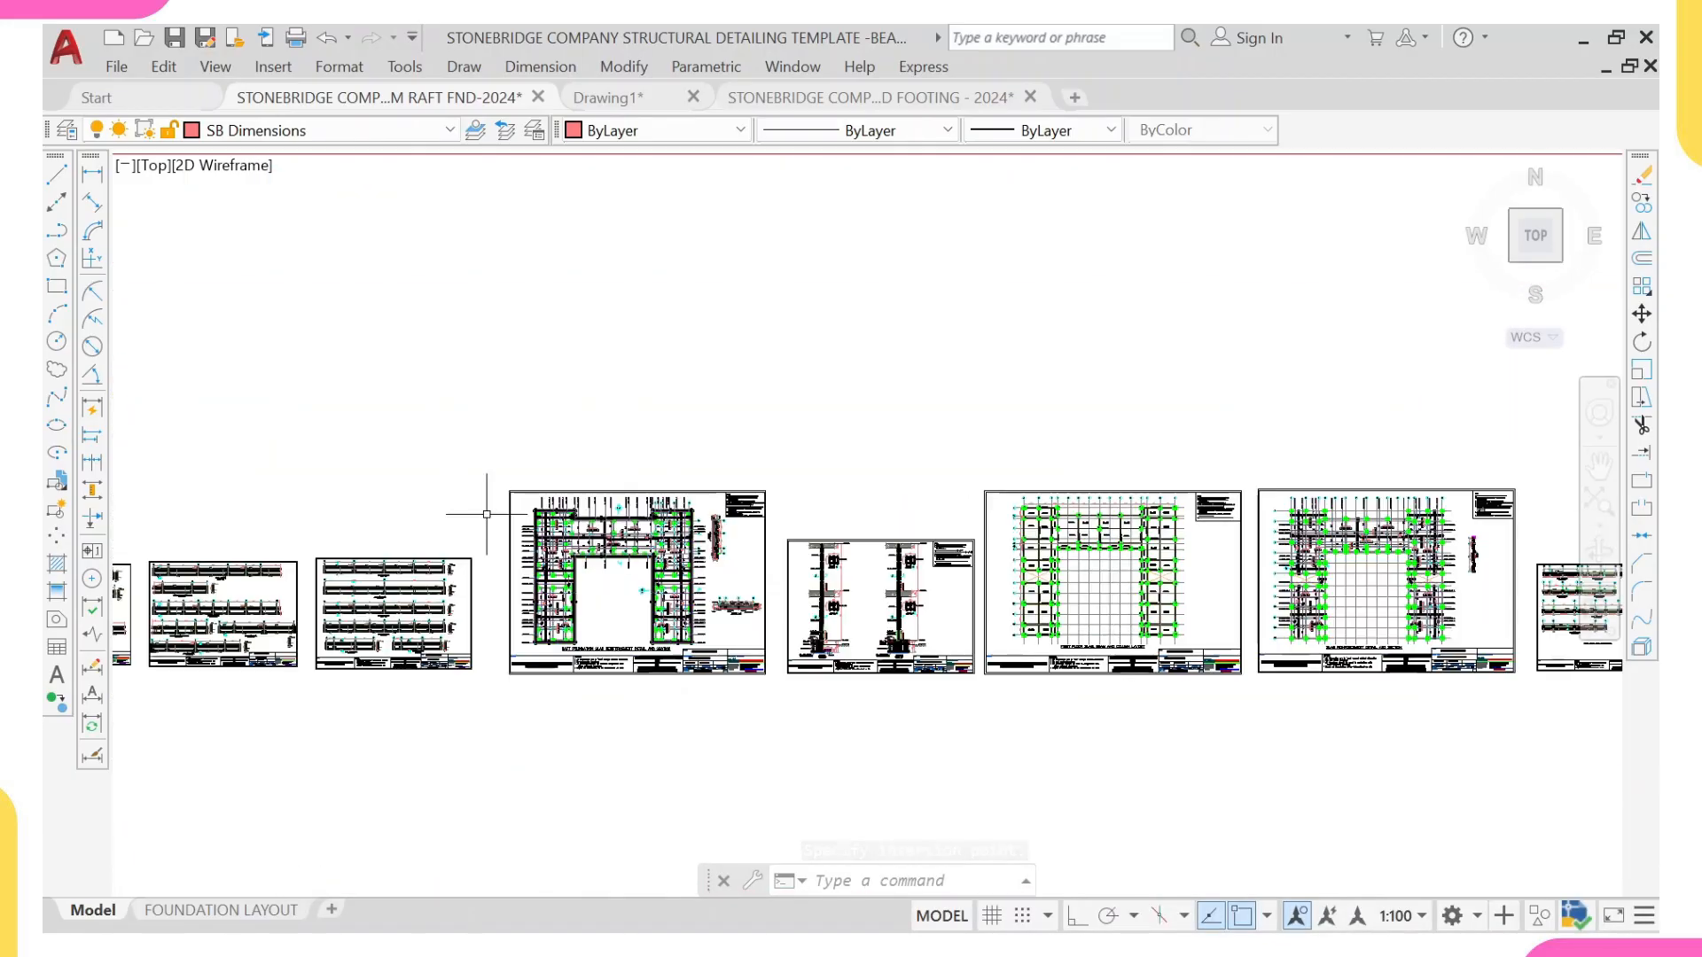
left_click(496, 476)
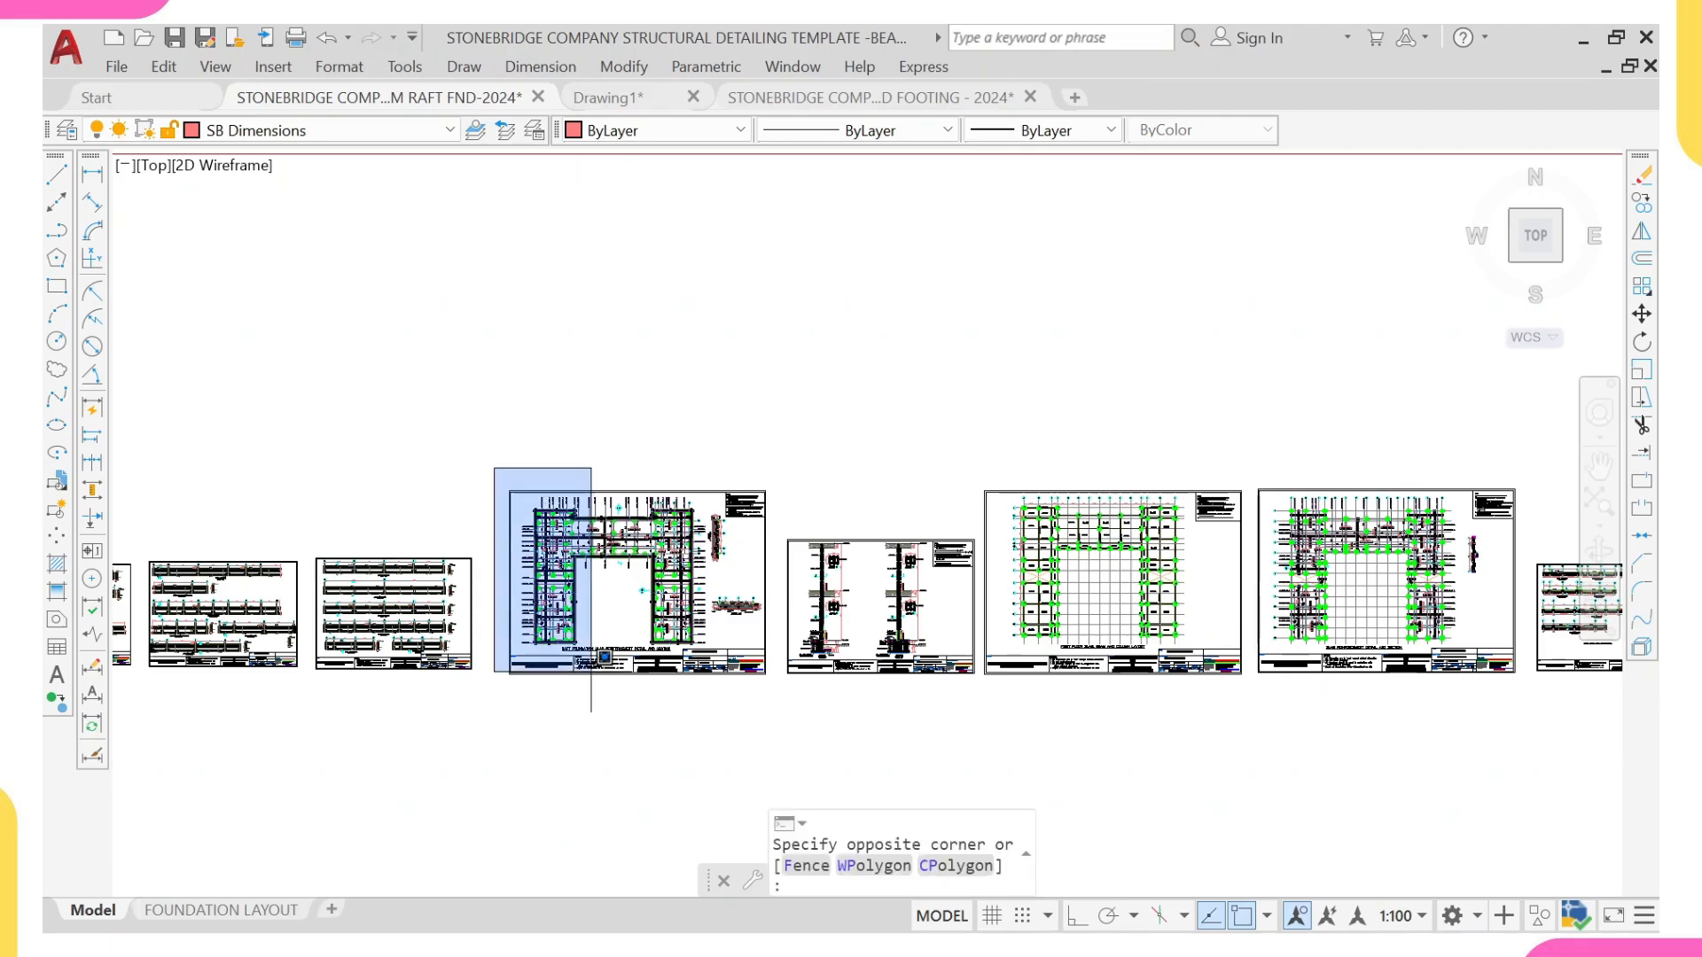
left_click(785, 713)
type("c")
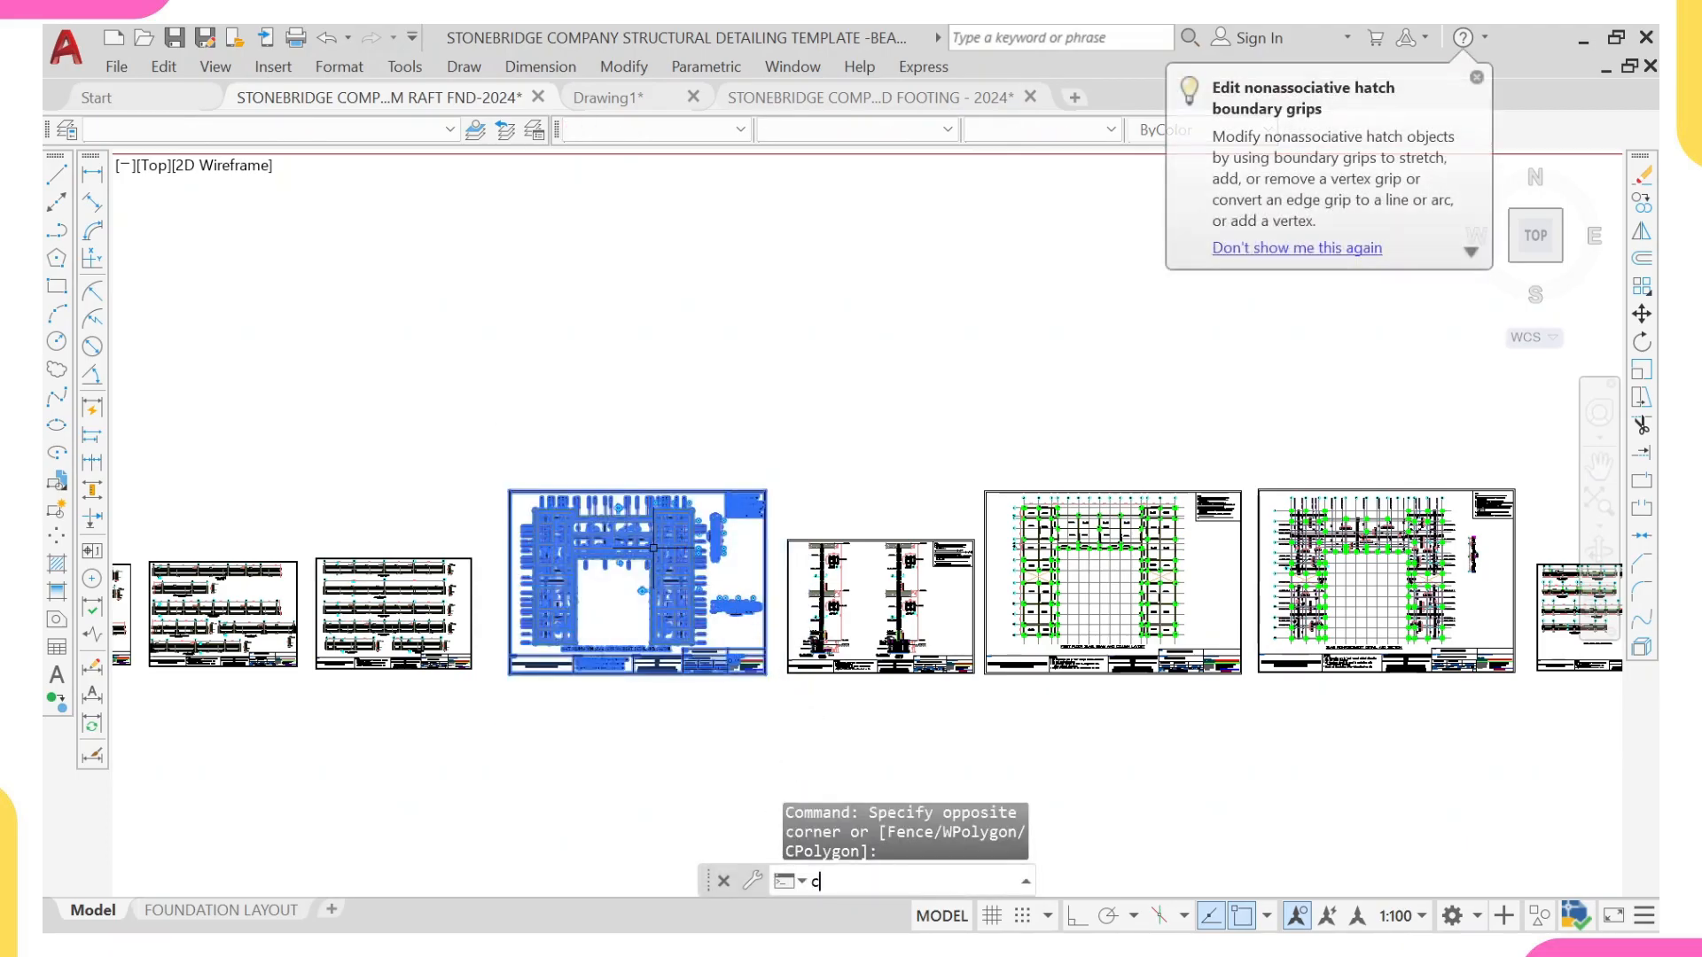
type("o")
key("Return")
left_click(583, 459)
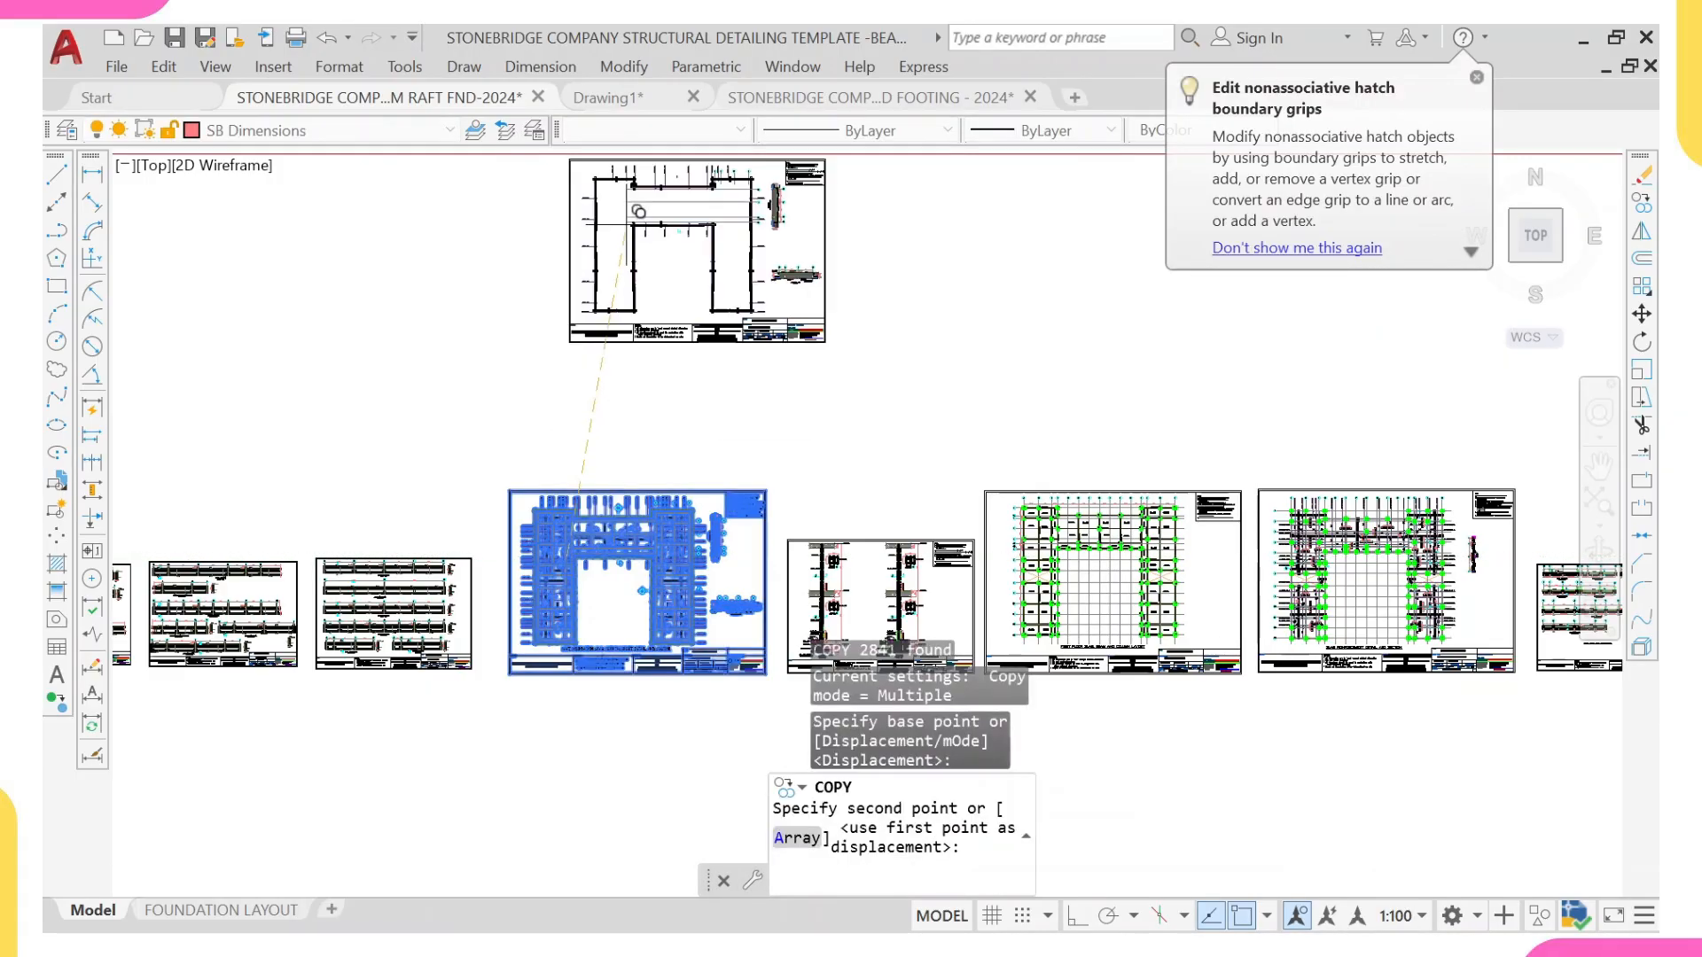
scroll(585, 341, "down", 10)
middle_click_drag(592, 362, 629, 666)
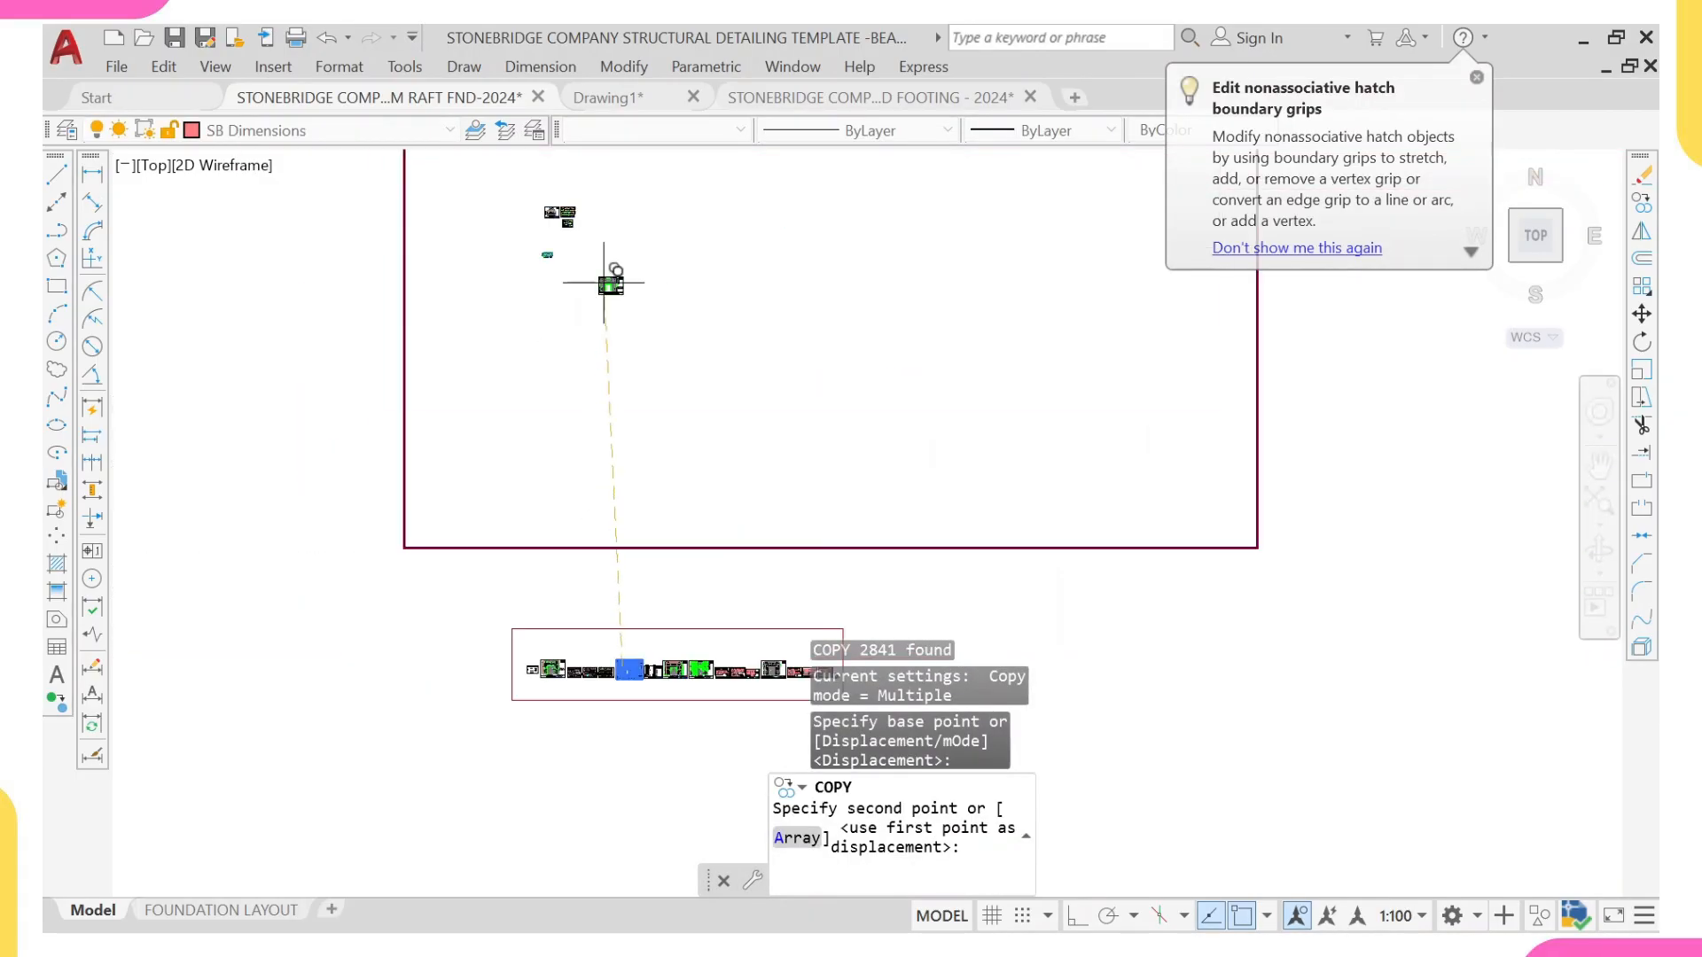
scroll(604, 283, "up", 5)
scroll(606, 336, "up", 2)
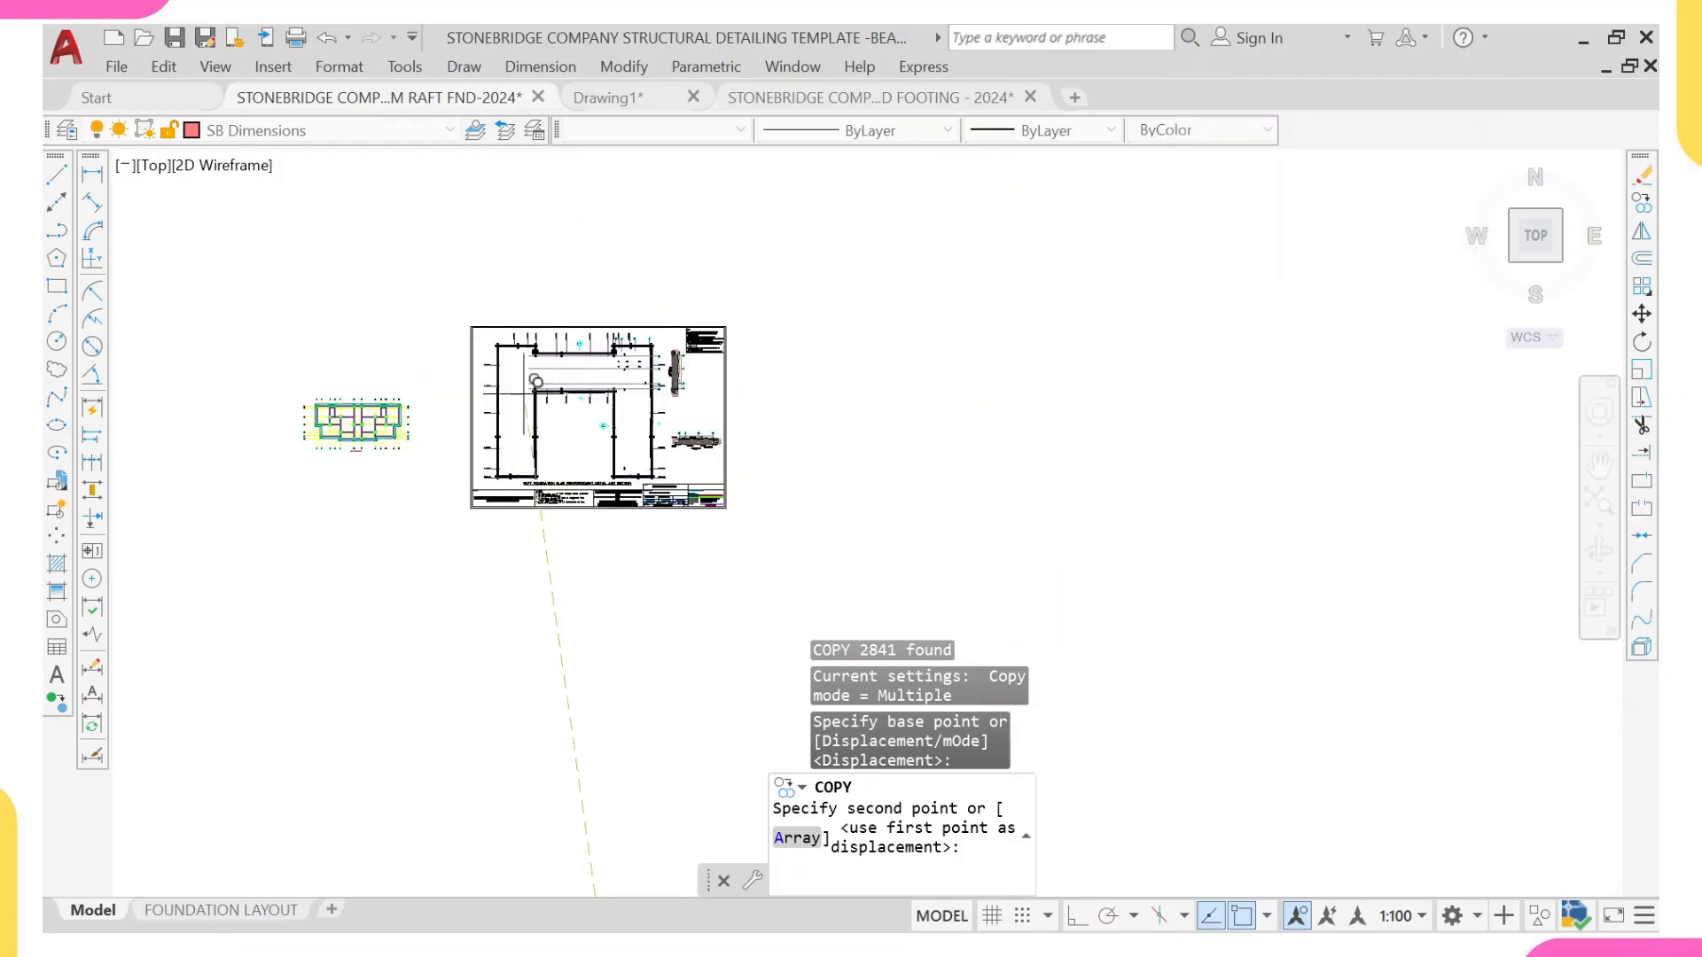
left_click(507, 362)
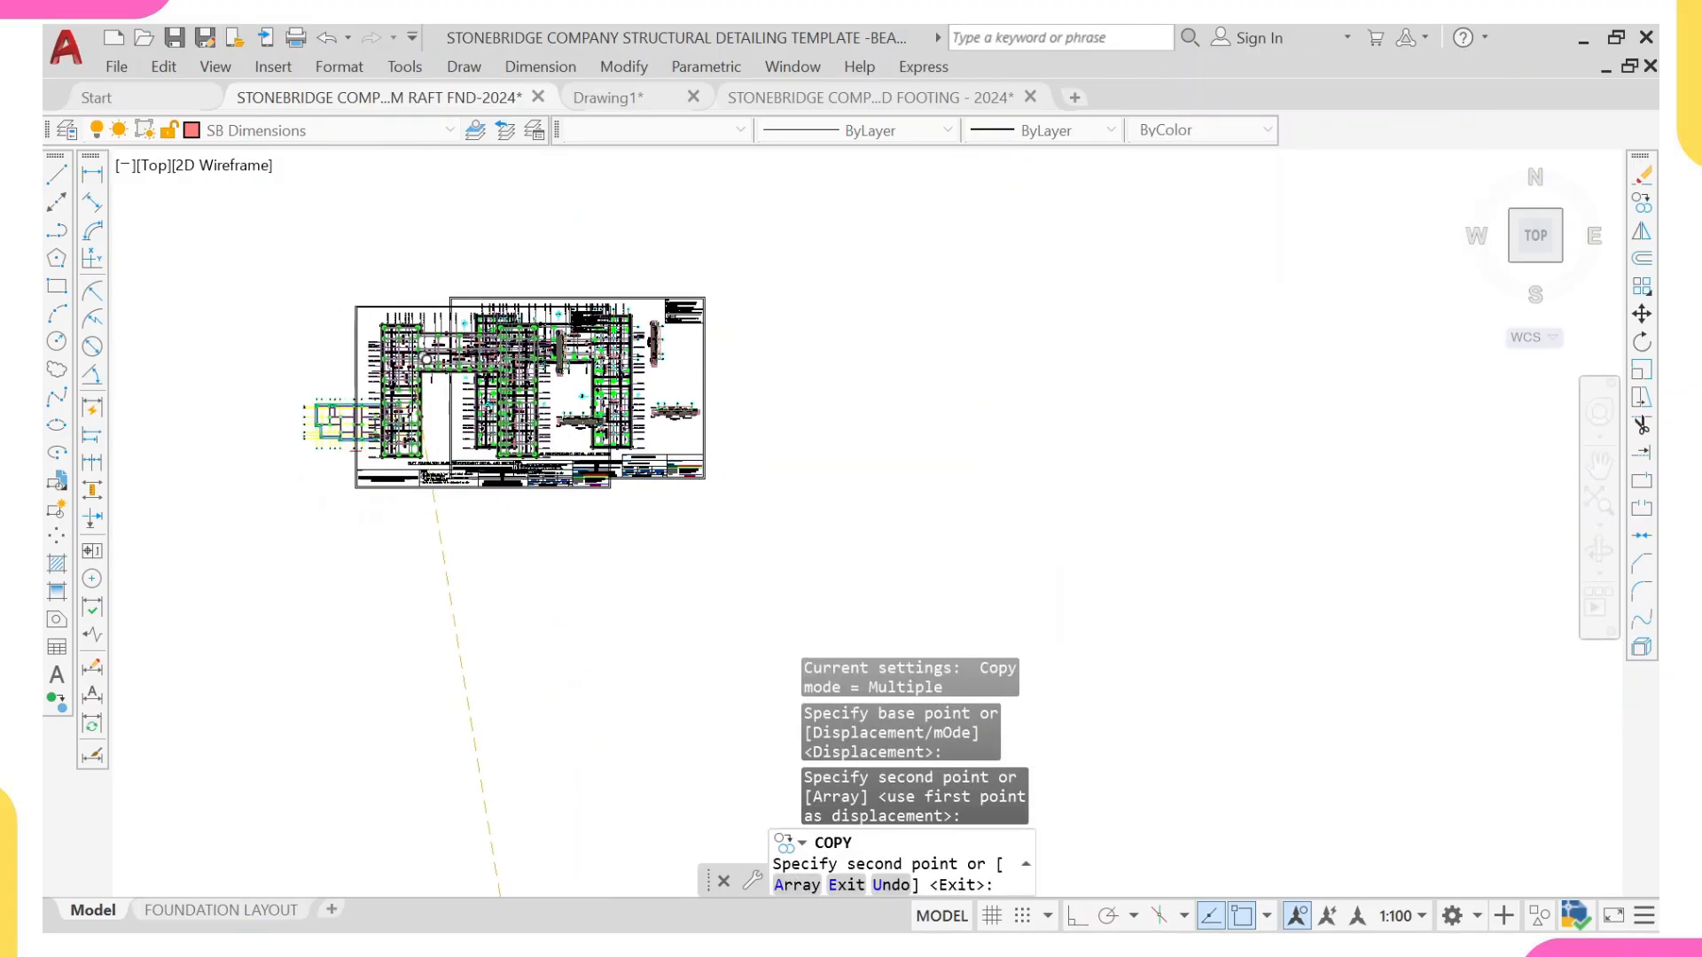
key("Escape")
middle_click_drag(415, 378, 687, 509)
scroll(687, 509, "up", 4)
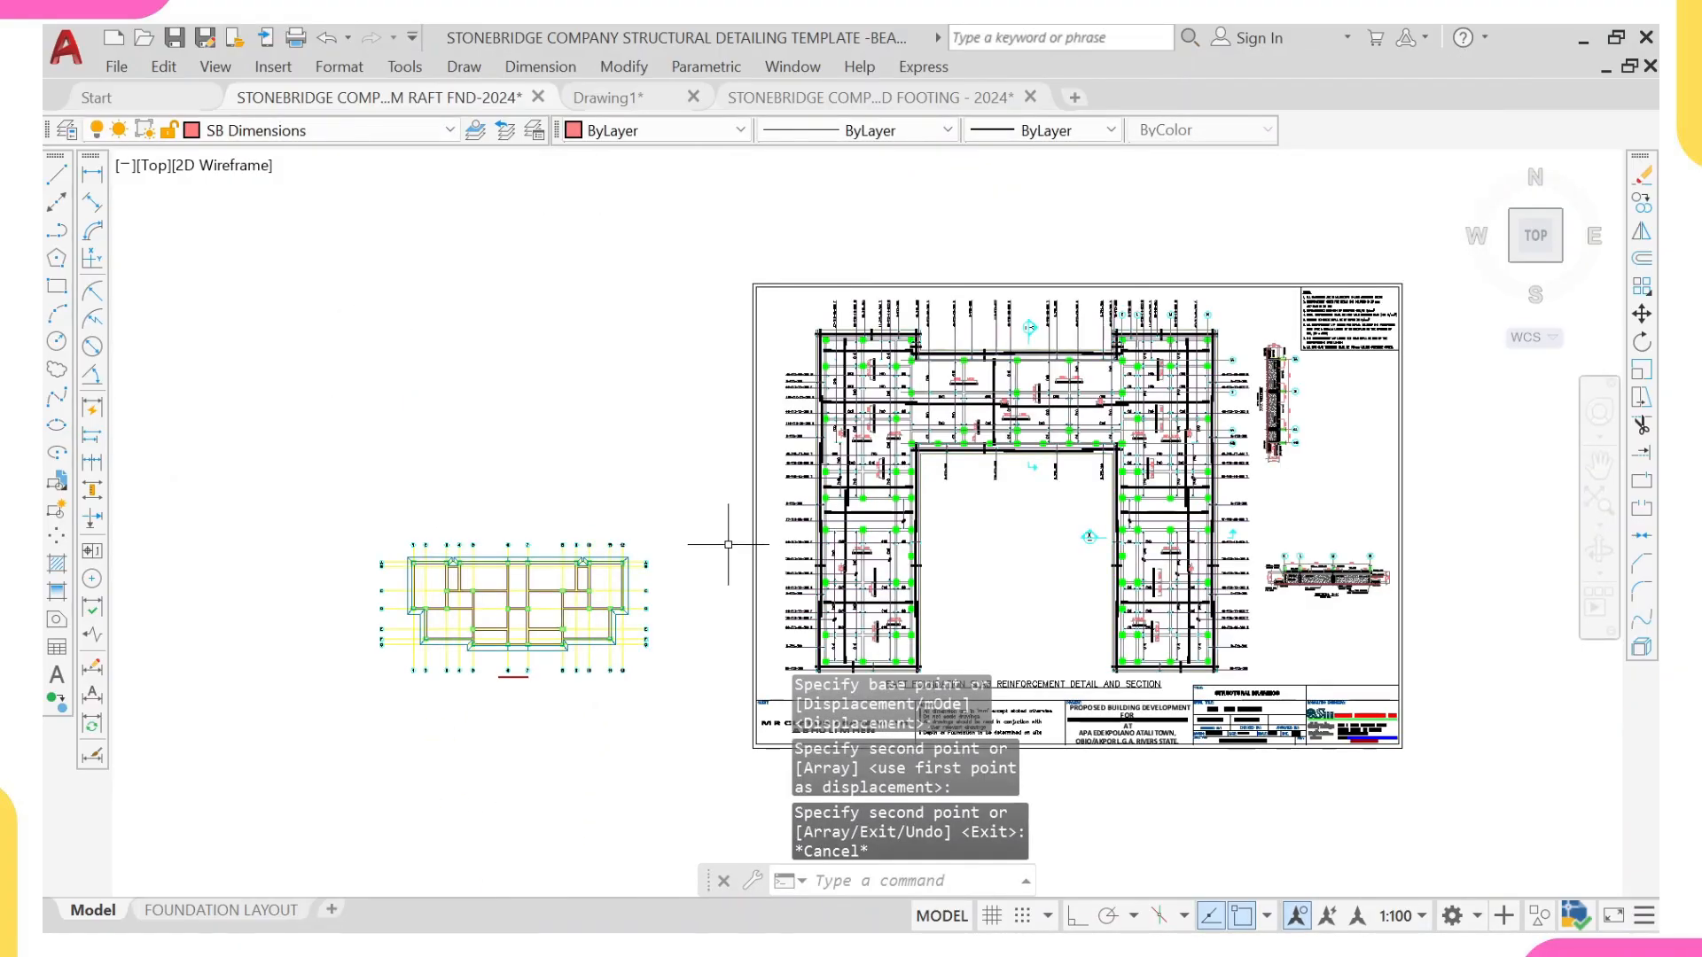
middle_click_drag(780, 555, 955, 494)
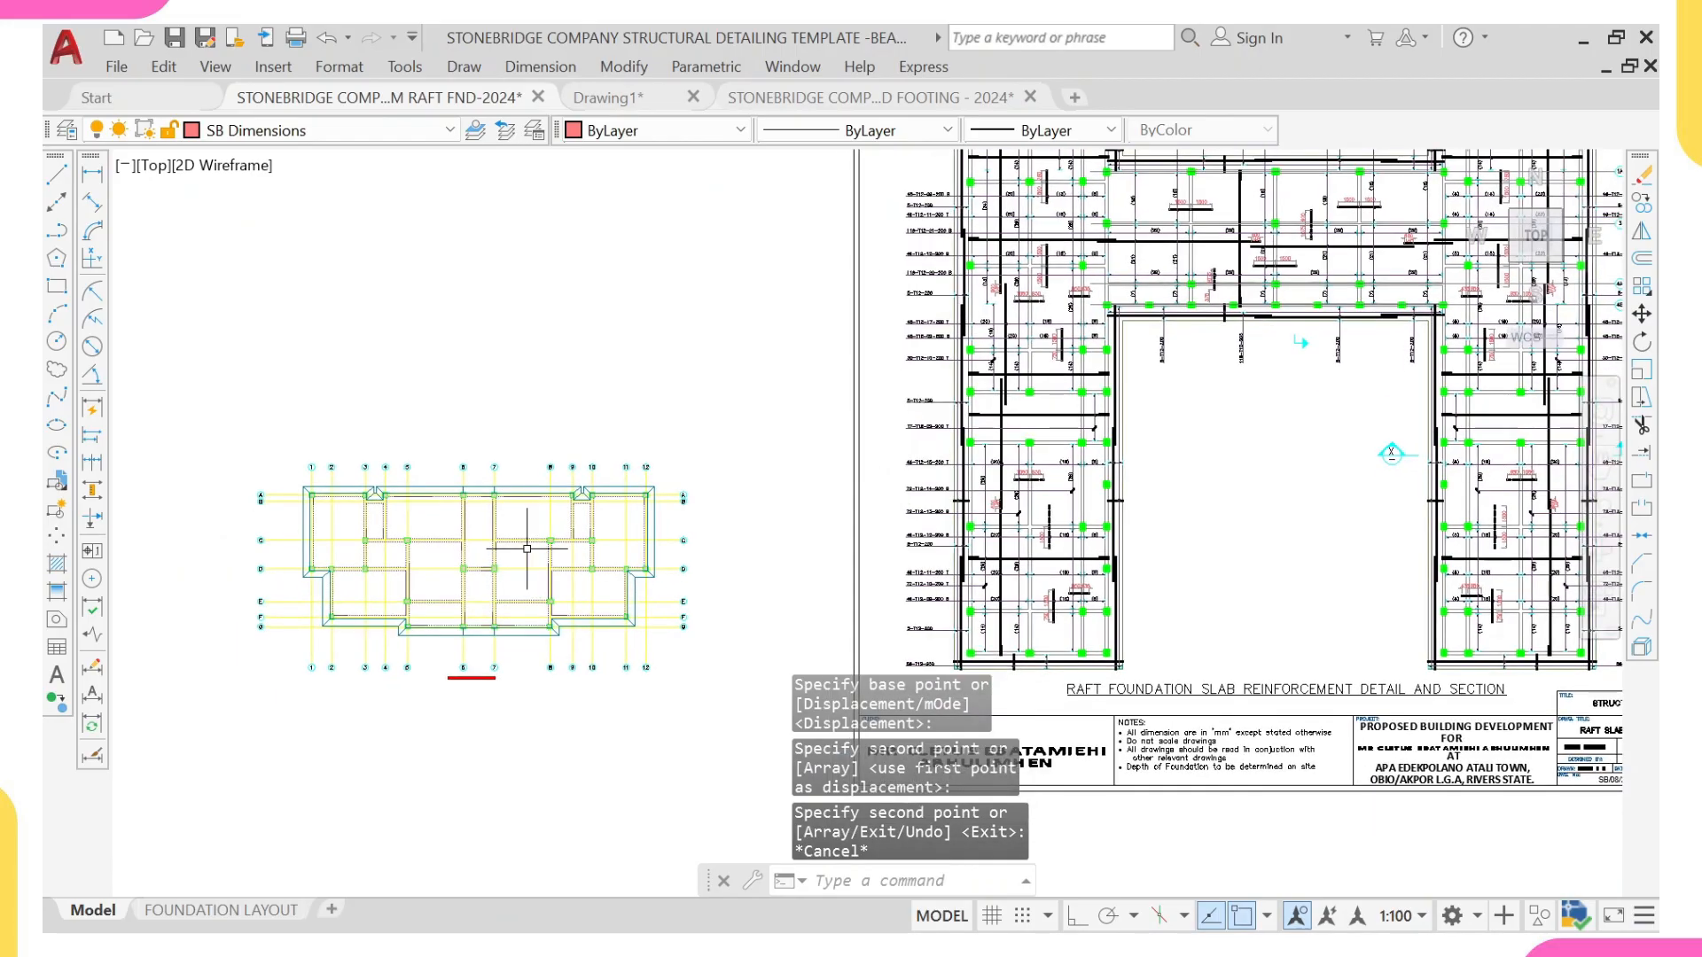
Step: Examine the layer, colour, linetype and lineweight of the pasted plan's beam line along grid 12
middle_click_drag(1202, 407, 915, 600)
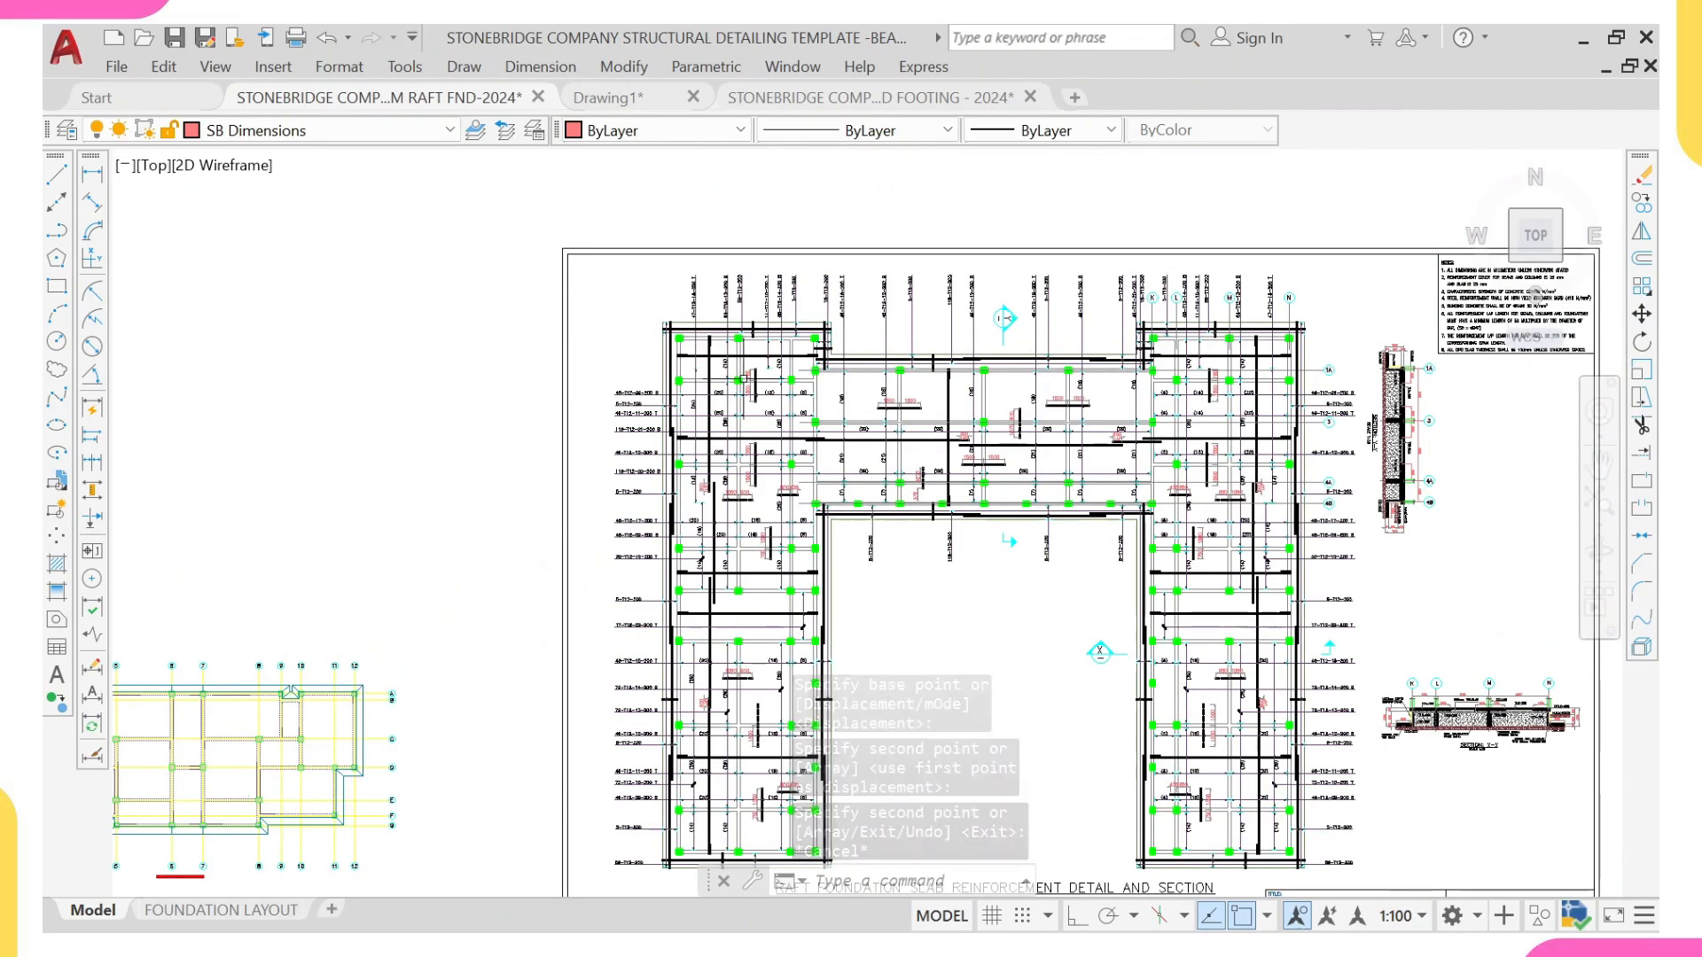
scroll(892, 622, "down", 5)
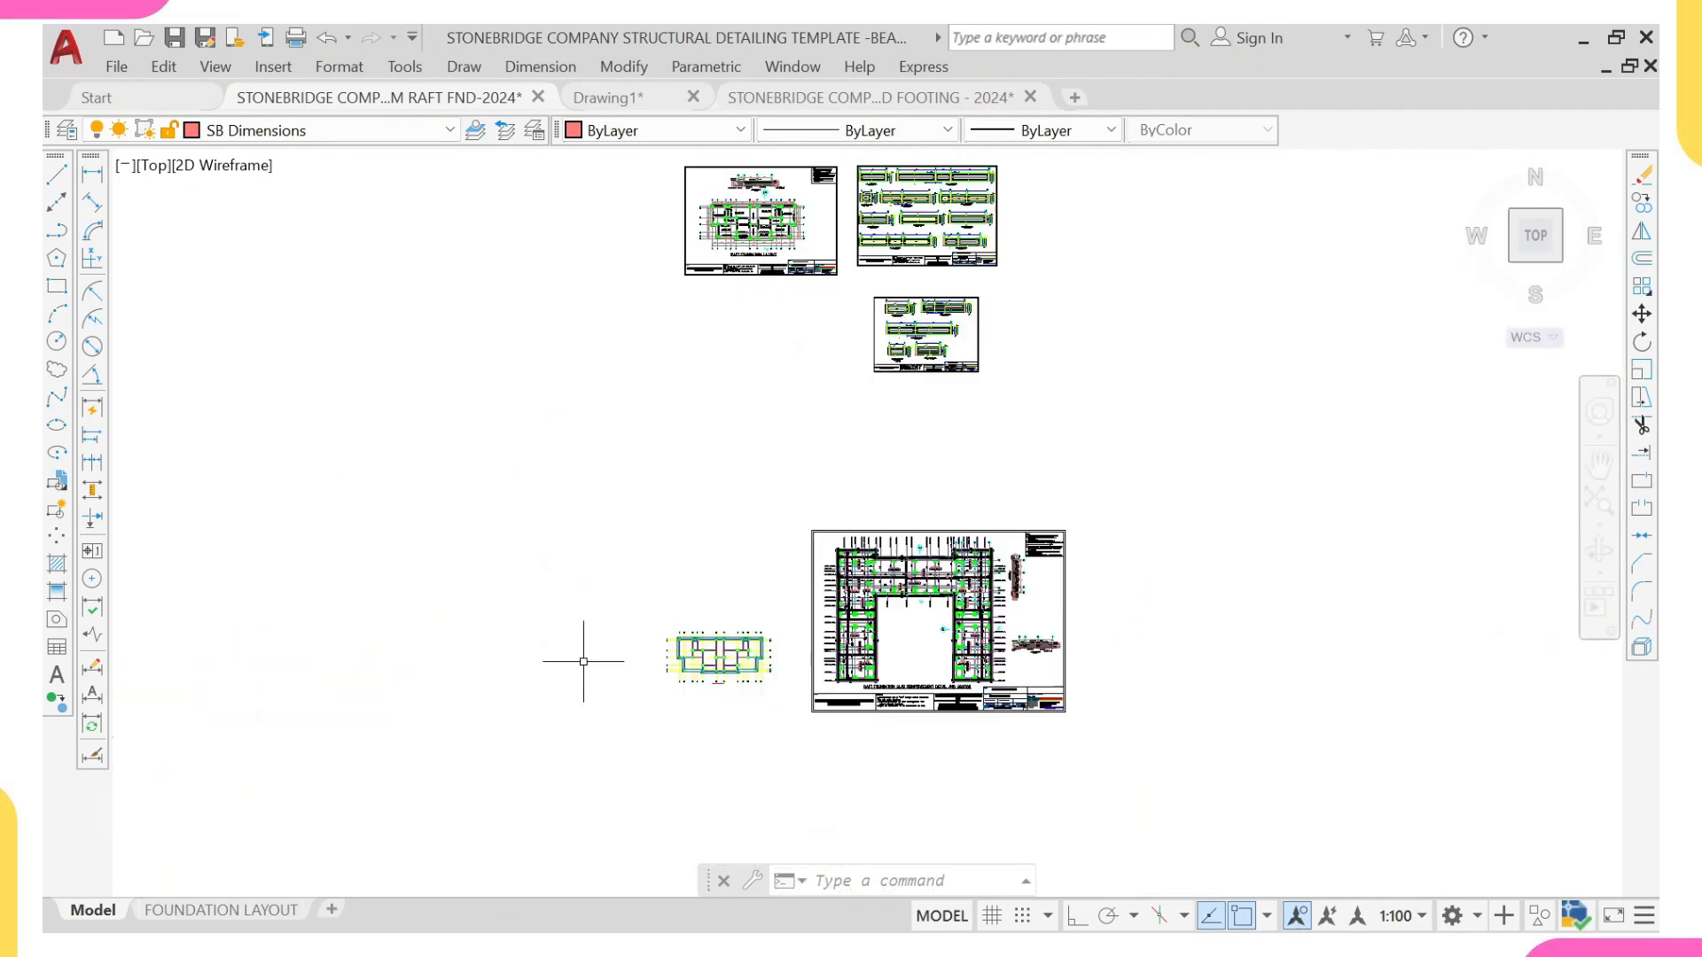
scroll(719, 661, "up", 2)
scroll(843, 582, "up", 7)
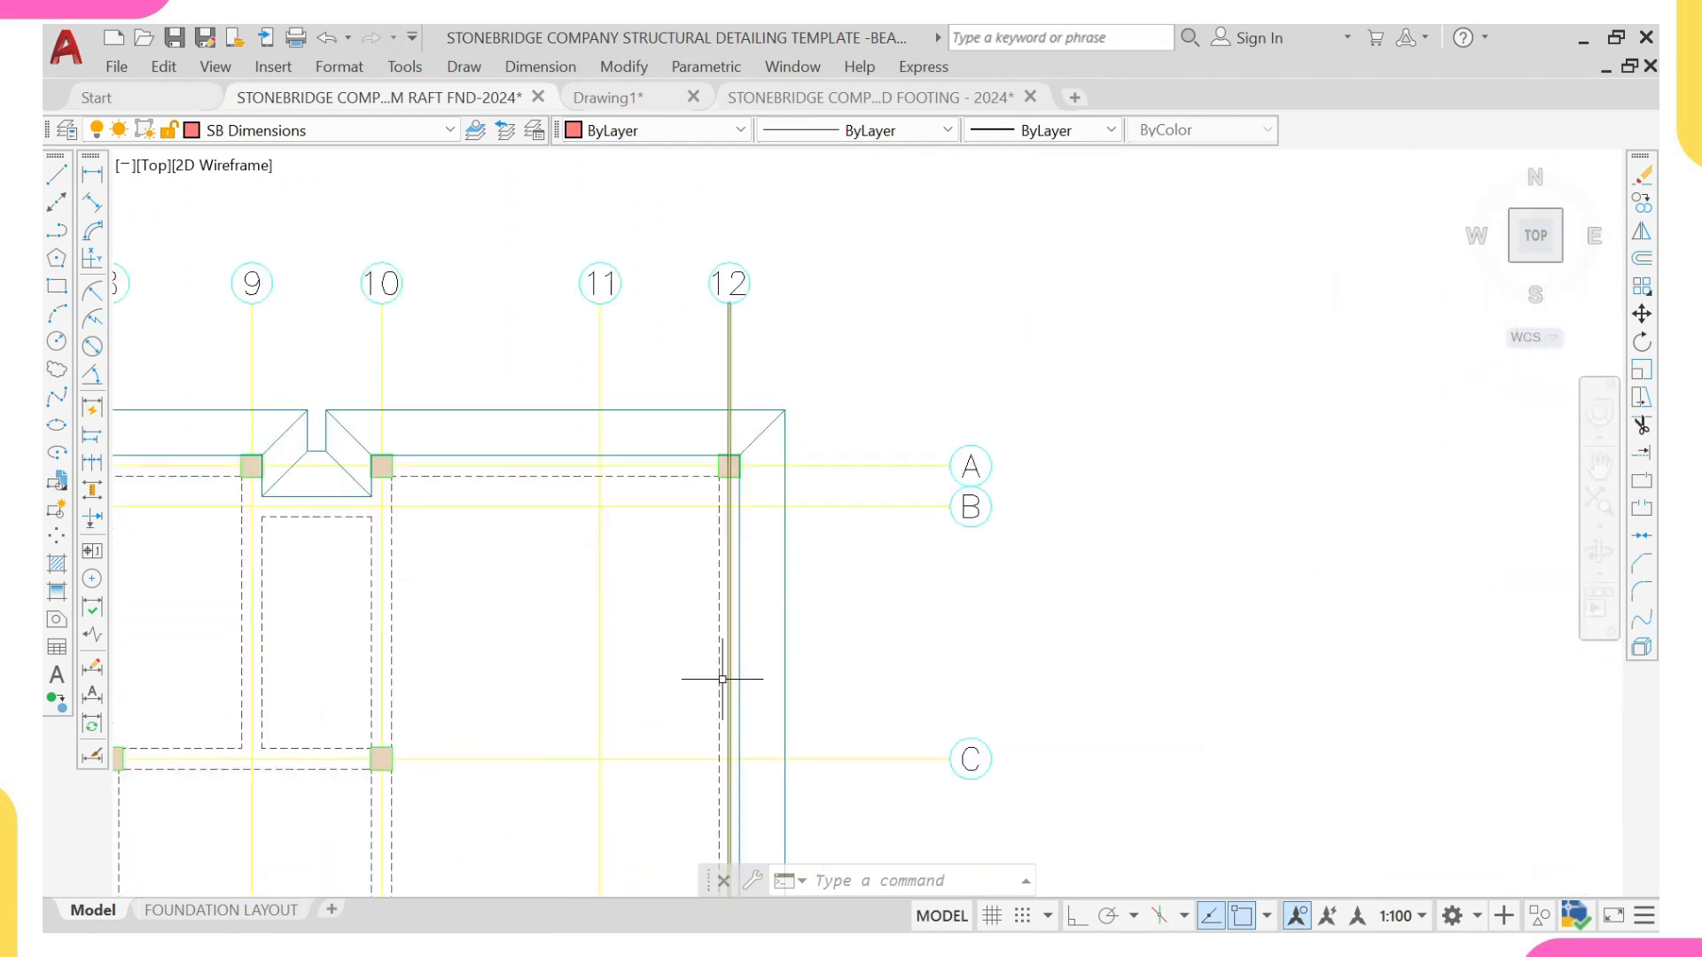
left_click(719, 686)
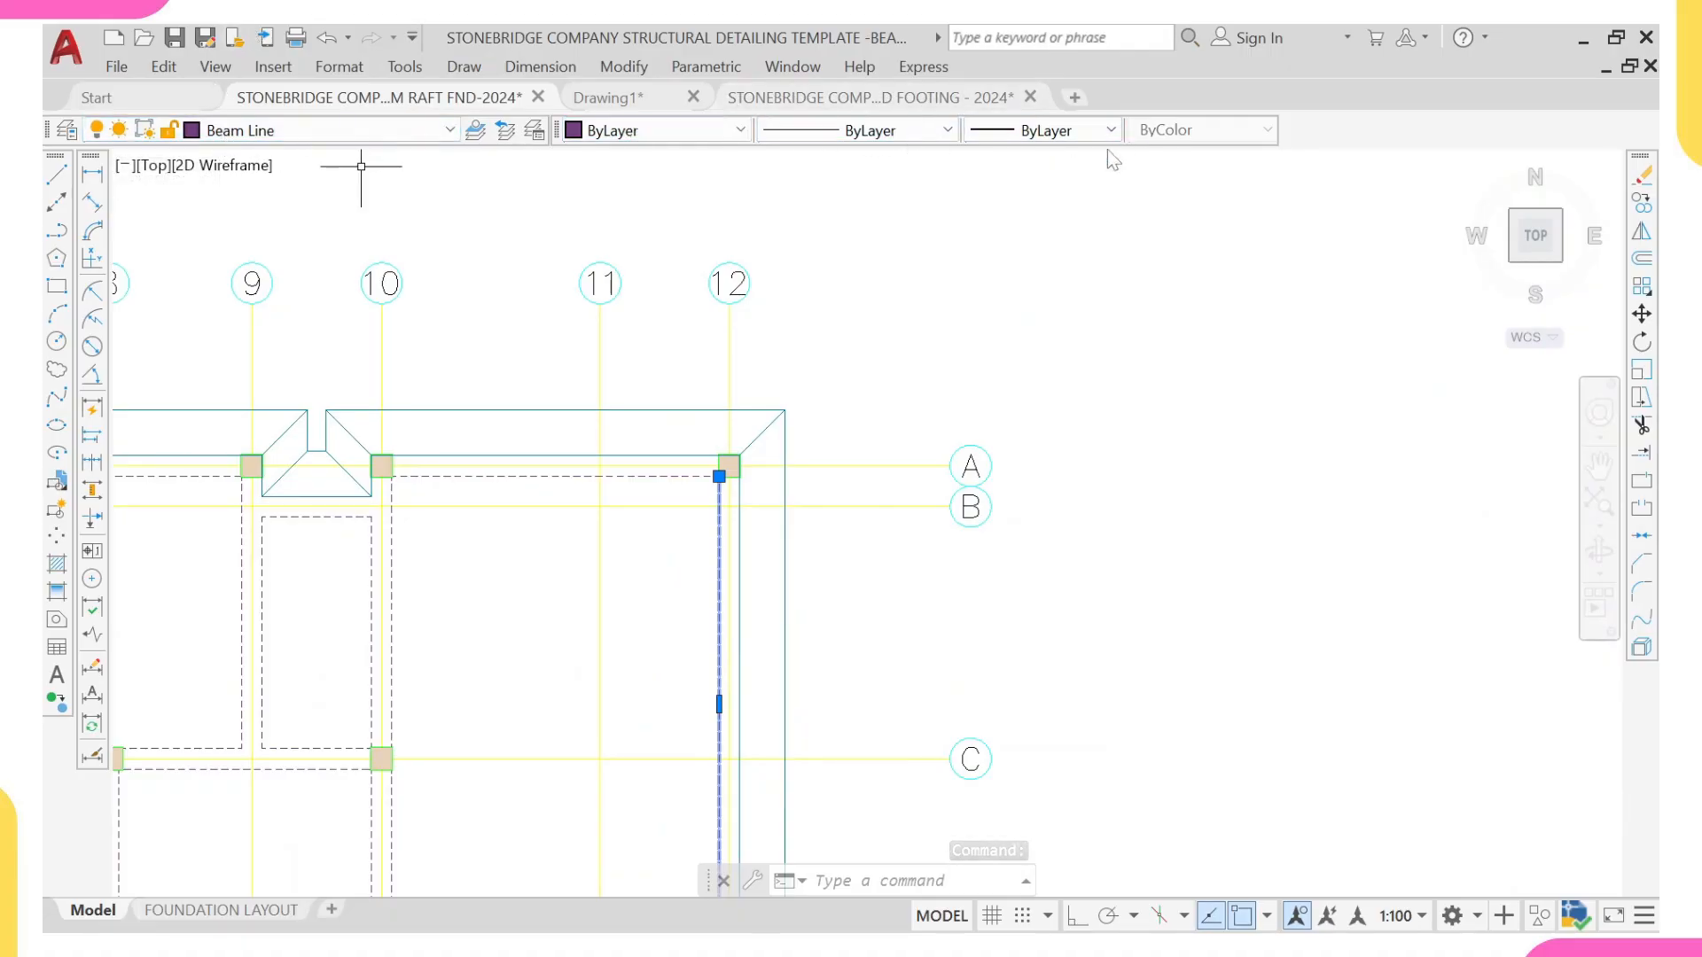
key("Escape")
key("Escape")
Step: Examine the layer, colour, linetype and lineweight of a horizontal beam line in the west wing of the copied template detail
scroll(1096, 177, "down", 10)
scroll(1034, 307, "up", 10)
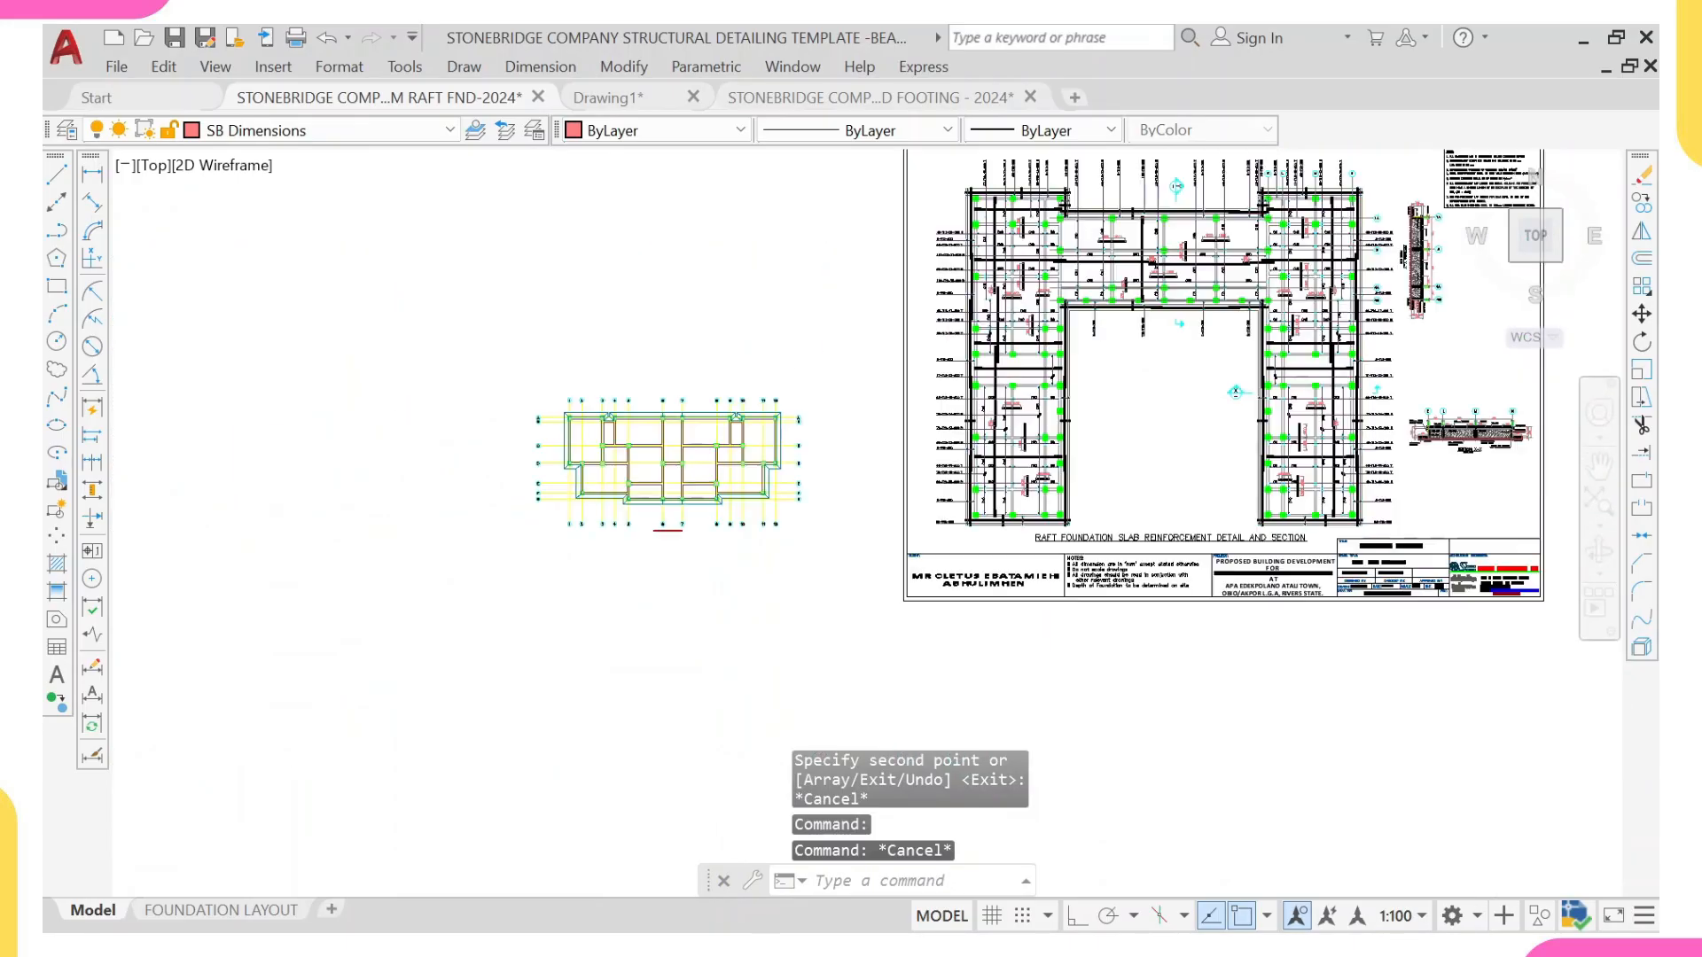
scroll(1034, 307, "up", 5)
left_click(930, 425)
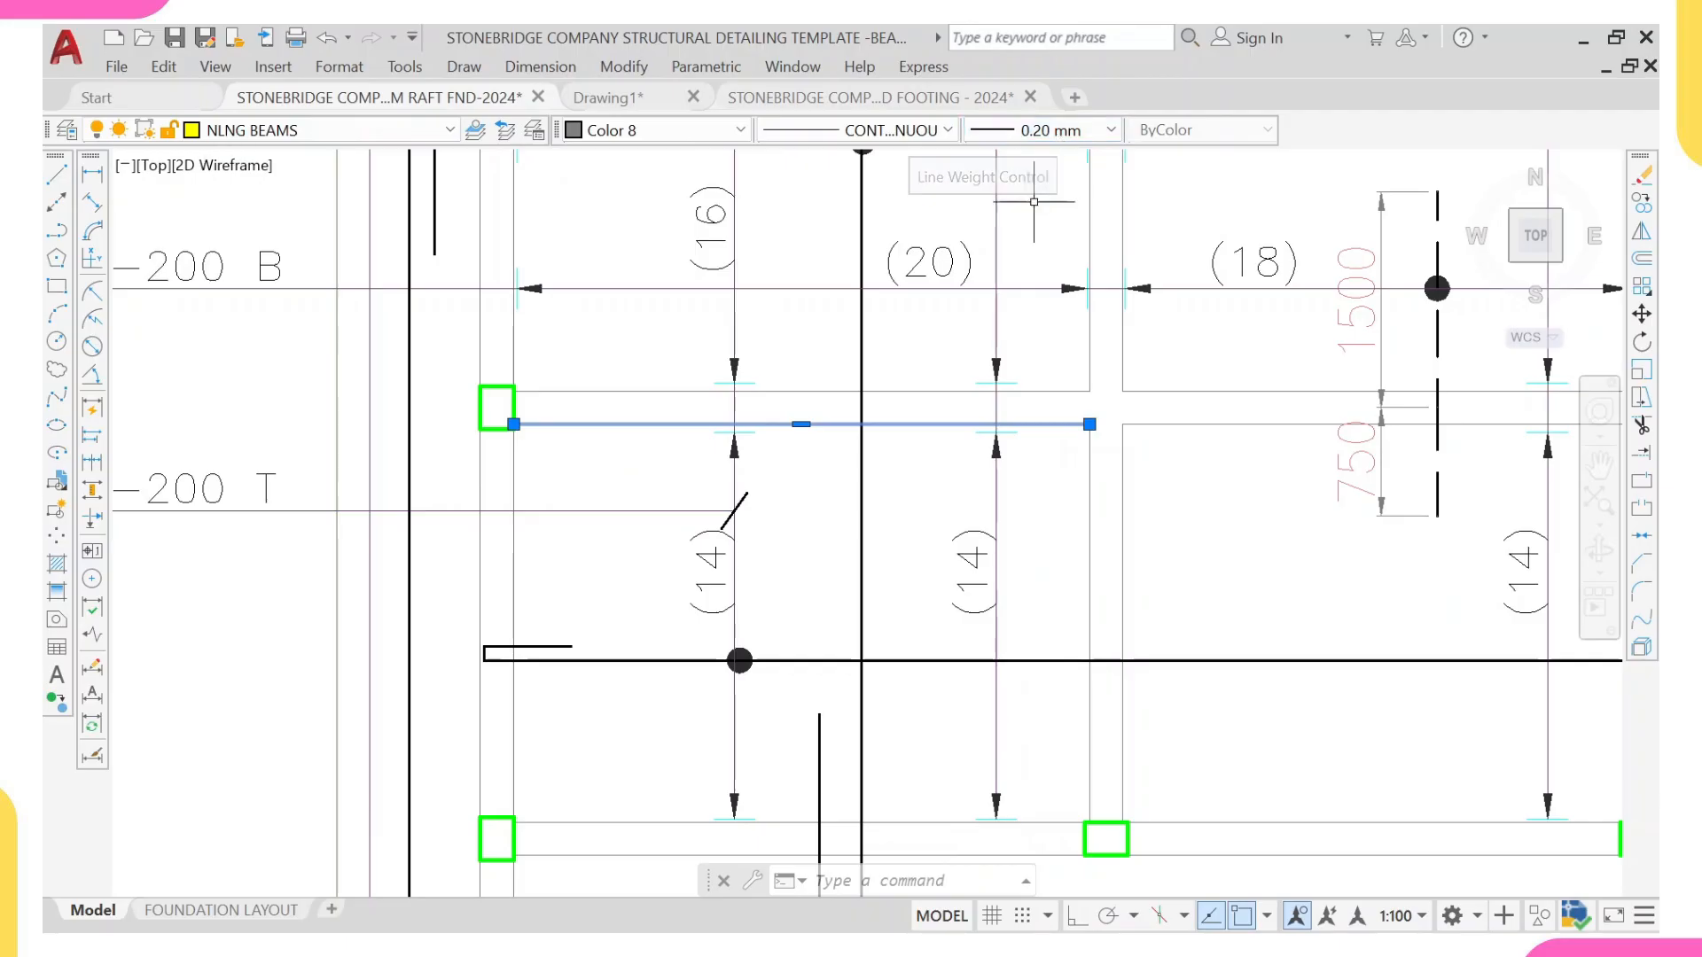
scroll(1011, 363, "down", 10)
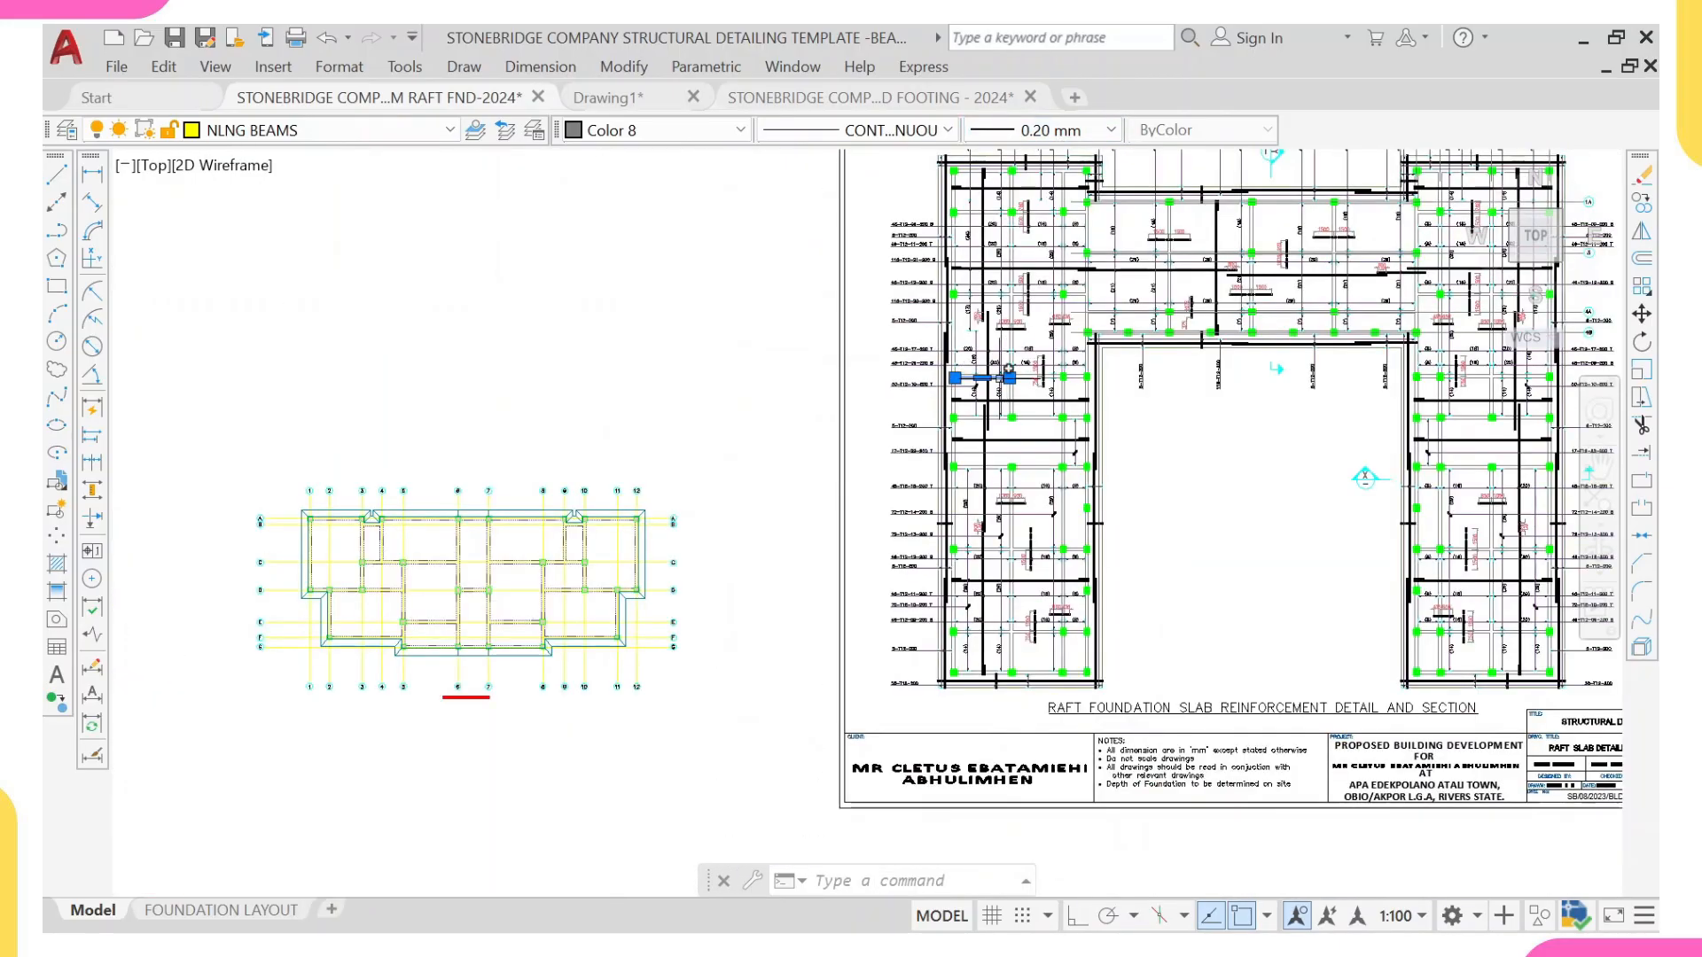
scroll(469, 546, "up", 6)
middle_click_drag(407, 532, 684, 449)
scroll(373, 427, "down", 2)
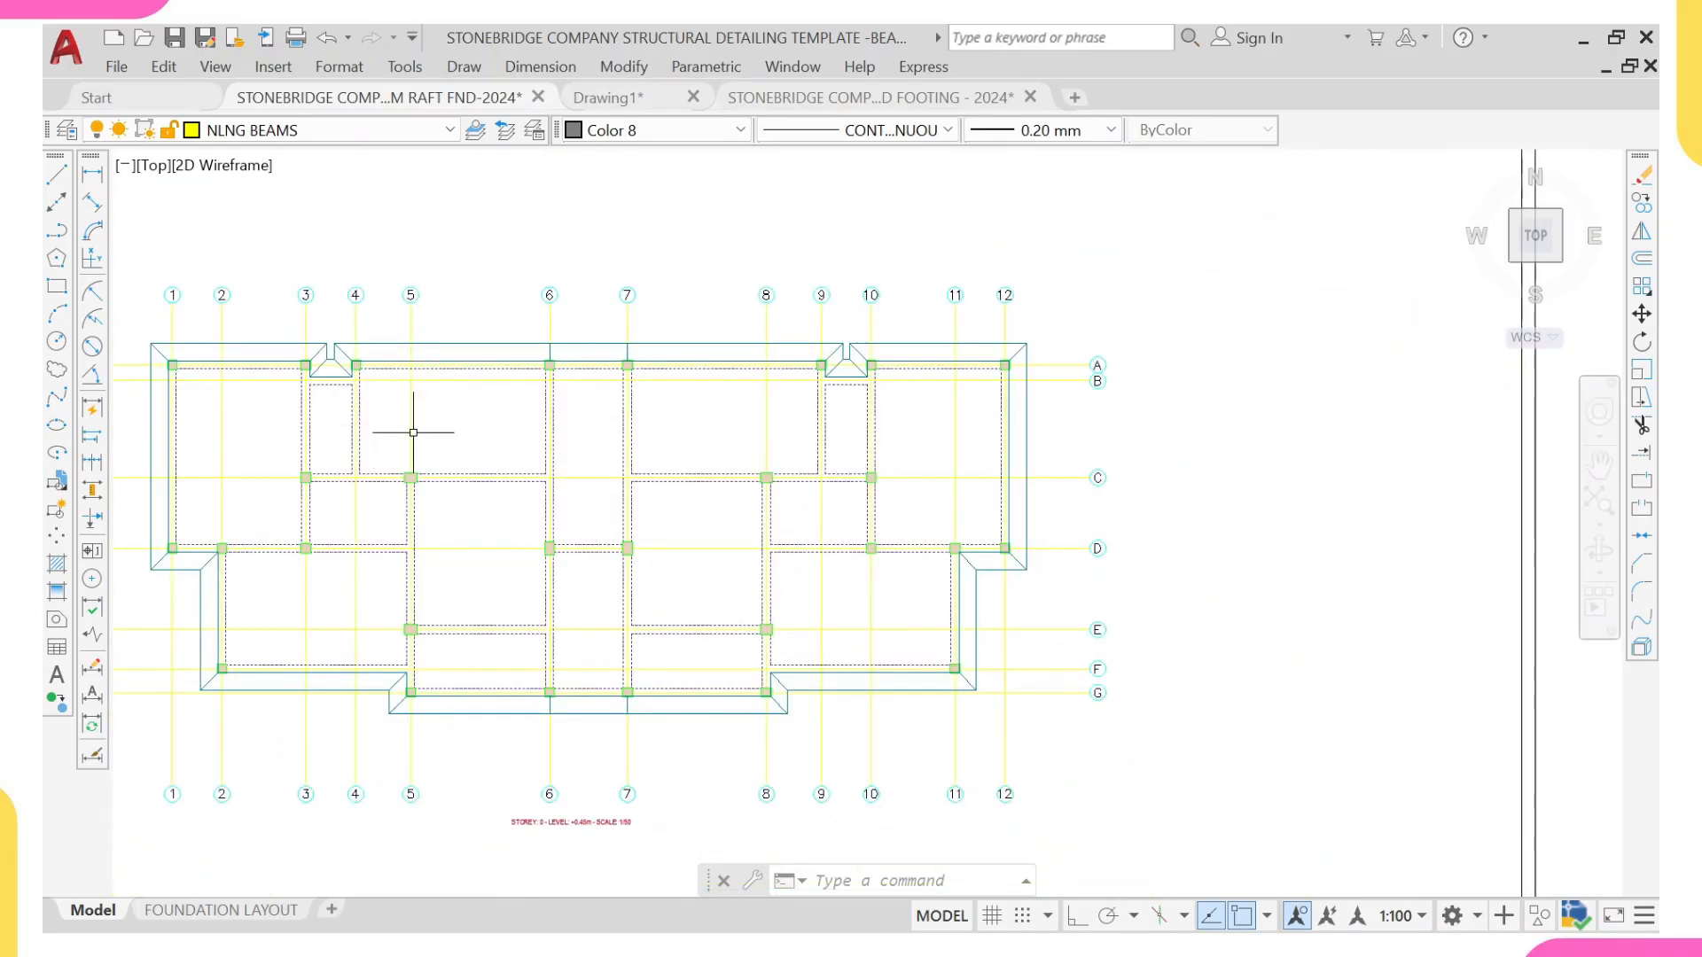
scroll(411, 475, "up", 4)
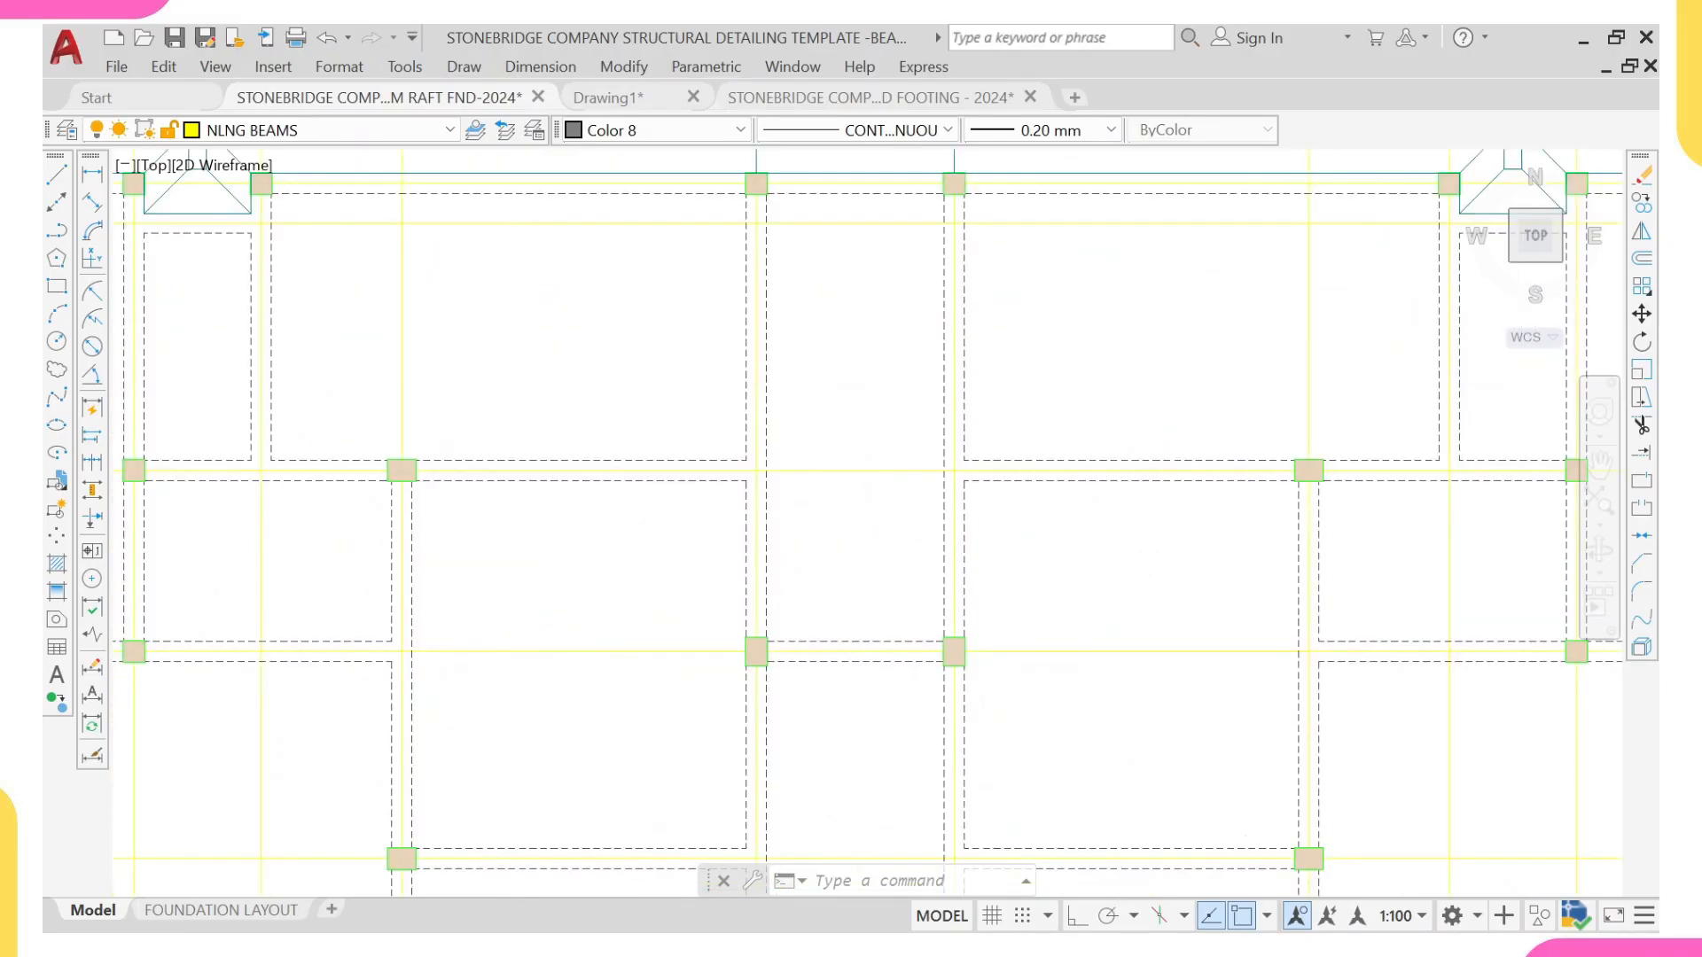
key("Escape")
Step: Compare the plan's beam line on grid C between grids 5 and 6 with the template's beam line above the 46-T12-12-200 B callout
left_click(478, 461)
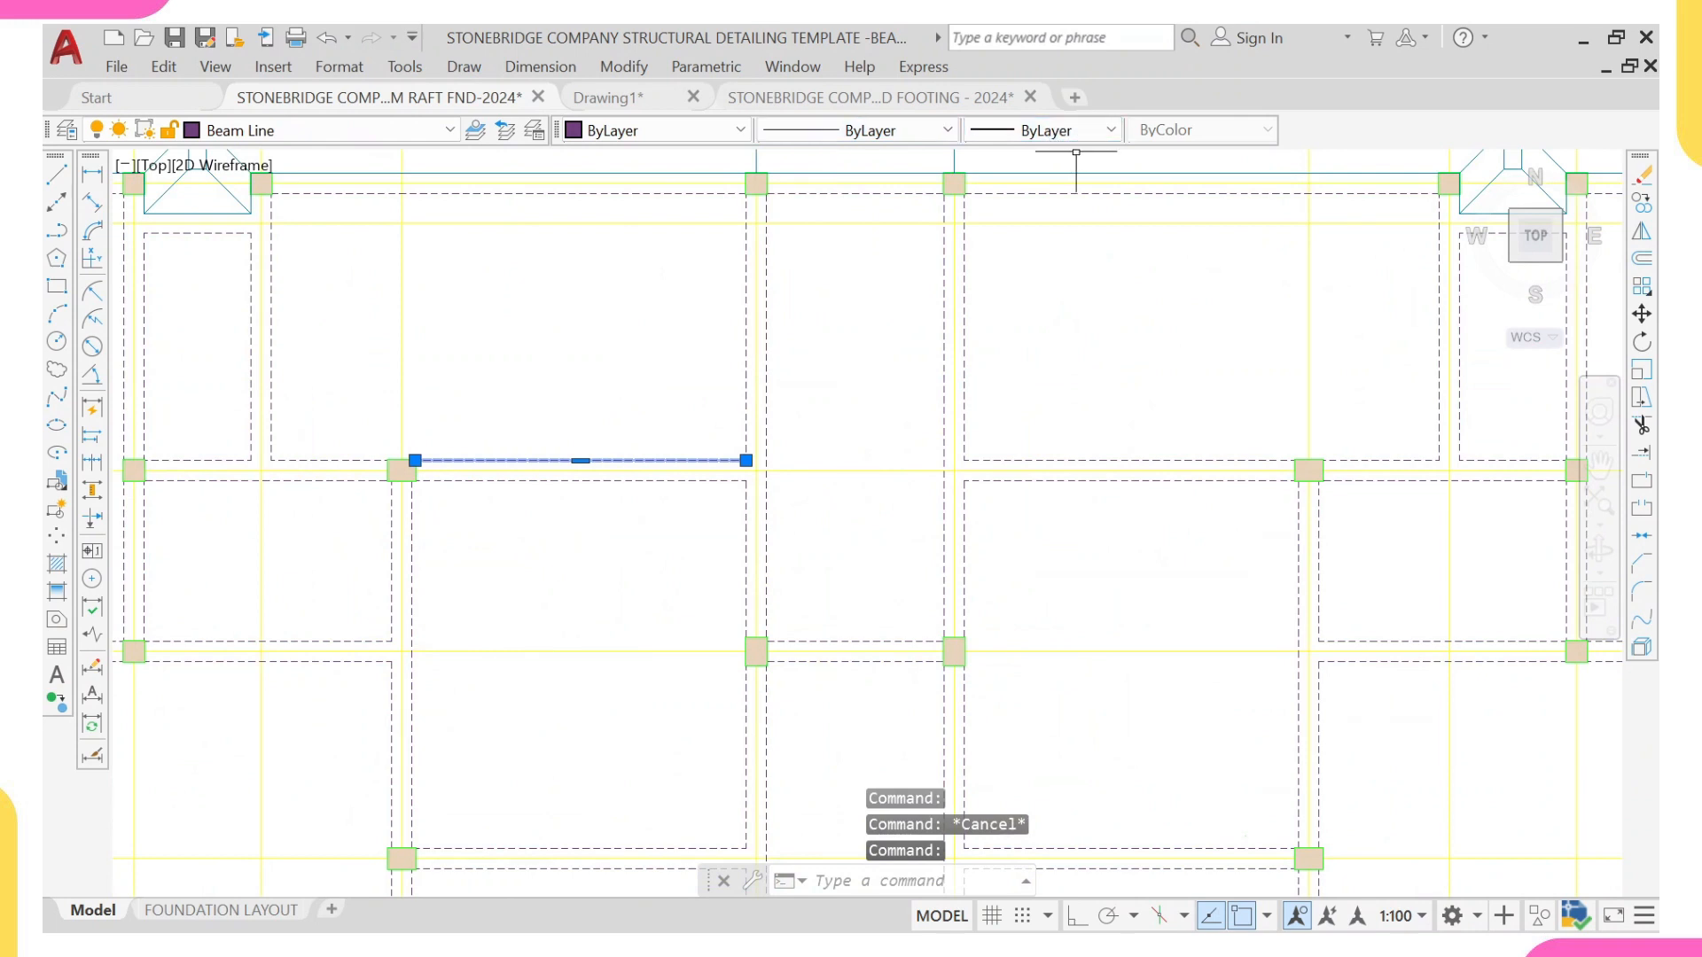
scroll(1076, 159, "down", 5)
key("Escape")
middle_click_drag(1300, 289, 859, 372)
scroll(1351, 417, "up", 5)
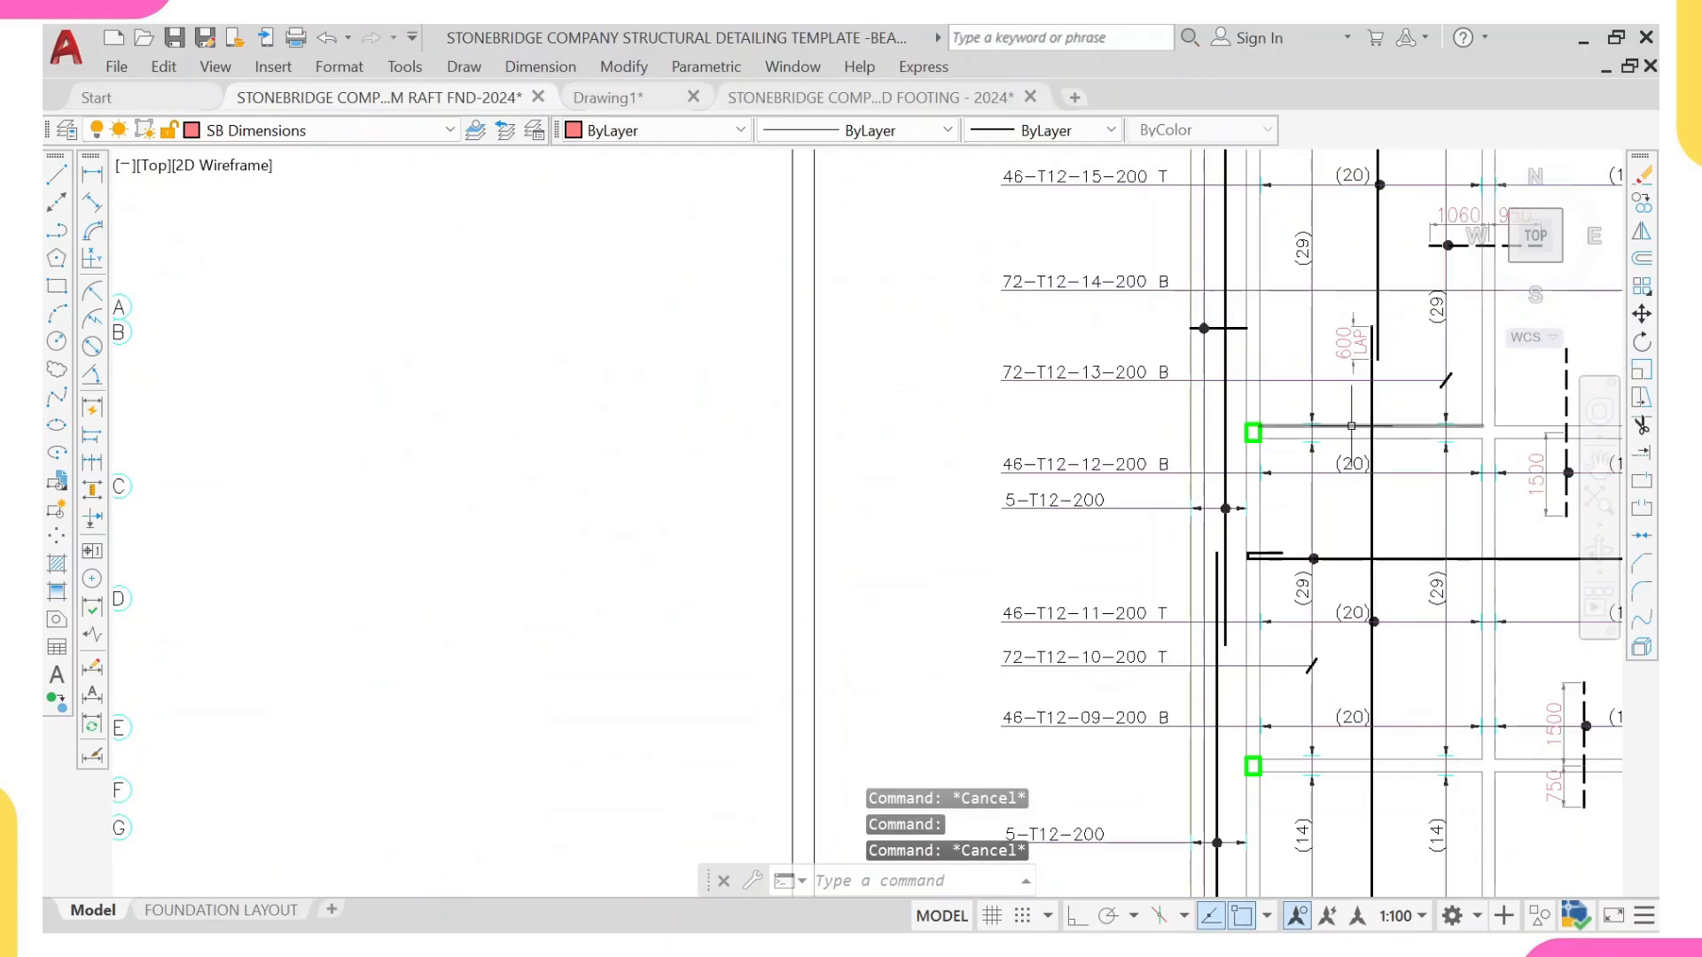
left_click(1351, 425)
middle_click_drag(1270, 429, 1120, 484)
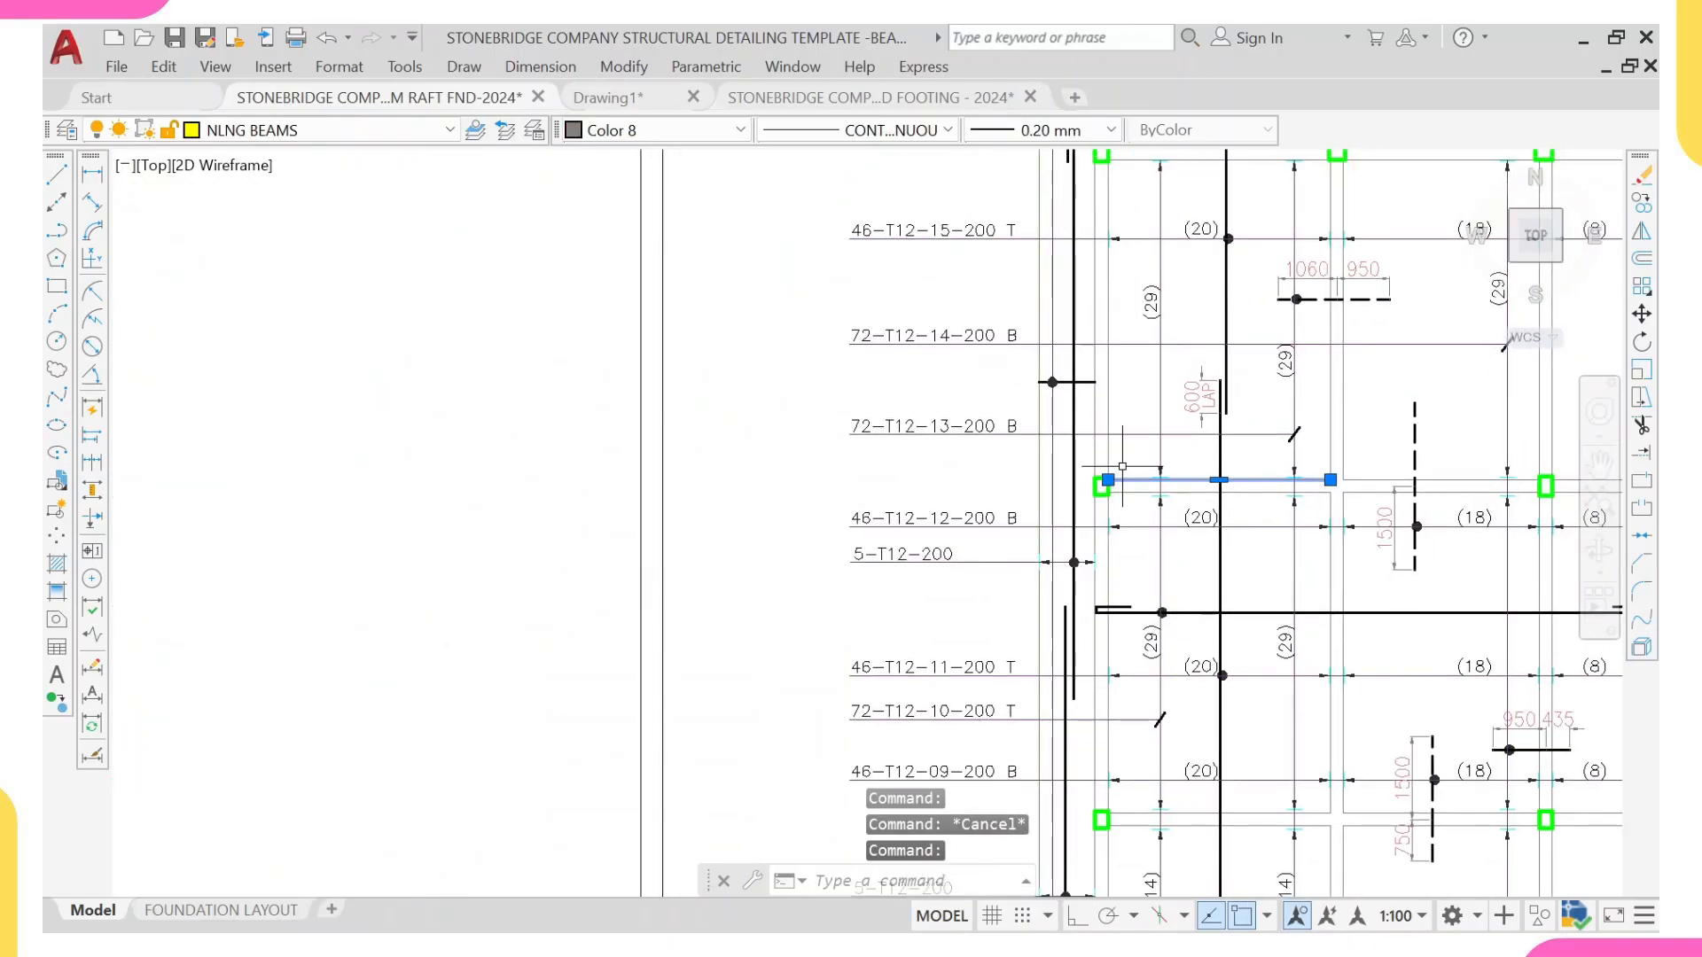
key("Escape")
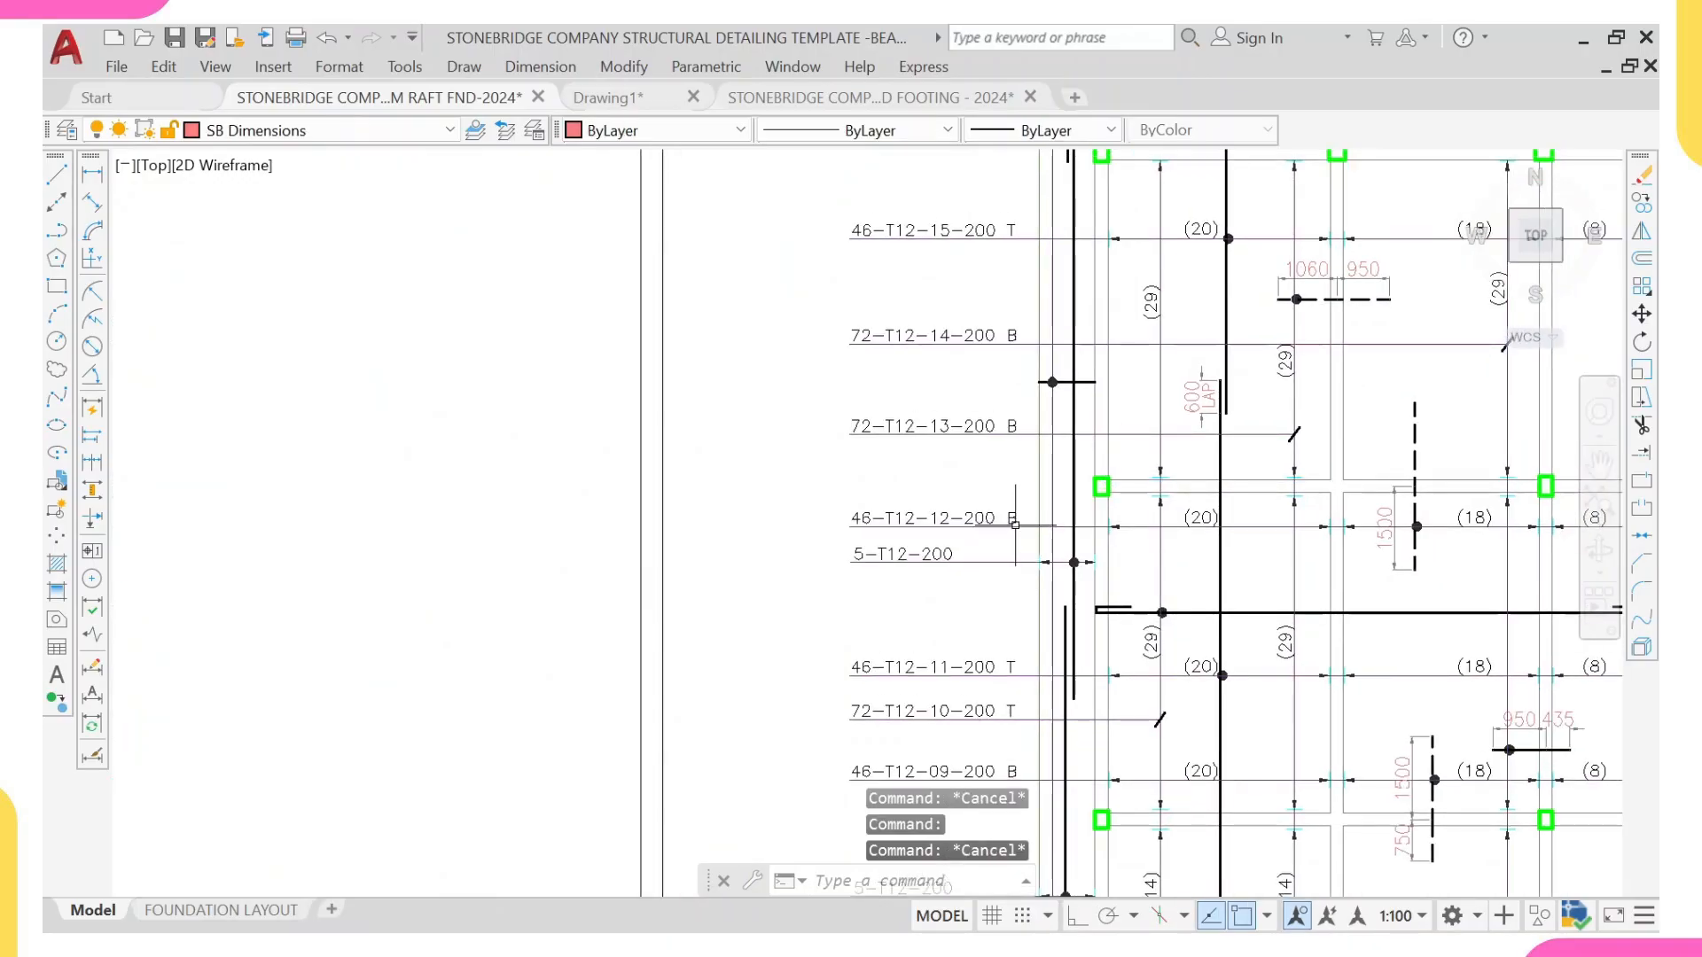
Step: Examine the layer properties of the template's 46-T12-12-200 B bar label and of the callout line under 72-T12-14-200 B
left_click(1016, 525)
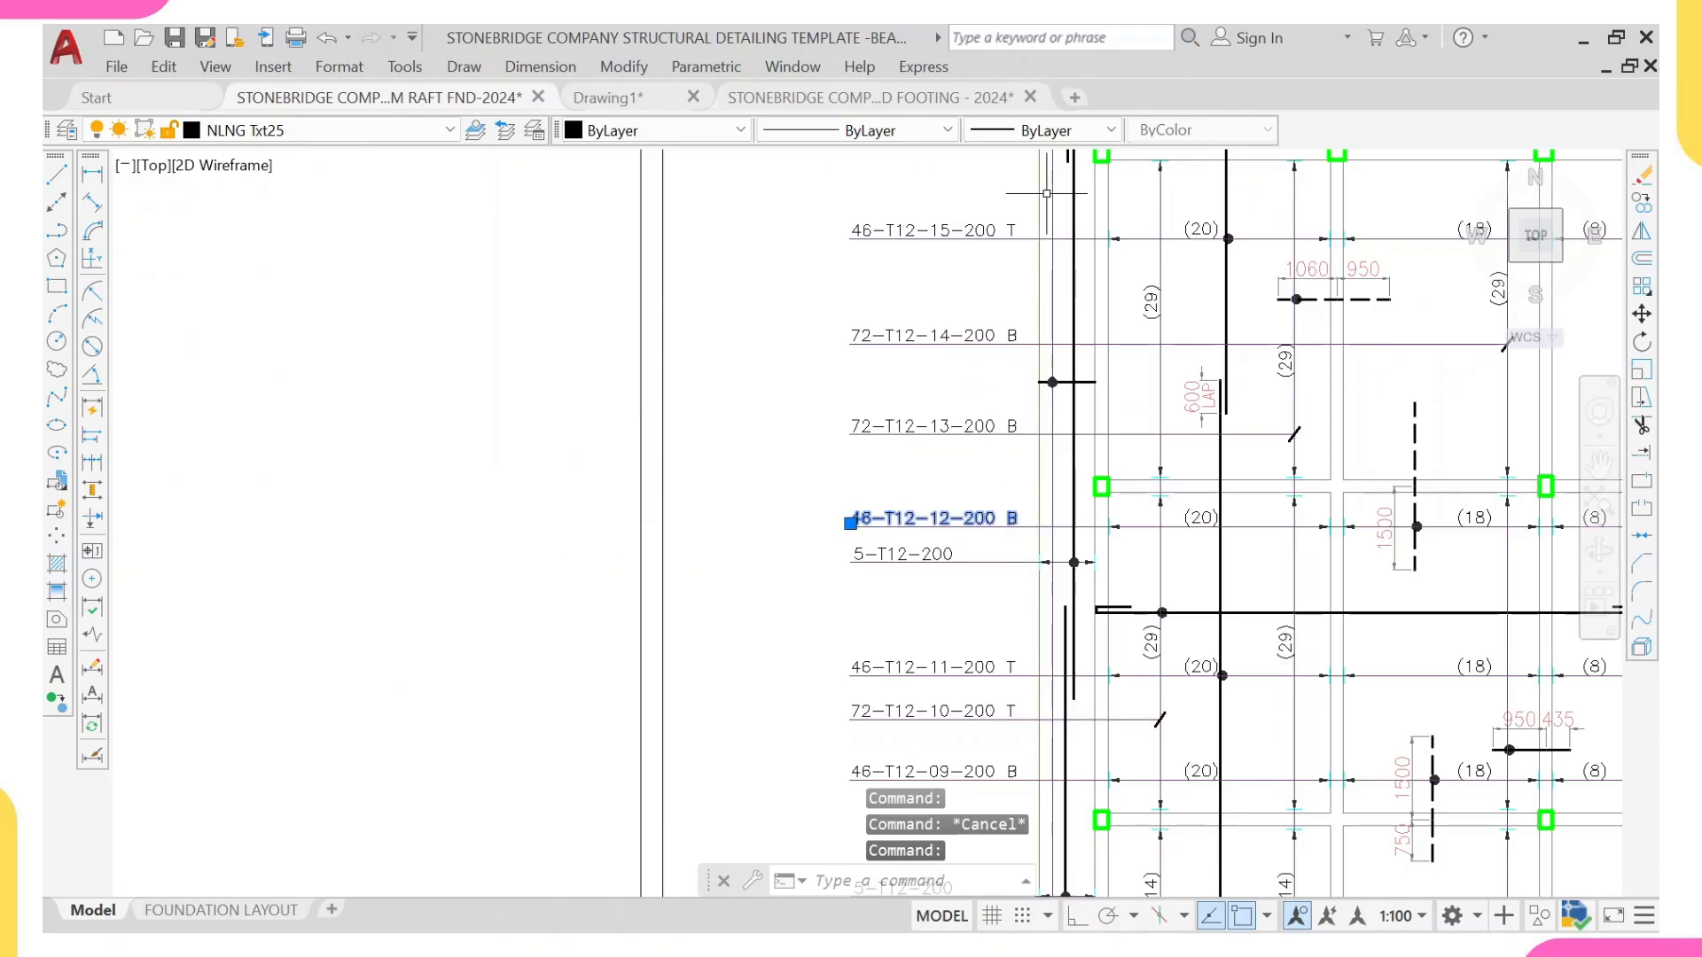
scroll(1062, 170, "up", 2)
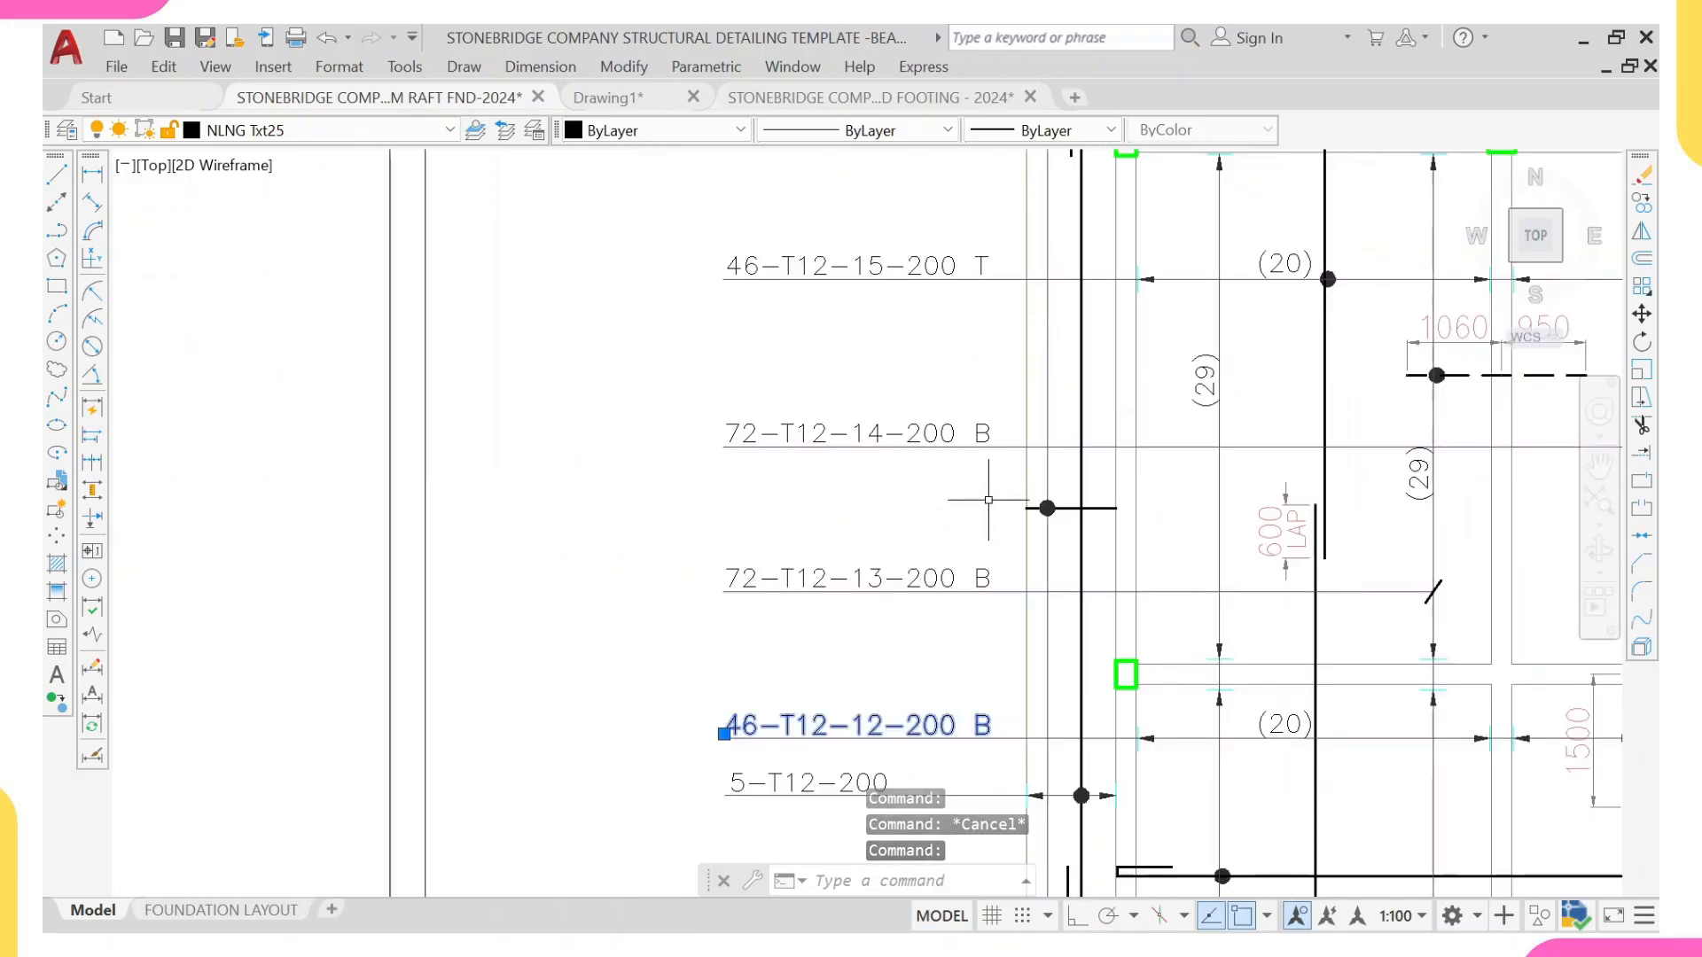
key("Escape")
left_click(1005, 445)
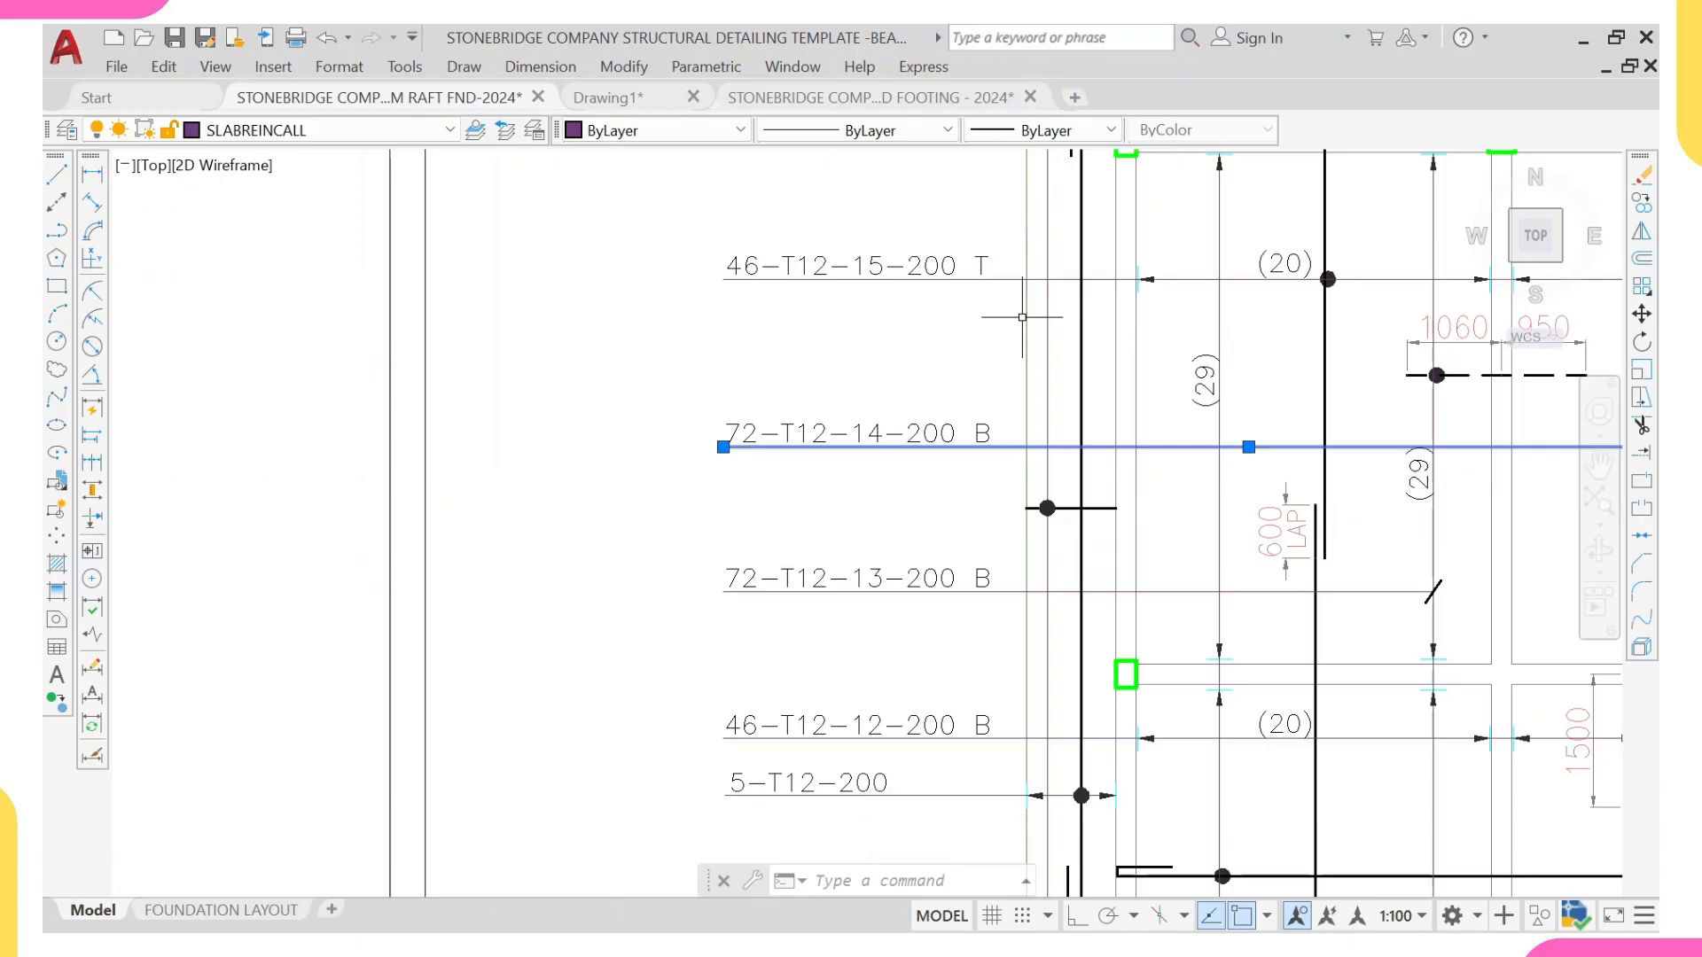
key("Escape")
Step: Look over the west wing's reinforcement details and recheck the colour, linetype and lineweight of its beam line above the 46-T12-12-200 B callout
scroll(935, 429, "down", 5)
scroll(1024, 424, "up", 2)
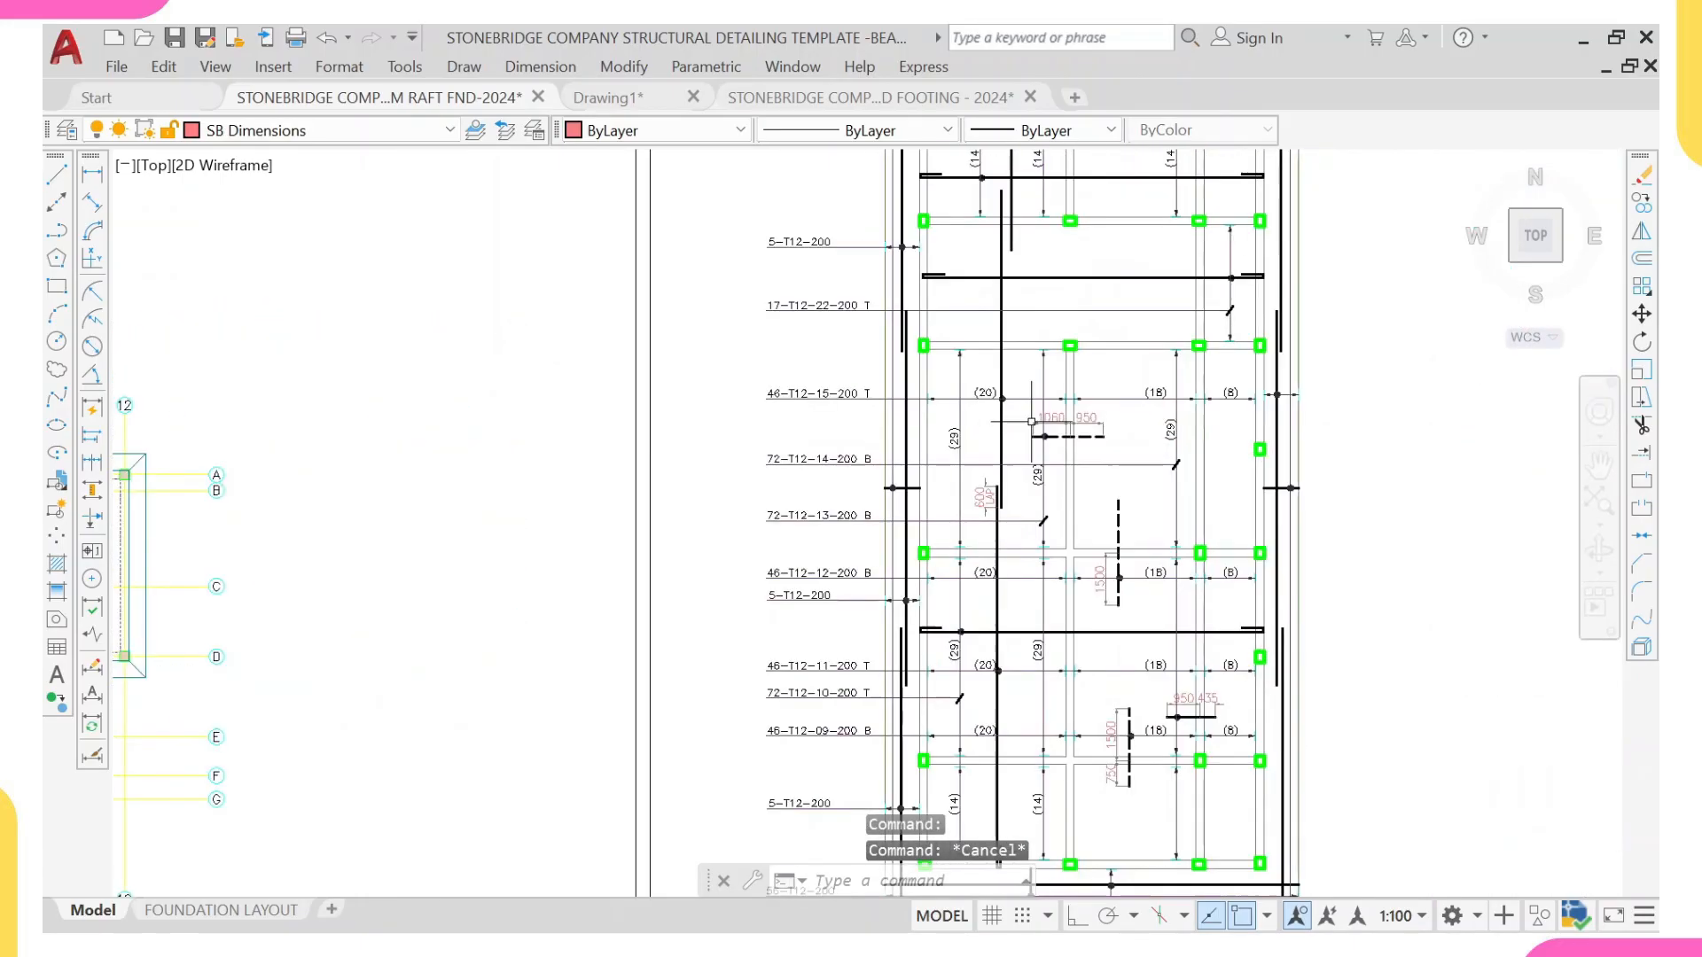
middle_click_drag(863, 502, 888, 480)
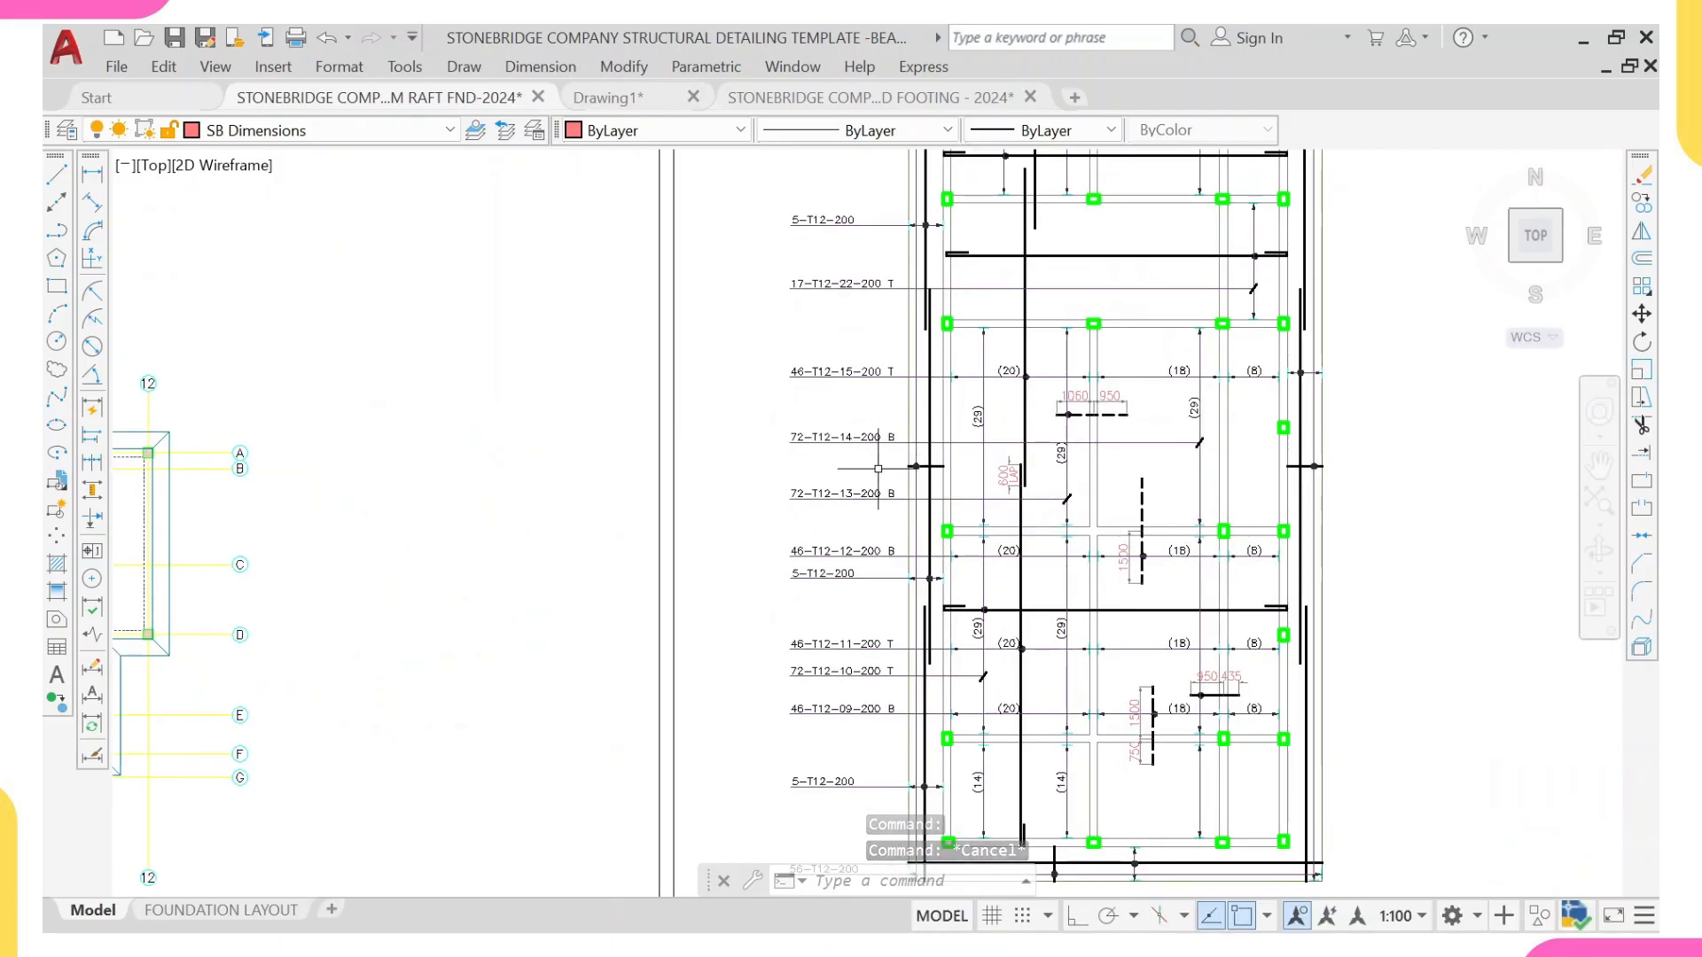
scroll(1043, 545, "up", 3)
scroll(1043, 545, "down", 2)
middle_click_drag(1044, 544, 997, 477)
scroll(952, 483, "down", 3)
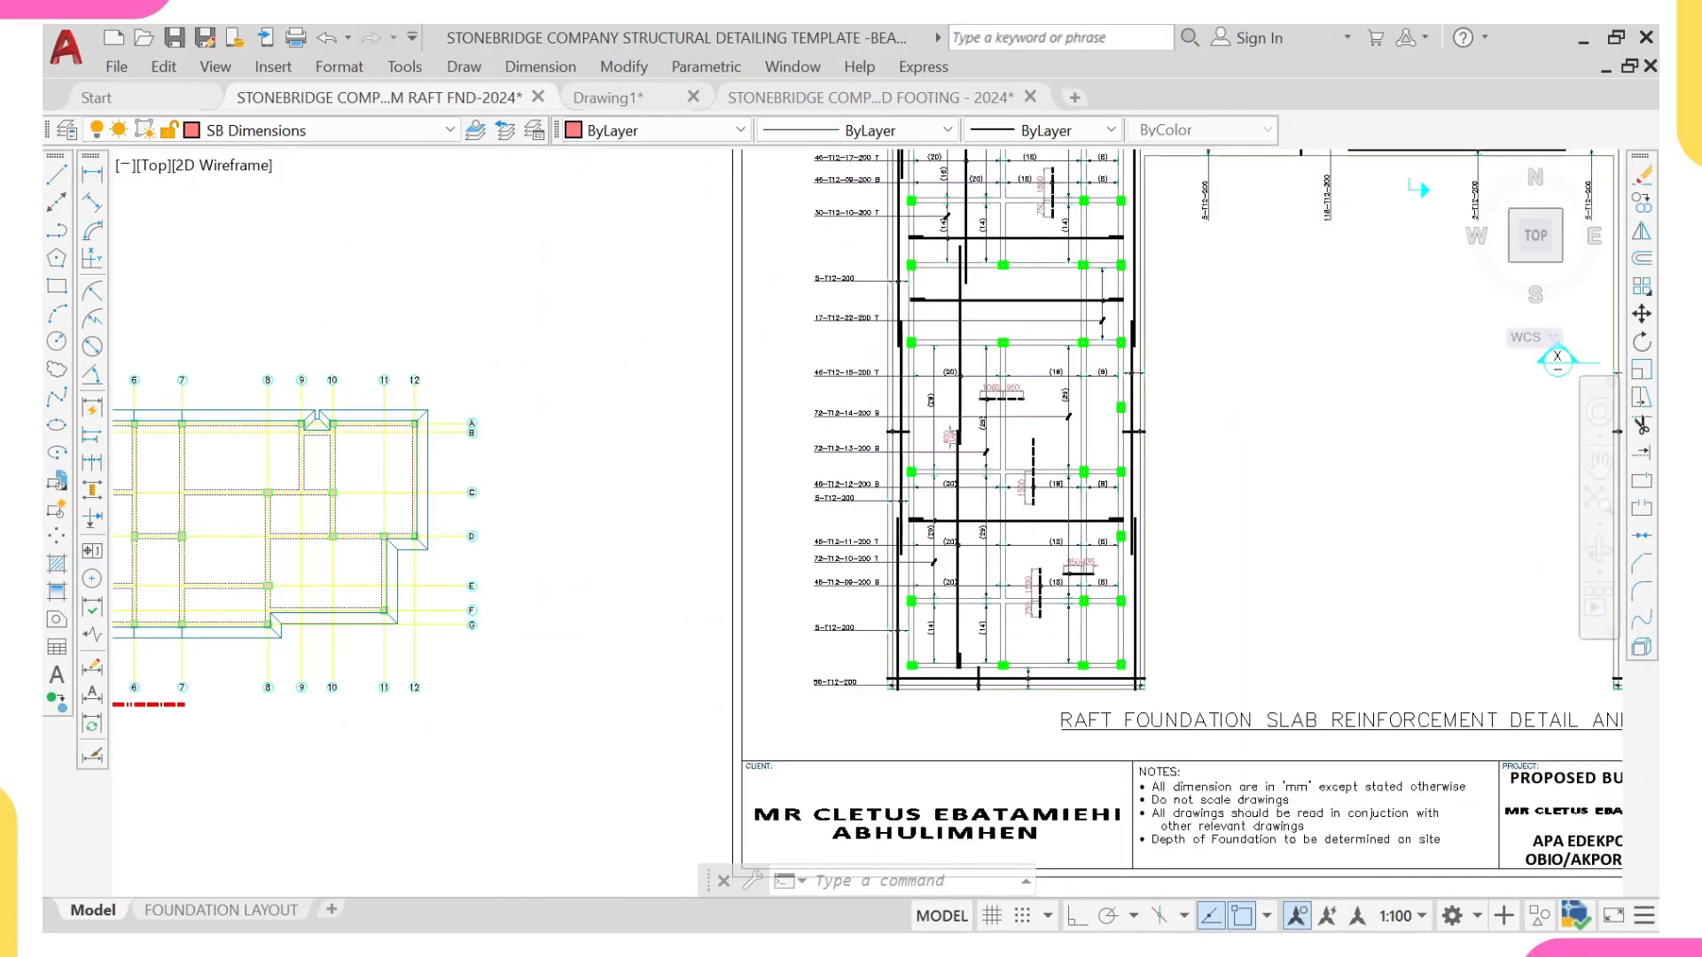
scroll(866, 336, "down", 2)
scroll(791, 408, "up", 3)
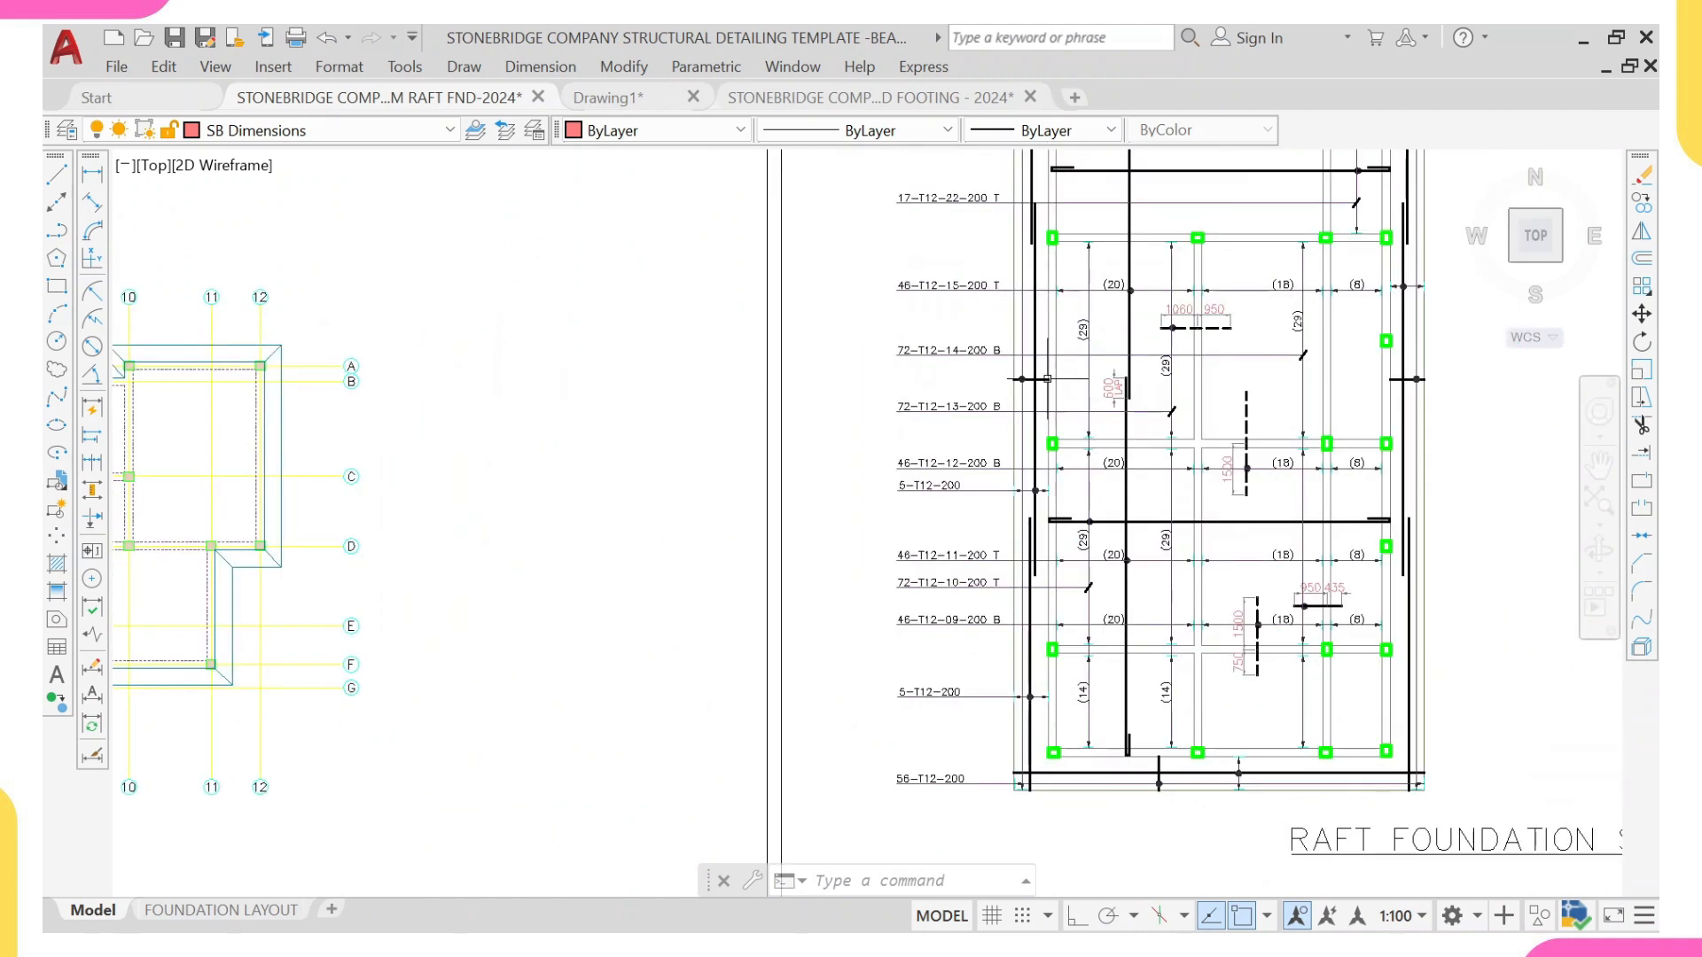
scroll(1023, 460, "up", 3)
left_click(1013, 472)
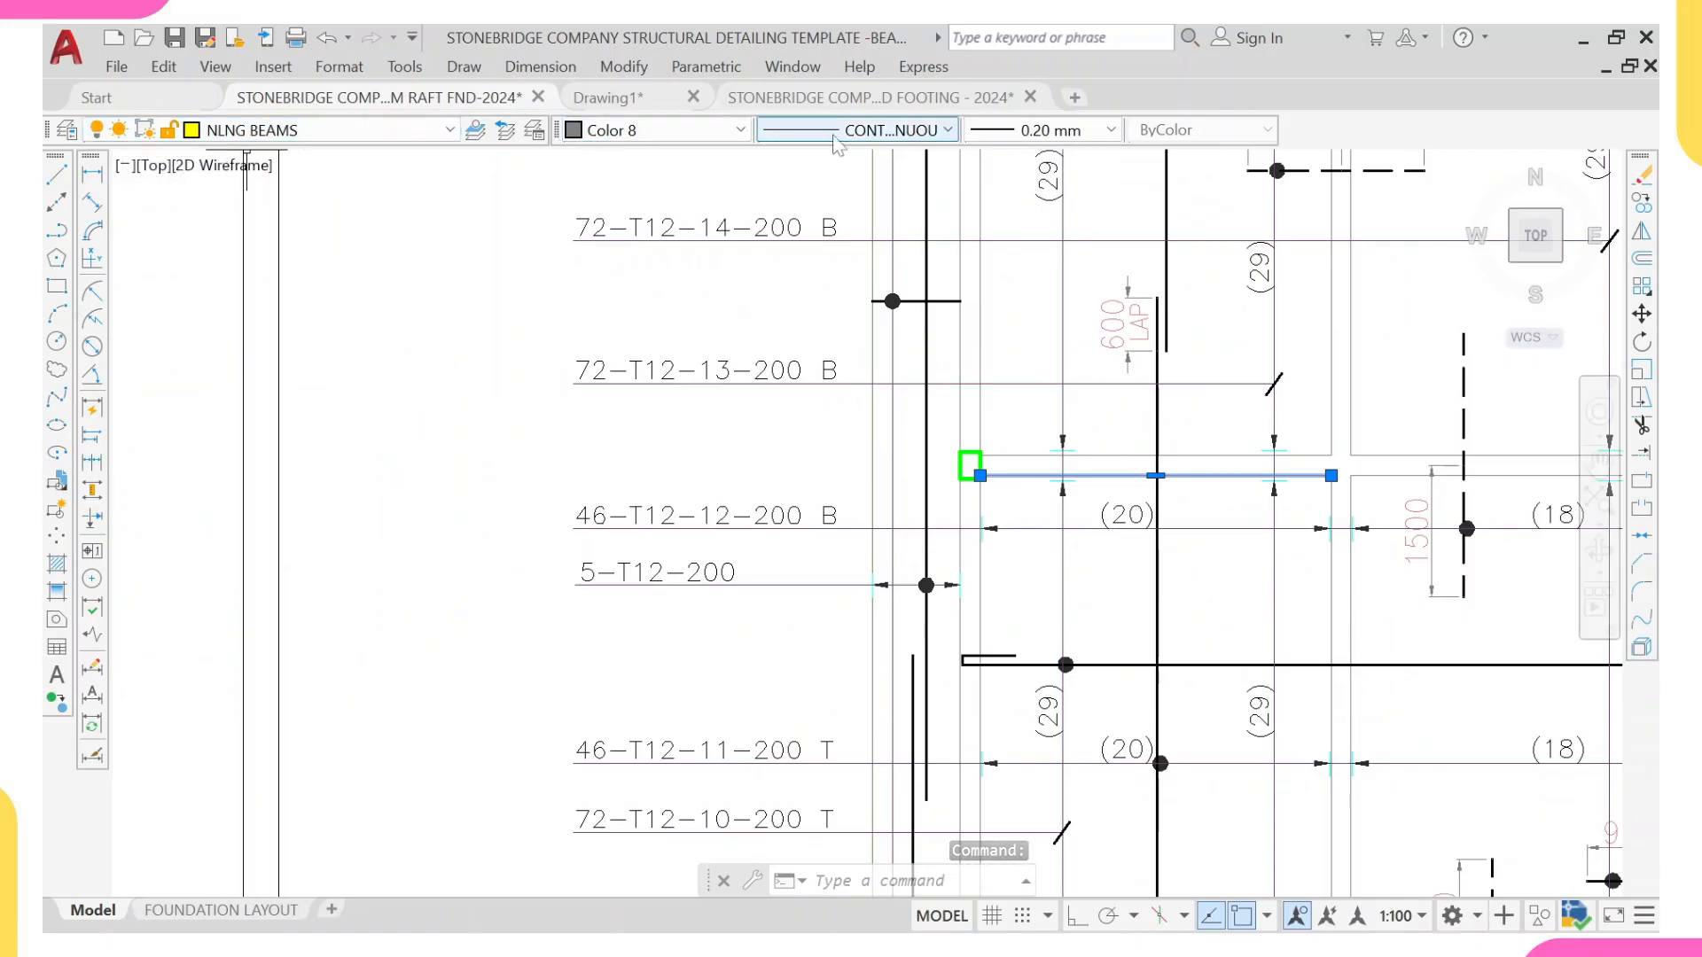
key("Escape")
key("Escape")
Step: Select all similar beam lines in the pasted foundation plan and move them to the NLNG BEAMS layer
scroll(701, 408, "down", 10)
middle_click_drag(377, 412, 507, 324)
scroll(506, 323, "up", 8)
left_click(512, 321)
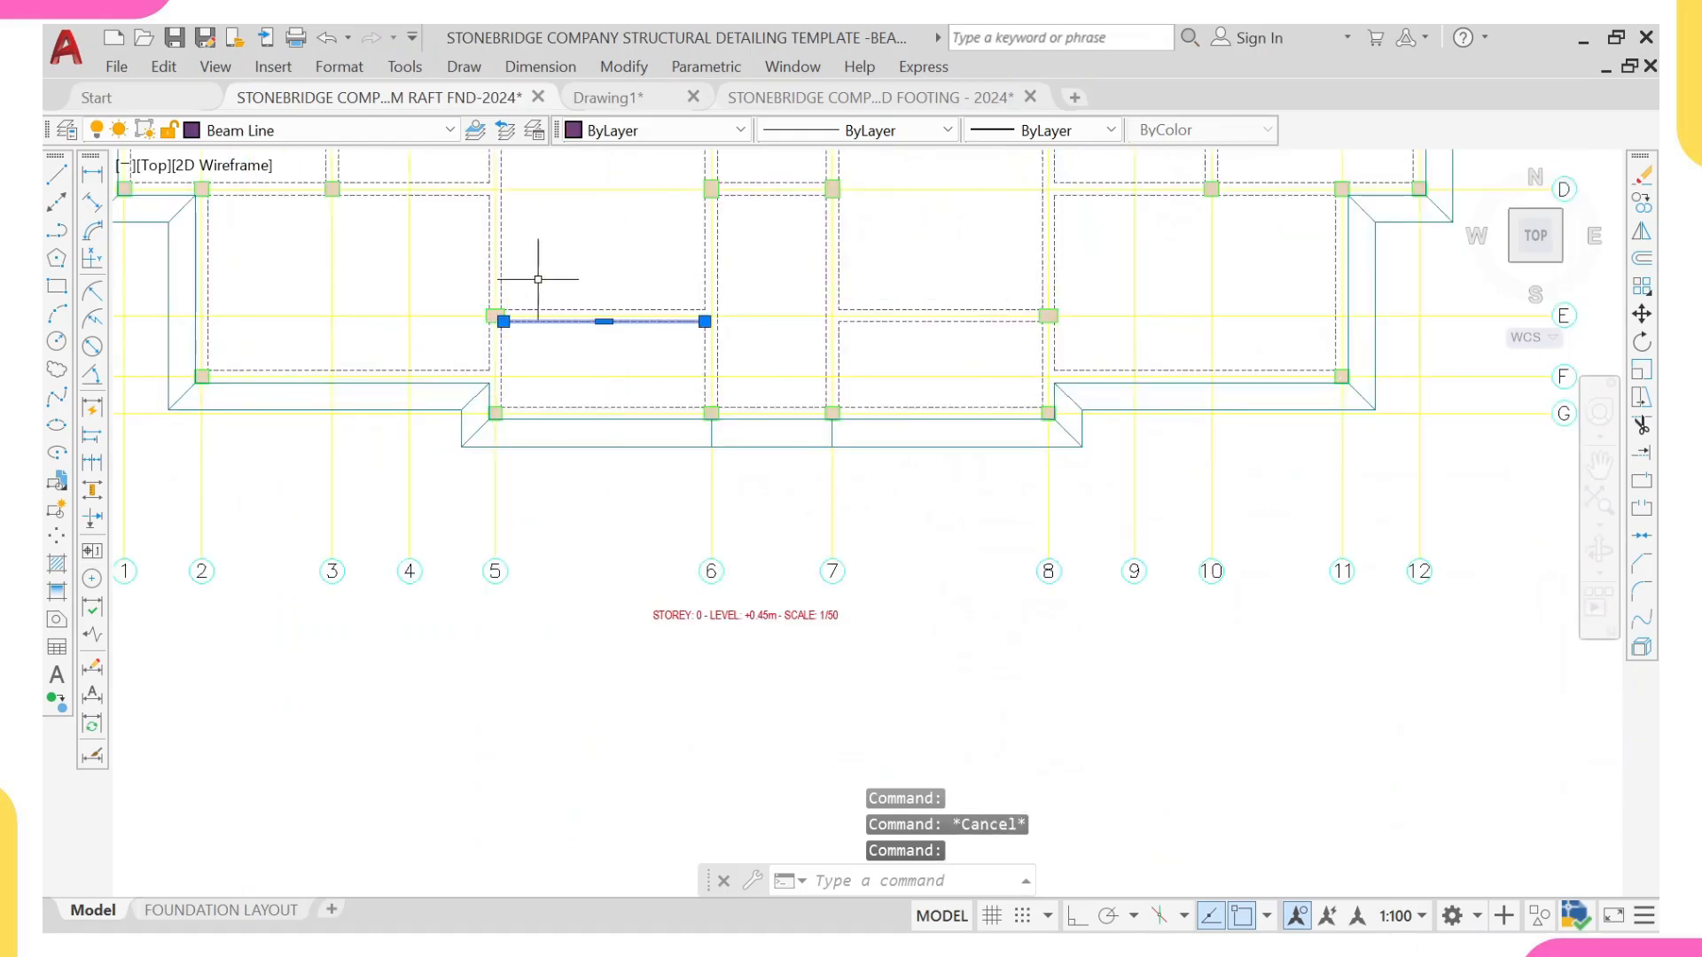
right_click(548, 242)
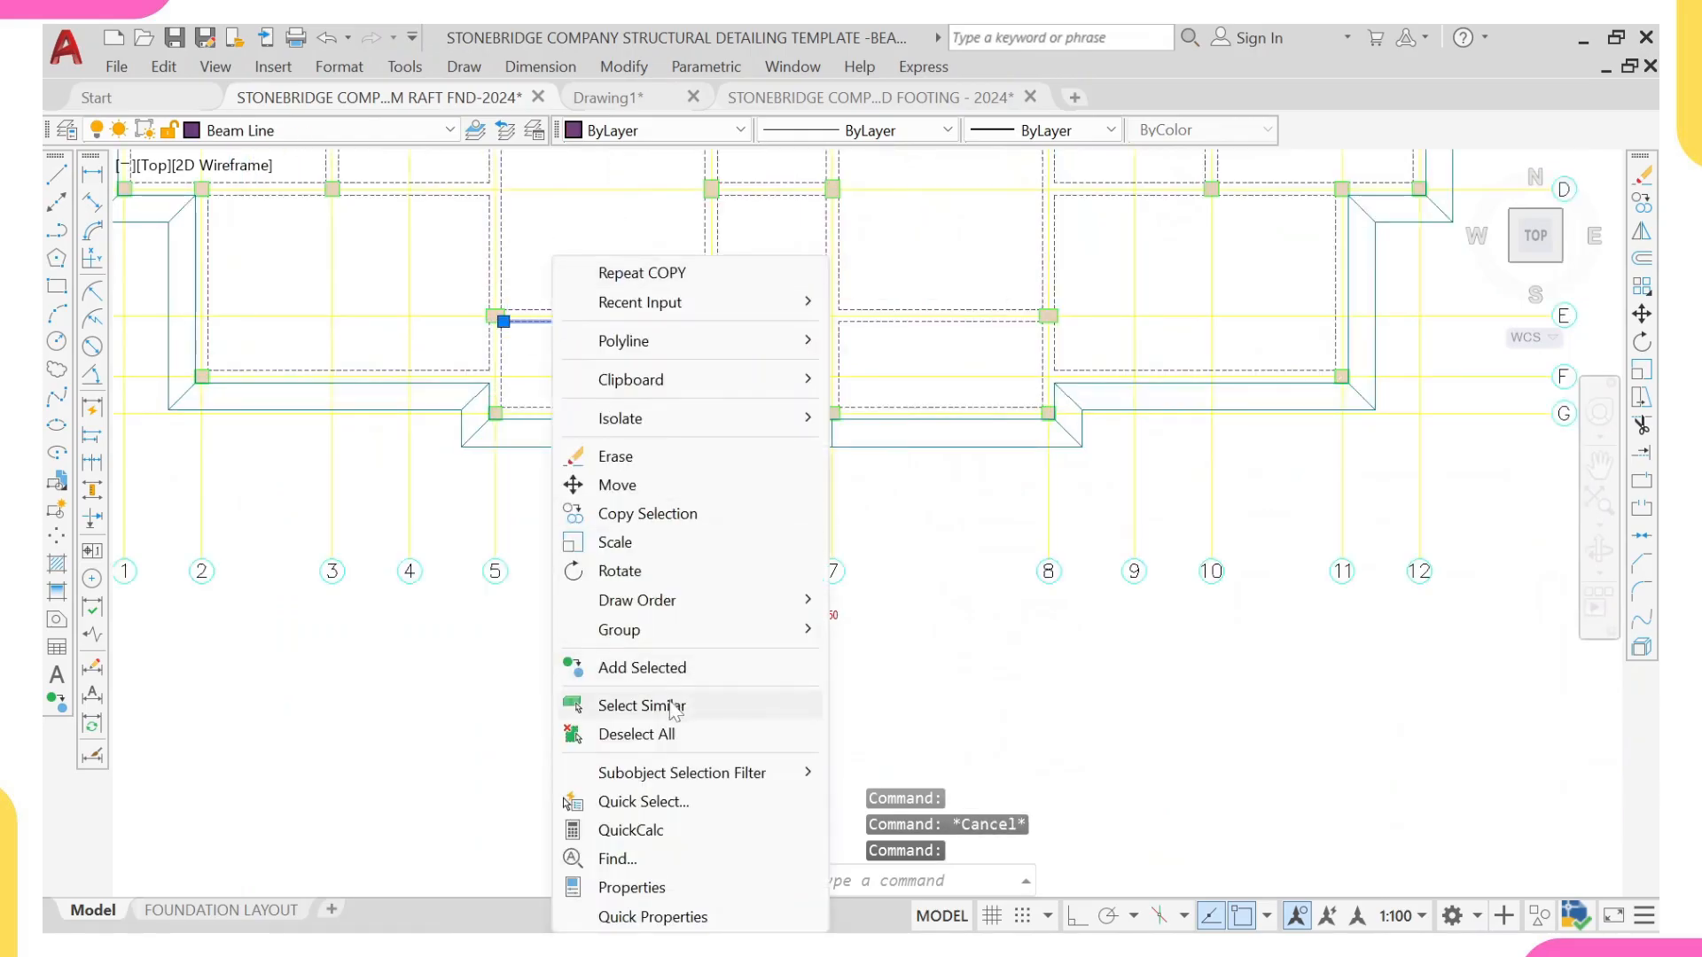
left_click(621, 705)
middle_click_drag(487, 235, 470, 399)
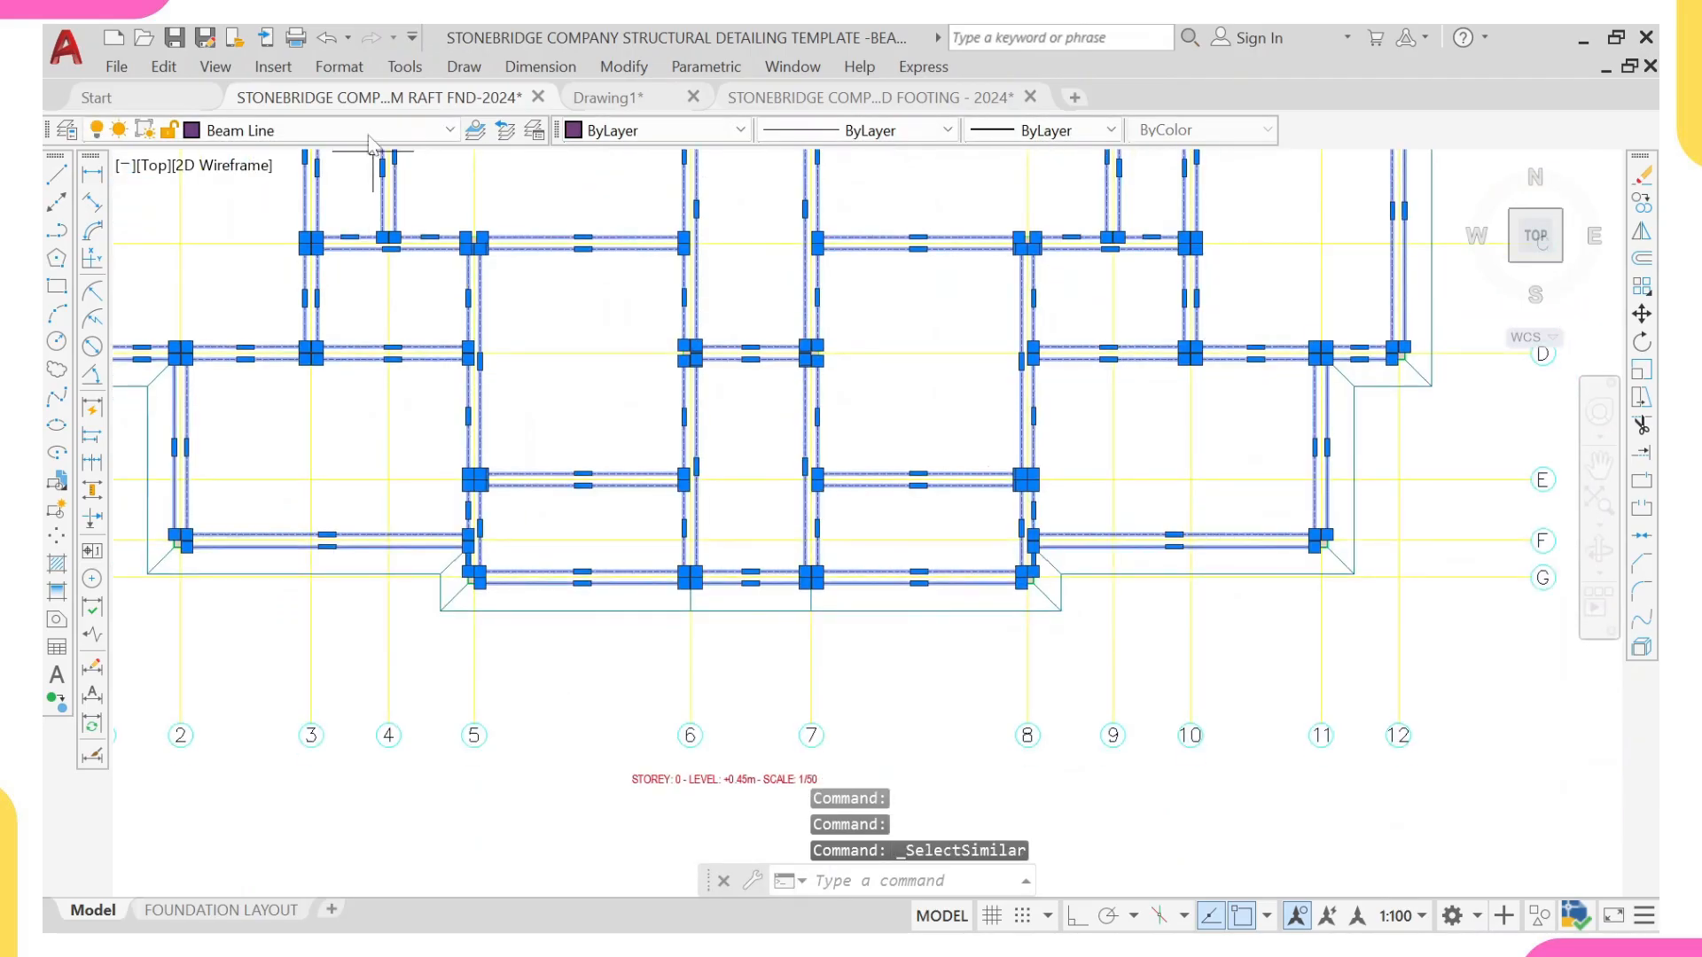
left_click(373, 130)
scroll(306, 460, "down", 5)
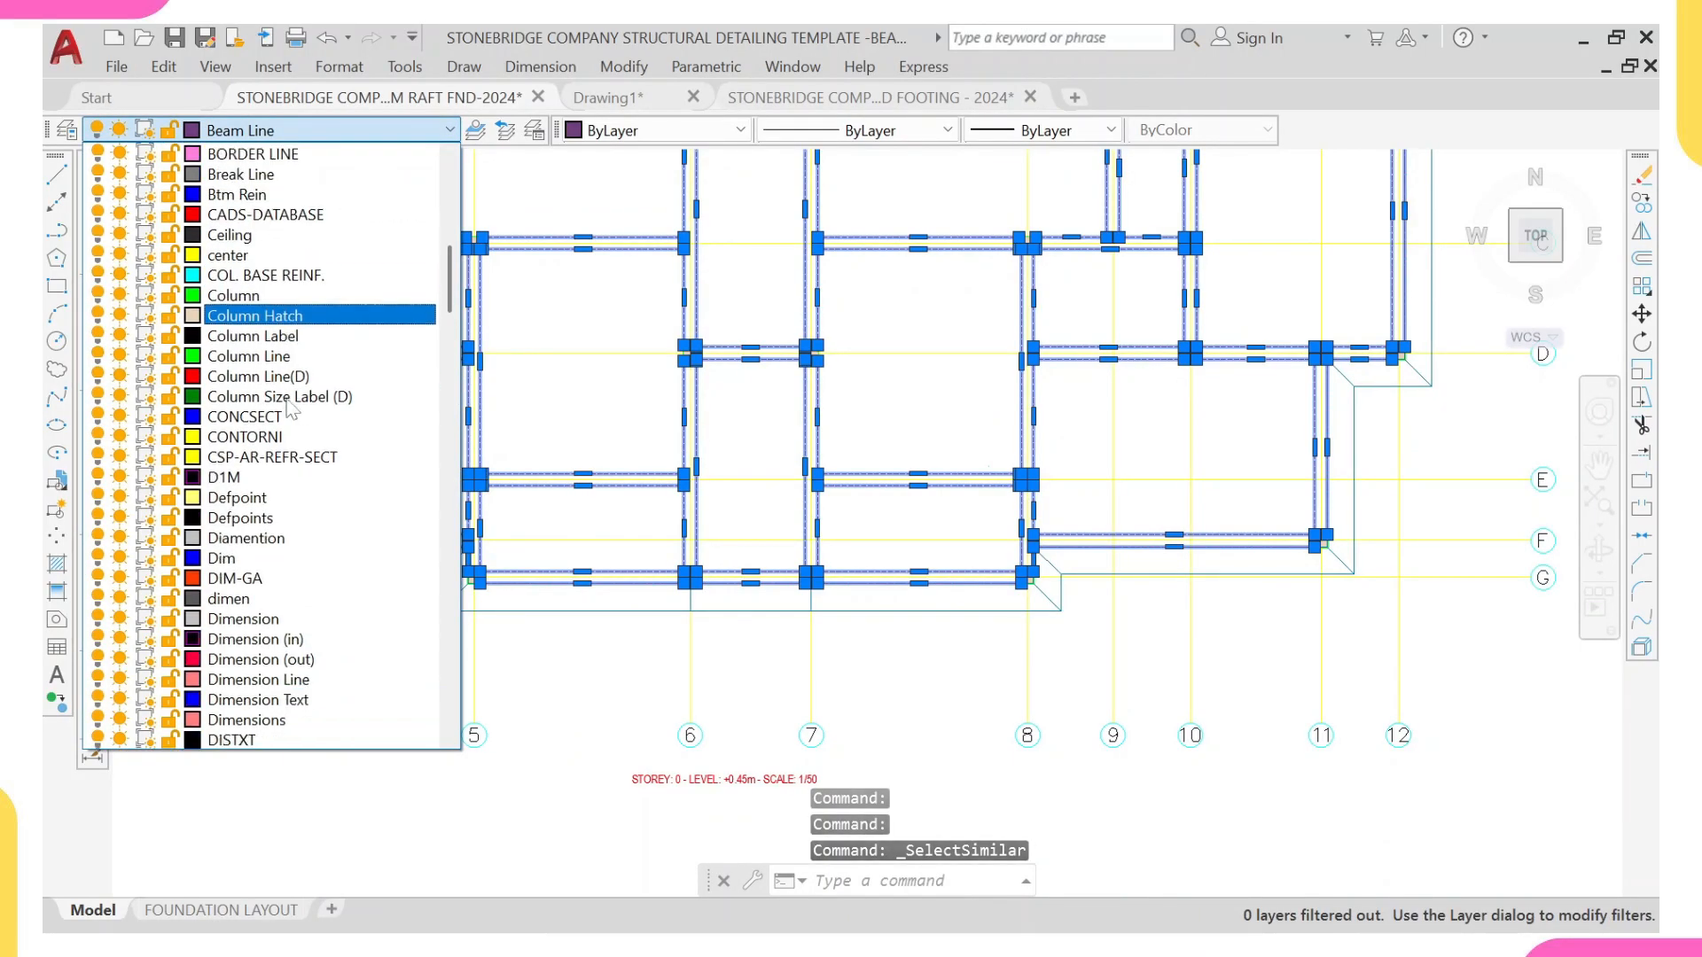
scroll(306, 459, "down", 1)
left_click_drag(450, 301, 446, 433)
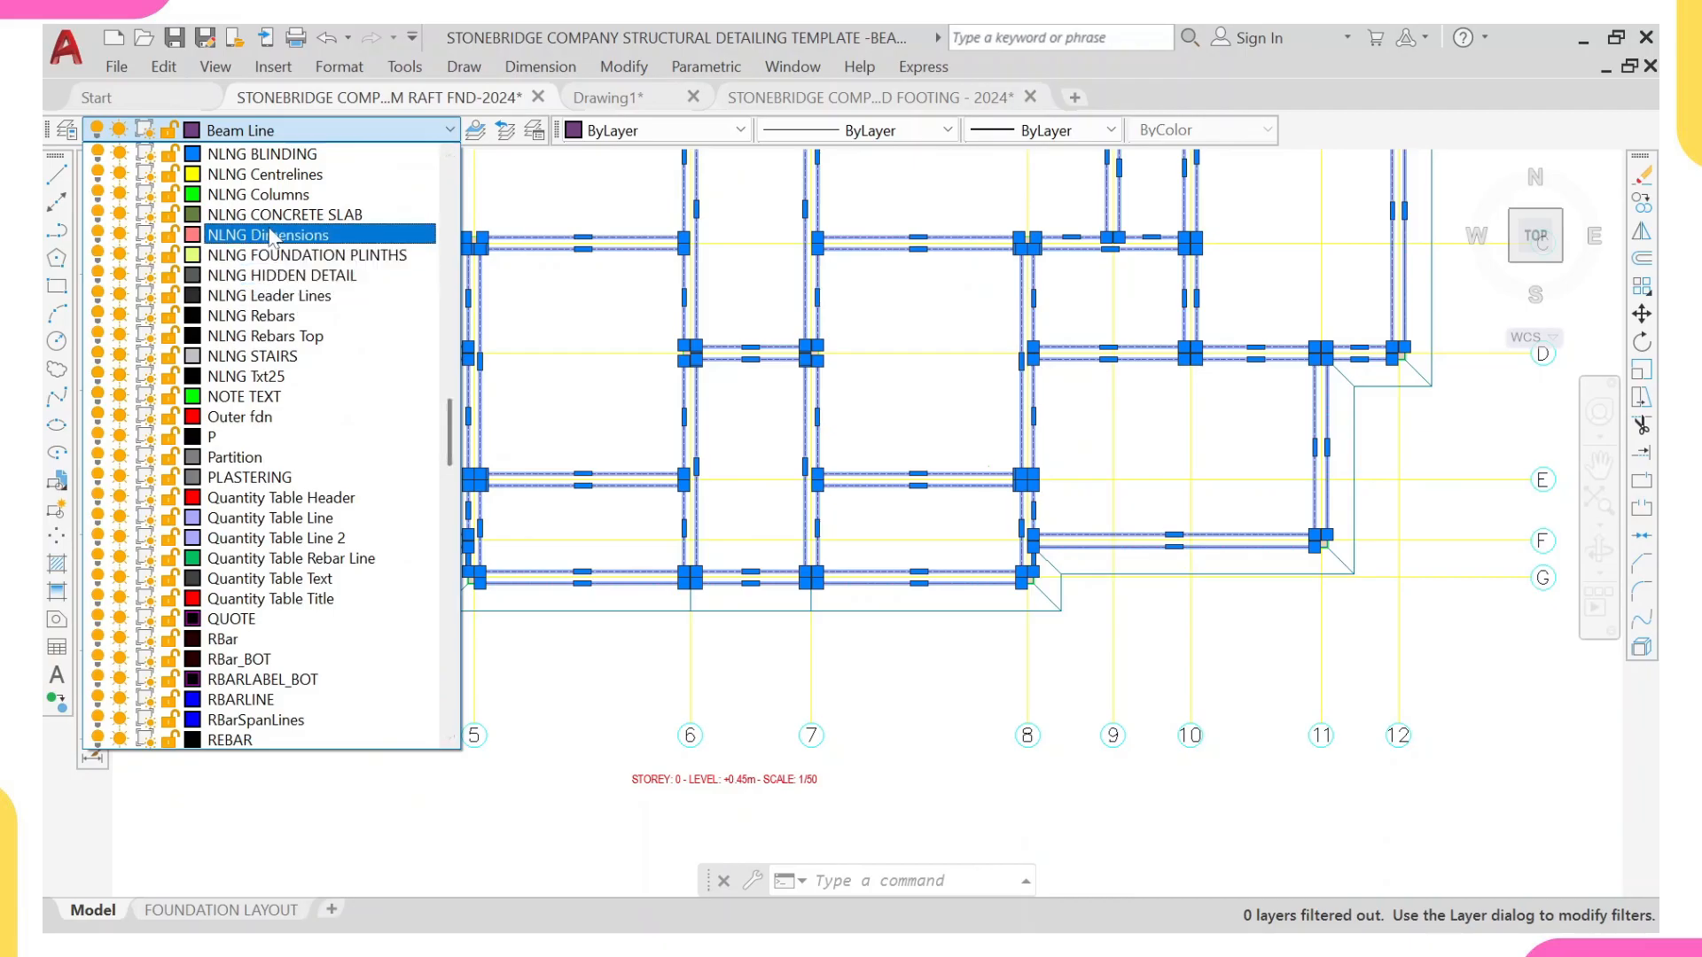
scroll(430, 317, "up", 1)
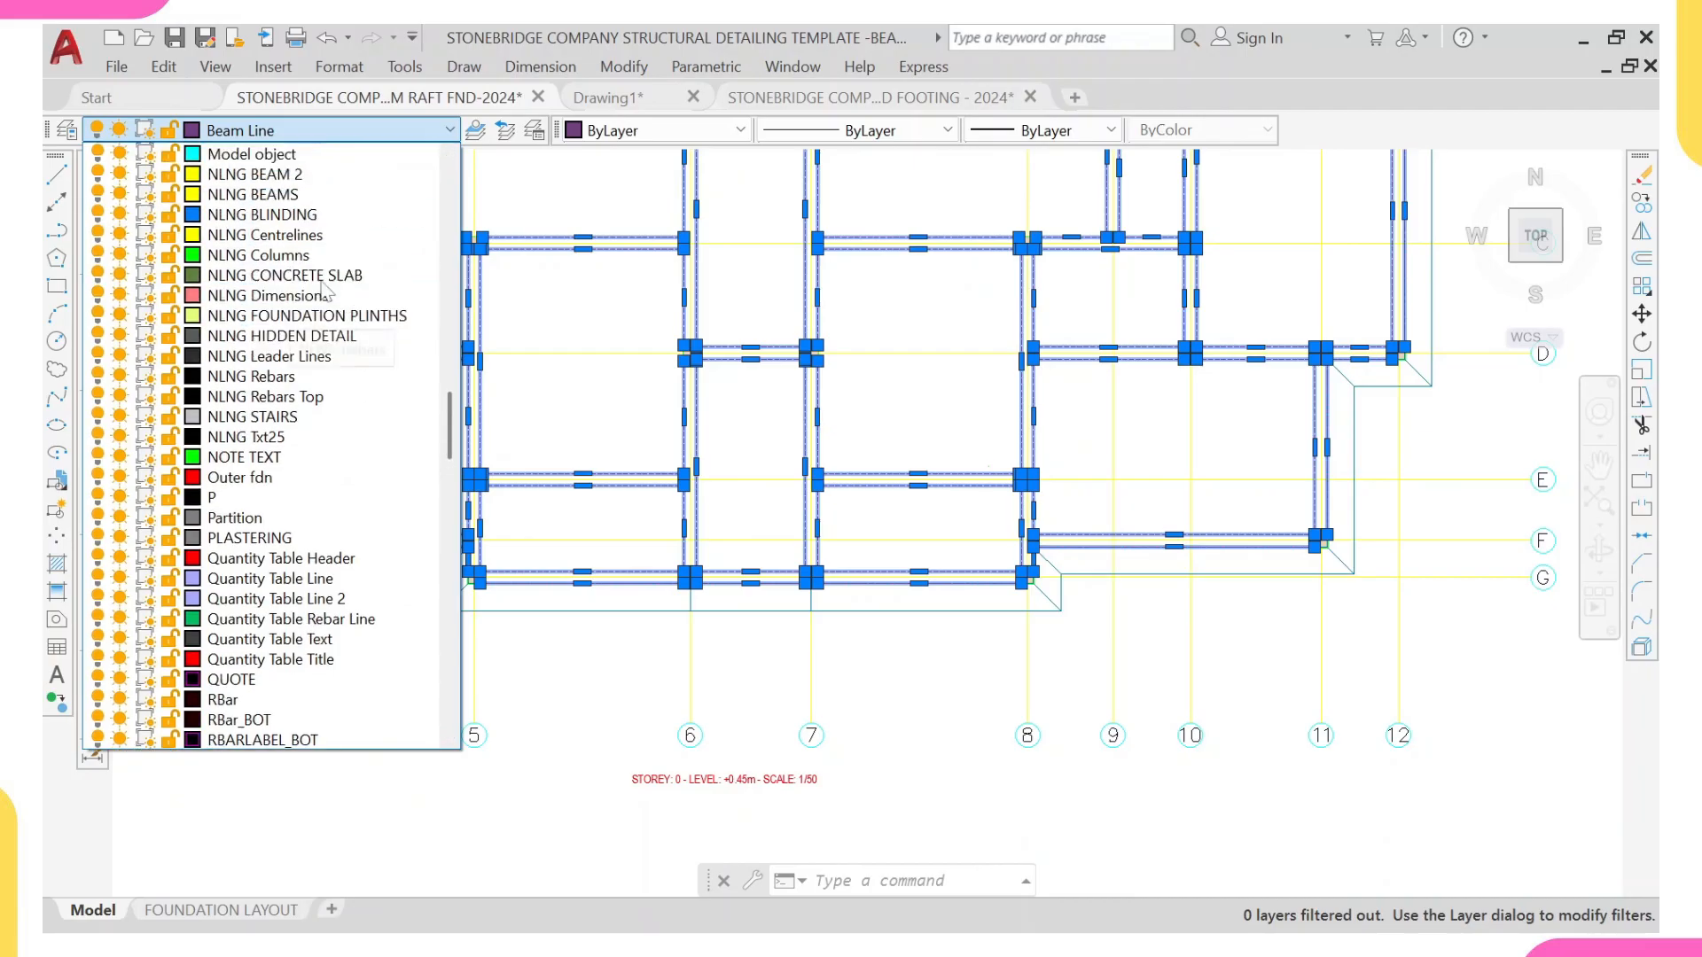
left_click(423, 194)
Step: Set the selected beam lines to Color 8, continuous linetype and 0.20 mm lineweight, then clear the selection
left_click(656, 131)
left_click(602, 336)
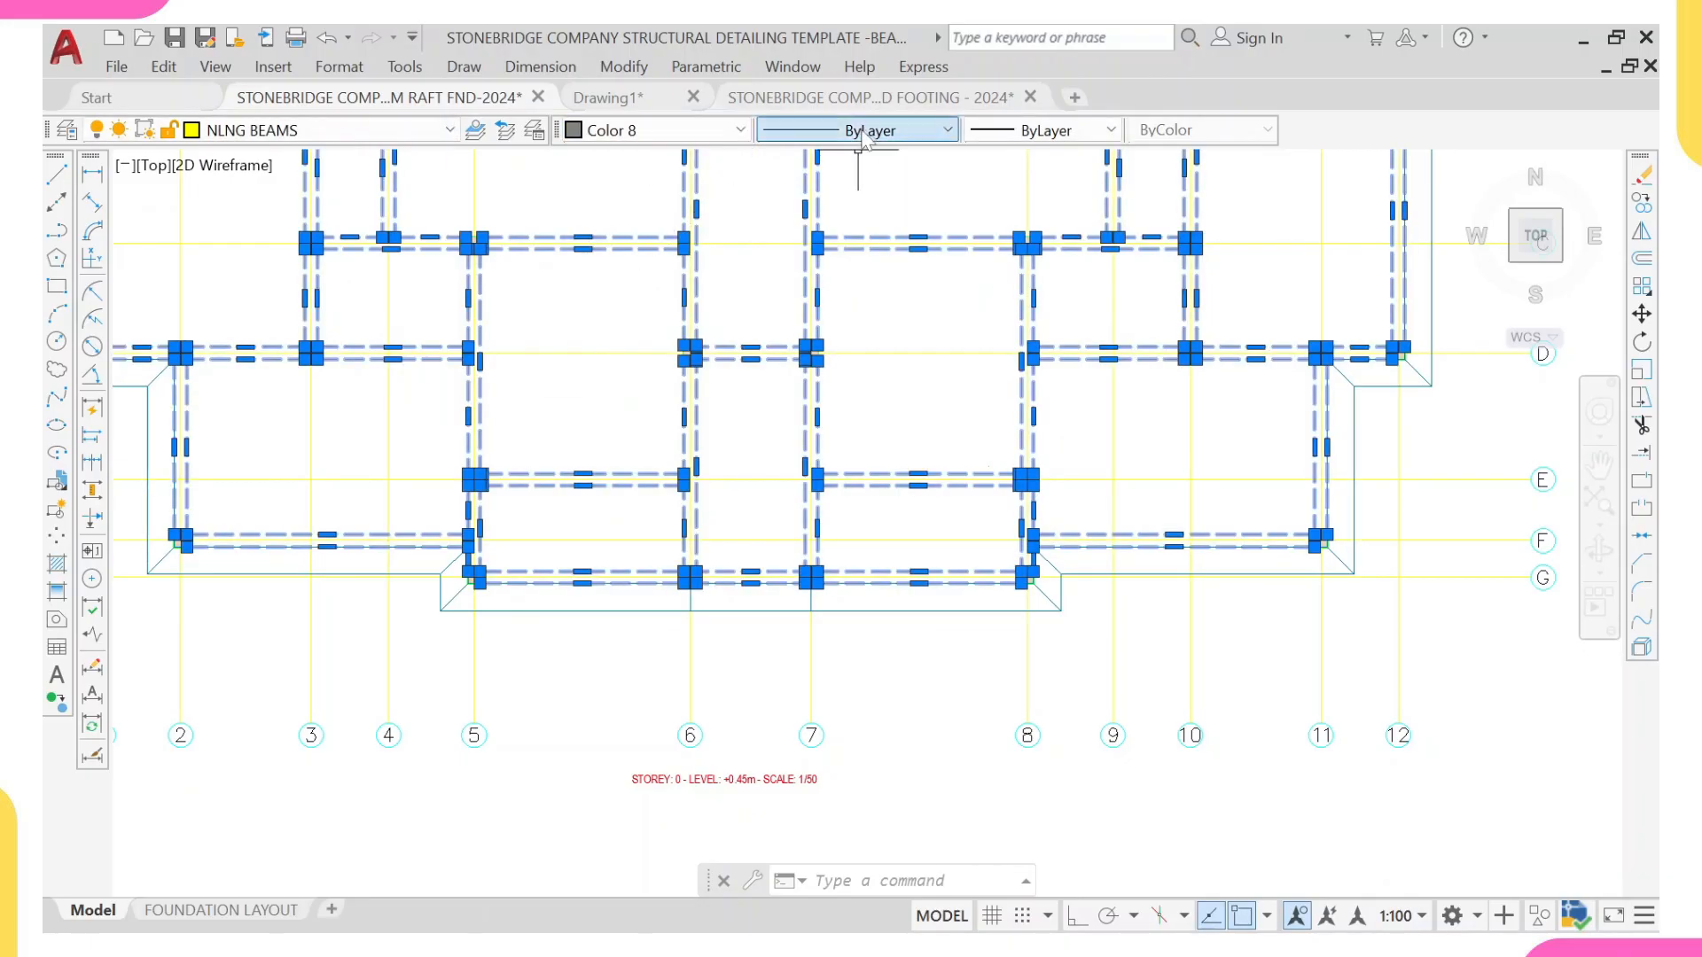
left_click(858, 131)
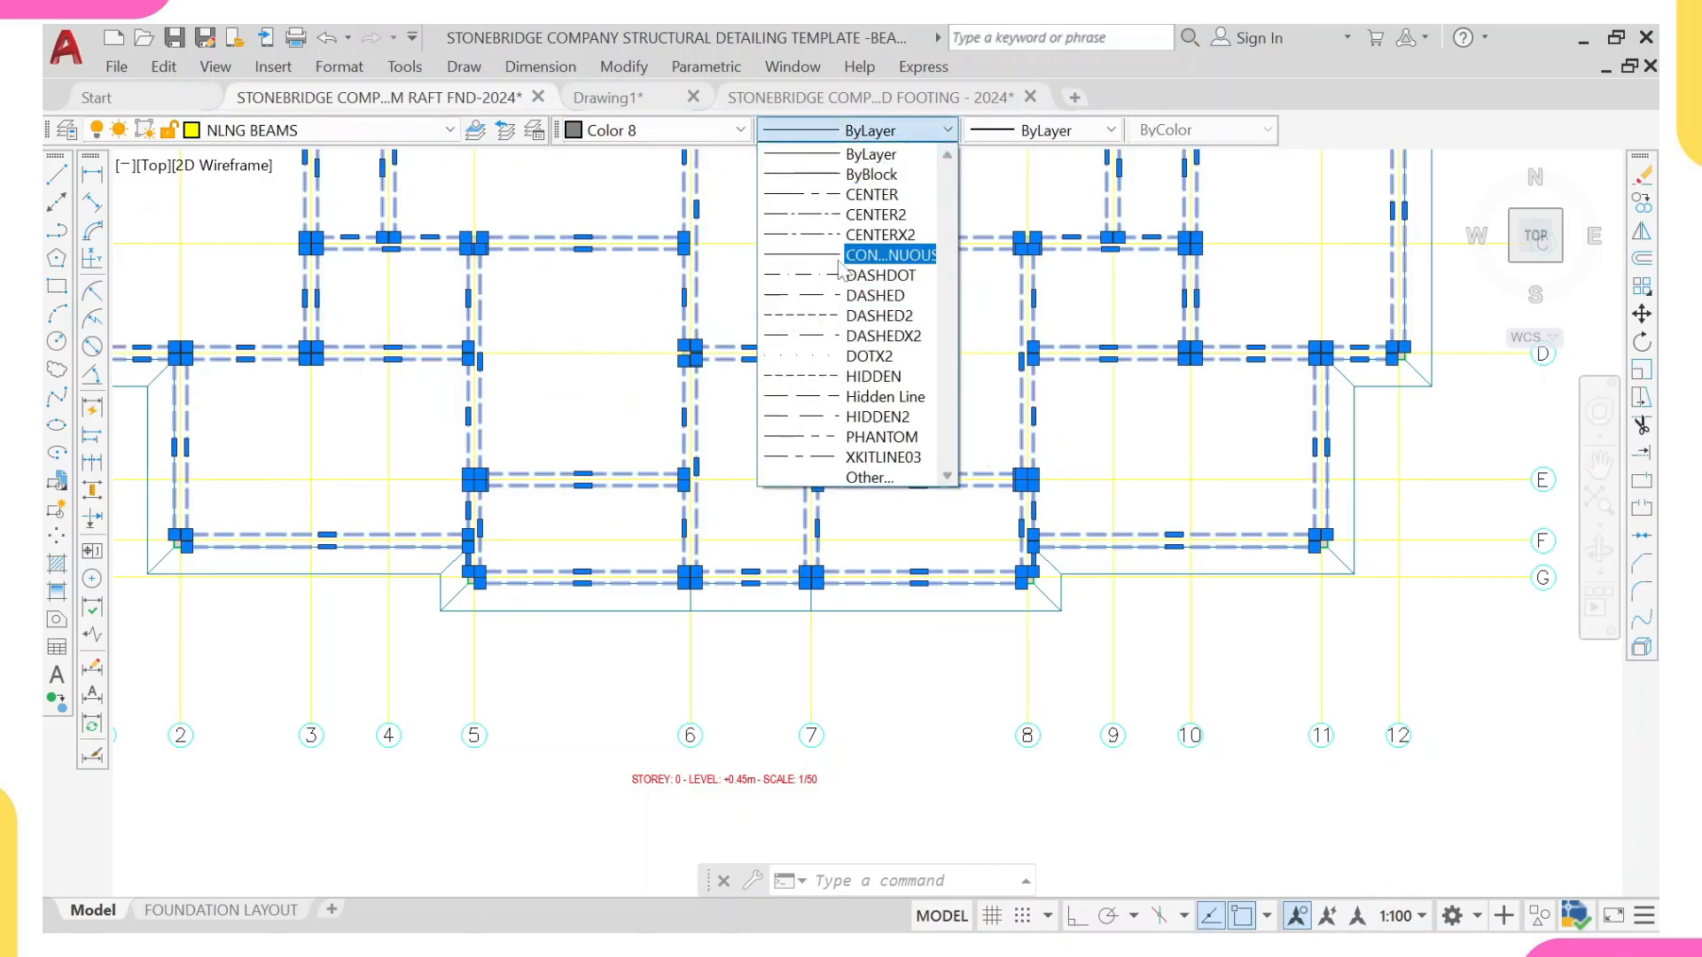
left_click(840, 257)
left_click(1046, 131)
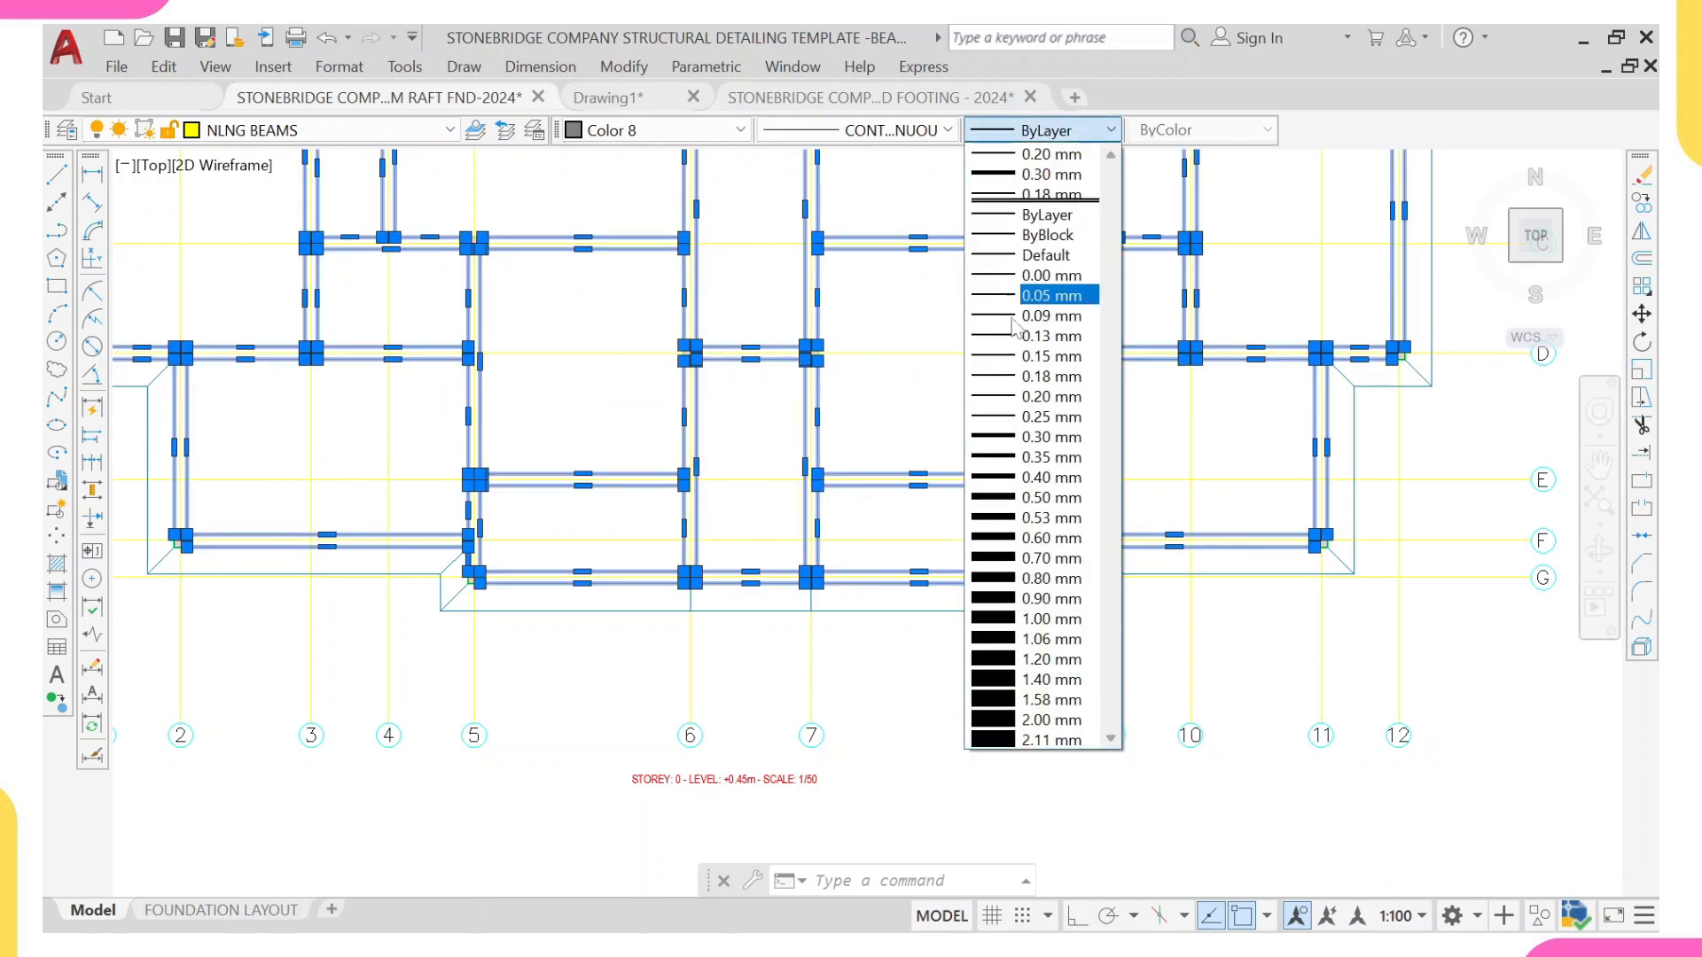
left_click(1020, 397)
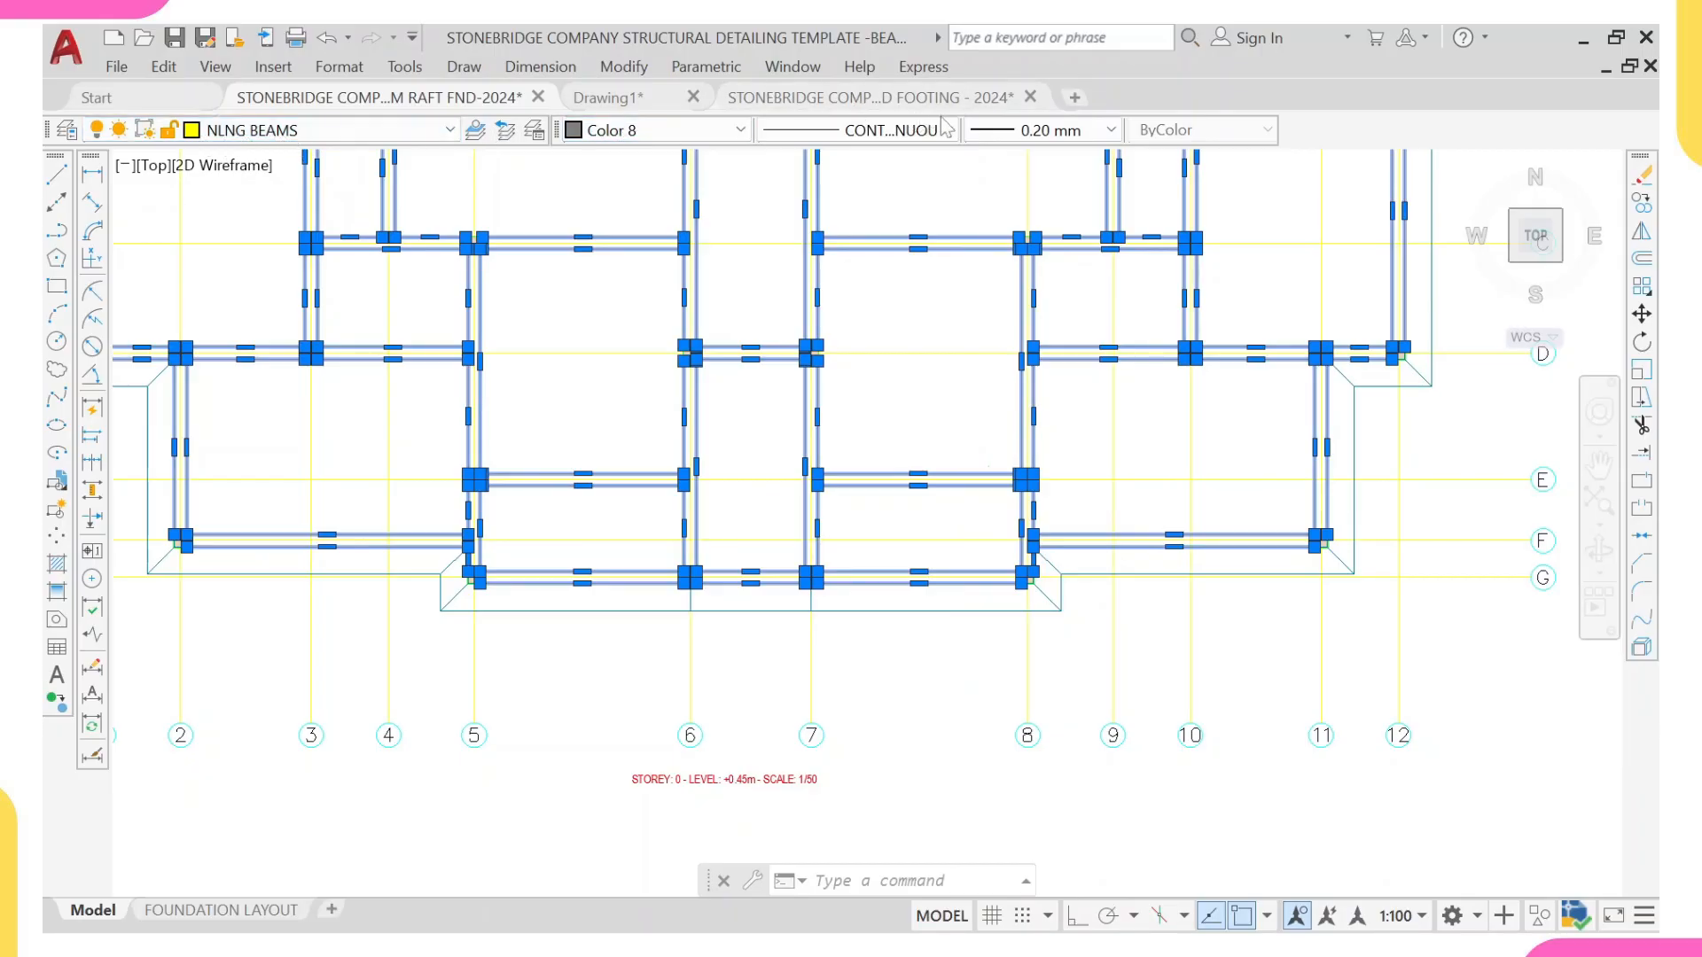
key("Escape")
Step: Examine the layer, colour, linetype and lineweight of the raft slab's outer edge line at the template's southwest corner
scroll(806, 334, "down", 5)
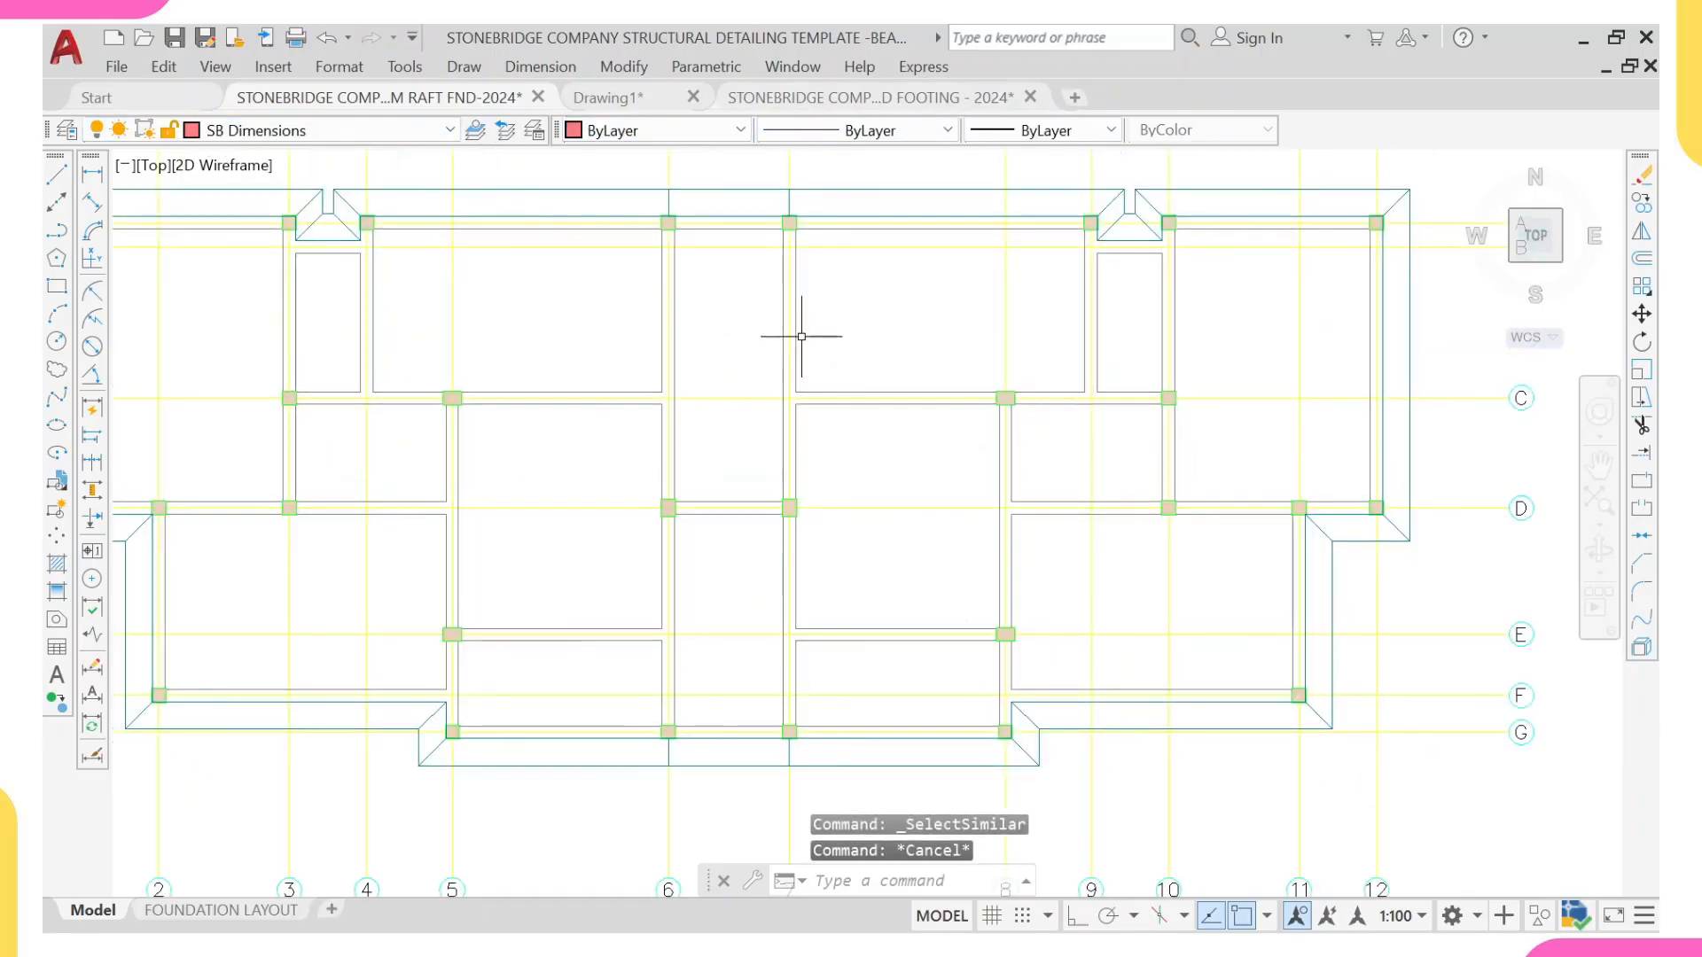
middle_click_drag(1168, 276, 781, 381)
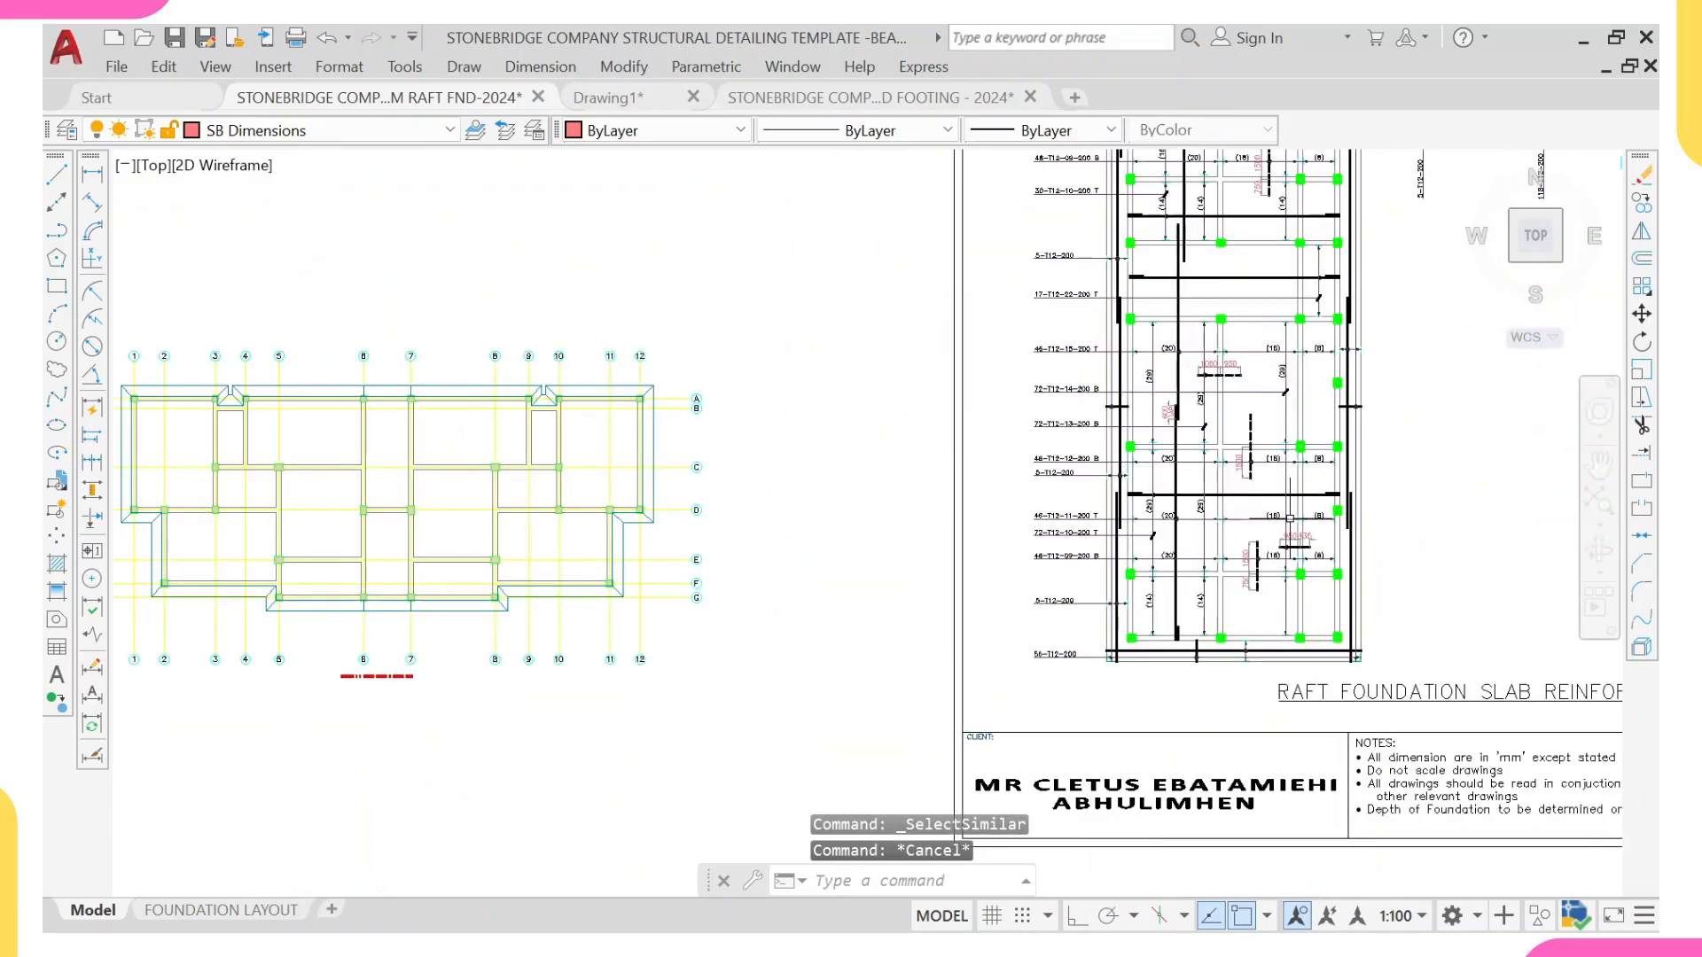
scroll(1107, 636, "up", 6)
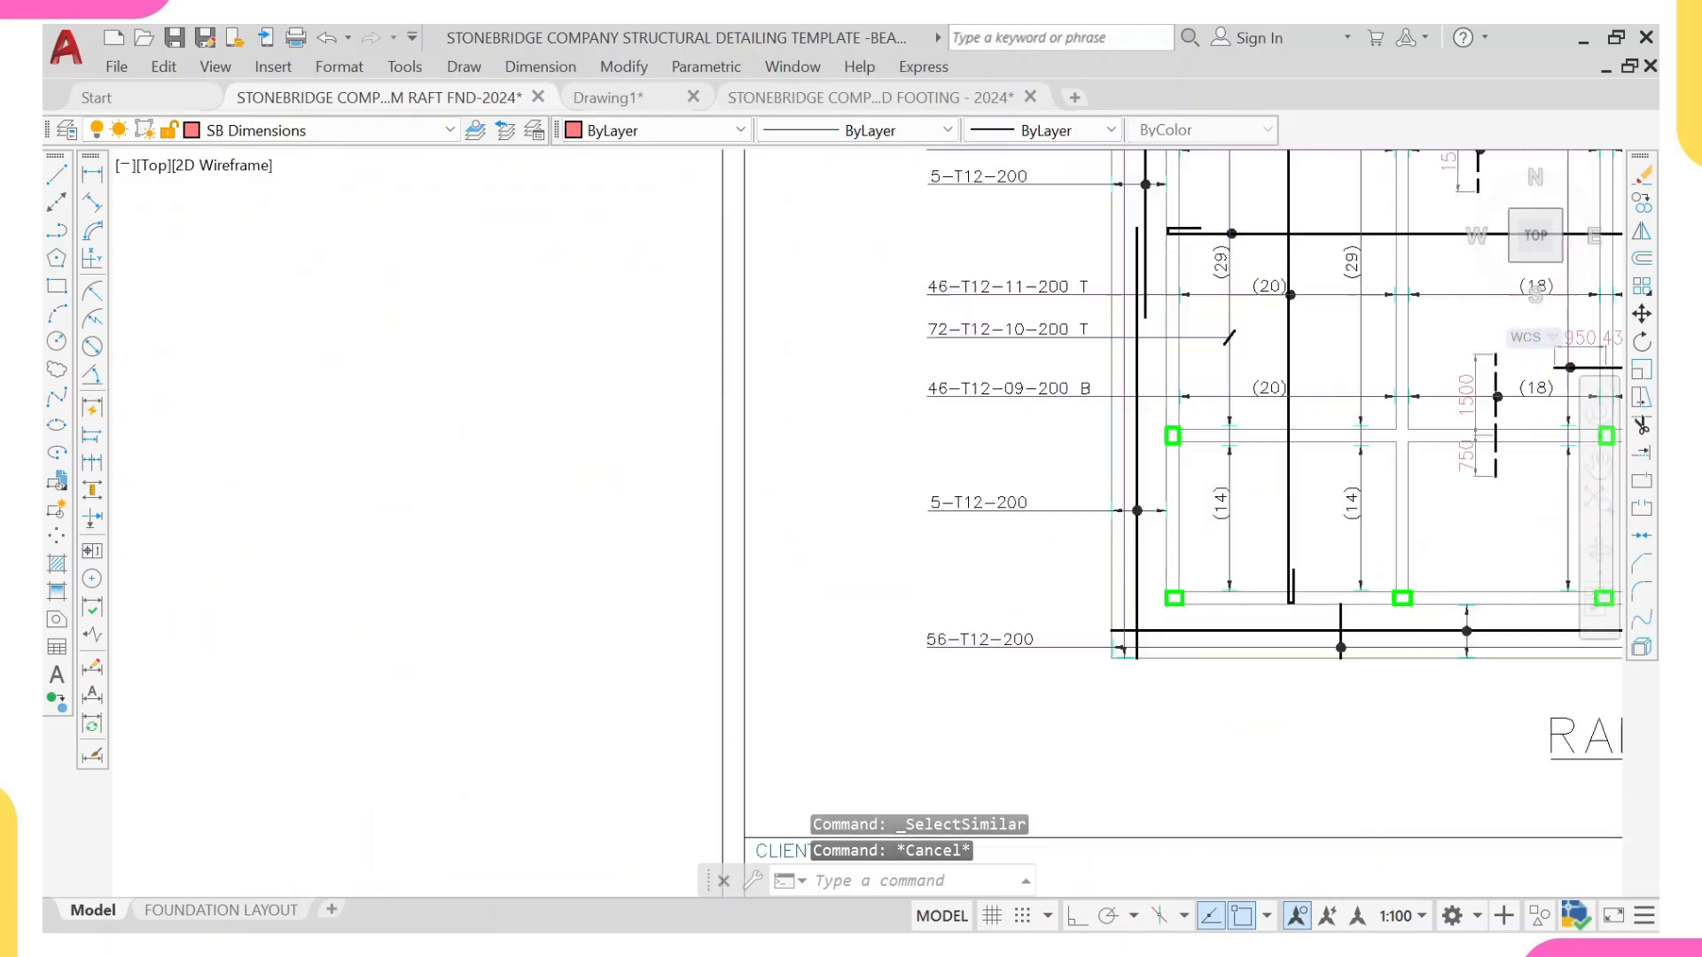
left_click(1109, 543)
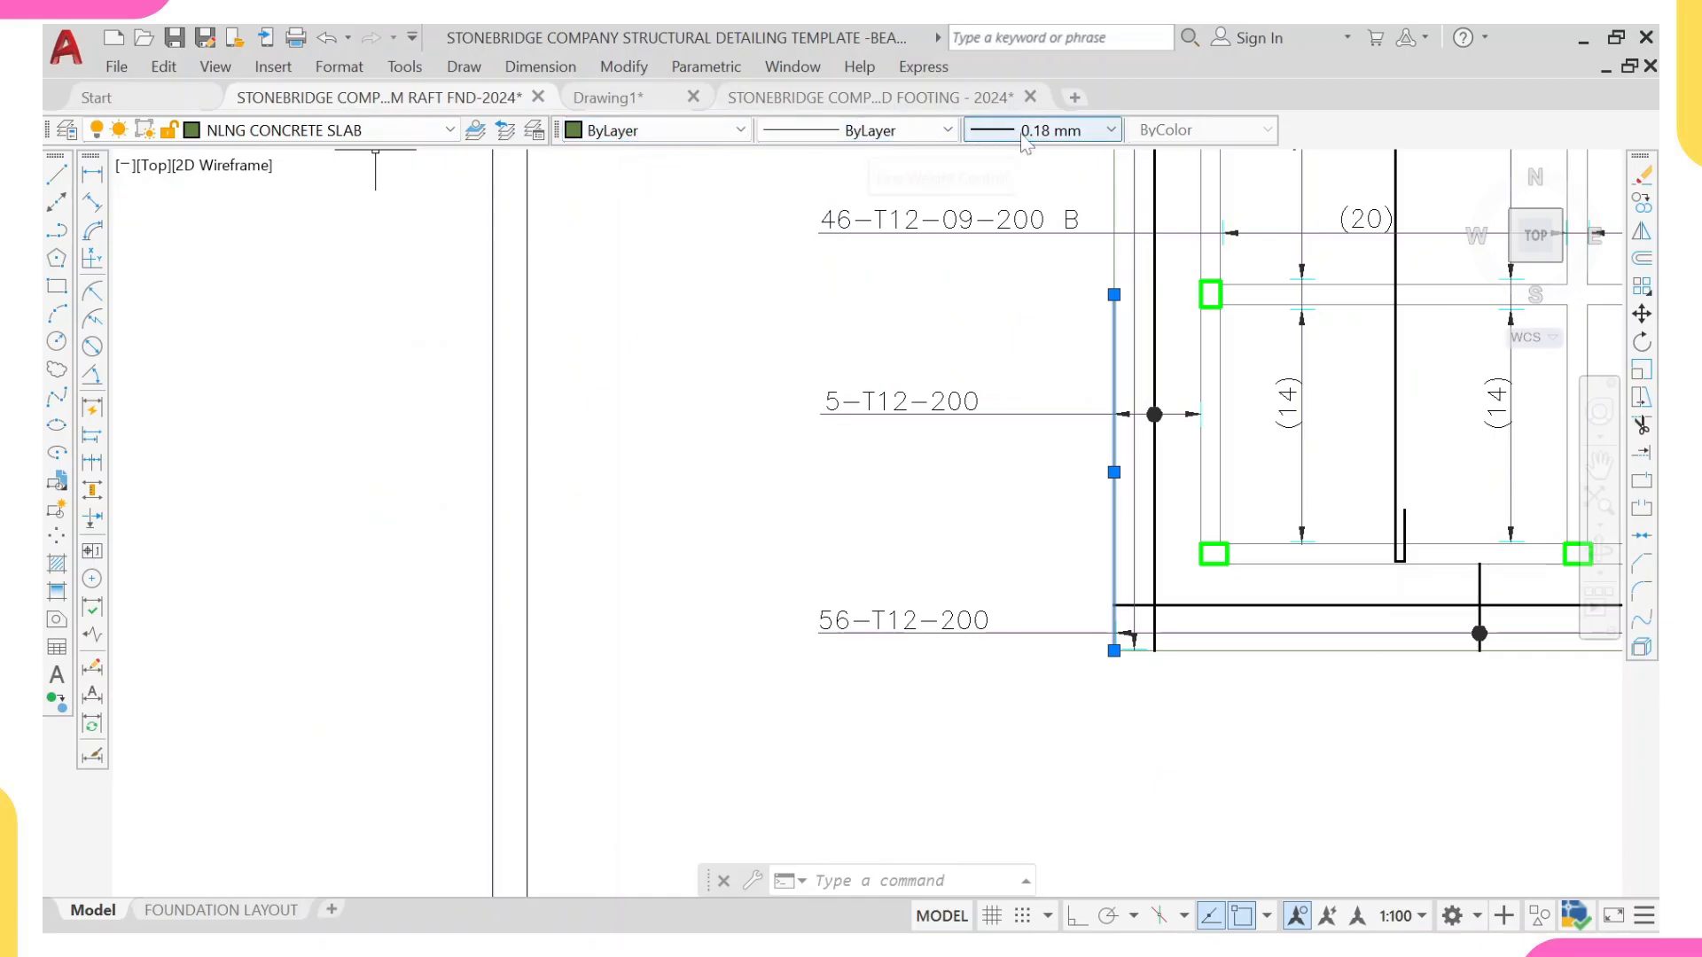
Step: Select all similar slab edge lines in the pasted foundation plan and move them to the NLNG CONCRETE SLAB layer
key("Escape")
scroll(811, 266, "down", 5)
middle_click_drag(578, 304, 602, 341)
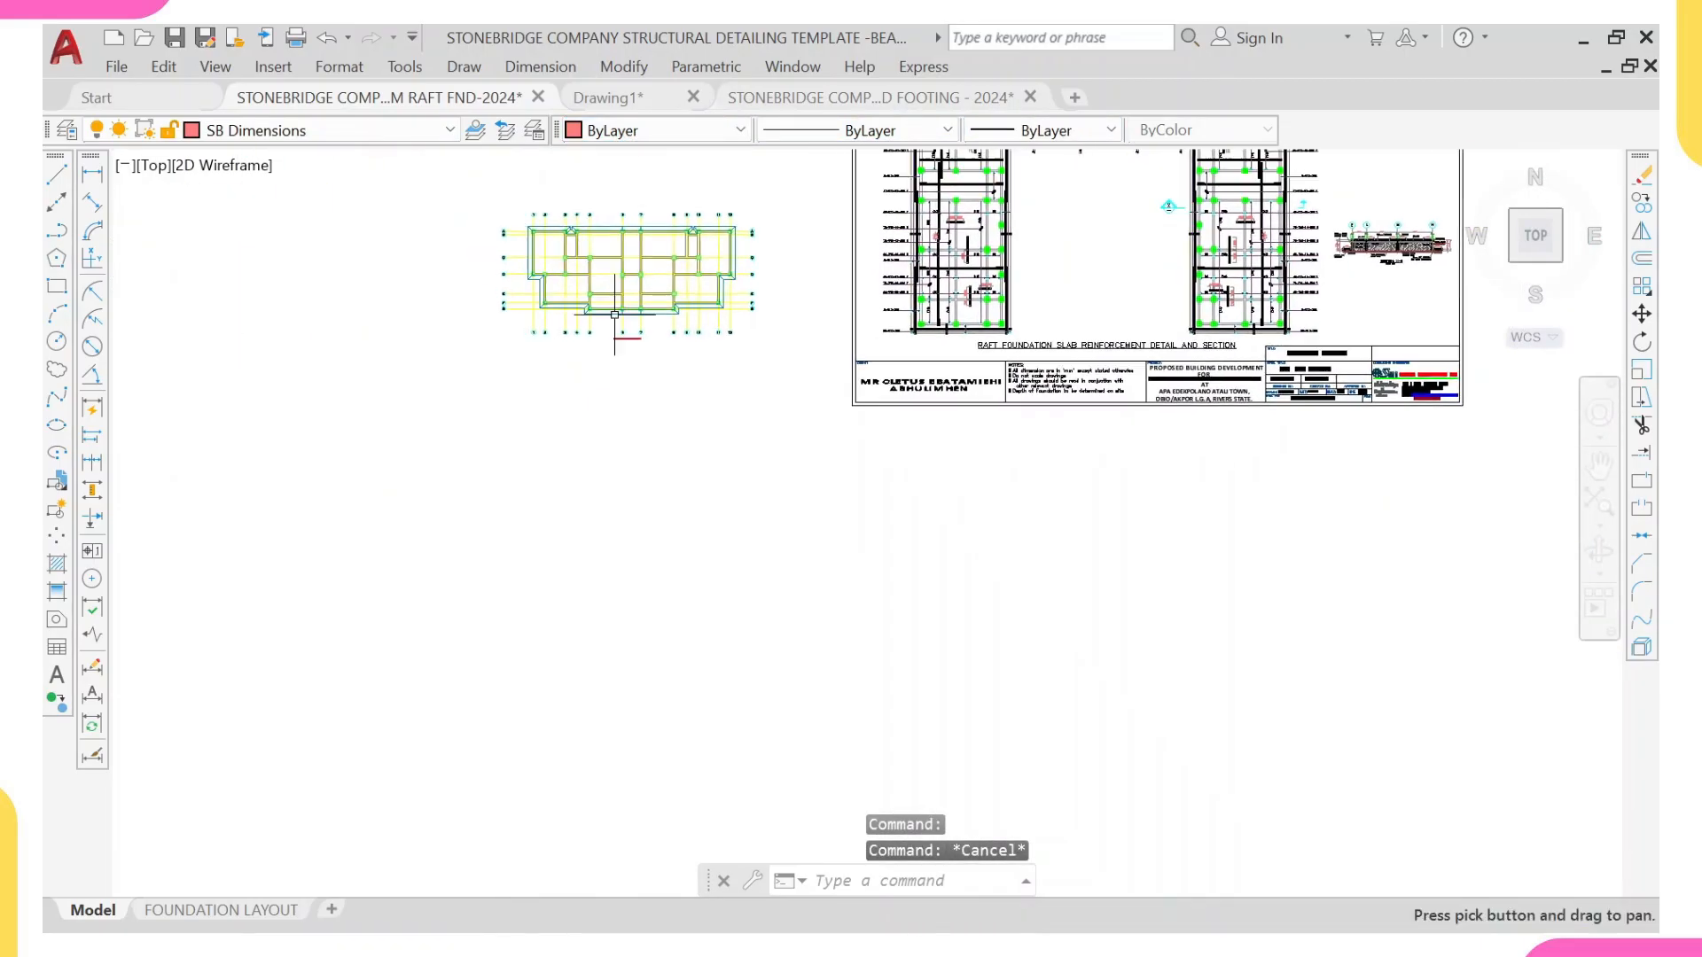
scroll(612, 324, "up", 6)
left_click(572, 376)
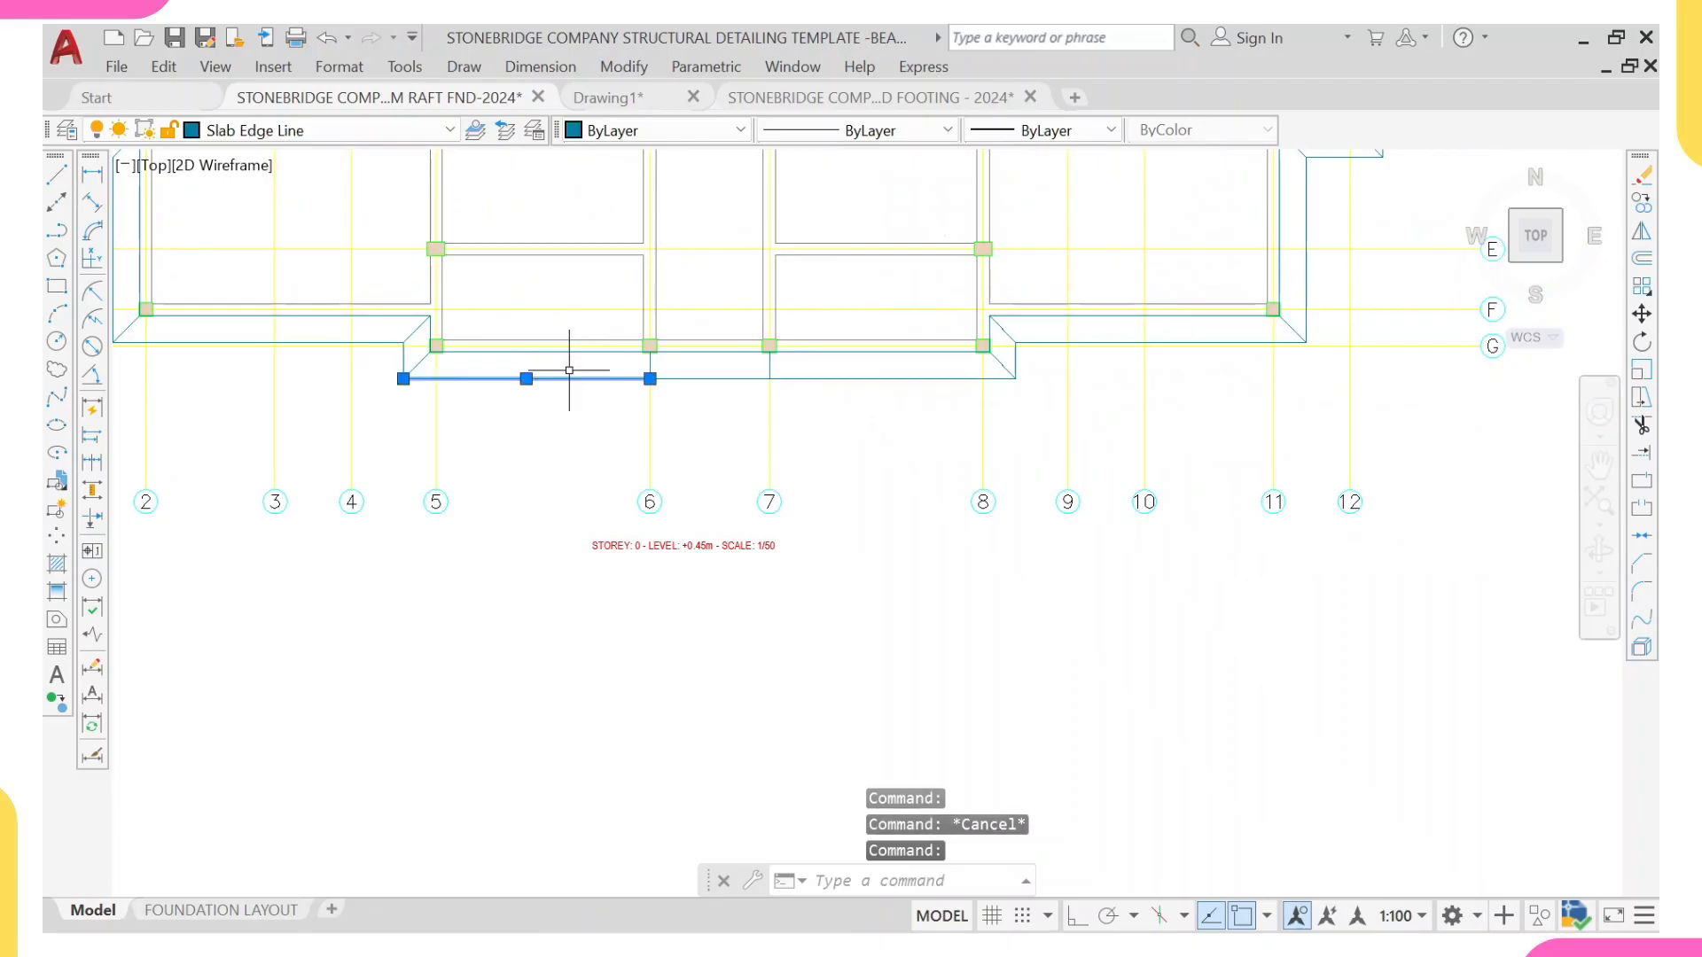
right_click(567, 368)
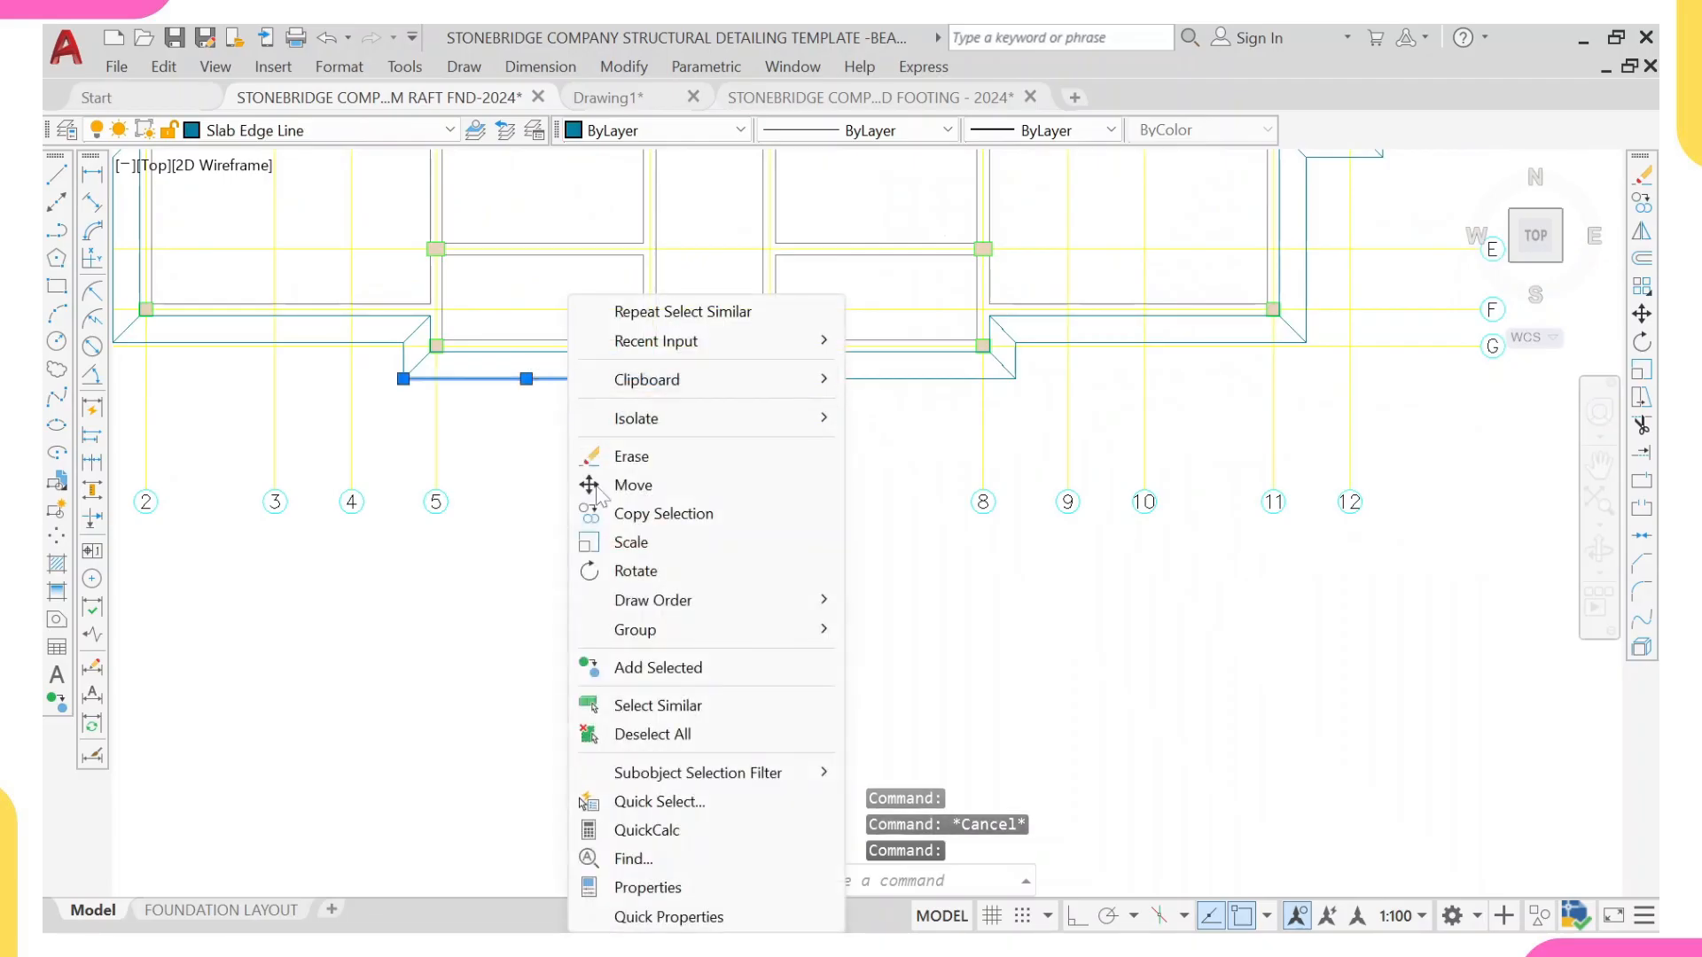
left_click(636, 697)
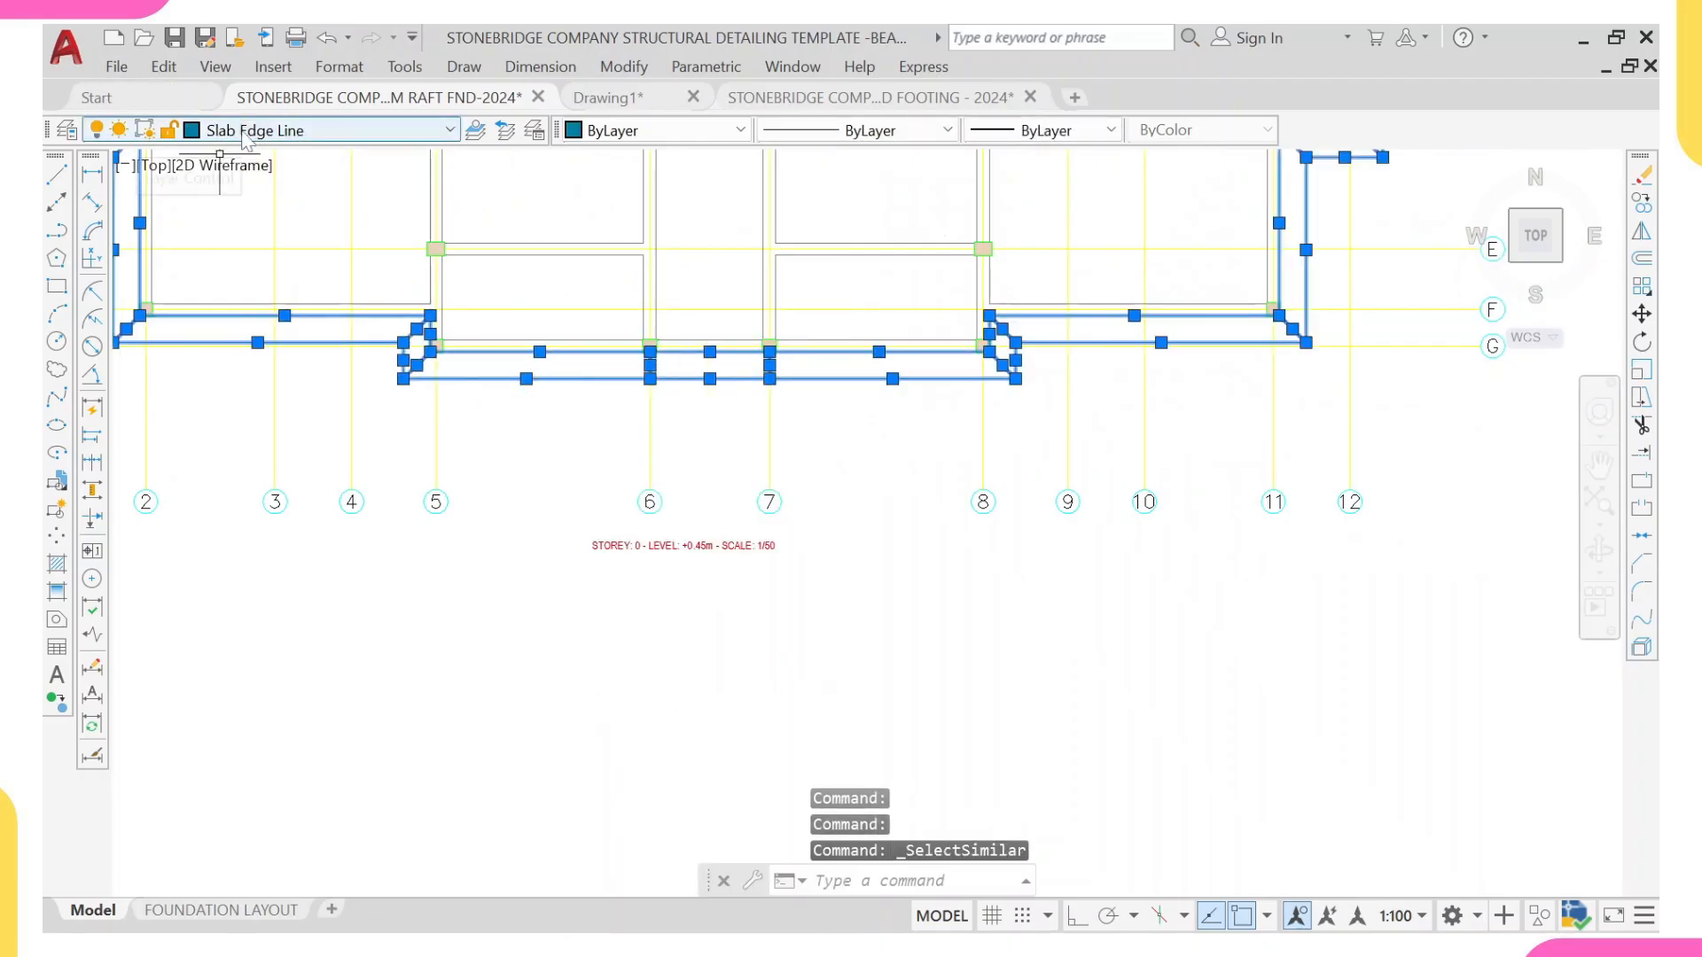
left_click(355, 130)
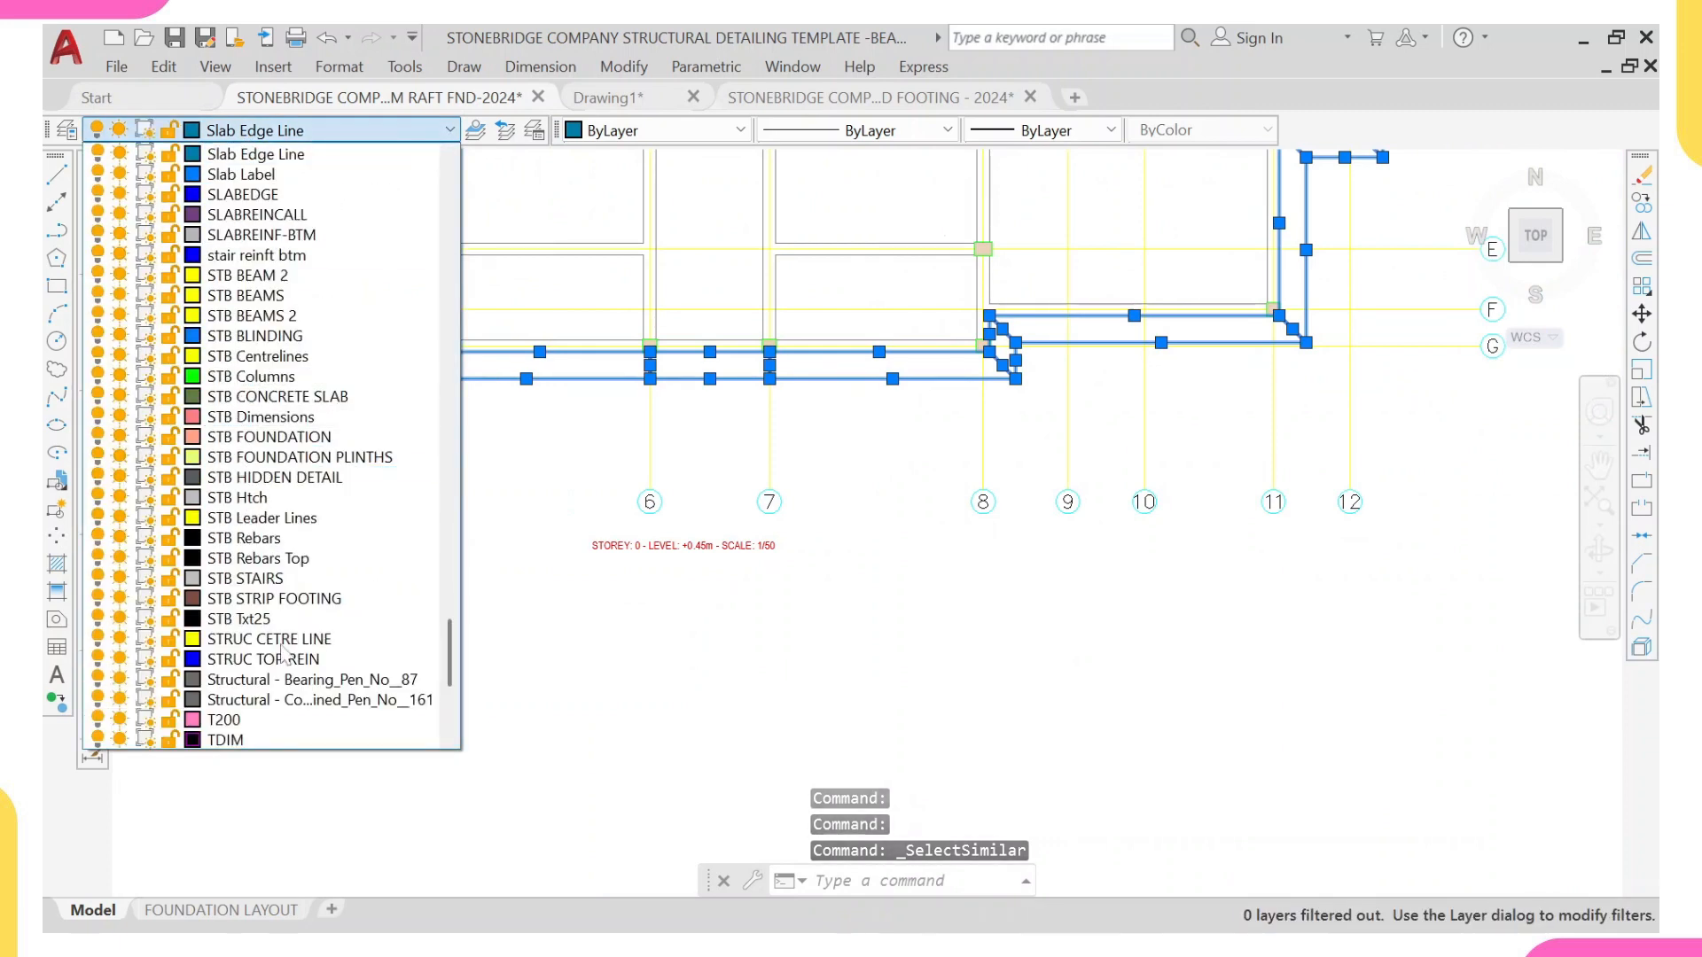
scroll(359, 399, "up", 1)
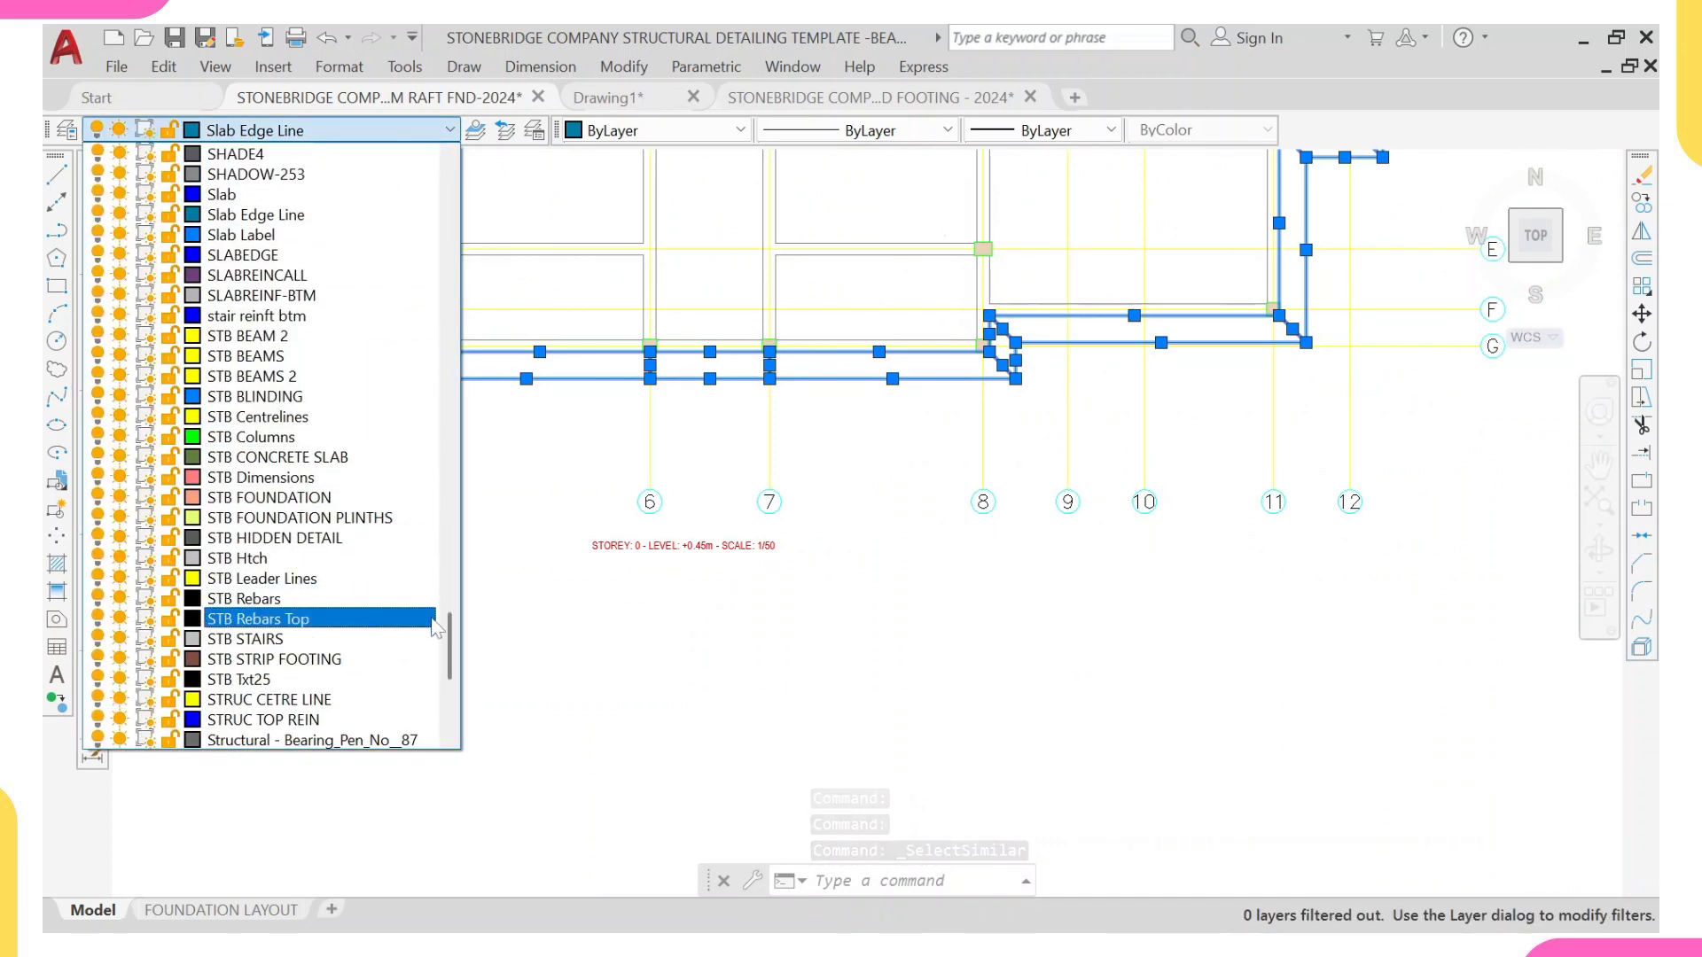
left_click_drag(448, 636, 431, 399)
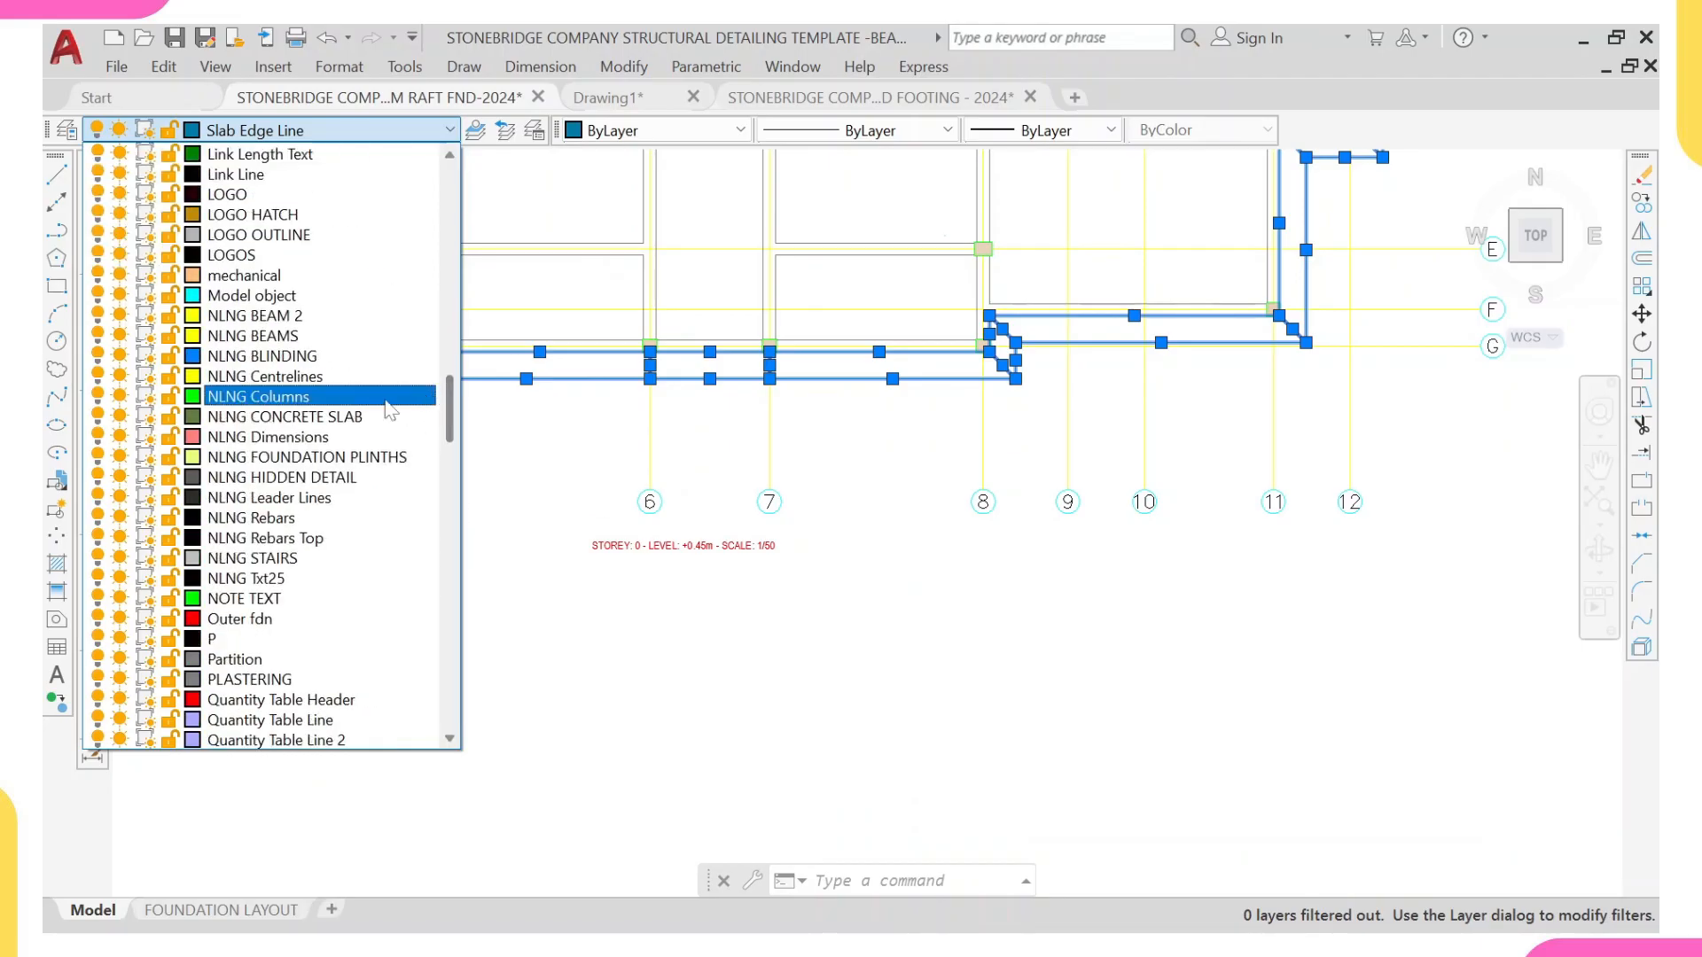
left_click(305, 417)
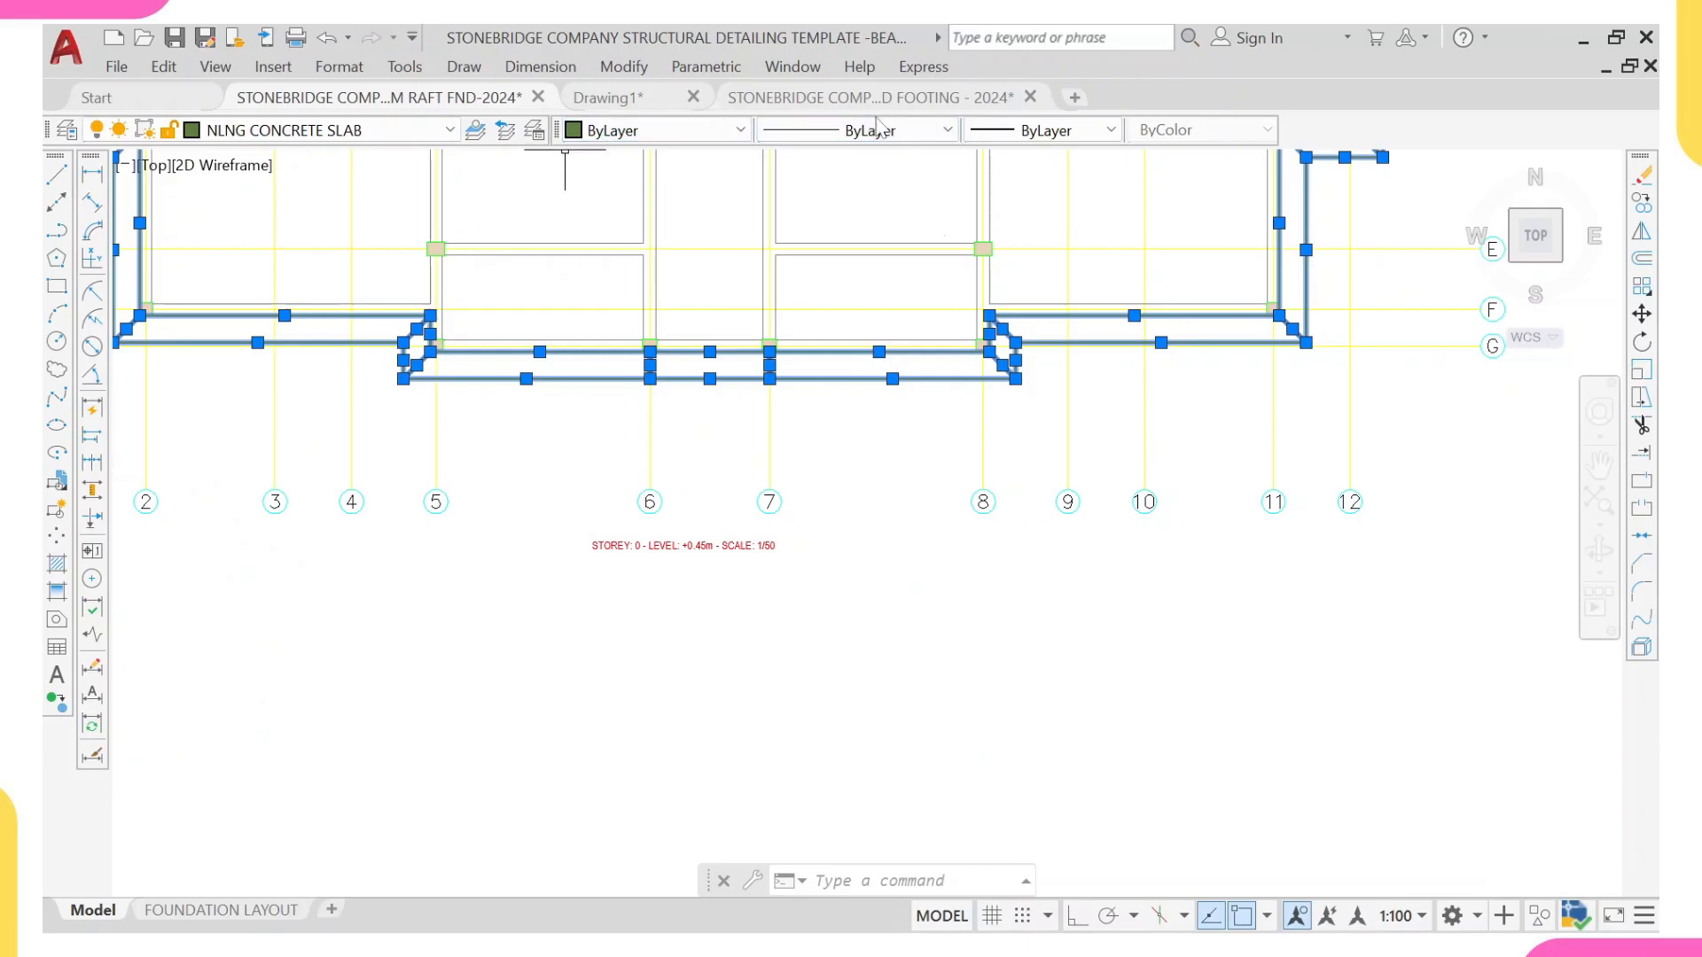
Step: Set the selected slab edge lines to 0.18 mm lineweight, then clear the selection
left_click(1044, 130)
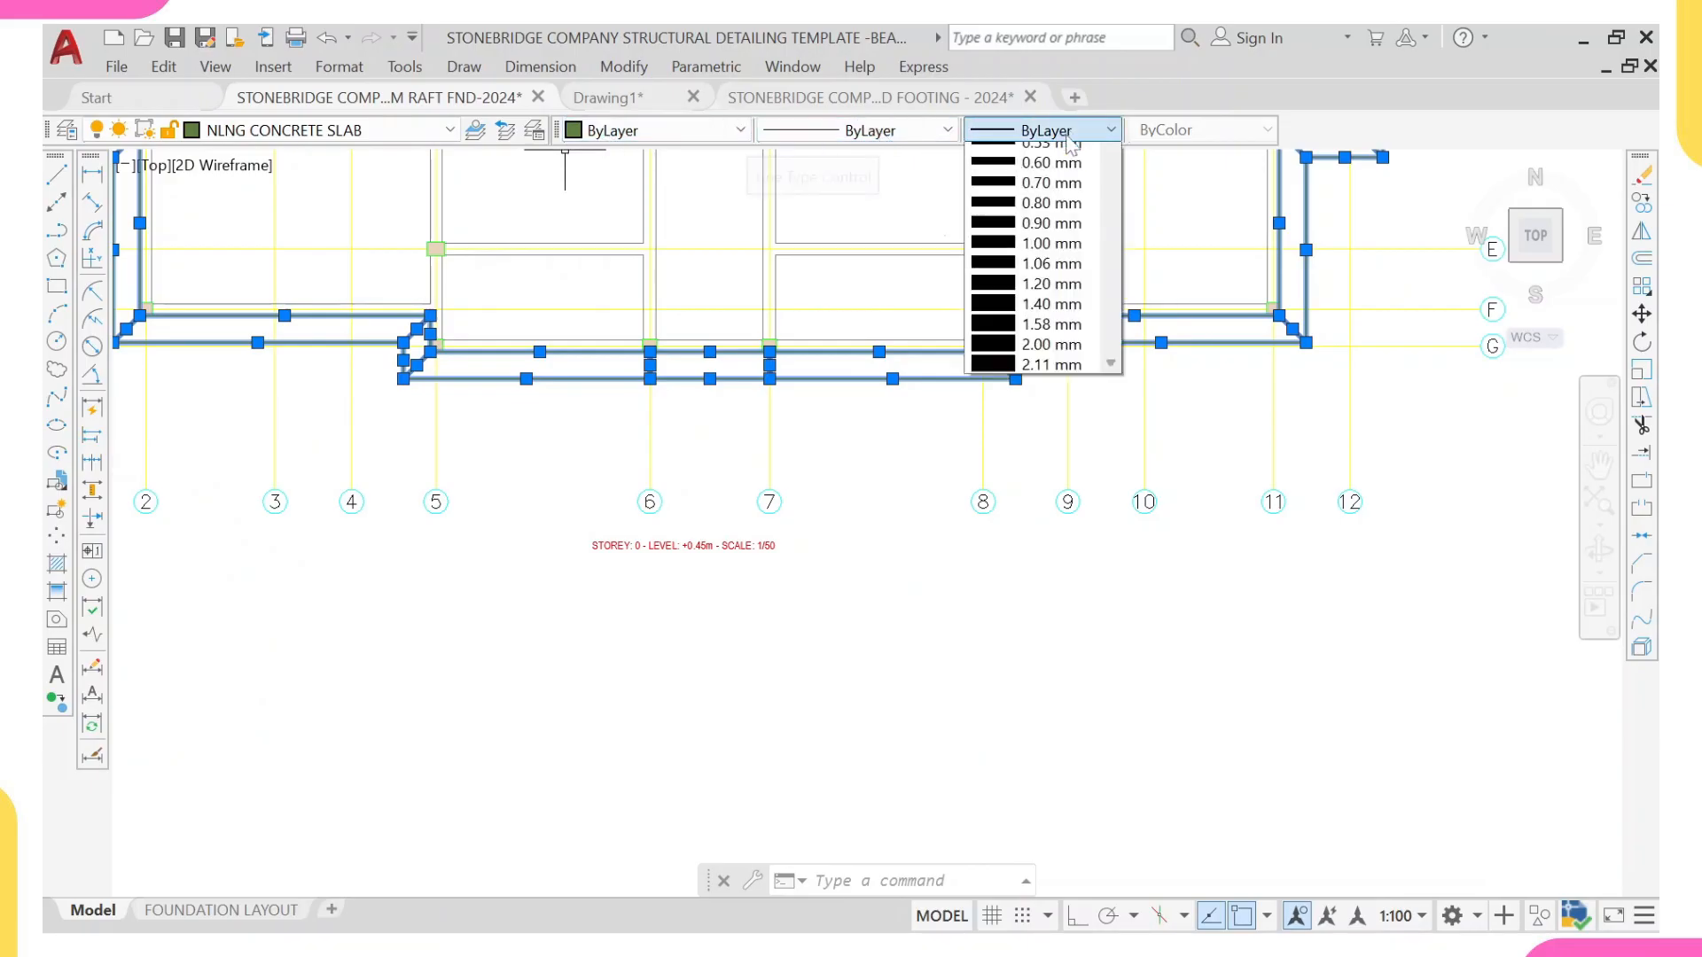
left_click(1052, 376)
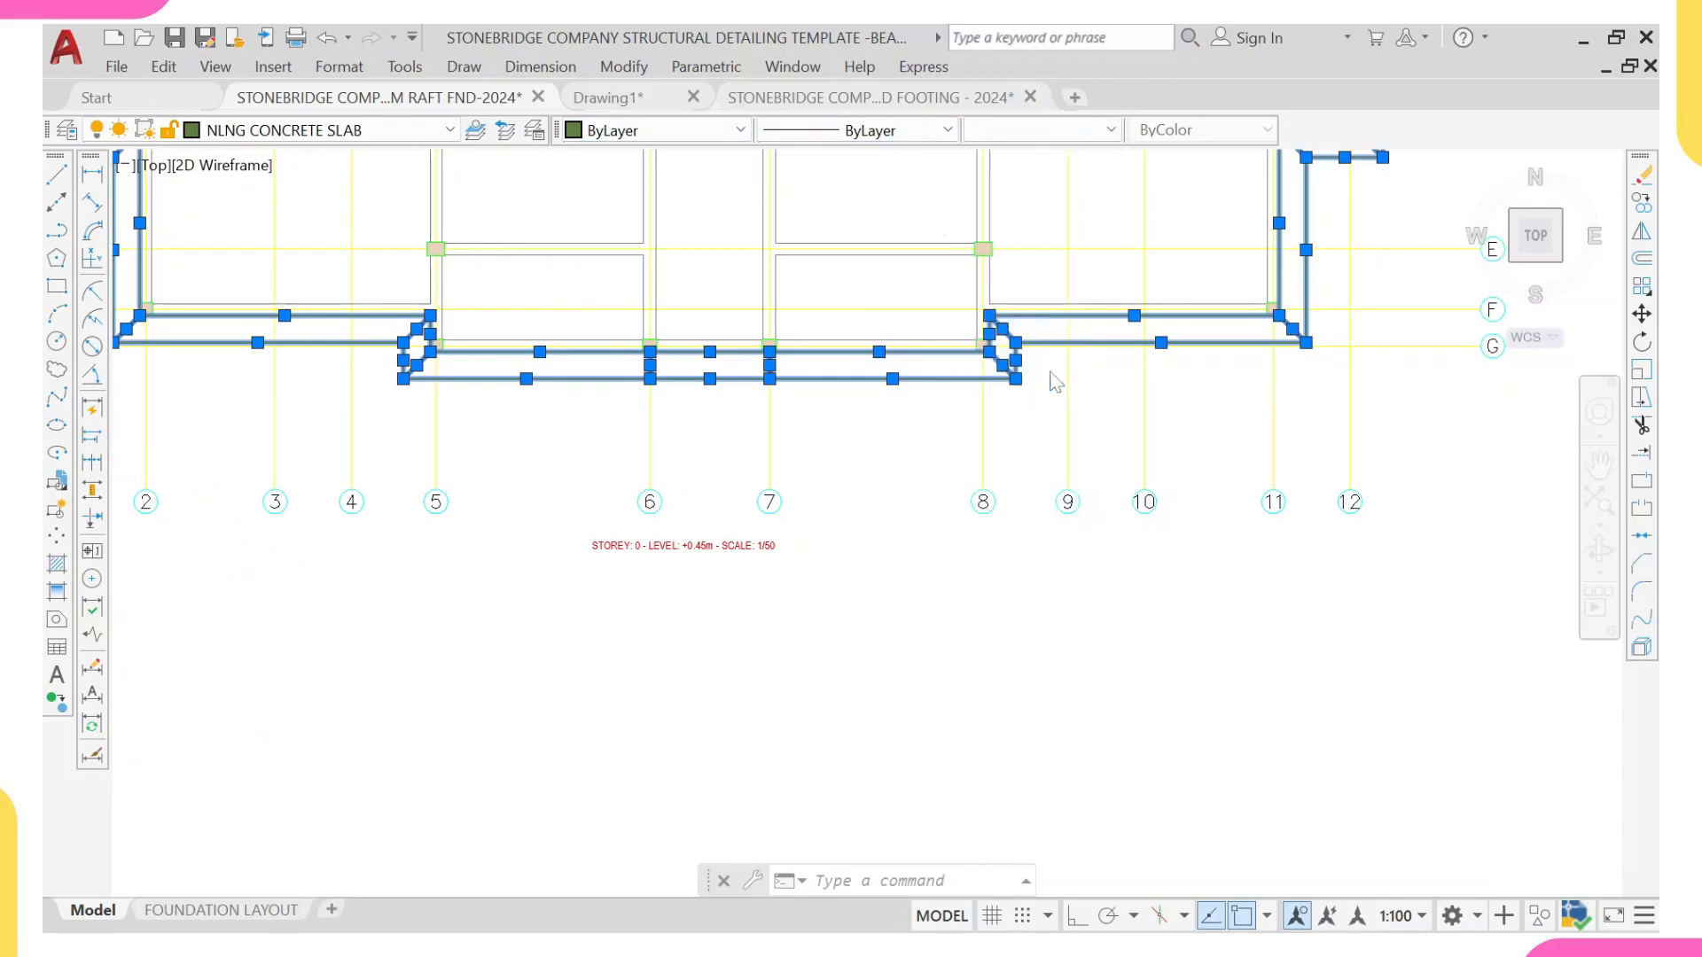
middle_click_drag(997, 352, 994, 415)
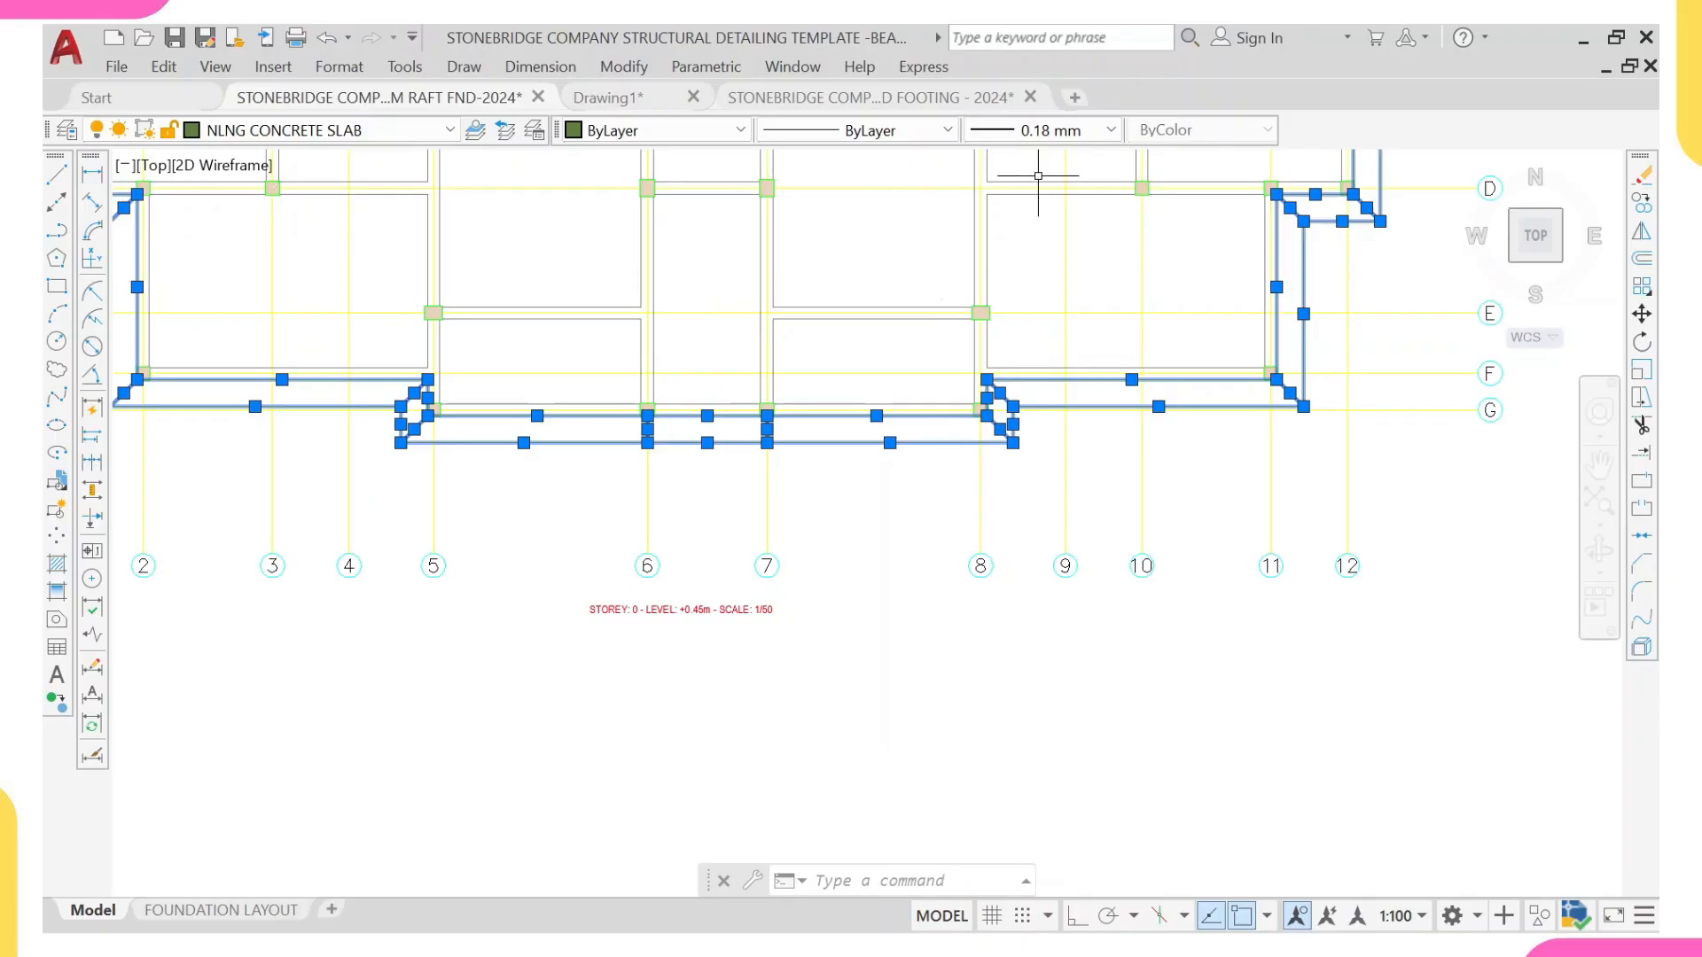
key("Escape")
Step: Examine how the beam lines meet the column outlines in the lower bays of the template's west wing
scroll(1017, 199, "down", 5)
scroll(1211, 445, "up", 8)
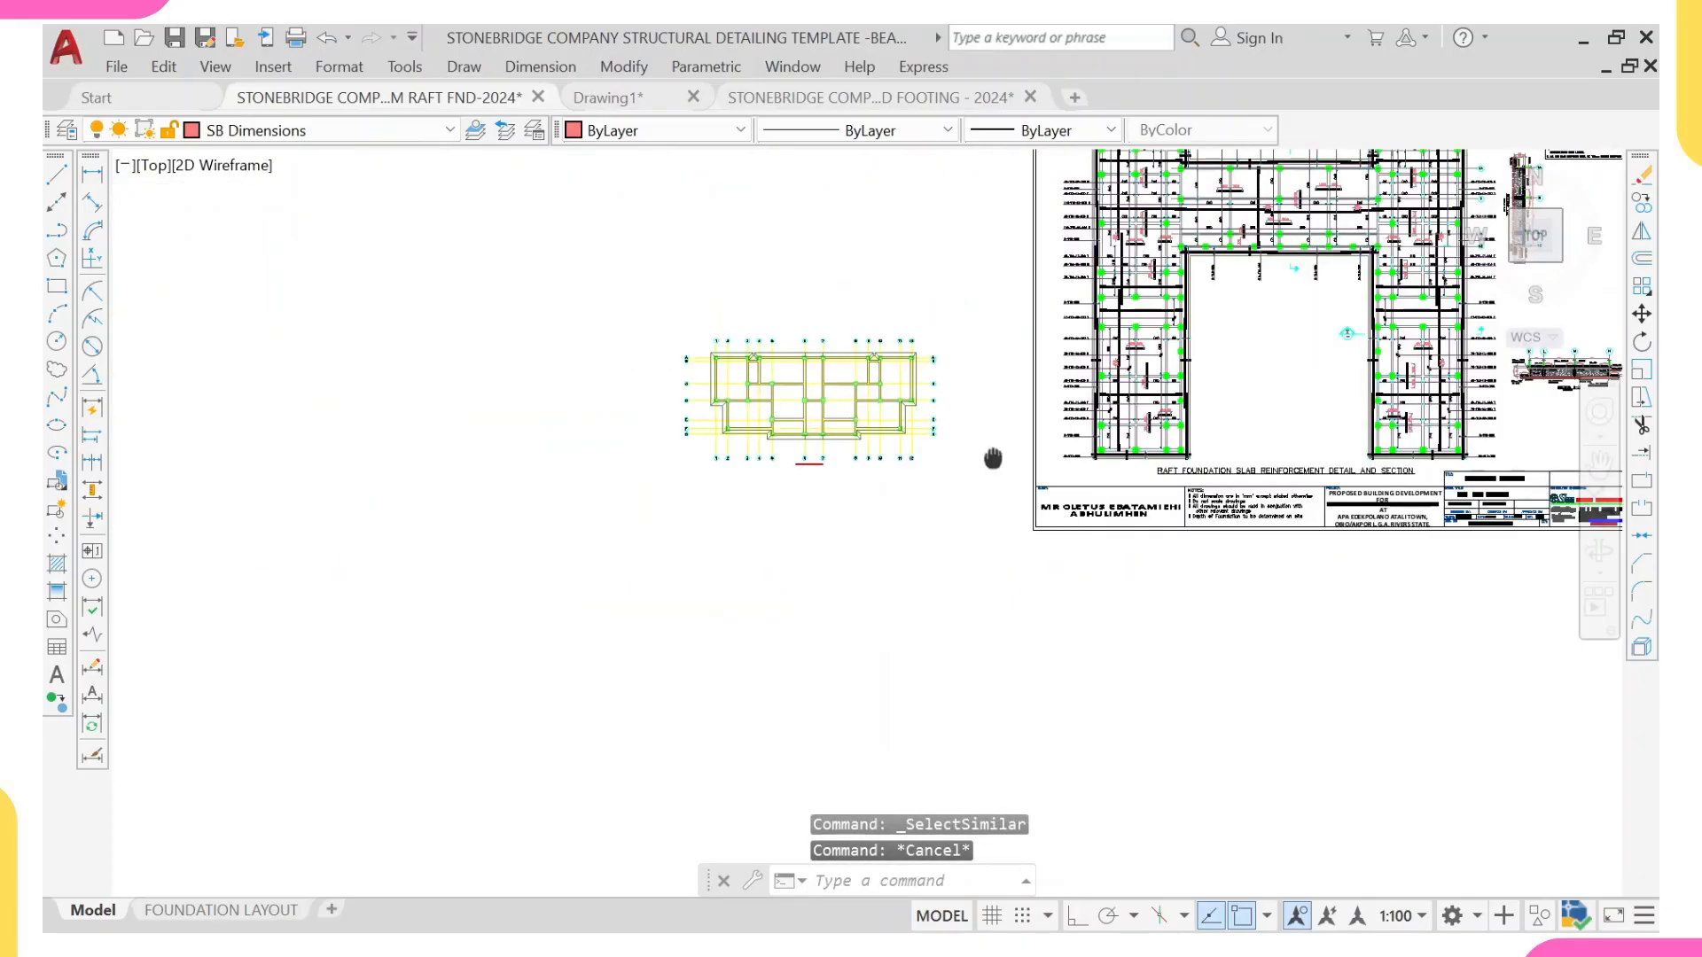
scroll(1175, 564, "up", 6)
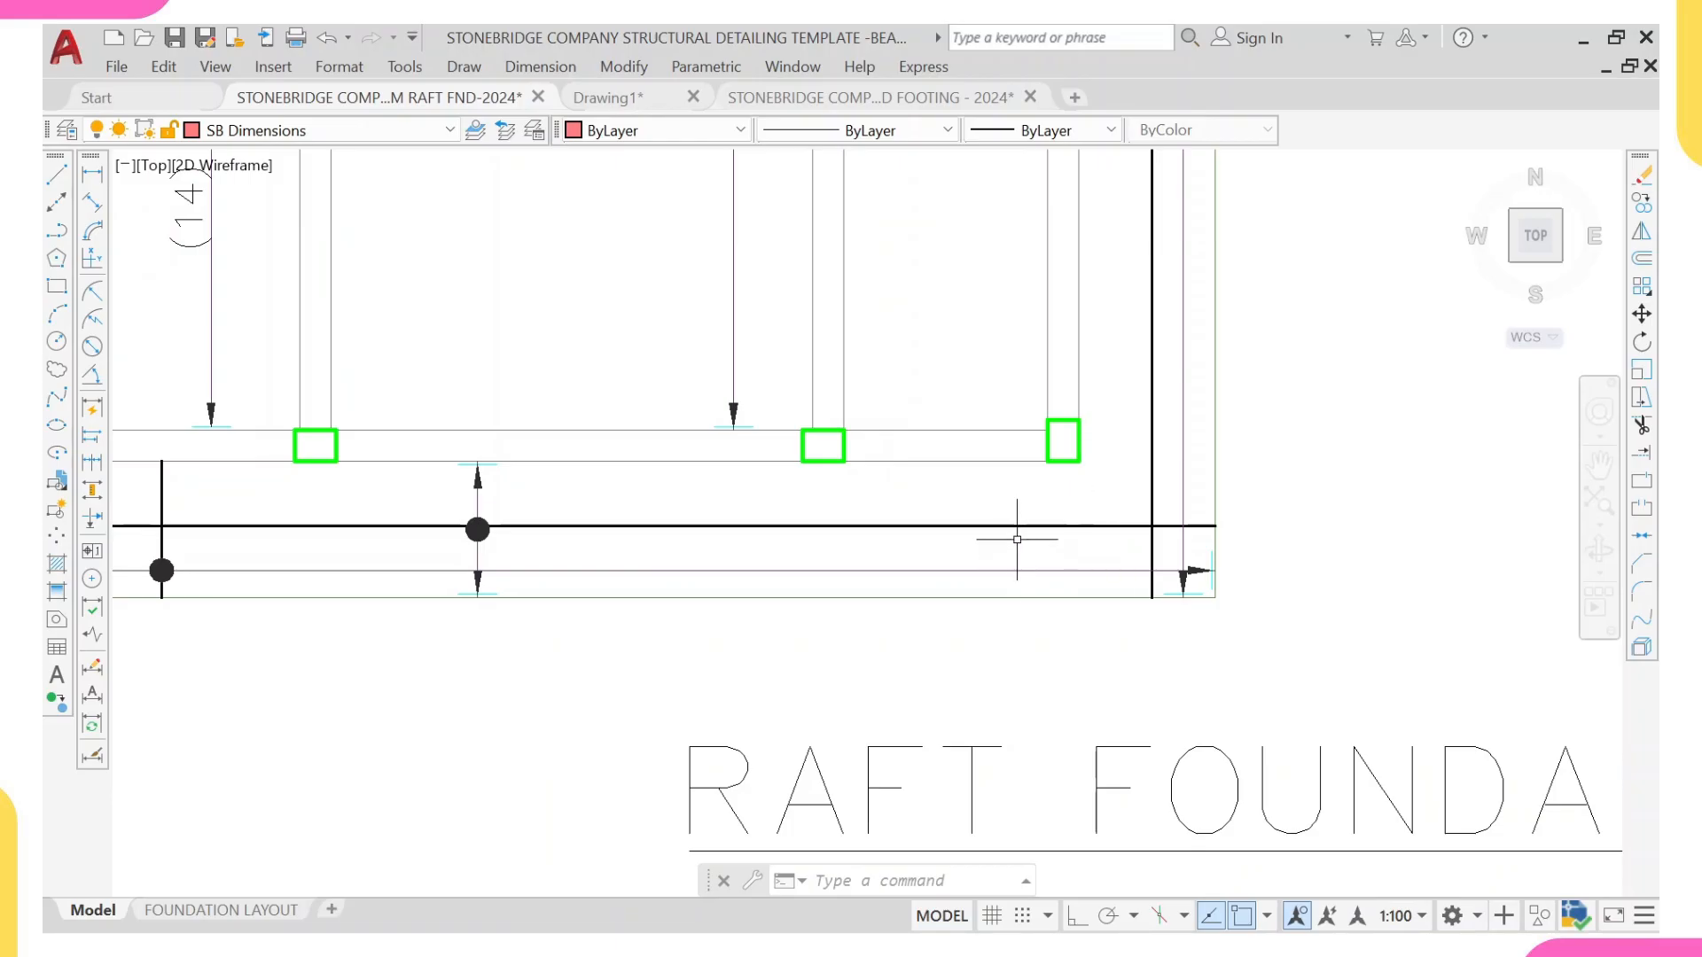
scroll(1014, 546, "down", 5)
scroll(1063, 492, "up", 5)
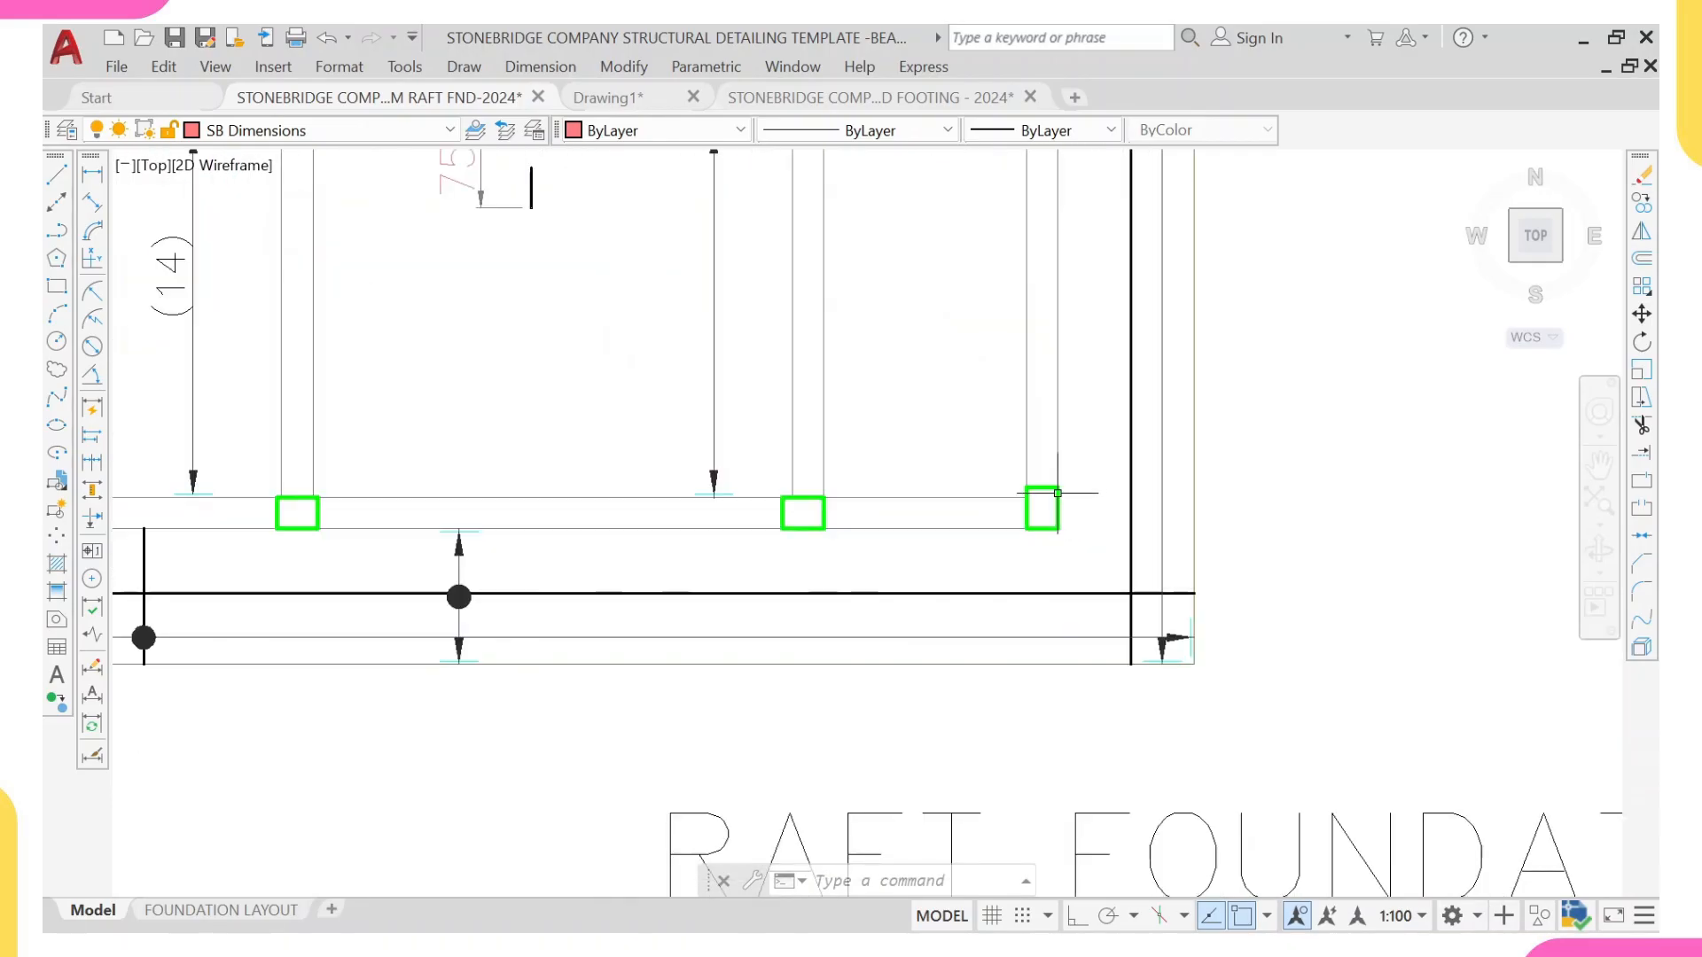
scroll(1037, 496, "down", 4)
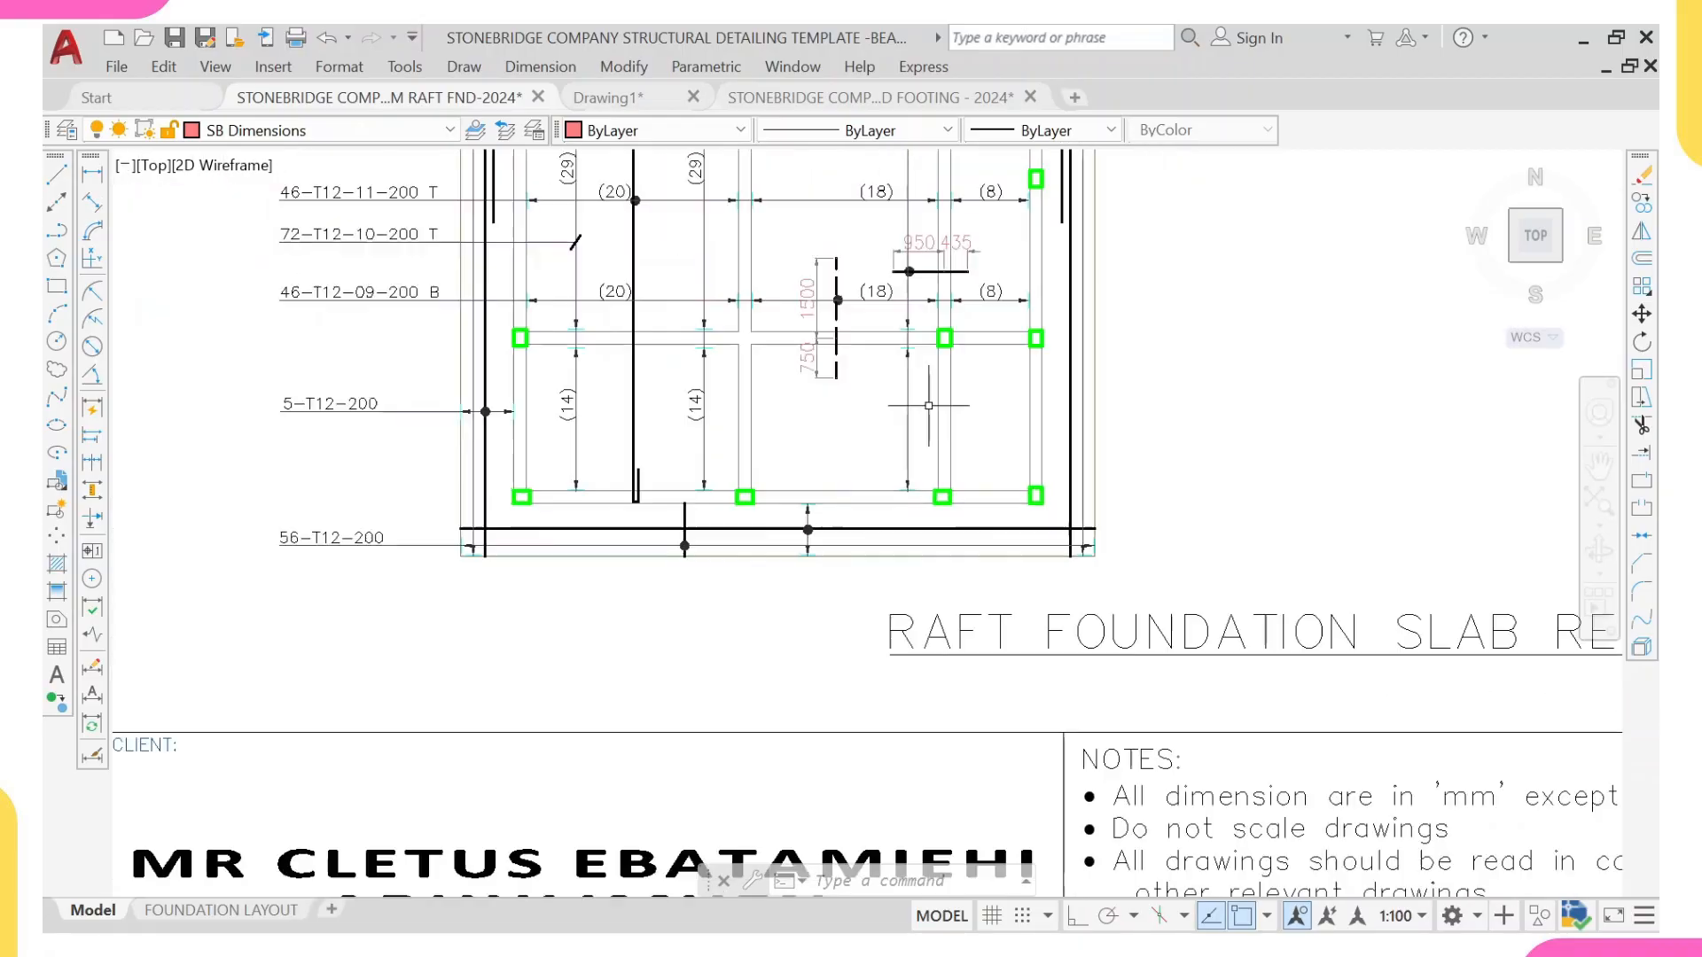
scroll(944, 397, "up", 5)
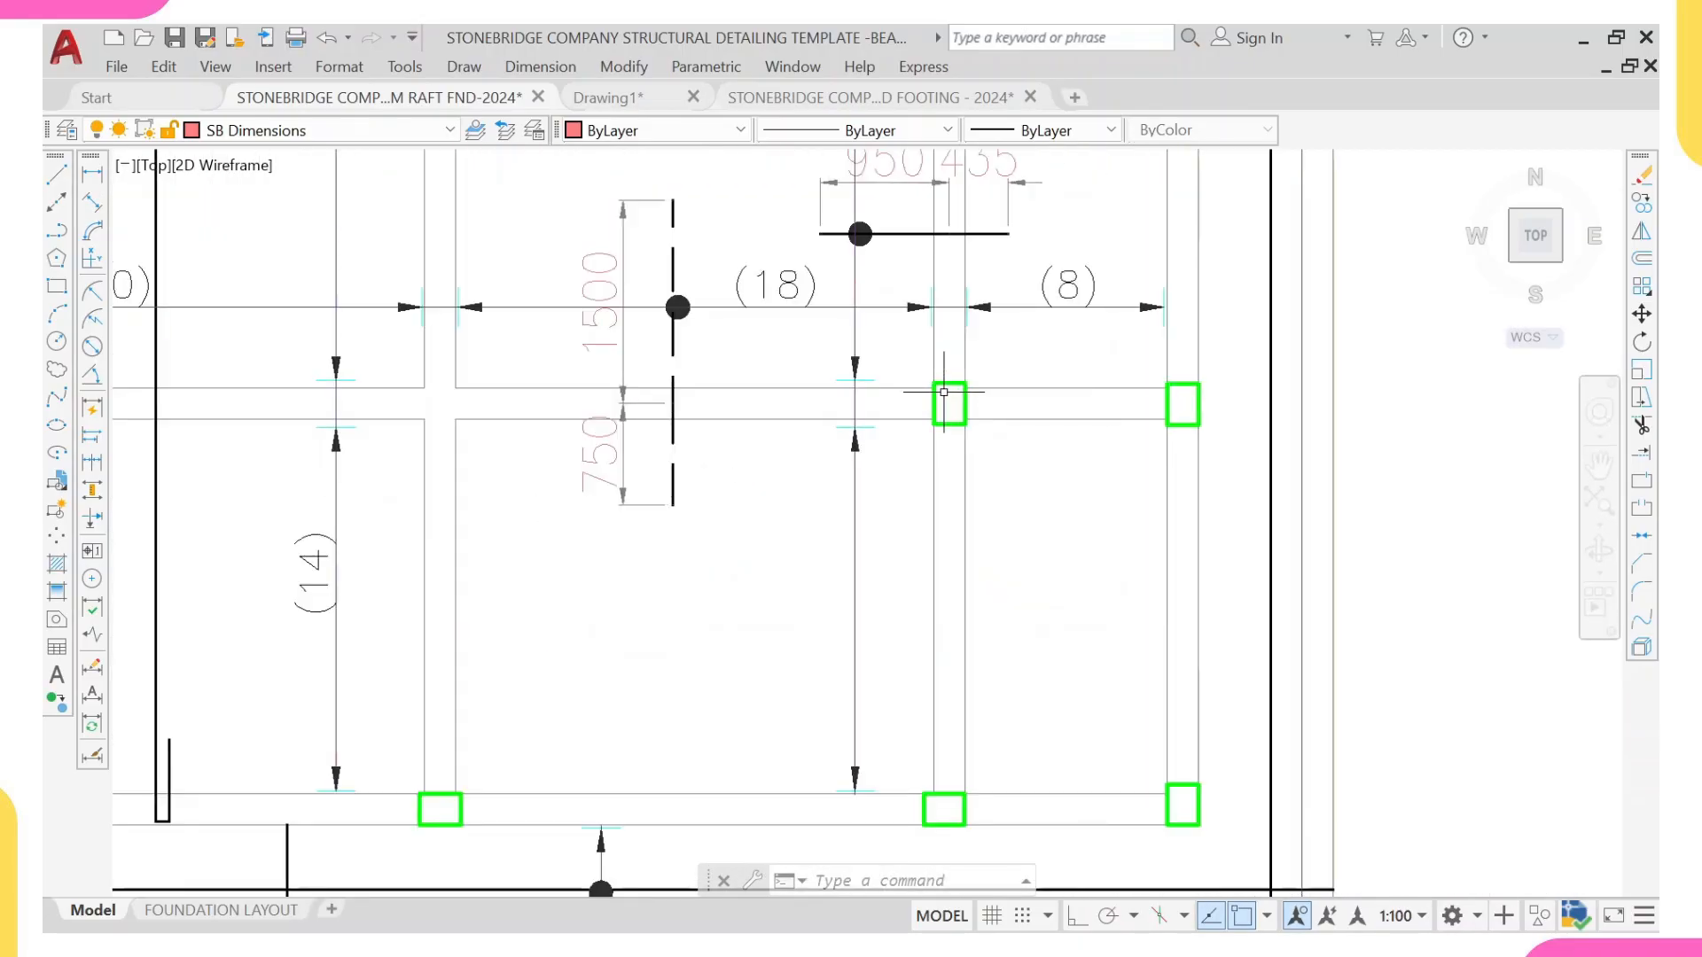
scroll(947, 382, "up", 2)
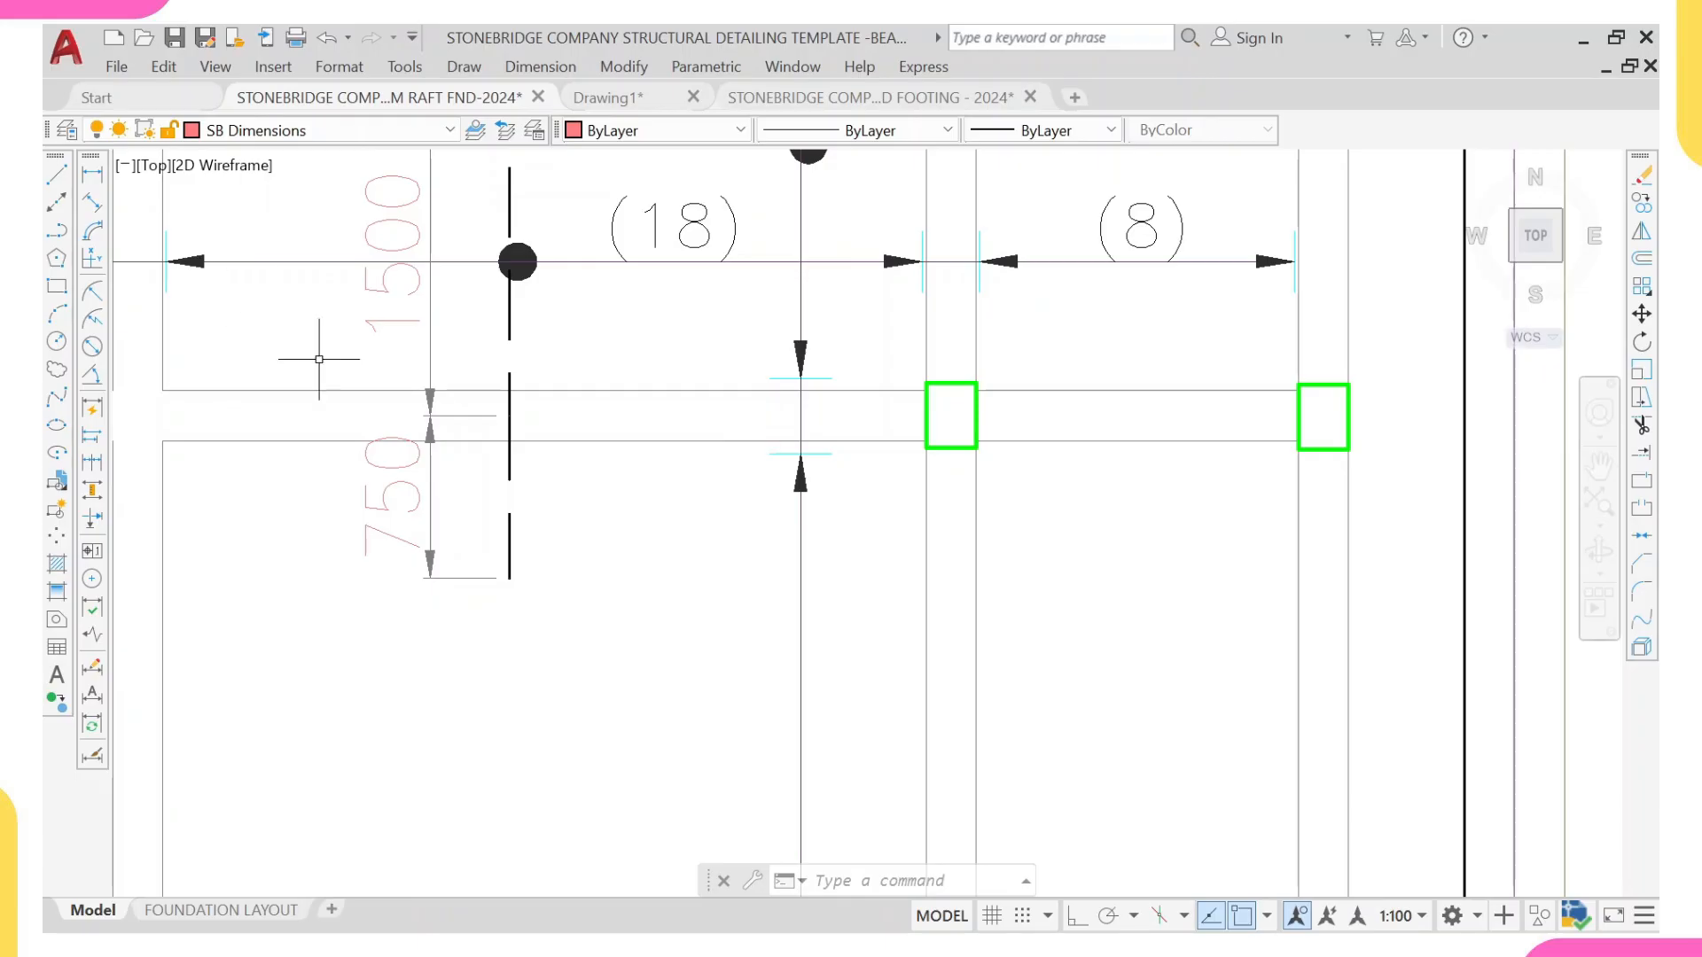
scroll(503, 308, "down", 2)
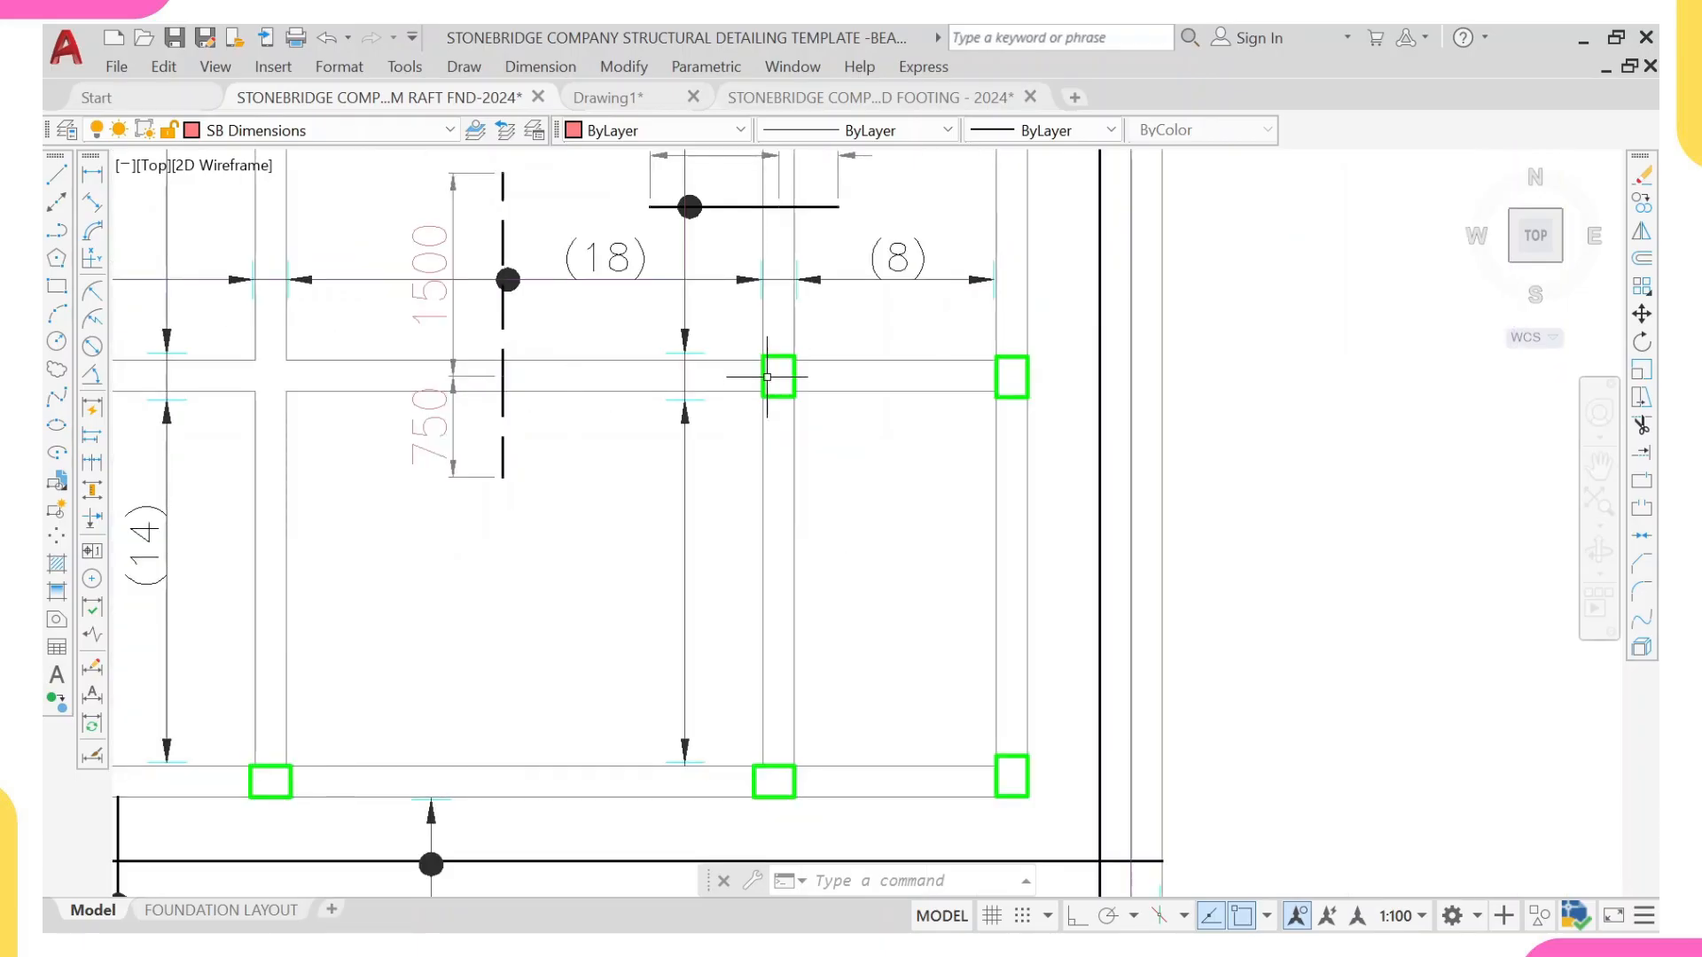
Step: Examine the corner column, beam lines and raft slab edges at the southeast corner of the template's west wing
scroll(995, 494, "down", 3)
scroll(893, 454, "up", 5)
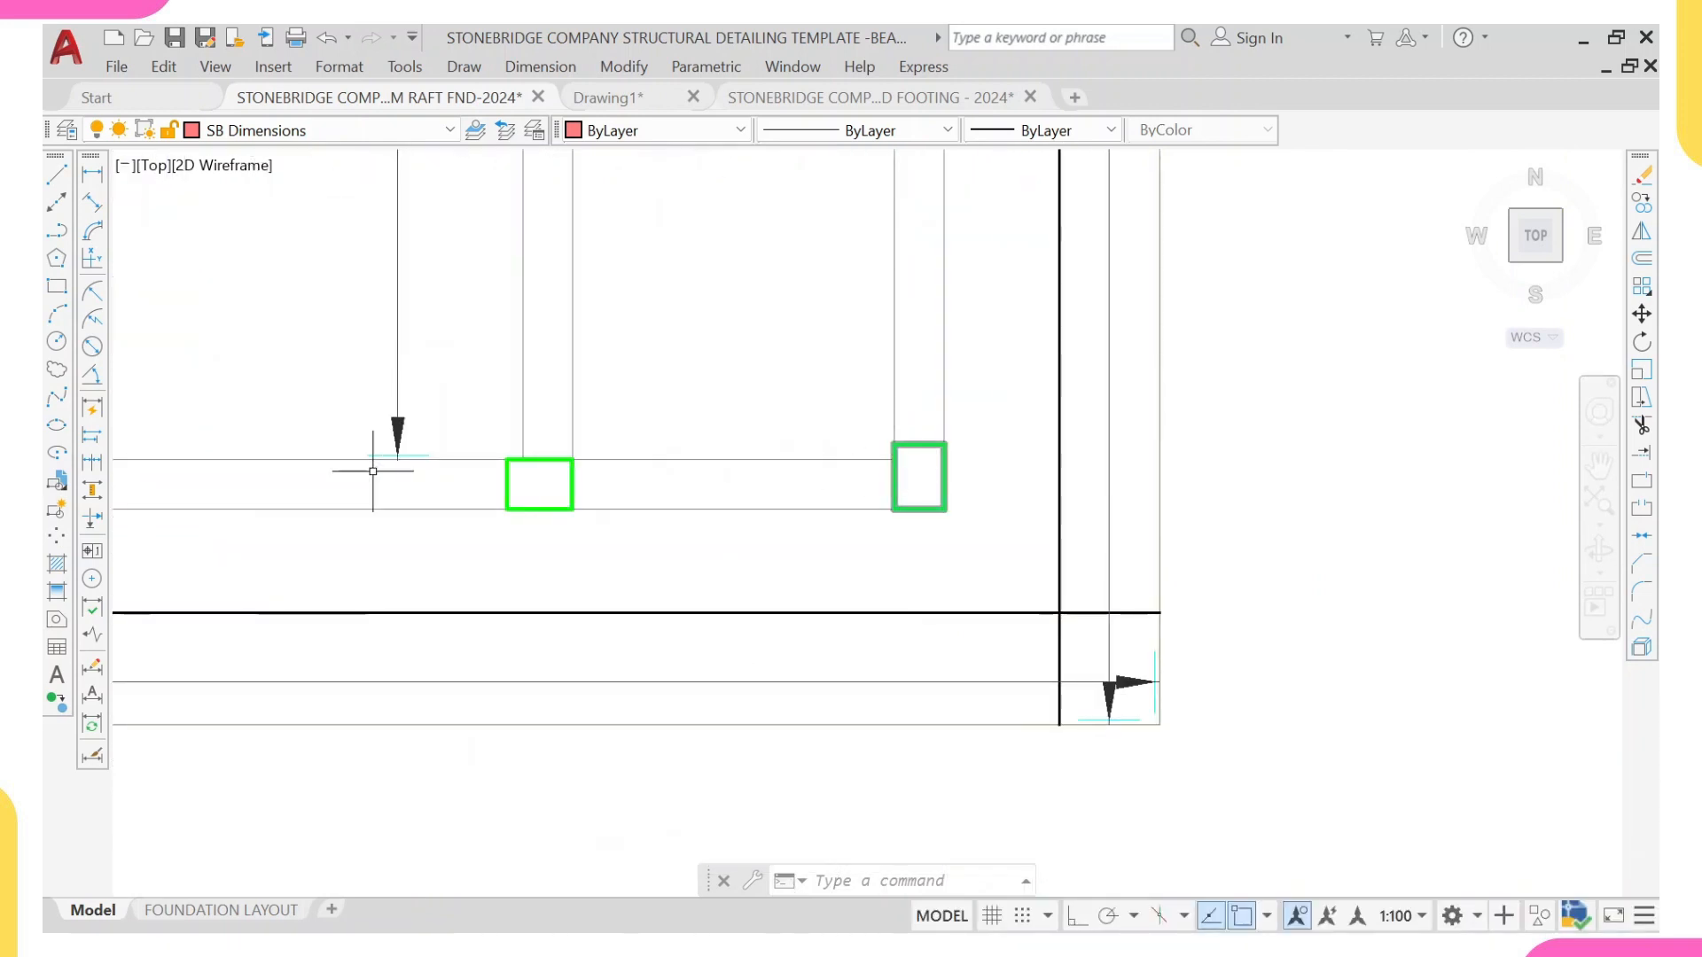
scroll(929, 469, "up", 2)
scroll(912, 438, "down", 2)
middle_click_drag(908, 442, 893, 551)
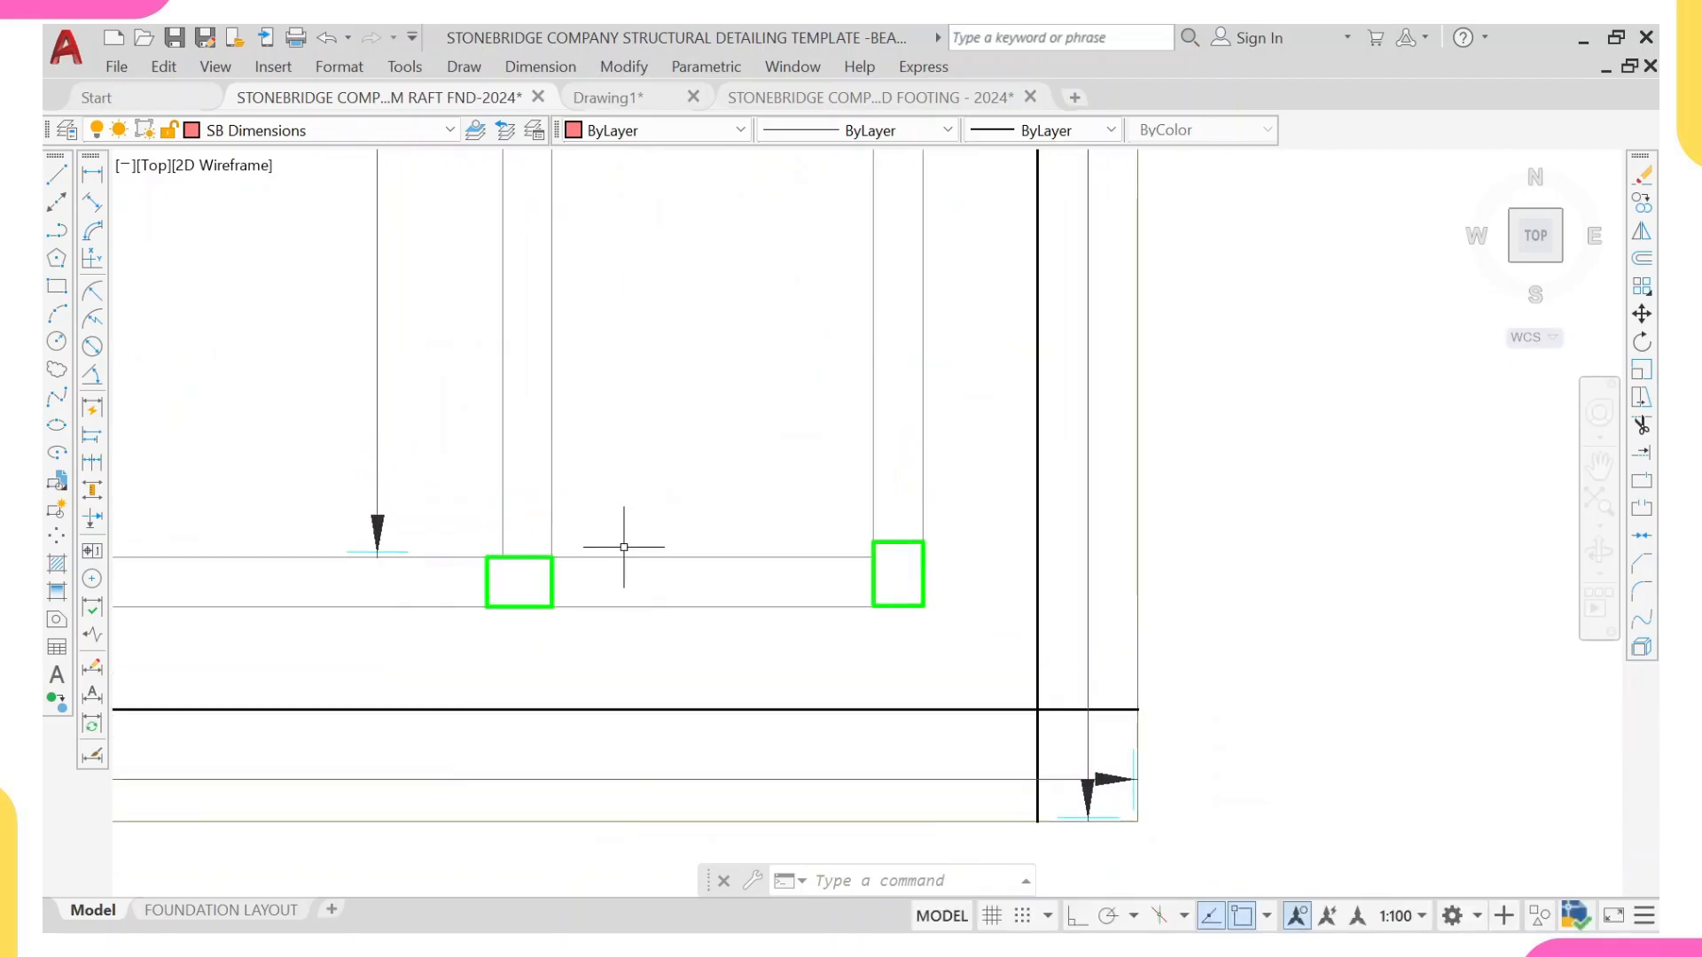
scroll(567, 426, "down", 1)
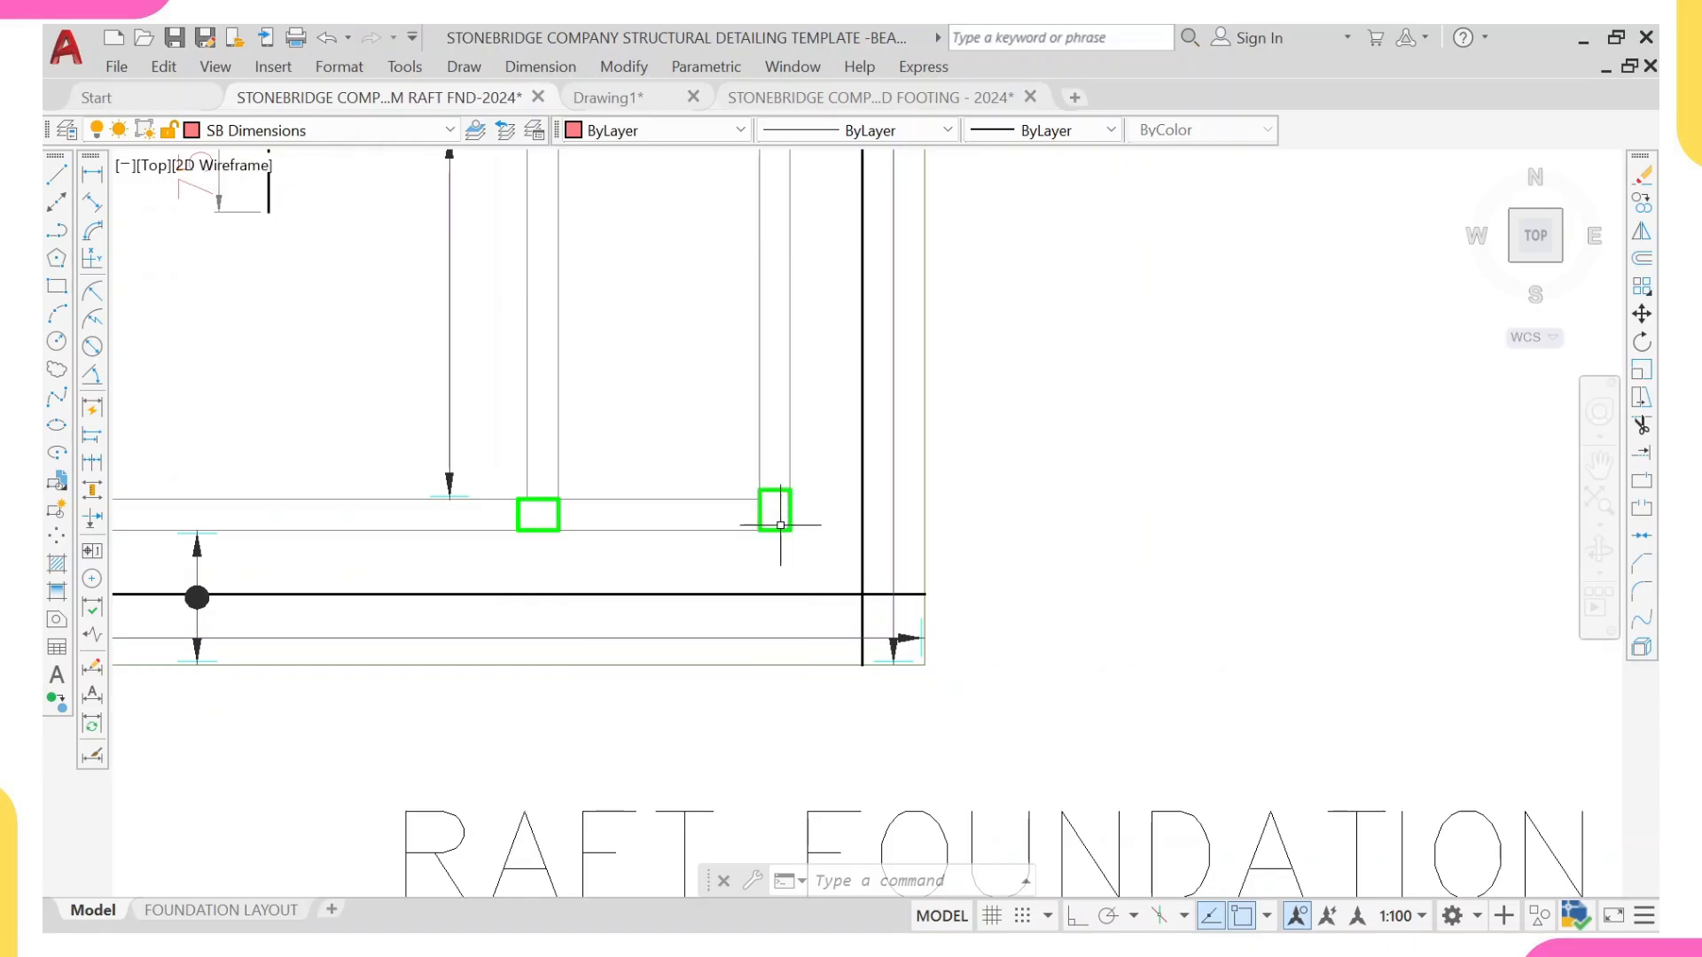
scroll(773, 515, "down", 2)
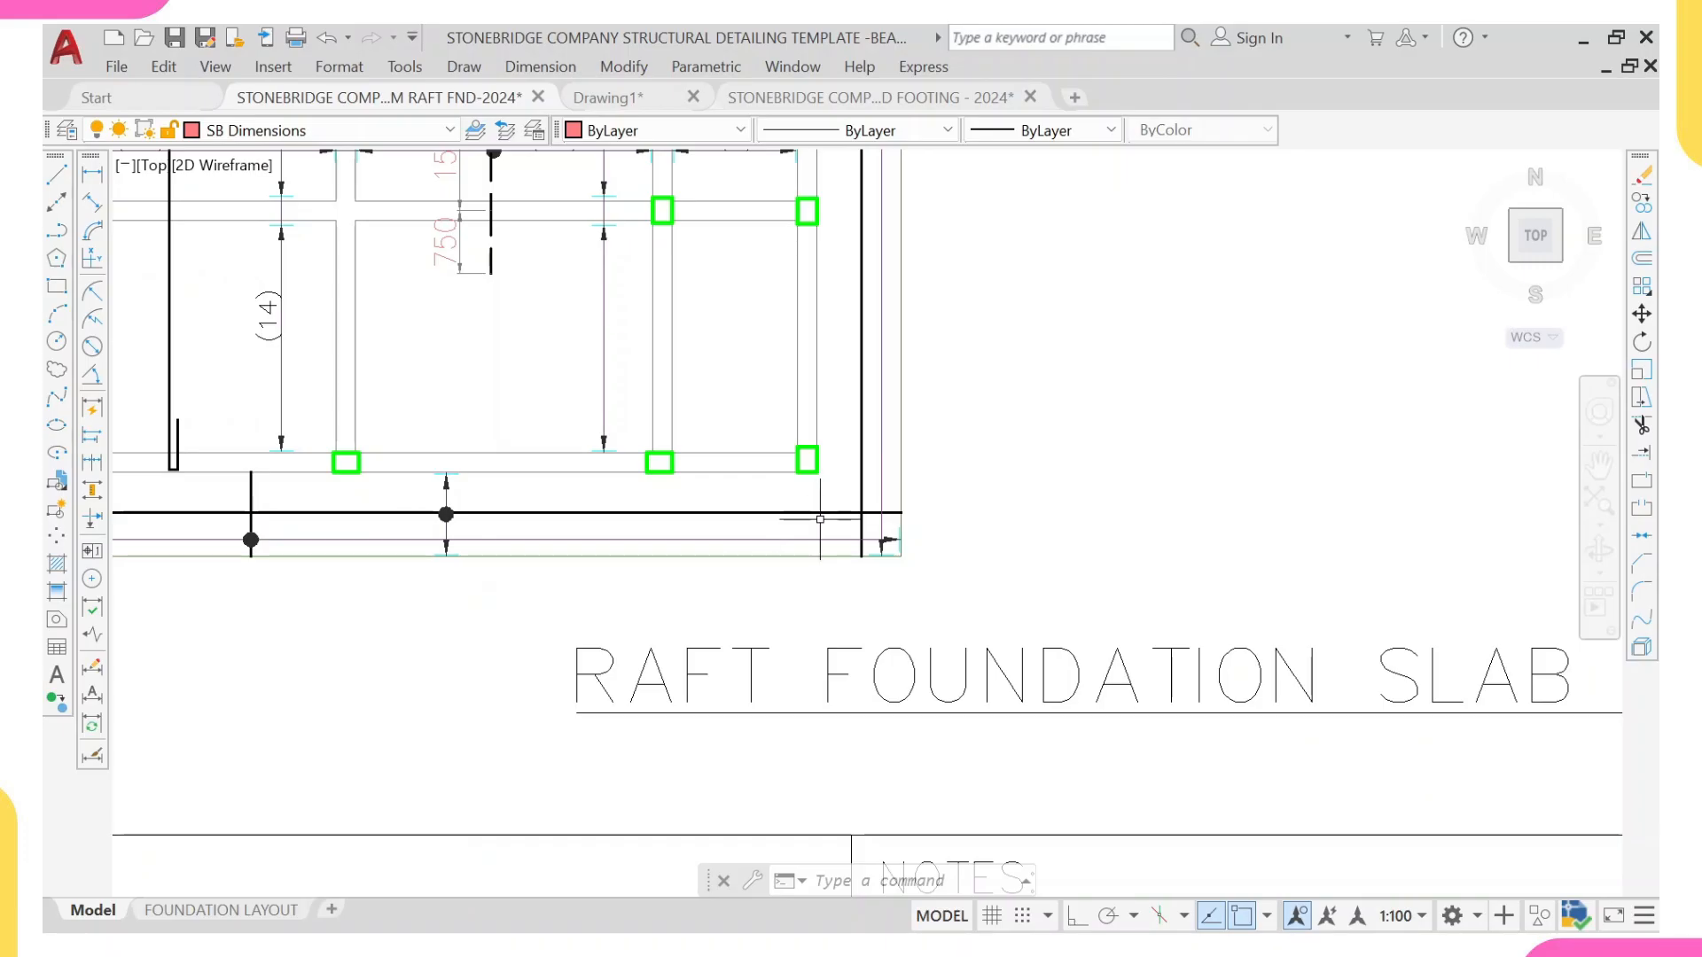
scroll(820, 516, "up", 1)
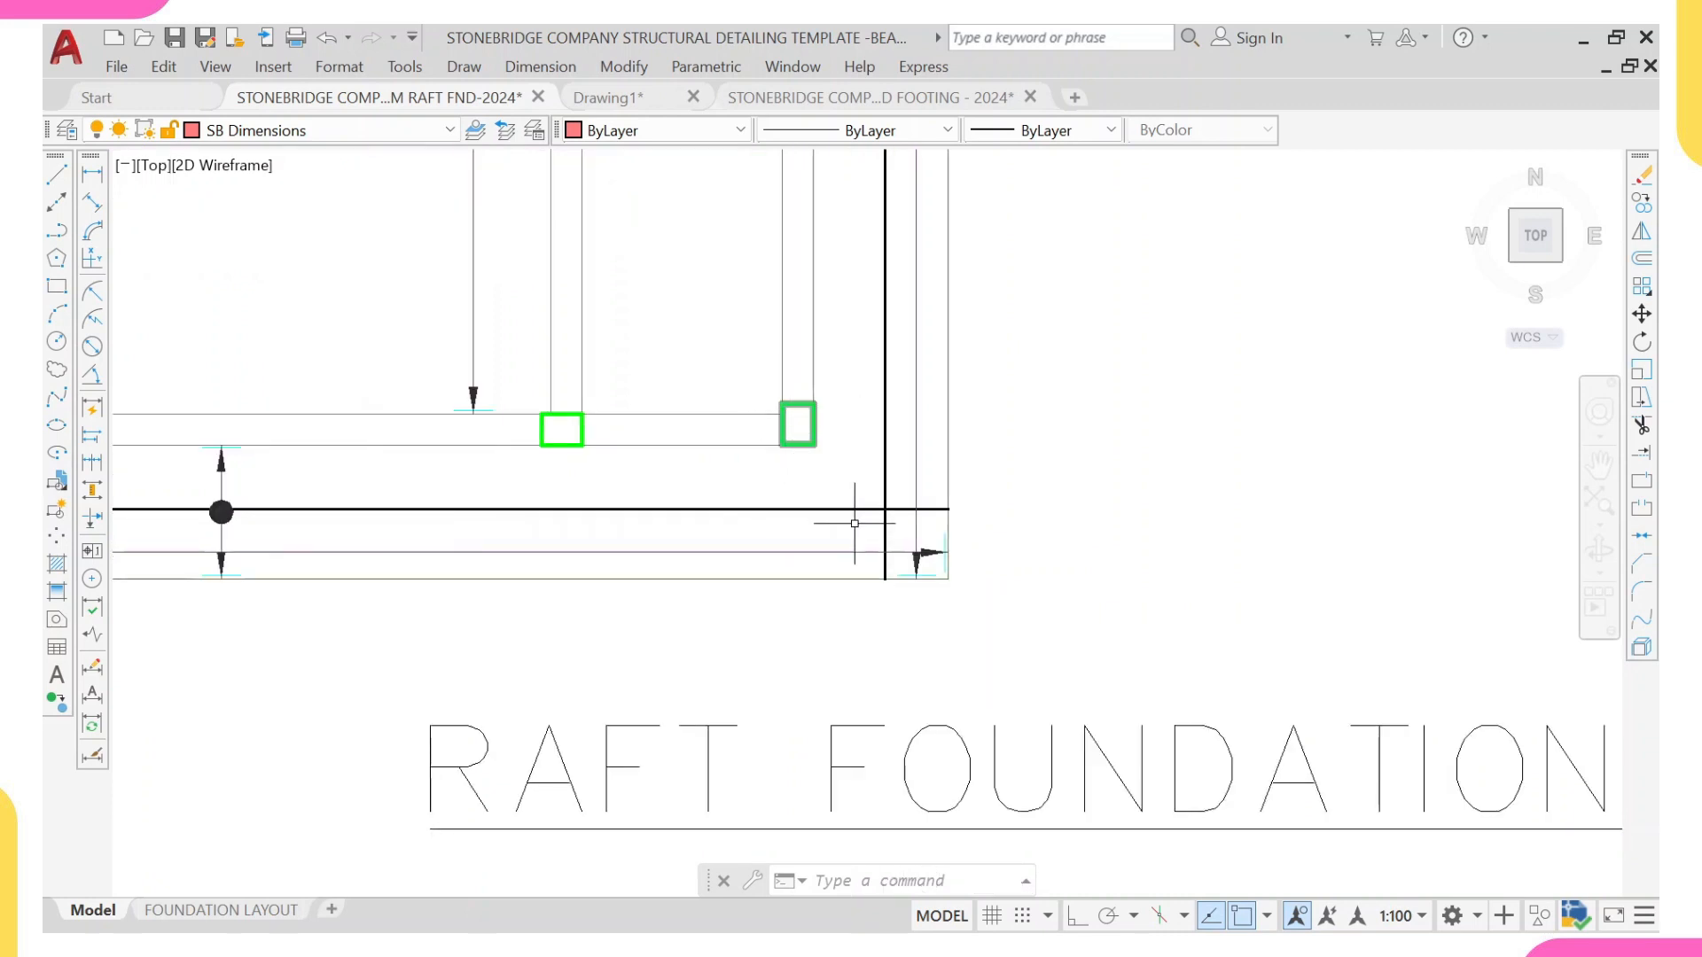
scroll(919, 552, "up", 1)
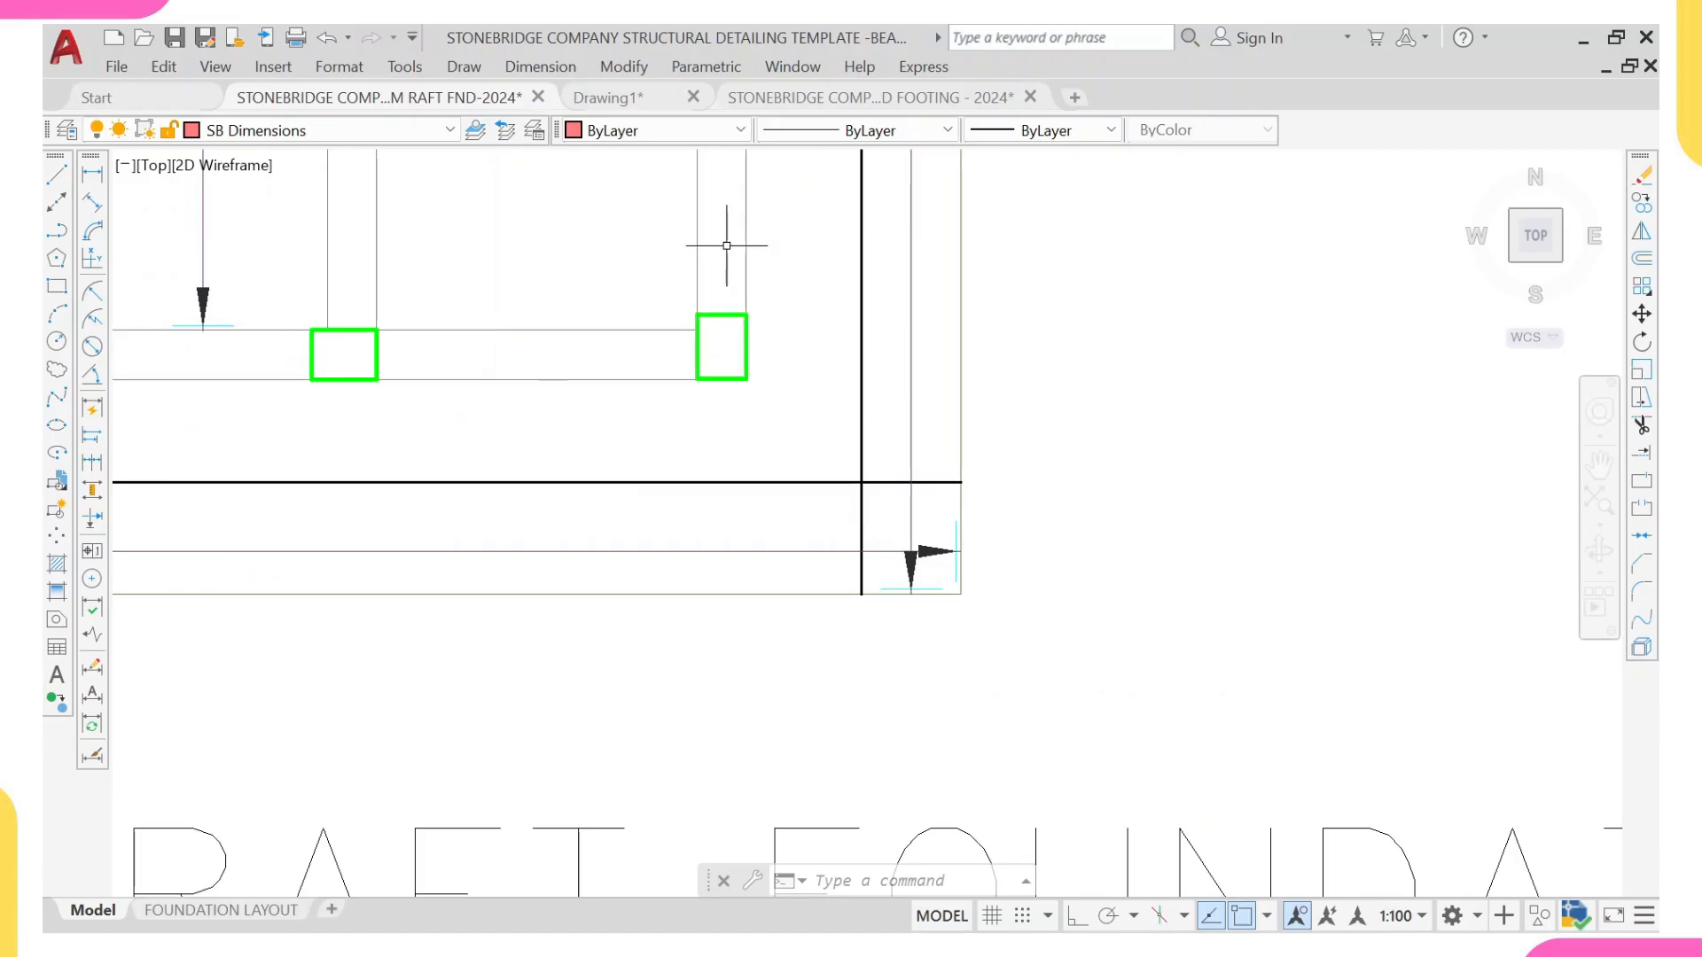
scroll(674, 497, "down", 2)
middle_click_drag(720, 430, 734, 607)
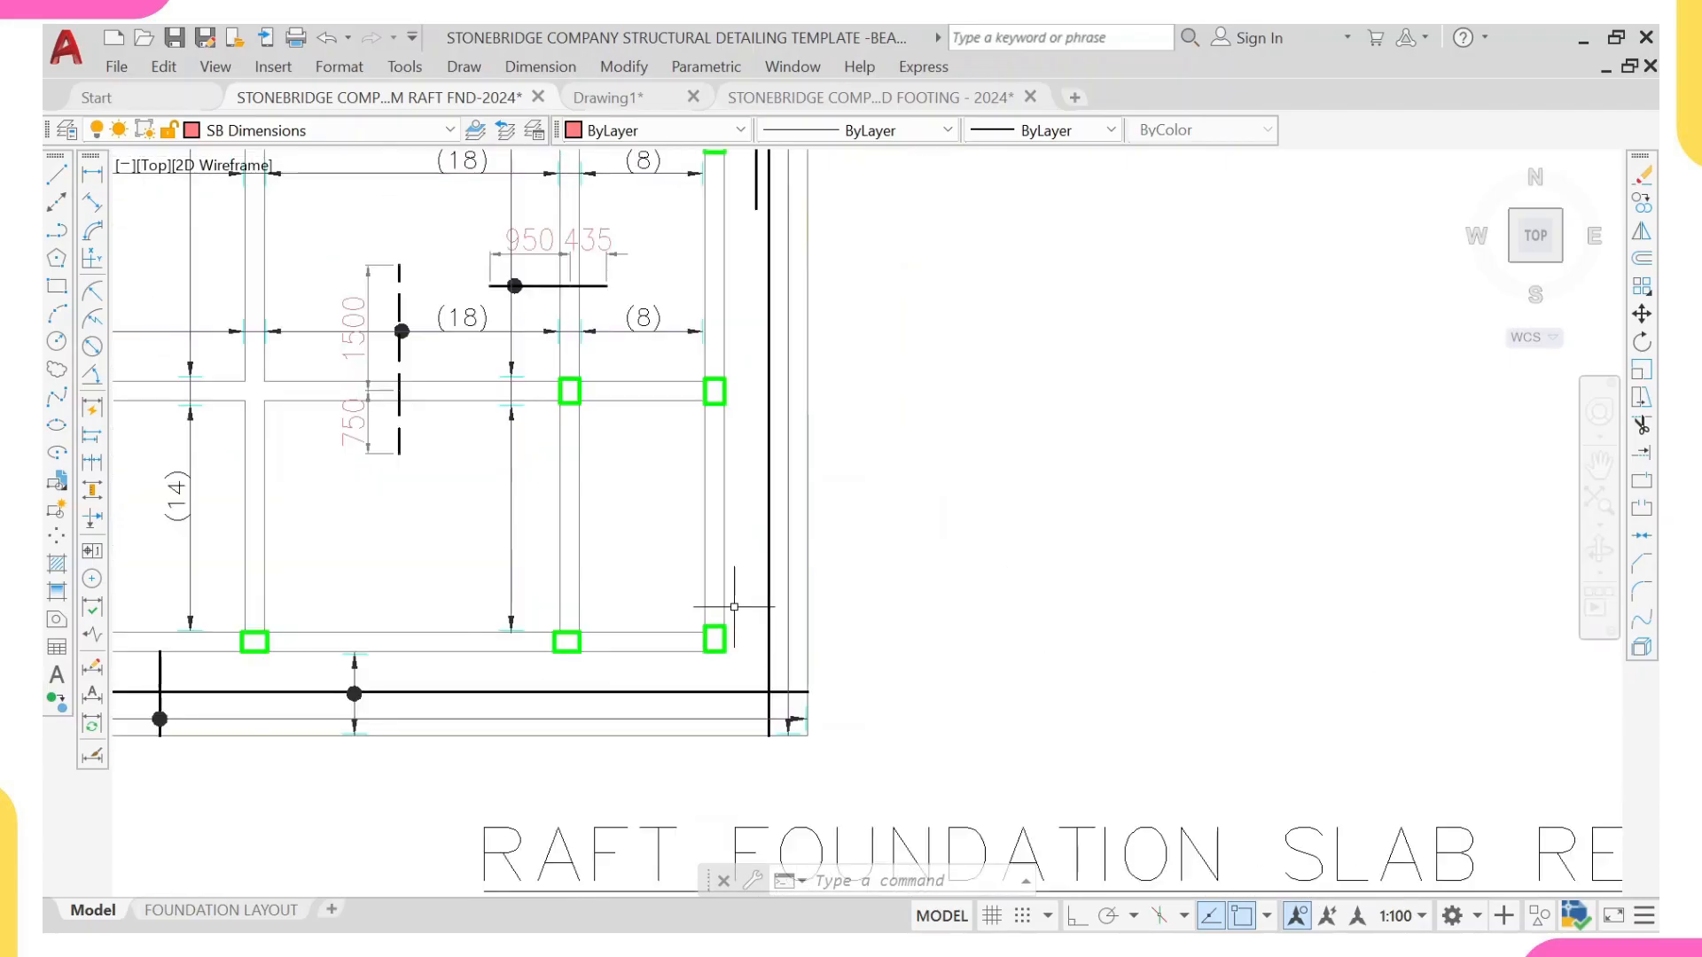
scroll(714, 634, "up", 4)
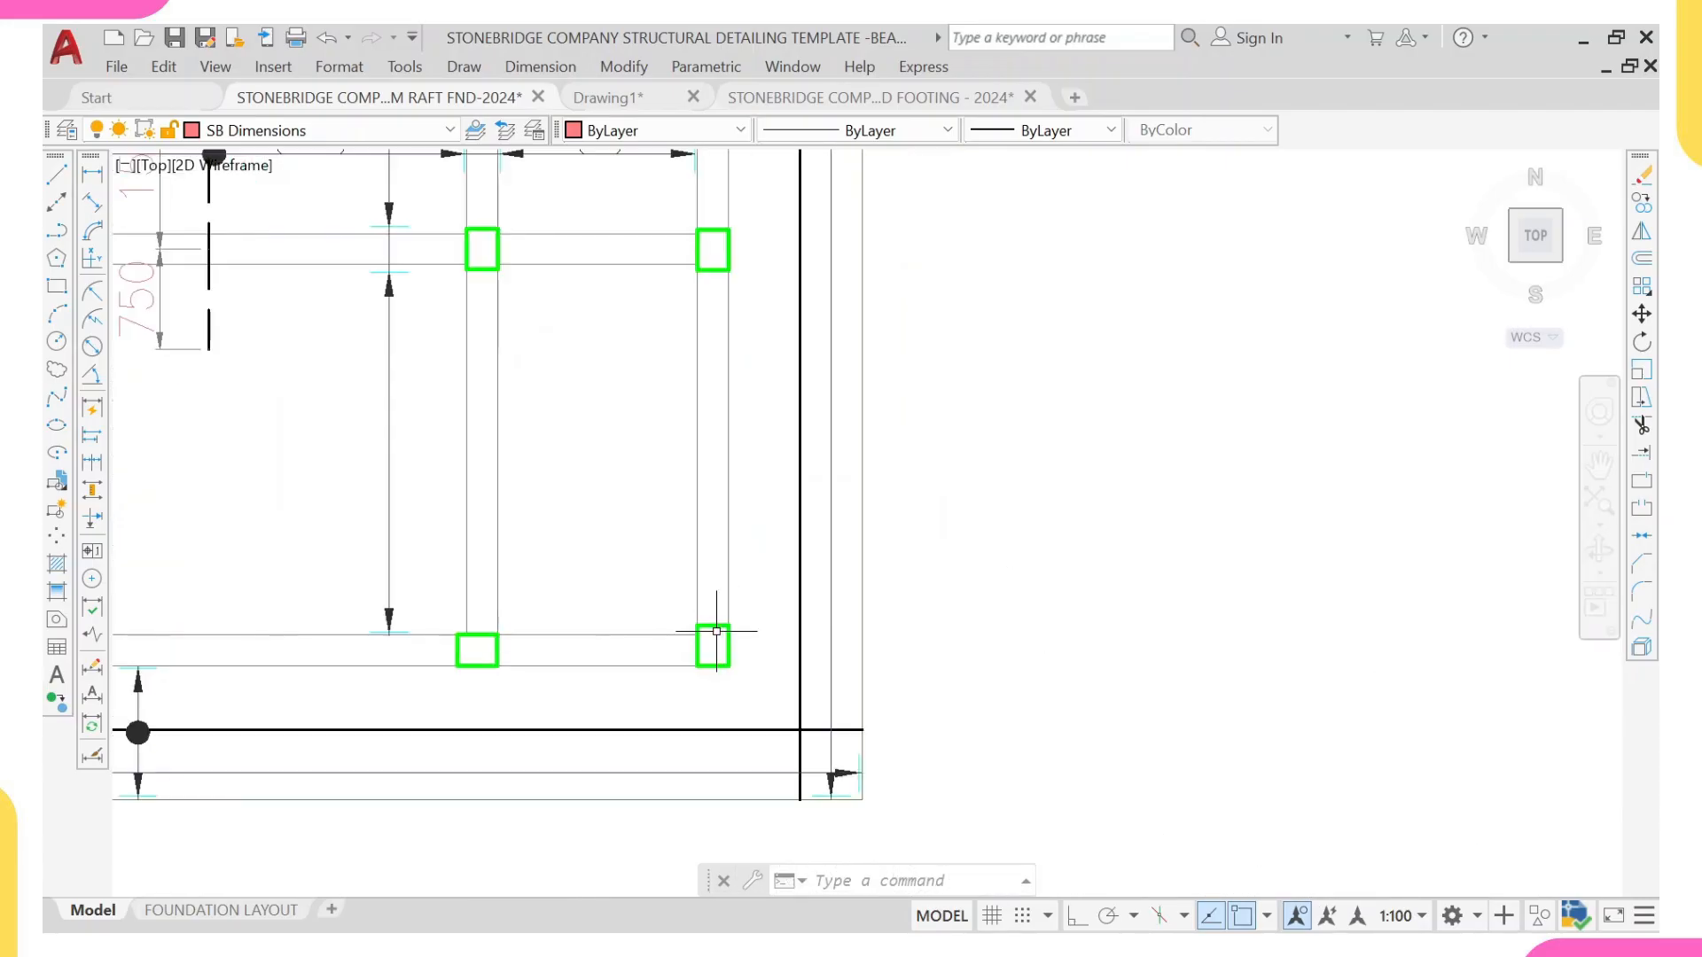
scroll(701, 623, "down", 2)
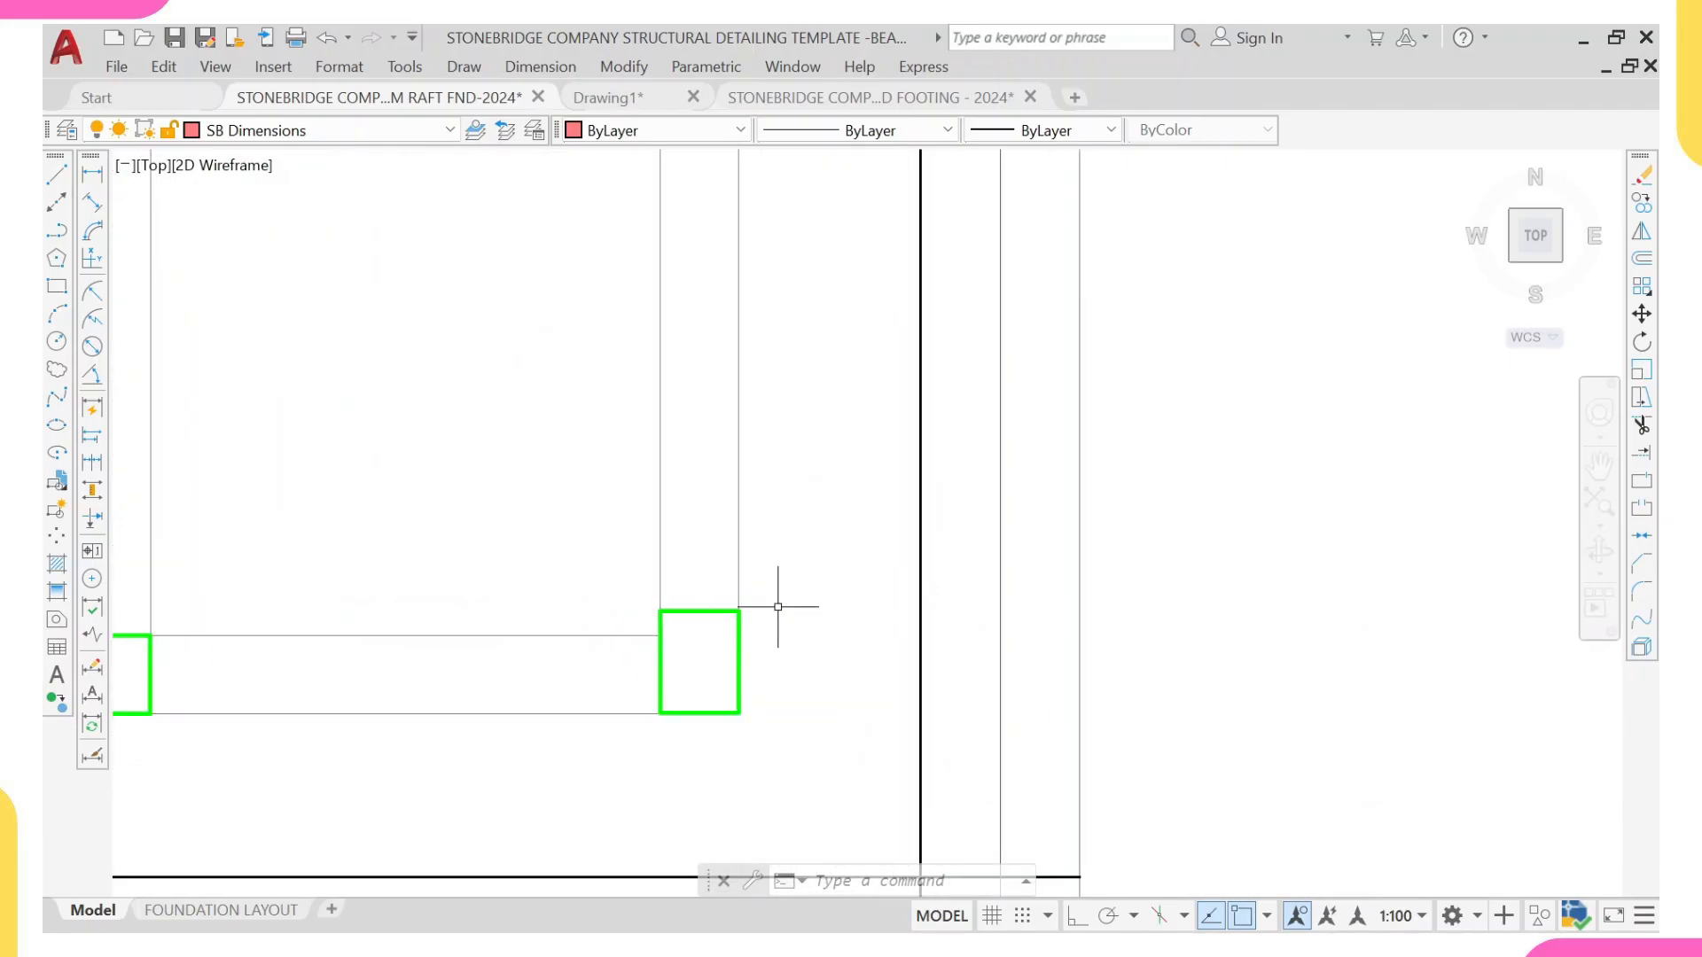
scroll(660, 635, "down", 3)
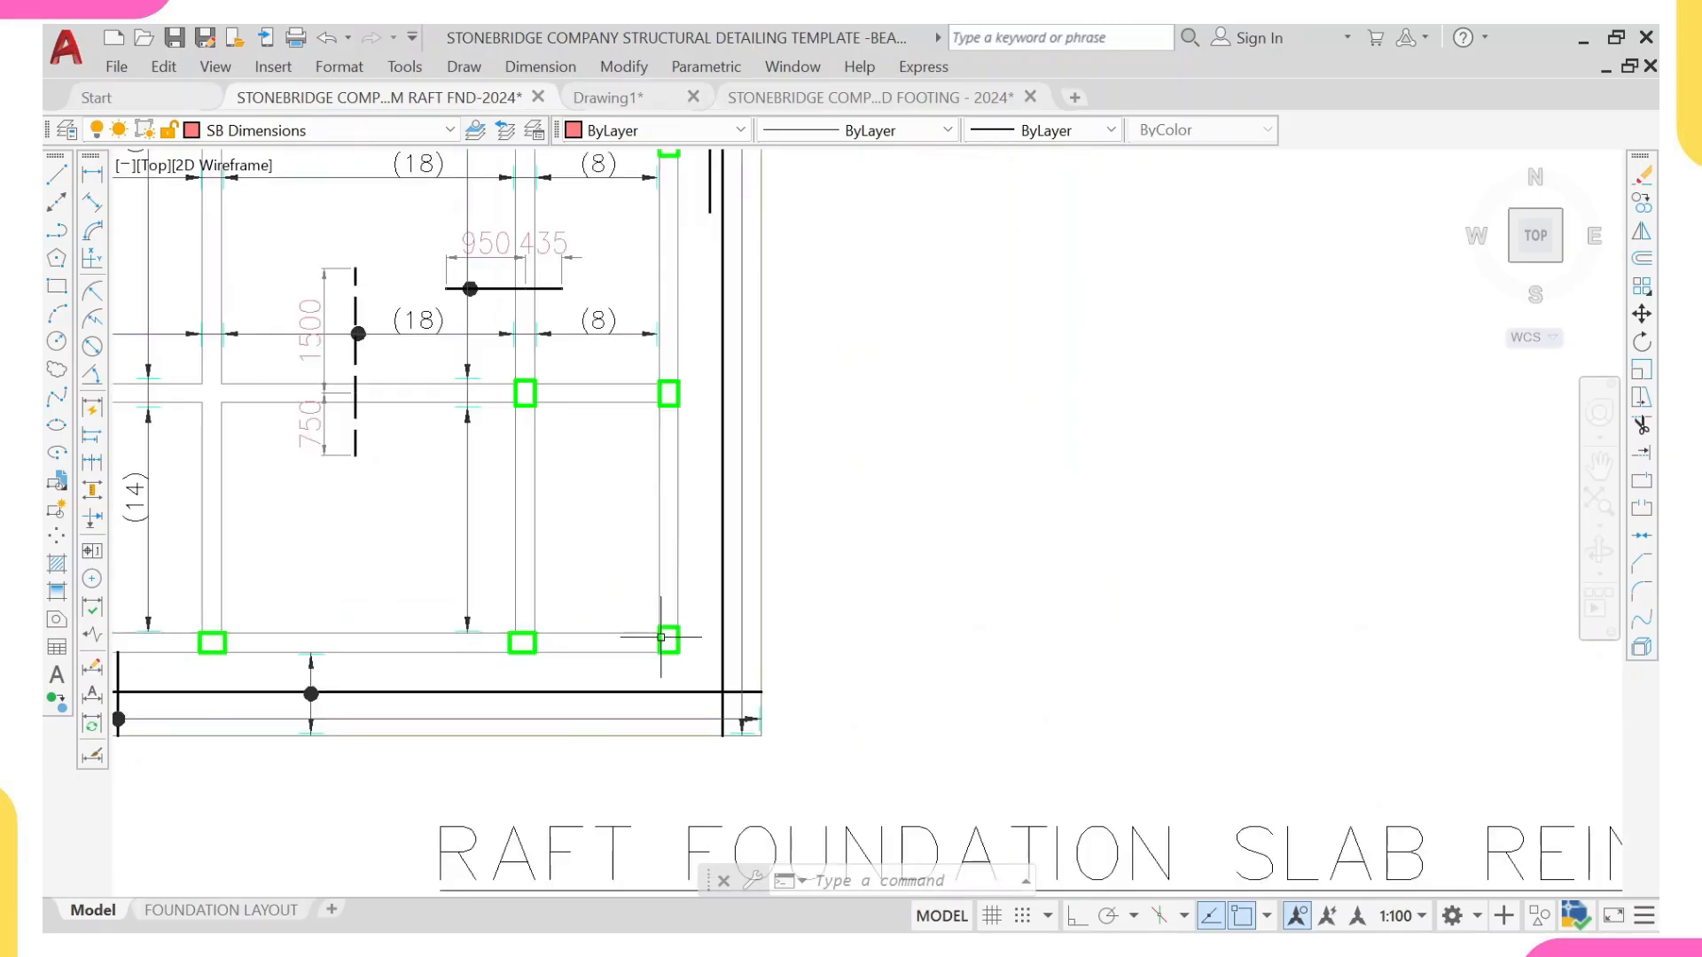
middle_click_drag(662, 637, 1023, 749)
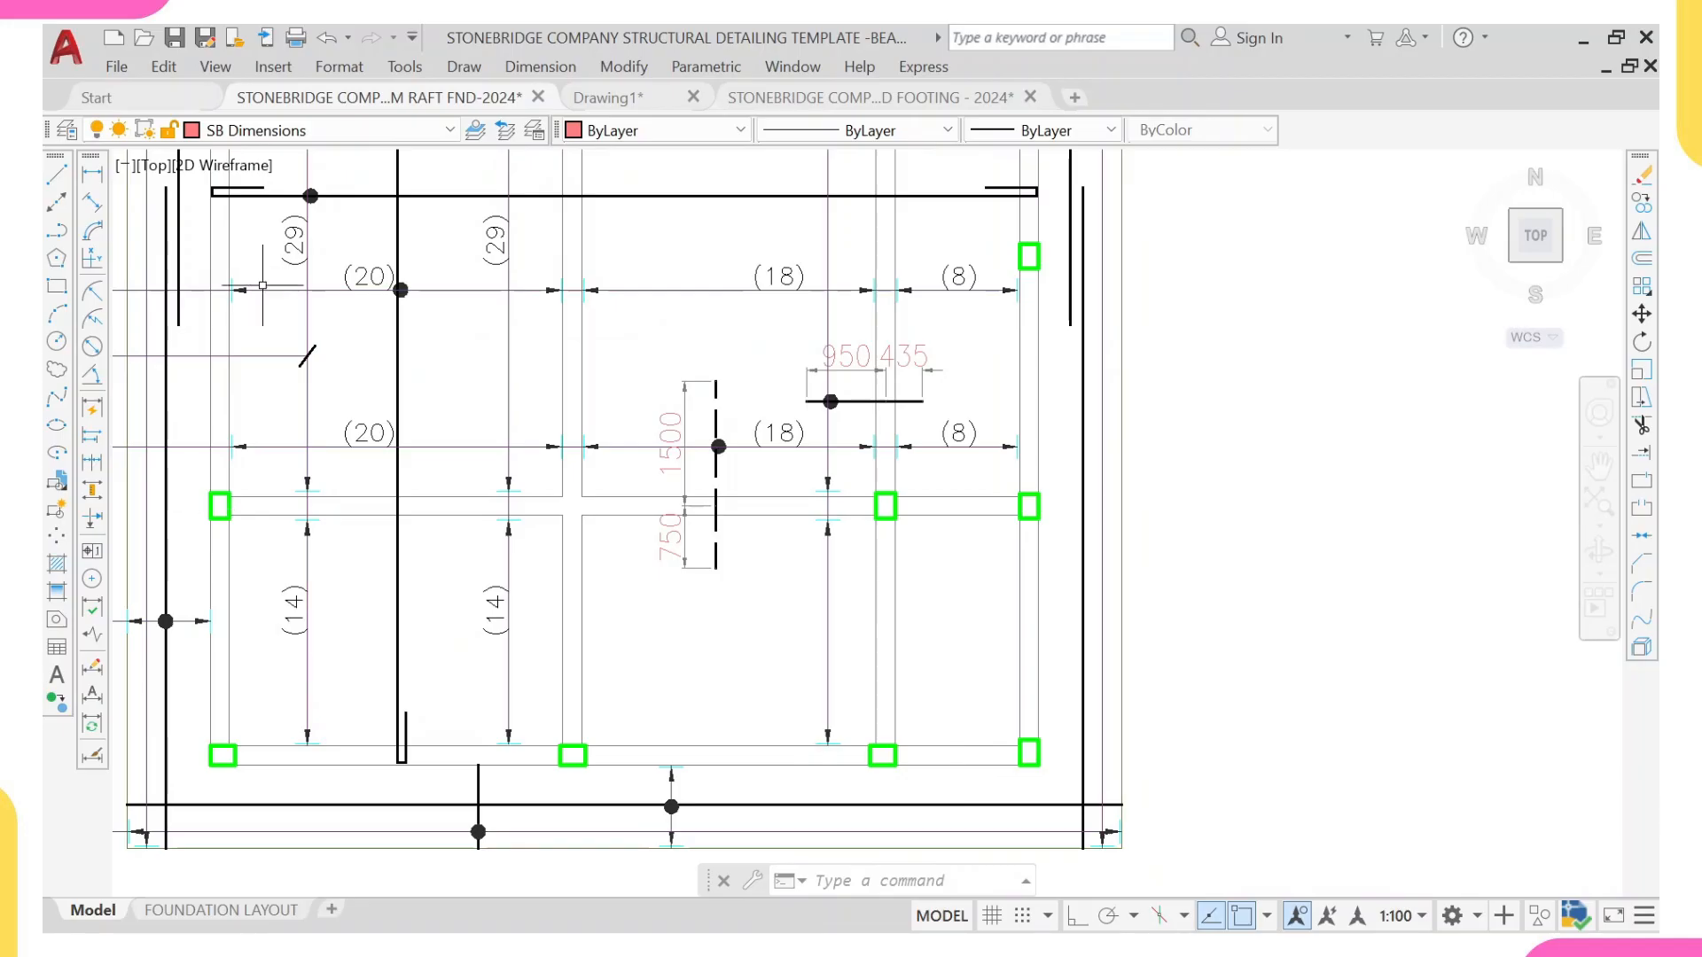
Step: Compare the diagonal slab corner line near grids 11 and F of the pasted plan with the template's raft corners
scroll(390, 354, "down", 2)
middle_click_drag(810, 655, 731, 605)
scroll(774, 586, "up", 2)
scroll(696, 558, "down", 2)
scroll(696, 558, "down", 3)
middle_click_drag(327, 550, 400, 554)
scroll(403, 541, "up", 4)
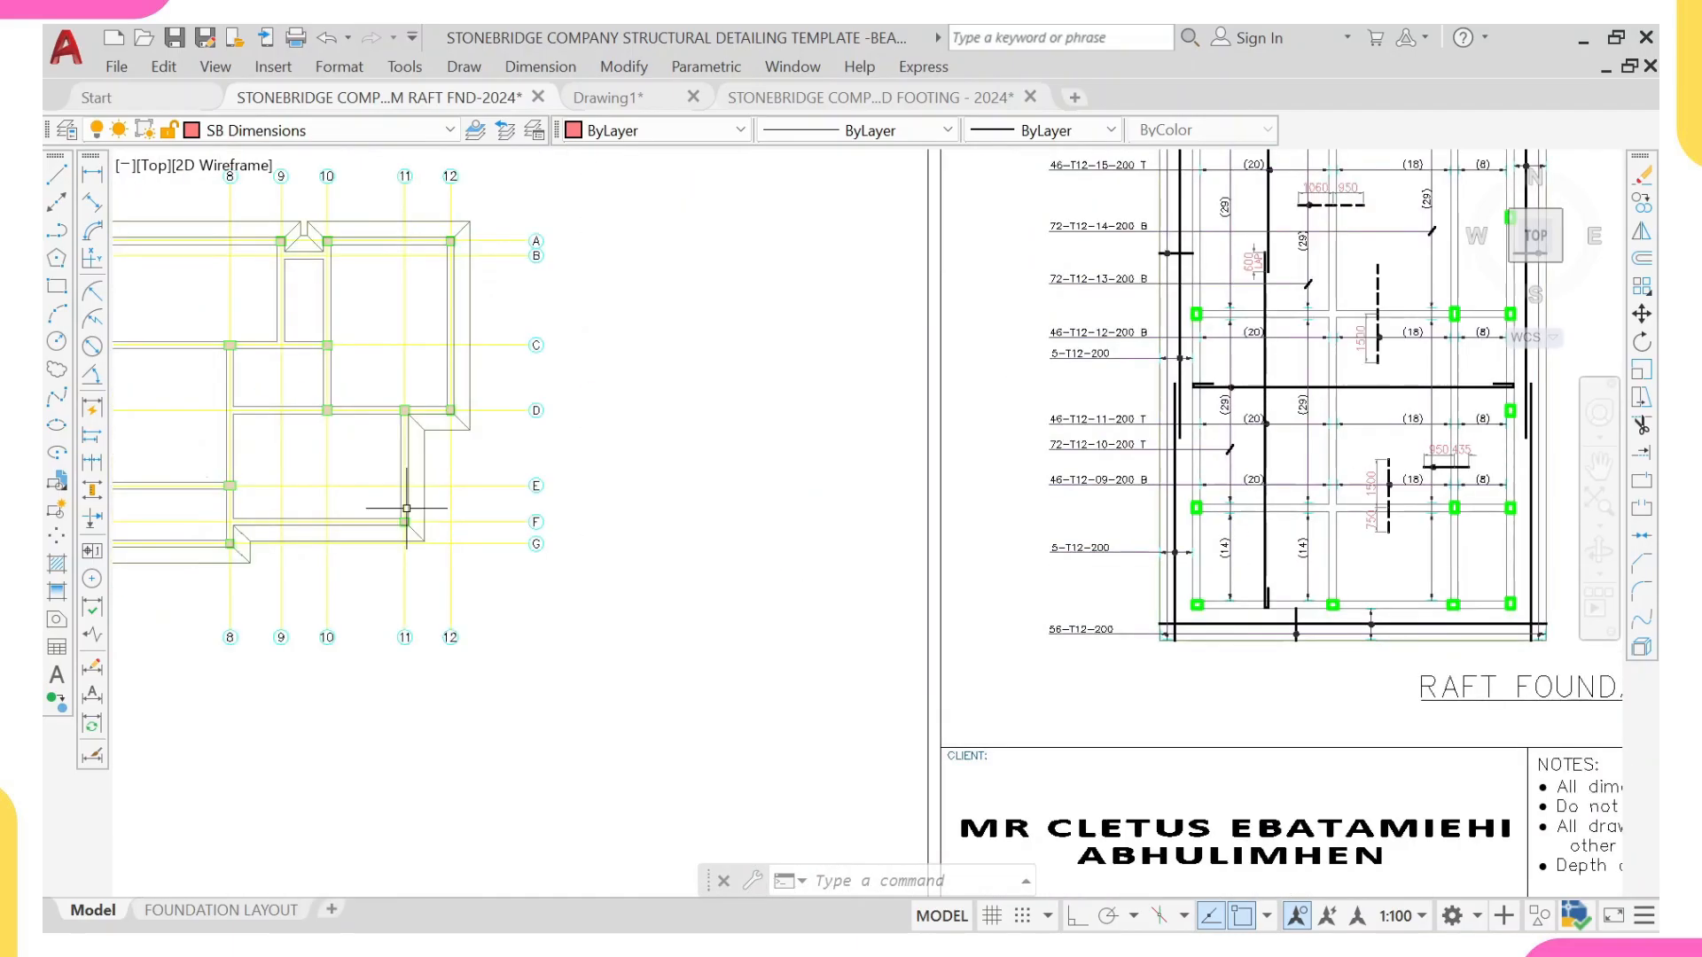
scroll(408, 531, "up", 3)
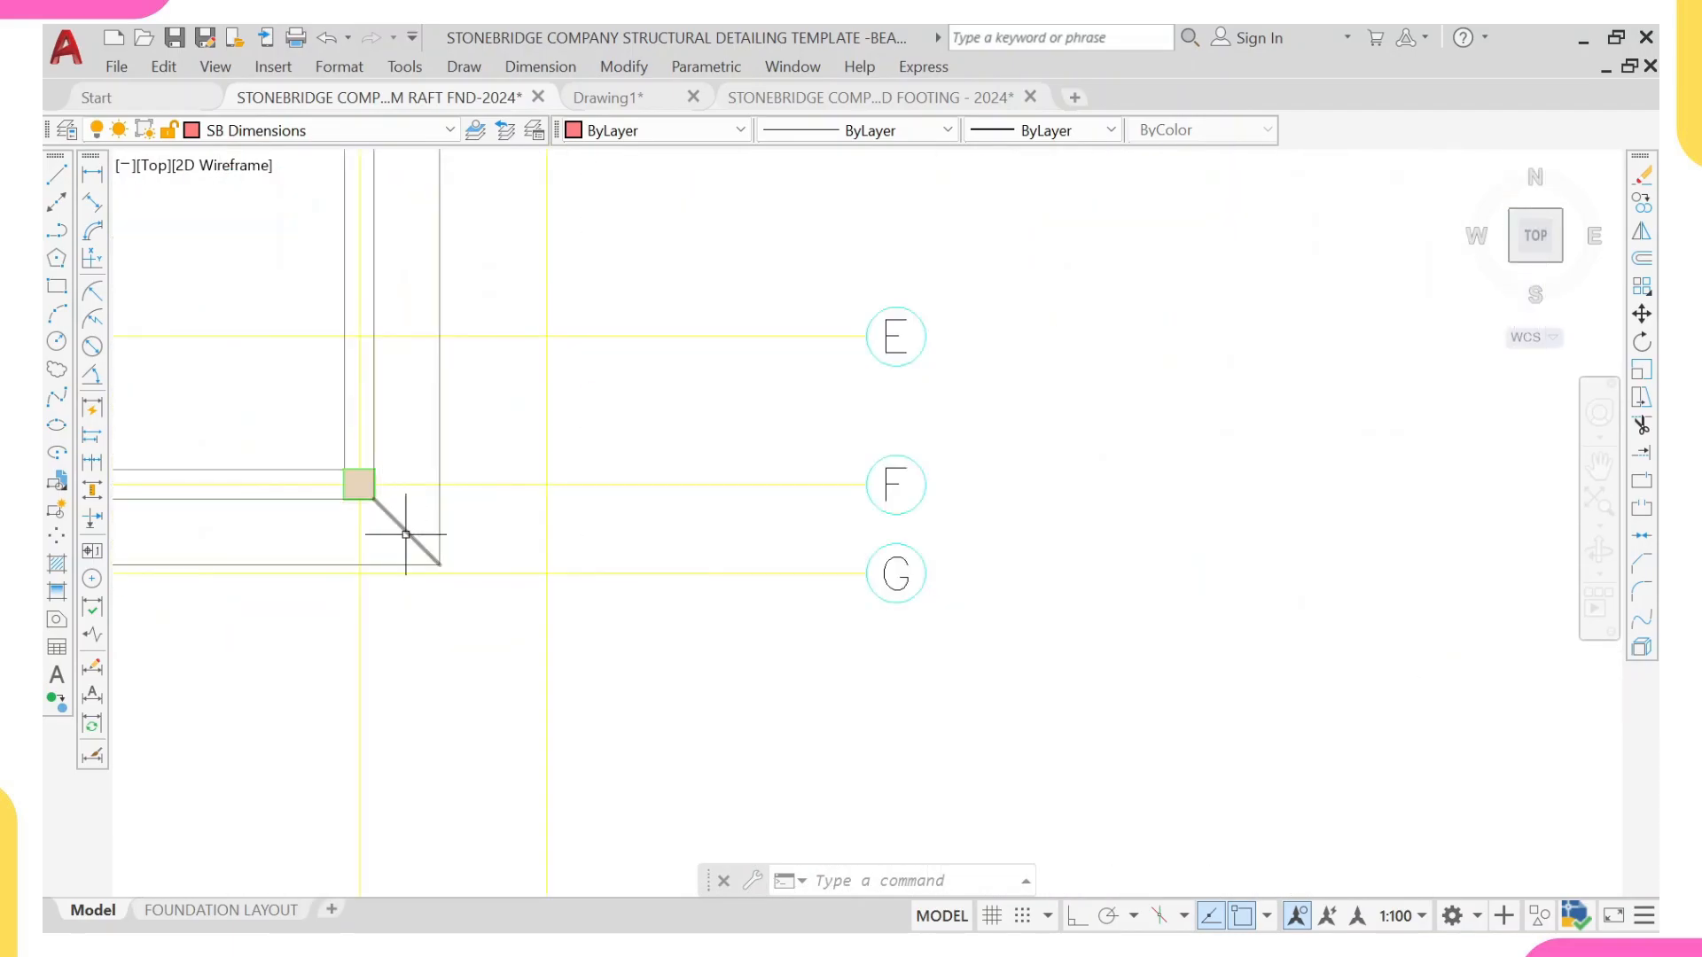
scroll(514, 558, "down", 4)
middle_click_drag(1475, 542, 448, 608)
scroll(655, 752, "down", 6)
middle_click_drag(257, 605, 564, 653)
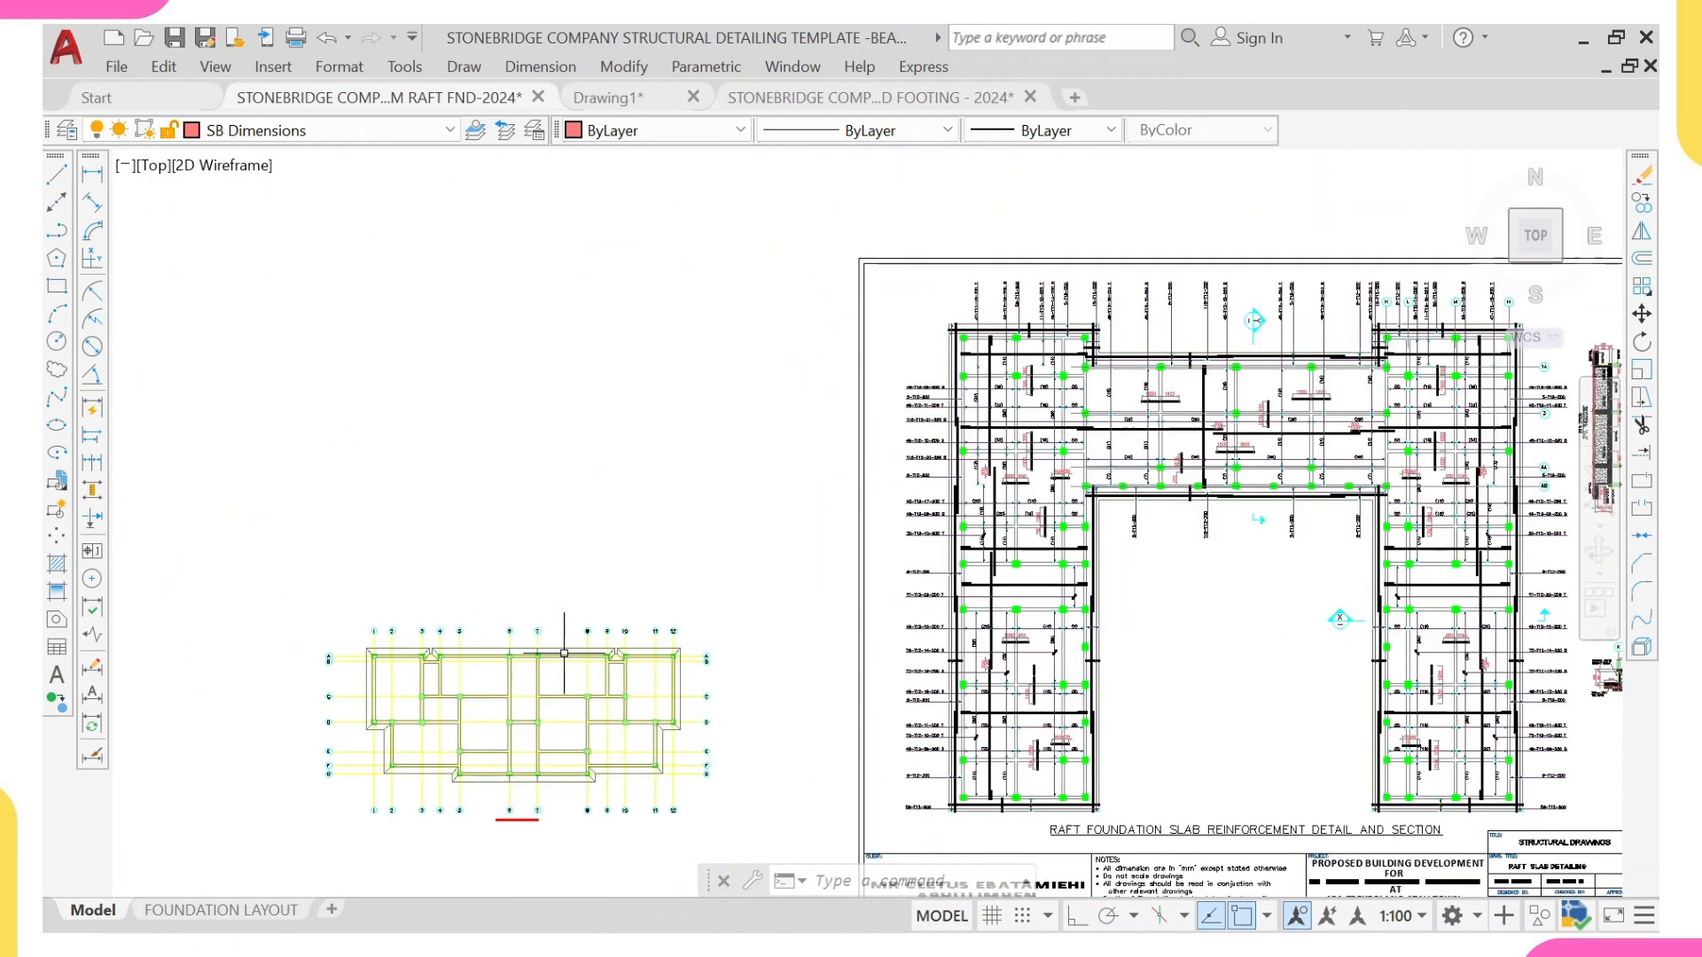
Step: Delete the plan's diagonal slab corner lines, including the four at the recess between grids 9 and 10
scroll(760, 669, "up", 10)
left_click(759, 689)
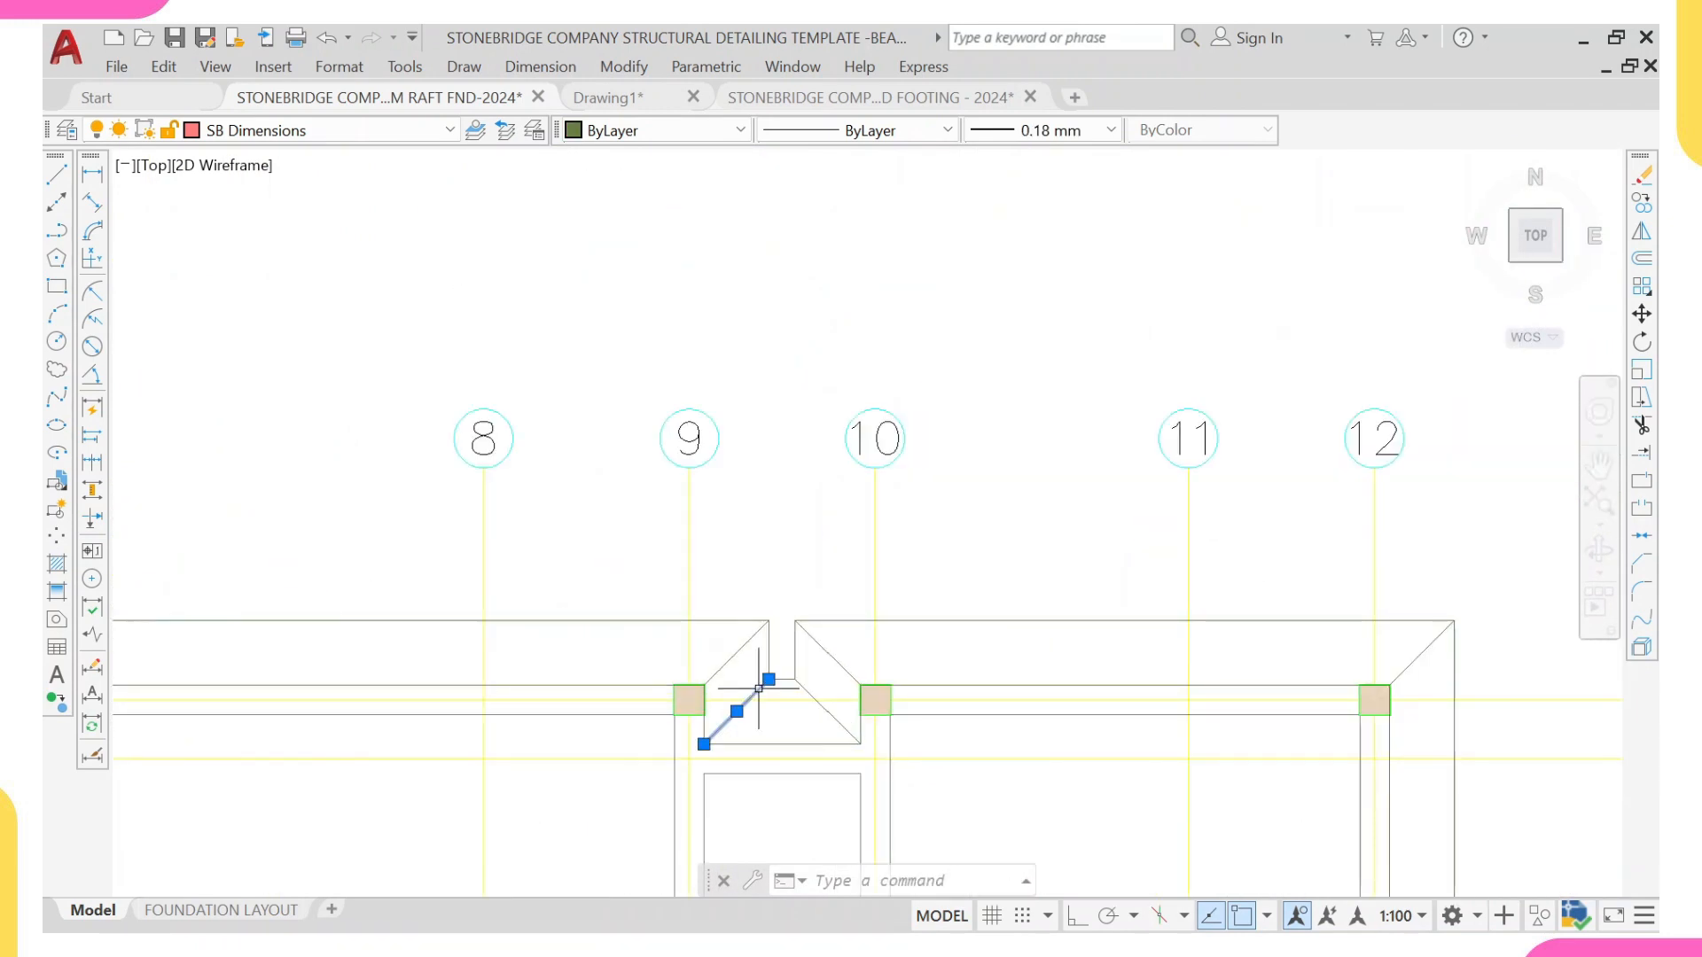
left_click(731, 658)
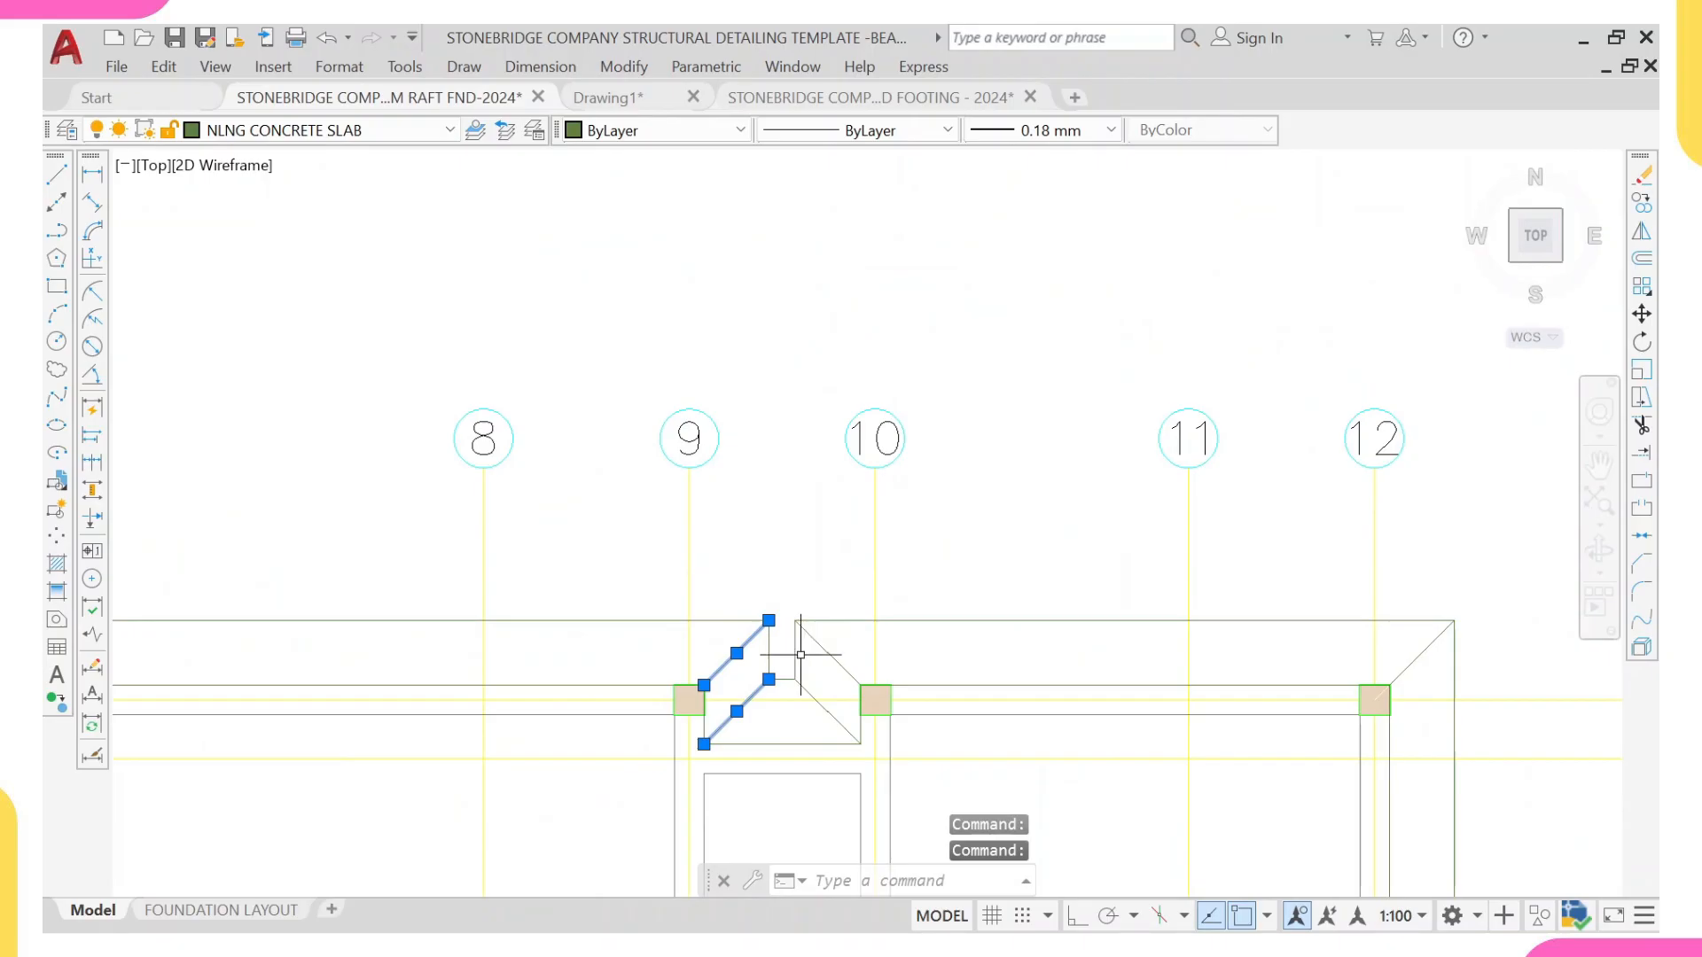
scroll(830, 642, "up", 2)
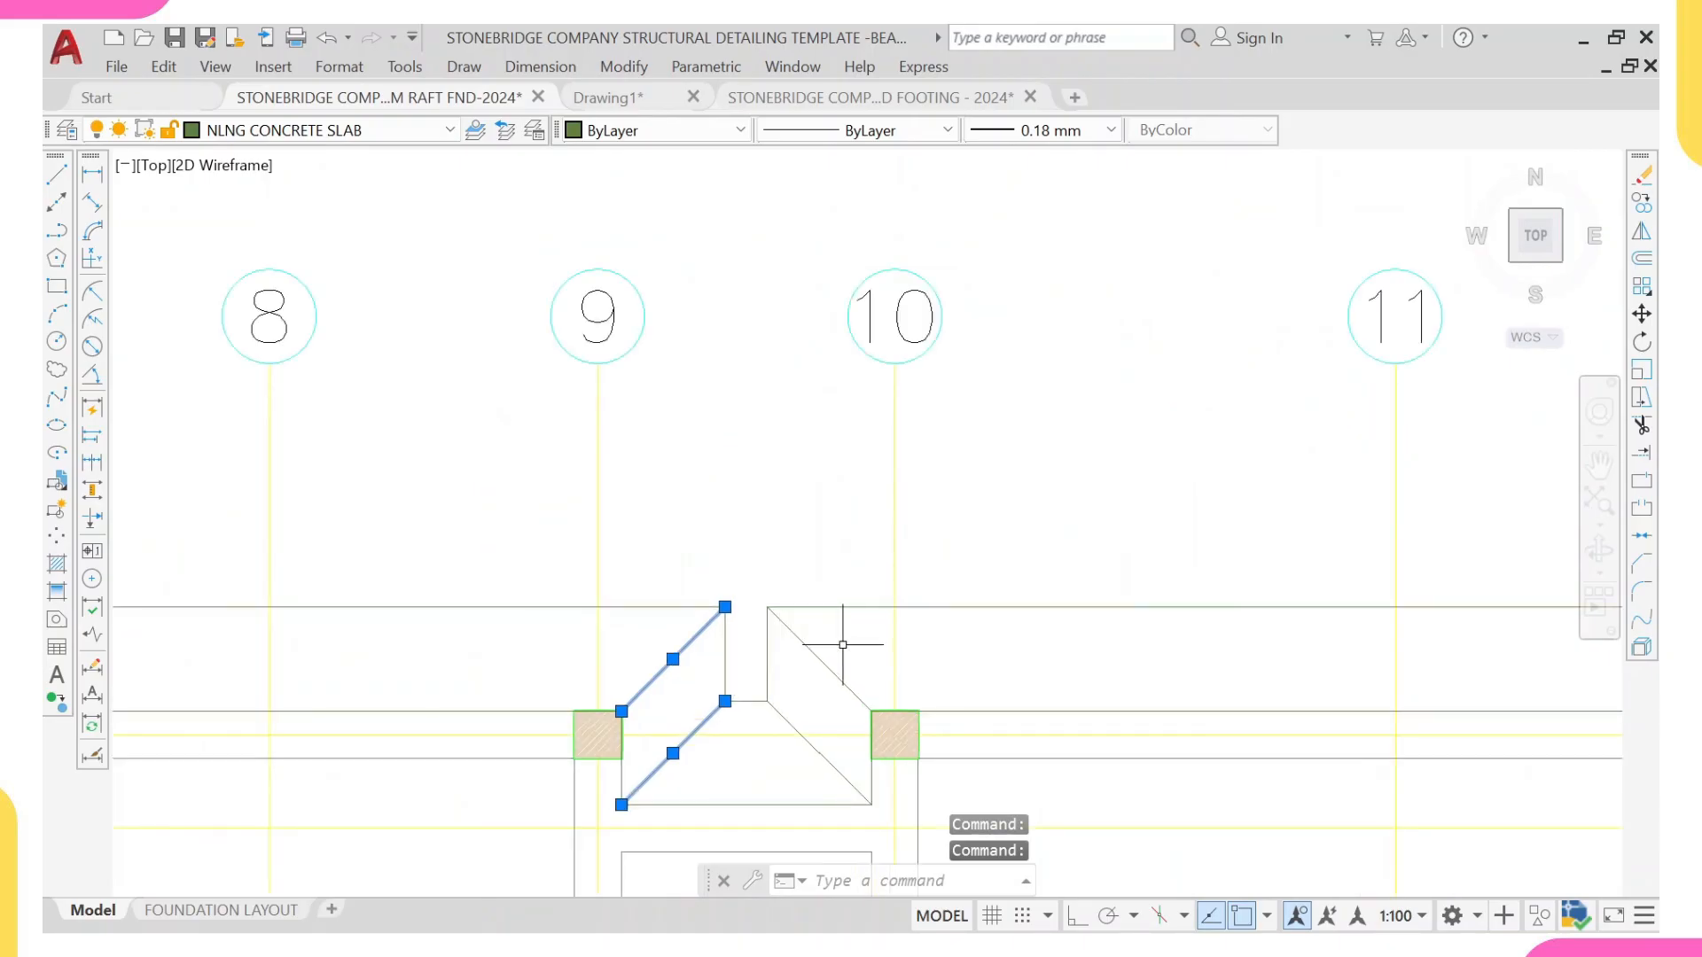
left_click(836, 640)
left_click(784, 723)
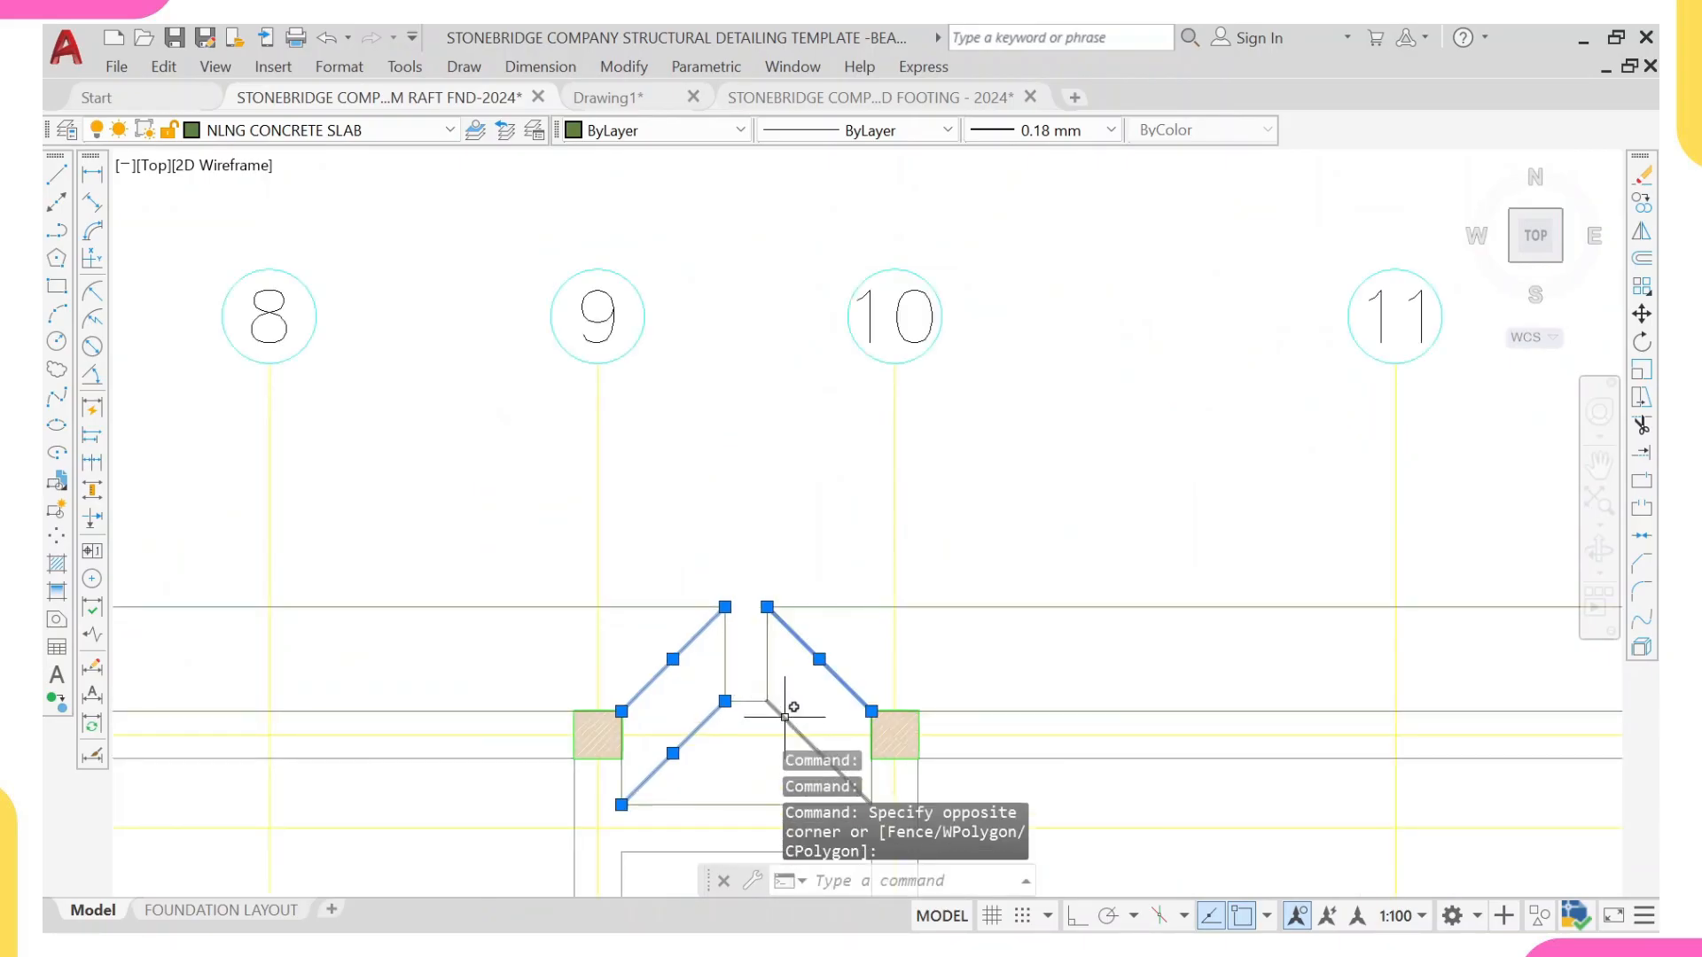
left_click(785, 719)
key("Delete")
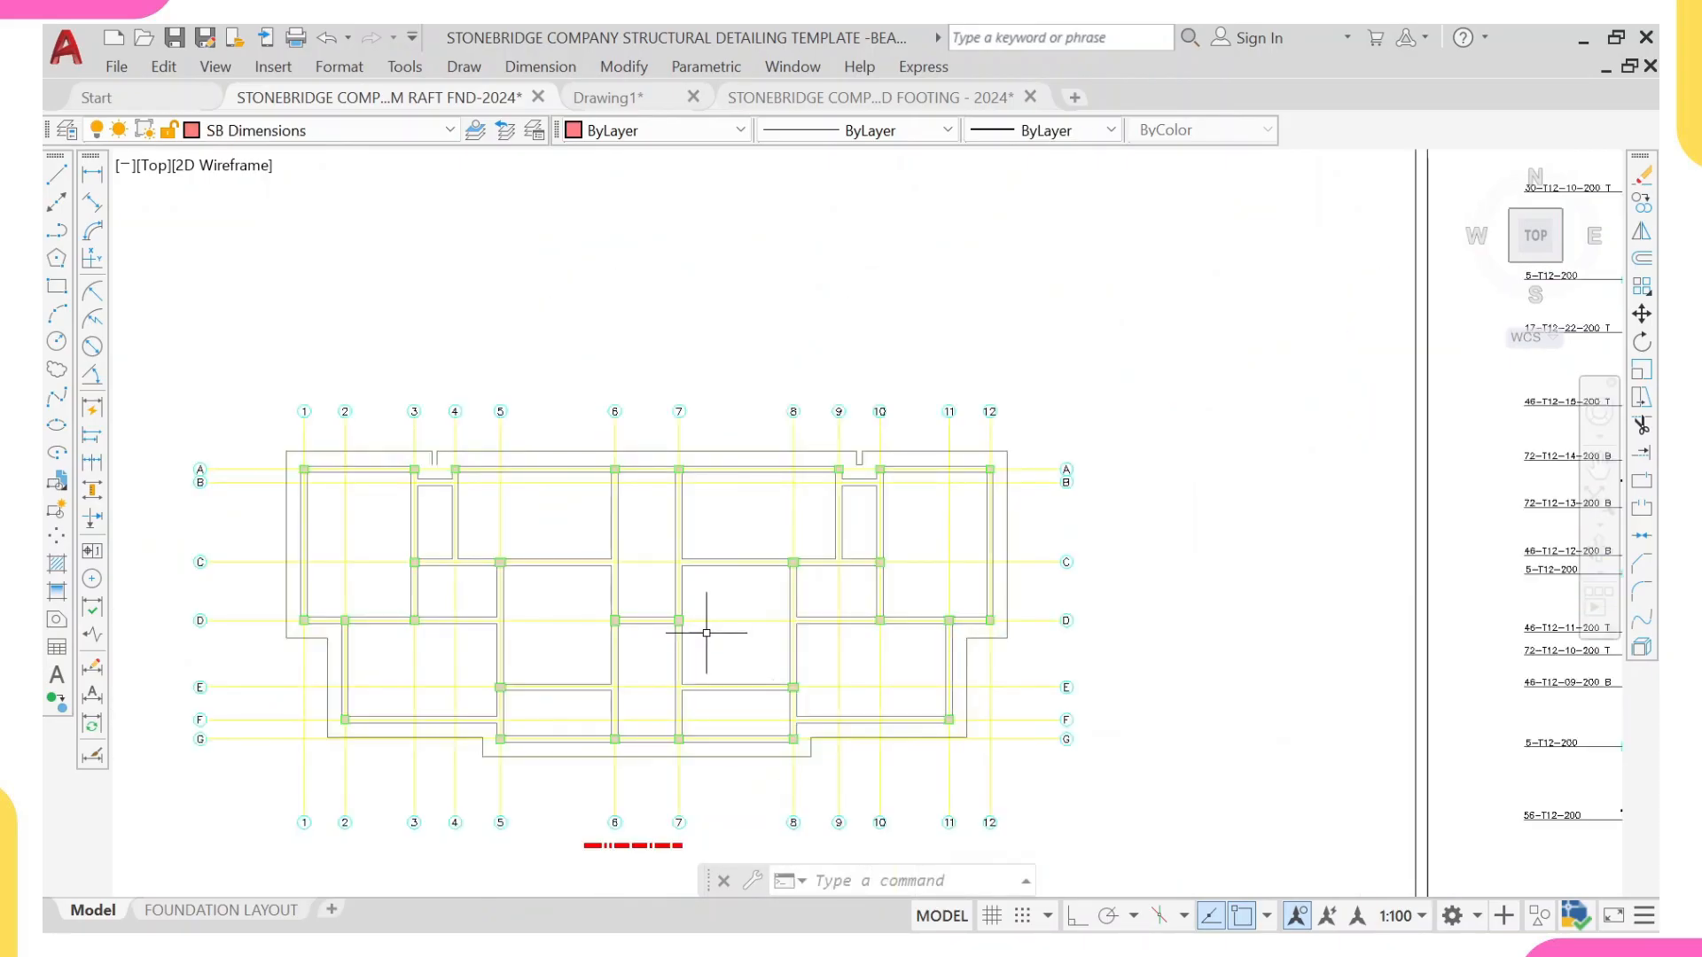
Step: Compare the plan's raft slab edges around grids D to G and 11 to 12 with the template's raft layout
scroll(715, 632, "up", 2)
scroll(1049, 710, "down", 1)
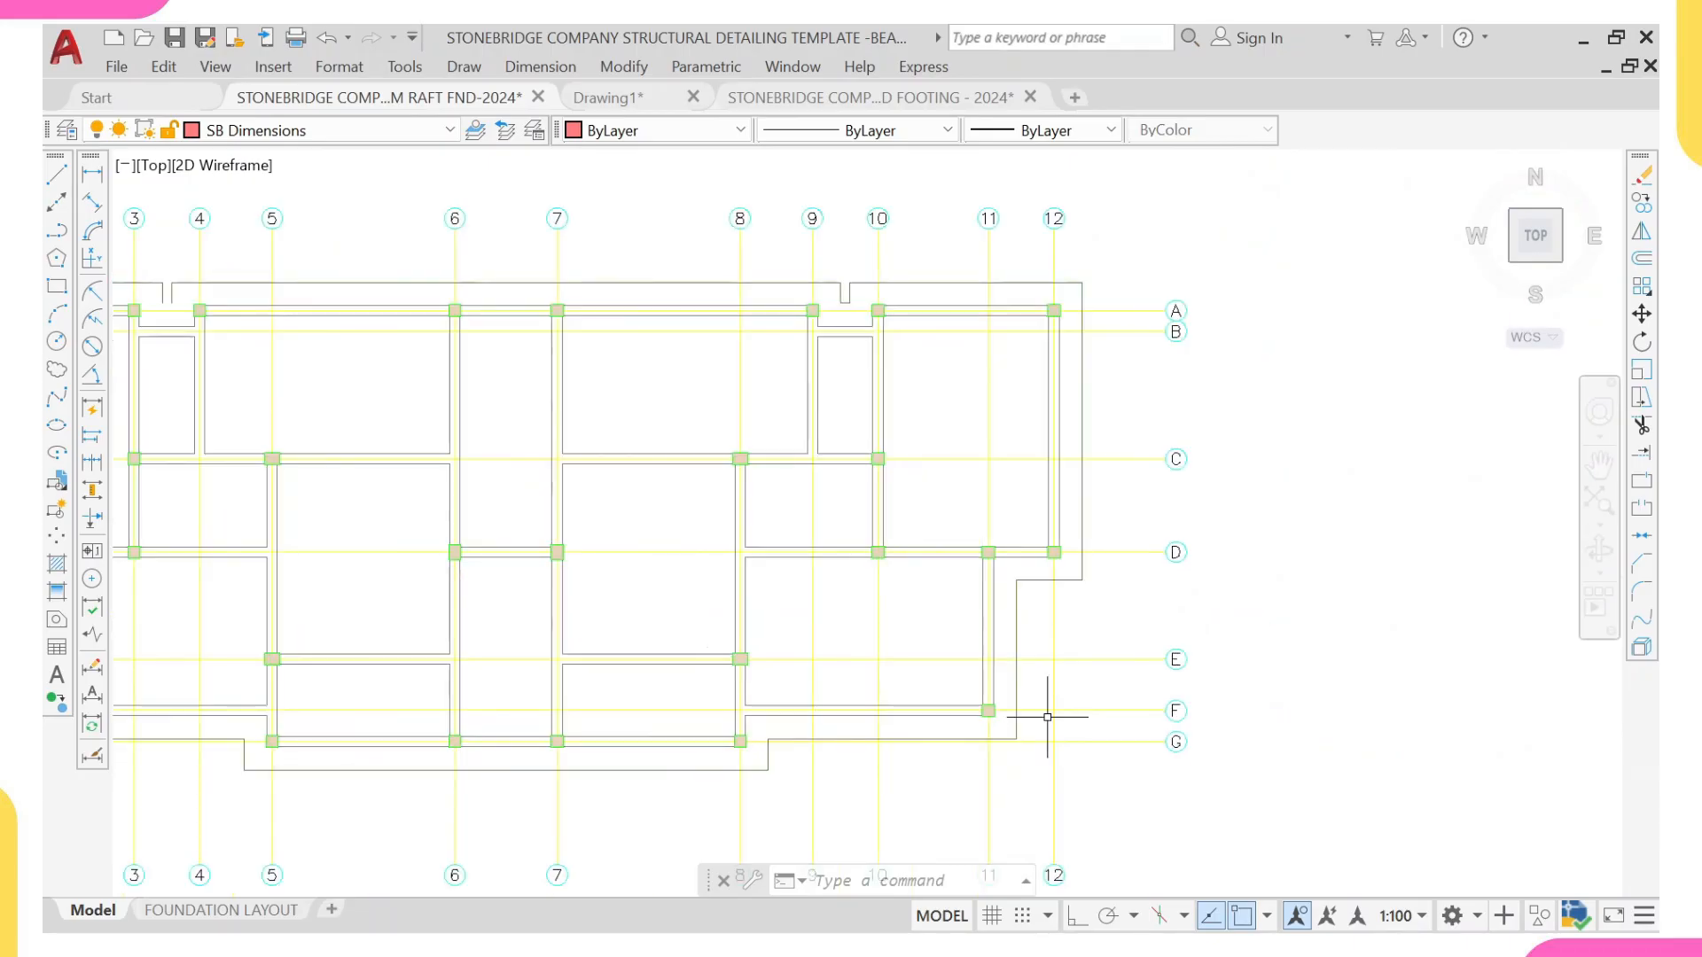
scroll(995, 718, "up", 4)
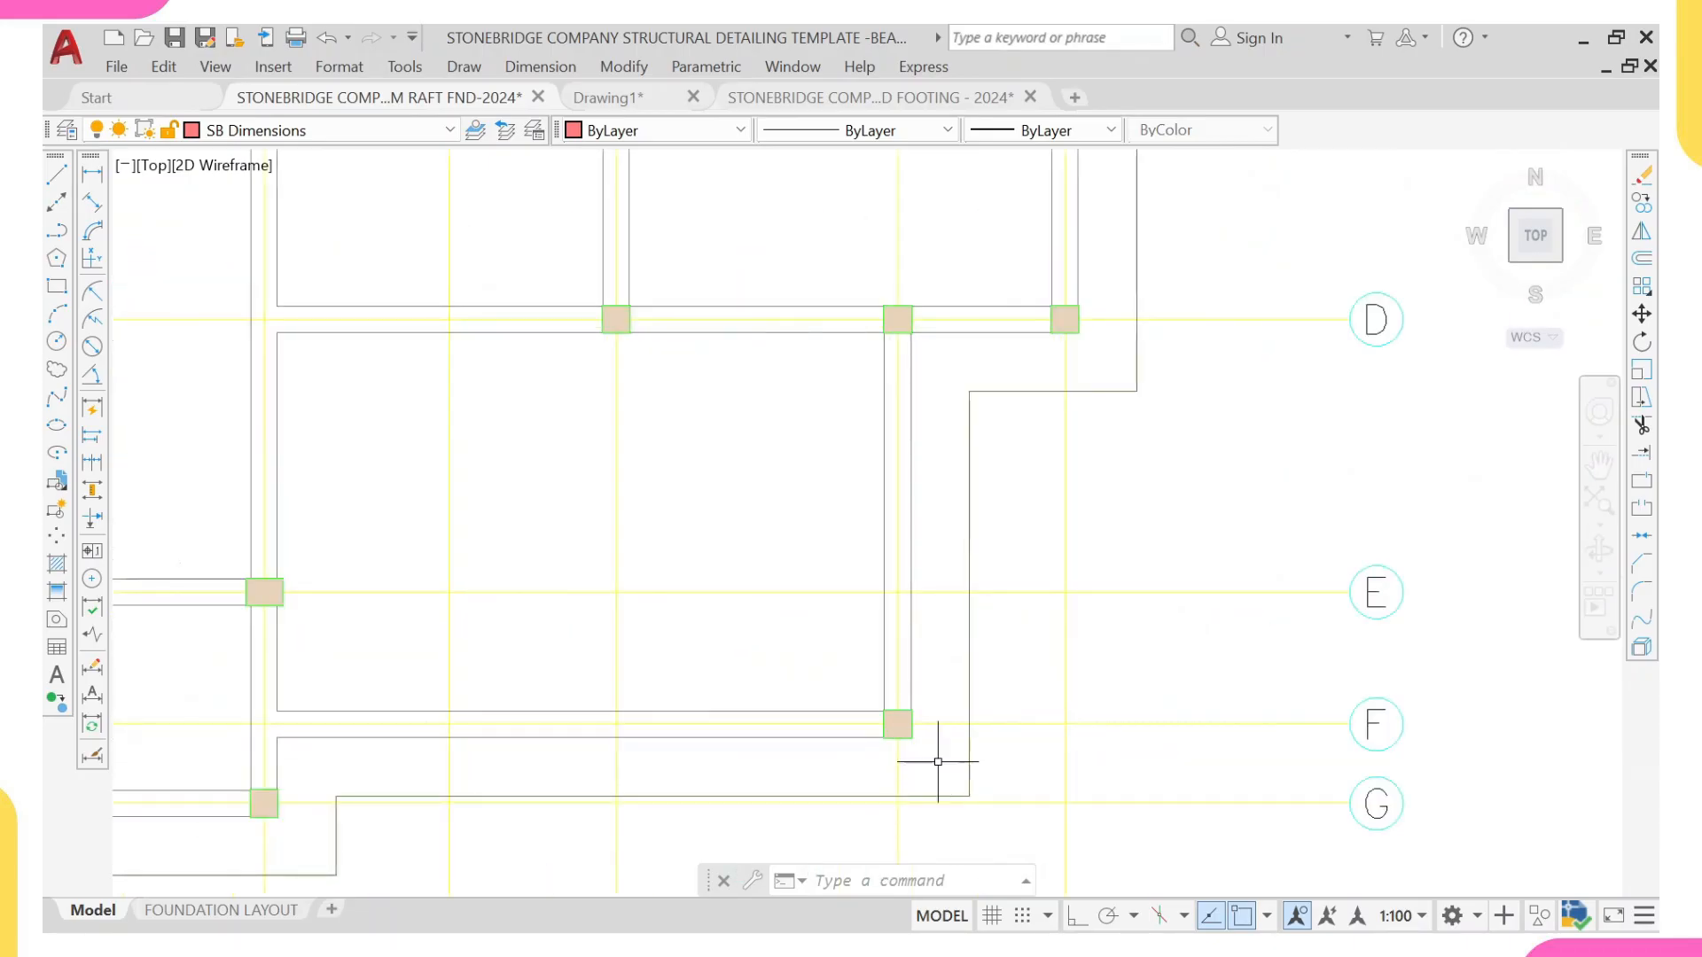
scroll(938, 762, "down", 4)
scroll(1266, 659, "down", 1)
middle_click_drag(1512, 566, 1182, 562)
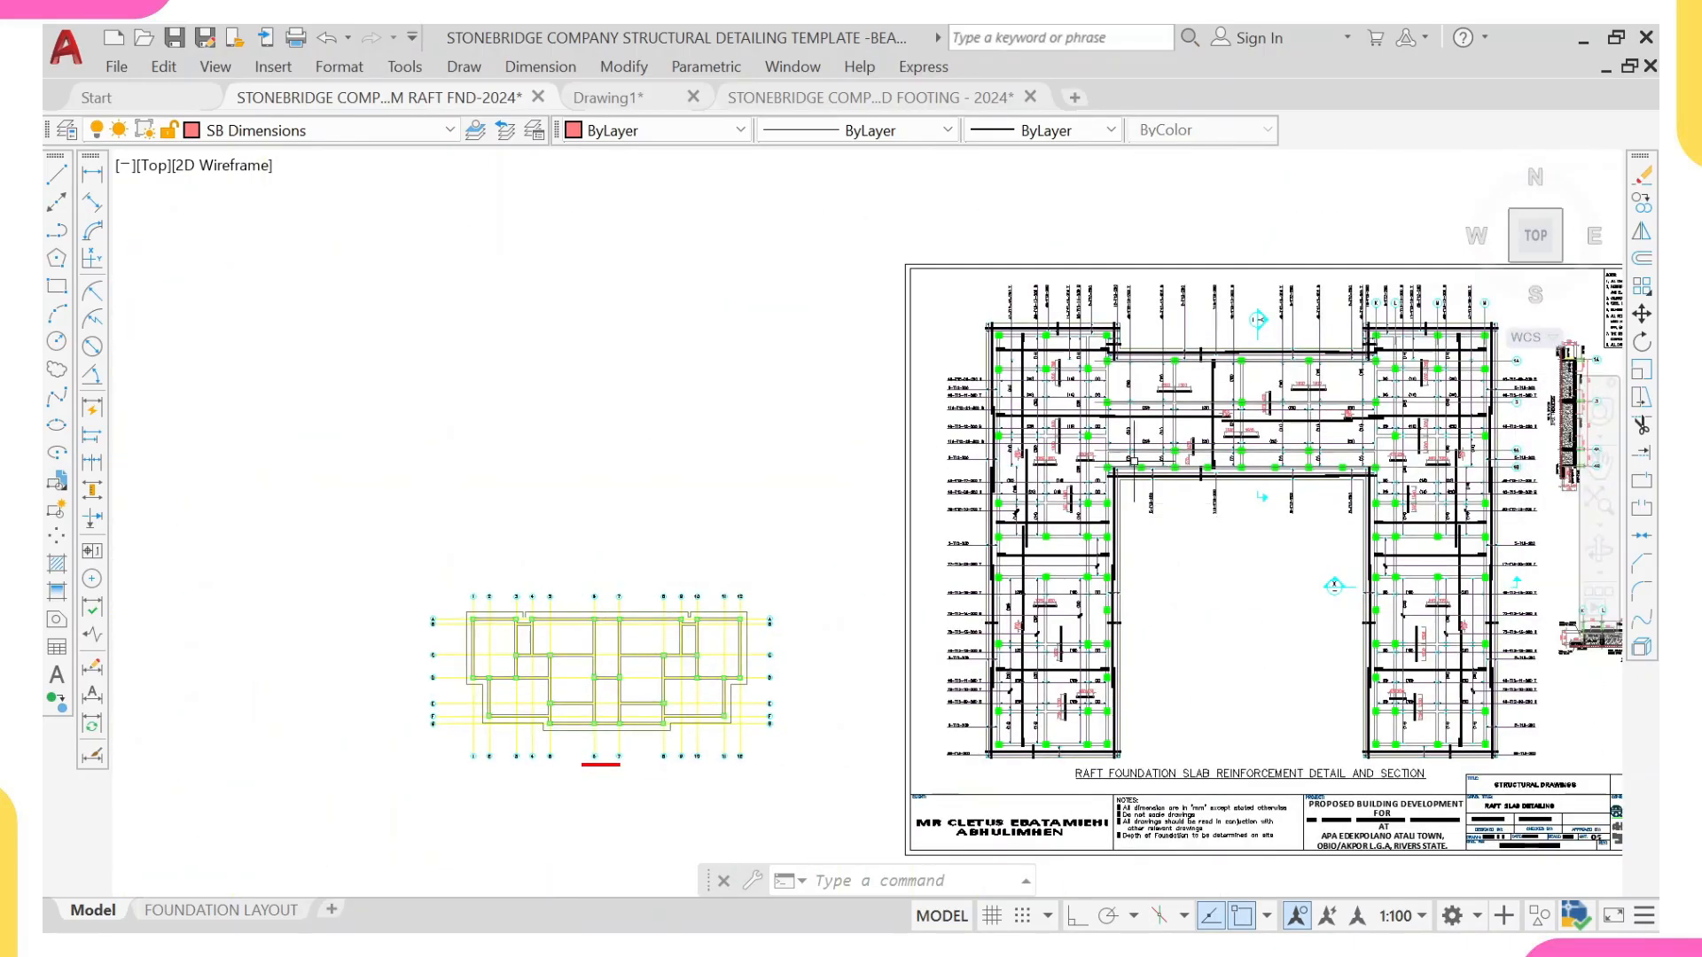
middle_click_drag(1037, 430, 961, 409)
scroll(696, 577, "up", 3)
middle_click_drag(696, 577, 962, 610)
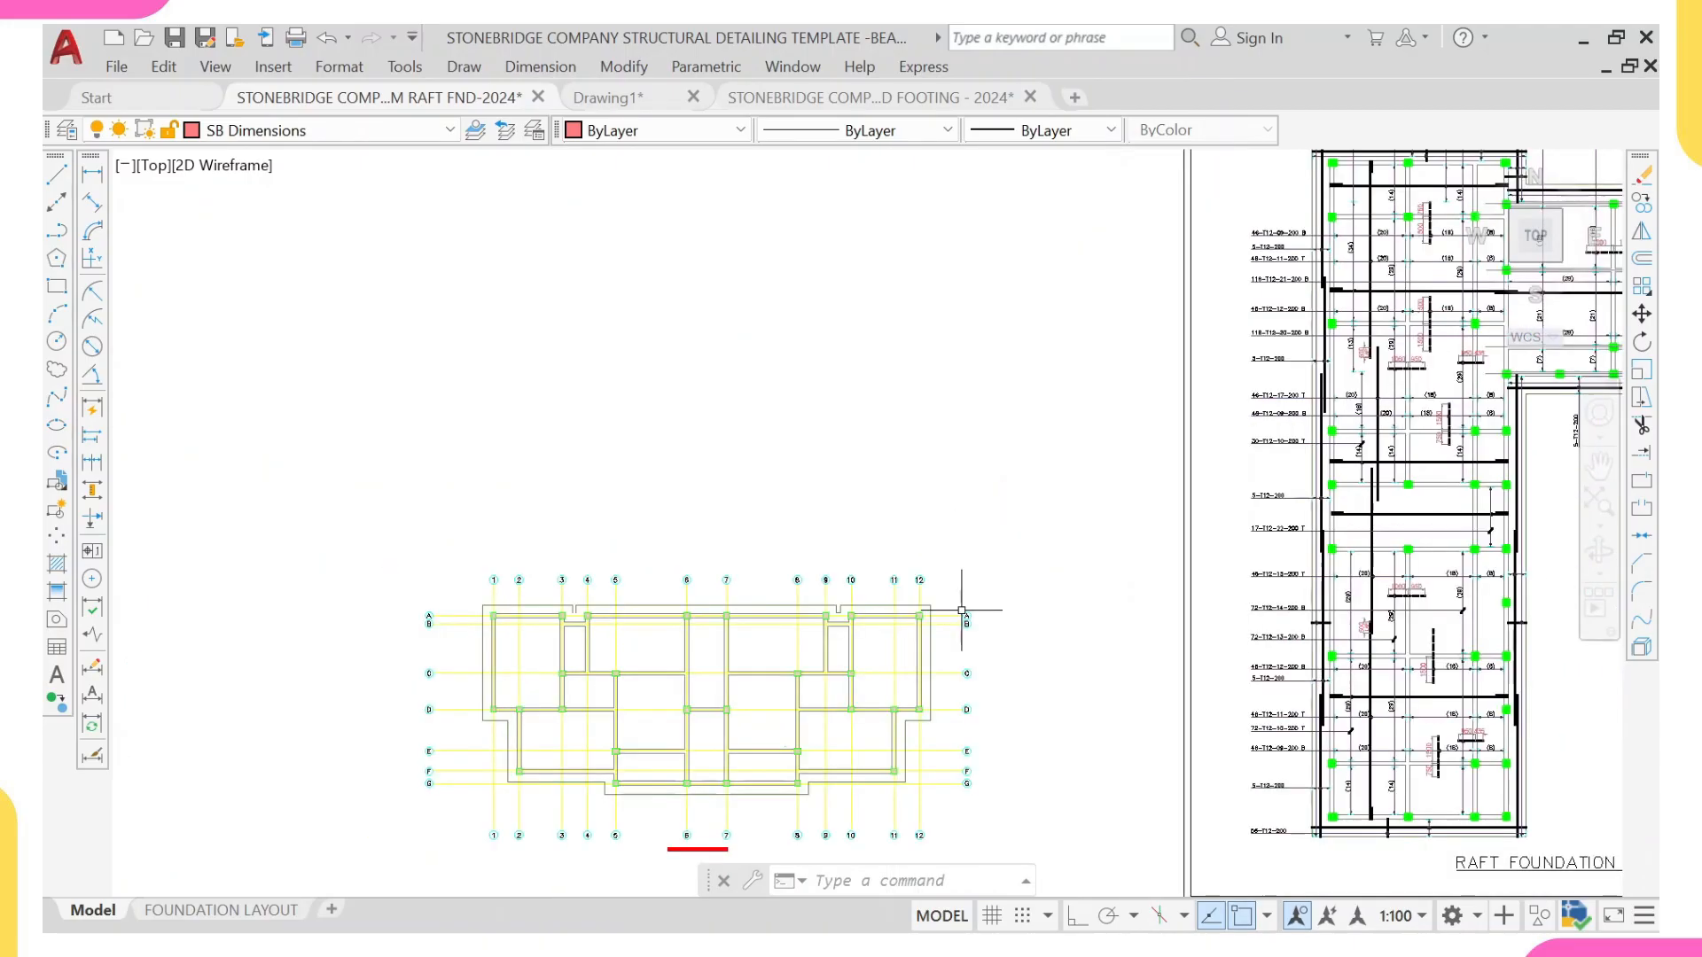
Step: Erase all grid lines and grid bubbles of the pasted plan together with the red title line below it
left_click(983, 513)
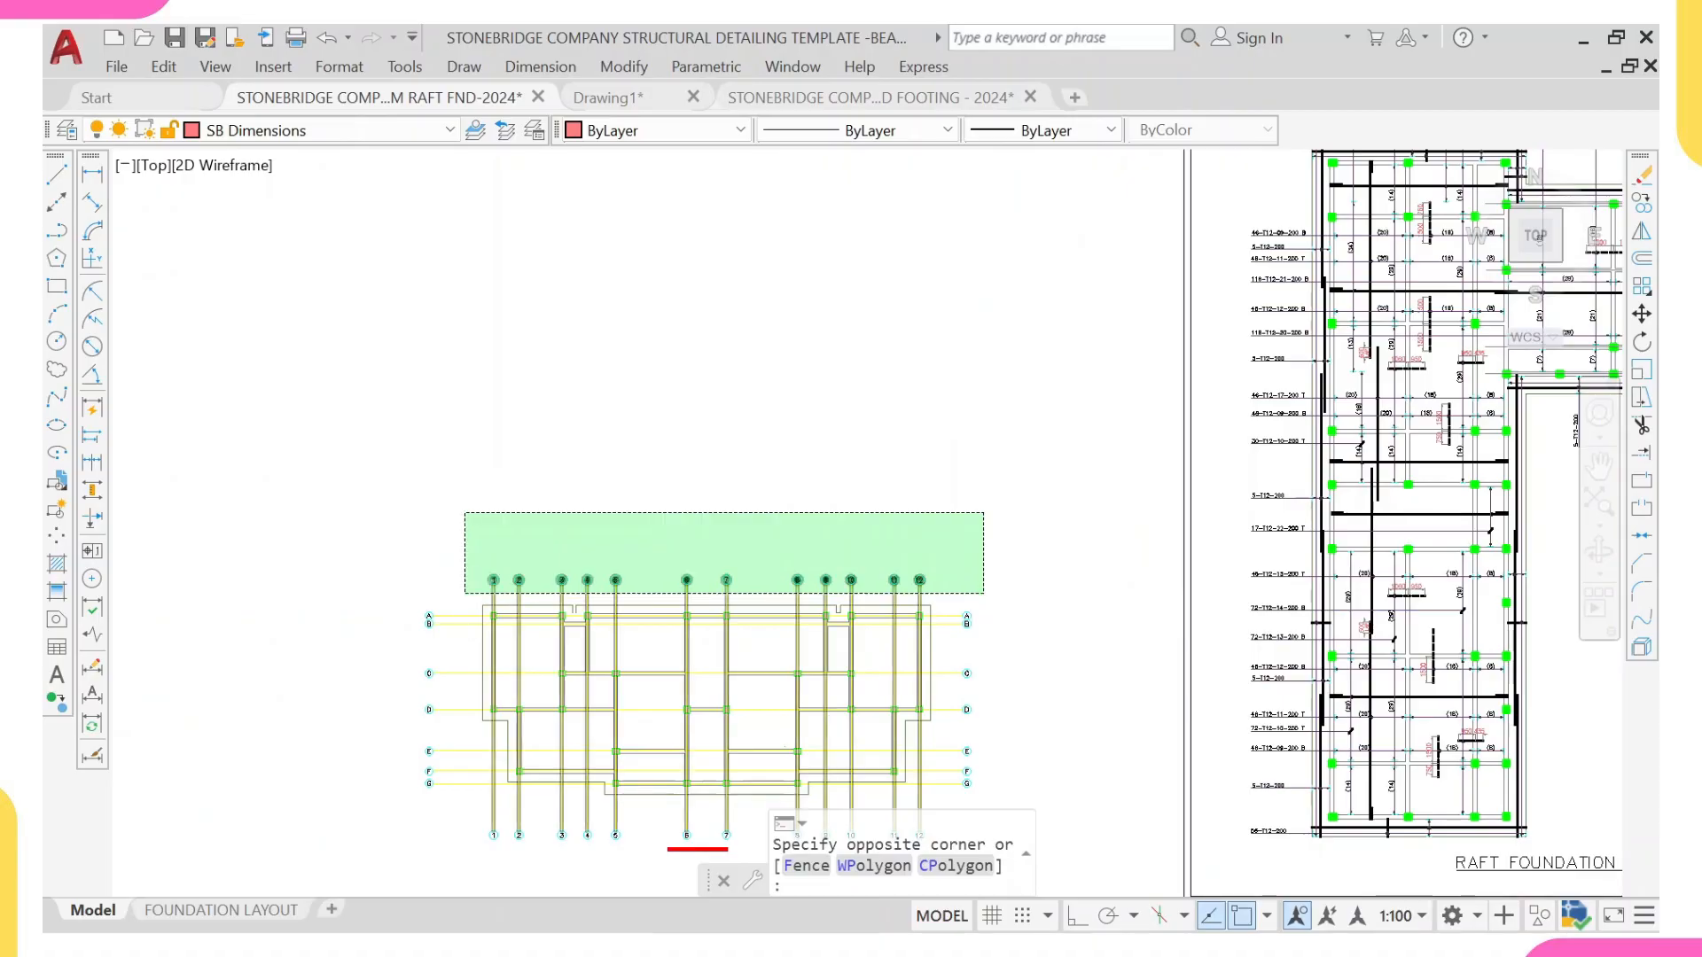
left_click(465, 590)
left_click(471, 566)
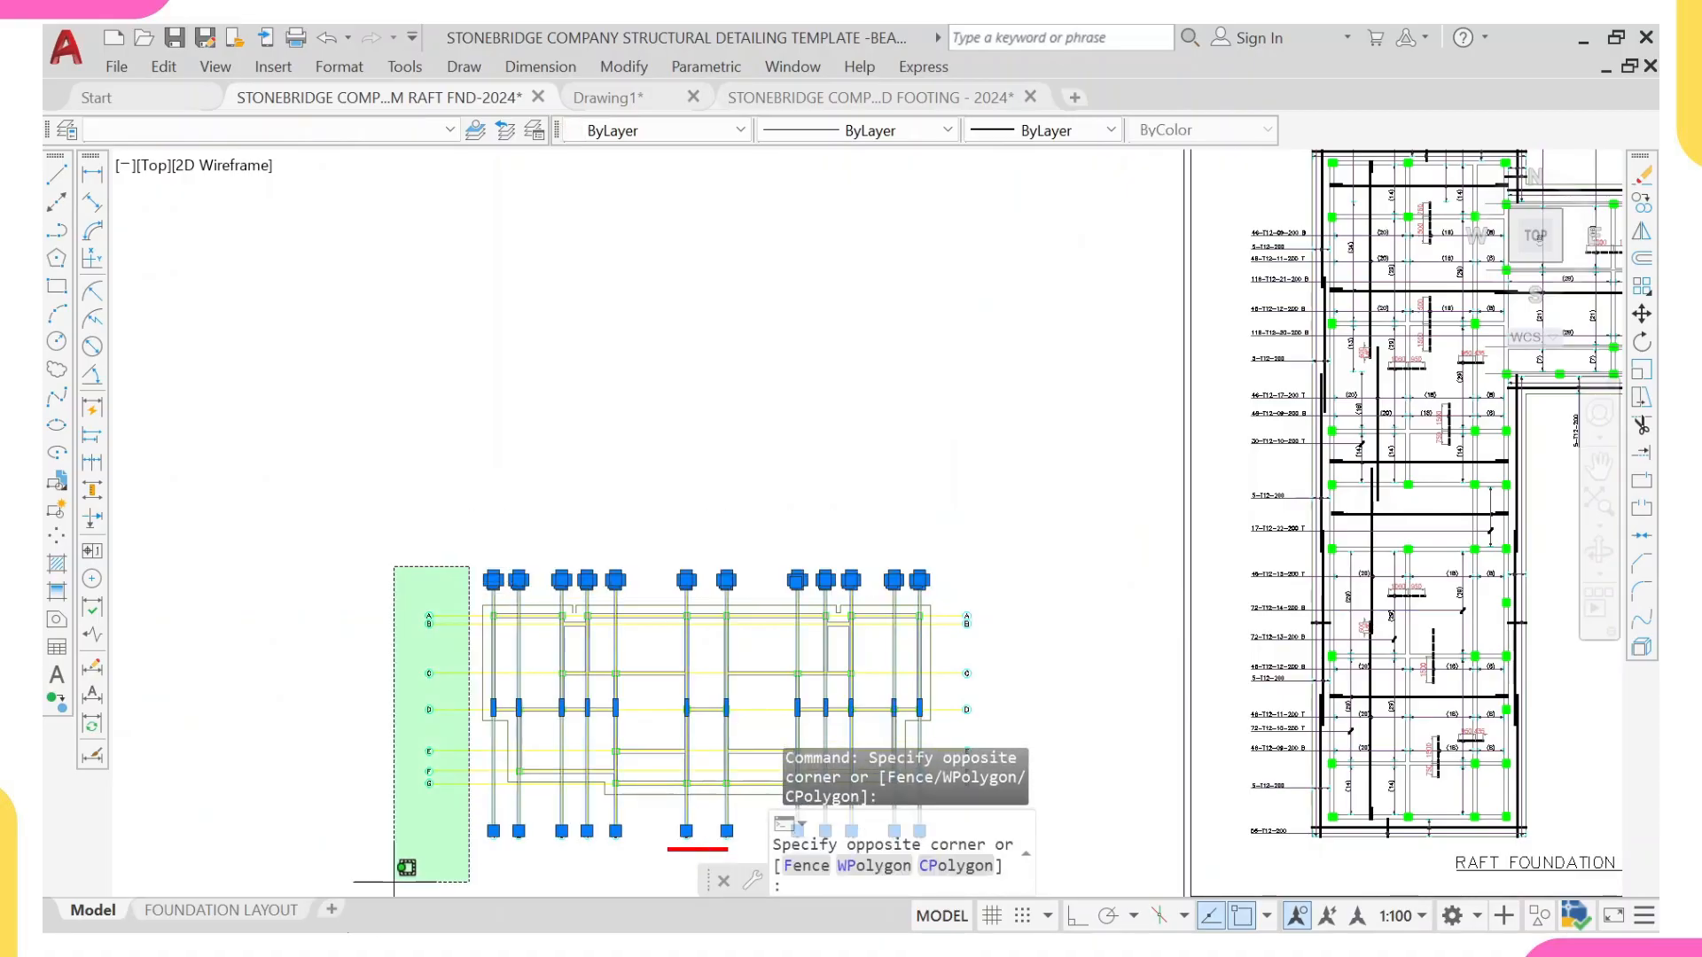
left_click(366, 803)
middle_click_drag(381, 789, 349, 507)
scroll(889, 526, "up", 2)
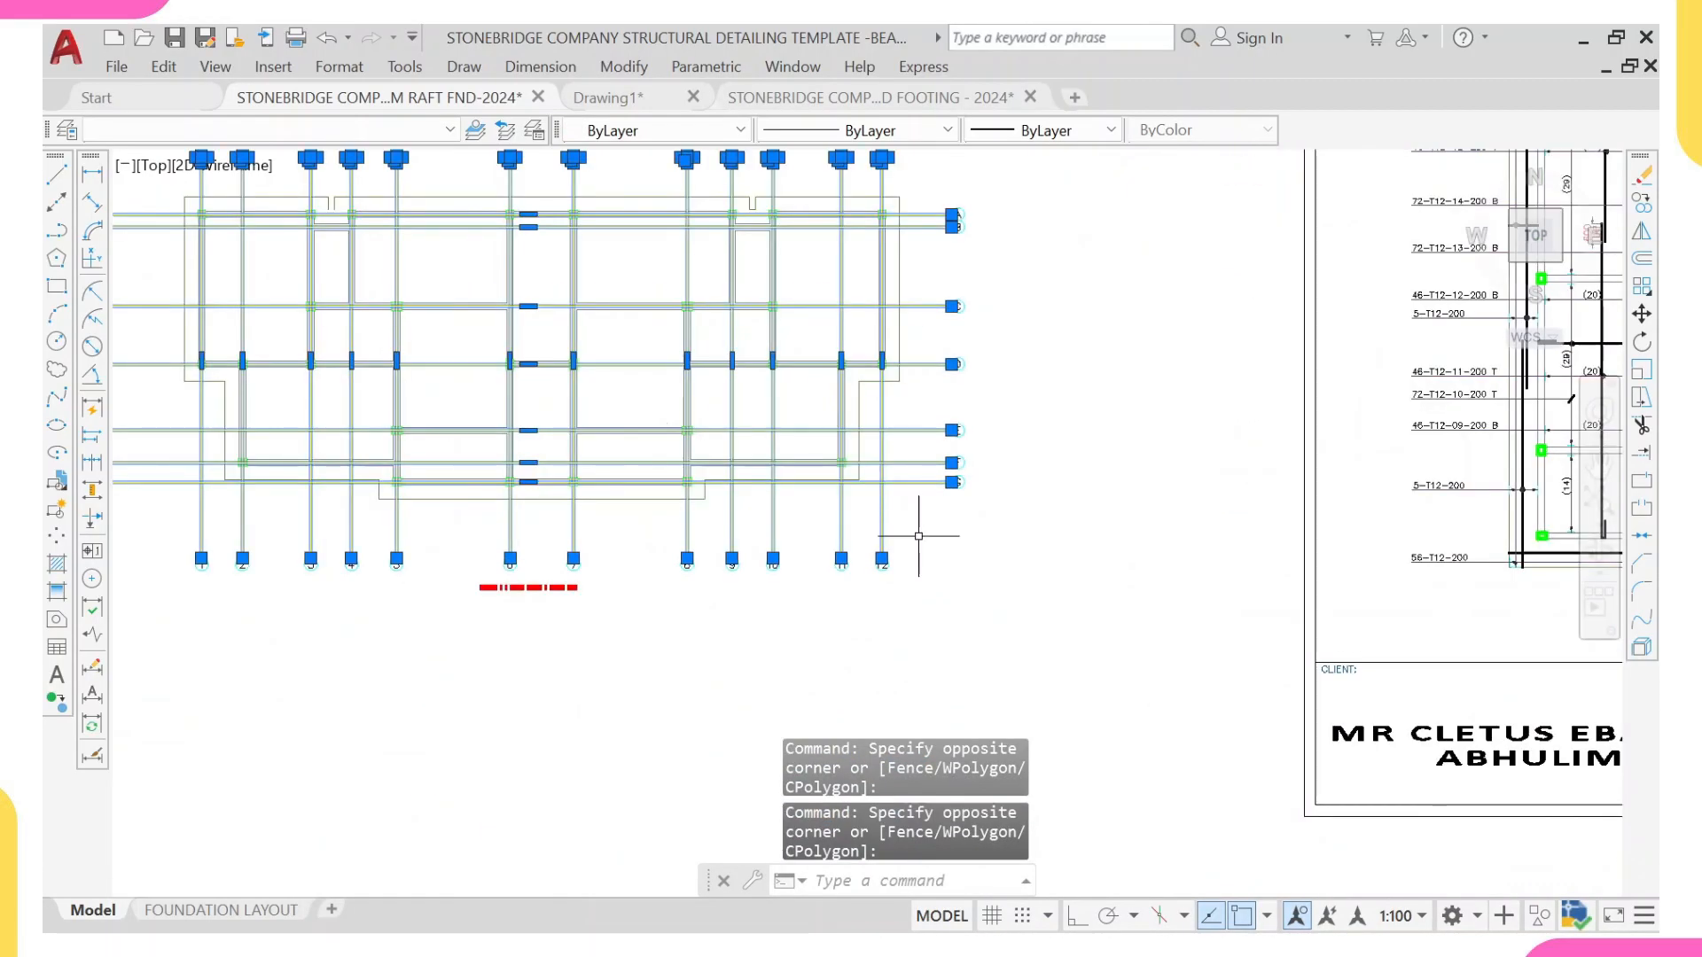
left_click(917, 537)
left_click(170, 653)
scroll(798, 474, "down", 5)
scroll(866, 532, "up", 3)
left_click(789, 439)
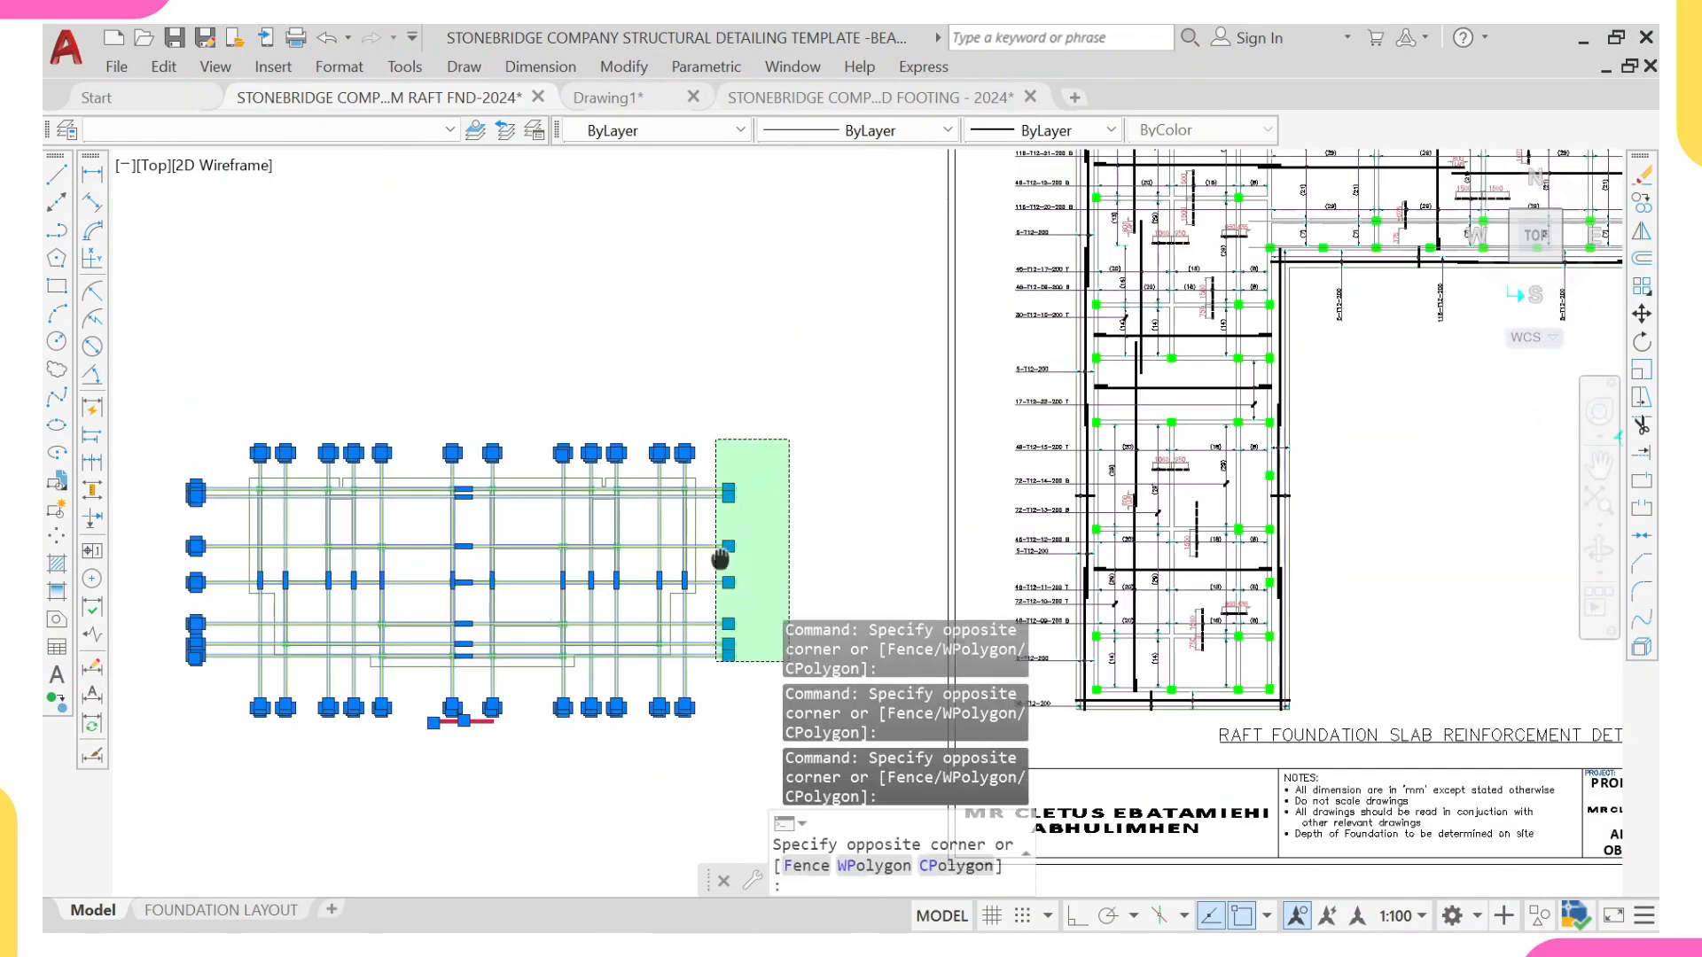
middle_click_drag(717, 682, 718, 544)
left_click(713, 570)
type("e")
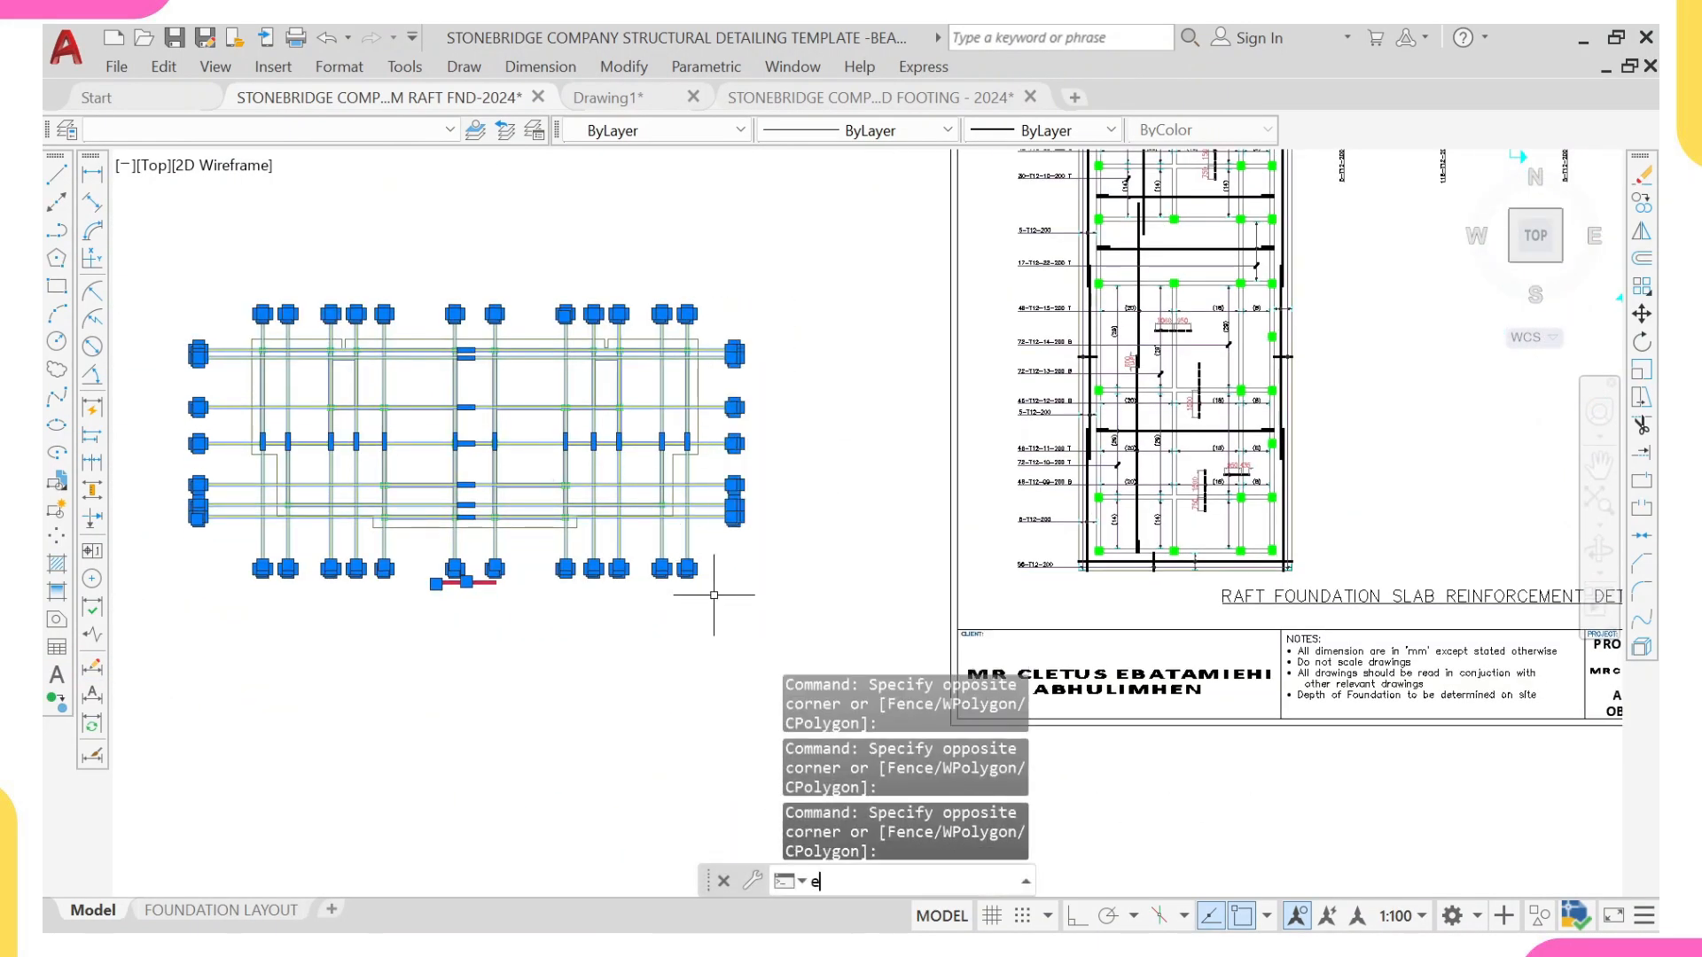
key("Return")
scroll(718, 612, "down", 3)
scroll(690, 607, "up", 4)
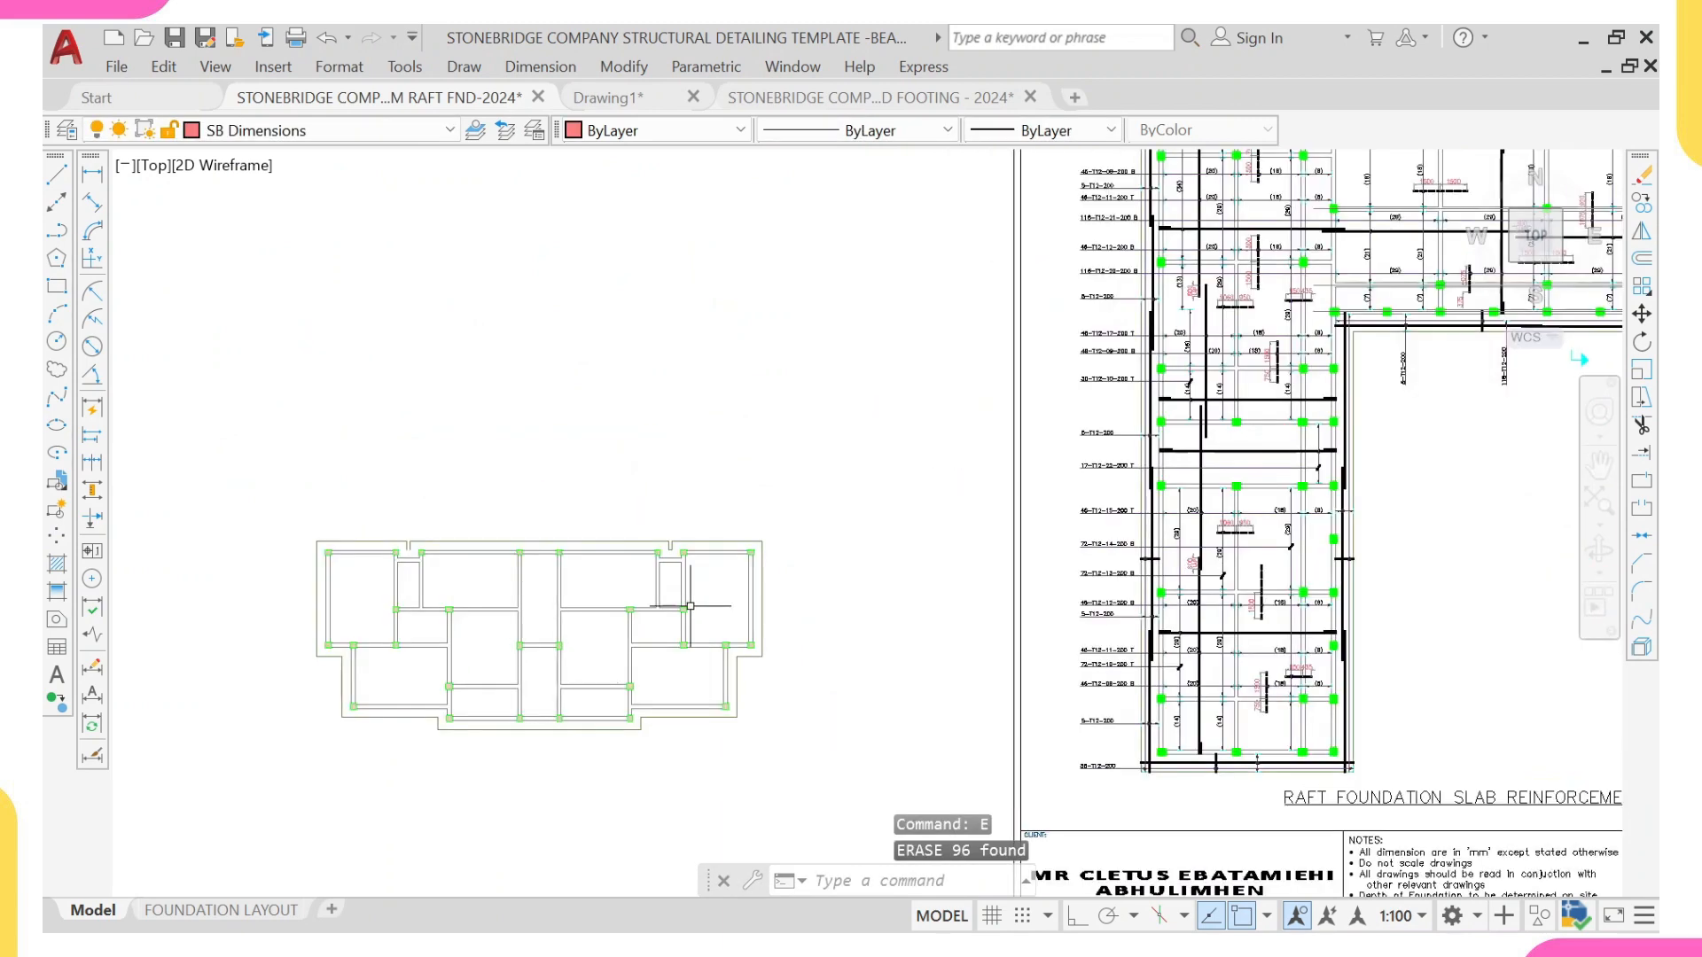
Step: Examine how the columns are coloured and filled in the template's raft slab detail
scroll(674, 603, "up", 4)
scroll(885, 551, "down", 4)
scroll(1086, 561, "down", 2)
middle_click_drag(1087, 562, 846, 574)
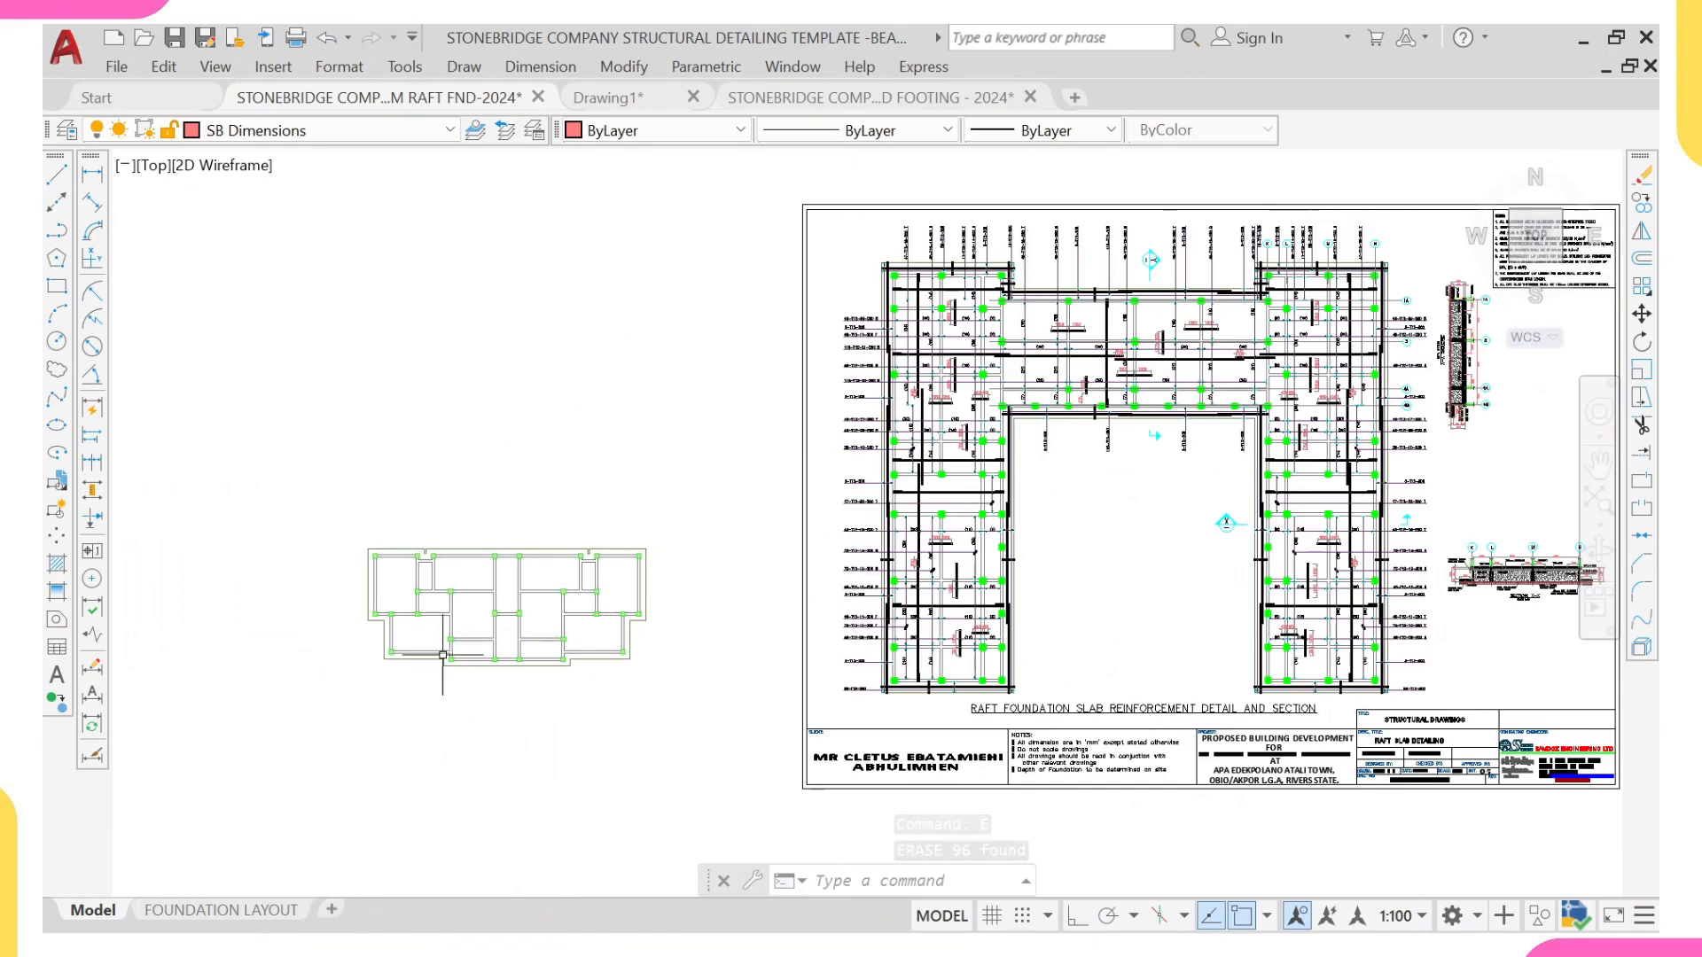
scroll(973, 505, "up", 5)
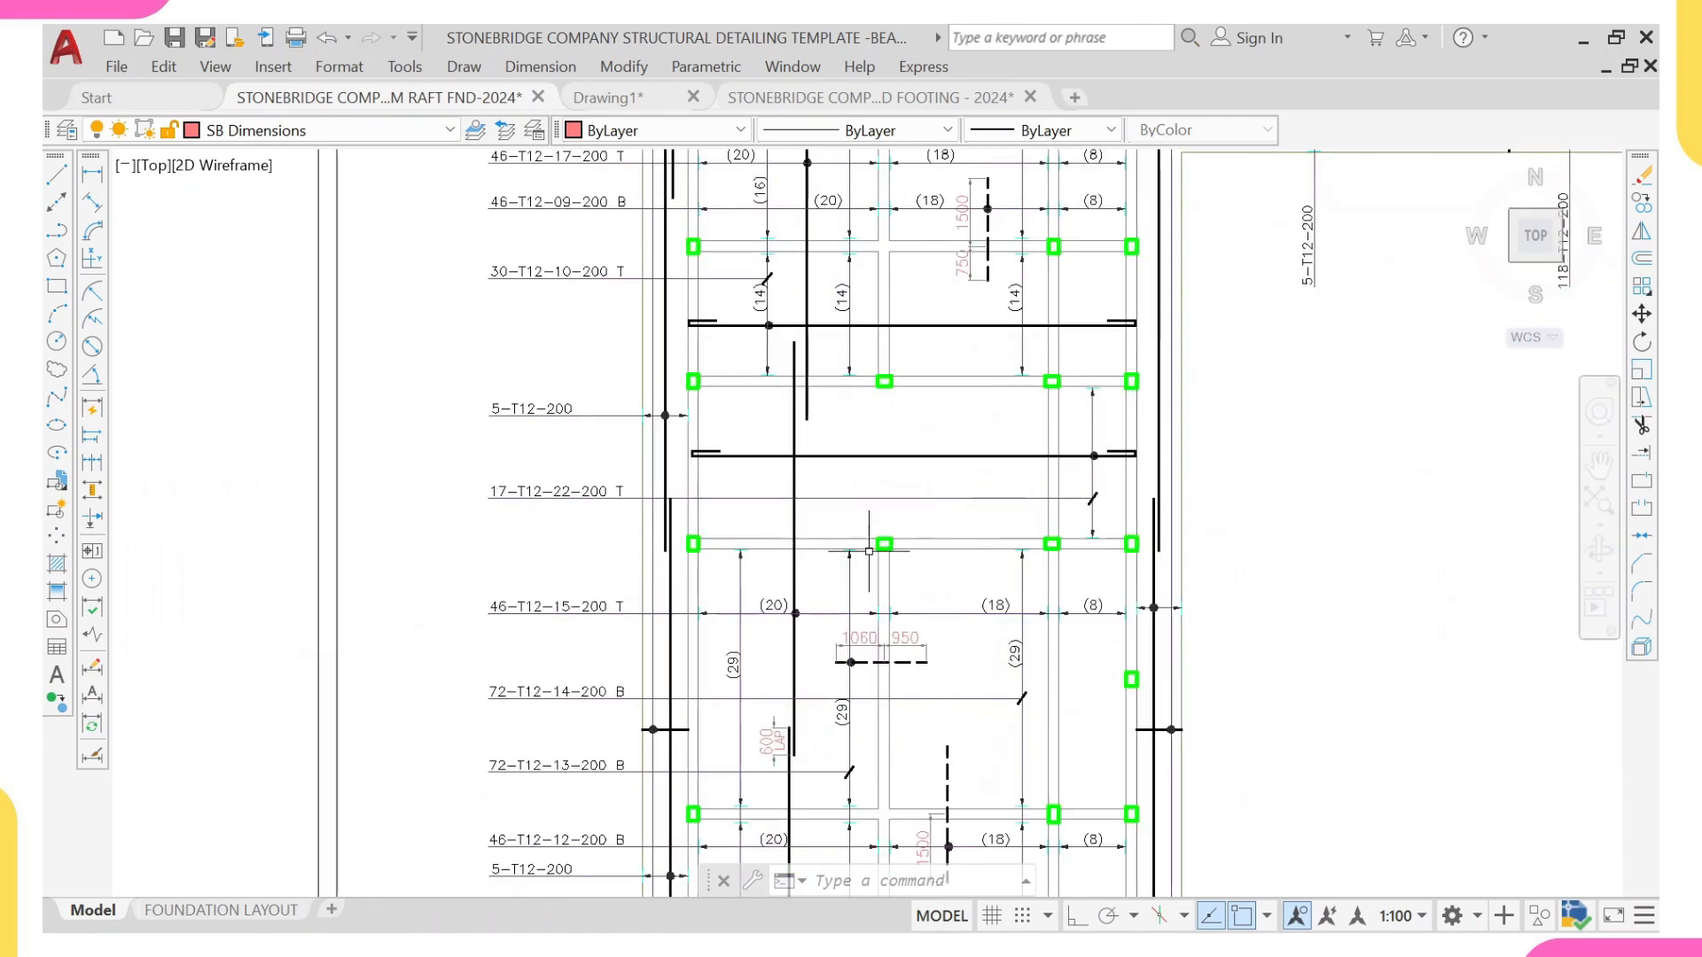
scroll(972, 509, "up", 2)
scroll(972, 513, "down", 6)
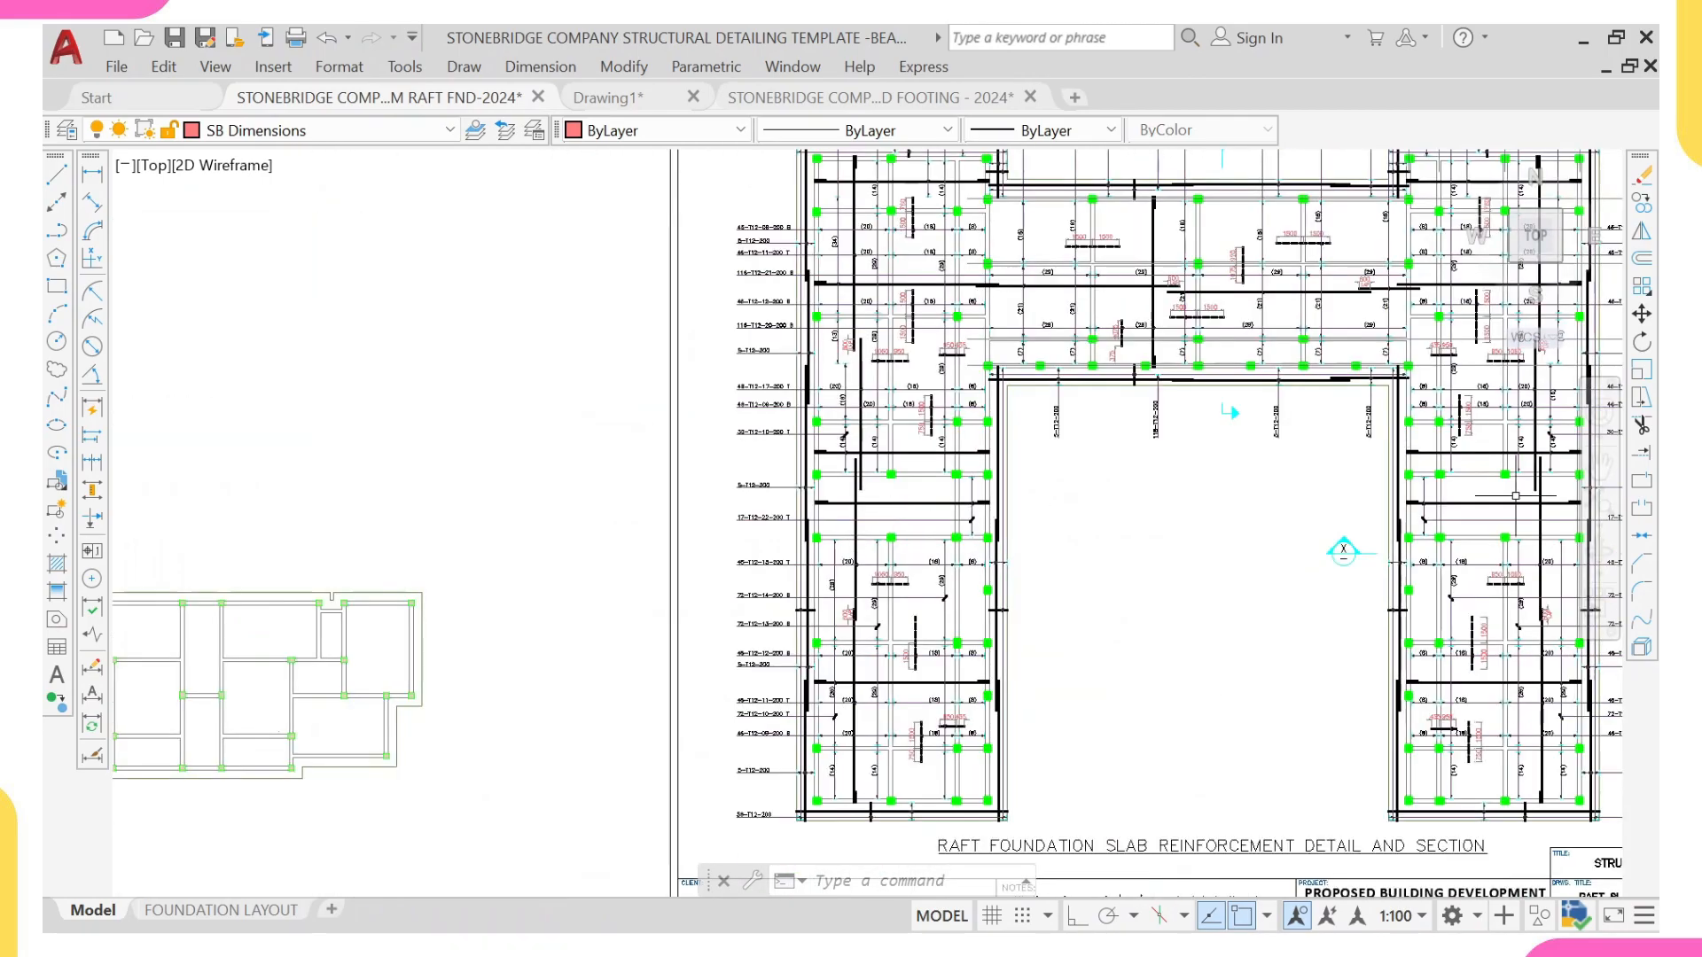
scroll(1552, 434, "up", 4)
scroll(1273, 551, "down", 8)
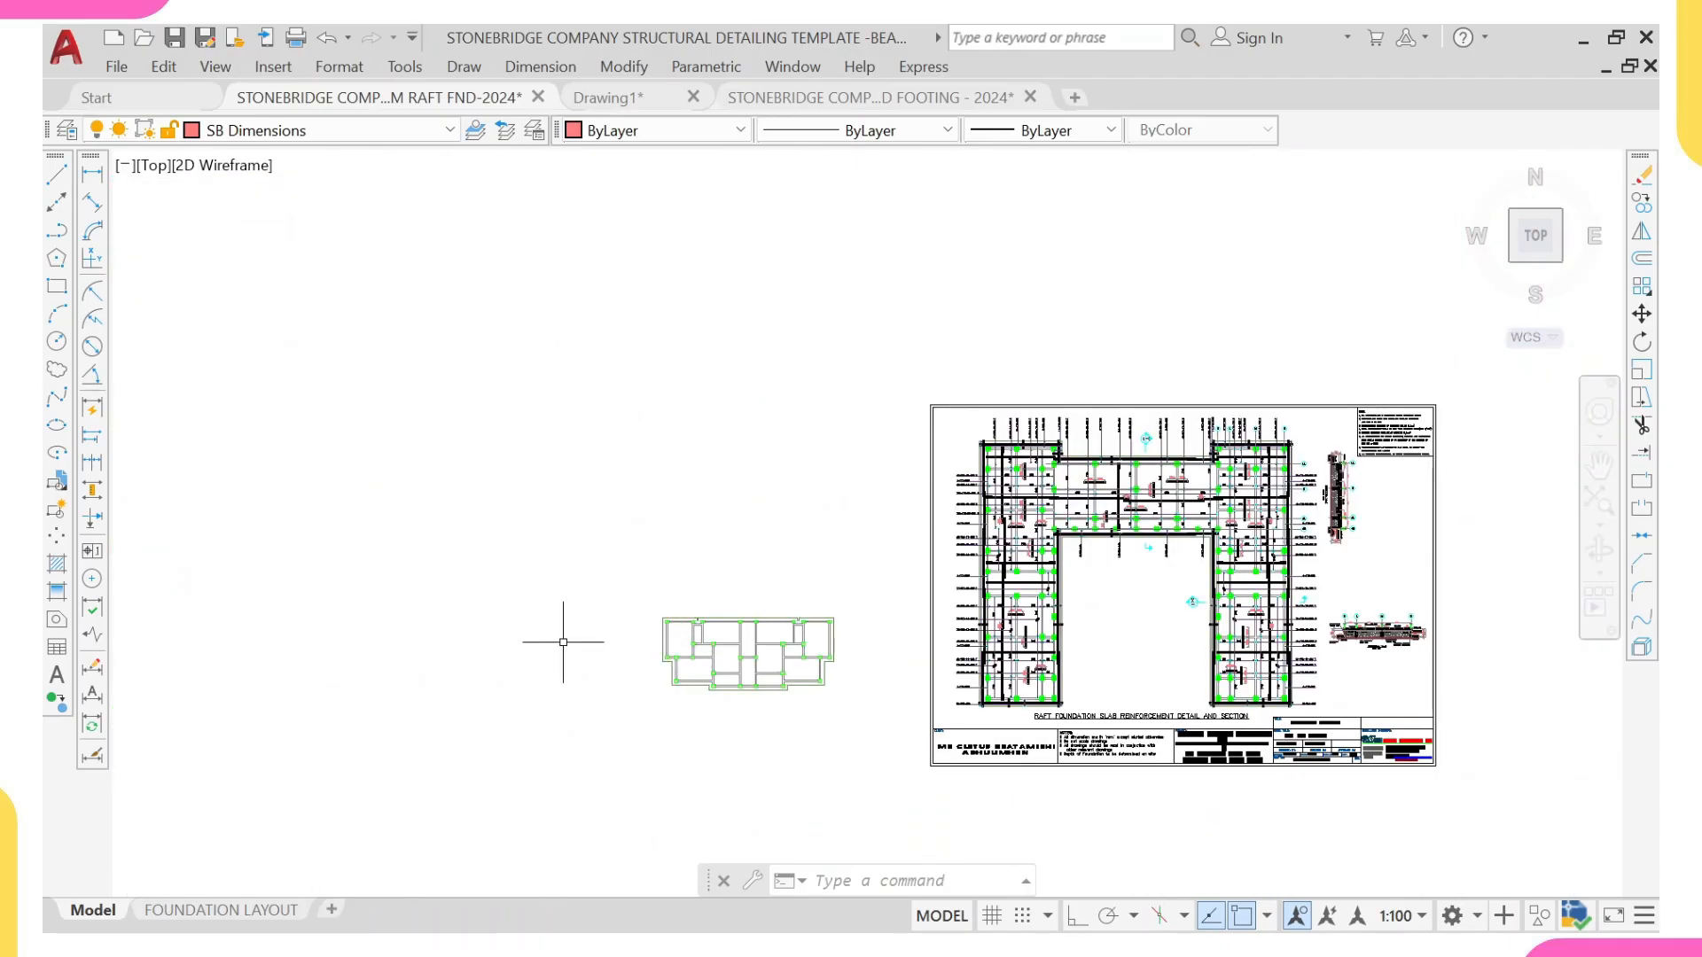
Step: Select all similar column hatches in the pasted plan and set their color to Green
scroll(570, 638, "up", 5)
scroll(975, 643, "up", 6)
left_click(1002, 645)
right_click(1025, 535)
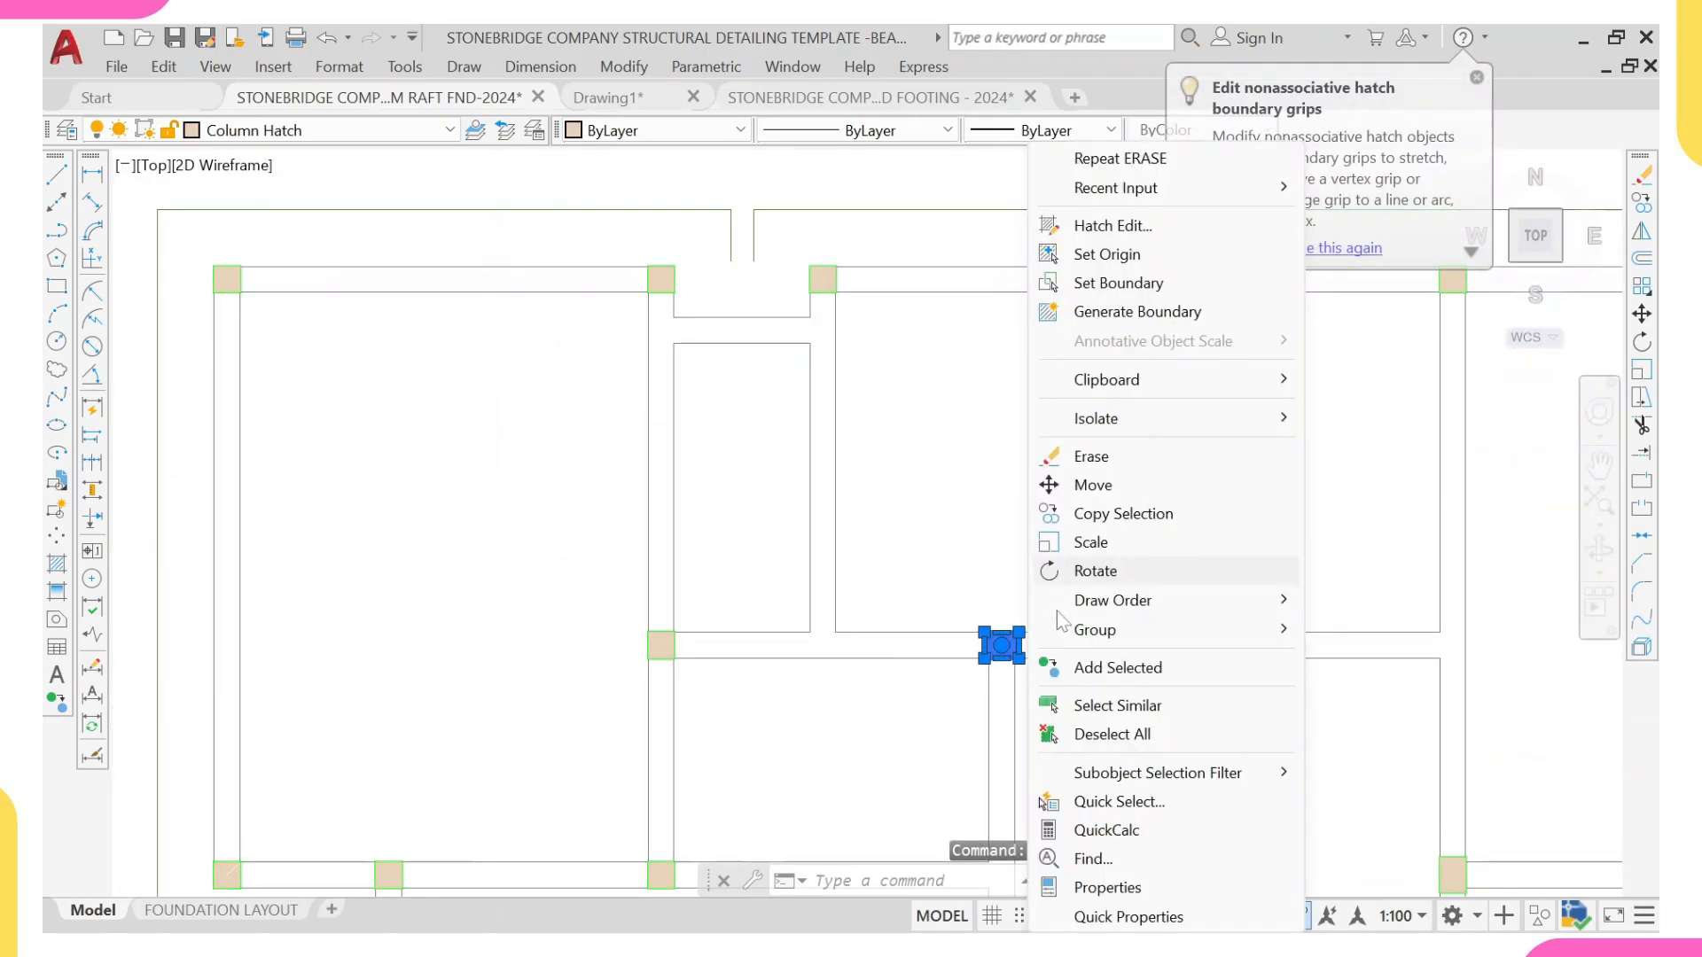
left_click(1099, 703)
scroll(670, 483, "down", 4)
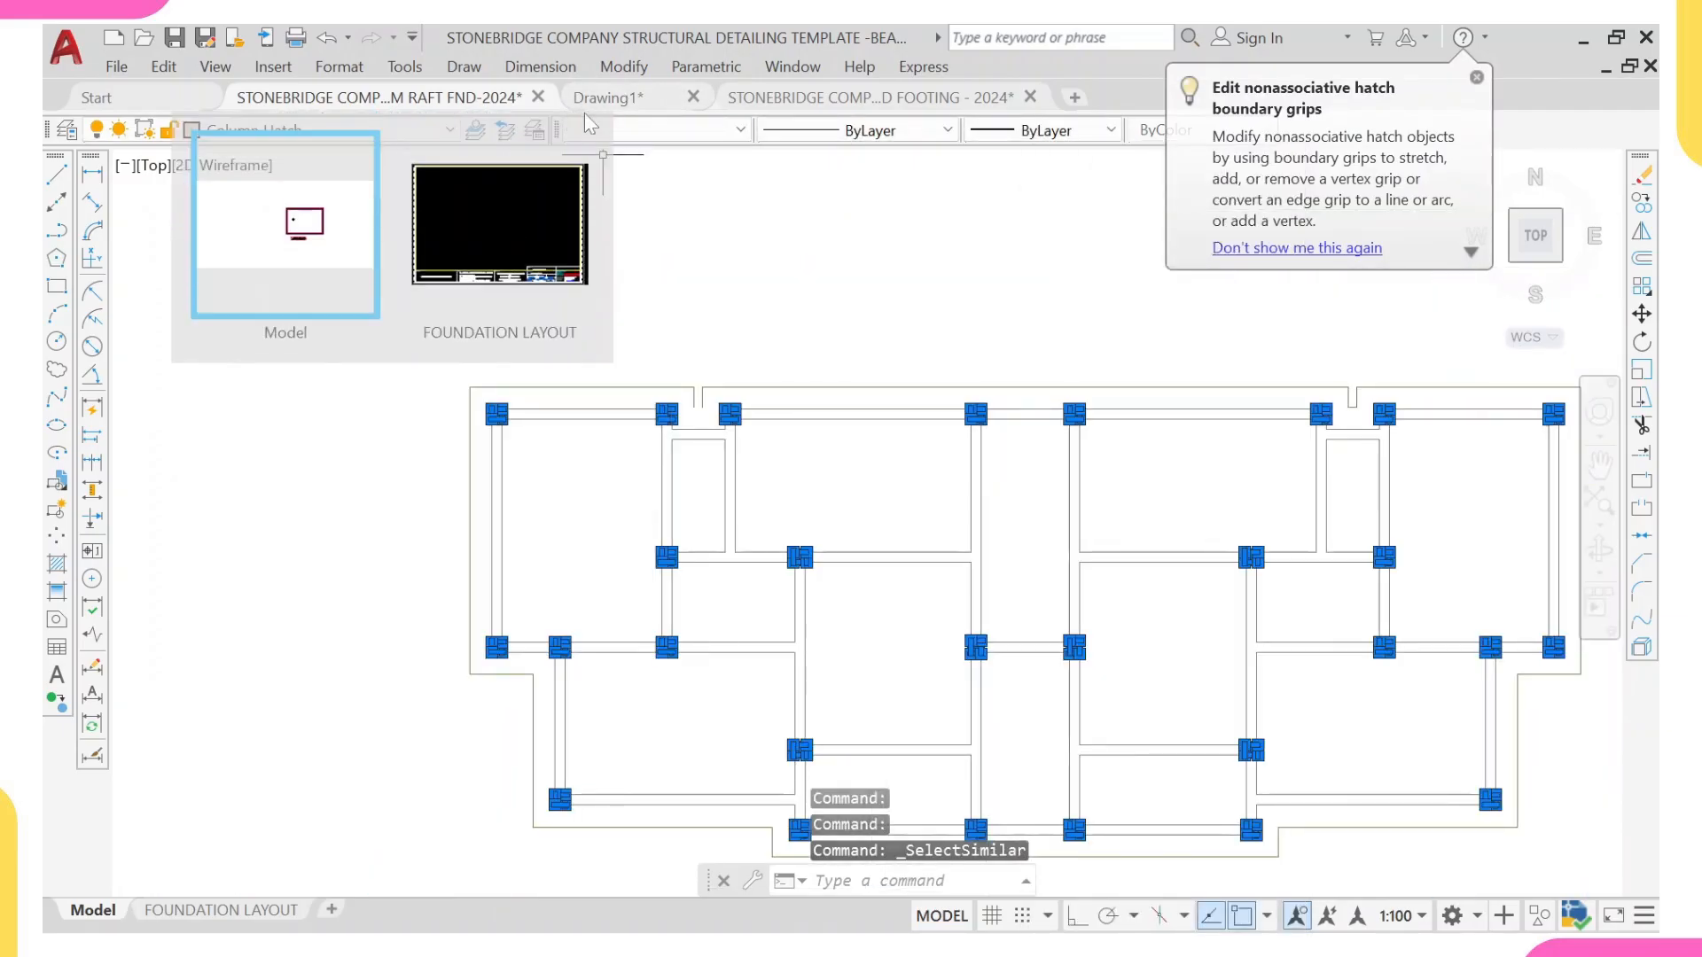
left_click(695, 131)
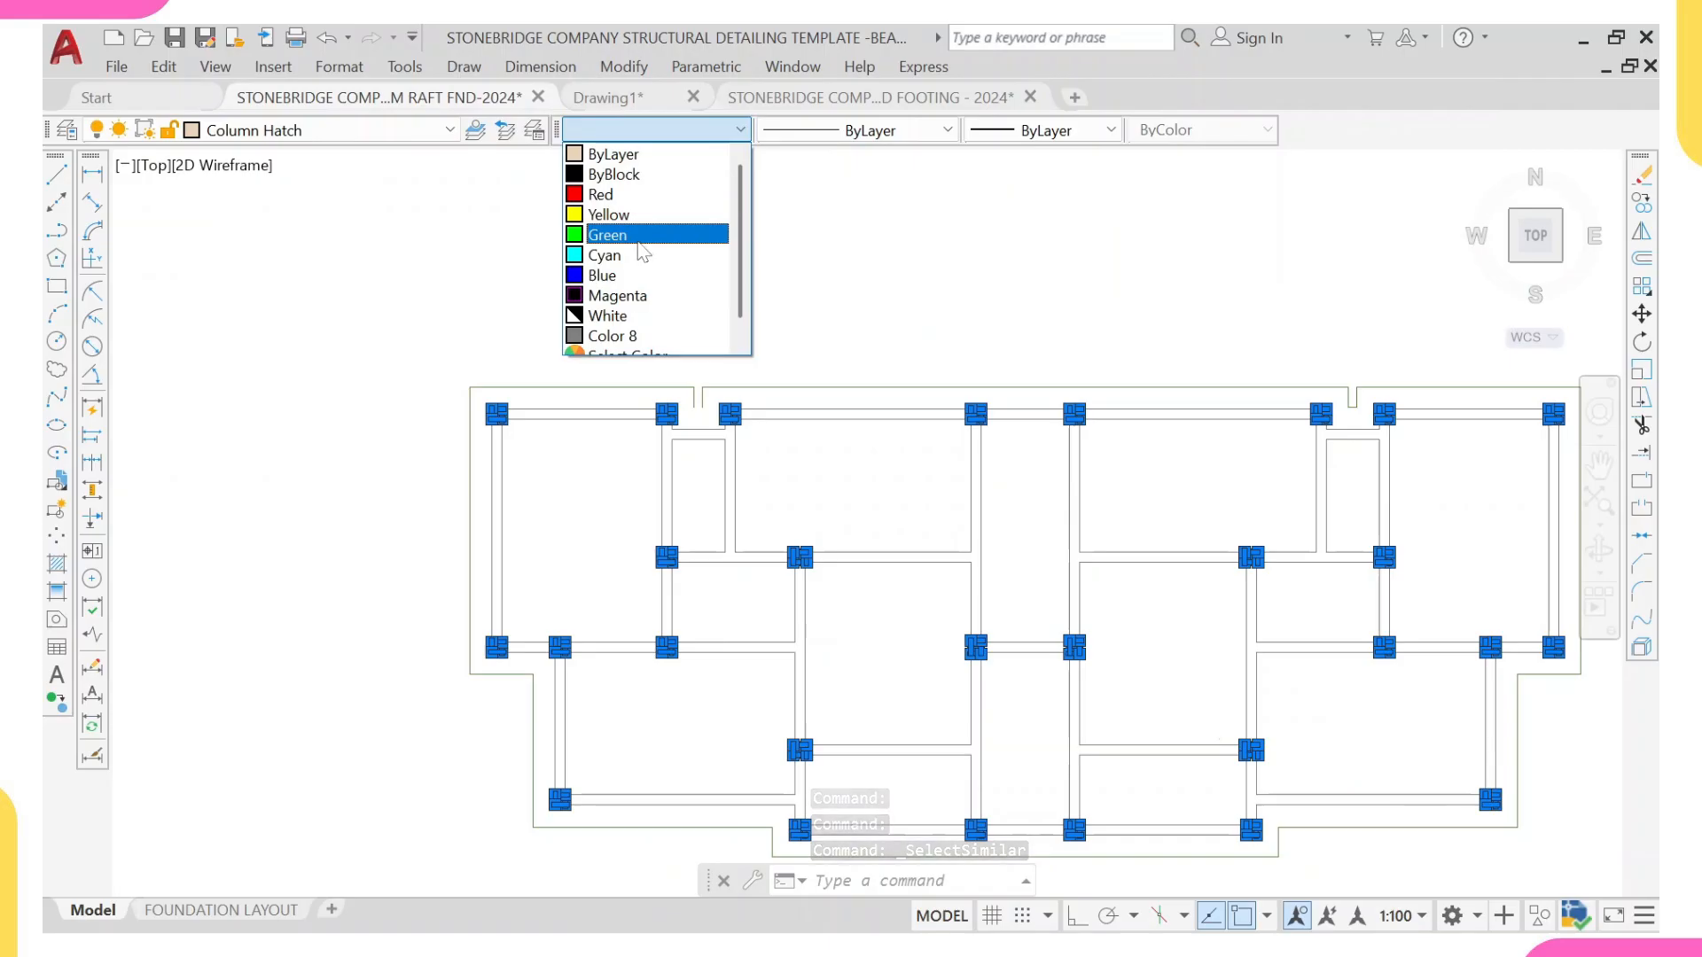
left_click(648, 235)
middle_click_drag(929, 497, 870, 537)
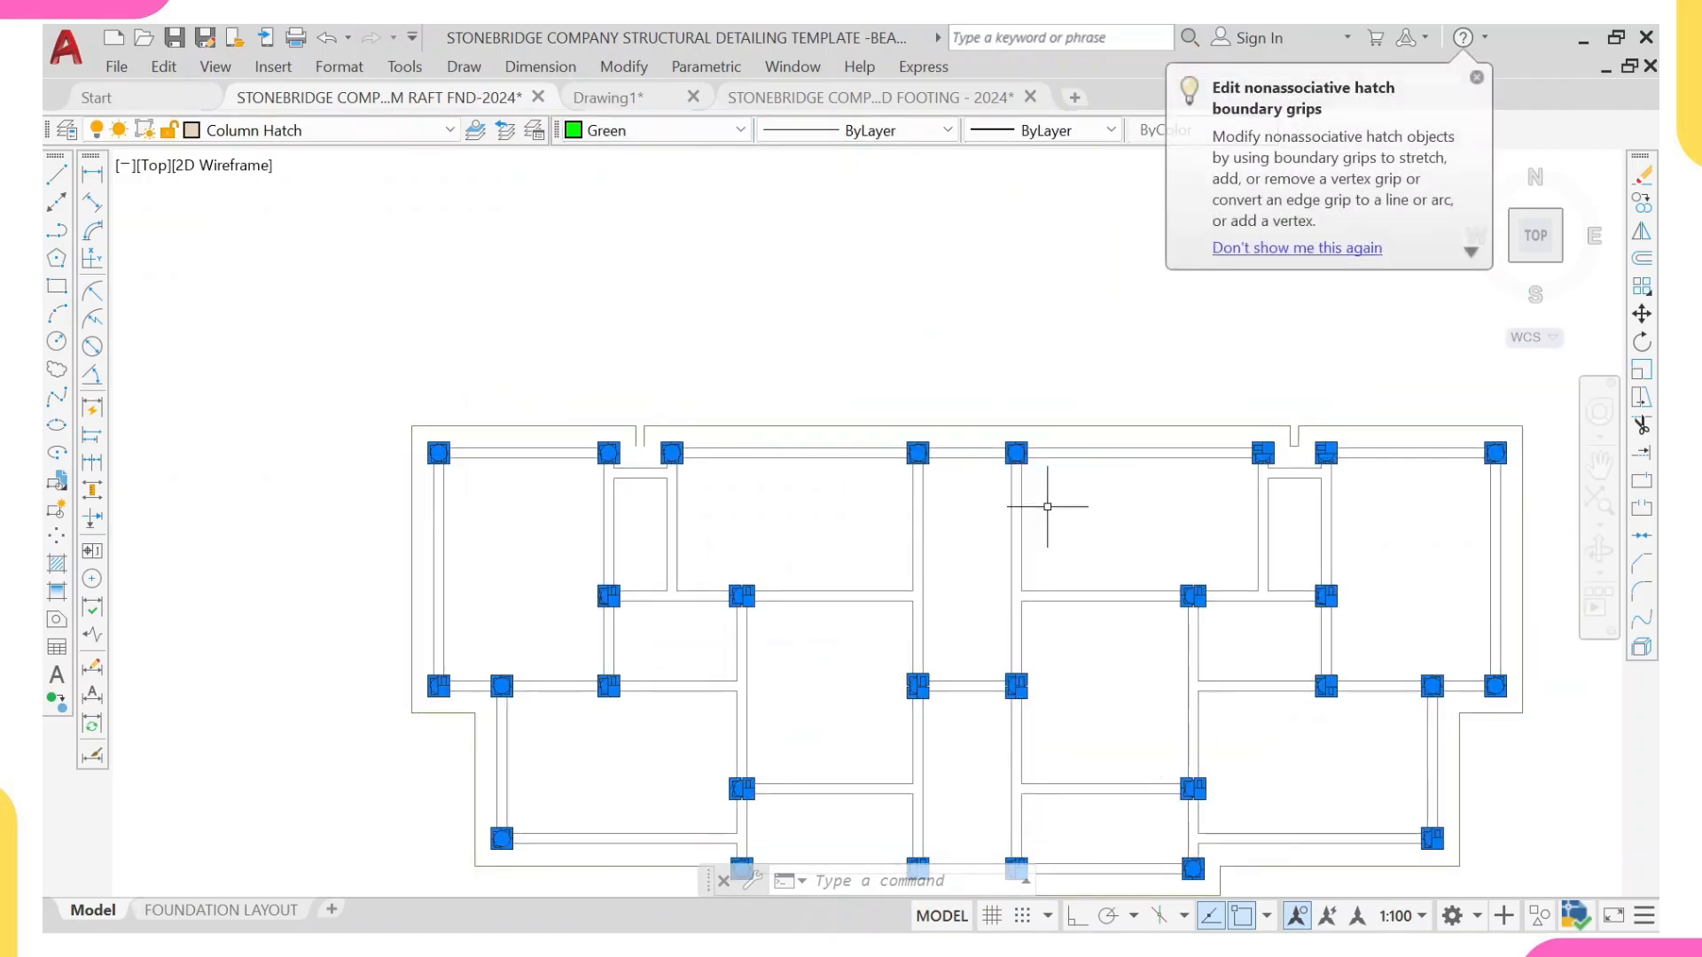
key("Escape")
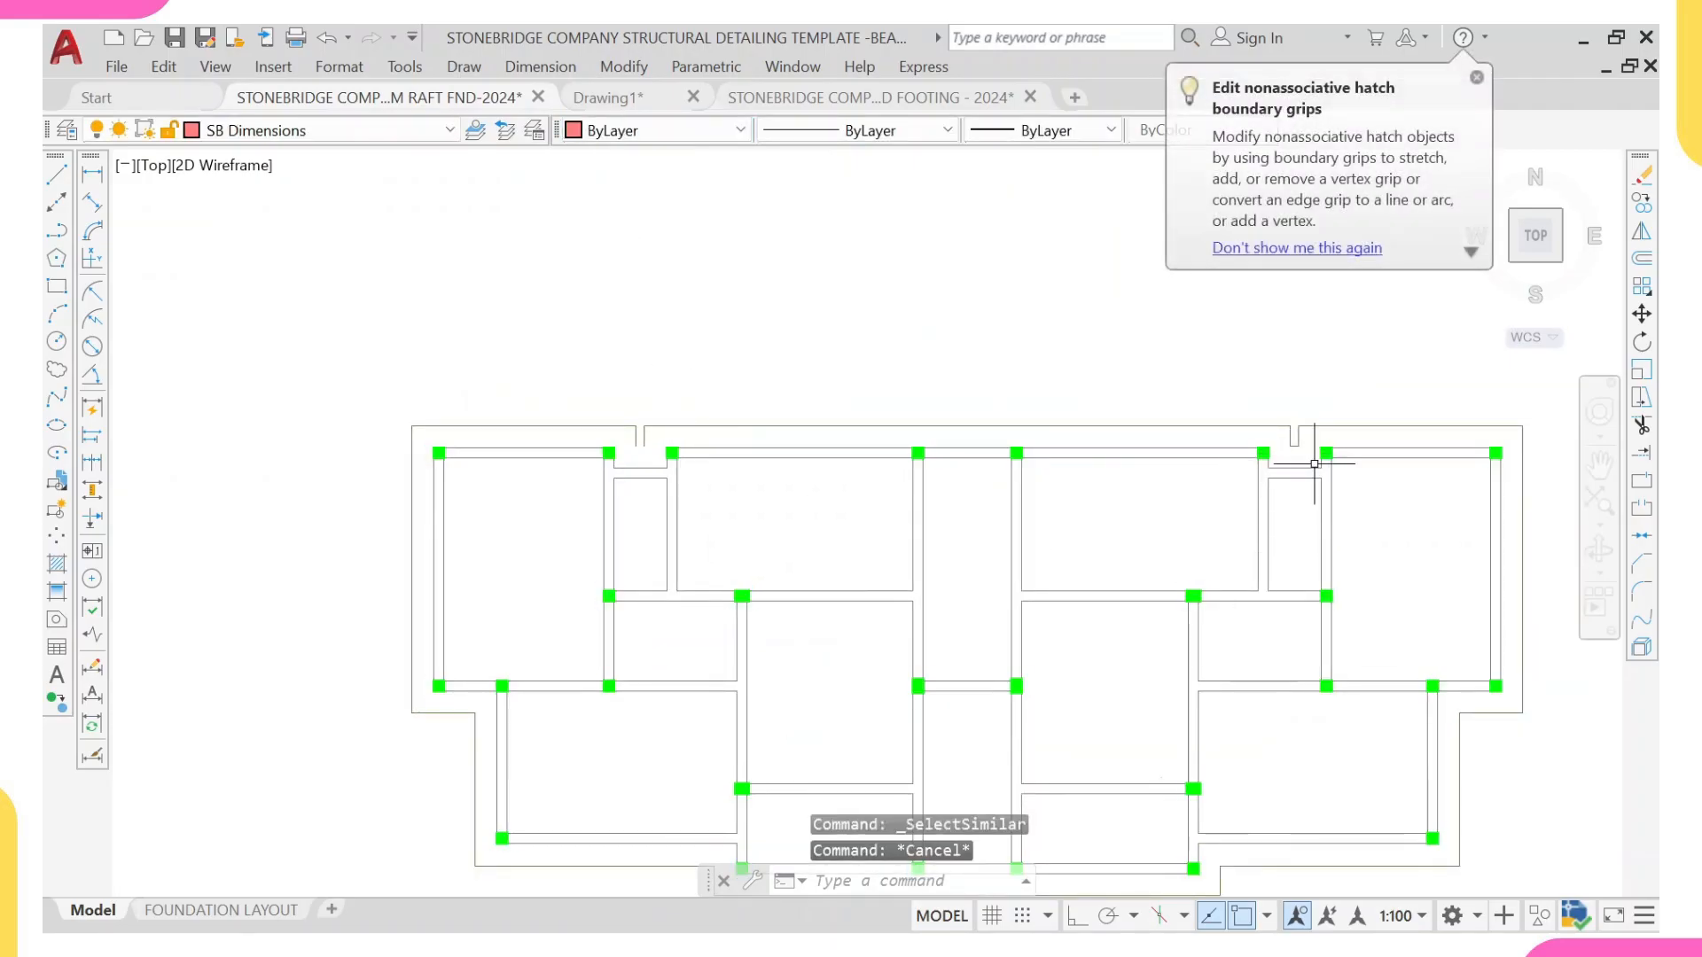
Step: Copy the short slab edge line closing the eastern recess to the open end of the matching western recess
scroll(1328, 479, "up", 5)
left_click(1182, 376)
left_click(1280, 439)
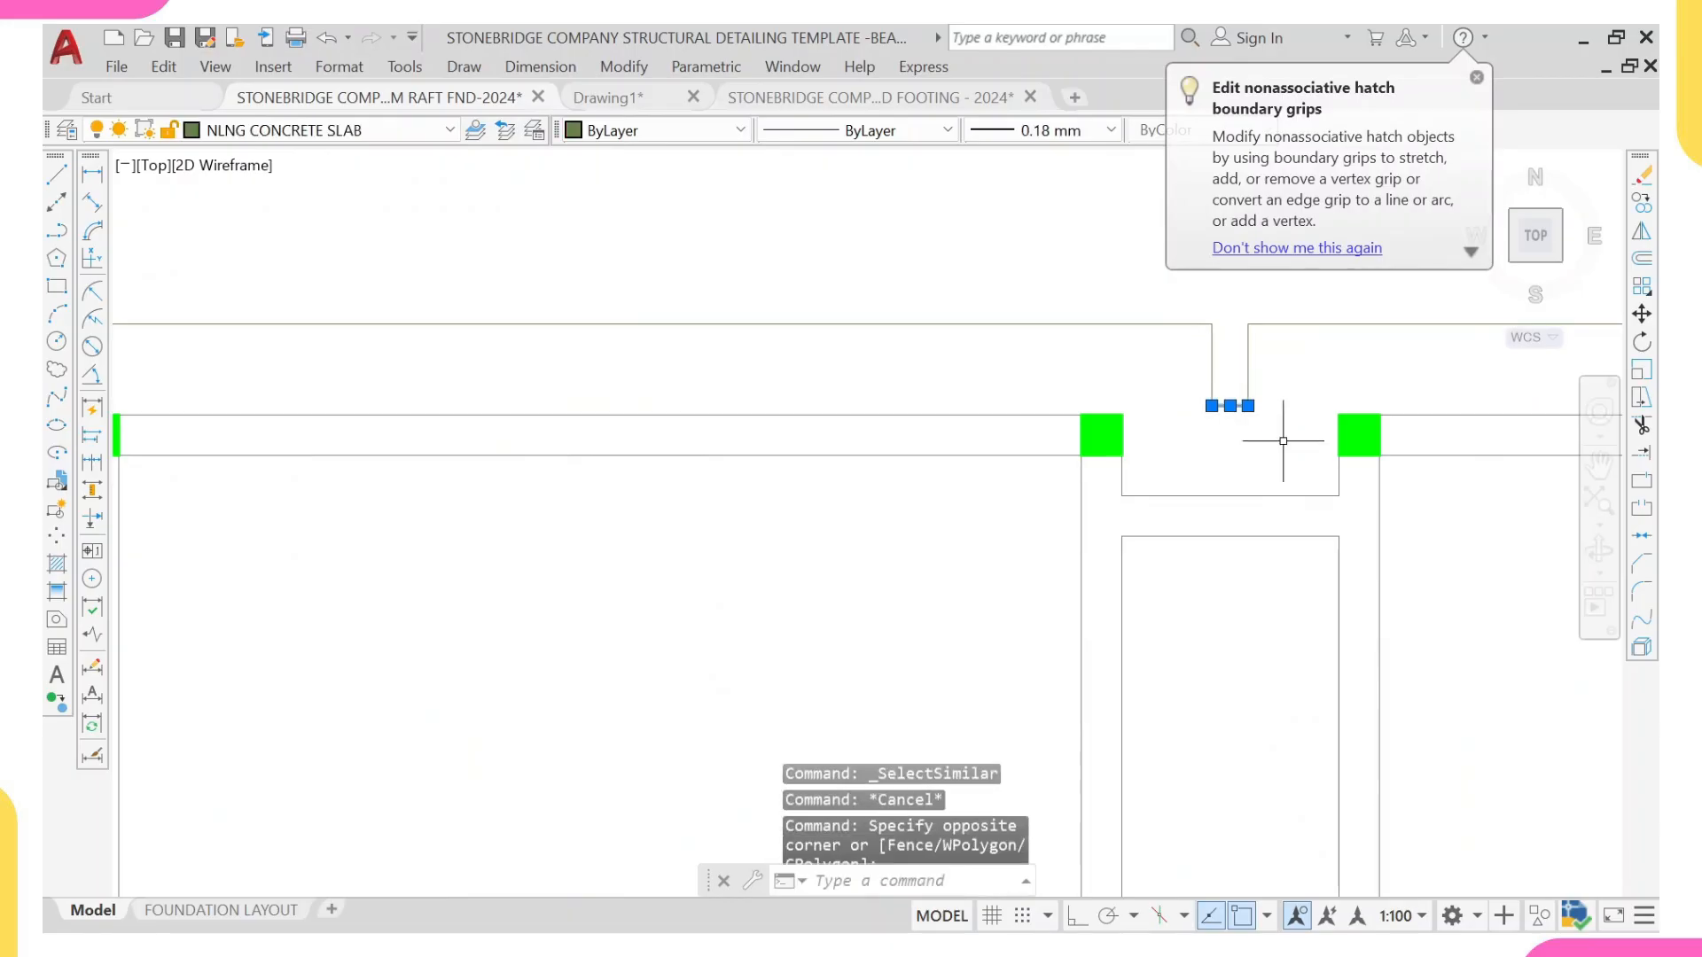
type("co")
key("Return")
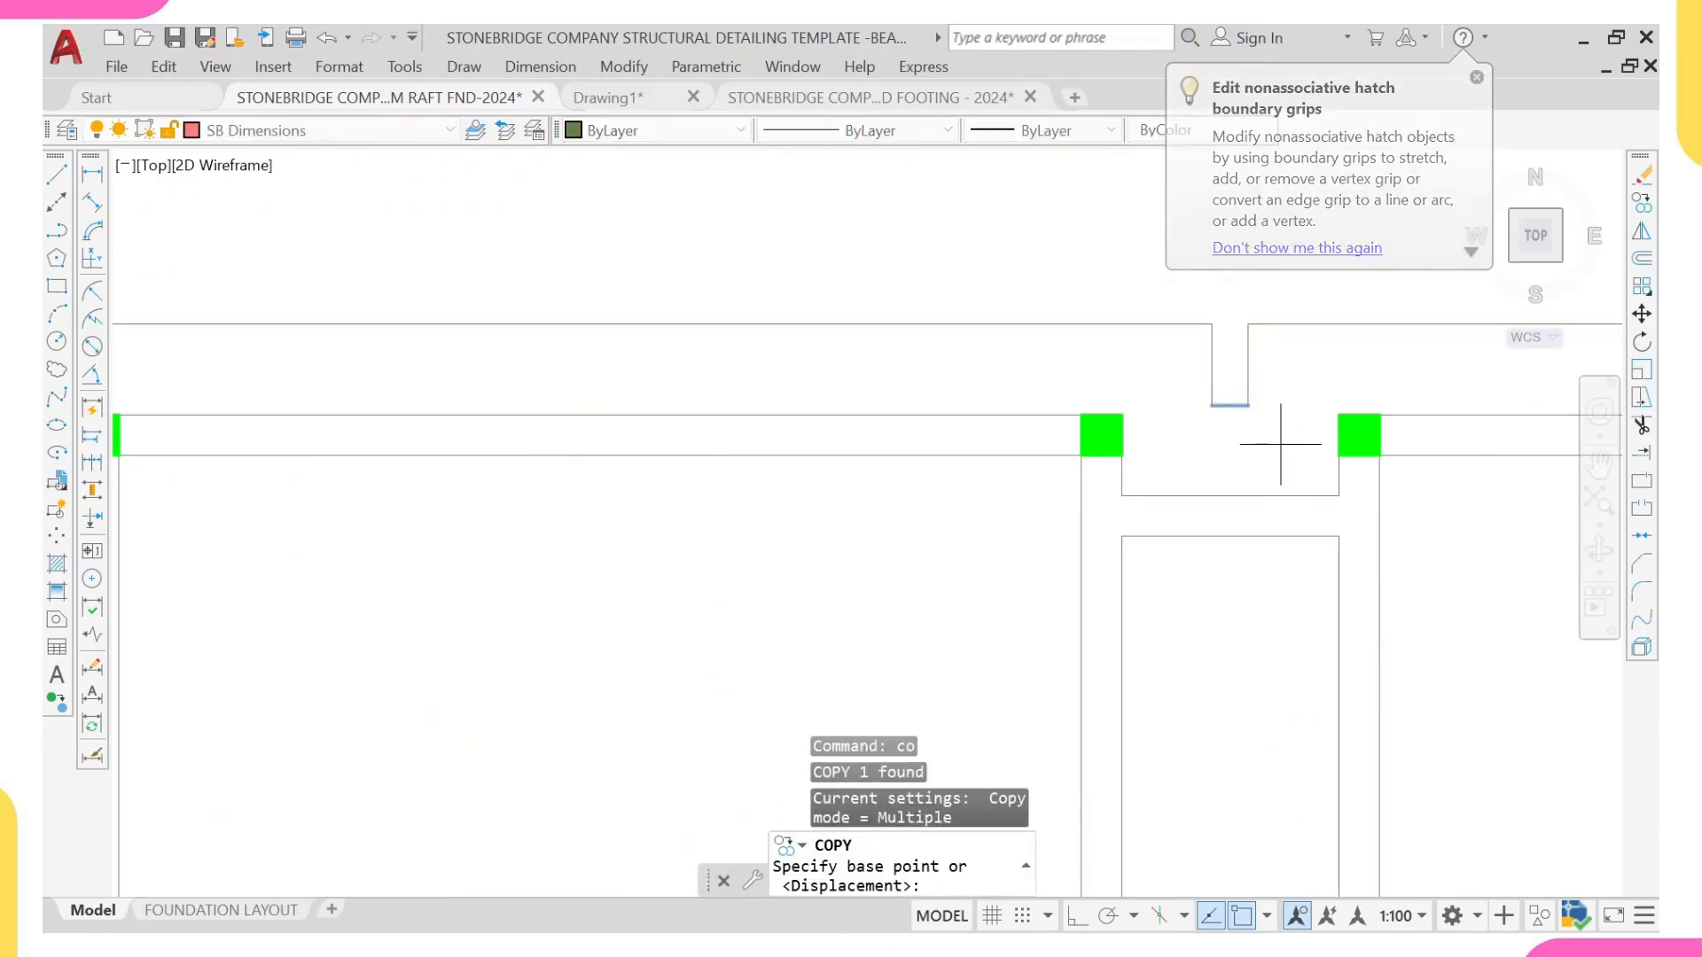
left_click(1250, 401)
scroll(1254, 391, "down", 5)
scroll(379, 418, "up", 8)
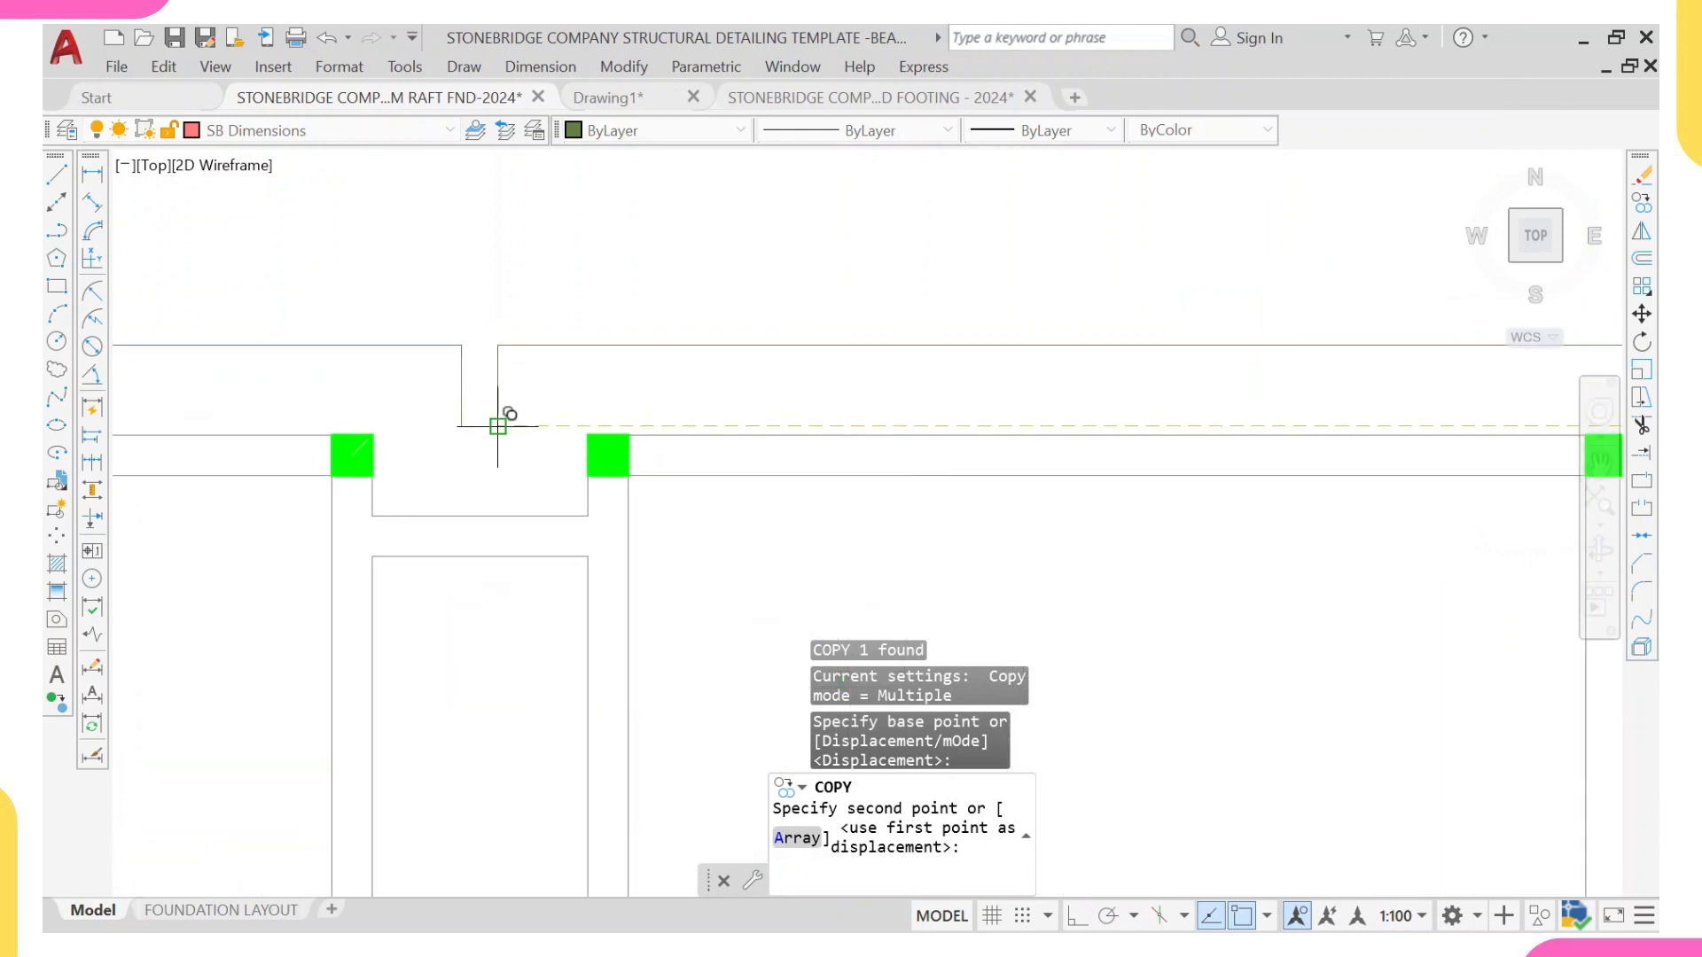
left_click(498, 415)
scroll(502, 430, "down", 5)
key("Escape")
scroll(547, 543, "down", 5)
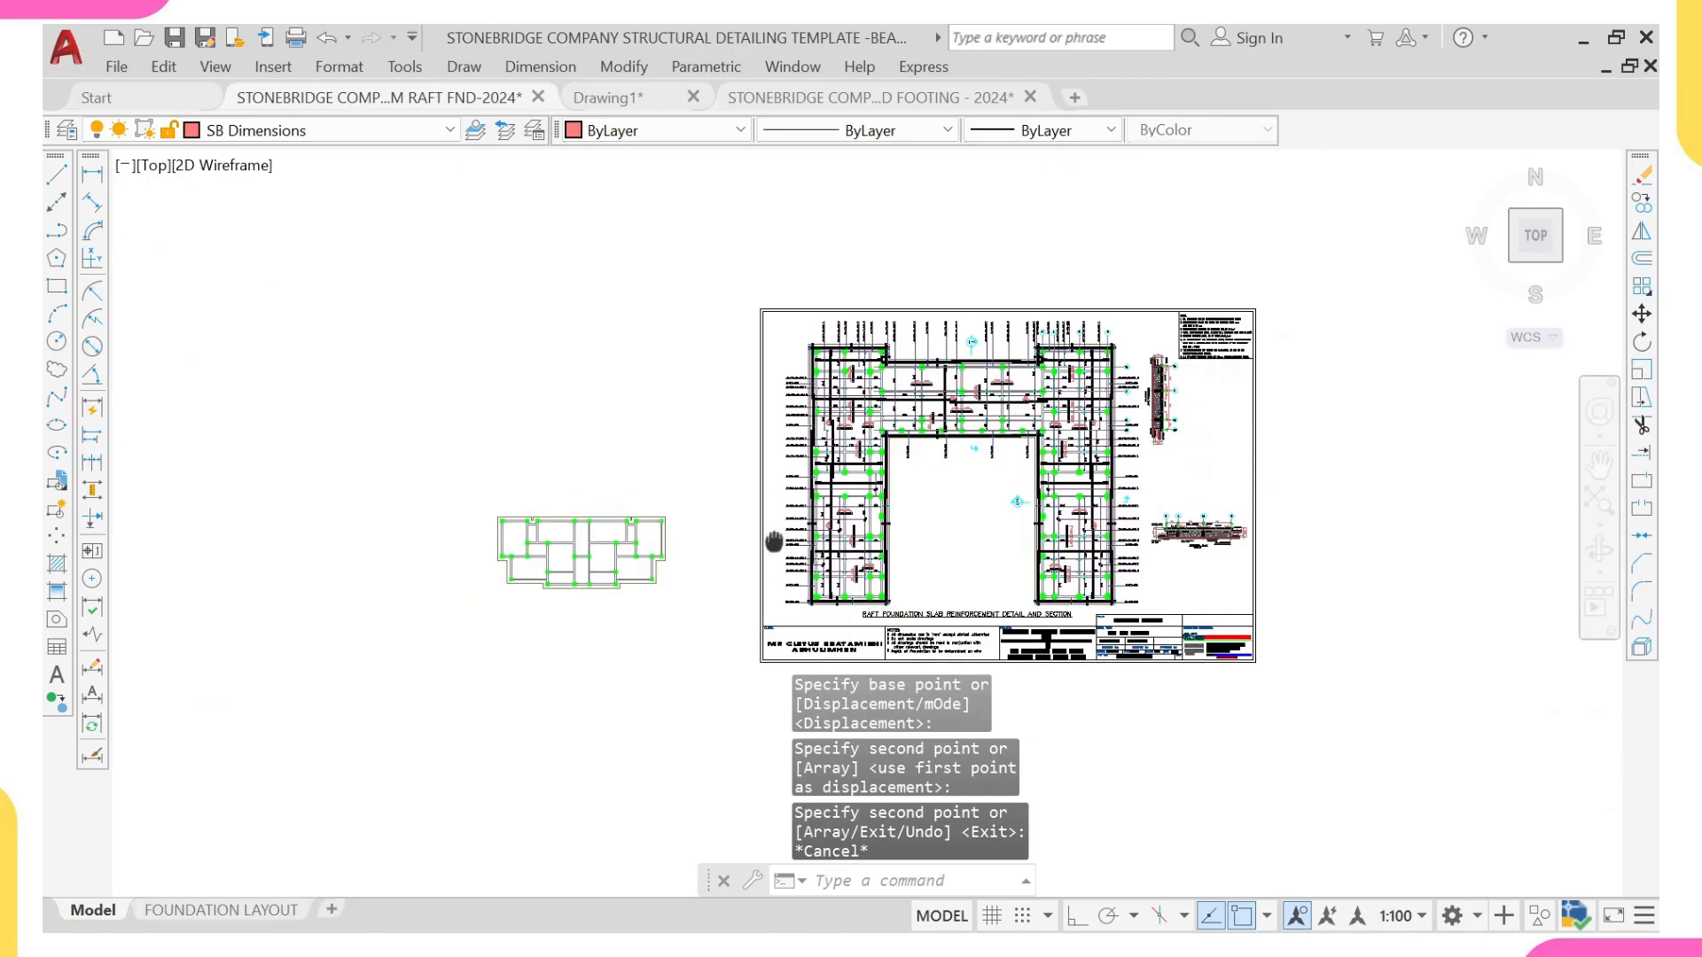
Step: Review the cleaned raft plan beside the template sheet and the other drawings in model space
middle_click_drag(775, 543, 825, 541)
scroll(825, 541, "up", 4)
scroll(899, 488, "down", 4)
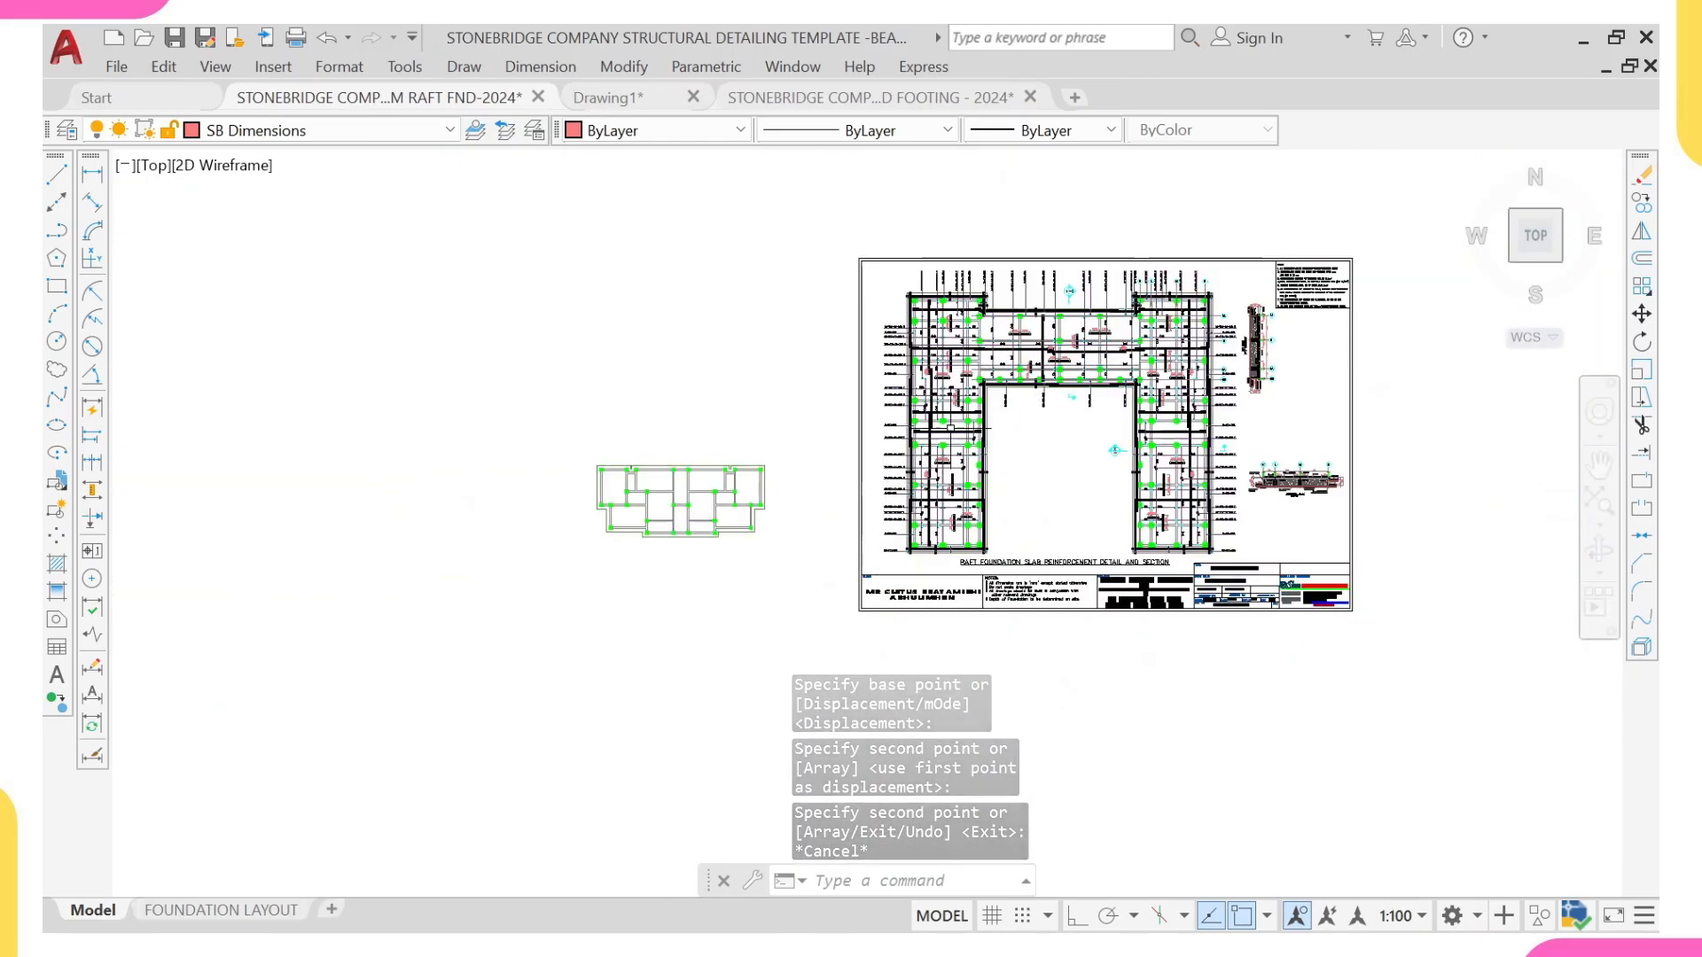
scroll(963, 411, "down", 4)
scroll(870, 463, "up", 2)
scroll(867, 417, "up", 2)
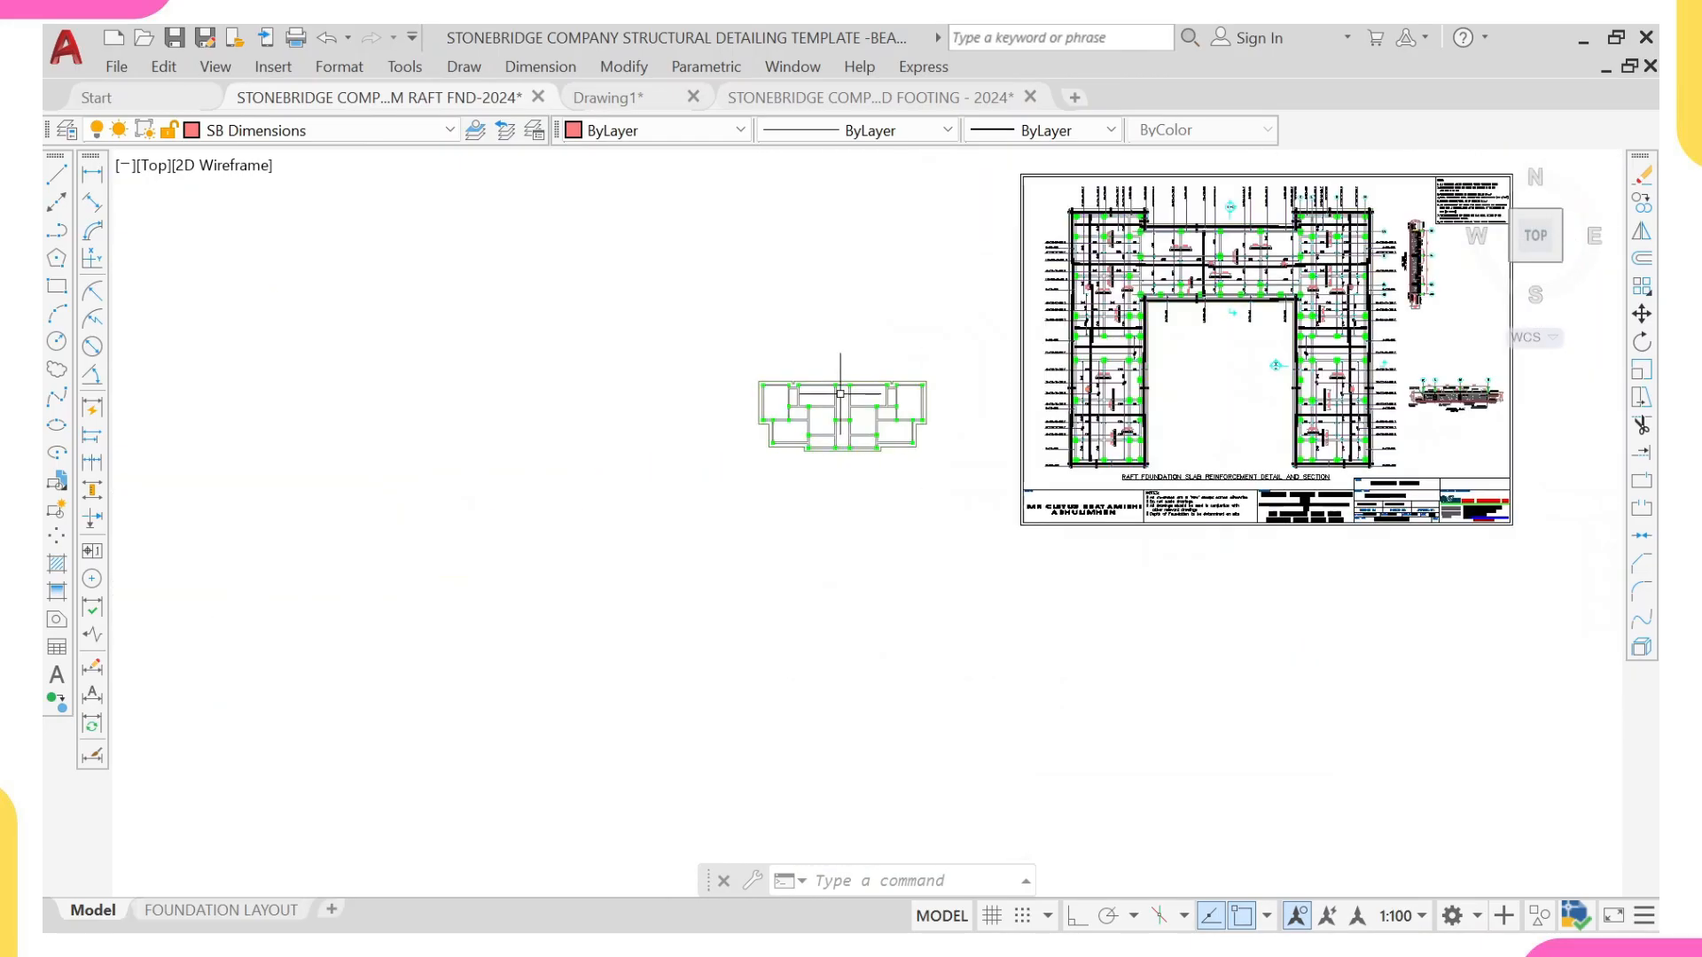
middle_click_drag(1187, 441, 1151, 486)
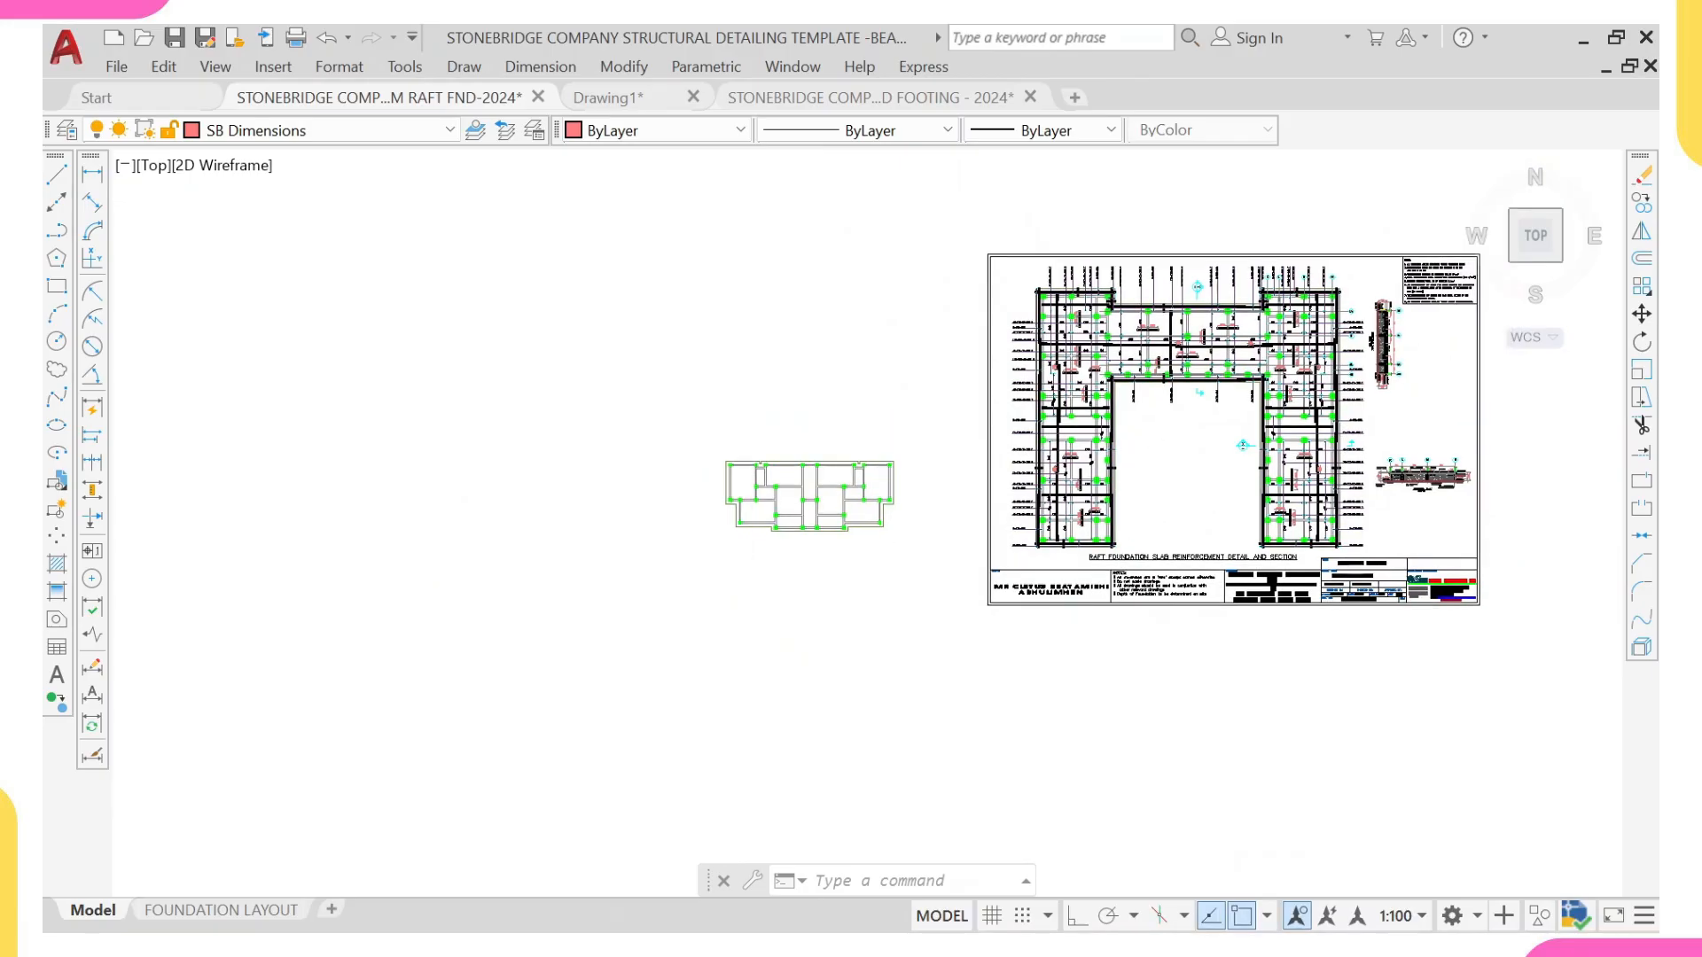
scroll(763, 505, "up", 8)
scroll(758, 449, "up", 4)
scroll(749, 449, "down", 6)
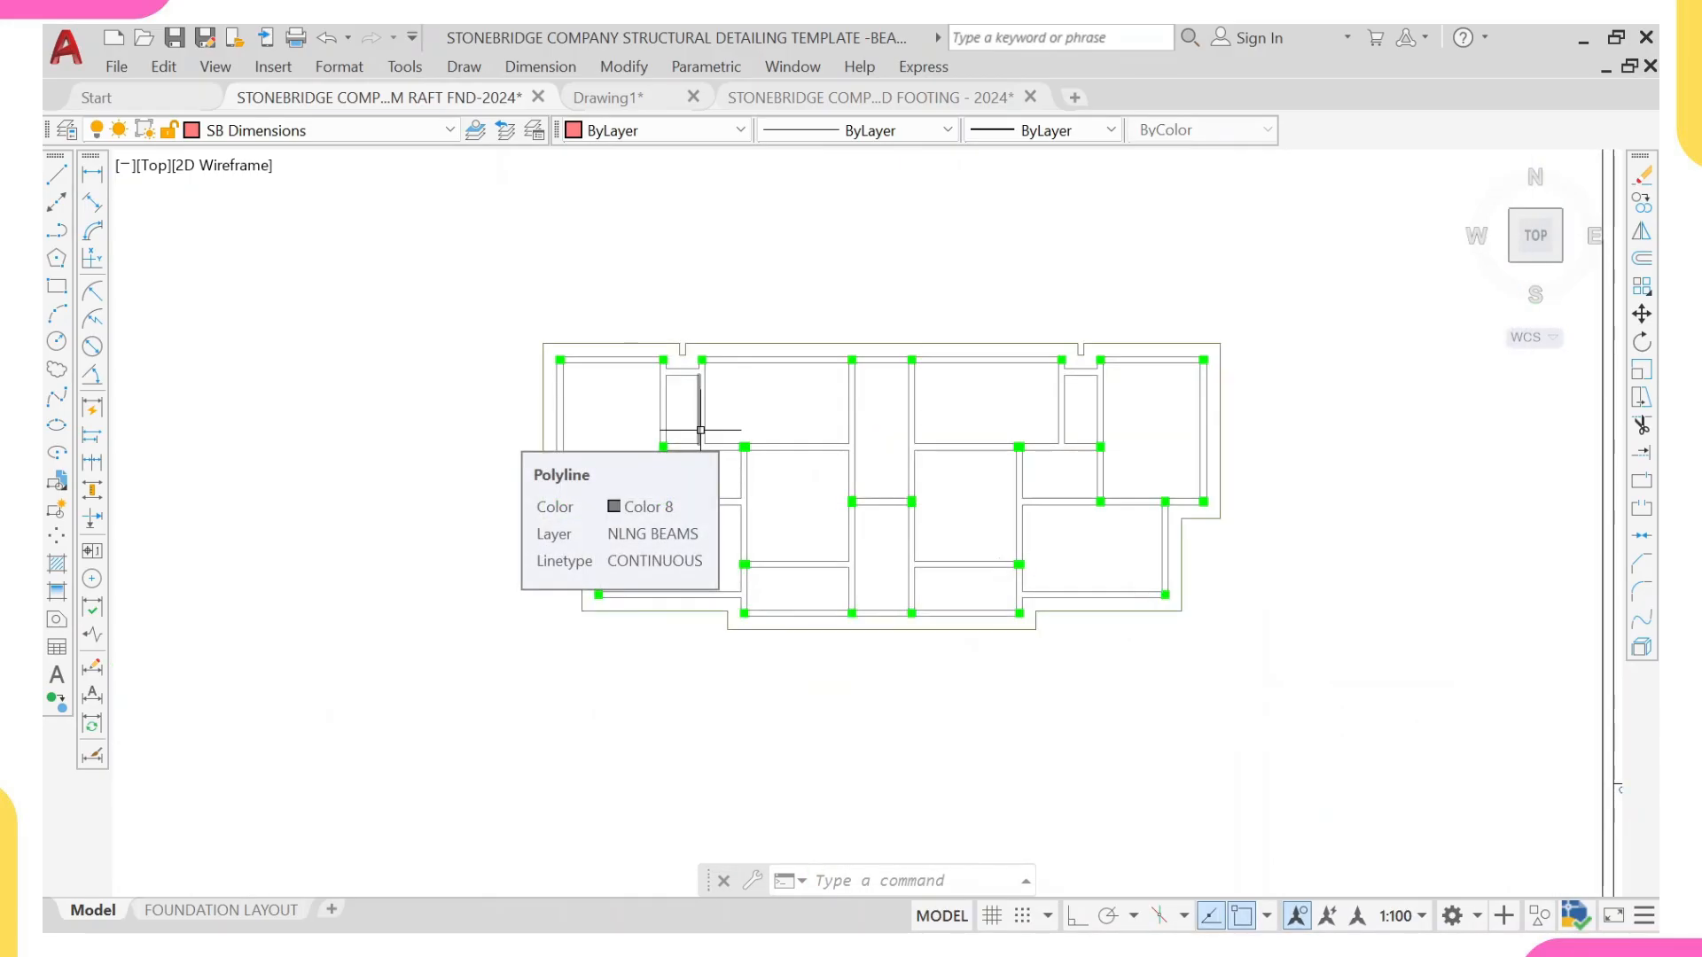
scroll(713, 497, "down", 5)
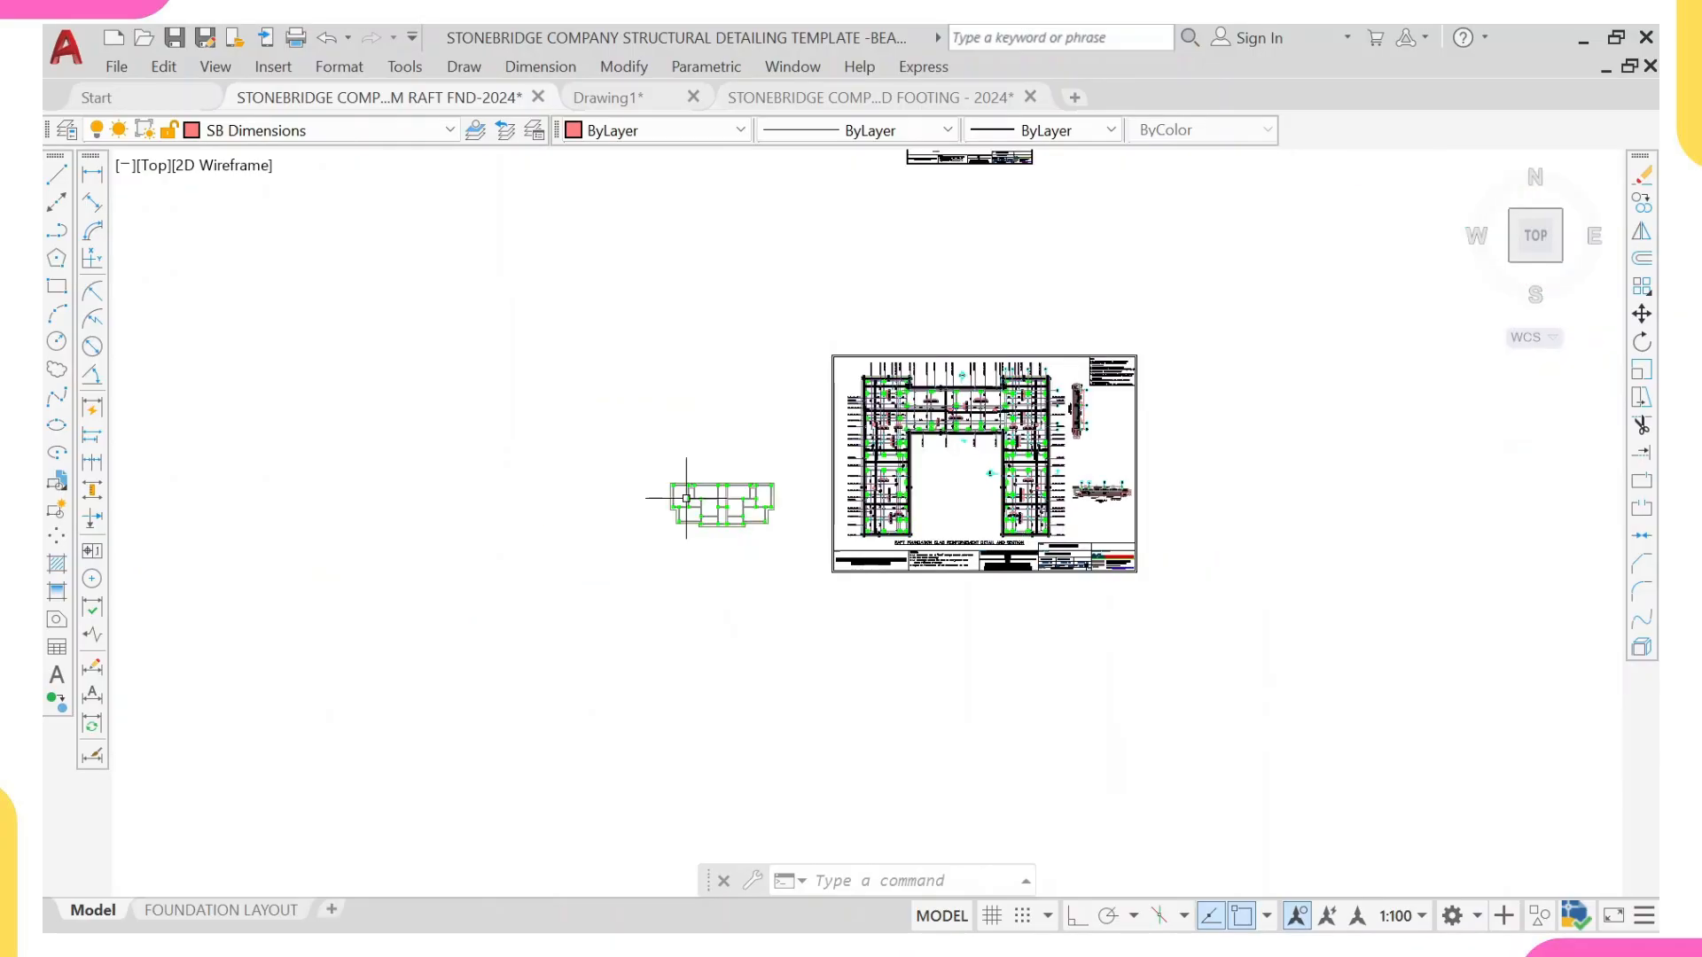
scroll(439, 521, "down", 4)
middle_click_drag(356, 530, 642, 487)
scroll(644, 493, "down", 5)
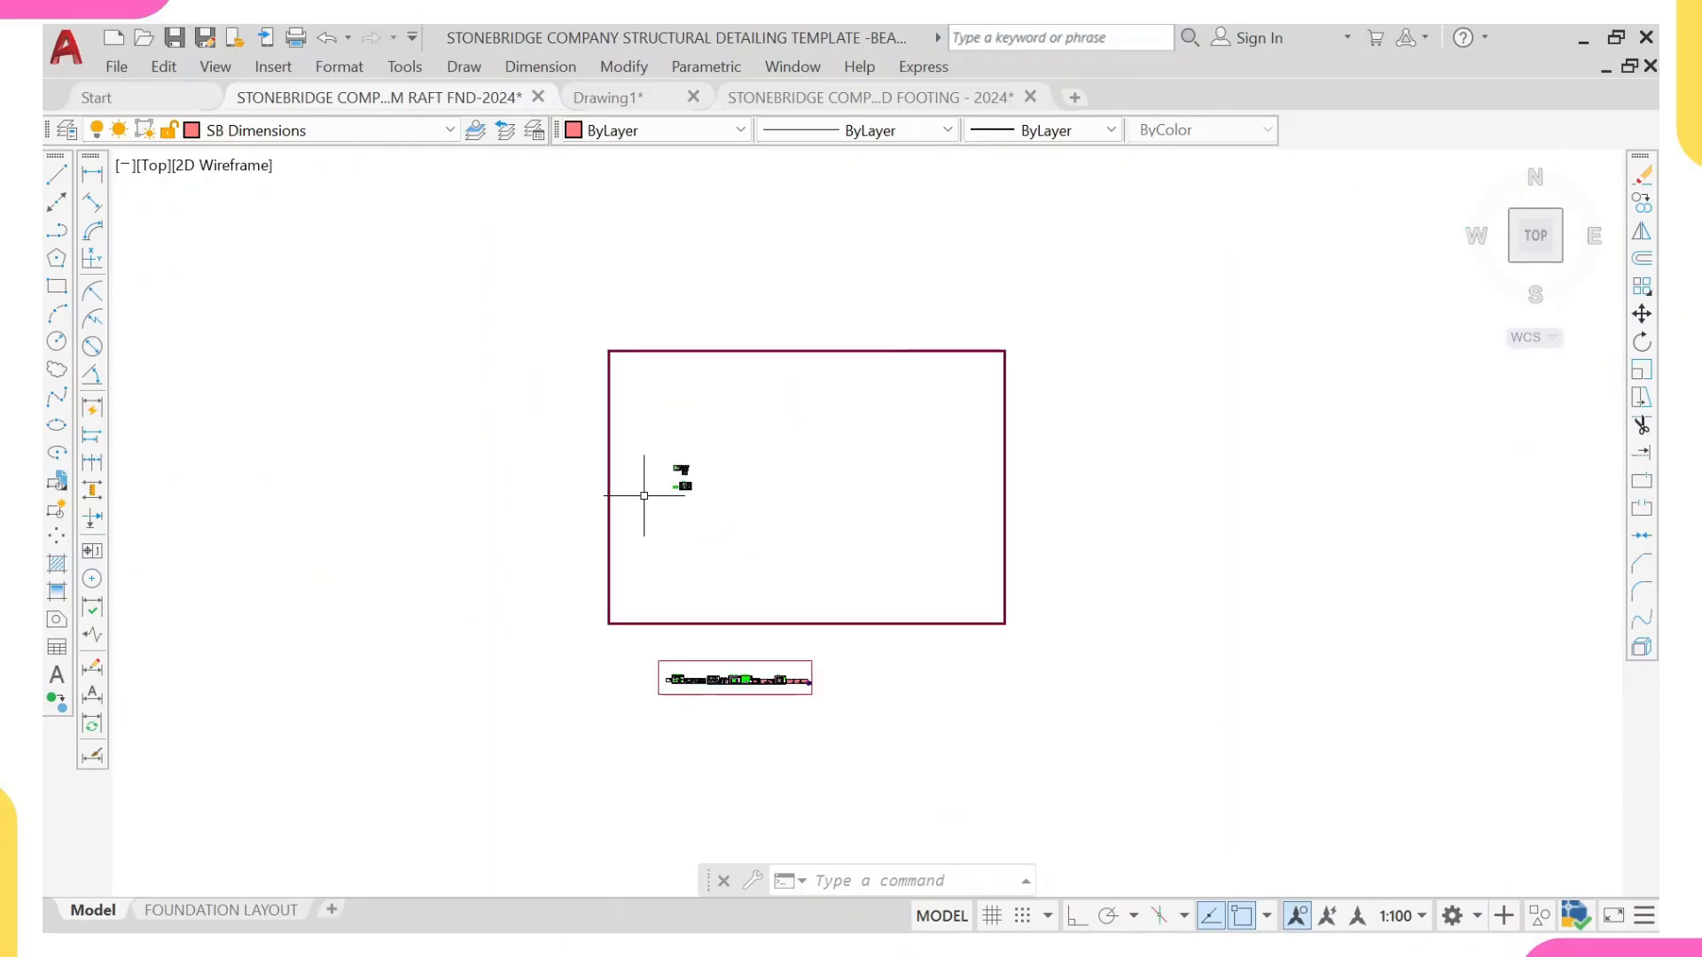
scroll(697, 486, "up", 6)
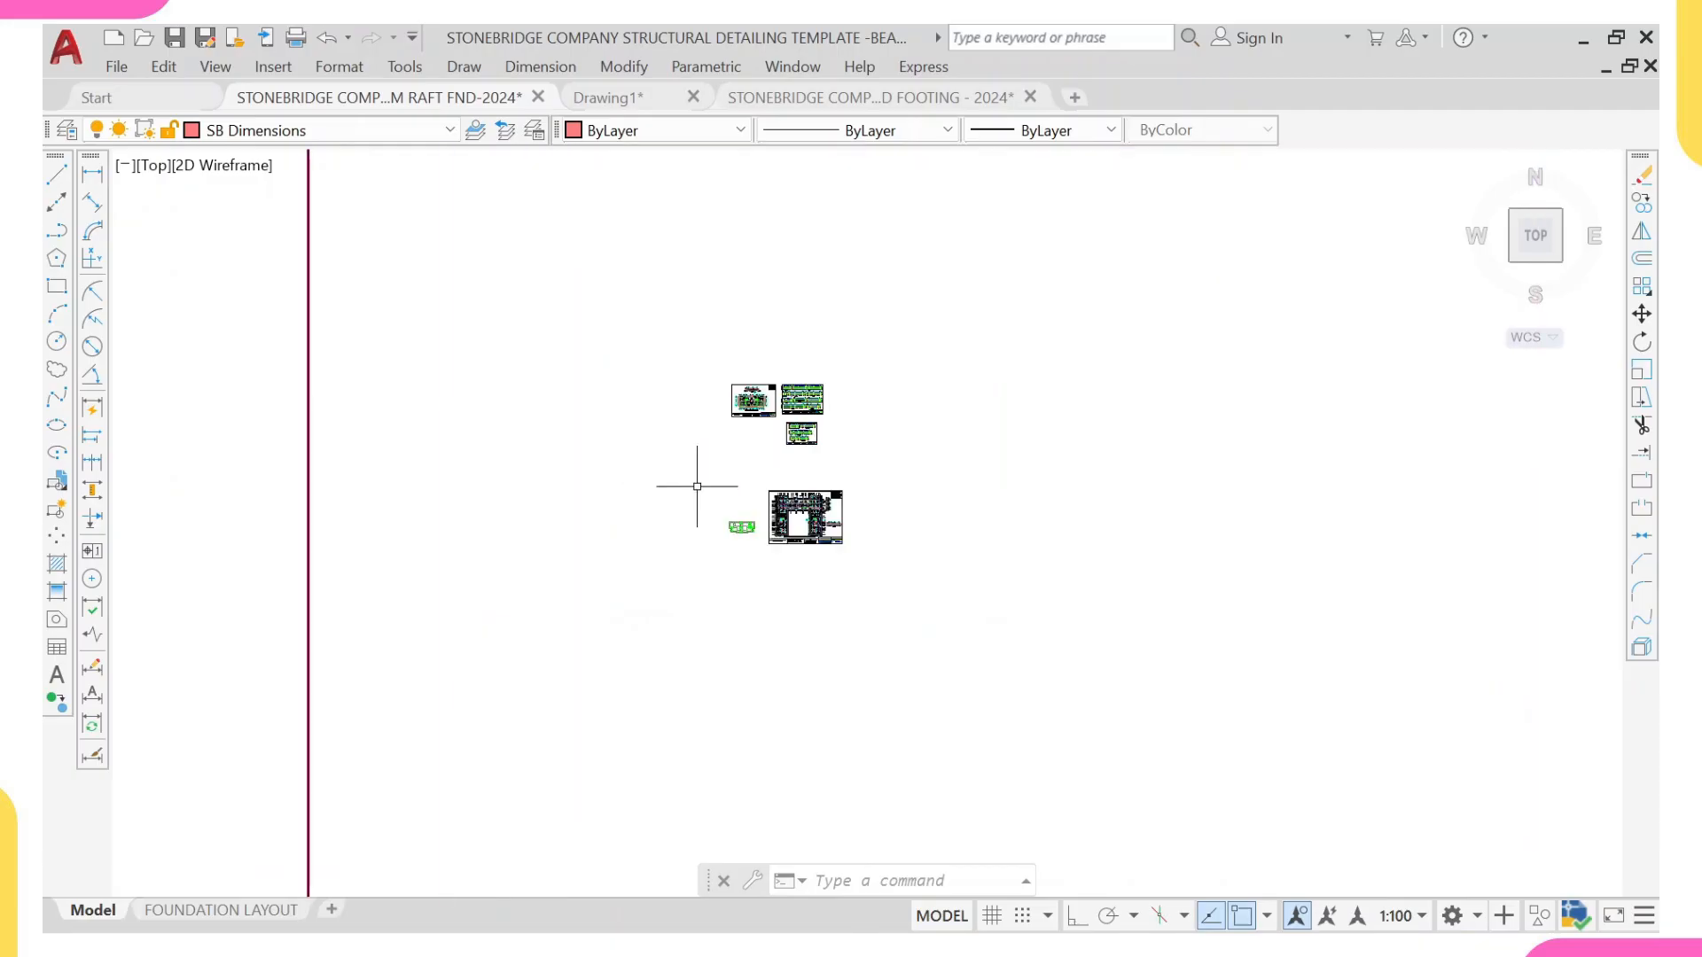
scroll(781, 502, "up", 4)
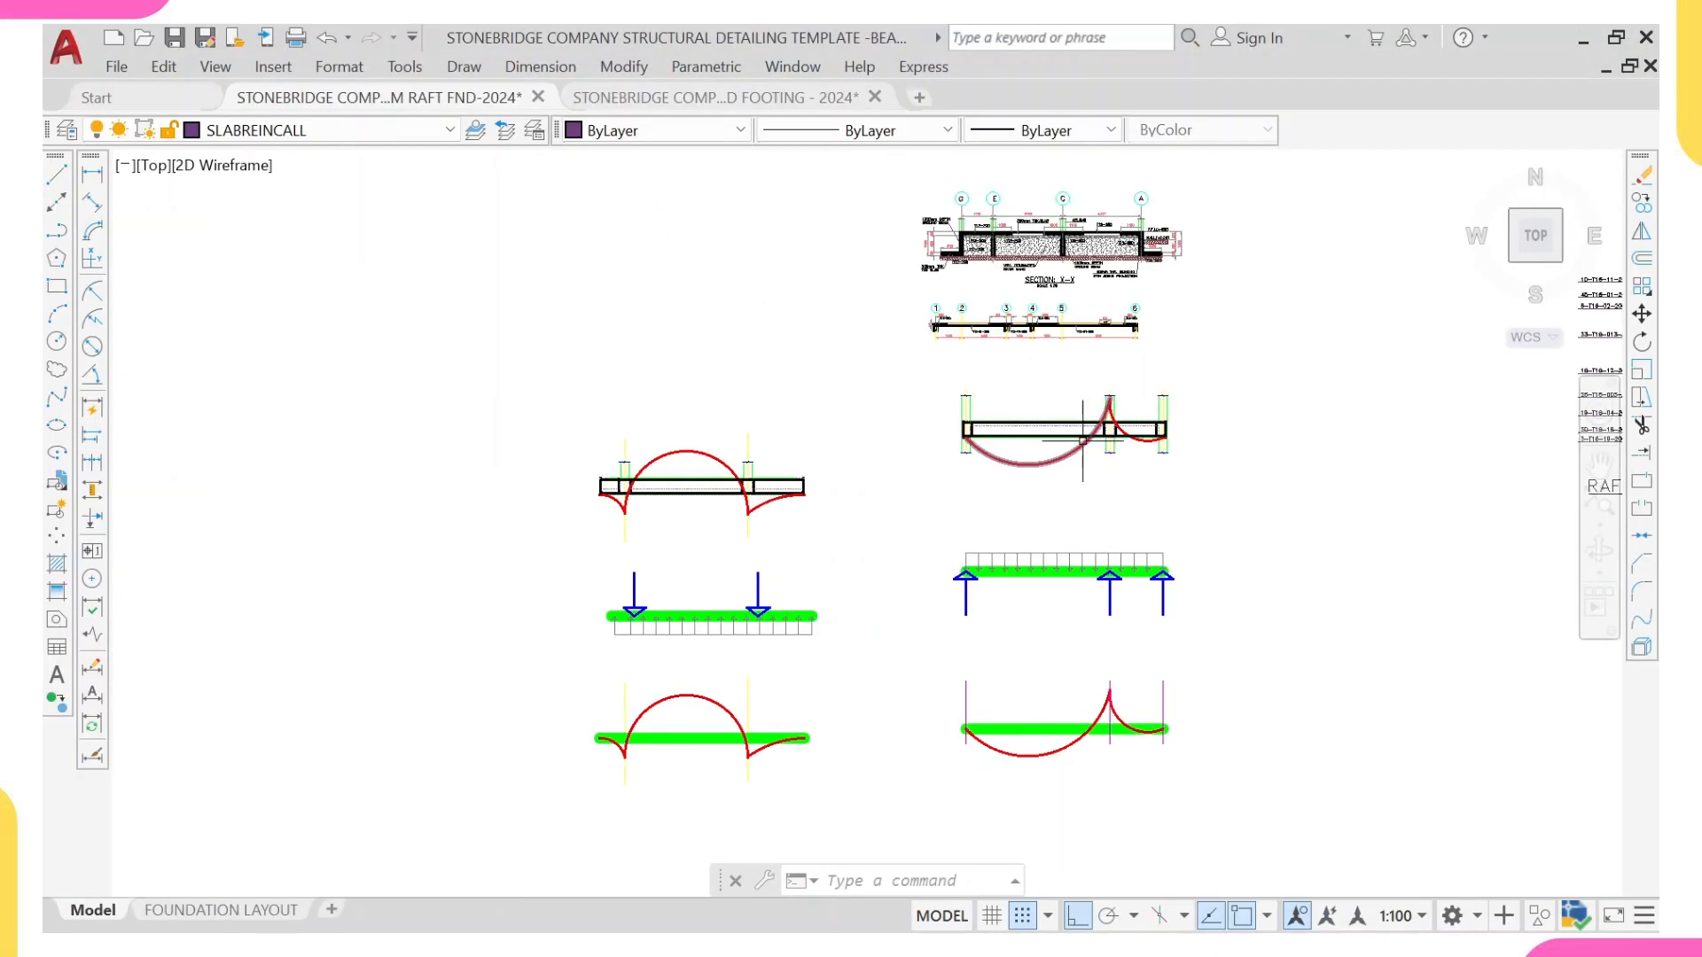
Step: Examine the bending moment curve drawn over the two-span beam elevation to see where its sagging and hogging regions lie
middle_click_drag(1094, 470, 1070, 471)
scroll(1053, 457, "up", 3)
scroll(1025, 426, "down", 3)
scroll(1025, 426, "up", 3)
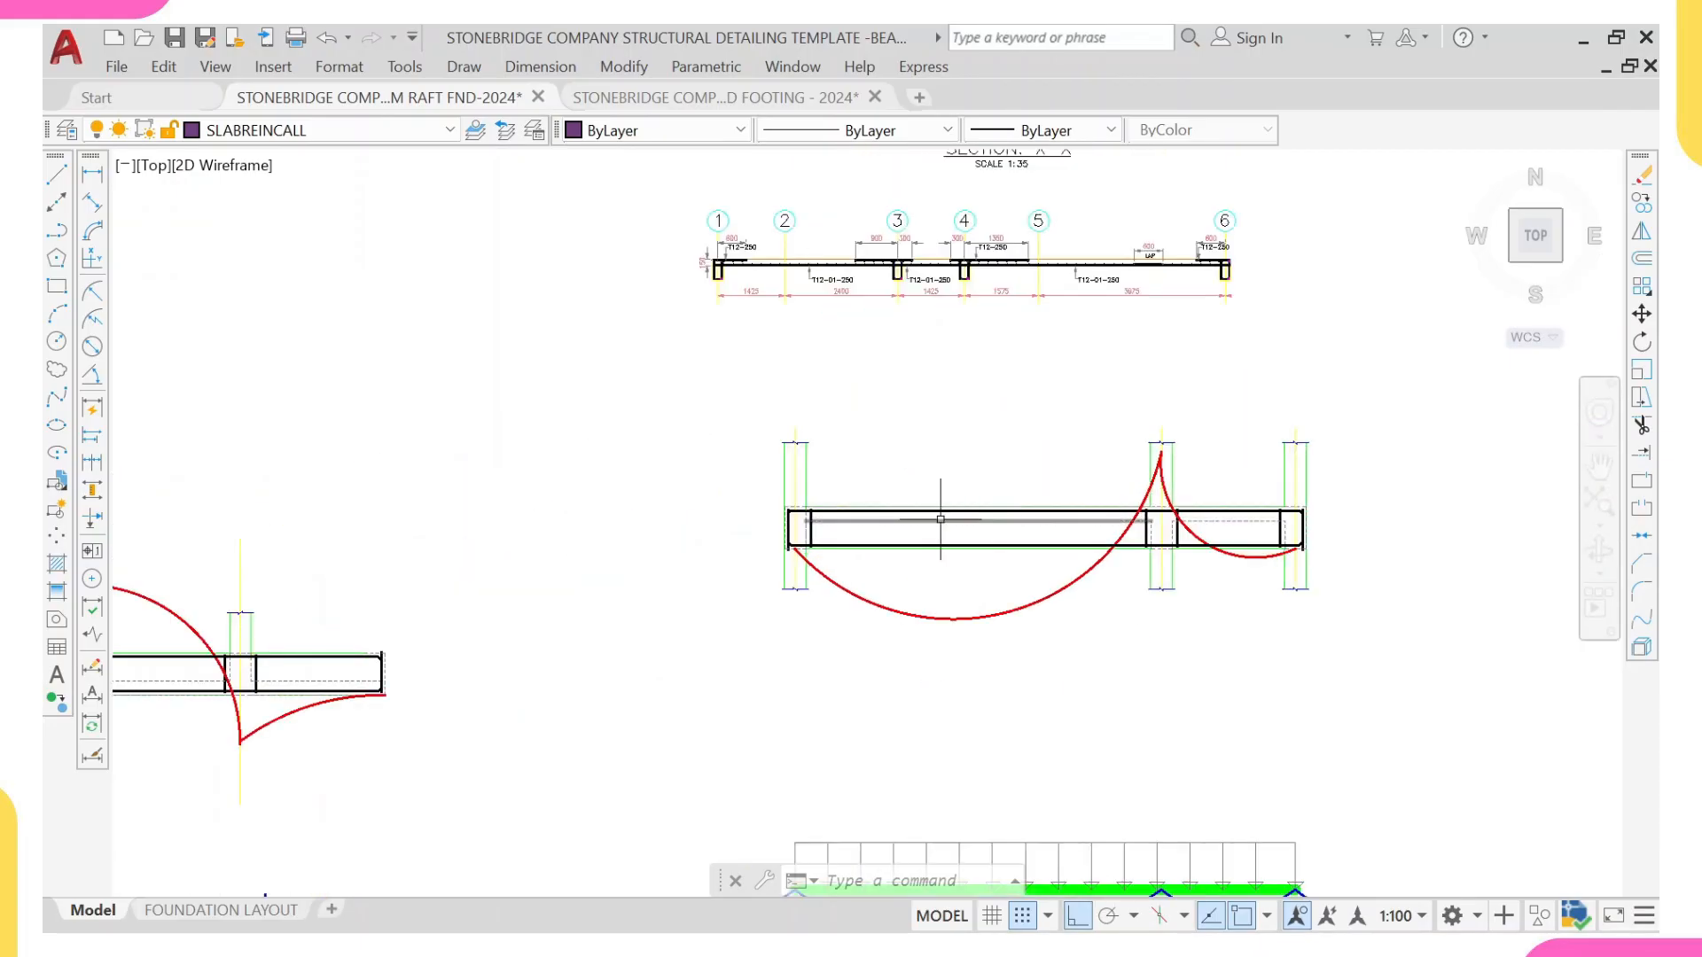
scroll(1158, 563, "up", 2)
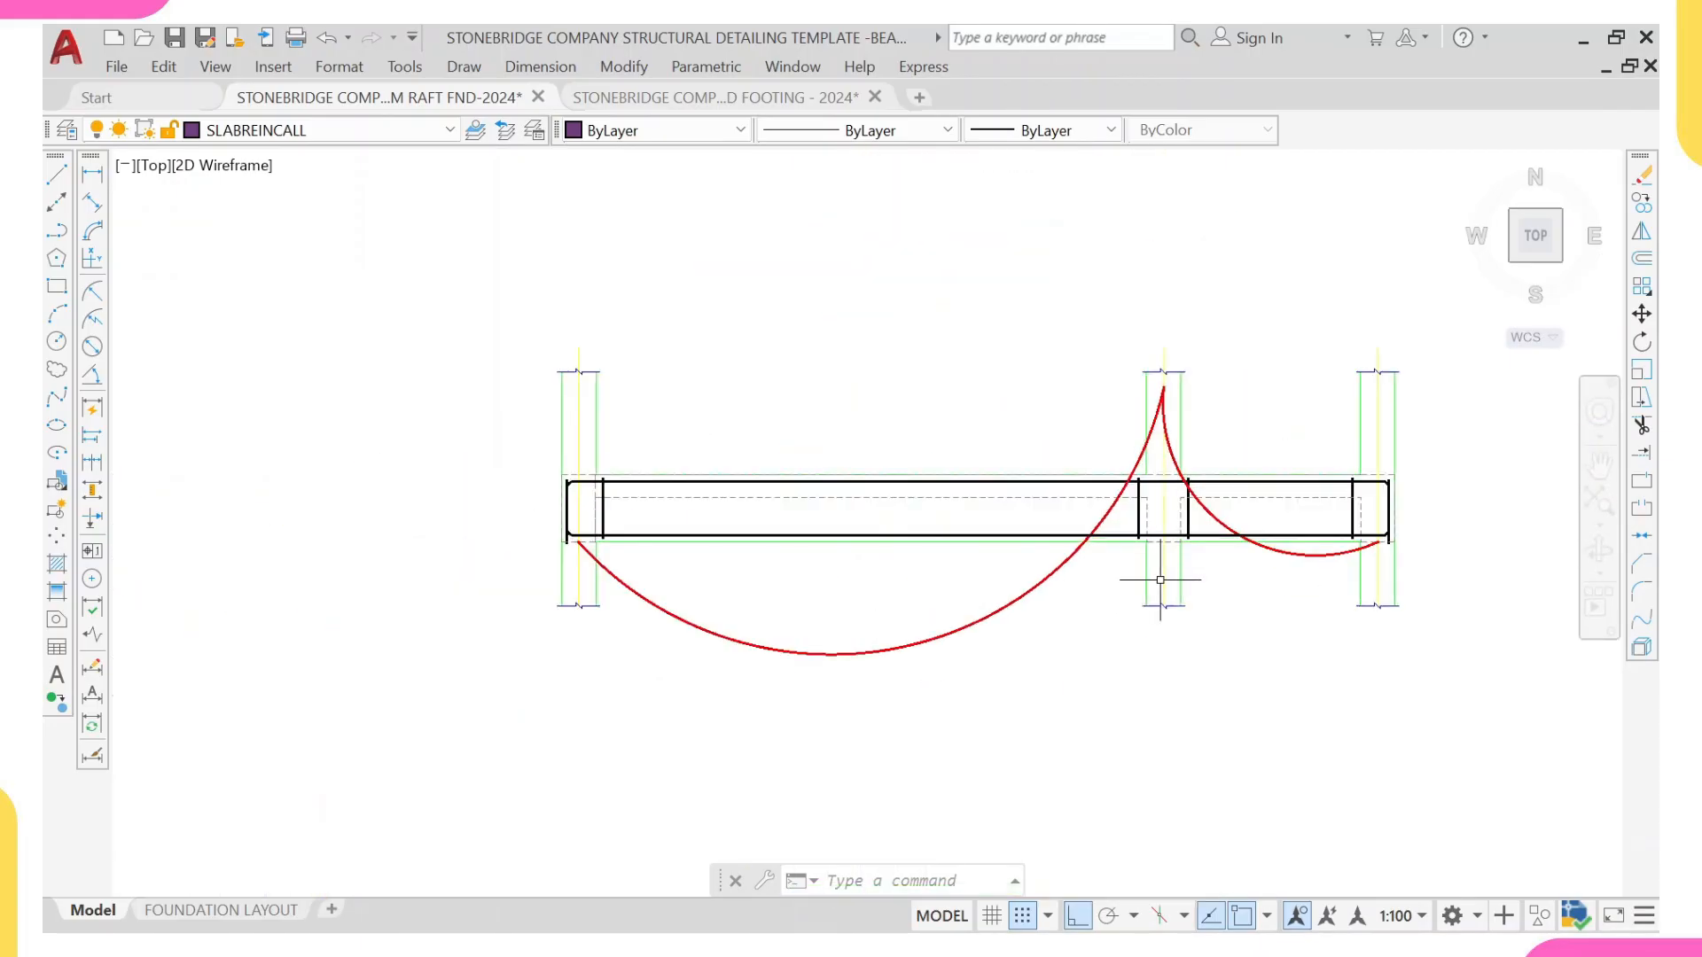
scroll(1339, 556, "down", 2)
Step: Examine the suspended slab section along grids 1 to 6, checking its bottom bars, top bars over the supports and curtailment lengths
scroll(1023, 391, "up", 4)
scroll(1023, 391, "up", 2)
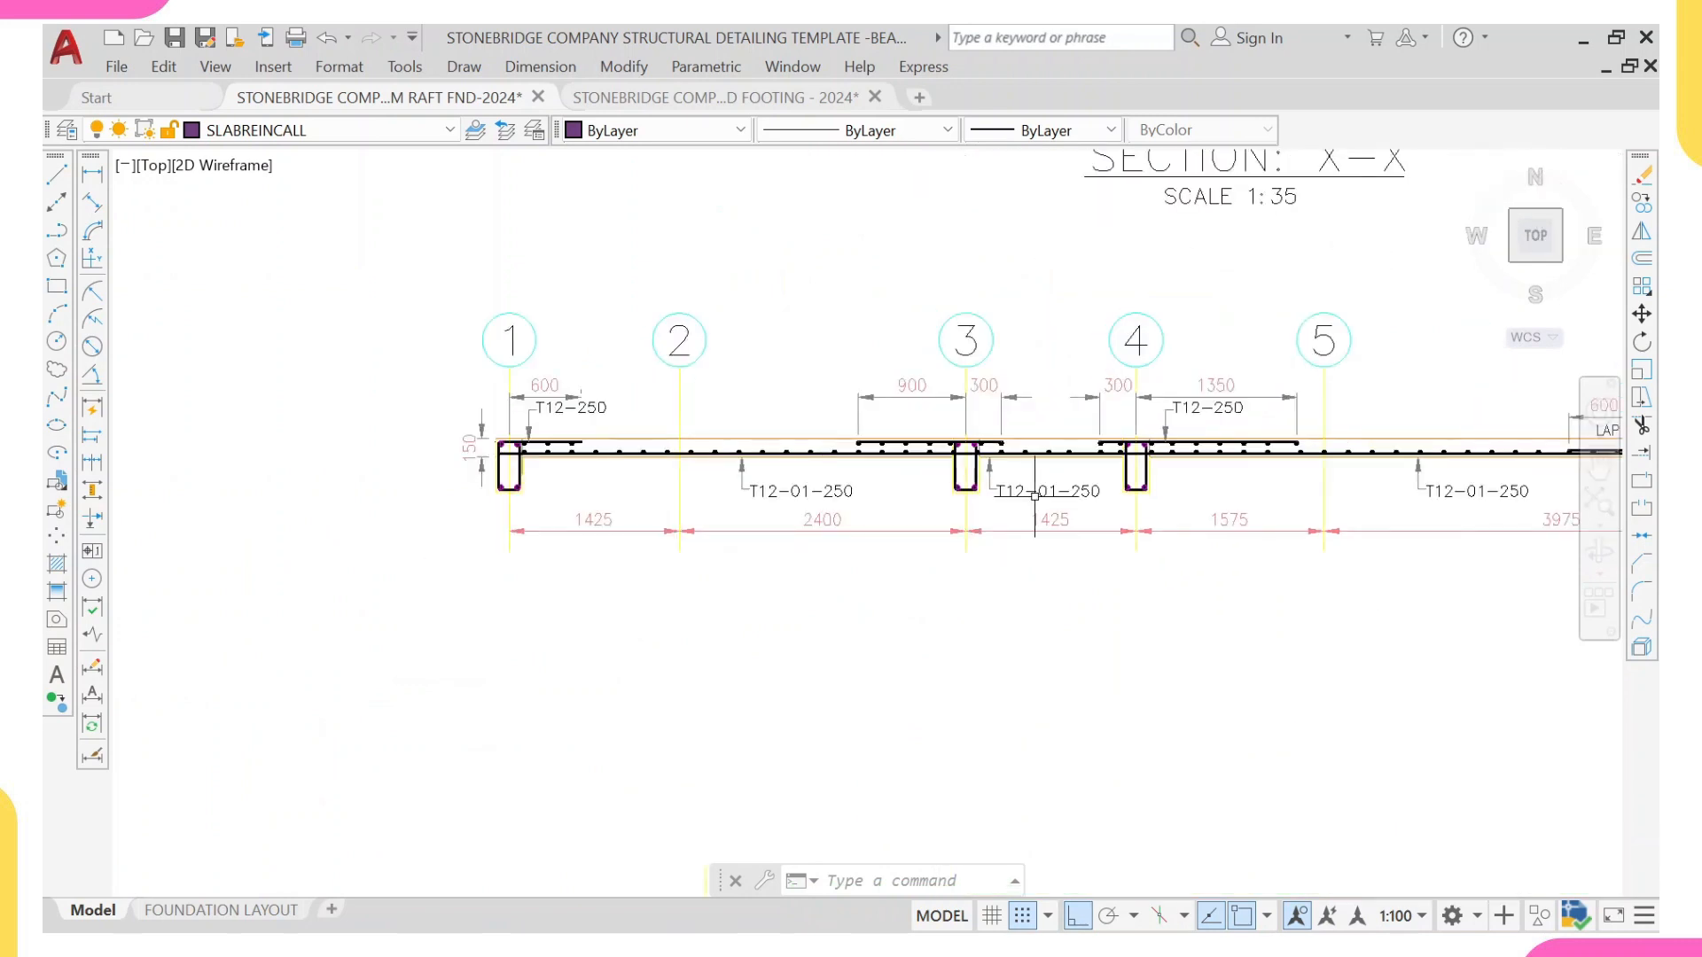
scroll(1034, 497, "down", 2)
middle_click_drag(1145, 506, 1007, 529)
scroll(1176, 508, "up", 2)
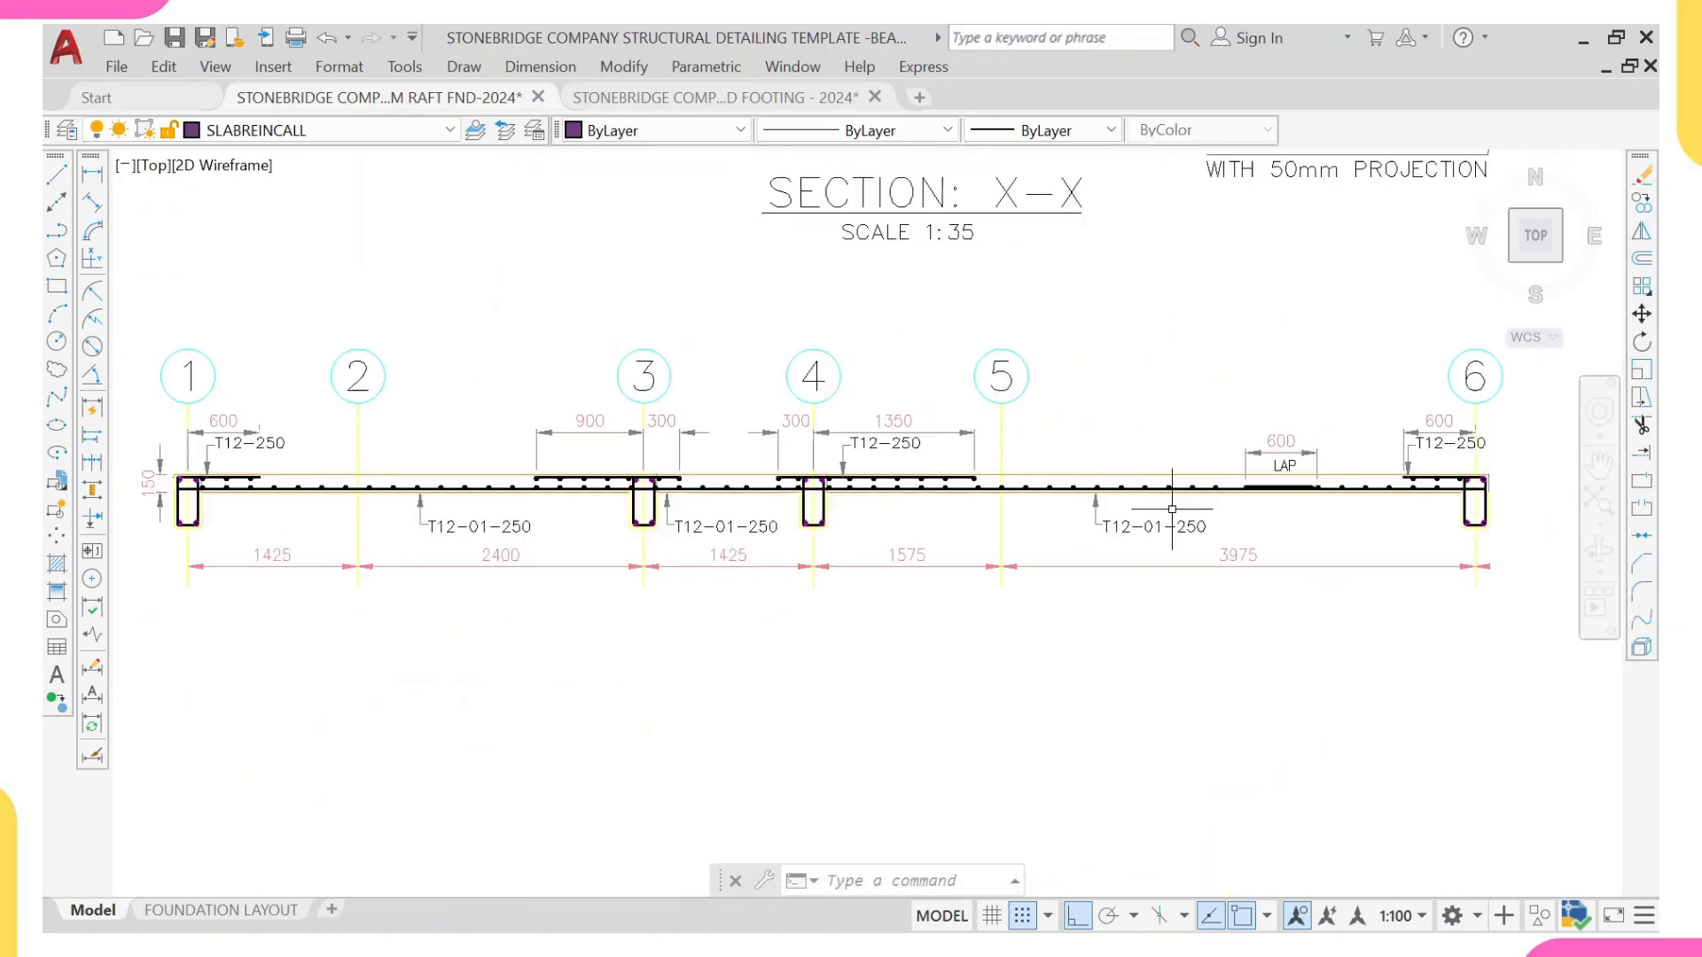
middle_click_drag(807, 522, 984, 511)
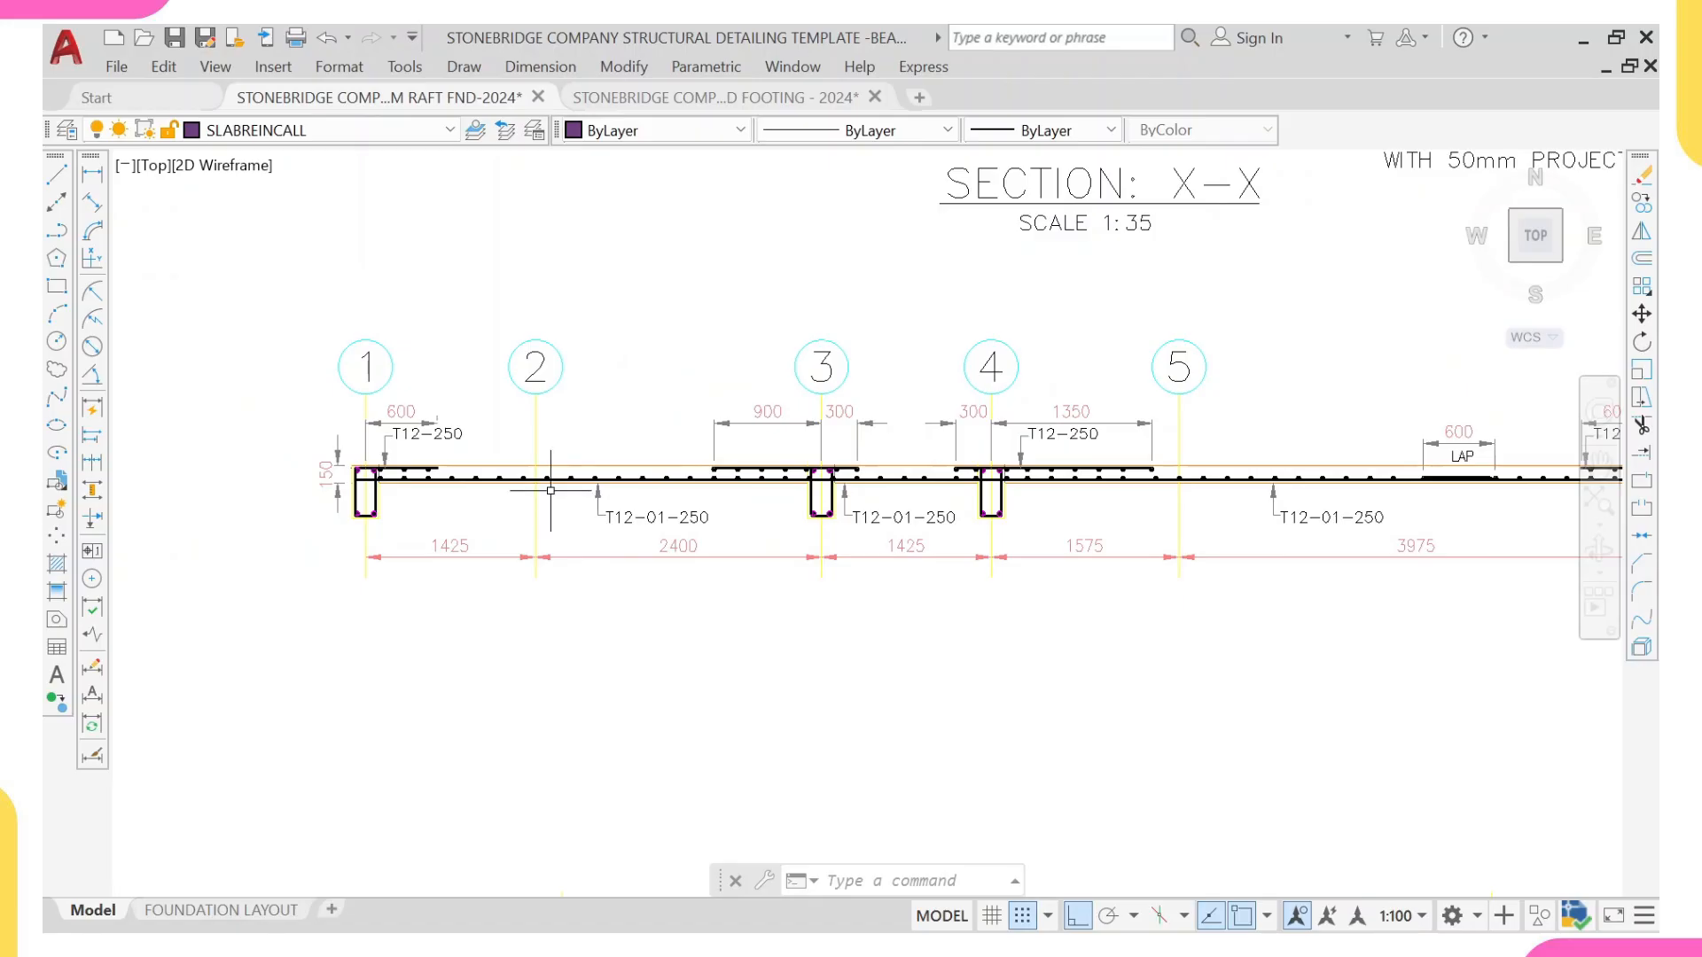
scroll(551, 490, "up", 2)
scroll(1099, 432, "up", 4)
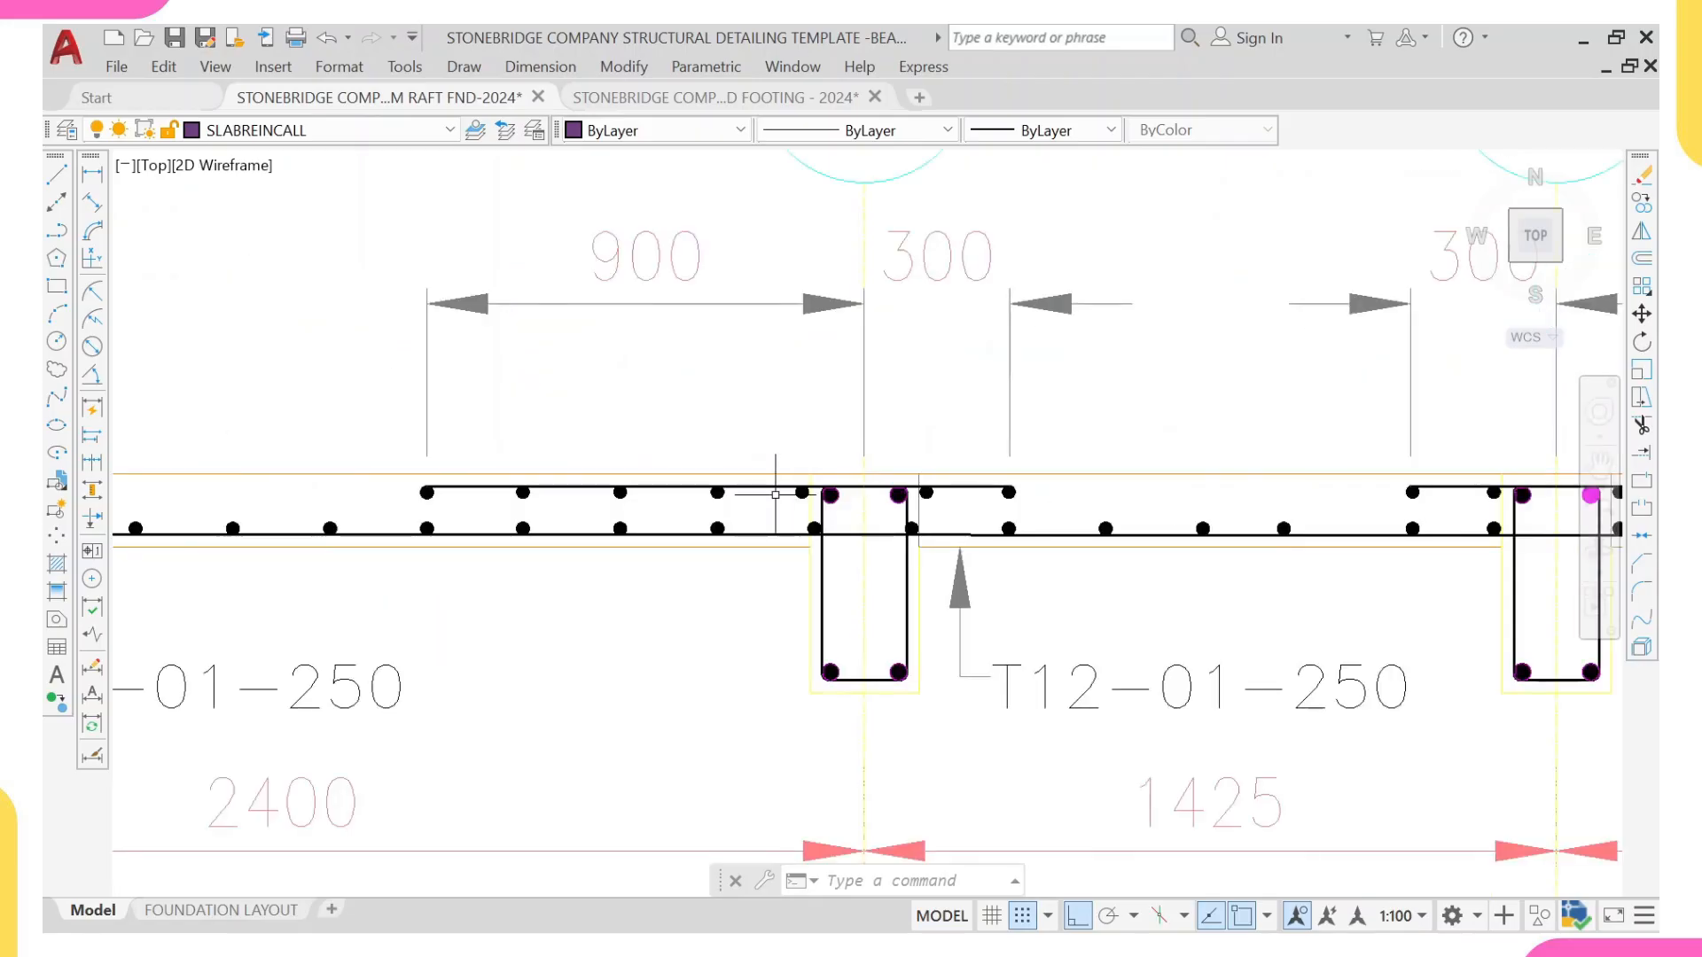
scroll(776, 493, "down", 4)
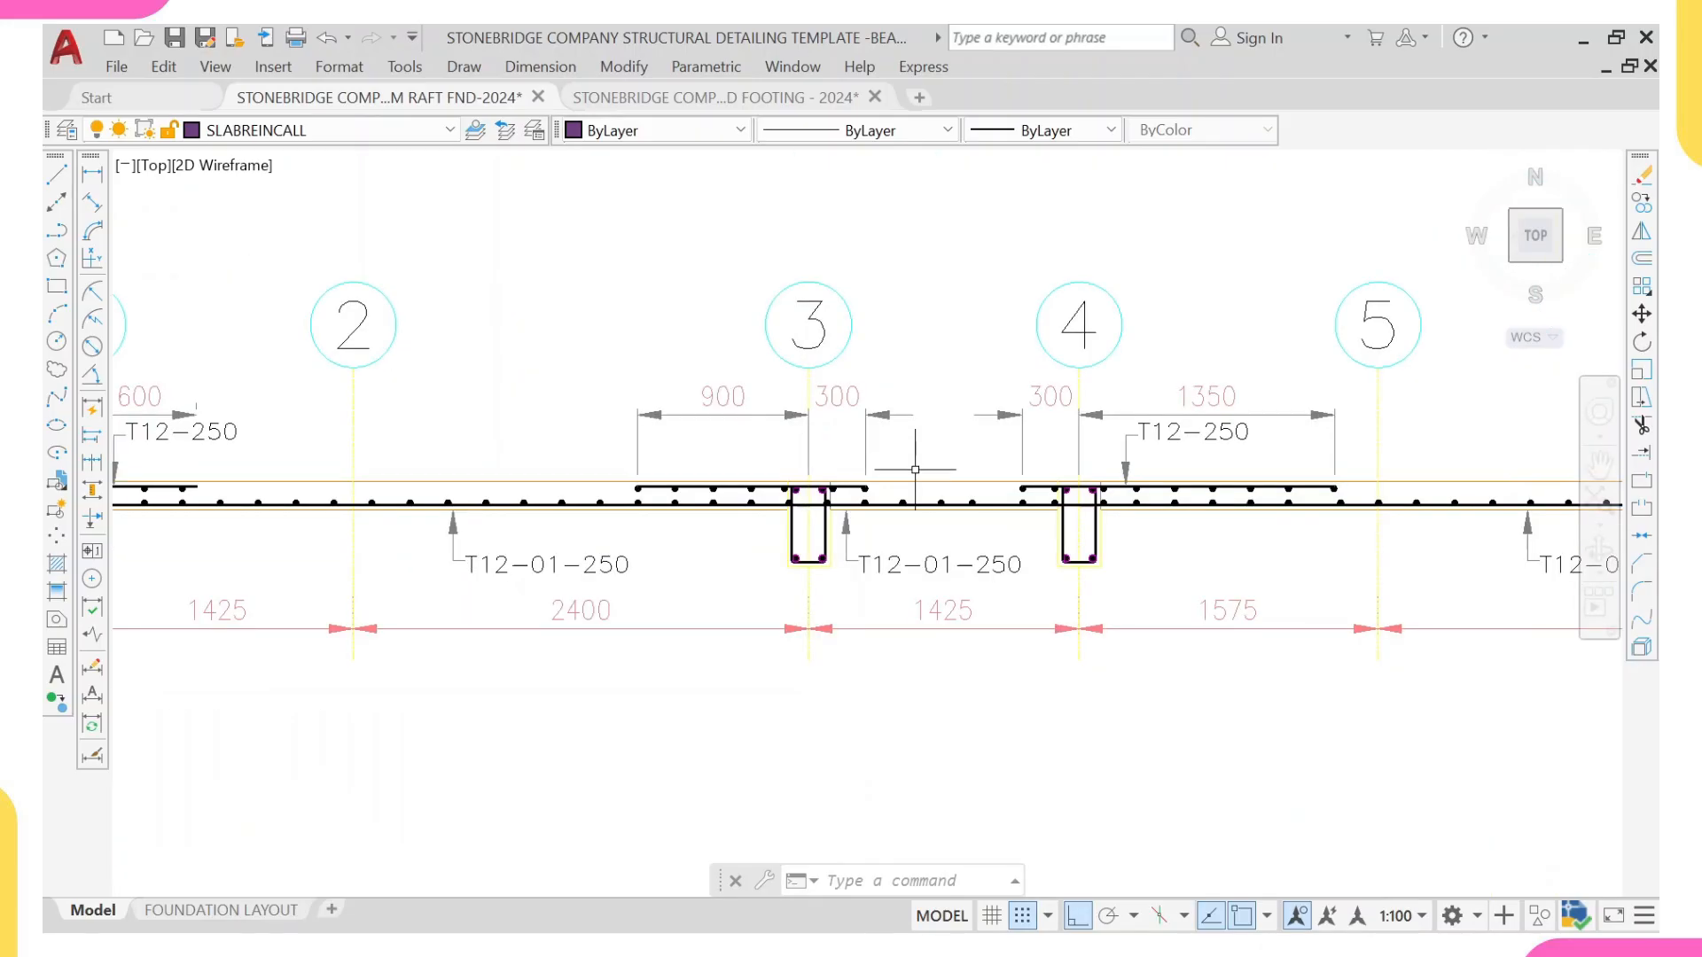
scroll(1044, 489, "up", 2)
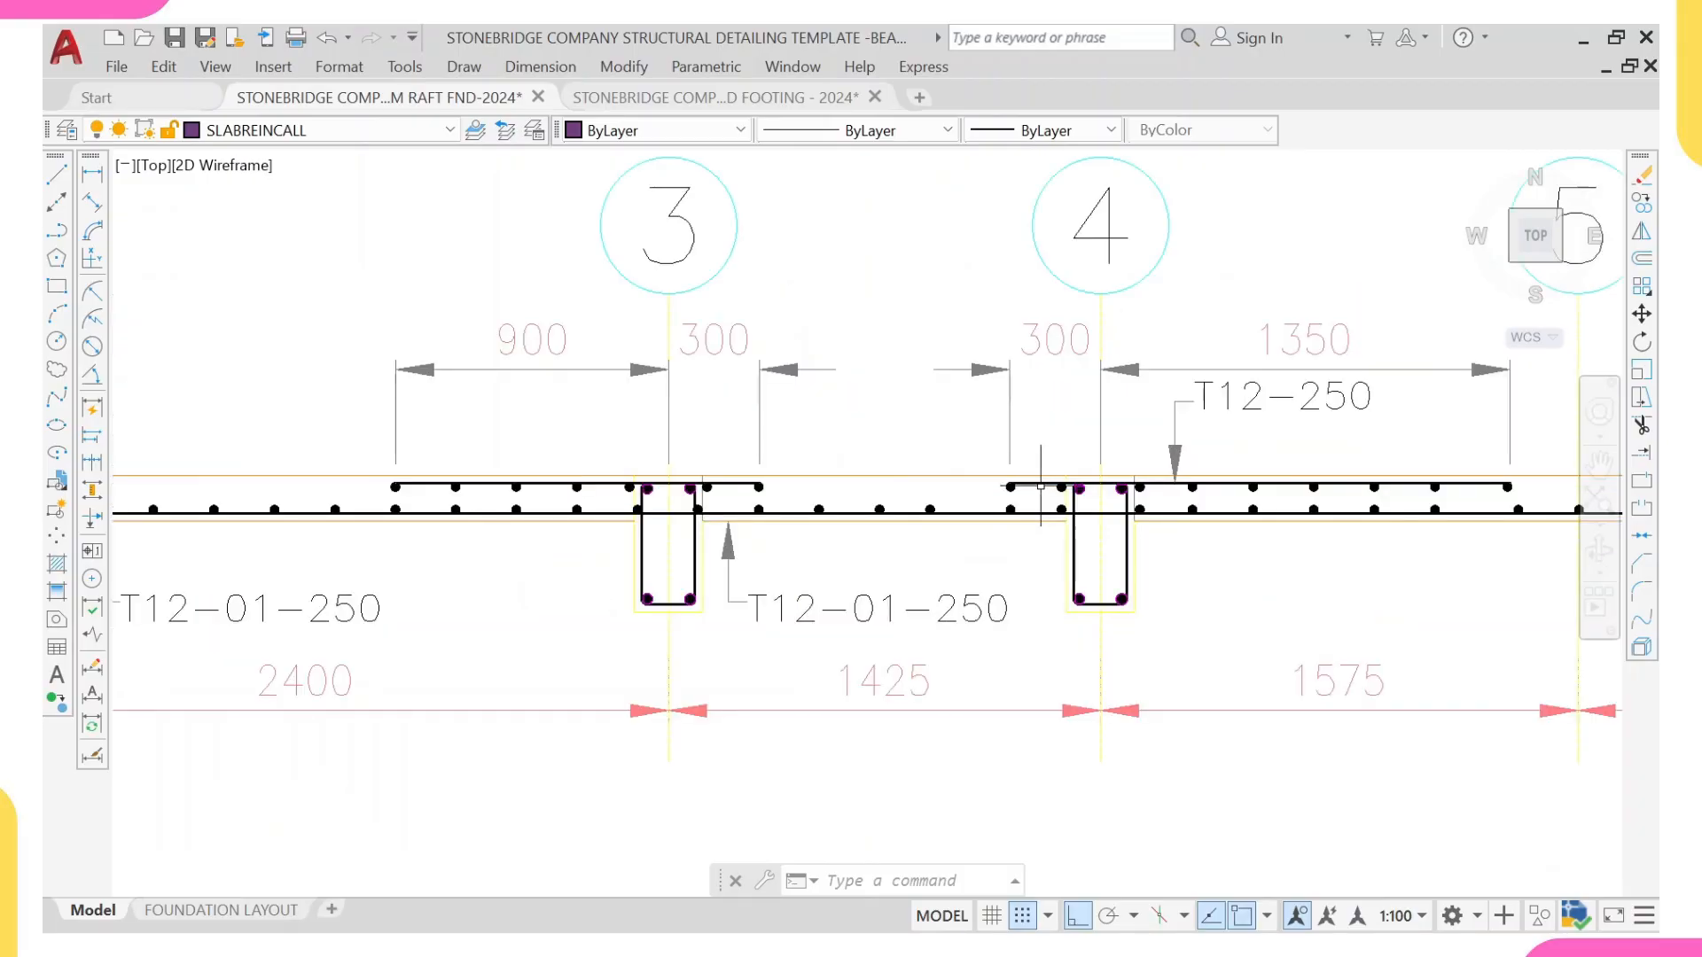
scroll(1041, 486, "down", 2)
scroll(701, 512, "up", 2)
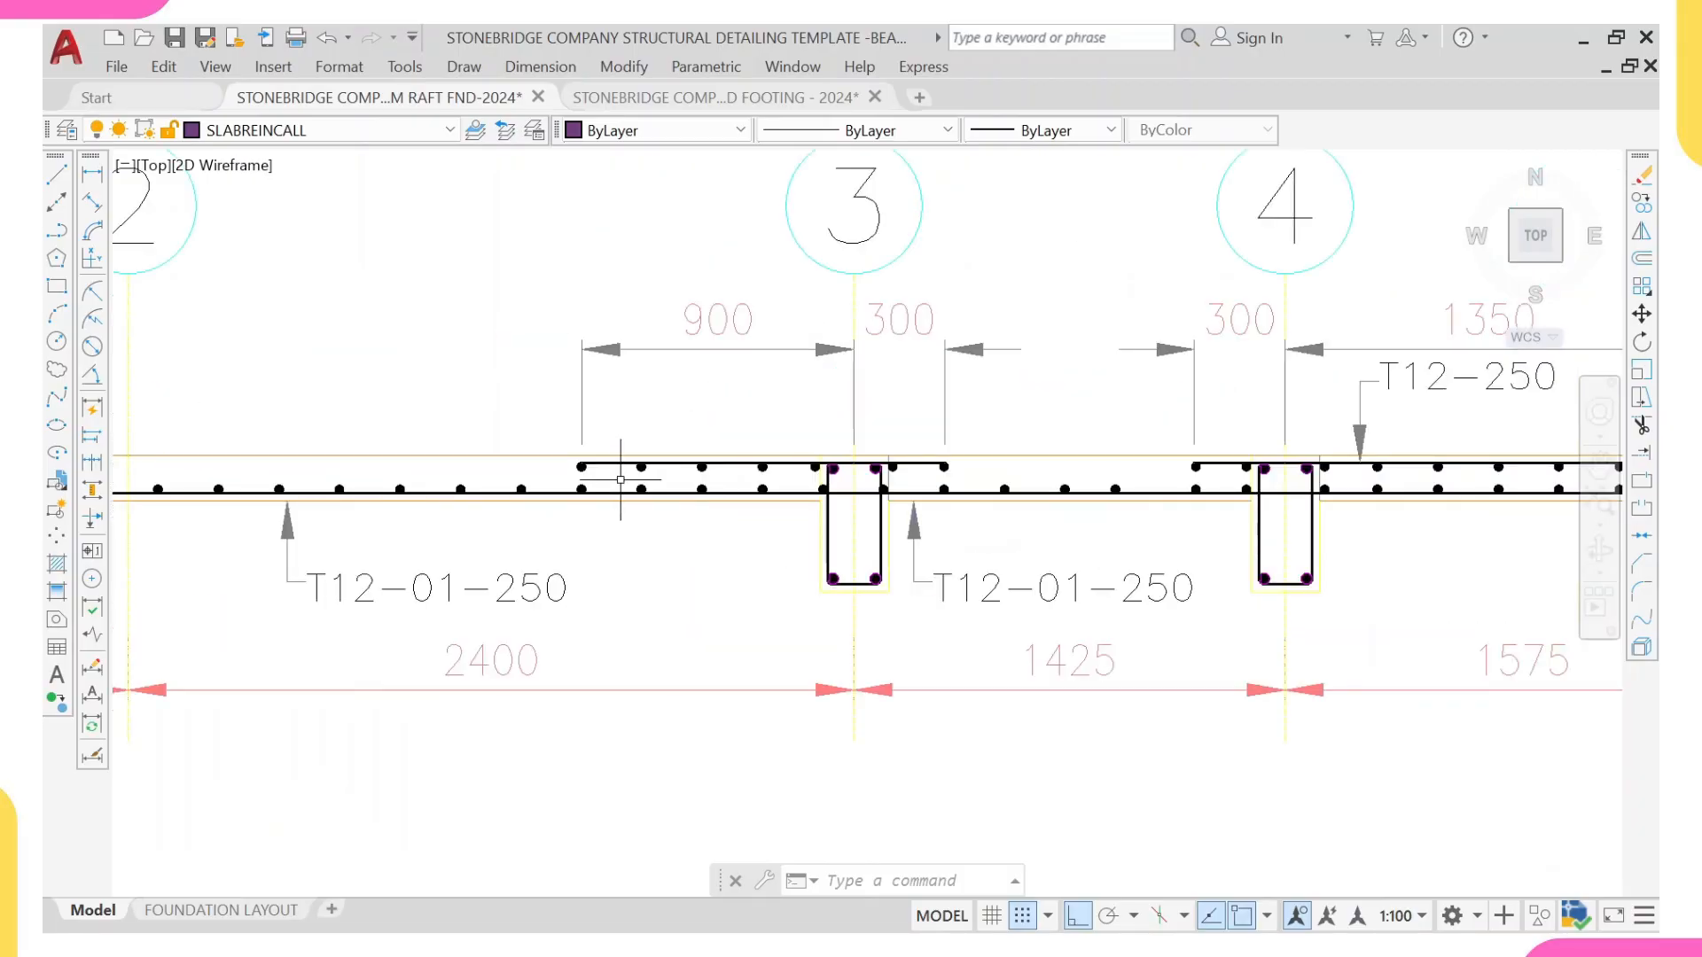
scroll(582, 474, "down", 4)
middle_click_drag(582, 475, 718, 534)
scroll(609, 524, "down", 3)
scroll(542, 522, "up", 3)
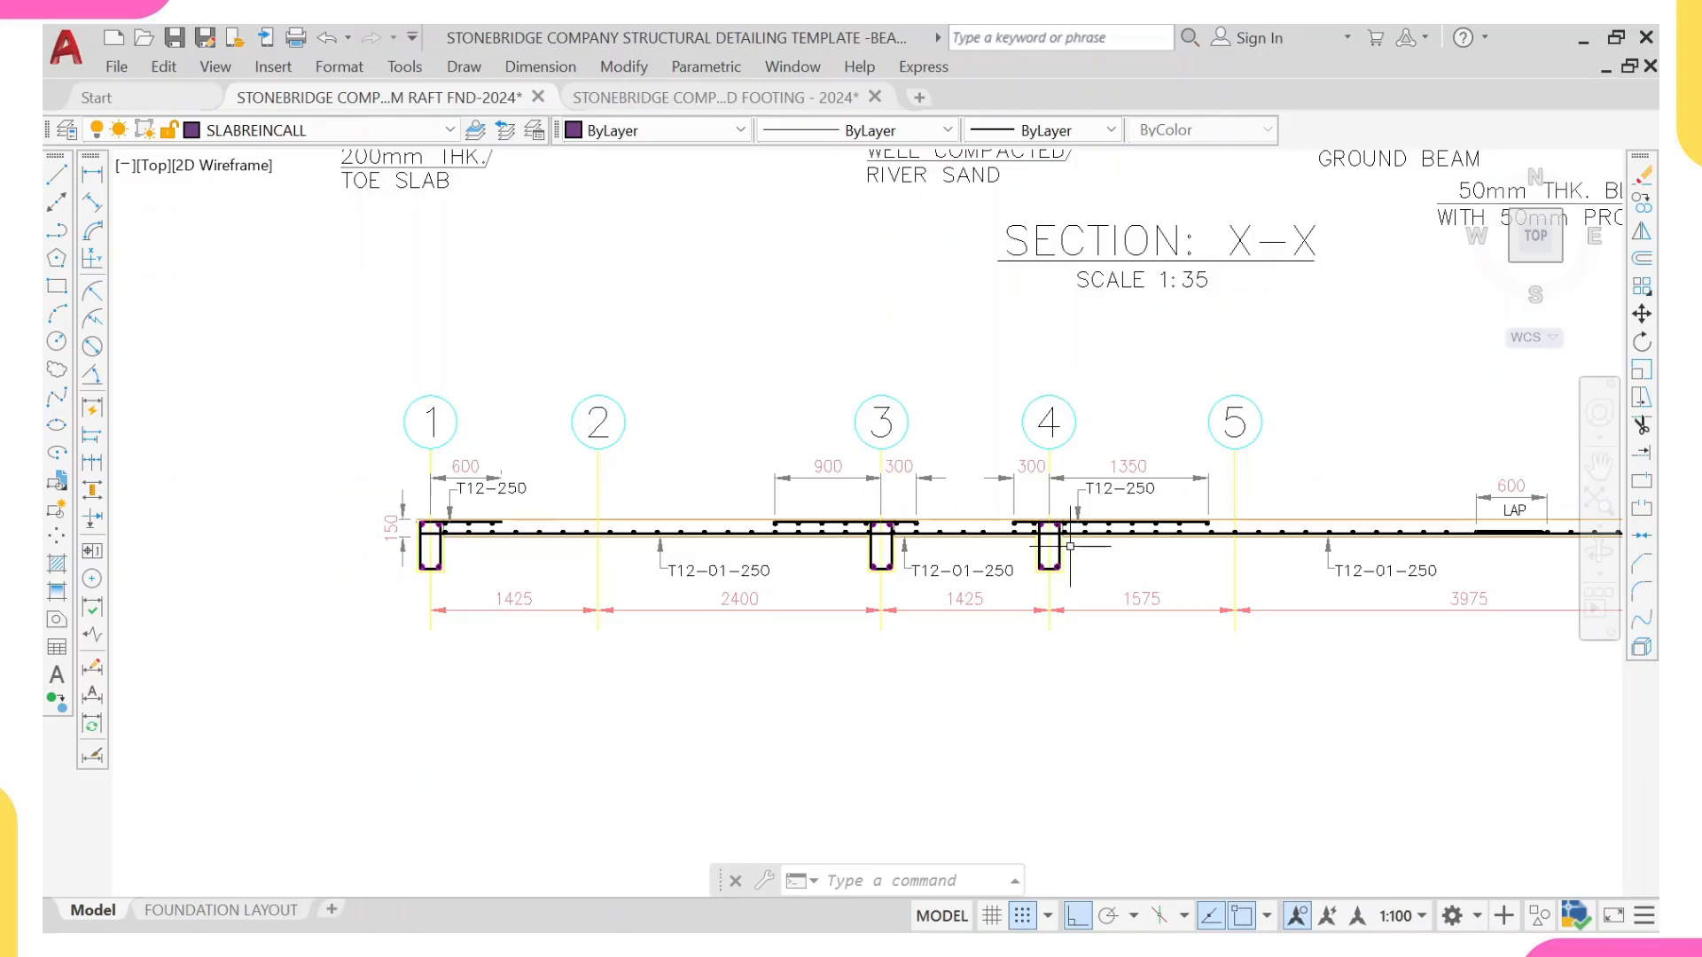
scroll(1070, 546, "up", 4)
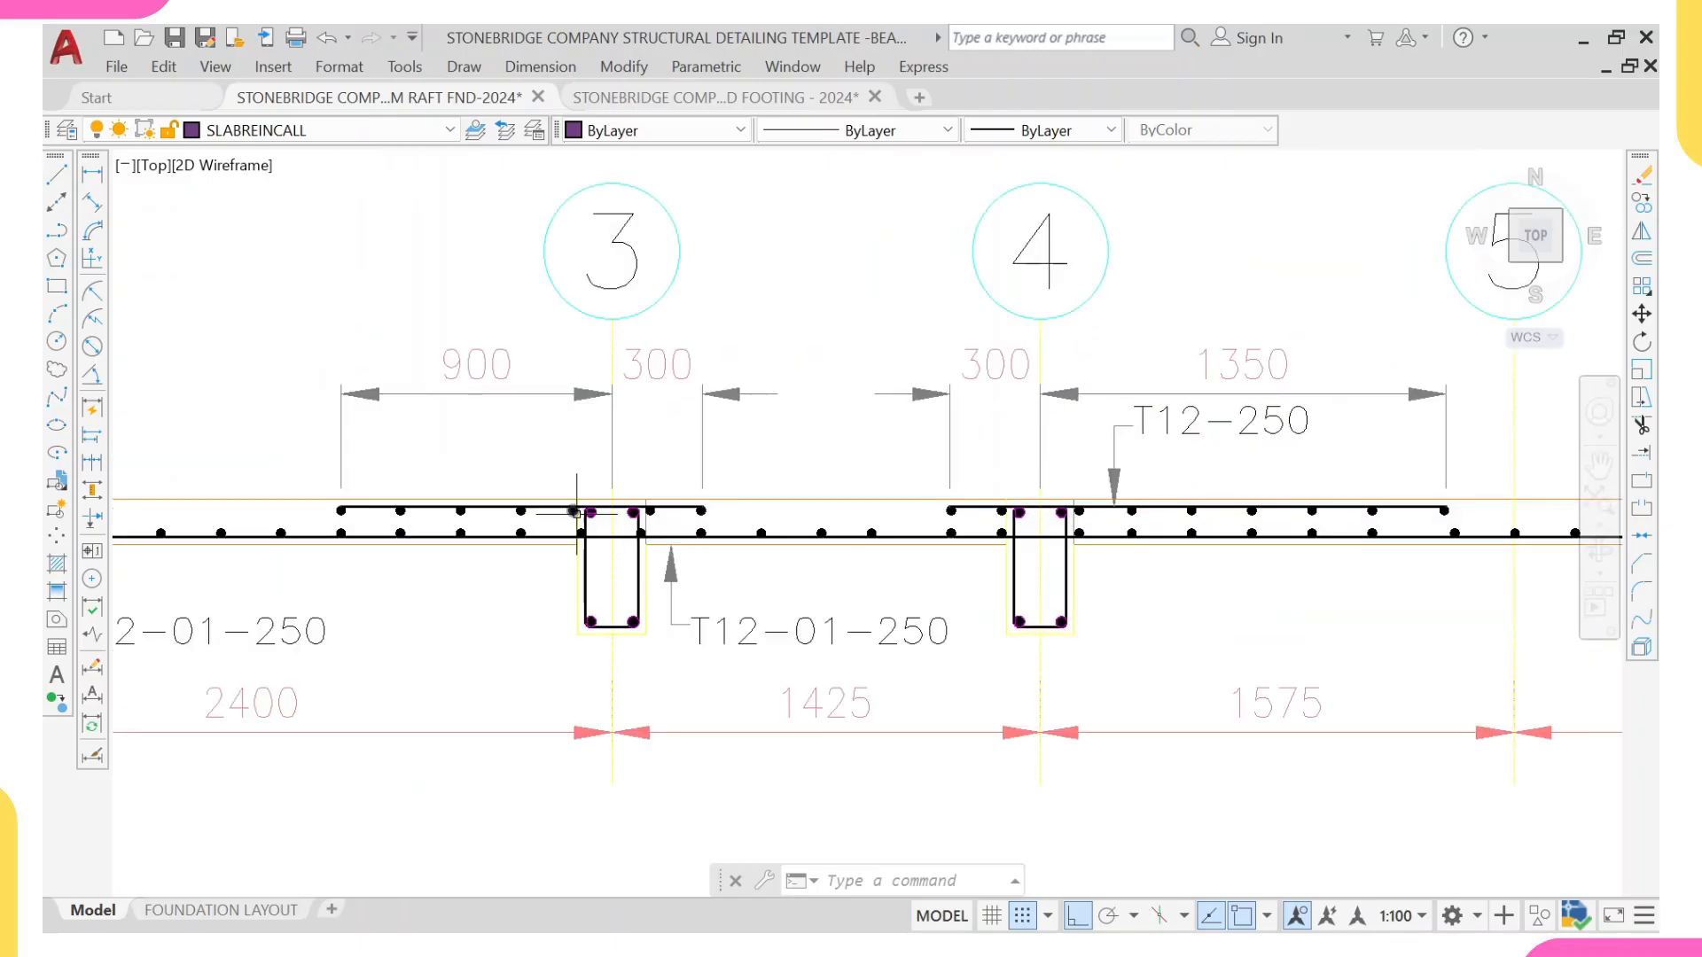
scroll(648, 547, "down", 10)
Step: Examine raft Section X-X against the suspended slab section, checking the top bars and the extra bottom bars at the ground beams
scroll(625, 489, "up", 6)
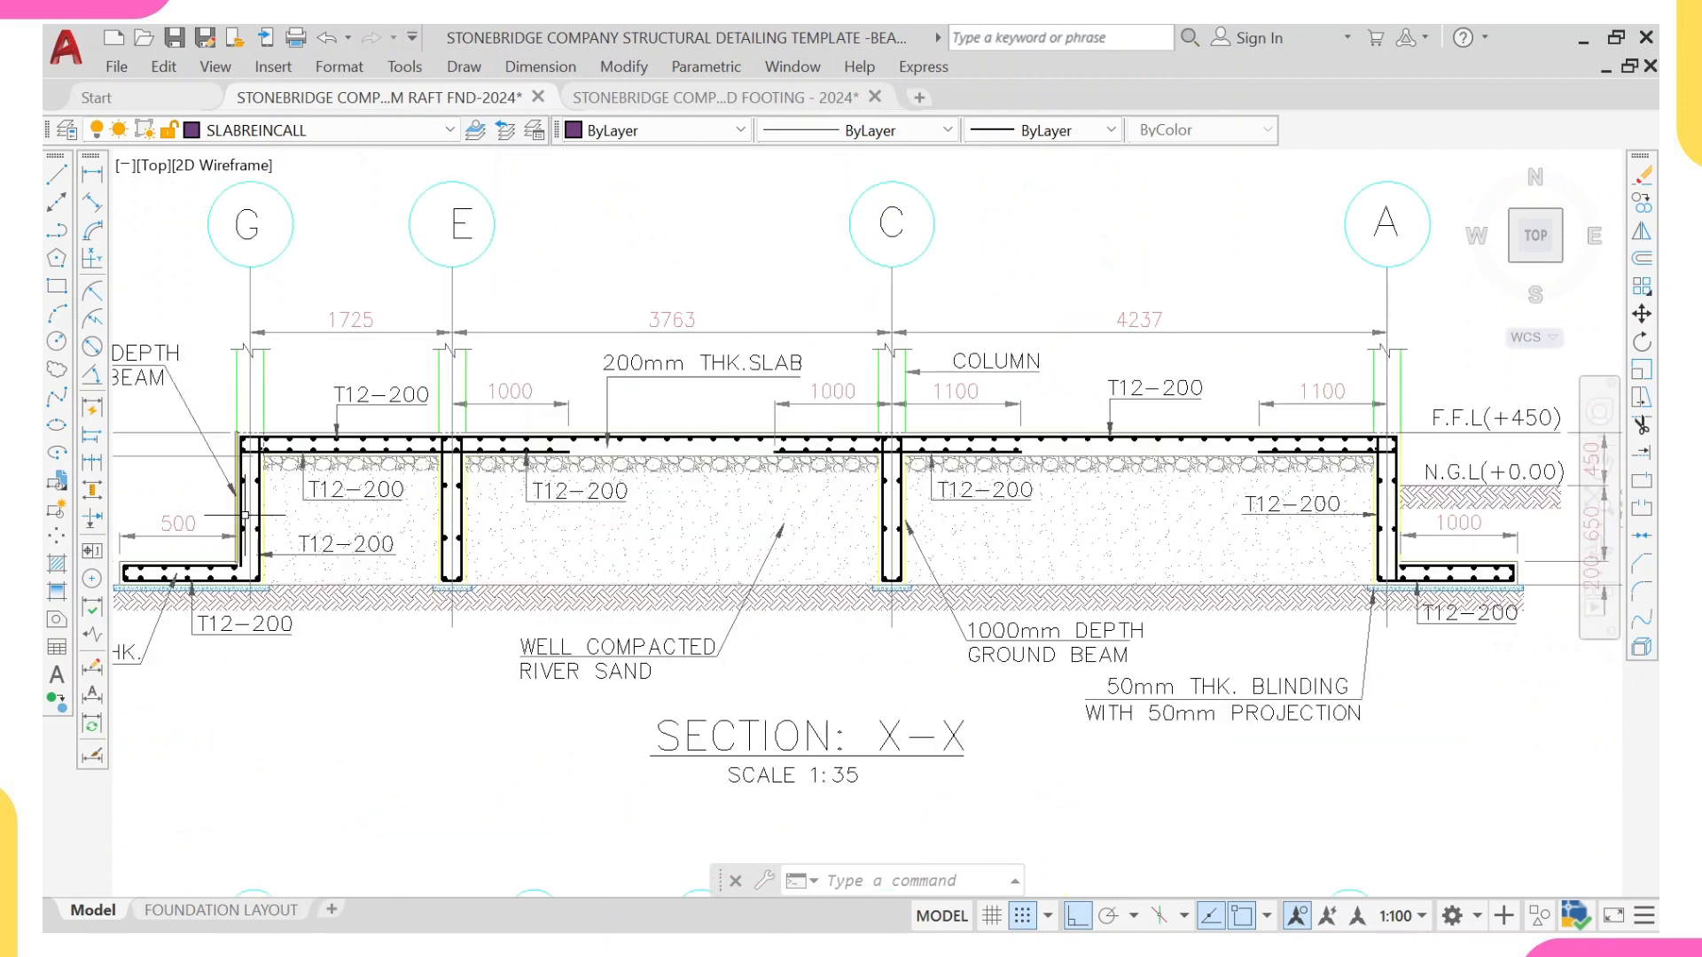
scroll(806, 446, "down", 4)
scroll(795, 501, "up", 6)
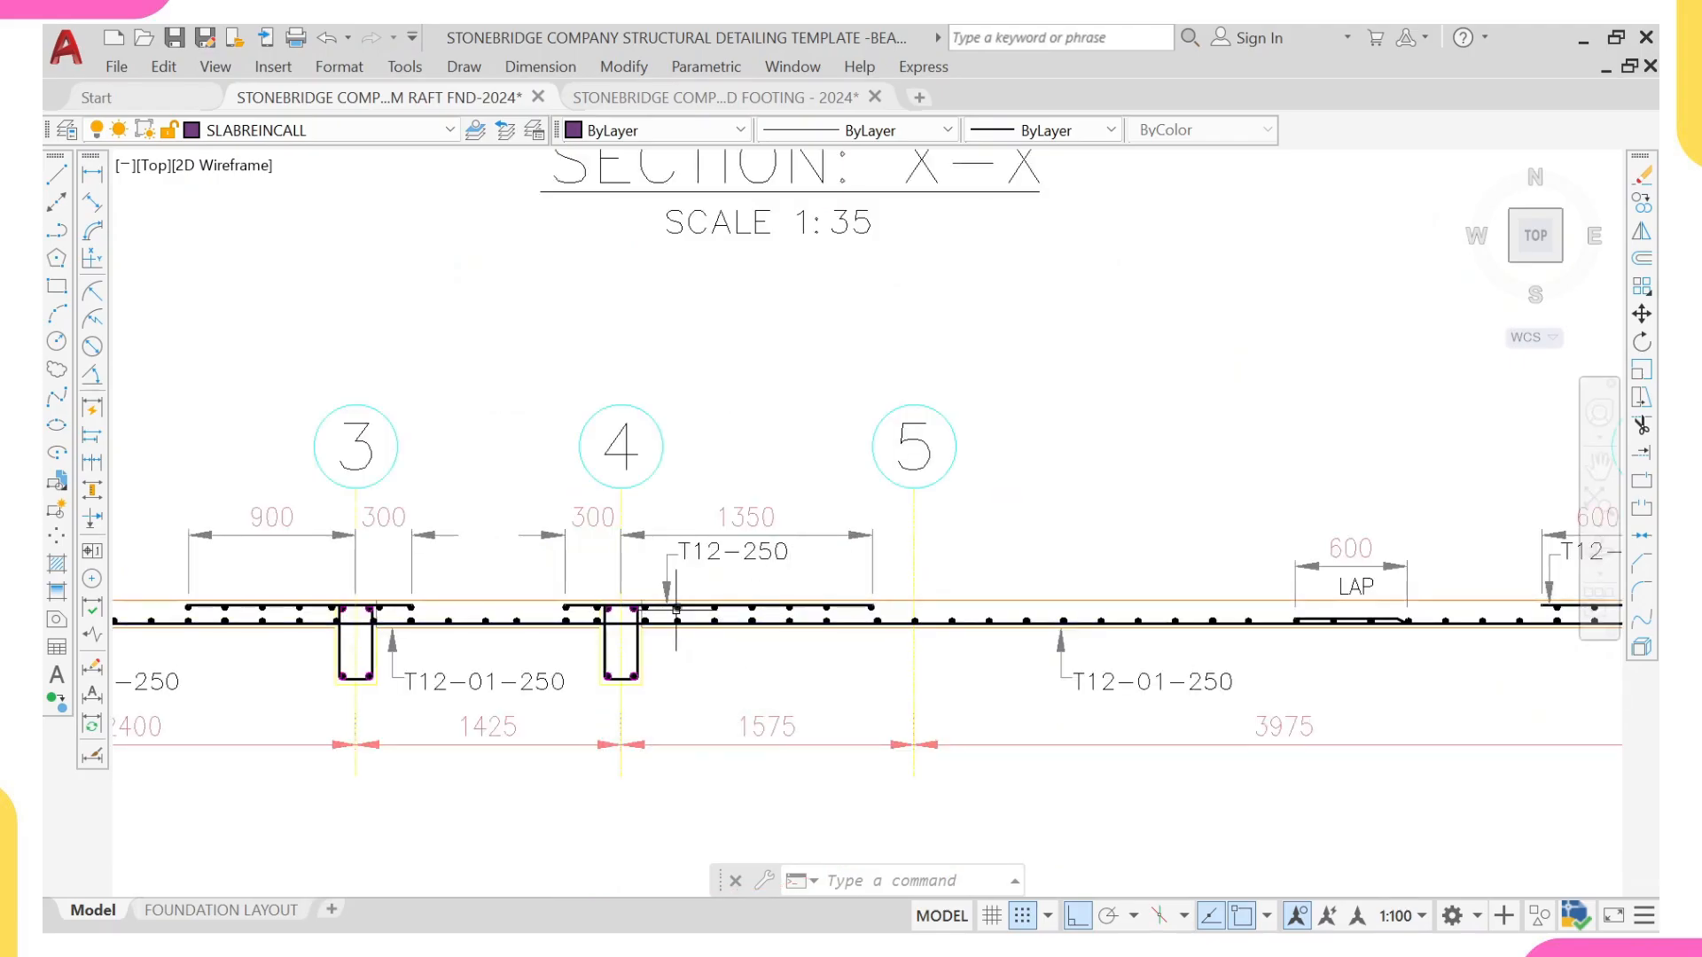
scroll(673, 612, "down", 4)
middle_click_drag(796, 618, 795, 860)
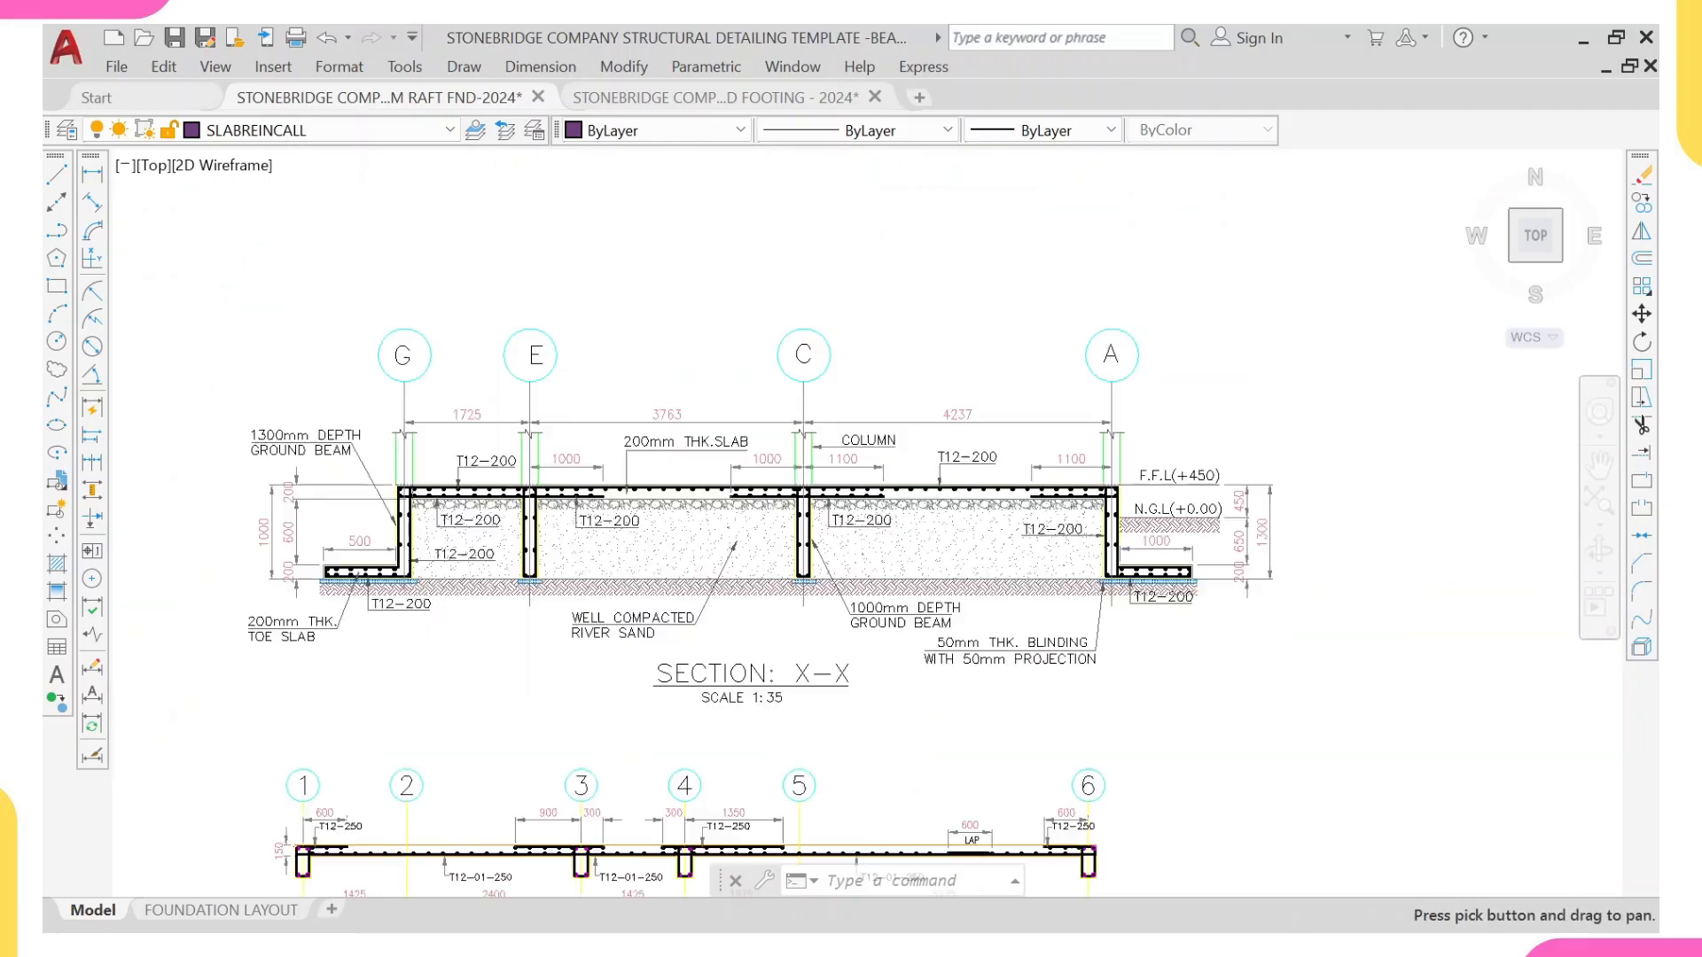
scroll(746, 521, "up", 4)
scroll(700, 505, "down", 2)
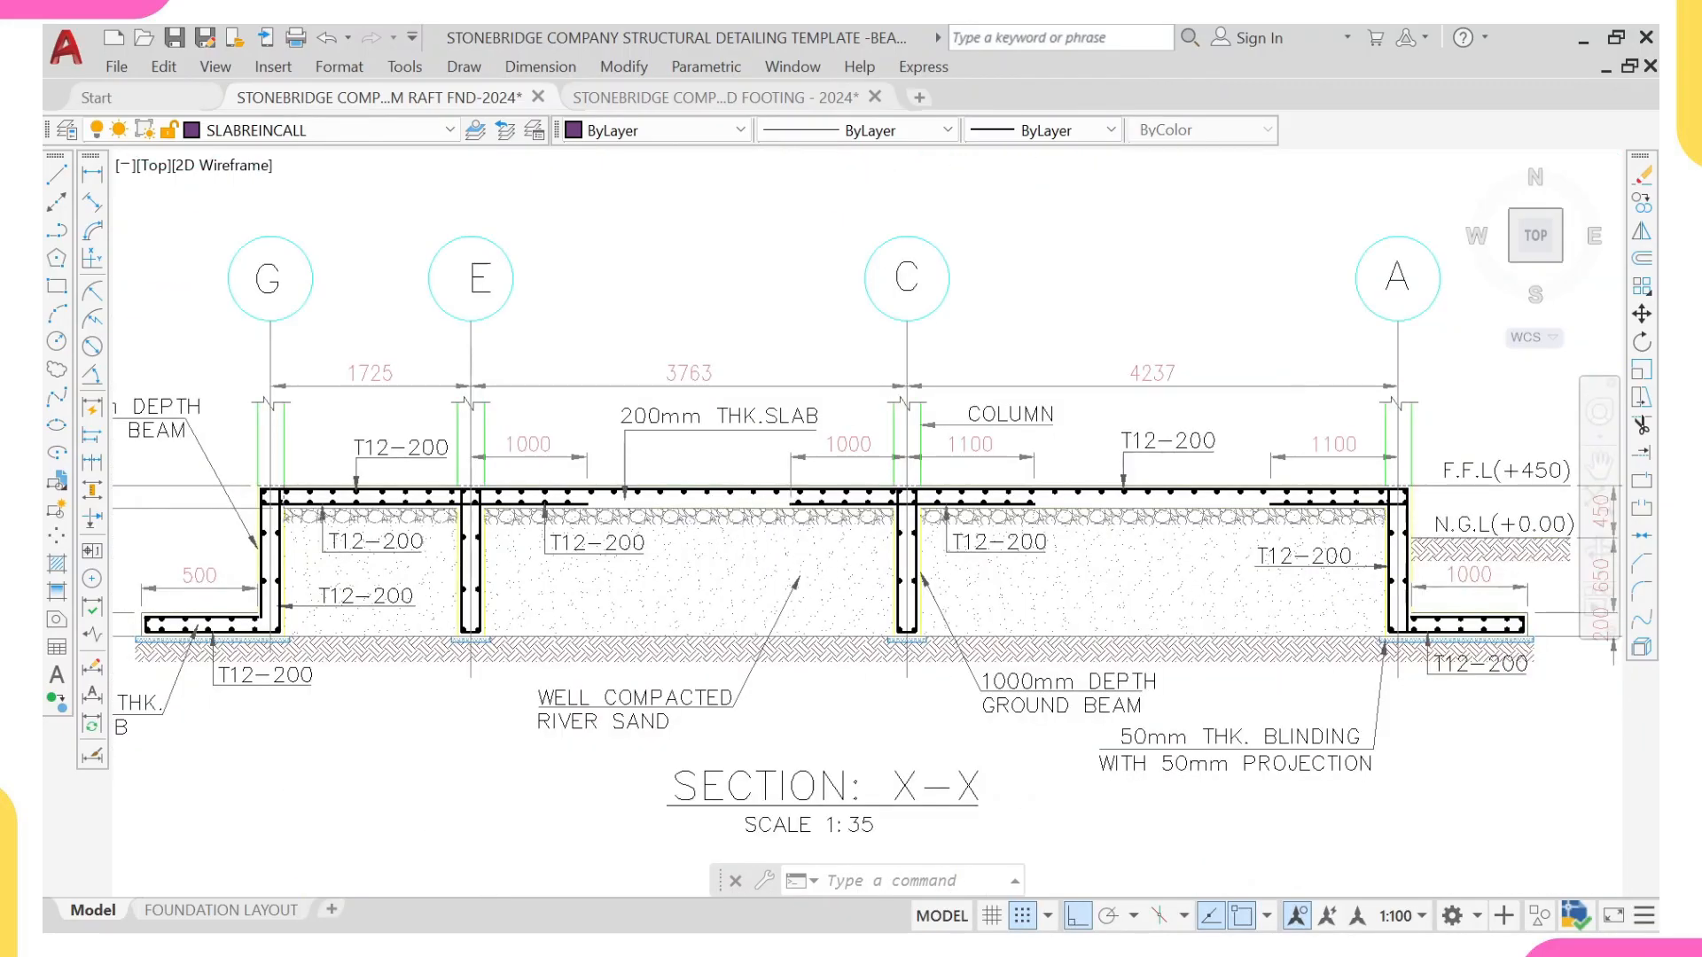
scroll(341, 492, "up", 2)
scroll(625, 501, "down", 2)
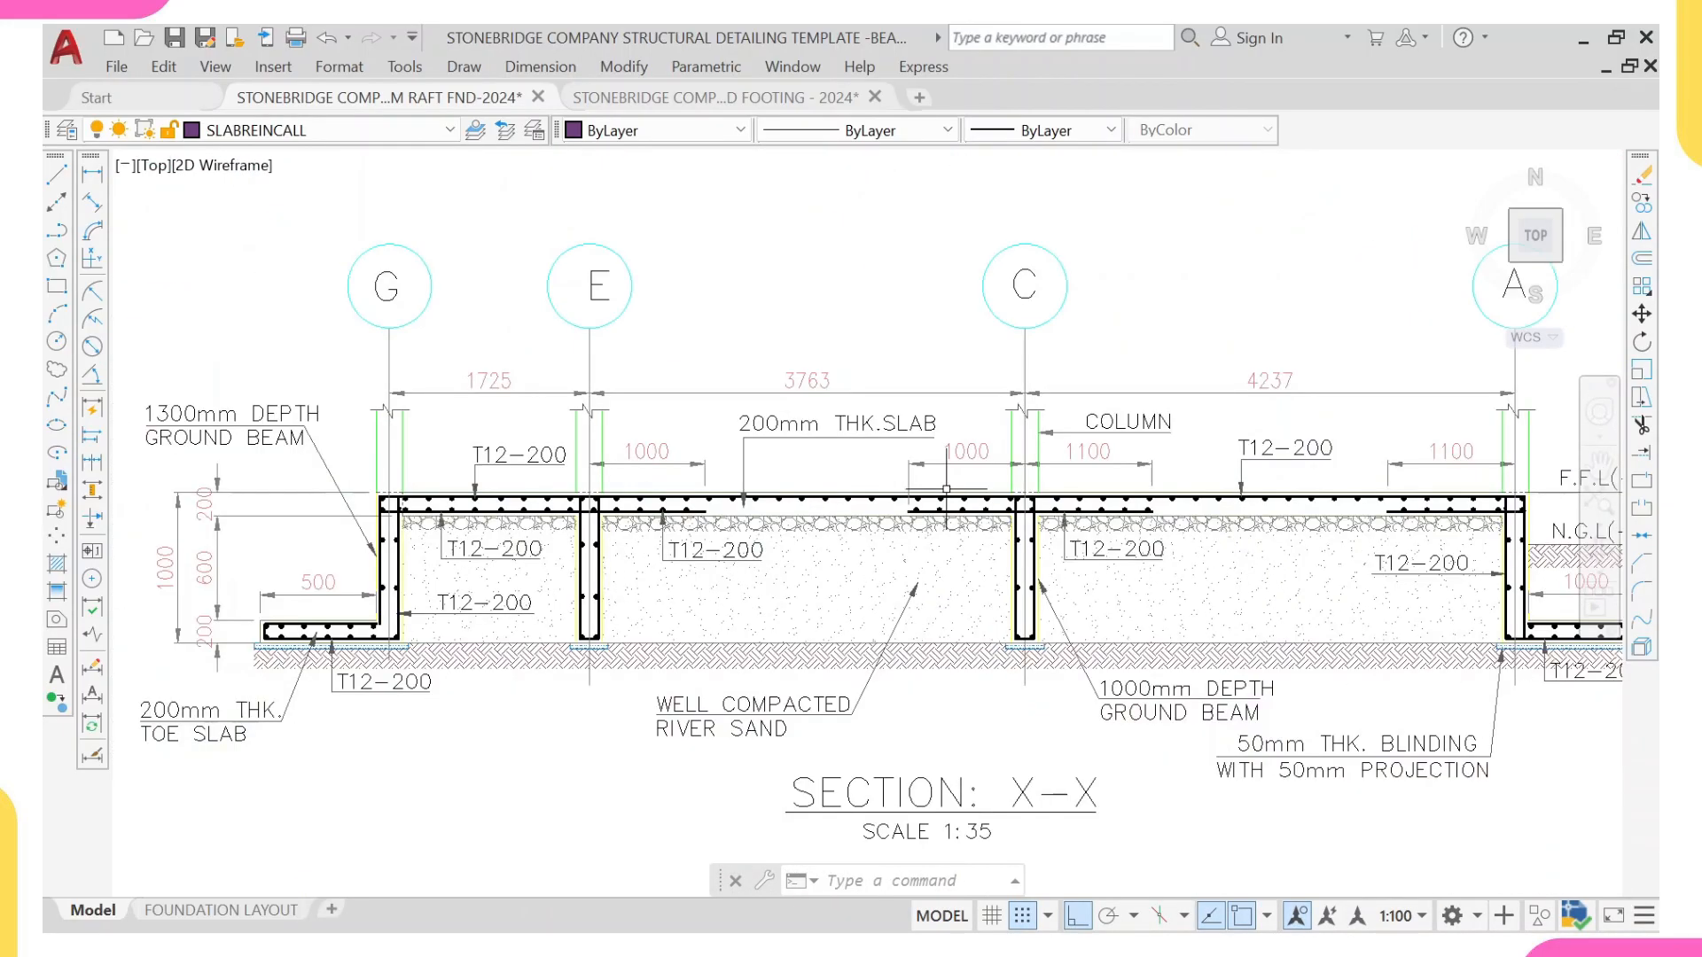
scroll(1442, 524, "up", 2)
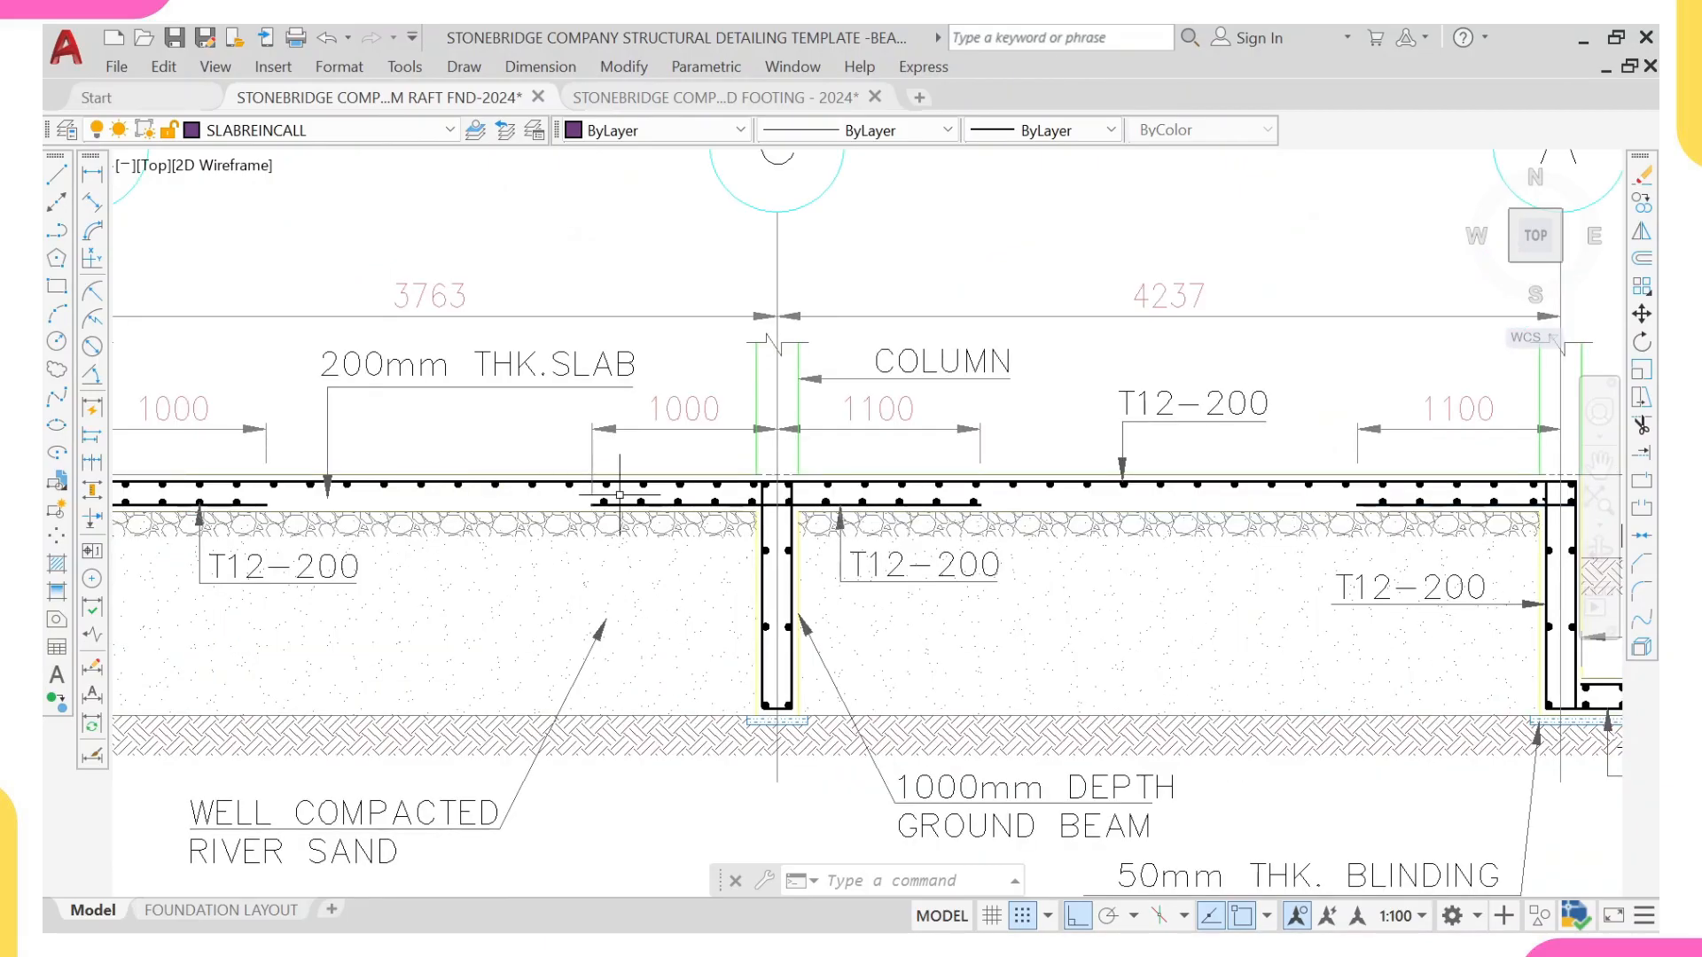
scroll(642, 495, "down", 2)
middle_click_drag(534, 661, 651, 665)
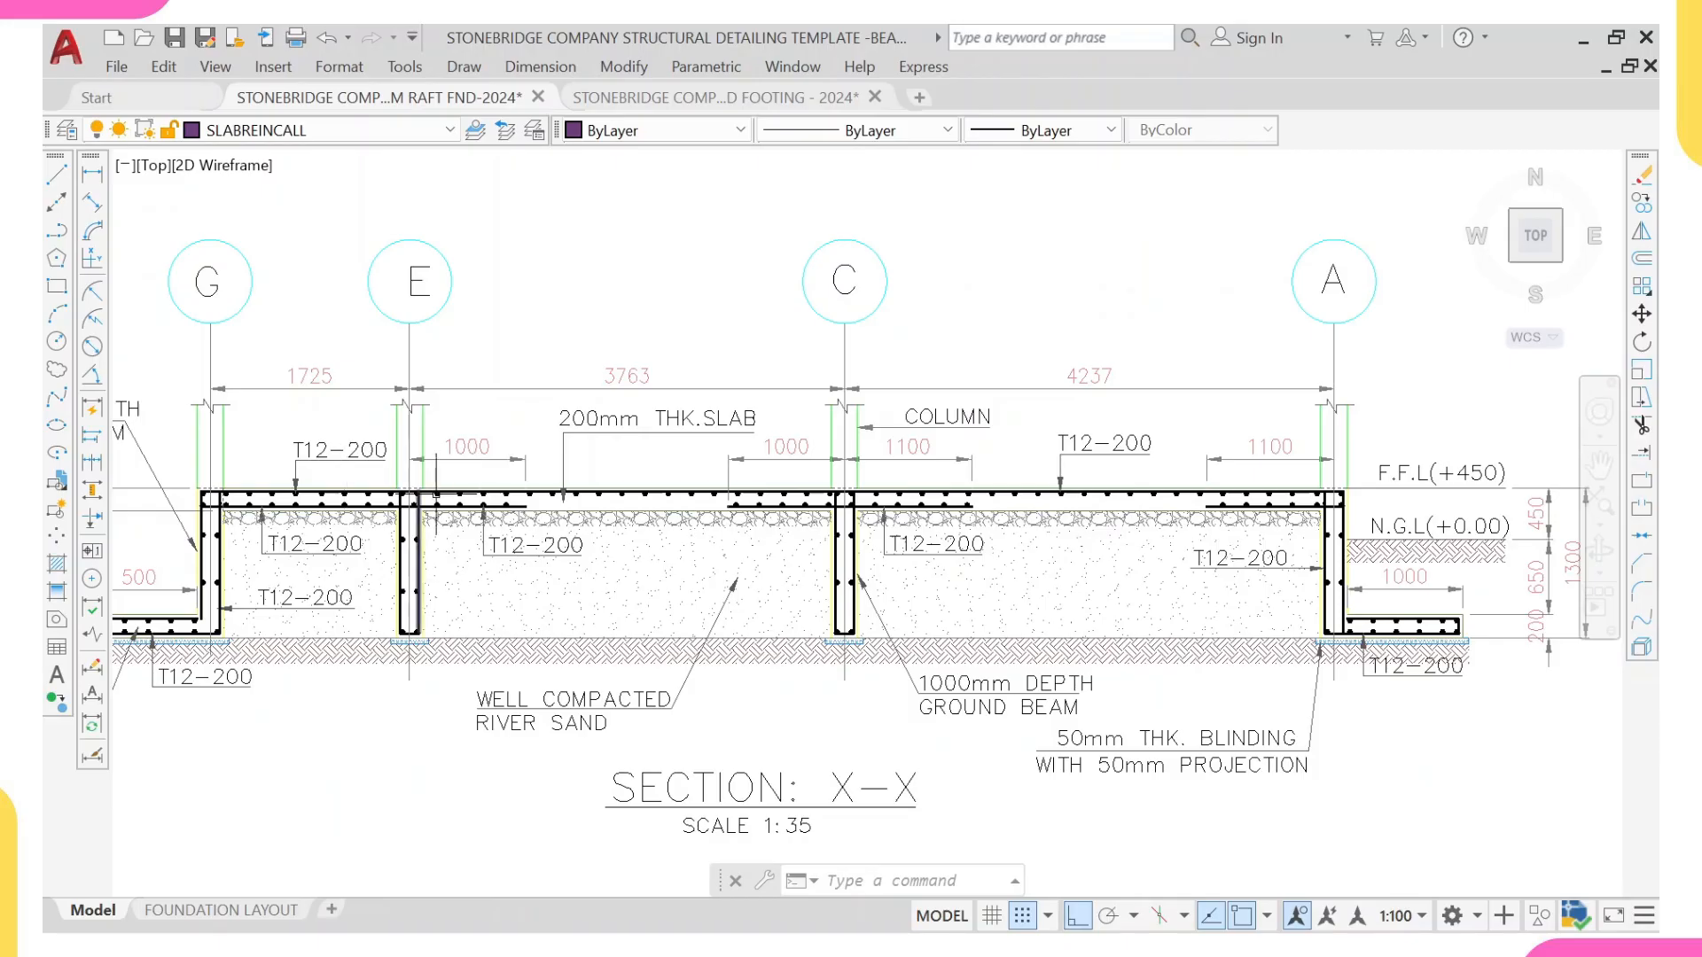
scroll(436, 491, "down", 5)
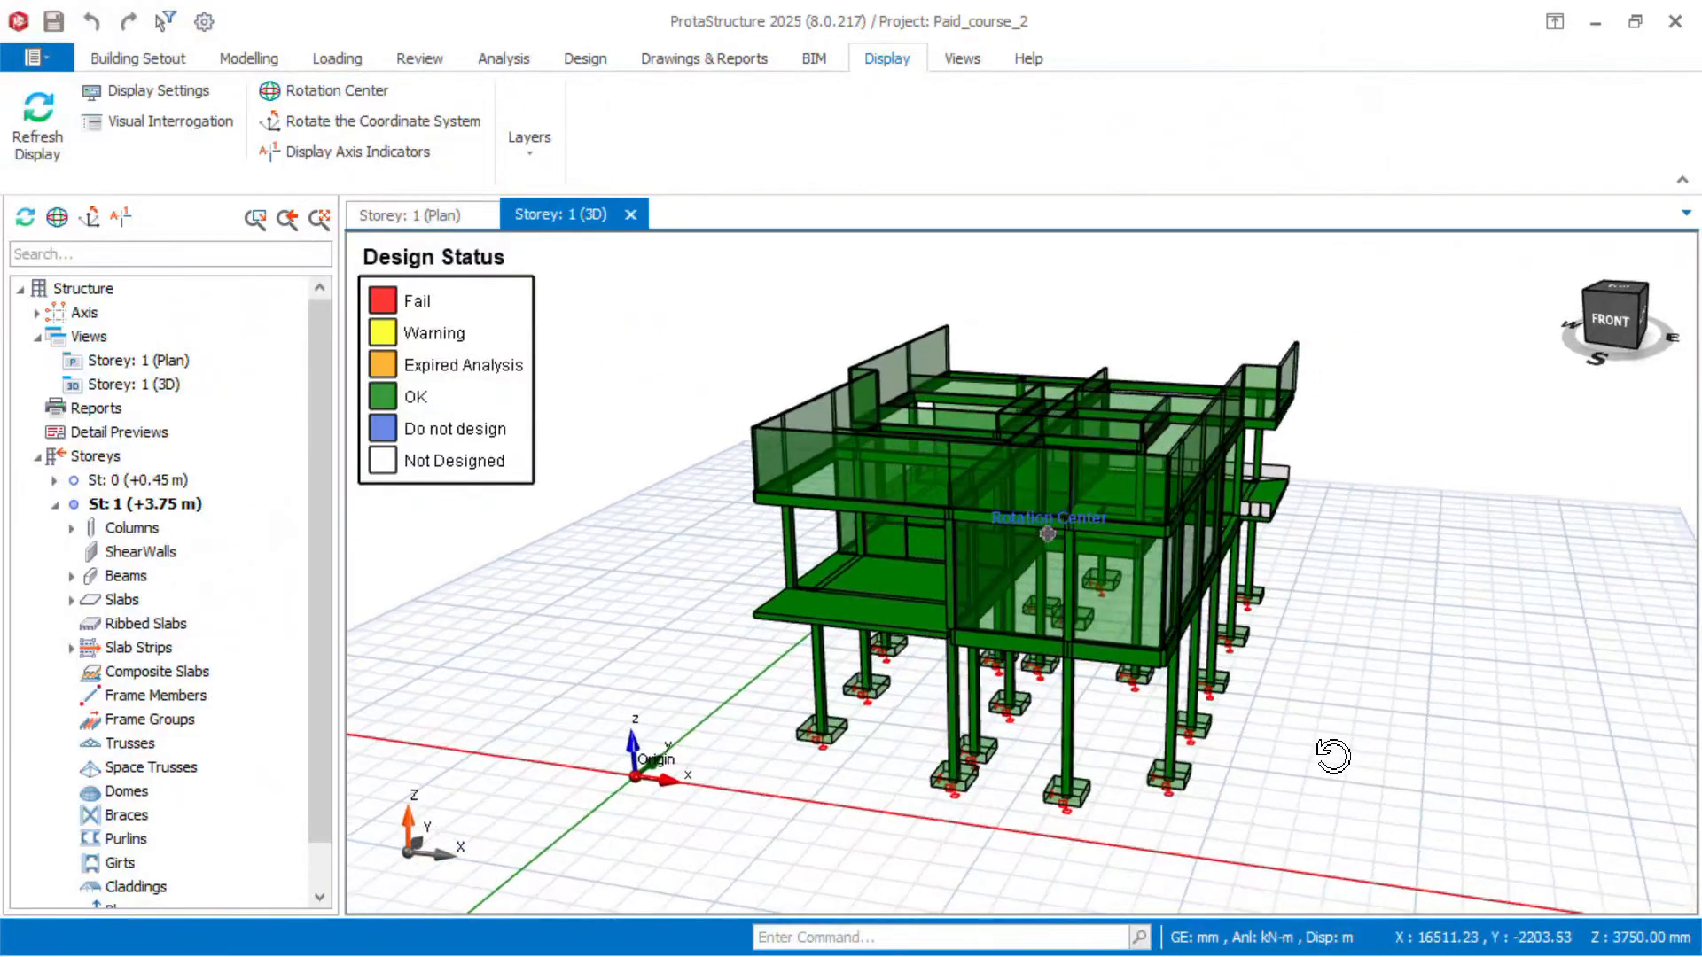
middle_click_drag(1329, 748, 1403, 756)
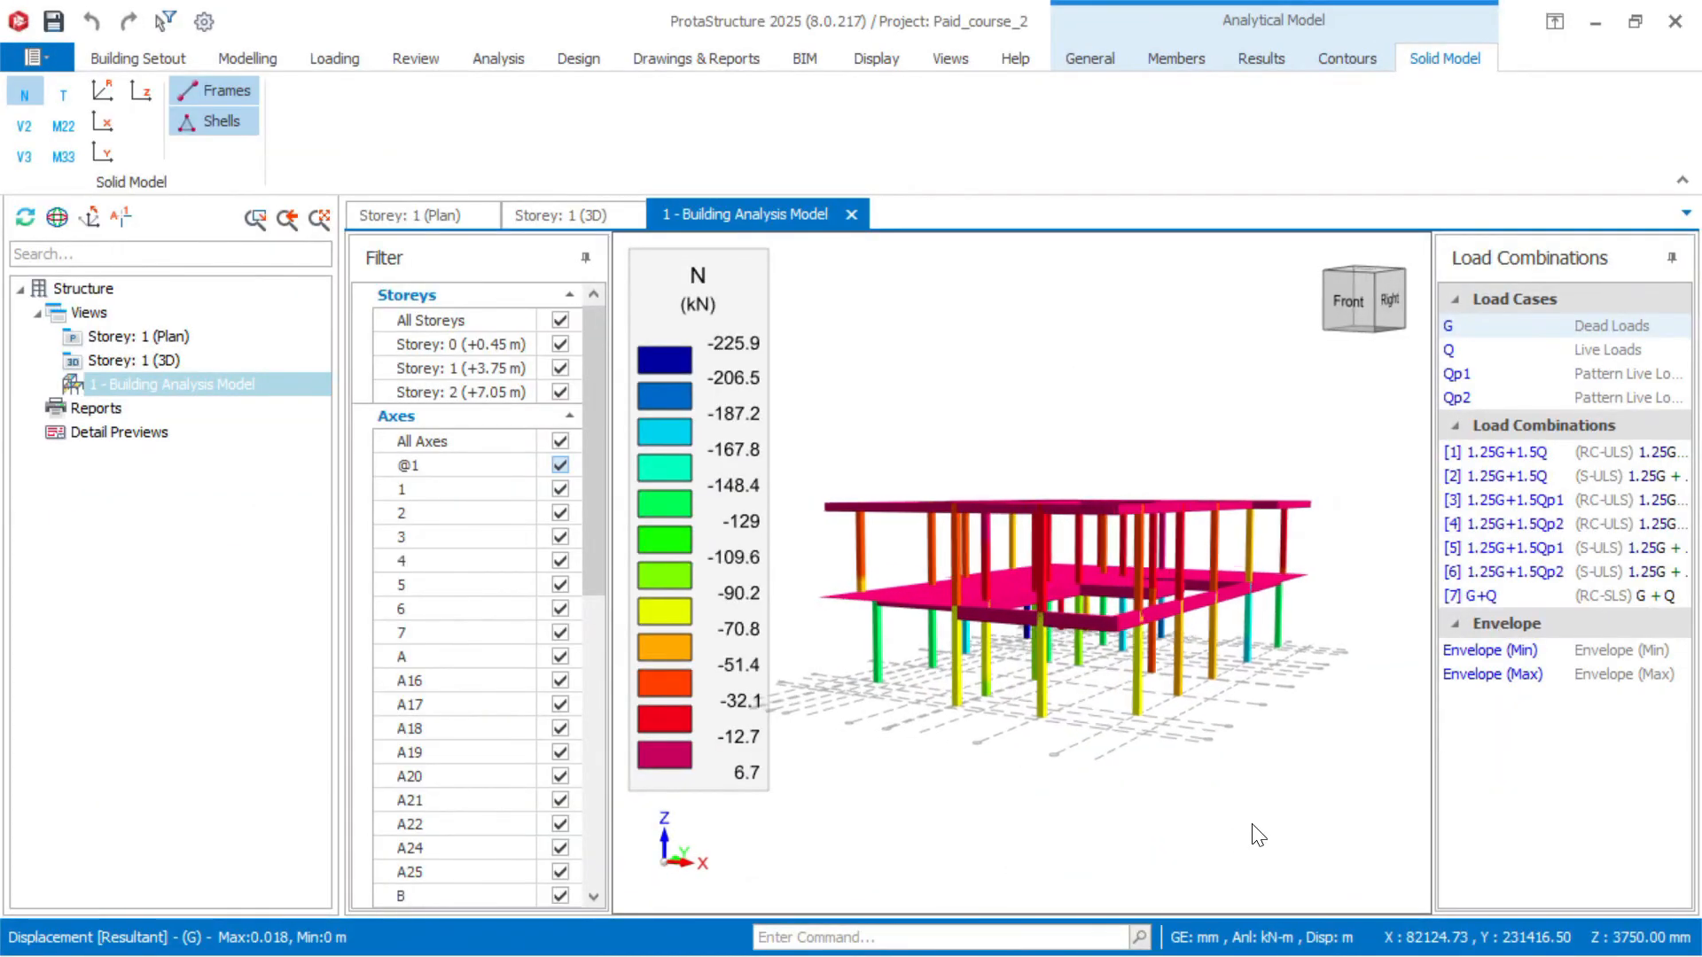
middle_click_drag(1259, 835, 1285, 833)
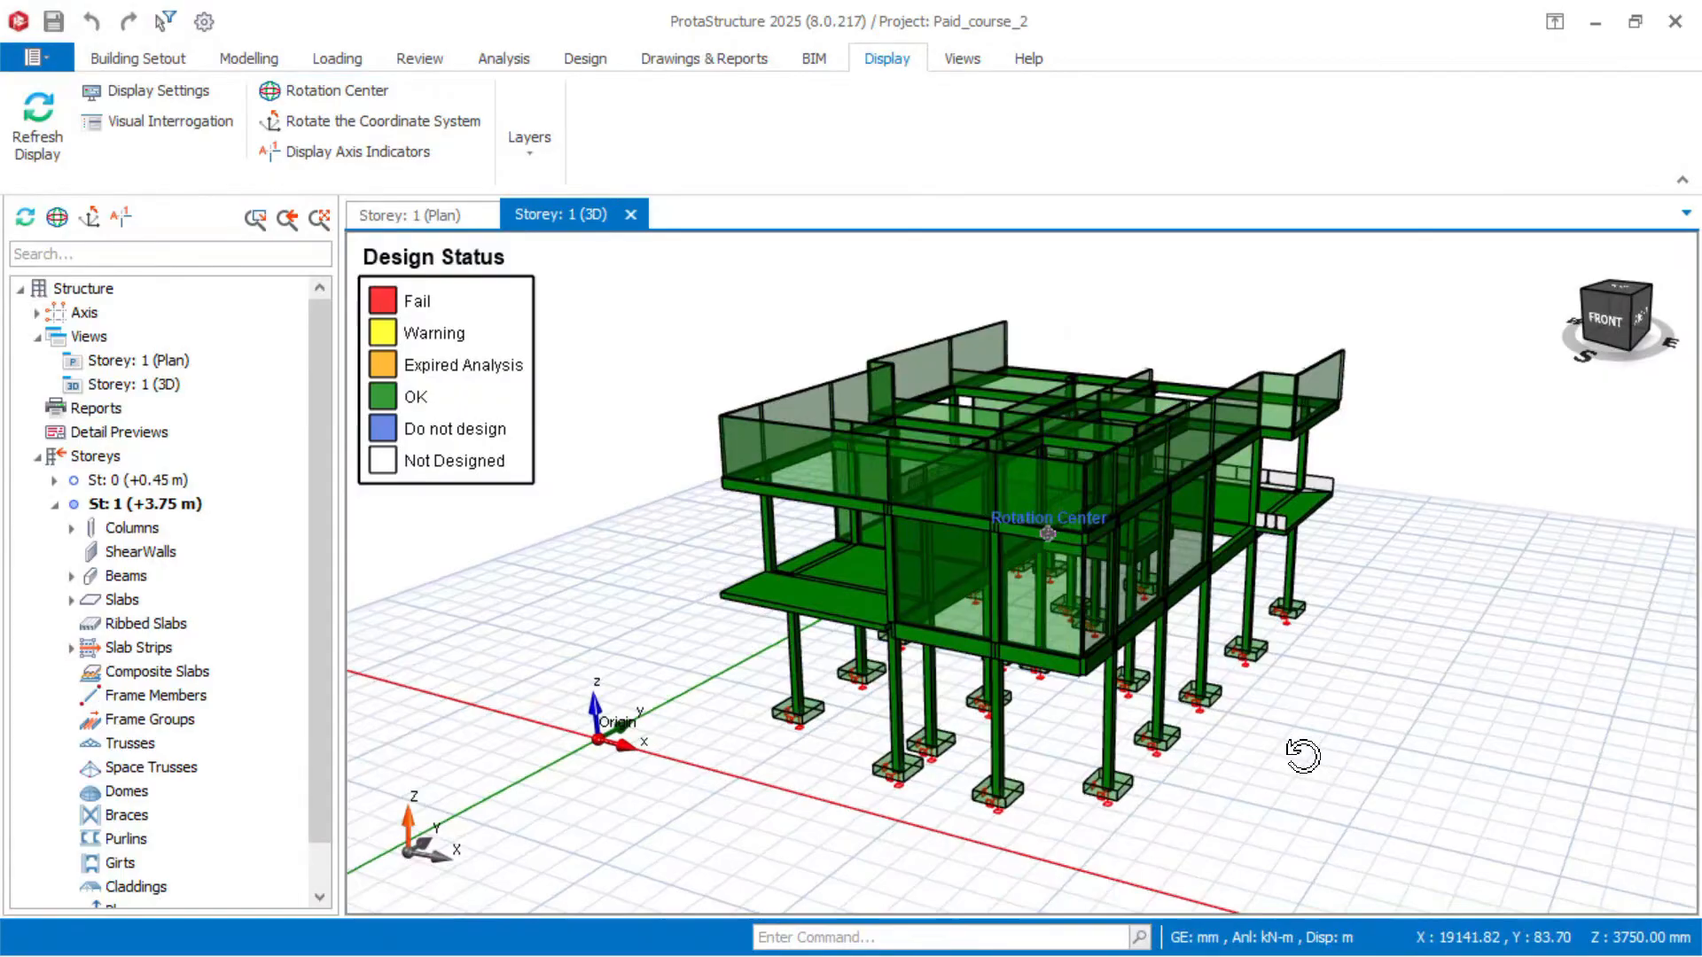
middle_click_drag(1303, 755, 1459, 745)
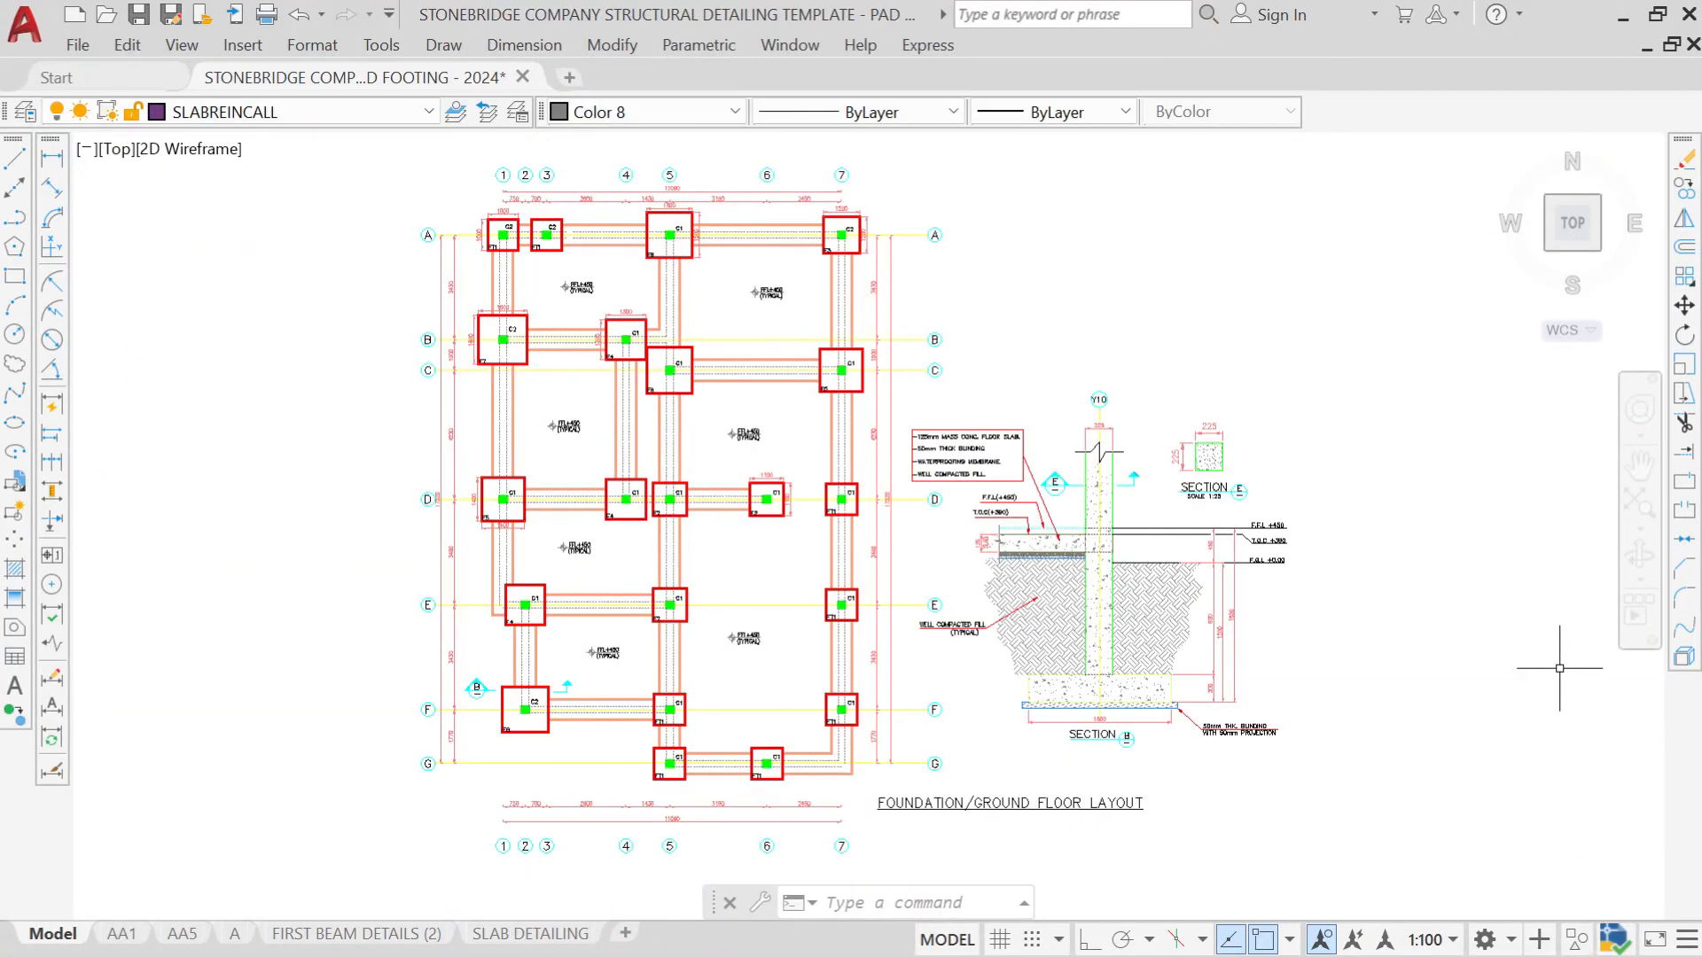
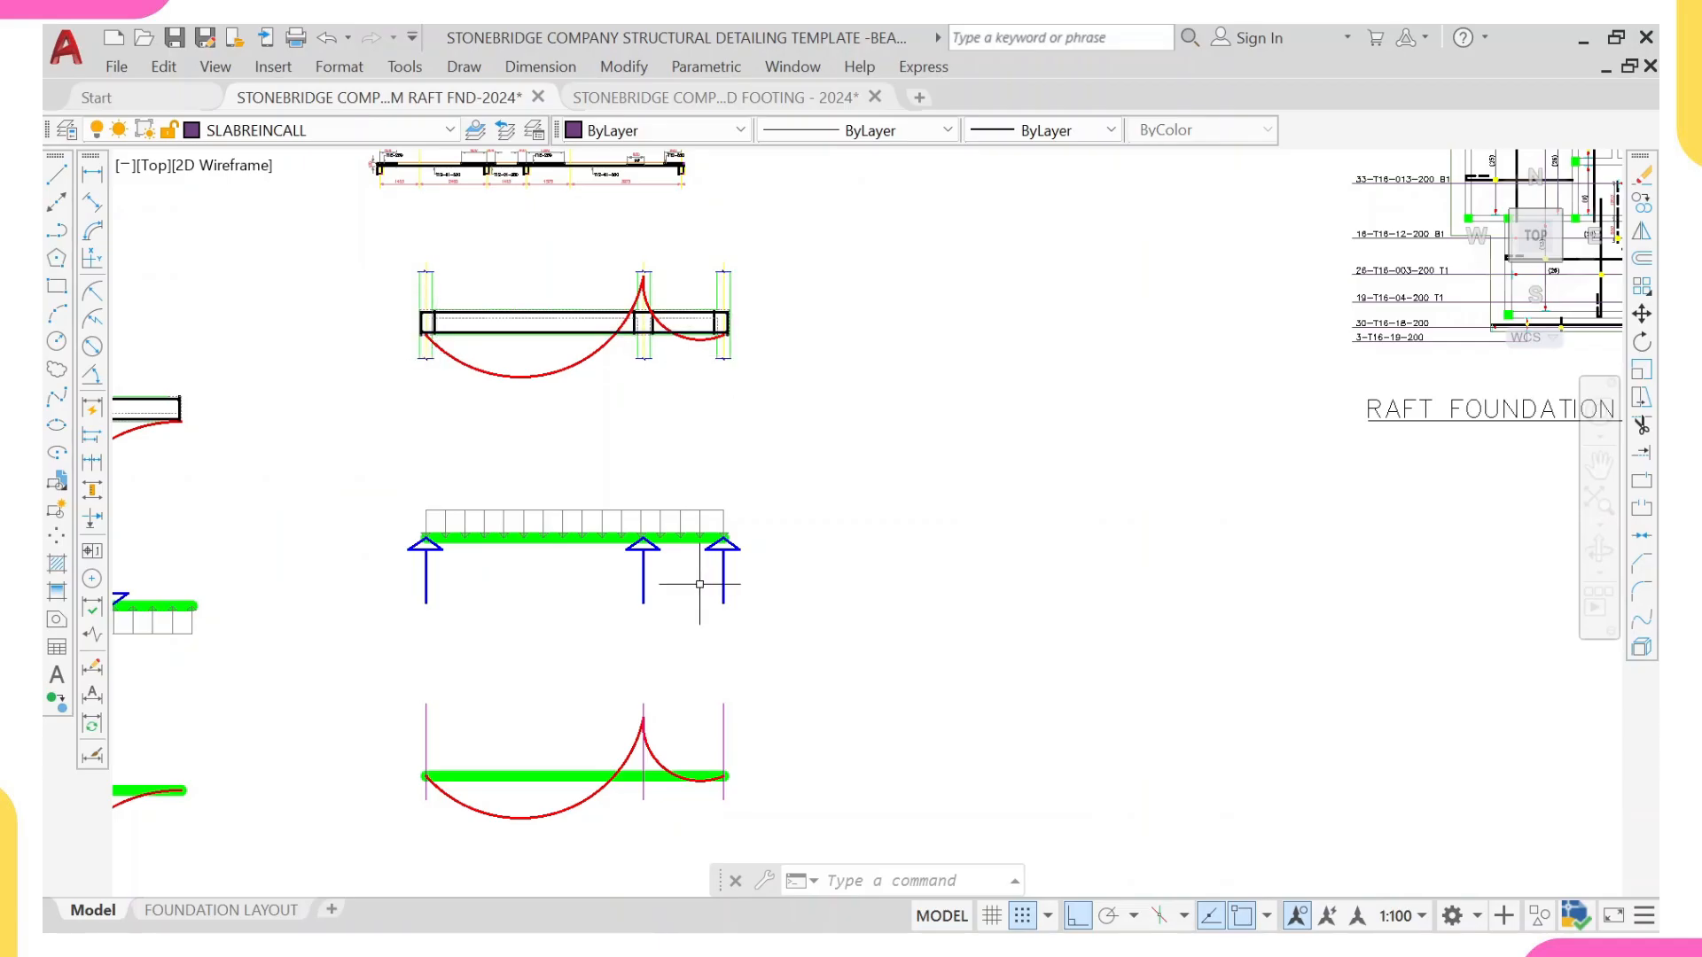
Step: Examine the two-span beam's load and support diagram together with the bending moment diagram below it
scroll(718, 577, "up", 2)
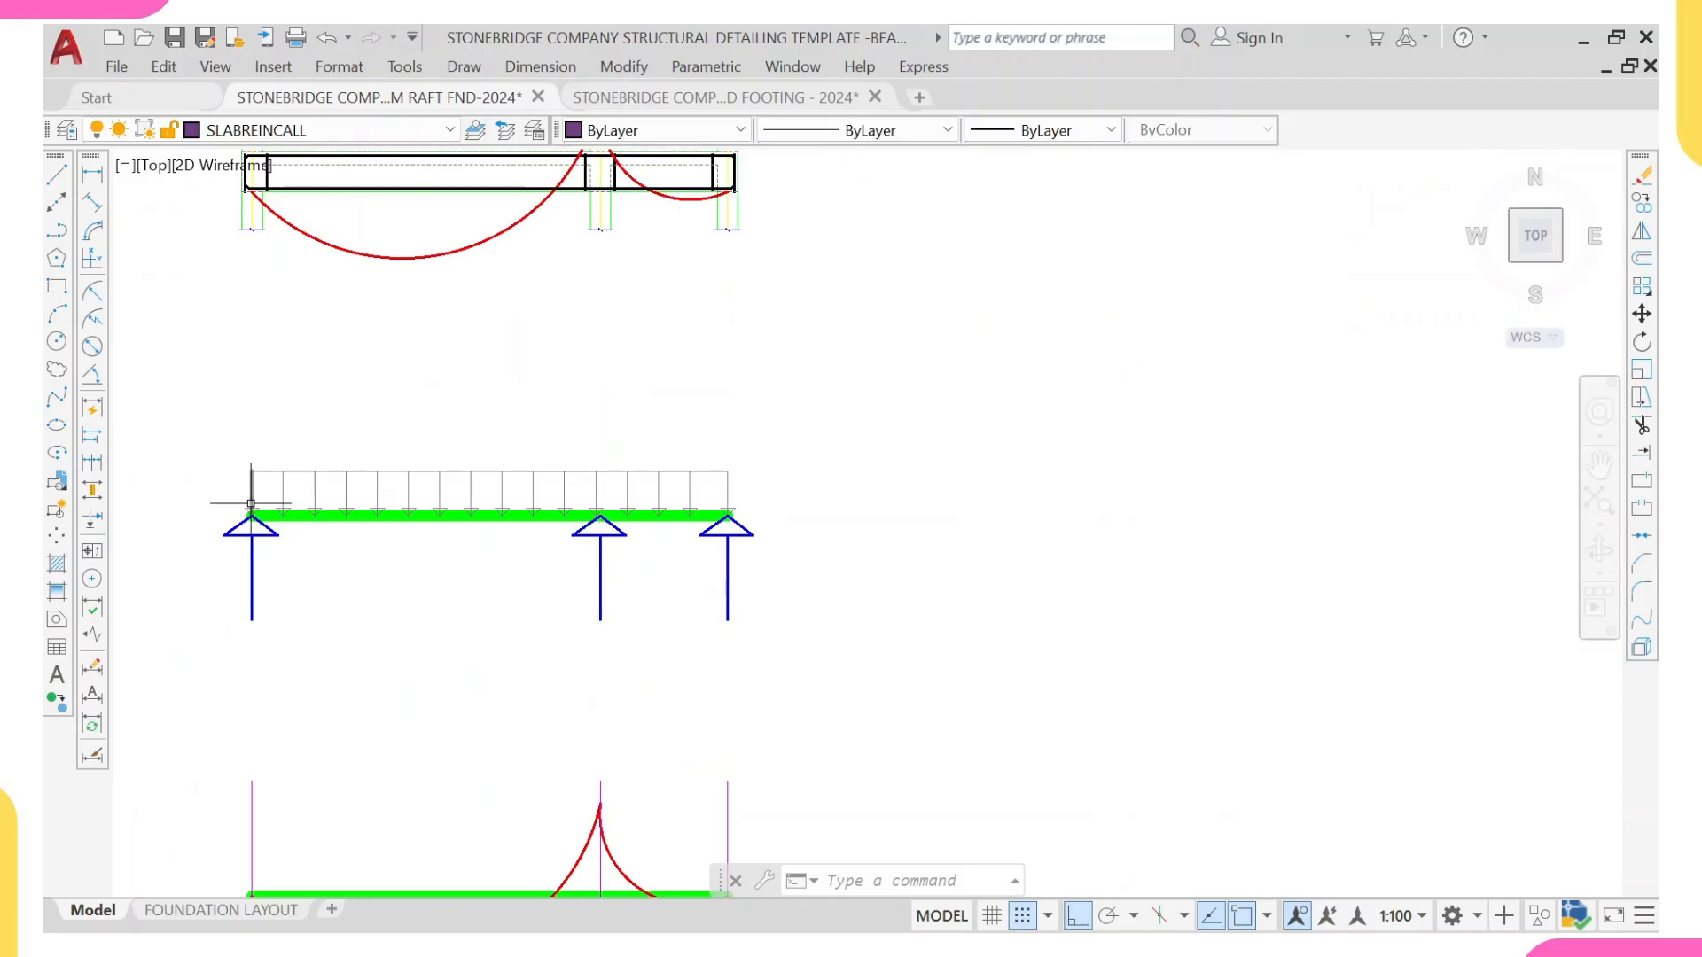
middle_click_drag(283, 499, 461, 507)
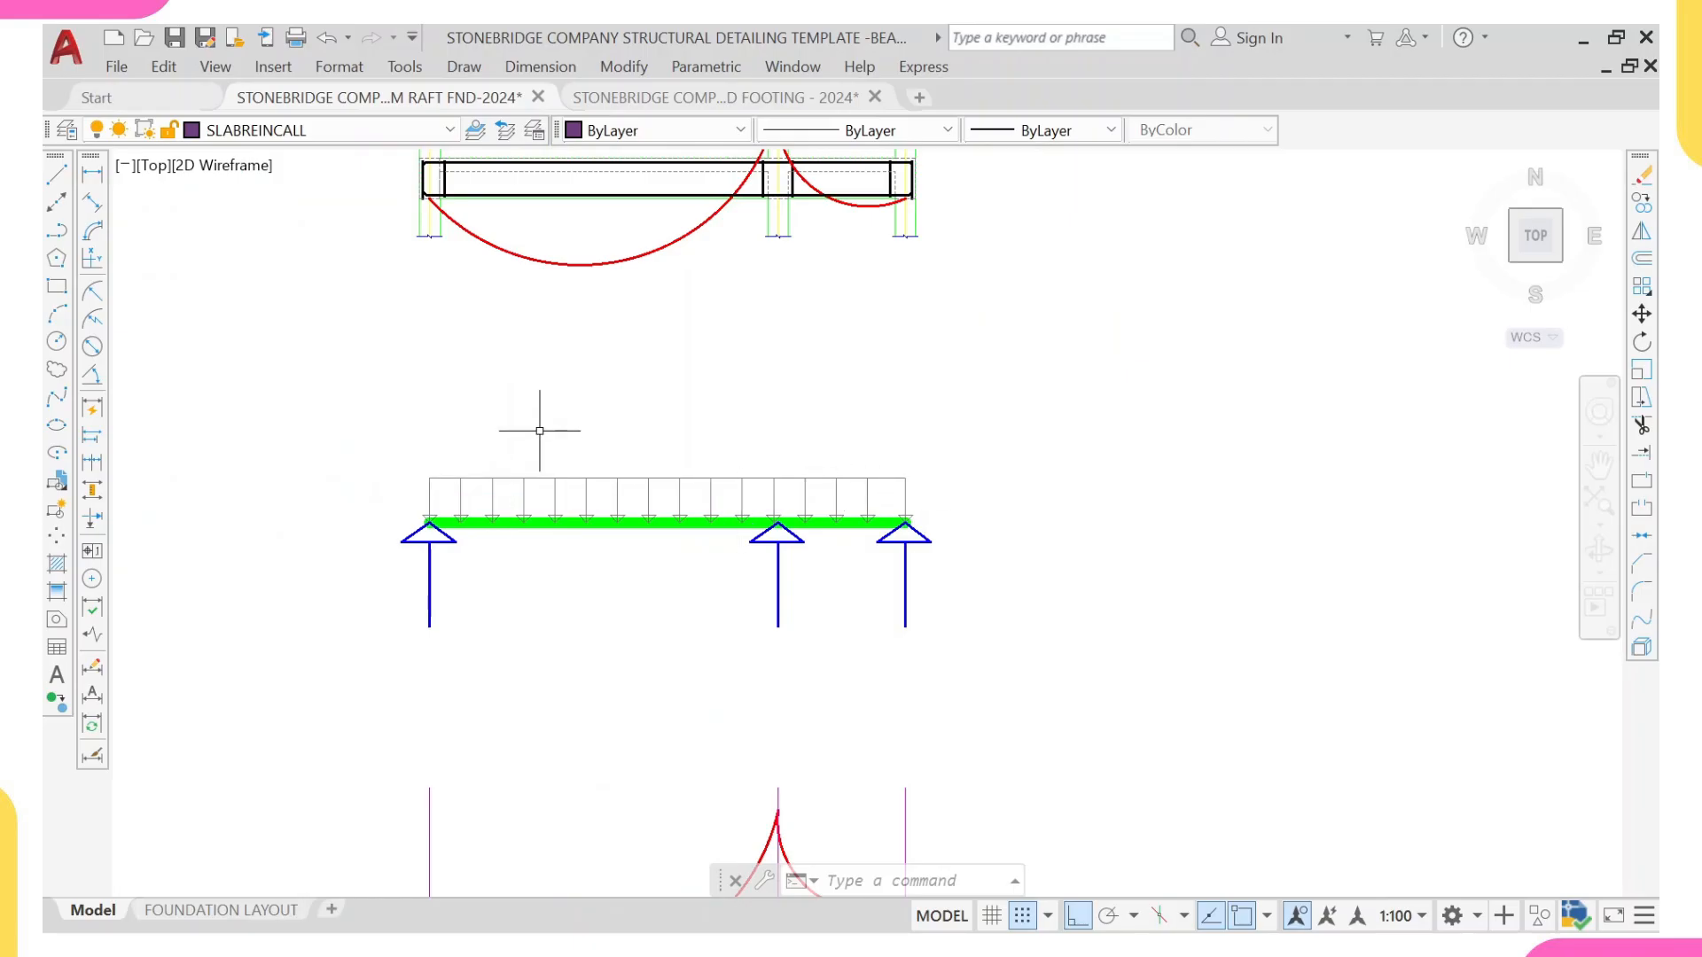
scroll(550, 523, "down", 2)
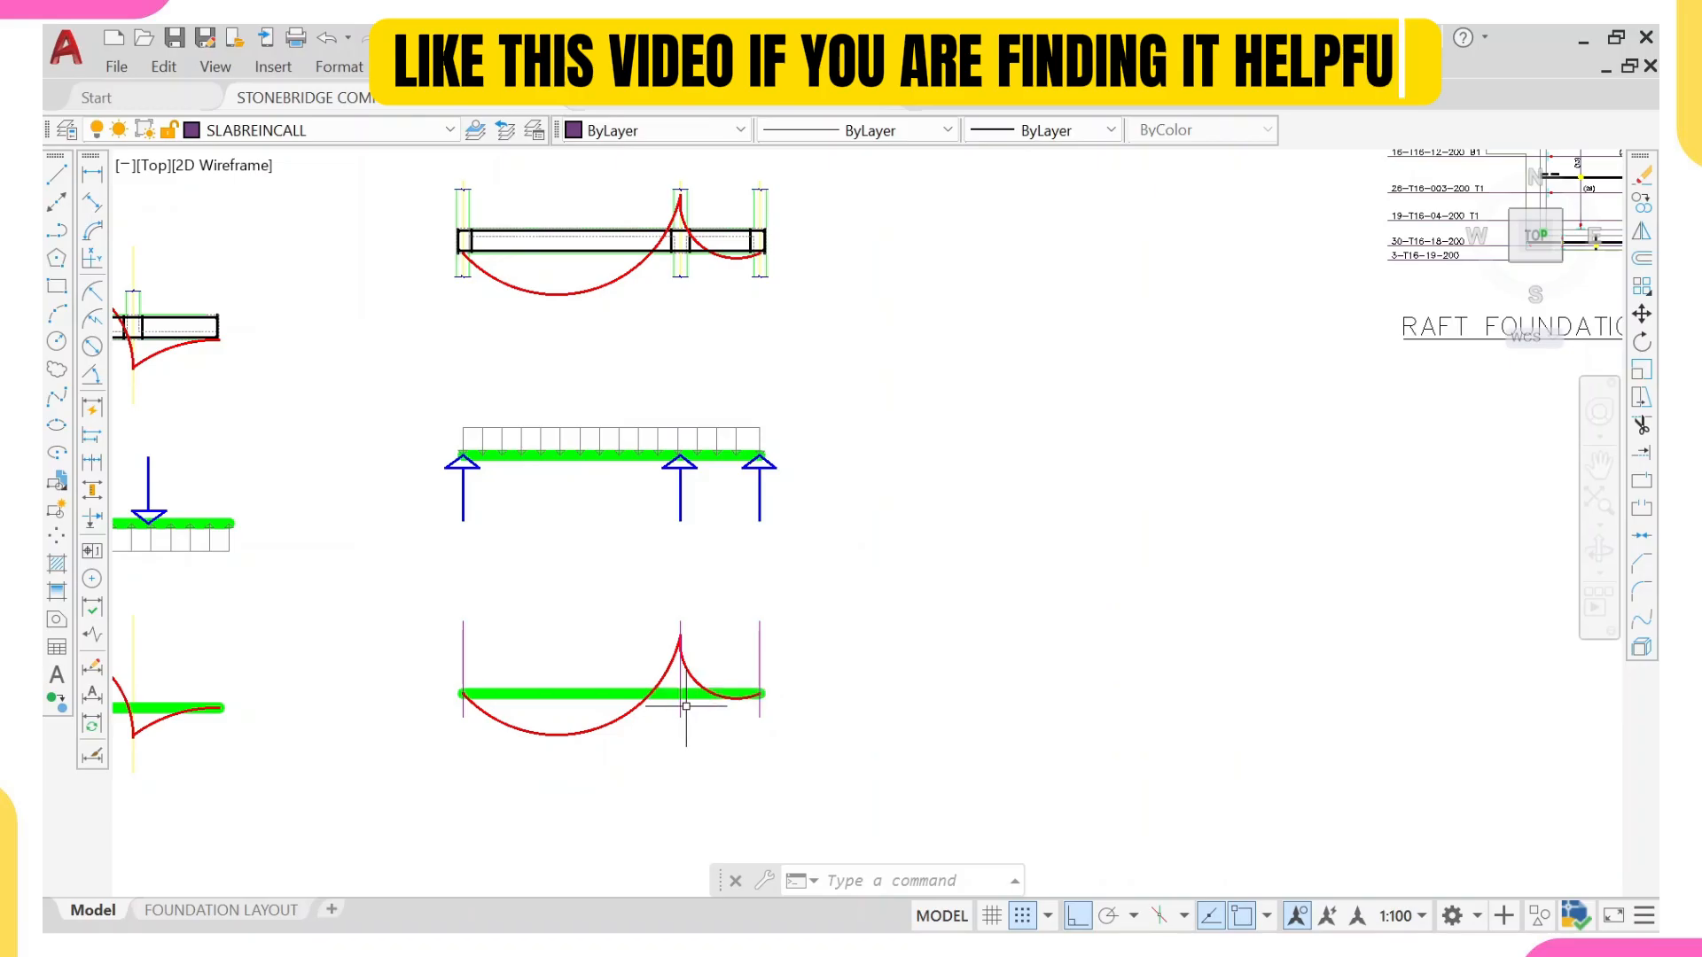
middle_click_drag(620, 701, 620, 692)
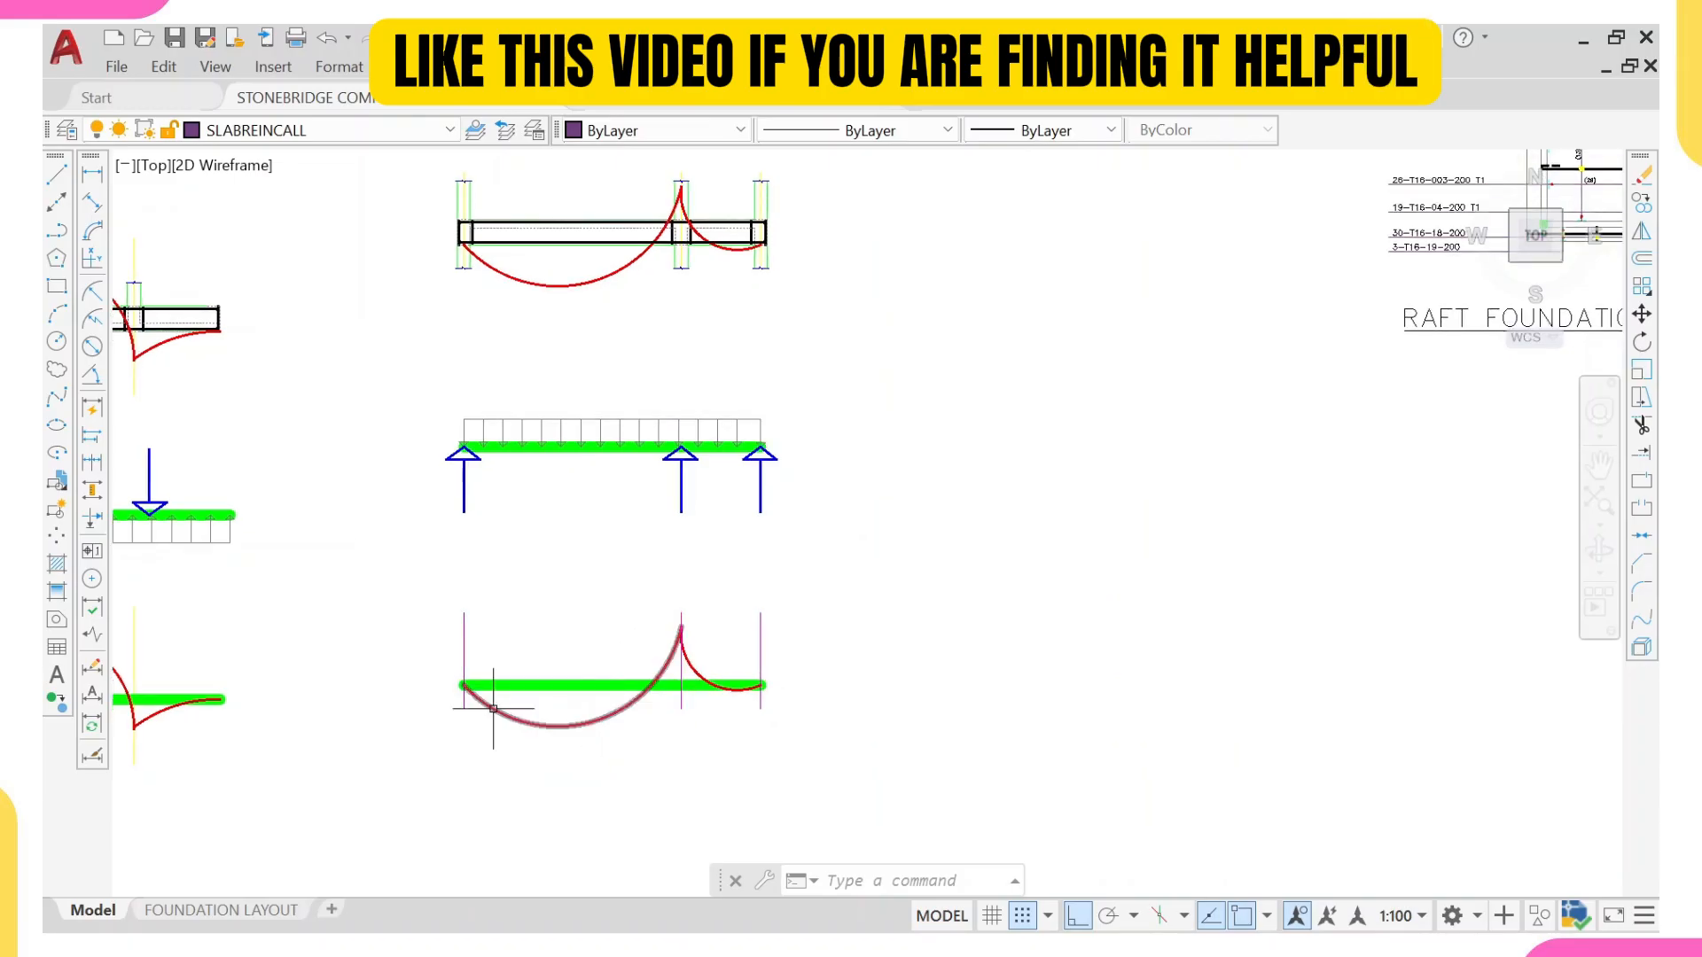
scroll(493, 709, "up", 2)
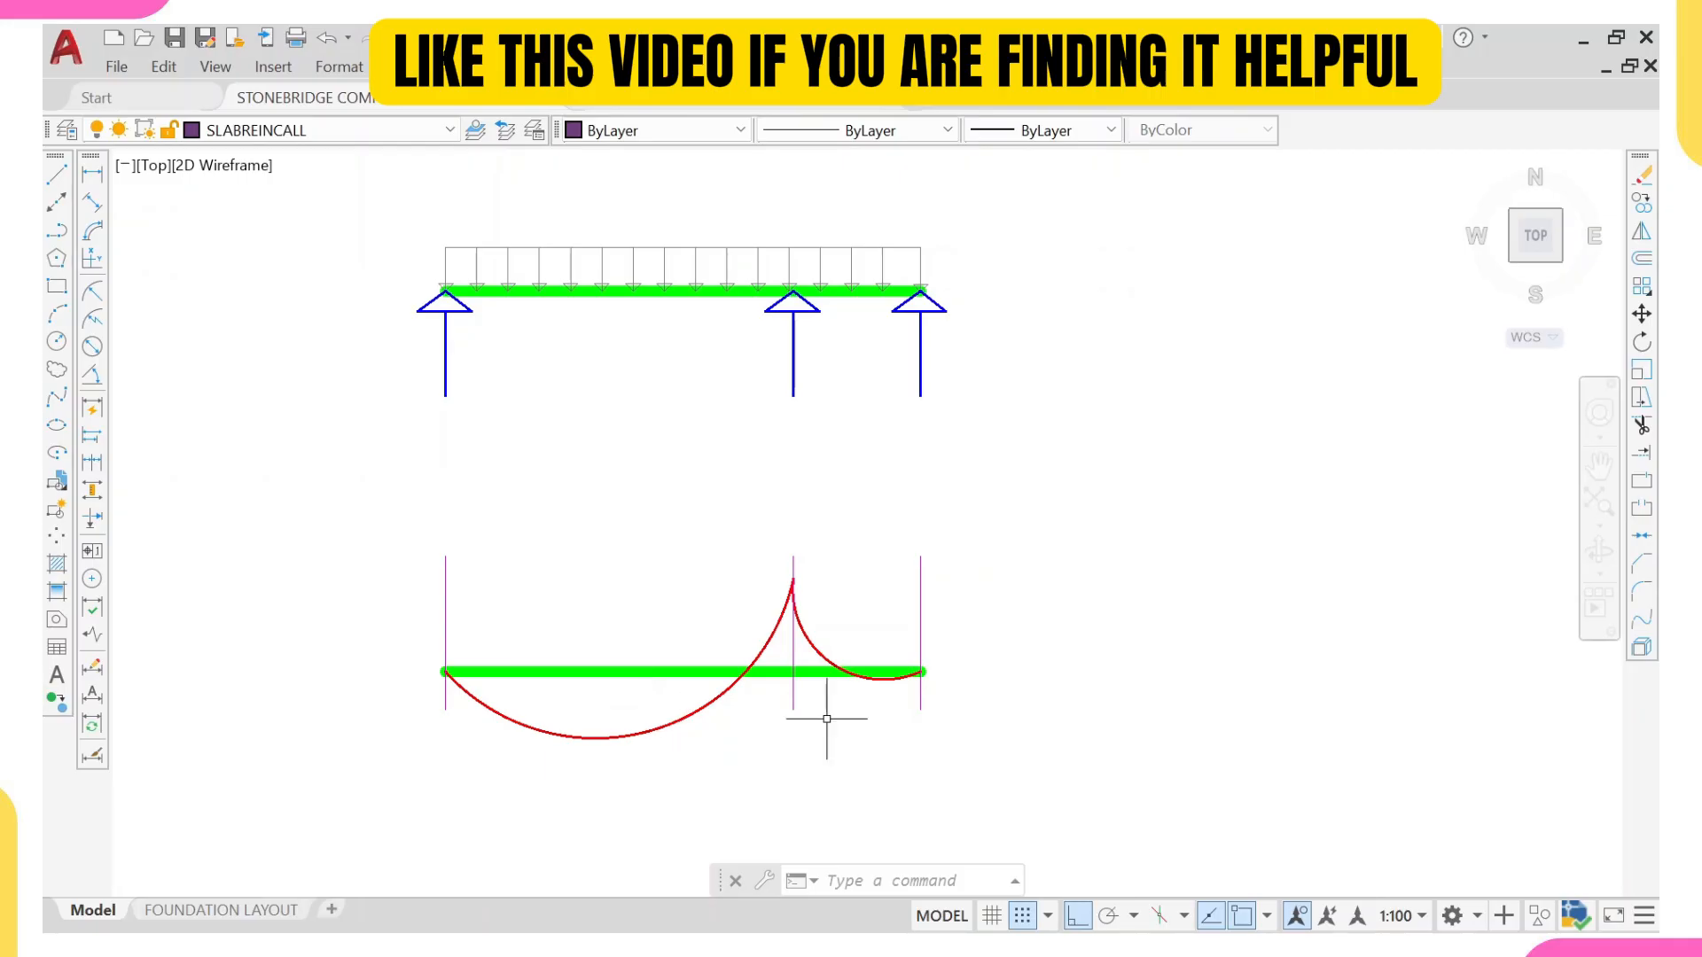
scroll(836, 654, "down", 1)
scroll(754, 621, "up", 3)
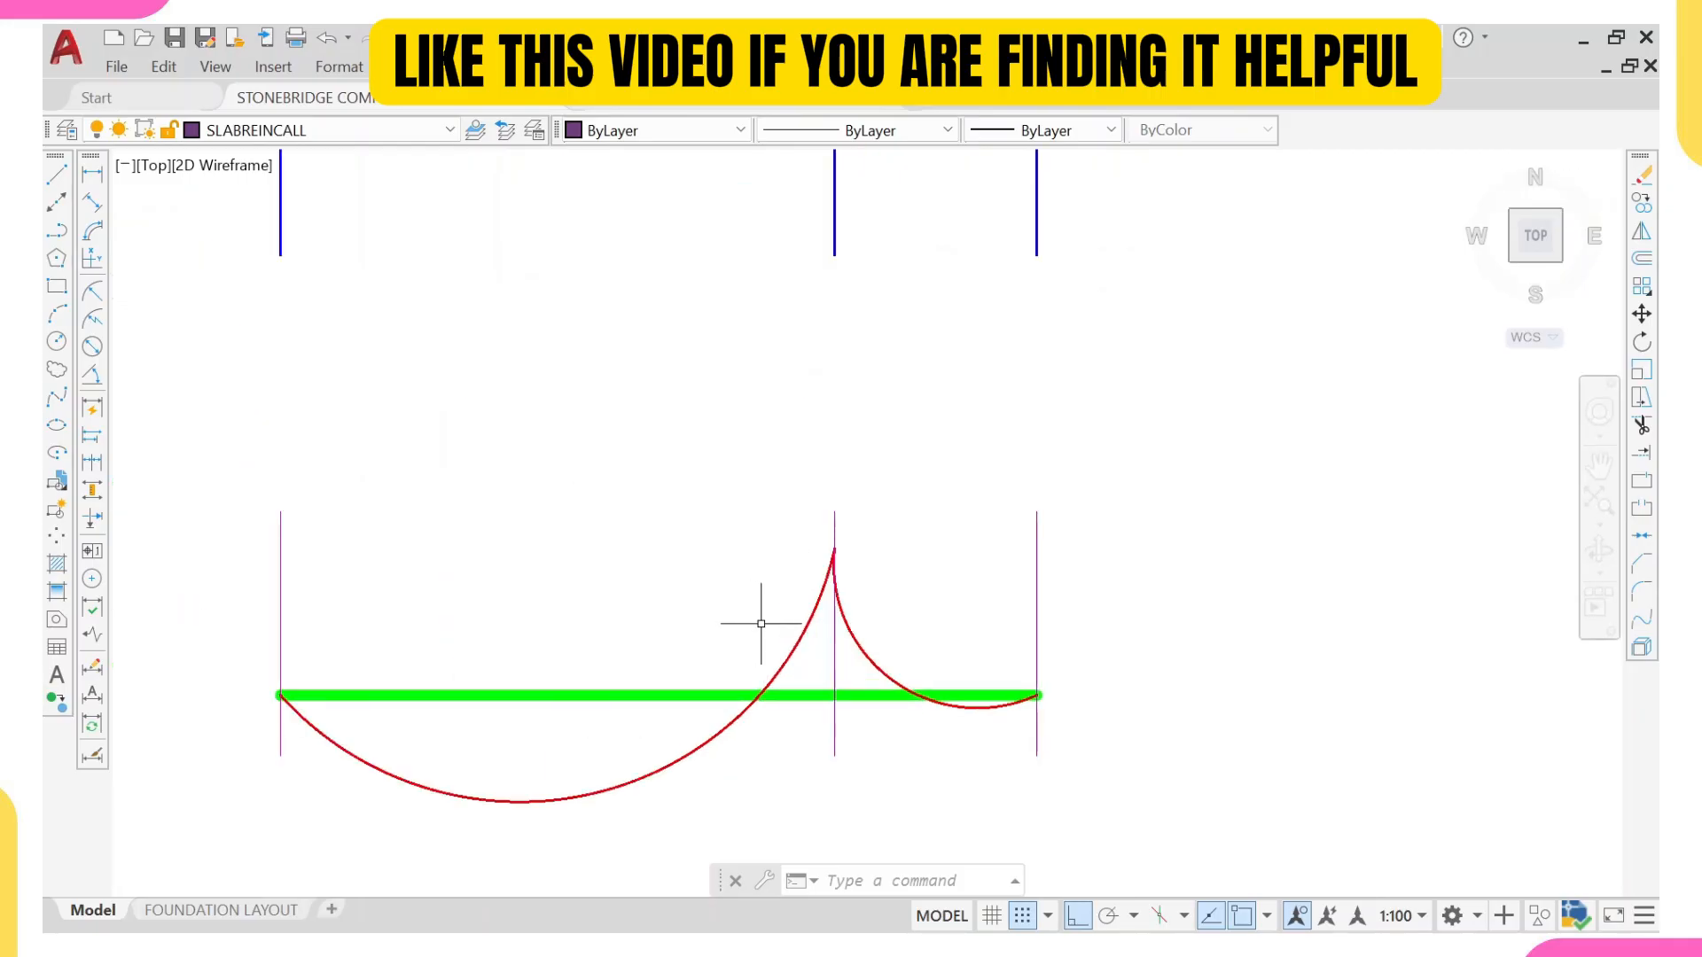
scroll(748, 620, "down", 5)
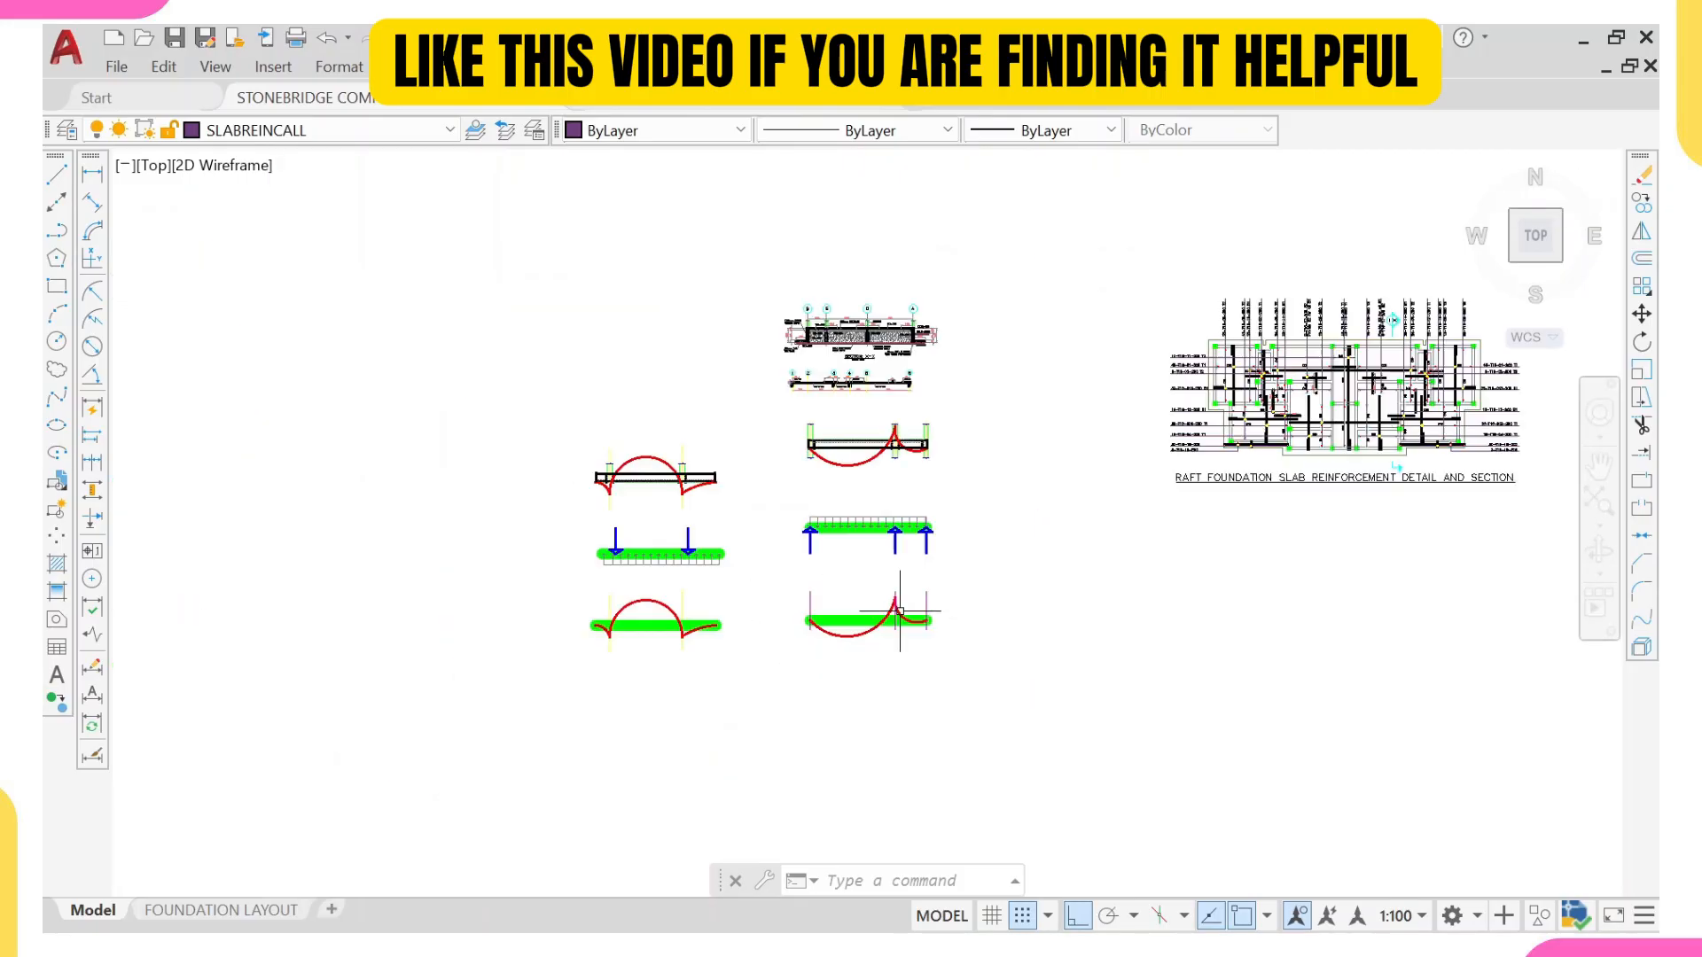
Step: Compare the suspended slab section's top bars around grids 3 and 4 with the two-span beam's bending moment diagram over the interior support
scroll(864, 435, "up", 10)
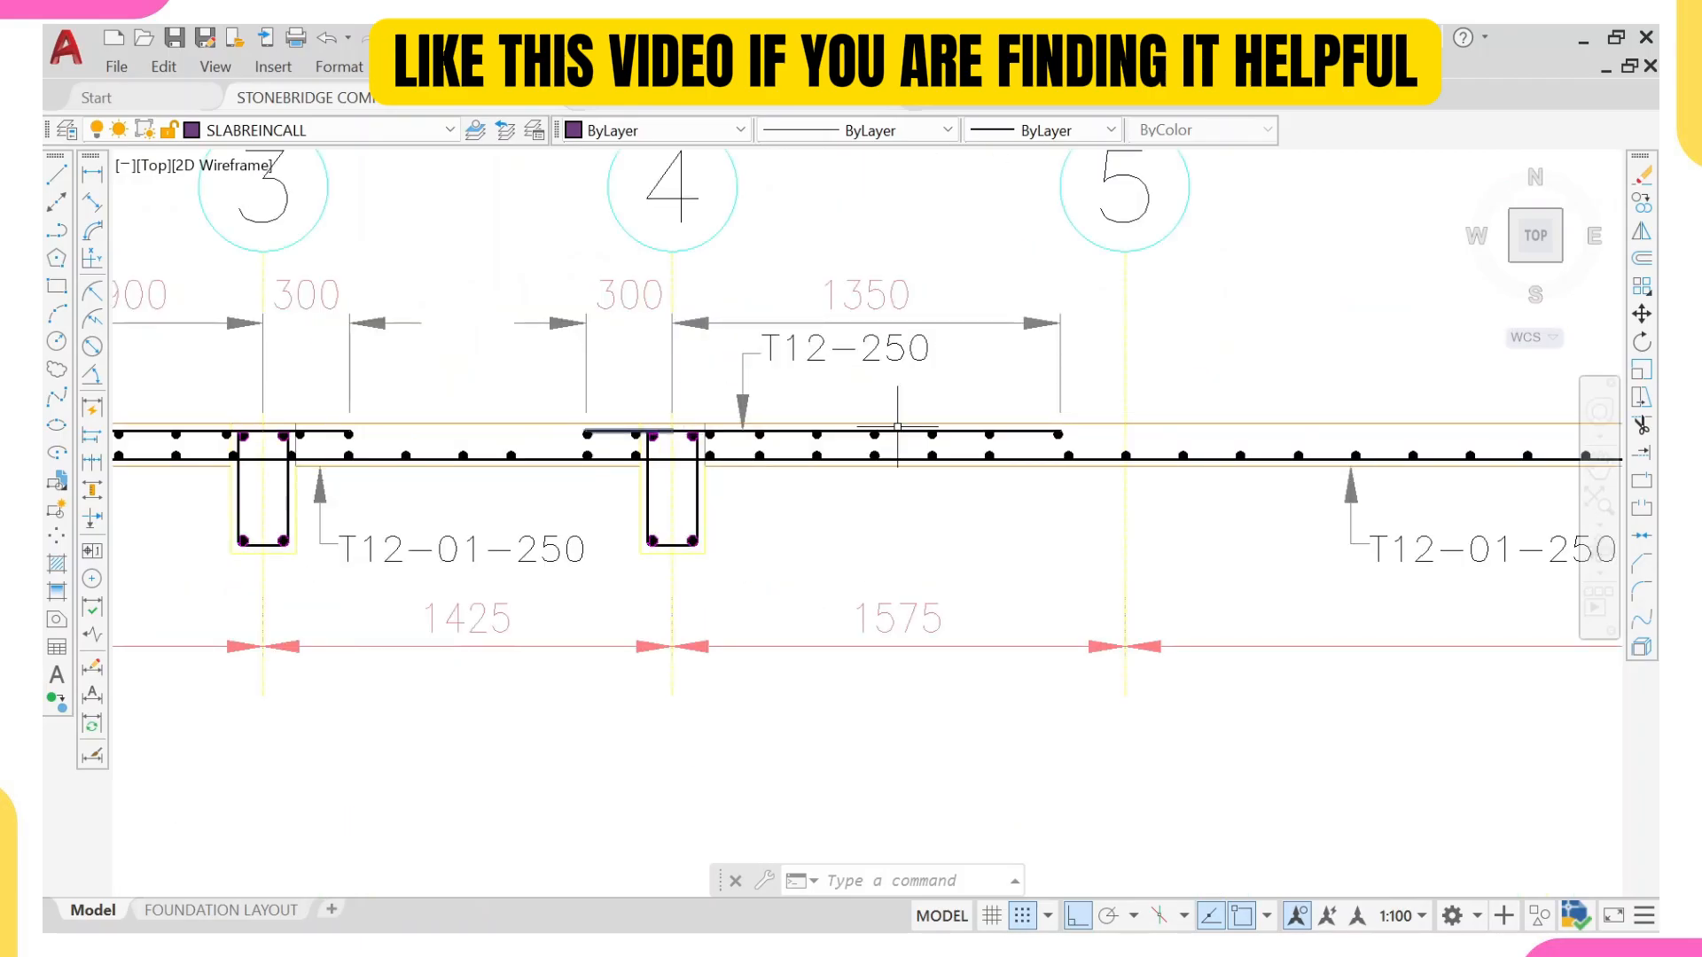
middle_click_drag(171, 422, 448, 410)
scroll(448, 410, "down", 6)
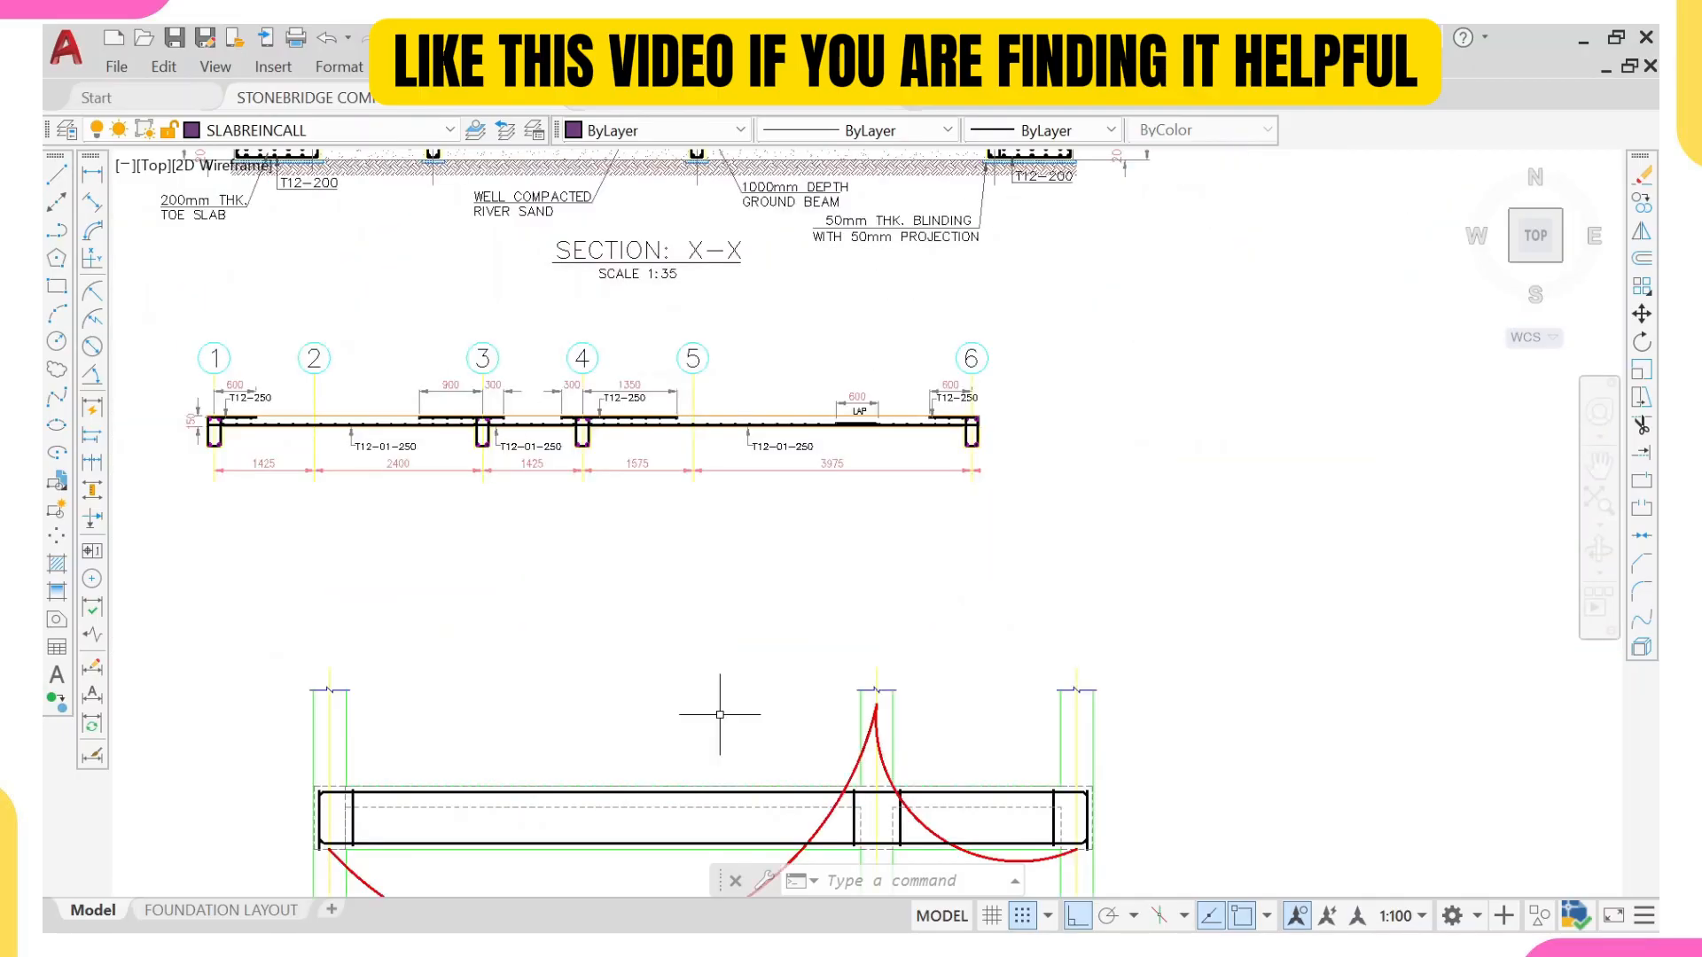
scroll(720, 715, "down", 4)
middle_click_drag(720, 715, 649, 310)
middle_click_drag(688, 783, 723, 600)
scroll(729, 584, "up", 2)
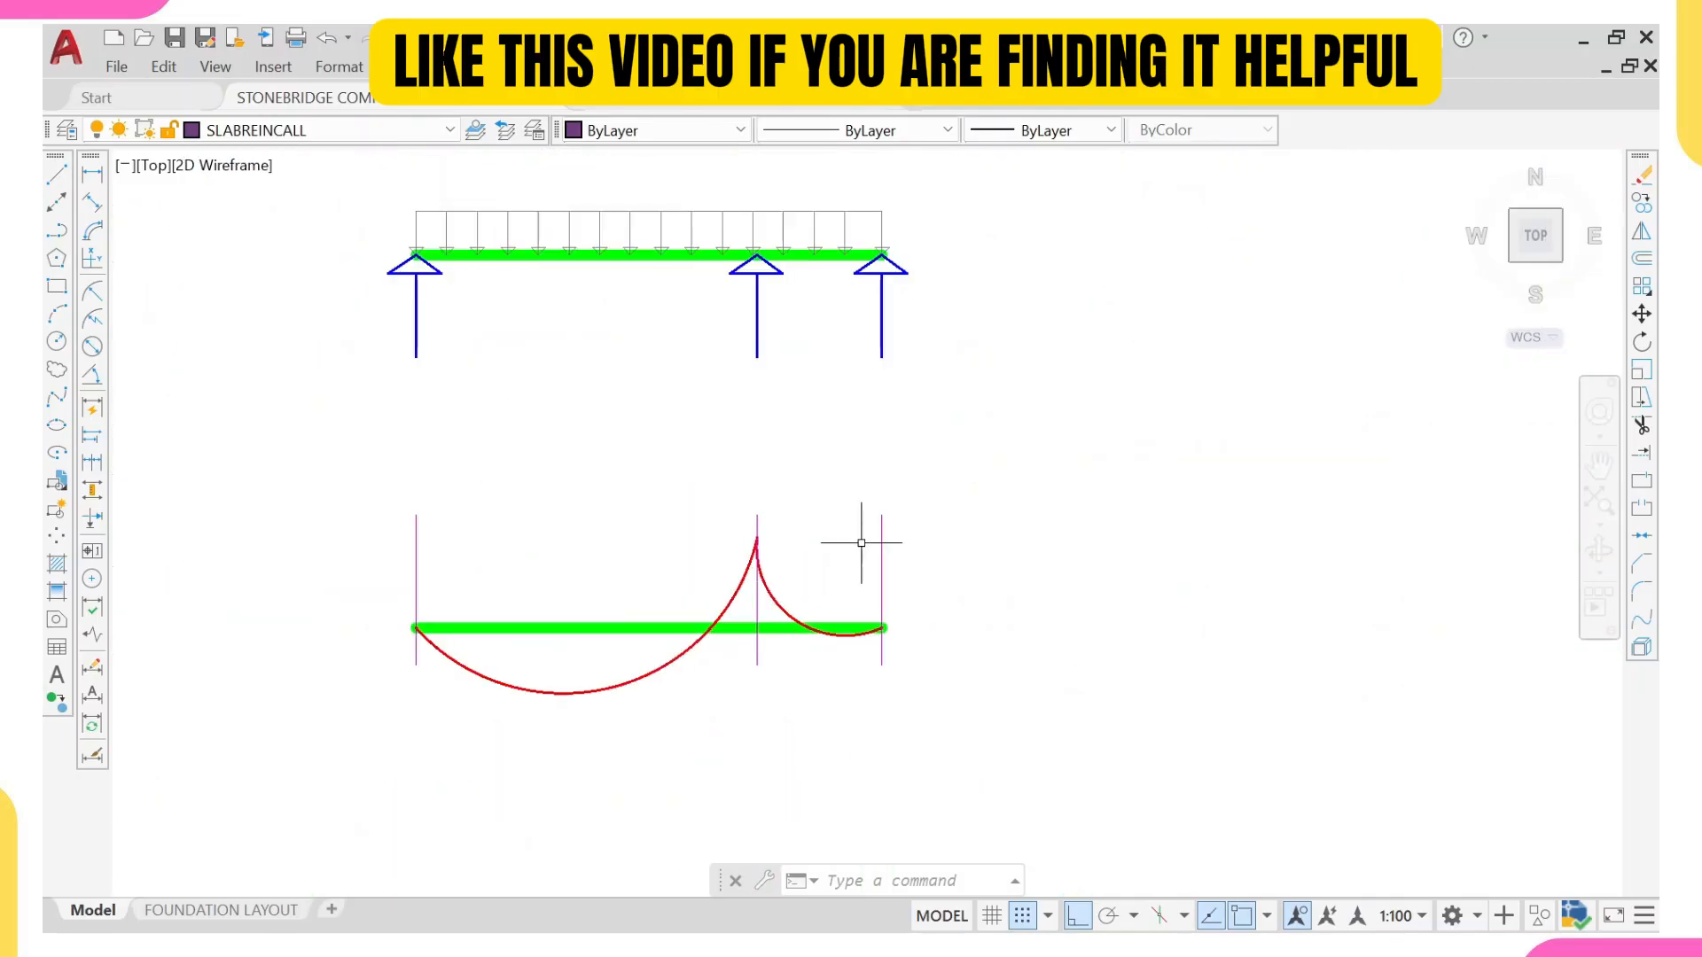
middle_click_drag(630, 653, 629, 638)
scroll(519, 638, "up", 2)
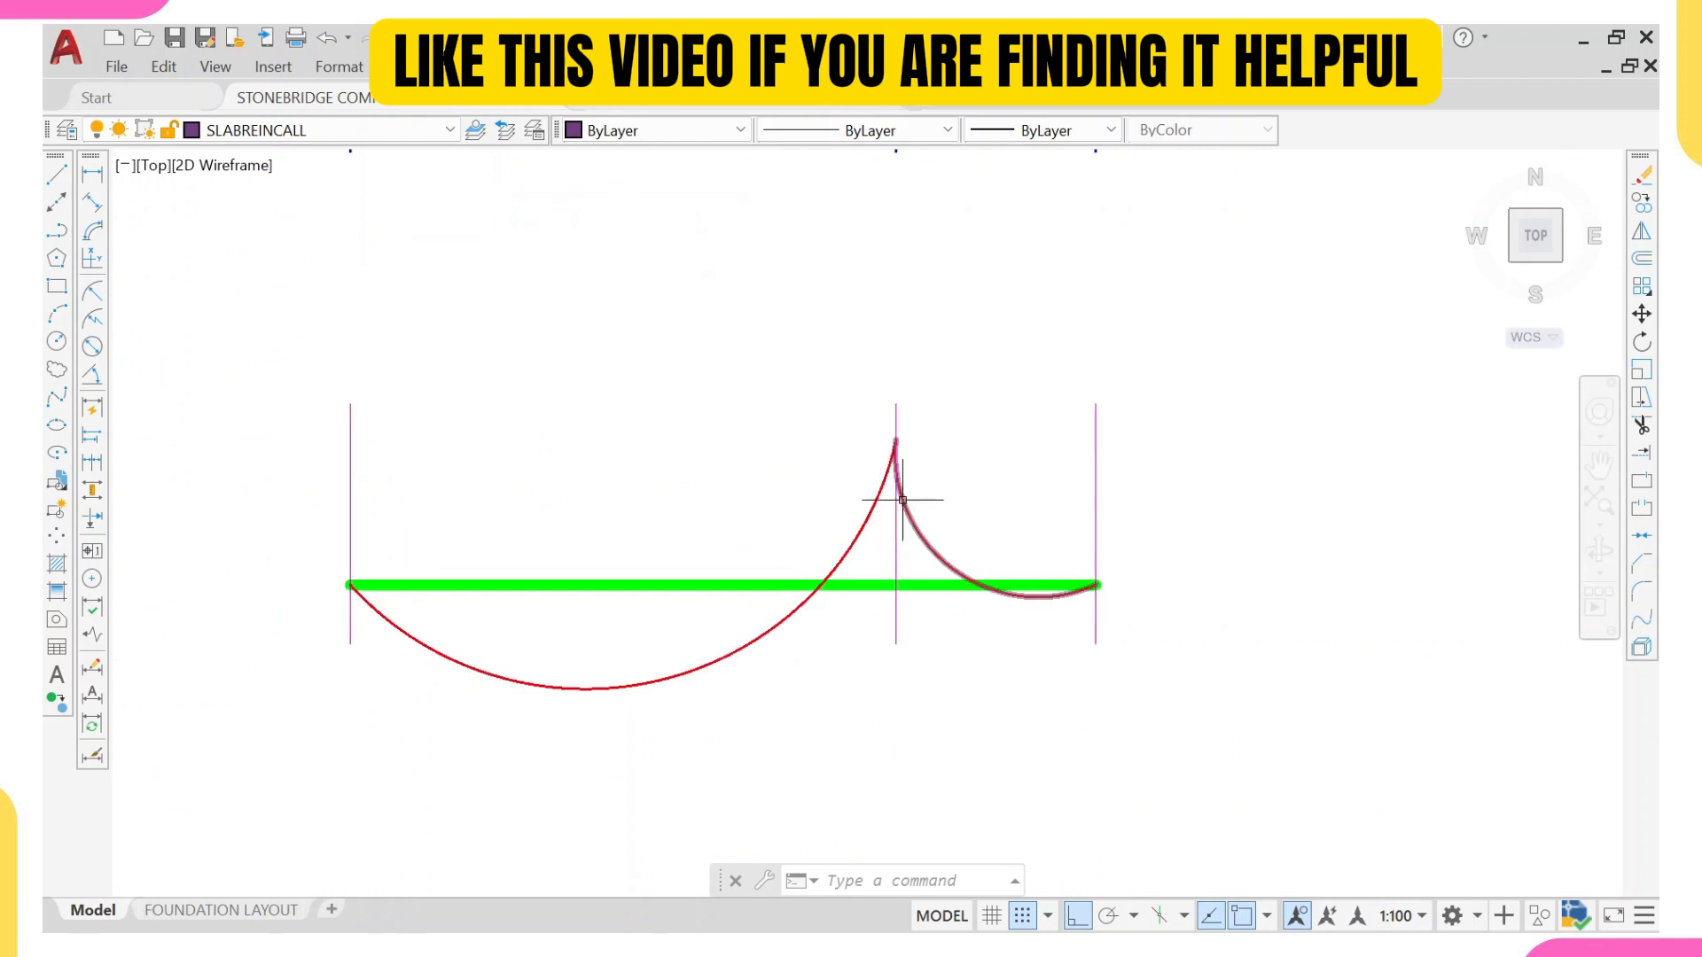
scroll(903, 501, "down", 6)
scroll(904, 235, "up", 5)
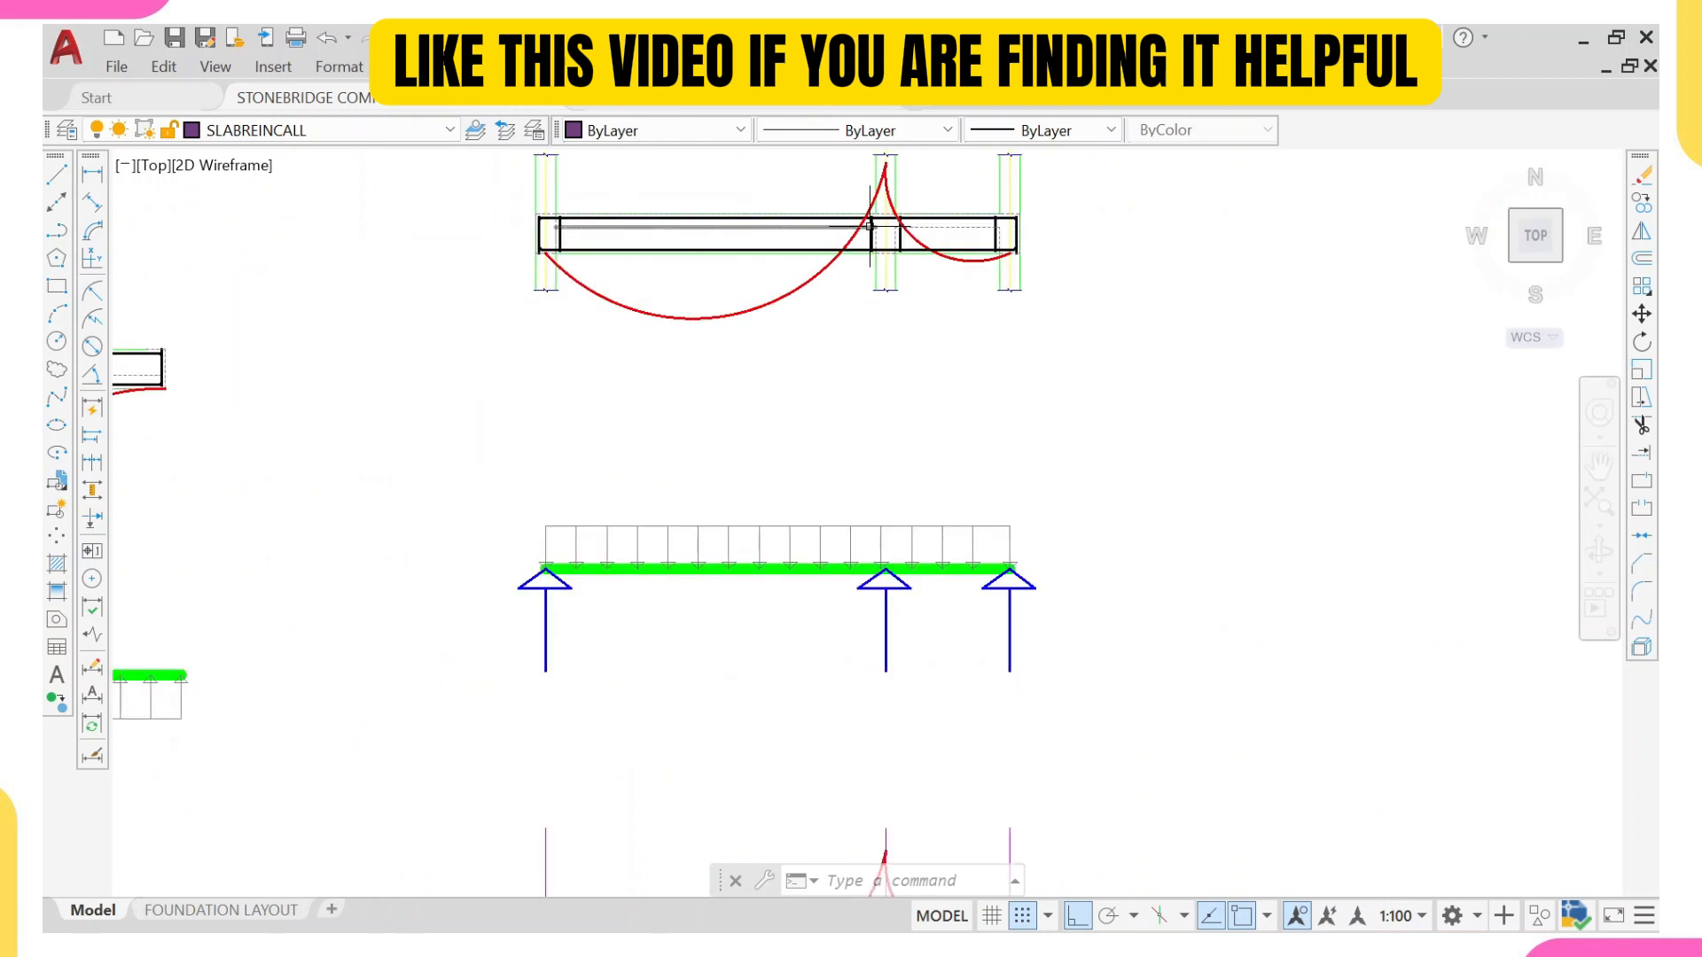
Step: Review the slab section's top and bottom bars against the moment curve on the two-span beam elevation, checking the support and midspan zones
mouse_move(882, 216)
middle_mouse_down()
mouse_move(881, 281)
mouse_move(863, 171)
middle_mouse_up()
scroll(882, 286, "down", 2)
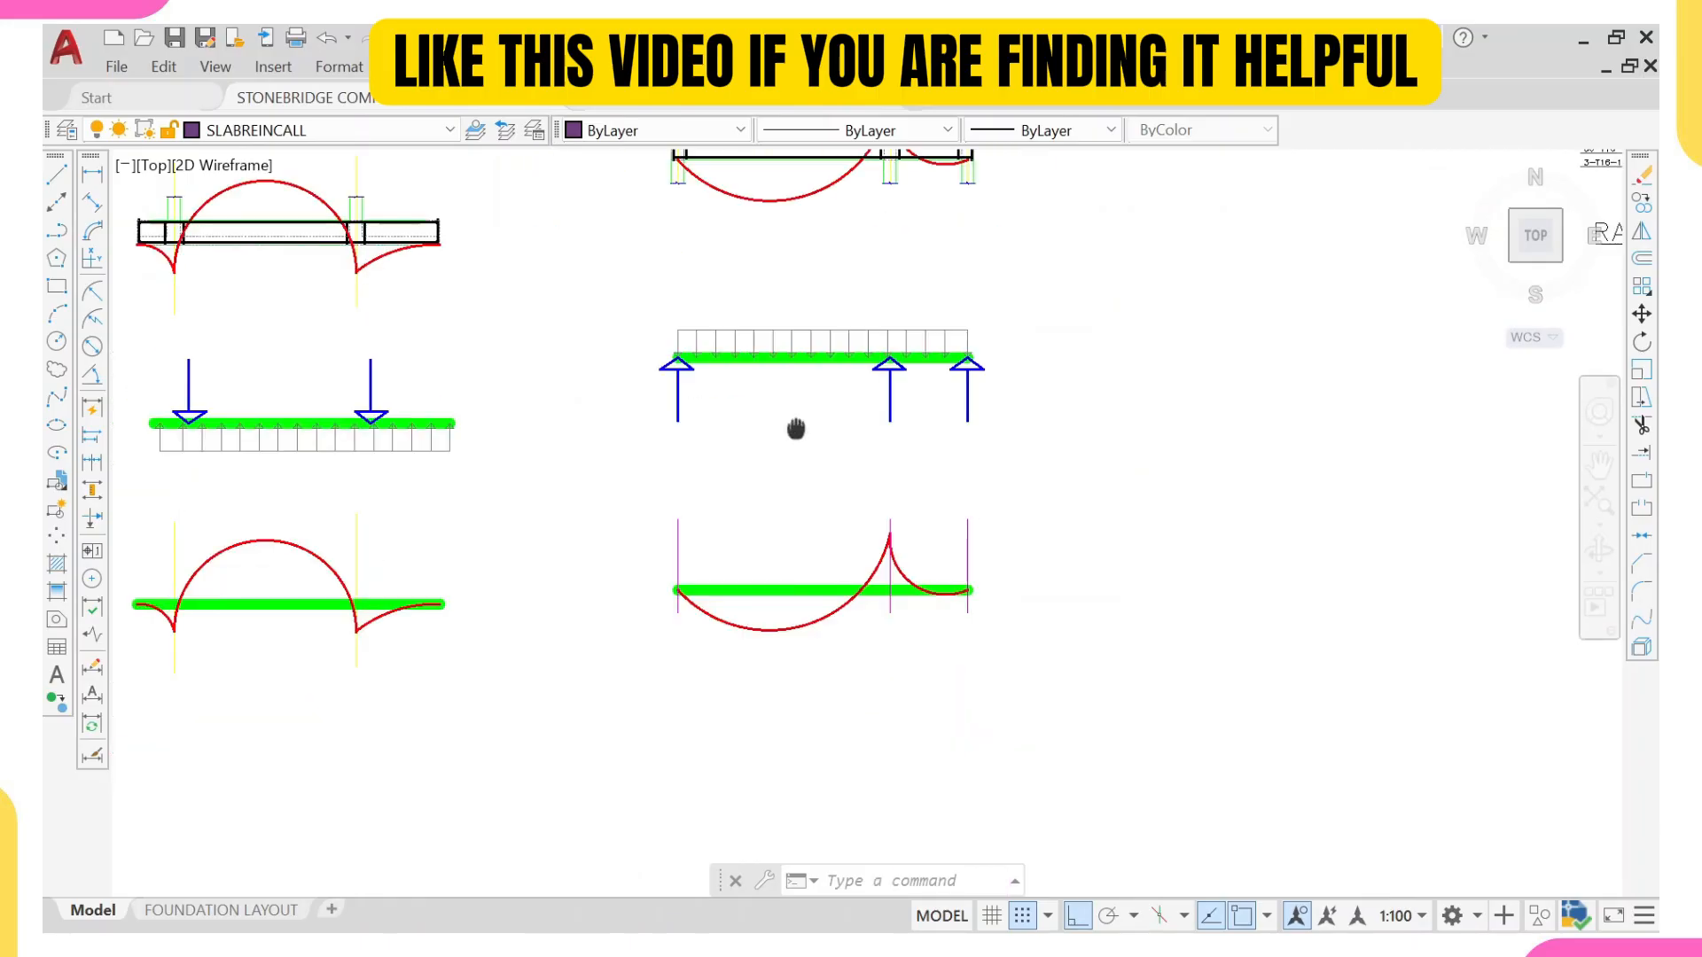
middle_click_drag(810, 375, 792, 610)
middle_click_drag(843, 266, 816, 401)
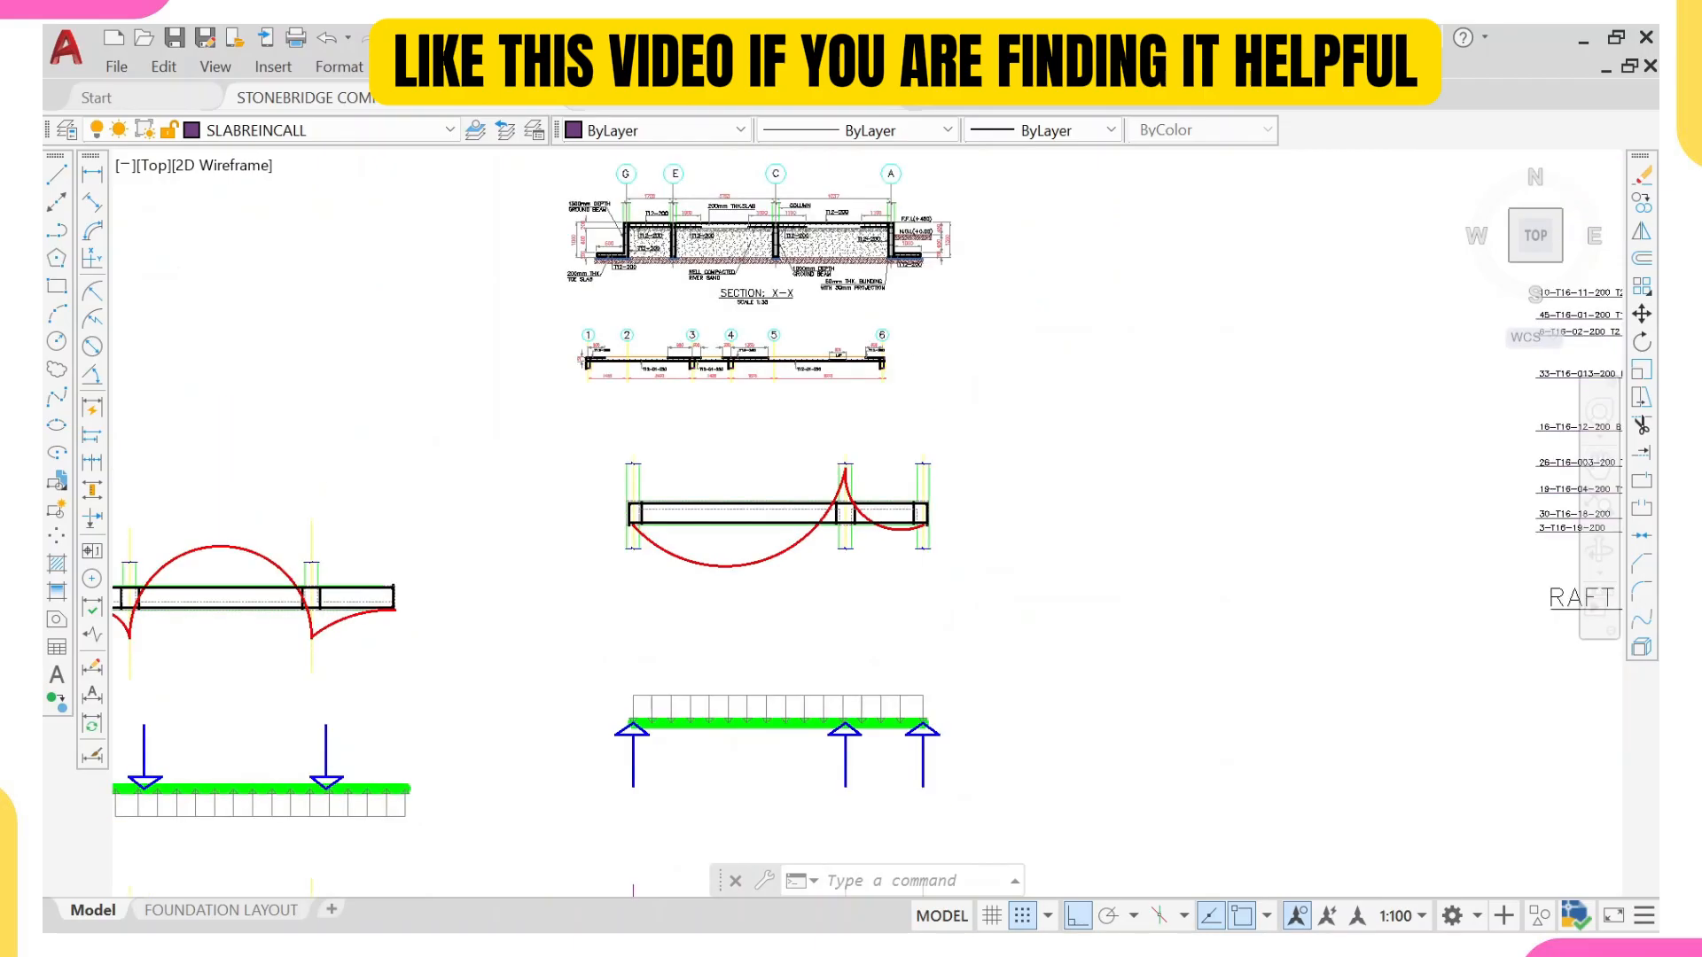
scroll(629, 379, "up", 6)
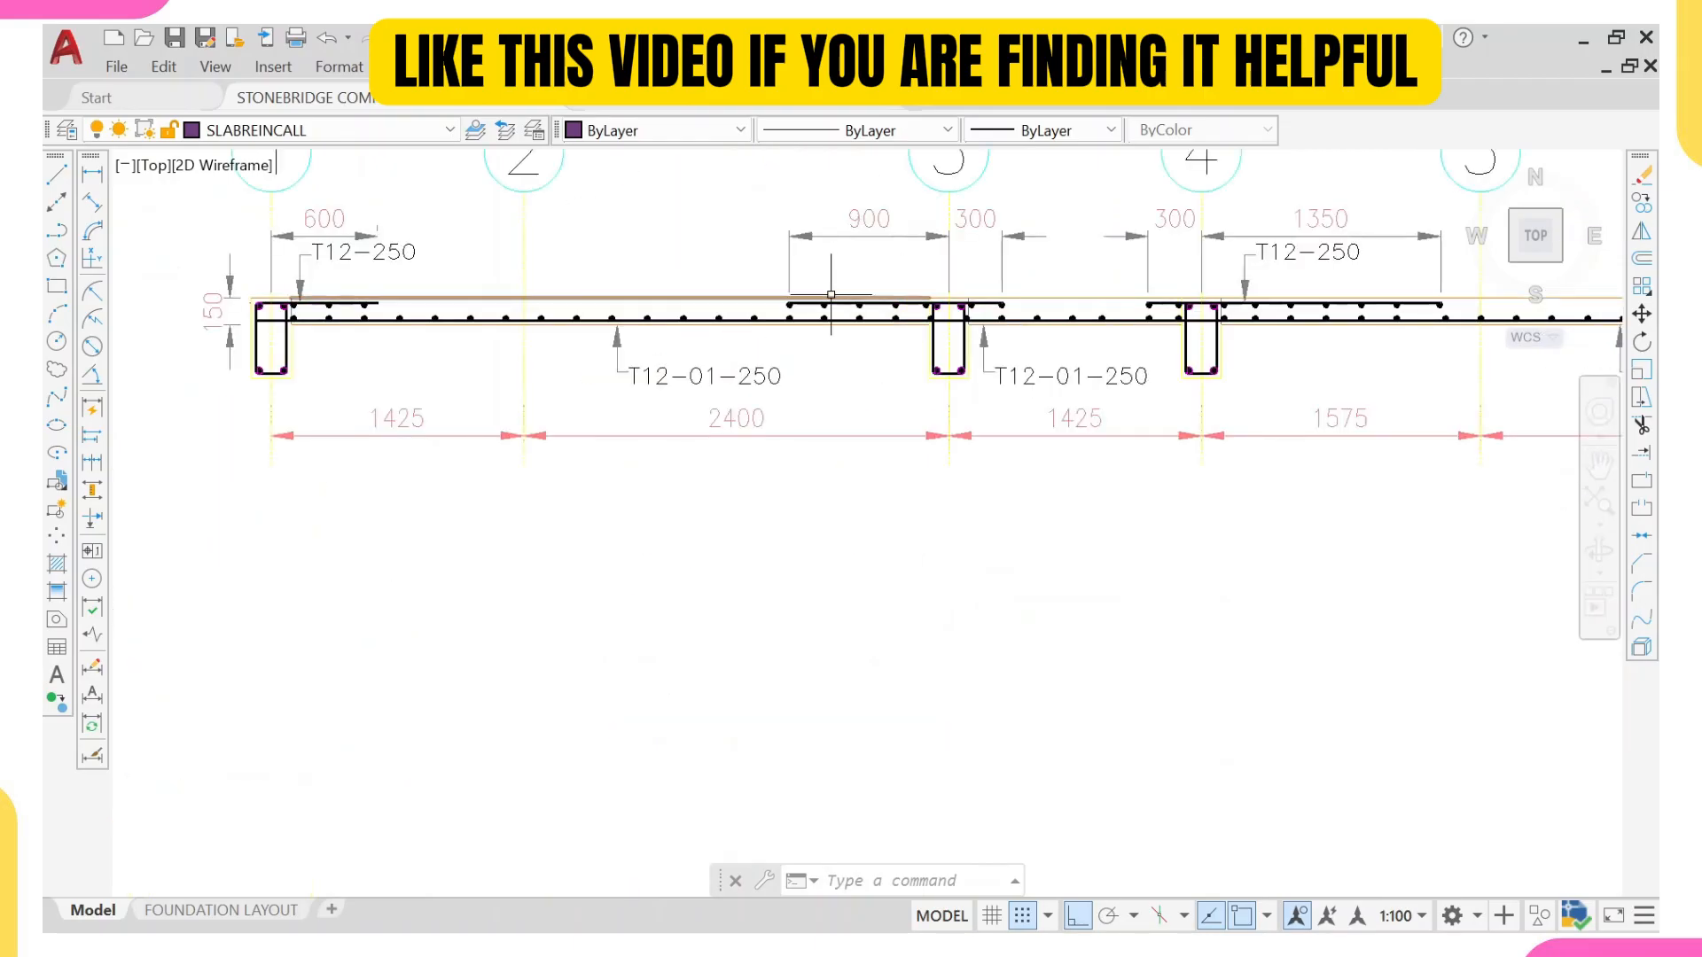
middle_click_drag(1170, 288, 920, 294)
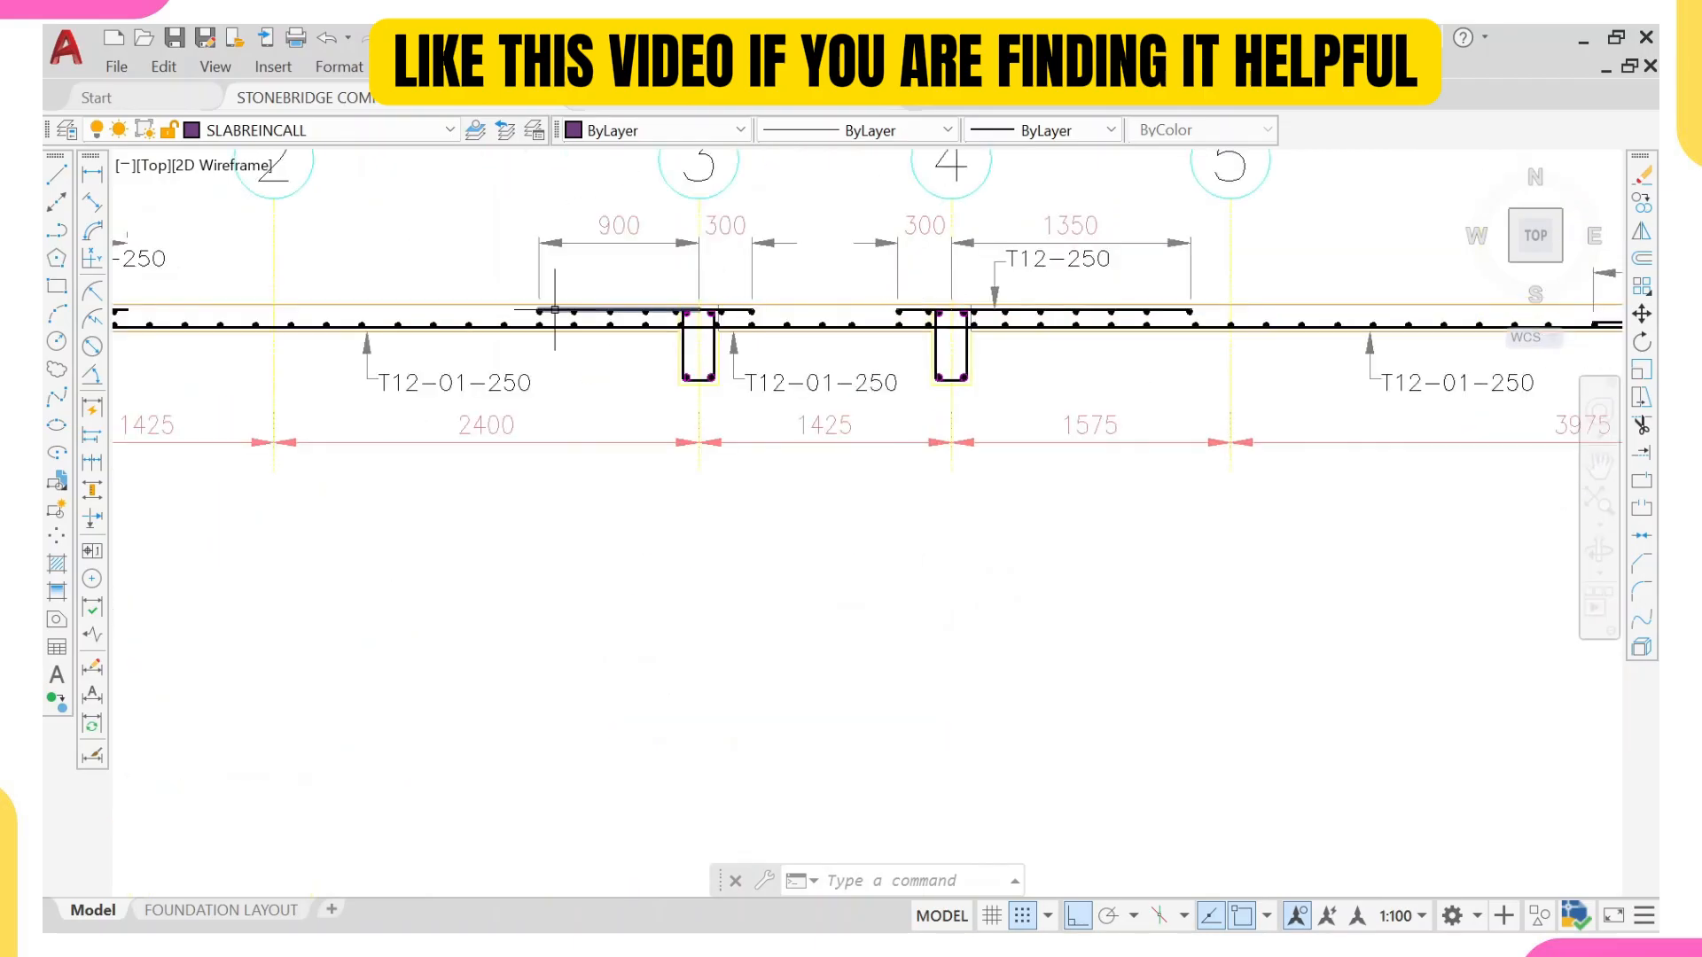
scroll(758, 321, "down", 5)
middle_click_drag(805, 482, 748, 349)
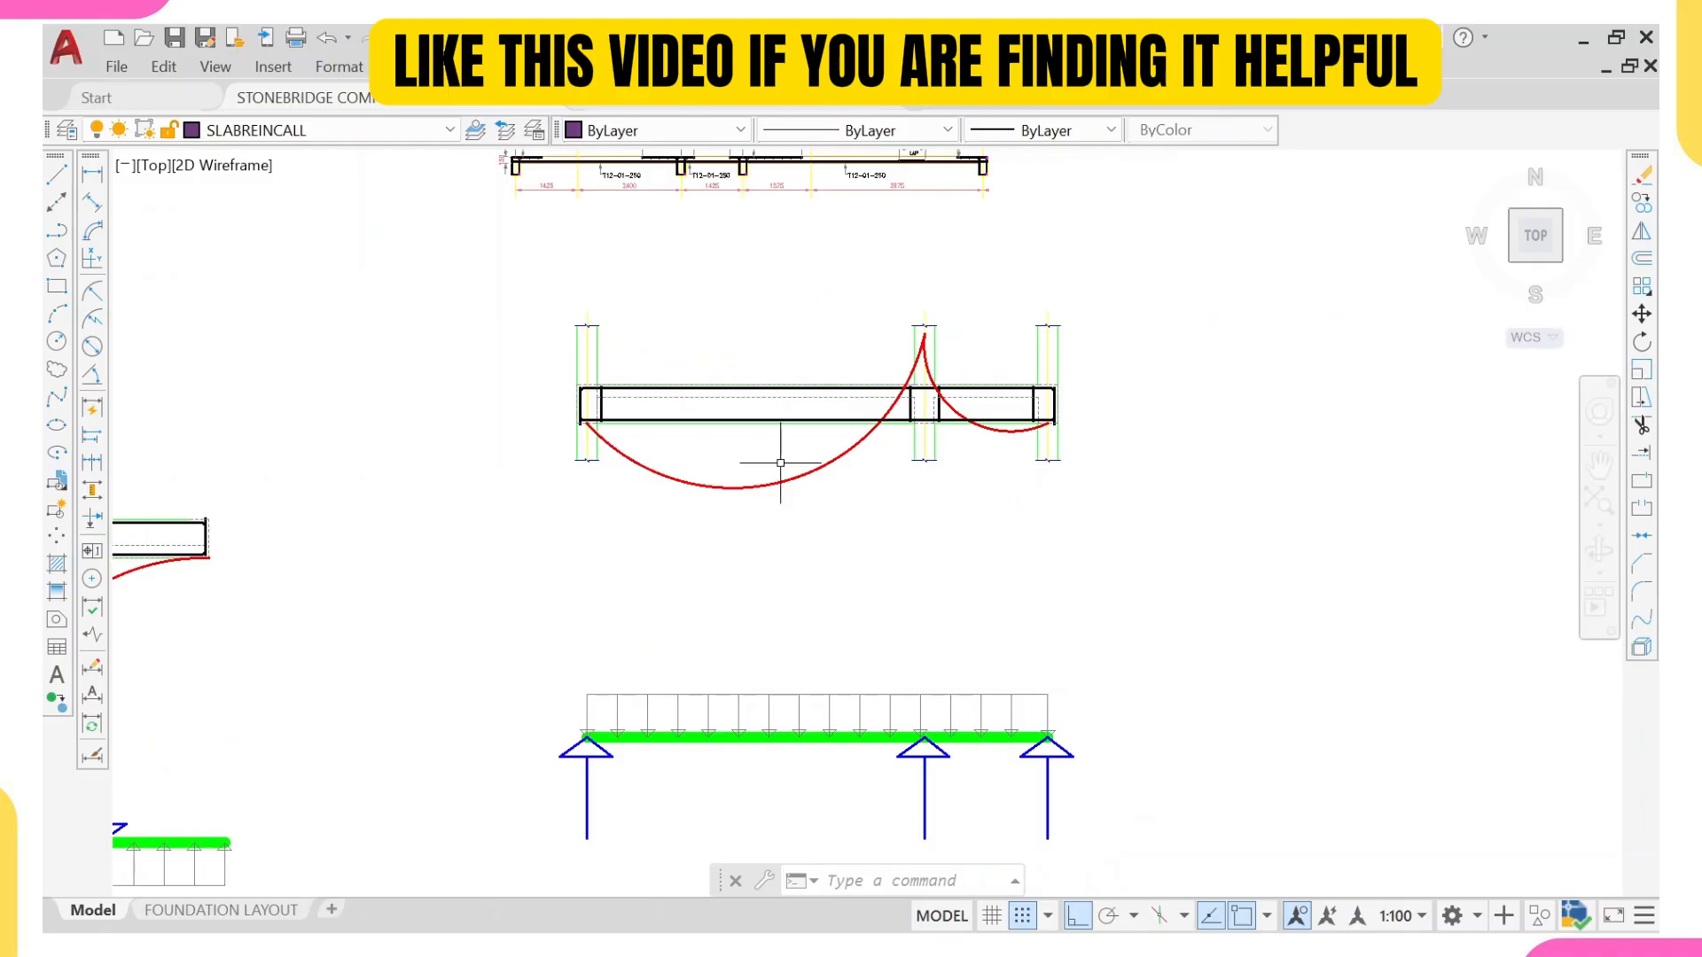
scroll(713, 483, "up", 3)
middle_click_drag(1323, 372, 1159, 372)
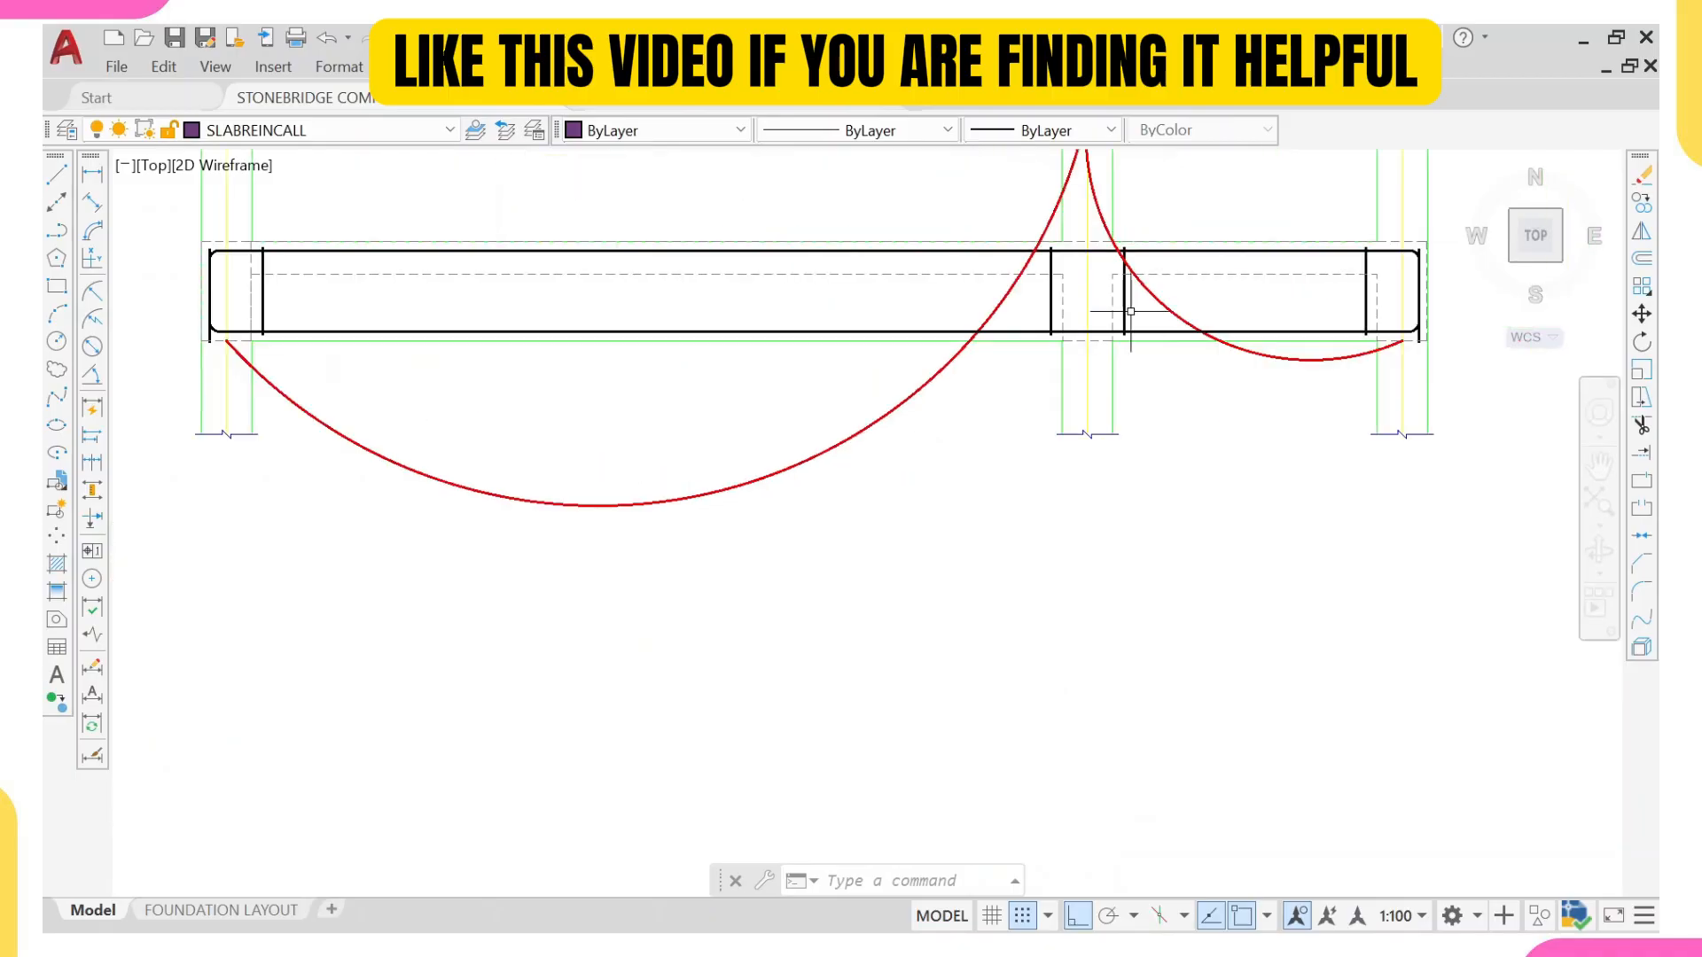
scroll(1069, 357, "down", 3)
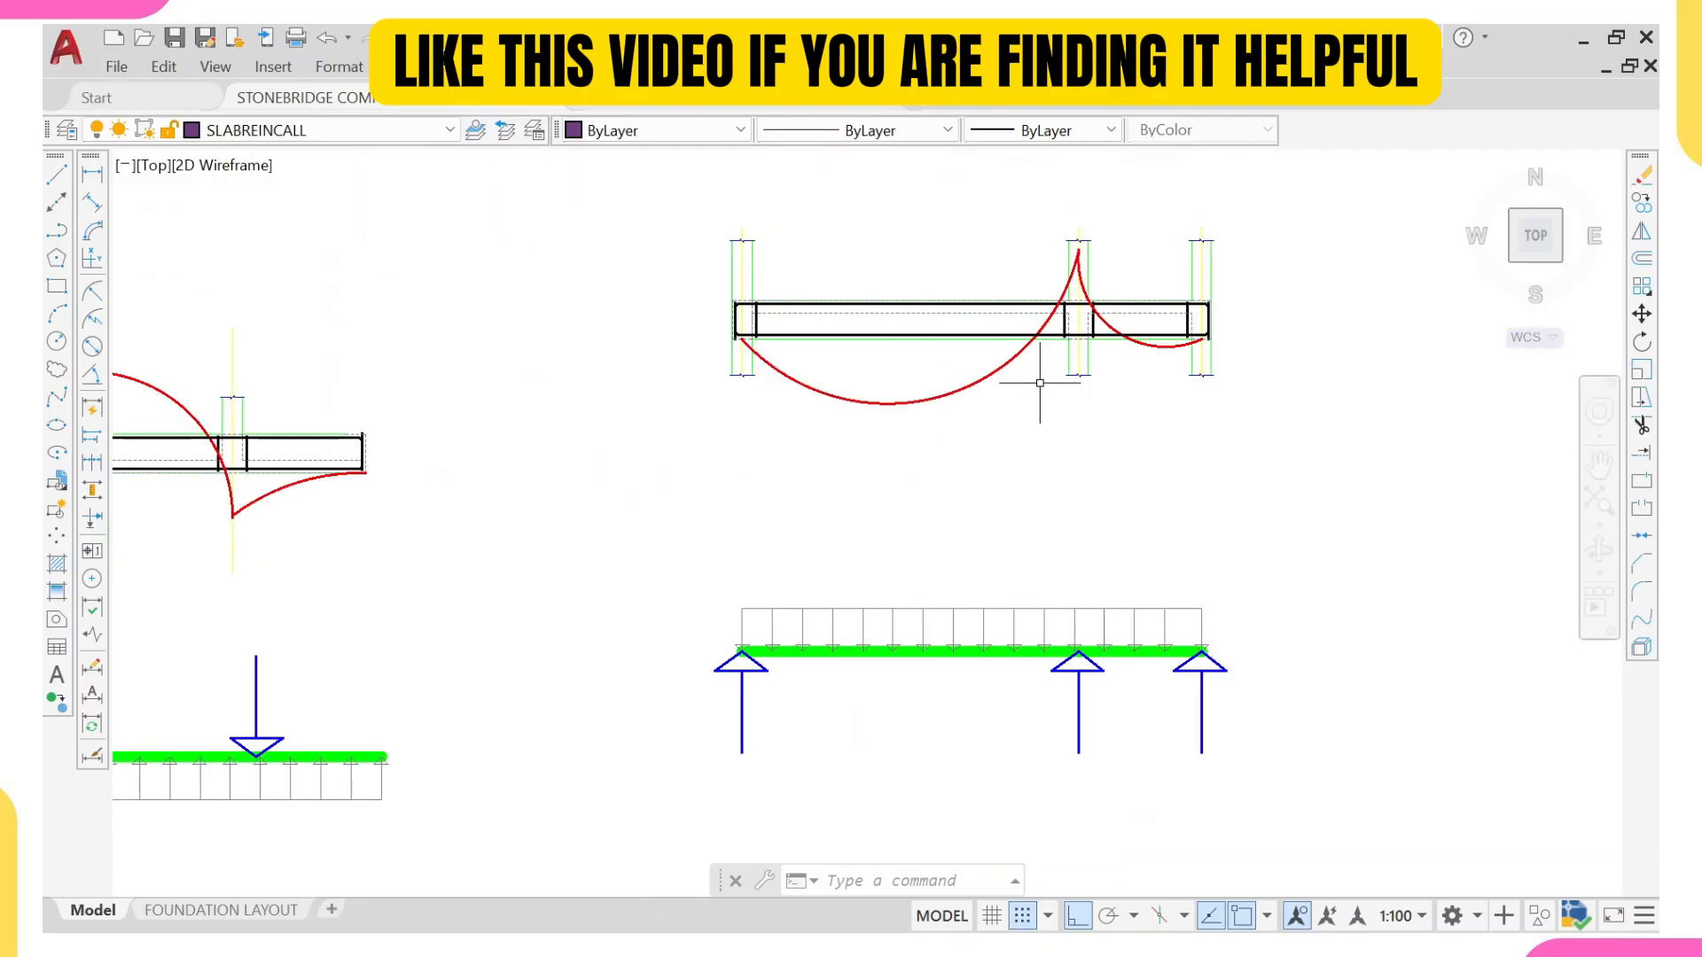
scroll(1058, 319, "up", 2)
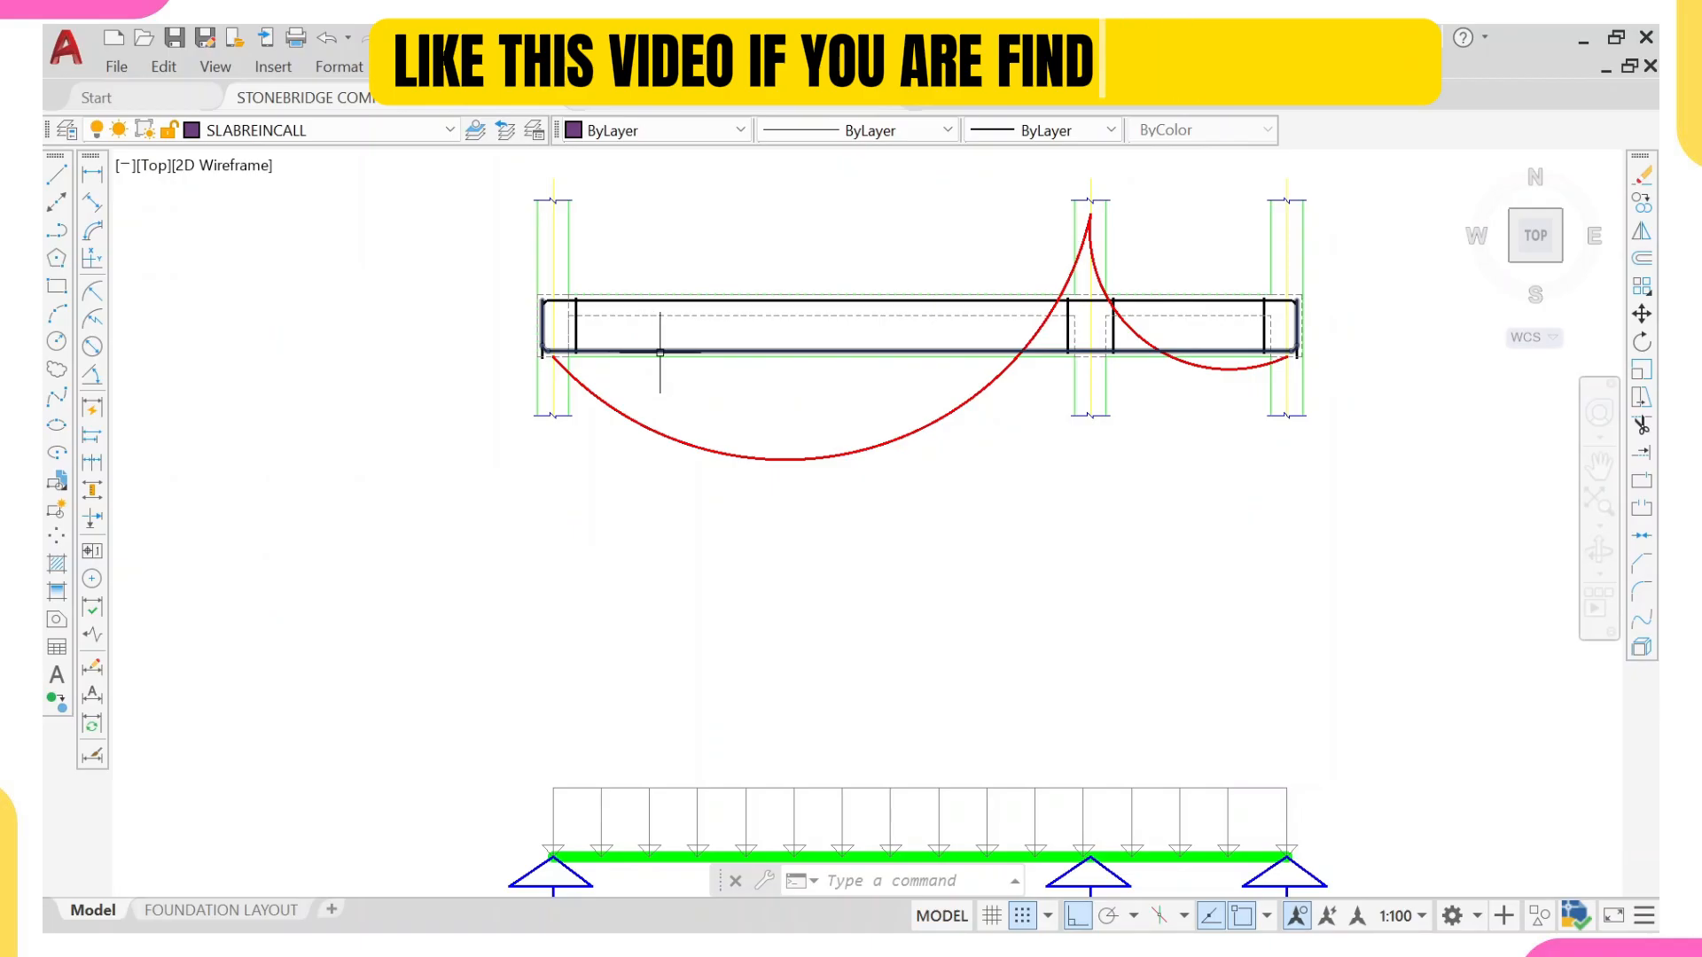
scroll(1321, 376, "down", 8)
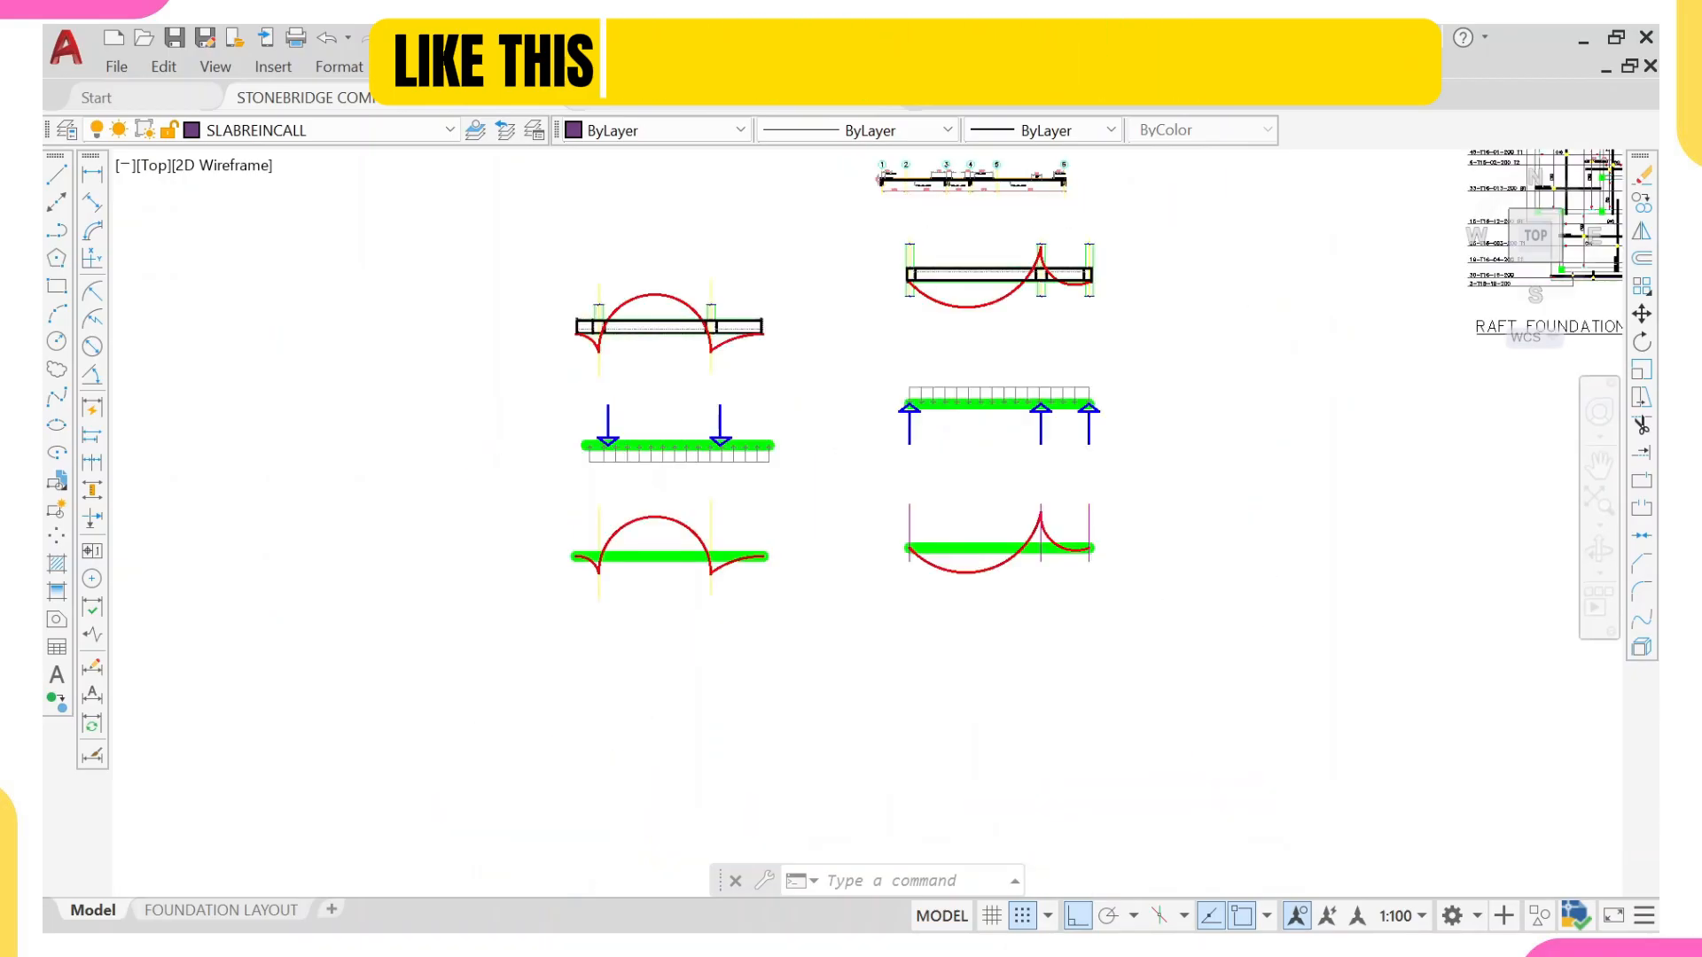
Step: Compare the two-span beam's elevation, load and moment diagrams with the foundation beam's set beside them
middle_click_drag(989, 305, 953, 402)
scroll(959, 381, "up", 8)
scroll(928, 441, "down", 6)
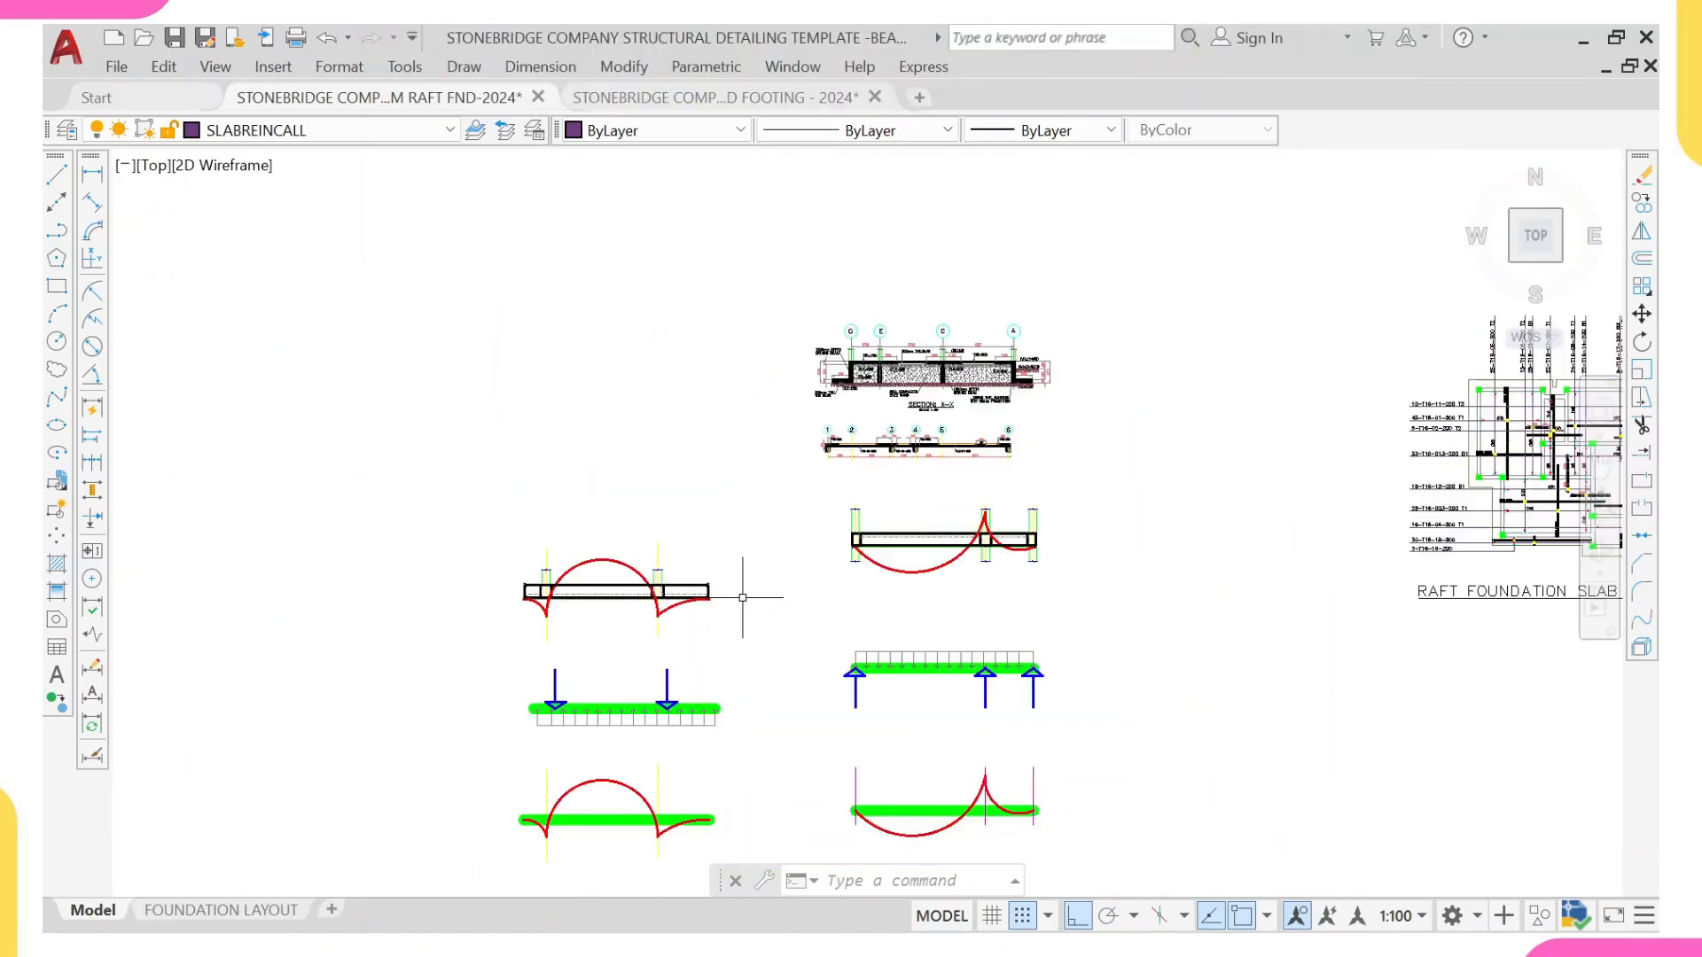
middle_click_drag(743, 597, 794, 455)
middle_click_drag(549, 483, 637, 468)
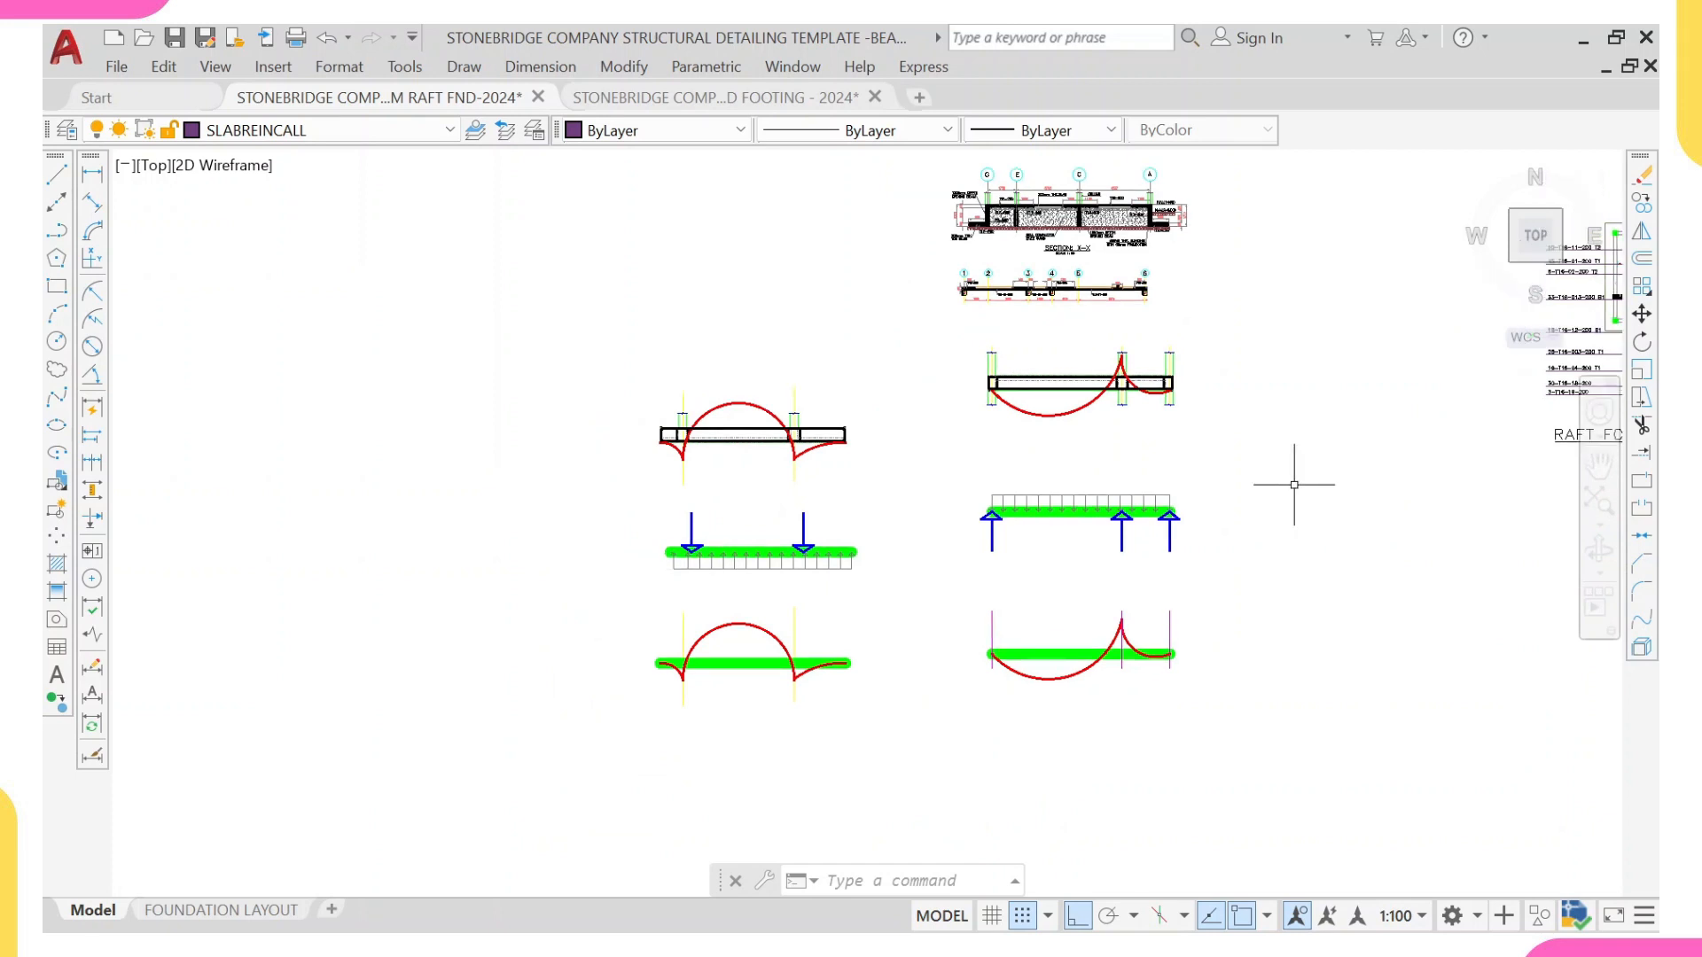
scroll(1200, 544, "up", 4)
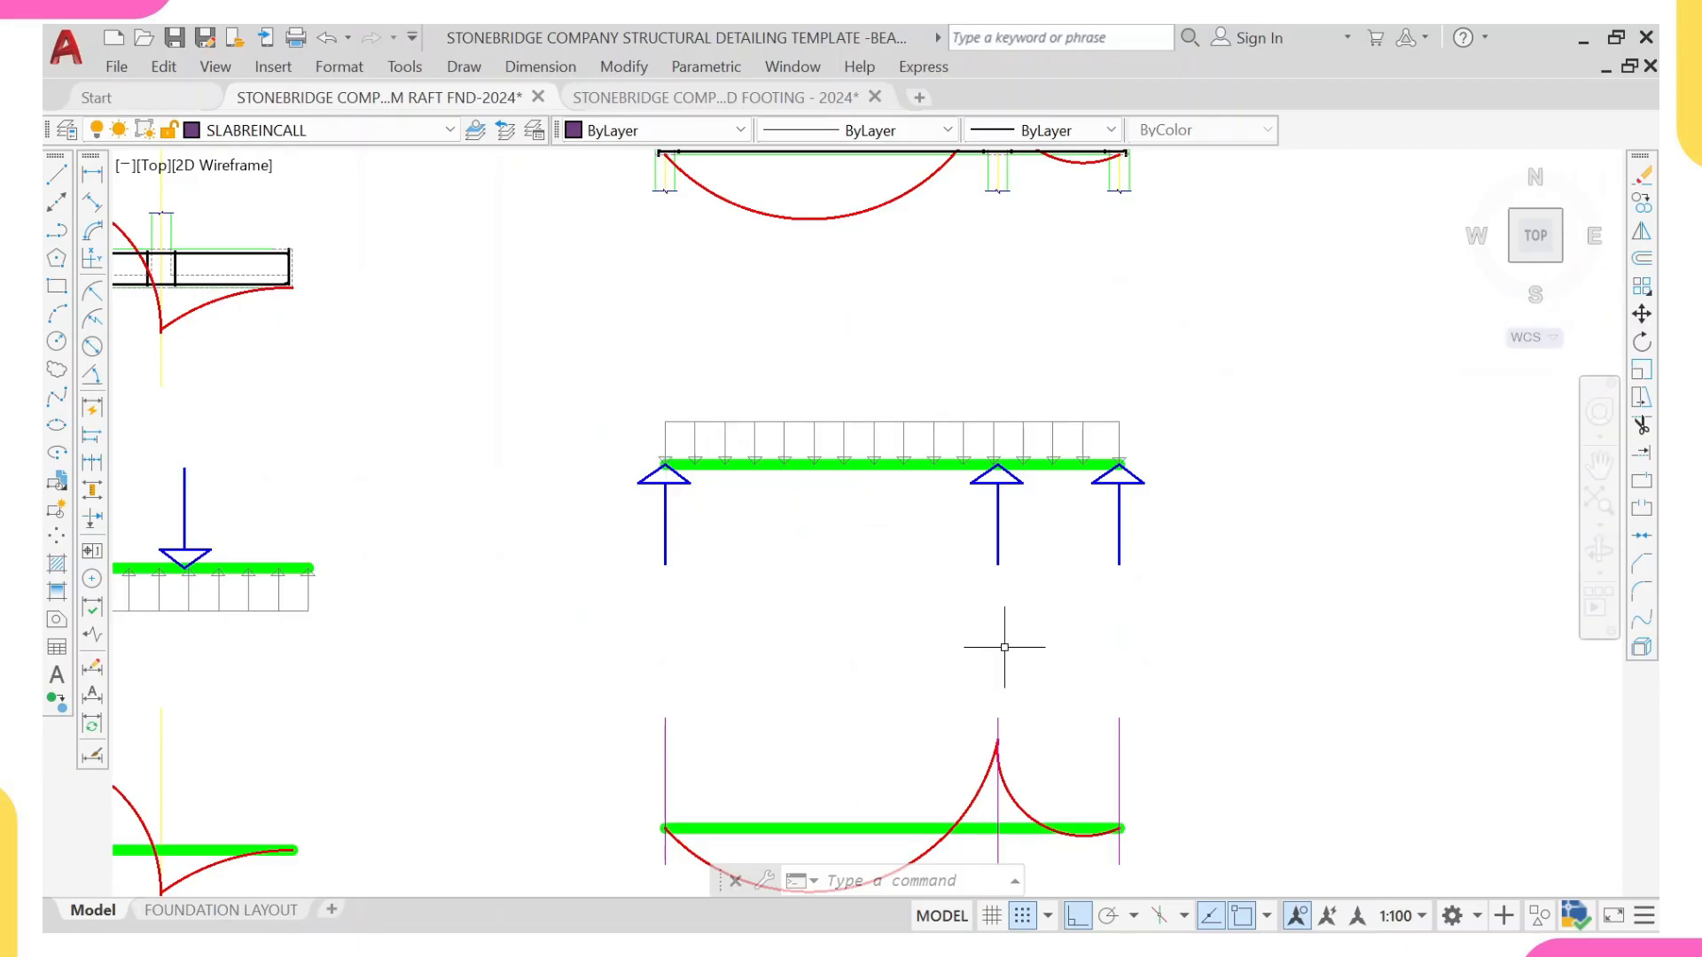
mouse_move(771, 863)
middle_mouse_down()
mouse_move(733, 471)
mouse_move(868, 482)
middle_mouse_up()
scroll(703, 454, "down", 2)
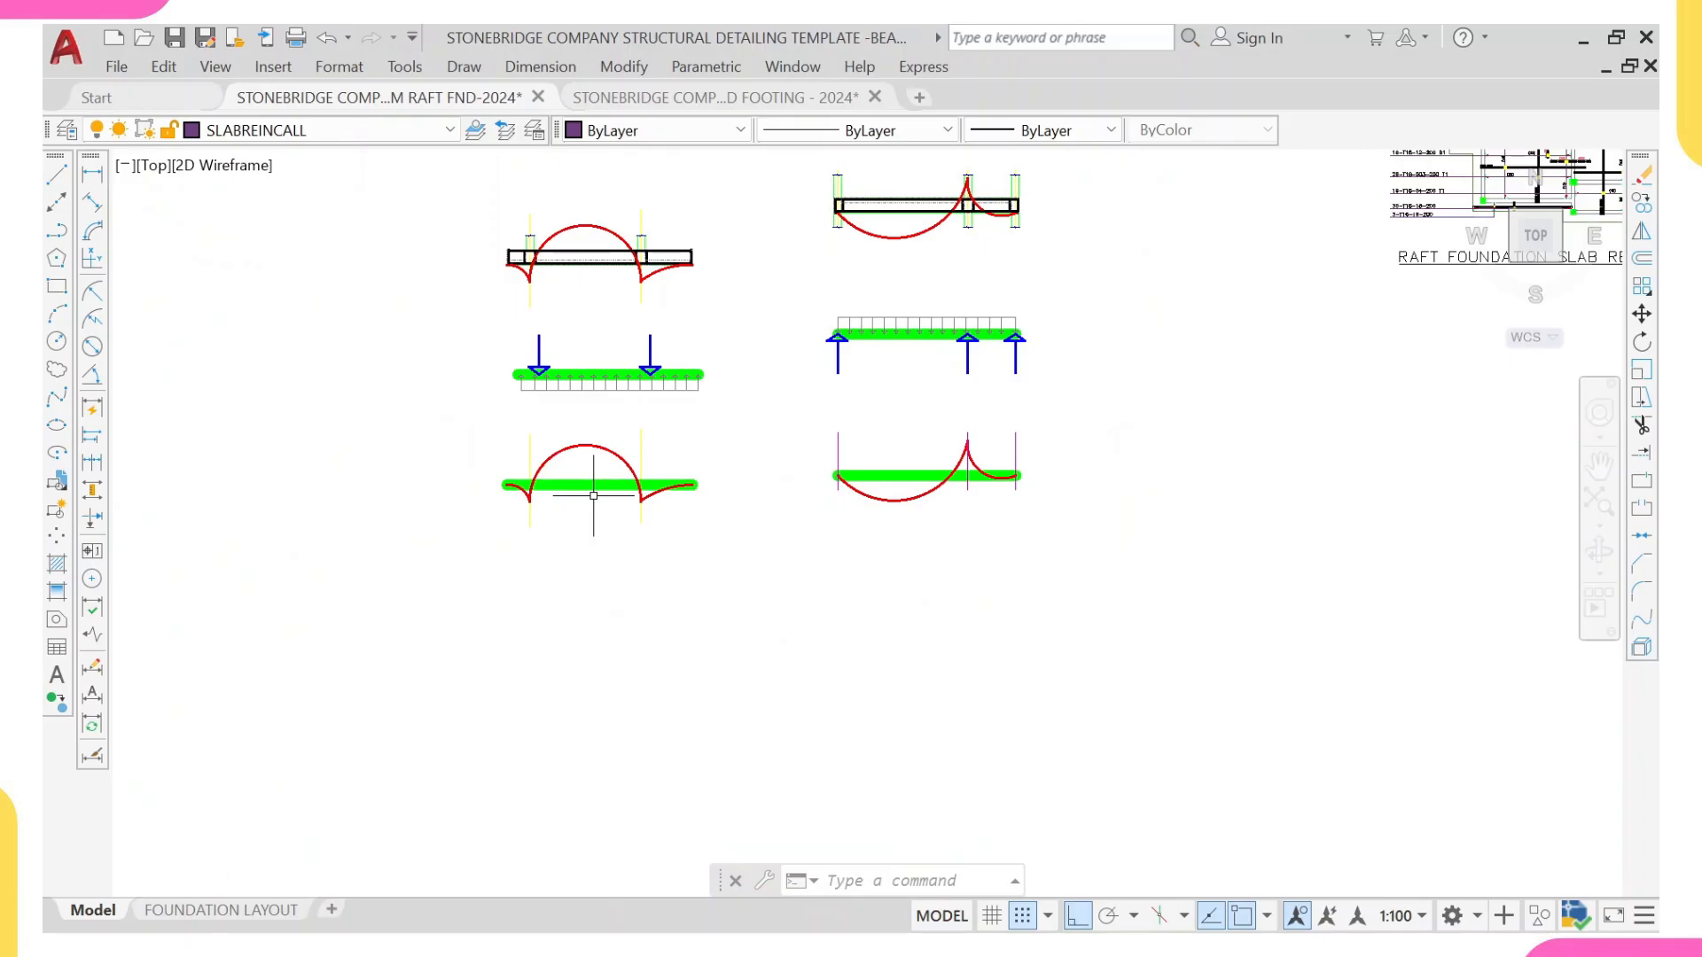
Step: Examine the foundation beam elevation with its moment curve, column loads and upward soil pressure, checking the zones at the columns and between them
scroll(504, 185, "up", 3)
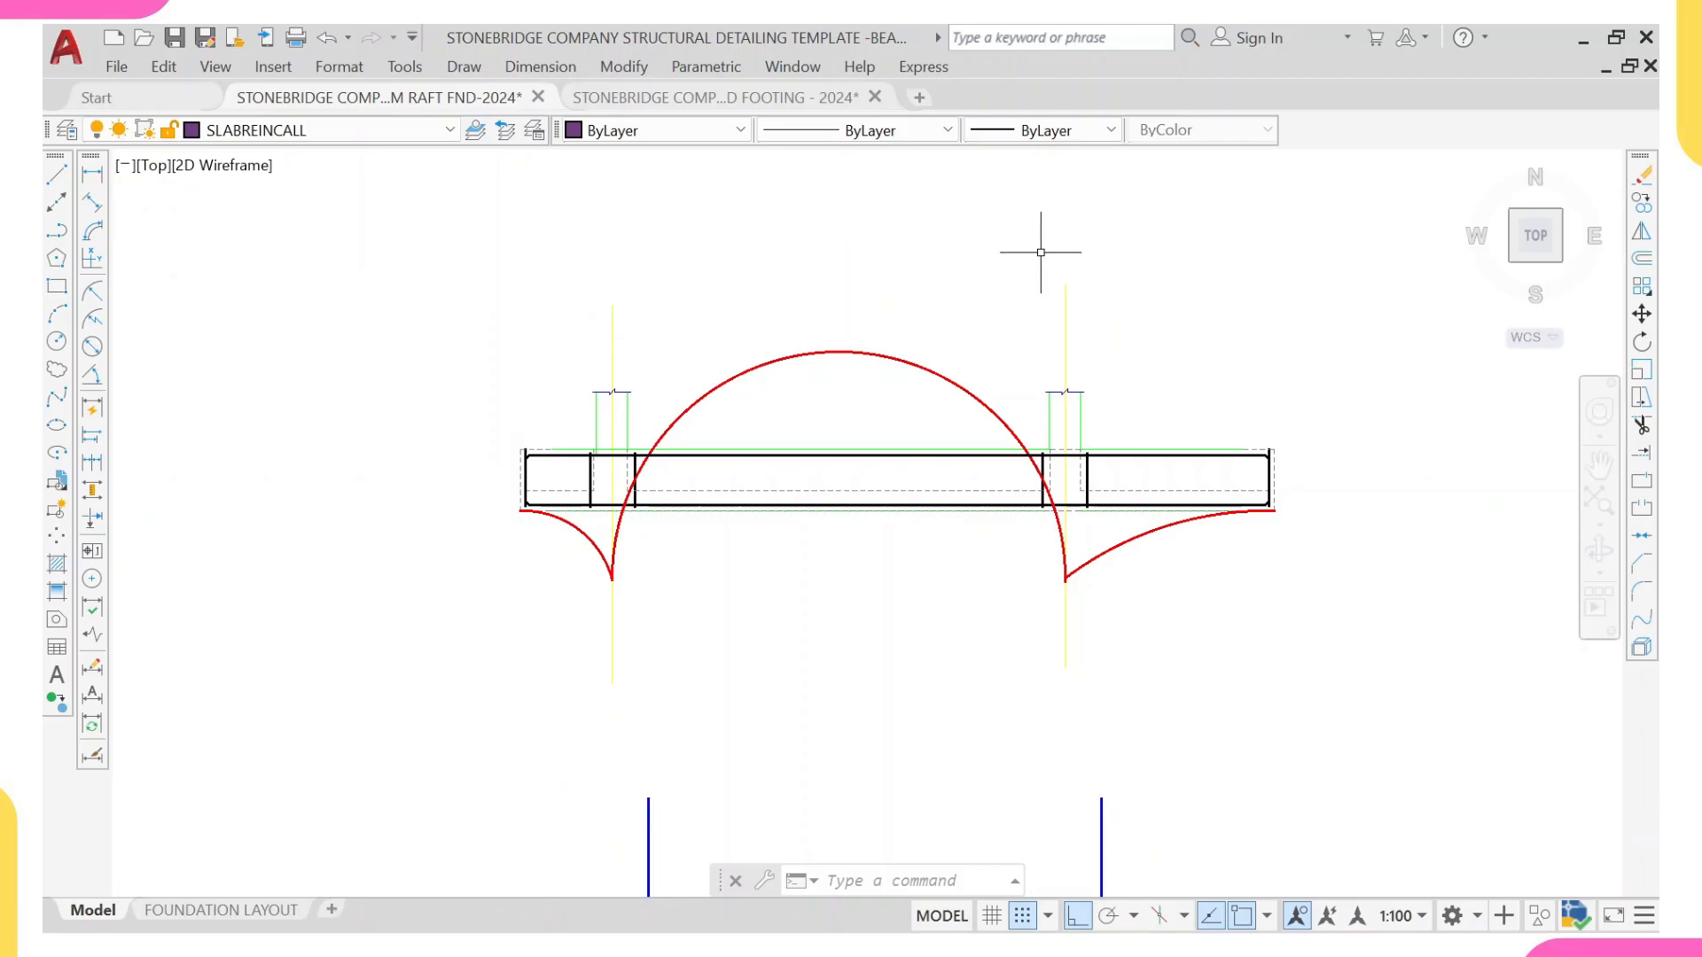
middle_click_drag(709, 864, 700, 676)
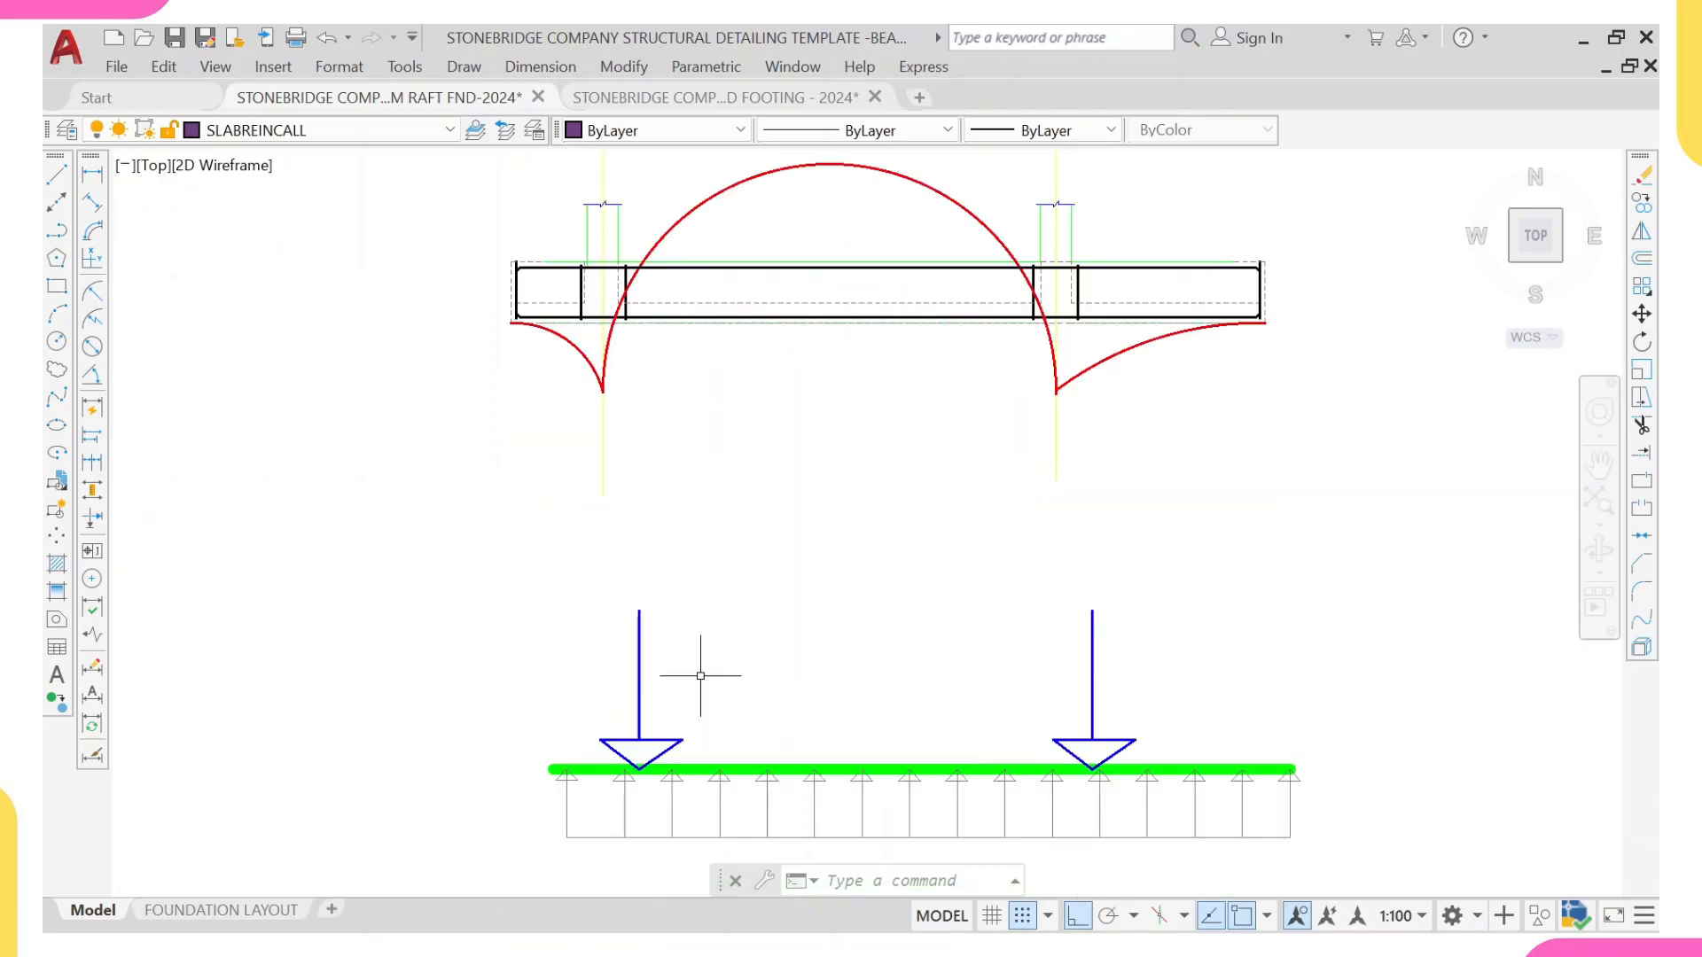
middle_click_drag(676, 303, 701, 458)
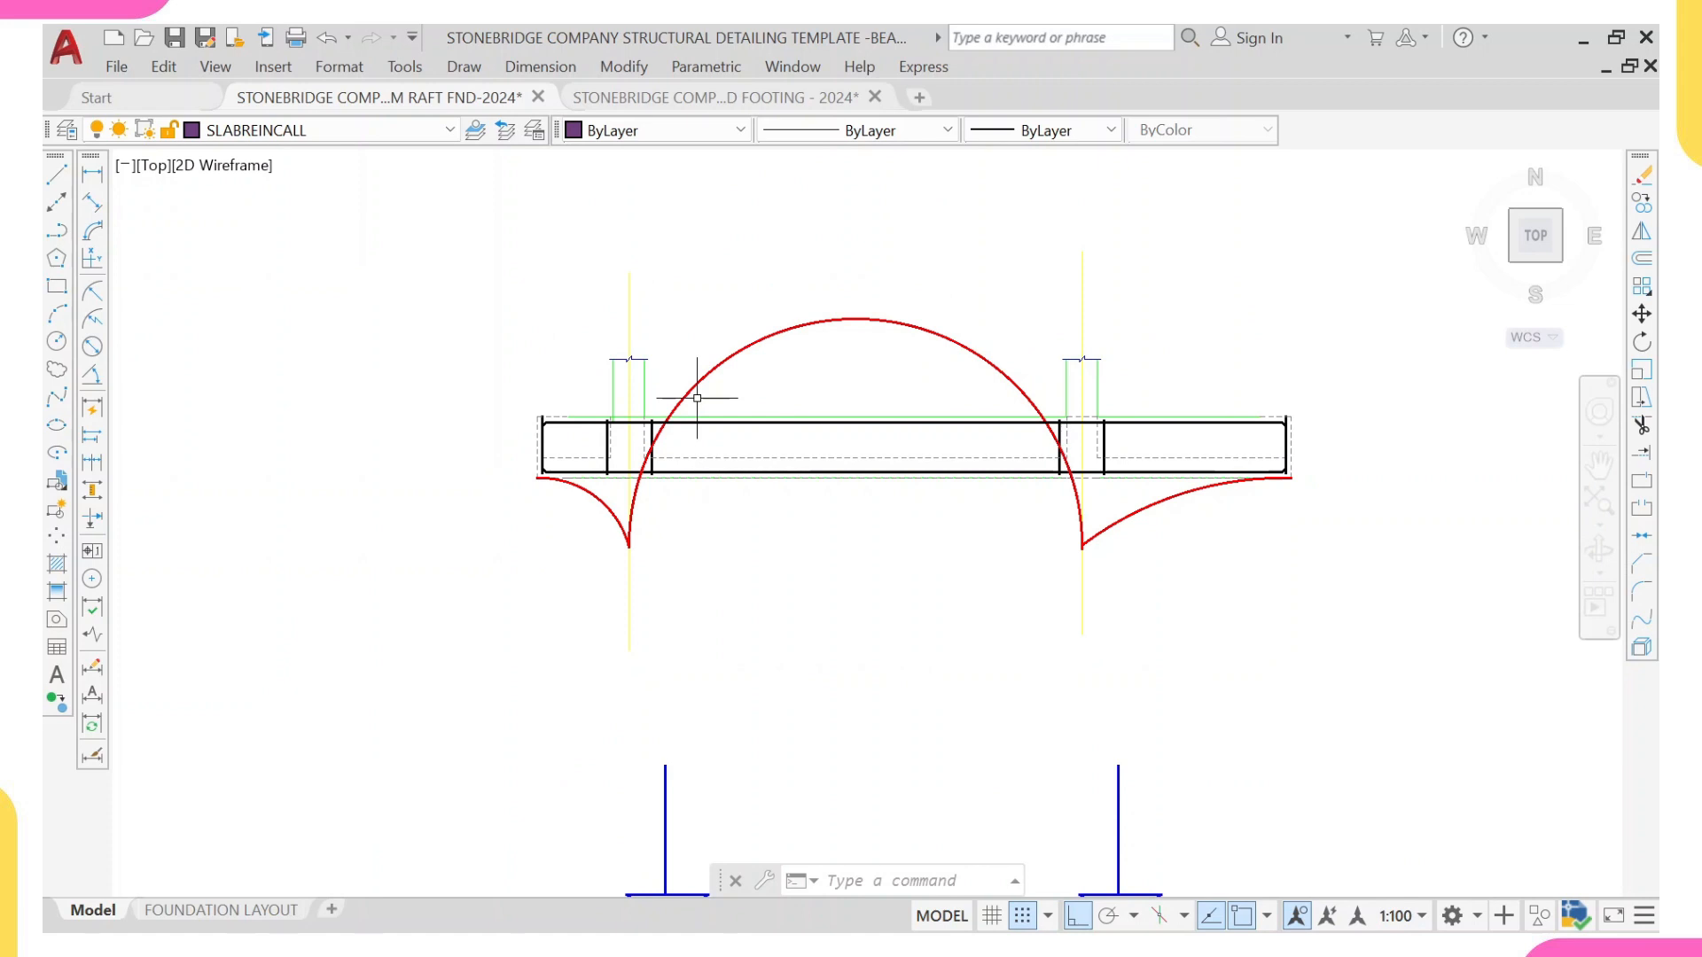
scroll(686, 478, "down", 2)
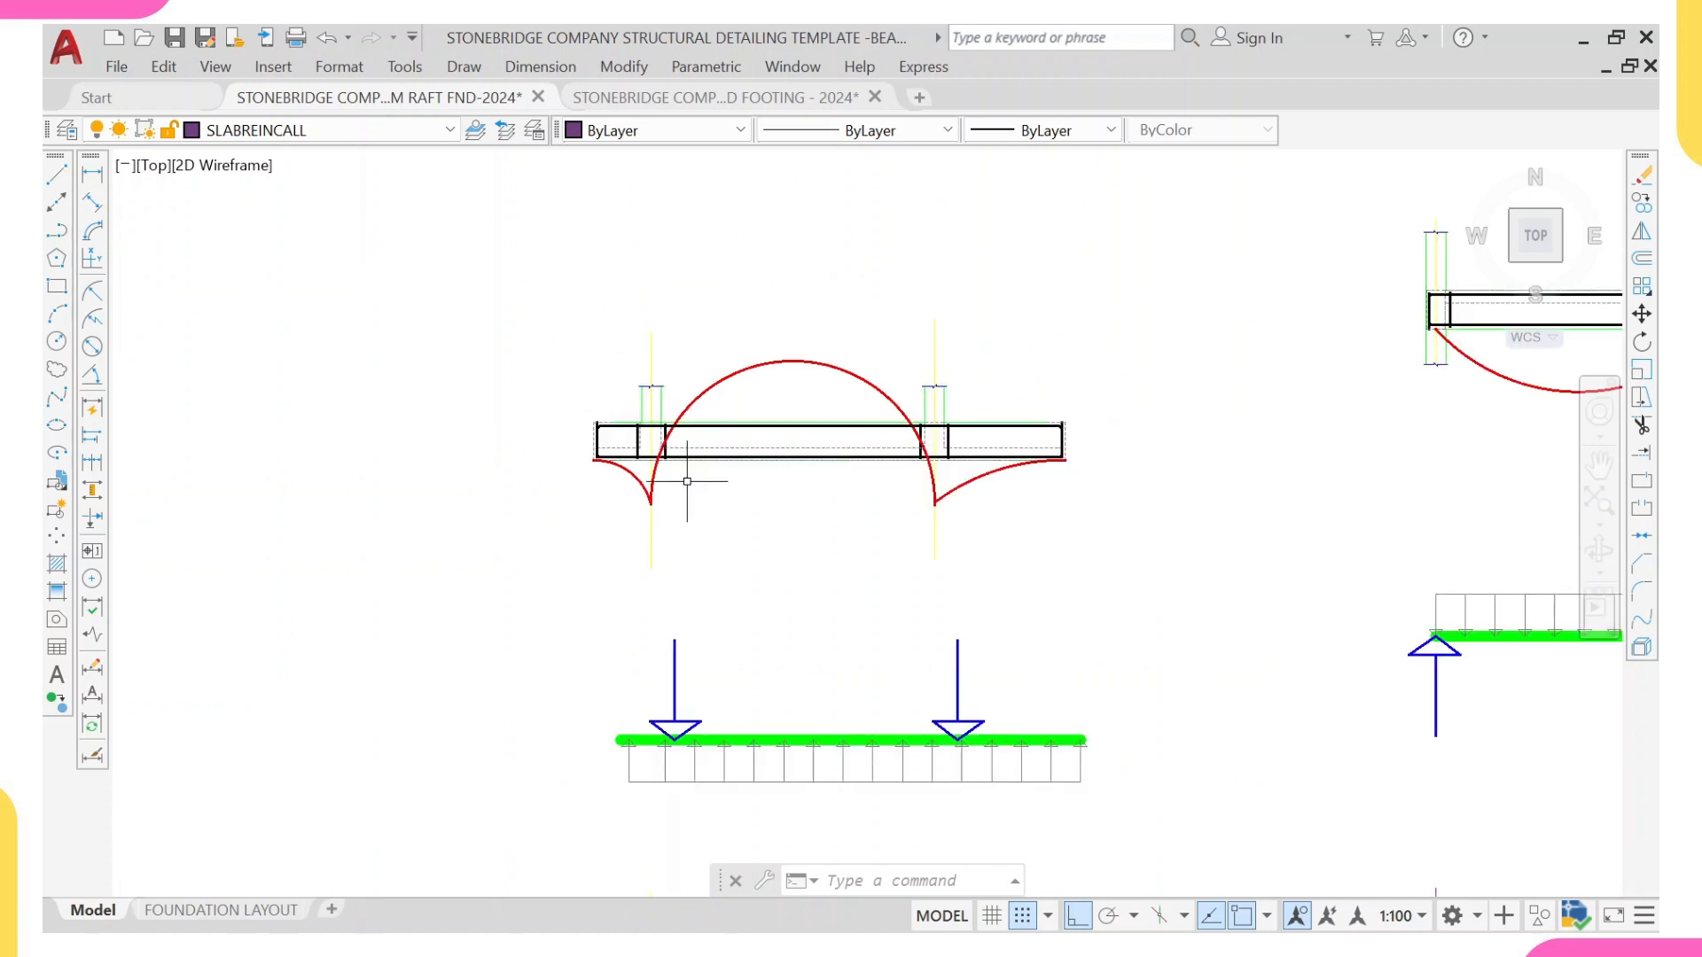
scroll(686, 482, "down", 2)
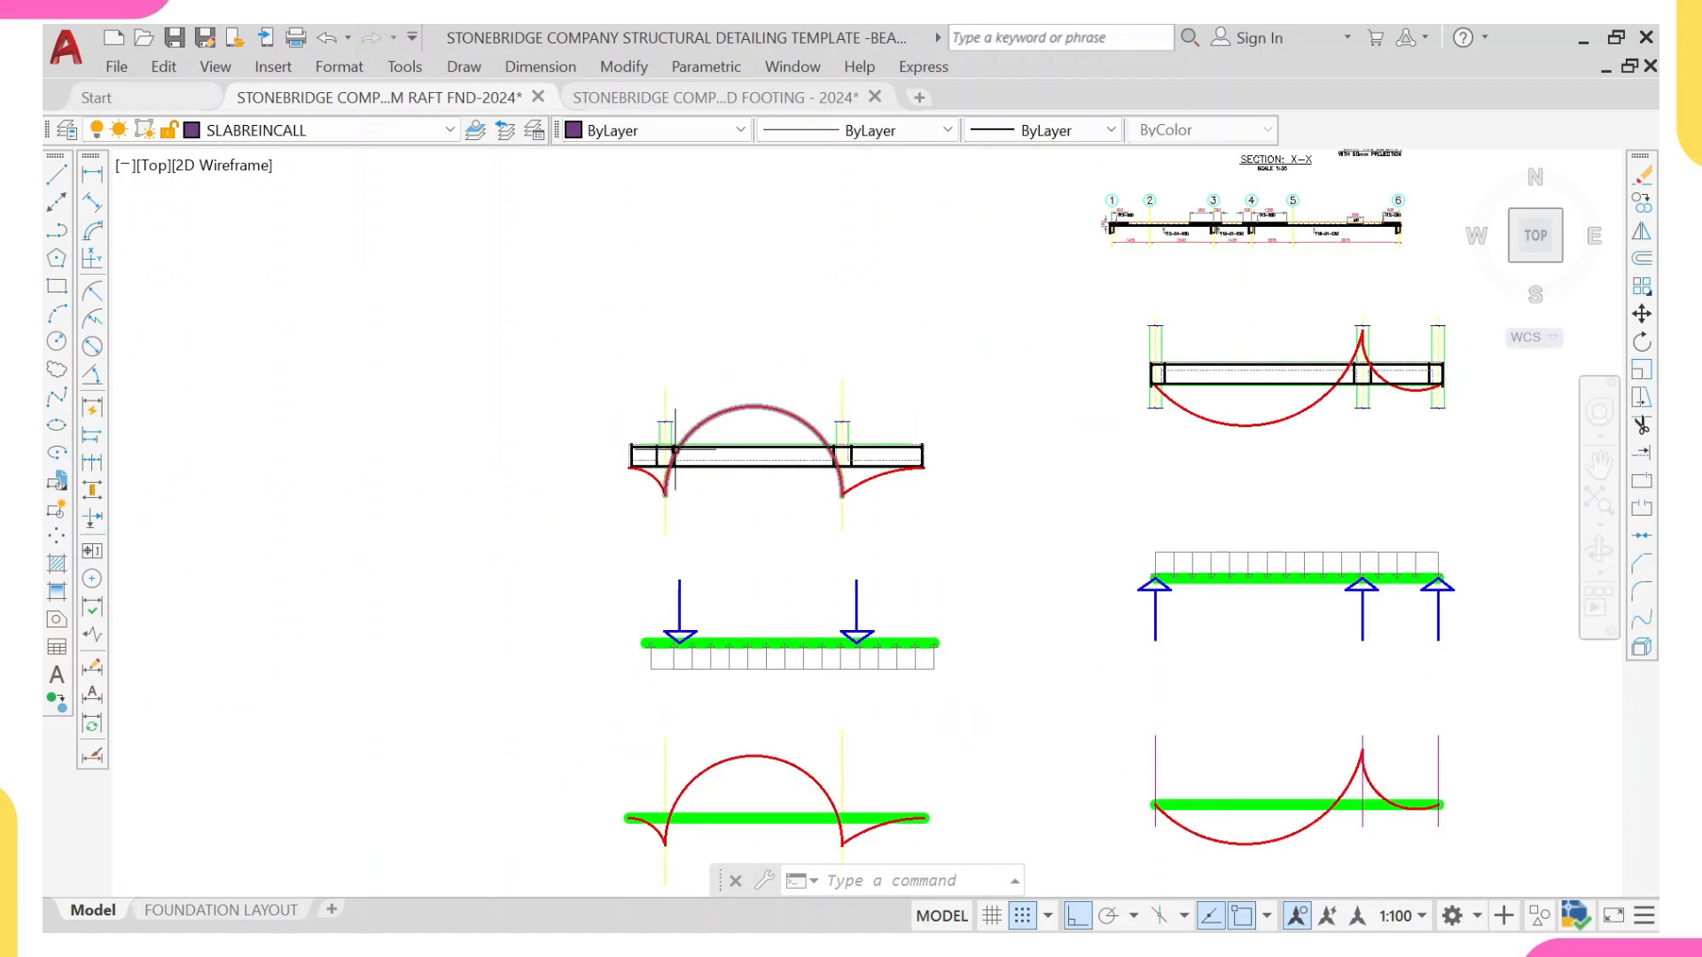
scroll(664, 410, "up", 6)
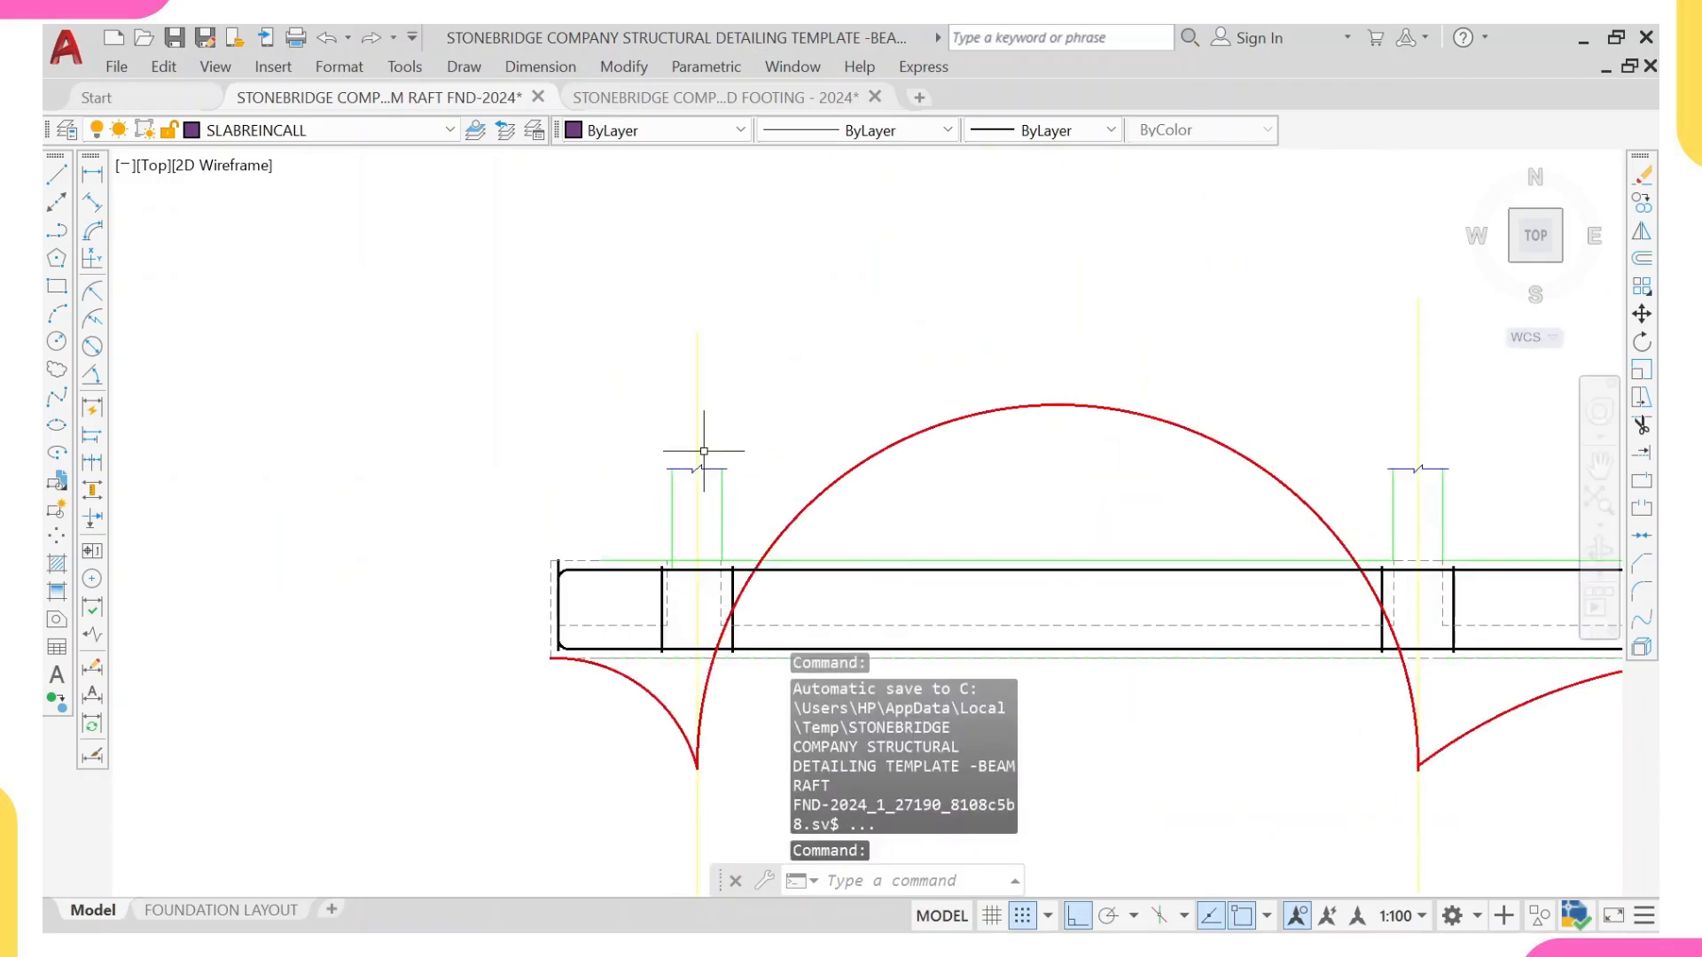
scroll(769, 579, "down", 4)
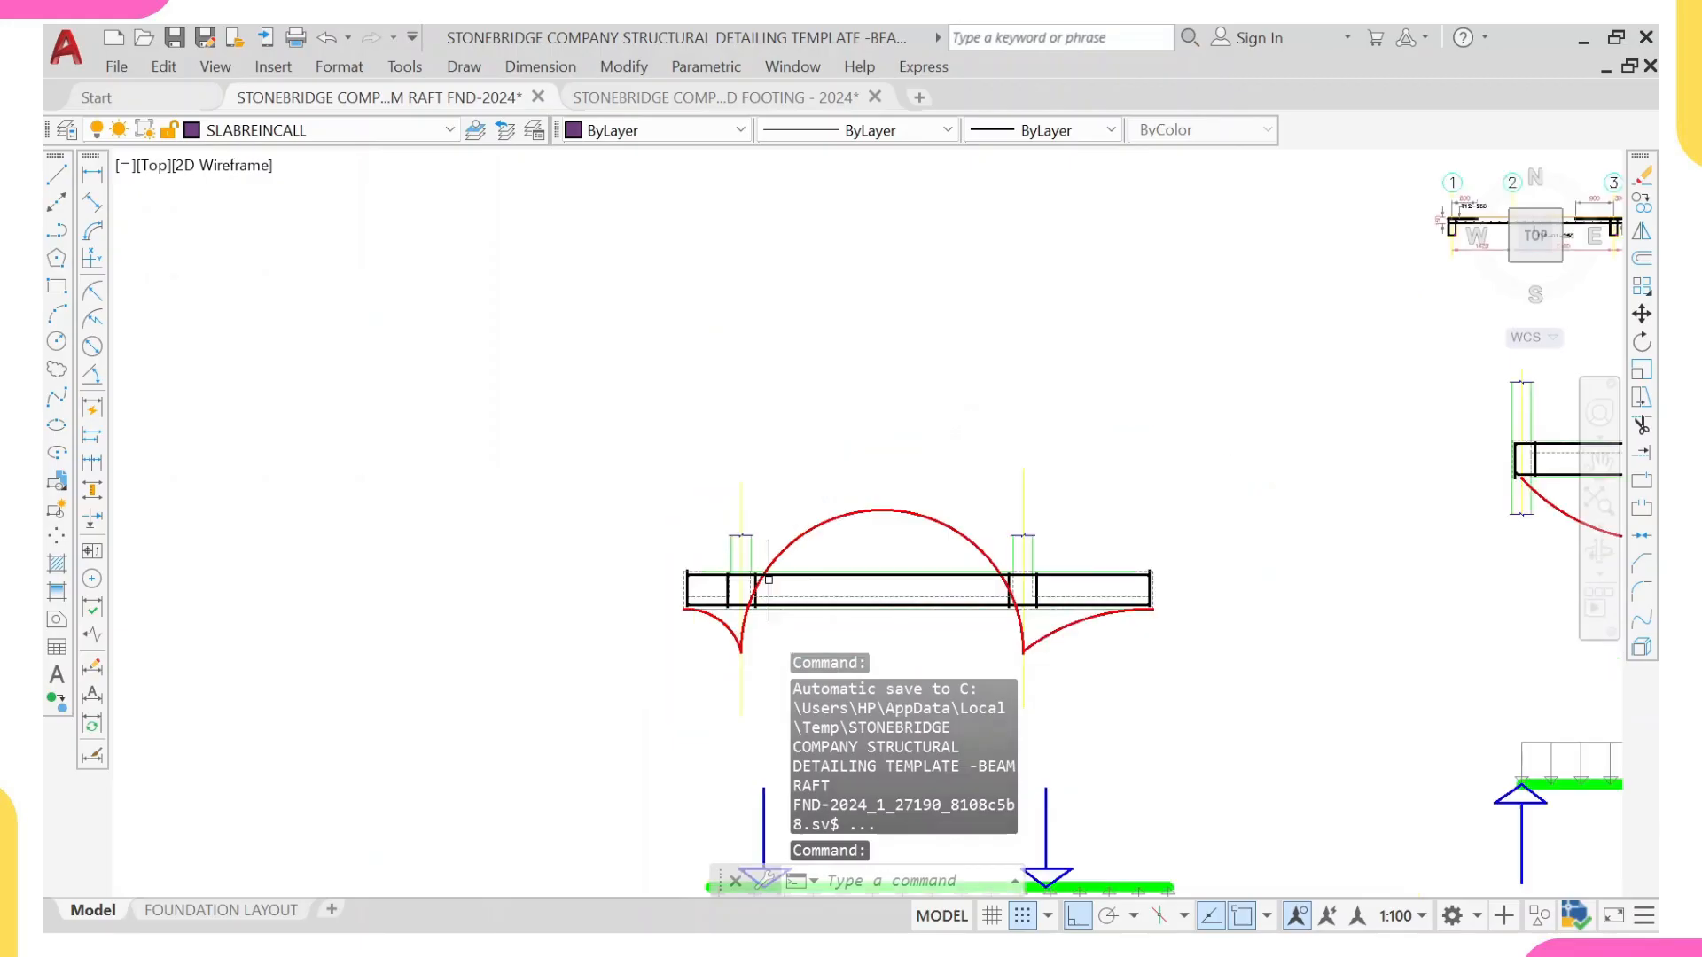
scroll(769, 579, "up", 4)
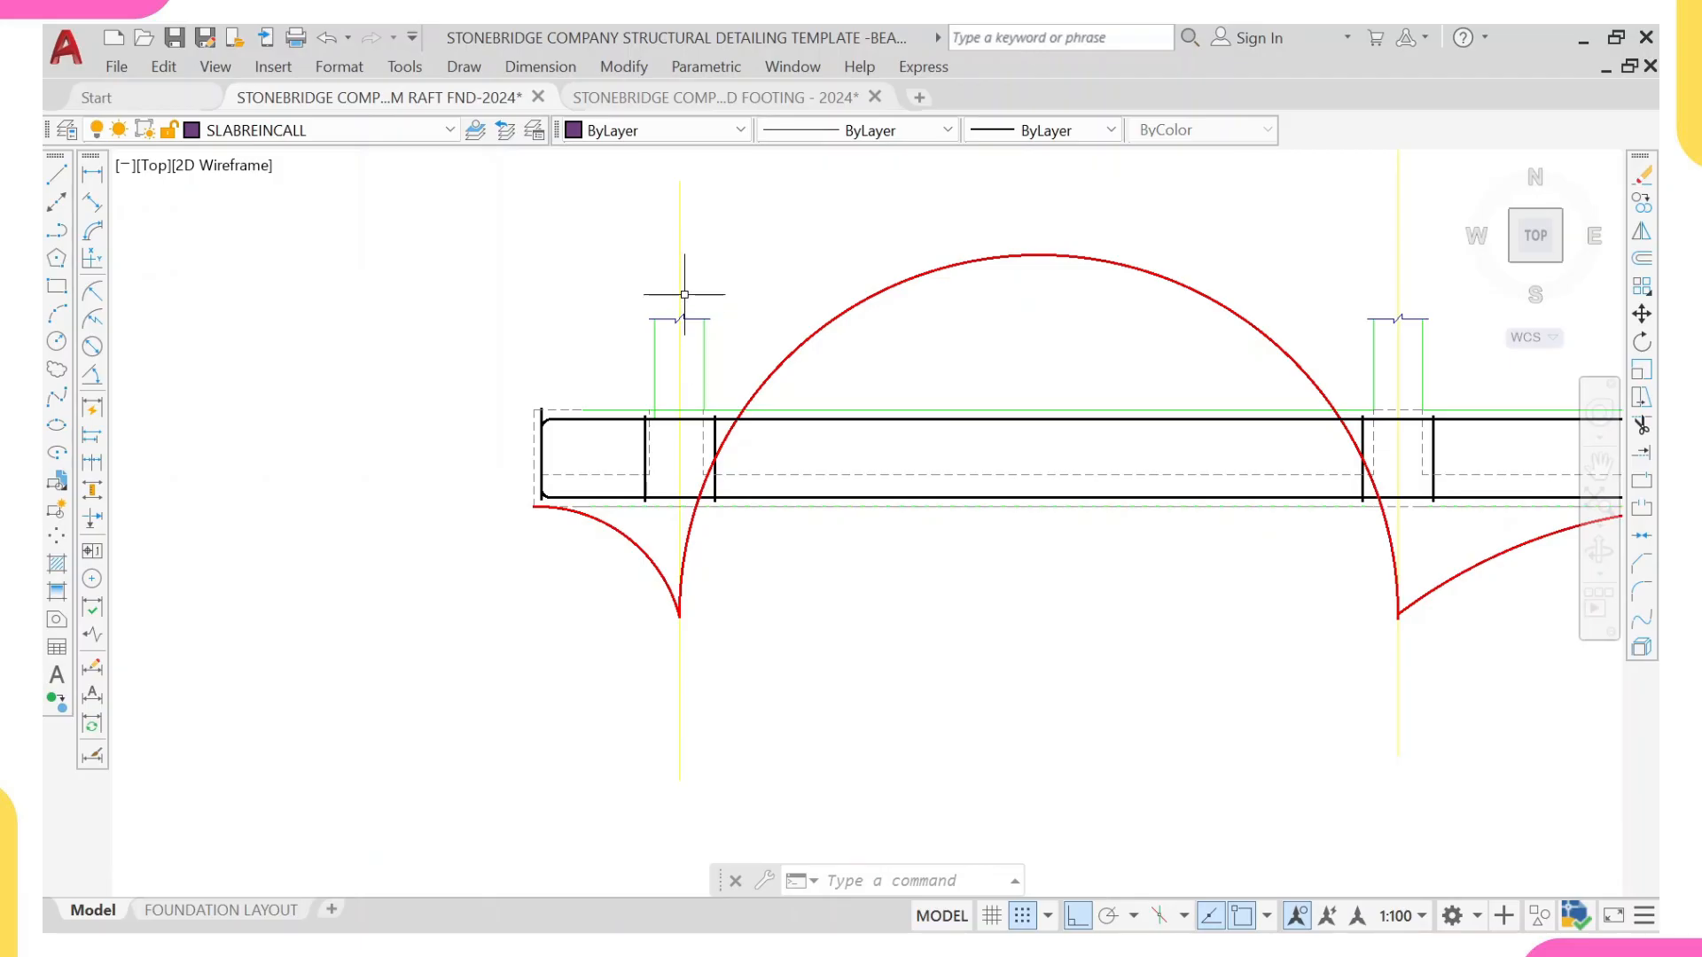
scroll(718, 399, "down", 4)
scroll(1064, 421, "up", 2)
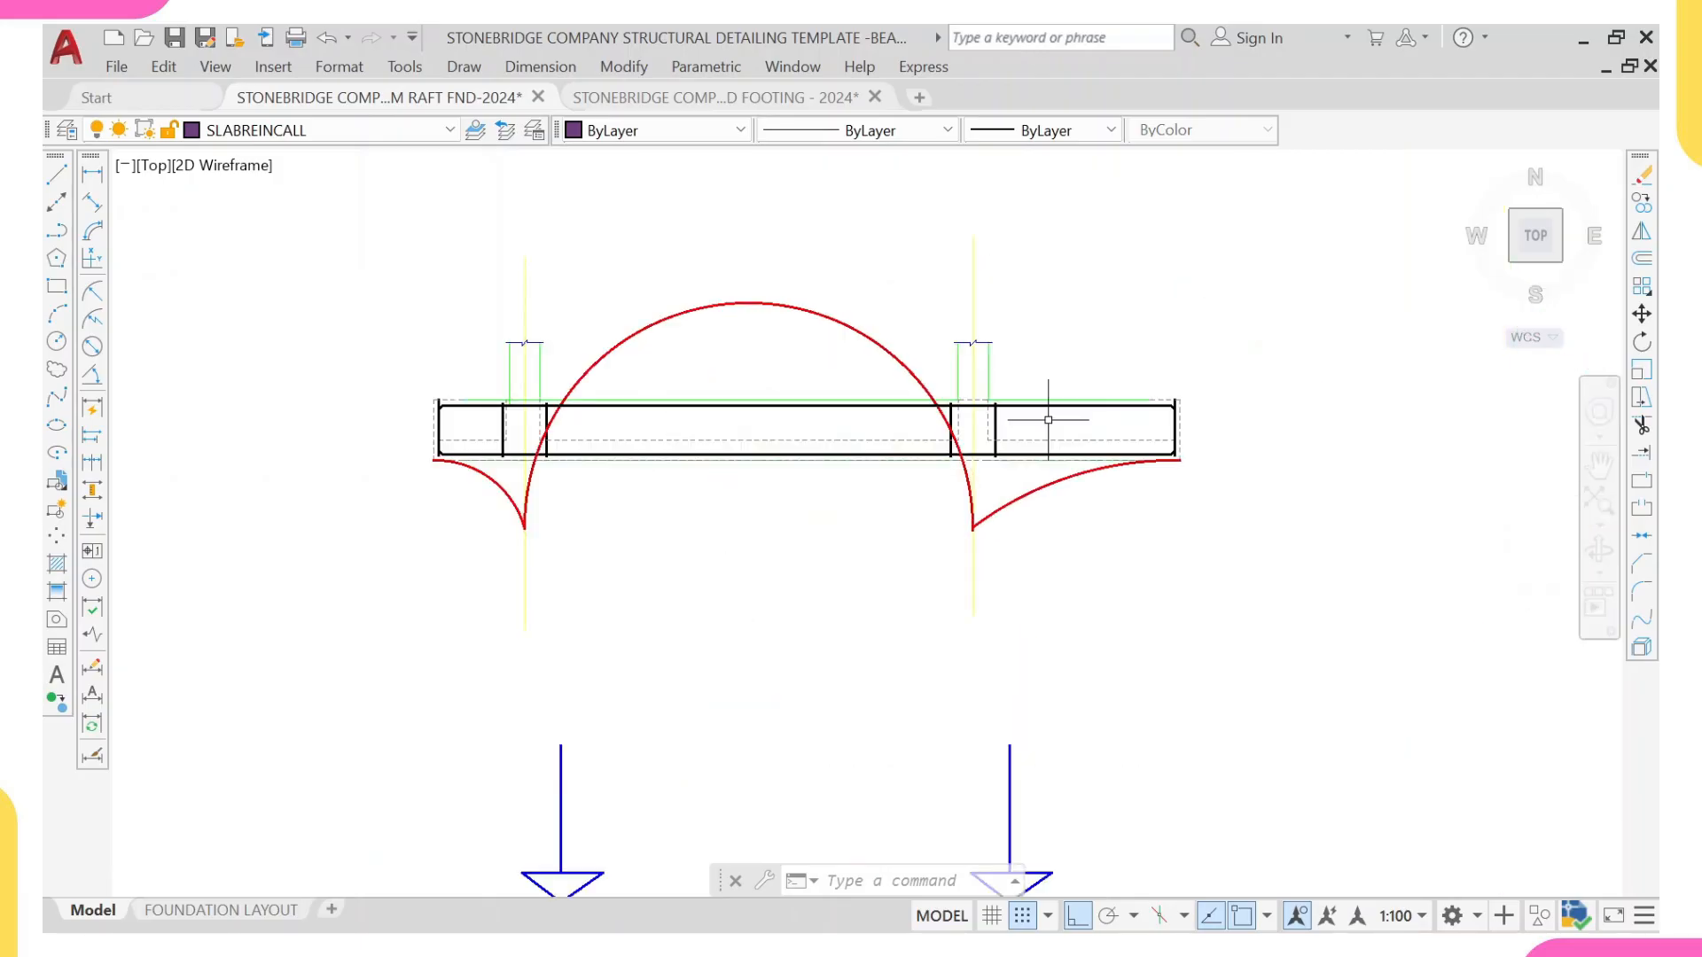
scroll(999, 490, "down", 2)
scroll(922, 492, "up", 2)
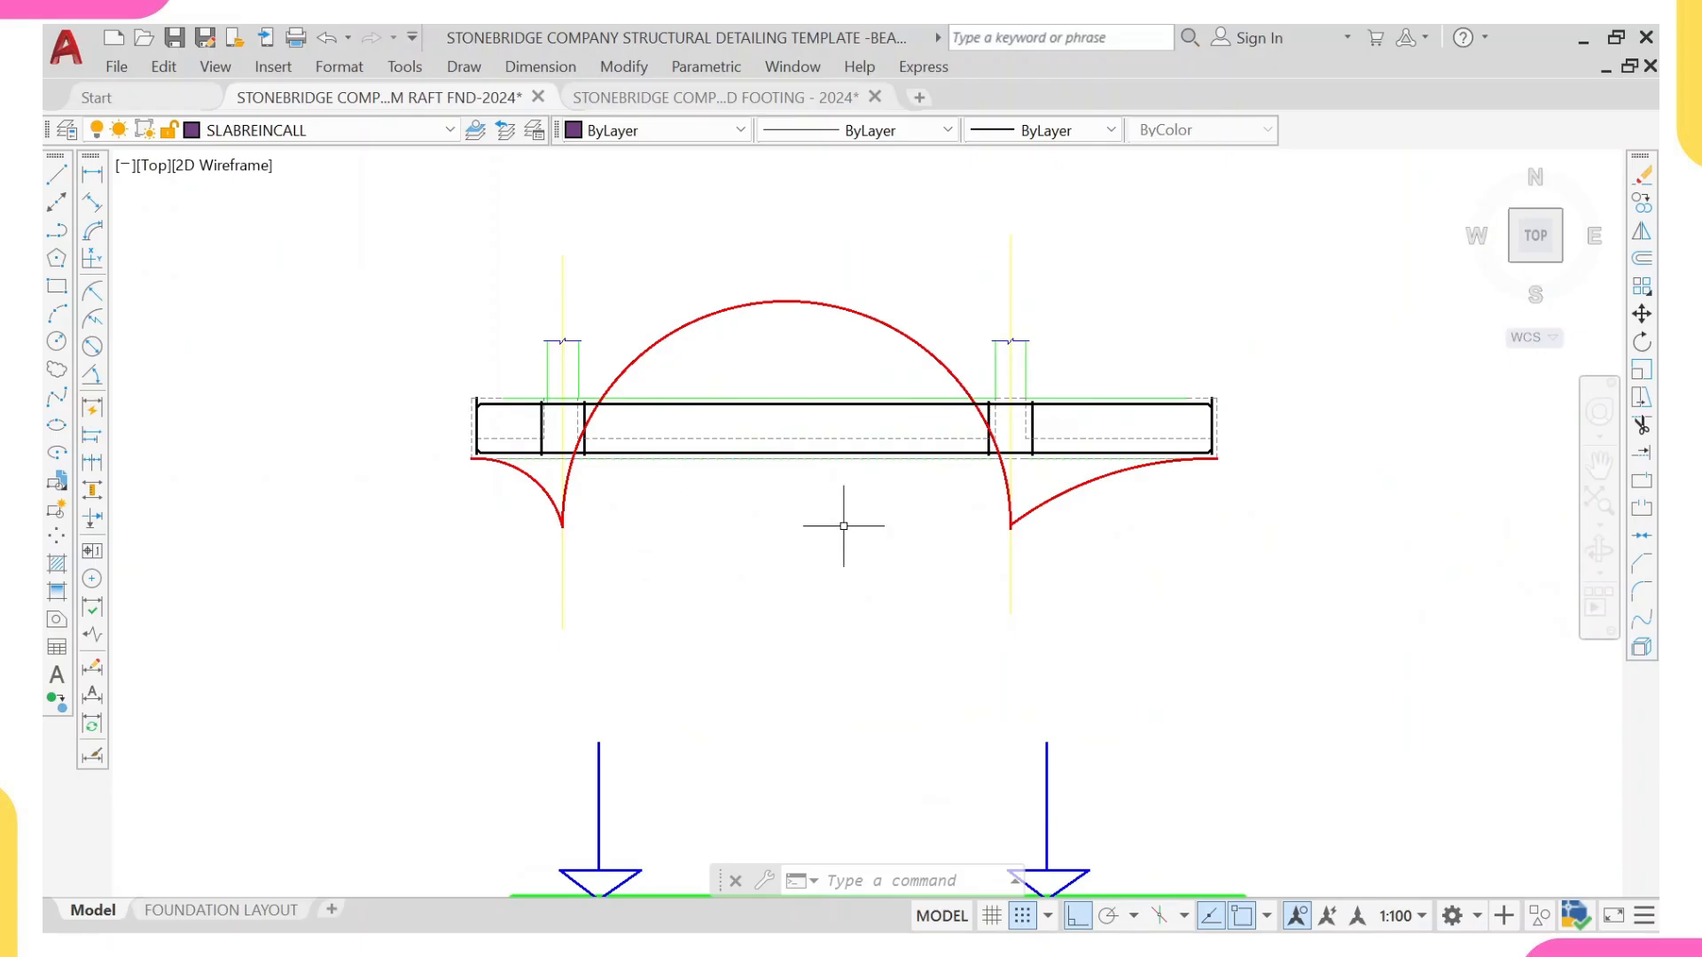
Step: Examine the foundation beam's load diagram, relating the downward column loads and upward soil pressure to the moment diagram beneath it
scroll(802, 523, "down", 2)
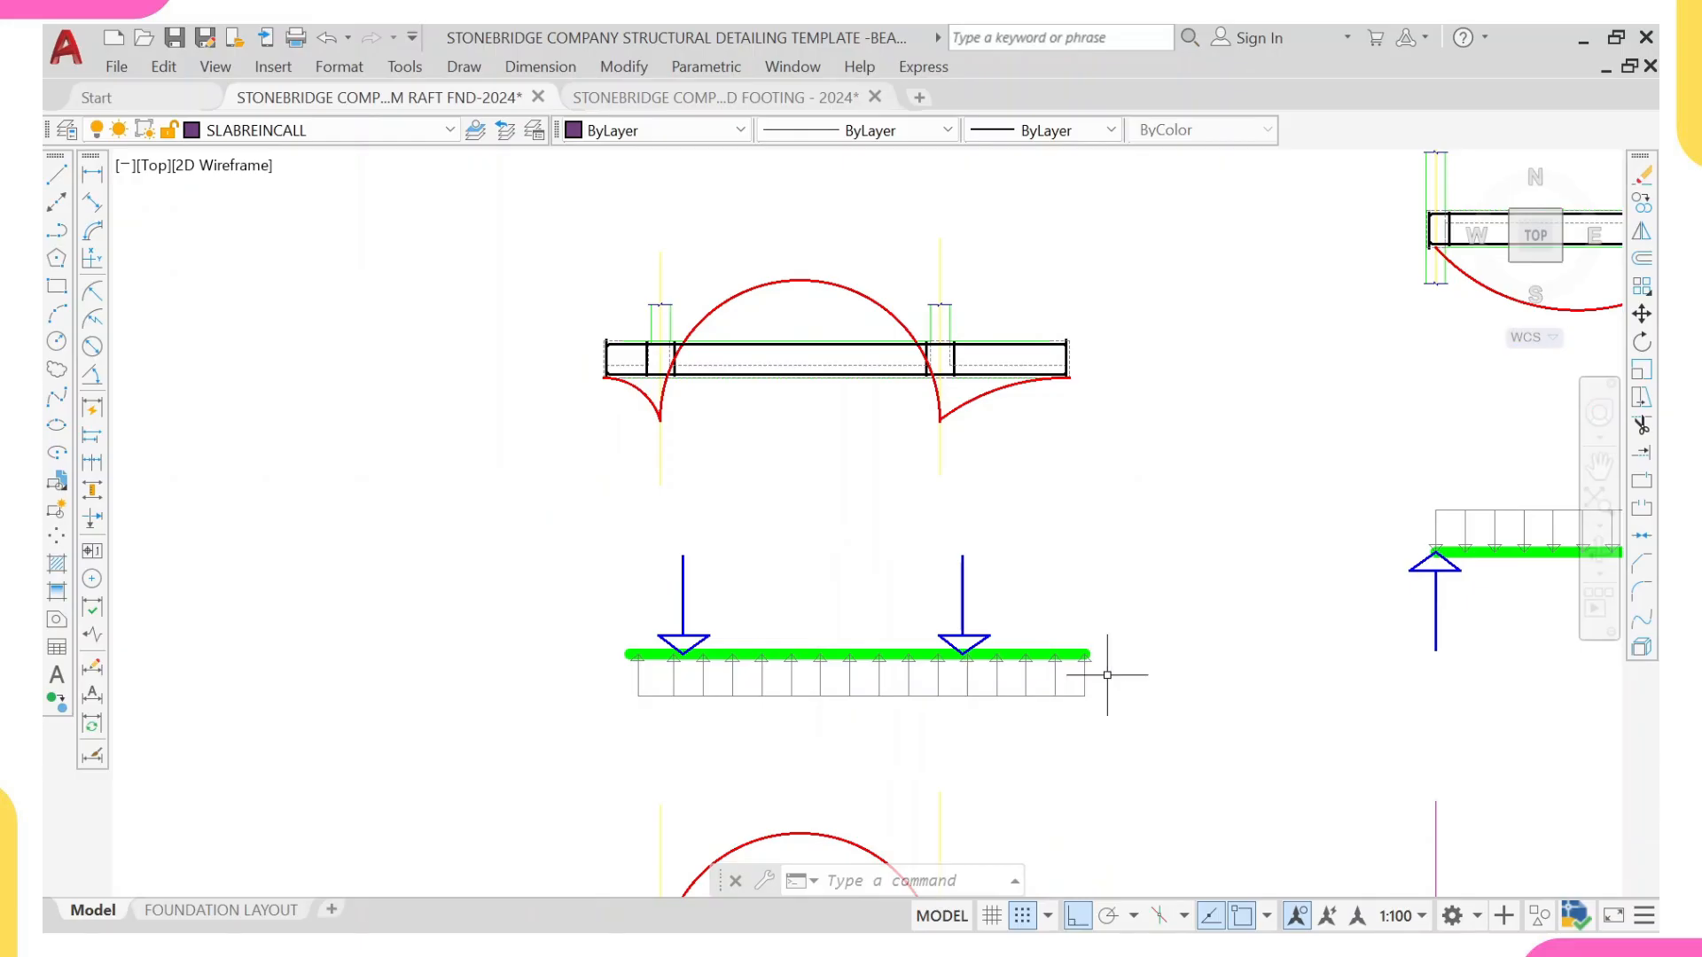
middle_click_drag(1067, 669, 1061, 522)
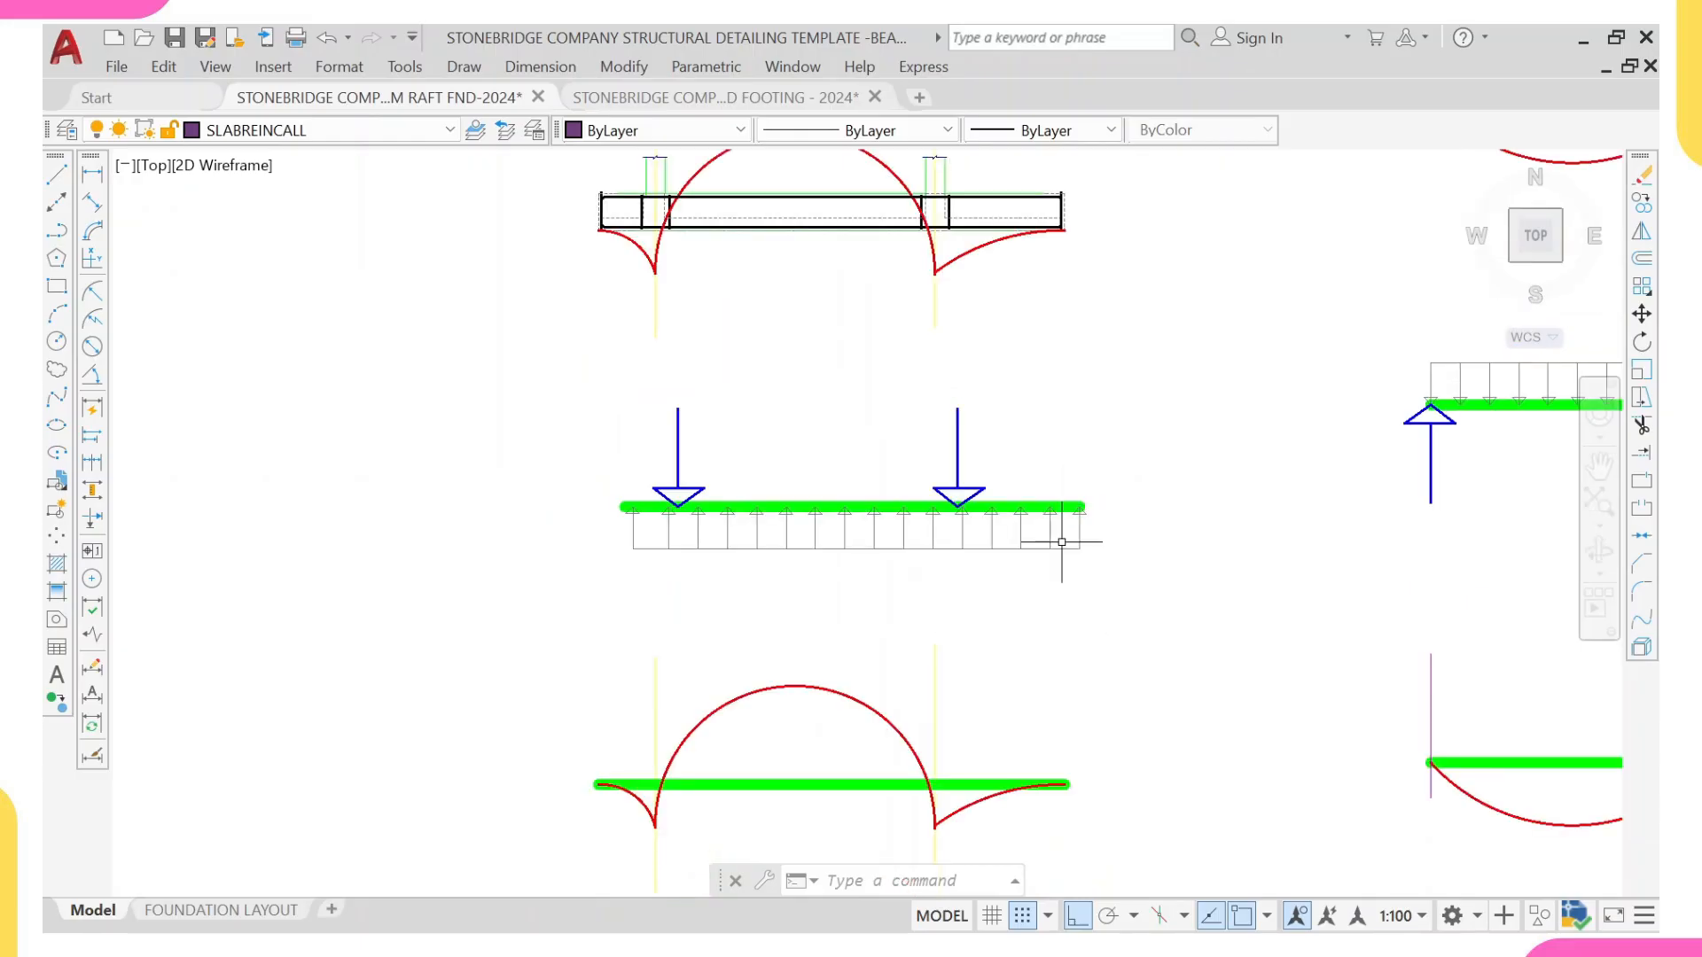
scroll(785, 554, "up", 1)
scroll(858, 613, "down", 1)
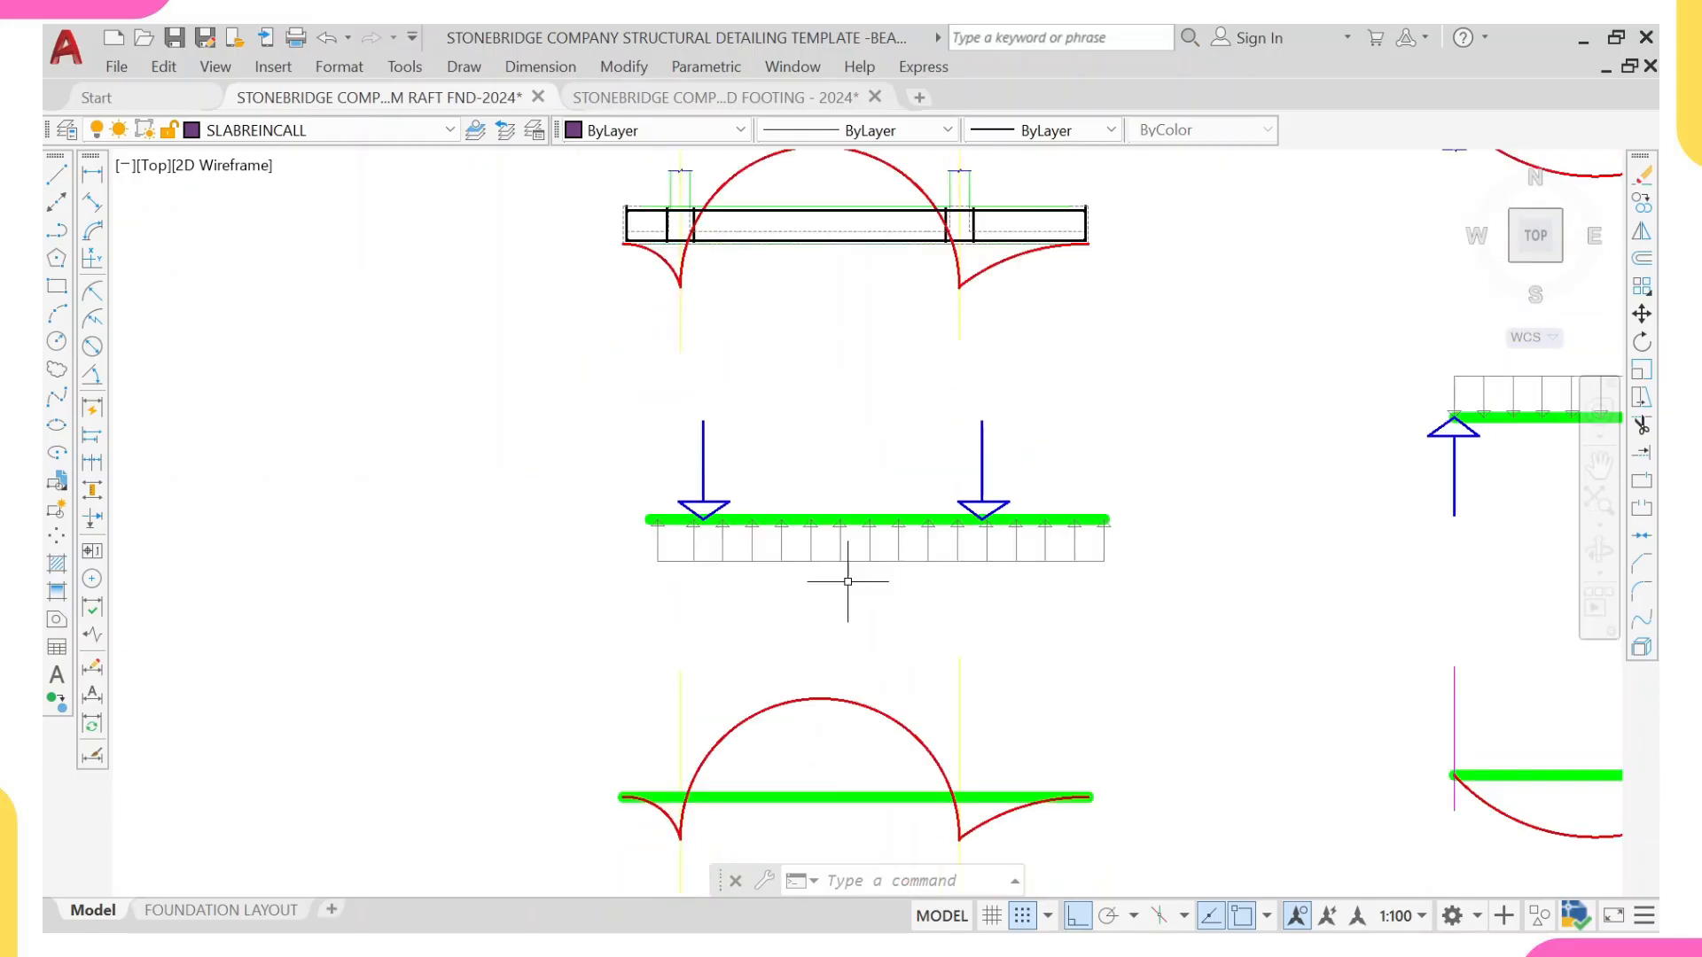
middle_click_drag(848, 582, 825, 828)
scroll(647, 421, "up", 3)
scroll(676, 429, "down", 4)
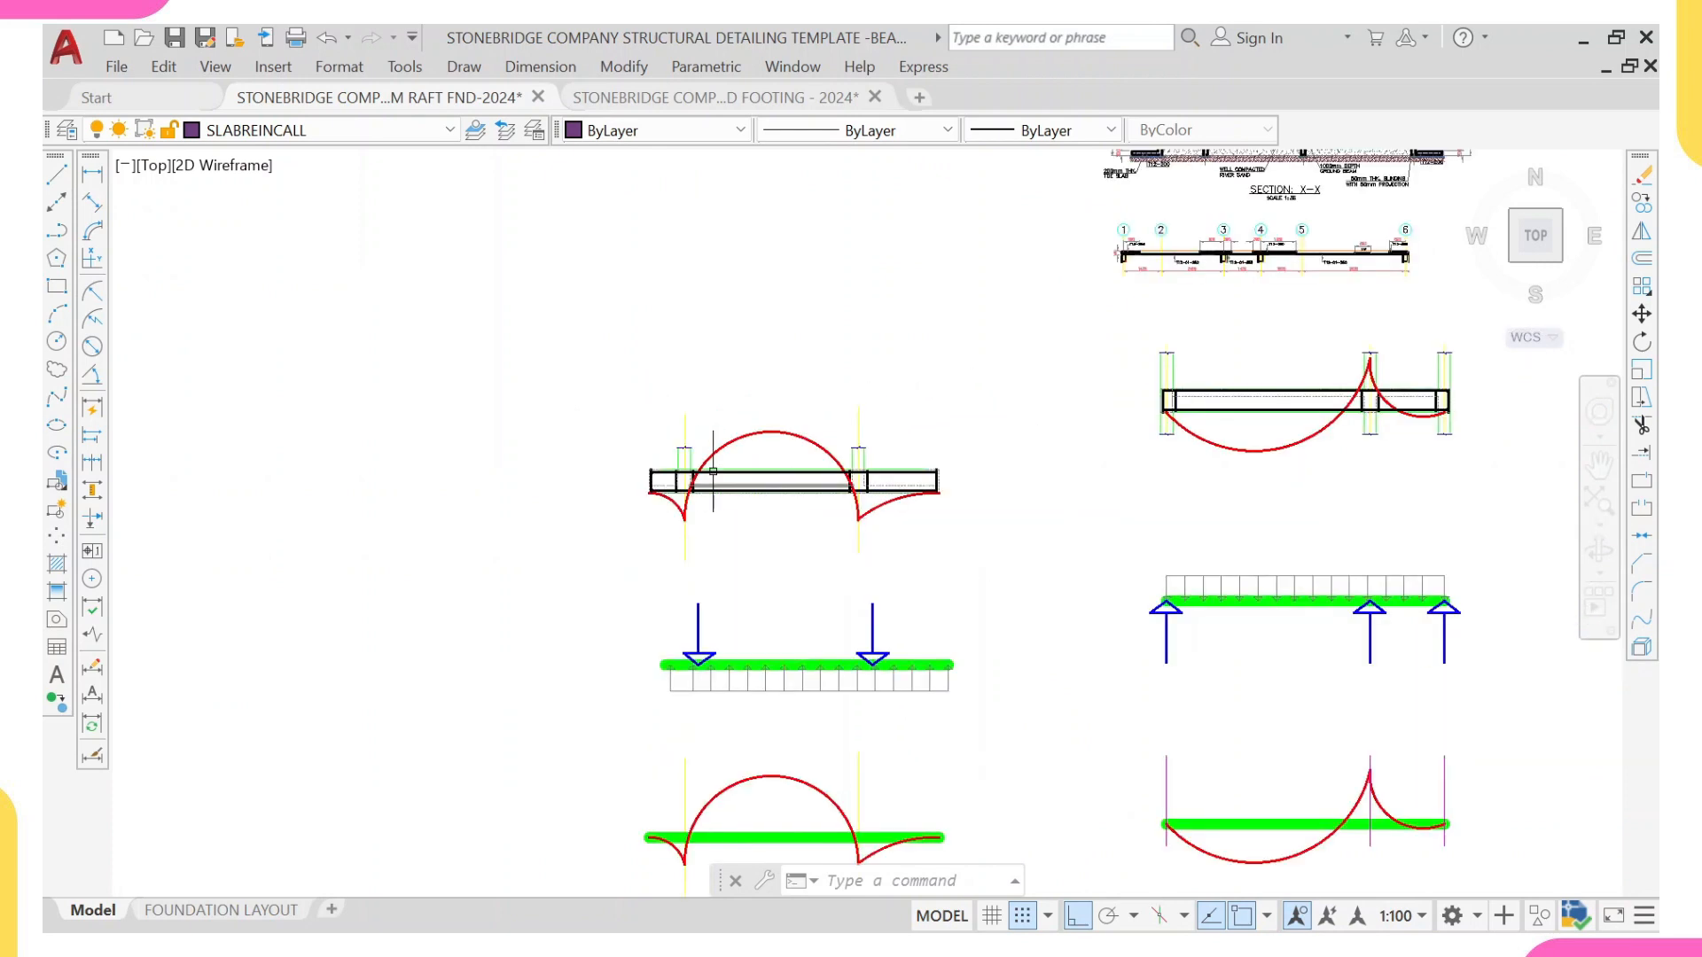
Step: Trace the moment curve on the foundation beam elevation from the cantilever end to midspan and check it against the separate load and moment diagrams
scroll(692, 461, "up", 3)
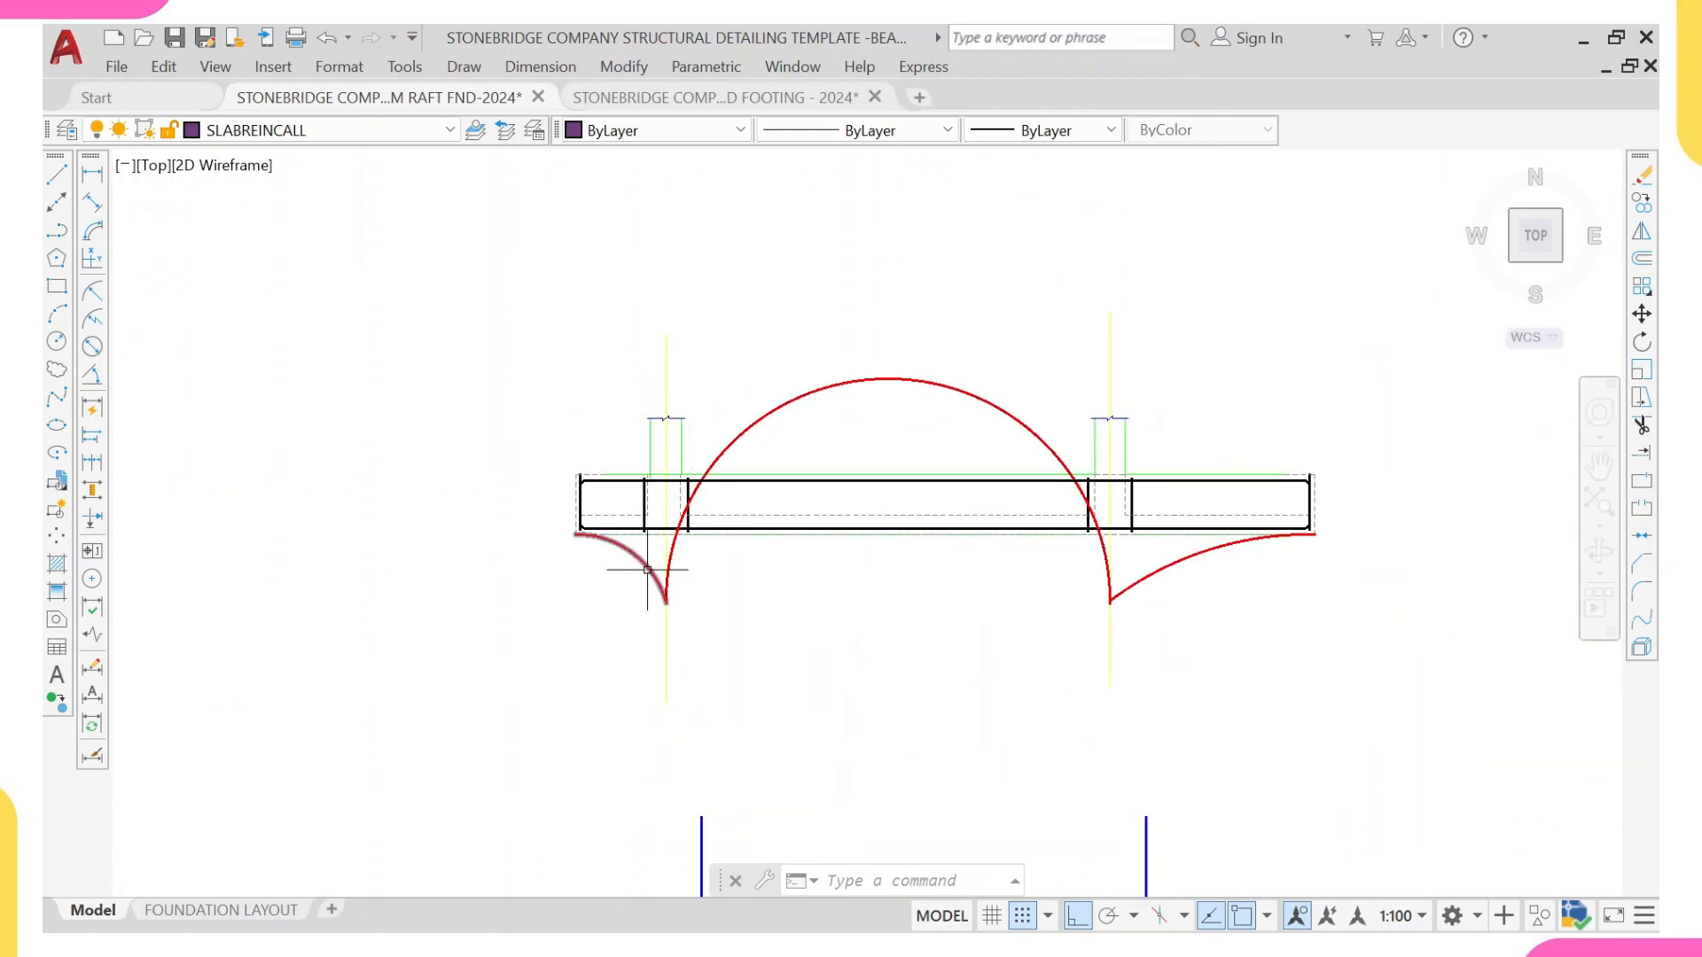
scroll(692, 462, "down", 1)
middle_click_drag(691, 461, 700, 167)
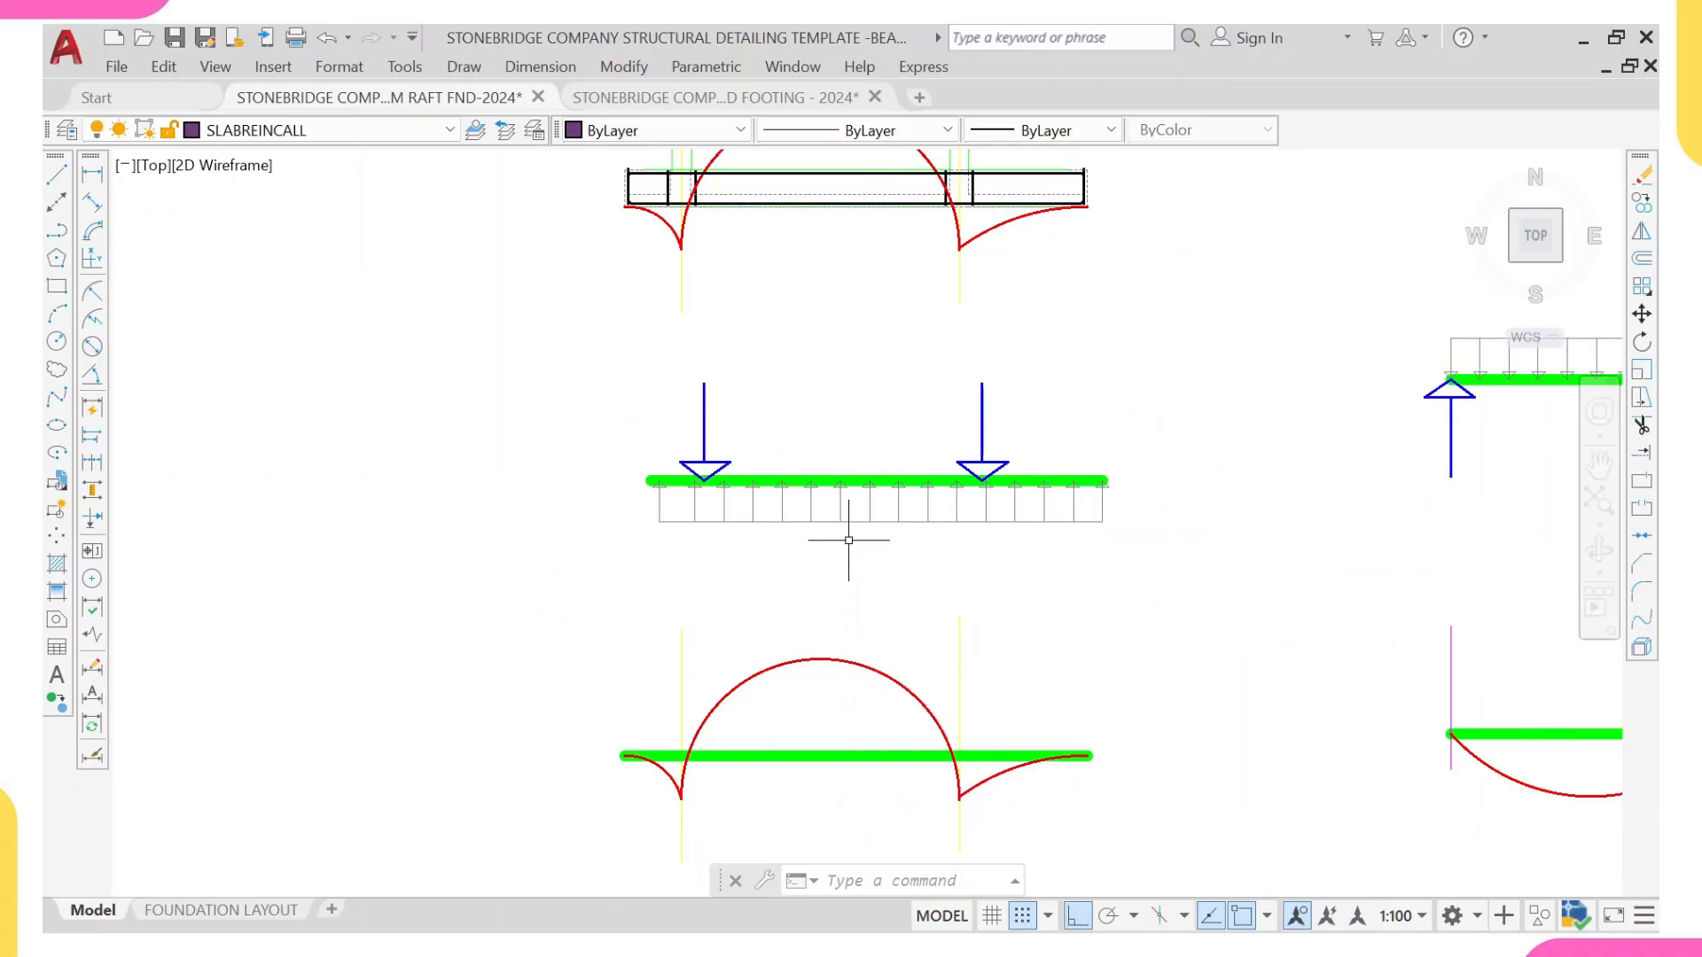
mouse_move(843, 540)
middle_mouse_down()
mouse_move(836, 487)
mouse_move(863, 587)
middle_mouse_up()
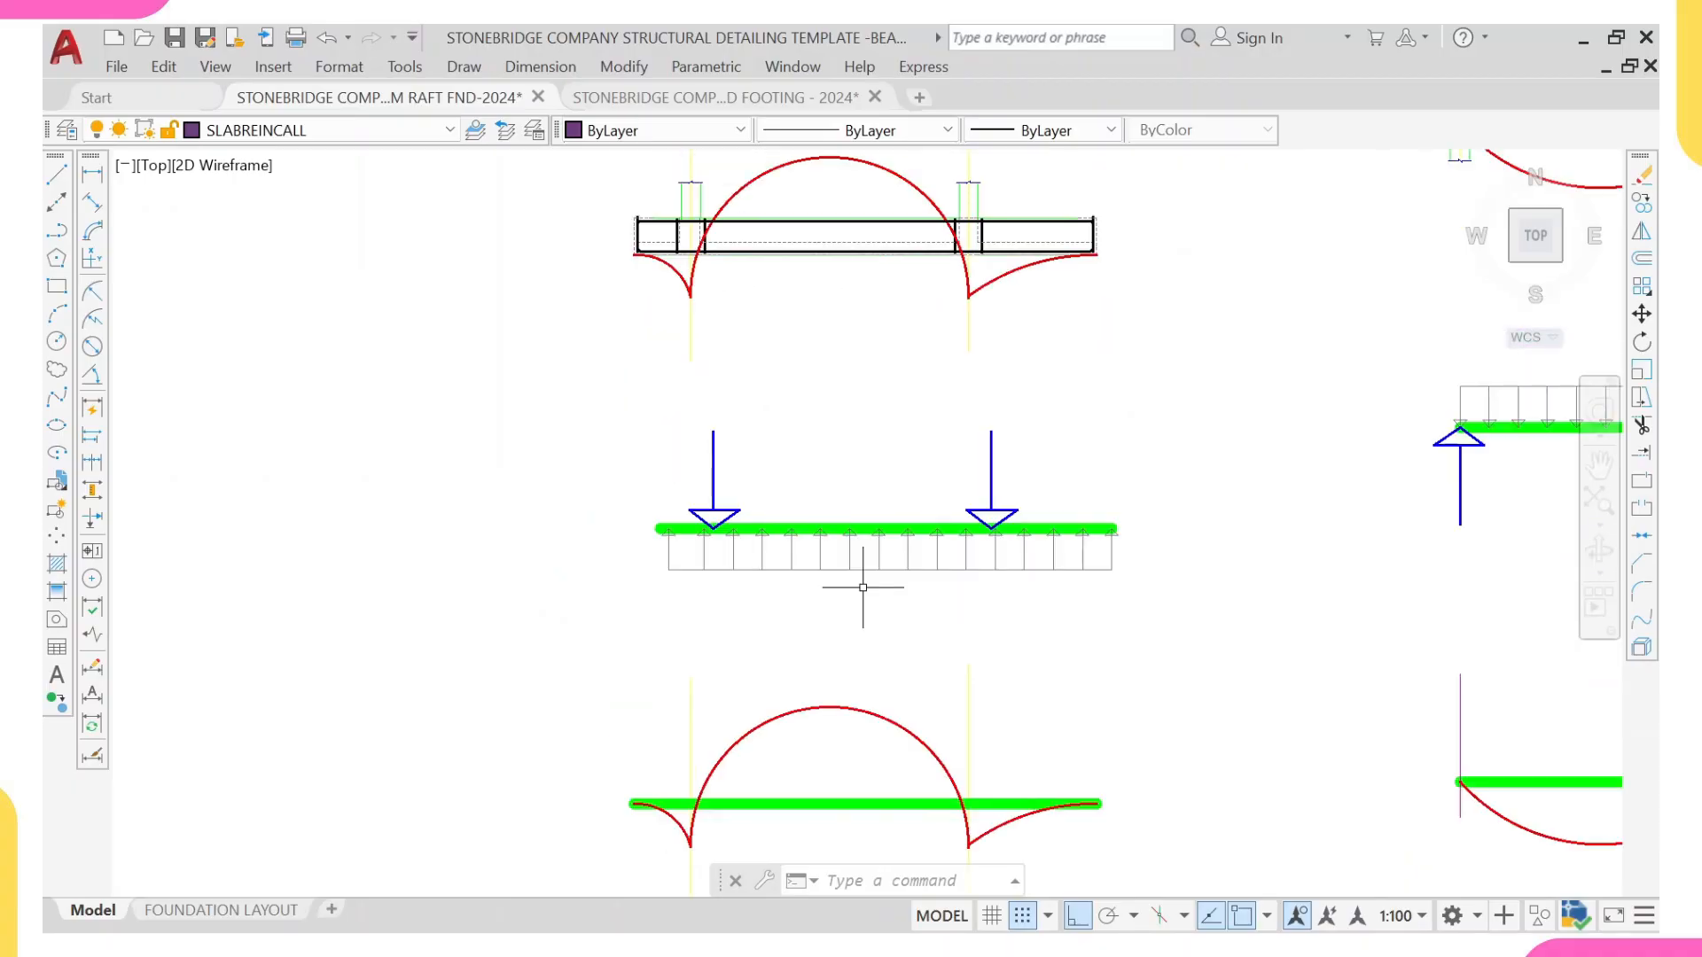
middle_click_drag(866, 174, 826, 335)
scroll(792, 514, "down", 2)
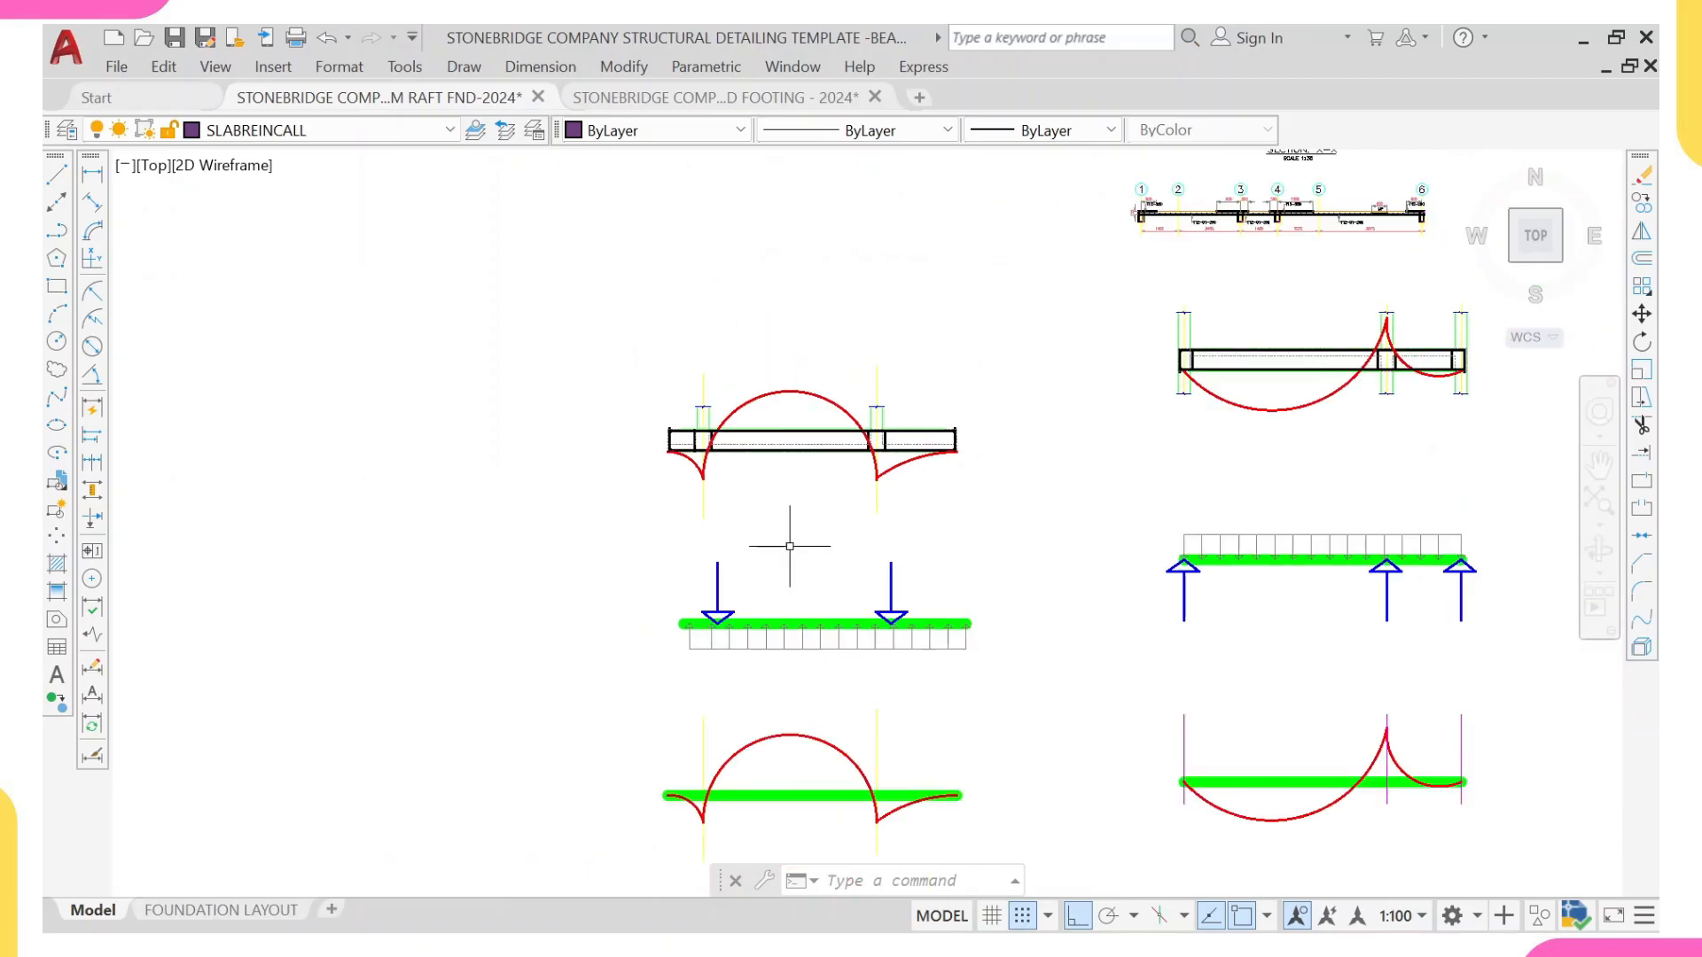
middle_click_drag(772, 743, 821, 453)
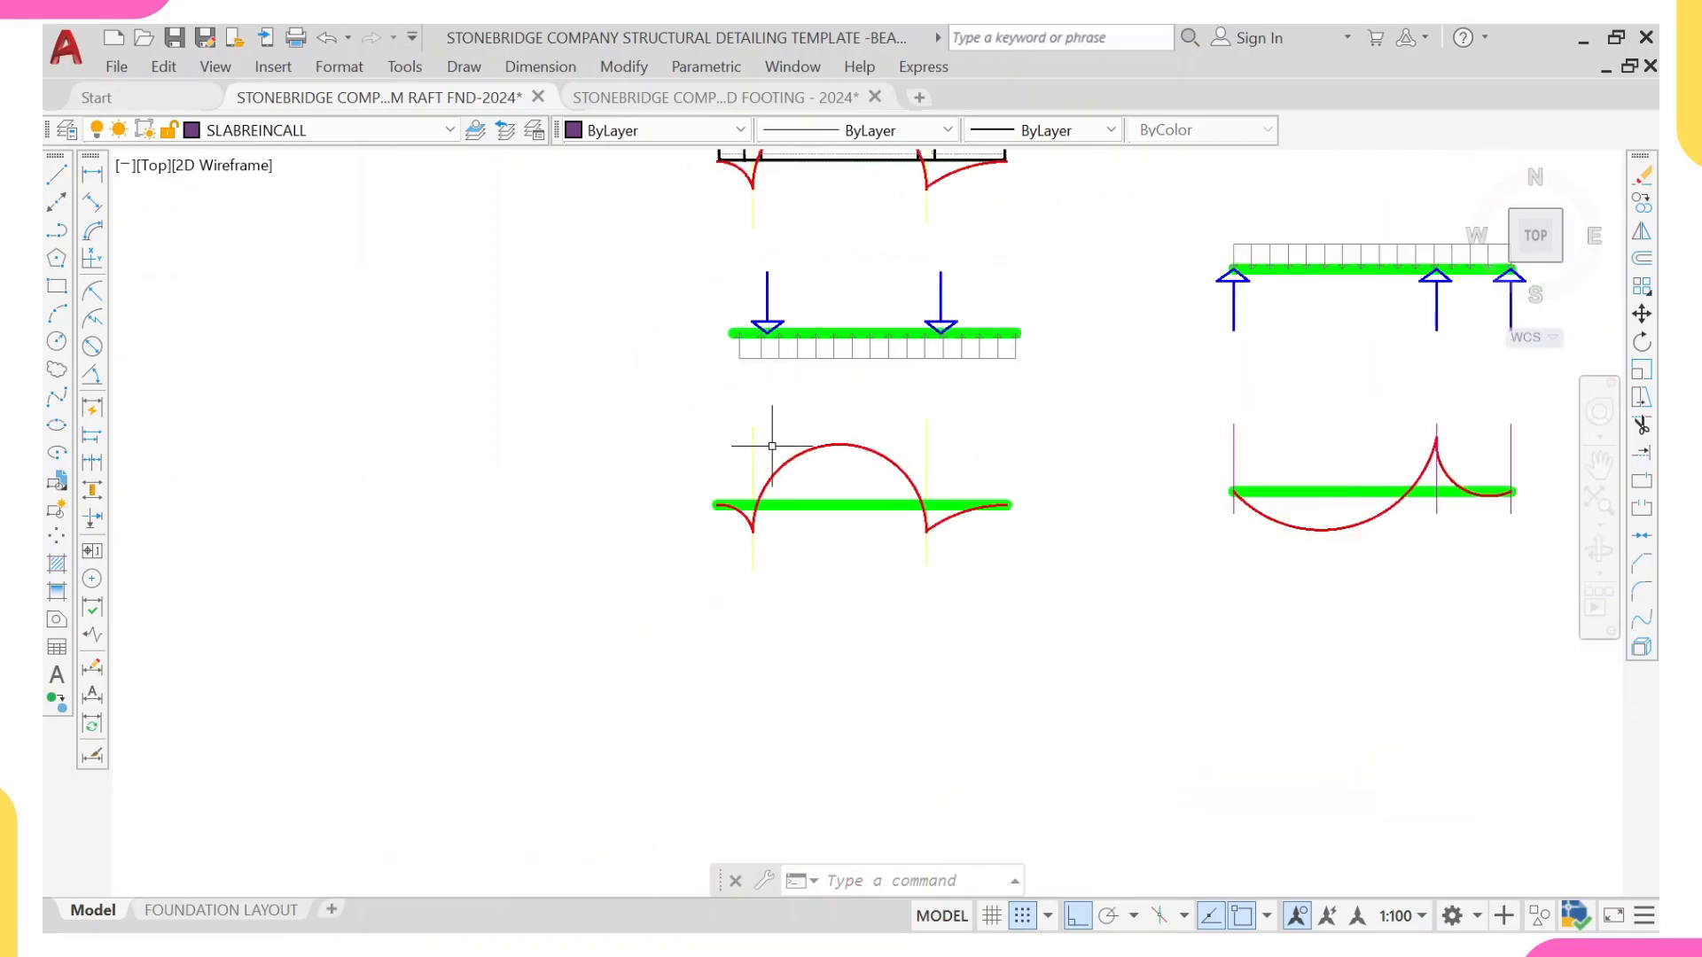
scroll(873, 454, "down", 1)
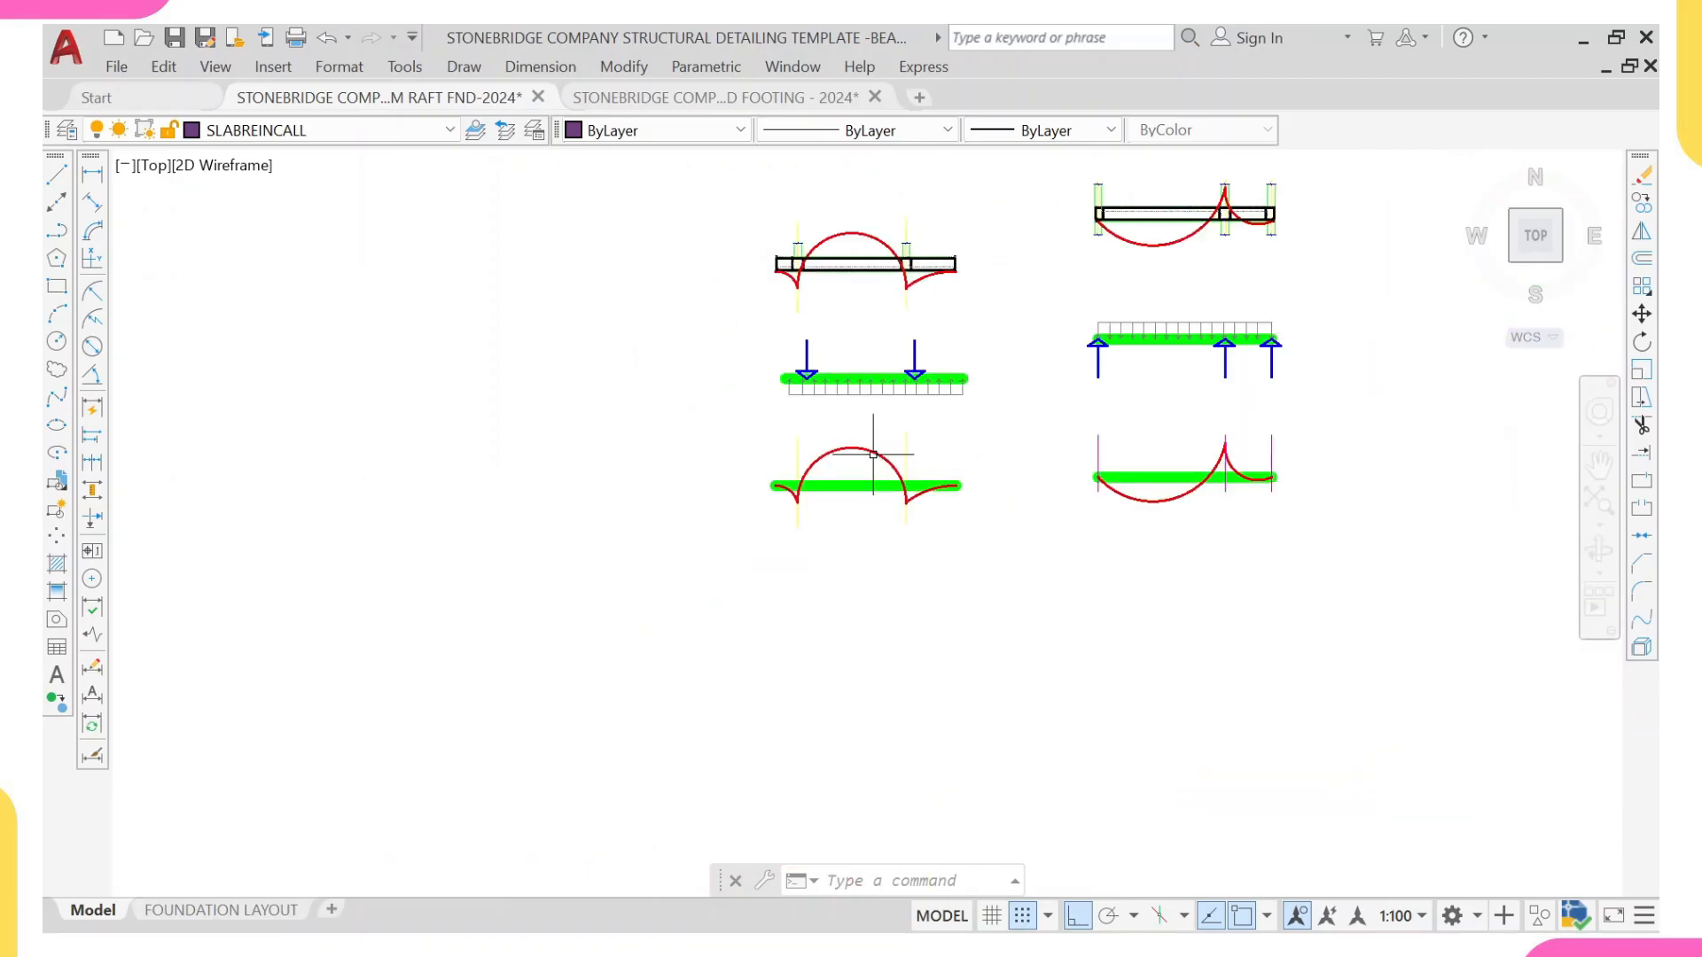
Step: Compare the foundation beam's column loads, soil pressure and moment diagram with the suspended beam's downward load and support reactions
scroll(1253, 282, "up", 2)
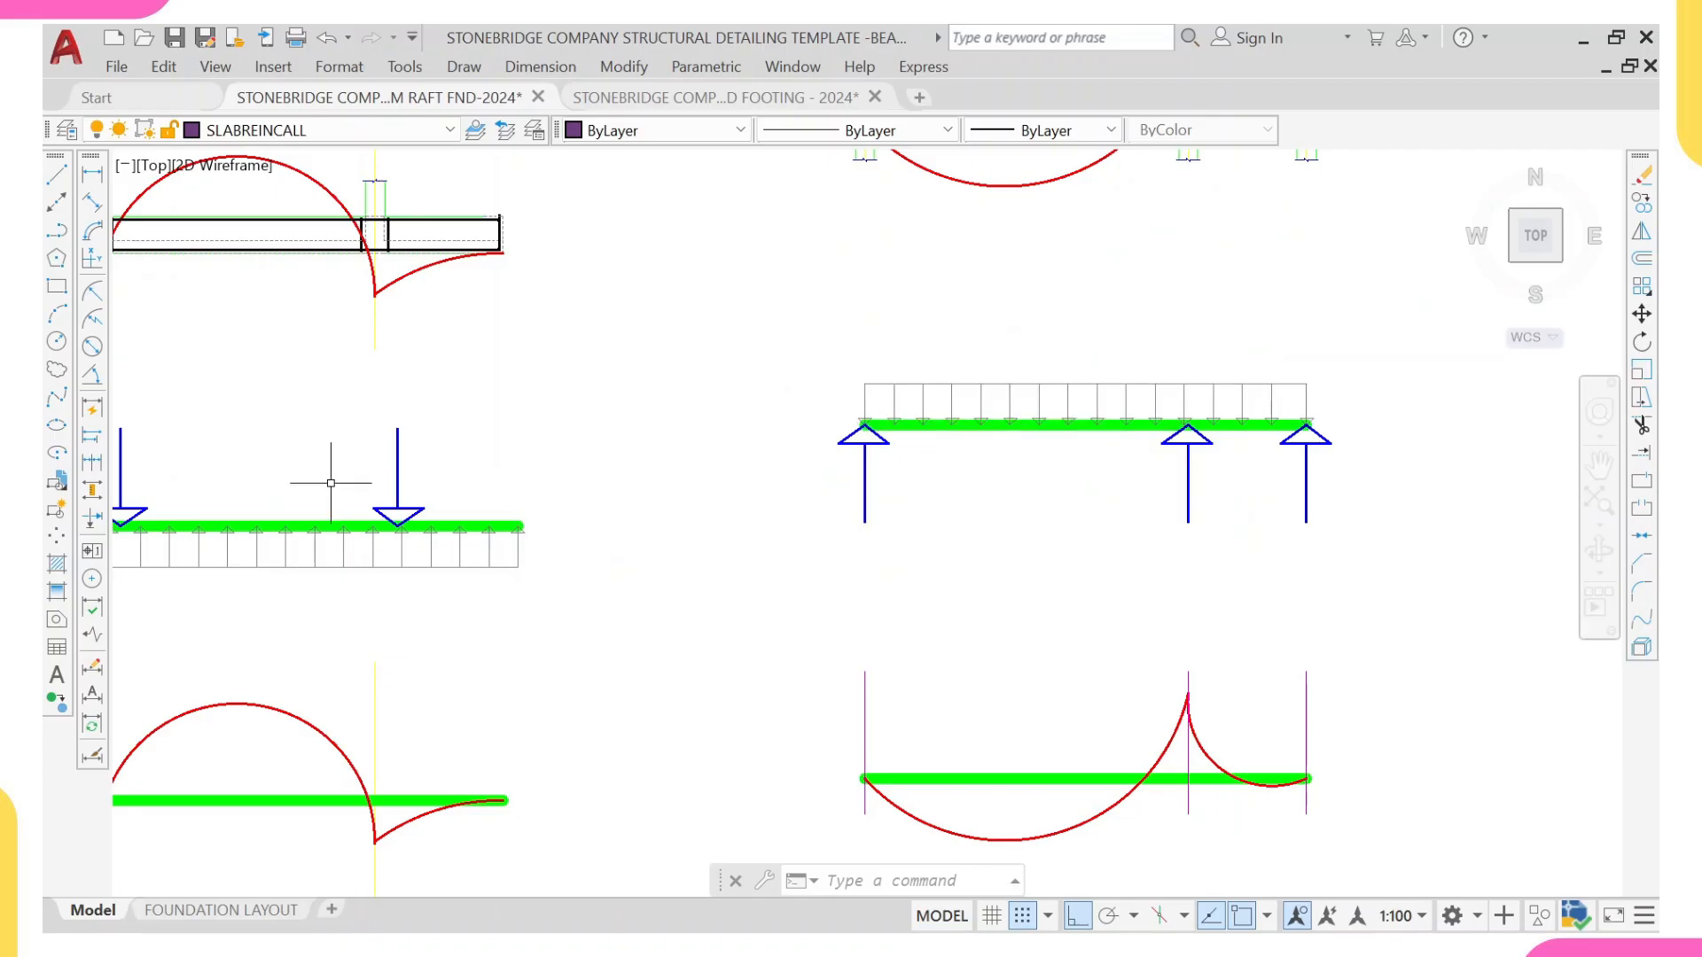
middle_click_drag(302, 518, 591, 409)
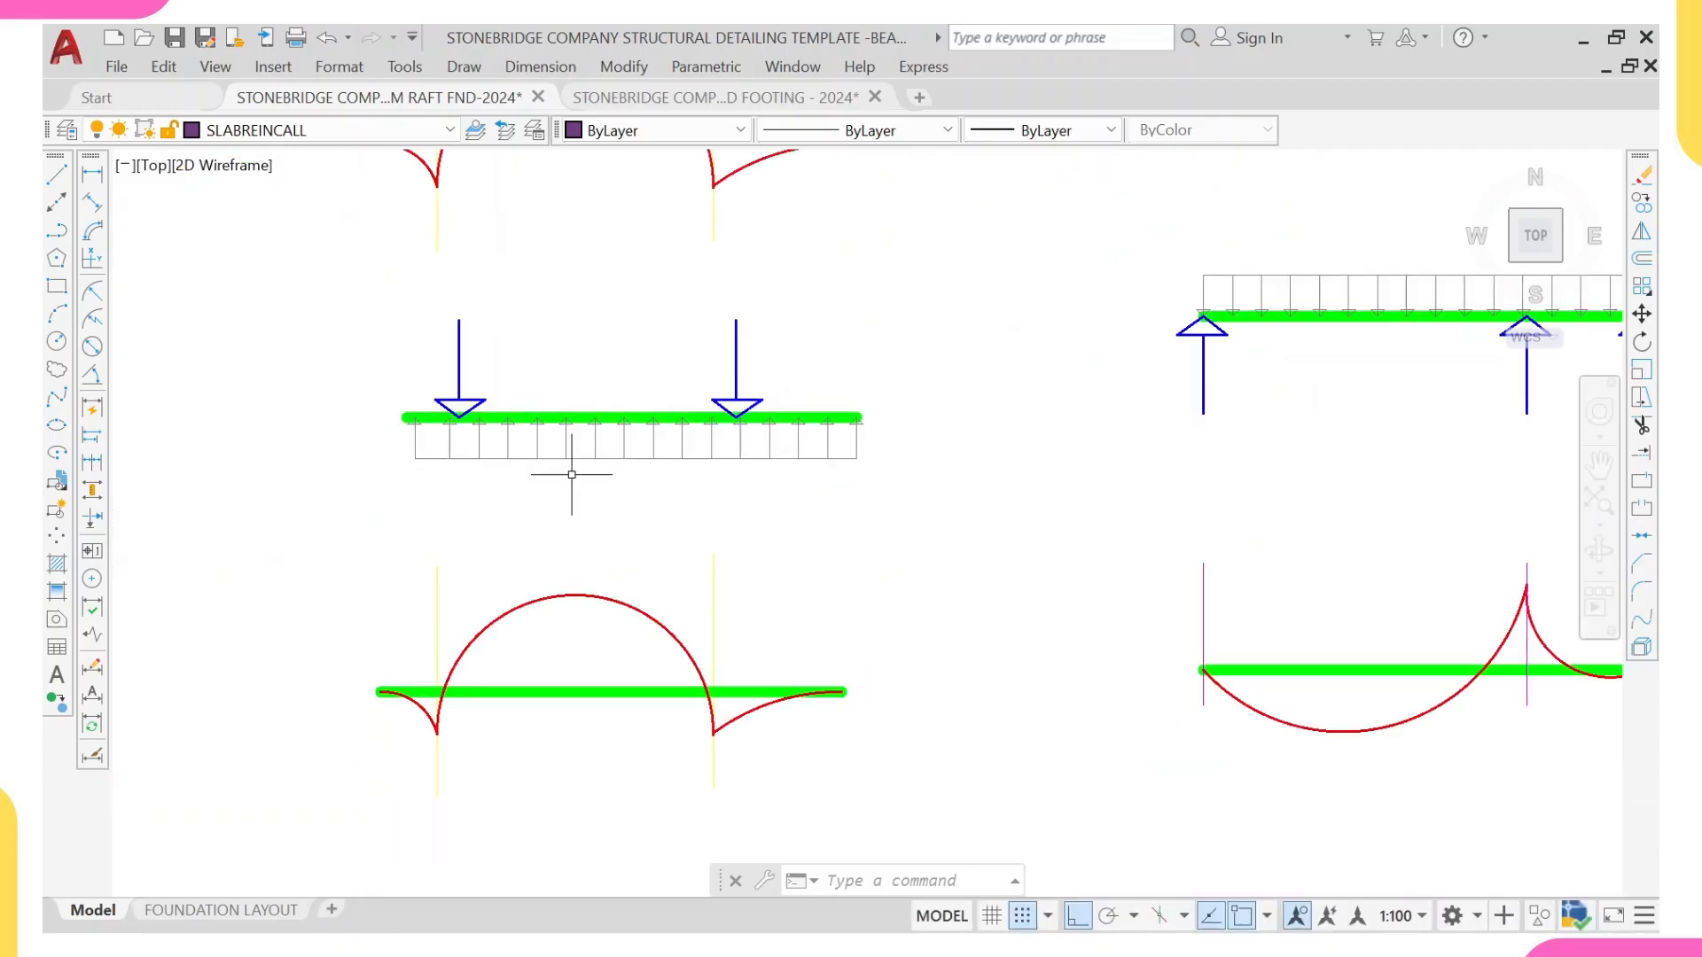
middle_click_drag(562, 790, 629, 653)
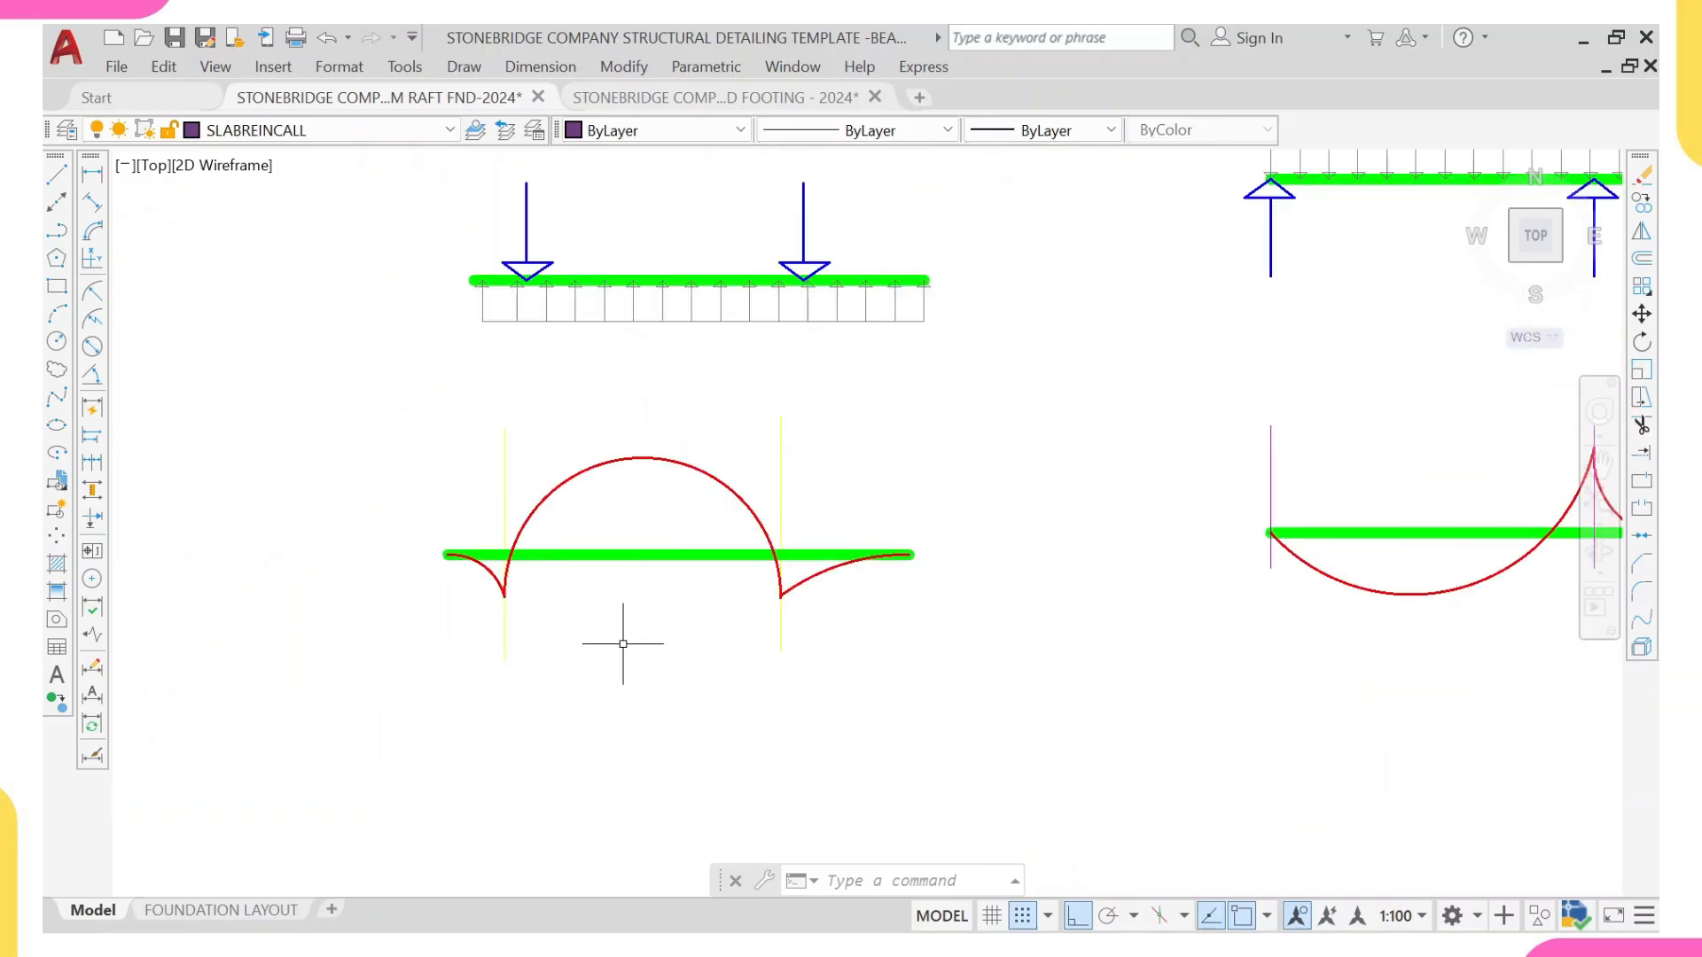
scroll(535, 518, "up", 4)
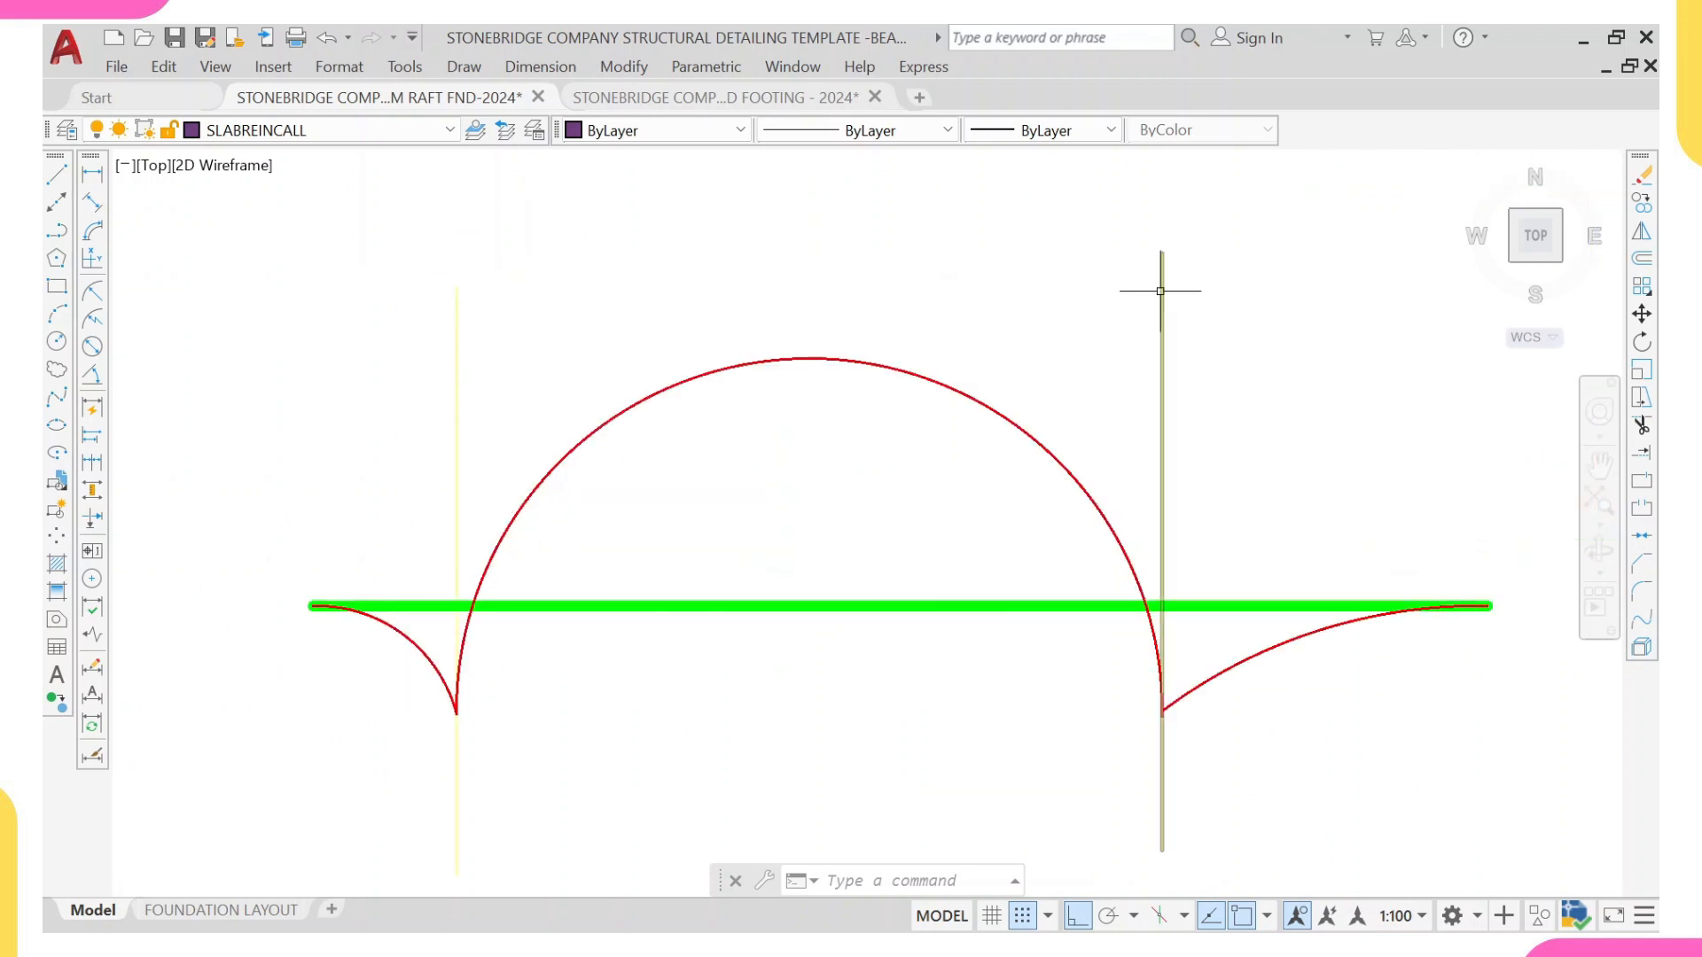
scroll(1169, 807, "down", 3)
scroll(1168, 806, "down", 3)
scroll(995, 570, "down", 2)
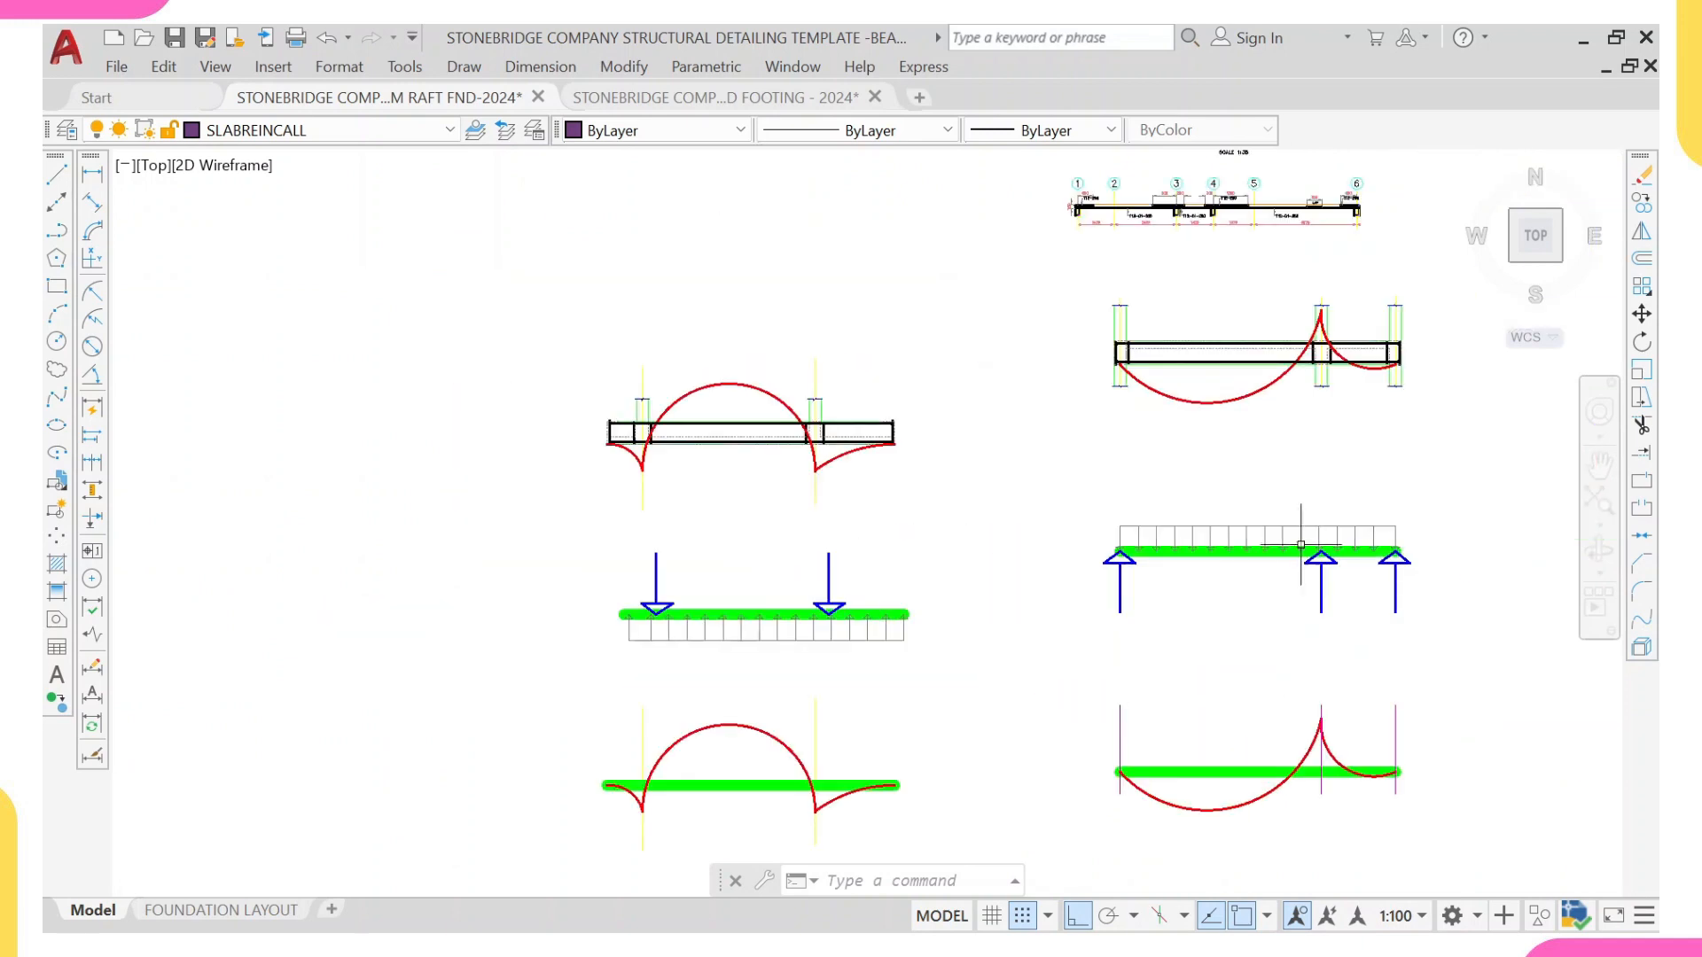
scroll(1028, 589, "up", 3)
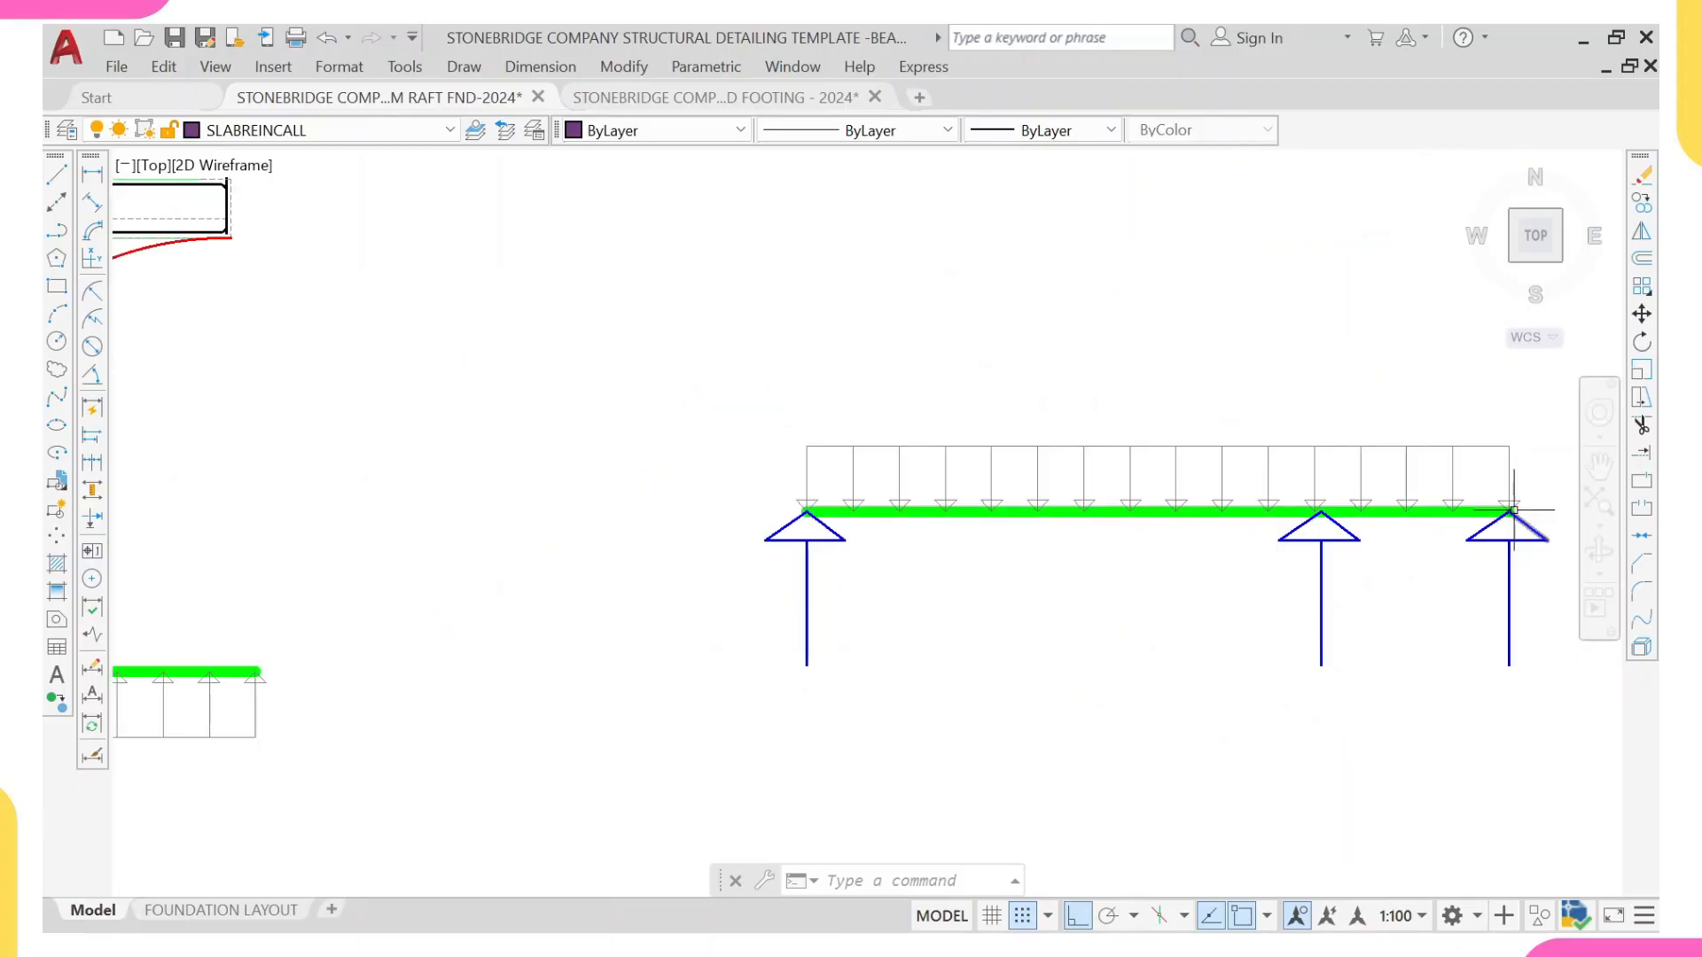
mouse_move(1489, 646)
middle_mouse_down()
mouse_move(1437, 572)
mouse_move(1329, 294)
middle_mouse_up()
scroll(1329, 294, "down", 2)
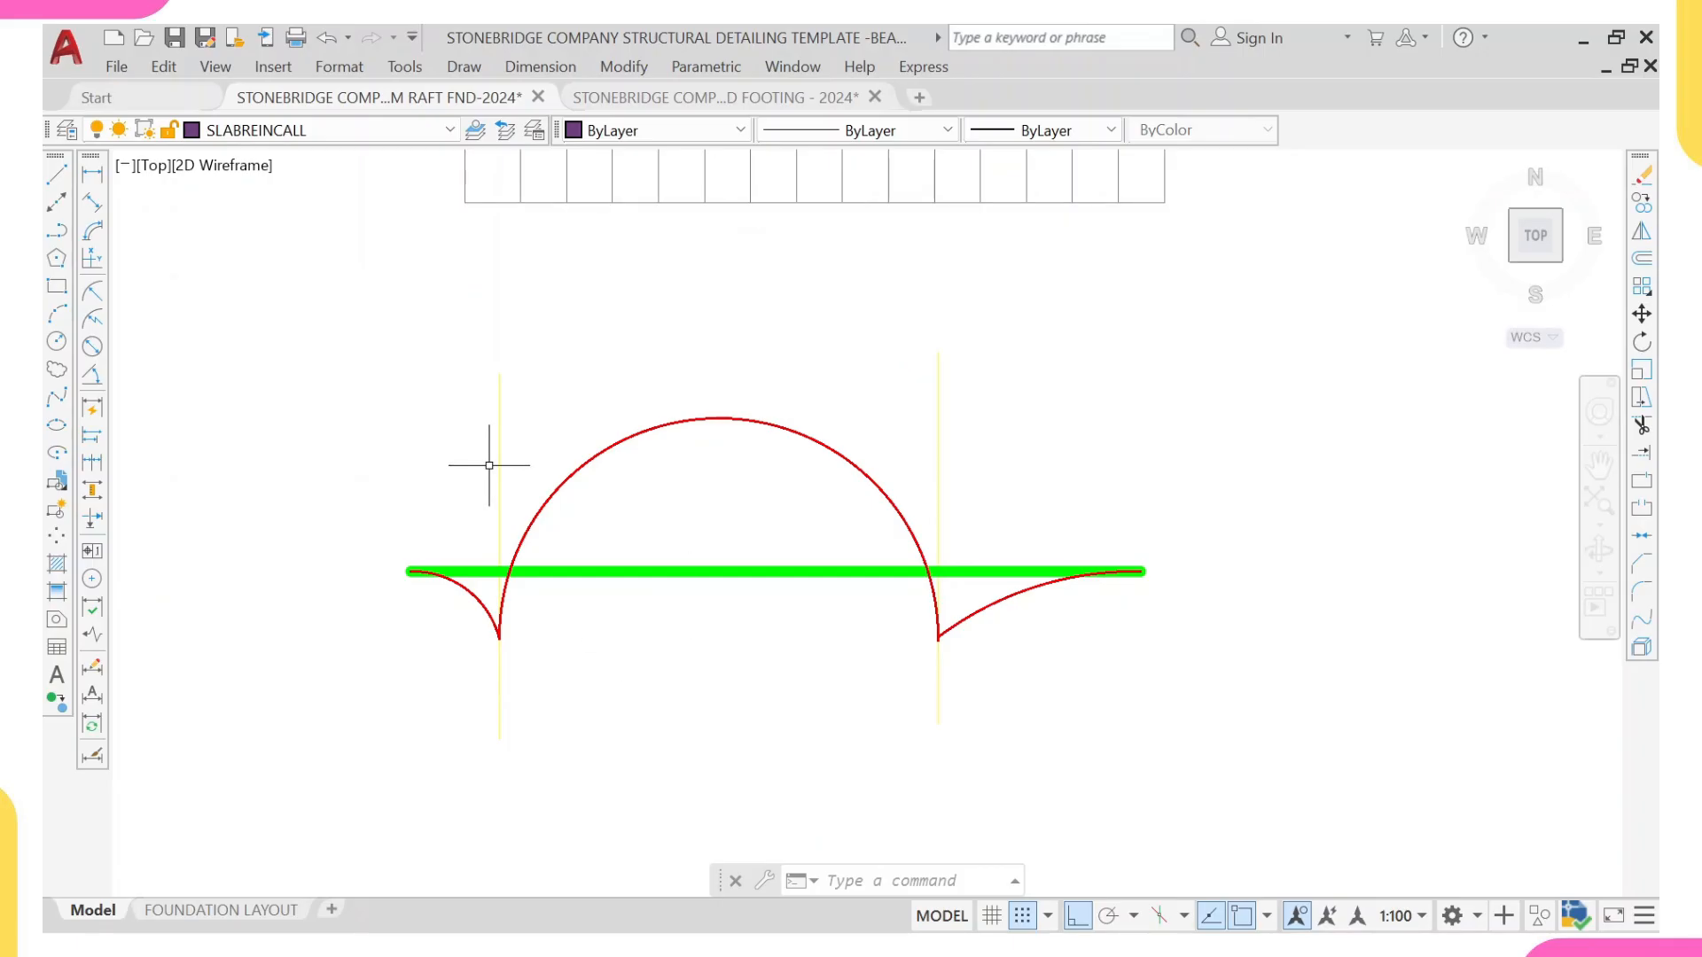
Step: Inspect the foundation beam's moment diagram closely, checking the curve between the columns and the peaks at both column lines
scroll(489, 466, "up", 2)
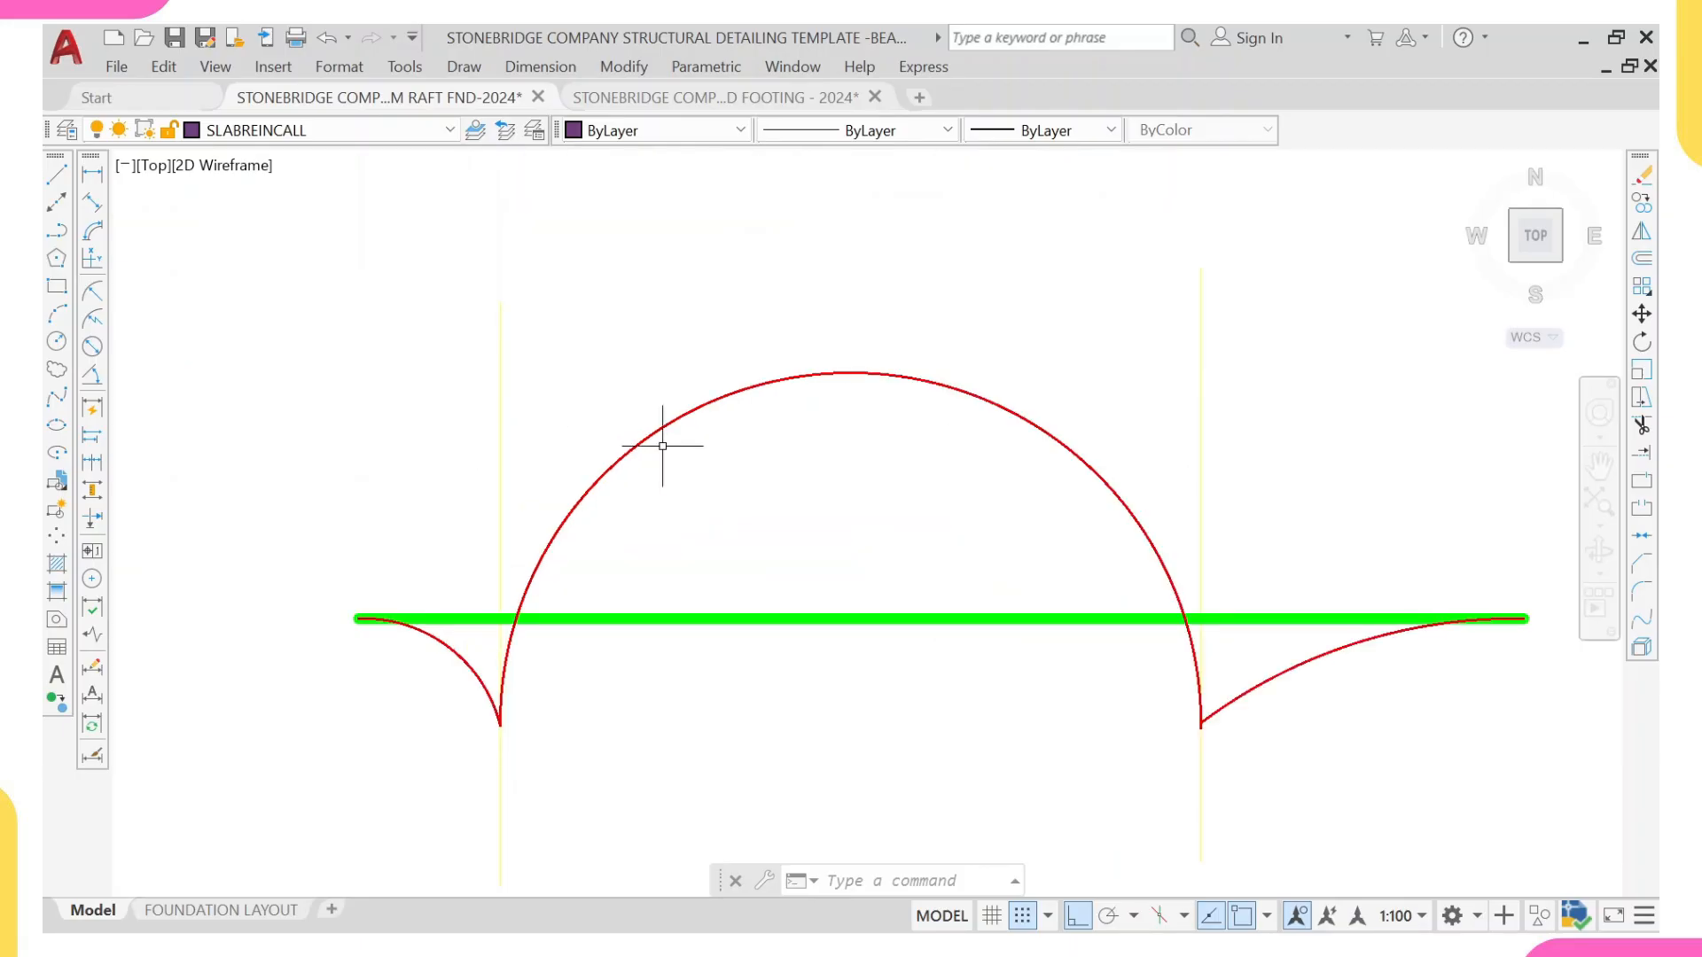
middle_click_drag(662, 446, 755, 299)
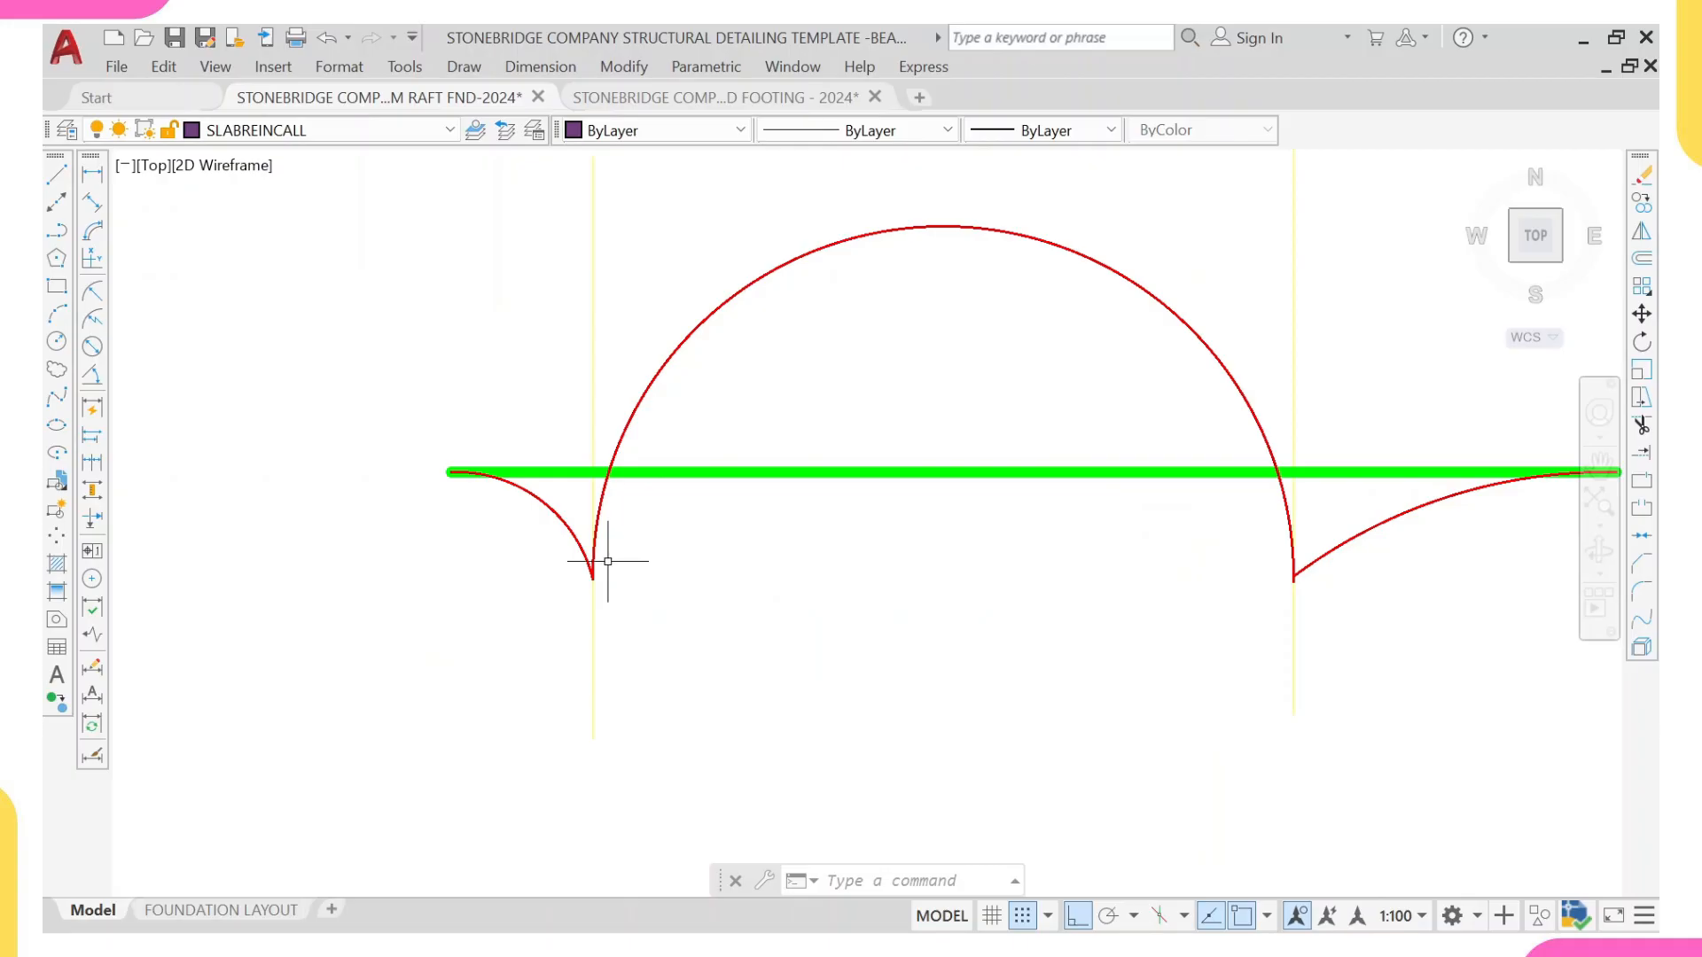
scroll(1262, 554, "up", 2)
middle_click_drag(1262, 554, 949, 570)
scroll(1026, 577, "down", 2)
scroll(1029, 467, "down", 12)
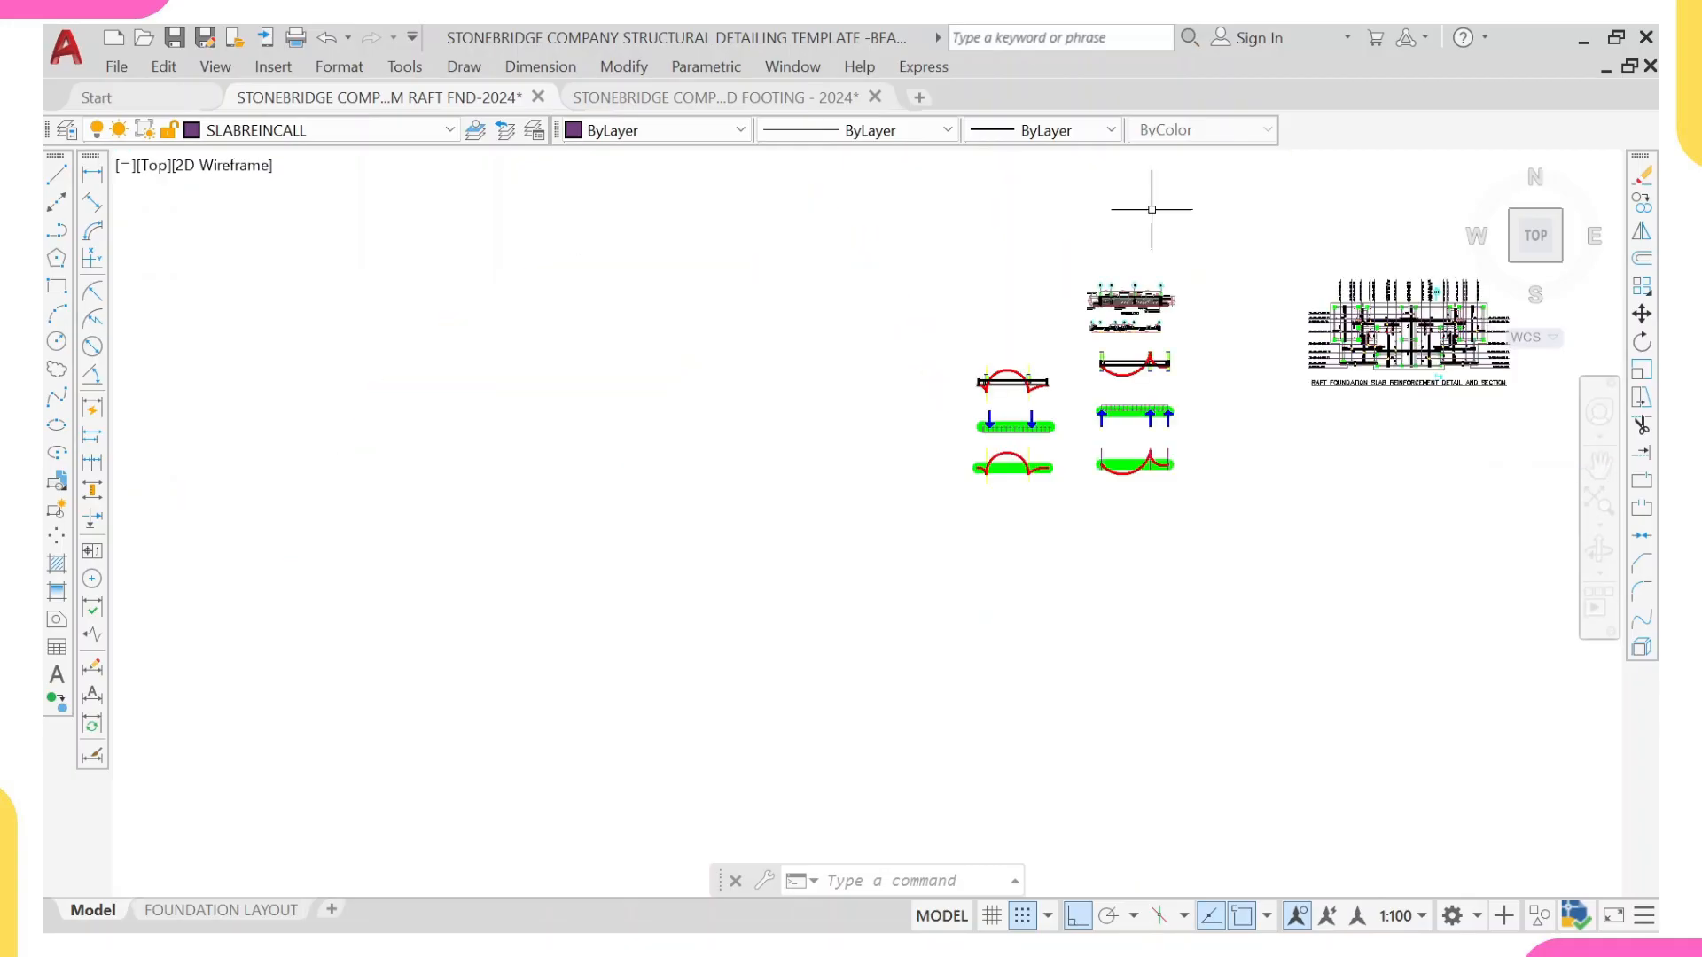
Step: Examine raft Section X-X, checking the continuous top bars and the short T12-200 bottom bars around the ground beams at grids E and C
middle_click_drag(1136, 298, 1082, 445)
scroll(1082, 445, "up", 12)
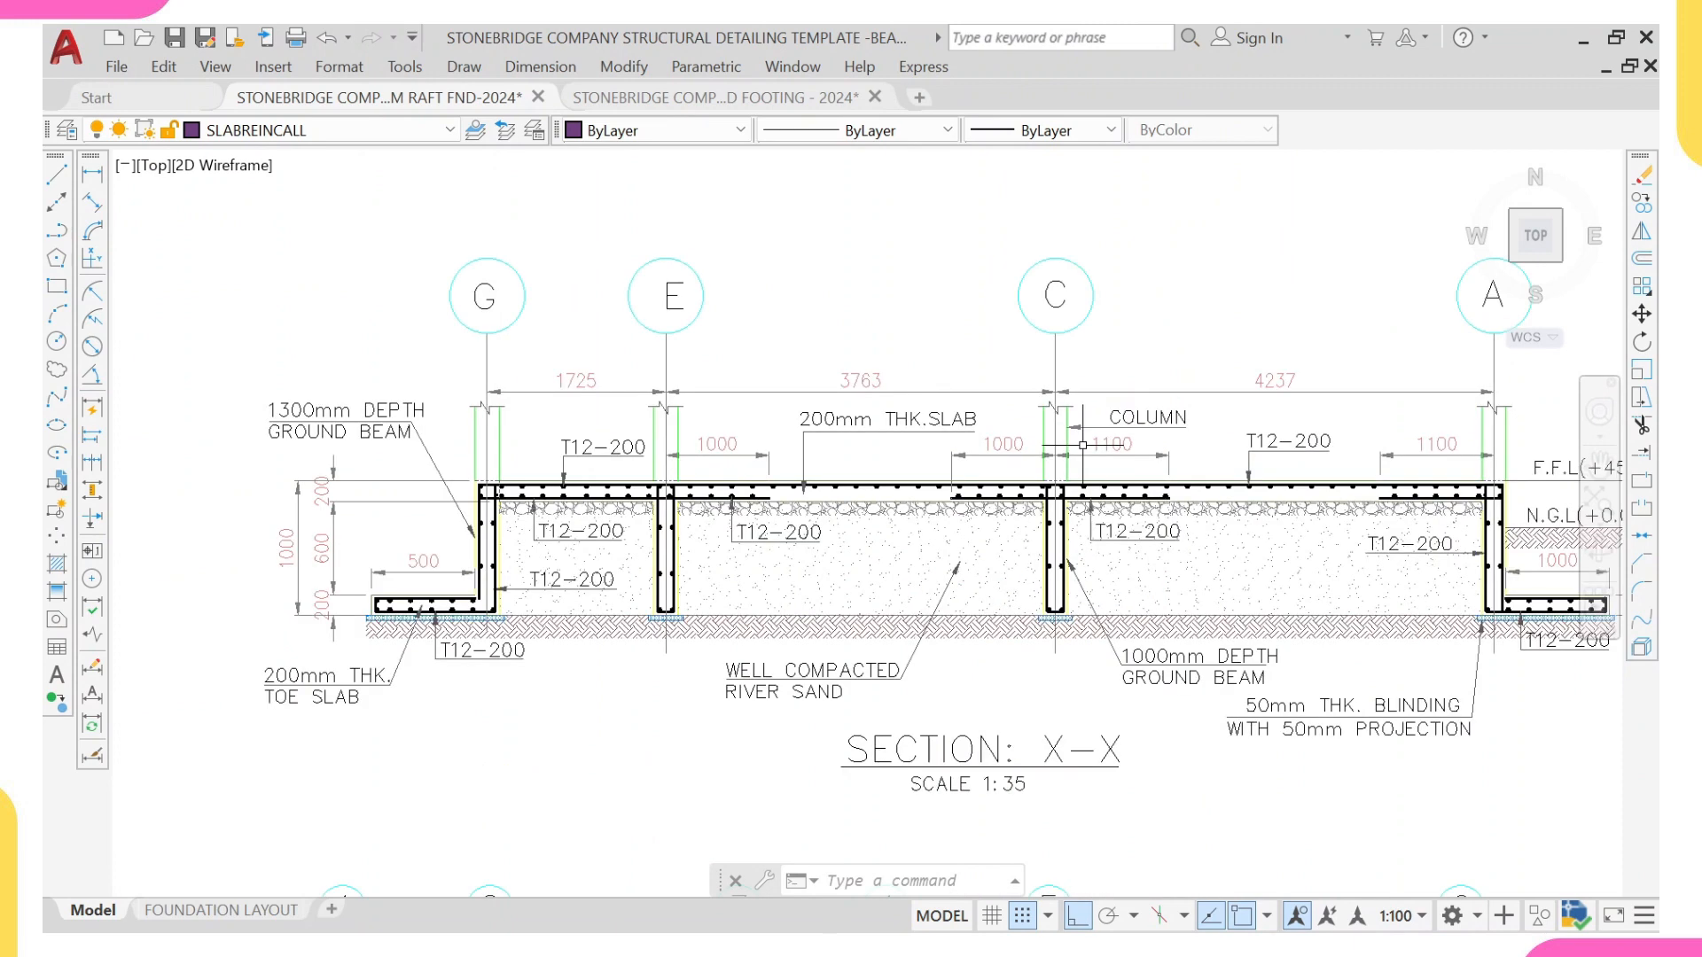
scroll(613, 492, "up", 2)
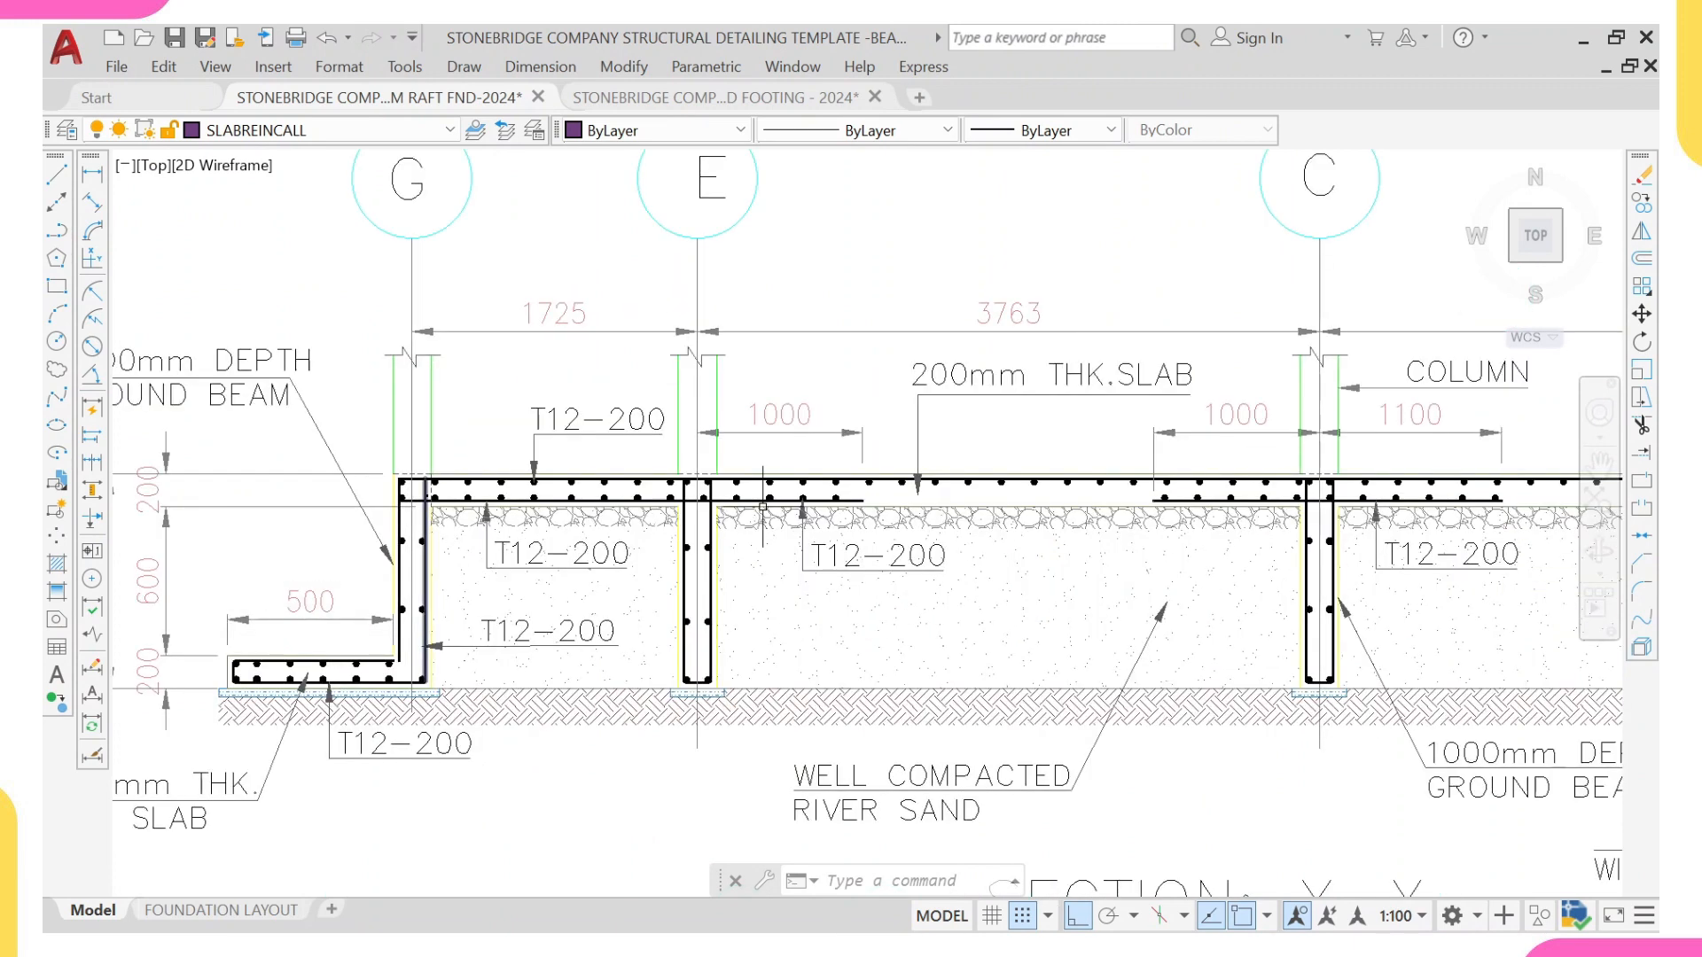
middle_click_drag(1279, 500, 817, 380)
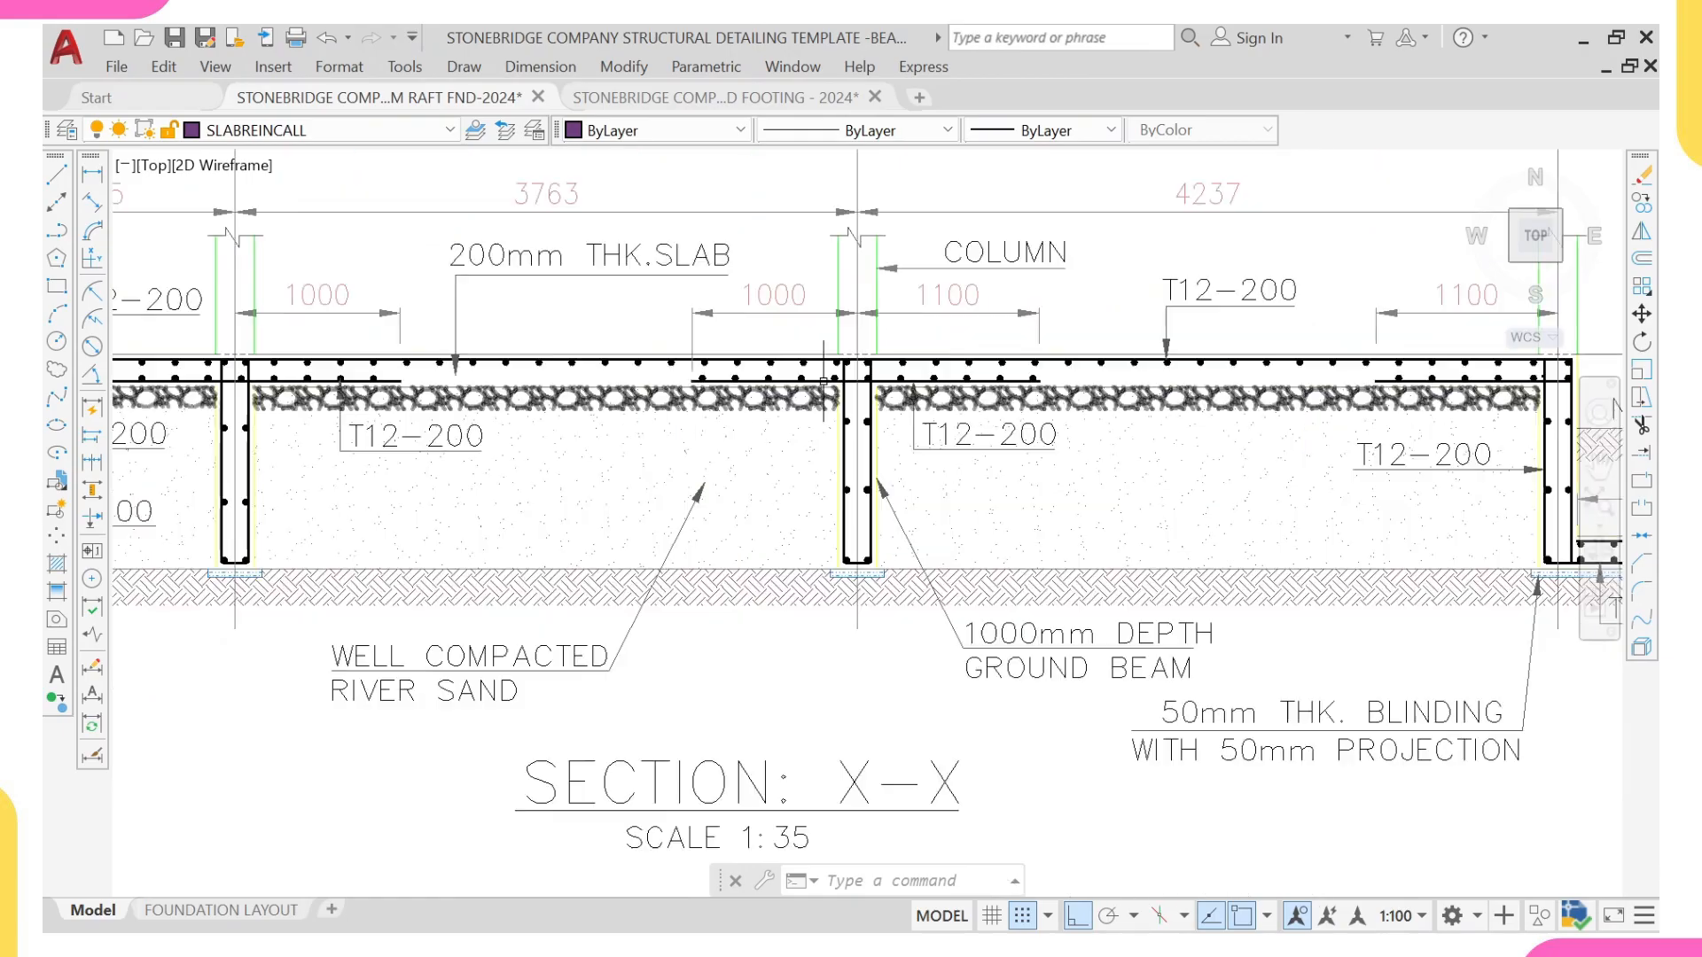
middle_click_drag(334, 377, 688, 301)
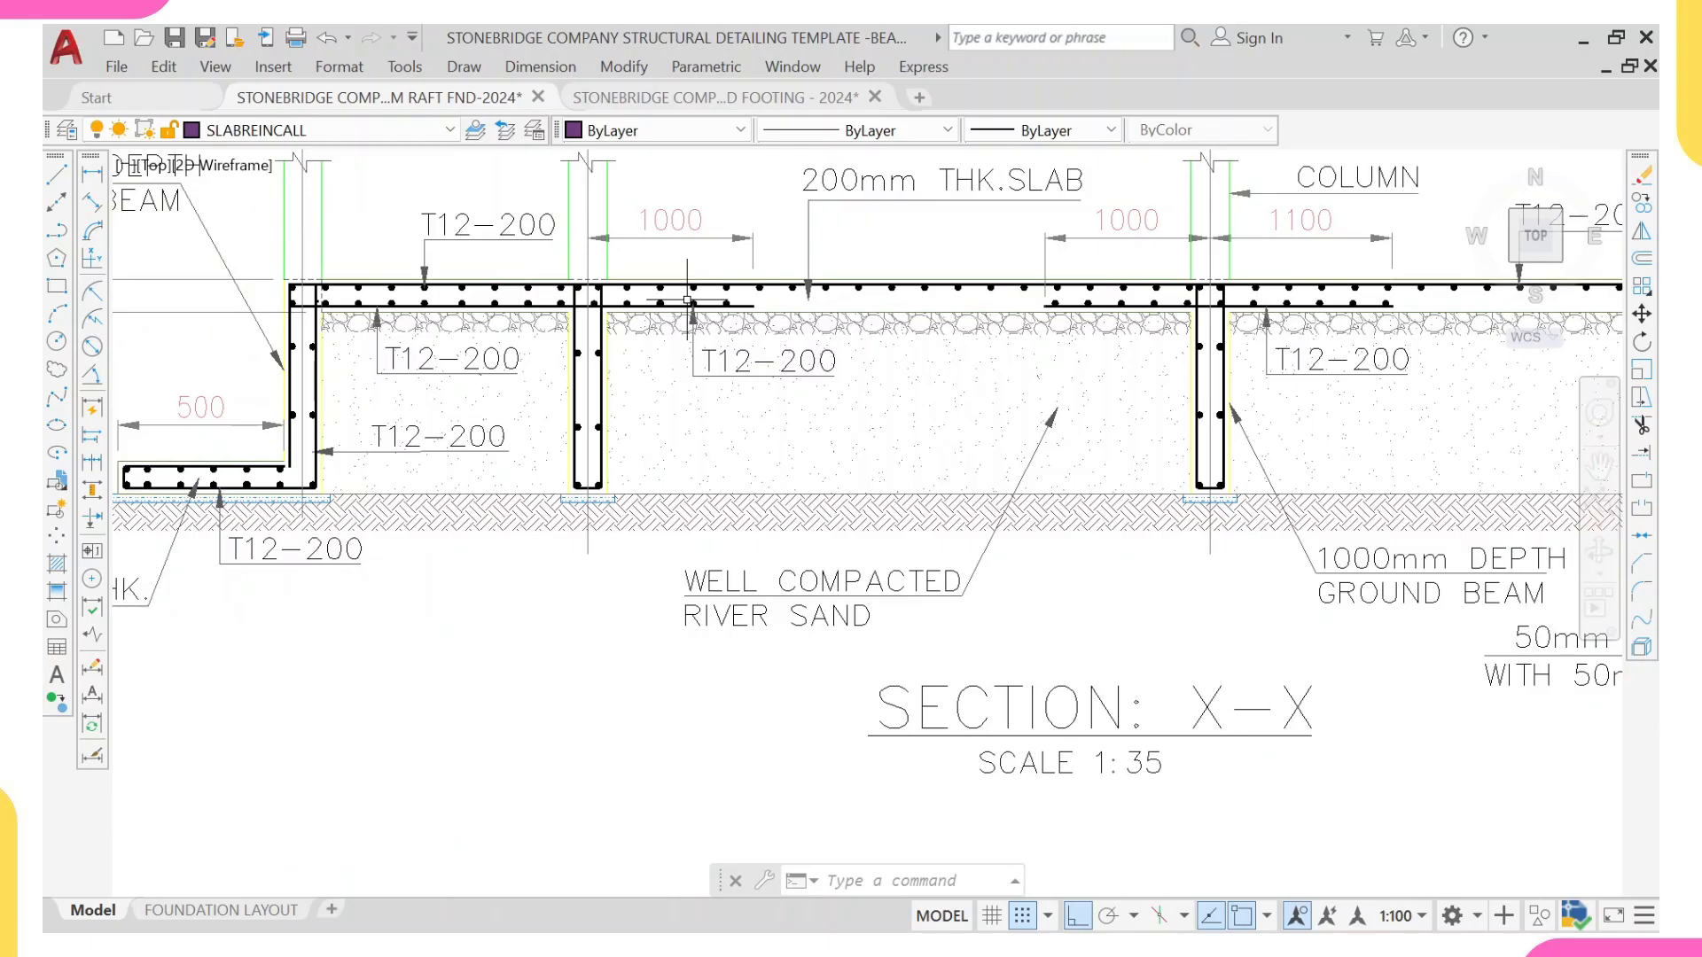
Step: Compare the top and bottom bars of raft Section X-X with the suspended slab section's bars at the beams on grids 3 and 4
scroll(688, 301, "down", 4)
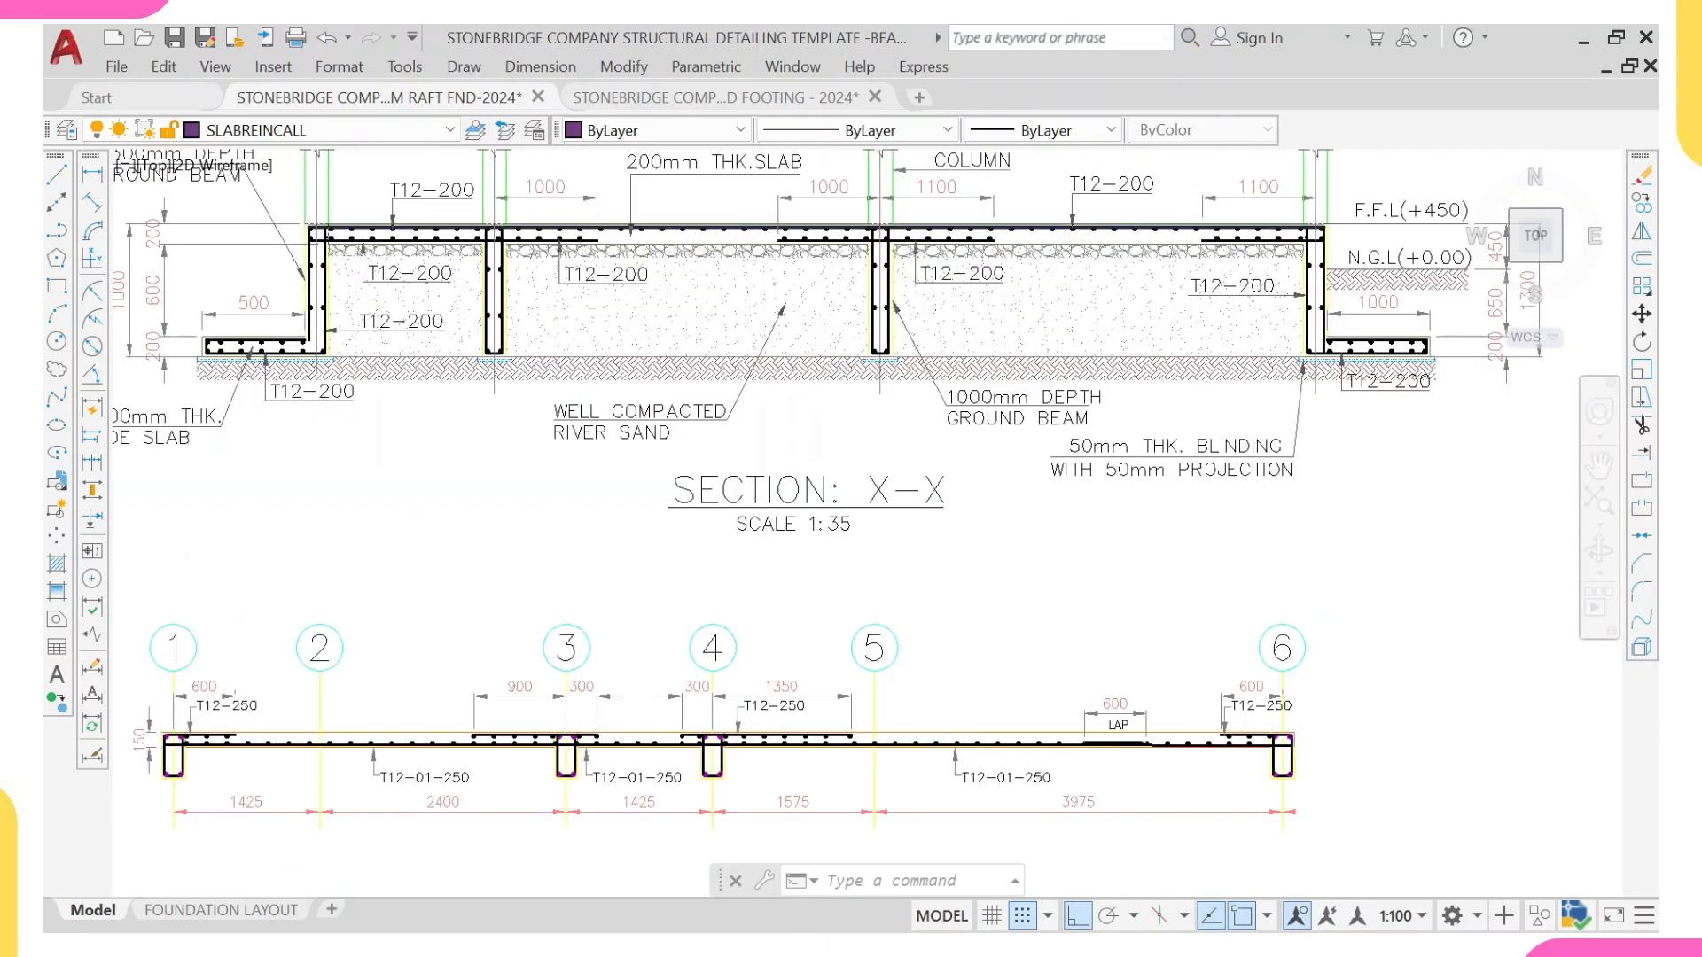
scroll(695, 227, "up", 4)
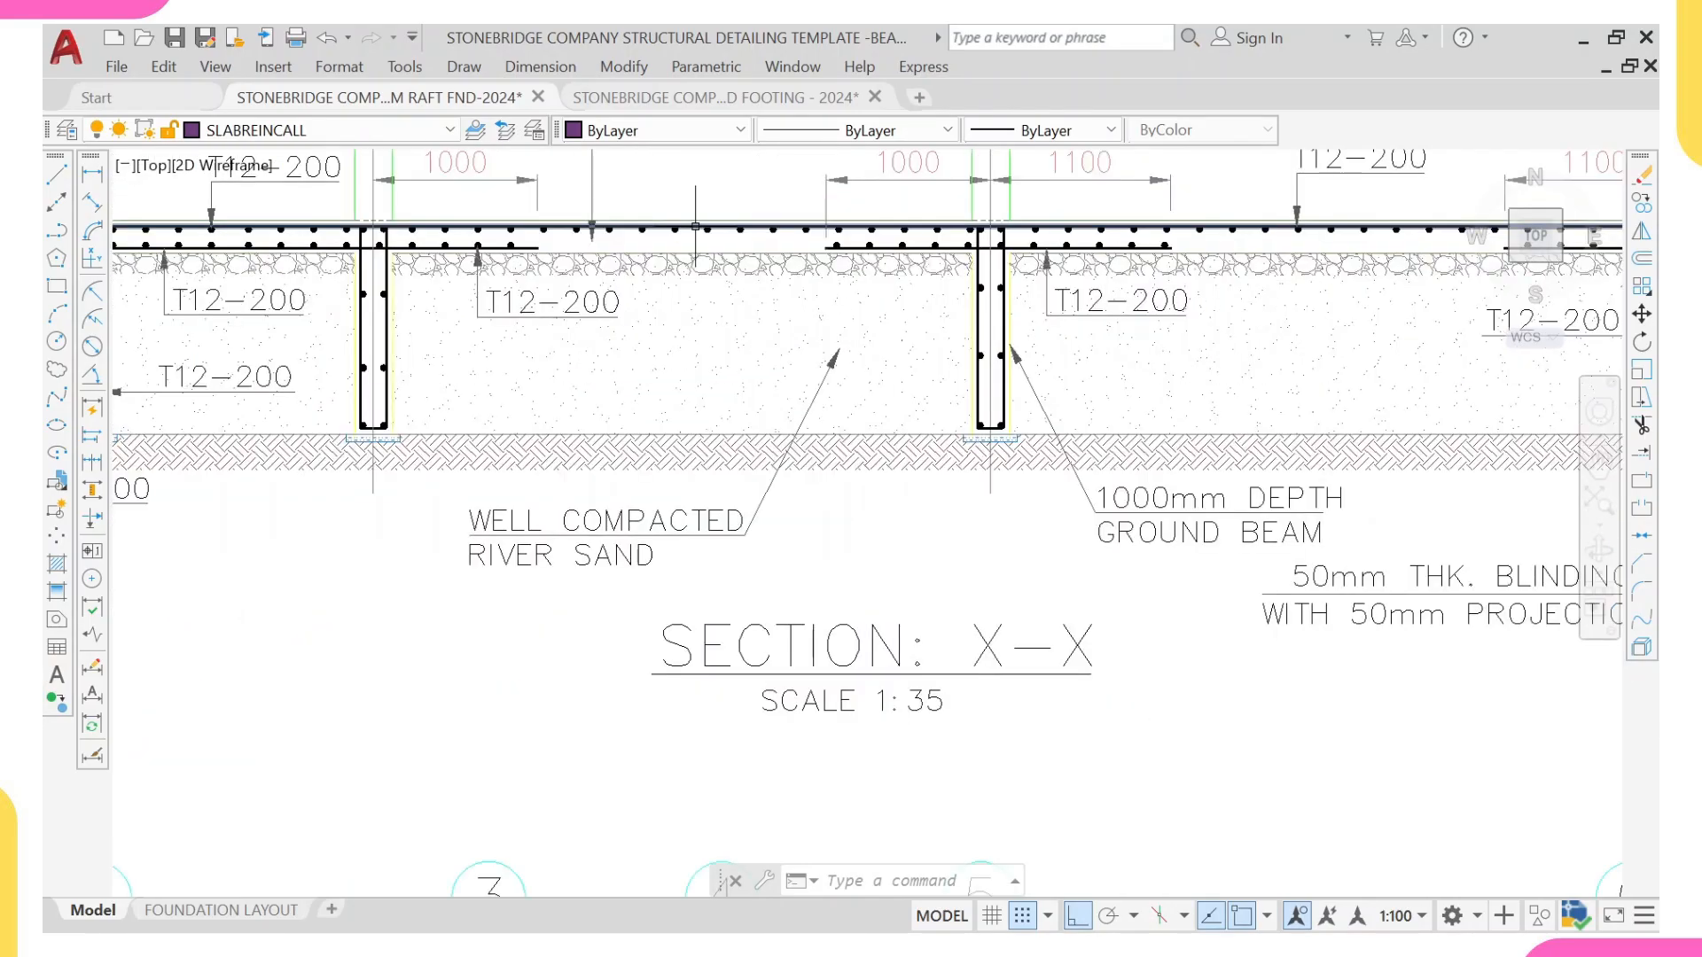
scroll(761, 227, "down", 5)
scroll(759, 392, "up", 3)
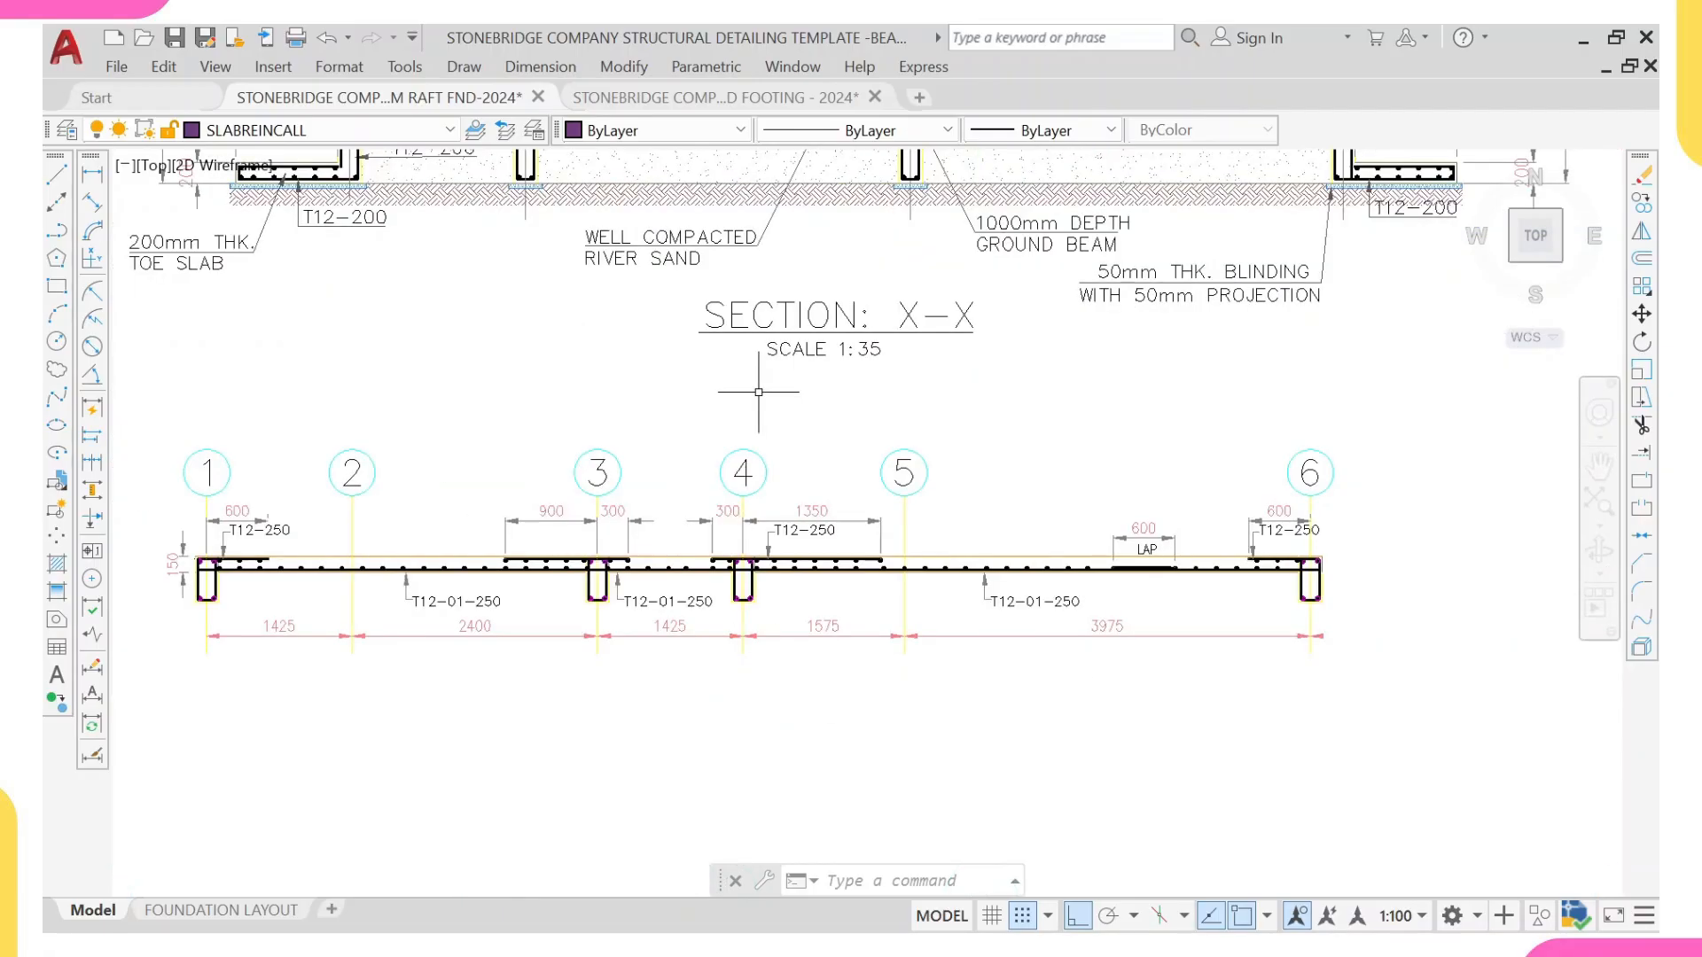
middle_click_drag(758, 392, 790, 376)
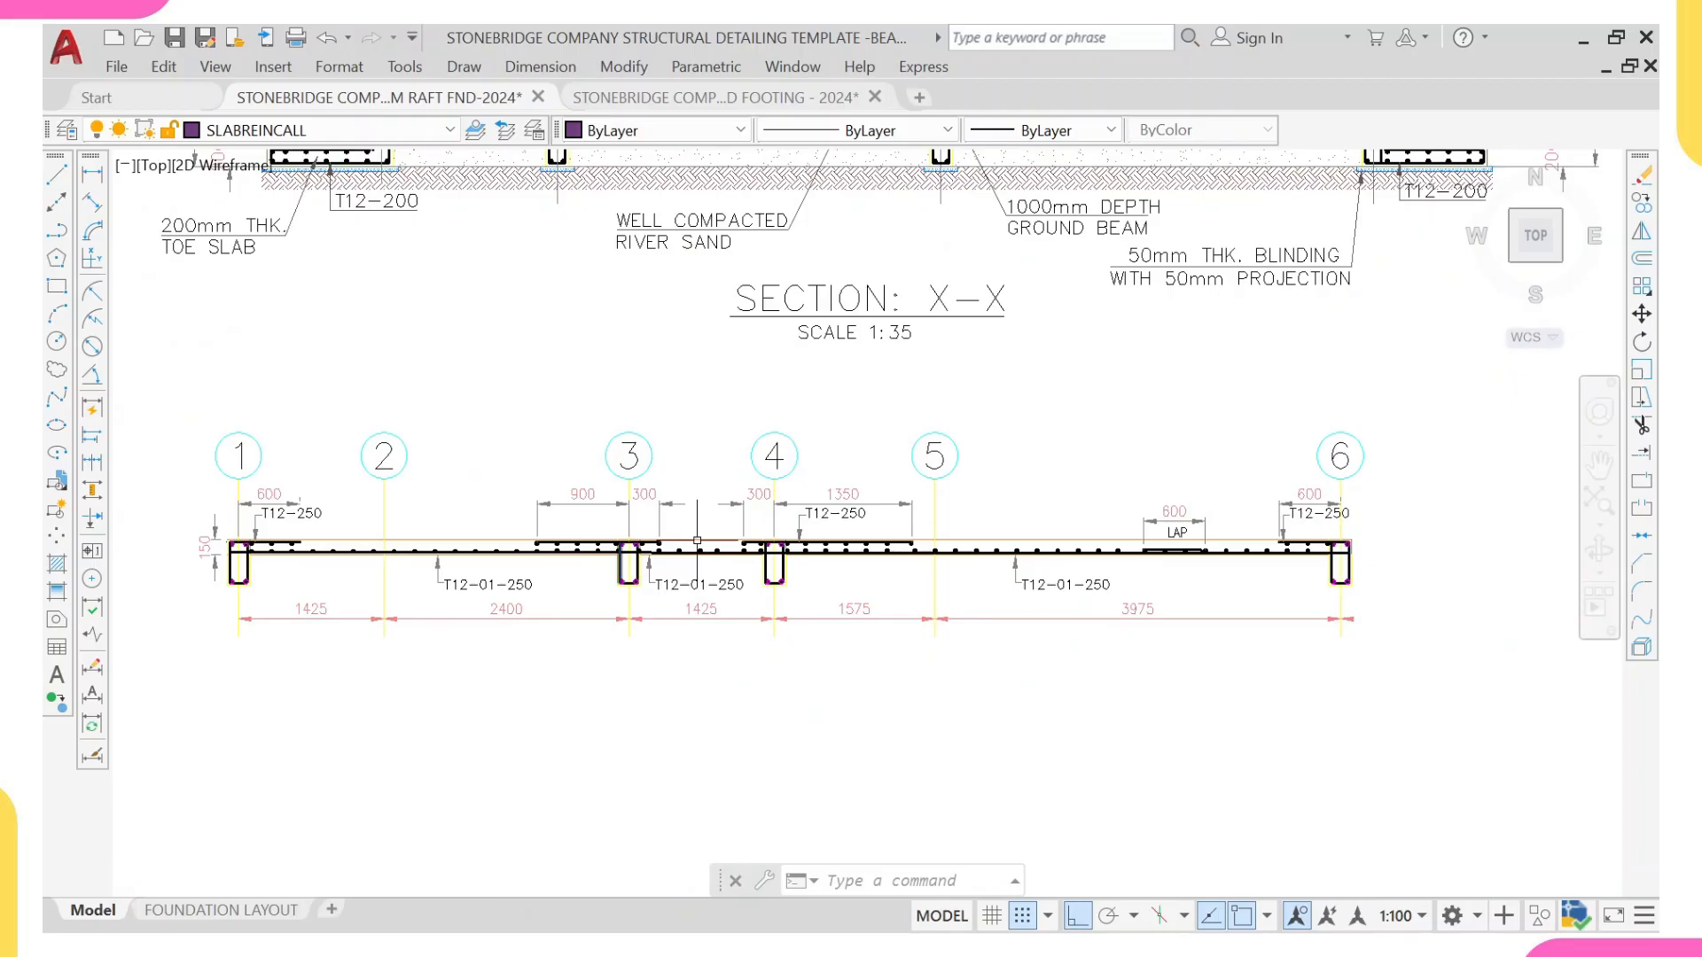
scroll(653, 554, "up", 6)
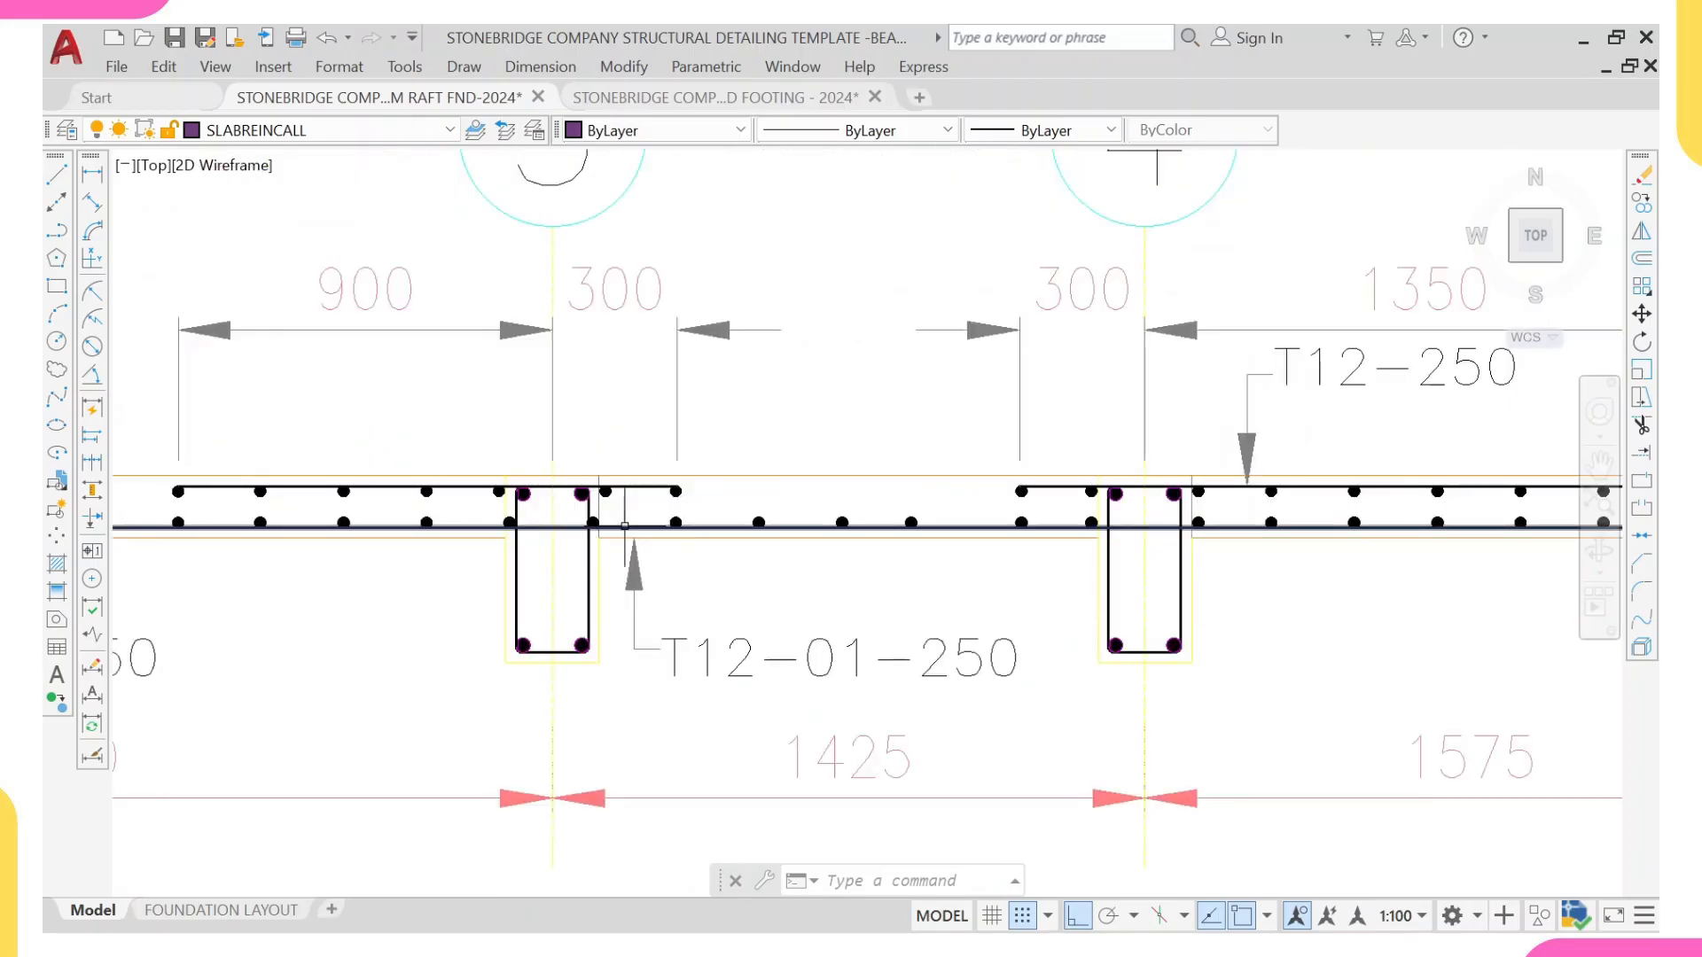
scroll(625, 526, "down", 6)
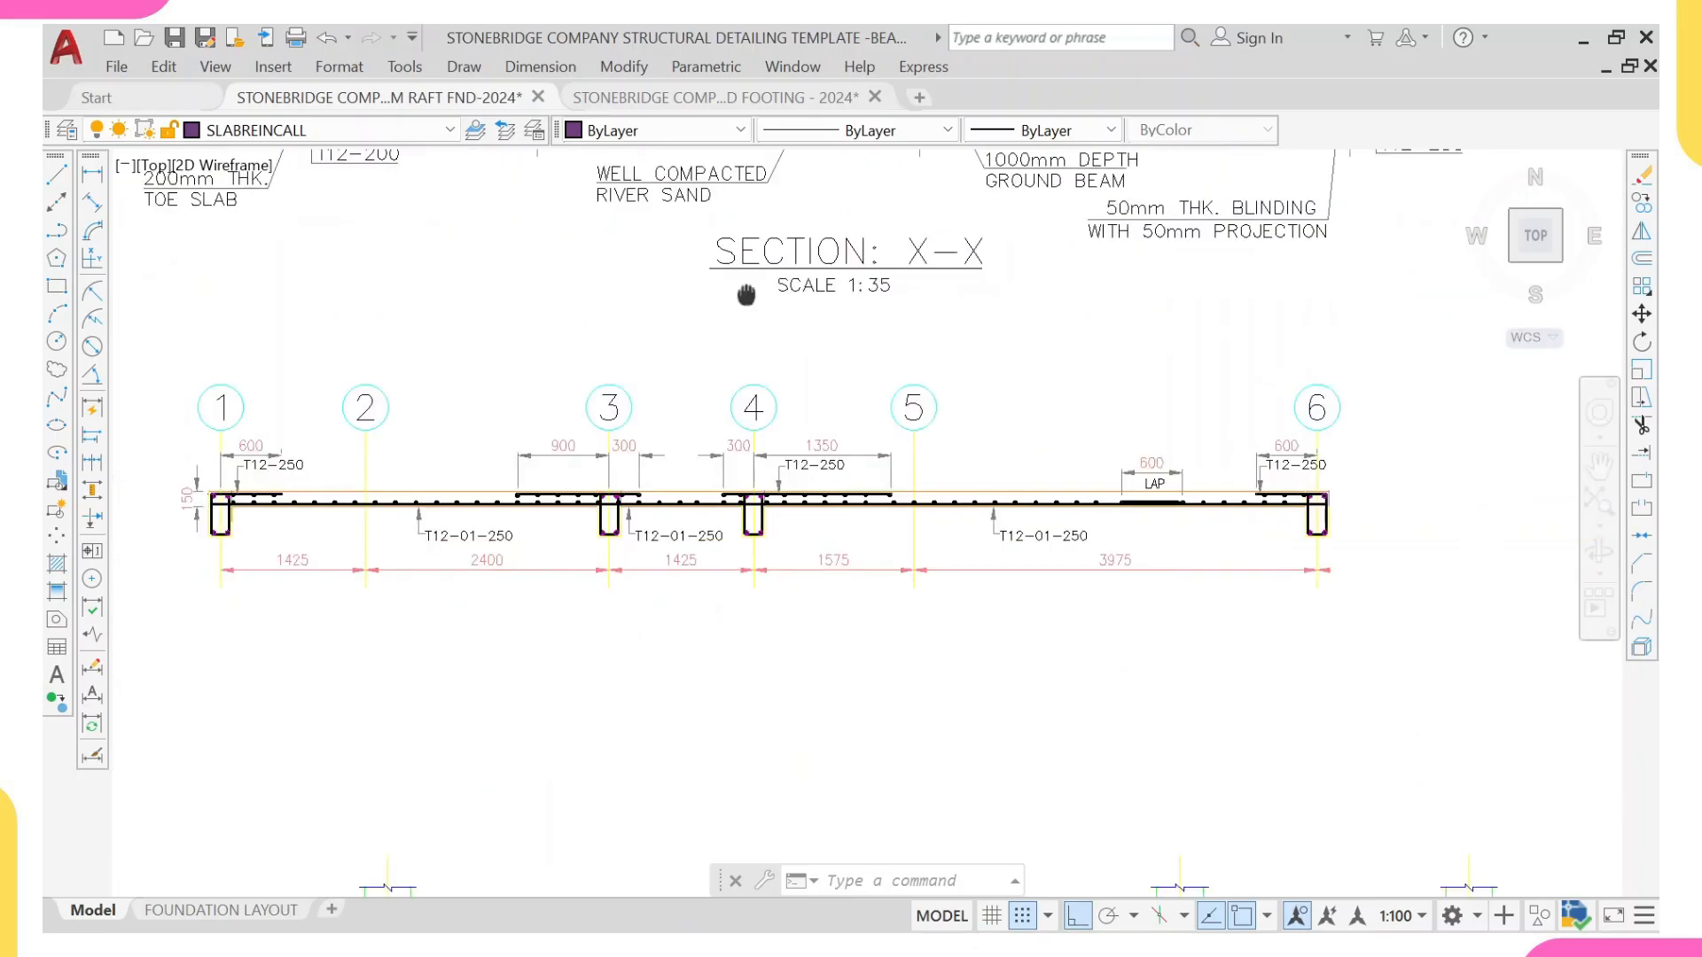
scroll(655, 523, "up", 6)
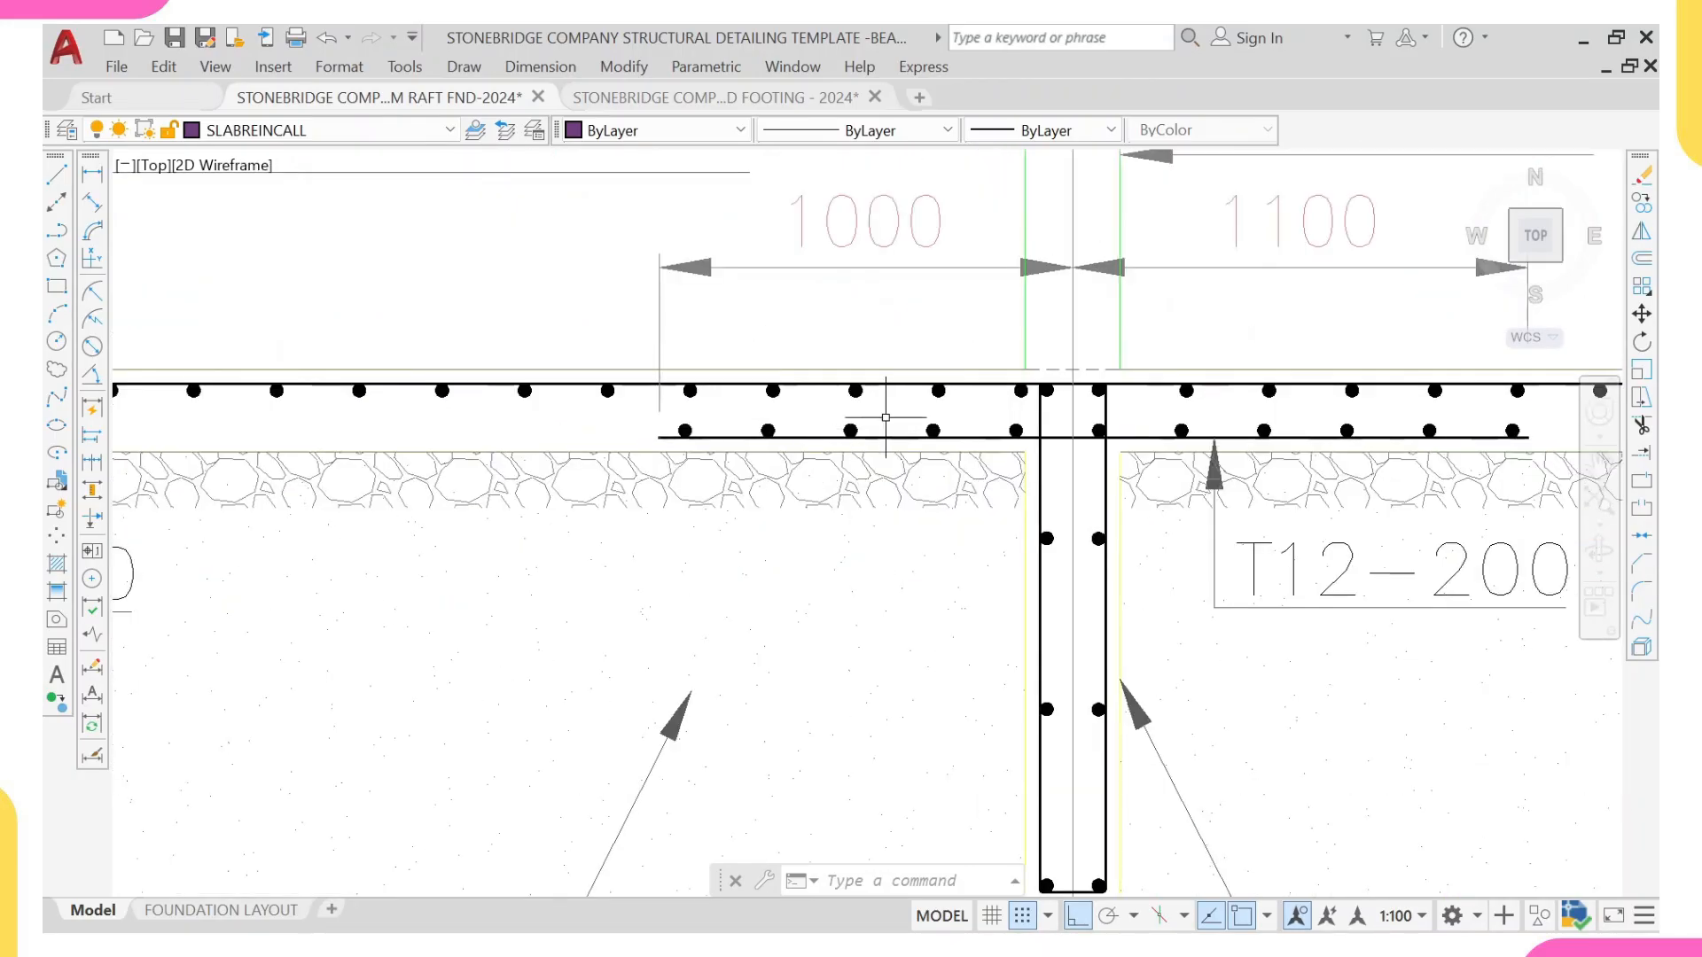
scroll(828, 513, "down", 6)
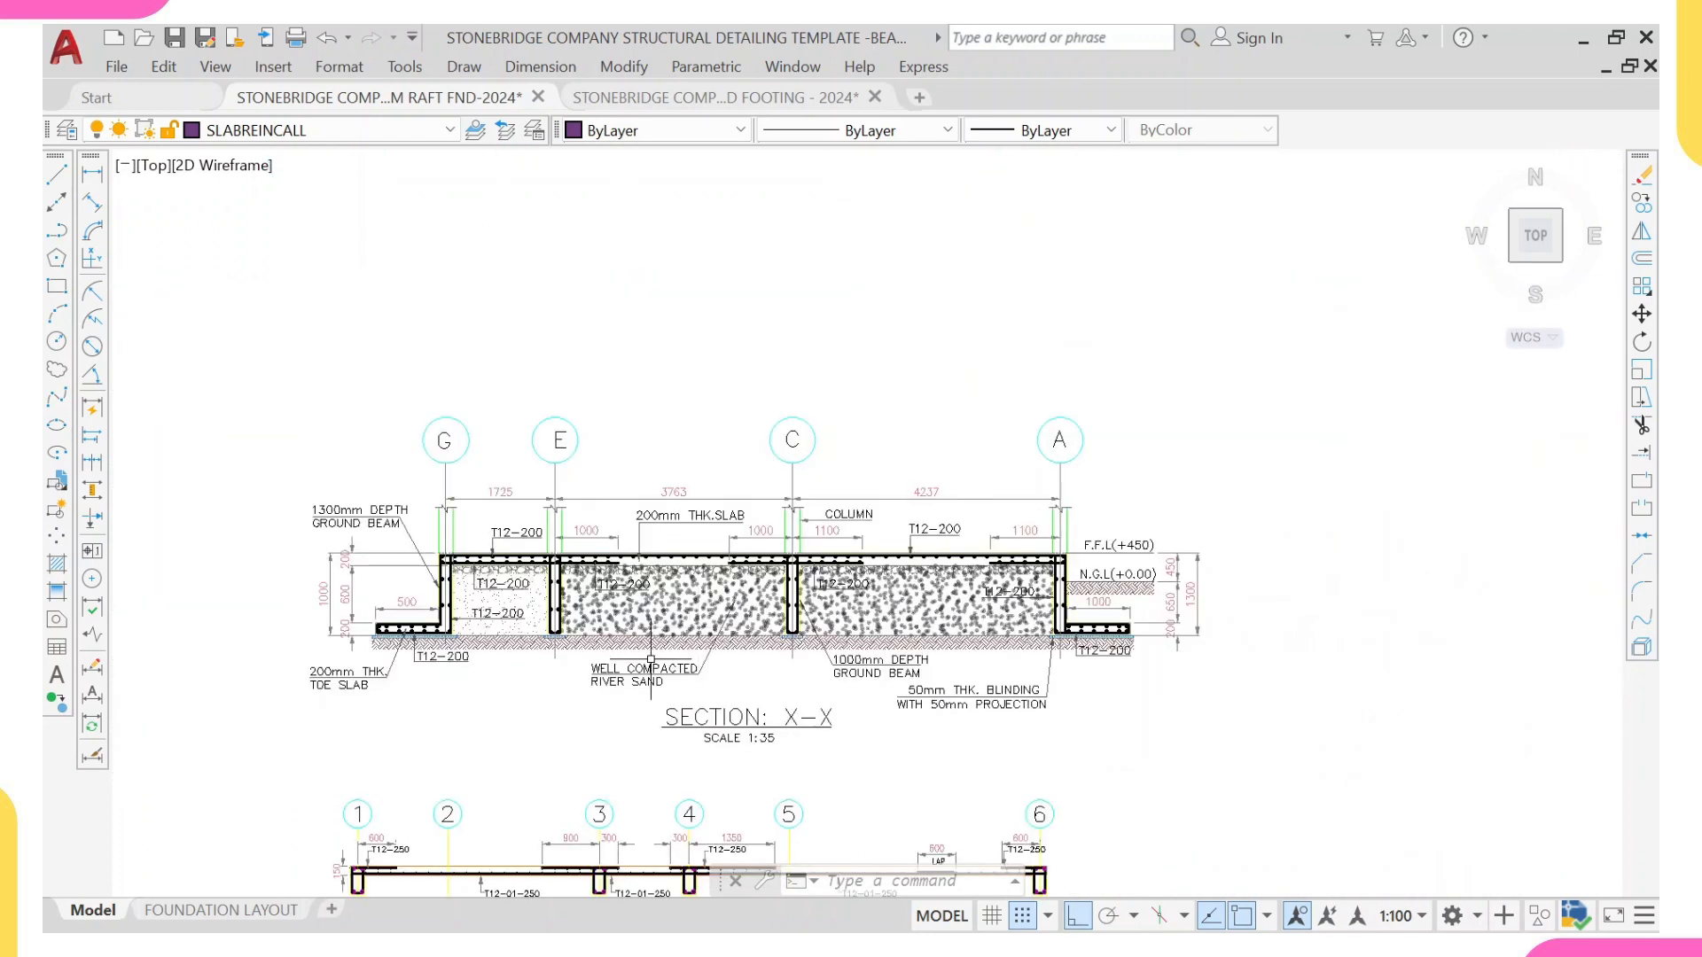
Step: Review the foundation beam's elevation, load and moment diagrams again, focusing on the column loads and the upward soil pressure
middle_click_drag(661, 684, 748, 190)
scroll(758, 229, "down", 4)
middle_click_drag(434, 622, 868, 340)
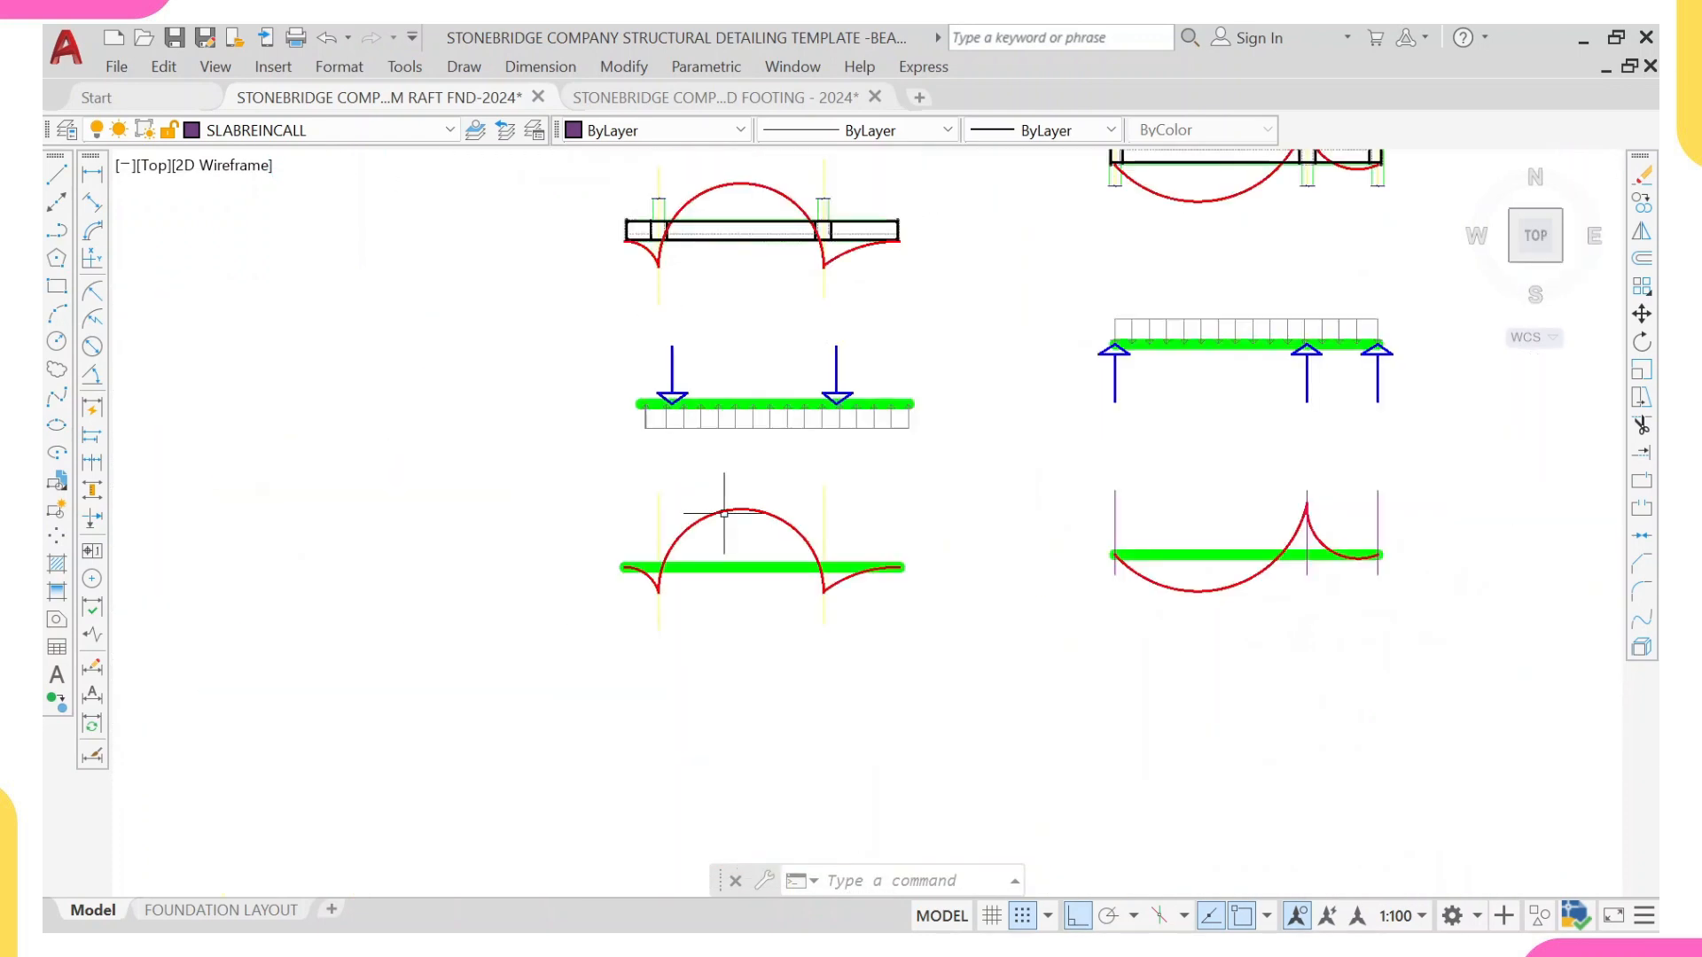
middle_click_drag(720, 518, 732, 635)
scroll(763, 545, "up", 2)
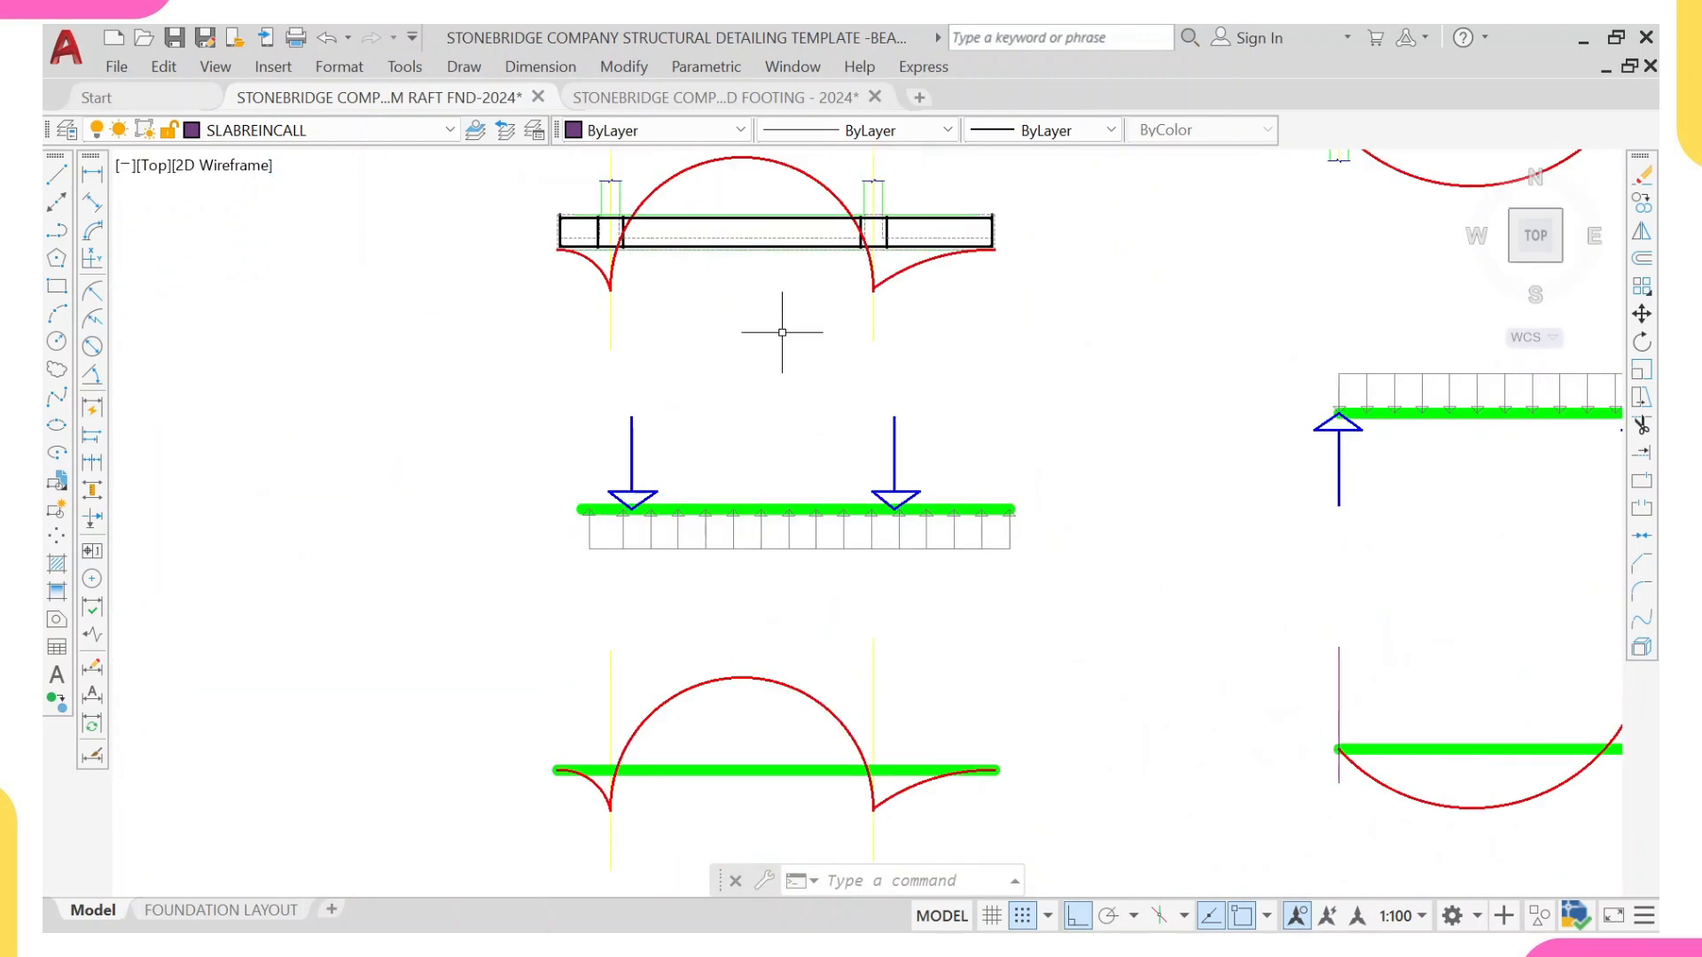
scroll(660, 426, "up", 3)
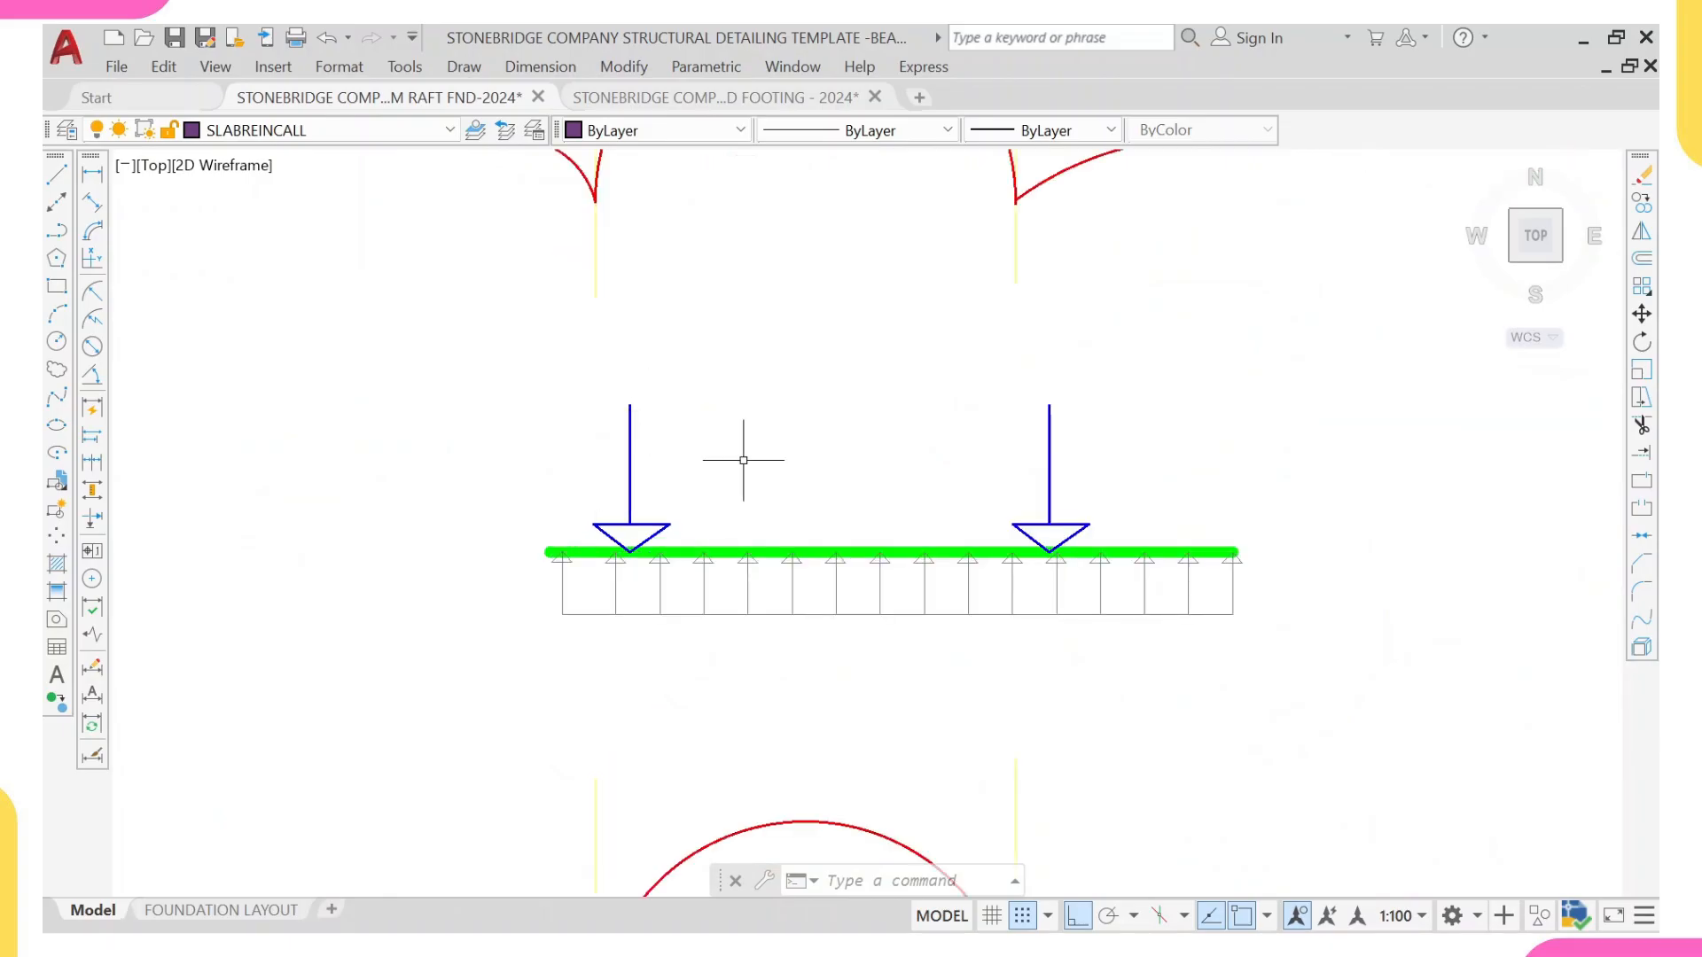
Step: Examine the foundation beam's moment diagram, following the span curve and both cantilever curves to the peaks at the column lines
scroll(992, 595, "down", 2)
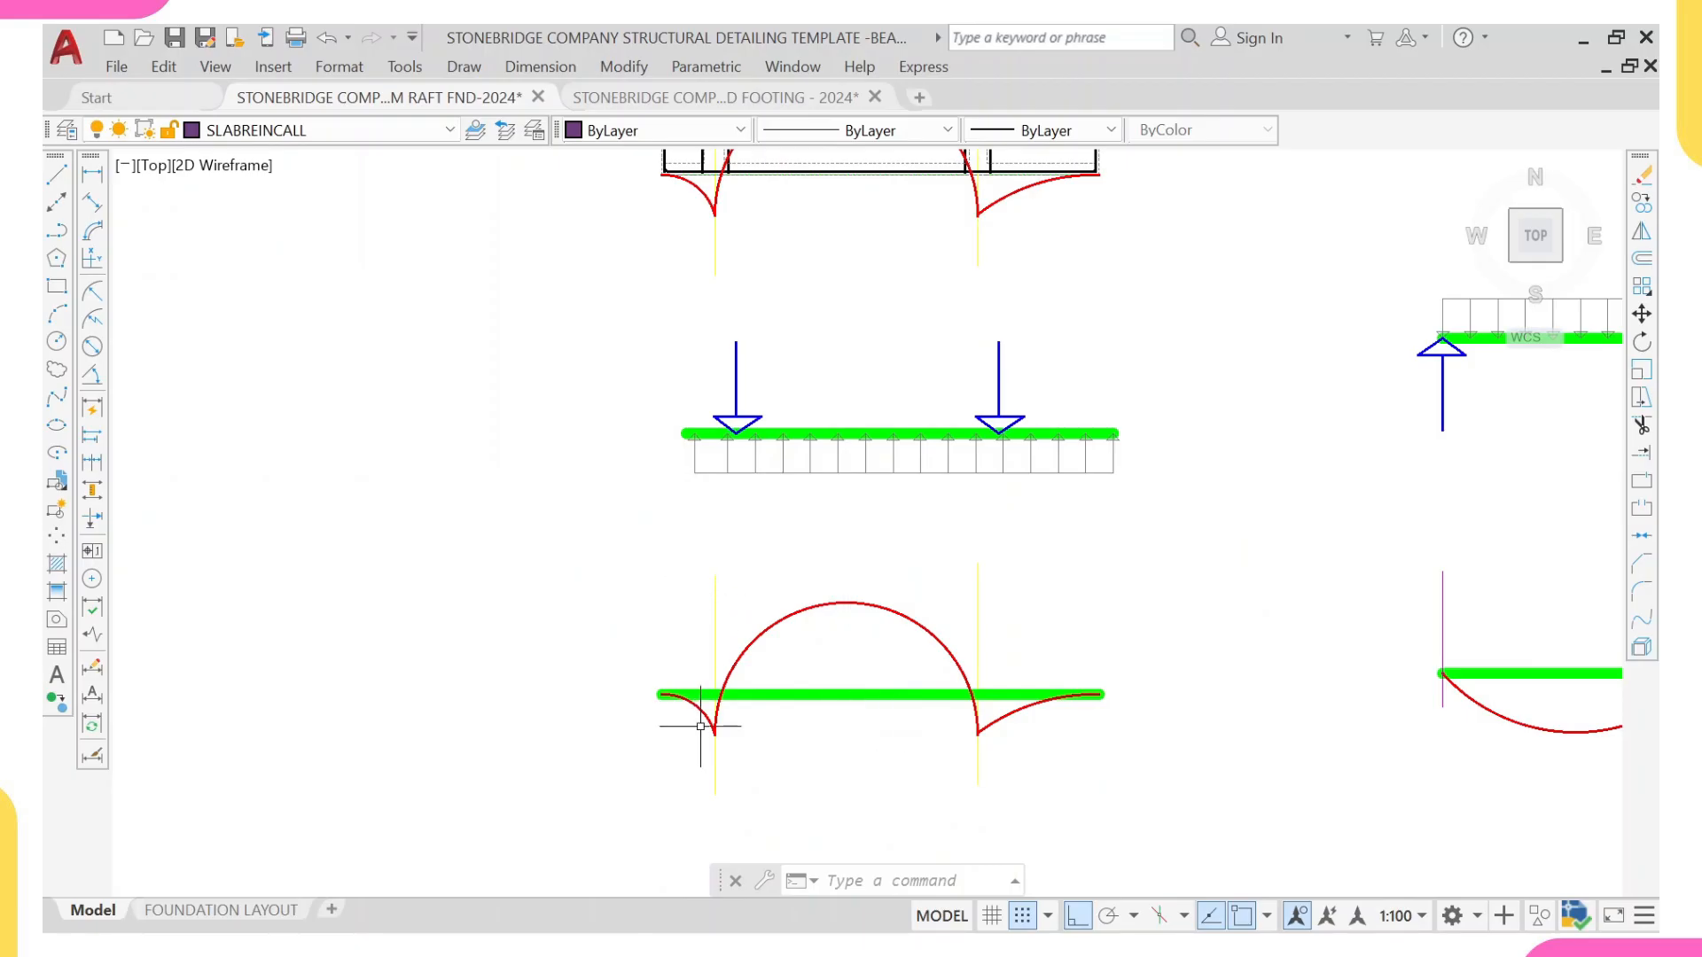
scroll(709, 701, "up", 4)
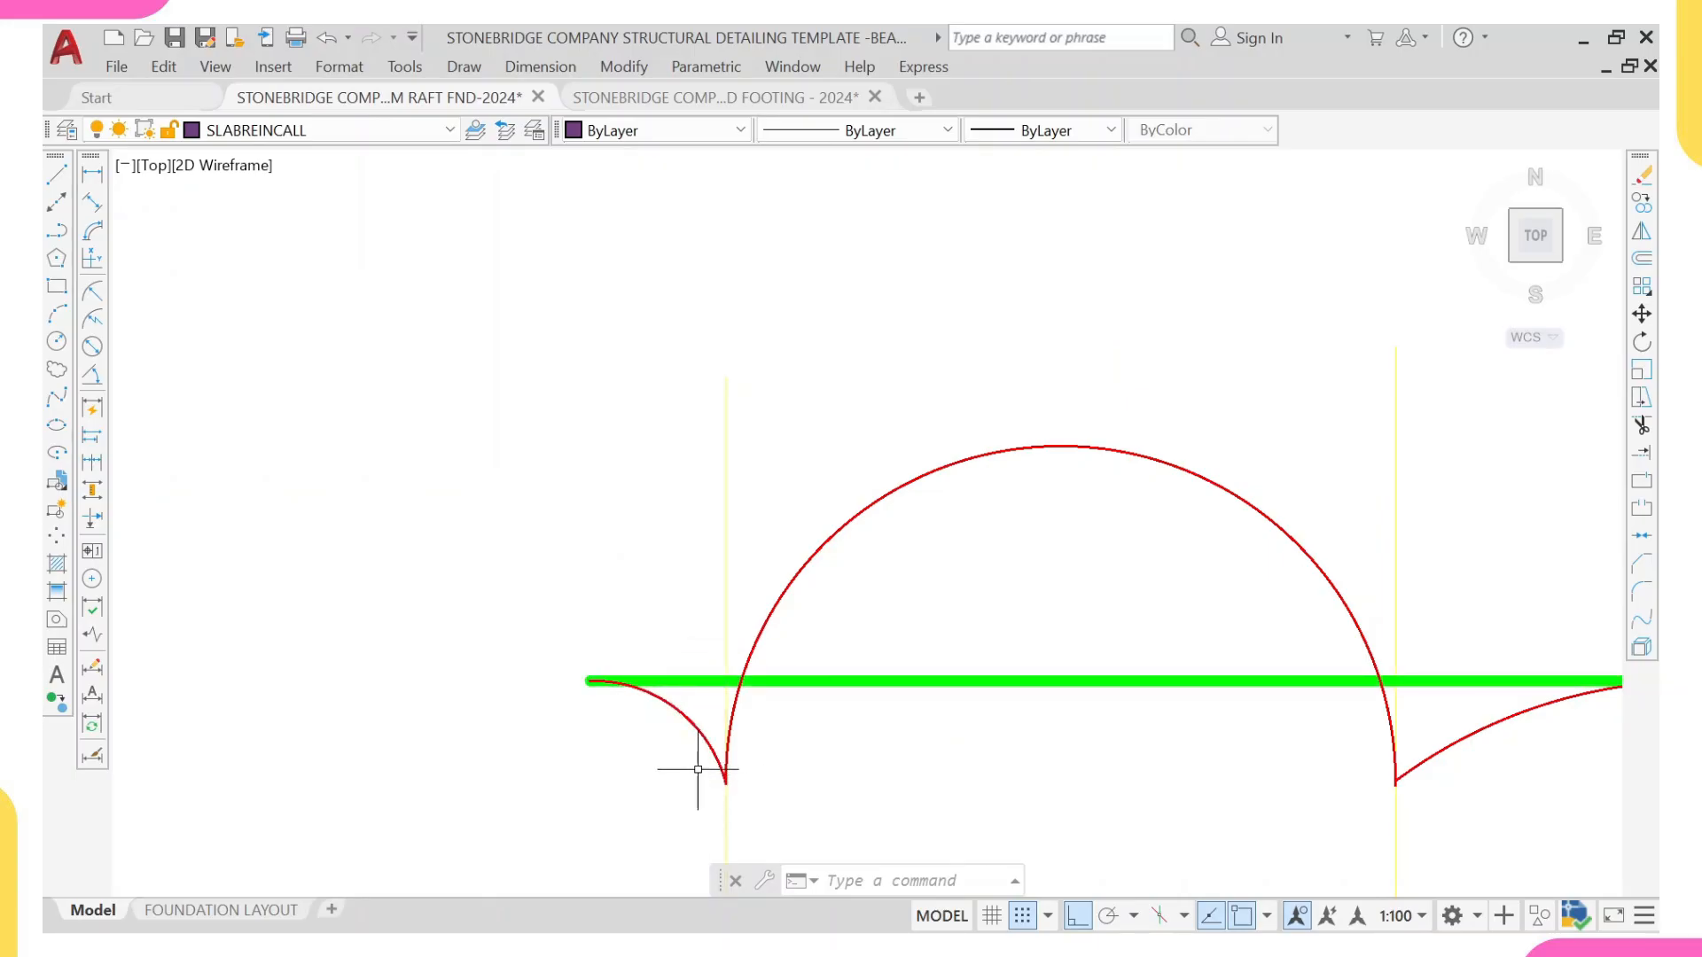
scroll(709, 771, "up", 2)
scroll(699, 754, "down", 2)
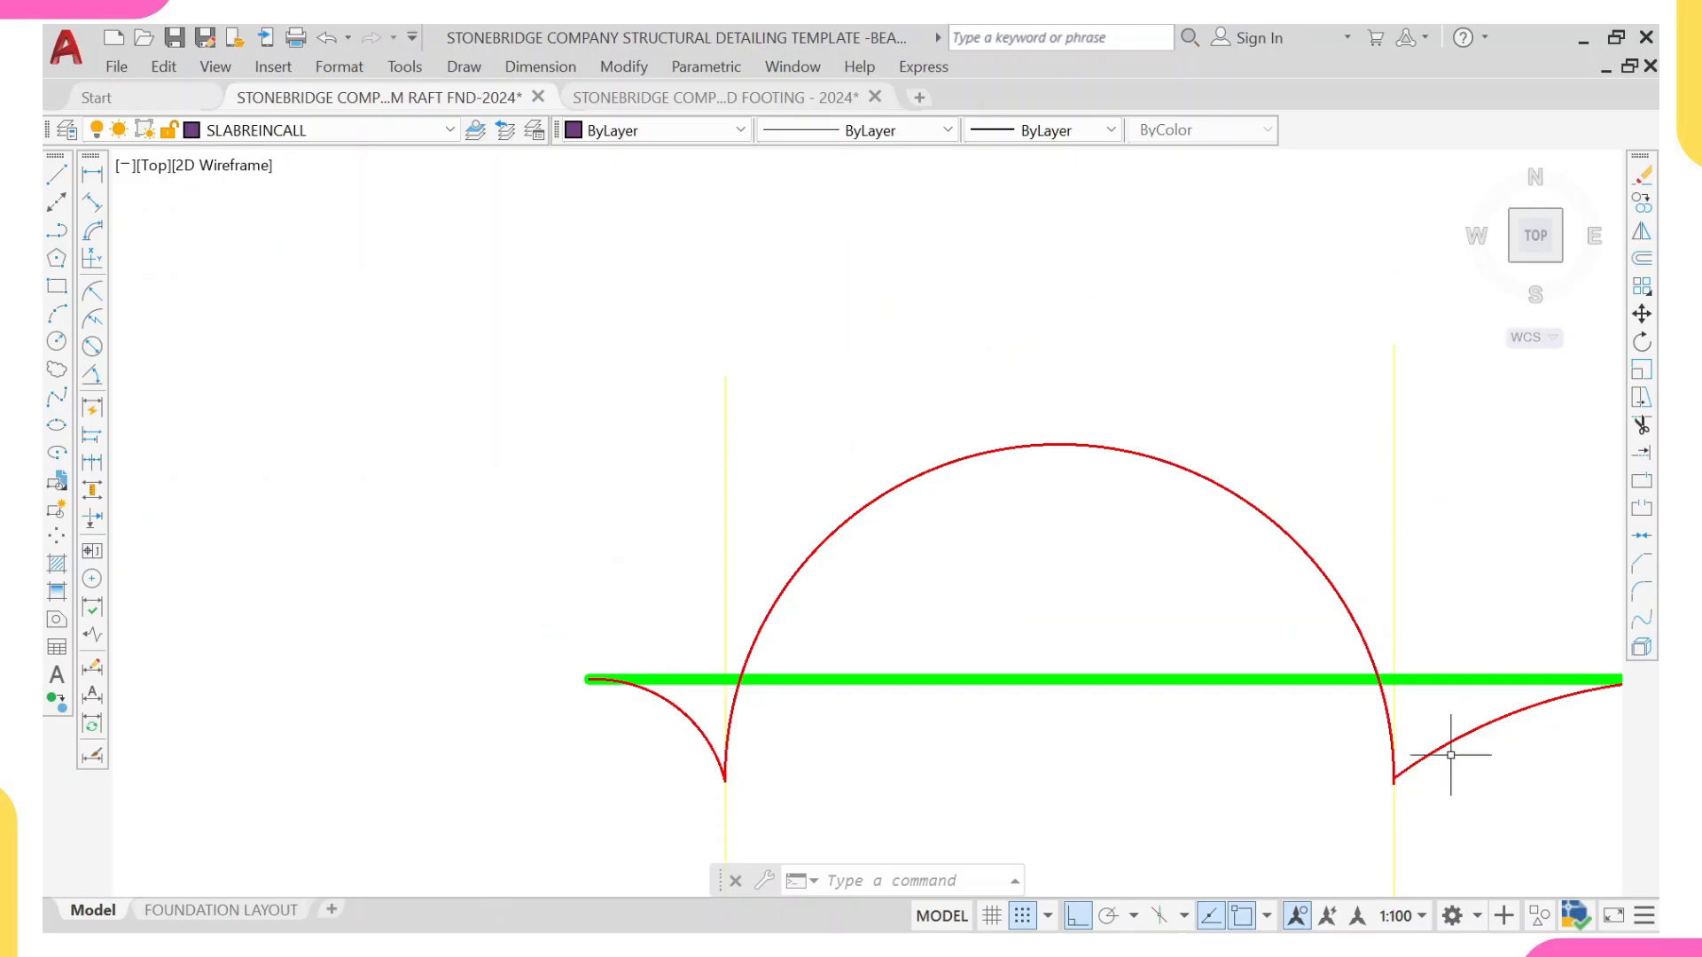
scroll(1451, 750, "down", 2)
scroll(1283, 610, "up", 2)
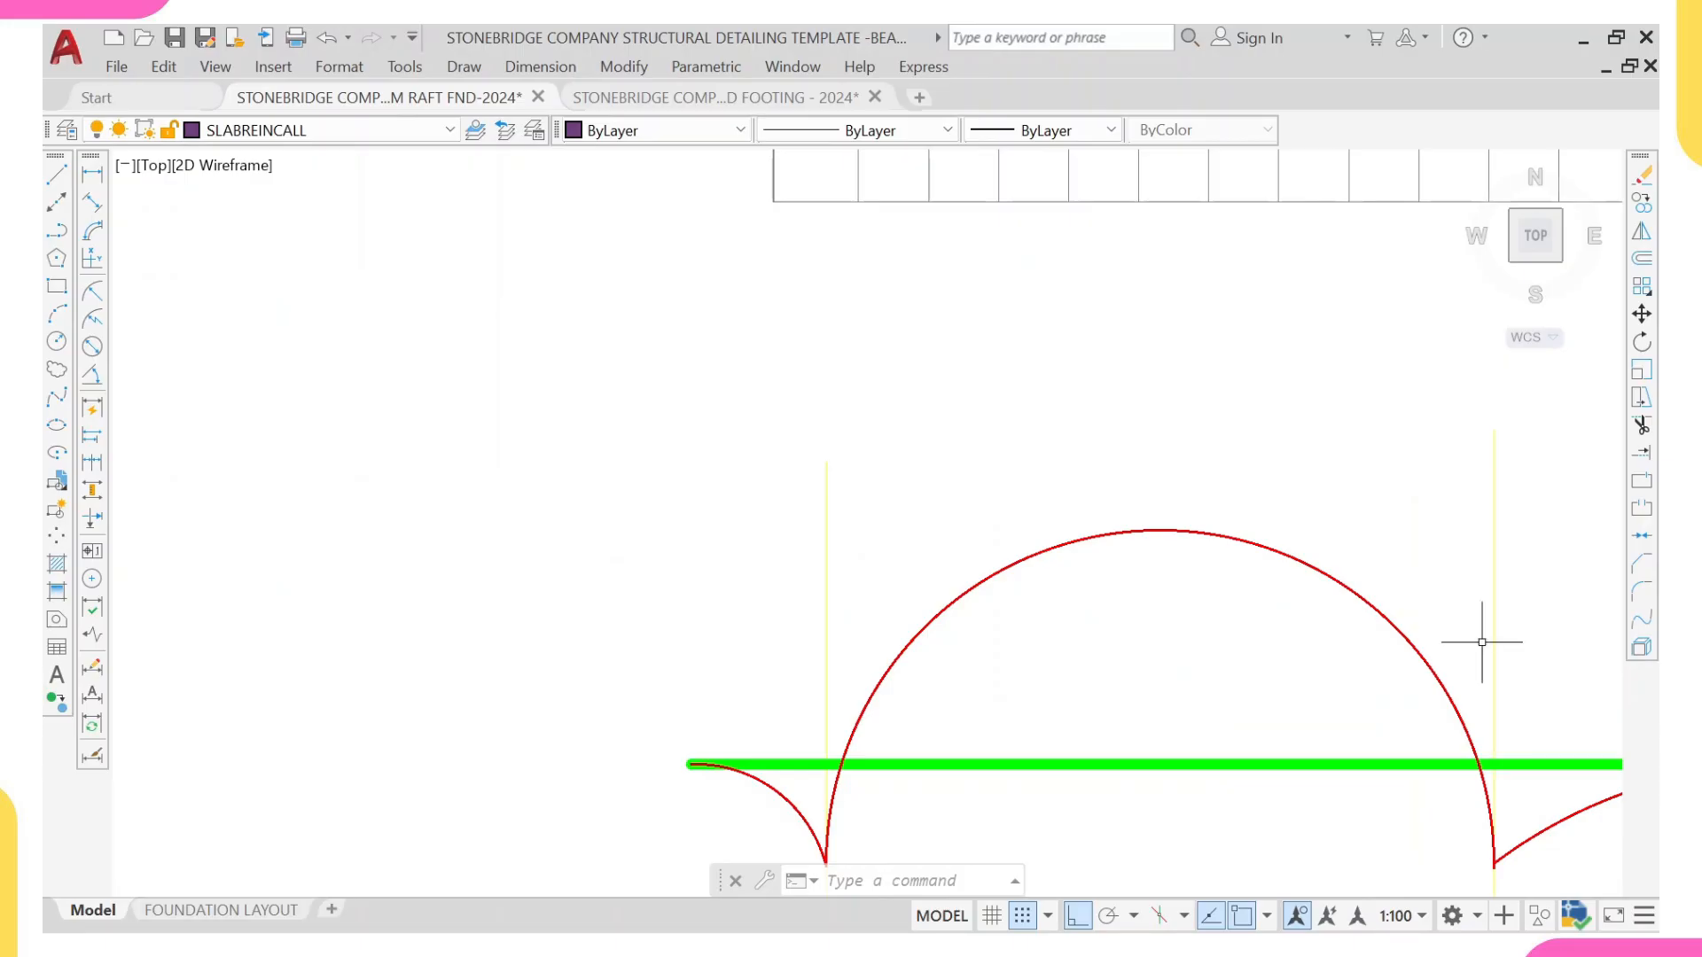
middle_click_drag(1482, 642, 1063, 640)
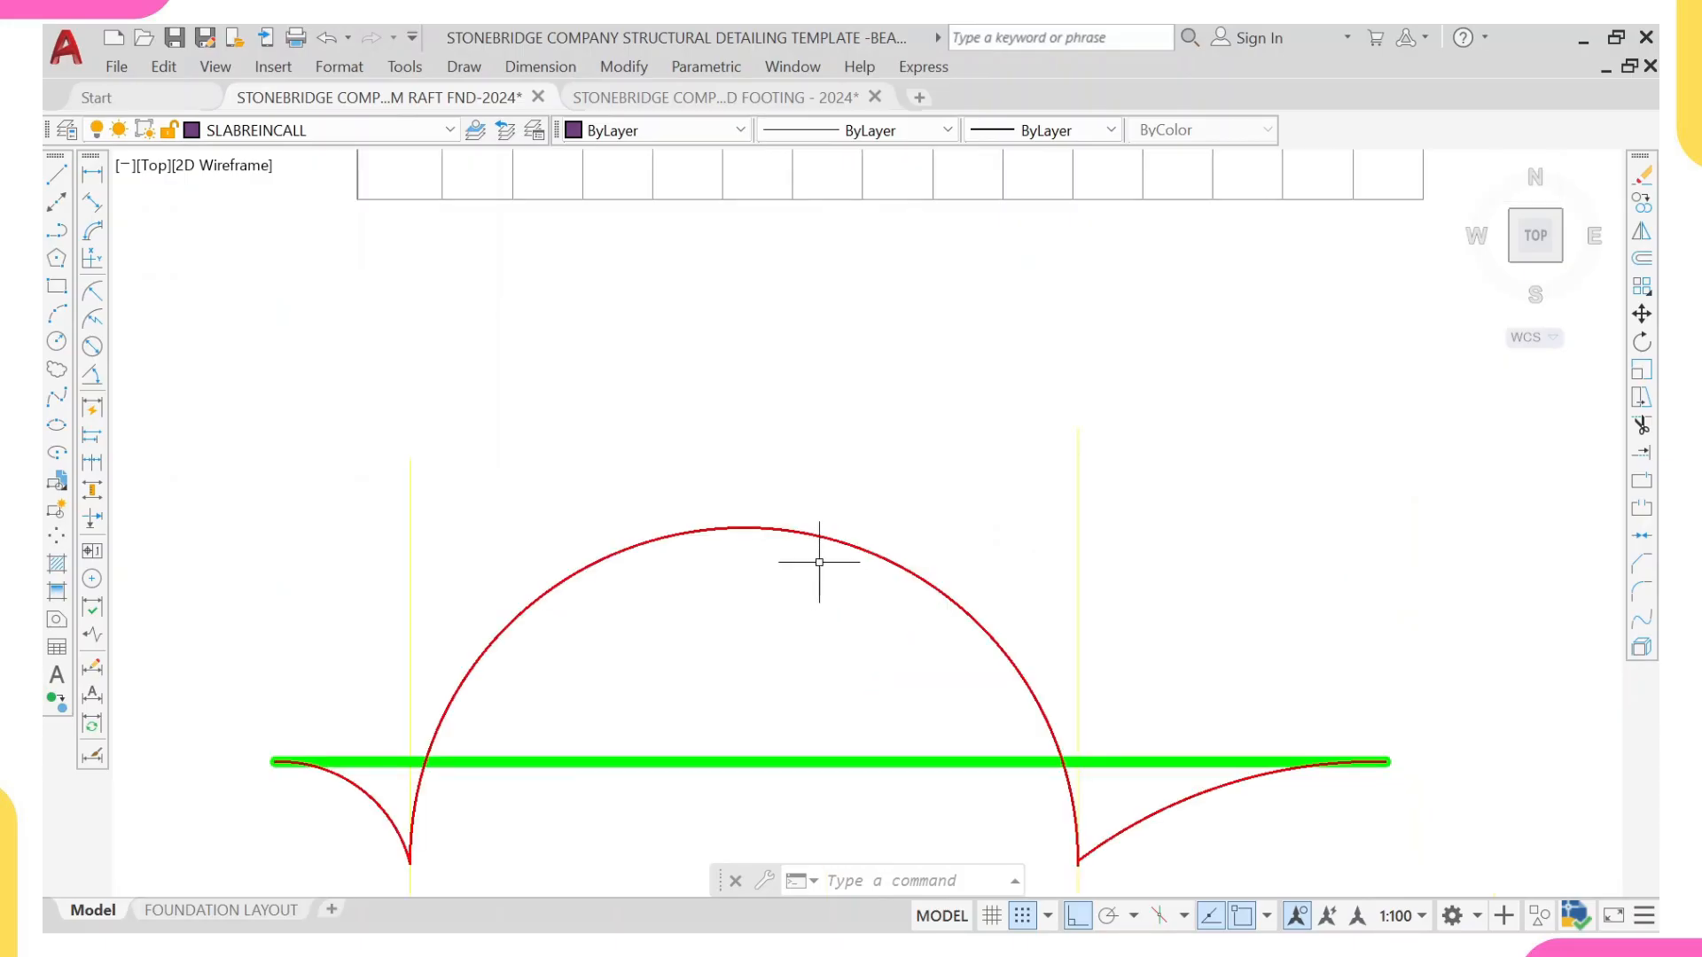
scroll(817, 567, "down", 3)
scroll(837, 544, "down", 5)
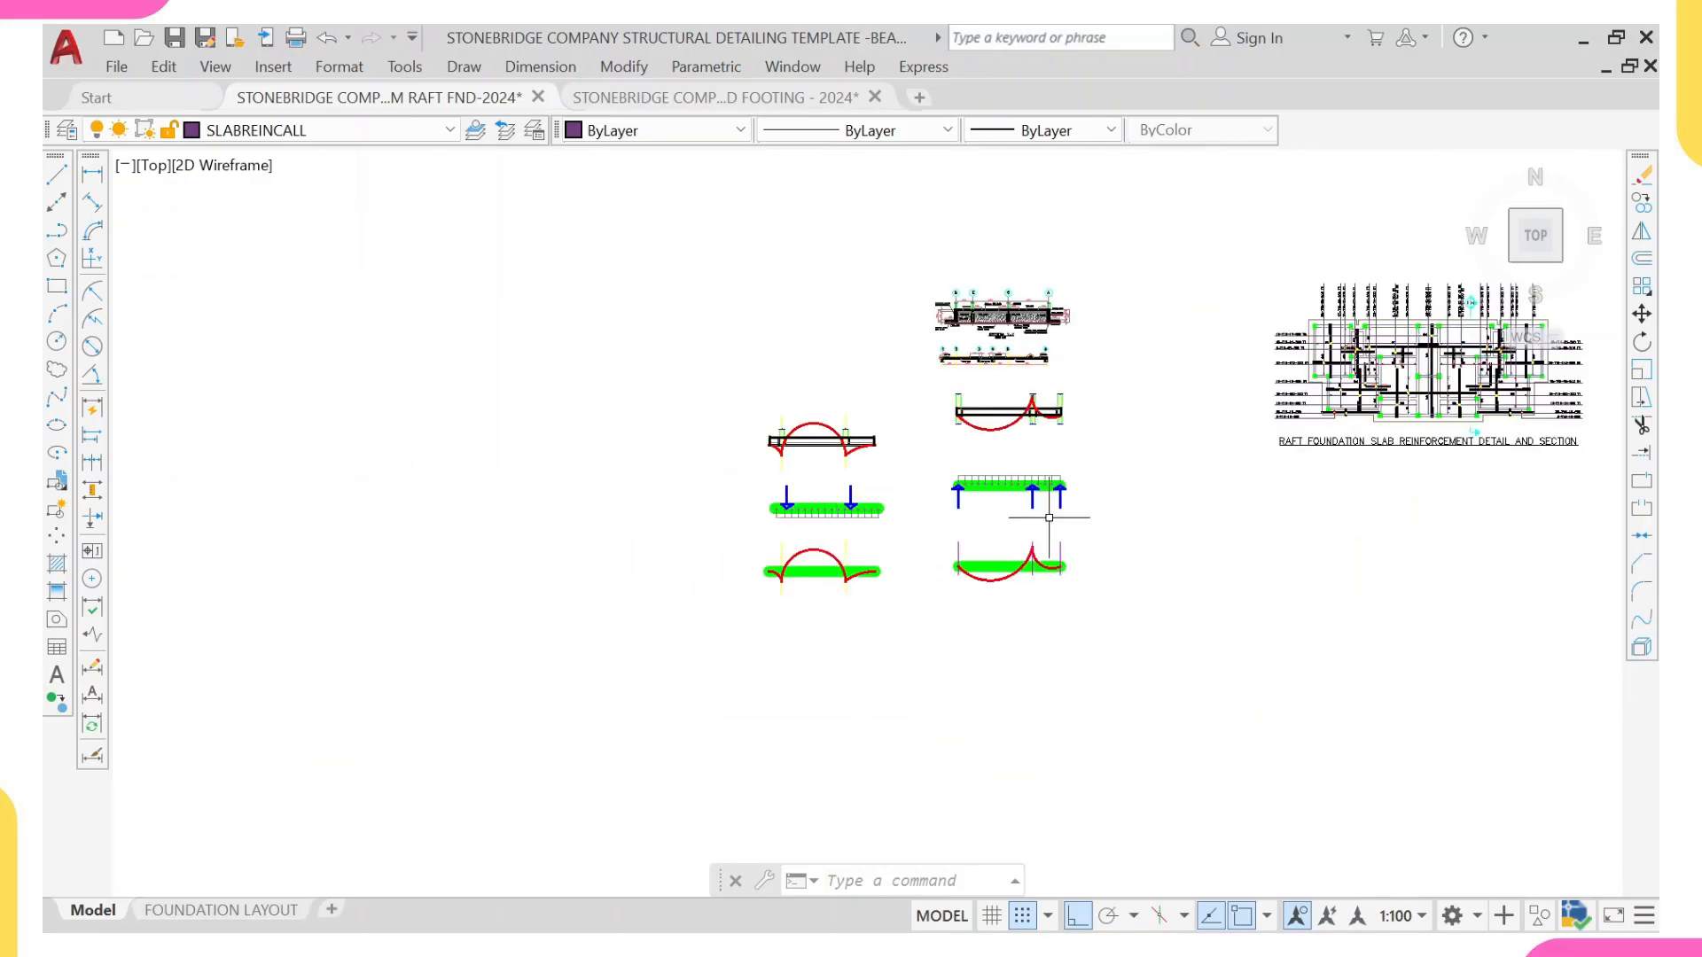
Step: Review the suspended and foundation beam diagrams side by side, and examine raft Section X-X's top and bottom T12-200 bars around grids G, E and C
middle_click_drag(1054, 510, 916, 613)
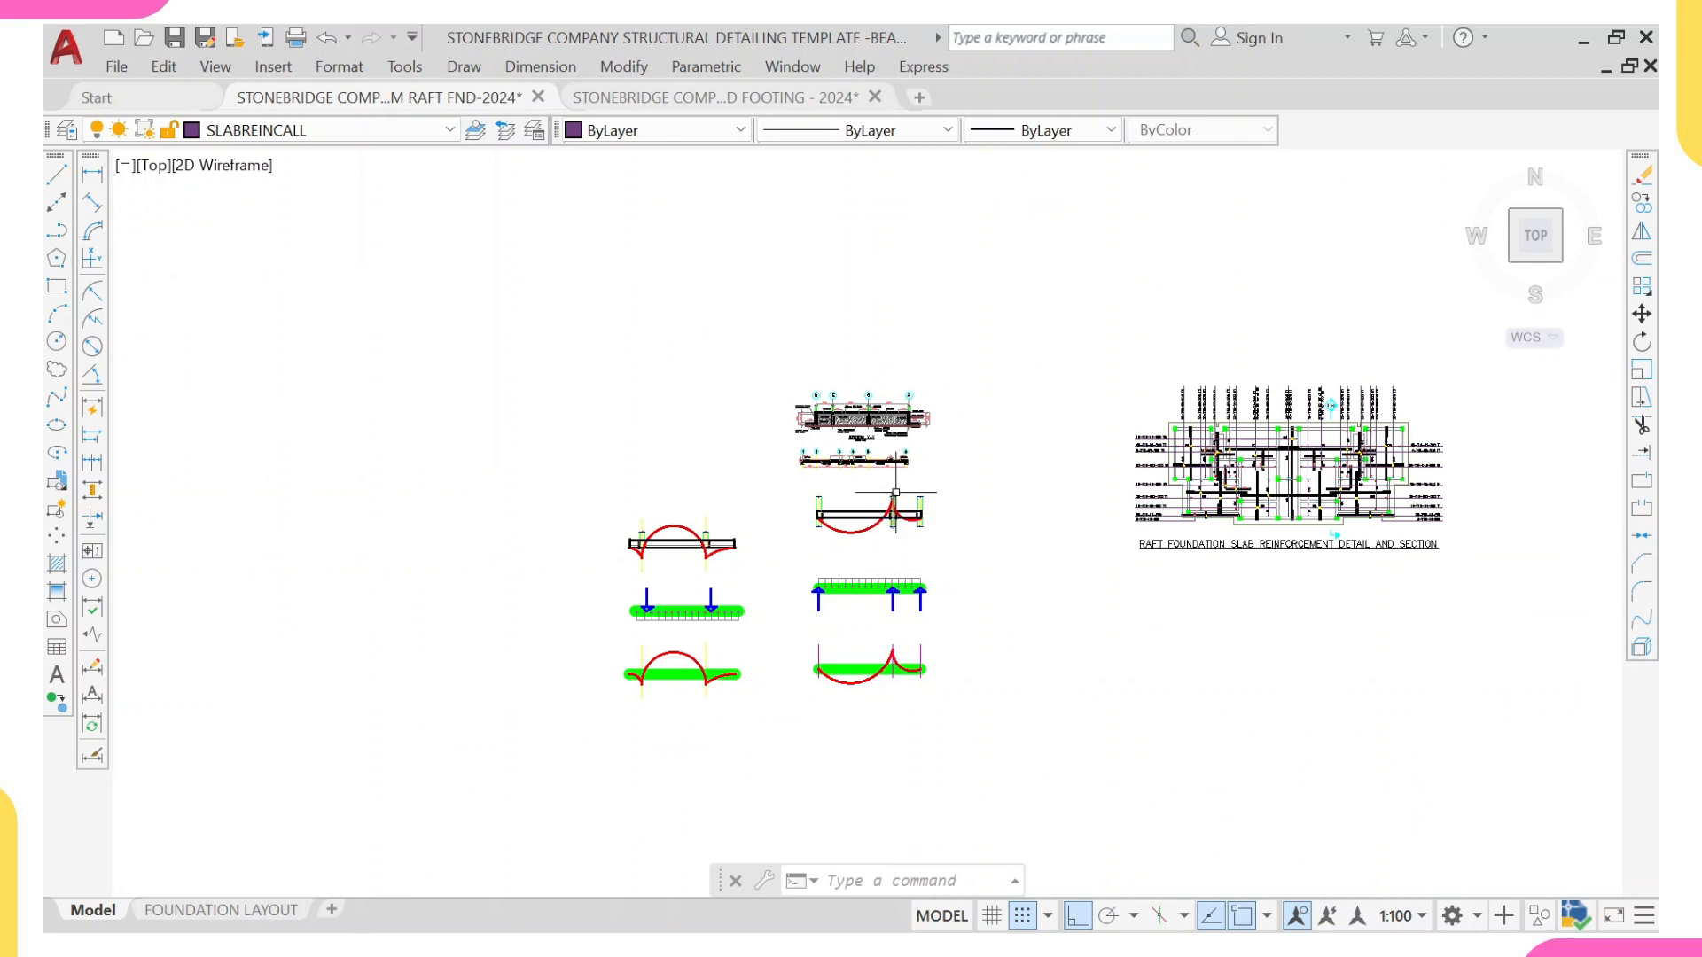
scroll(895, 492, "up", 4)
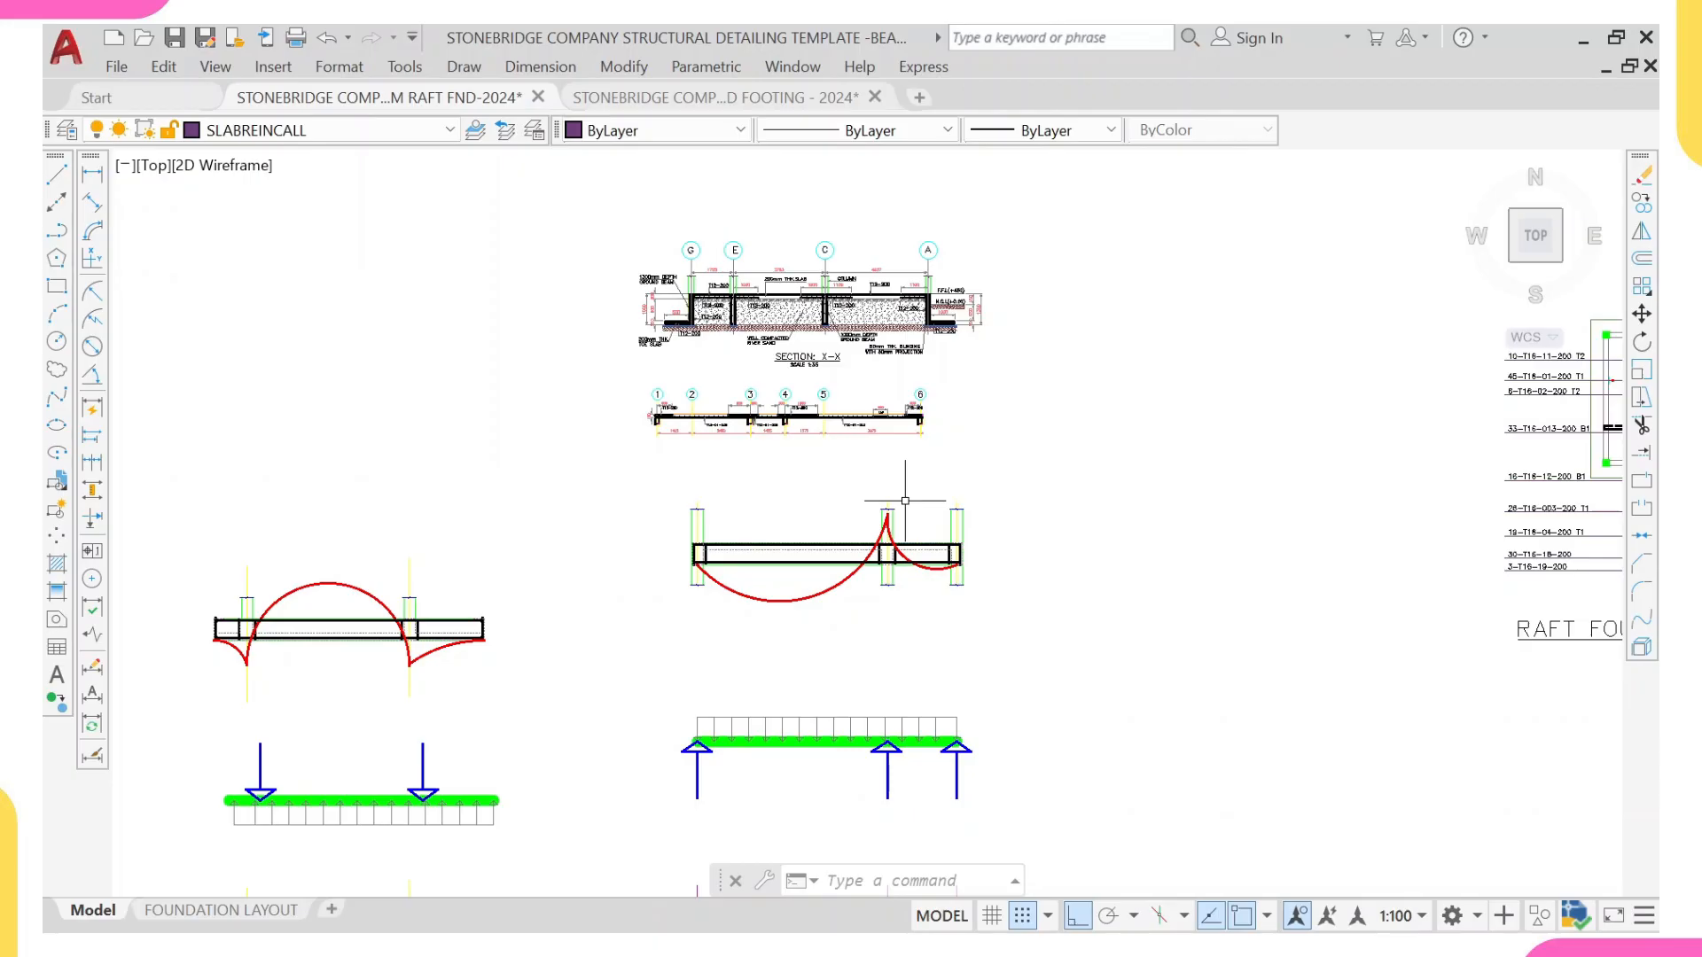
scroll(905, 501, "down", 2)
mouse_move(1259, 541)
middle_mouse_down()
mouse_move(782, 645)
mouse_move(924, 574)
mouse_move(971, 577)
middle_mouse_up()
scroll(594, 452, "up", 6)
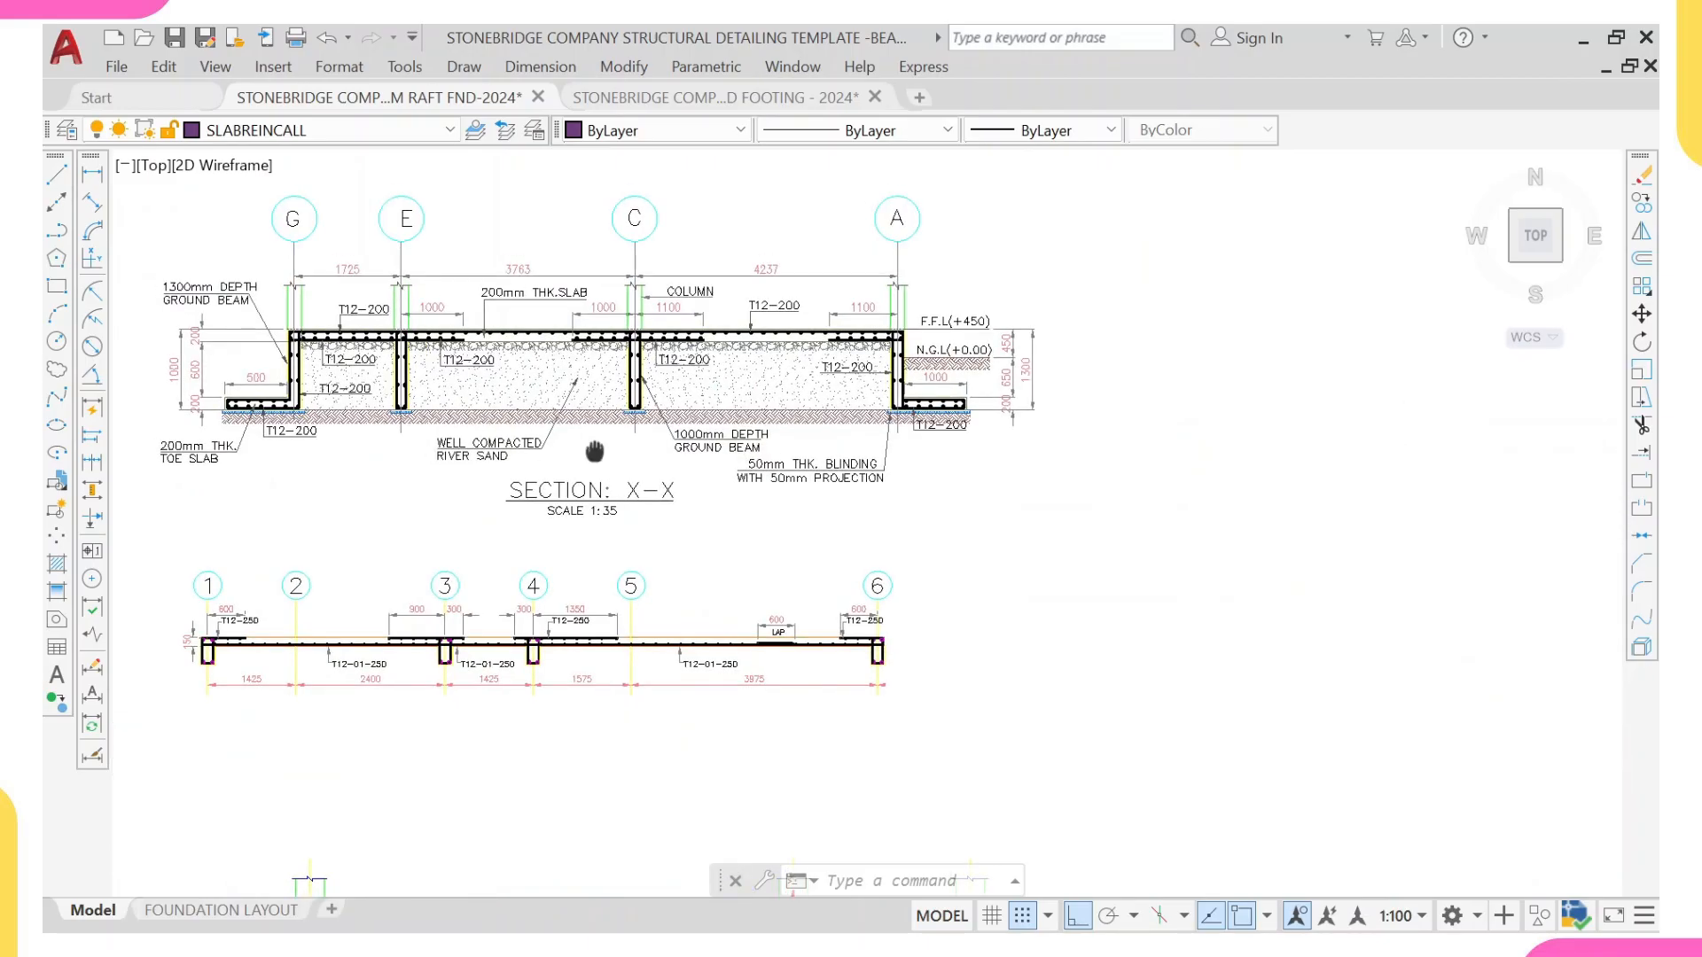
middle_click_drag(595, 452, 749, 569)
scroll(520, 460, "up", 2)
scroll(486, 424, "up", 4)
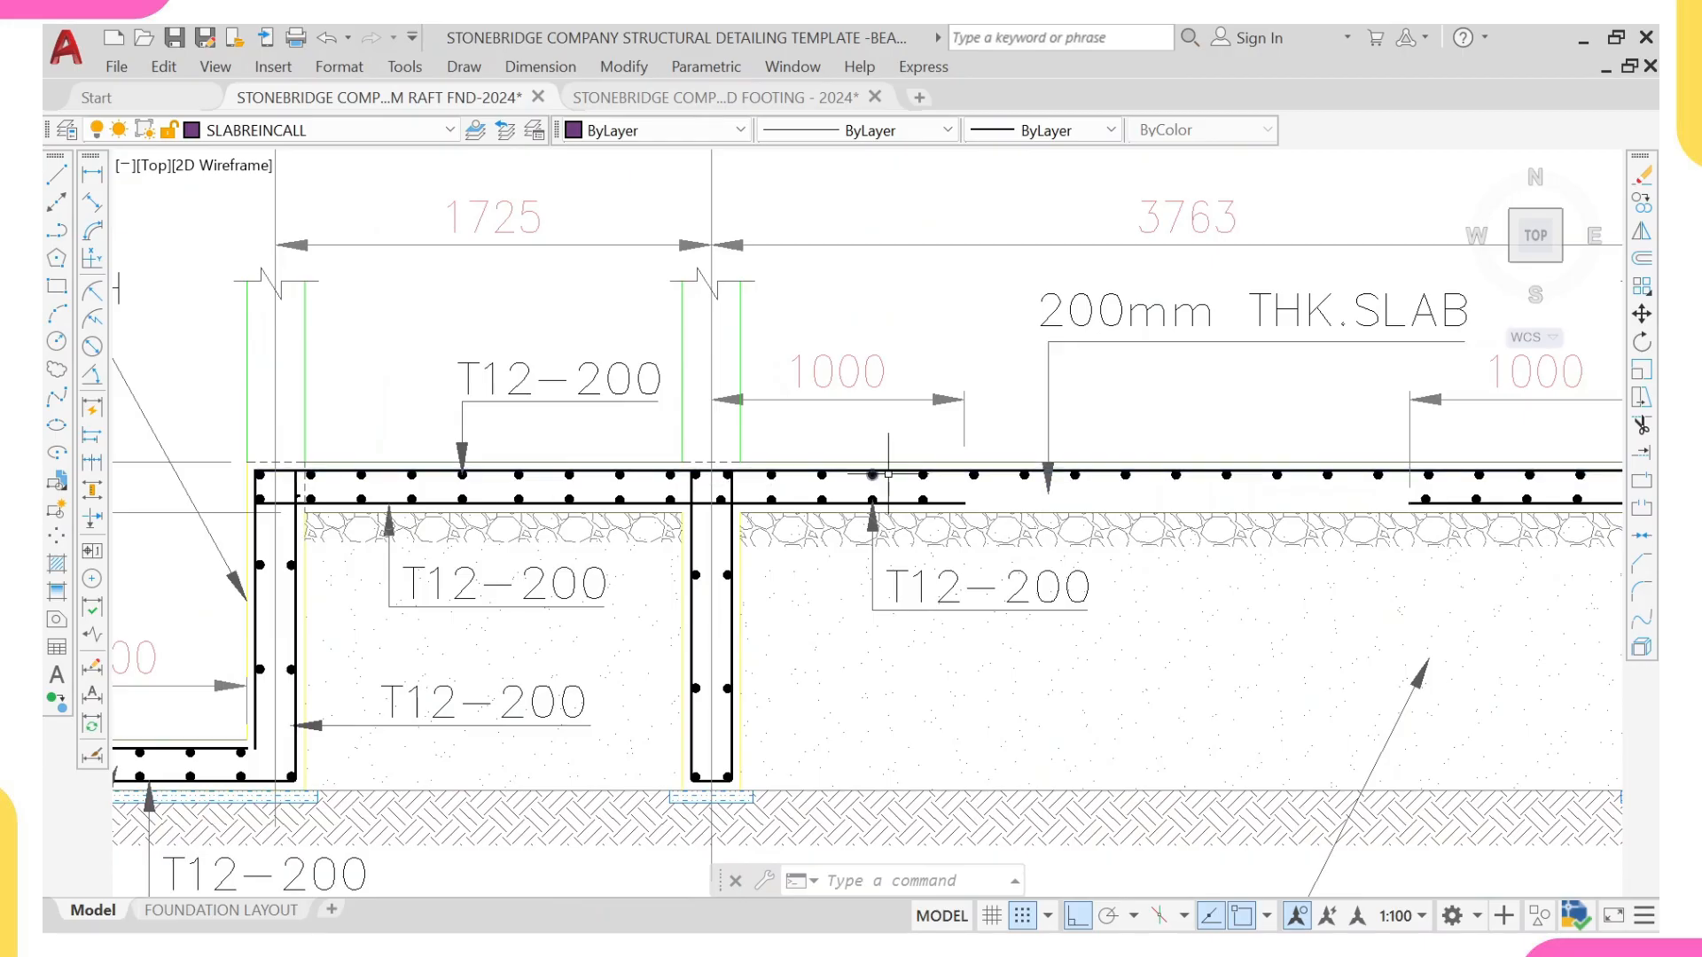
scroll(894, 475, "down", 2)
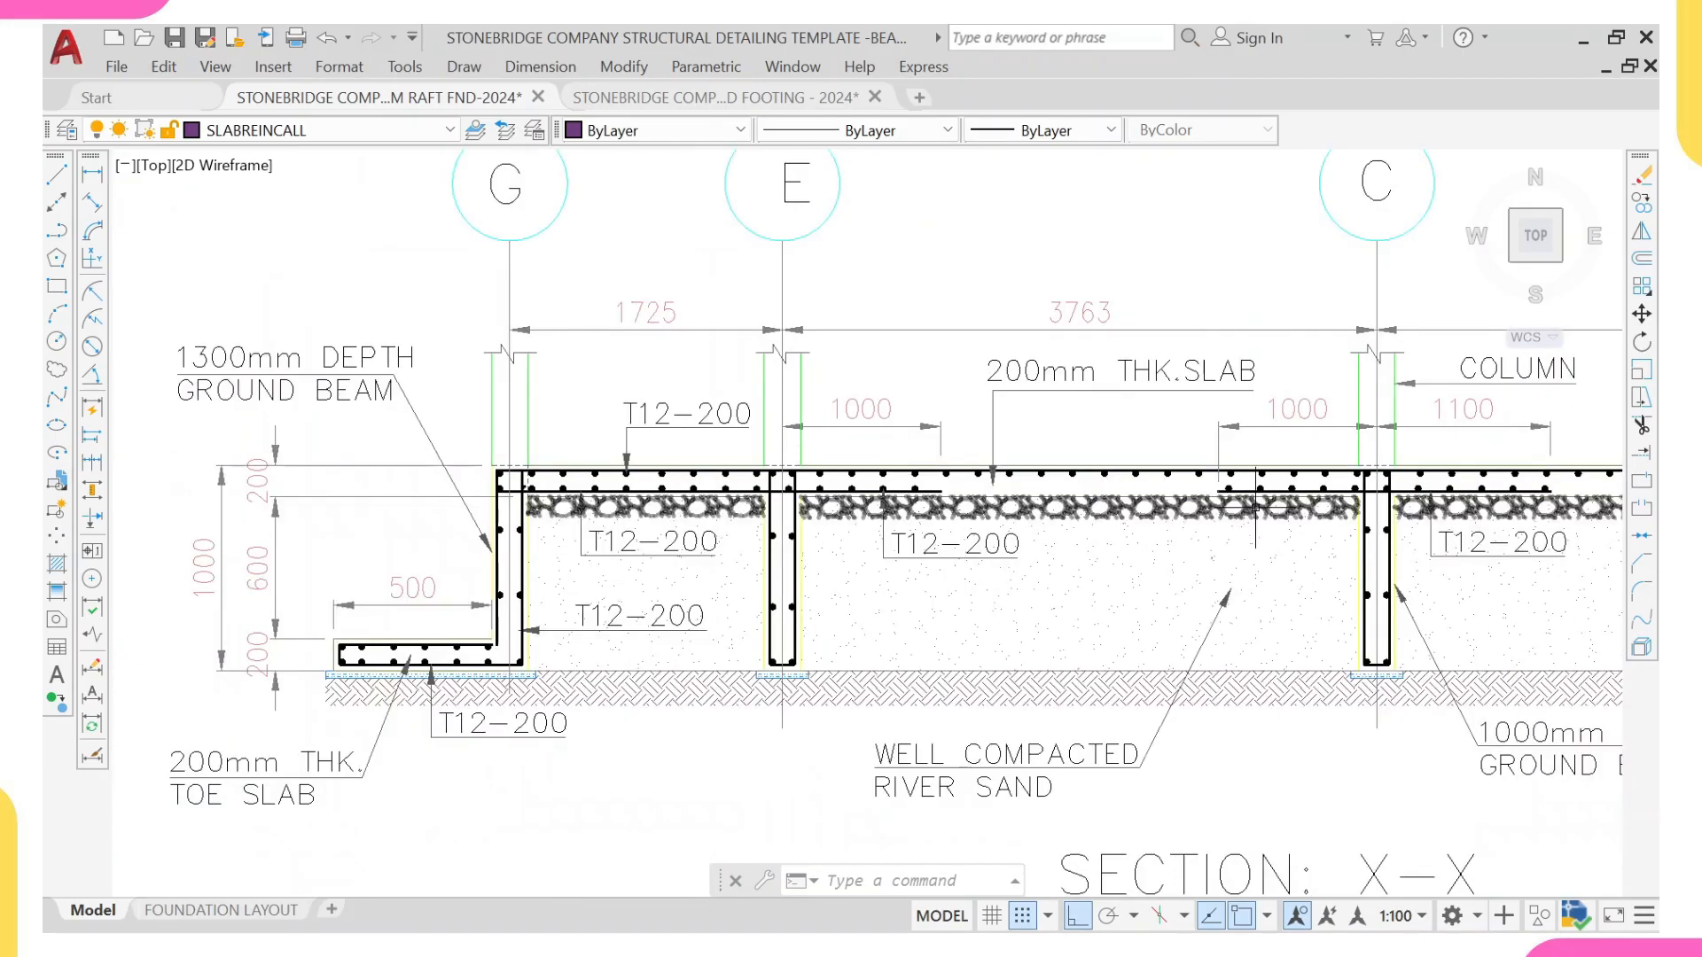
middle_click_drag(1296, 518, 915, 570)
Step: Examine the raft slab reinforcement plan's upper corner panel, reading the 33-T16-013-200 B1 and 25-T16-05-200 T2 bar callouts
scroll(915, 570, "down", 2)
scroll(1039, 568, "down", 6)
middle_click_drag(1560, 620, 999, 623)
middle_click_drag(1460, 702, 1273, 586)
scroll(1116, 576, "up", 6)
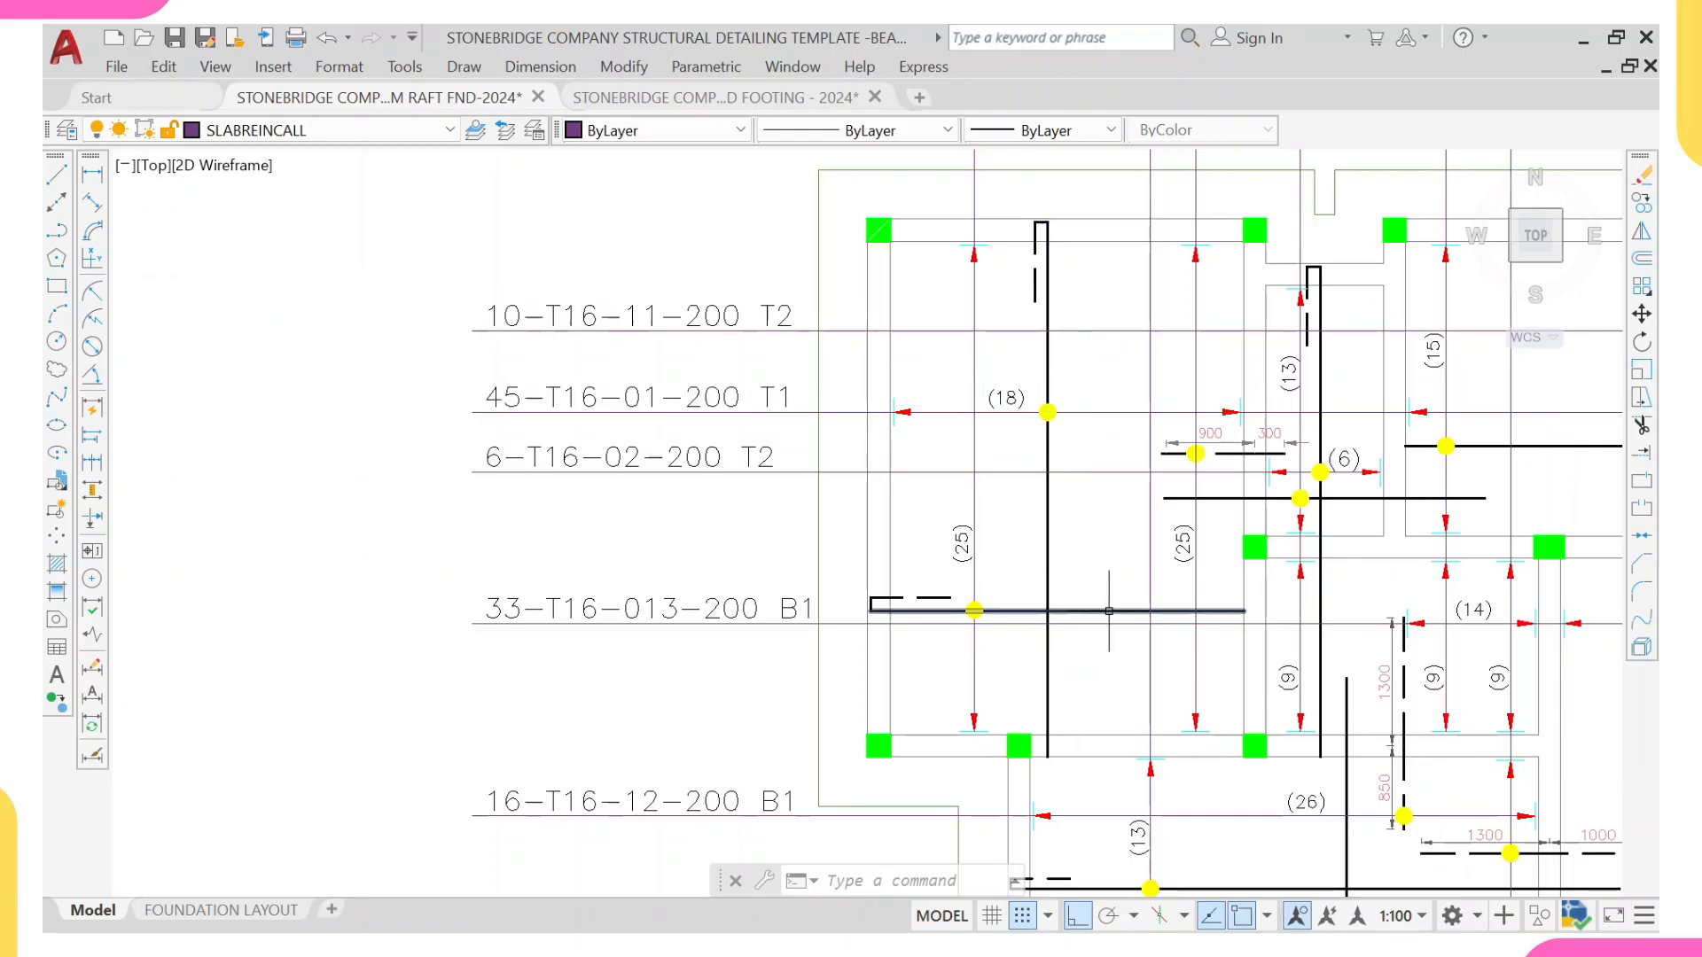
scroll(991, 585, "down", 4)
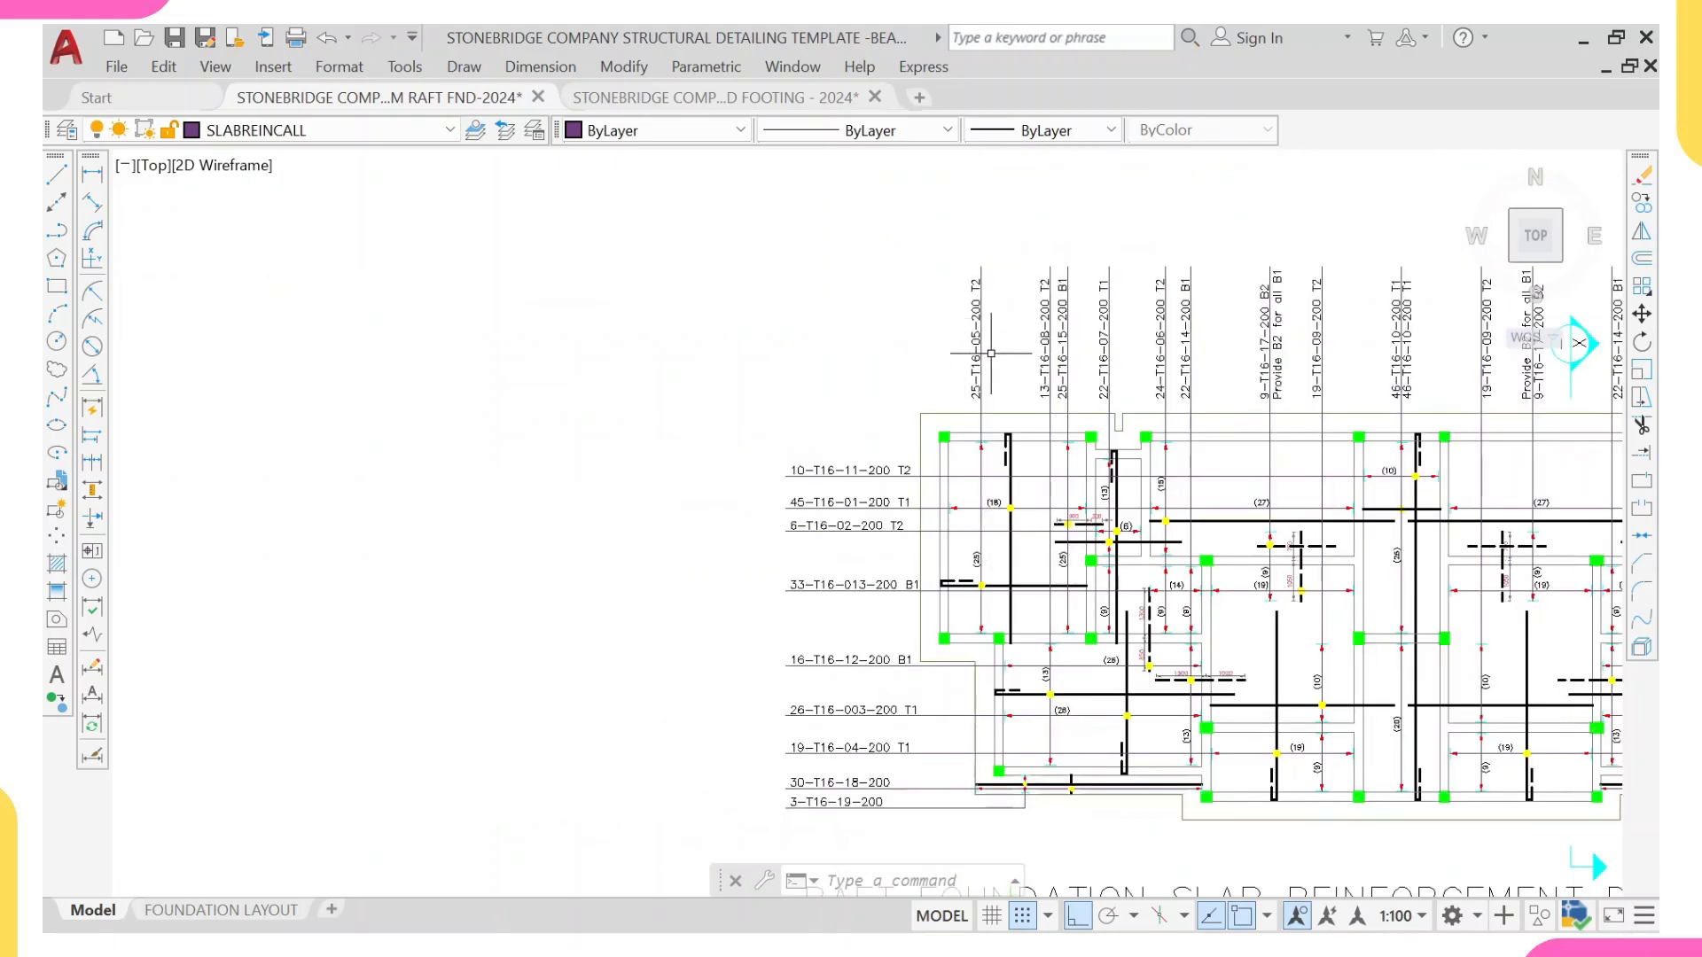
scroll(950, 308, "up", 2)
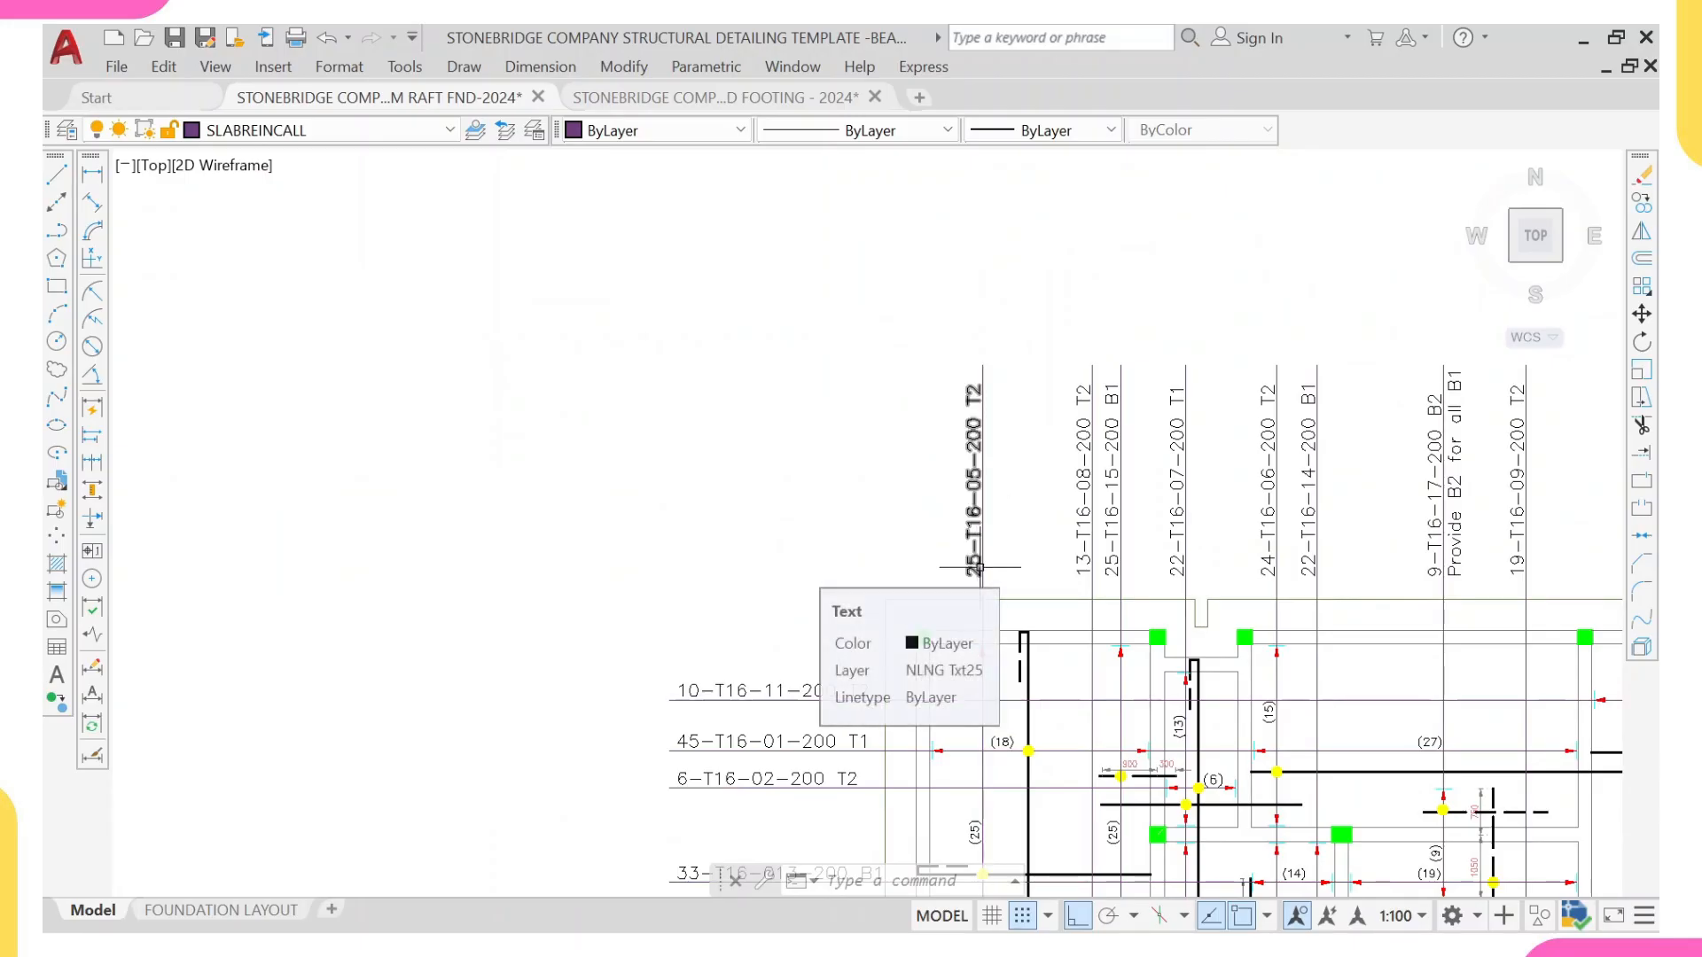
middle_click_drag(1023, 527, 941, 502)
scroll(903, 371, "up", 4)
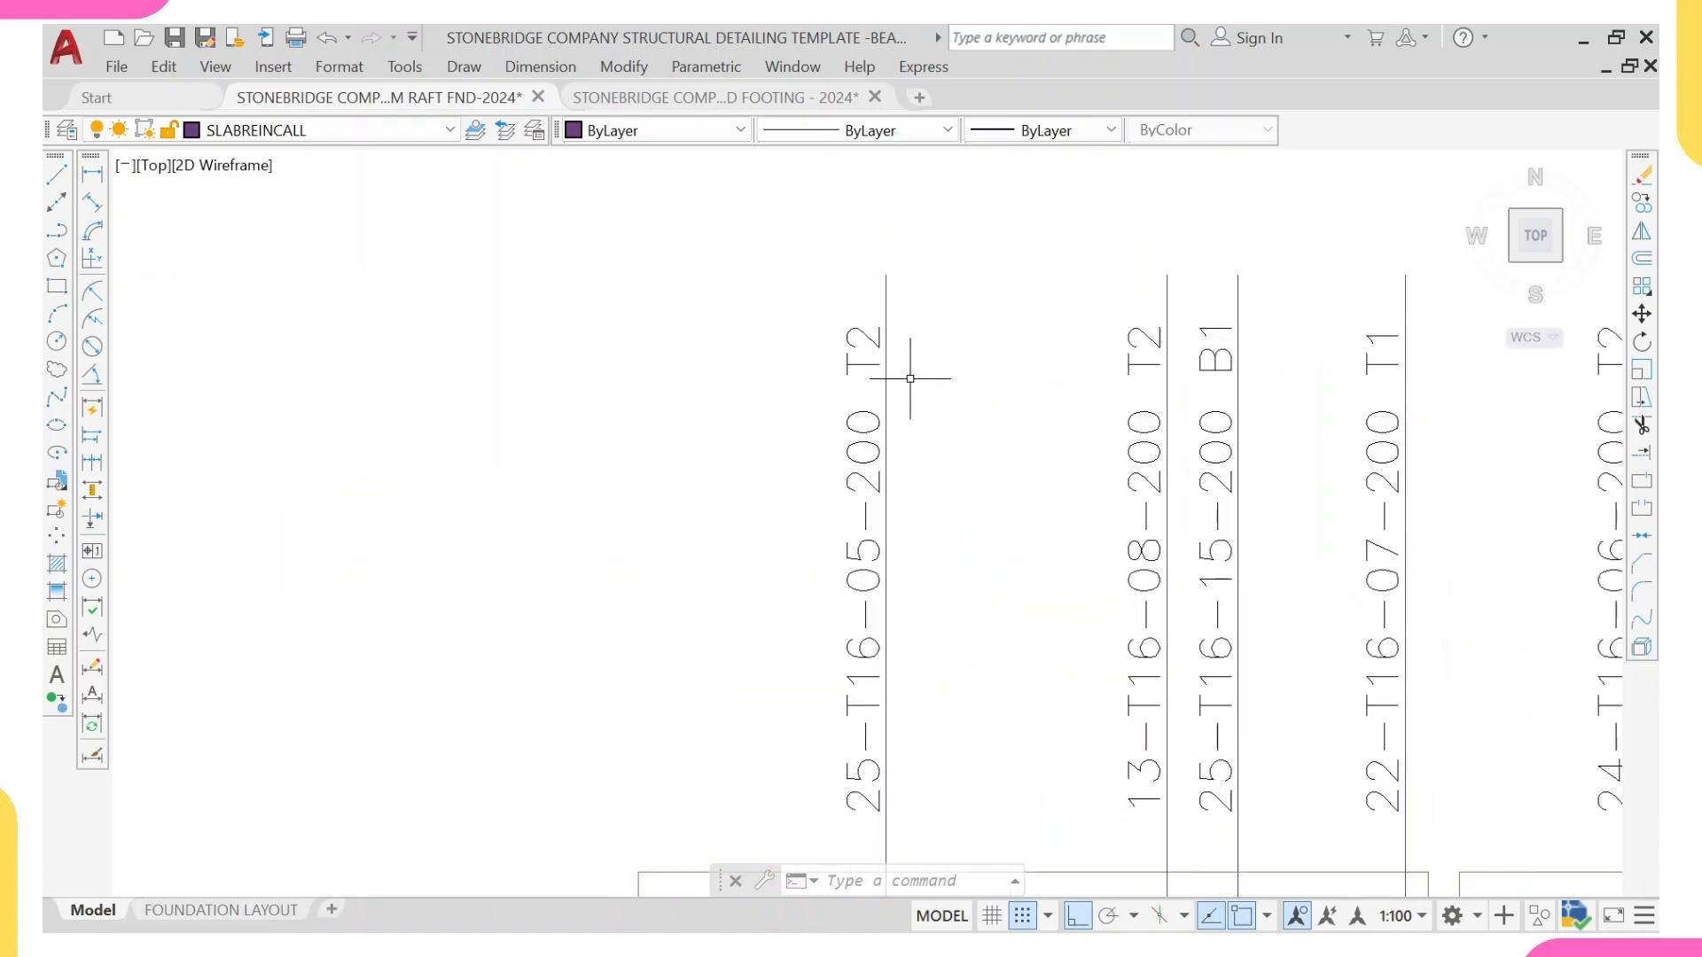
scroll(866, 376, "down", 4)
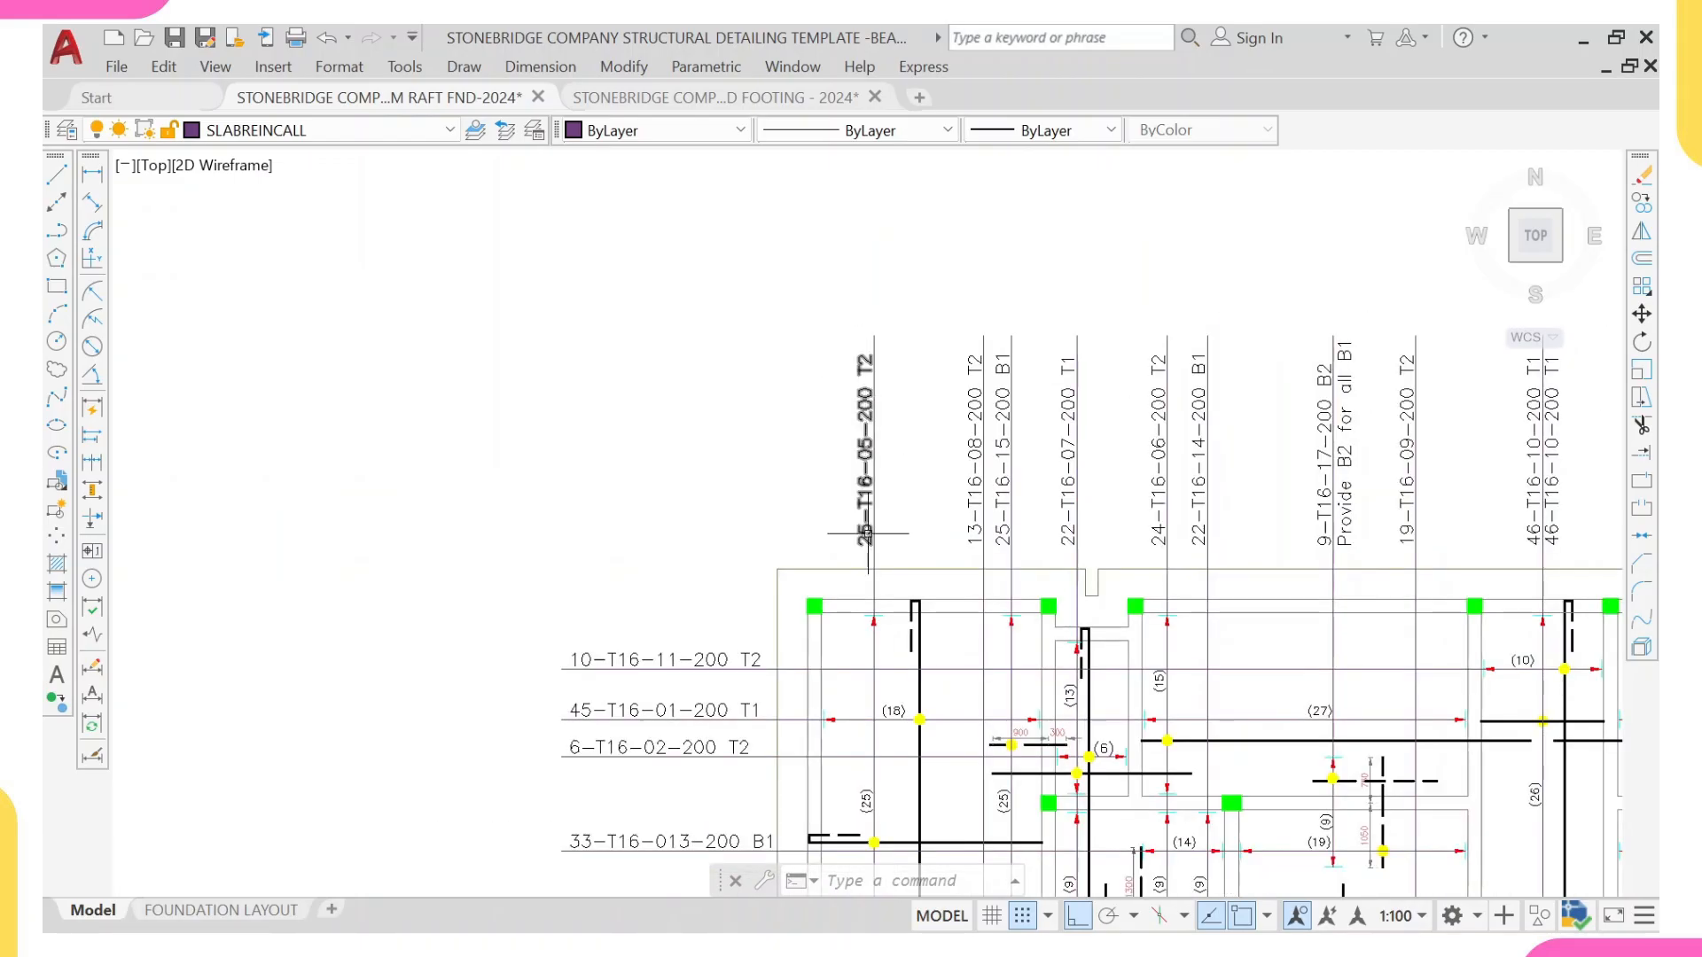
Step: Trace the 45-T16-01-200 T1 callout to its vertical bar in the raft plan's upper corner panel
middle_click_drag(833, 595, 811, 534)
middle_click_drag(785, 615, 874, 495)
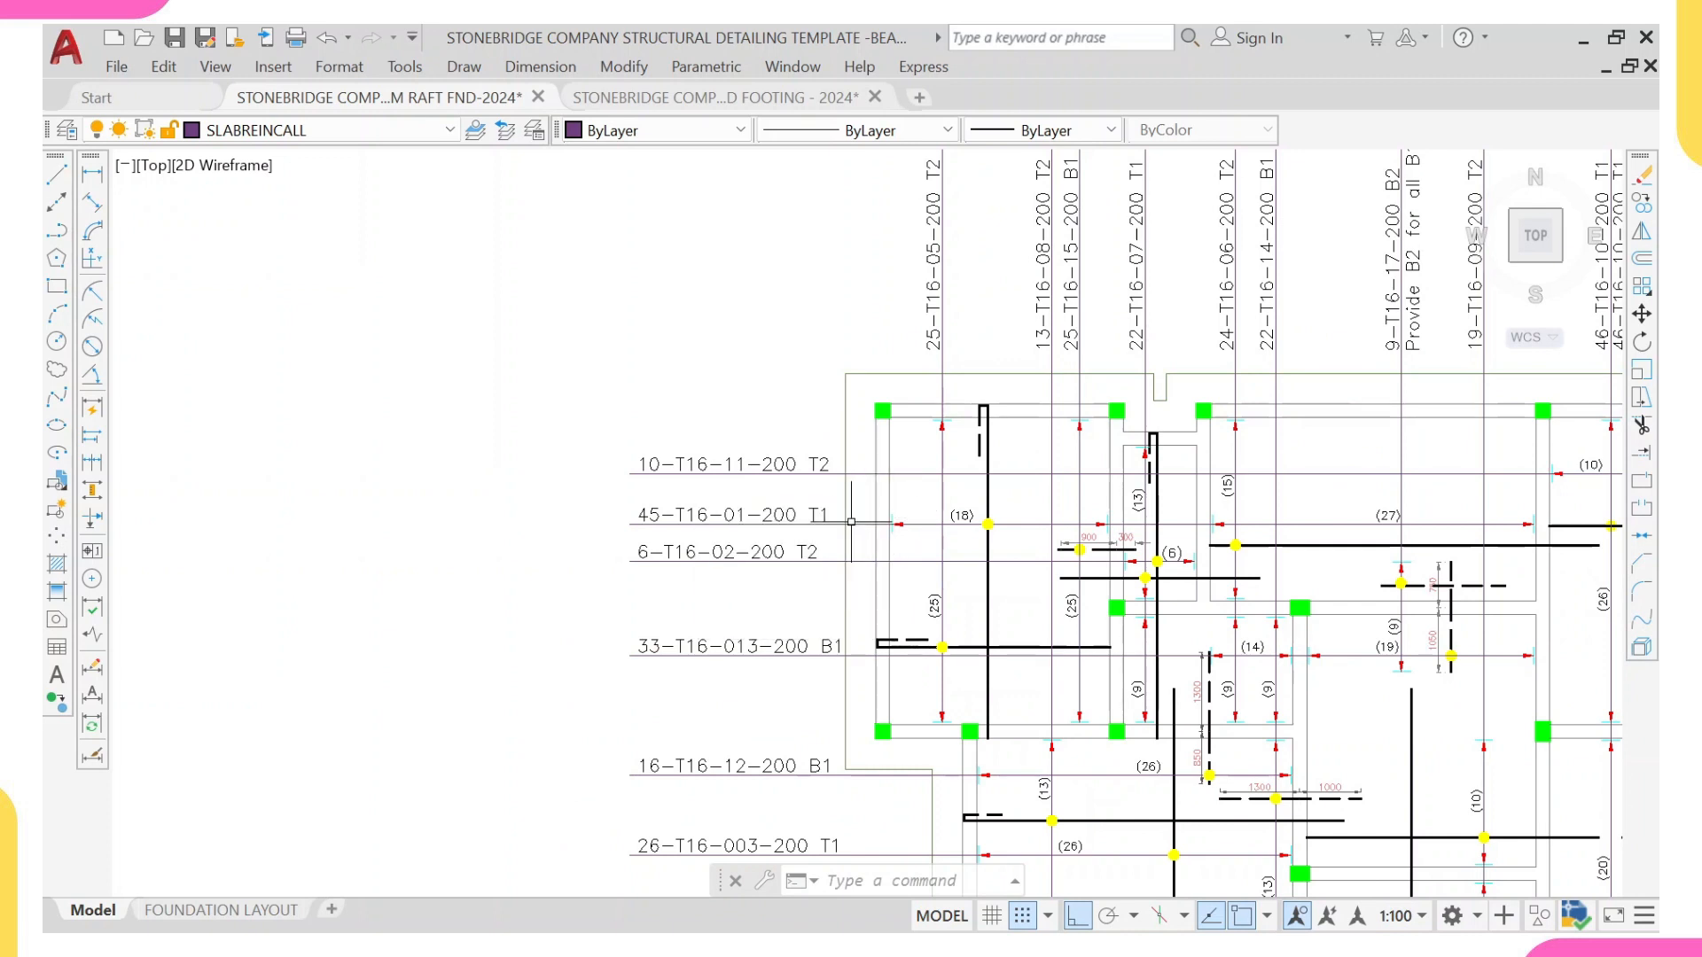
scroll(887, 519, "up", 2)
scroll(1055, 527, "up", 2)
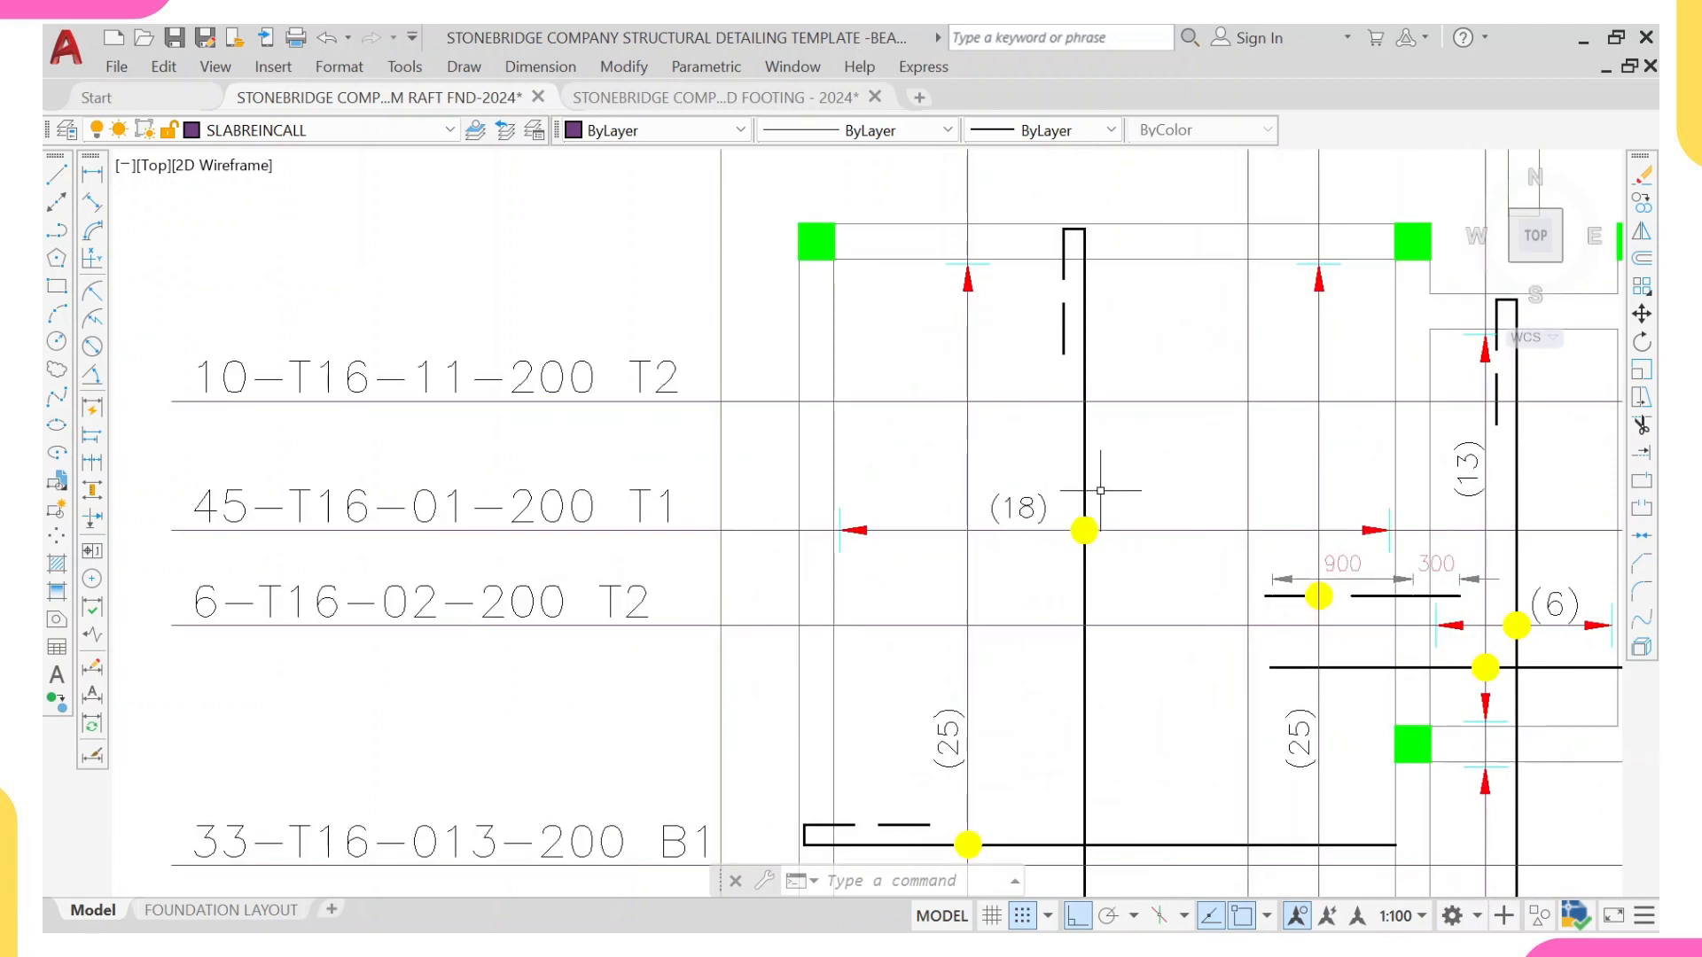
scroll(1094, 391, "down", 10)
middle_click_drag(1222, 542, 1045, 528)
scroll(1044, 528, "up", 2)
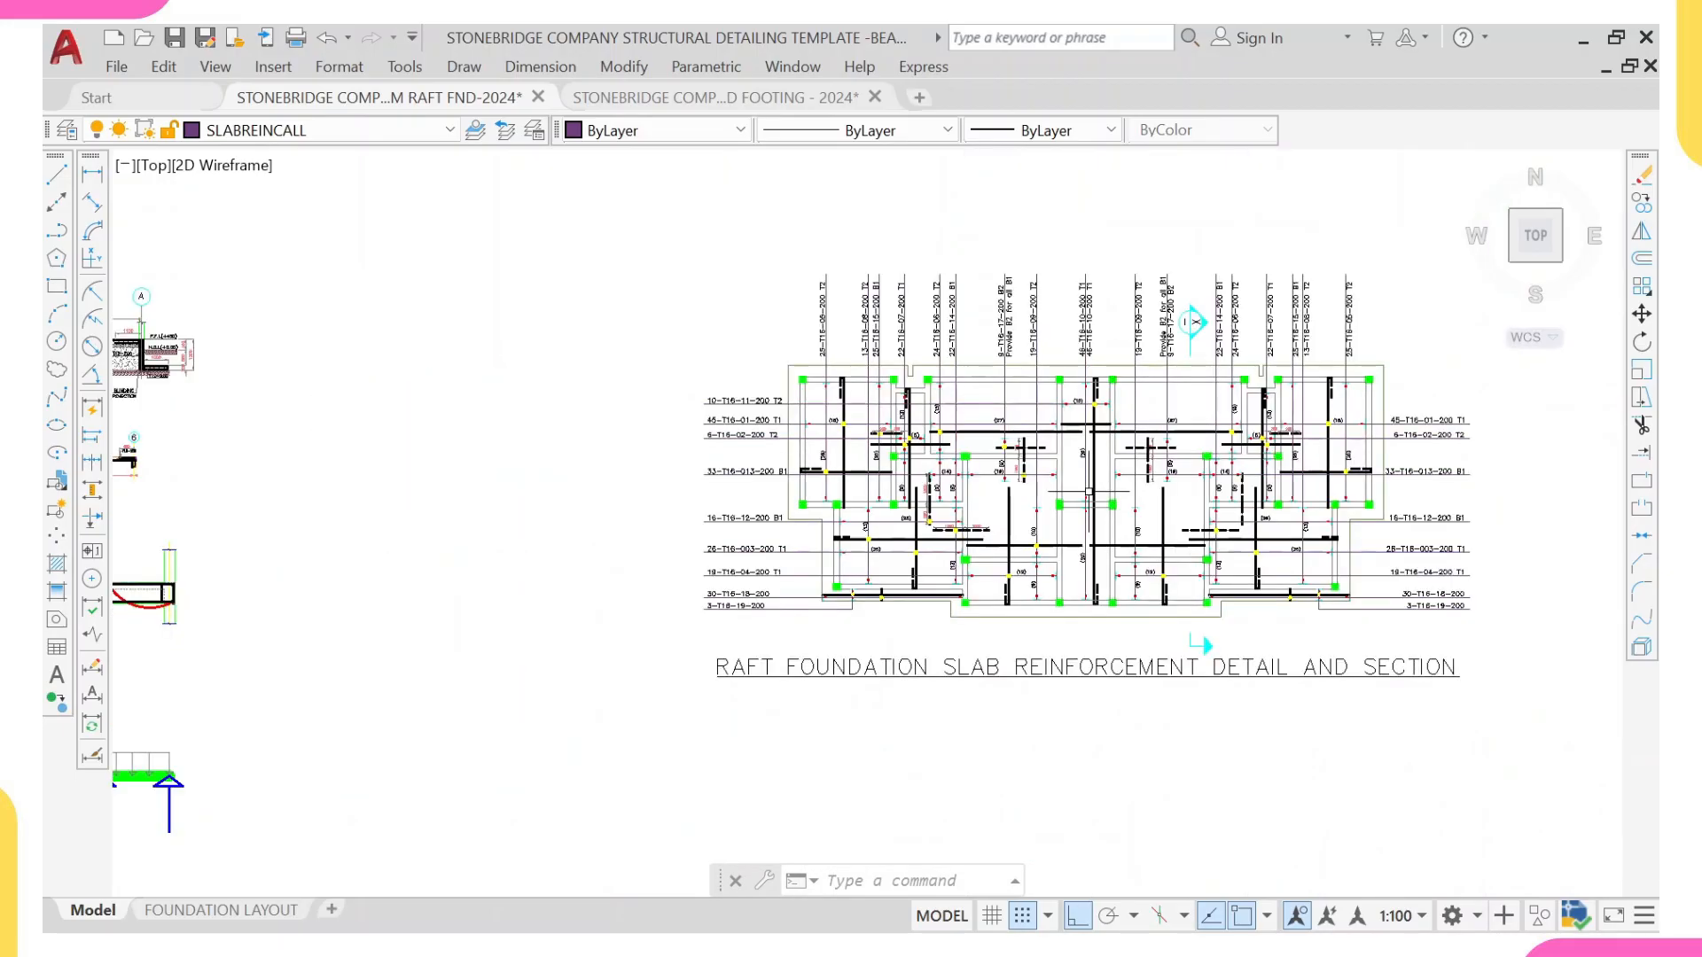
Step: Look over the raft foundation layout and beam sheets, and examine the raft slab detailing sheet's reinforcement plan with Section X-X
scroll(1011, 413, "down", 7)
scroll(1031, 376, "down", 6)
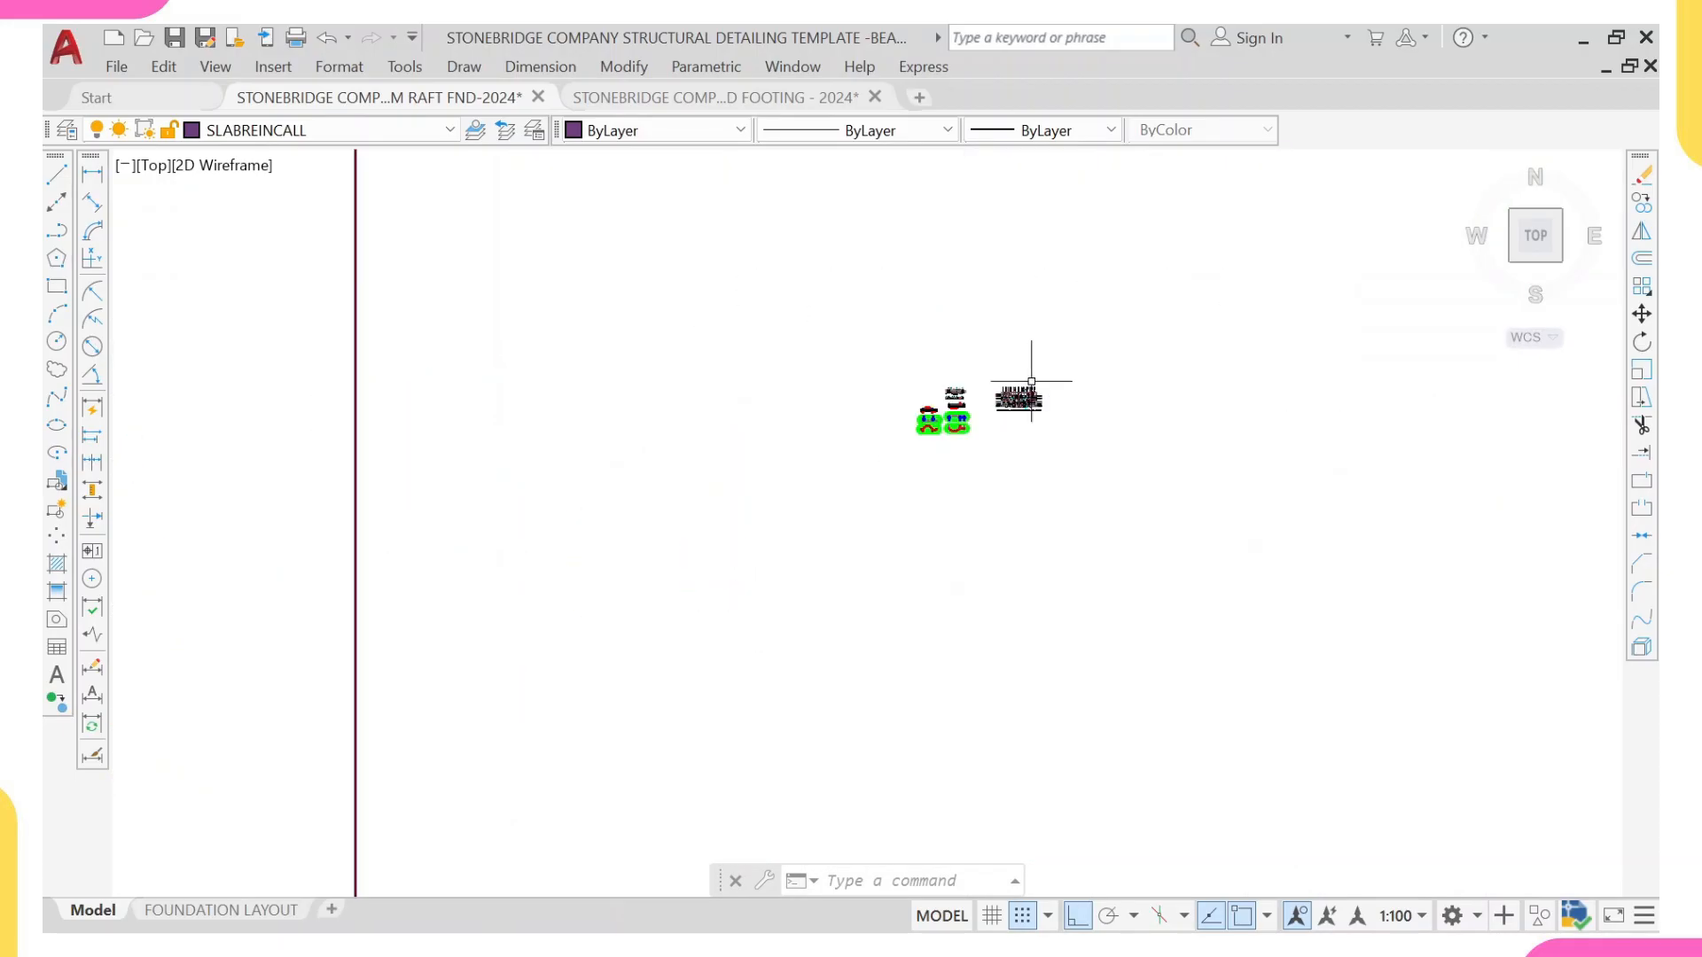
middle_click_drag(1036, 351, 996, 603)
scroll(891, 310, "up", 2)
scroll(982, 304, "up", 8)
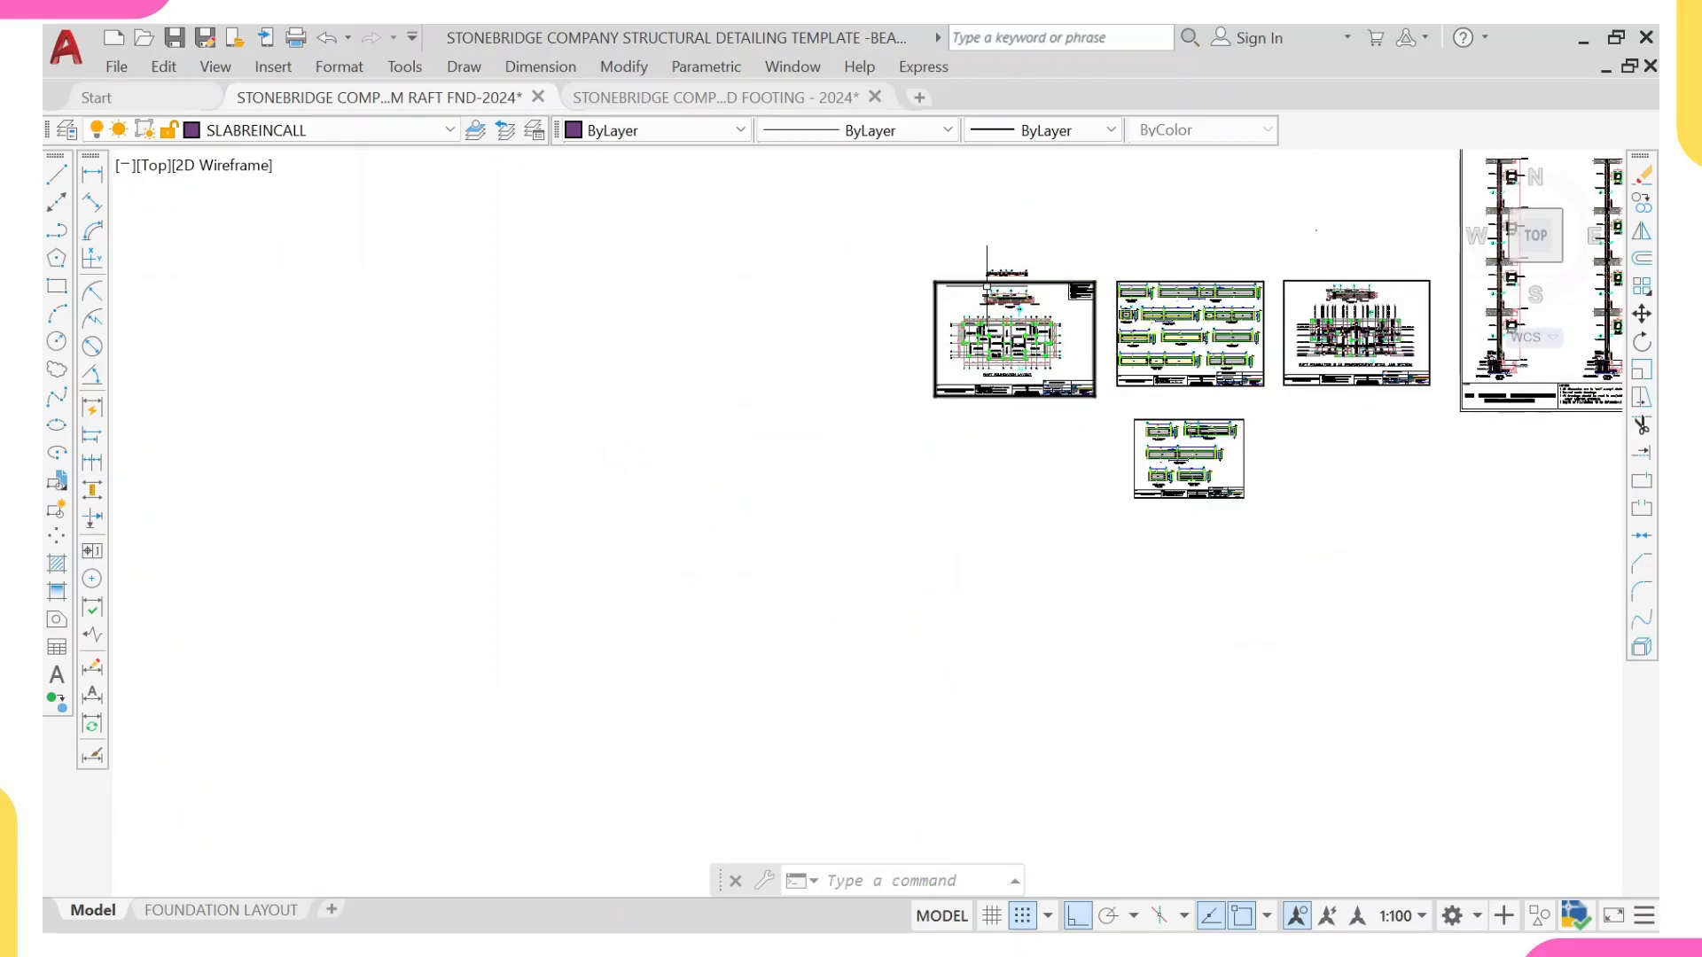
scroll(971, 406, "down", 4)
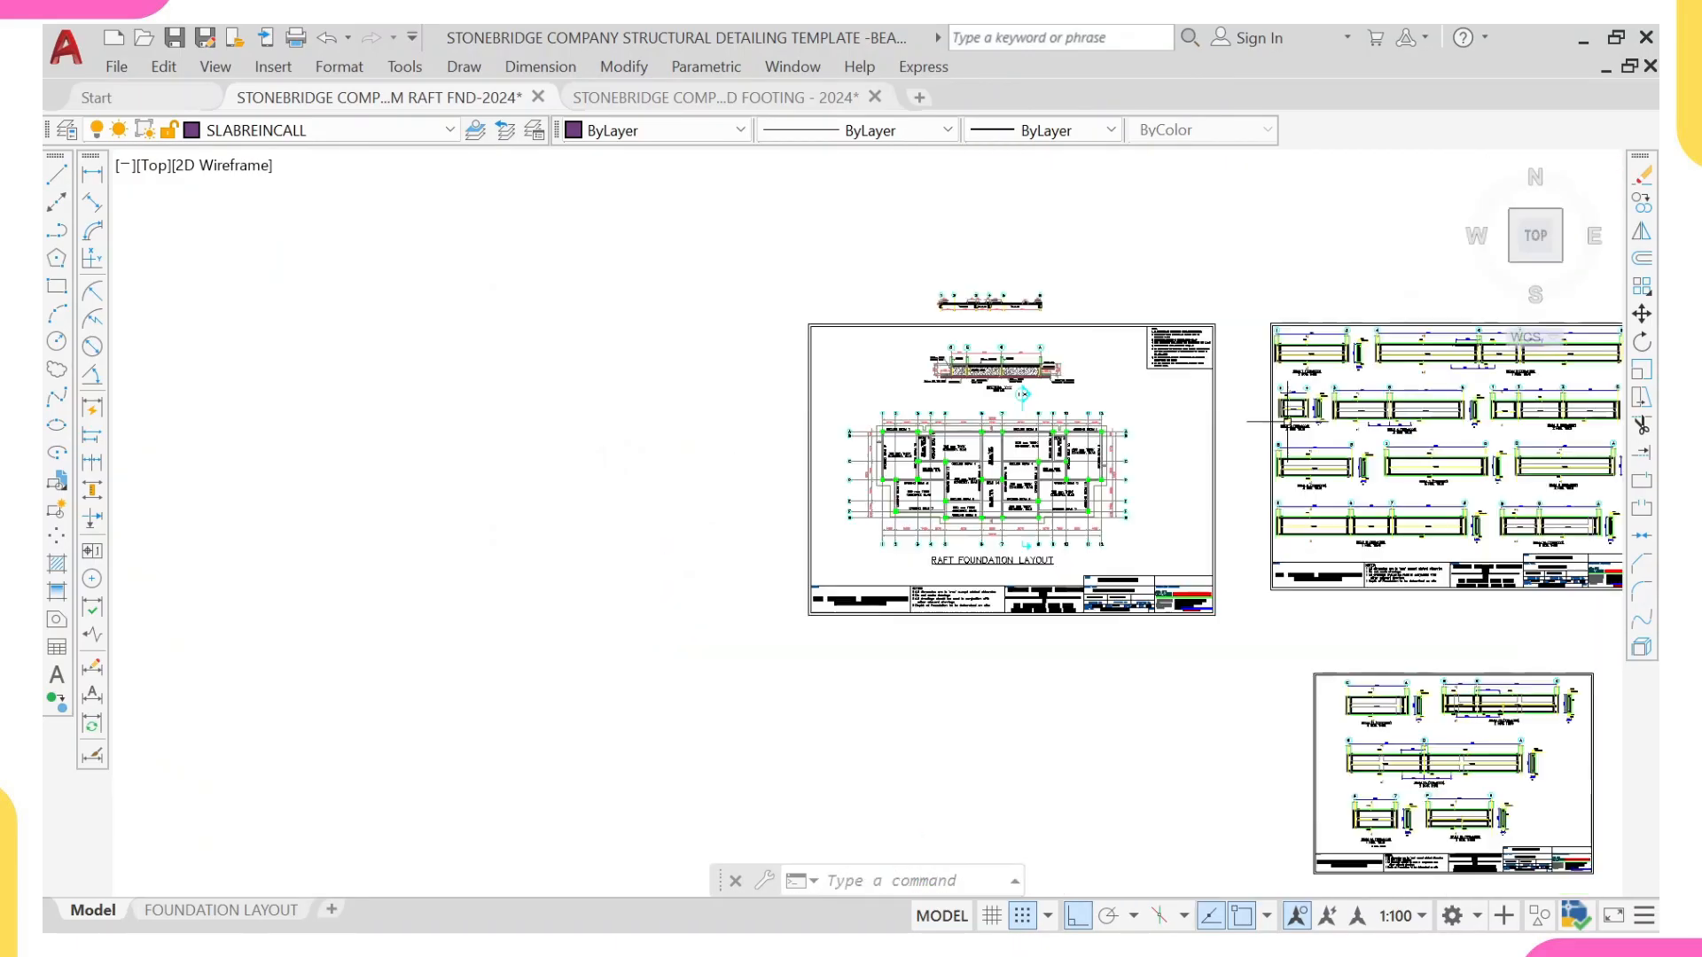
scroll(1578, 446, "up", 2)
mouse_move(1578, 446)
middle_mouse_down()
mouse_move(1203, 390)
mouse_move(1007, 451)
mouse_move(991, 486)
middle_mouse_up()
scroll(1007, 451, "up", 2)
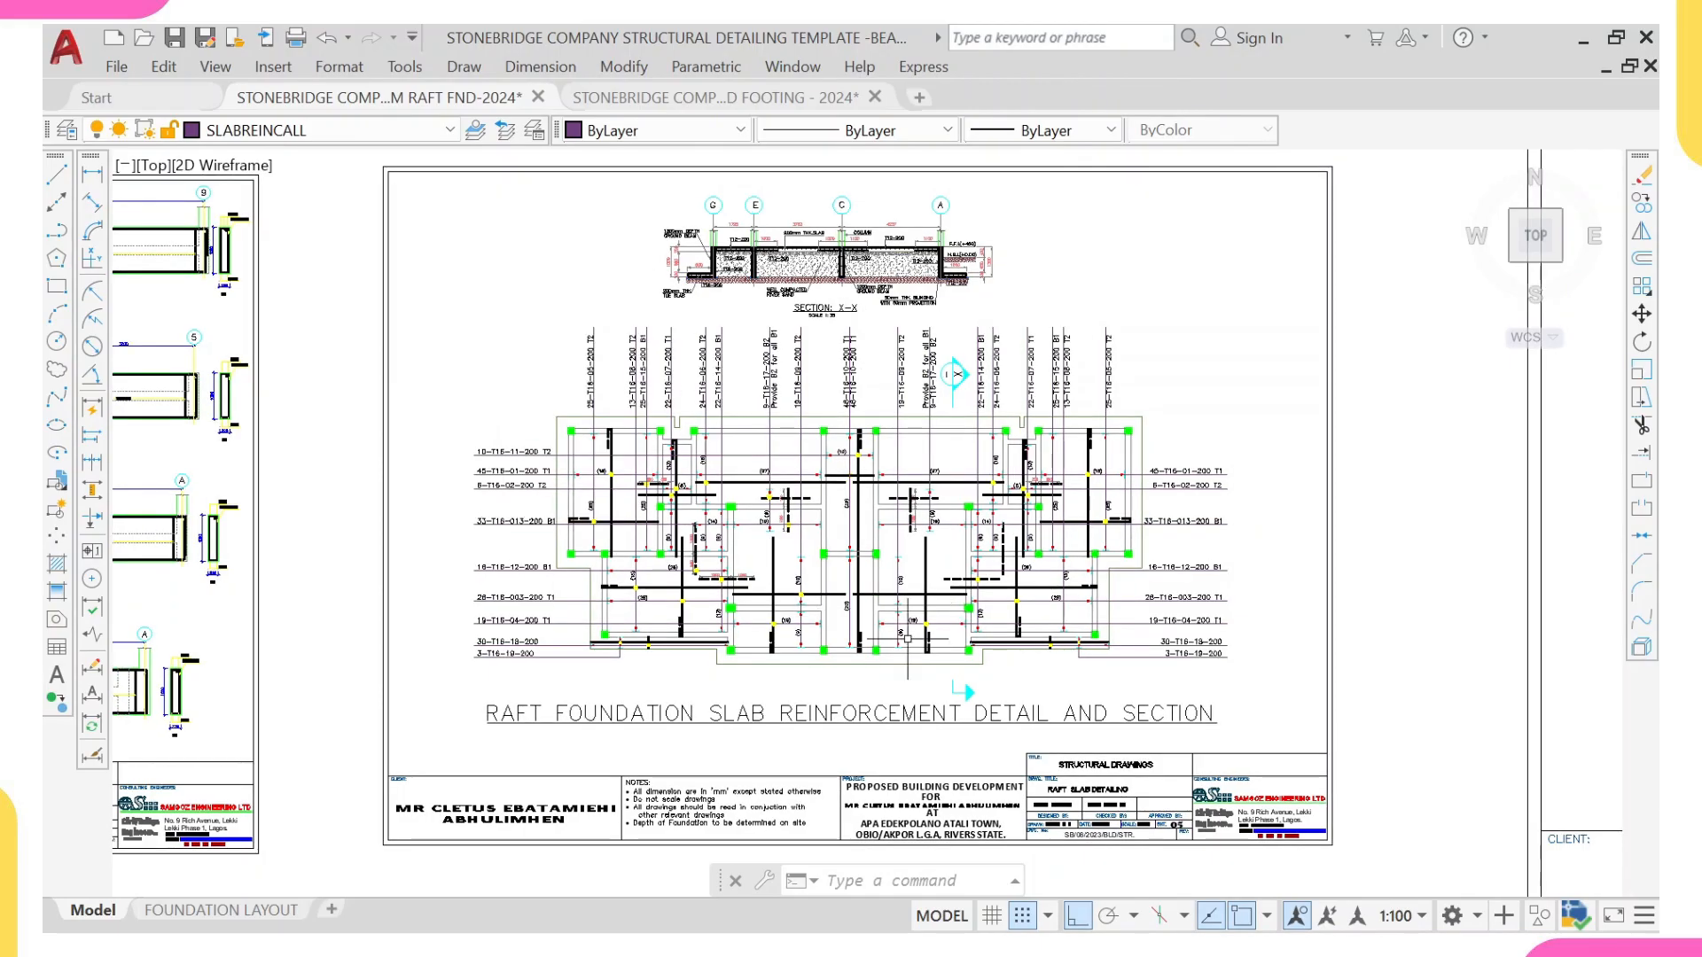
scroll(908, 638, "down", 2)
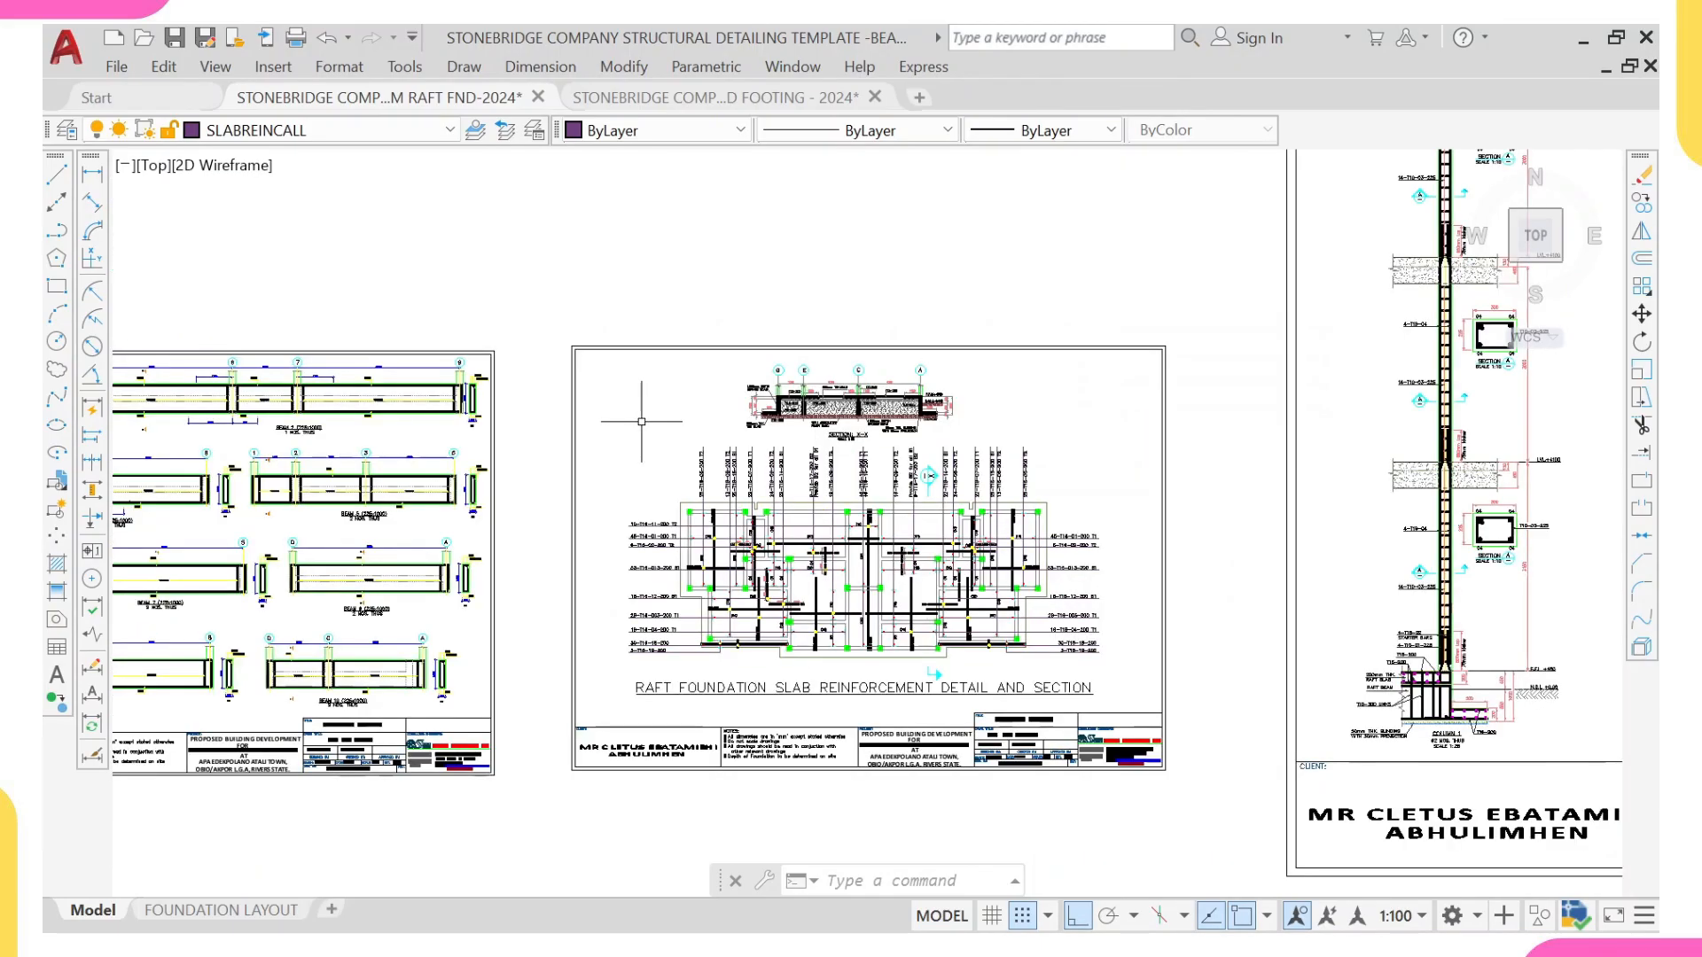
scroll(763, 497, "up", 3)
scroll(752, 592, "down", 3)
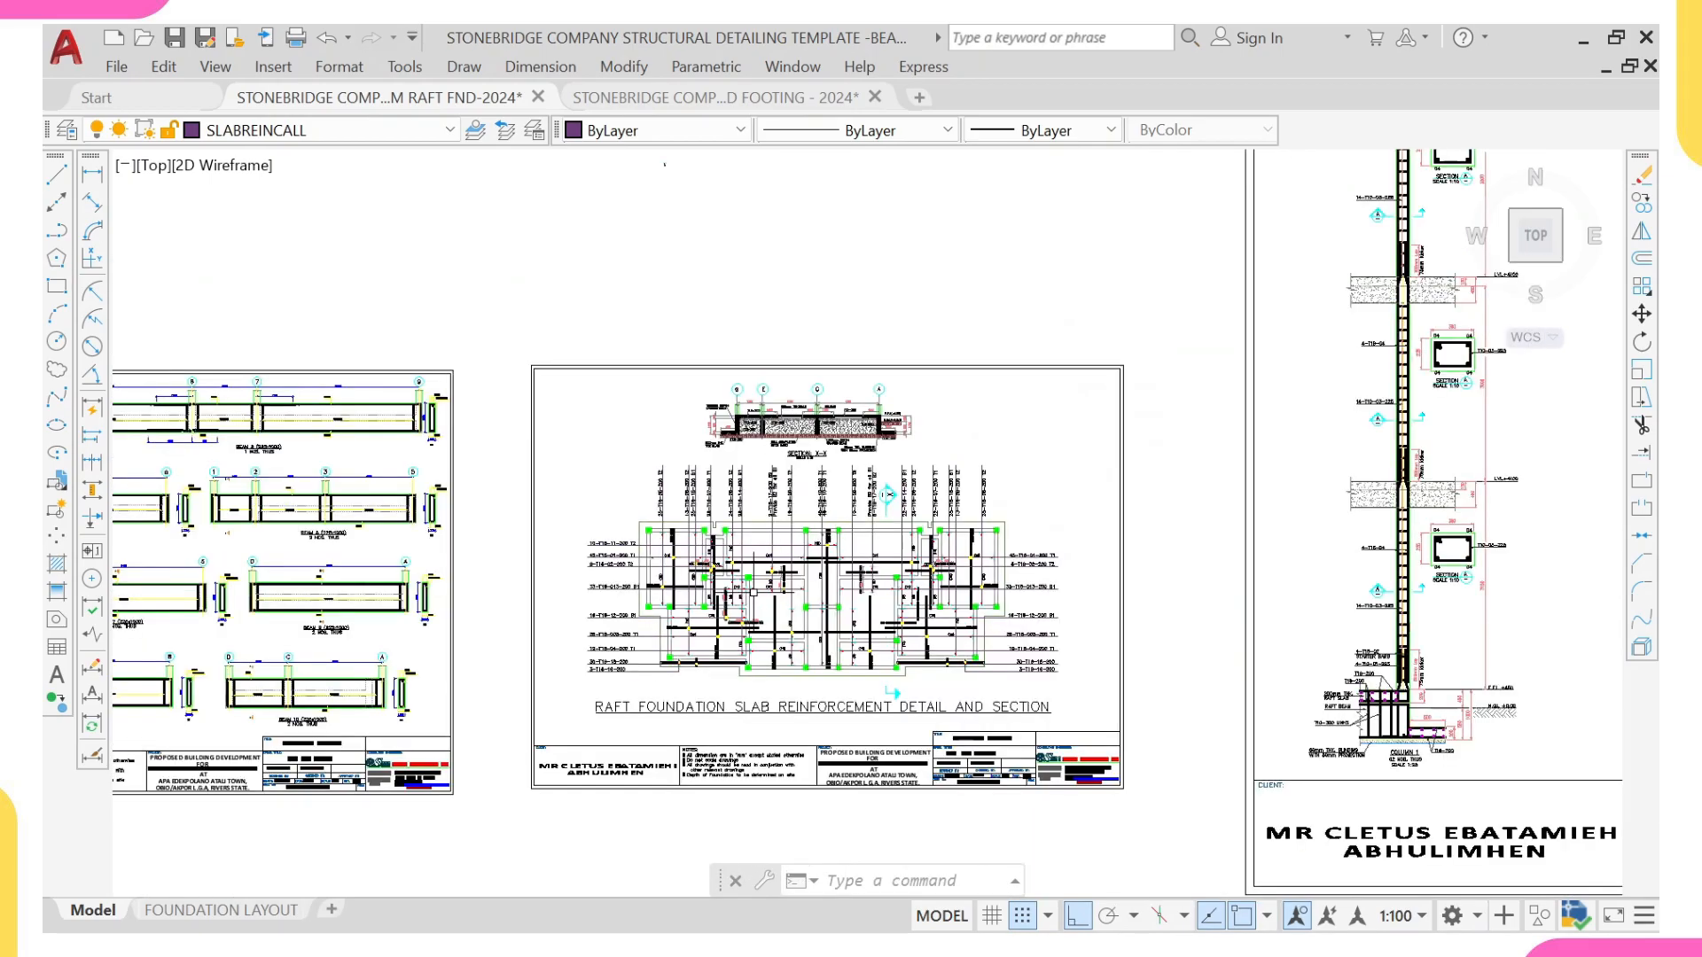
scroll(752, 592, "up", 4)
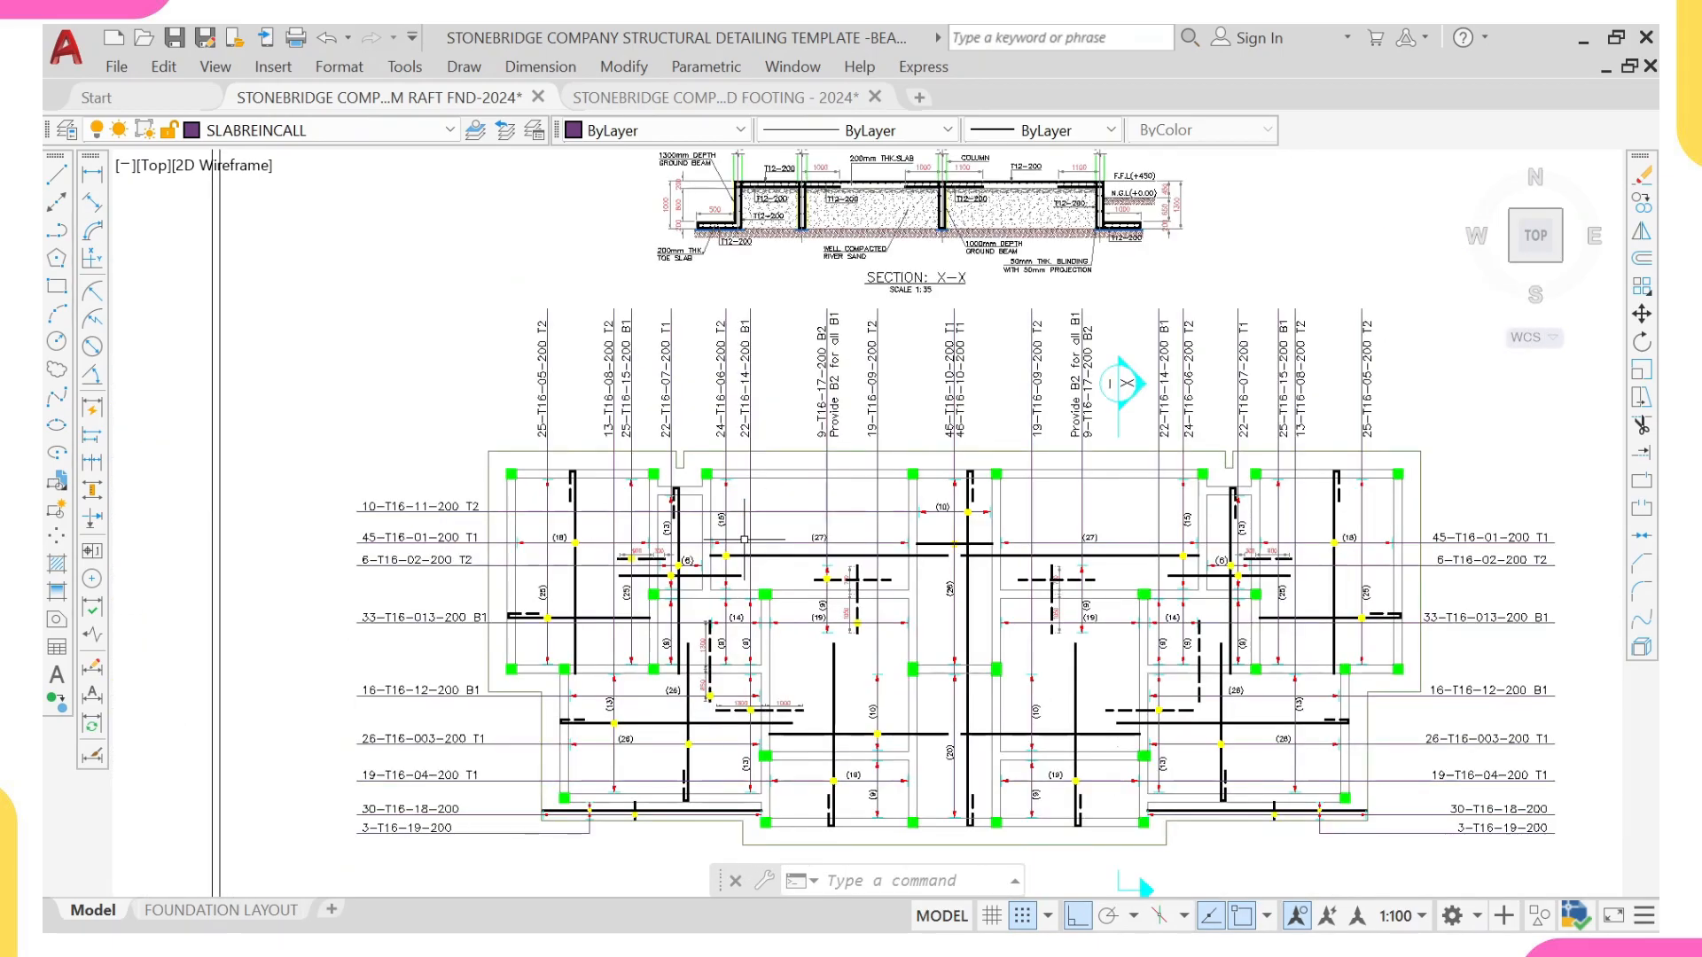
Step: Examine the raft plan's upper middle panels, matching the 24-T16-06-200 T2 and neighbouring top and bottom callouts to their bars
scroll(747, 514, "down", 8)
scroll(729, 696, "up", 3)
scroll(744, 454, "up", 3)
scroll(249, 547, "up", 1)
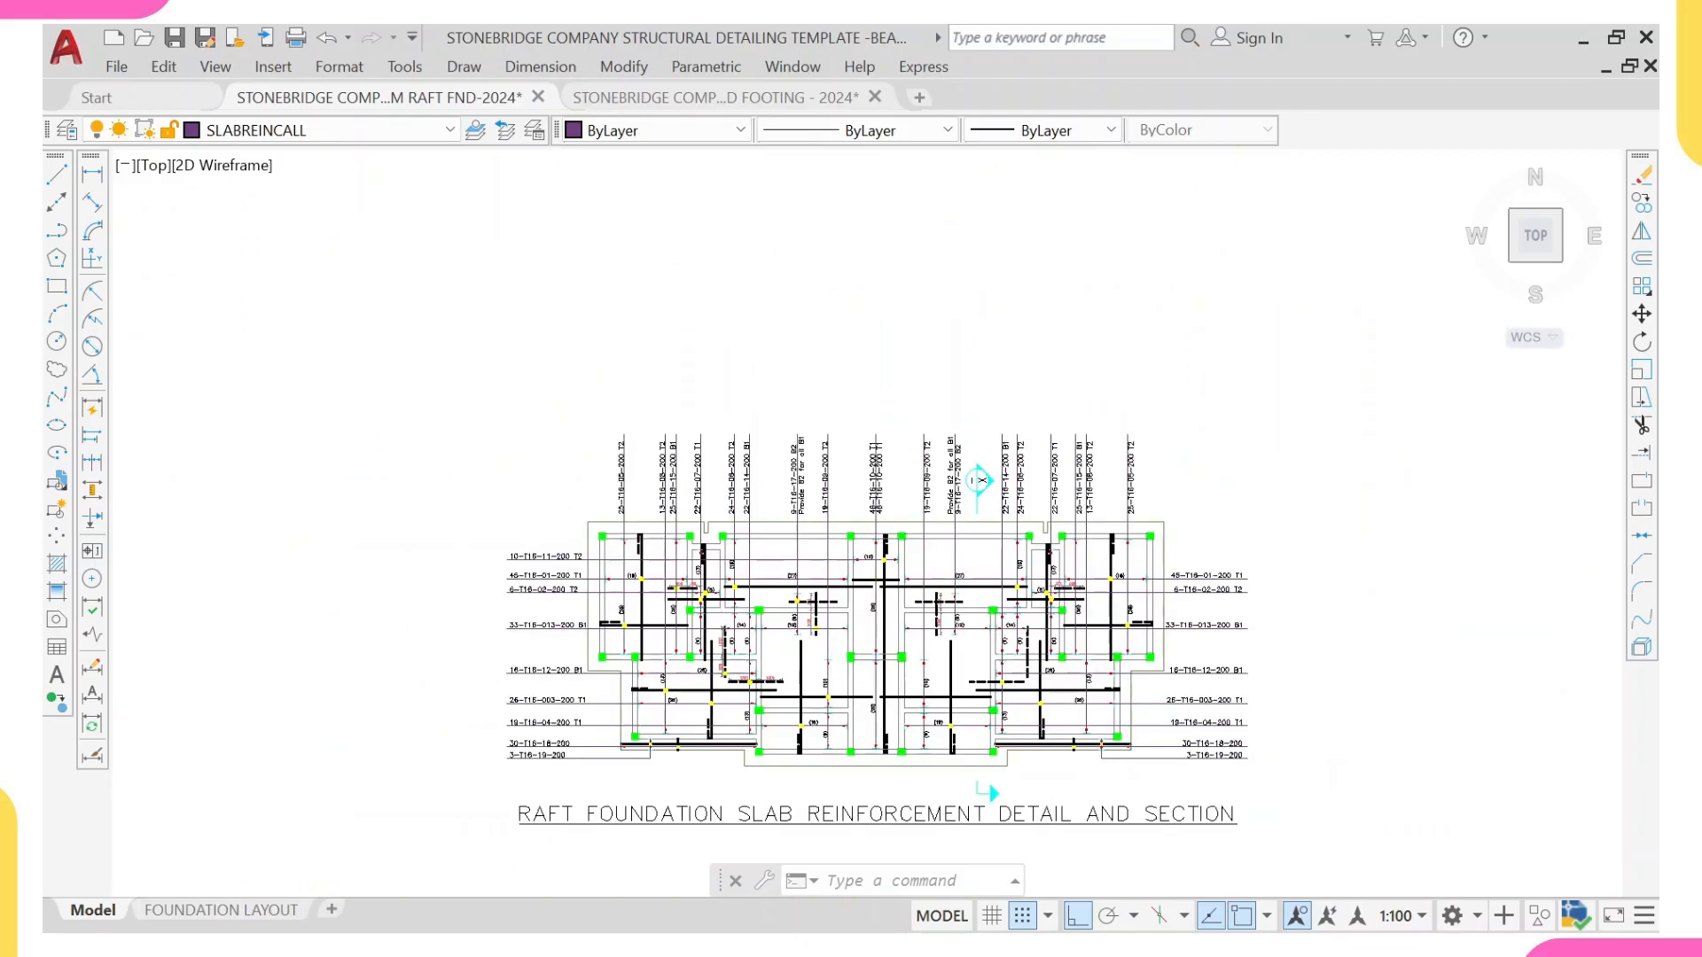
scroll(753, 590, "up", 6)
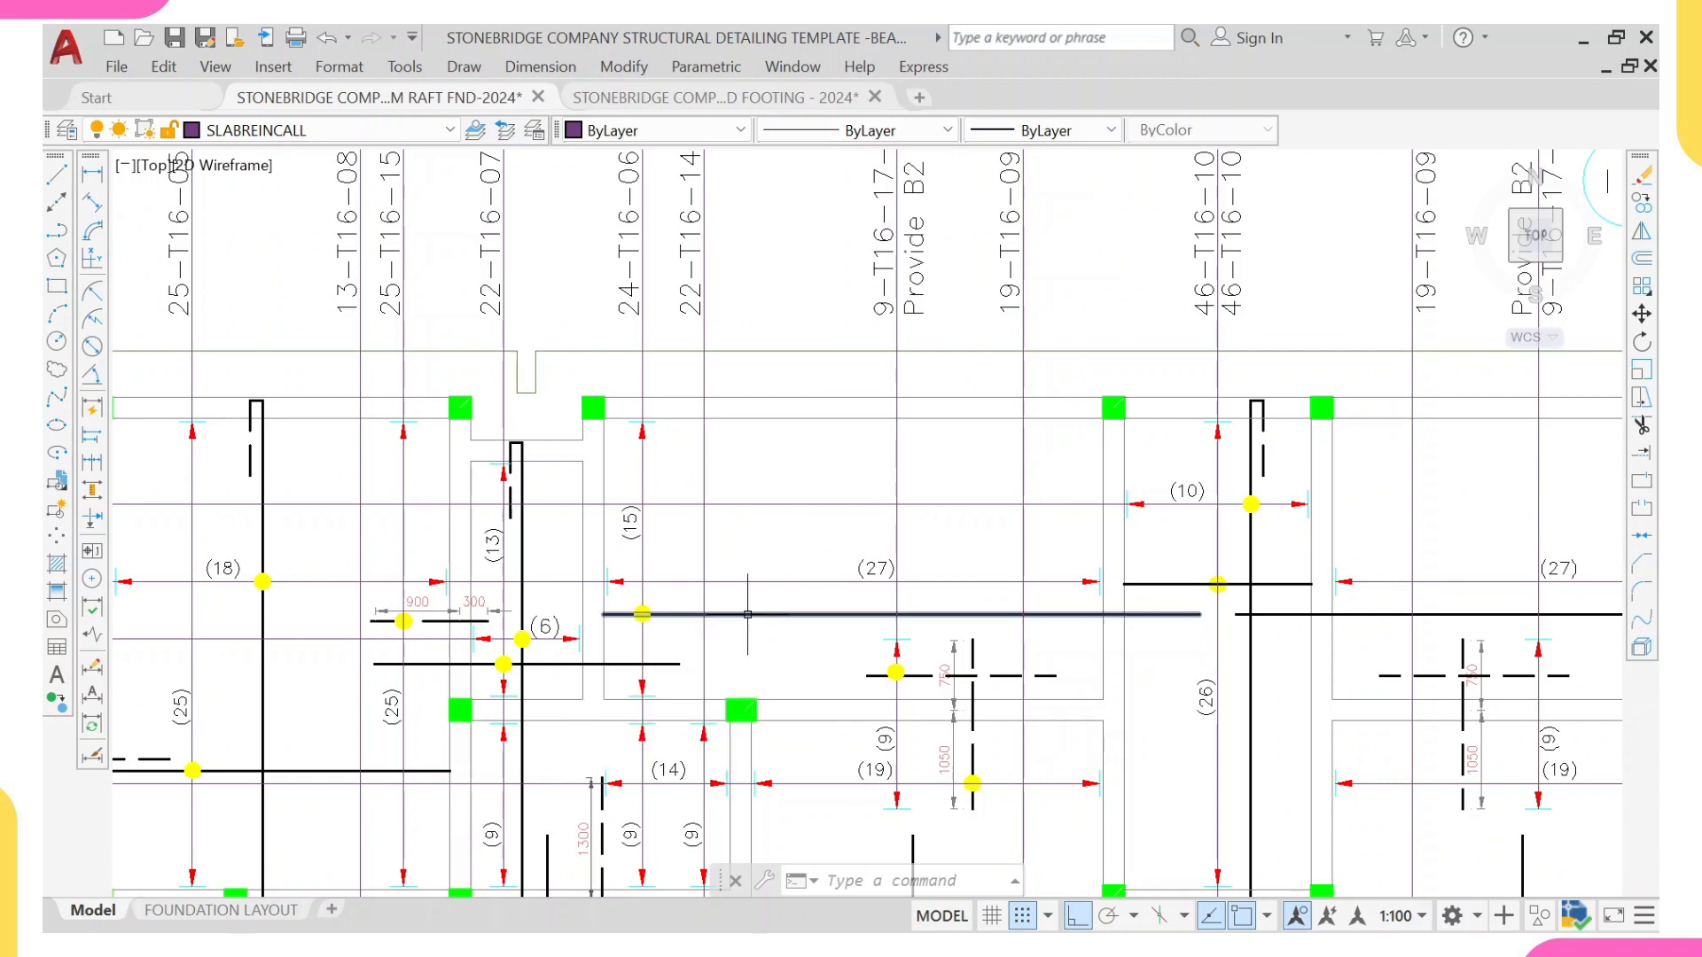
middle_click_drag(678, 217, 658, 590)
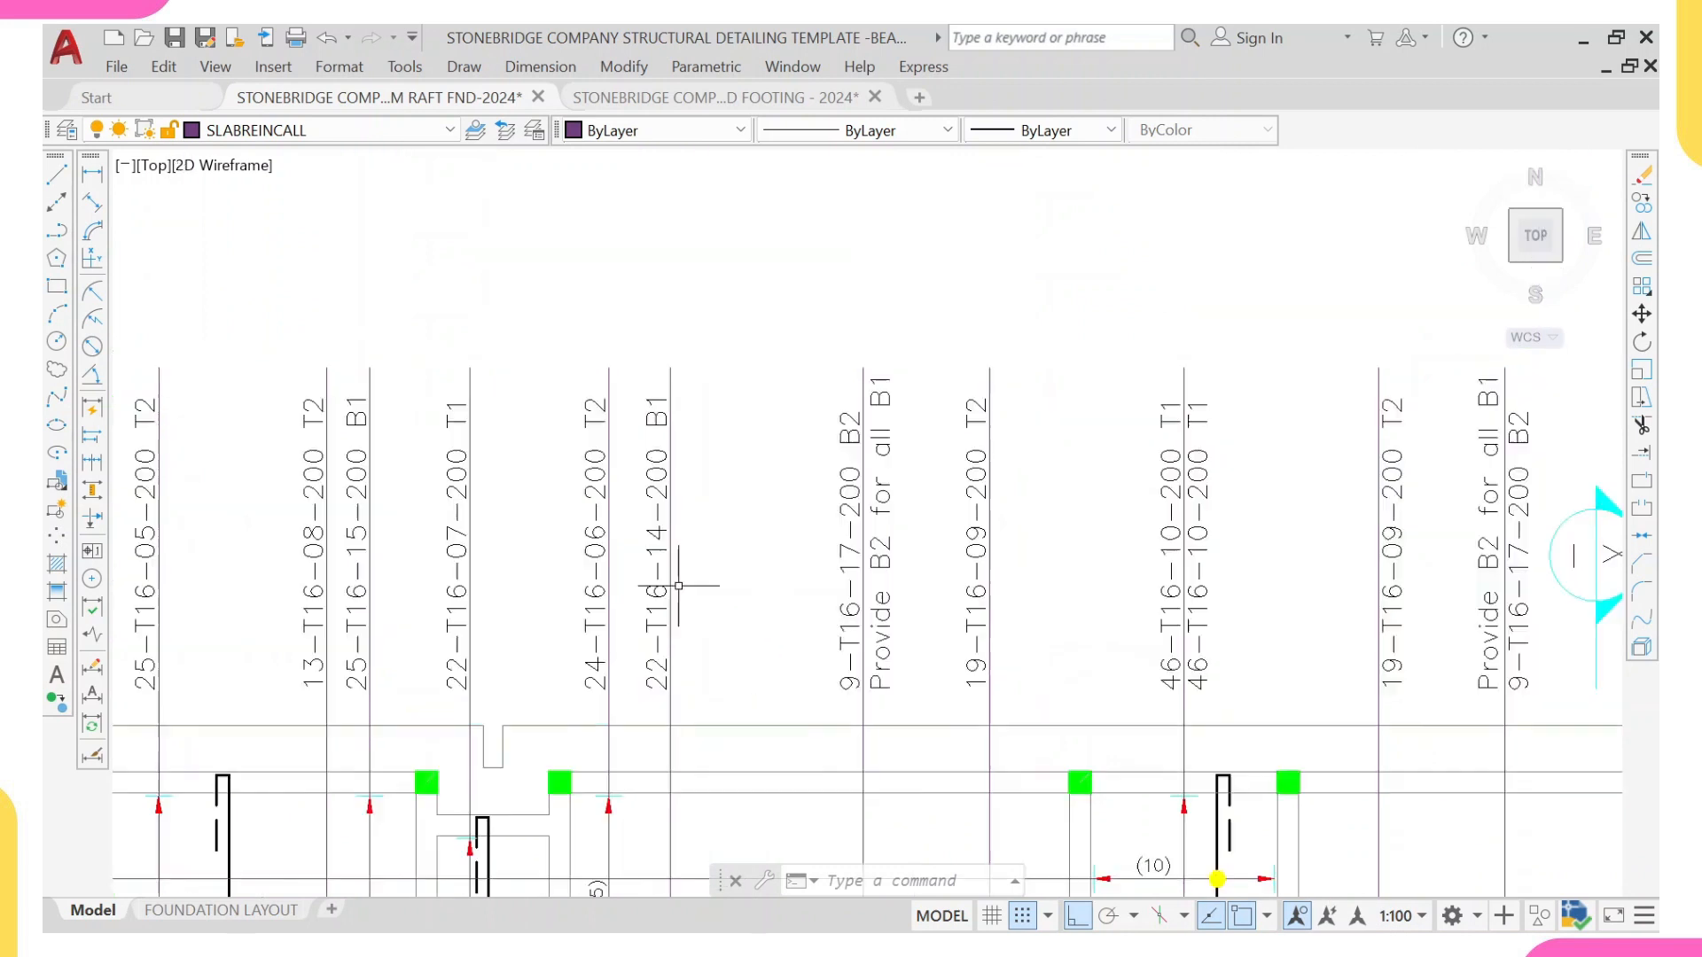
middle_click_drag(656, 418, 606, 54)
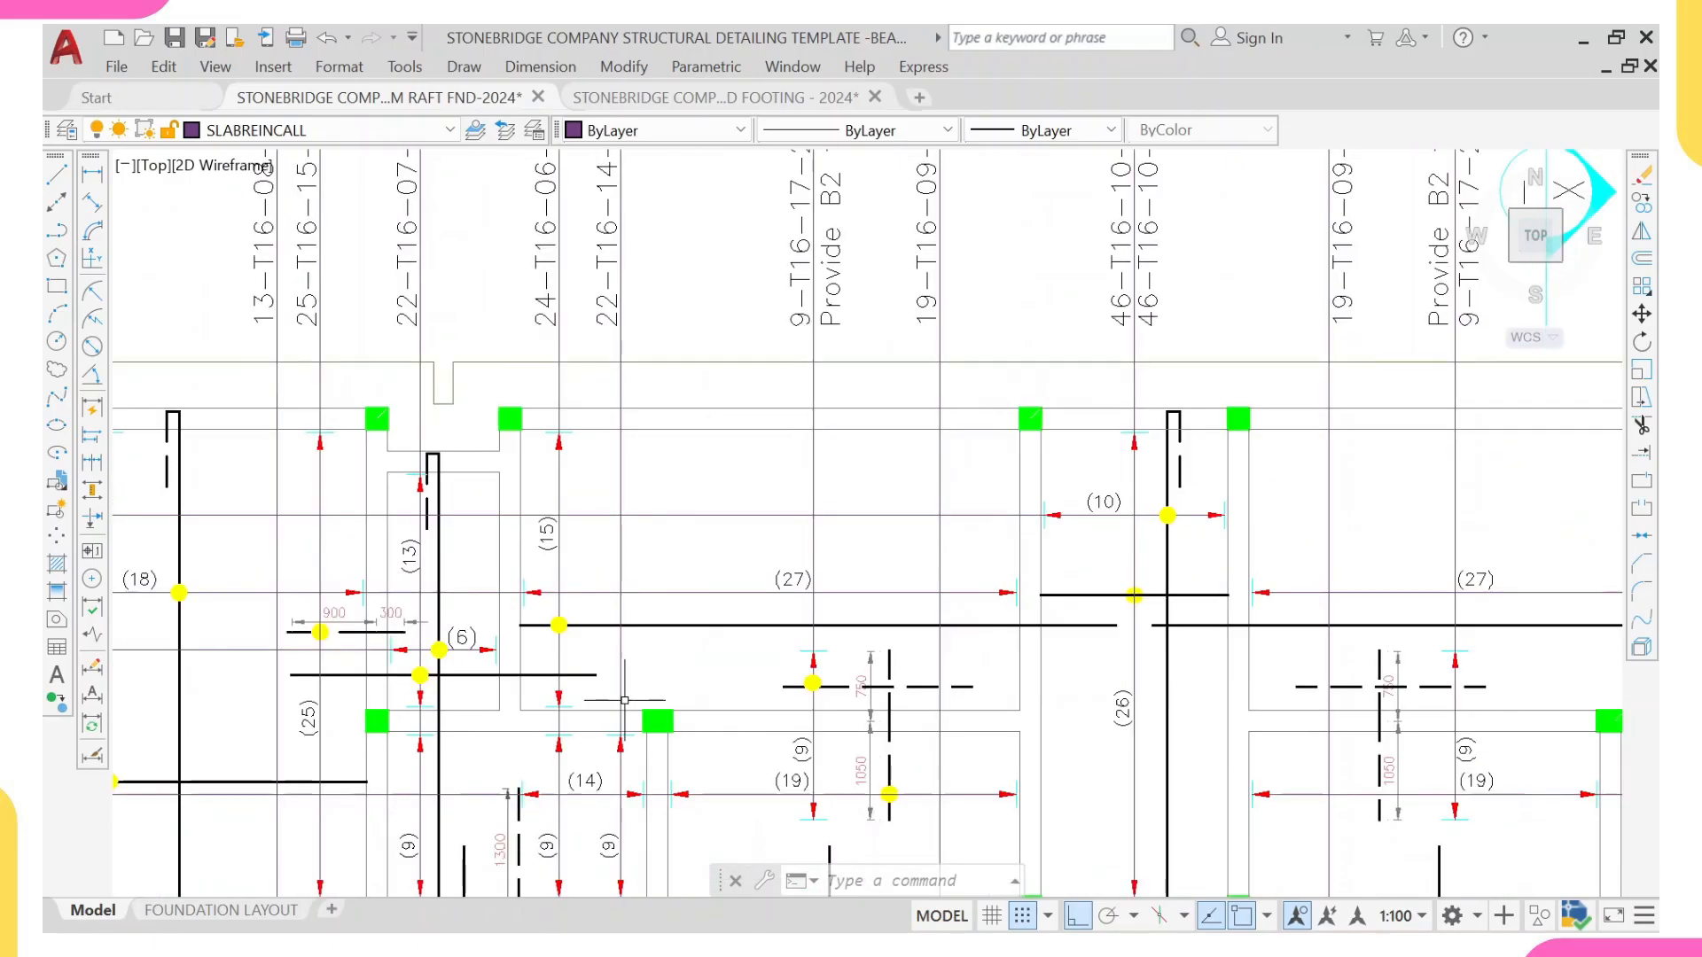
middle_click_drag(580, 258, 523, 487)
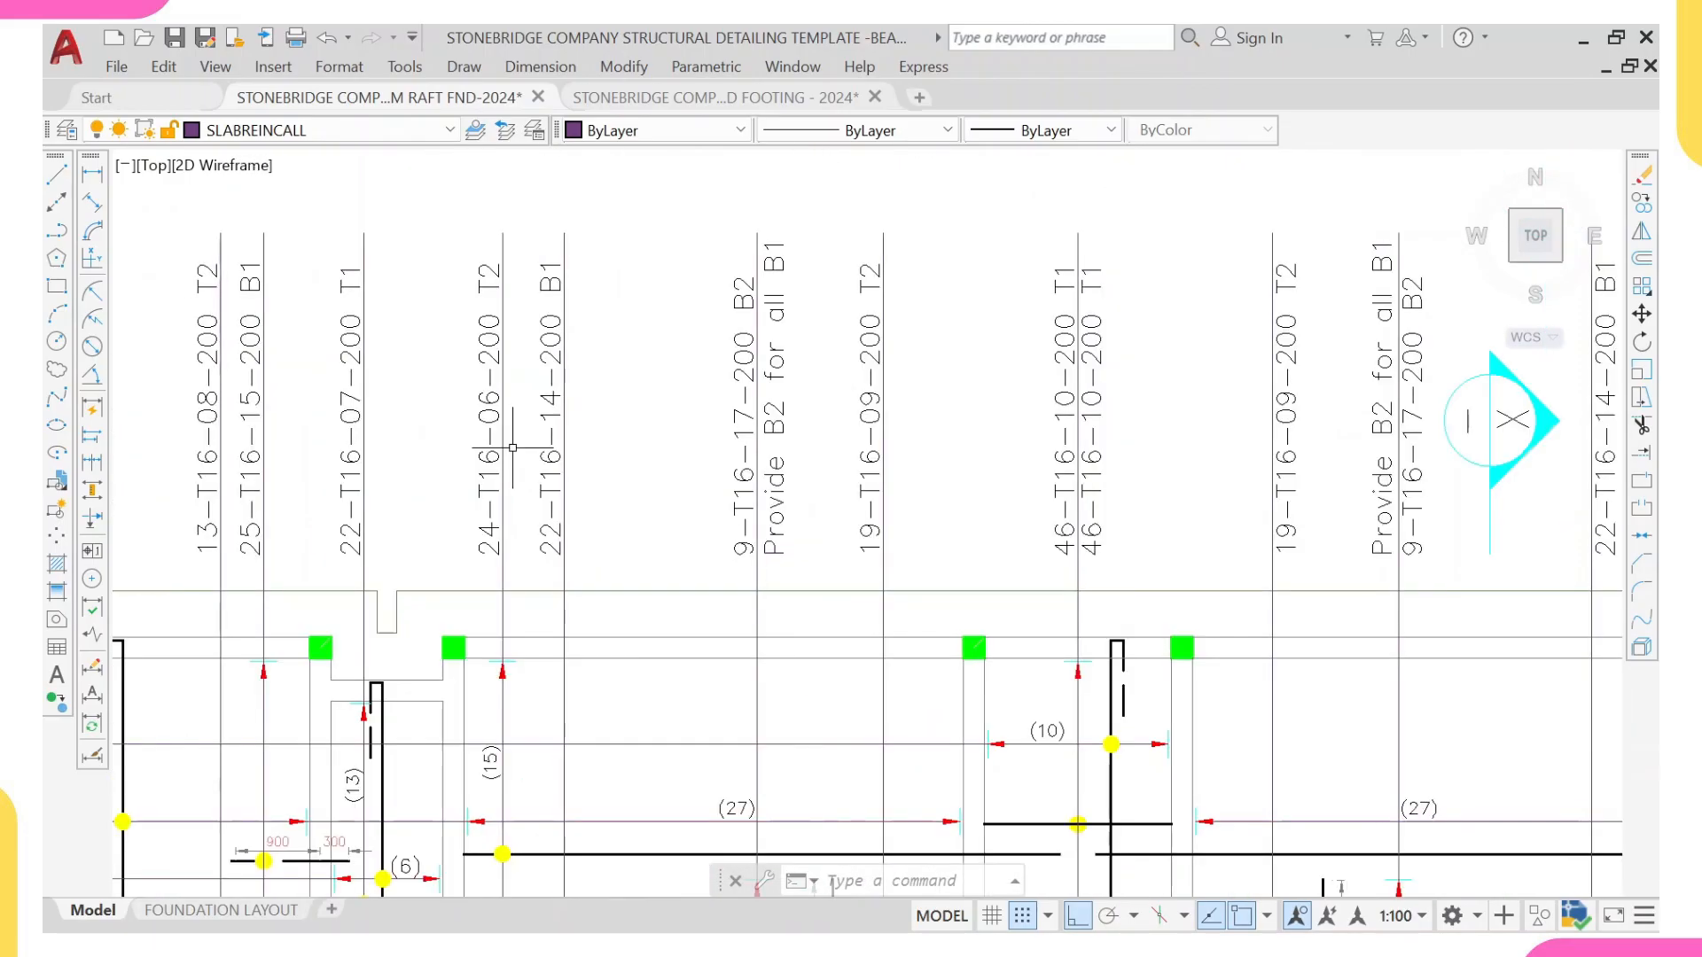
scroll(480, 278, "down", 5)
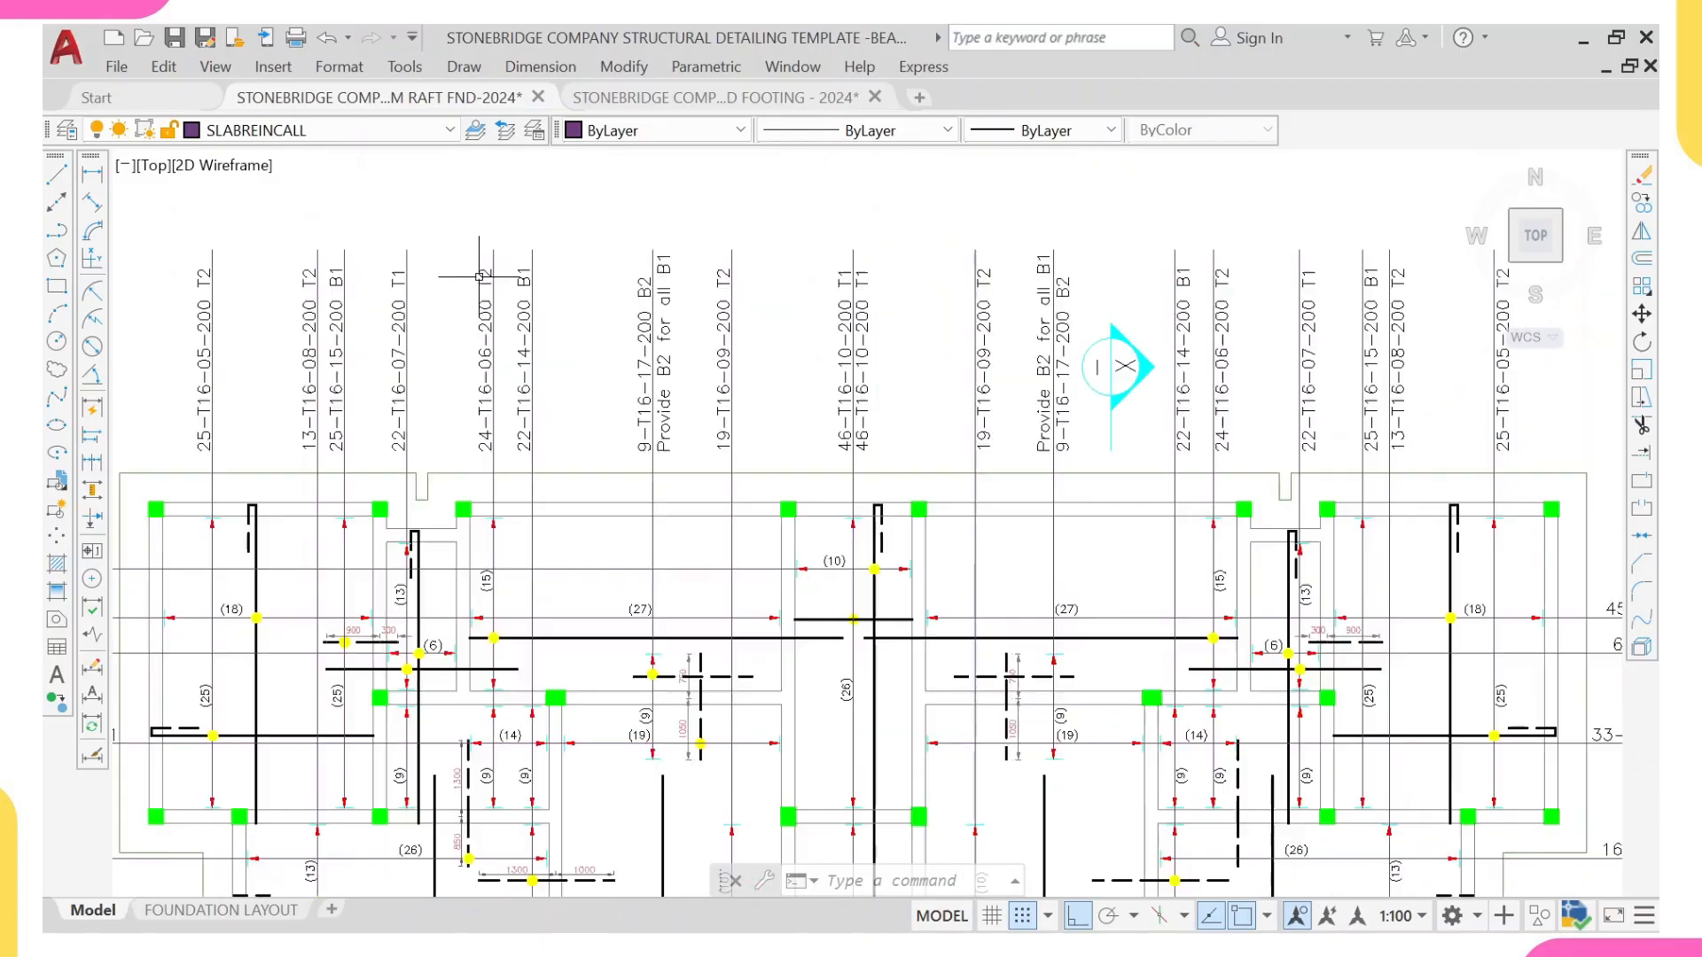
scroll(479, 278, "up", 5)
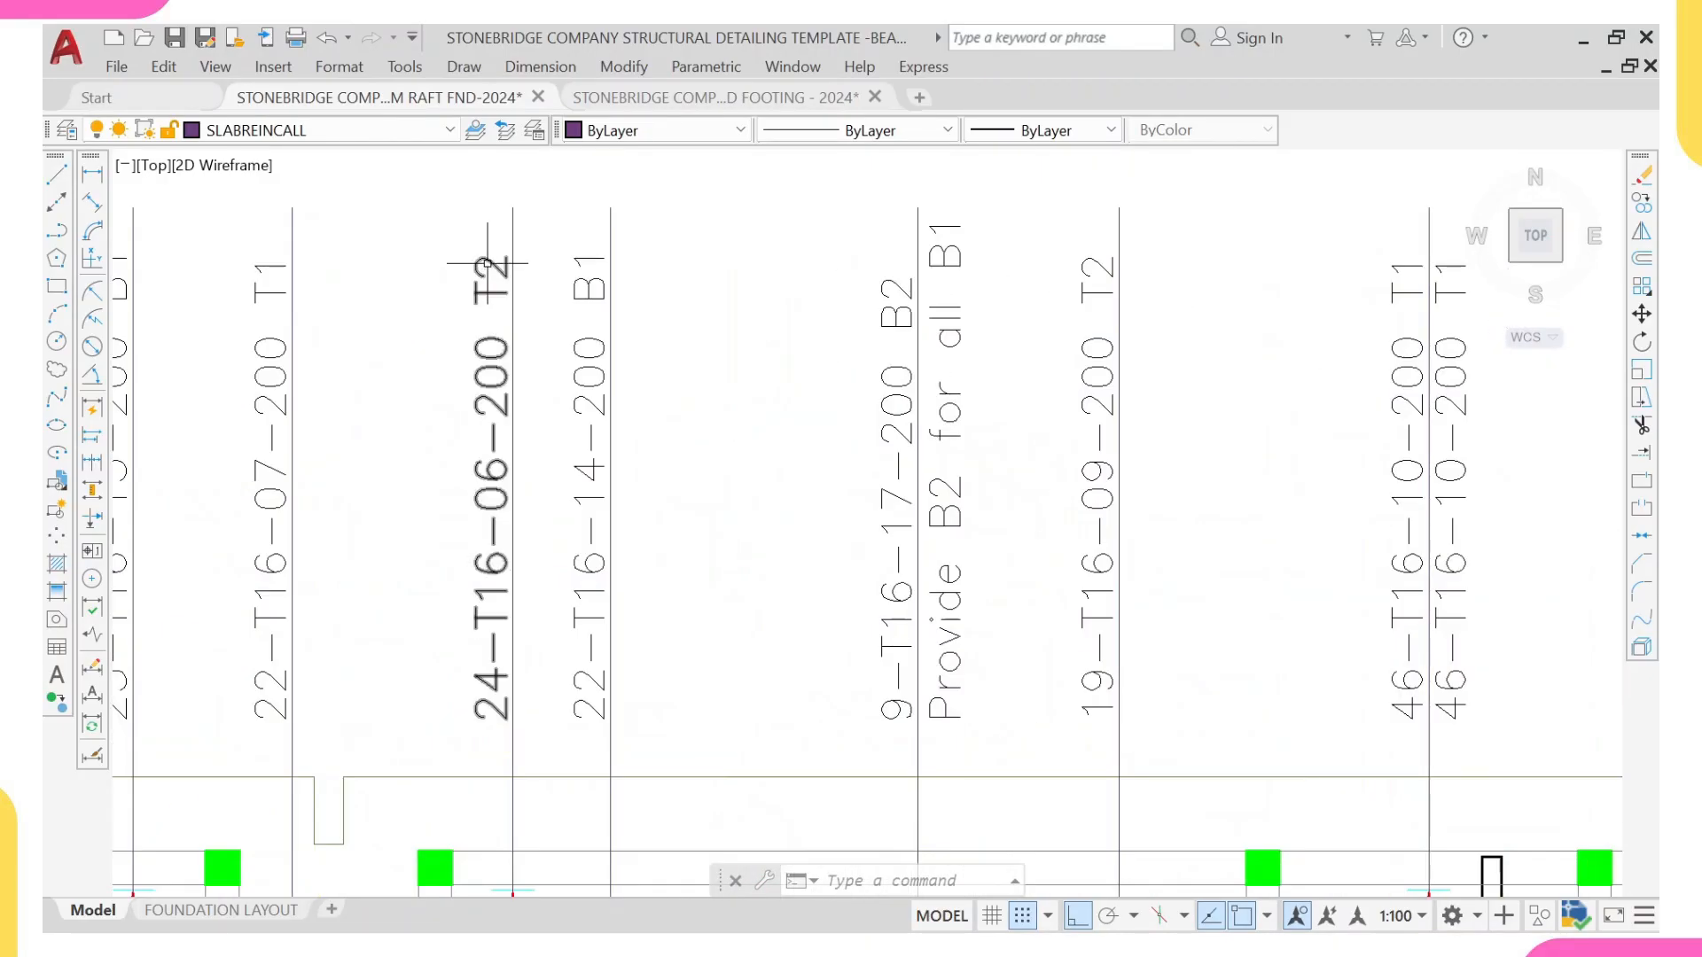
scroll(489, 266, "down", 15)
middle_click_drag(363, 343, 528, 428)
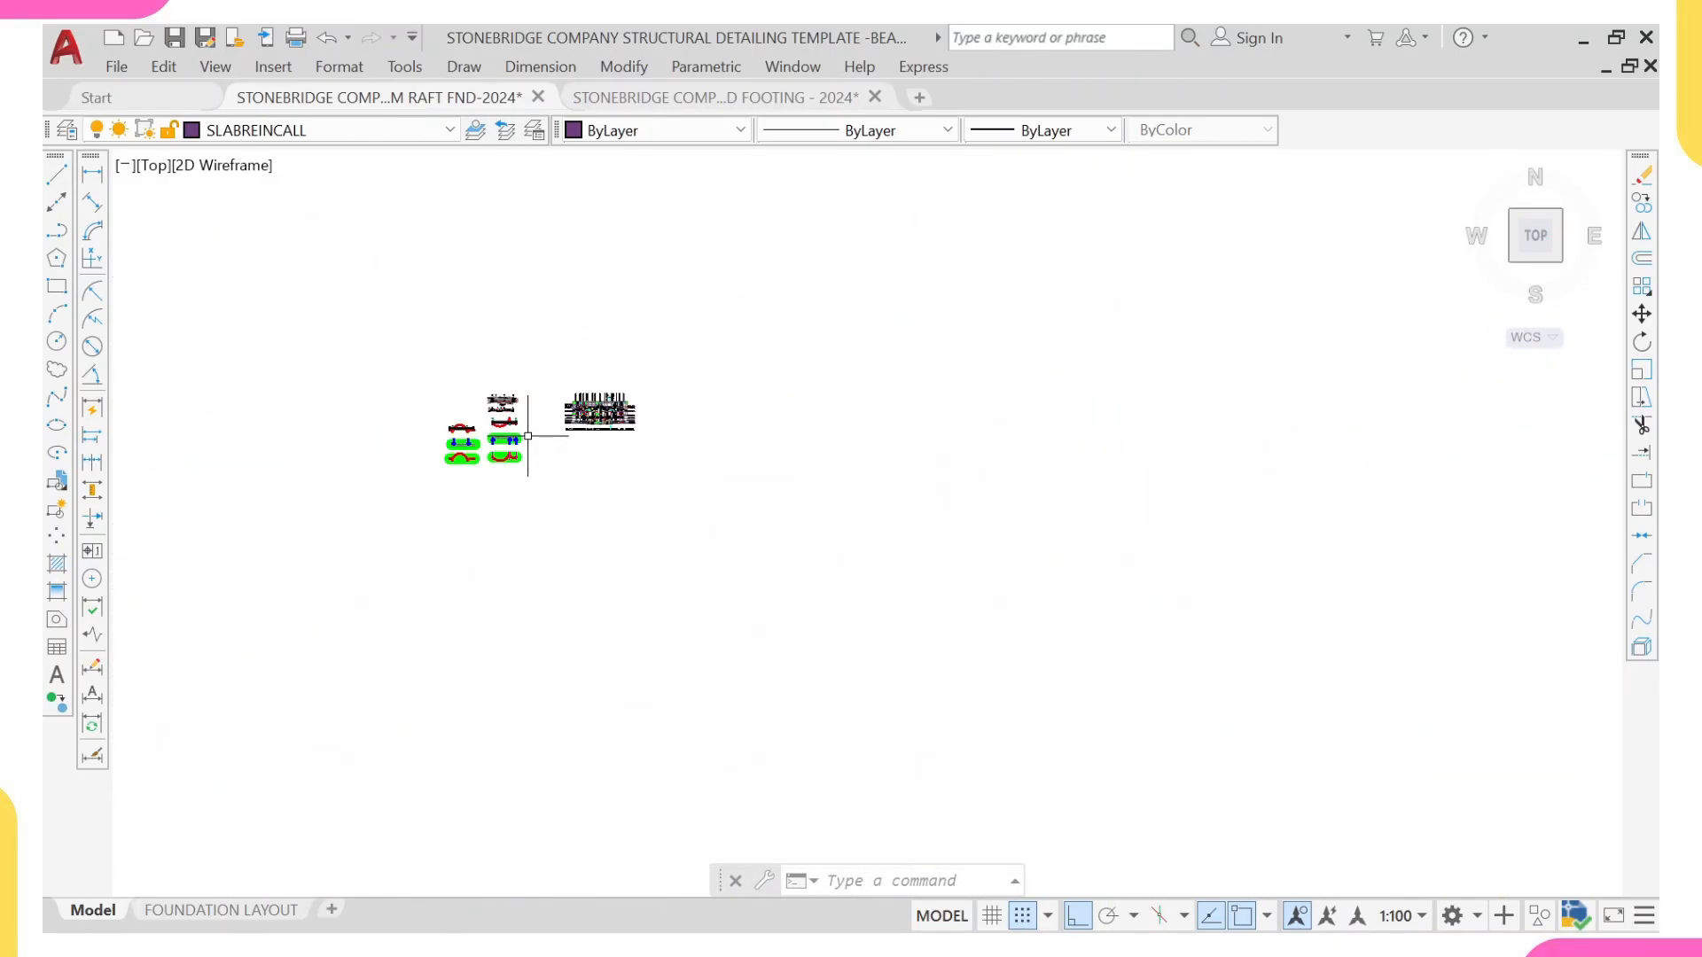
scroll(521, 427, "up", 2)
scroll(511, 427, "up", 5)
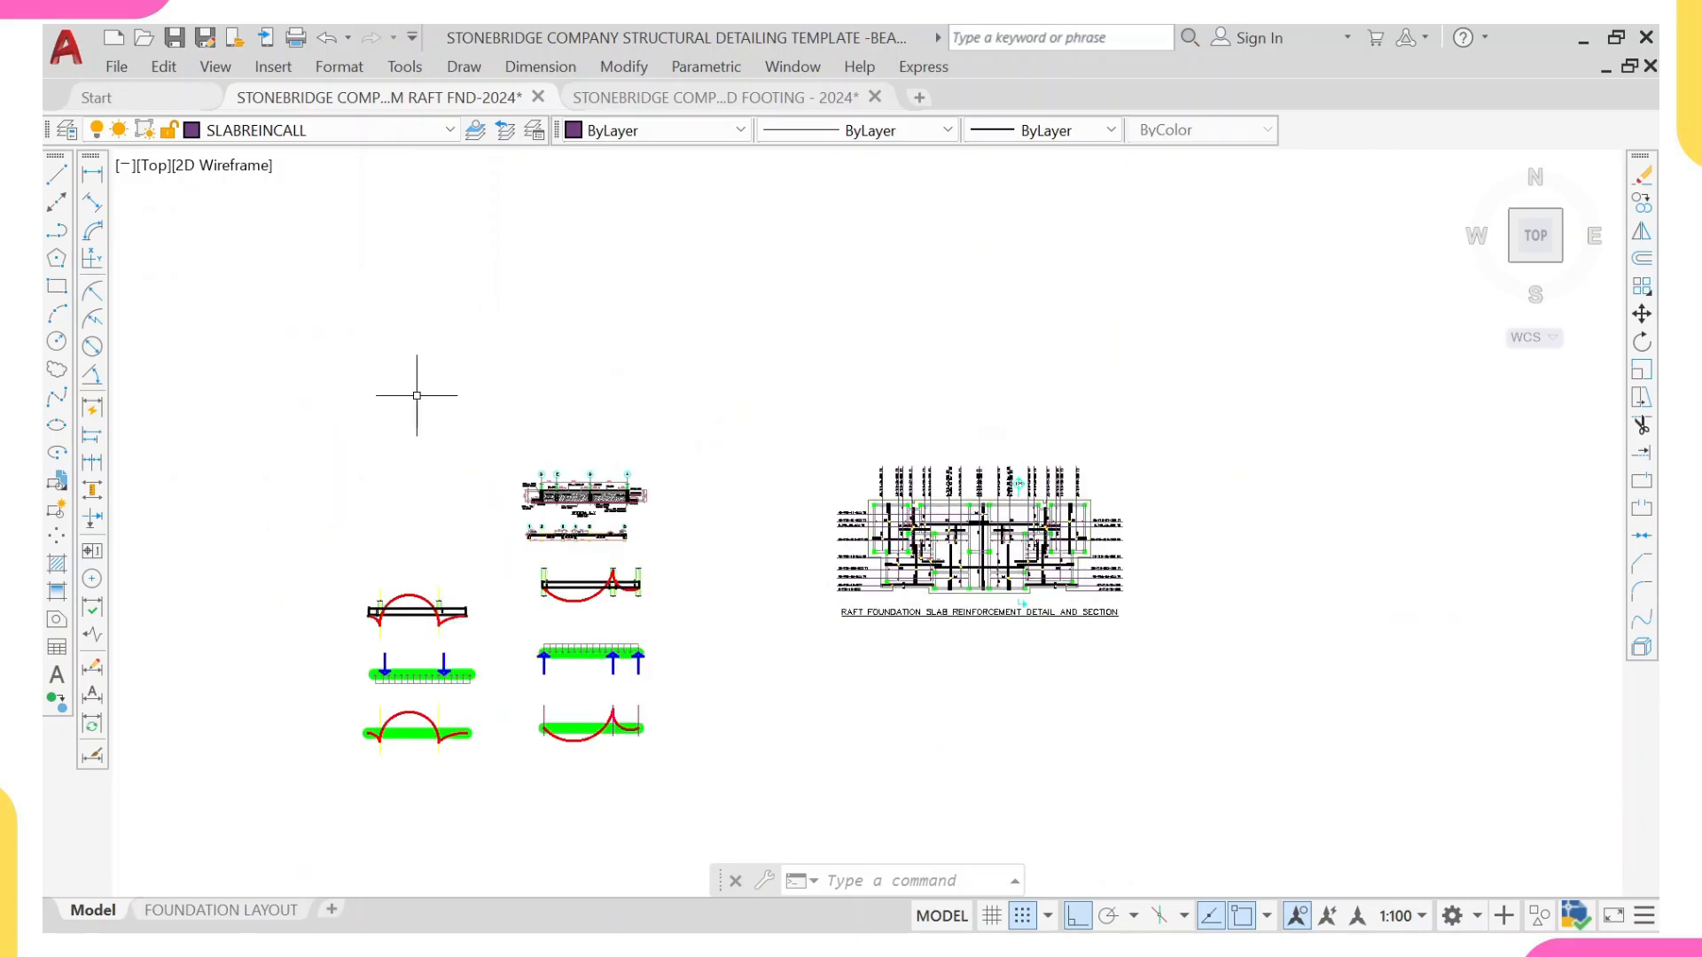
Step: Compare the suspended slab section on grids 1 to 6 with the raft's Section X-X, following their top and bottom bars
scroll(533, 472, "up", 9)
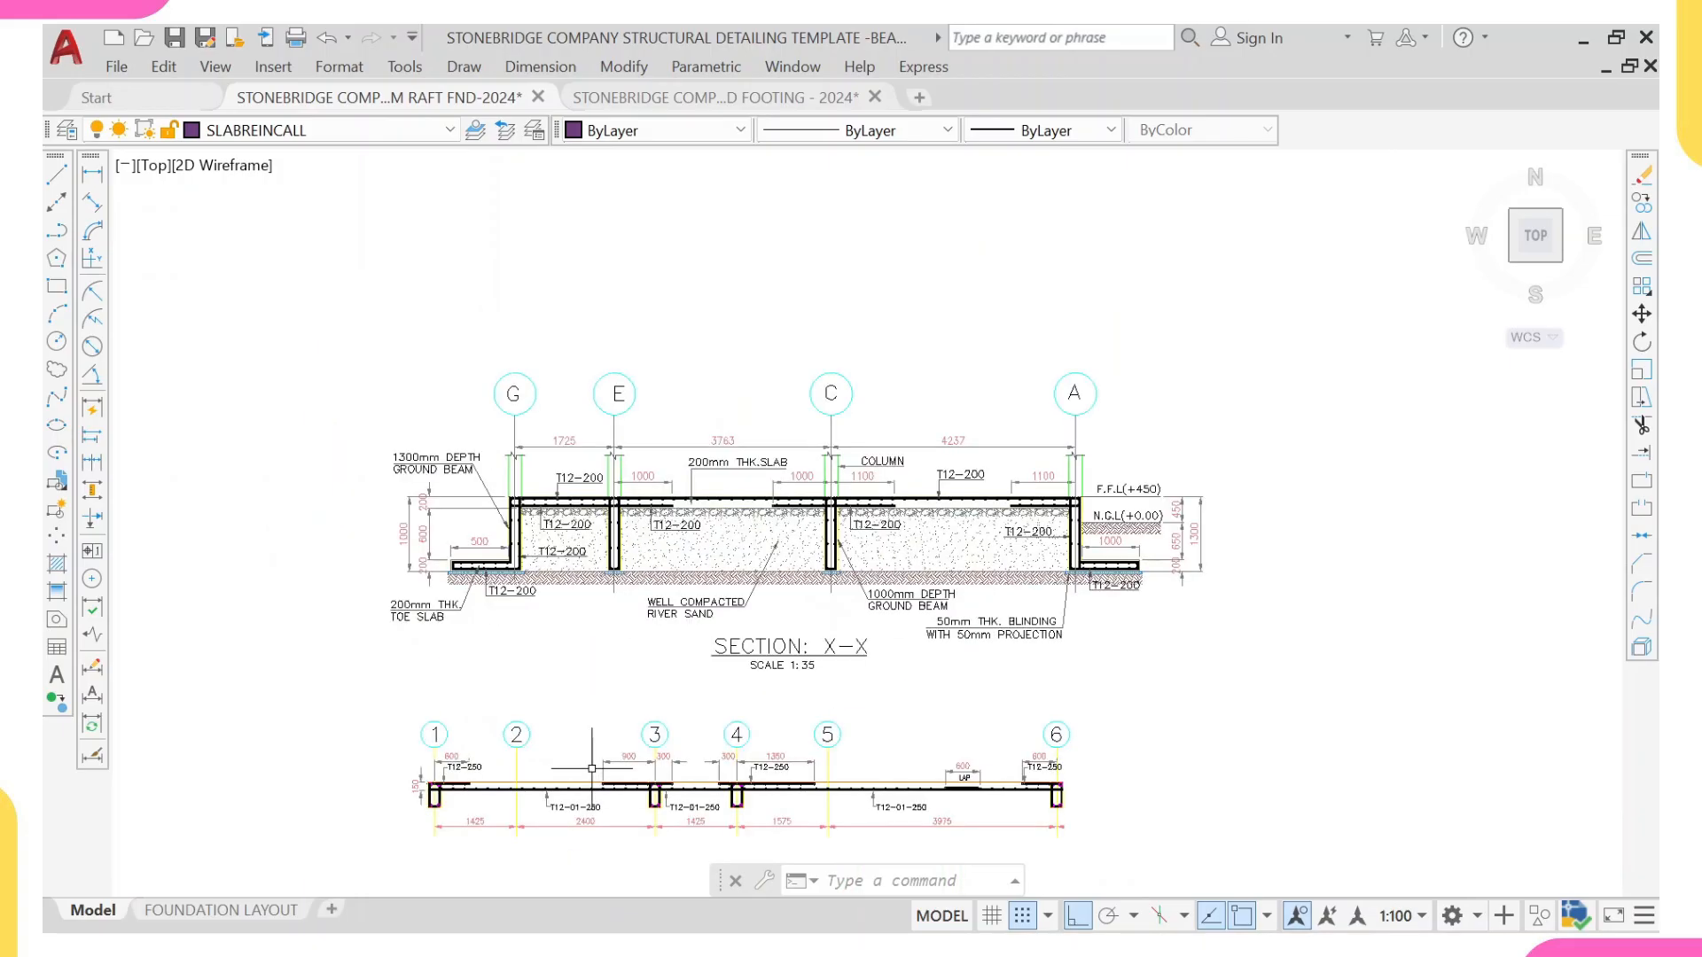
scroll(592, 769, "up", 4)
middle_click_drag(127, 645, 313, 643)
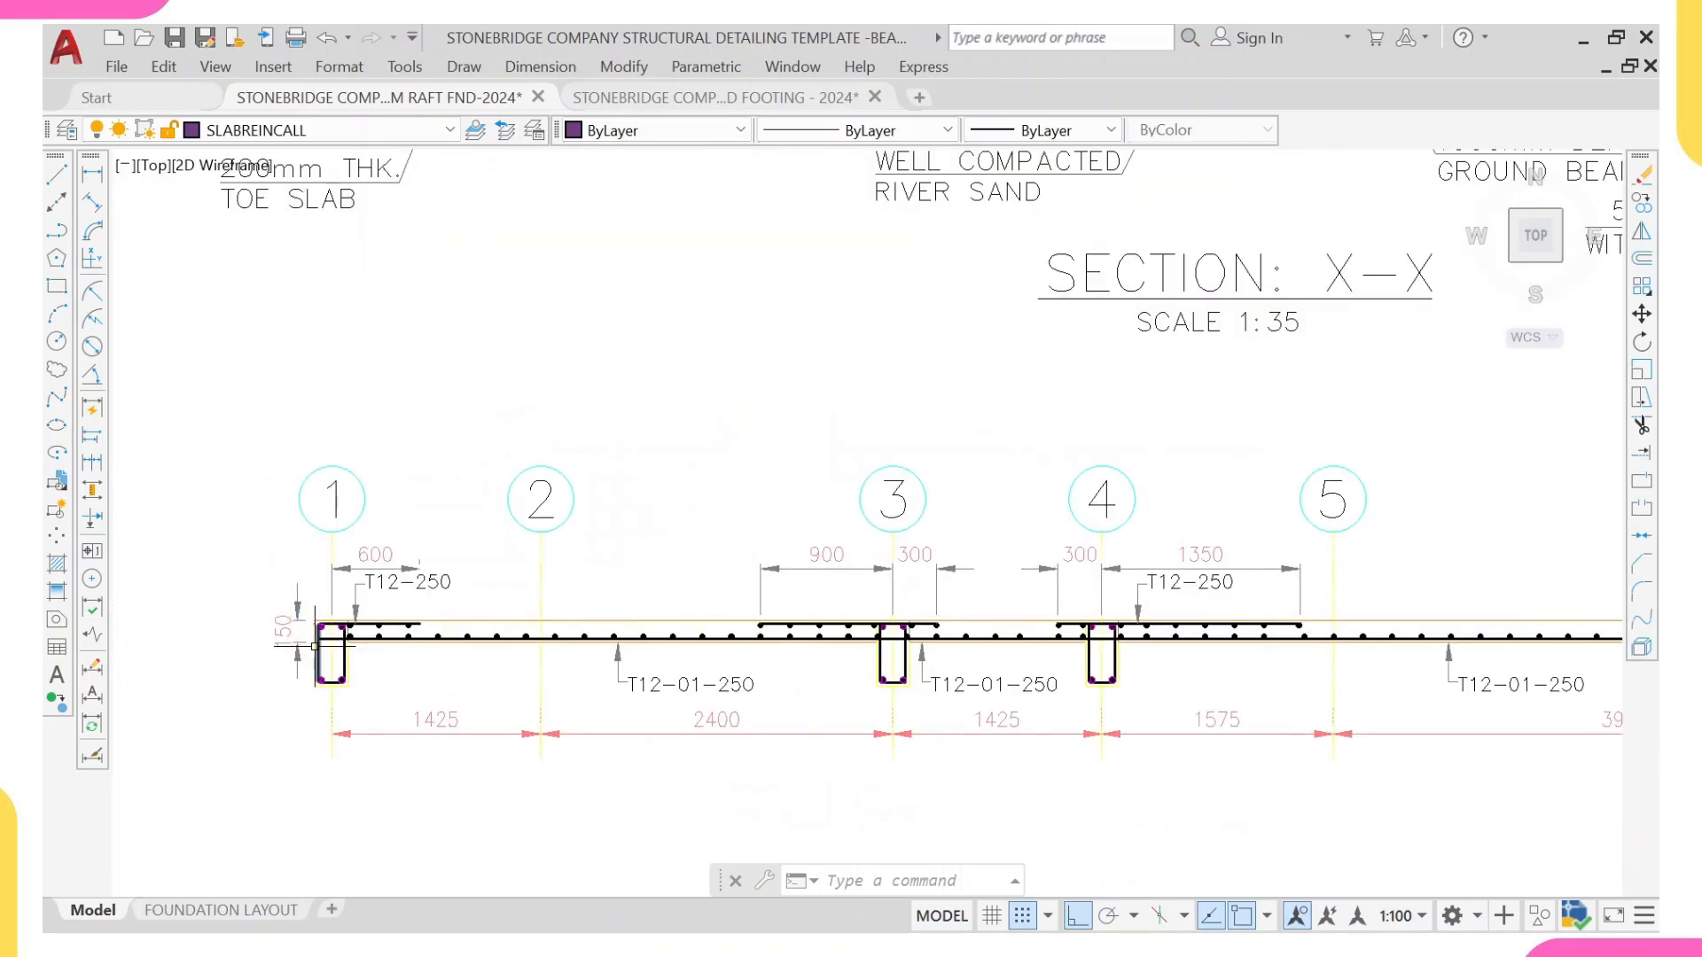
middle_click_drag(1362, 656, 1329, 658)
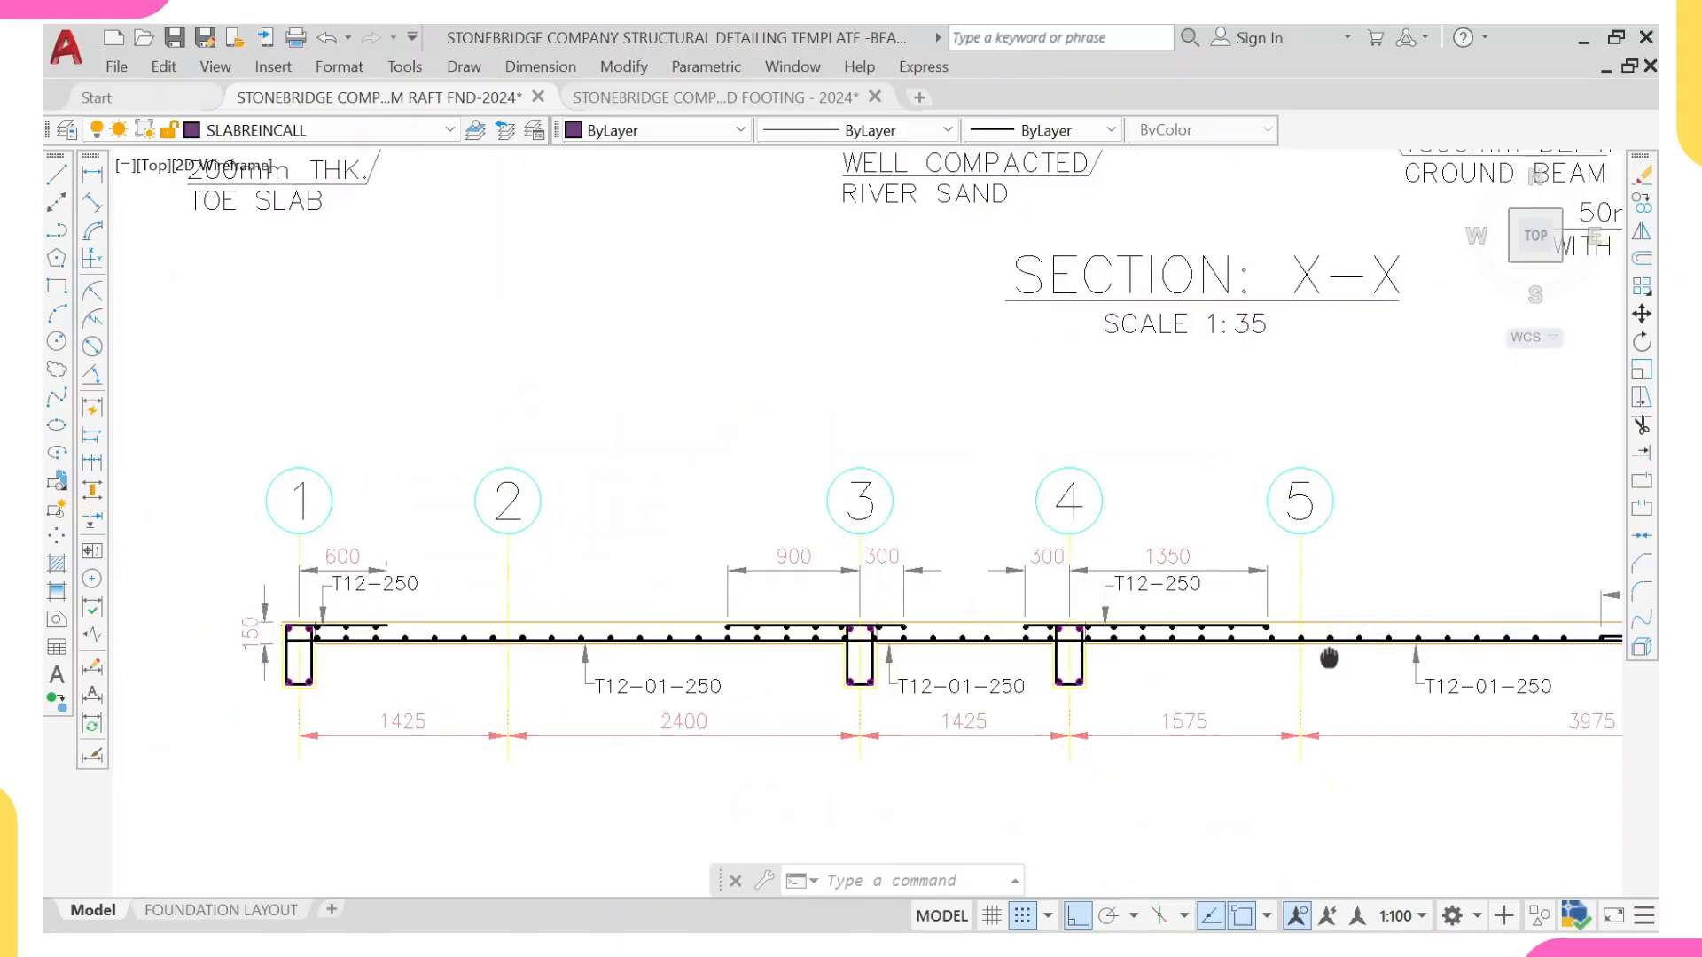
middle_click_drag(1117, 310, 1164, 817)
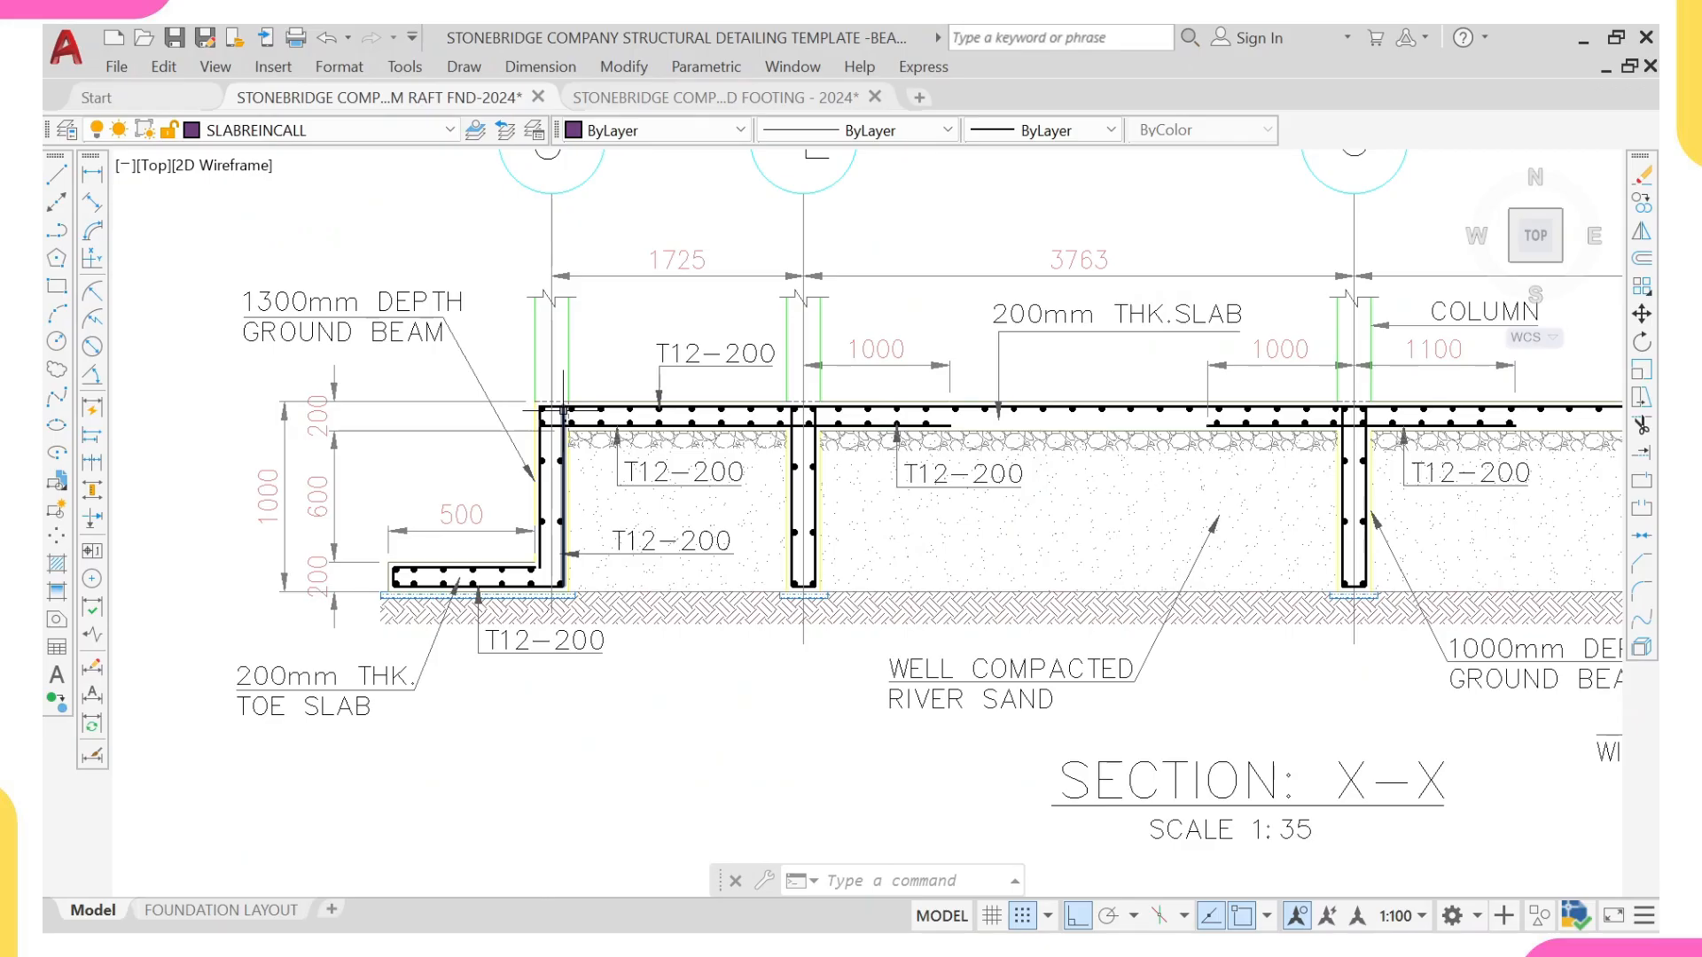
Step: Examine the bent, dashed end of the vertical 45-T16-01-200 T1 bar in the raft plan's upper corner panel
scroll(563, 410, "down", 10)
scroll(1001, 470, "up", 6)
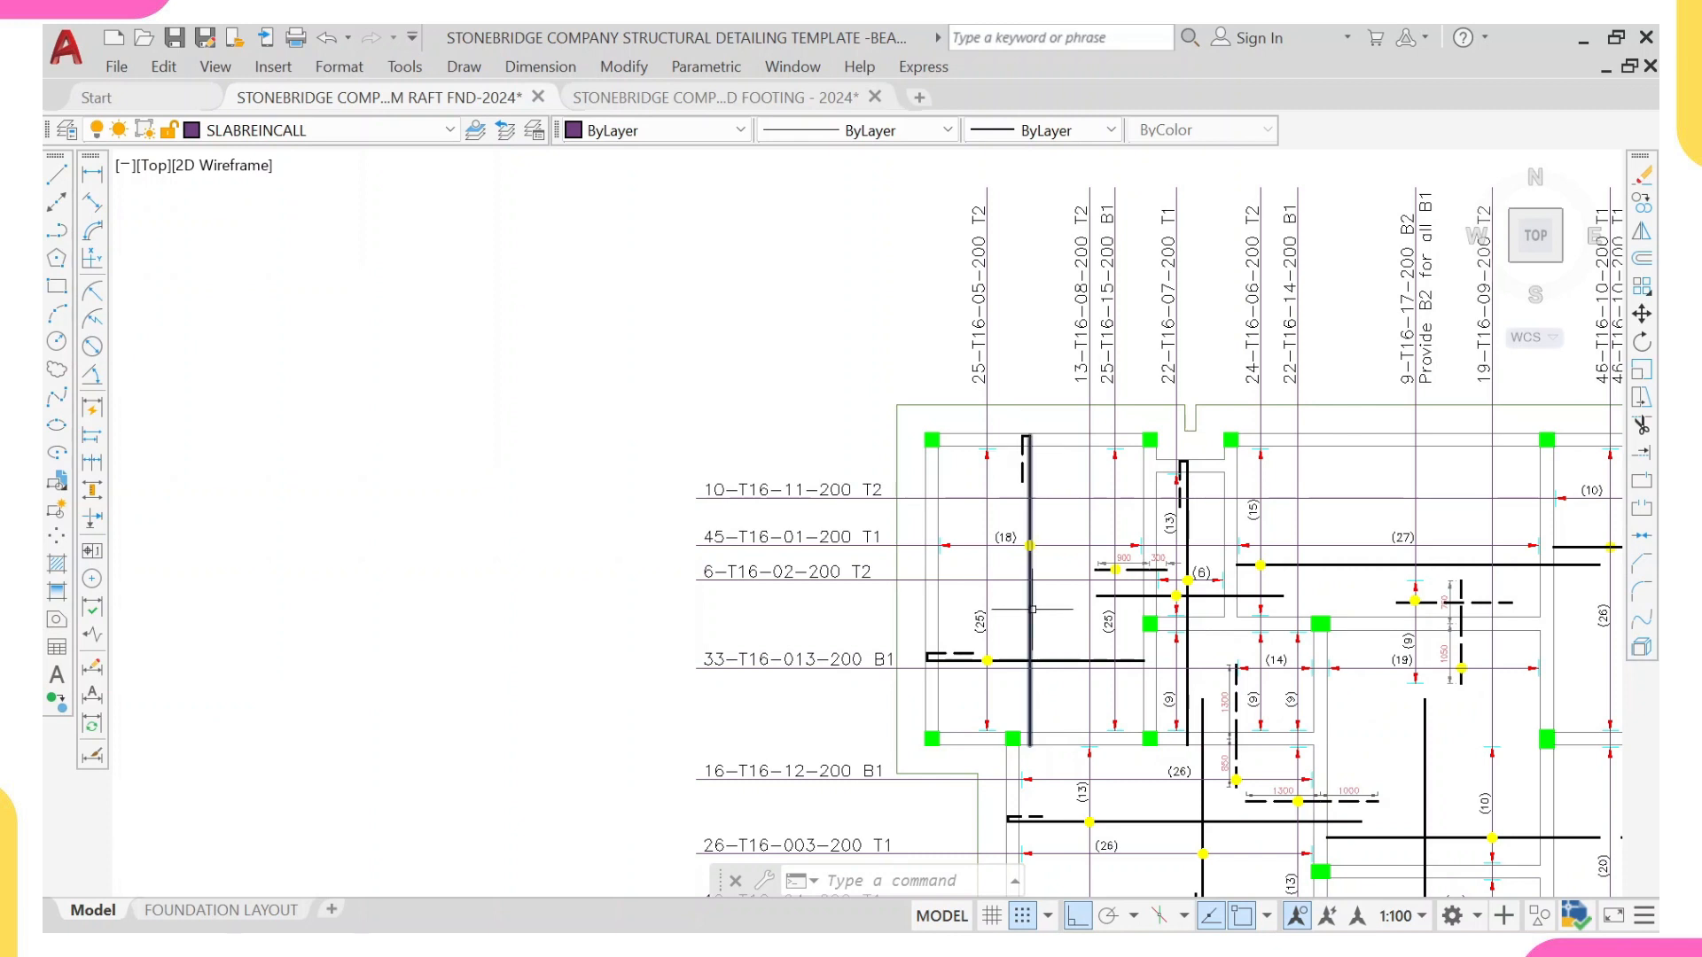
scroll(1033, 609, "down", 10)
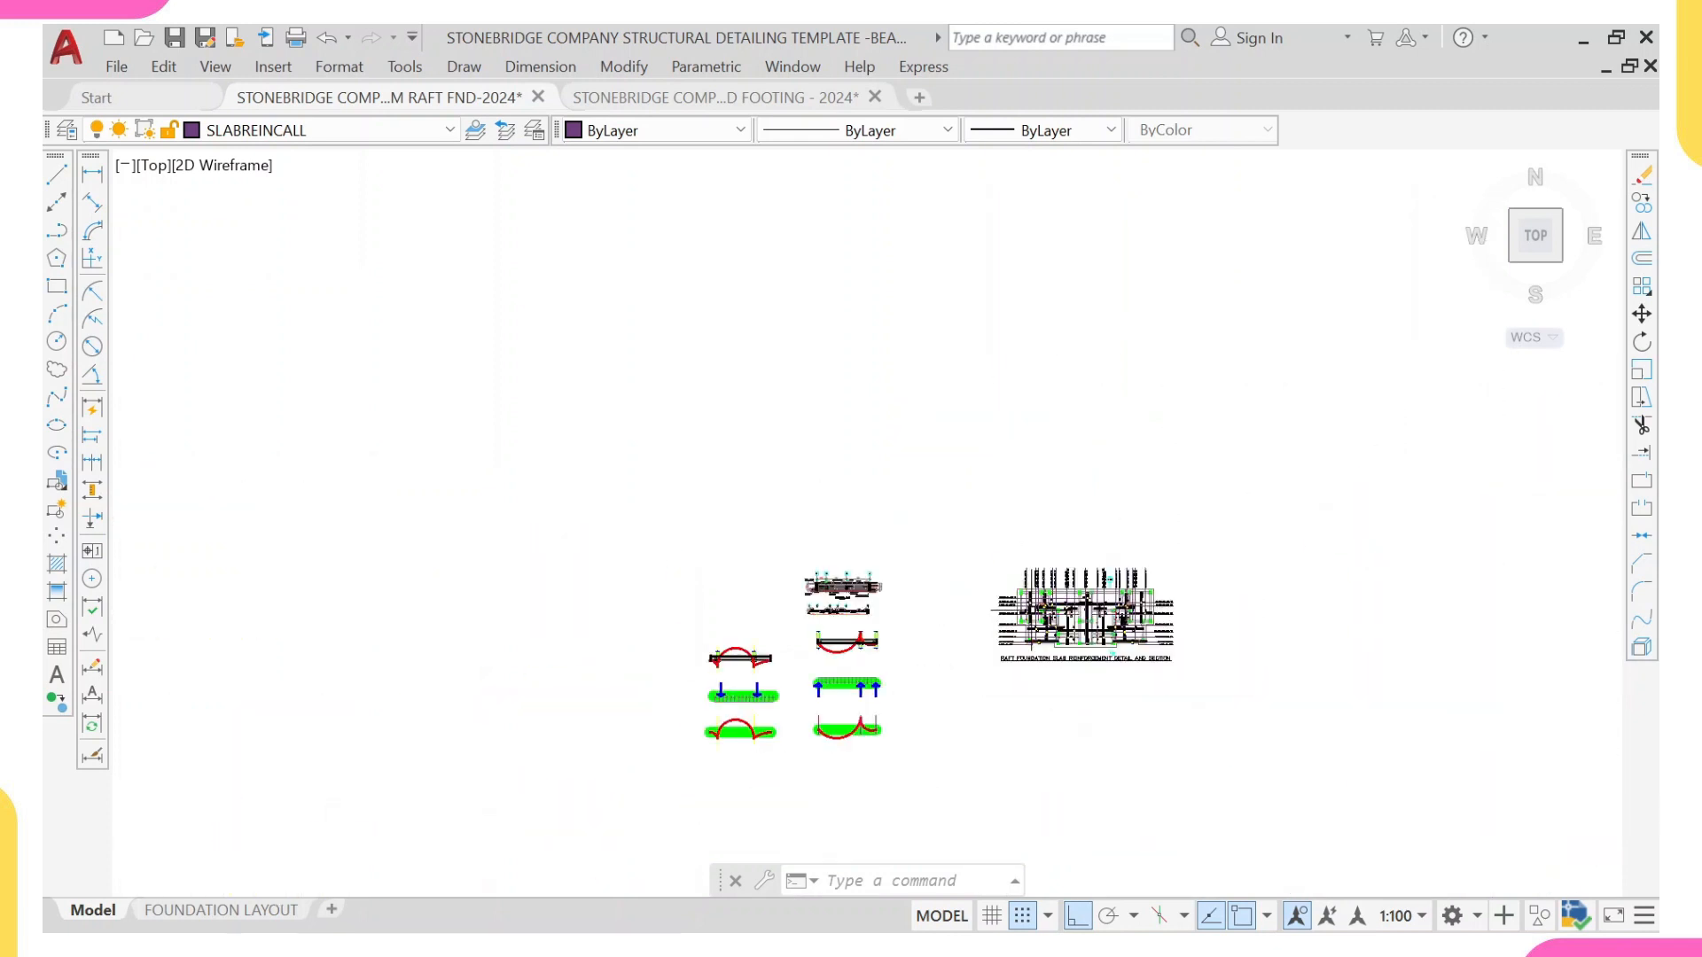
middle_click_drag(953, 630, 902, 547)
scroll(964, 527, "up", 4)
middle_click_drag(617, 515, 783, 573)
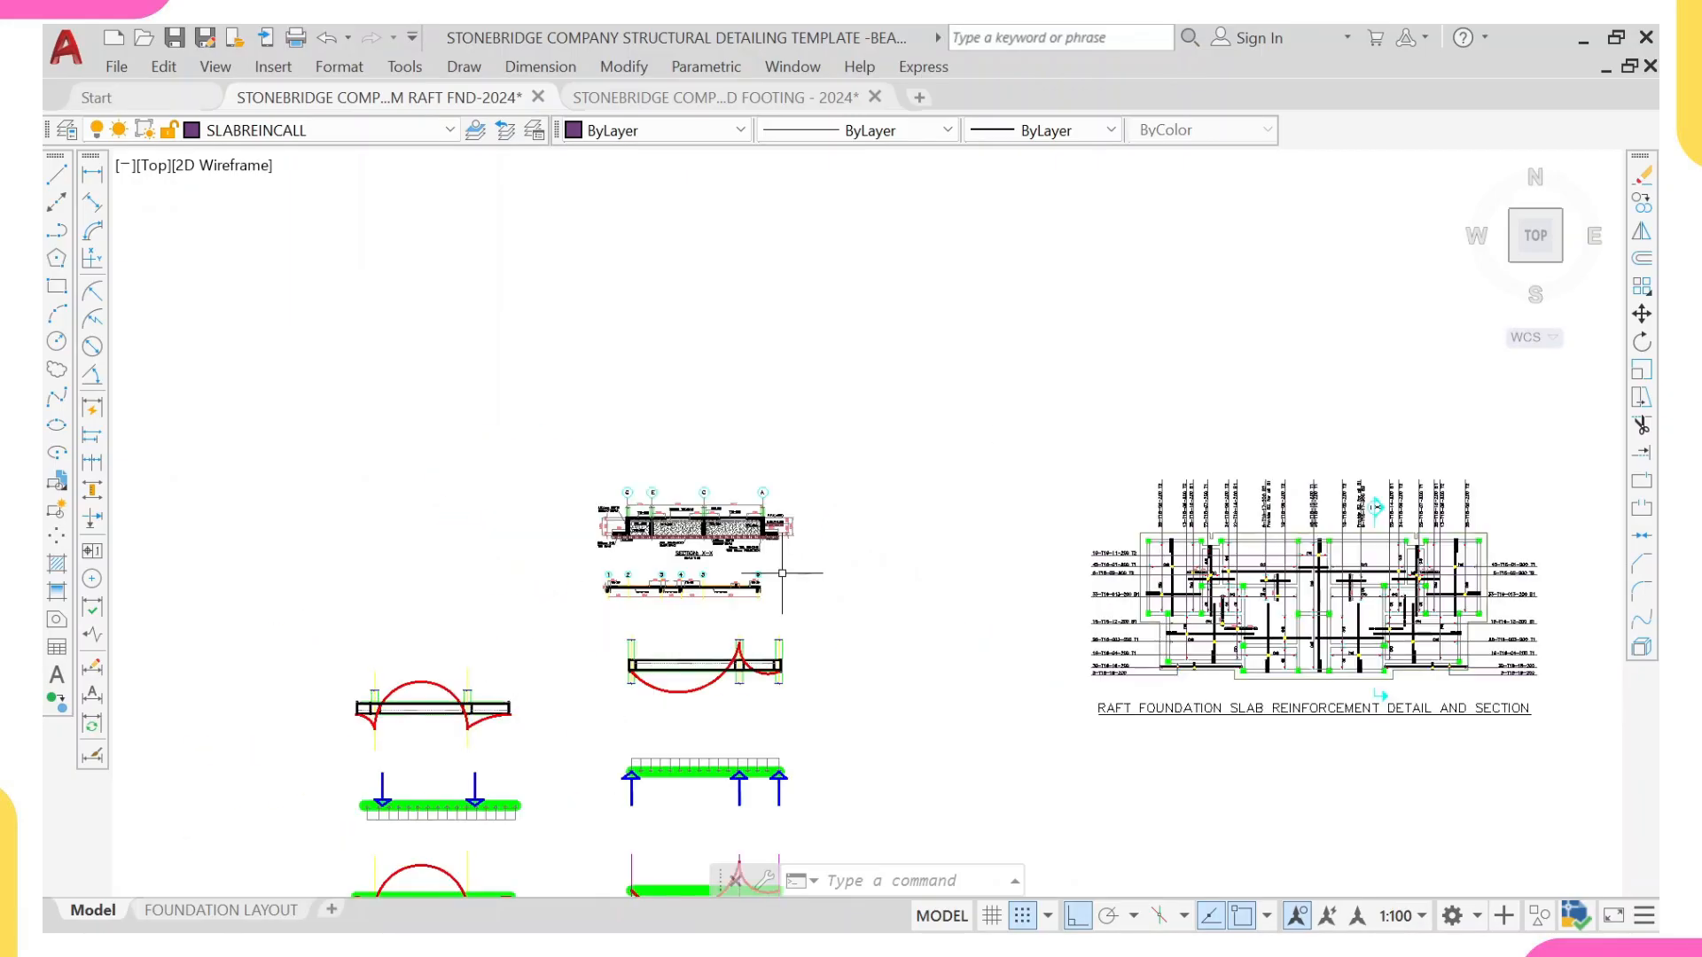
scroll(1161, 542, "up", 12)
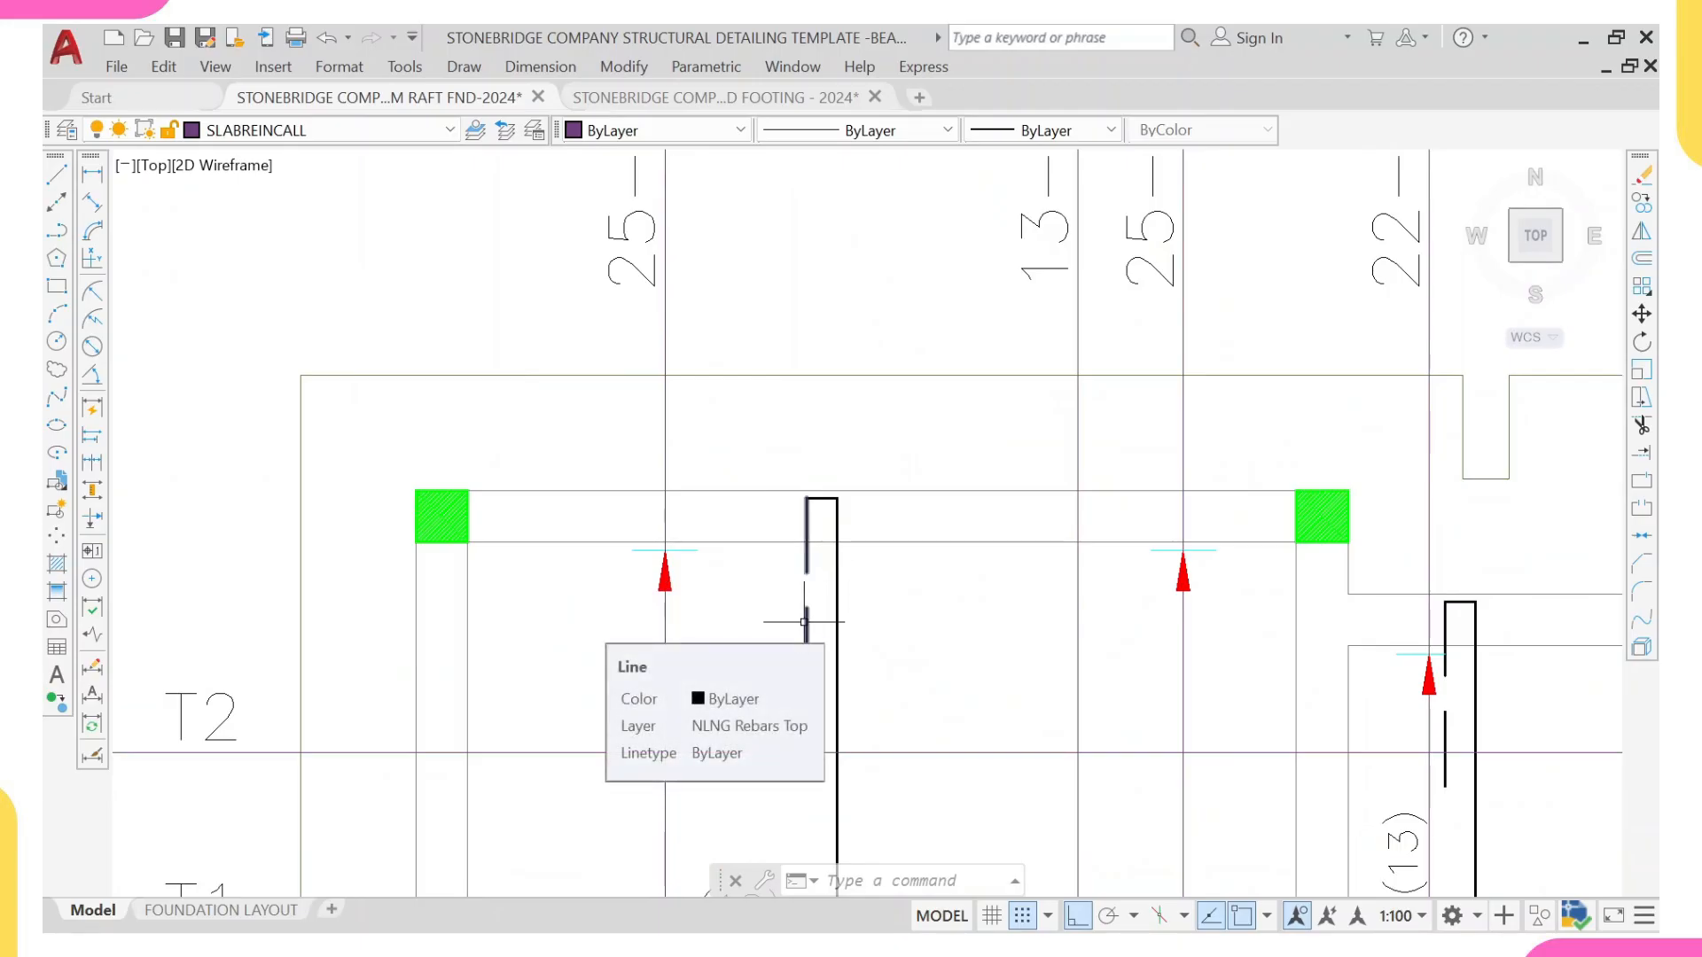
scroll(805, 621, "up", 4)
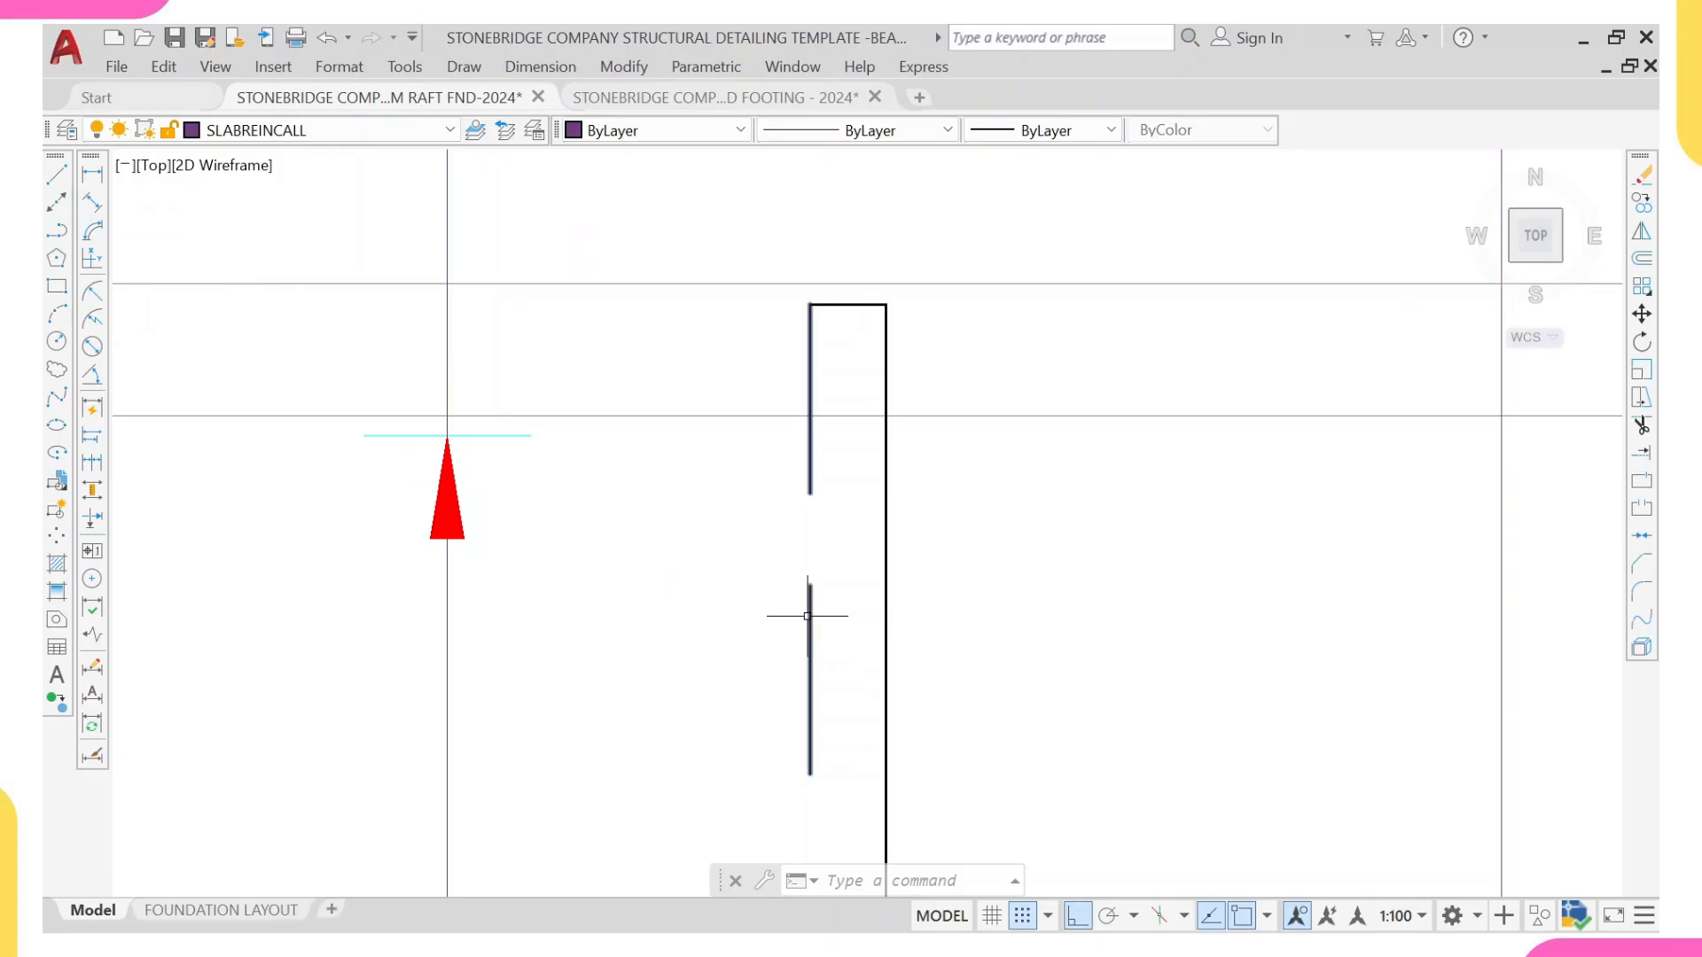
scroll(807, 614, "down", 2)
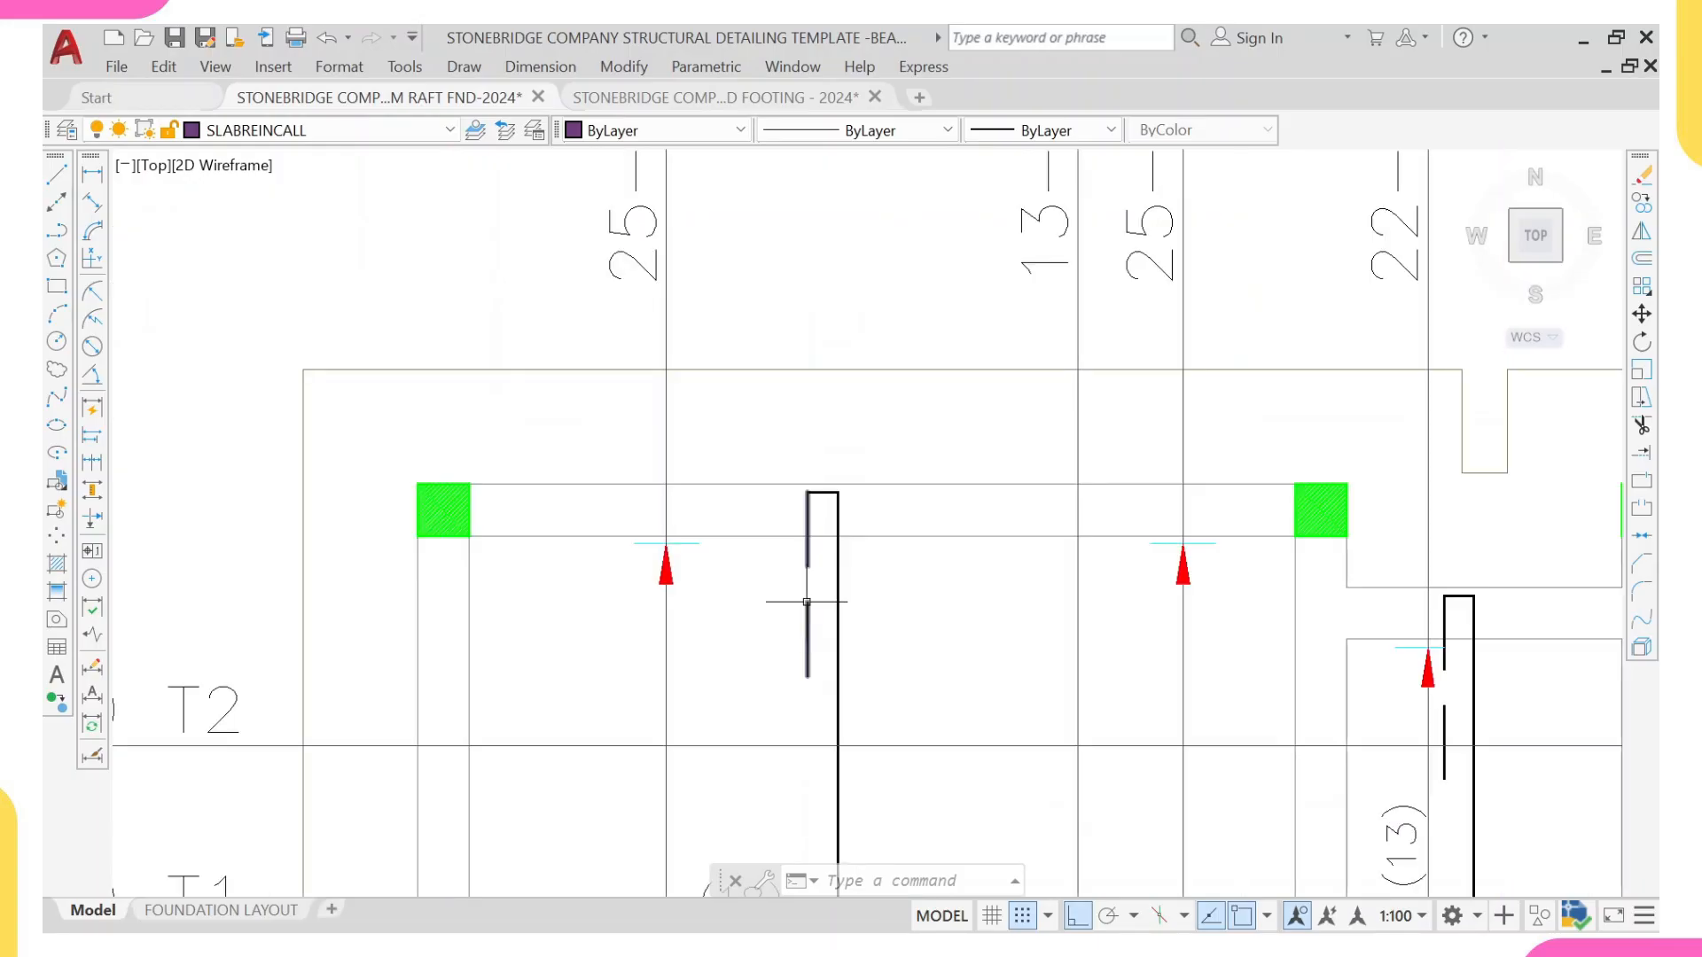
scroll(807, 614, "down", 3)
scroll(560, 565, "down", 5)
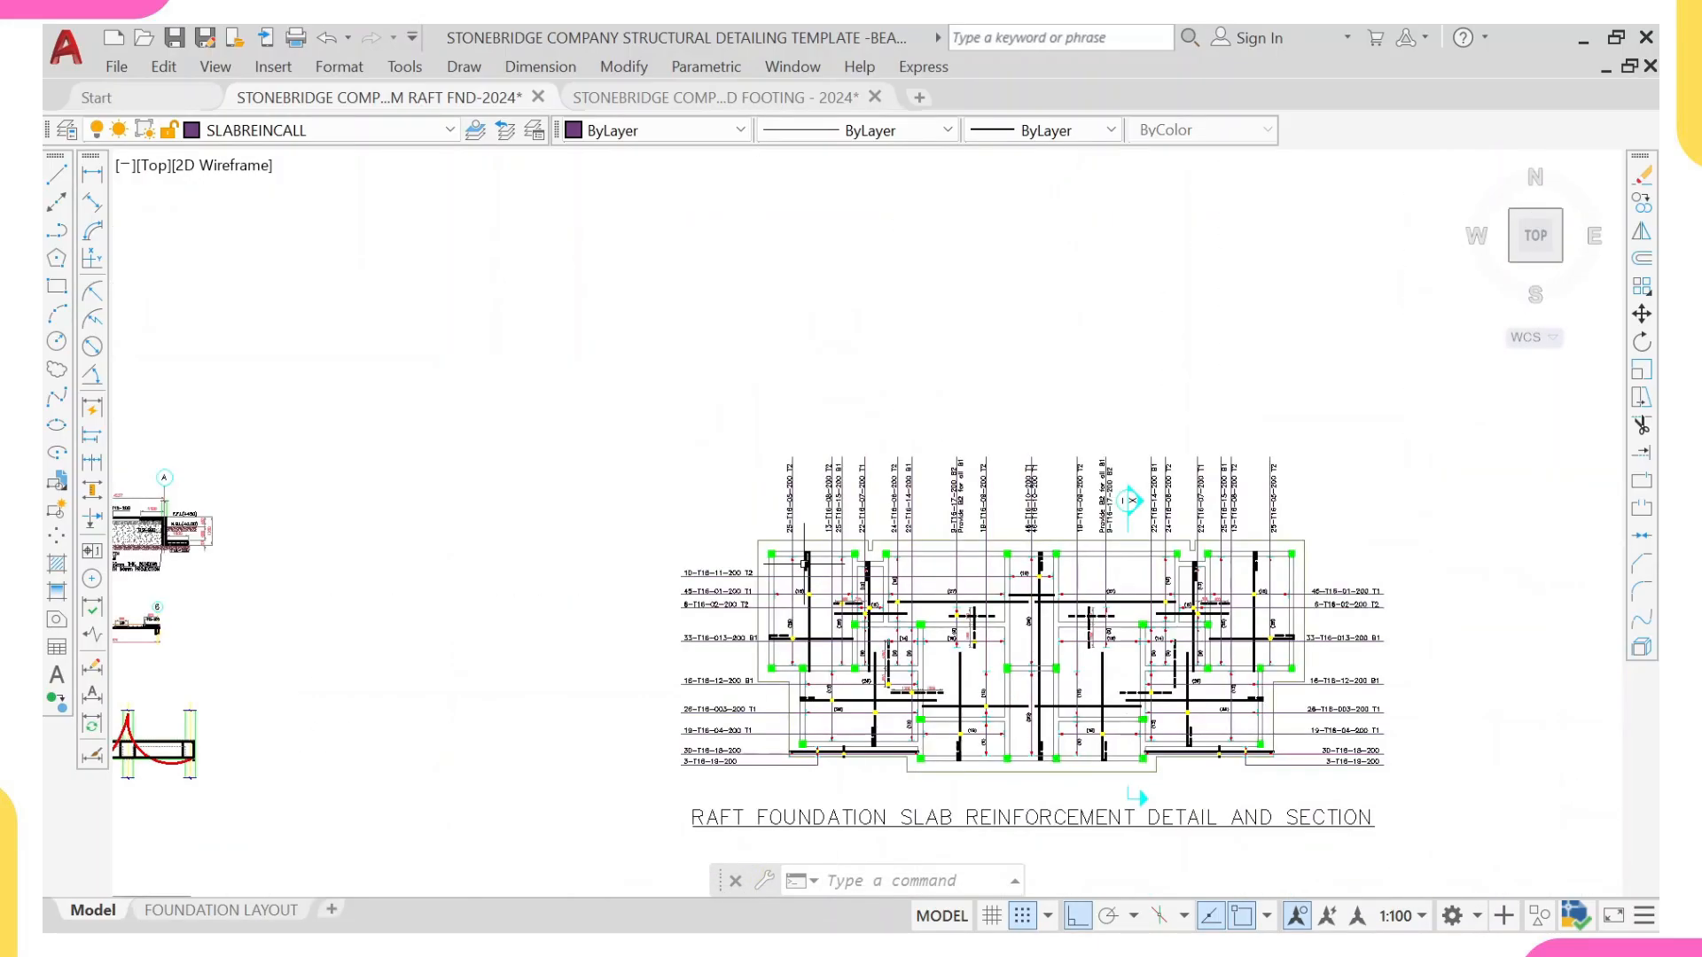
Step: Examine Section X-X from grid G to grid A, following the T12-200 top bars and the 1100 mm bottom bar extension at the edge beam
scroll(561, 565, "down", 4)
scroll(492, 558, "up", 15)
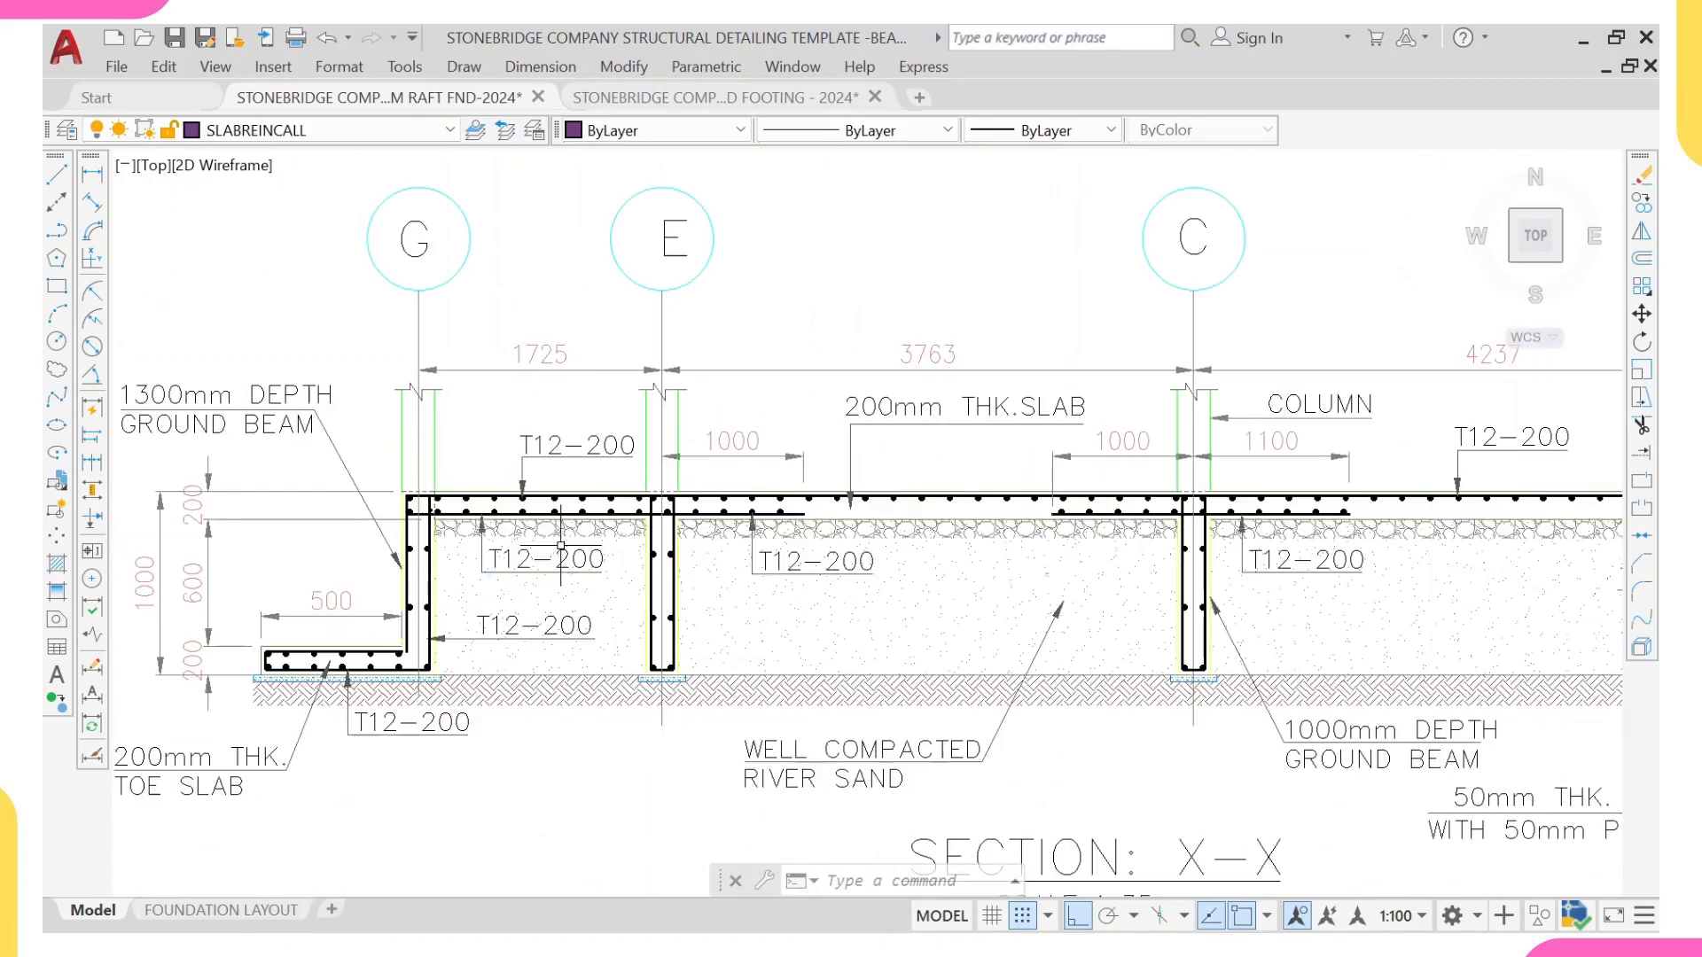
scroll(856, 502, "down", 4)
scroll(1289, 496, "up", 6)
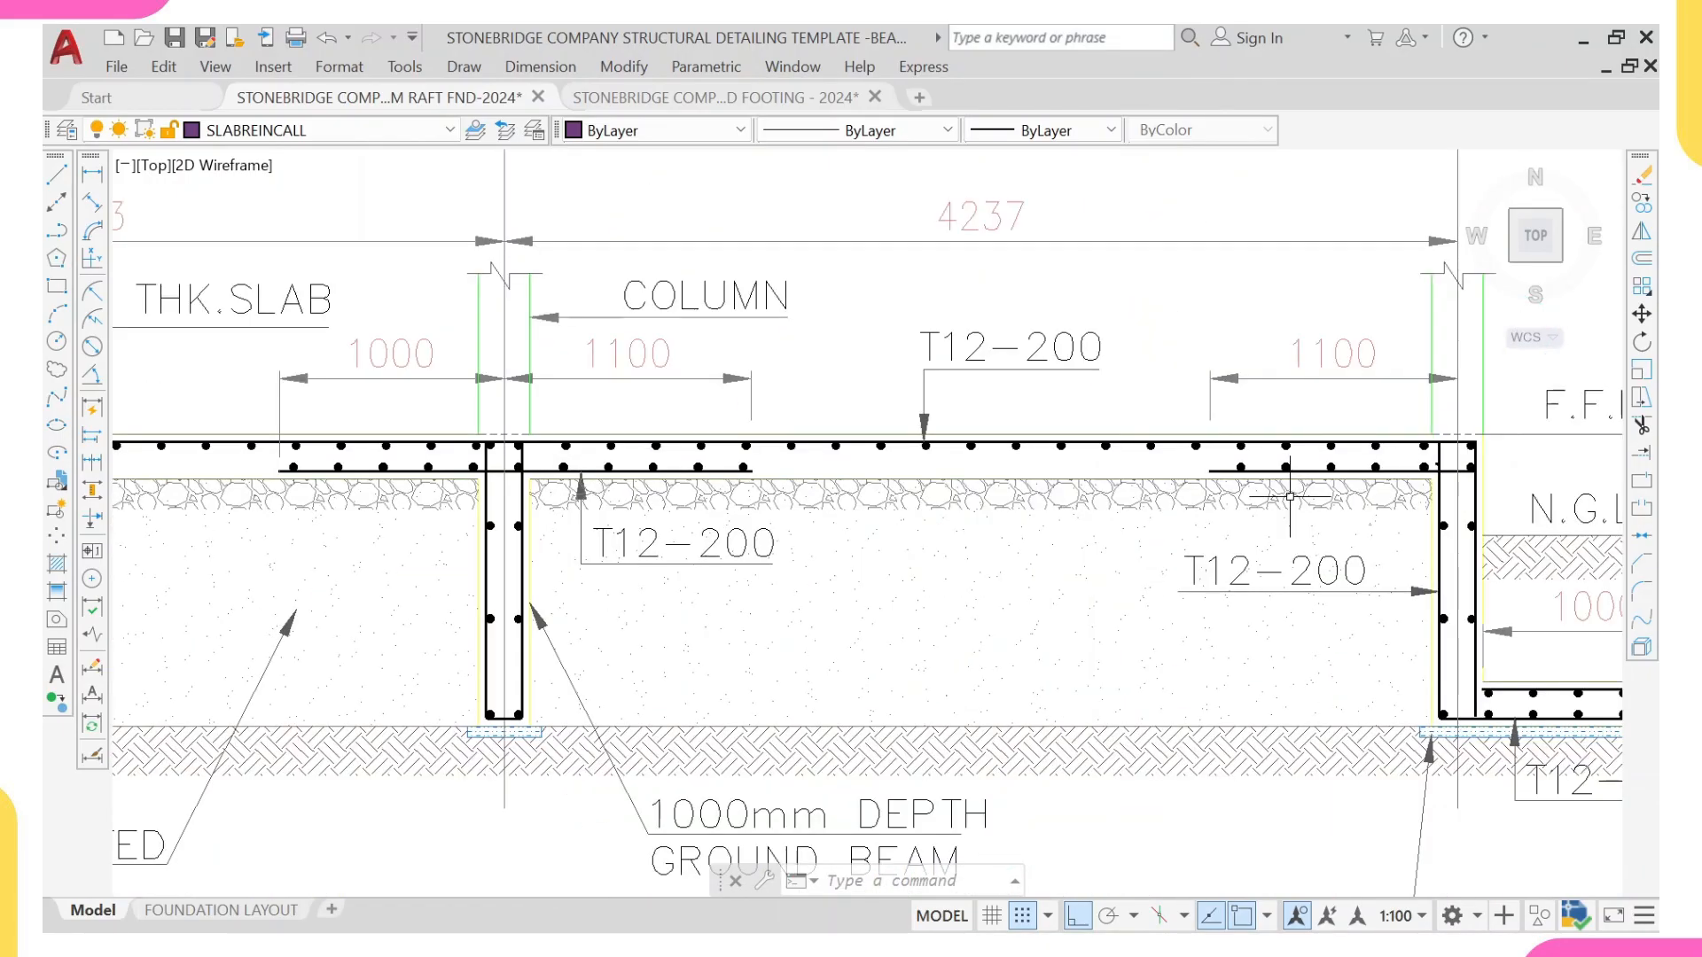
scroll(1289, 497, "up", 2)
middle_click_drag(1290, 496, 960, 555)
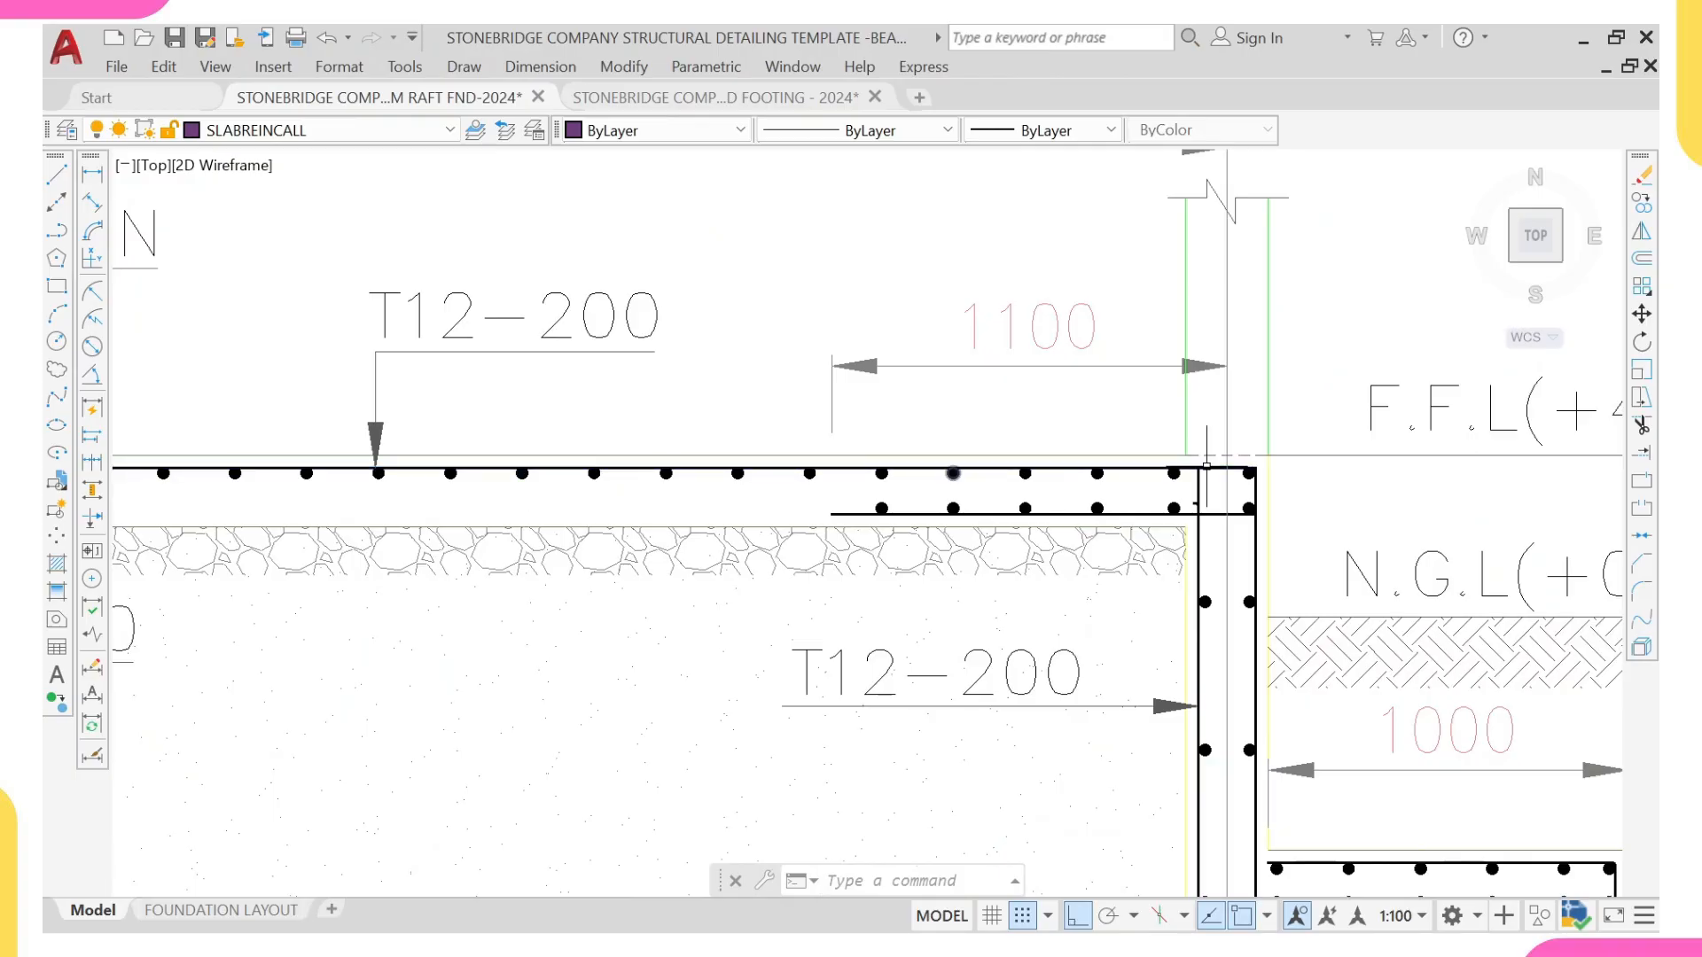
scroll(1245, 529, "up", 2)
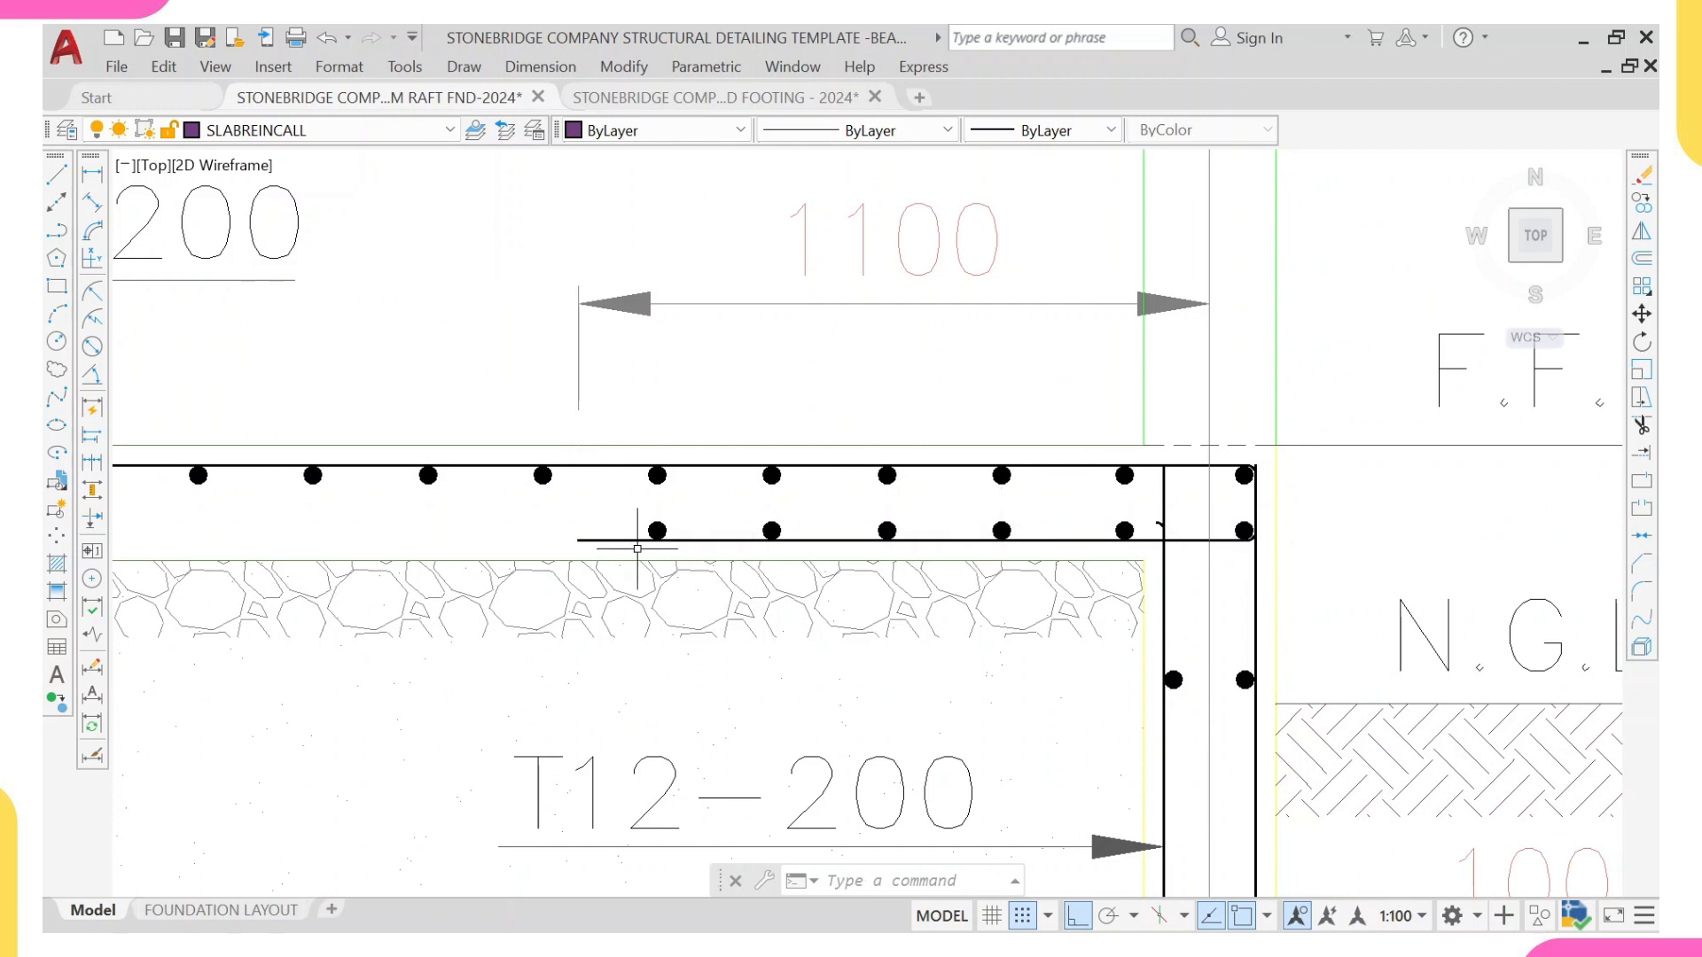
scroll(638, 549, "down", 2)
scroll(1109, 516, "down", 5)
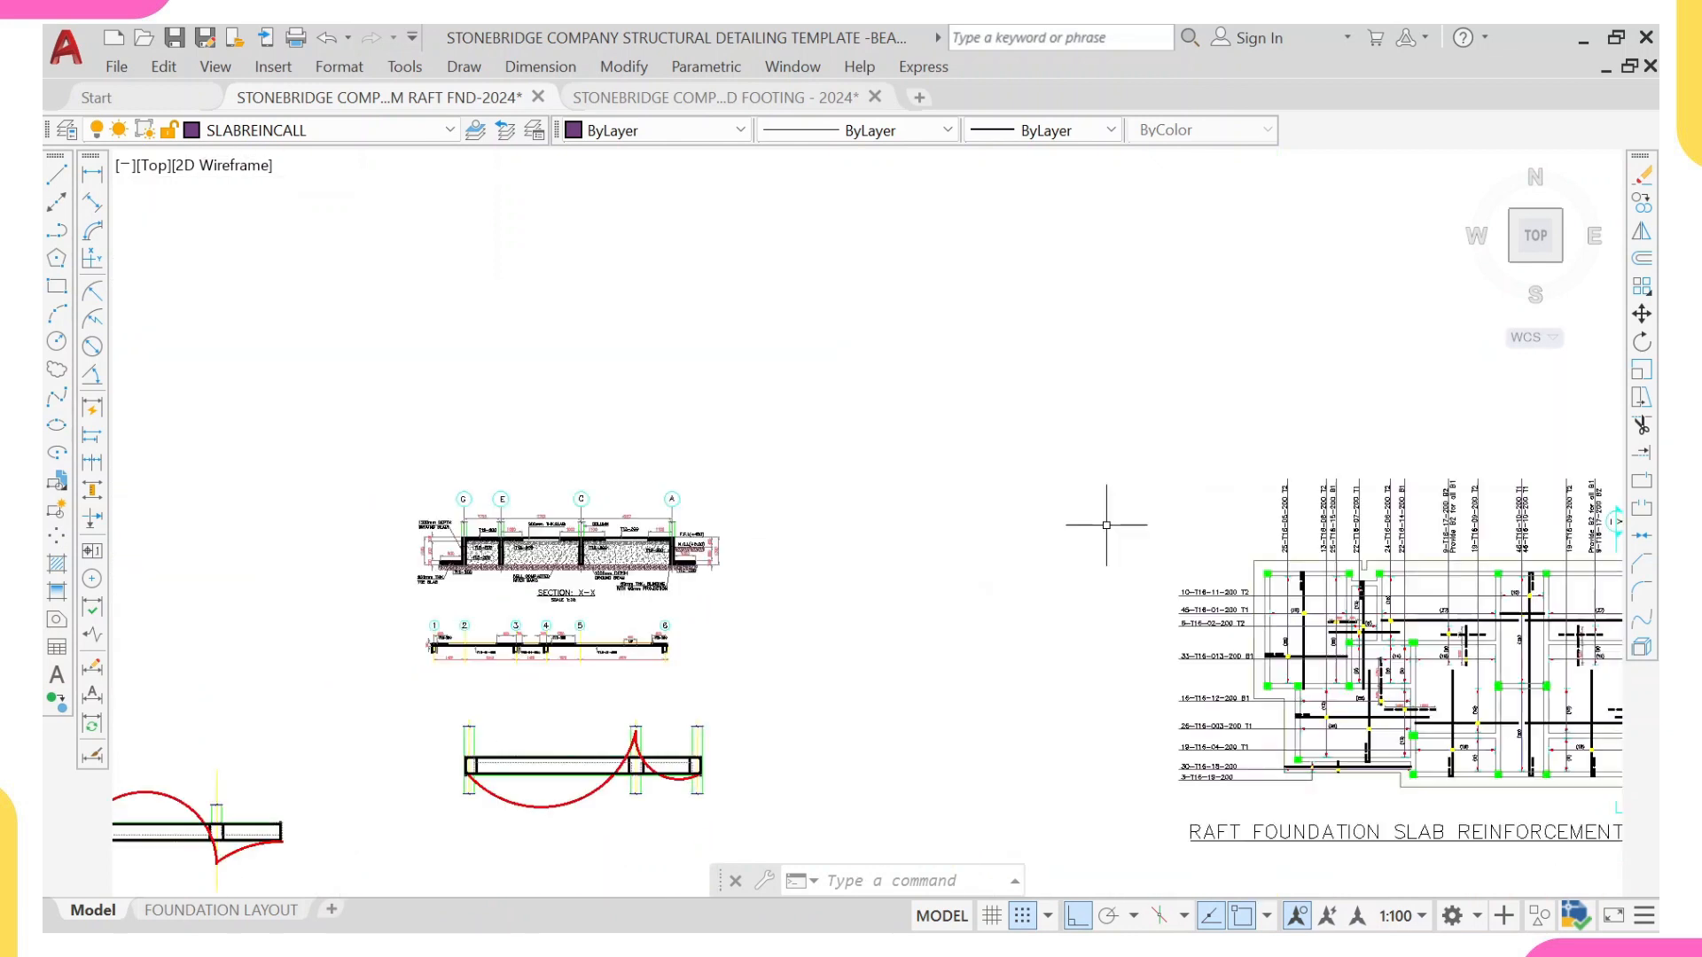
Step: Recheck the T1 bar's dashed return leg in the raft plan's corner panel against its full vertical length
scroll(1283, 539, "up", 8)
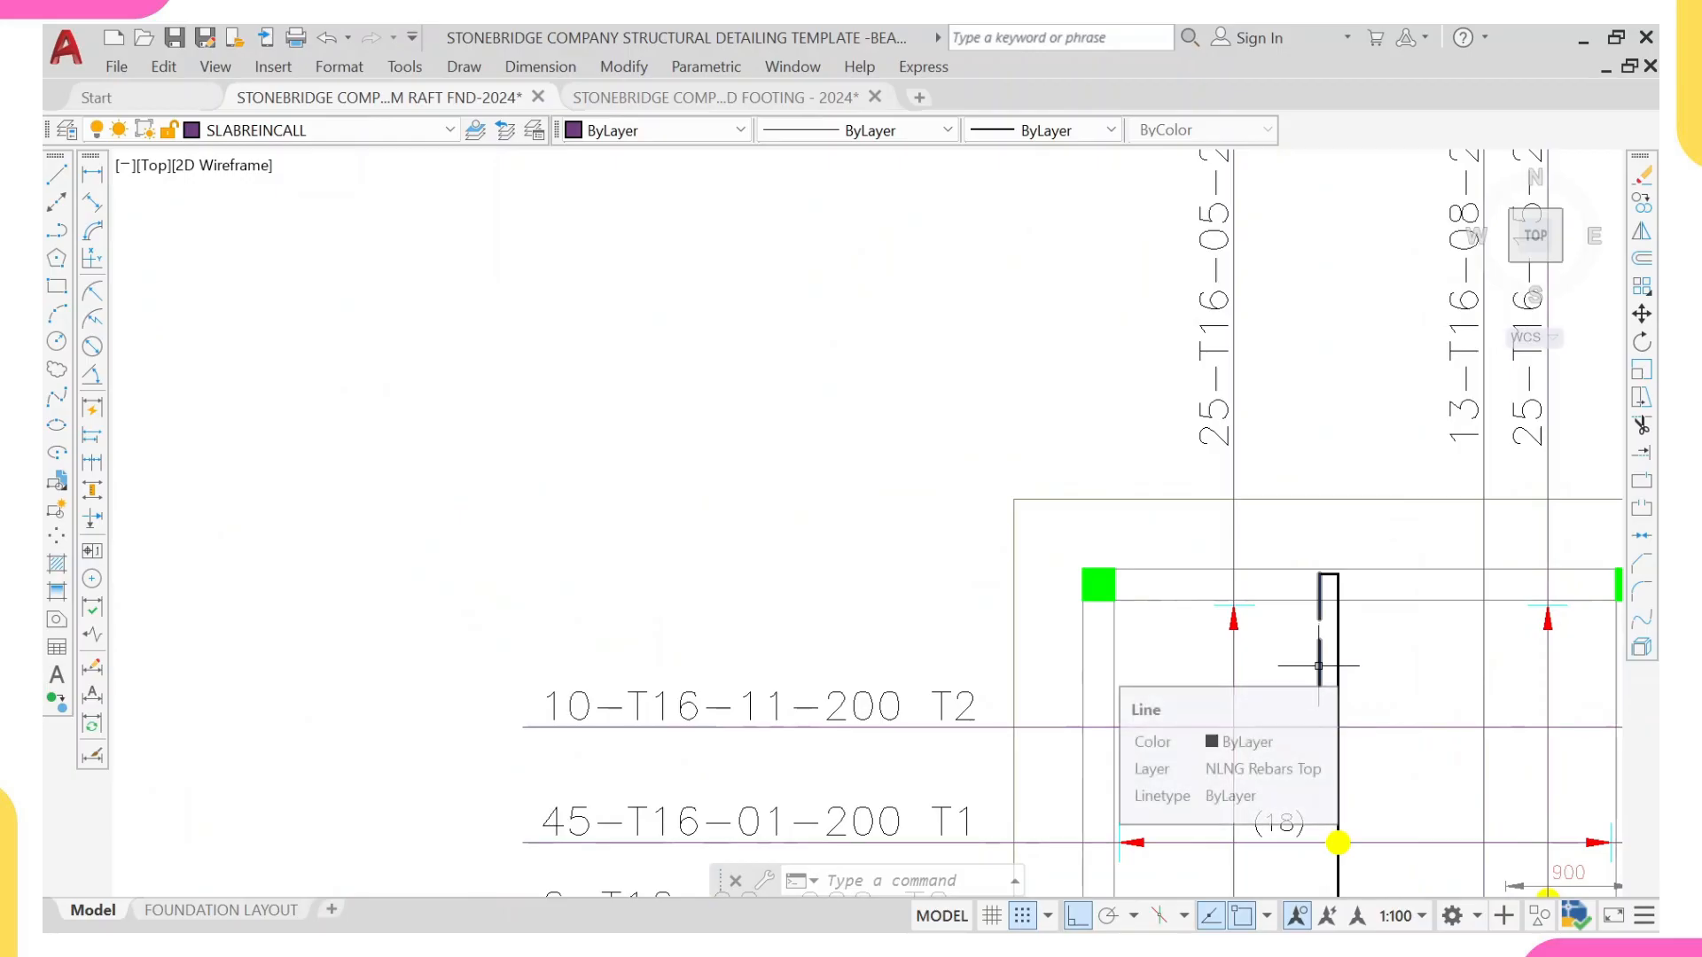
scroll(1318, 663, "down", 4)
scroll(1318, 655, "up", 4)
scroll(1318, 655, "down", 2)
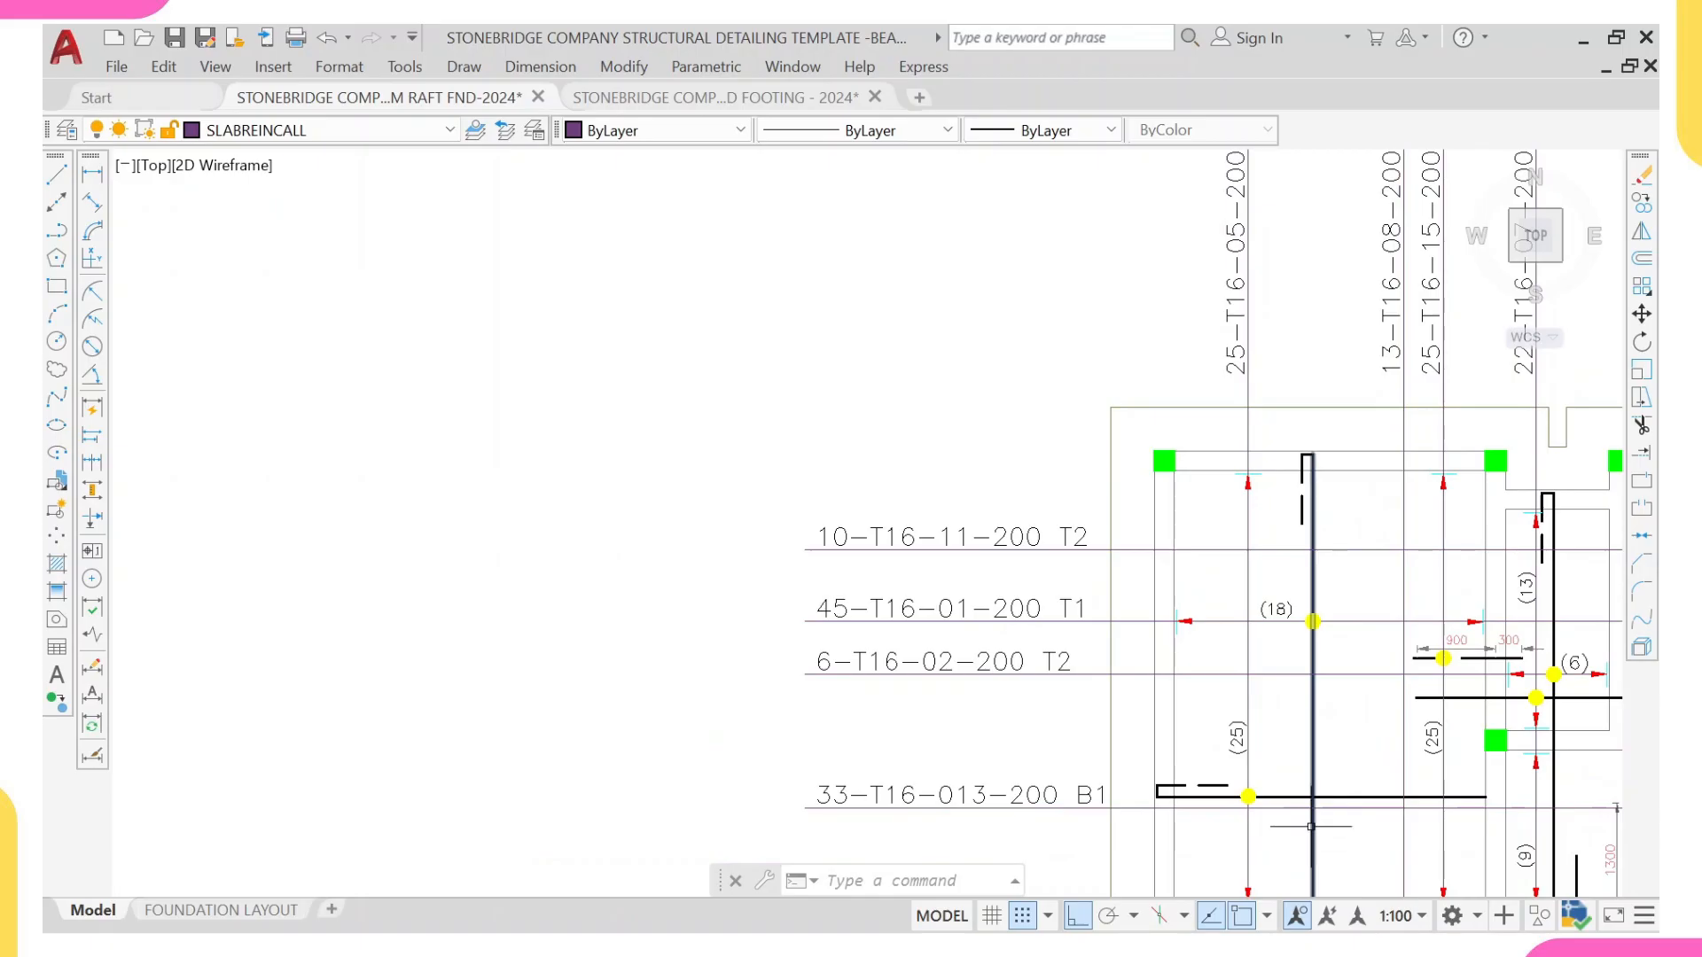
scroll(1325, 474, "up", 4)
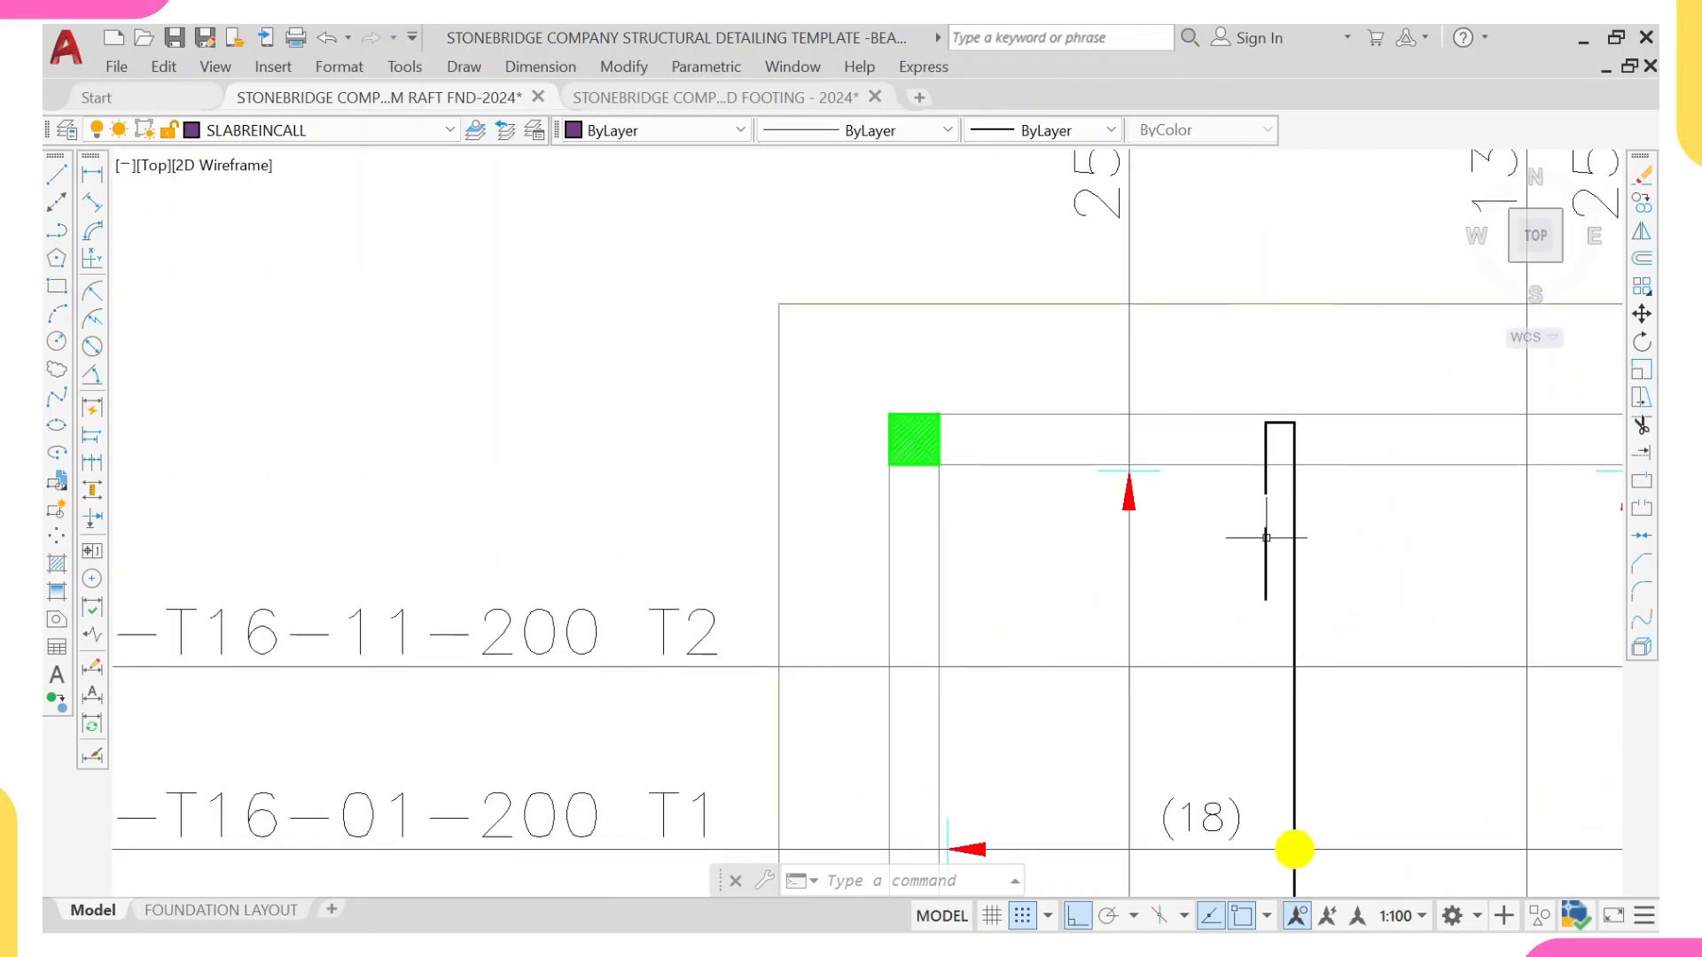
scroll(1241, 558, "down", 8)
scroll(866, 503, "down", 2)
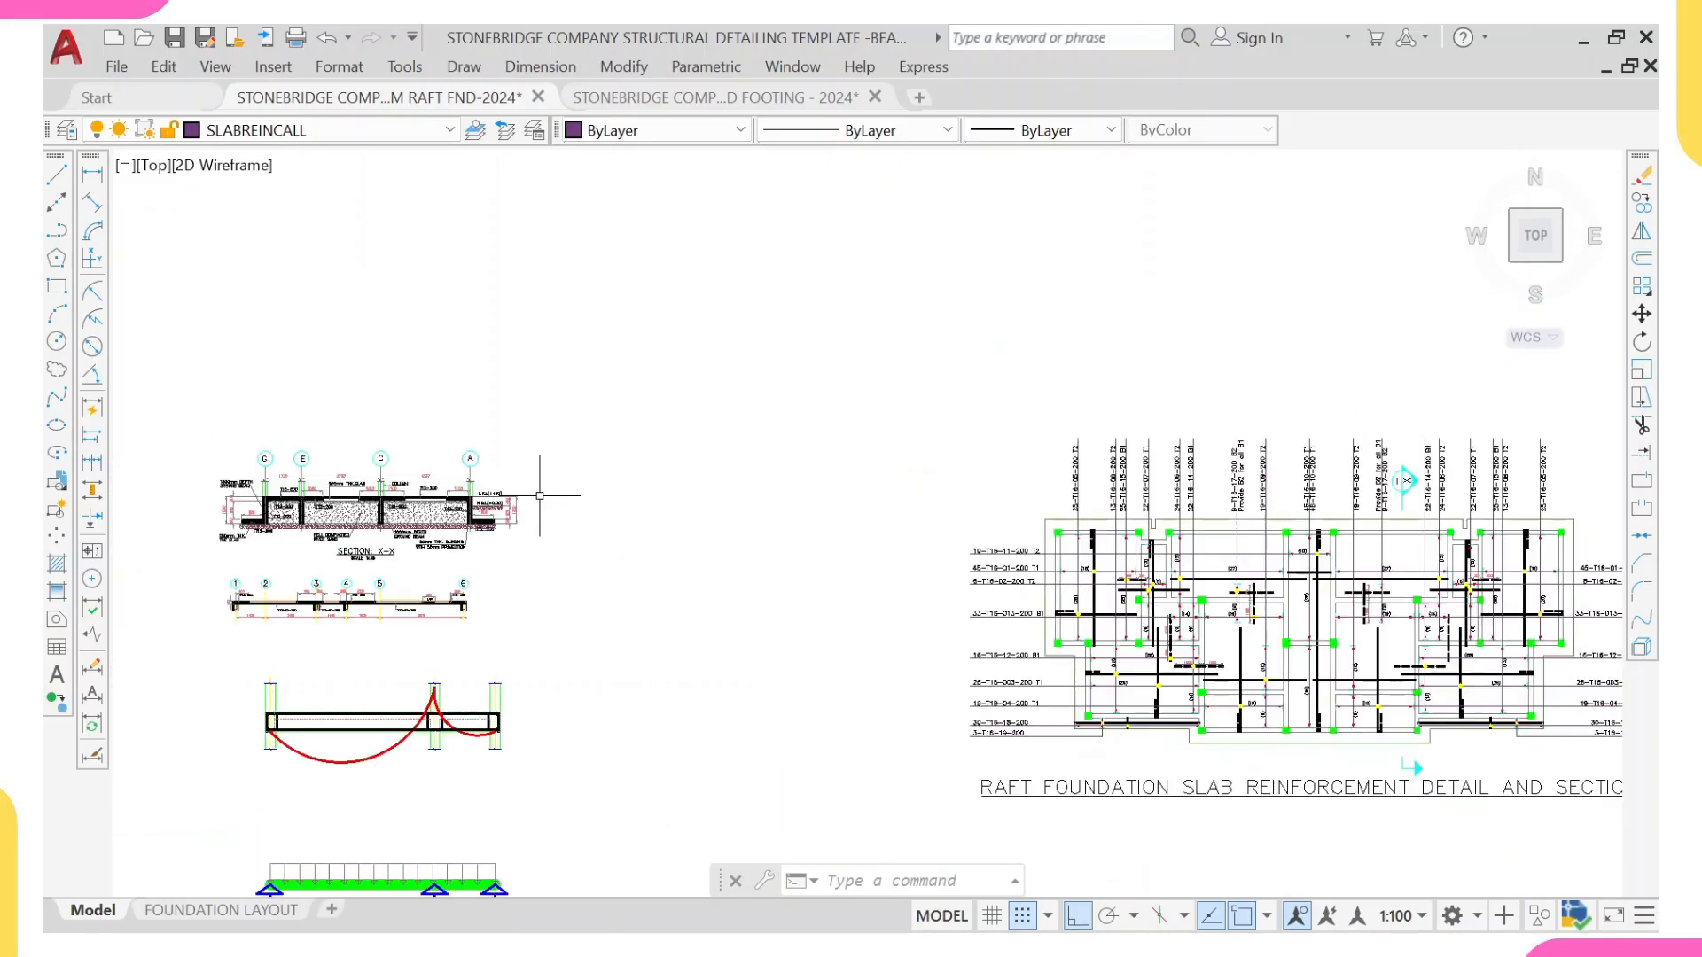
Step: Inspect how the slab's top and bottom bars bend at the grid A ground beam in Section X-X
scroll(430, 489, "up", 10)
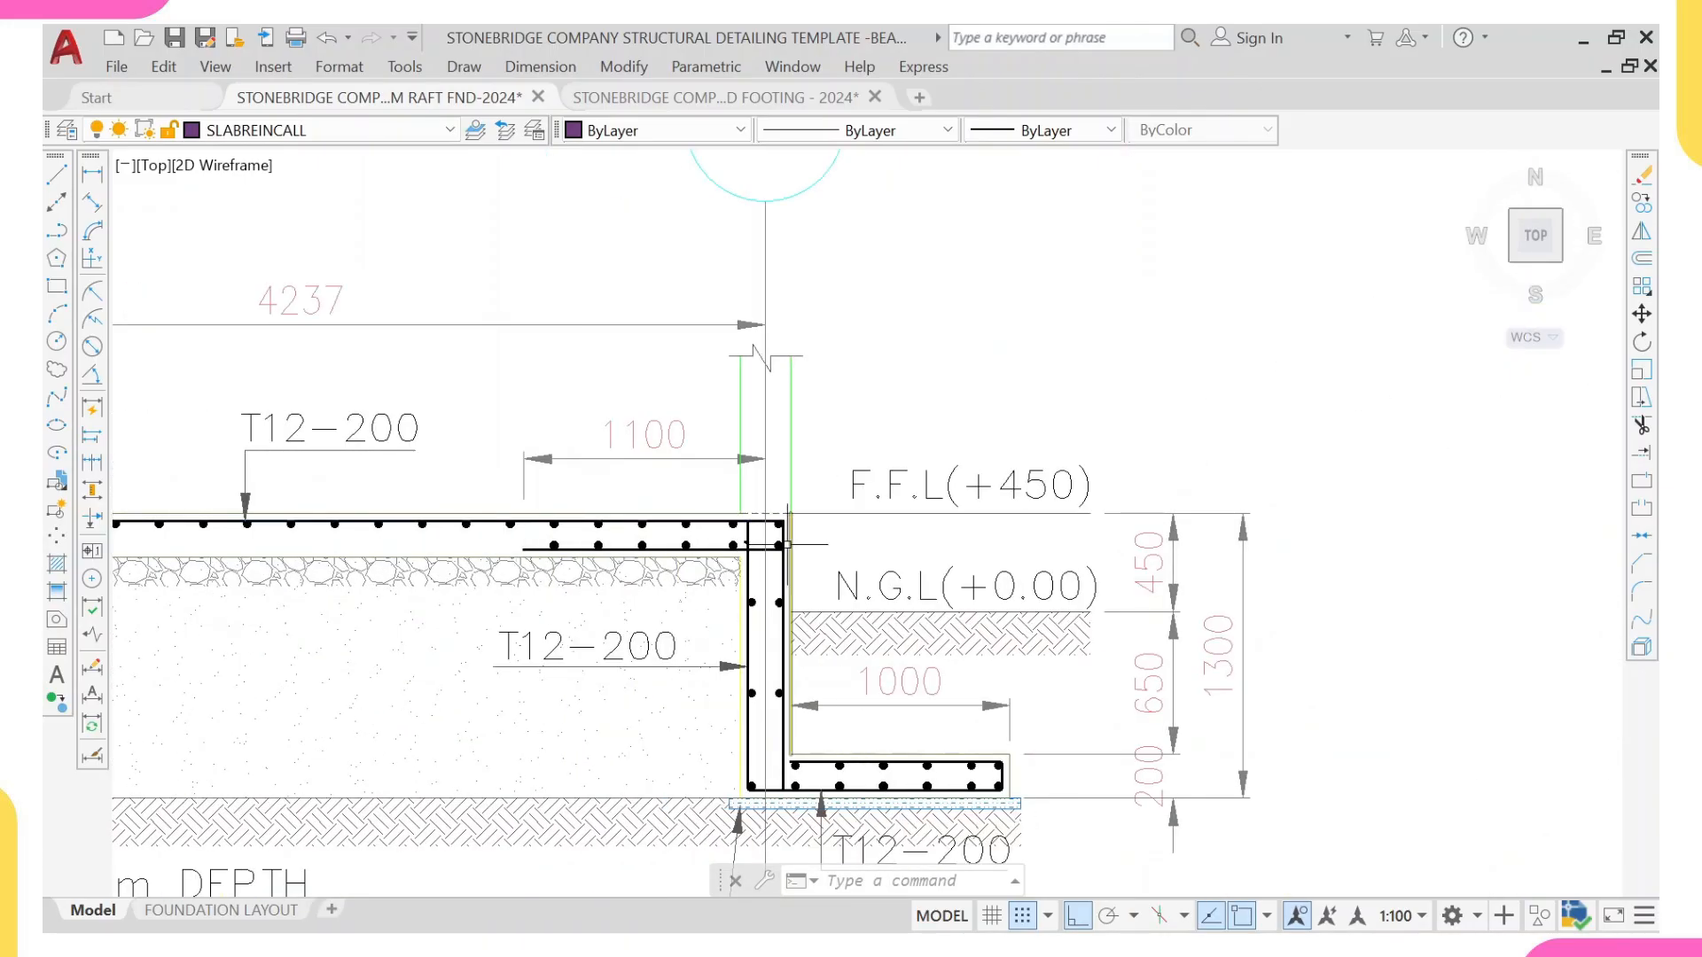
scroll(776, 527, "up", 6)
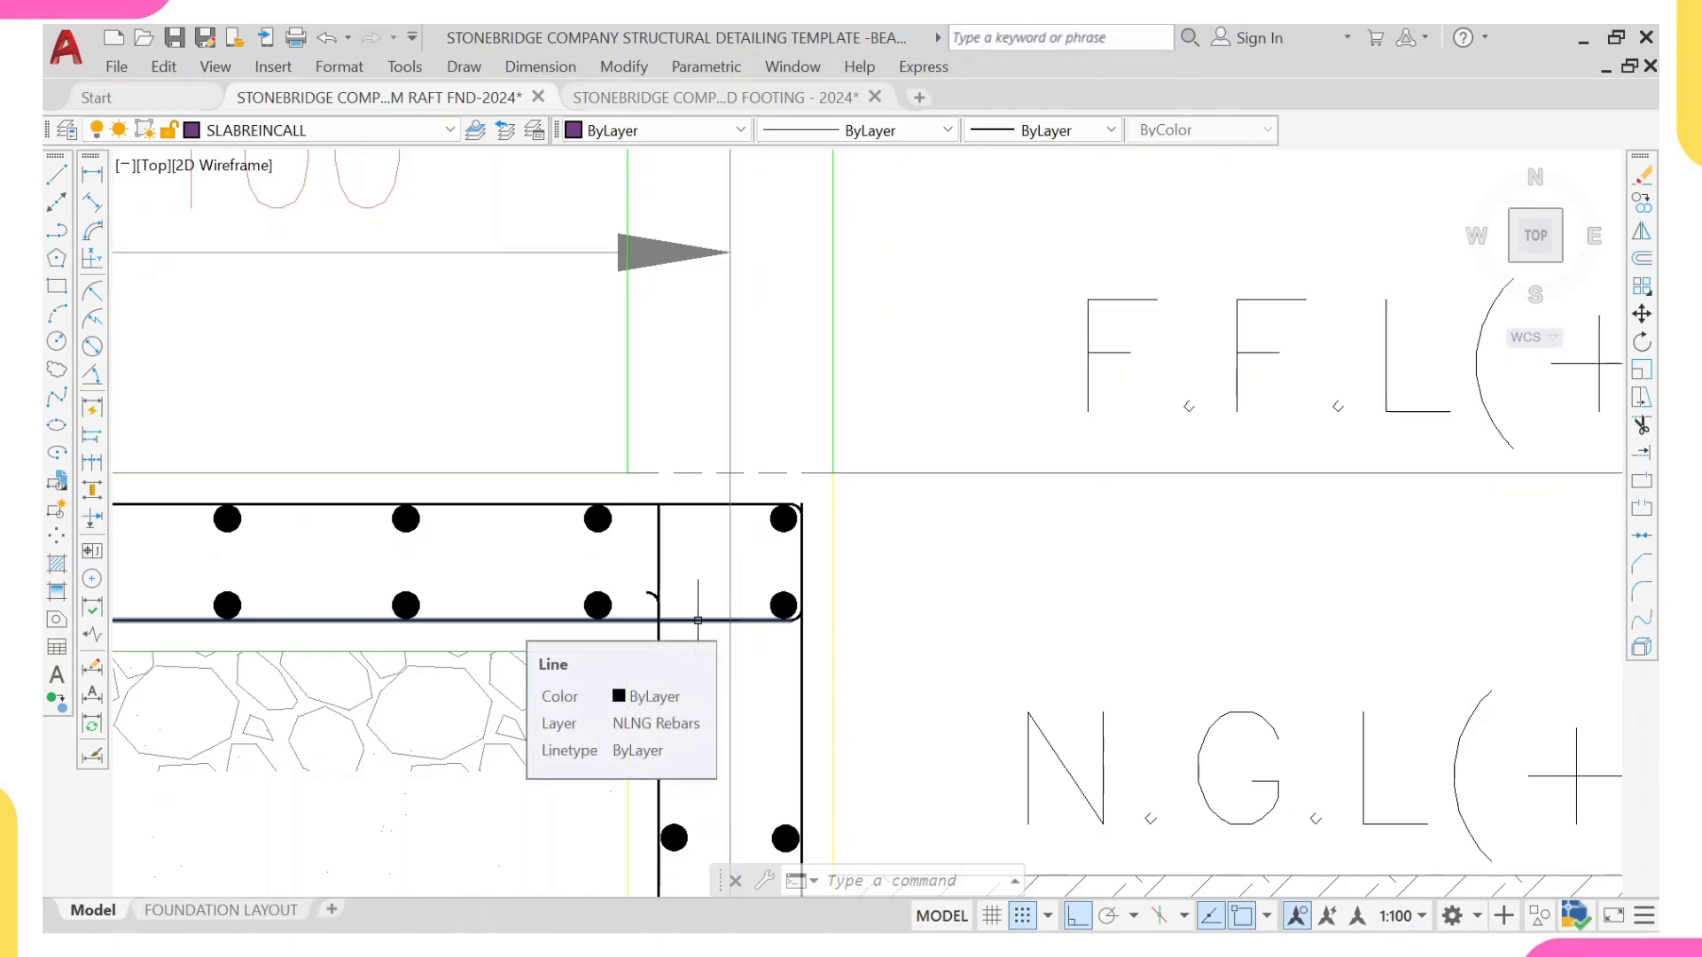
scroll(698, 622, "down", 3)
middle_click_drag(699, 621, 802, 596)
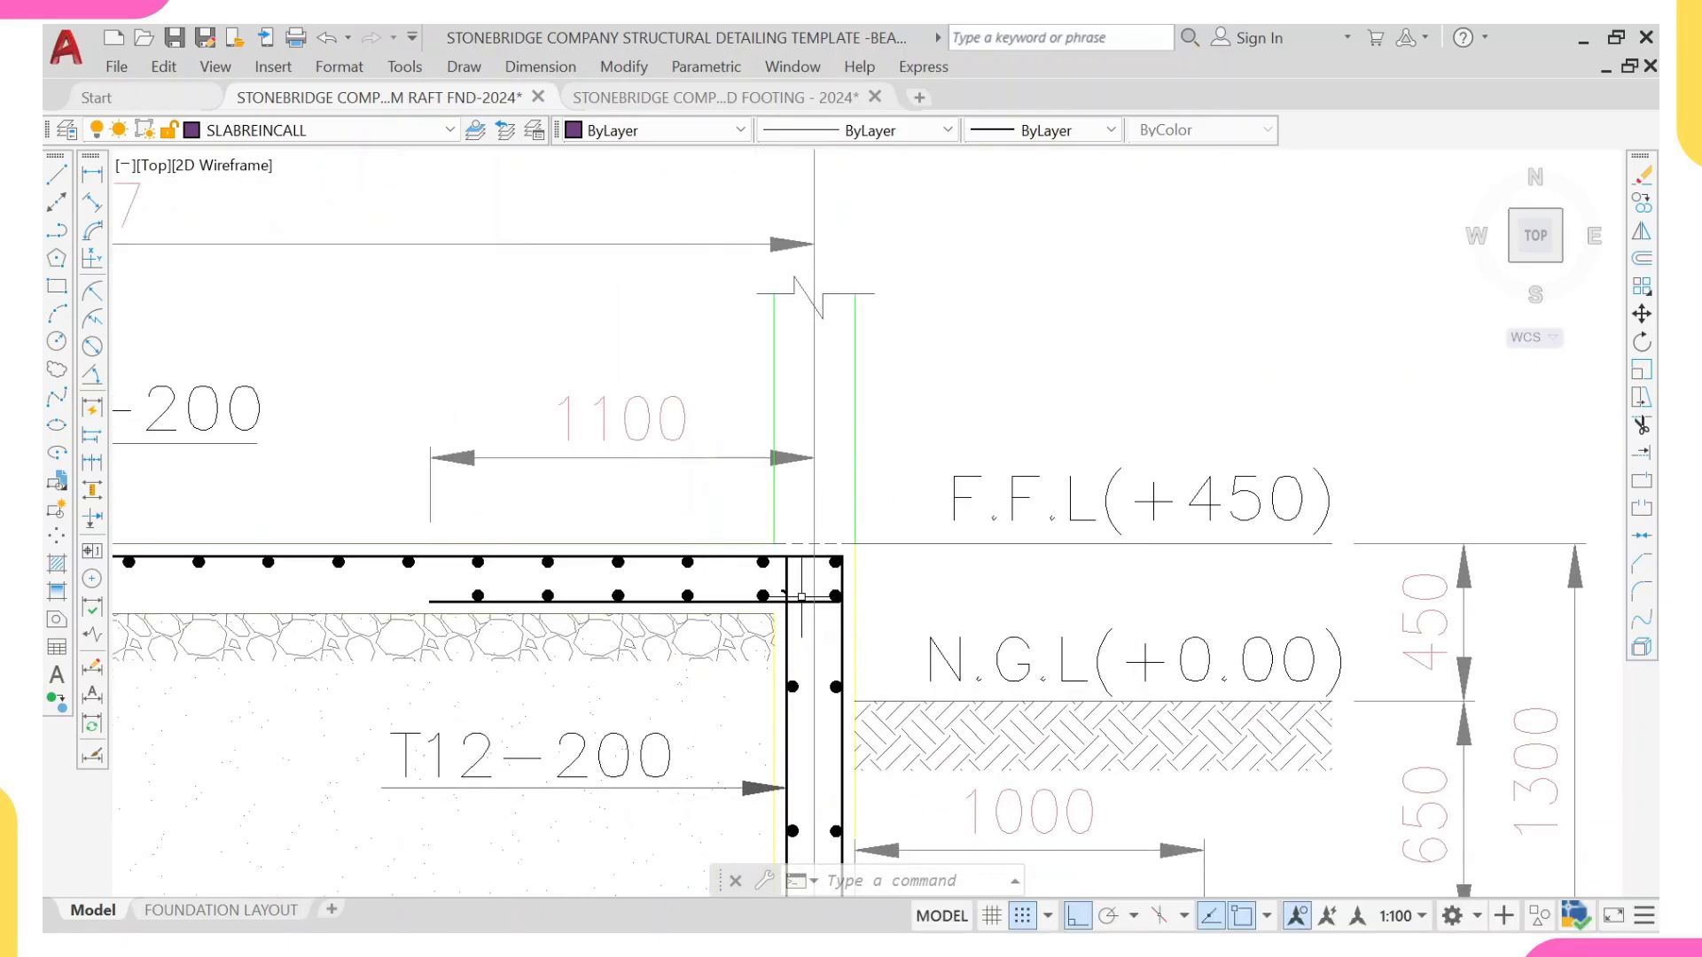
scroll(802, 596, "down", 2)
middle_click_drag(1096, 633, 864, 621)
scroll(863, 619, "down", 3)
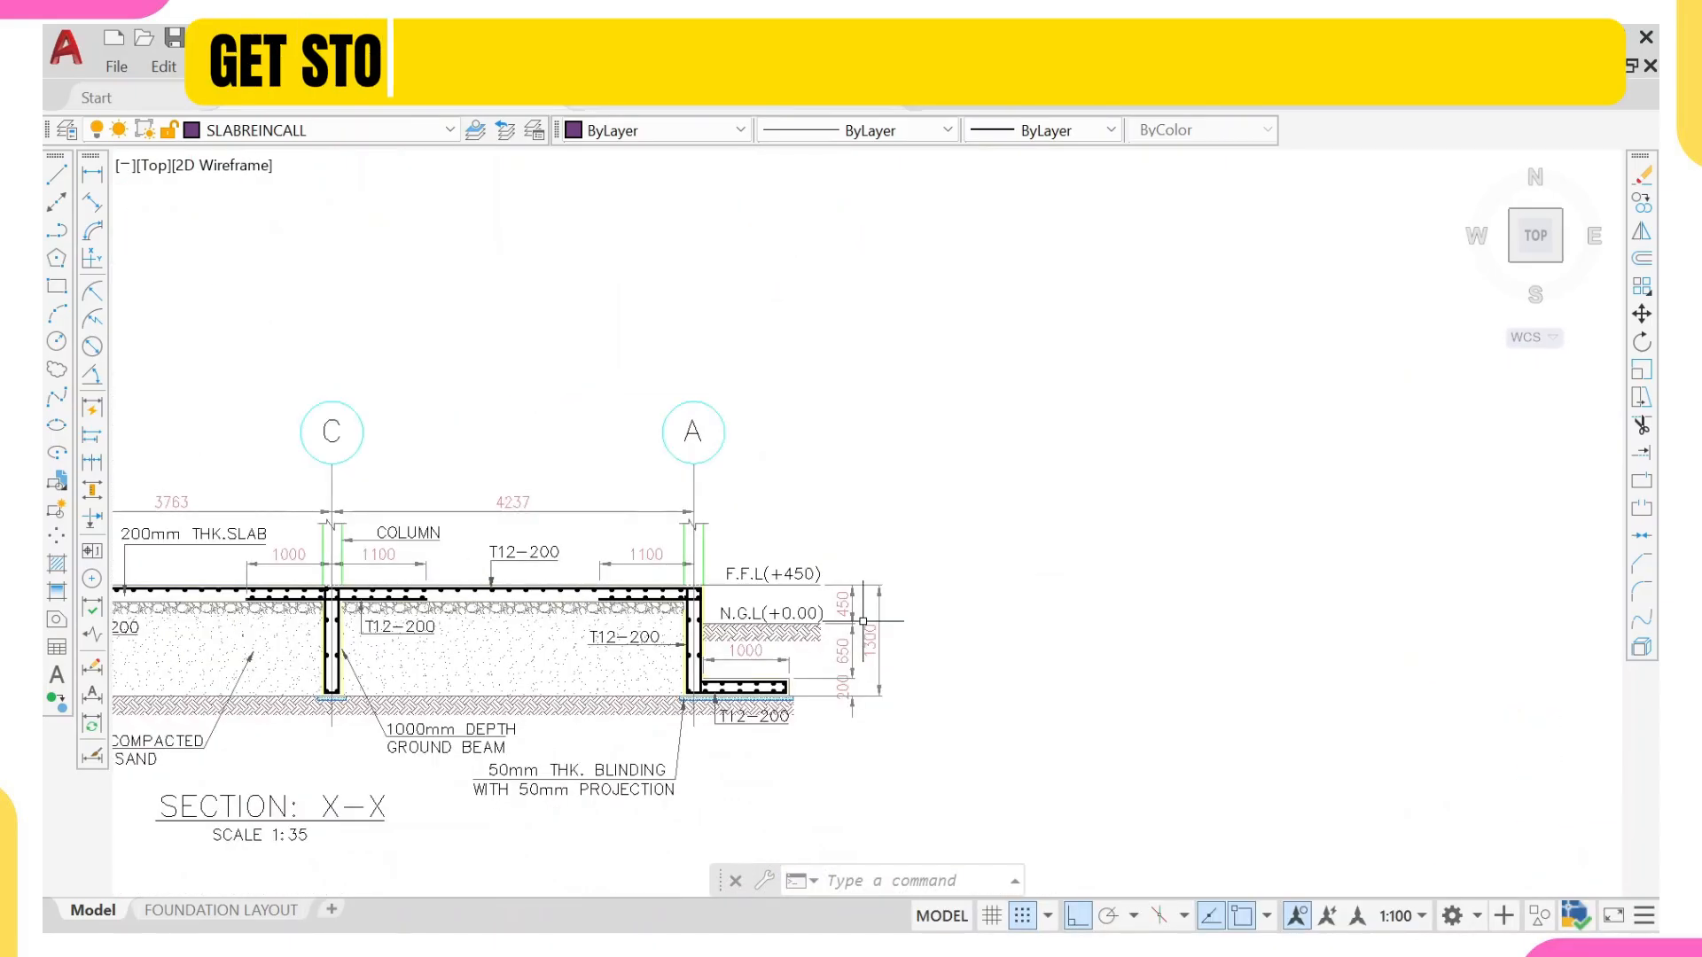
Step: Relate the section's edge bar shape to the bent T1 bar in the raft reinforcement plan's corner panel
middle_click_drag(1239, 665, 458, 528)
scroll(1051, 537, "up", 3)
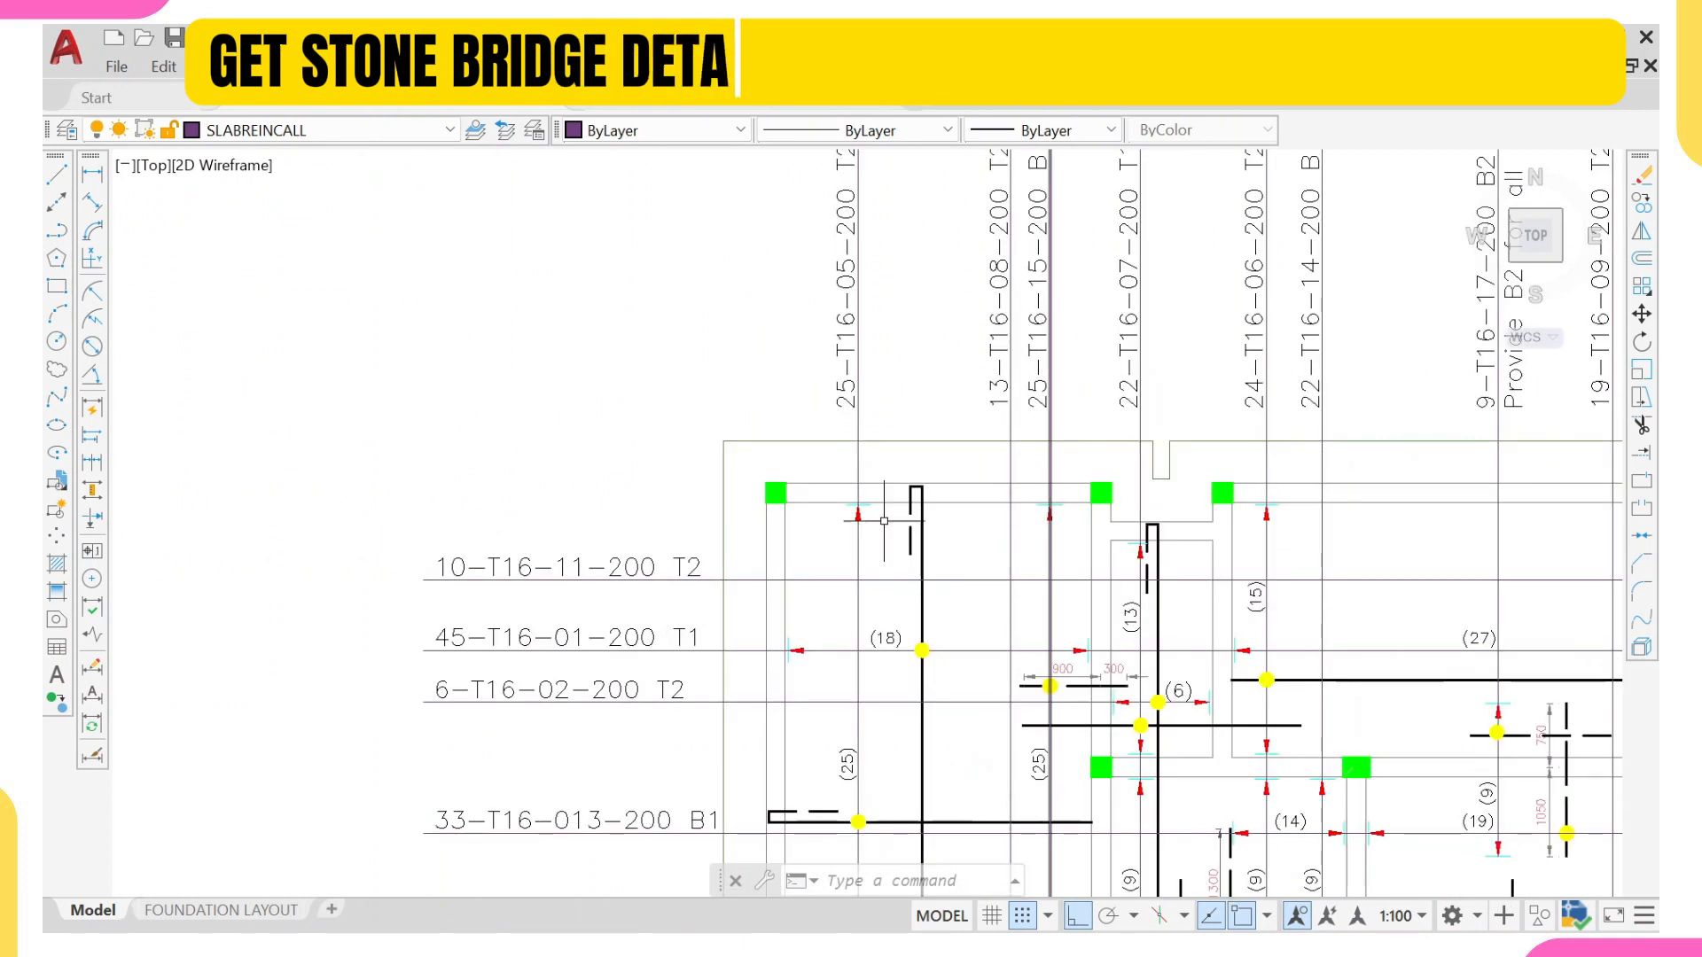
scroll(892, 515, "up", 2)
scroll(893, 515, "up", 2)
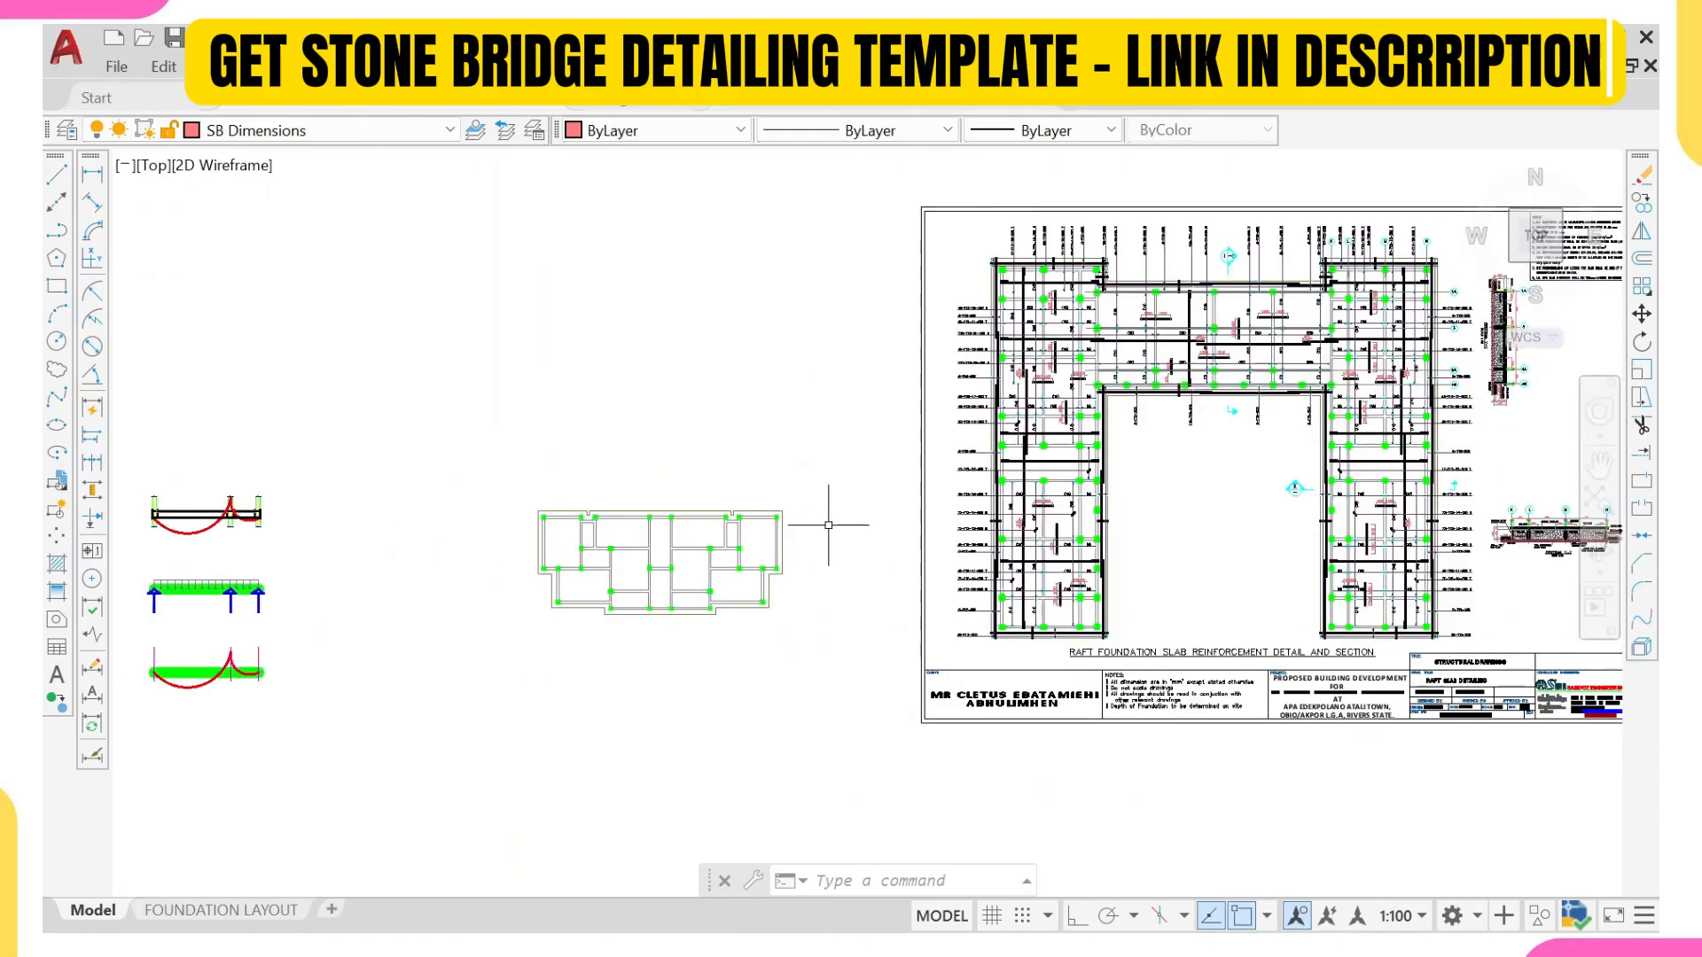
Step: Look over the unreinforced foundation plan beside the raft detailing sheet, focusing on its upper corner panel
middle_click_drag(568, 529, 722, 455)
scroll(608, 527, "up", 3)
scroll(687, 462, "up", 2)
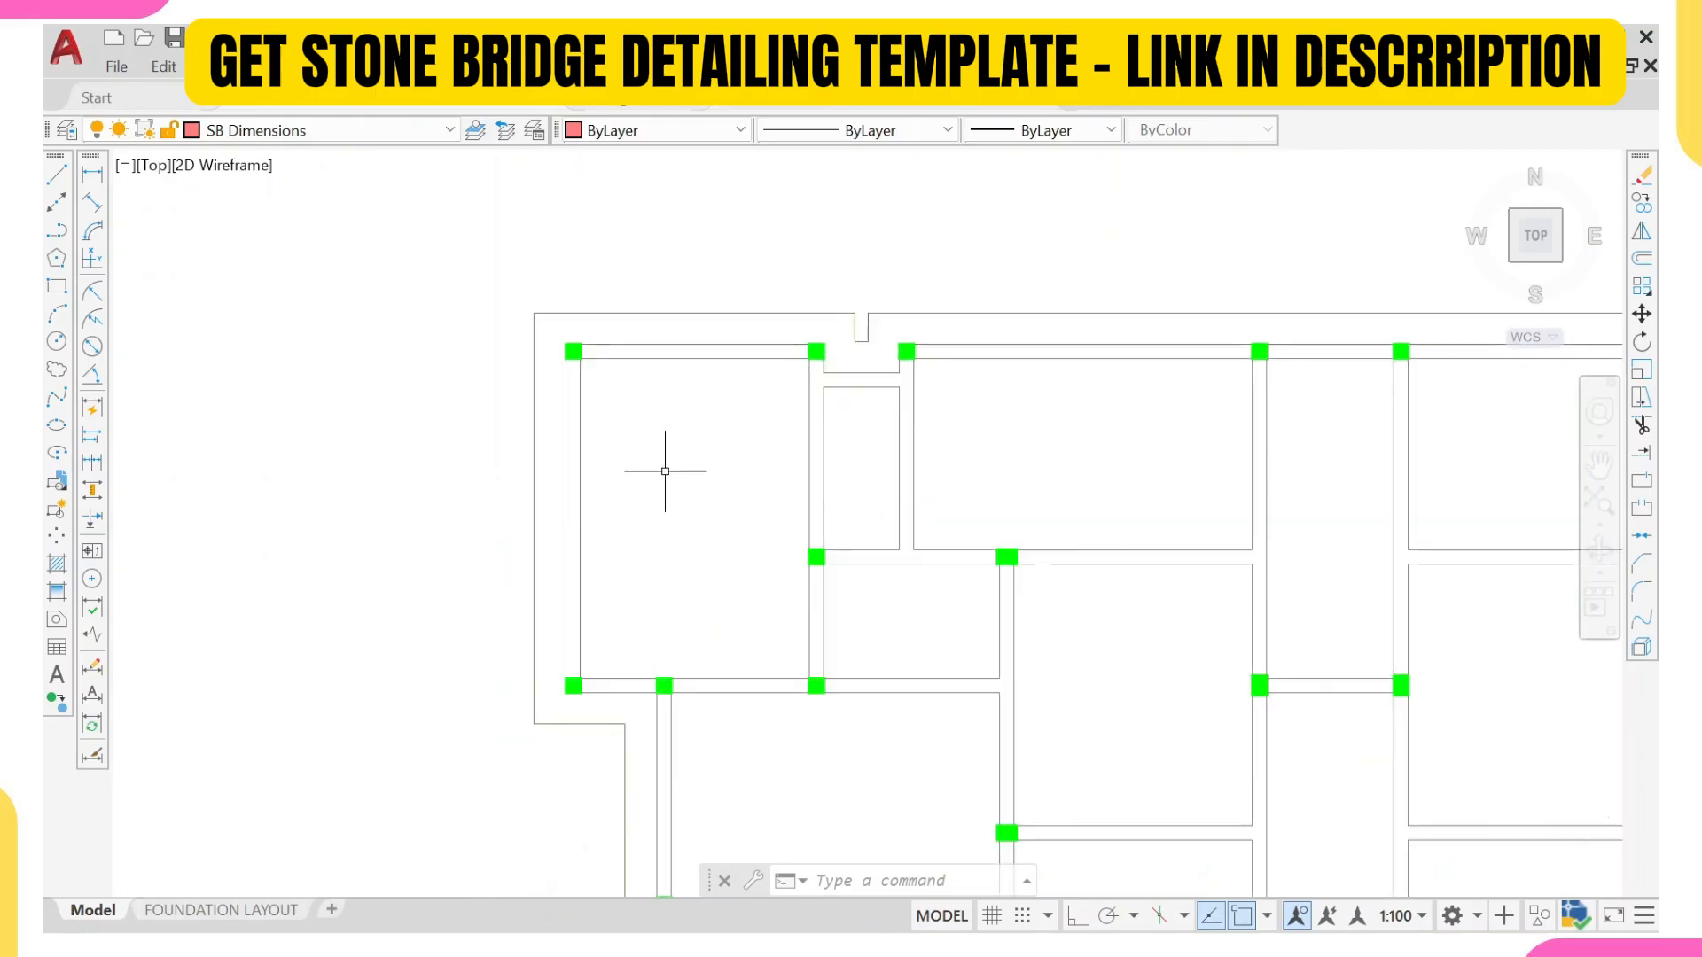
scroll(1126, 479, "down", 8)
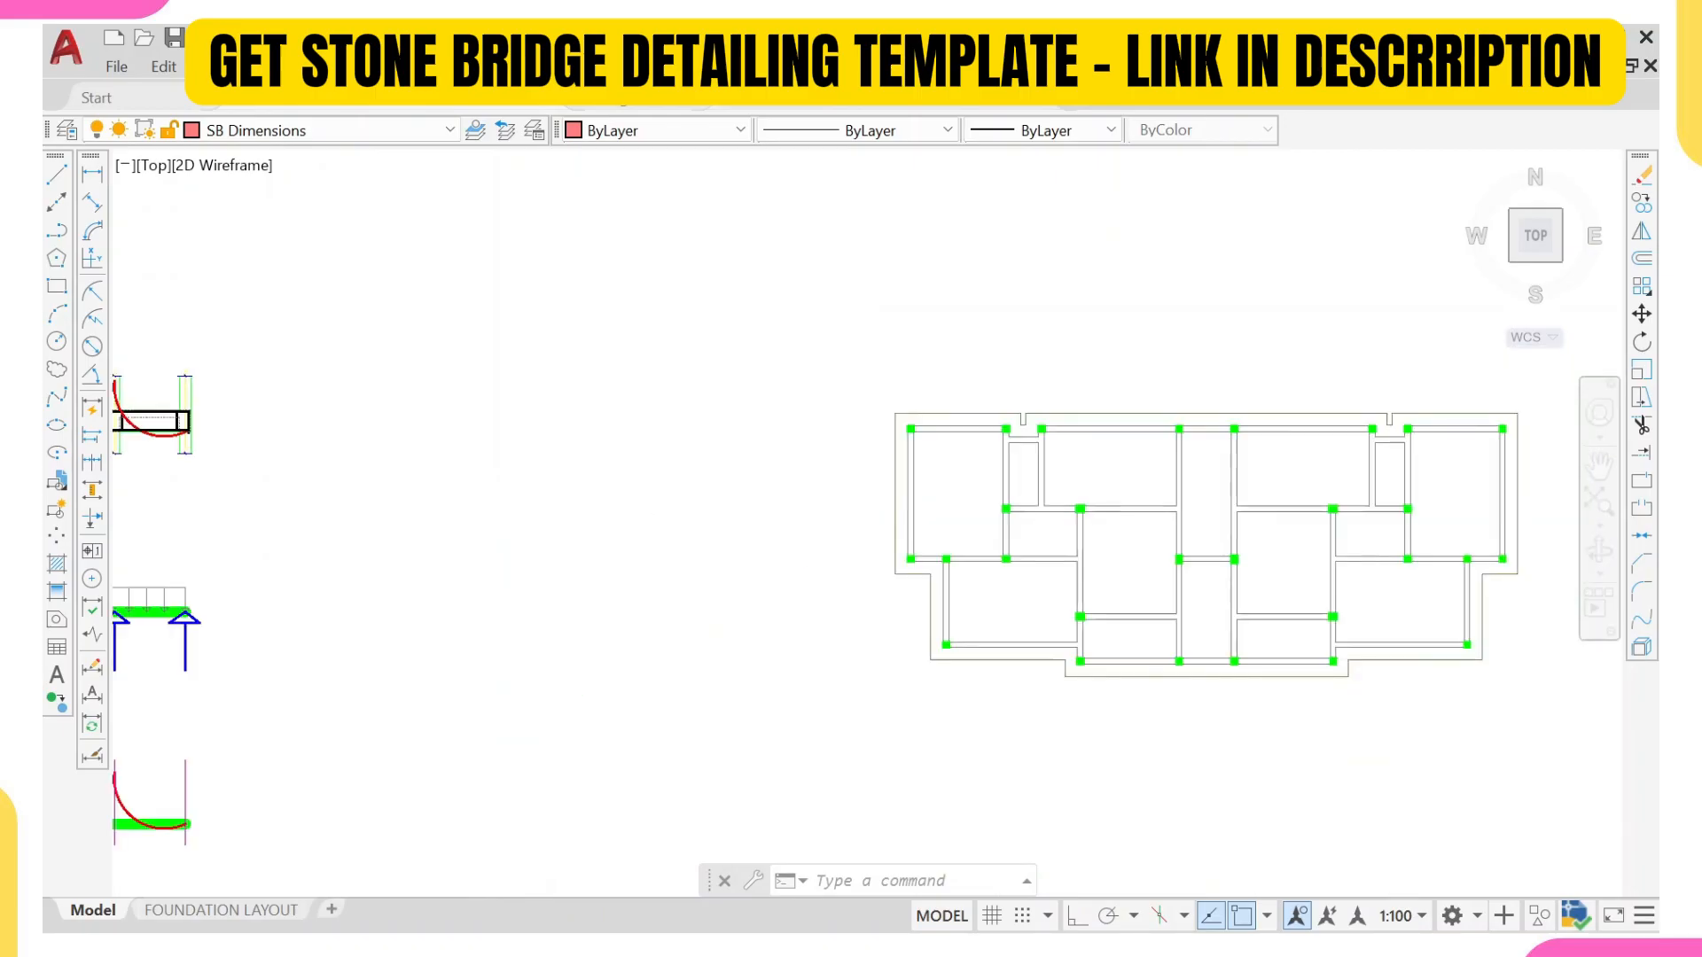
middle_click_drag(1410, 399, 931, 459)
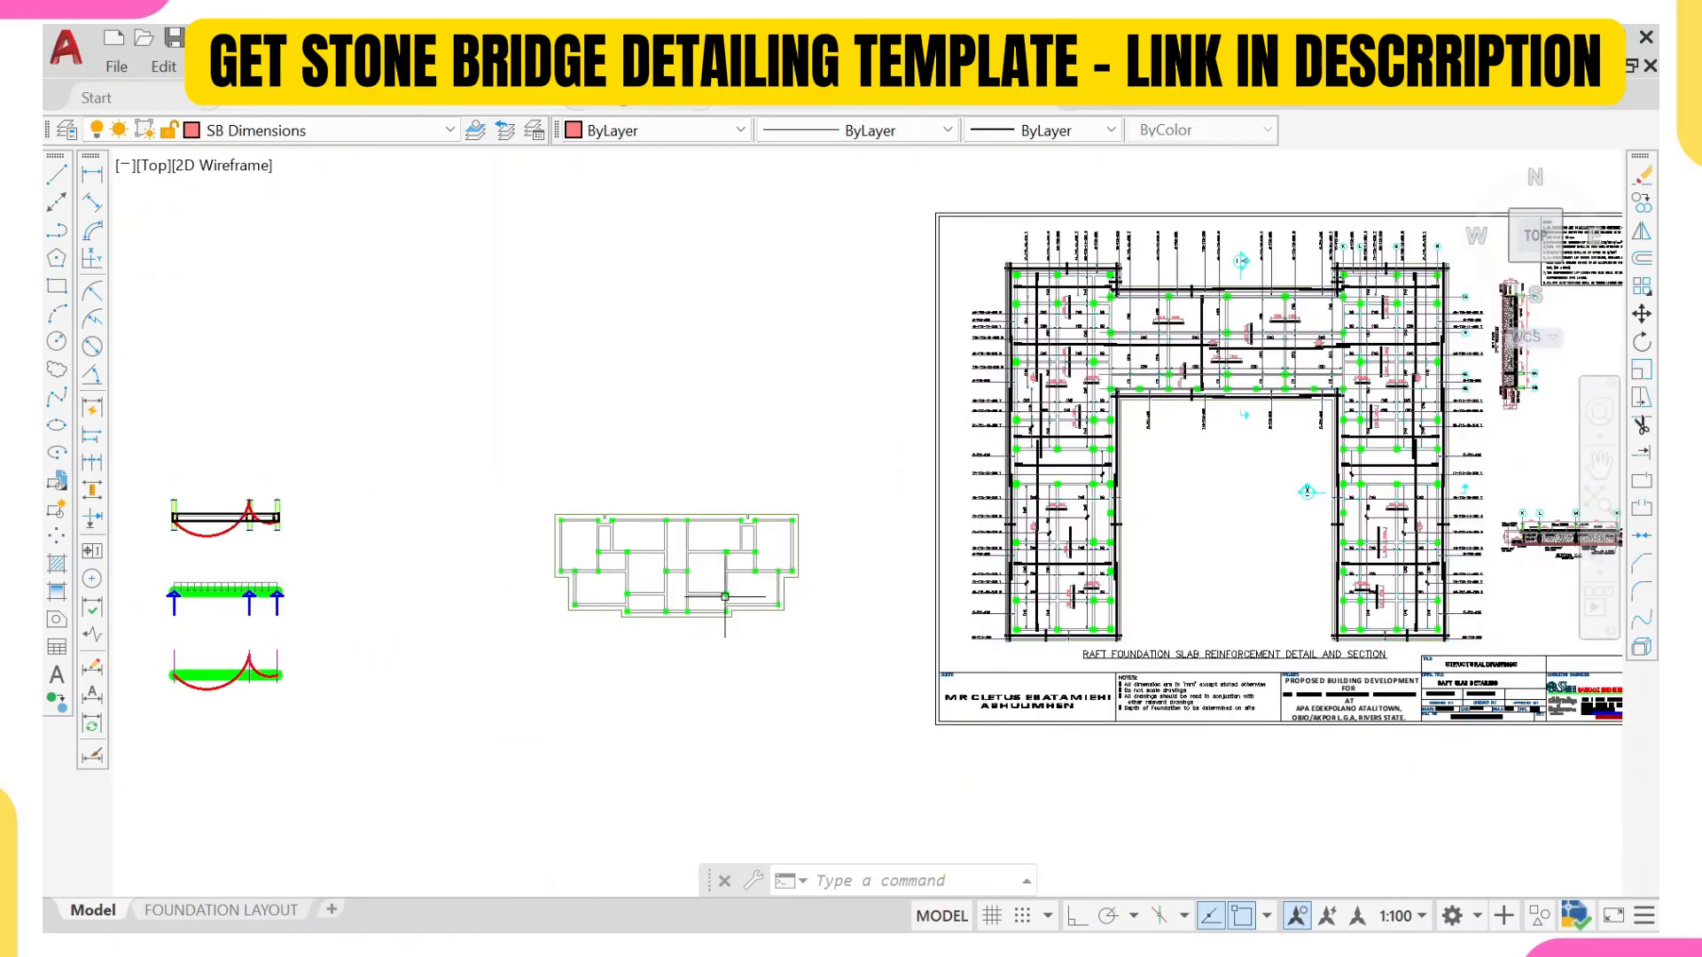
scroll(583, 537, "up", 6)
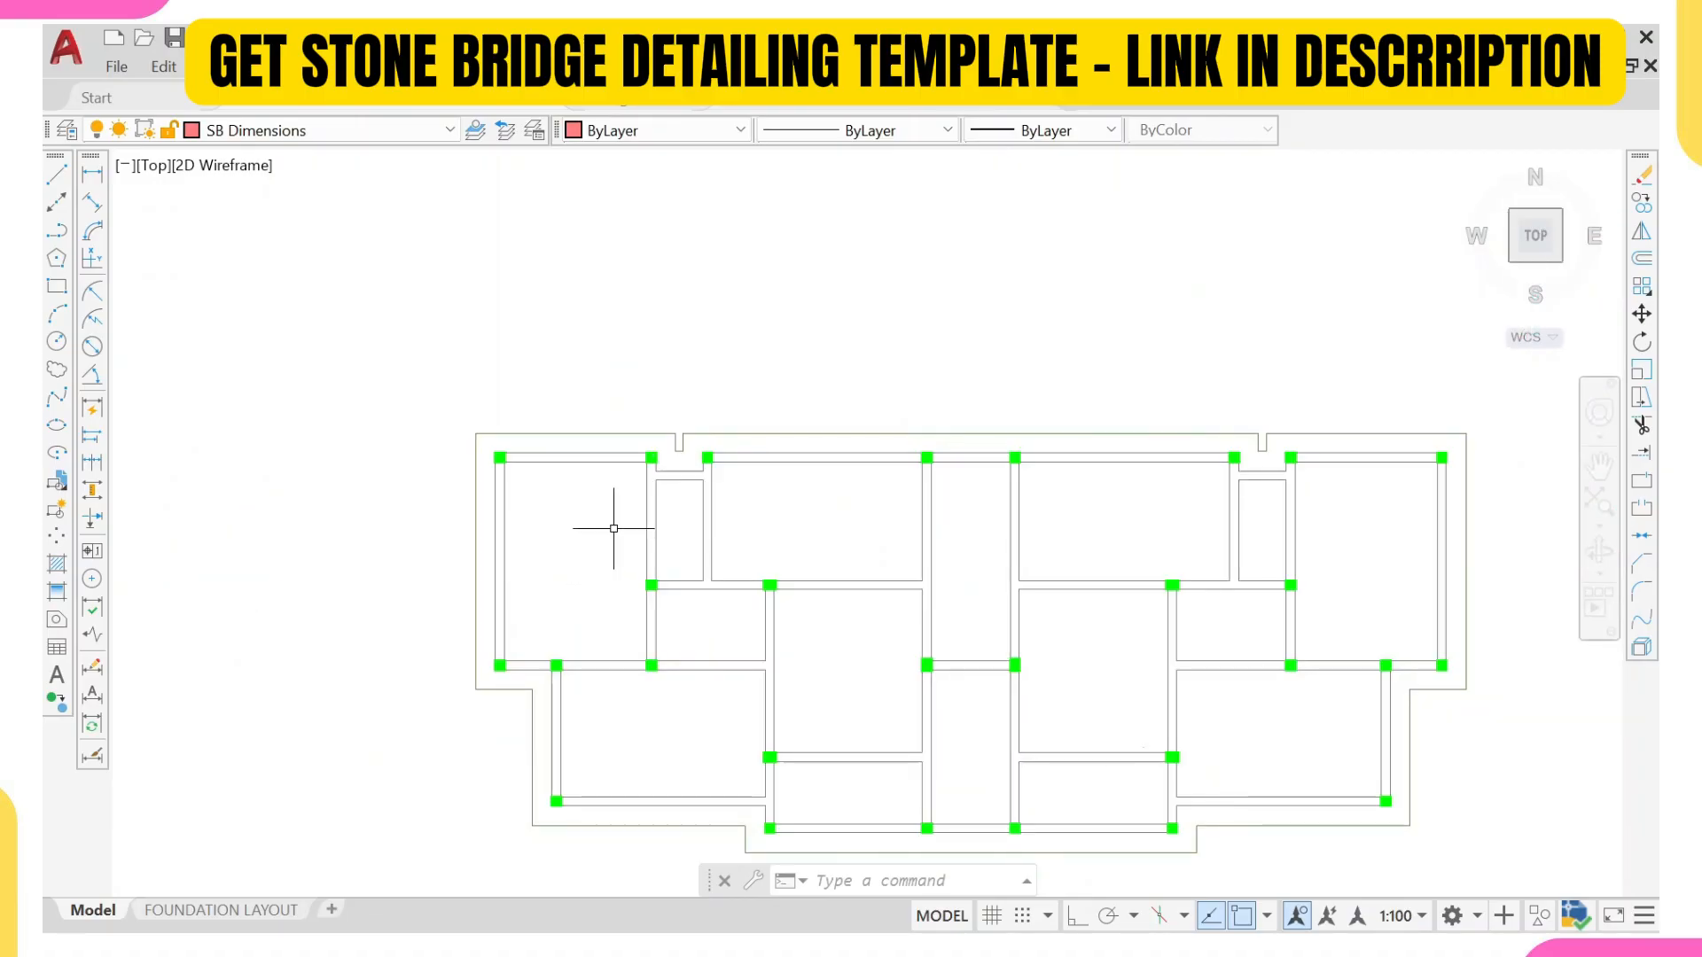
Step: Examine the raft slab's loading and bending moment diagrams, following the moment curve over the top and bottom bars between the two columns
scroll(612, 536, "down", 8)
middle_click_drag(401, 581, 702, 581)
scroll(606, 579, "up", 6)
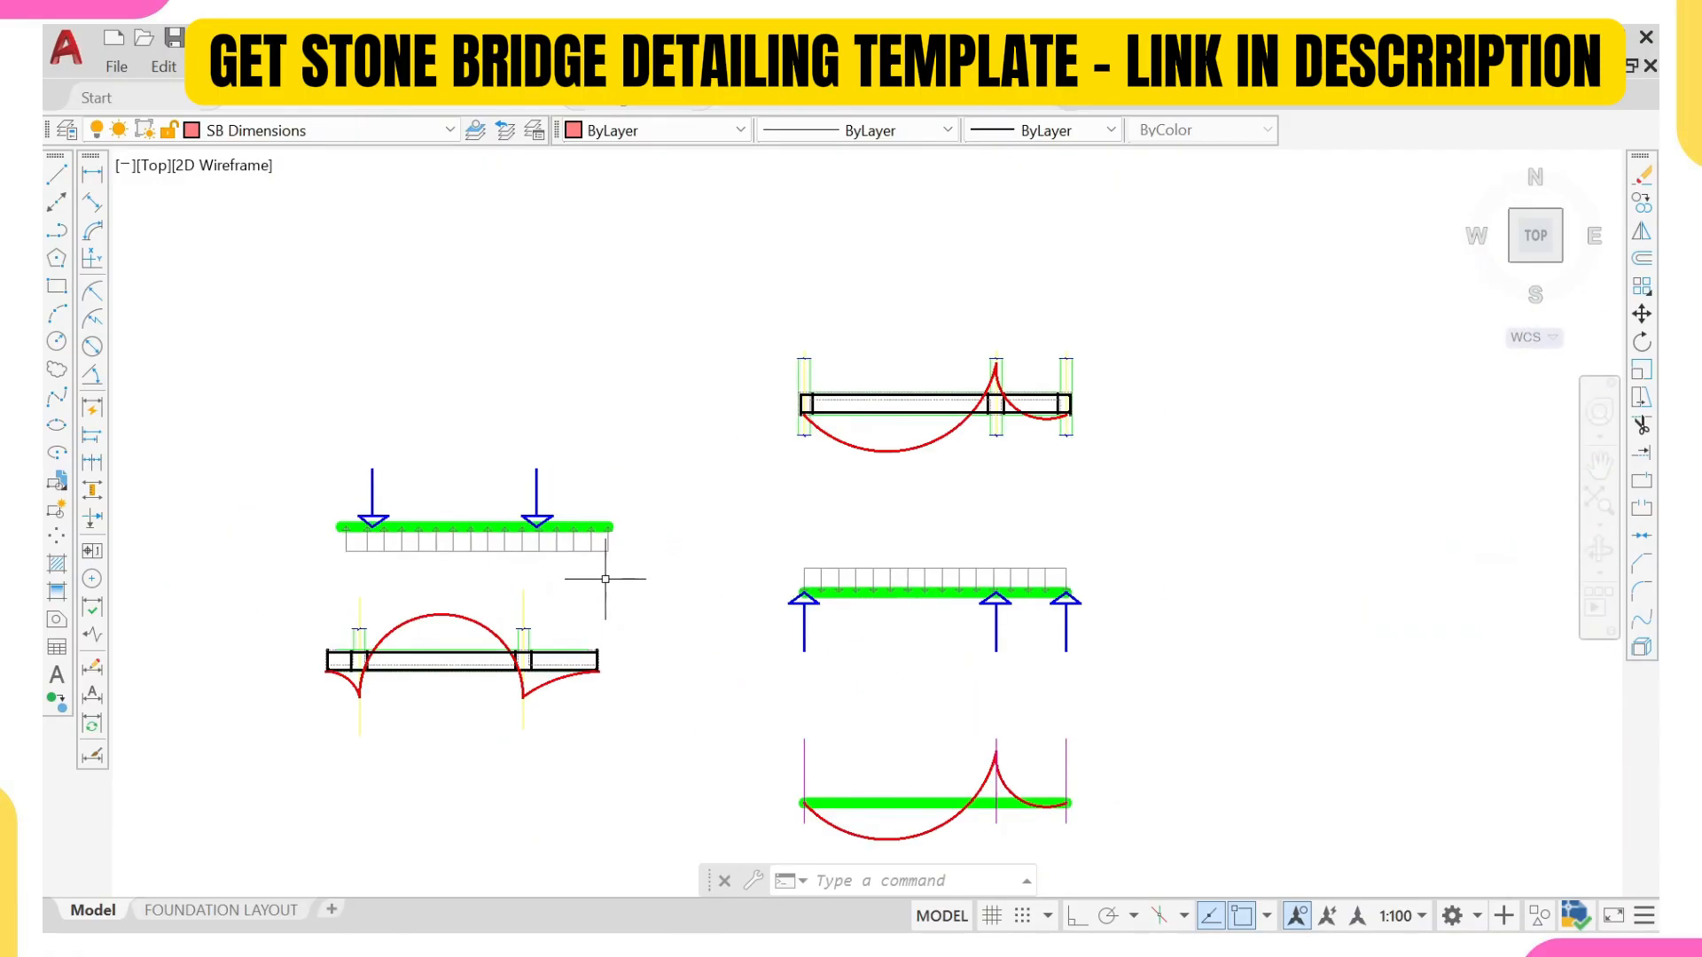
scroll(523, 514, "up", 2)
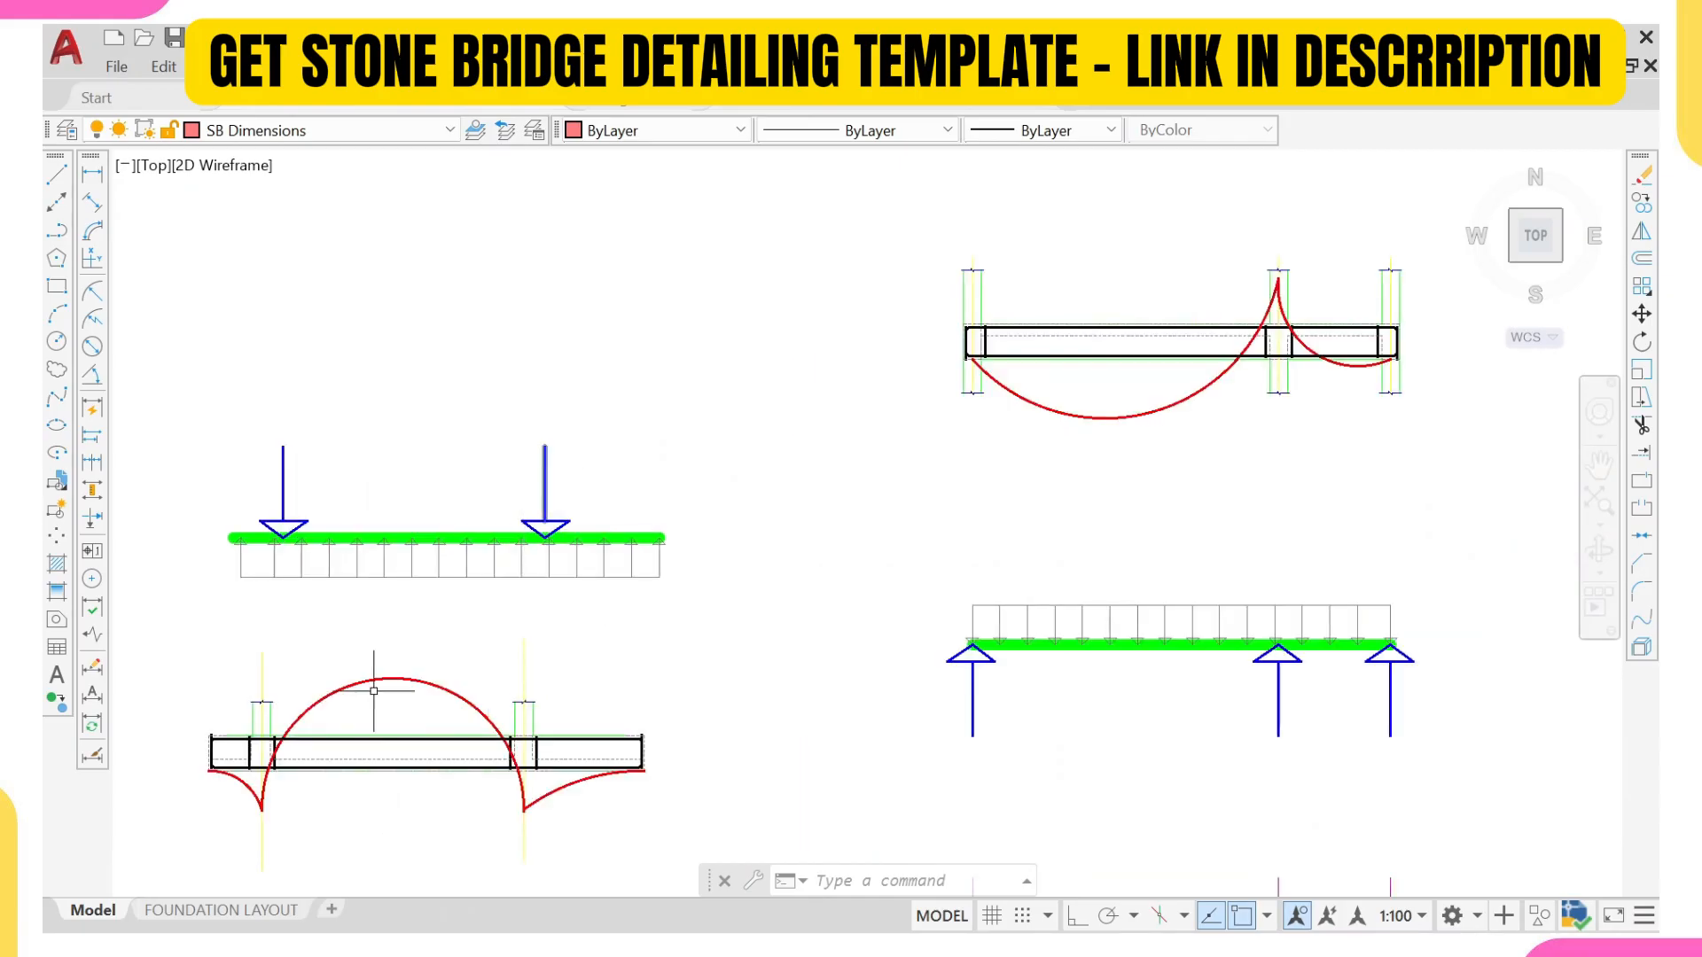
scroll(354, 688, "up", 4)
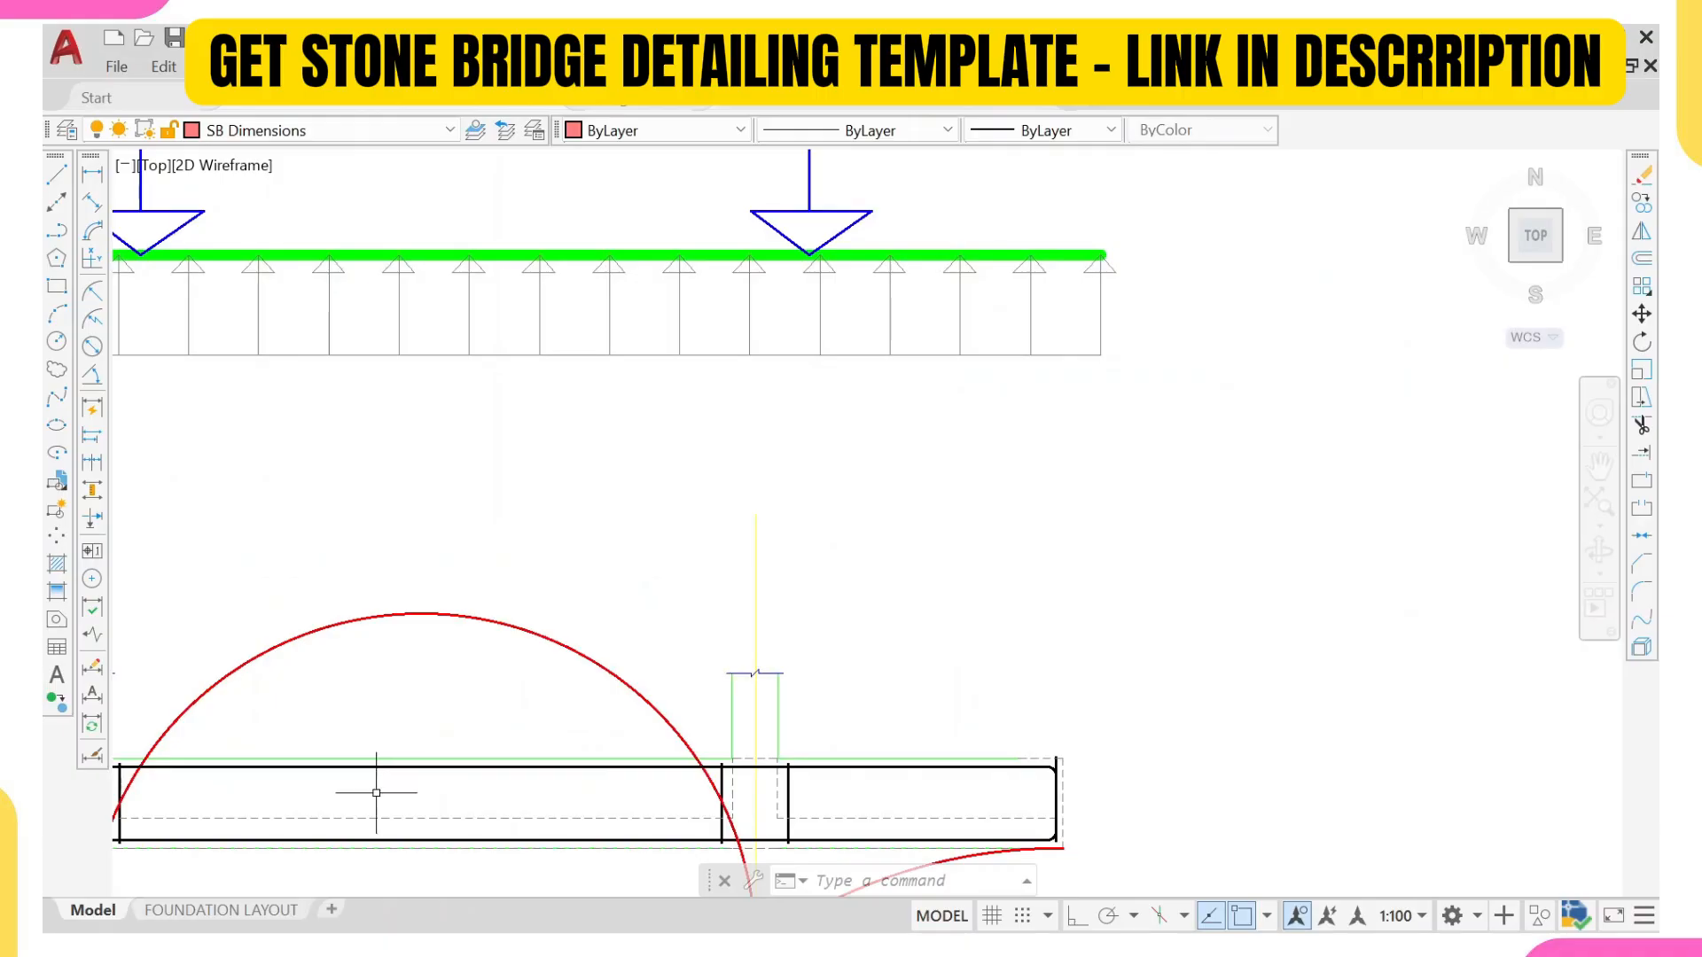
middle_click_drag(376, 793, 525, 577)
scroll(405, 563, "up", 2)
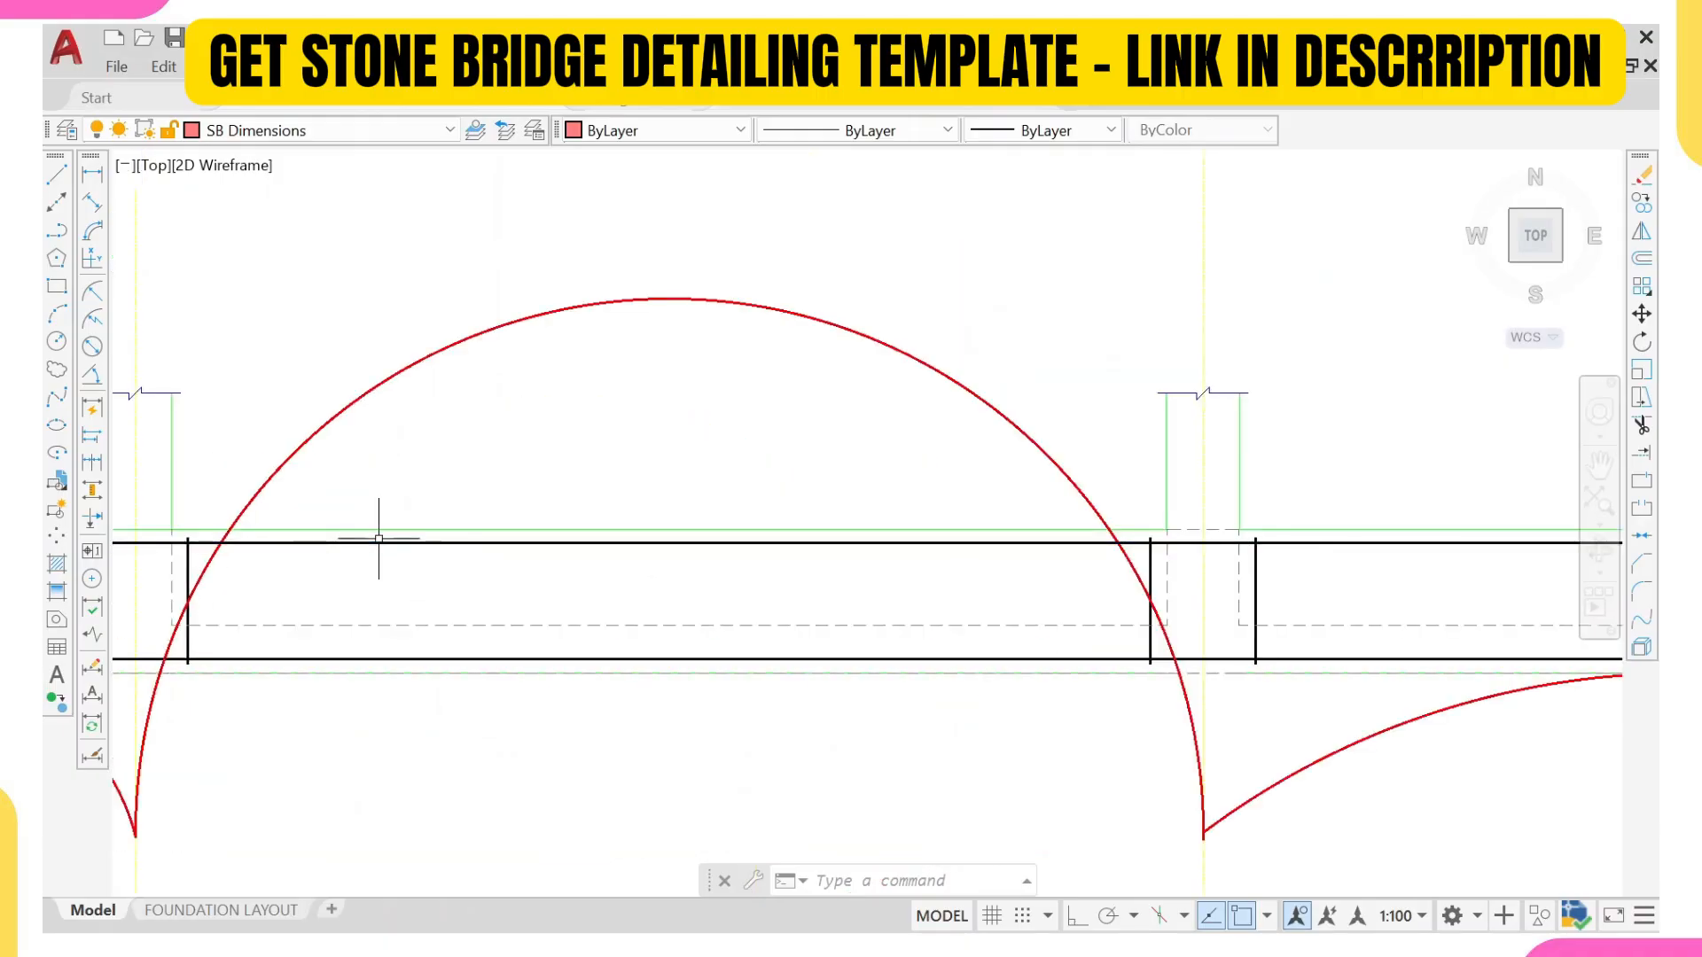
middle_click_drag(277, 548, 444, 532)
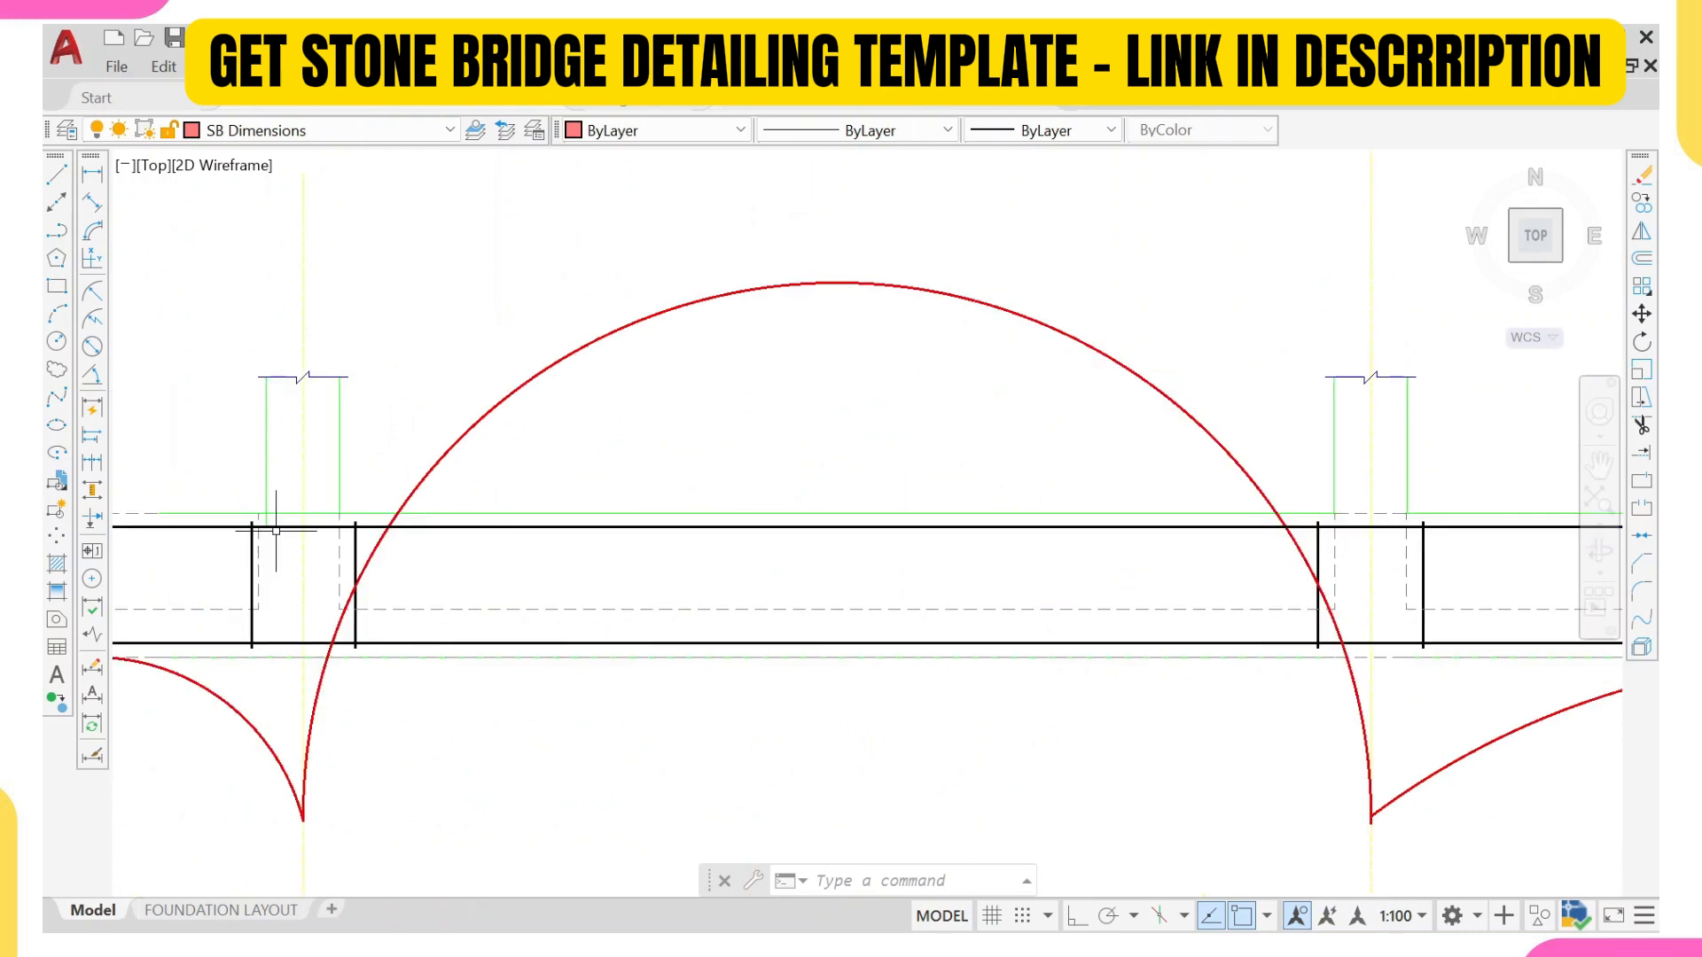
Step: Examine the moment curve over the slab's edge overhangs and at both columns in the raft moment diagram
scroll(250, 534, "down", 4)
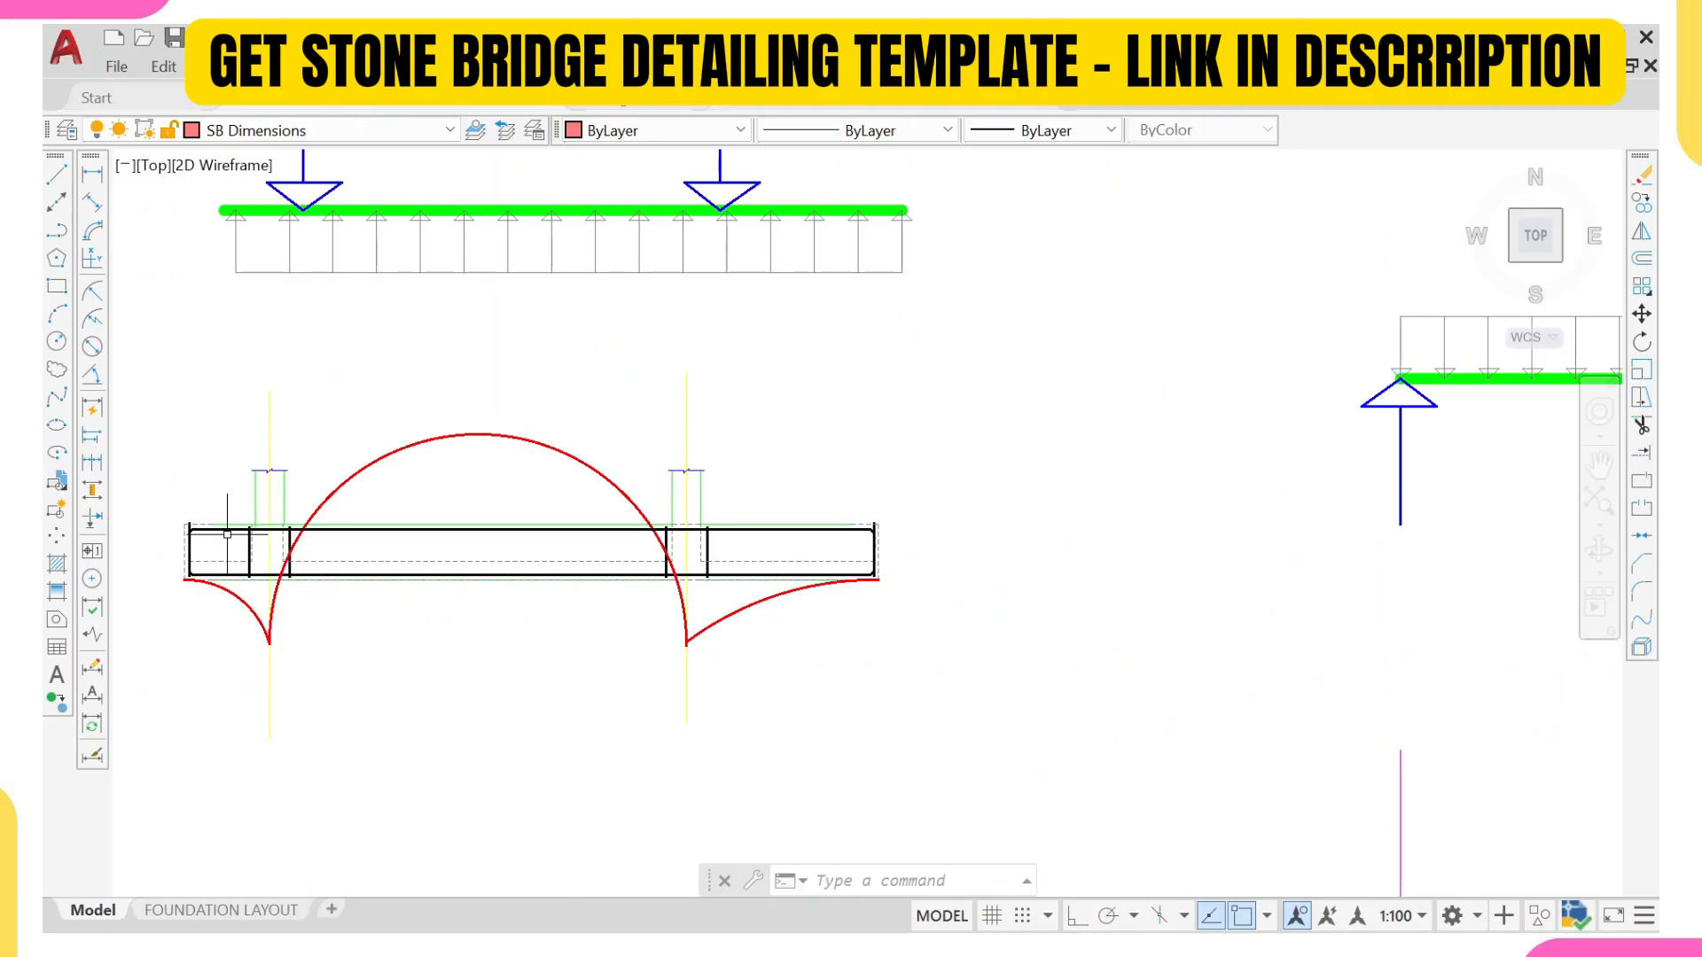
scroll(238, 589, "down", 2)
scroll(375, 585, "up", 4)
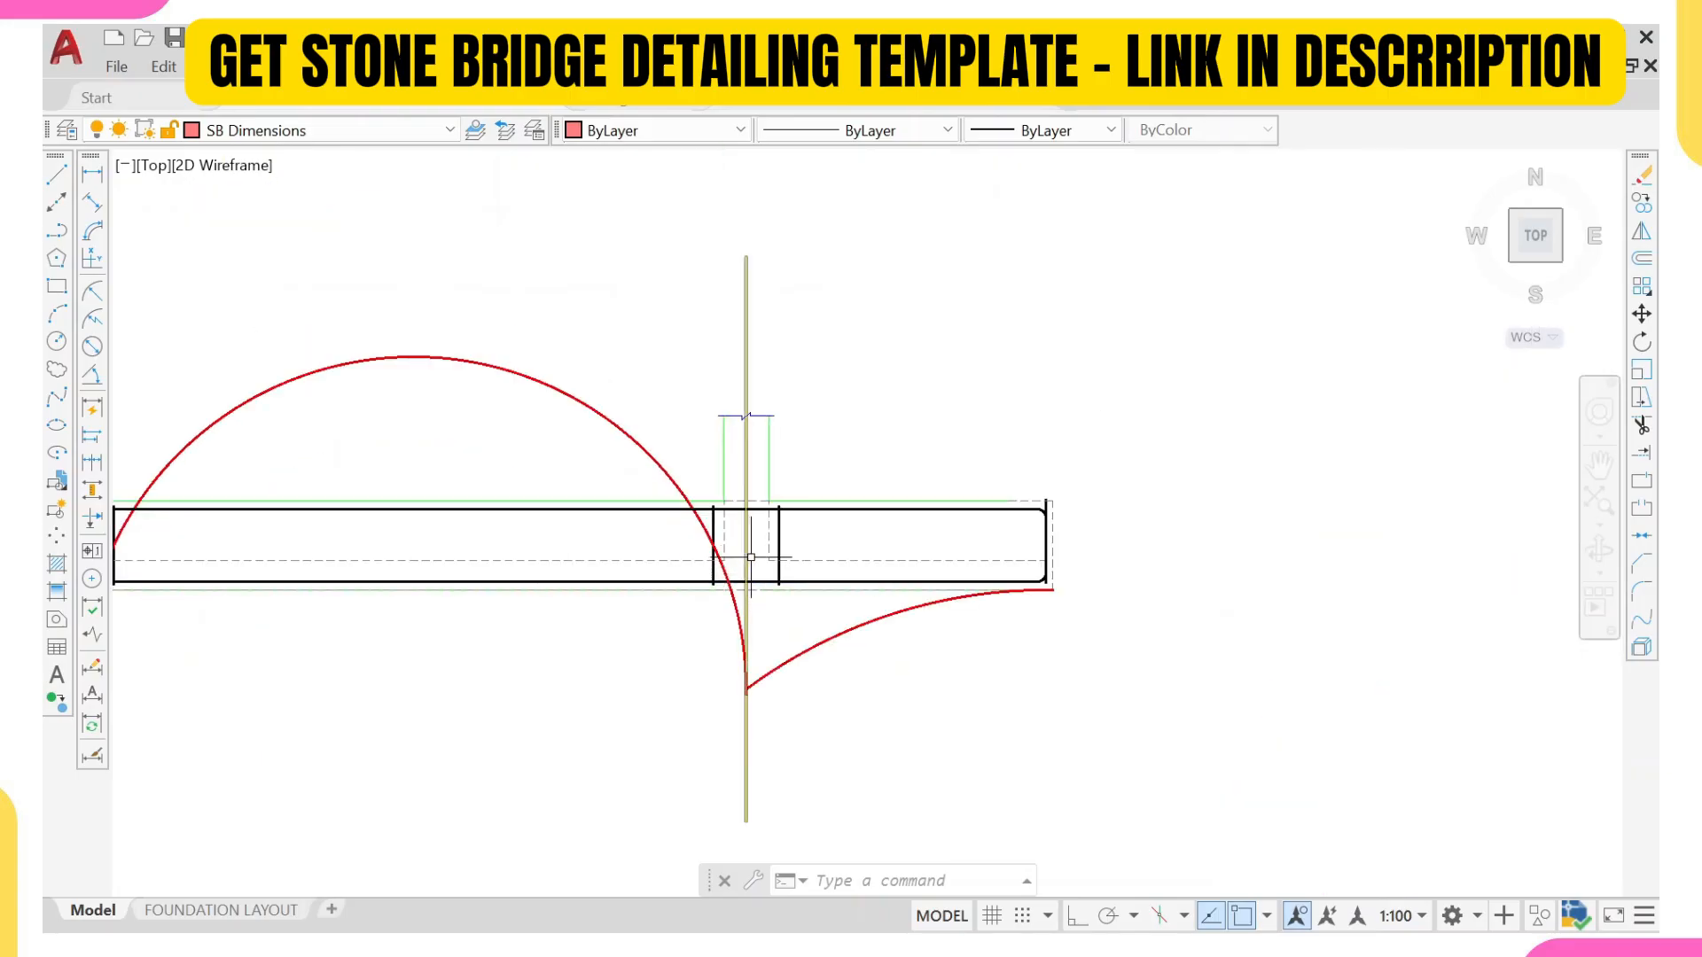
scroll(751, 557, "down", 4)
scroll(1092, 374, "down", 2)
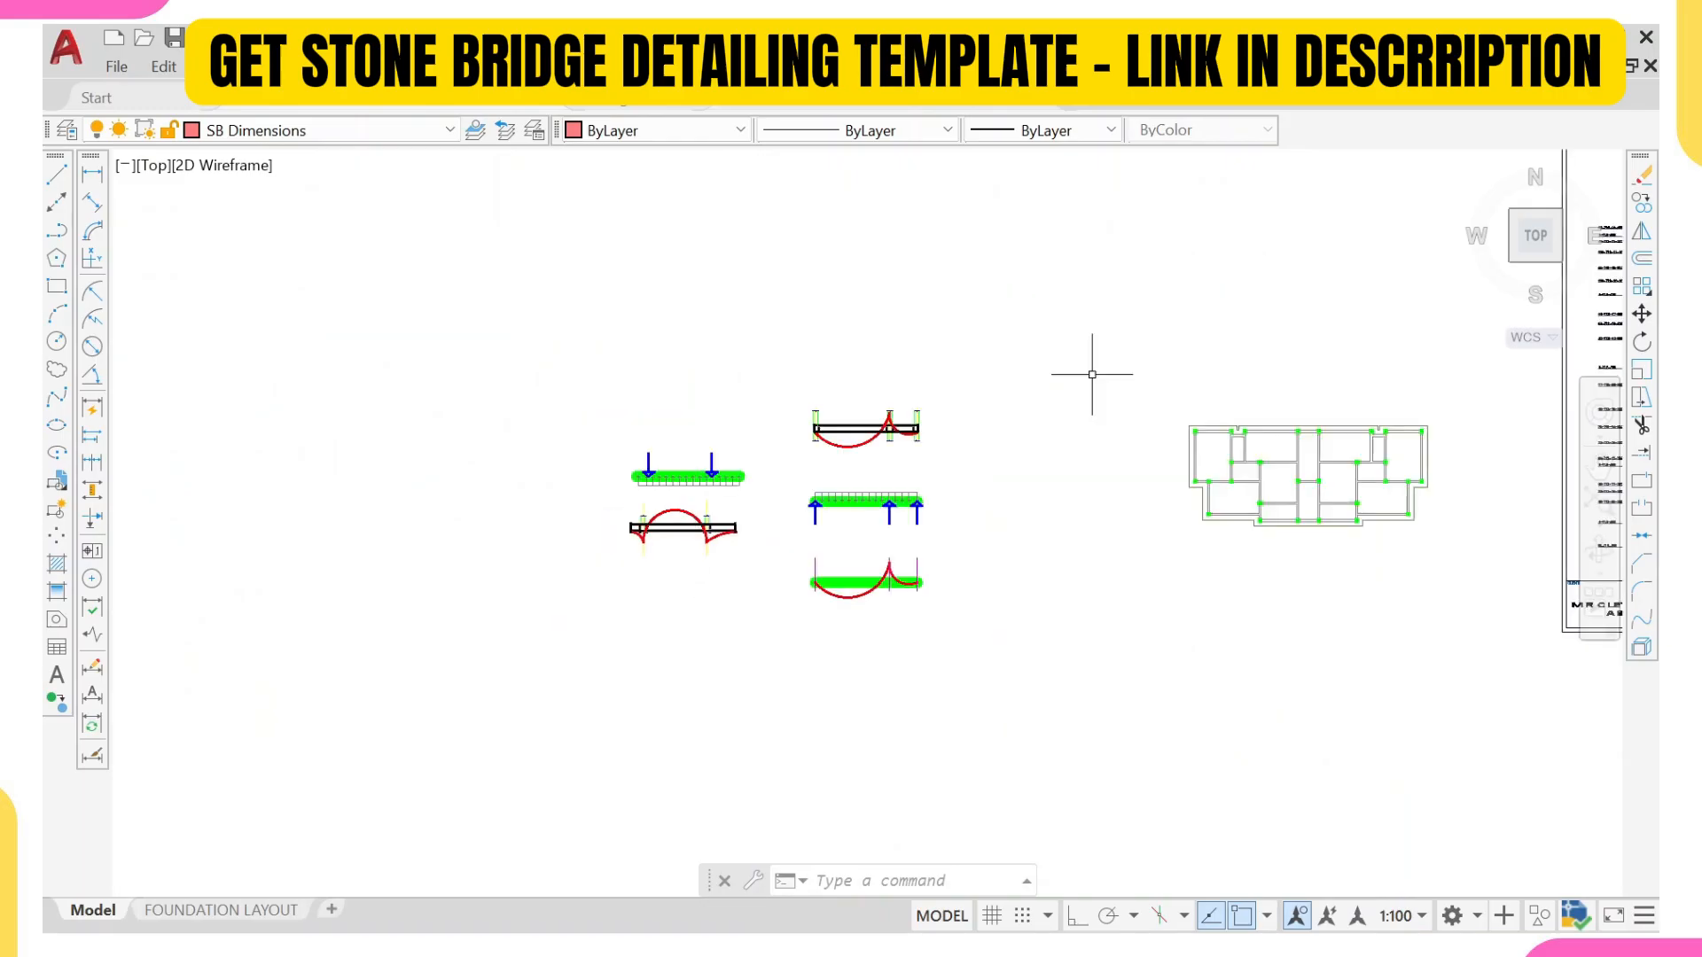
Step: Check which layer the 17-T12-22-200 T callout line uses in the raft slab reinforcement plan
middle_click_drag(1092, 374, 562, 437)
scroll(779, 456, "up", 2)
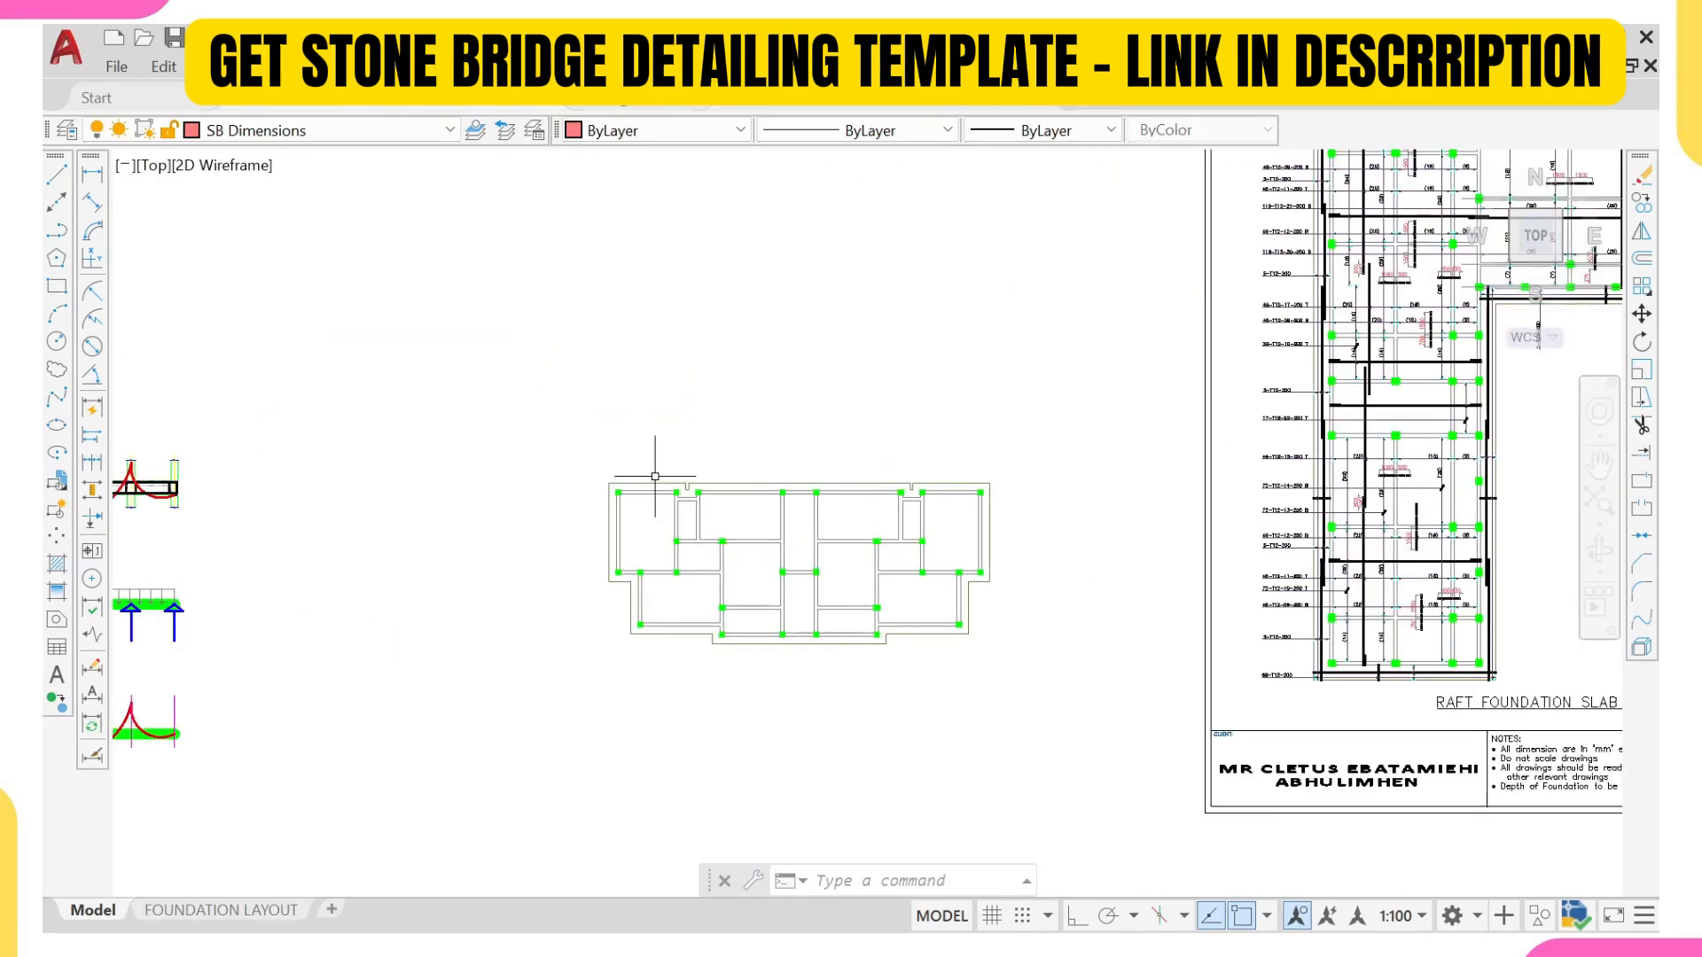
middle_click_drag(695, 495, 665, 514)
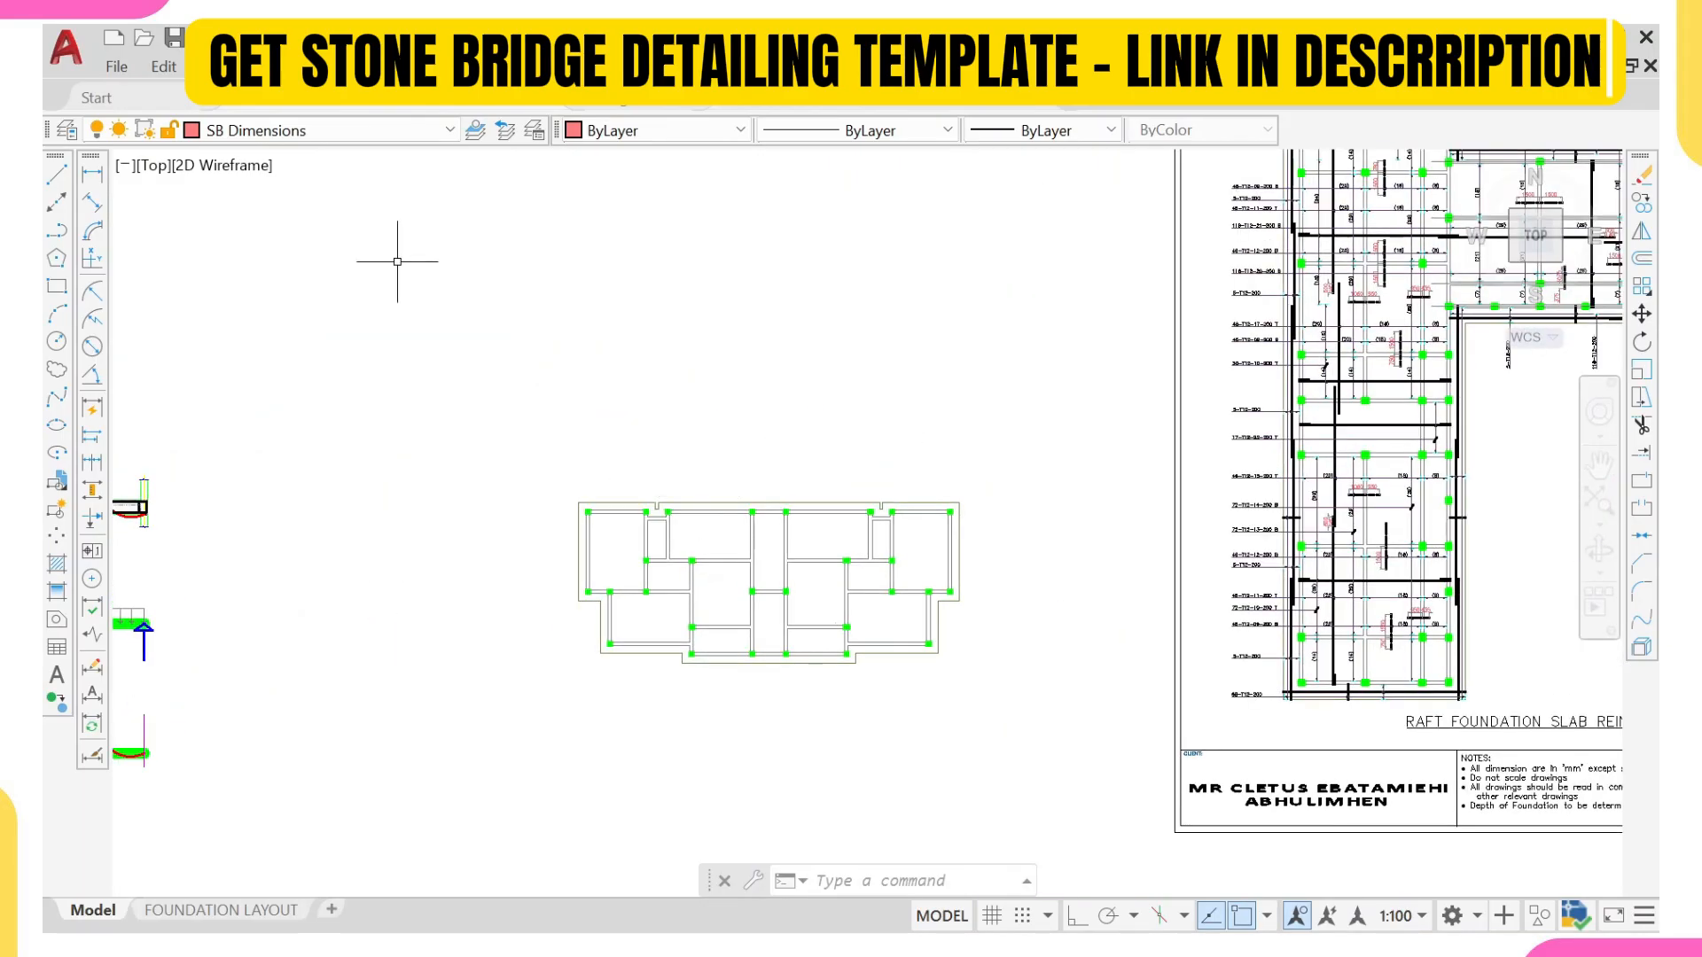
middle_click_drag(1314, 452, 1033, 551)
scroll(1048, 513, "up", 4)
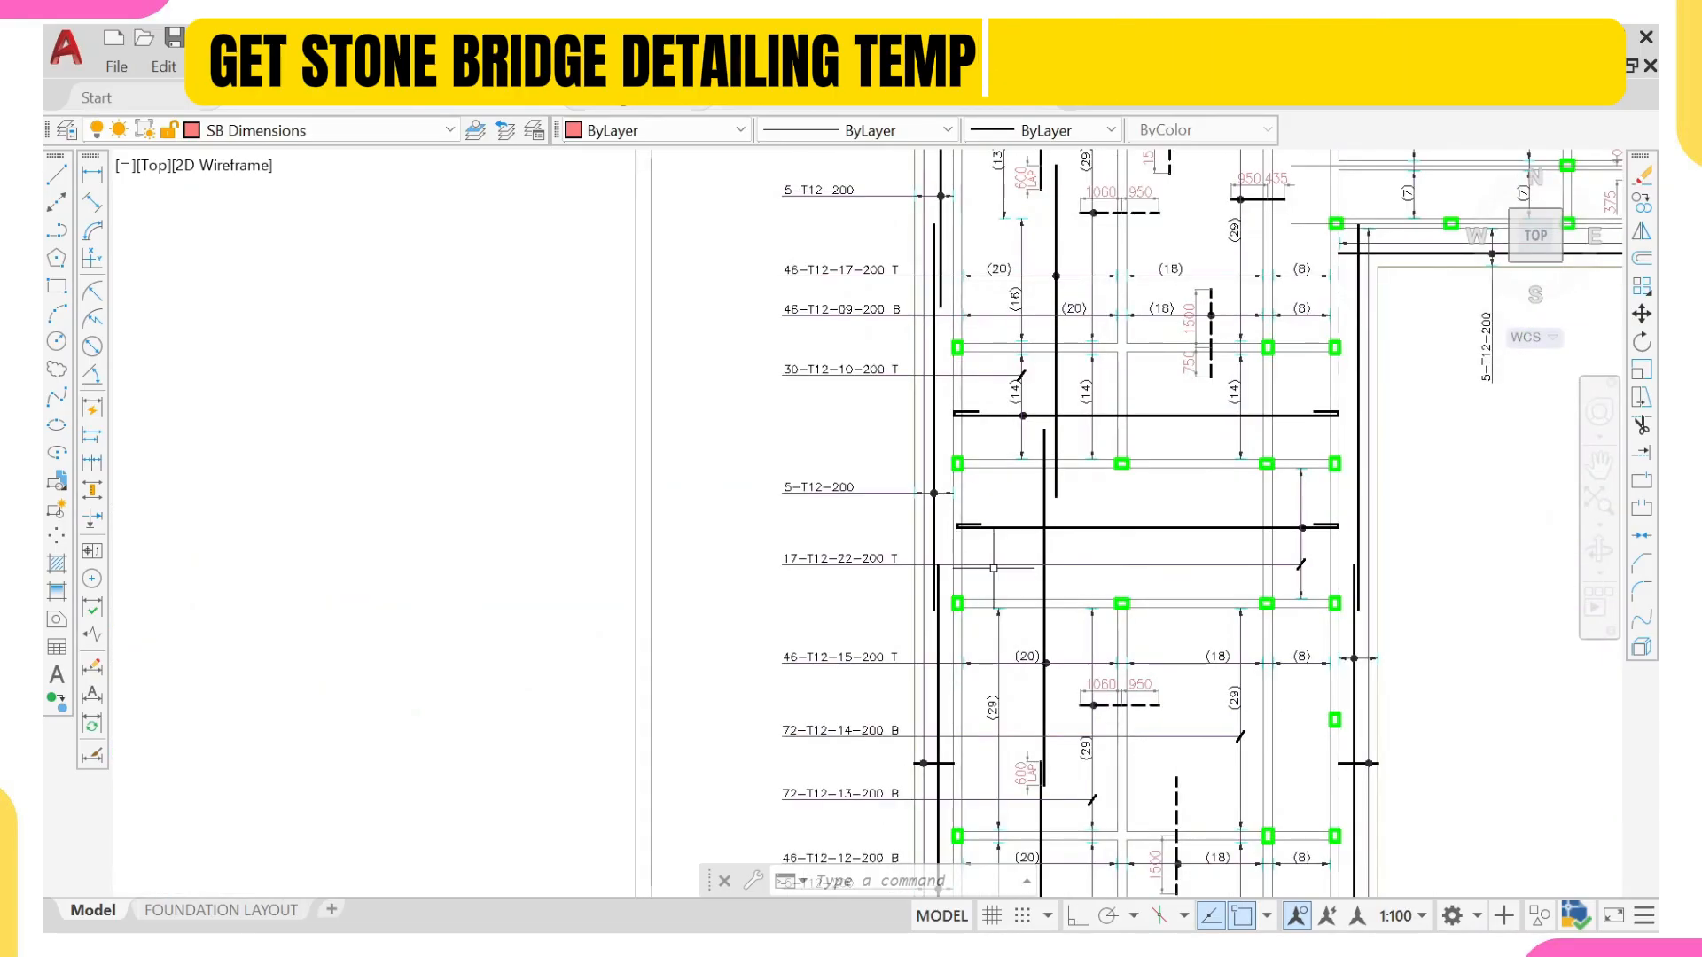
left_click(994, 566)
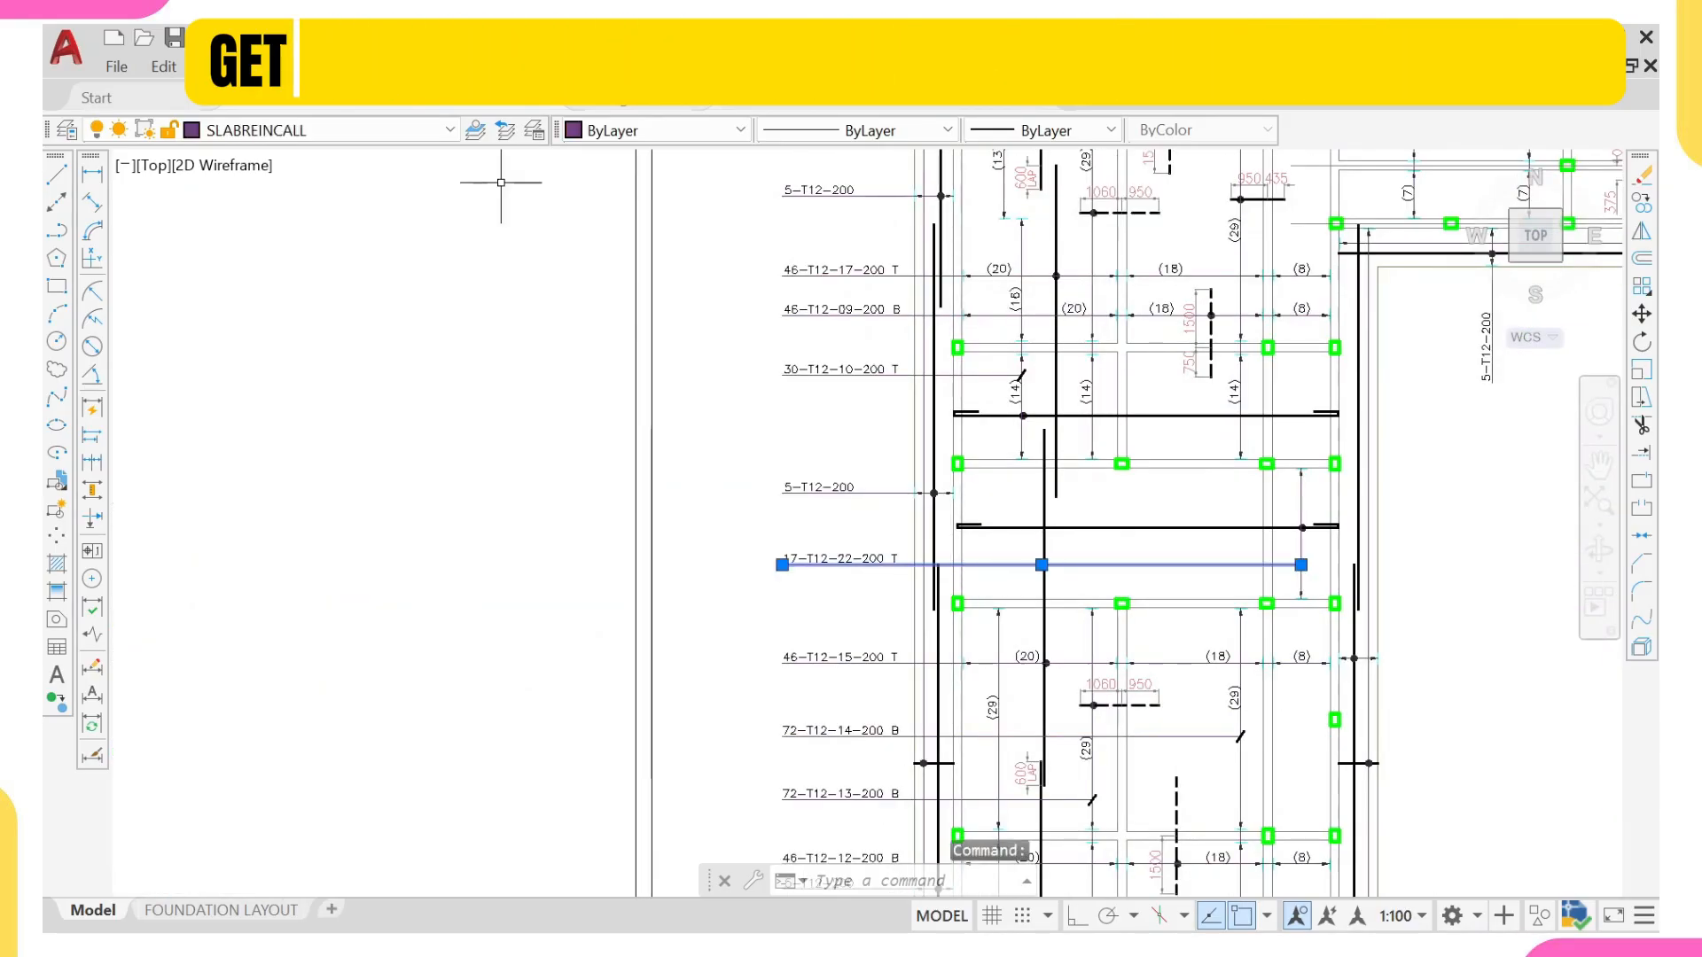
scroll(444, 195, "down", 2)
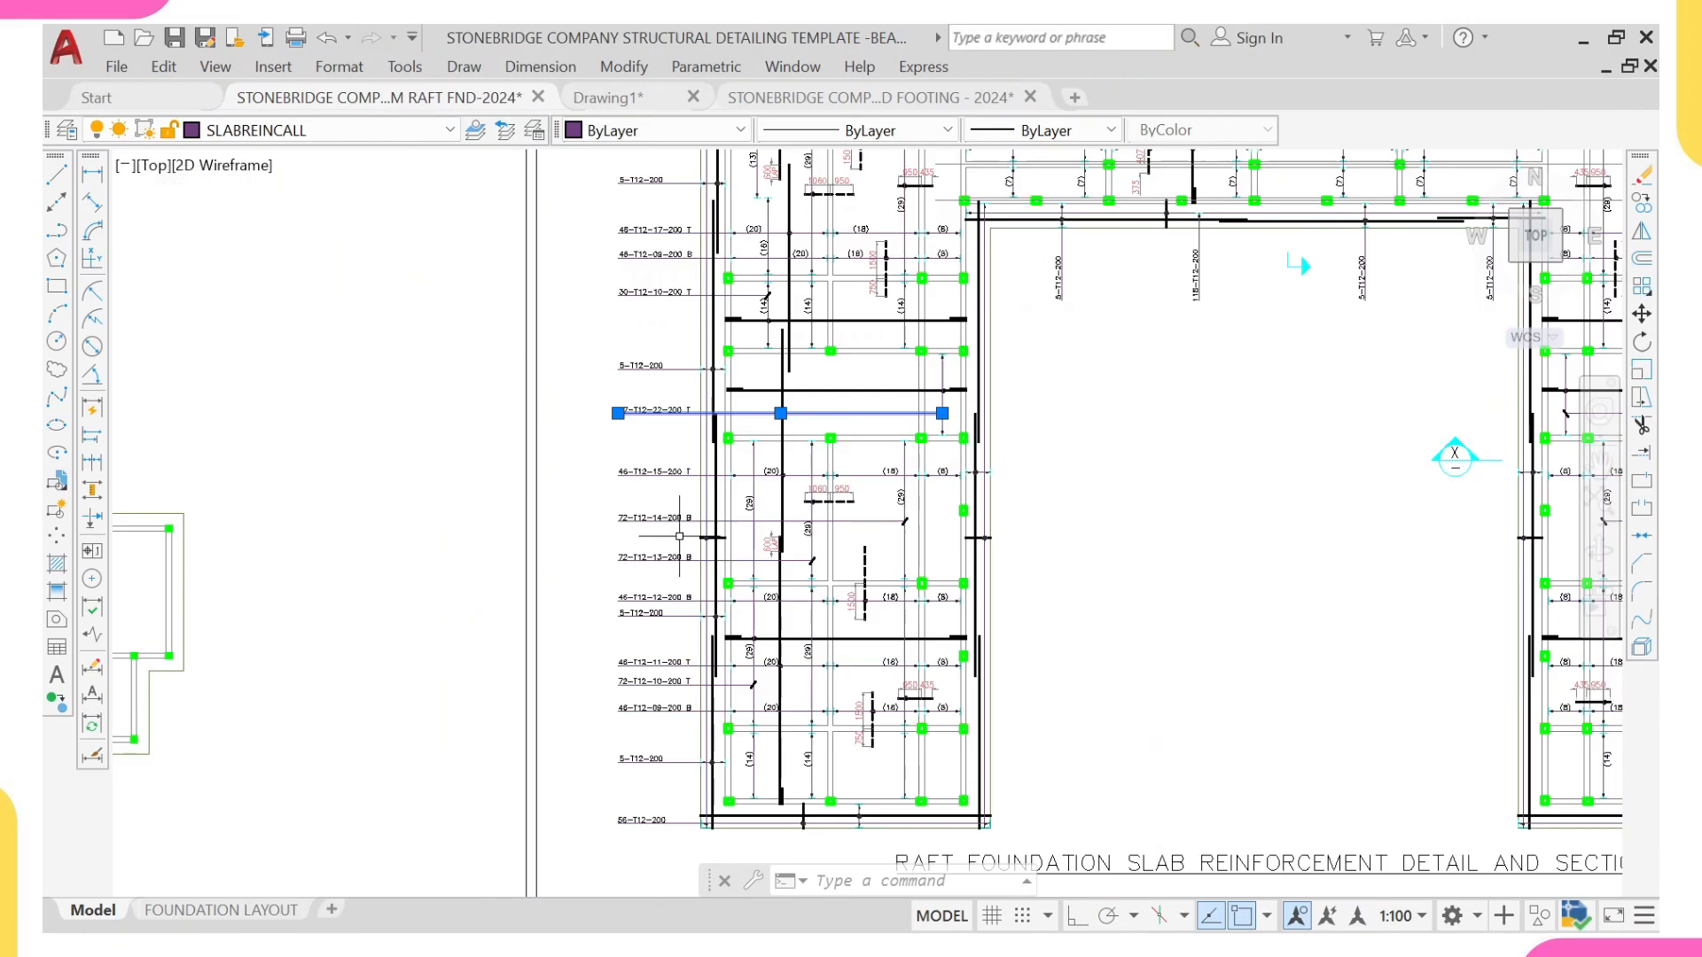
middle_click_drag(679, 536, 823, 595)
key("Escape")
Step: Make SLABREINCALL the current layer
left_click(319, 130)
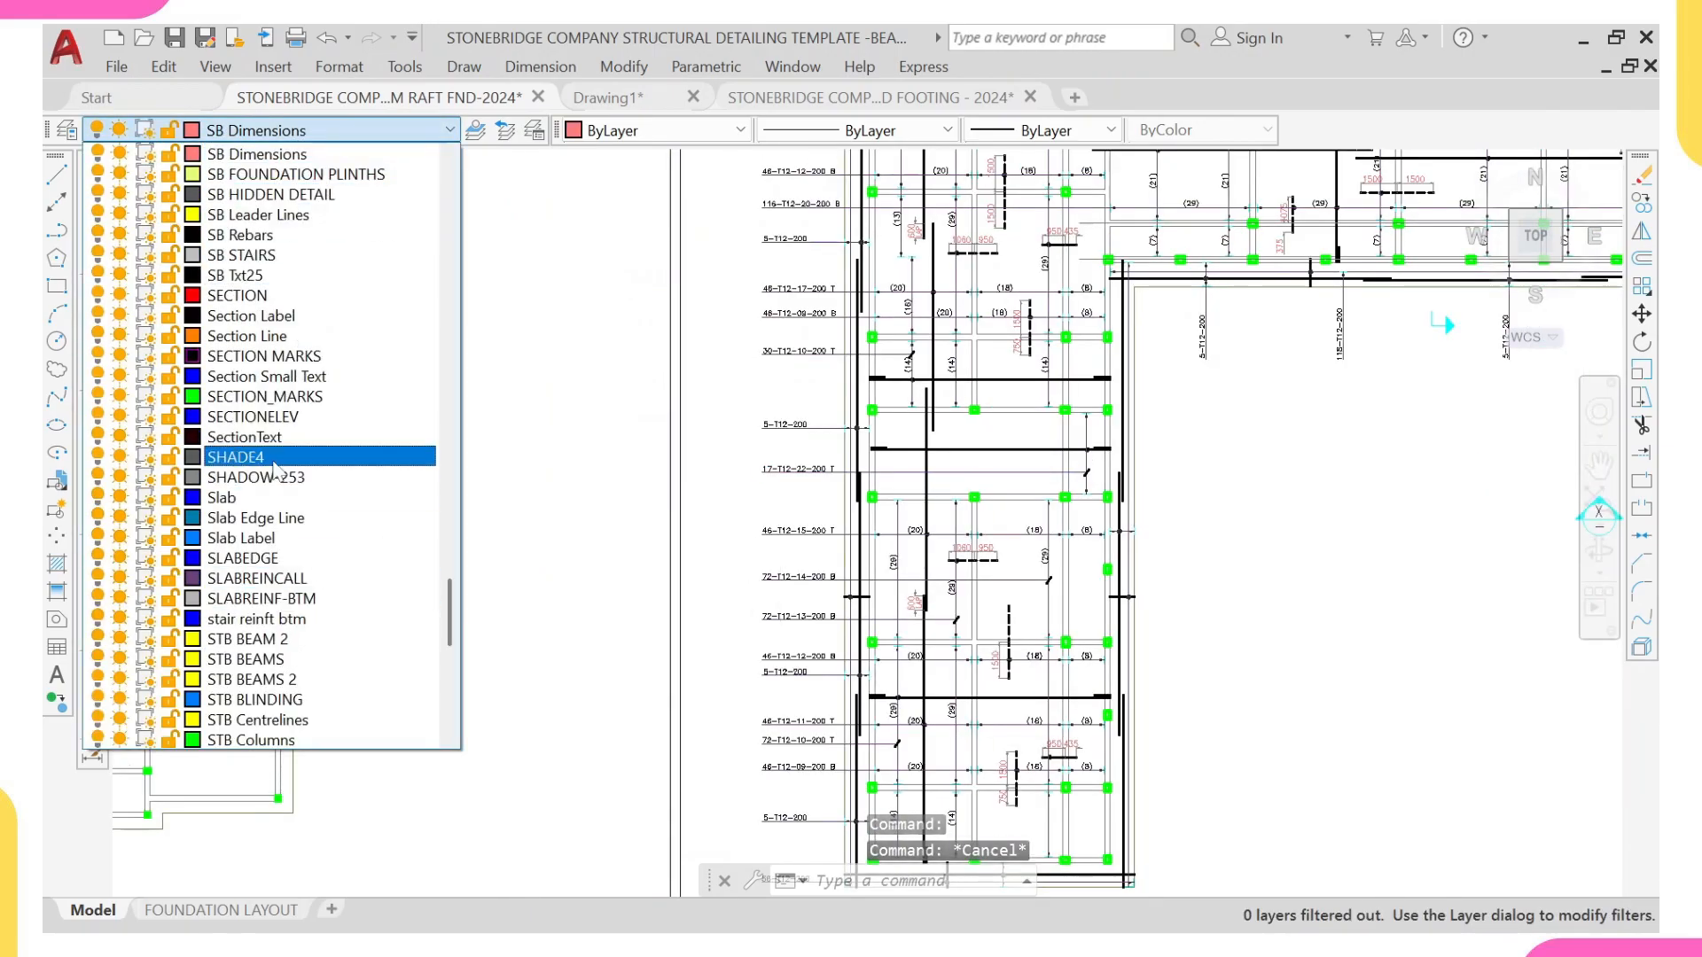
scroll(279, 266, "down", 5)
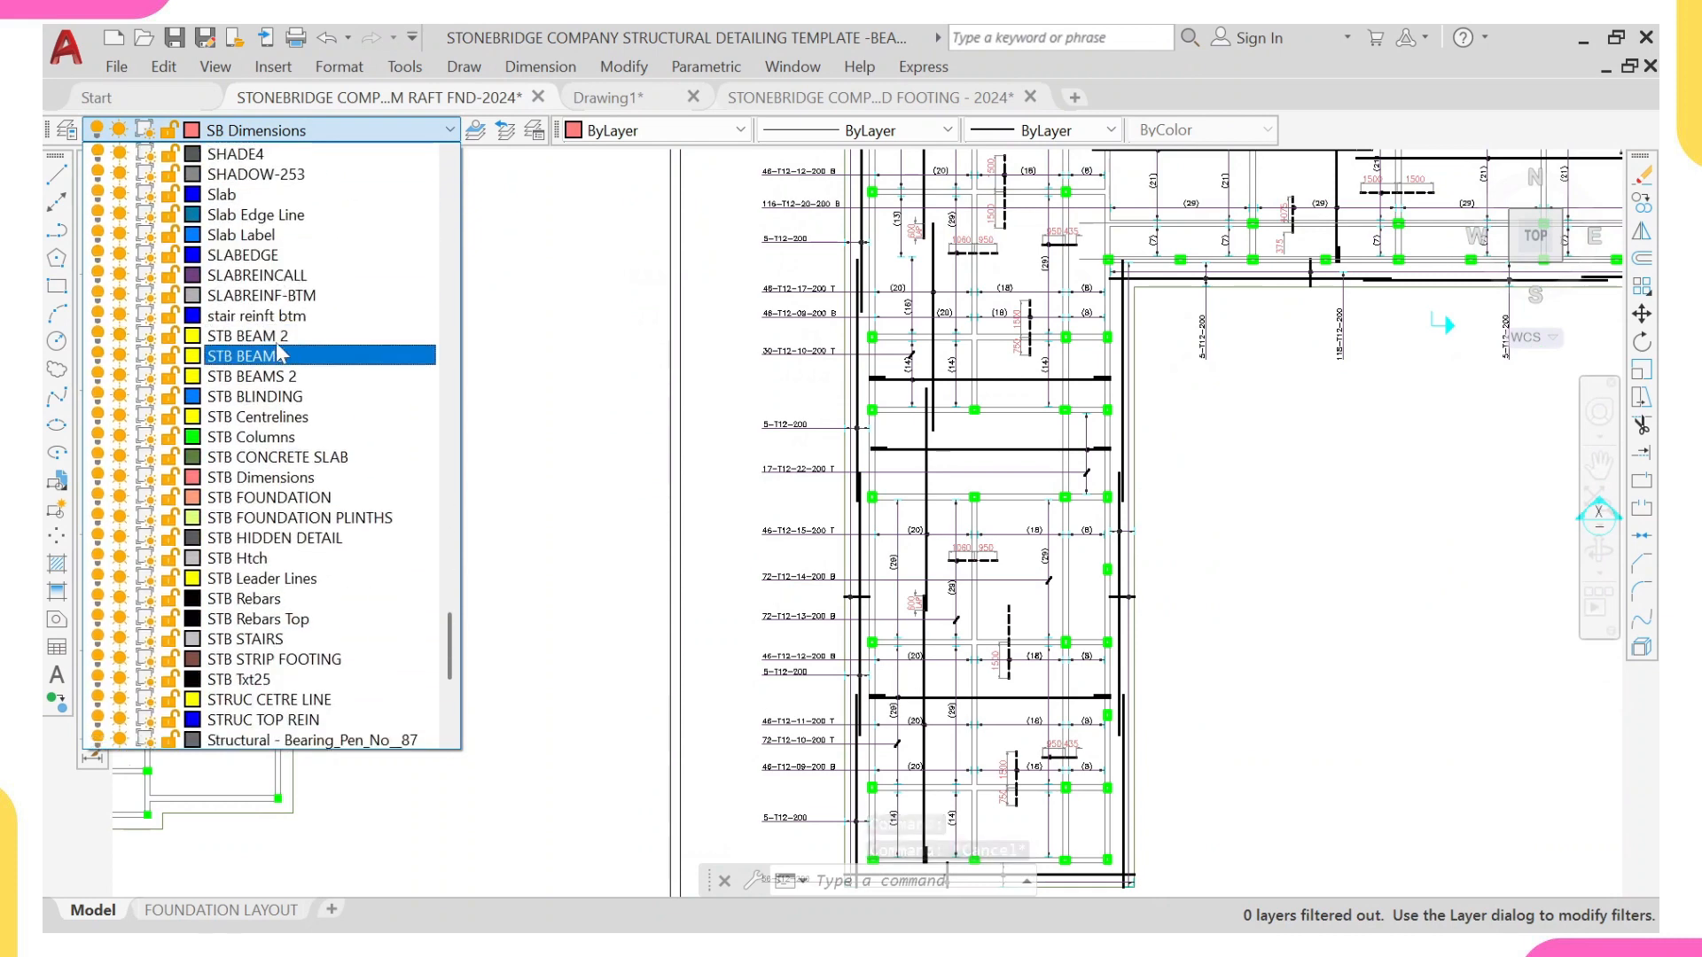
scroll(278, 355, "up", 5)
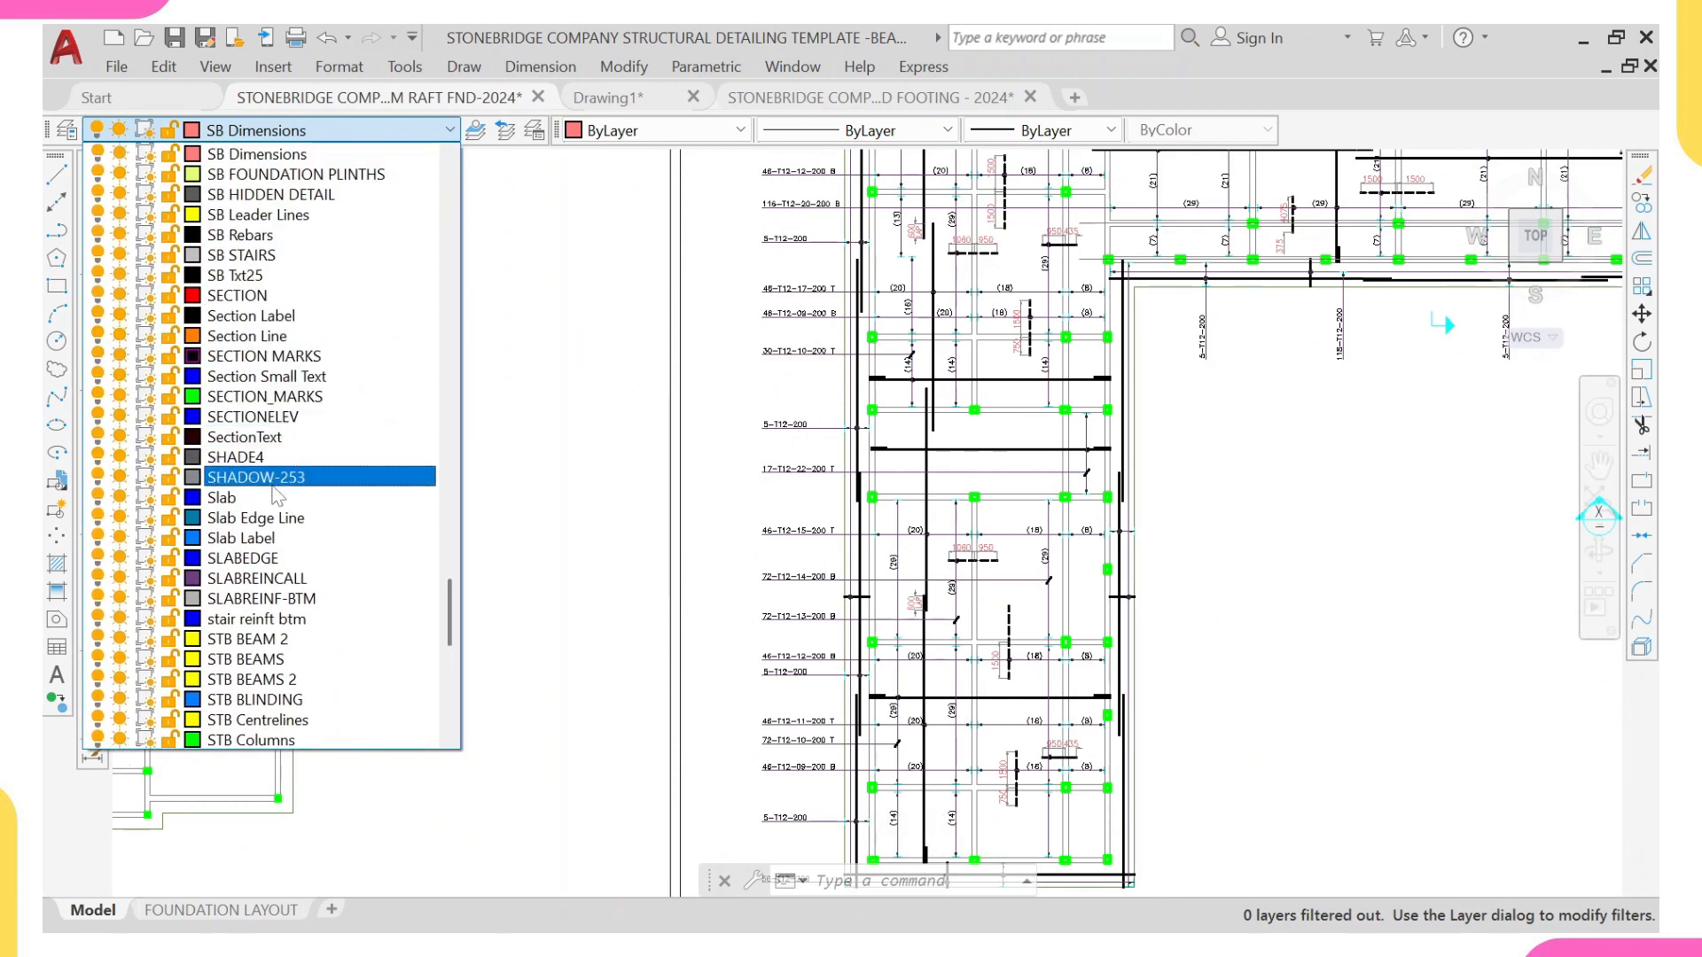
left_click(257, 578)
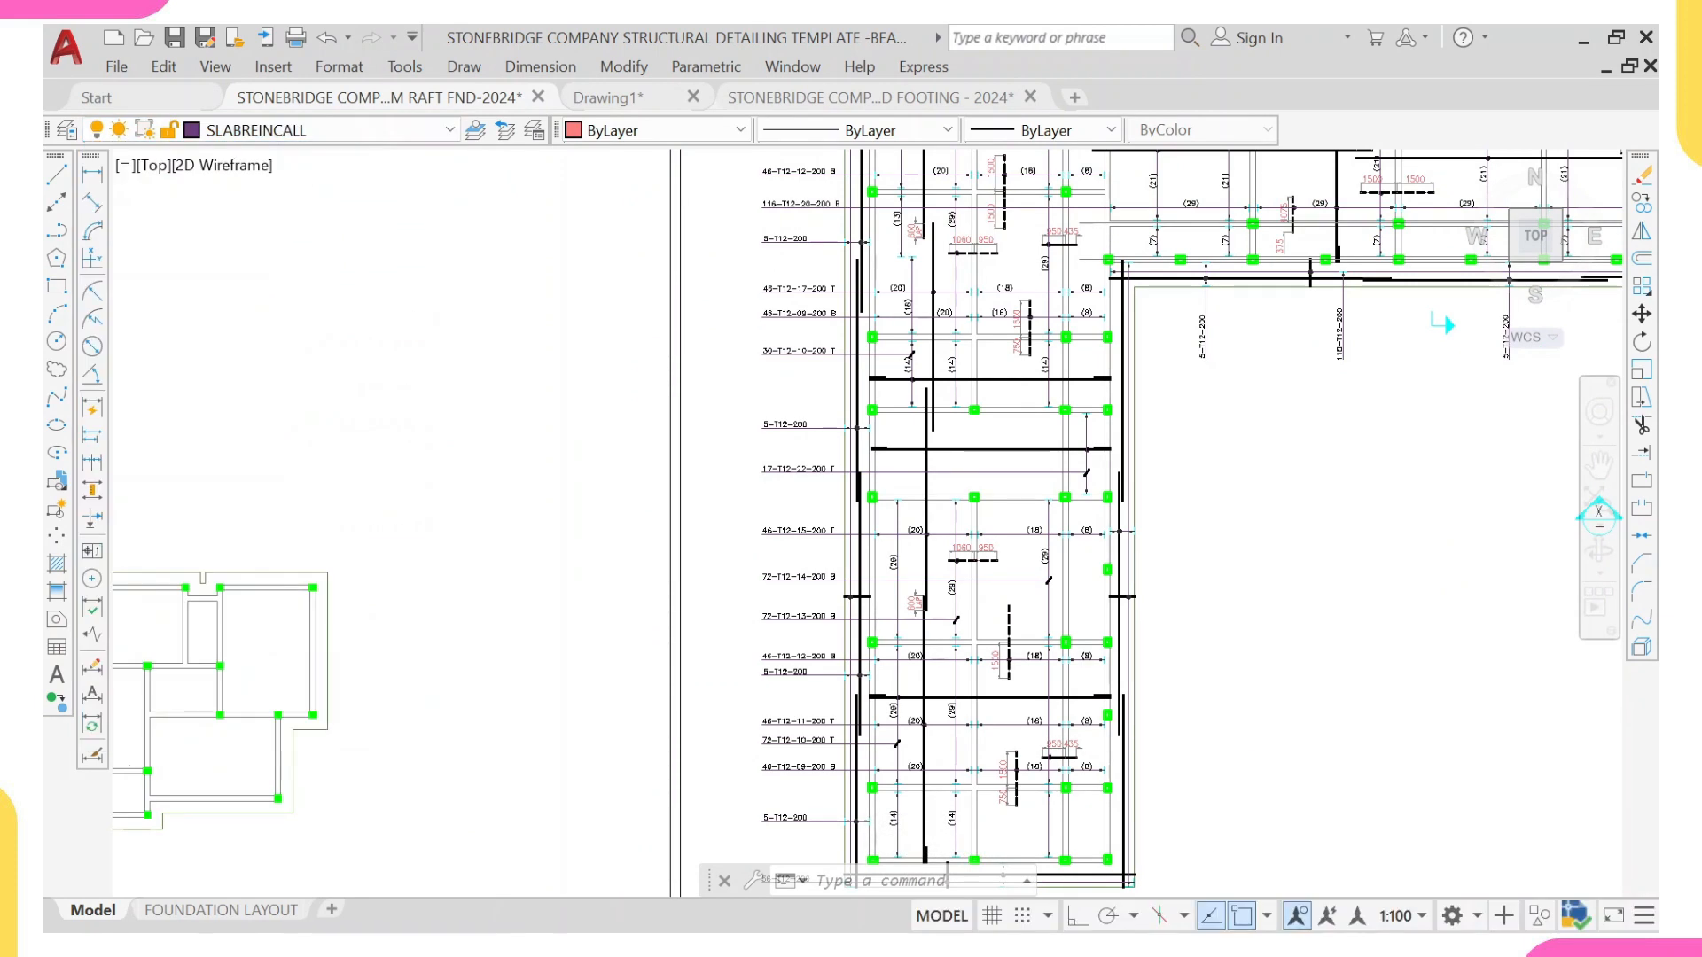
Step: Look over the panels and beams of the unreinforced foundation plan, starting from its upper-left corner panel
scroll(344, 583, "down", 5)
scroll(344, 583, "up", 4)
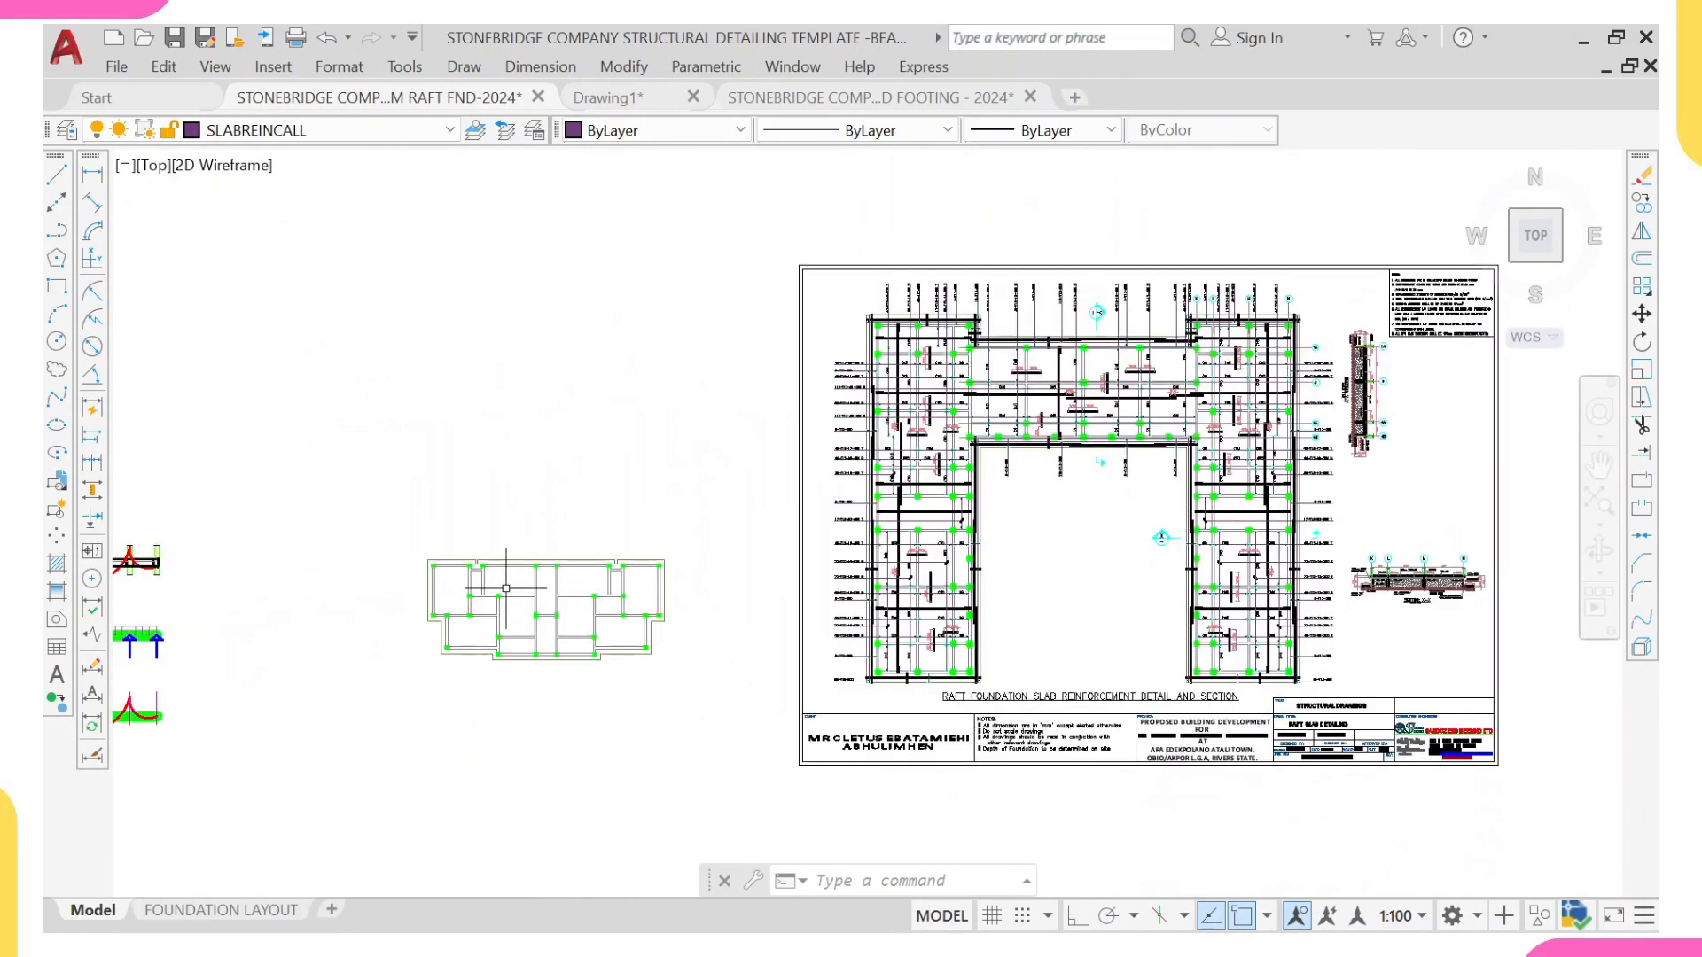
scroll(501, 599, "up", 4)
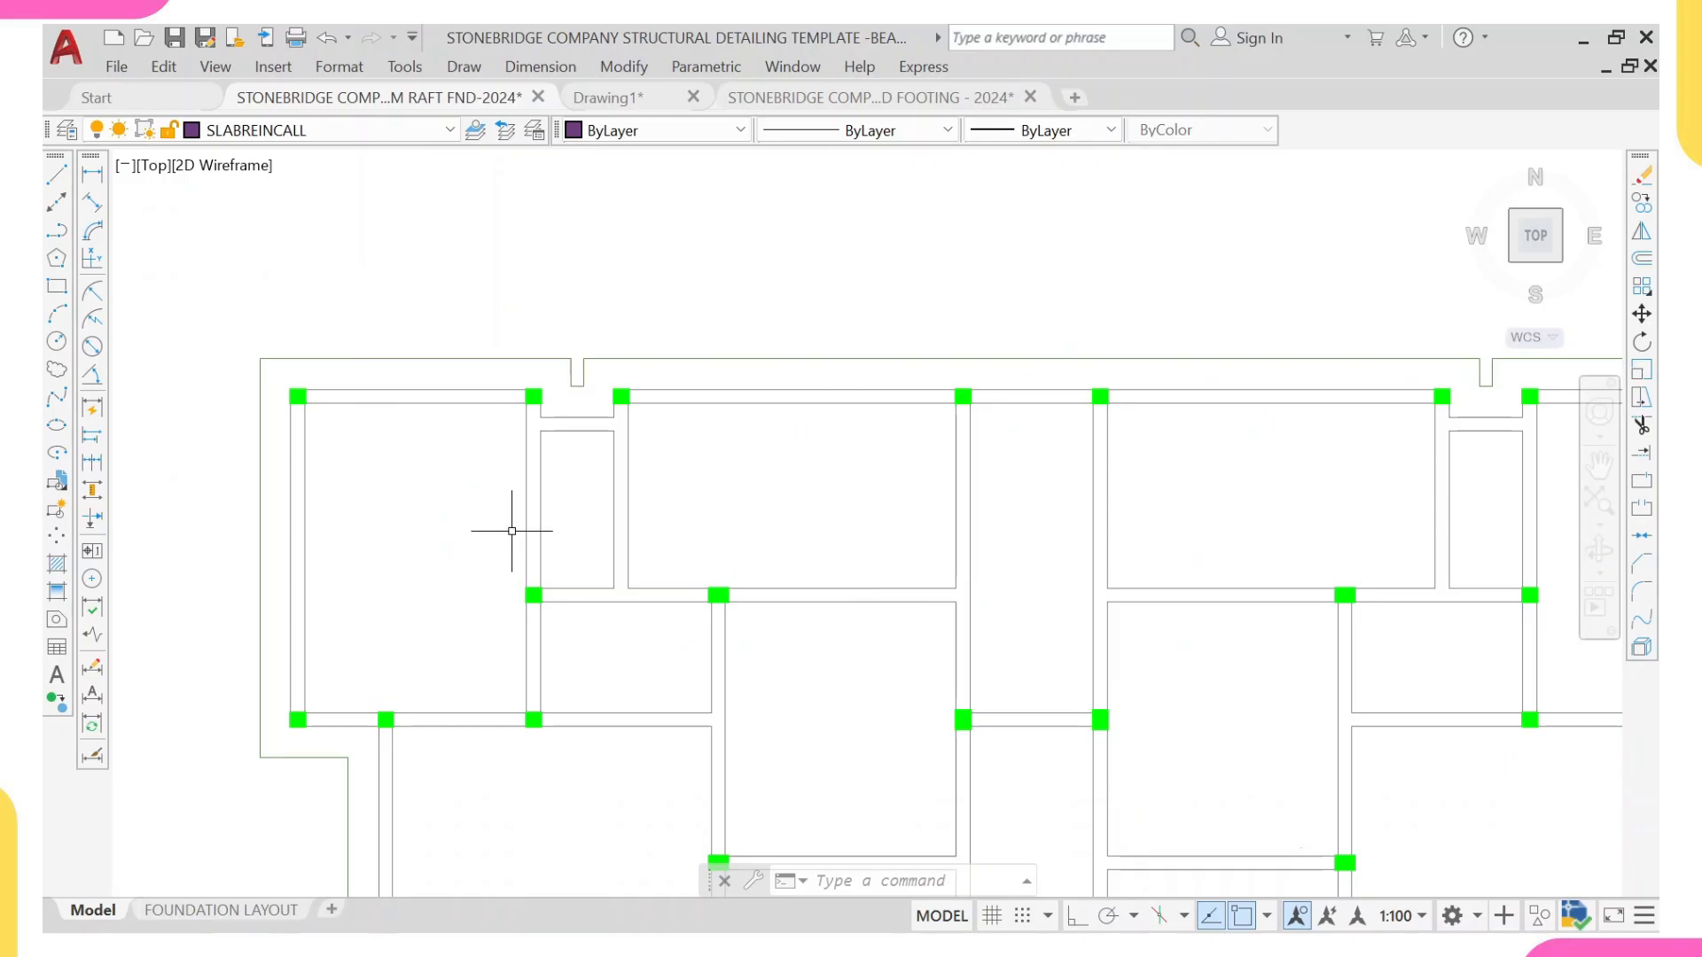
middle_click_drag(487, 521, 476, 382)
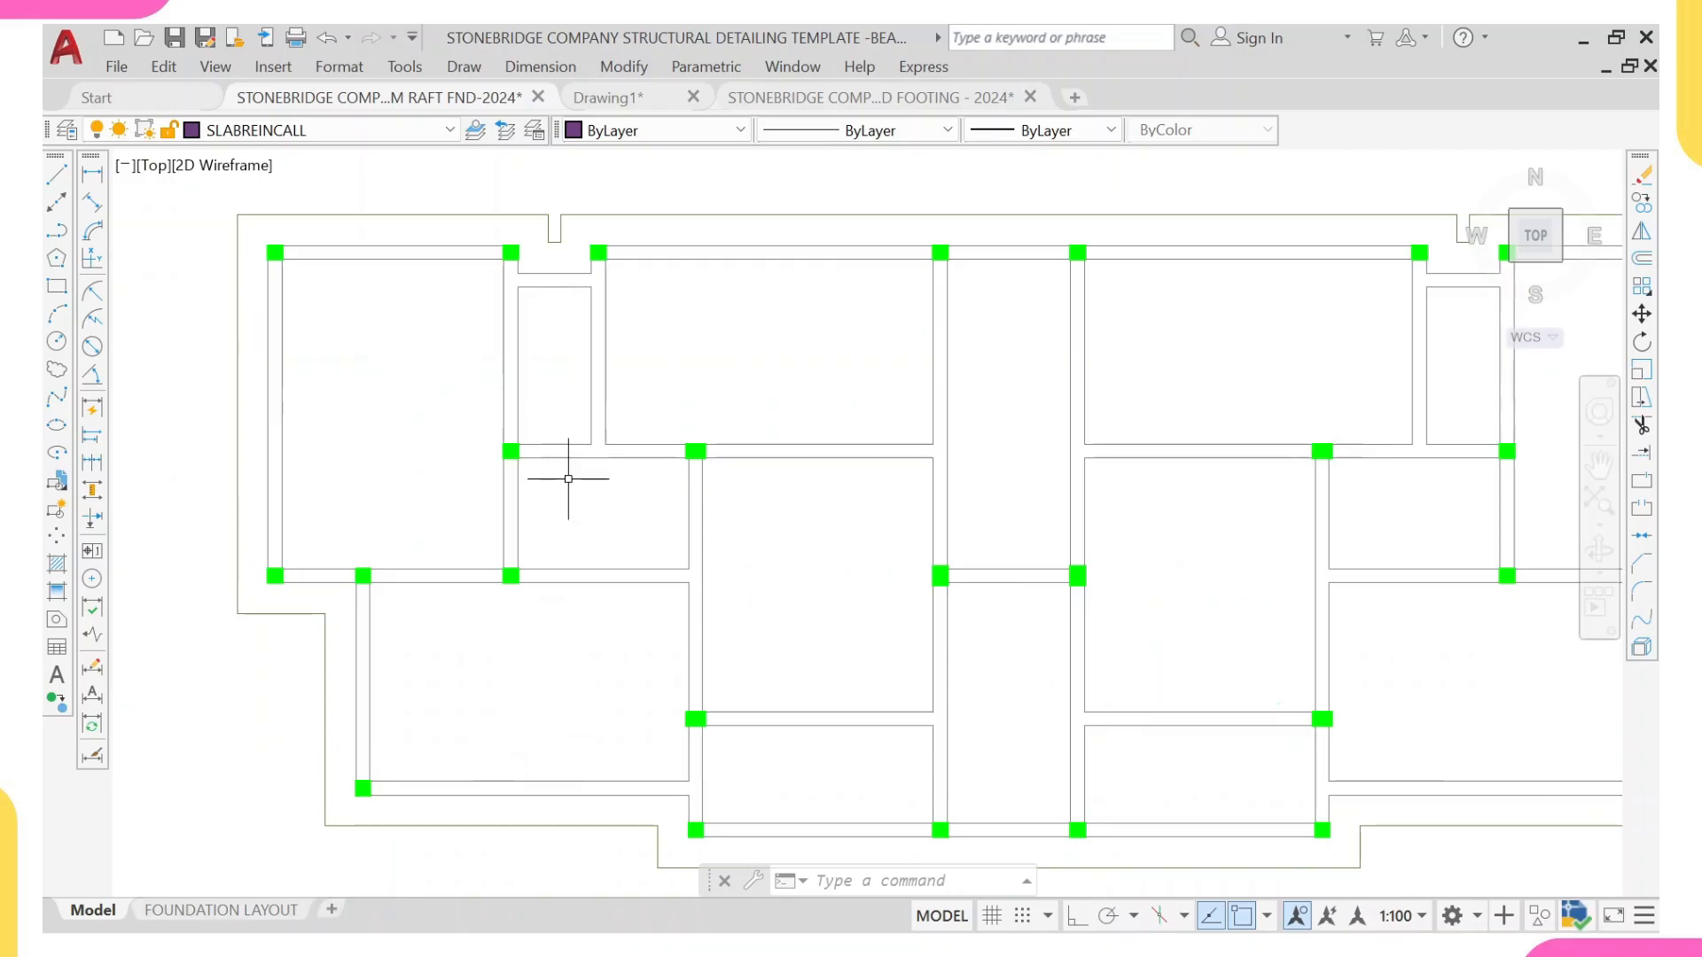
scroll(600, 470, "down", 4)
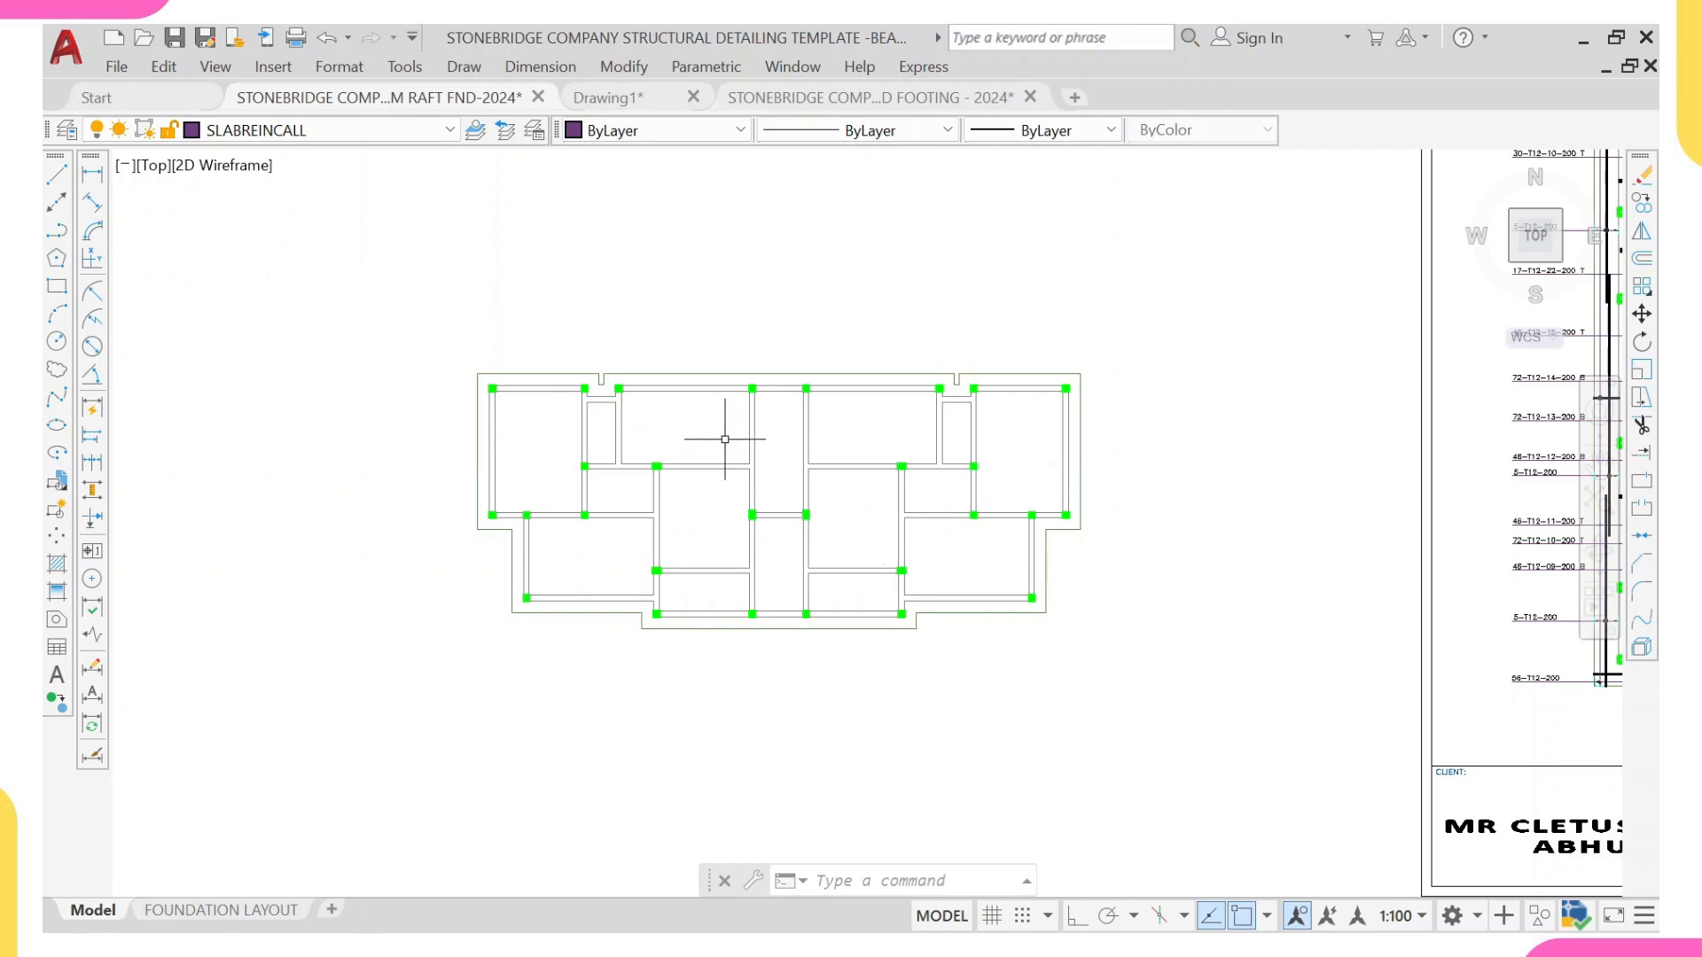
middle_click_drag(707, 410, 567, 479)
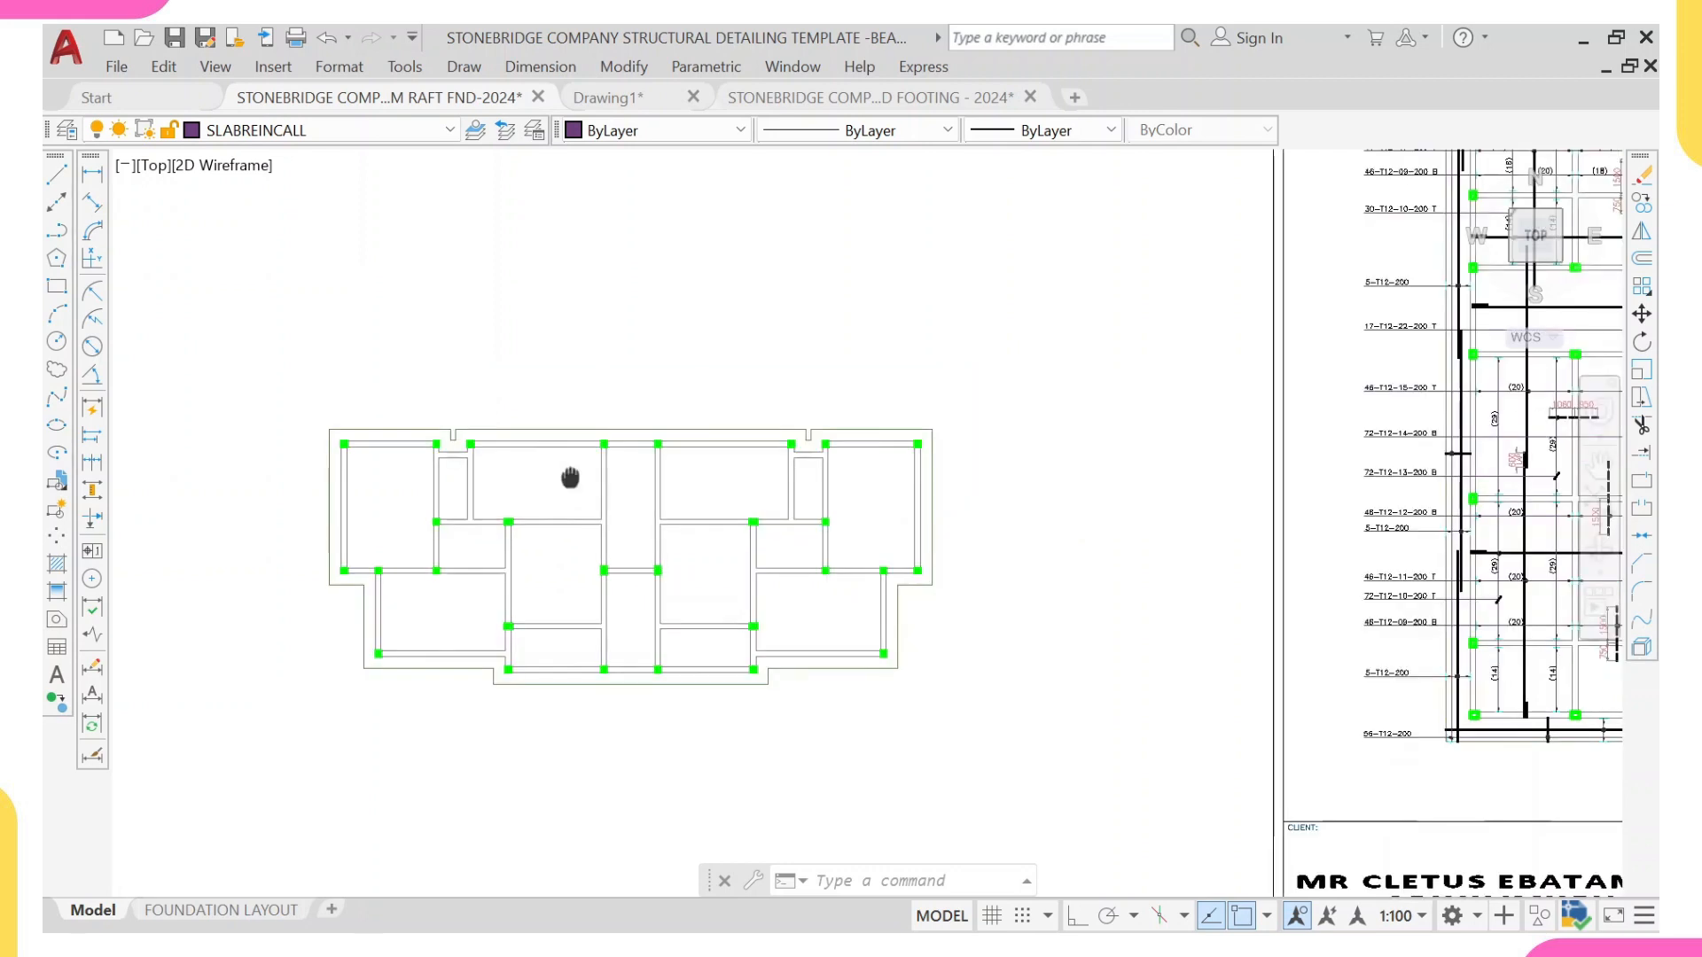
scroll(1090, 510, "down", 2)
scroll(670, 506, "up", 4)
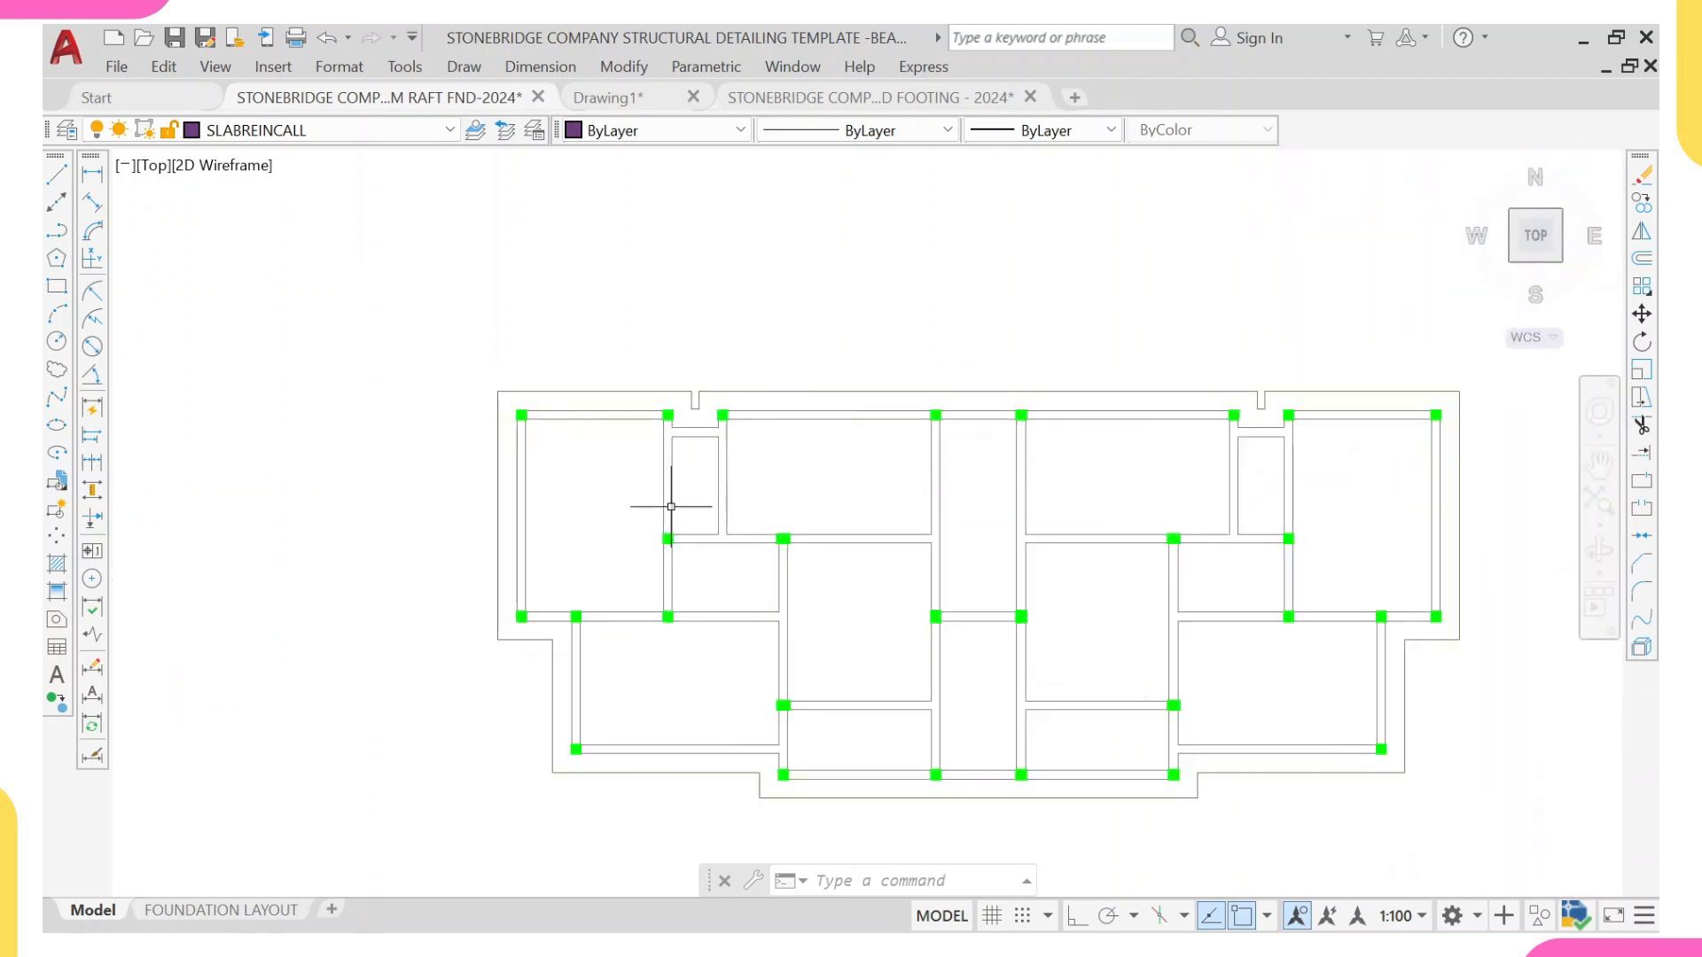
middle_click_drag(670, 506, 723, 543)
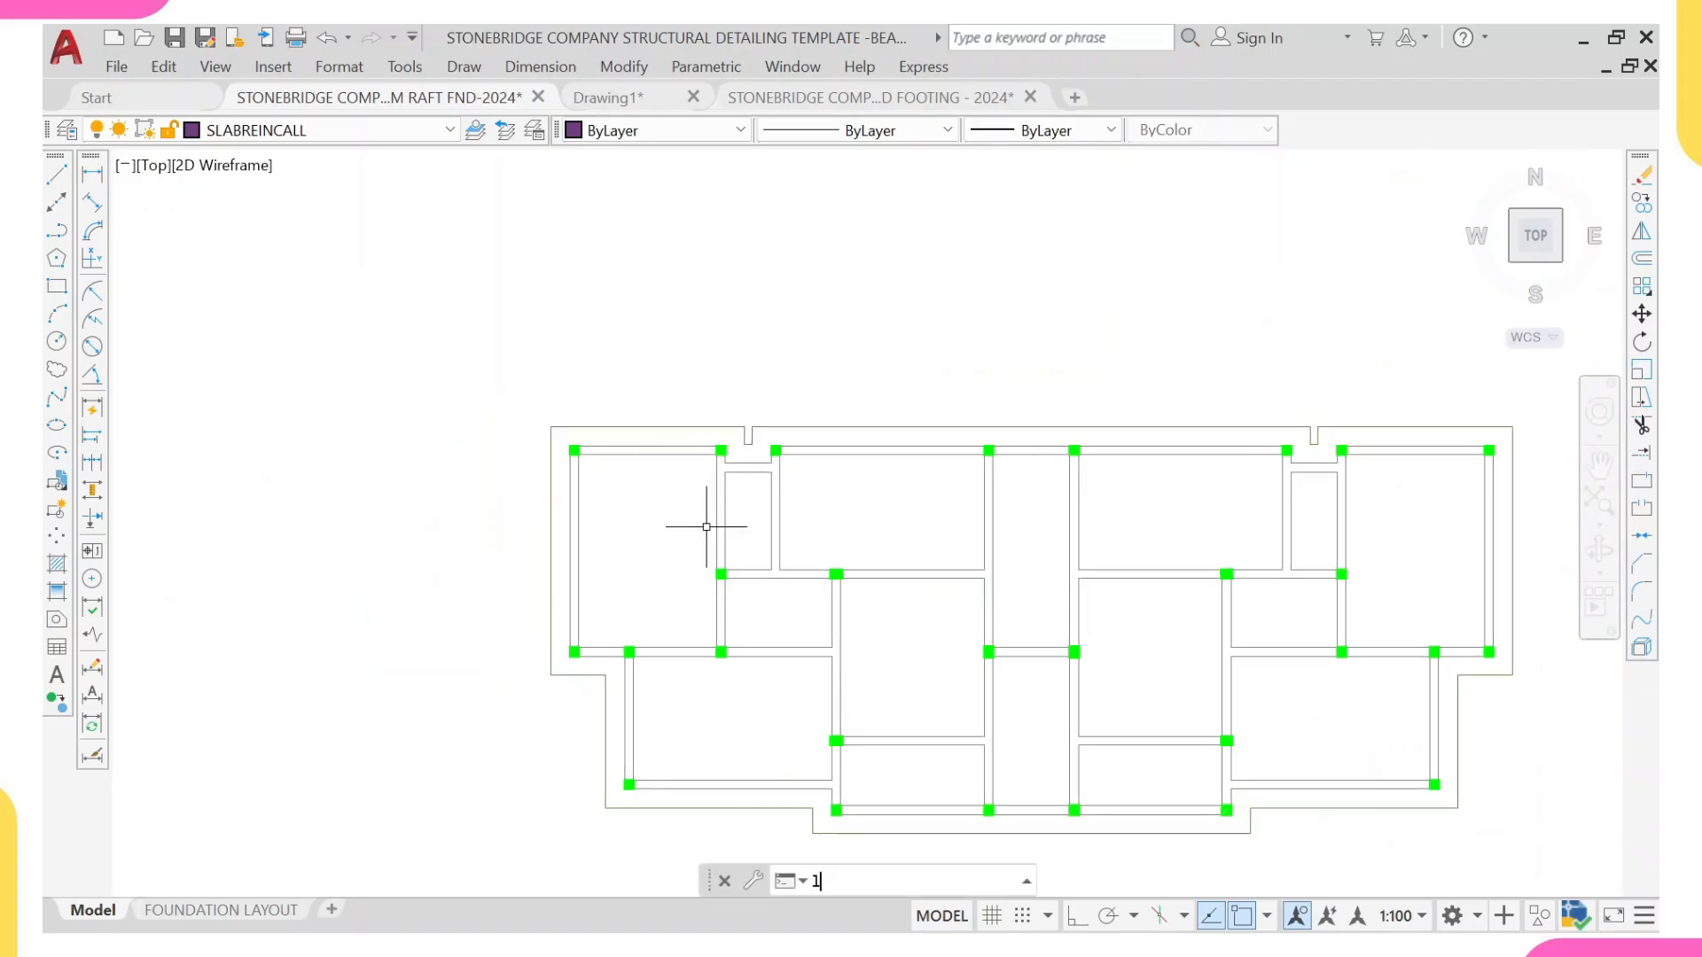
type("l")
key("Return")
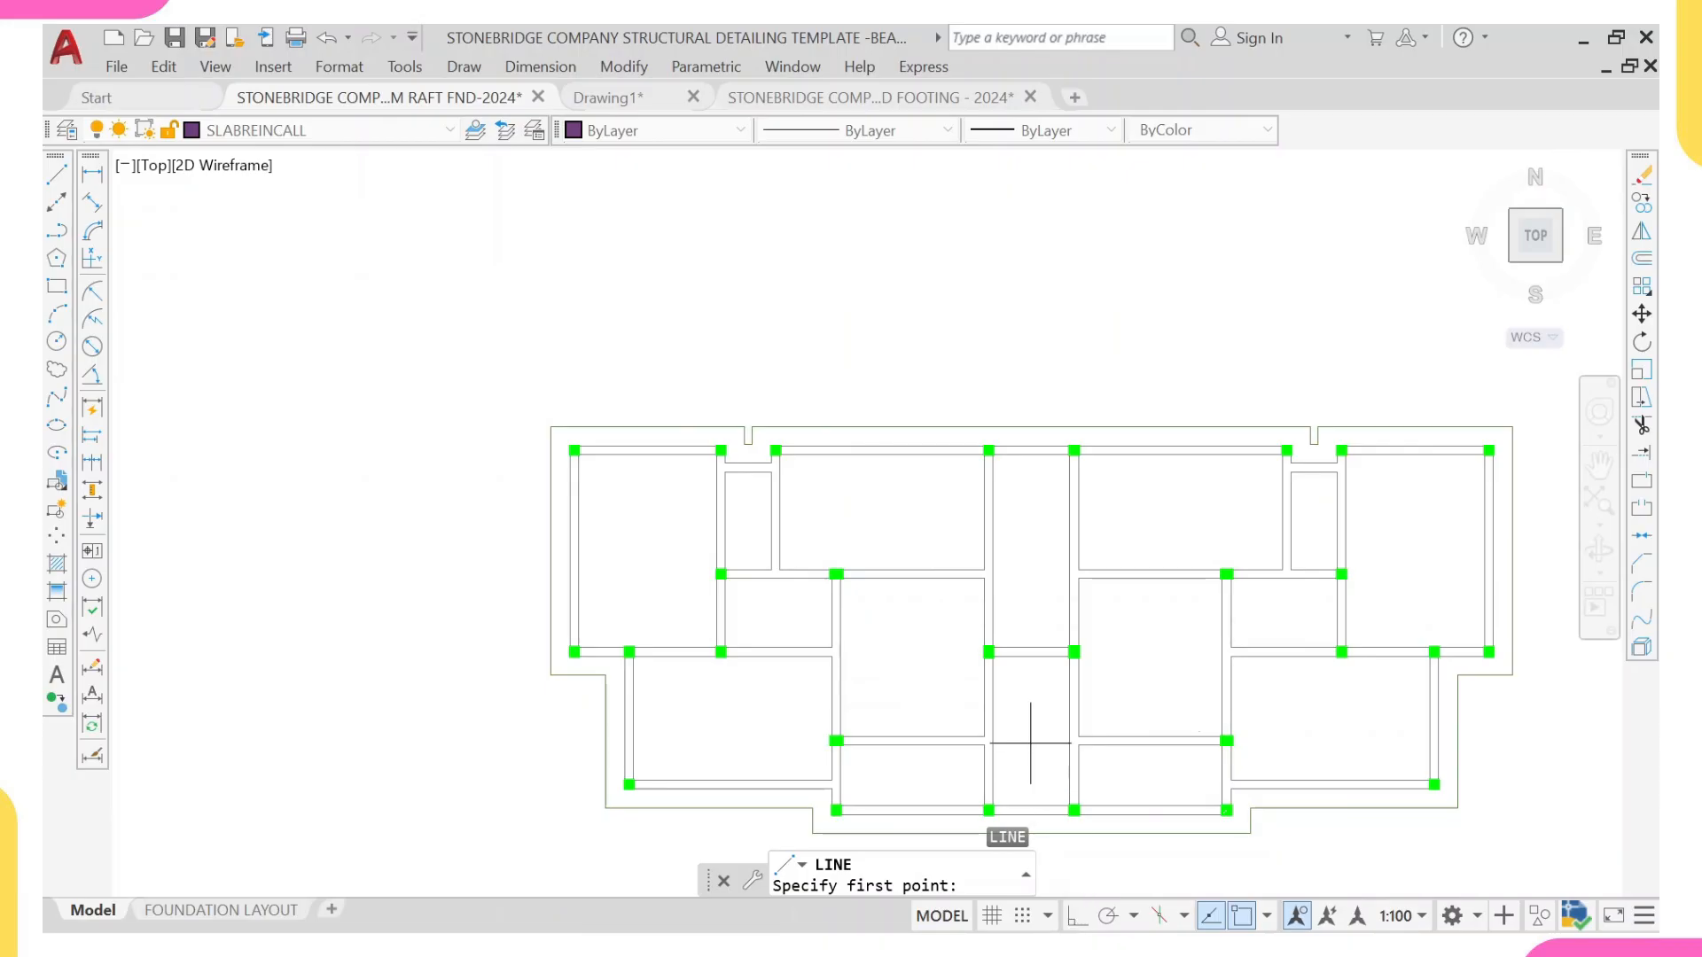
key("F6")
key("Escape")
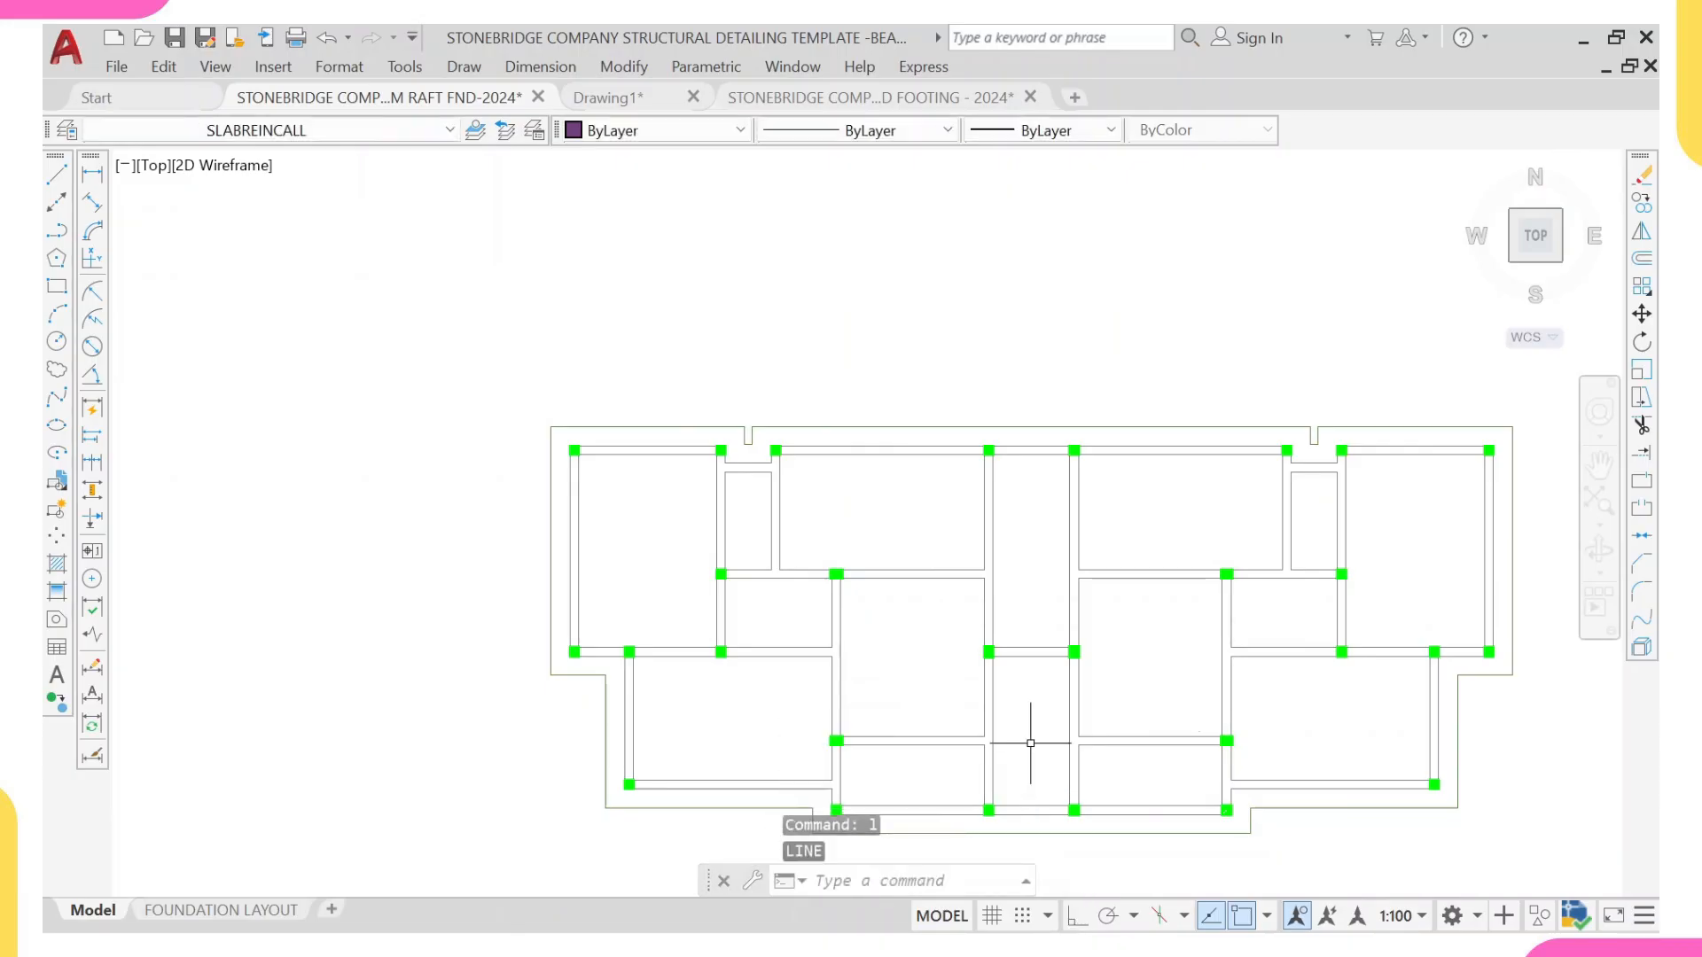
Step: Turn on Ortho and draw a vertical line through the plan's upper-left corner panel, between the outer edges of its upper and lower beams
key("F8")
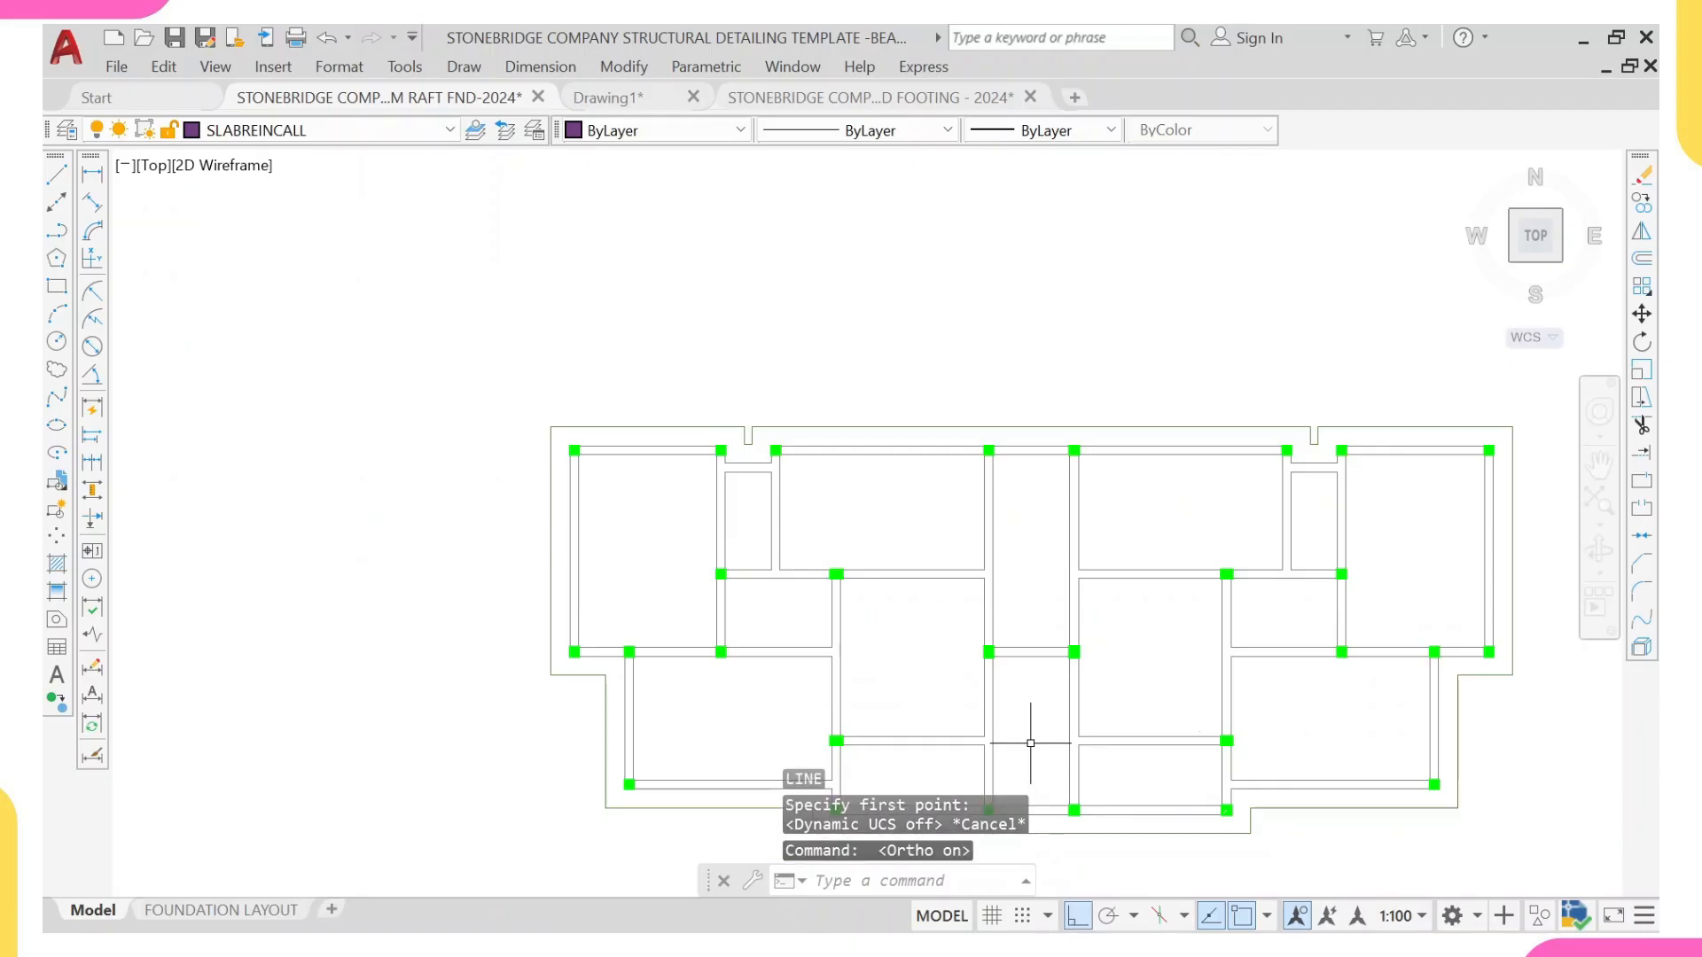
mouse_move(688, 544)
middle_mouse_down()
mouse_move(658, 511)
mouse_move(688, 372)
middle_mouse_up()
scroll(617, 402, "up", 5)
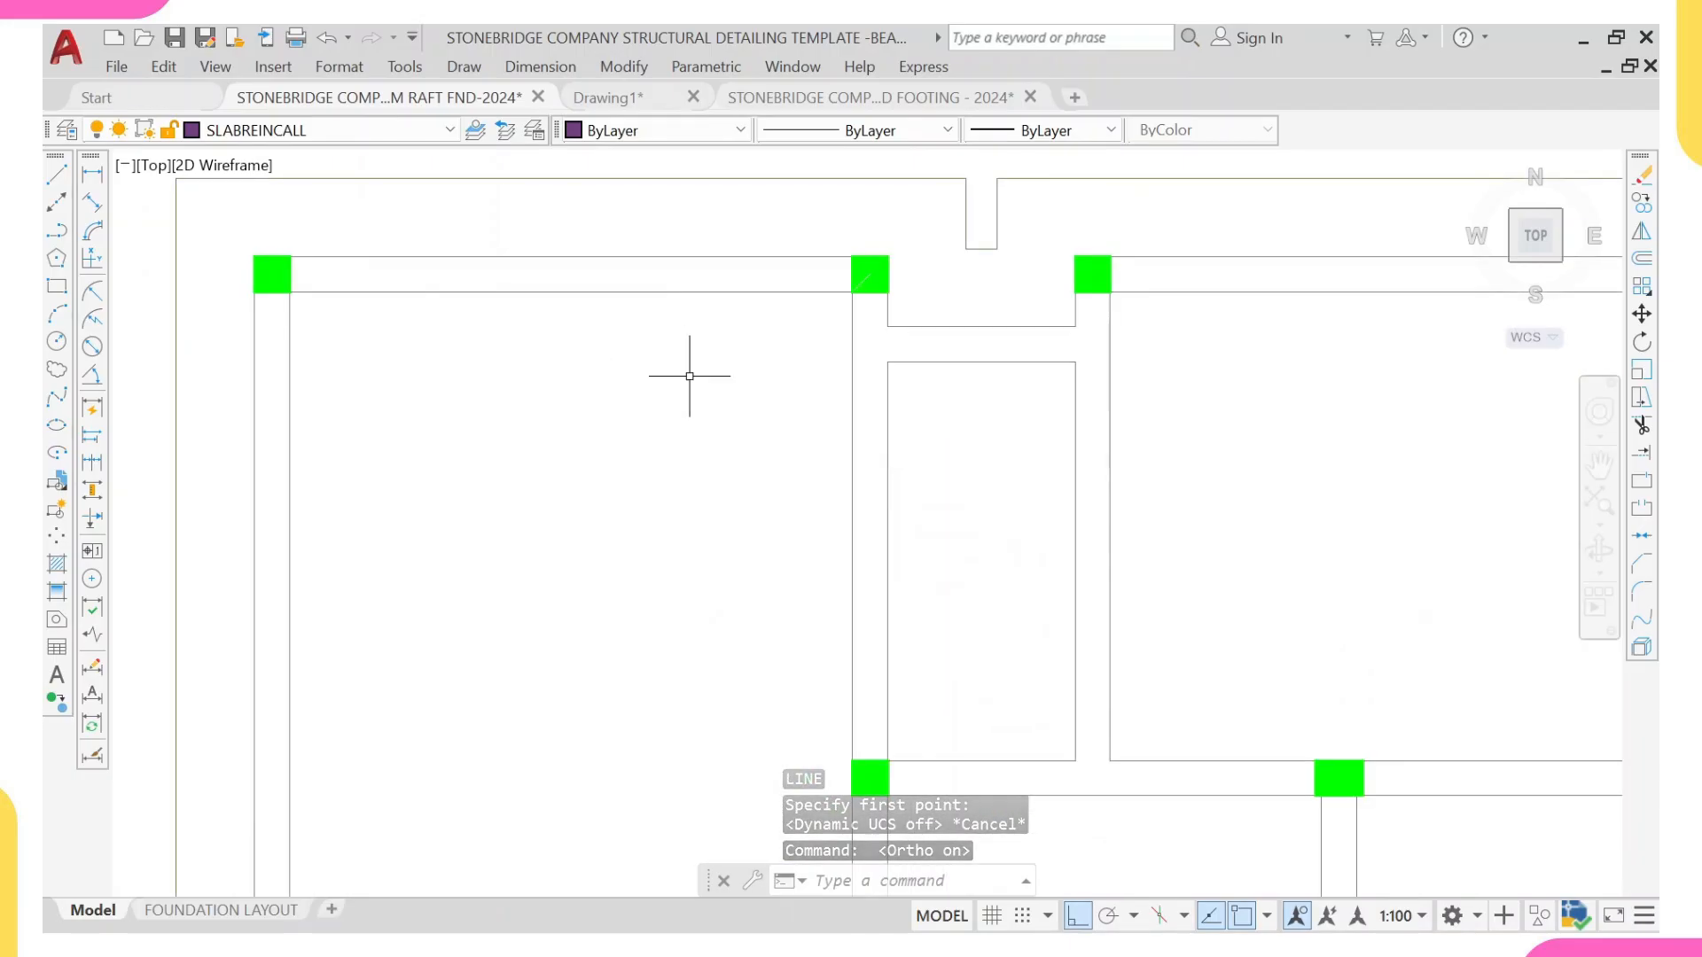
key("Return")
scroll(689, 376, "down", 3)
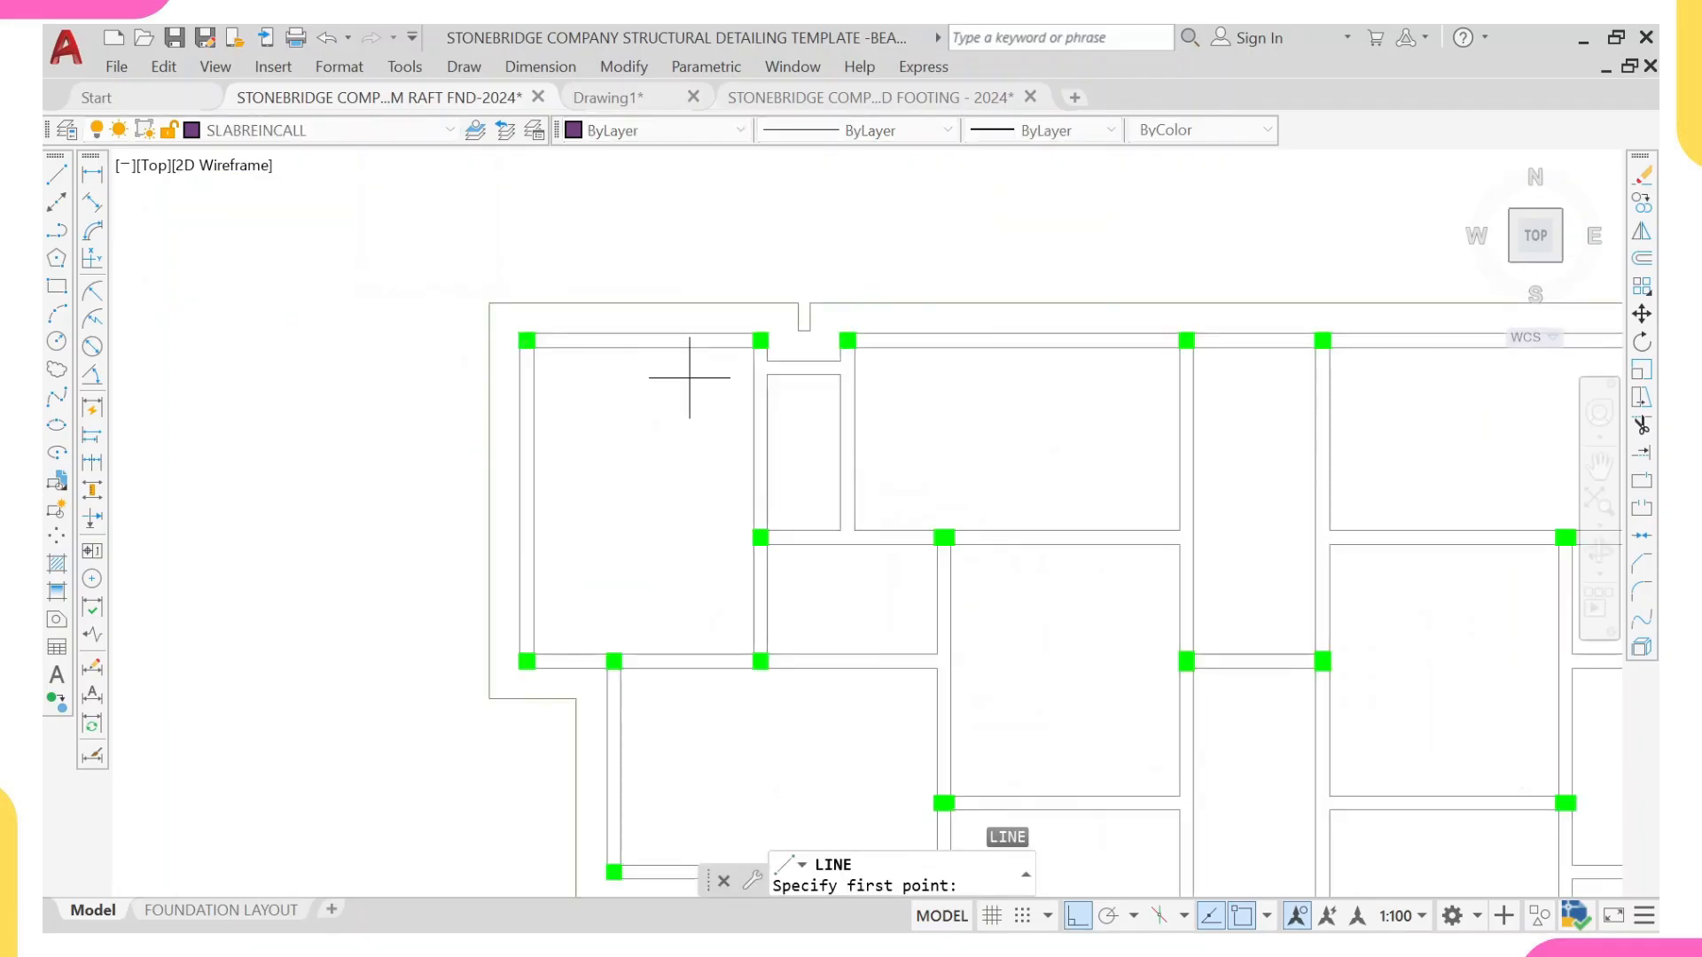
scroll(687, 350, "up", 1)
scroll(688, 348, "up", 2)
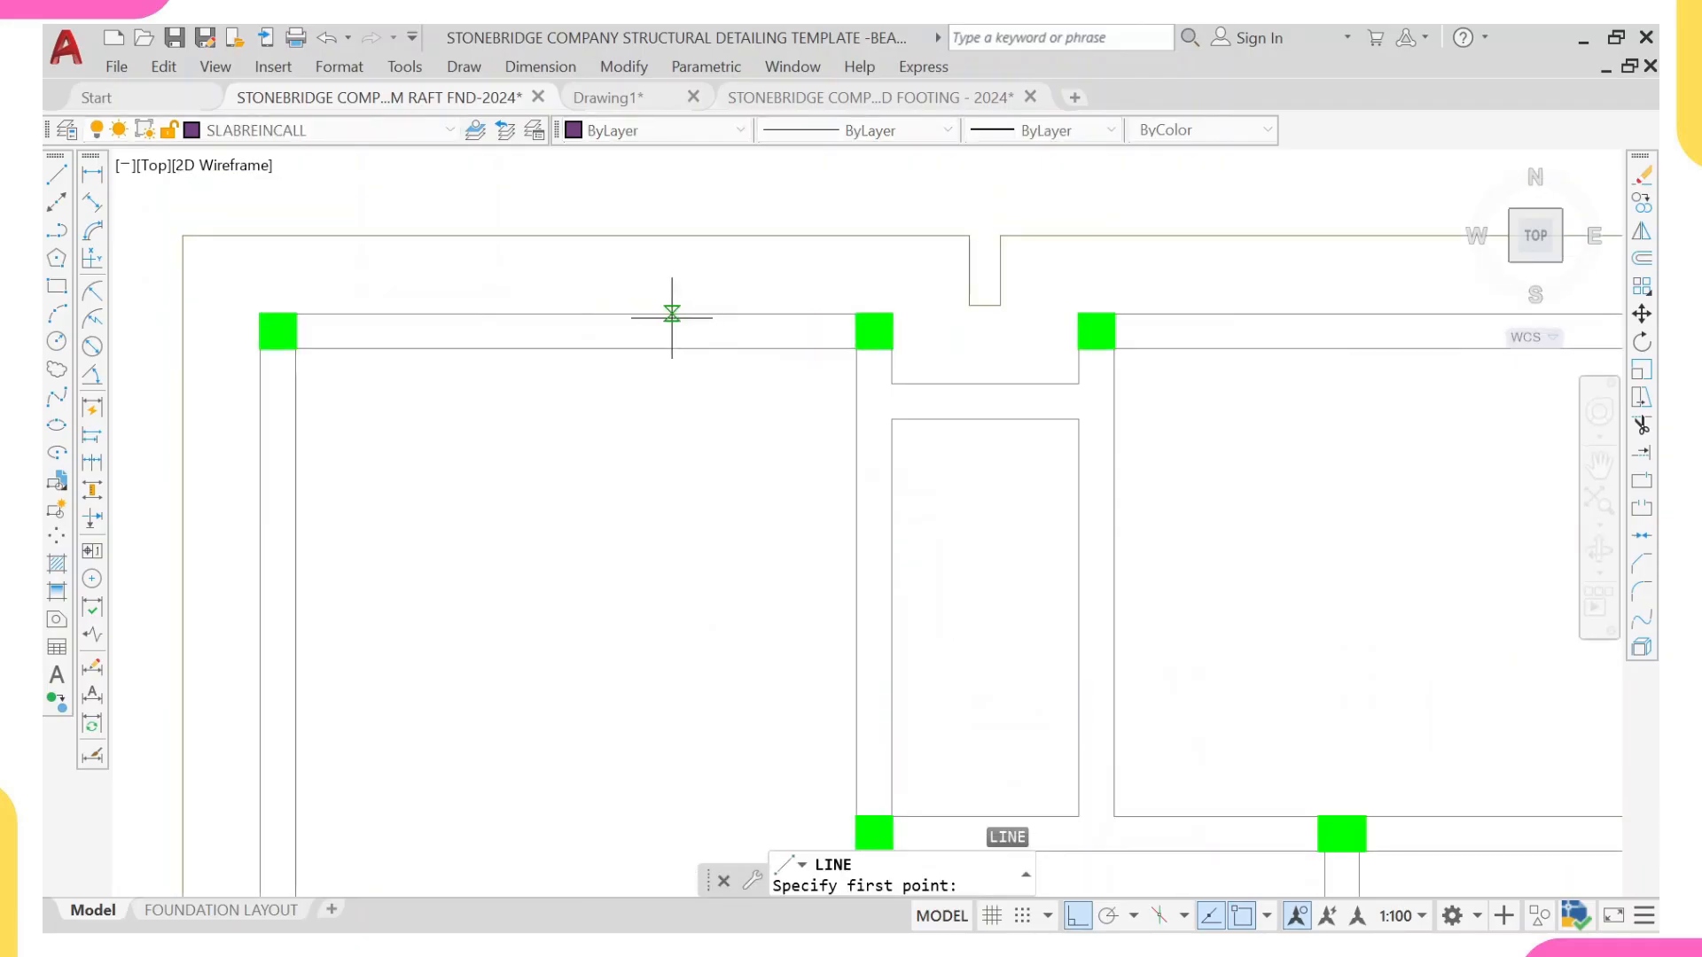
left_click(626, 314)
scroll(625, 497, "down", 5)
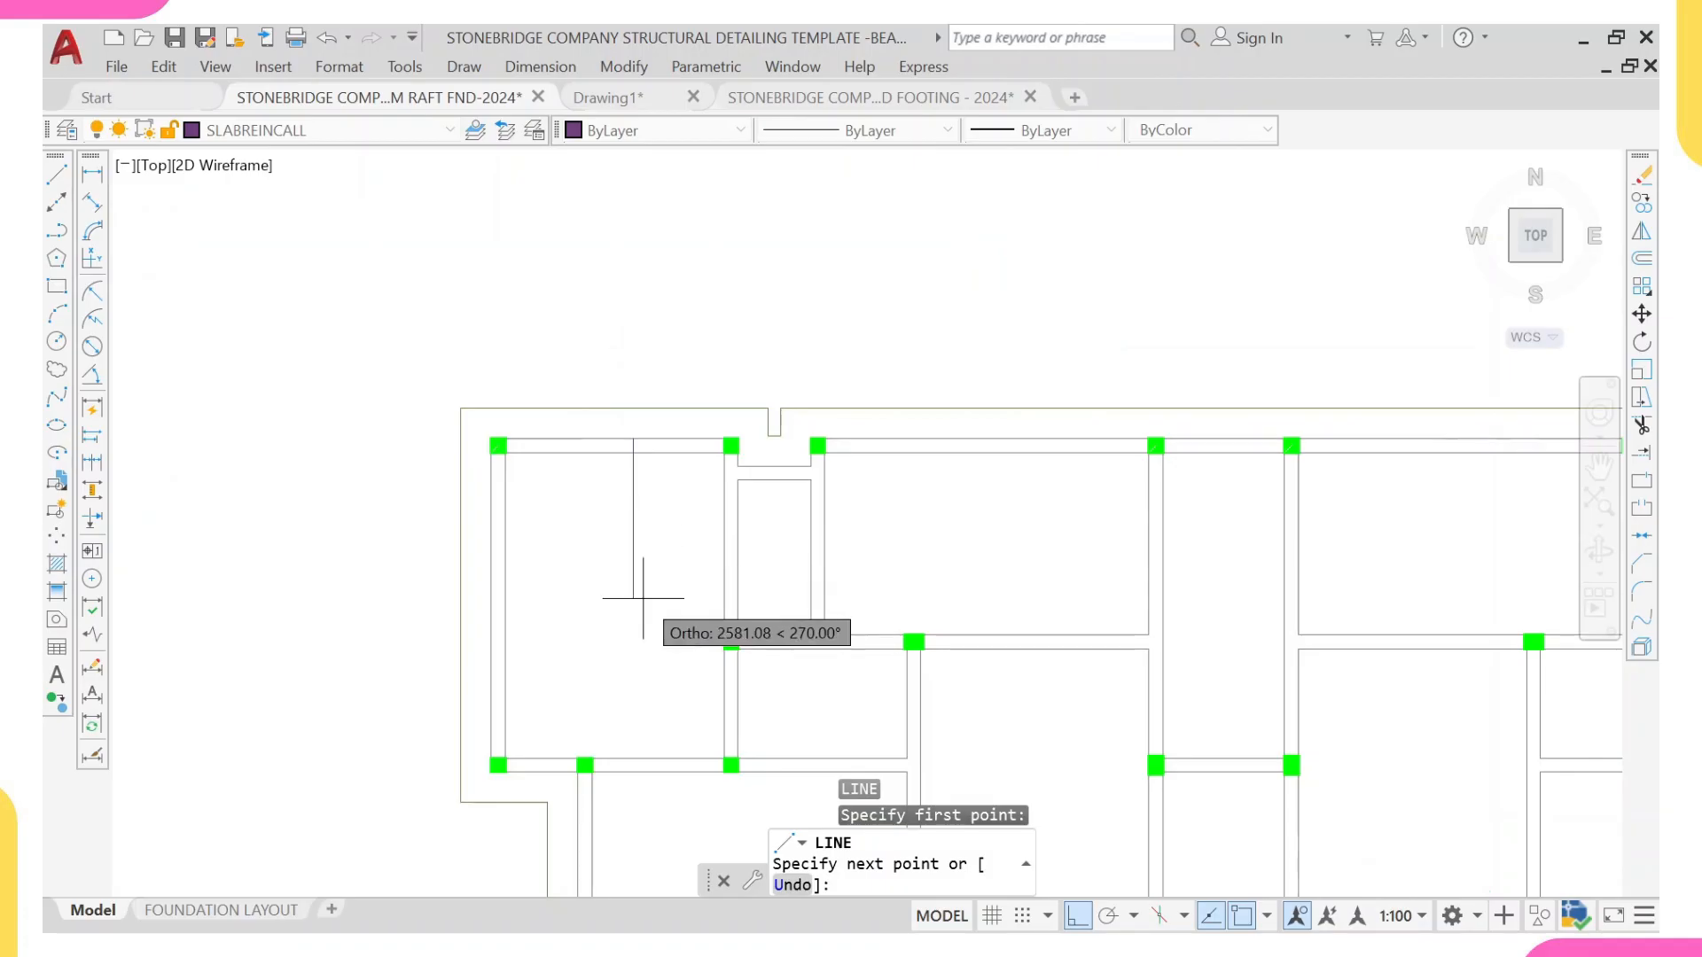
scroll(623, 567, "up", 5)
left_click(616, 610)
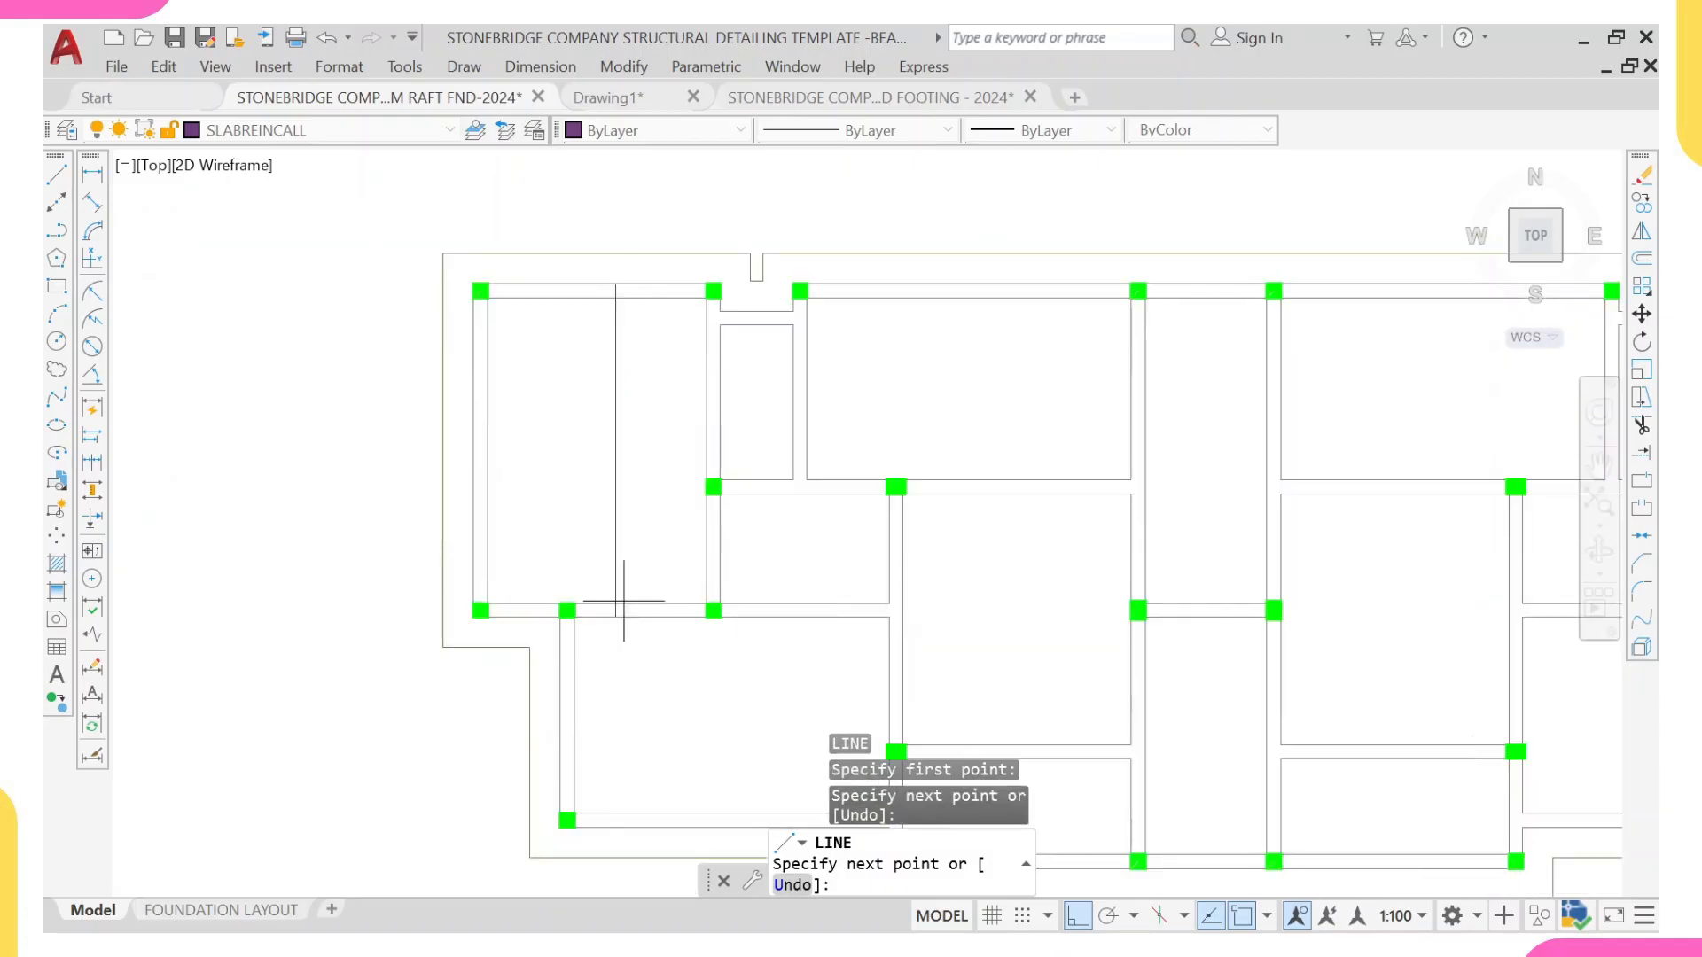
key("Escape")
Step: Examine the toe slab projecting beyond the grid A ground beam in Section X-X of the raft foundation layout
scroll(594, 274, "up", 6)
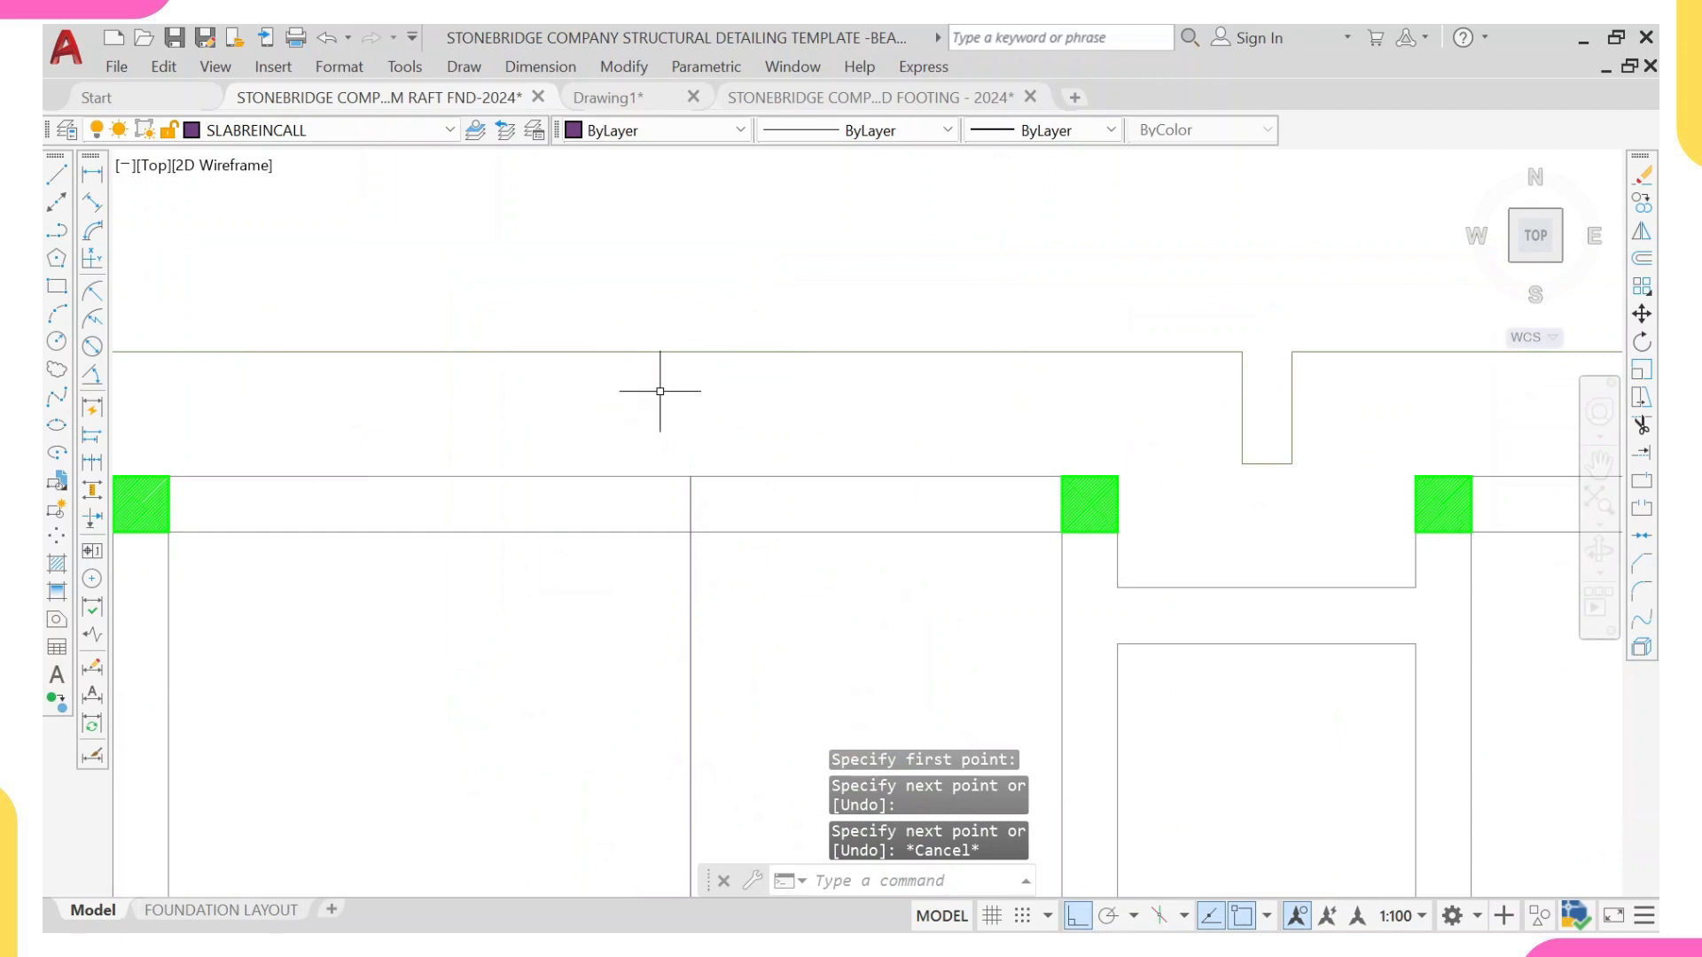
scroll(692, 403, "down", 5)
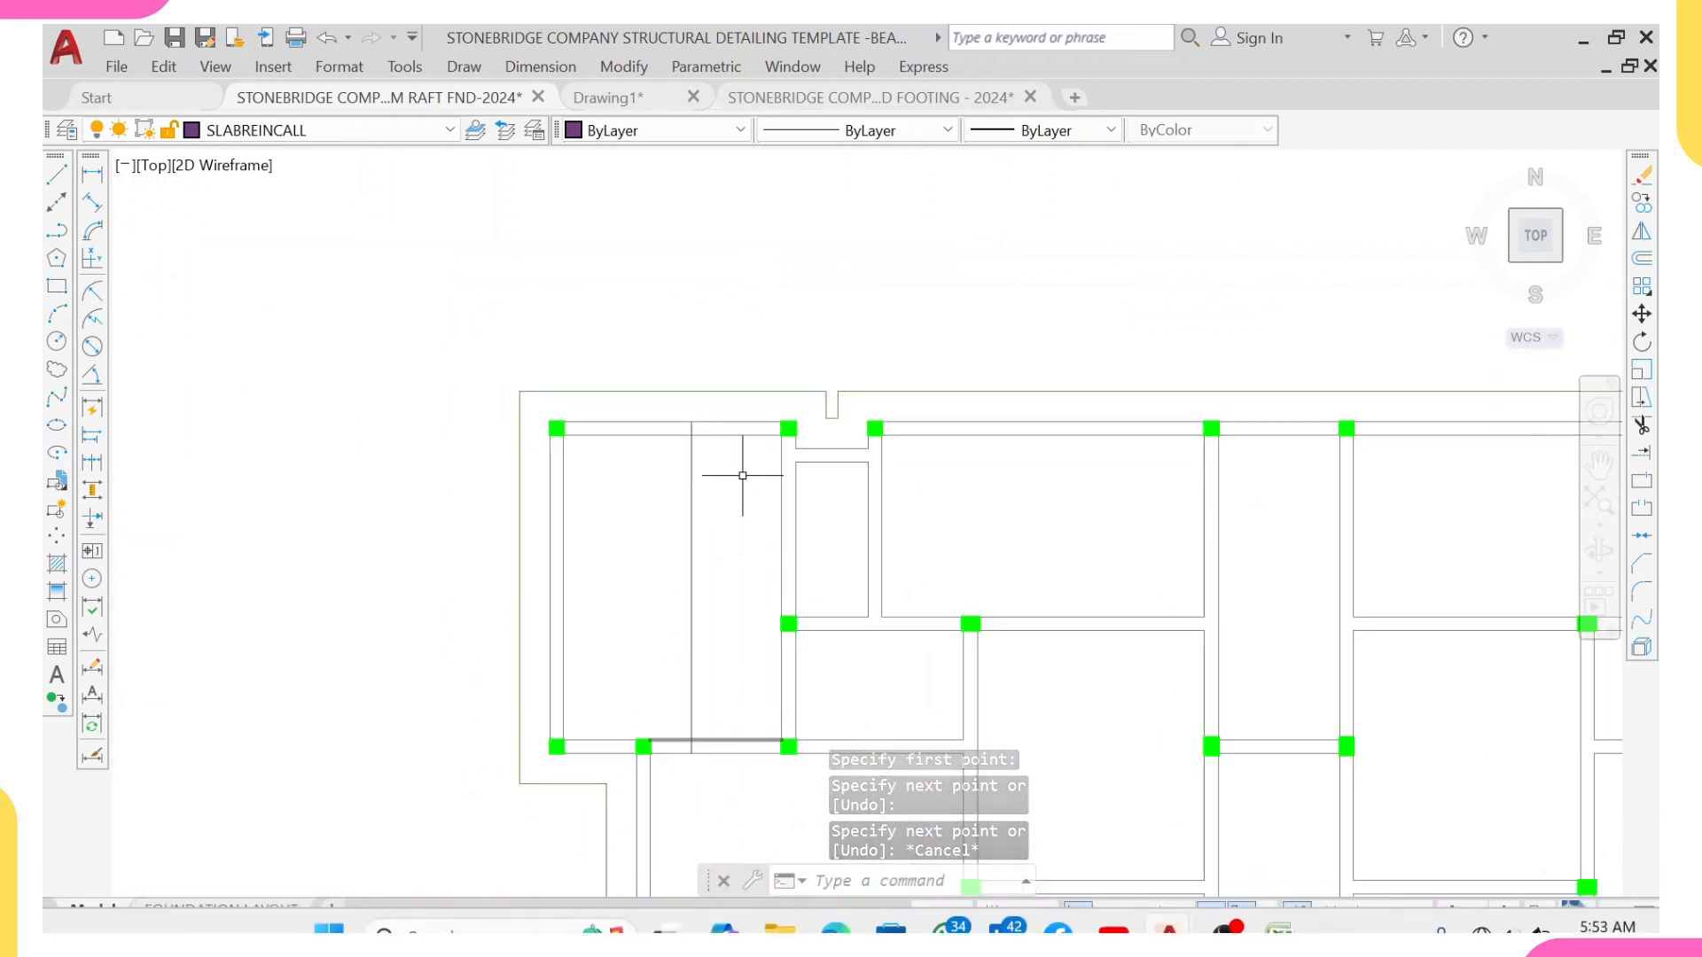
scroll(683, 387, "up", 2)
scroll(696, 402, "down", 6)
scroll(733, 396, "down", 10)
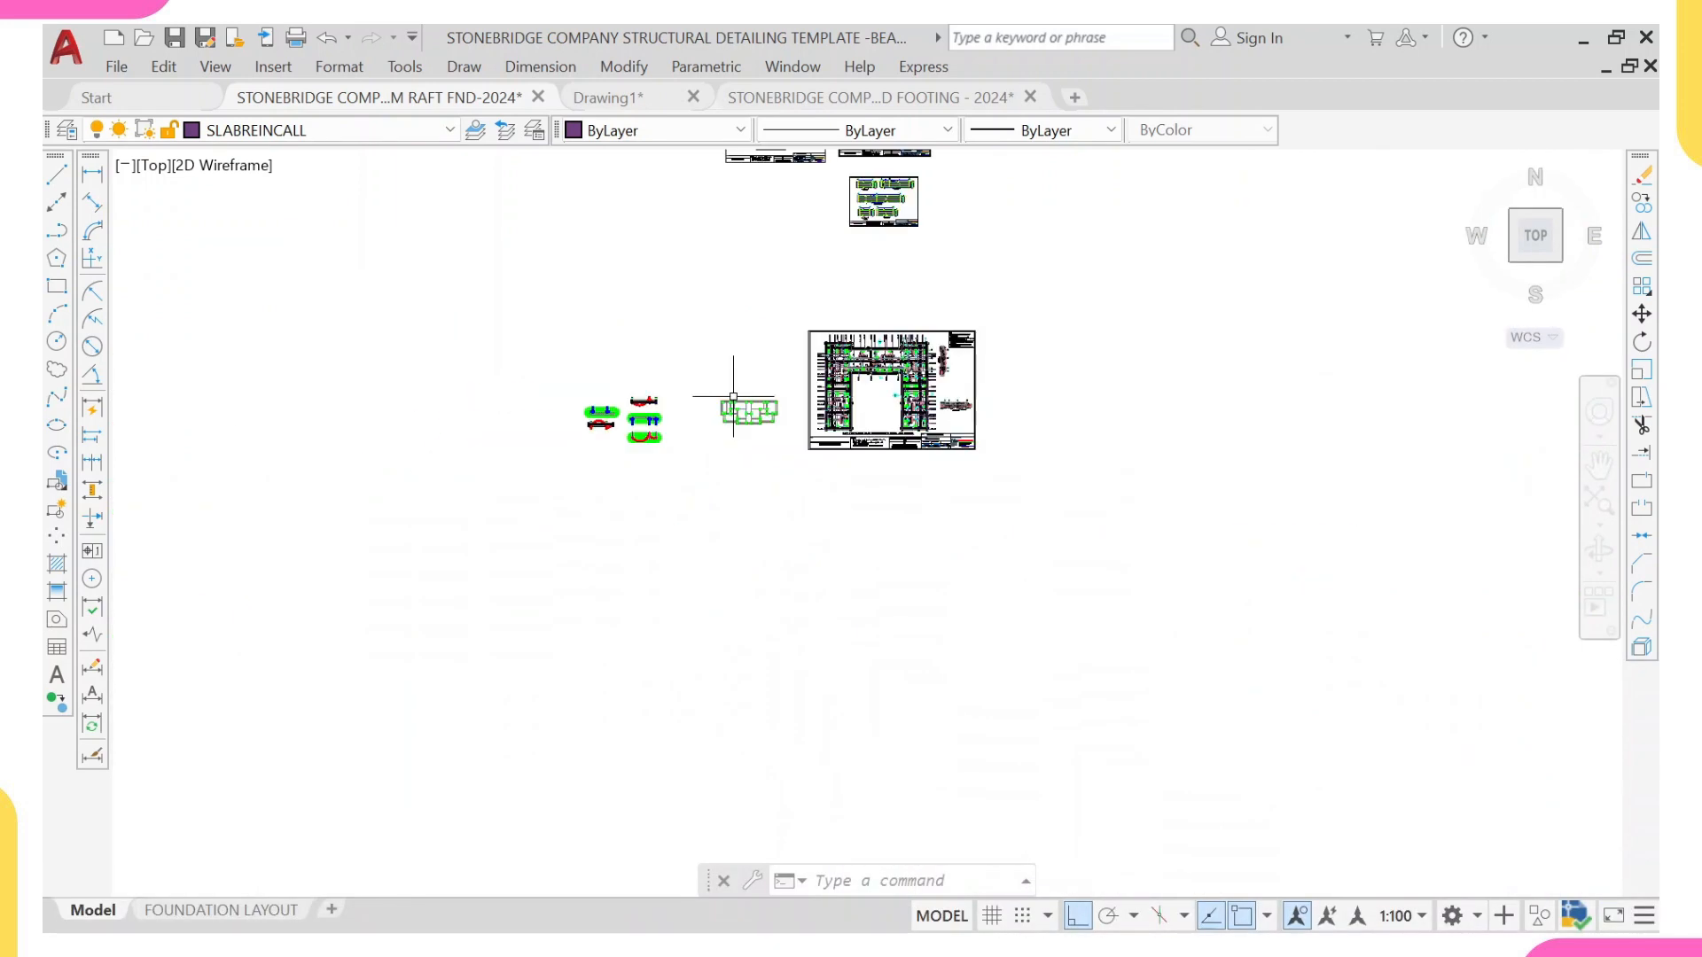
middle_click_drag(868, 317, 732, 501)
scroll(716, 335, "up", 6)
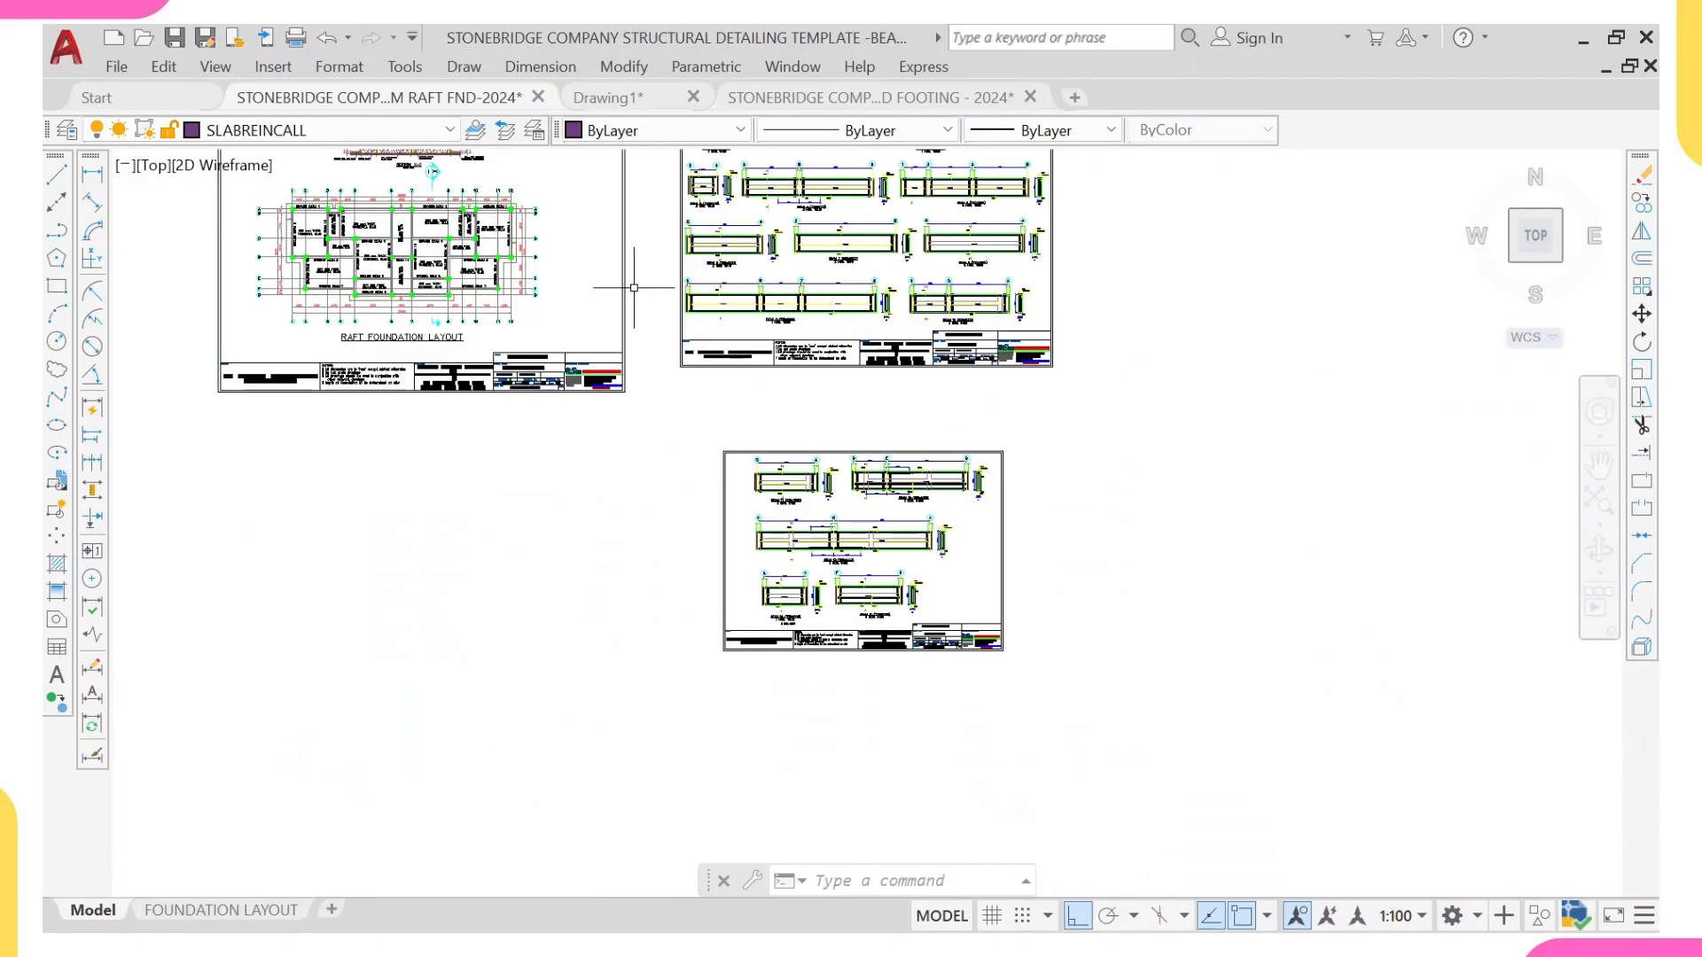
scroll(456, 311, "up", 8)
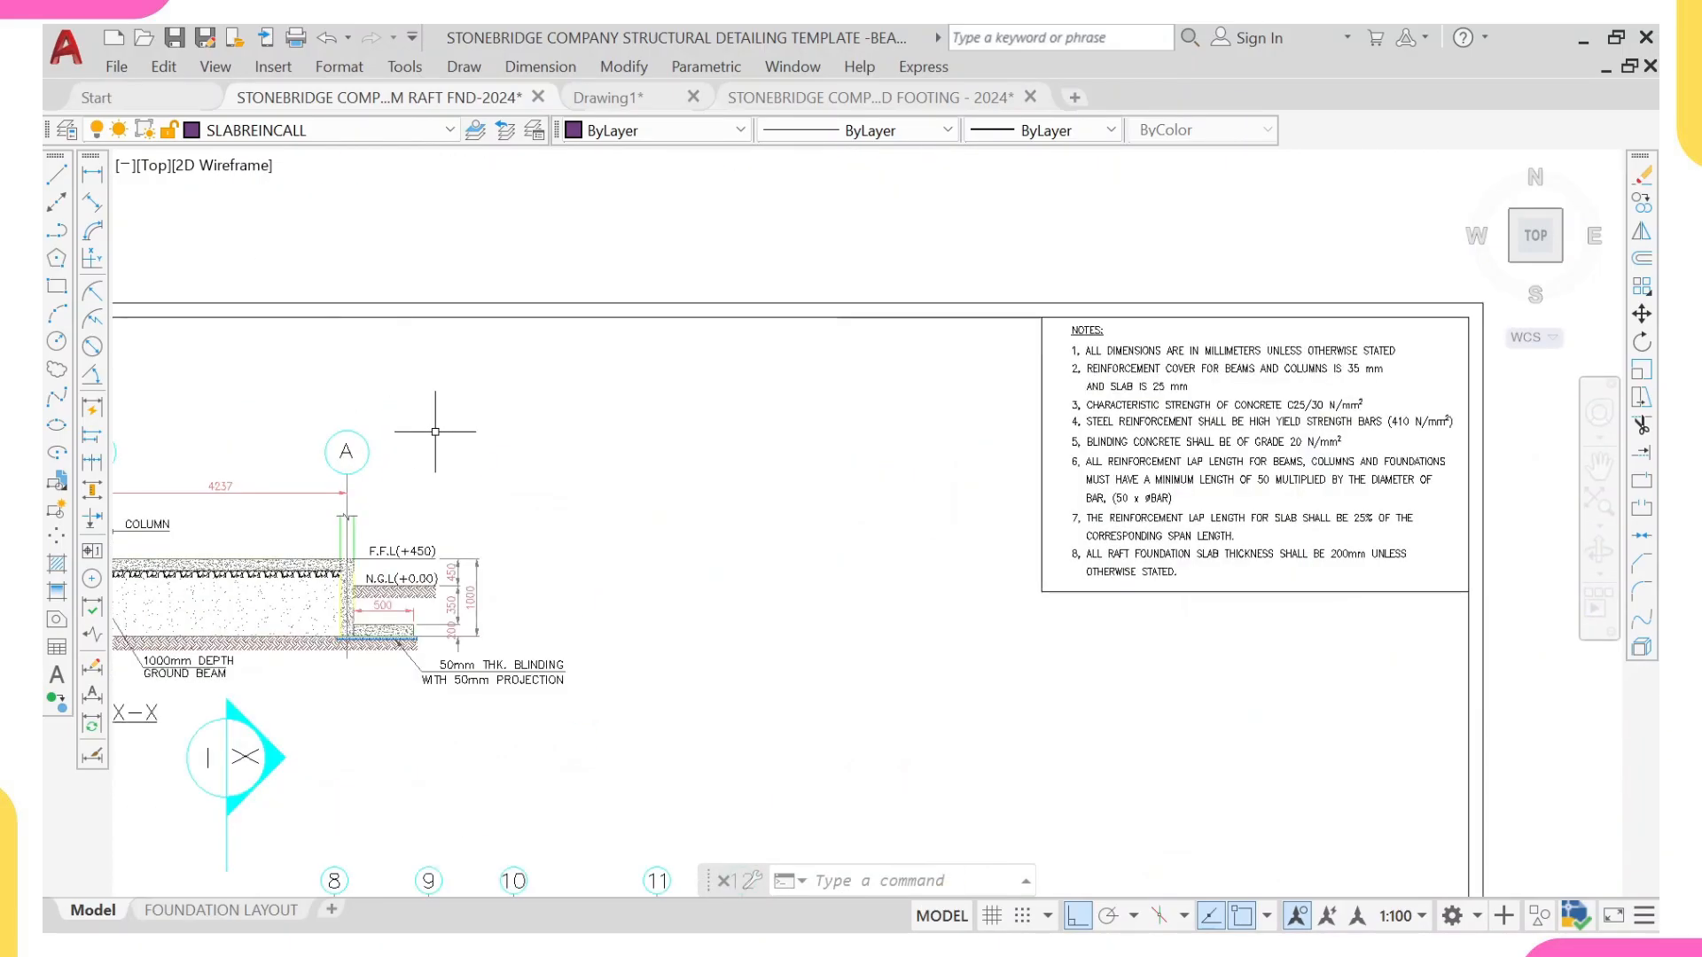
middle_click_drag(373, 635, 515, 653)
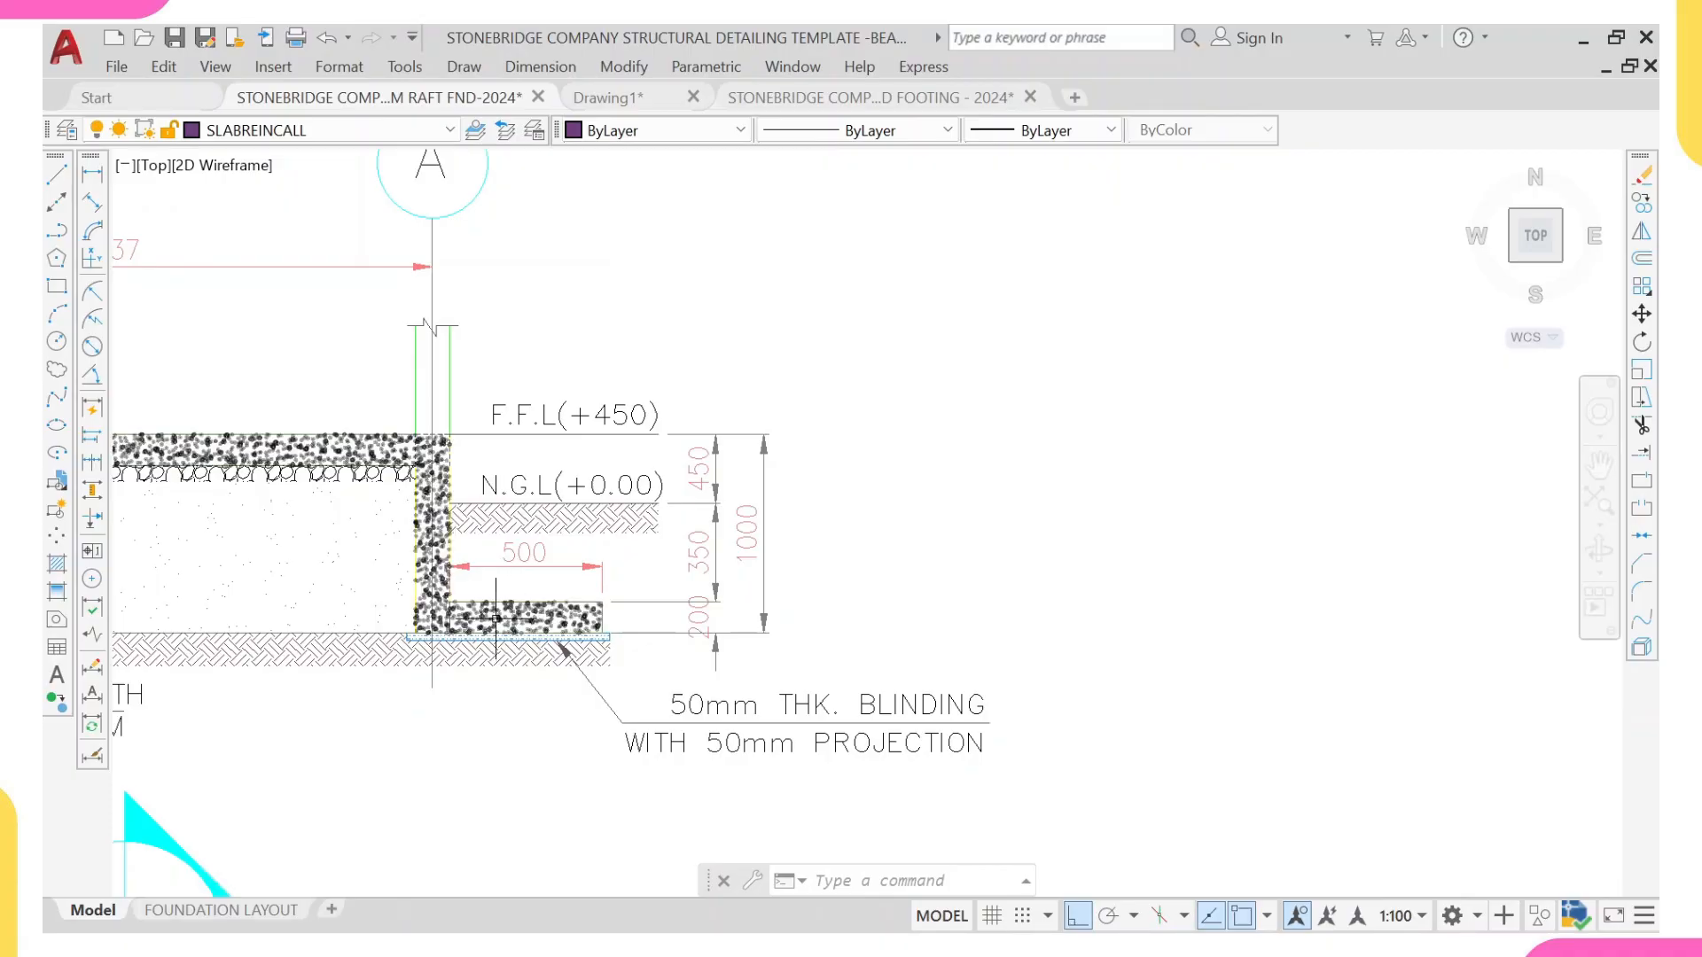
scroll(318, 461, "down", 8)
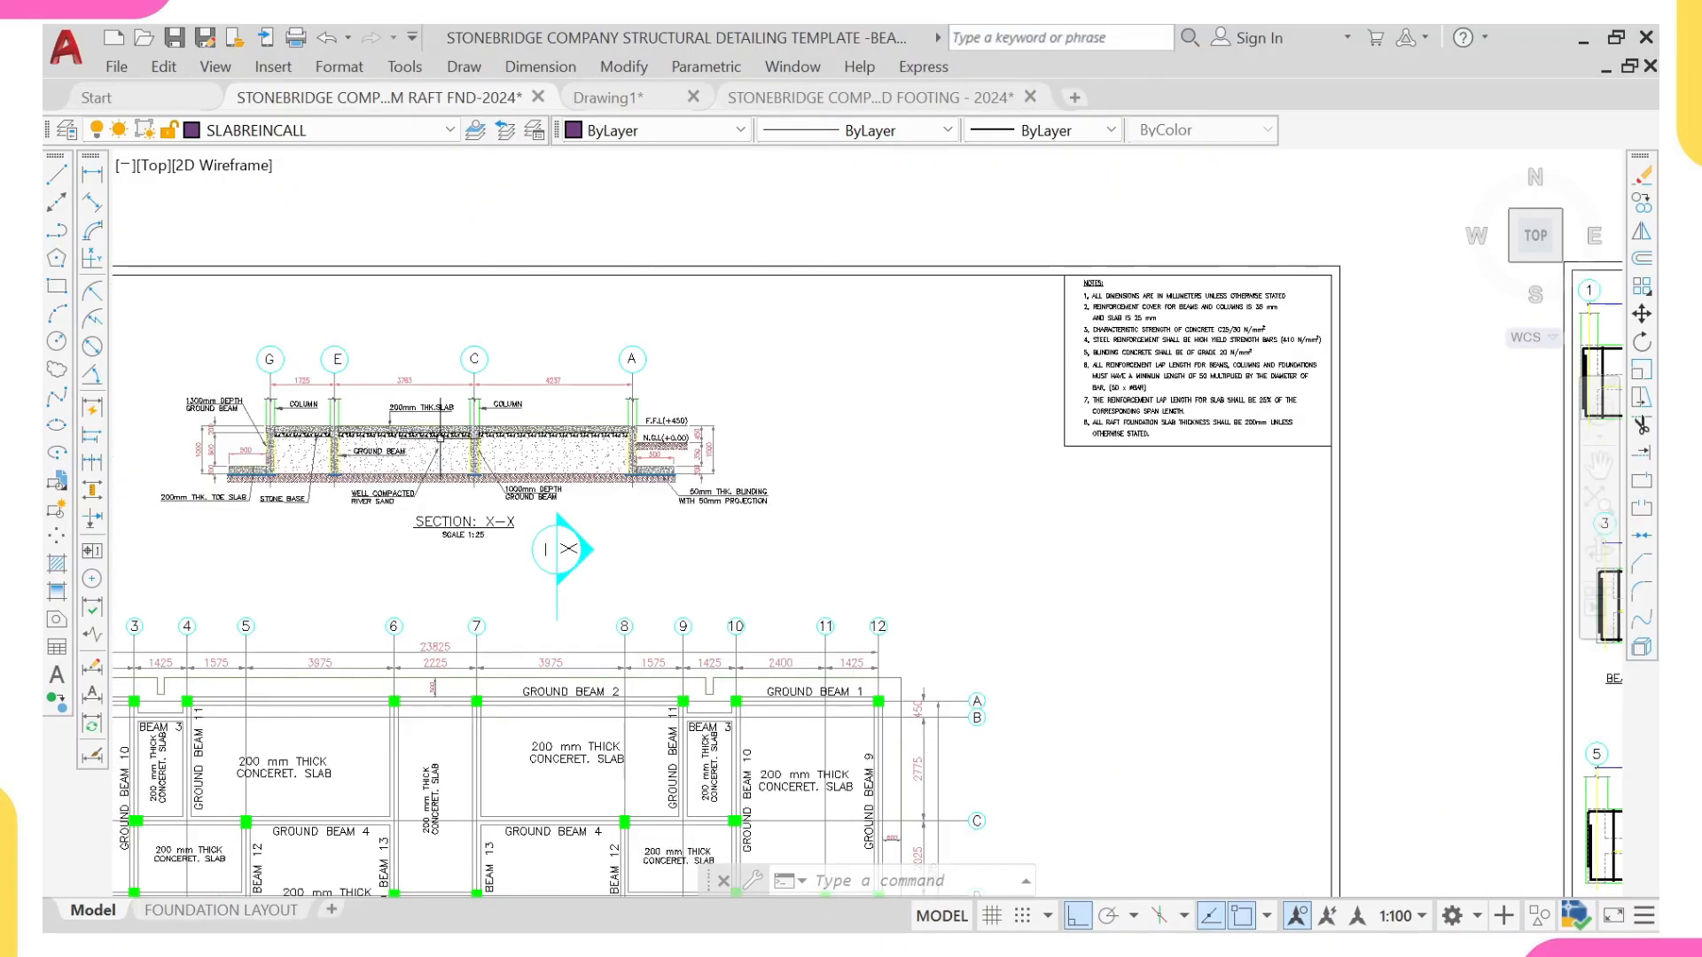
scroll(576, 493, "up", 2)
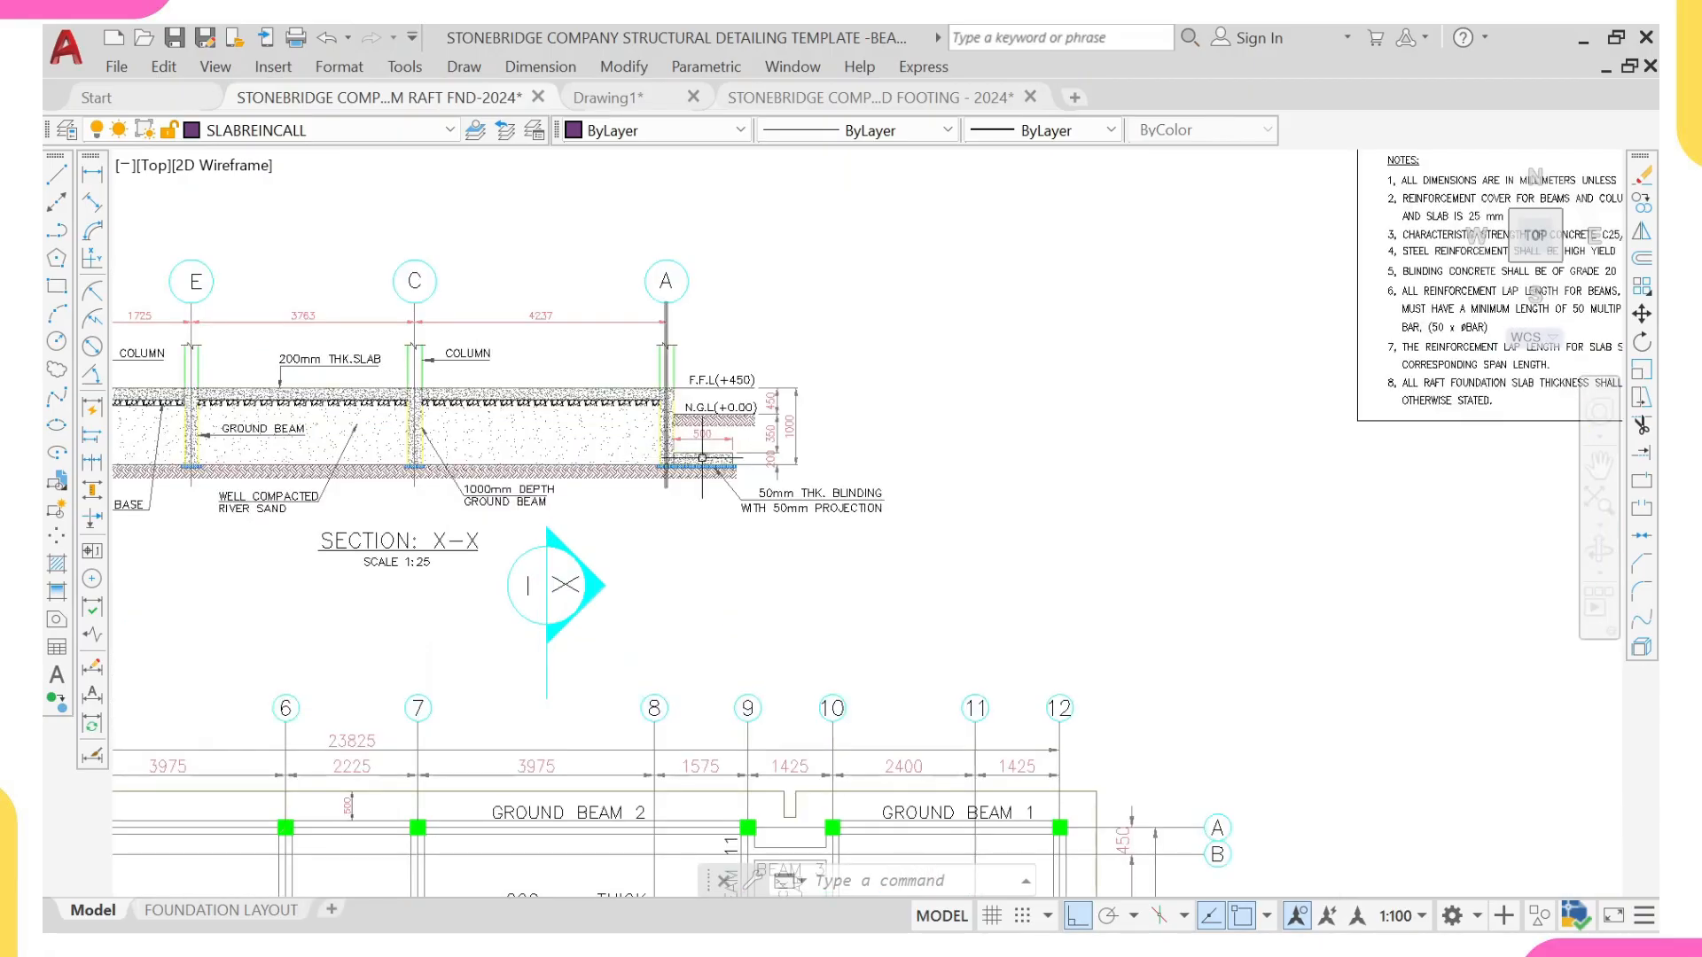
Step: Shorten the vertical line in the plan's upper-left corner panel by moving its upper end 35 mm down from the beam's outer edge
scroll(704, 461, "down", 2)
scroll(706, 472, "down", 8)
middle_click_drag(737, 722, 711, 437)
middle_click_drag(786, 760, 748, 435)
scroll(538, 583, "up", 10)
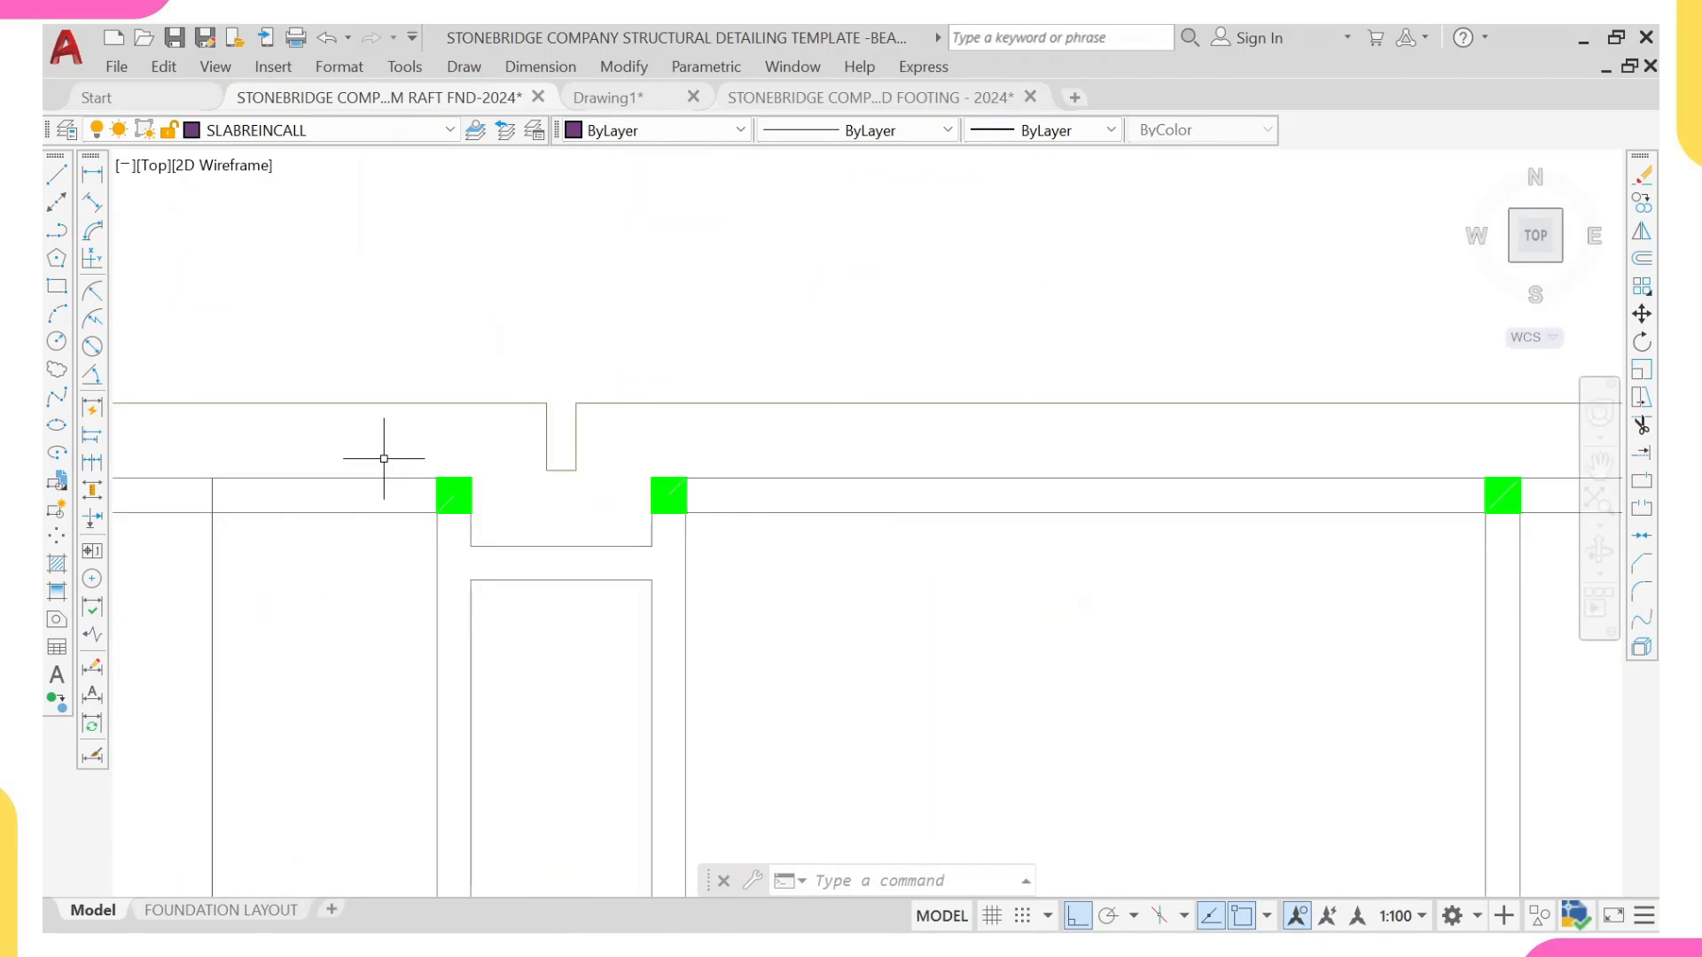
middle_click_drag(402, 433, 781, 351)
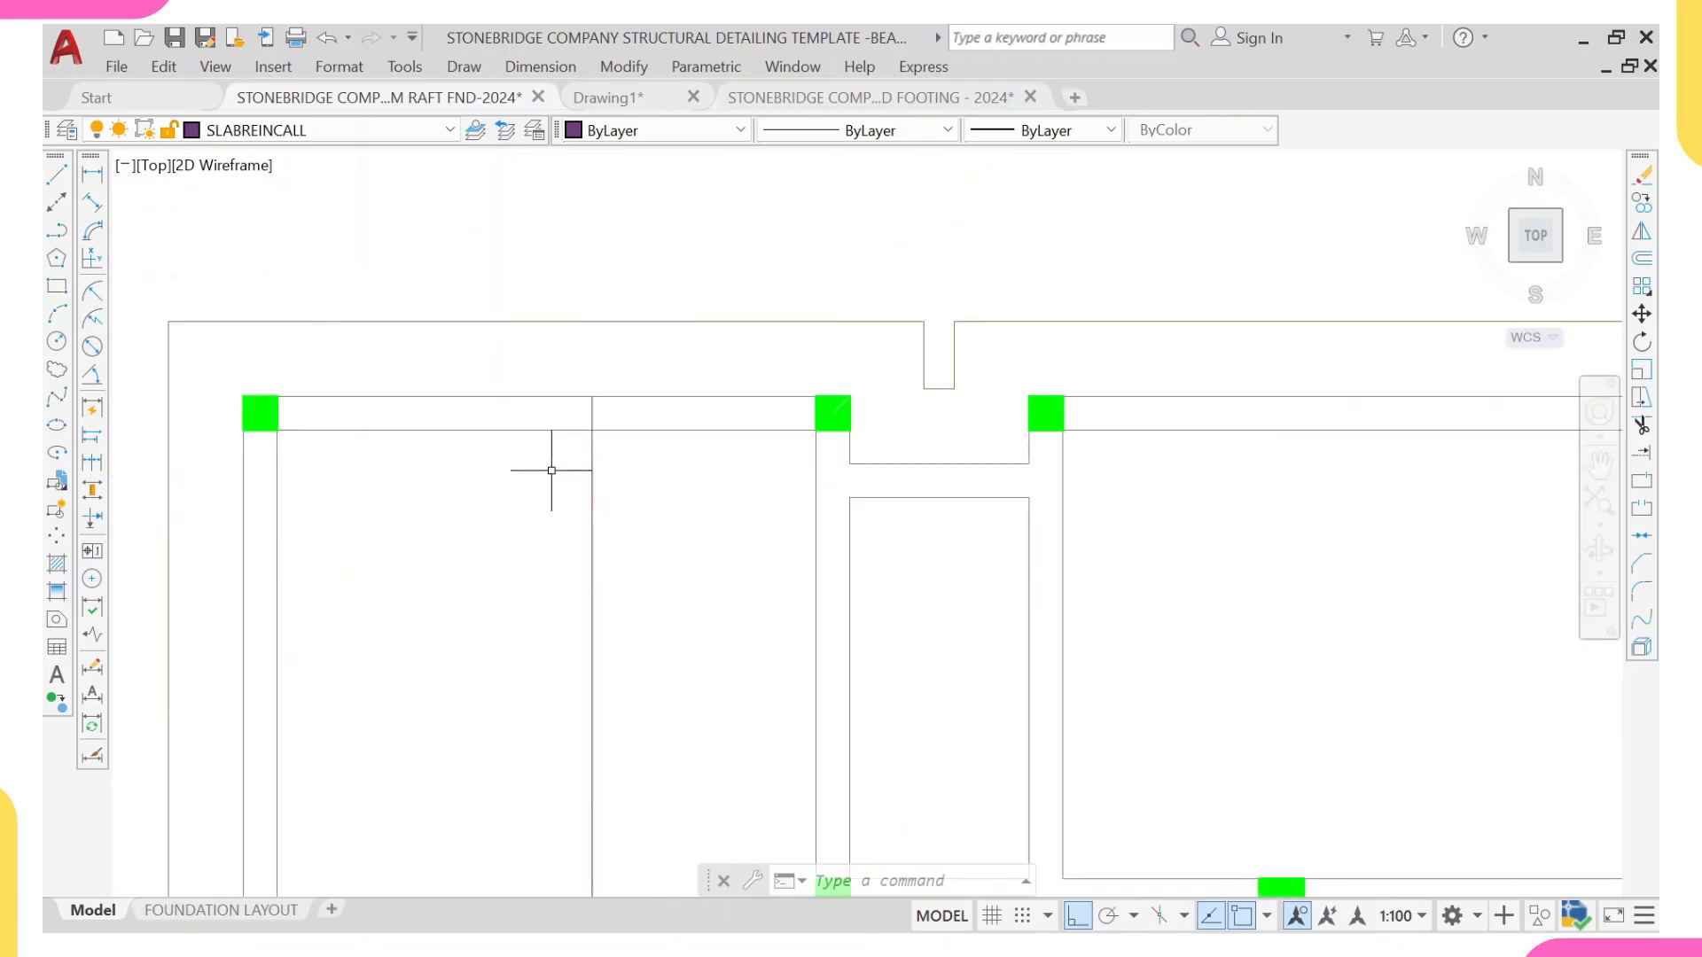
left_click(601, 413)
left_click(540, 414)
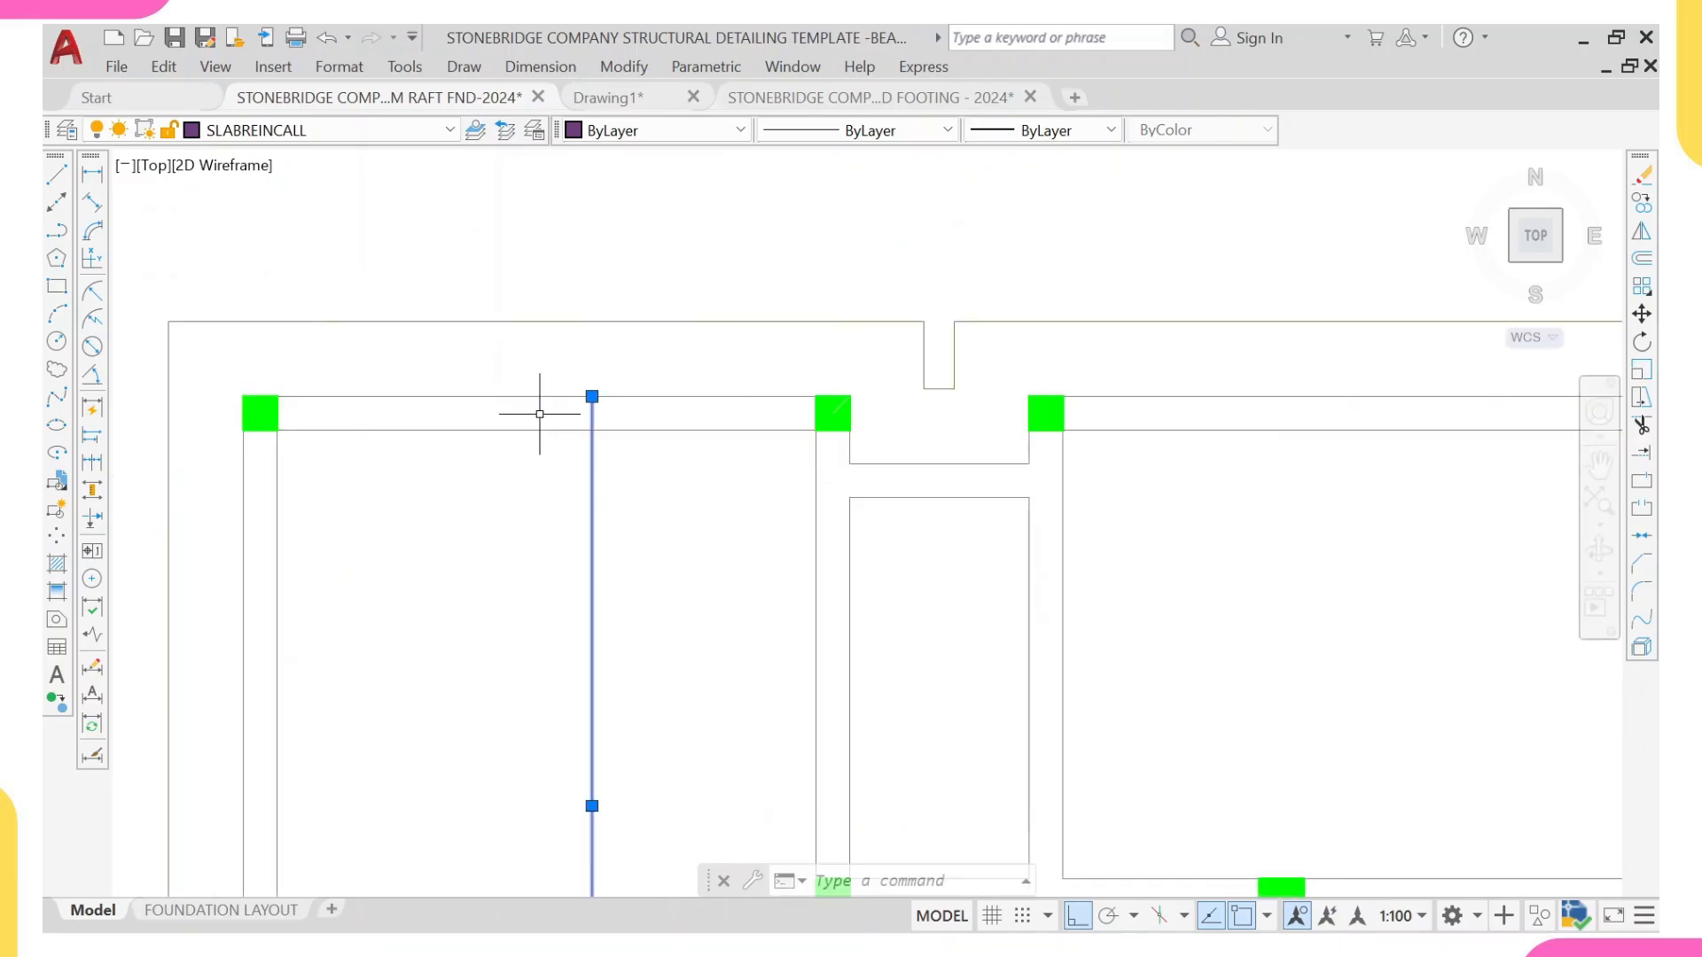
middle_click_drag(540, 414, 559, 490)
scroll(618, 471, "up", 4)
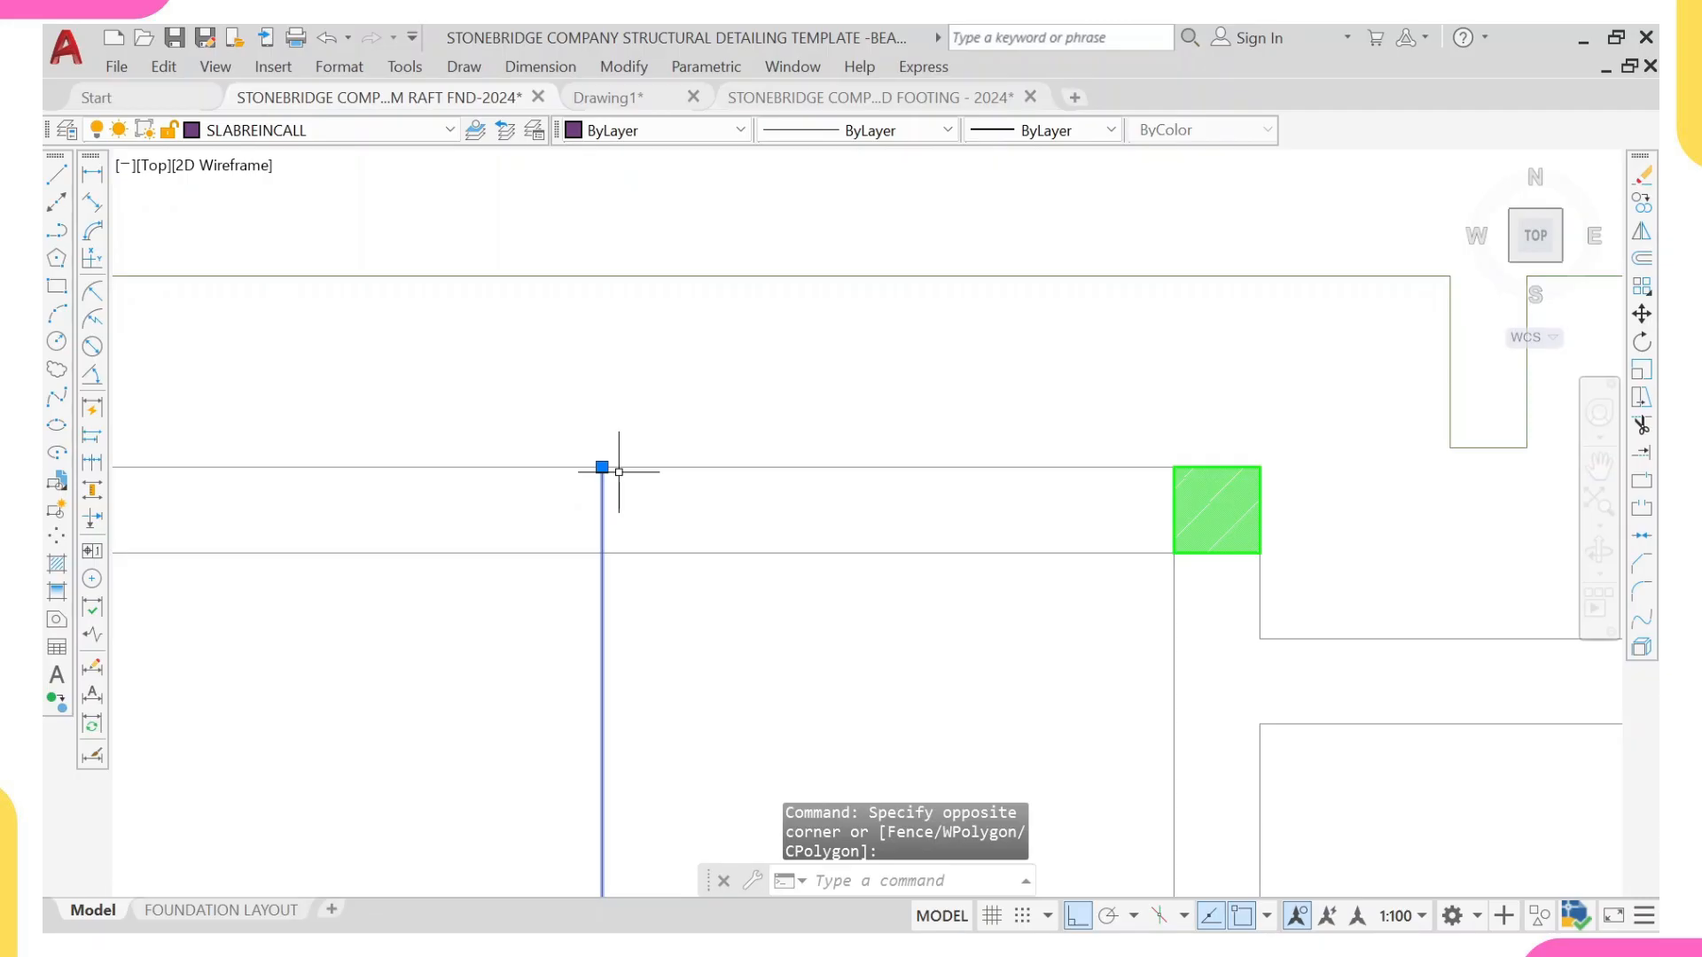
scroll(601, 468, "up", 4)
mouse_move(601, 468)
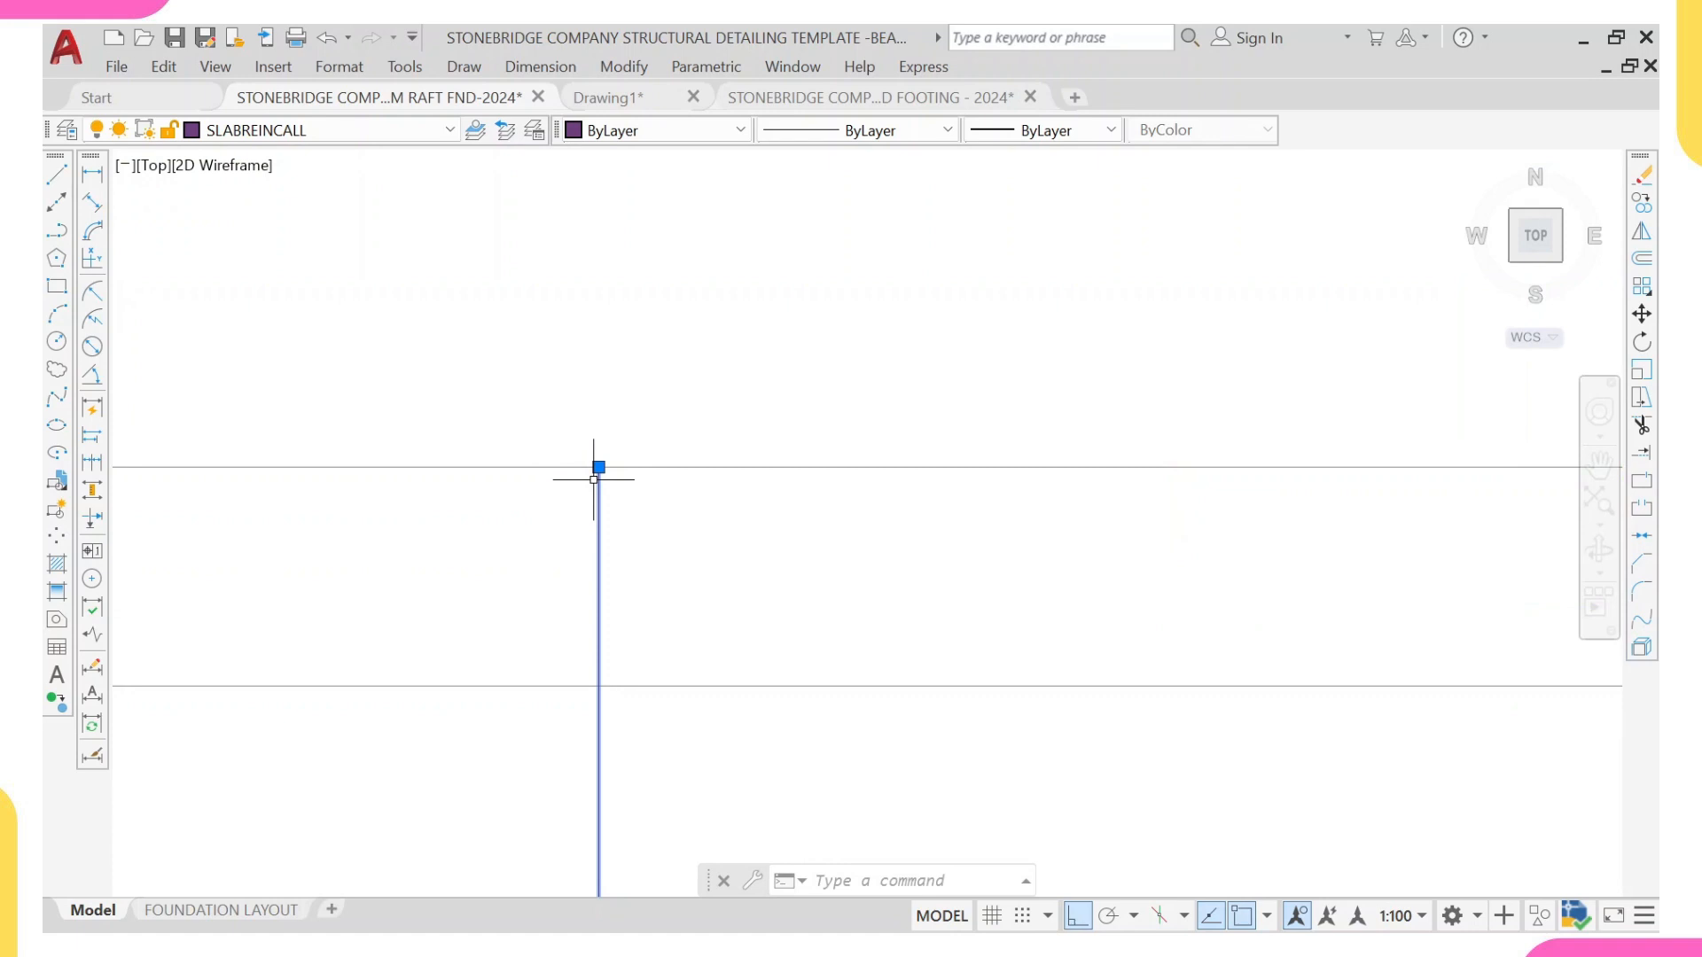
left_click(598, 468)
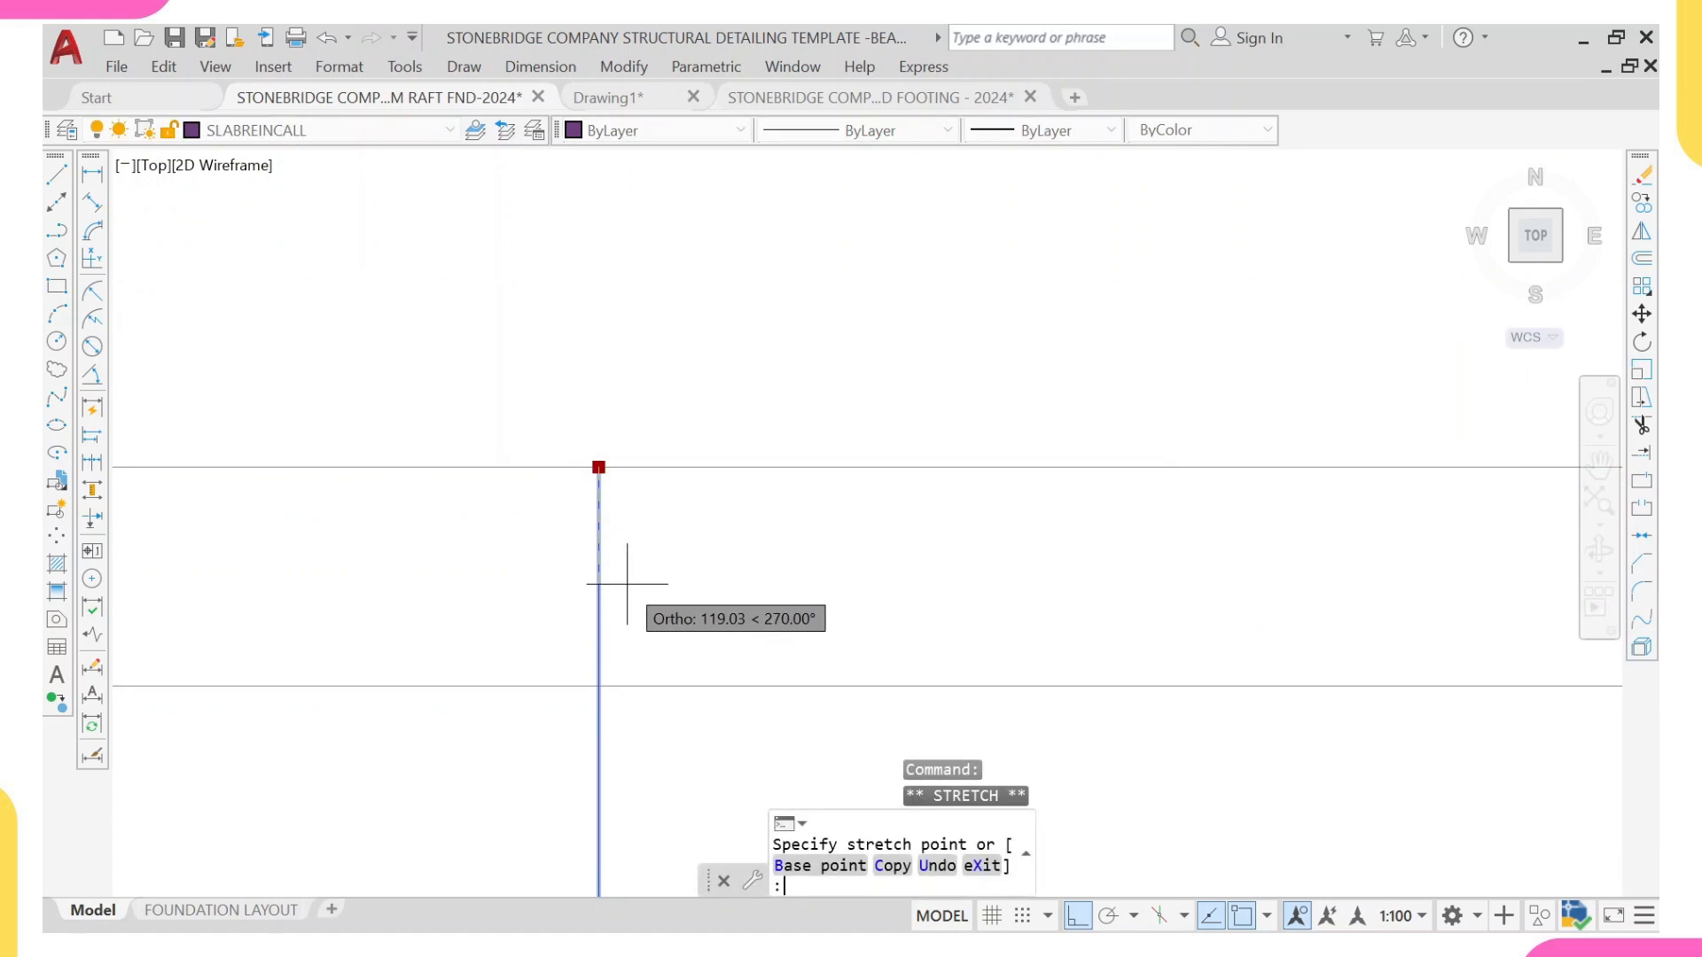
type("35")
key("Return")
scroll(624, 585, "down", 8)
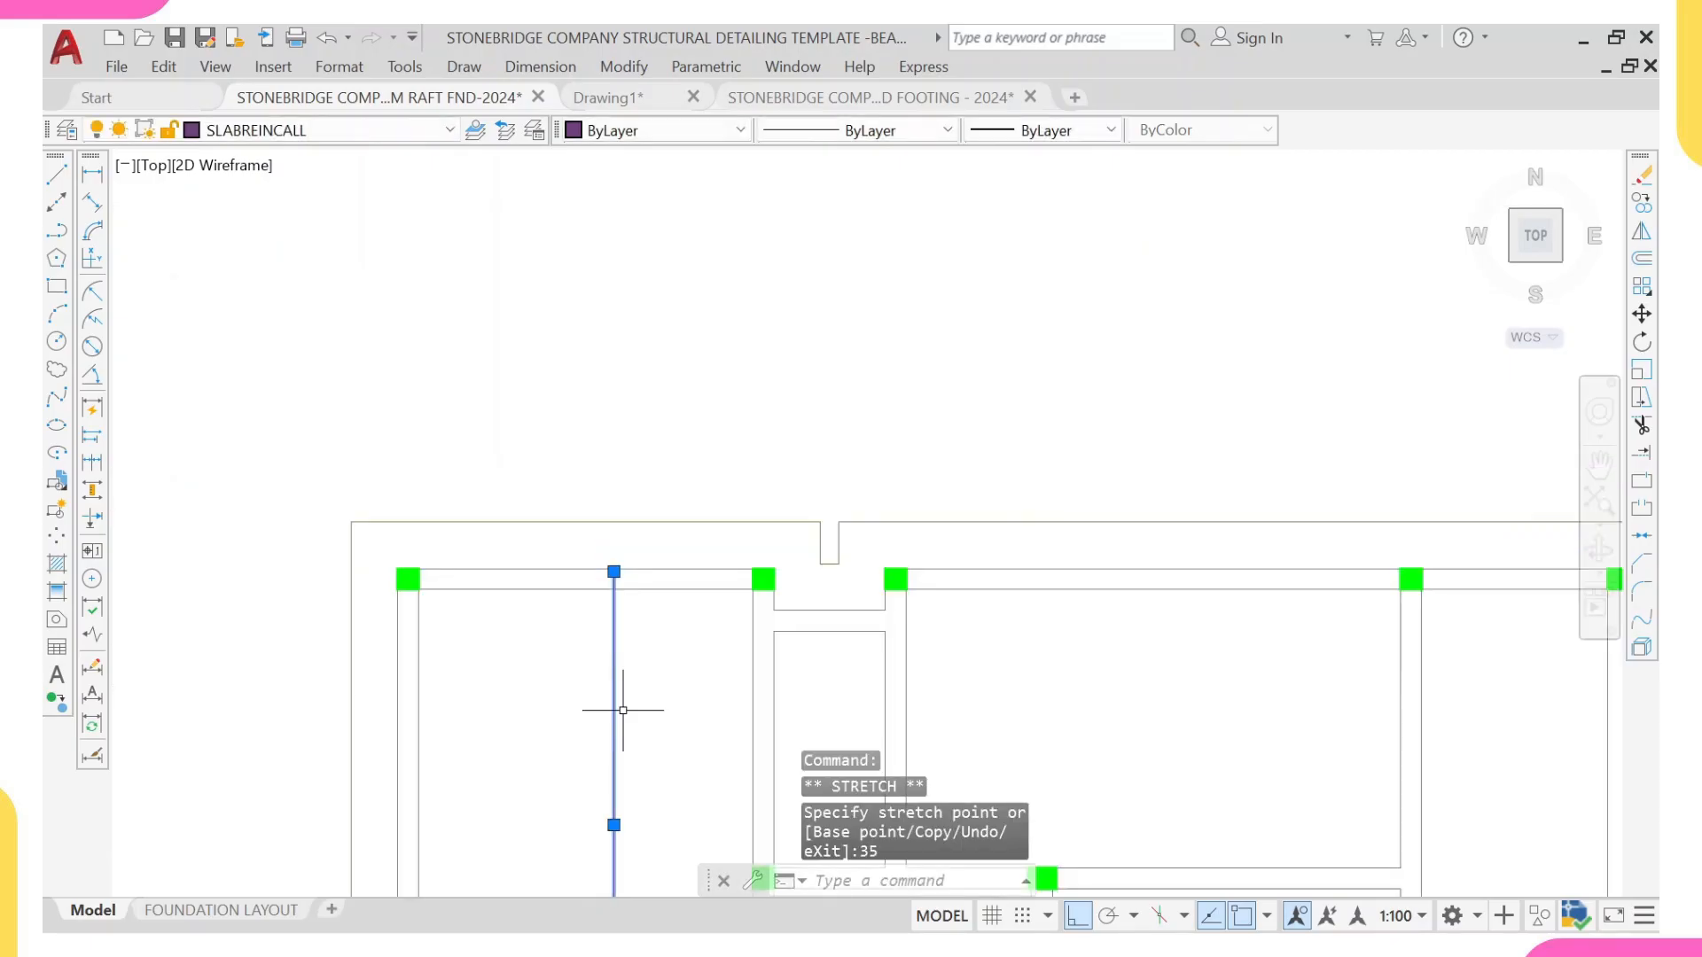
middle_click_drag(616, 708, 608, 368)
middle_click_drag(609, 576, 621, 532)
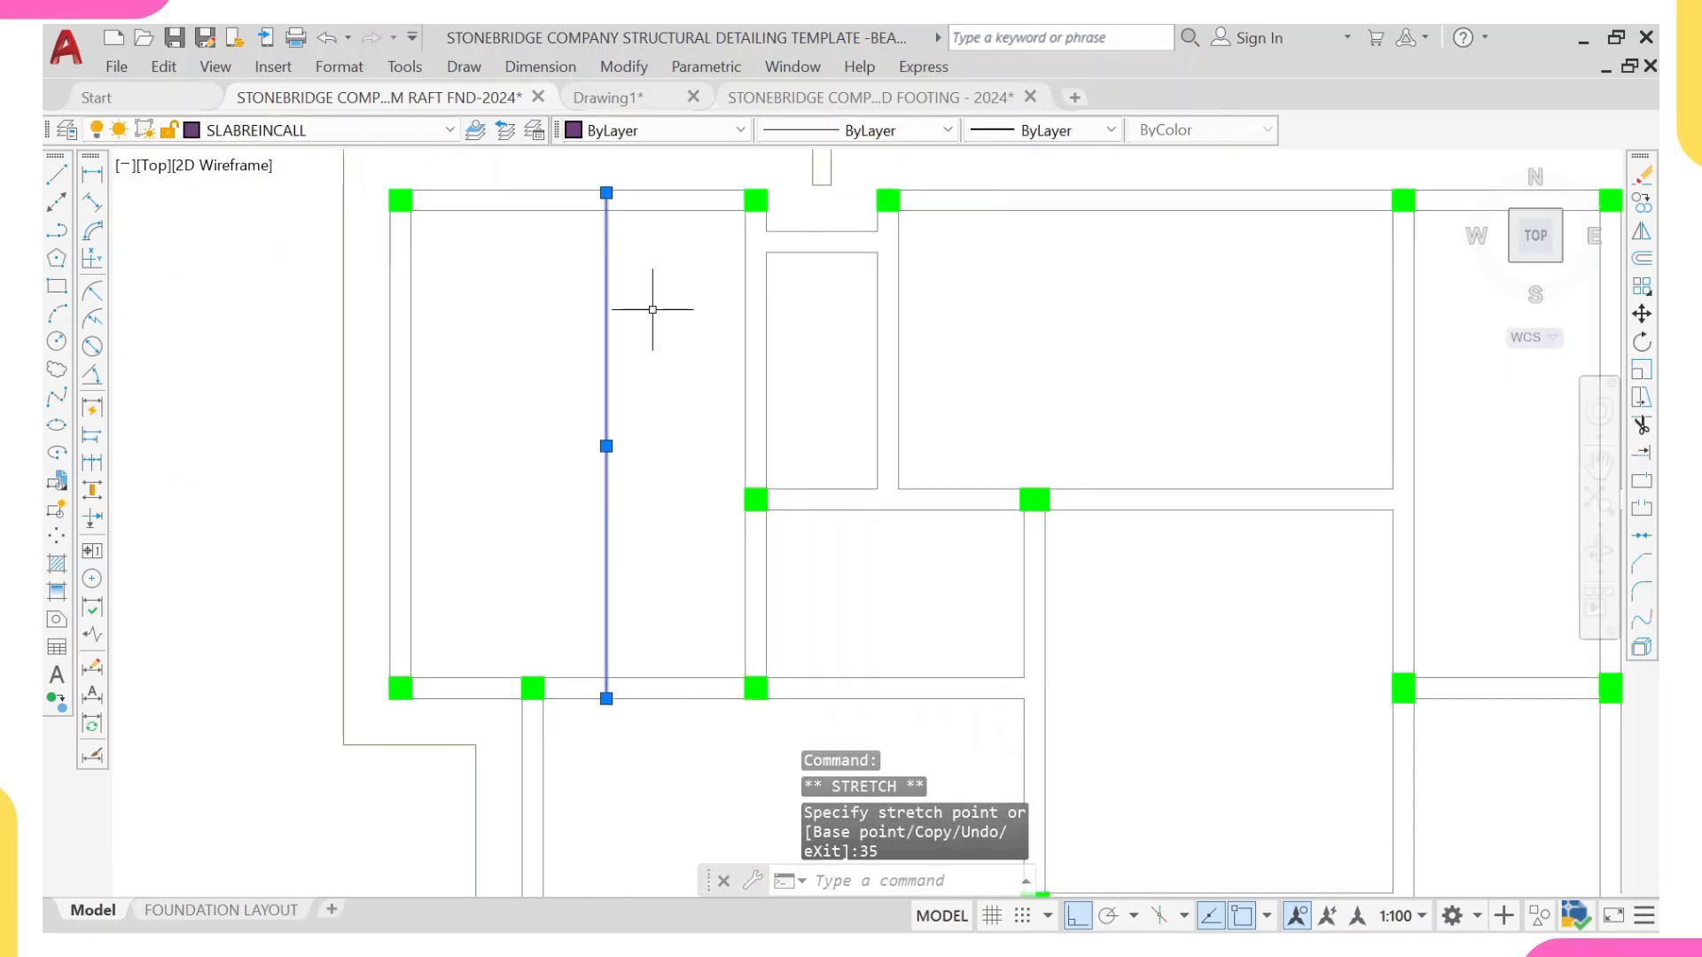
key("Escape")
Step: Work out 200 − 35 − 35 in Calculator and draw a line 130 mm to the left from the vertical line's upper end
scroll(612, 462, "up", 6)
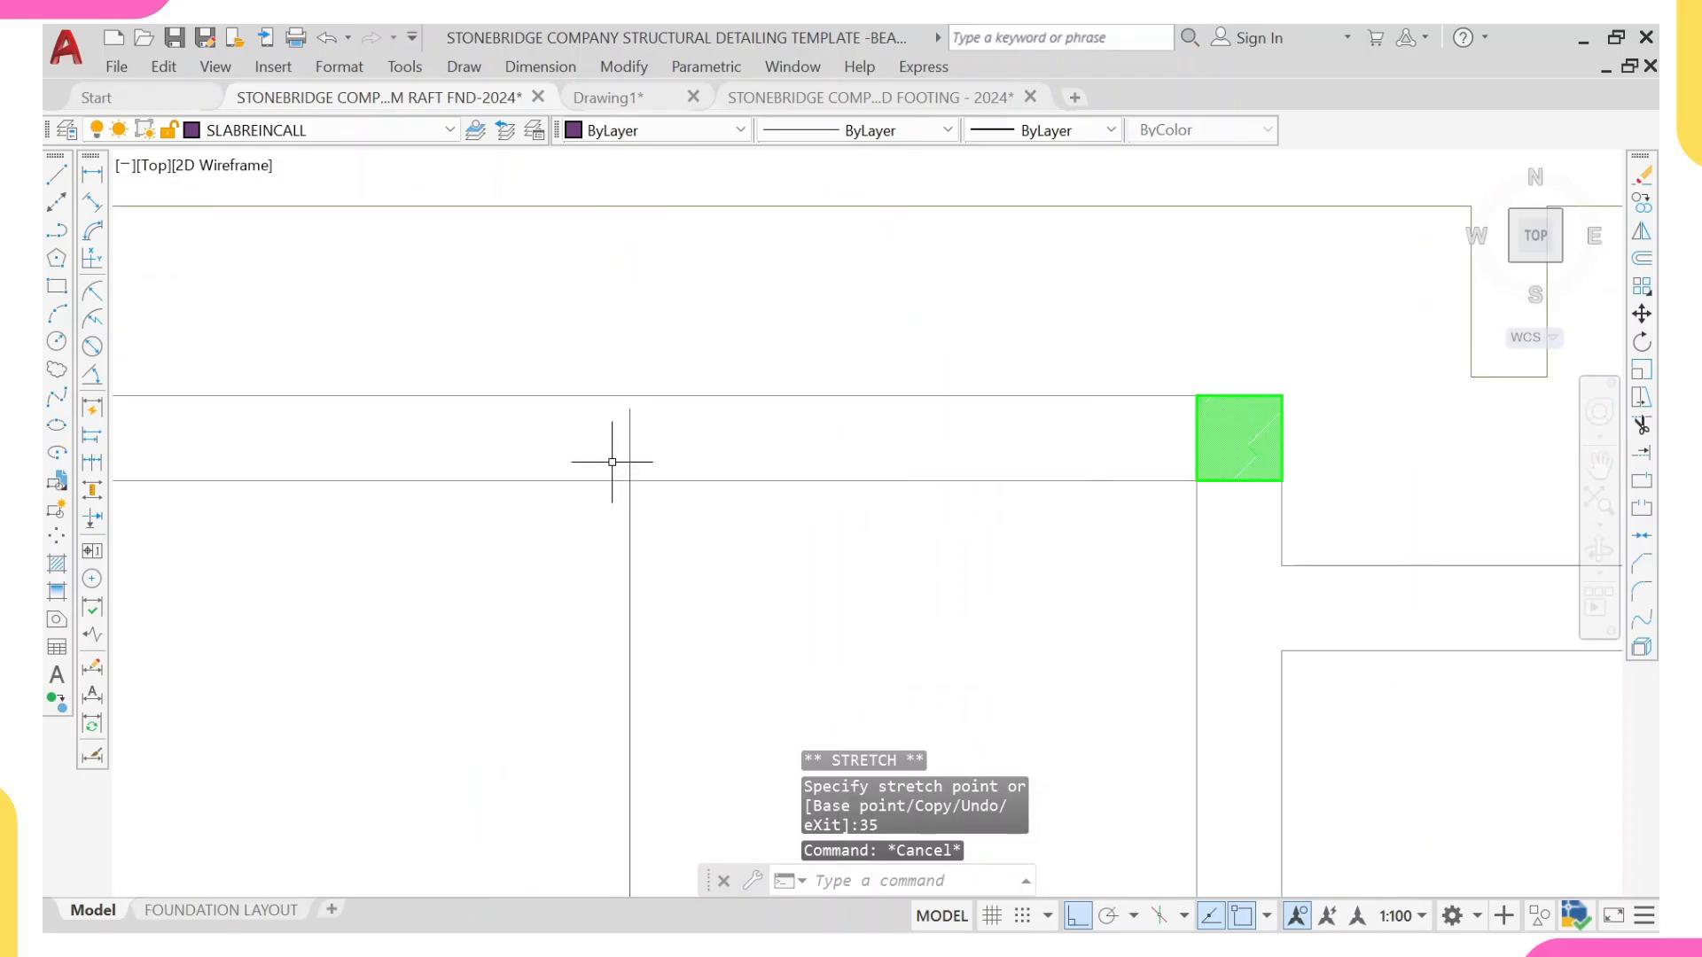
type("1")
key("Return")
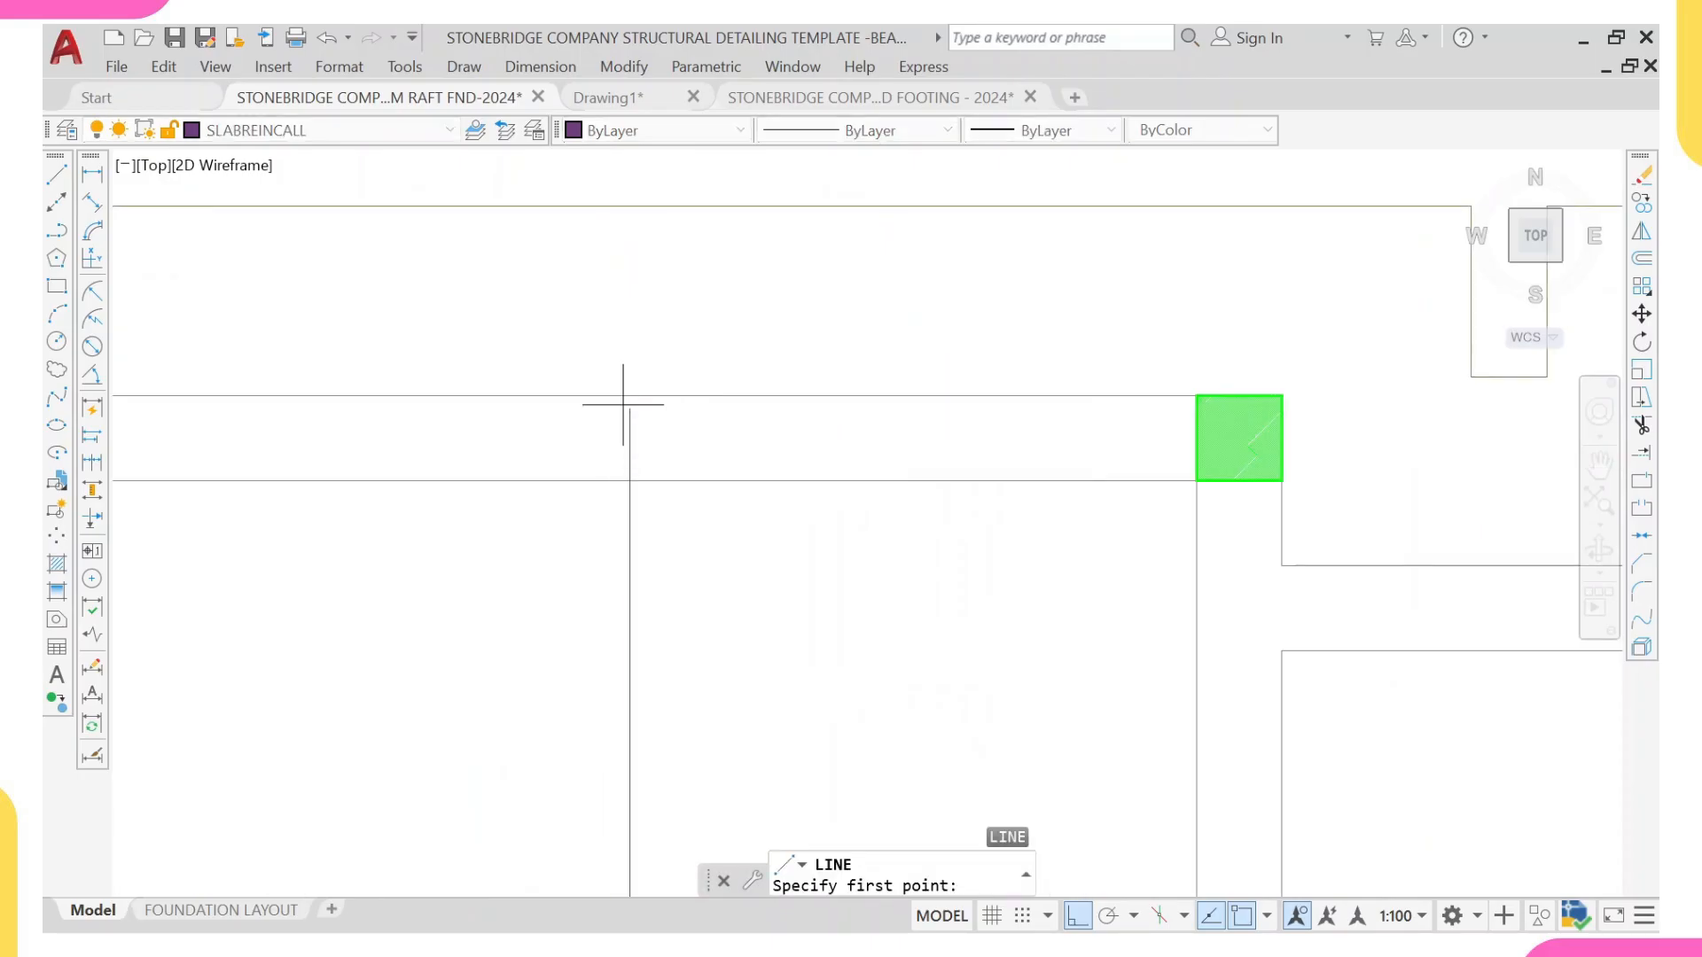
left_click(630, 409)
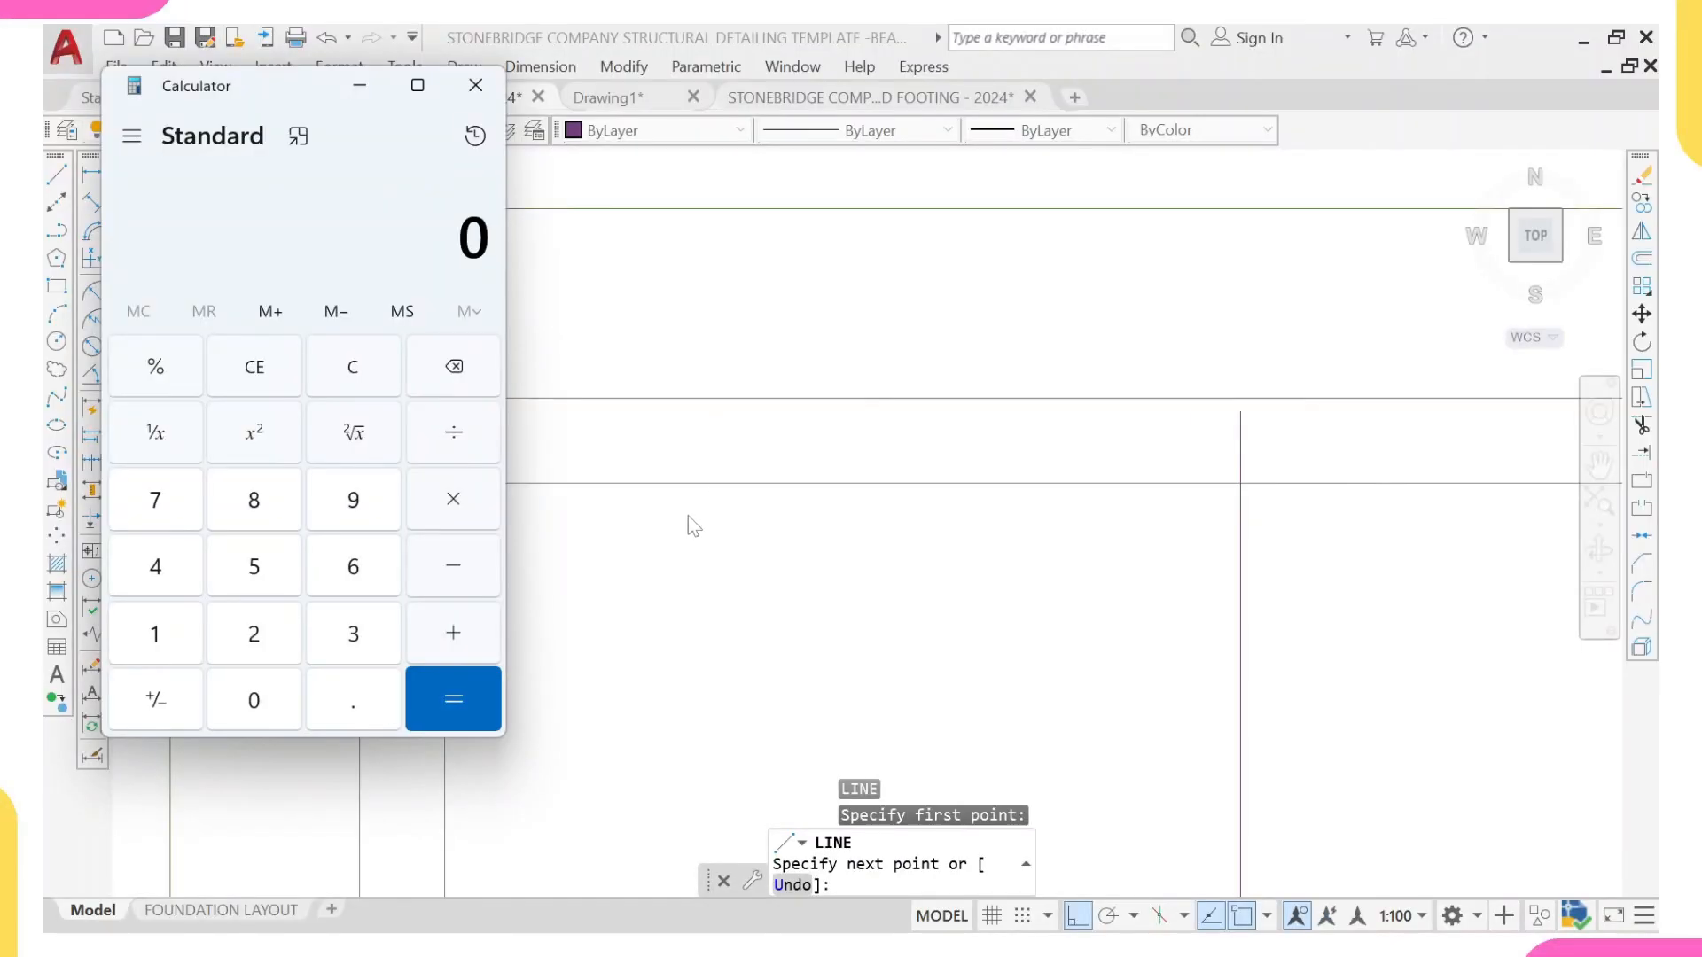
left_click(262, 638)
left_click(255, 701)
left_click(255, 701)
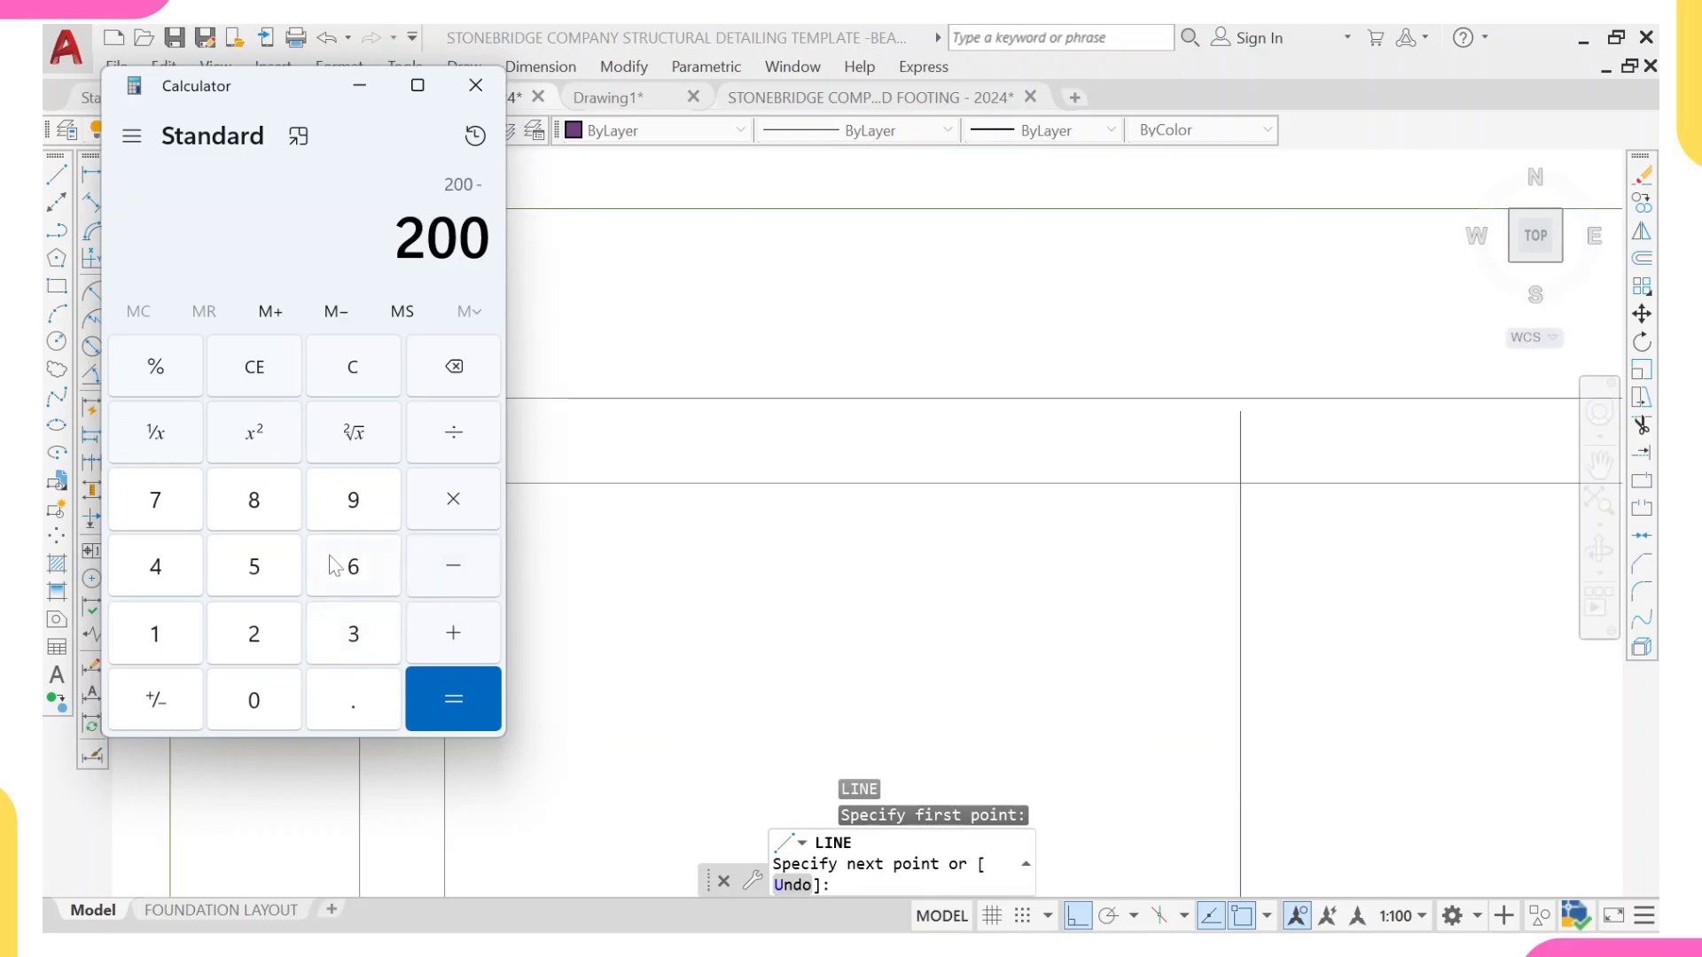
left_click(348, 650)
left_click(270, 576)
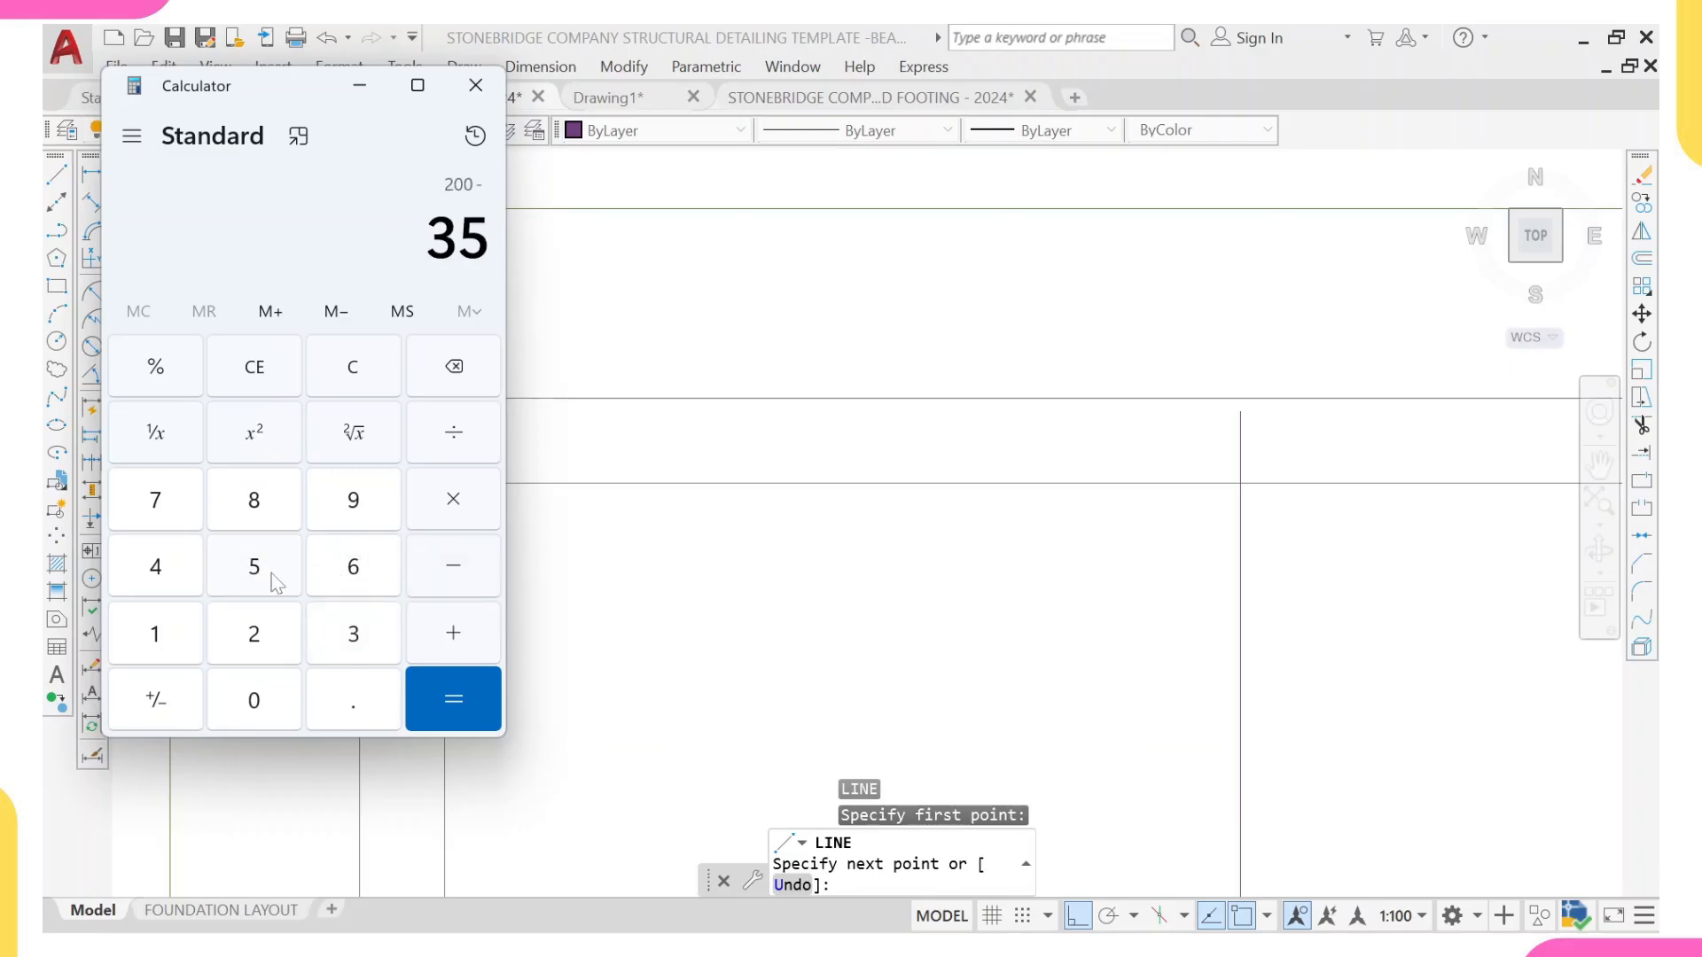
left_click(434, 563)
left_click(353, 629)
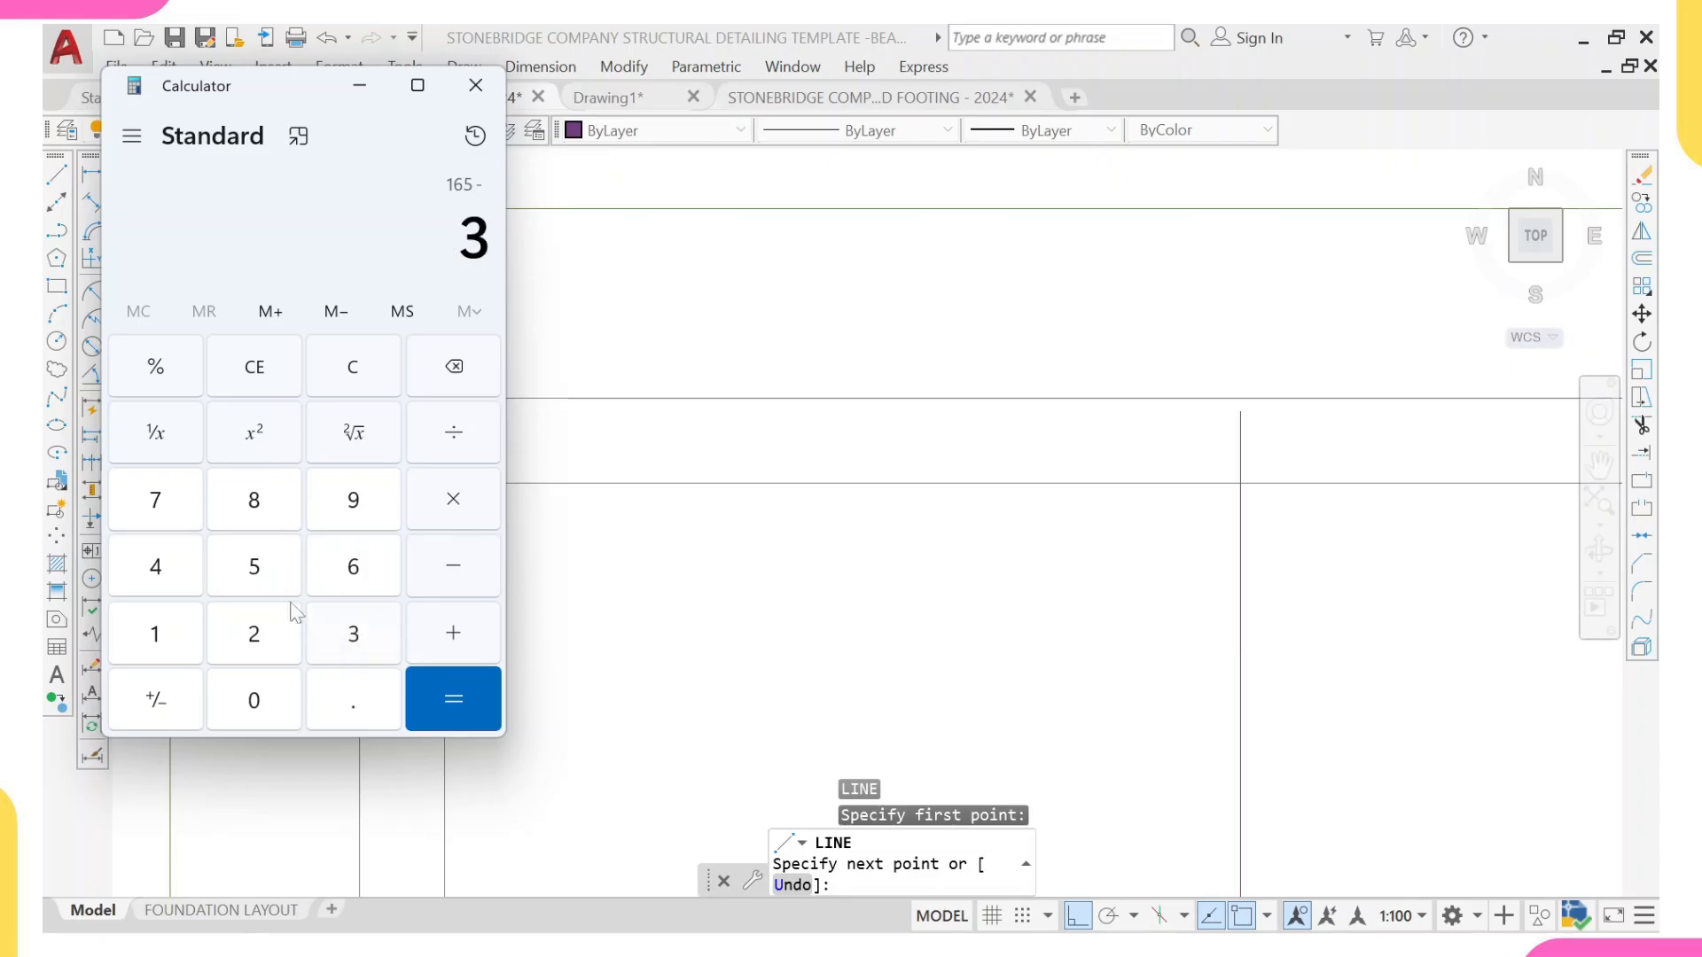
left_click(240, 574)
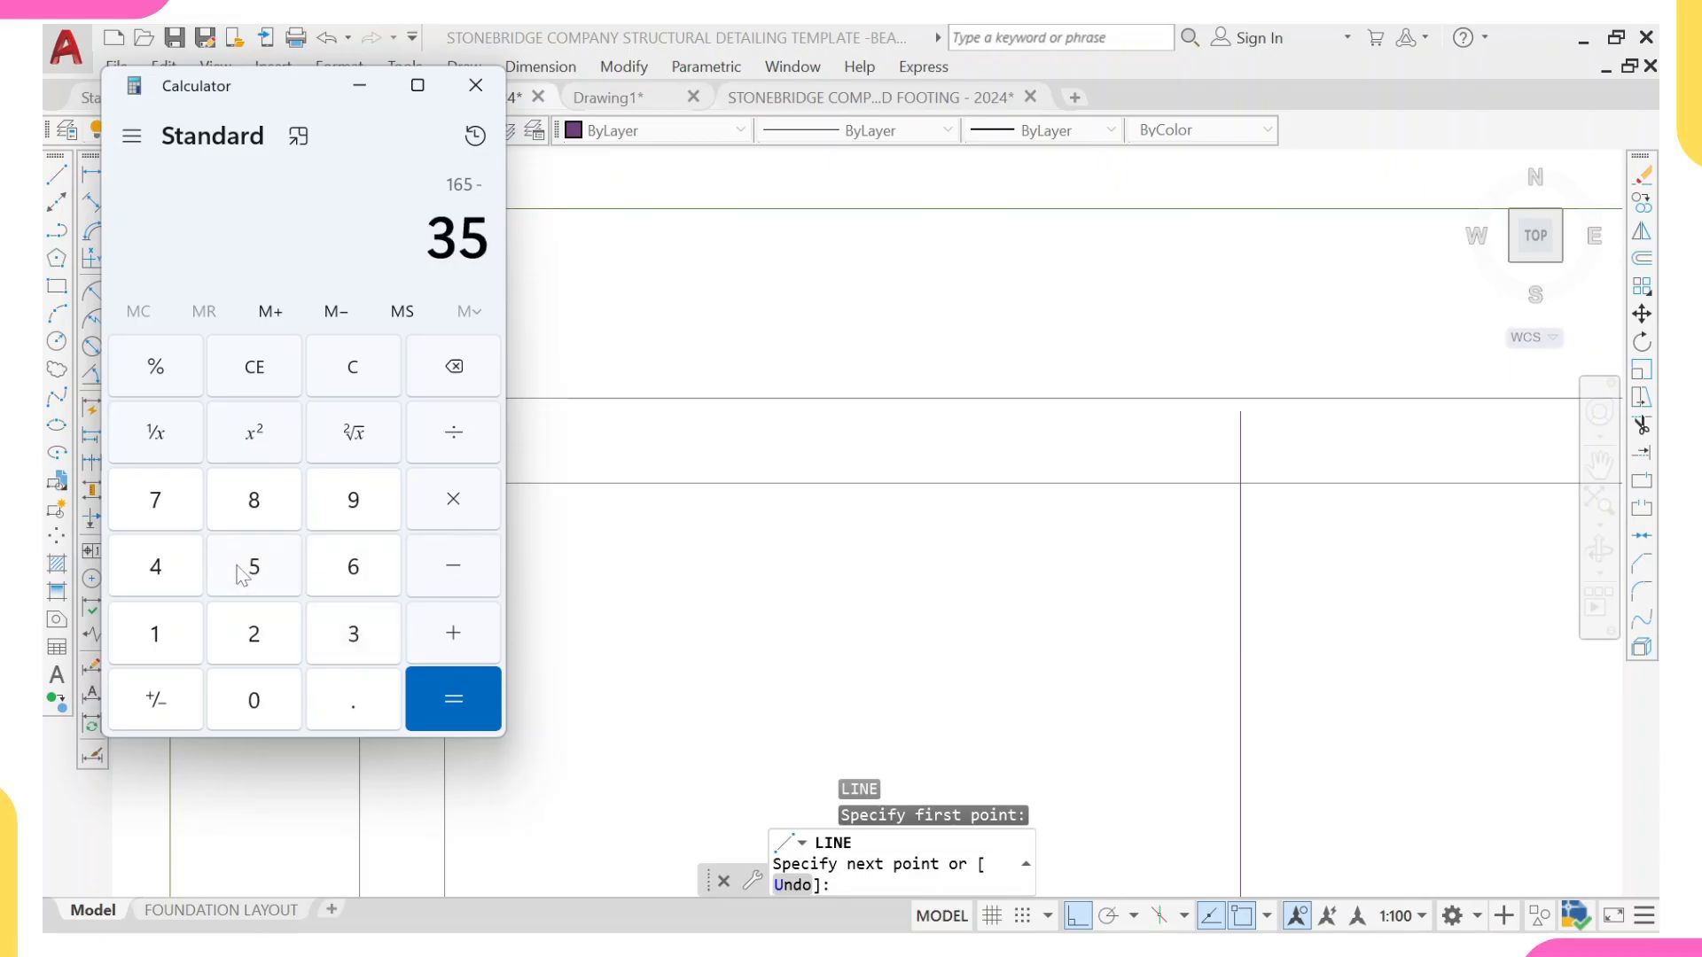
left_click(446, 690)
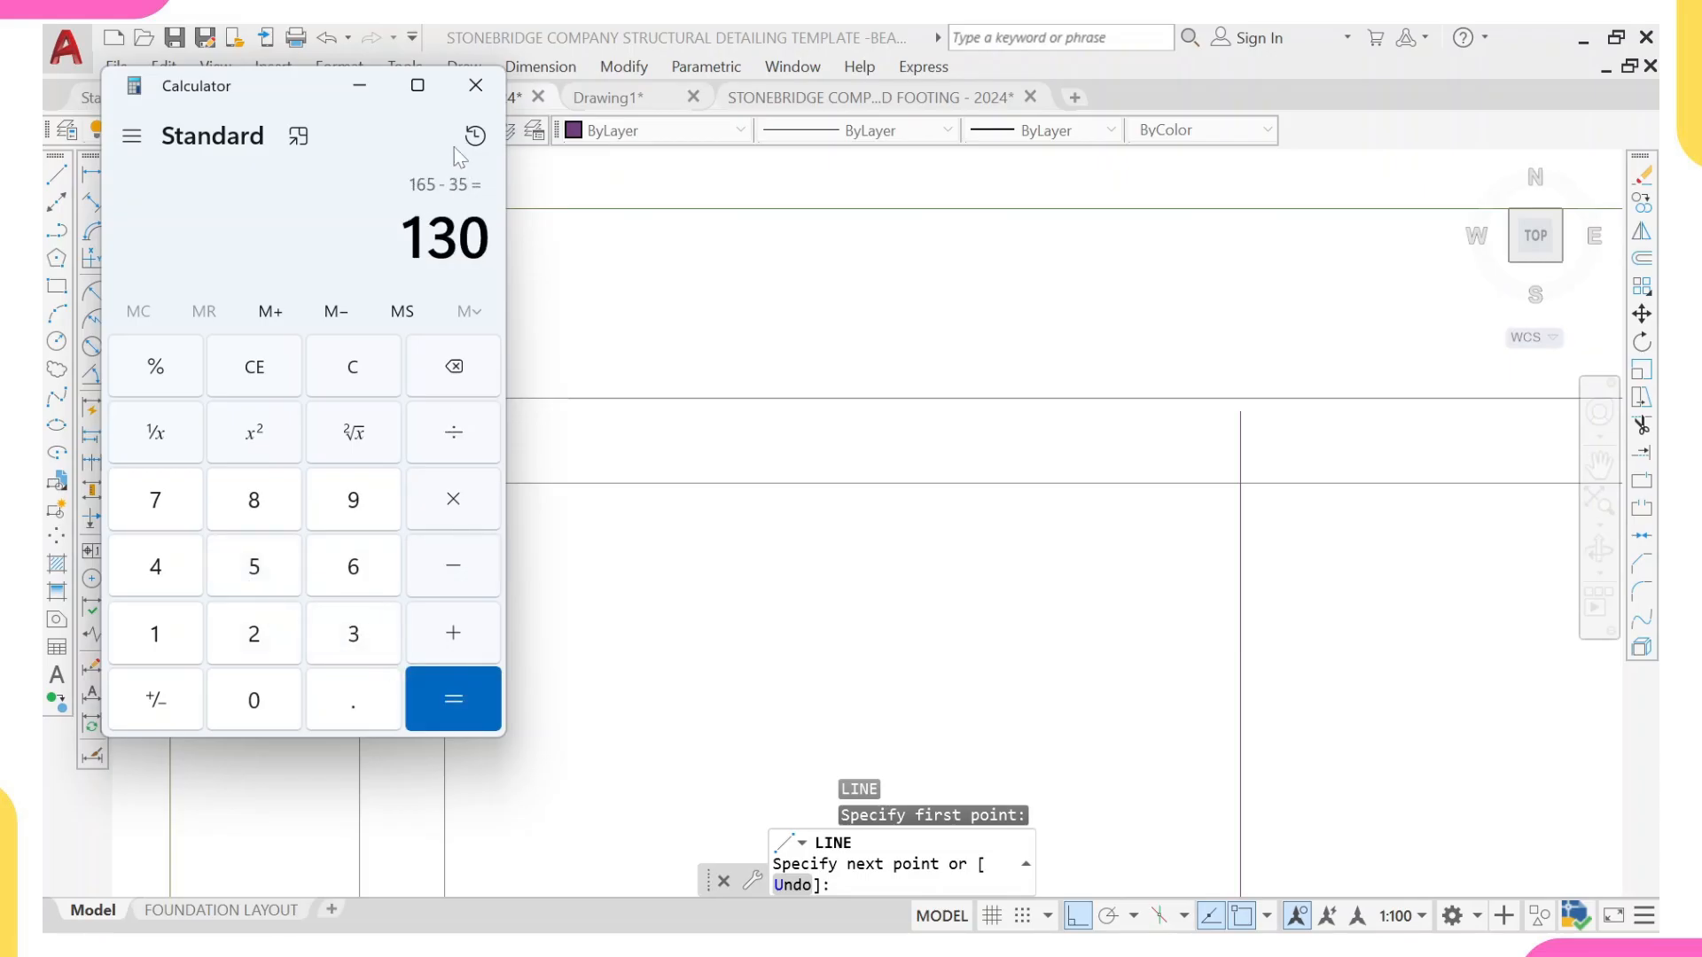
left_click(475, 85)
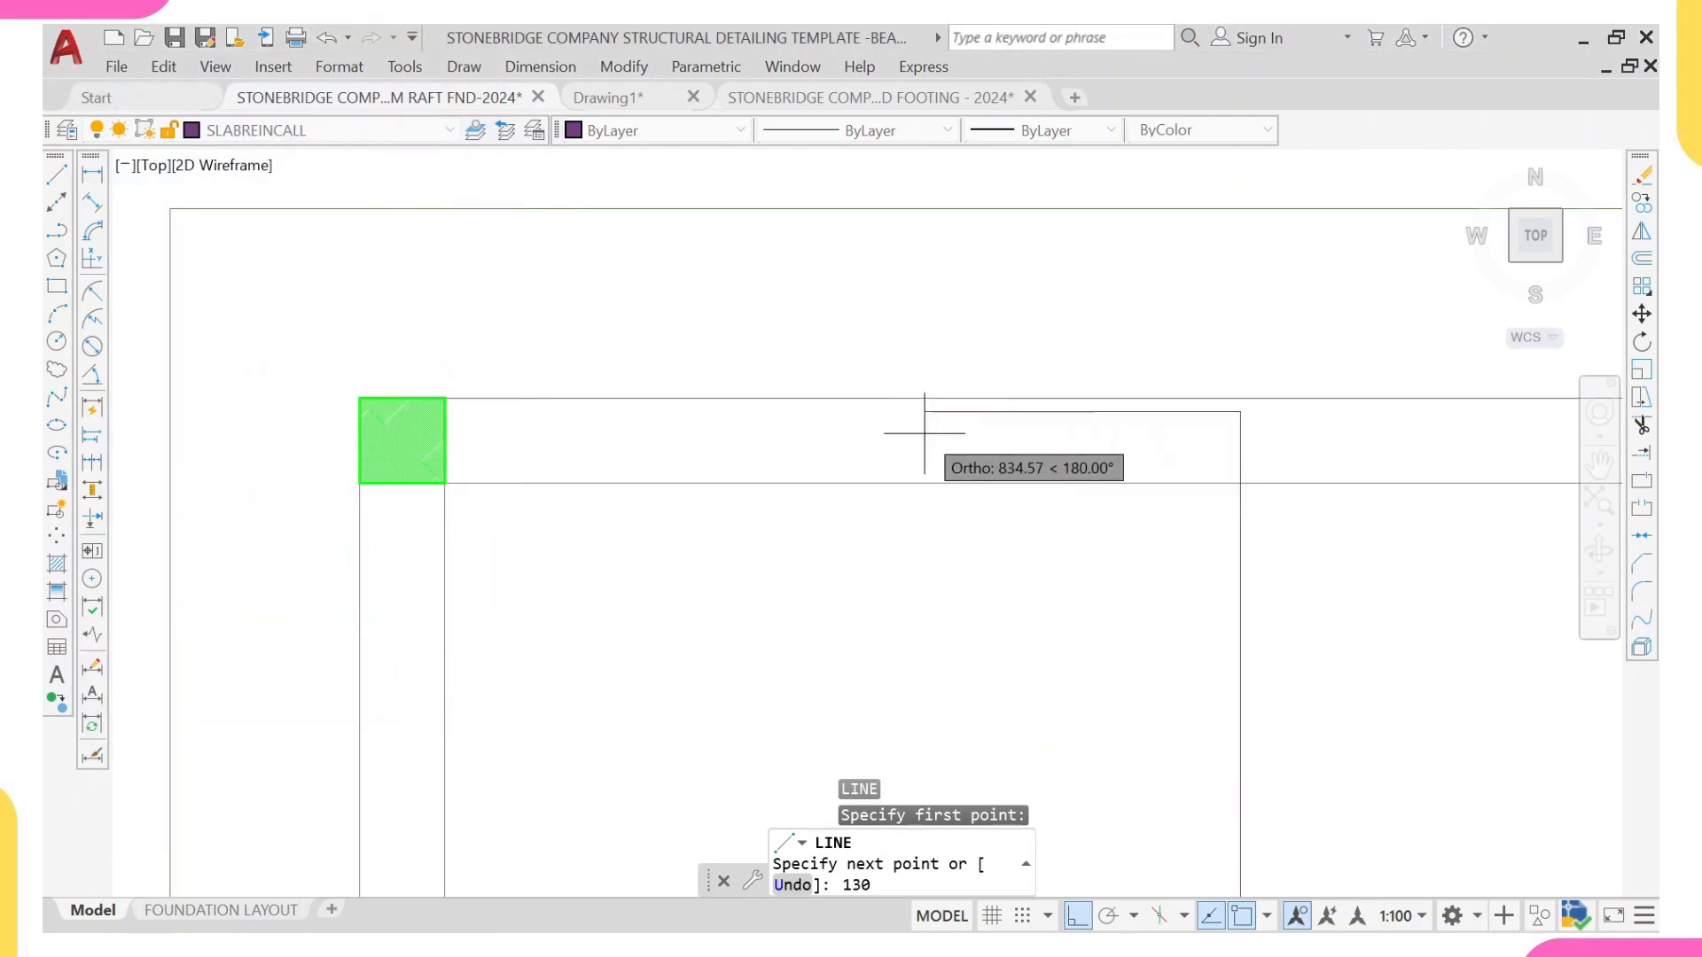
key("Return")
Step: Calculate 50 × 16 in Calculator for the length of the bar's return leg
scroll(969, 514, "down", 4)
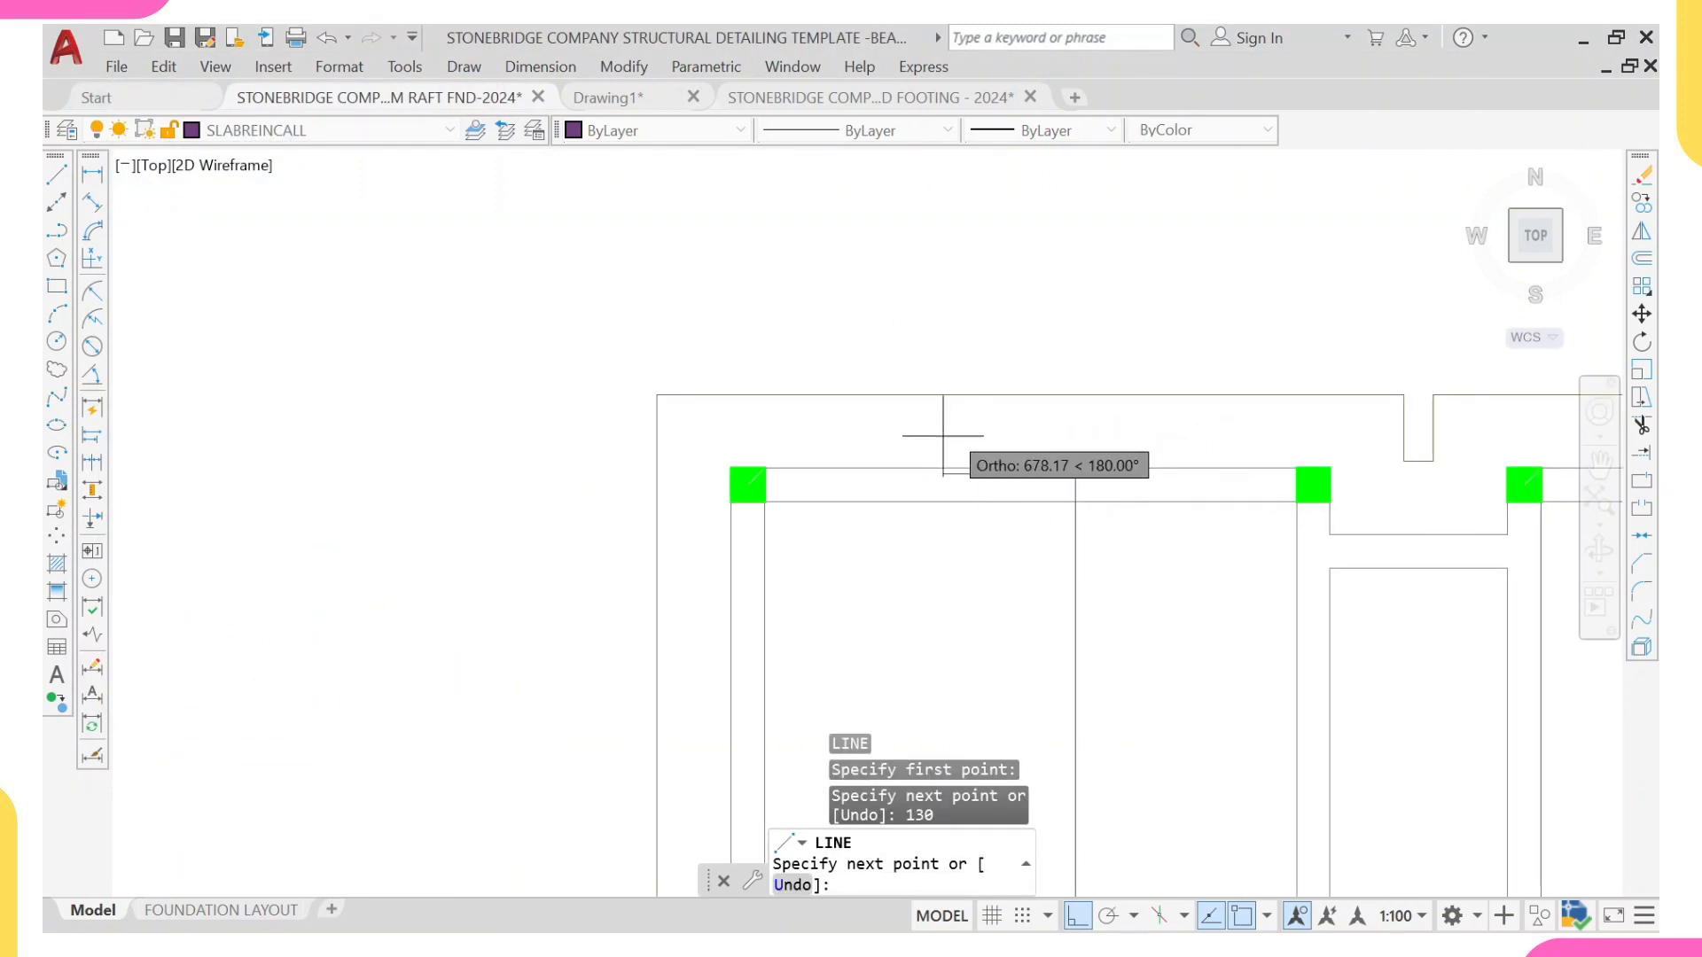
mouse_move(1054, 682)
middle_mouse_down()
mouse_move(966, 592)
mouse_move(888, 465)
middle_mouse_up()
scroll(977, 555, "down", 4)
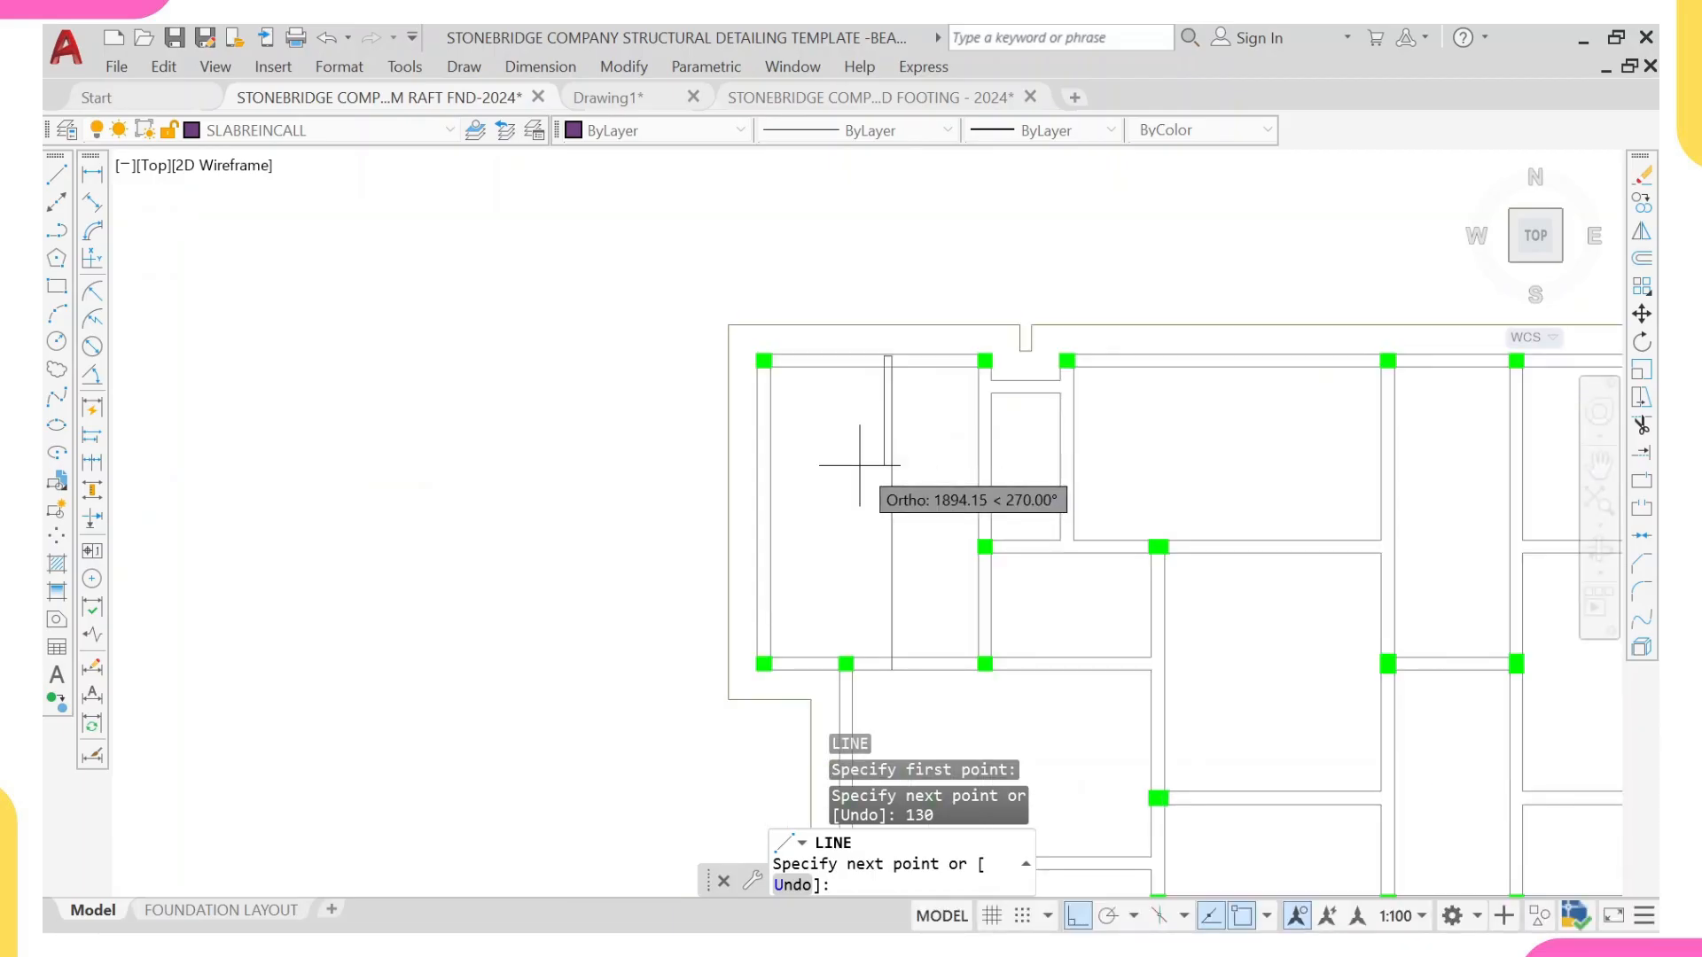
scroll(880, 425, "up", 4)
middle_click_drag(876, 329, 877, 438)
scroll(898, 390, "up", 2)
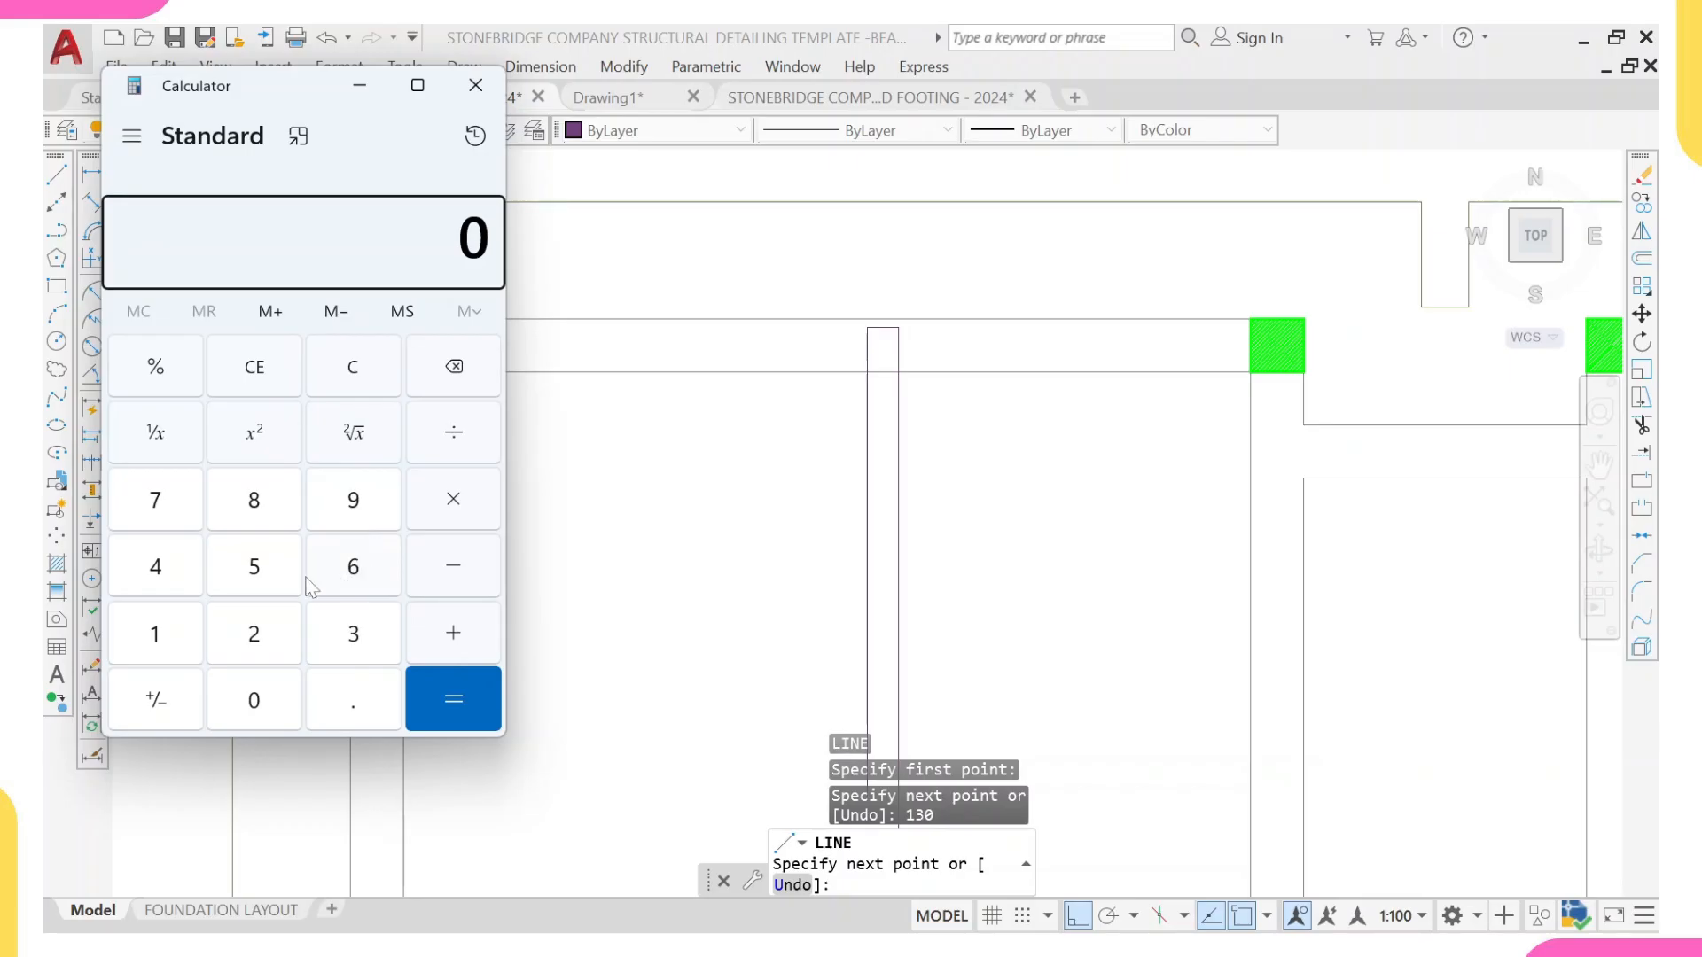
left_click(266, 581)
left_click(257, 713)
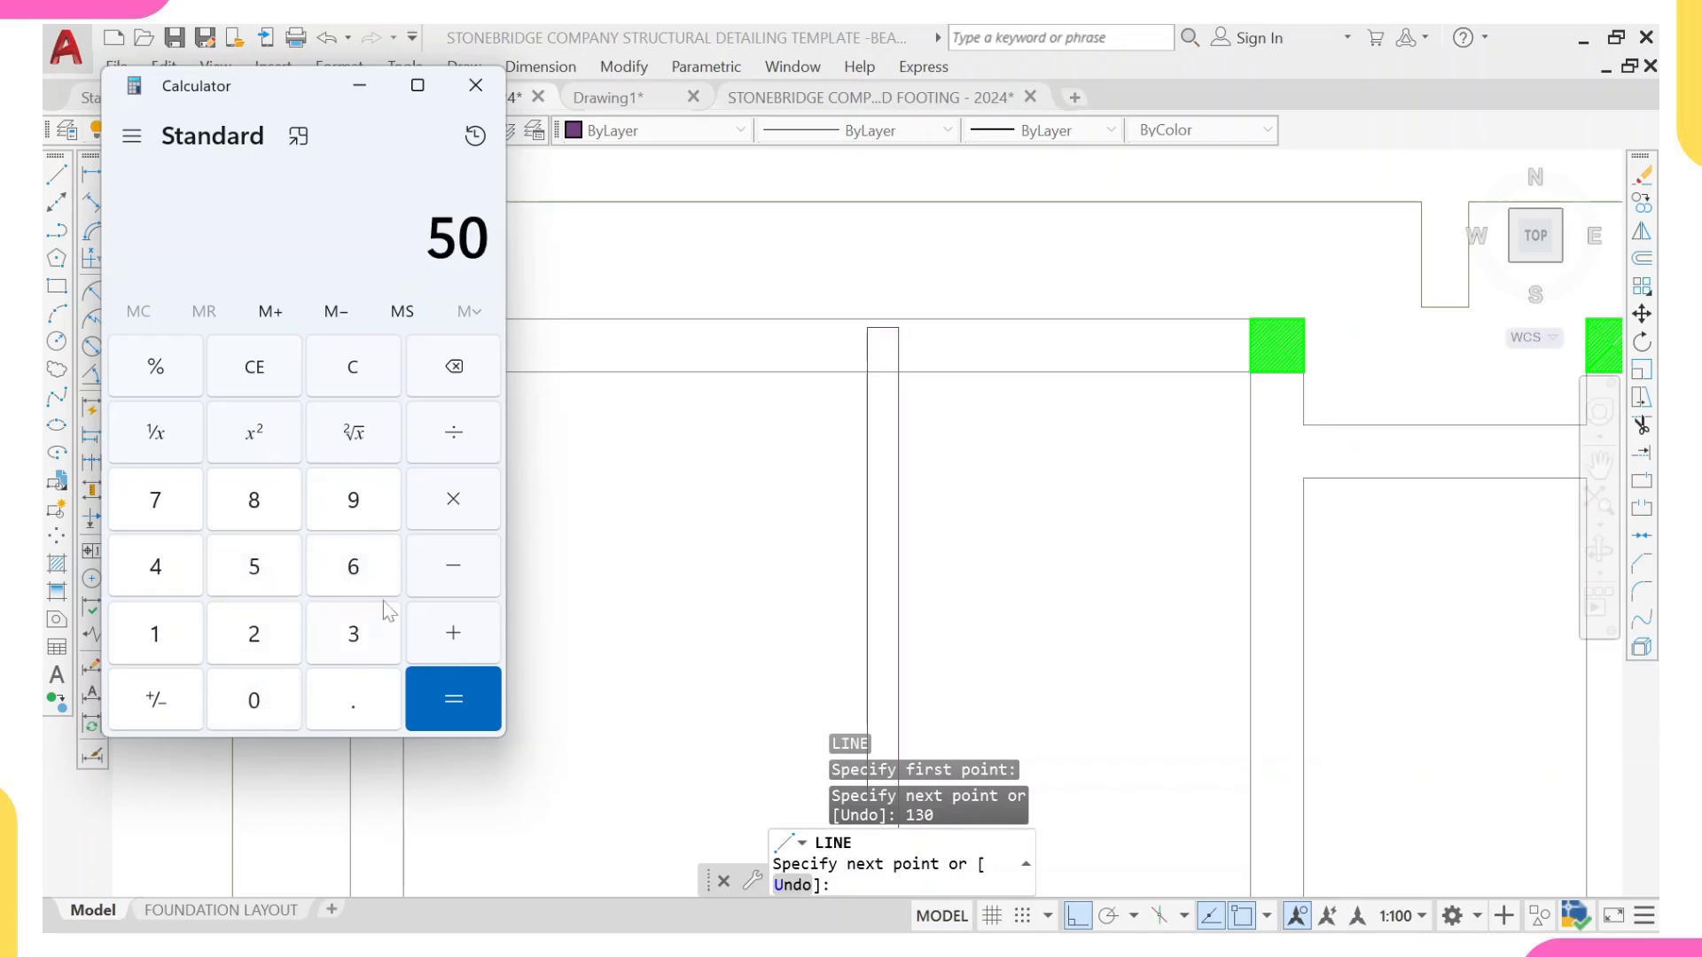
left_click(149, 632)
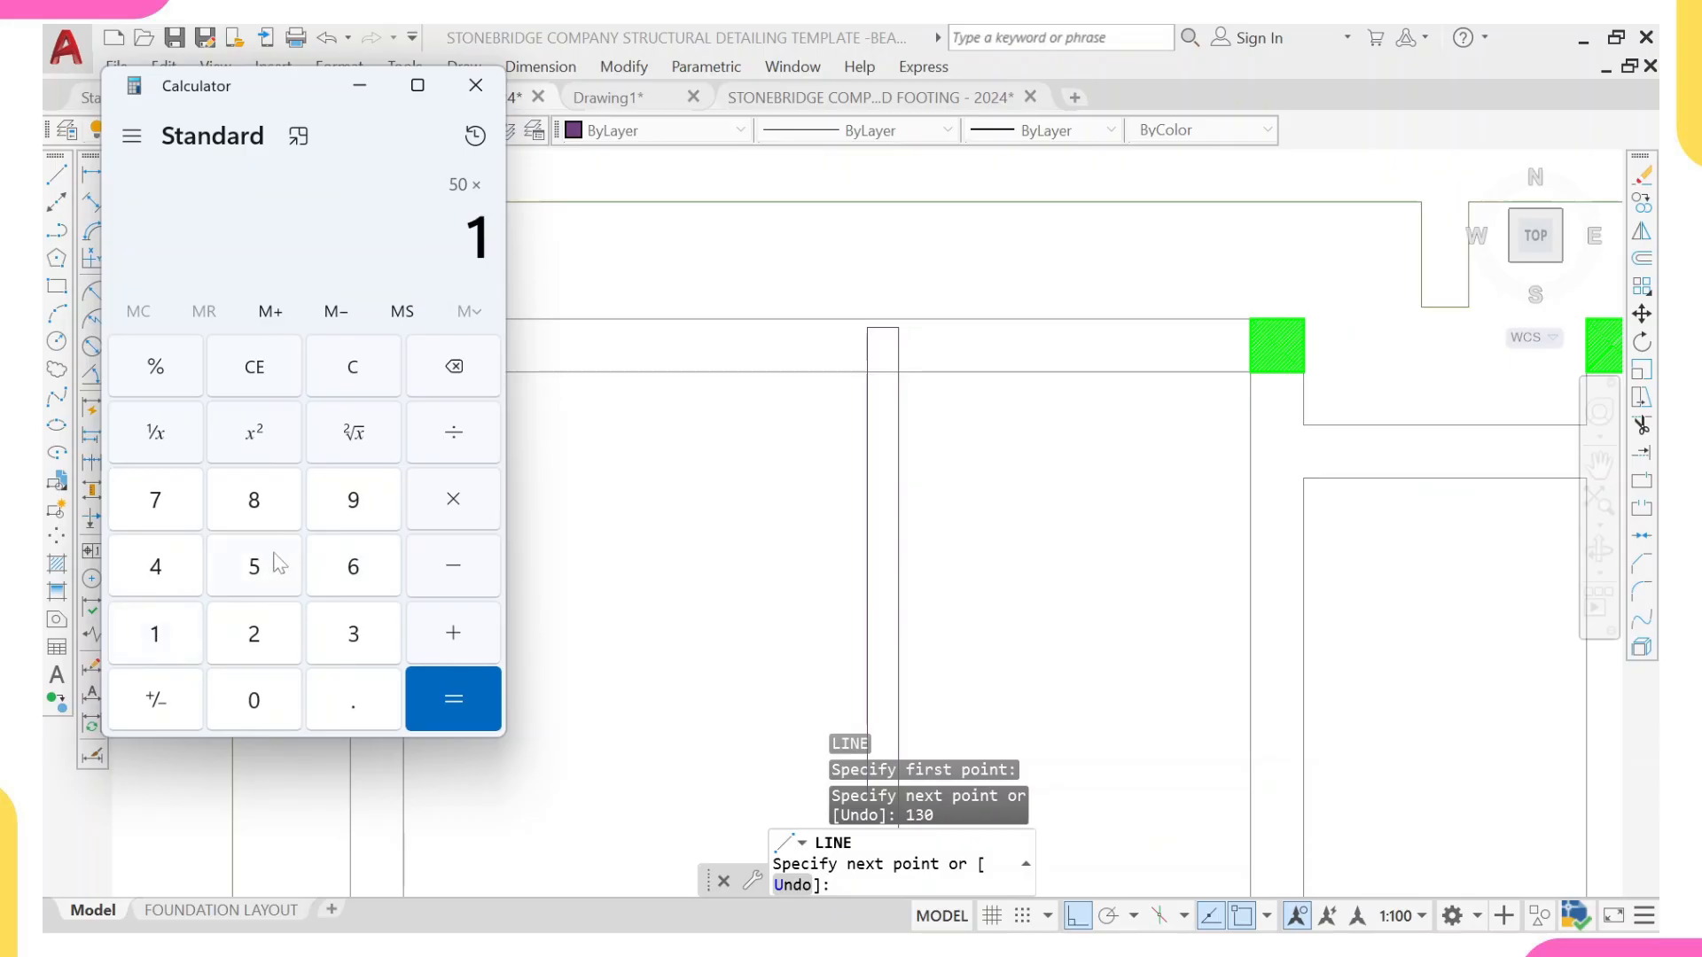
left_click(354, 568)
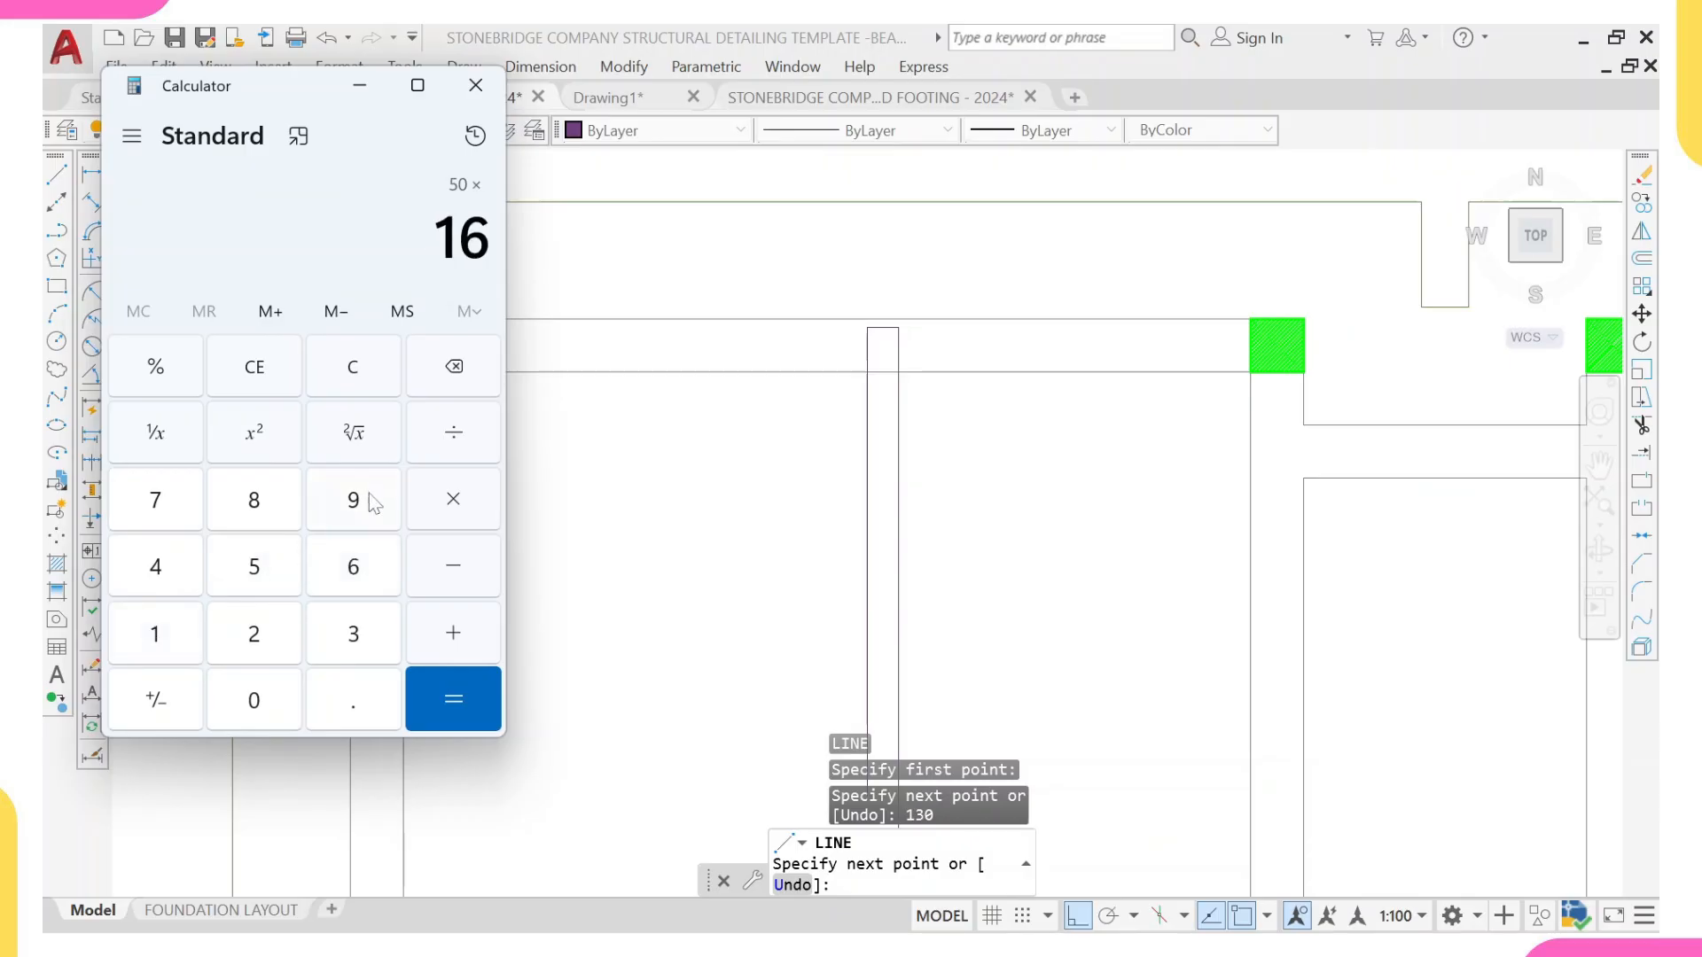
left_click(453, 699)
key("Escape")
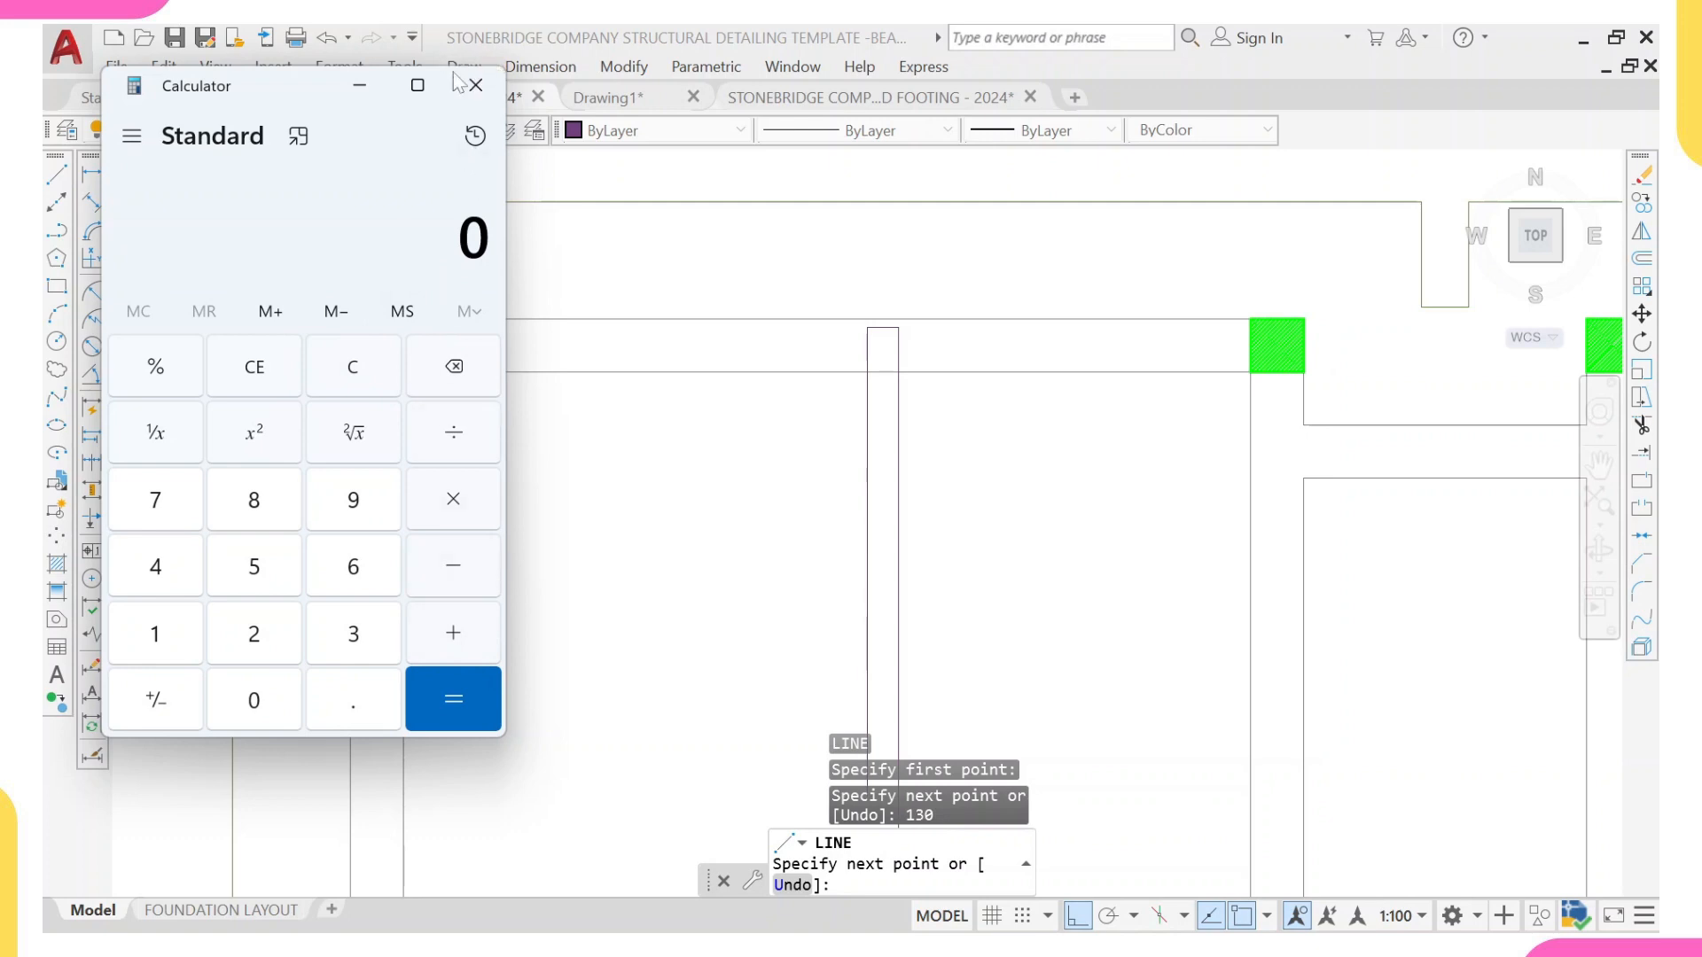
left_click(359, 85)
Step: Continue the line 800 mm straight down from the left end of the 130 mm segment and finish it
scroll(849, 544, "down", 2)
middle_click_drag(848, 544, 761, 331)
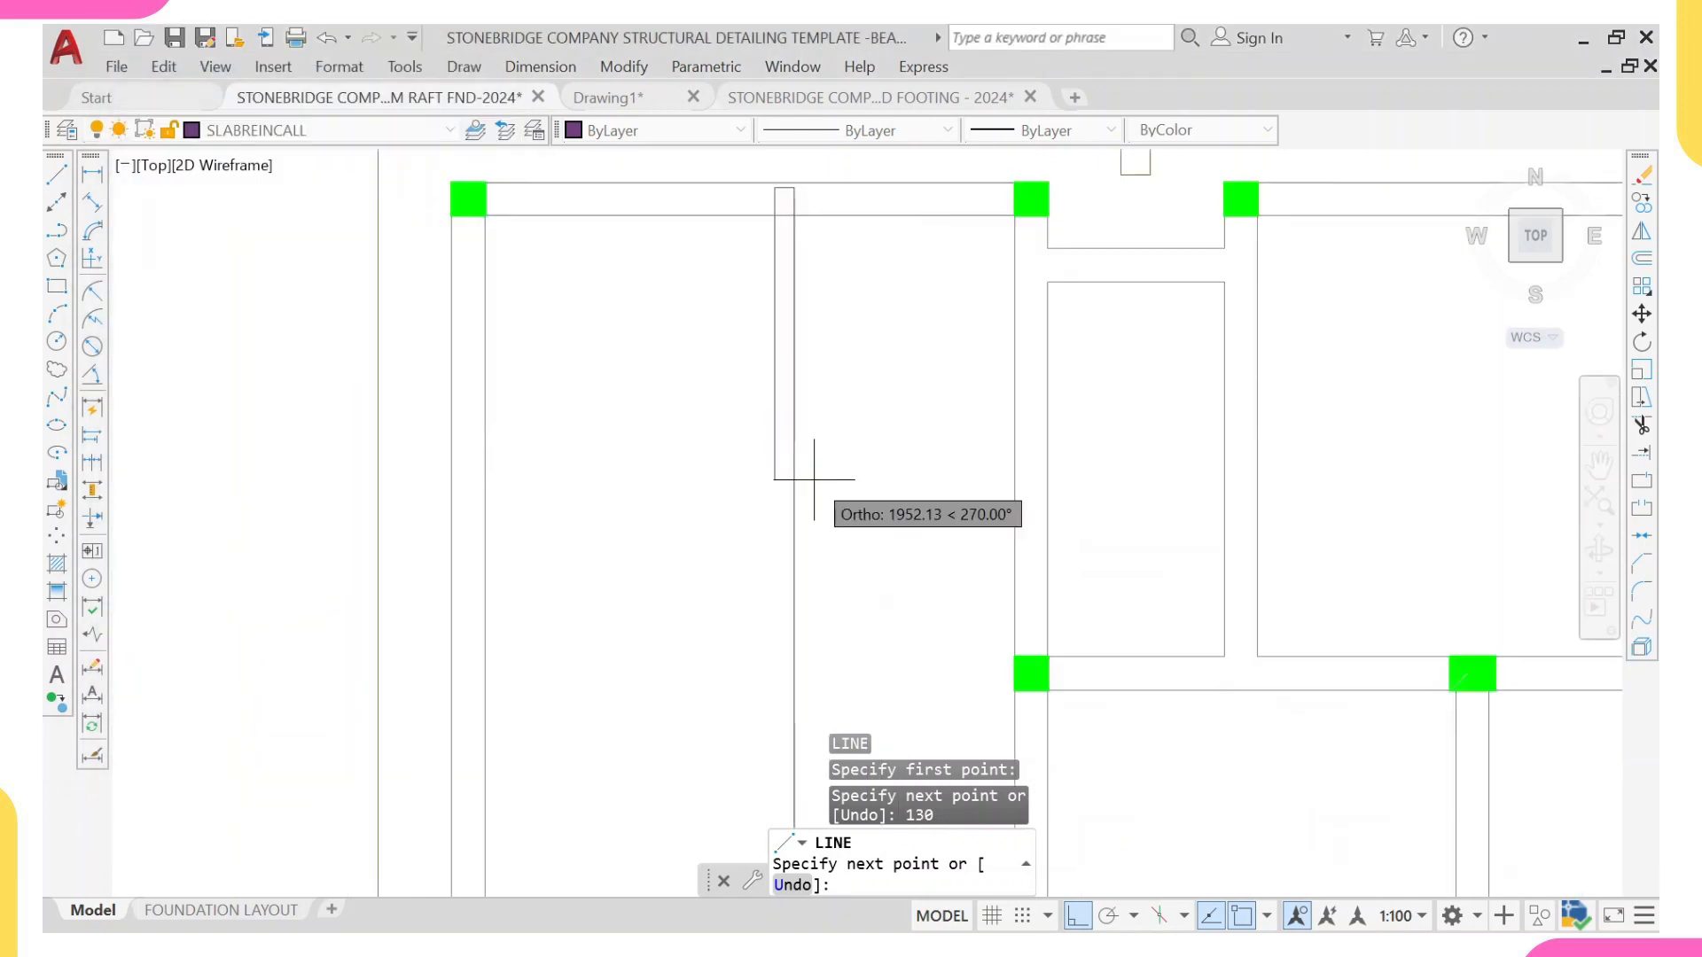
type("800")
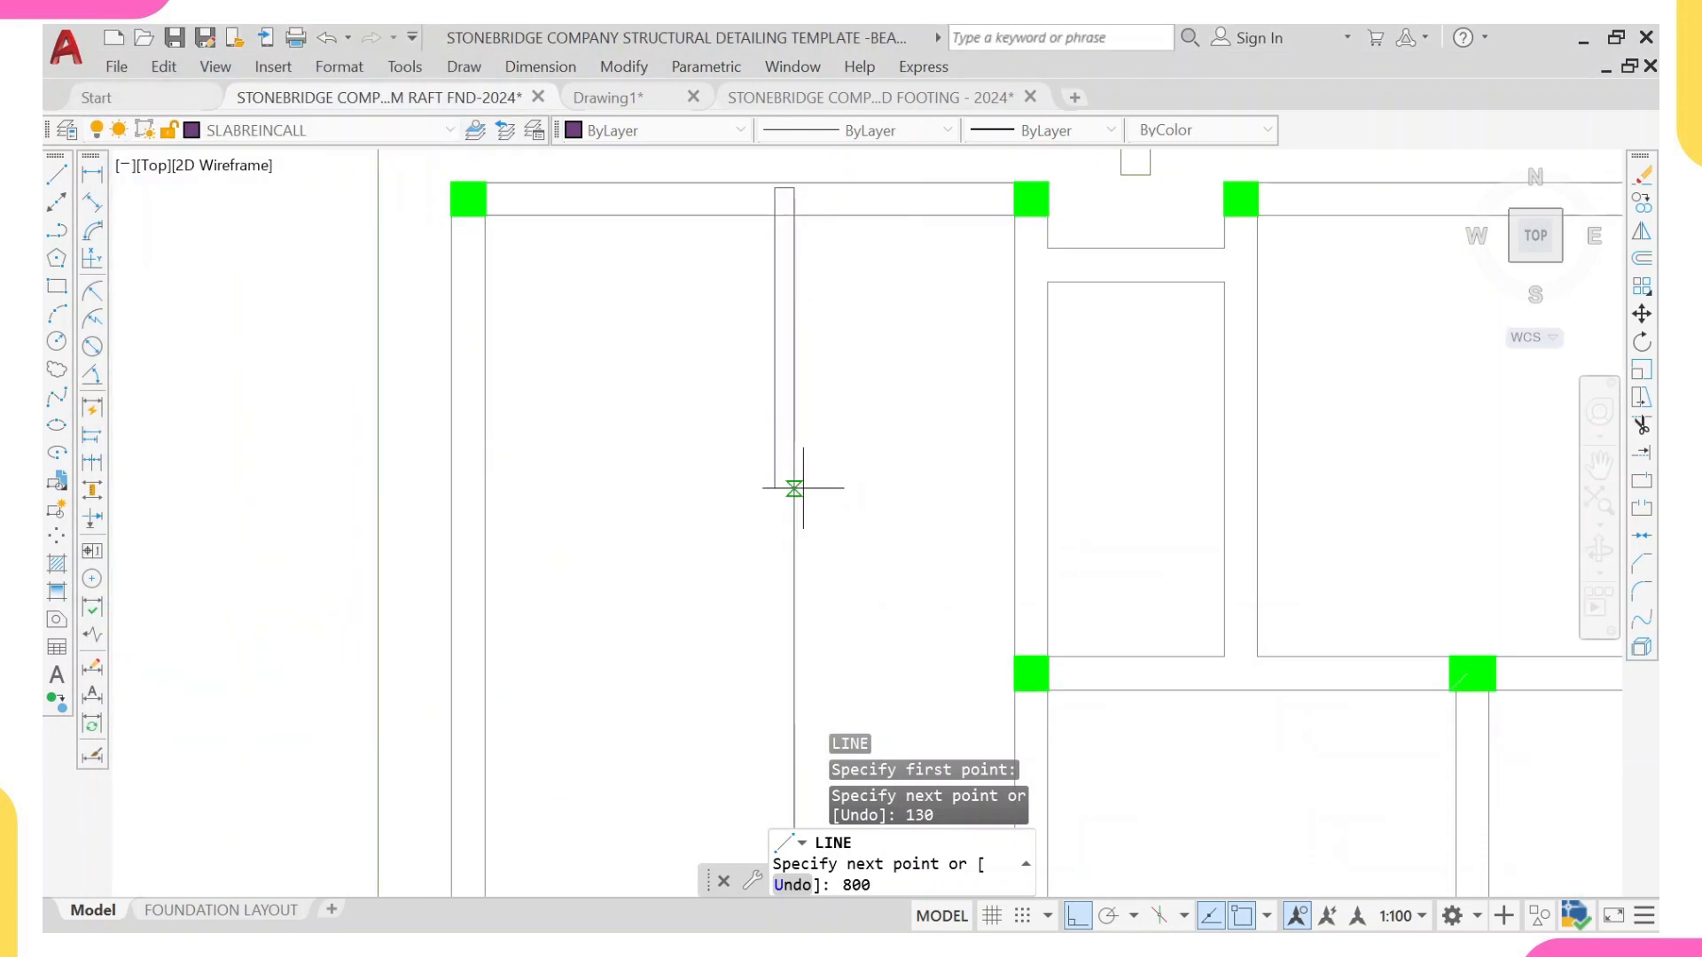
key("Return")
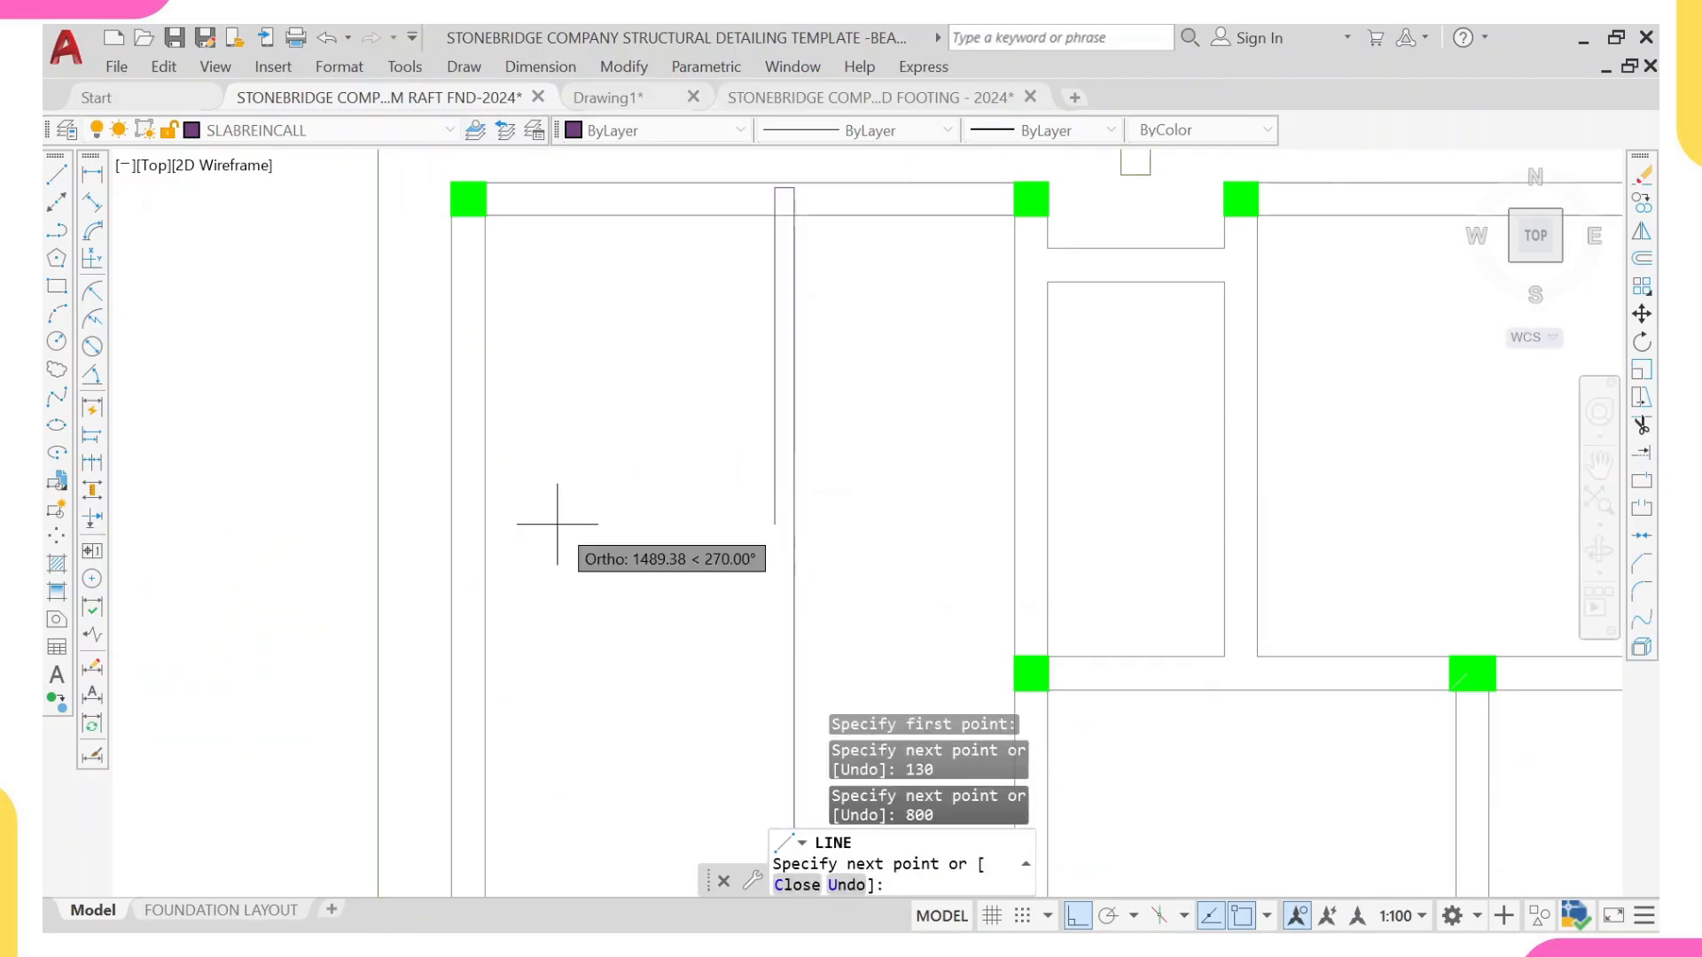
key("Escape")
scroll(721, 440, "down", 3)
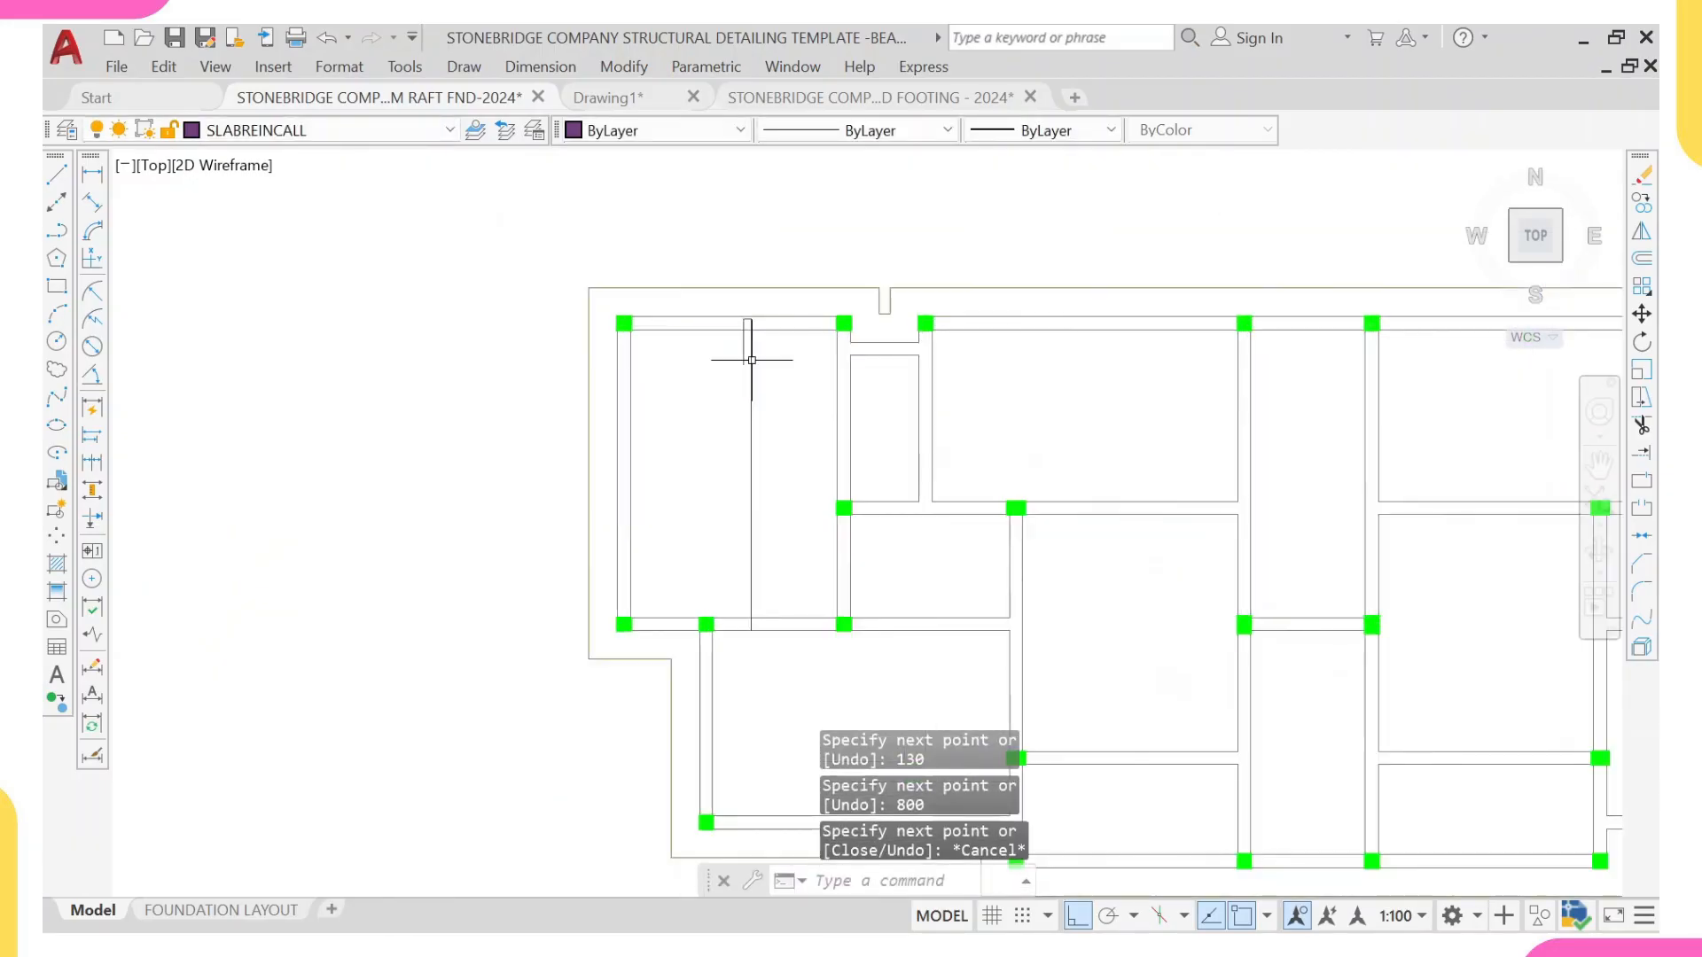
scroll(756, 360, "up", 3)
scroll(703, 342, "down", 2)
scroll(717, 347, "down", 5)
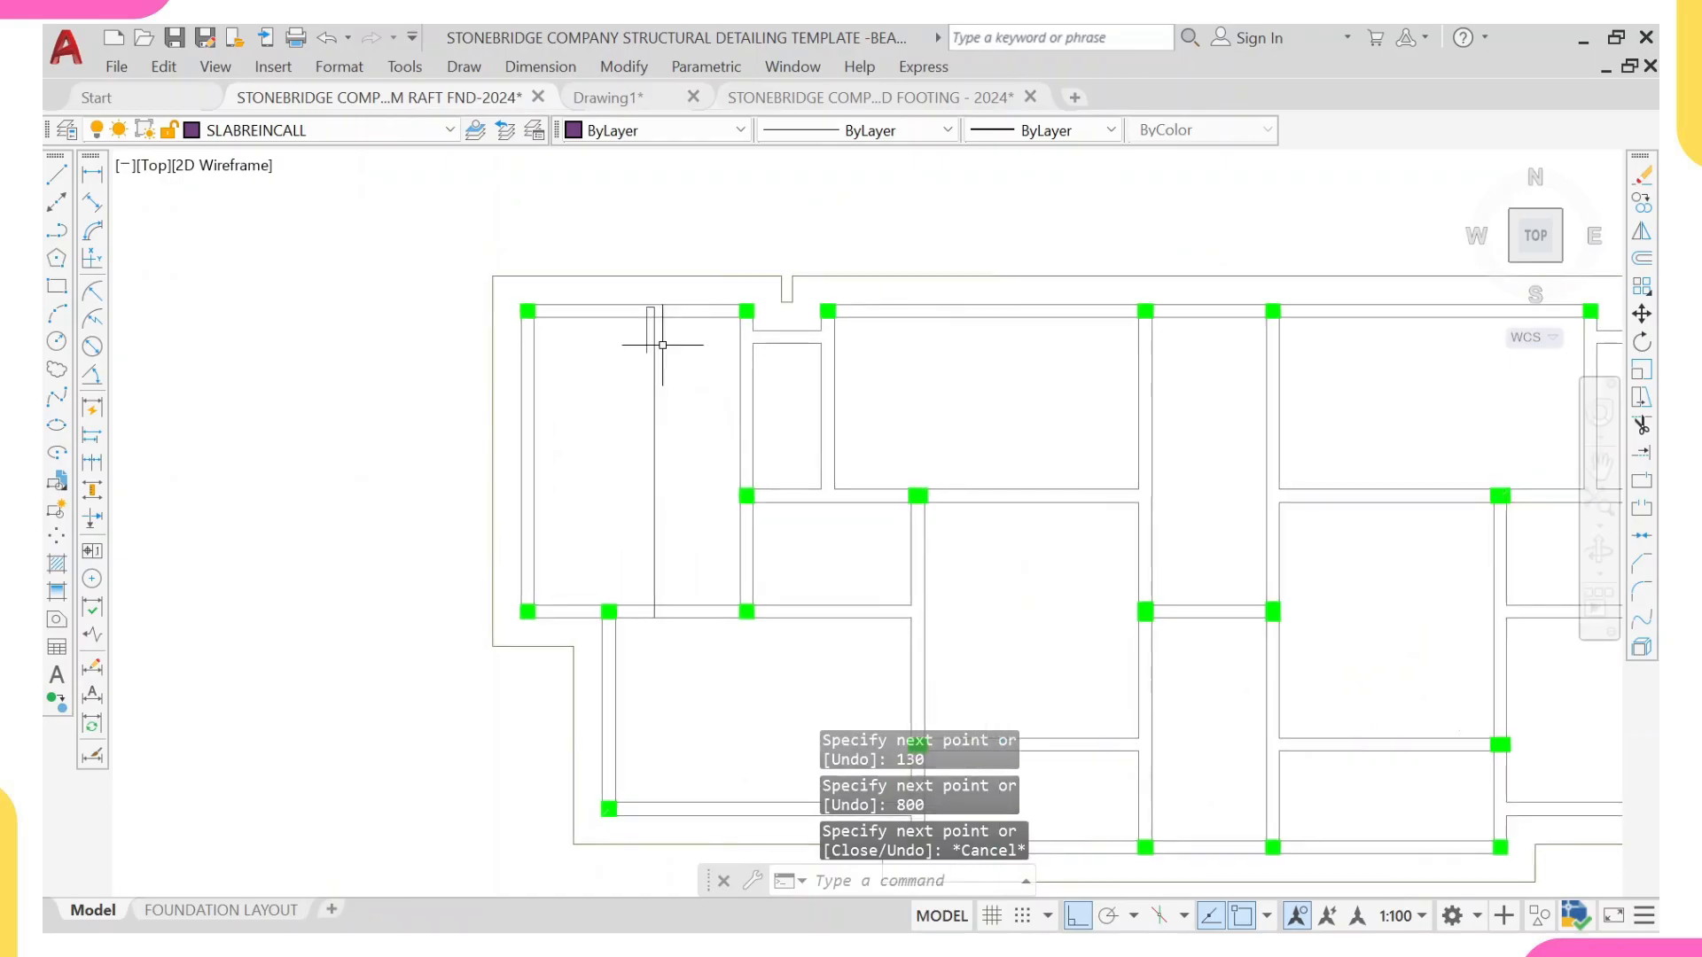
scroll(612, 364, "up", 5)
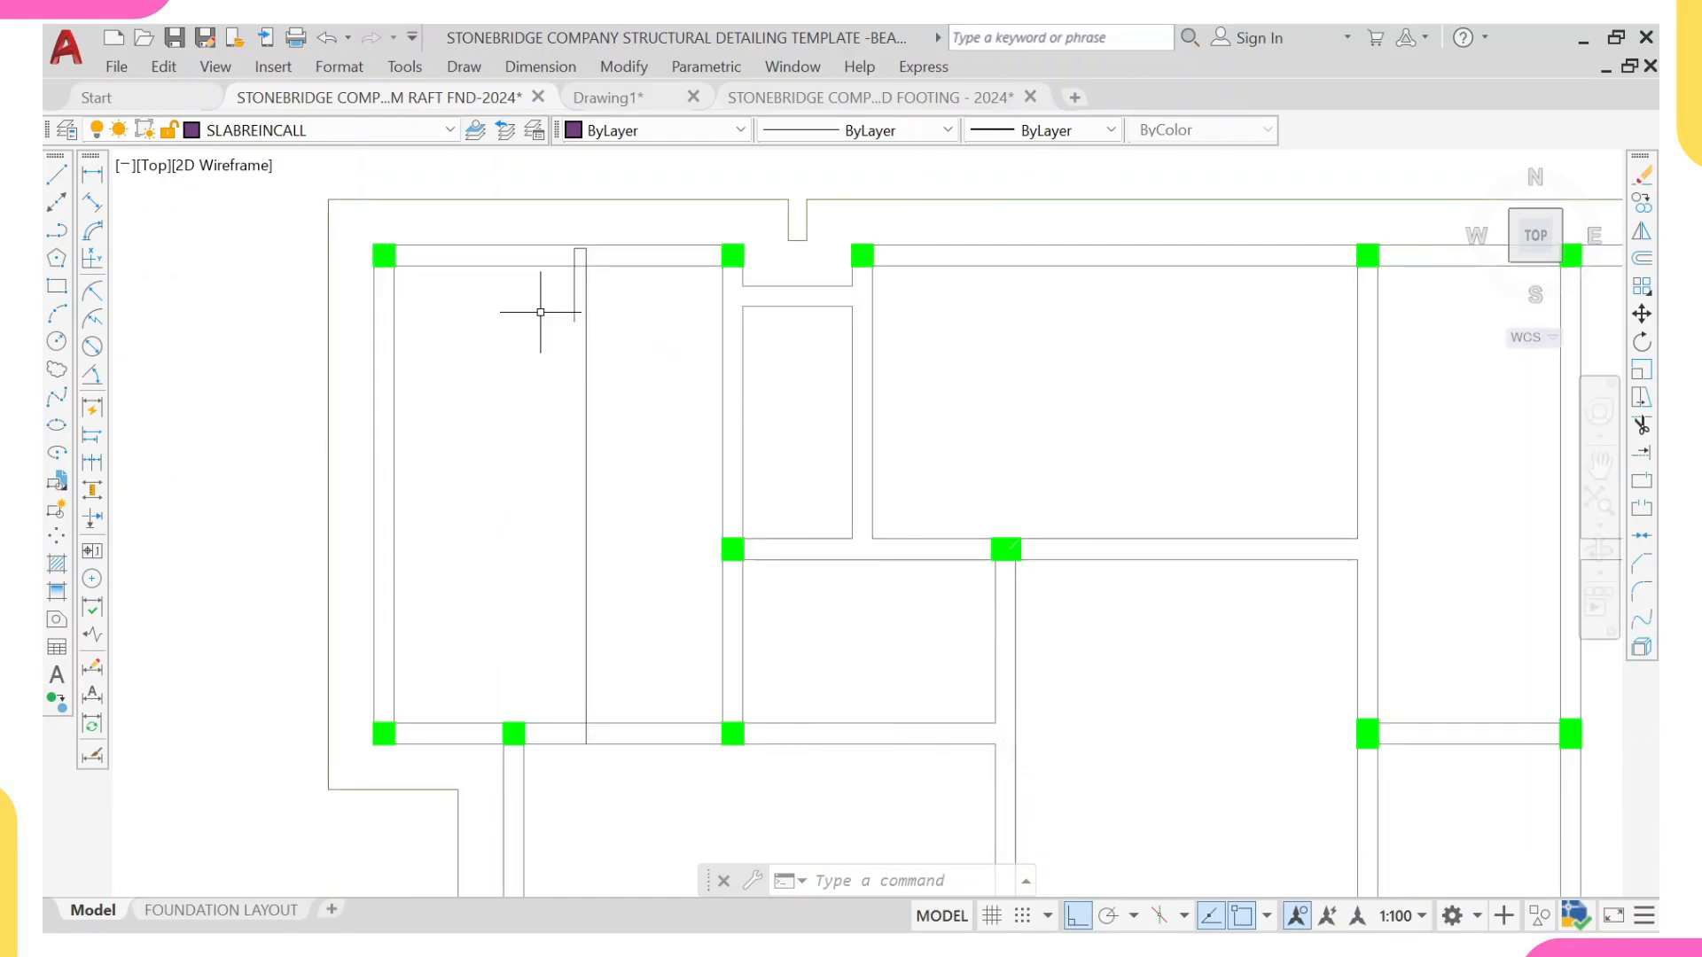
scroll(611, 284, "up", 2)
scroll(1102, 372, "down", 6)
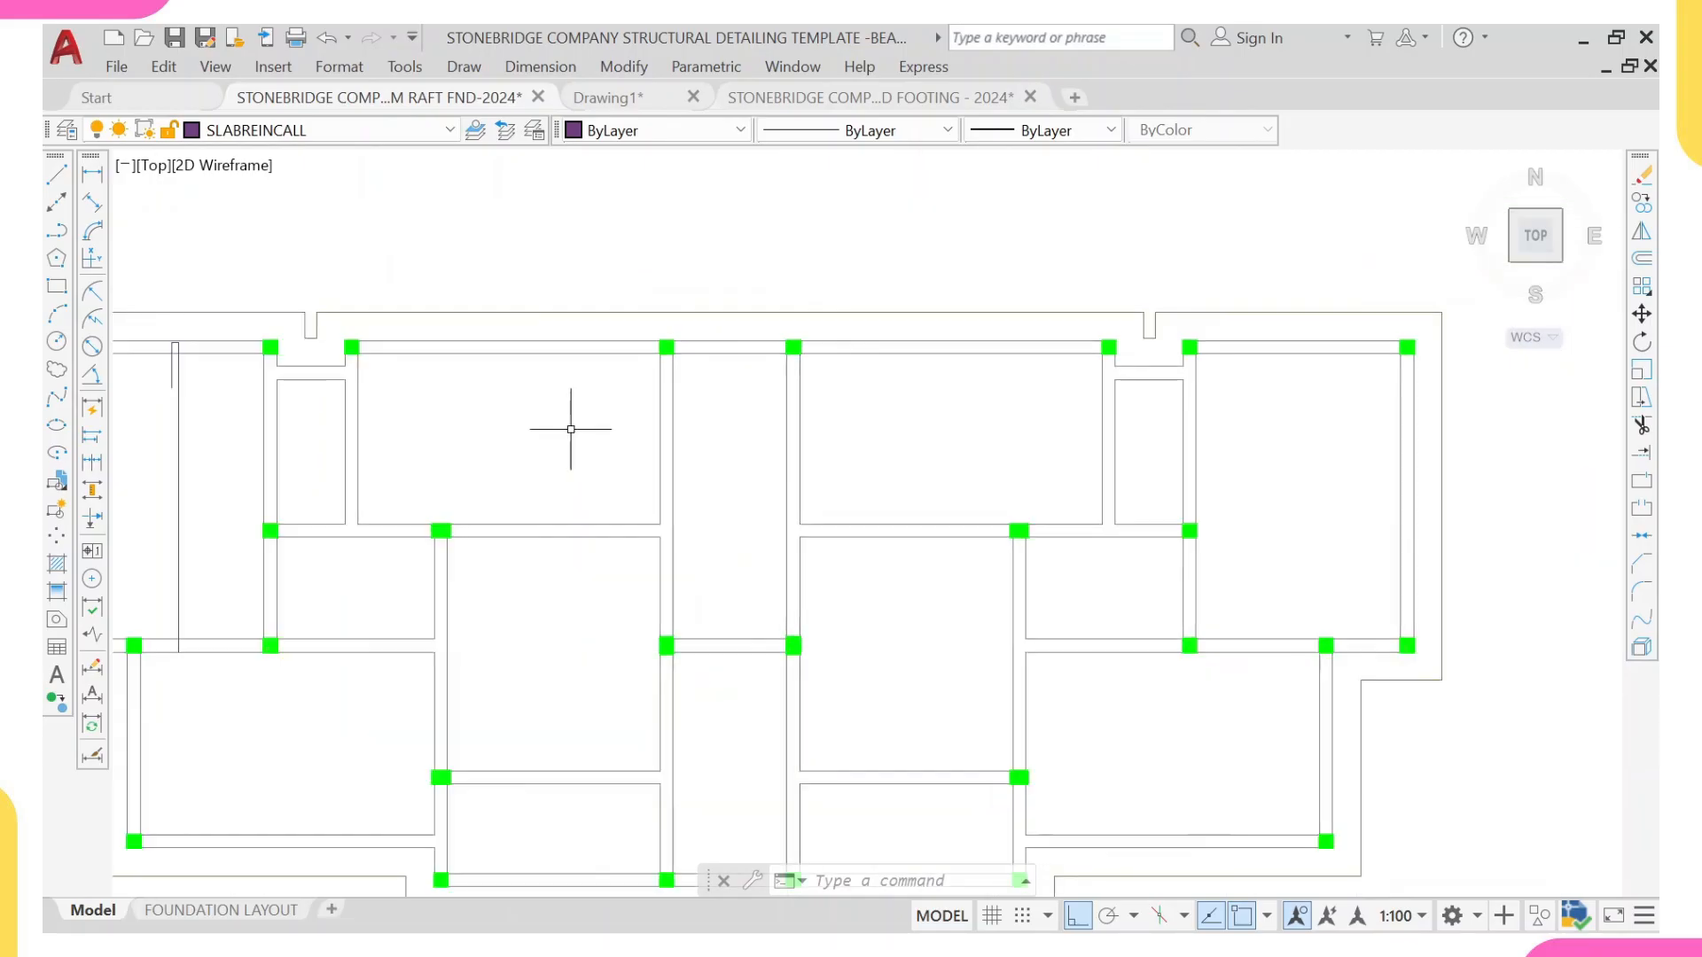
Step: Match the hooked bar's lines in the corner panel to the properties of the solid vertical rebar in the reference detail
middle_click_drag(980, 426, 535, 487)
scroll(1071, 488, "up", 6)
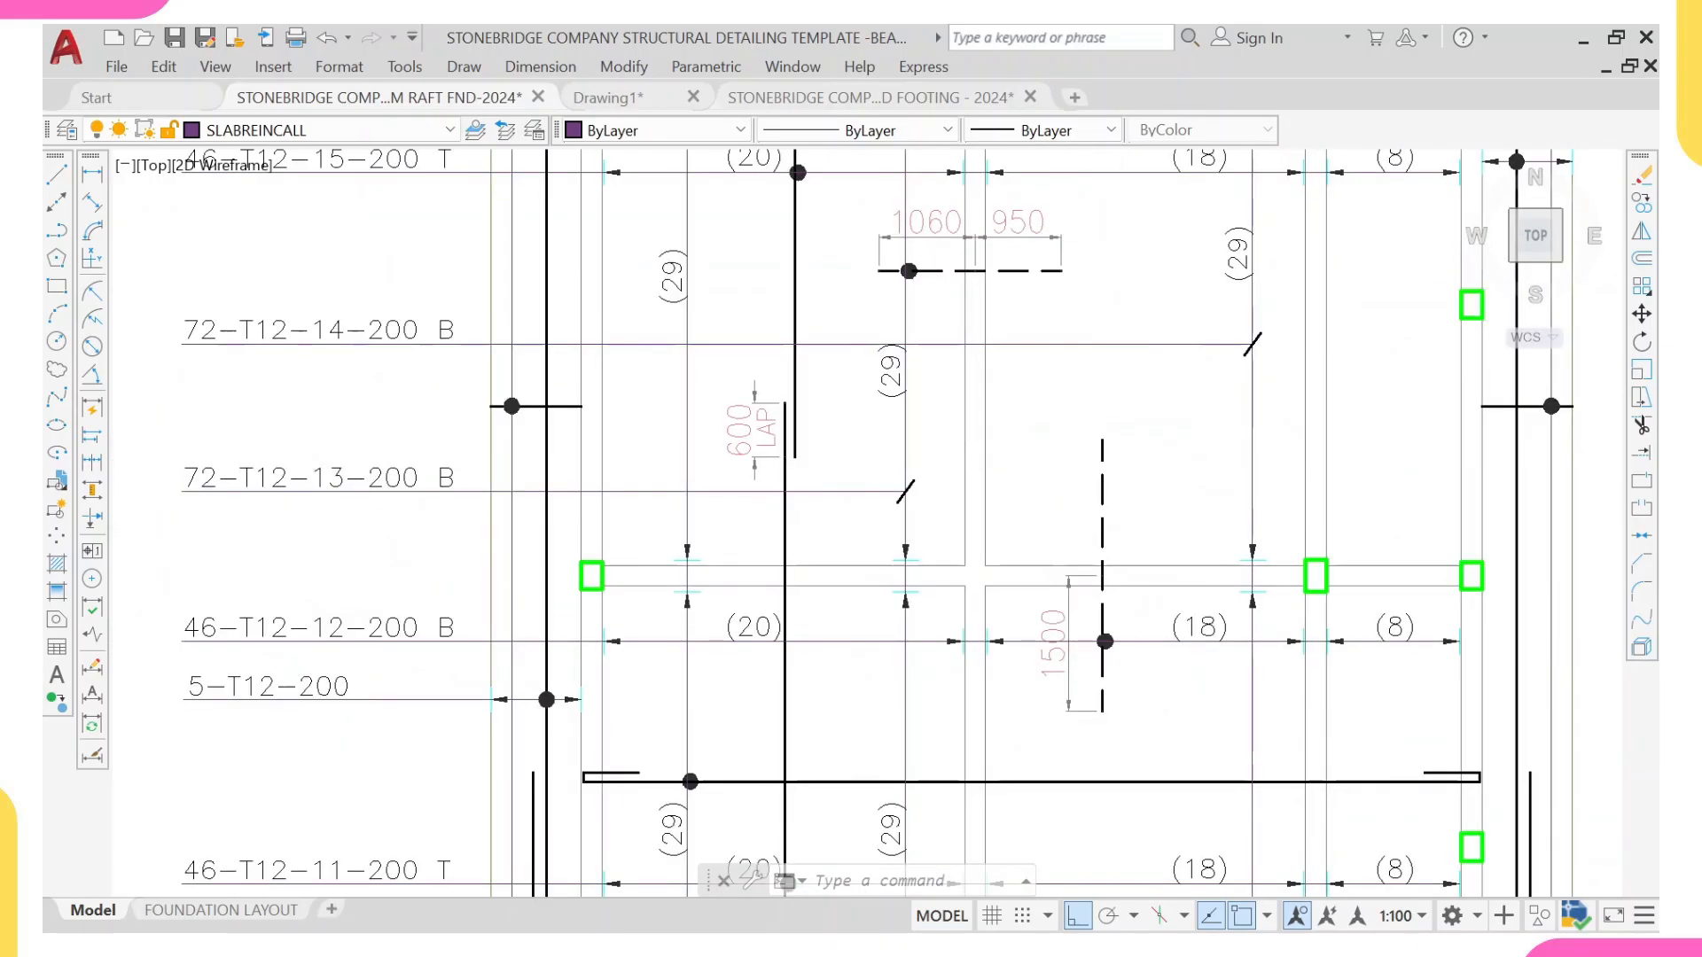
left_click(784, 576)
type("ma")
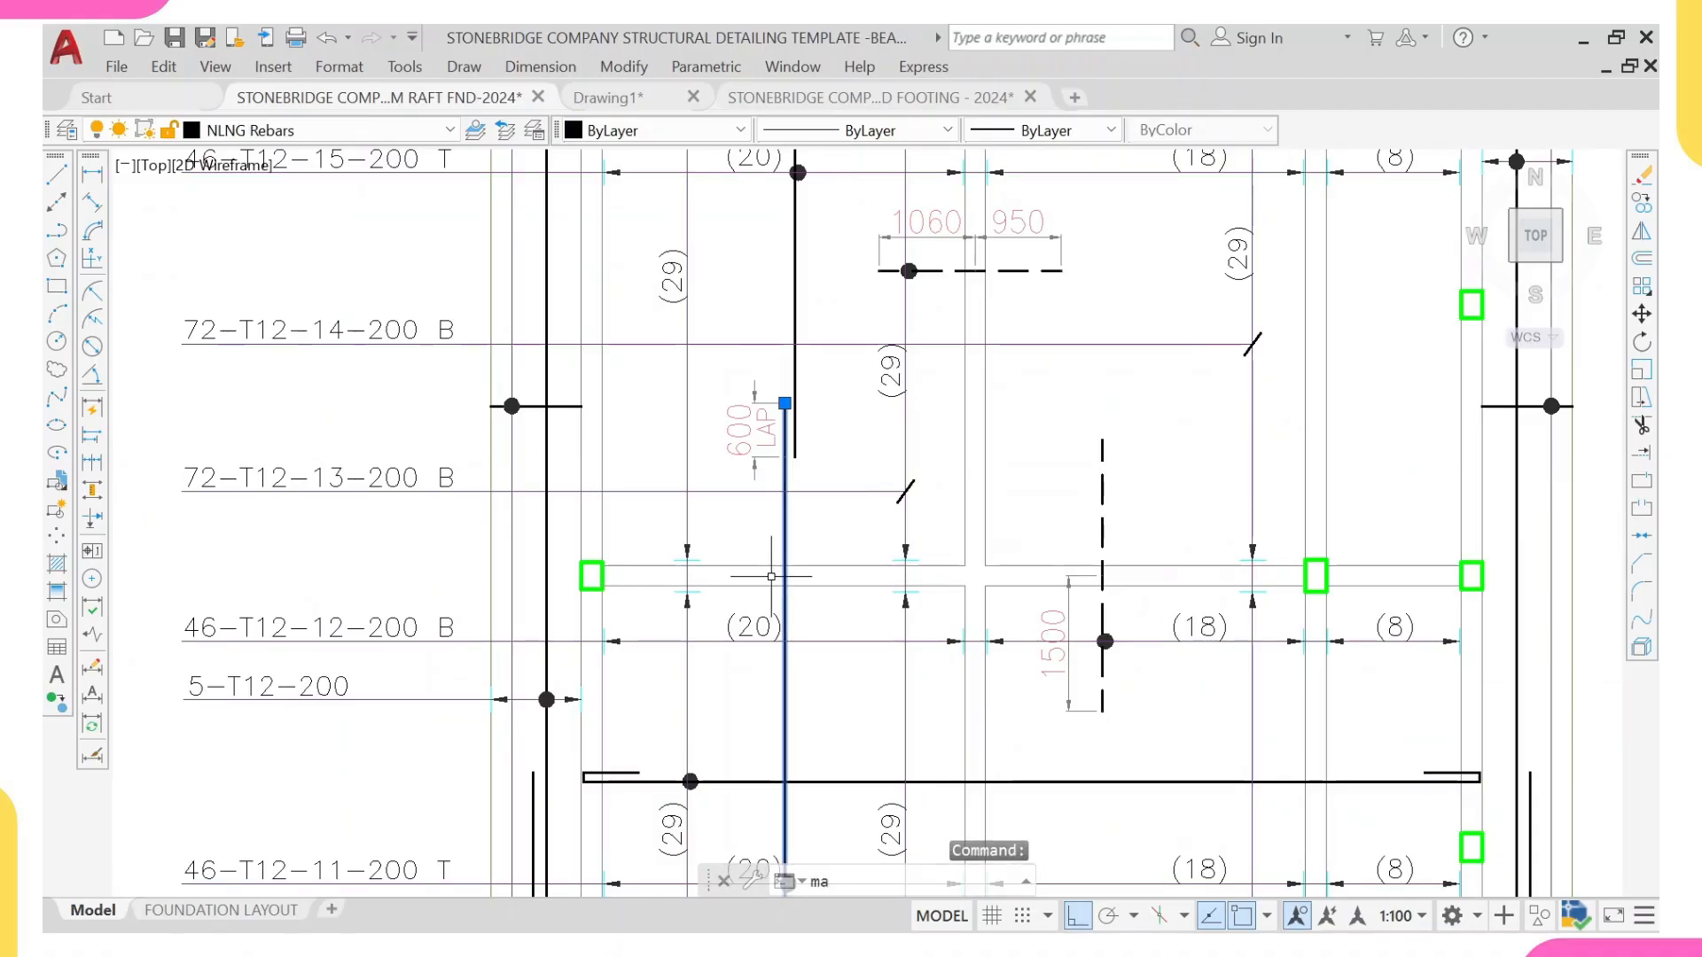
key("Return")
scroll(771, 575, "down", 8)
scroll(266, 467, "up", 6)
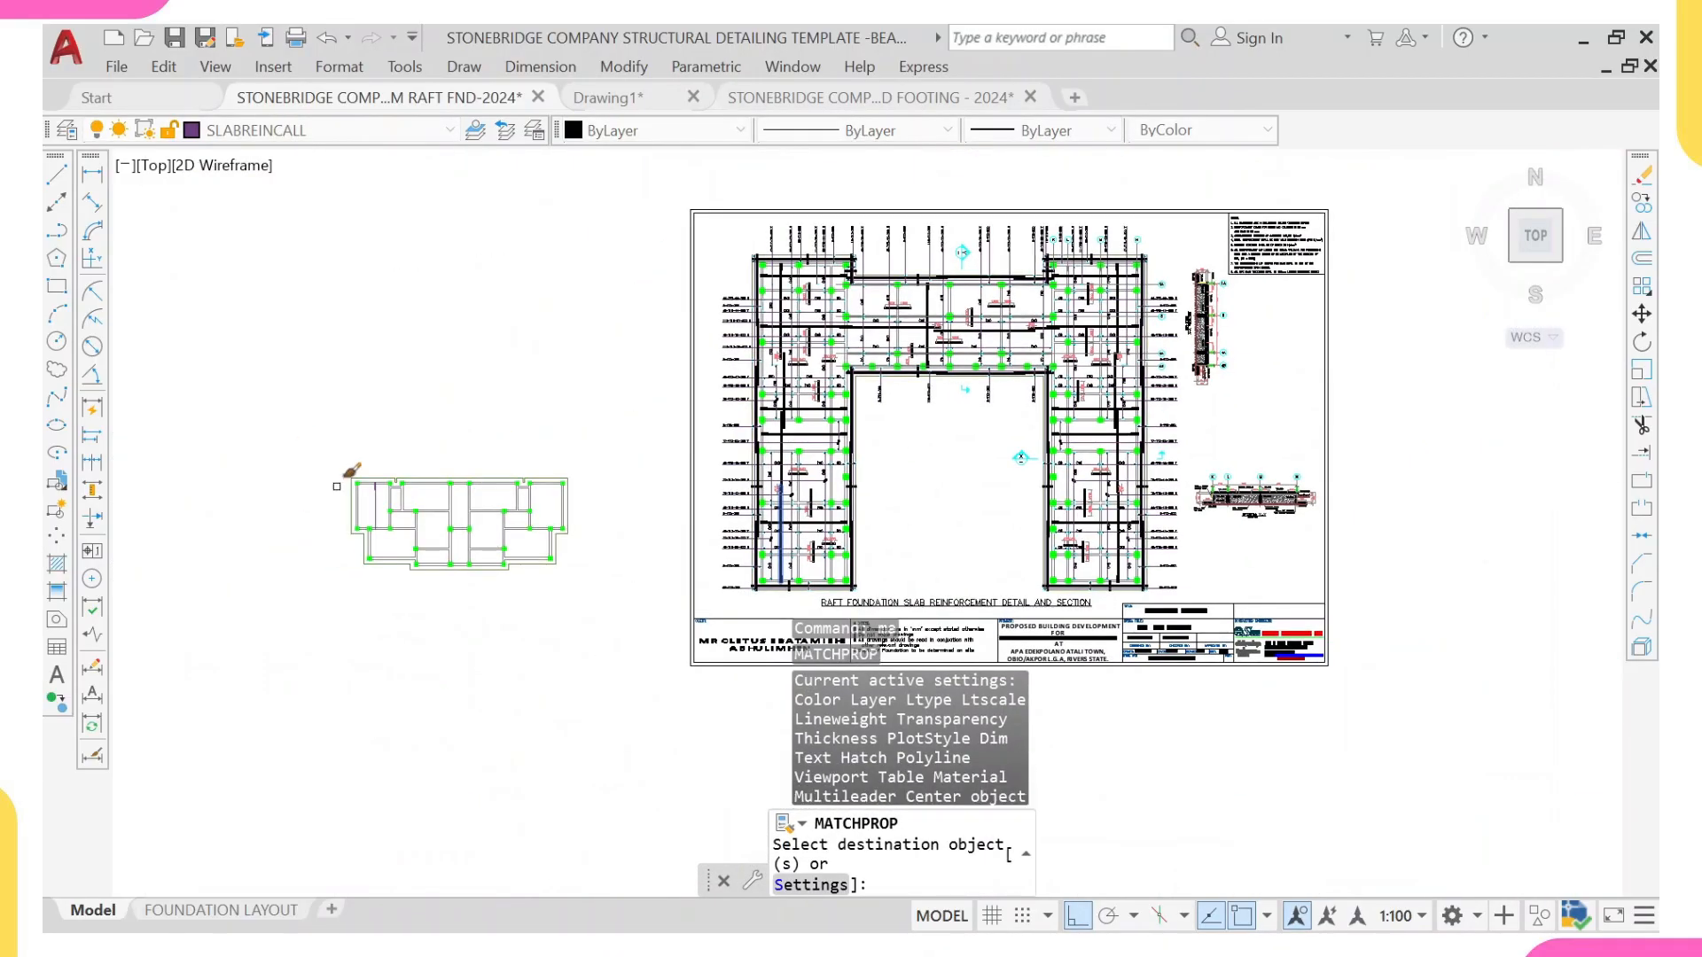
scroll(456, 470, "up", 5)
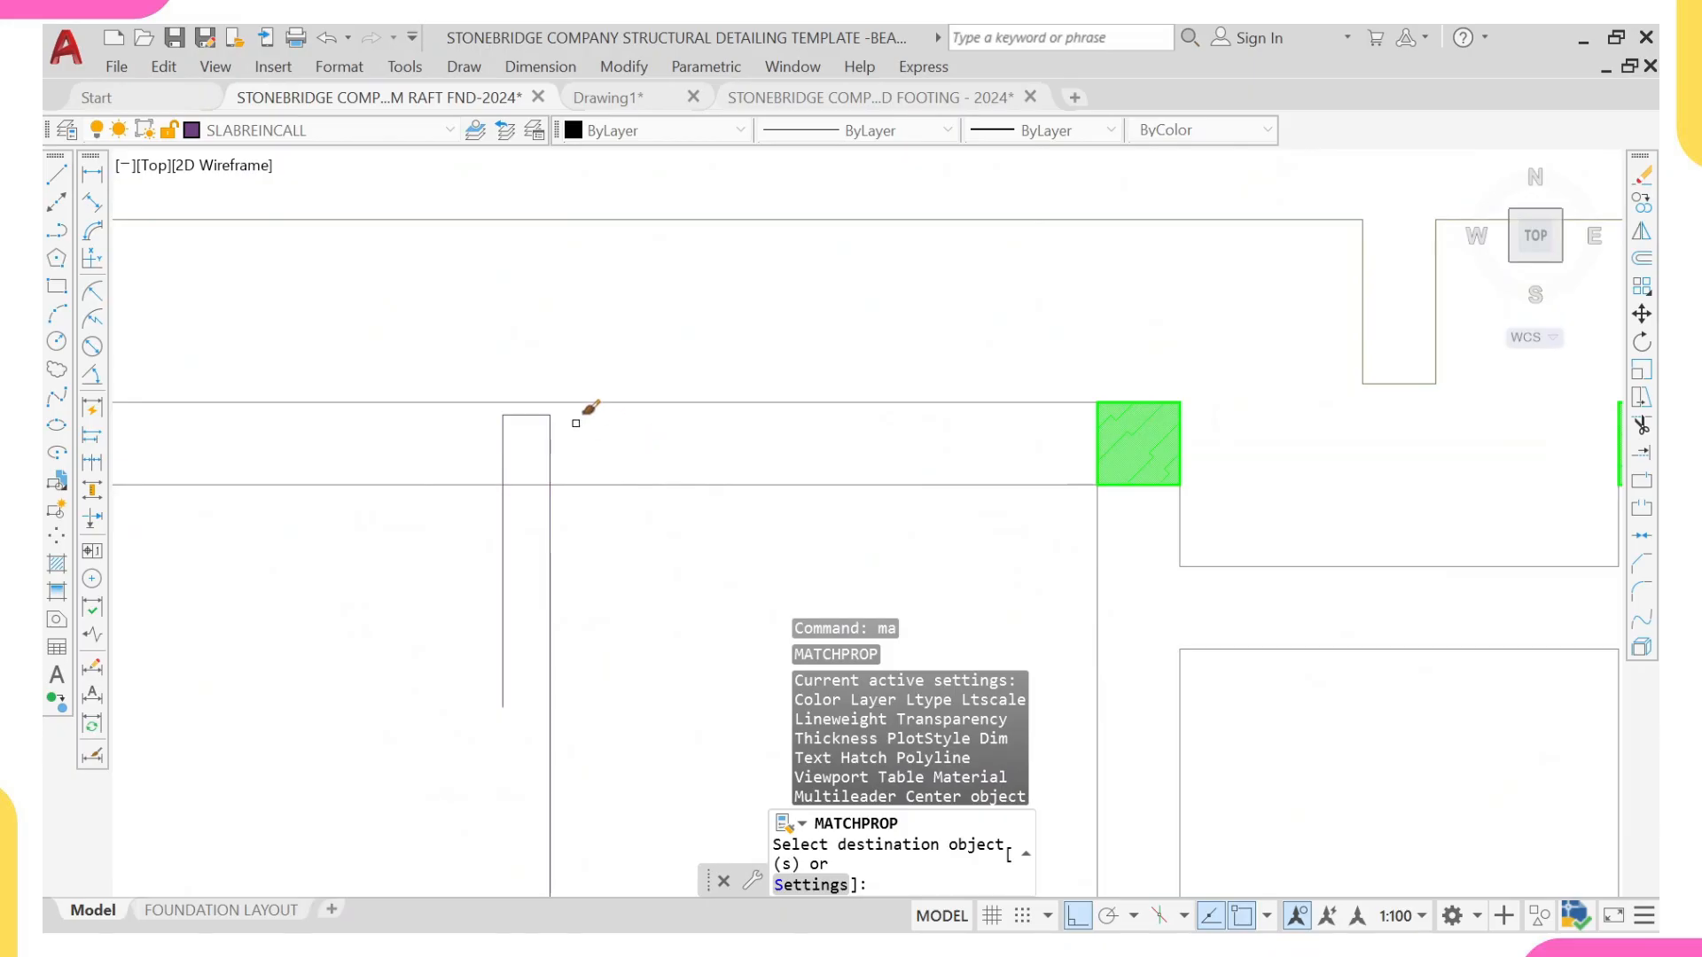
left_click(565, 411)
left_click(514, 448)
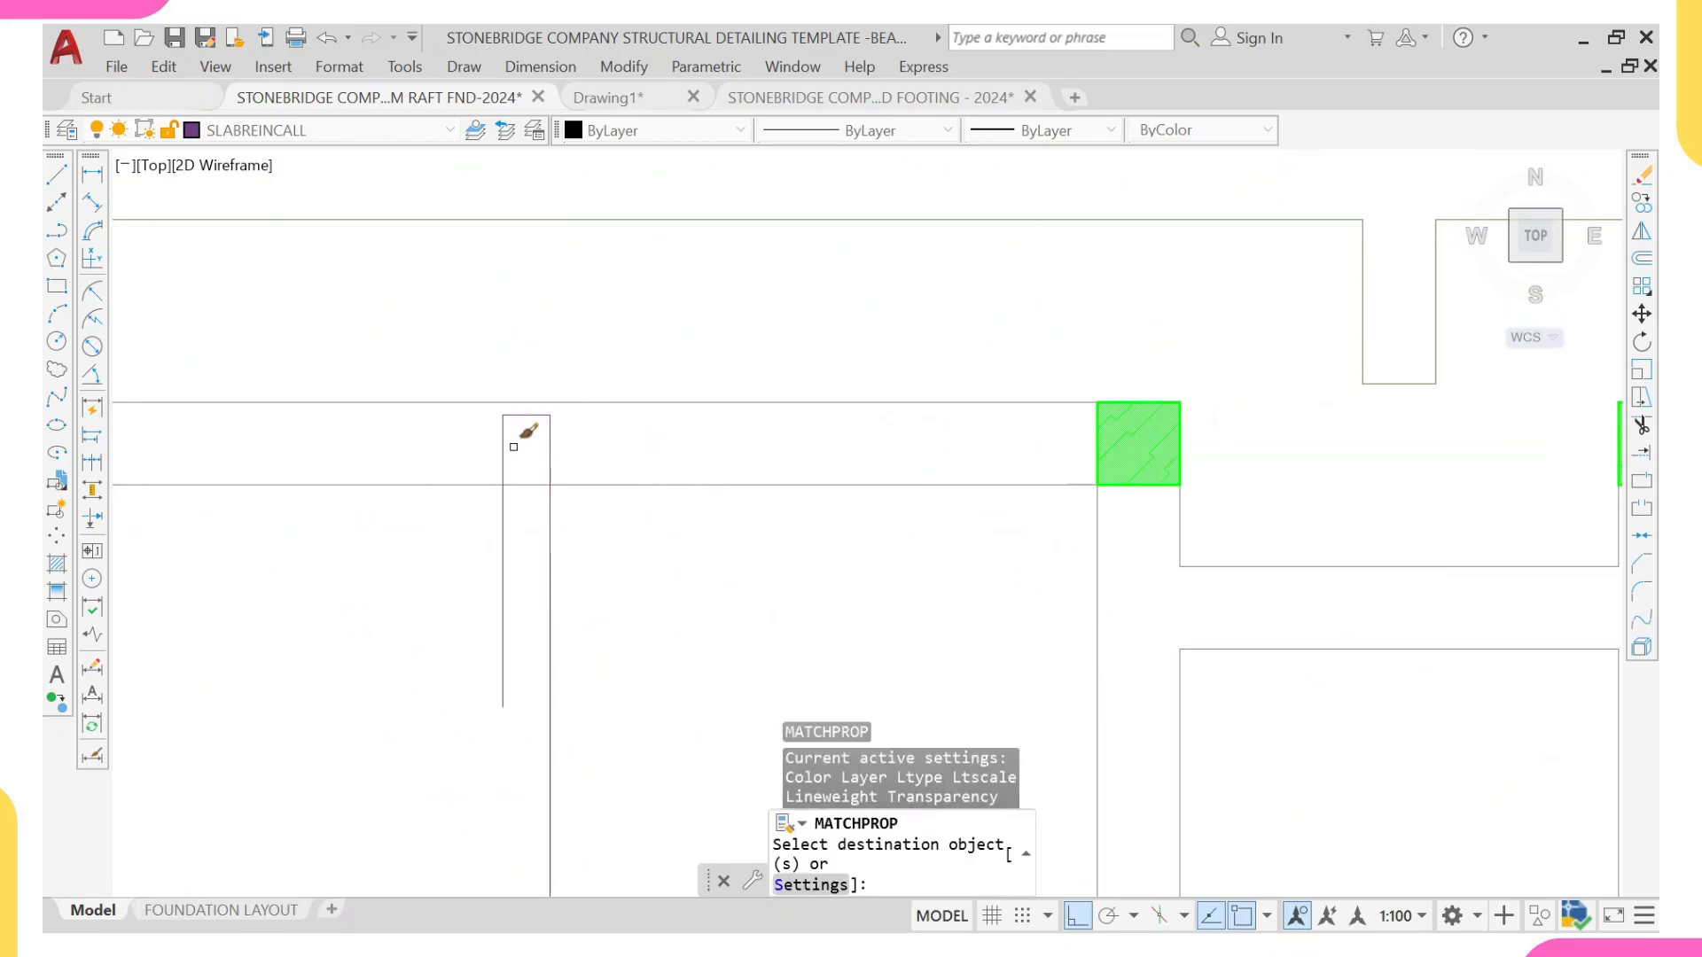
scroll(533, 472, "down", 5)
key("Escape")
scroll(765, 504, "down", 6)
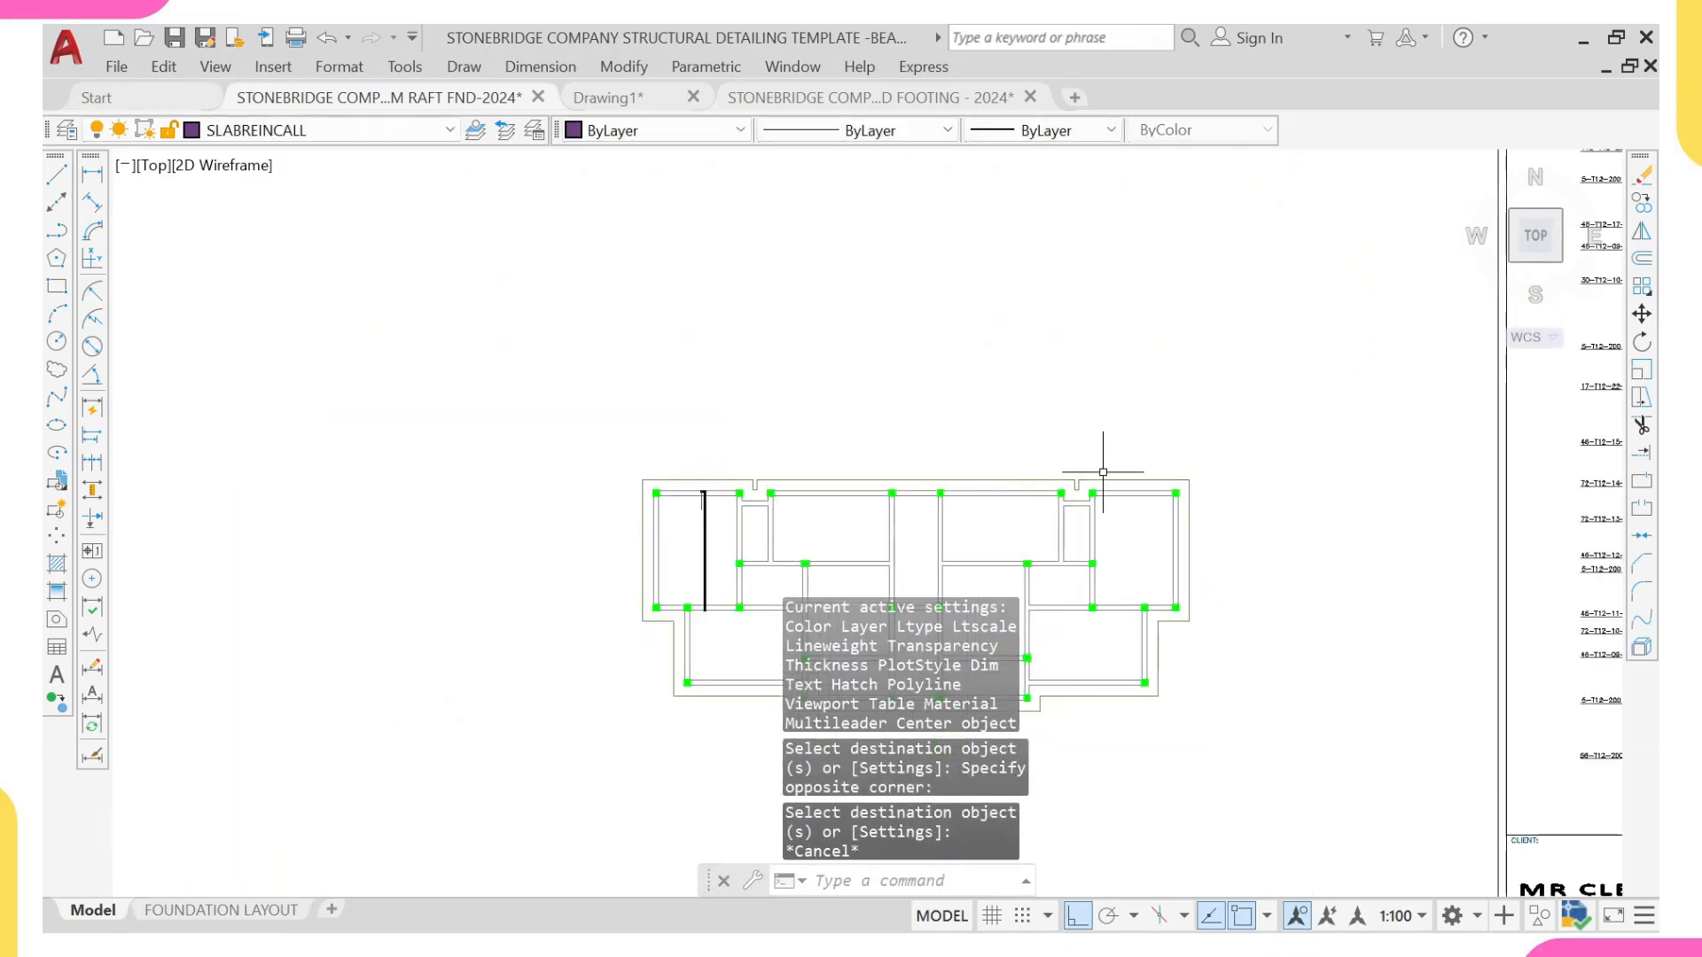
Step: Match the hooked bar's short return leg to the properties of the dashed vertical top bar in the reference detail
scroll(1102, 475, "up", 2)
middle_click_drag(1102, 475, 331, 426)
scroll(1086, 452, "up", 4)
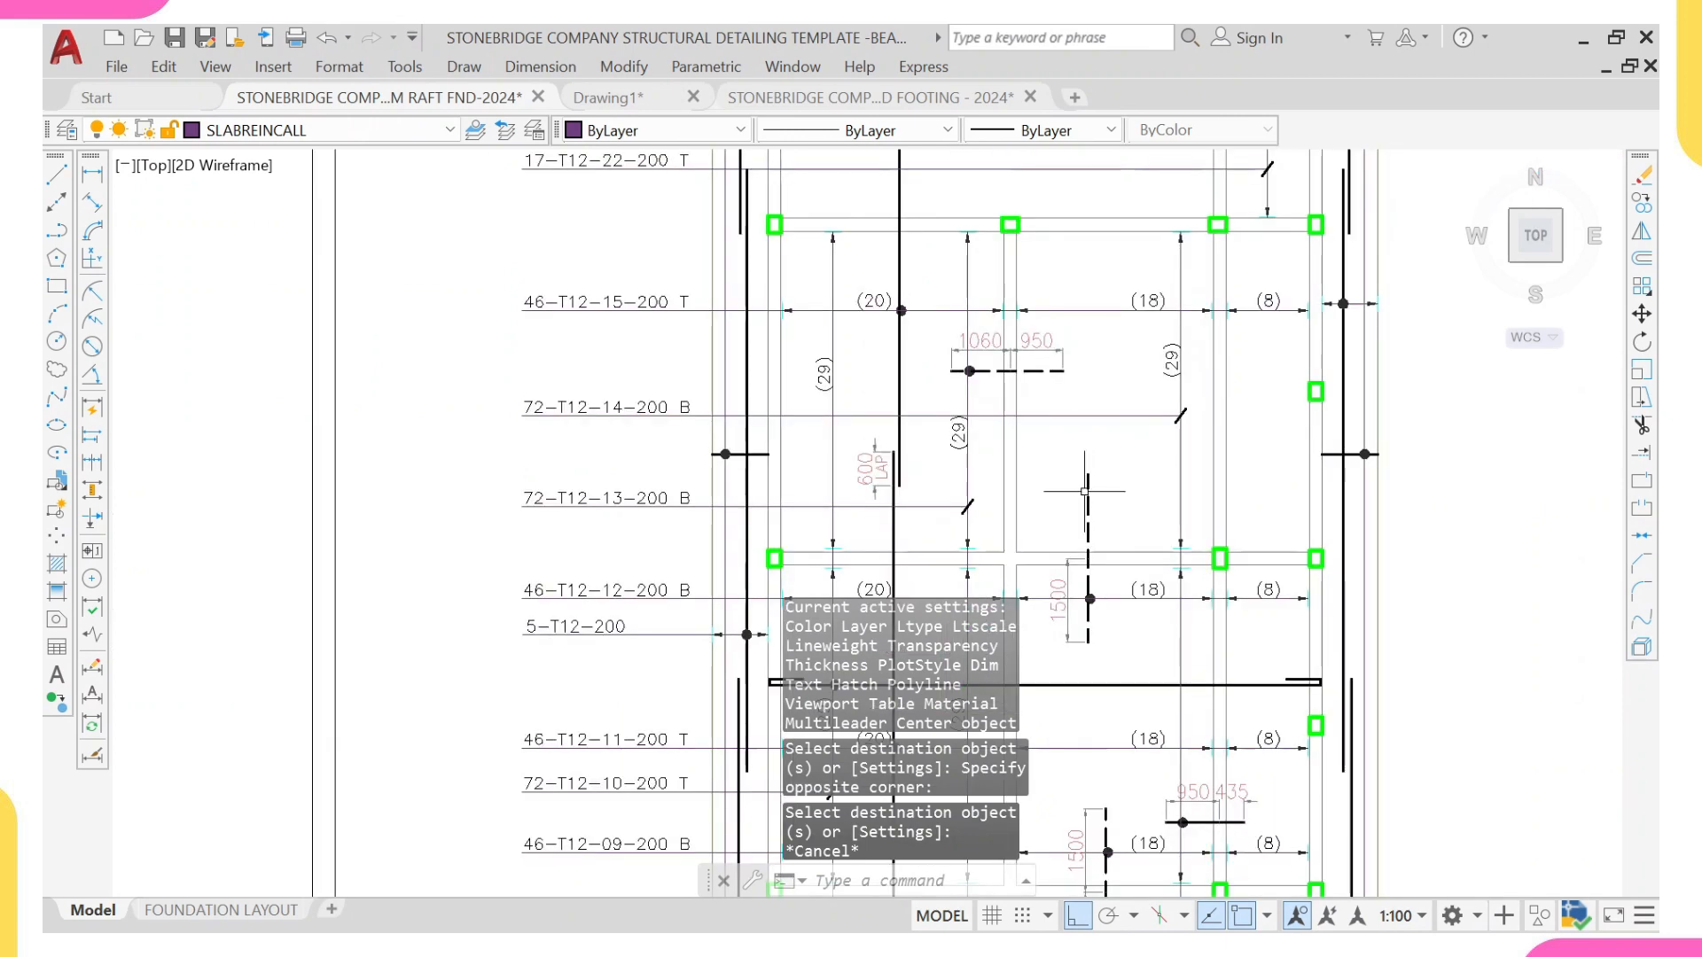
left_click(1090, 500)
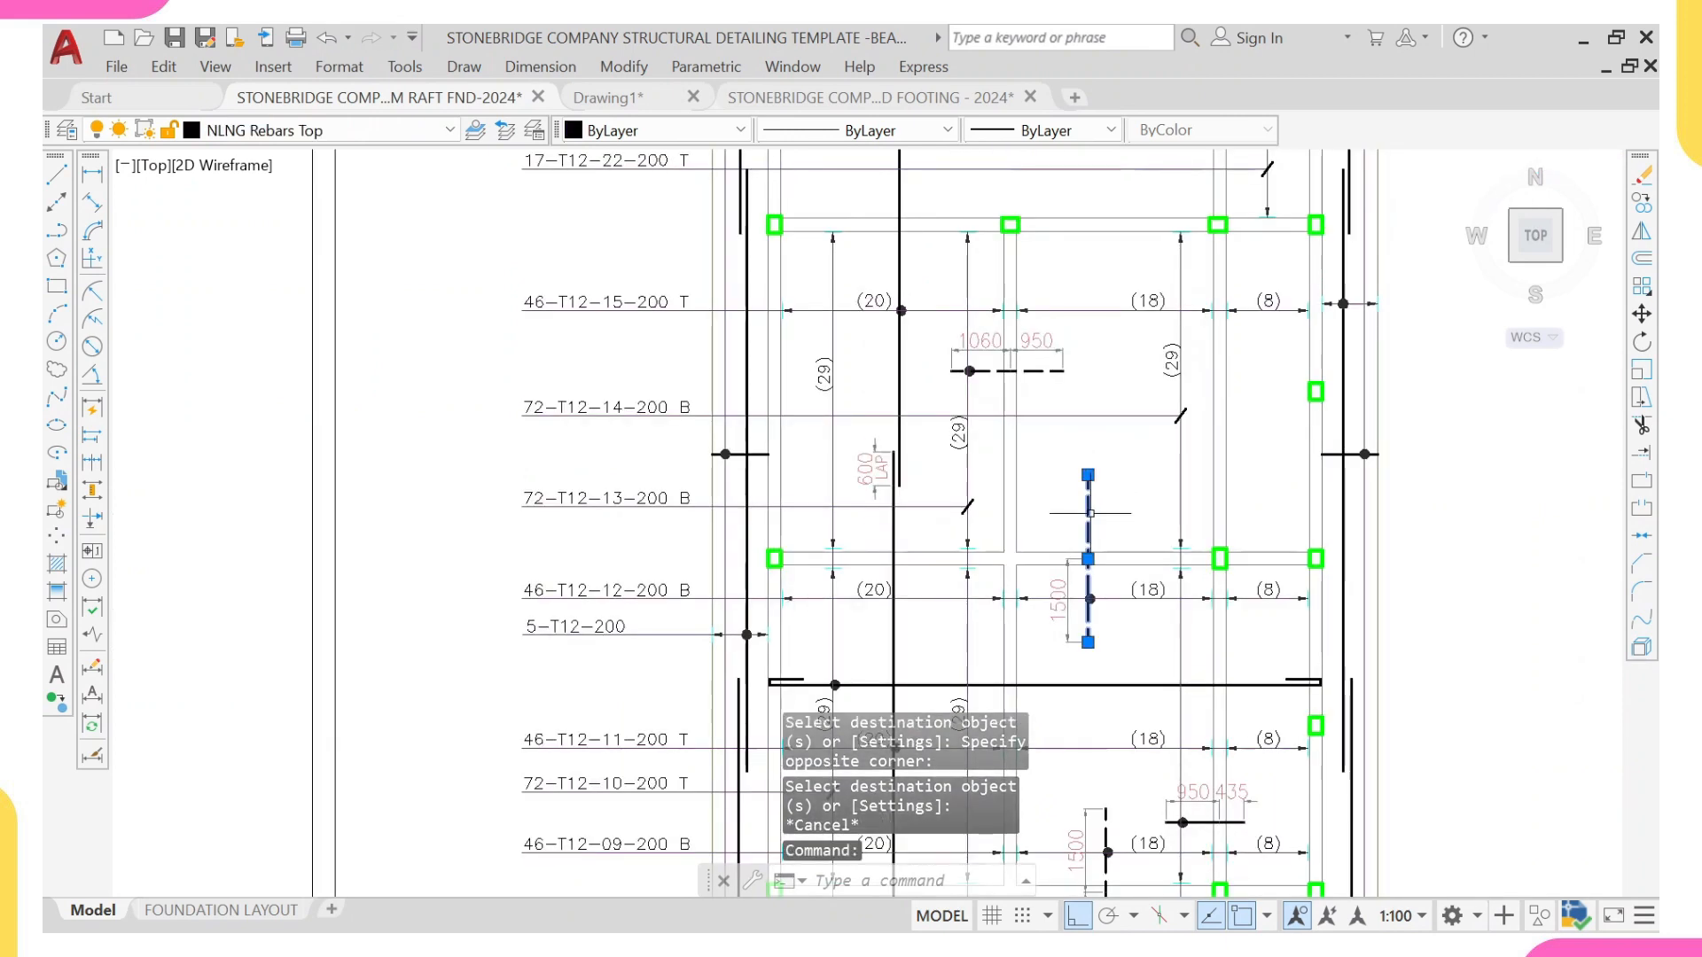
type("ma")
key("Return")
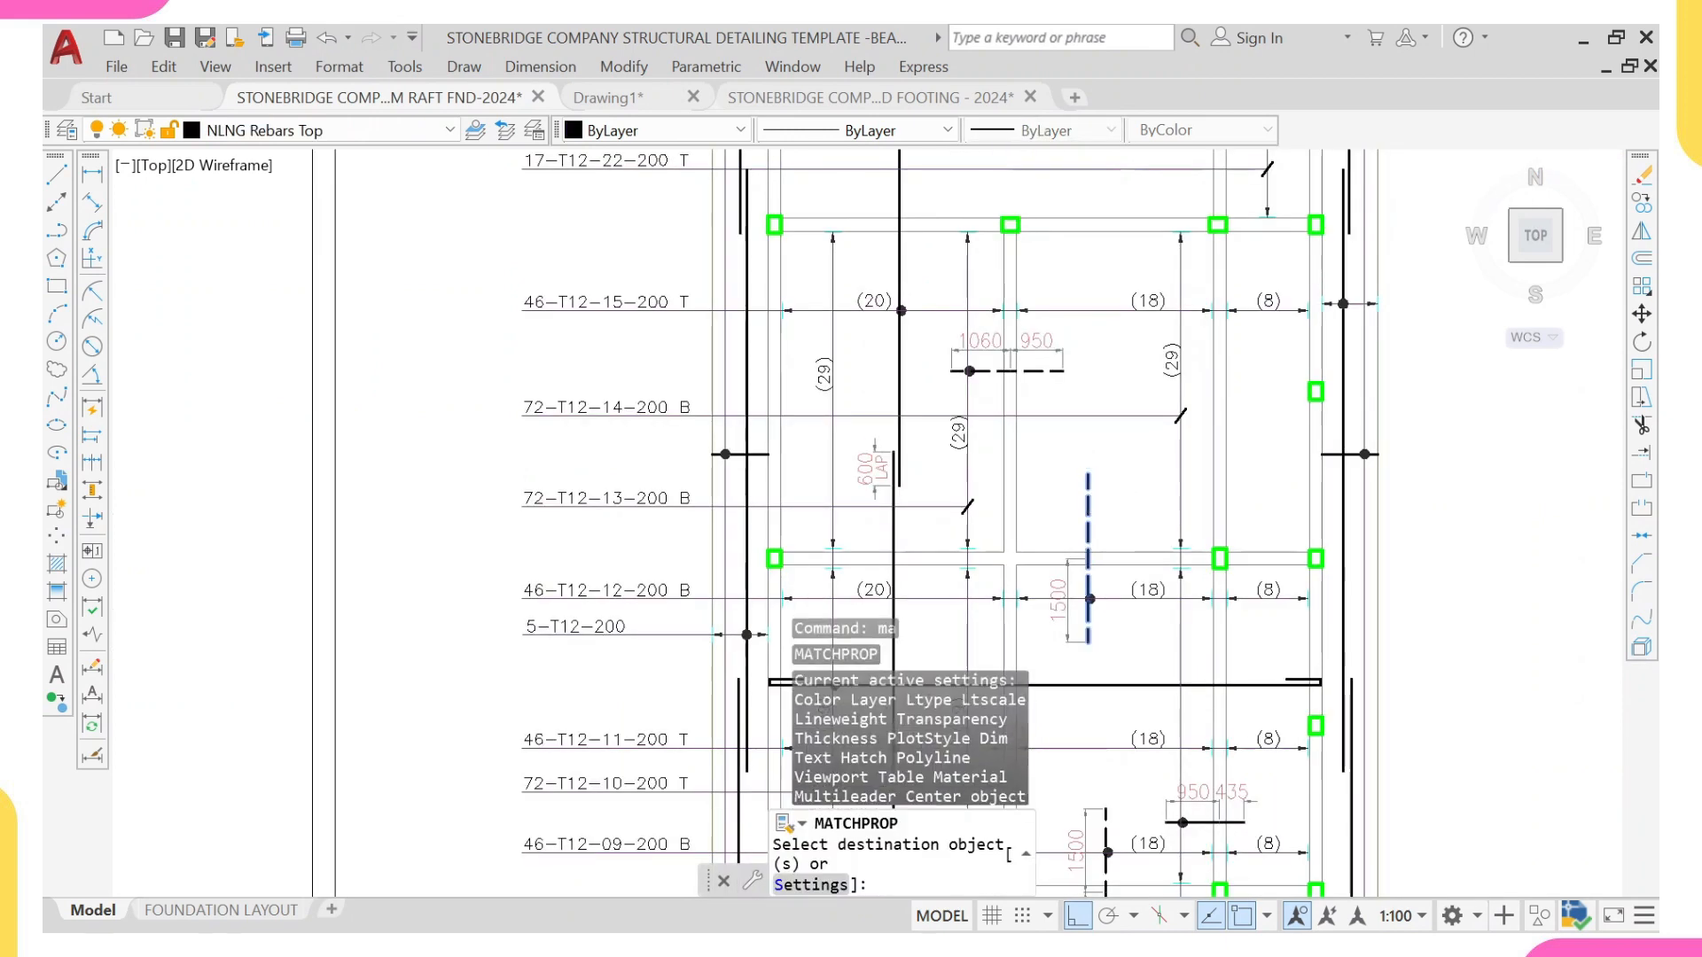
scroll(1092, 514, "down", 7)
middle_click_drag(361, 479, 413, 505)
scroll(410, 500, "up", 8)
scroll(441, 502, "up", 2)
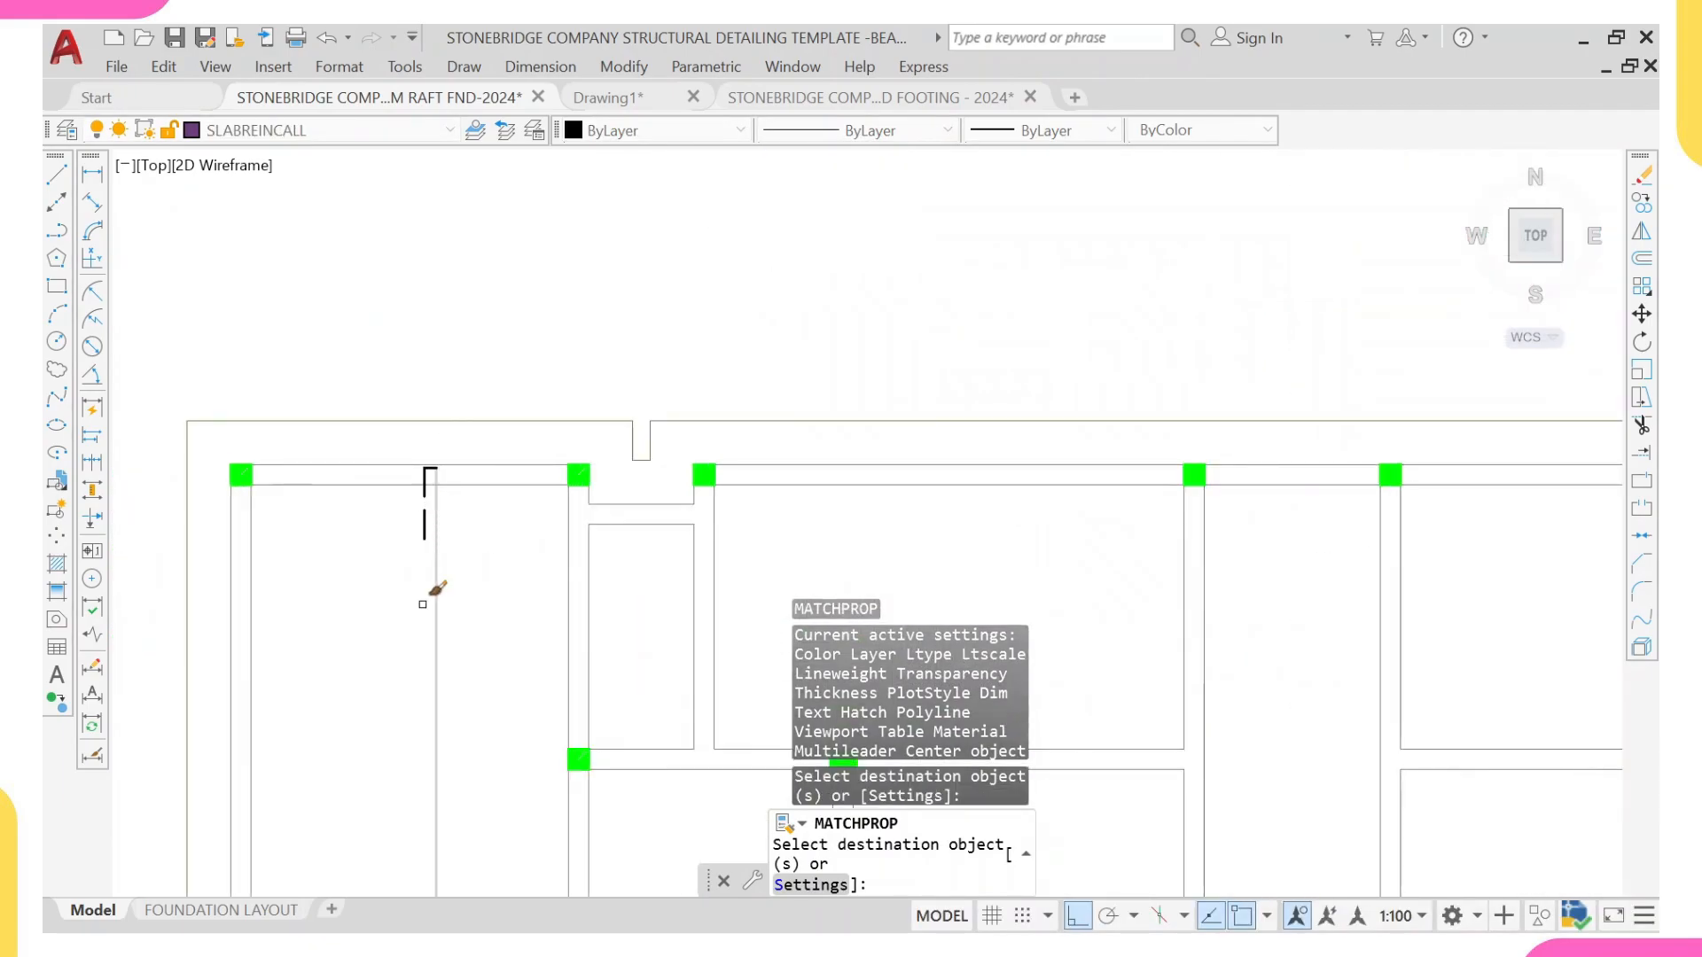
scroll(429, 588, "up", 2)
key("Escape")
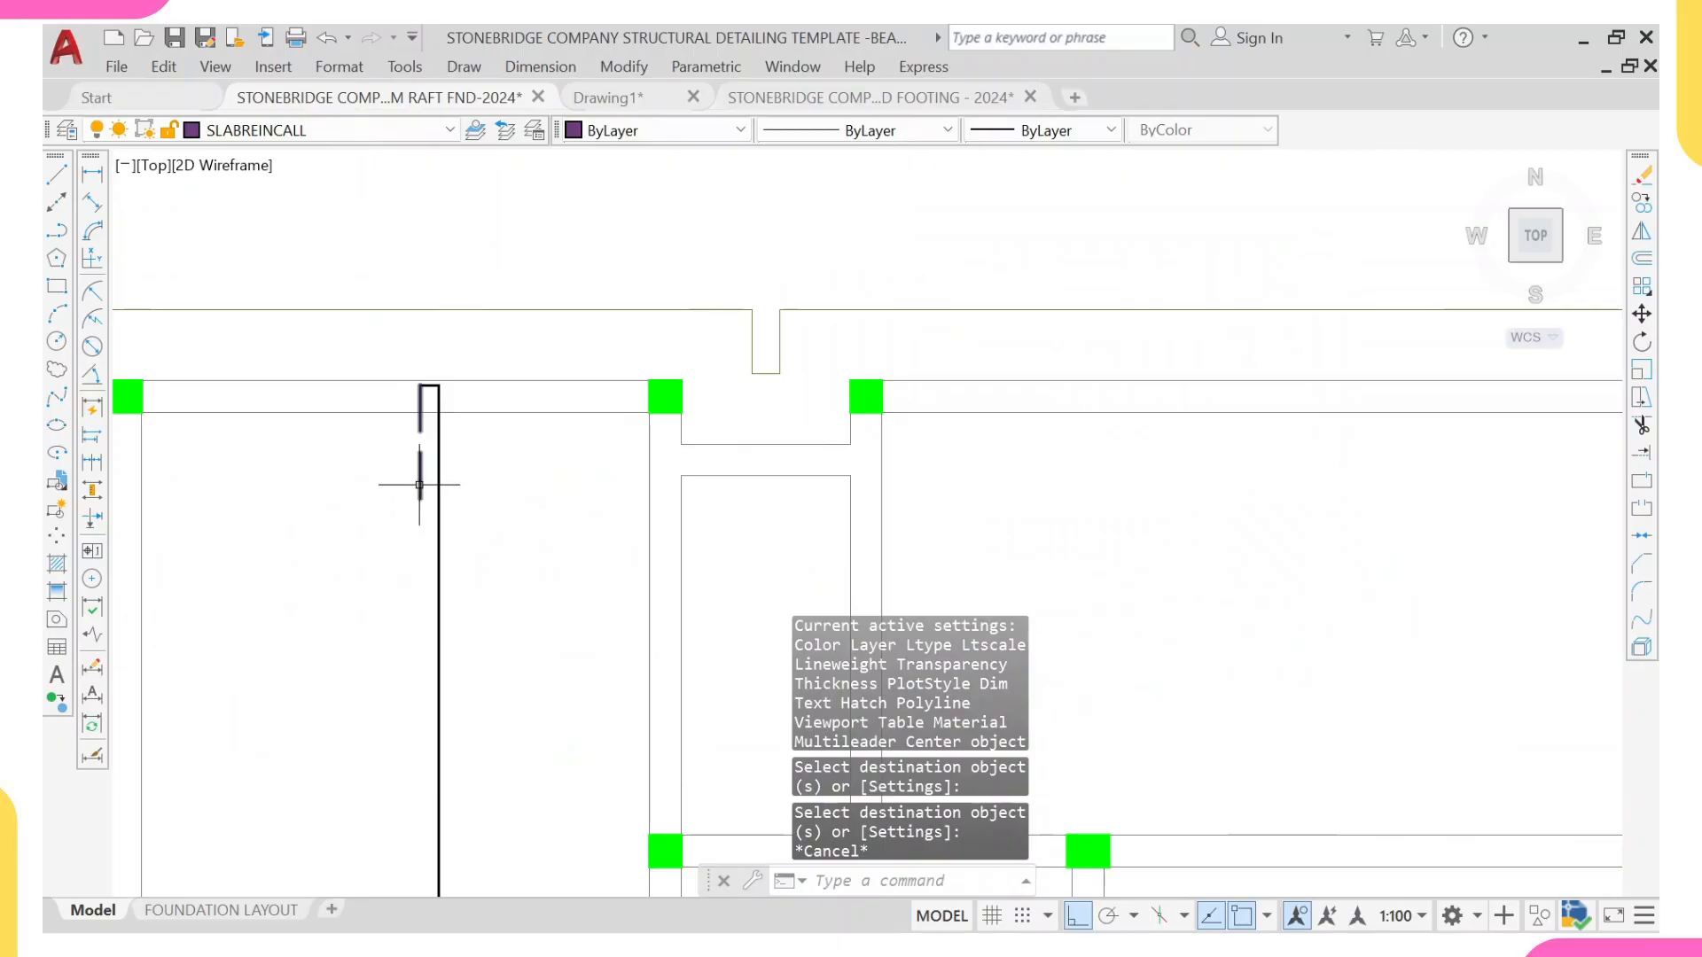
Step: Draw a horizontal line from the near face of the first full-height interior beam, leftward across the hooked bar and beyond the plan's outer edge
scroll(436, 487, "down", 4)
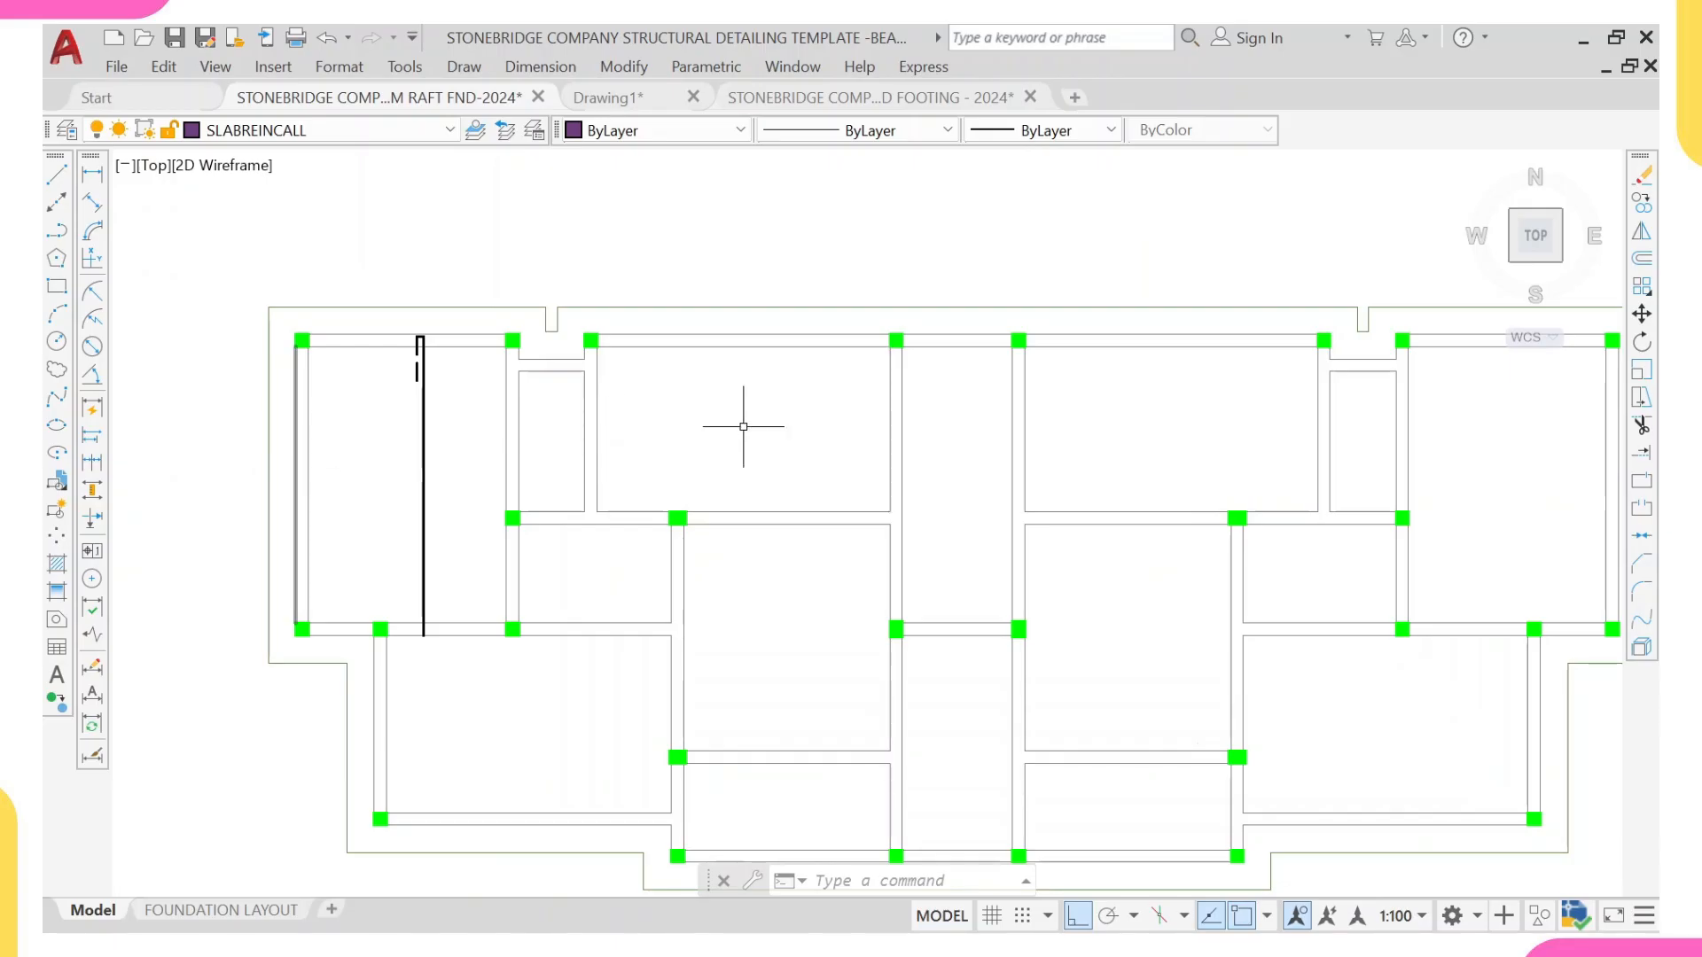
scroll(888, 369, "down", 4)
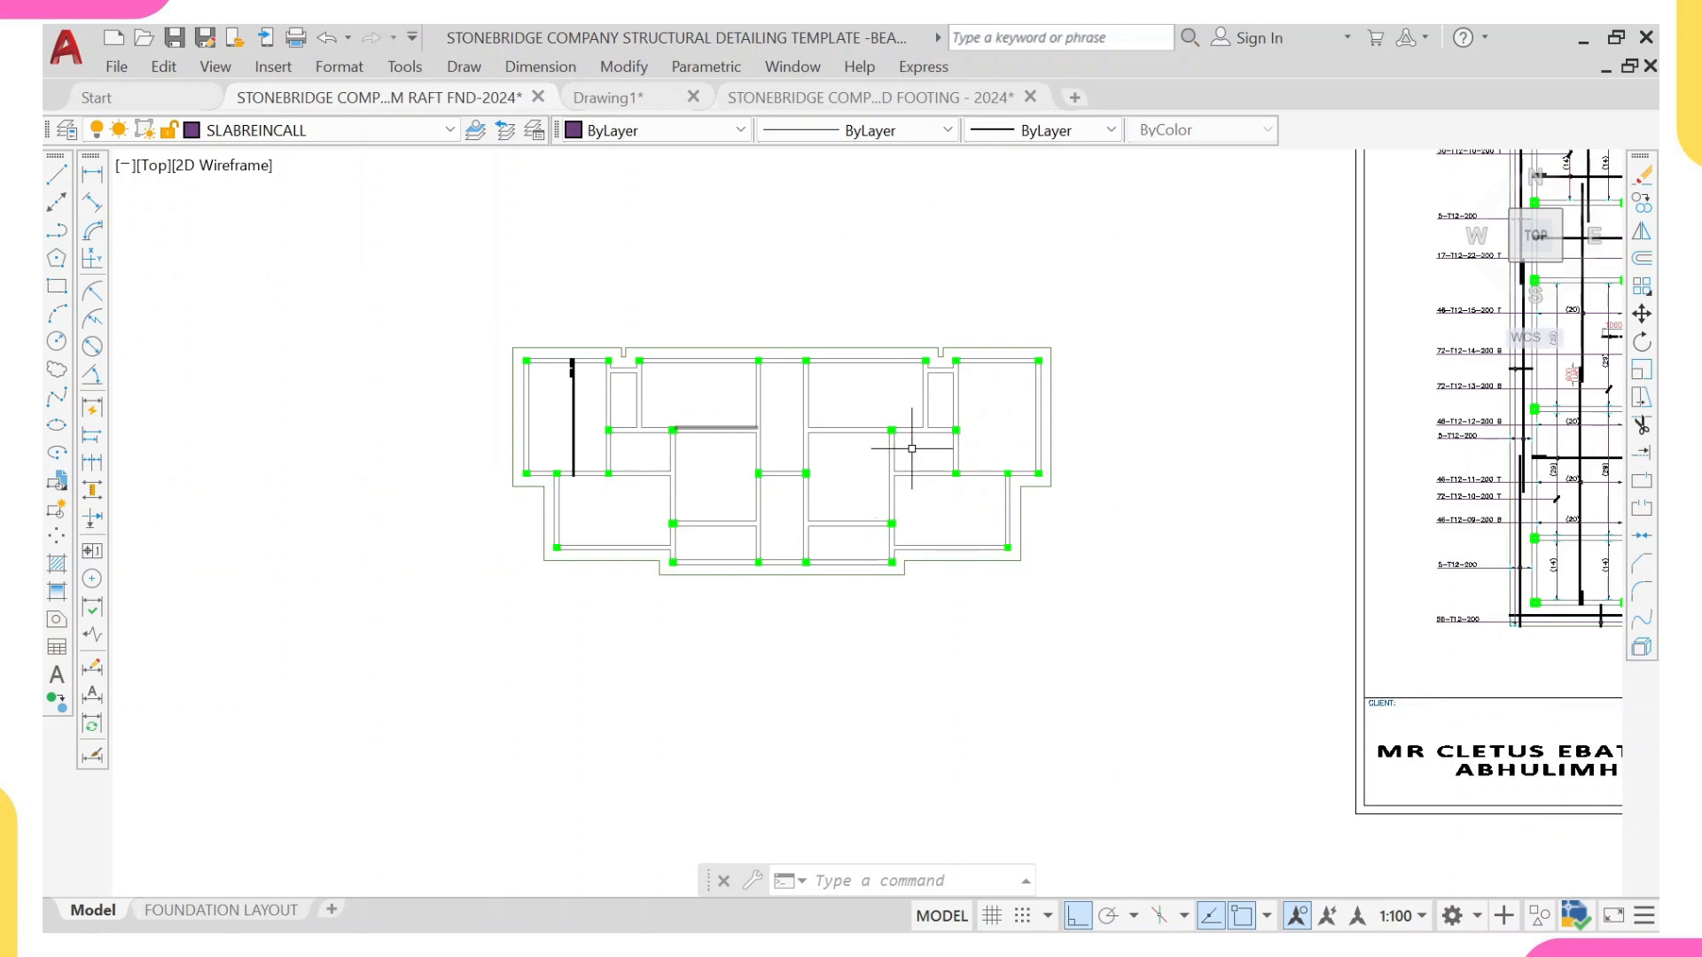
scroll(911, 449, "up", 4)
type("1")
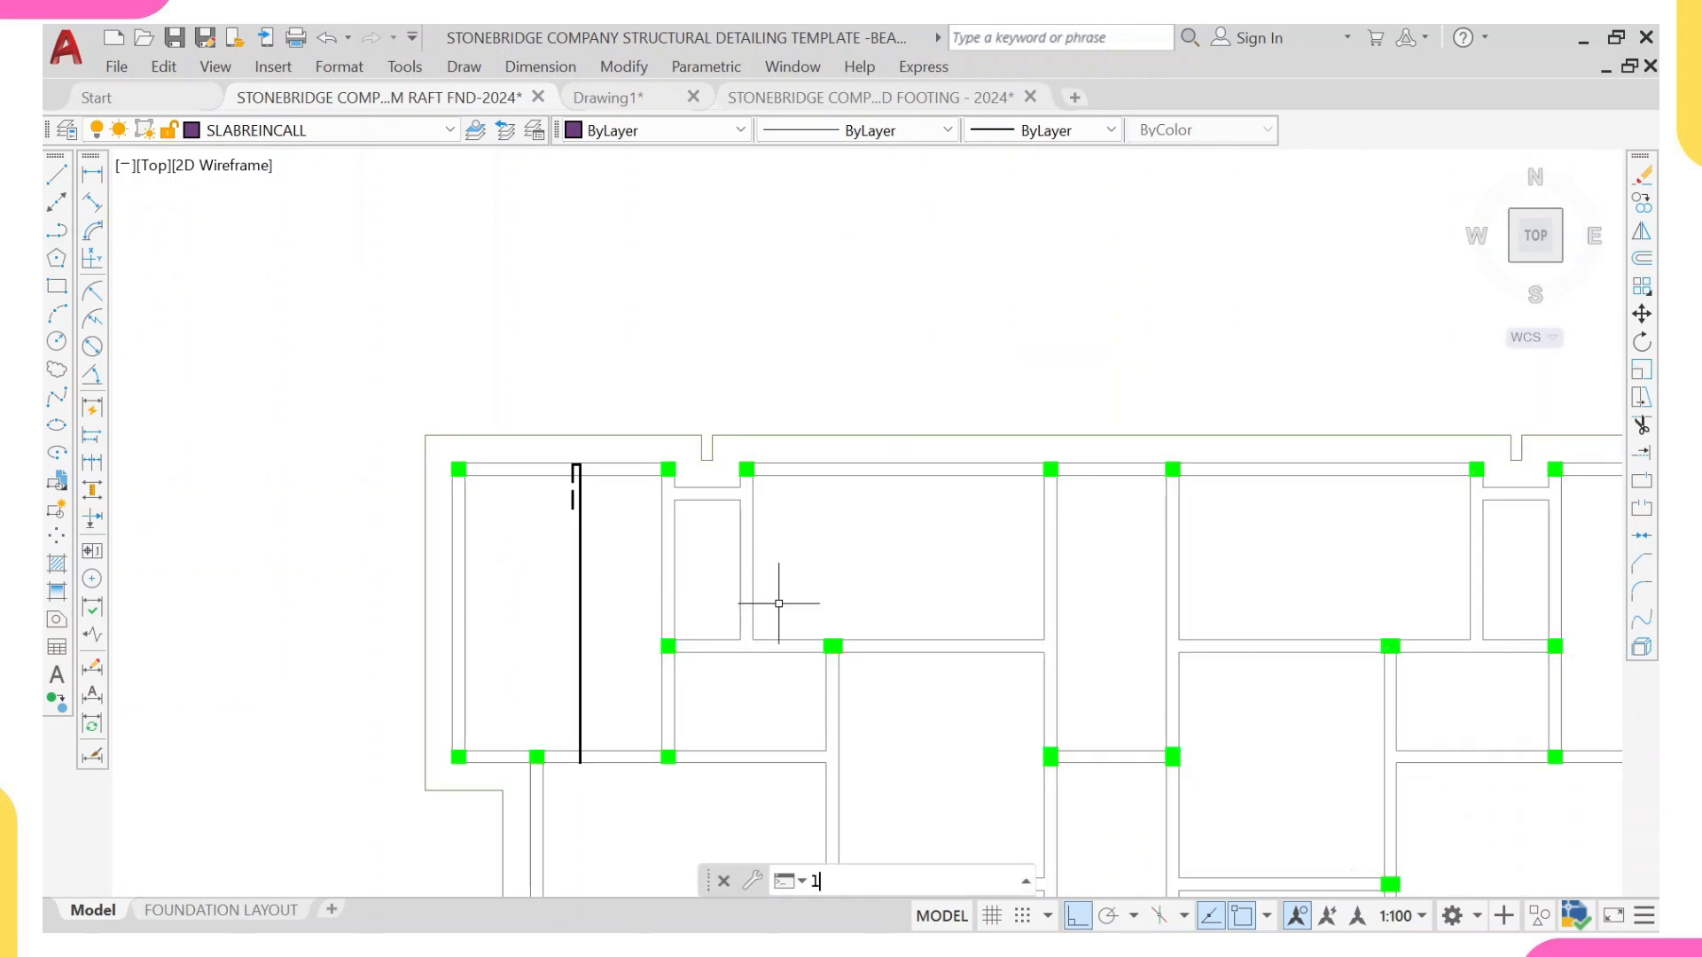
key("Return")
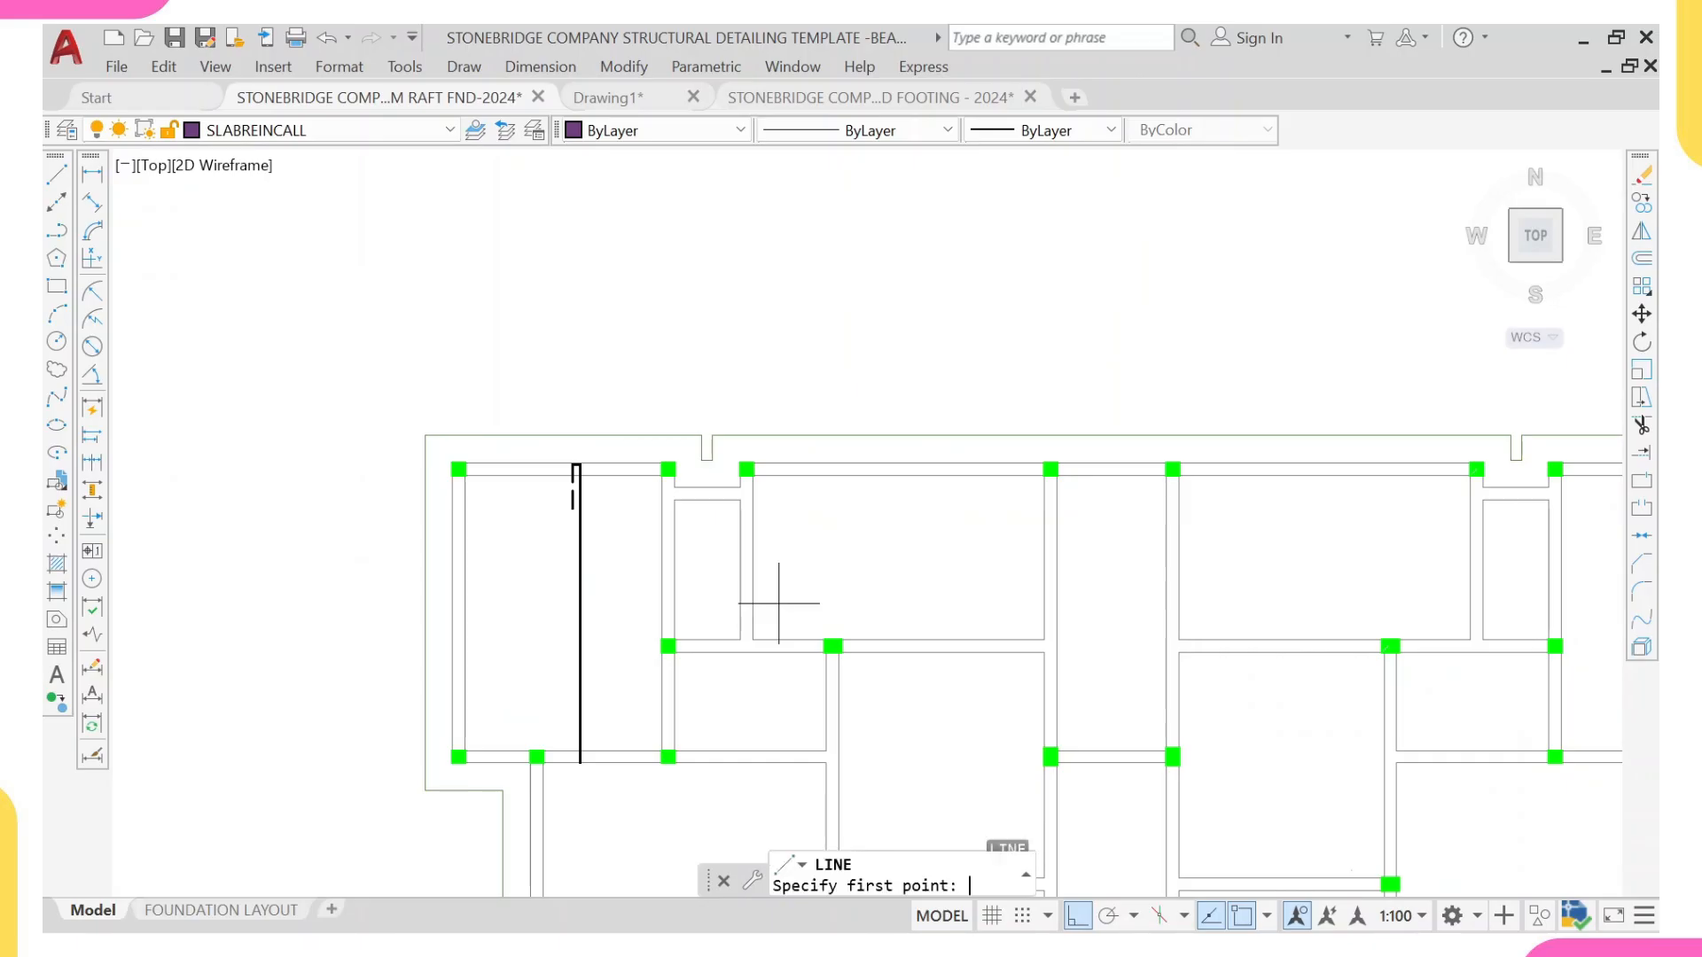
left_click(1044, 570)
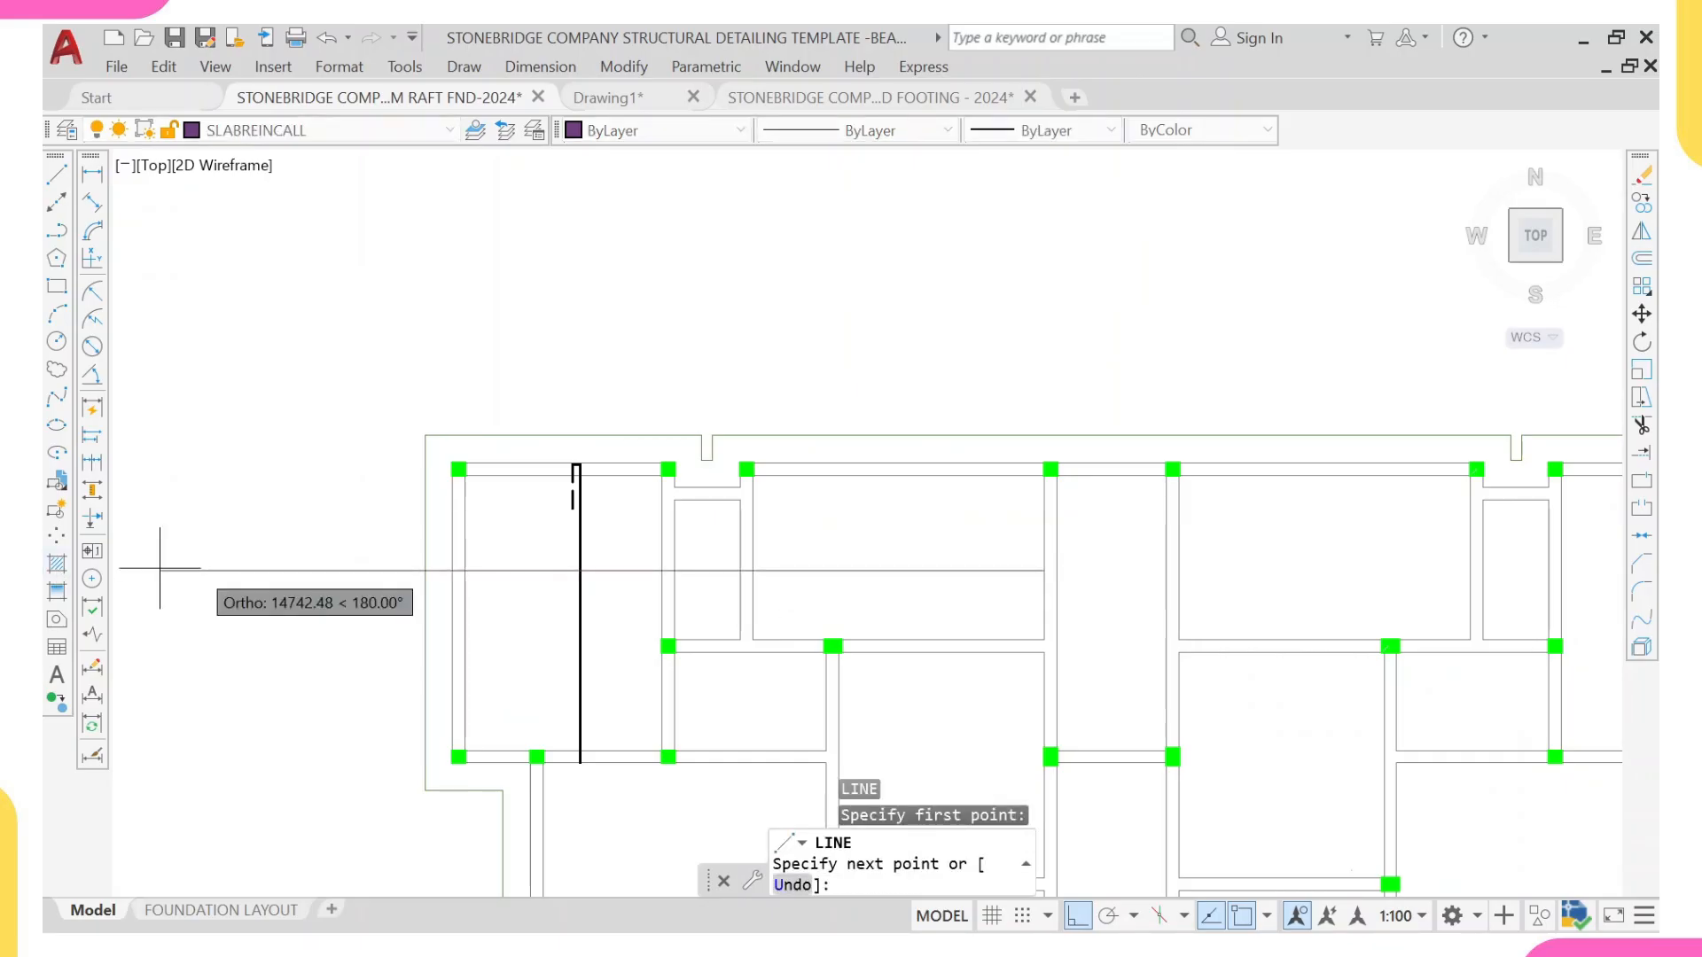
scroll(279, 585, "down", 2)
left_click(285, 575)
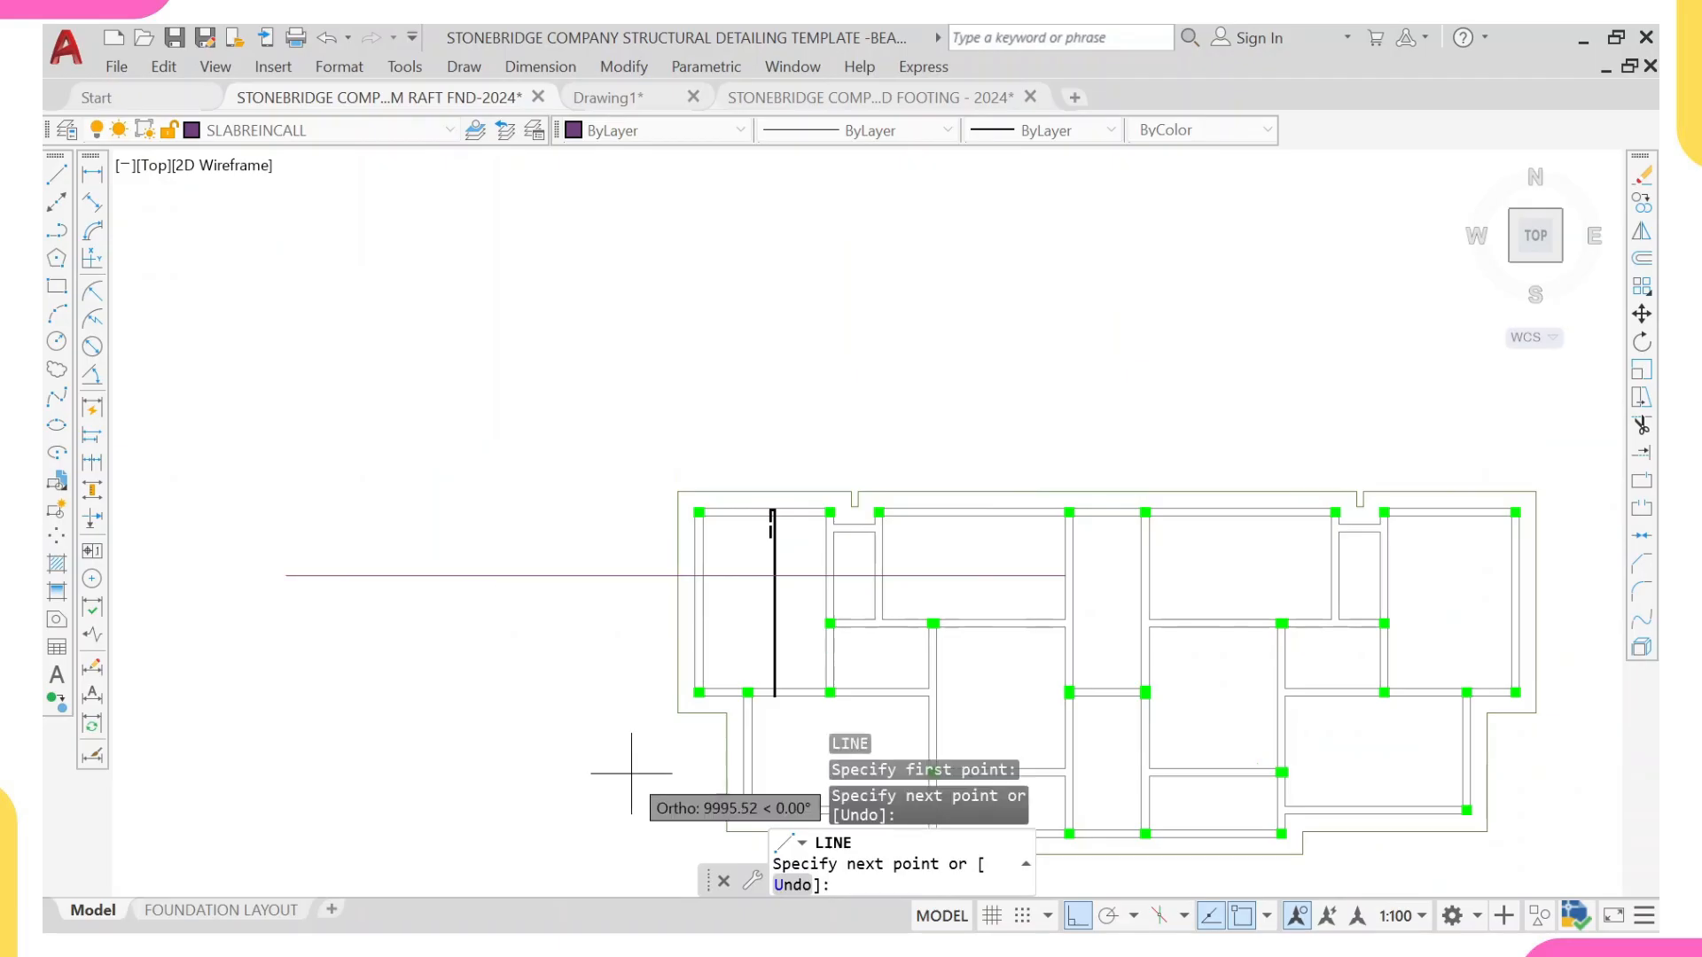
key("Escape")
Step: Shorten the new horizontal line by moving its right end 35 mm to the left from the beam face
scroll(874, 509, "up", 4)
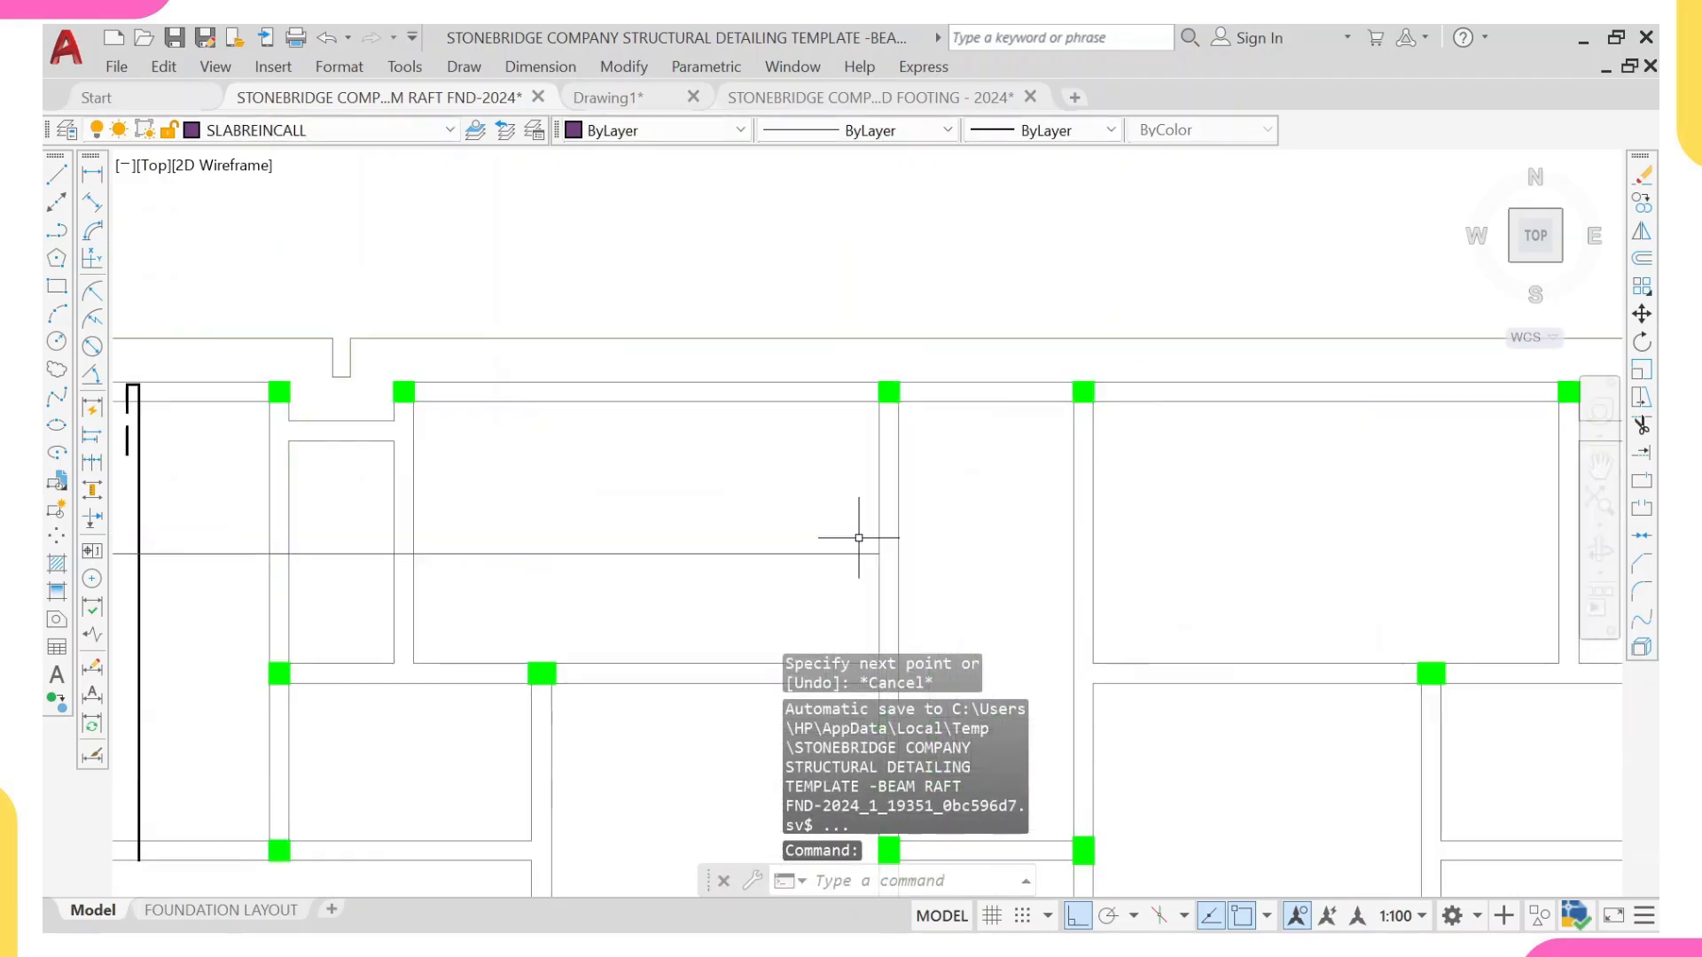
left_click(866, 543)
left_click(838, 580)
scroll(867, 559, "up", 2)
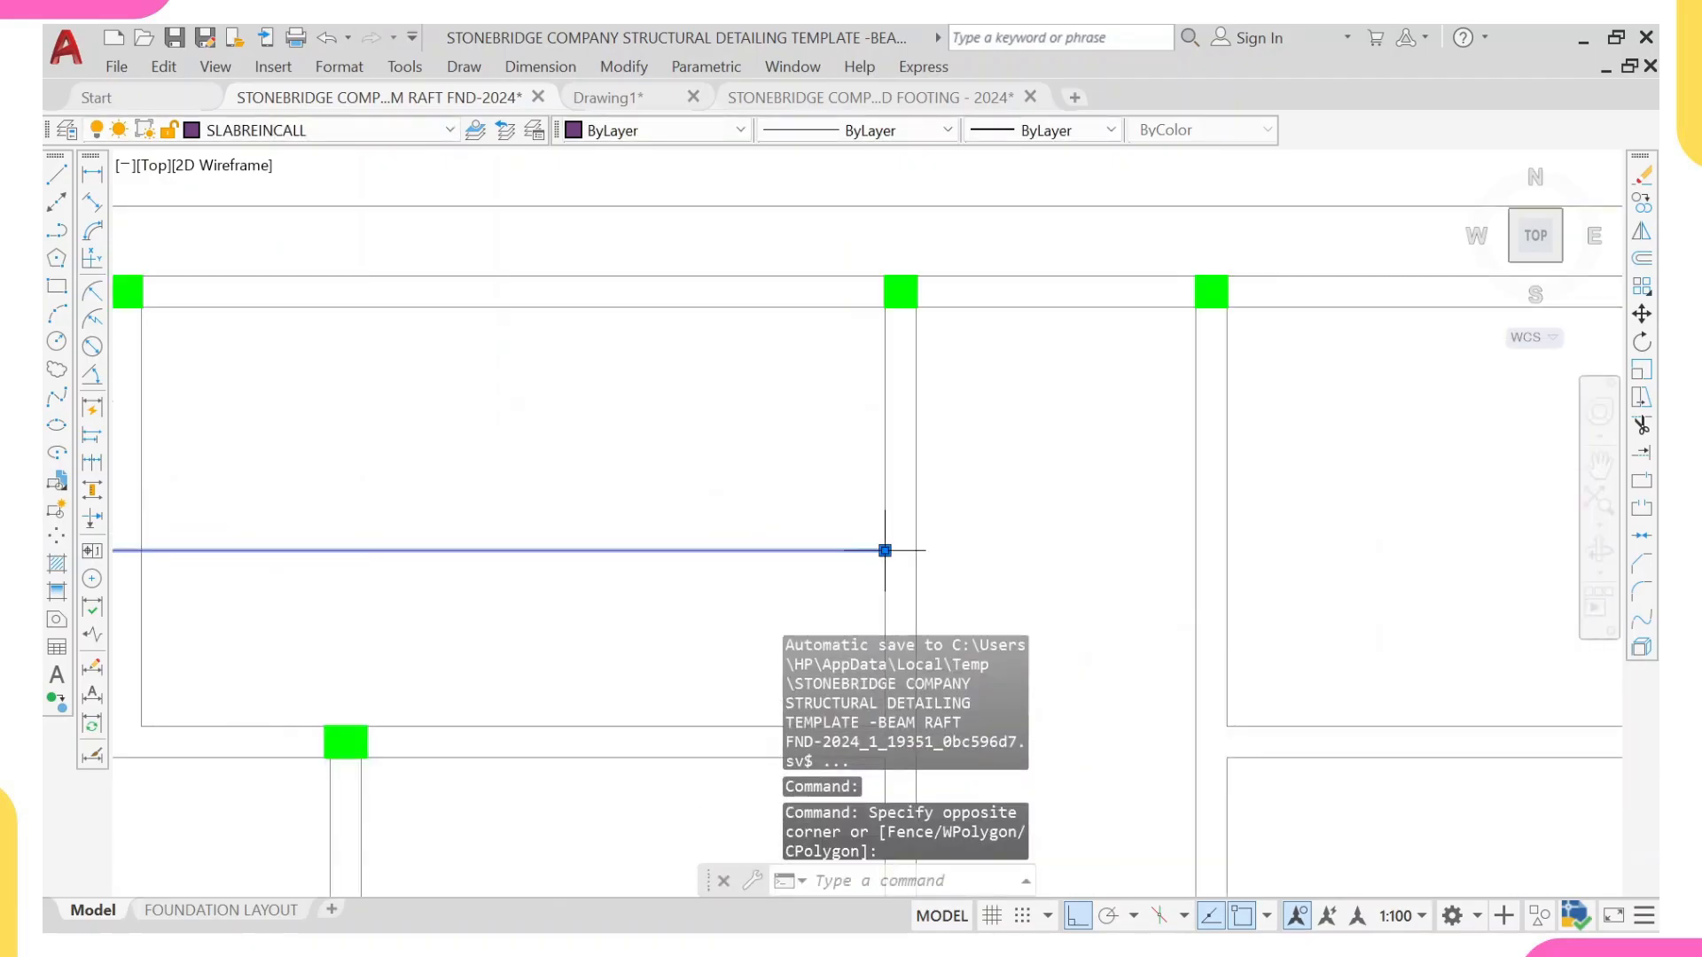
left_click(885, 551)
type("35")
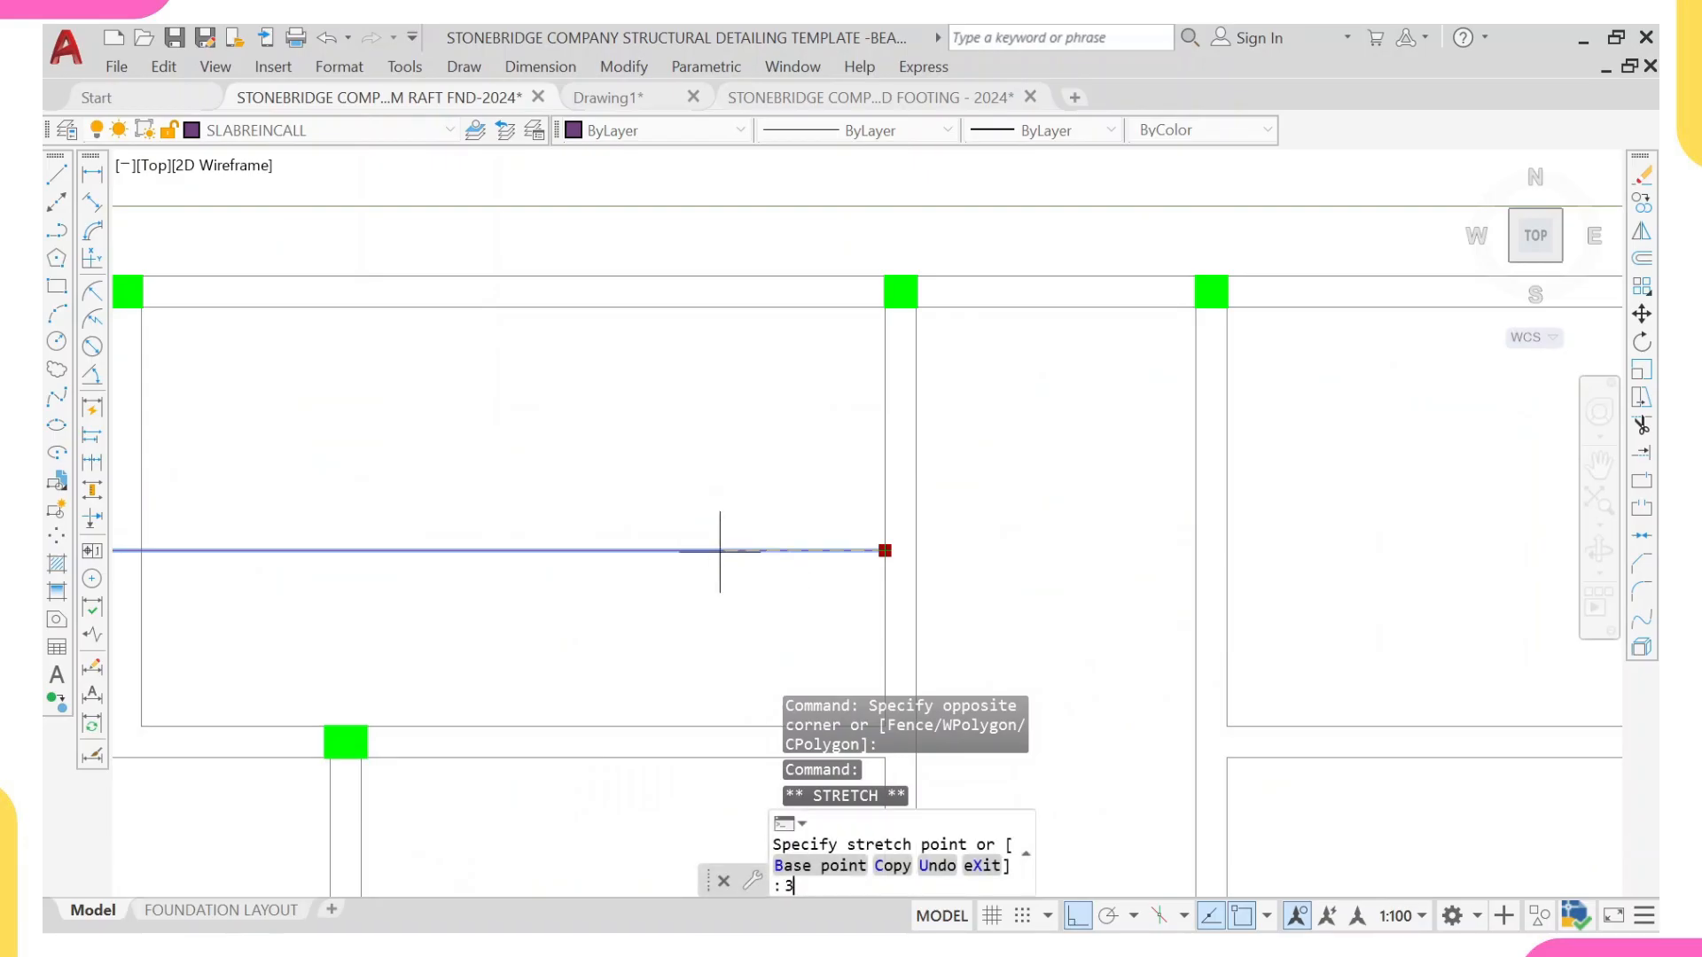
scroll(722, 551, "down", 2)
scroll(720, 541, "up", 4)
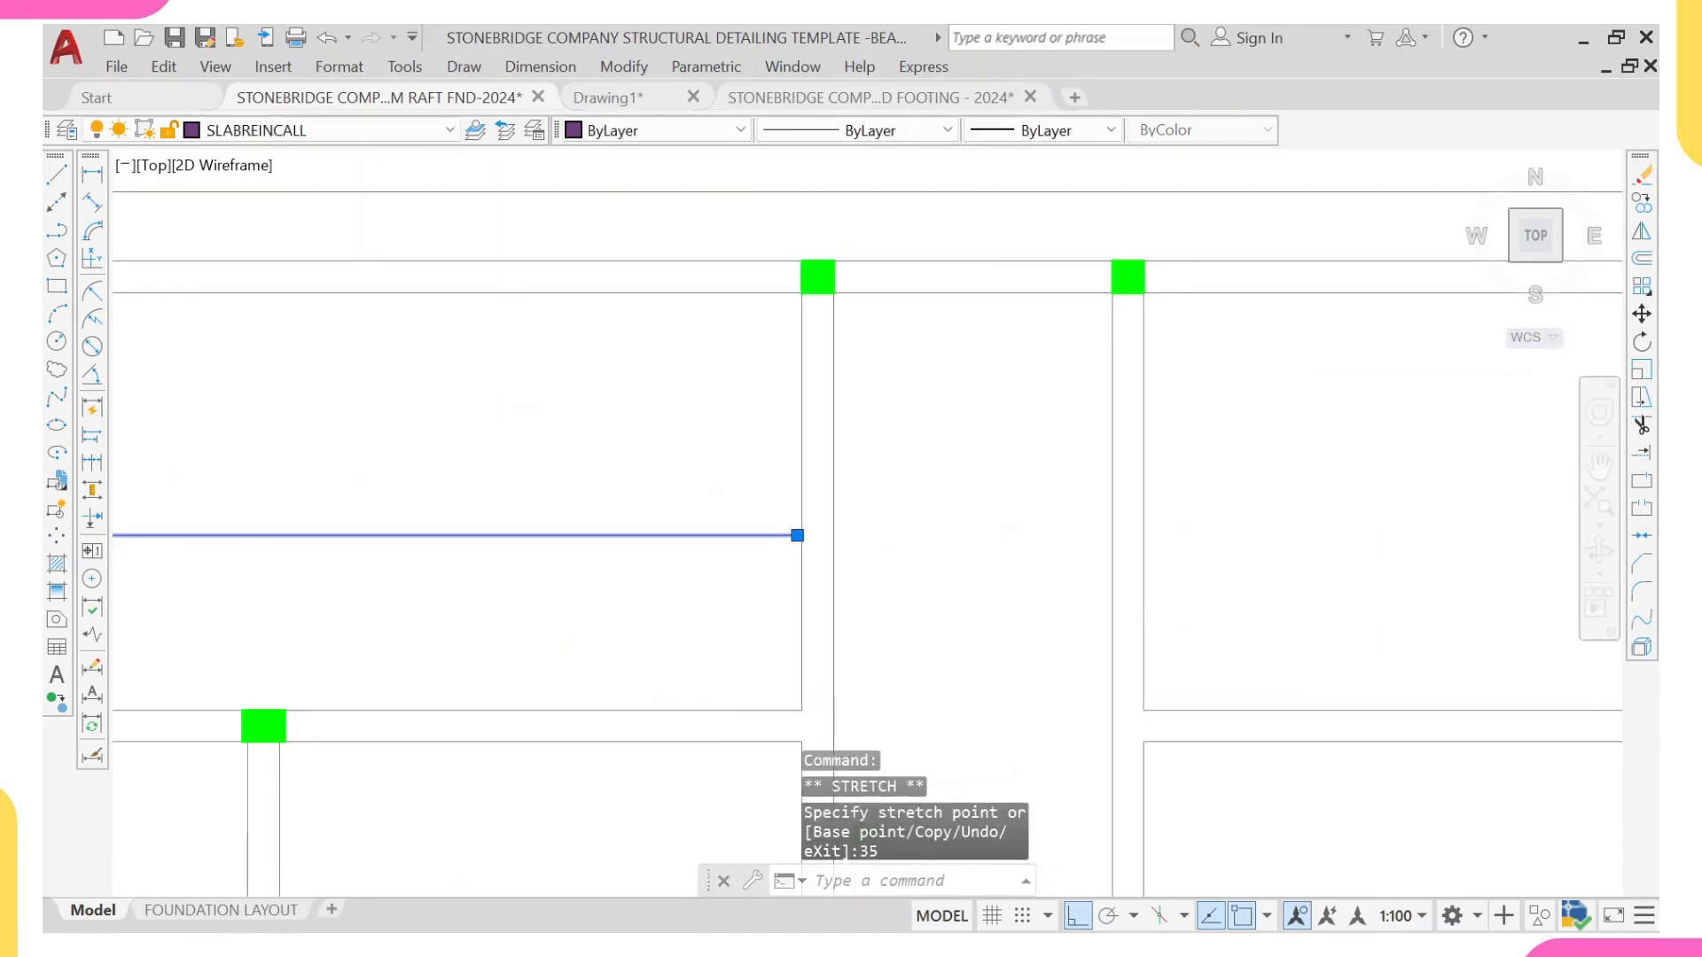
key("Escape")
Step: Copy the arrowhead and end tick beside the (8) label in the reference detail to the right end of the new horizontal line
scroll(741, 520, "down", 8)
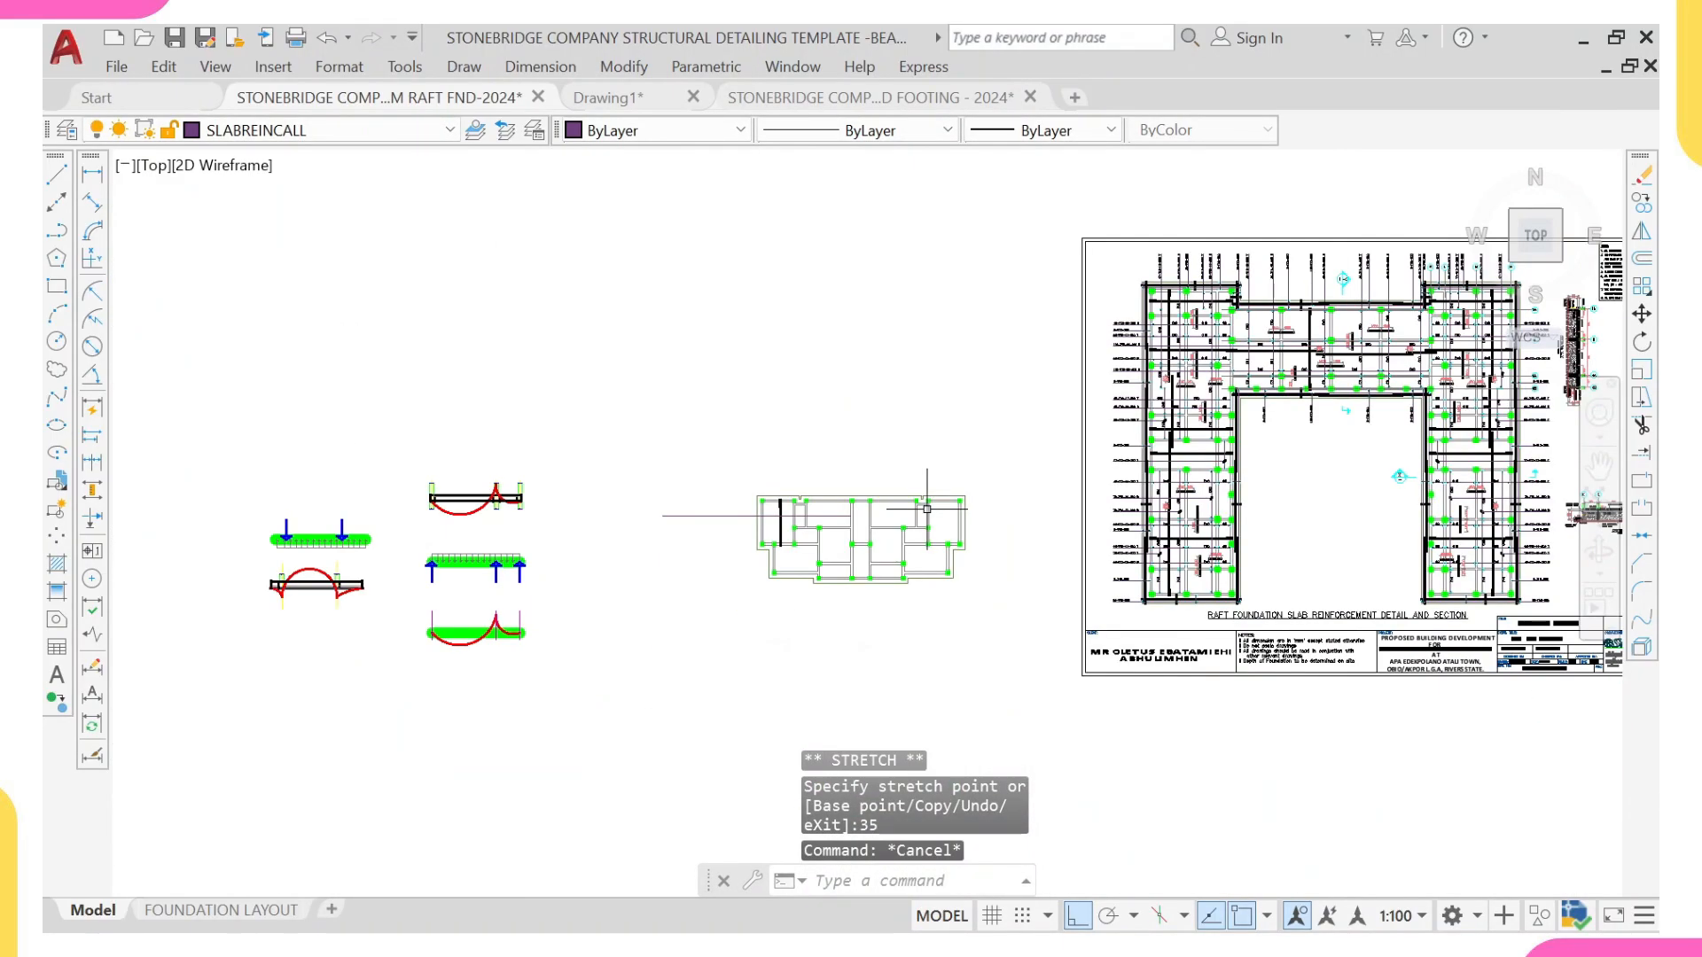
scroll(1259, 514, "up", 6)
scroll(1055, 514, "up", 2)
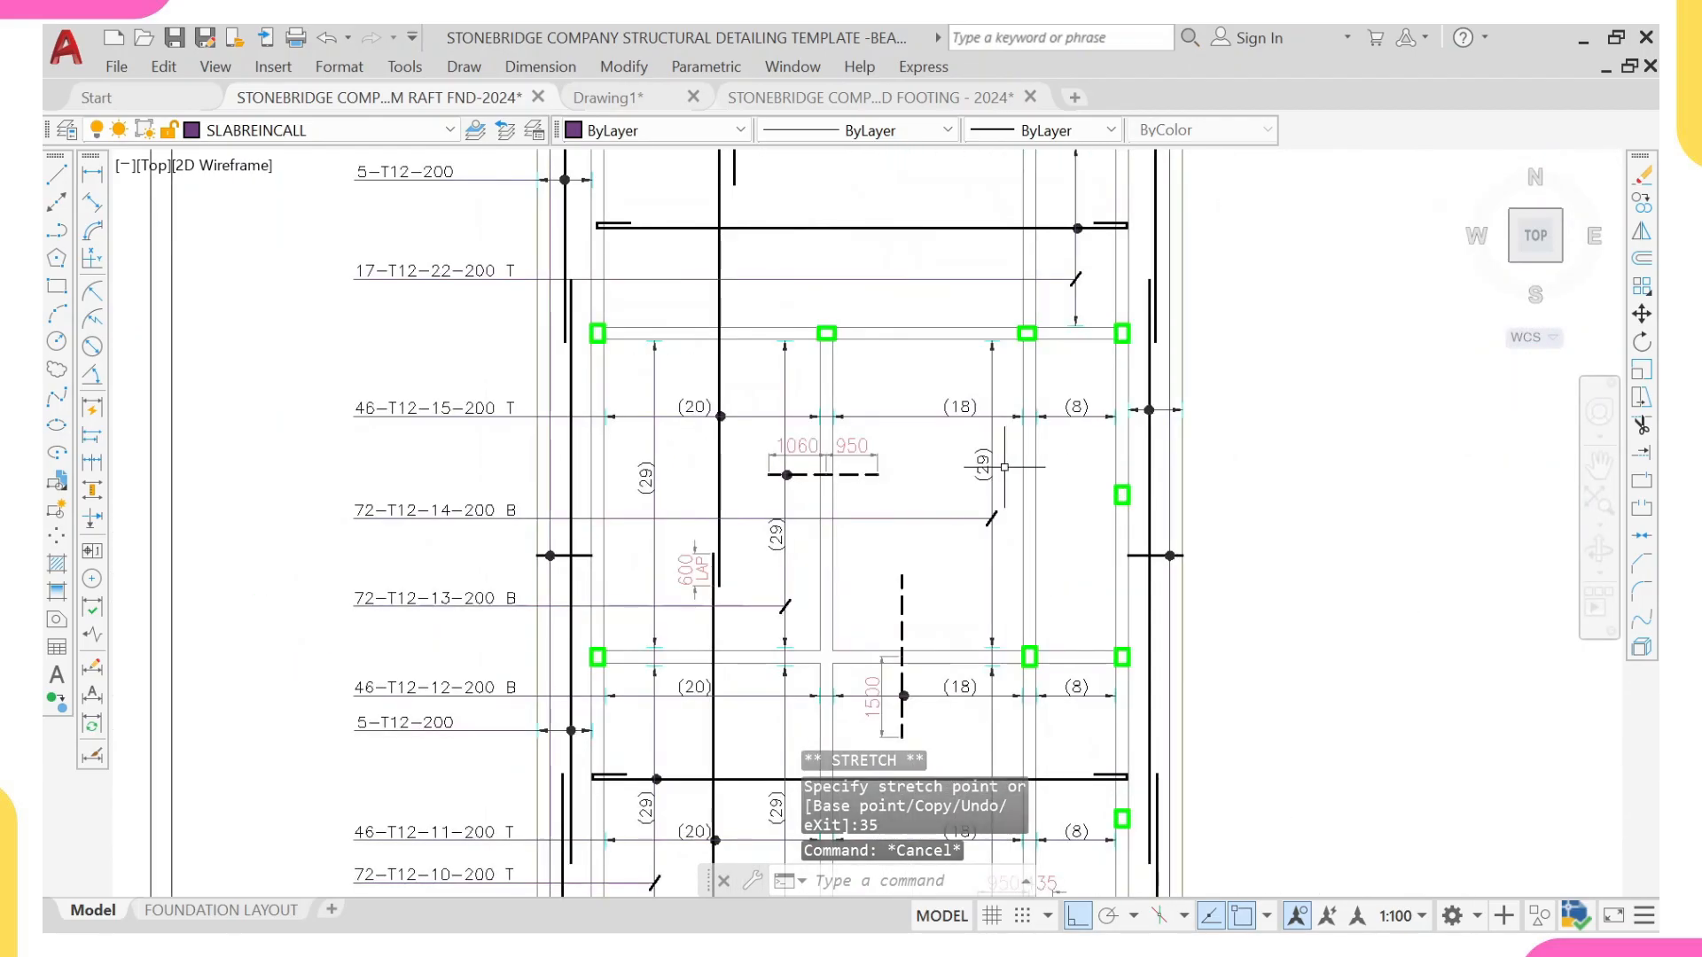
scroll(1073, 390, "up", 5)
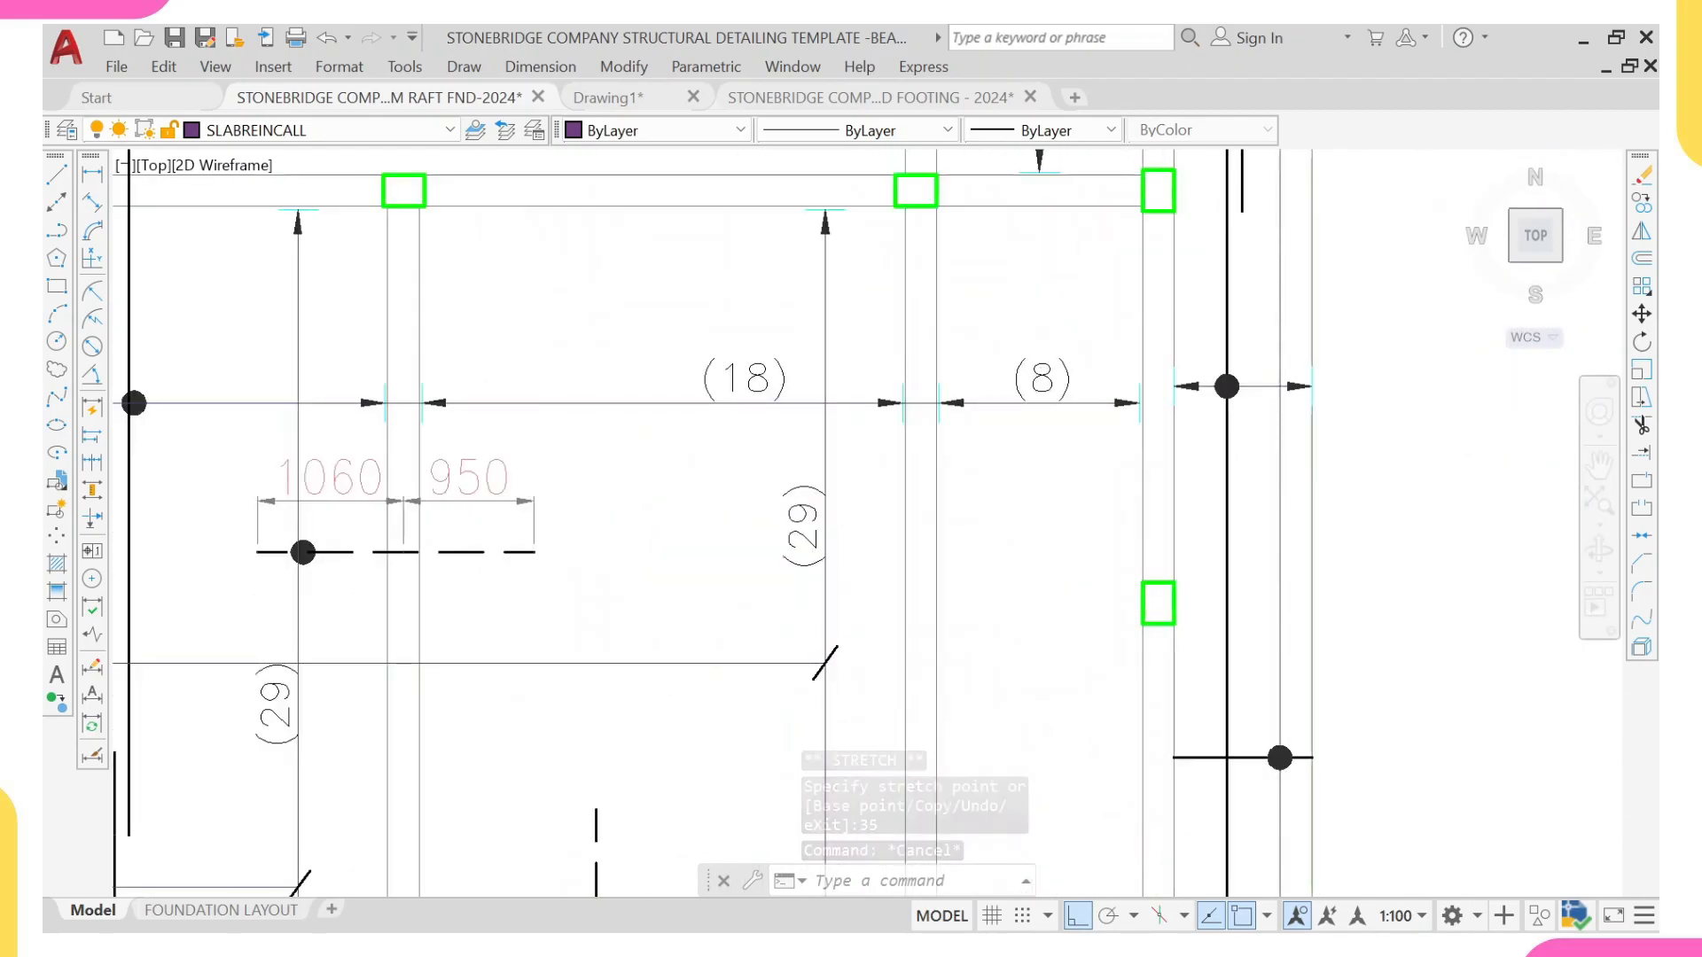
left_click(1078, 345)
left_click(1165, 454)
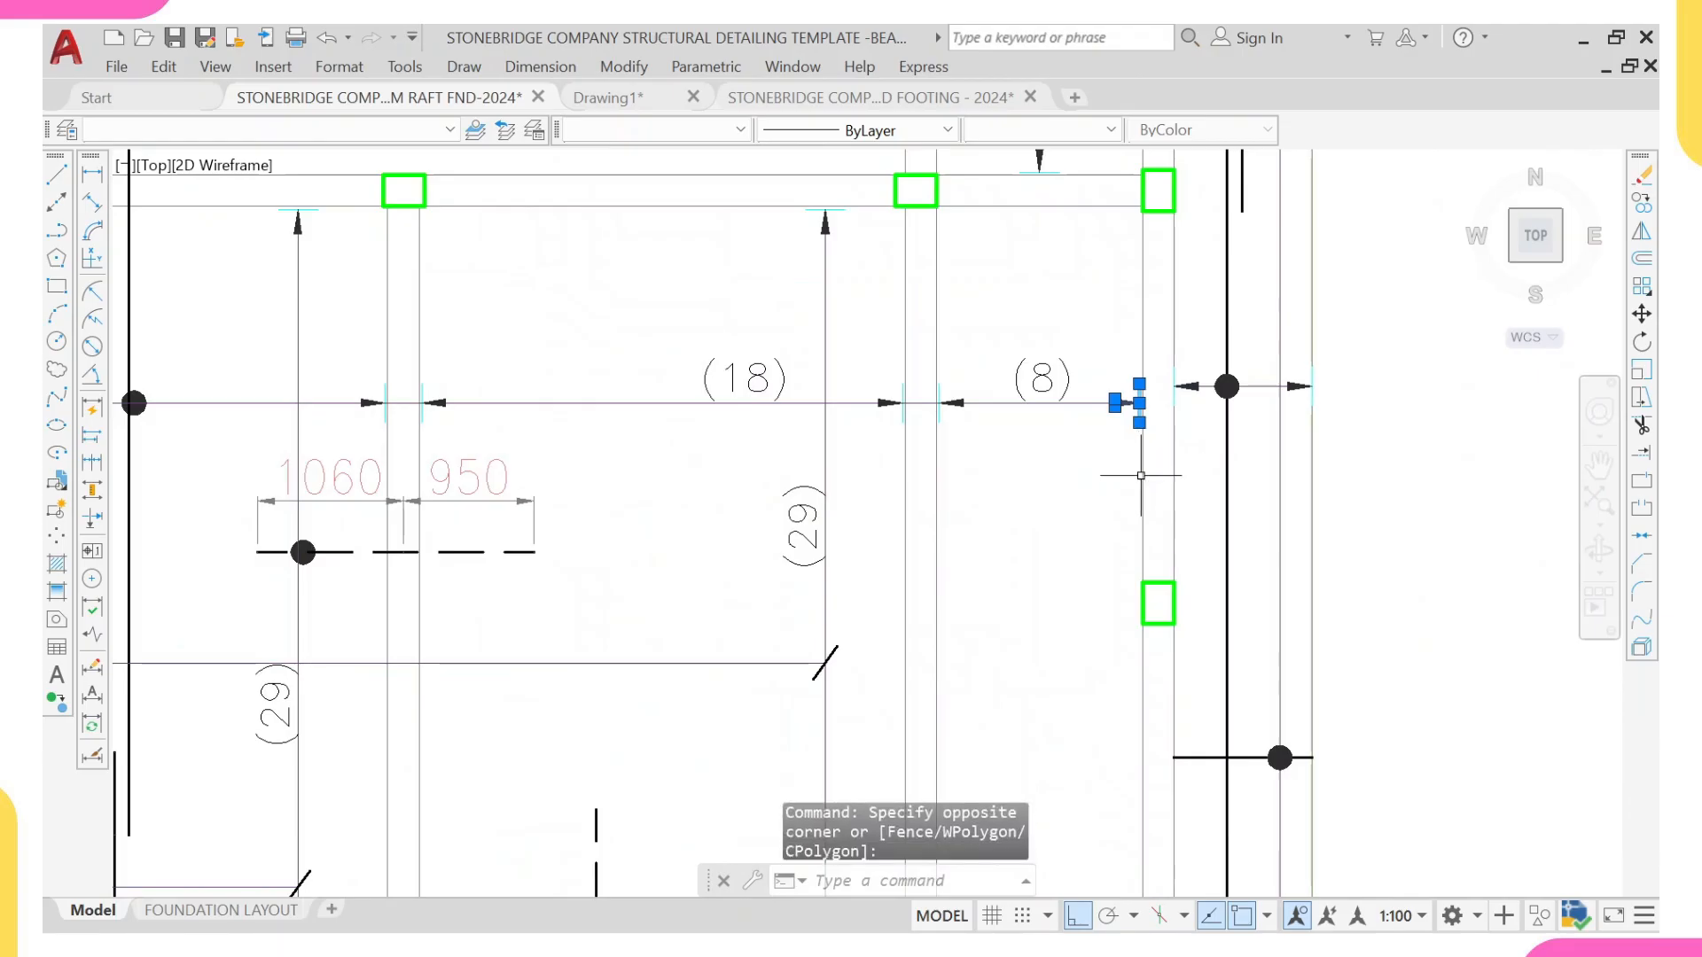
type("co")
key("Return")
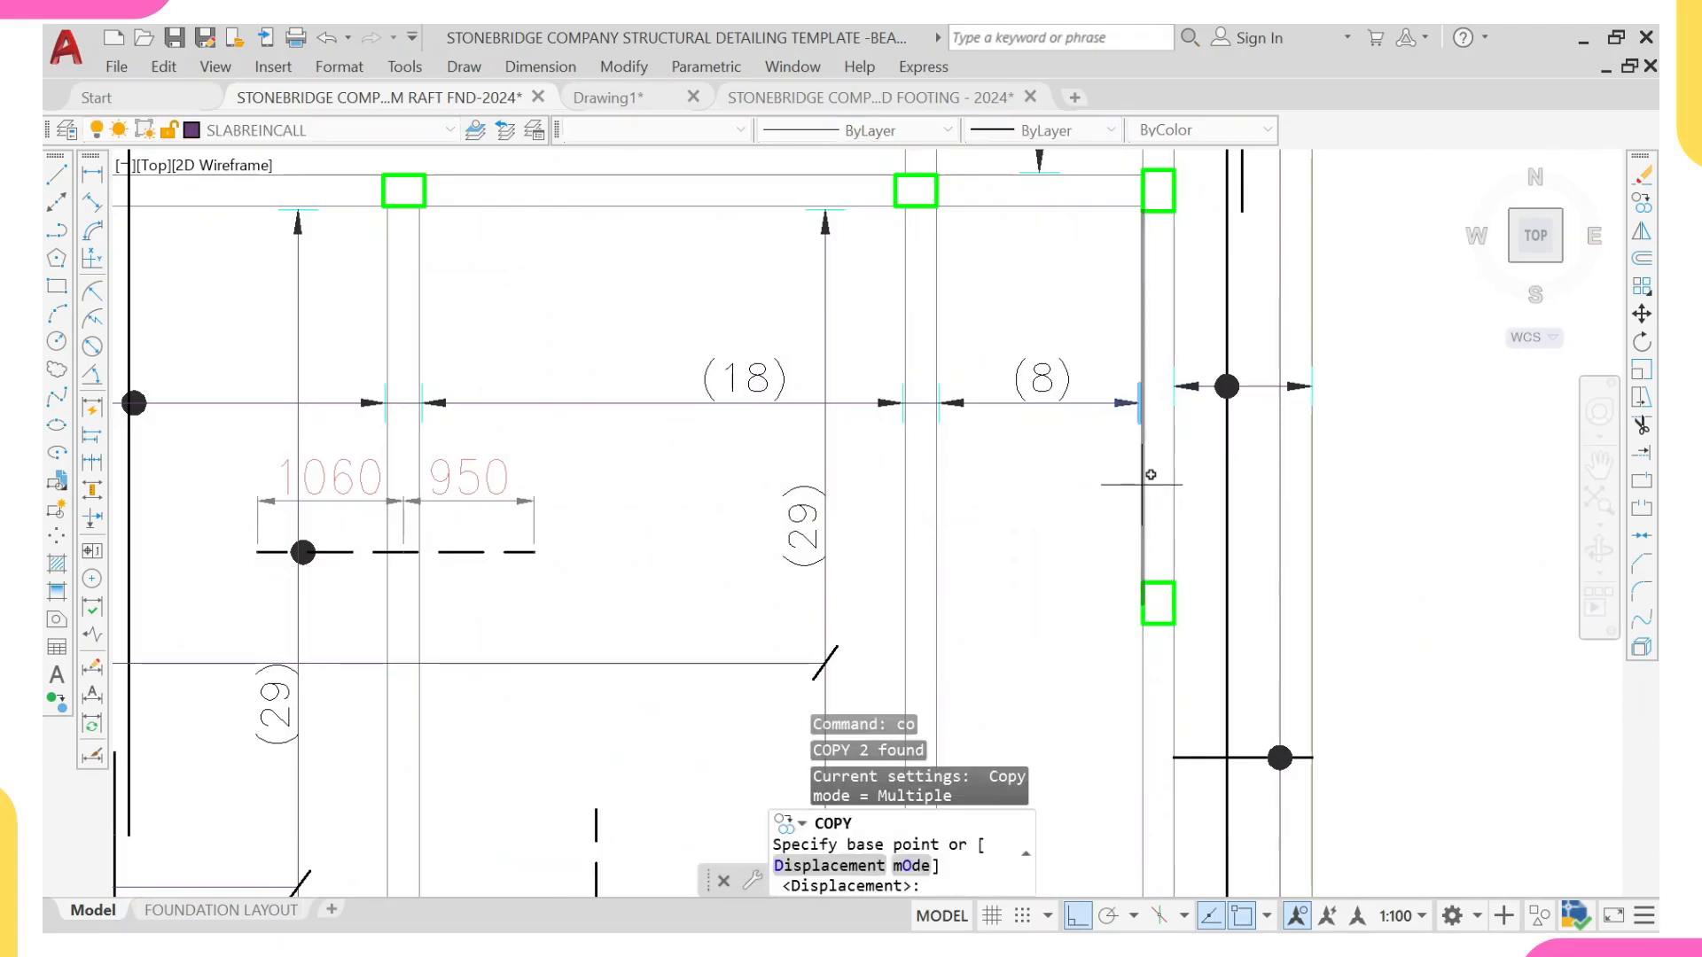
scroll(1148, 390, "up", 4)
left_click(1159, 402)
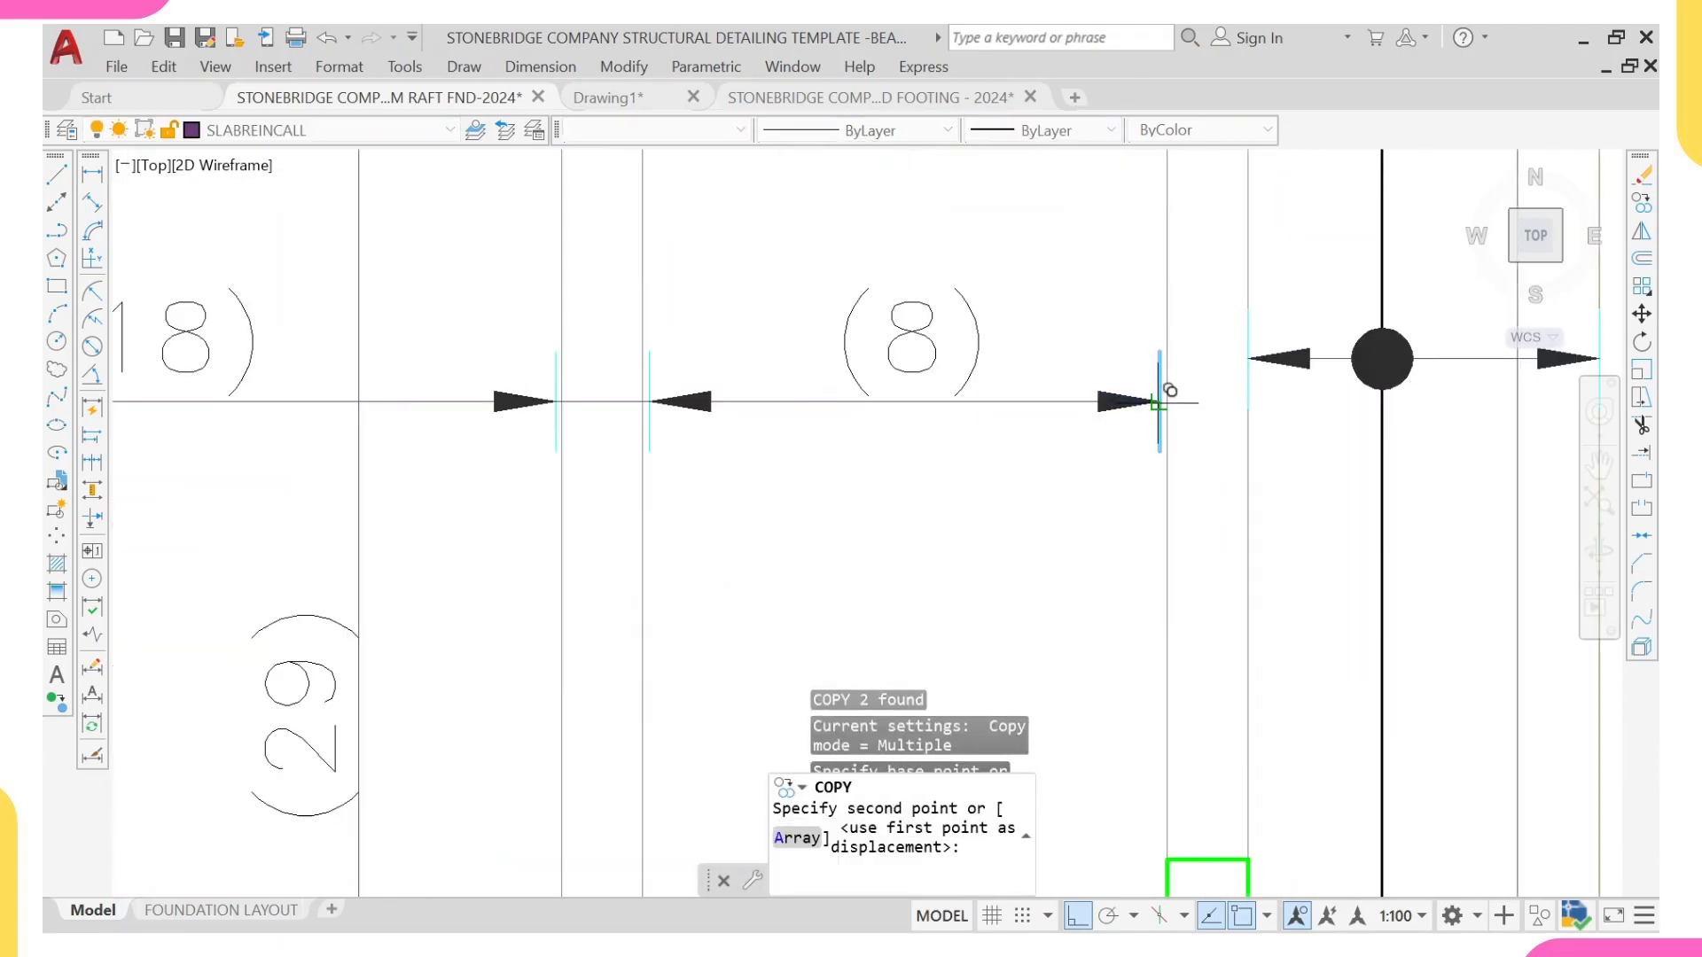
scroll(1158, 402, "down", 10)
scroll(372, 443, "up", 10)
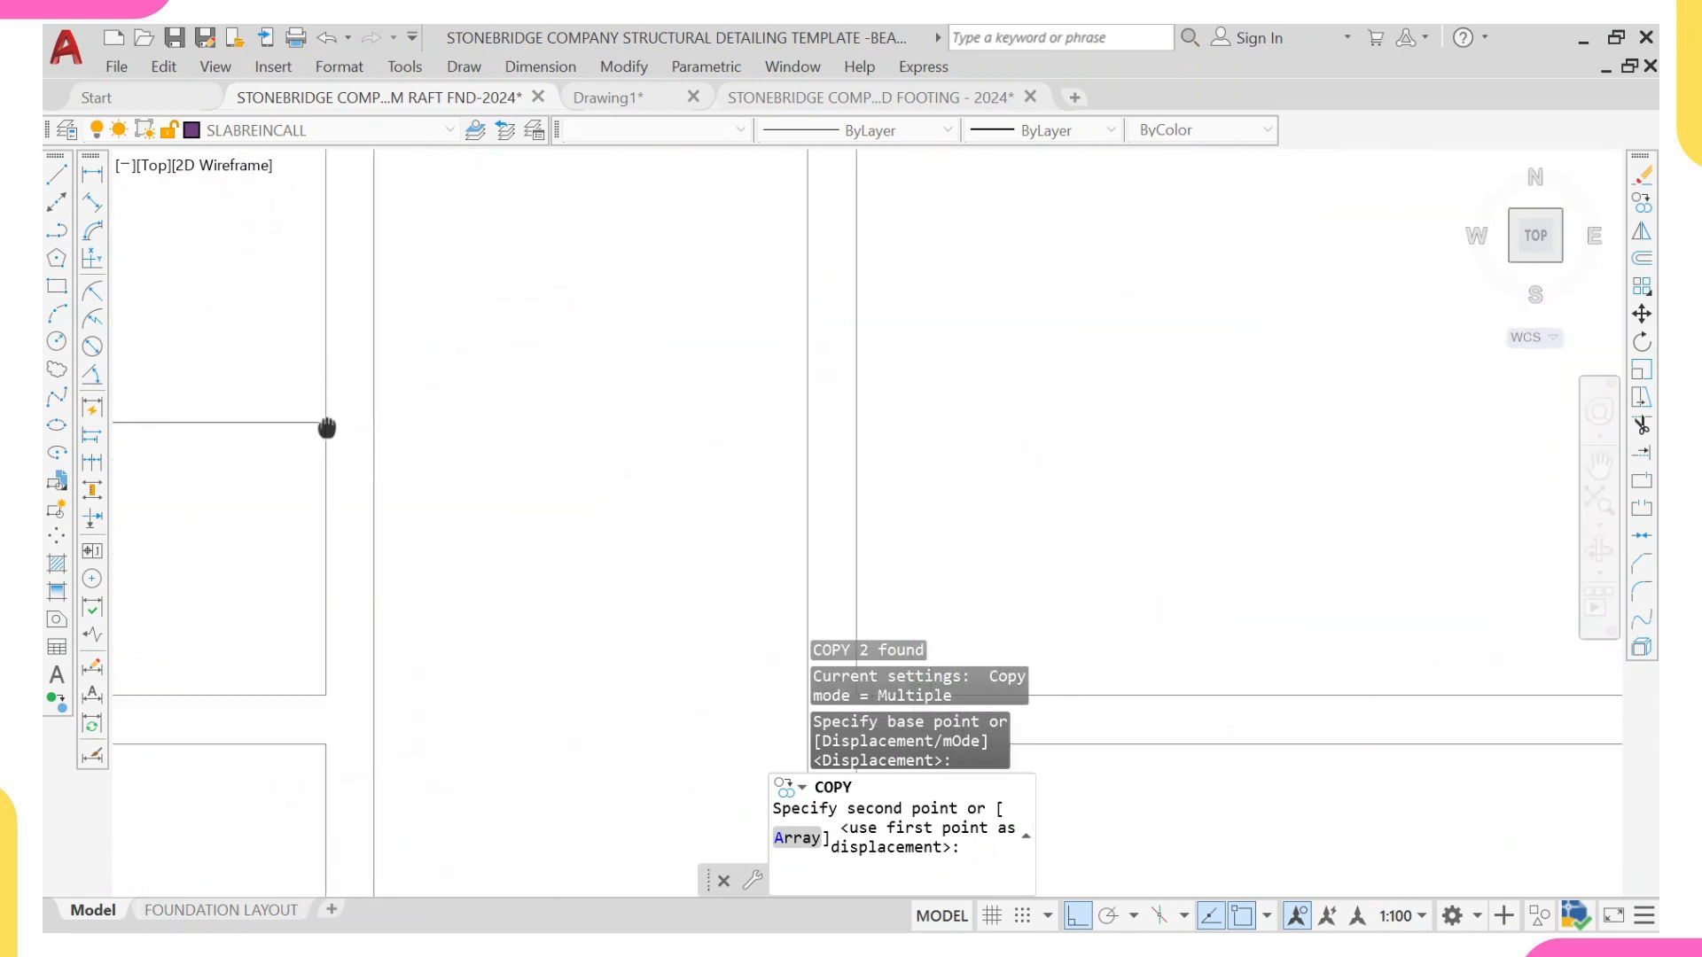
scroll(437, 425, "up", 3)
left_click(424, 422)
middle_click_drag(379, 450, 412, 483)
key("Escape")
Step: Set the colour of the copied arrowhead to Red
left_click(381, 454)
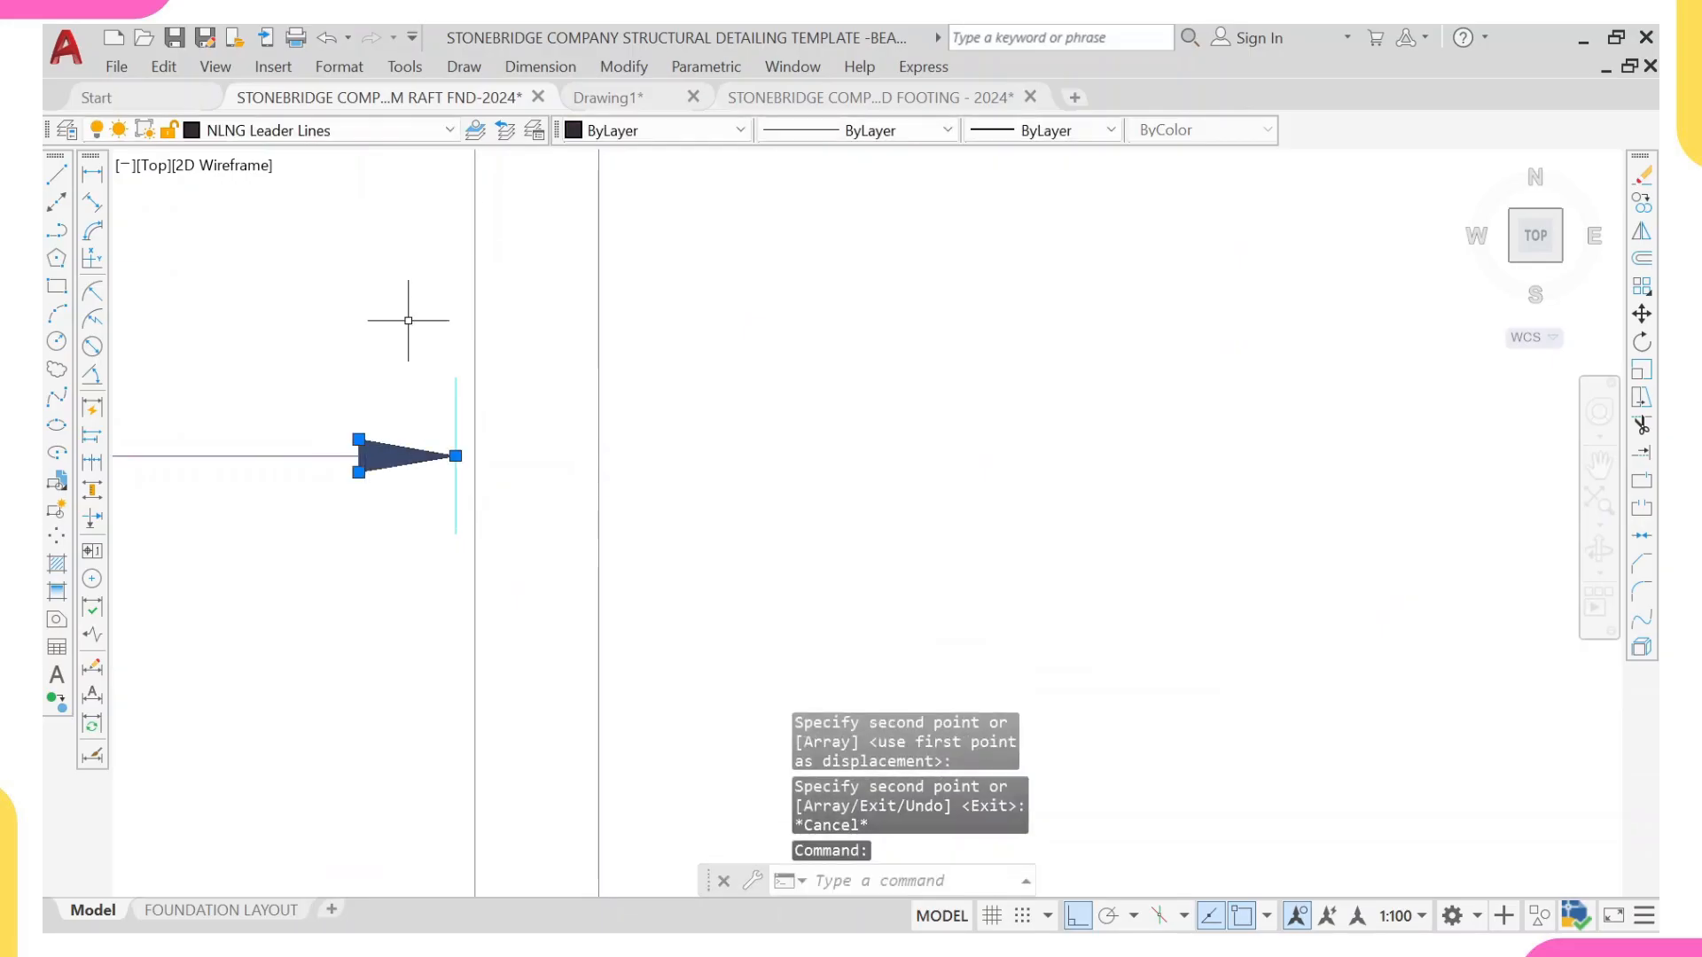
left_click(596, 130)
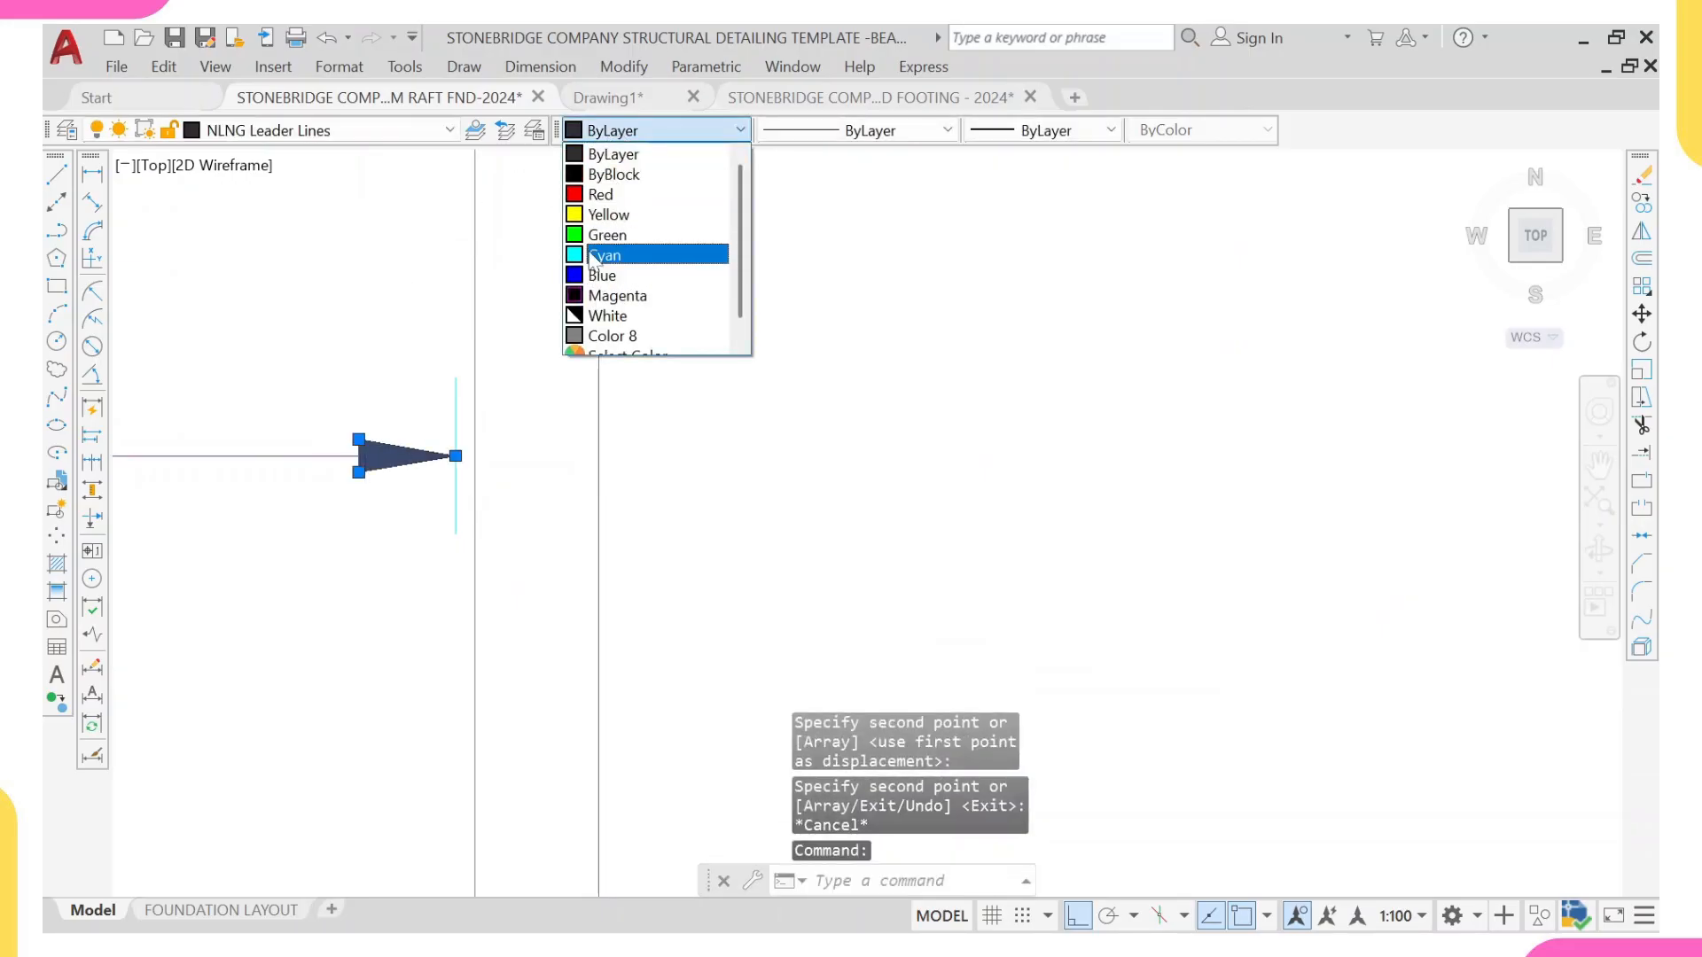
left_click(603, 194)
scroll(425, 399, "down", 5)
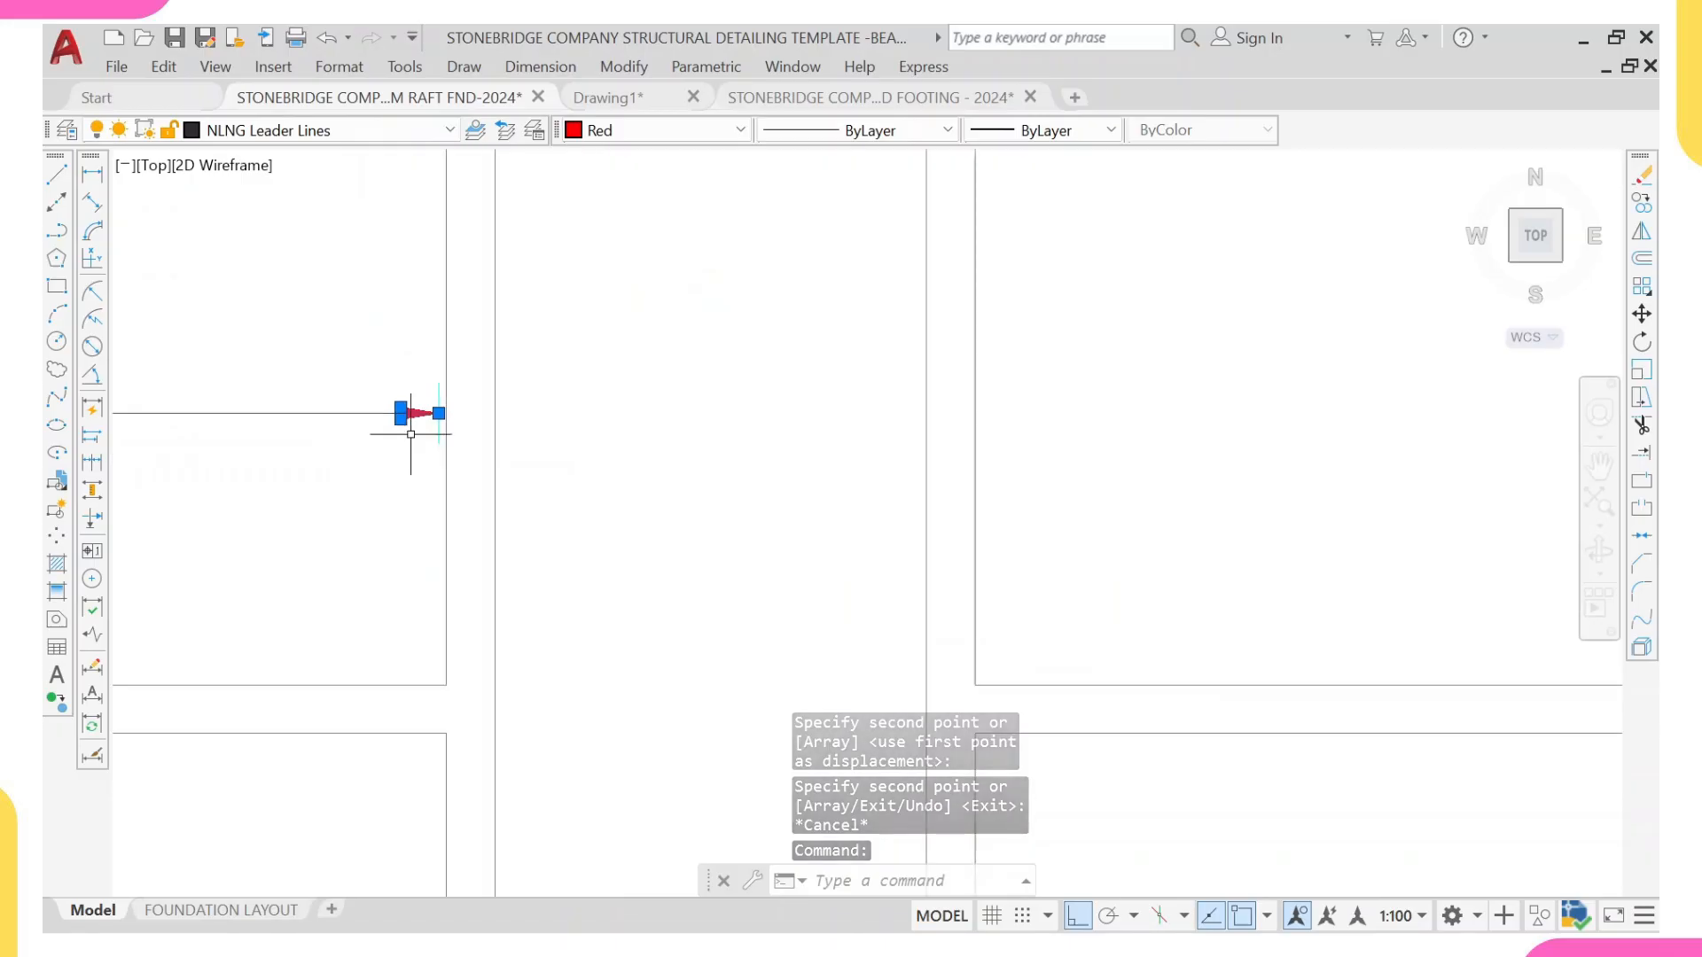
Step: Copy the left arrowhead and end tick of the reference detail's (20) line to where the horizontal line meets the left edge beam's inner face
key("Escape")
scroll(576, 562, "down", 2)
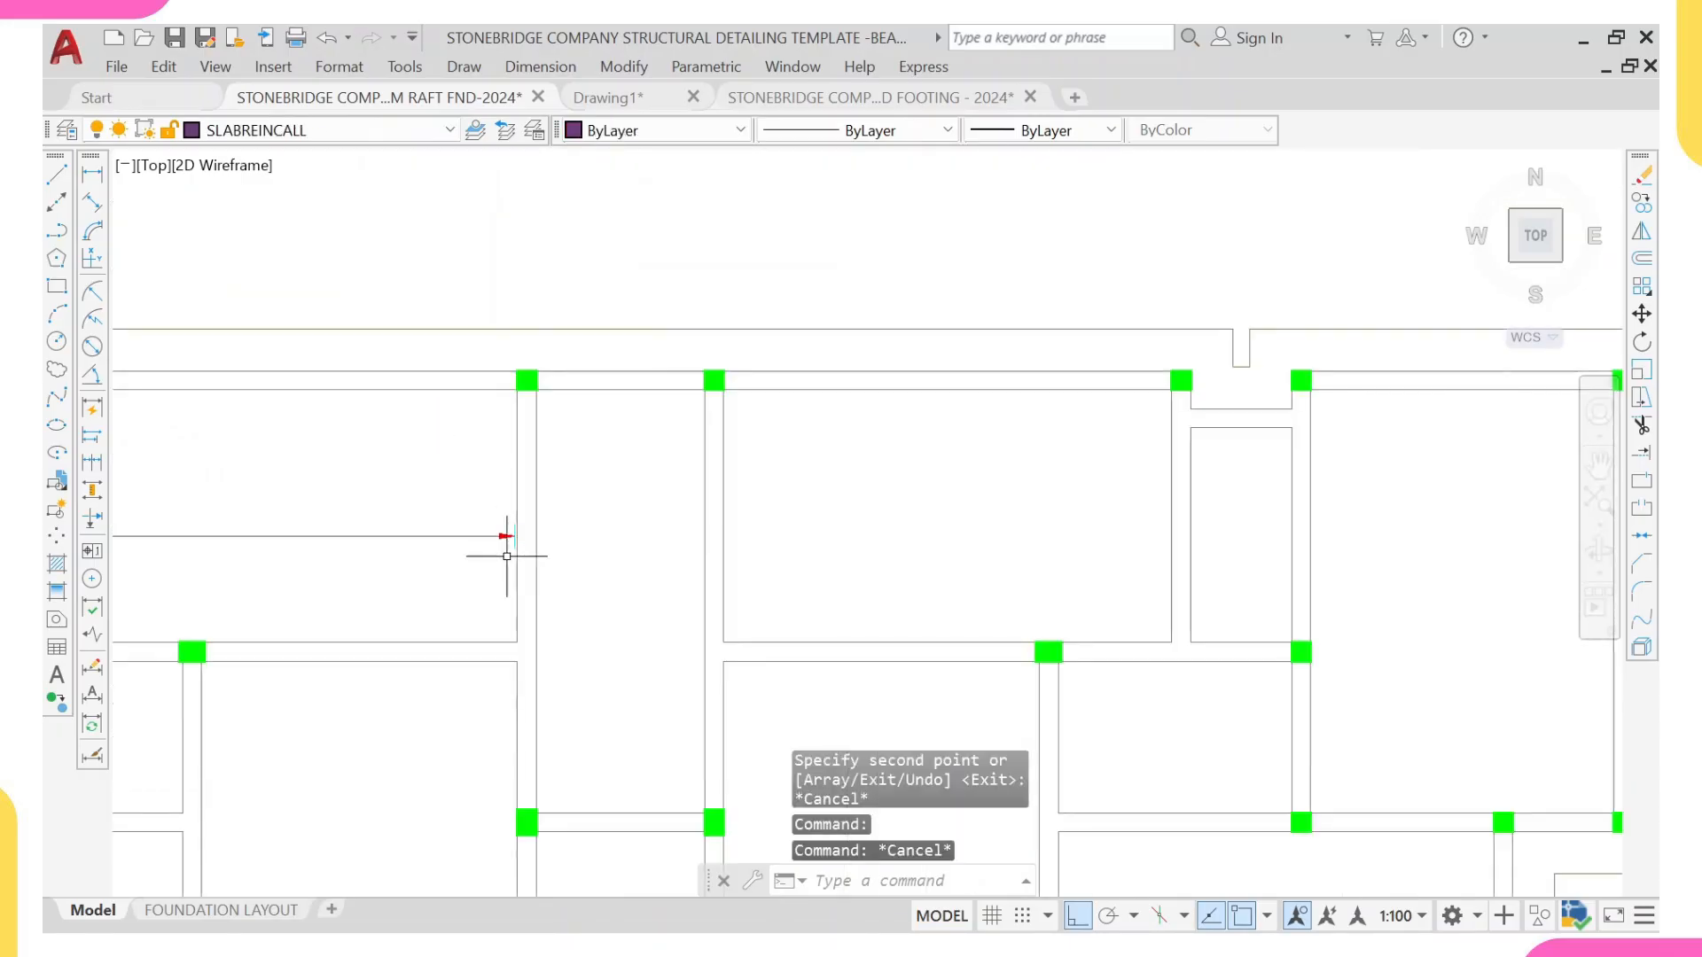
scroll(722, 581, "down", 2)
scroll(1185, 562, "down", 2)
middle_click_drag(1185, 562, 803, 604)
scroll(1105, 477, "up", 3)
scroll(1277, 798, "up", 1)
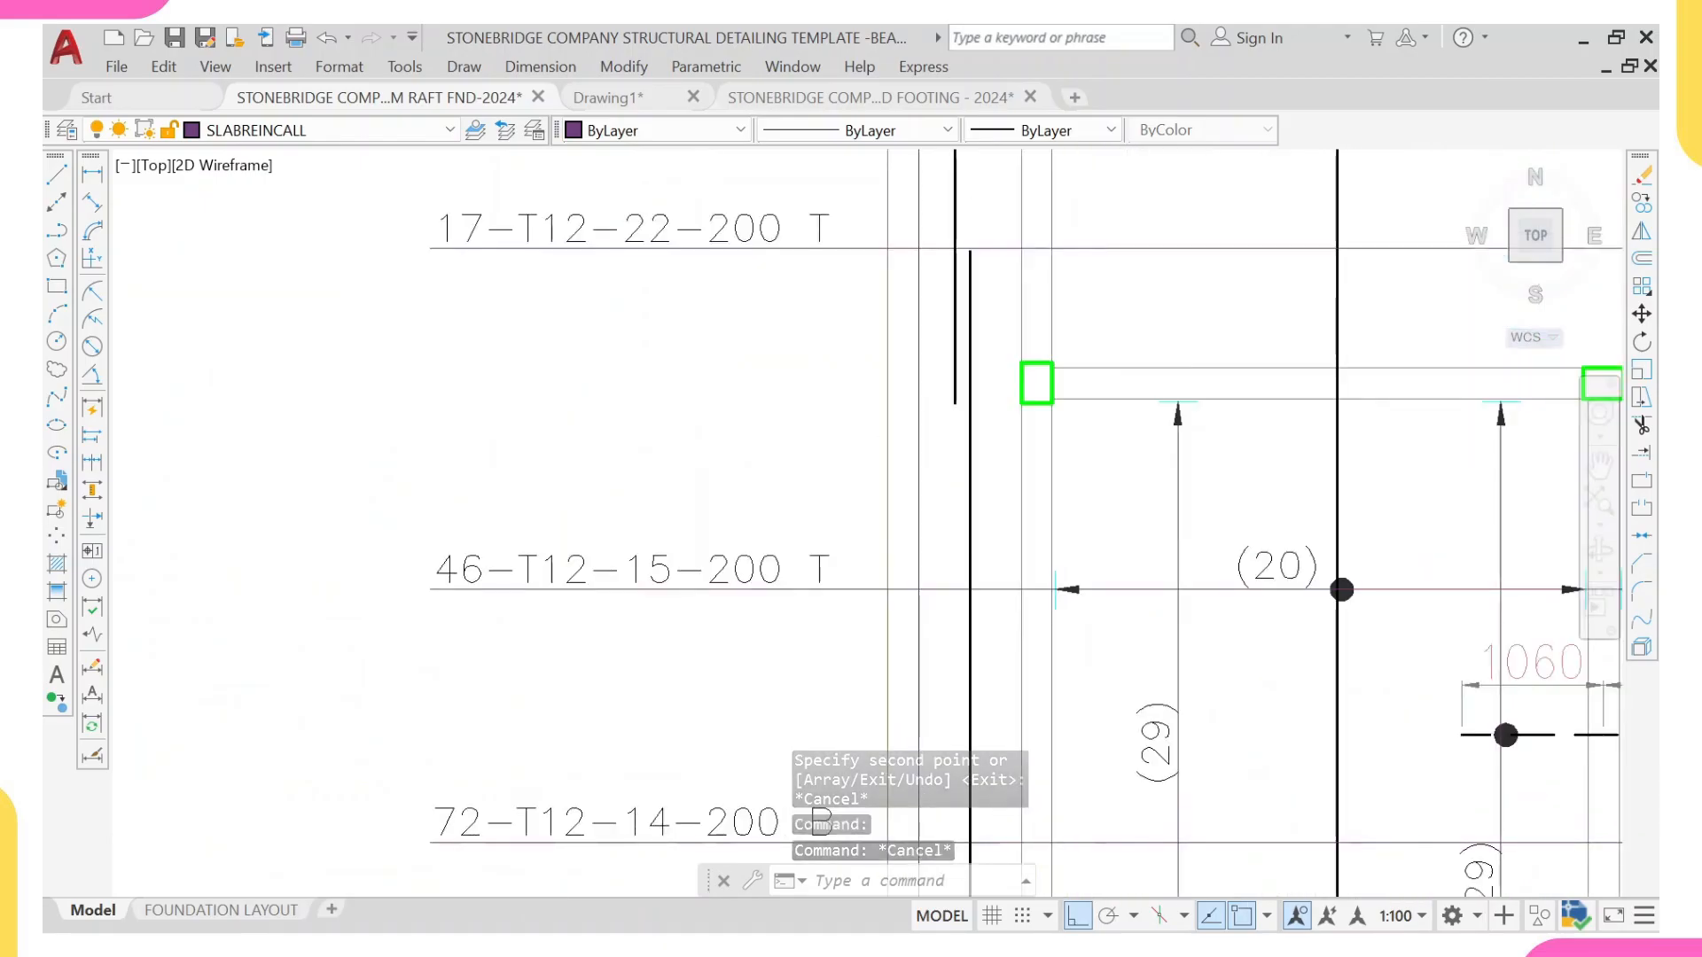
scroll(1055, 603, "up", 4)
left_click(1018, 479)
left_click(1223, 683)
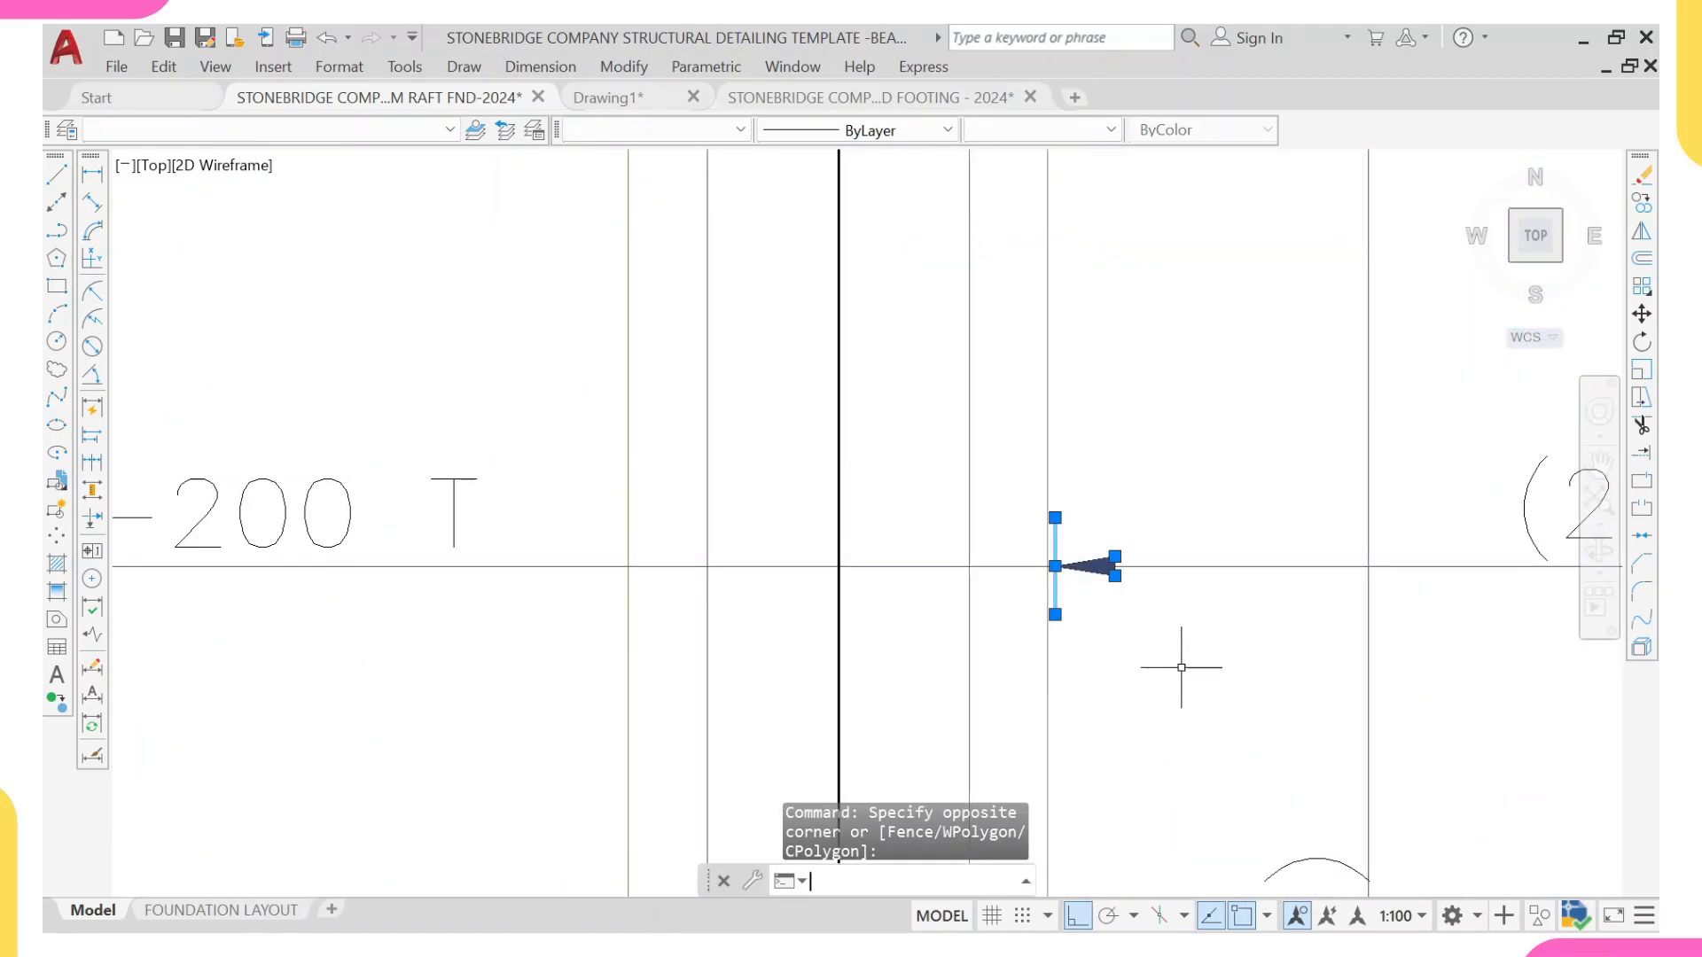
type("co")
key("Return")
scroll(1060, 597, "up", 3)
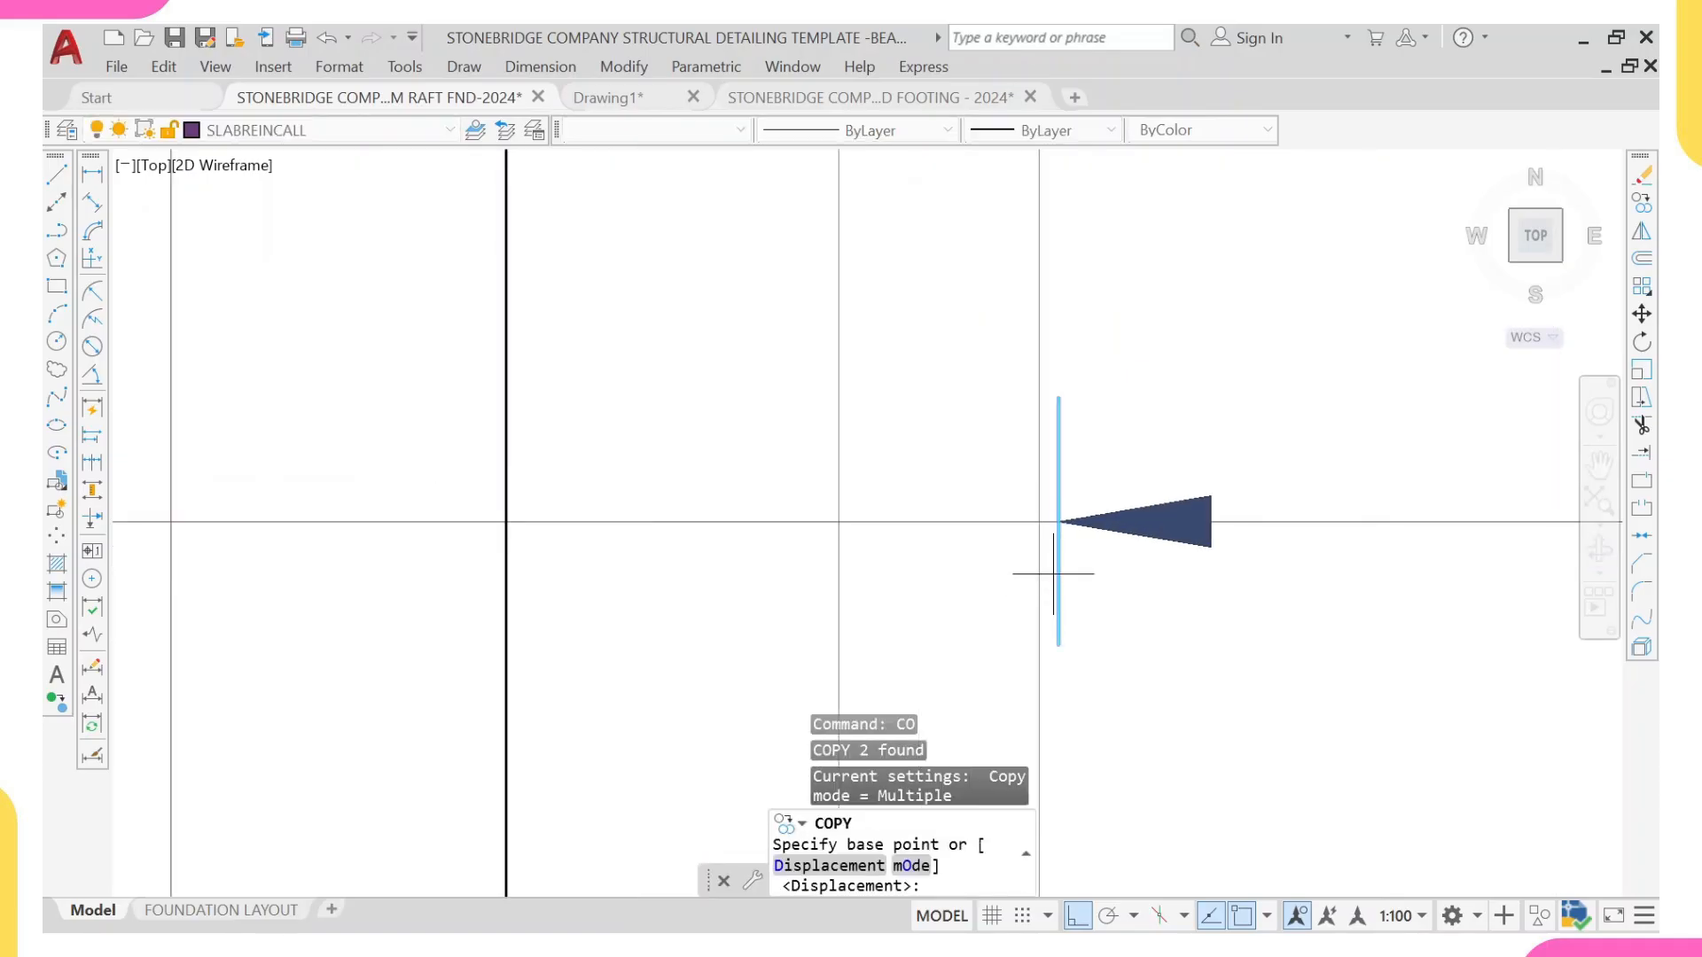
left_click(1055, 522)
scroll(417, 535, "down", 15)
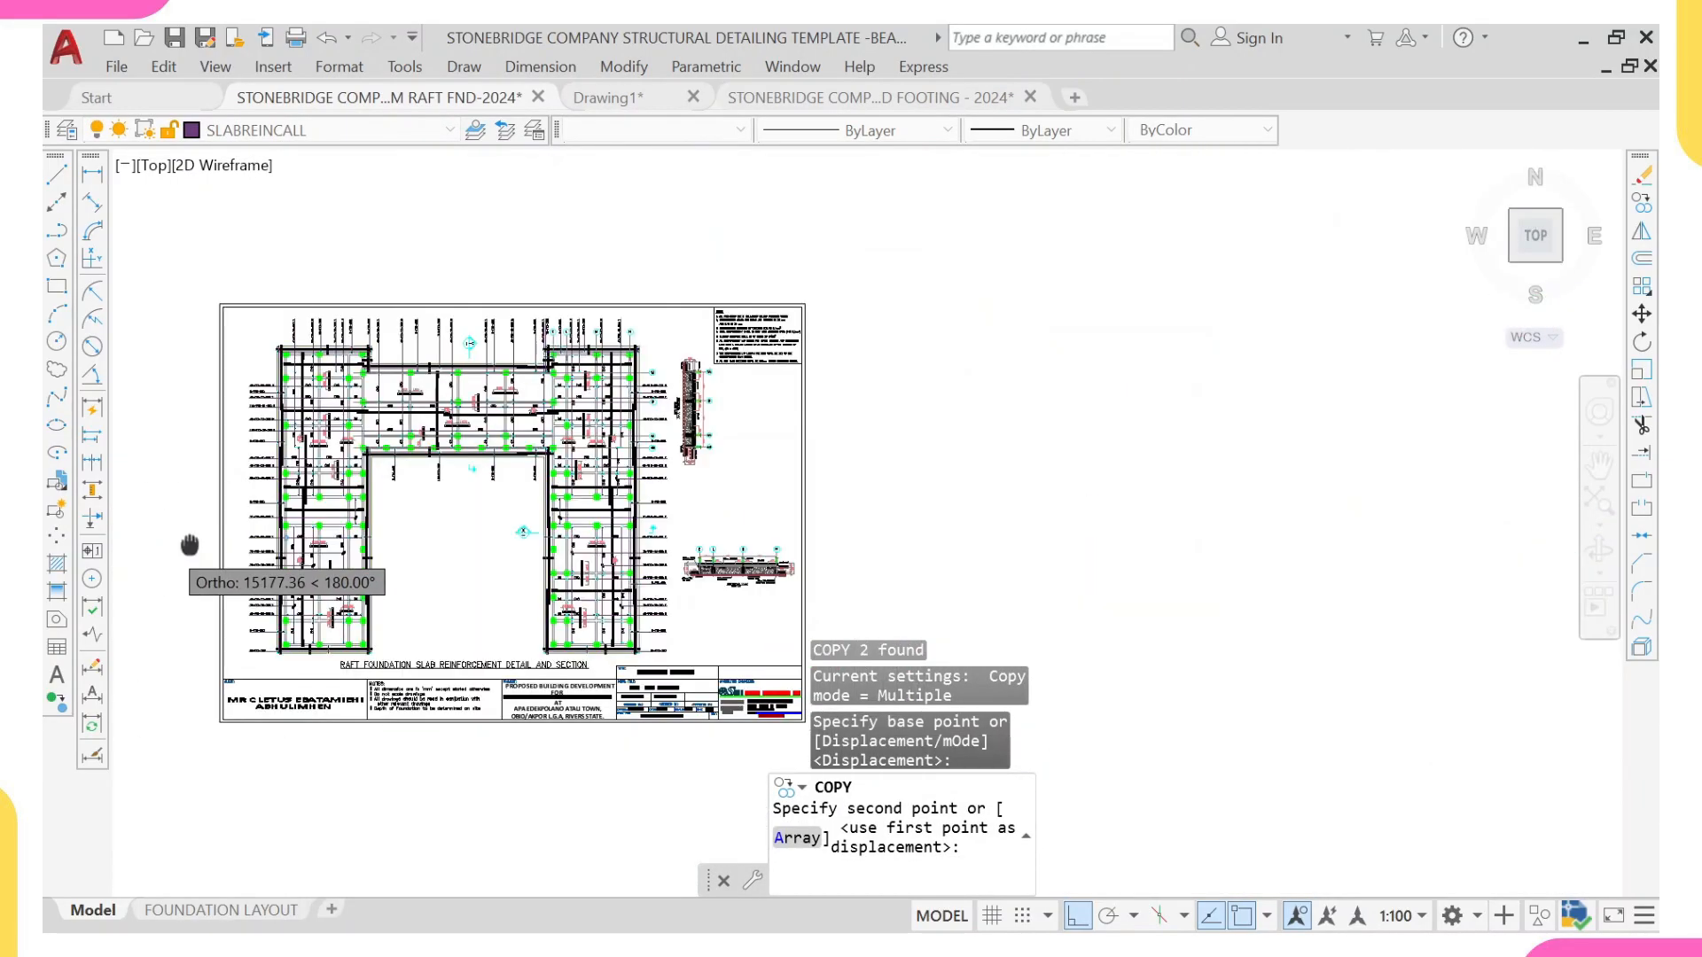
middle_click_drag(189, 543, 626, 551)
scroll(372, 568, "up", 10)
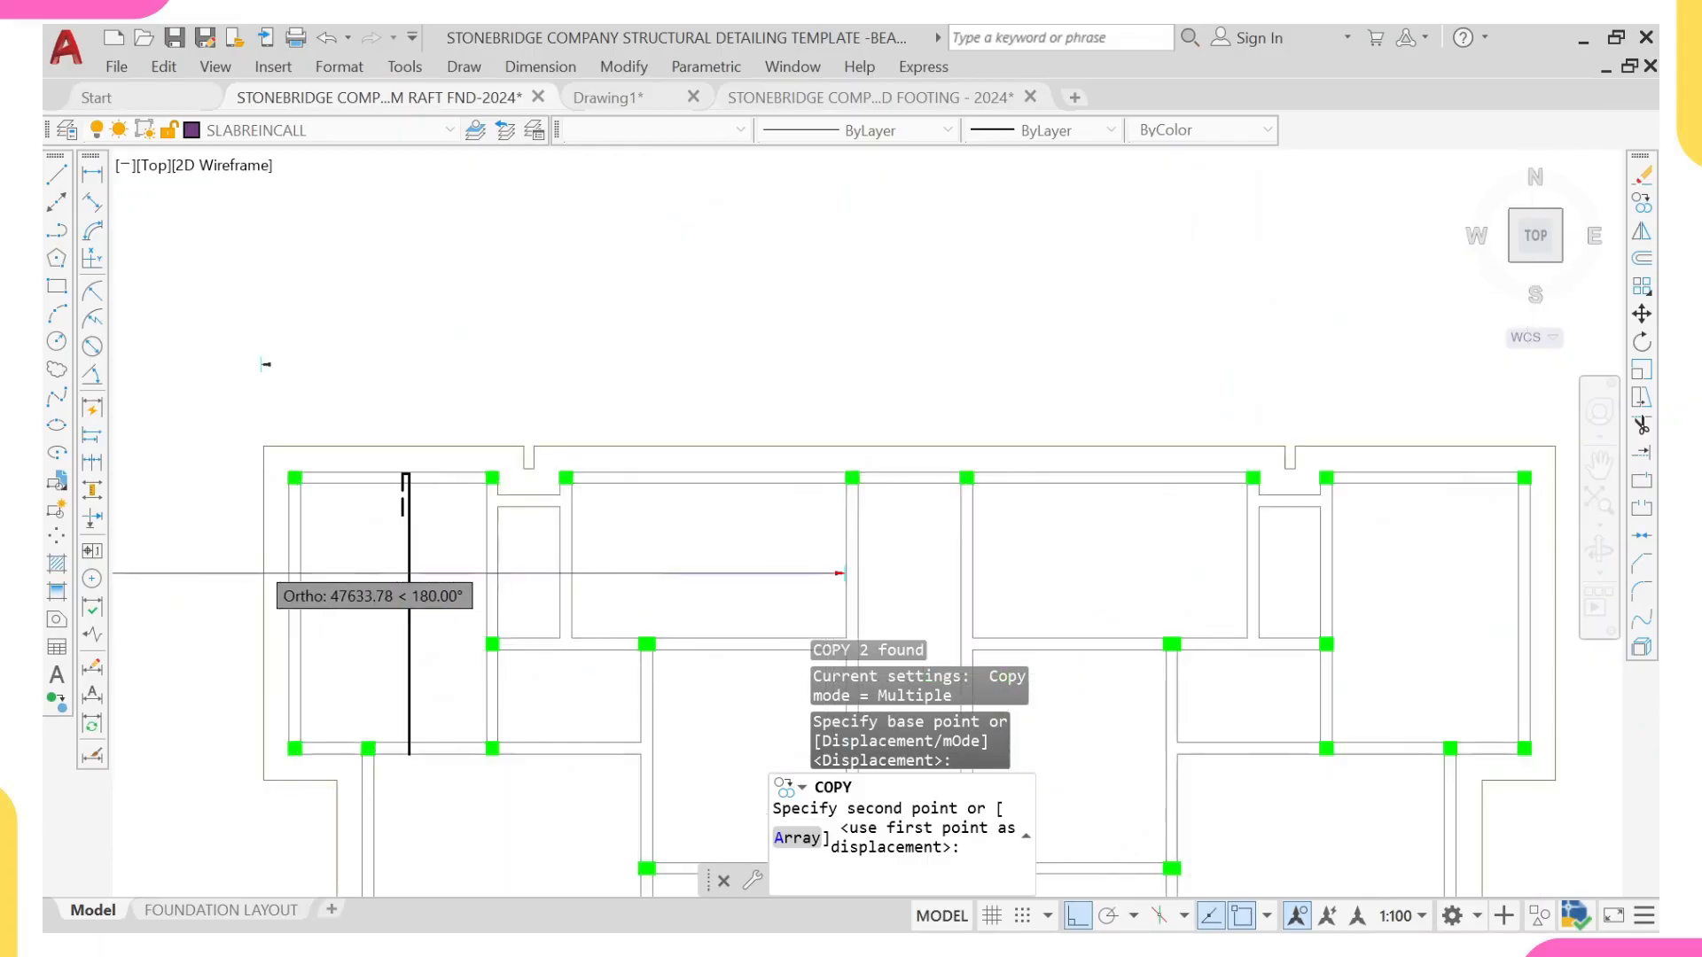
scroll(406, 575, "up", 2)
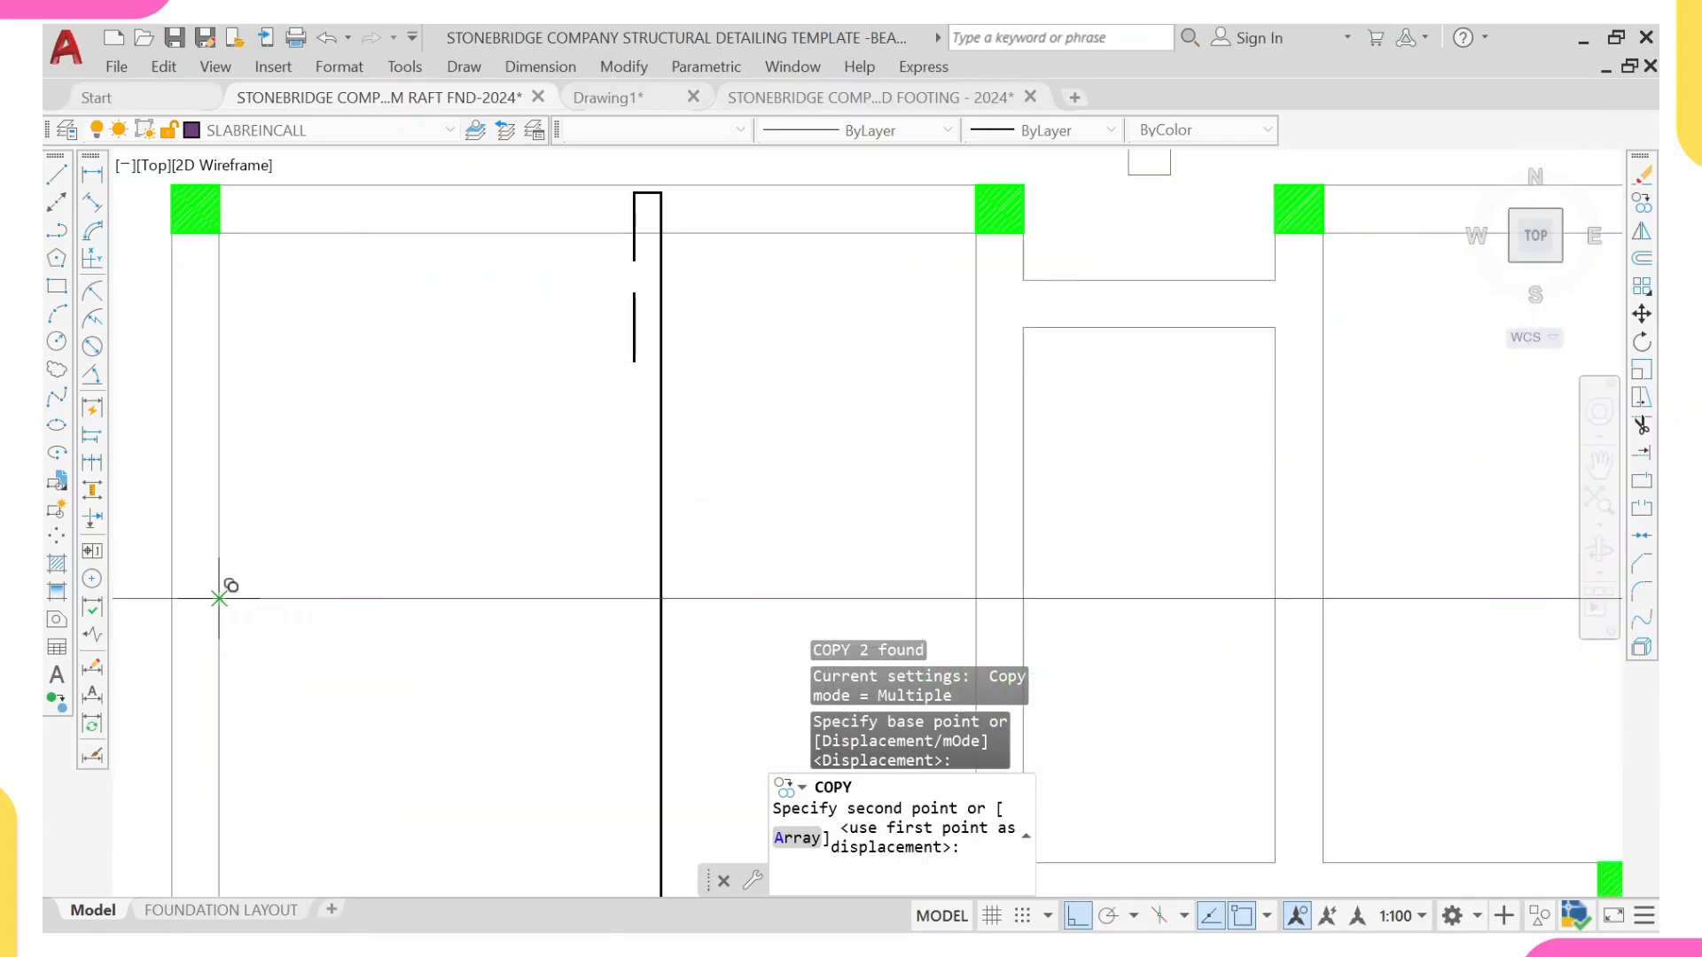
left_click(219, 599)
key("Escape")
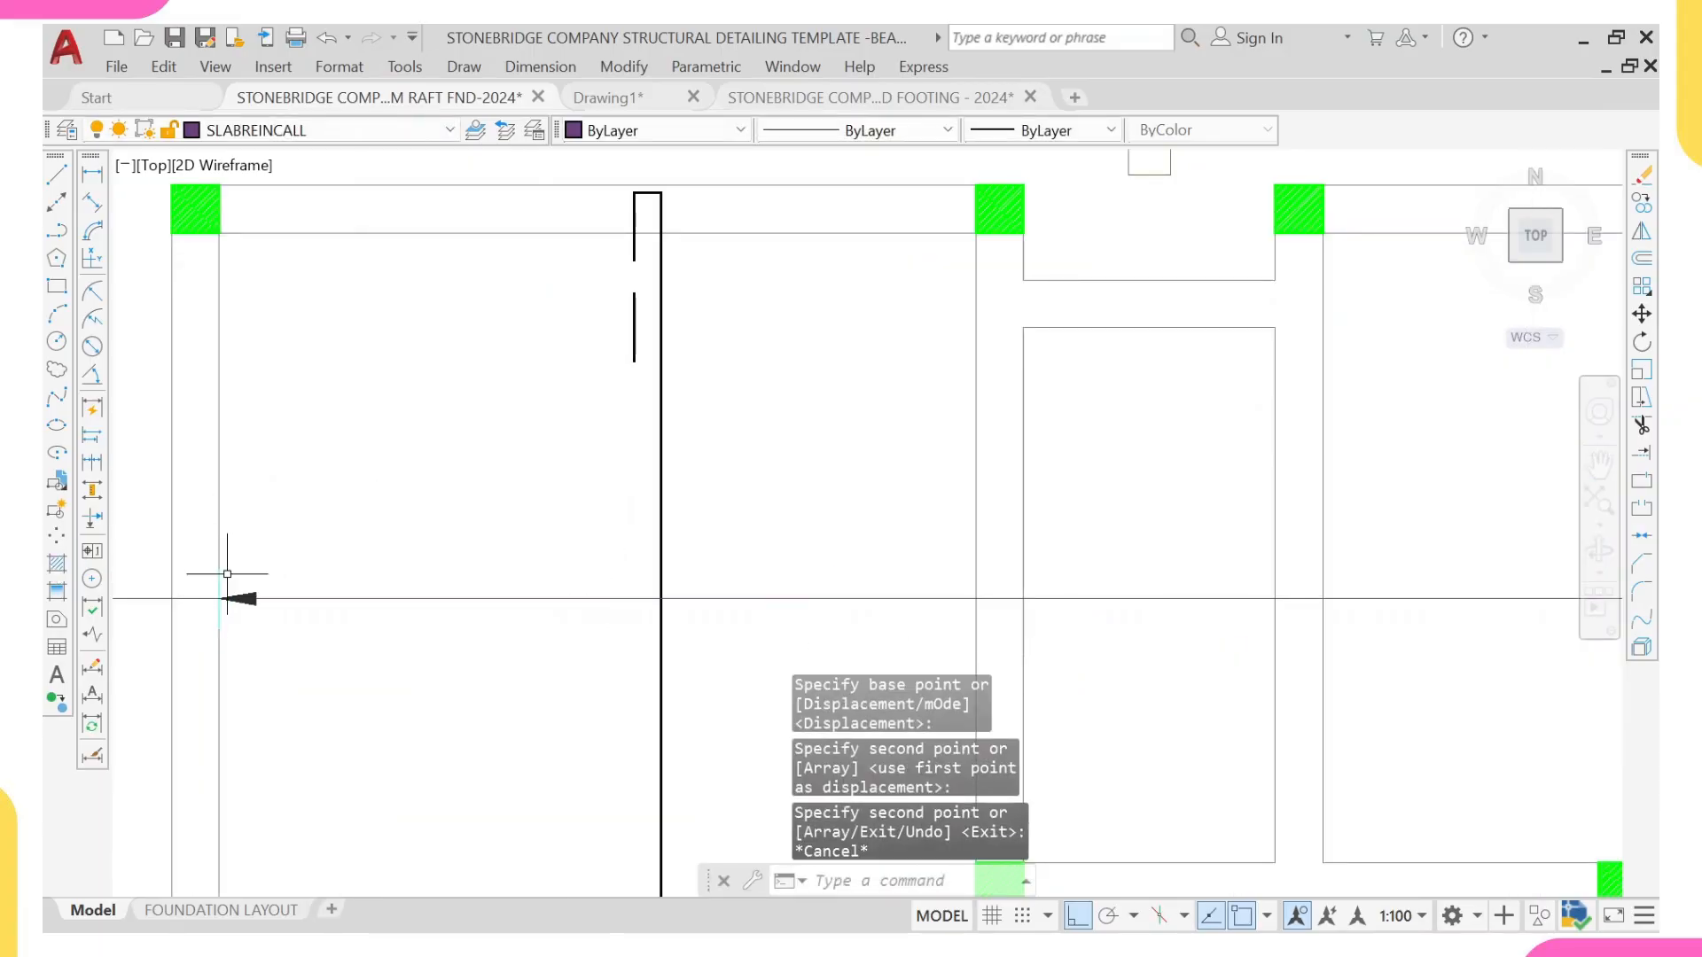
Step: Set the colour of the arrowhead at the left edge beam to Red
scroll(247, 599, "up", 2)
left_click(248, 599)
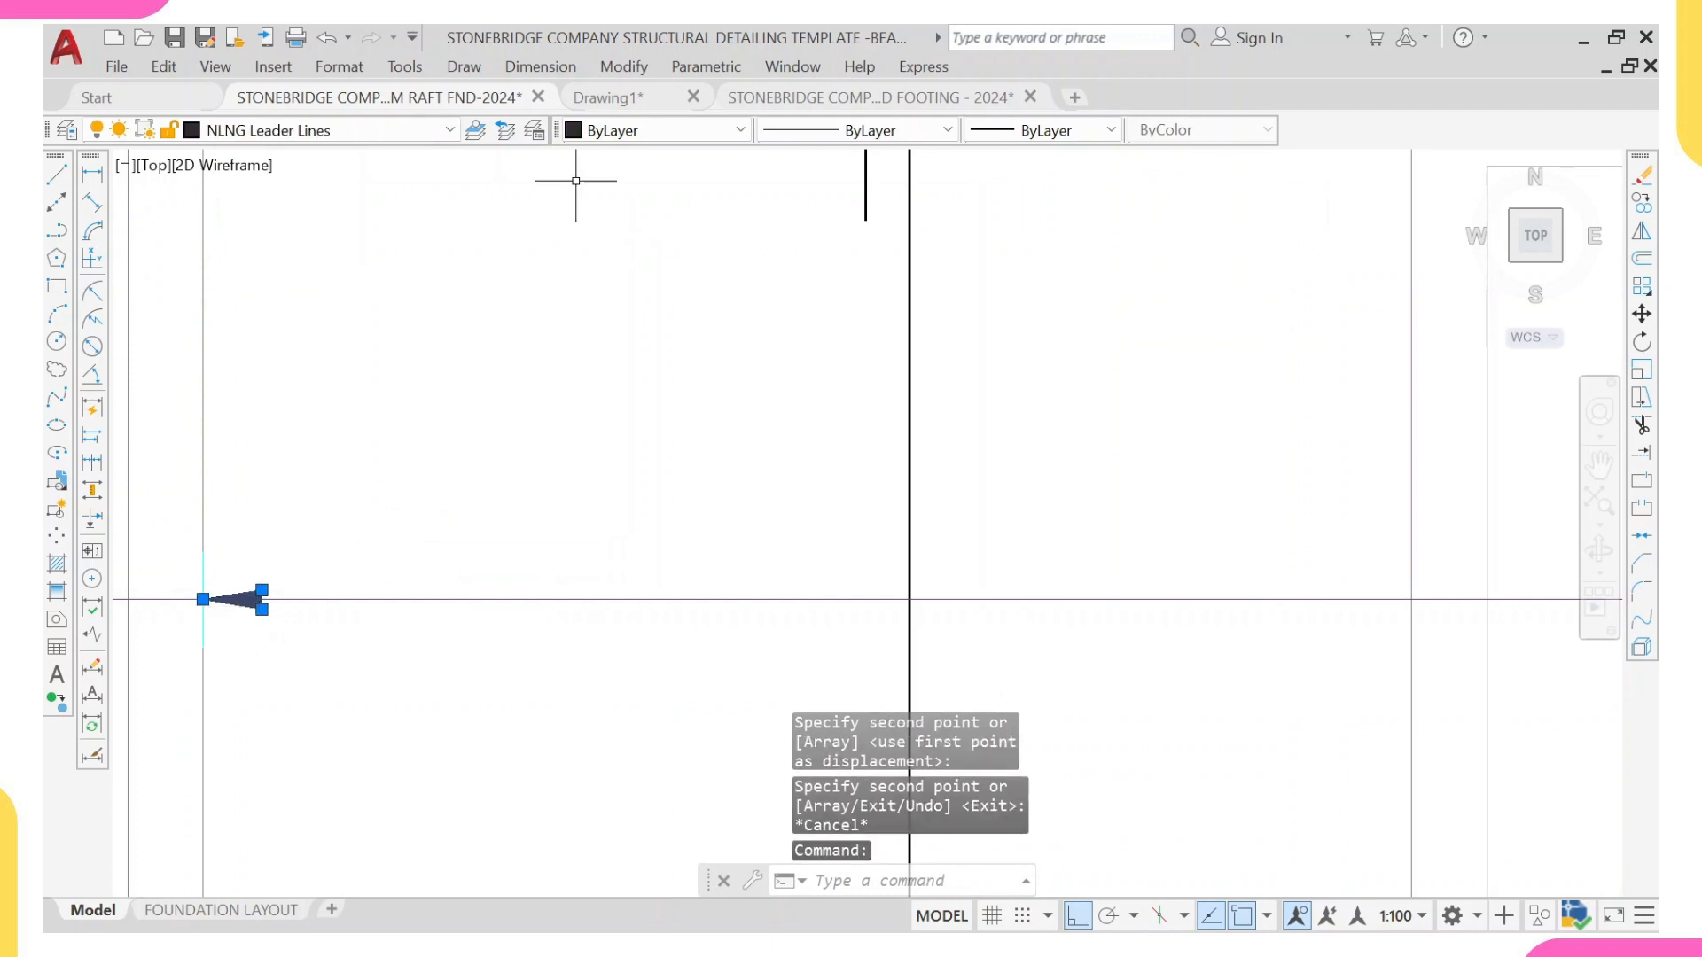
left_click(637, 131)
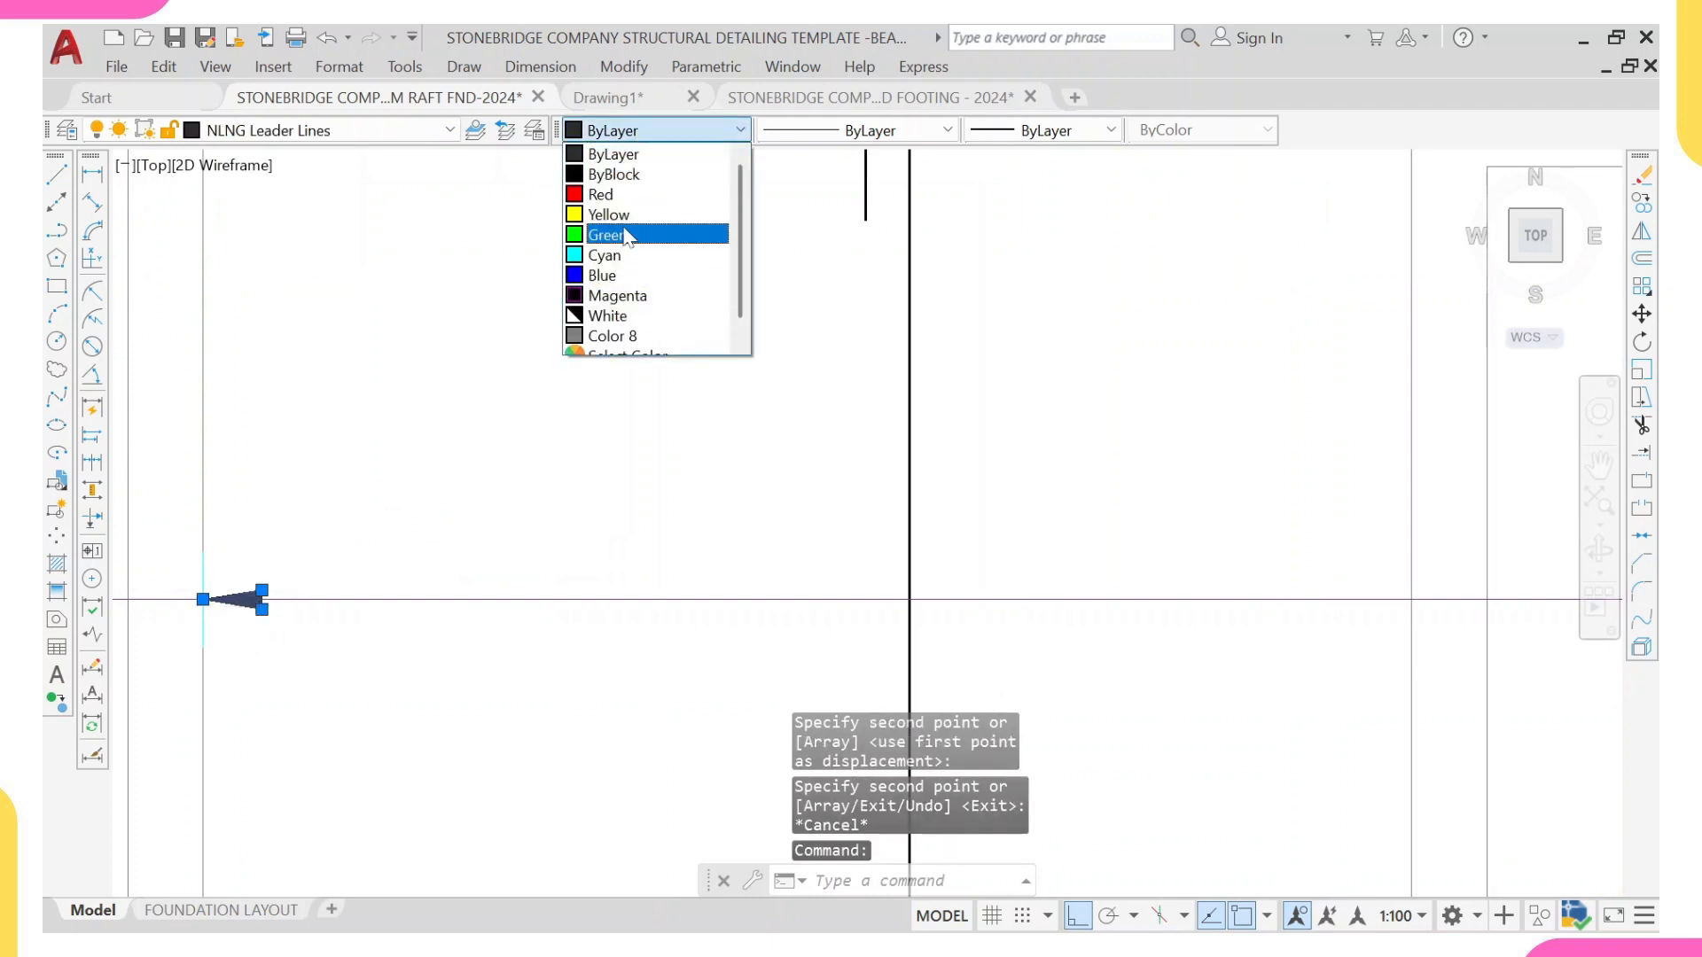
left_click(603, 194)
scroll(292, 502, "up", 2)
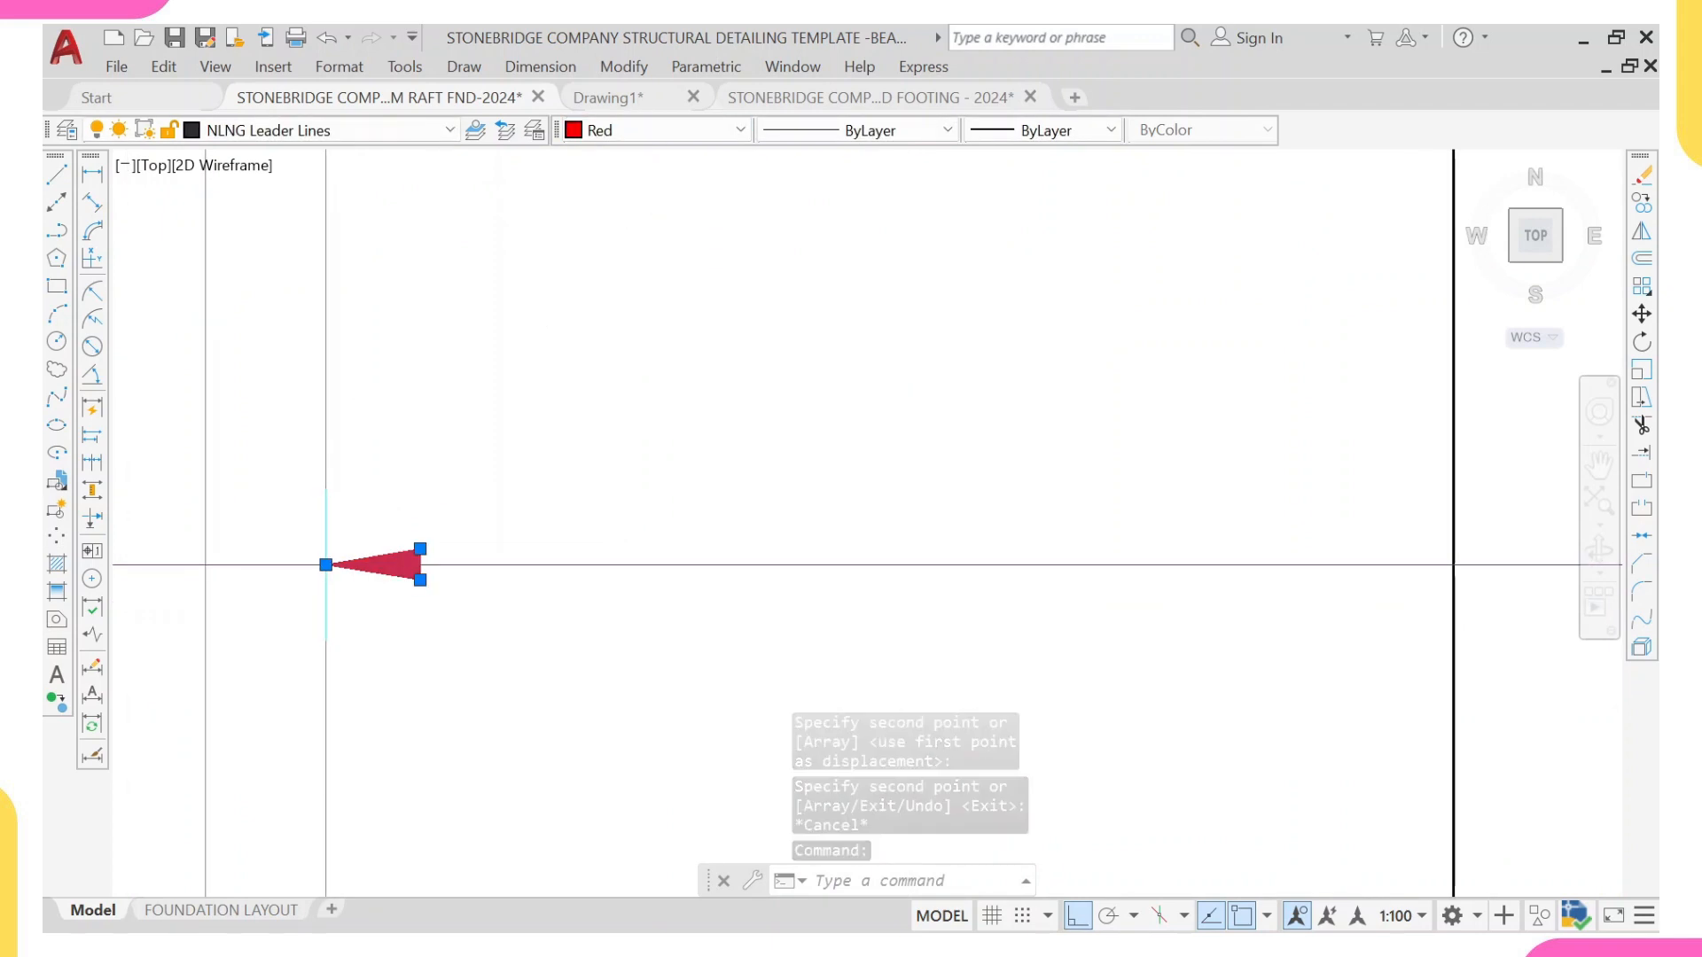
key("Escape")
Step: Move the red arrowhead and its end tick 35 mm to the right, away from the left edge beam's inner face
left_click(292, 482)
left_click(490, 677)
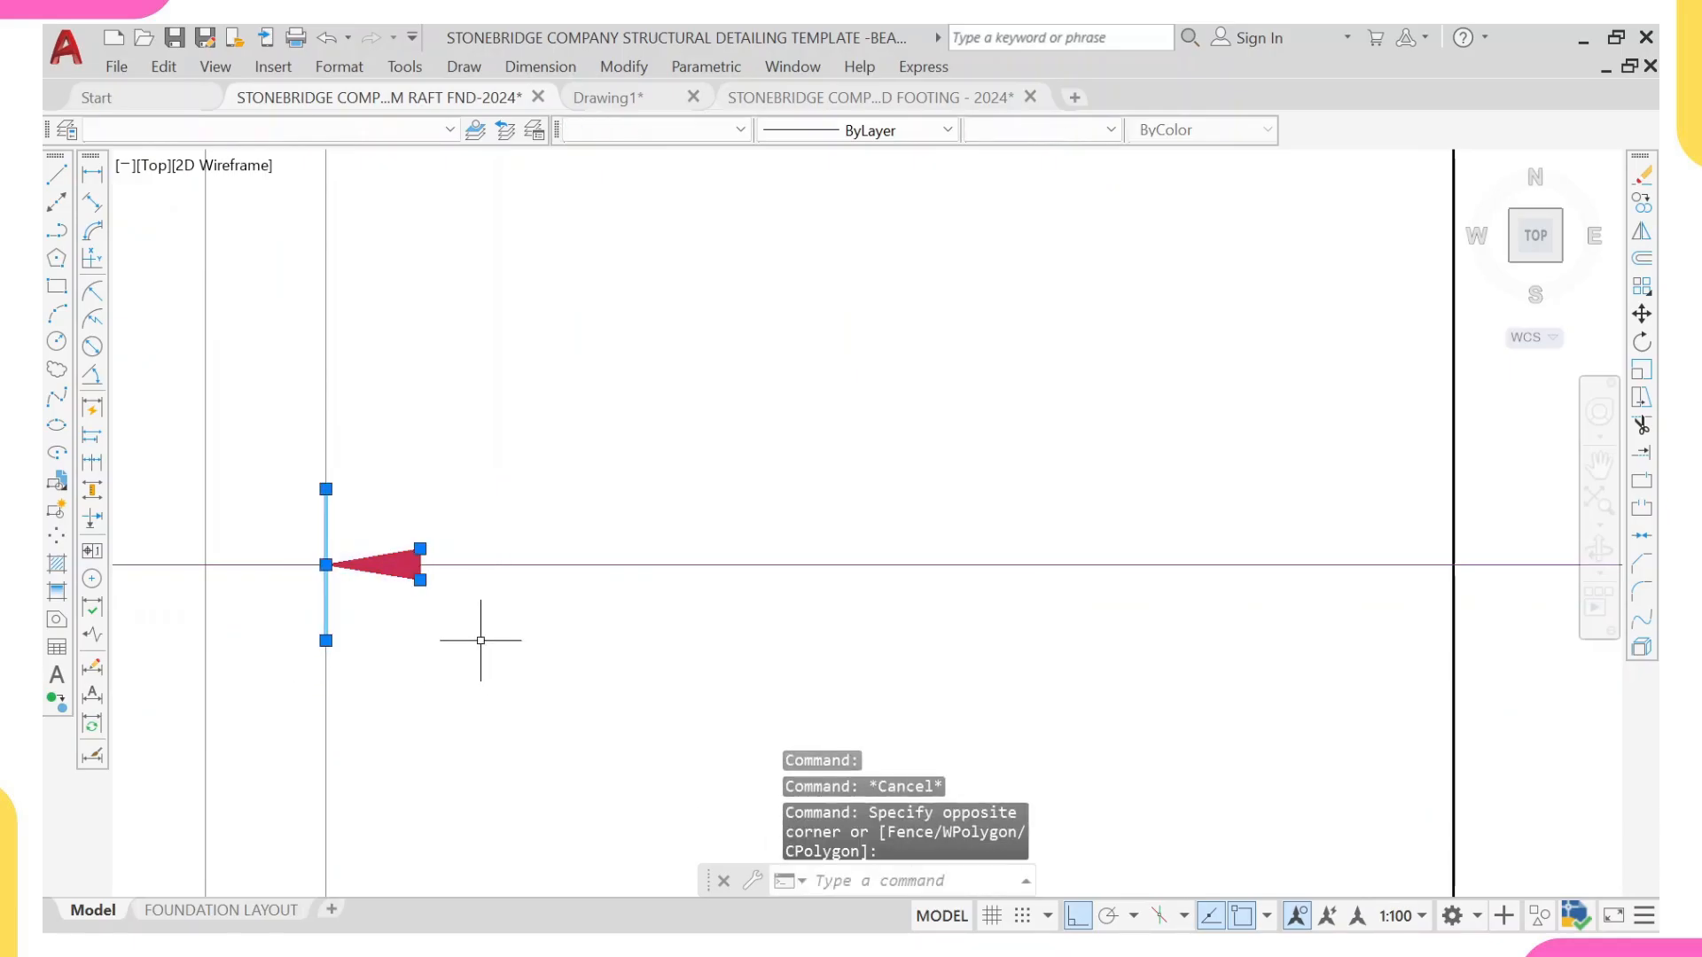
type("m")
key("Return")
scroll(364, 576, "up", 2)
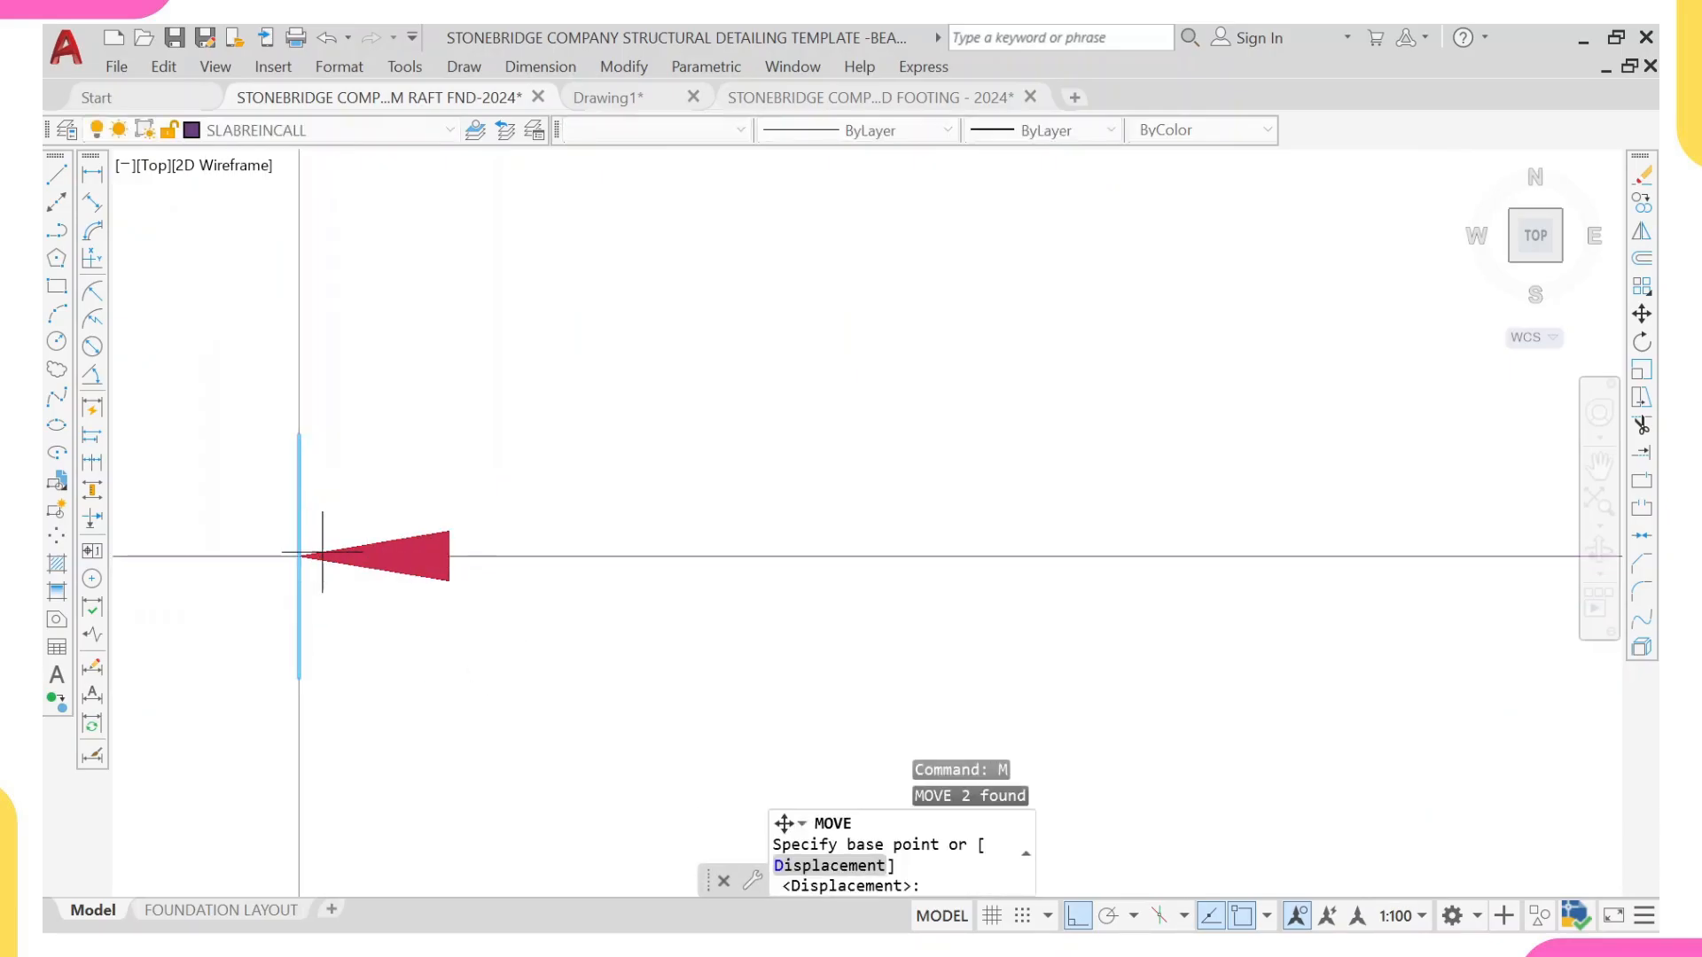
left_click(299, 555)
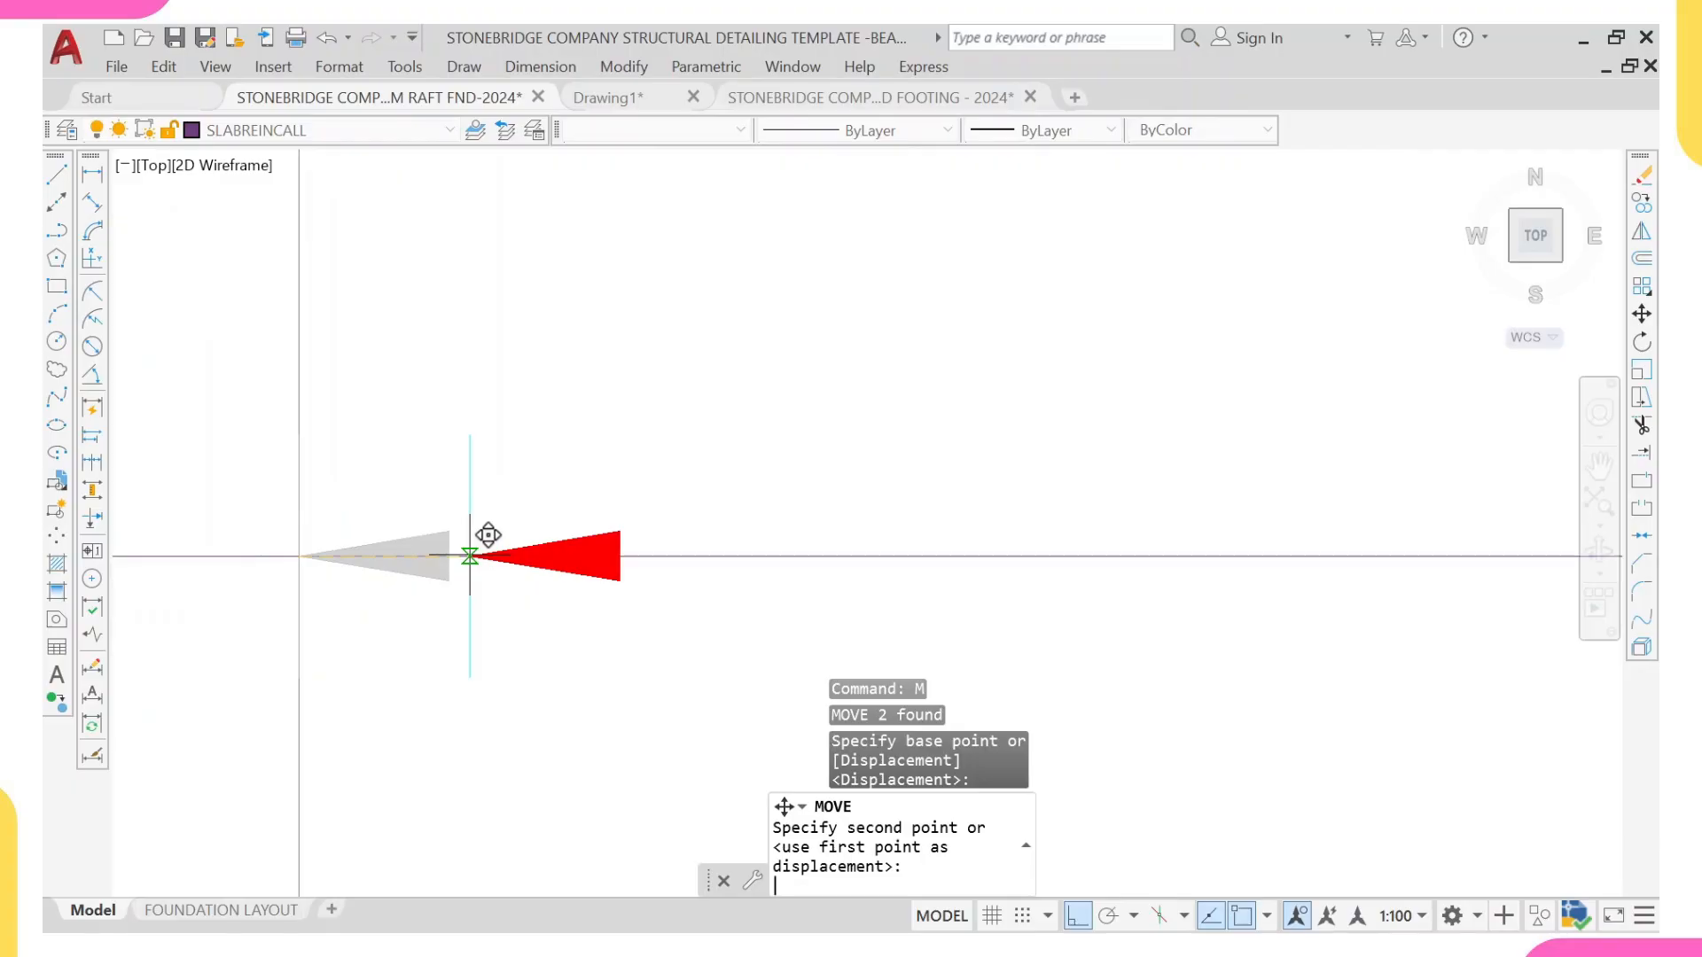
type("35")
key("Return")
scroll(474, 567, "down", 5)
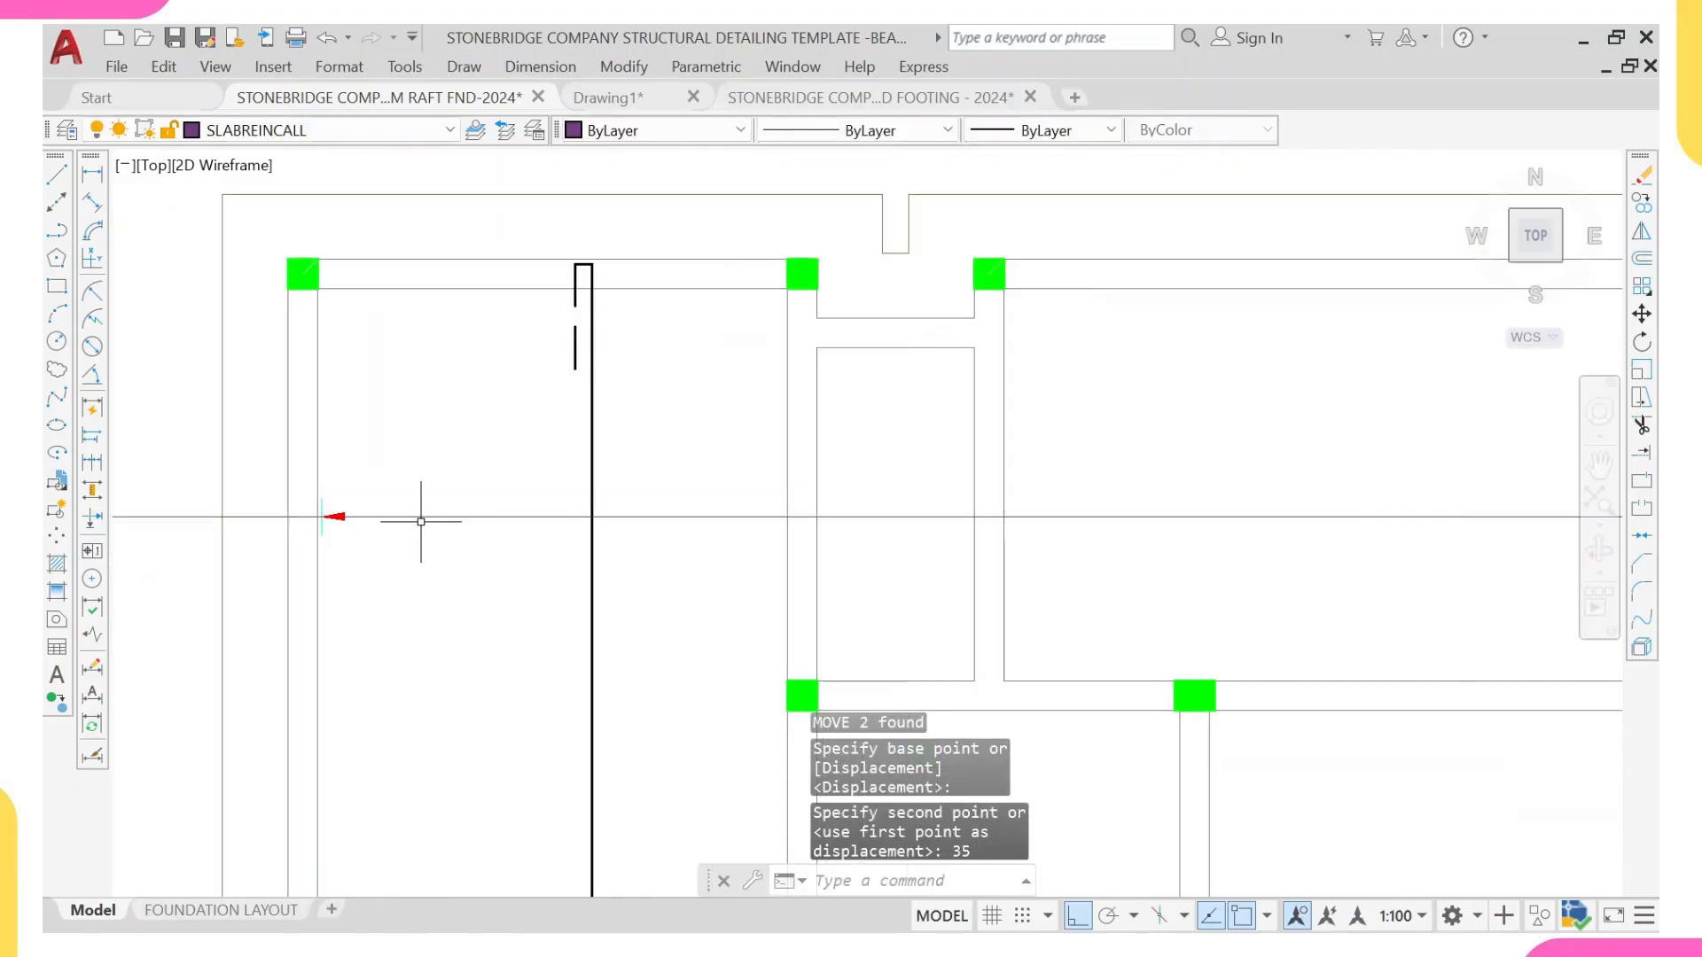
Step: Copy the solid dot on the dashed bar below the reference detail's 1060 dimension to the crossing of the hooked bar and horizontal line
scroll(729, 530, "down", 6)
middle_click_drag(1171, 542, 961, 574)
scroll(1060, 490, "up", 4)
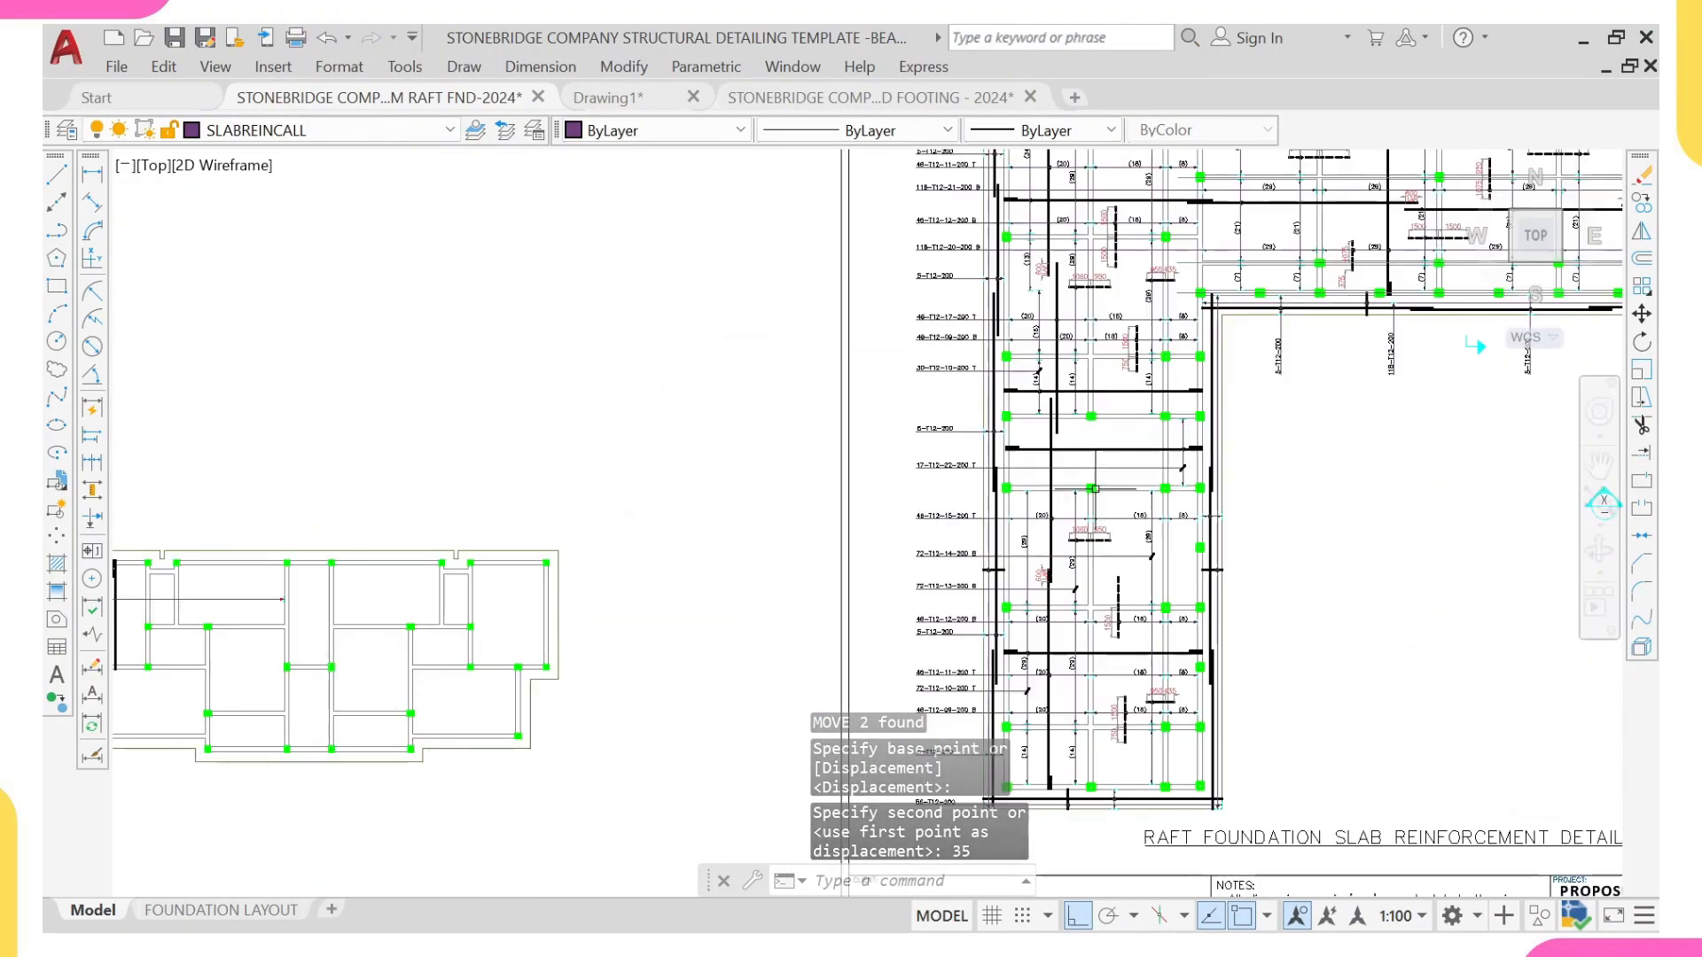
scroll(1033, 530, "up", 8)
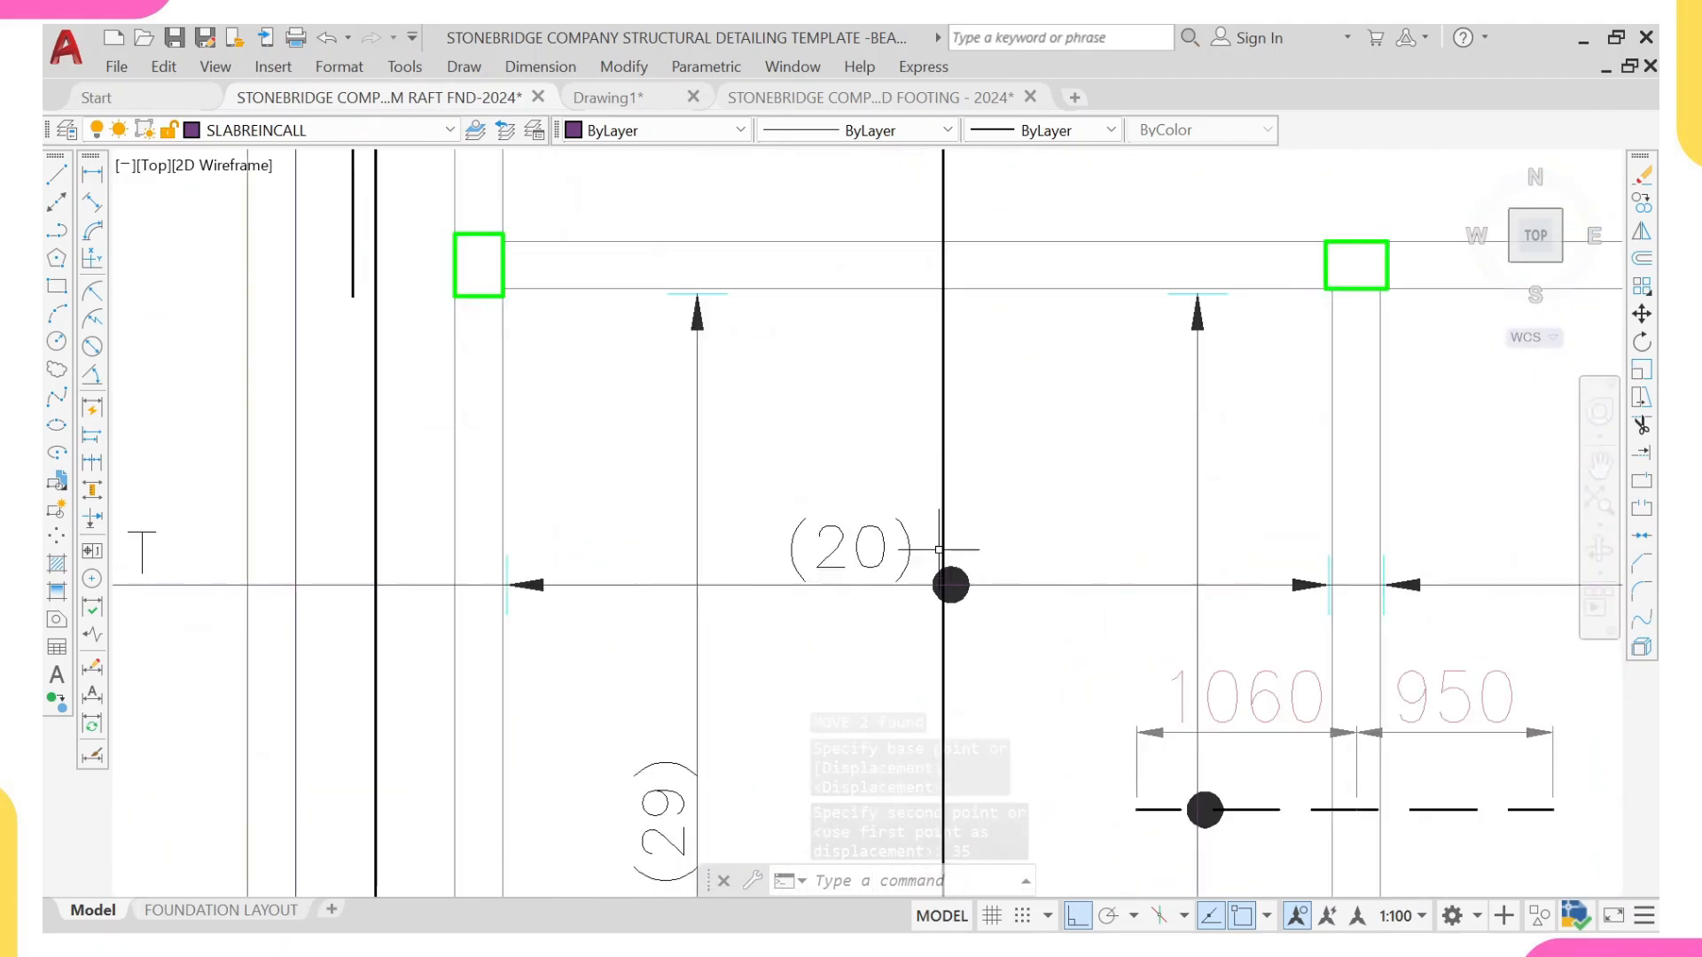
middle_click_drag(951, 585, 783, 429)
scroll(1009, 662, "up", 2)
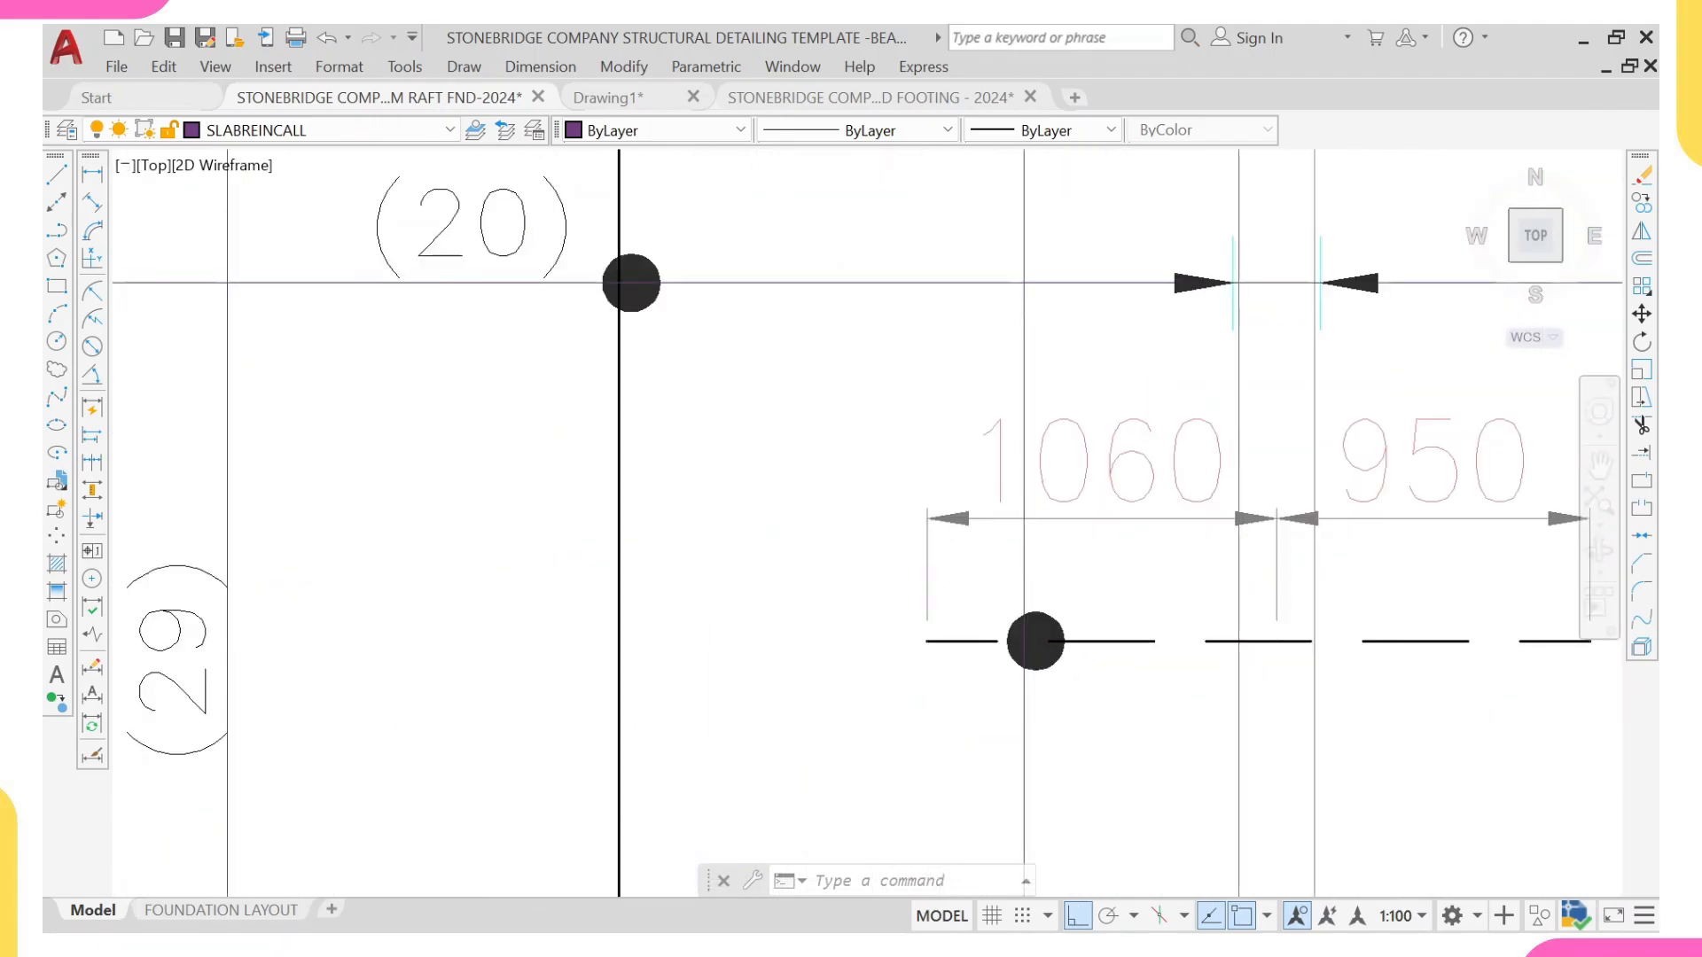
left_click(991, 583)
left_click(1098, 715)
type("c")
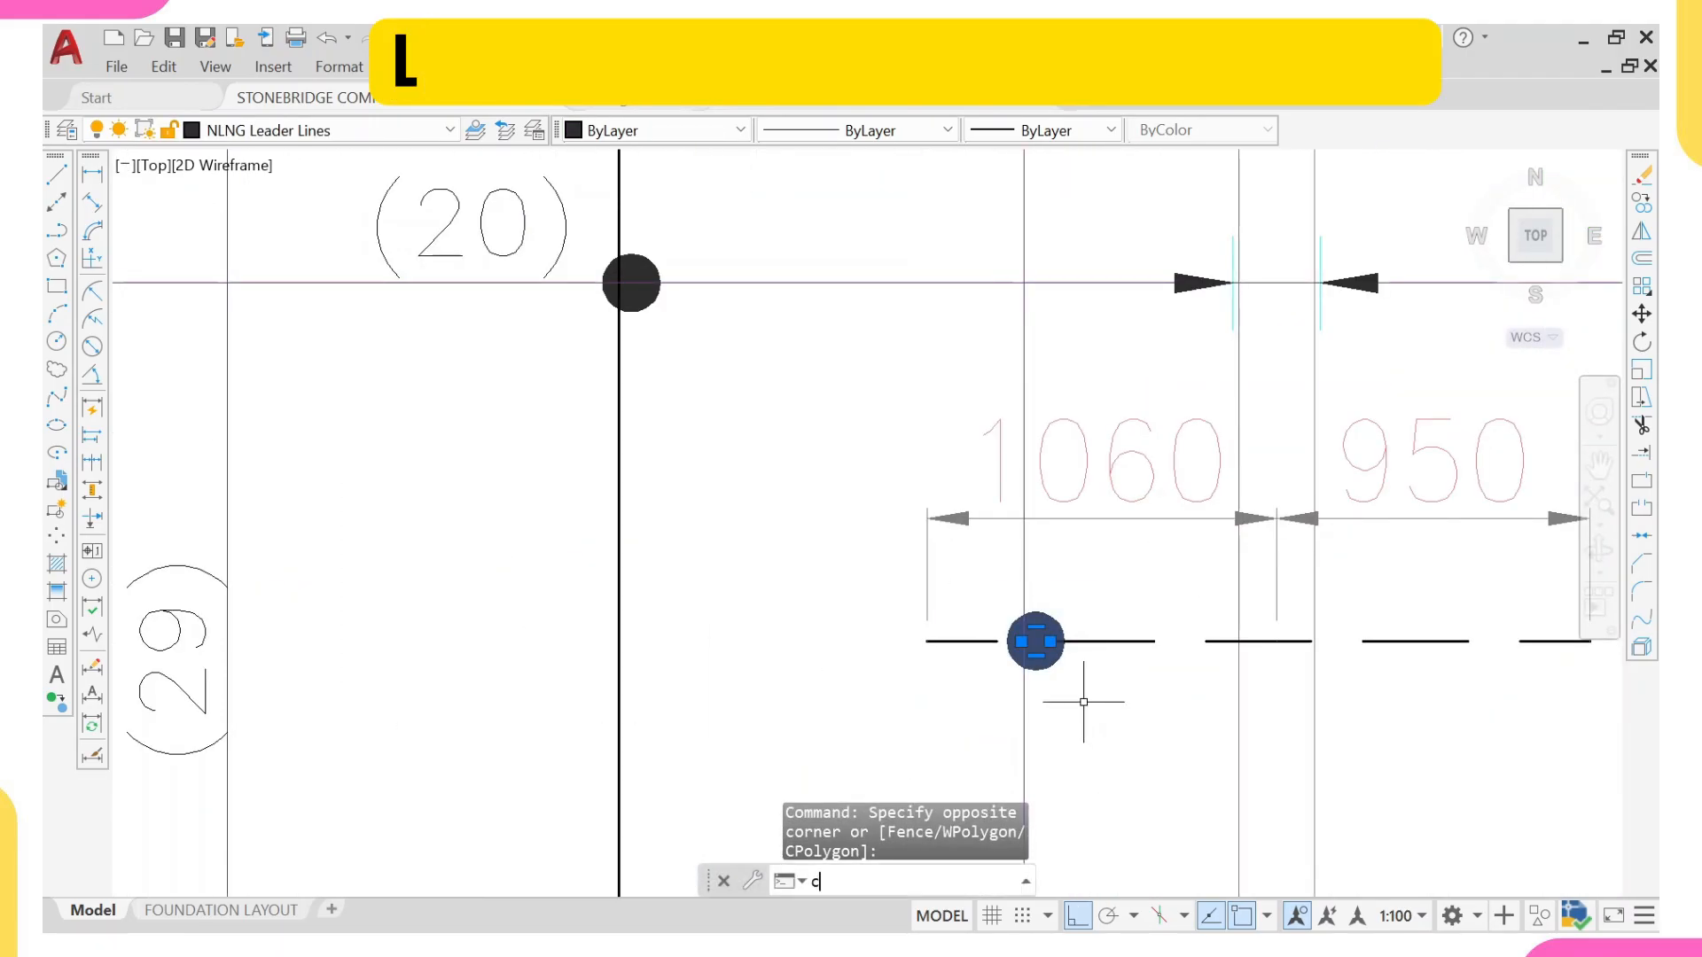
type("o")
key("Return")
scroll(1028, 650, "up", 3)
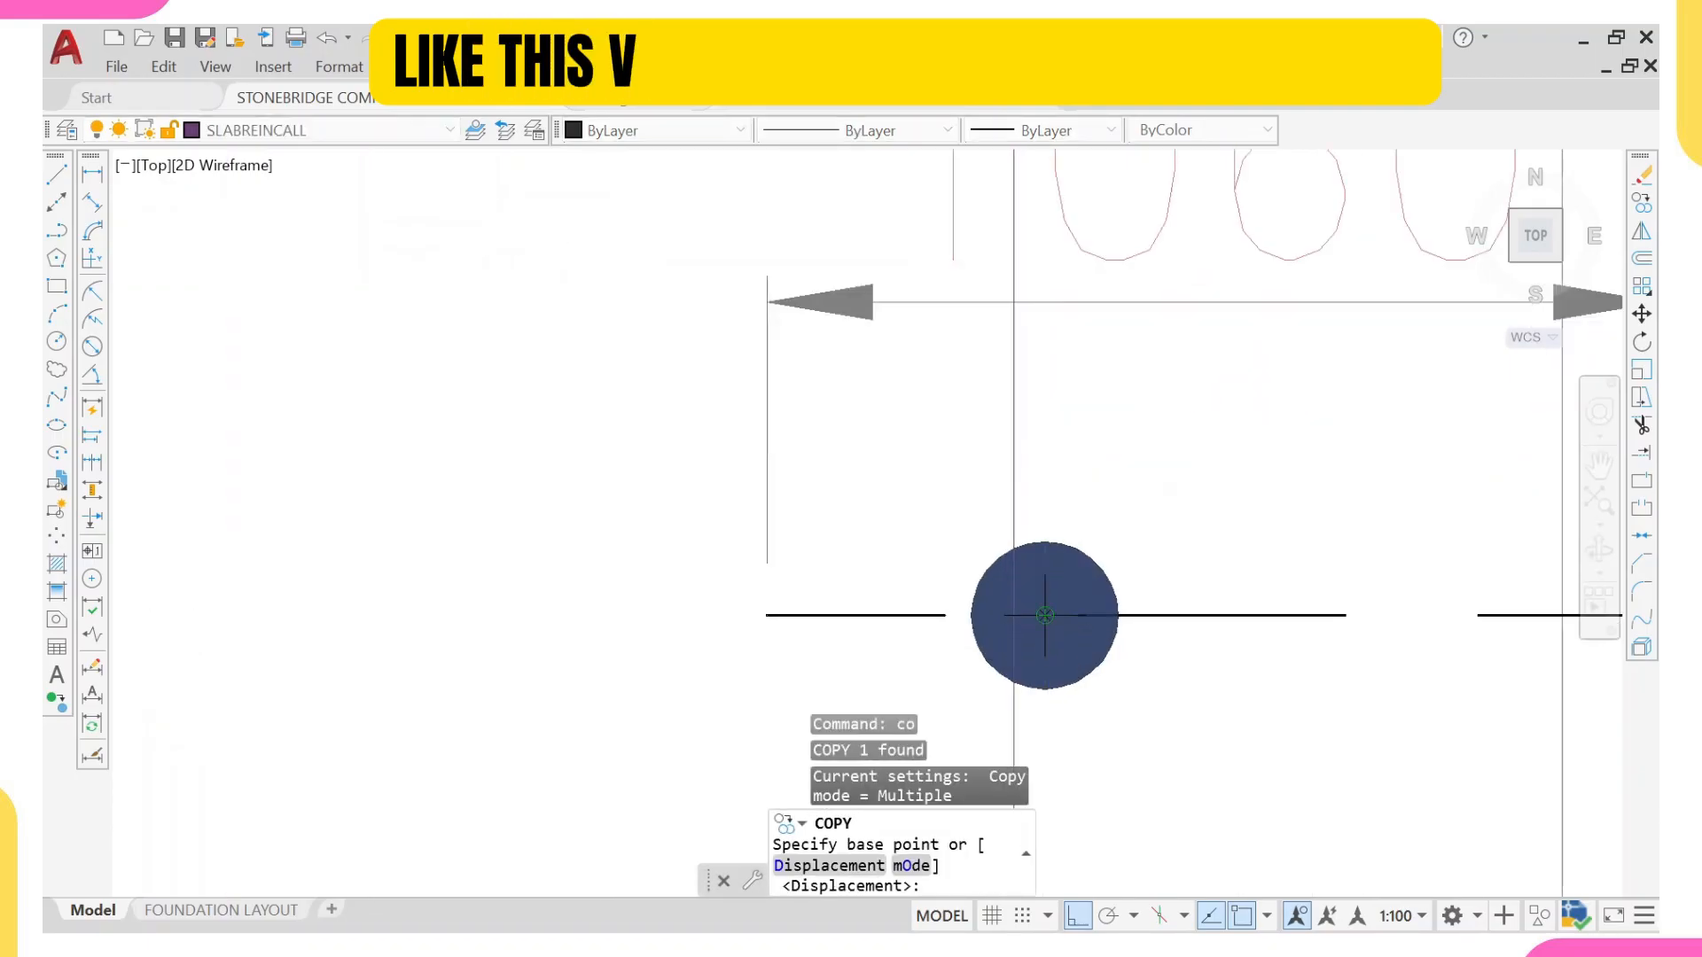
left_click(1045, 614)
scroll(1046, 611, "down", 10)
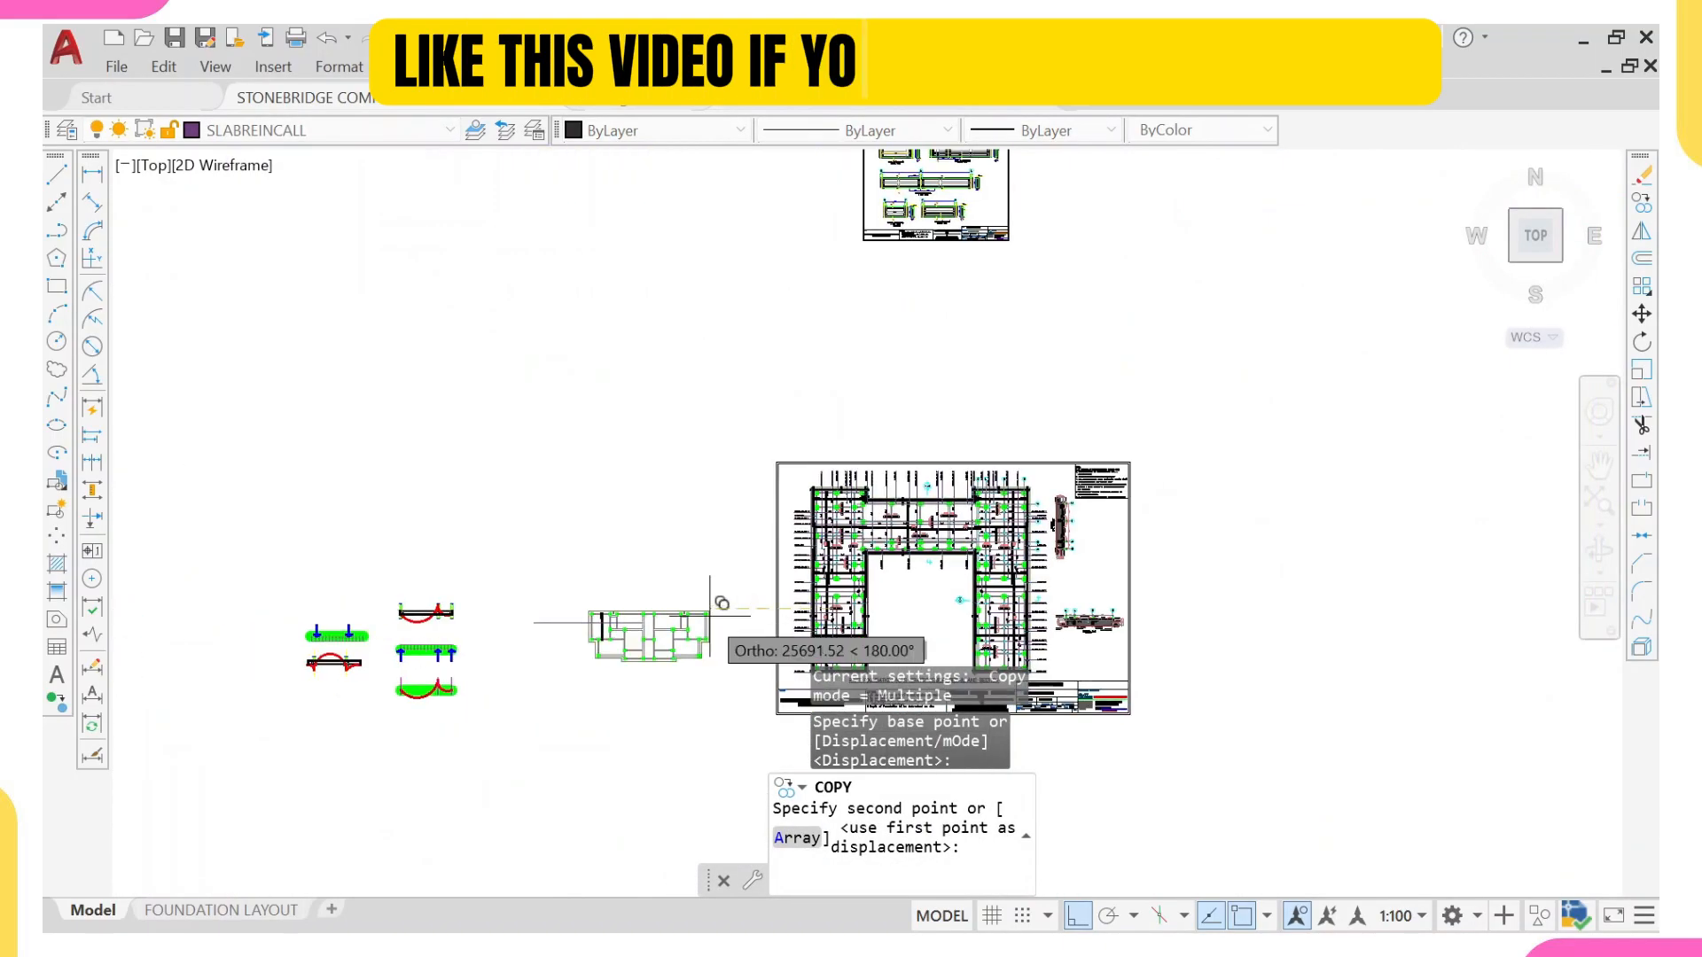
scroll(648, 625, "up", 10)
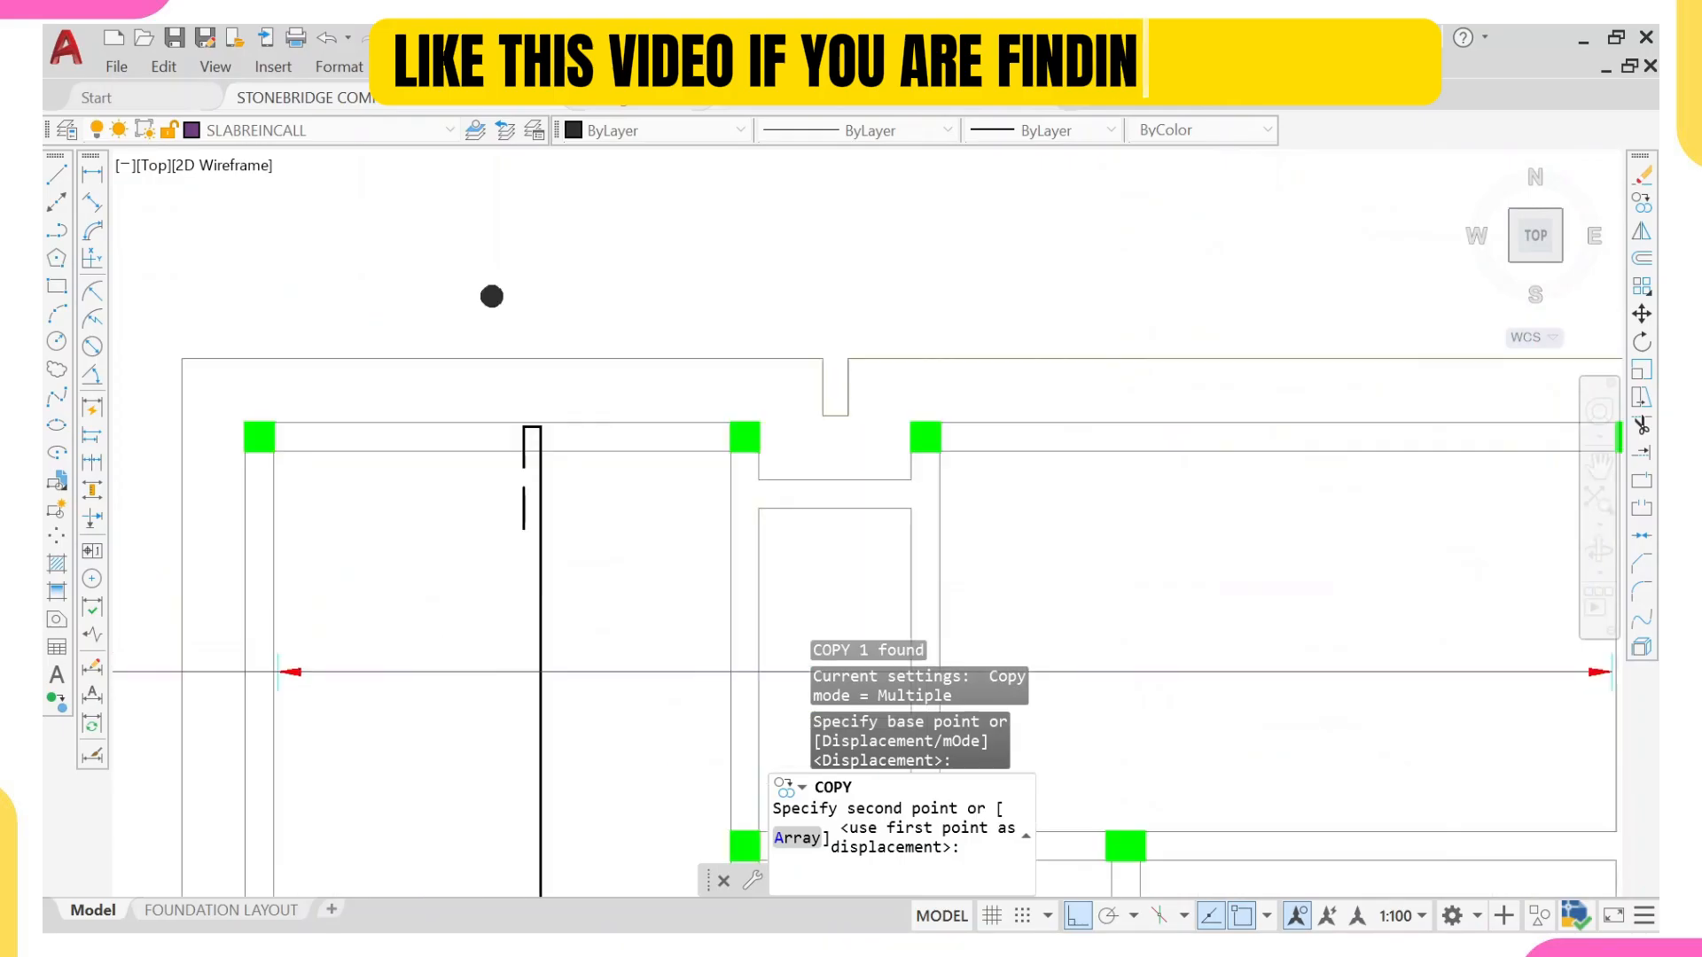
left_click(538, 672)
scroll(537, 674, "up", 2)
key("Escape")
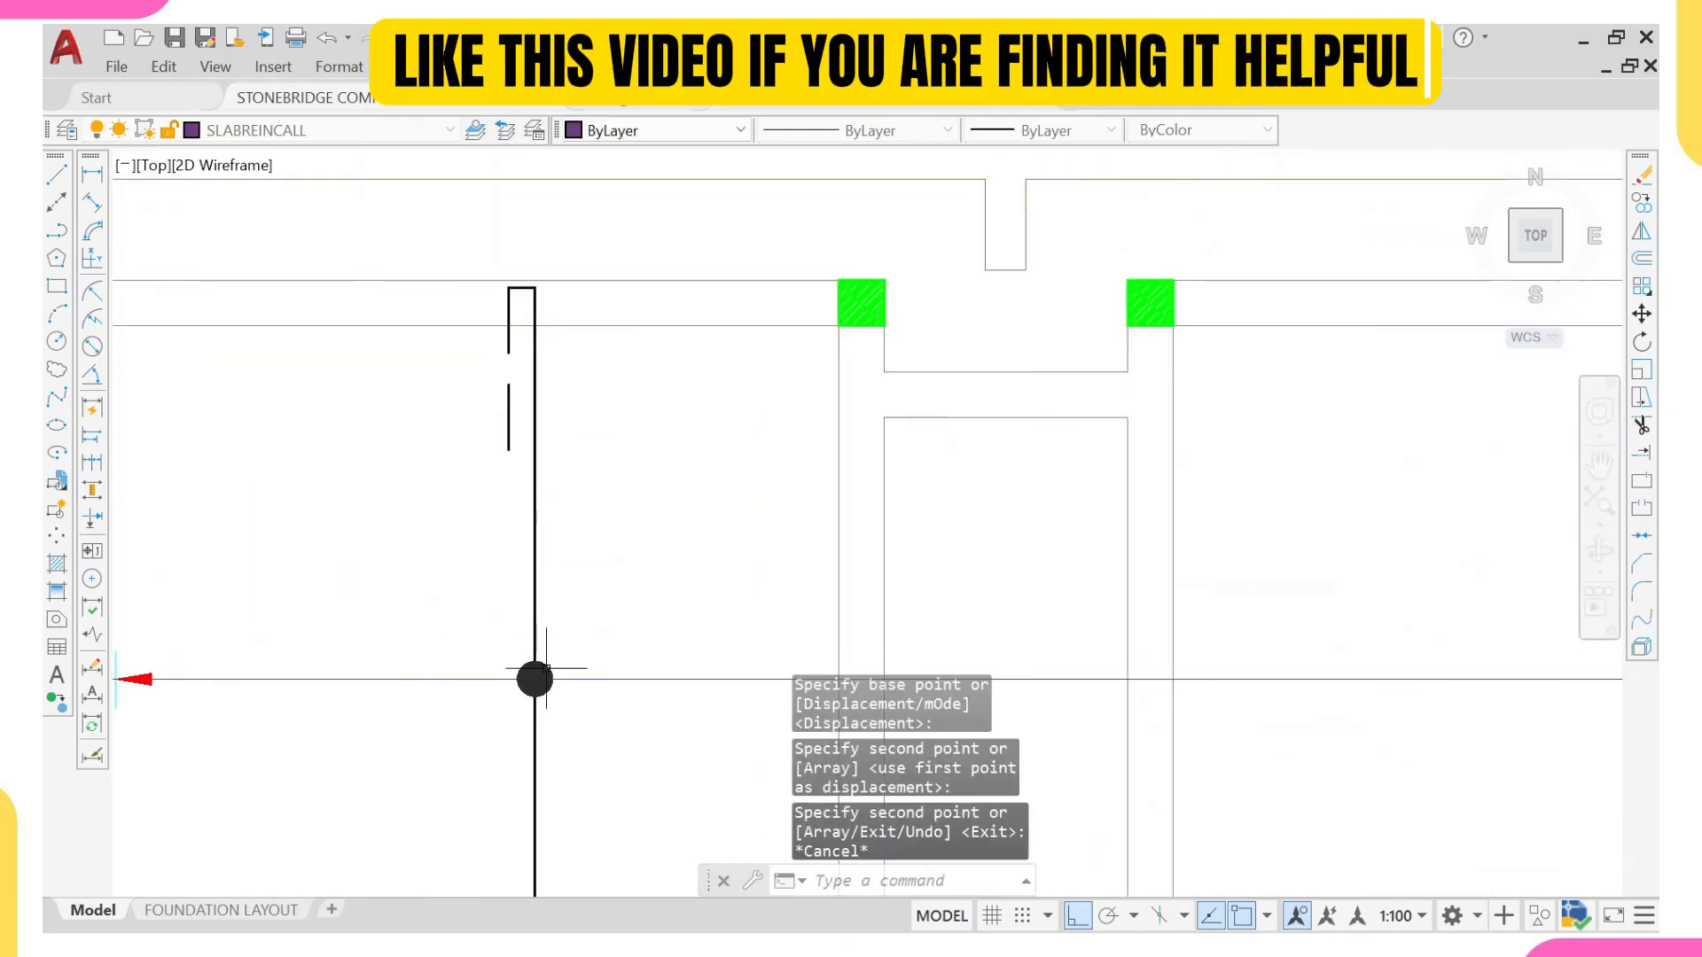
Step: Set the colour of the copied dot on the hooked bar to Yellow
left_click(534, 679)
left_click(632, 133)
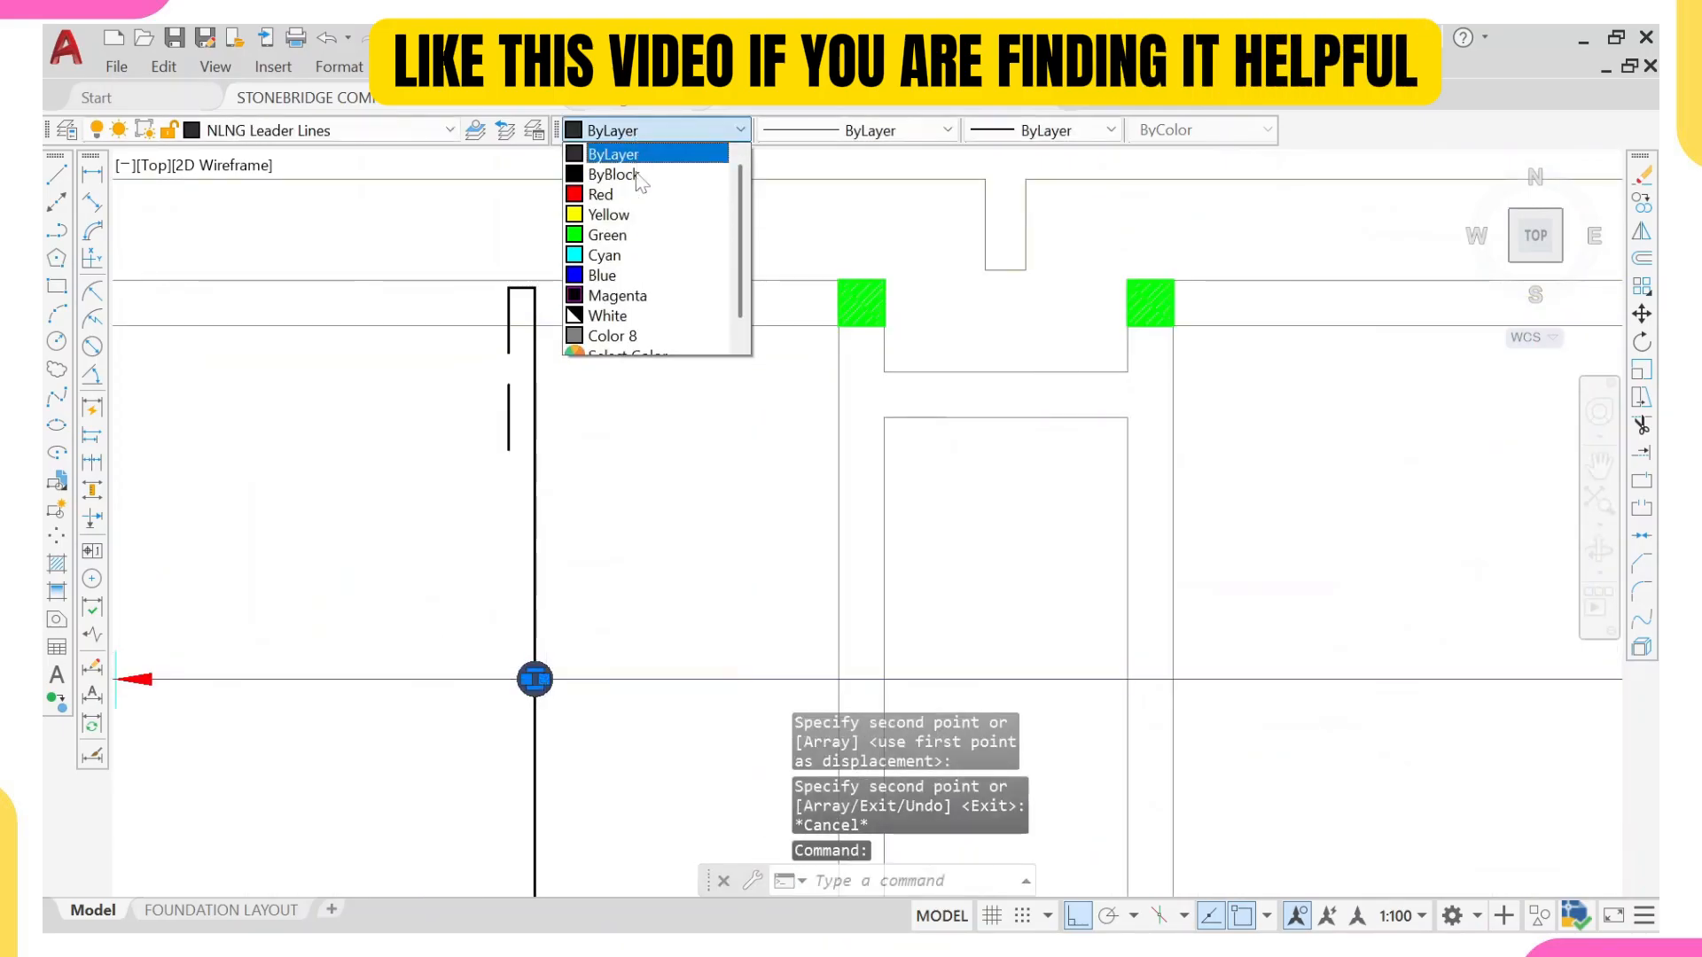
left_click(612, 215)
scroll(585, 496, "down", 5)
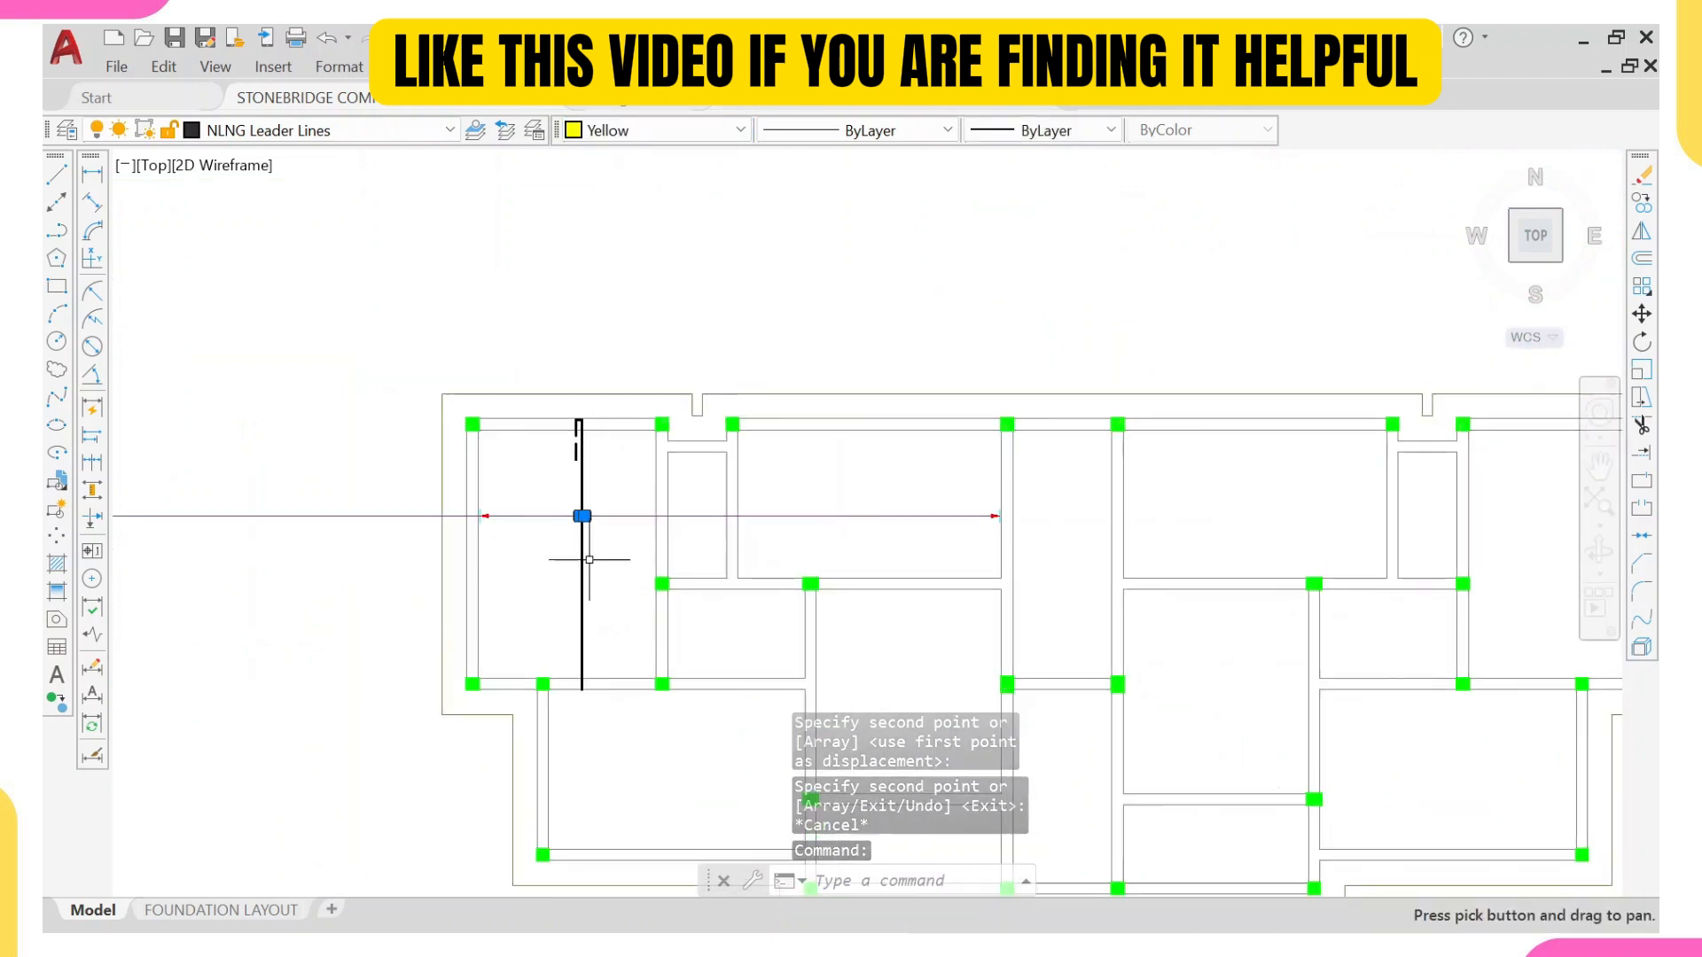
key("Escape")
Step: Start copying the red arrowhead and end tick at the right end of the horizontal distribution line
scroll(479, 508, "up", 4)
scroll(676, 483, "down", 6)
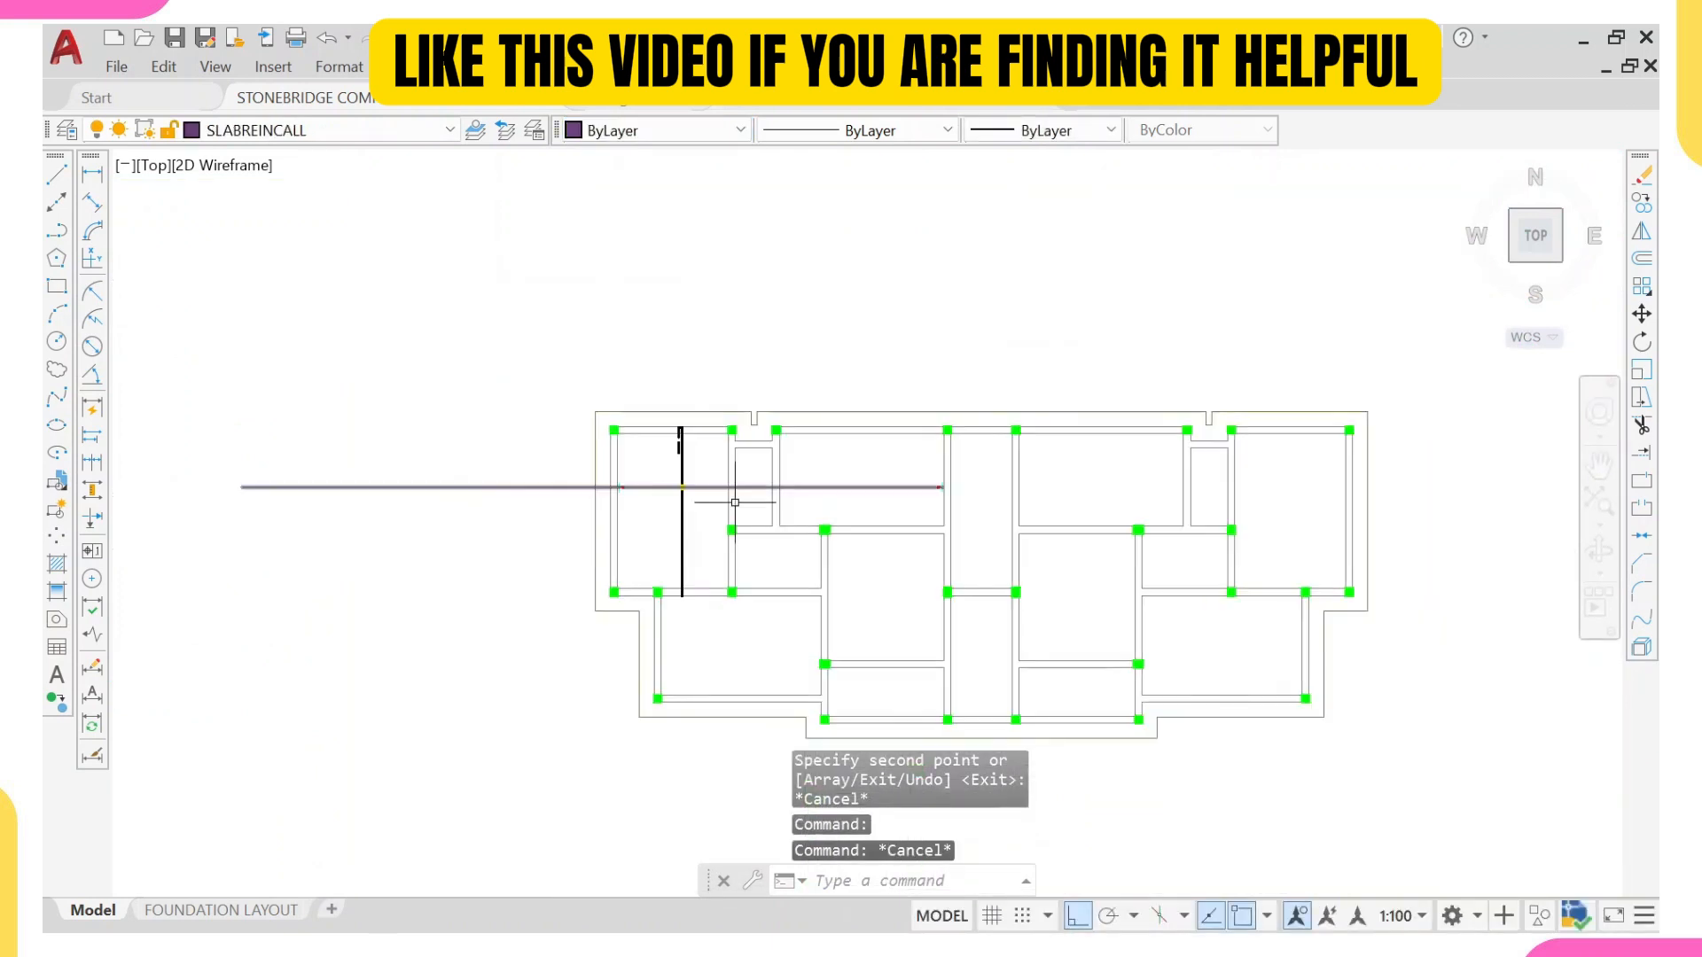
scroll(911, 488, "up", 4)
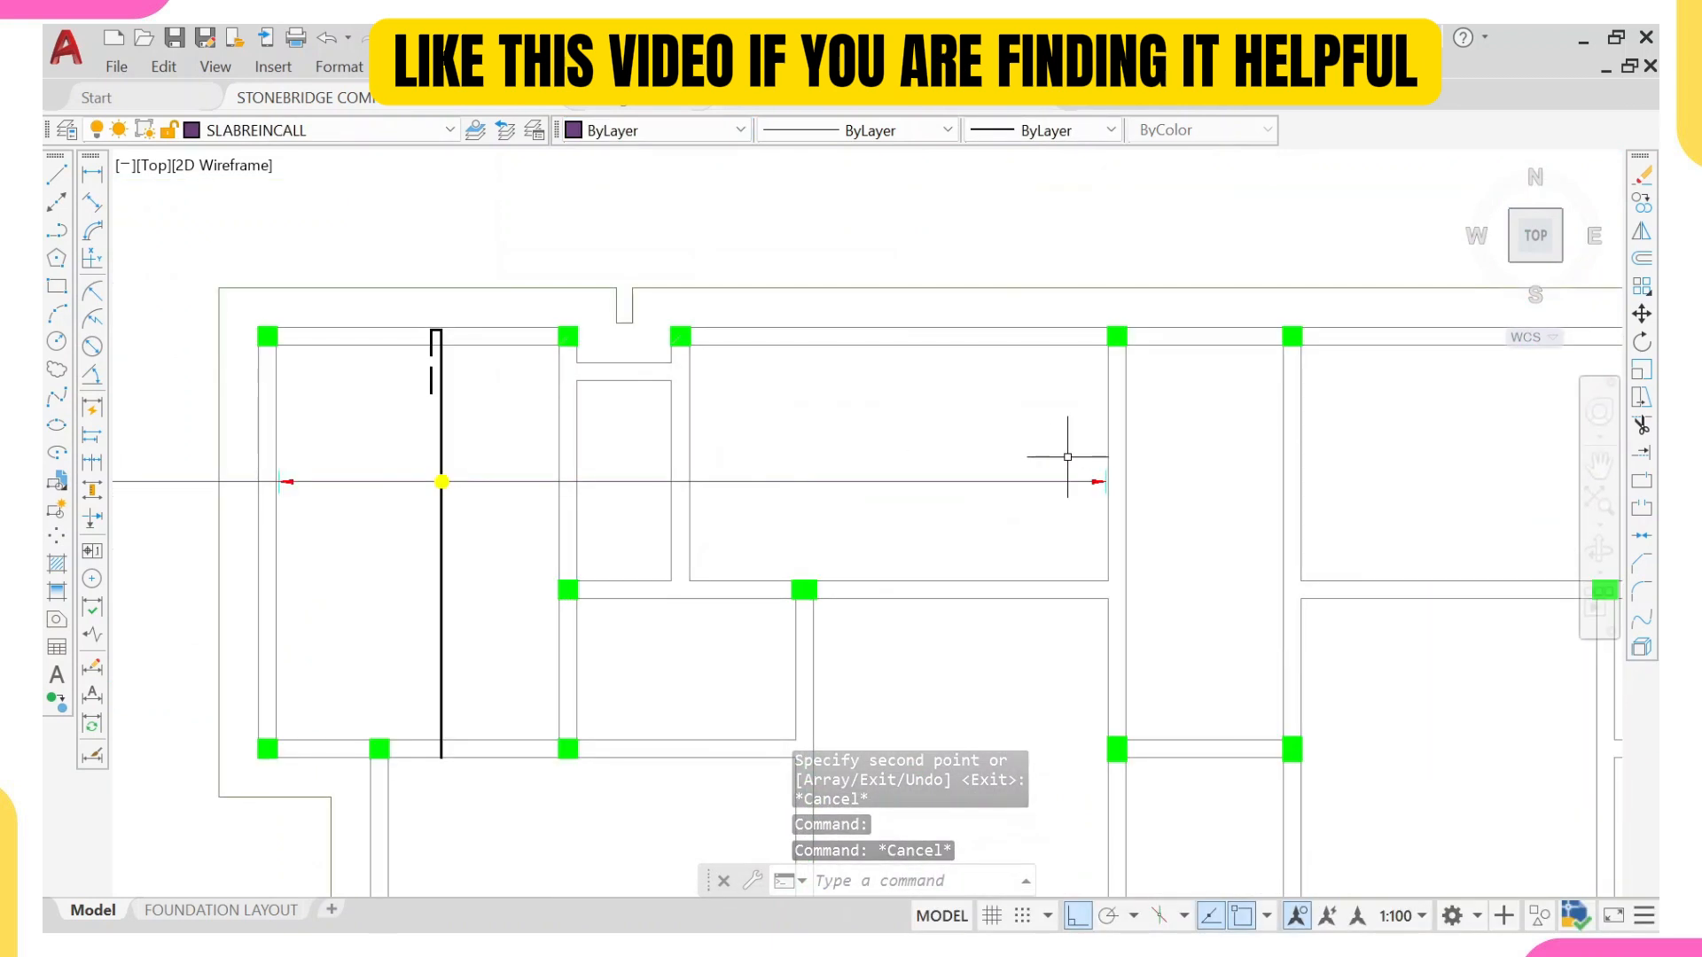
left_click(1070, 452)
left_click(1115, 529)
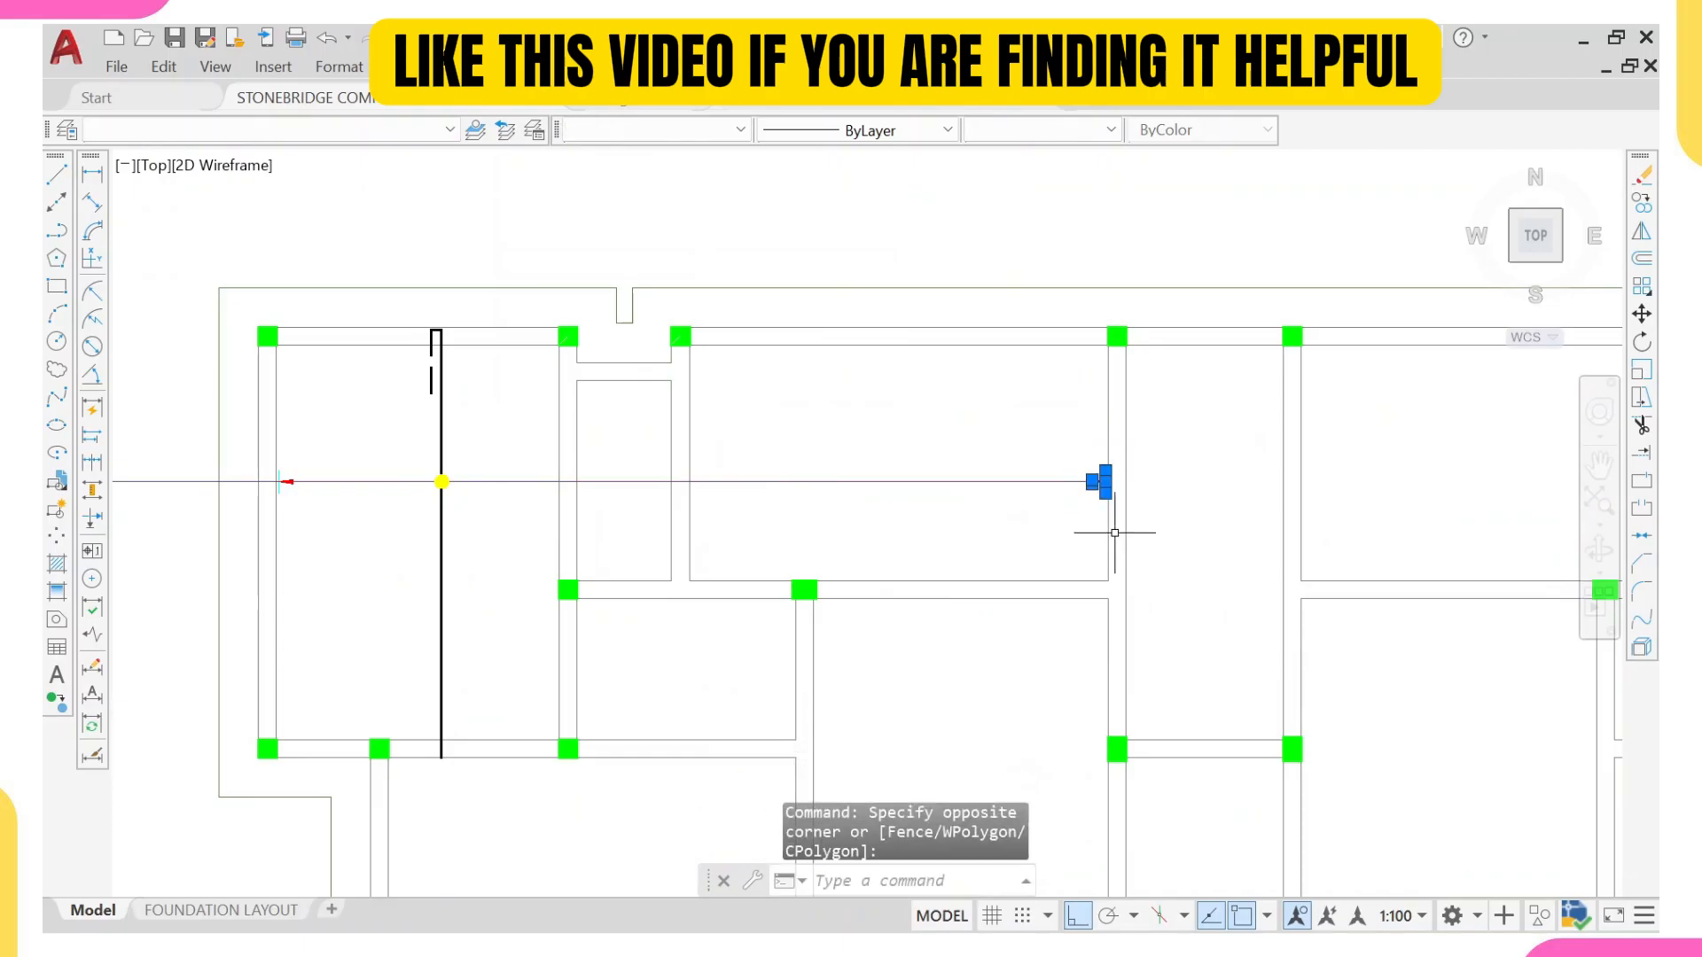
type("co")
key("Return")
scroll(1108, 514, "up", 5)
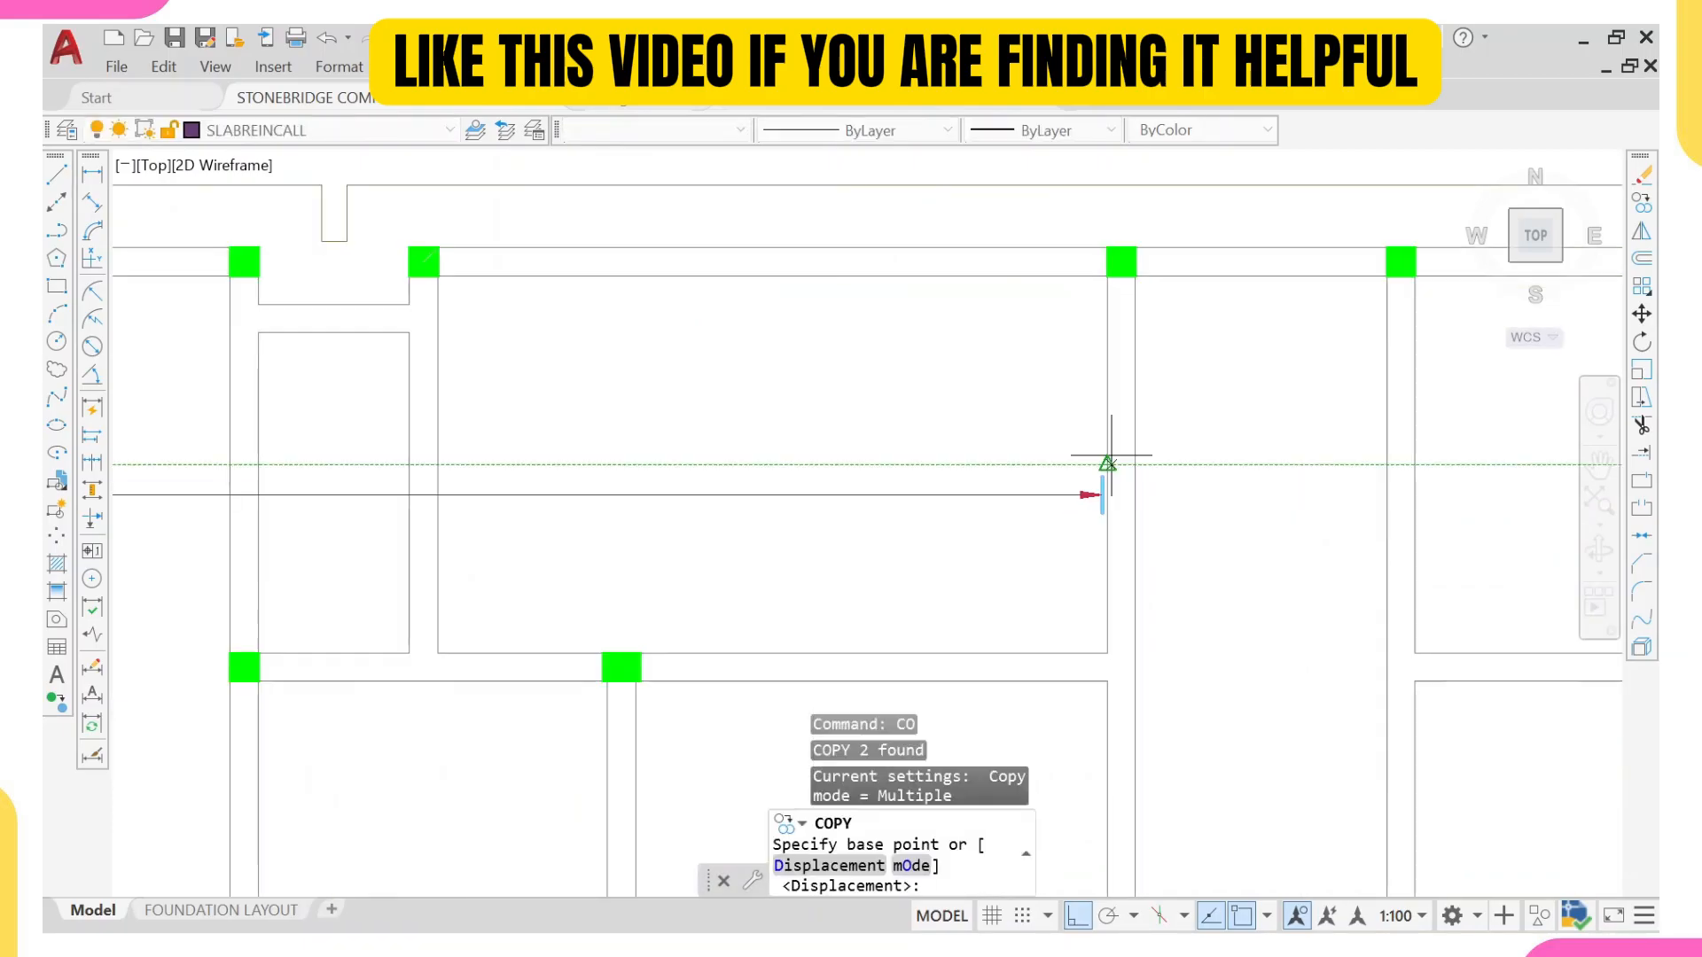
scroll(1120, 526, "up", 2)
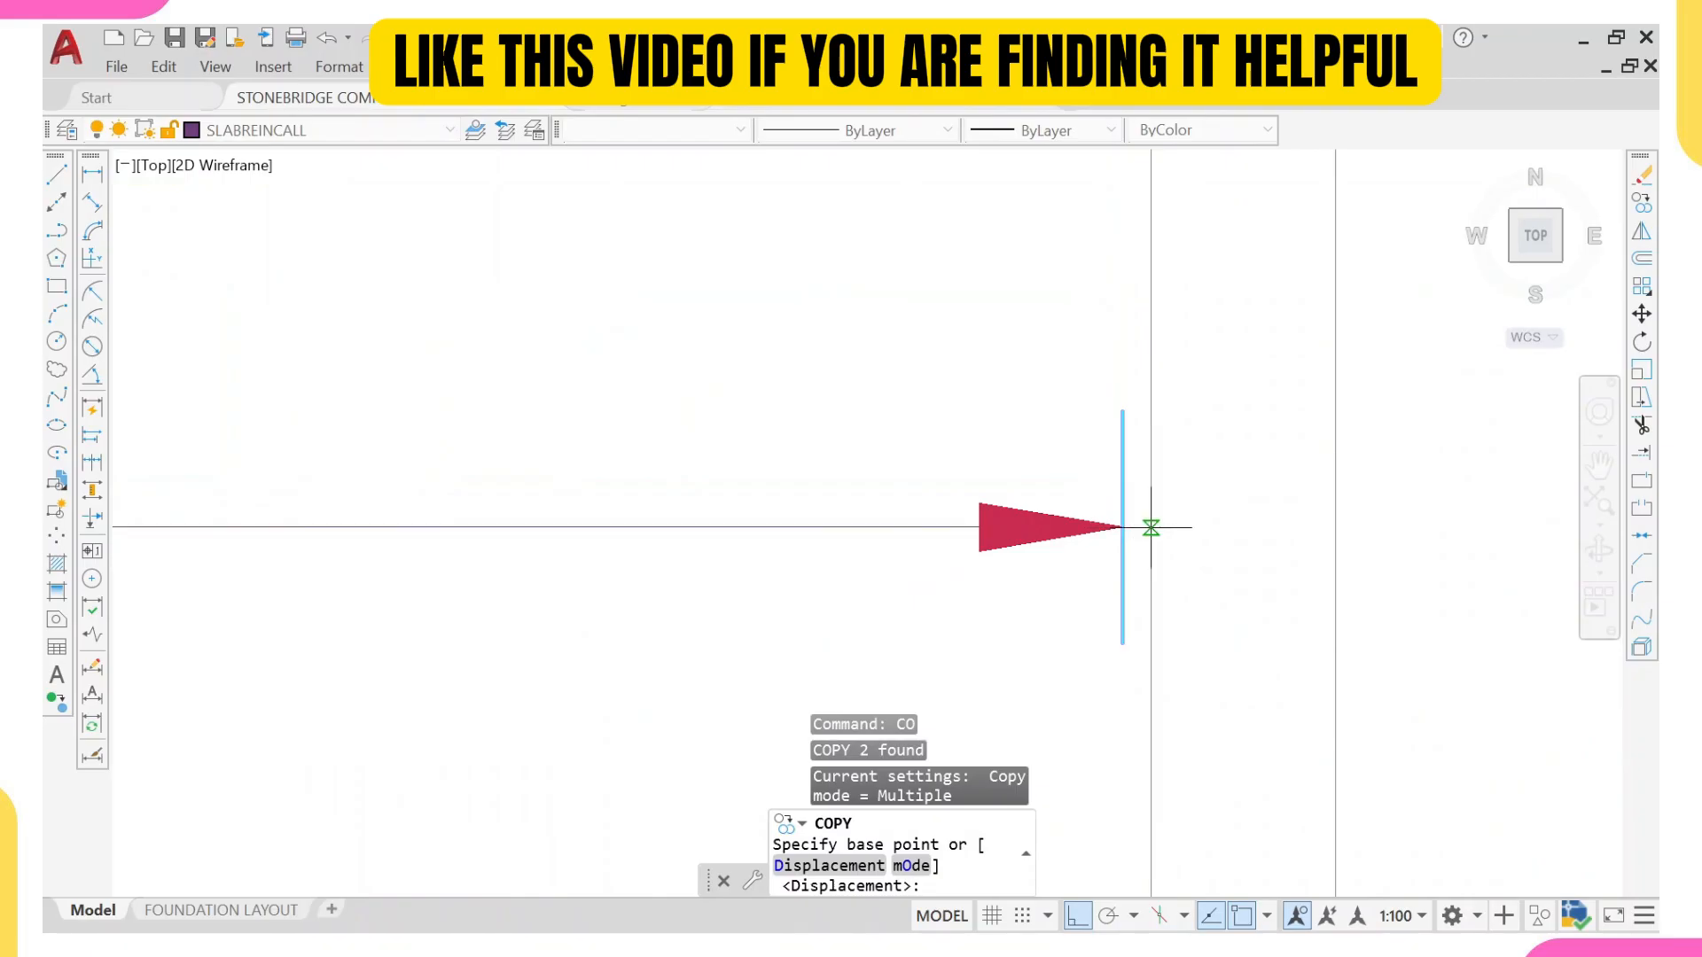
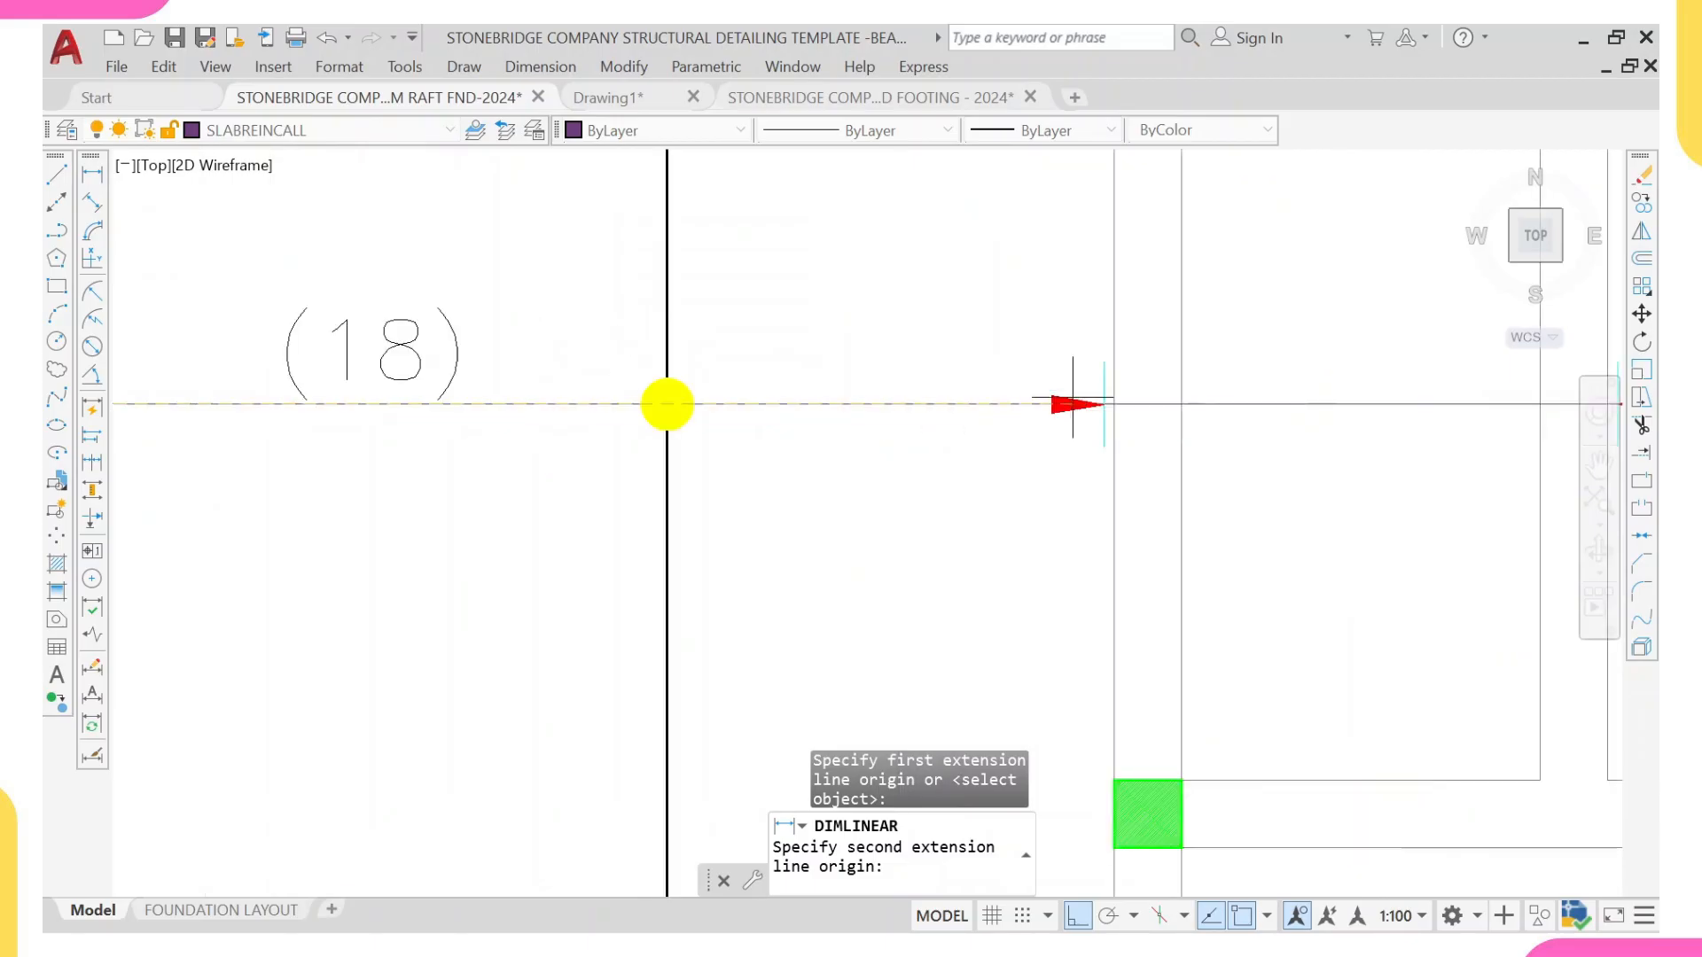
Step: Finish a linear dimension above the first (18) distribution line, measured between its two end ticks
left_click(1103, 404)
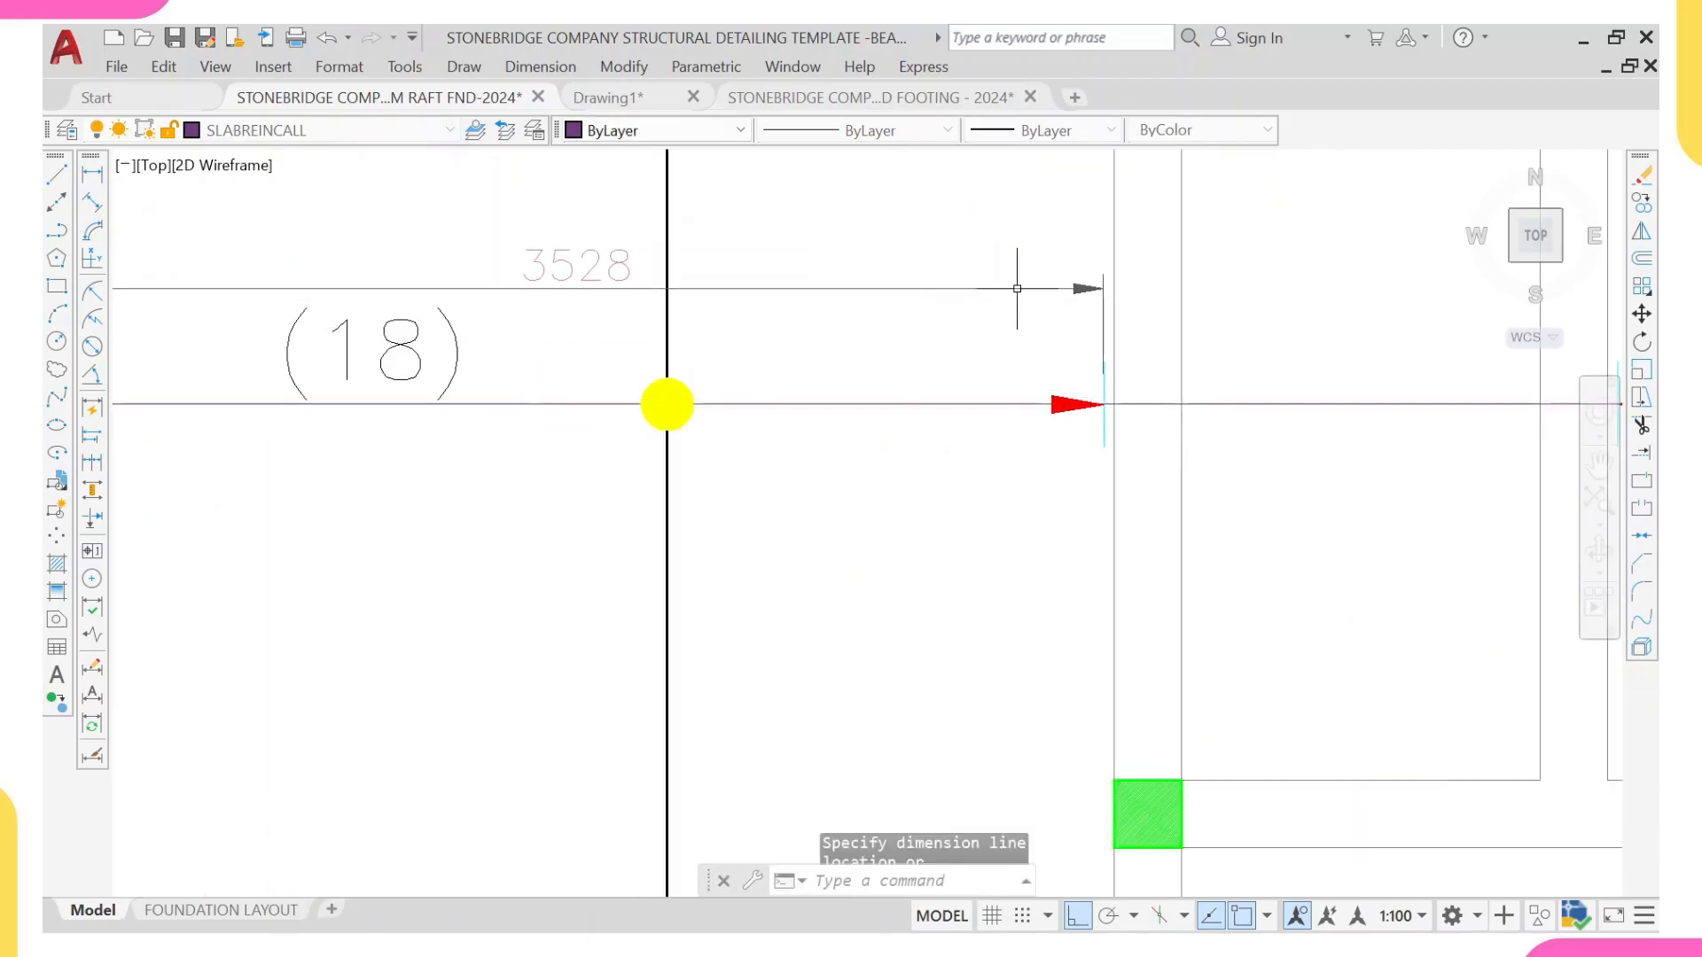
left_click(1019, 287)
Step: Add a linear dimension above the second (18) distribution line, measured between its two end ticks
right_click(970, 250)
left_click(1061, 263)
scroll(717, 355, "down", 3)
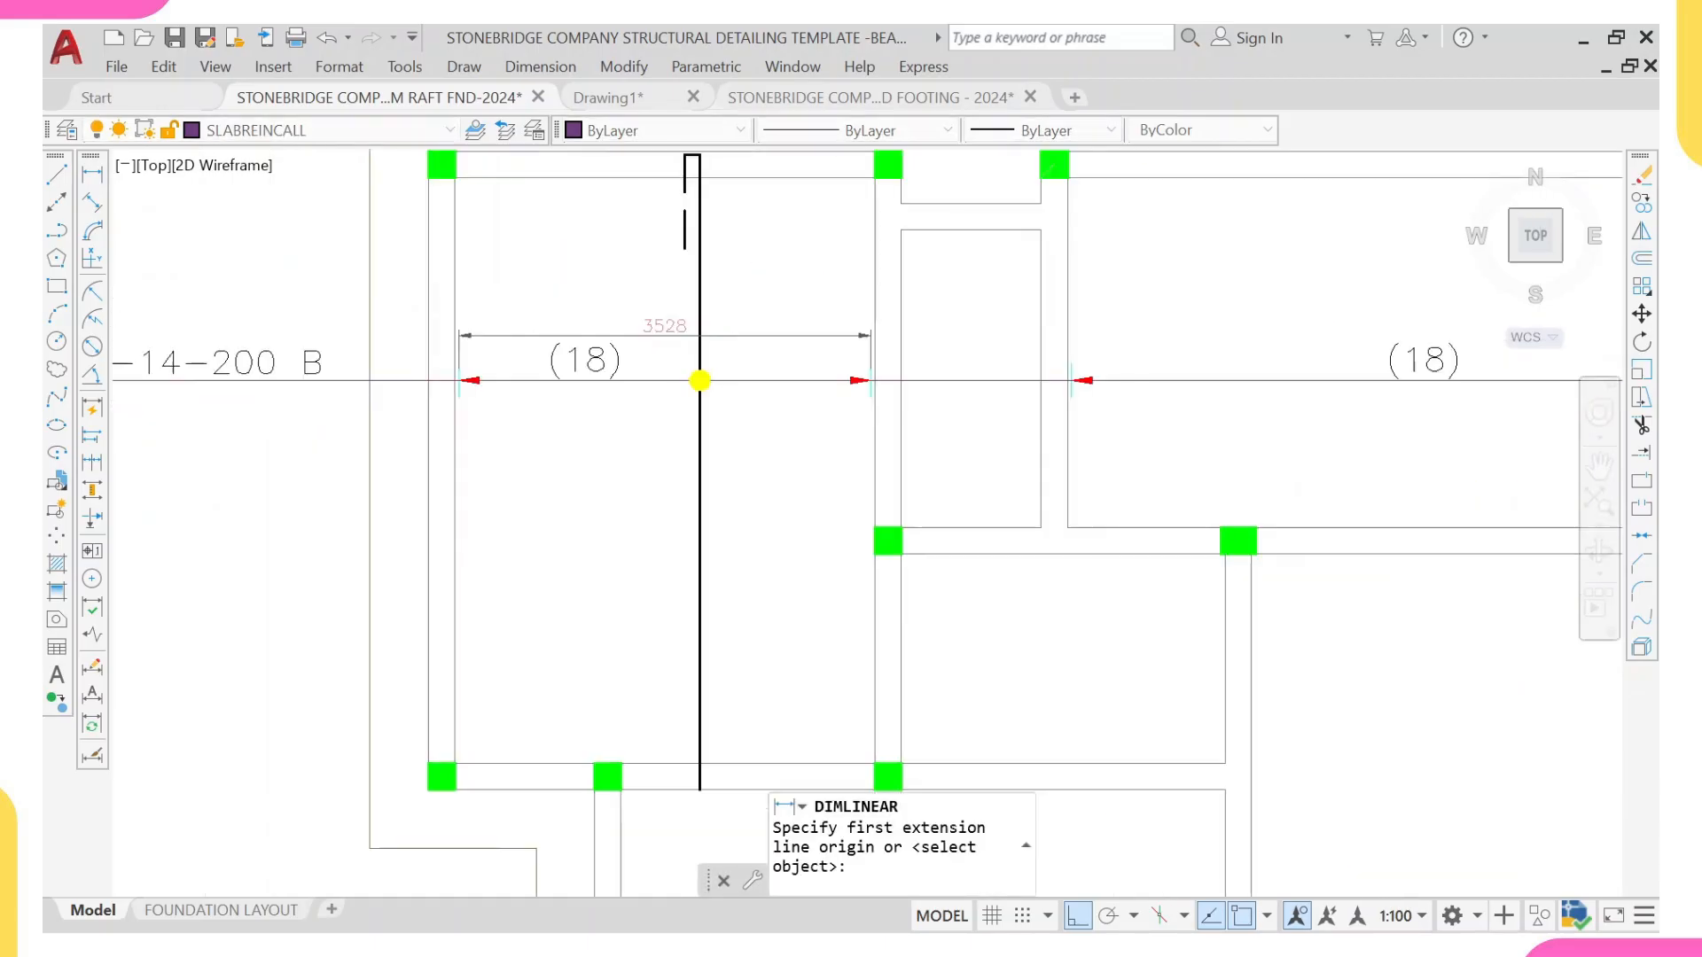
scroll(1254, 357, "up", 6)
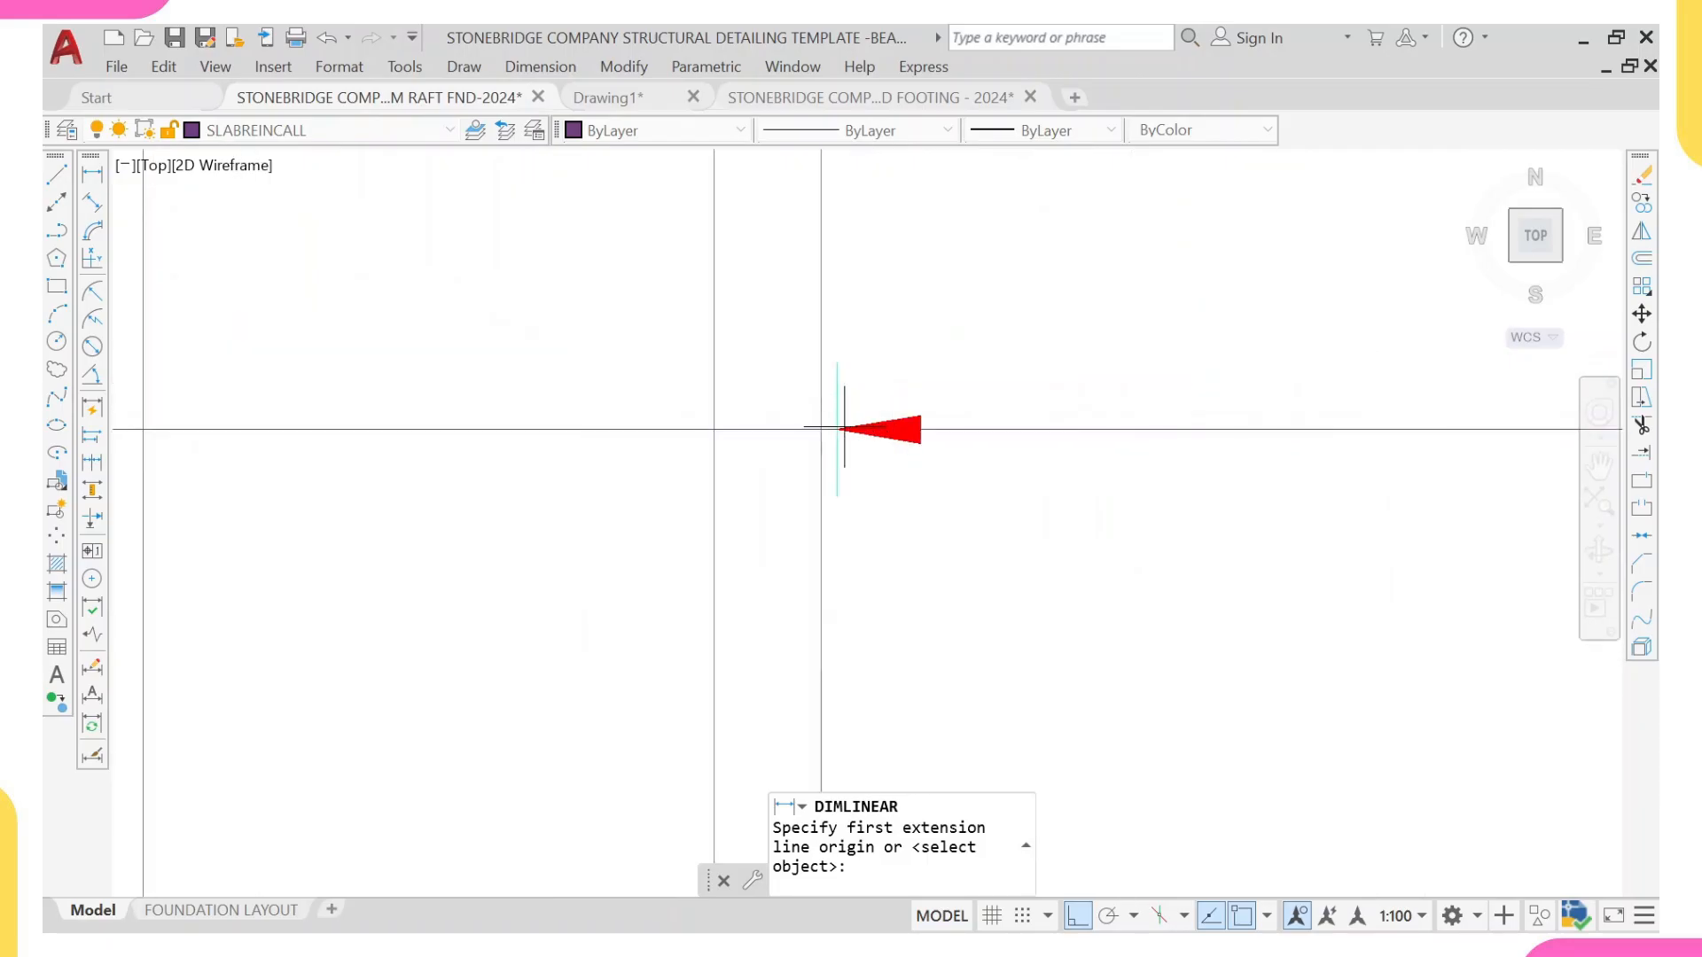
left_click(837, 427)
scroll(906, 398, "down", 6)
middle_click_drag(1411, 399, 1213, 419)
scroll(1089, 413, "up", 4)
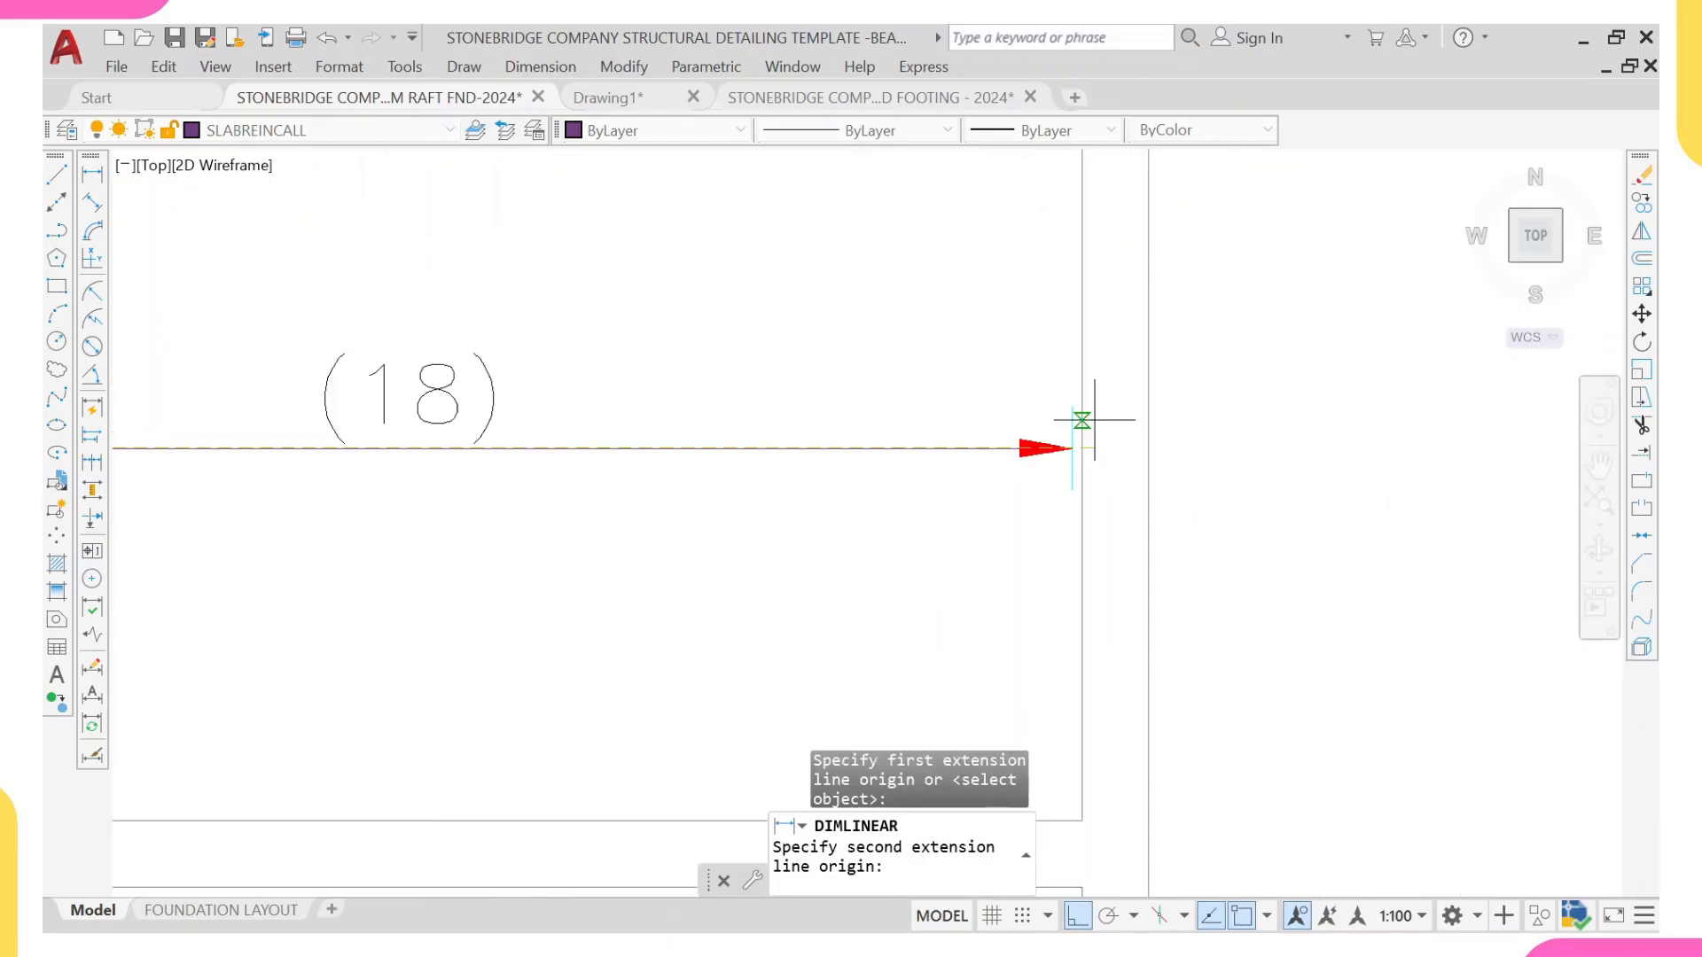
left_click(1053, 447)
scroll(976, 352, "down", 3)
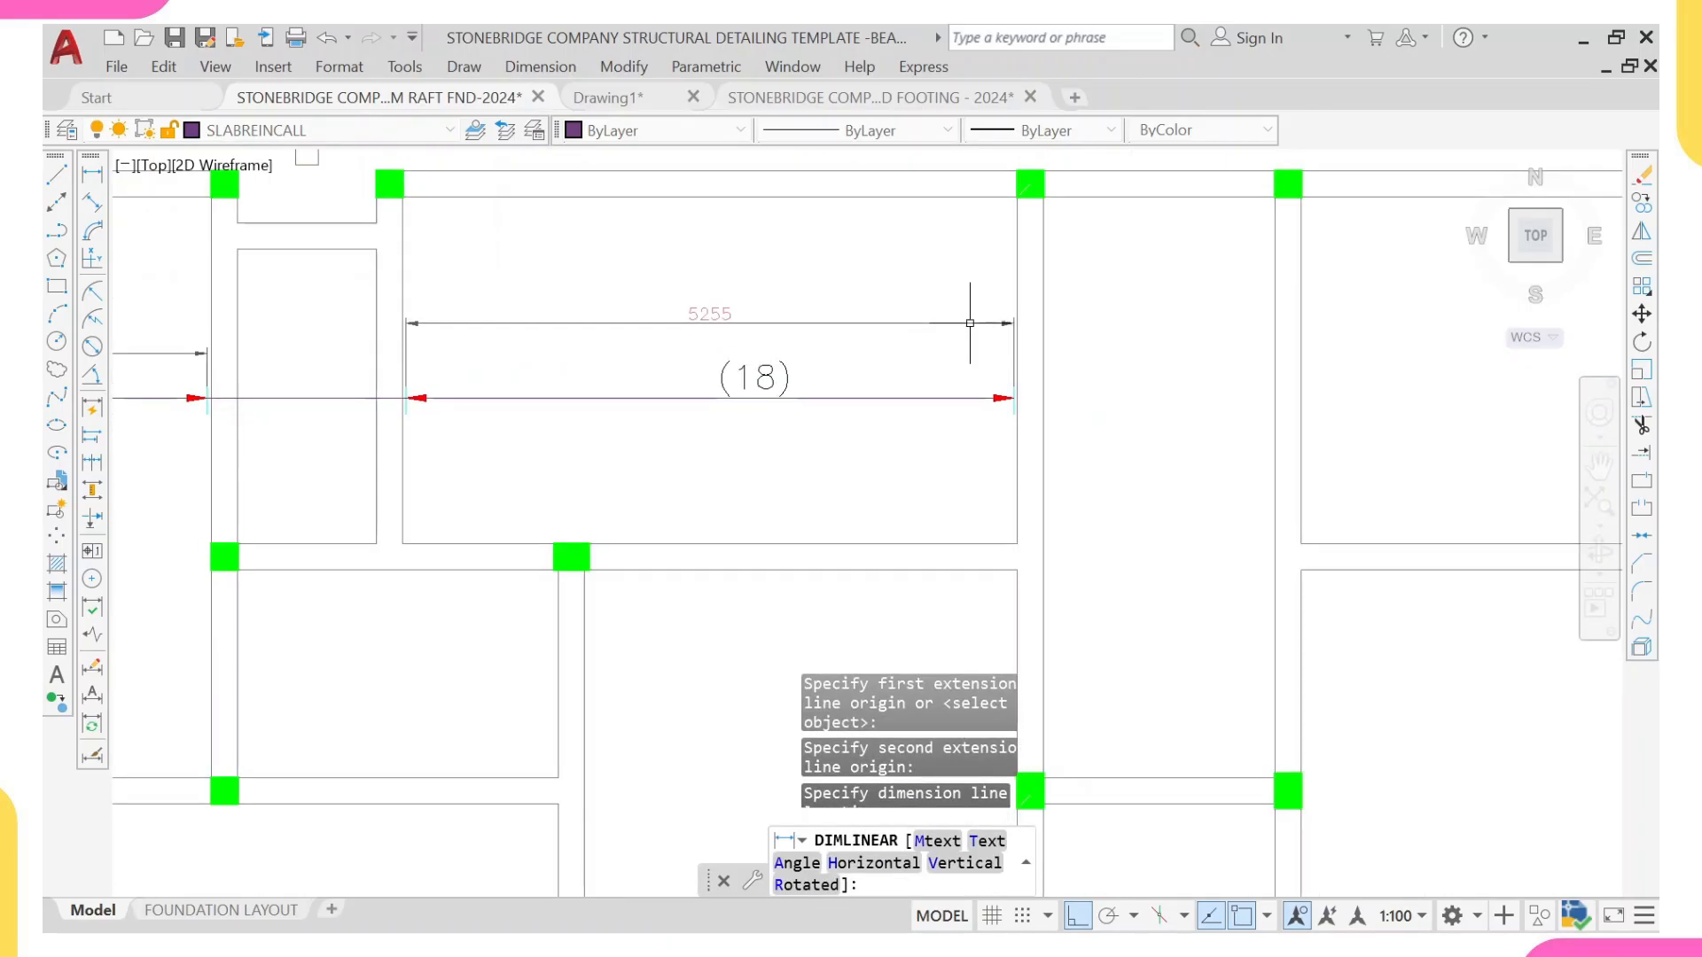
left_click(977, 350)
scroll(723, 355, "down", 4)
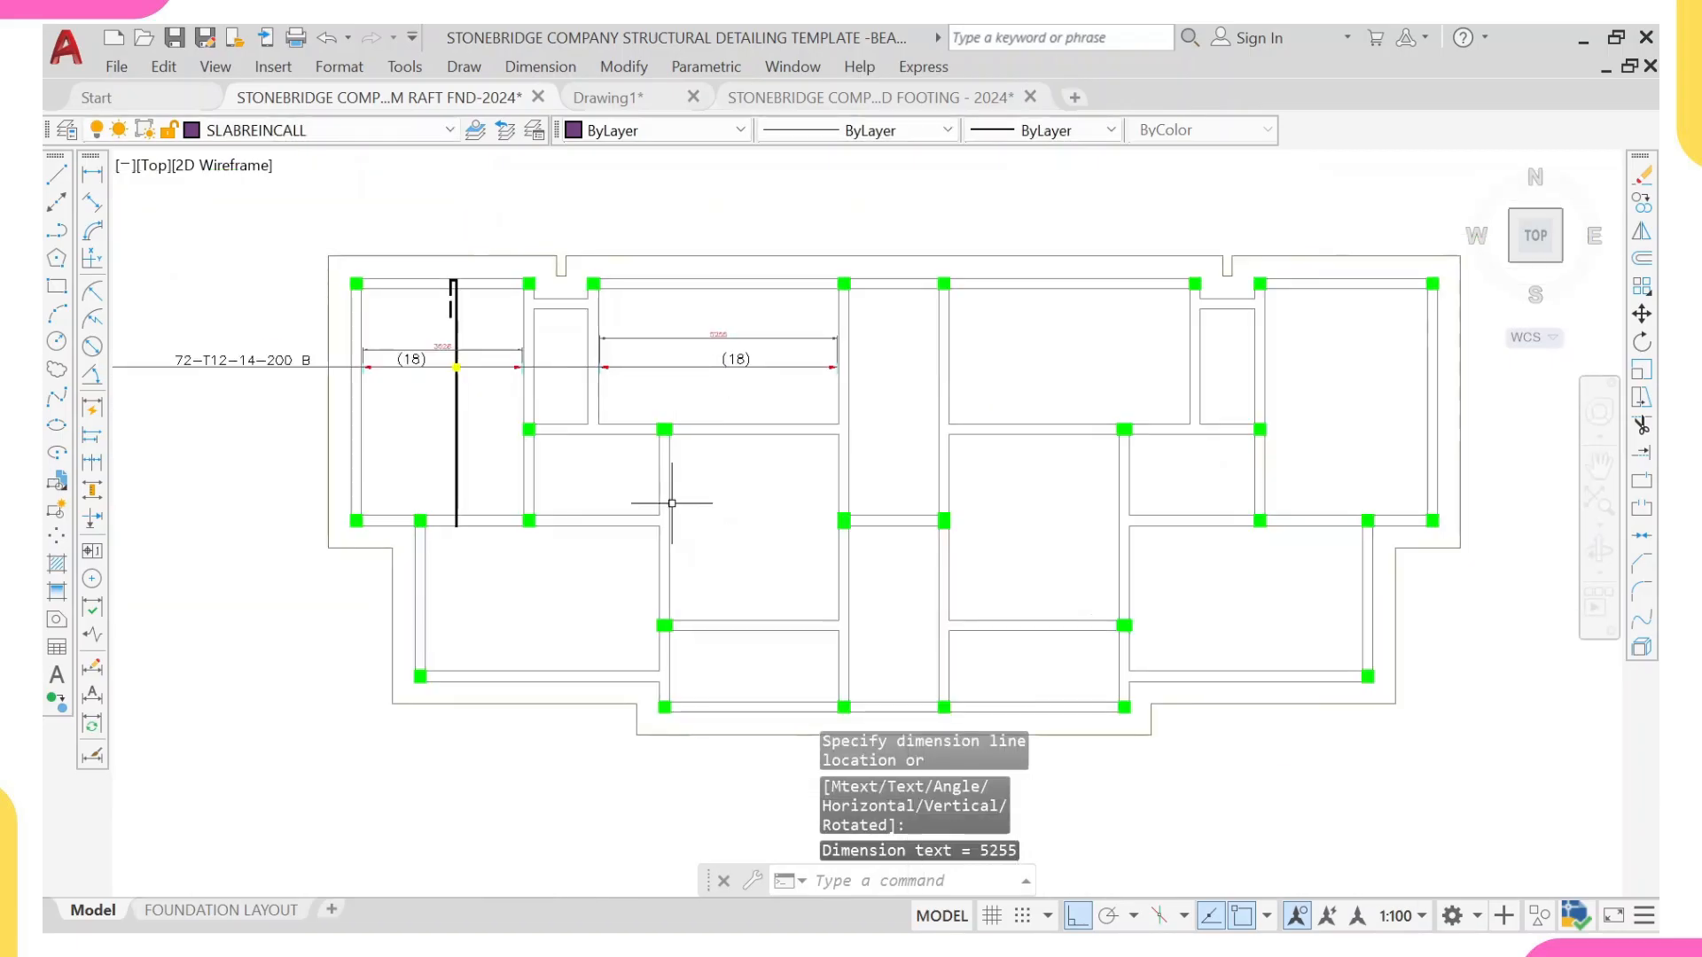
middle_click_drag(680, 509, 722, 543)
scroll(353, 413, "up", 3)
scroll(557, 354, "up", 4)
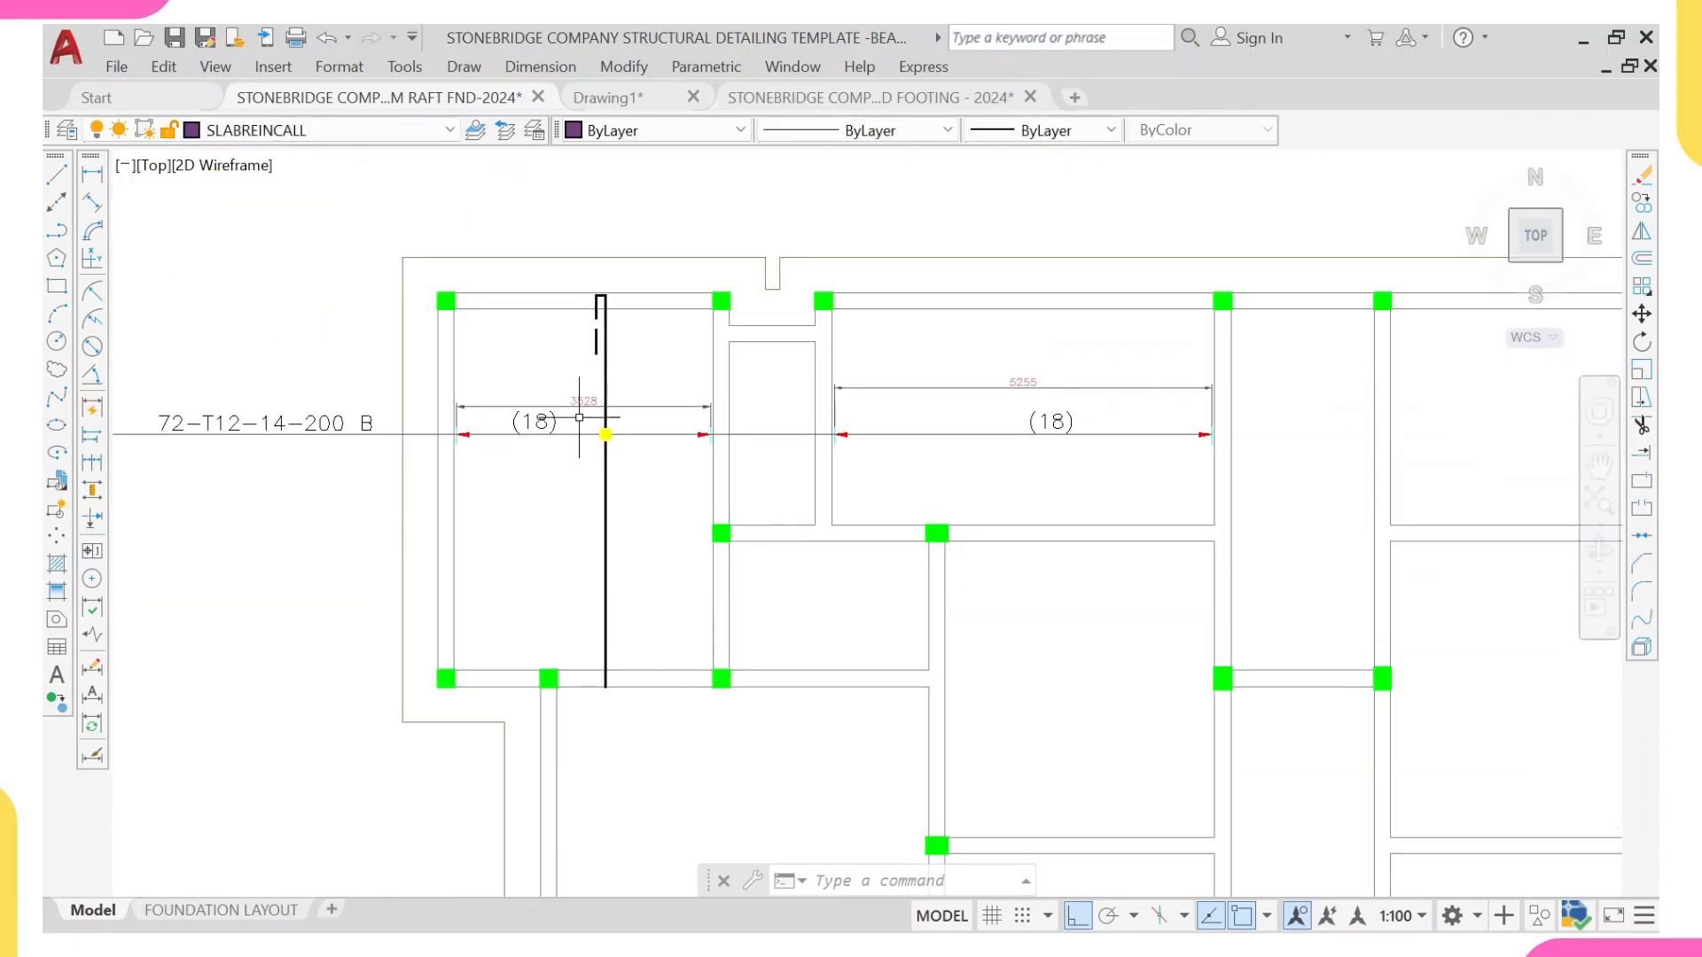
scroll(505, 433, "down", 2)
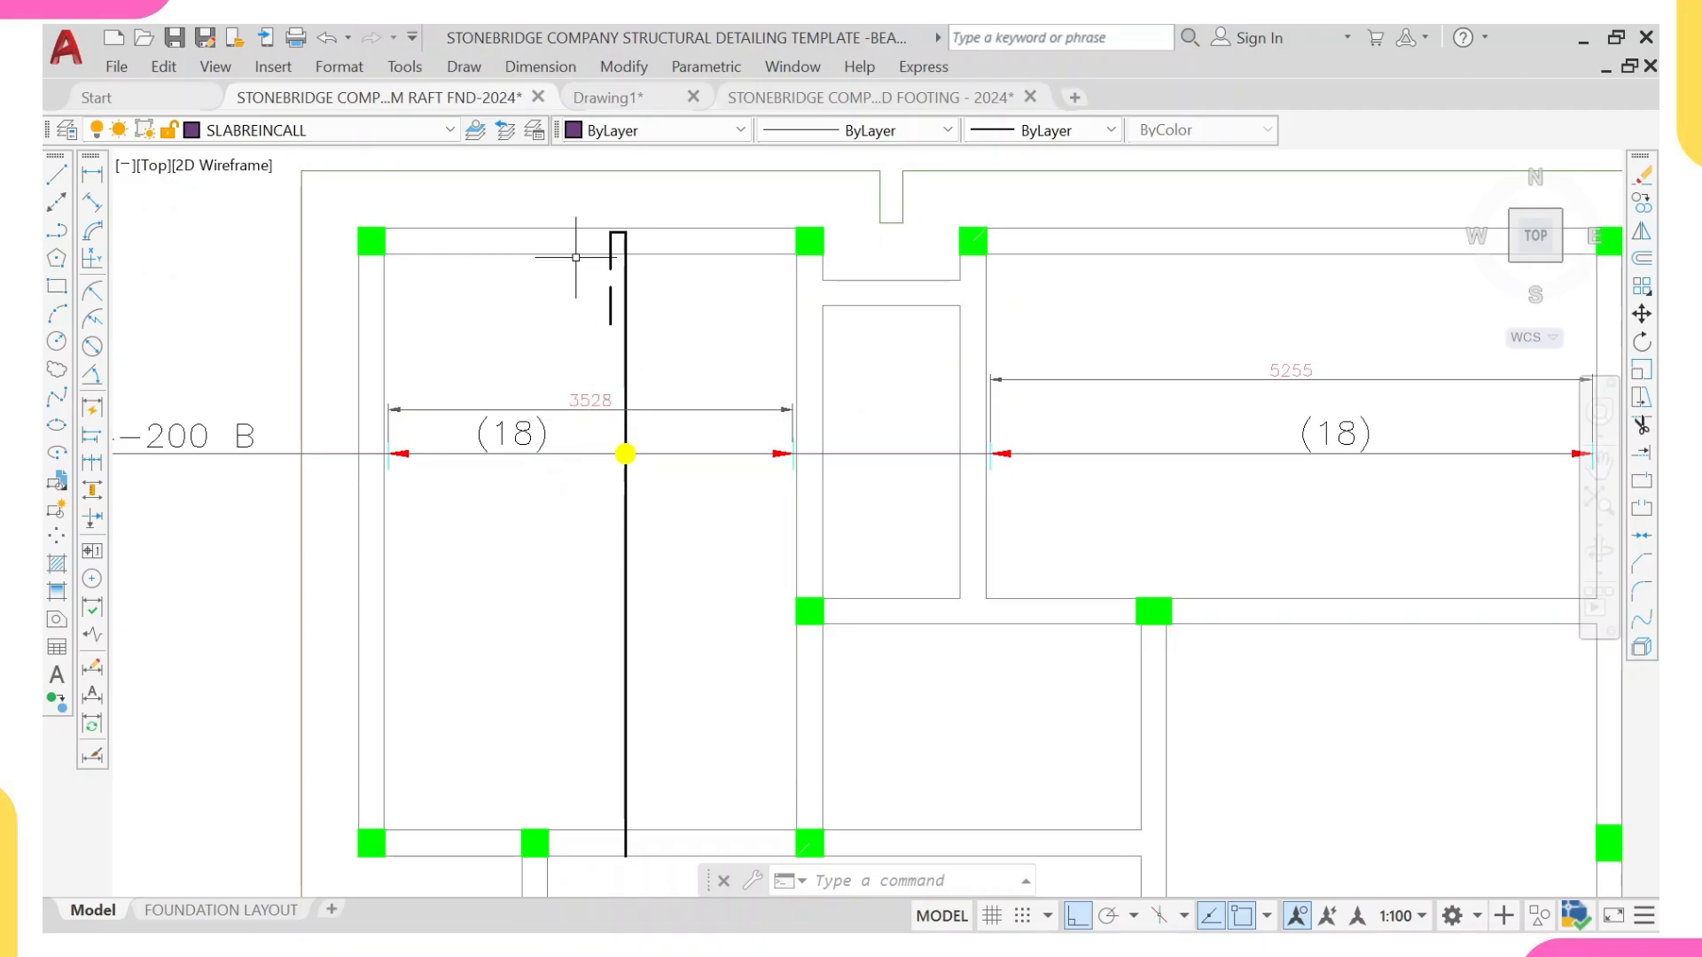
Step: Switch to the Drawing1 file and locate slab panel FS10 in the foundation reinforcement plan
left_click(608, 98)
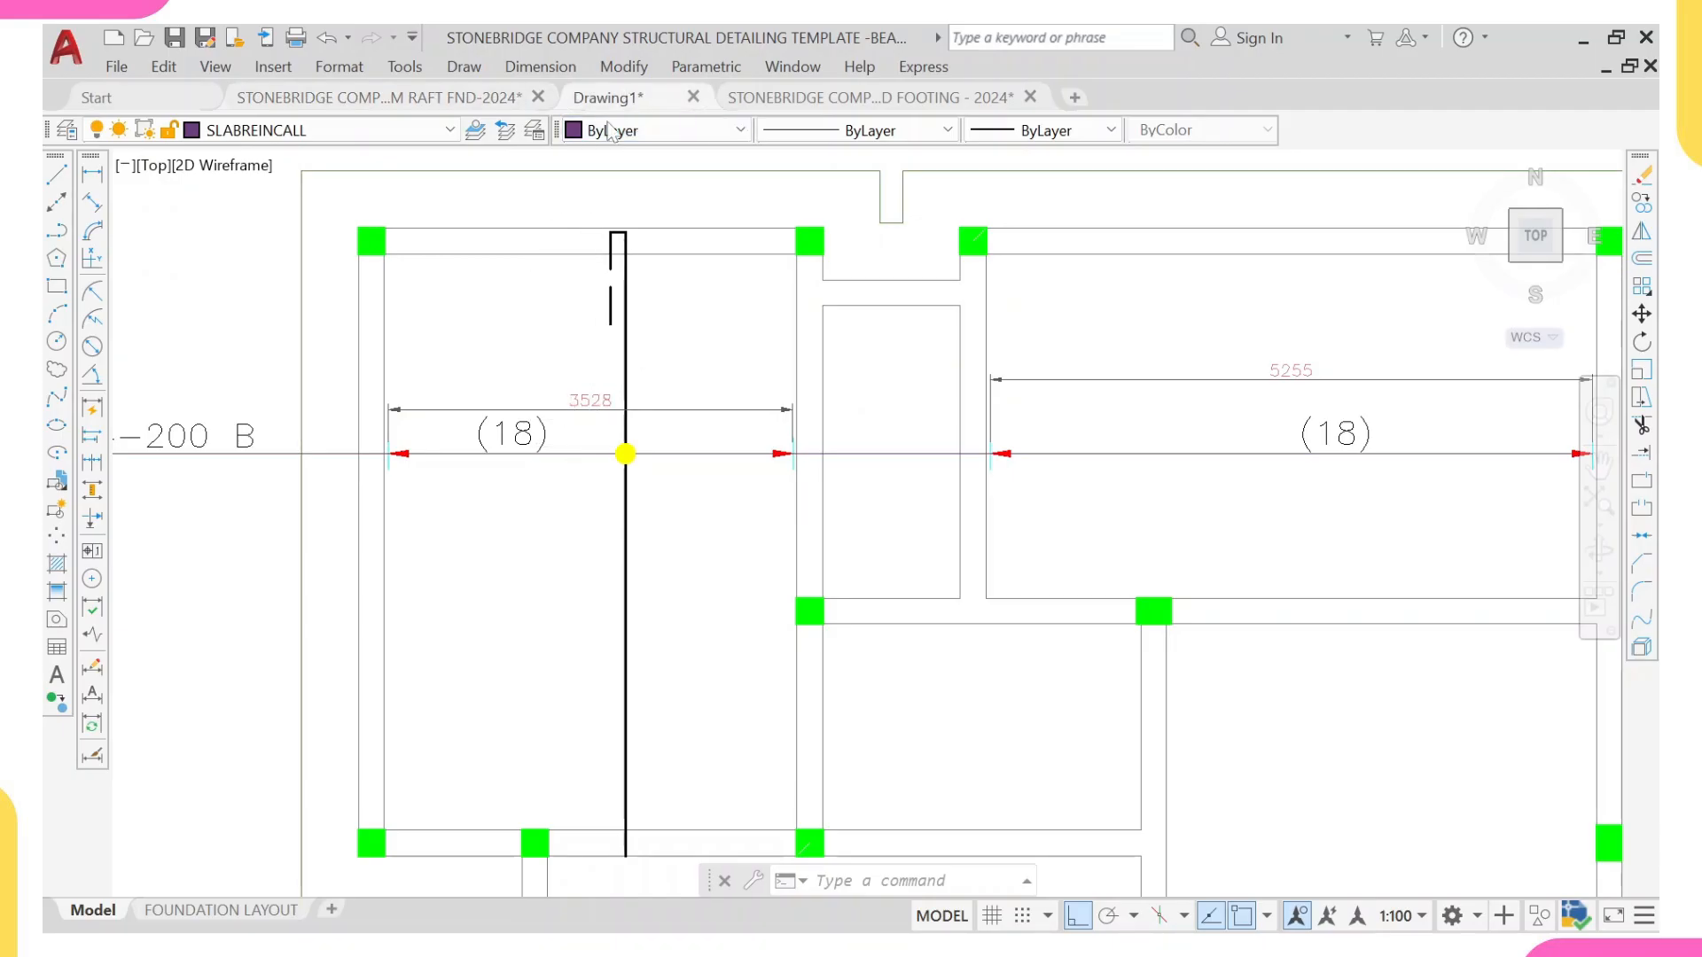
scroll(732, 348, "down", 6)
scroll(1064, 364, "down", 3)
middle_click_drag(1235, 372, 444, 380)
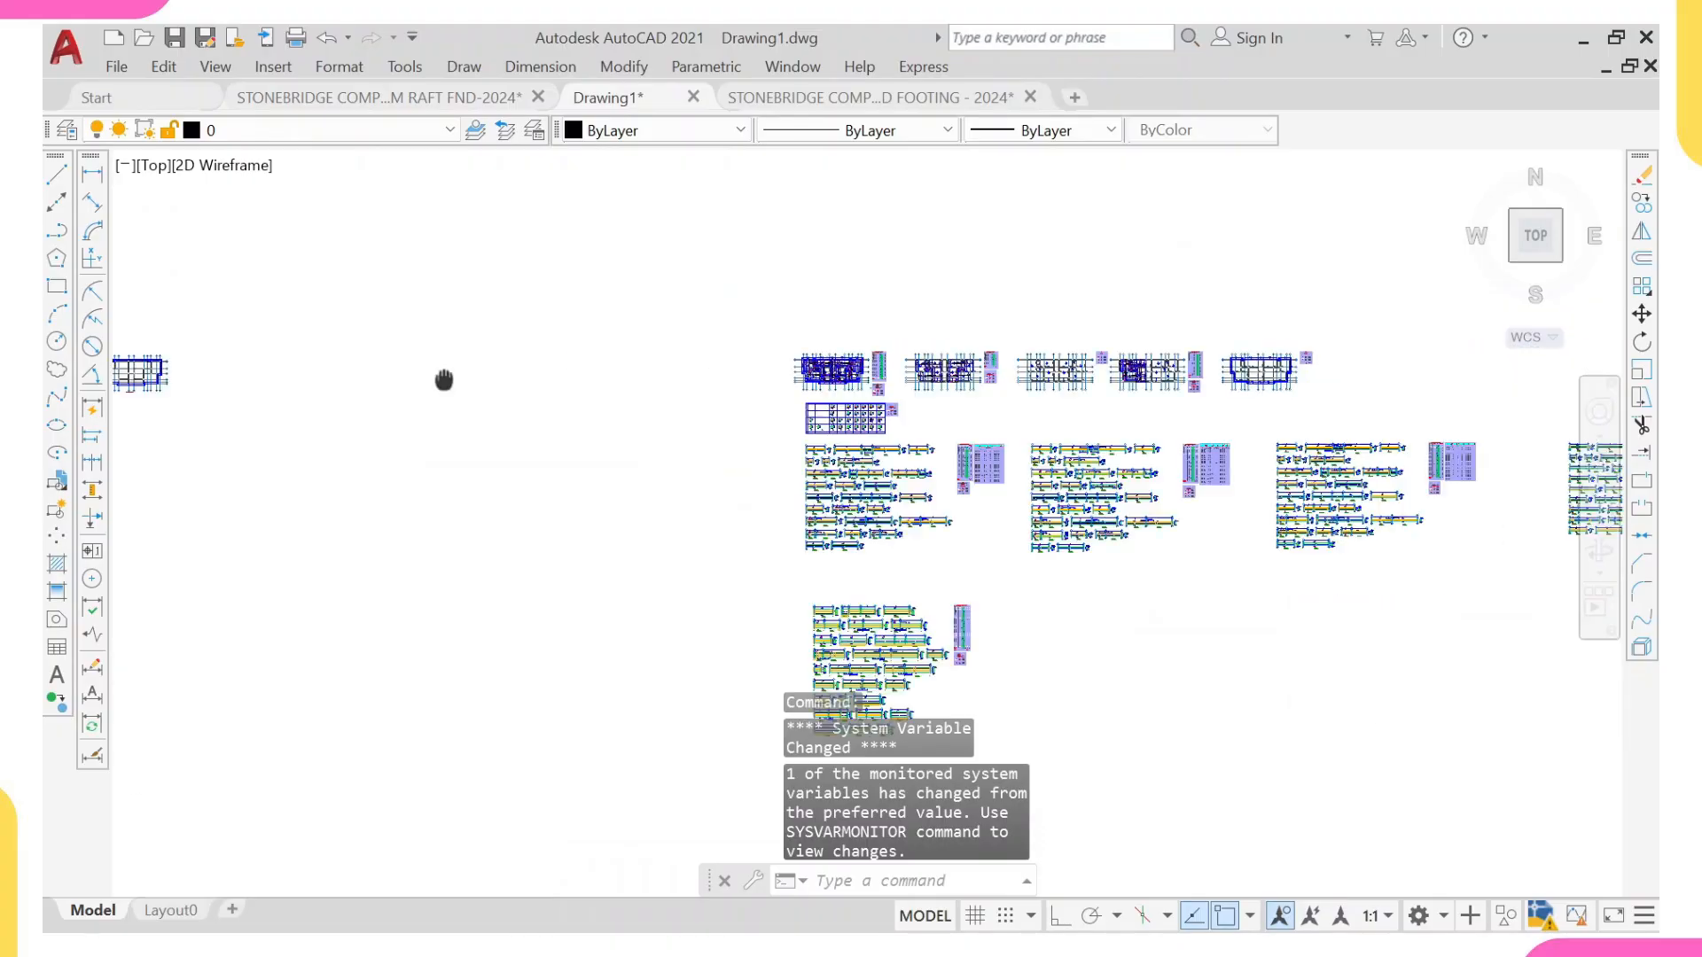
scroll(836, 381, "up", 15)
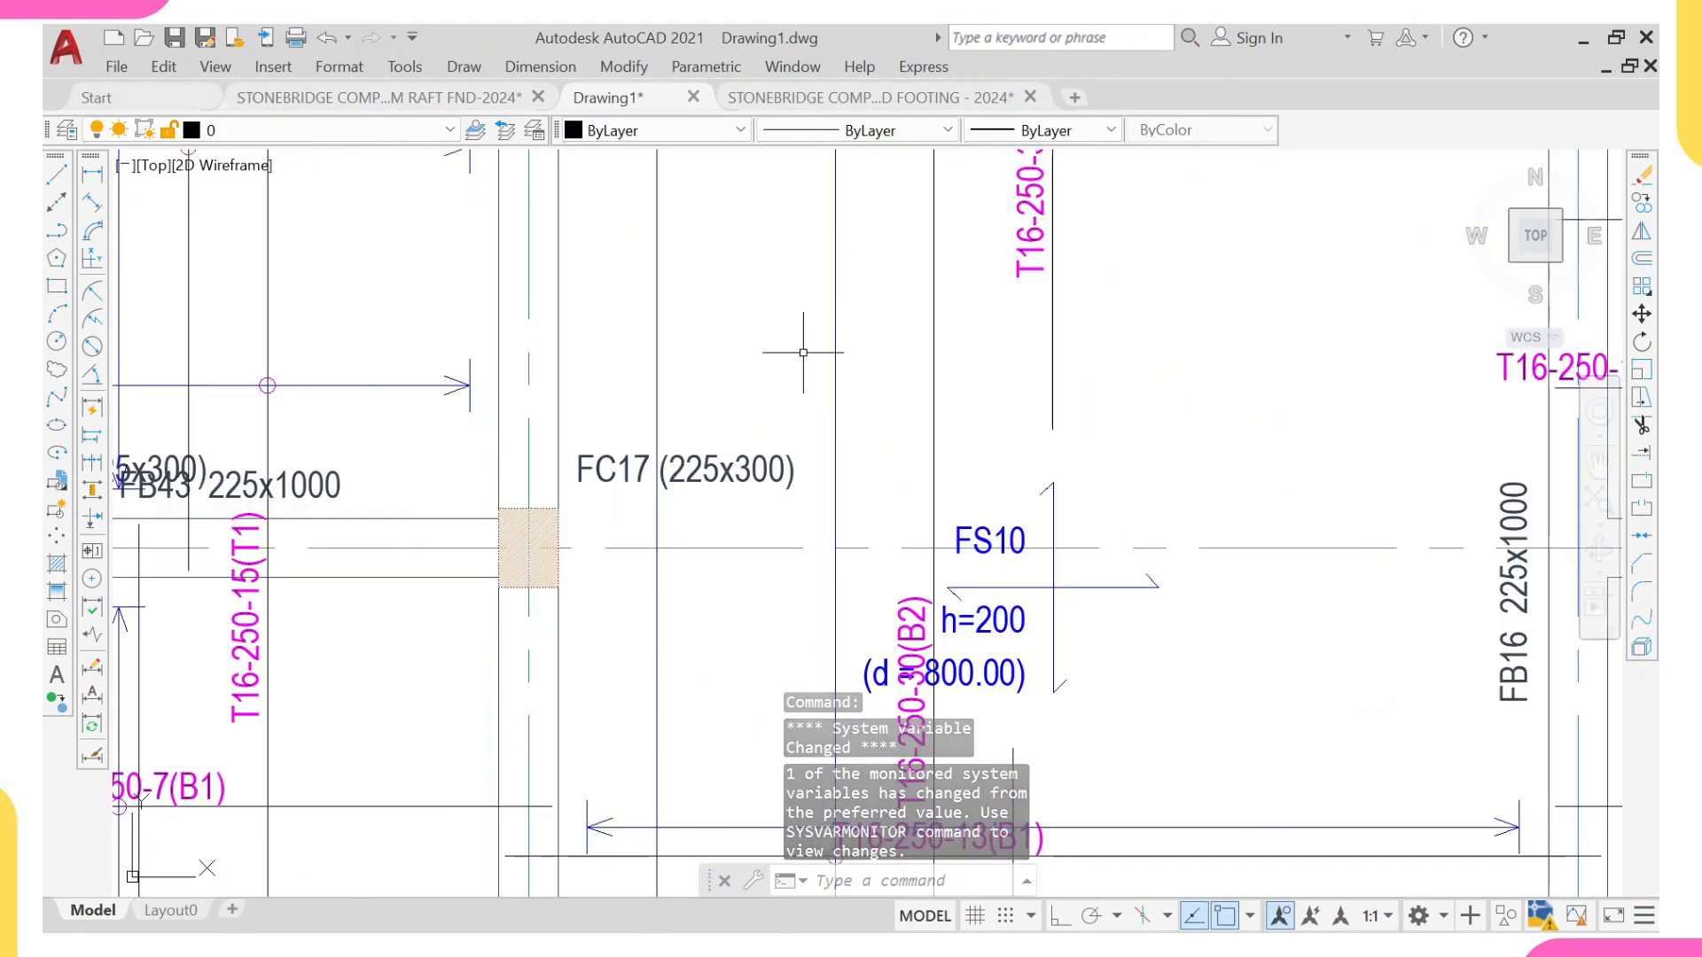
scroll(878, 422, "down", 1)
scroll(879, 422, "down", 3)
scroll(828, 770, "up", 6)
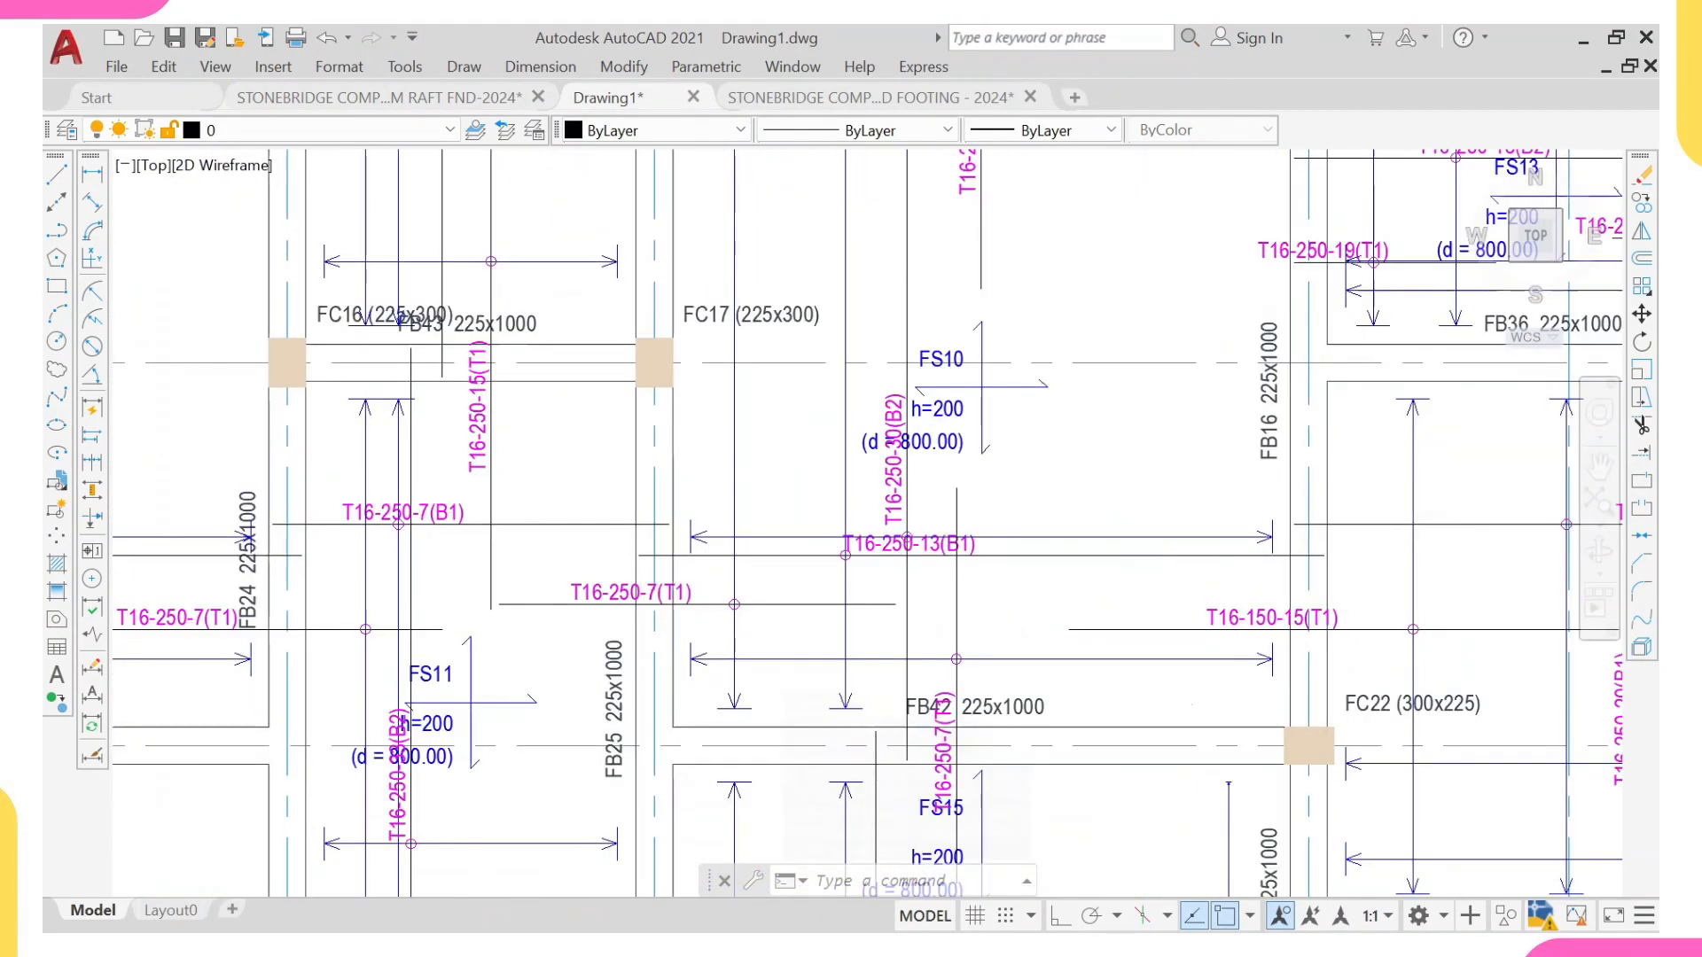
scroll(882, 552, "up", 2)
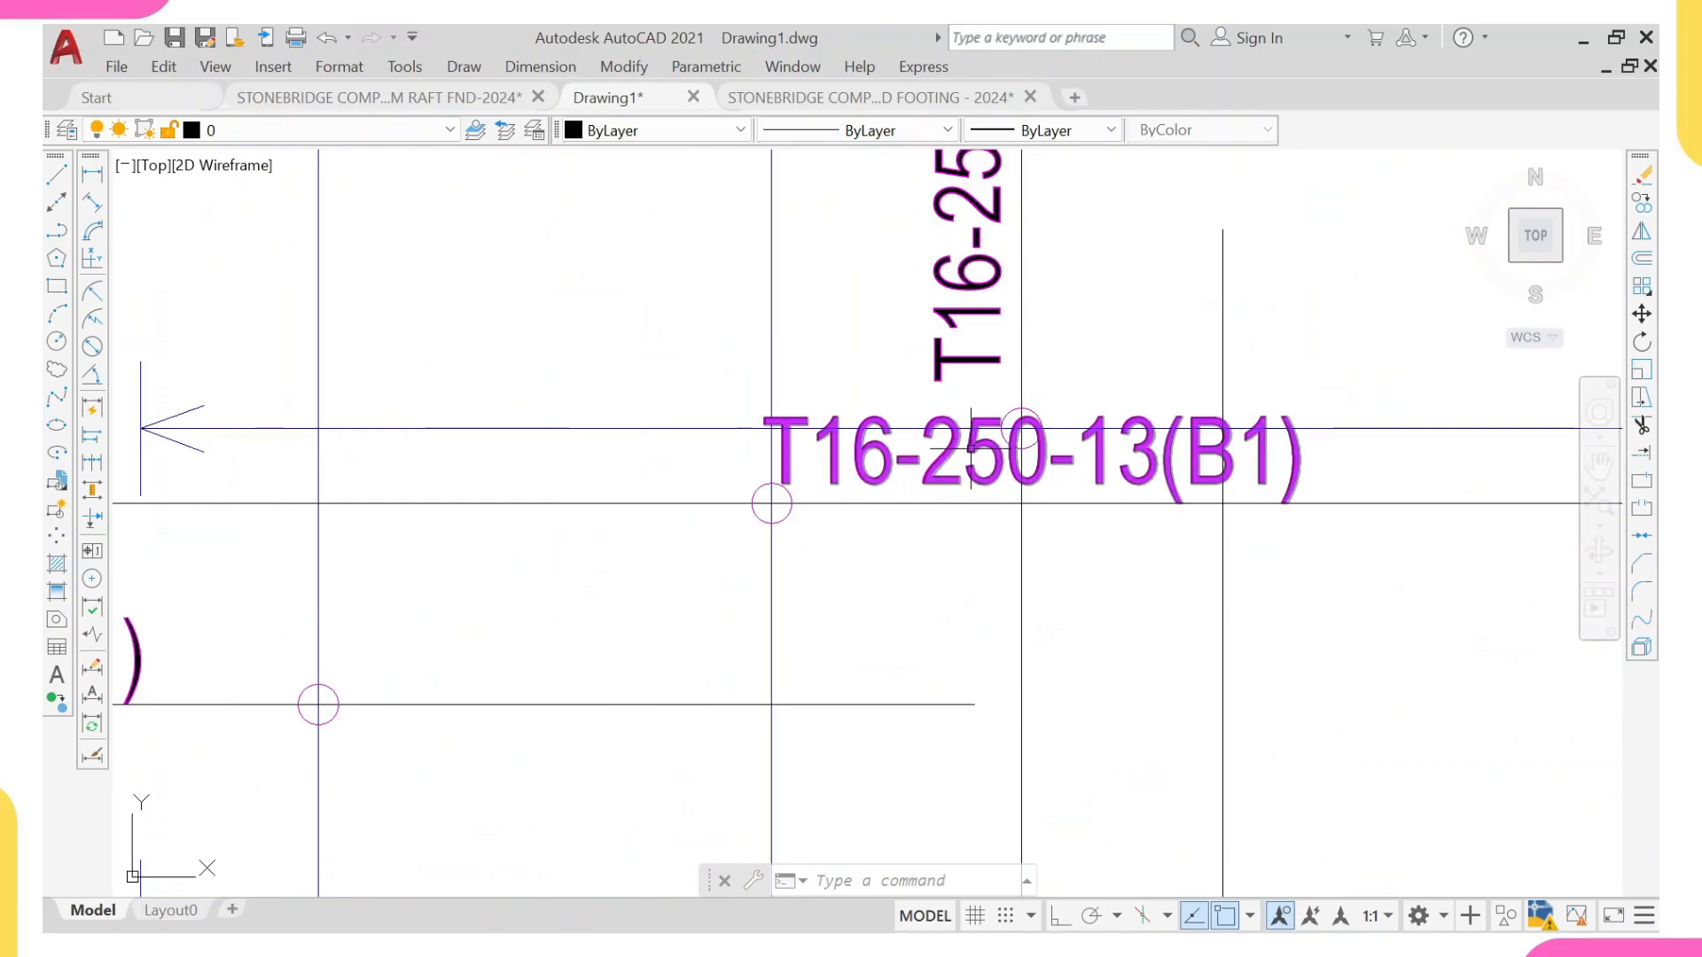
Step: Examine the T16-250-13(B1) callout with its bar line, dot and distribution arrows in panel FS10
mouse_move(971, 448)
scroll(971, 448, "down", 3)
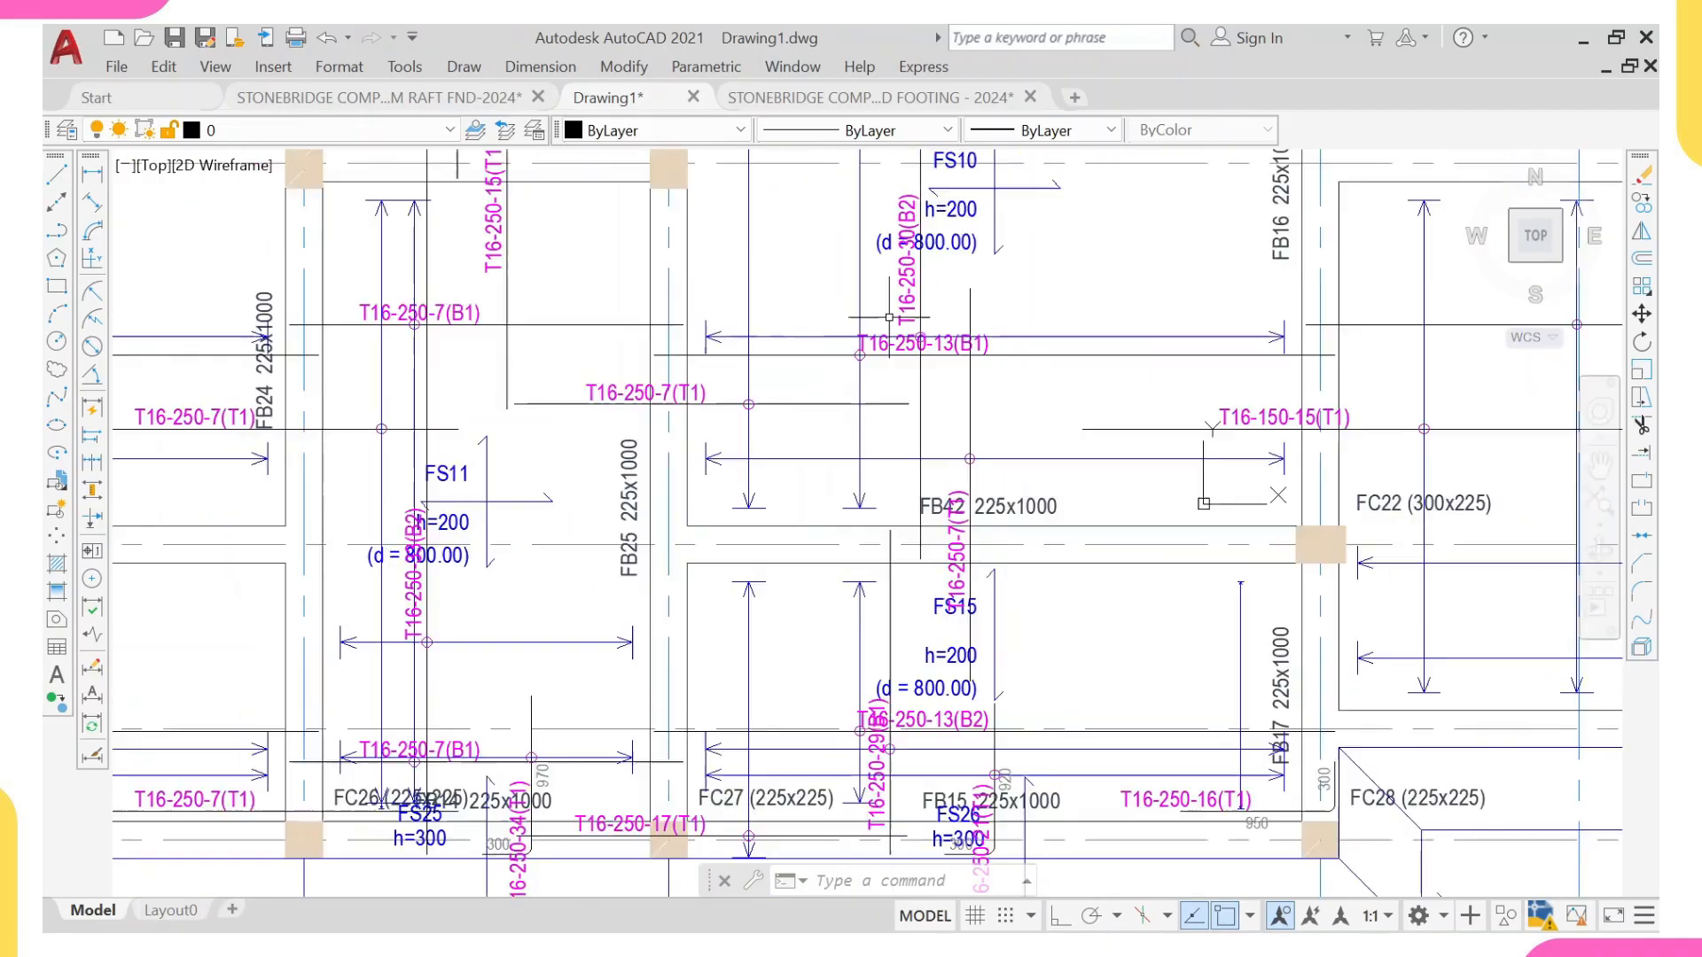
scroll(874, 390, "up", 2)
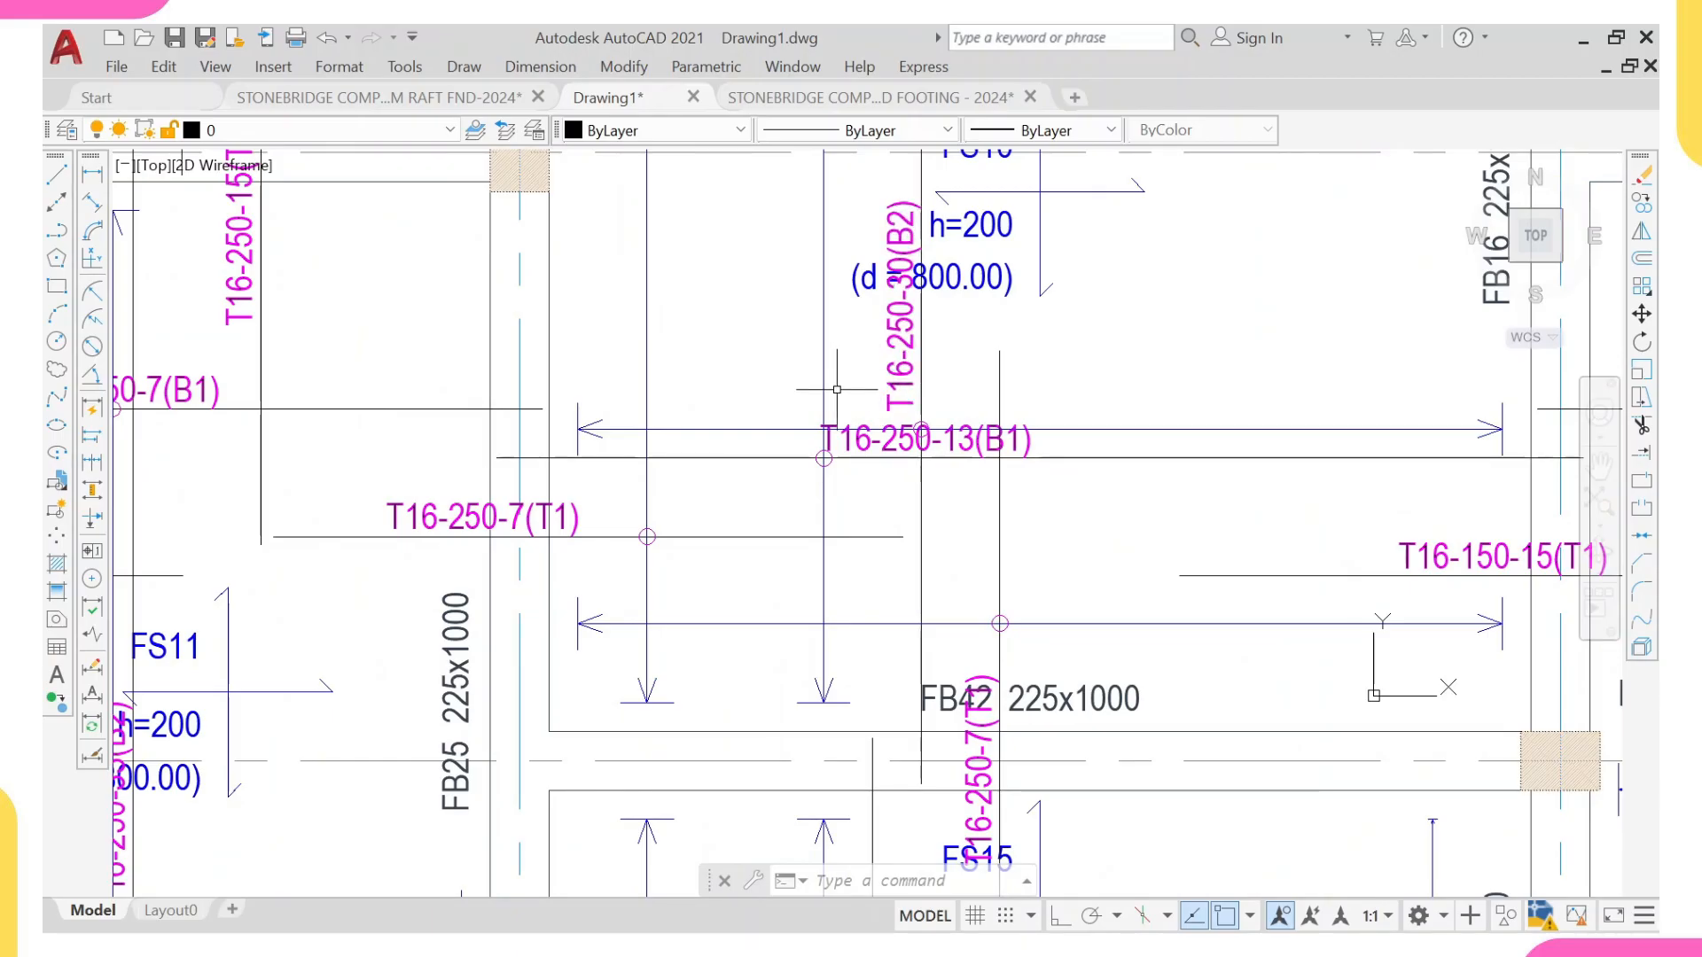
middle_click_drag(839, 400, 848, 419)
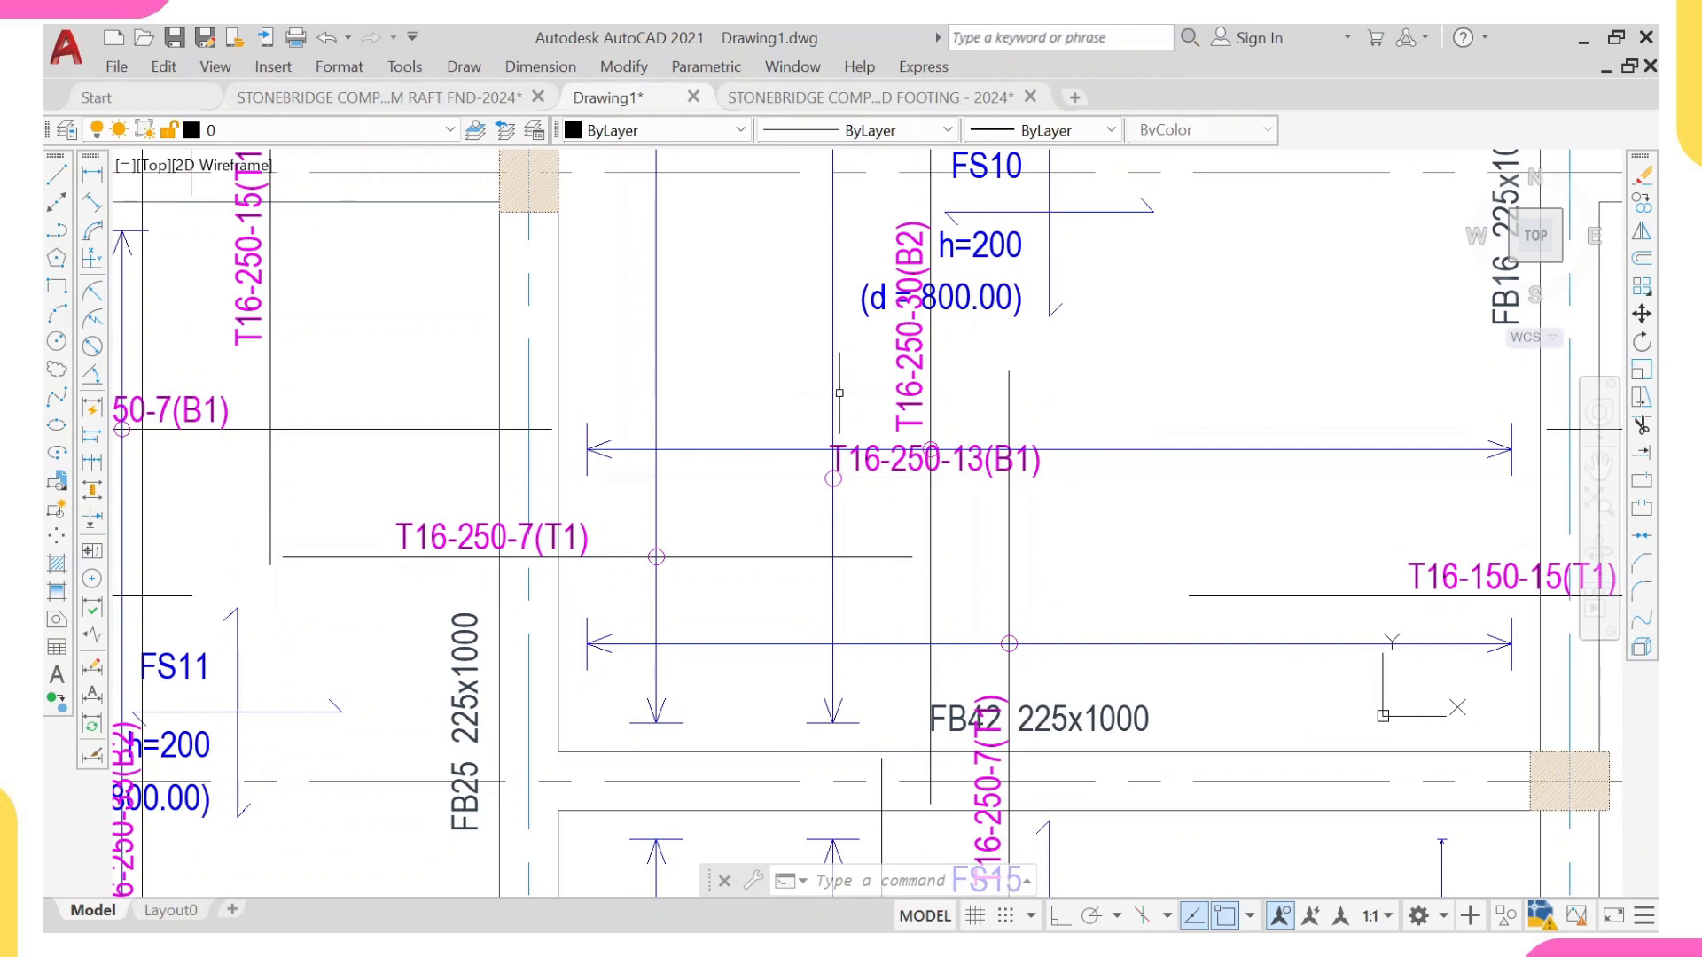
middle_click_drag(838, 403, 843, 438)
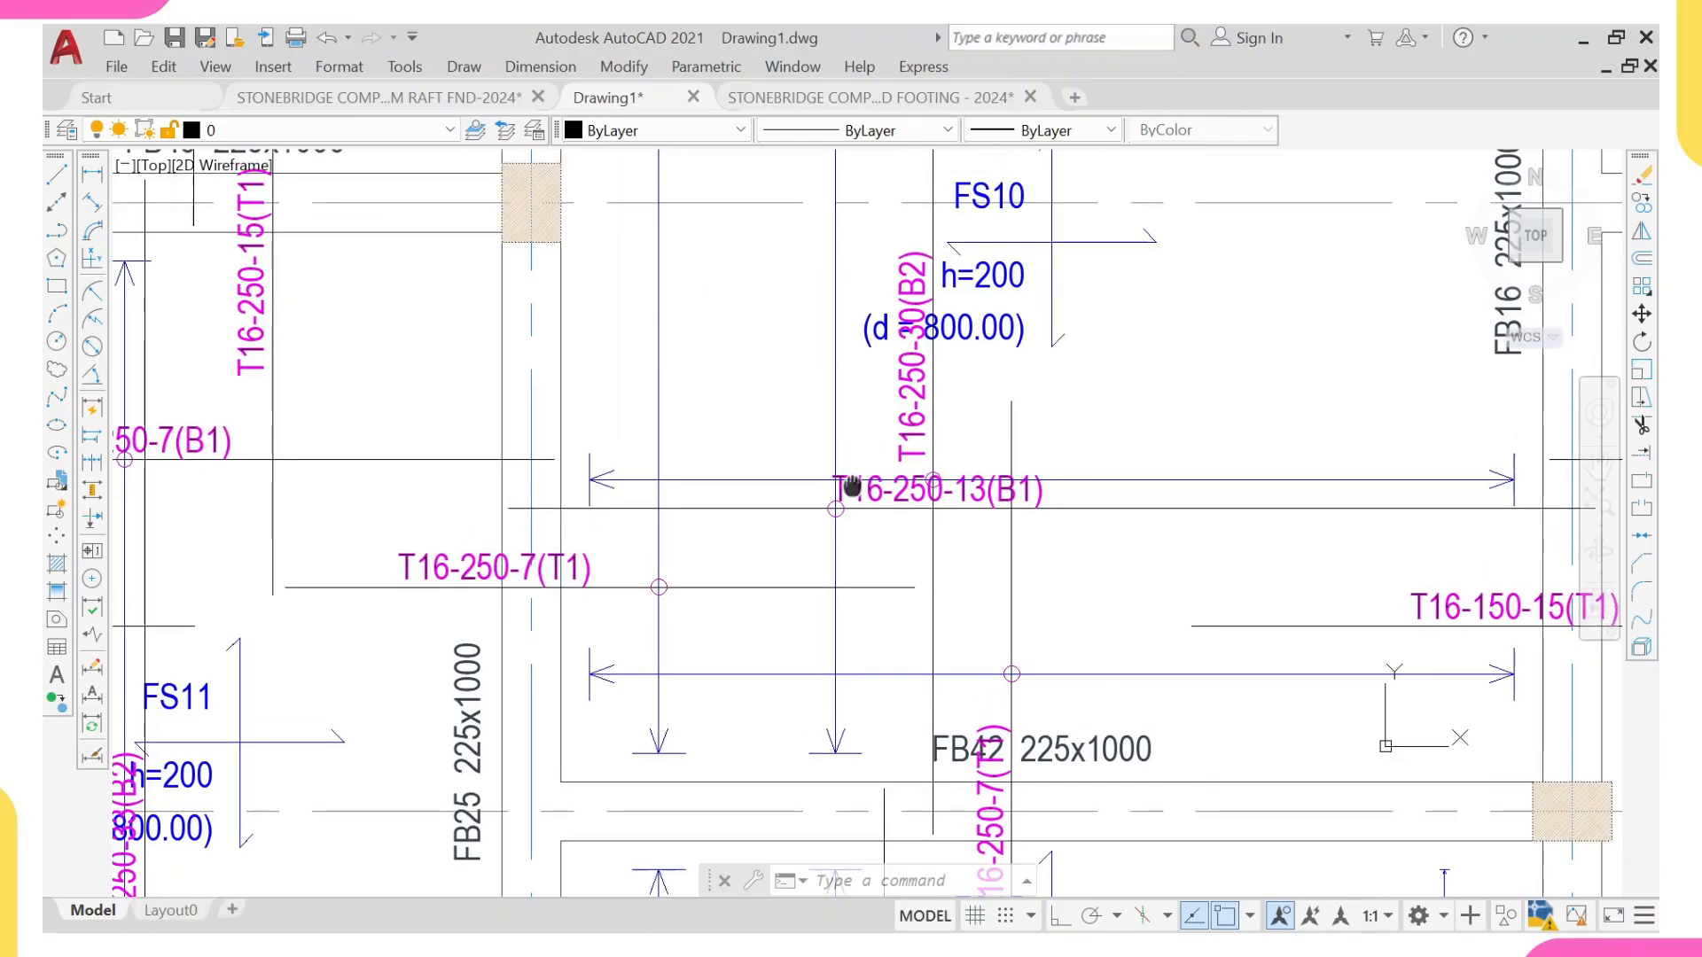
scroll(843, 444, "up", 2)
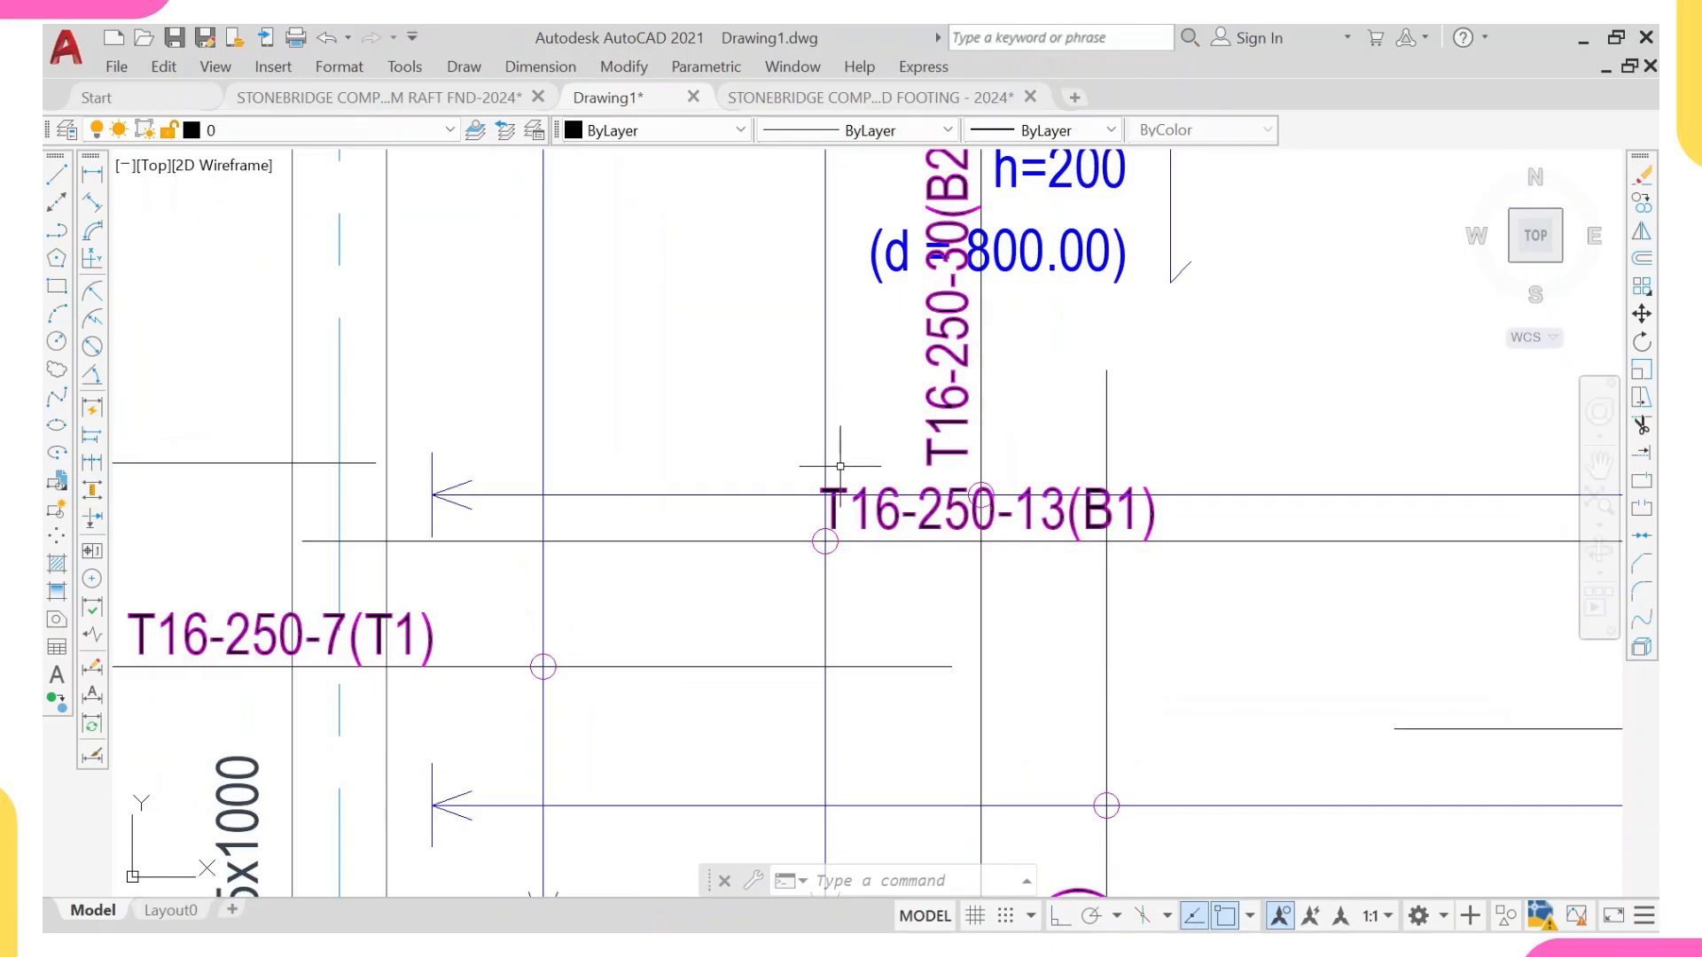
middle_click_drag(831, 488, 828, 505)
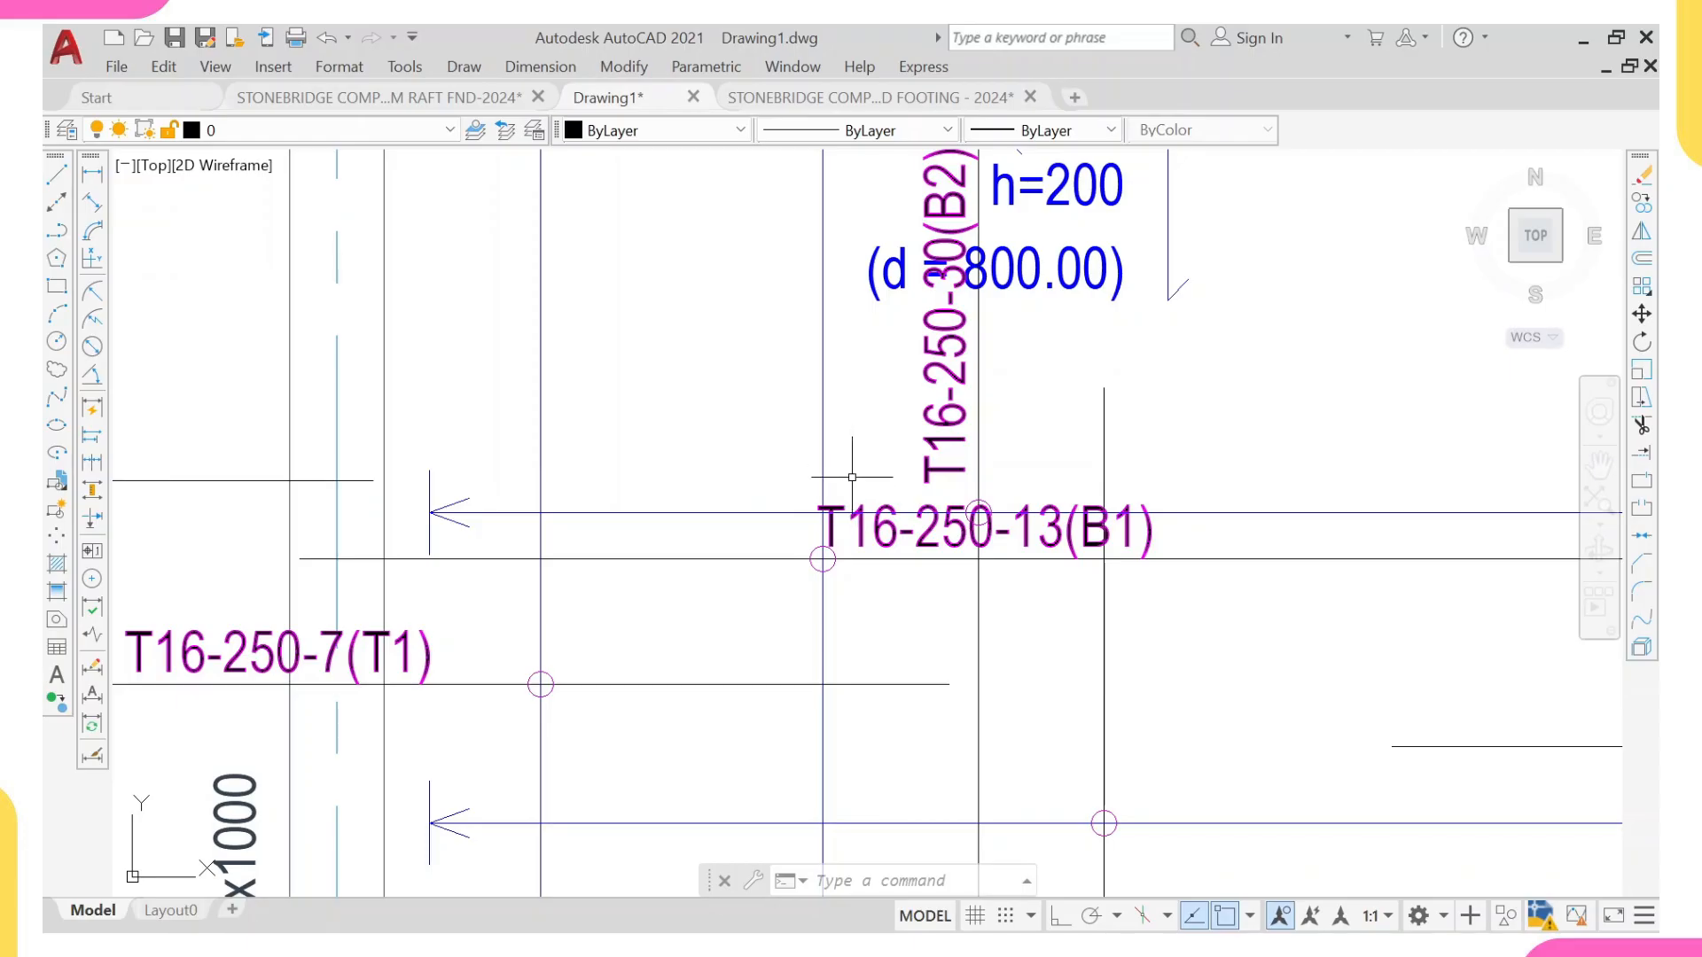
middle_click_drag(894, 482, 852, 532)
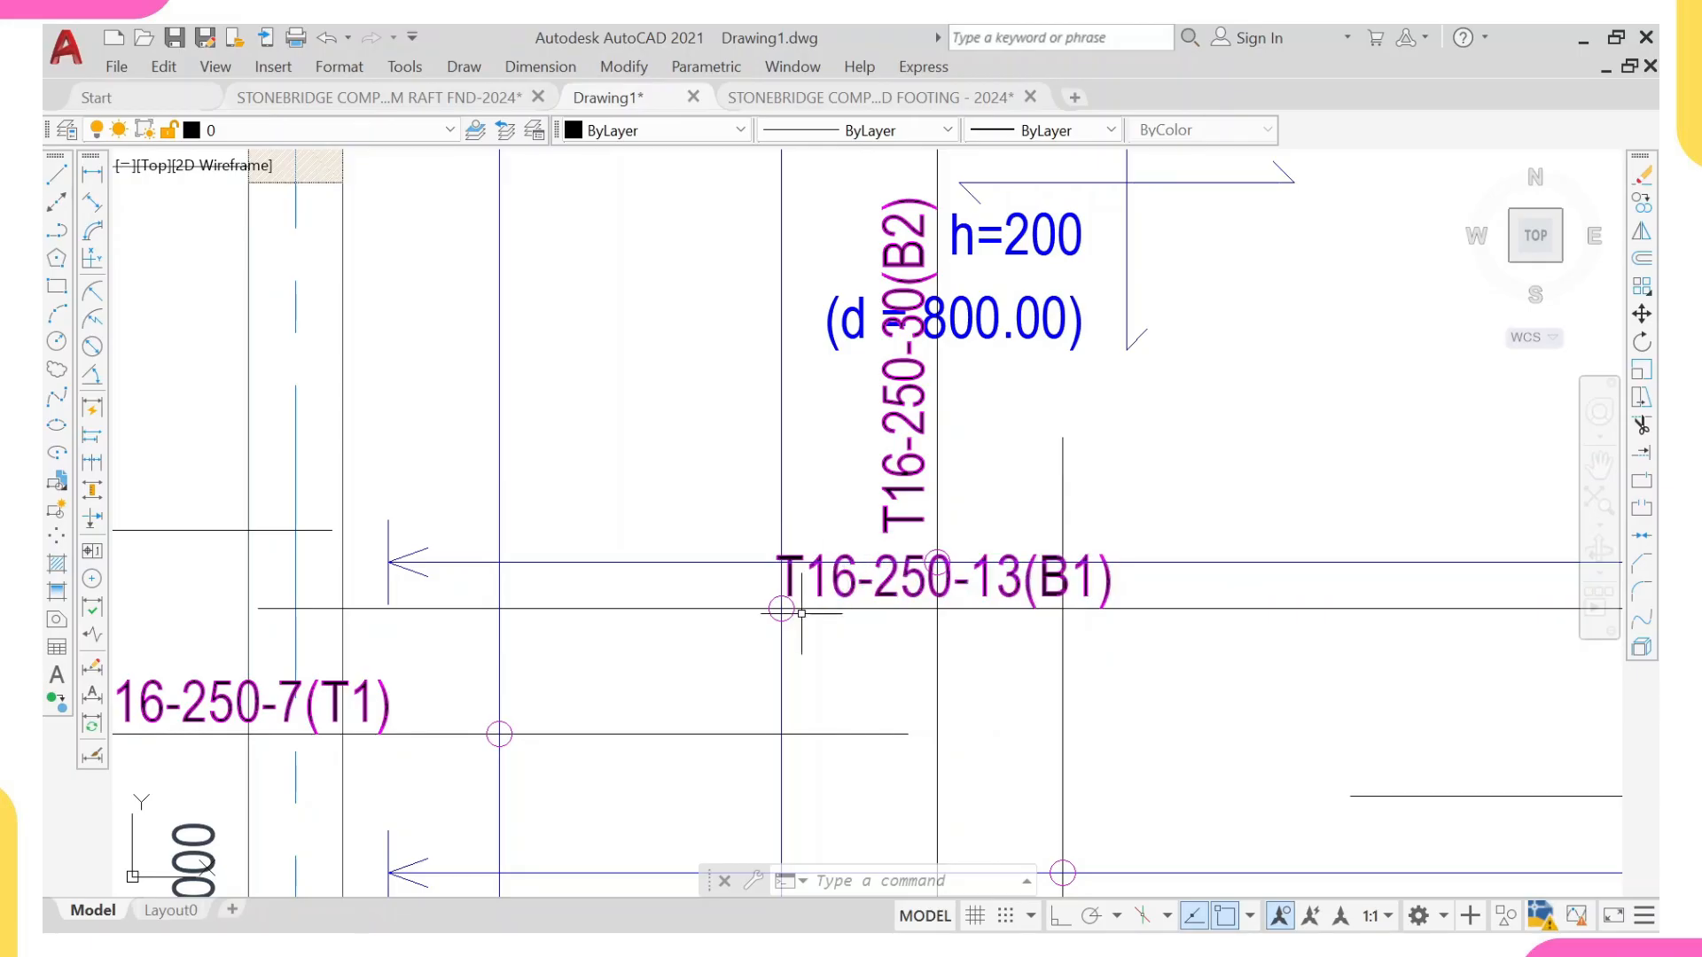
scroll(801, 613, "down", 3)
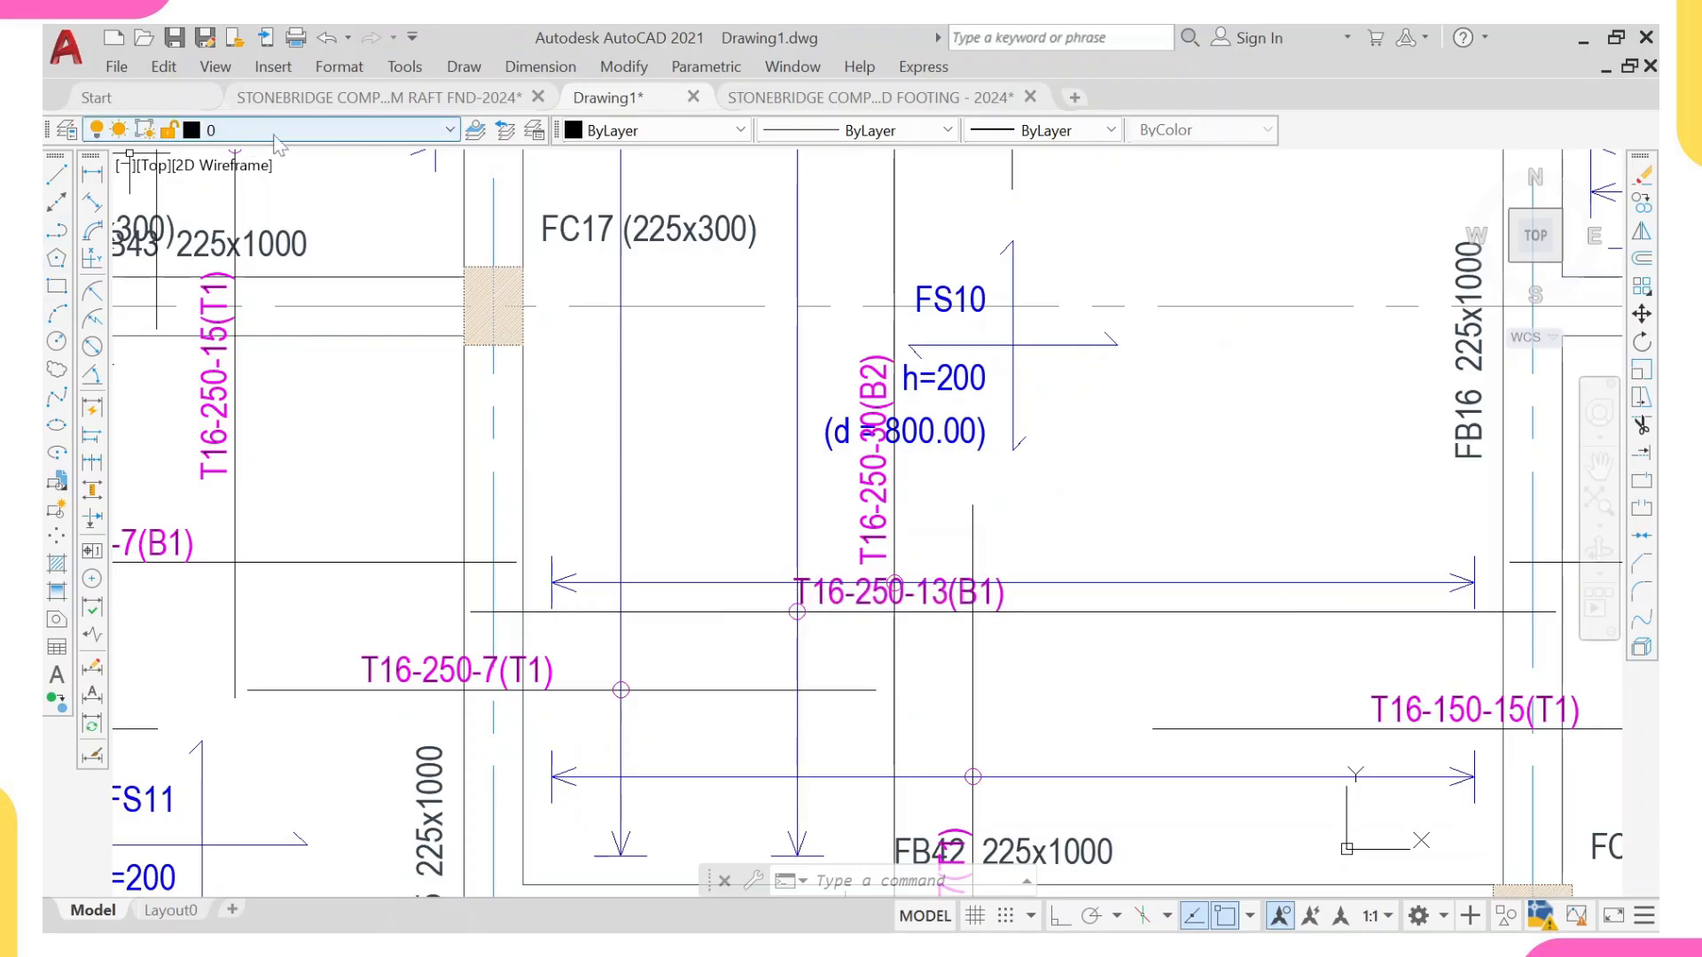
Step: Return to the raft foundation drawing and divide the first distribution line's length of 3528 by 200 in Calculator
left_click(372, 96)
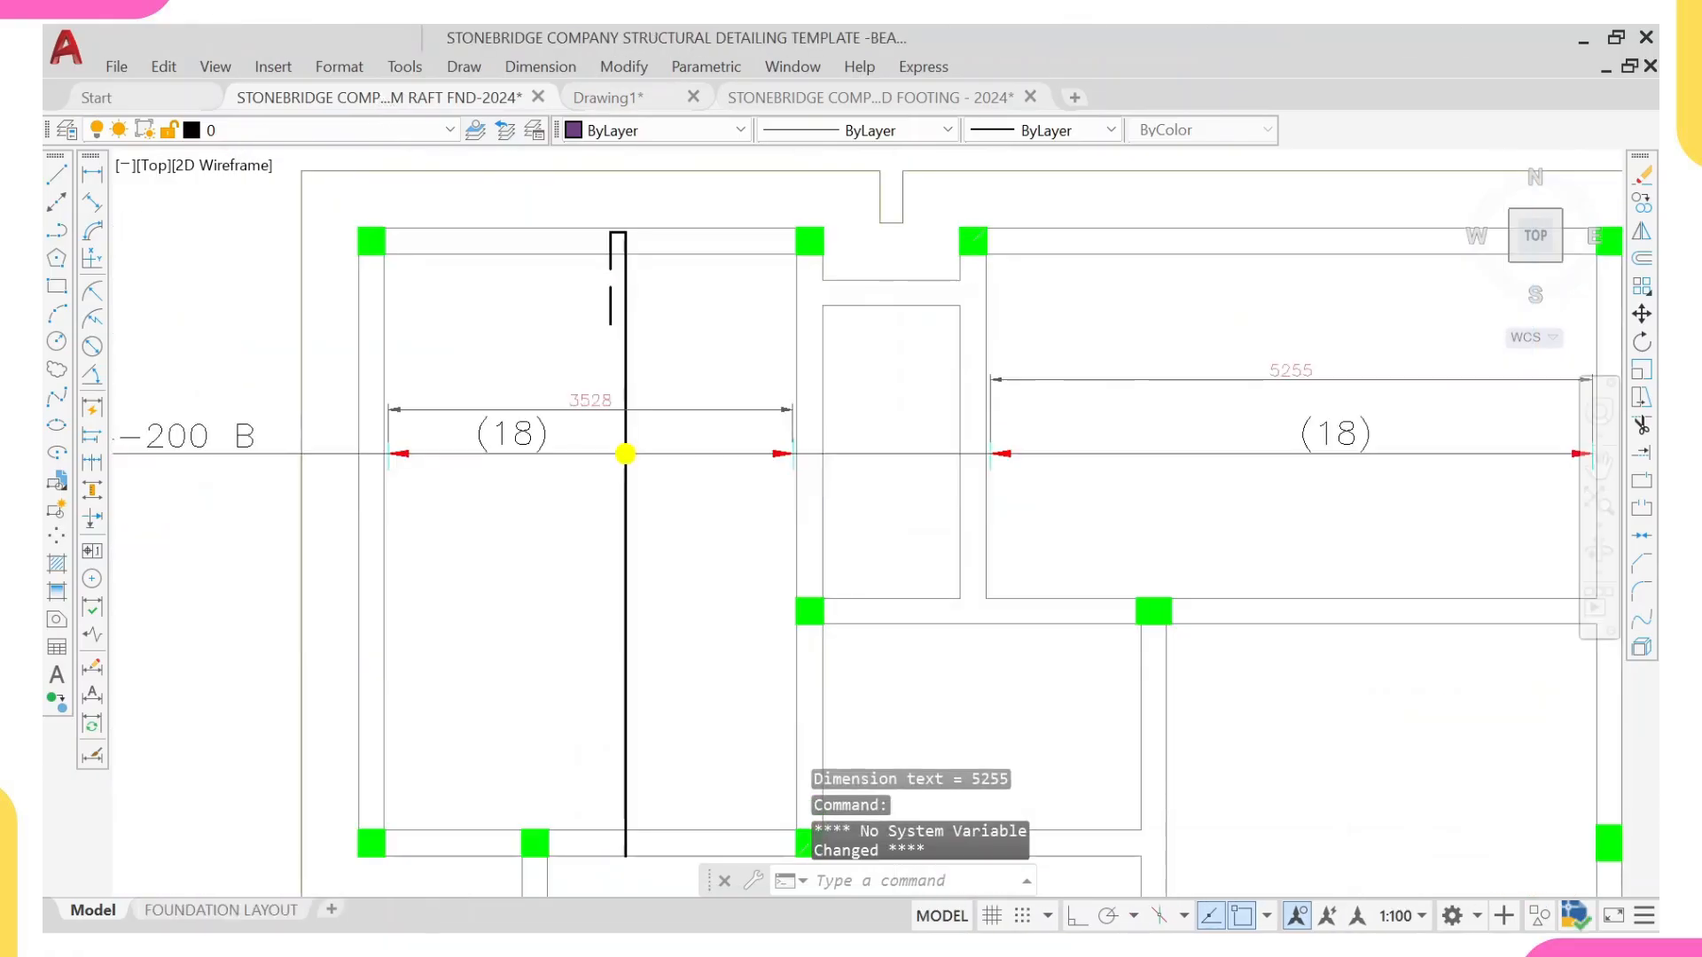
scroll(563, 421, "up", 4)
scroll(1279, 438, "down", 2)
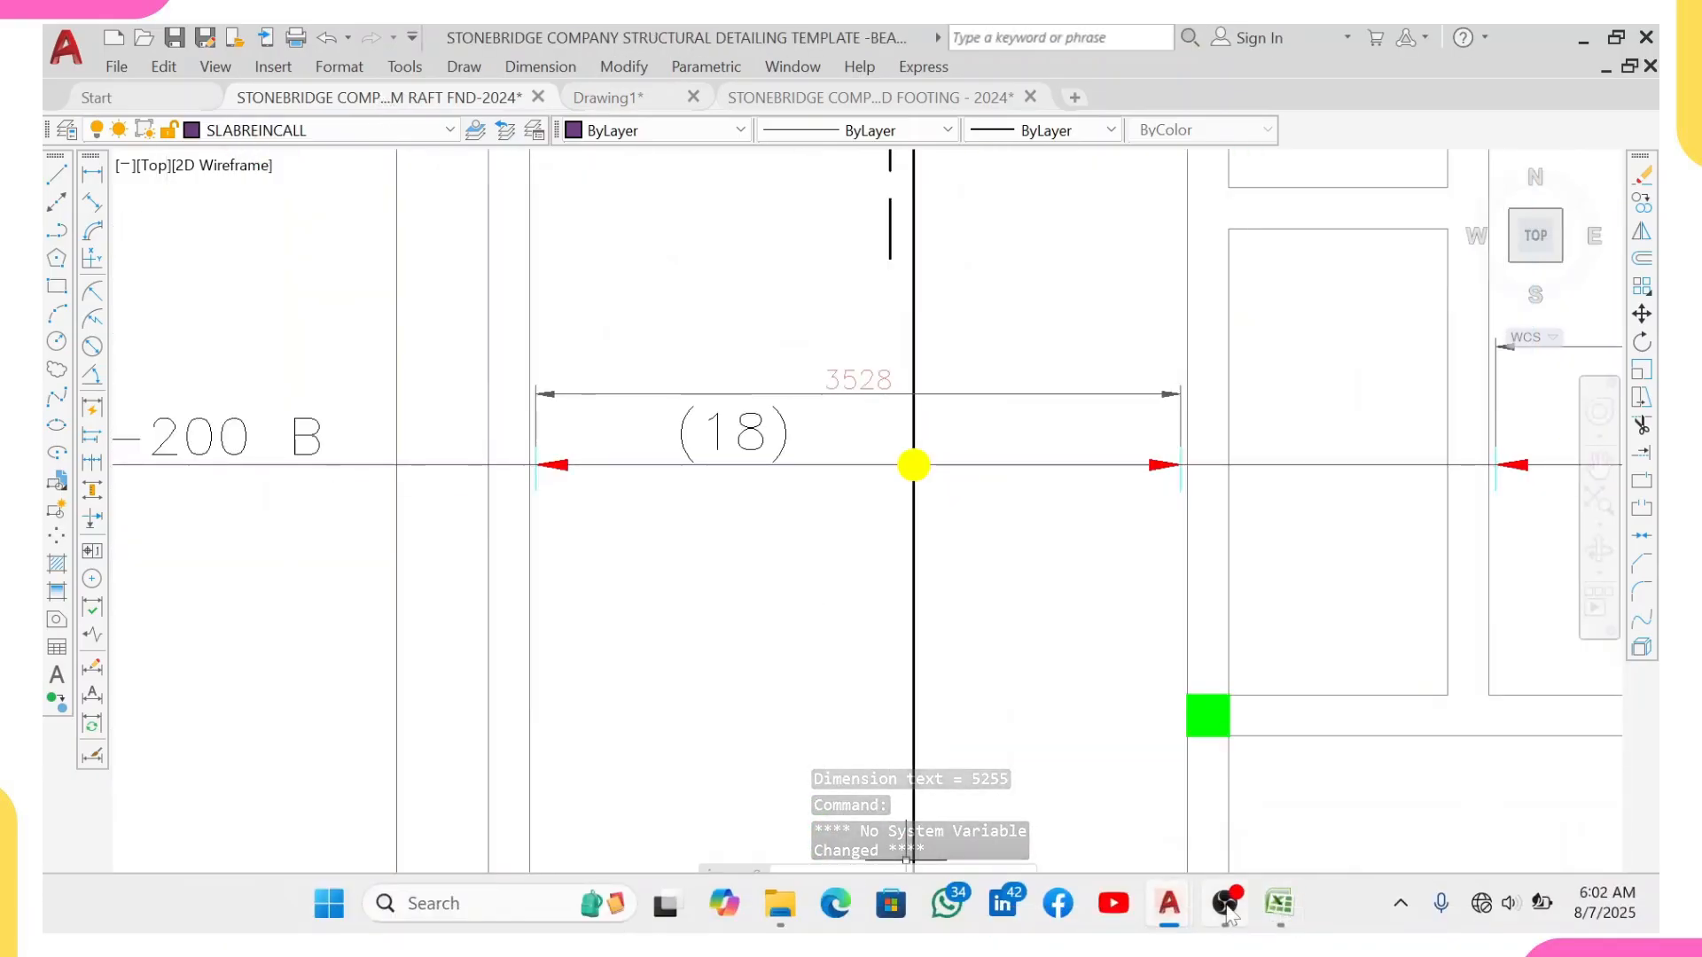
left_click(1277, 906)
left_click(354, 634)
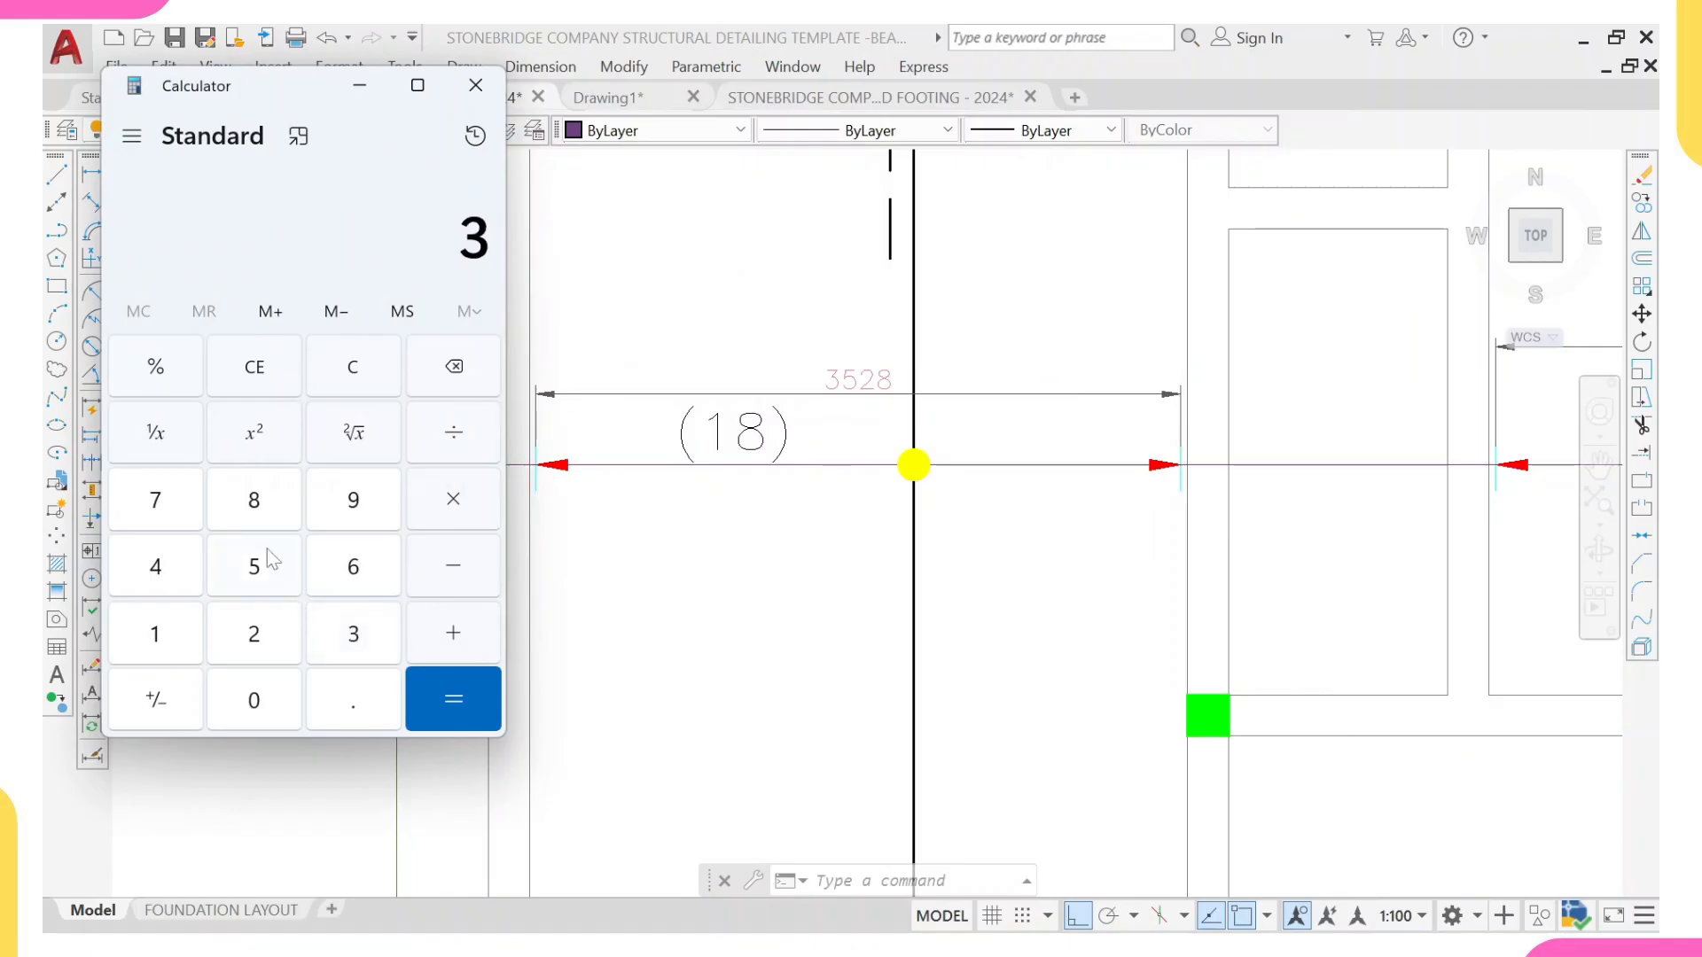
left_click(266, 556)
left_click(251, 652)
left_click(257, 501)
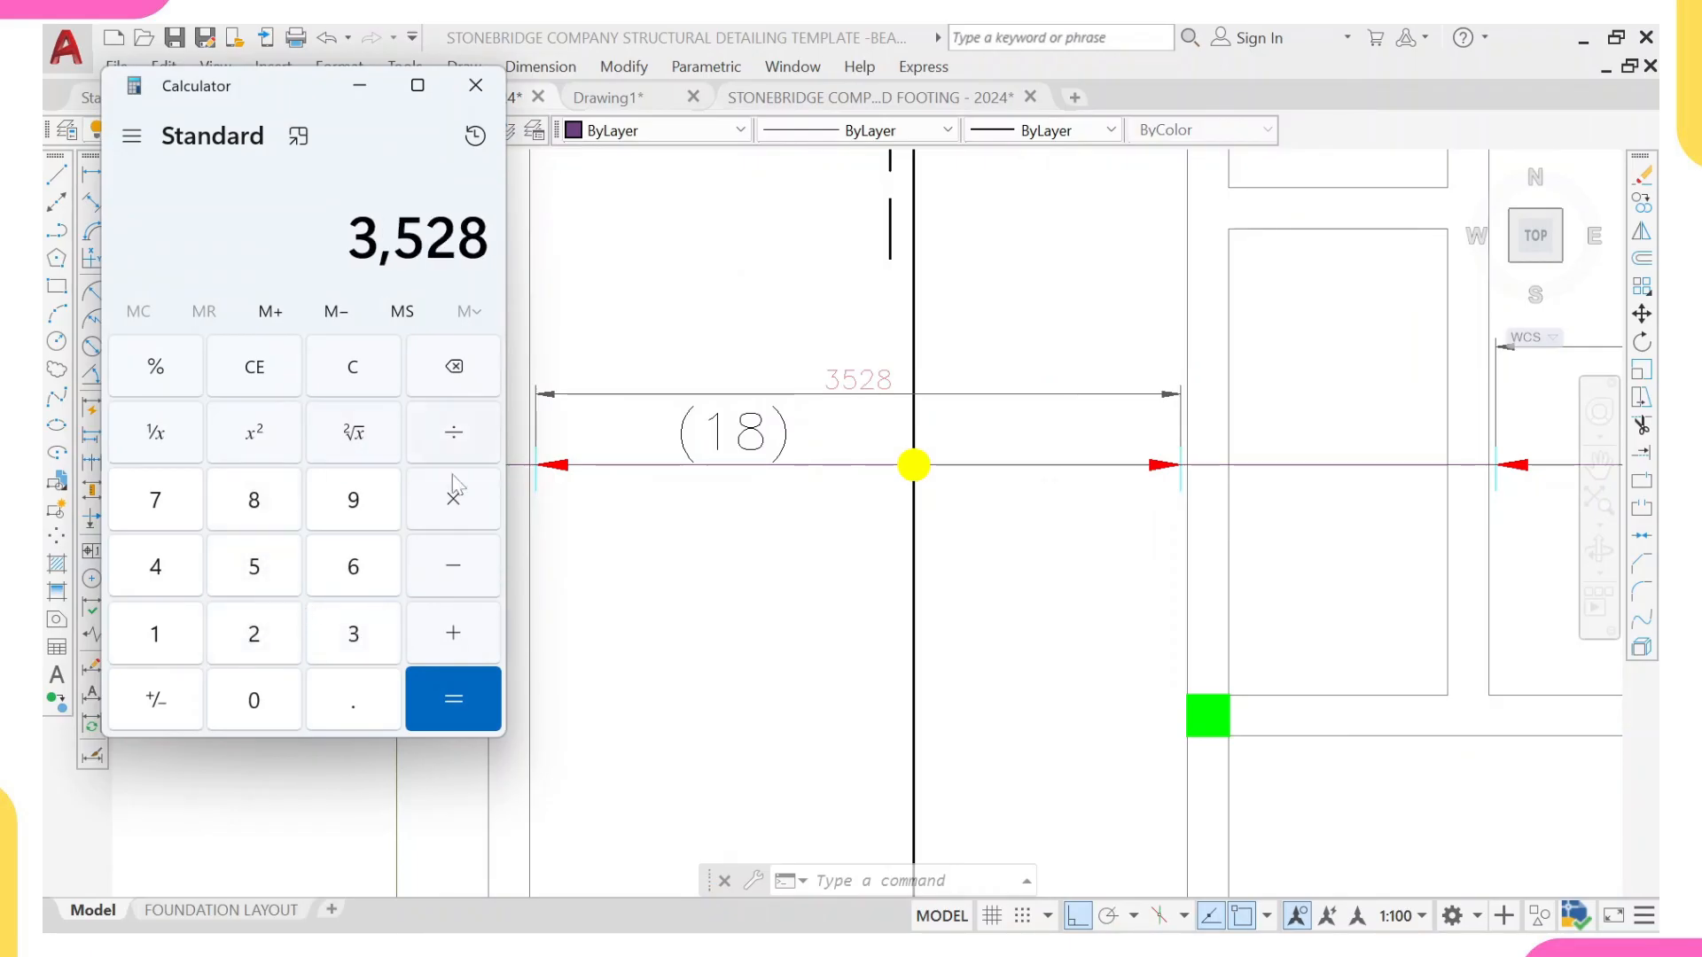
left_click(453, 433)
left_click(274, 638)
left_click(257, 698)
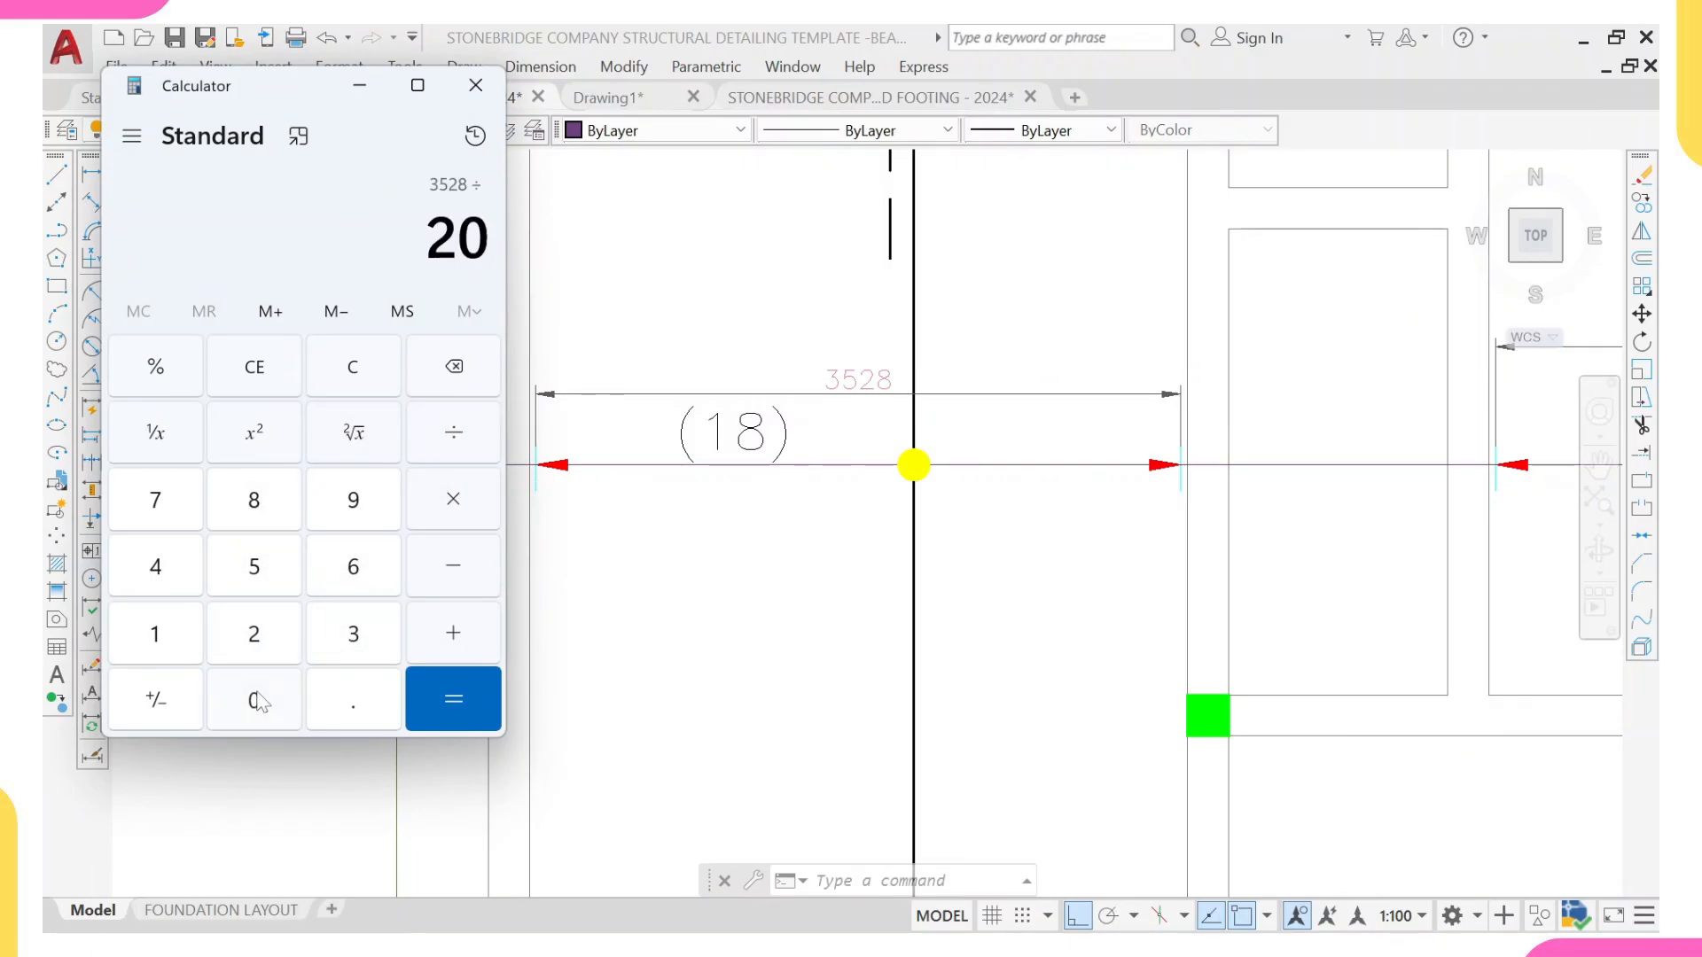
left_click(257, 698)
left_click(452, 699)
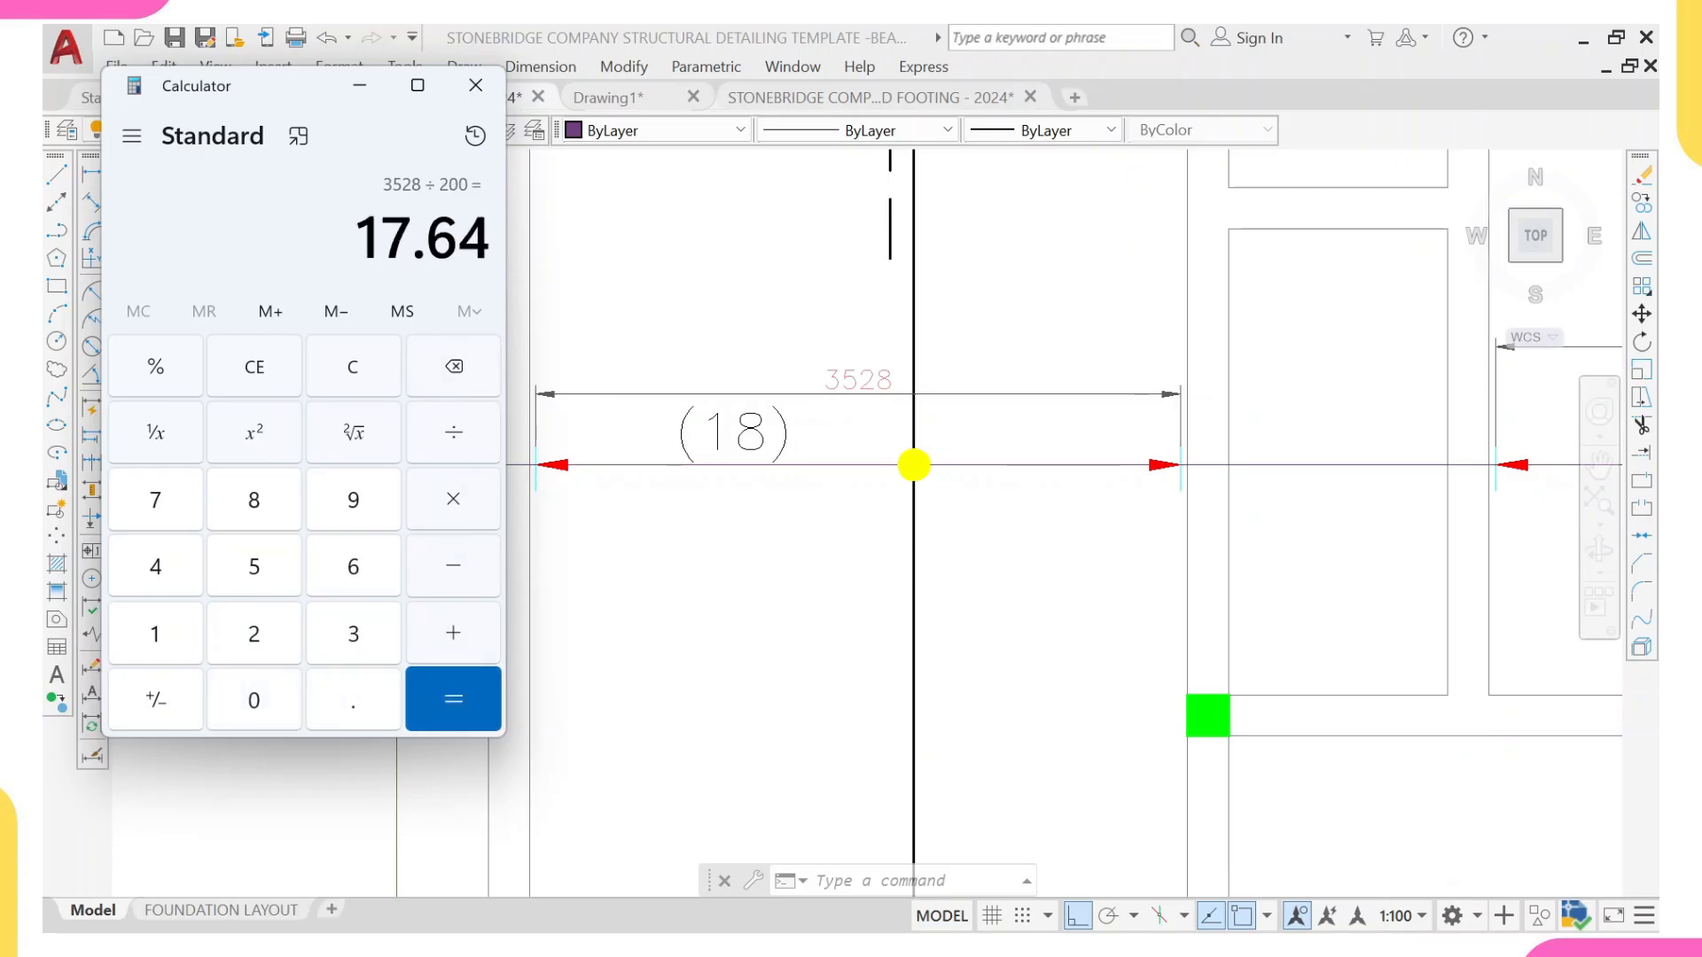
Step: Return to the drawing and compare the first distribution line's (18) bar count with its dimensioned length
scroll(1295, 444, "down", 4)
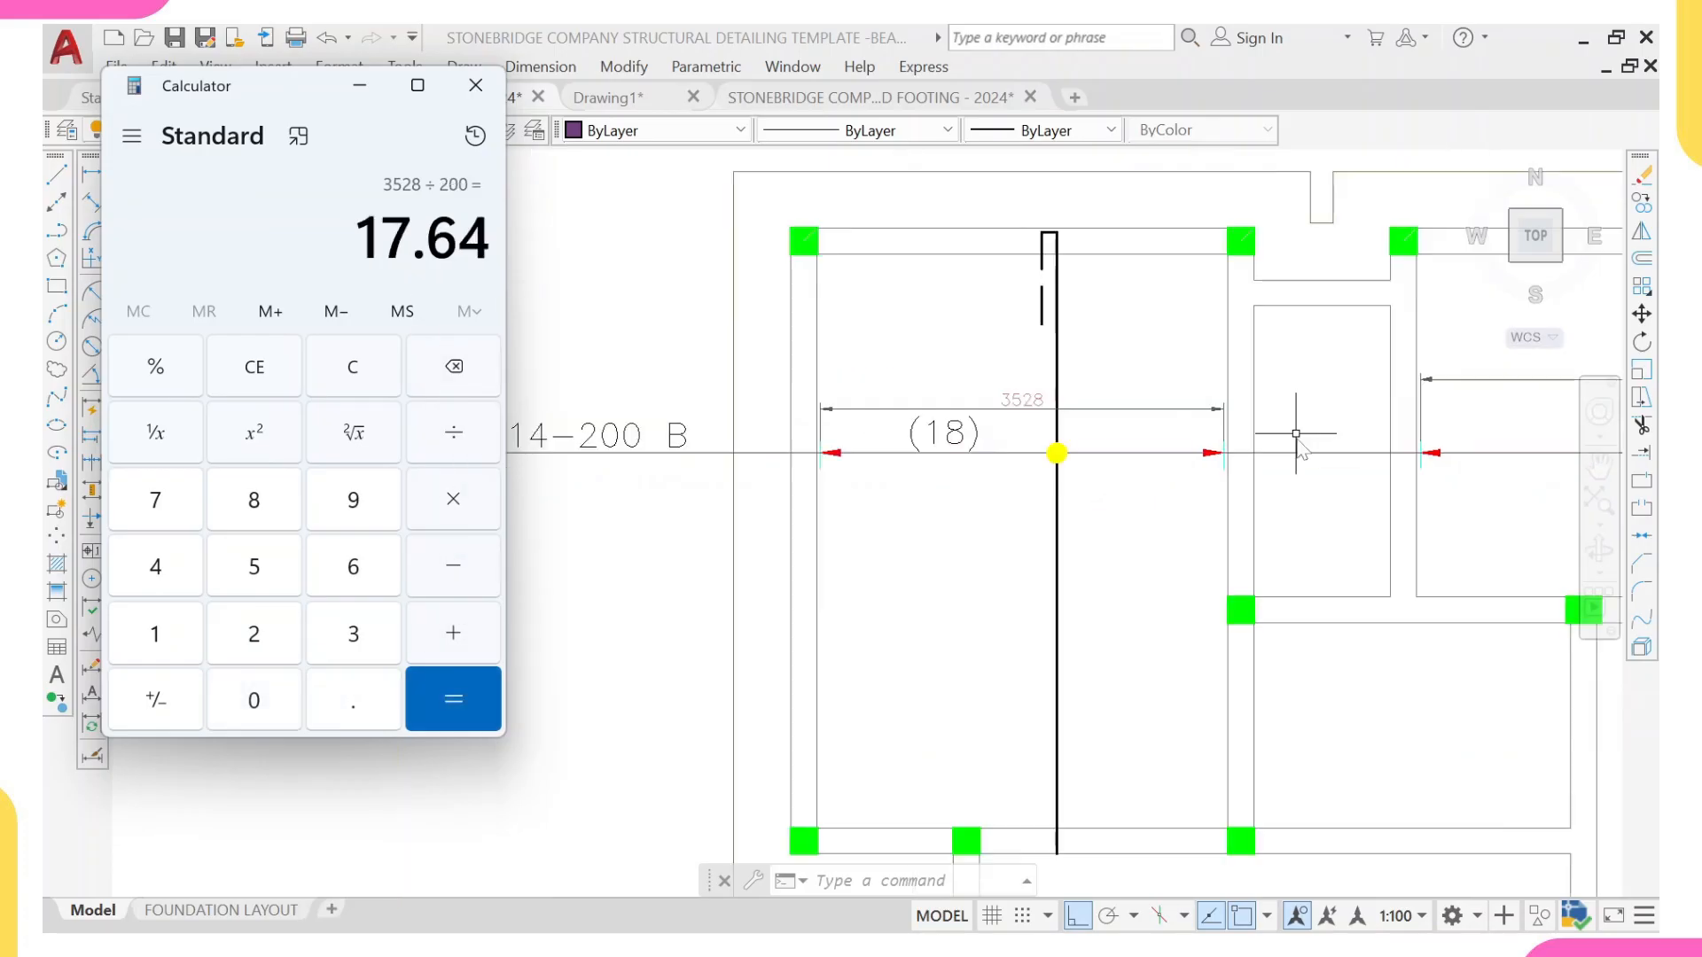
left_click(1220, 477)
middle_click_drag(1068, 487, 972, 502)
scroll(974, 447, "up", 5)
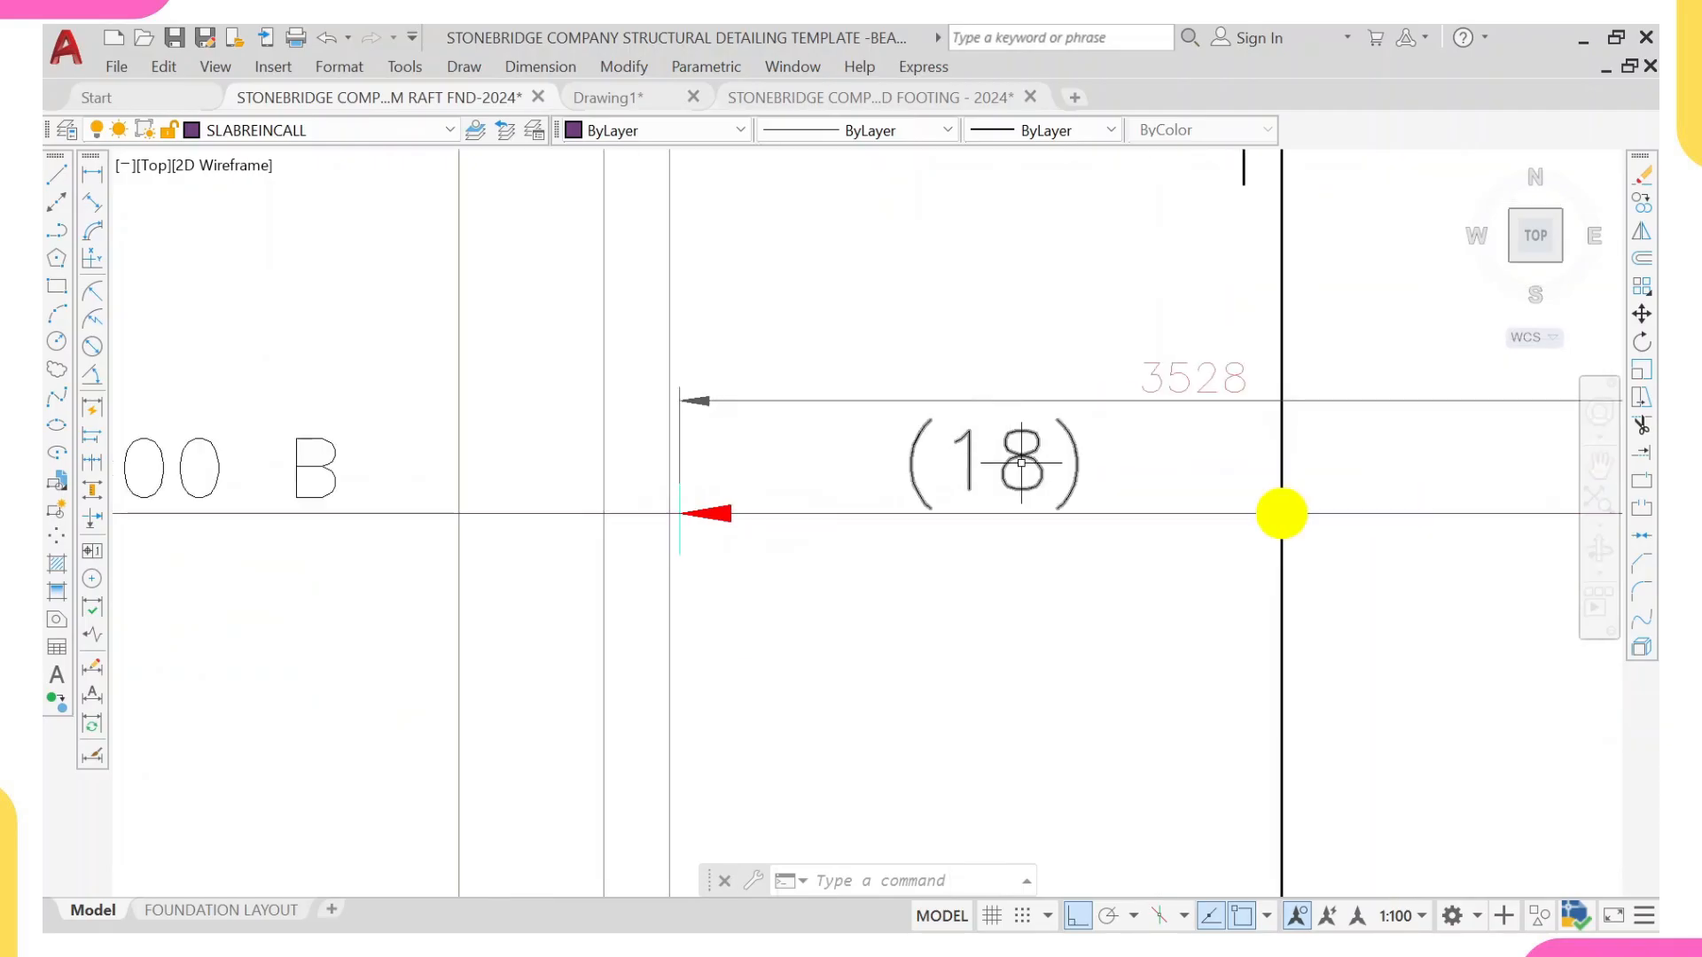
middle_click_drag(993, 445, 859, 465)
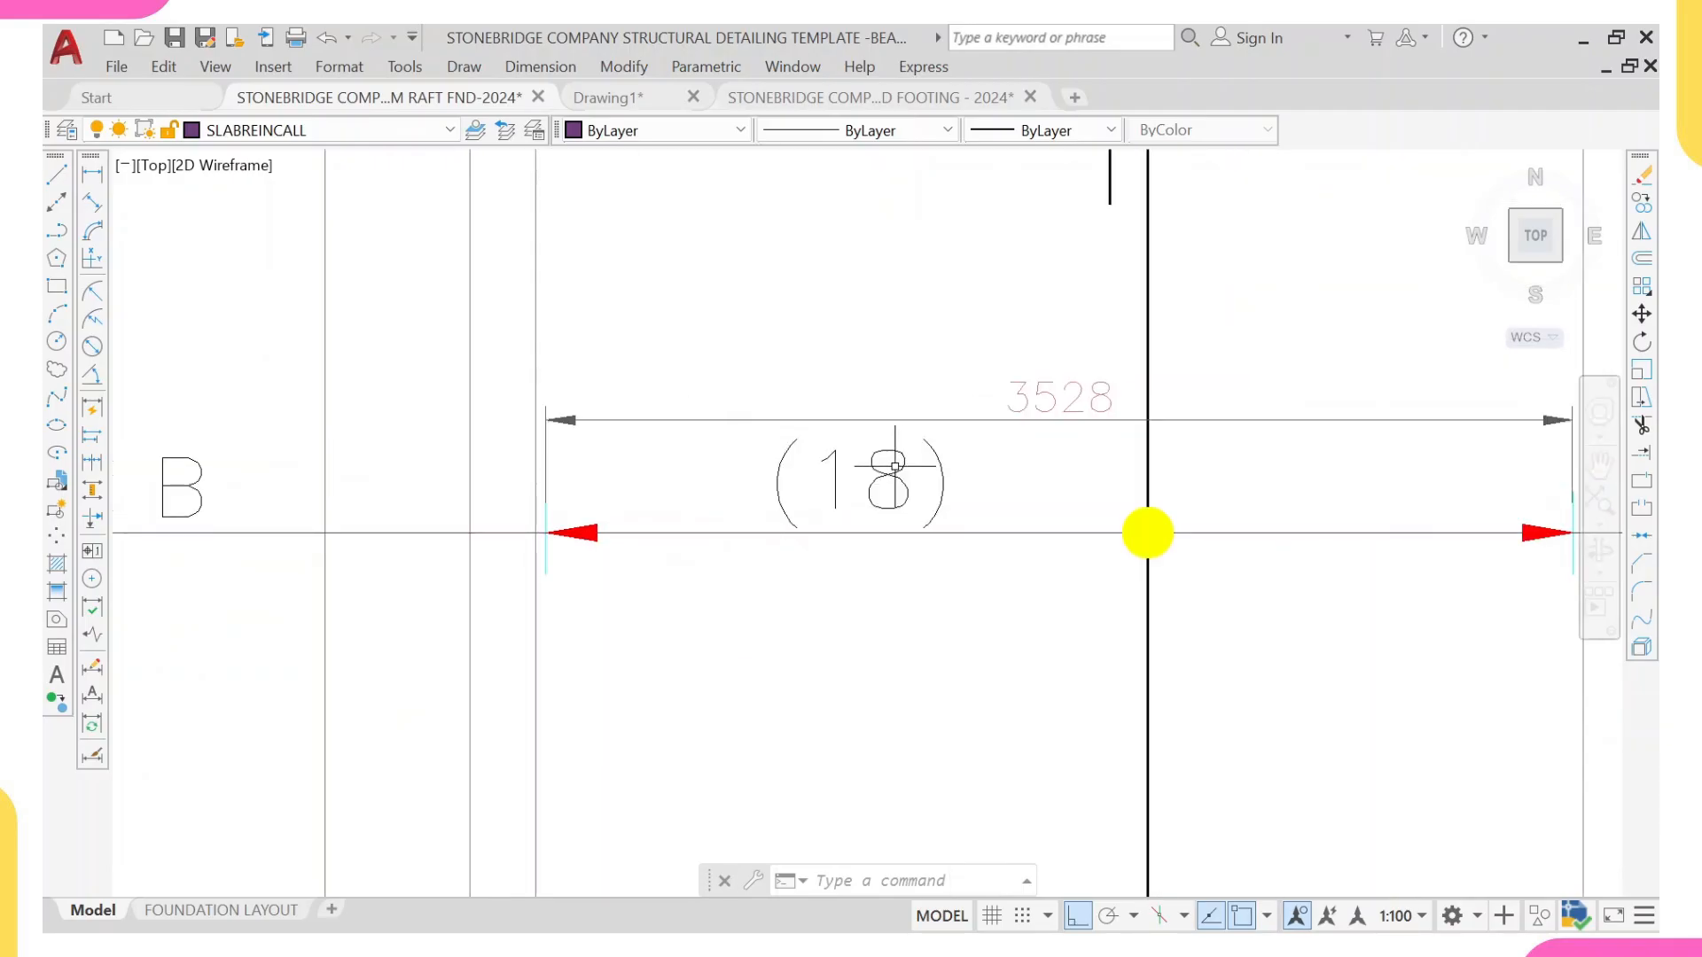
middle_click_drag(879, 479, 761, 499)
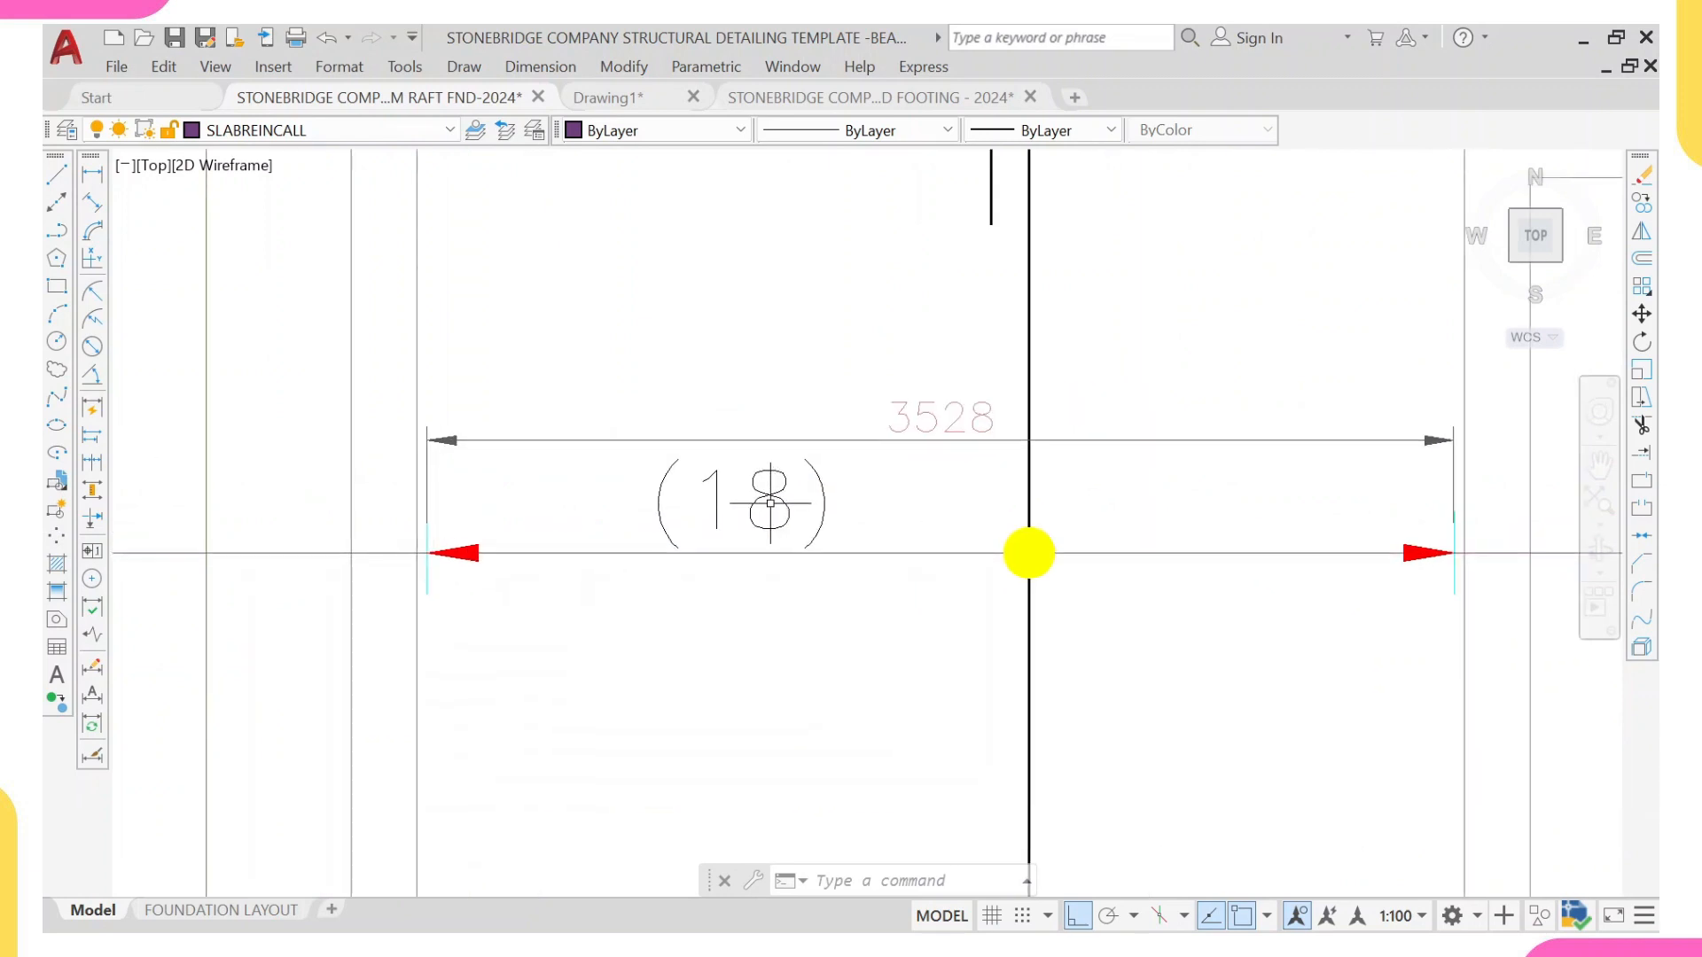
scroll(793, 494, "down", 2)
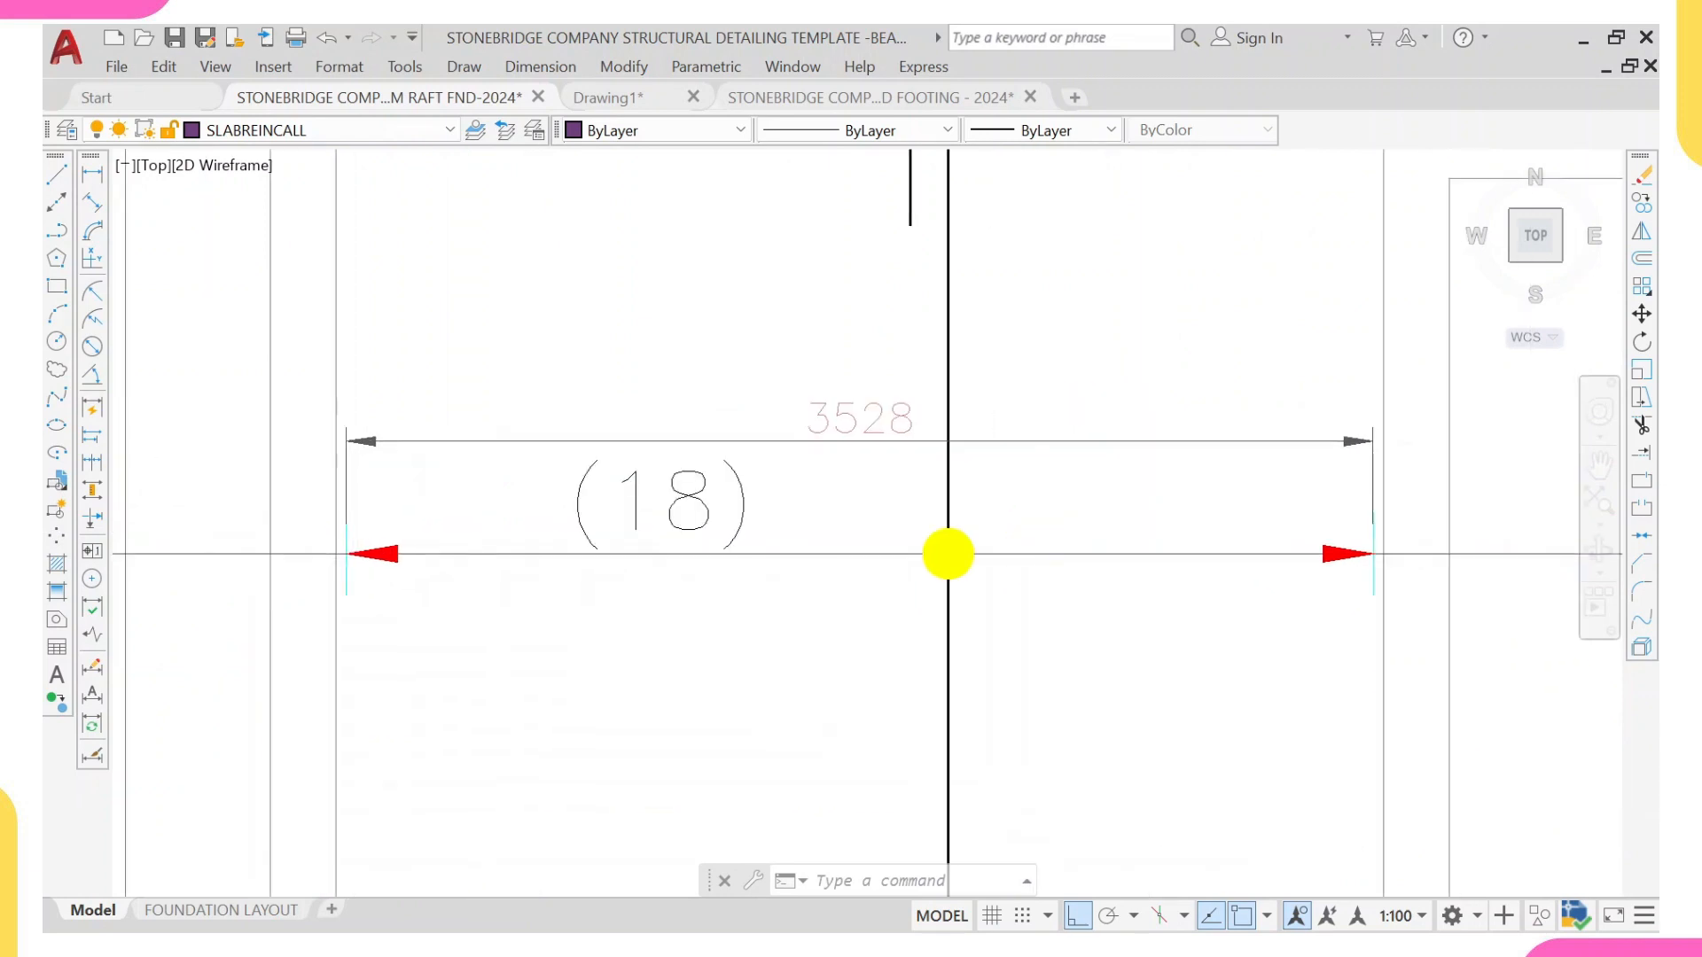
middle_click_drag(712, 494, 570, 494)
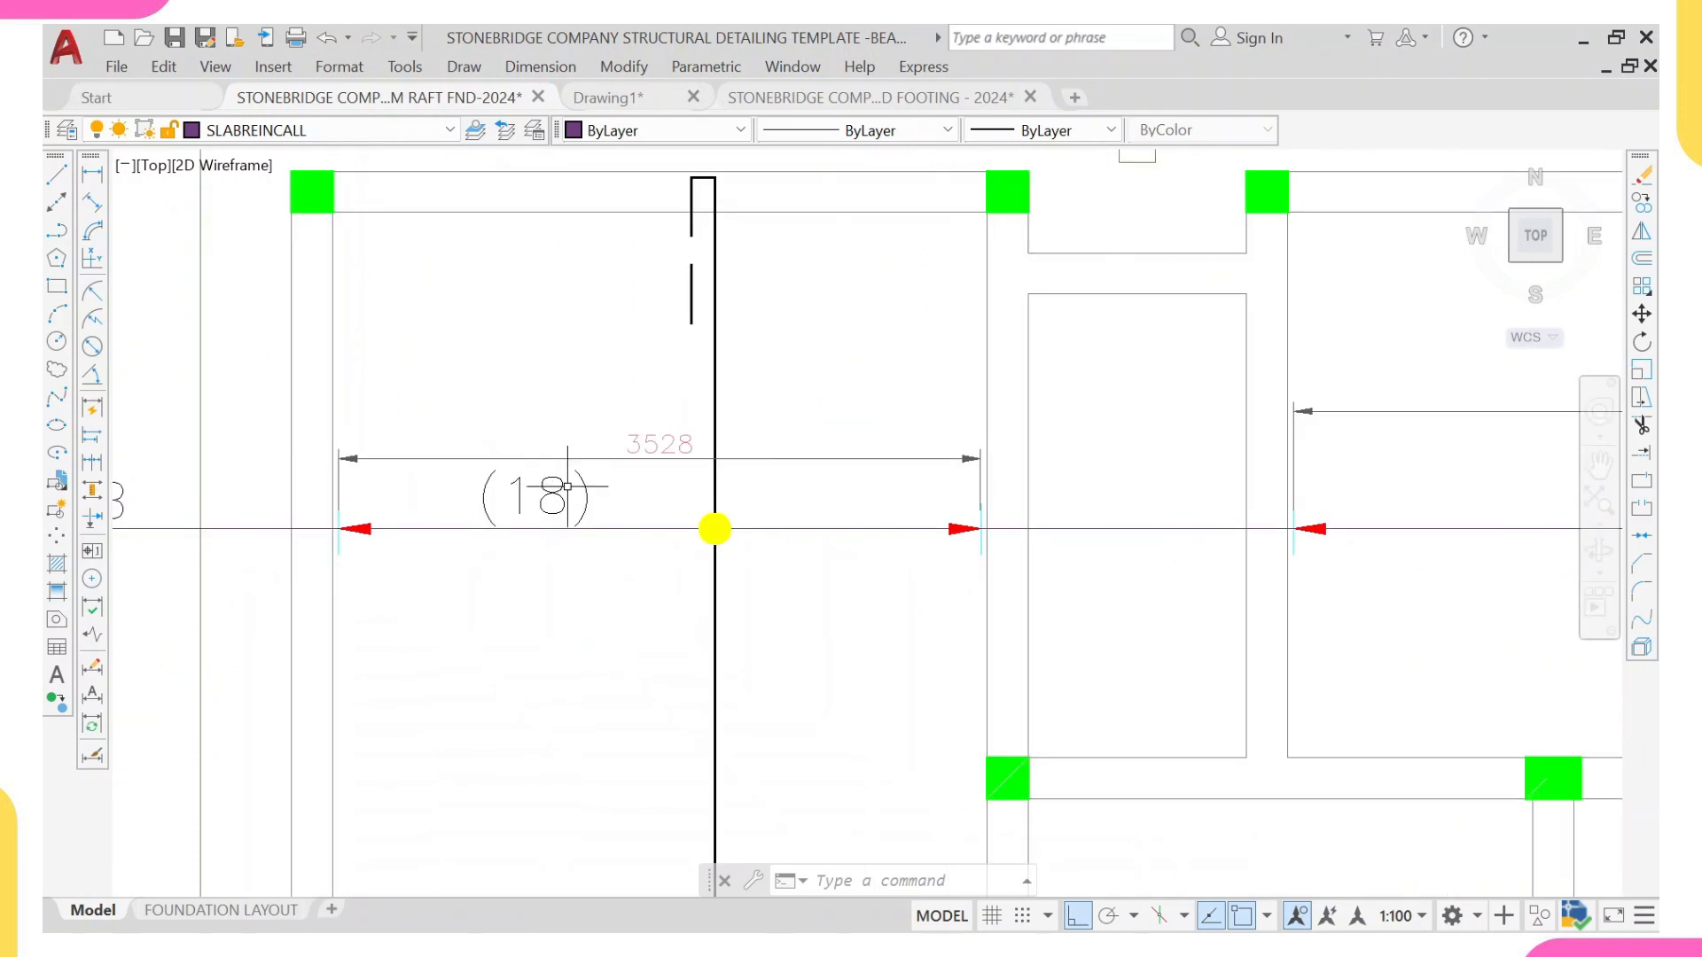
Step: Divide the second distribution line's length of 5255 by 200 in Calculator, then return to the drawing
scroll(570, 489, "down", 4)
middle_click_drag(861, 512, 754, 520)
scroll(954, 469, "up", 6)
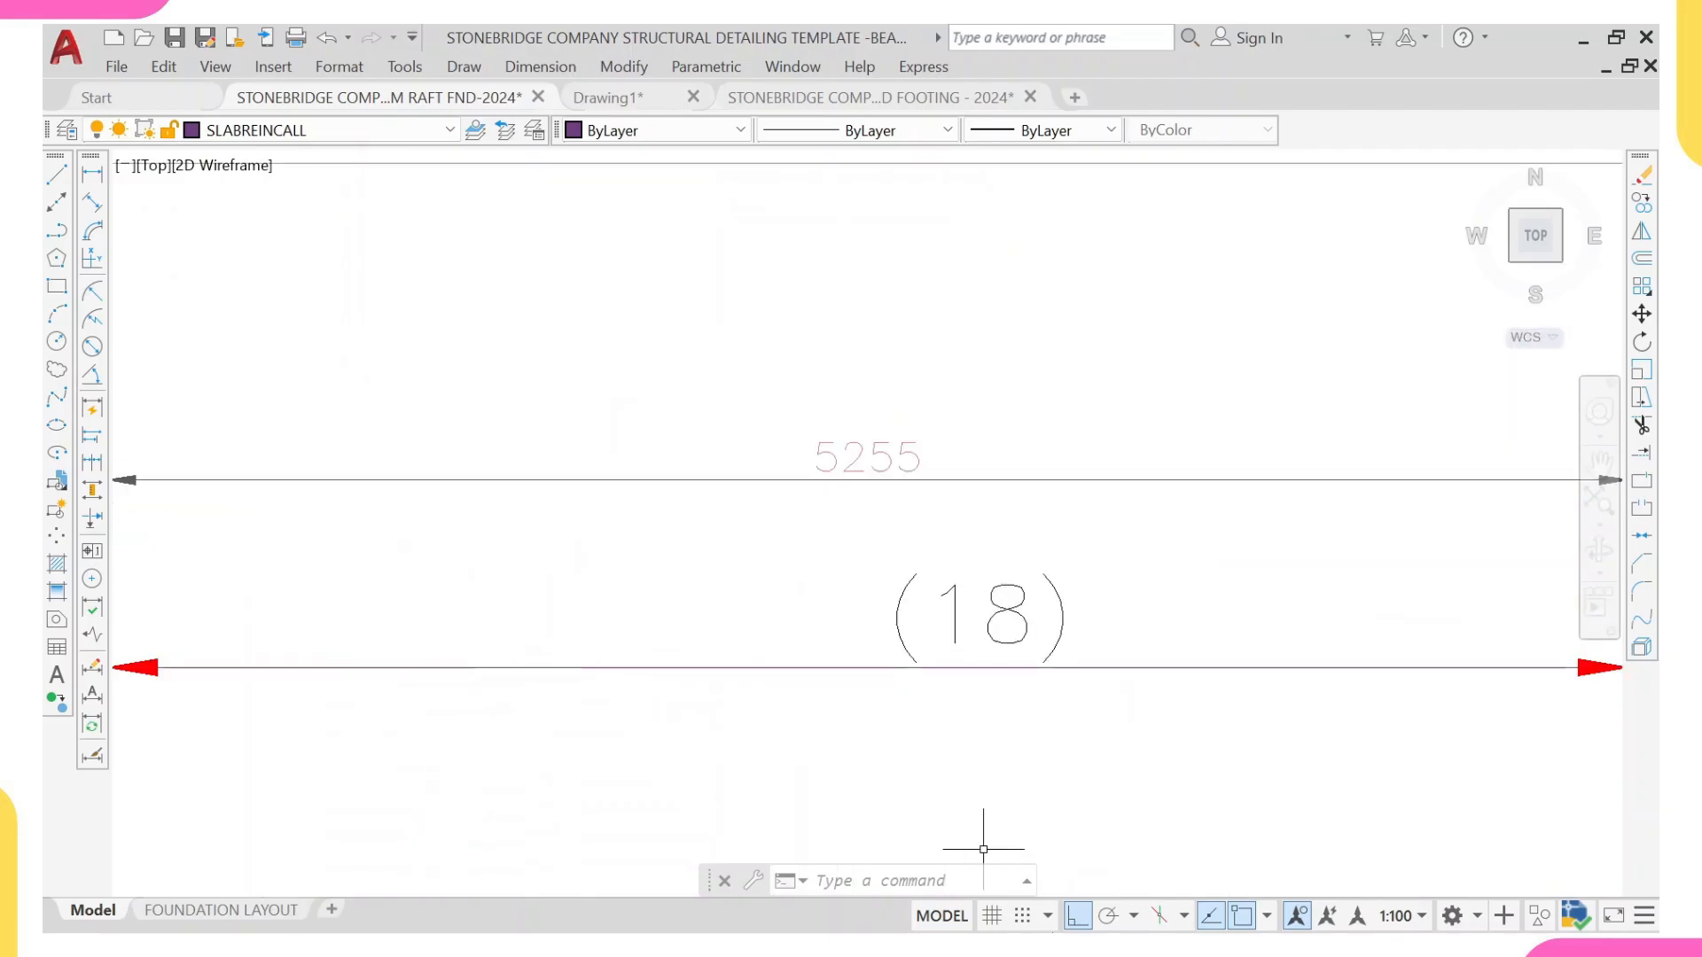
left_click(1277, 902)
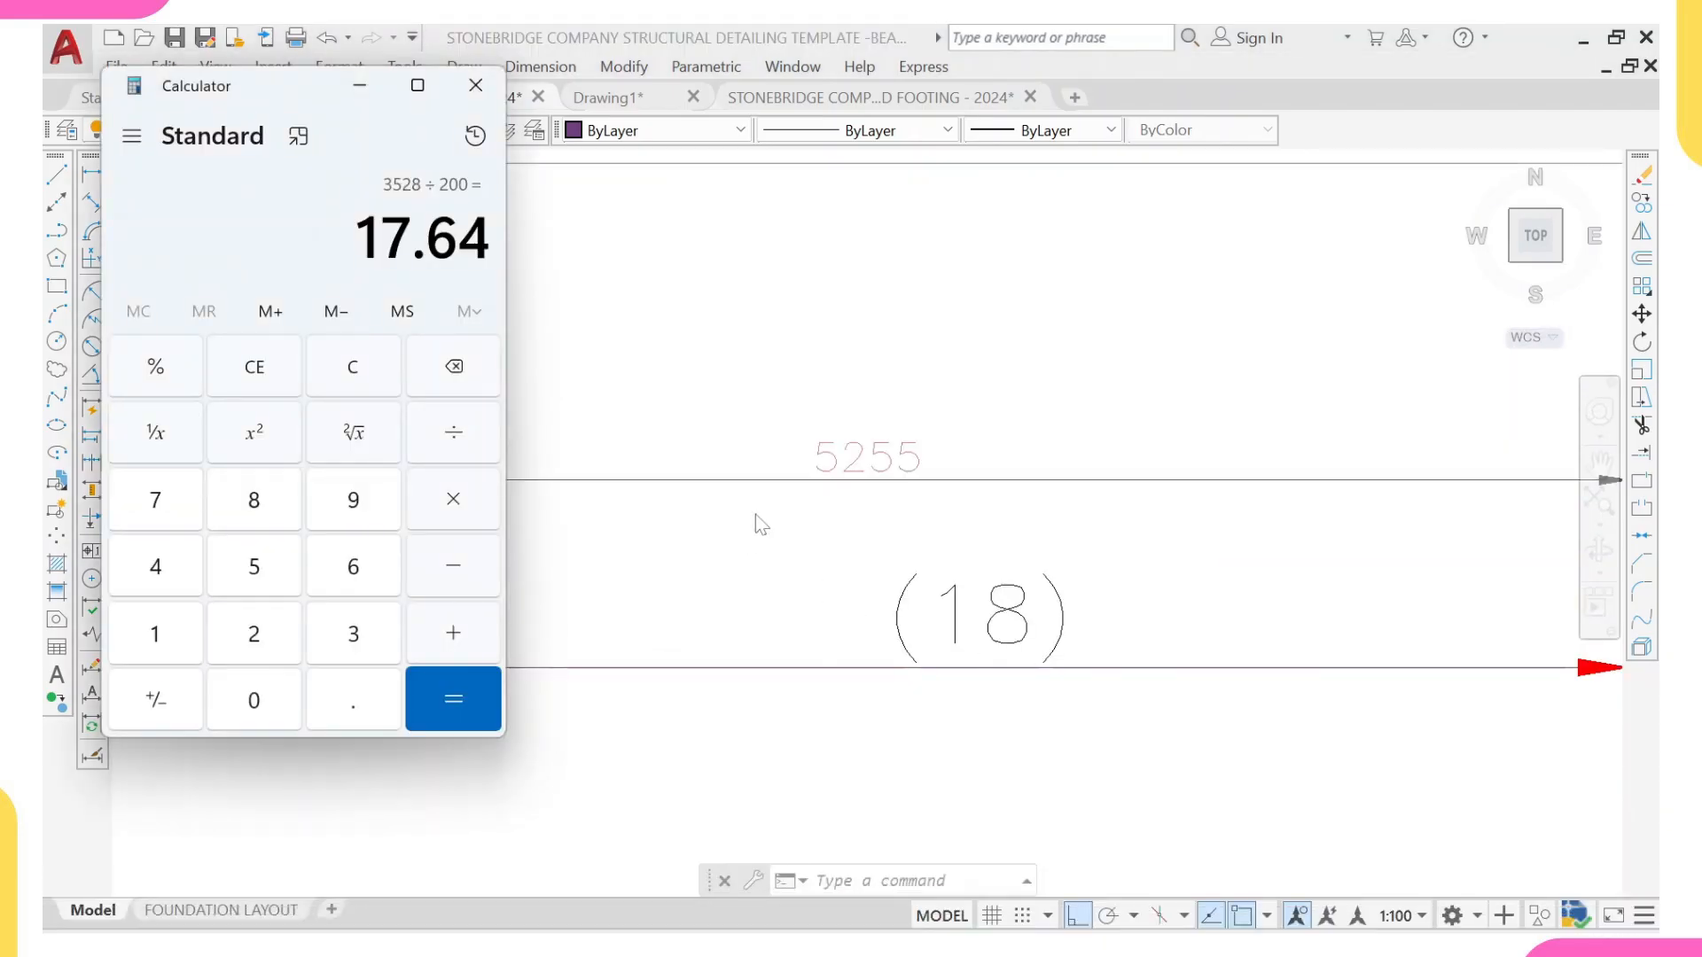
left_click(259, 571)
left_click(254, 636)
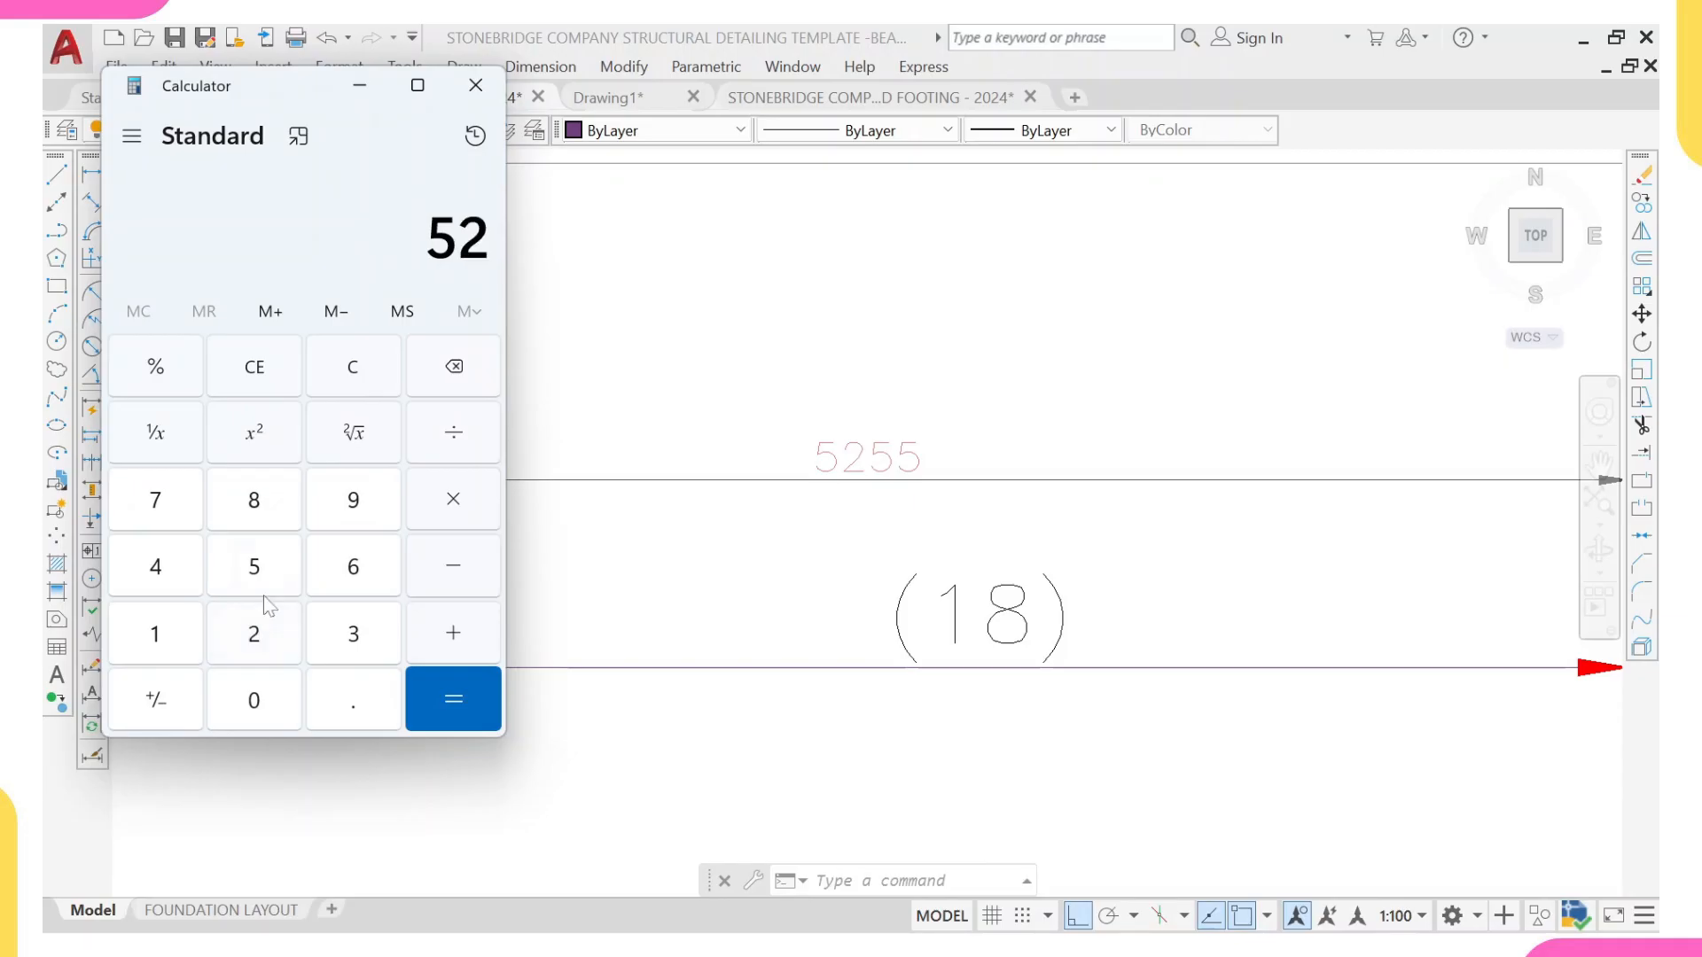
left_click(264, 567)
left_click(263, 568)
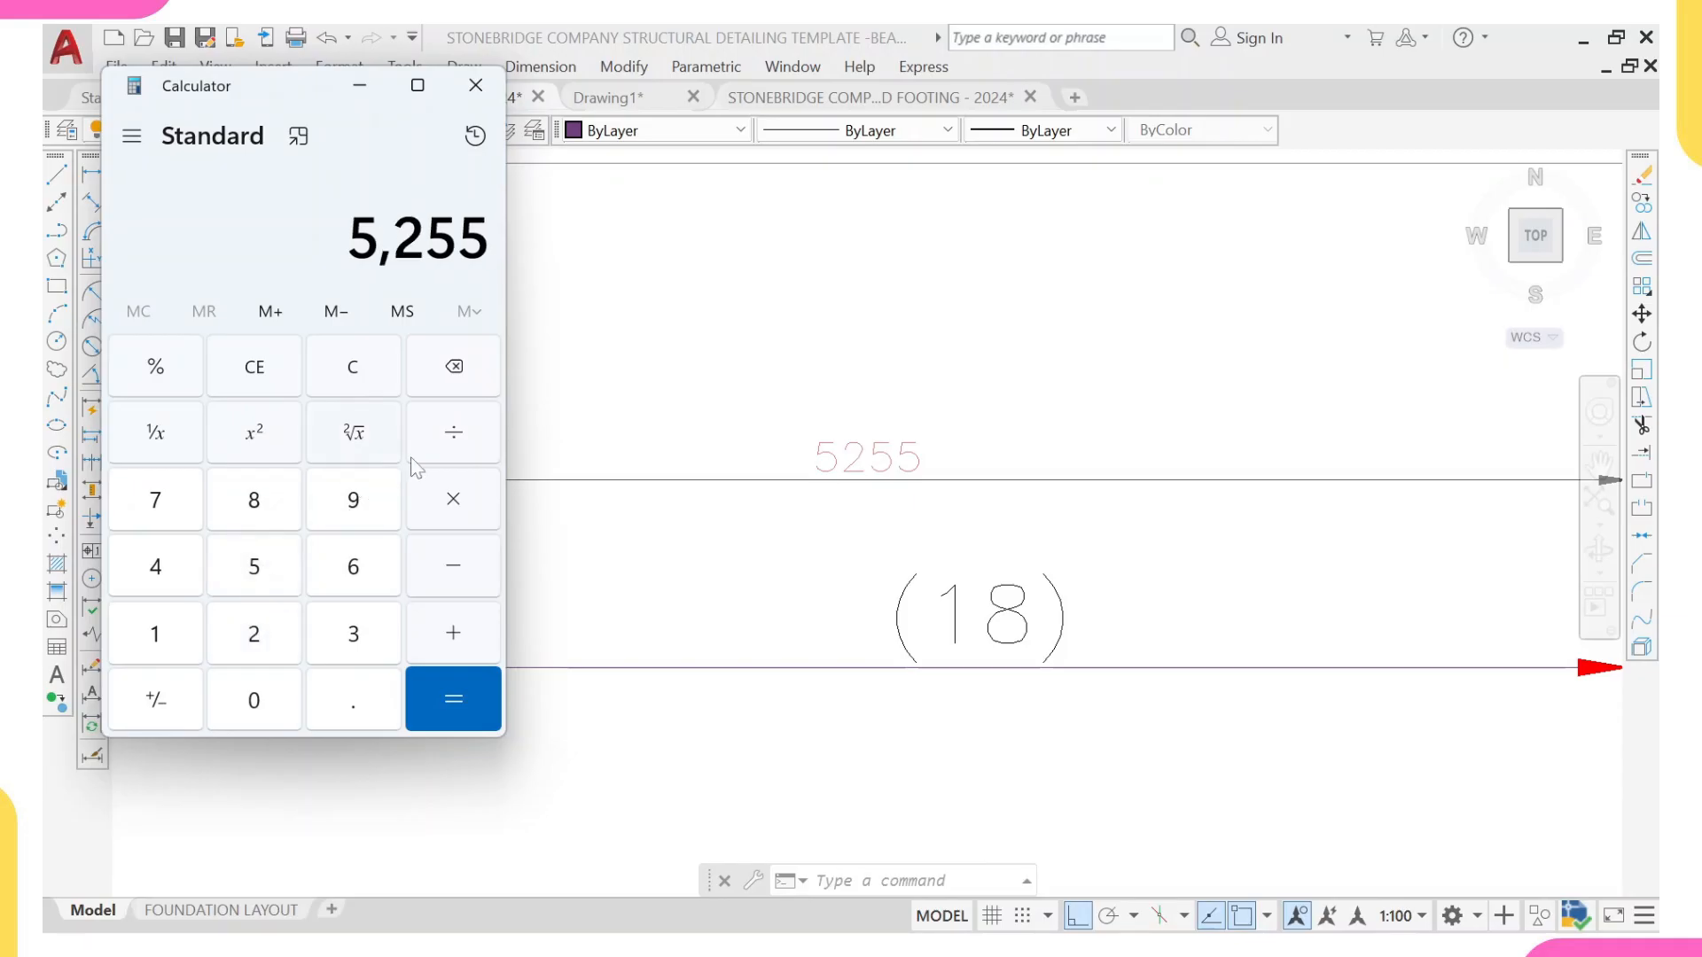
left_click(255, 636)
left_click(253, 700)
left_click(252, 700)
left_click(453, 700)
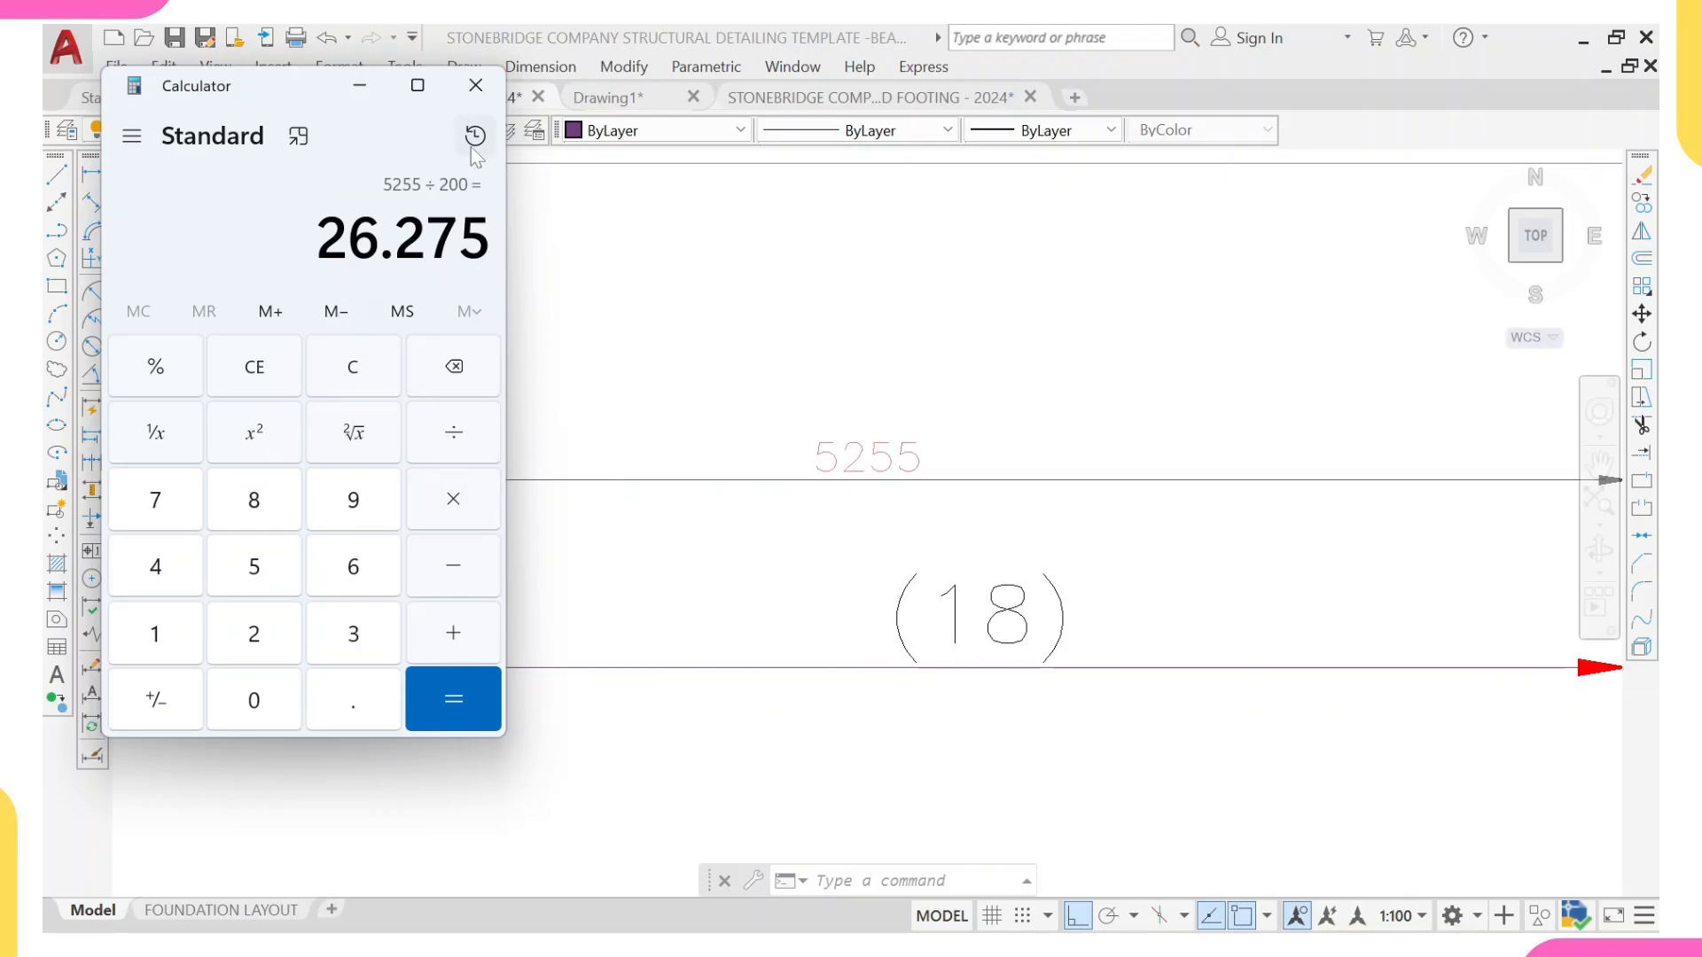
left_click(489, 92)
Step: Change the bar count text on the 5255 distribution line to (27)
left_click(1018, 631)
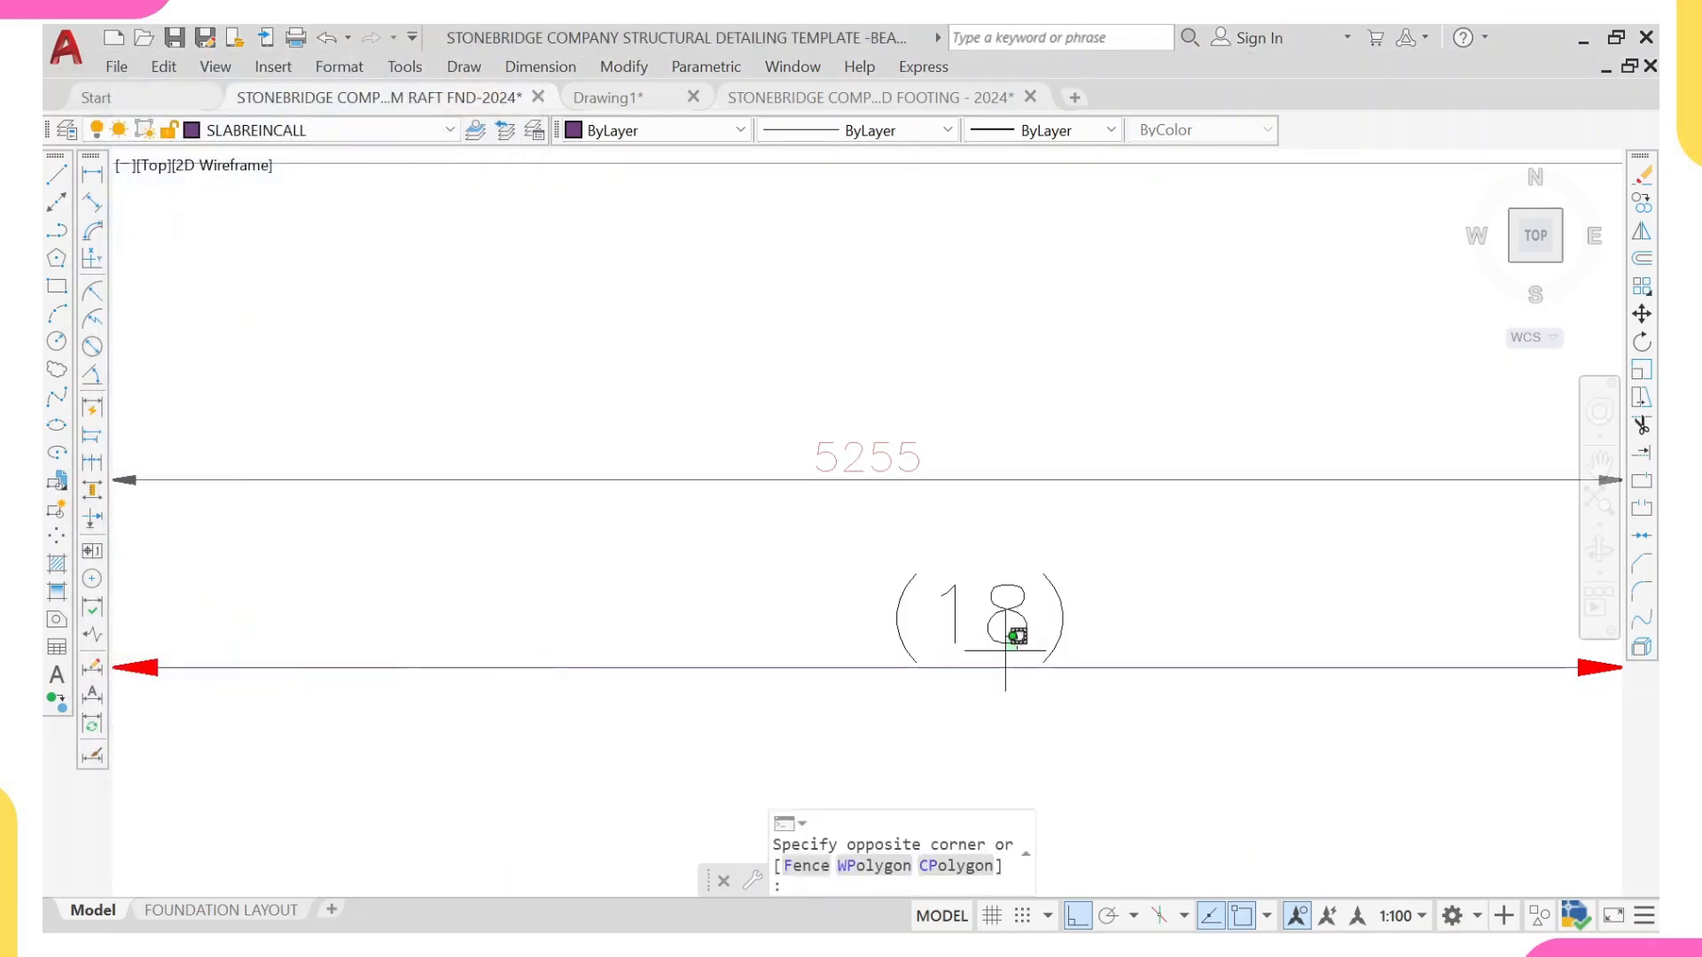
left_click(1005, 630)
left_click(1015, 632)
left_click(1018, 630)
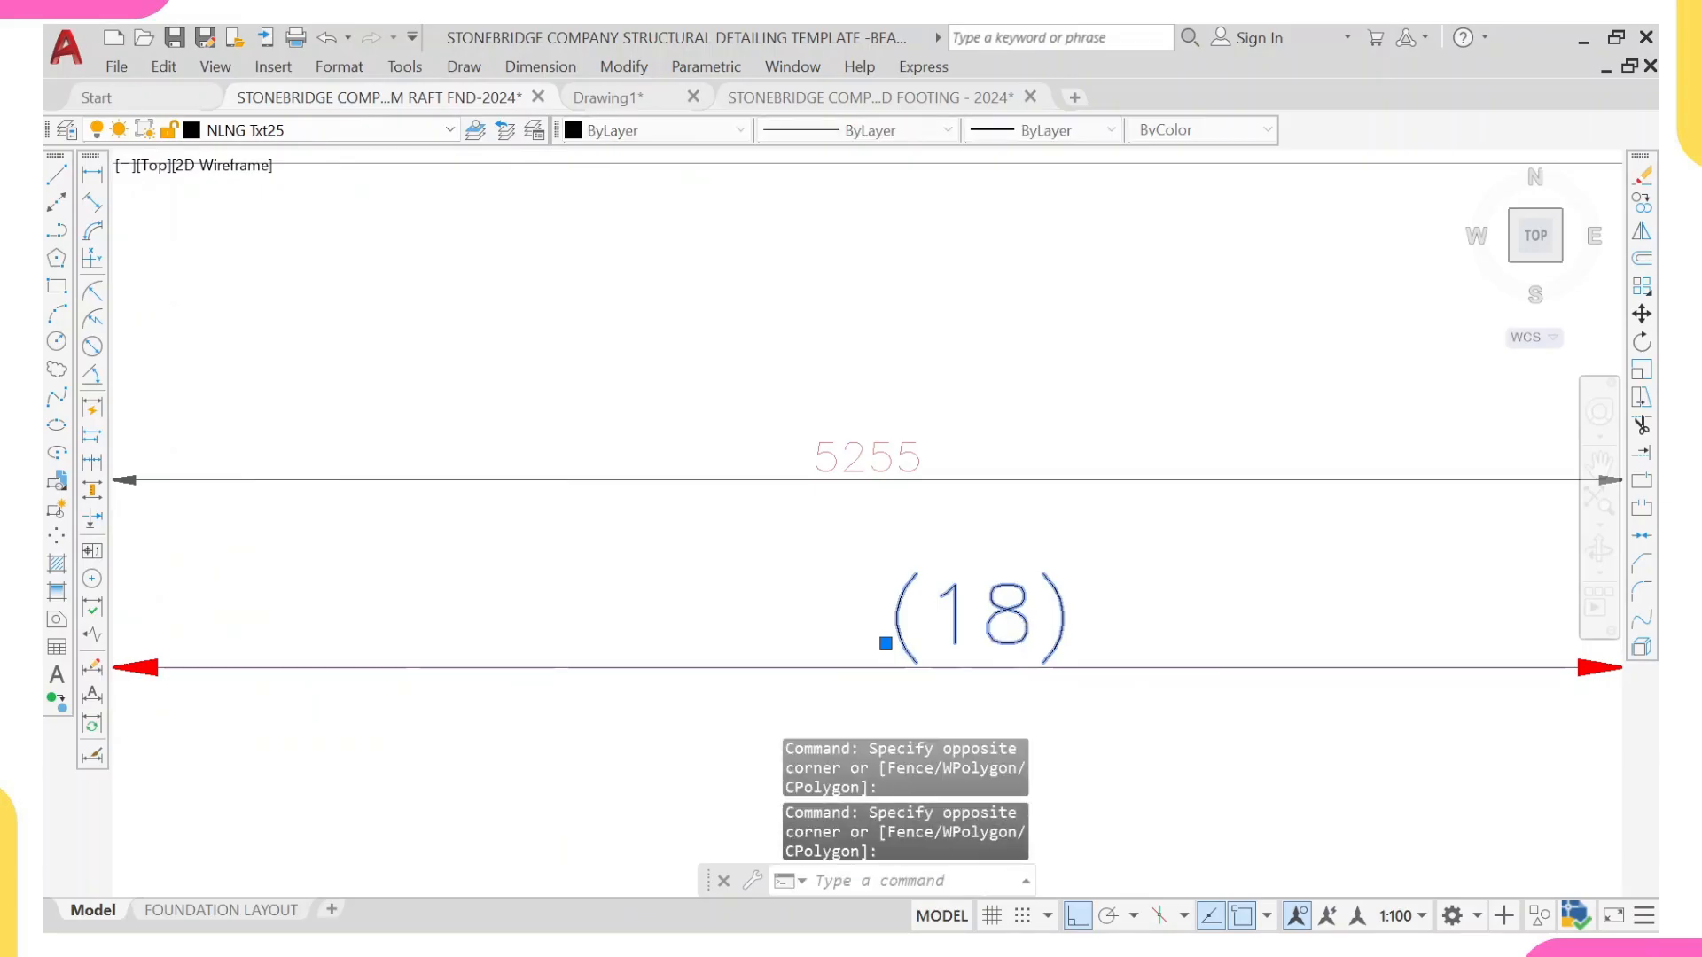
double_click(1026, 626)
key("BackSpace")
key("BackSpace")
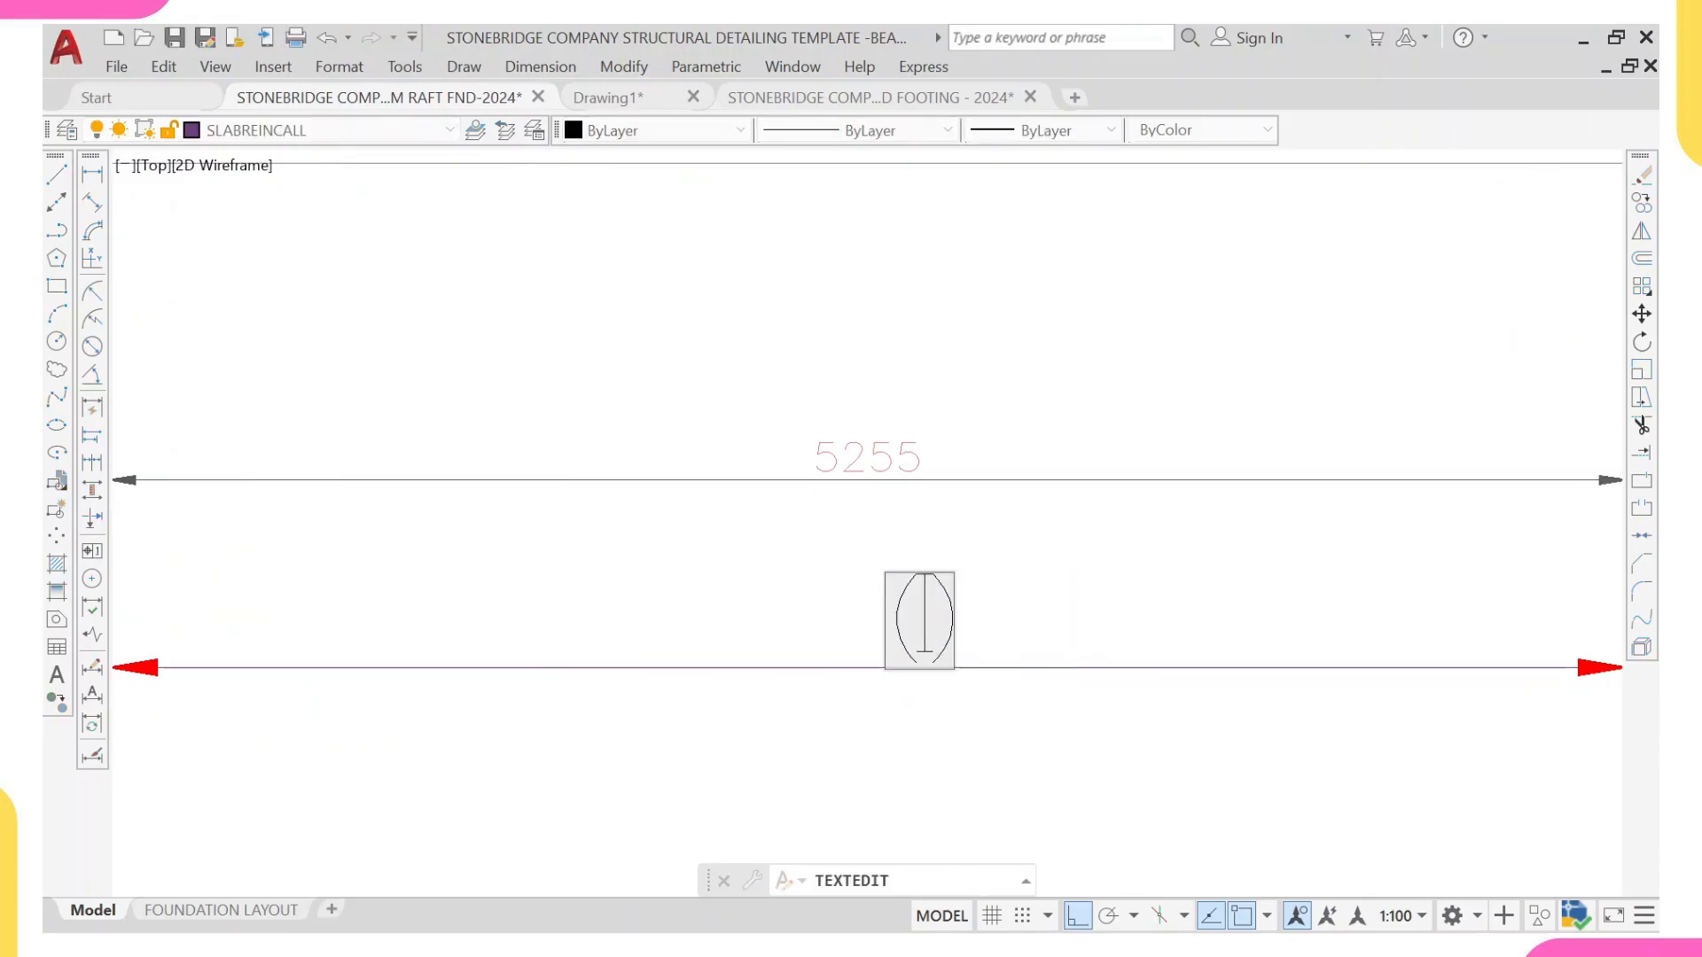
type("27")
left_click(1242, 555)
Step: Edit the reinforcement callout beside the plan, setting the bar count to 45 and the bar size to T16
scroll(943, 629, "down", 6)
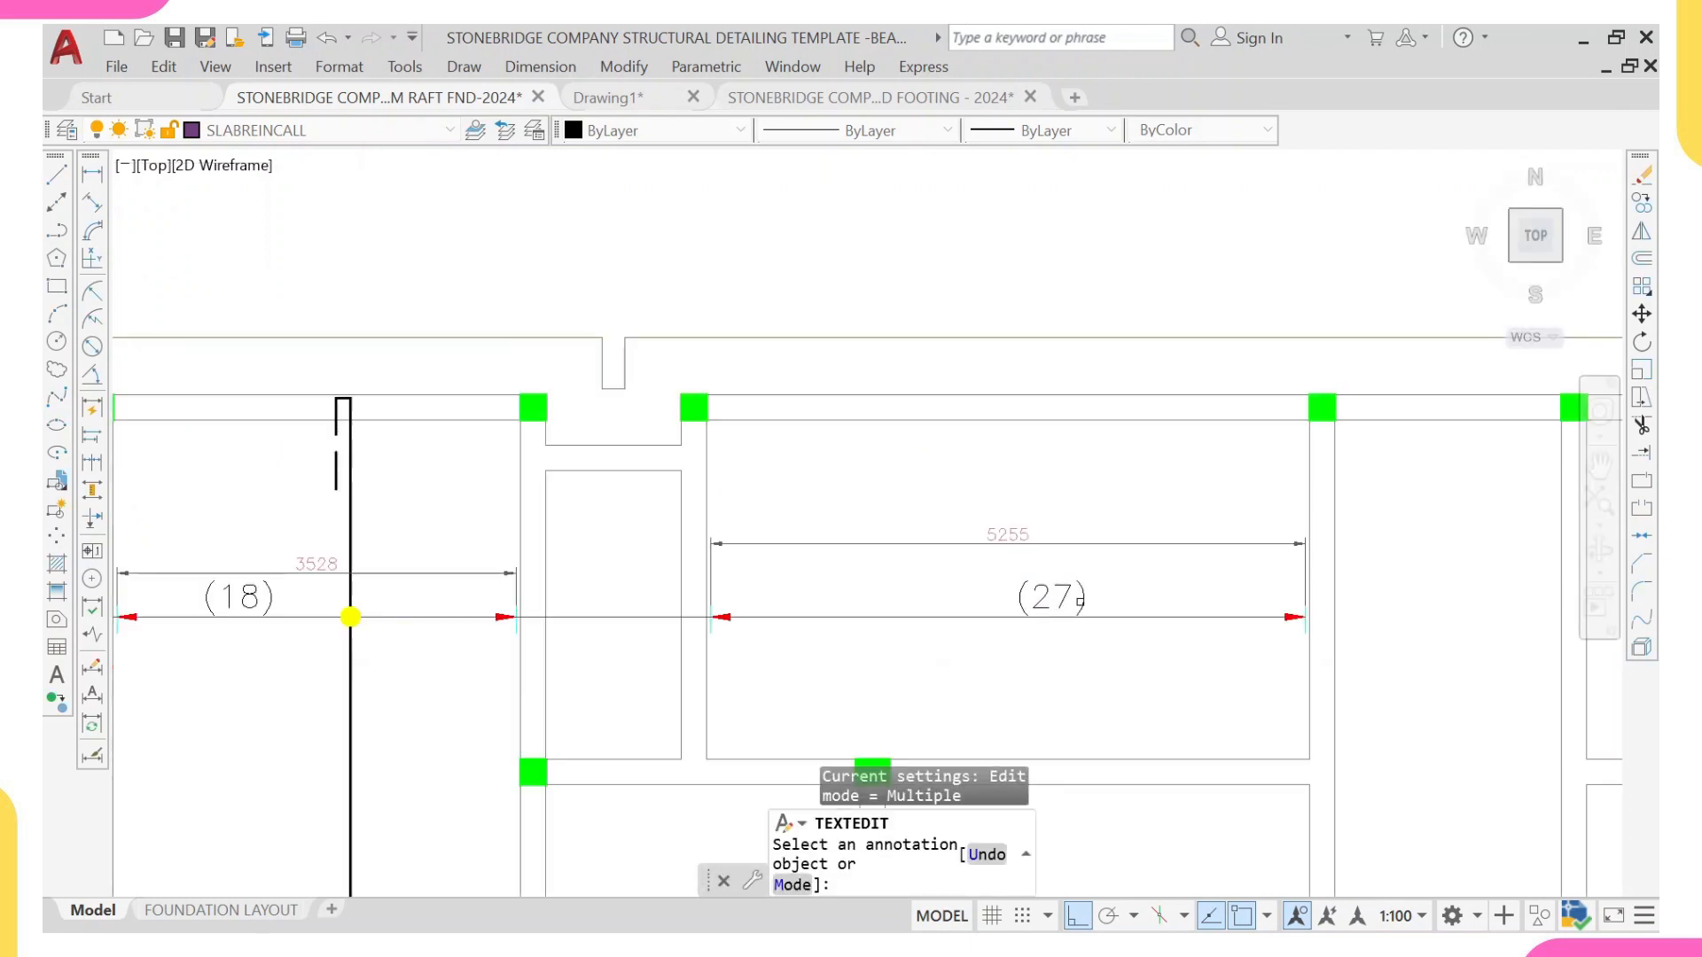
middle_click_drag(943, 628, 908, 631)
scroll(856, 629, "down", 3)
scroll(512, 636, "up", 3)
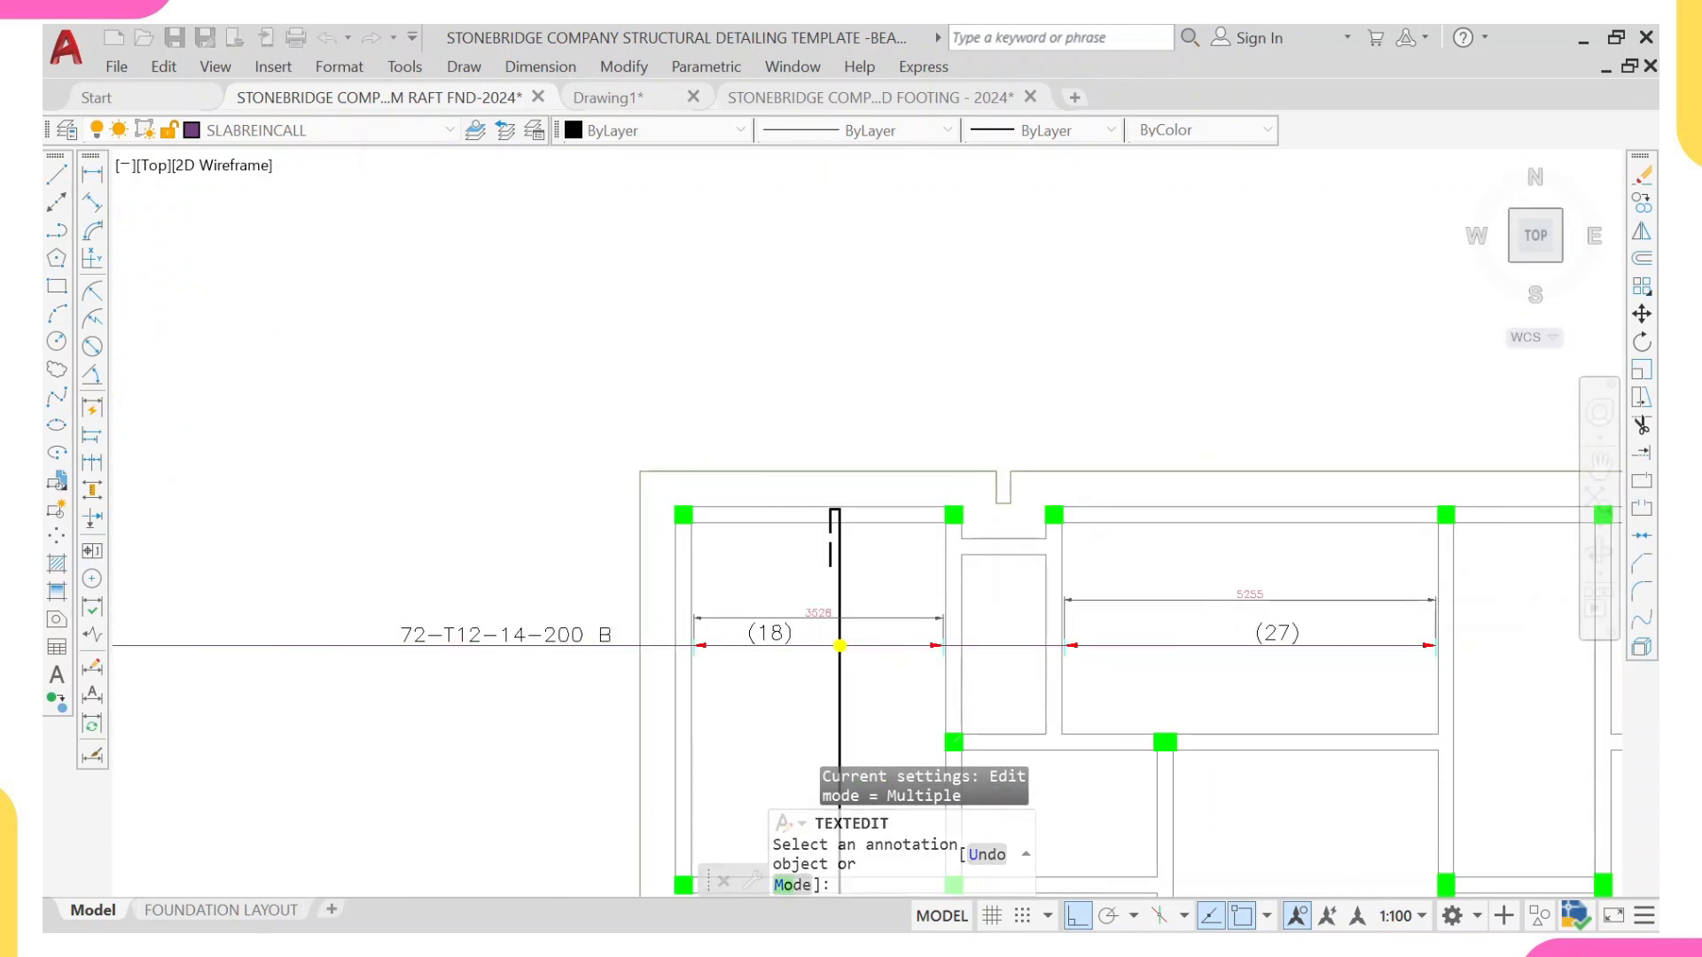
scroll(461, 637, "up", 2)
left_click(460, 637)
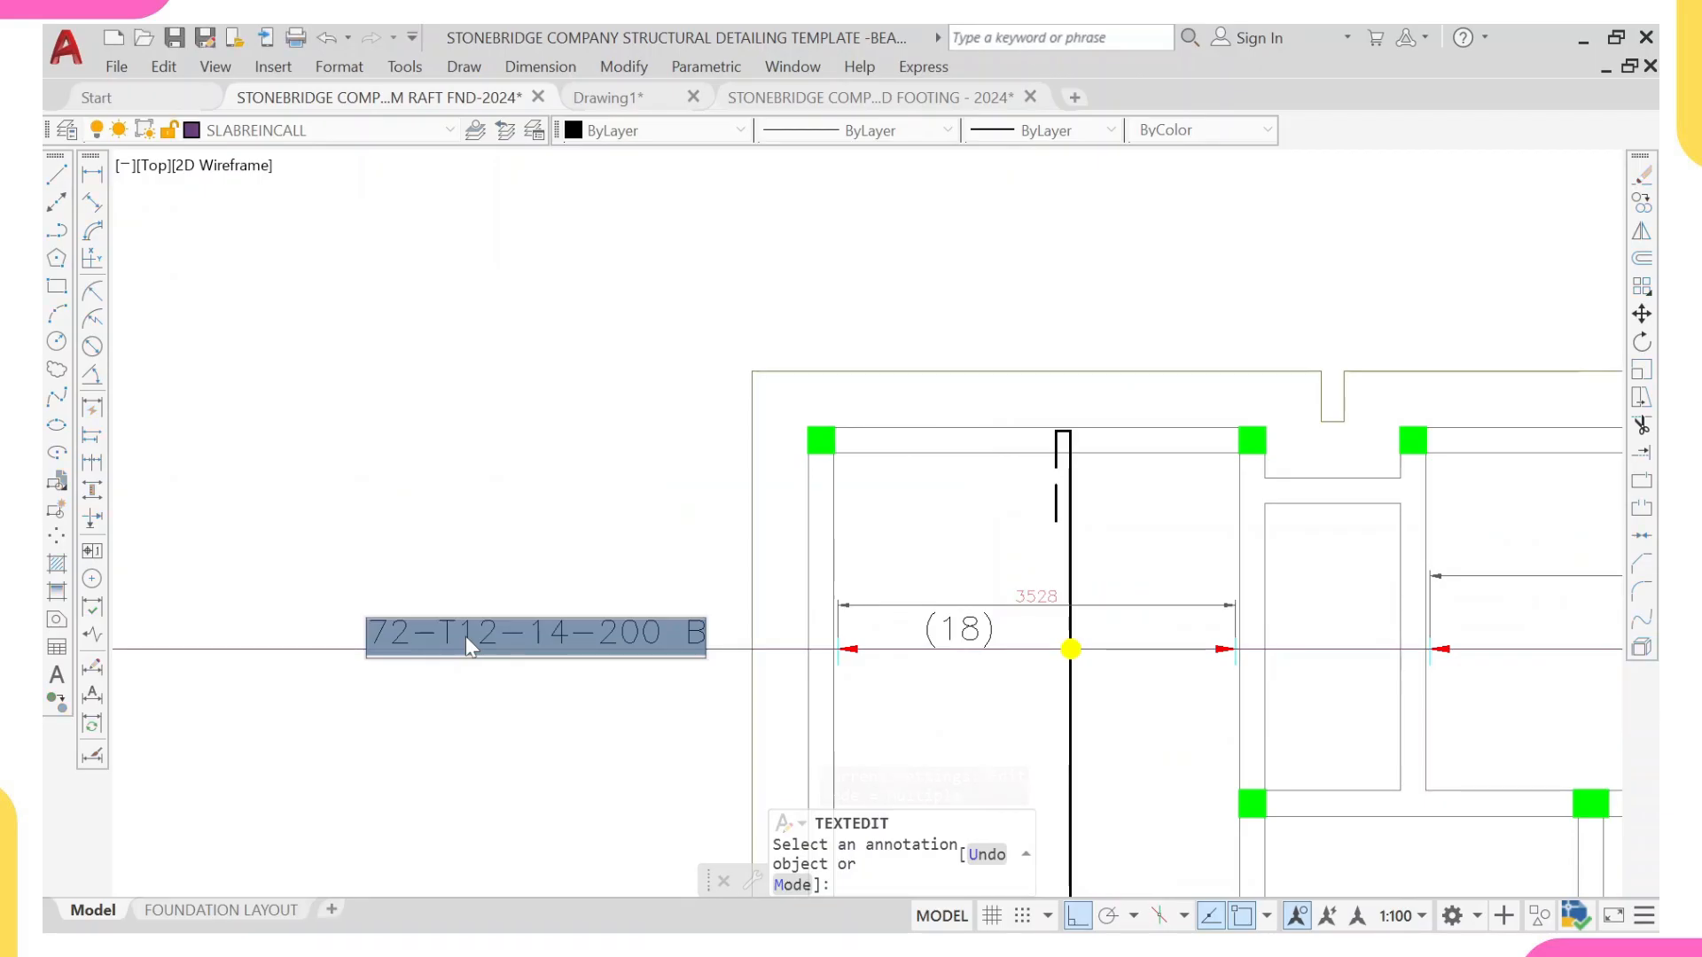
left_click(420, 636)
key("BackSpace")
key("BackSpace")
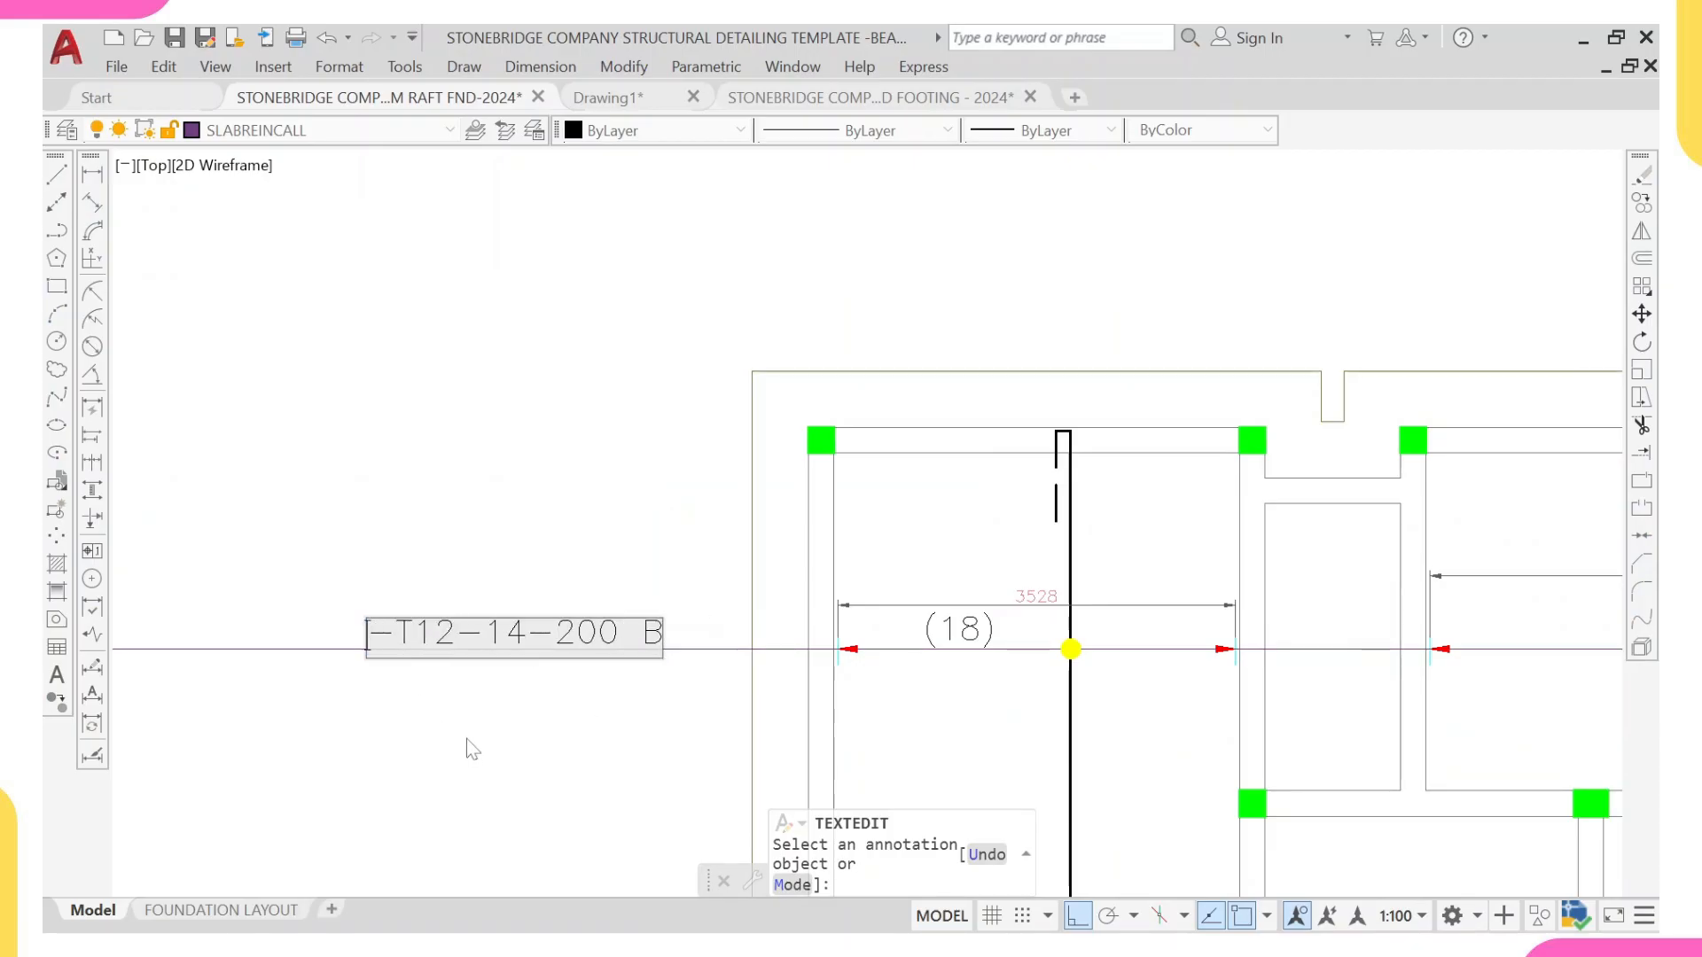
type("45")
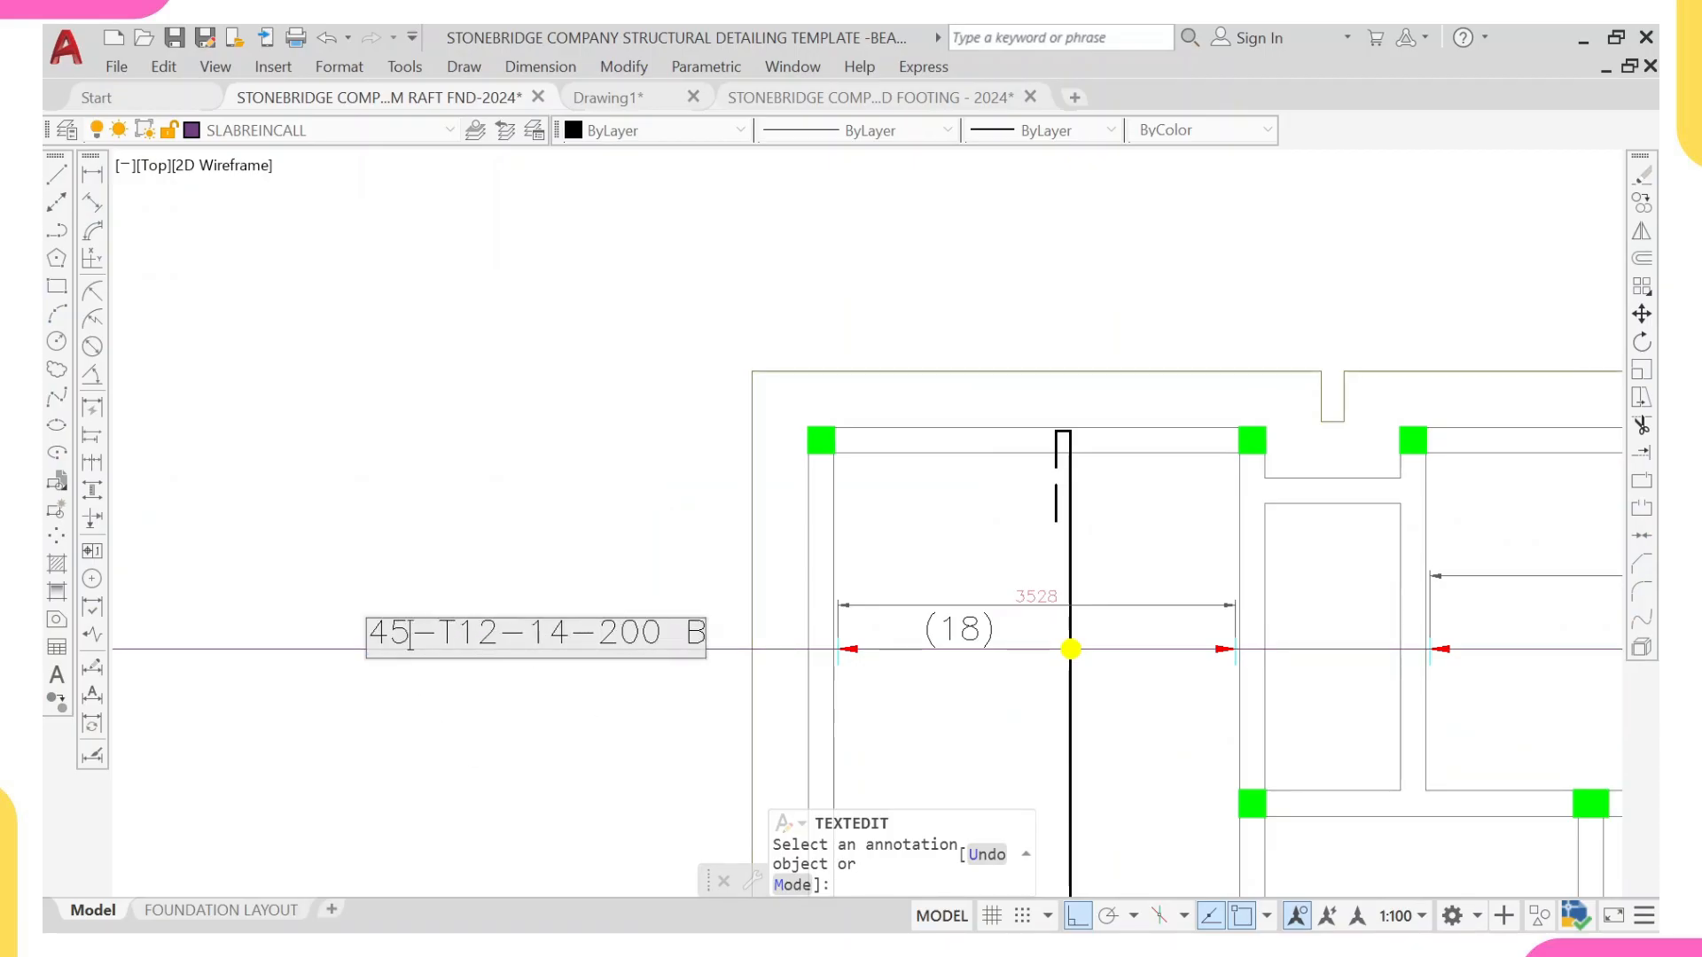
left_click(498, 637)
key("BackSpace")
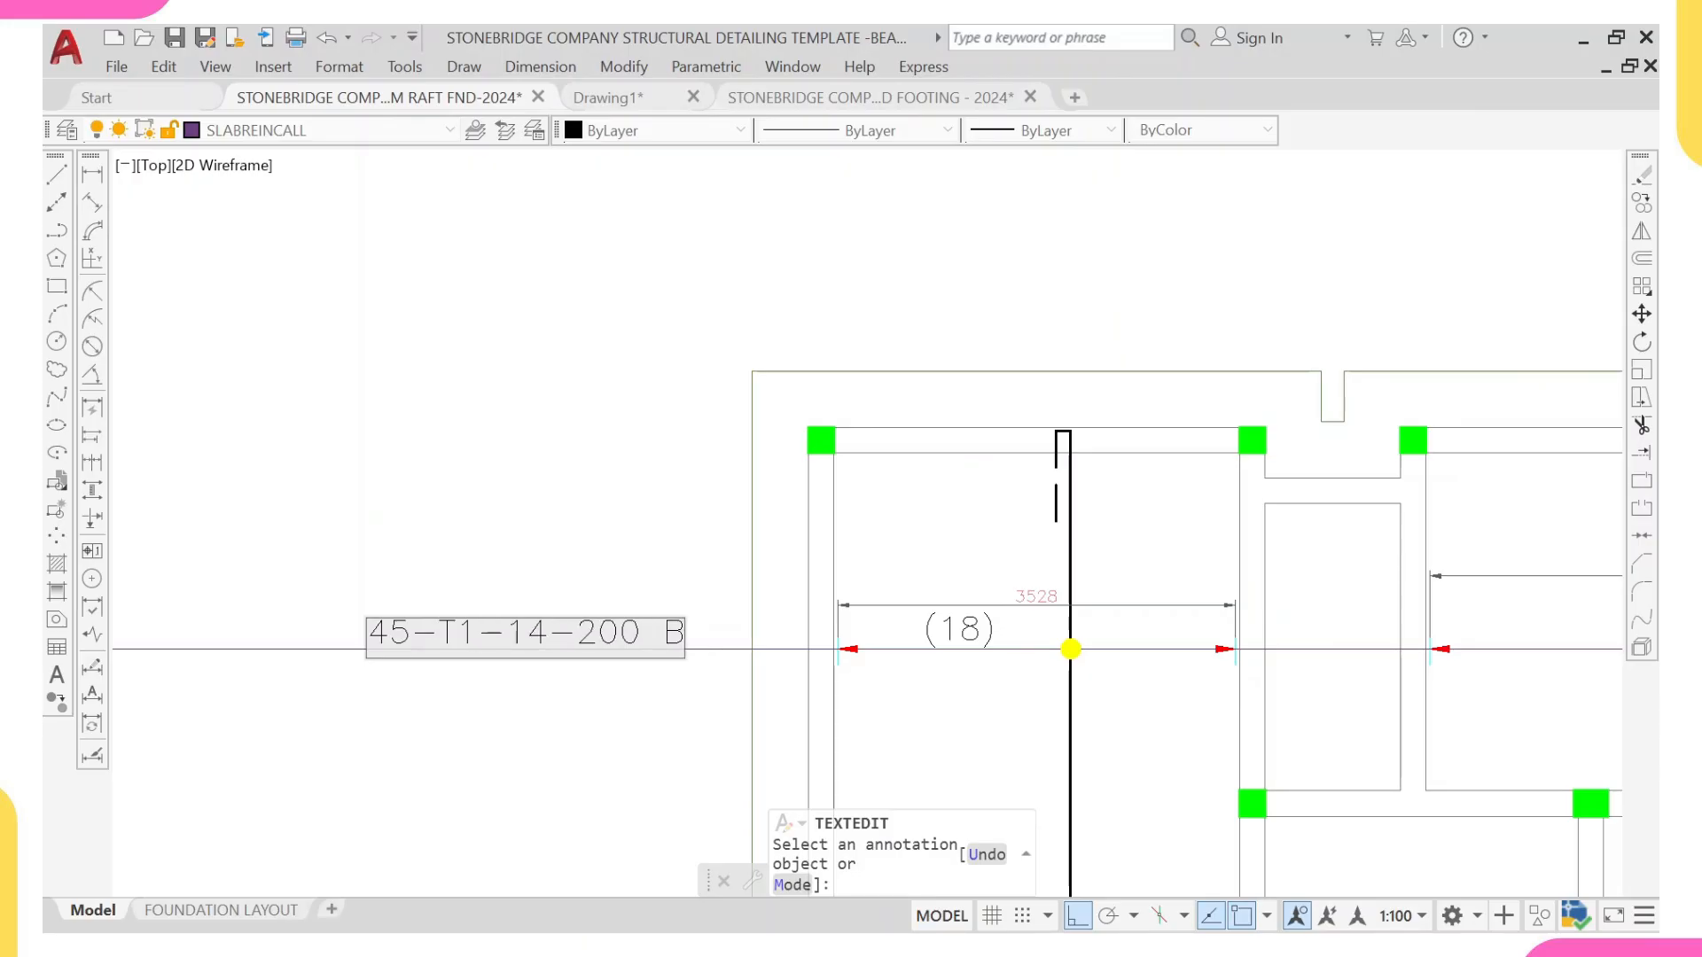
type("6")
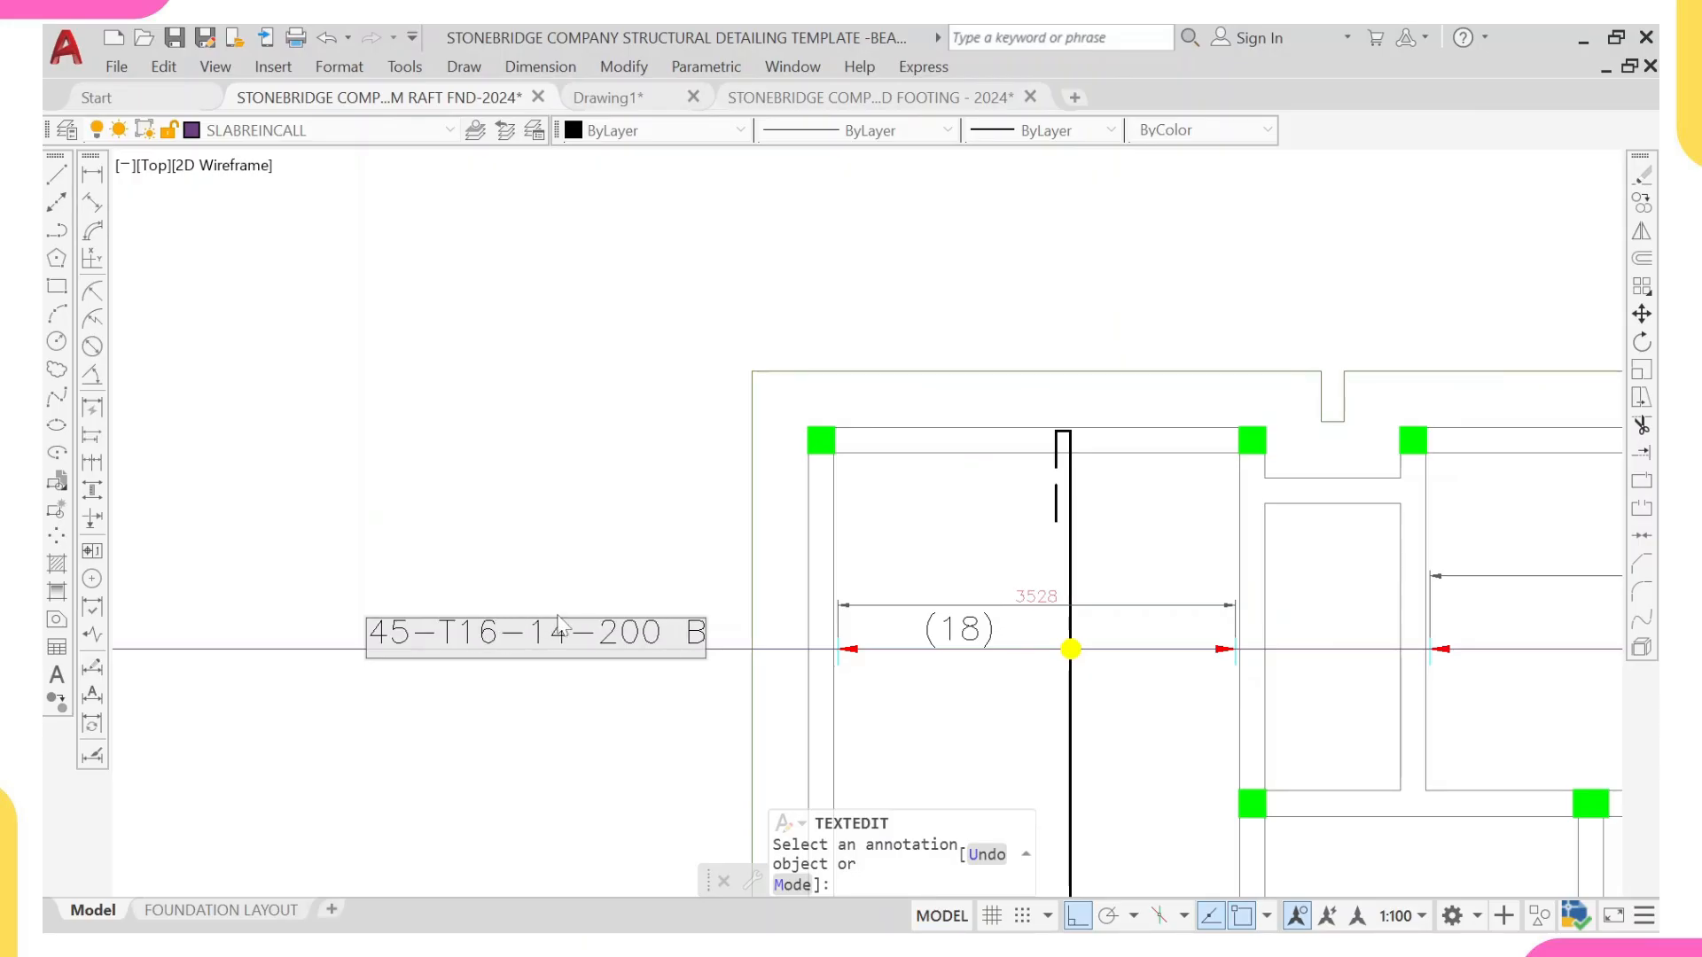
Step: Set the callout's bar mark to 01 and its layer designation to B1, and finish the text editing
key("BackSpace")
key("BackSpace")
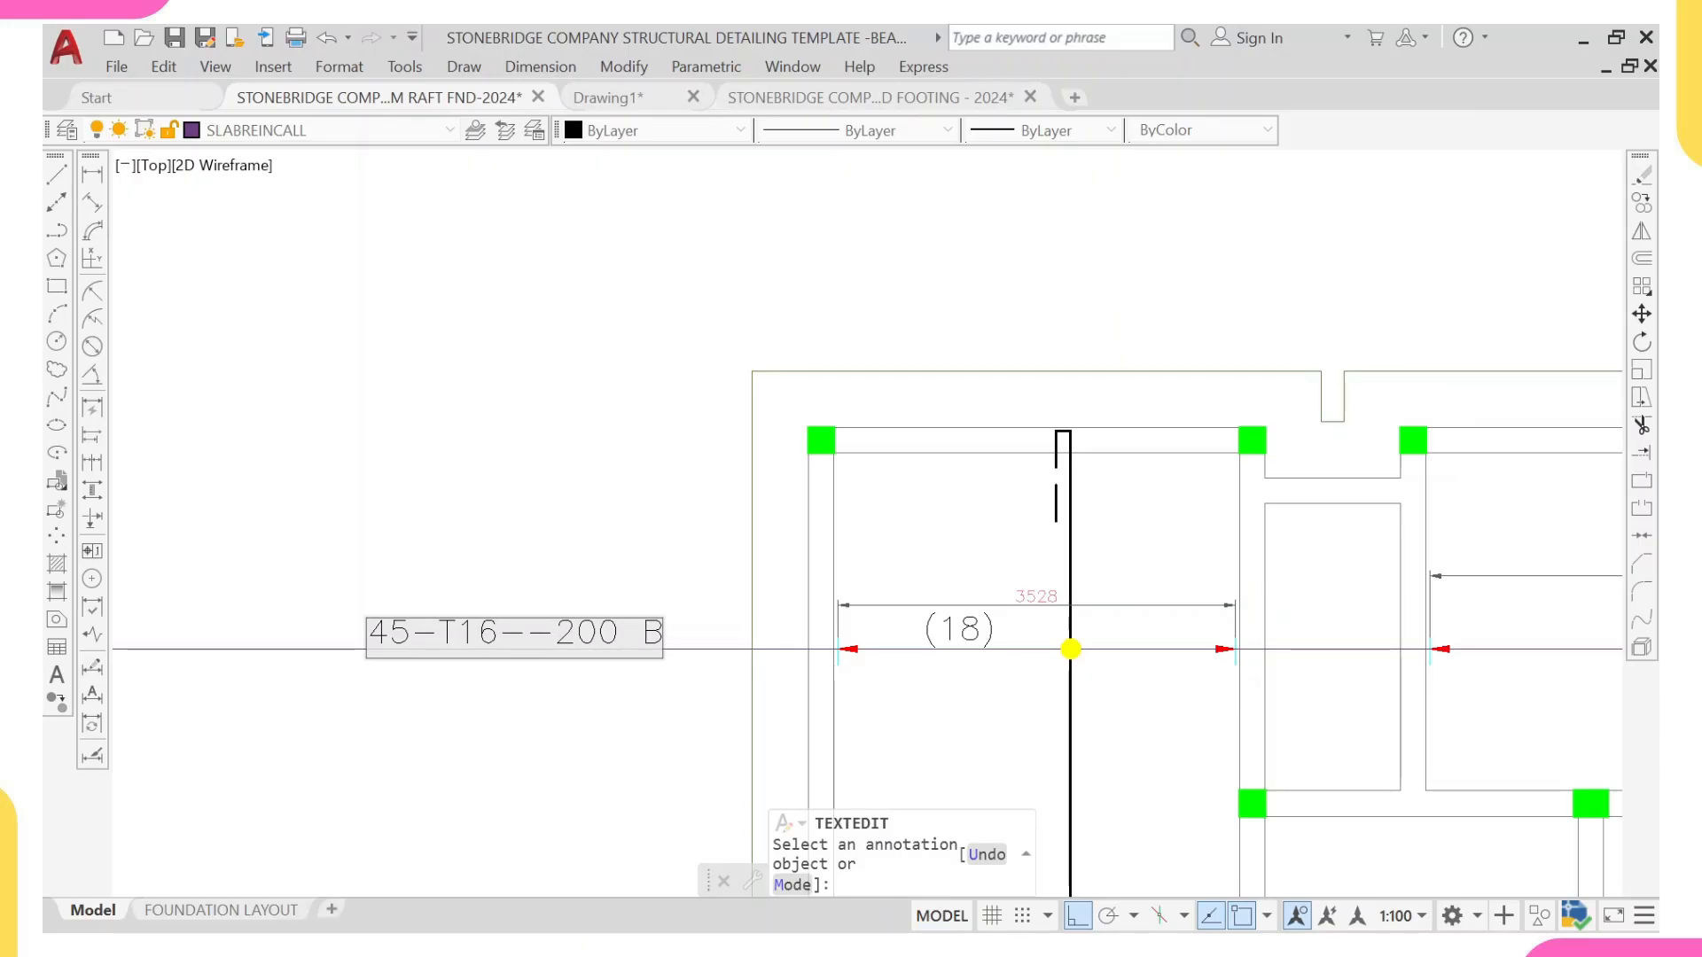
type("01")
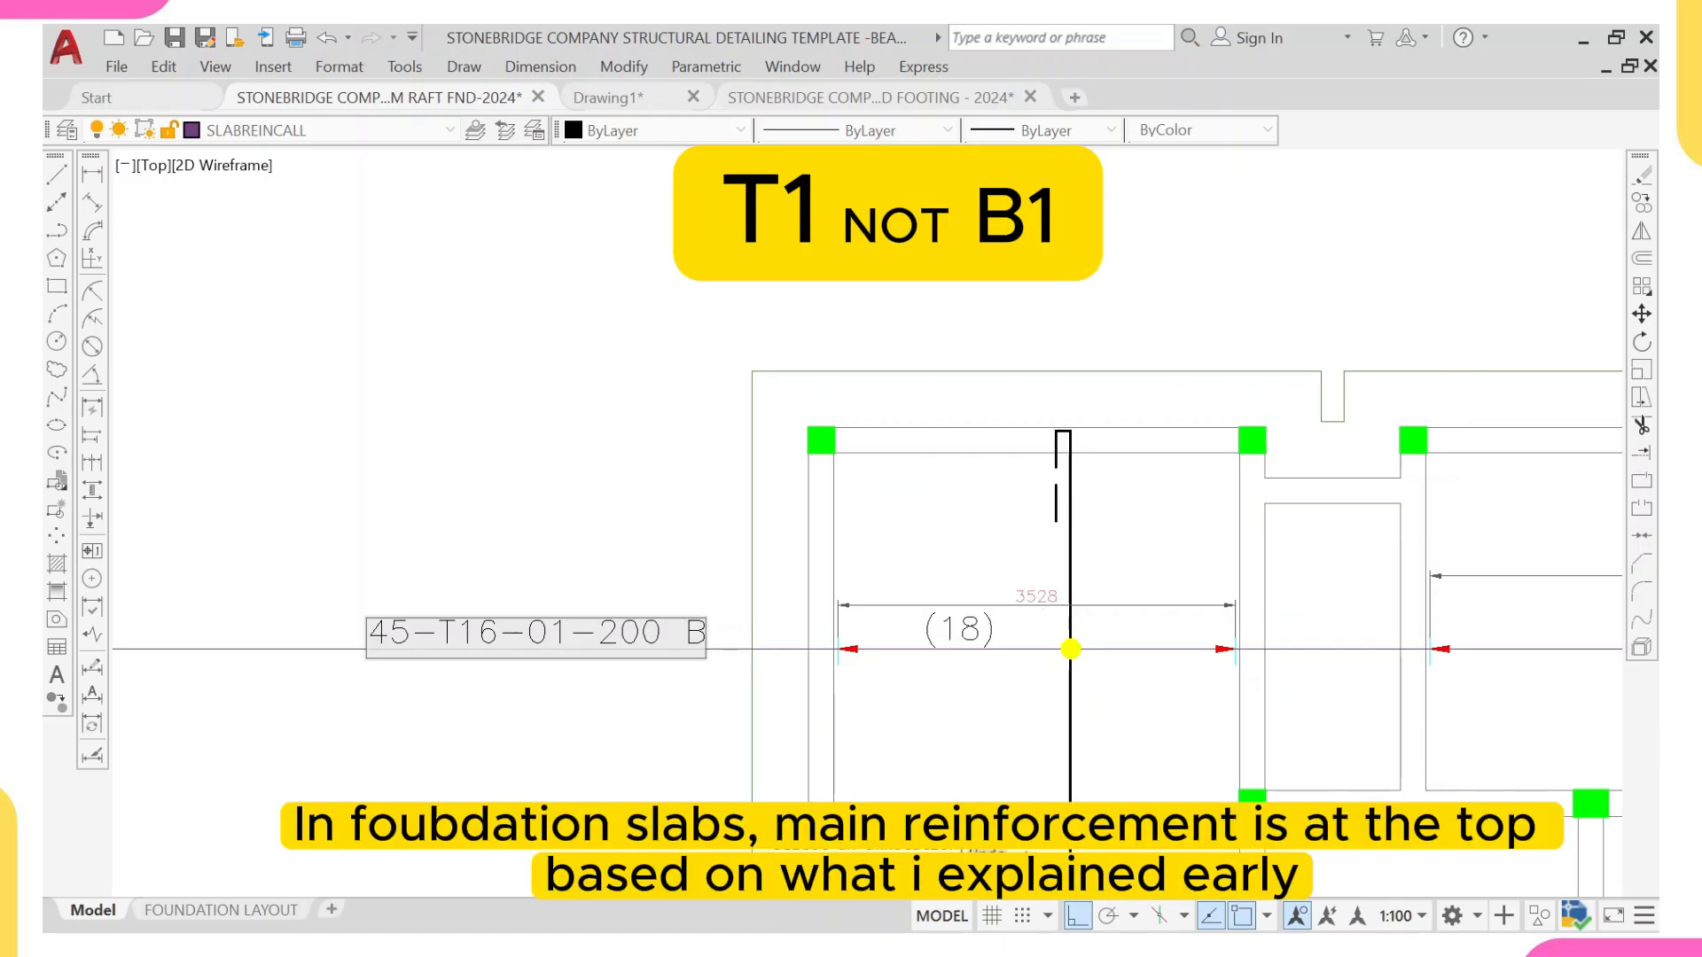
type("1")
scroll(878, 611, "down", 6)
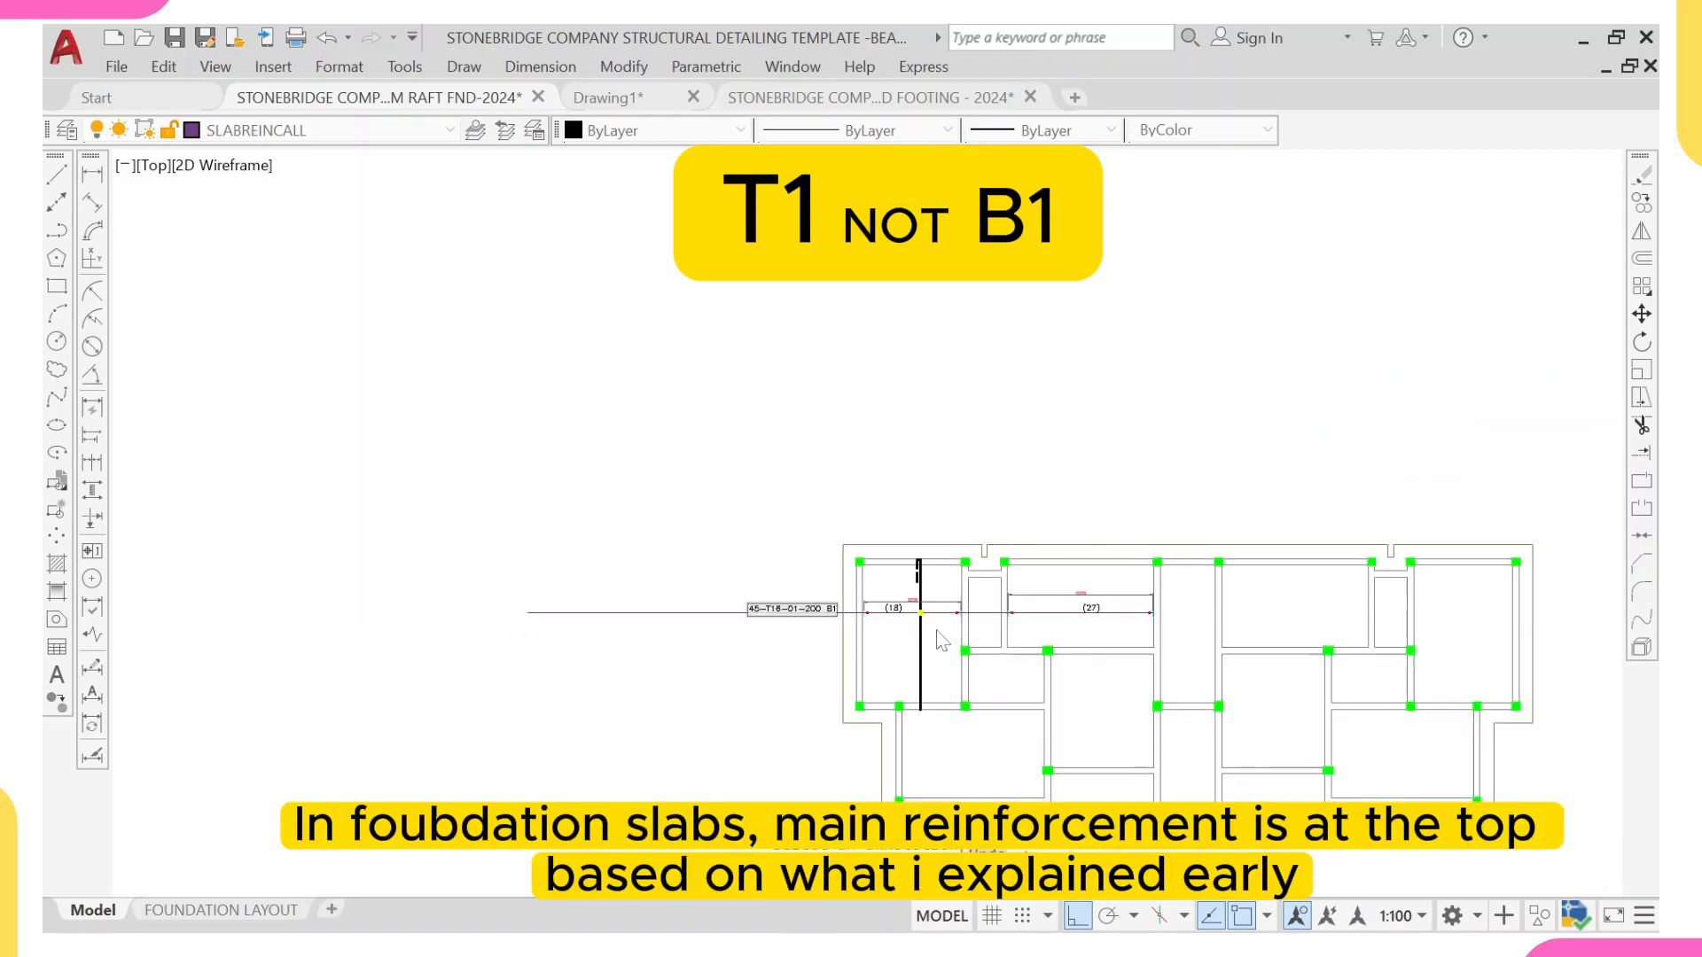
scroll(732, 620, "up", 2)
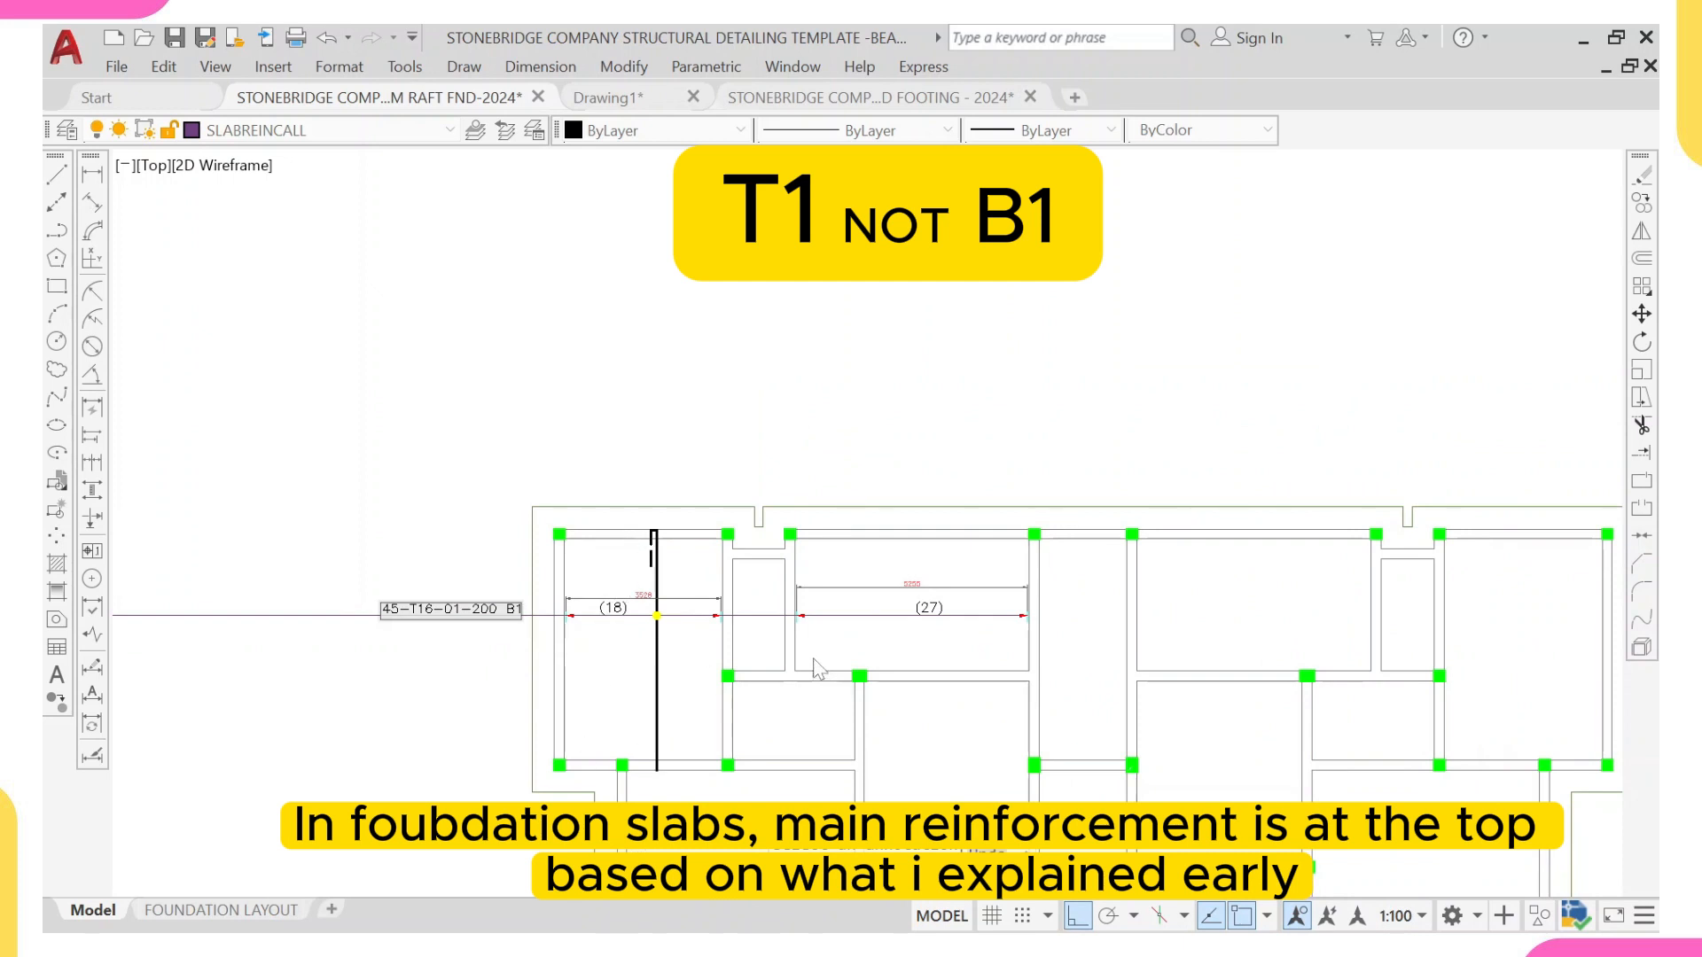
middle_click_drag(795, 626, 772, 546)
scroll(752, 598, "down", 2)
mouse_move(735, 649)
middle_mouse_down()
mouse_move(687, 616)
mouse_move(738, 599)
middle_mouse_up()
left_click(570, 647)
scroll(659, 671, "down", 4)
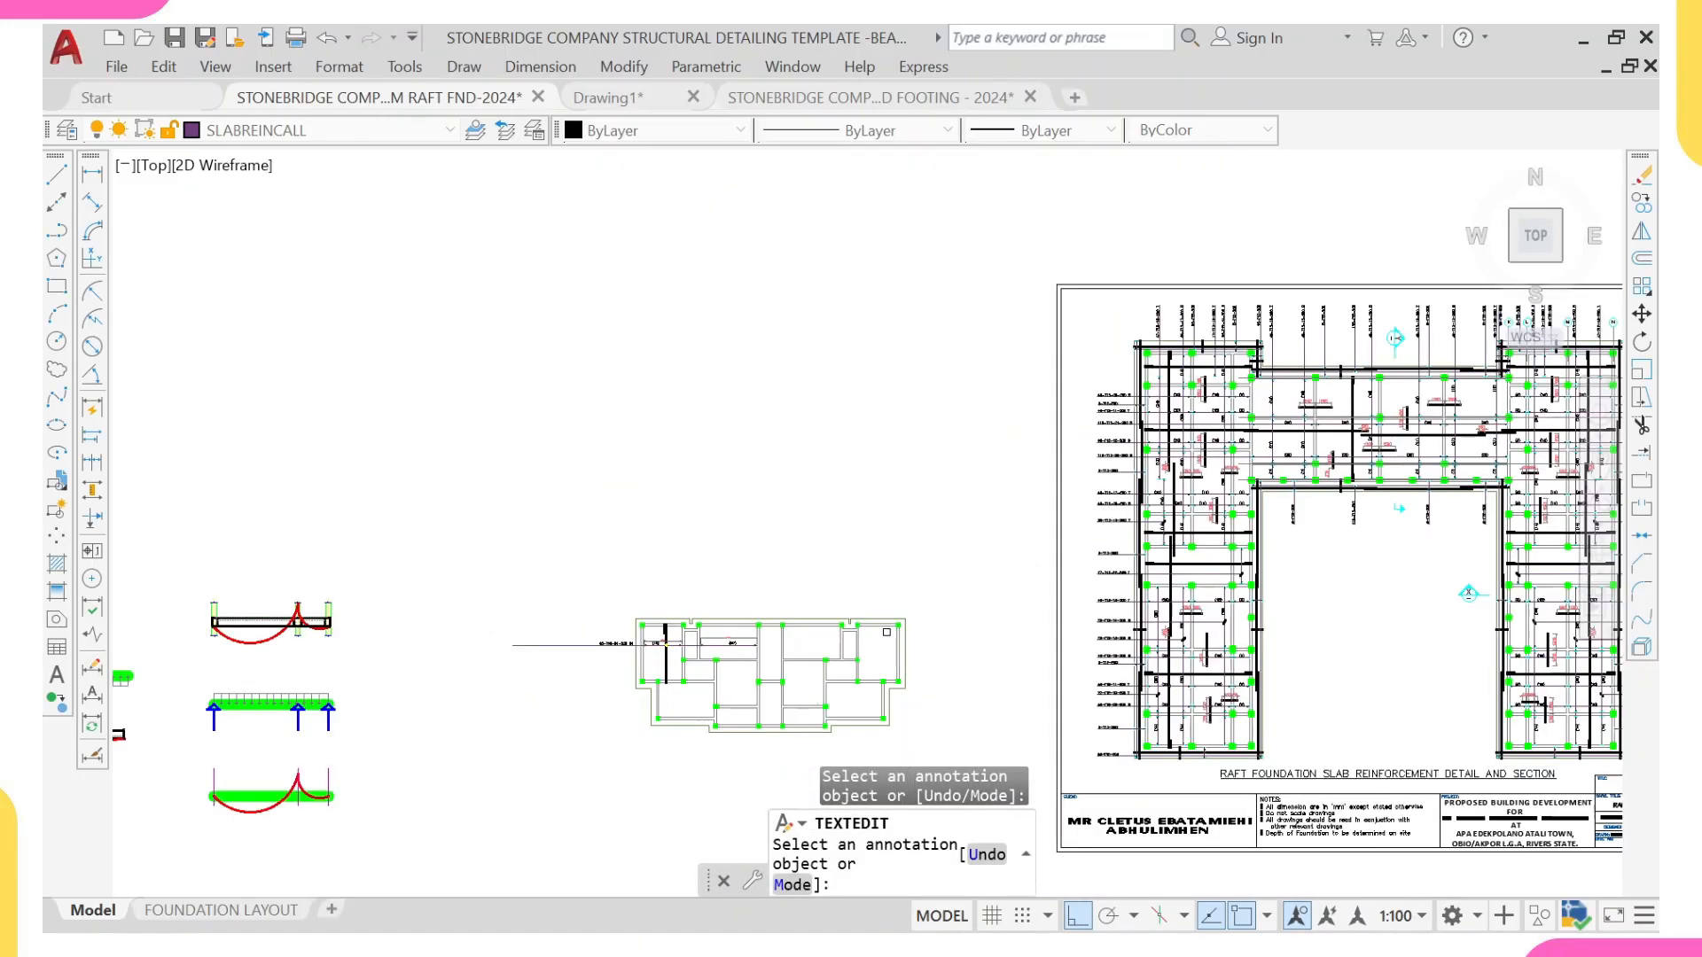
middle_click_drag(942, 602, 818, 605)
scroll(490, 673, "up", 2)
scroll(613, 621, "up", 2)
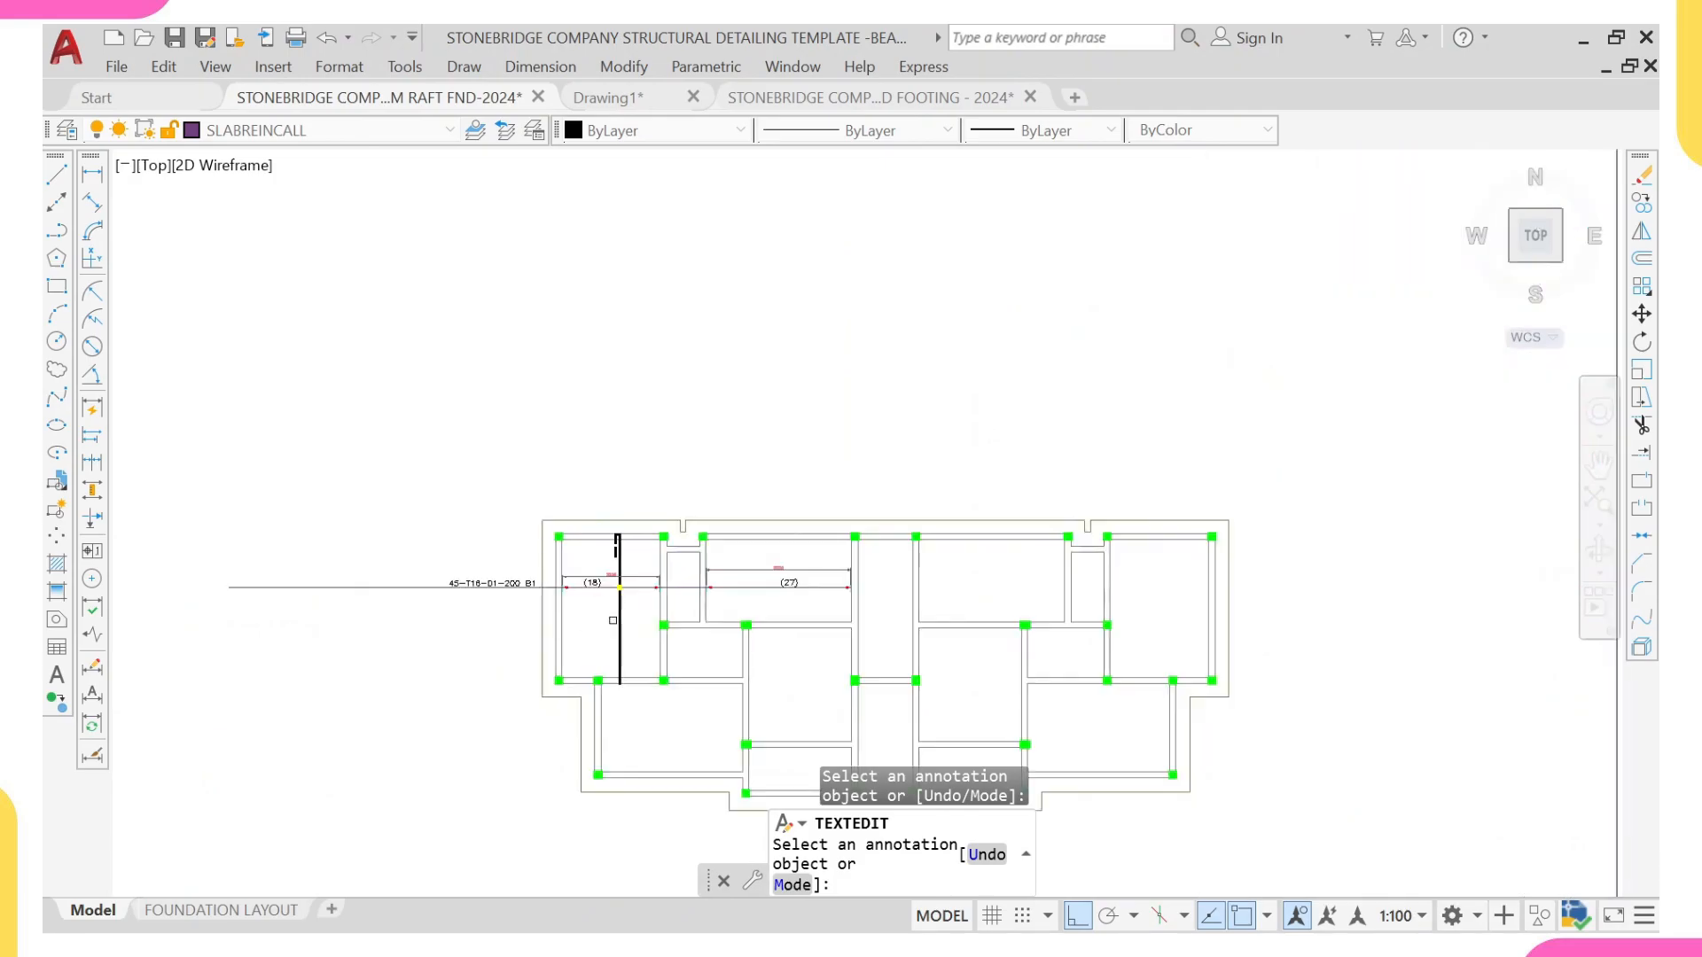
scroll(625, 574, "up", 6)
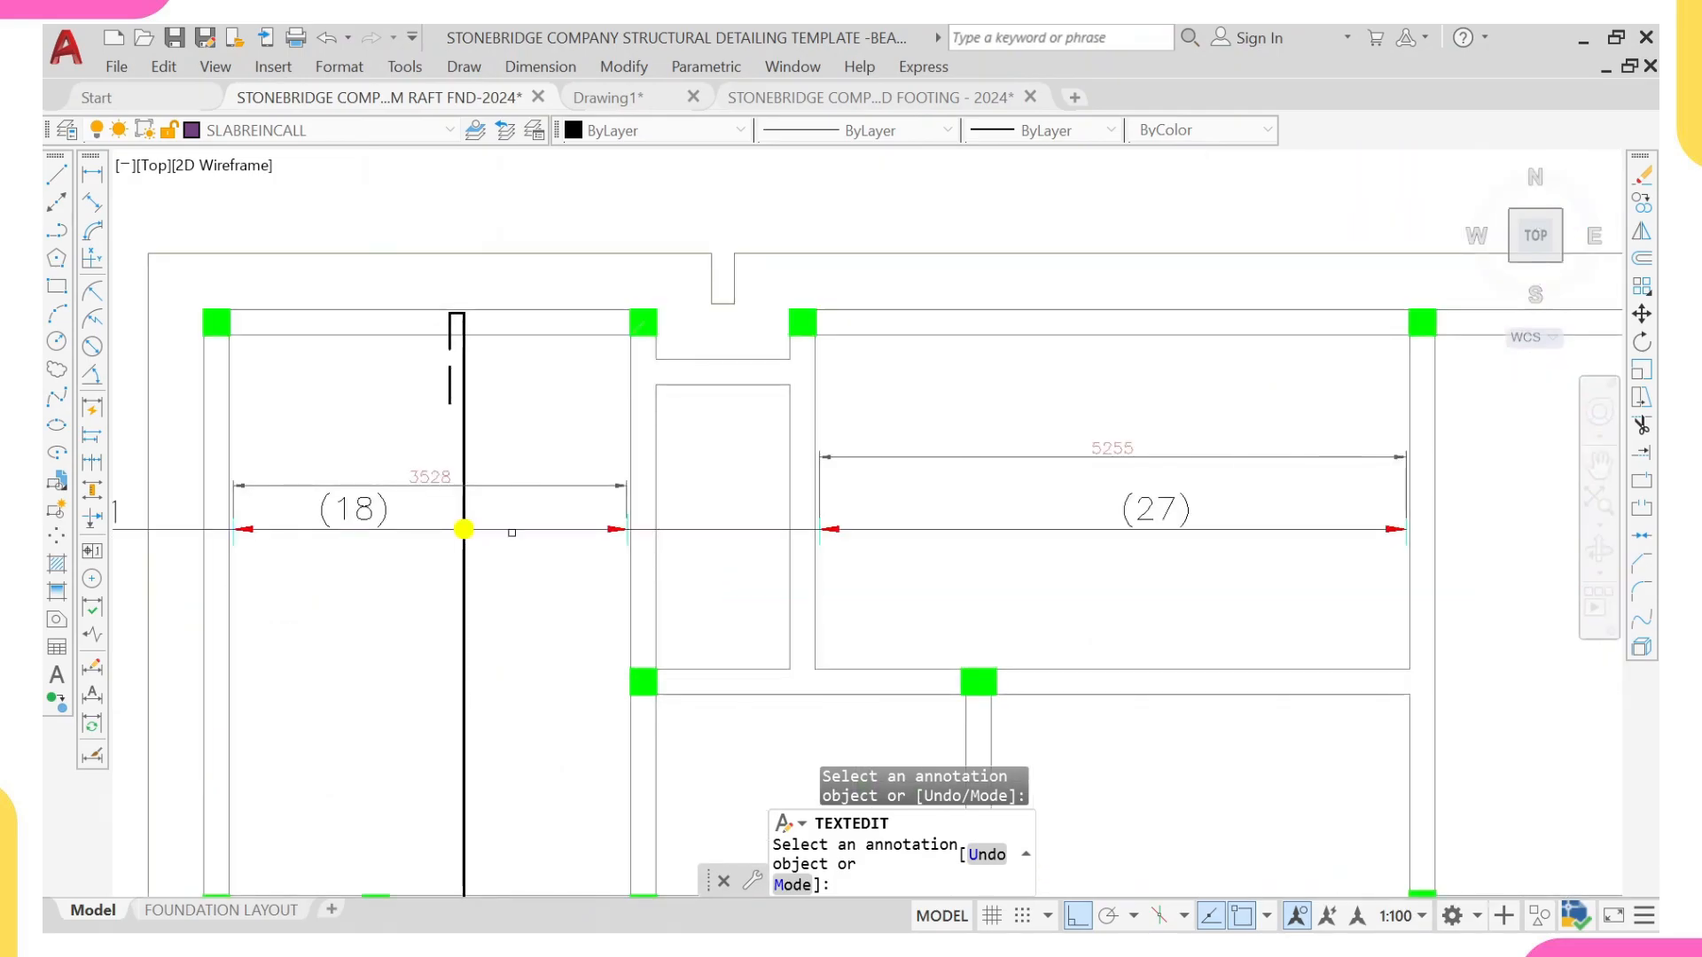
key("Escape")
Step: Copy the hooked main bar and its dashed lap line from the (18) panel into the adjacent narrow panel, aligned to its upper beam
left_click(386, 293)
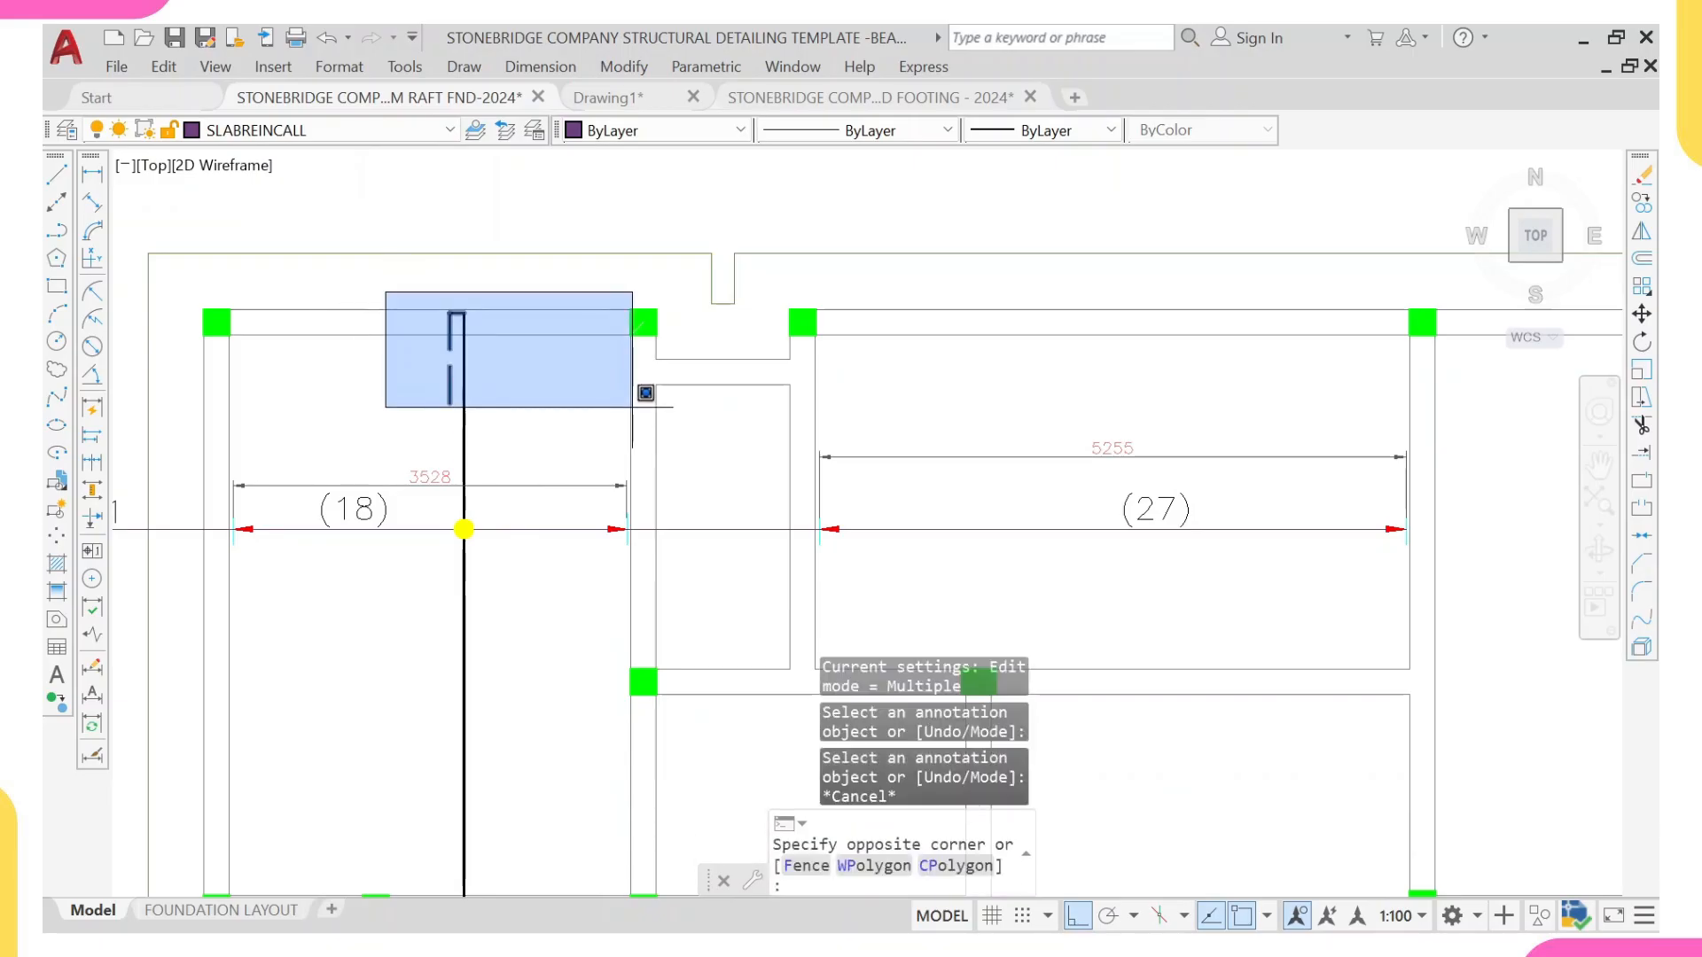
left_click(646, 393)
left_click(465, 407)
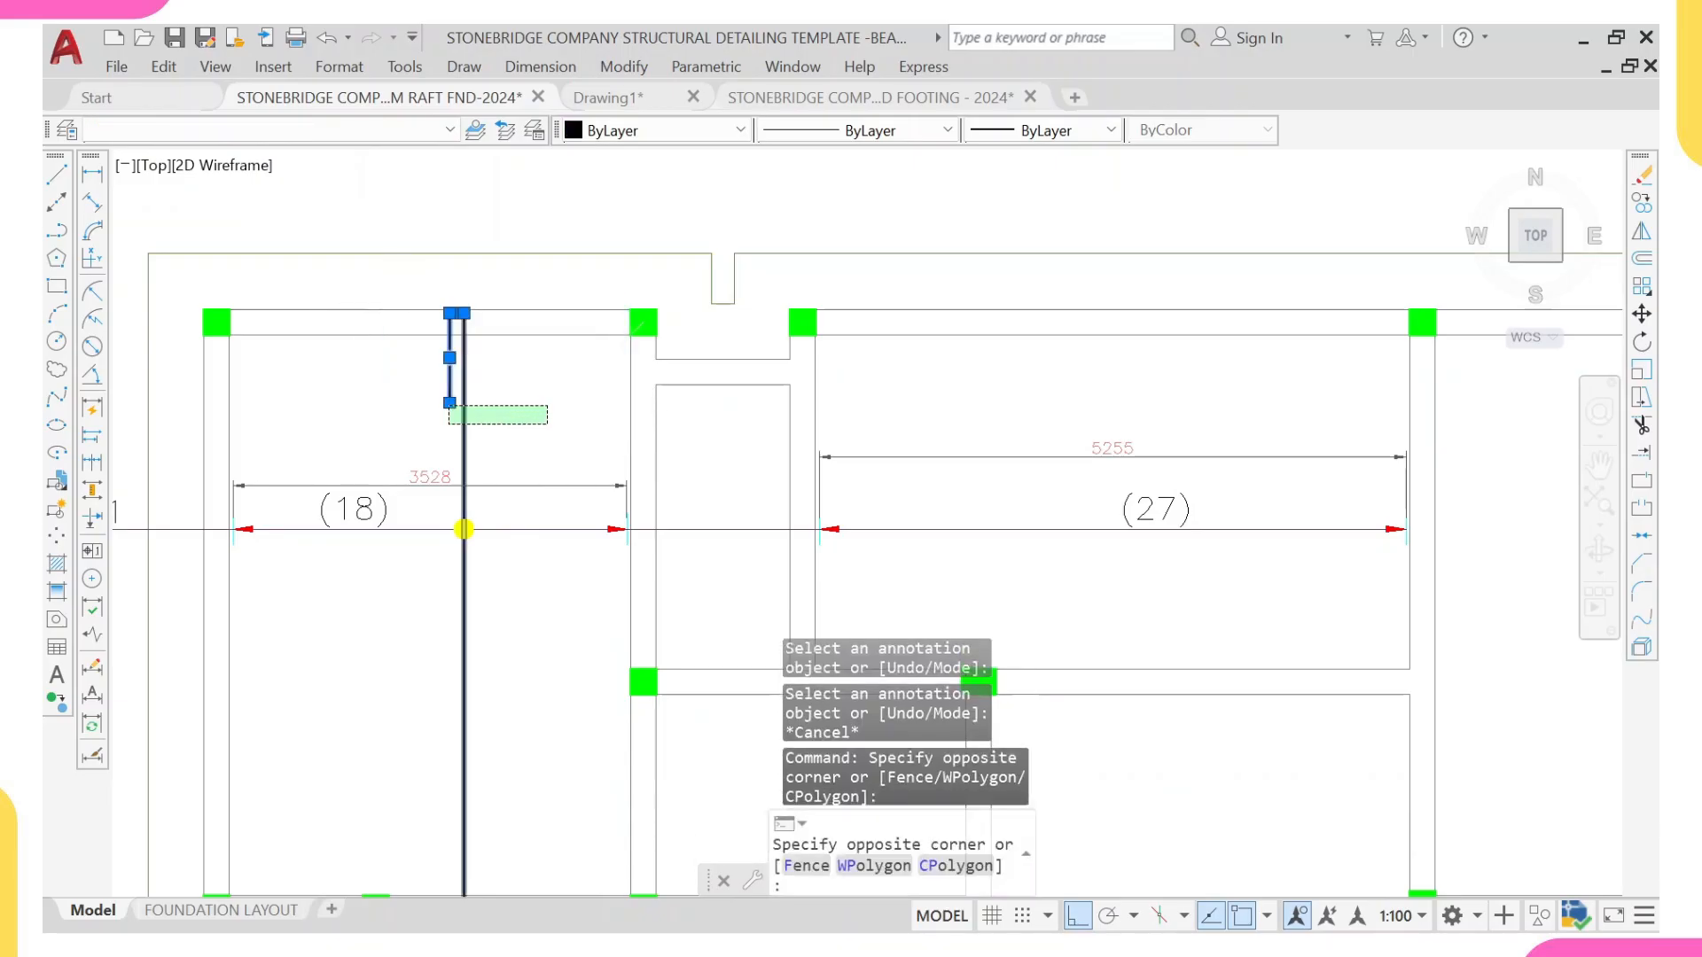
type("c")
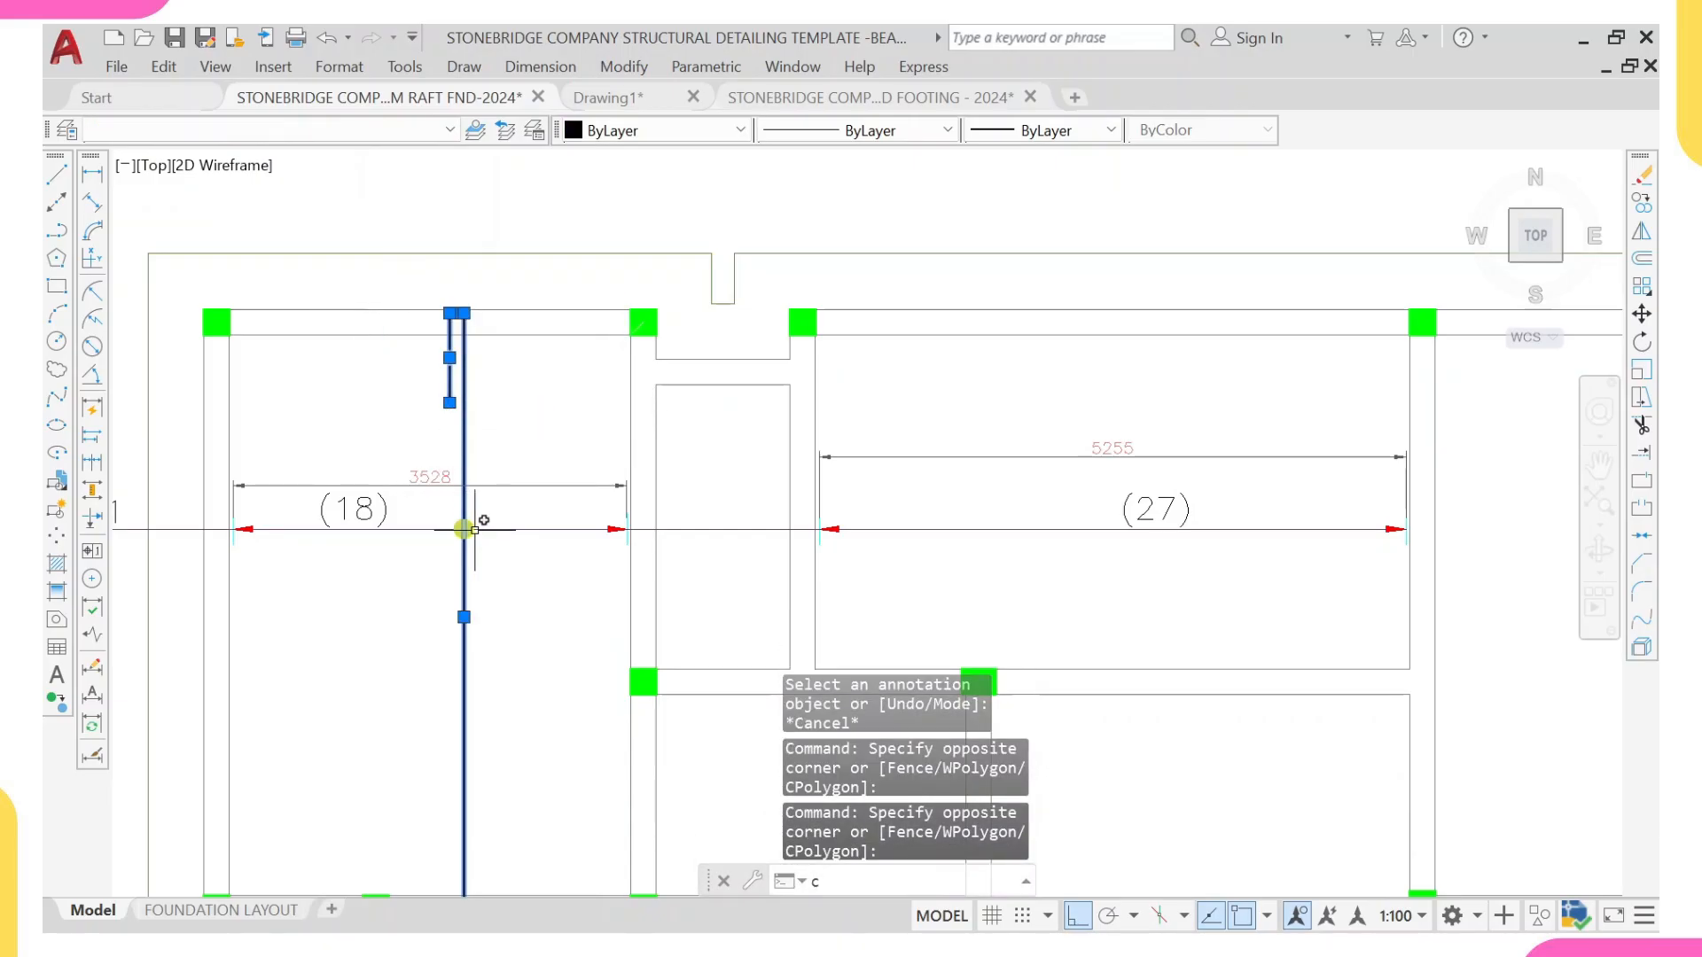
type("o")
key("Return")
scroll(473, 321, "up", 2)
scroll(474, 299, "up", 3)
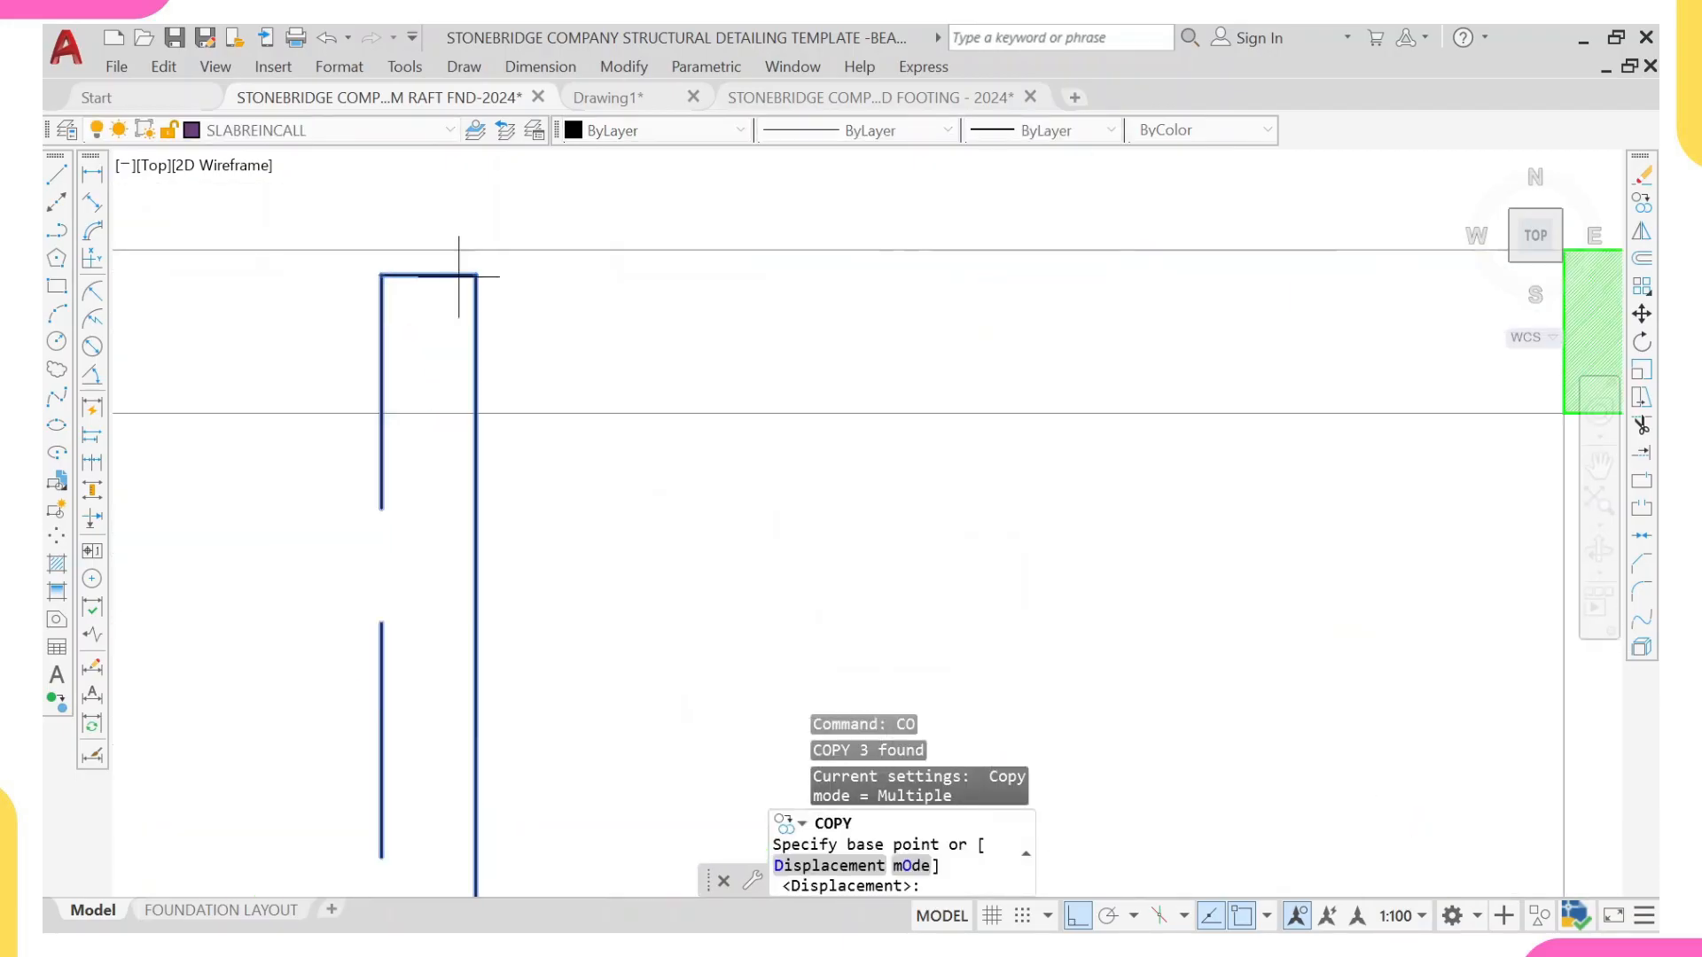
left_click(465, 251)
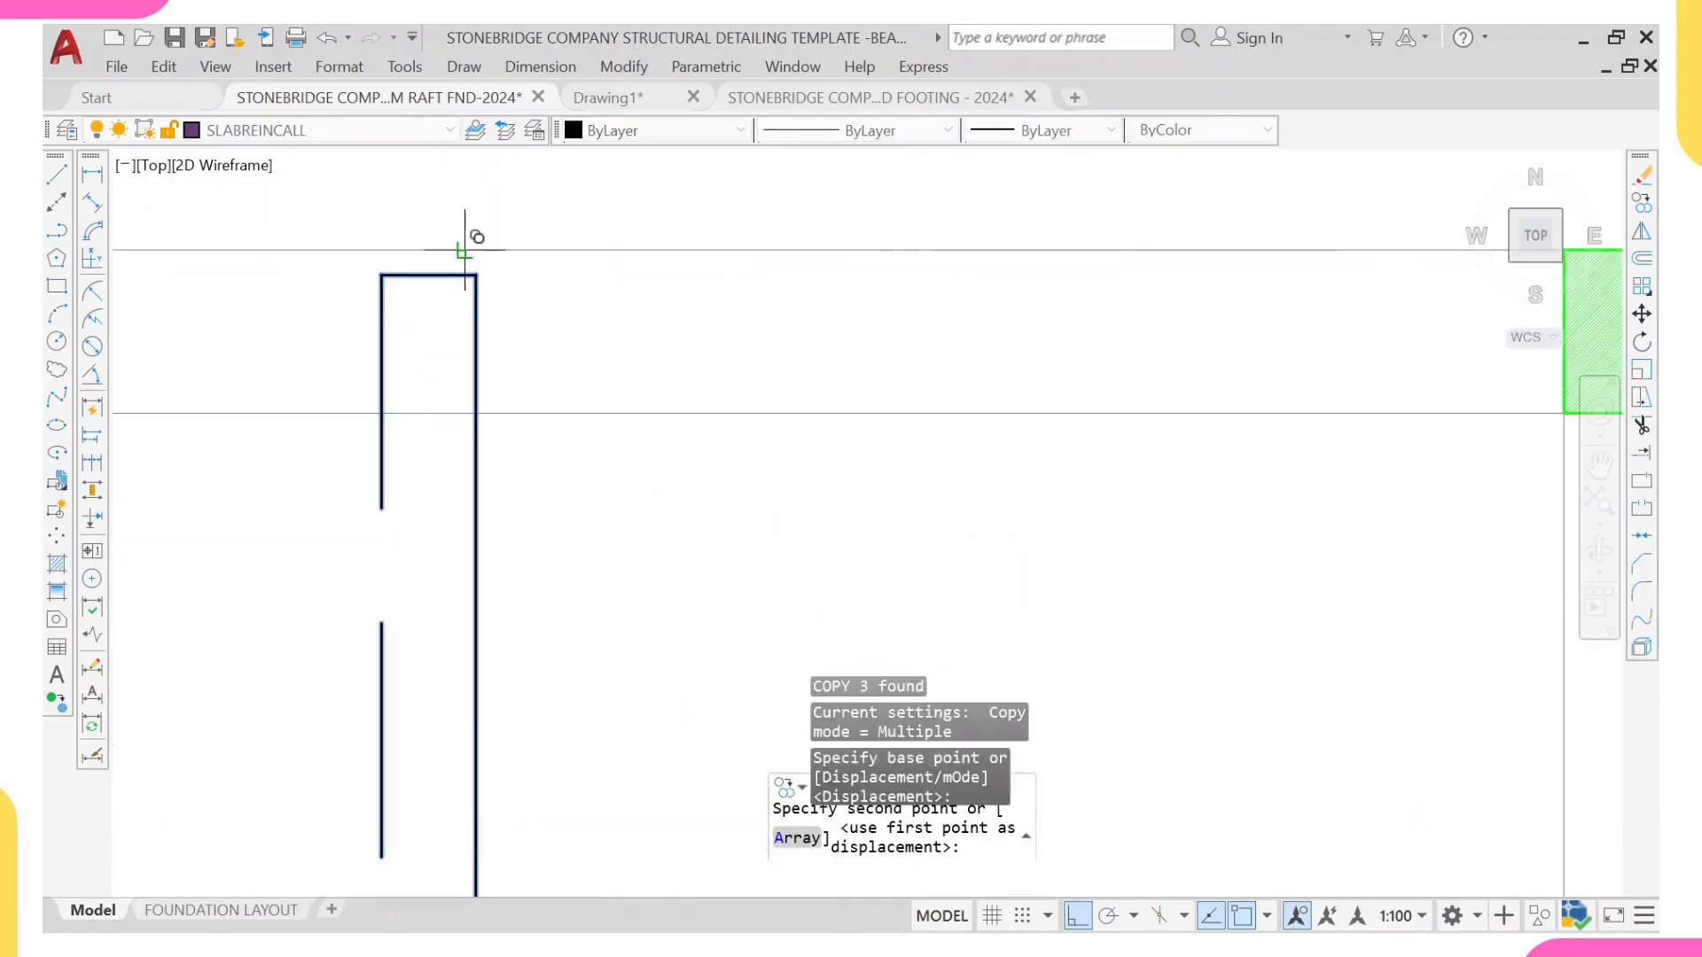
scroll(685, 254, "down", 5)
scroll(1010, 345, "up", 2)
scroll(1129, 372, "up", 2)
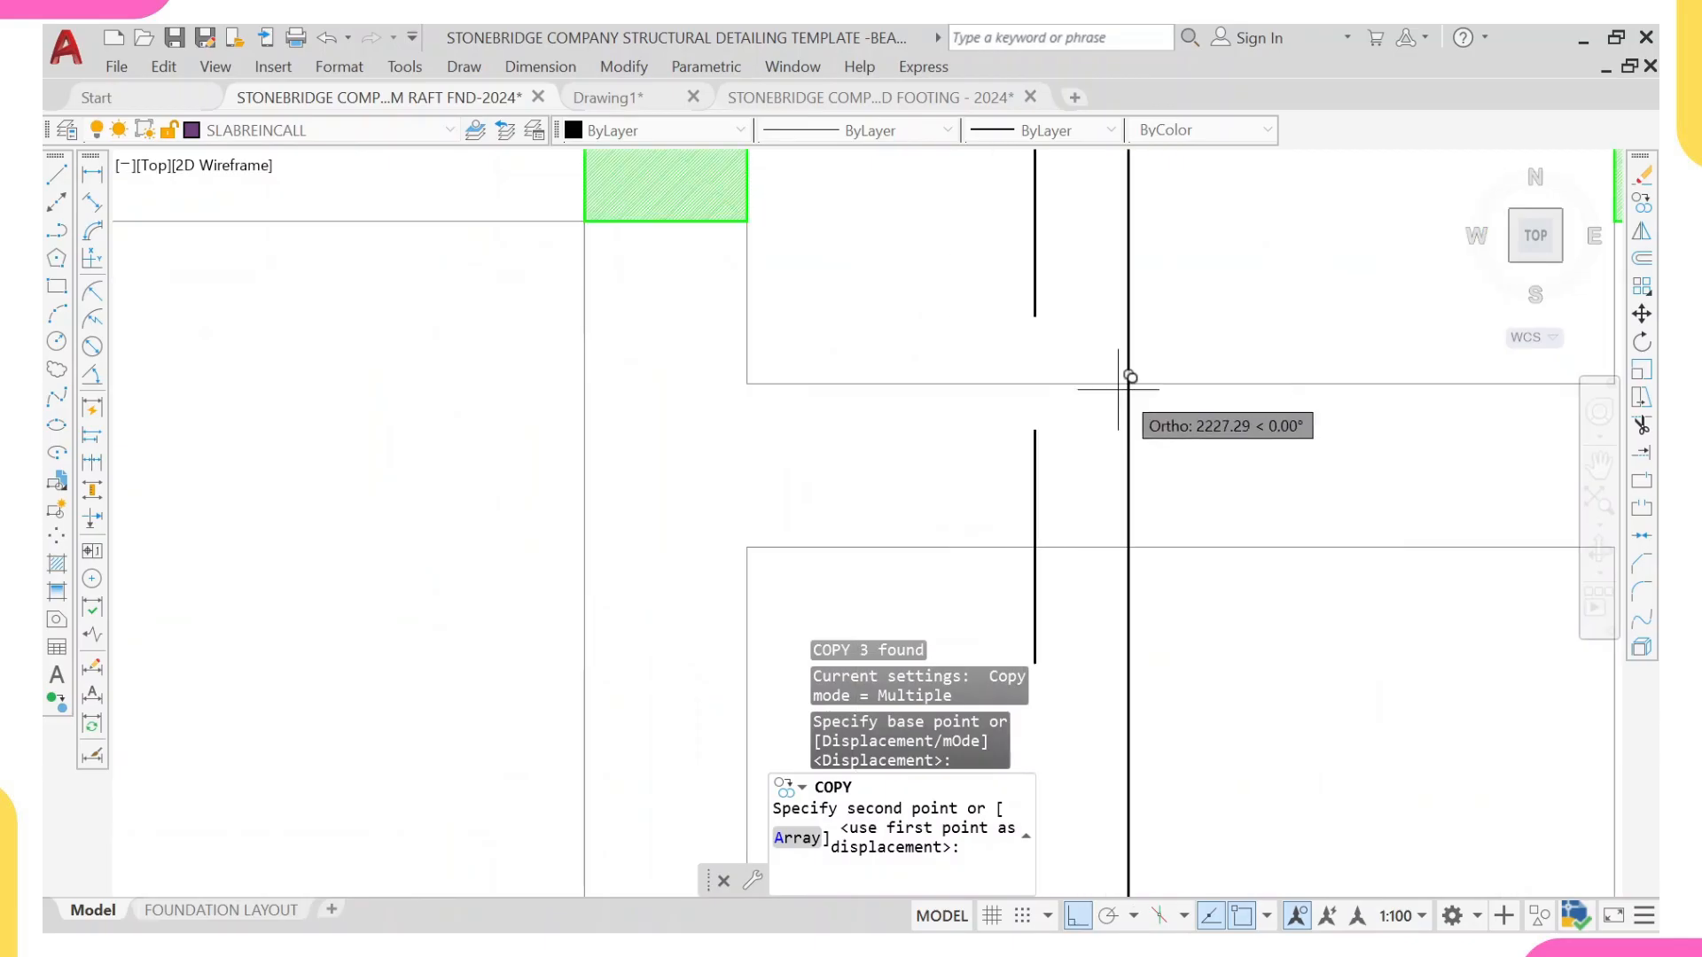
left_click(1138, 378)
scroll(1140, 375, "down", 3)
middle_click_drag(1128, 527, 1034, 332)
key("Escape")
Step: Stretch the copied bar's lower end up to the outer edge of the beam below
middle_click_drag(1107, 661, 990, 388)
left_click(942, 552)
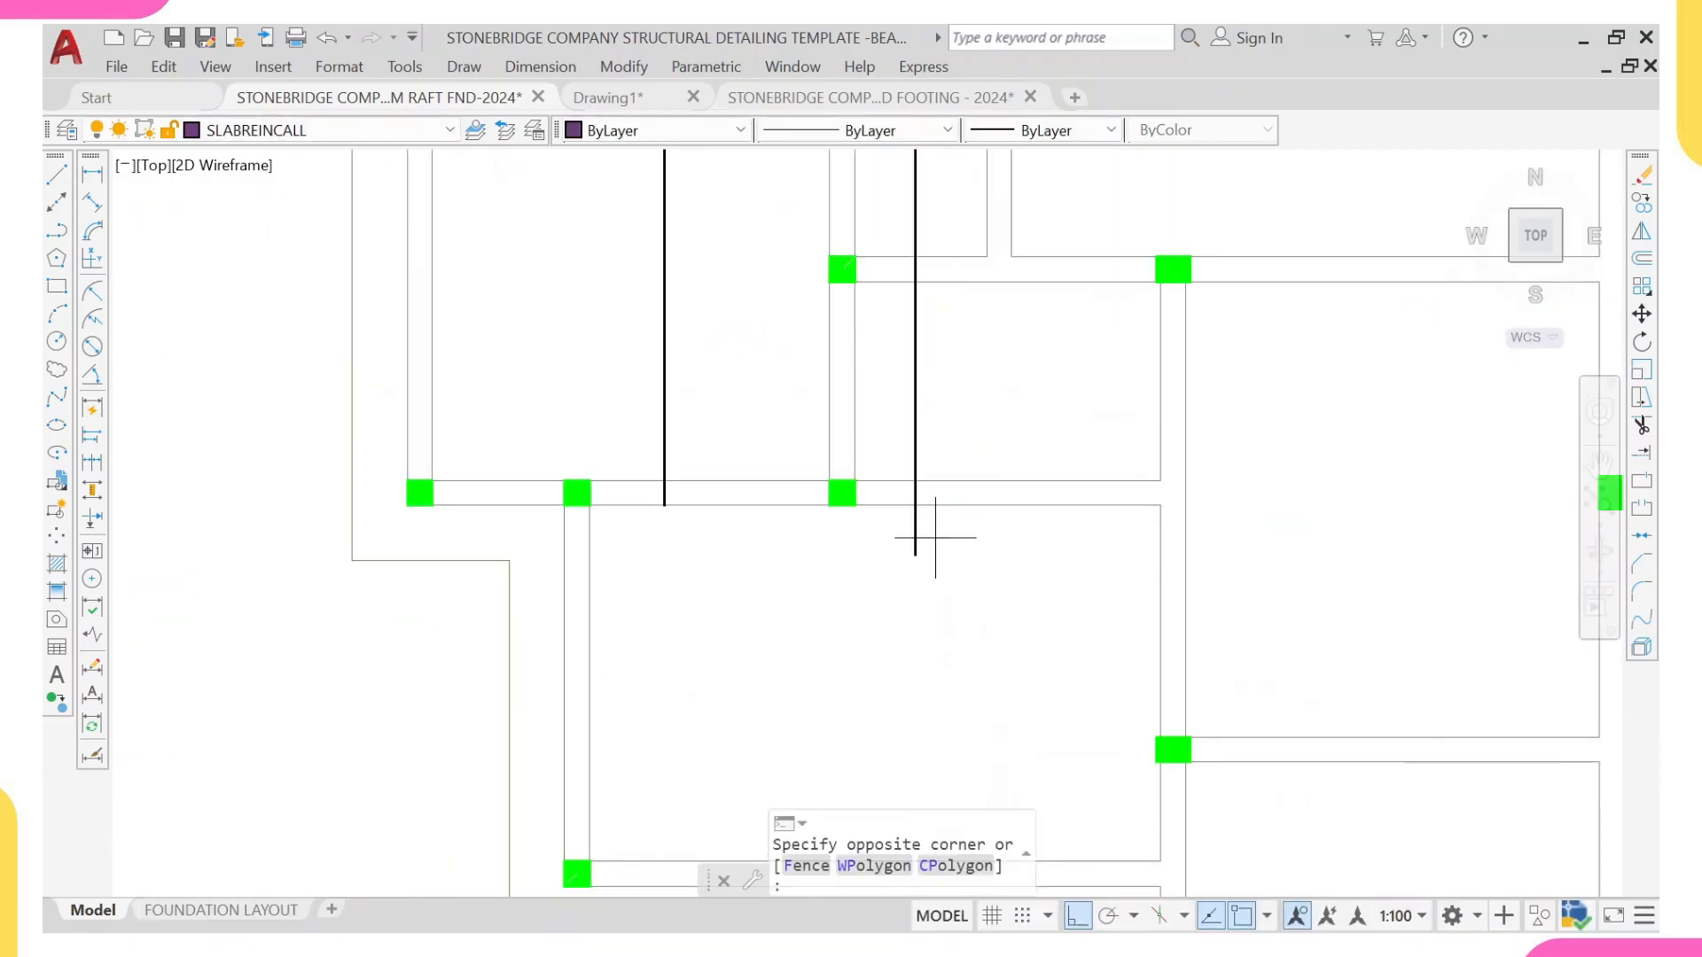
left_click(900, 536)
scroll(933, 551, "up", 4)
left_click(970, 548)
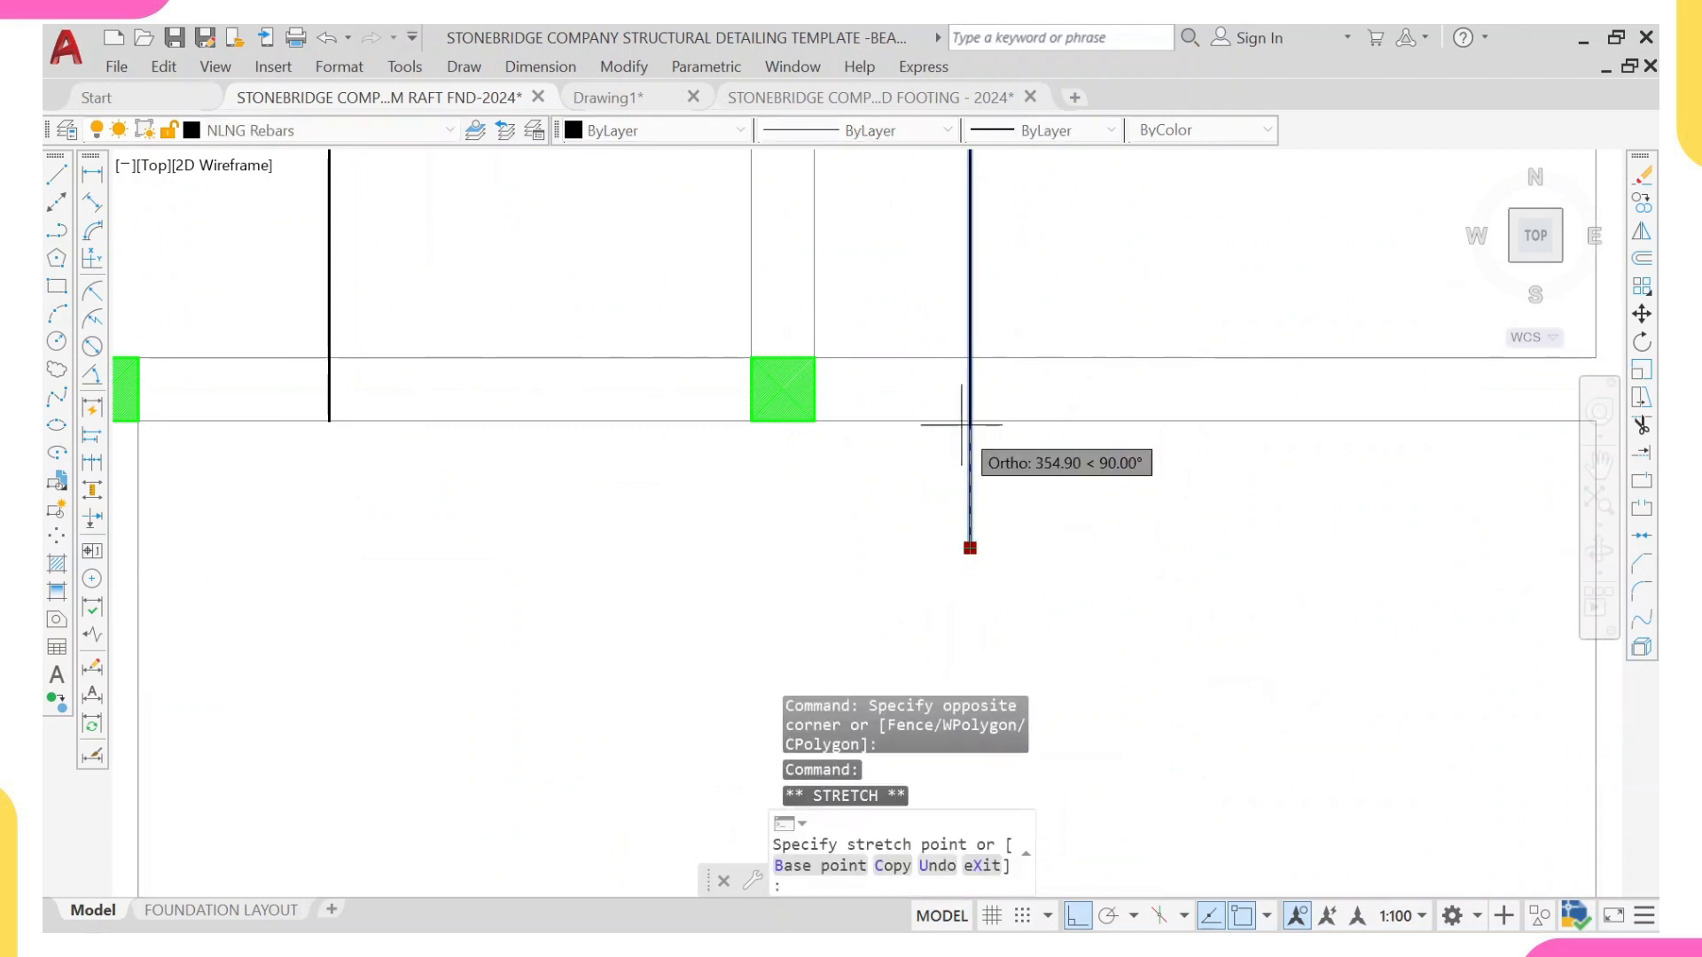
left_click(970, 421)
scroll(961, 381, "down", 4)
scroll(958, 383, "down", 2)
middle_click_drag(957, 346, 957, 514)
key("Escape")
Step: Draw a horizontal line about 13470 mm long from the narrow panel's far wall across the copied bar to outside the plan
middle_click_drag(950, 361, 945, 447)
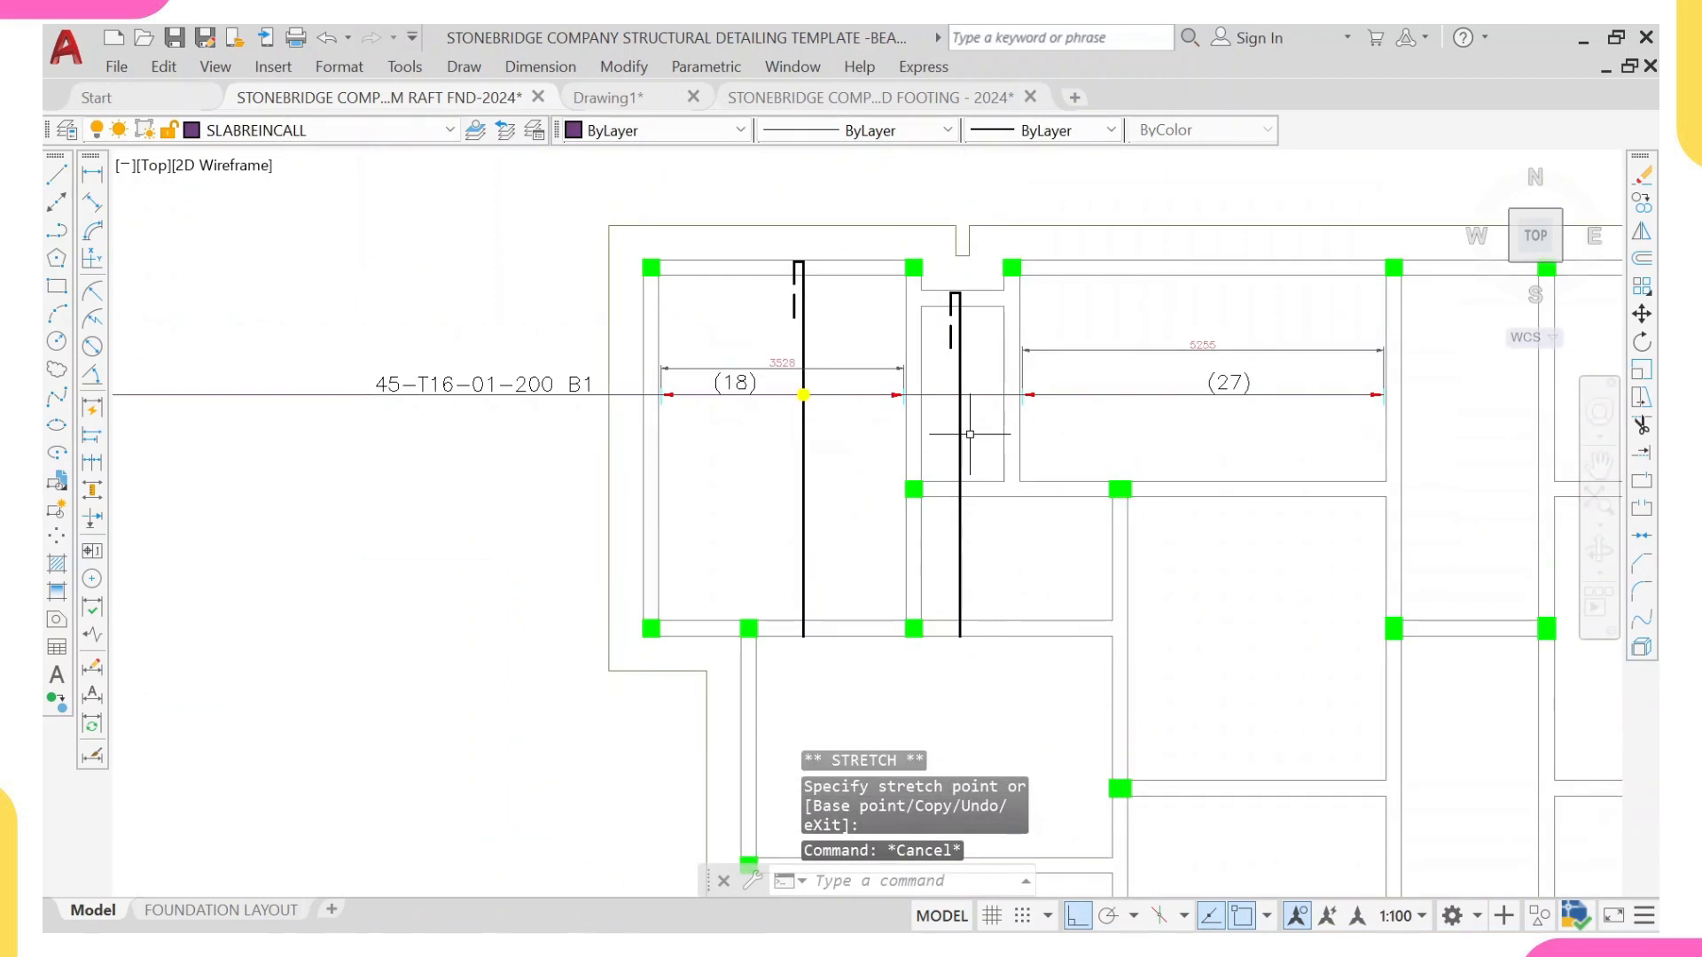
type("l")
key("Return")
scroll(962, 413, "up", 2)
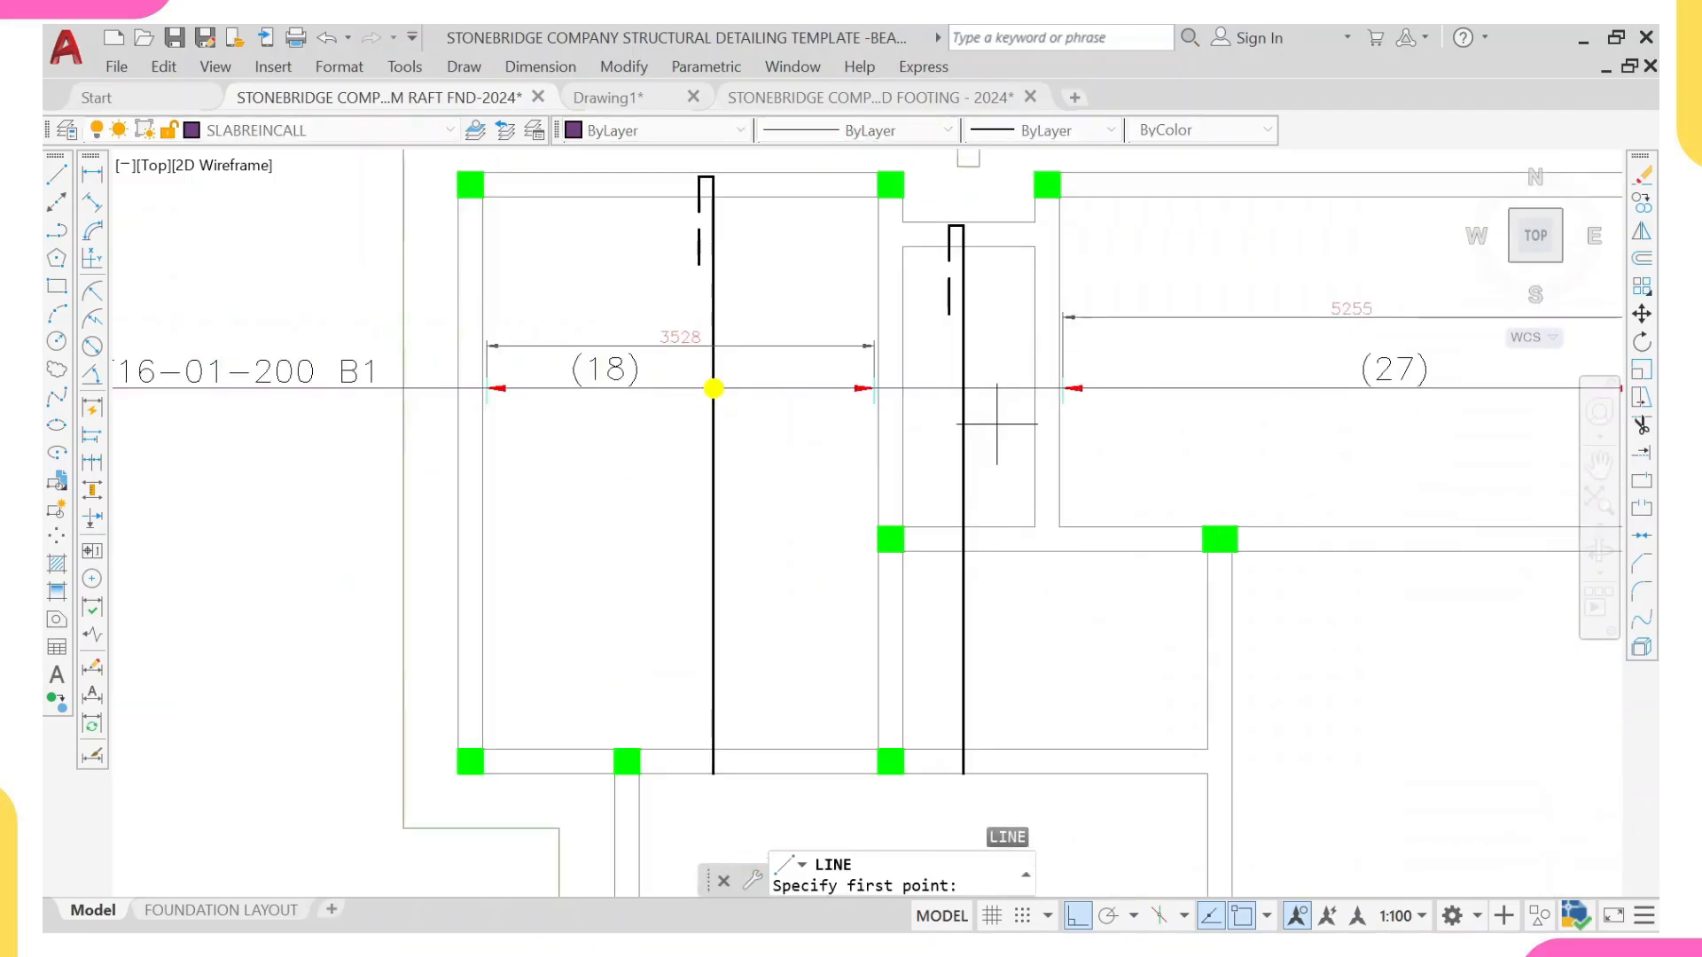
left_click(1034, 456)
scroll(342, 475, "down", 2)
scroll(487, 472, "up", 1)
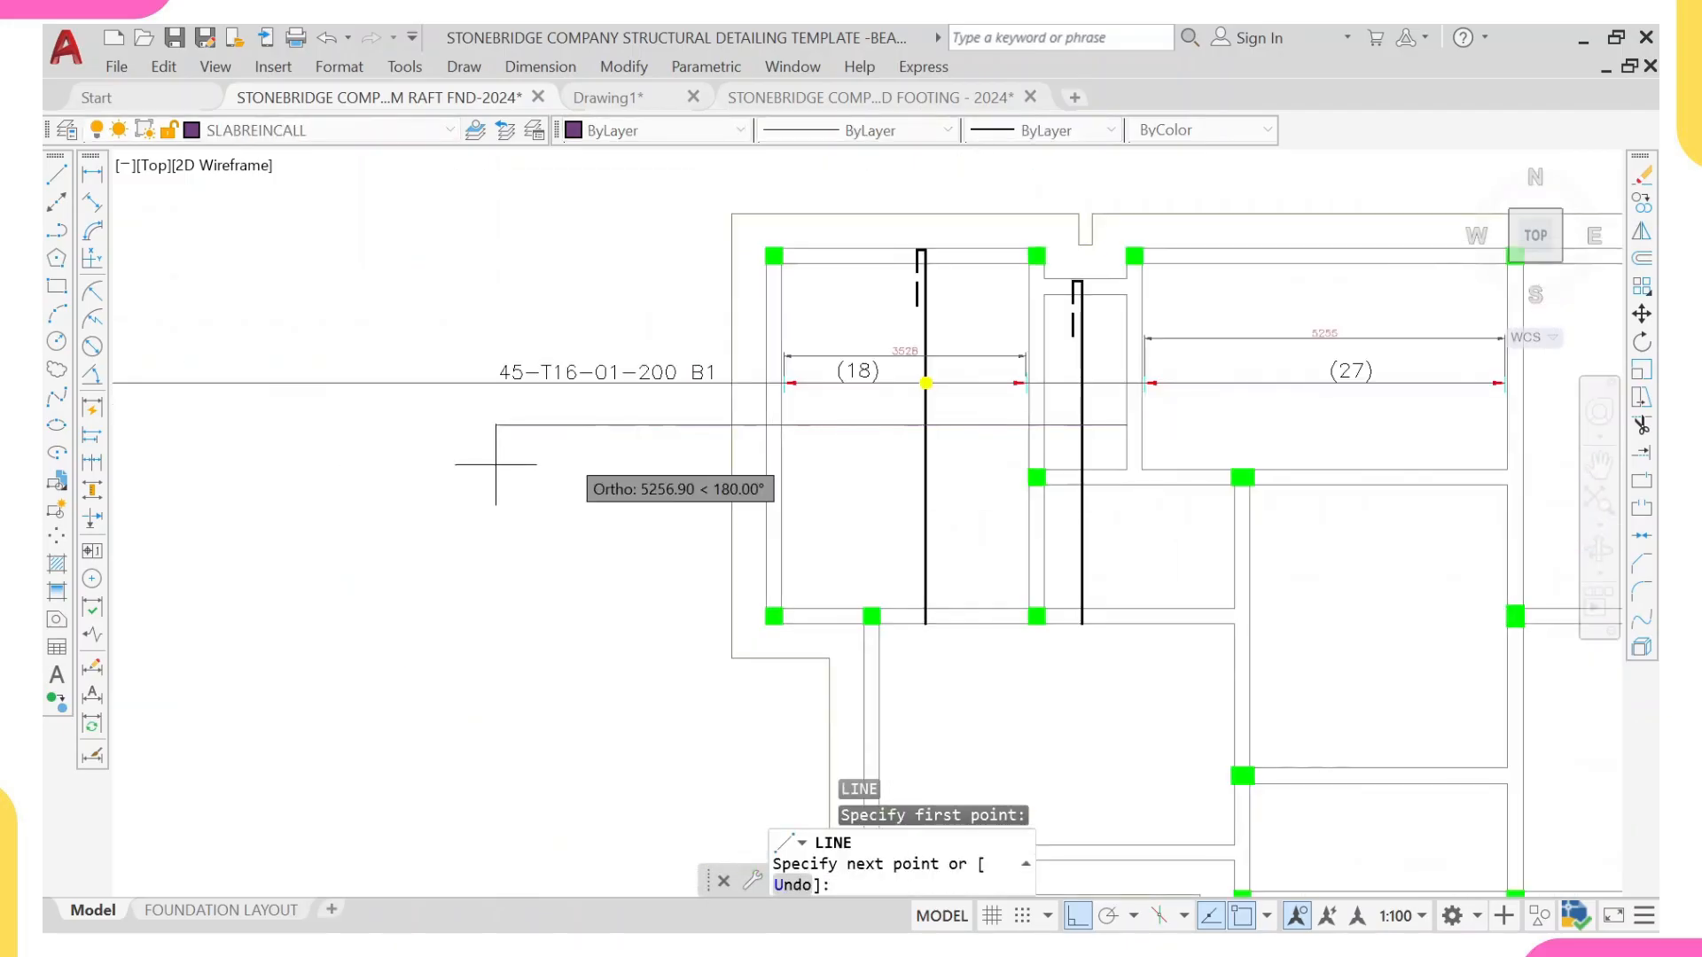
left_click(201, 425)
key("Escape")
Step: Copy the red arrowhead and end tick from the right end of the (18) range onto the new line at the narrow panel's far wall
scroll(1068, 428, "up", 4)
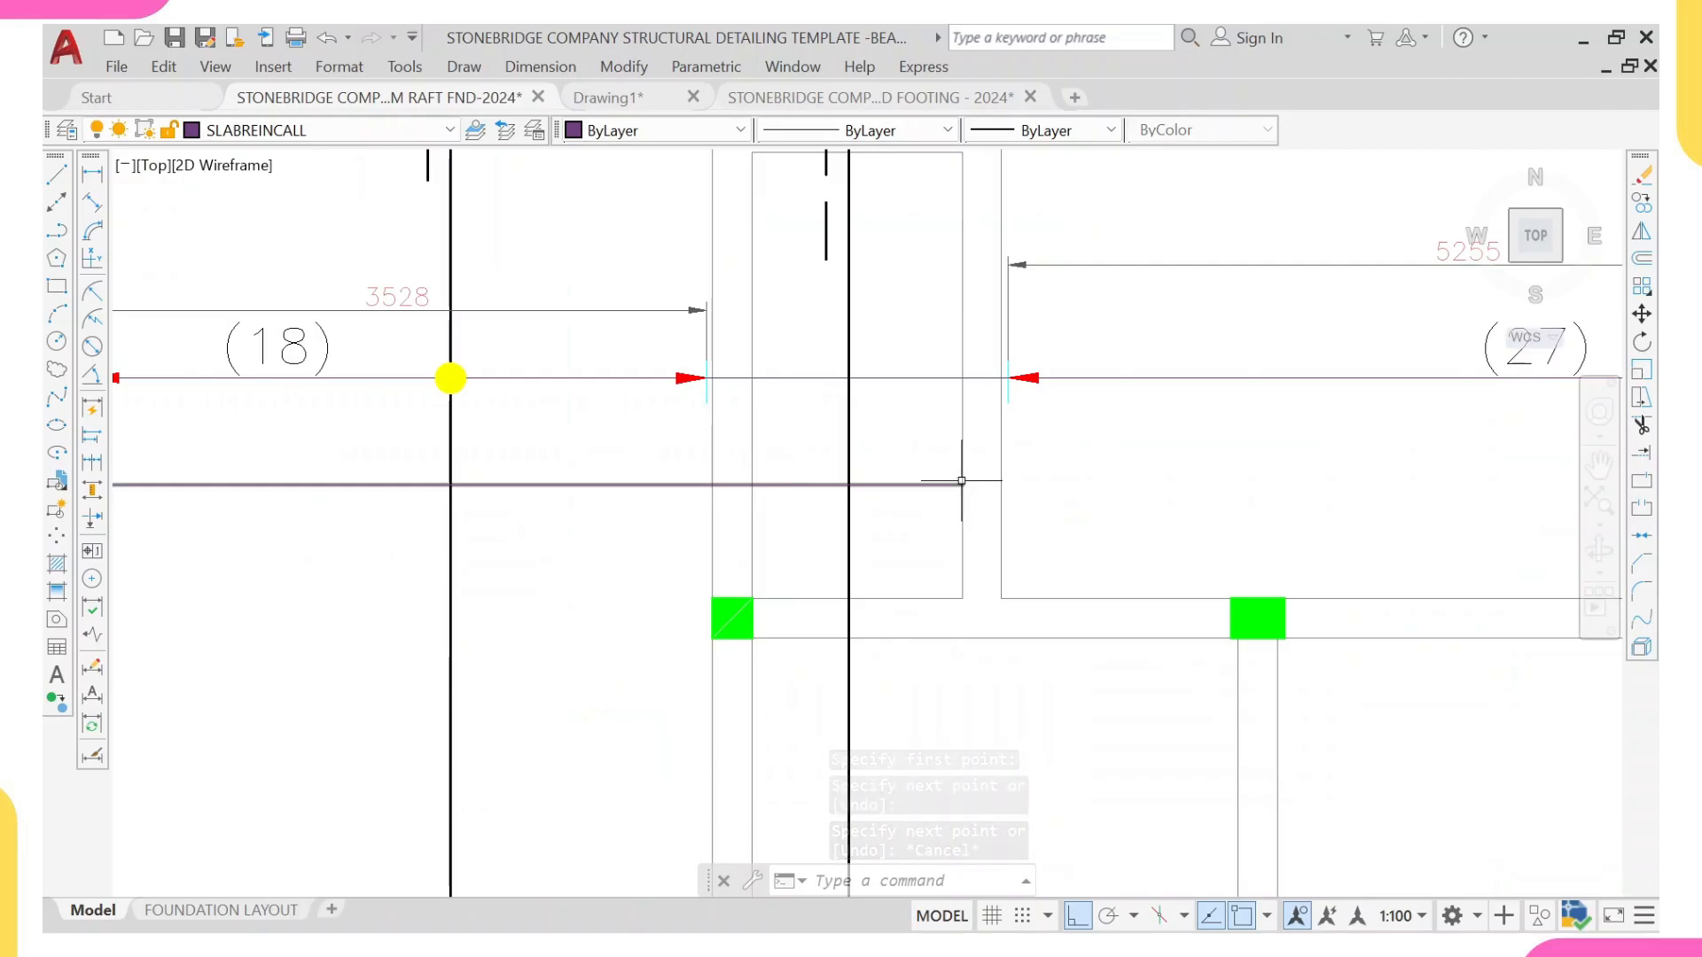
left_click(637, 342)
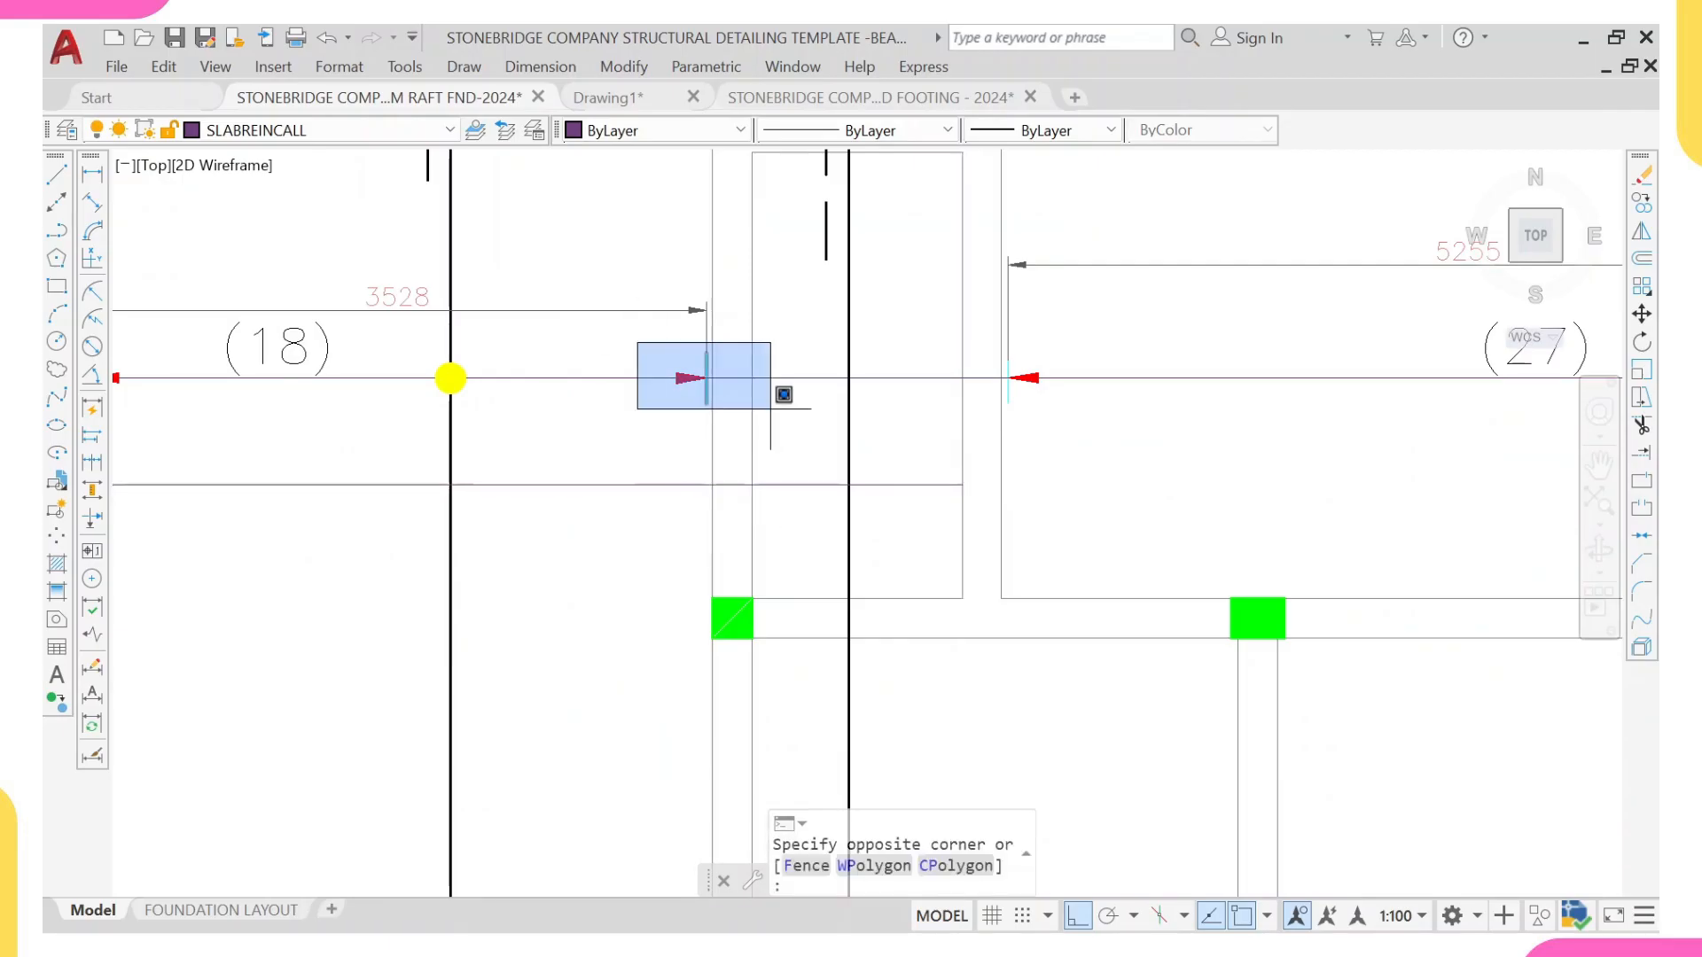
left_click(755, 415)
type("co")
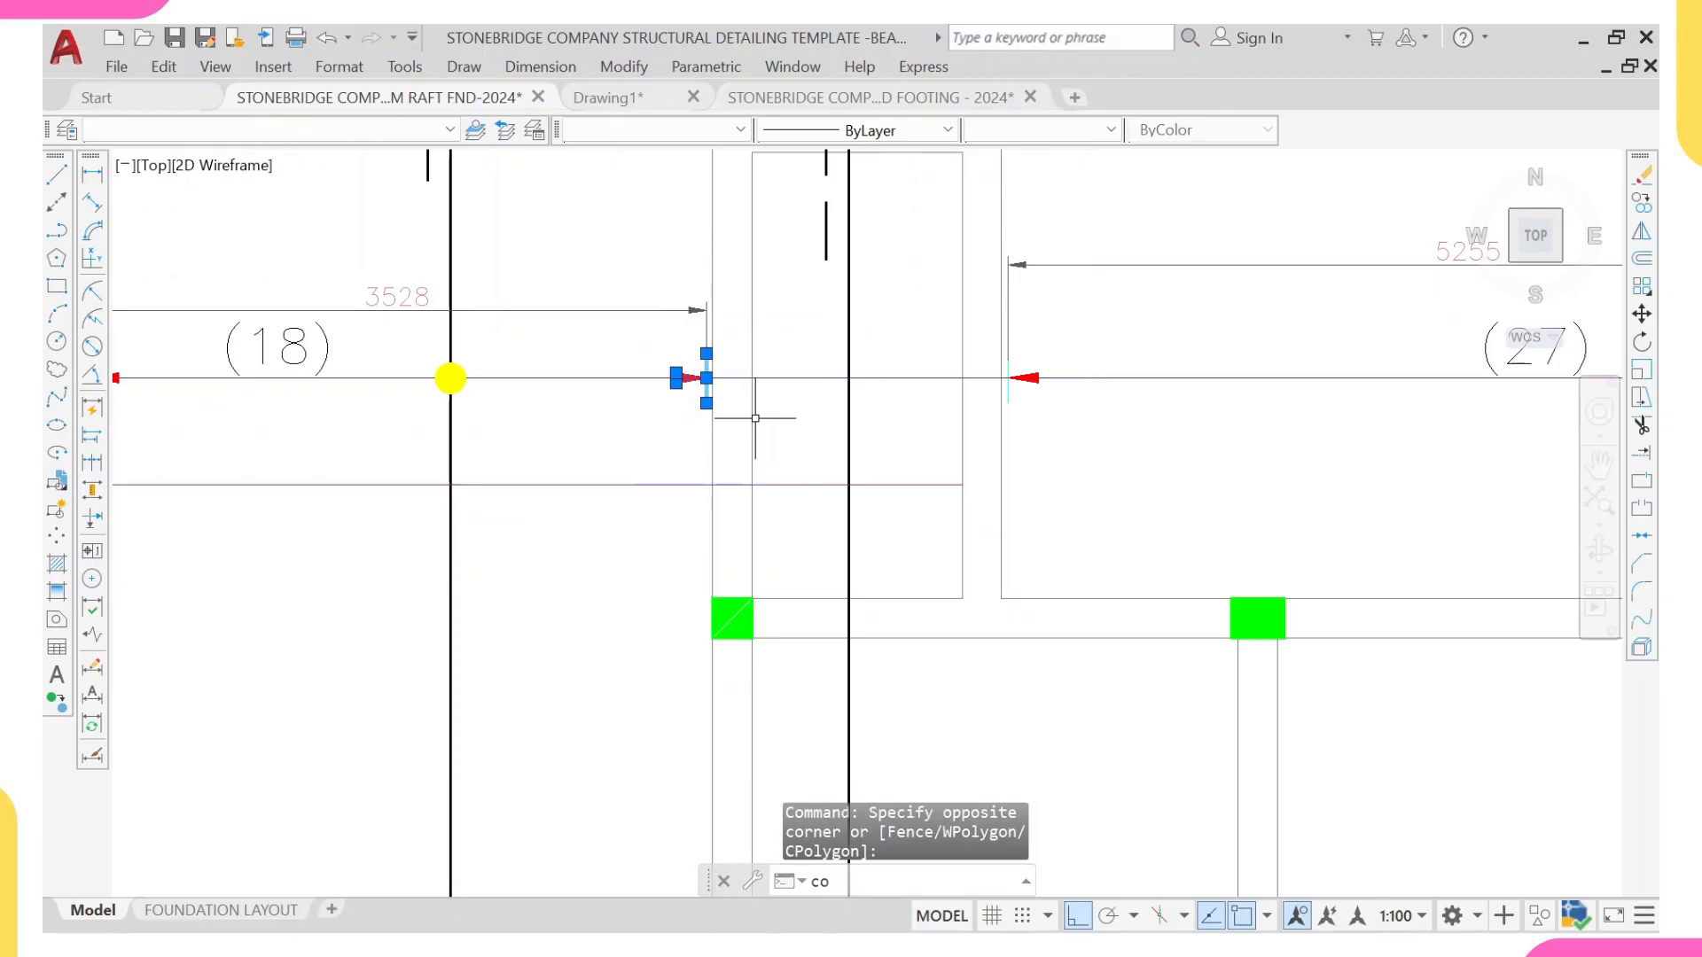
key("Return")
scroll(752, 410, "up", 3)
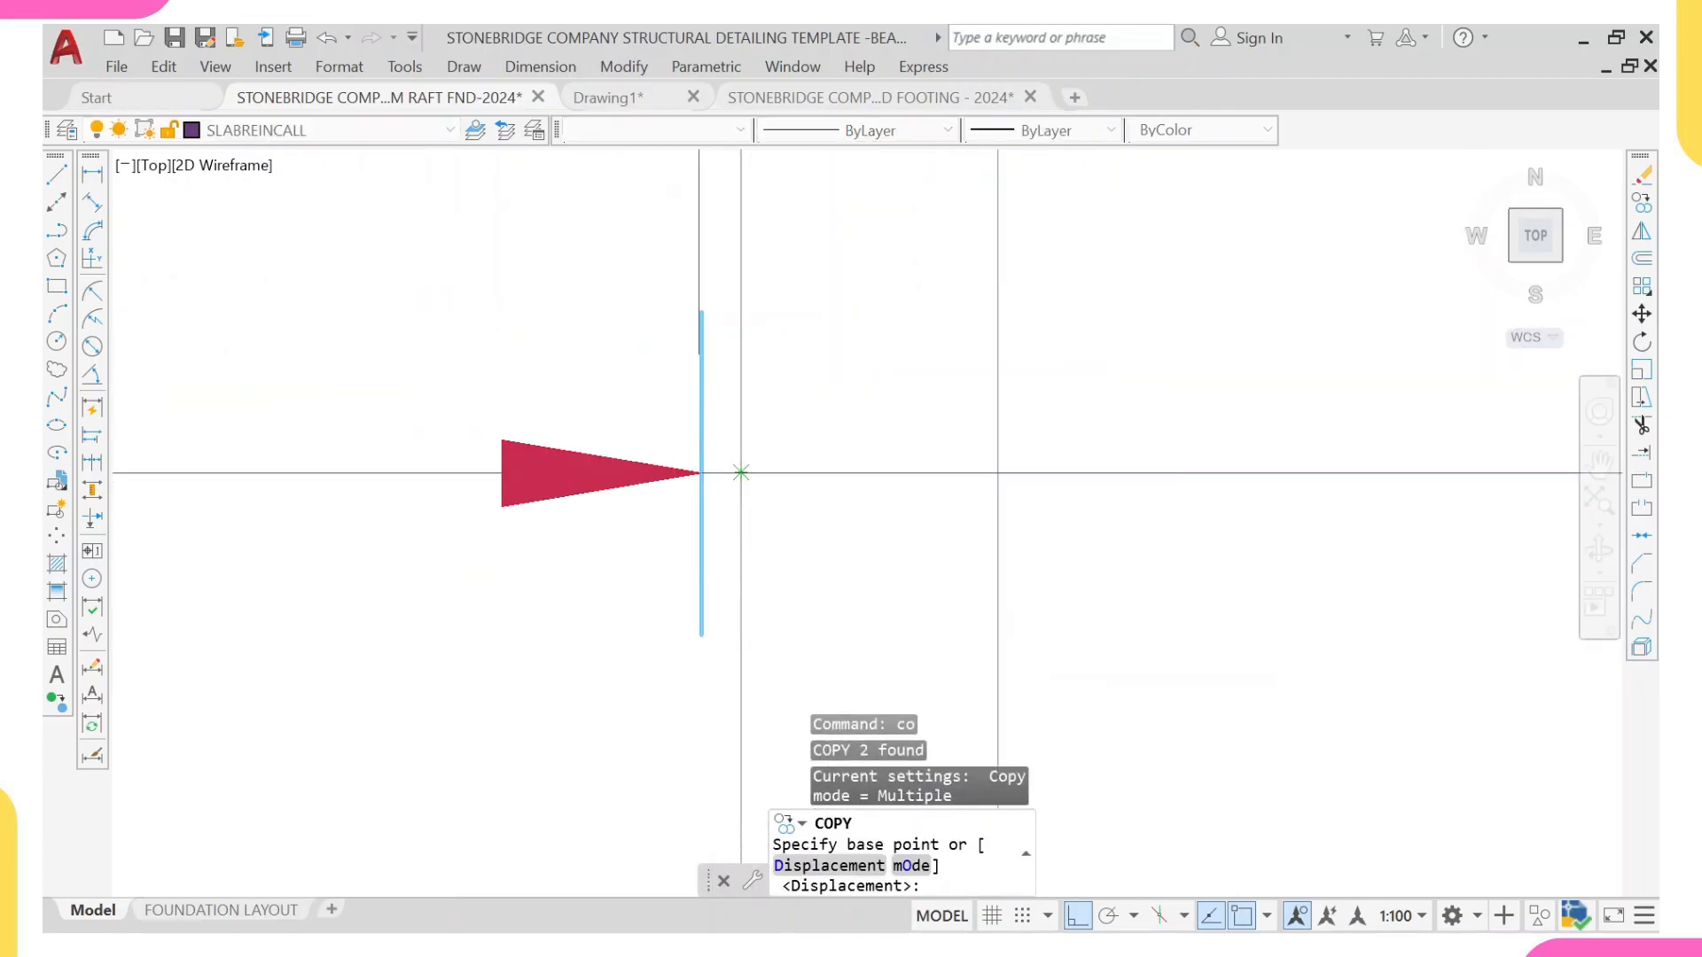
left_click(741, 472)
scroll(634, 482, "down", 5)
scroll(950, 553, "up", 5)
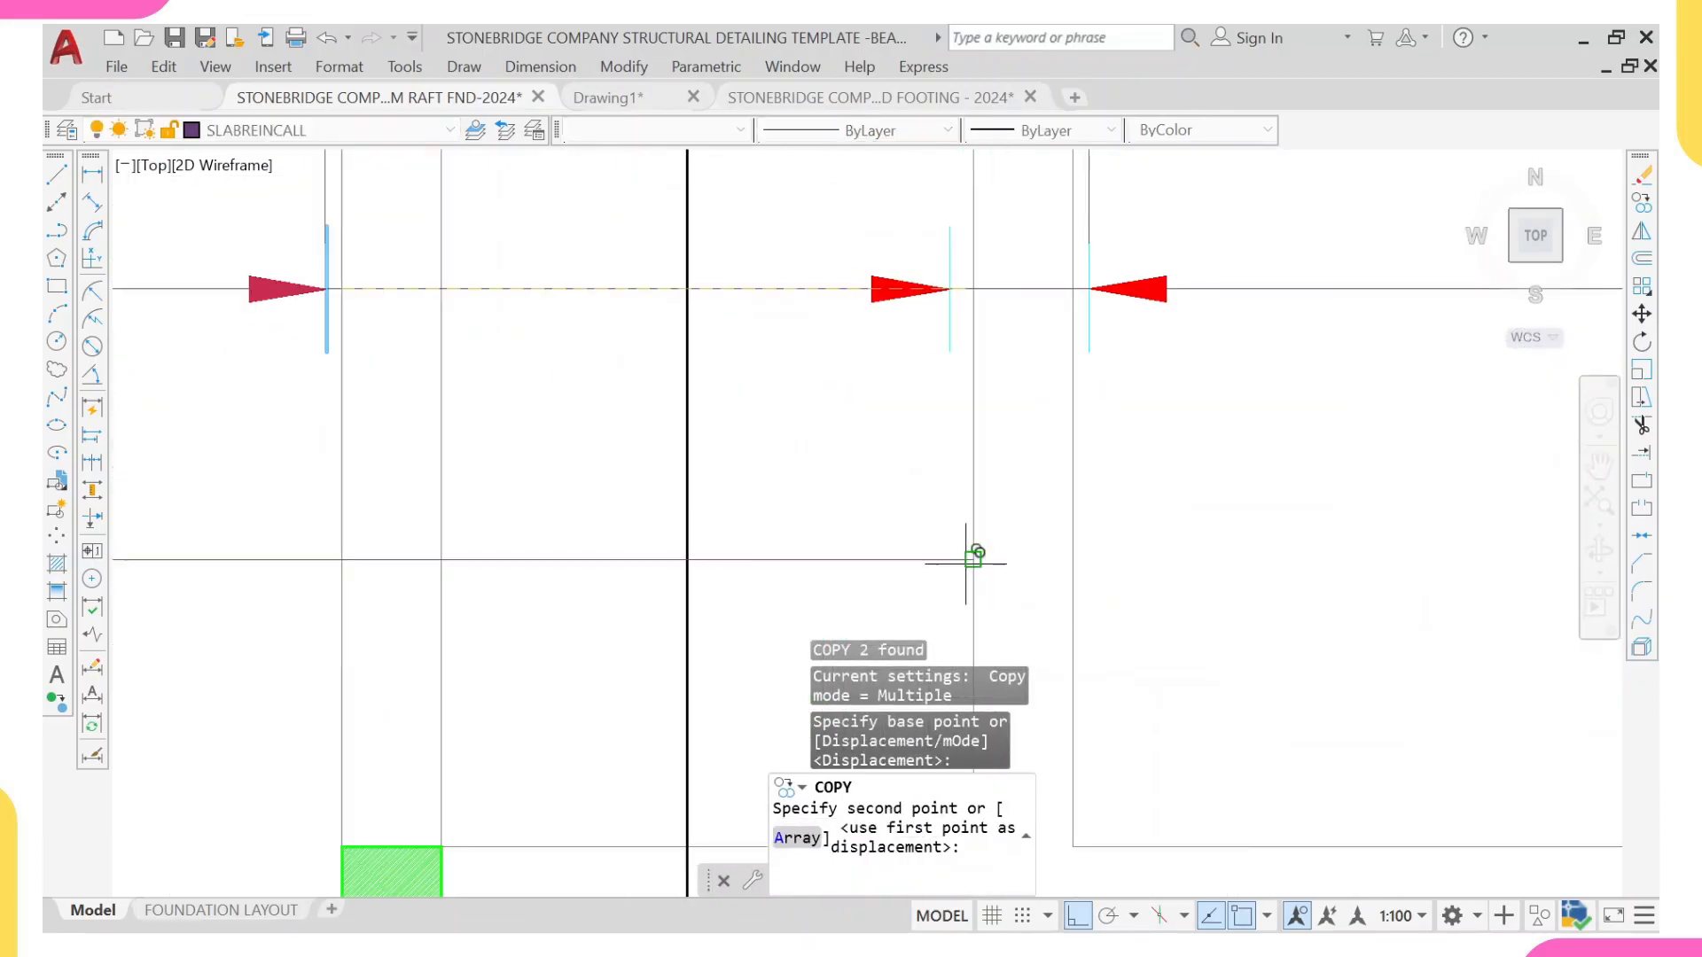
left_click(970, 559)
key("Escape")
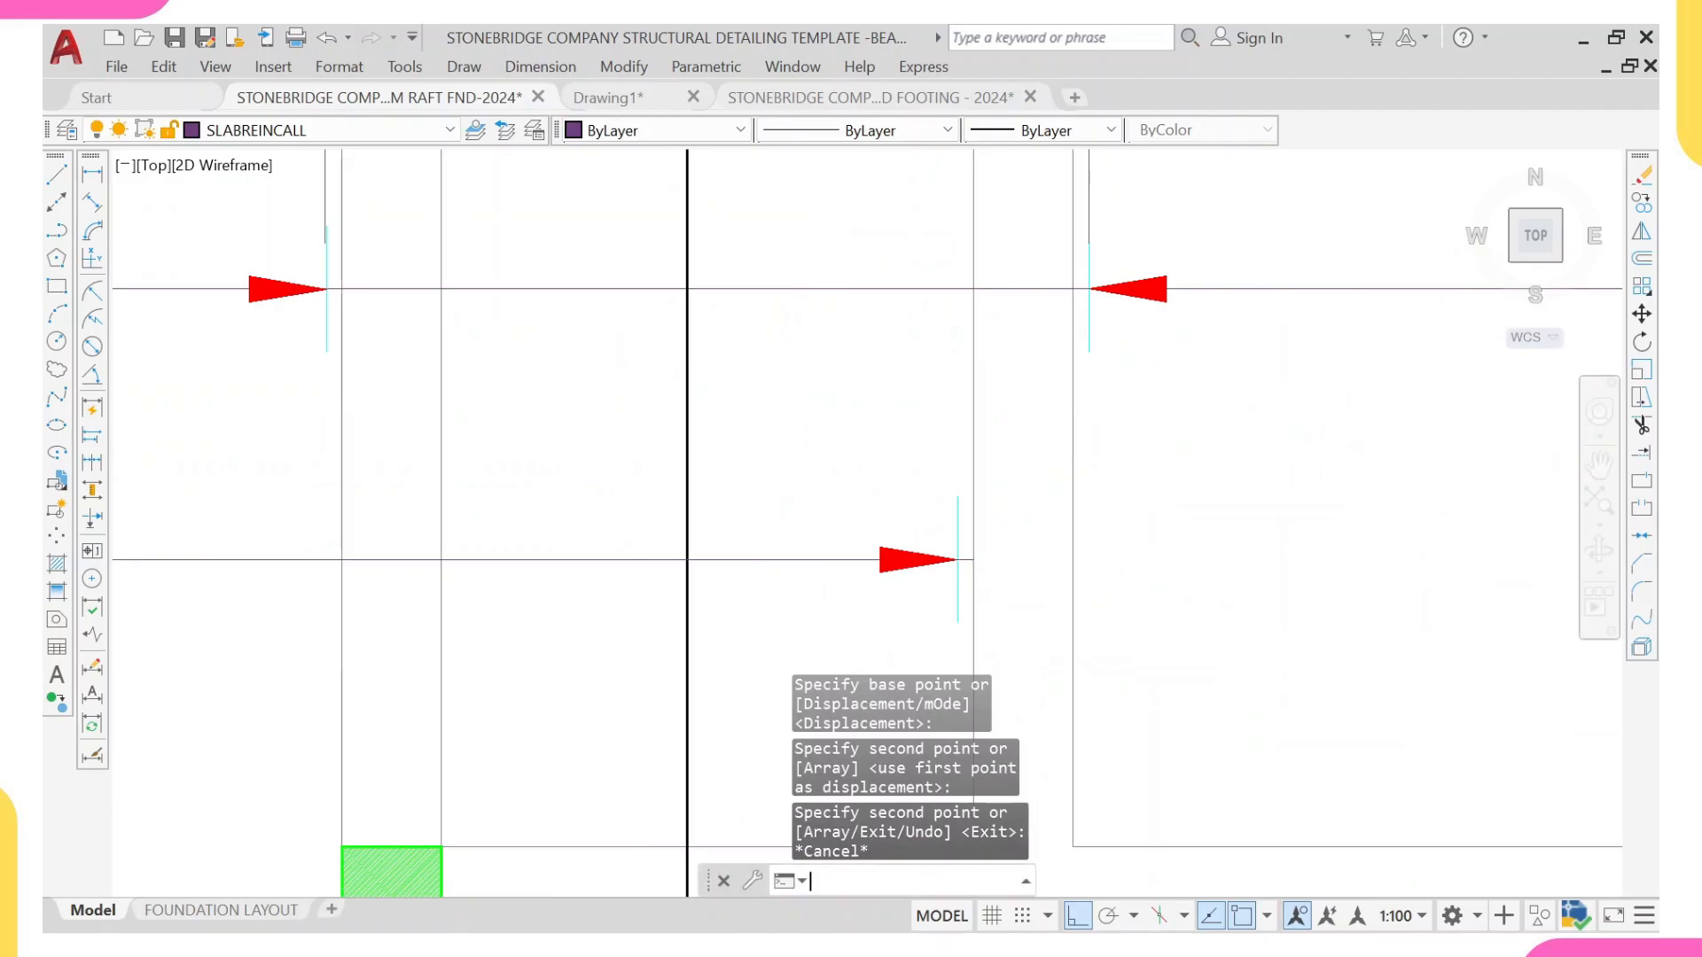
Step: Trim off the short stub of the horizontal line that extends beyond the copied end tick
type("tr")
key("Return")
scroll(958, 585, "up", 3)
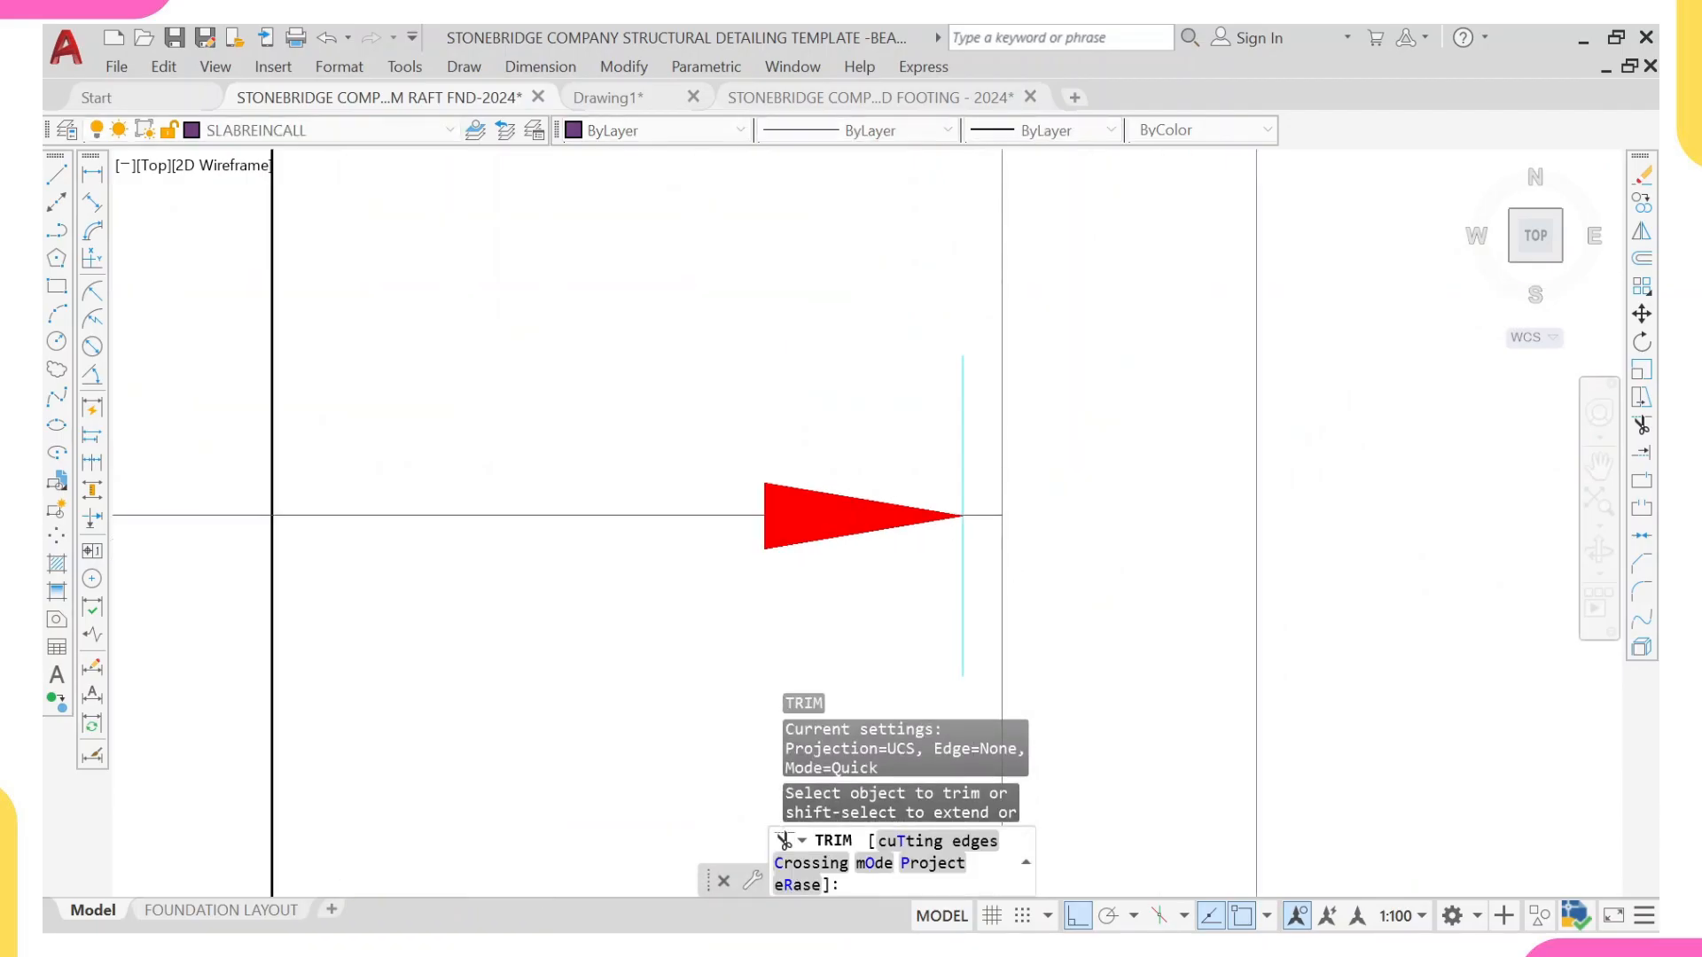
left_click(970, 498)
left_click(973, 525)
scroll(968, 505, "down", 7)
key("Escape")
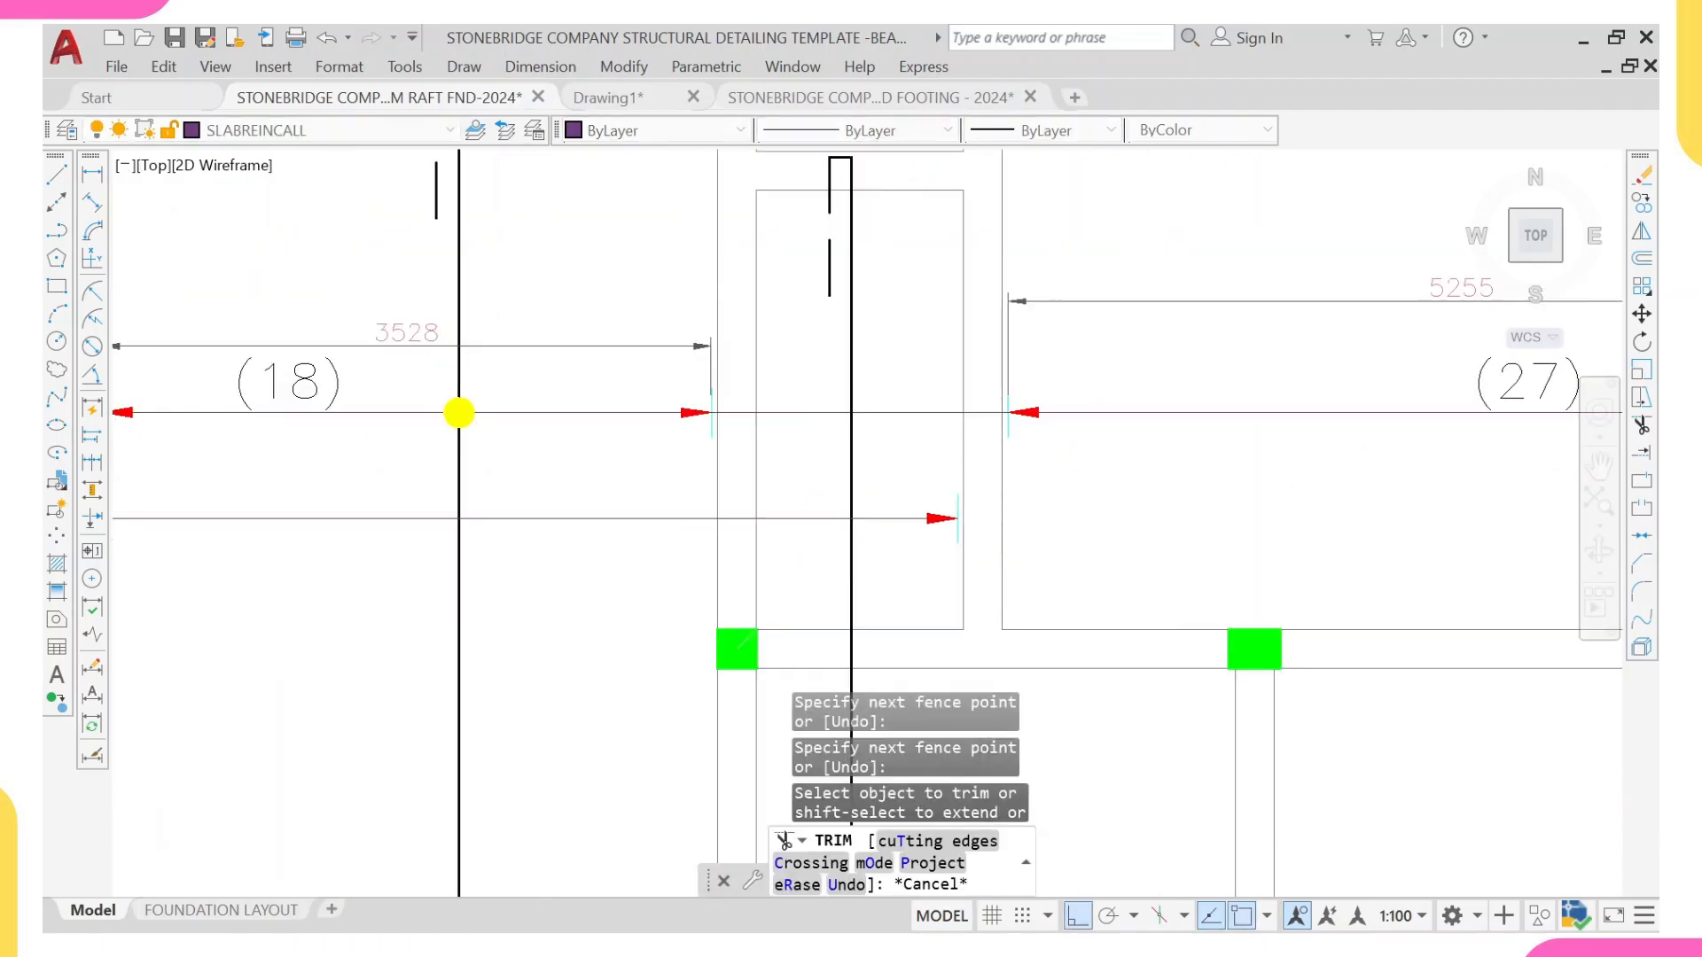
Step: Copy the arrowhead and tick at the left end of the (27) range onto the line at the narrow panel's left wall
scroll(1015, 381, "up", 4)
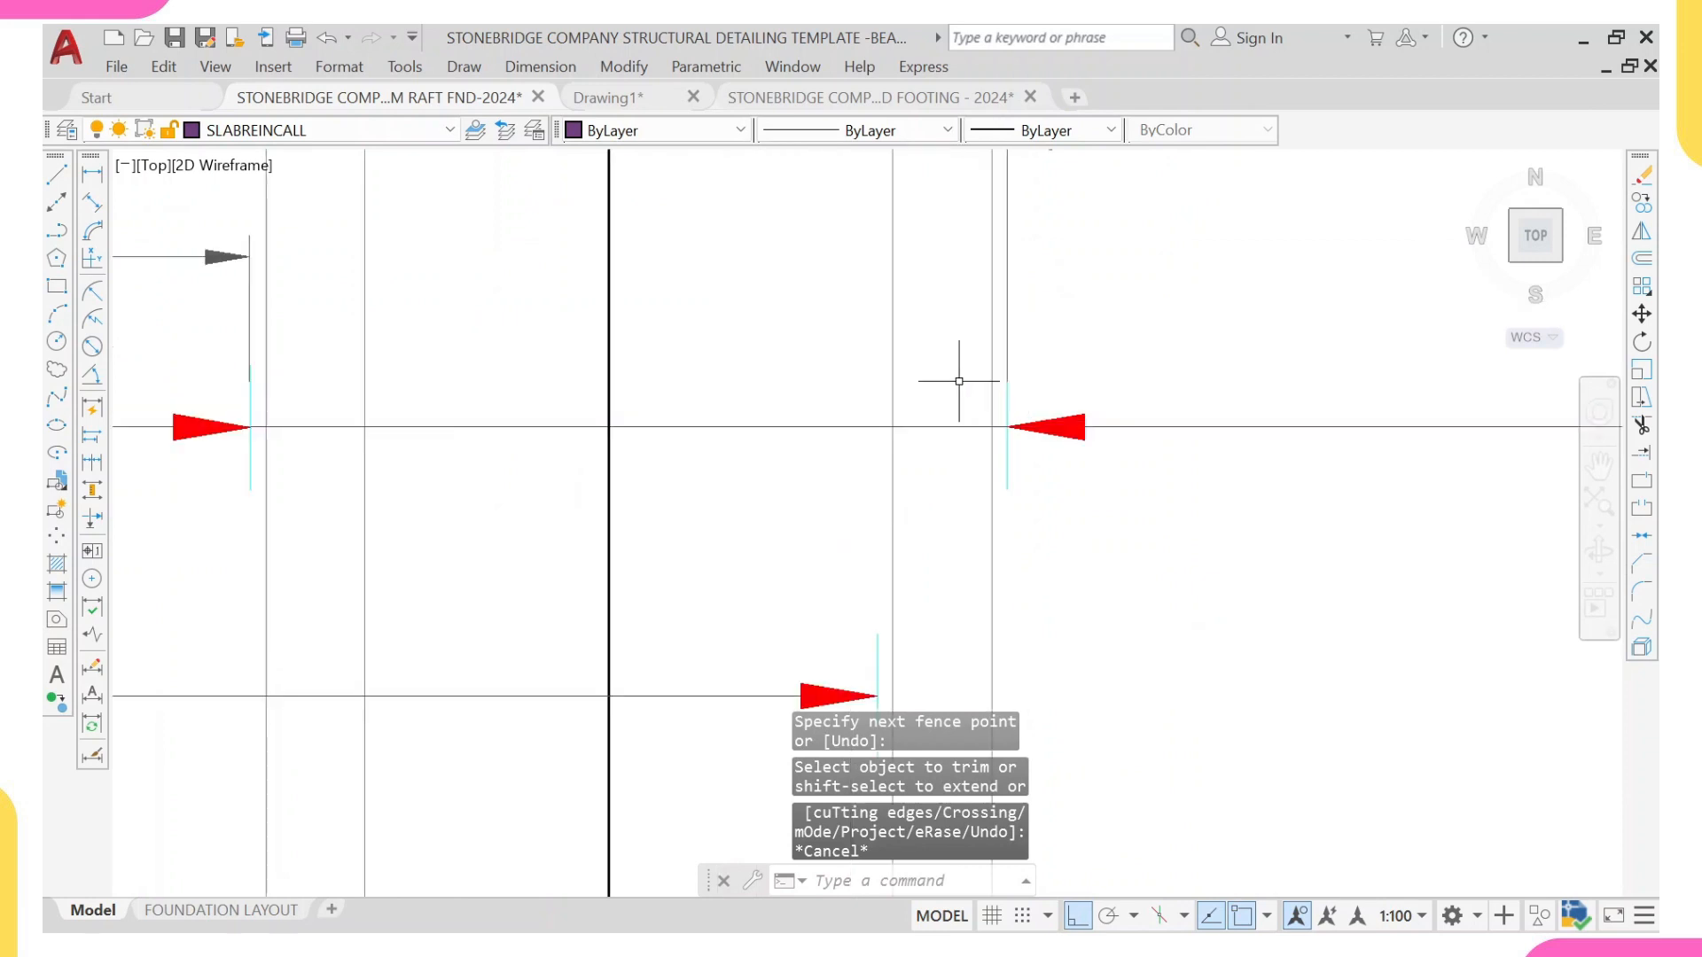
left_click_drag(966, 355, 1136, 547)
type("c")
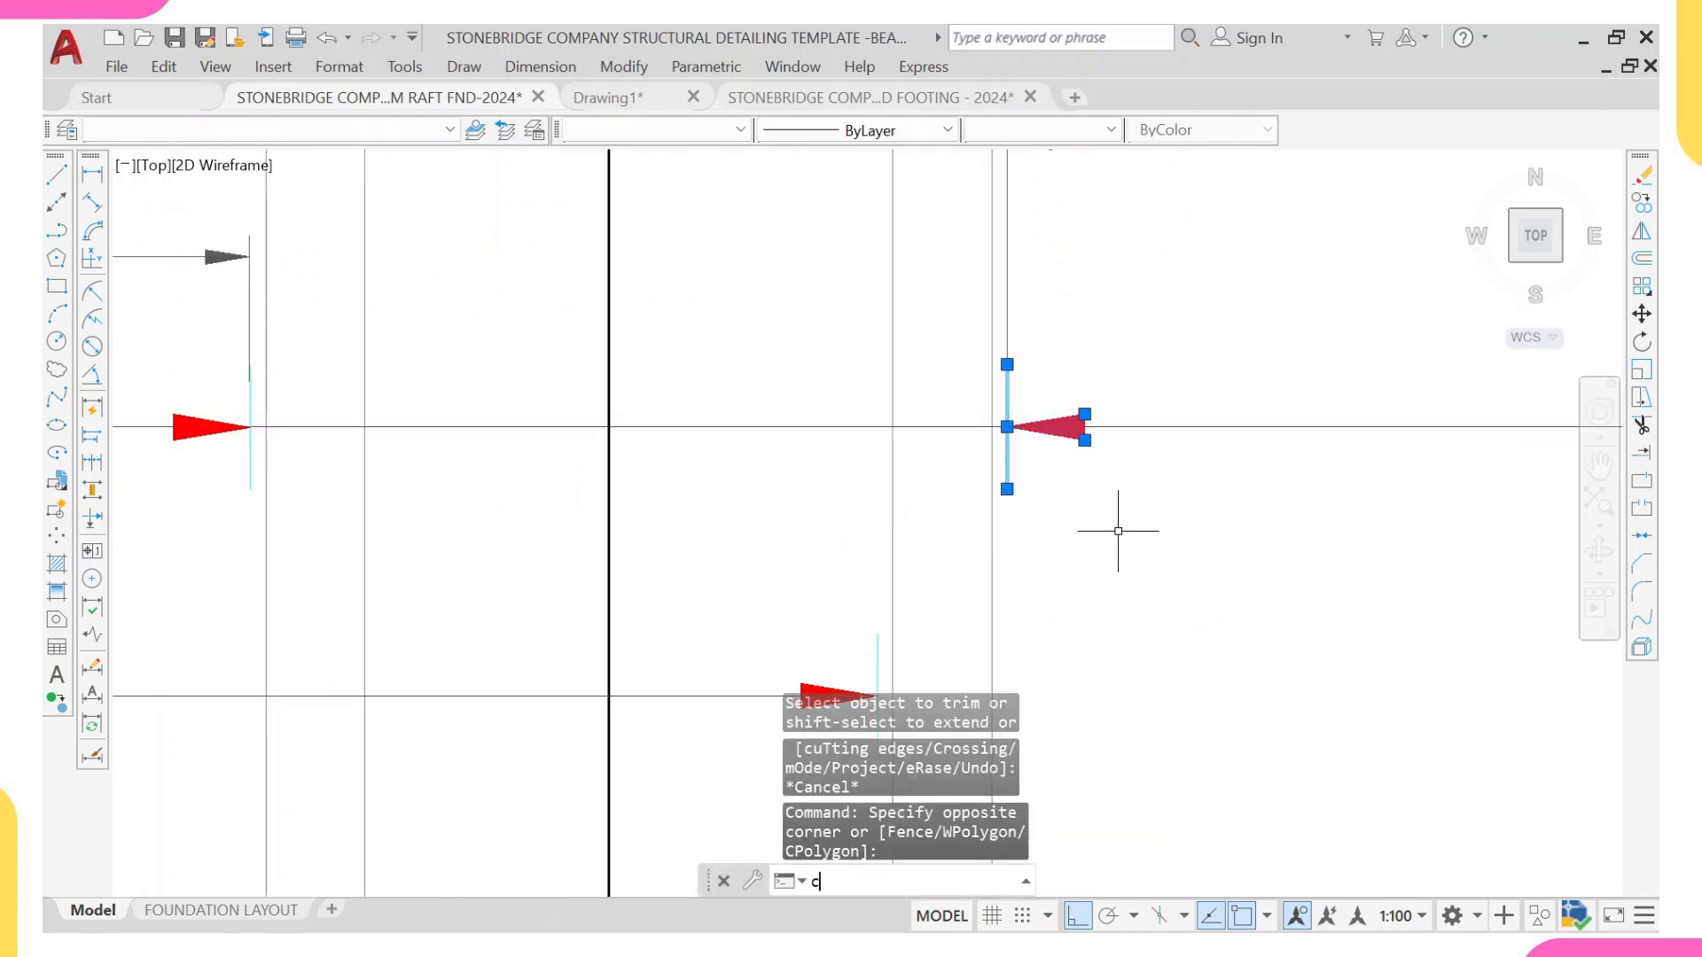
type("o")
key("Return")
scroll(1019, 461, "up", 3)
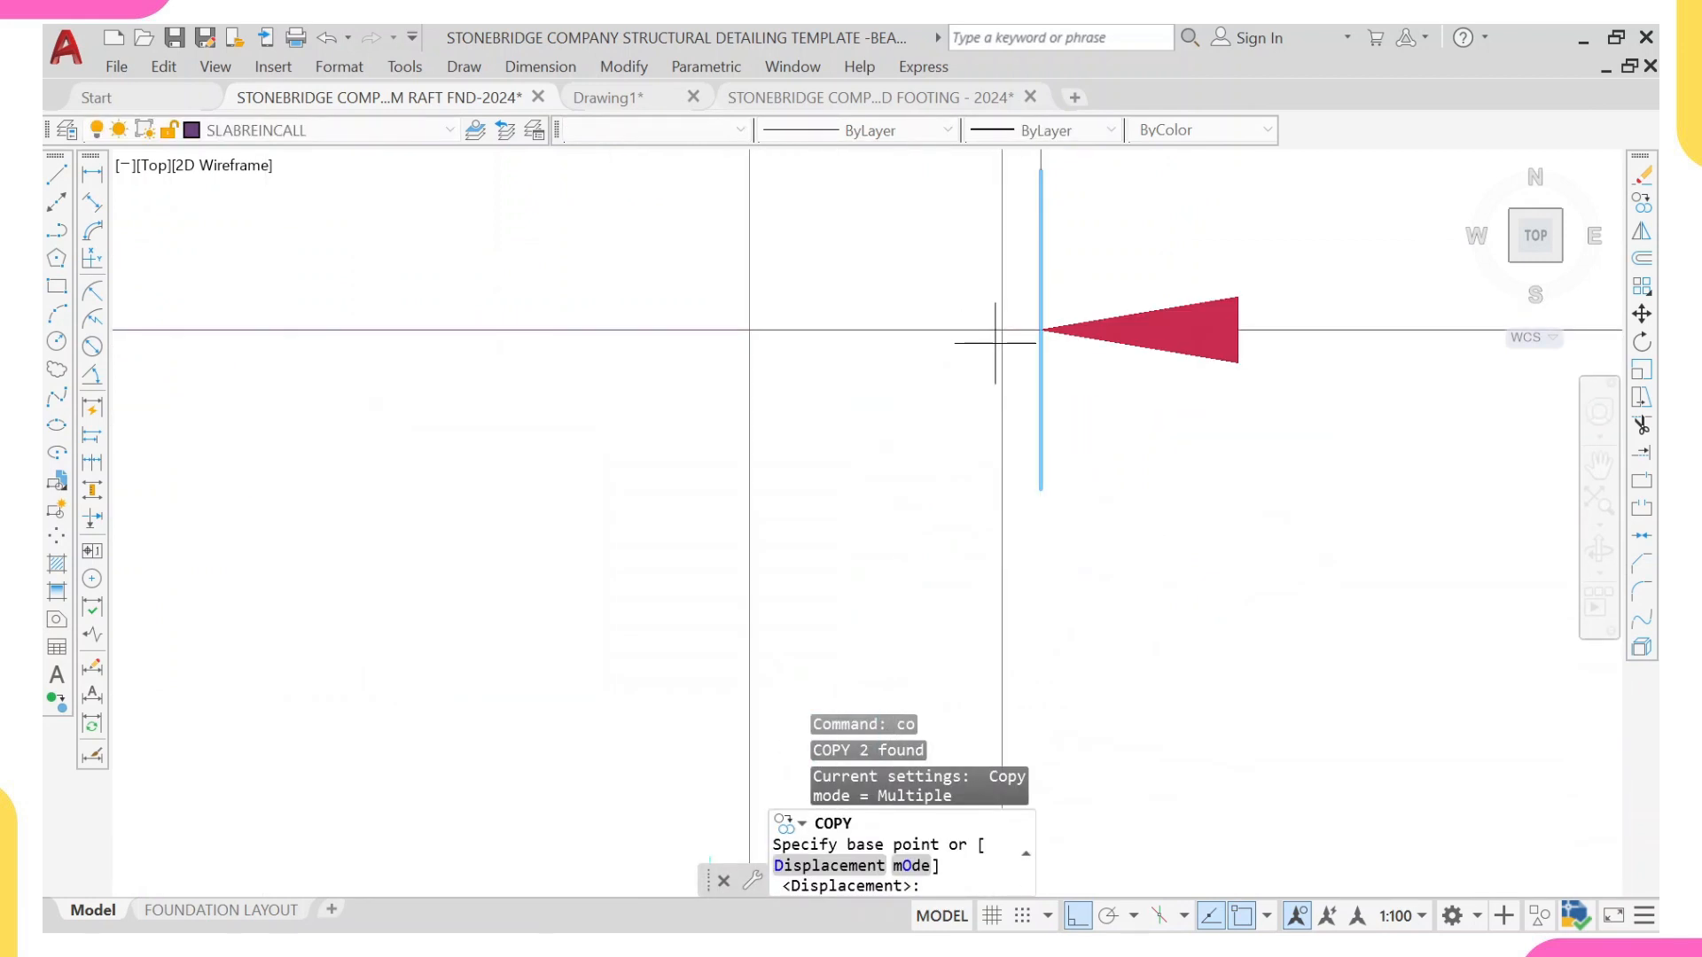
left_click(995, 343)
scroll(710, 444, "down", 3)
scroll(749, 479, "up", 3)
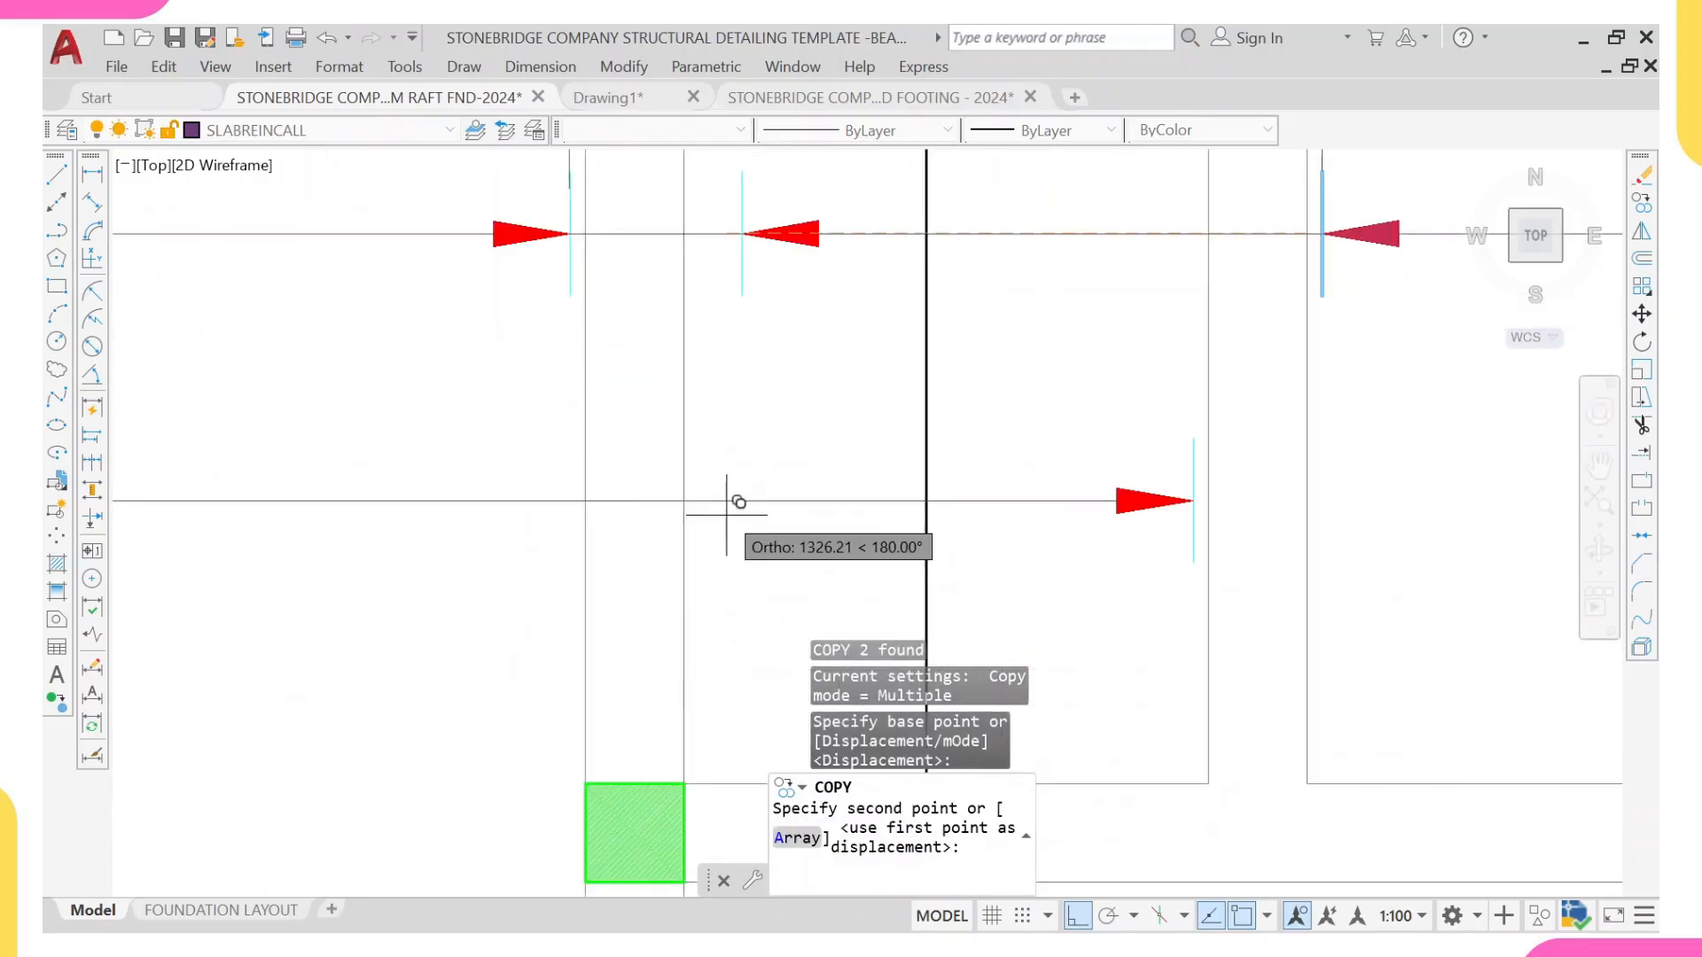
left_click(684, 501)
scroll(784, 493, "down", 2)
key("Escape")
scroll(795, 417, "down", 2)
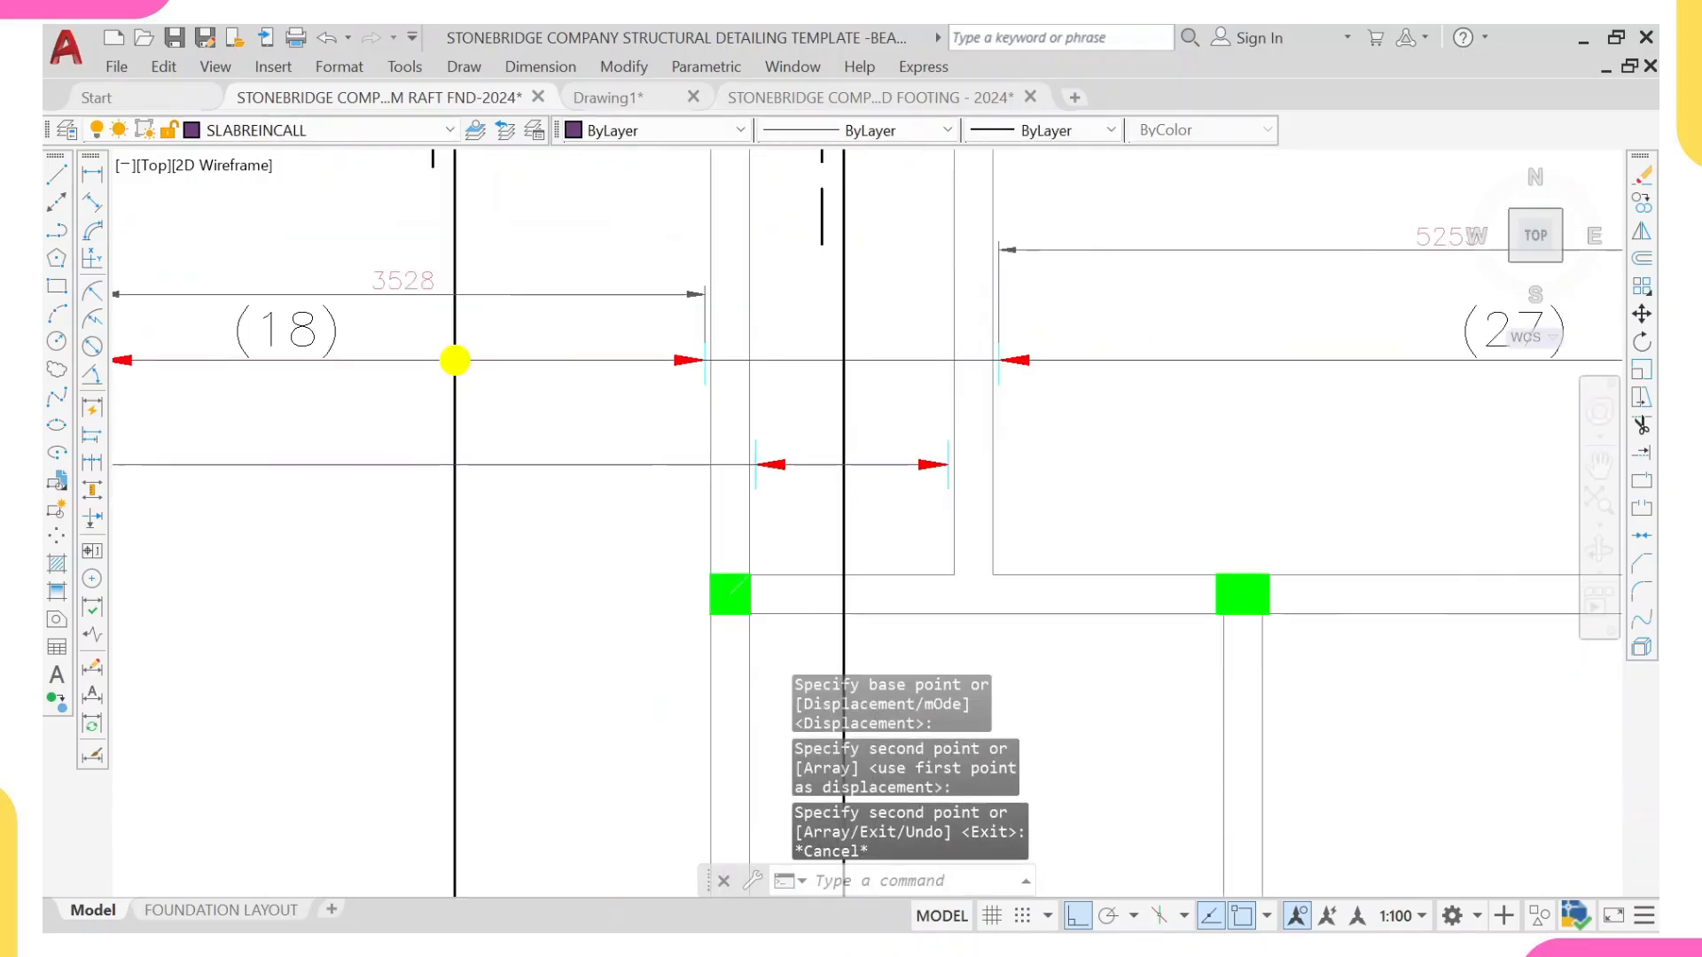
Step: Copy the (18) bar count label to just above the narrow panel's range line, between its two arrowheads
scroll(777, 394, "down", 2)
scroll(601, 321, "up", 4)
left_click(353, 364)
left_click(314, 394)
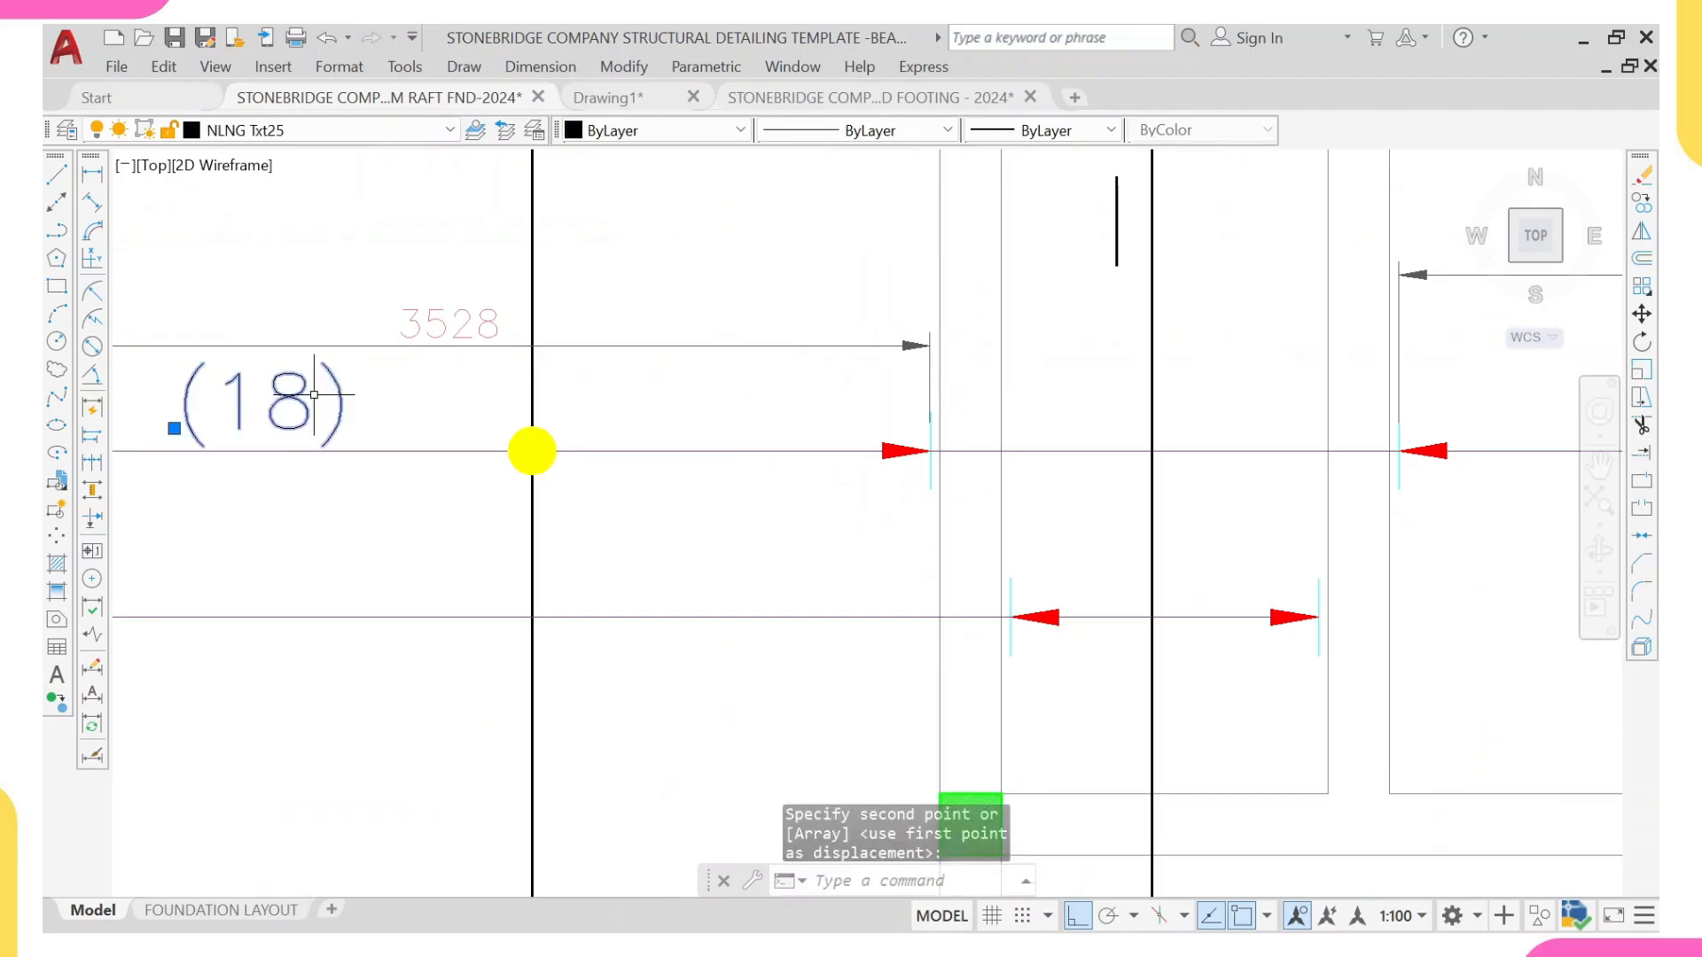
type("co")
key("Return")
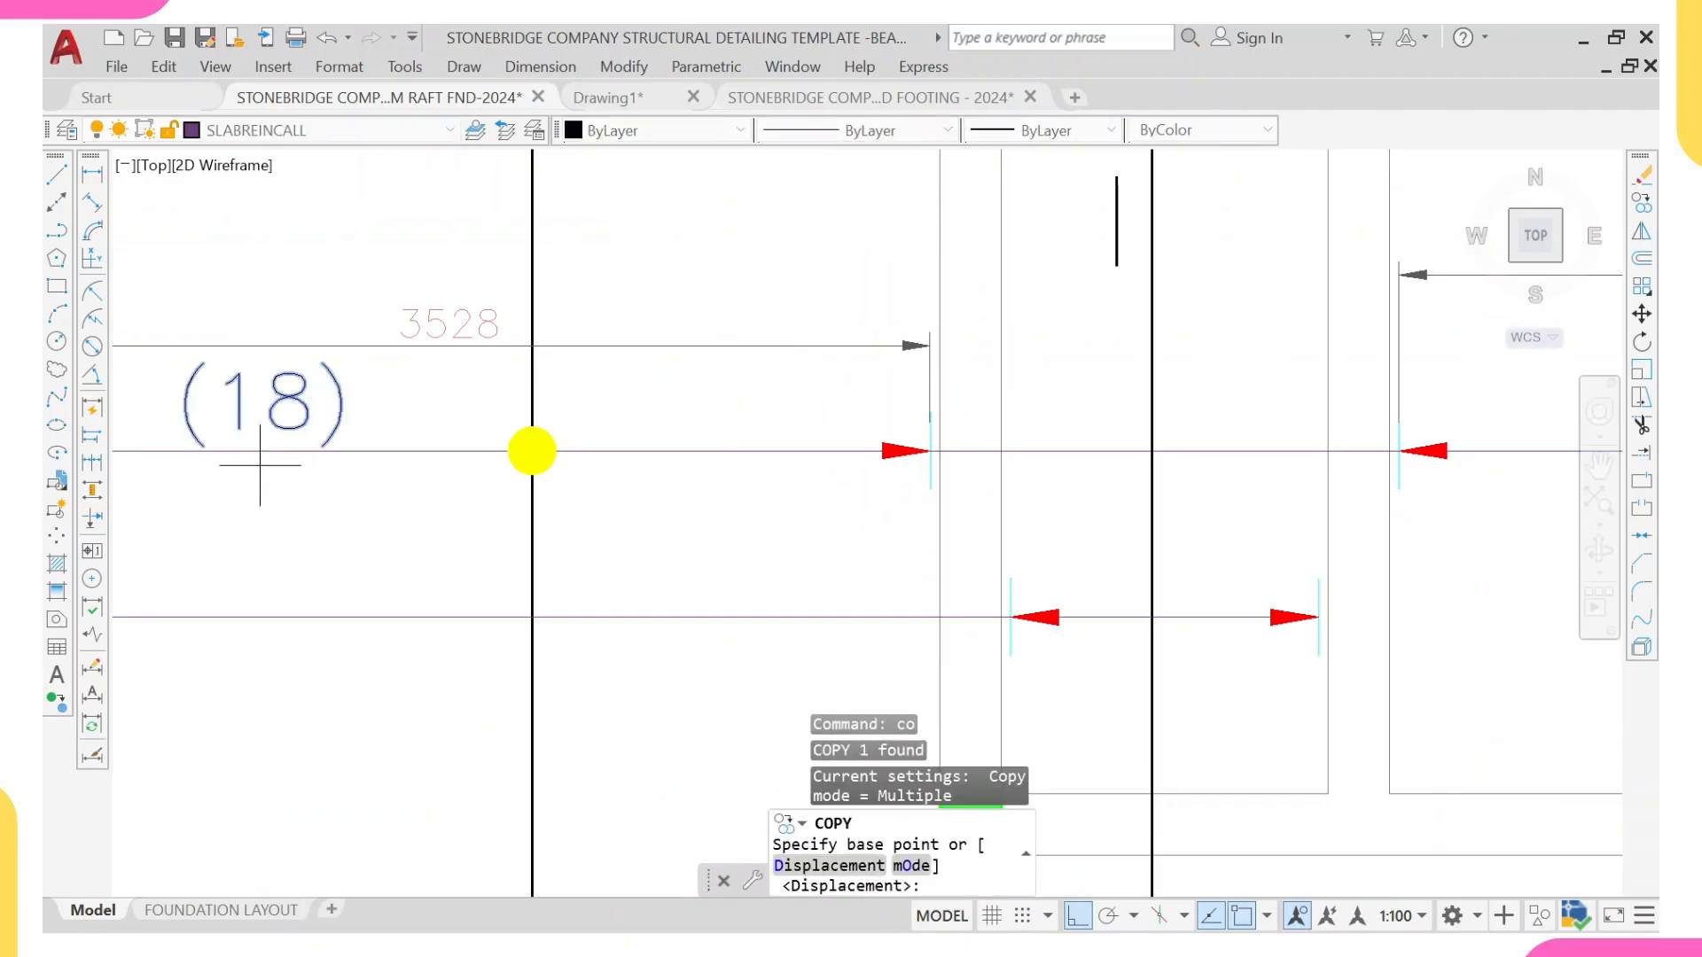
left_click(269, 453)
scroll(980, 571, "up", 5)
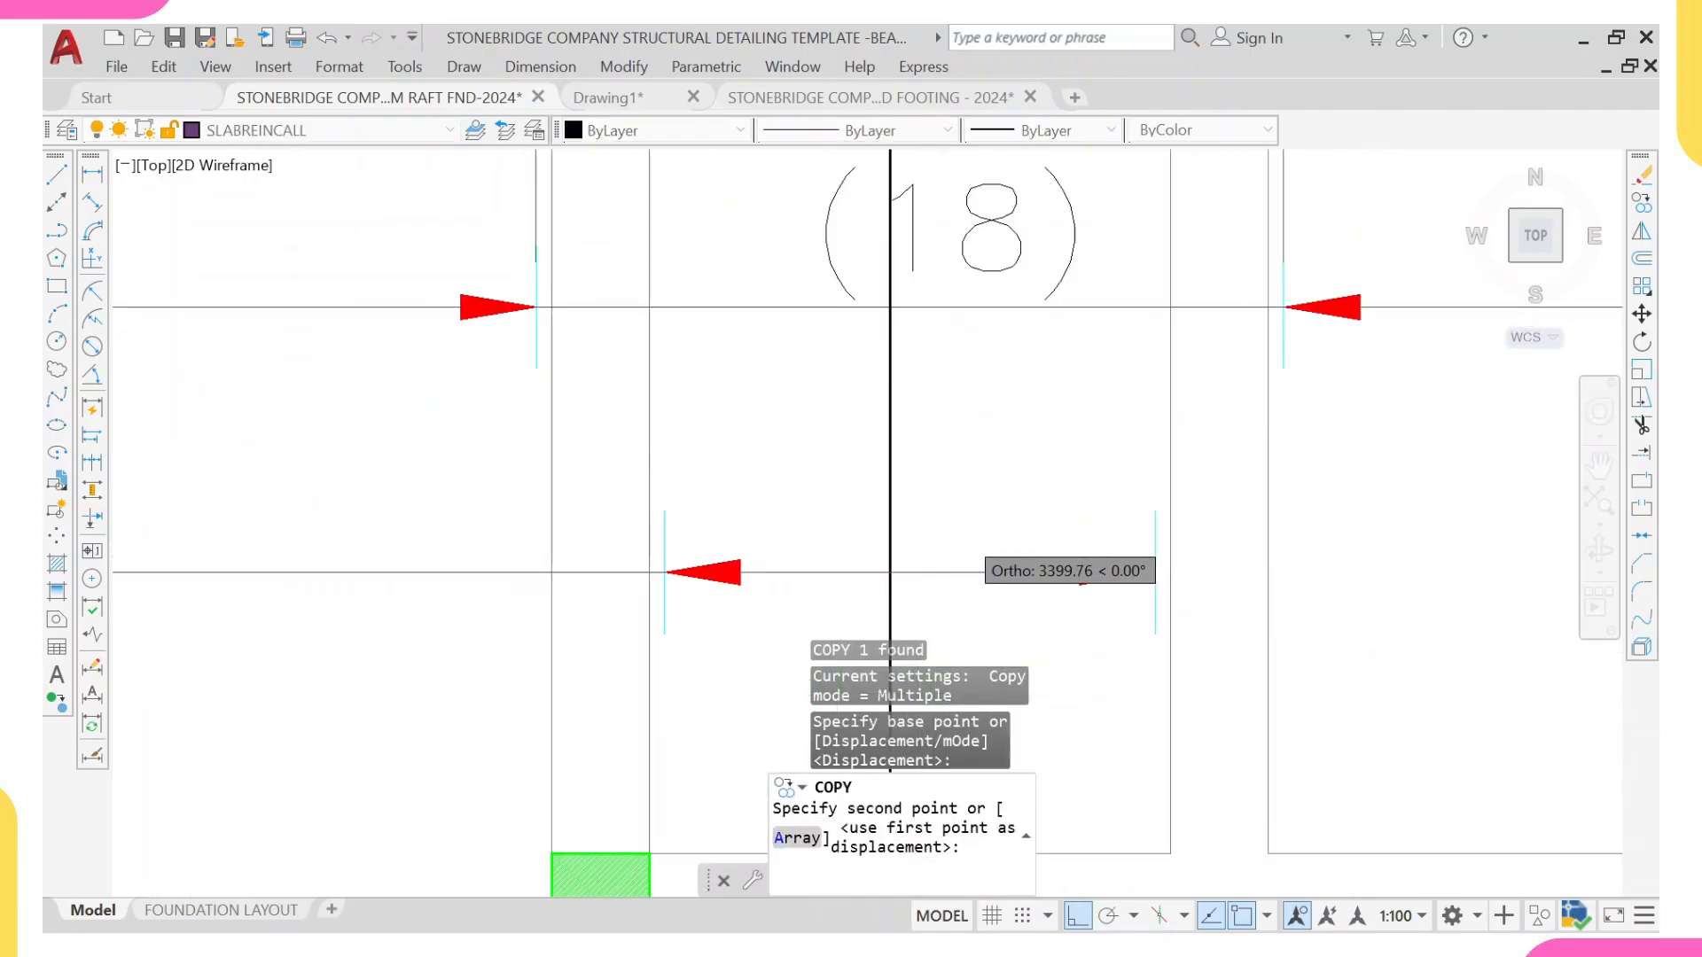
left_click(1030, 543)
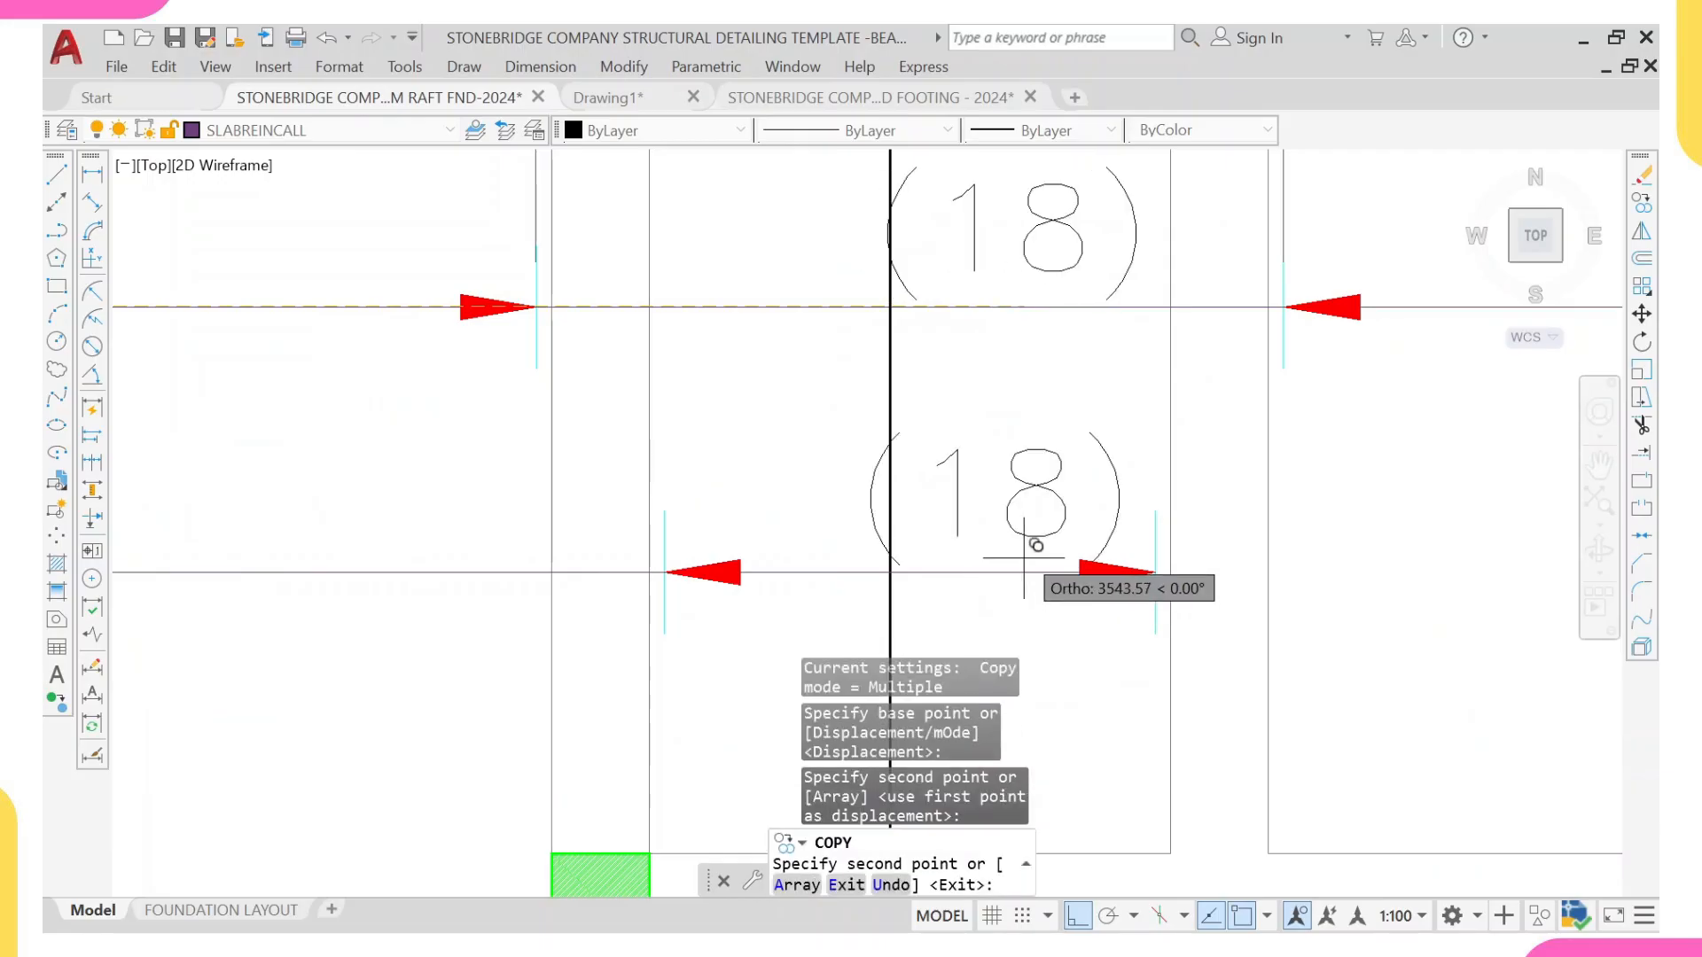
key("Return")
key("Escape")
left_click(1093, 431)
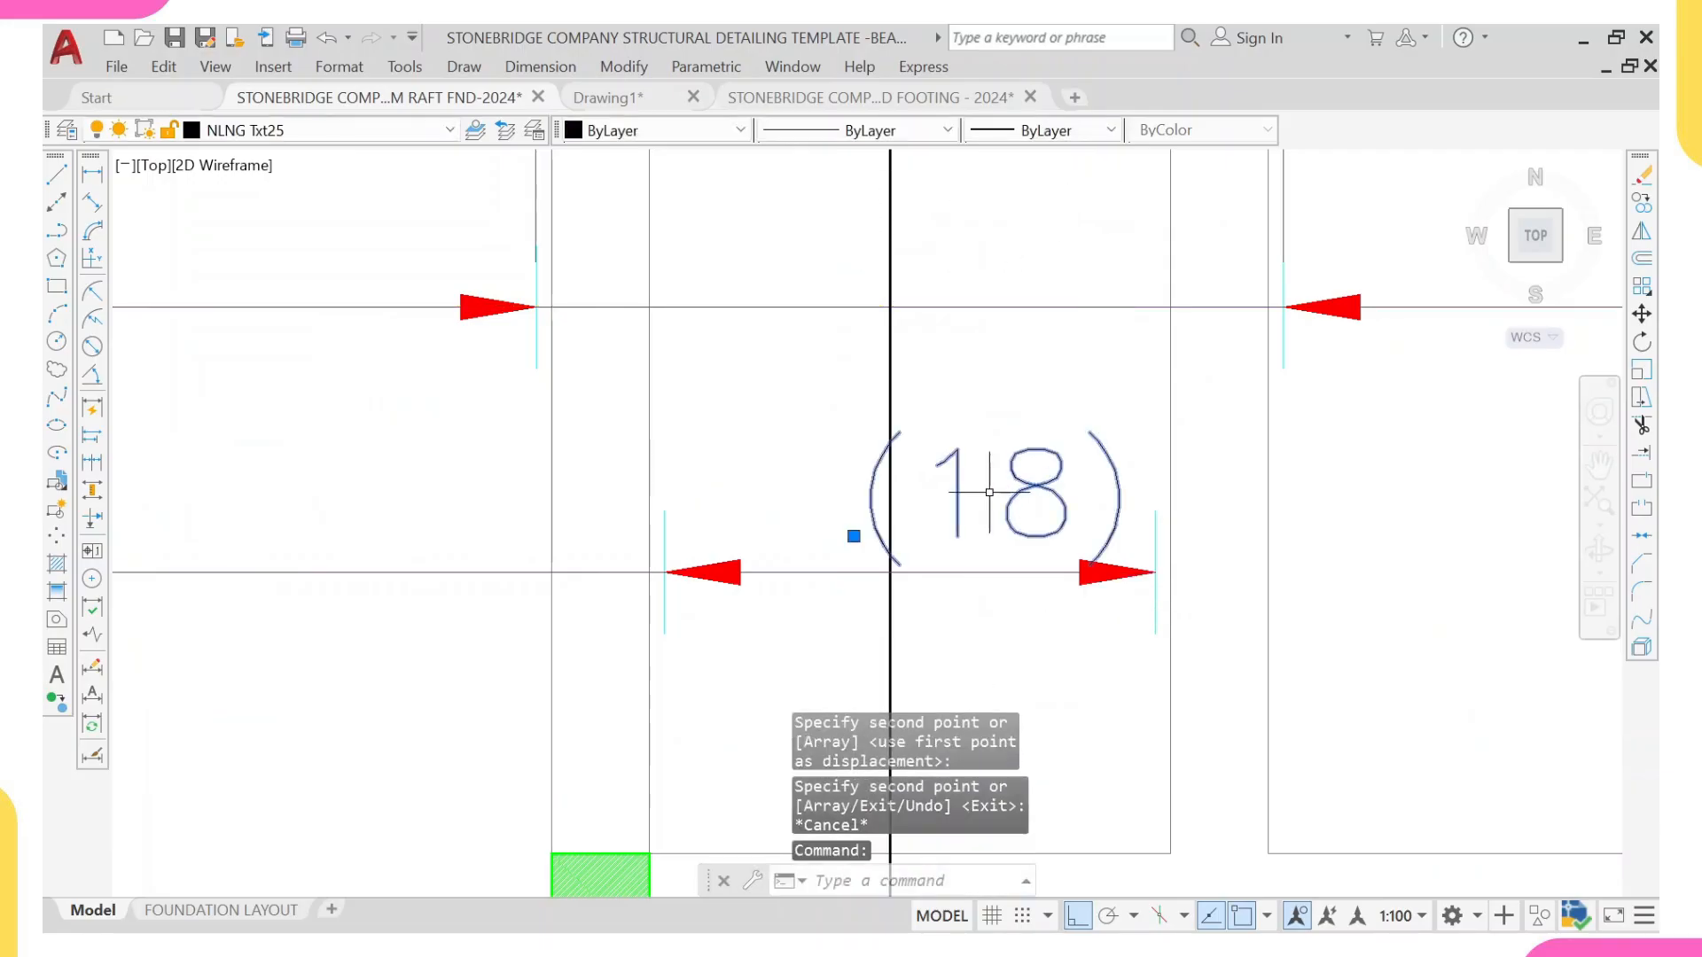
key("Escape")
key("Escape")
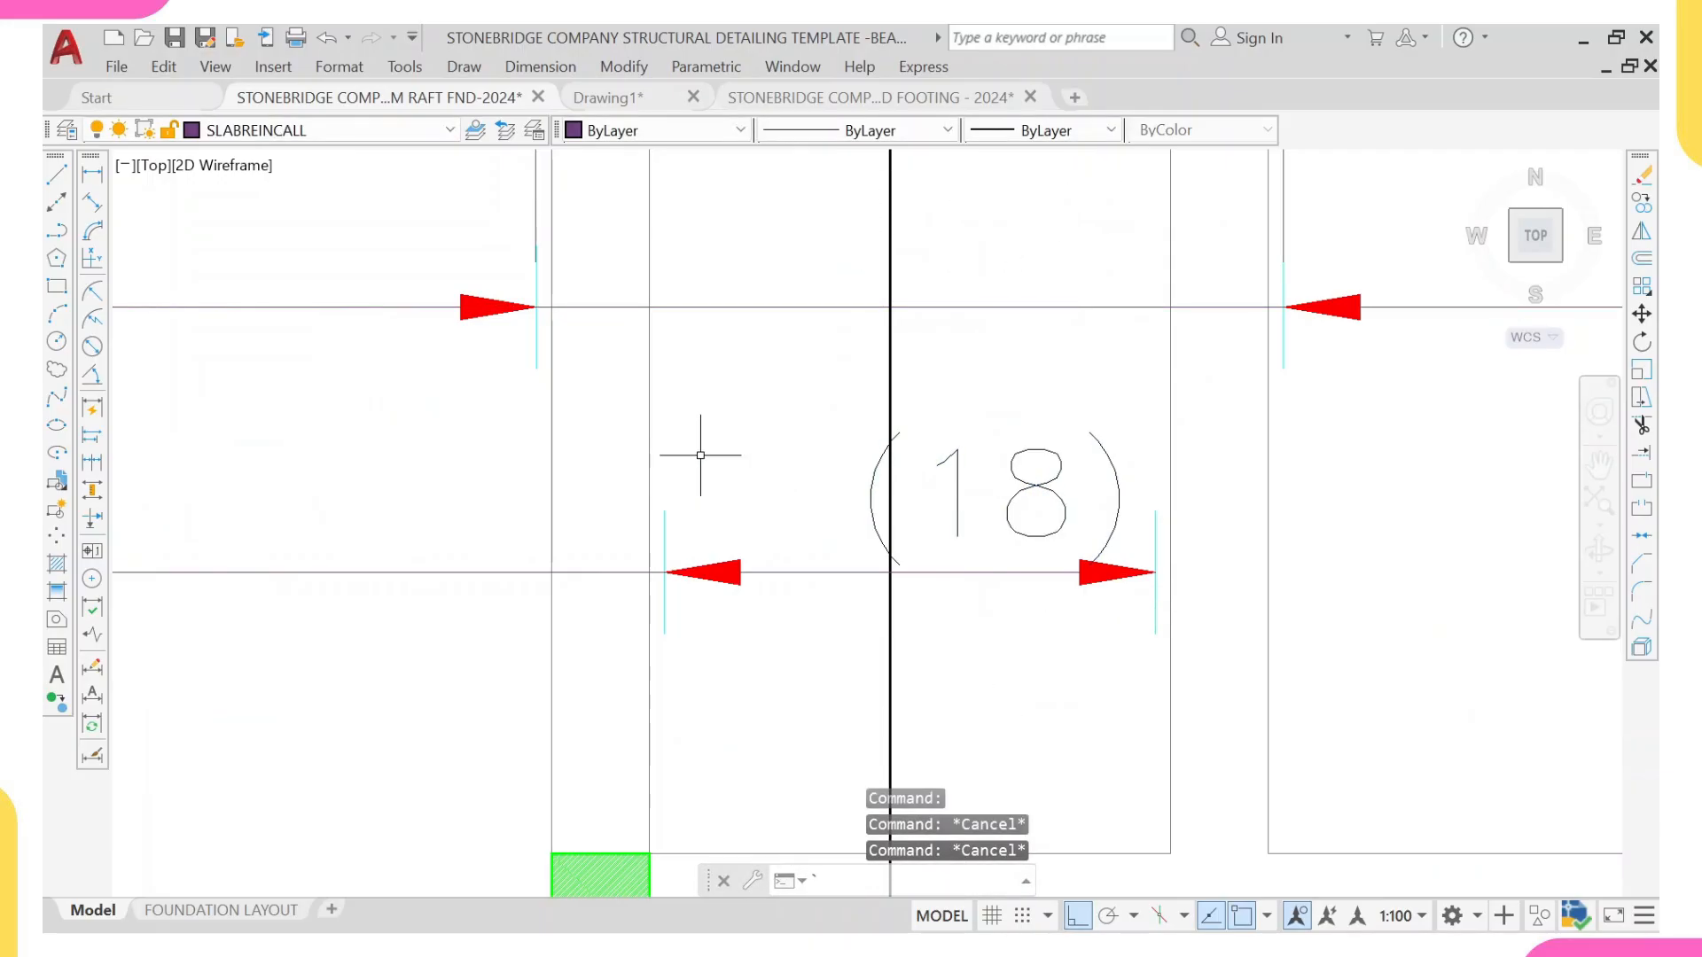
Step: Dimension the narrow panel's bar range horizontally between its two end ticks, placing the dimension above the range line
left_click(93, 177)
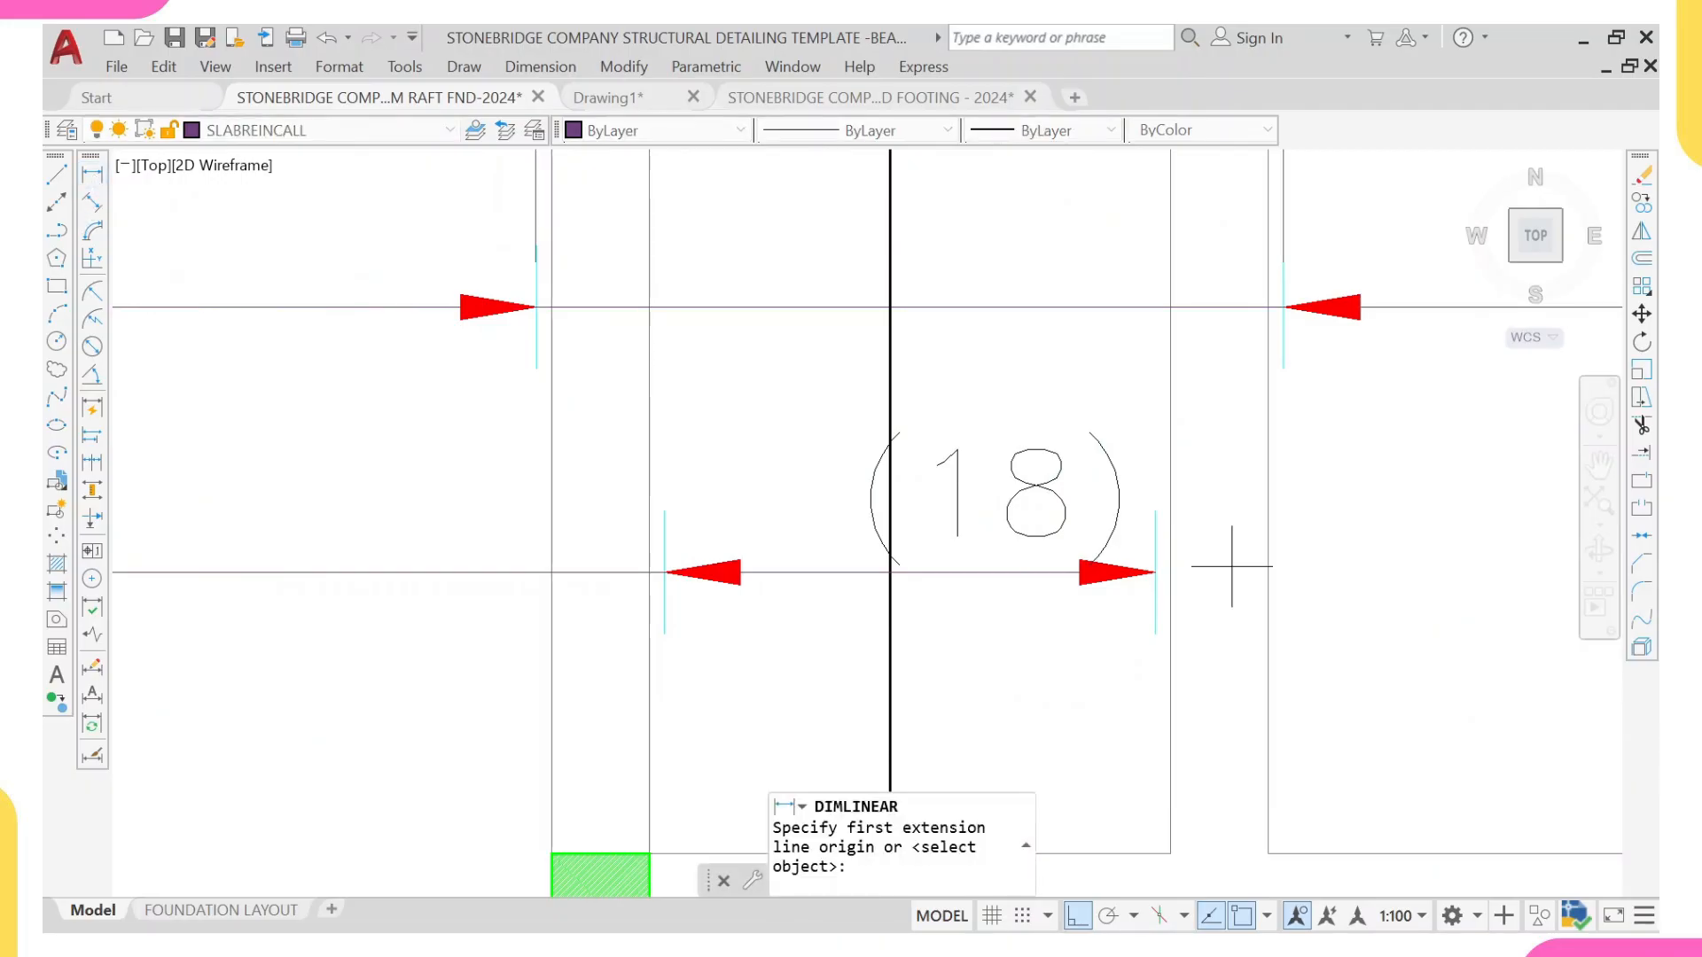
left_click(1154, 572)
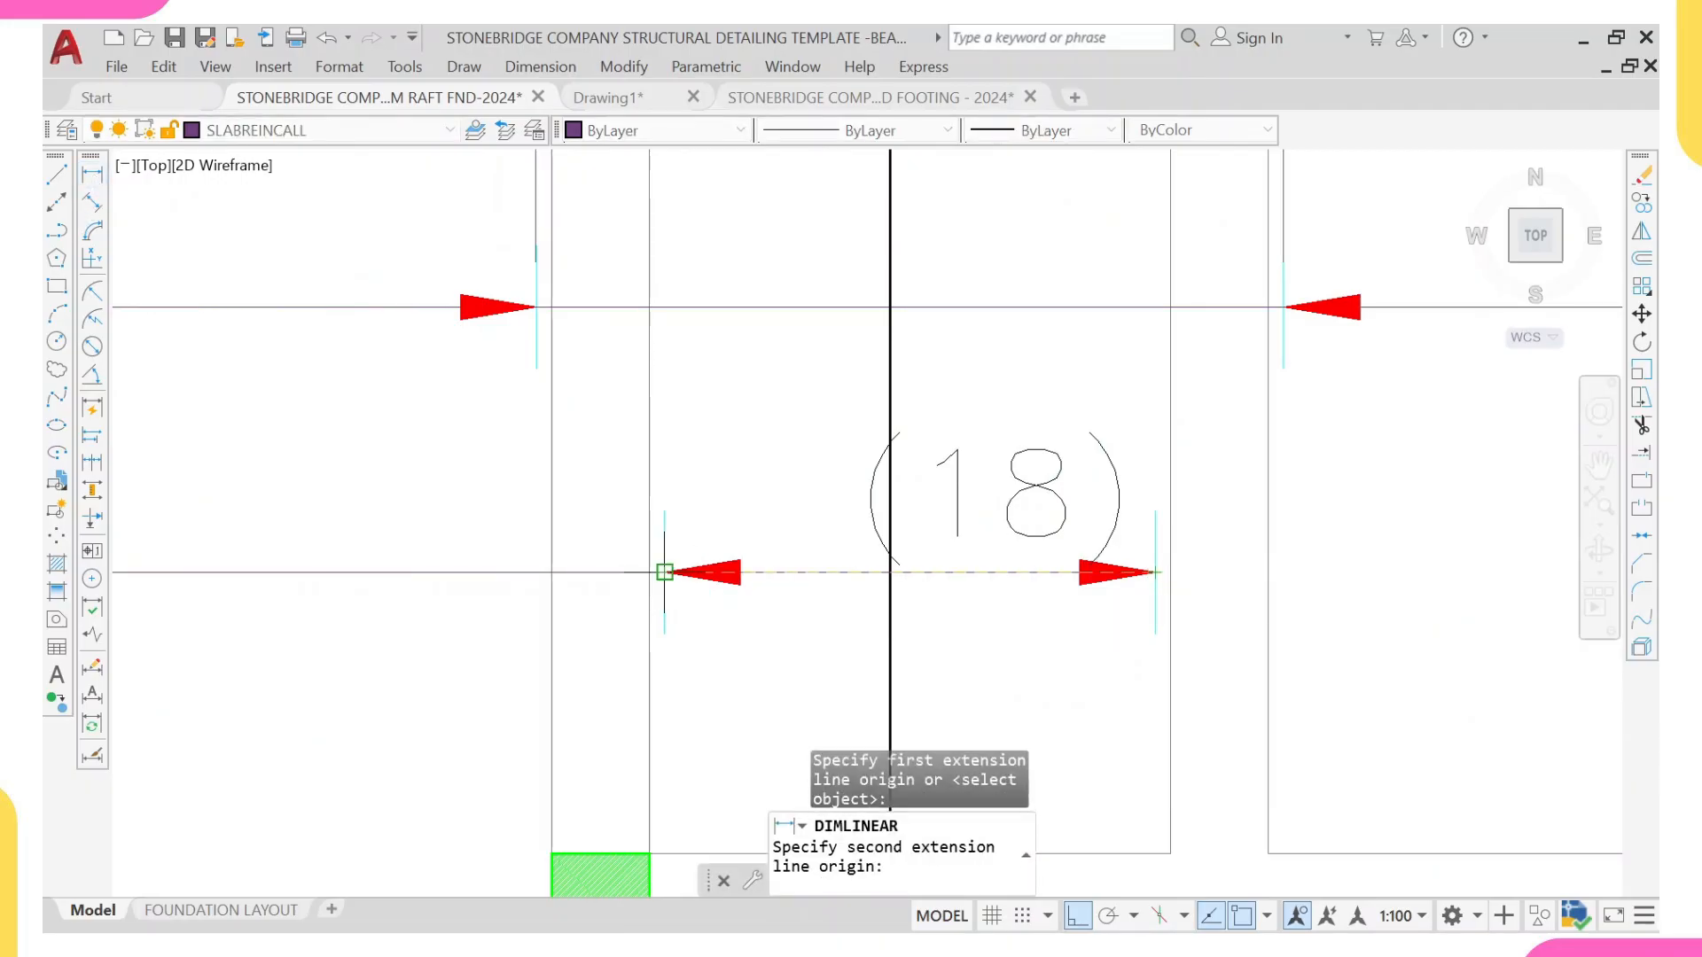
left_click(665, 572)
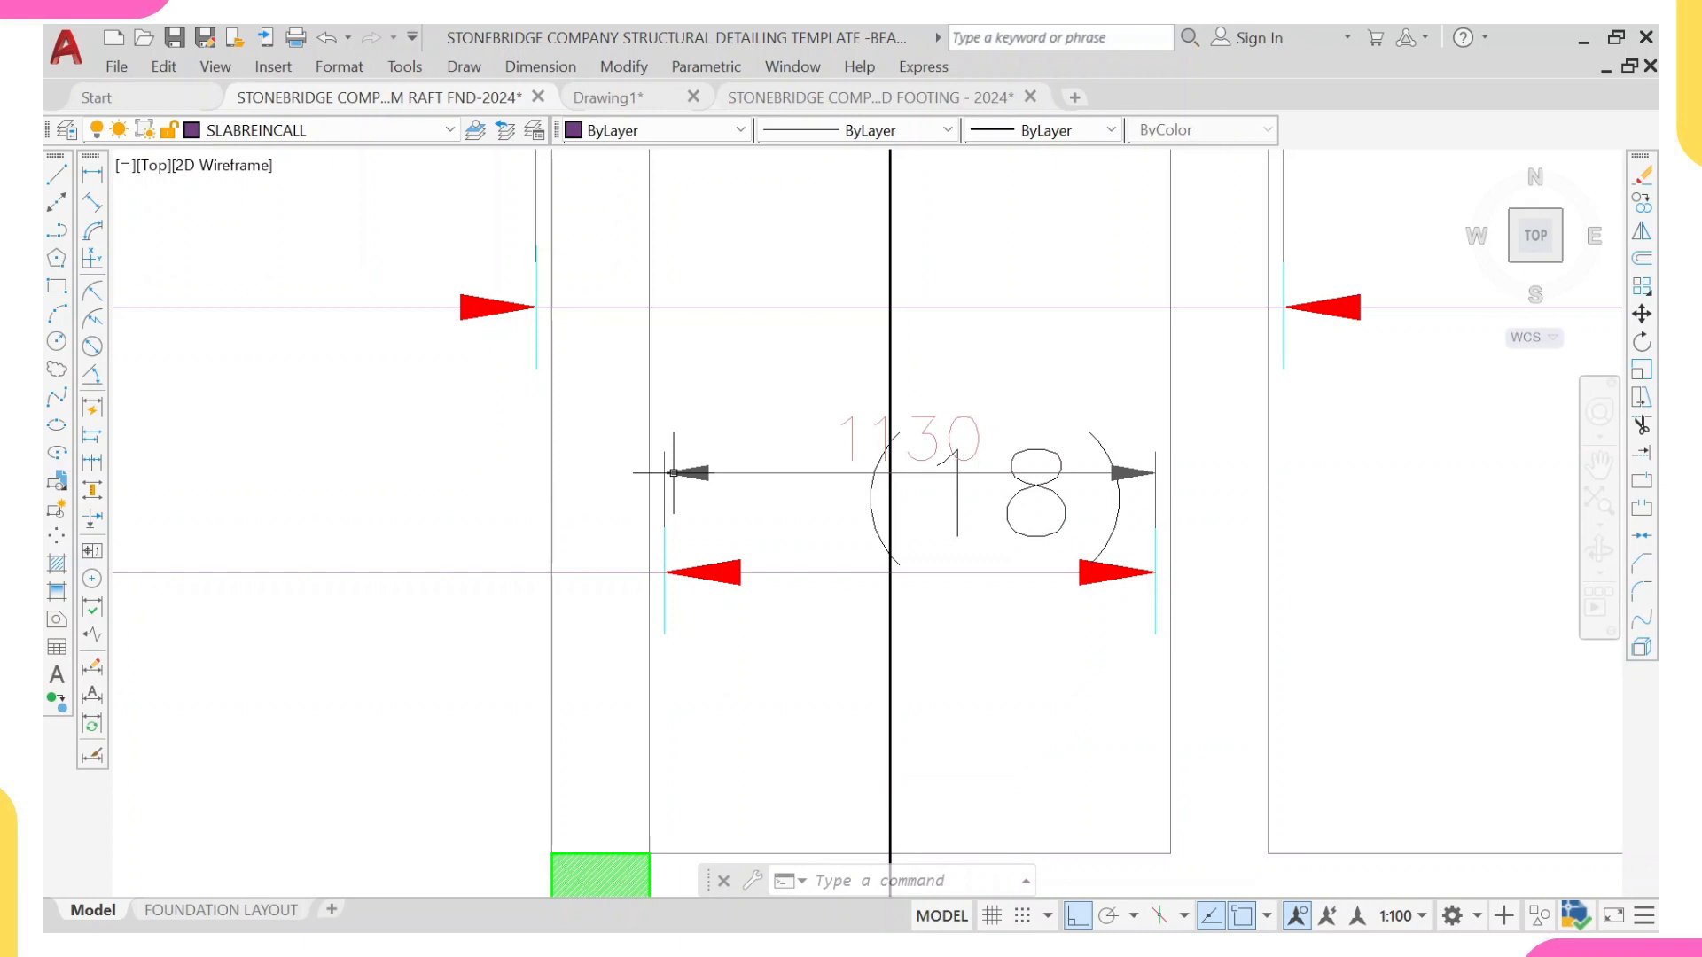
left_click(674, 473)
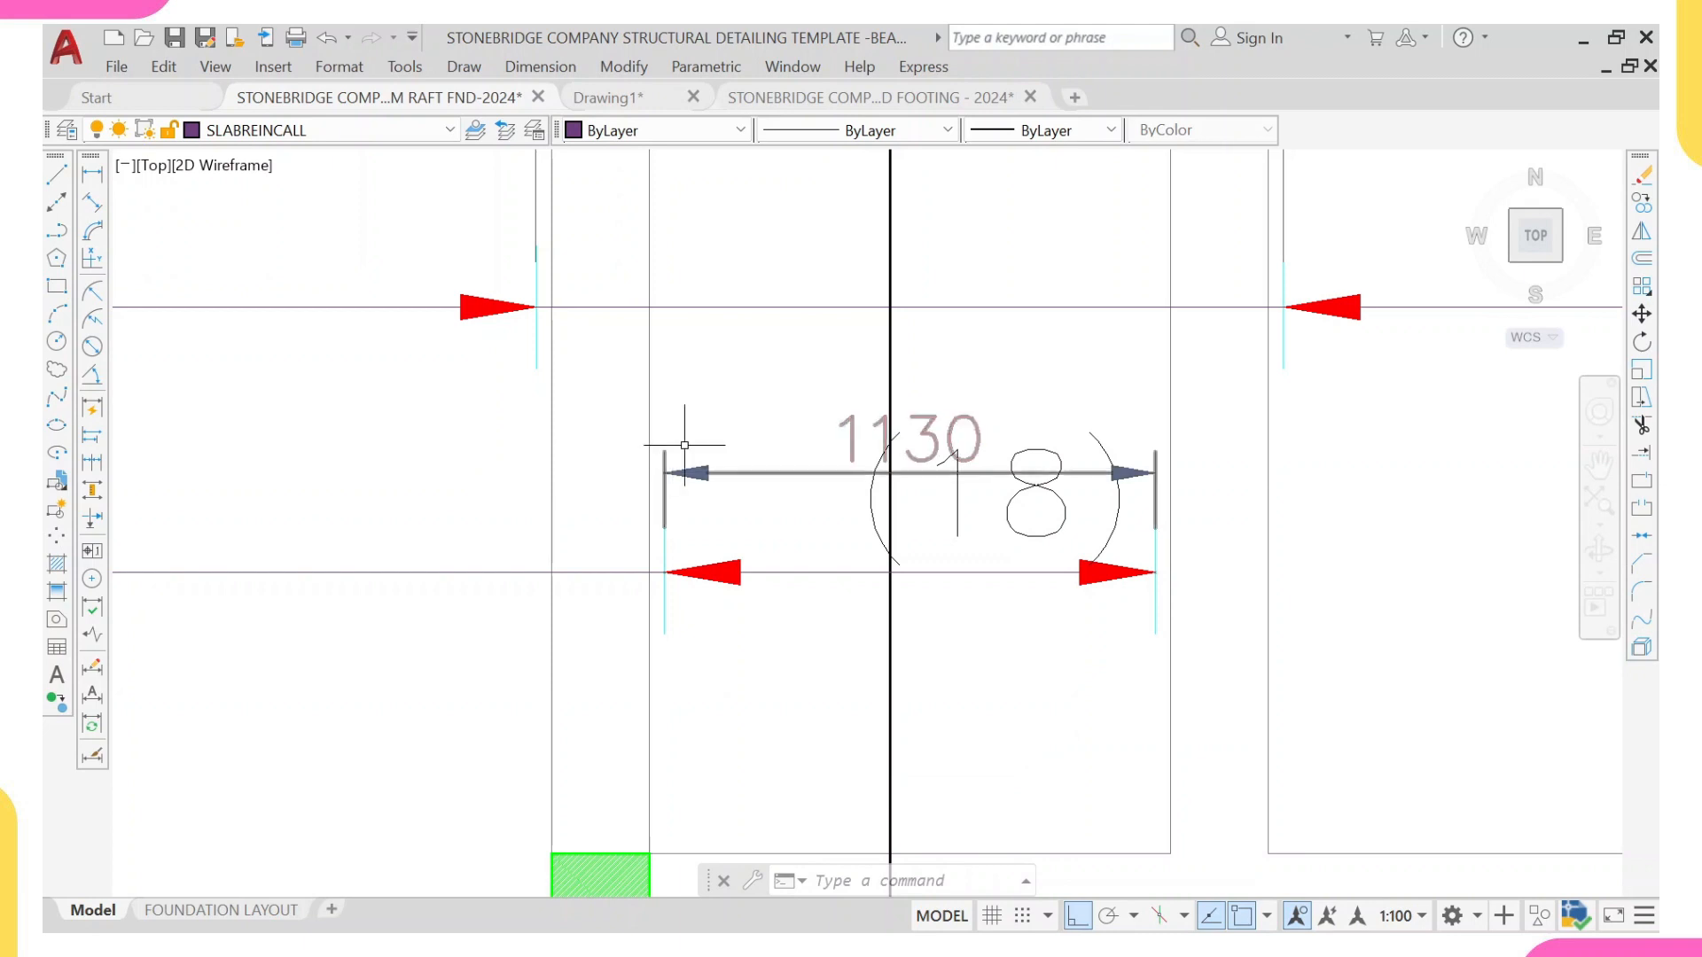
key("Escape")
Step: Change the copied bar count label in the narrow panel to (6) and finish the text editing
left_click(1016, 526)
double_click(1124, 500)
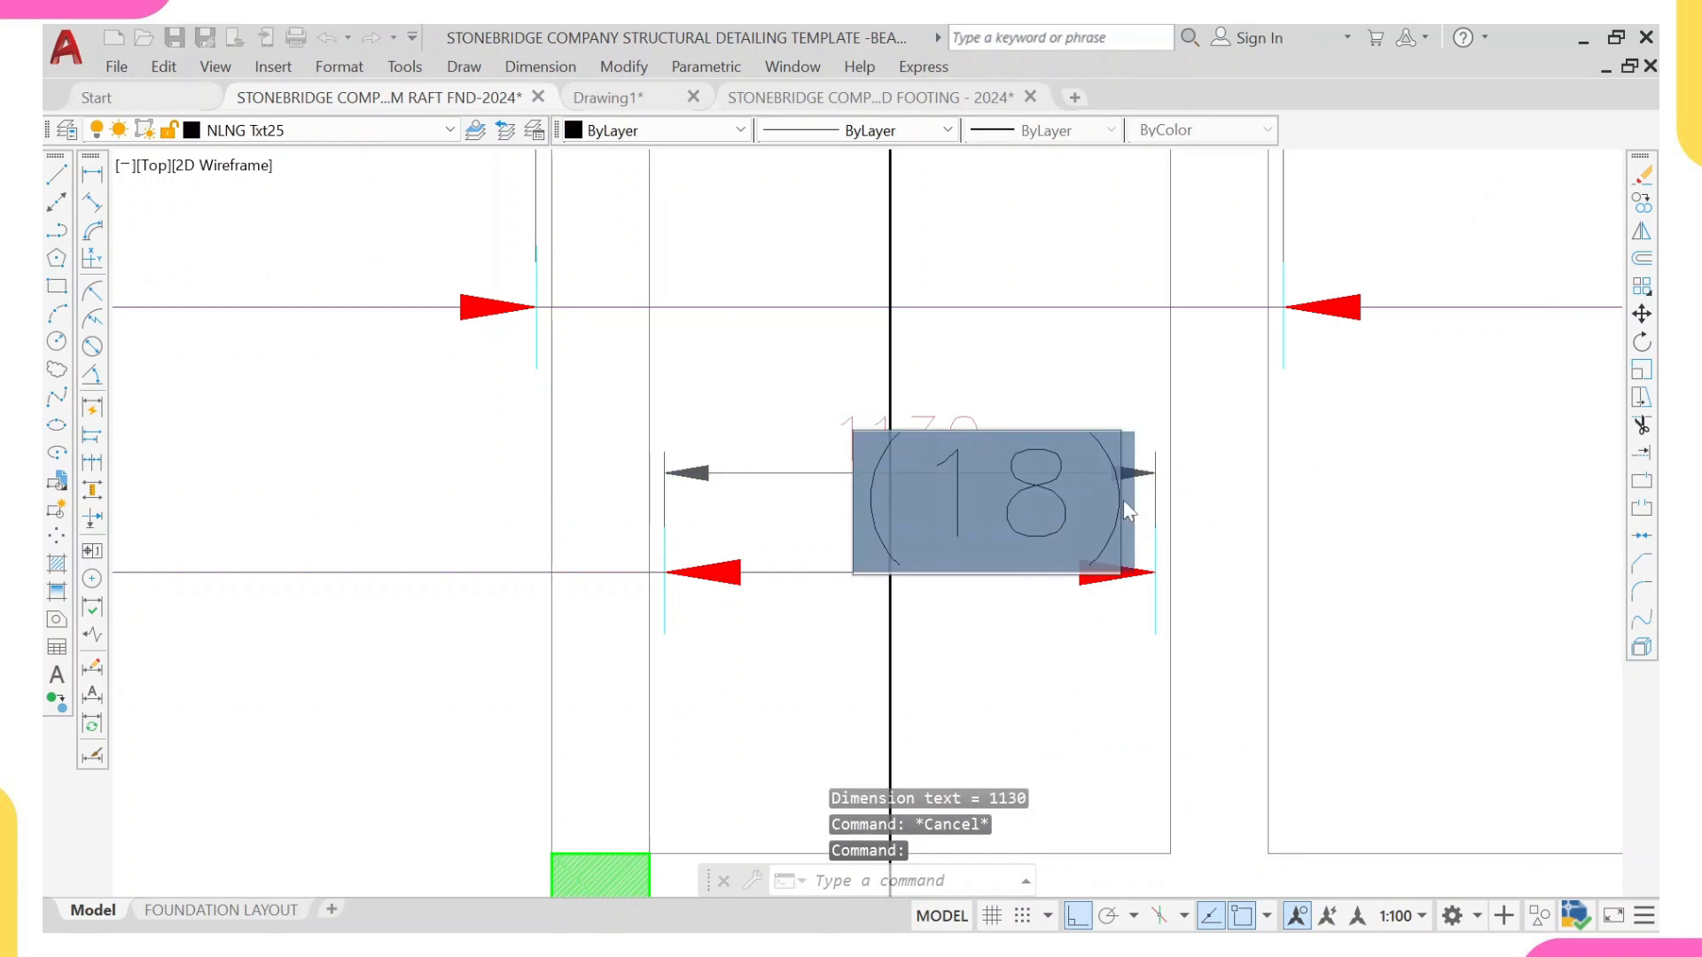
left_click(1083, 500)
key("BackSpace")
key("BackSpace")
key("BackSpace")
key("BackSpace")
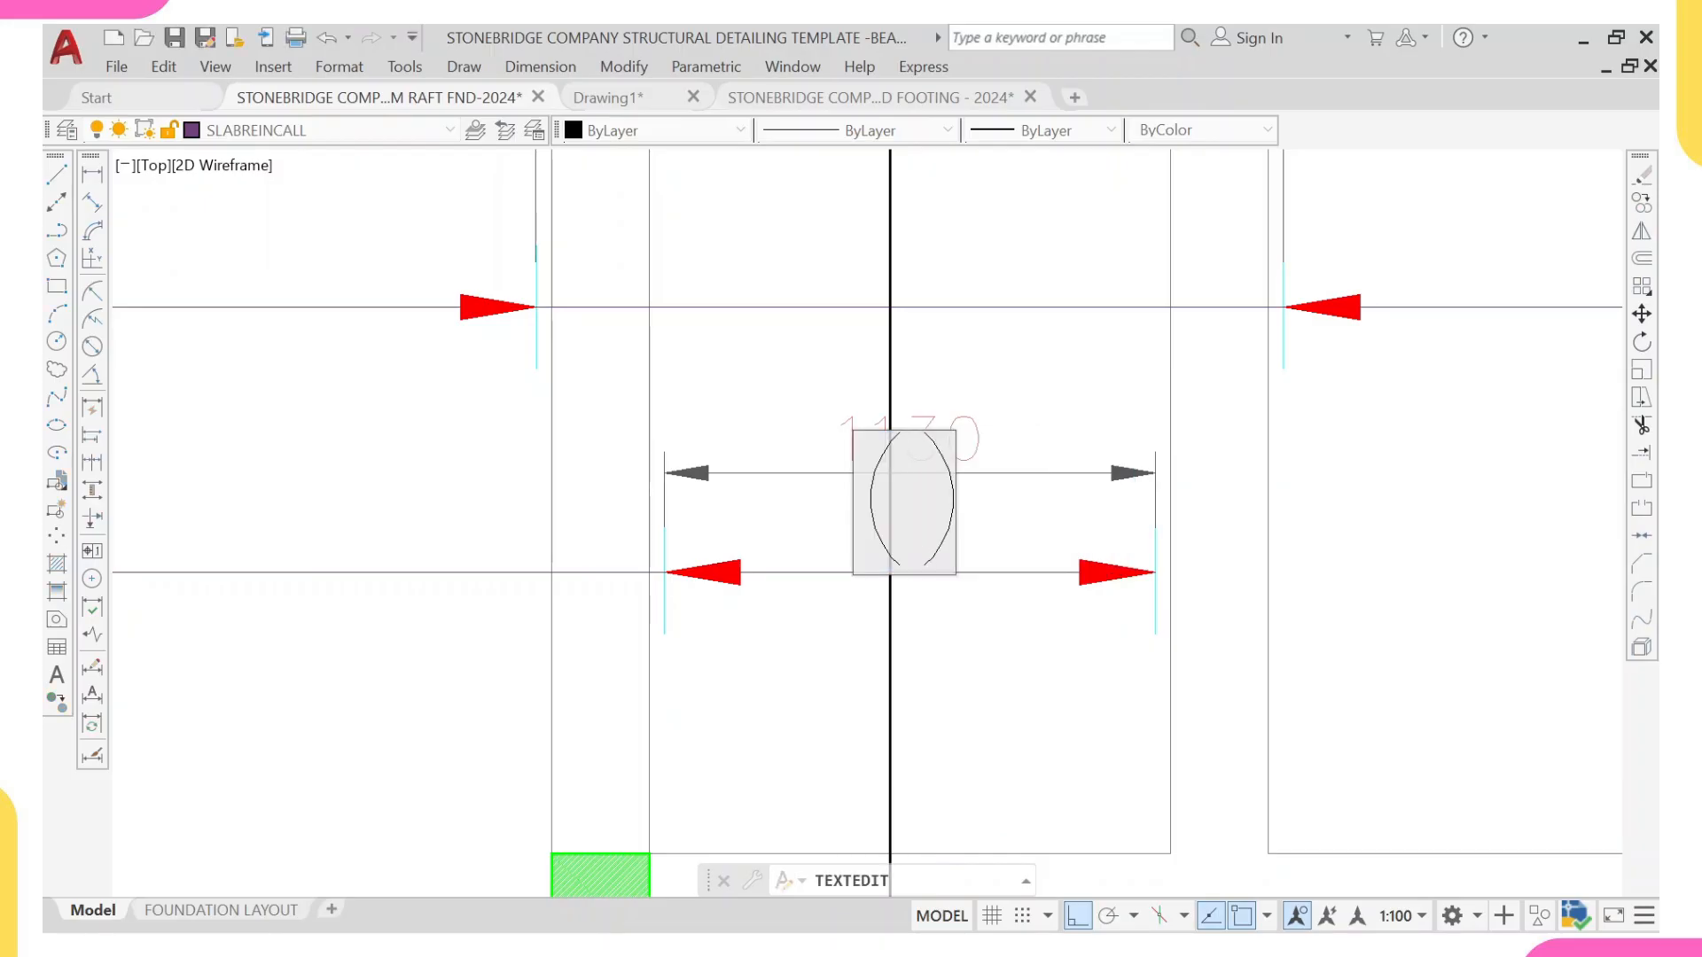
type("6")
key("Return")
key("Escape")
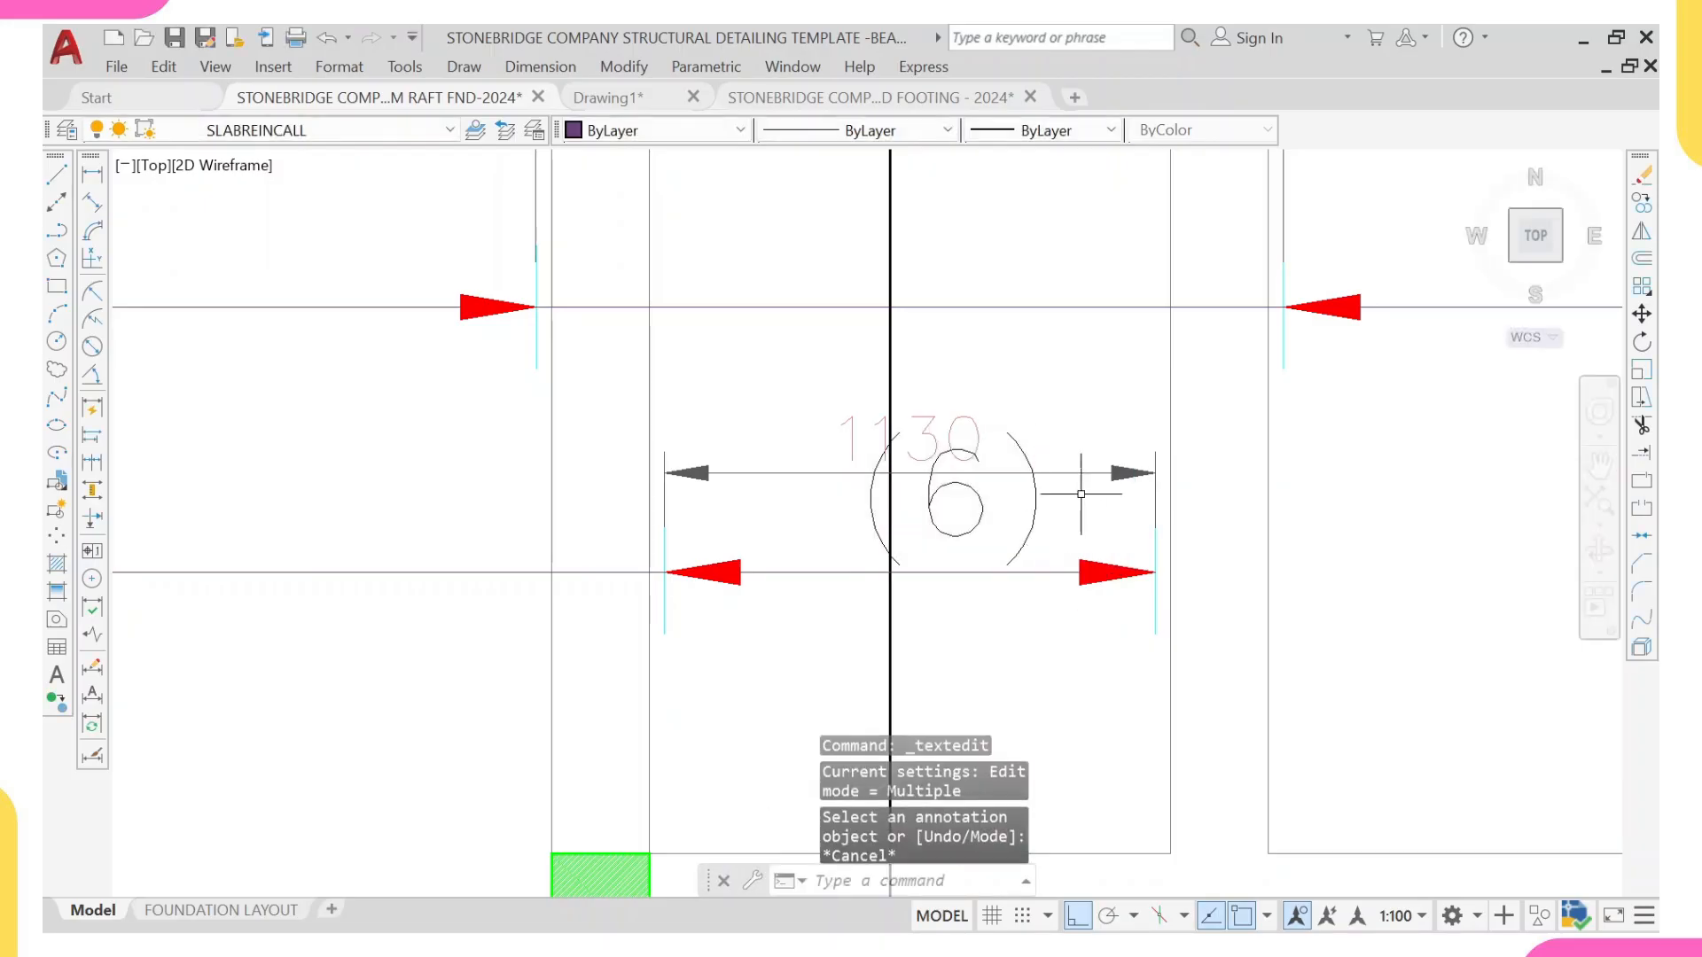
Step: Erase the three linear dimensions above the (18), (6) and (27) bar ranges
left_click(1102, 462)
left_click(1077, 501)
scroll(1090, 479, "down", 8)
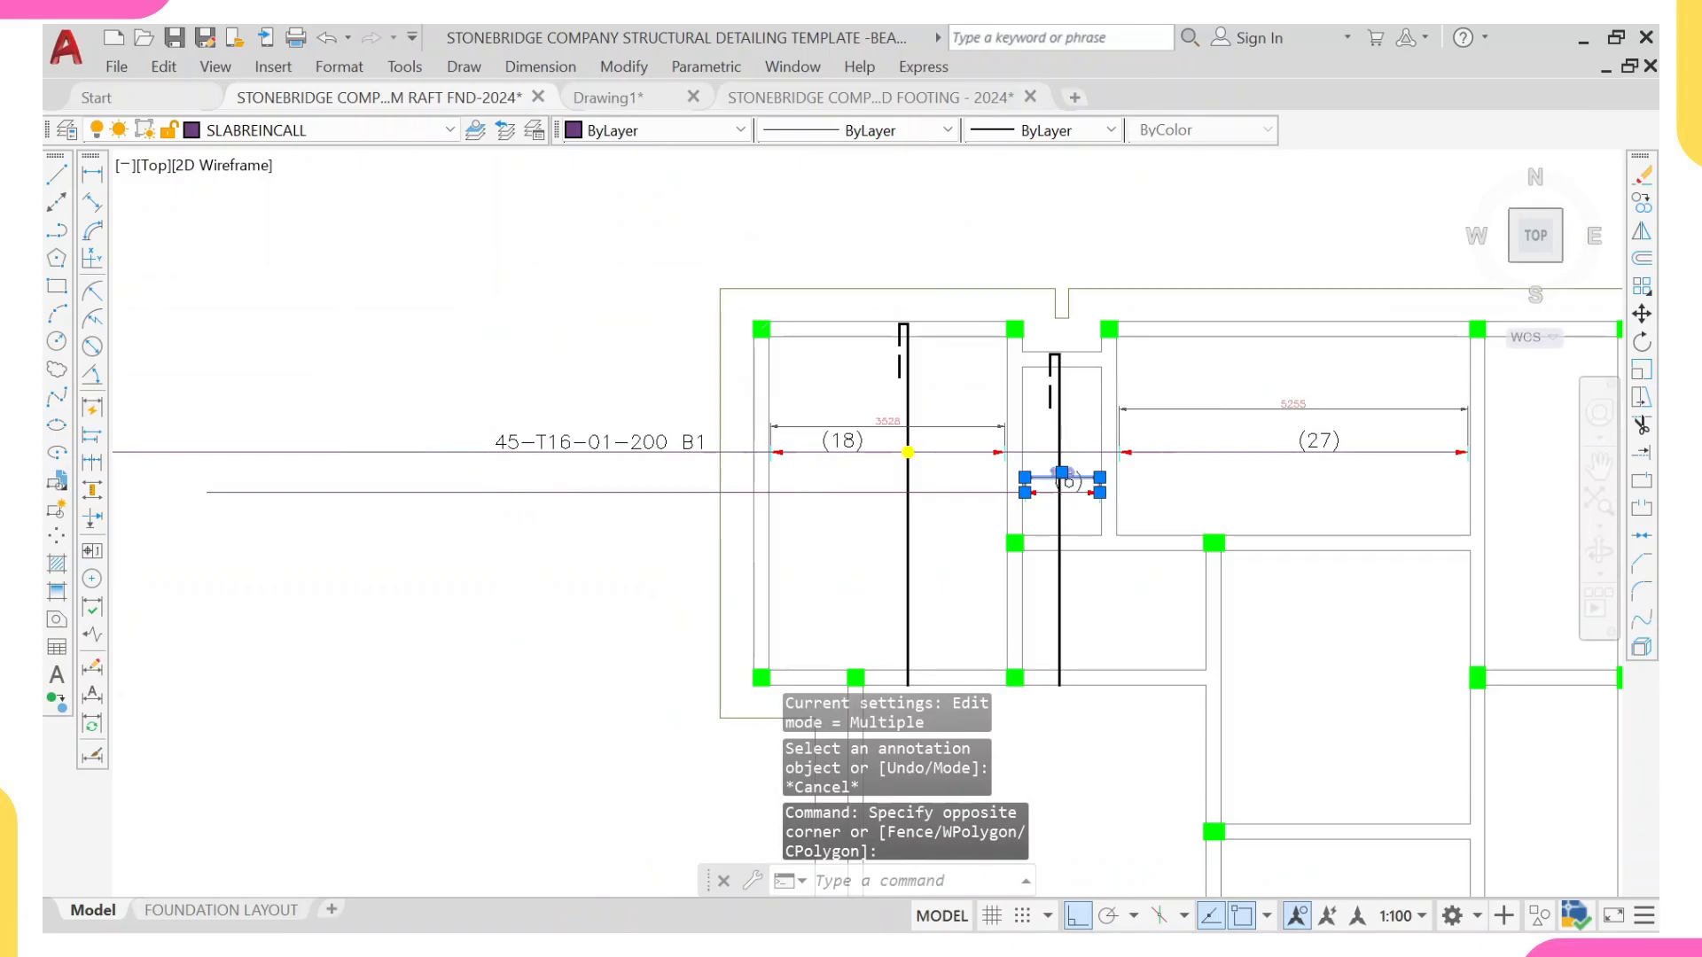
left_click(1192, 389)
left_click(1167, 426)
left_click(878, 427)
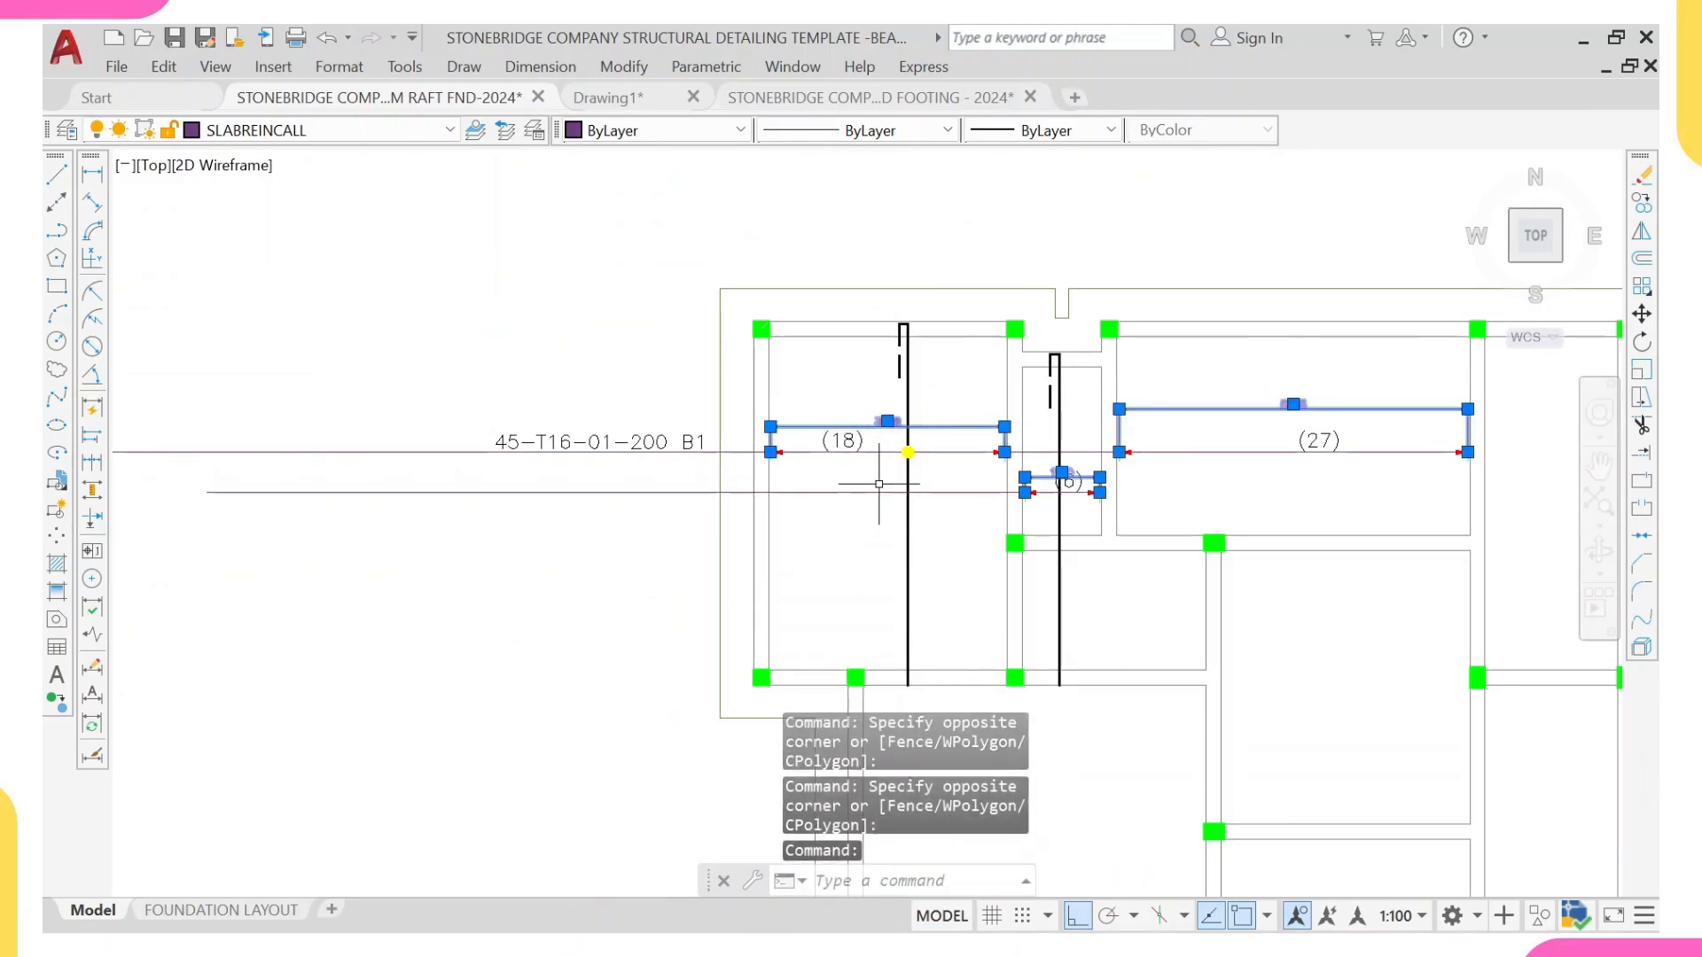
type("e")
key("Return")
Step: Scale the (6) label down to about three quarters of its size, using a base point on the range line beneath it
scroll(1011, 599, "up", 4)
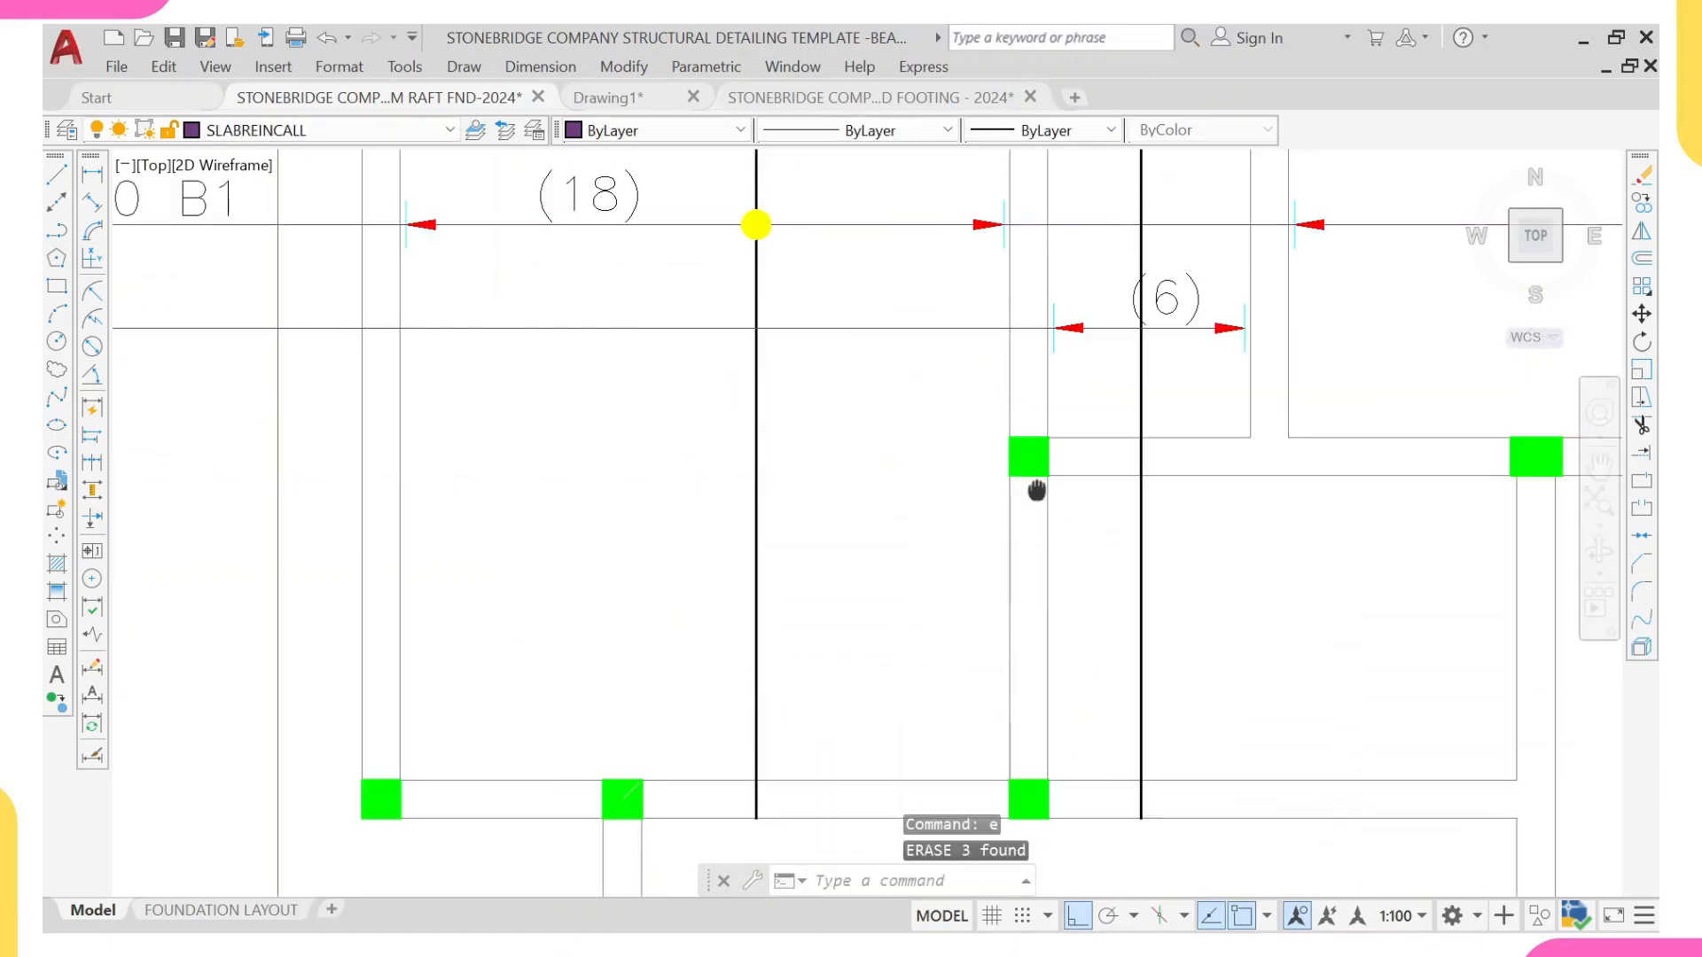
middle_click_drag(1036, 490, 966, 651)
left_click(1139, 441)
left_click(1114, 460)
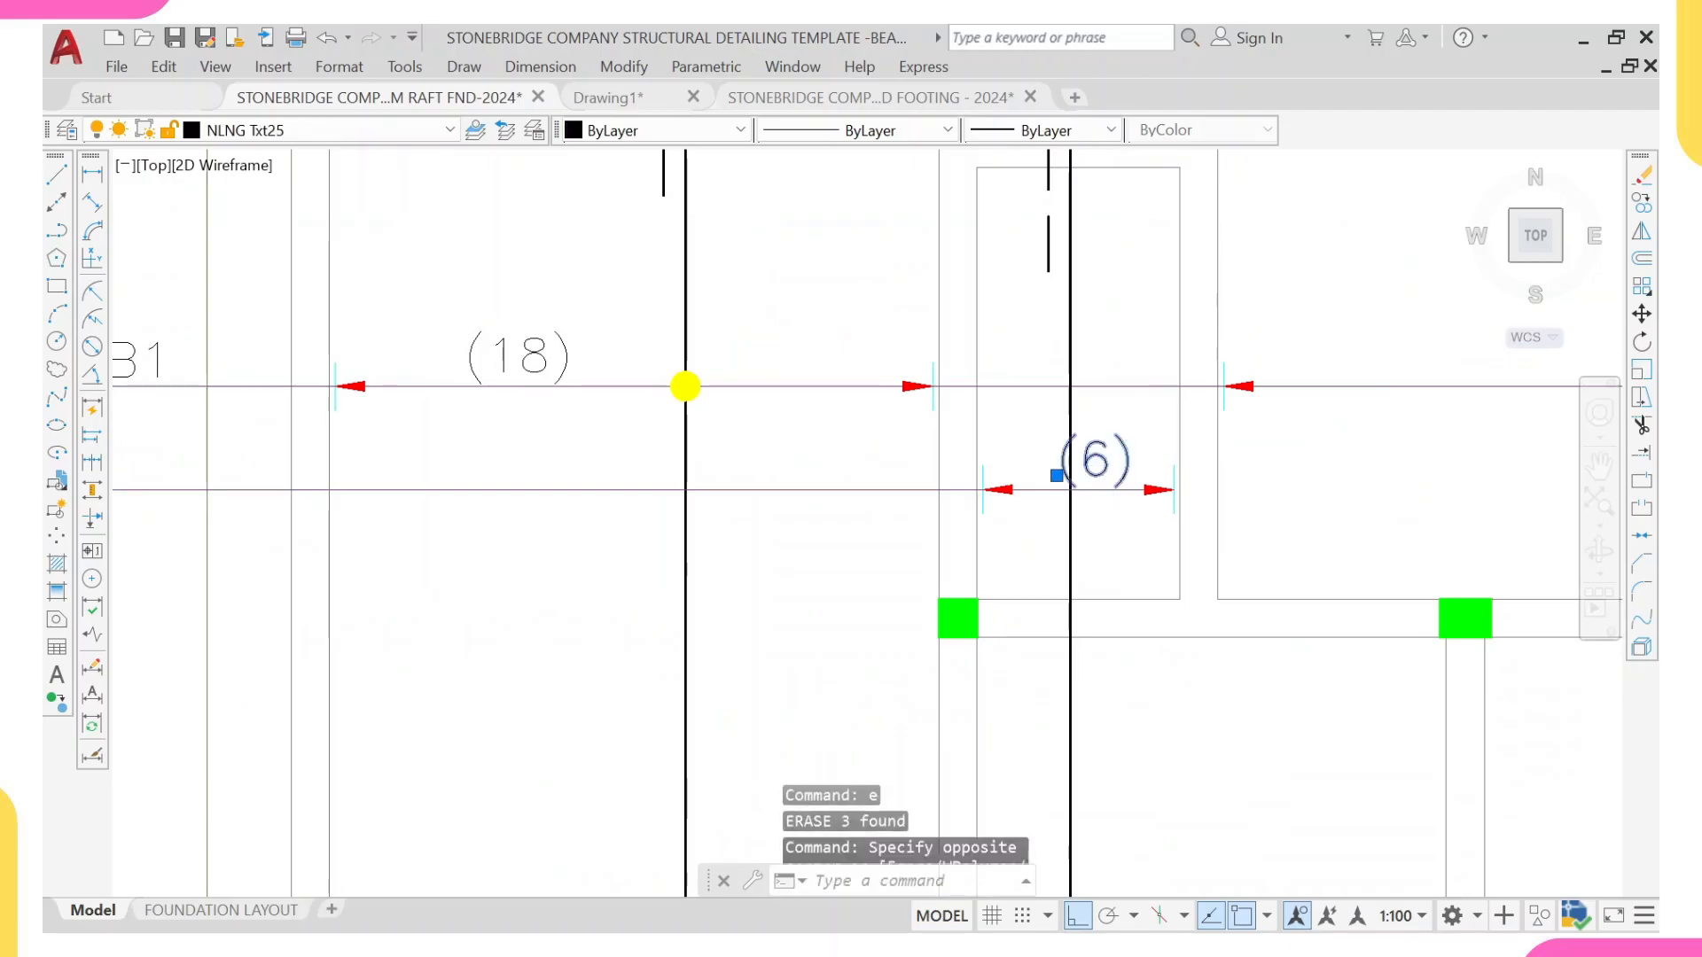
scroll(1033, 461, "down", 4)
scroll(1321, 423, "up", 2)
scroll(969, 502, "up", 2)
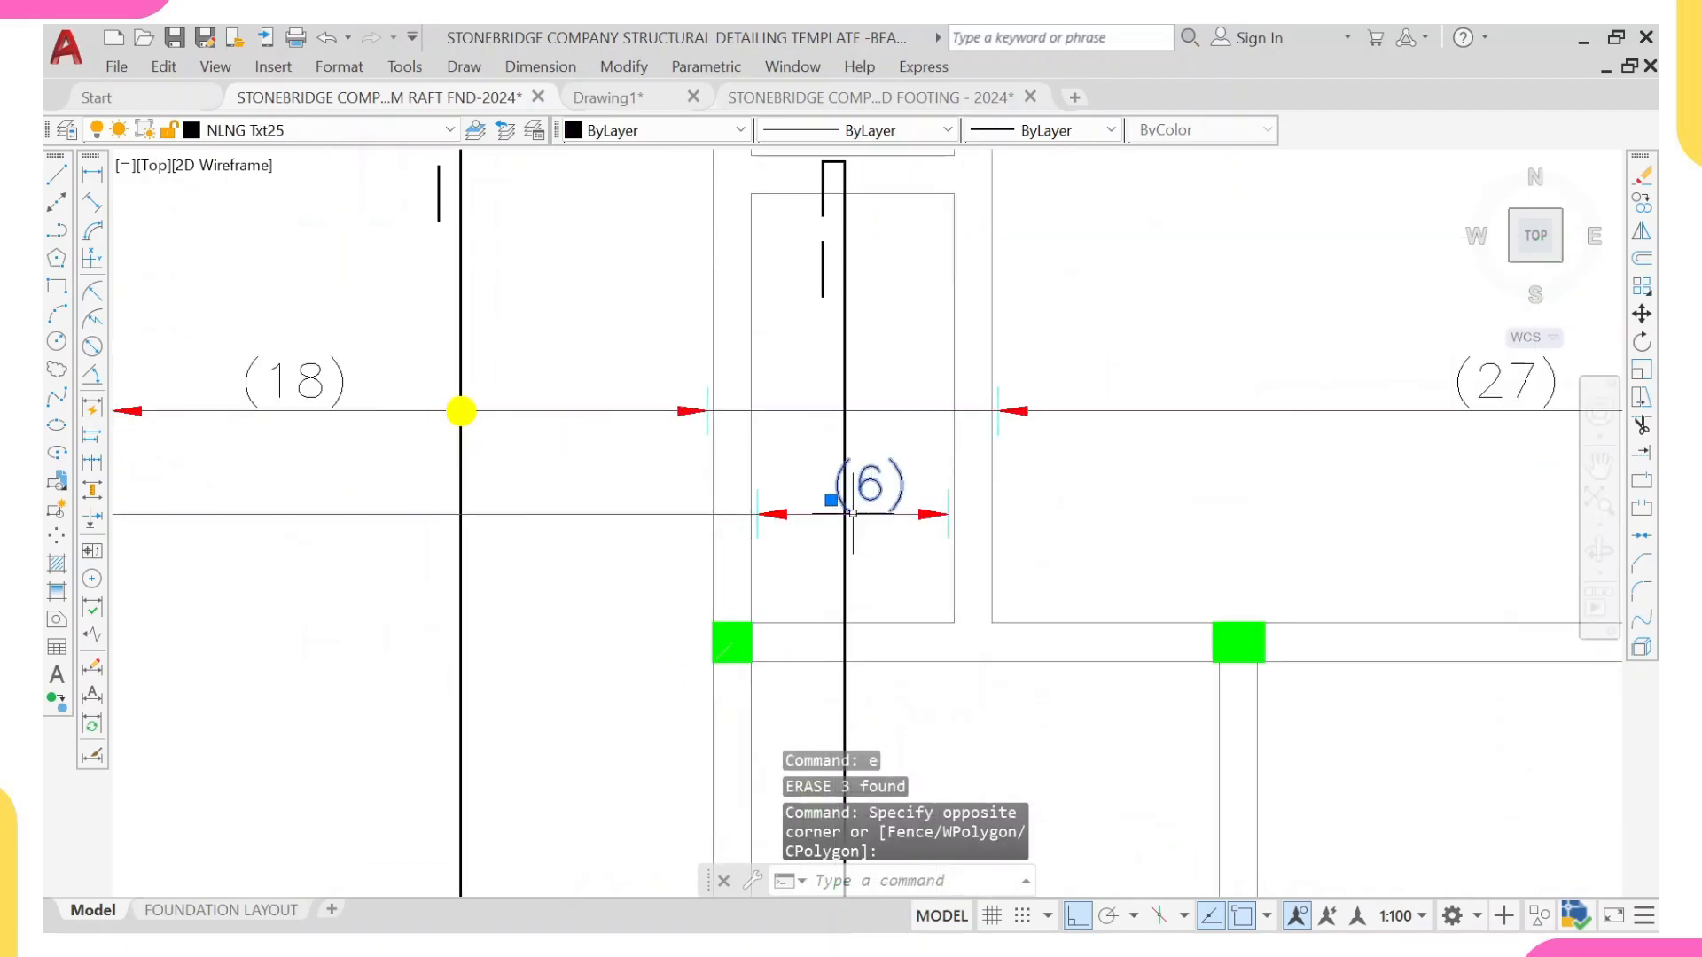
type("sc")
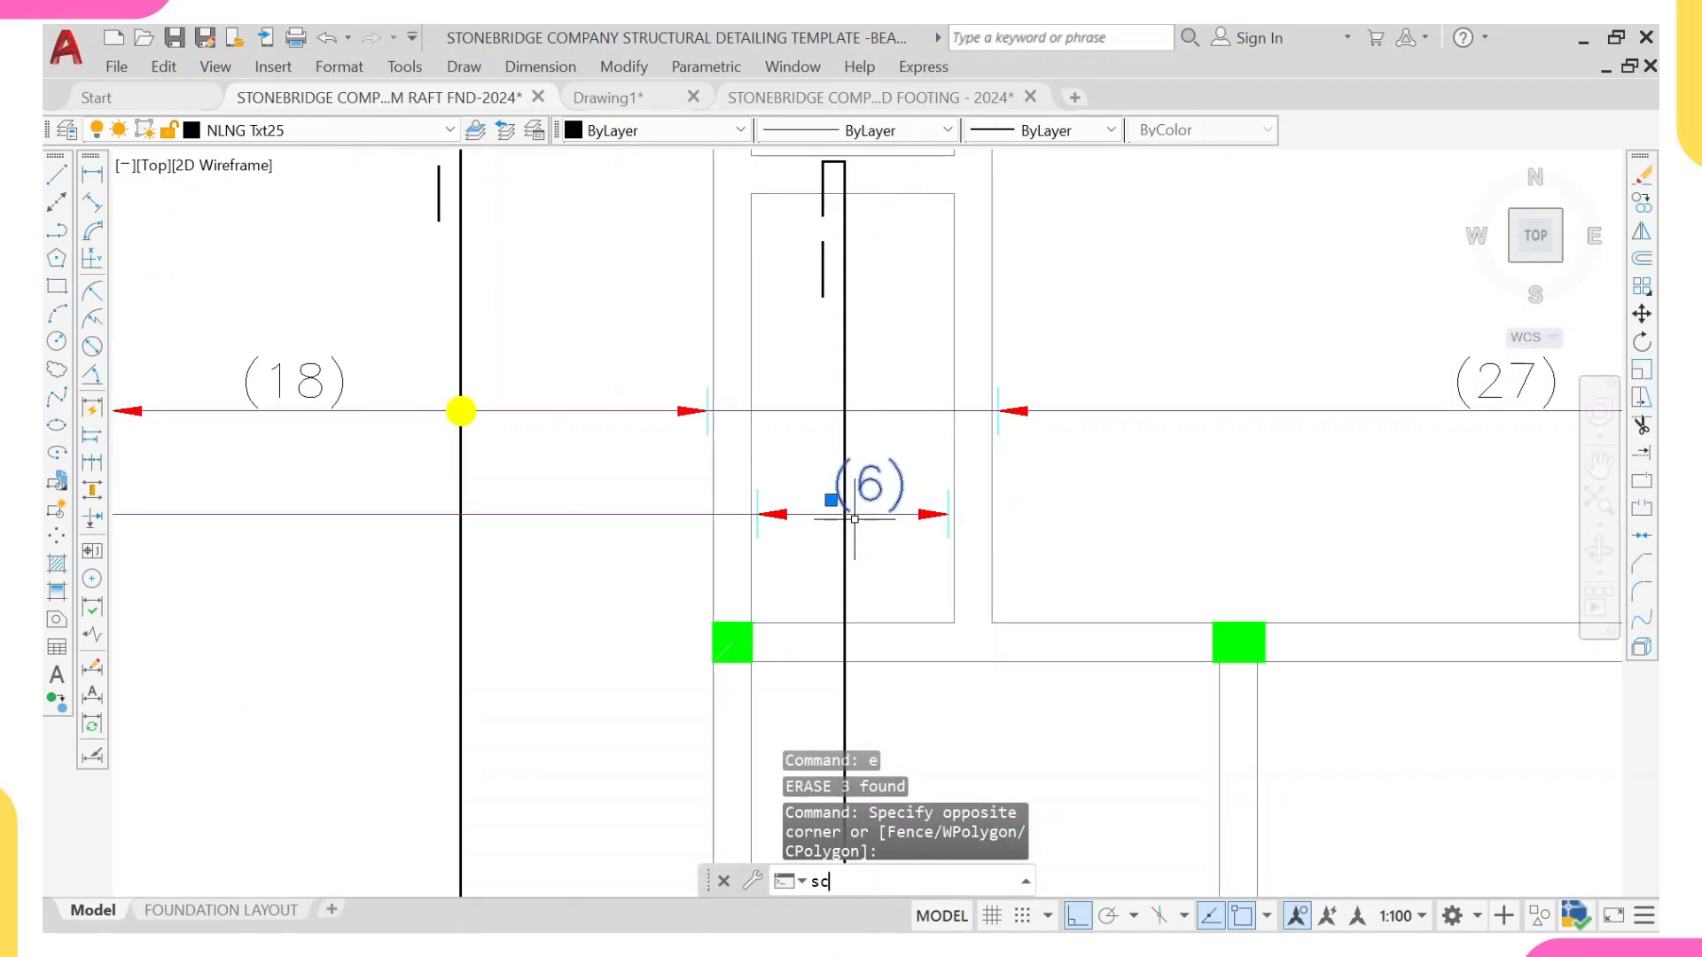
key("Return")
scroll(854, 519, "up", 2)
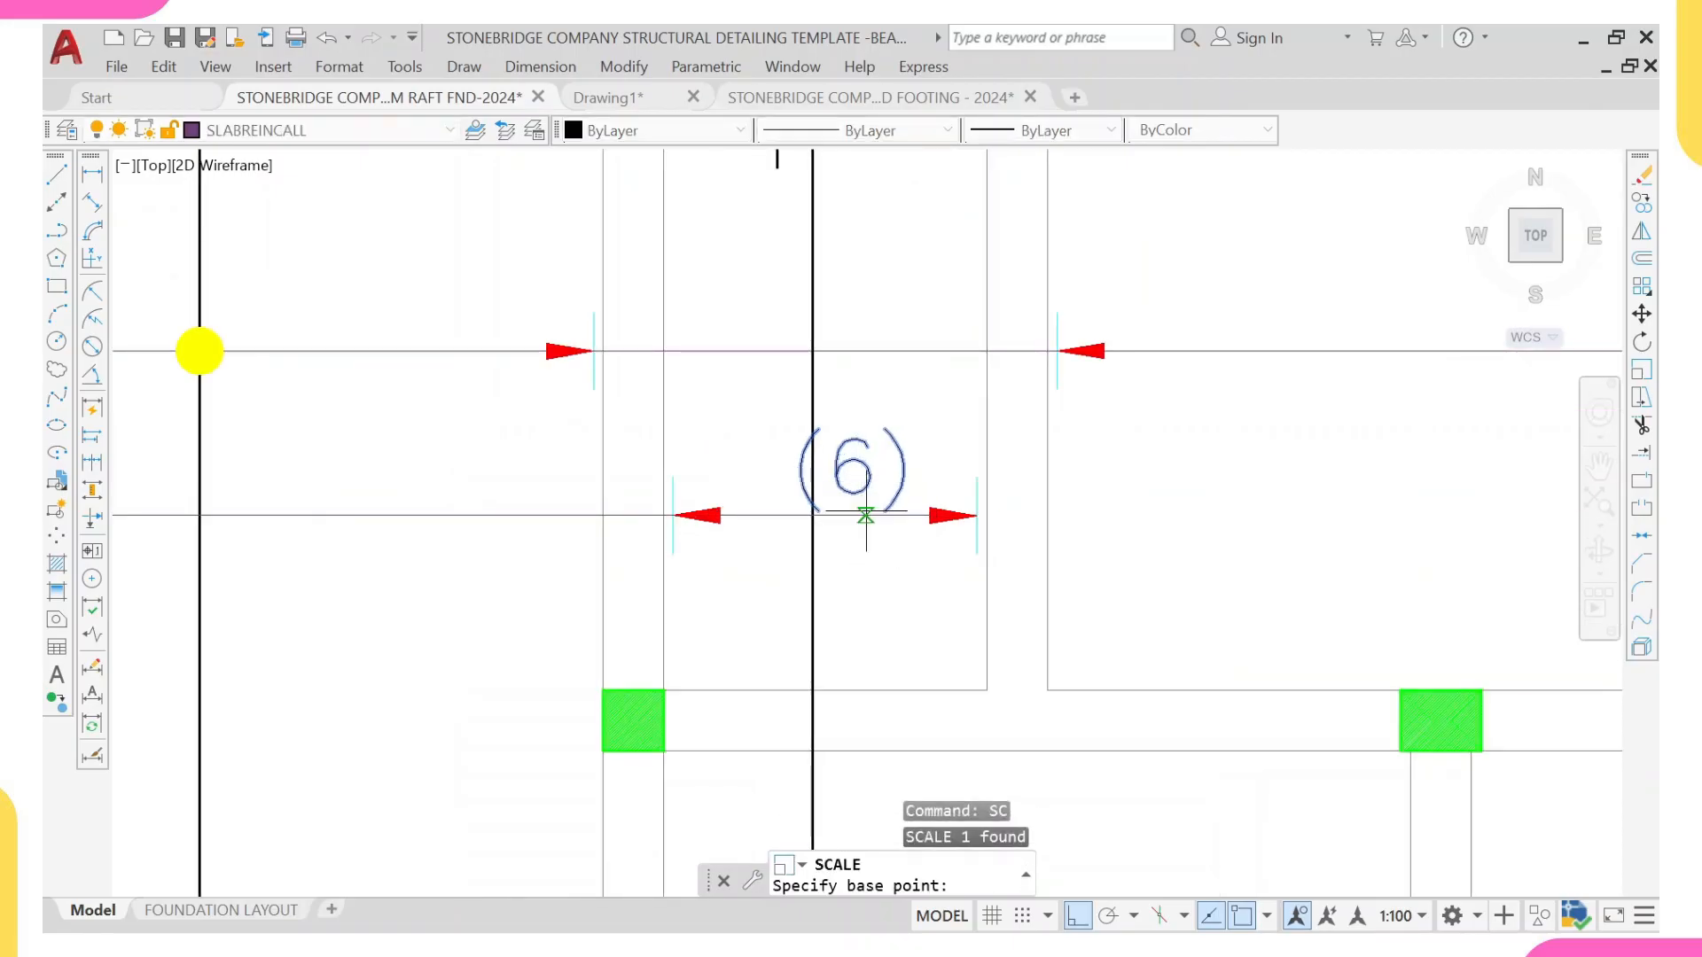
left_click(860, 515)
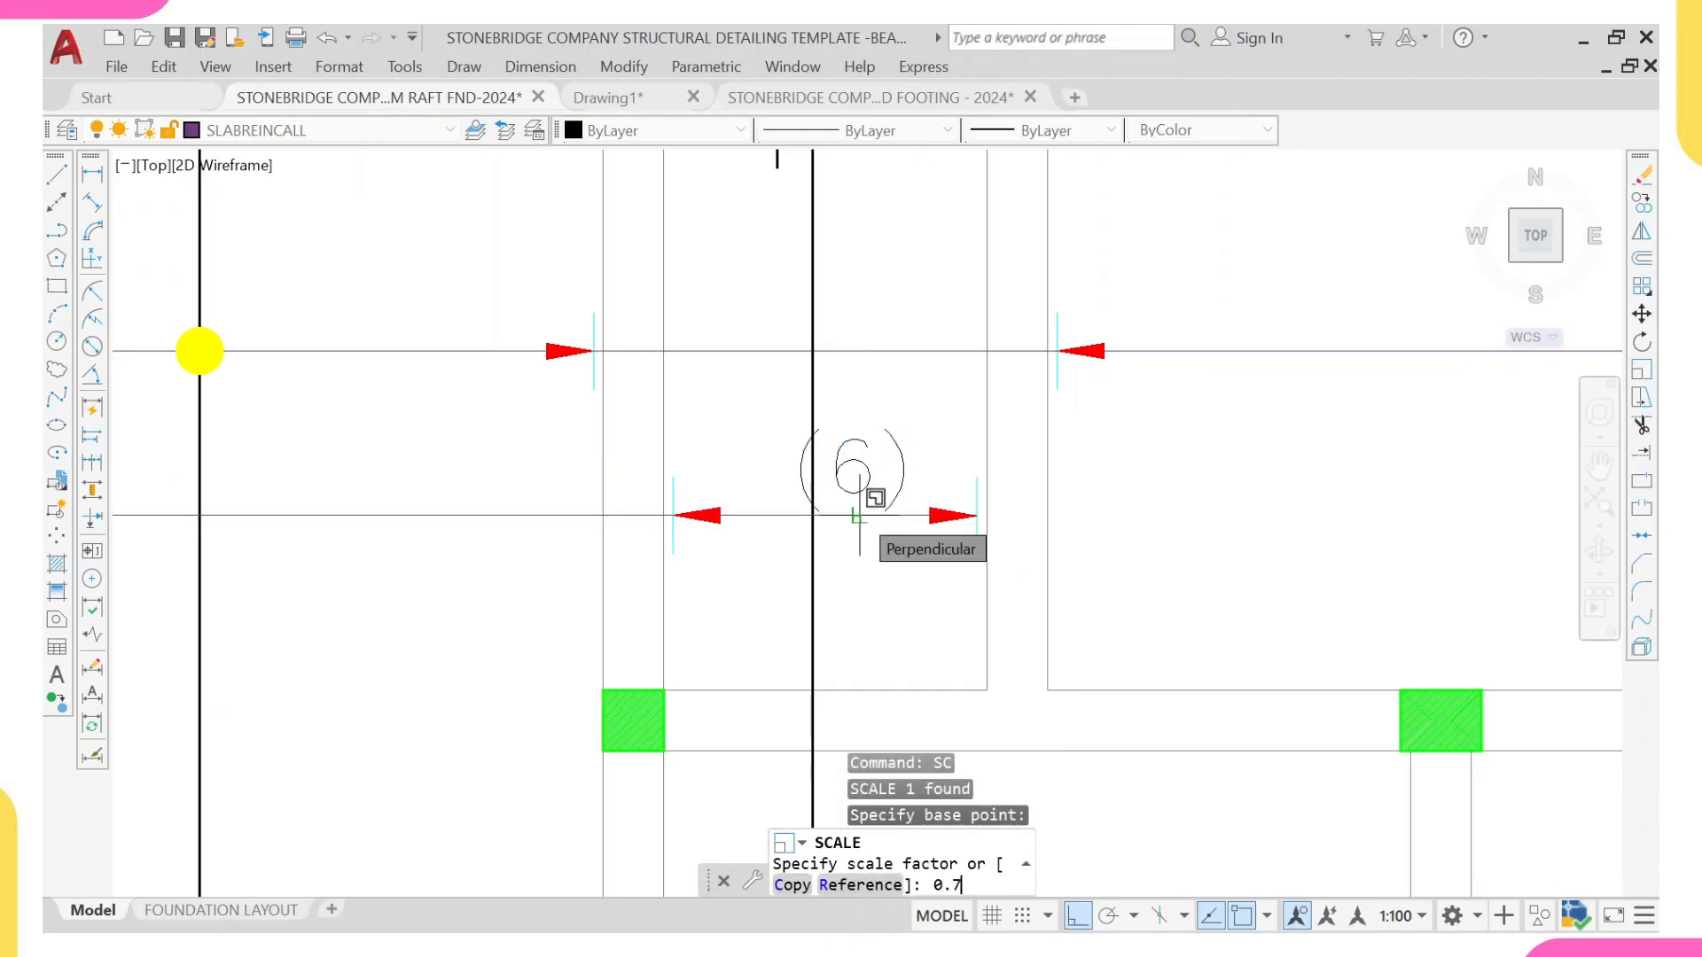
key("Escape")
key("Escape")
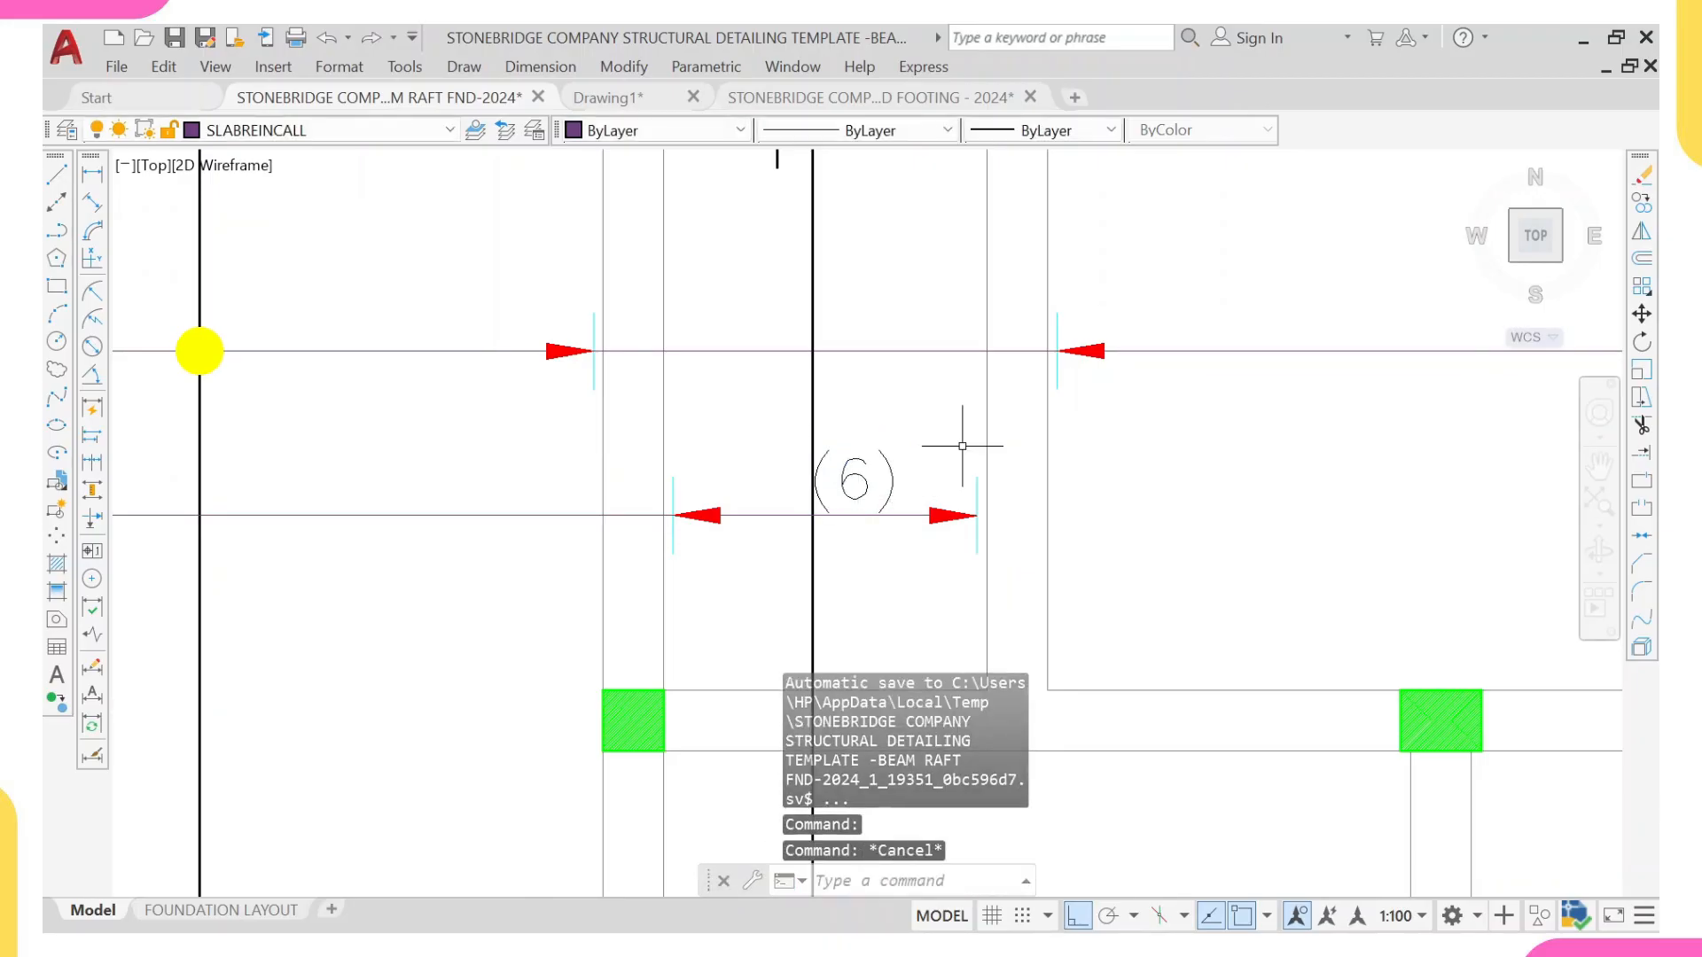
Step: Move the (6) label slightly along its range line so it clears the narrow panel's vertical bar
left_click(956, 439)
left_click(867, 487)
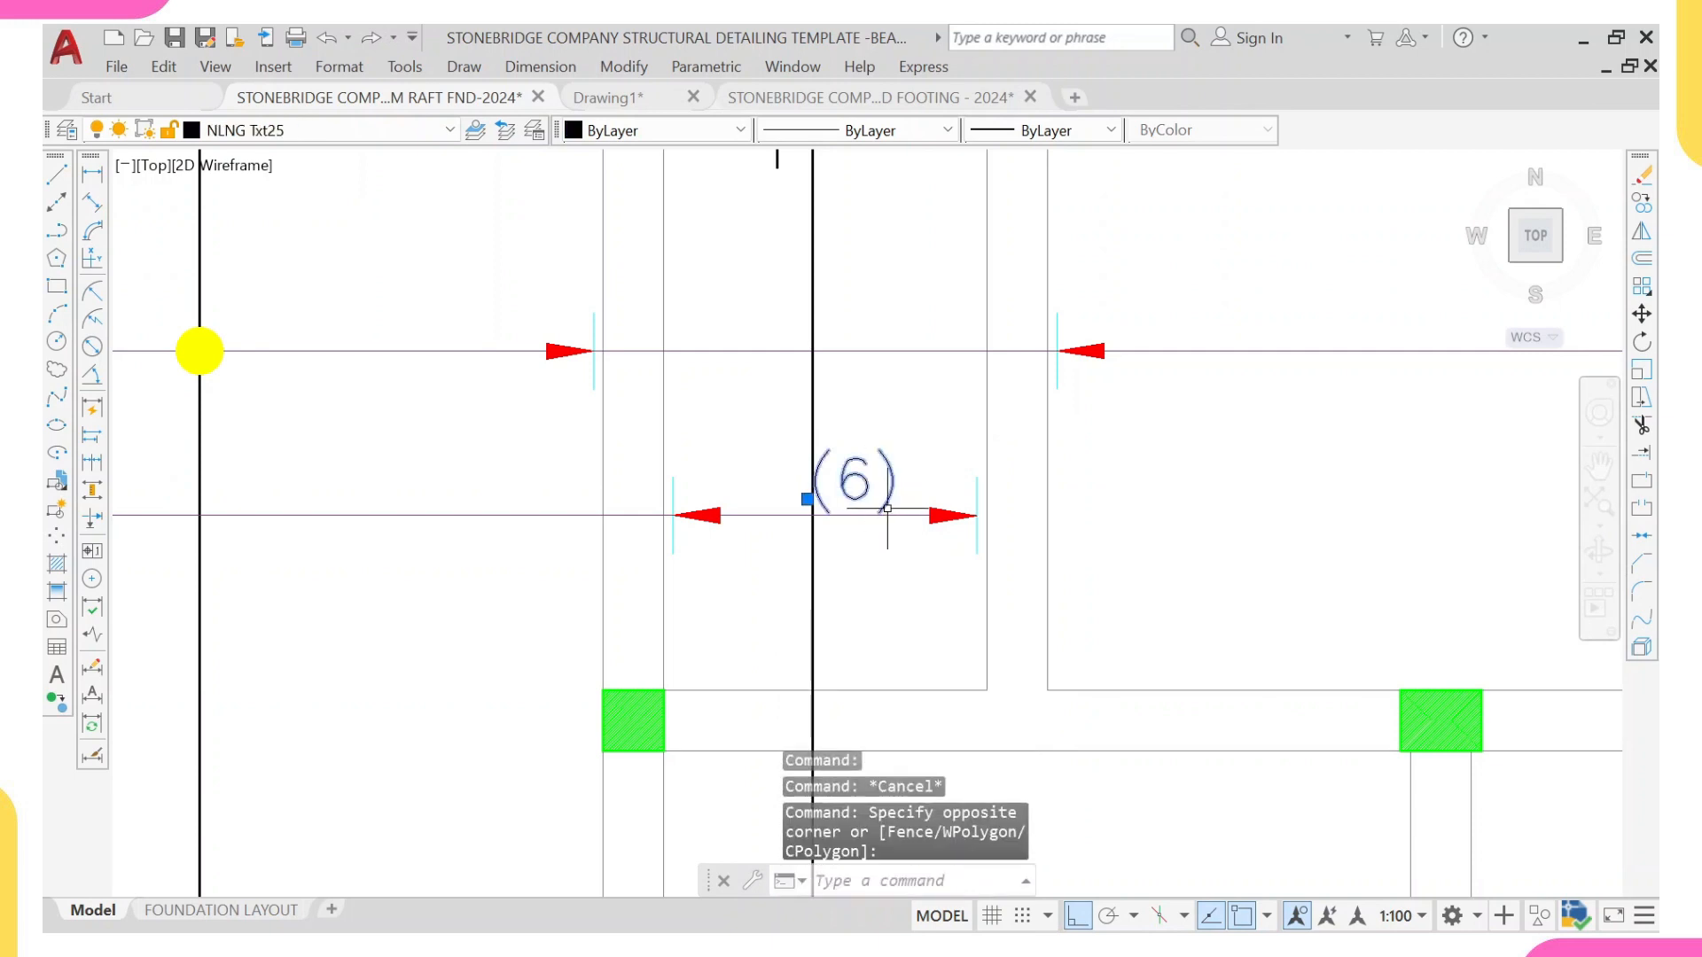
type("m")
key("Return")
left_click(863, 515)
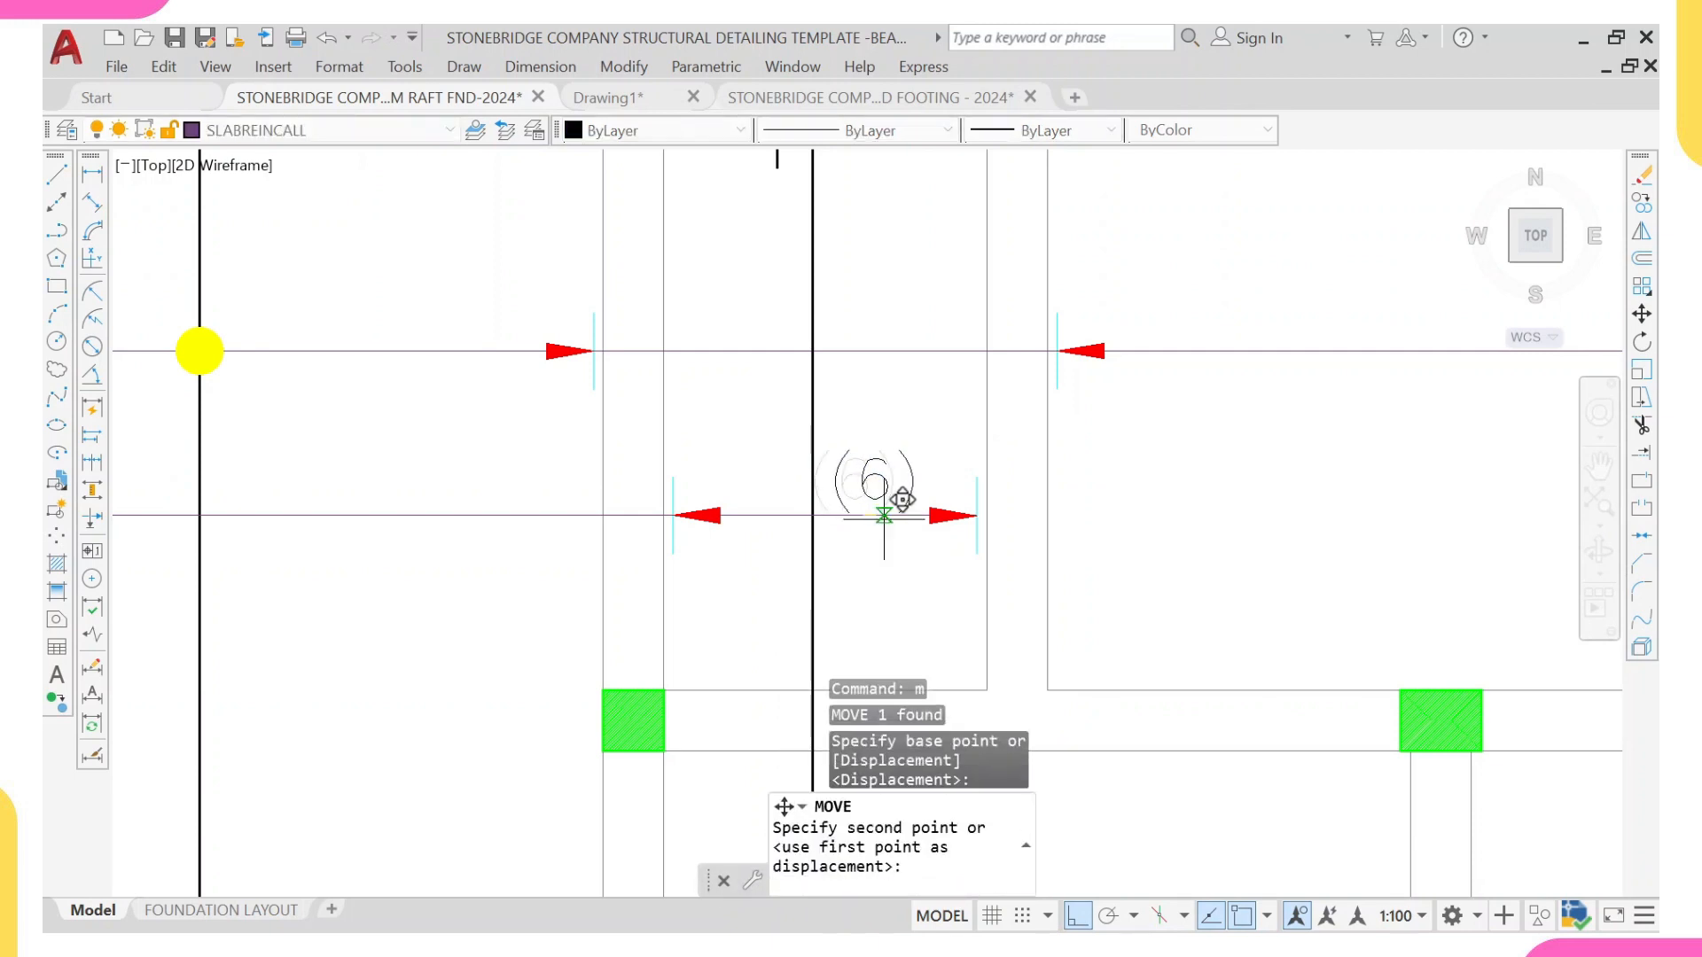
scroll(896, 505, "down", 6)
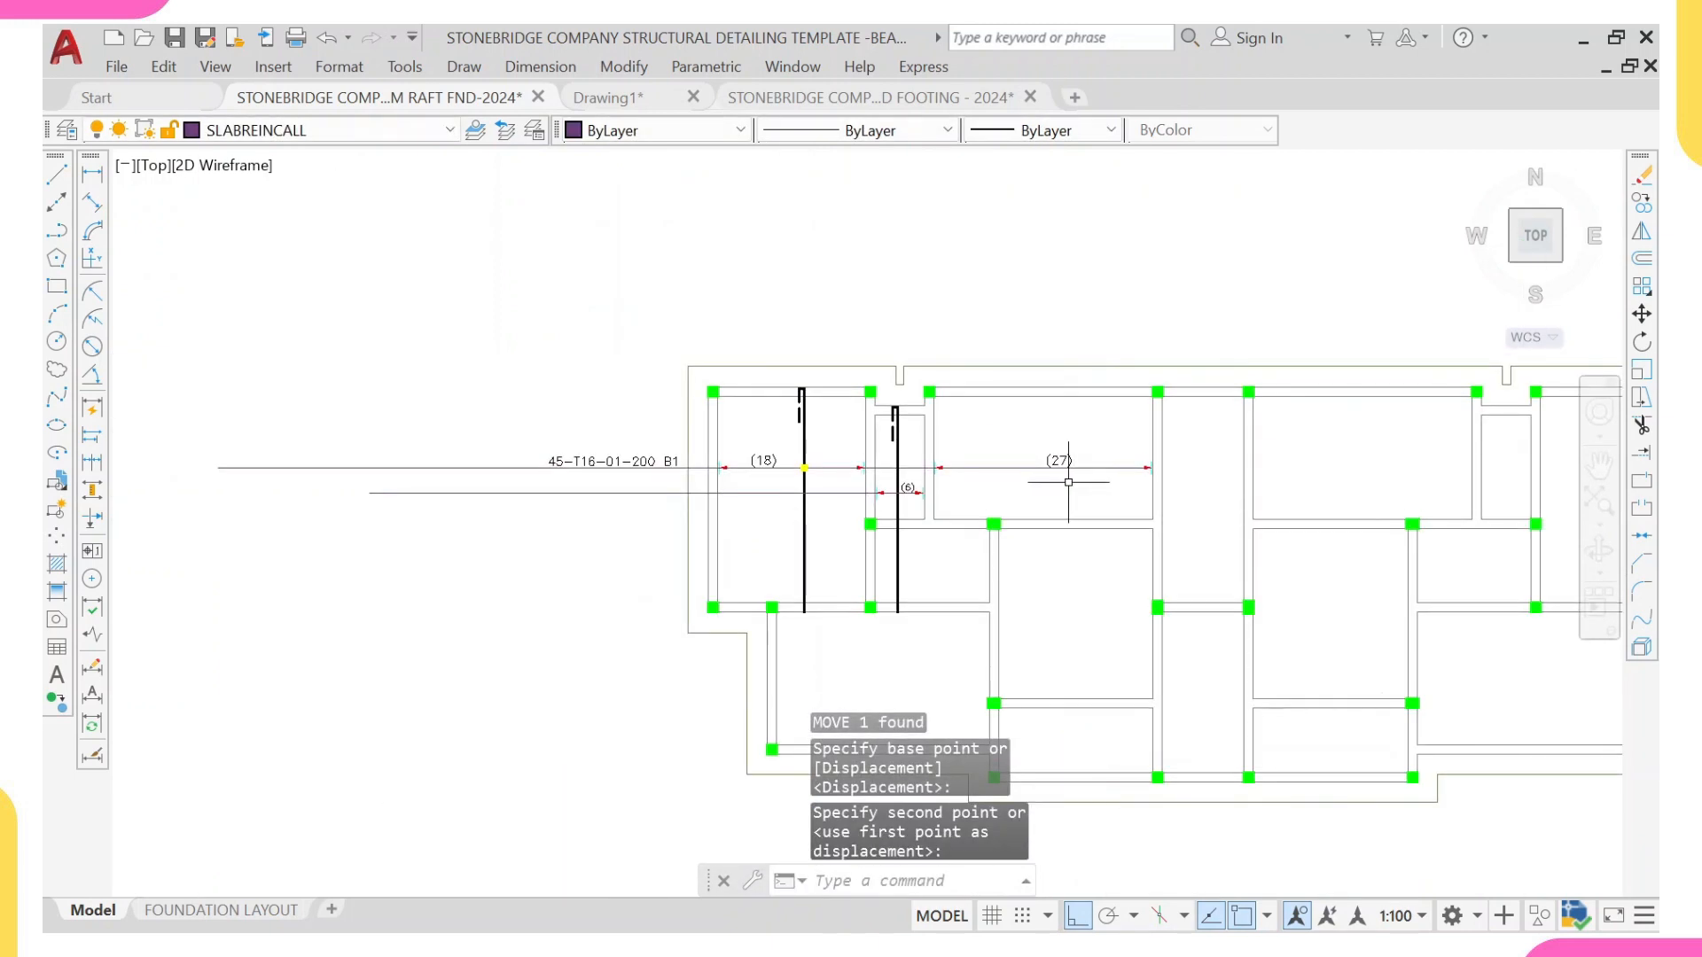
scroll(966, 479, "down", 5)
scroll(966, 508, "up", 7)
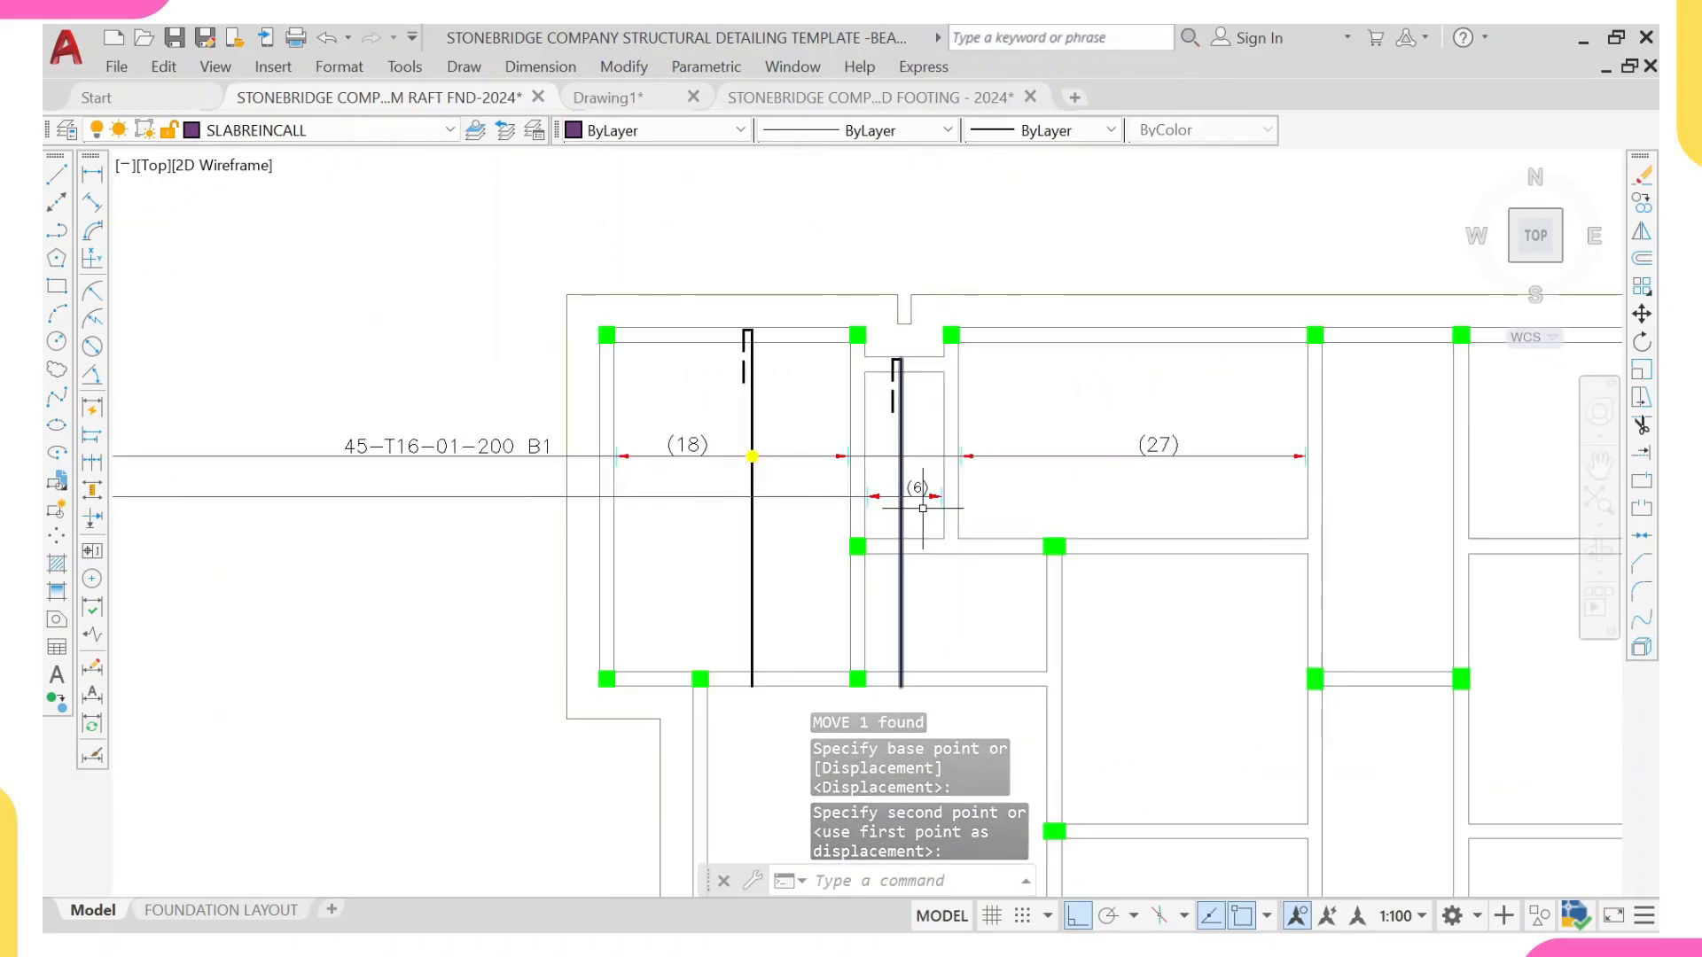
Step: Copy the 45-T16-01-200 B1 callout straight down onto the narrow panel's range line
scroll(122, 476, "up", 2)
middle_click_drag(301, 486, 516, 552)
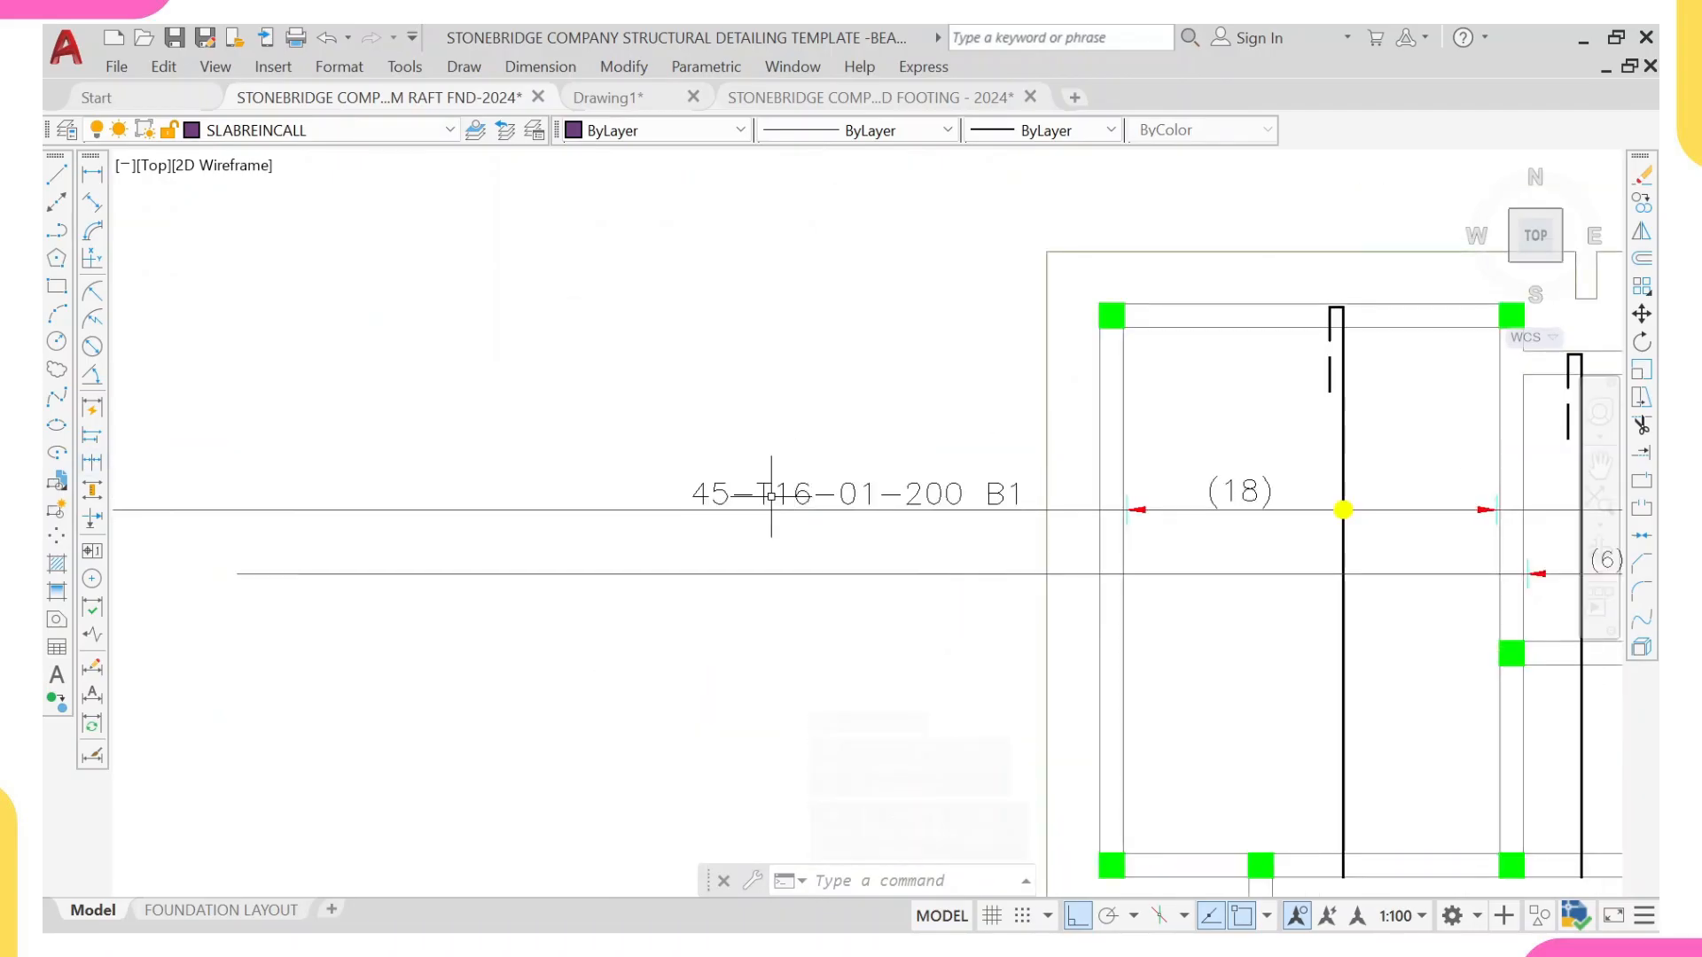
left_click(760, 492)
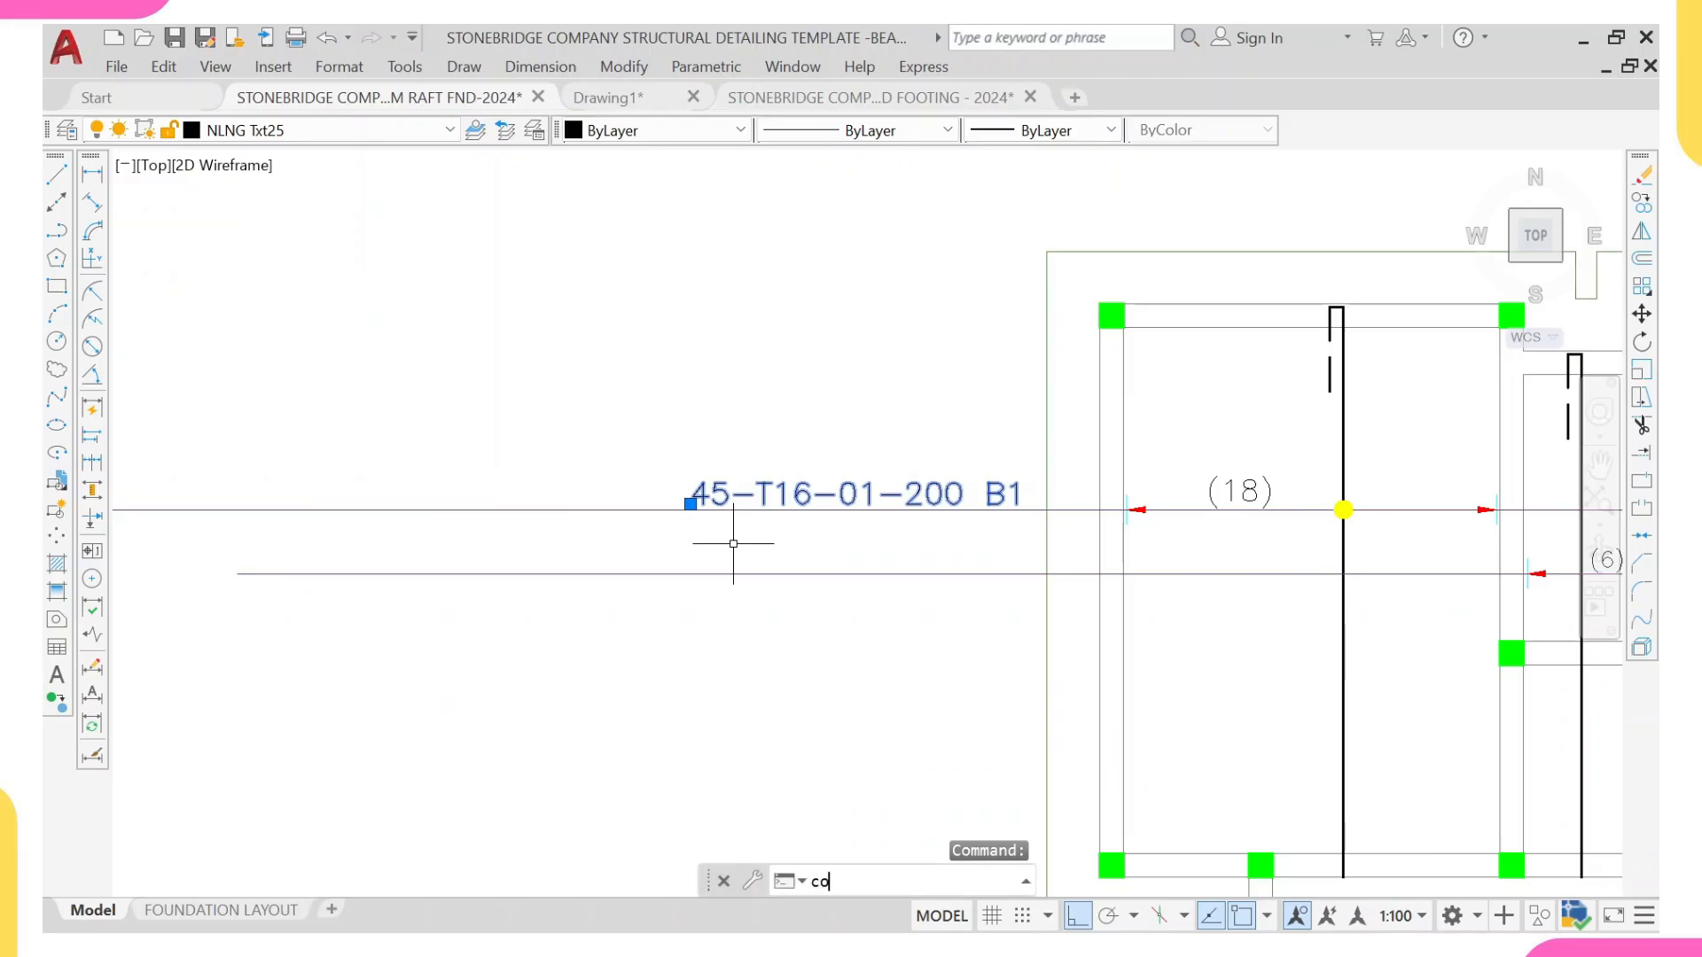
key("Return")
scroll(1091, 478, "up", 2)
left_click(1032, 516)
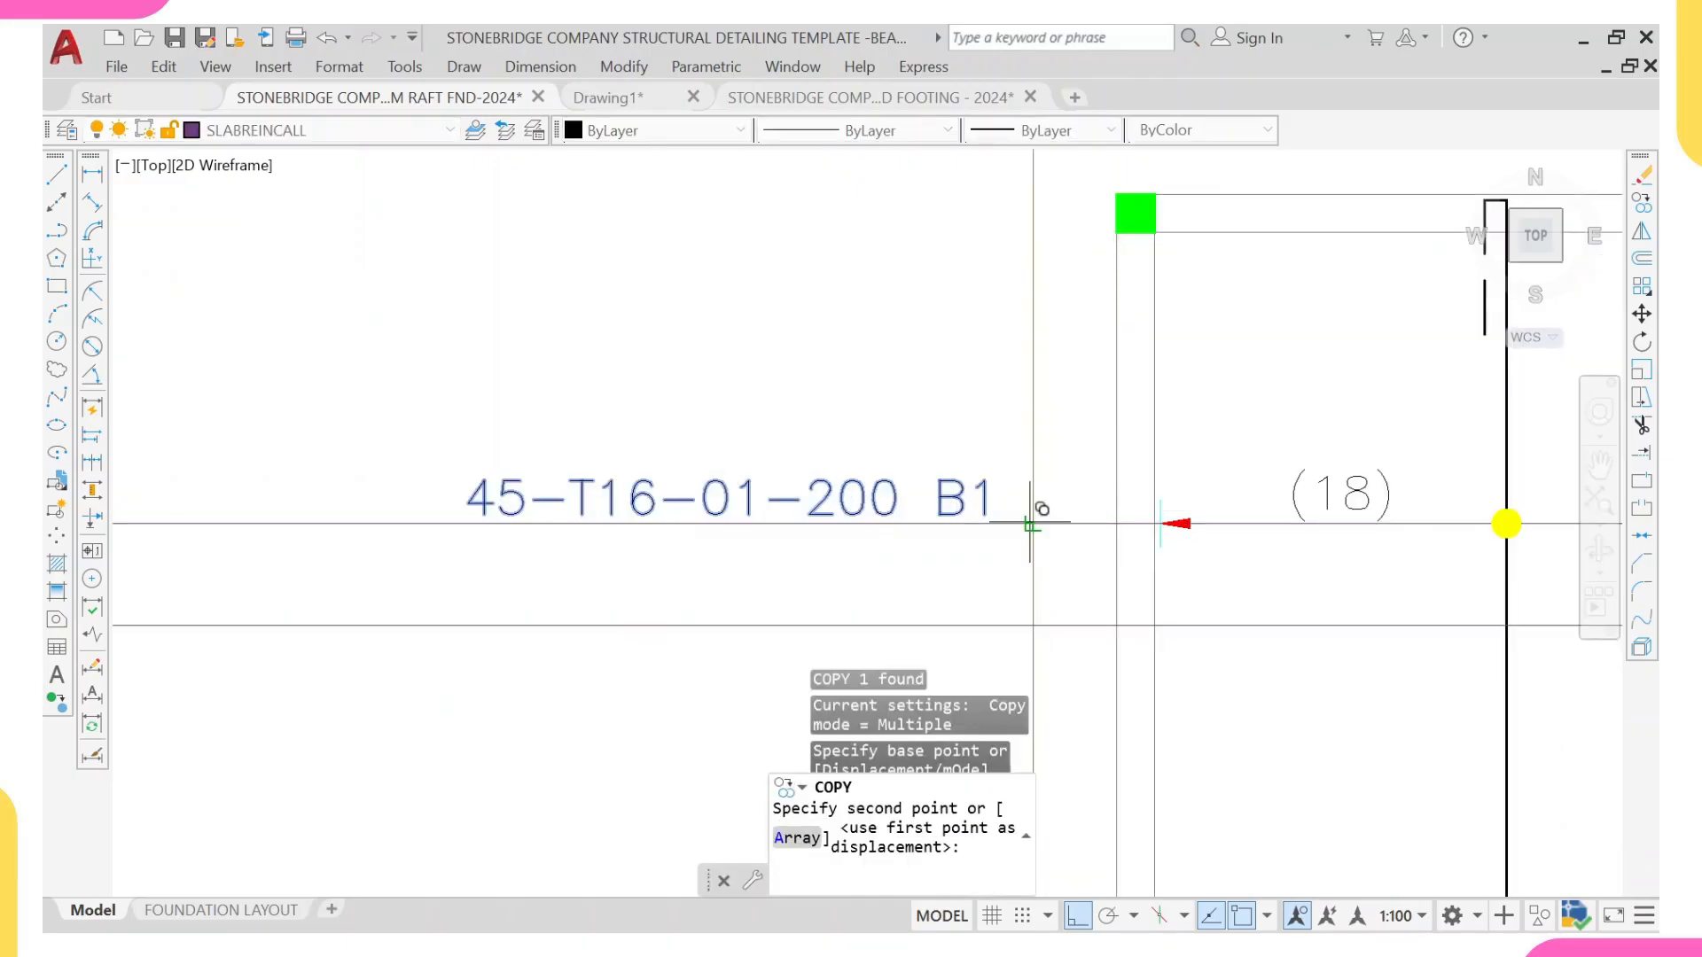
left_click(1032, 619)
middle_click_drag(908, 564, 973, 469)
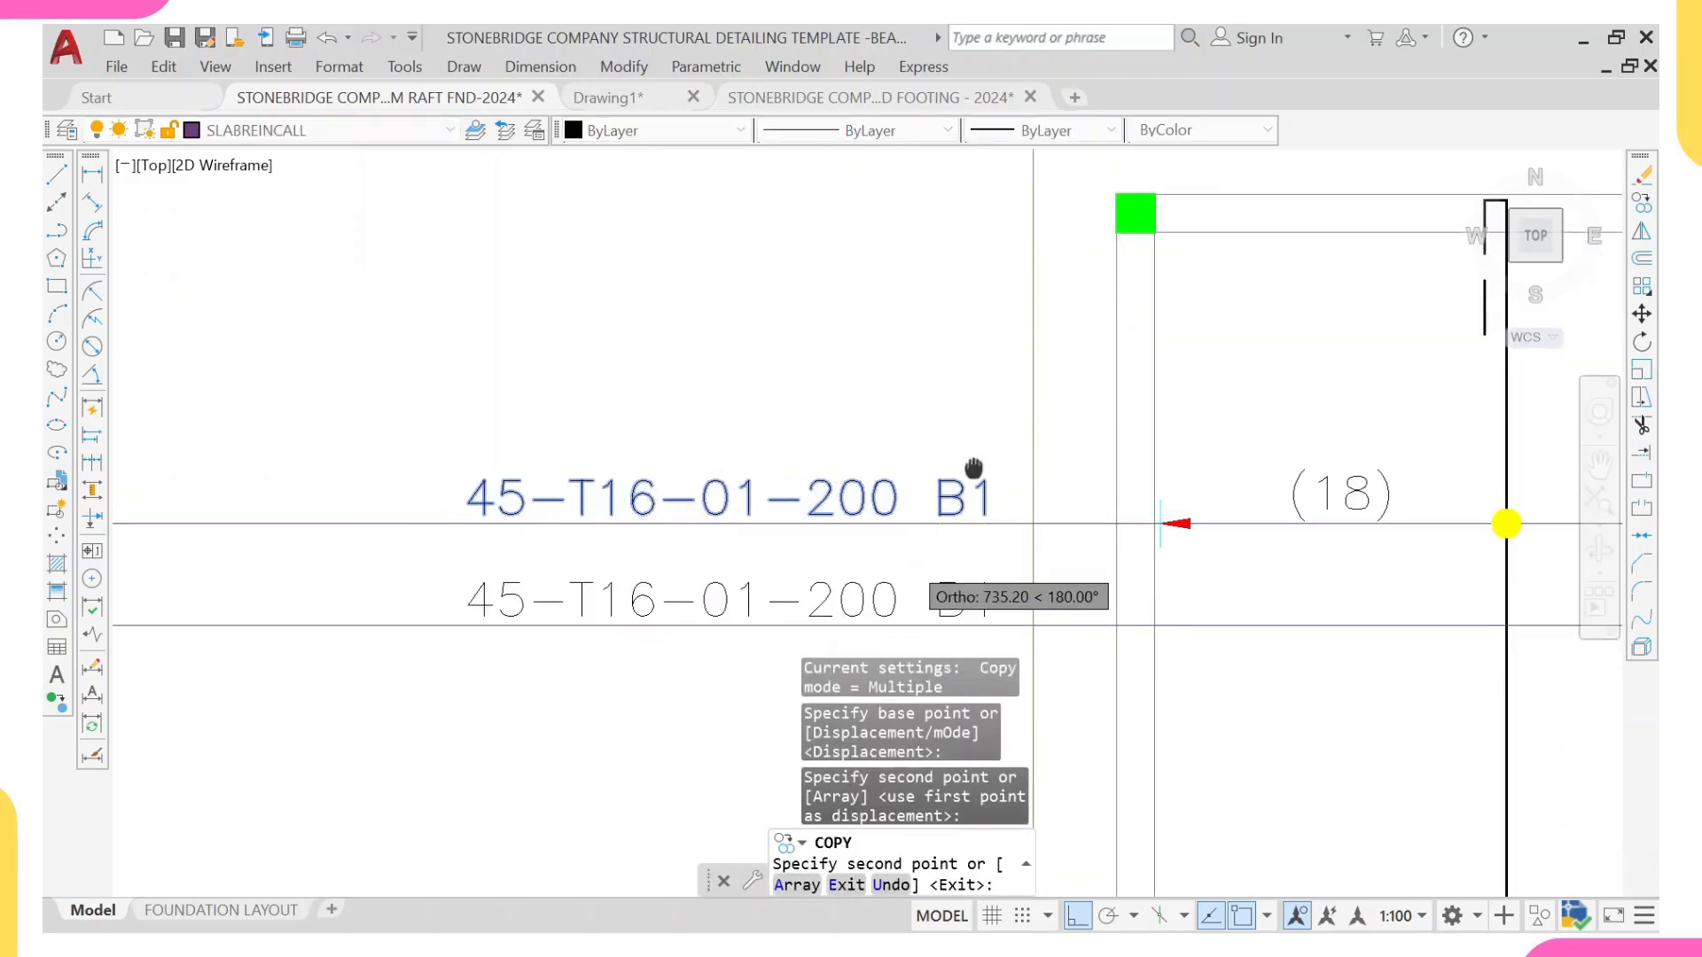
key("Escape")
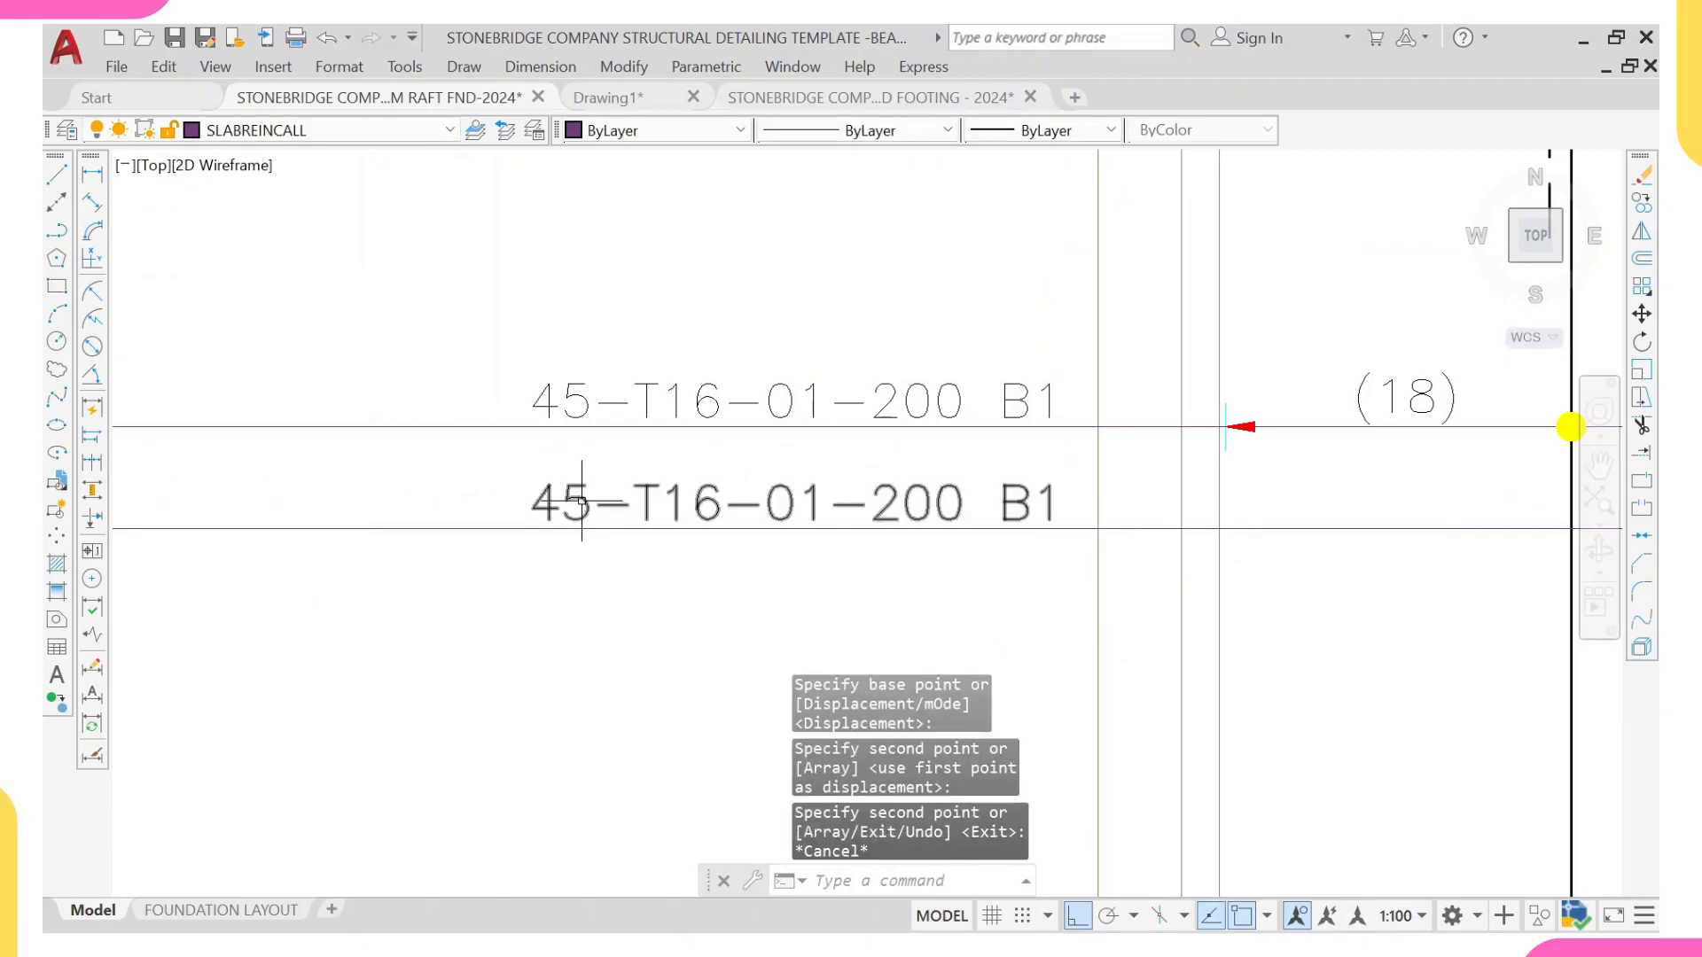
Step: Change the copied callout to 6-T16-02-200 B1 and finish the text editing
left_click(585, 498)
double_click(621, 502)
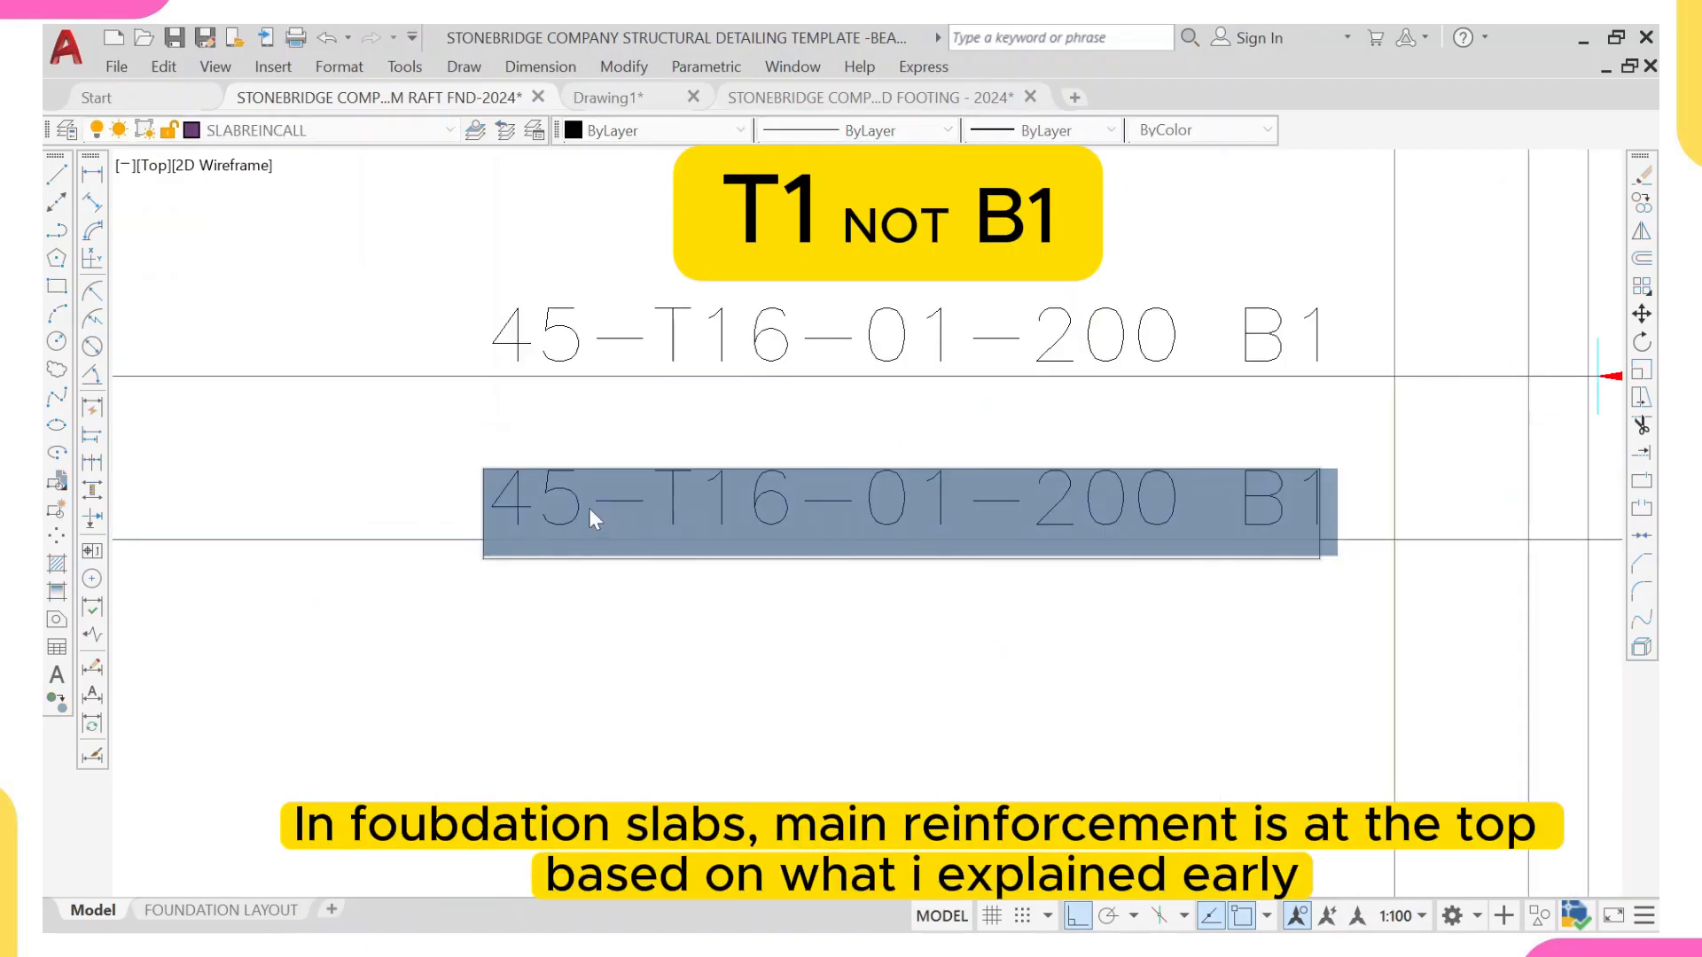
left_click(536, 501)
key("BackSpace")
key("BackSpace")
type("6")
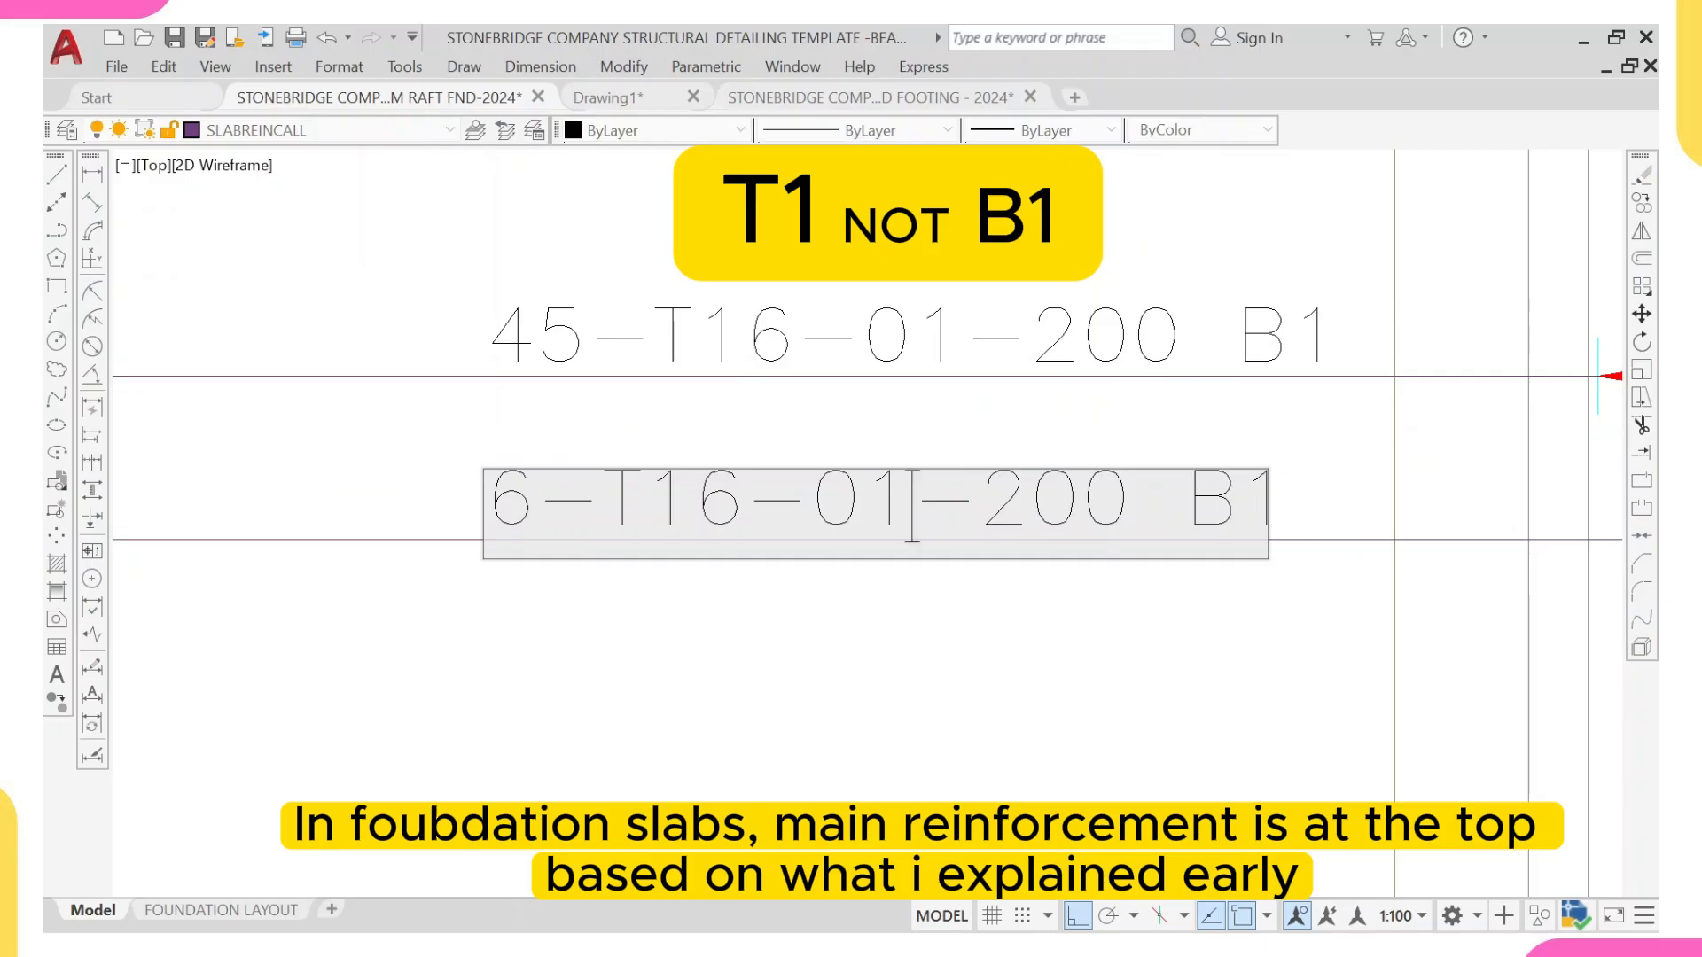
key("BackSpace")
type("2")
left_click(1213, 665)
scroll(1100, 628, "down", 3)
middle_click_drag(1101, 628, 876, 498)
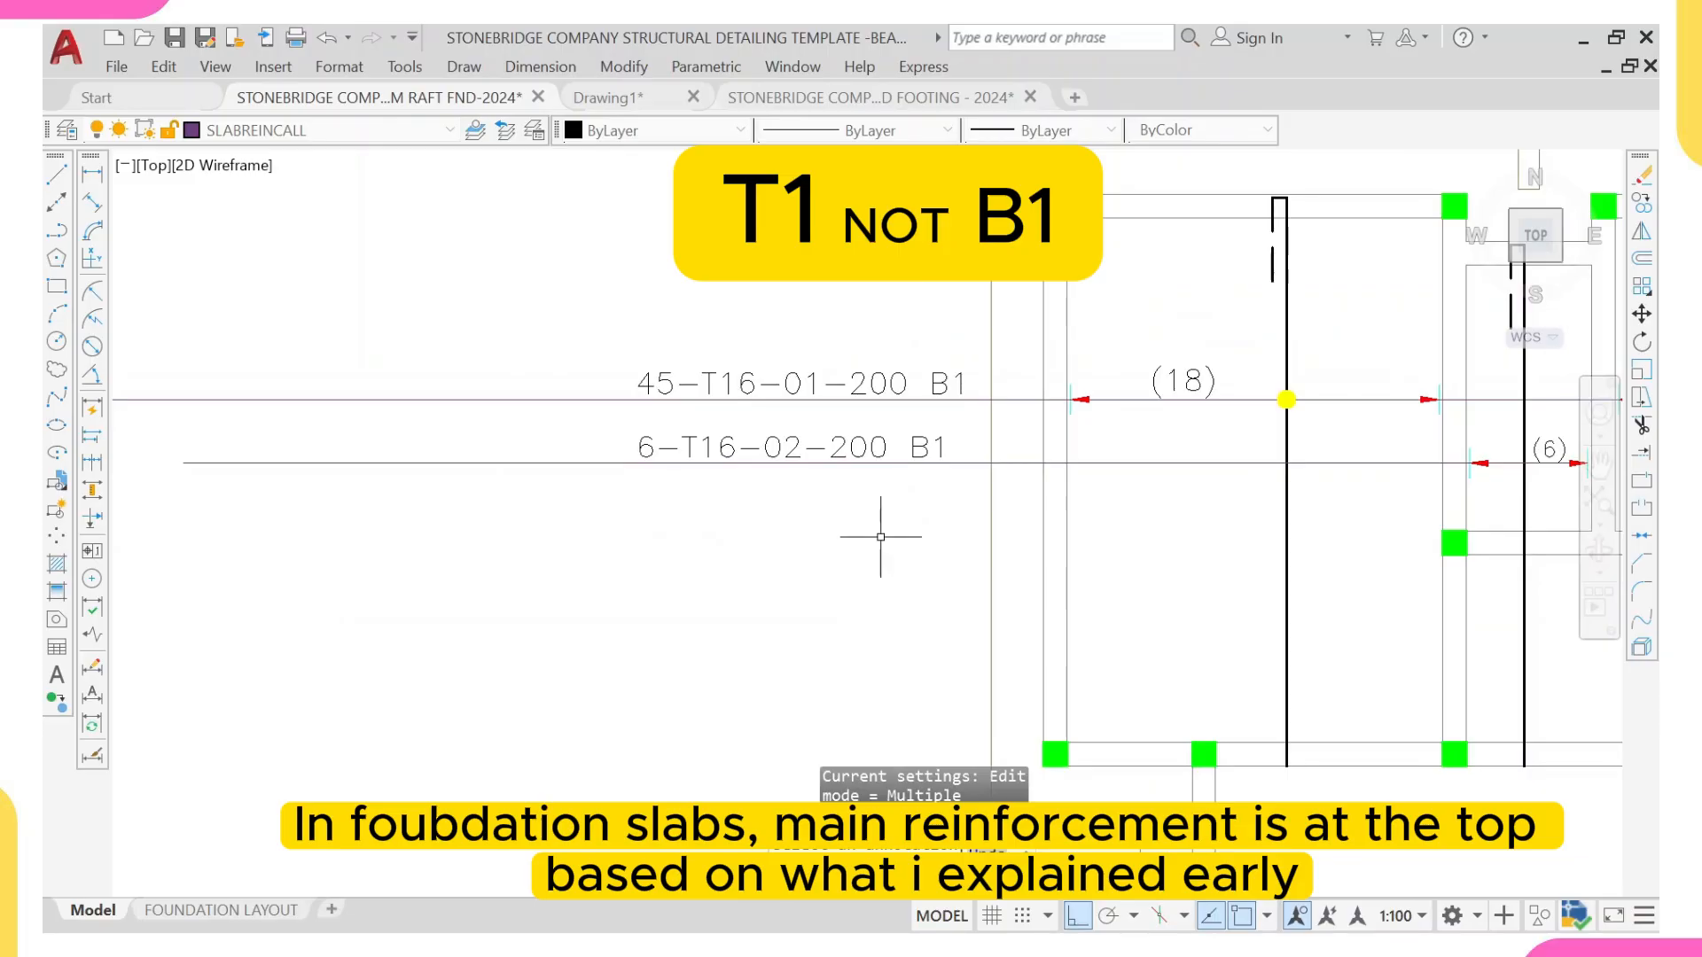
key("Escape")
Step: Draw a vertical bar line through the panel below the narrow panel's bar, between the outer edges of its upper and lower beams
scroll(1064, 532, "down", 2)
middle_click_drag(1142, 485, 966, 426)
middle_click_drag(1081, 418, 929, 416)
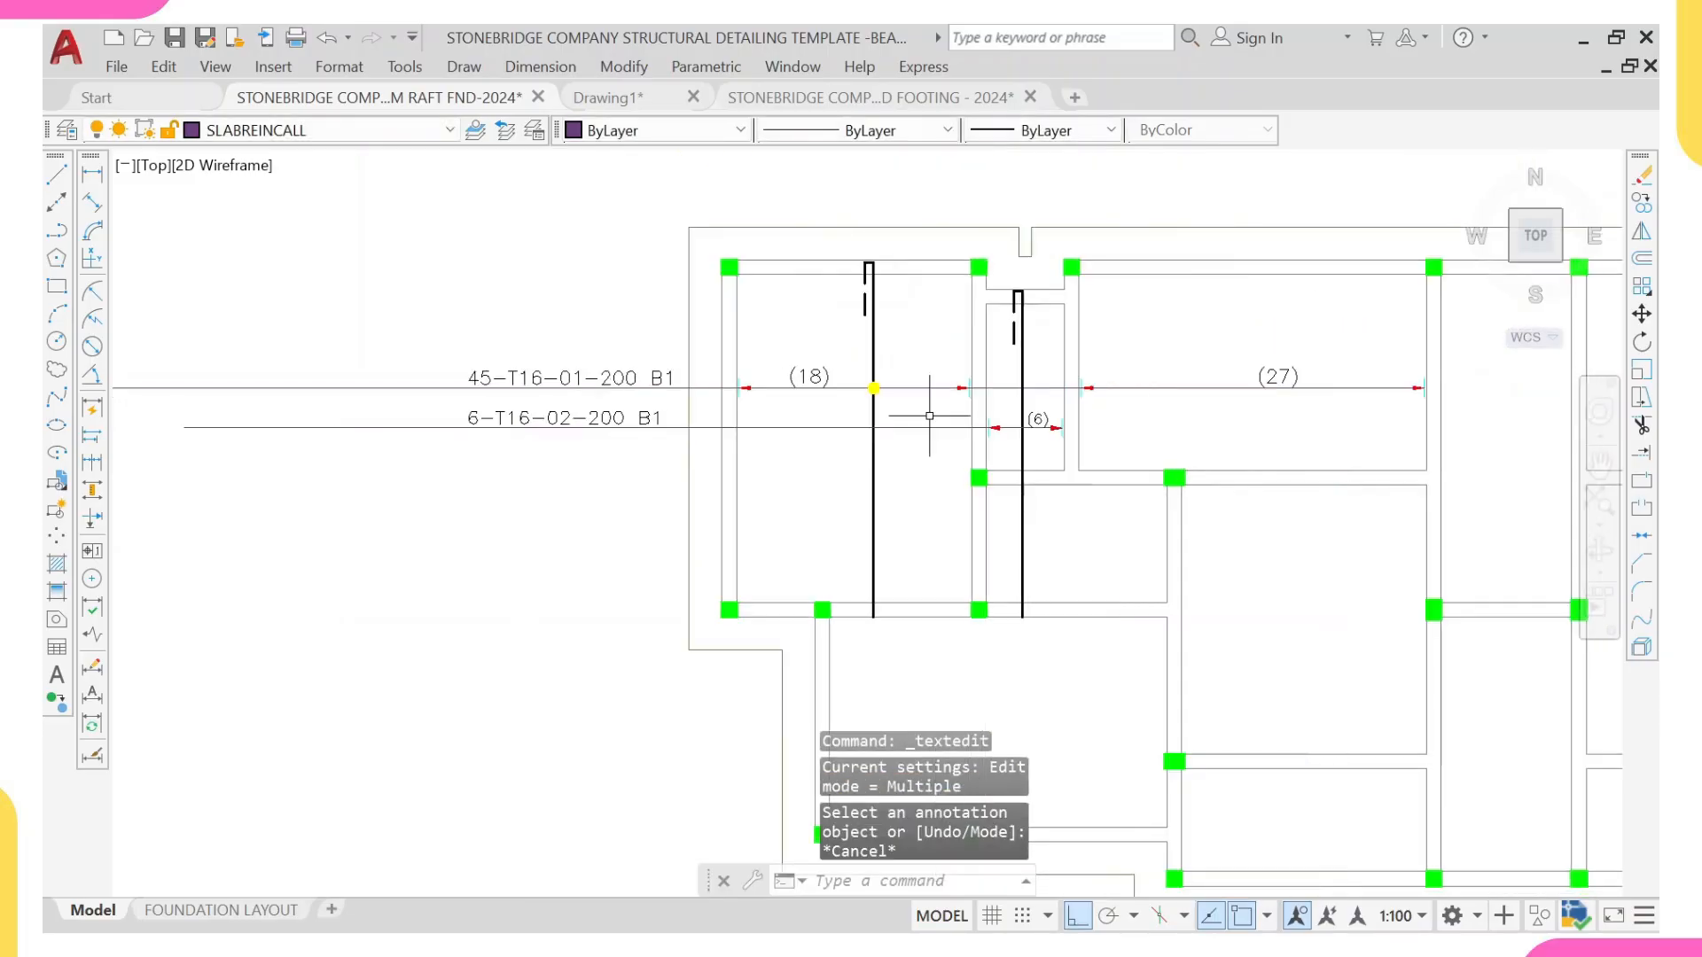
scroll(1134, 426, "down", 2)
middle_click_drag(1134, 425, 958, 468)
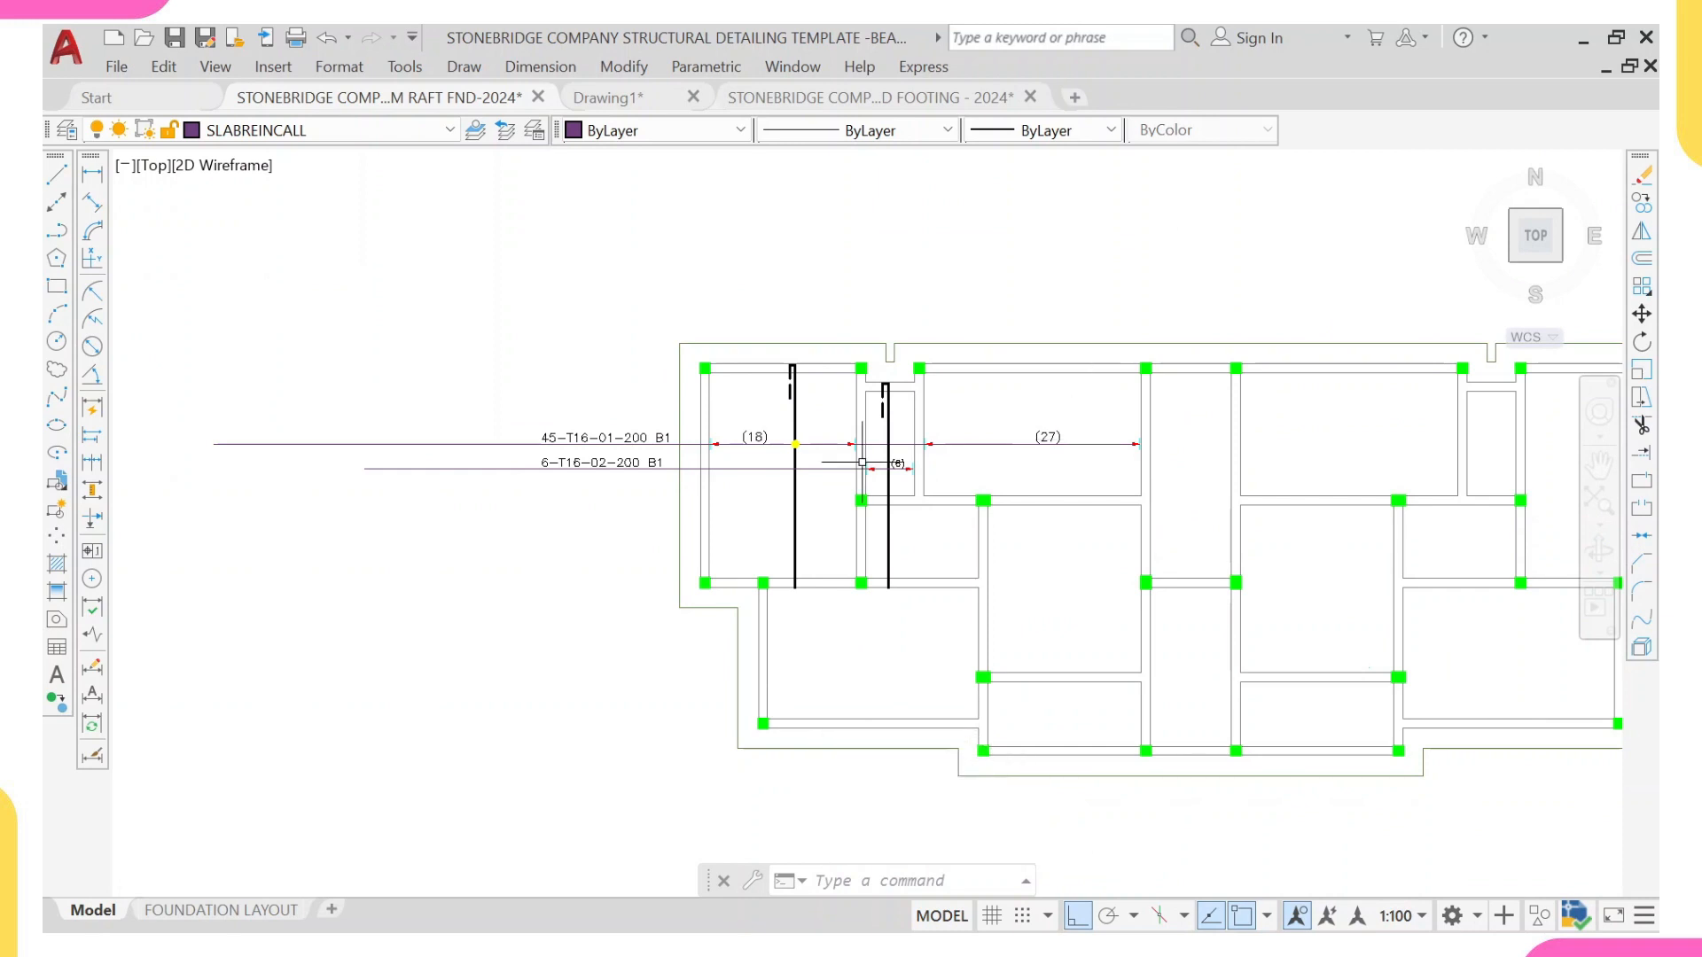
middle_click_drag(981, 697, 956, 608)
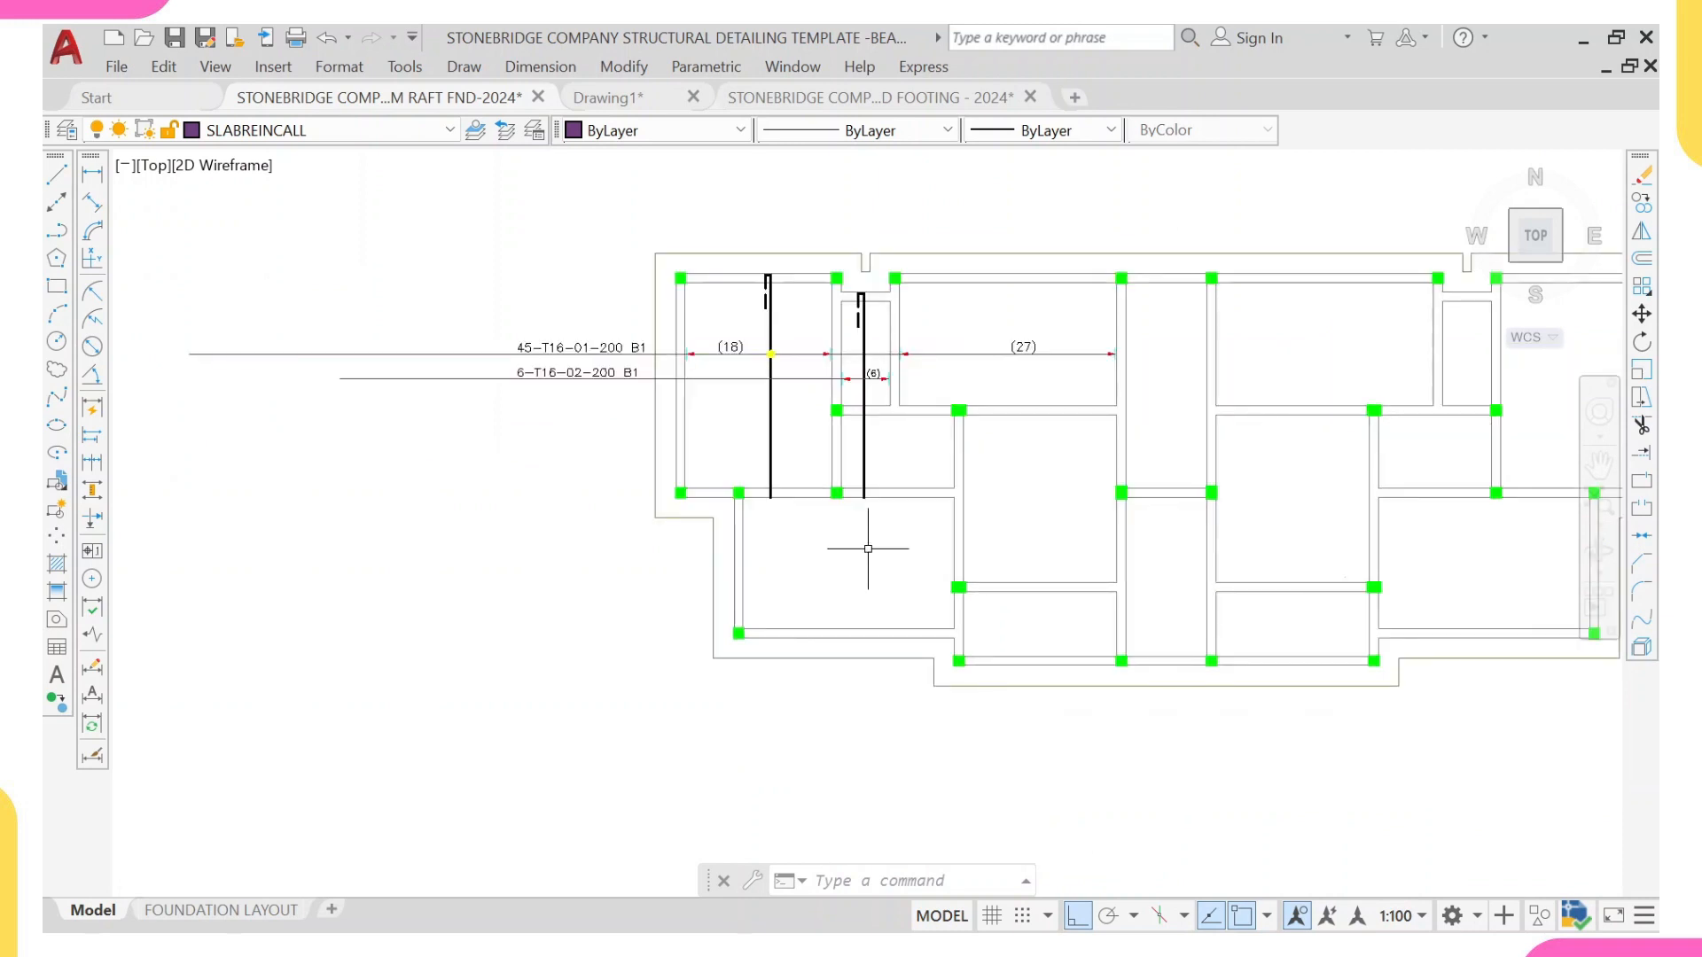
middle_click_drag(868, 549, 872, 548)
type("l")
key("Return")
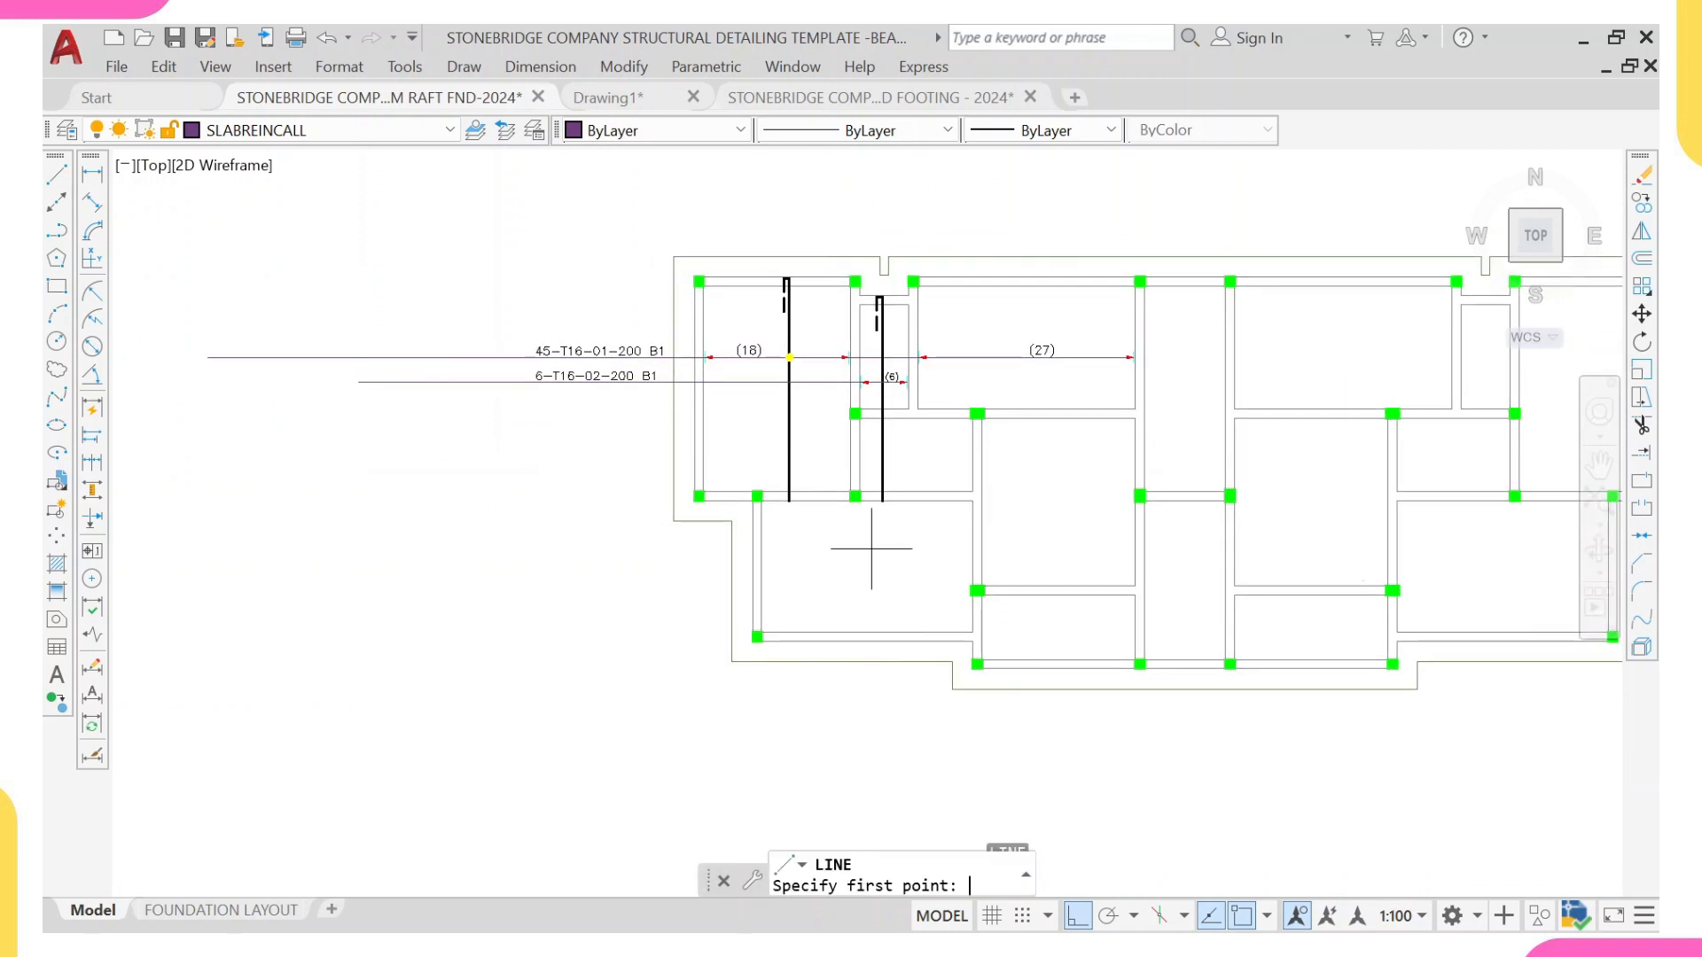
scroll(881, 558, "up", 8)
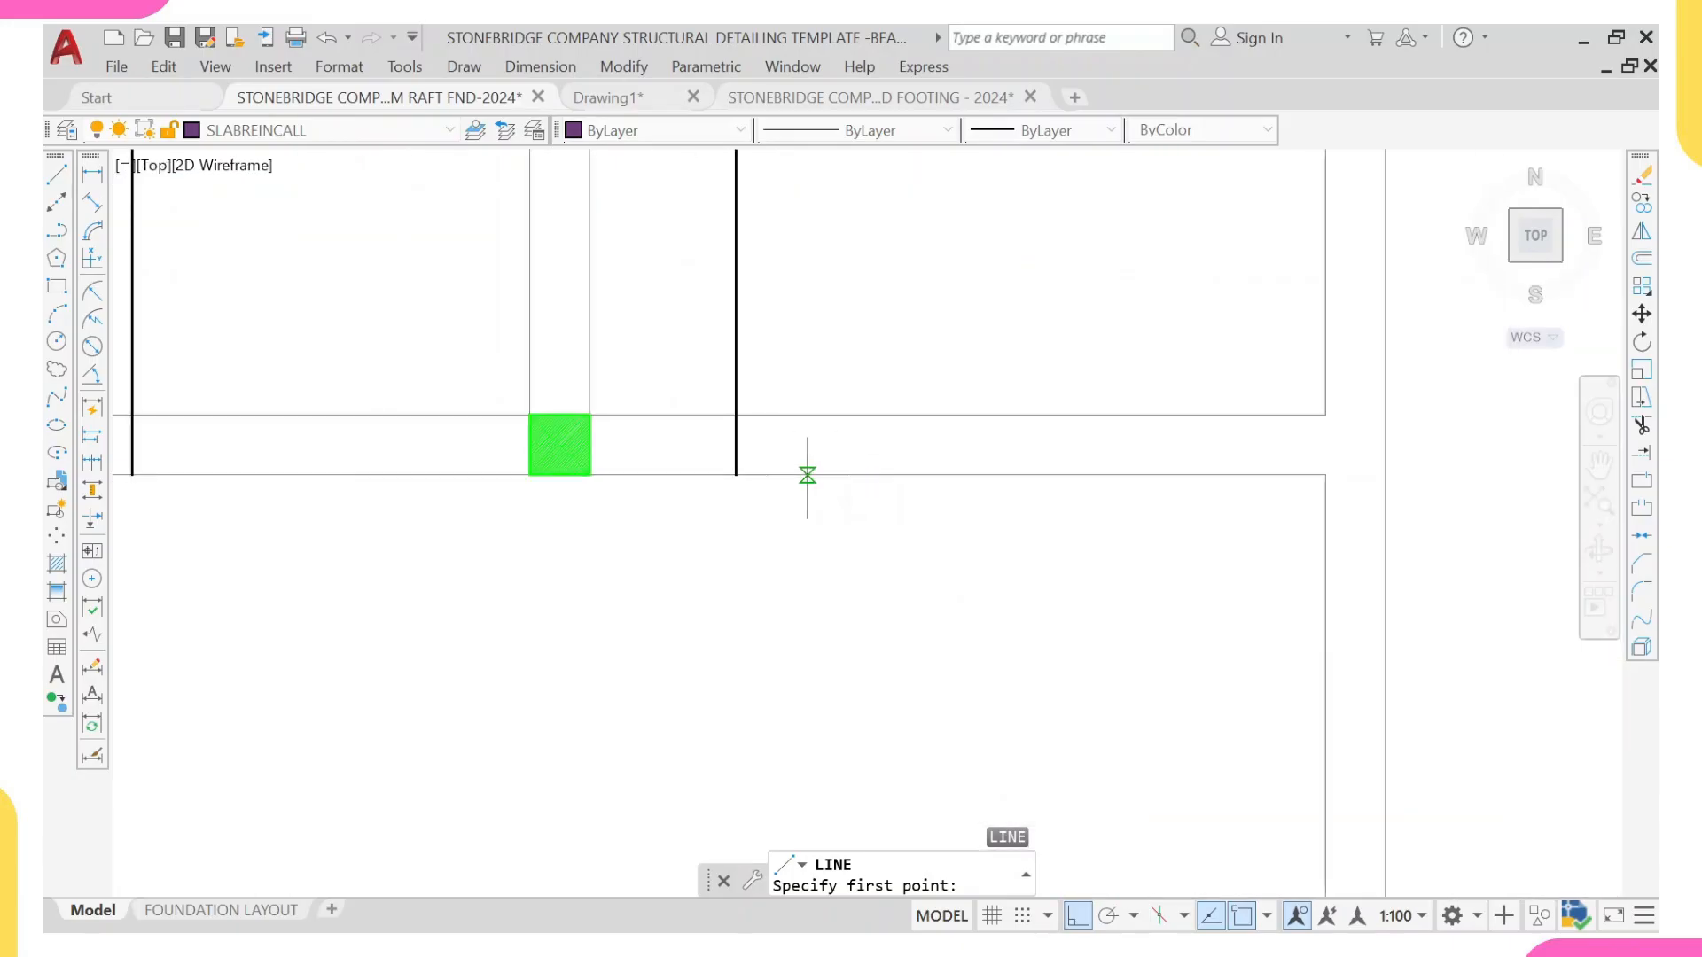
left_click(808, 475)
scroll(790, 521, "down", 5)
scroll(790, 558, "up", 1)
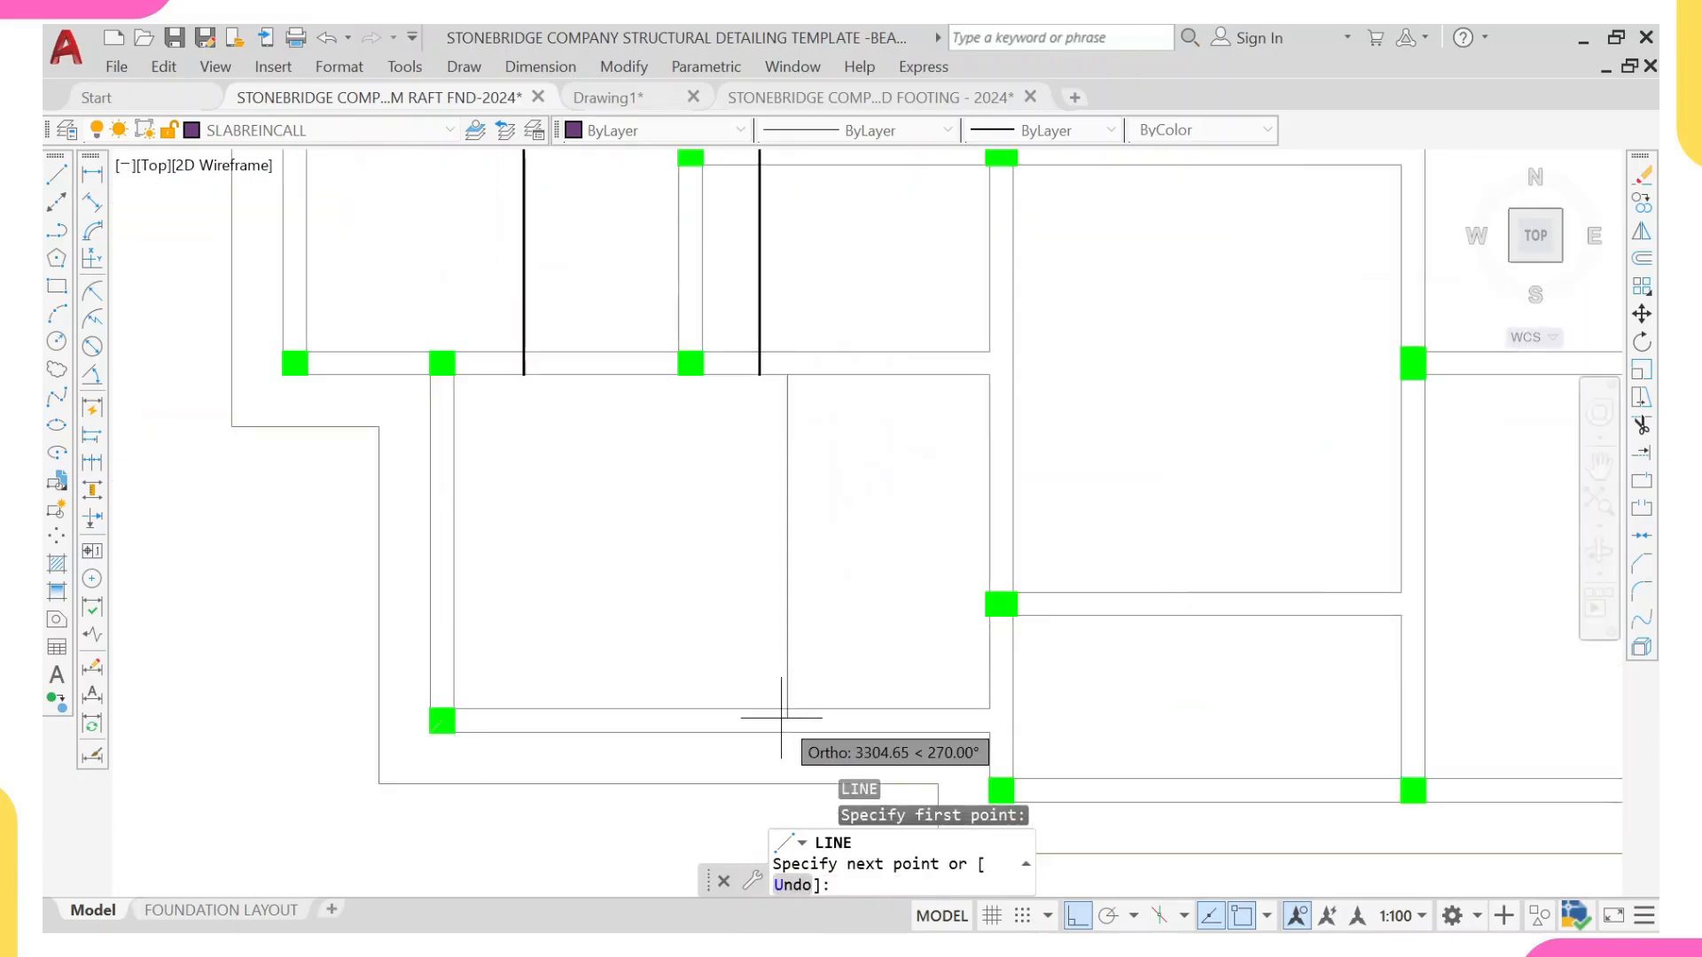
key("Escape")
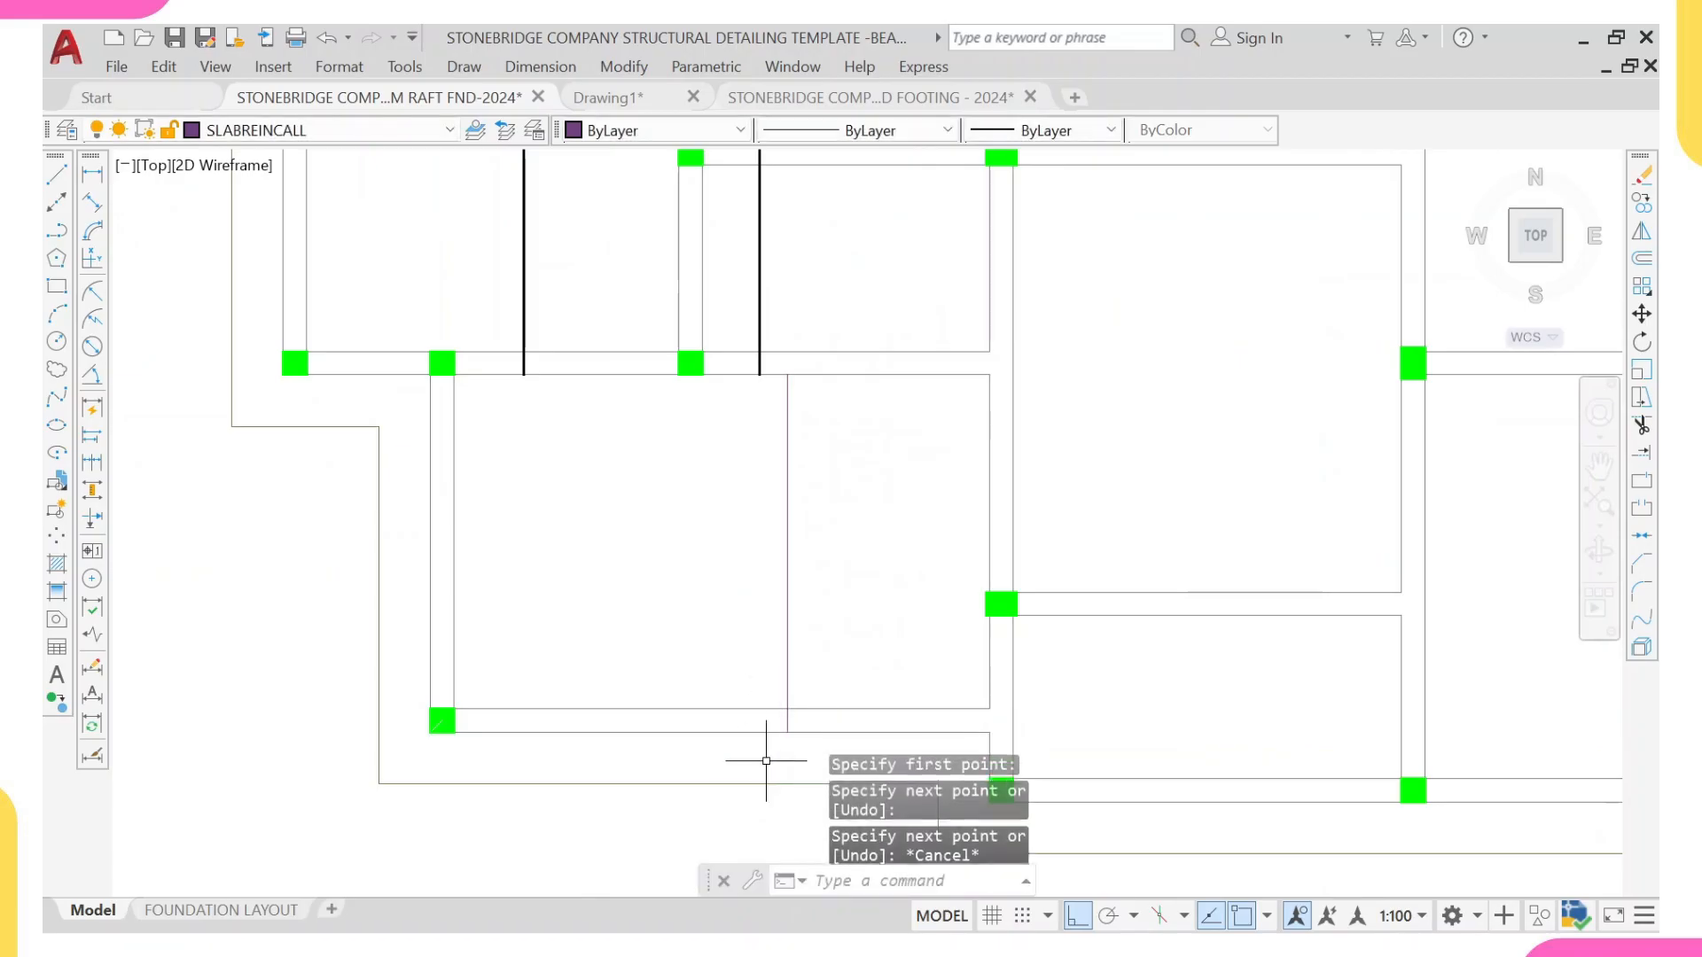
Step: Shorten the new vertical bar line by 35 at its lower end for concrete cover
scroll(771, 744, "up", 6)
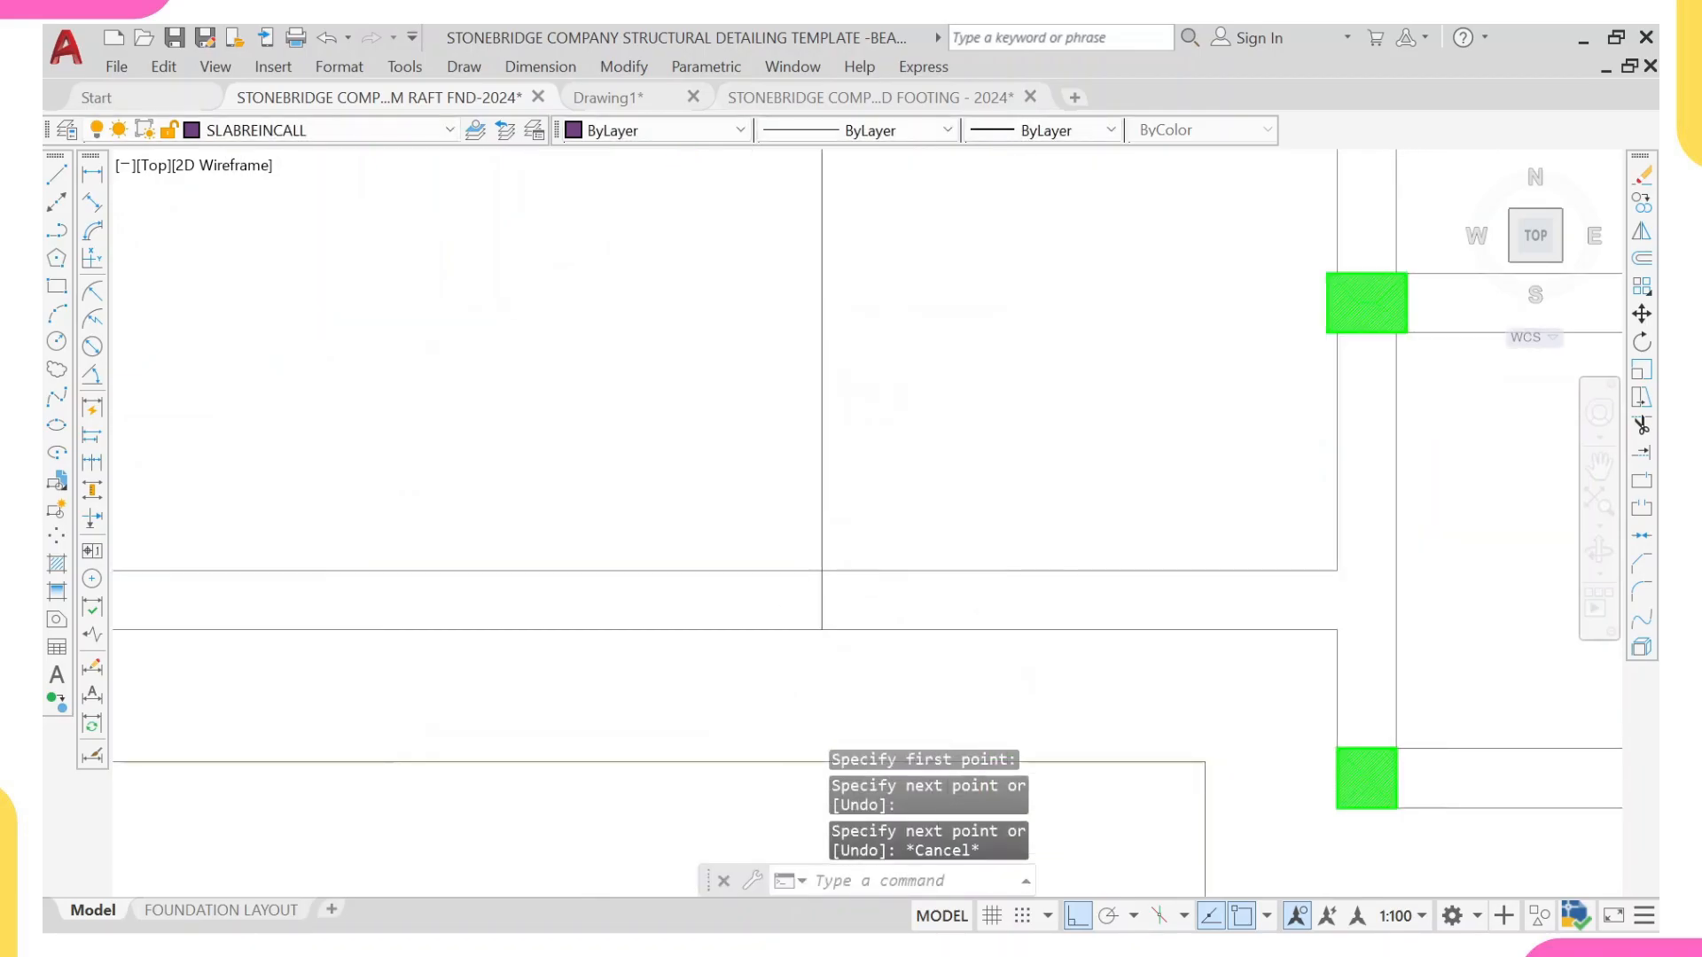
left_click(825, 593)
left_click(844, 586)
left_click(847, 586)
left_click(825, 593)
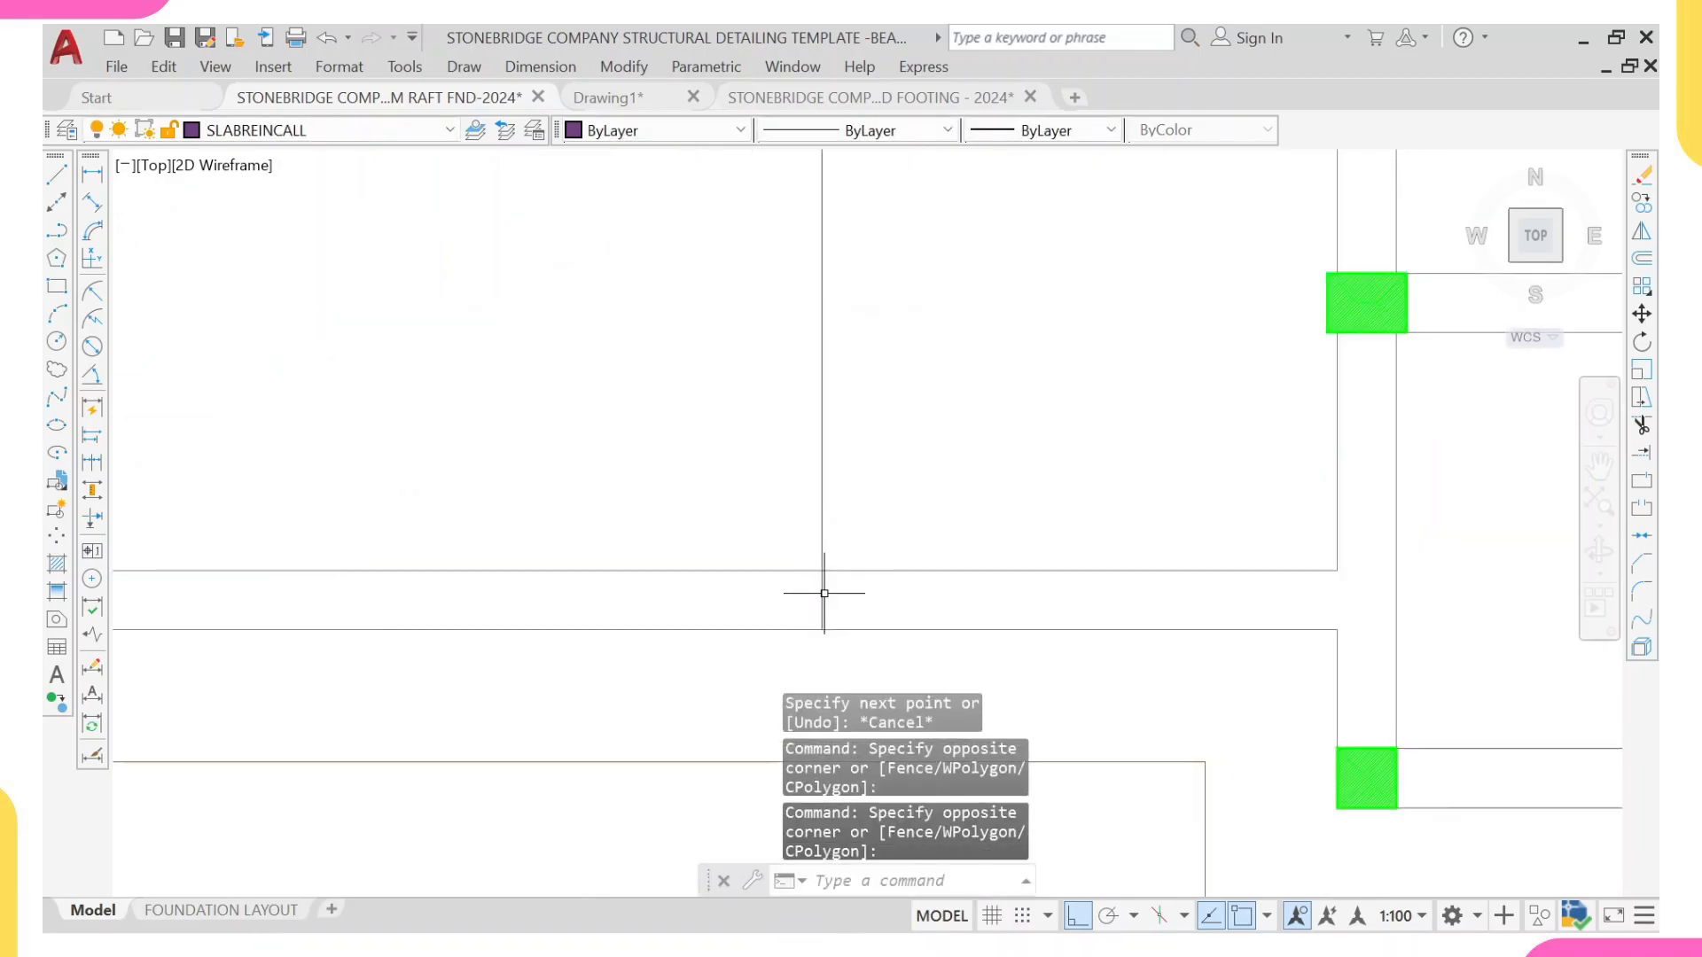
left_click(822, 621)
scroll(822, 629, "up", 3)
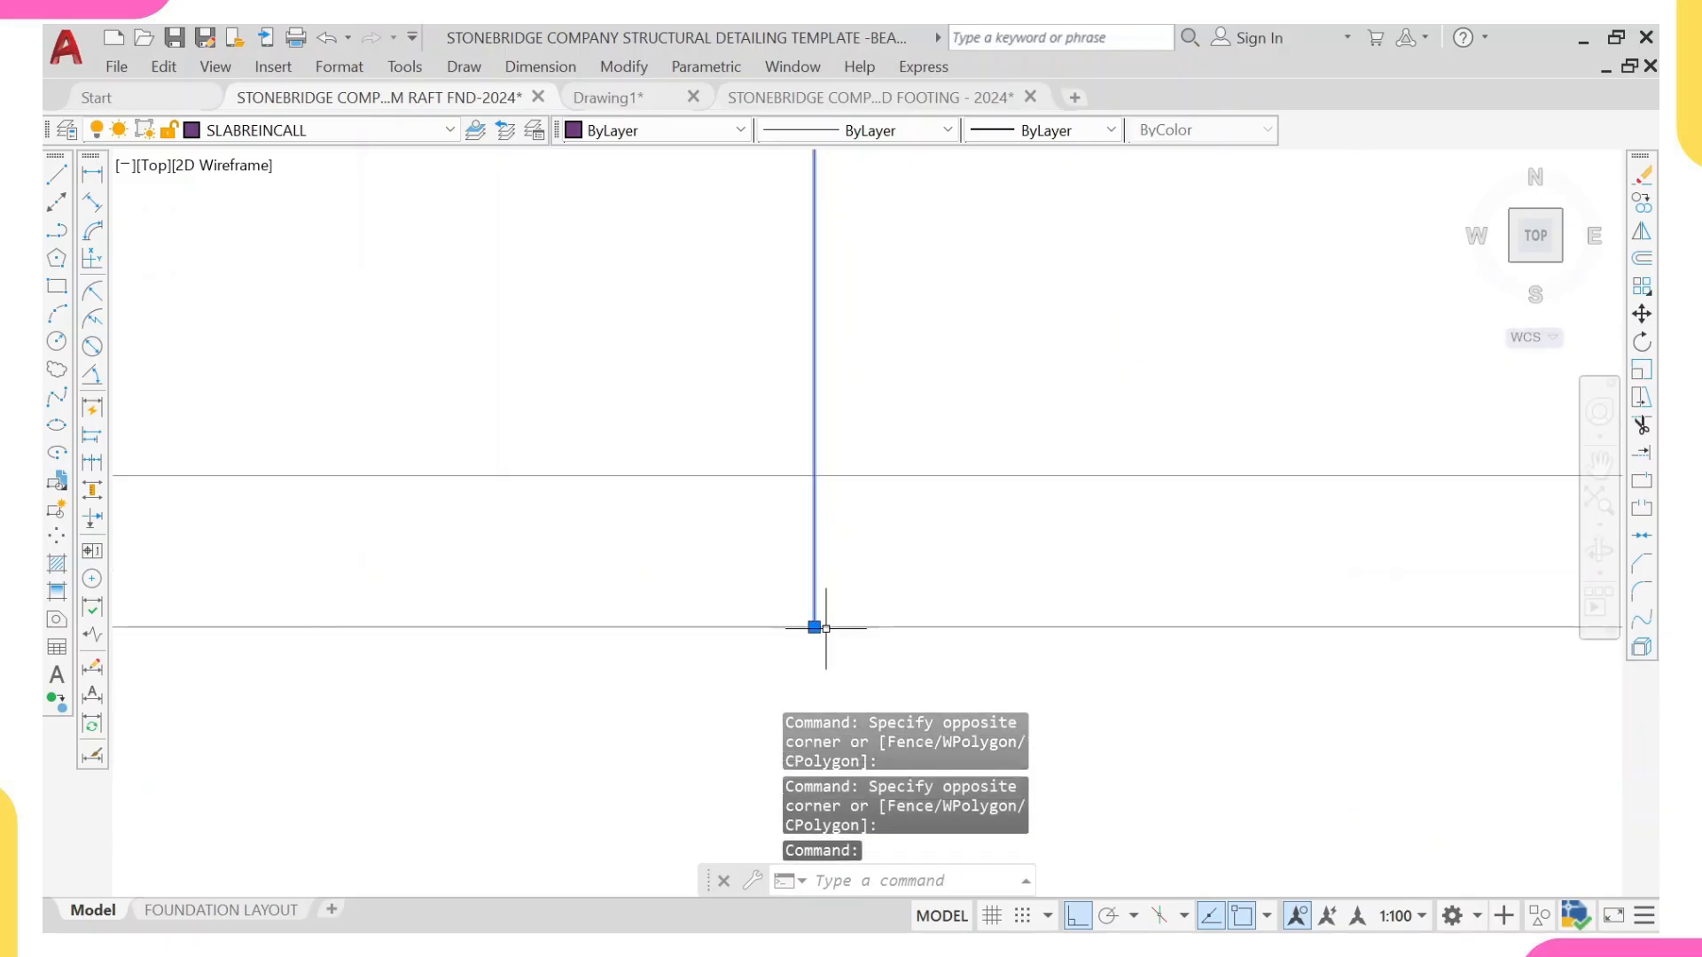
left_click(822, 629)
type("35")
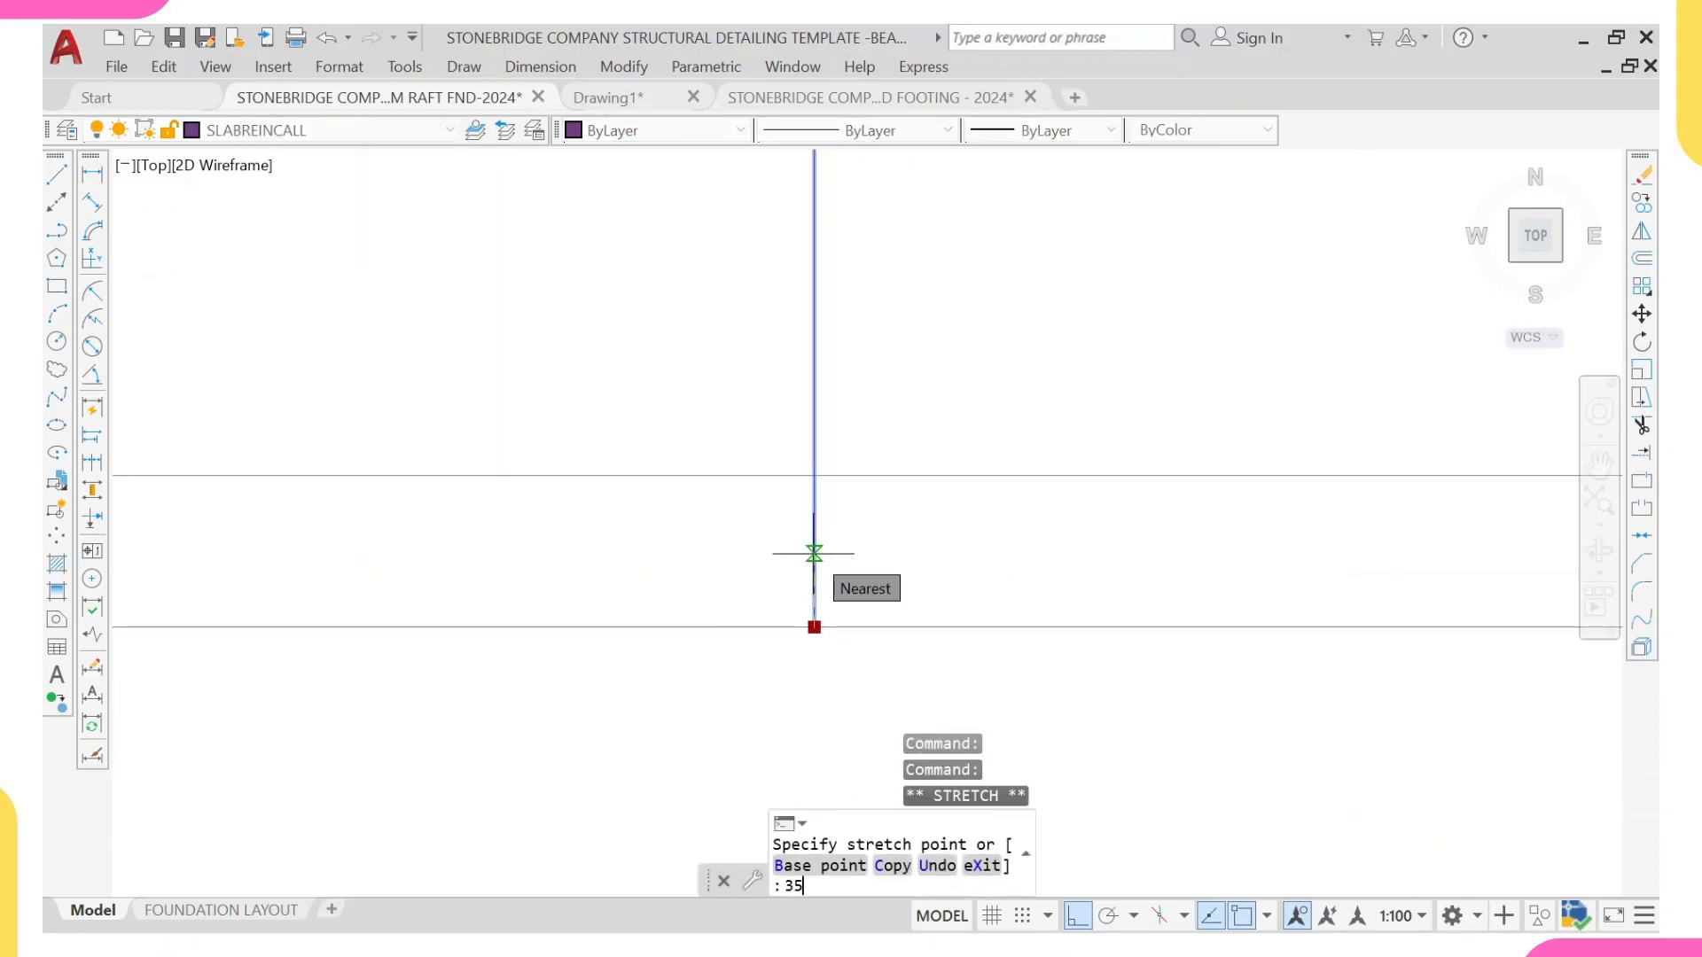
key("Return")
key("Escape")
Step: Draw the hook from the bar's lower end, 130 horizontally away from the bar and 800 upward
type("1")
key("Return")
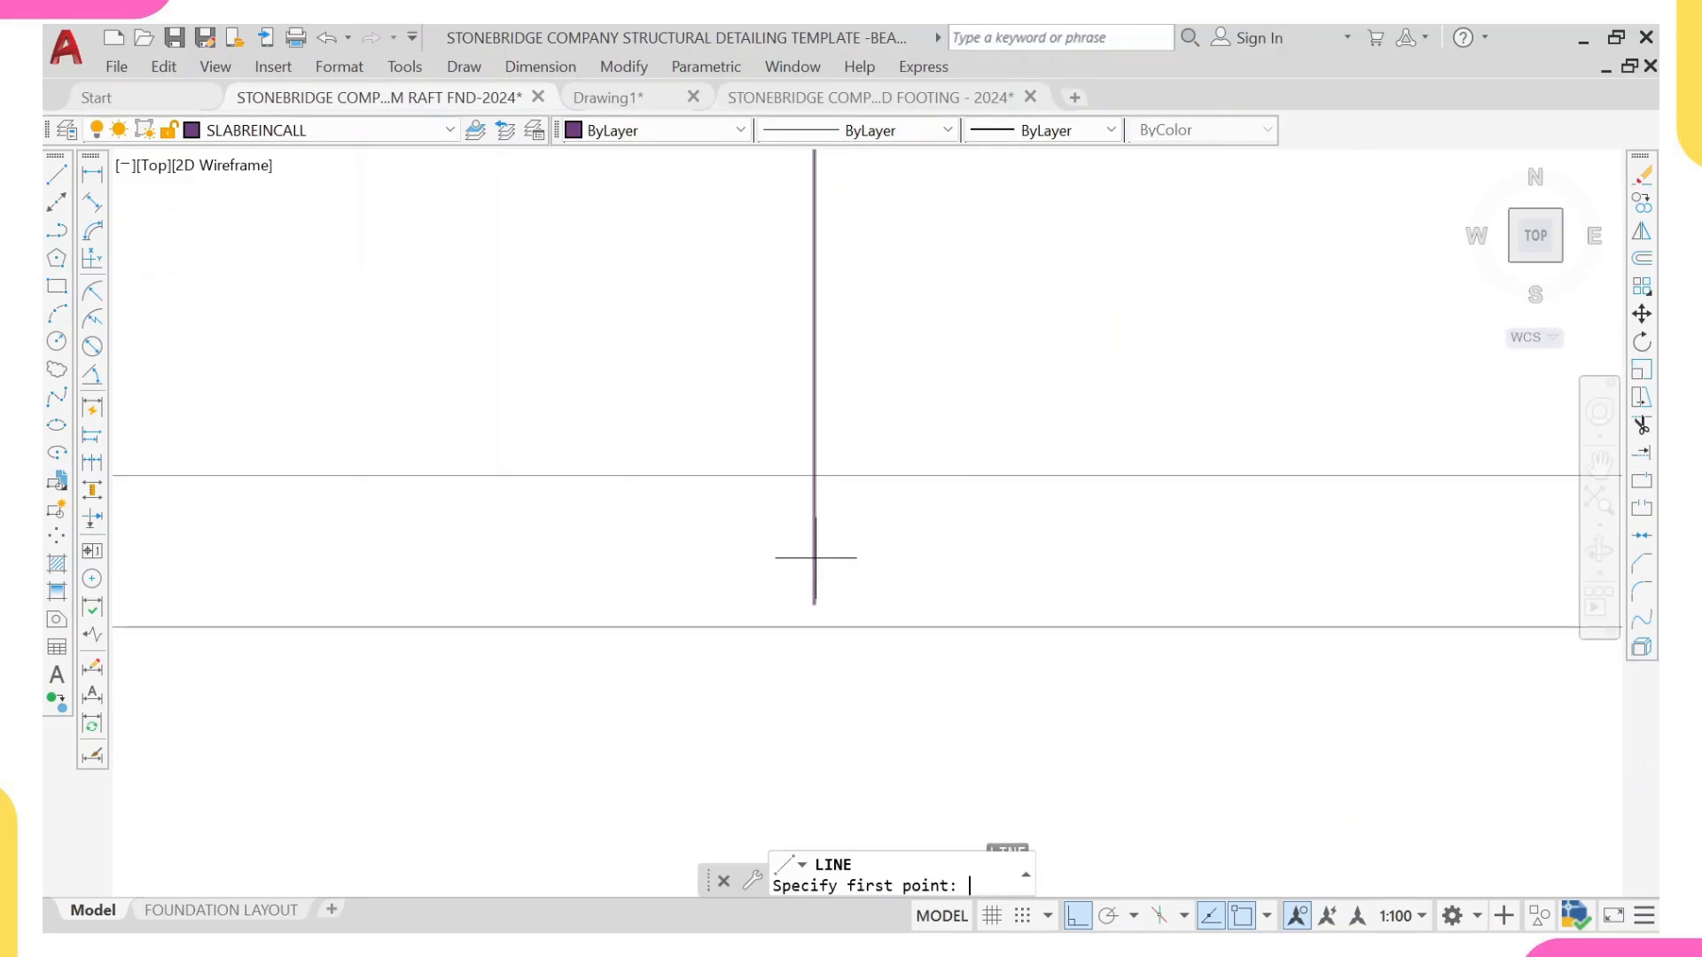
left_click(816, 599)
scroll(714, 577, "down", 3)
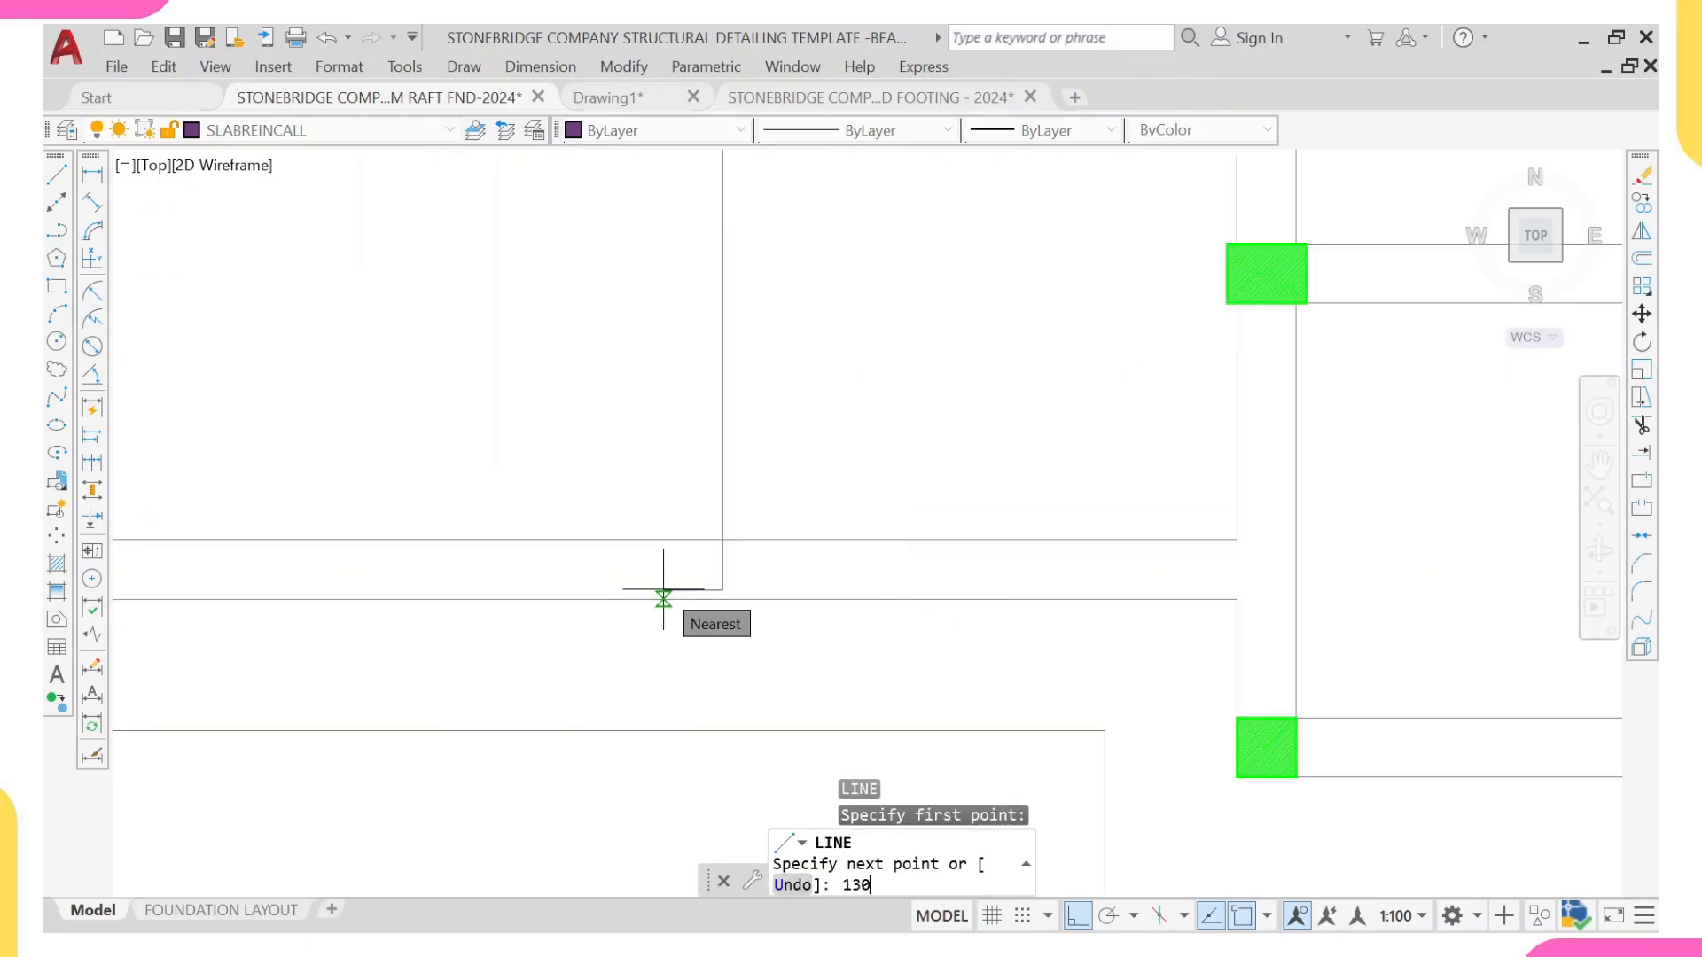
key("Return")
scroll(692, 444, "down", 5)
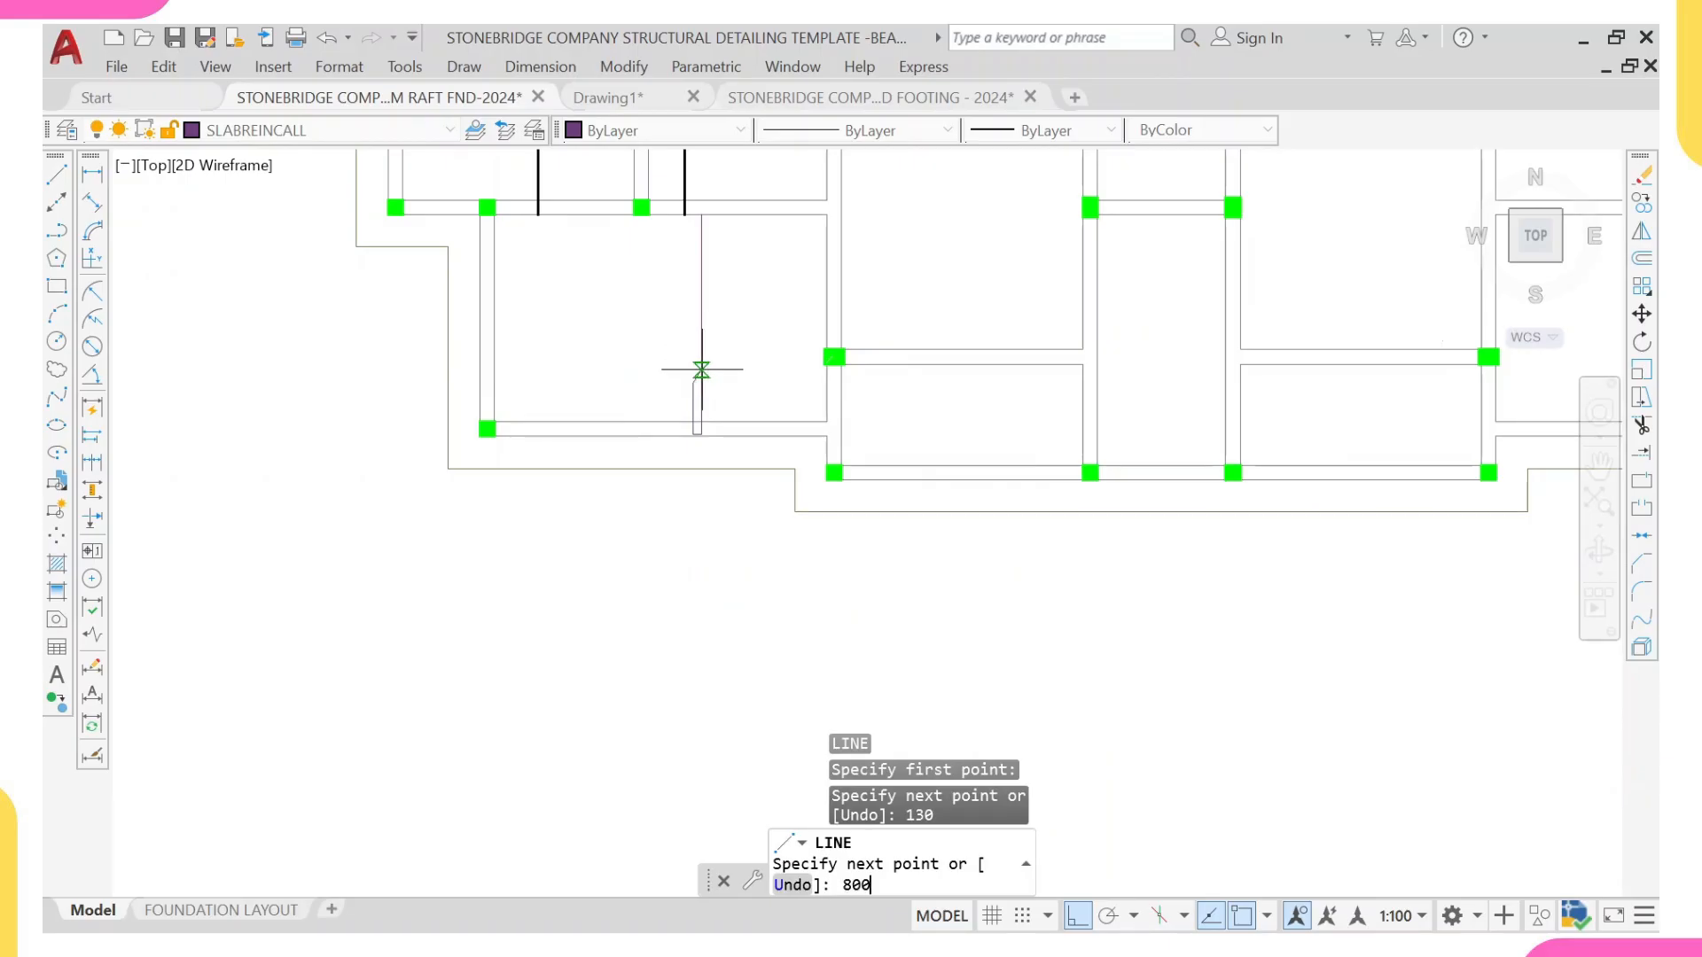
key("Return")
scroll(683, 452, "up", 2)
key("Escape")
Step: Match the new vertical bar and its short hook base to the properties of the narrow panel's solid bar
scroll(713, 284, "up", 3)
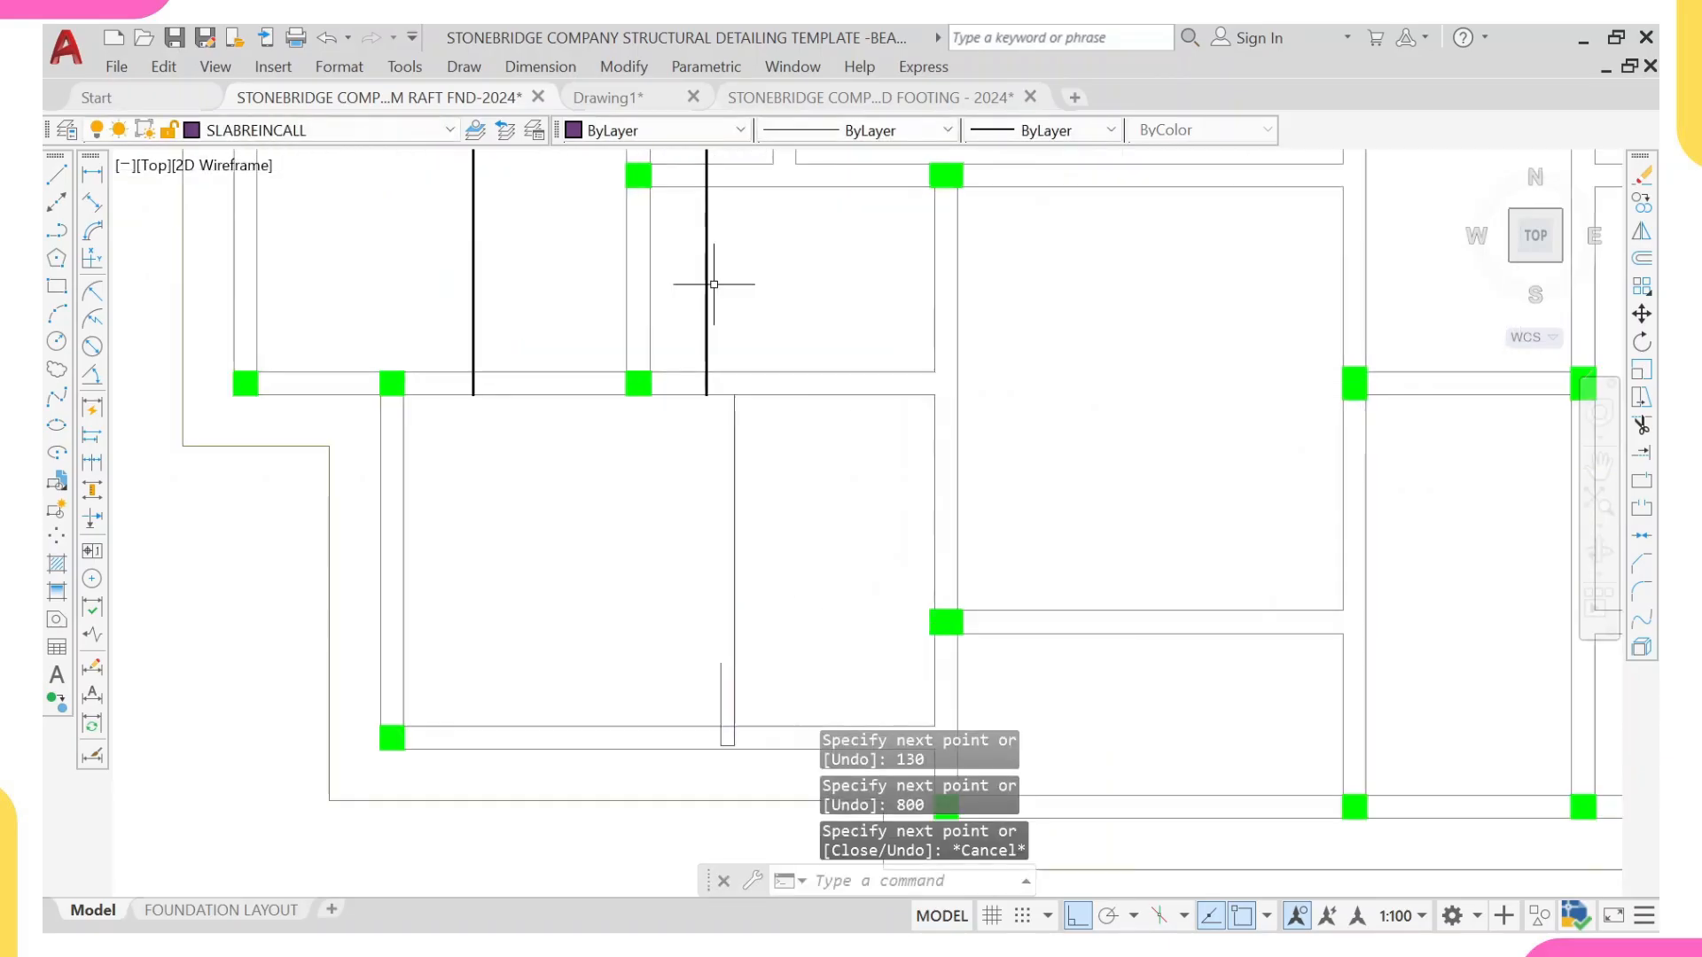
scroll(713, 284, "down", 3)
scroll(714, 284, "up", 3)
left_click(715, 266)
left_click(695, 308)
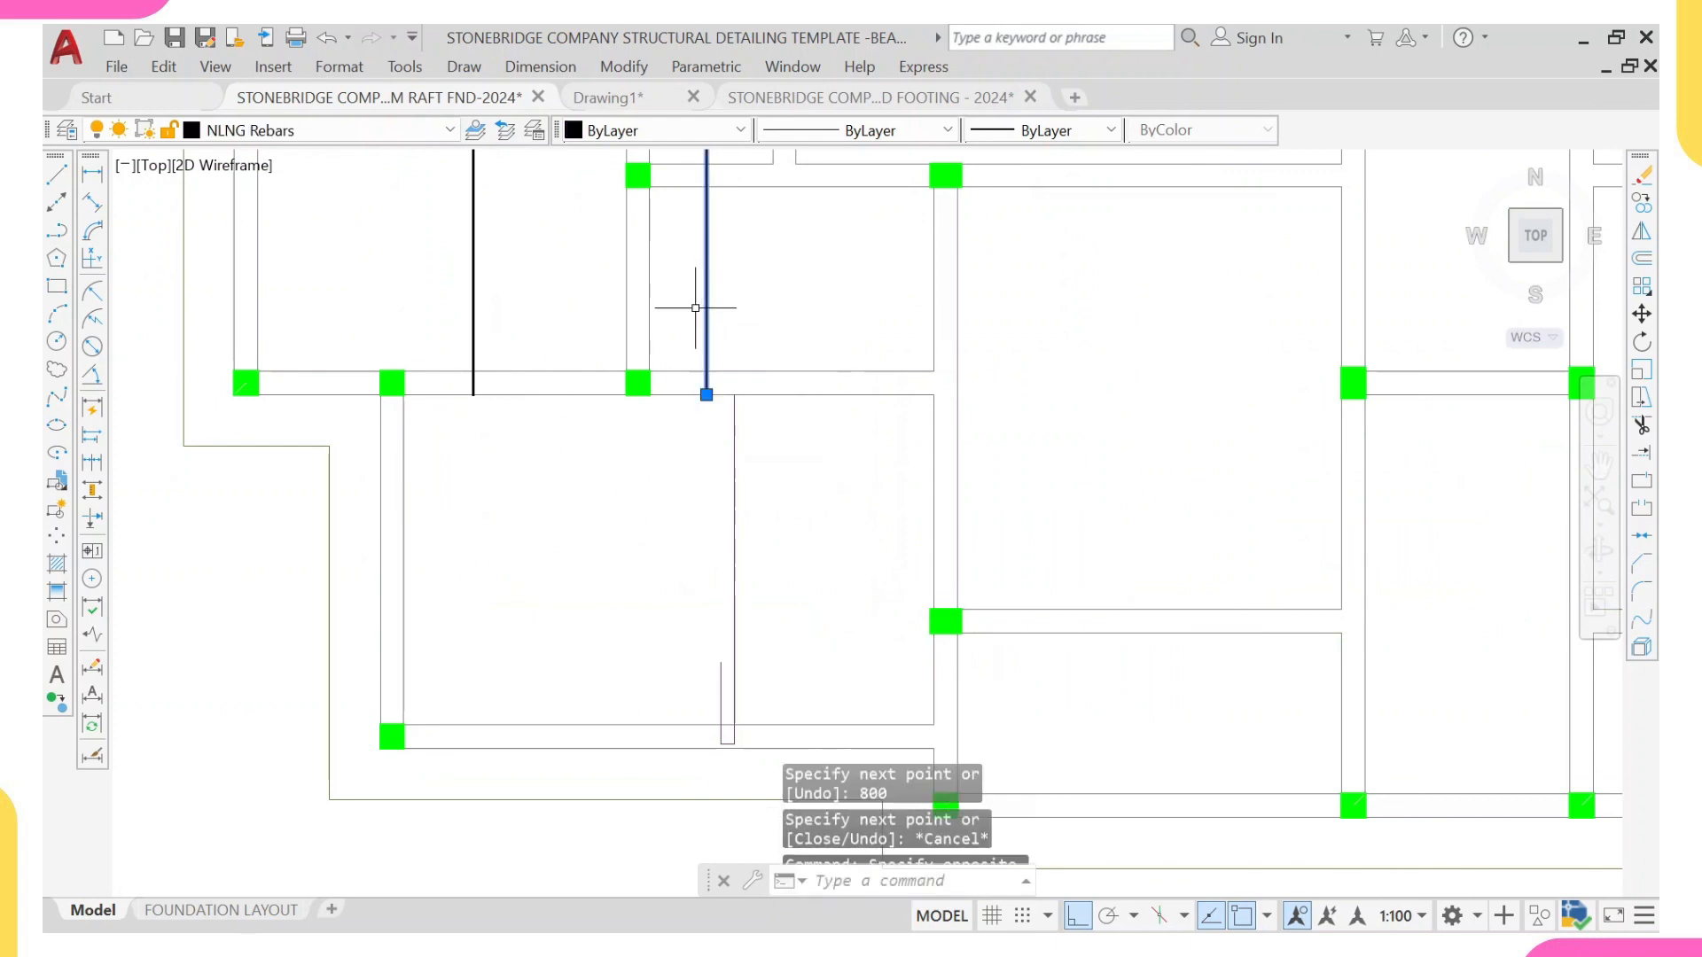
type("ma")
key("Return")
middle_click_drag(772, 606, 762, 463)
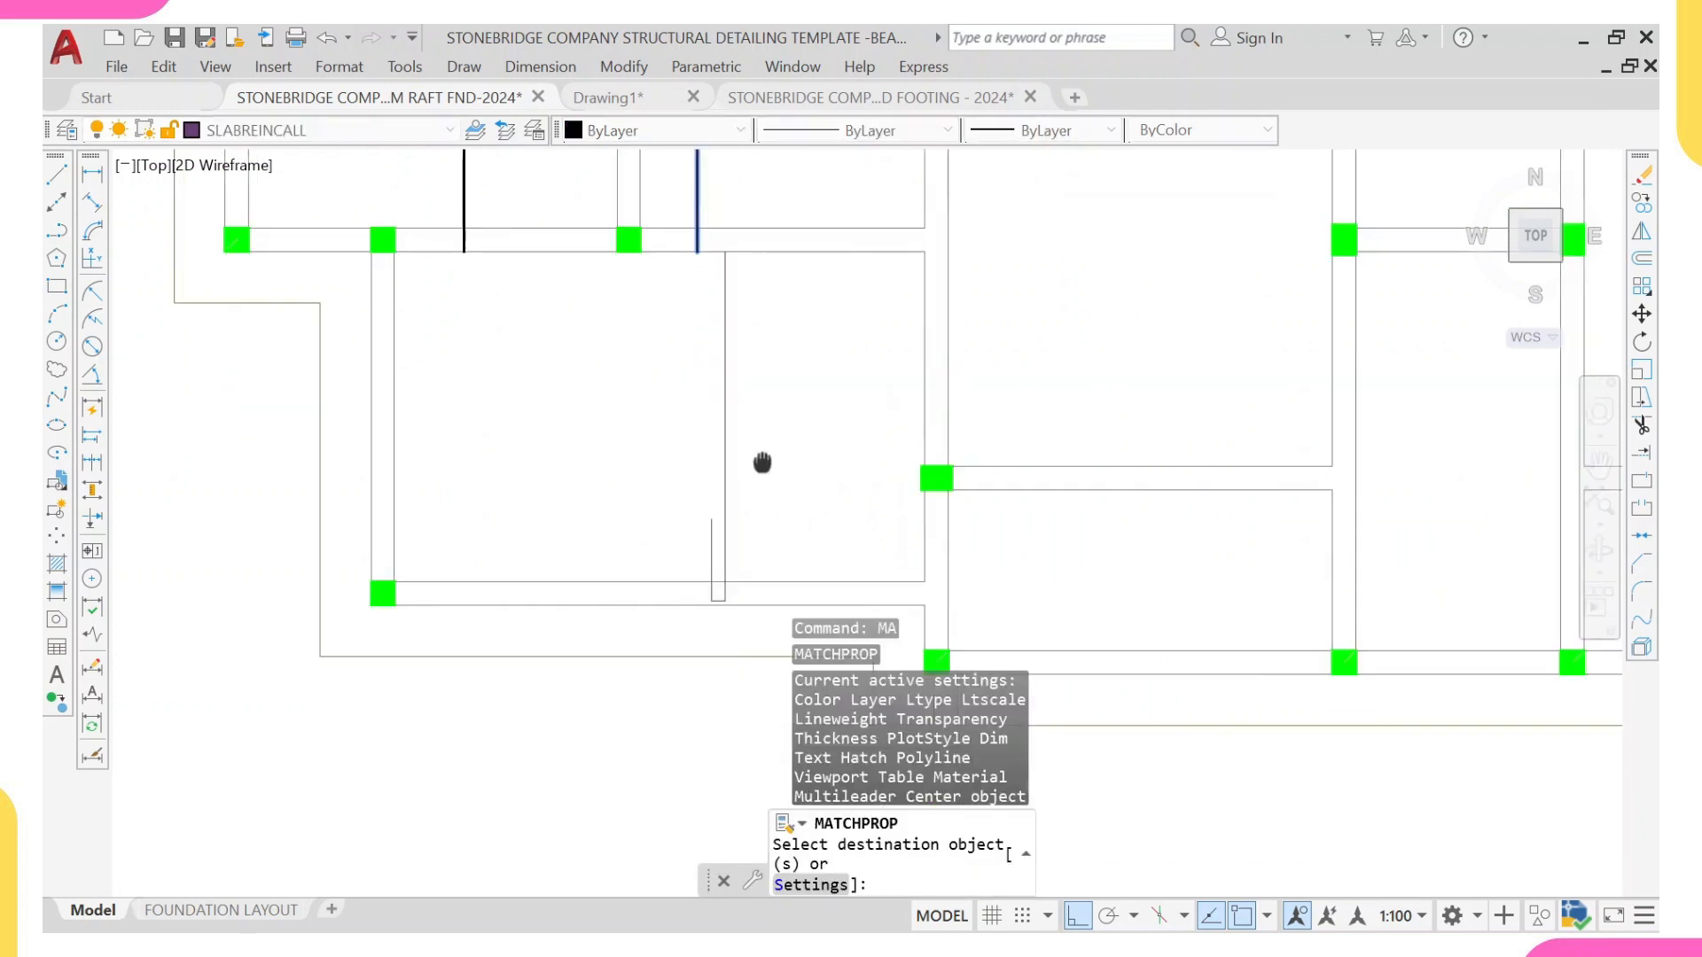
scroll(736, 550, "up", 4)
scroll(745, 585, "up", 3)
left_click(784, 497)
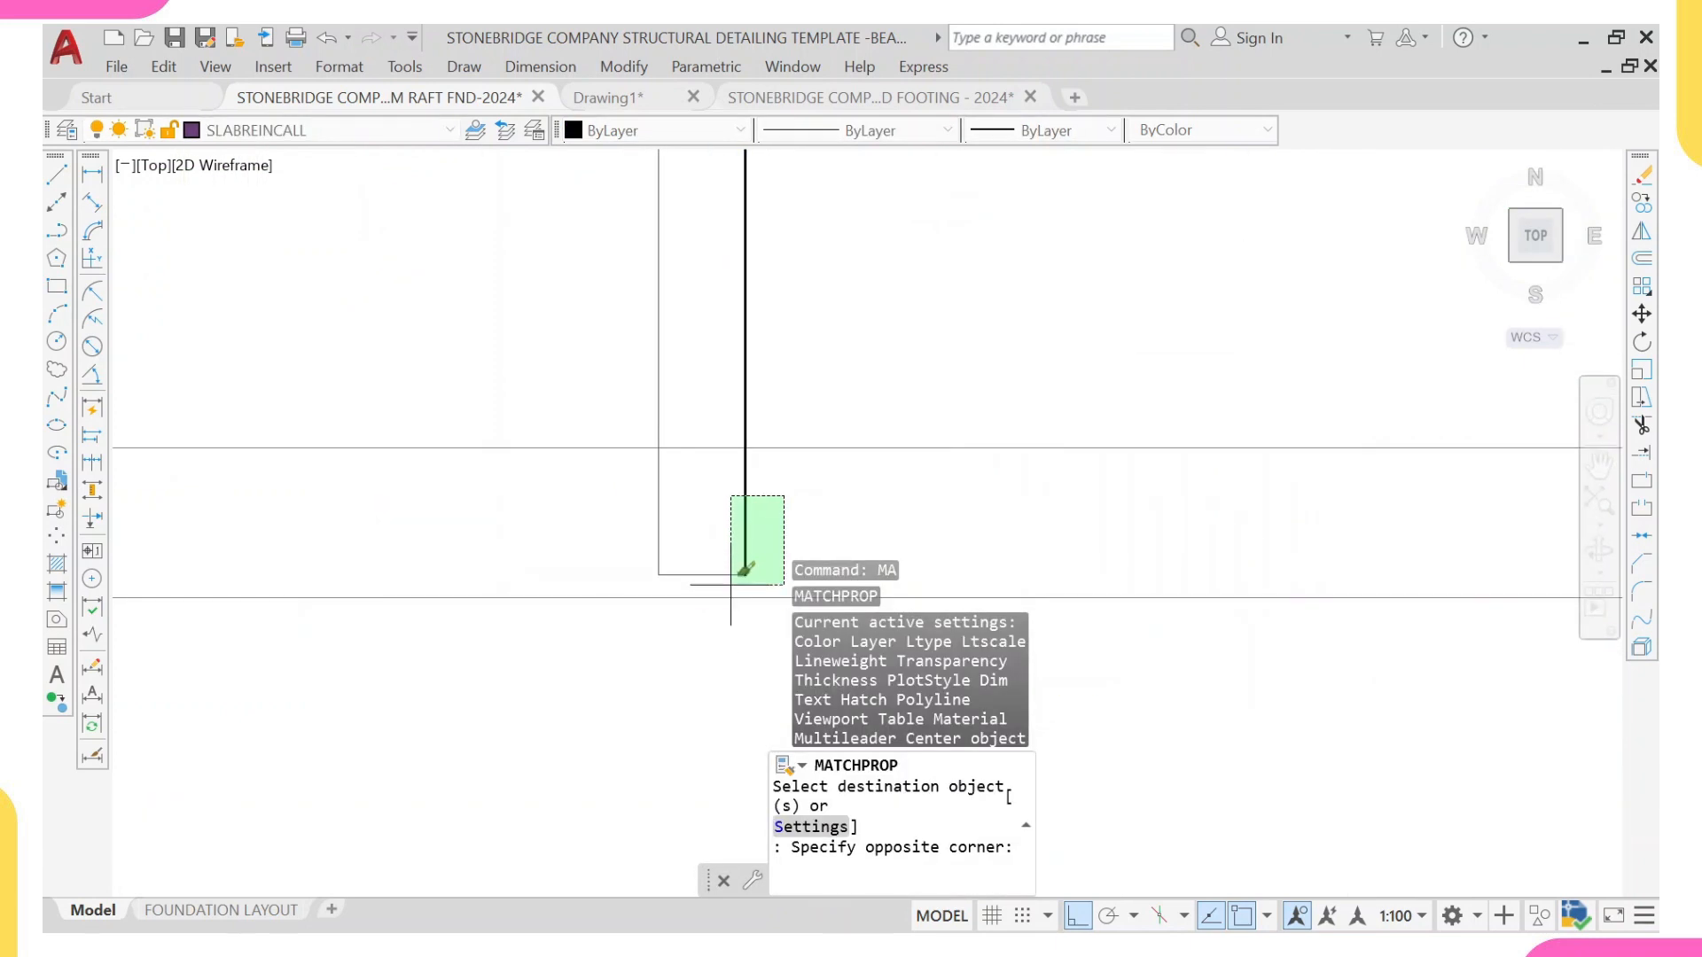
left_click(731, 577)
scroll(727, 530, "down", 4)
middle_click_drag(706, 318, 672, 531)
key("Escape")
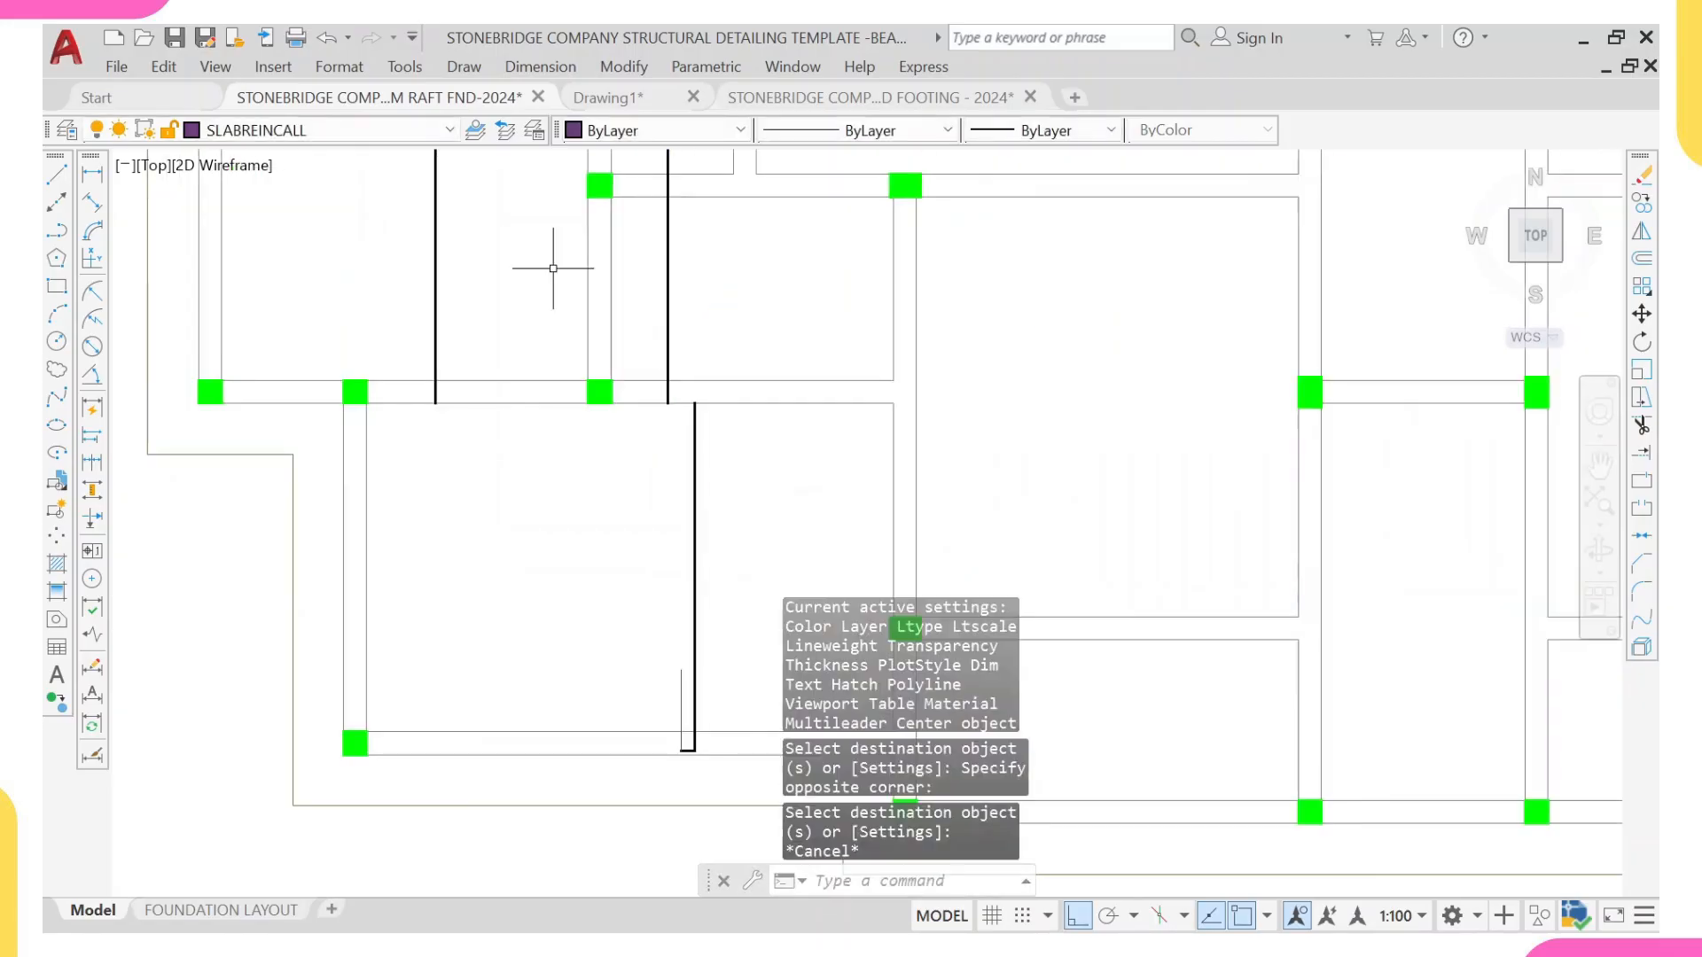
middle_click_drag(553, 268, 567, 613)
scroll(625, 344, "up", 3)
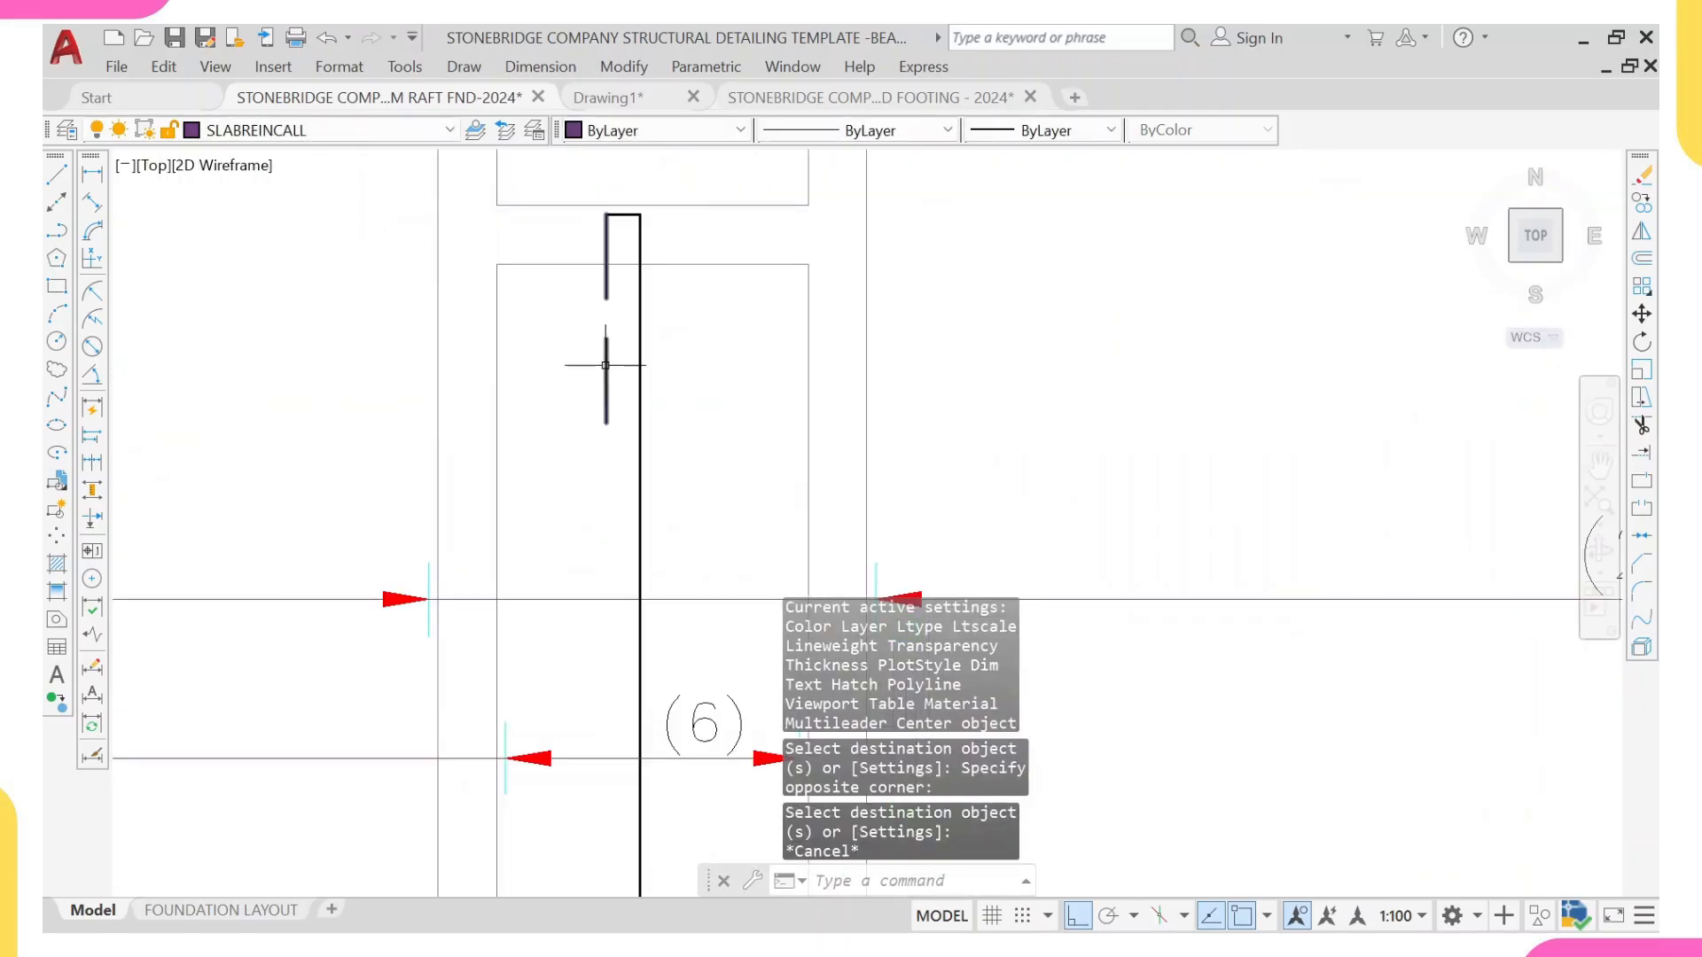
left_click(605, 365)
type("co")
key("Return")
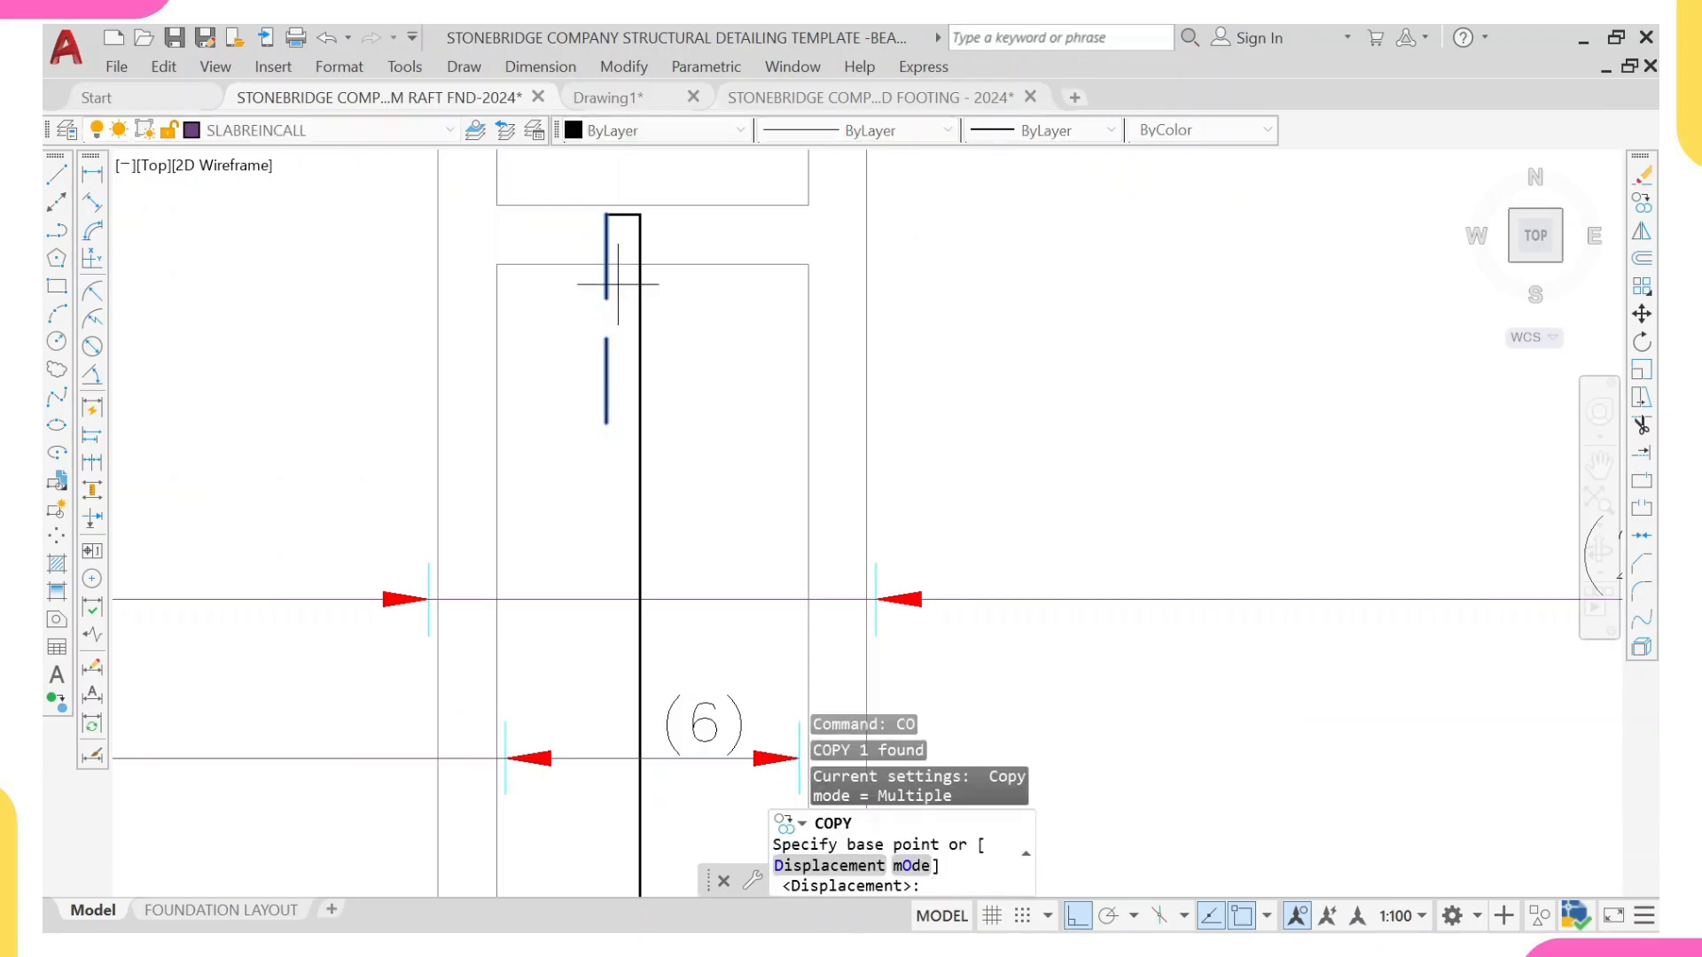
key("Escape")
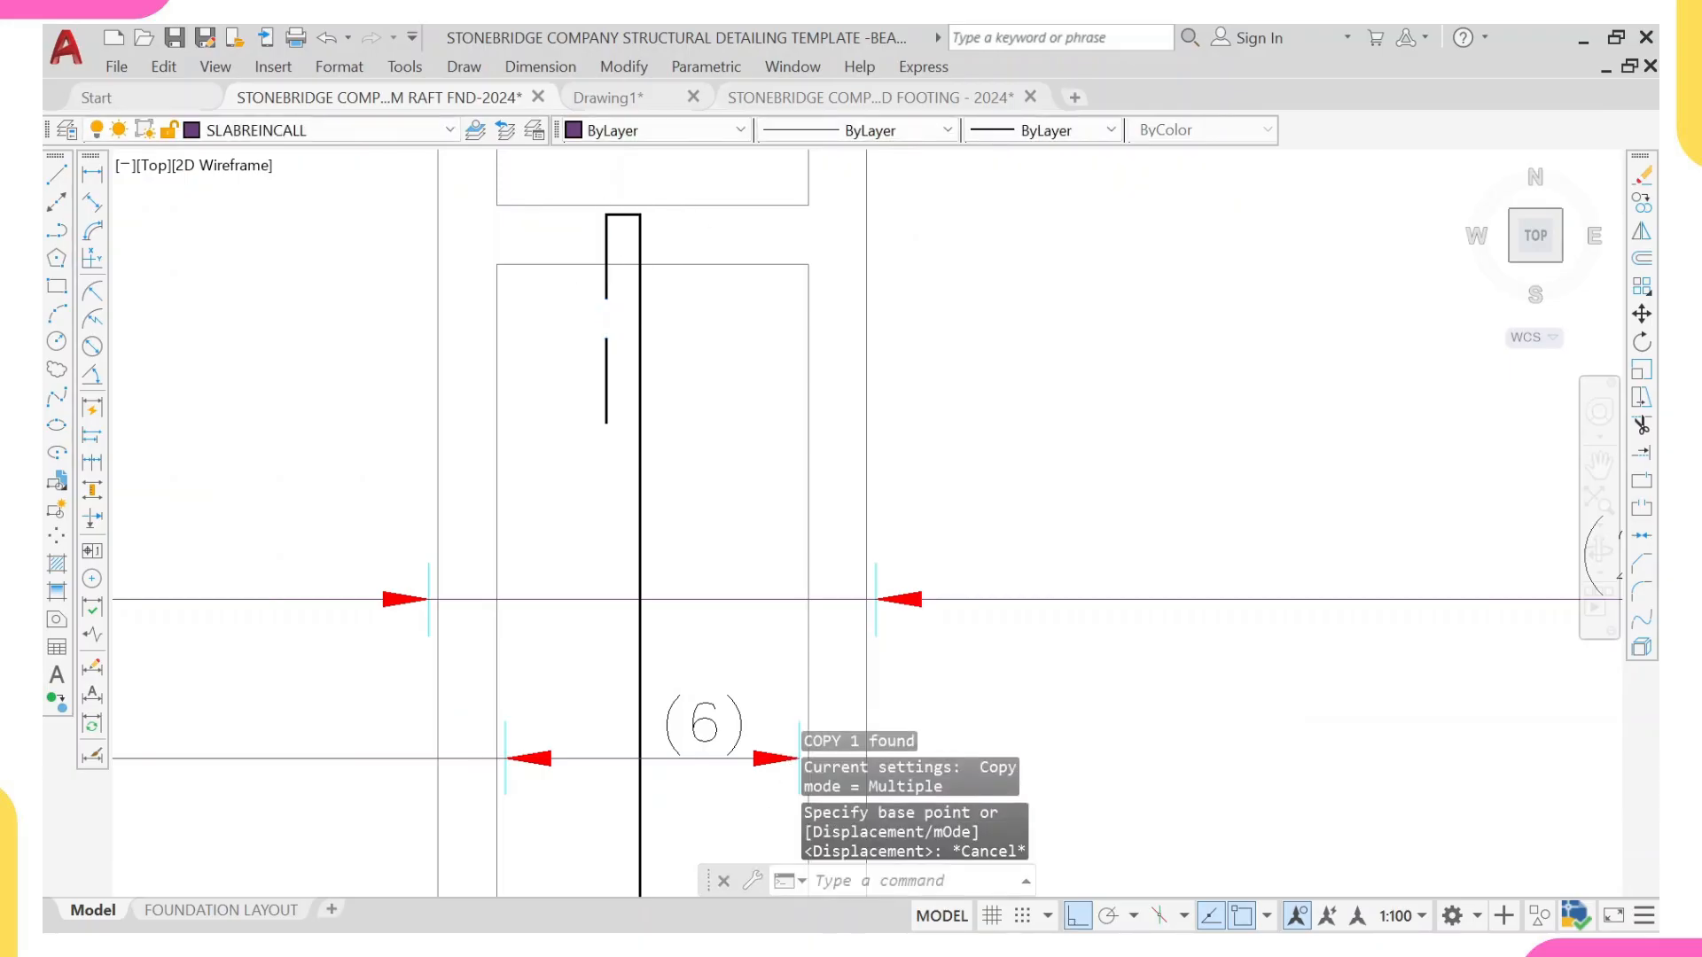
Step: Match the upright leg of the new bar's hook to the properties of the narrow panel's dashed hook leg
left_click(628, 309)
left_click(578, 376)
type("ma")
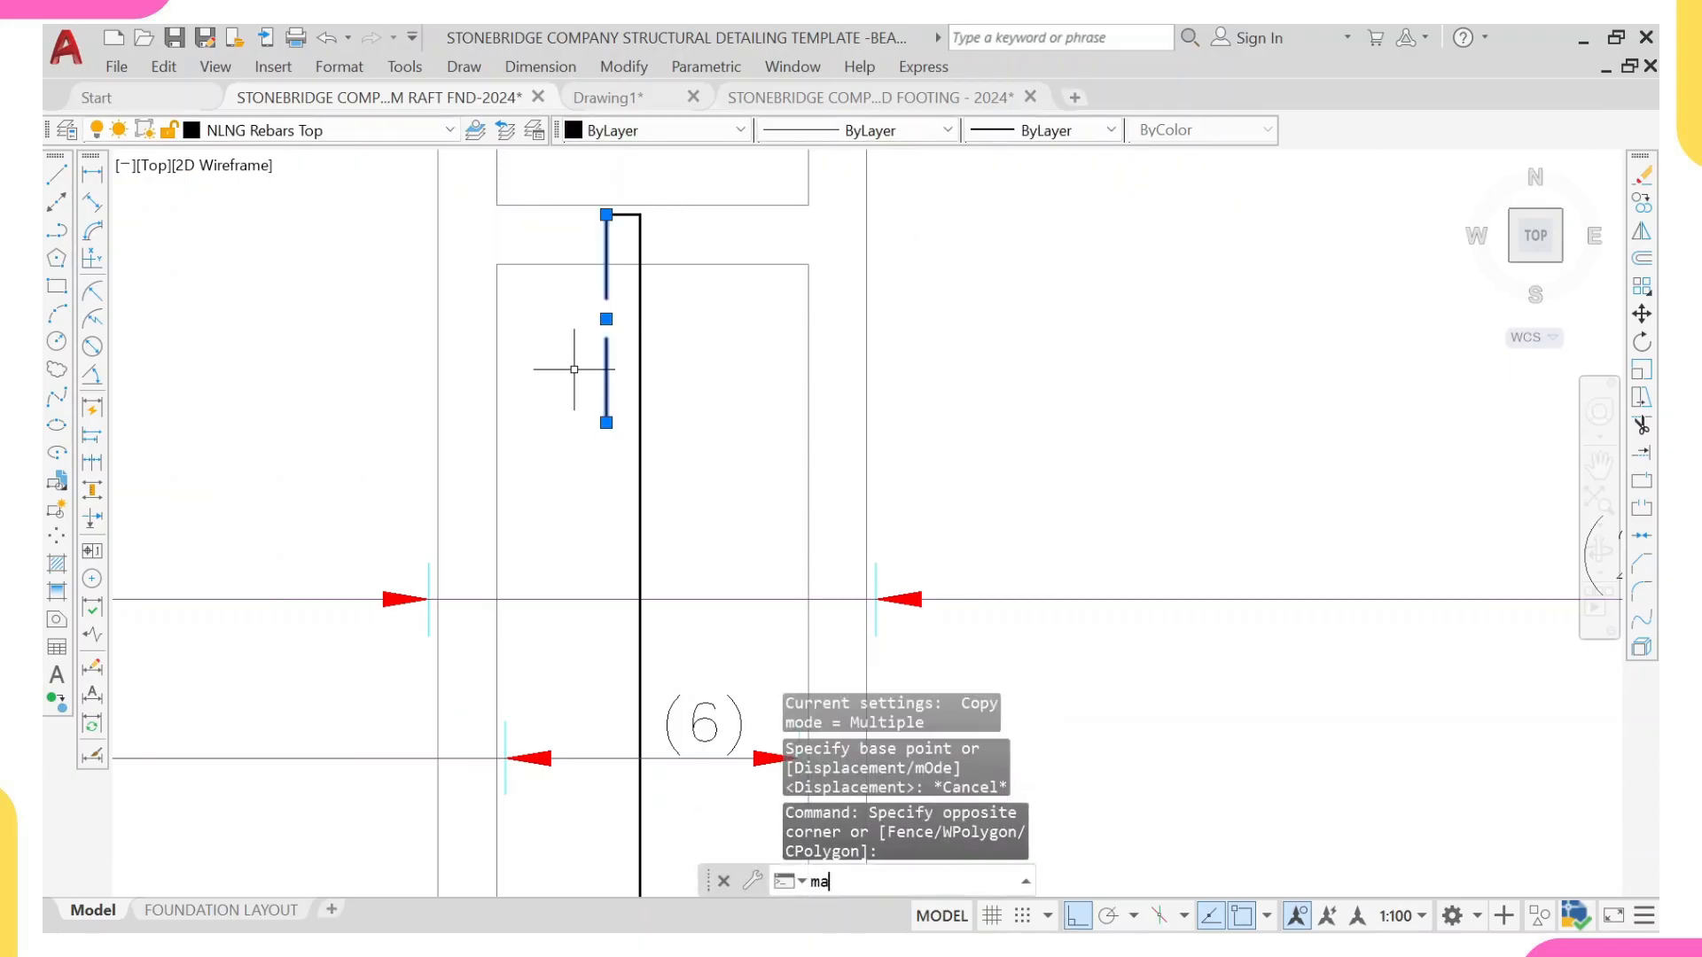
key("Return")
scroll(621, 373, "down", 4)
scroll(688, 467, "up", 6)
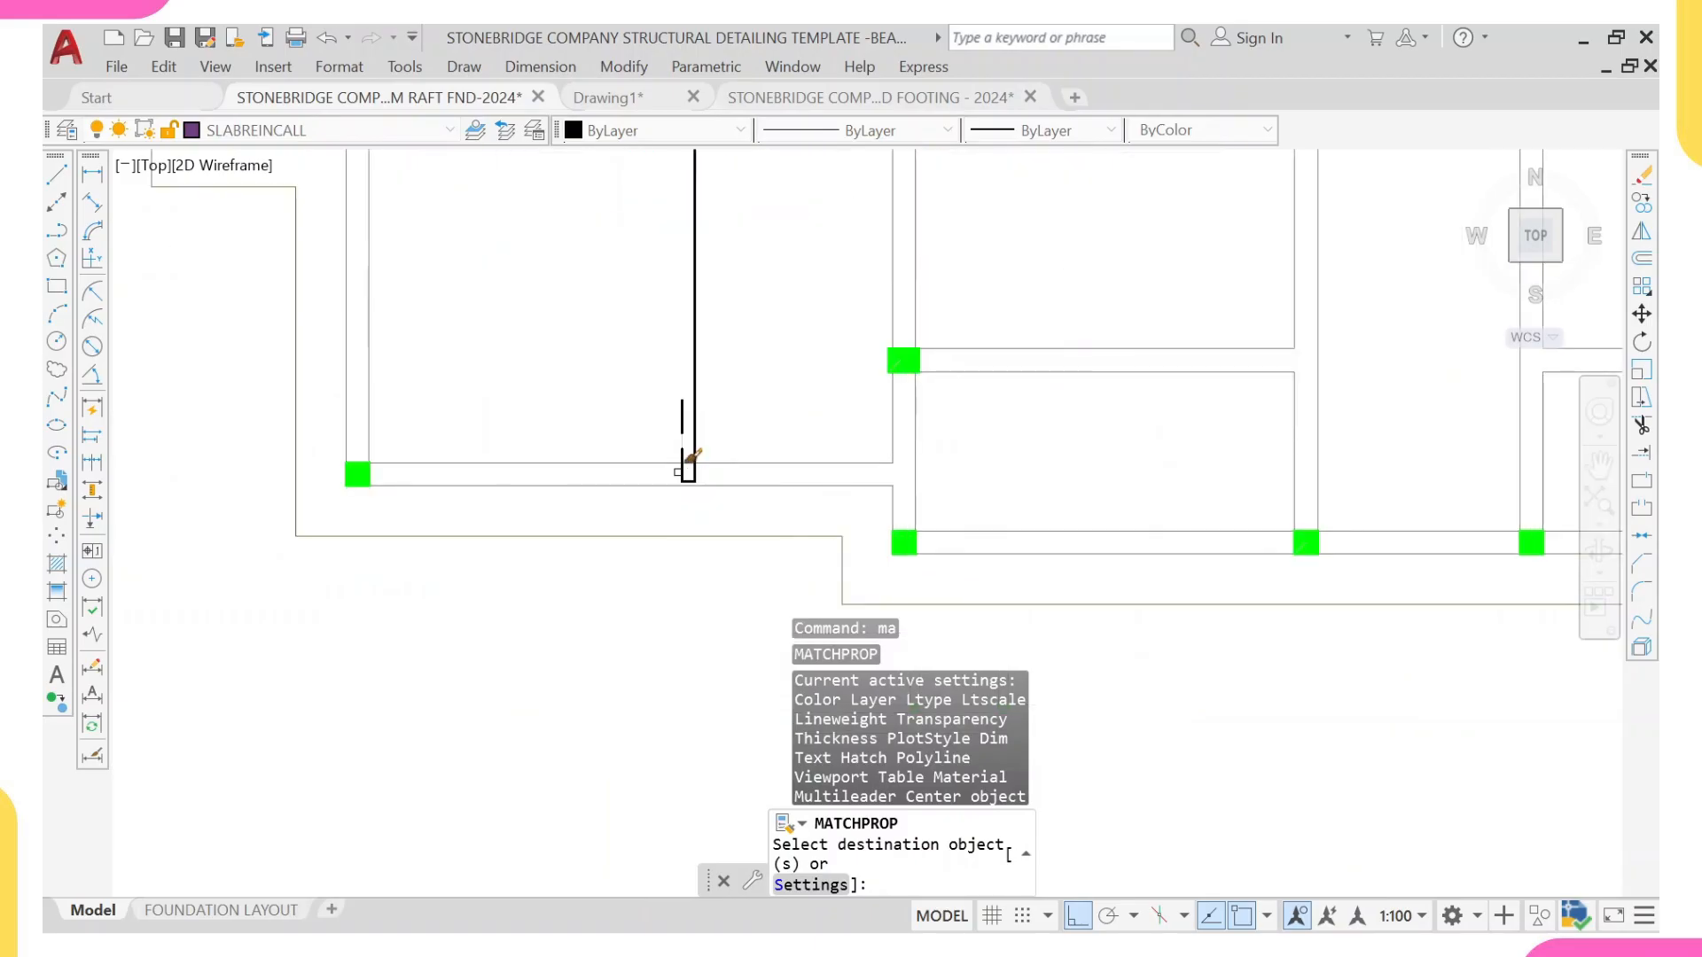
key("Escape")
Step: Draw a horizontal range line across the lower-left panel from its right beam's inner face to well beyond the slab's left edge
scroll(701, 355, "down", 3)
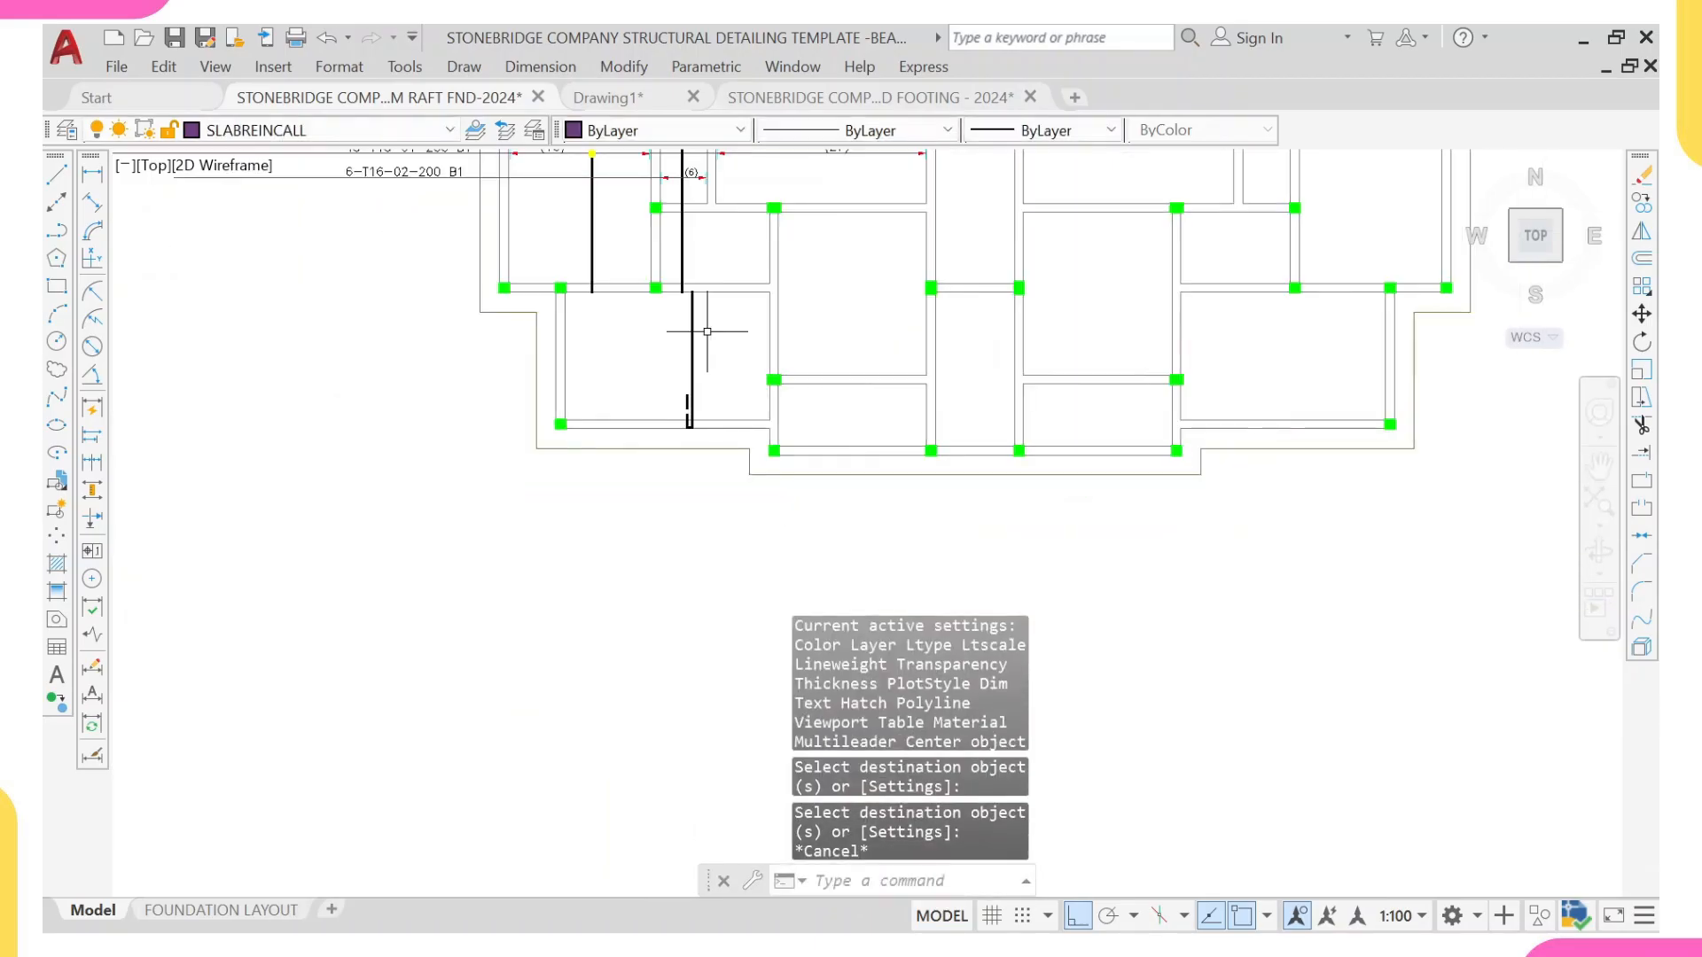
scroll(707, 331, "up", 4)
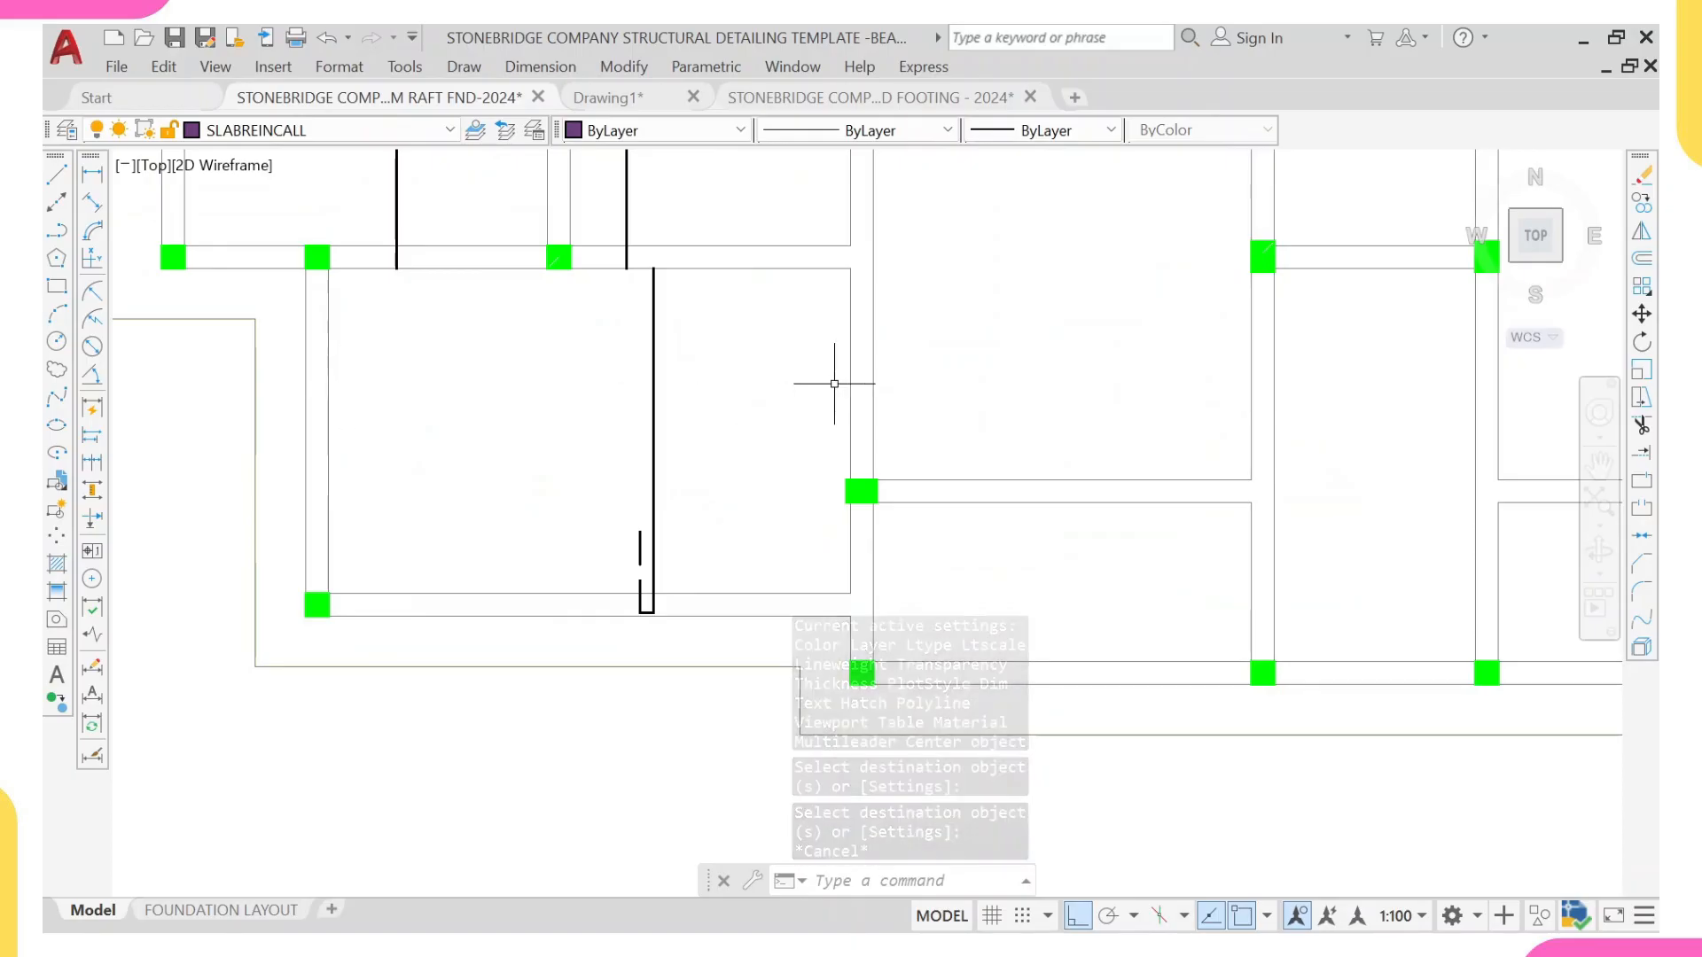
type("l")
key("Return")
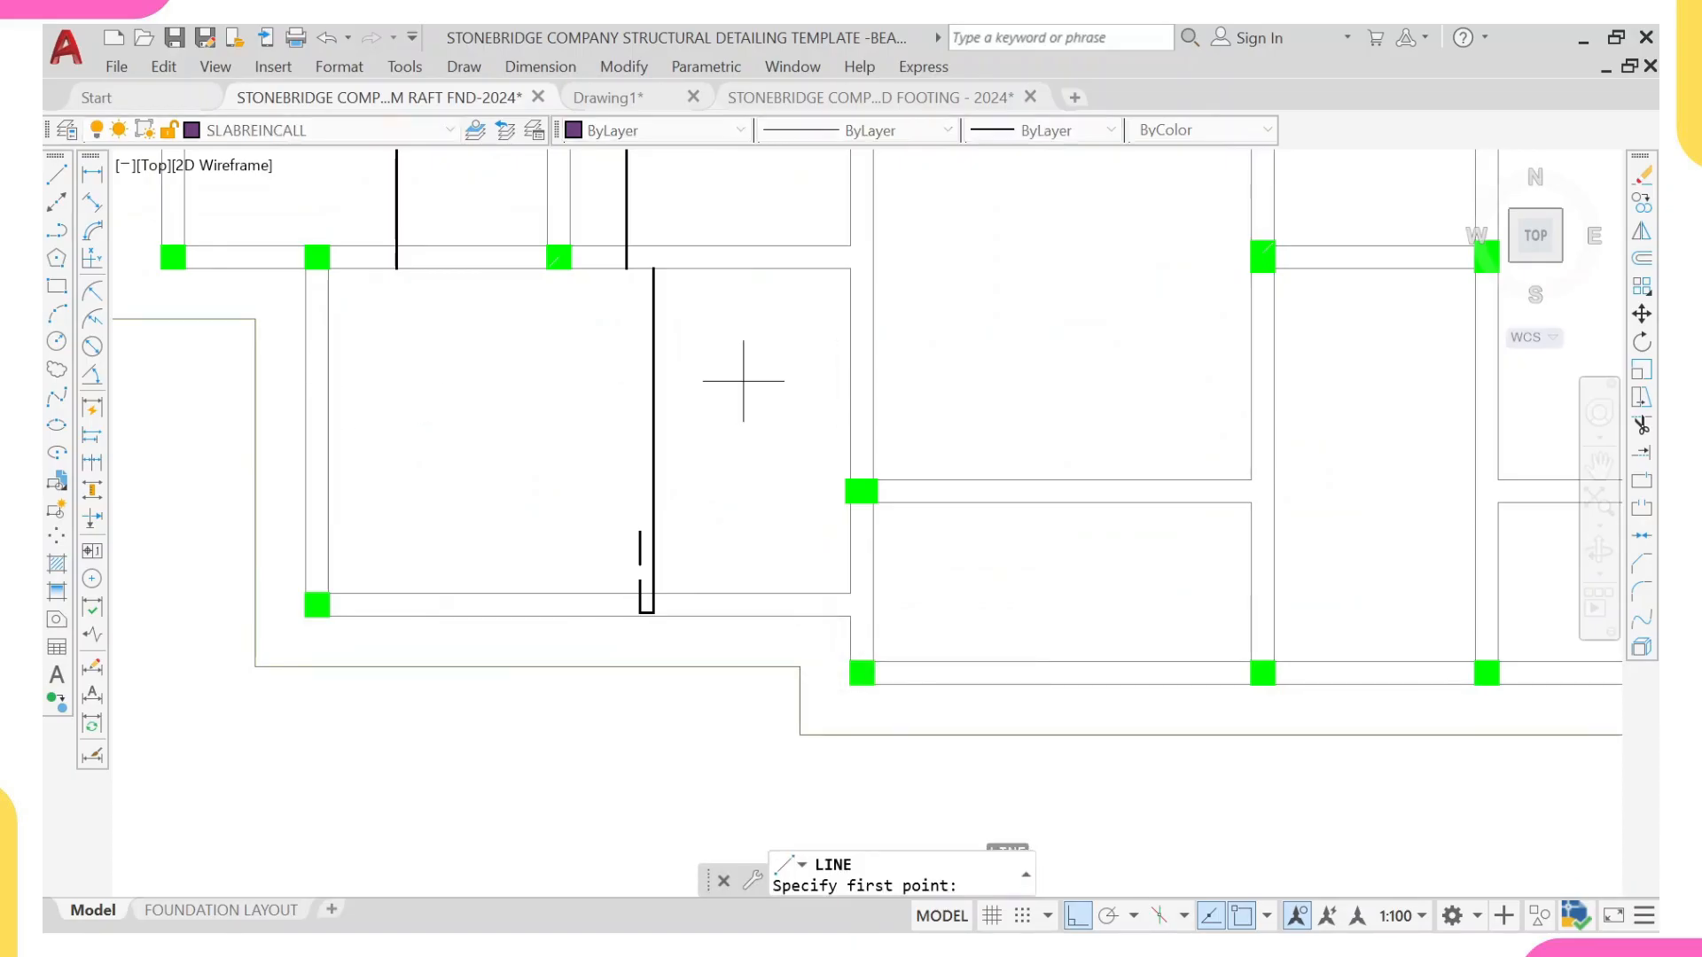
scroll(743, 382, "down", 5)
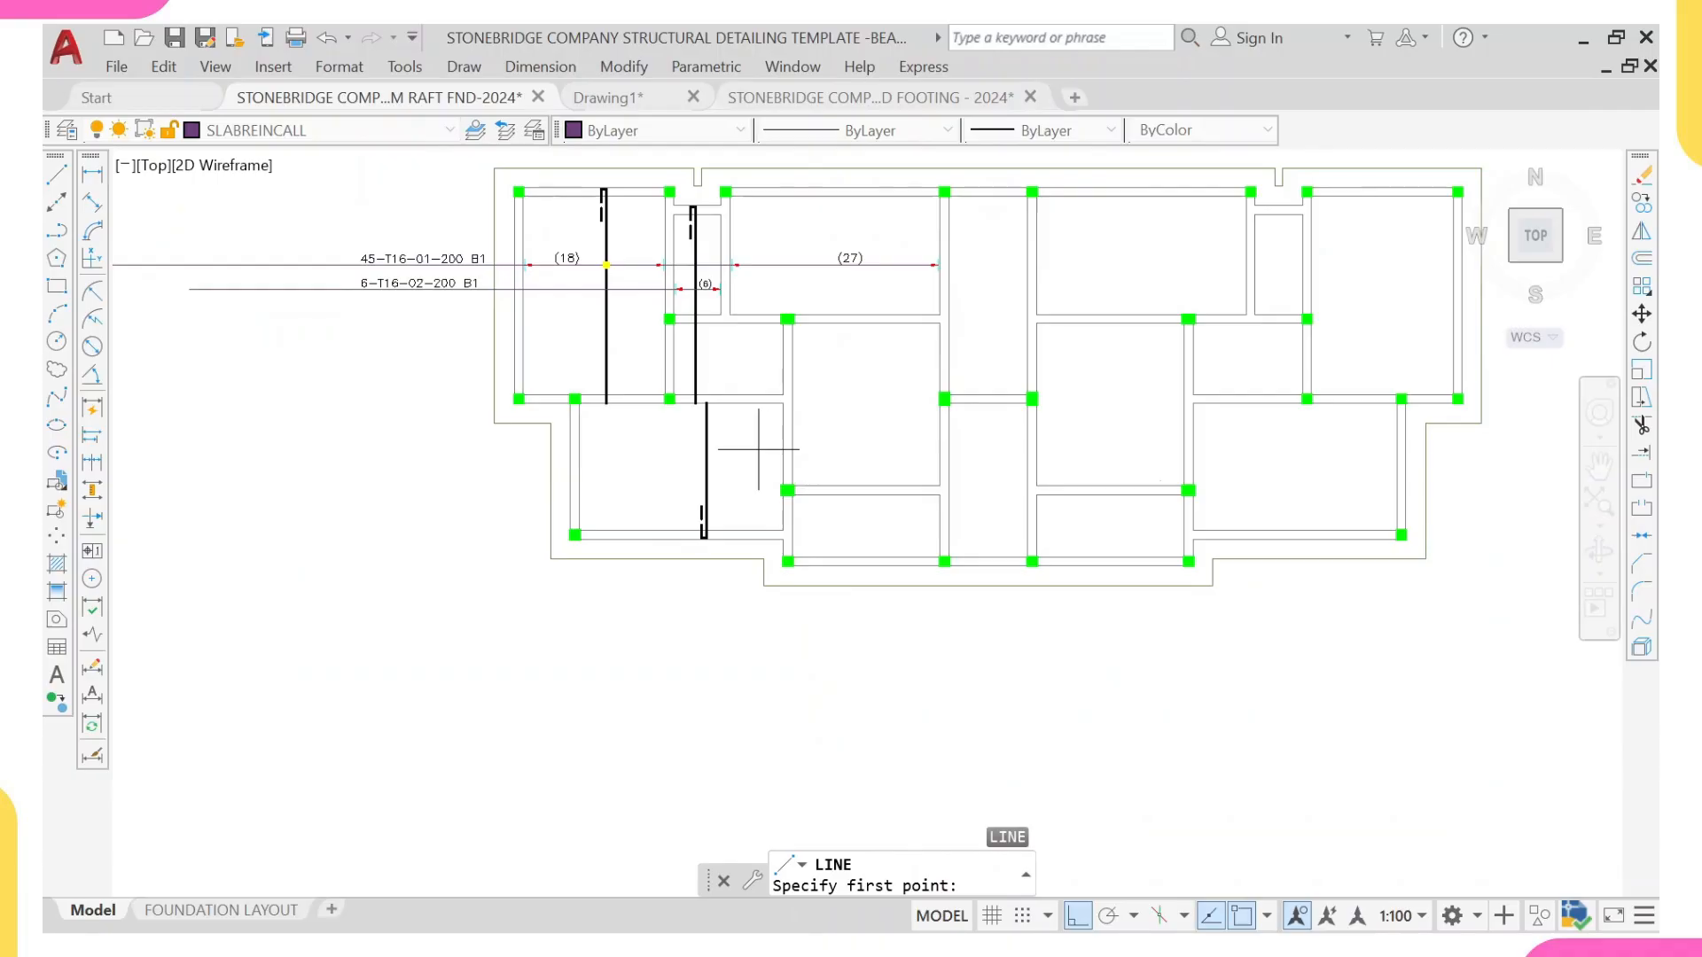
scroll(758, 450, "up", 2)
left_click(795, 445)
scroll(793, 452, "down", 4)
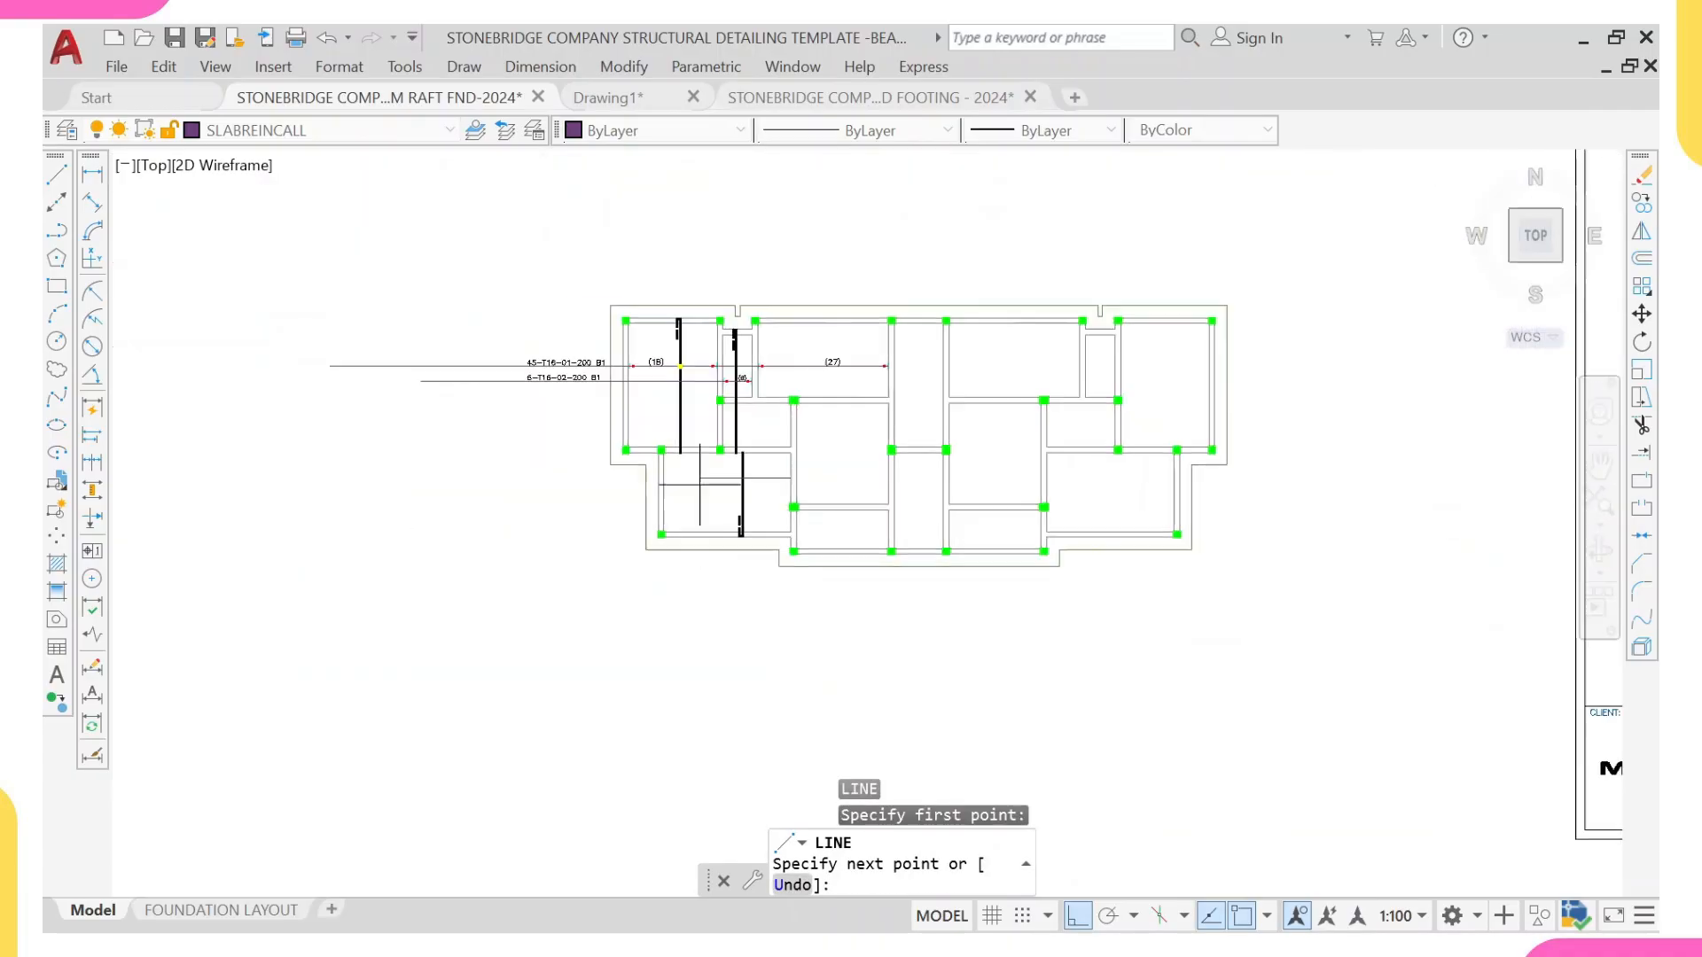
left_click(313, 483)
key("Escape")
scroll(739, 448, "up", 5)
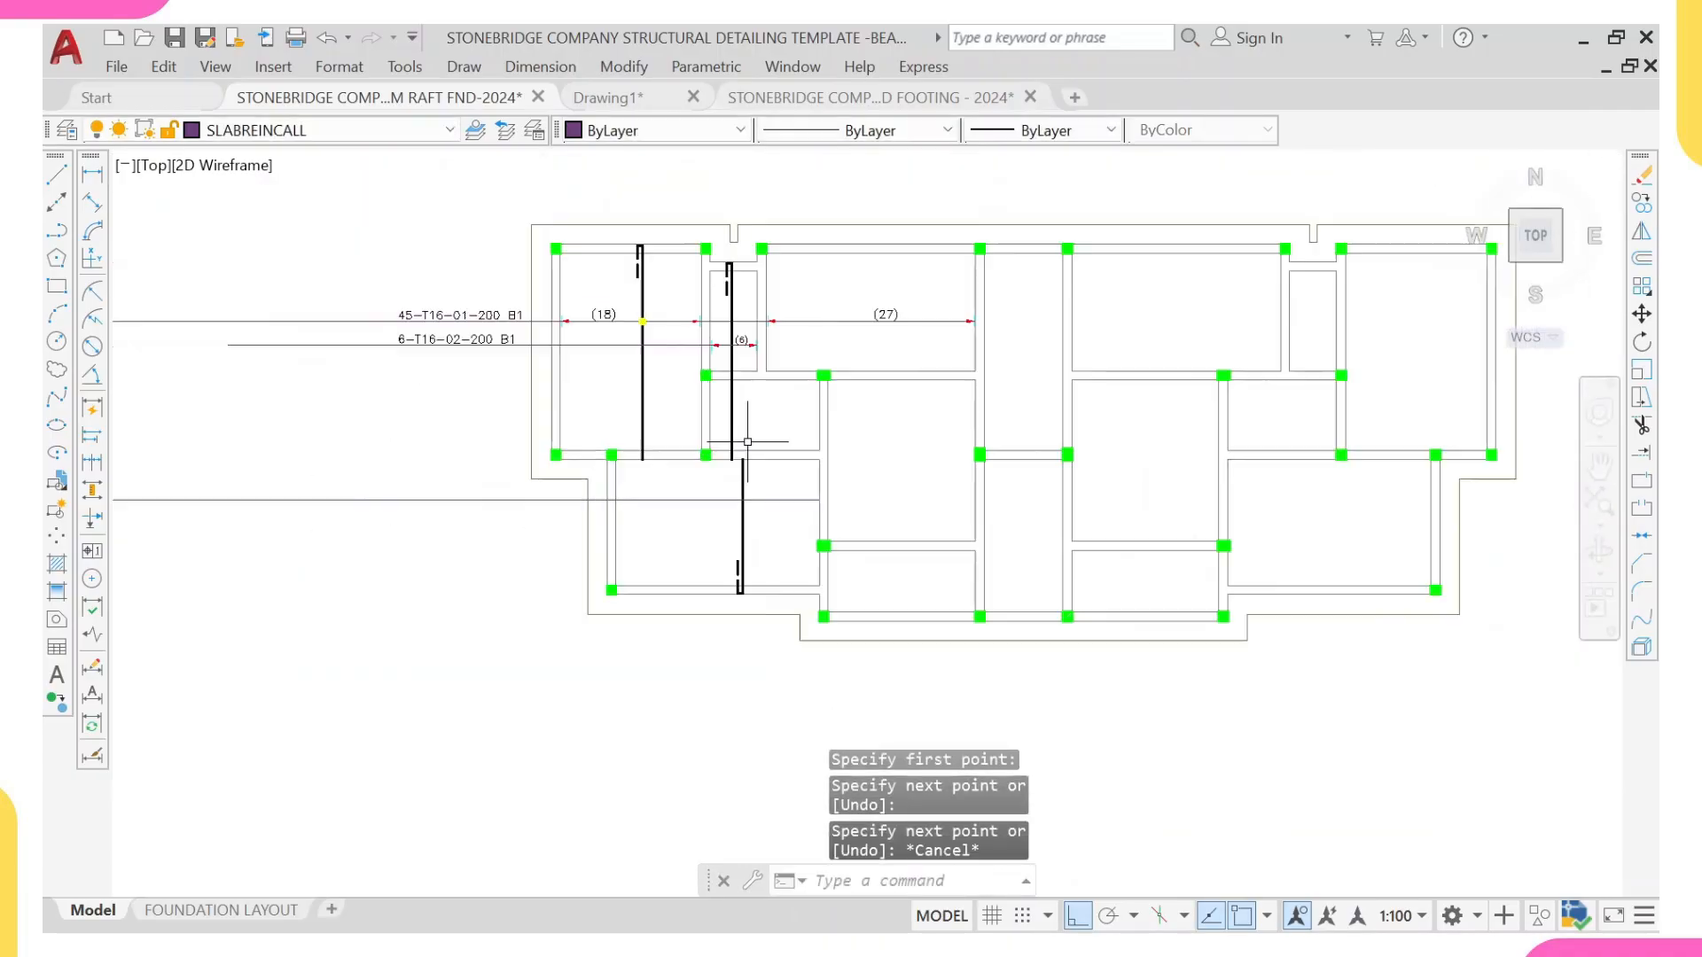
Step: Move the new horizontal range line slightly down within the lower-left panel
left_click(595, 577)
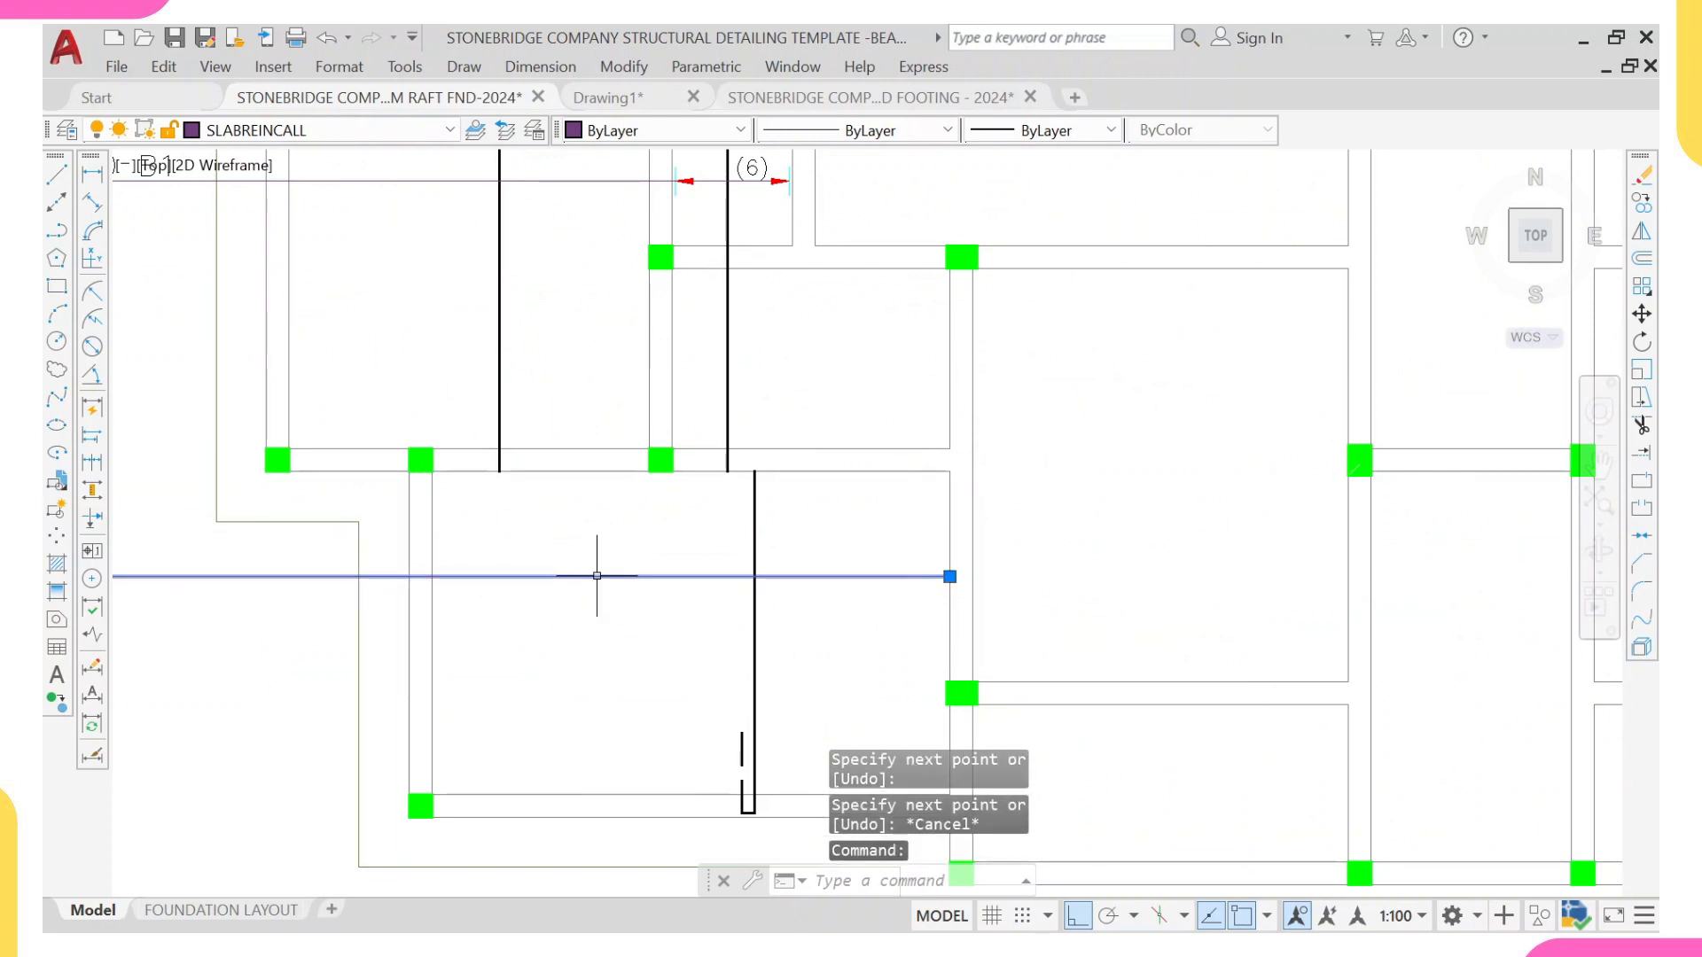
type("m")
key("Return")
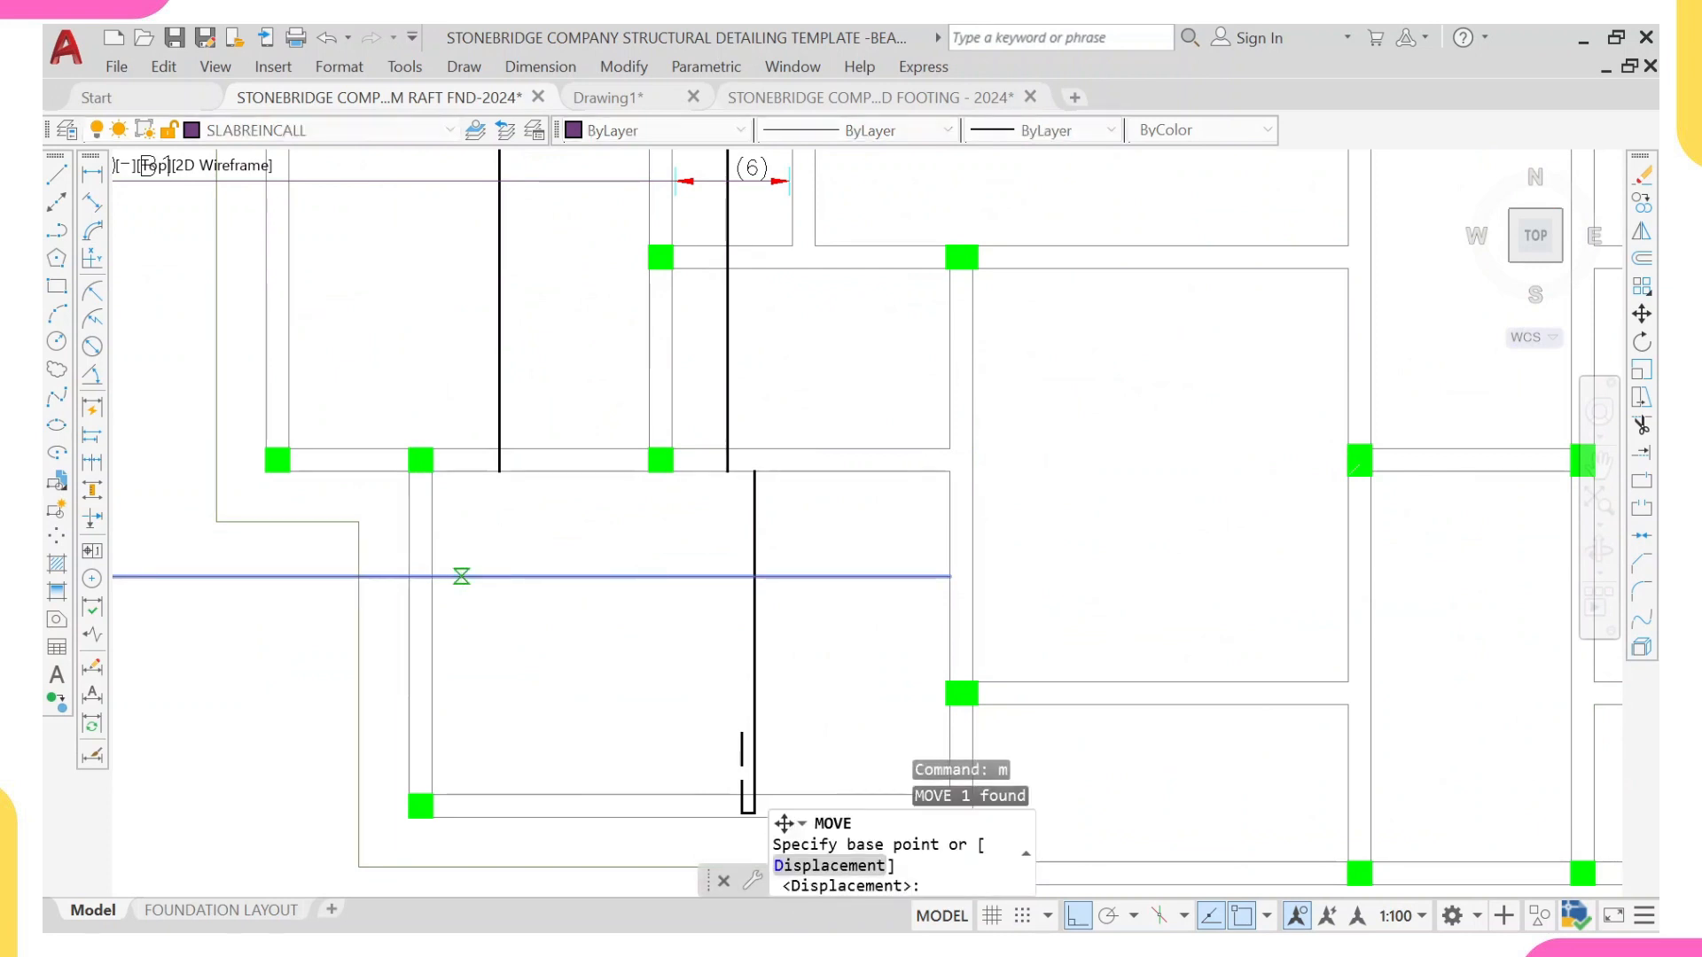
left_click(458, 577)
left_click(466, 610)
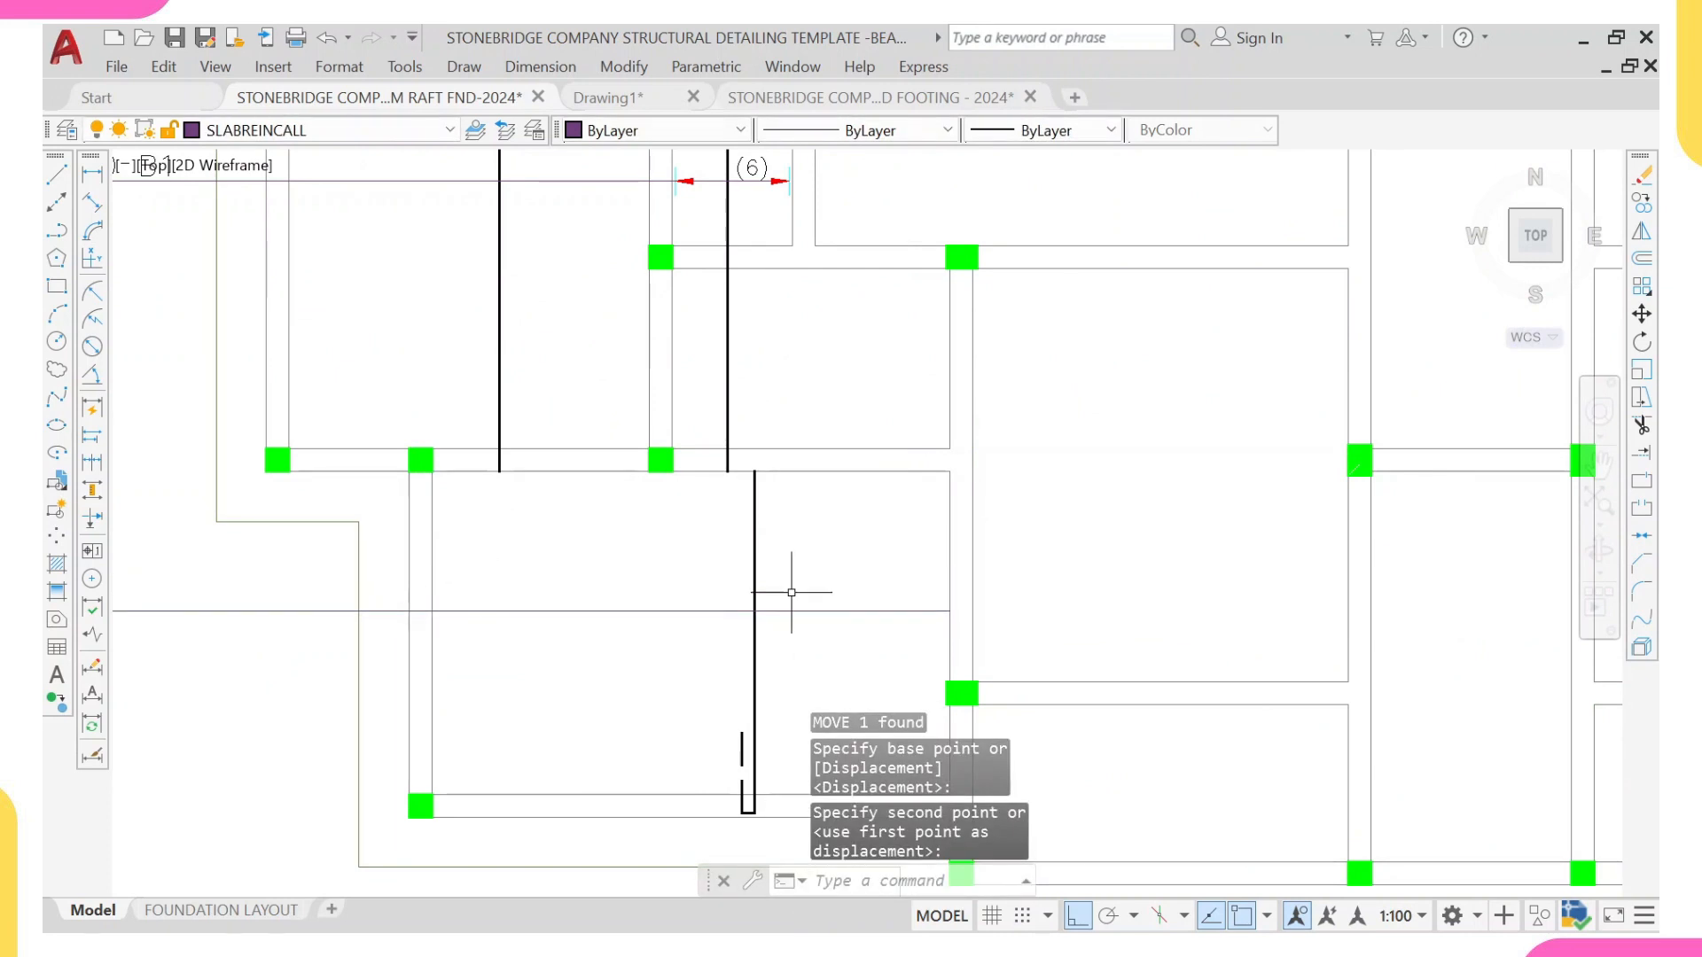
Step: Copy the right arrowhead and tick of the (18) range to the right end of the lower-left panel's range line
scroll(792, 592, "down", 3)
scroll(403, 262, "up", 2)
scroll(689, 281, "up", 2)
scroll(655, 363, "up", 2)
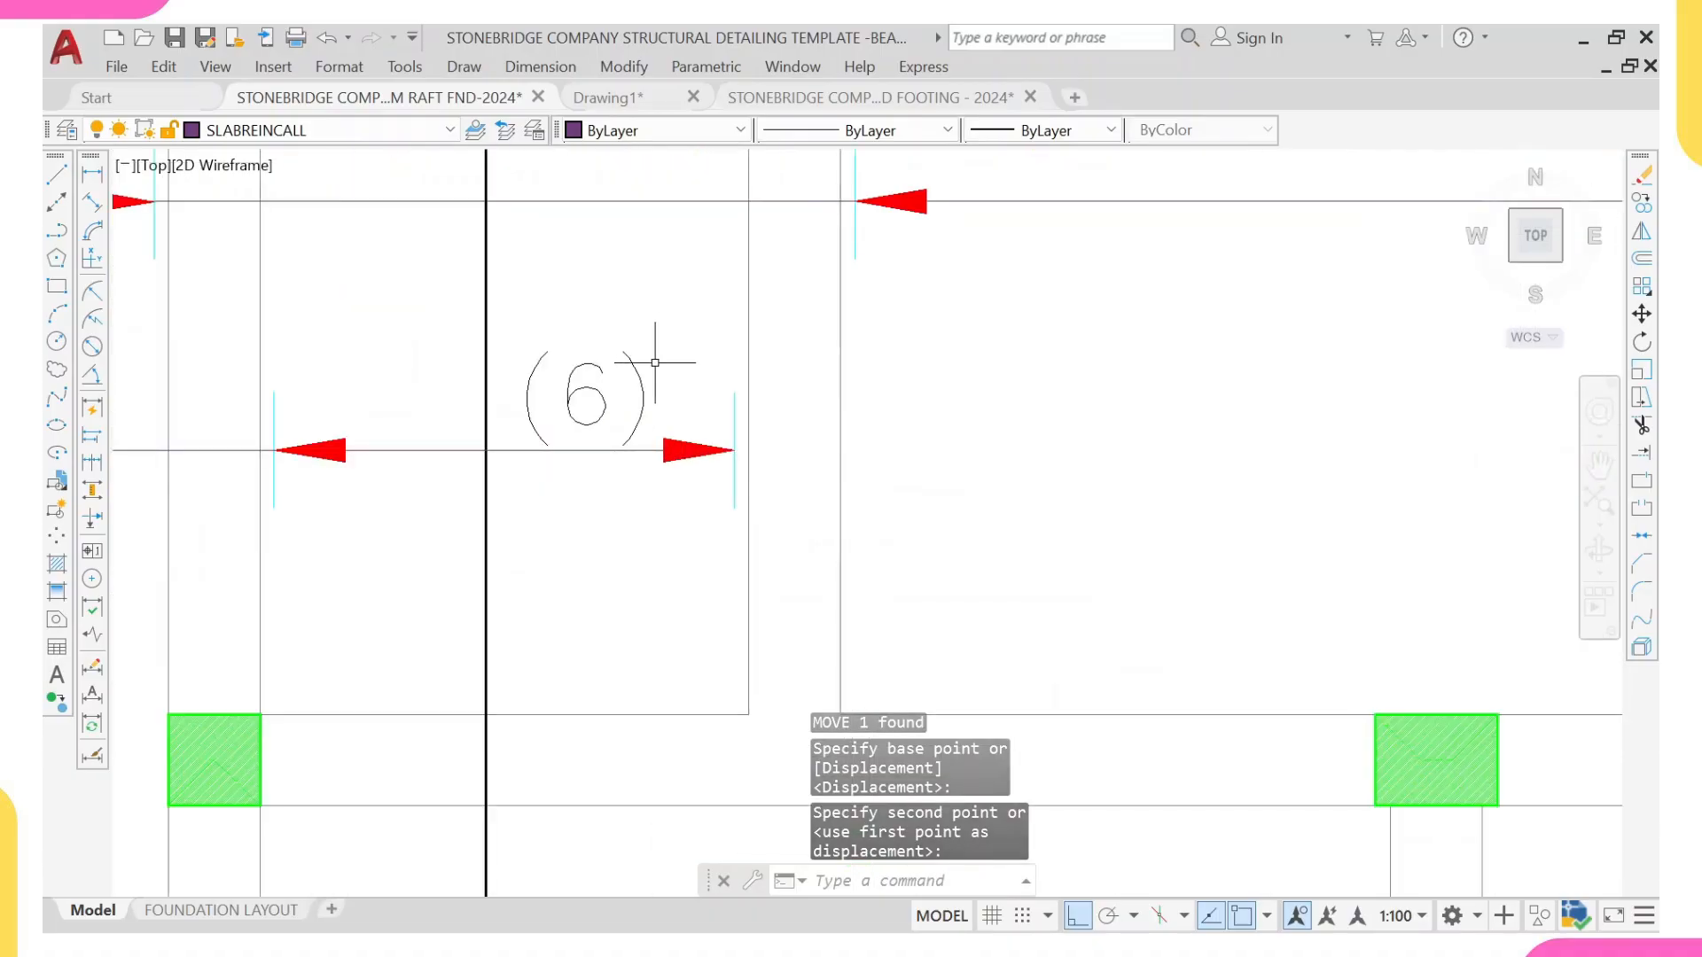
scroll(667, 443, "down", 3)
left_click(401, 324)
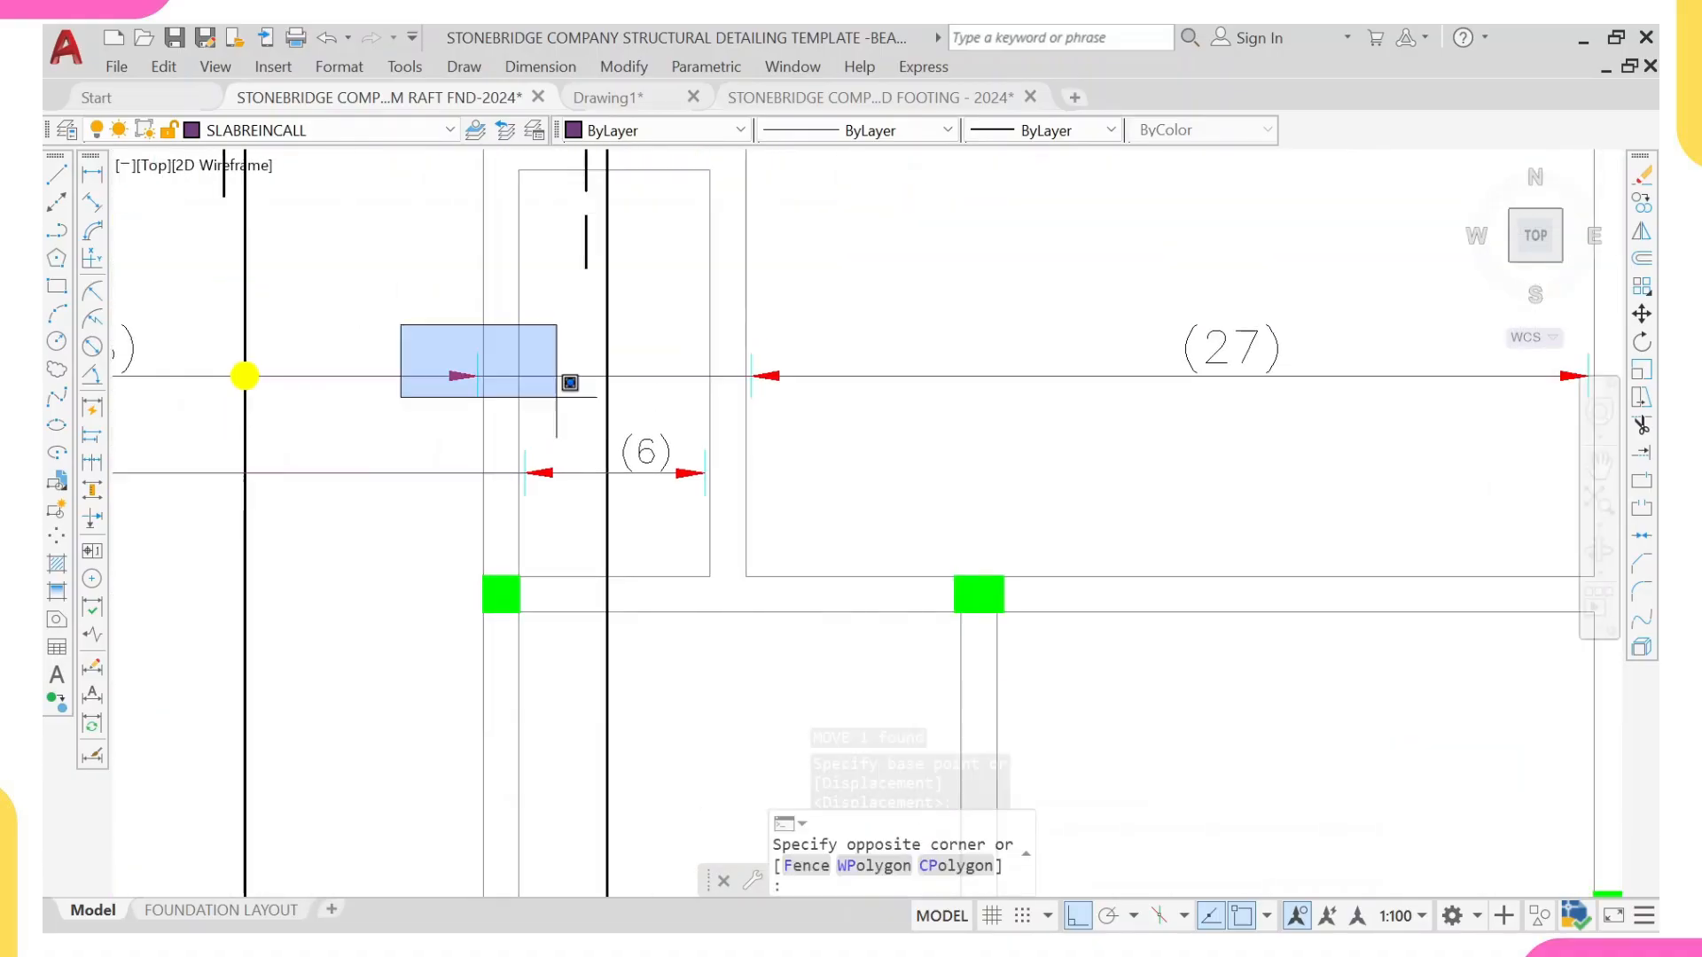
left_click(557, 406)
type("c")
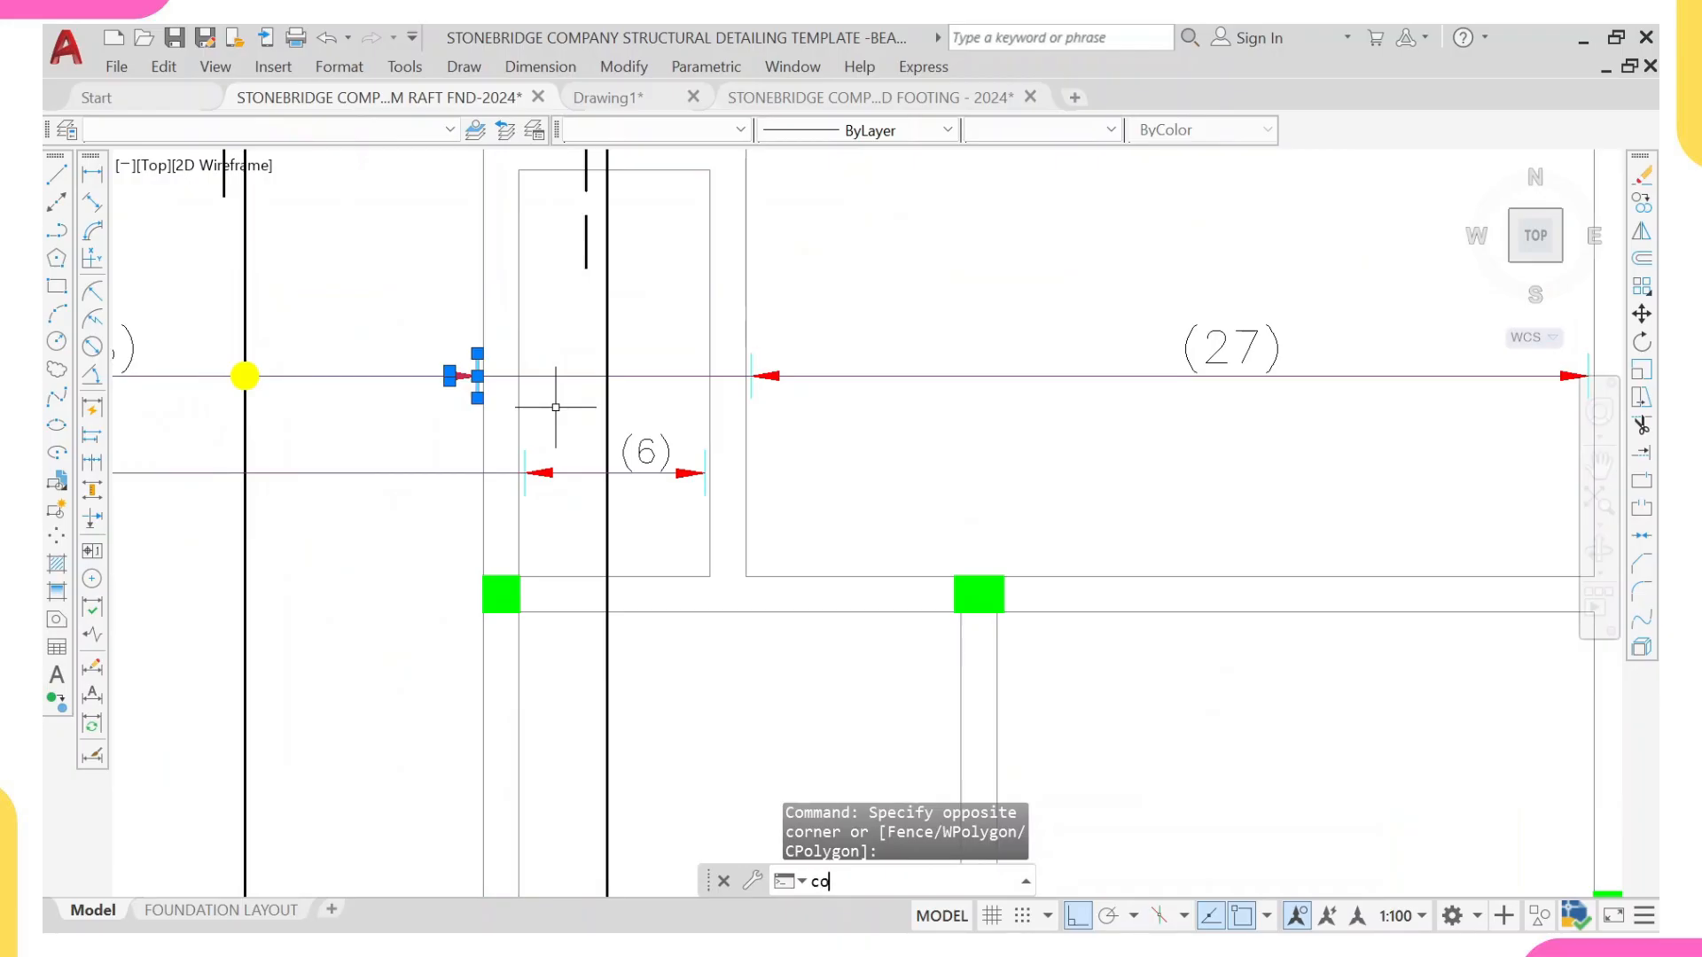
type("o")
key("Return")
scroll(505, 346, "up", 4)
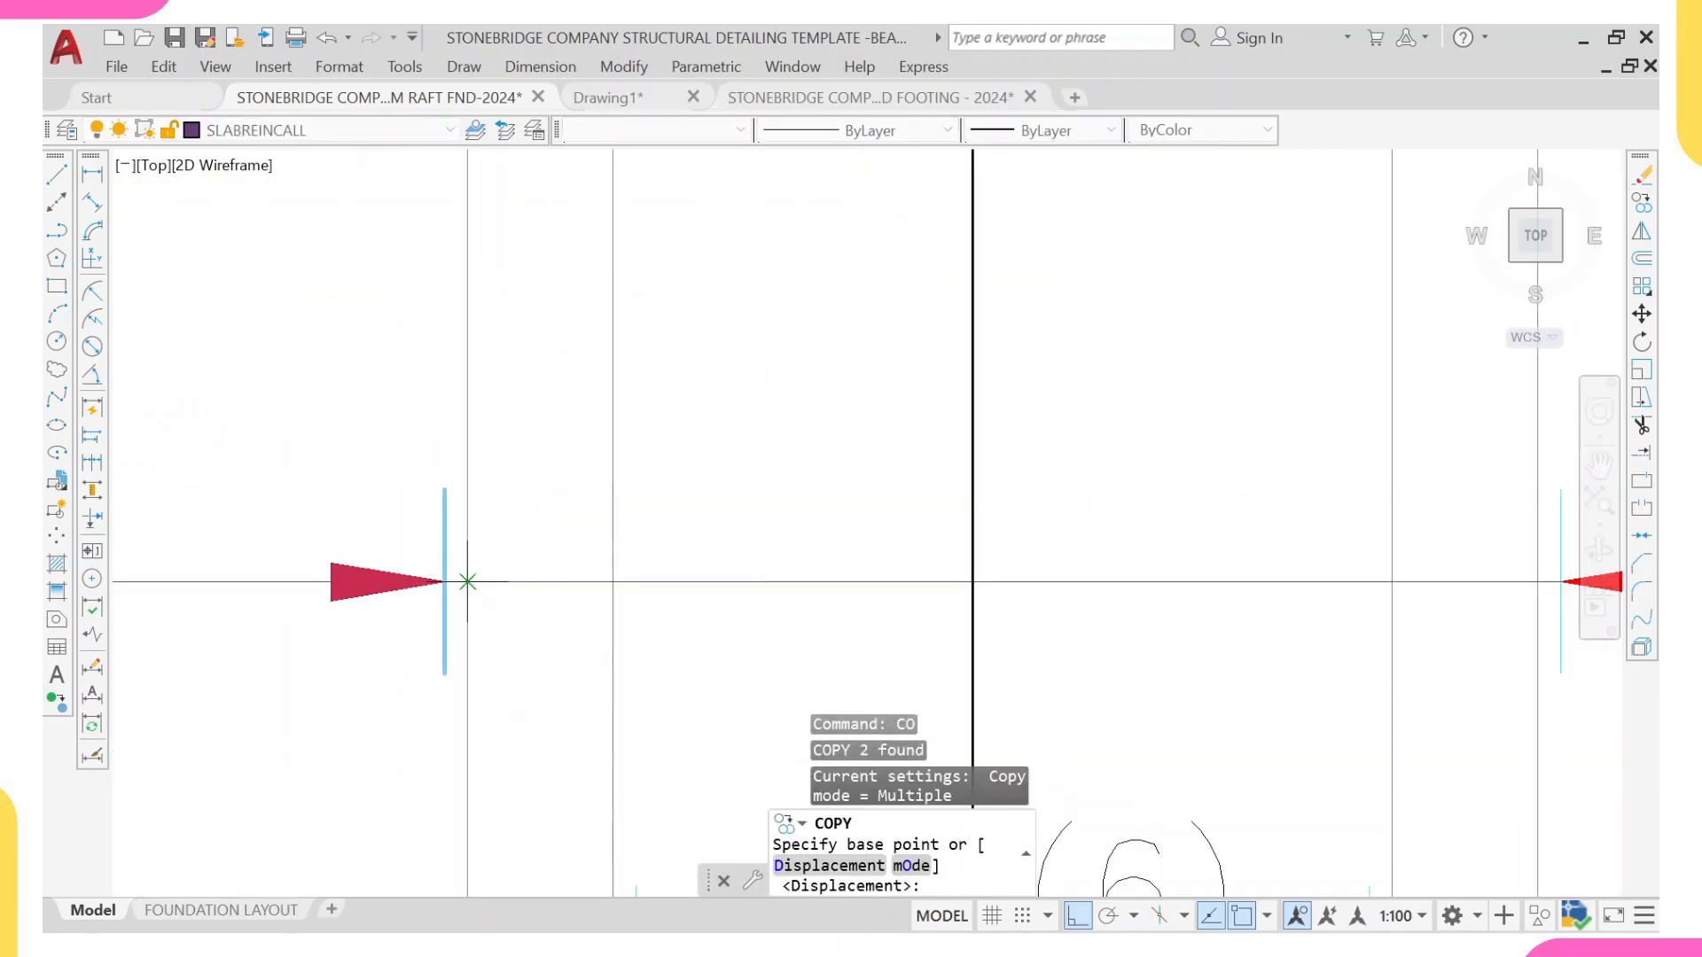
left_click(467, 582)
scroll(477, 426, "down", 8)
middle_click_drag(560, 581, 573, 285)
scroll(588, 437, "down", 2)
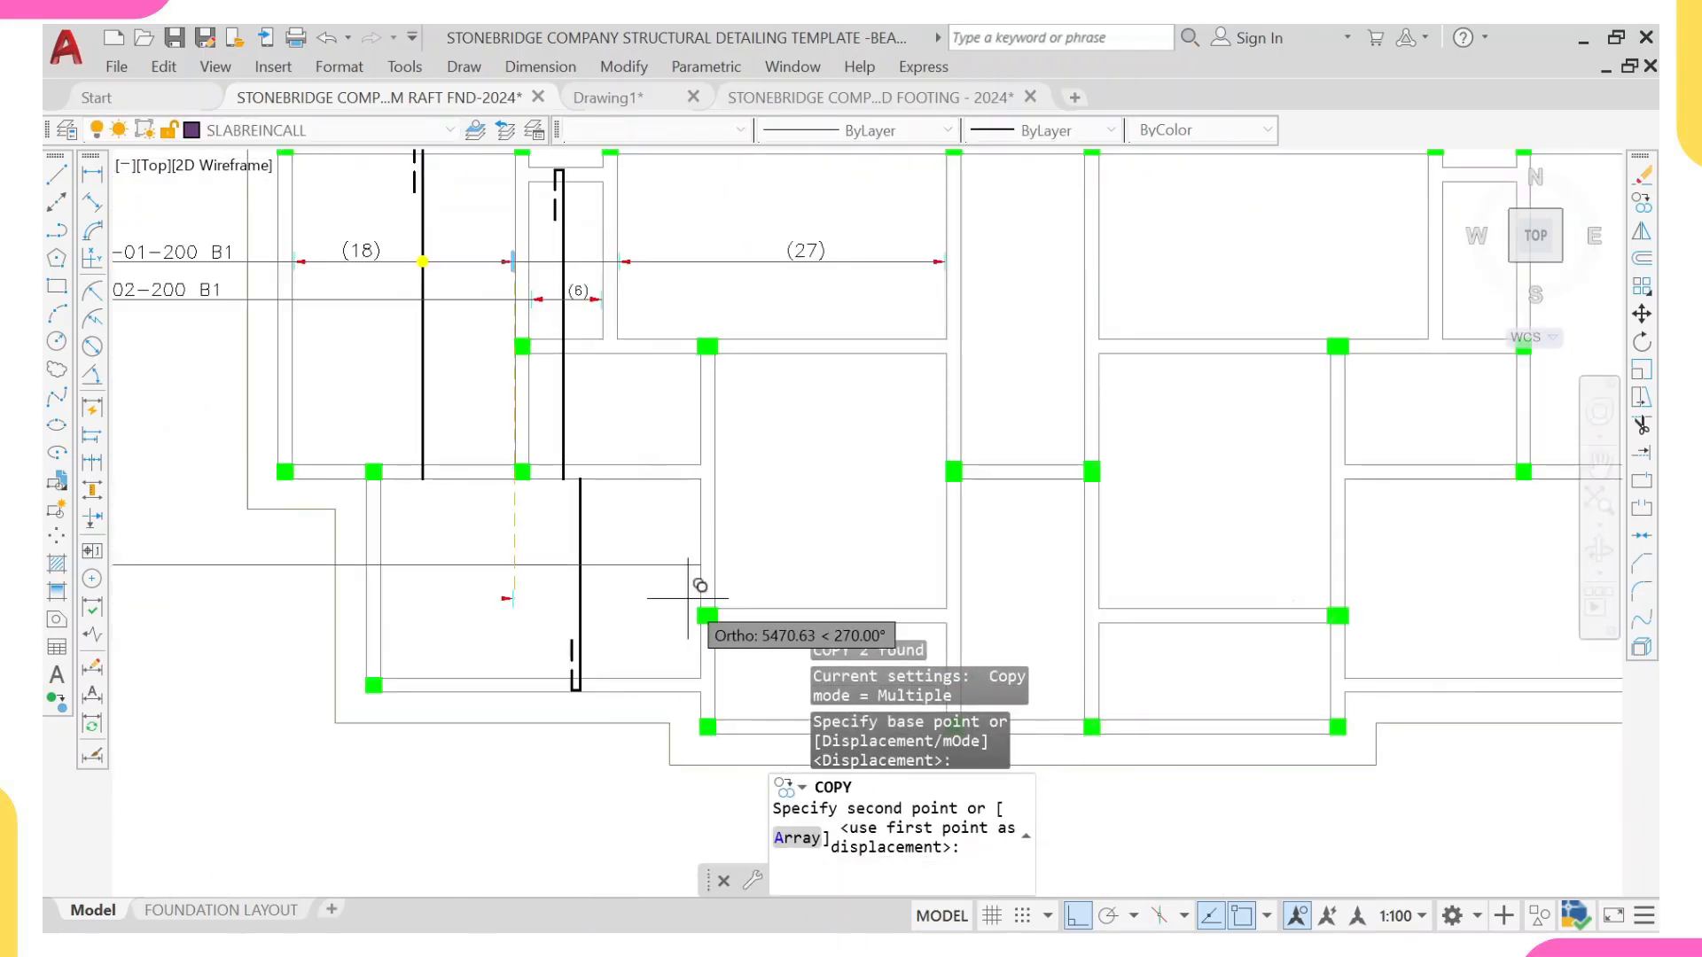
scroll(696, 576, "up", 5)
left_click(704, 463)
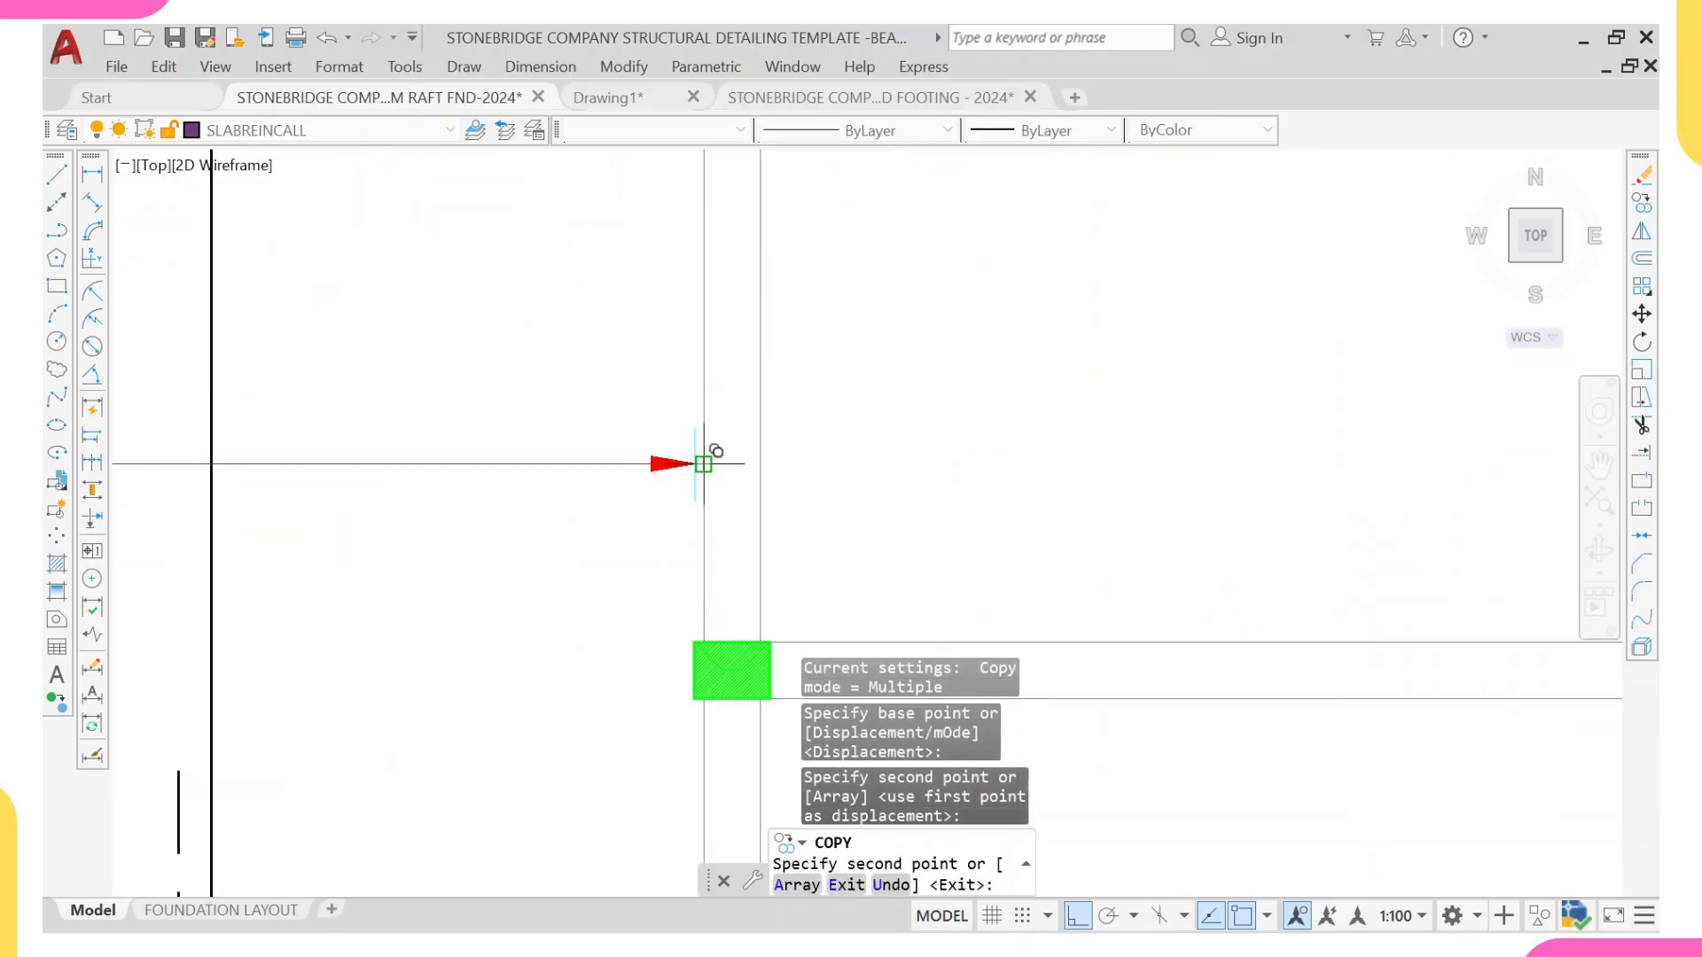
key("Escape")
Step: Trim the stub of the lower-left panel's range line that projects past the right end tick
type("tr")
scroll(705, 463, "up", 4)
key("Return")
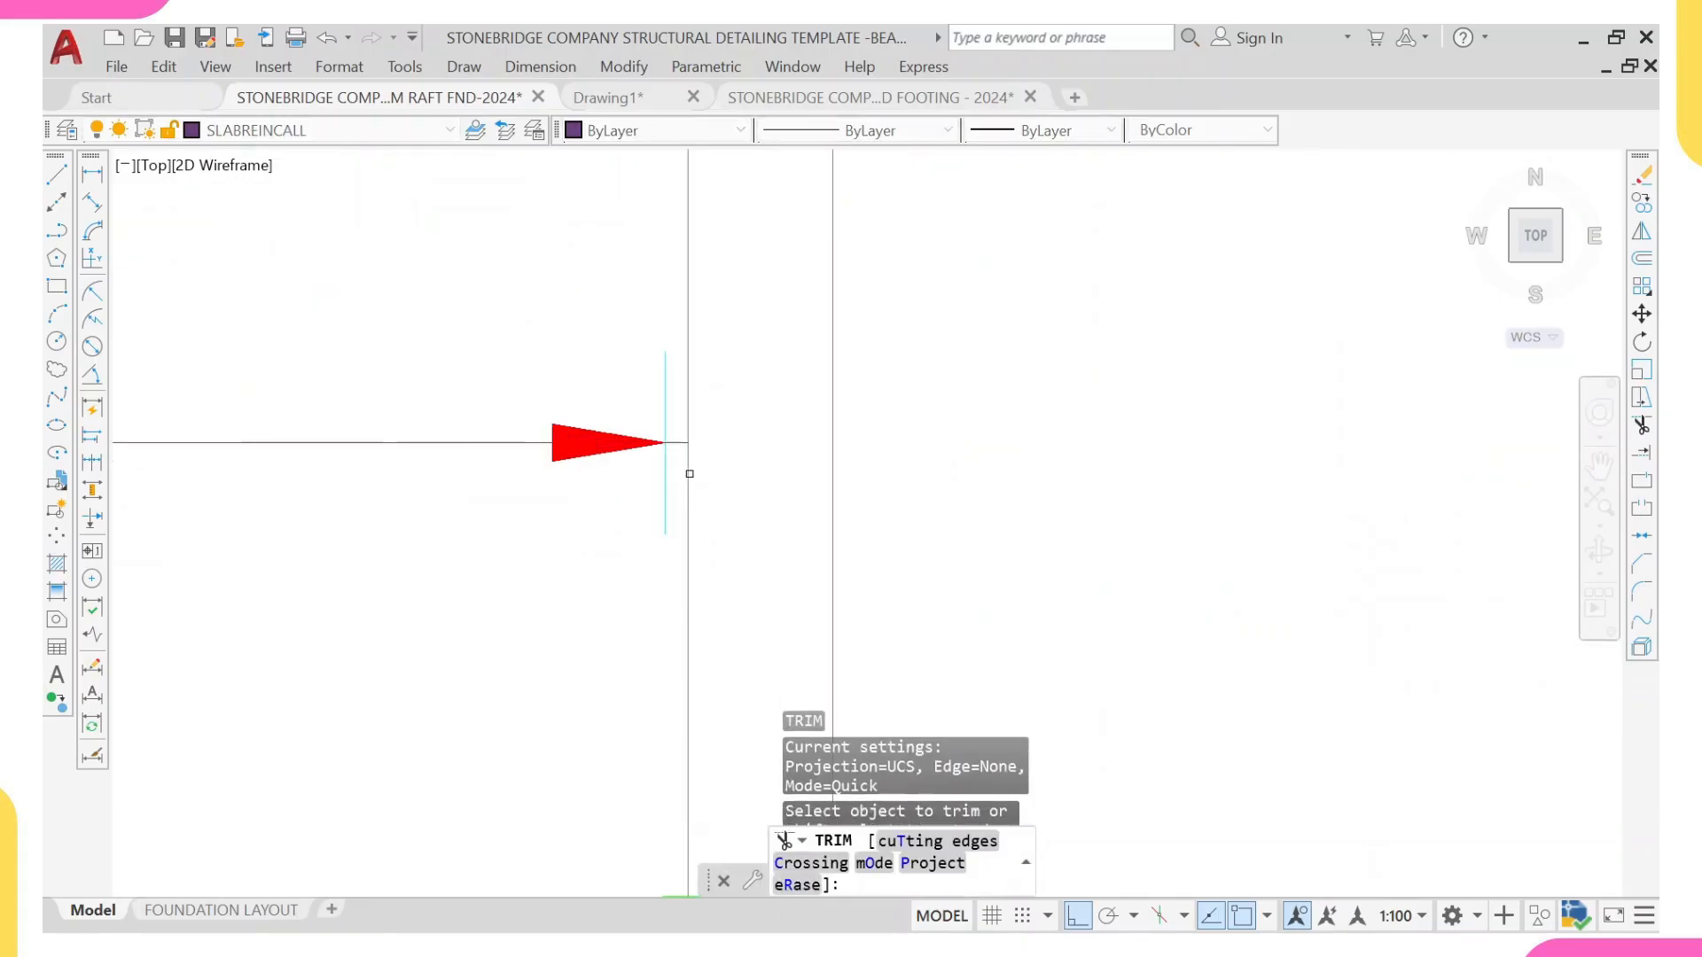
left_click(677, 442)
scroll(674, 434, "down", 5)
left_click(672, 435)
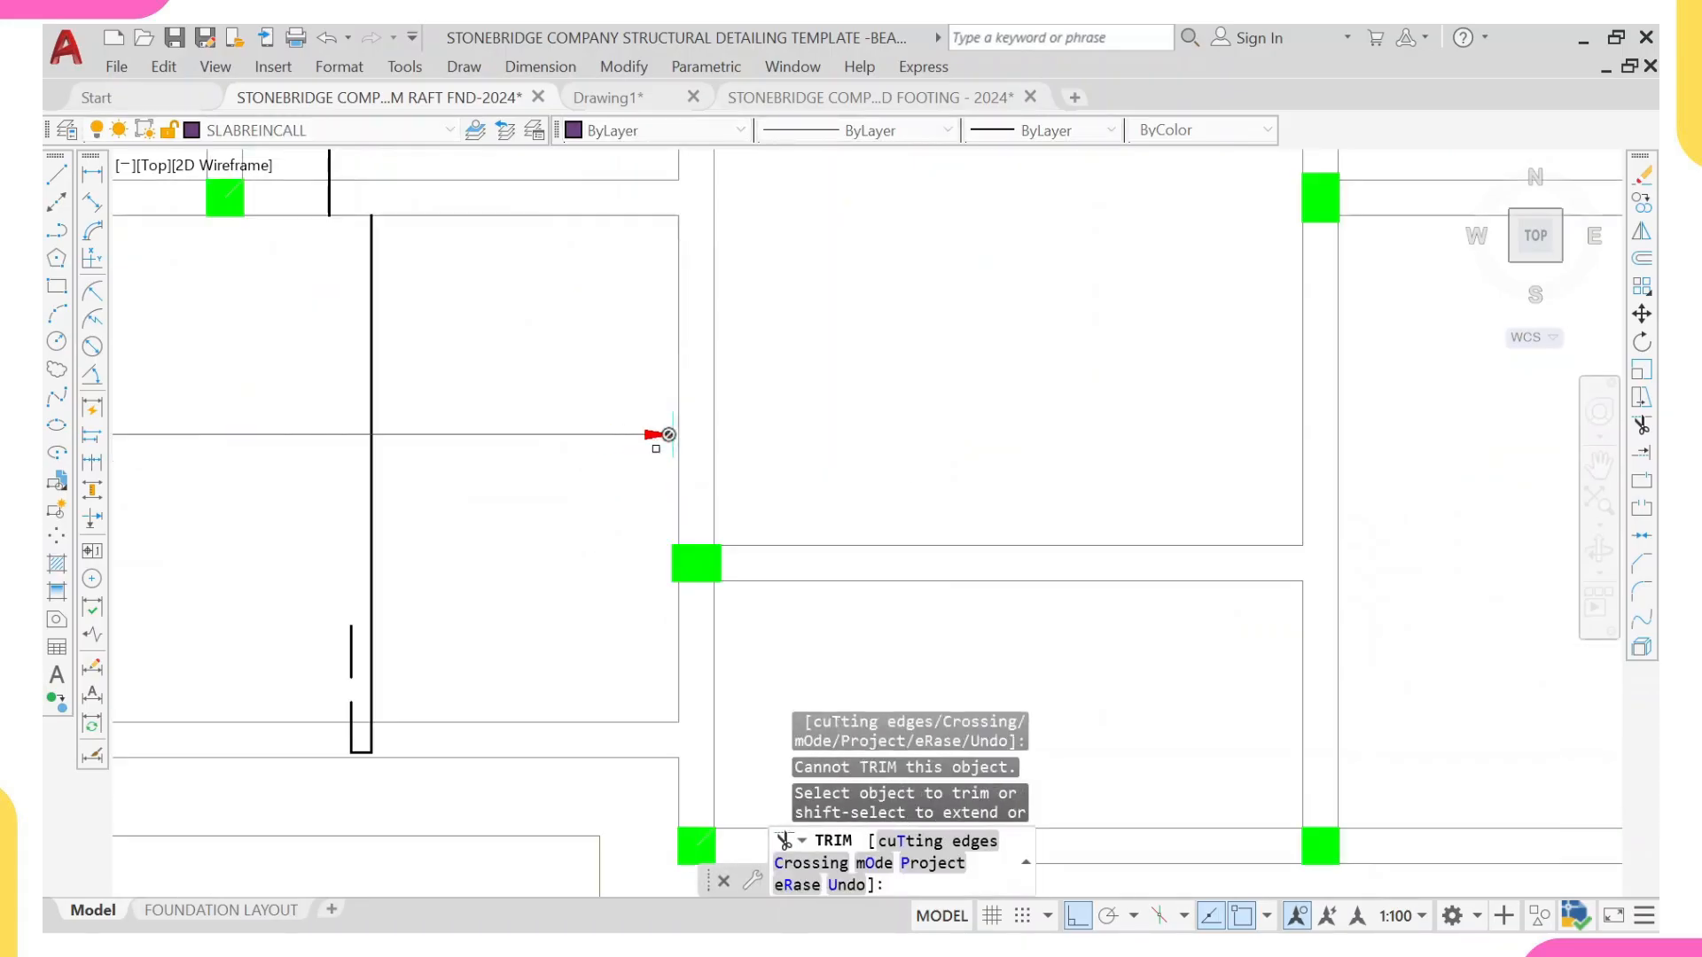
middle_click_drag(658, 450, 786, 466)
key("Escape")
Step: Copy the left arrowhead and tick of the (18) range to where the lower-left panel's range line meets the left beam's inner face
scroll(567, 389, "down", 3)
scroll(476, 381, "down", 2)
middle_click_drag(306, 198, 457, 324)
scroll(458, 325, "up", 6)
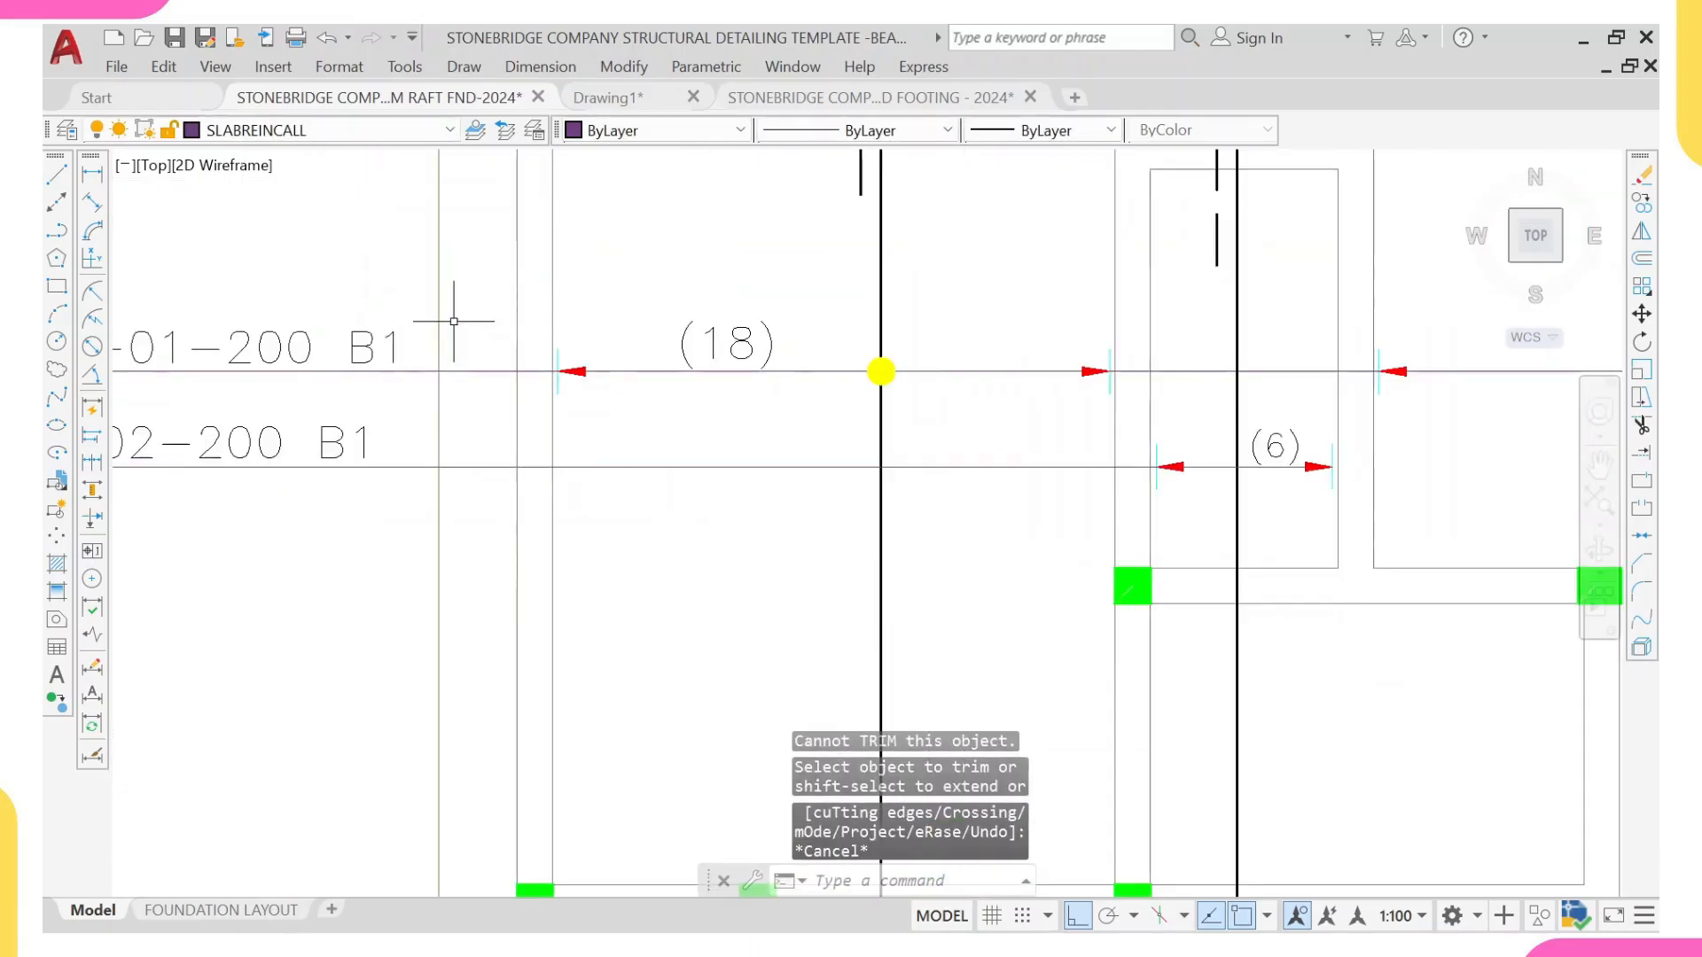
left_click(532, 312)
left_click(625, 427)
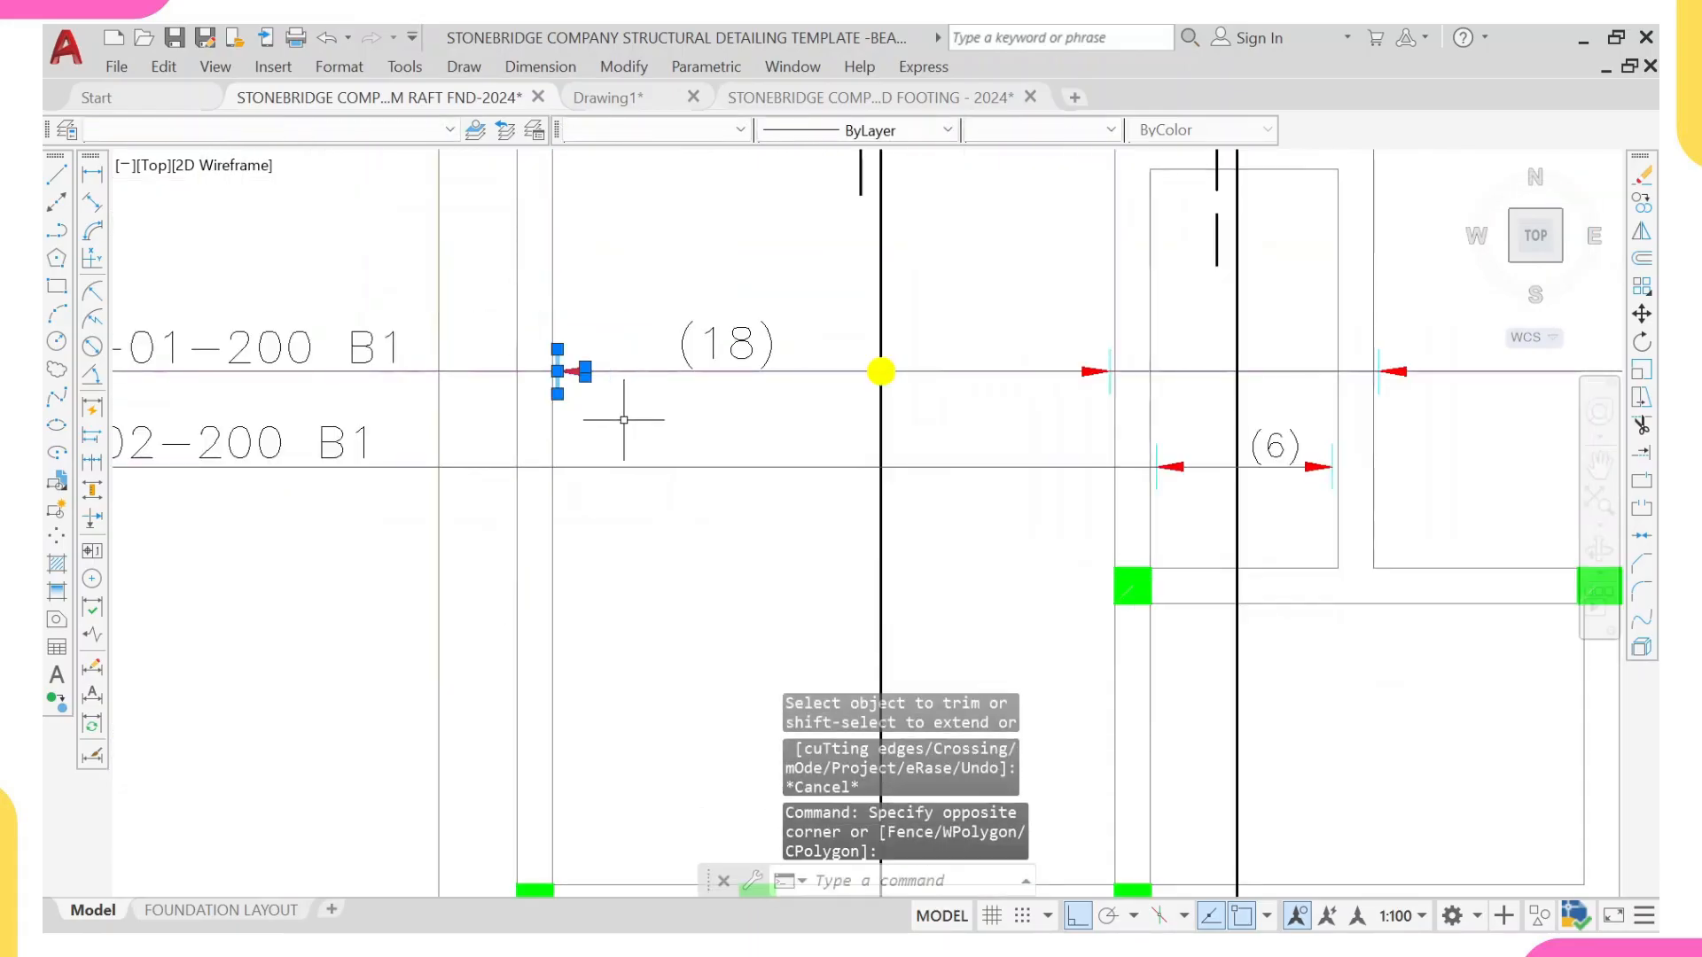
type("co")
key("Return")
scroll(568, 381, "up", 8)
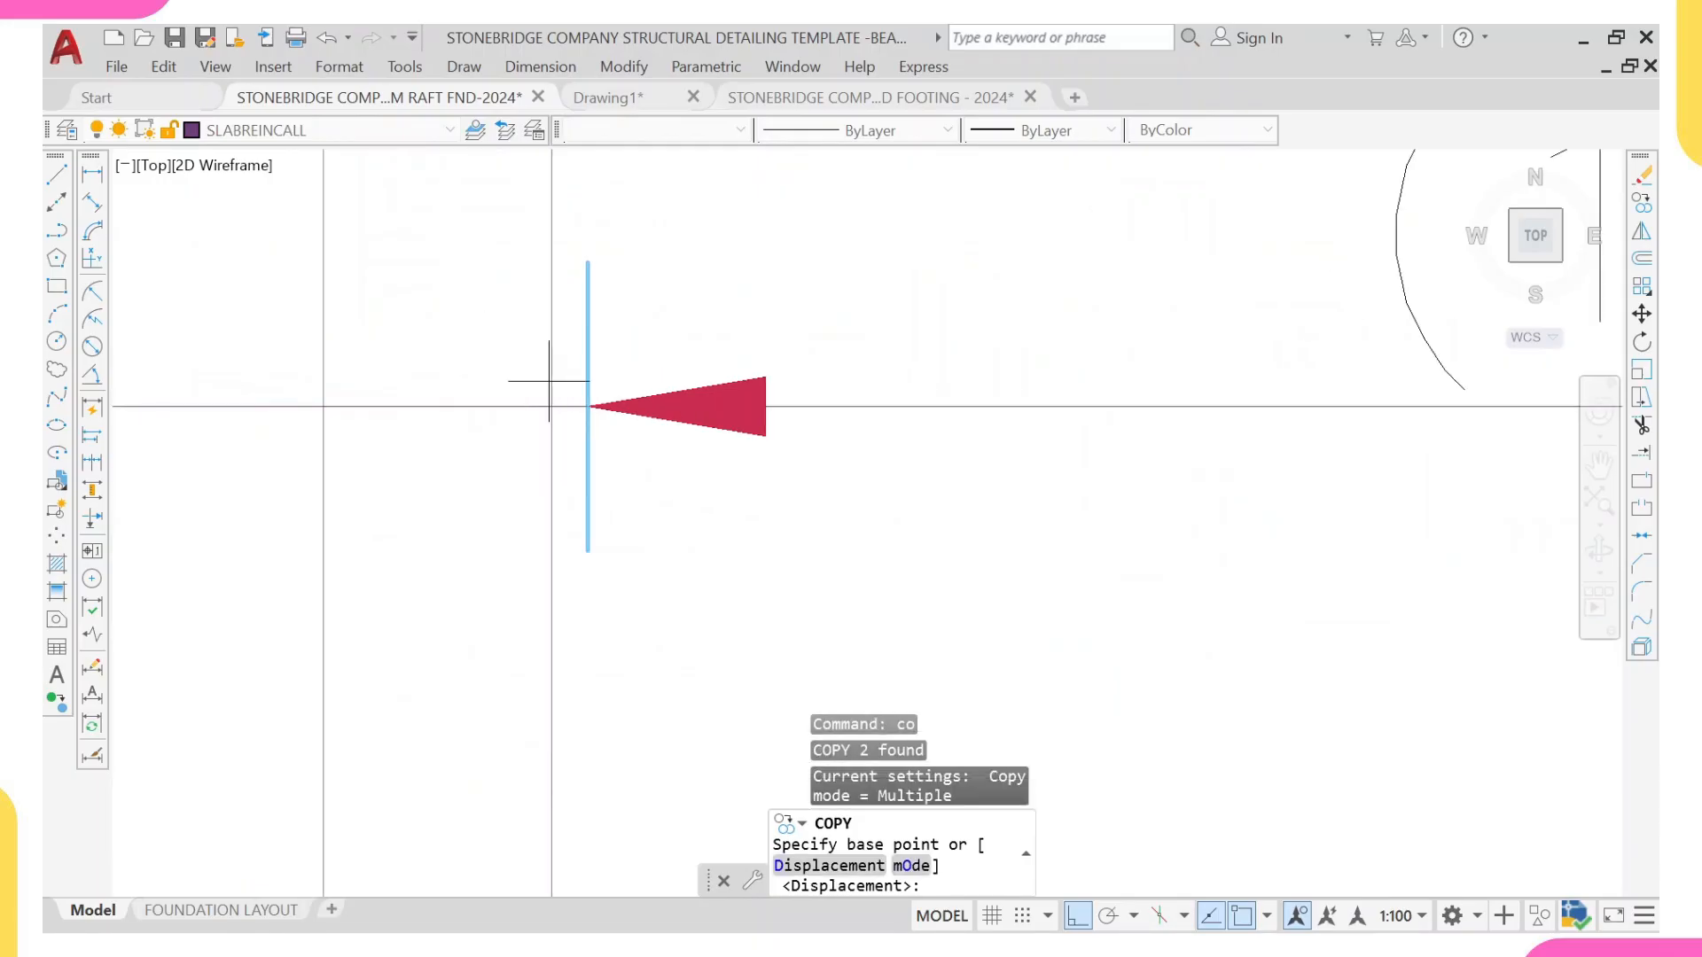
left_click(555, 410)
scroll(621, 399, "down", 5)
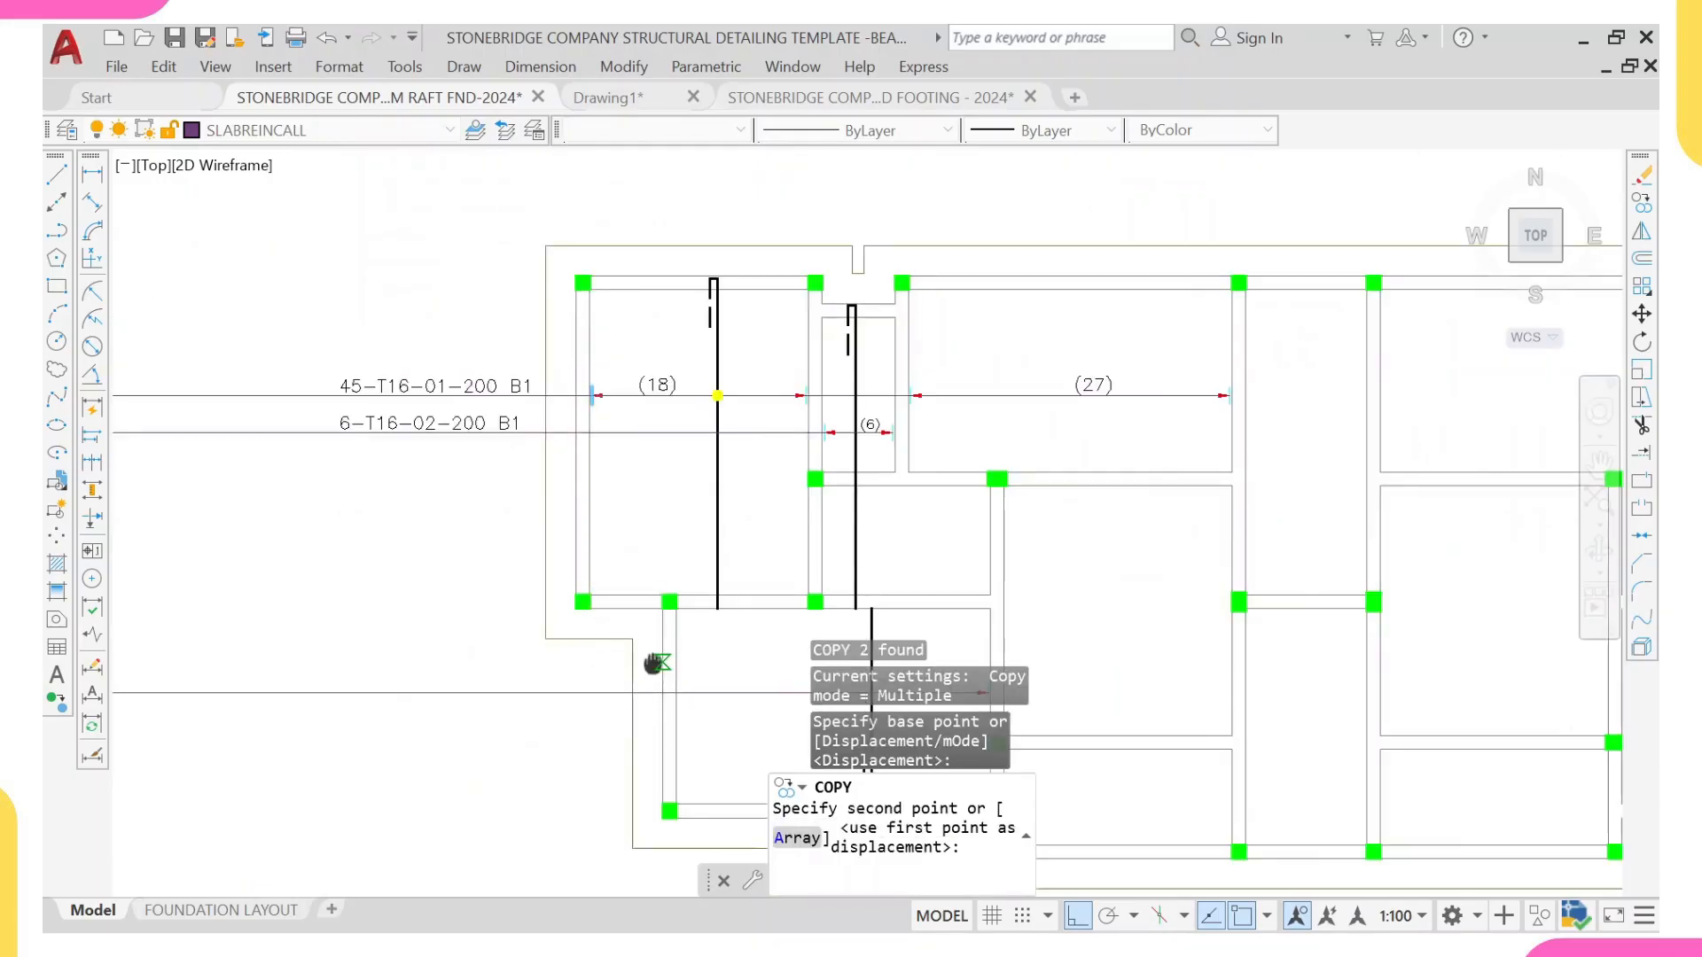
scroll(700, 558, "up", 3)
left_click(700, 588)
scroll(700, 515, "down", 6)
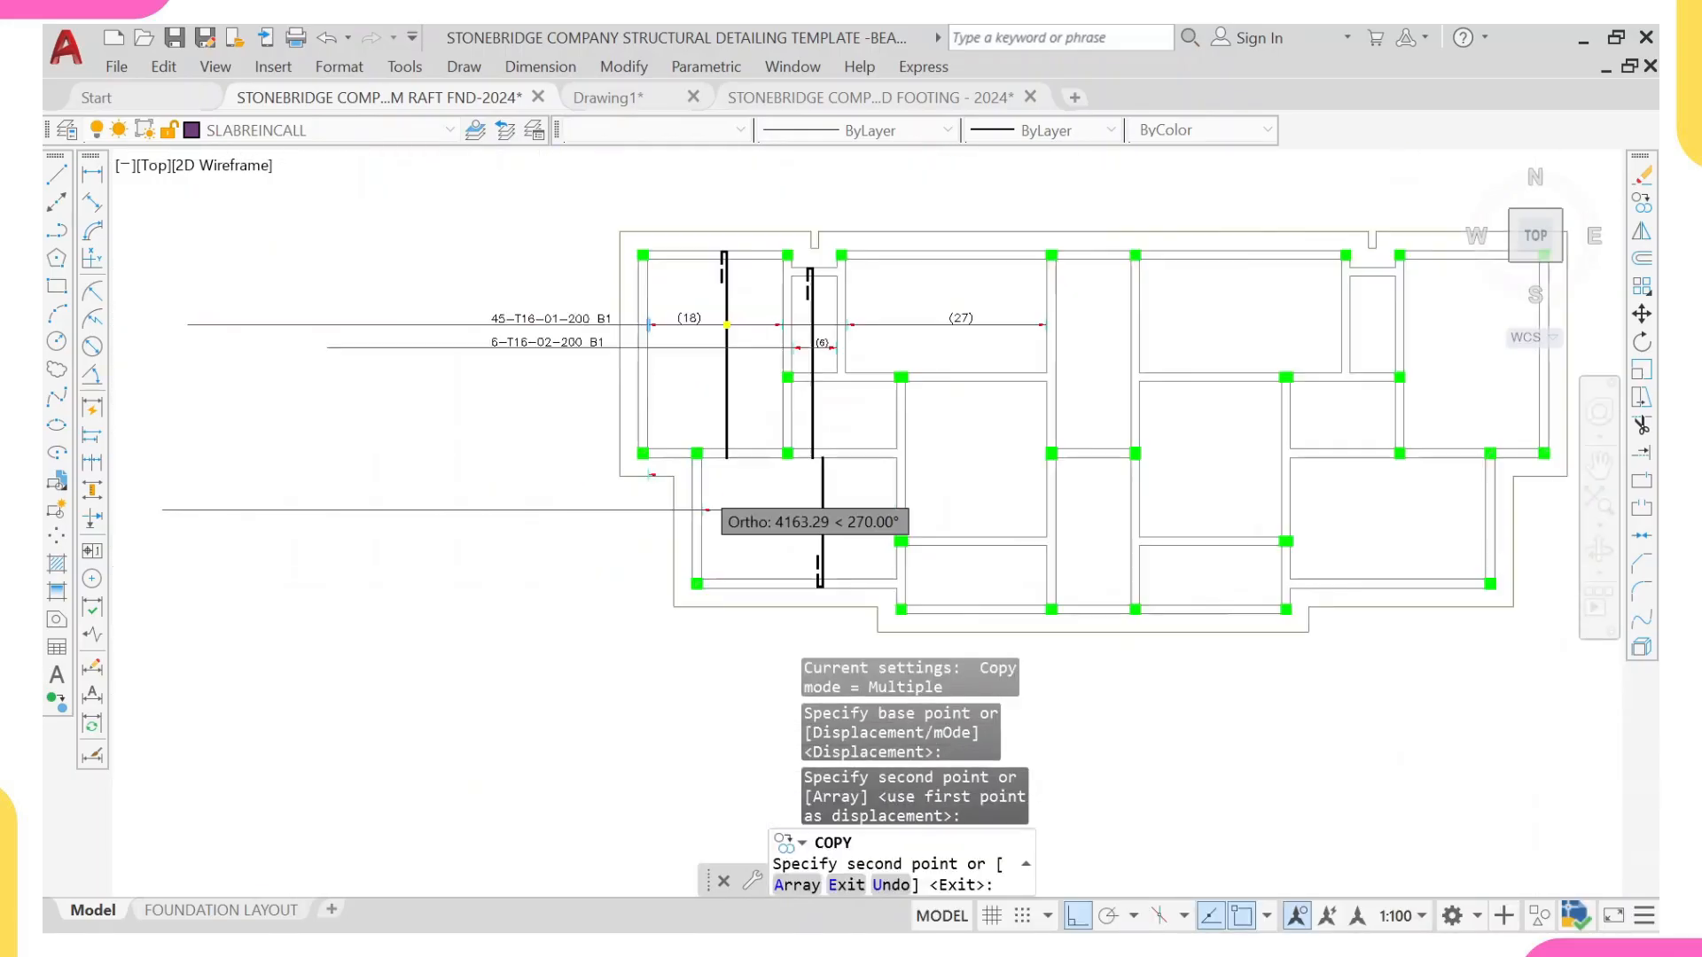
middle_click_drag(708, 507, 698, 517)
key("Escape")
scroll(832, 342, "up", 2)
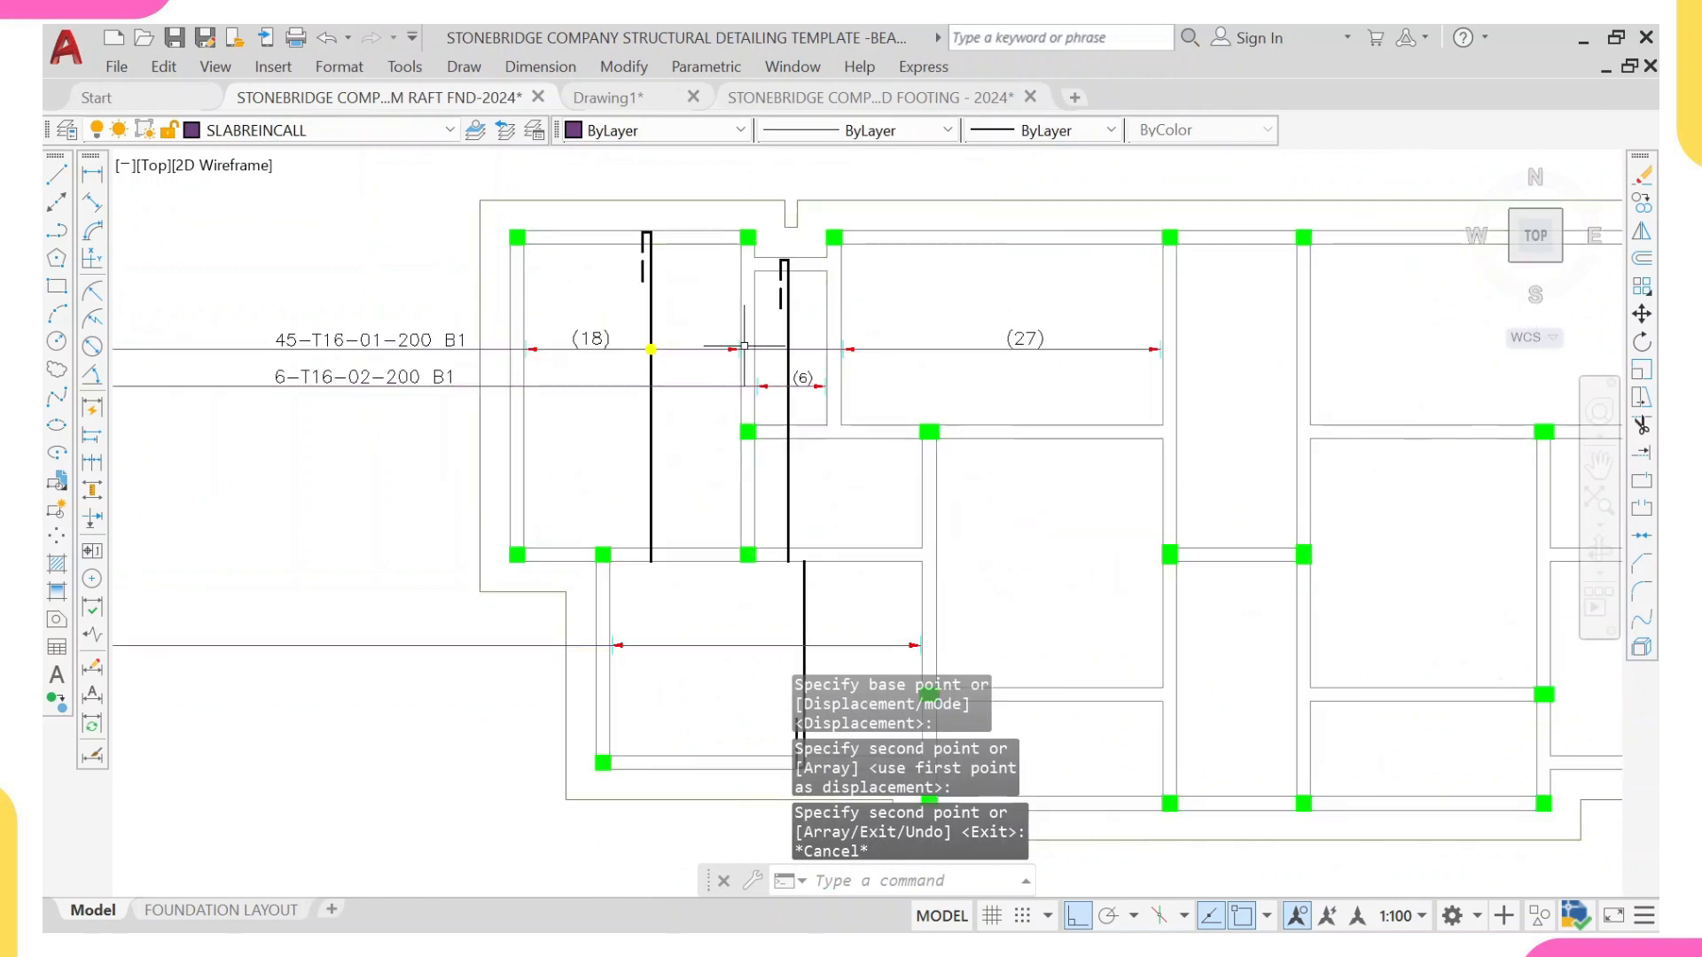
Step: Copy the (18) bar count text above the range line in the lower-left panel
left_click(589, 337)
type("co")
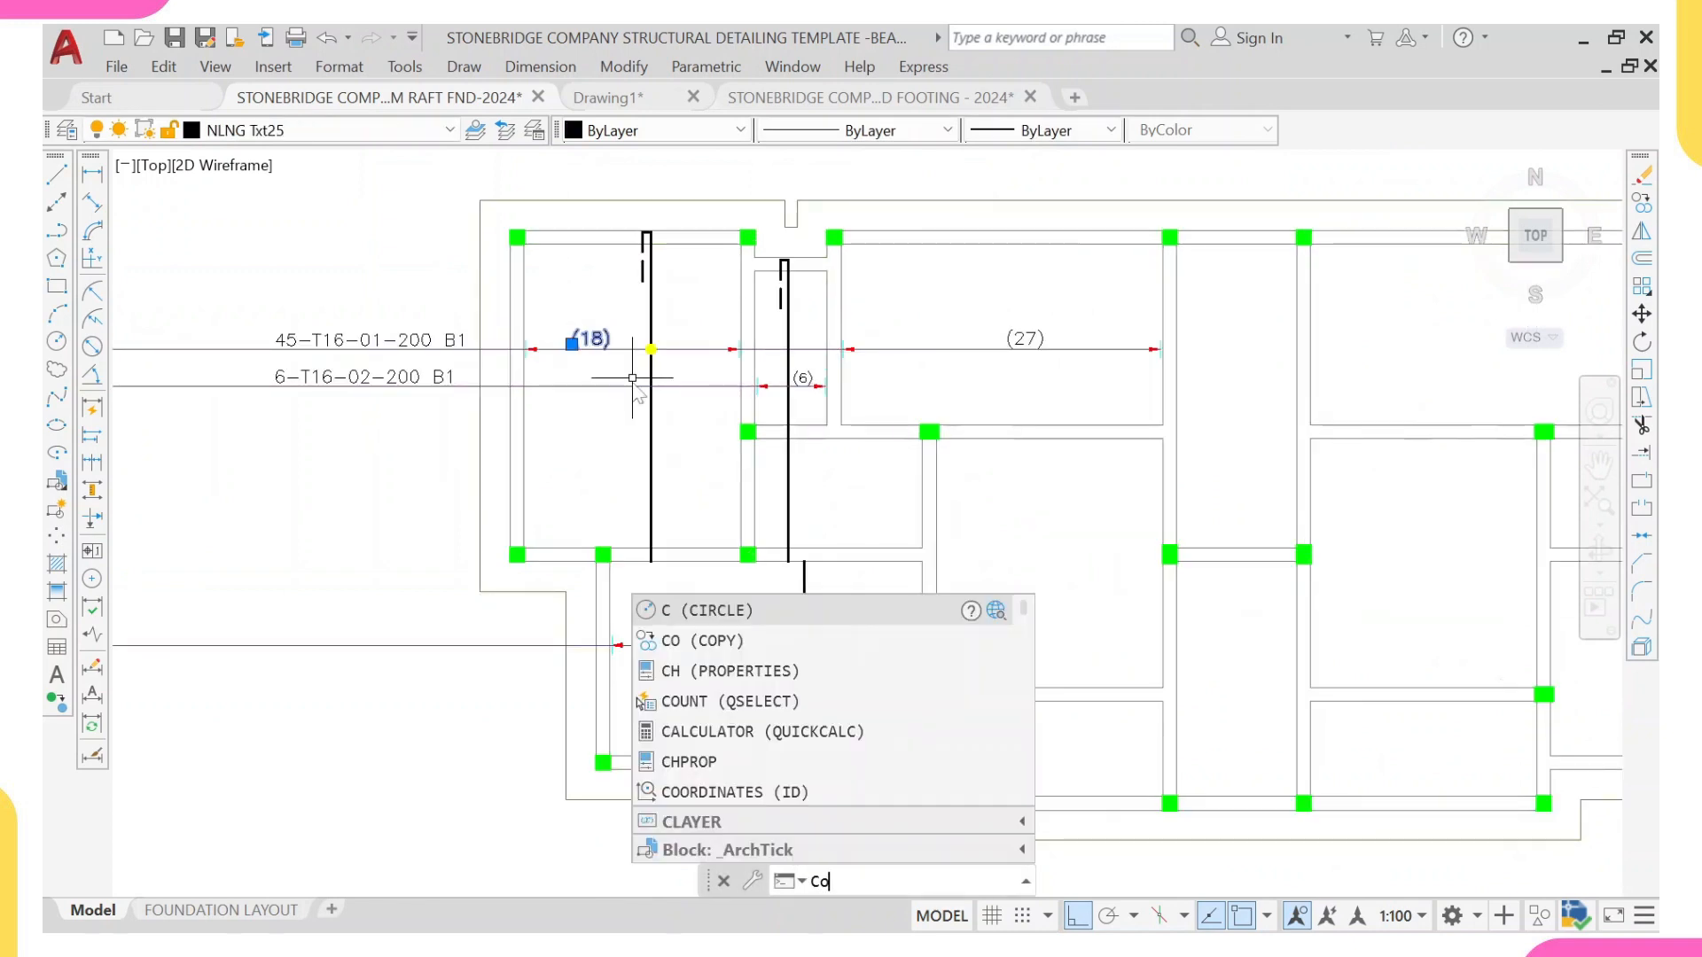
key("Return")
left_click(598, 347)
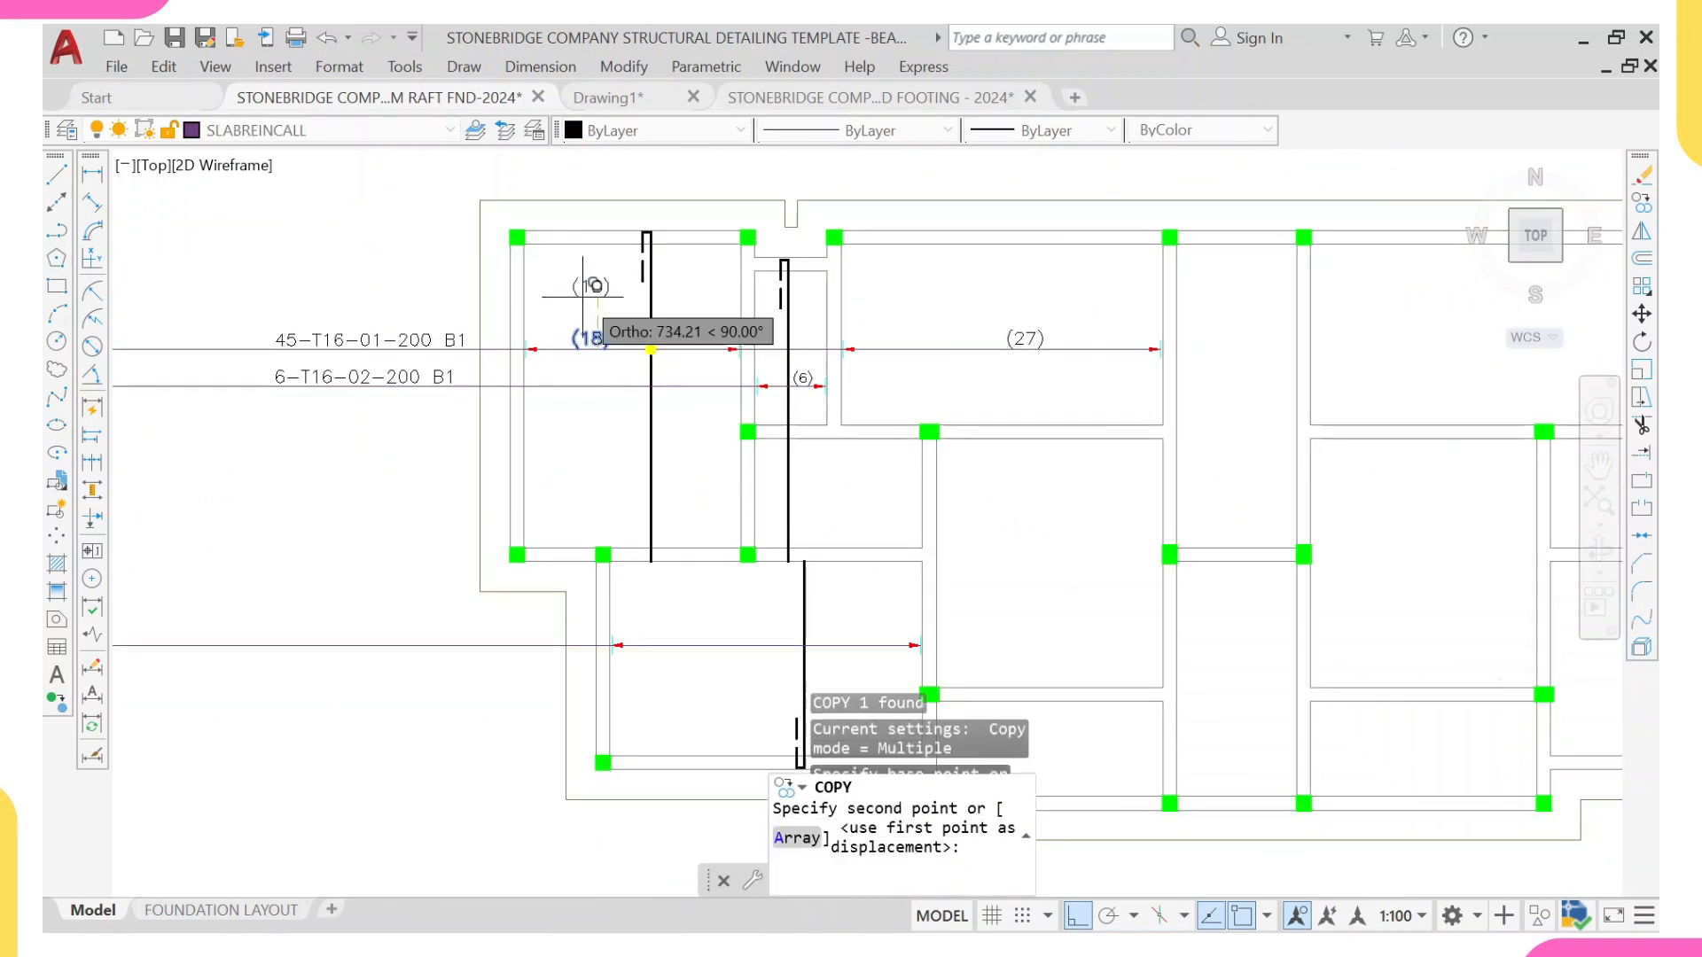
scroll(608, 521, "down", 3)
scroll(626, 494, "up", 3)
left_click(661, 448)
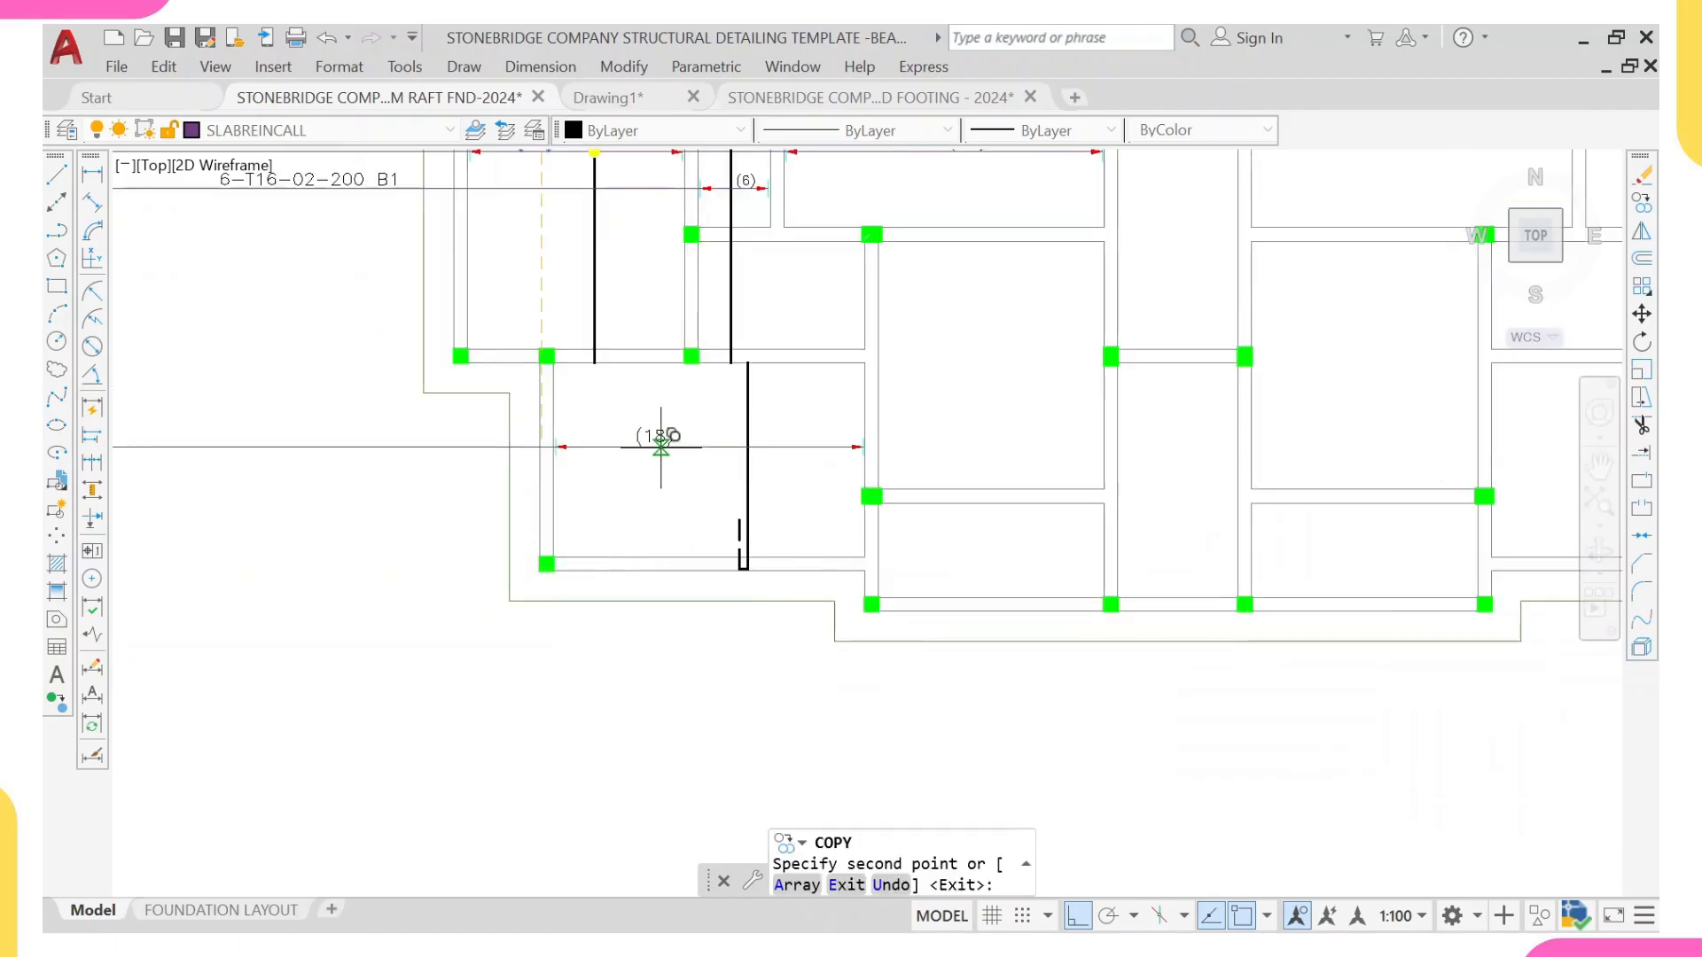
middle_click_drag(643, 389, 641, 531)
scroll(642, 527, "up", 2)
key("Escape")
Step: Copy the yellow dot to the crossings of bar and range line in the narrow (6) panel and the lower-left panel
middle_click_drag(601, 270, 581, 514)
scroll(584, 507, "up", 2)
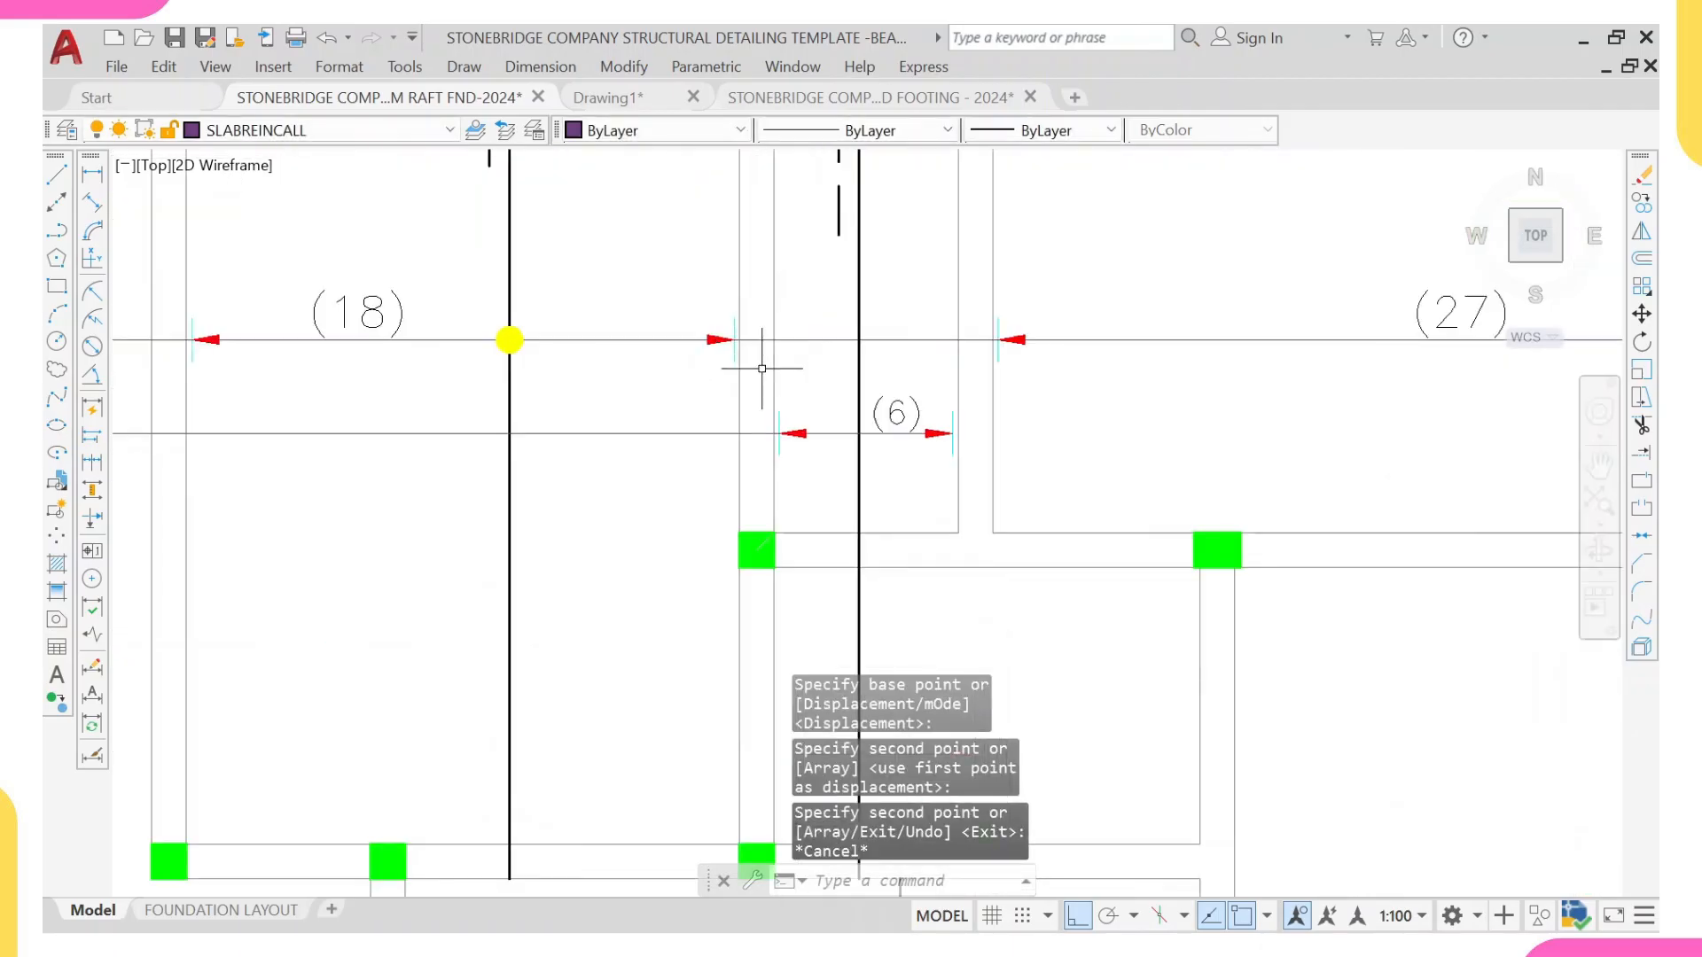
left_click(483, 293)
left_click(608, 387)
type("co")
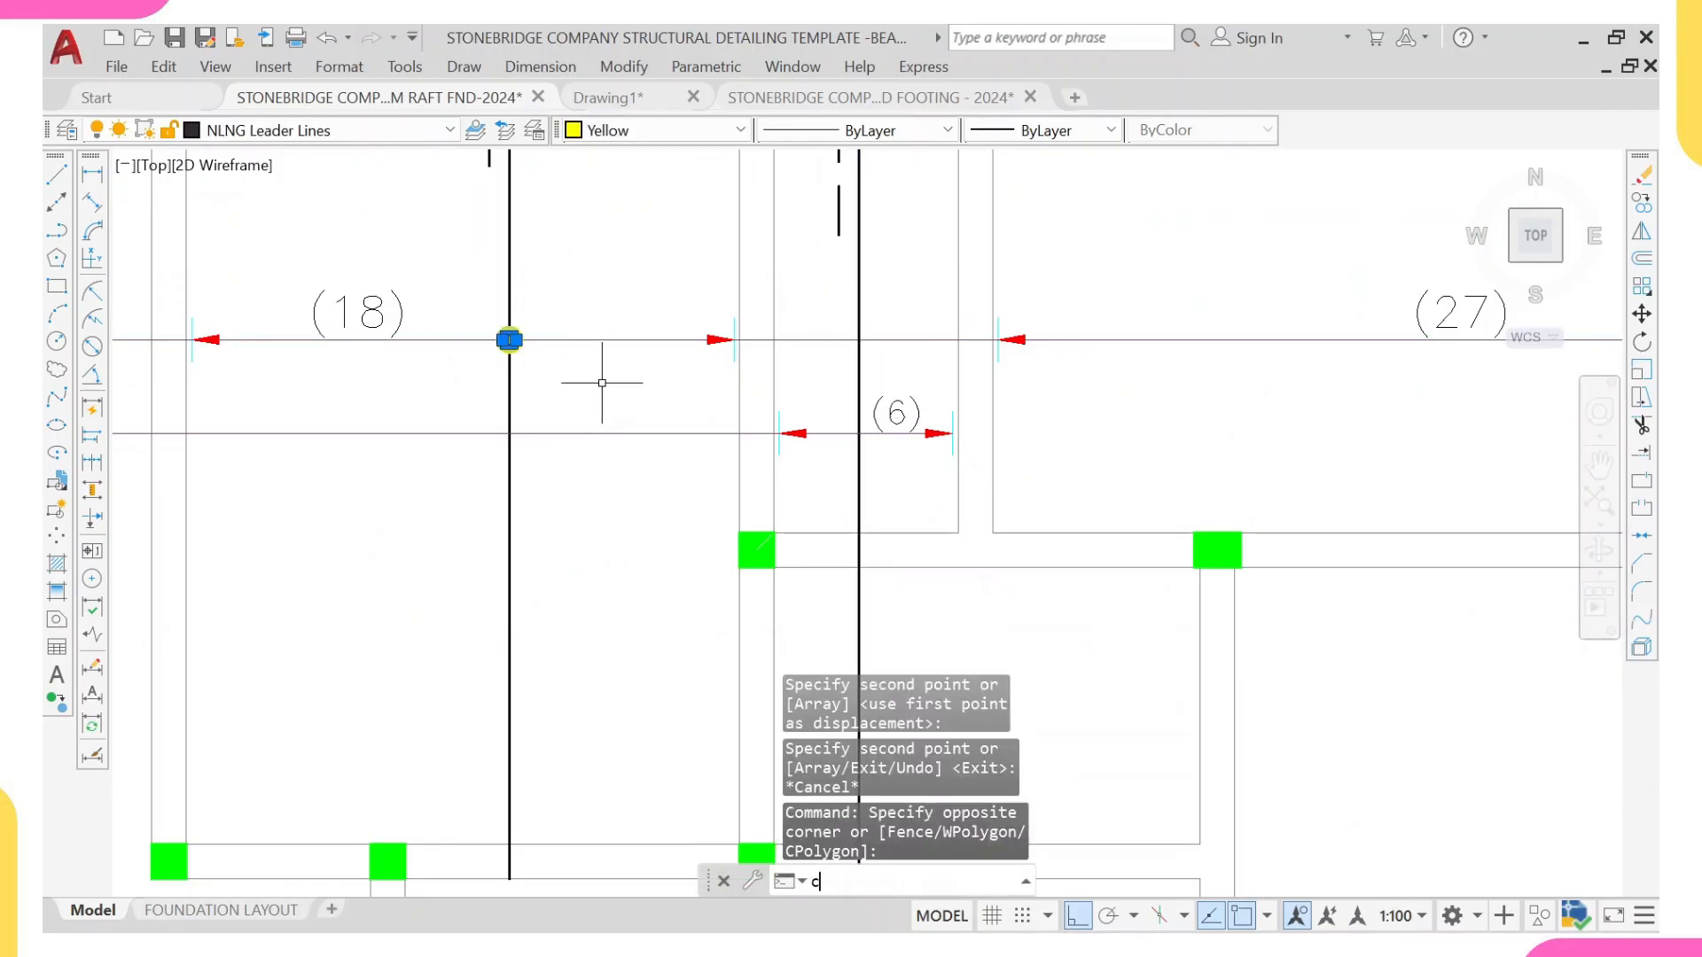
key("Return")
scroll(523, 315, "up", 4)
left_click(485, 383)
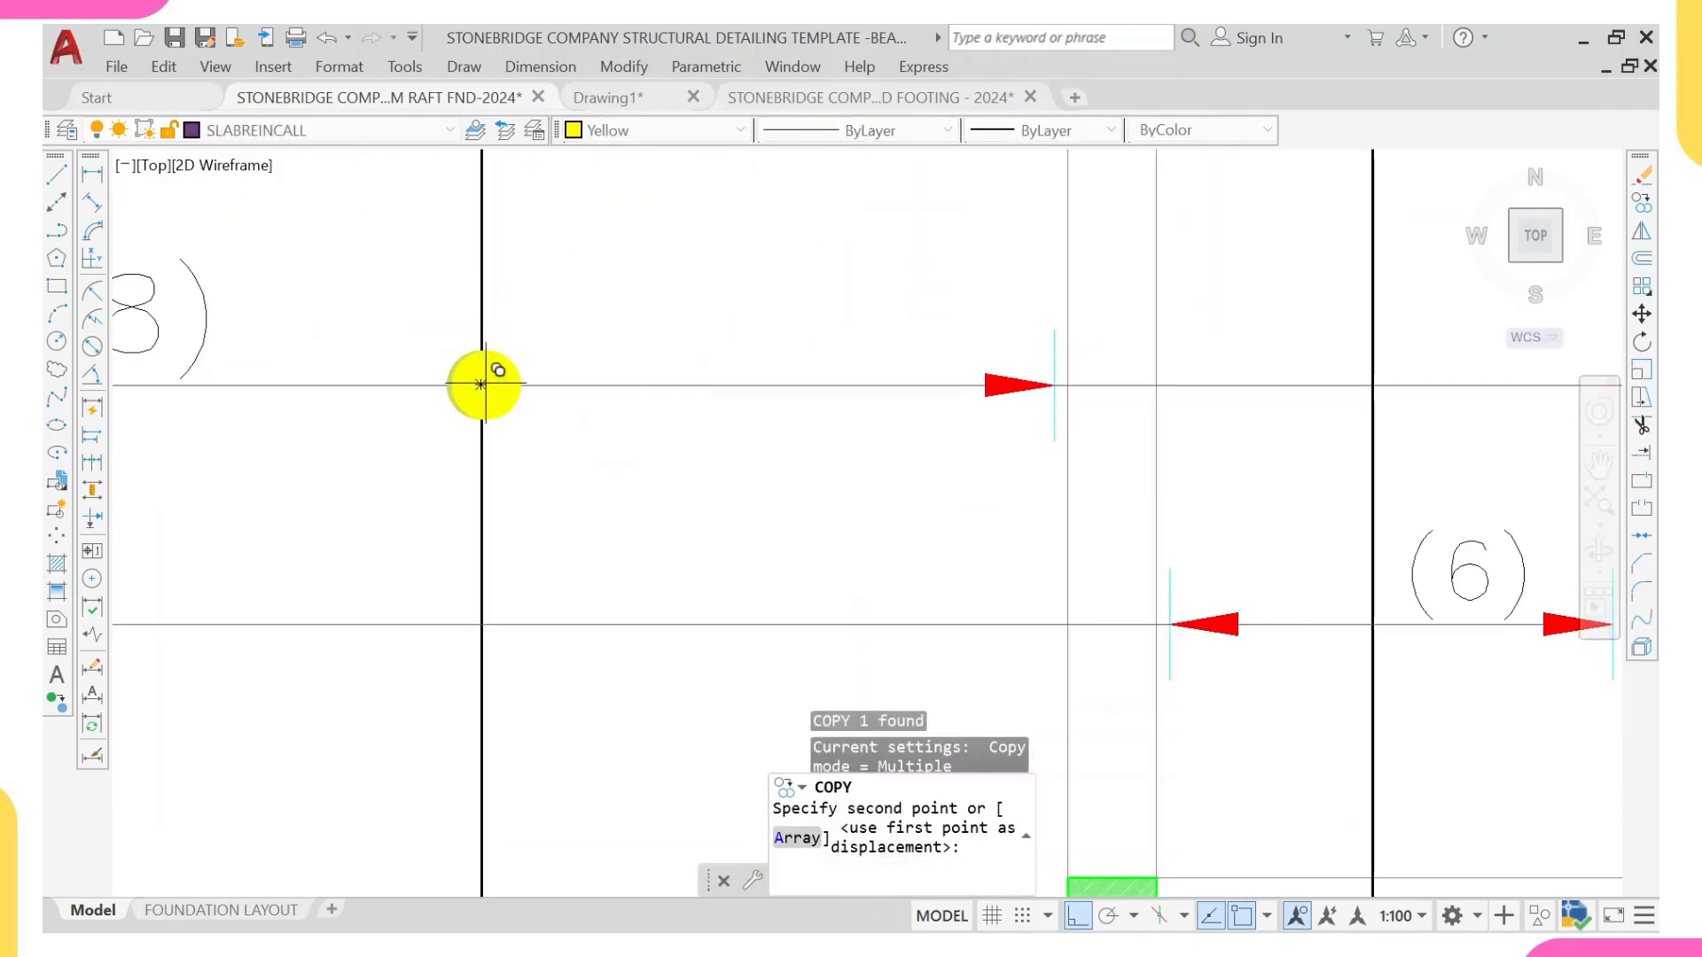
scroll(840, 390, "down", 2)
middle_click_drag(1024, 491, 945, 395)
left_click(1099, 446)
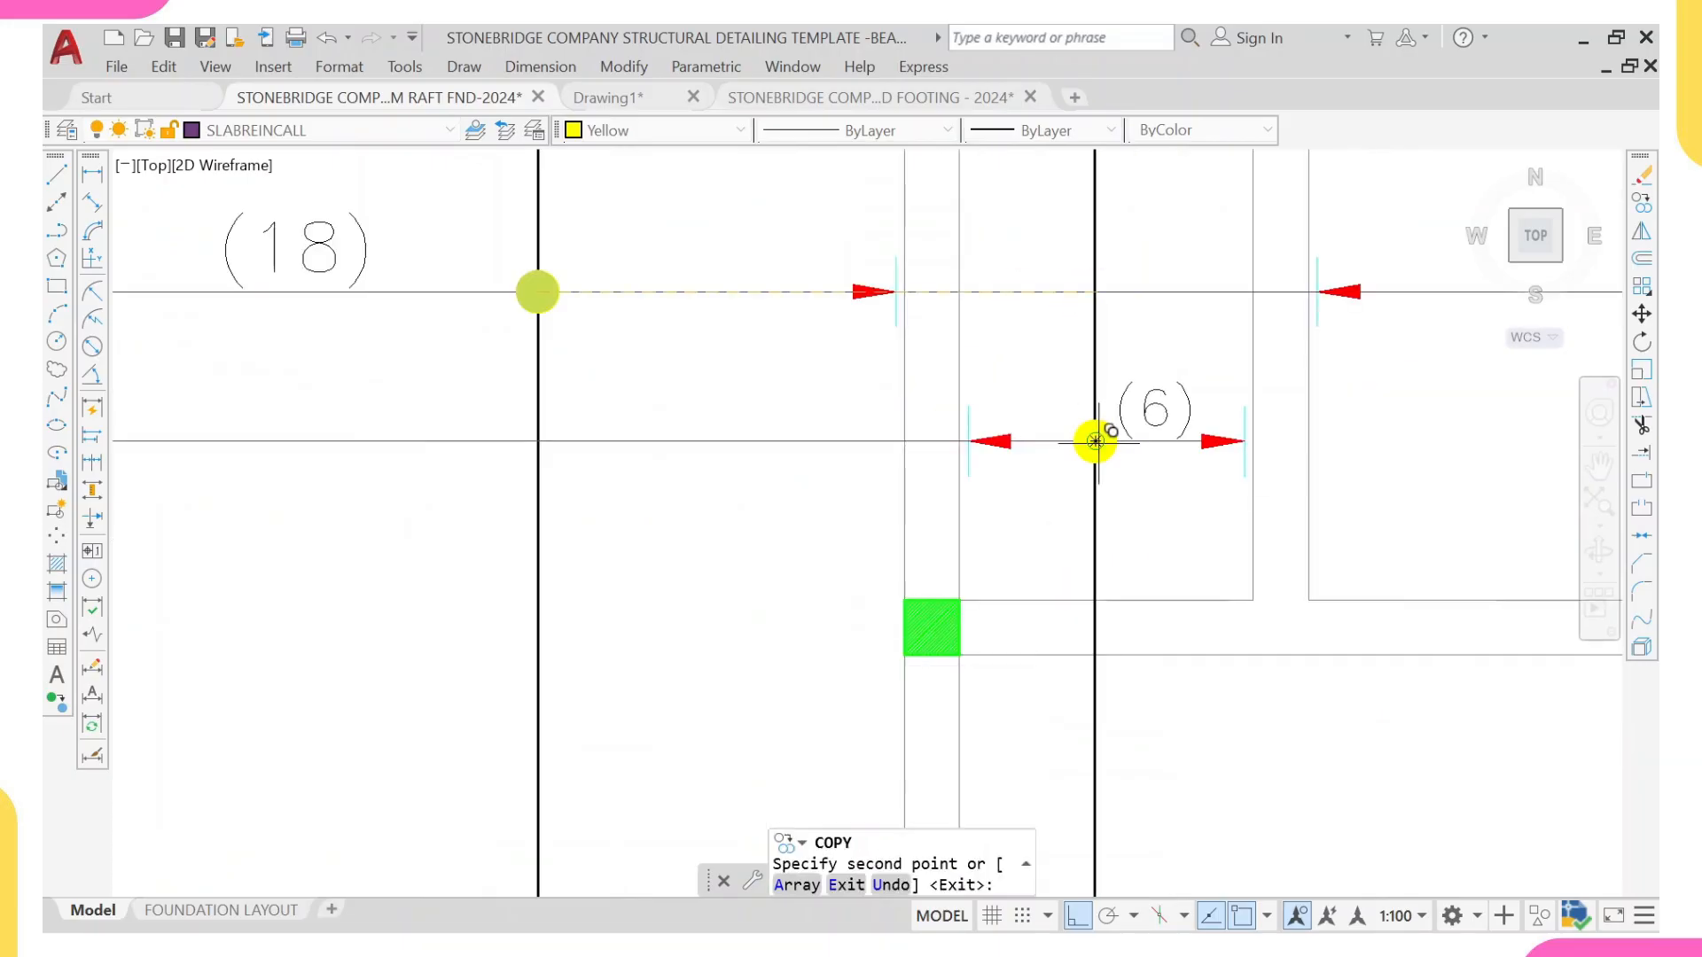
scroll(900, 395, "down", 8)
middle_click_drag(940, 585, 817, 596)
scroll(801, 305, "up", 6)
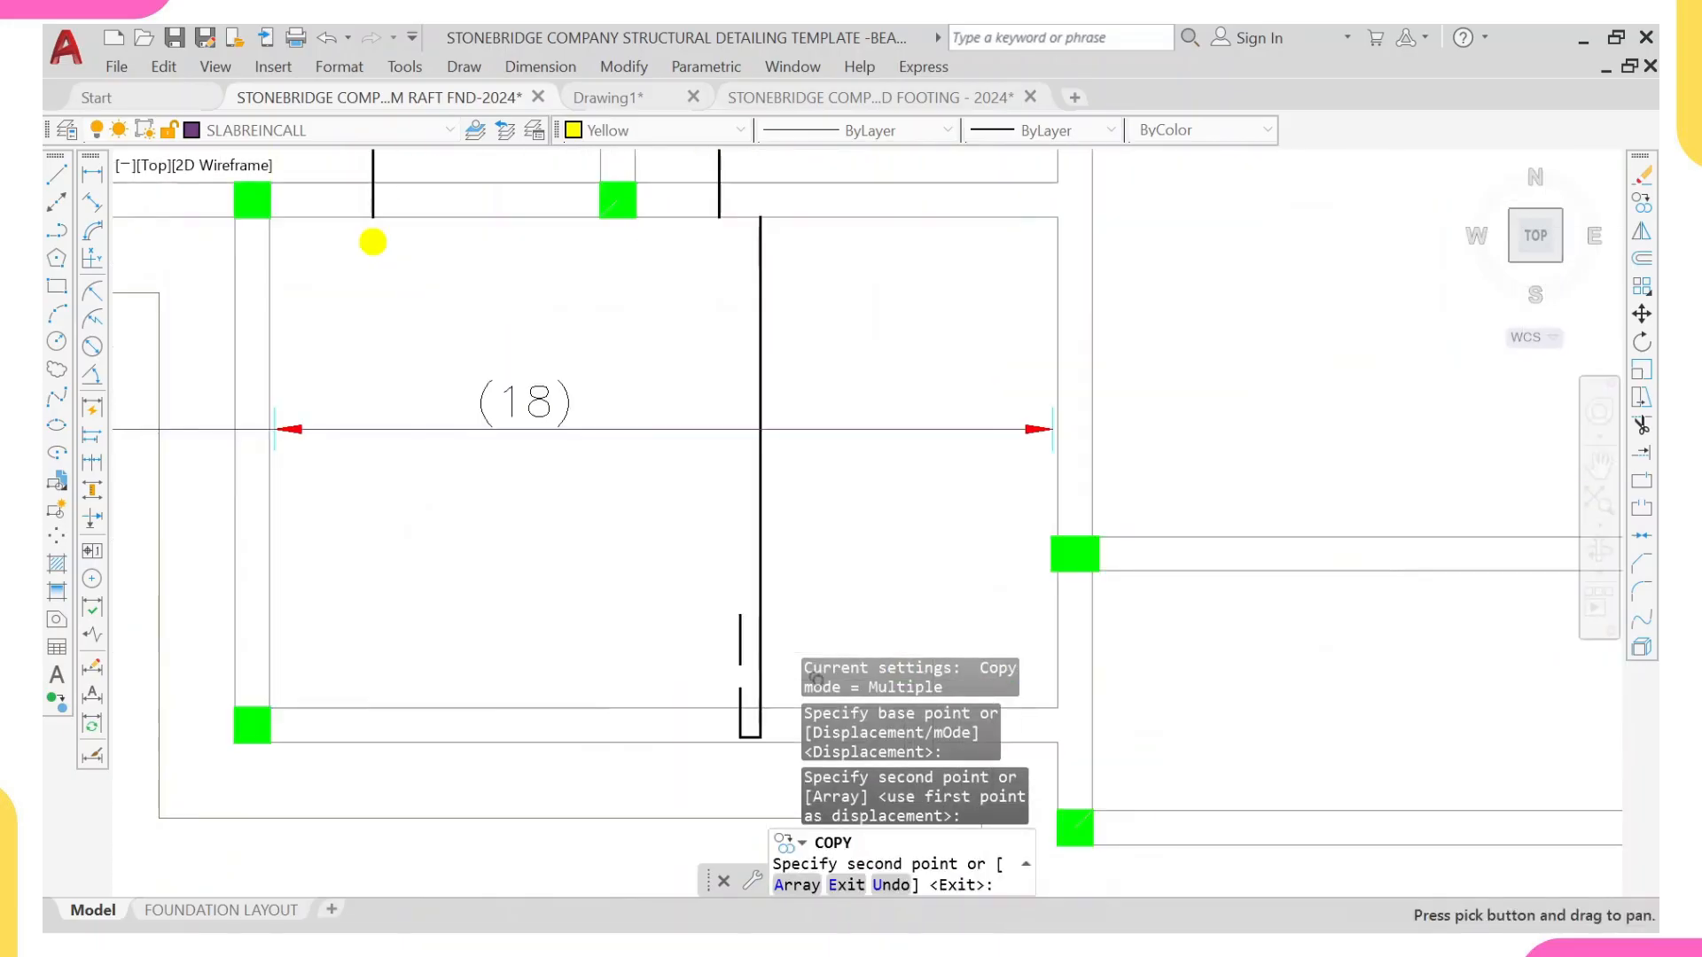
left_click(759, 429)
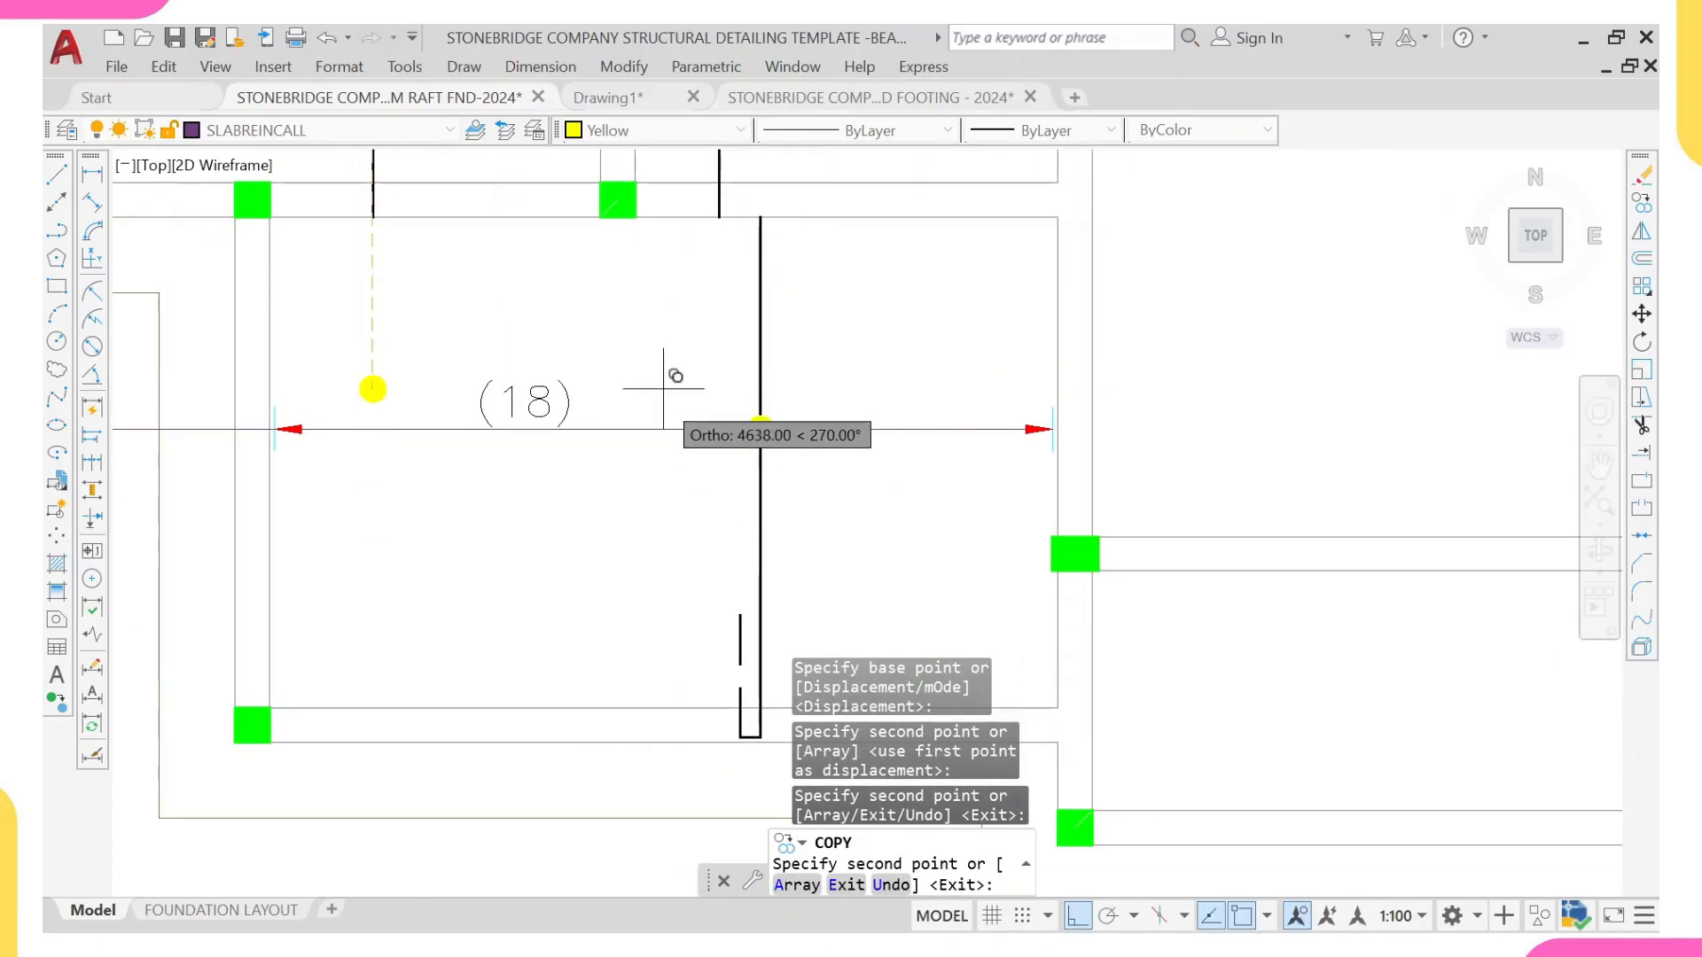
middle_click_drag(677, 372, 706, 444)
key("Escape")
scroll(475, 391, "down", 2)
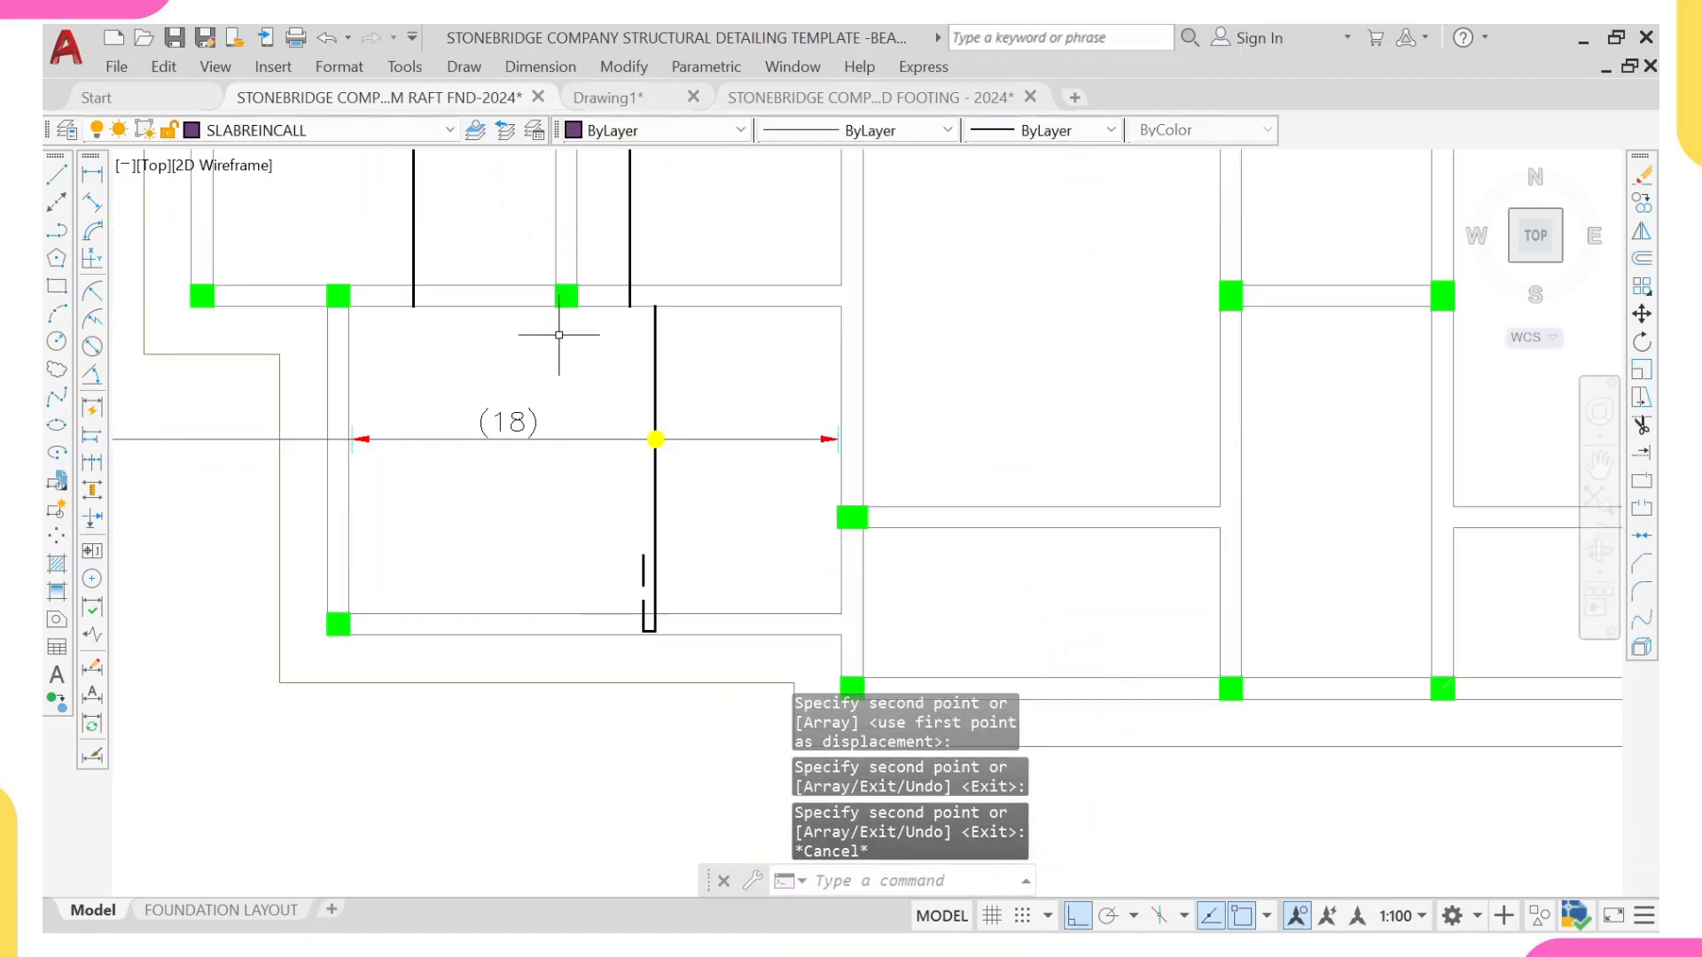
Step: Examine where the vertical bars of the narrow (6) panel and the lower-left panel end at their shared beam
middle_click_drag(559, 335, 575, 482)
scroll(650, 430, "down", 1)
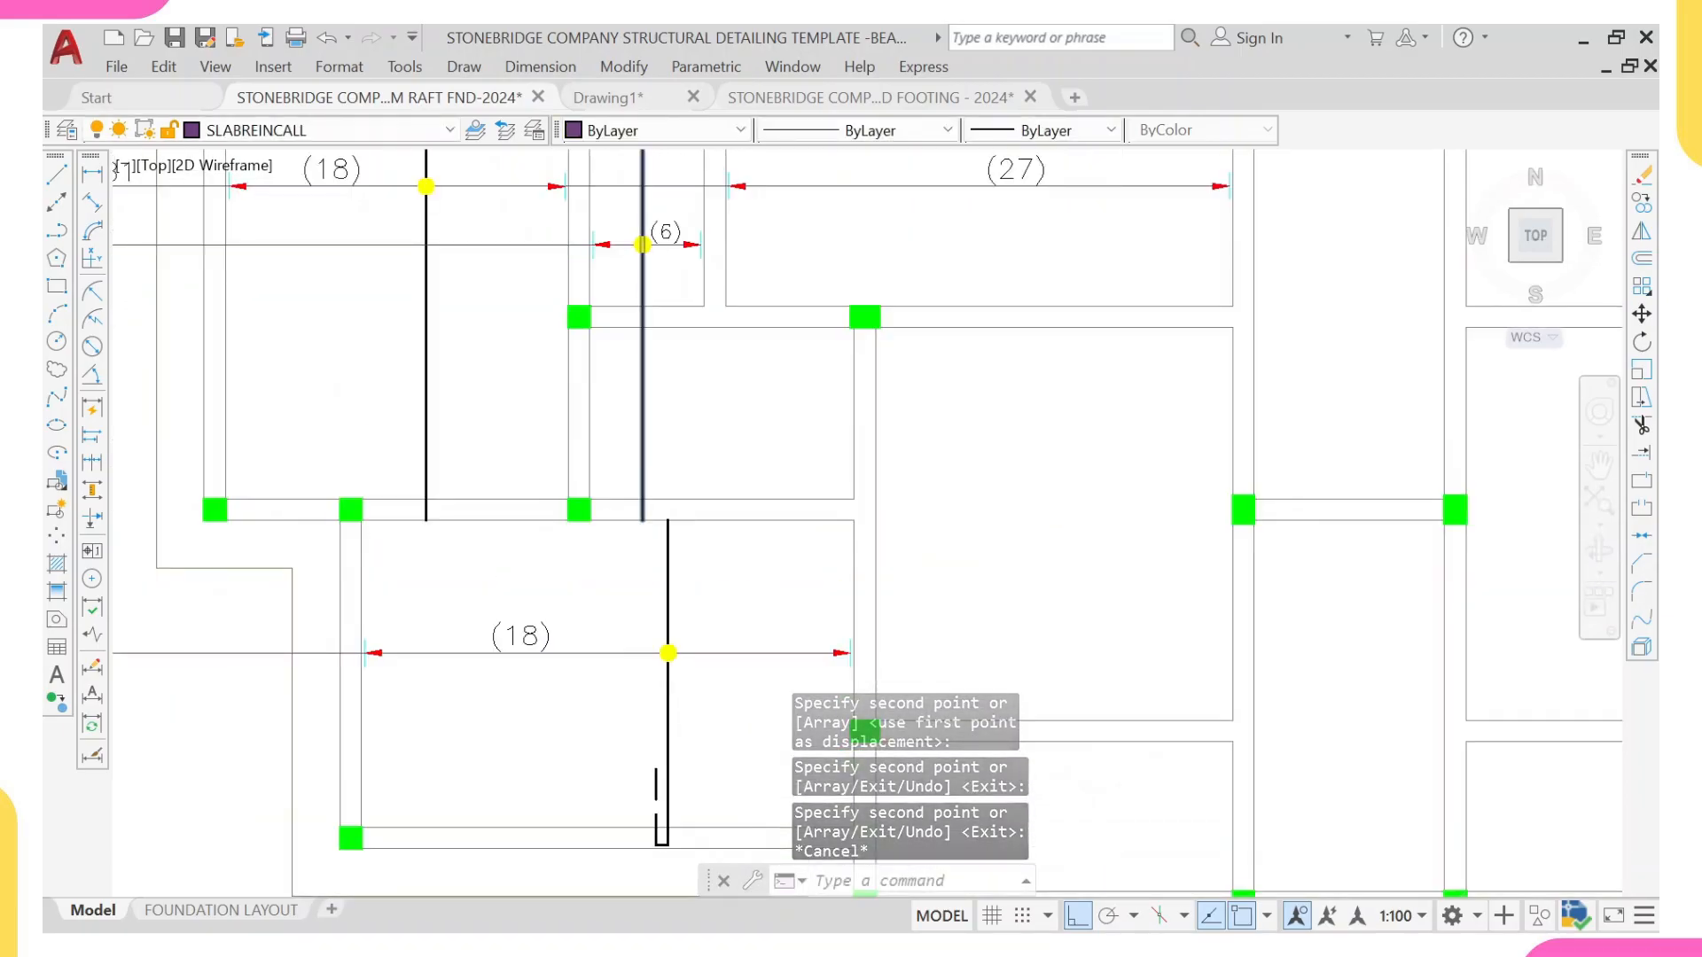
scroll(642, 512, "up", 5)
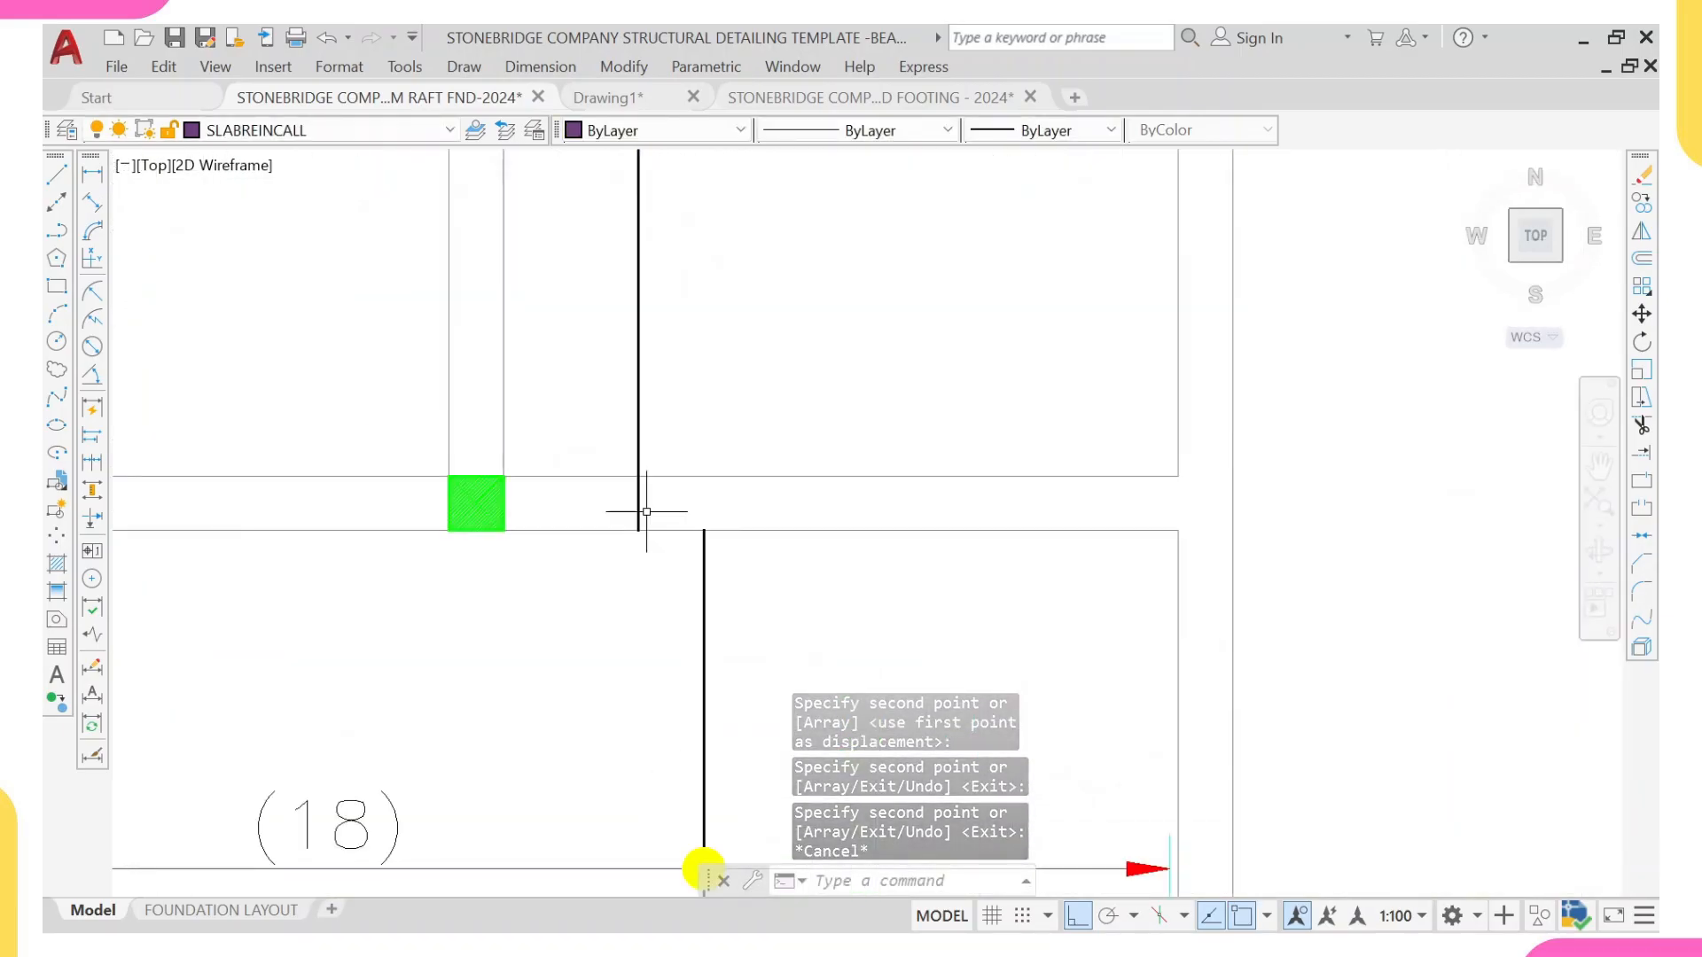
left_click(706, 553)
left_click(637, 499)
key("Escape")
scroll(579, 513, "down", 4)
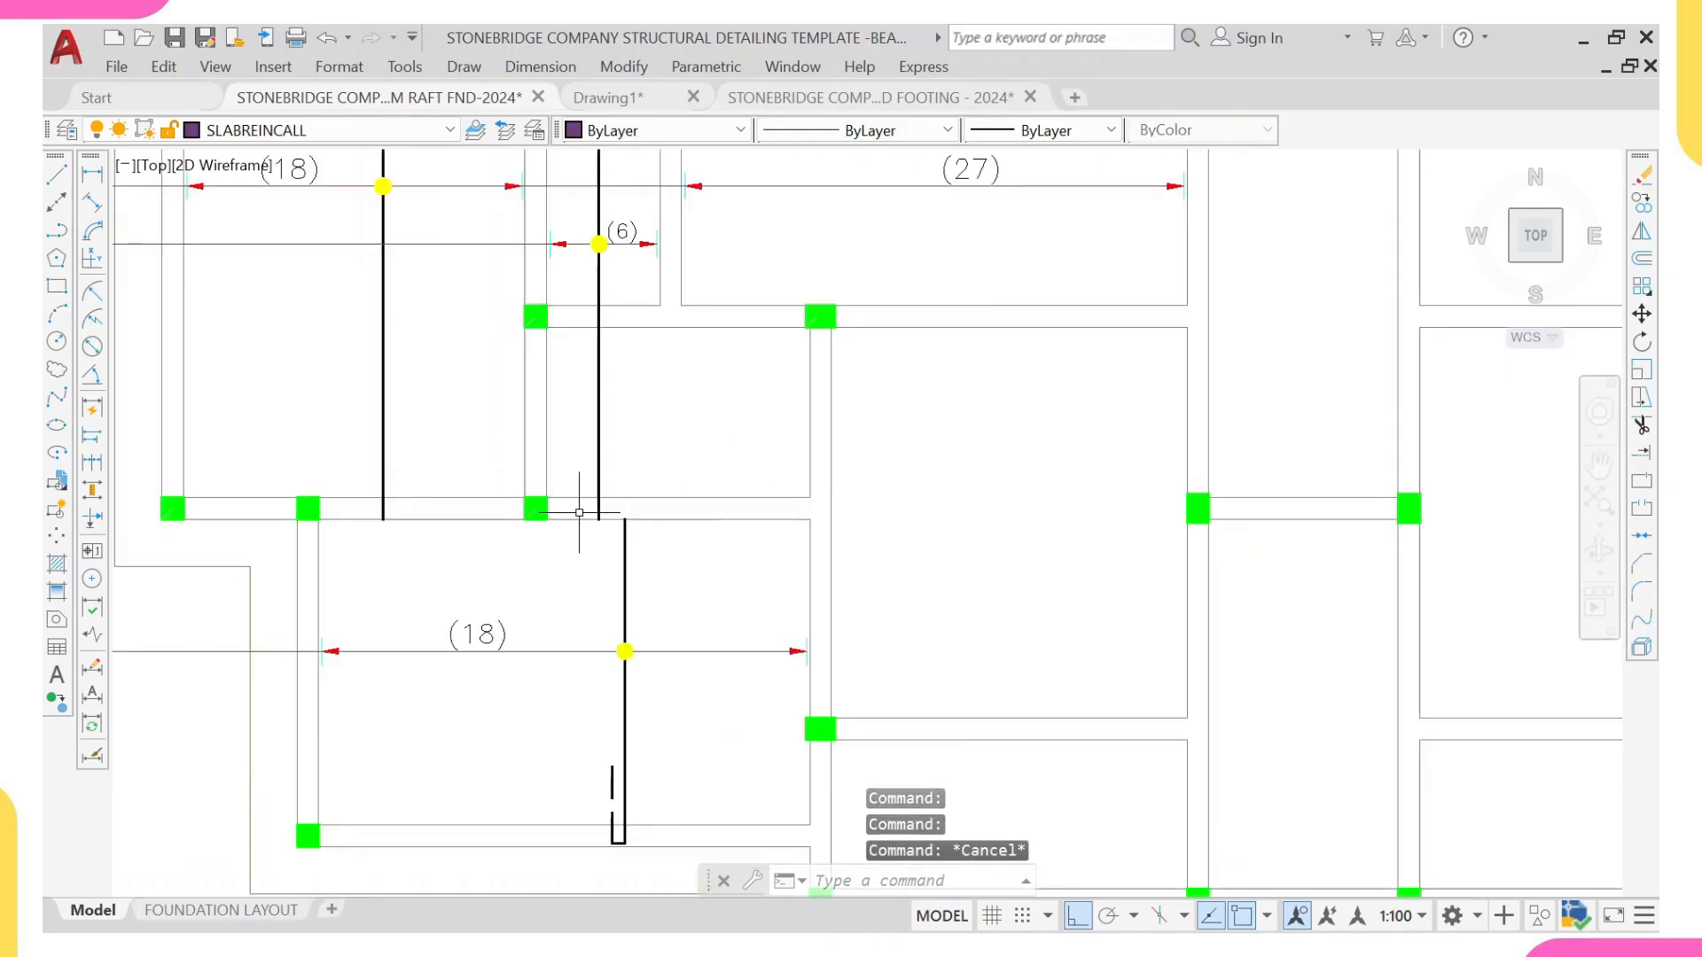
middle_click_drag(632, 497, 680, 539)
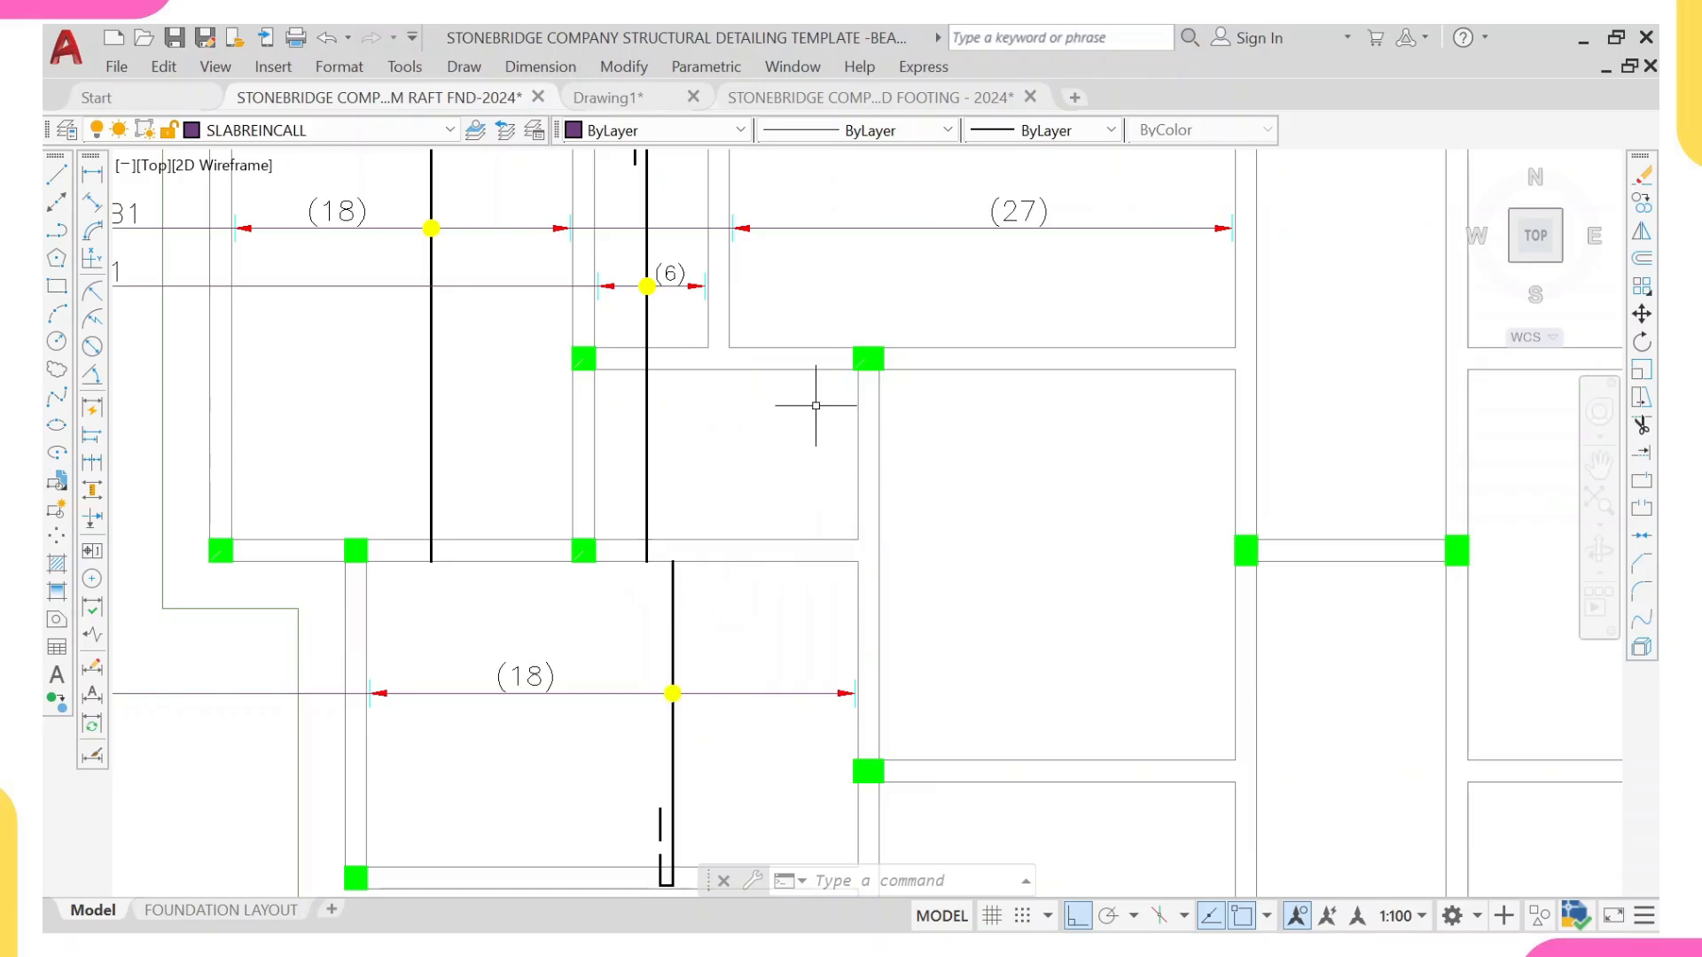
middle_click_drag(826, 317, 797, 424)
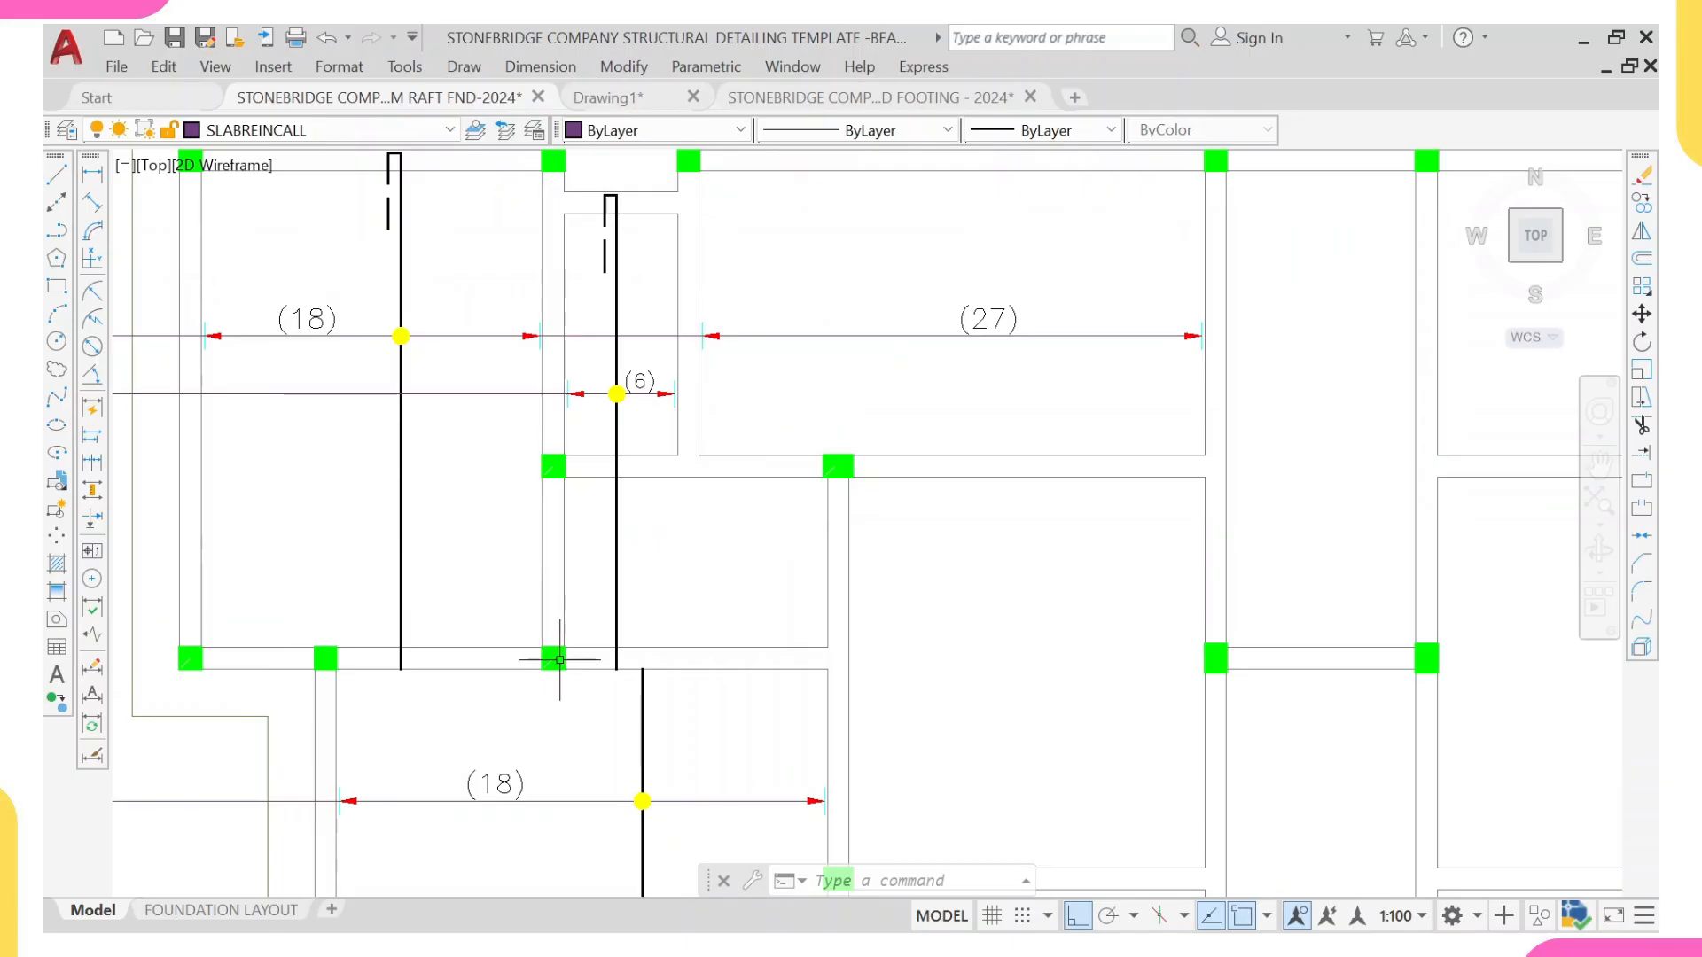
middle_click_drag(650, 748, 702, 585)
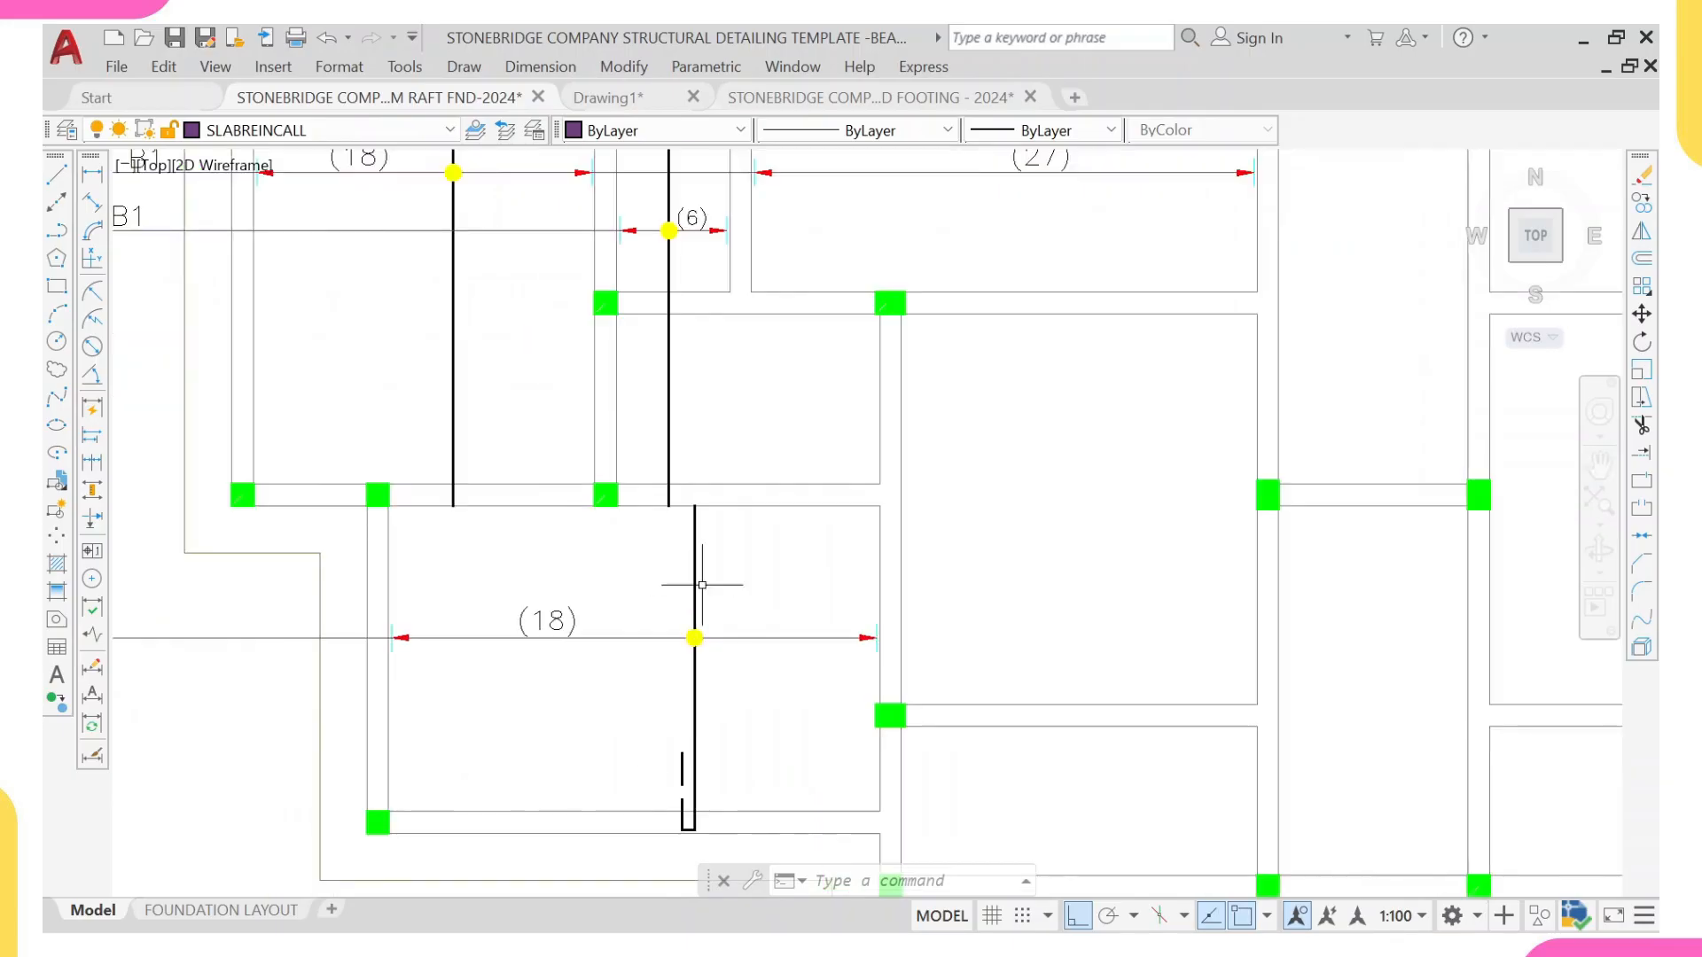
Step: Stretch the upper end of the lower-left panel's vertical bar 800 mm upward, past the beam into the panel above
left_click(694, 532)
scroll(694, 518, "up", 2)
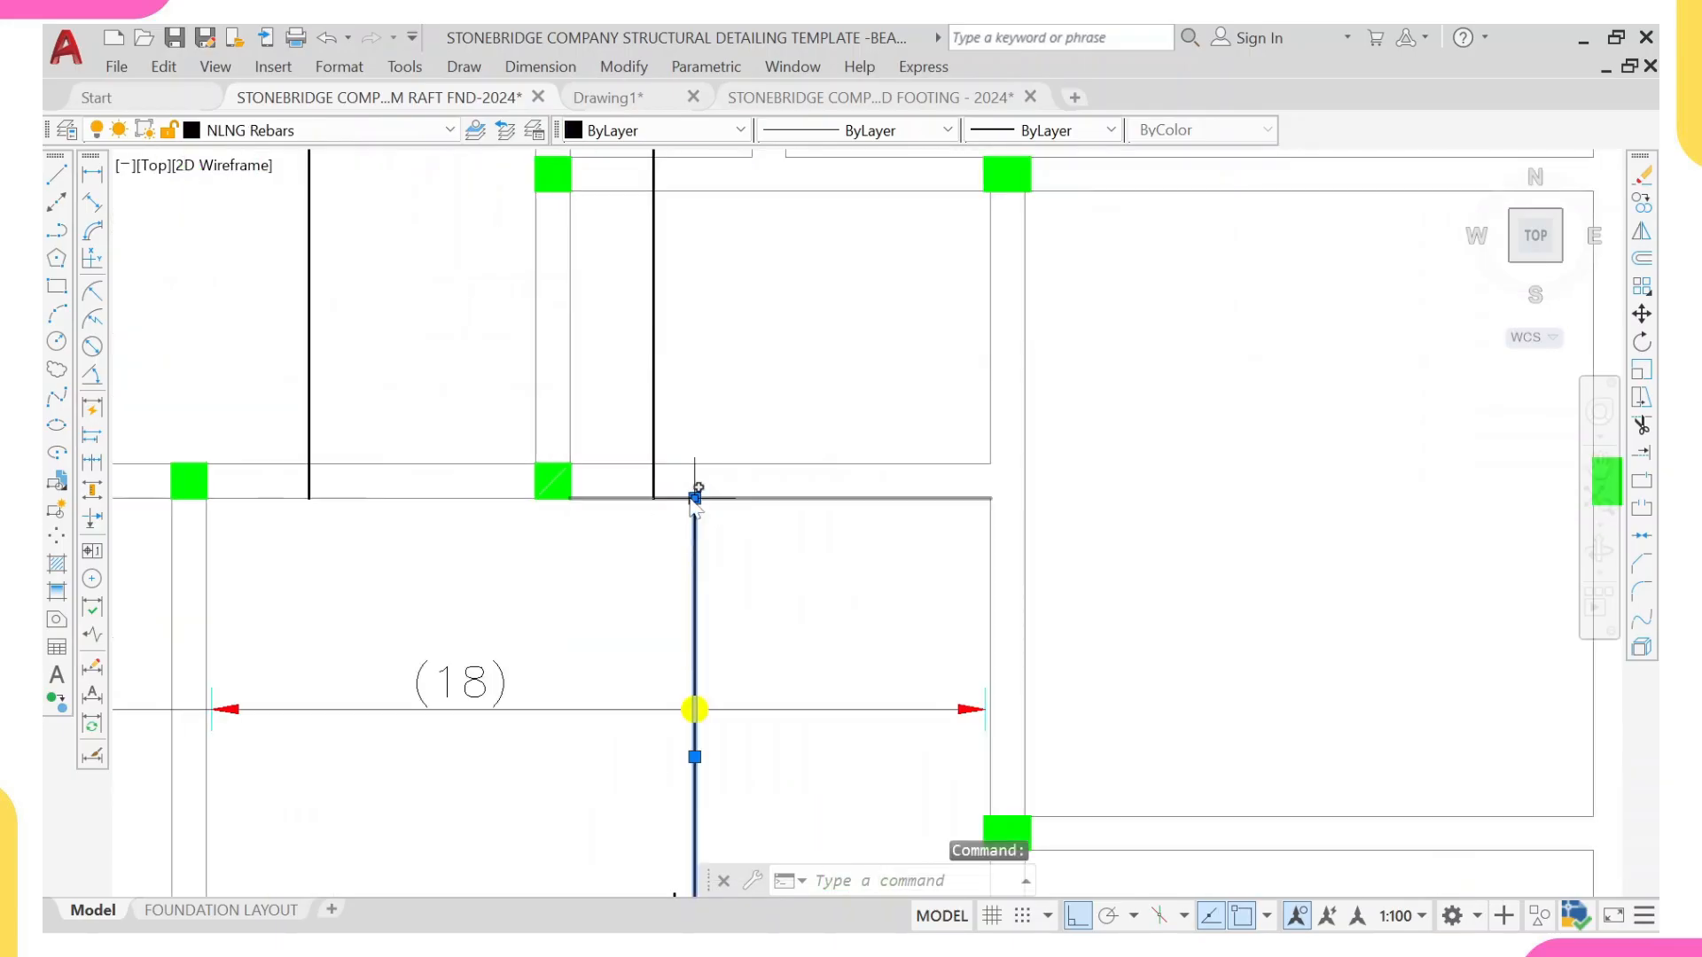
mouse_move(695, 499)
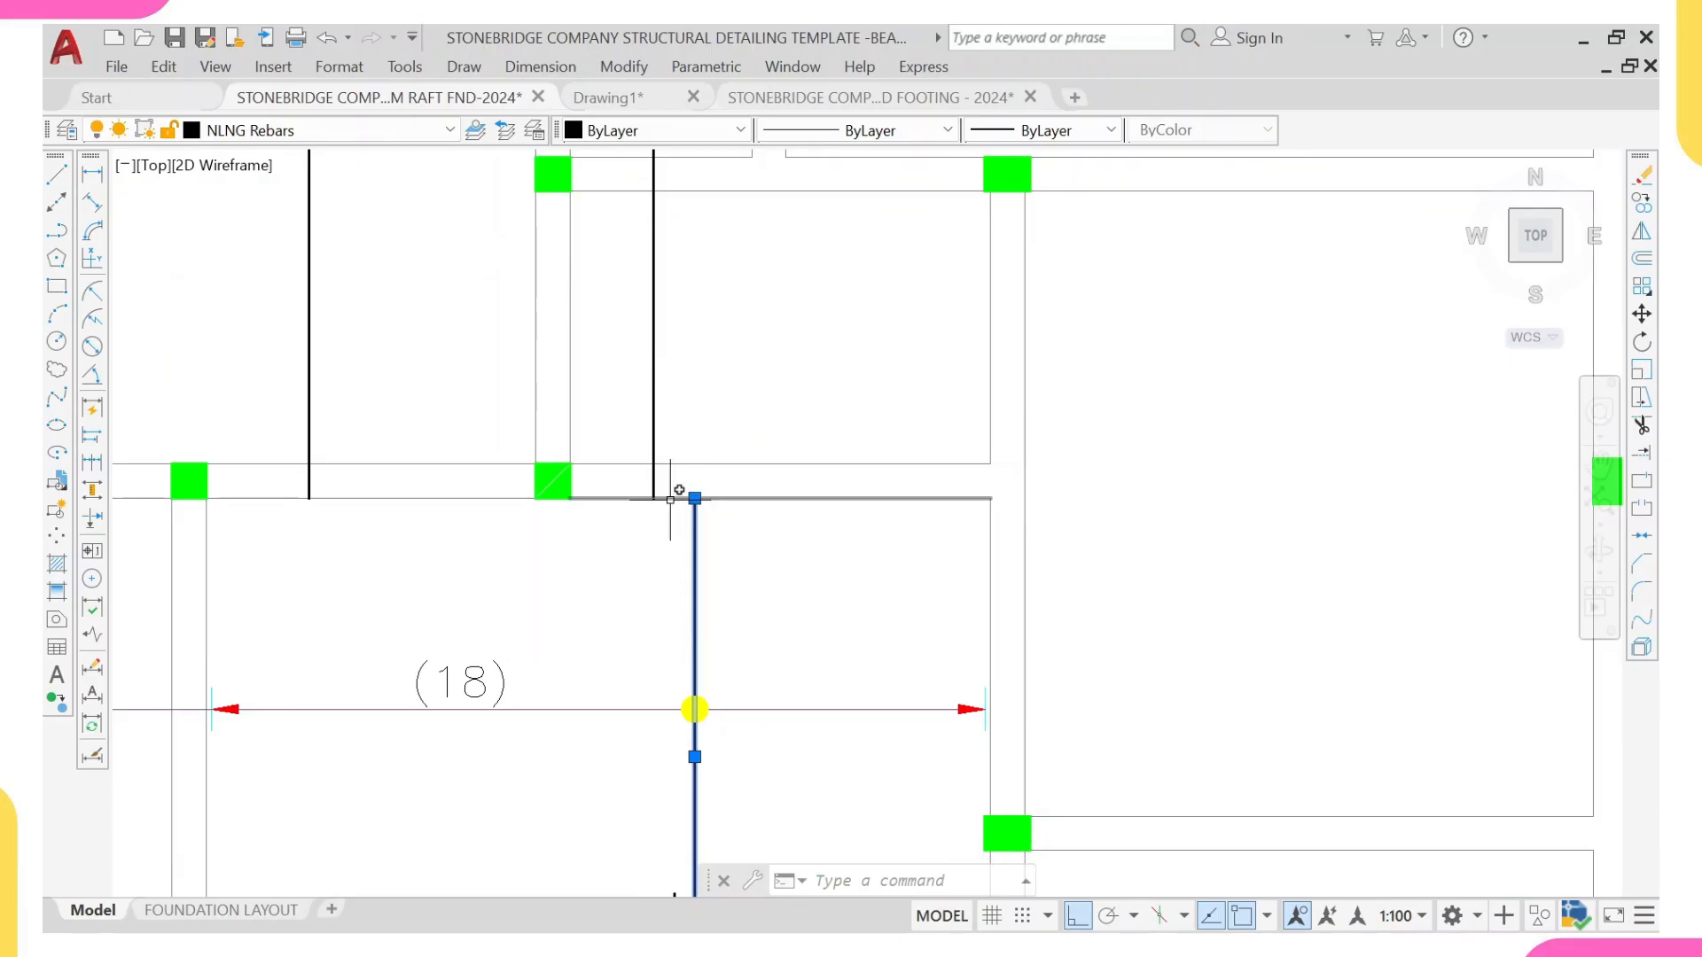
left_click(695, 498)
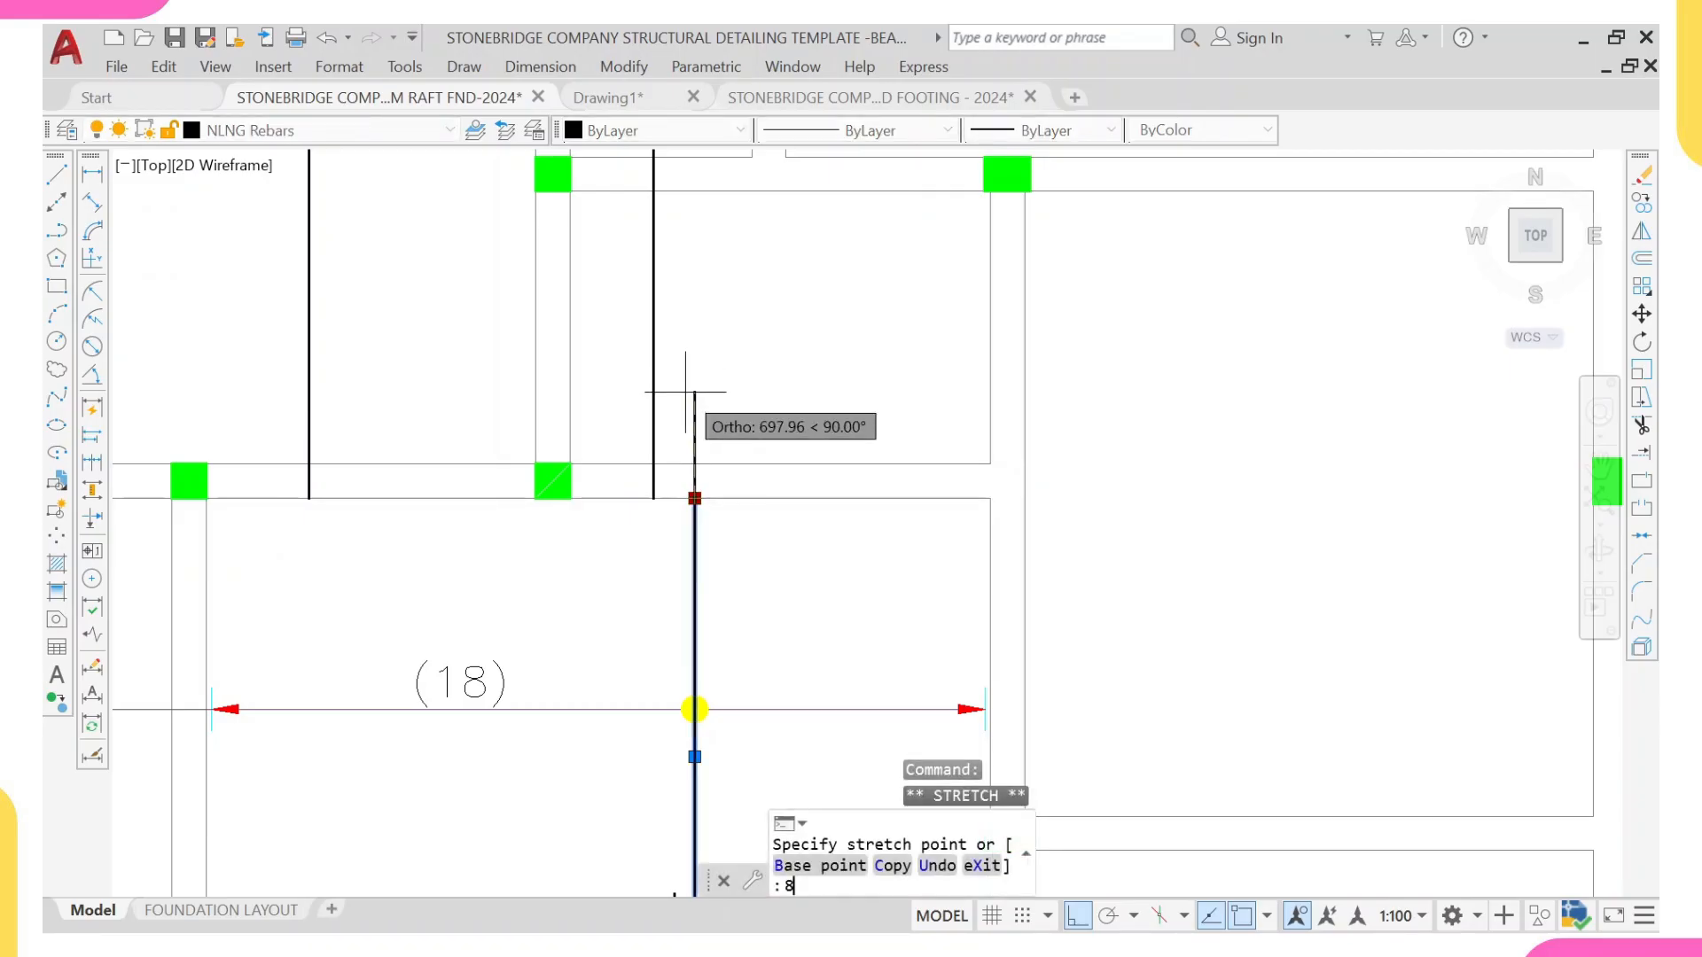
type("800")
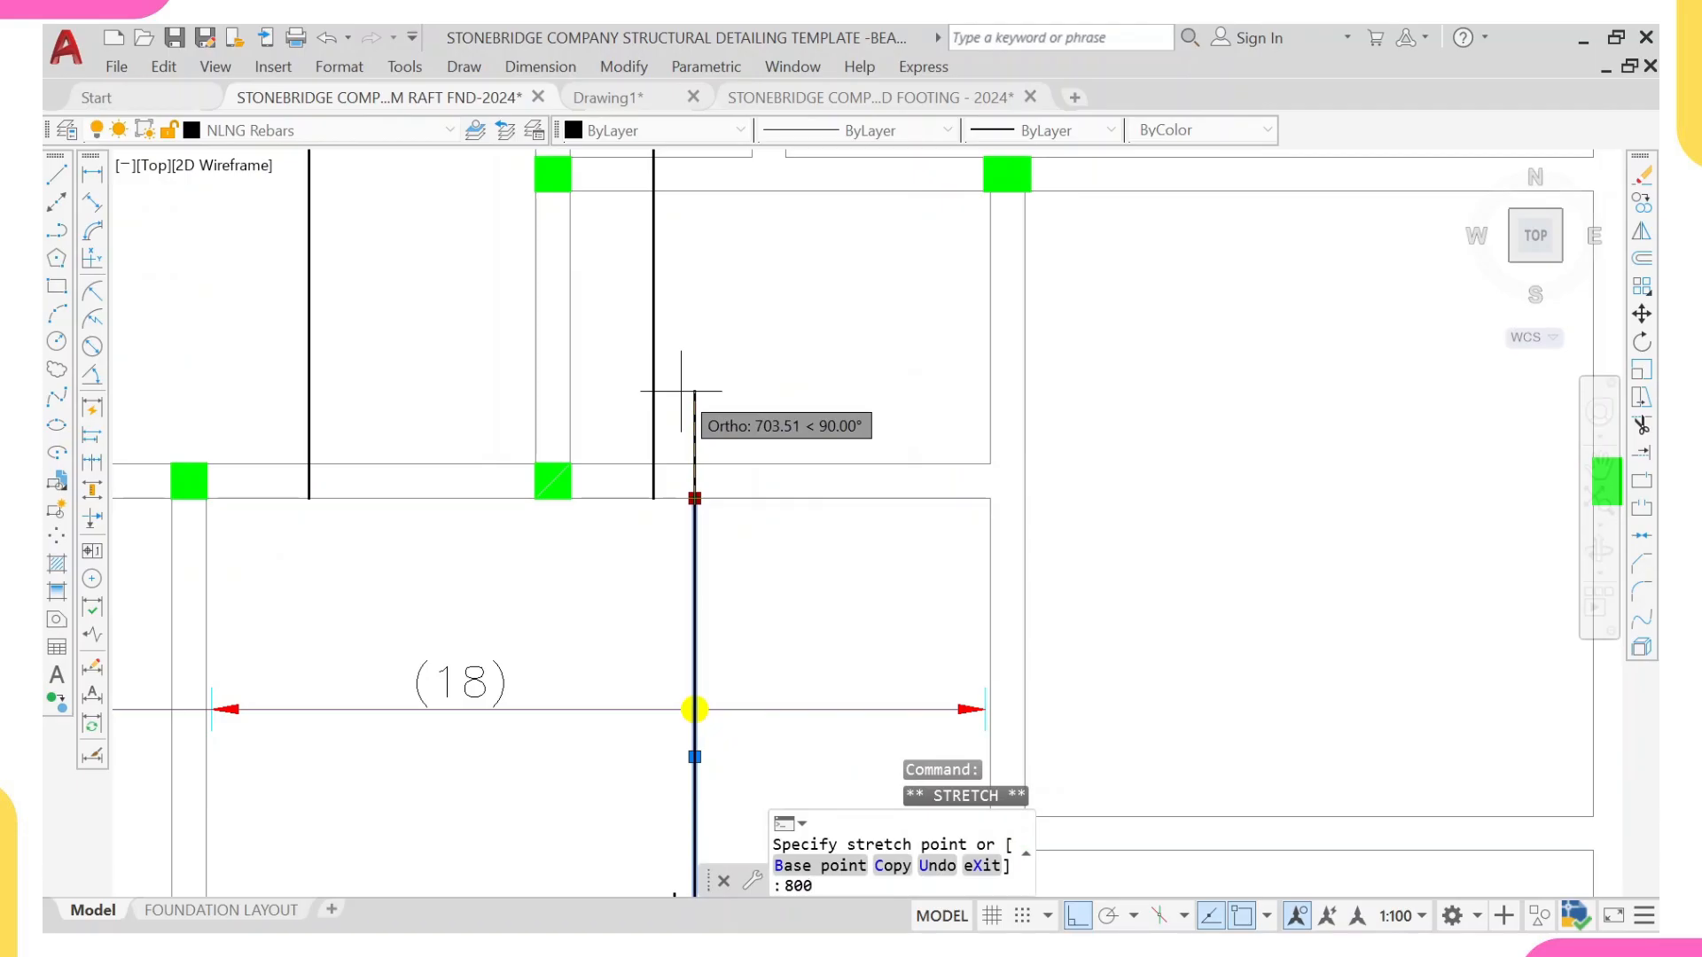
key("Return")
key("Escape")
scroll(676, 467, "down", 2)
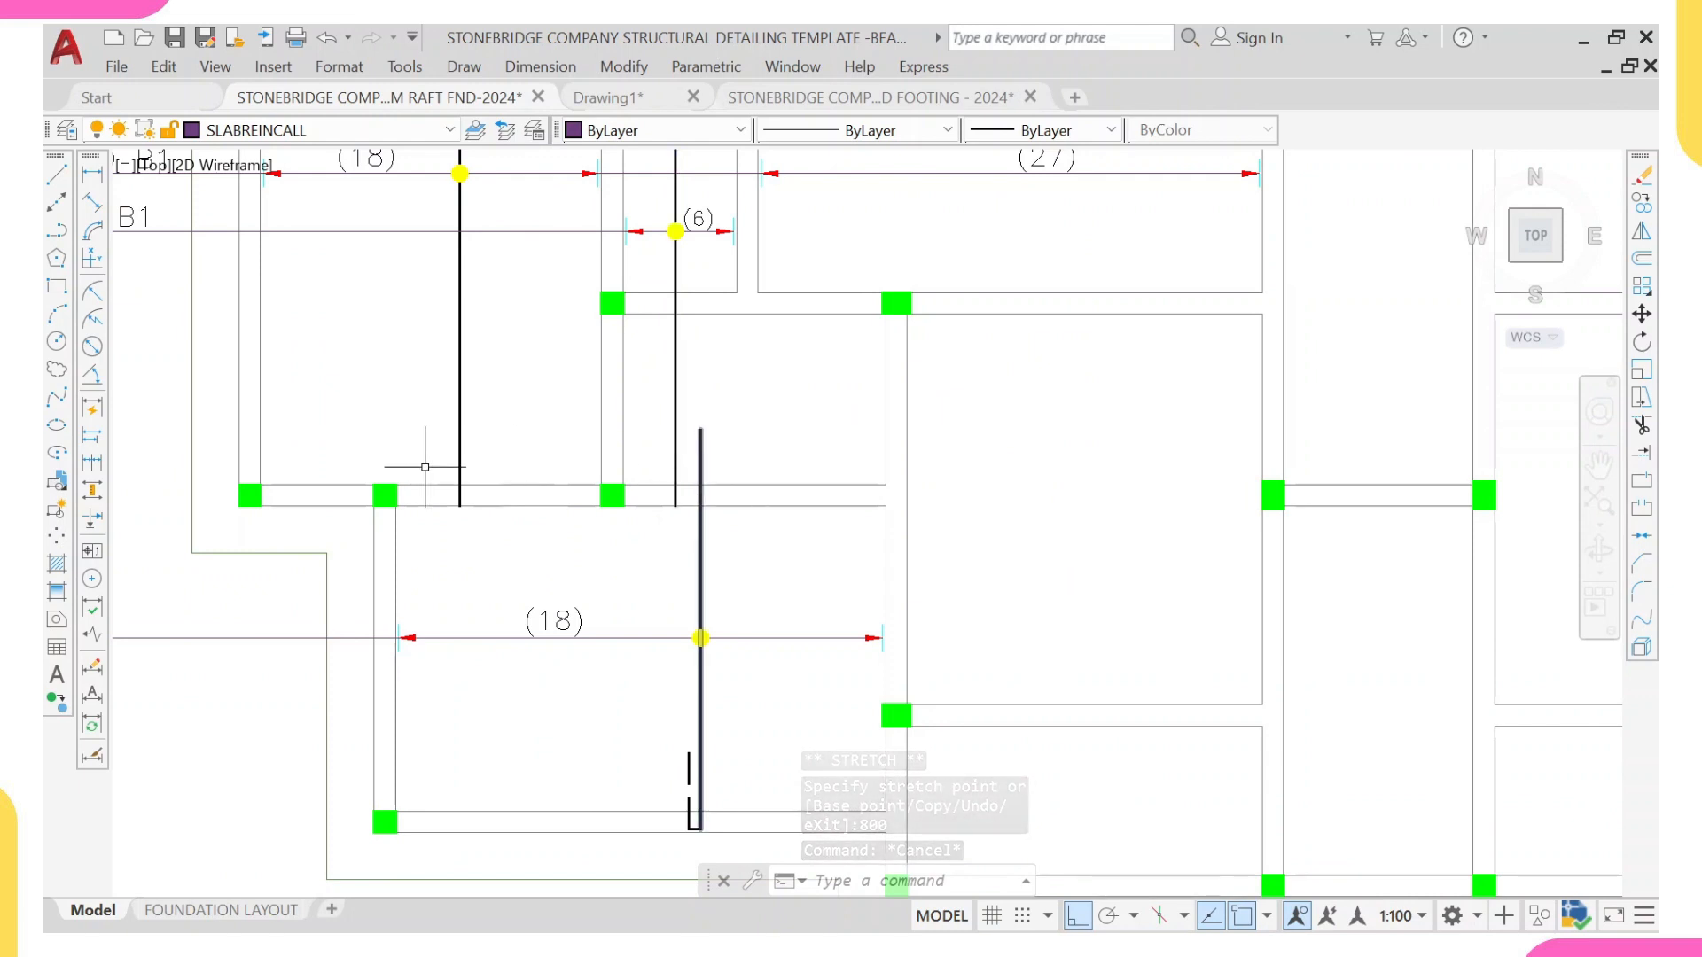
Step: Measure the lower-left panel's range line between its two end ticks with a temporary linear dimension
middle_click_drag(666, 668, 634, 570)
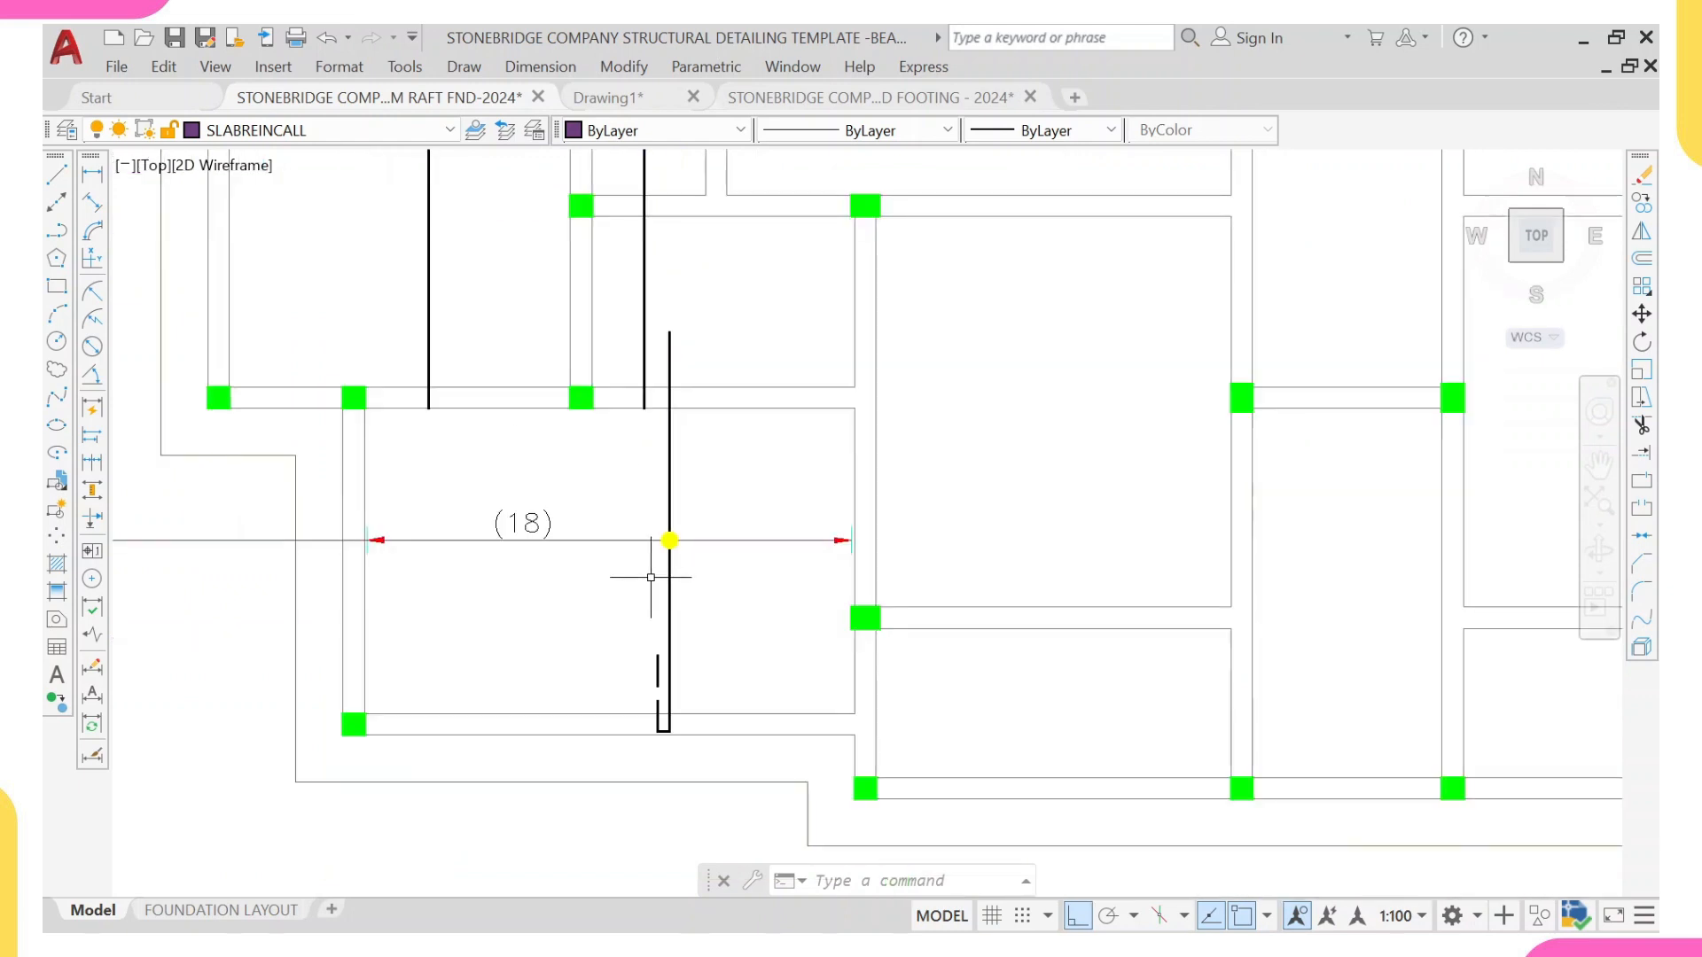
key("Escape")
key("Escape")
middle_click_drag(559, 505, 571, 547)
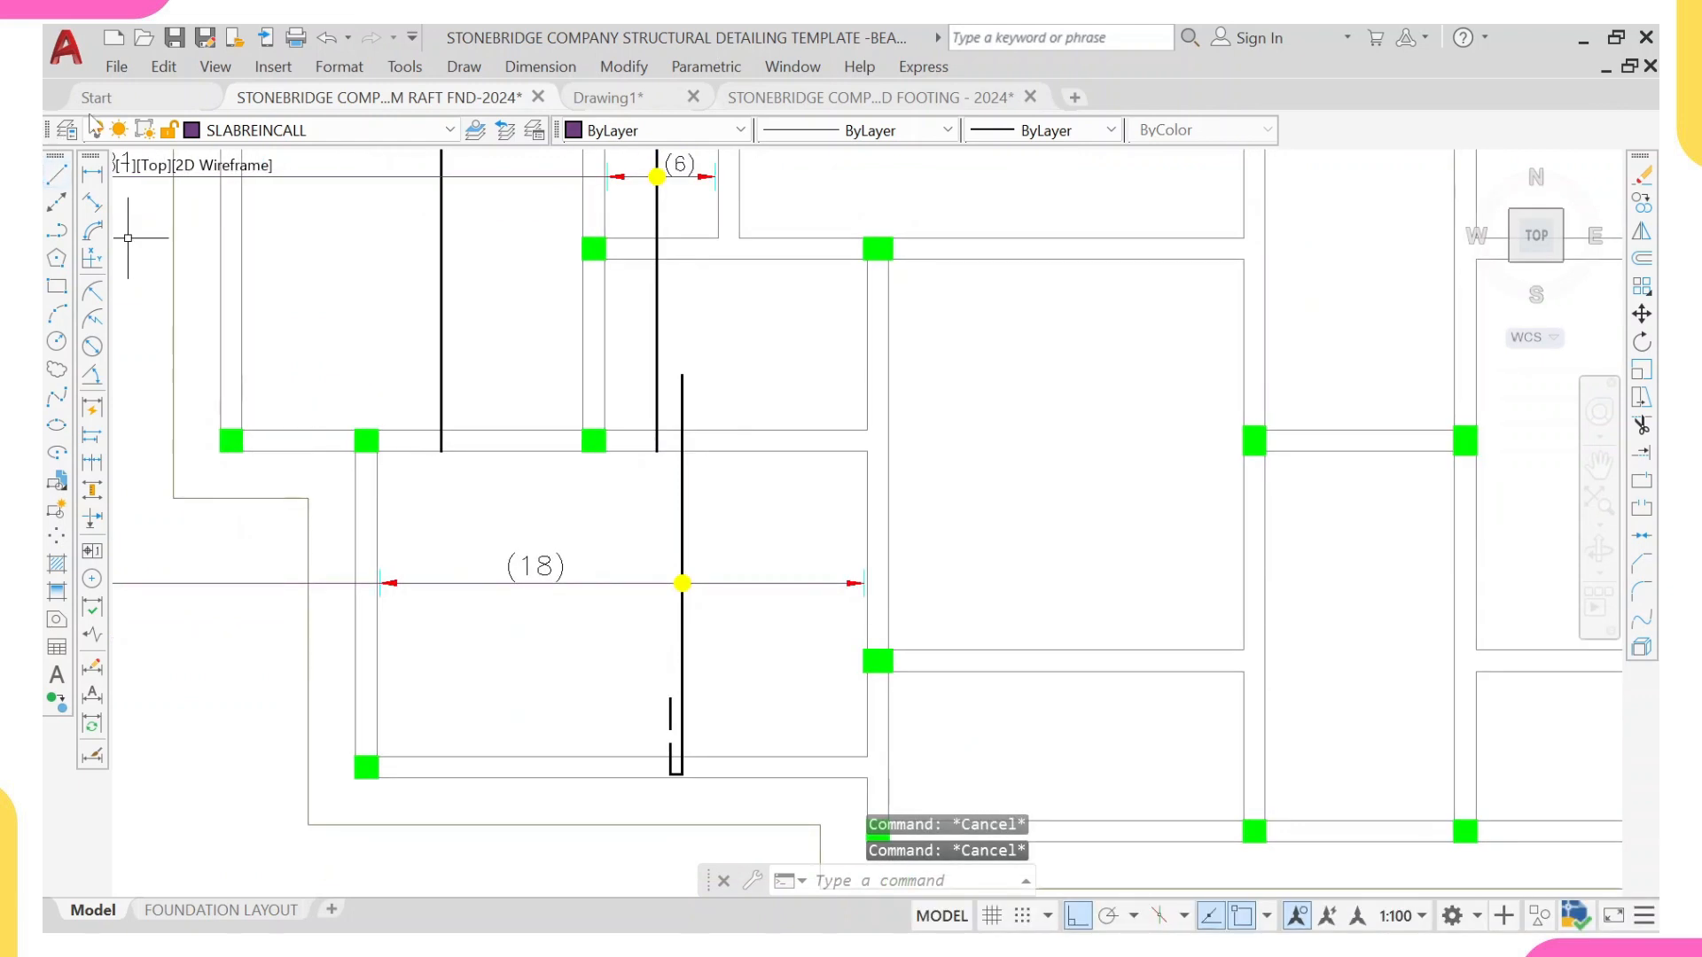
left_click(93, 175)
scroll(410, 547, "up", 4)
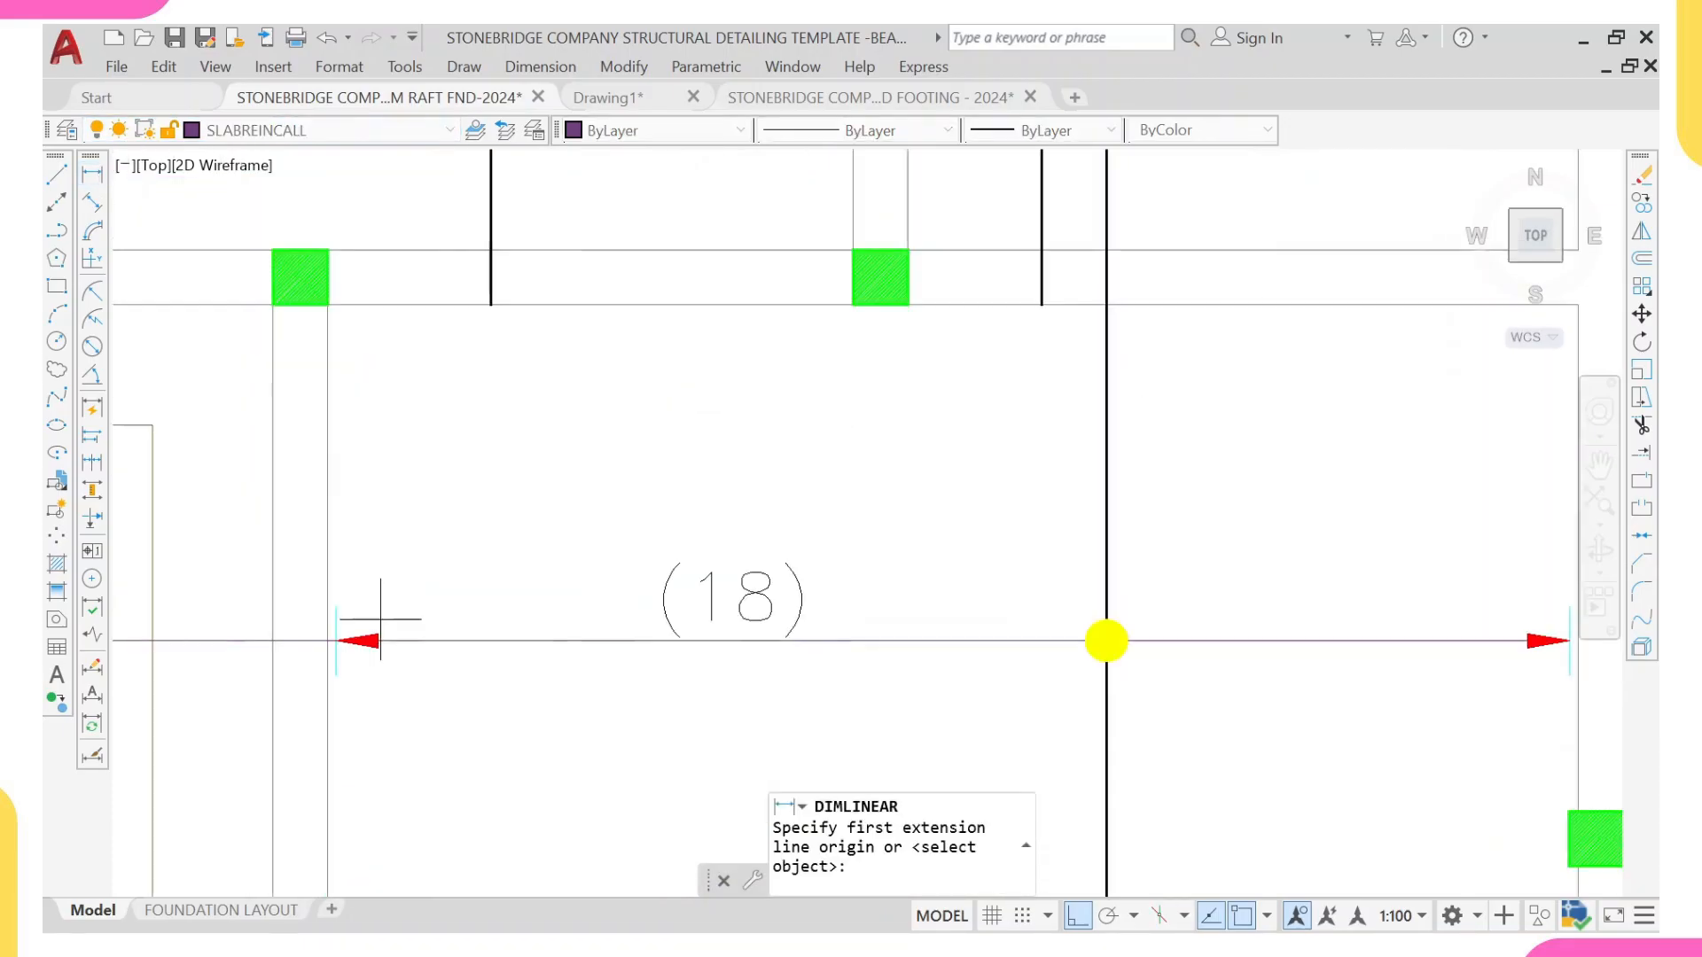
left_click(335, 639)
scroll(1235, 654, "down", 3)
scroll(1321, 661, "up", 3)
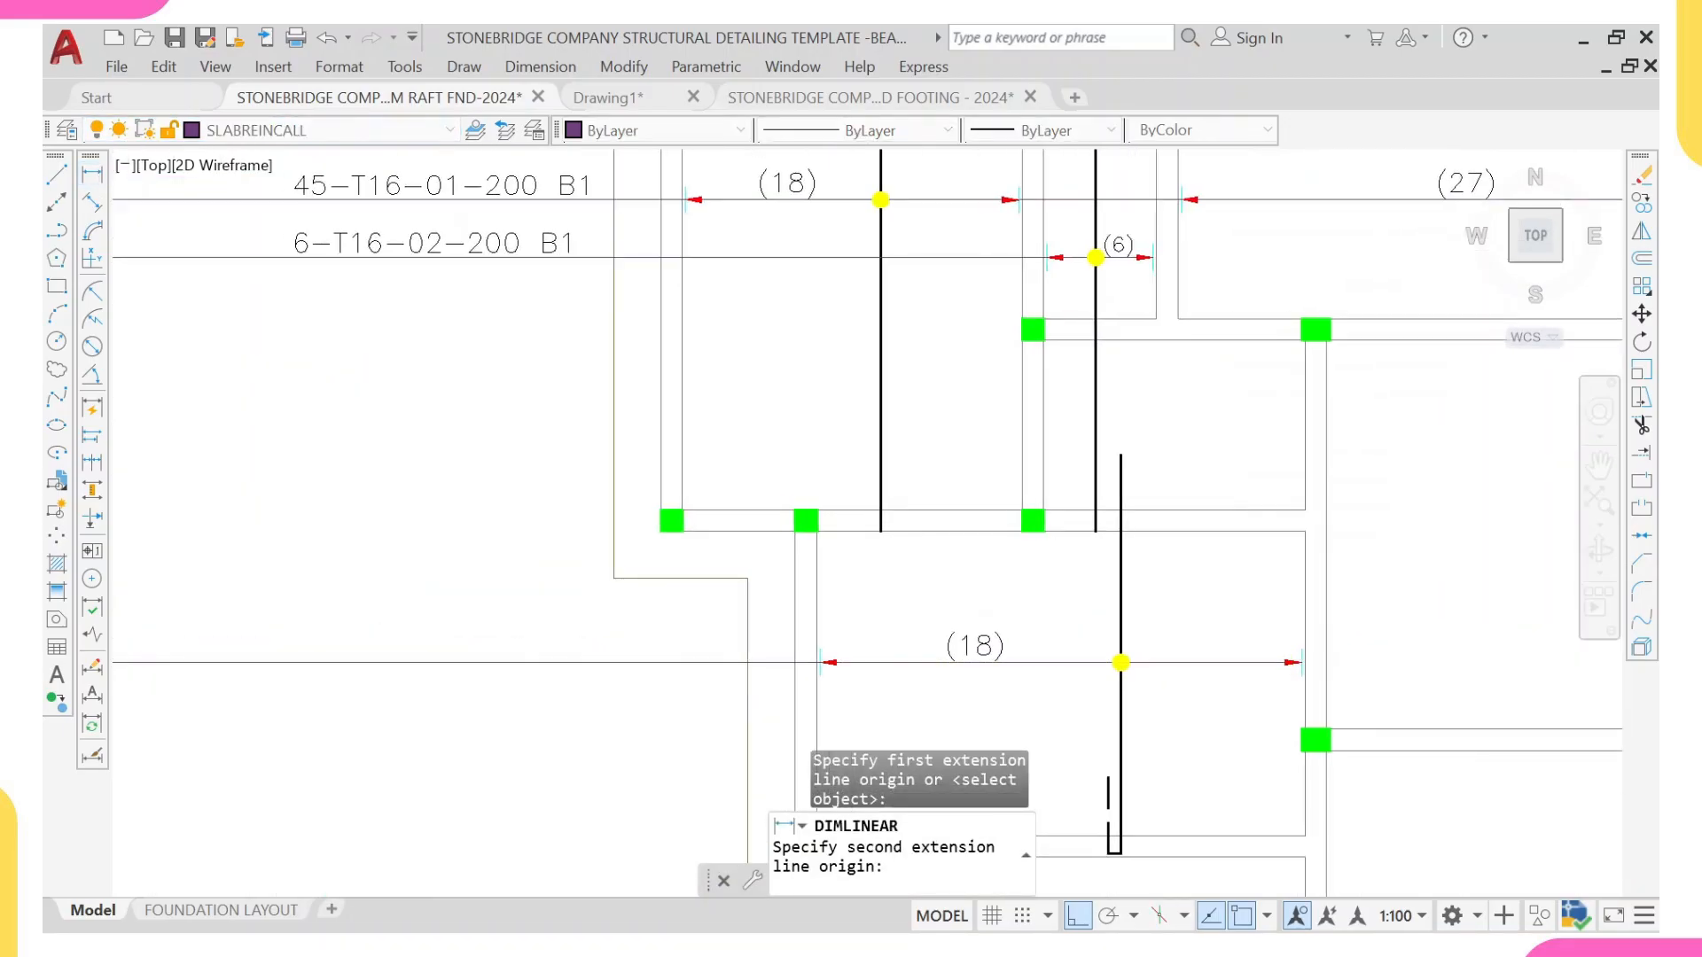
scroll(1304, 667, "up", 2)
left_click(1304, 673)
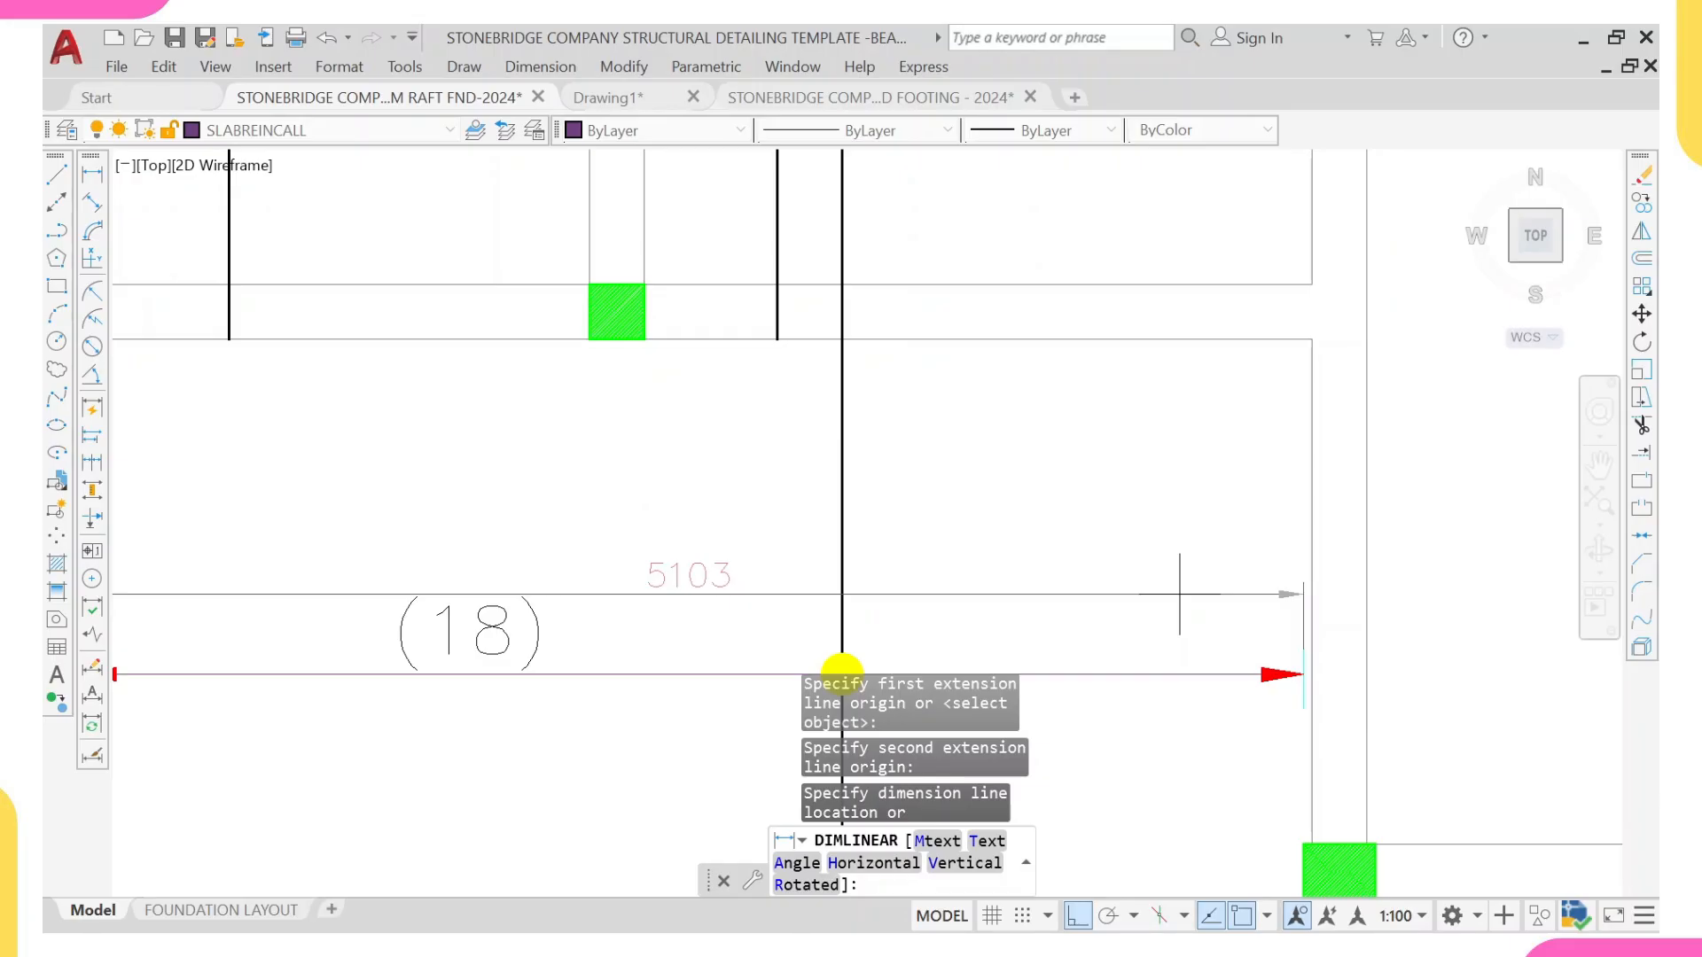
key("Escape")
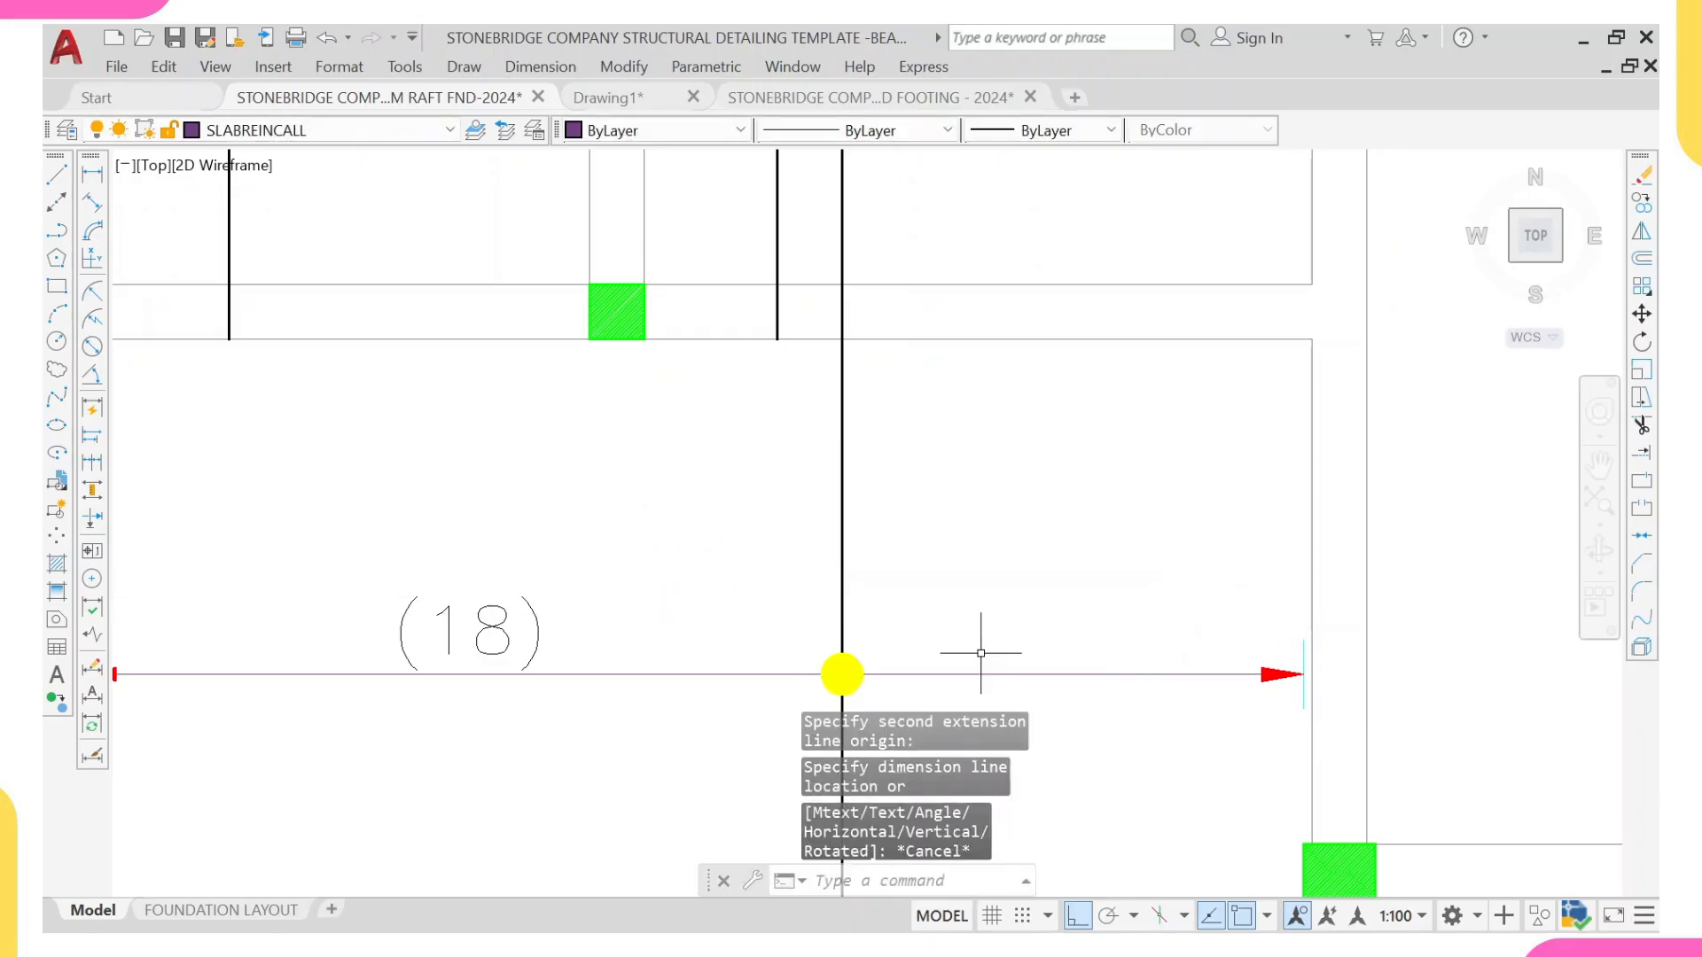
Step: Change the bar count above the lower-left panel's range line to (26)
left_click(475, 620)
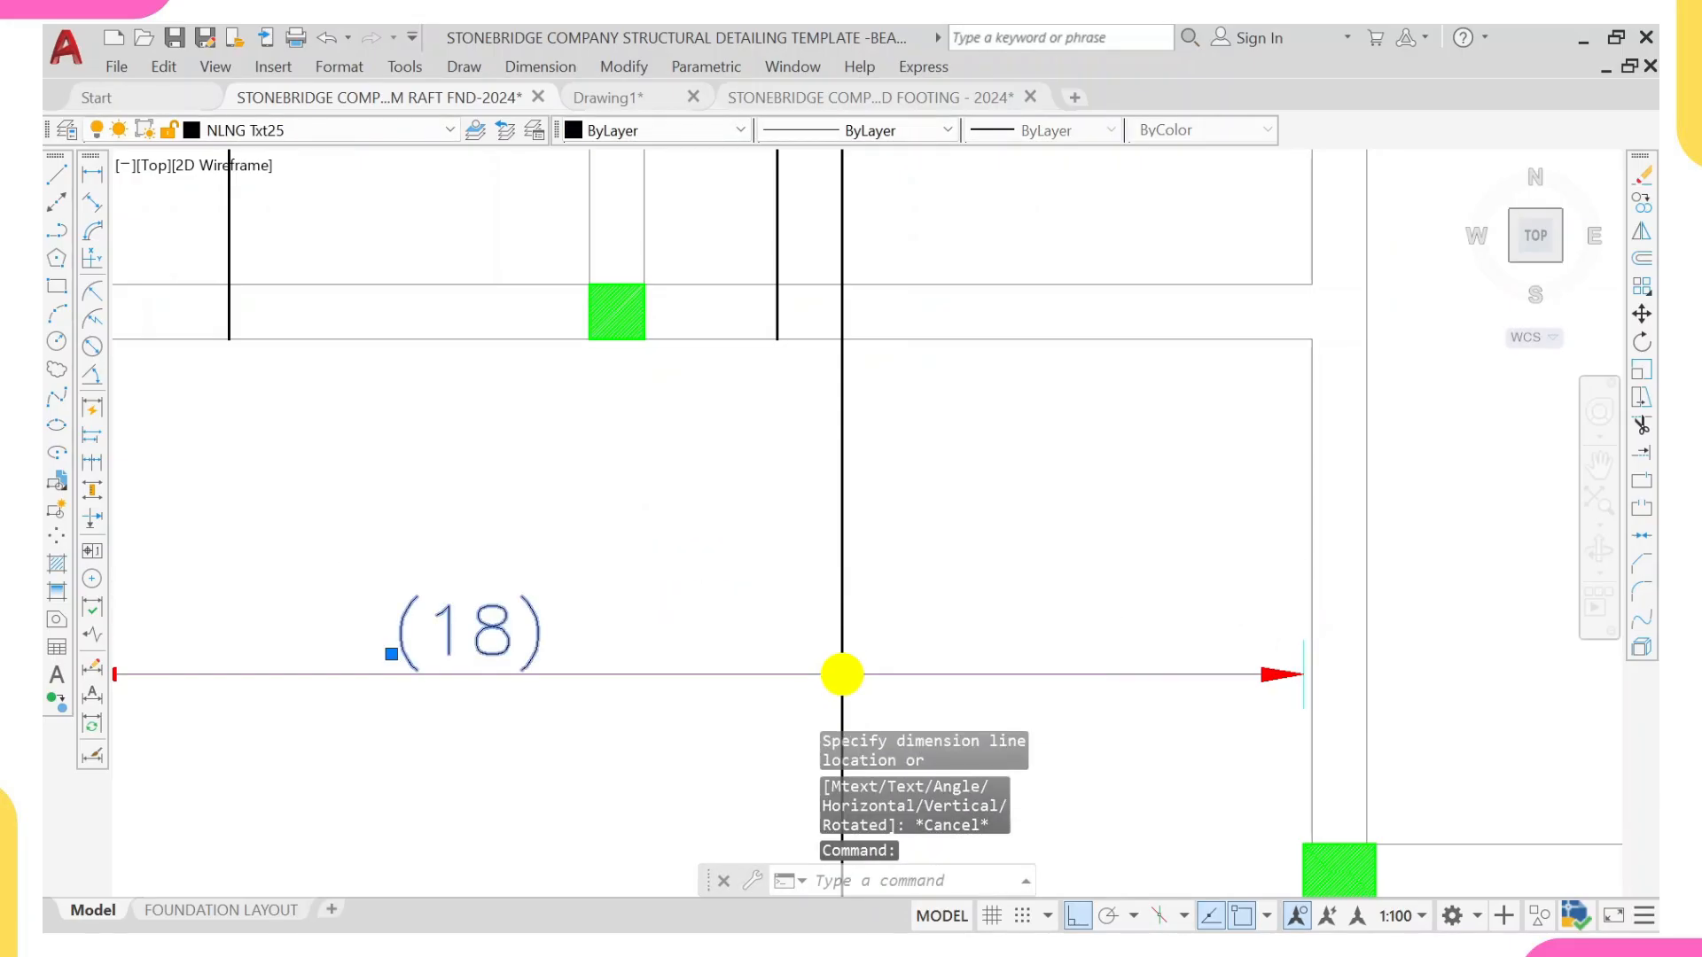
double_click(517, 644)
scroll(516, 643, "up", 2)
left_click(518, 628)
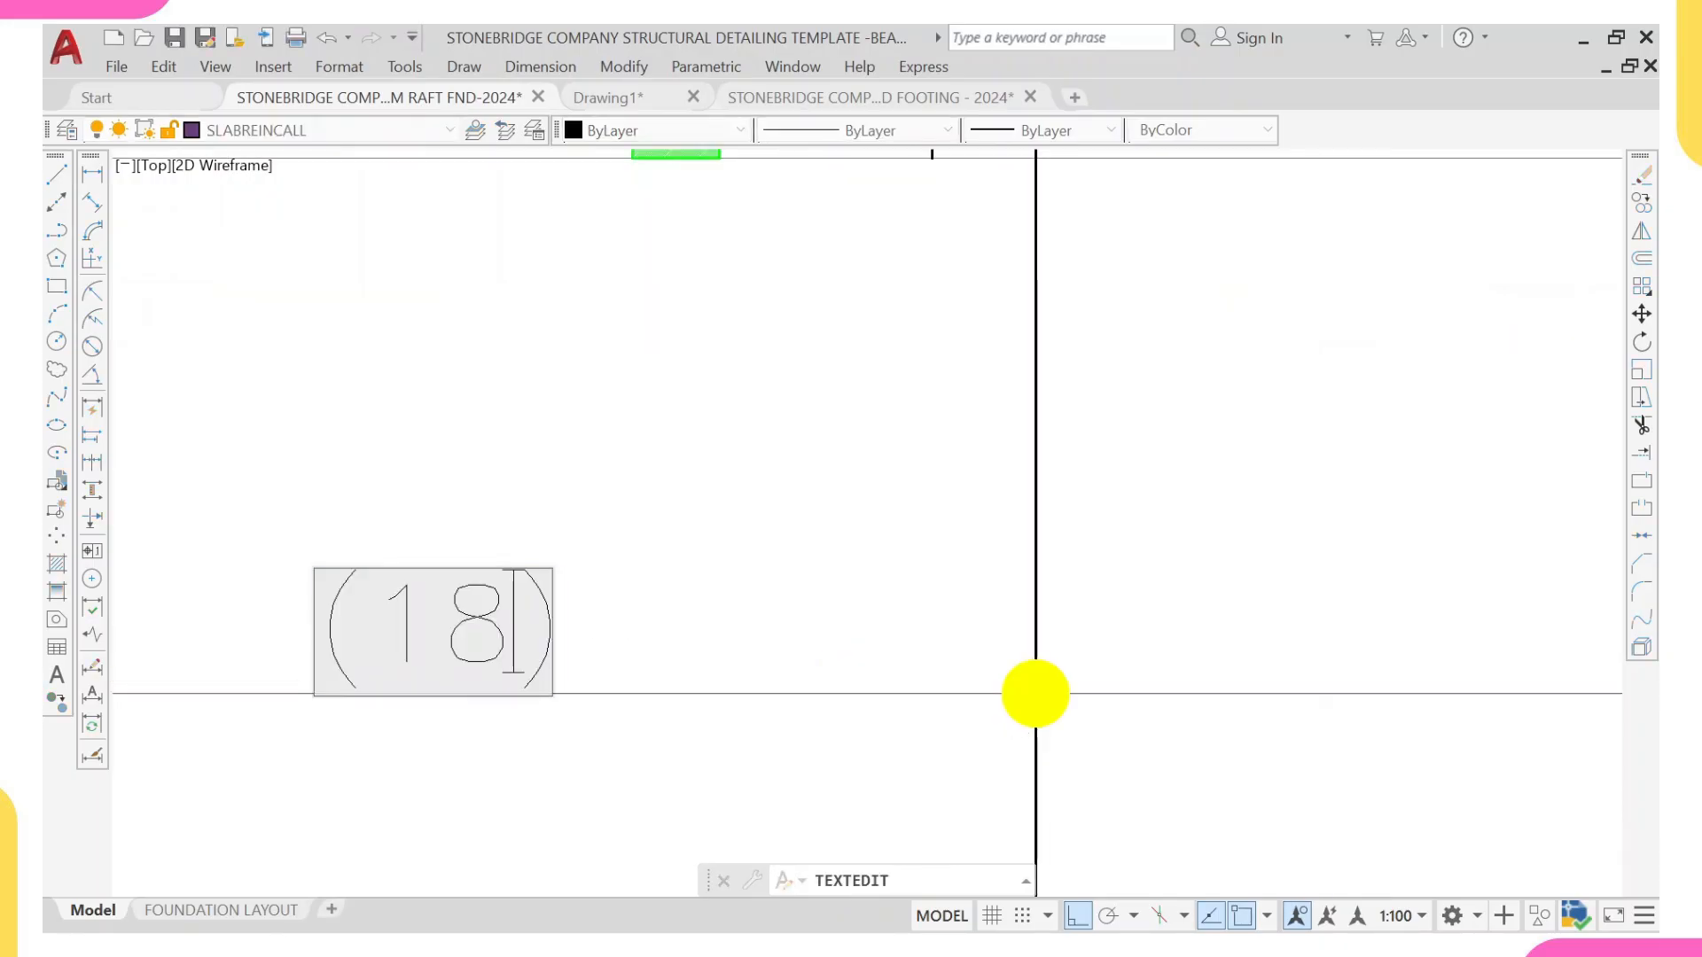
key("BackSpace")
key("BackSpace")
type("26")
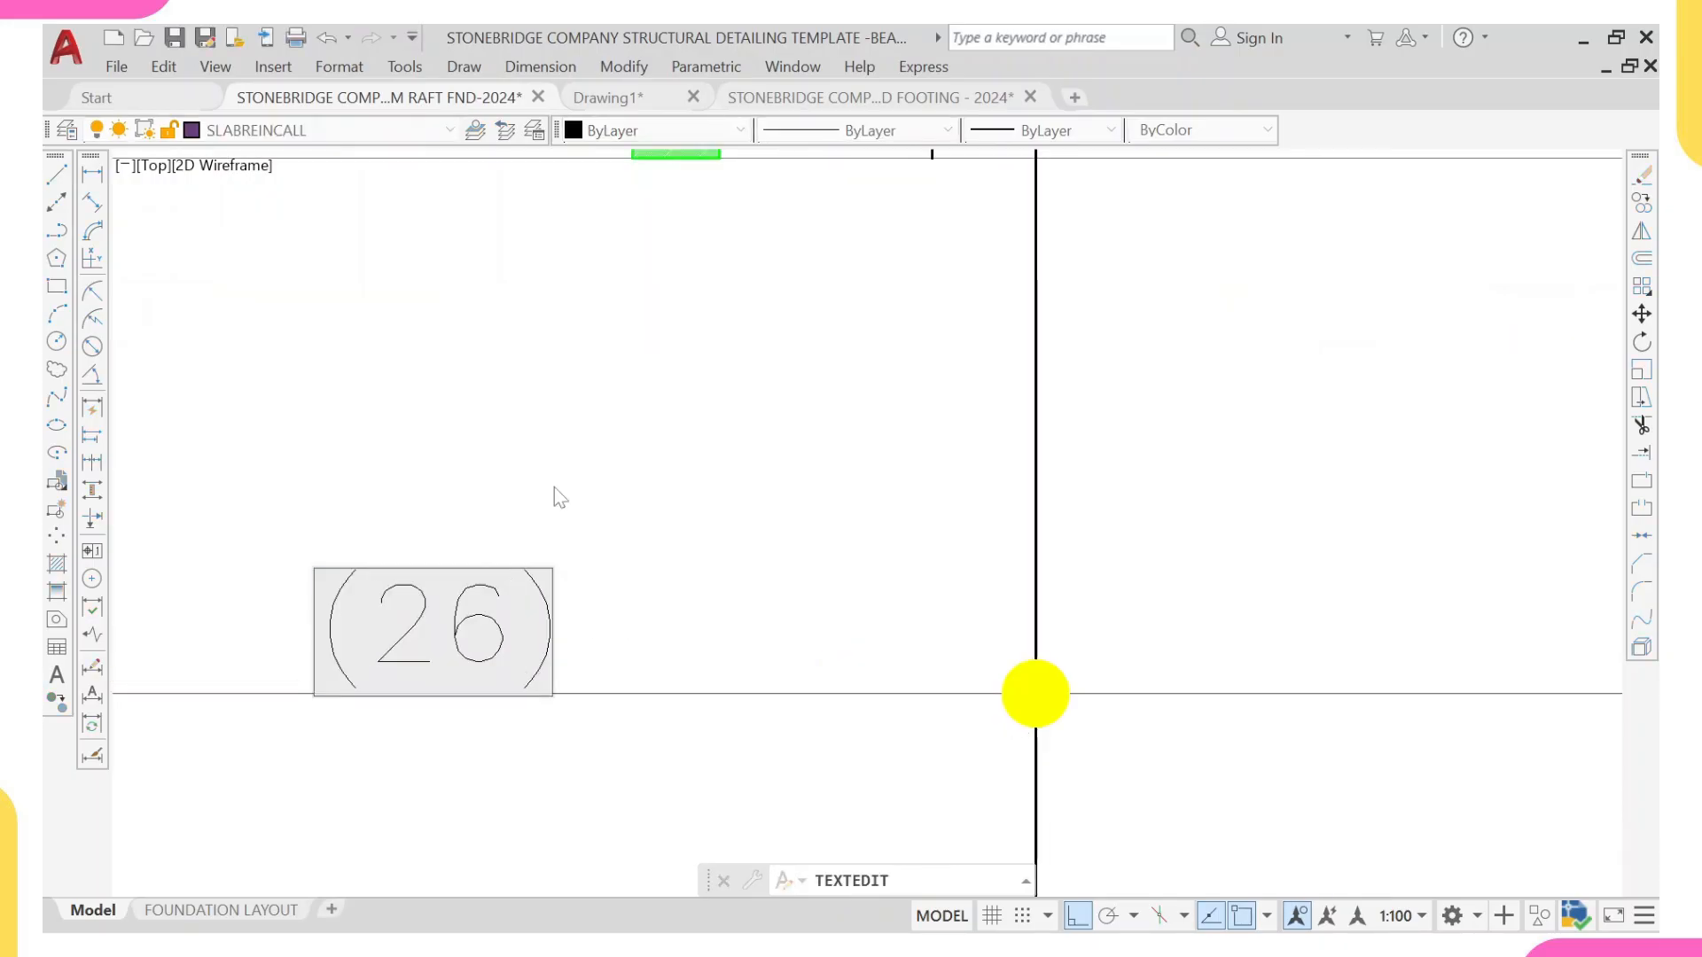
left_click(554, 571)
scroll(554, 571, "down", 6)
middle_click_drag(554, 571, 559, 607)
key("Escape")
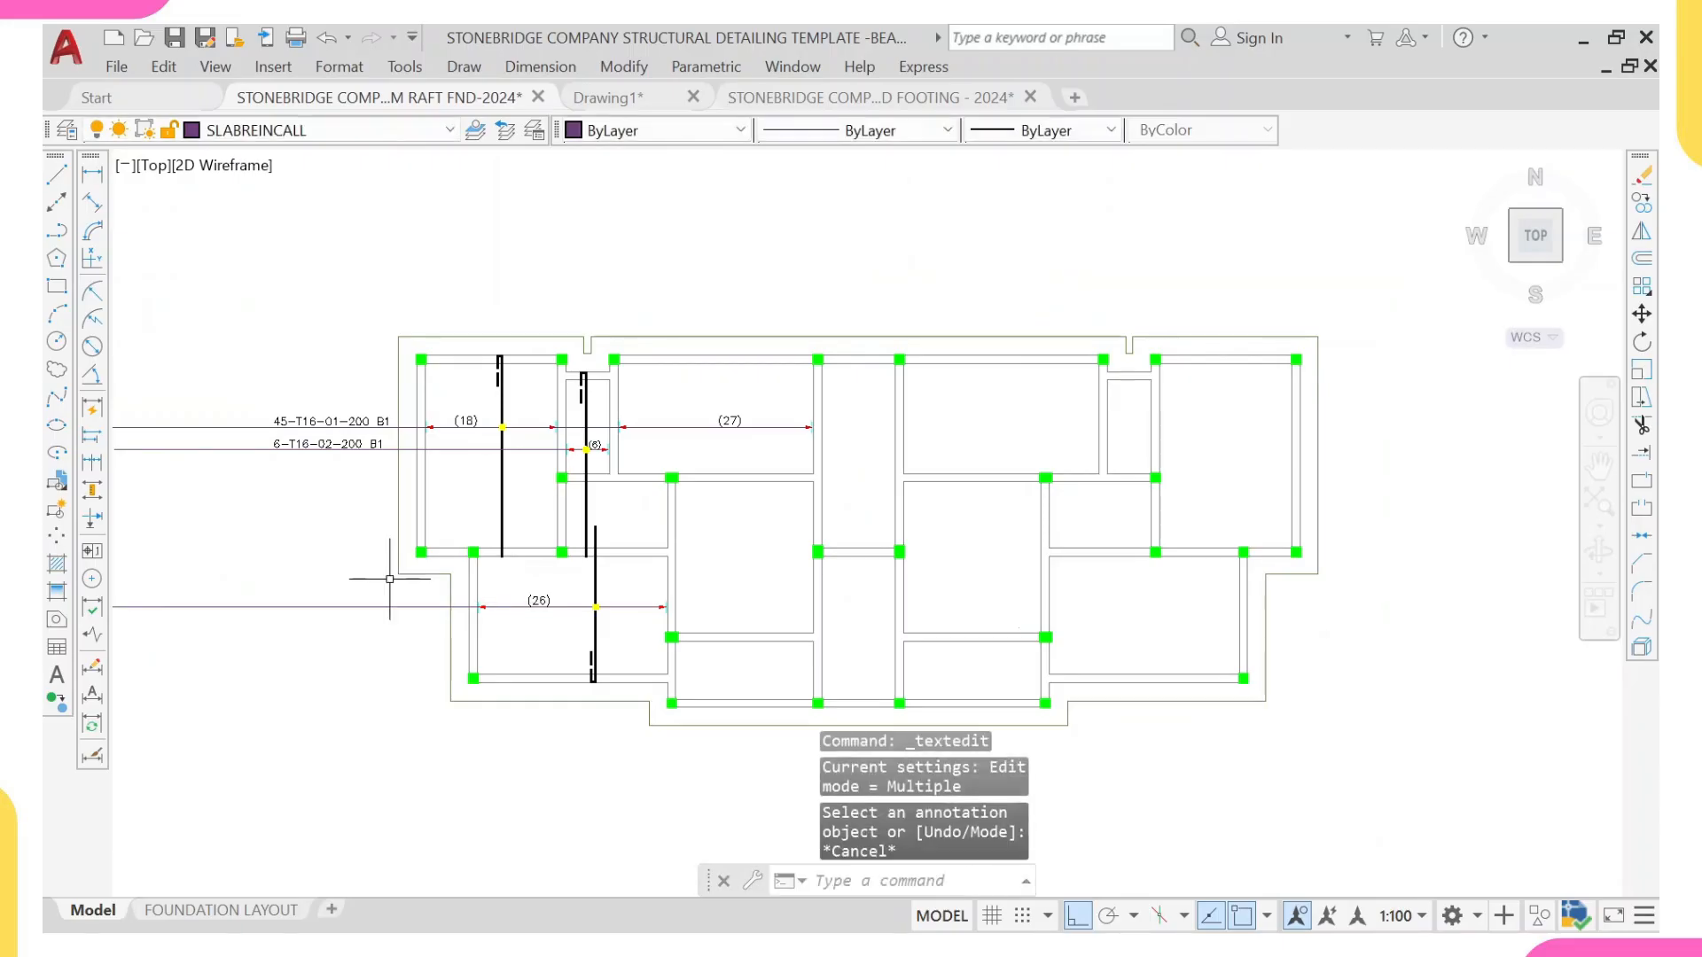
Step: Copy the 6-T16-02-200 B1 callout straight down onto the extended range line of the lower-left panel
scroll(350, 446, "up", 2)
left_click(354, 448)
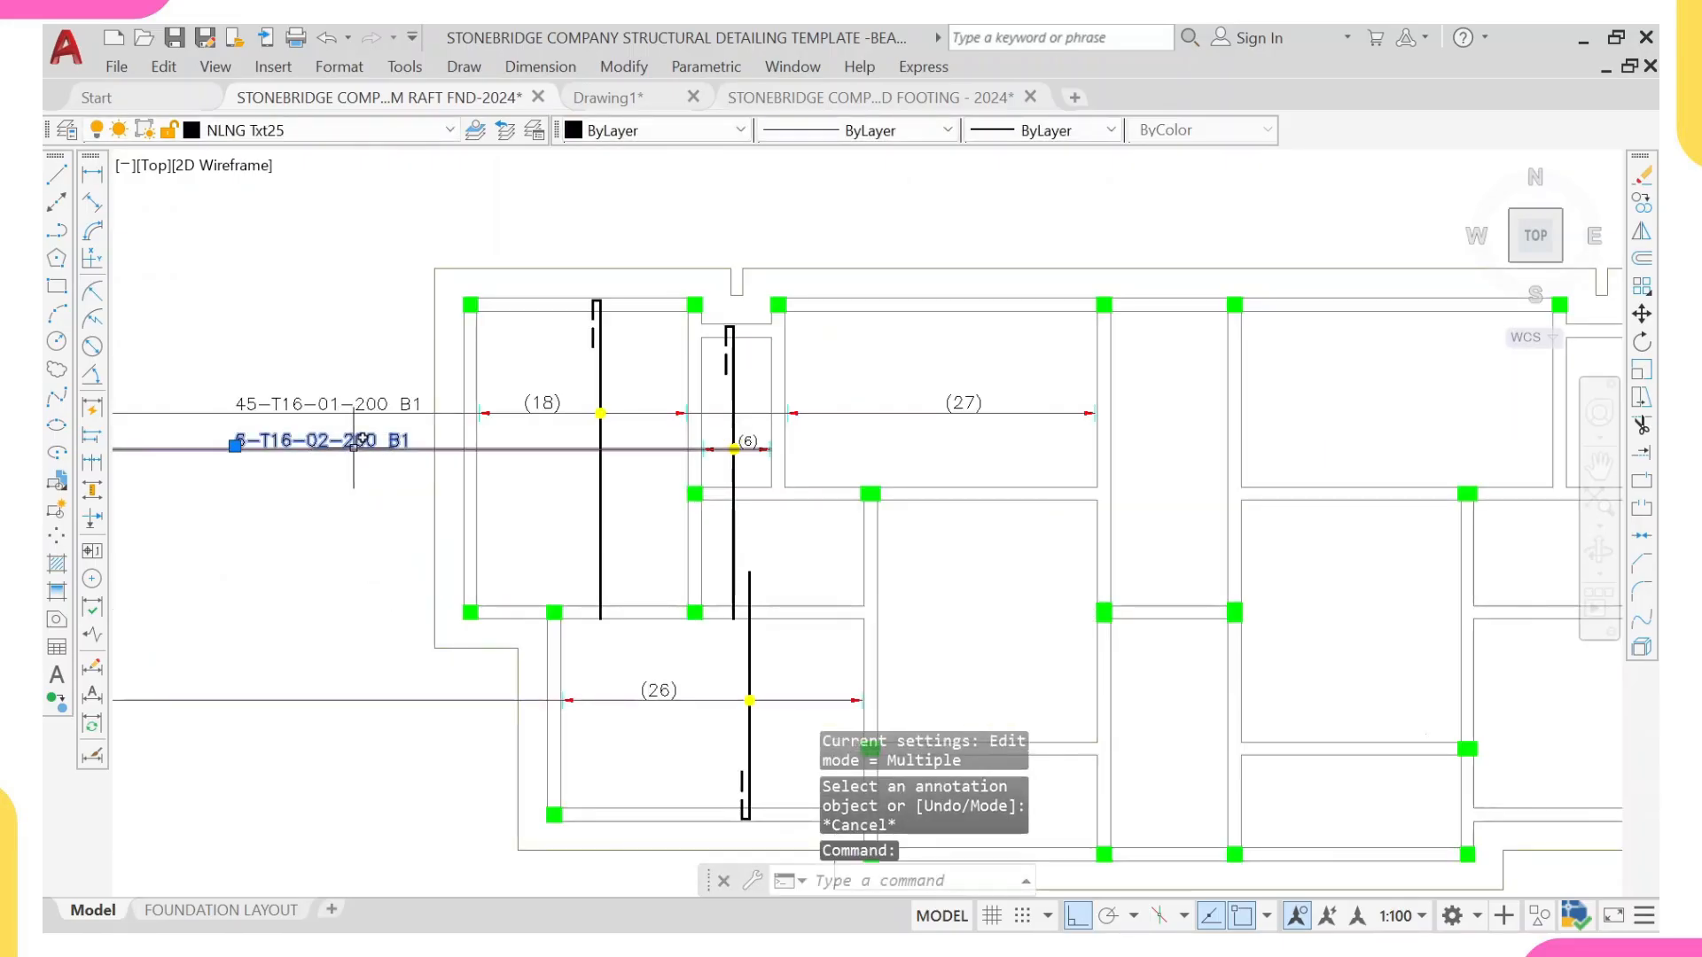
scroll(431, 448, "up", 2)
type("co")
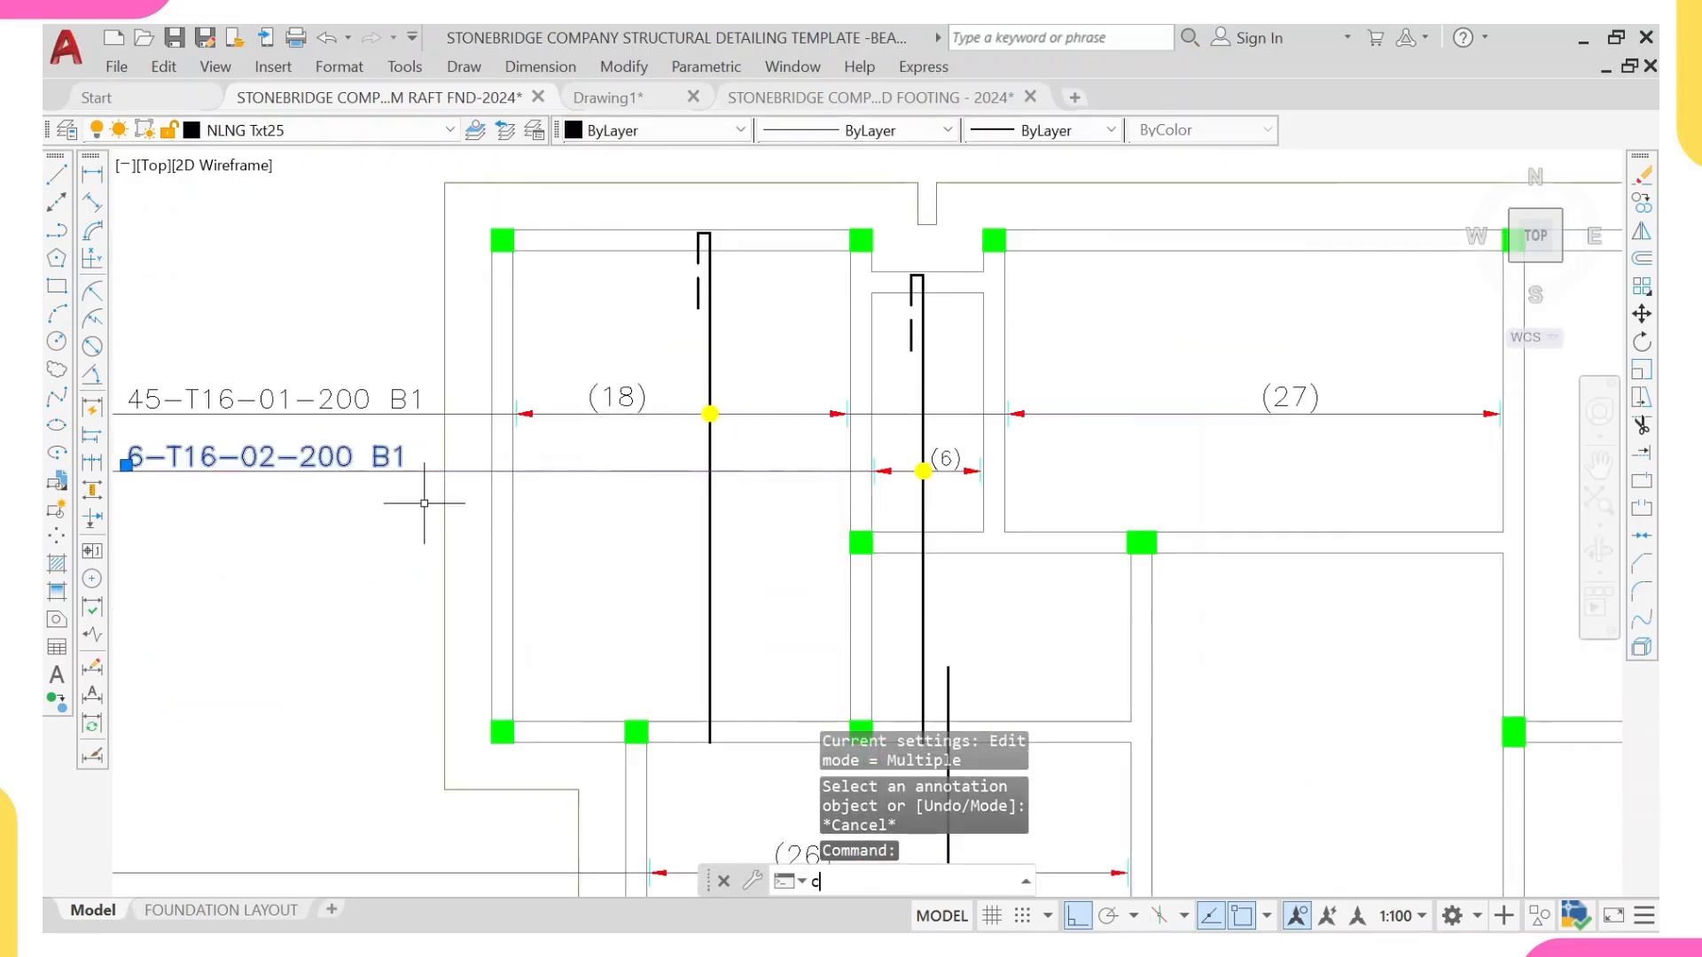
key("Return")
scroll(457, 465, "up", 4)
left_click(424, 482)
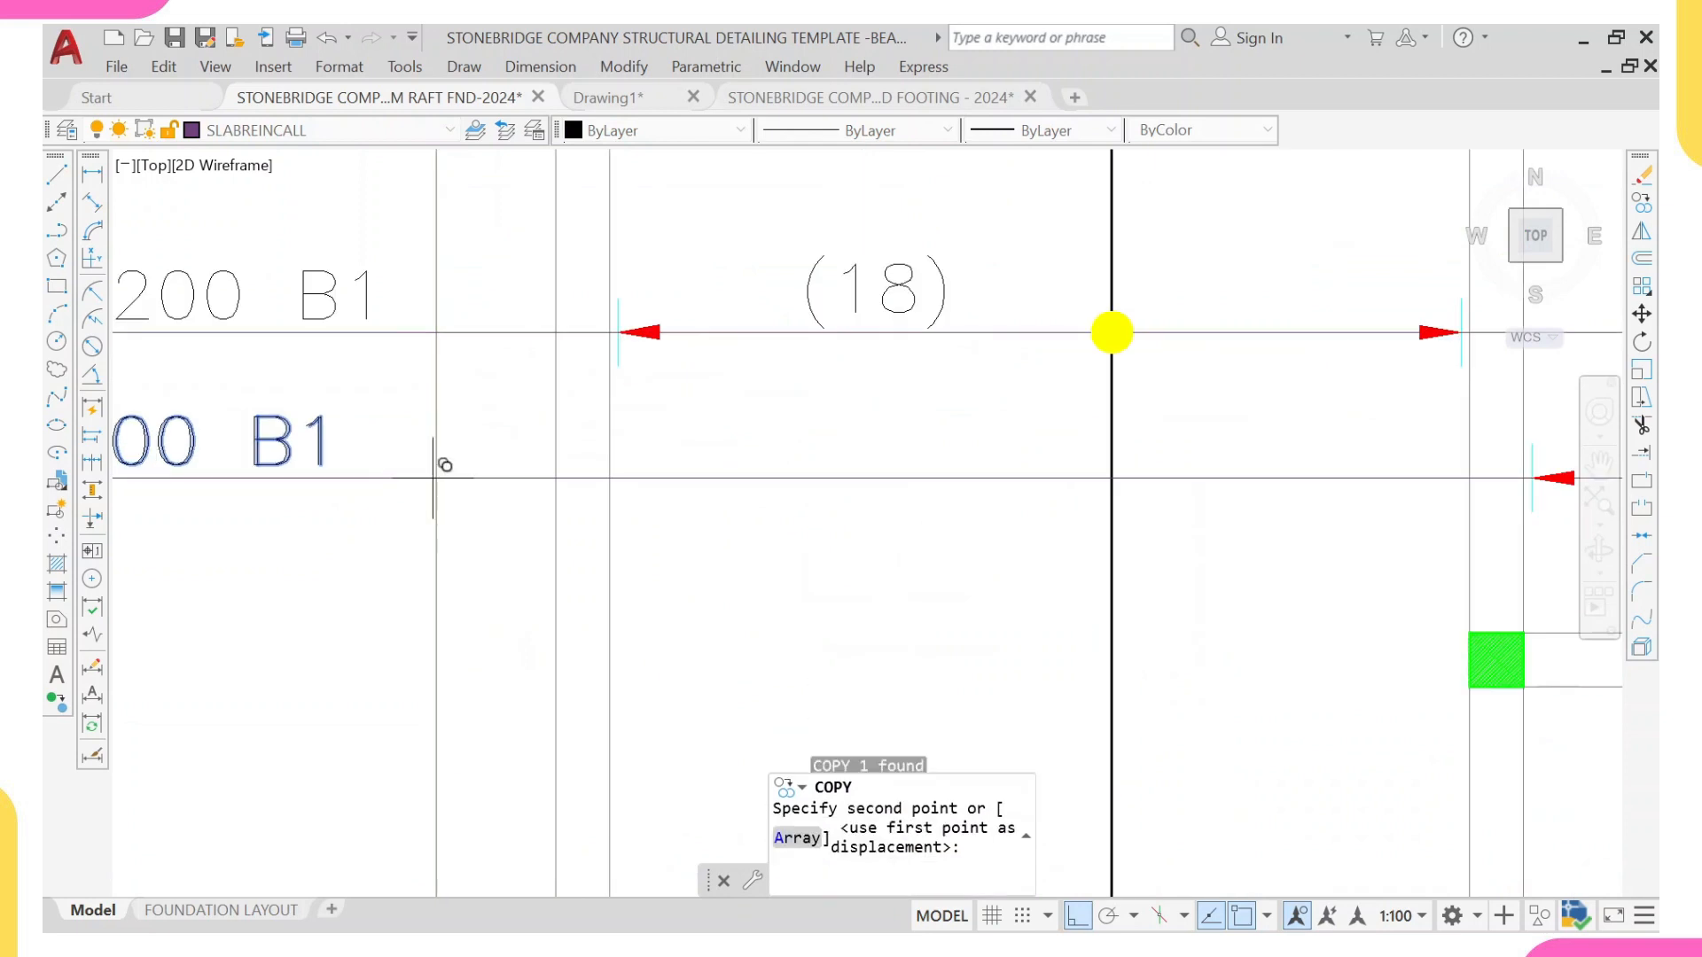
scroll(437, 467, "down", 8)
scroll(455, 525, "up", 4)
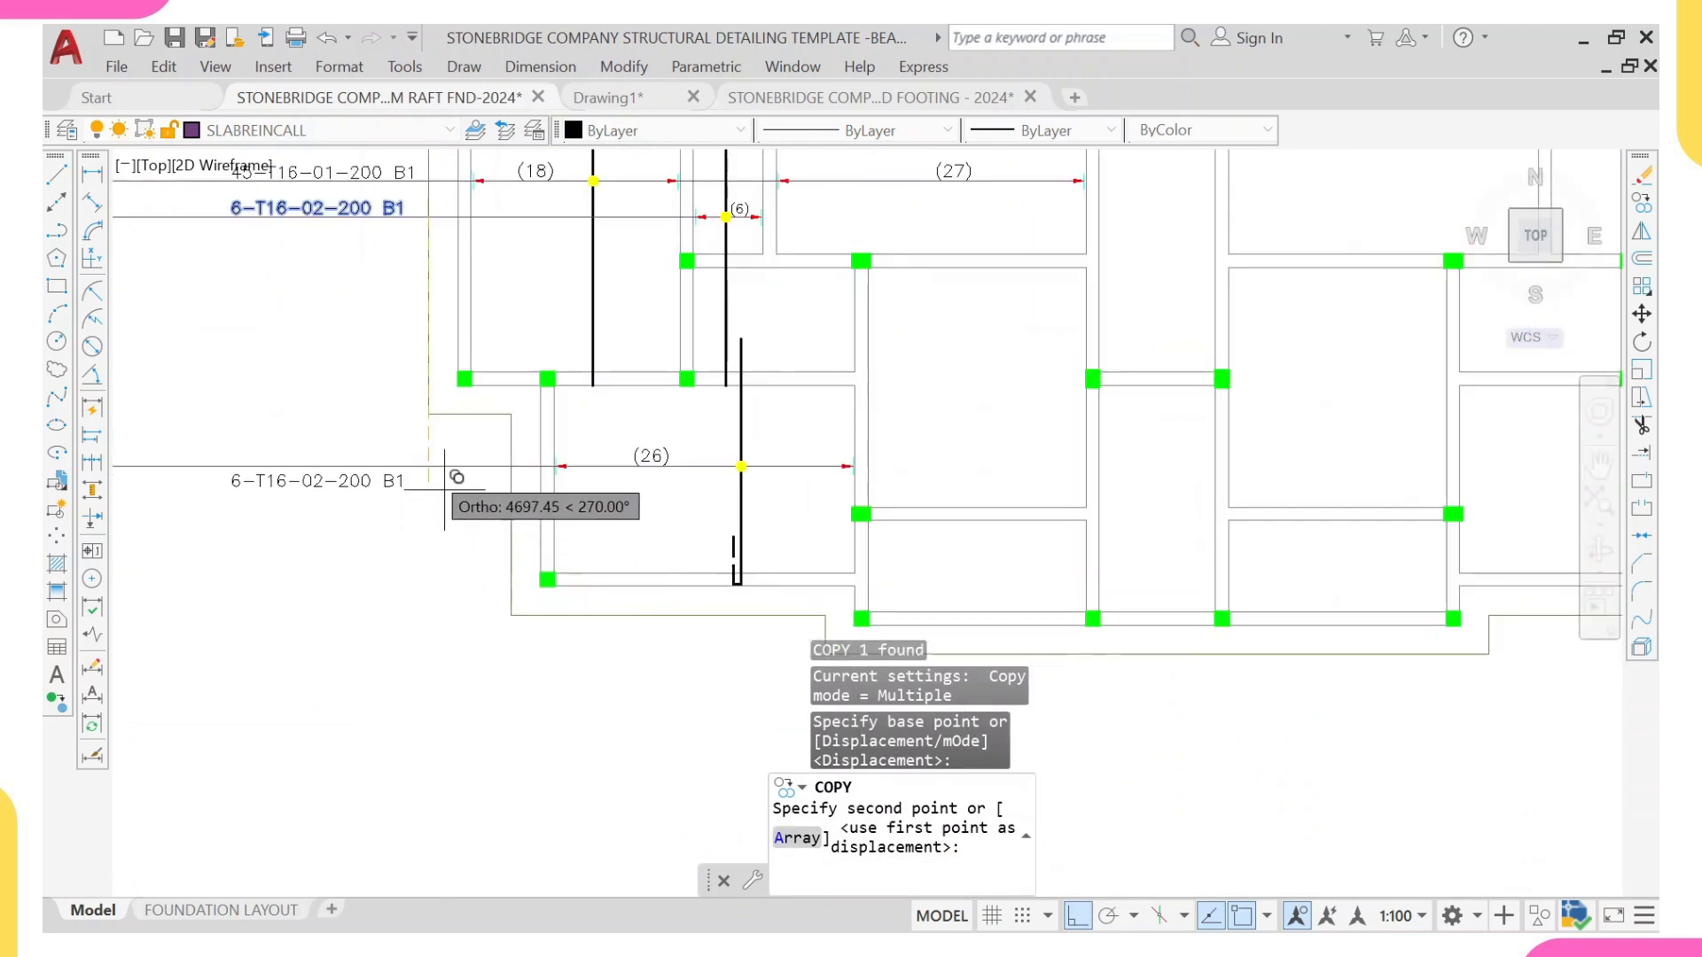
left_click(434, 466)
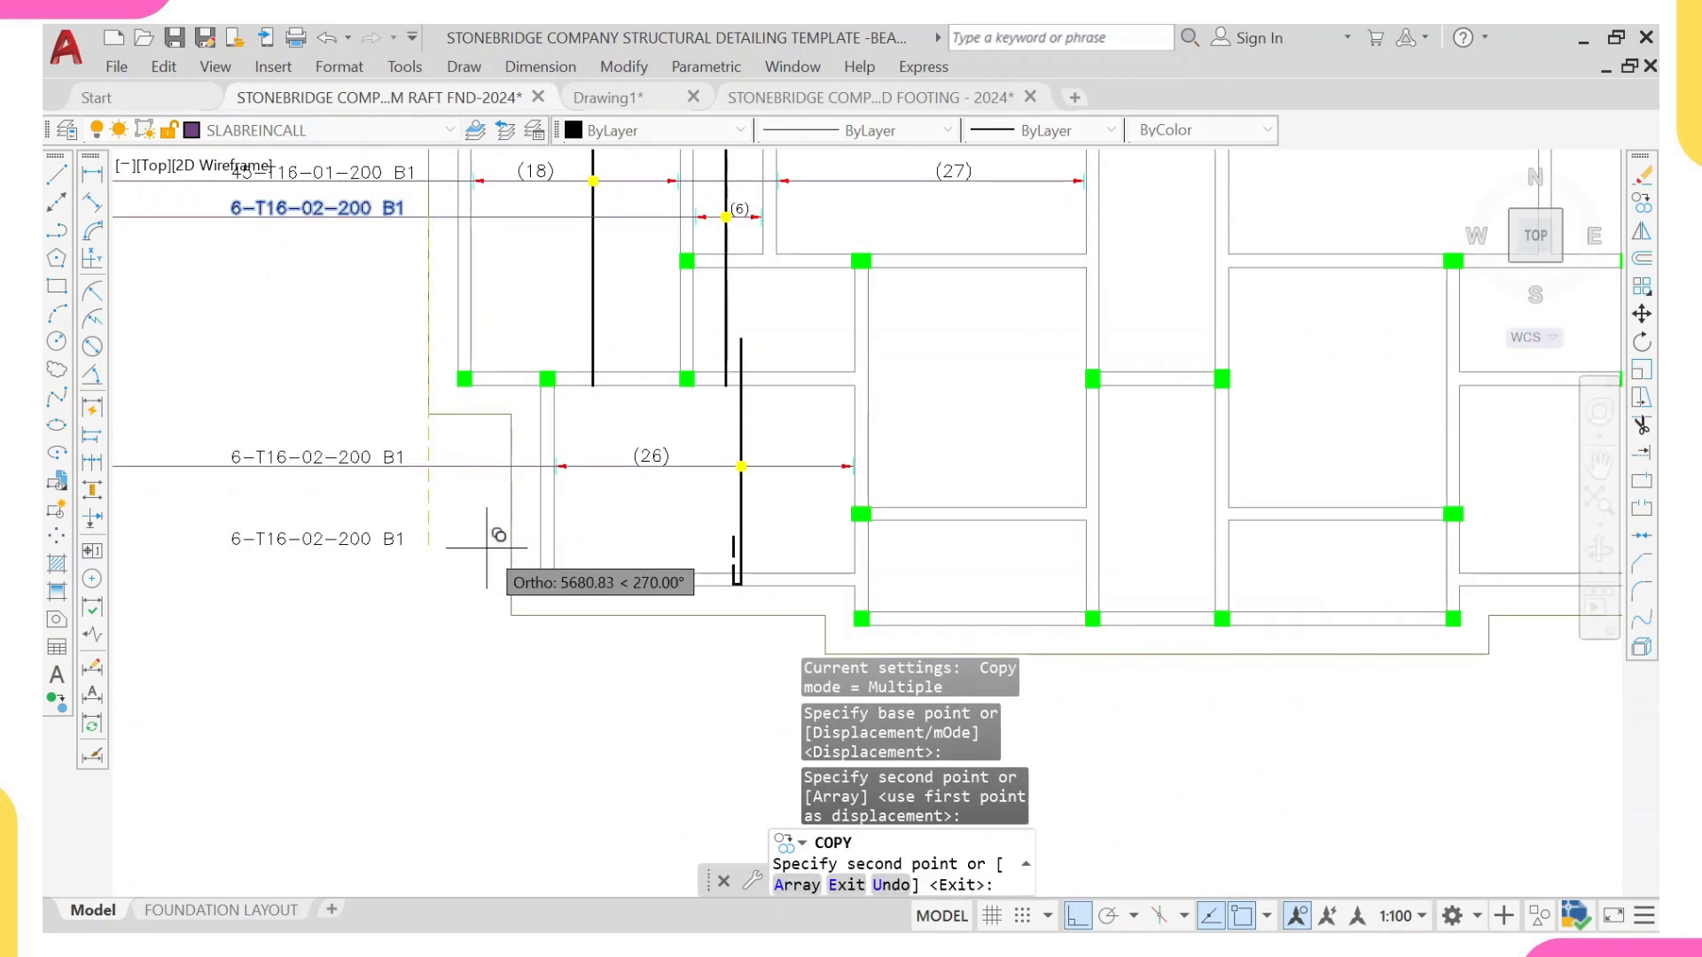
key("Escape")
Step: Edit the copied callout of the lower-left panel to read 26-T16-003-200 B1
middle_click_drag(619, 491, 980, 506)
scroll(620, 466, "up", 4)
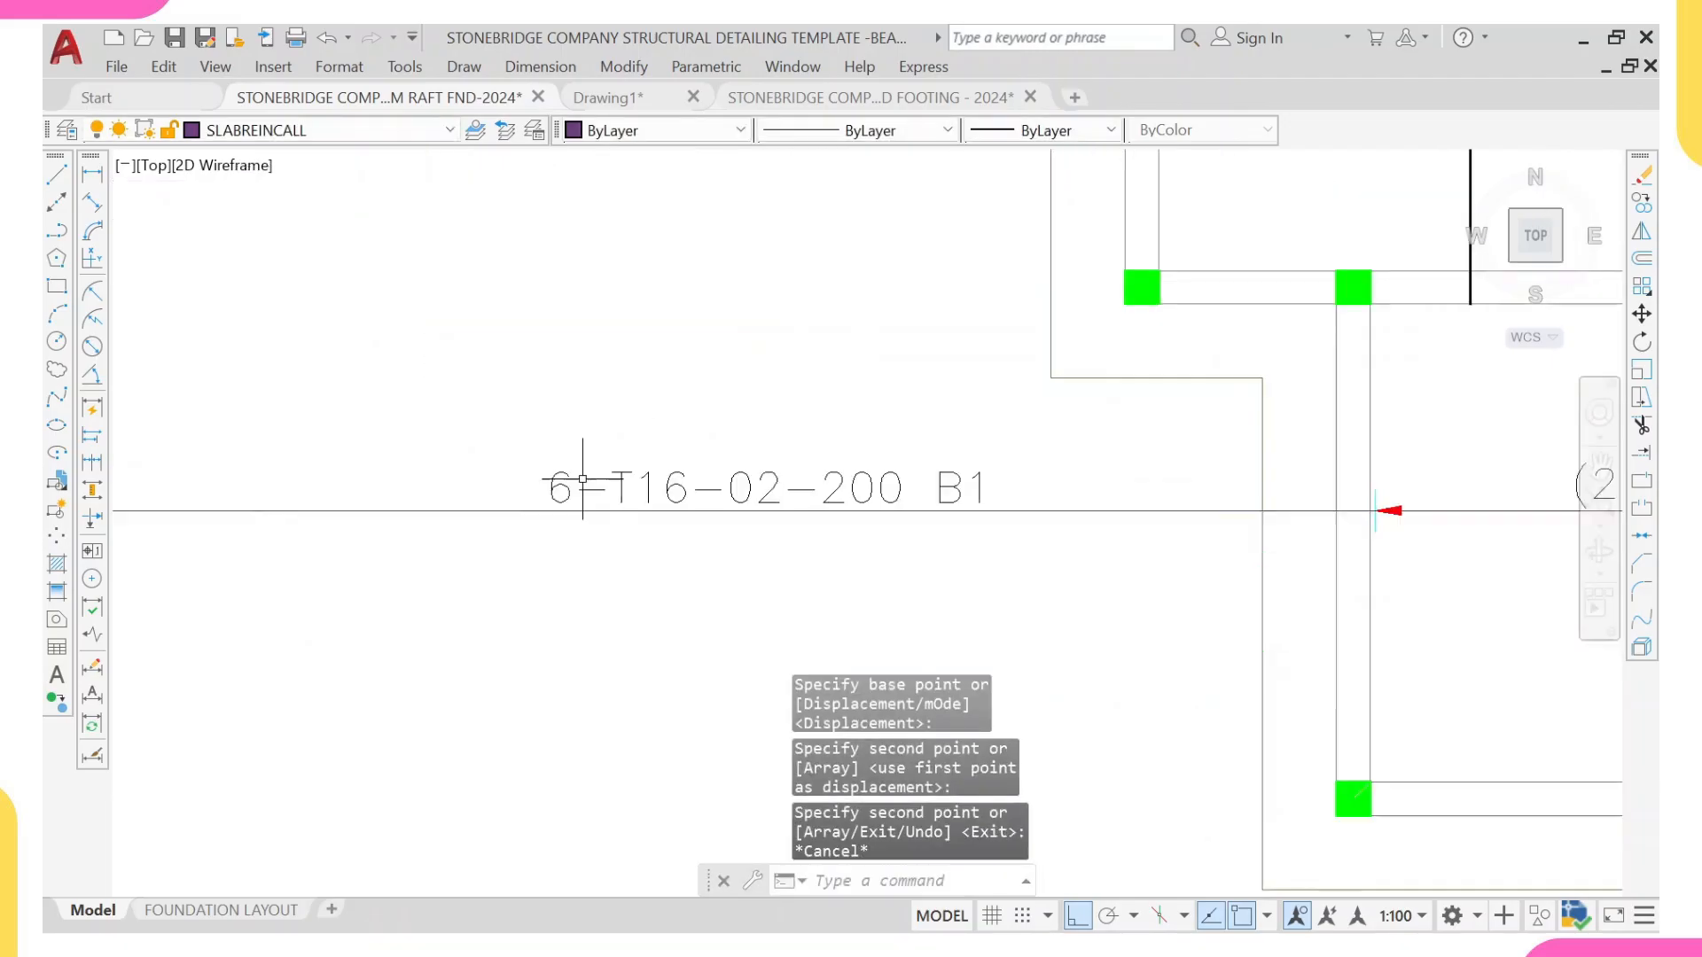
left_click(579, 485)
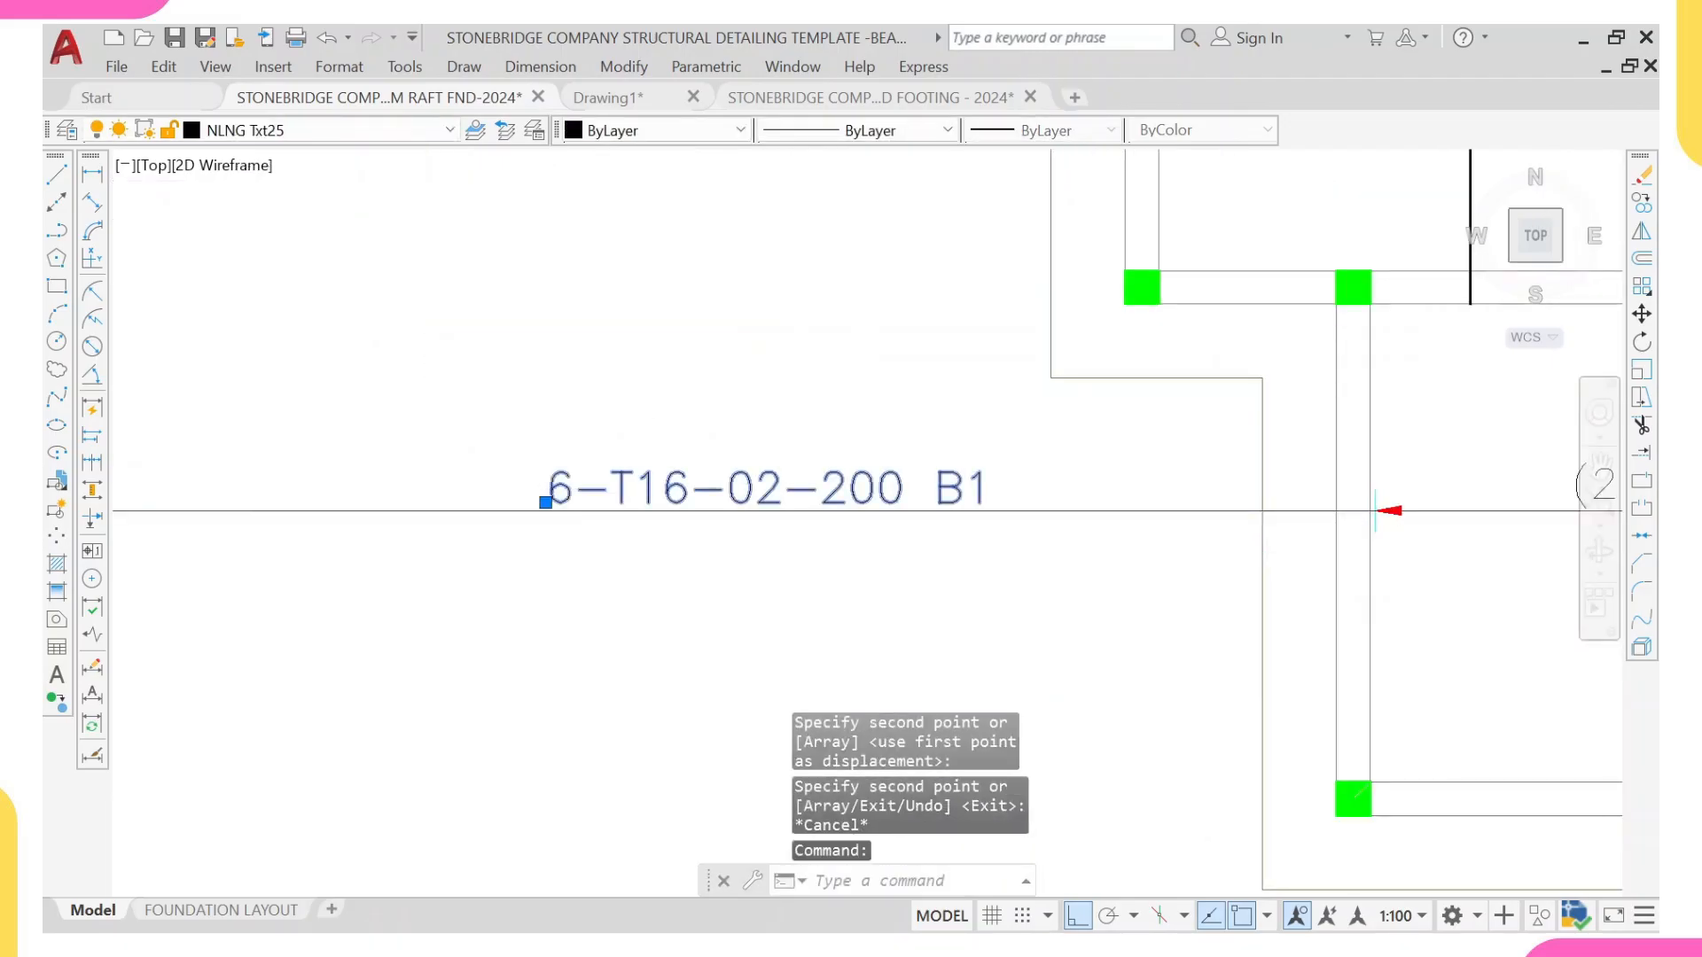
scroll(572, 492, "up", 2)
double_click(553, 496)
left_click(569, 495)
key("BackSpace")
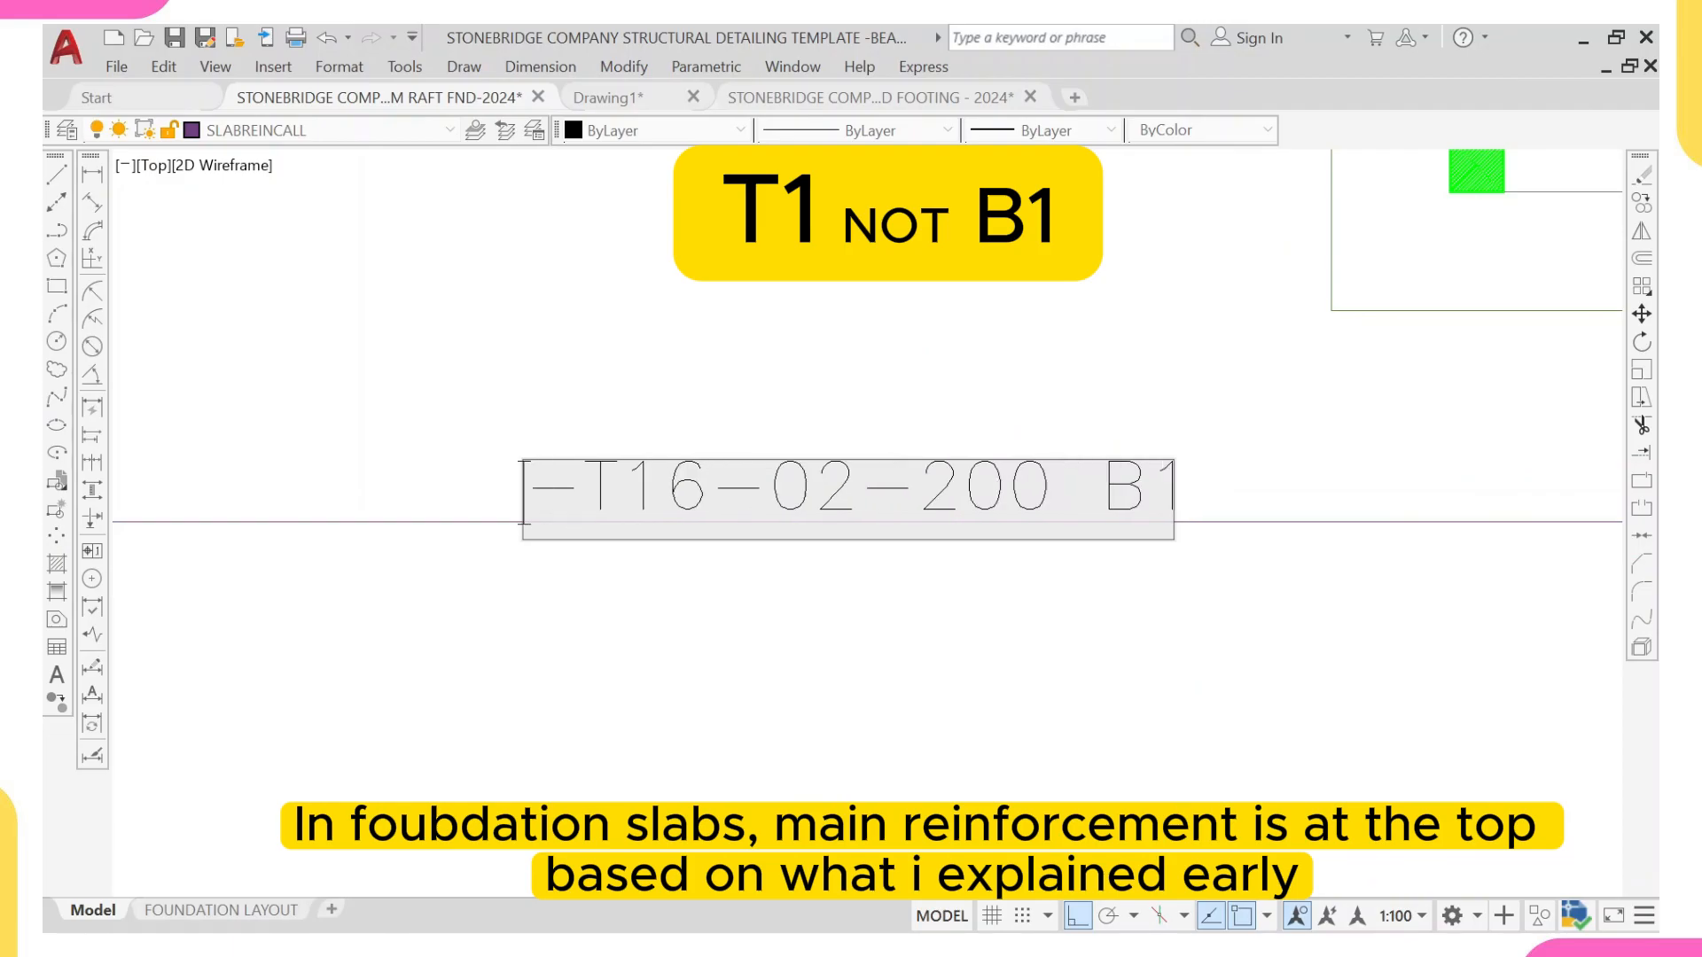
type("26")
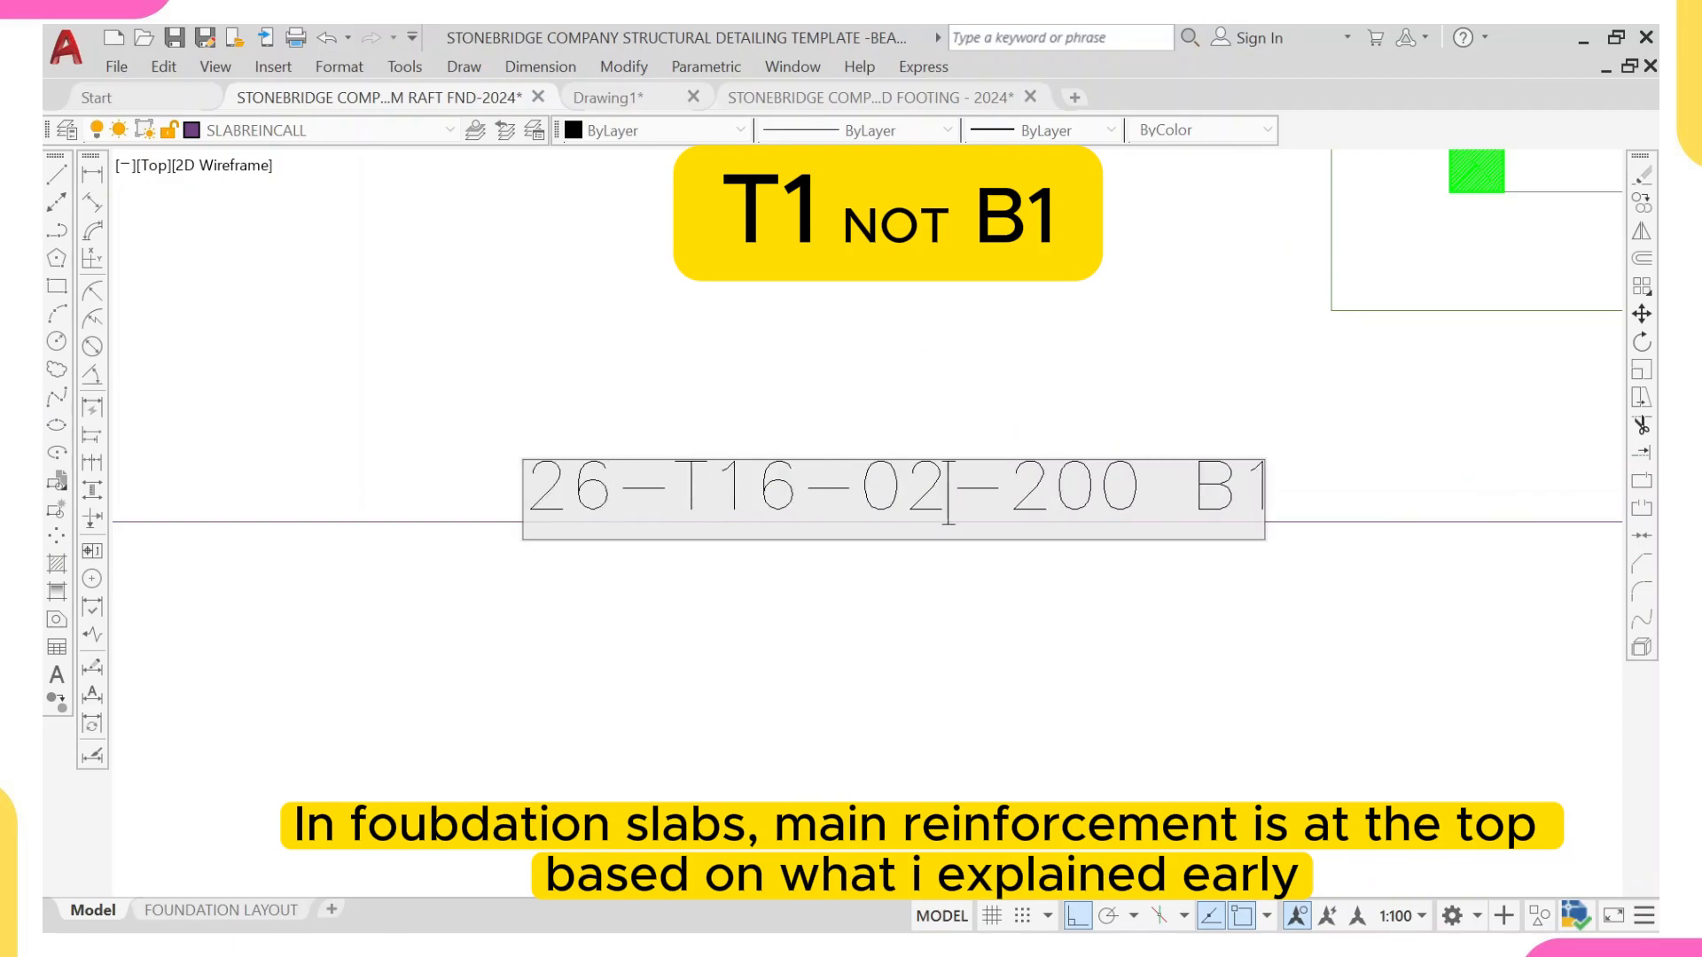
key("BackSpace")
type("03")
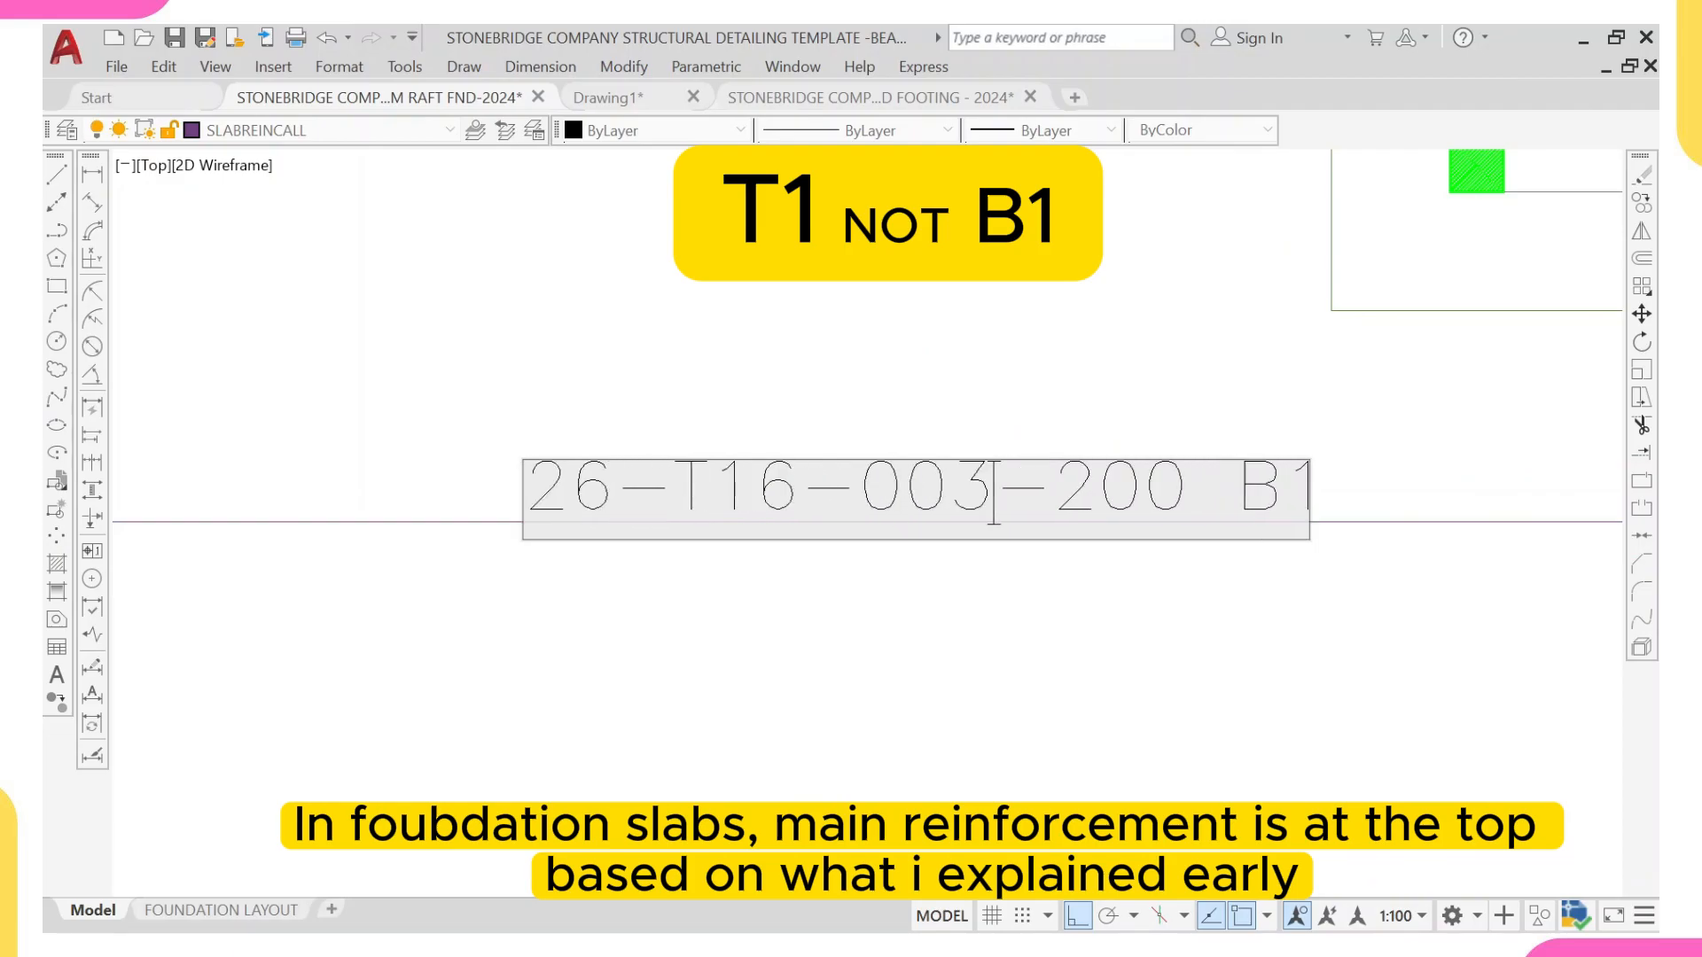
left_click(1102, 628)
scroll(1102, 628, "down", 5)
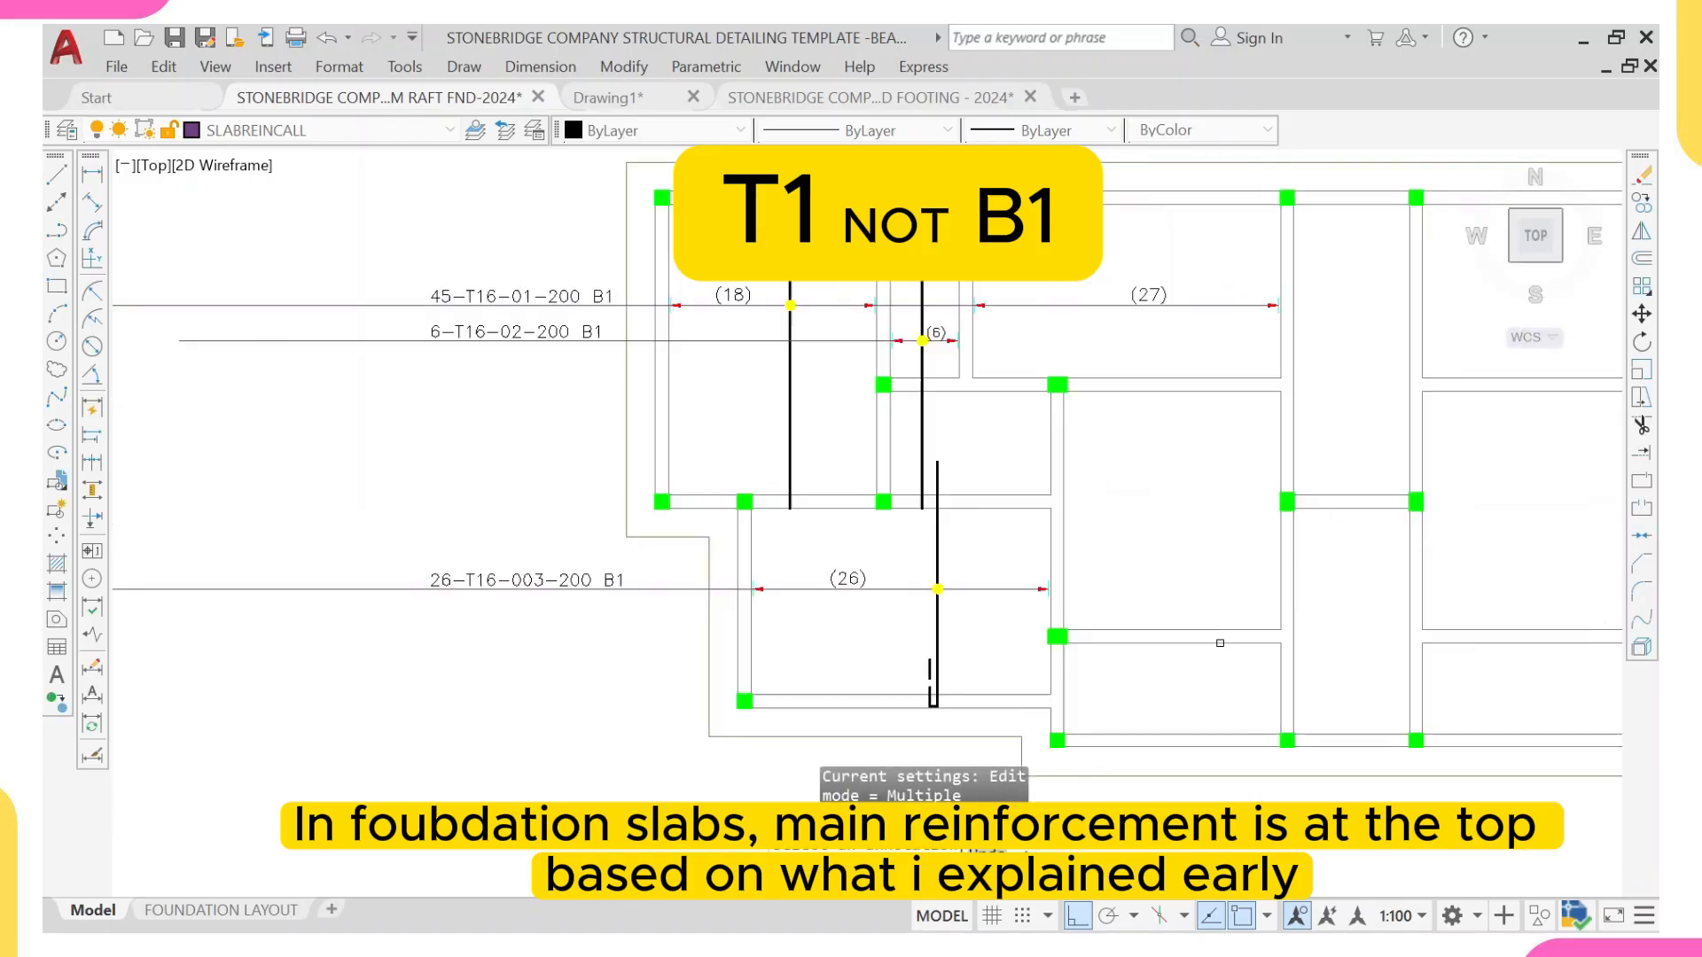
middle_click_drag(966, 700, 682, 671)
scroll(777, 618, "down", 2)
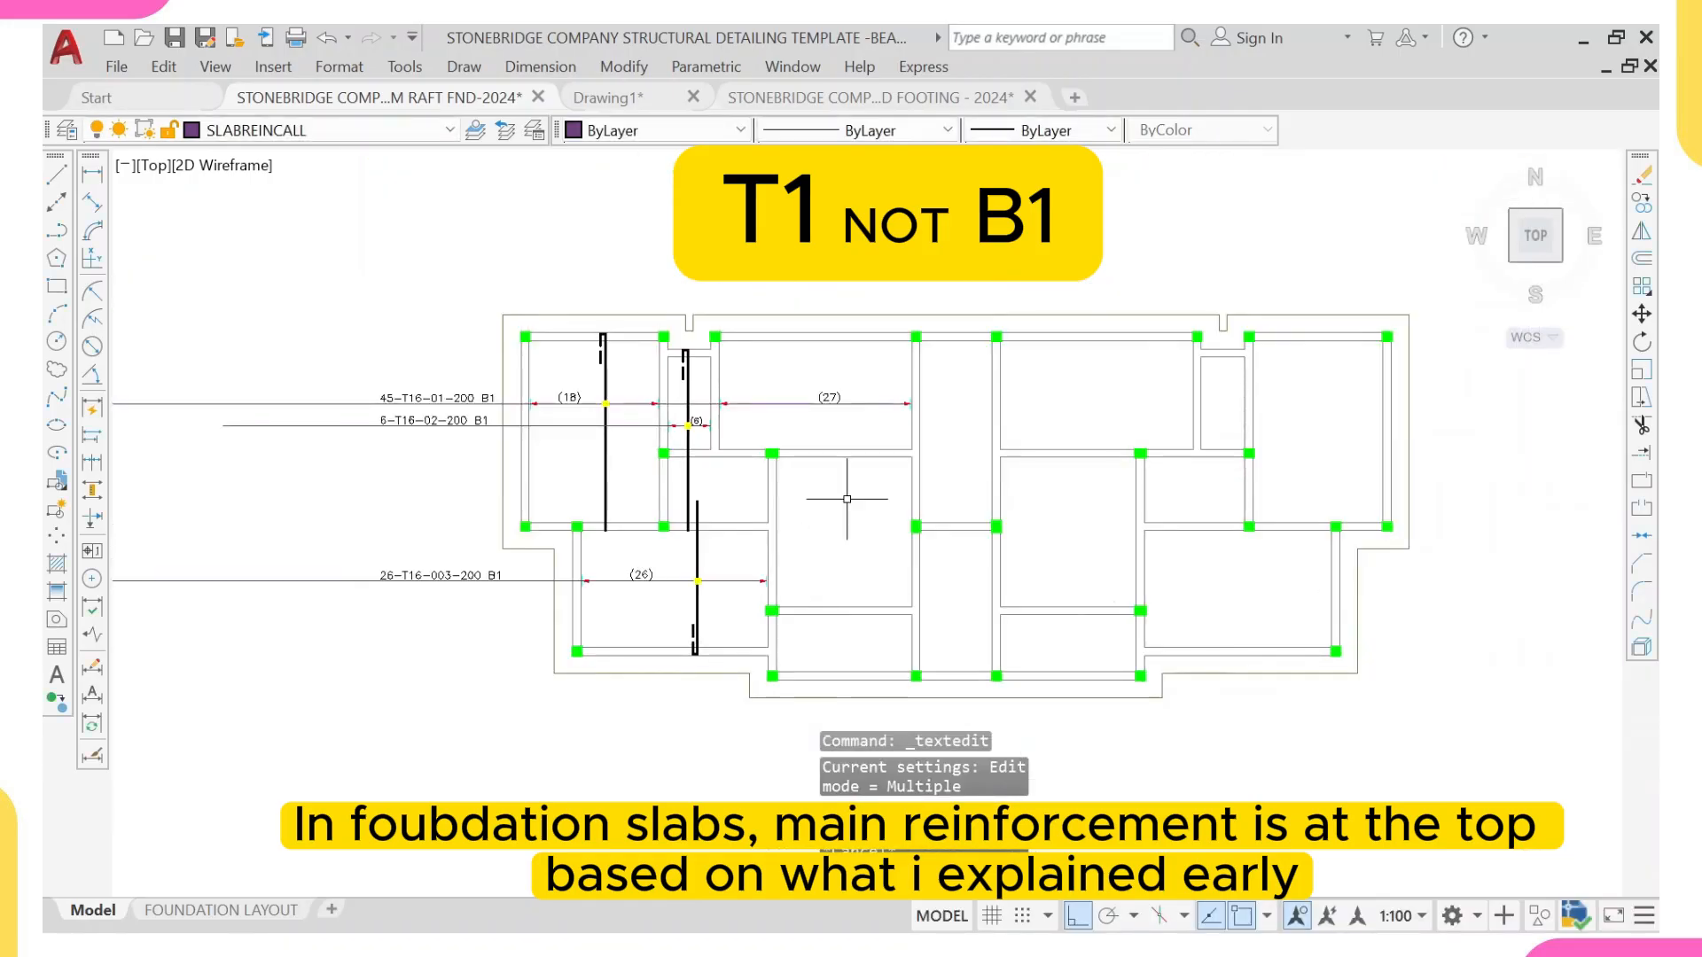
scroll(772, 535, "up", 2)
middle_click_drag(672, 600, 639, 582)
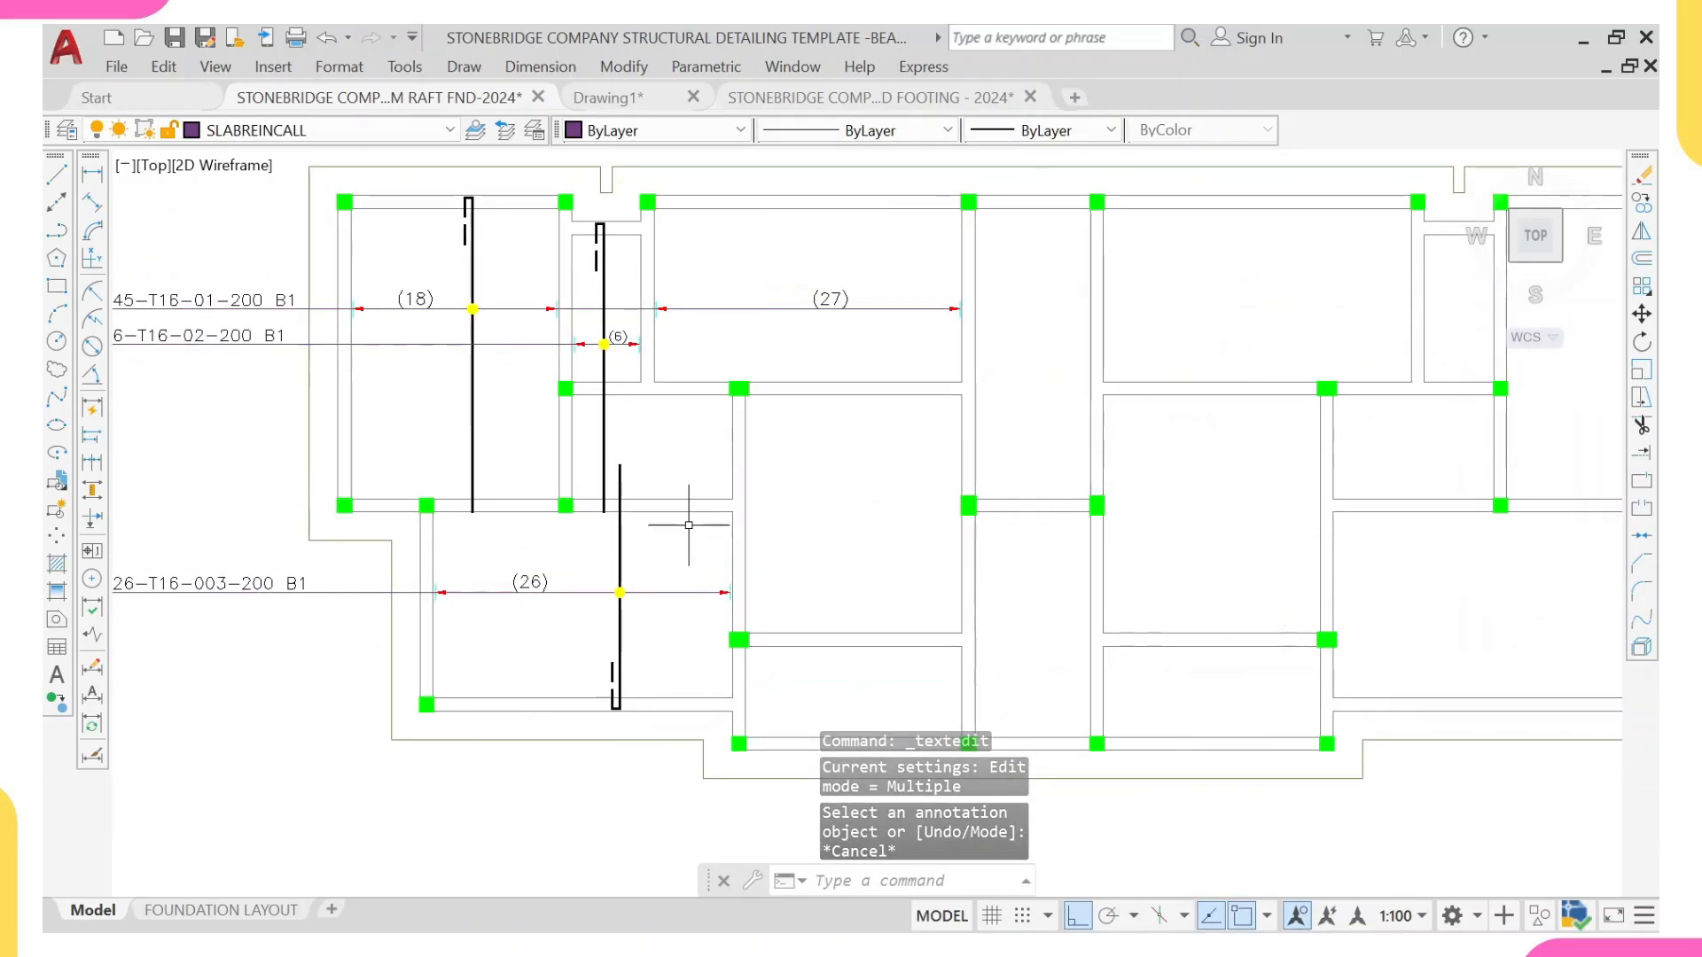
middle_click_drag(844, 475, 817, 414)
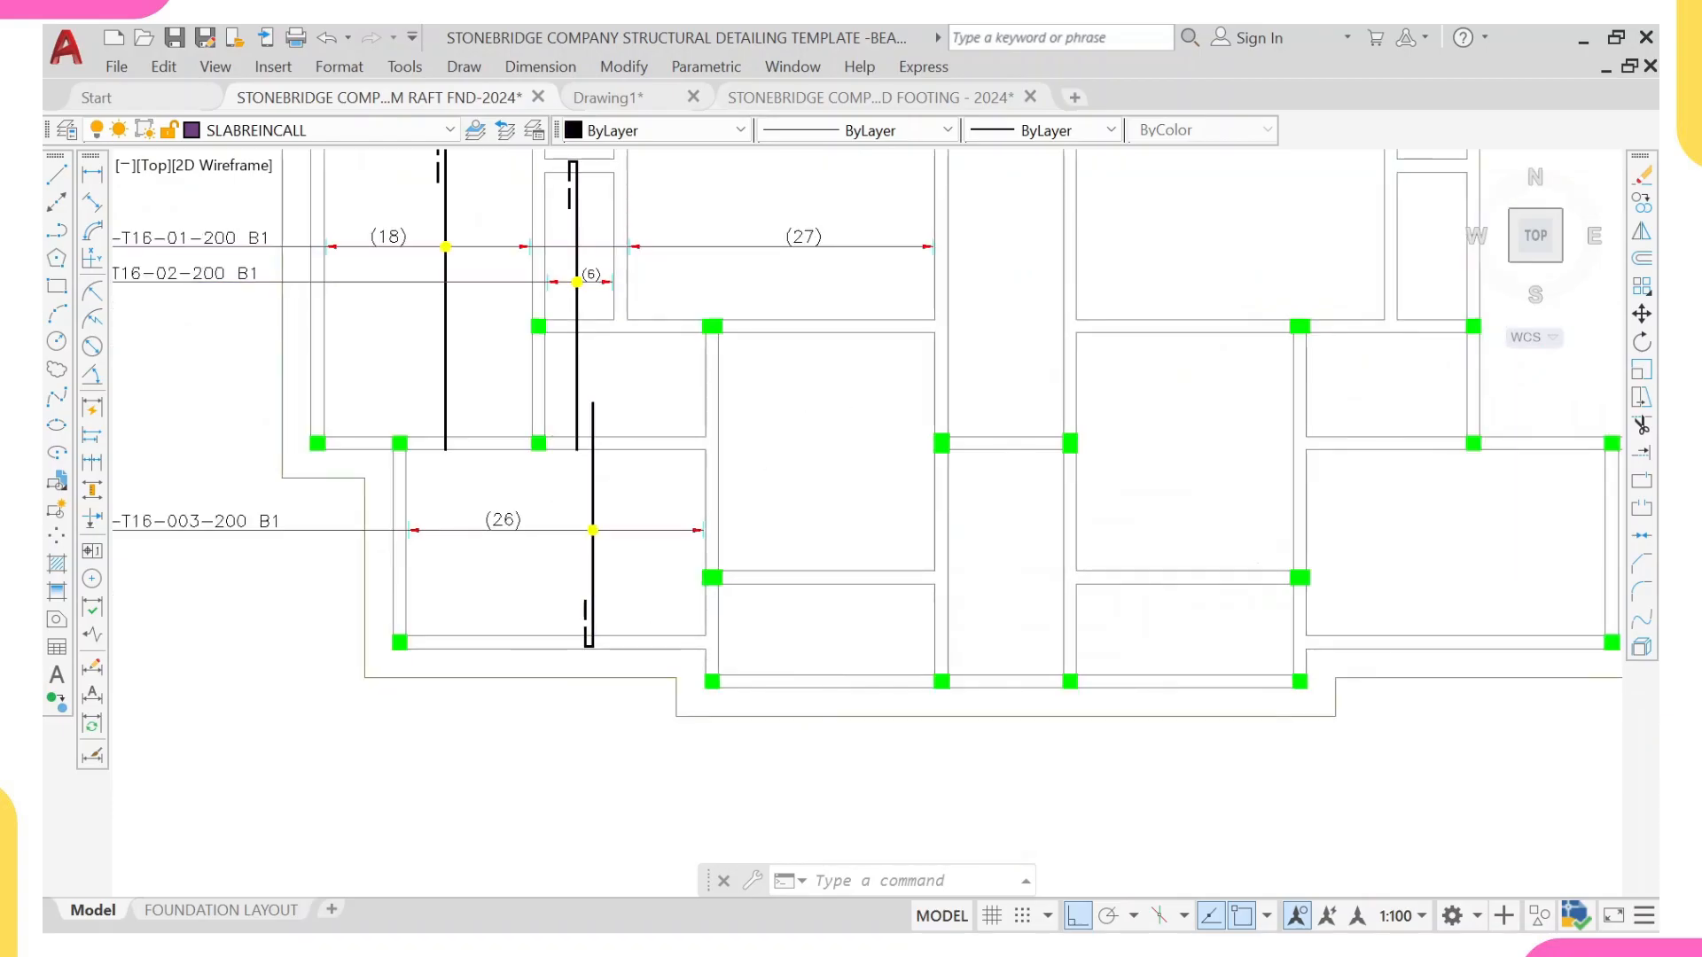
Step: Copy the lower-left panel's main bar horizontally into the adjacent panel on its right
left_click(595, 494)
type("co")
key("Return")
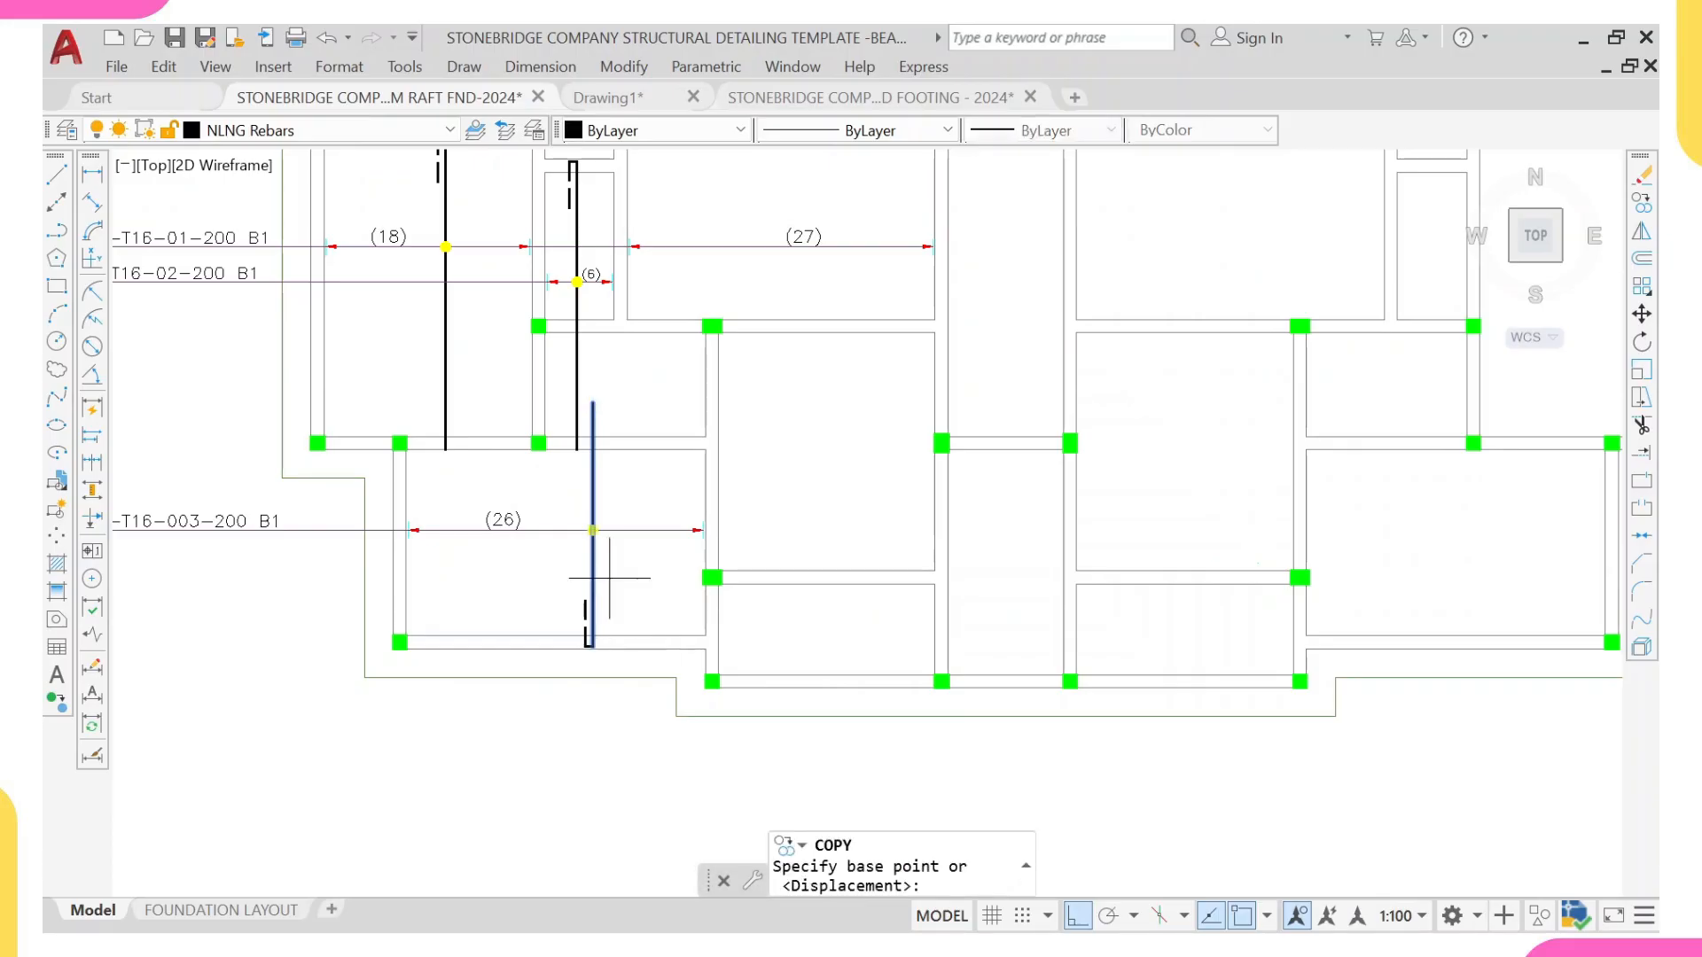
left_click(590, 488)
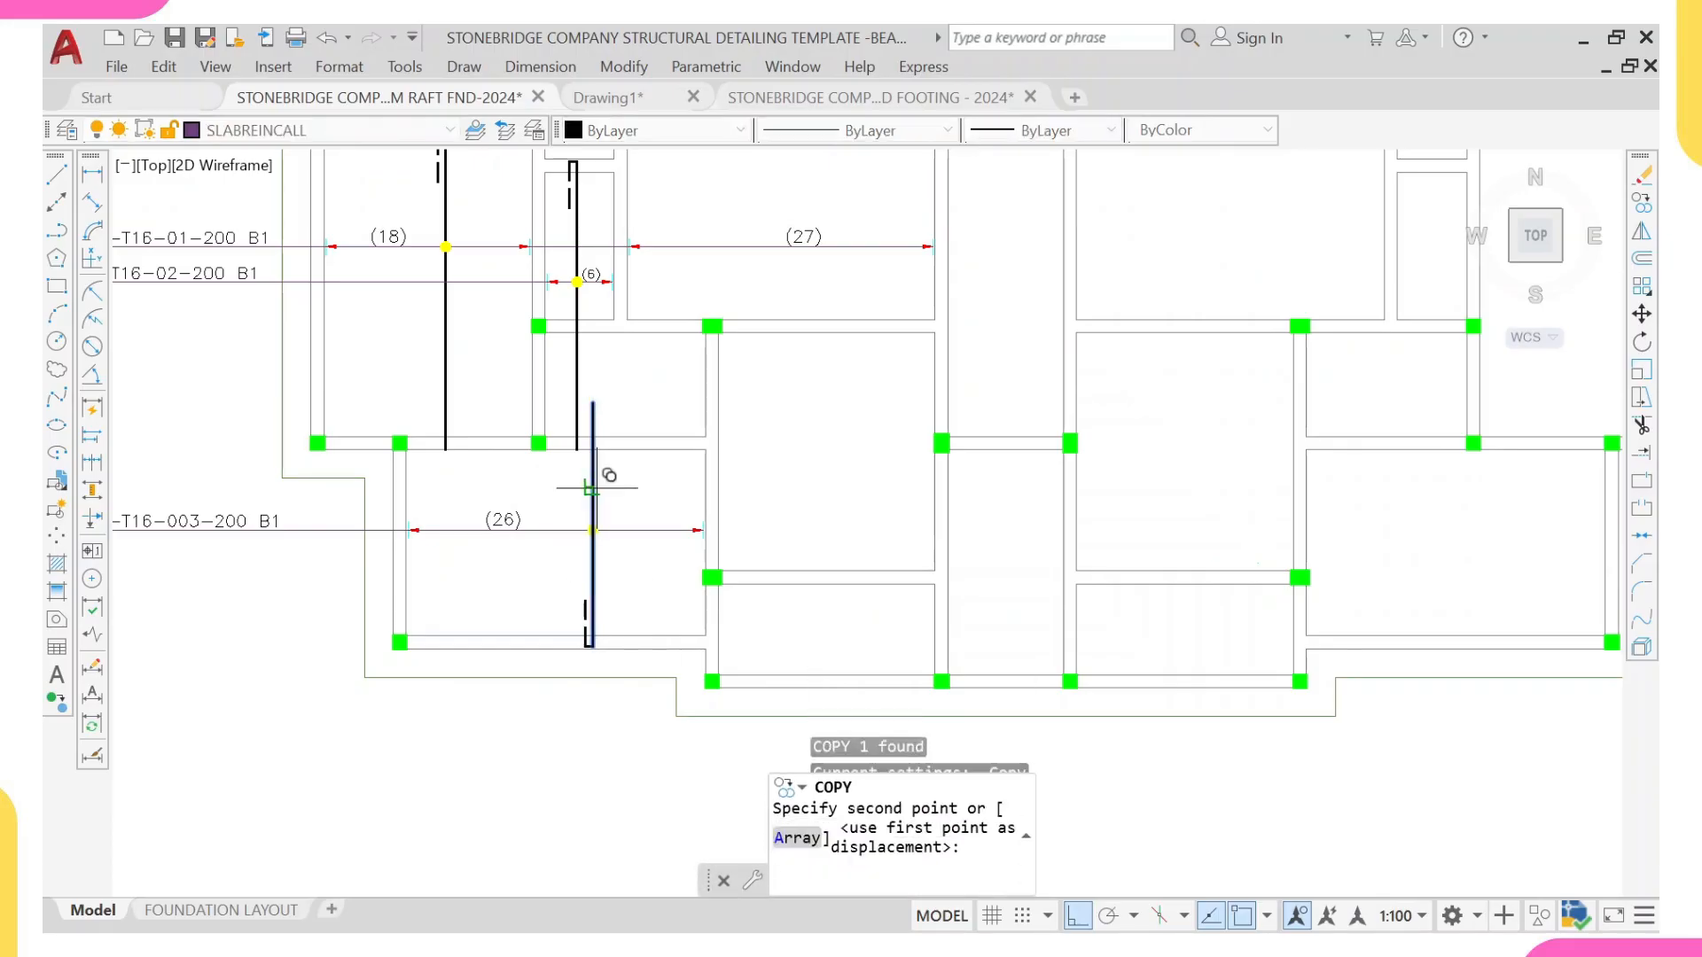
left_click(813, 486)
key("Escape")
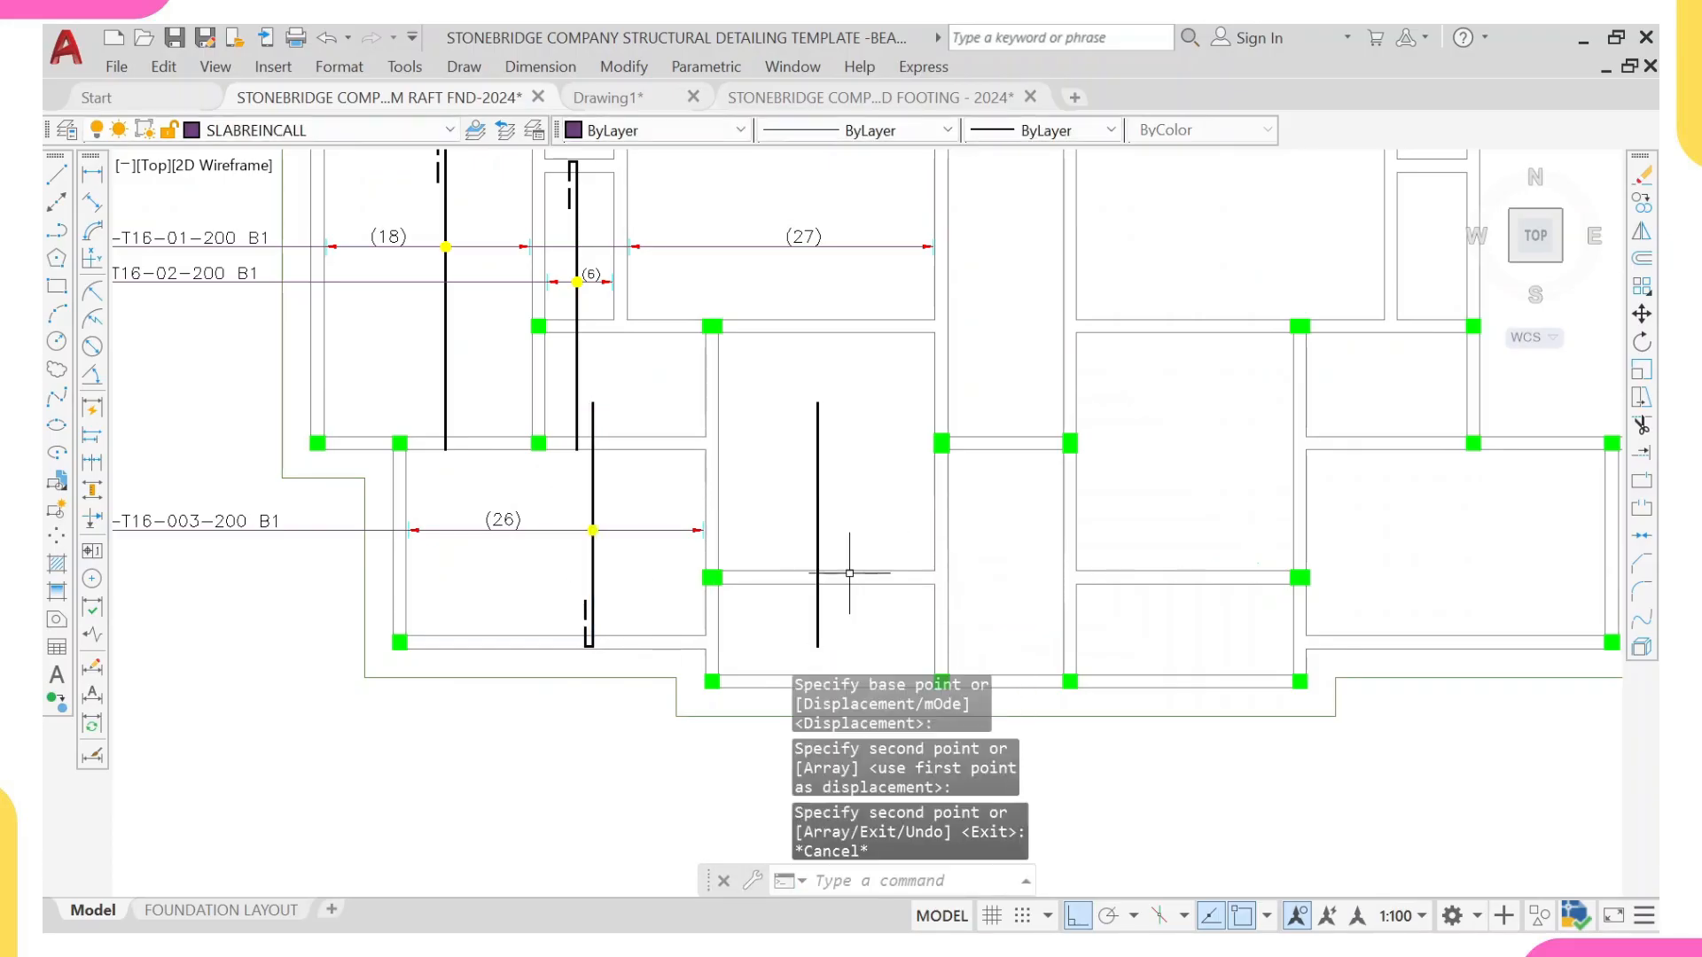
Step: Stretch the copied bar's lower end down to the bottom beam's outer edge, then pull it back 35 mm for cover
middle_click_drag(828, 578, 833, 482)
left_click(823, 520)
scroll(821, 556, "up", 4)
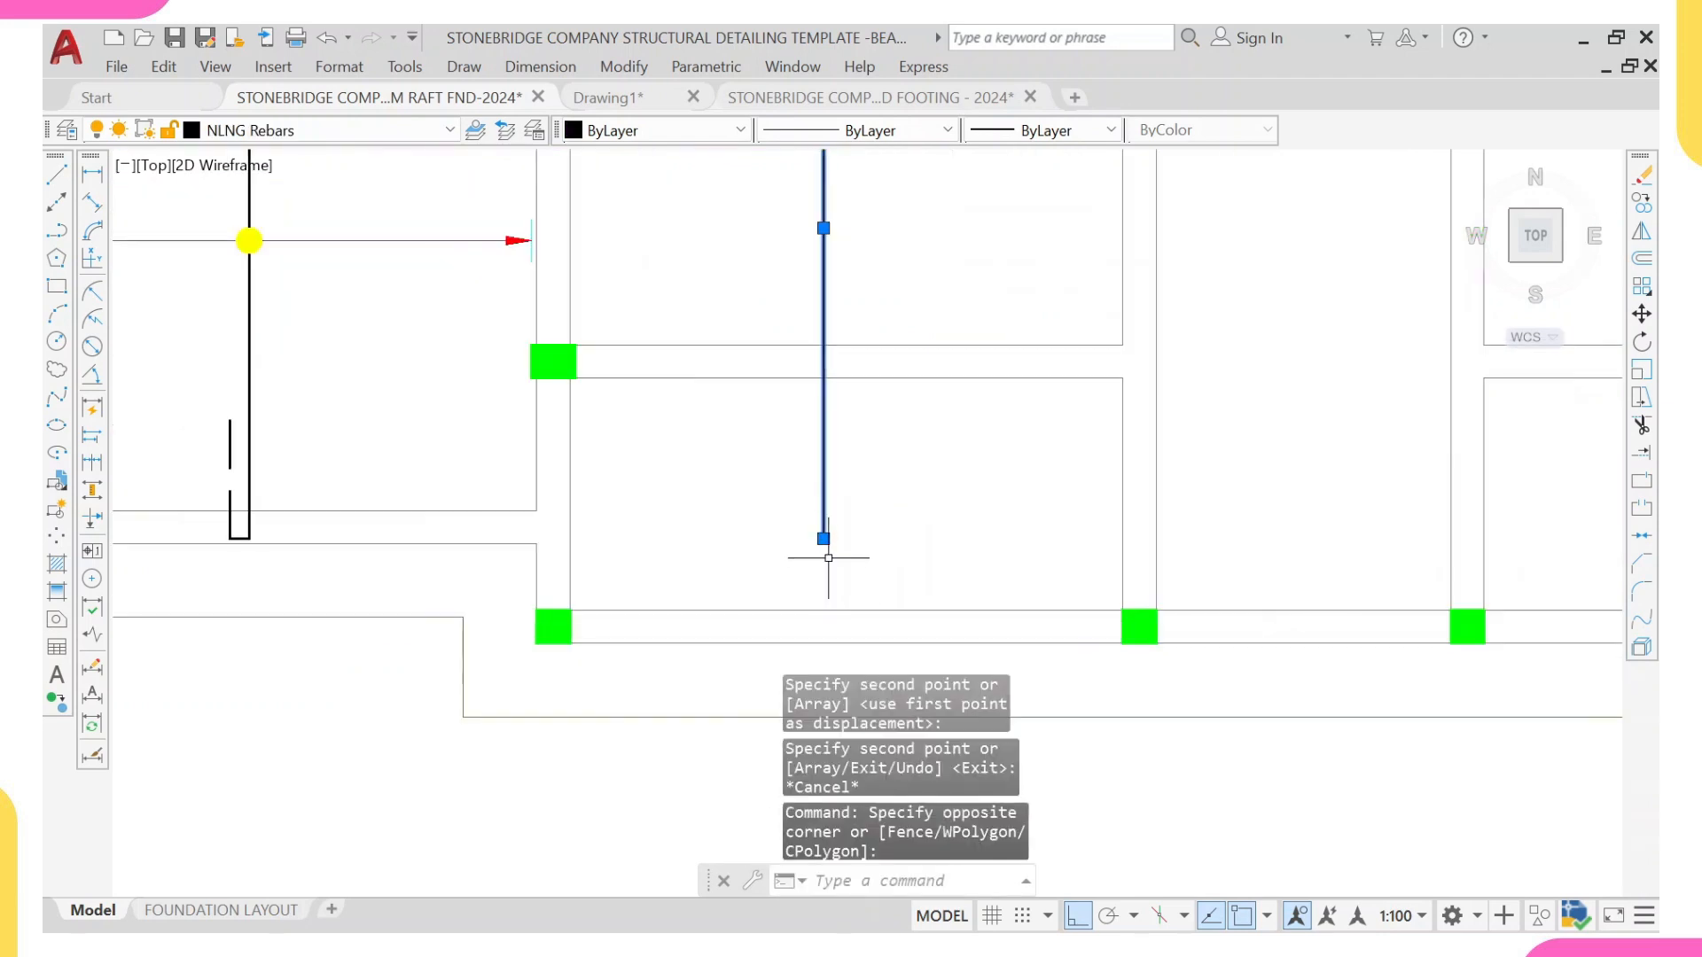
left_click(823, 538)
left_click(823, 538)
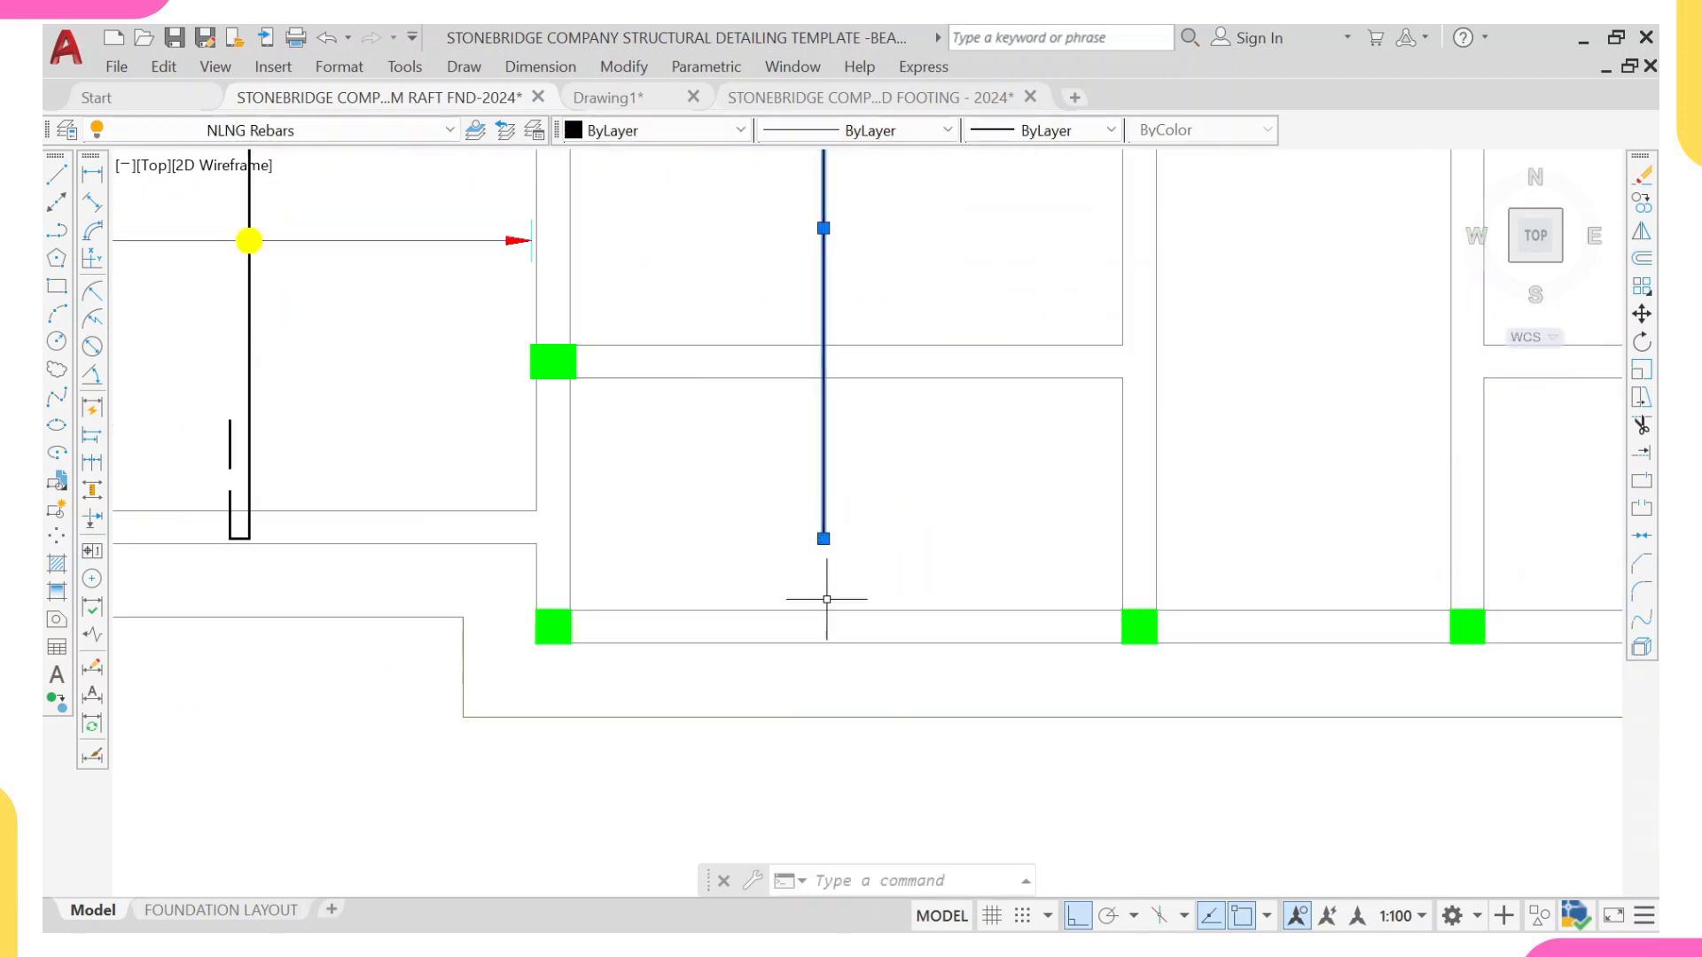
left_click(824, 538)
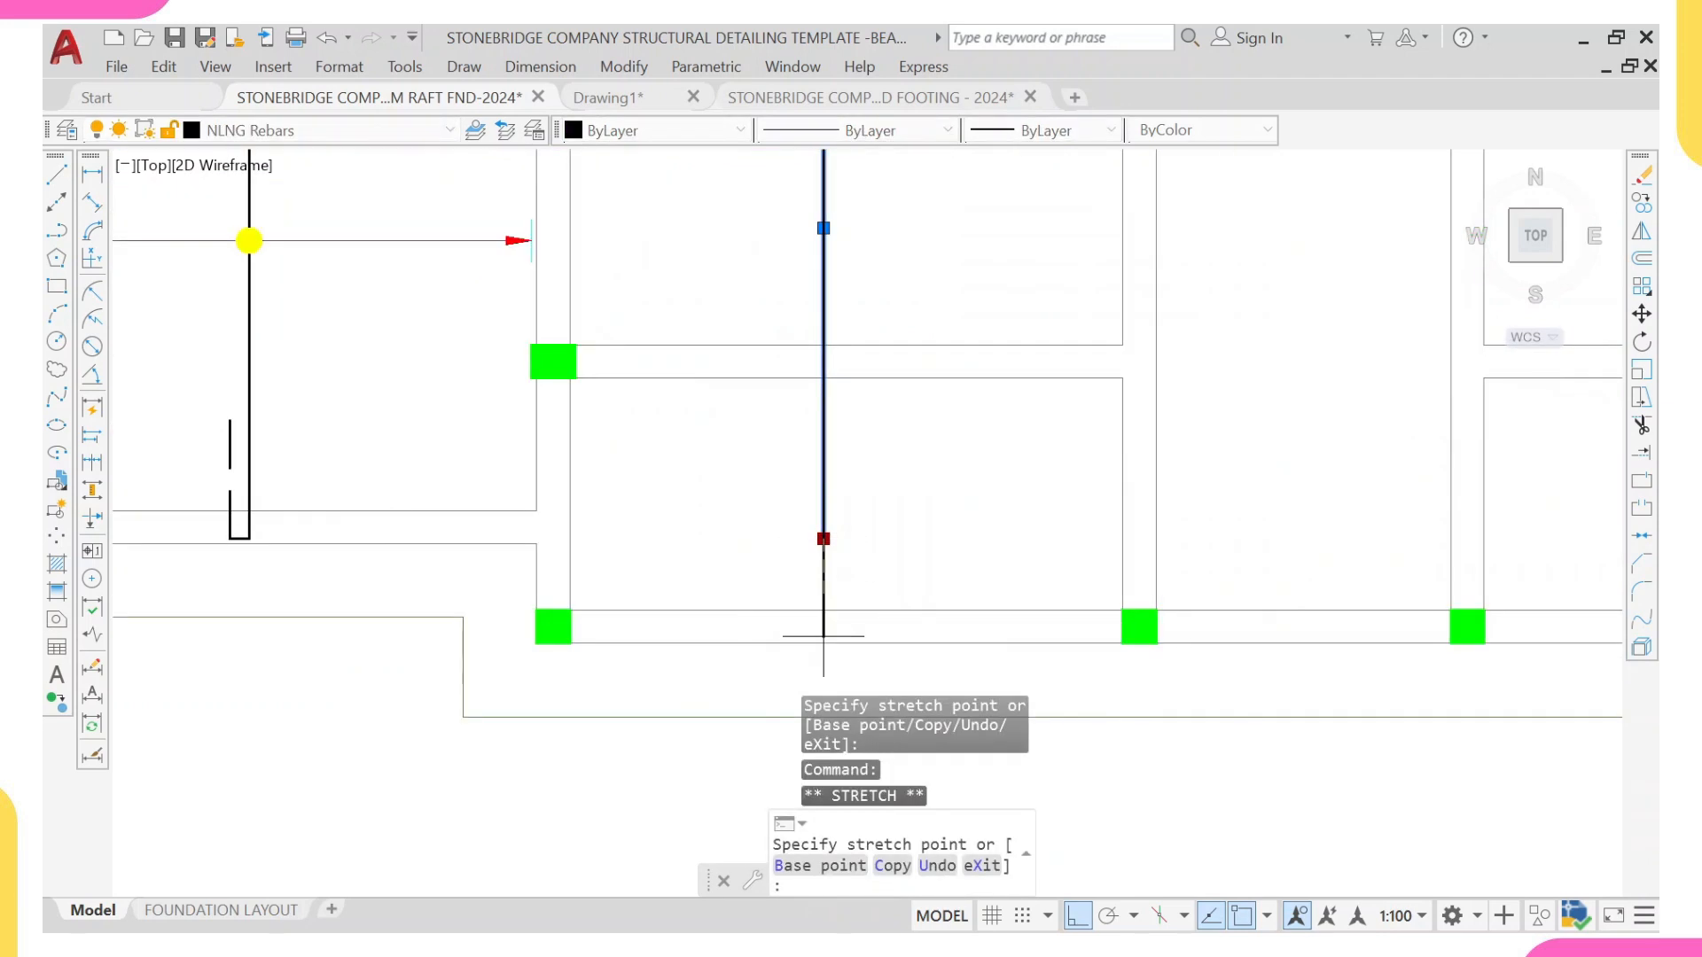
left_click(822, 643)
left_click(823, 643)
type("35")
key("Return")
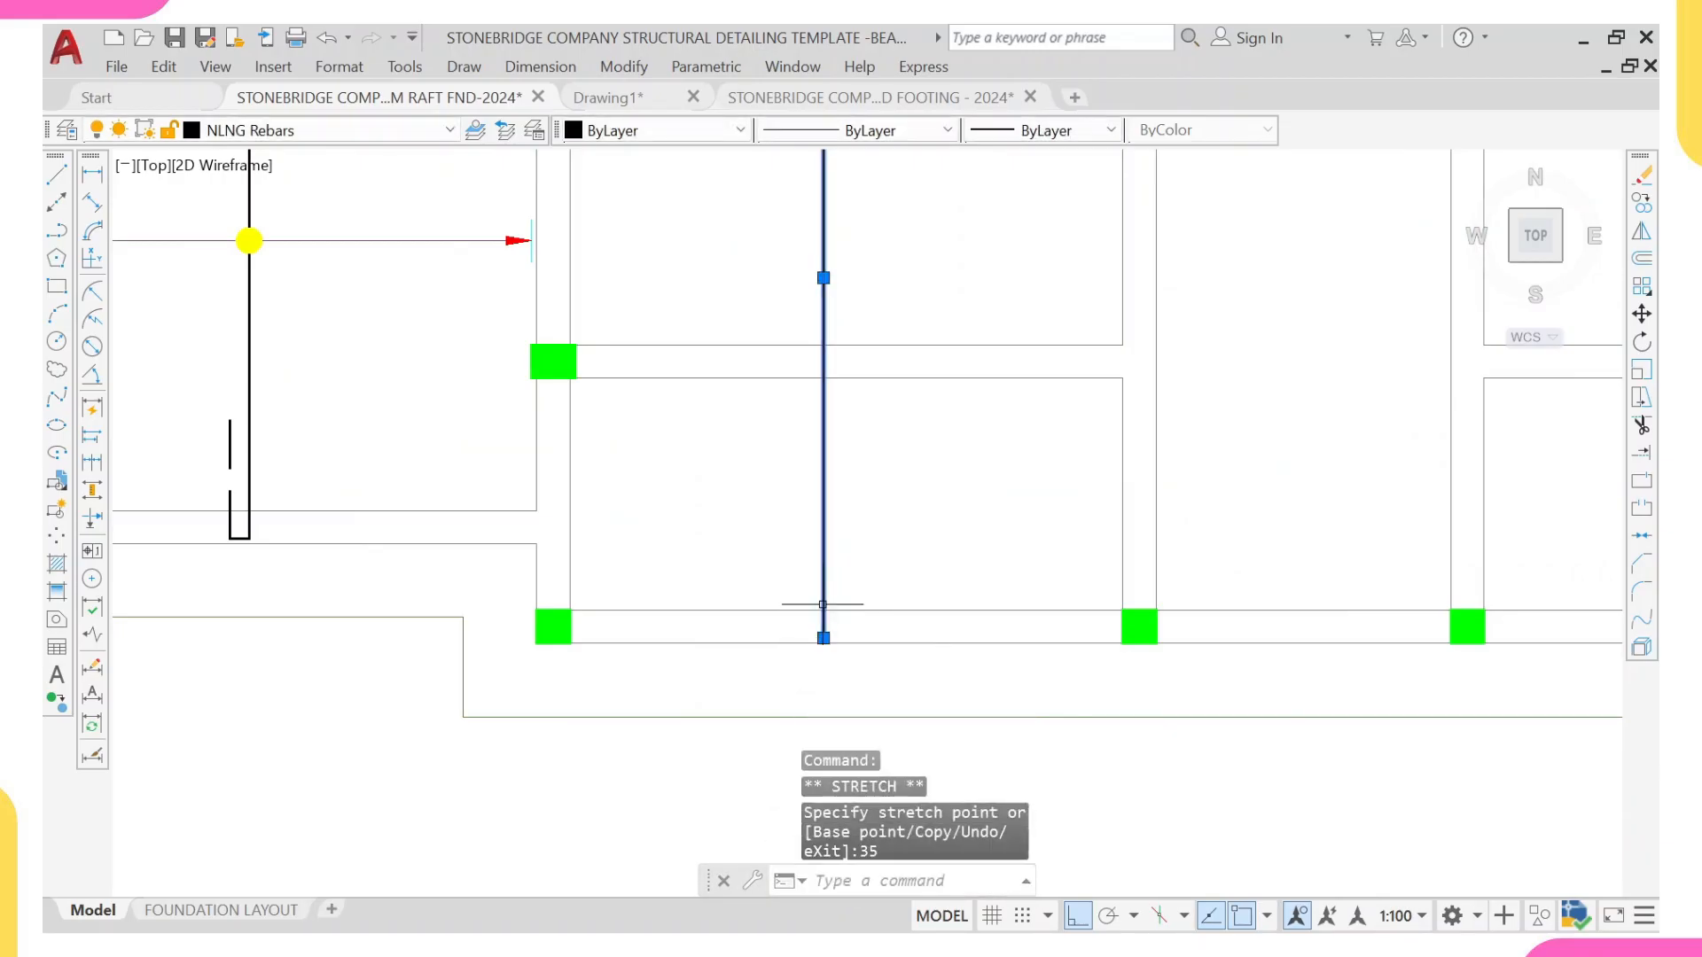
Step: Draw the hook at the copied bar's lower end with lines 130 mm to the left and 800 mm upward
scroll(825, 638, "up", 3)
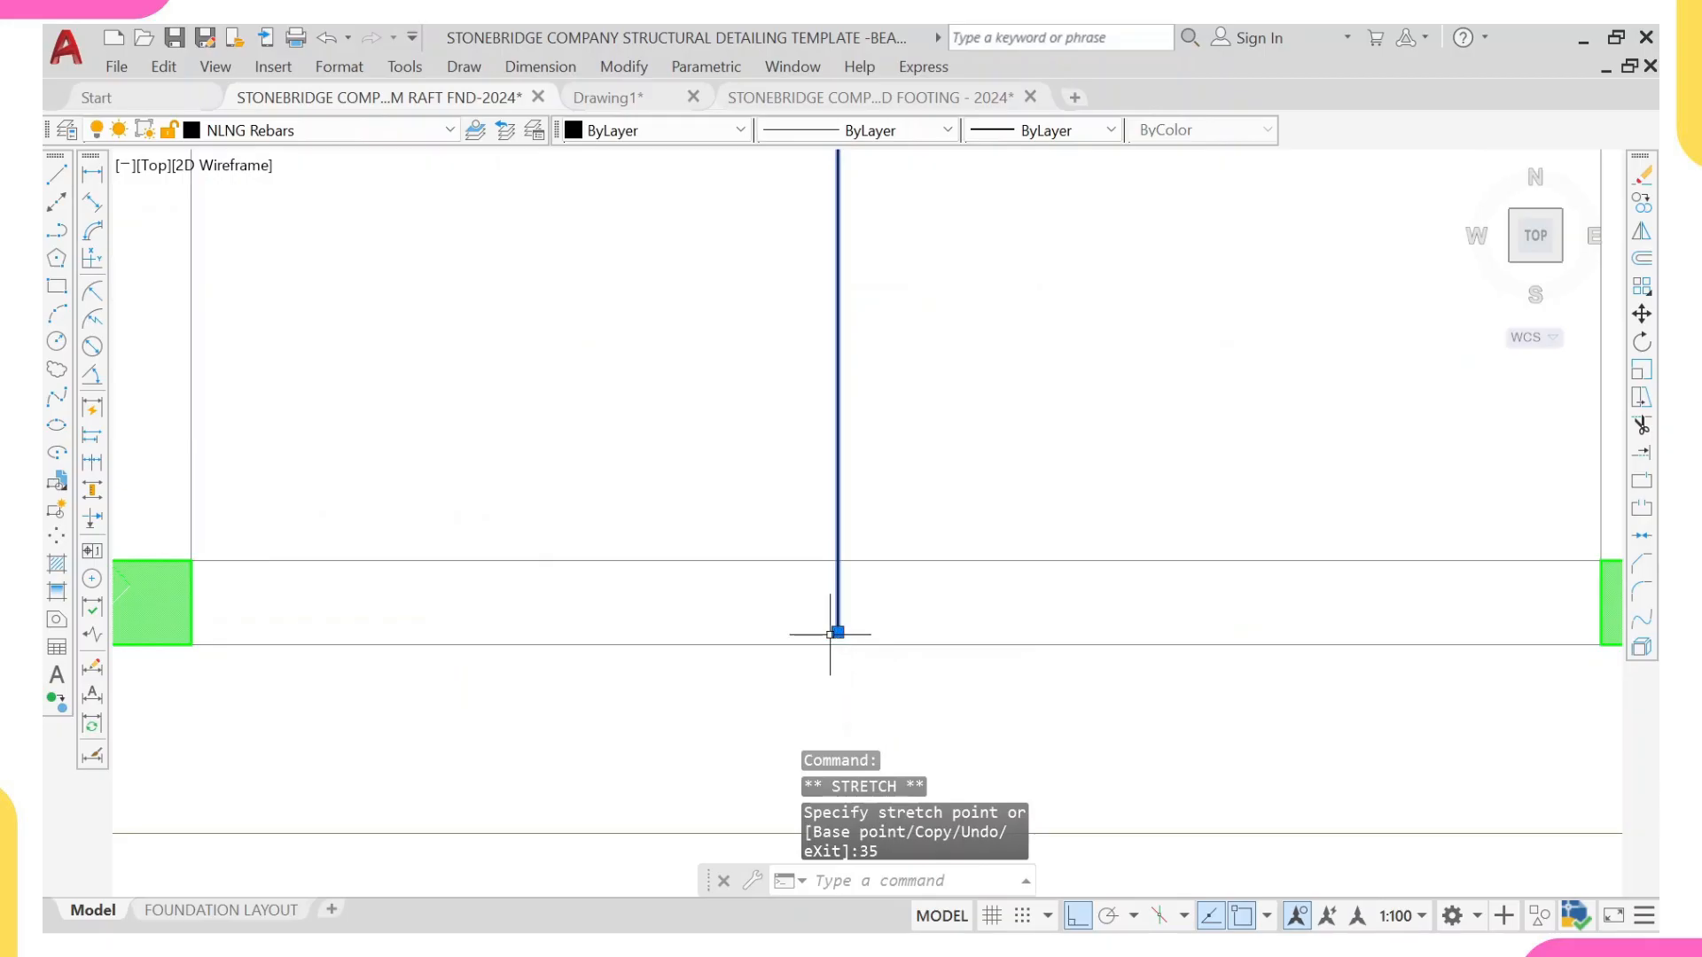
type("l")
key("Return")
left_click(837, 634)
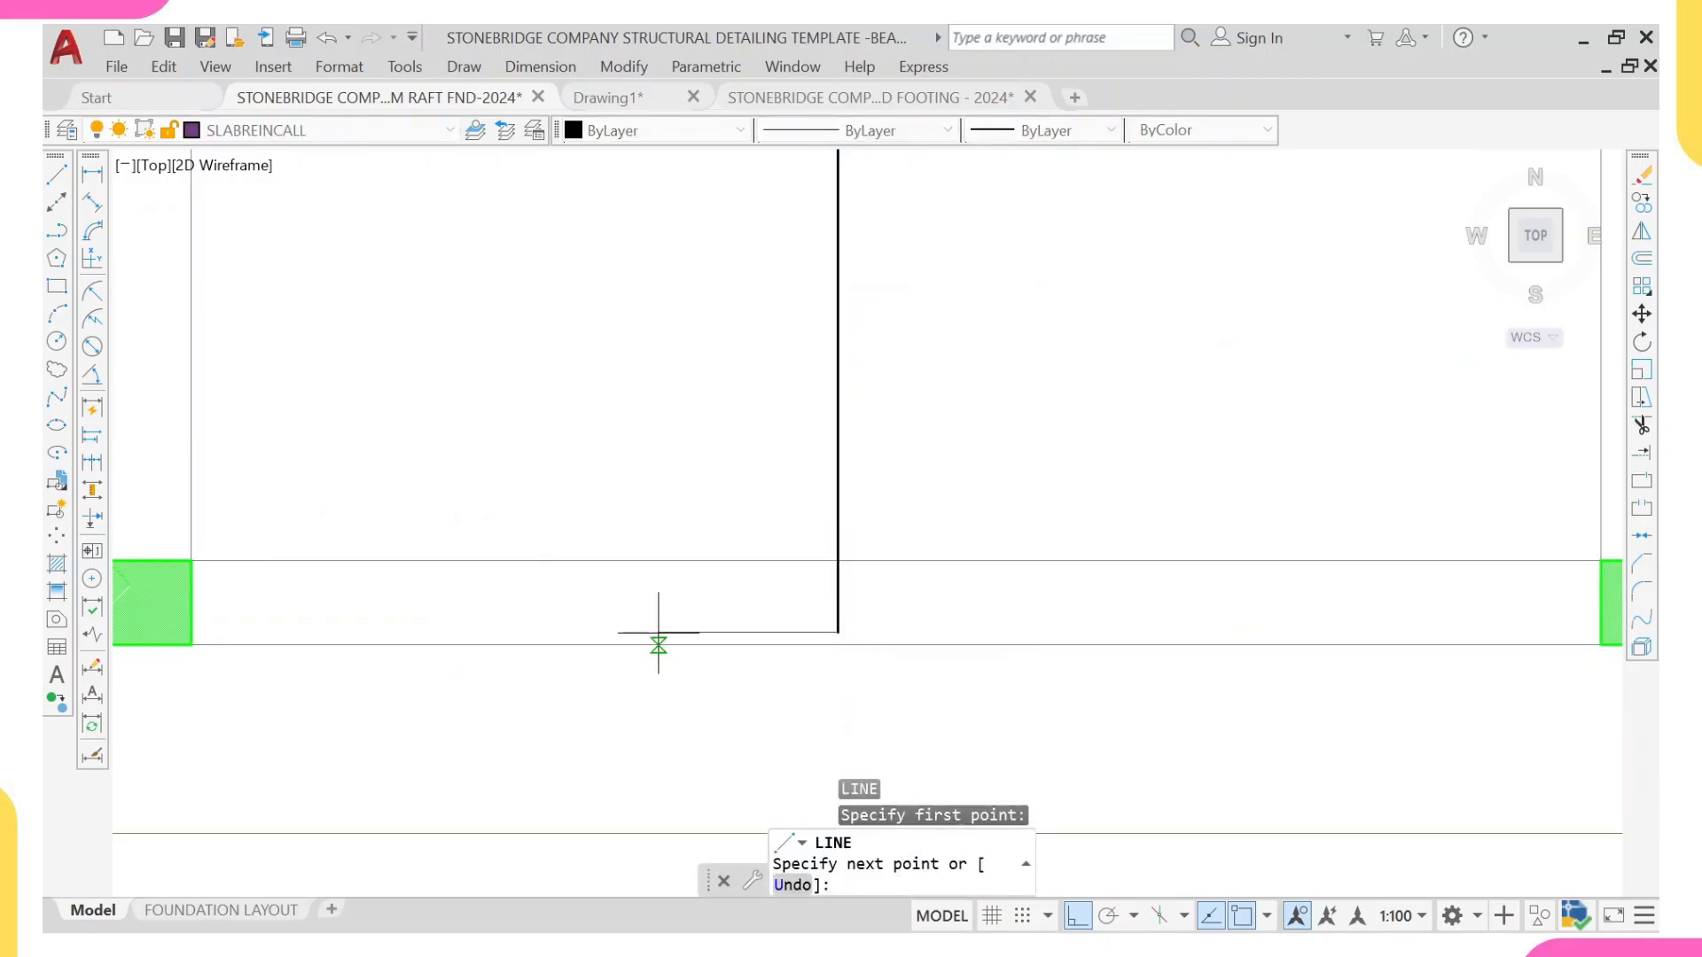
type("13")
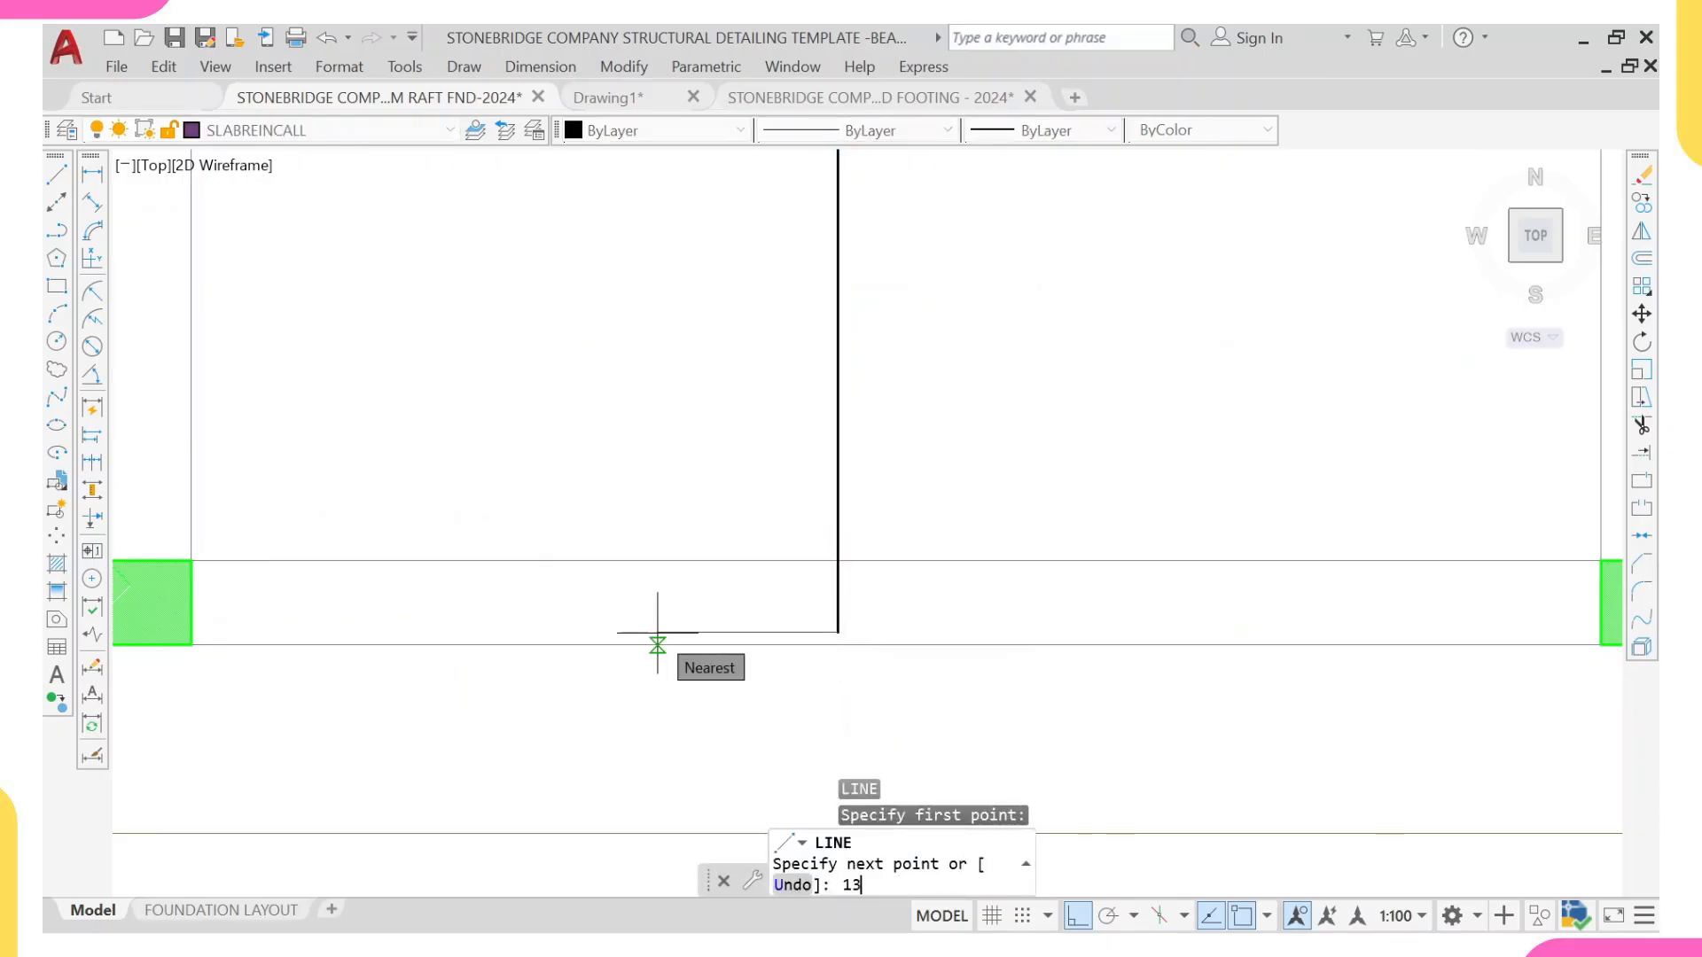
type("0")
key("Return")
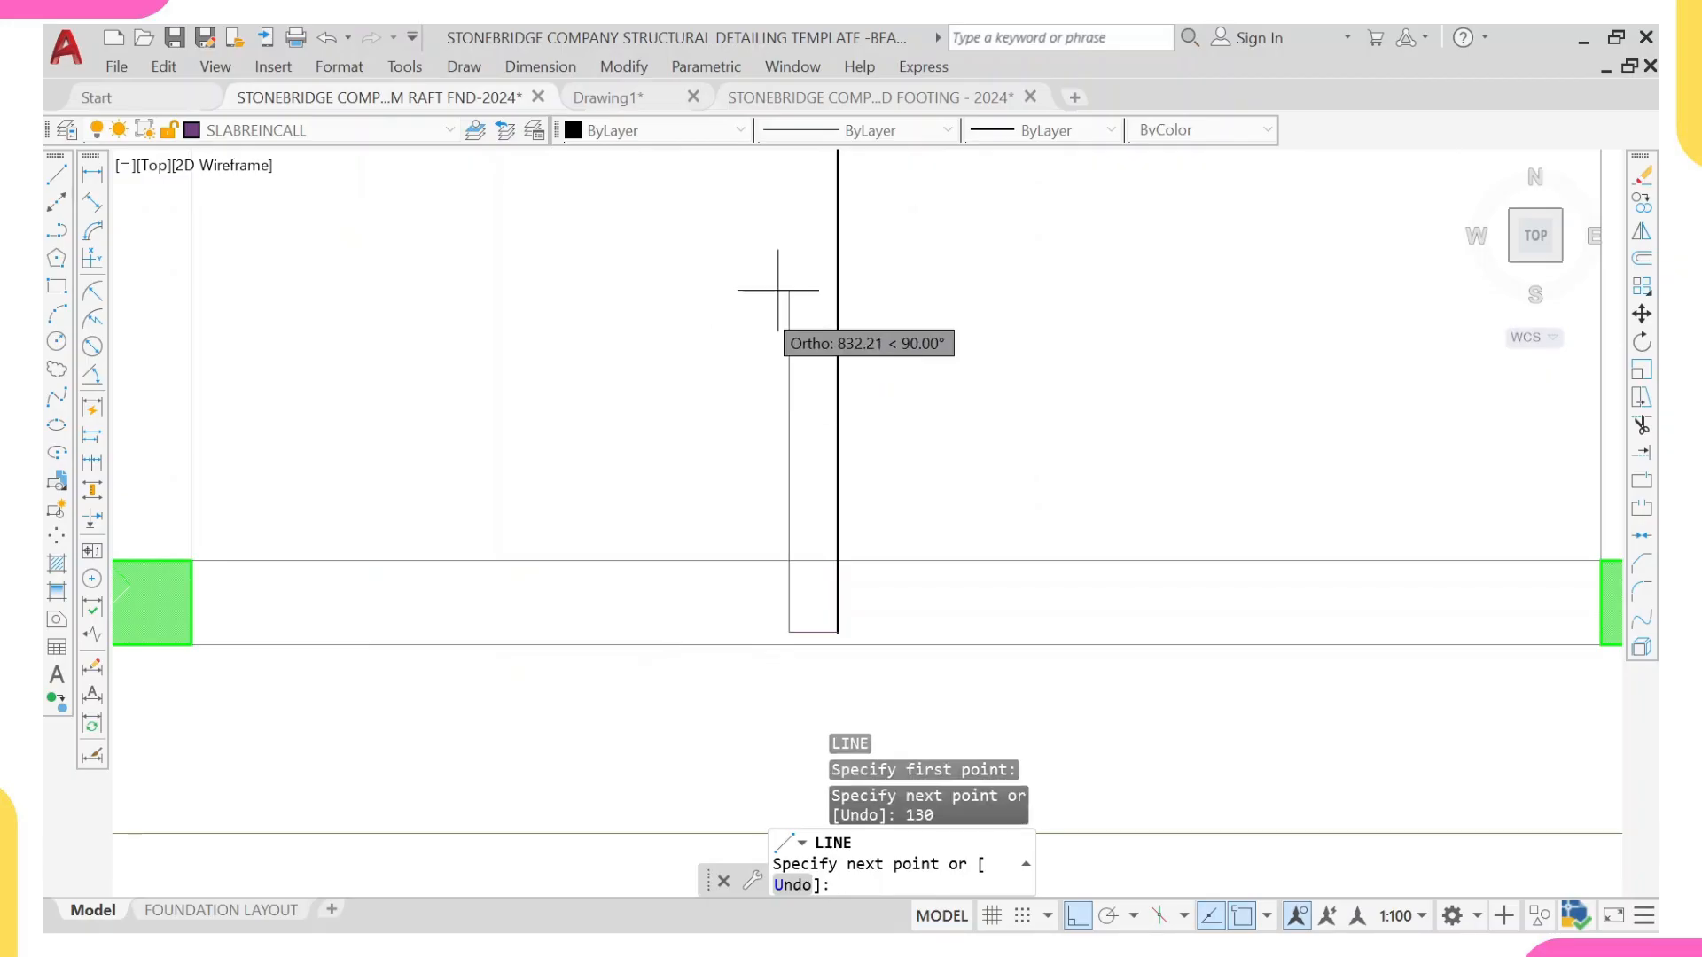
middle_click_drag(790, 266, 790, 570)
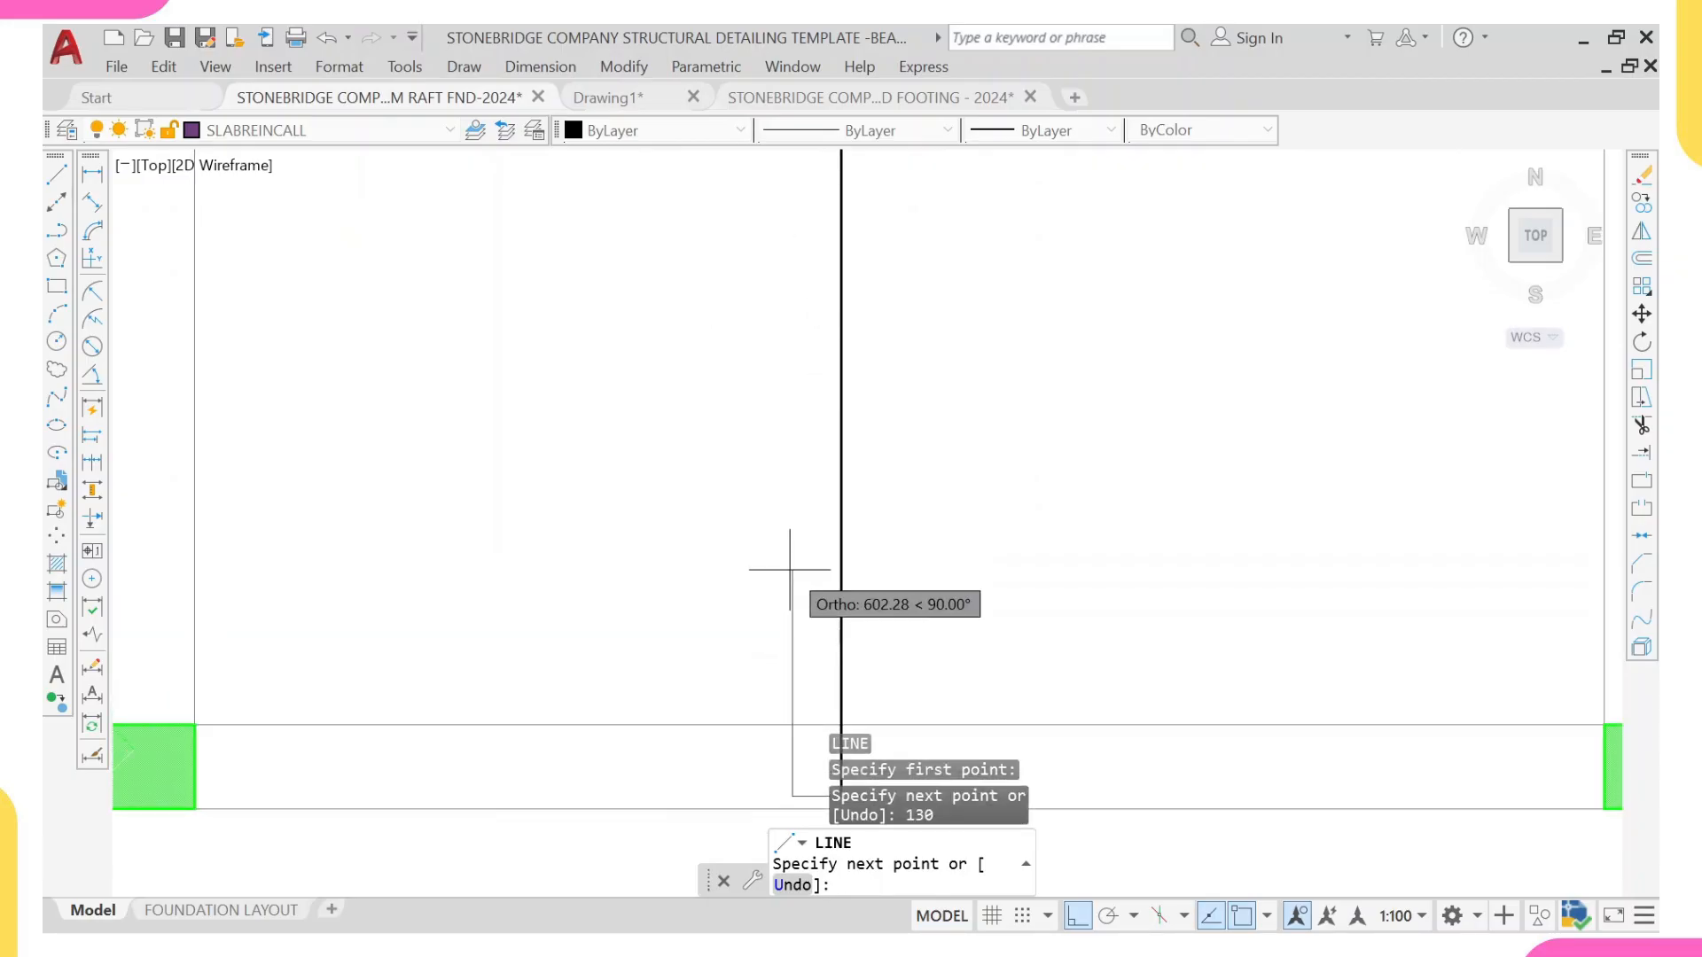
type("800")
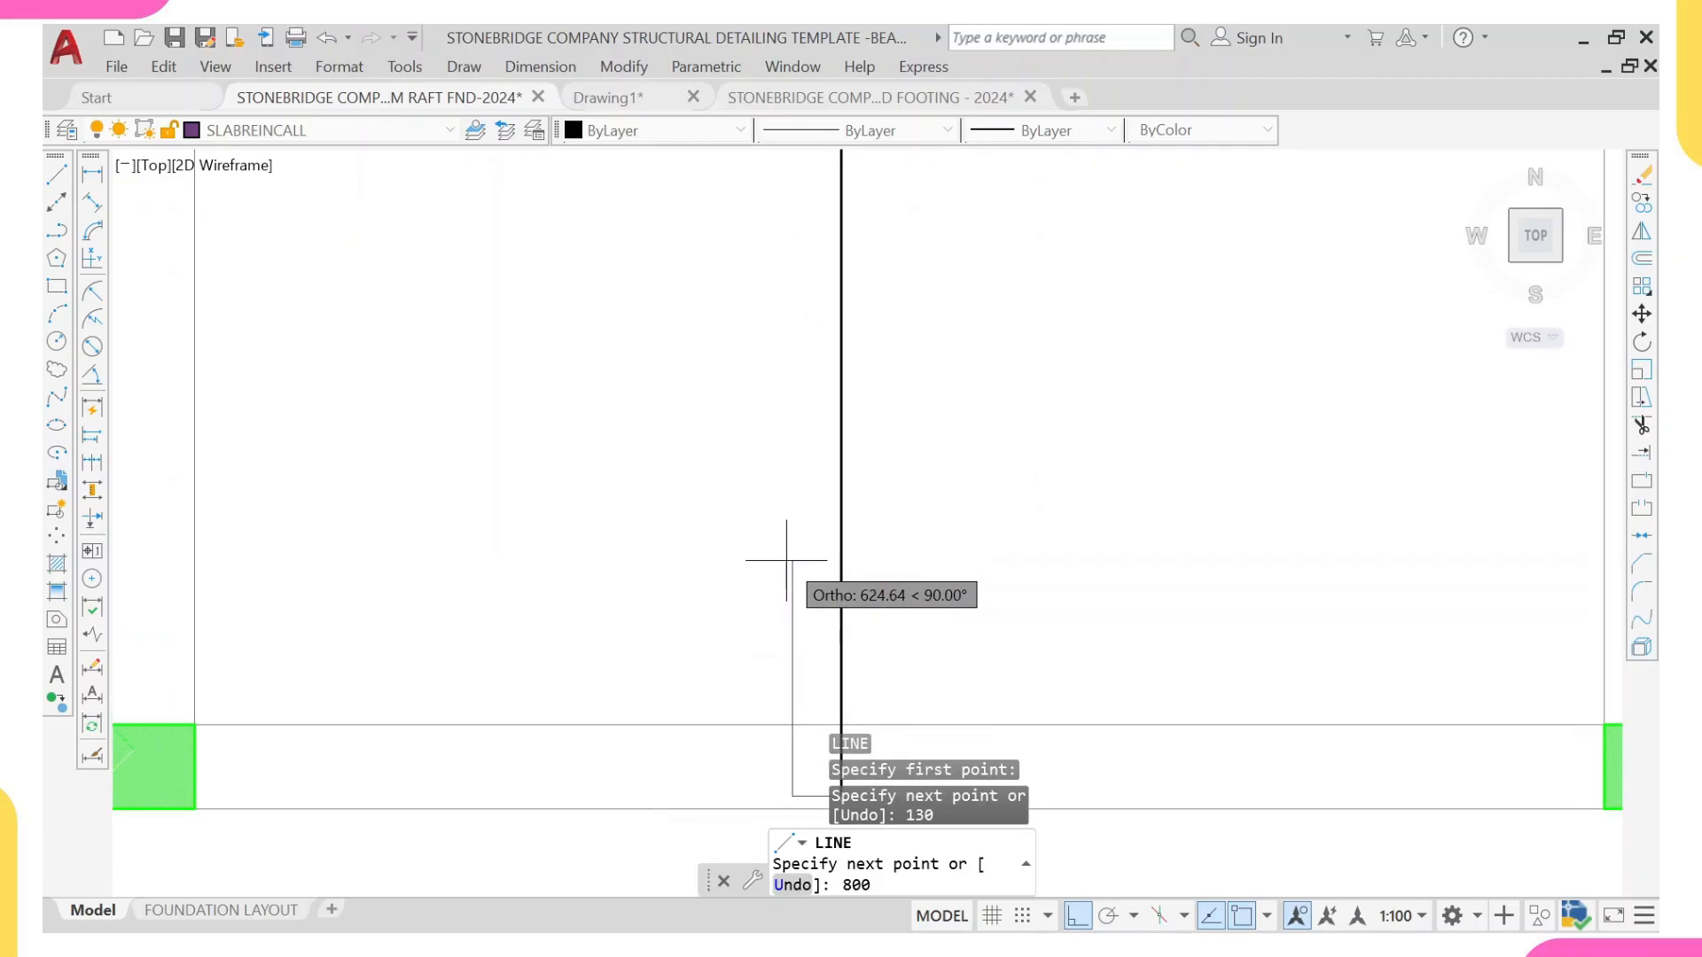
key("Return")
scroll(790, 577, "down", 4)
scroll(790, 597, "up", 1)
key("Escape")
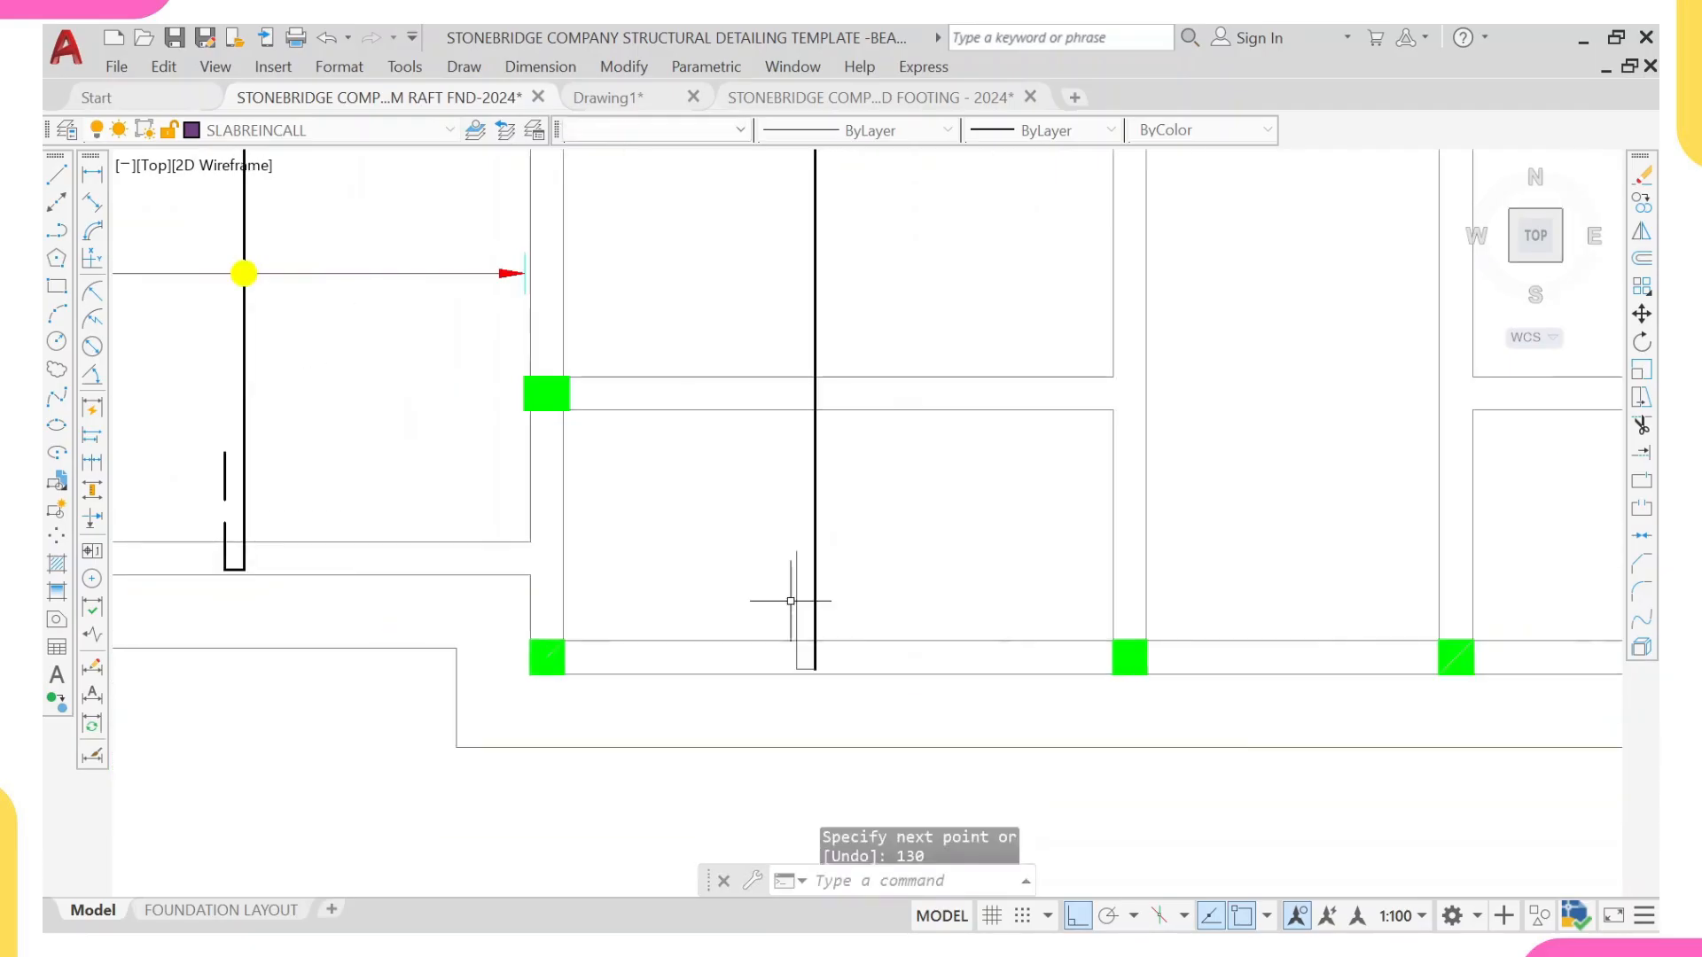
Step: Match the new hook's vertical leg to the dashed hook leg of the lower-left panel's bar
left_click(226, 463)
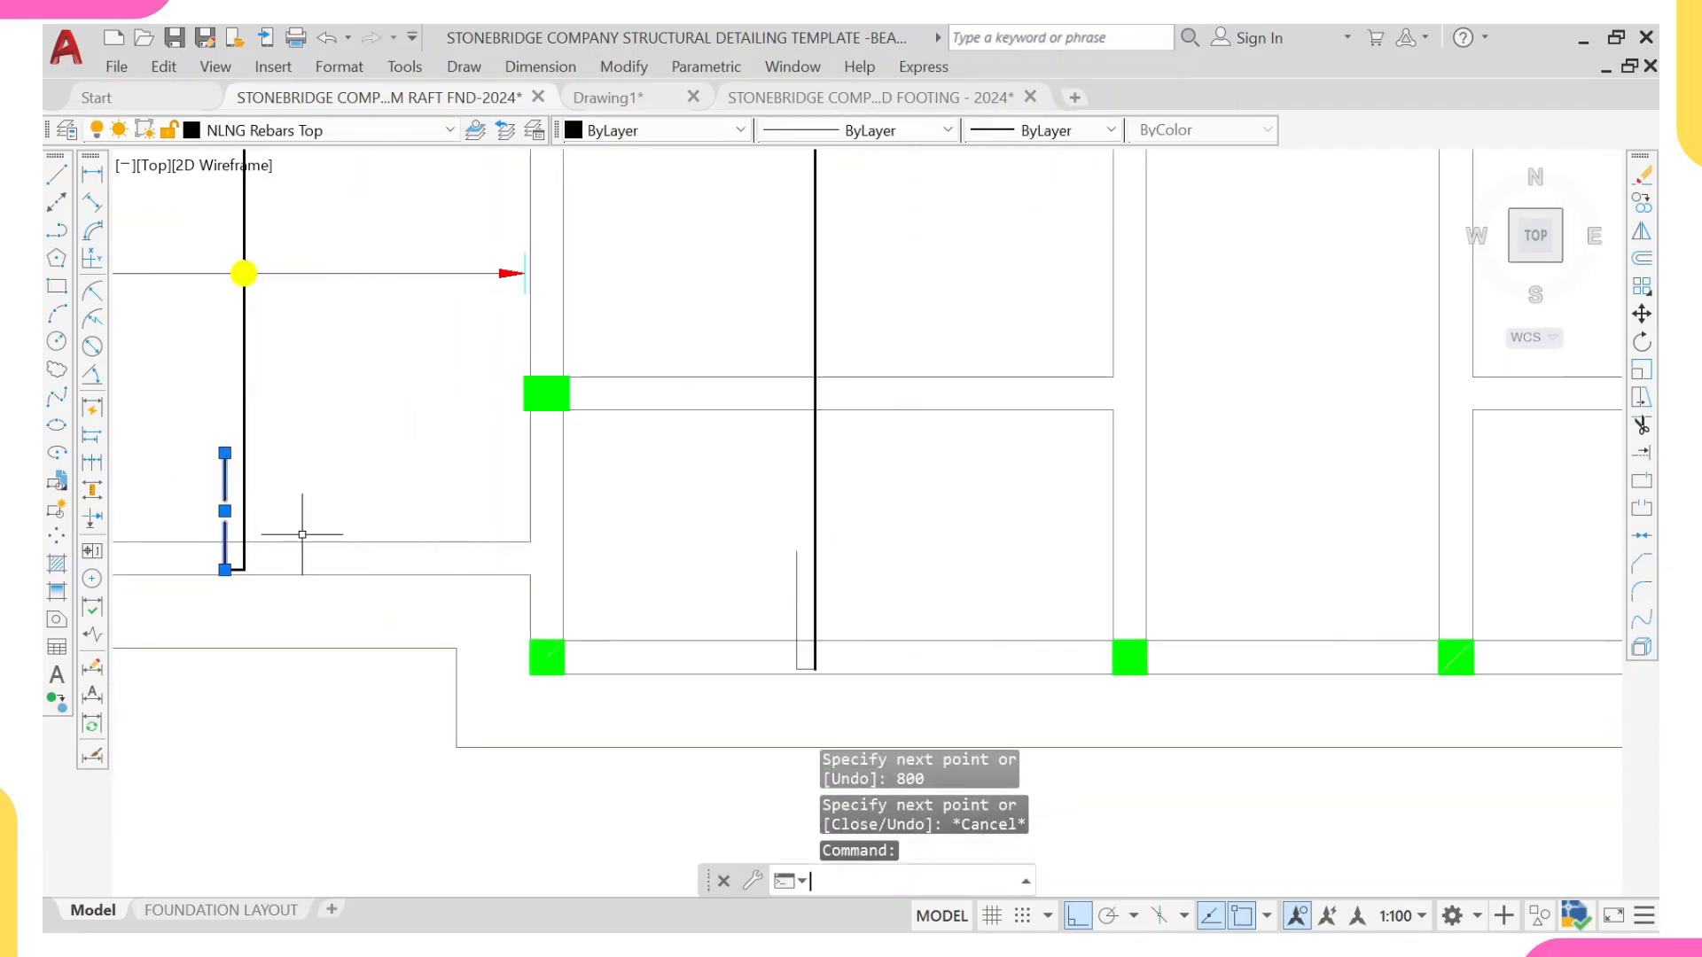
type("ma")
key("Return")
scroll(708, 545, "up", 3)
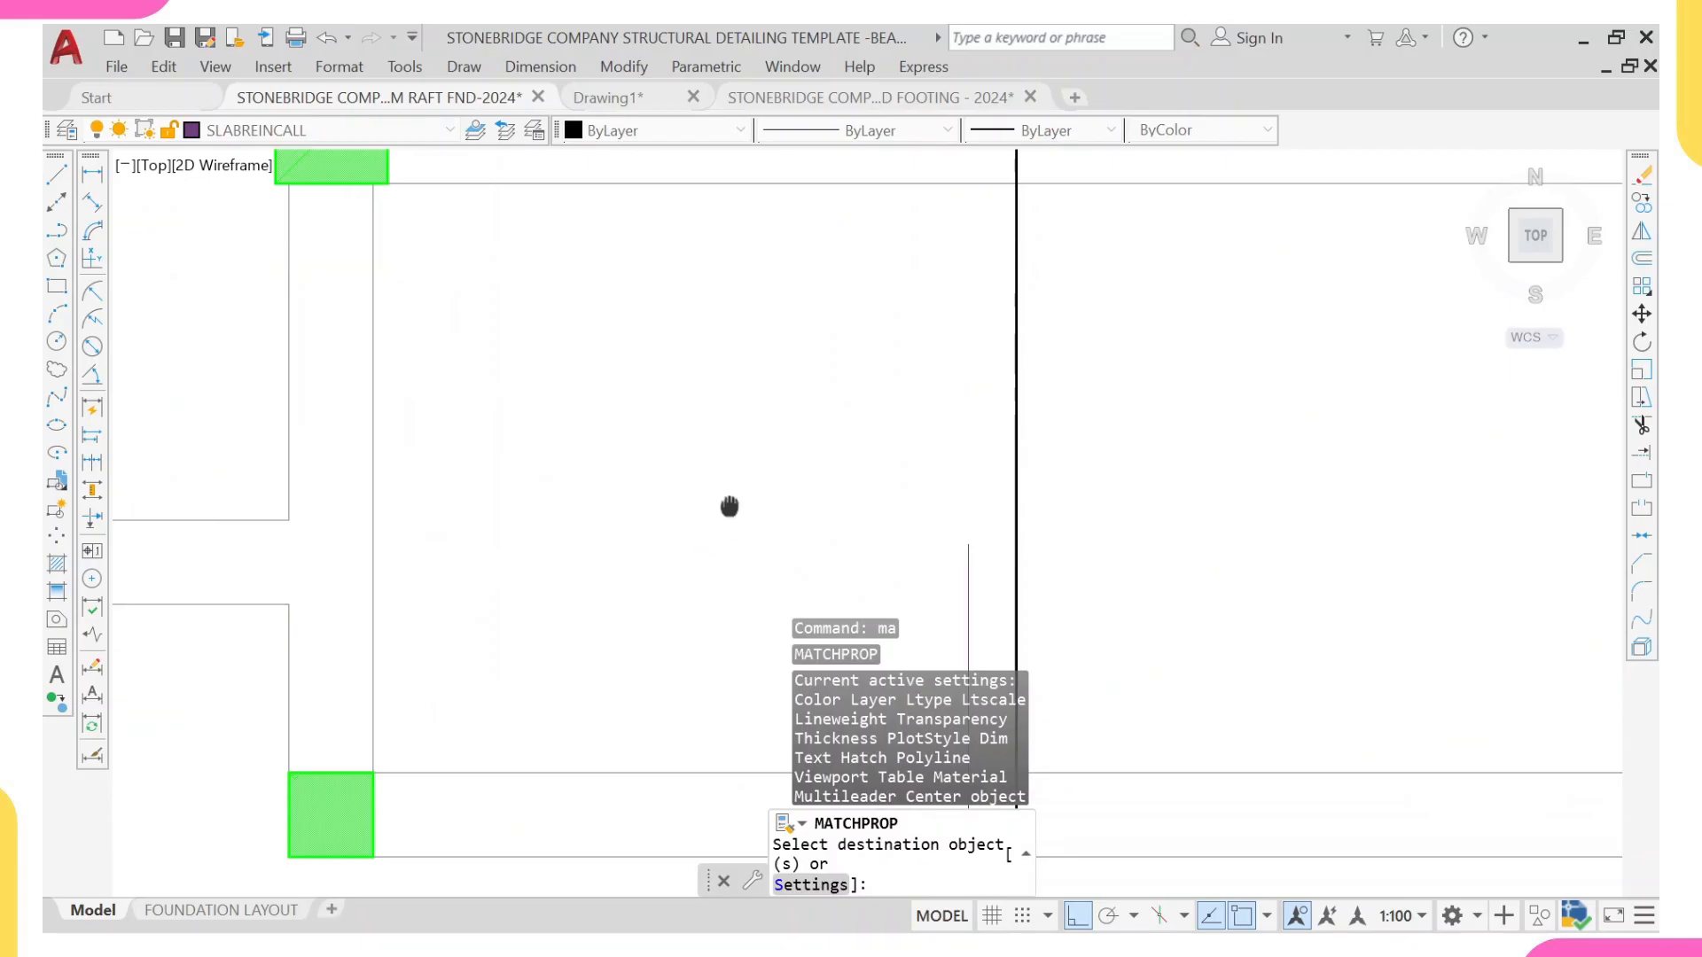
middle_click_drag(729, 507, 563, 227)
left_click(803, 359)
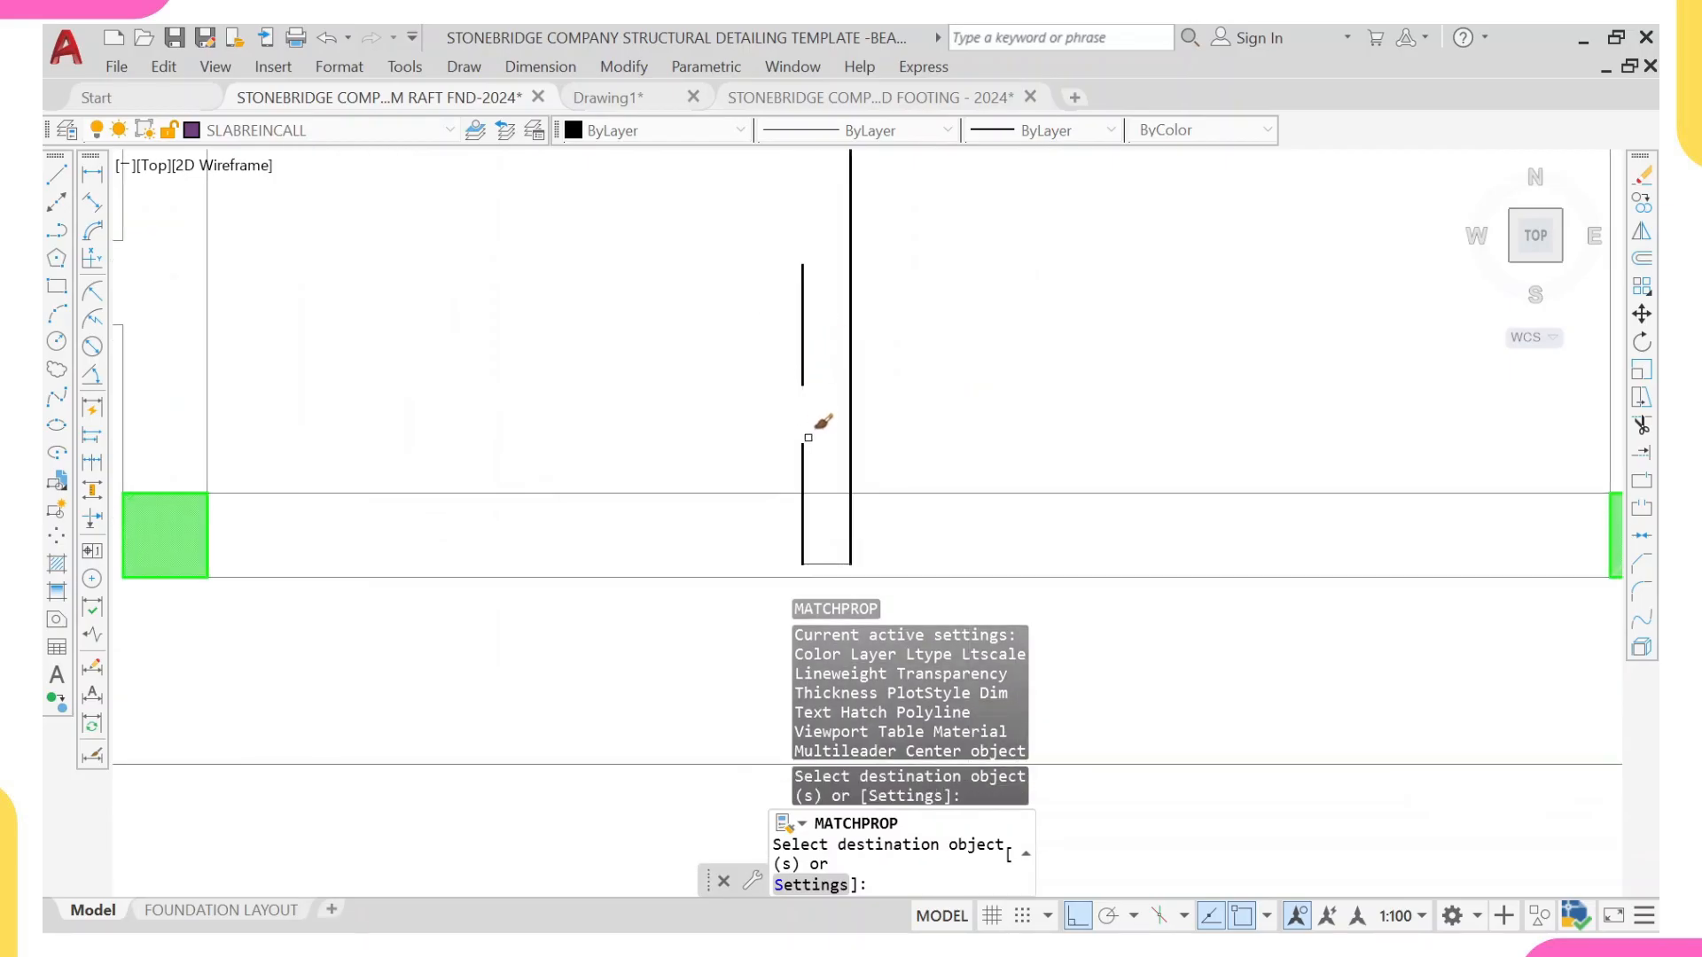
Step: Match the new hook's short horizontal segment to the properties of its main bar
key("Escape")
left_click(849, 436)
type("ma")
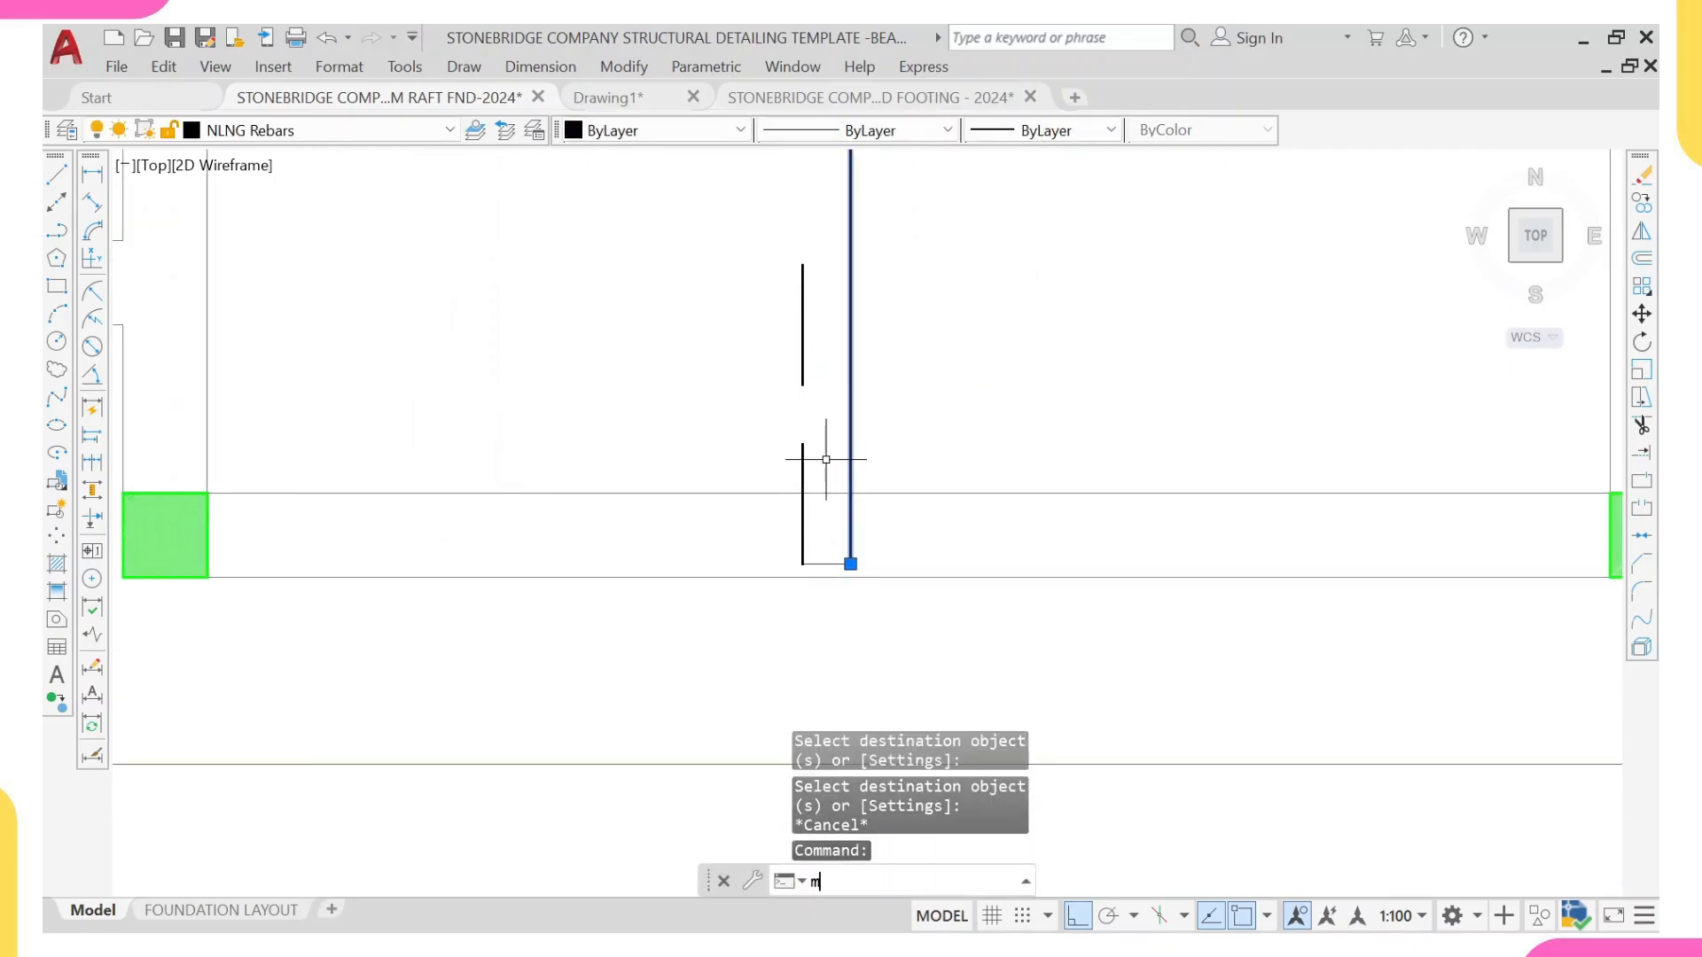
key("Return")
scroll(841, 547, "down", 5)
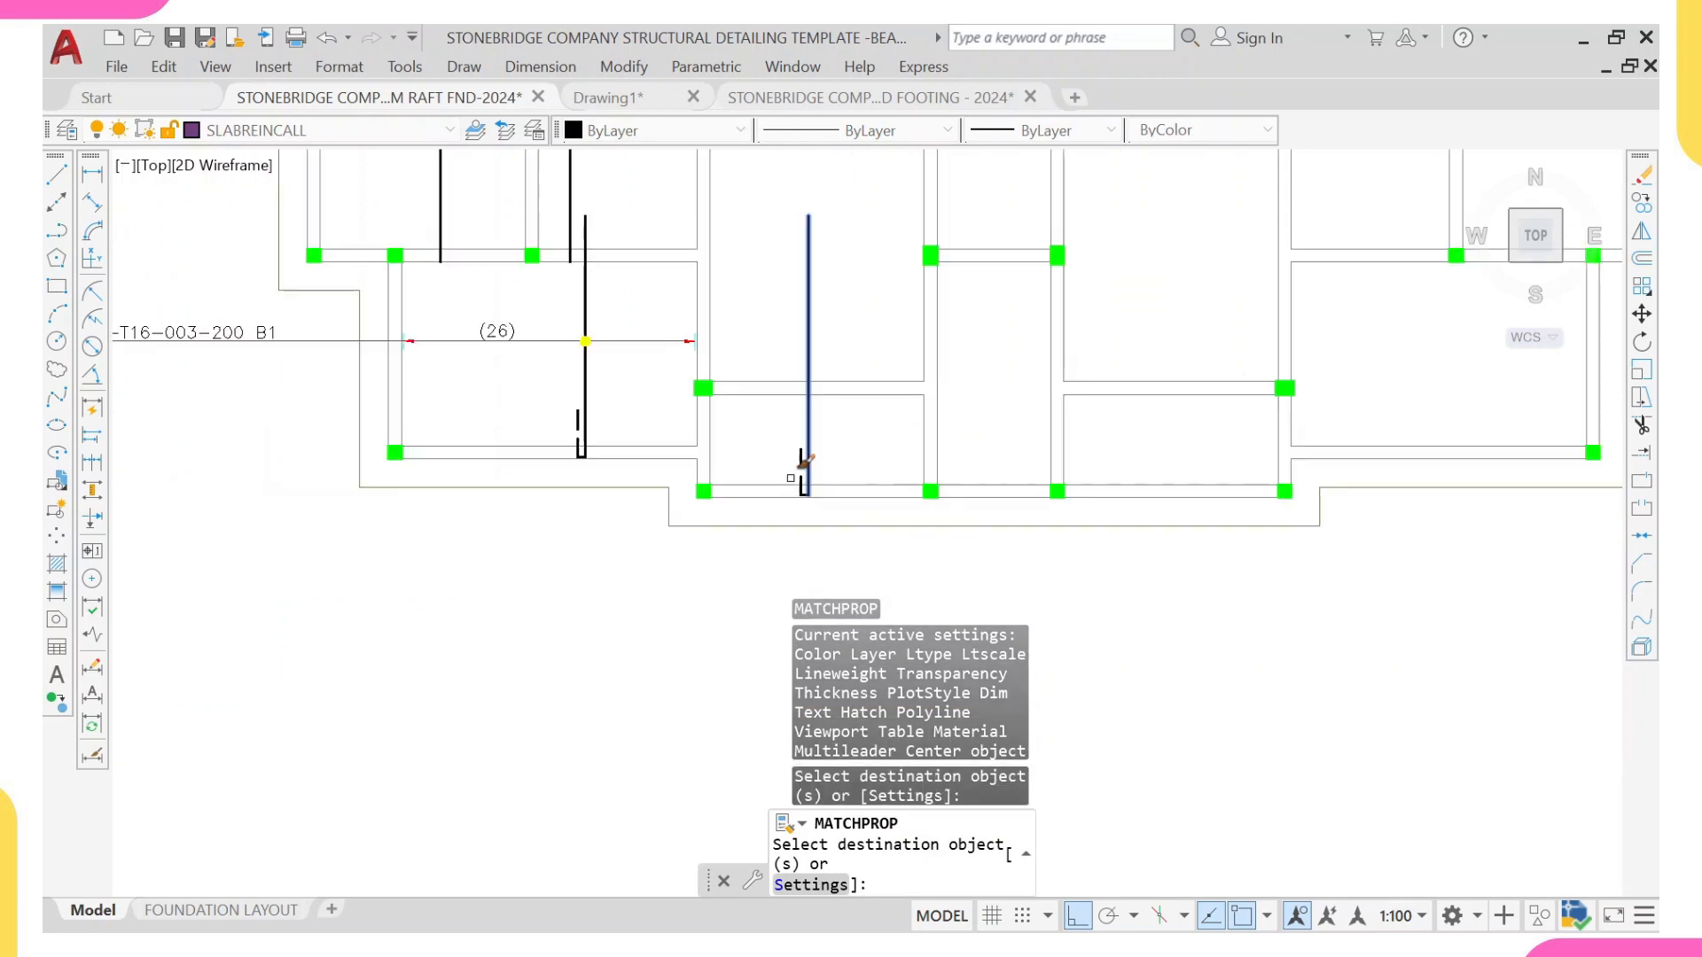
key("Escape")
Step: Draw a horizontal range line from the new panel's right beam face across the bar to beyond the plan's left edge
middle_click_drag(822, 446, 807, 484)
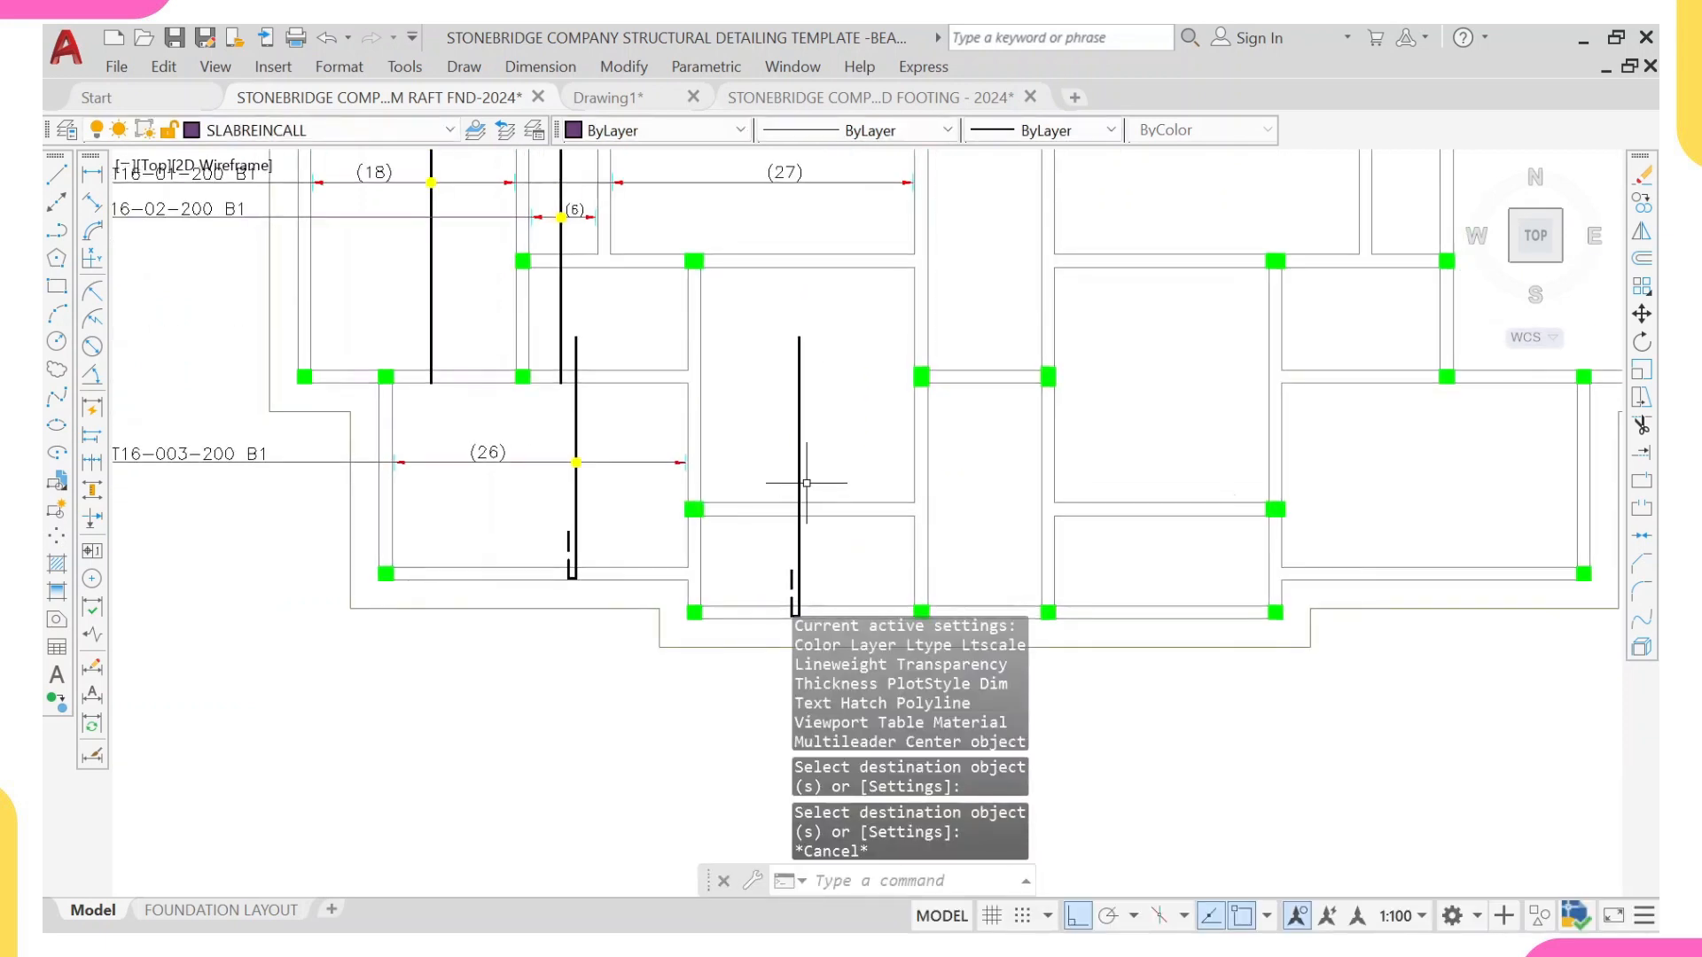
key("l")
key("space")
middle_click_drag(756, 429, 765, 493)
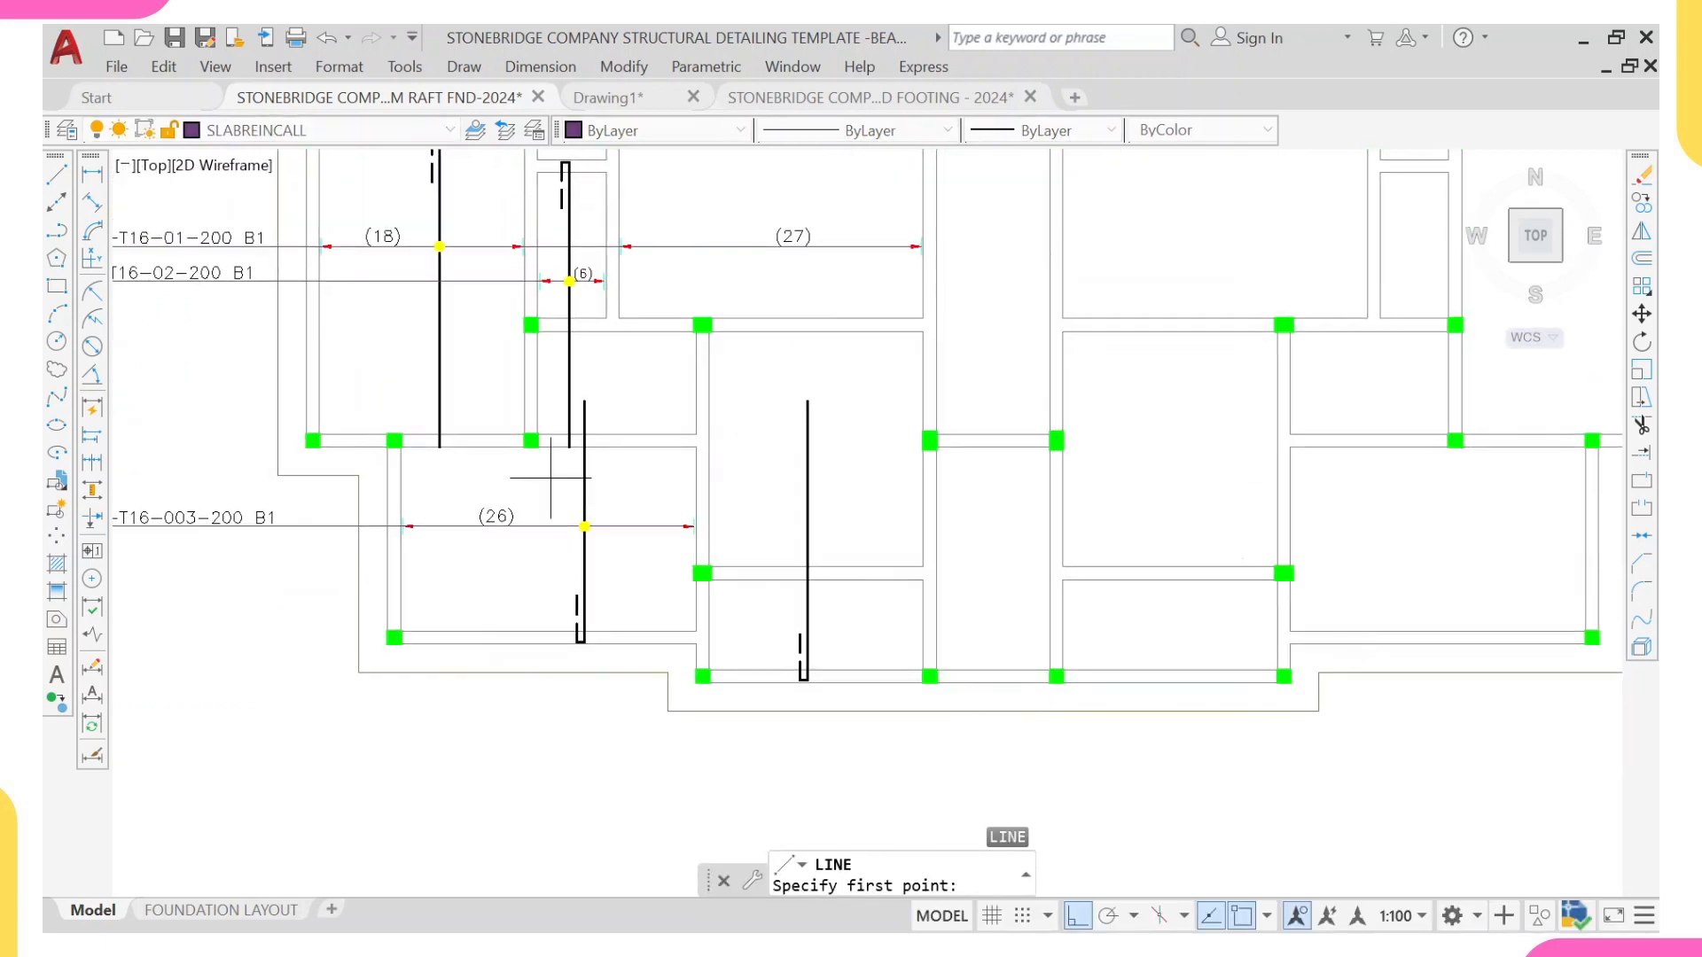
left_click(925, 612)
middle_click_drag(494, 619, 946, 627)
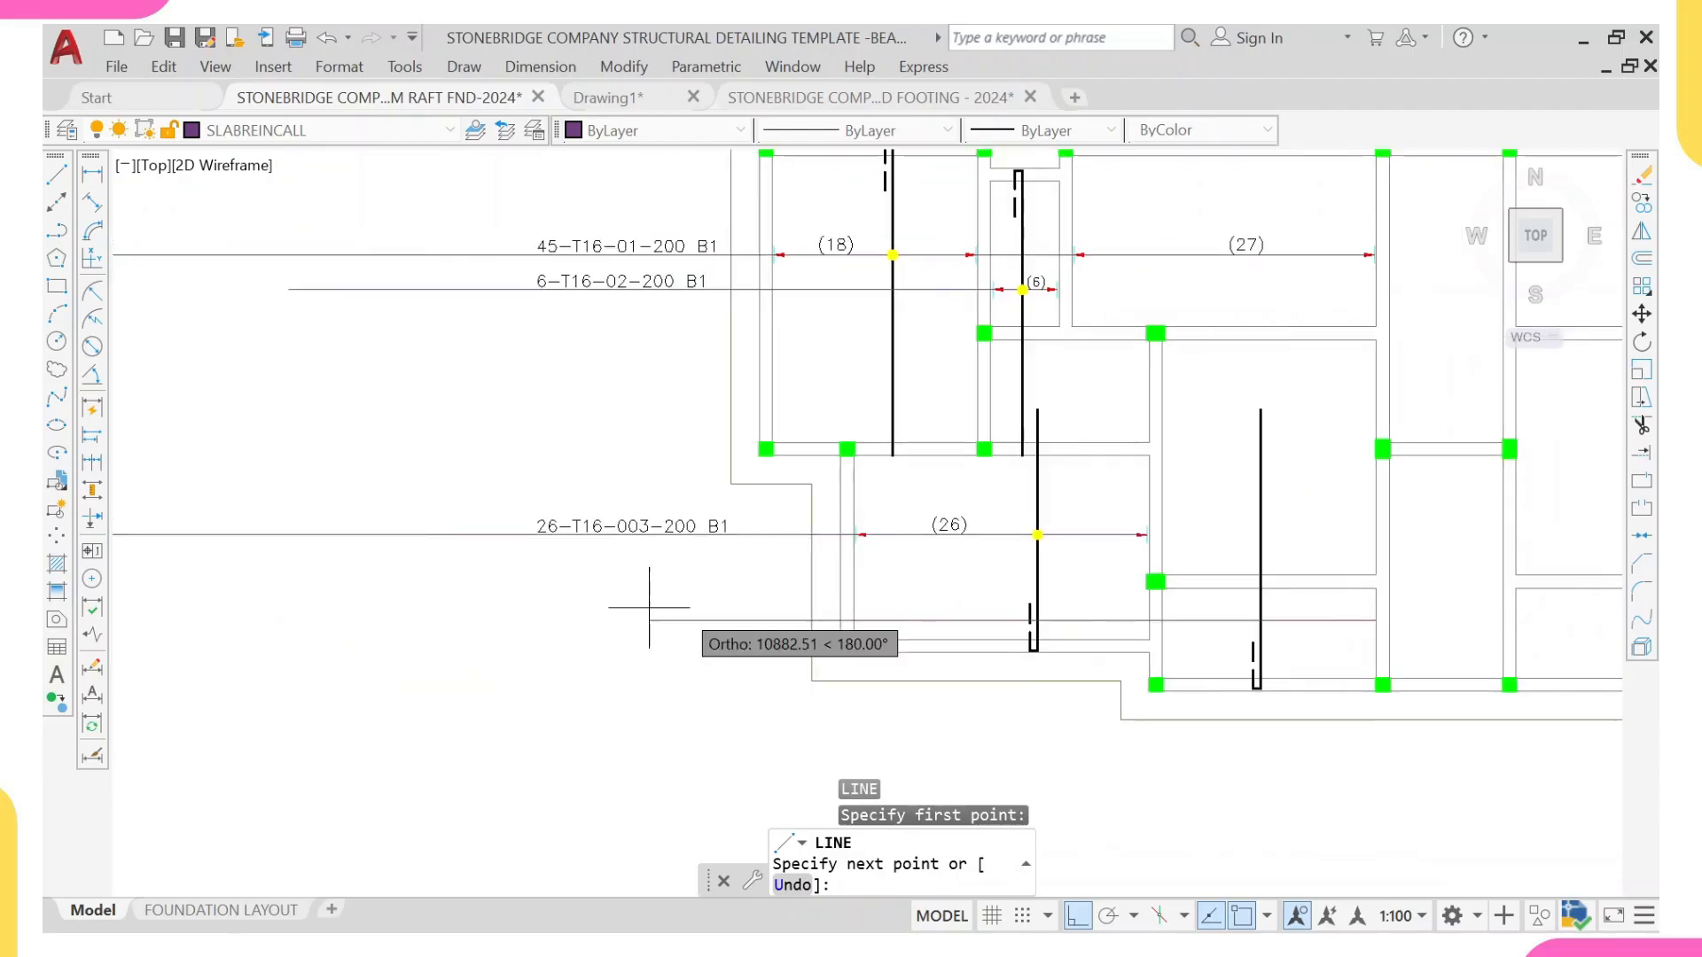
left_click(214, 596)
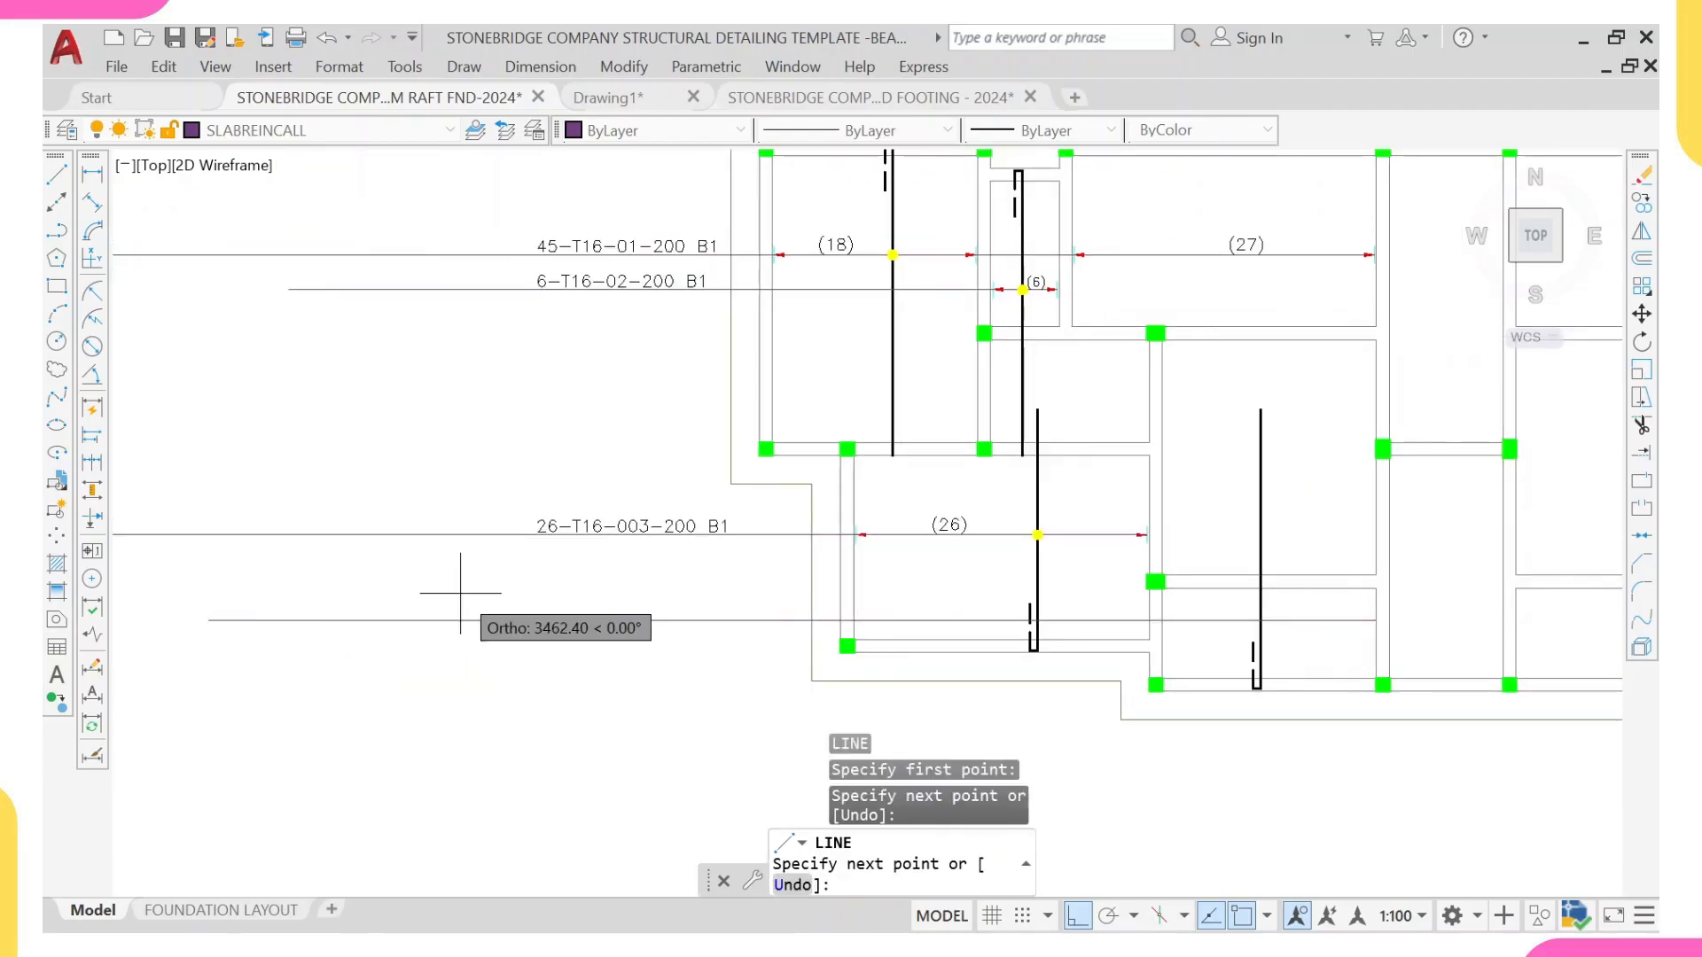
key("Escape")
Step: Copy the yellow dot from the lower-left panel's bar to the intersection of the new bar and its range line
middle_click_drag(1045, 502, 650, 520)
scroll(711, 543, "up", 4)
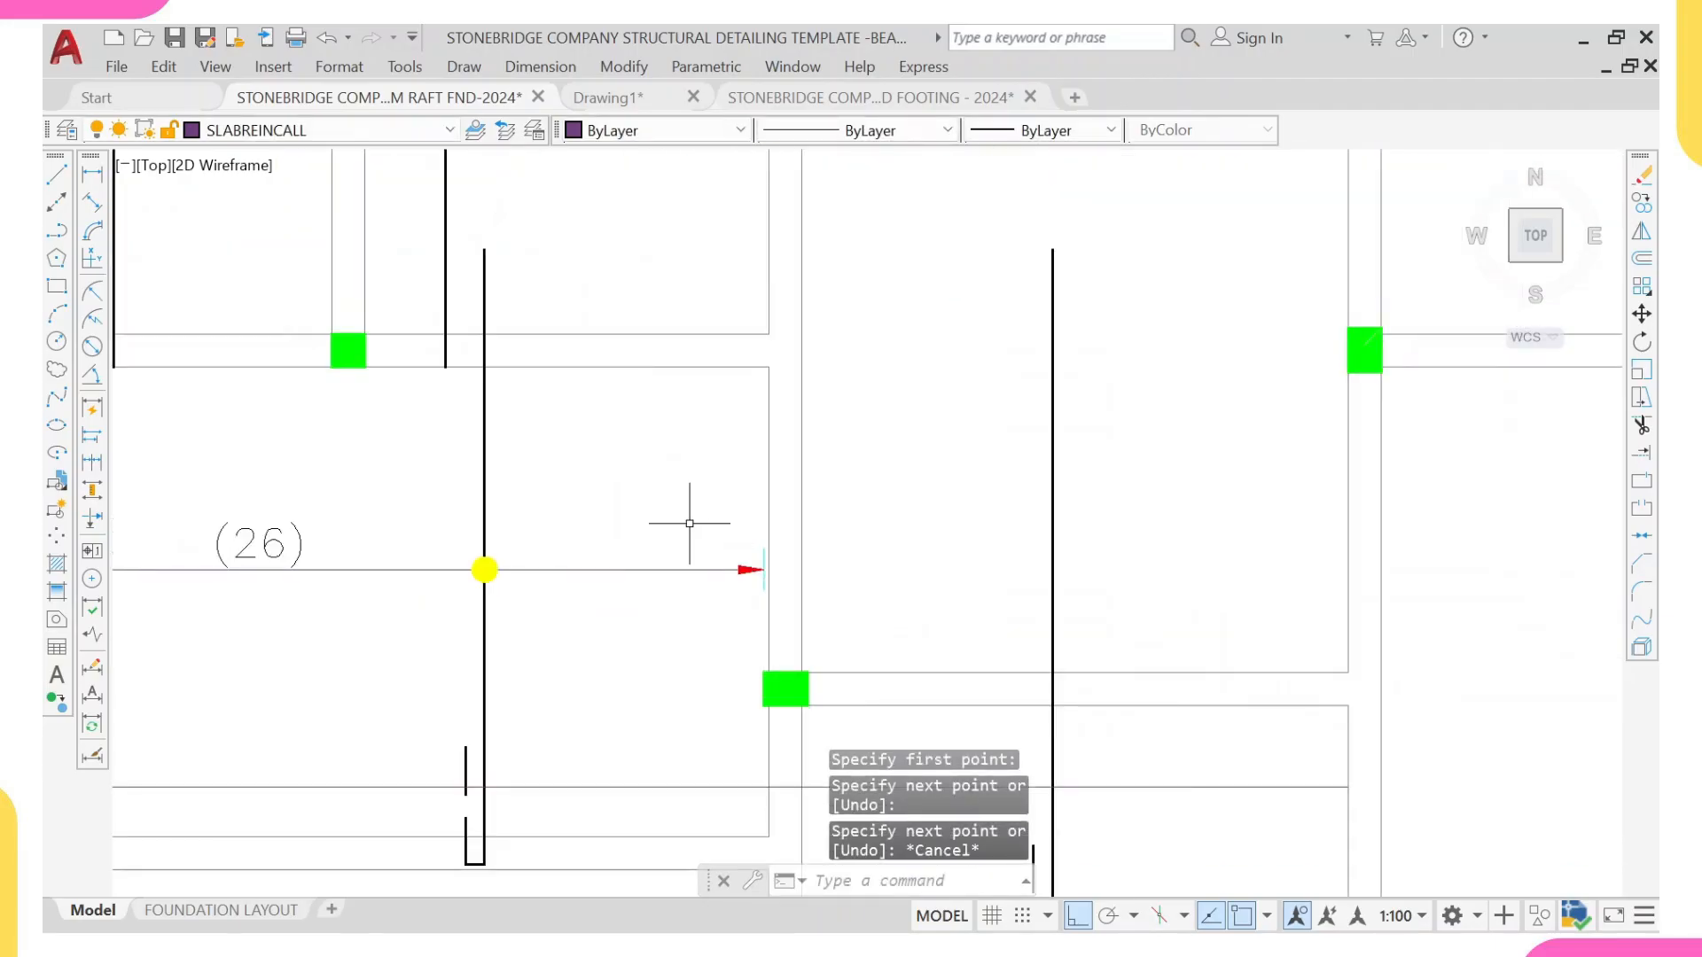
left_click(381, 520)
left_click(550, 609)
type("co")
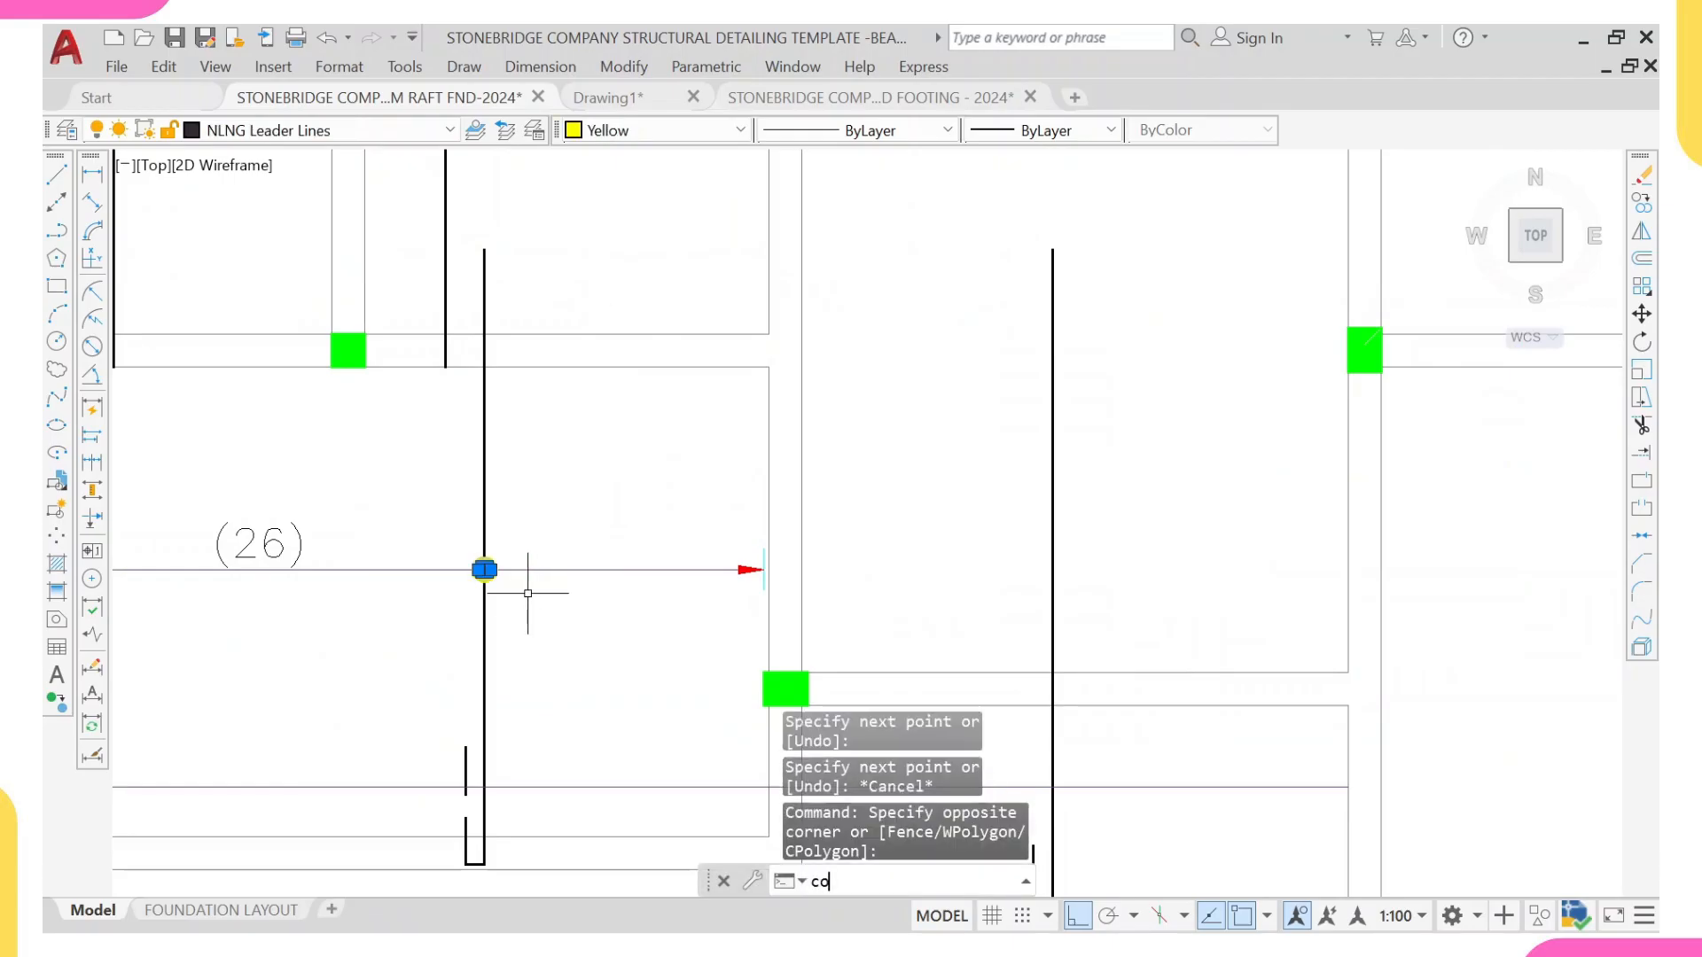
key("Return")
scroll(420, 545, "up", 4)
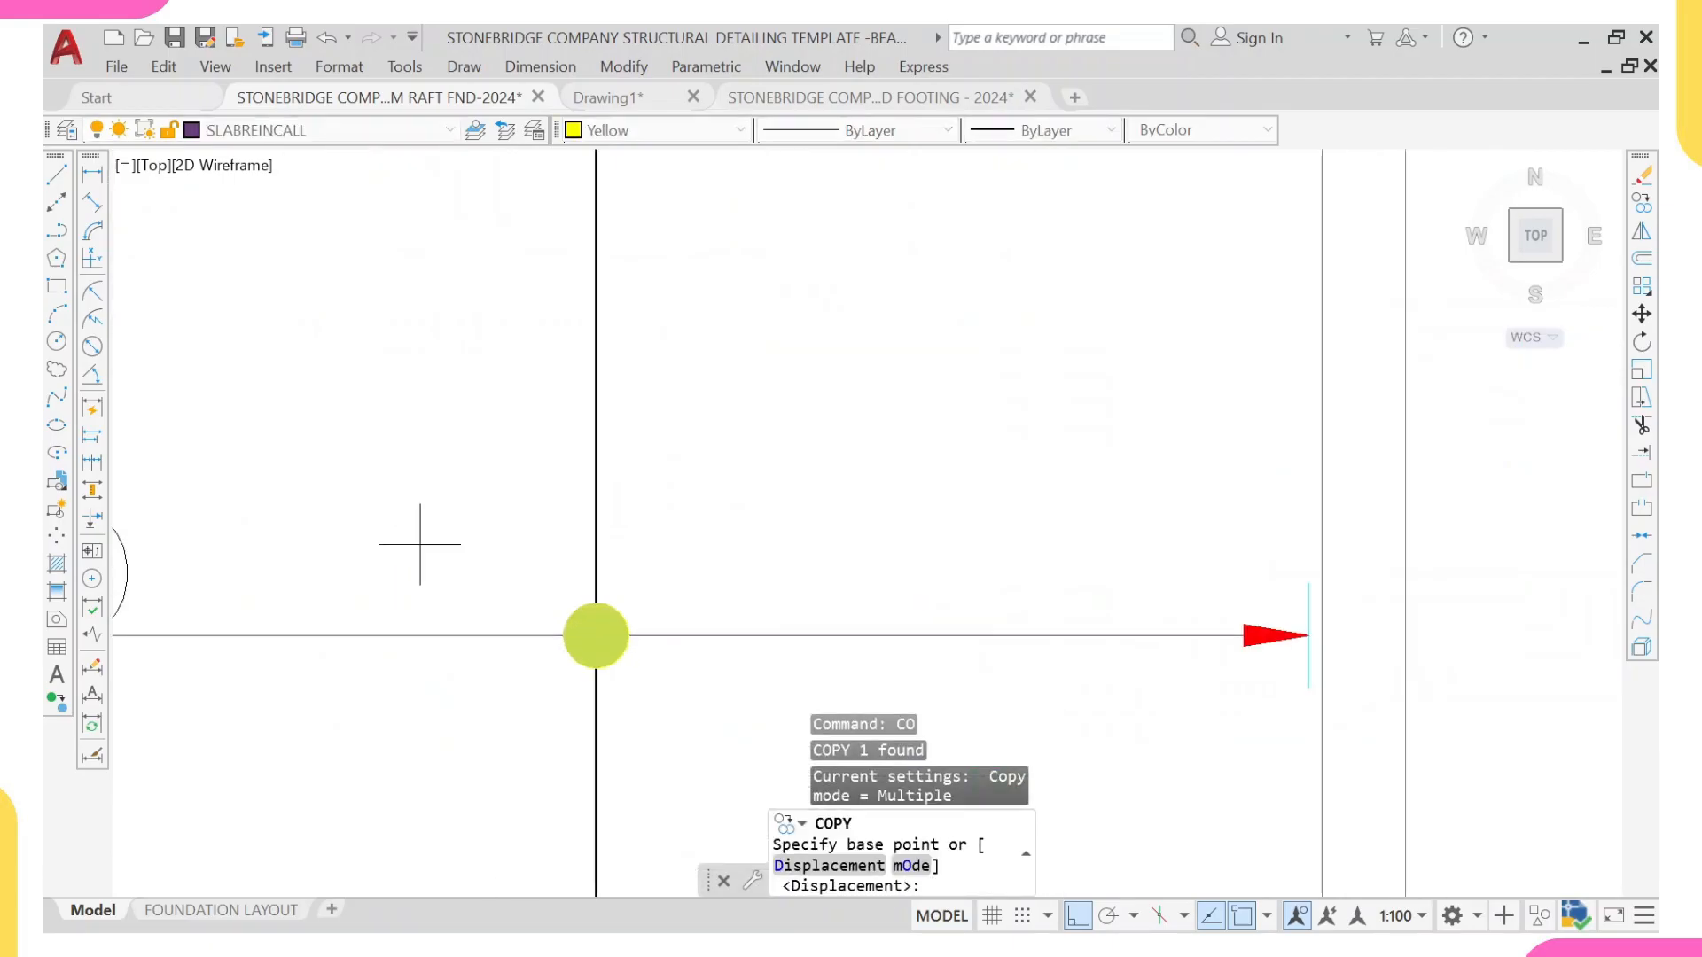
left_click(596, 635)
scroll(837, 473, "down", 8)
middle_click_drag(1031, 582, 1027, 550)
scroll(1026, 551, "up", 6)
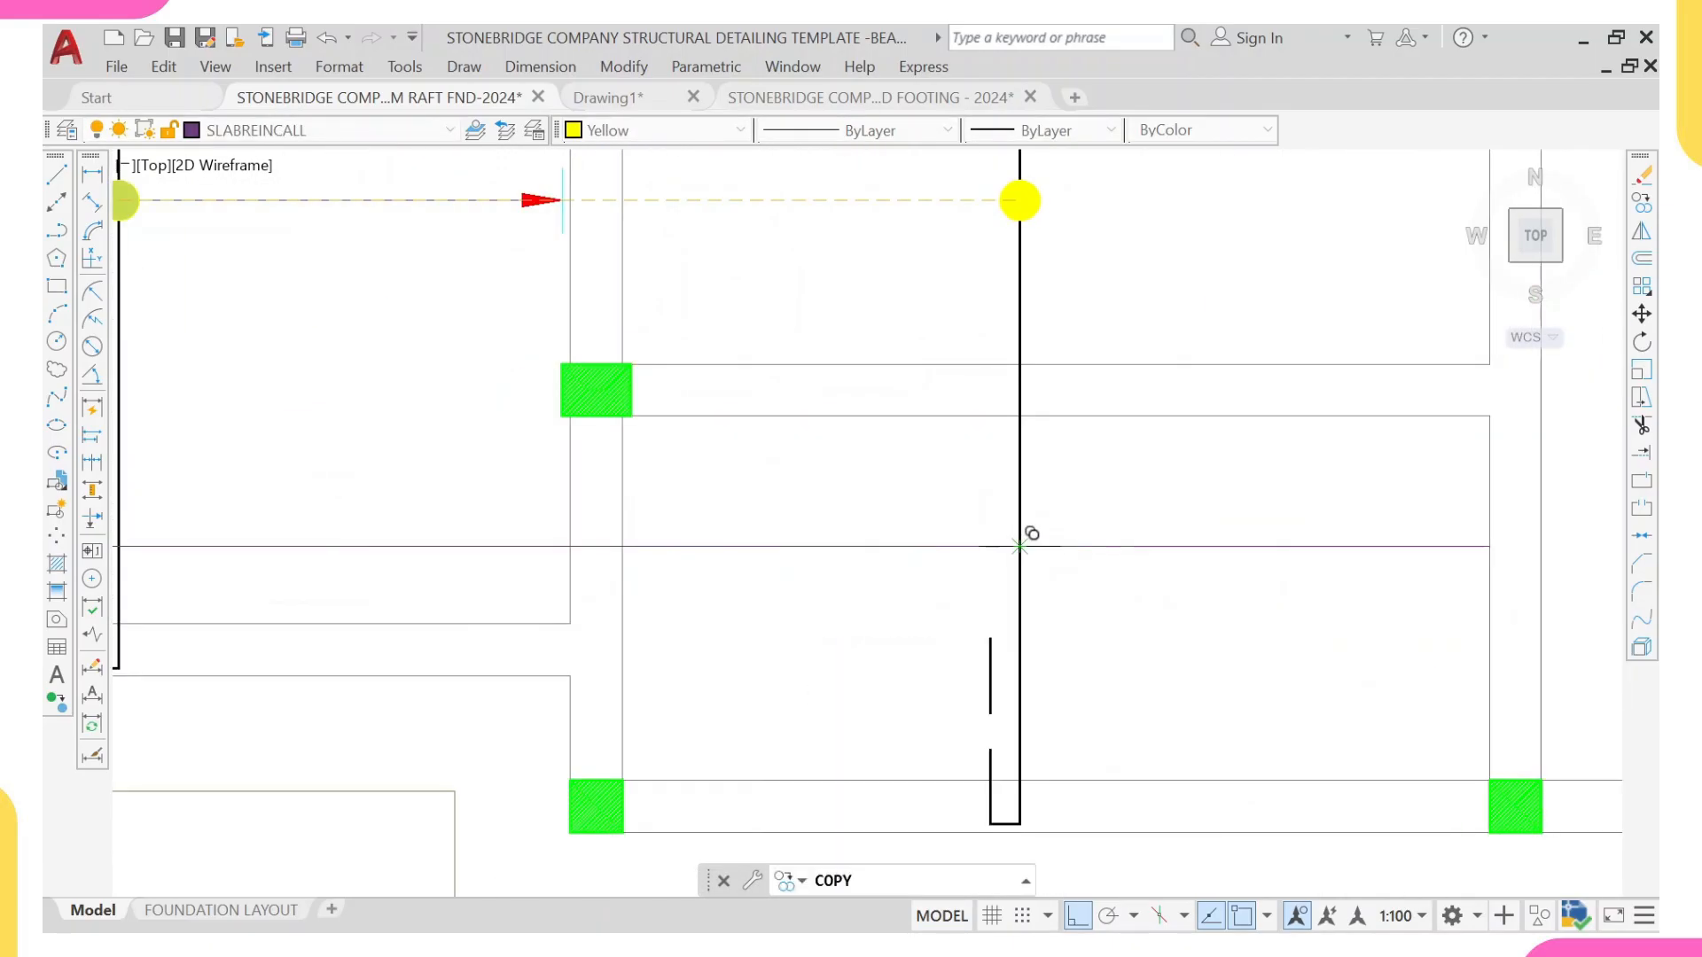
left_click(1021, 545)
middle_click_drag(1232, 578, 878, 589)
key("Escape")
Step: Pull the new range line's right end back 35 mm from the beam face
left_click(1058, 532)
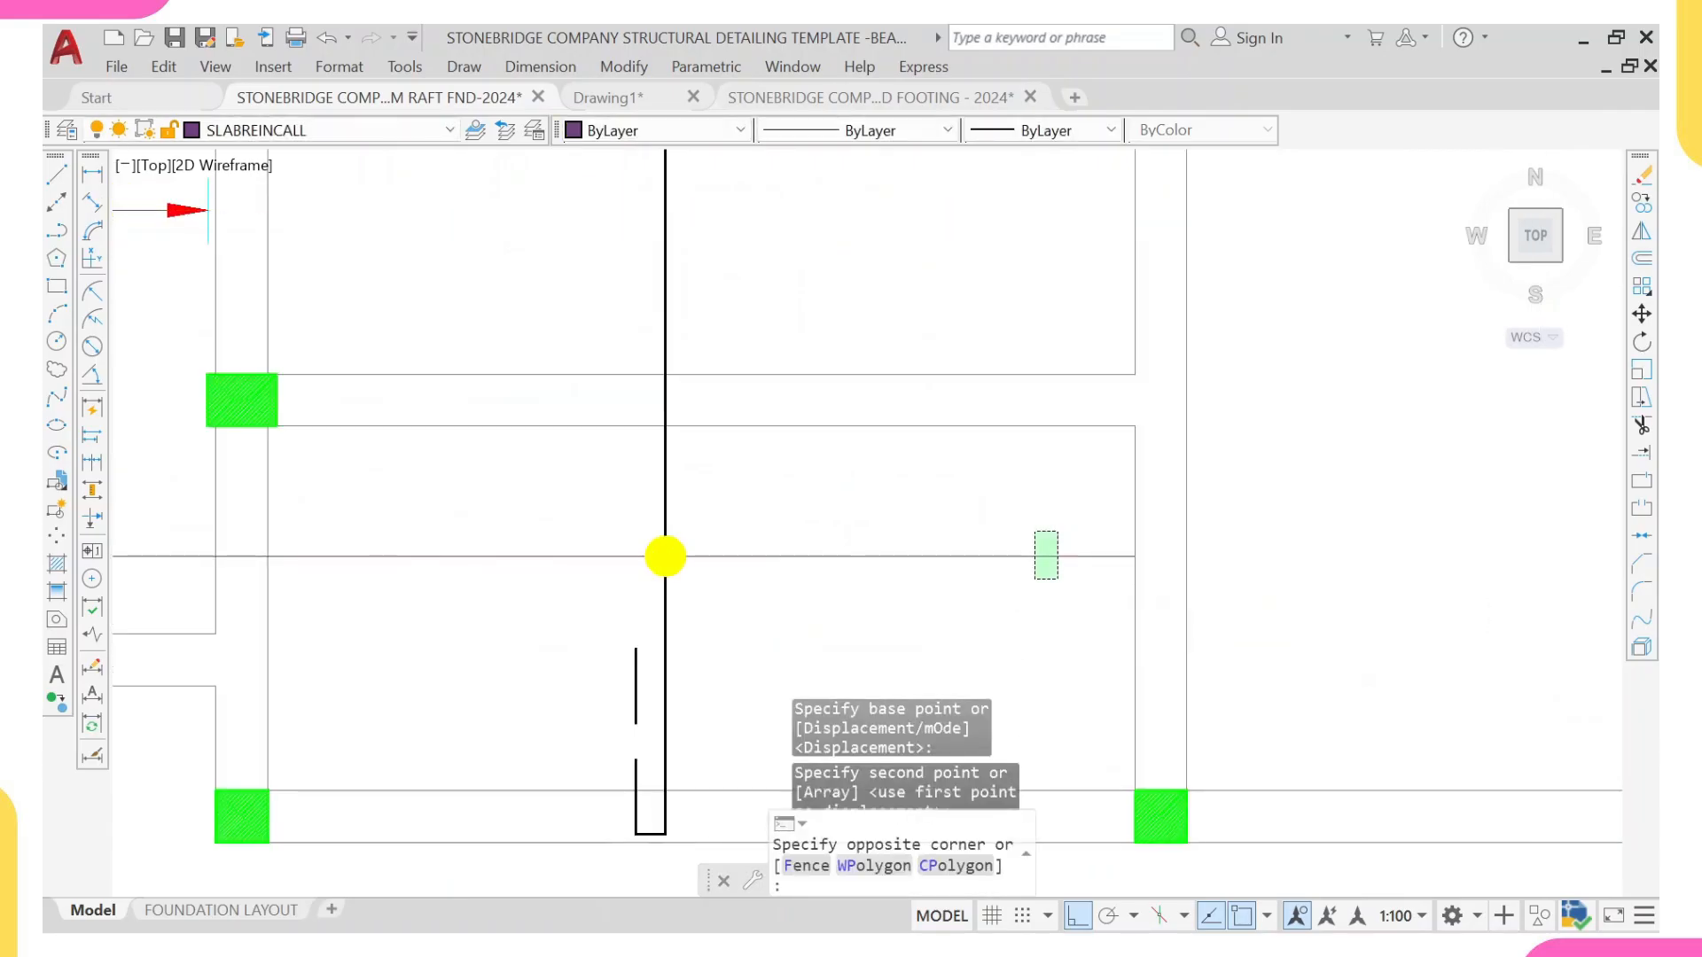
left_click(1134, 556)
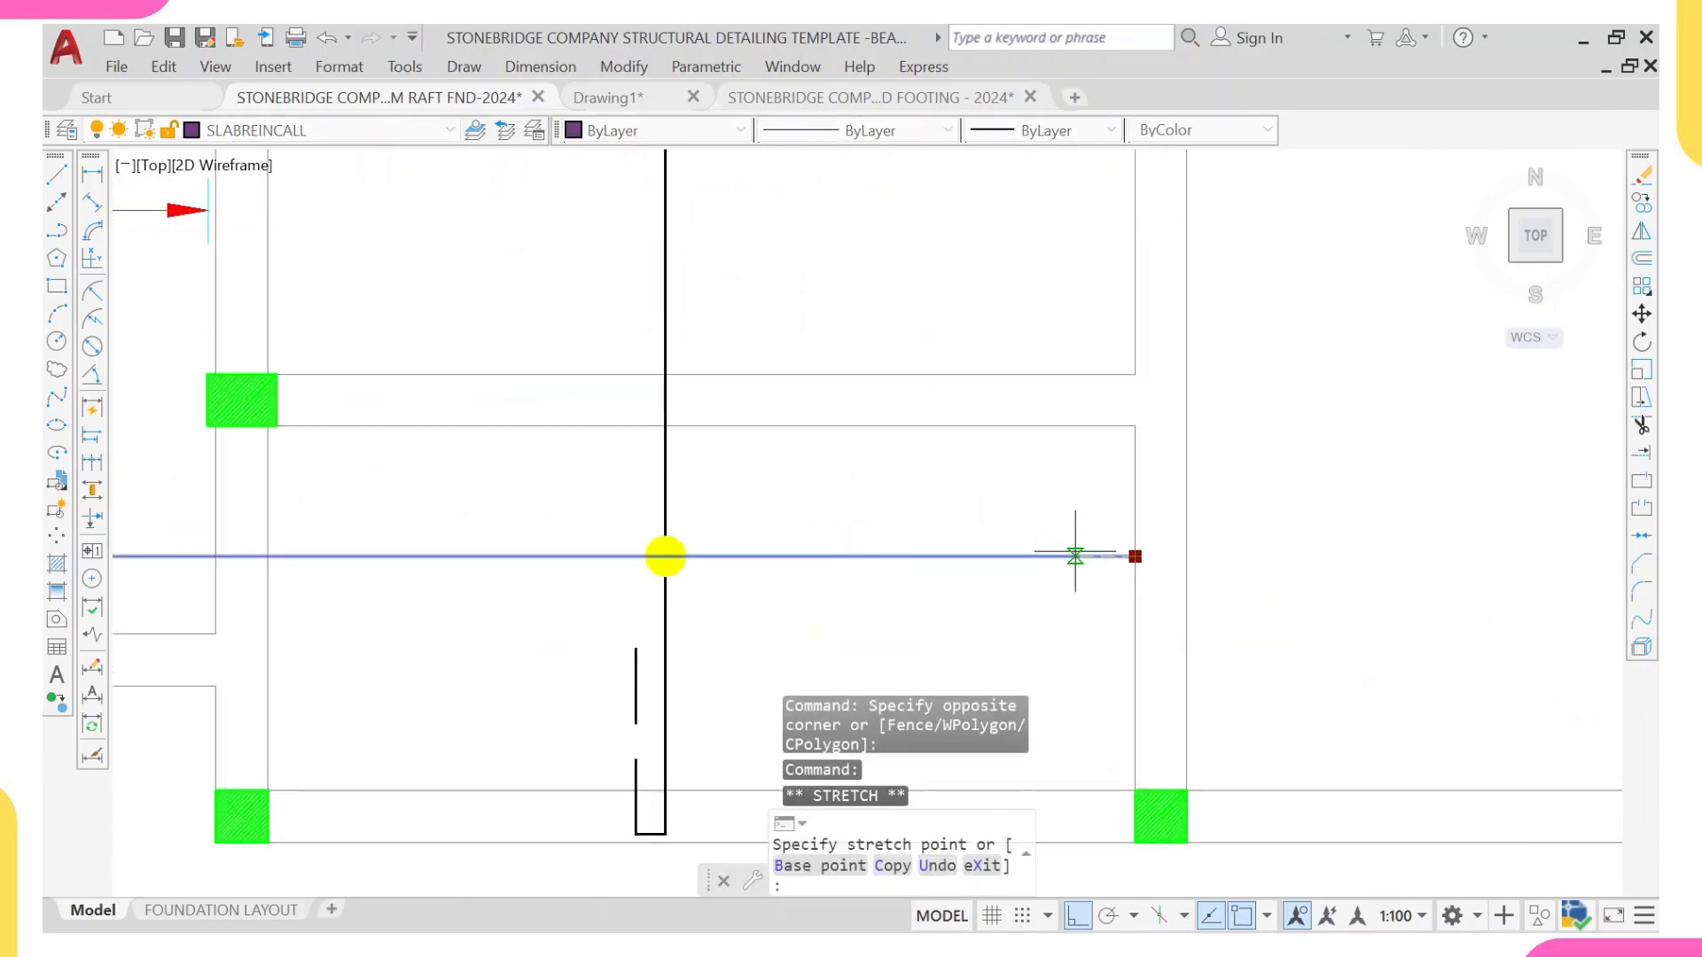
type("3")
key("Return")
scroll(886, 567, "down", 4)
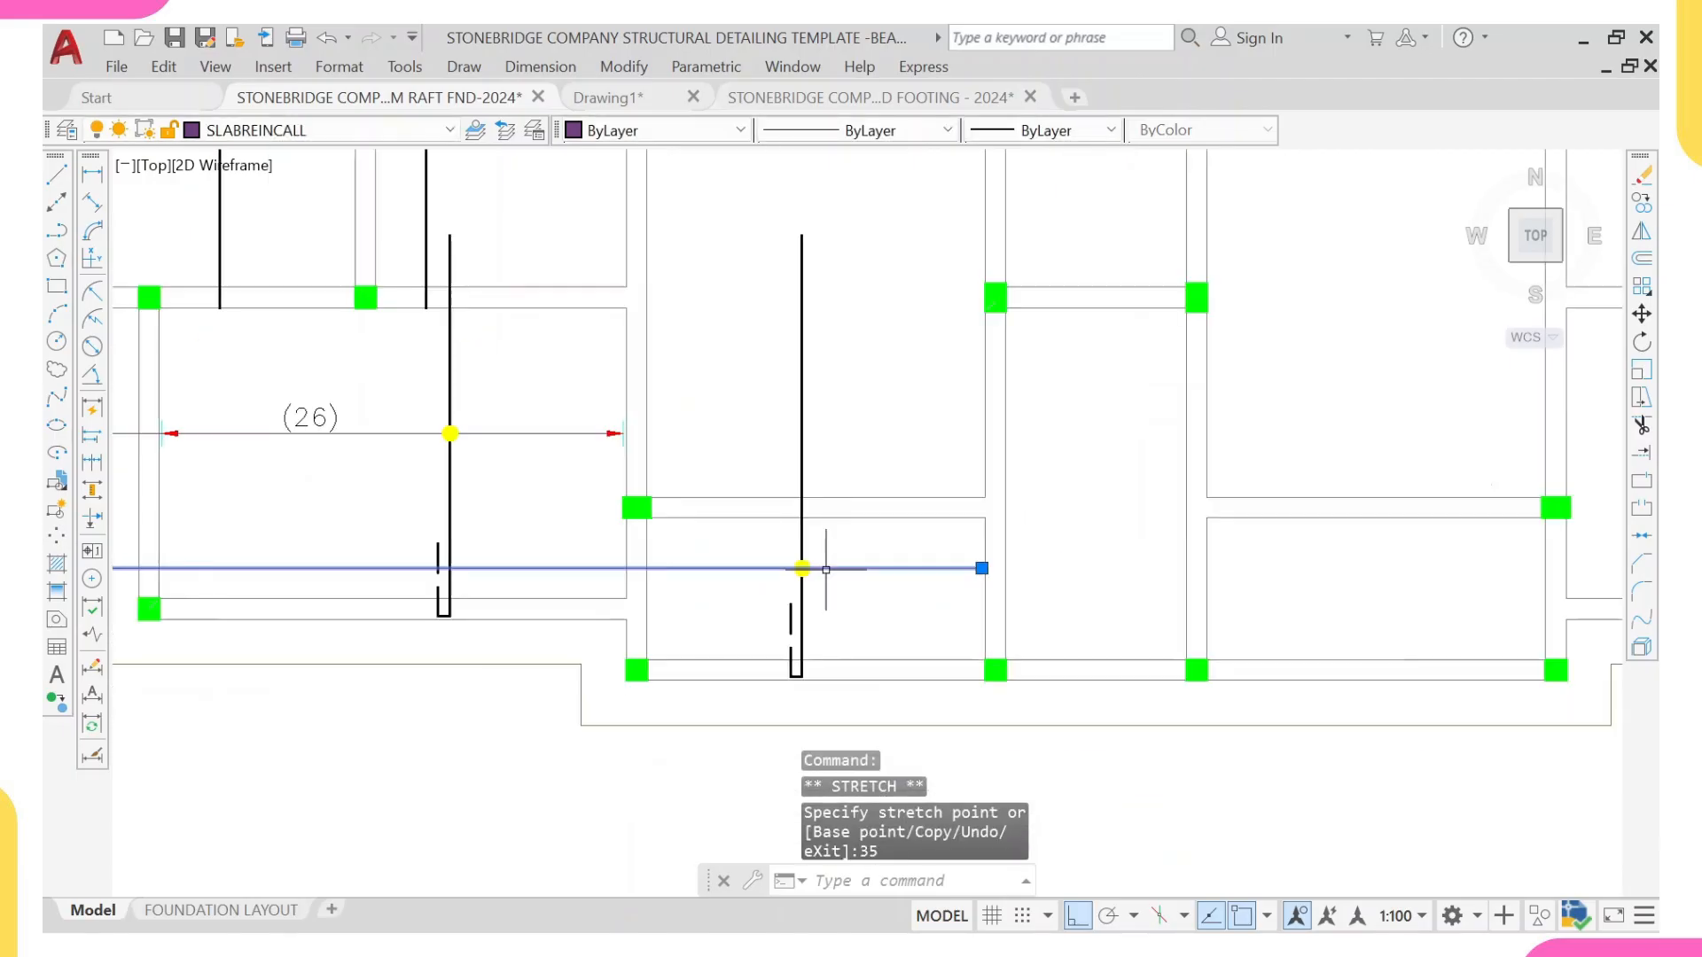
key("Escape")
Step: Copy the right arrowhead and end tick of the lower-left panel's range line to the new range line's right end
left_click(571, 401)
left_click(696, 467)
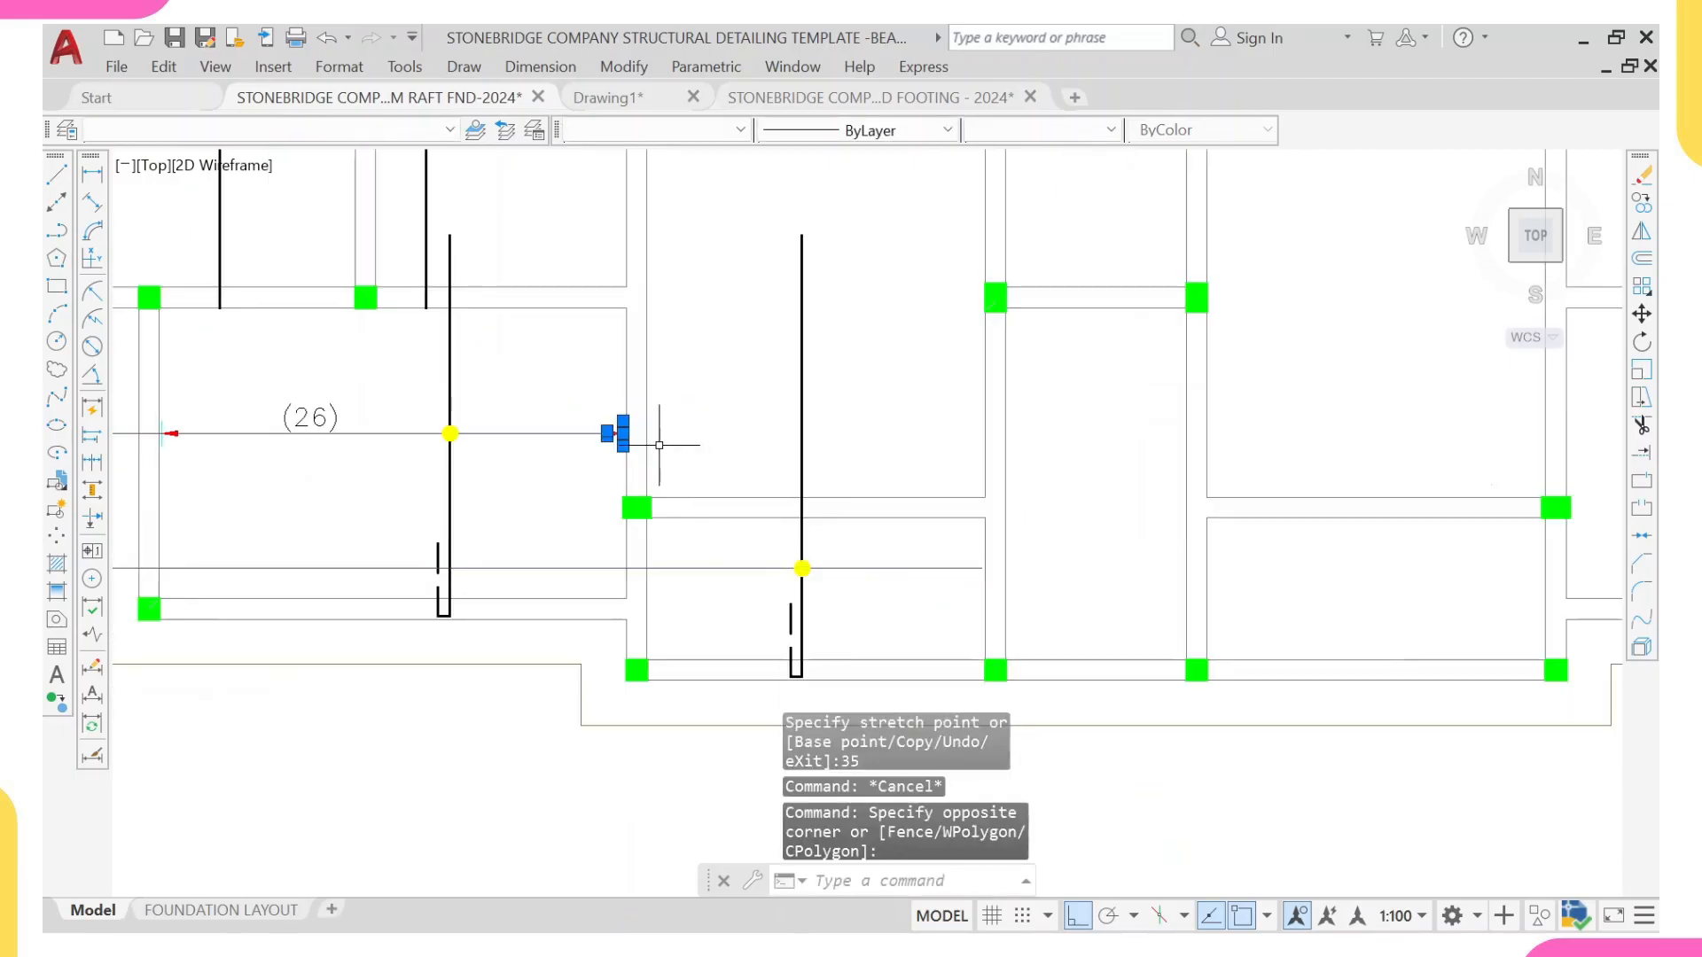
type("co")
key("Return")
scroll(660, 445, "up", 6)
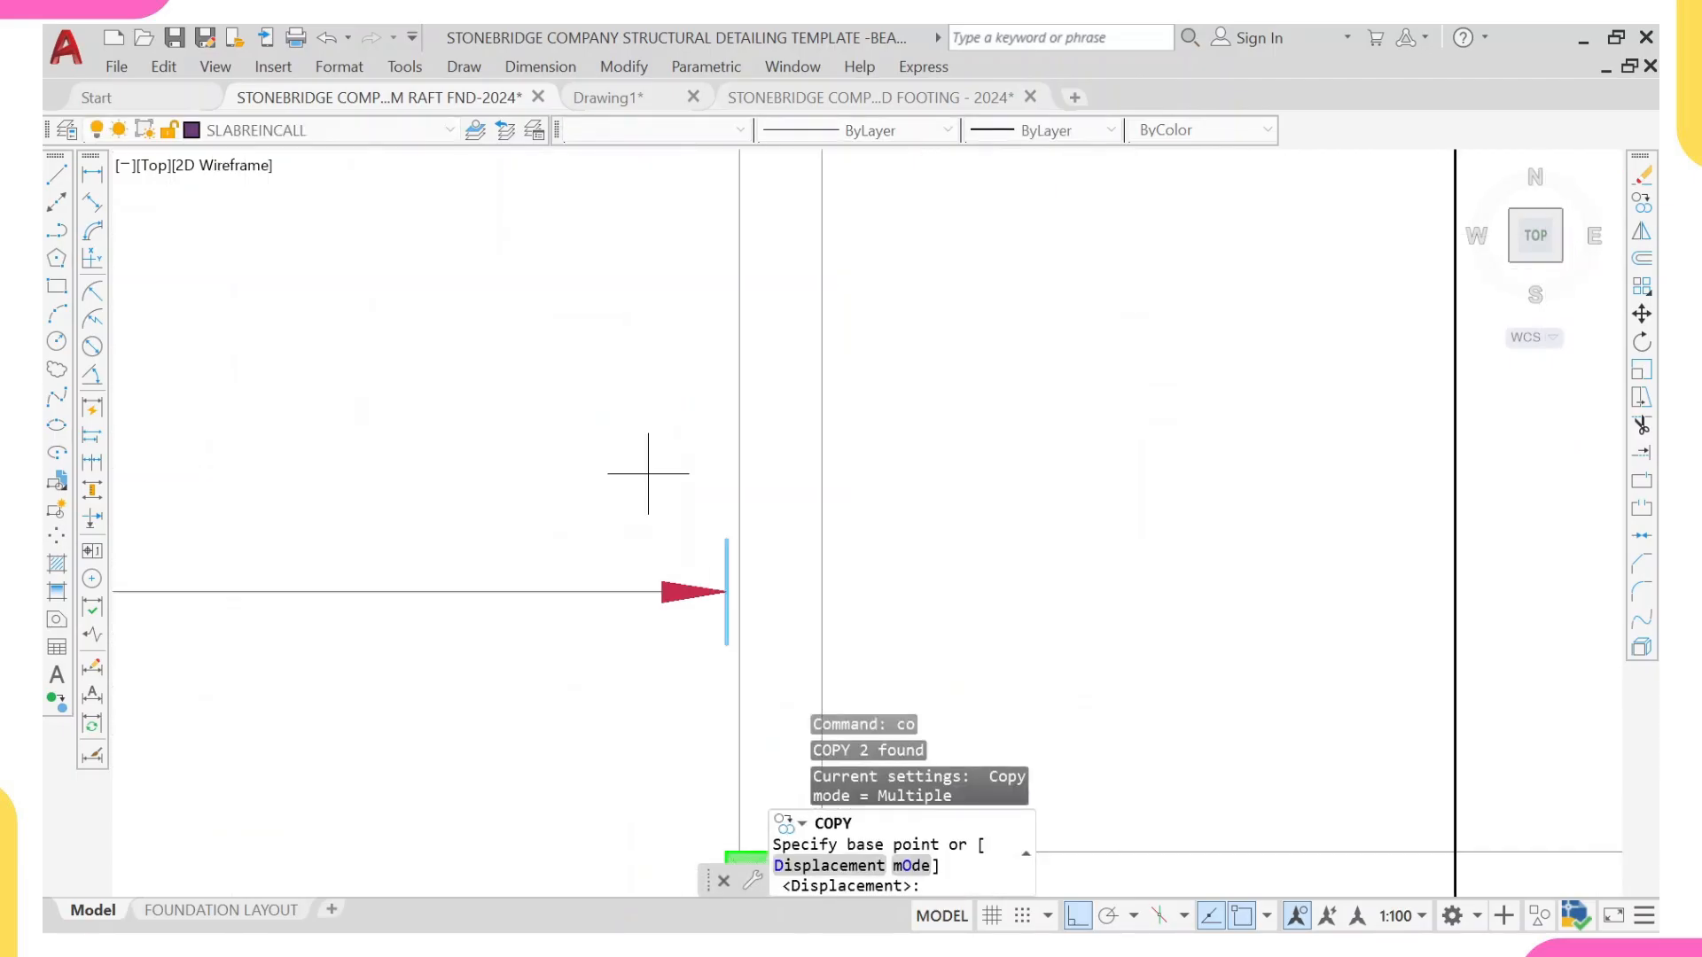
left_click(726, 591)
scroll(1007, 570, "down", 4)
middle_click_drag(1147, 634, 1026, 361)
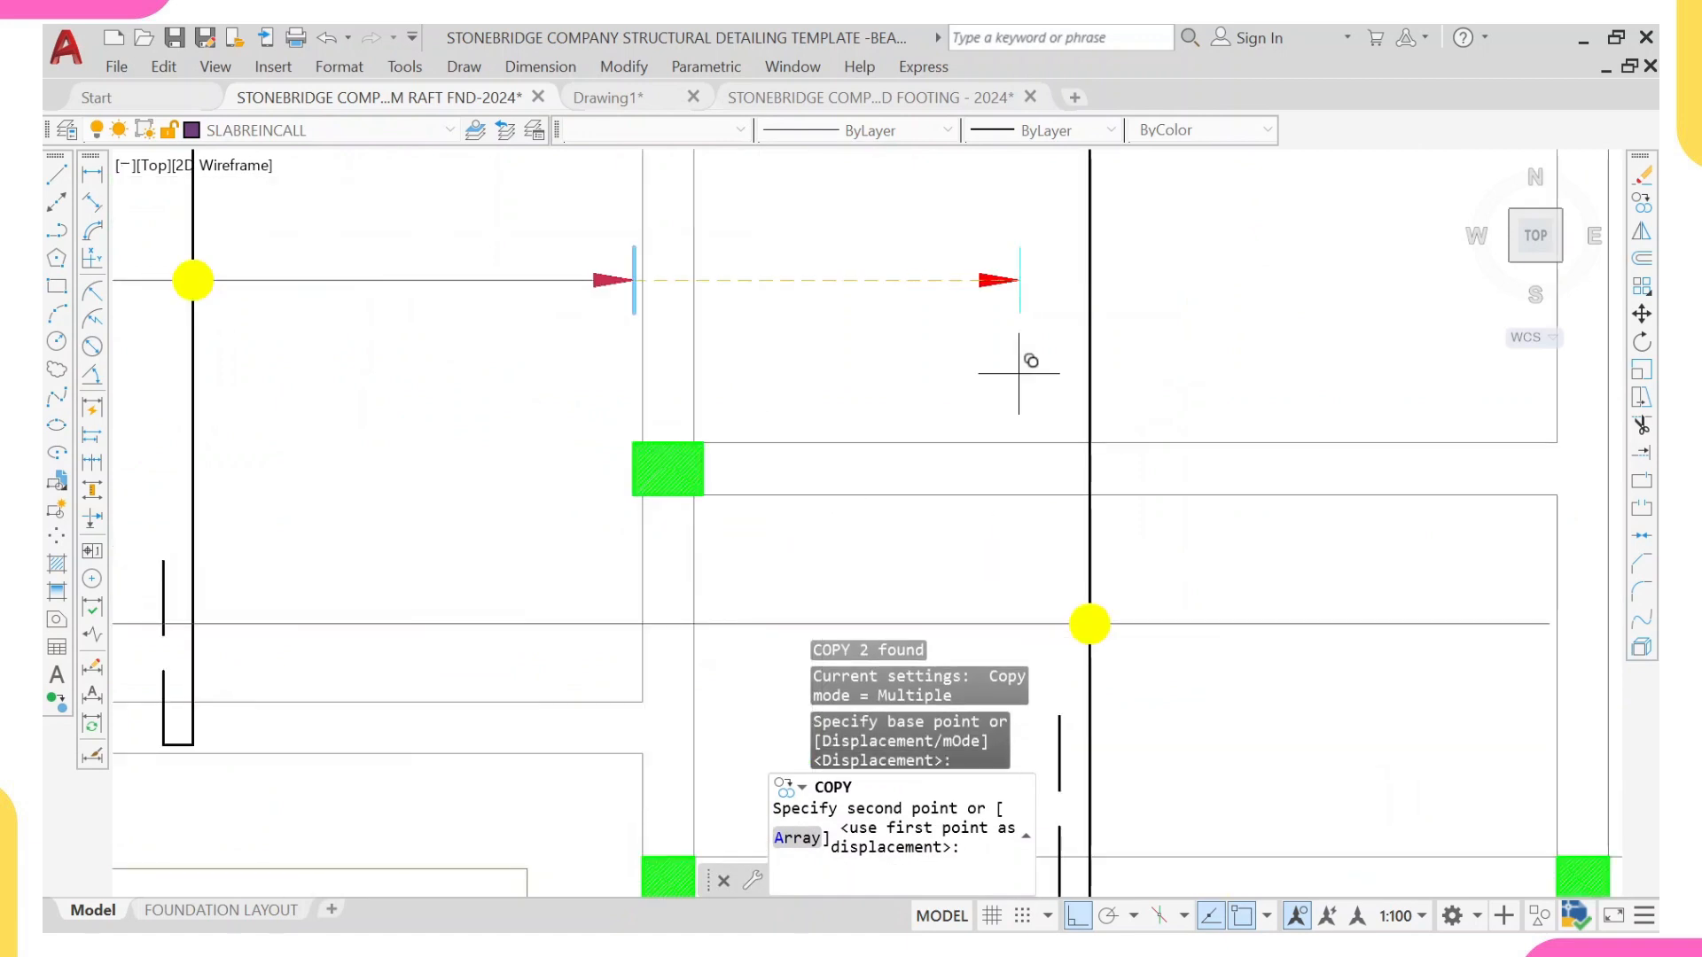
middle_click_drag(1049, 519, 650, 370)
scroll(1140, 482, "up", 4)
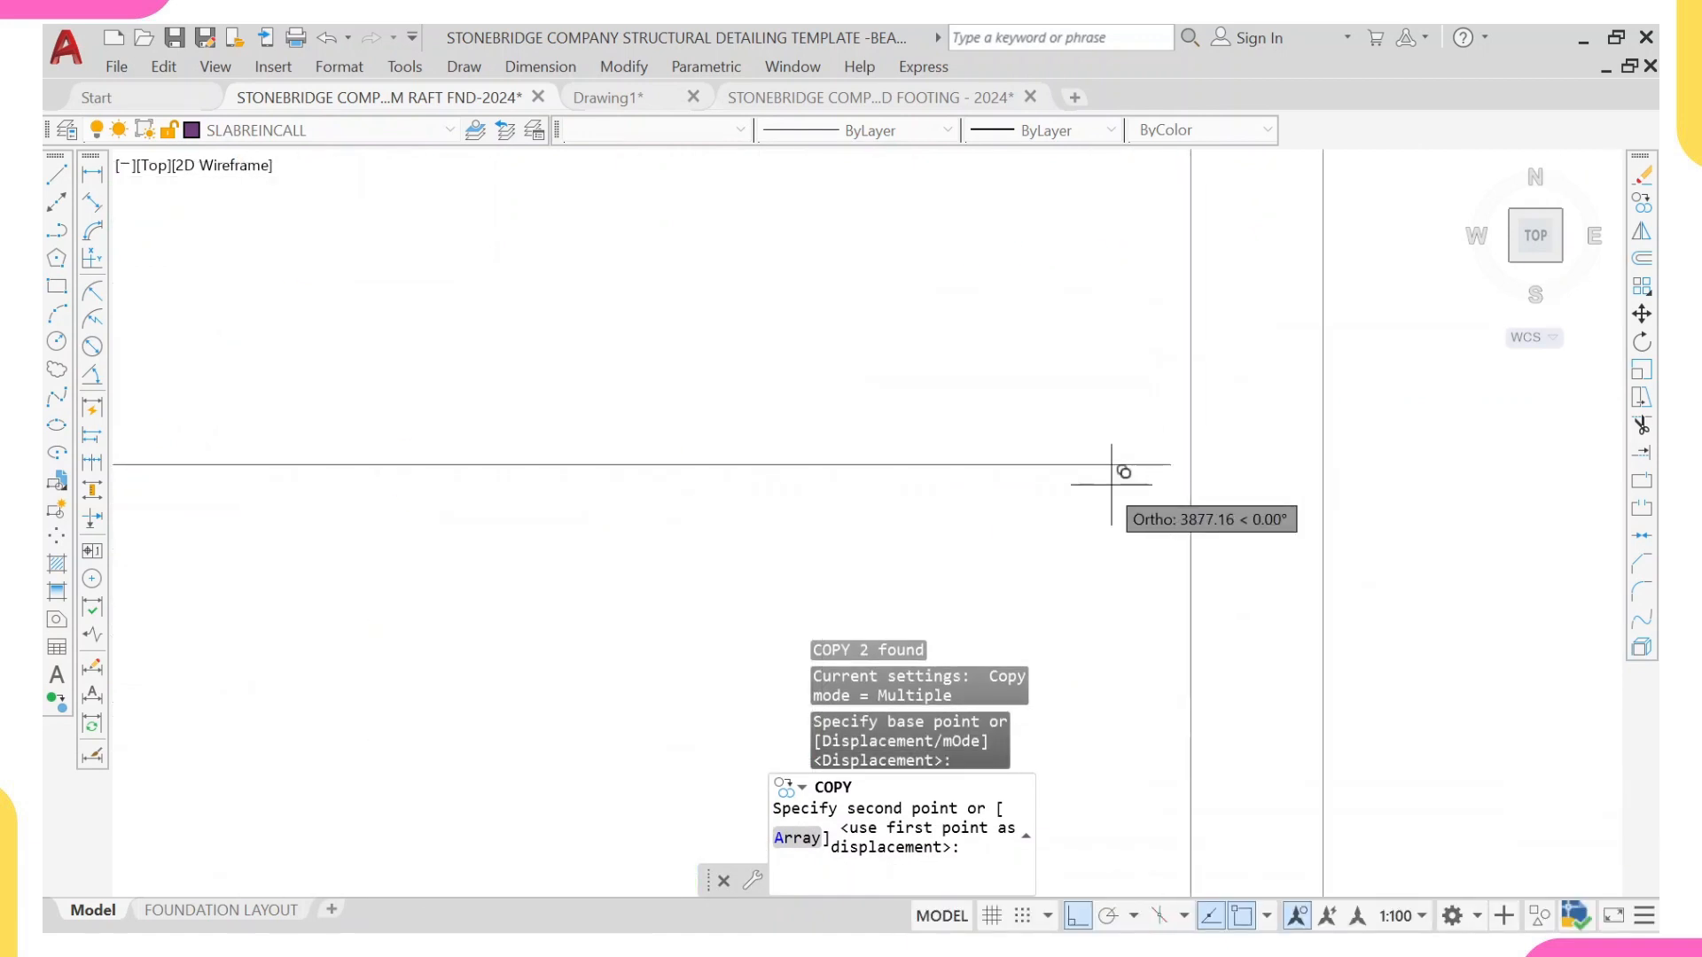
left_click(1159, 466)
scroll(969, 455, "down", 6)
key("Escape")
middle_click_drag(361, 445, 535, 581)
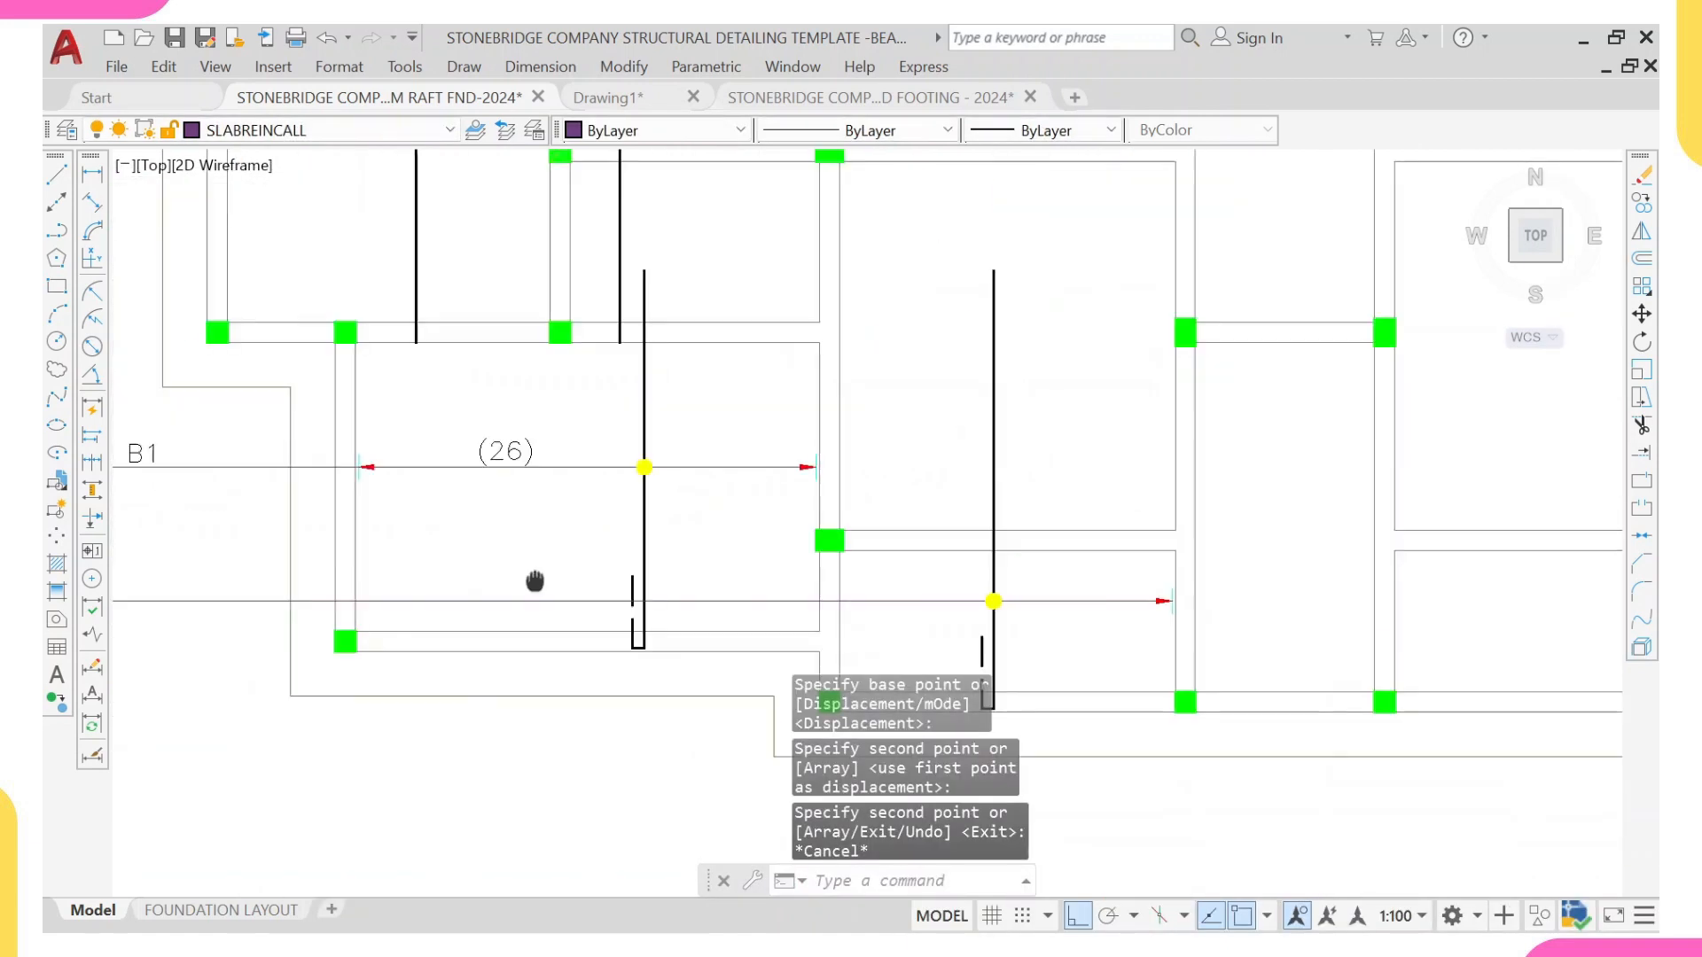
Step: Copy the left arrowhead and end tick of the lower-left panel's range line to the new range line at the panel's left beam face
scroll(285, 476, "up", 2)
left_click(311, 380)
left_click(487, 524)
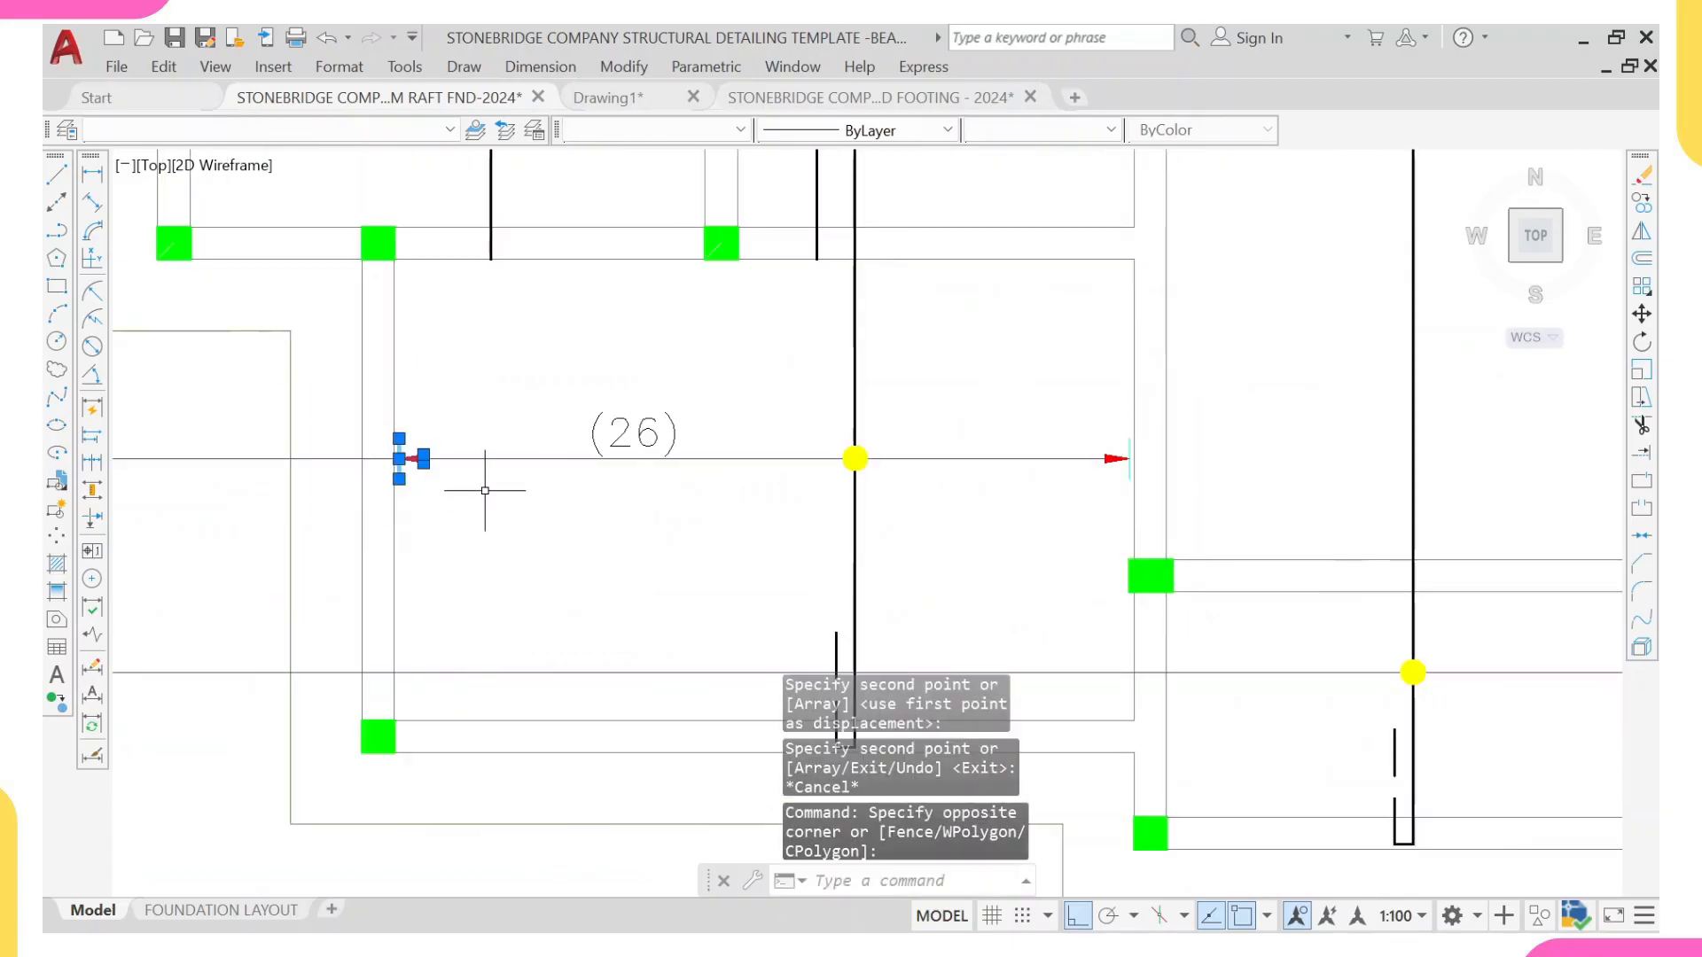
type("co")
key("Return")
scroll(396, 461, "up", 5)
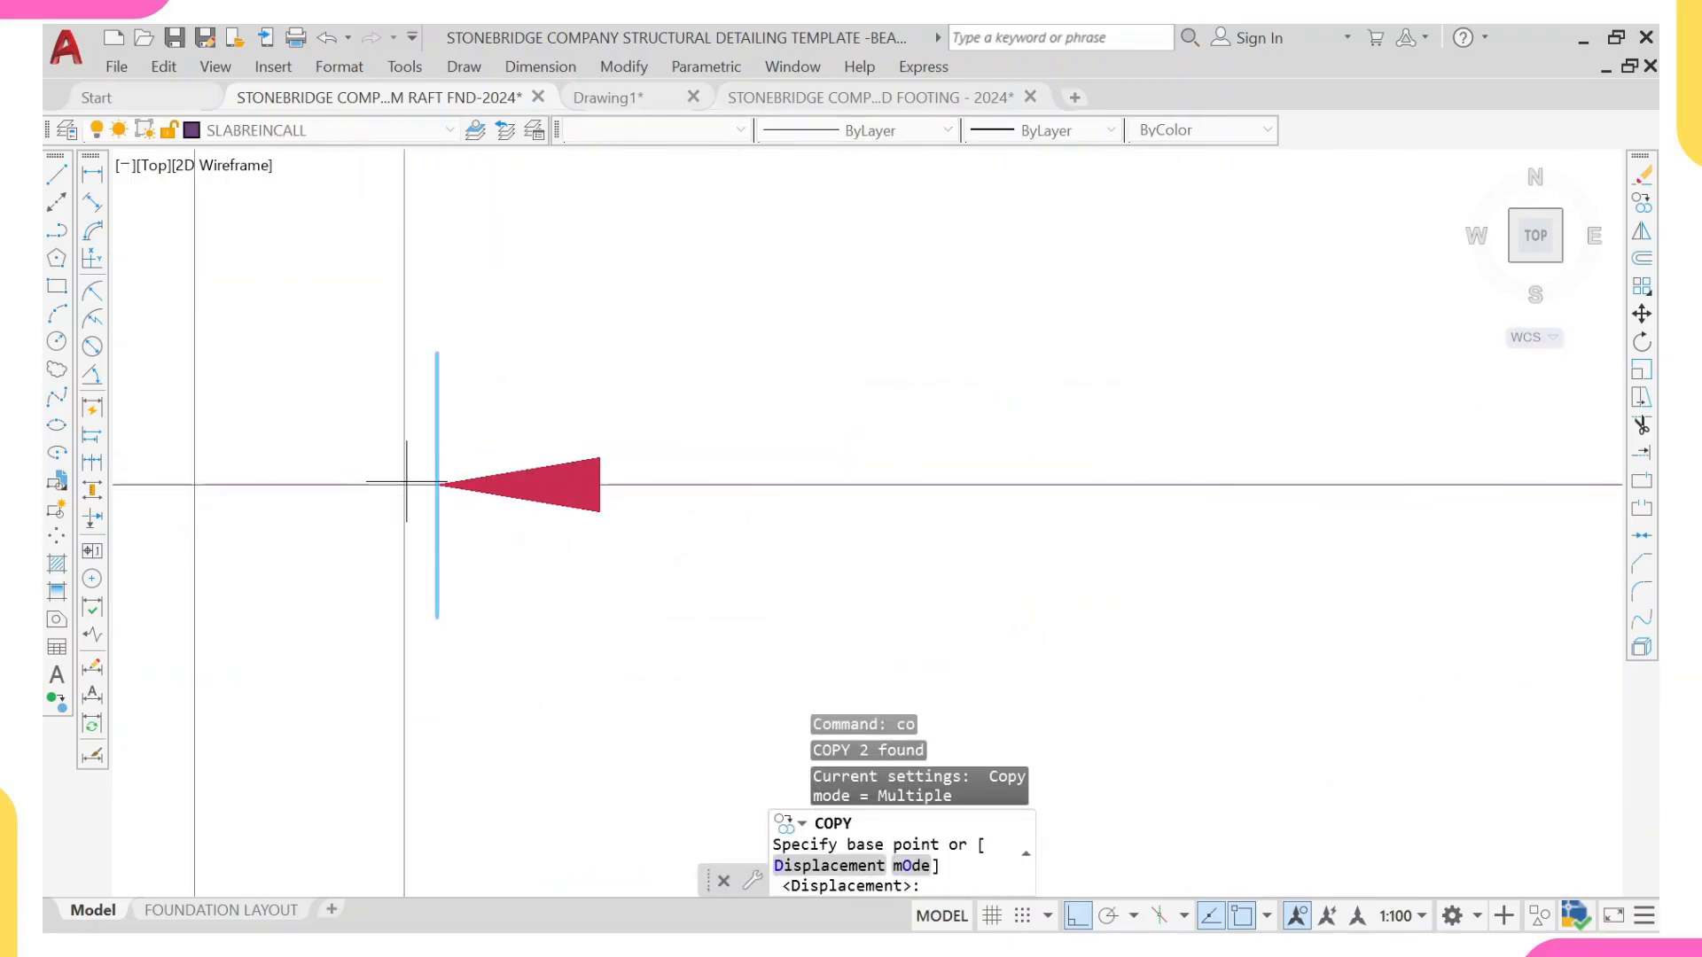
left_click(410, 483)
scroll(417, 483, "down", 6)
scroll(1011, 549, "up", 4)
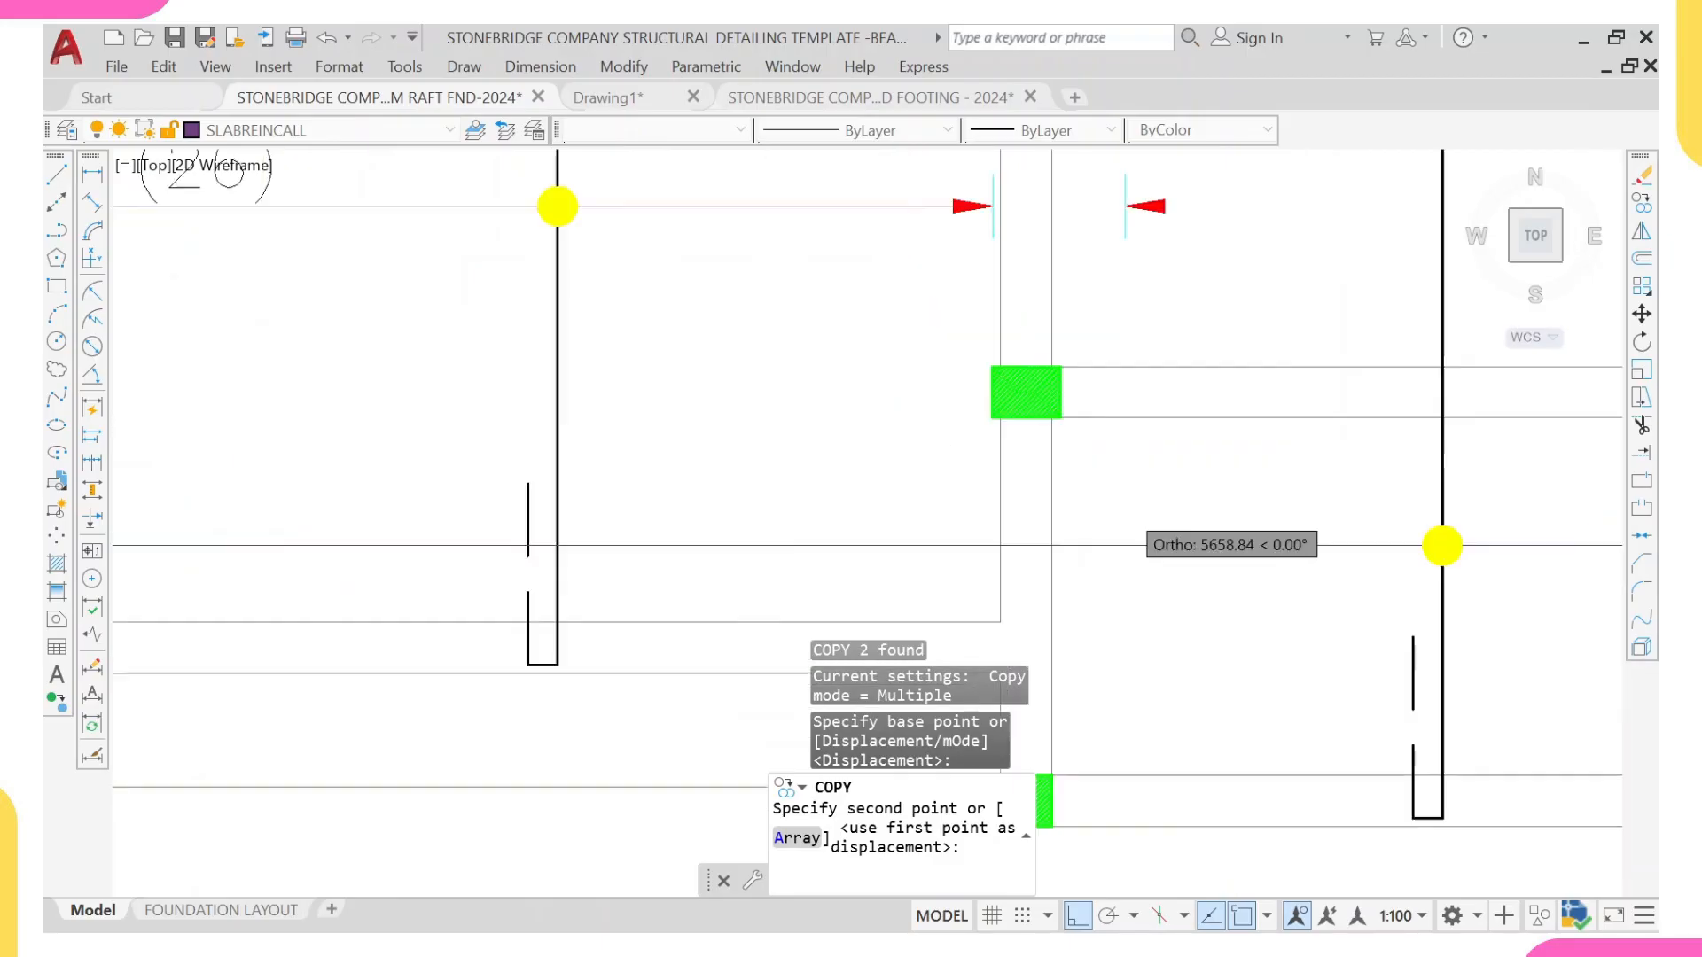
scroll(1045, 532, "up", 2)
left_click(1030, 543)
scroll(1086, 547, "down", 6)
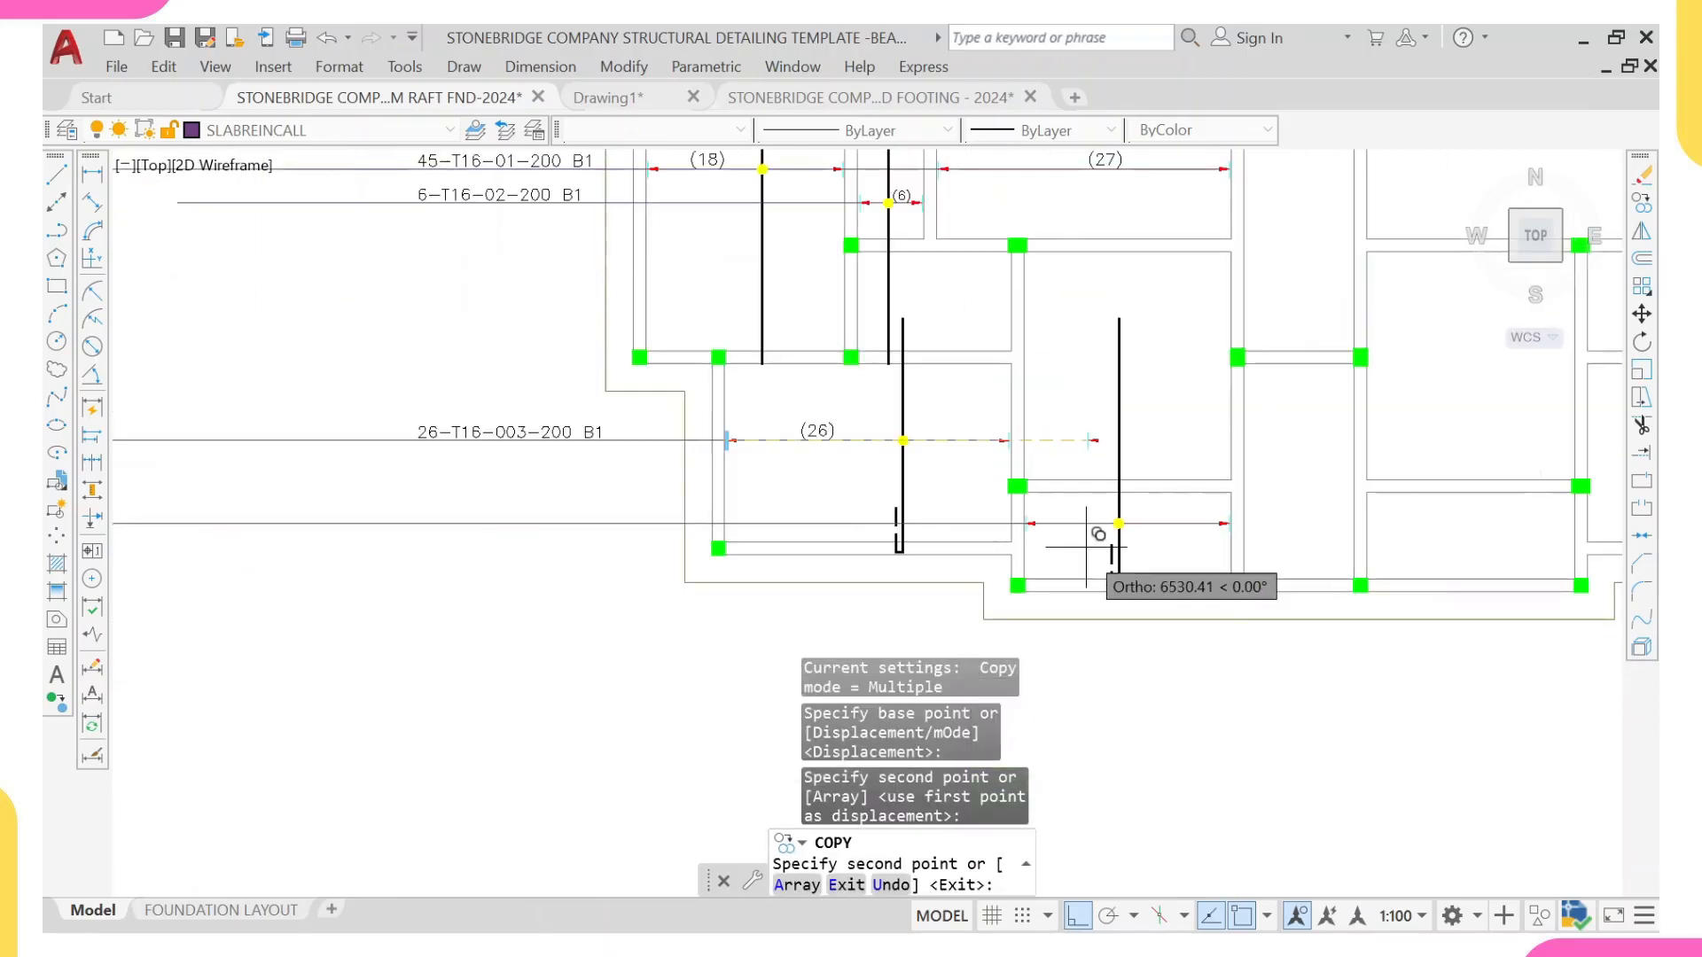
middle_click_drag(1086, 547, 866, 558)
key("Escape")
Step: Copy the lower-left panel's bar count text to just above the new range line, beside its yellow dot
scroll(570, 266, "up", 3)
middle_click_drag(634, 525, 641, 631)
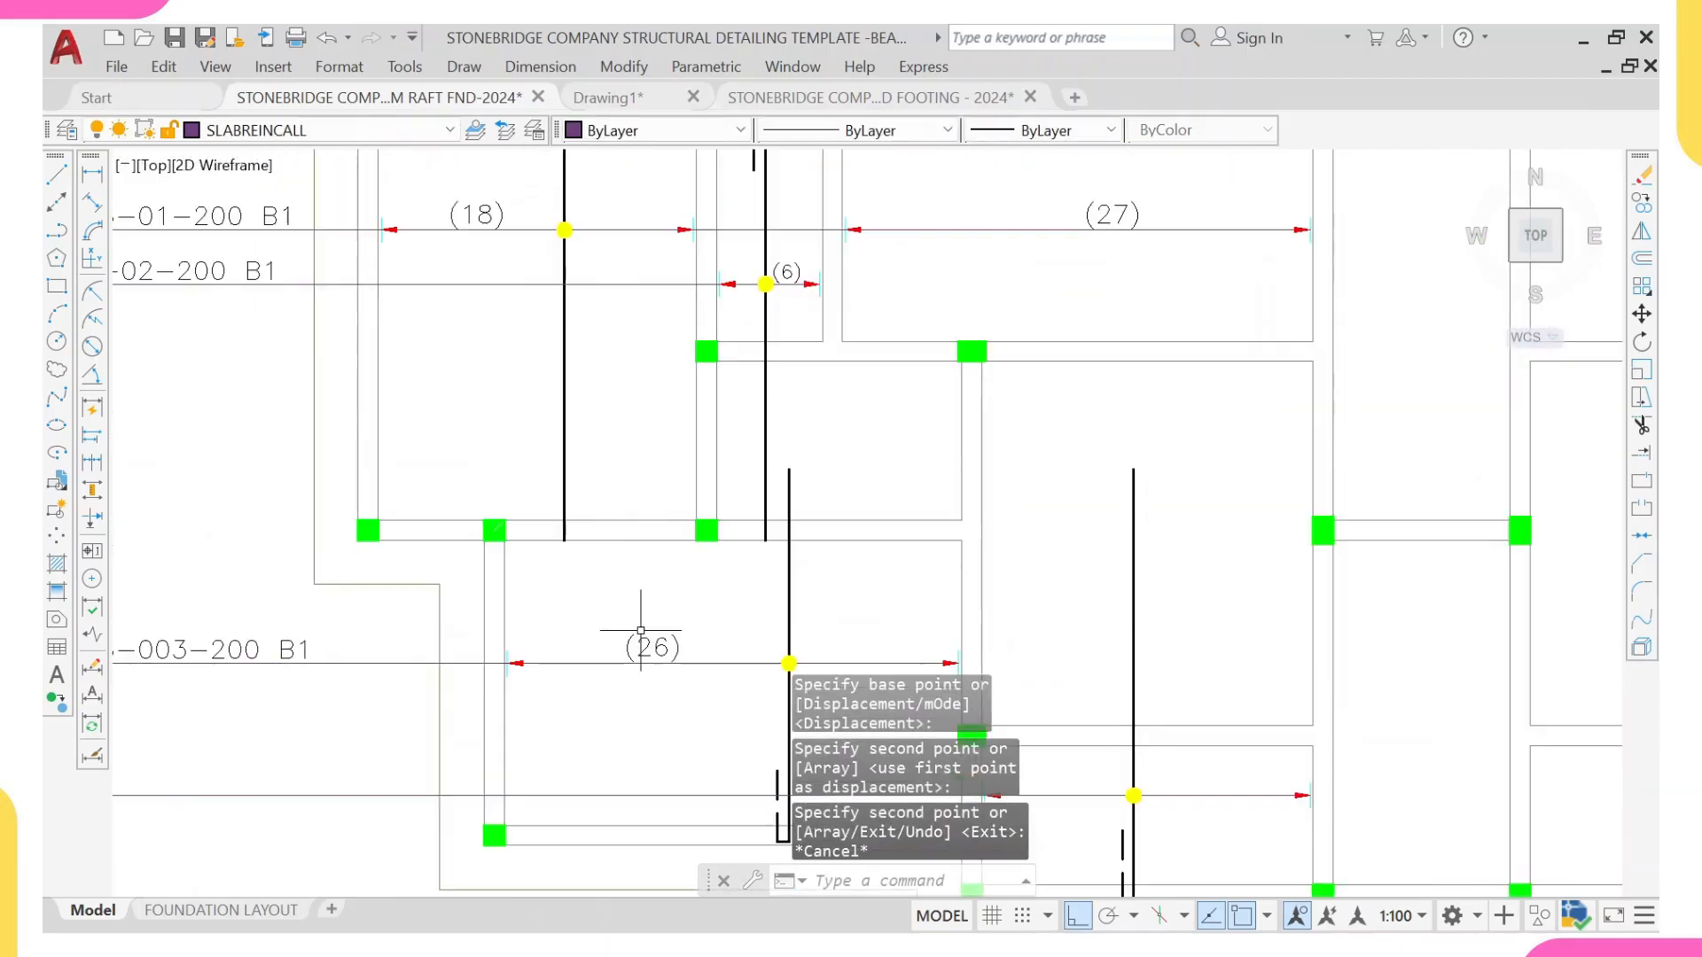
left_click(638, 647)
type("co")
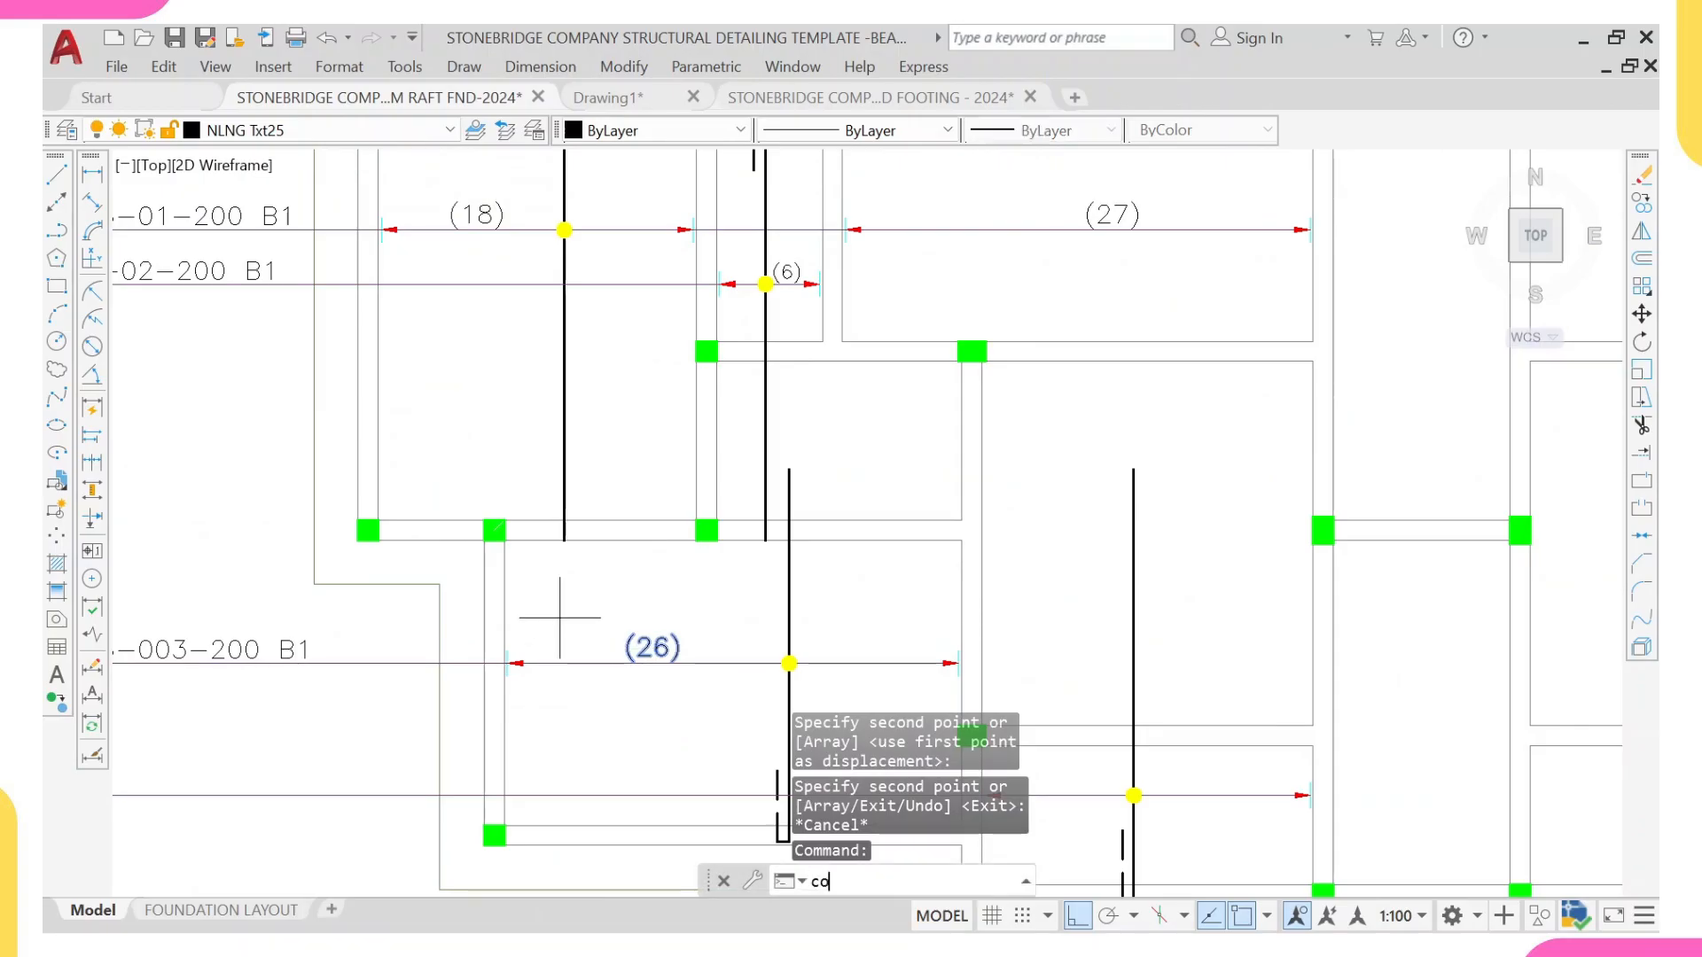
key("Return")
left_click(789, 663)
scroll(789, 663, "down", 8)
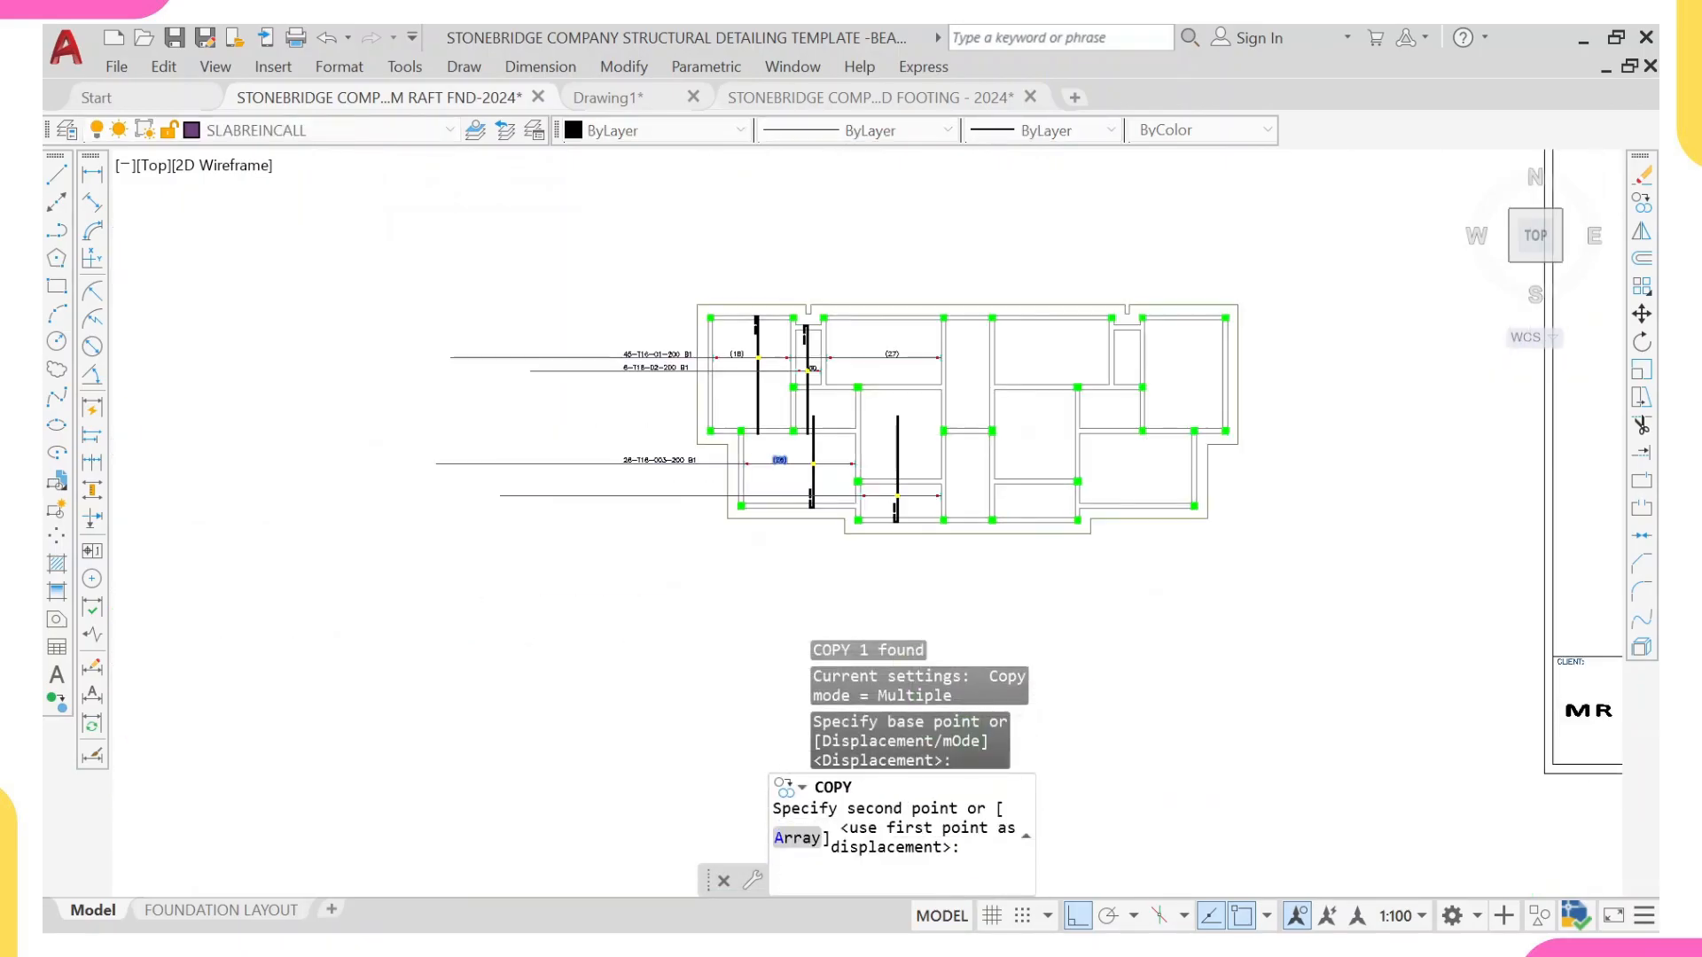
scroll(926, 441, "up", 9)
left_click(975, 429)
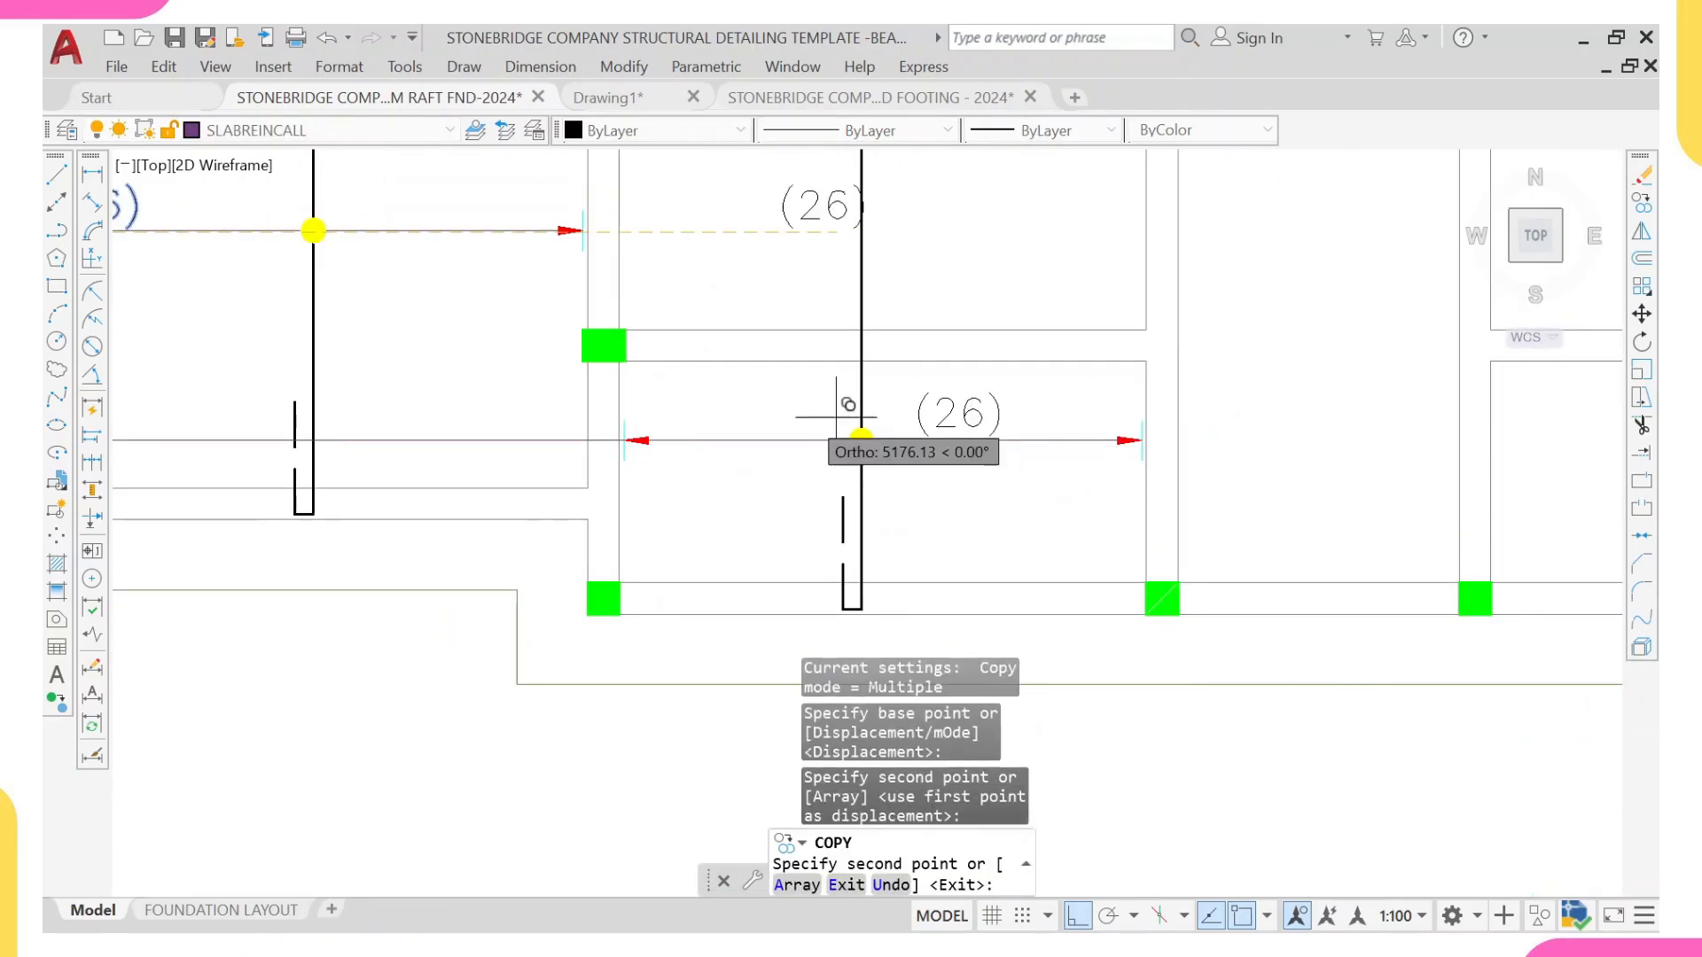
key("Escape")
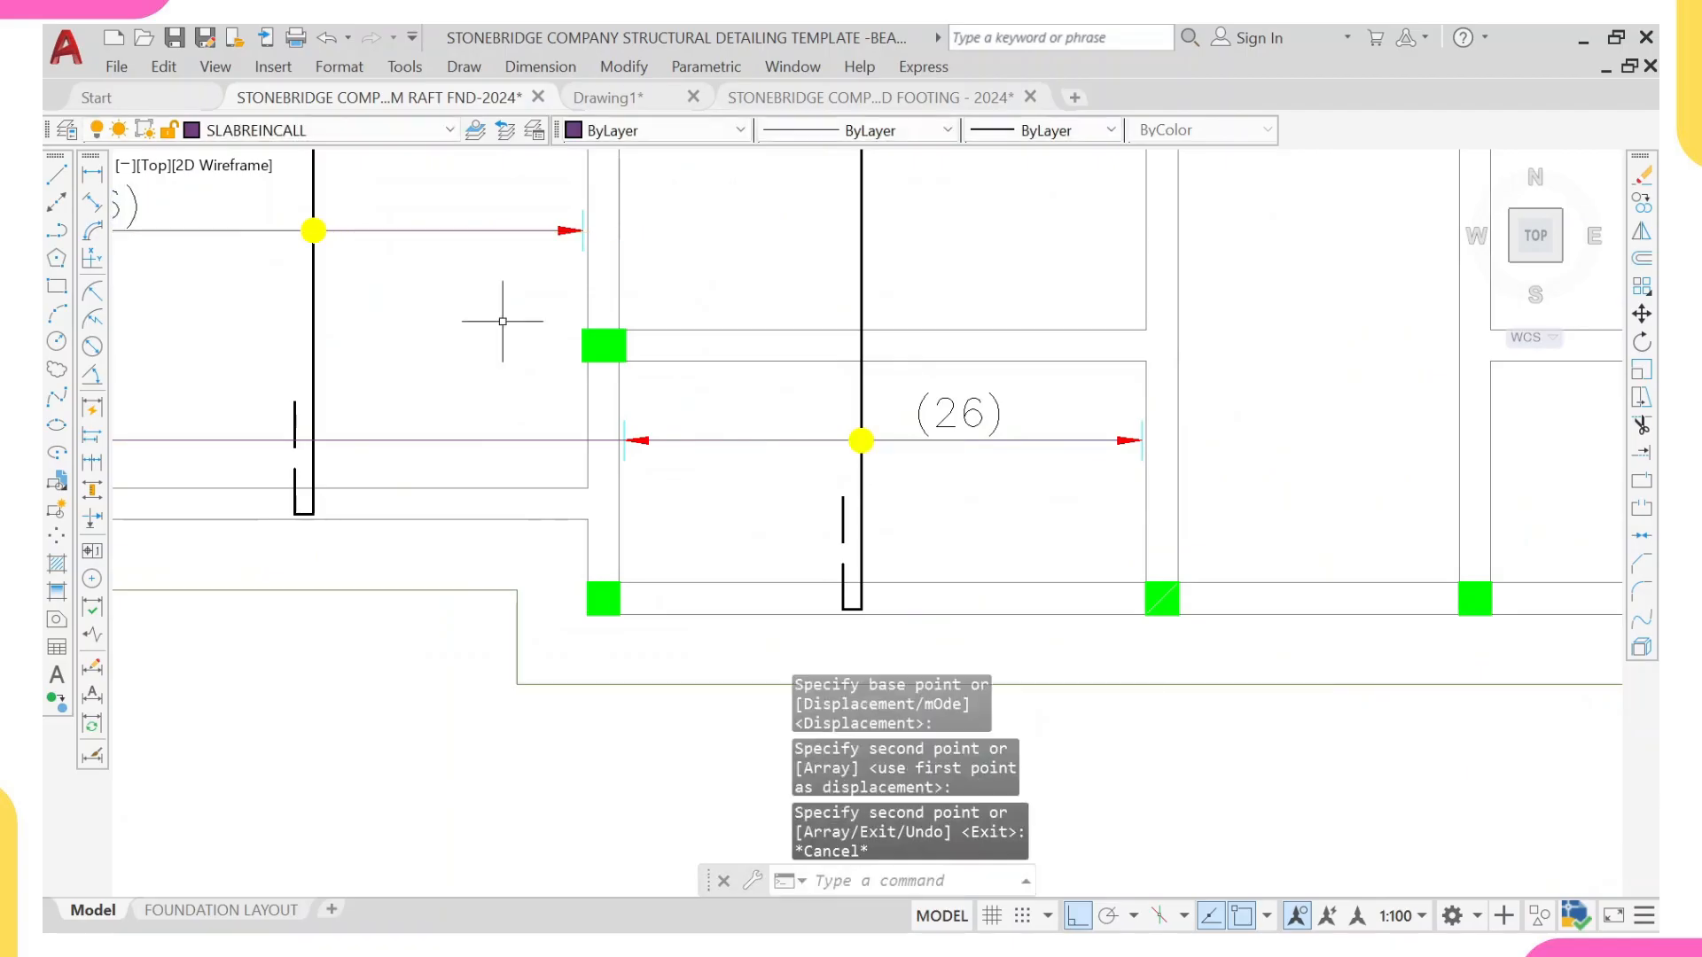
Step: Measure the new panel's bar range between its two end ticks with a linear dimension, without placing the dimension
left_click(93, 174)
scroll(669, 435, "up", 4)
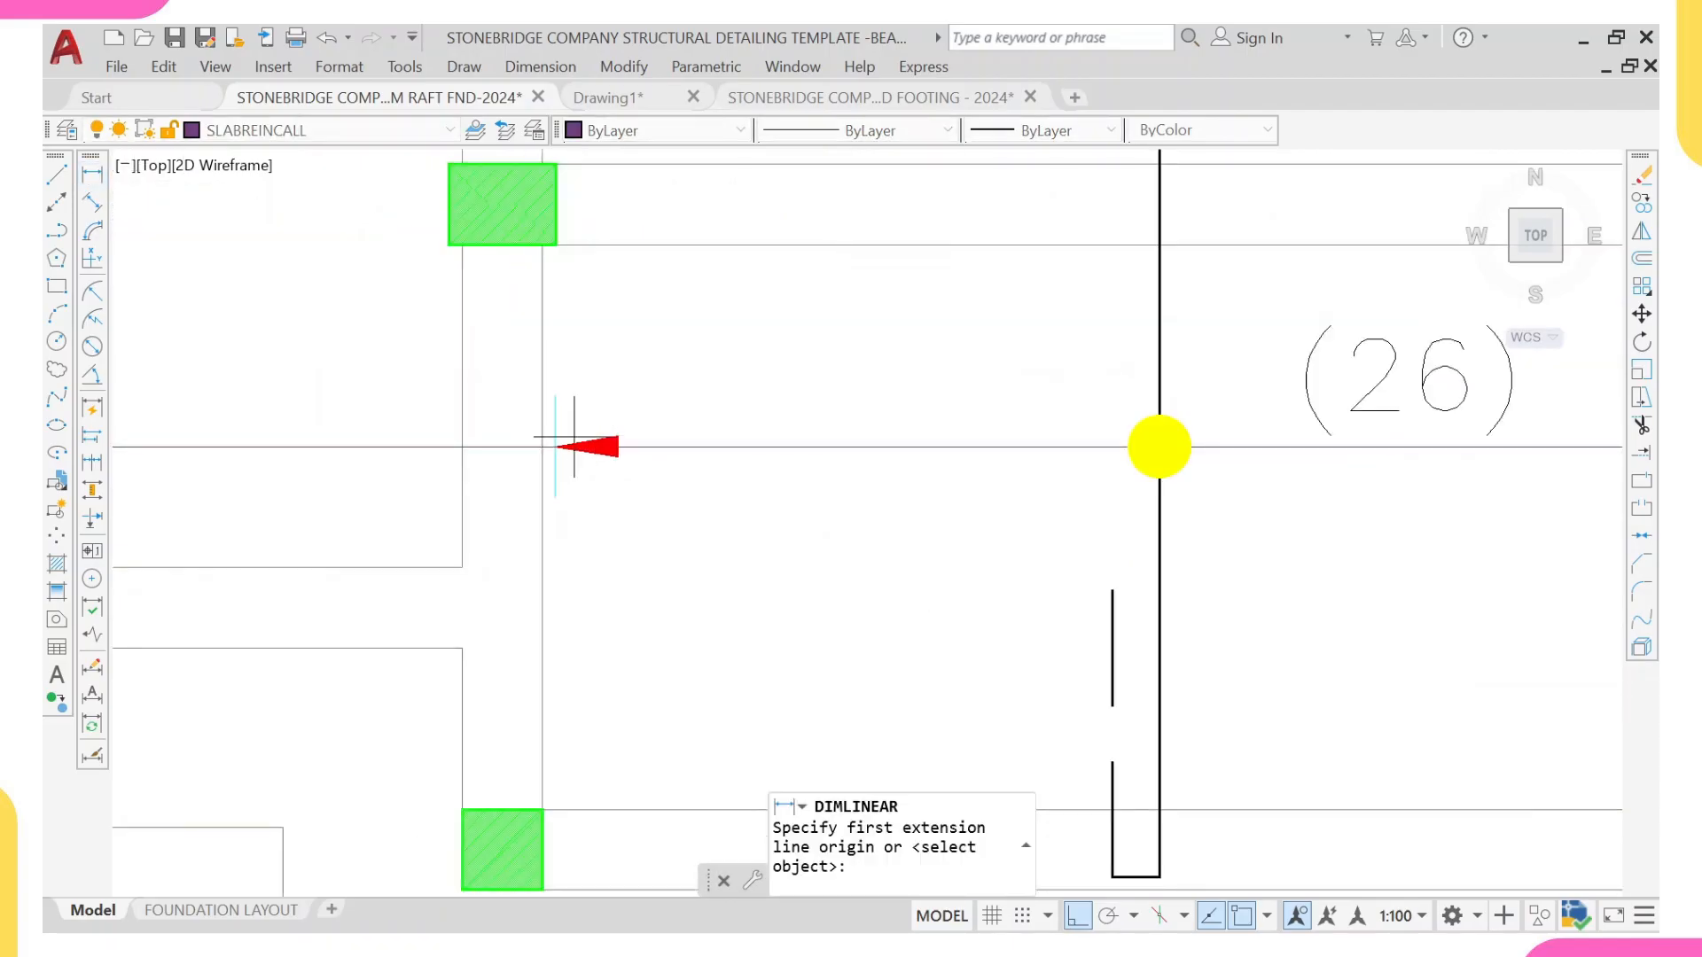
left_click(555, 446)
scroll(886, 426, "down", 4)
middle_click_drag(1201, 402, 1102, 410)
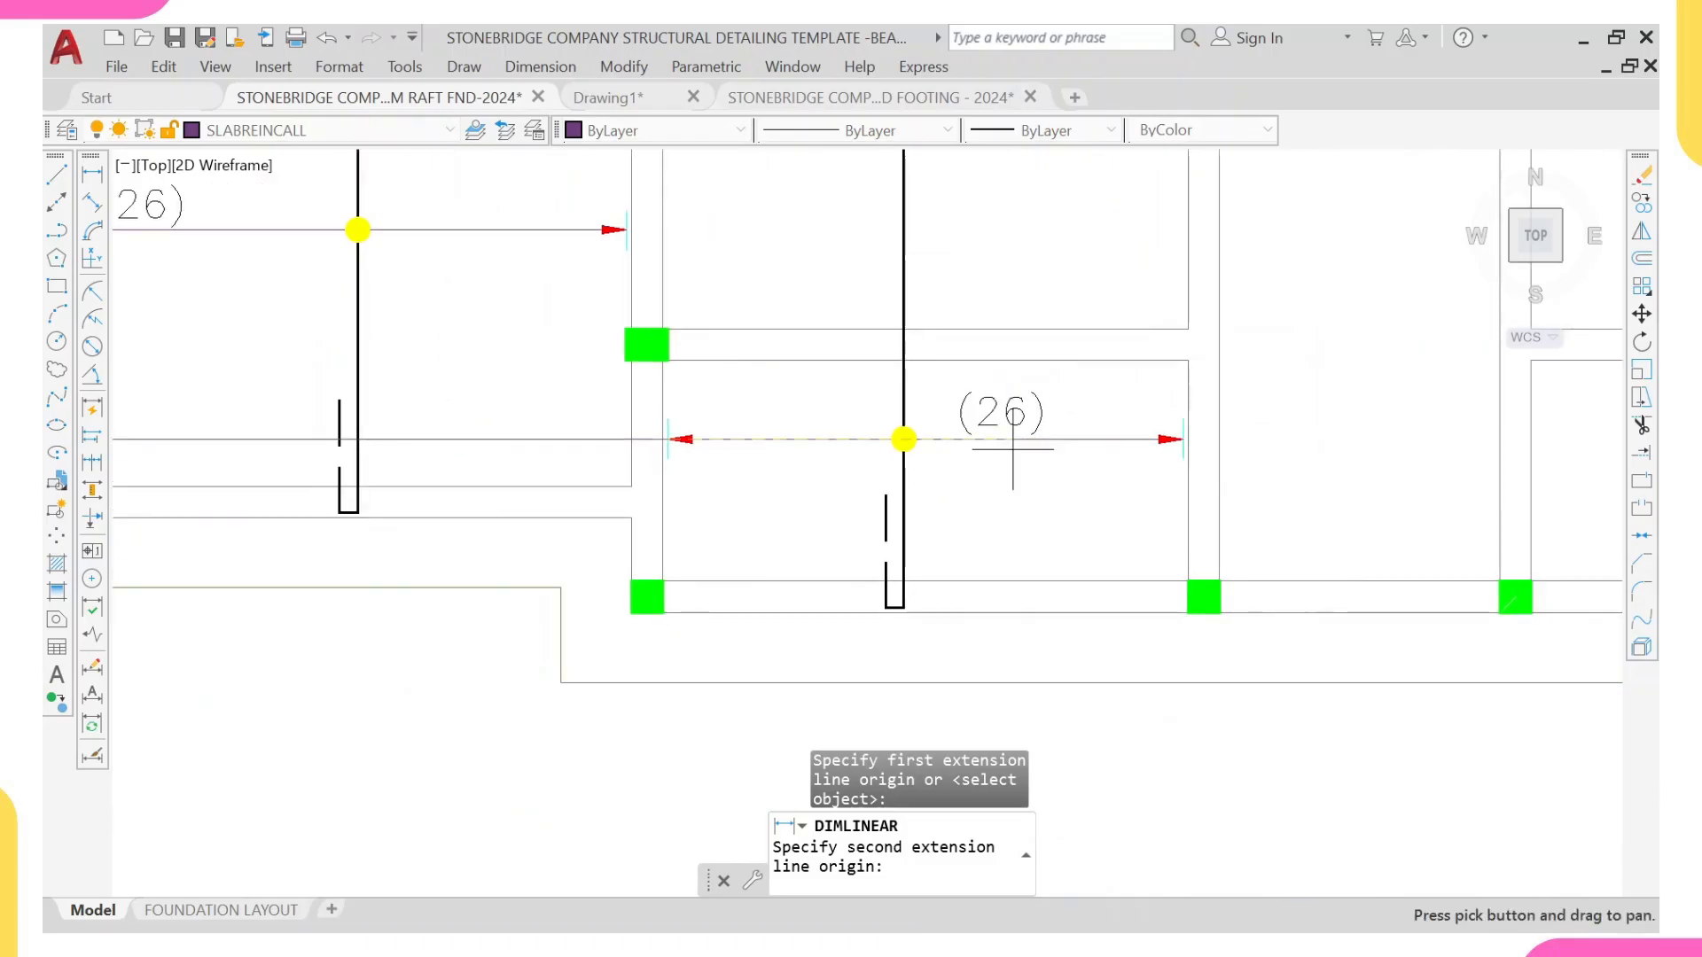
scroll(1182, 437, "up", 3)
left_click(1205, 445)
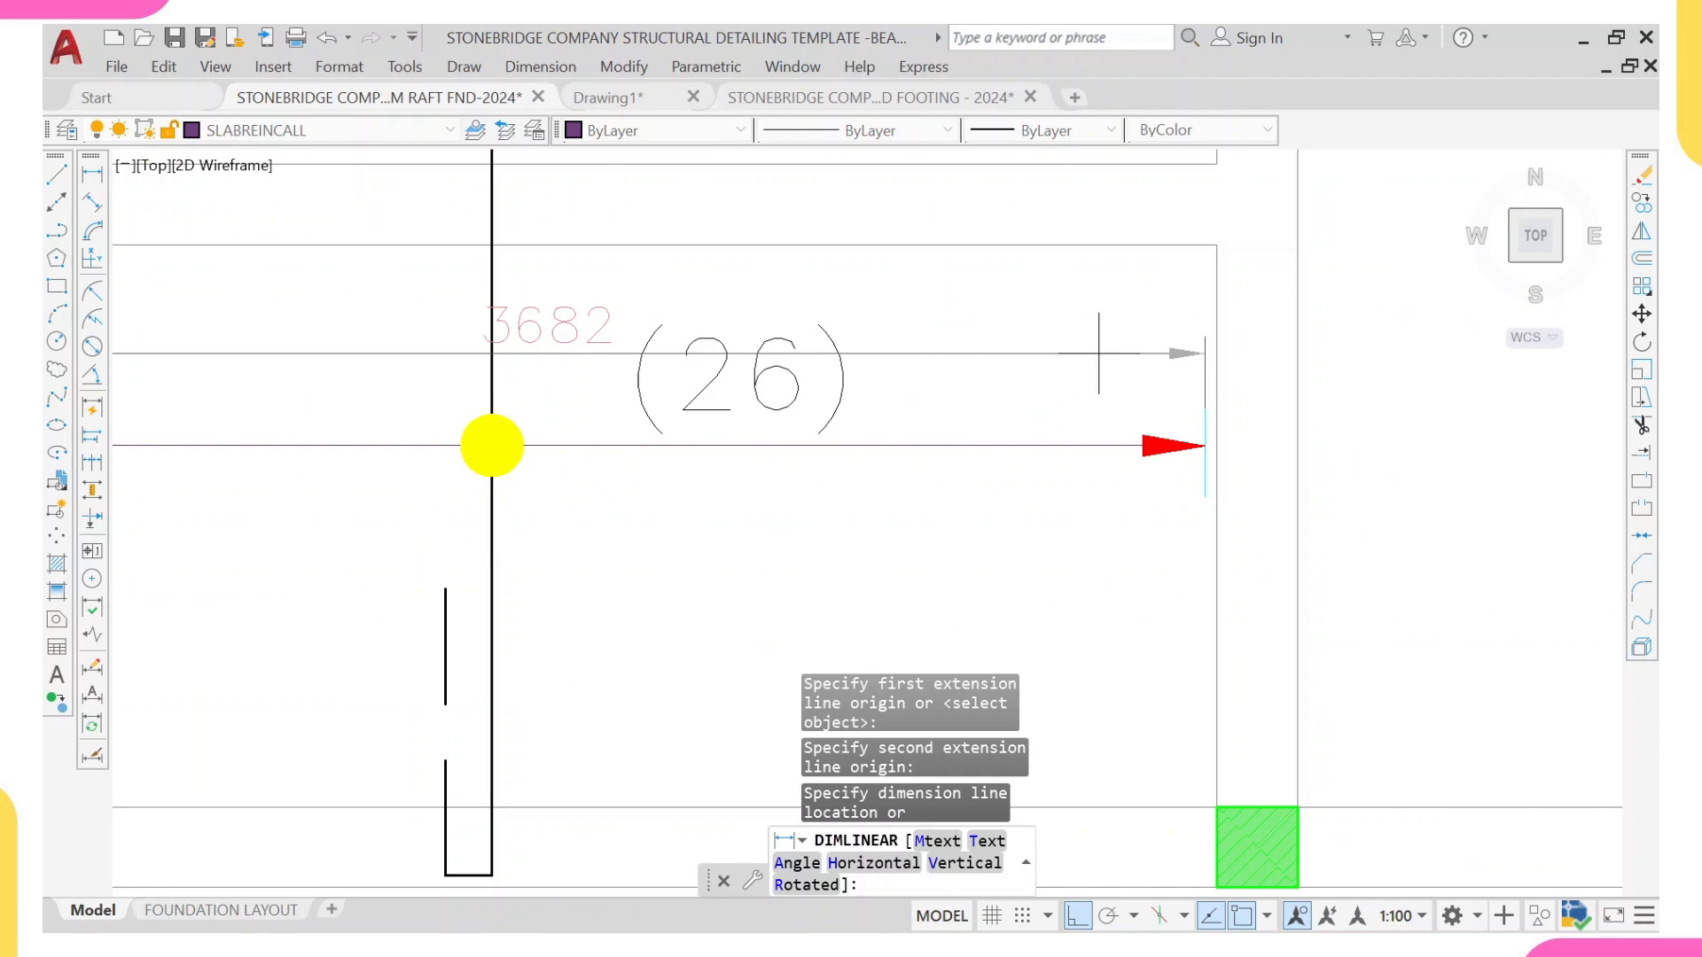
key("Escape")
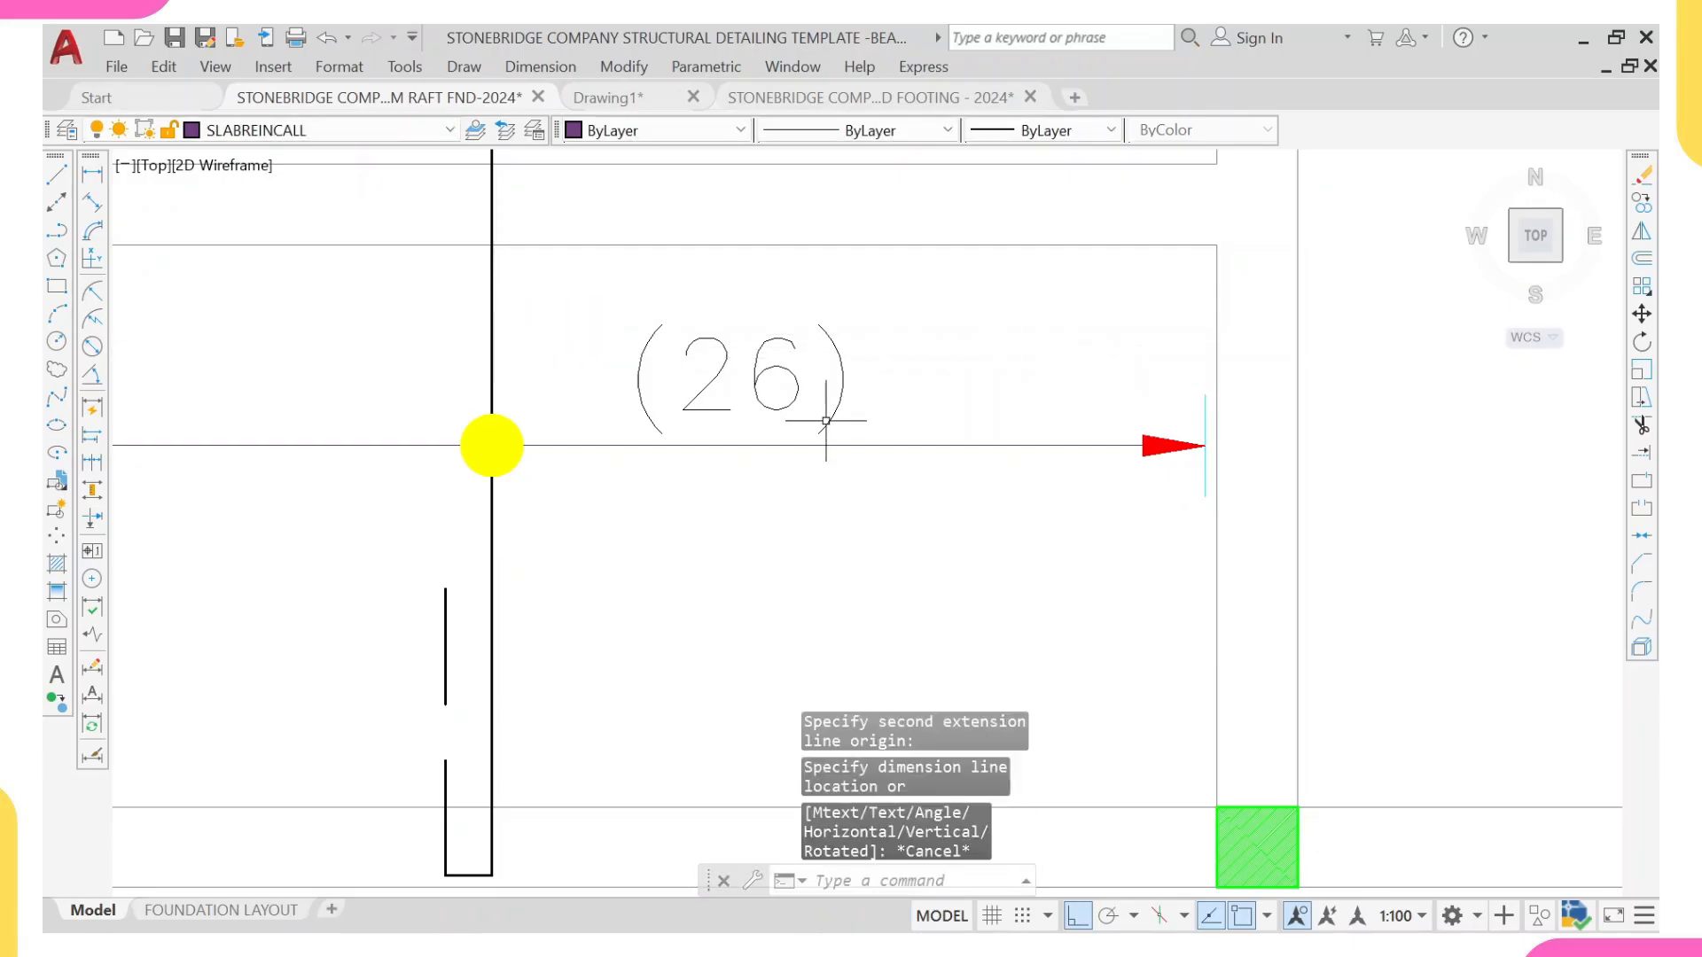
Step: Change the copied bar count above the new range line to (19)
left_click(789, 403)
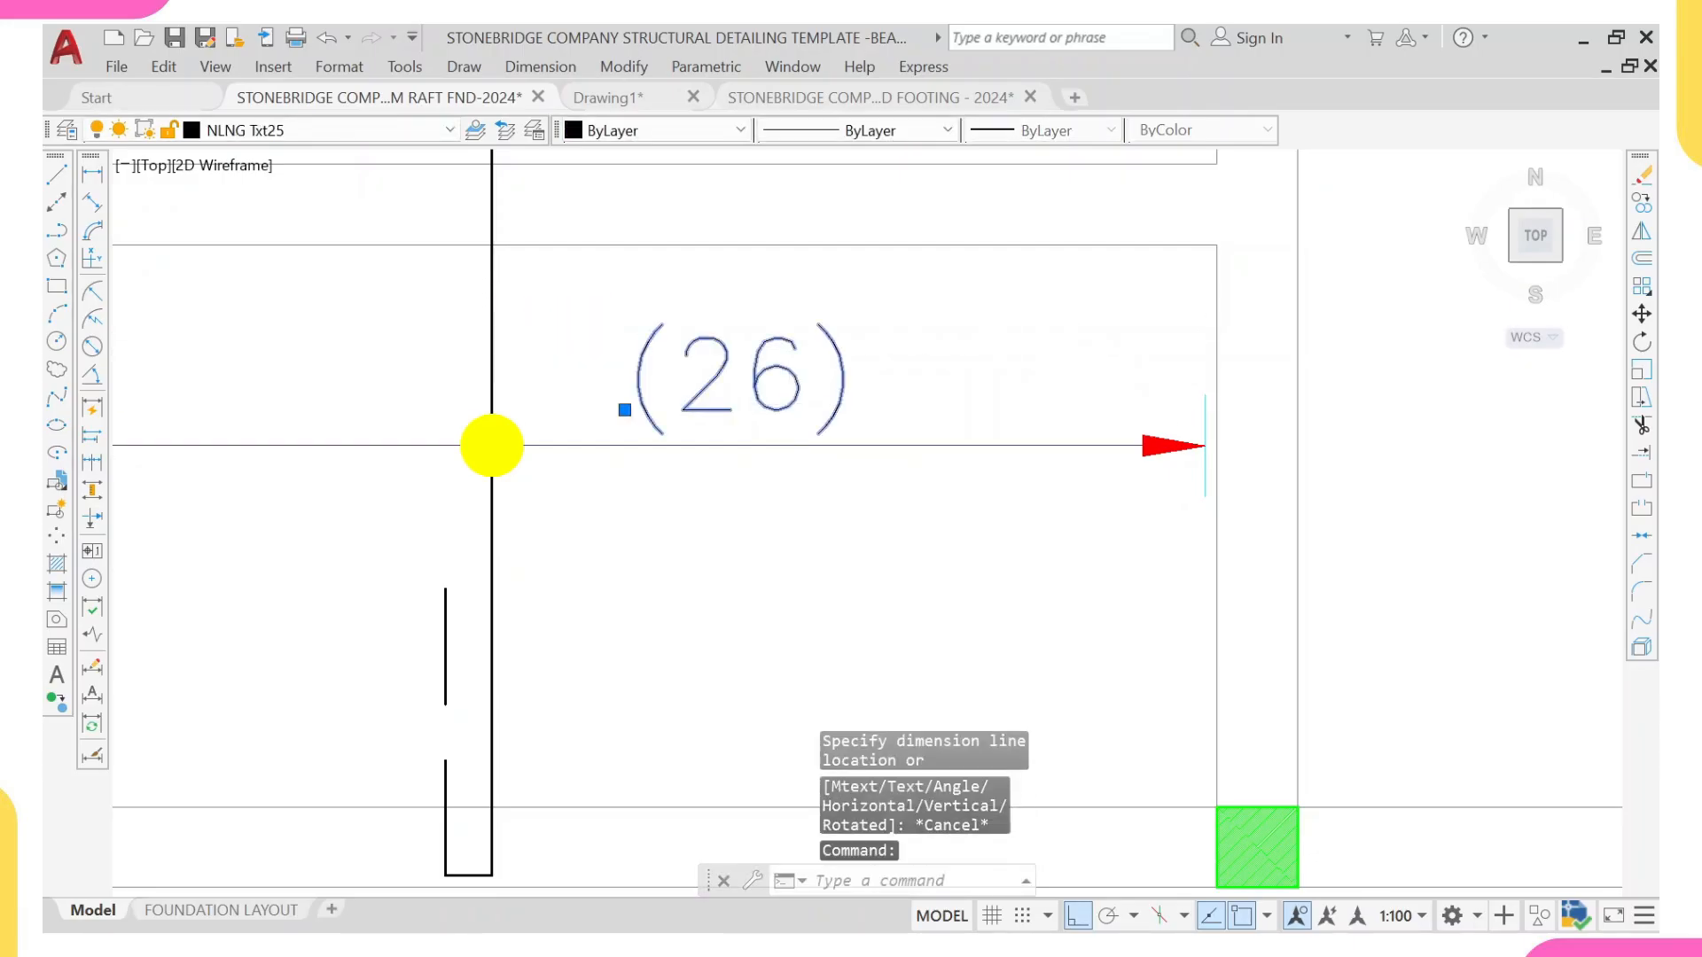
double_click(826, 351)
left_click(814, 356)
key("BackSpace")
key("BackSpace")
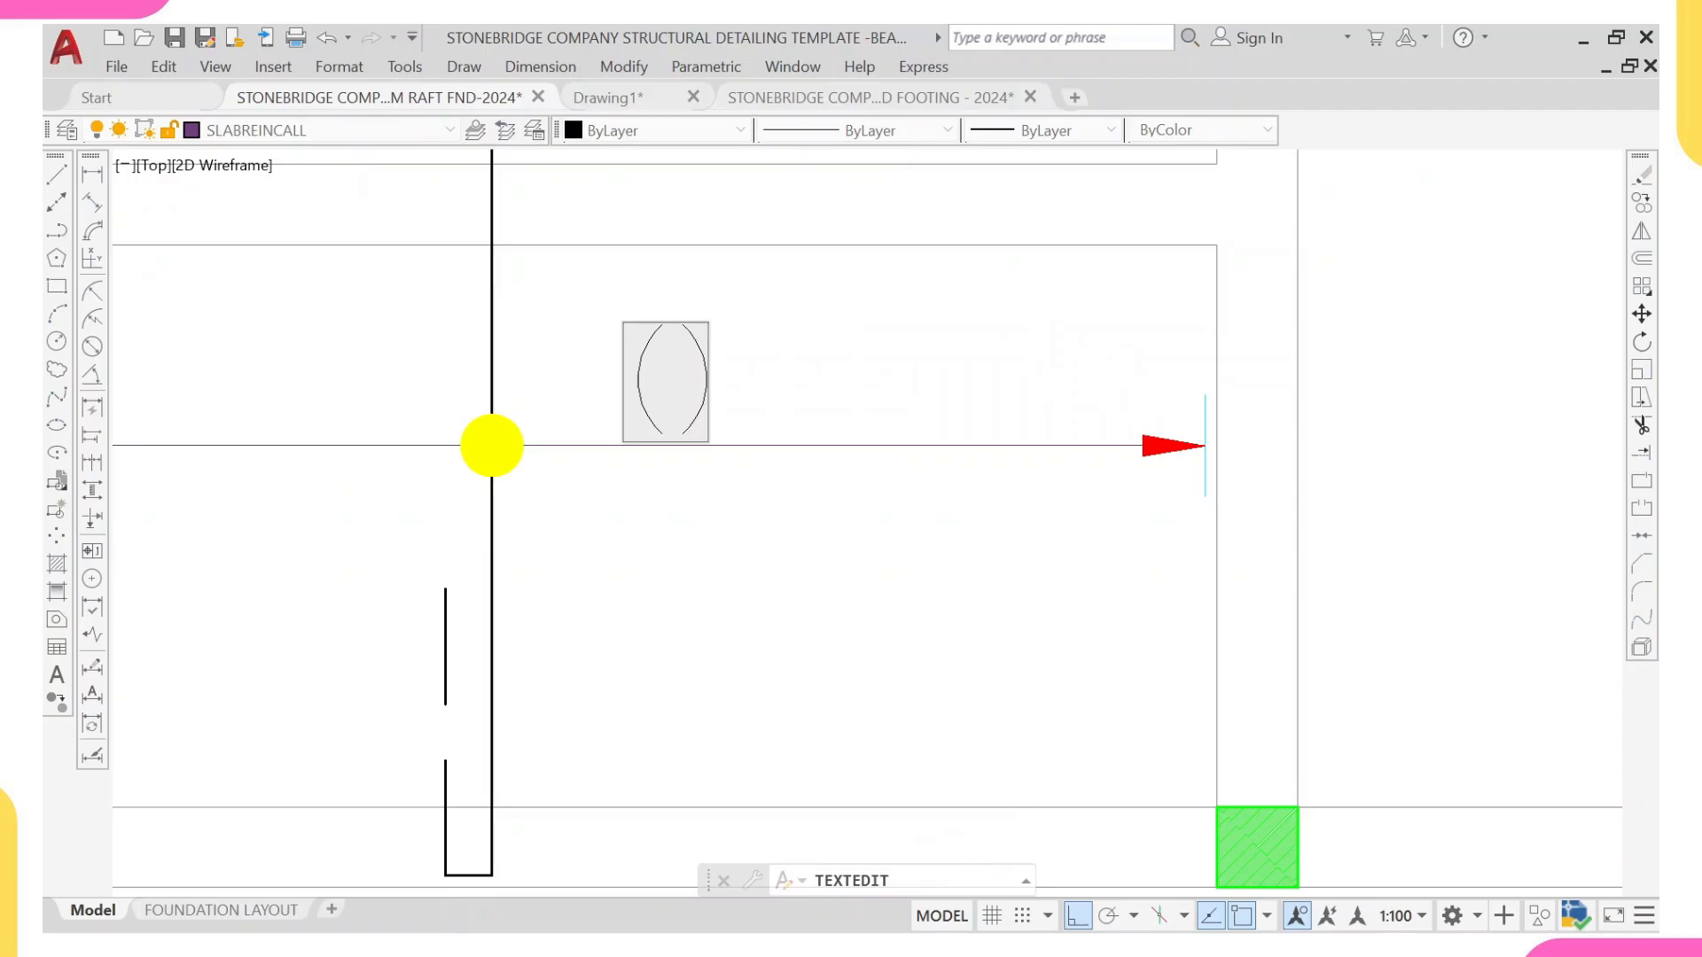
type("19")
key("Return")
scroll(690, 416, "down", 5)
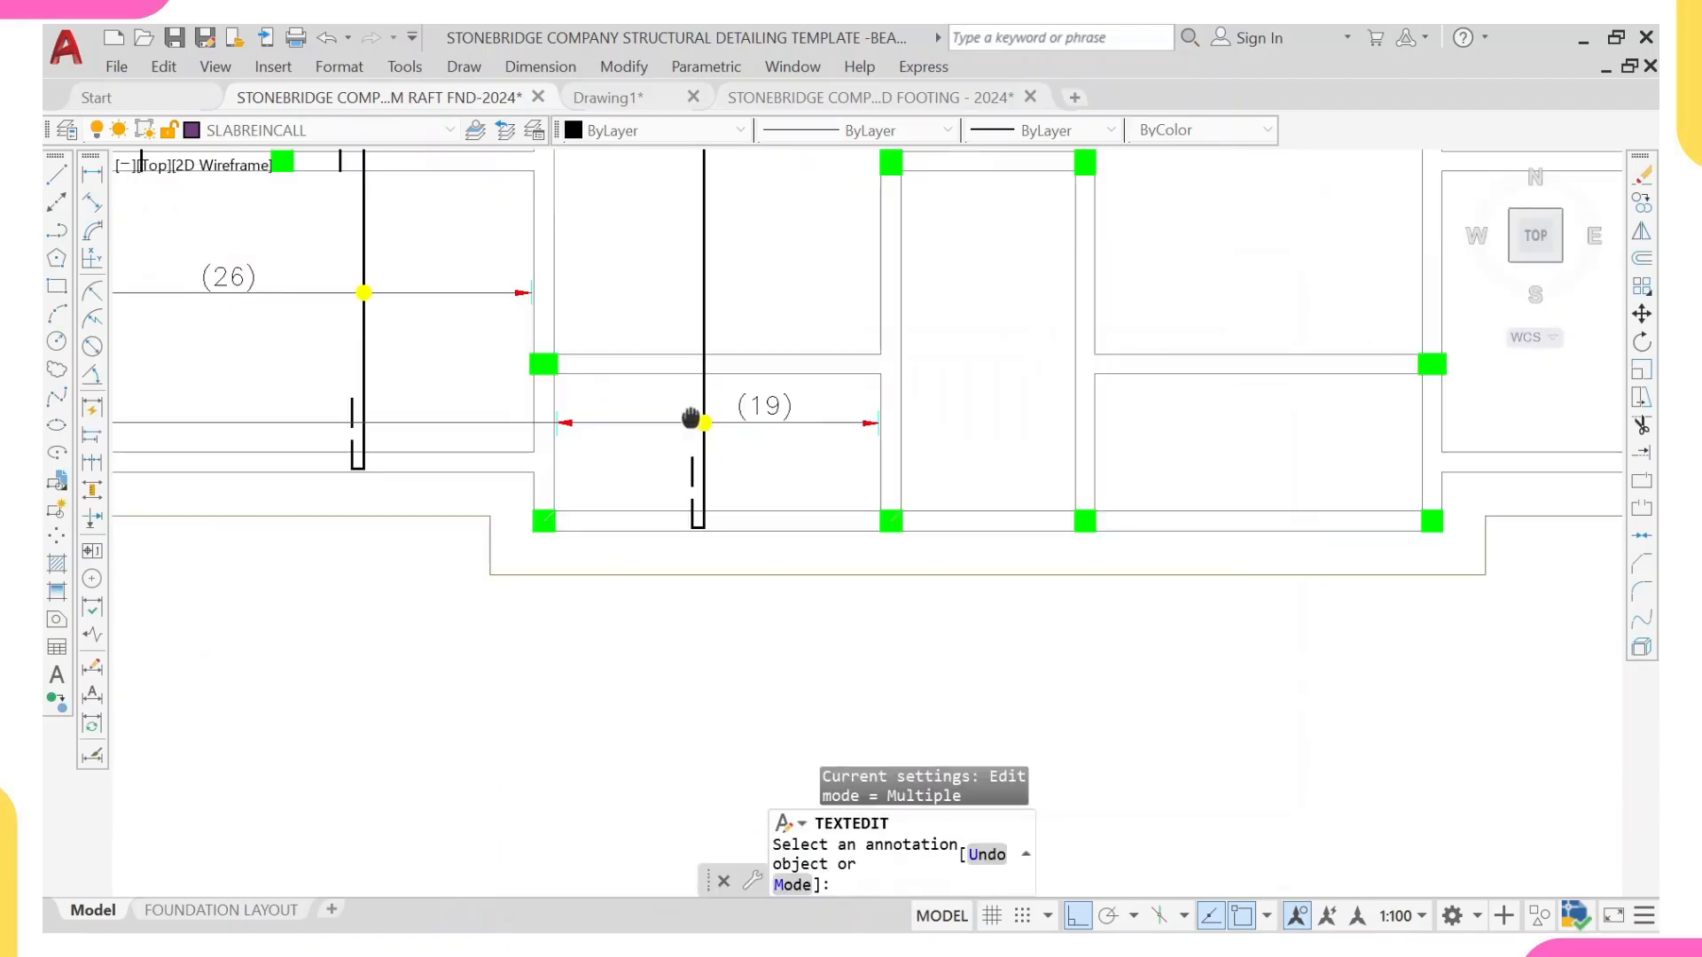
middle_click_drag(690, 417, 1088, 454)
key("Escape")
Step: Copy the lower-left panel's bar callout straight down onto the new range line outside the plan's left edge
middle_click_drag(479, 407, 737, 513)
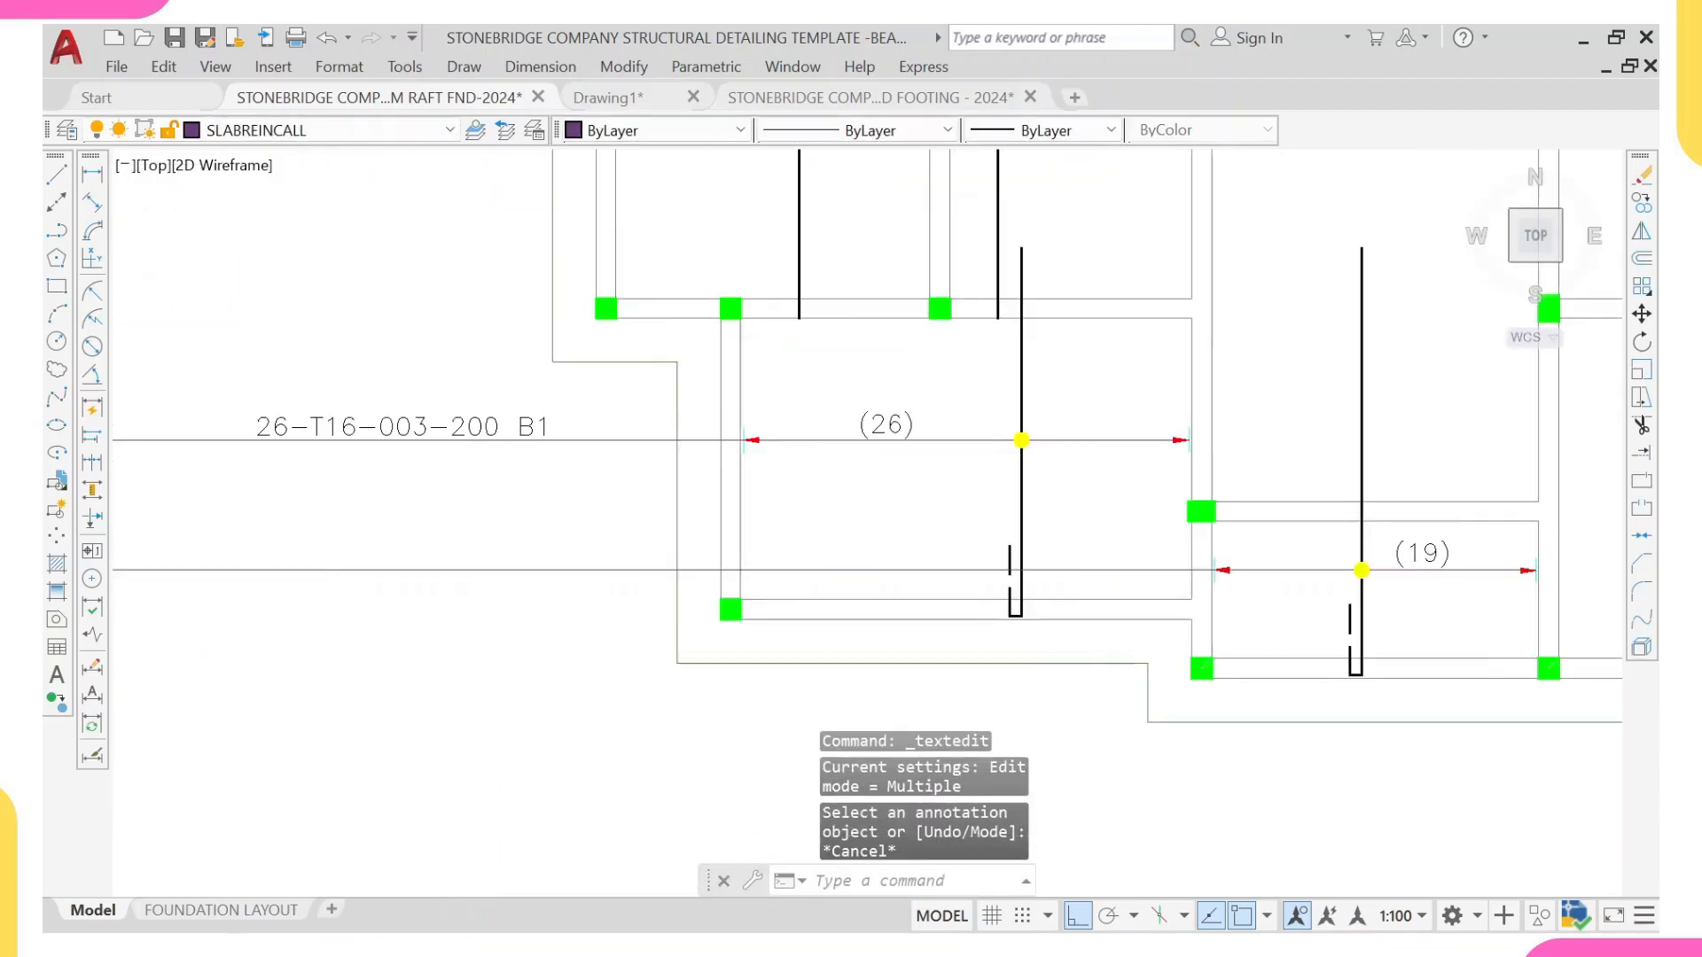
left_click(433, 427)
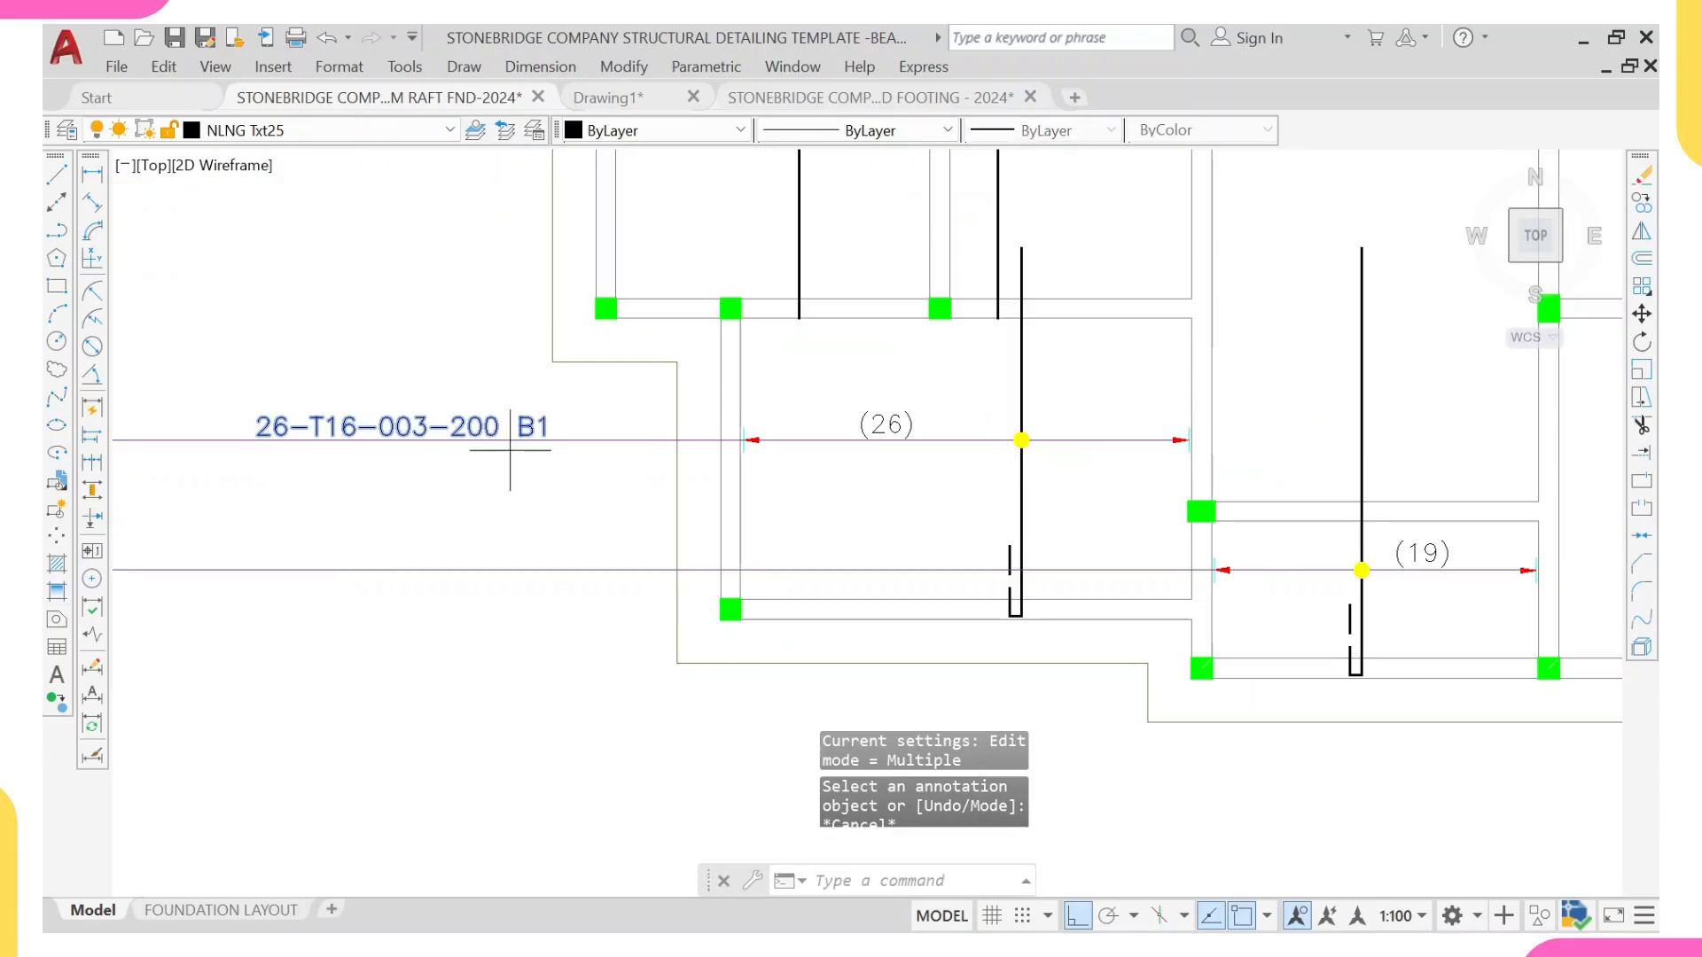
type("co")
key("Return")
left_click(588, 439)
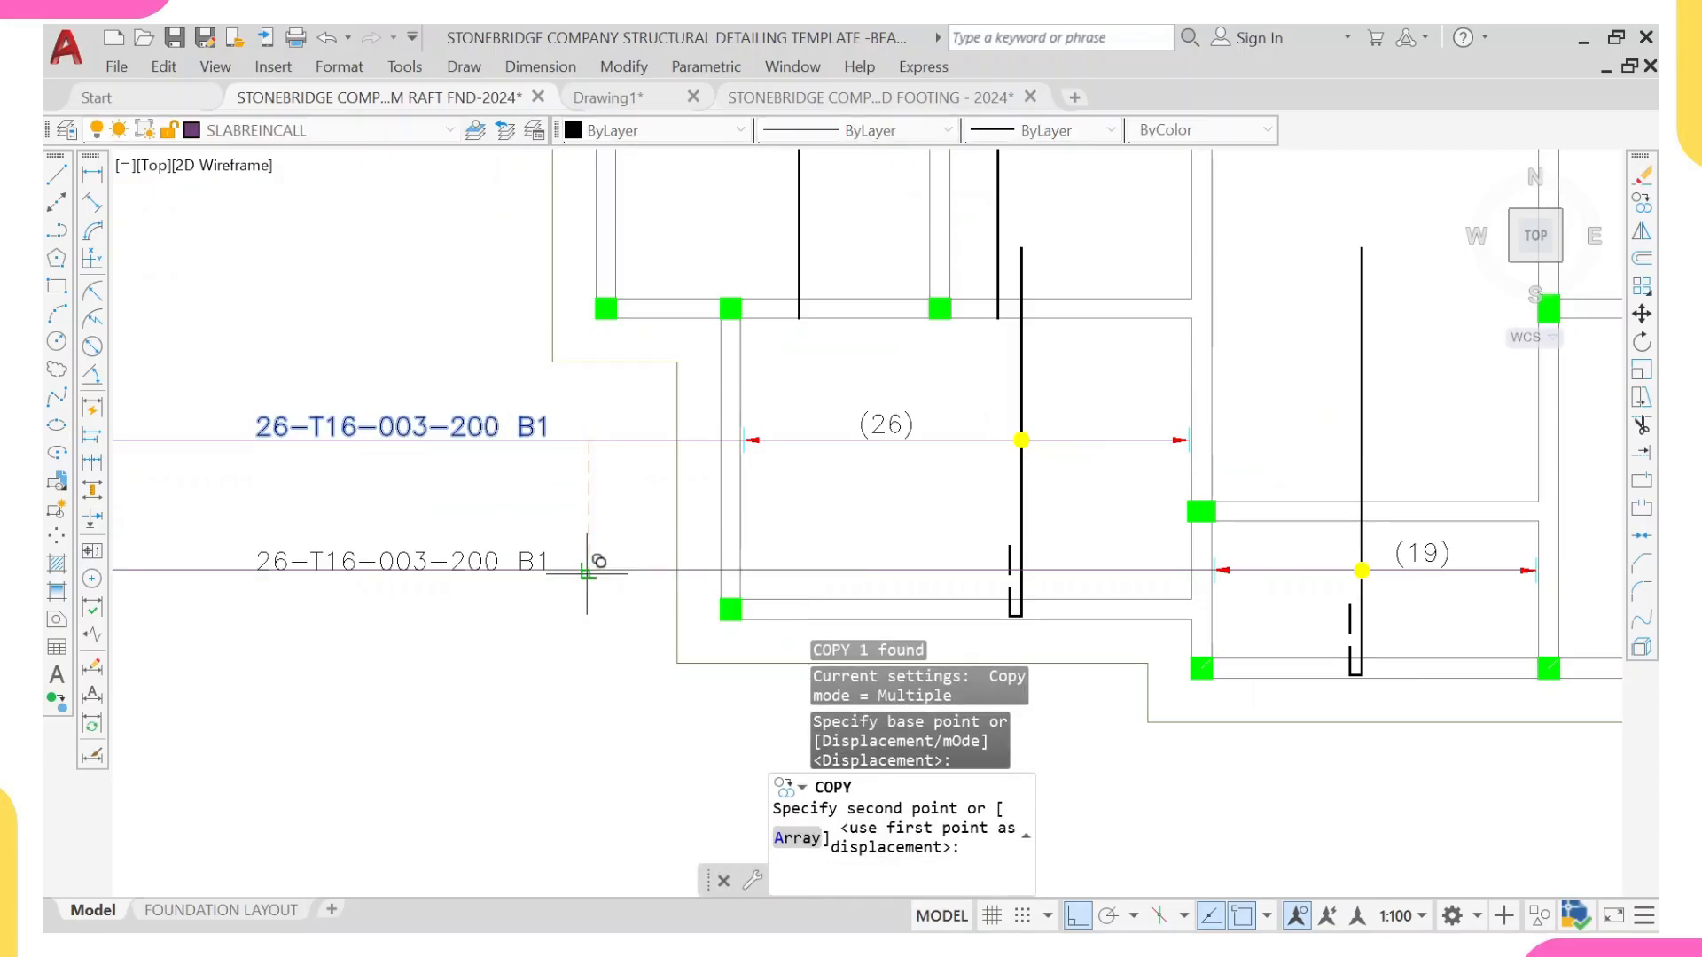
left_click(589, 559)
key("Escape")
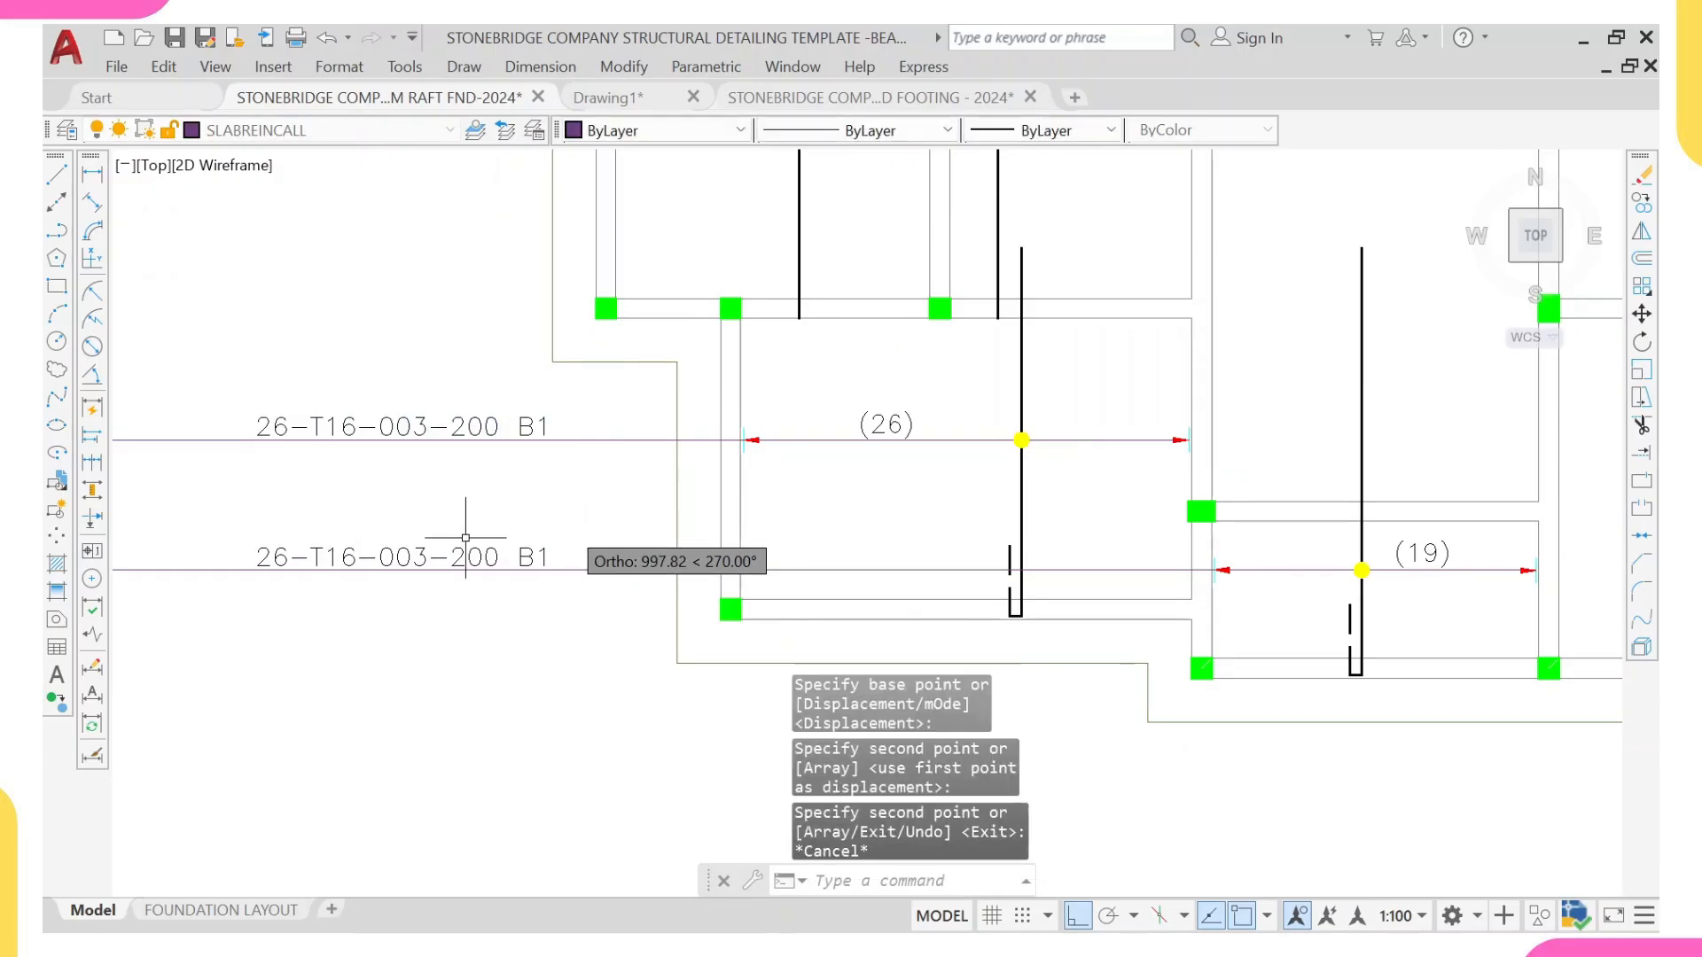
Step: Edit the copied callout on the new range line to read 19-T16-04-200 B1
middle_click_drag(288, 552, 414, 543)
left_click(444, 555)
scroll(444, 557, "up", 2)
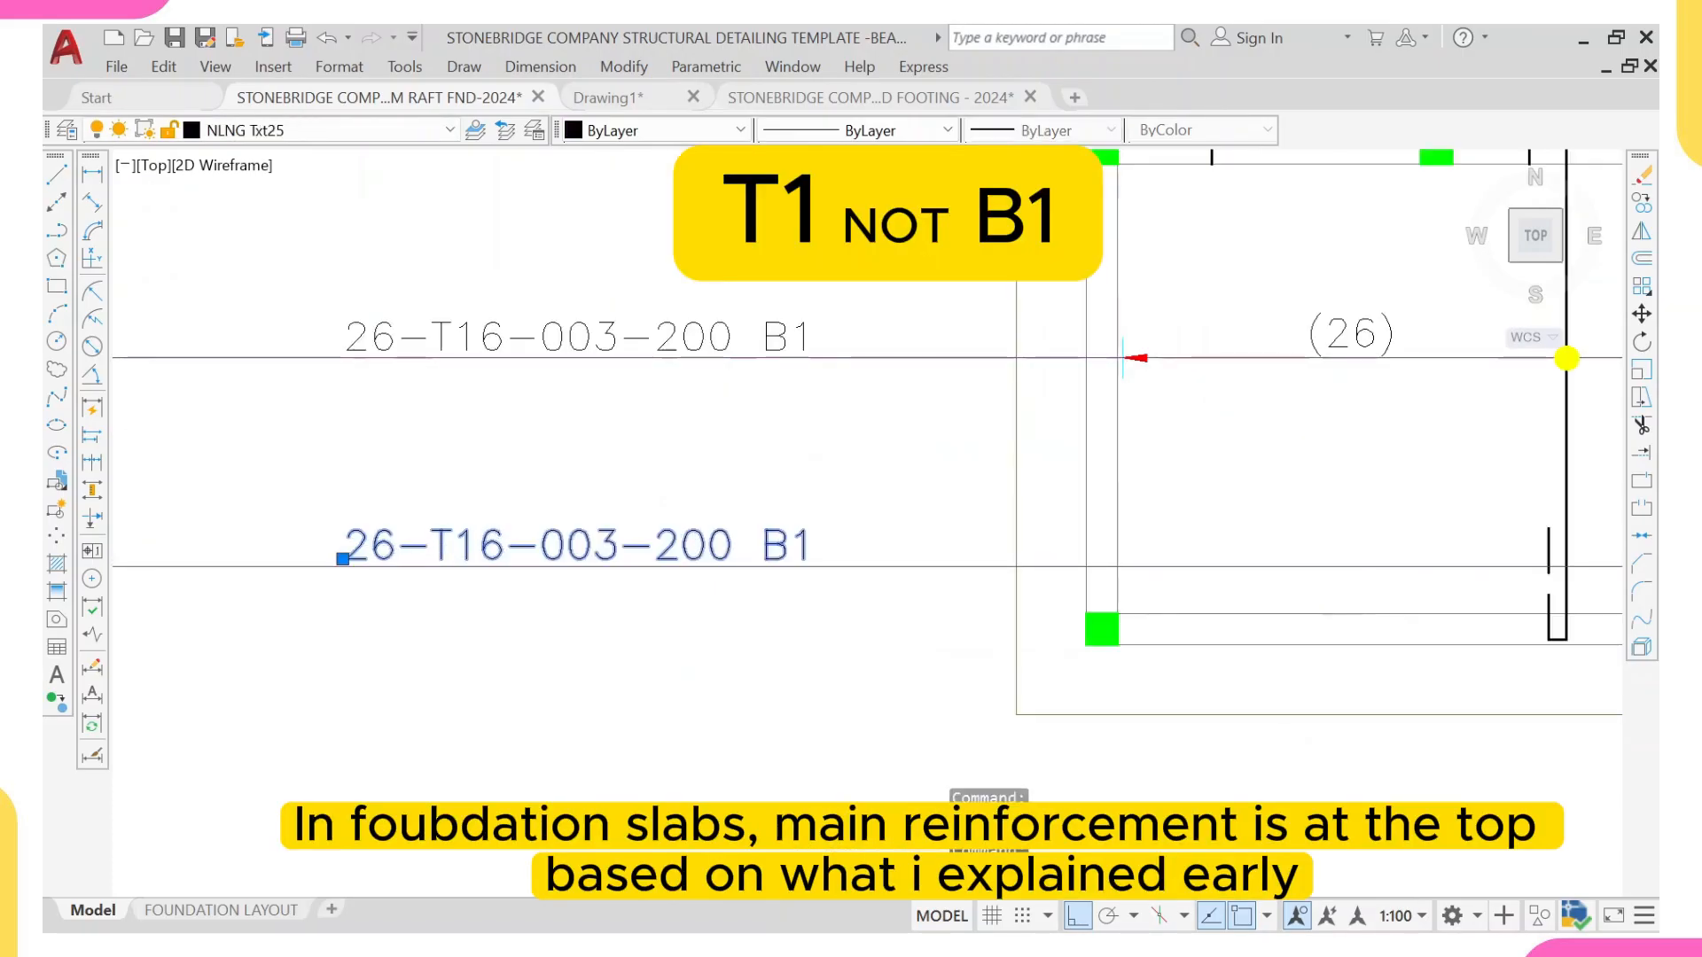
double_click(381, 550)
key("BackSpace")
key("BackSpace")
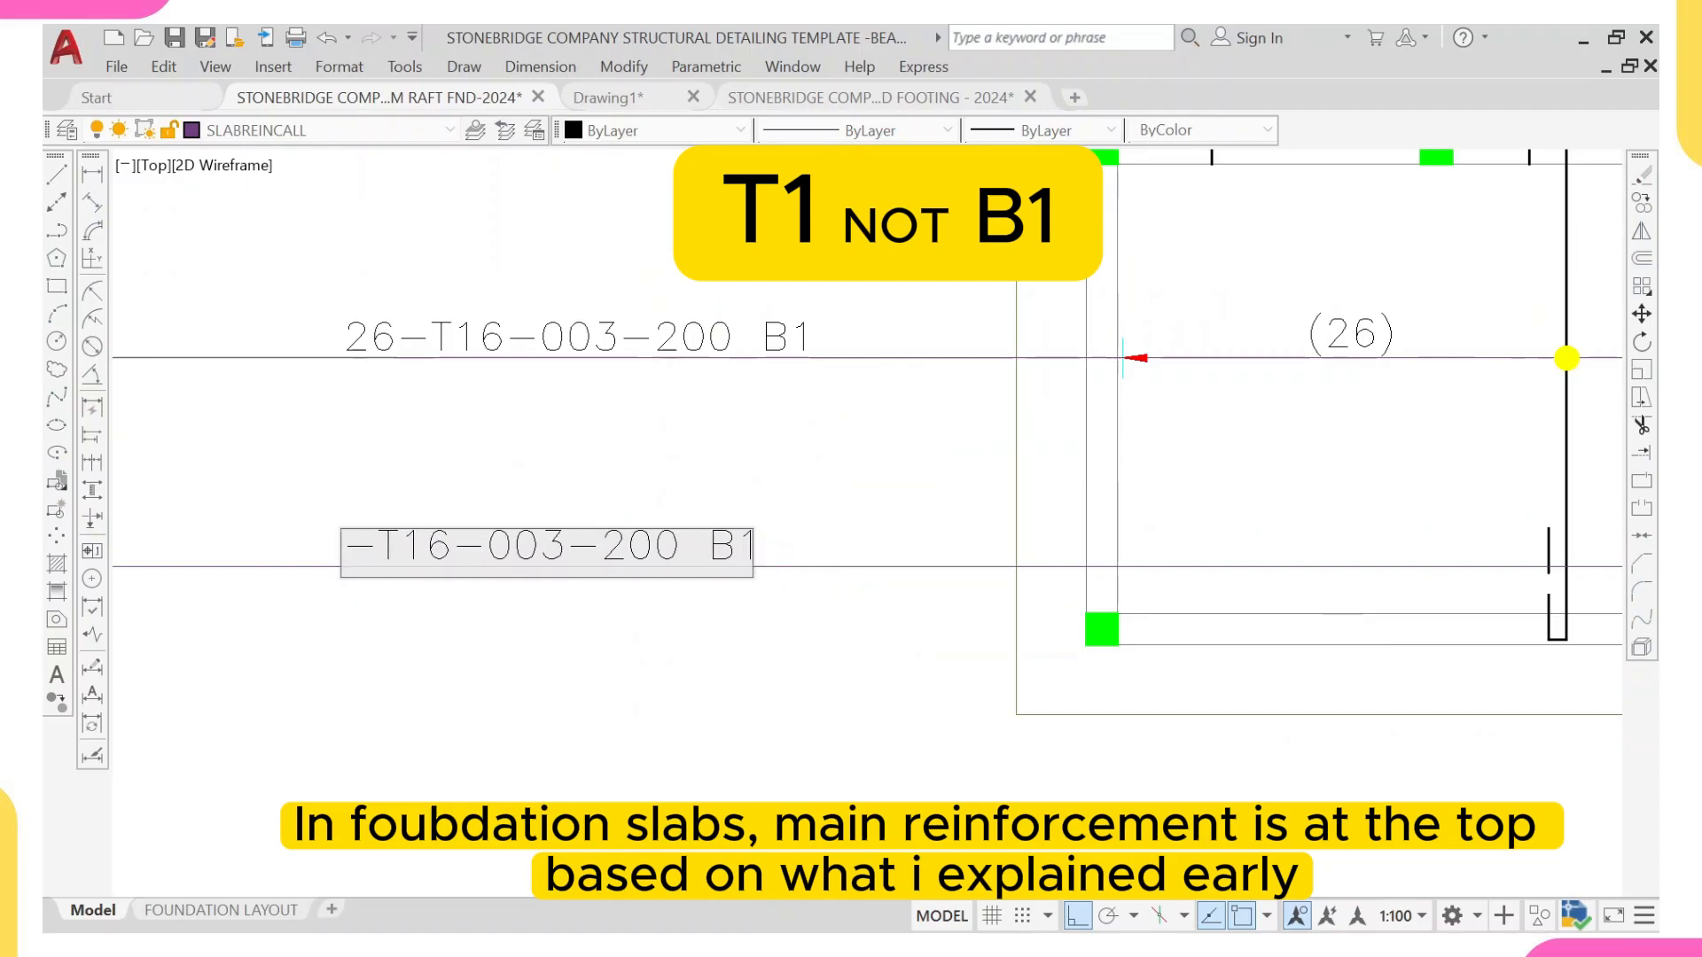
type("19")
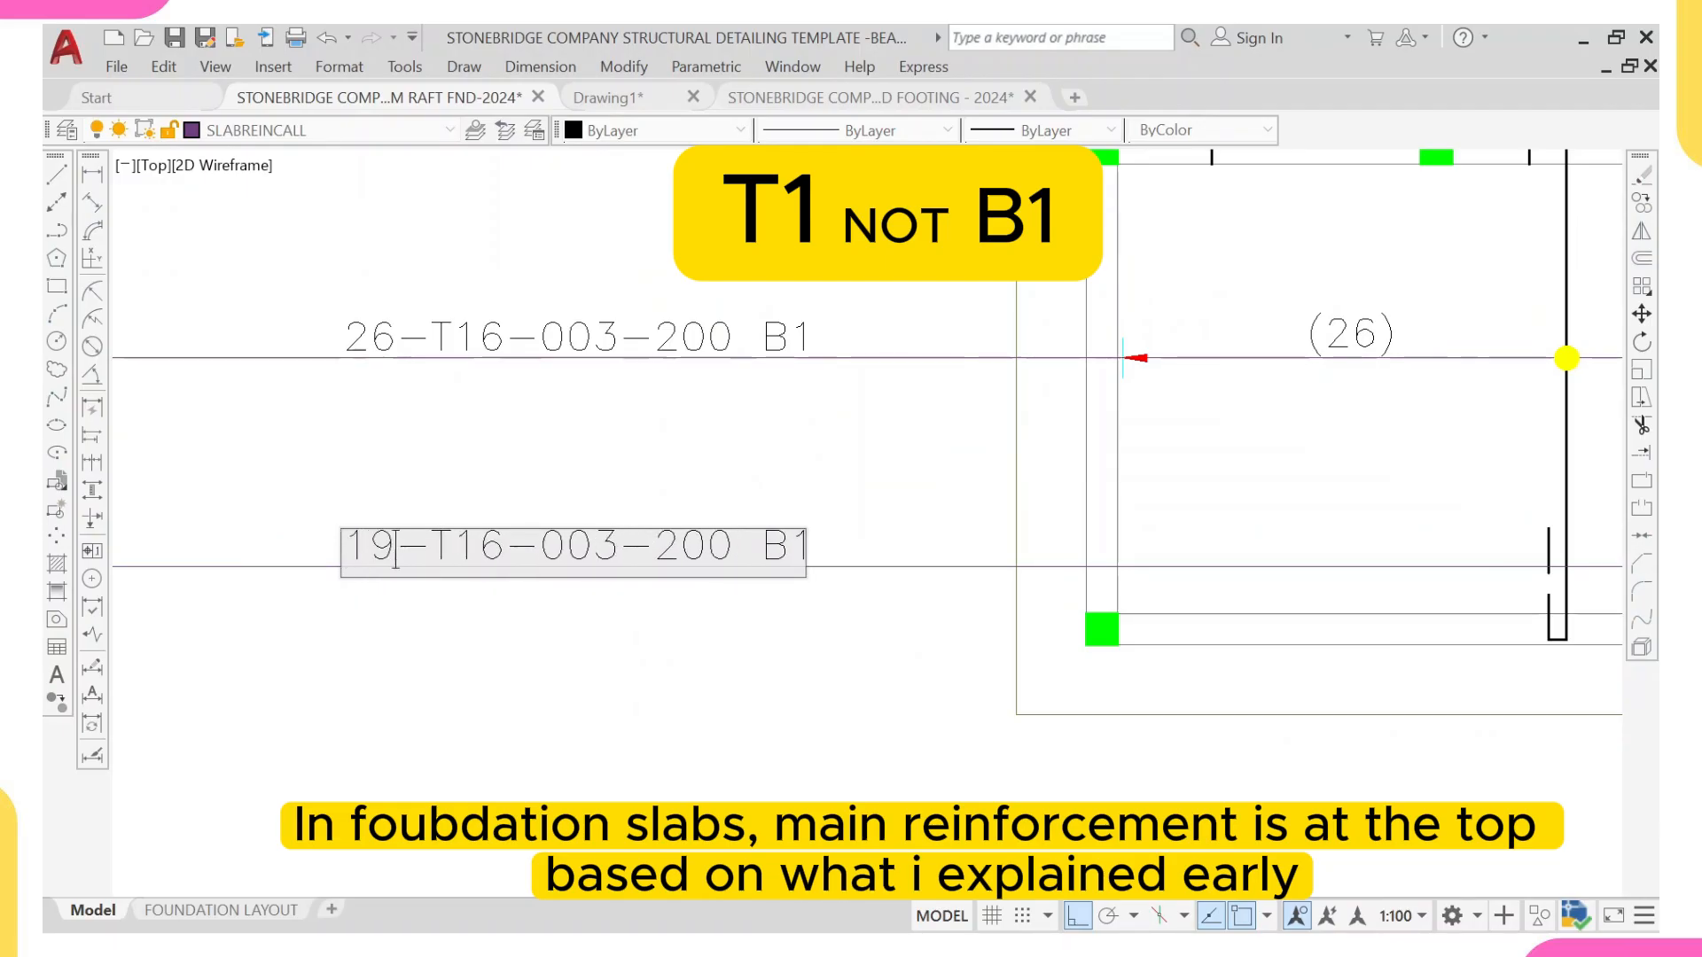
key("BackSpace")
key("BackSpace")
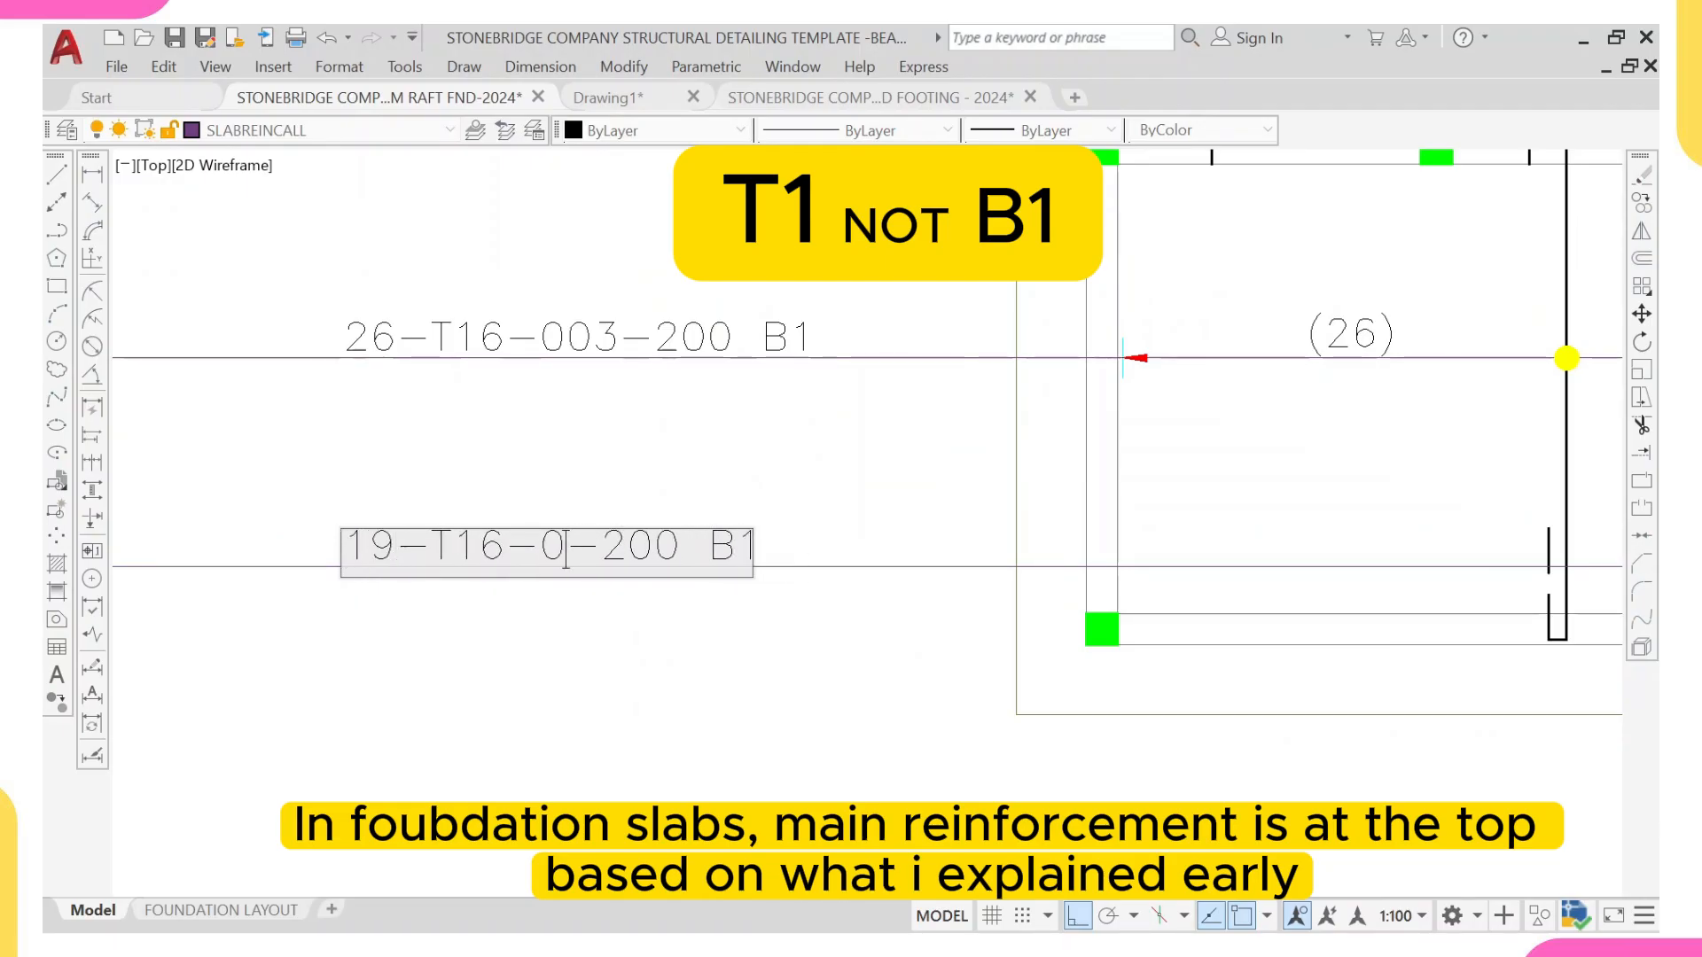
type("4")
key("Return")
scroll(737, 470, "down", 6)
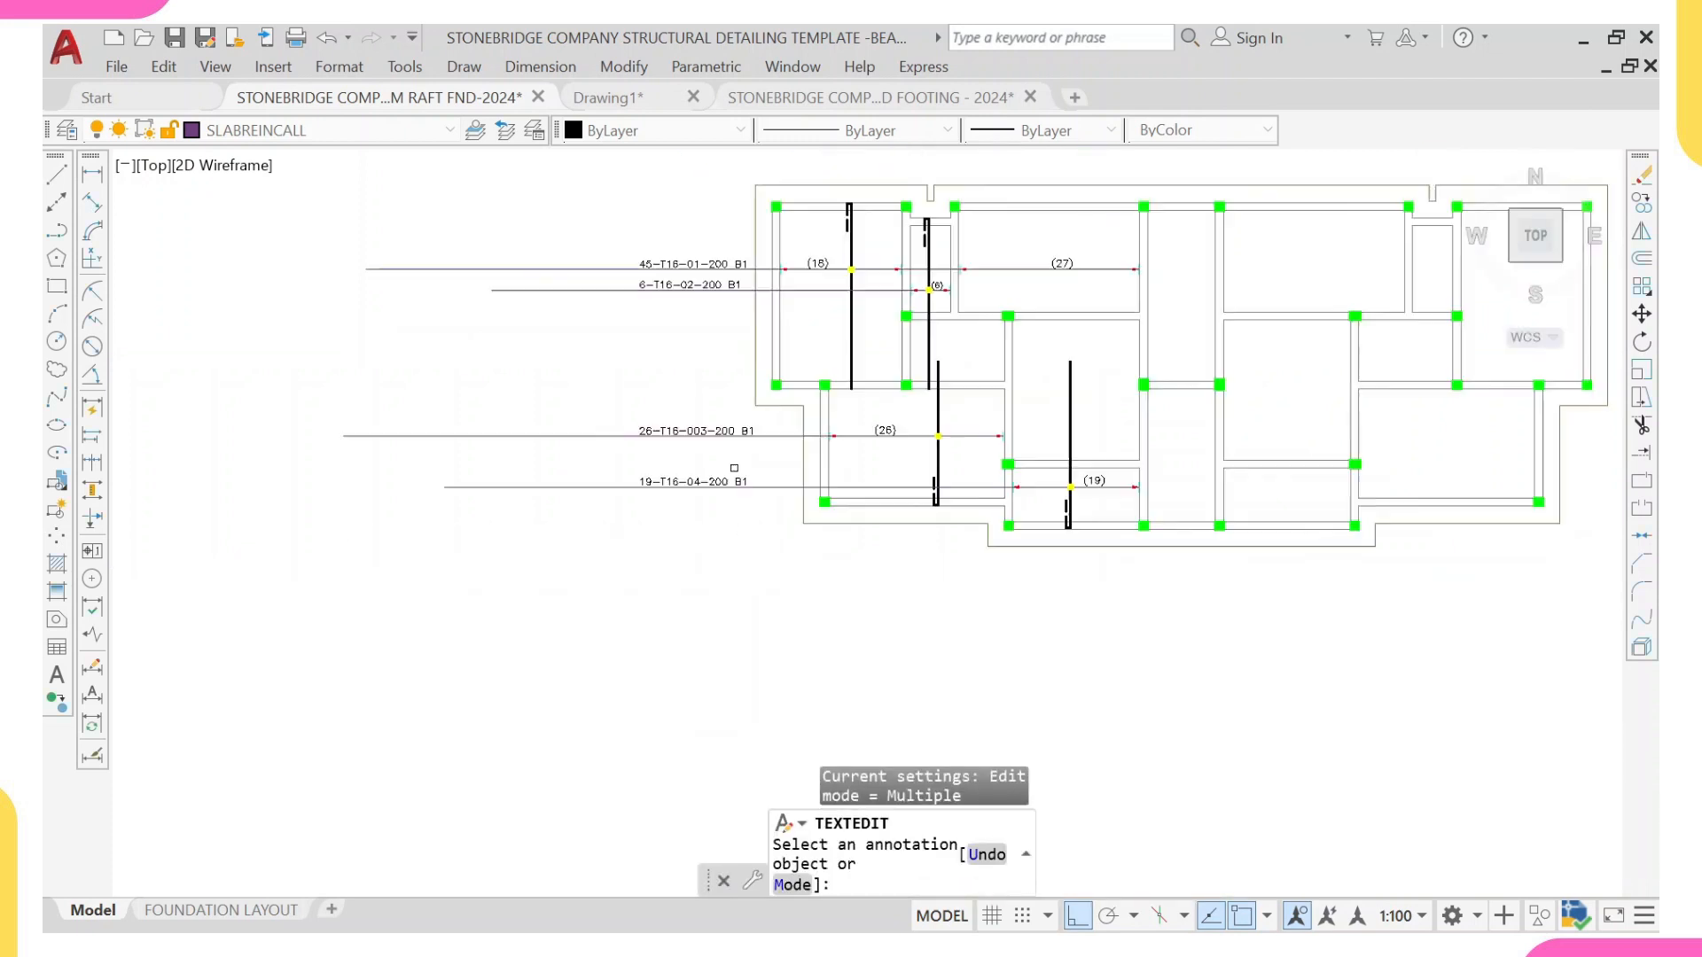
middle_click_drag(737, 470, 586, 663)
key("Escape")
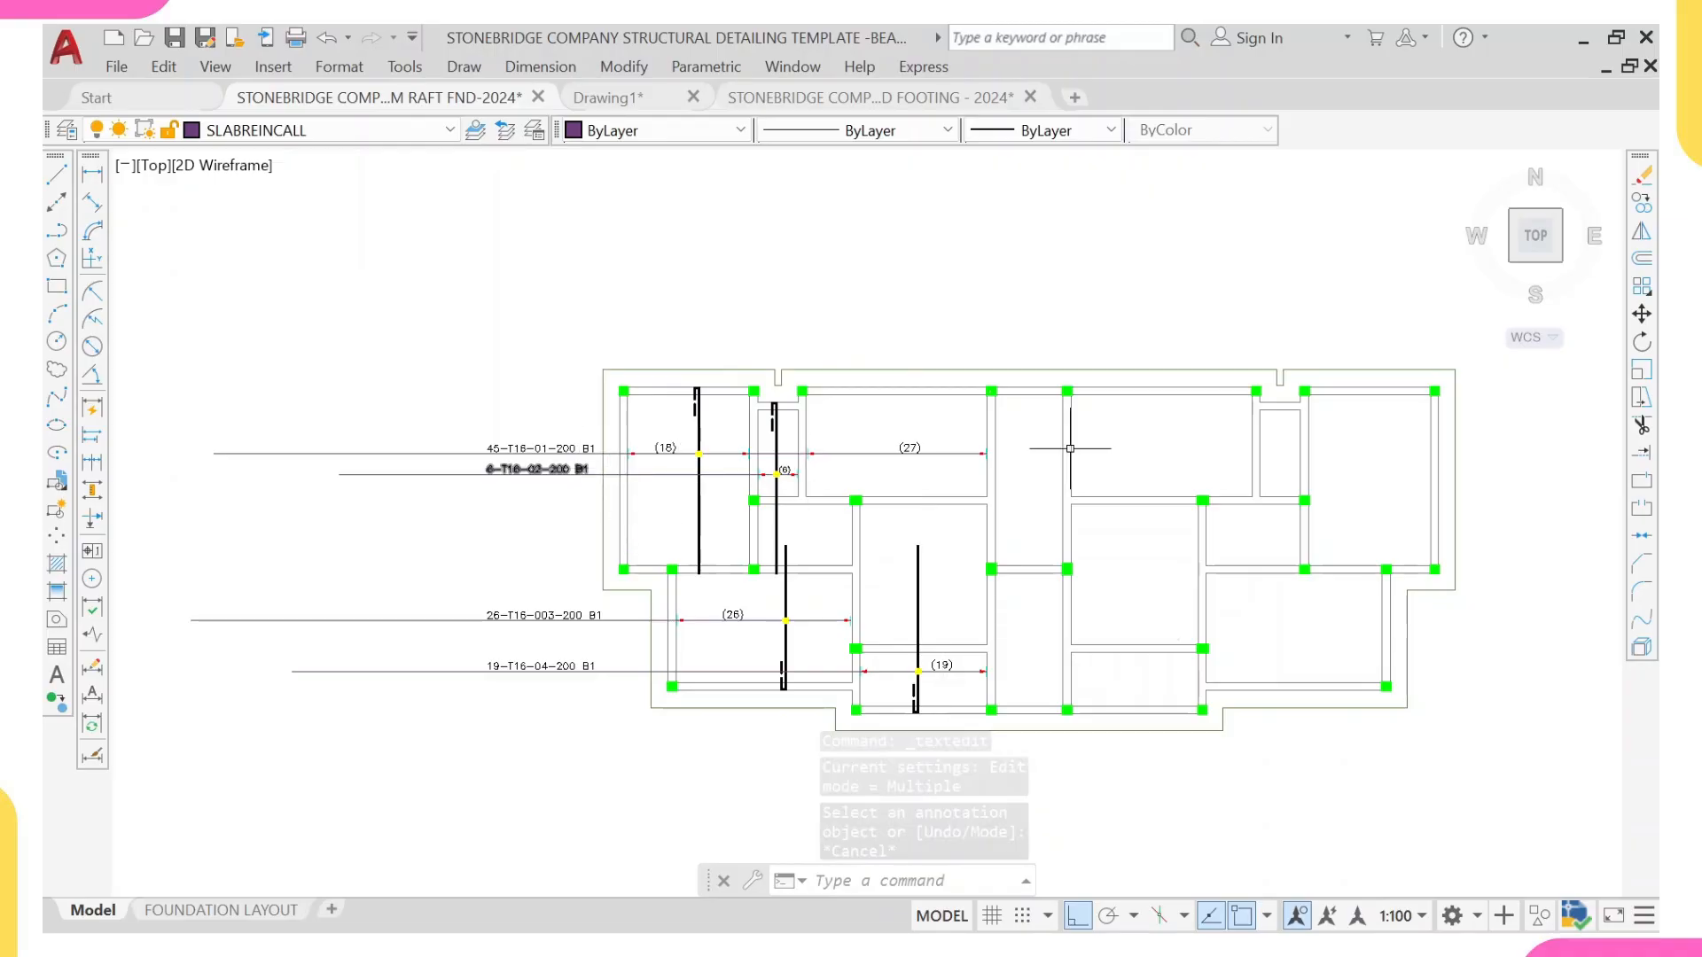
scroll(721, 484, "up", 3)
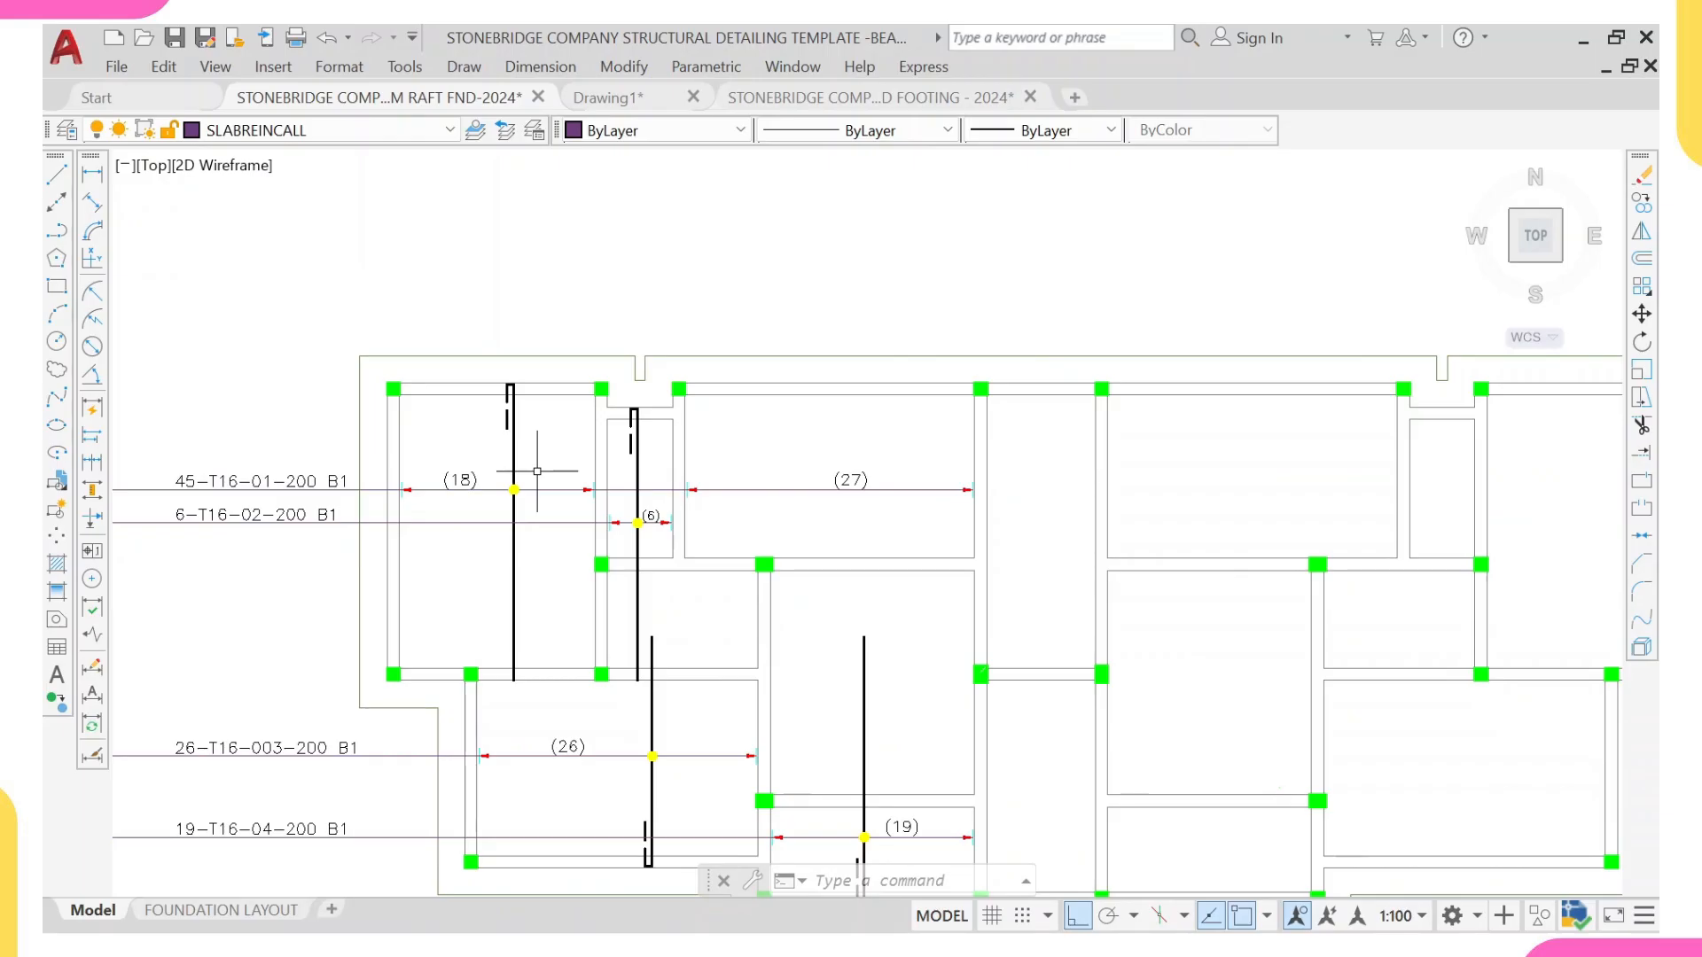
mouse_move(638, 471)
middle_mouse_down()
mouse_move(678, 482)
mouse_move(699, 520)
middle_mouse_up()
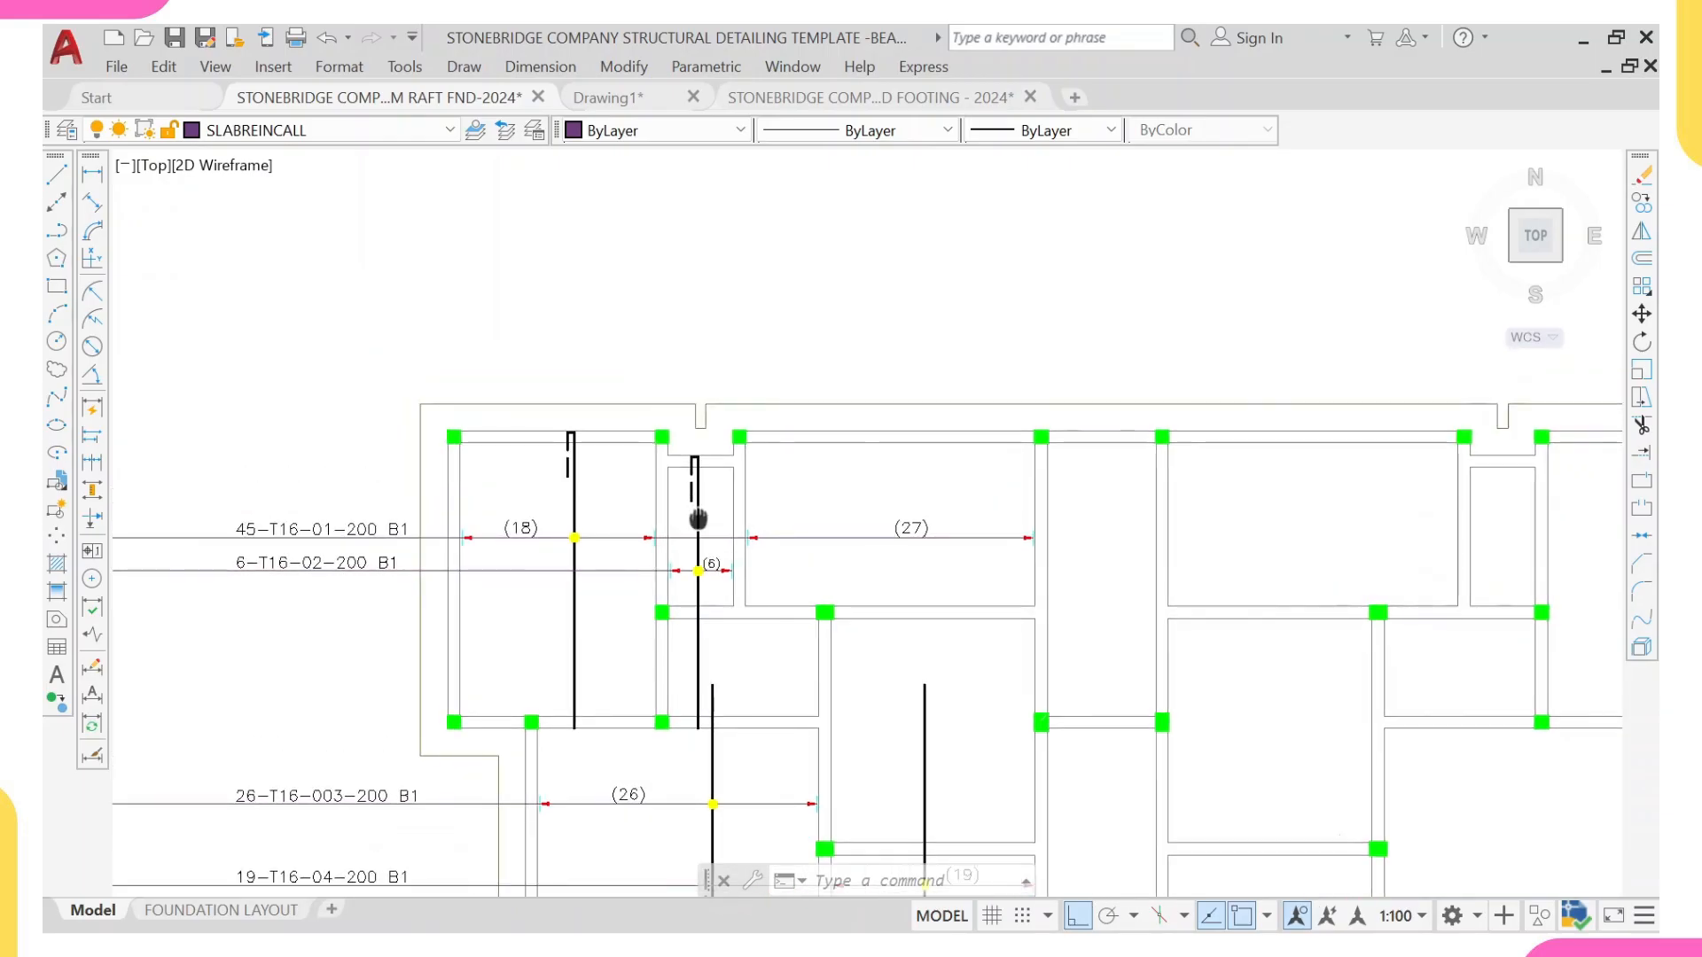
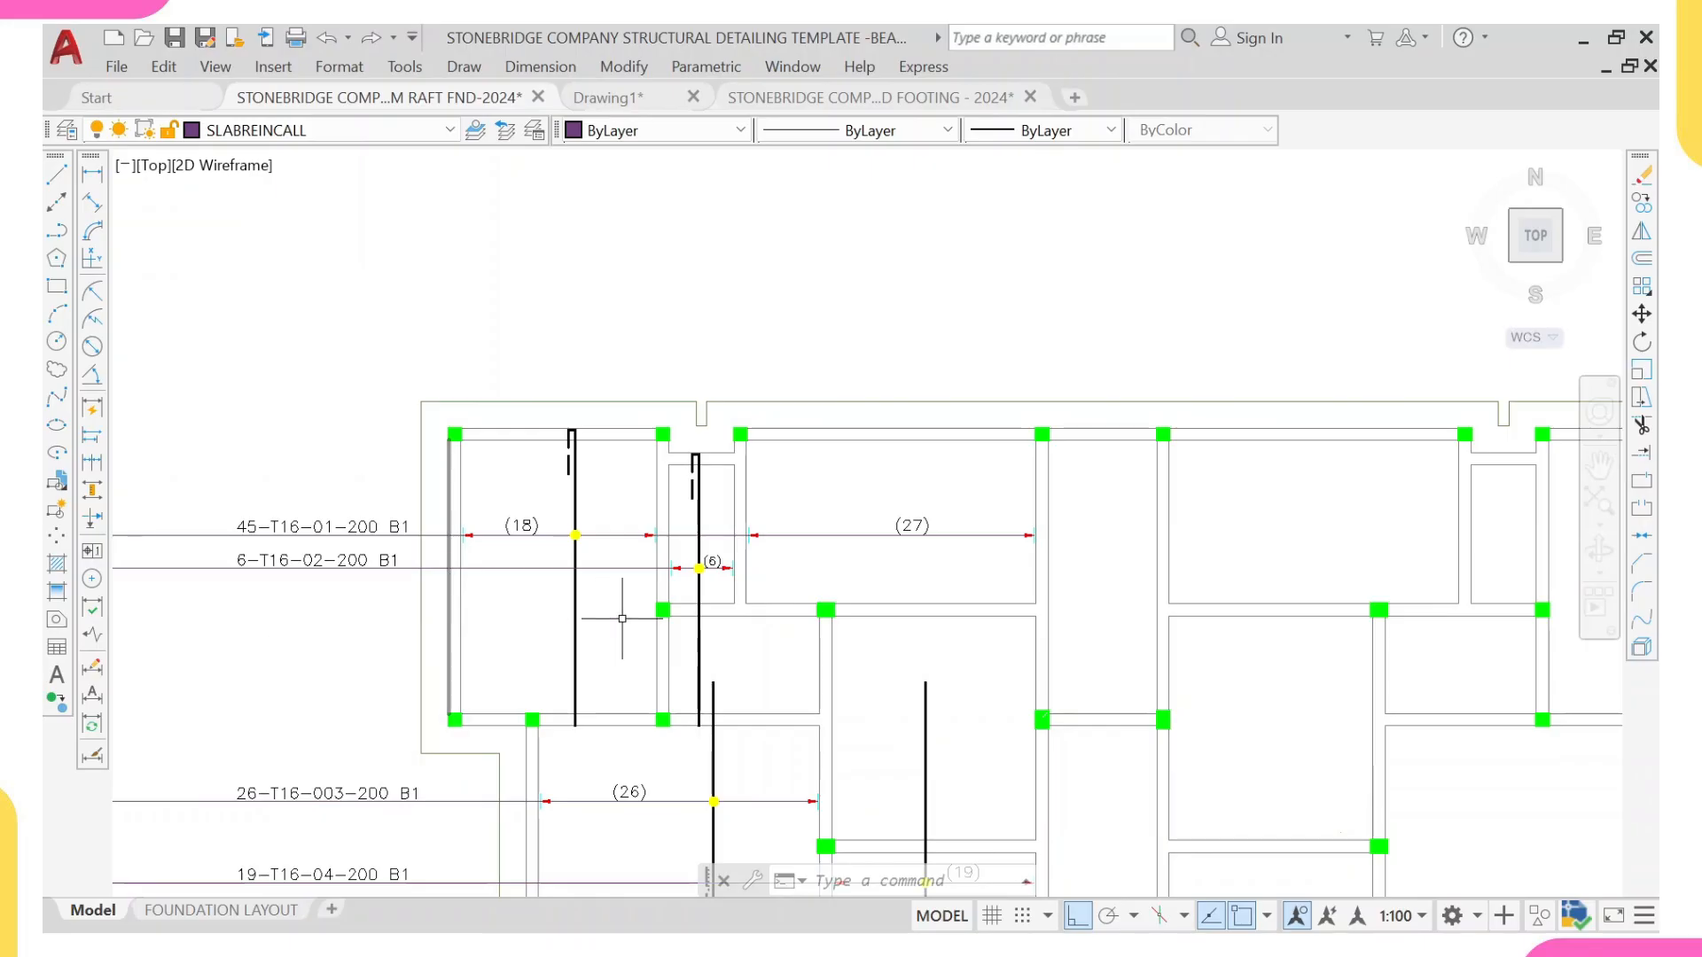
Step: Draw a horizontal bar line across the upper-left panel, from the left beam's outer edge to the right beam's near edge
type("1")
key("Return")
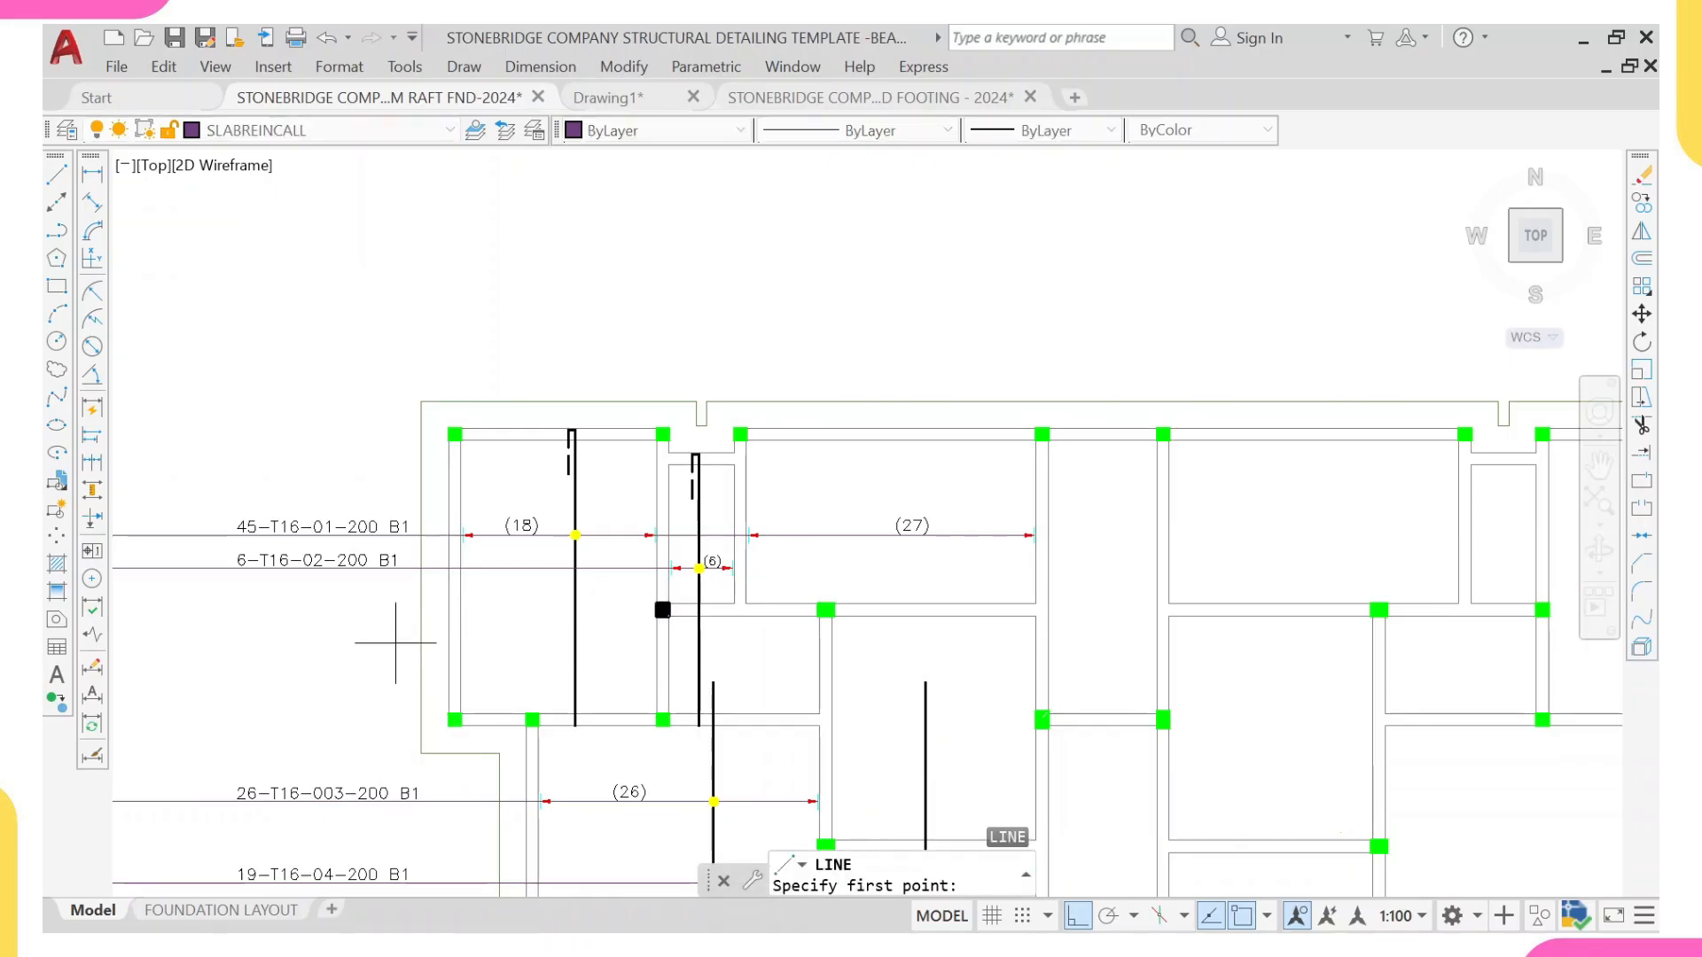
scroll(454, 645, "up", 2)
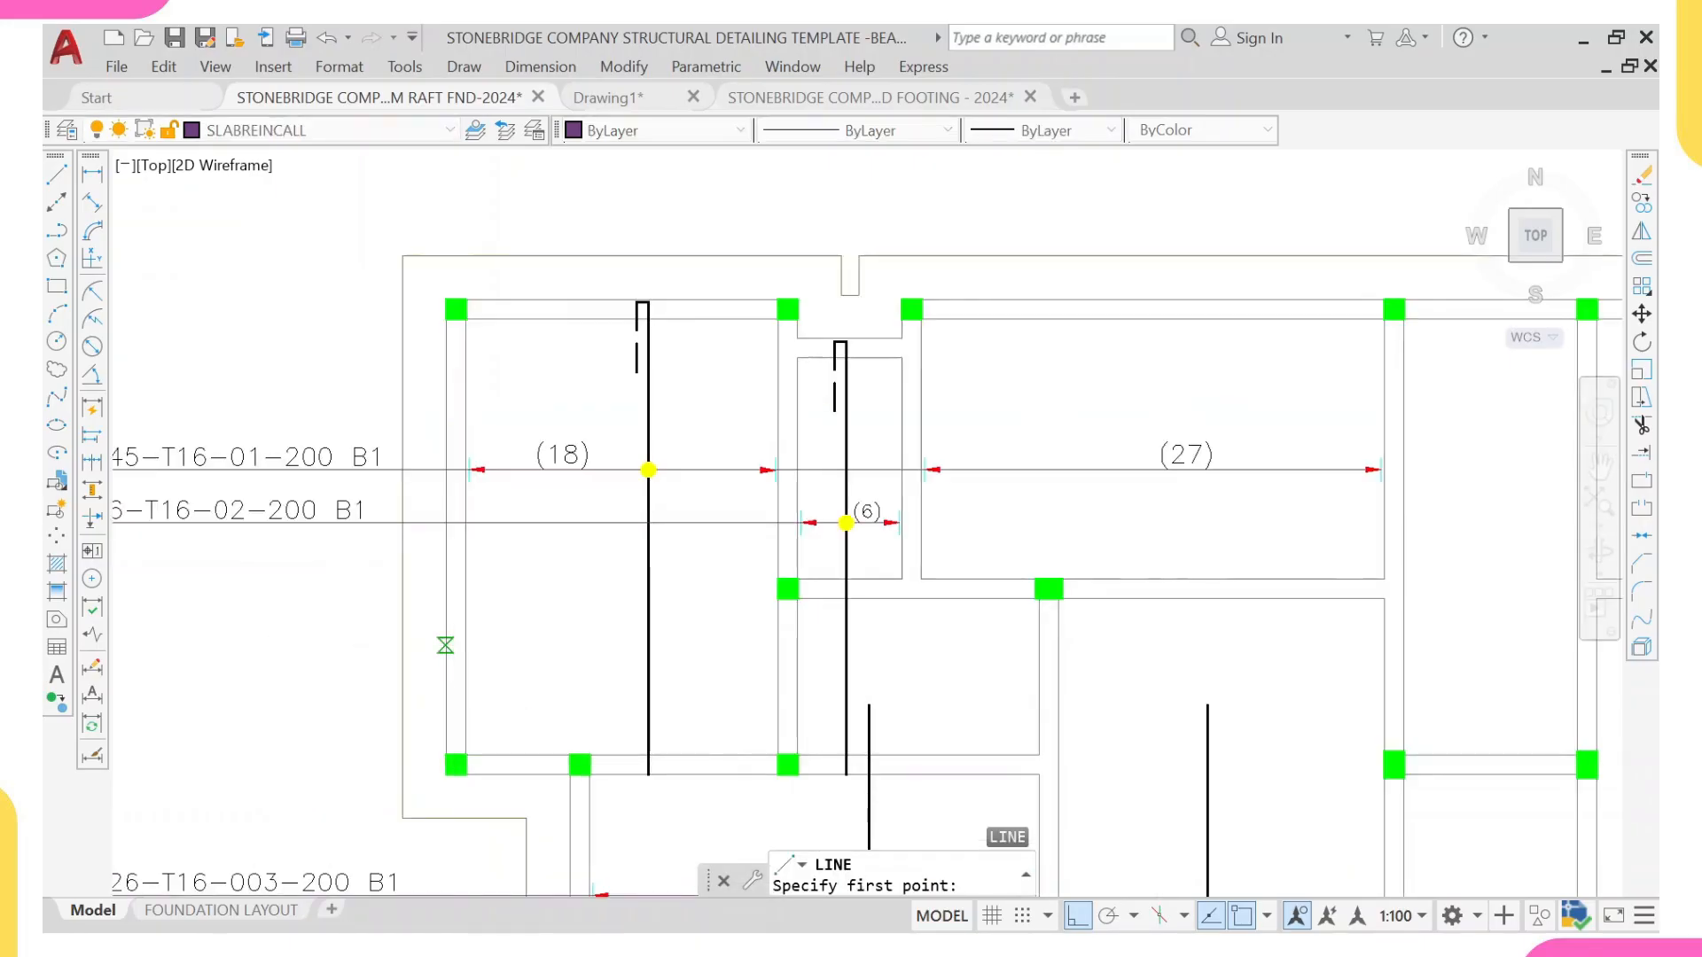
left_click(445, 645)
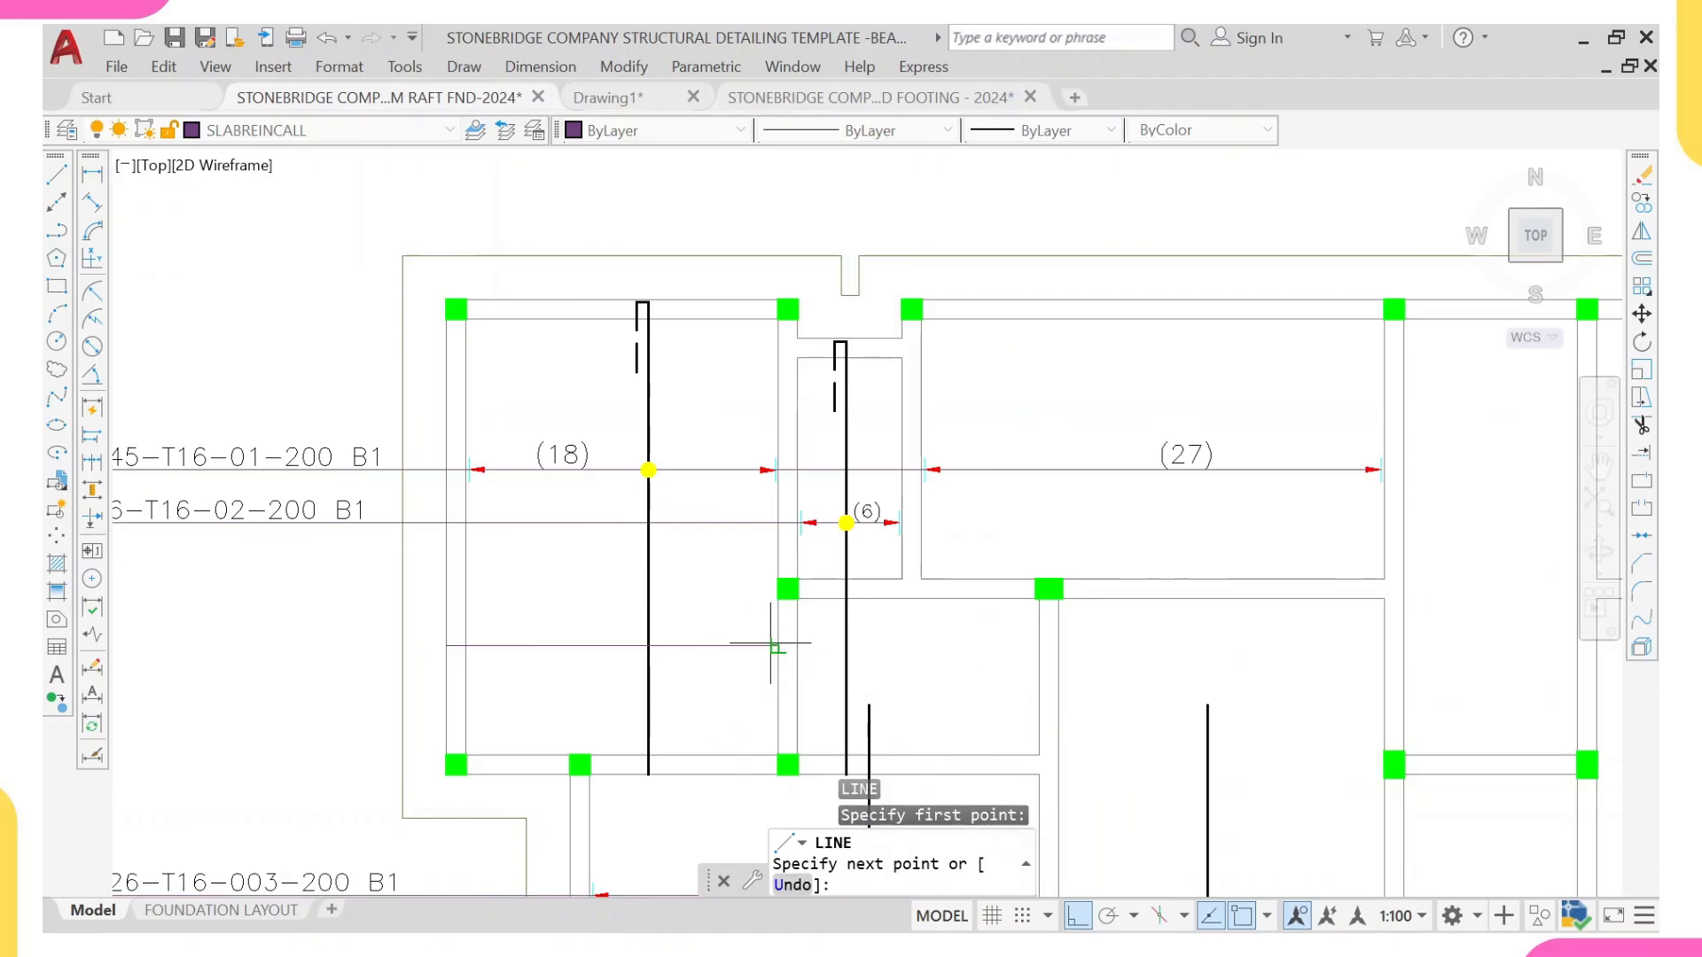
left_click(777, 646)
key("Escape")
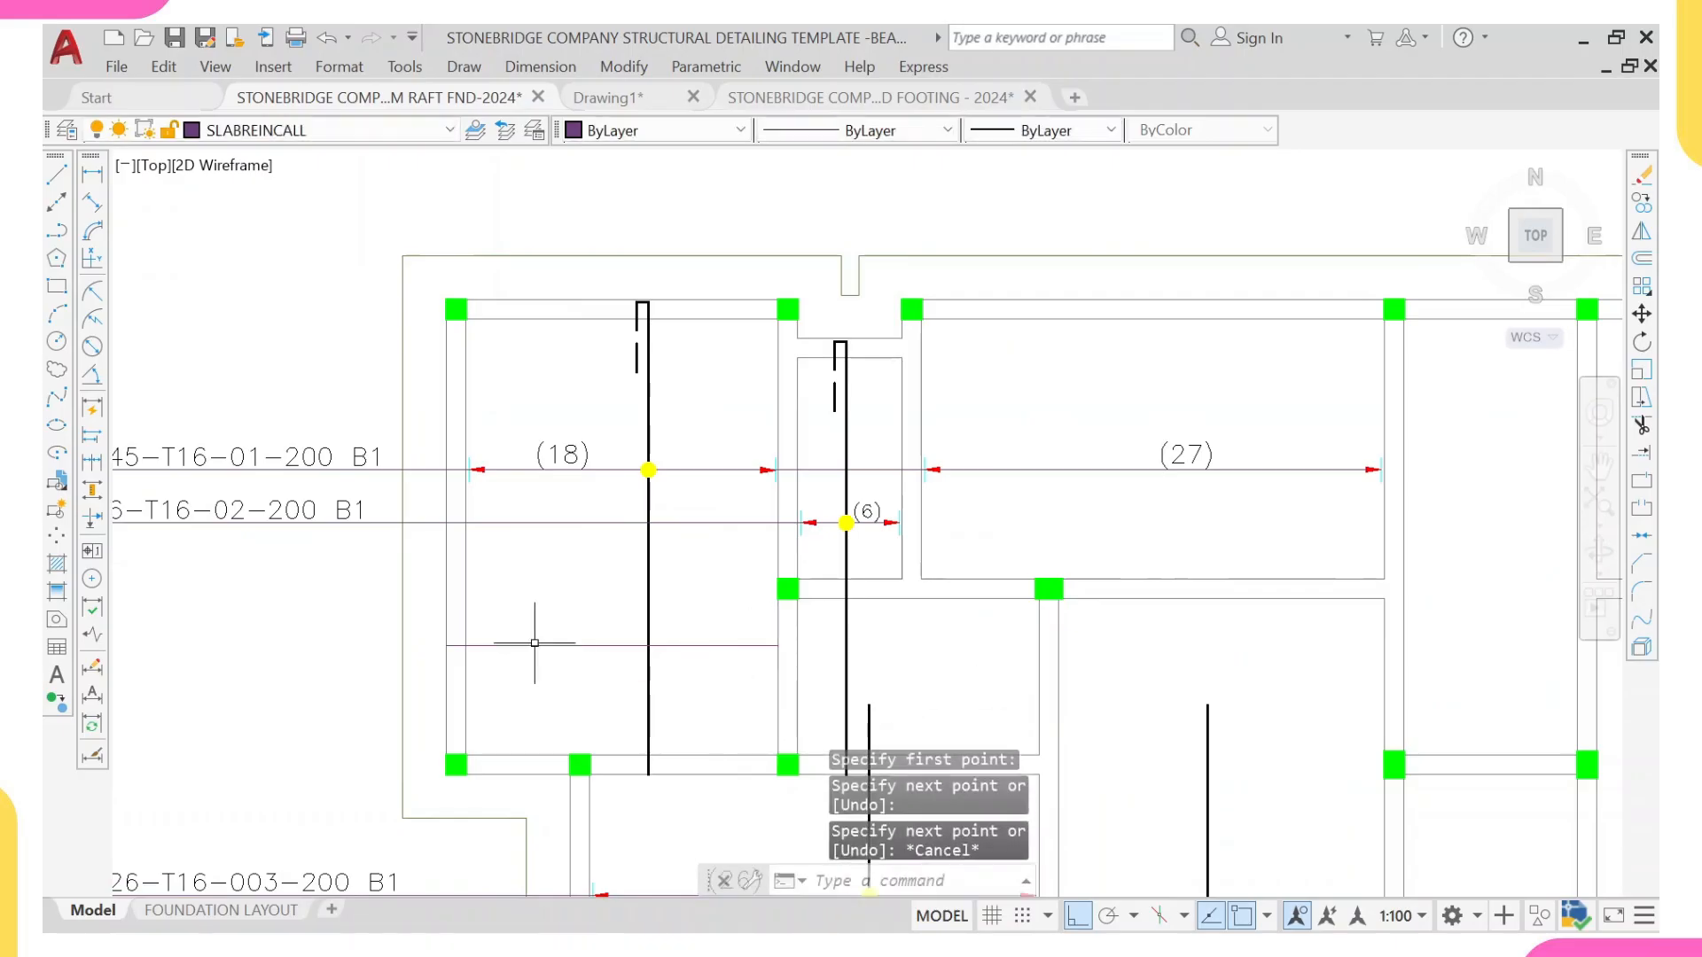
Step: Shorten the new horizontal bar line by 35 mm at its left end
left_click(535, 637)
left_click(510, 669)
scroll(463, 670, "up", 4)
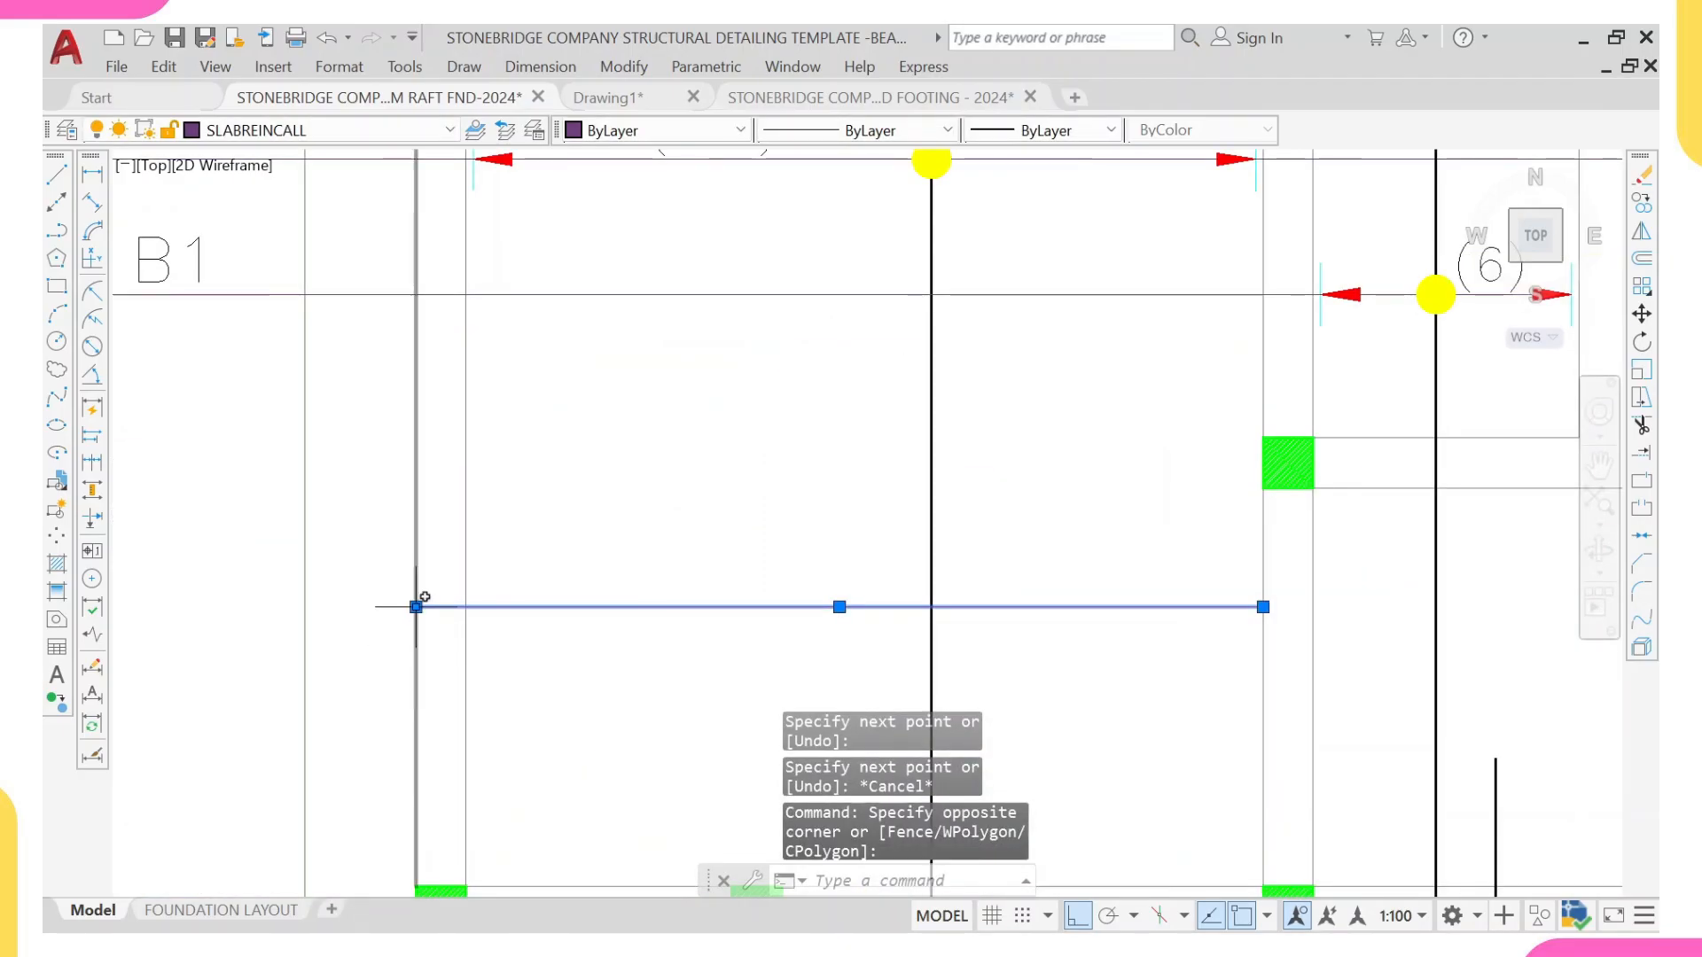
left_click(416, 606)
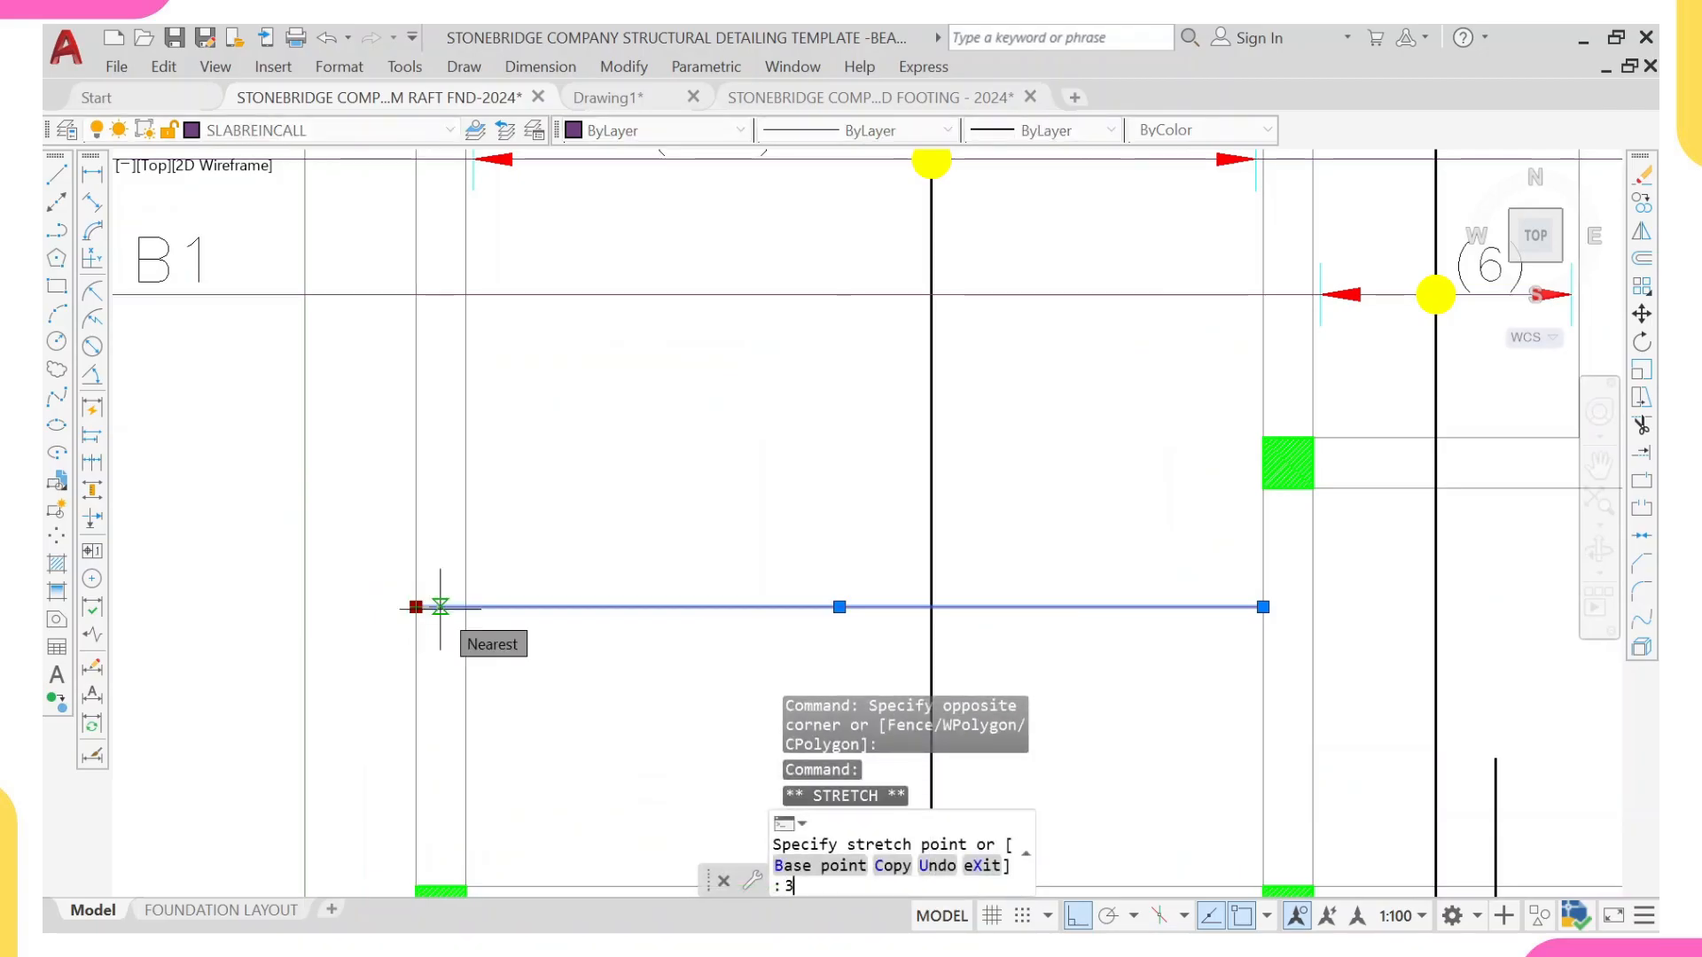
type("35")
key("Escape")
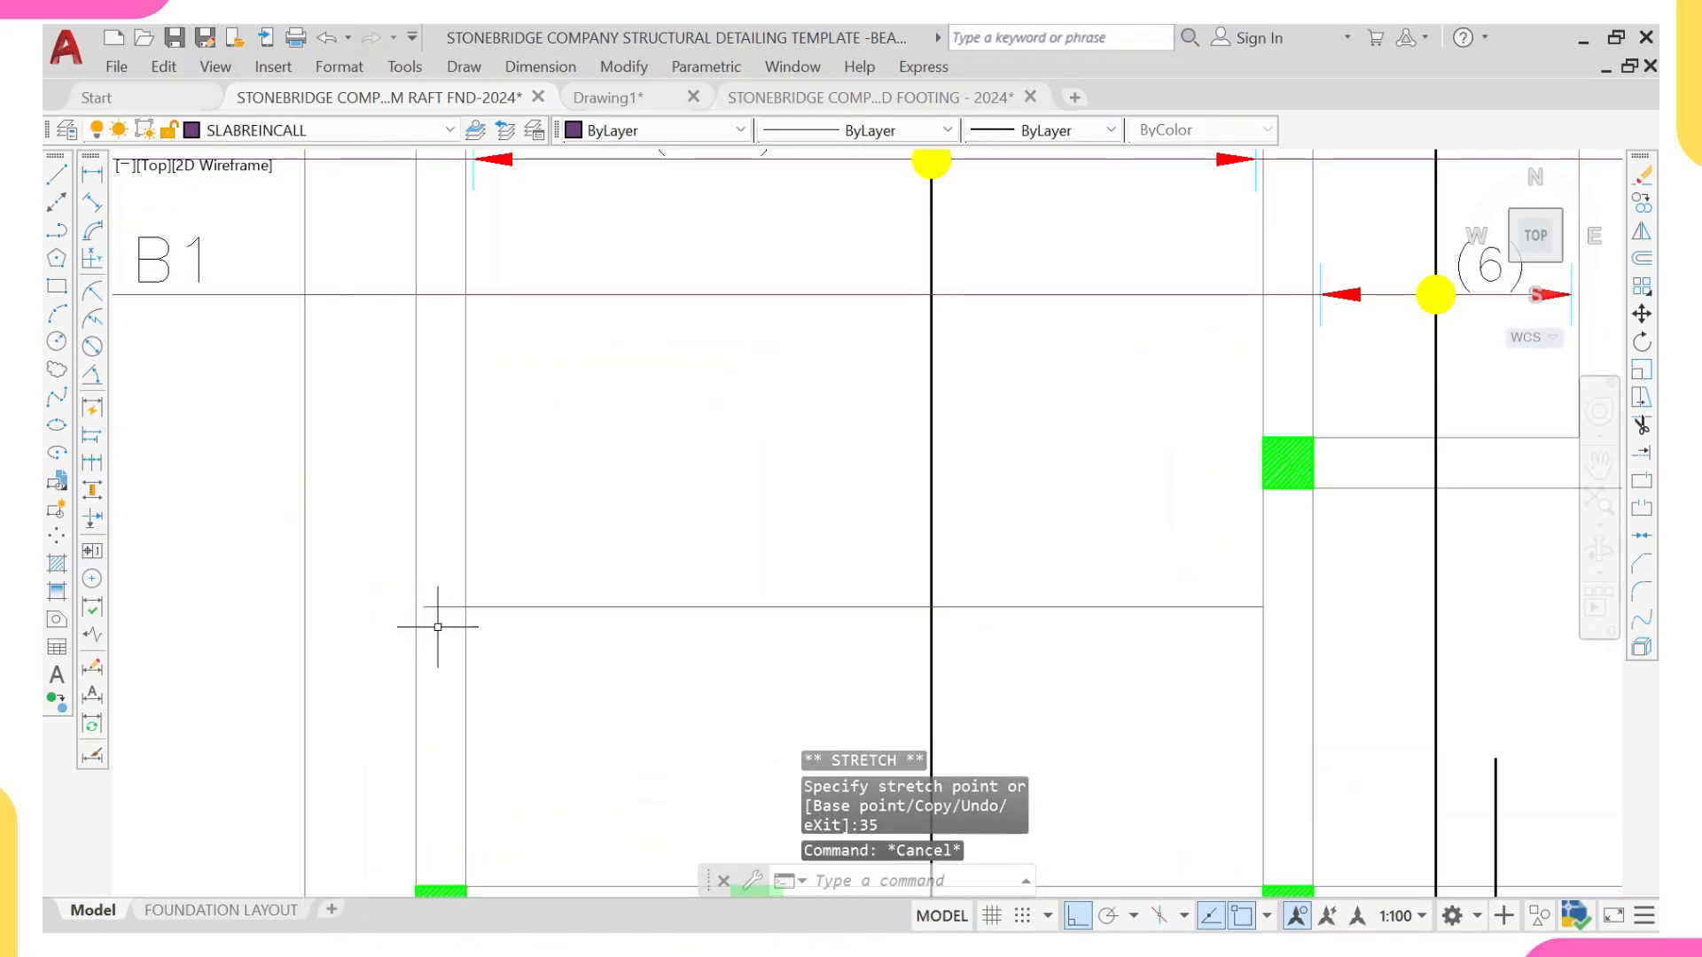
Step: Draw the bar's hook at its left end, 130 mm up and 800 mm back to the right
type("l")
key("Return")
left_click(423, 607)
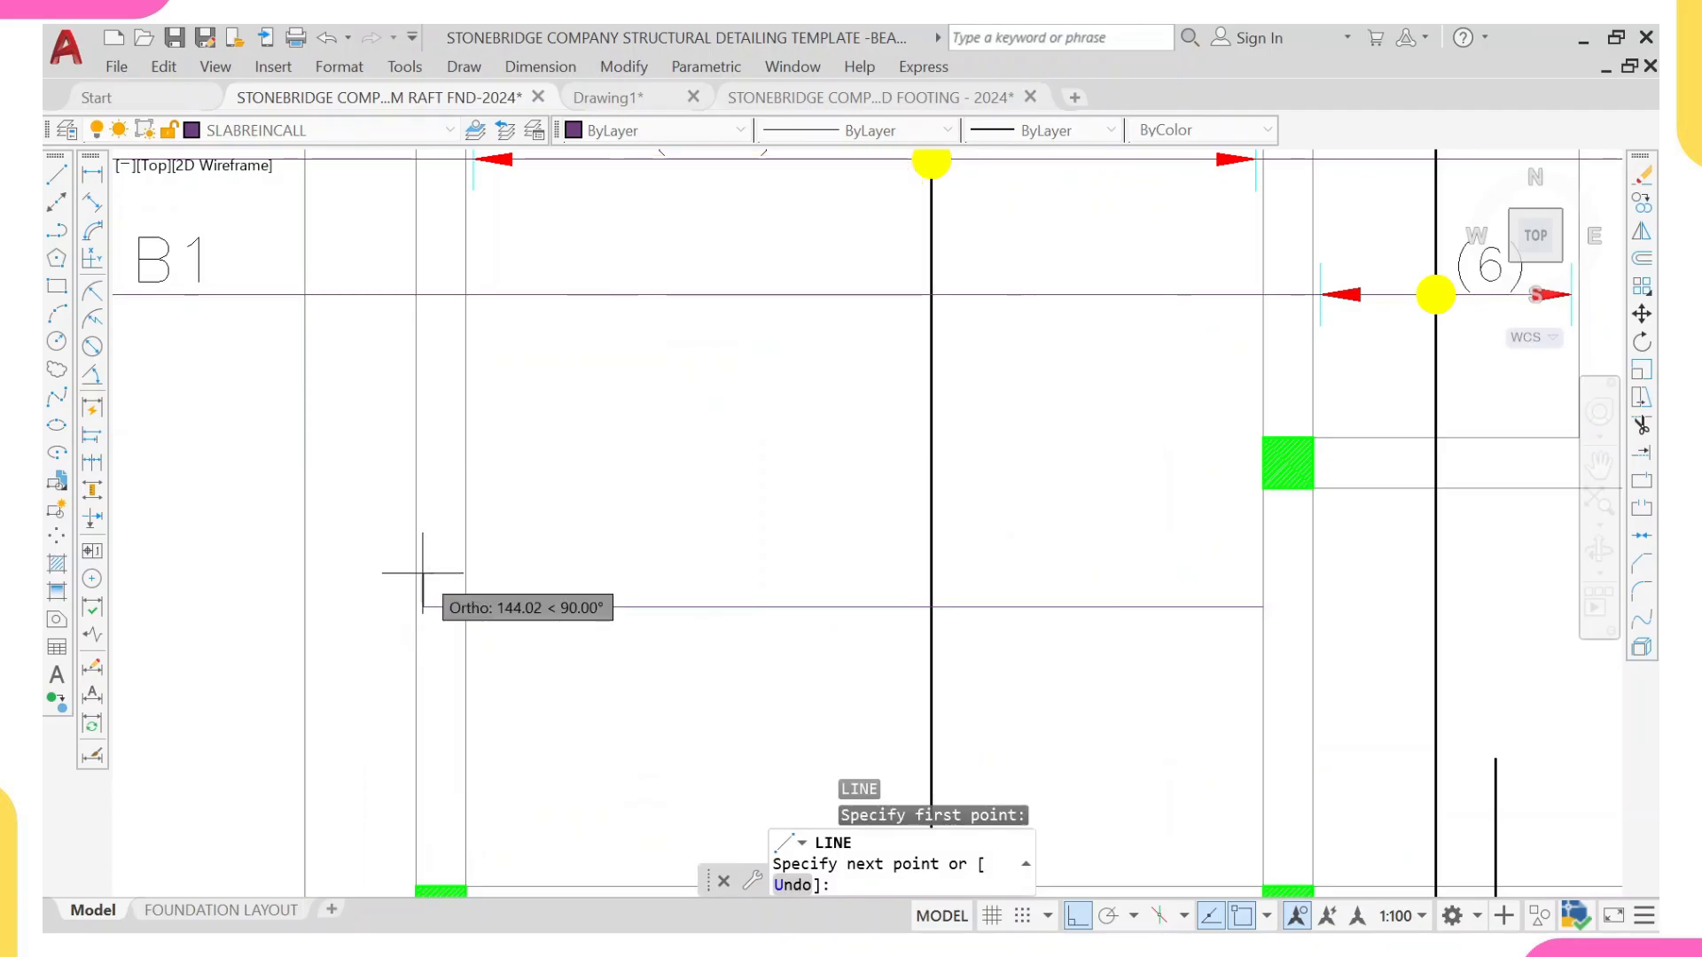
type("130")
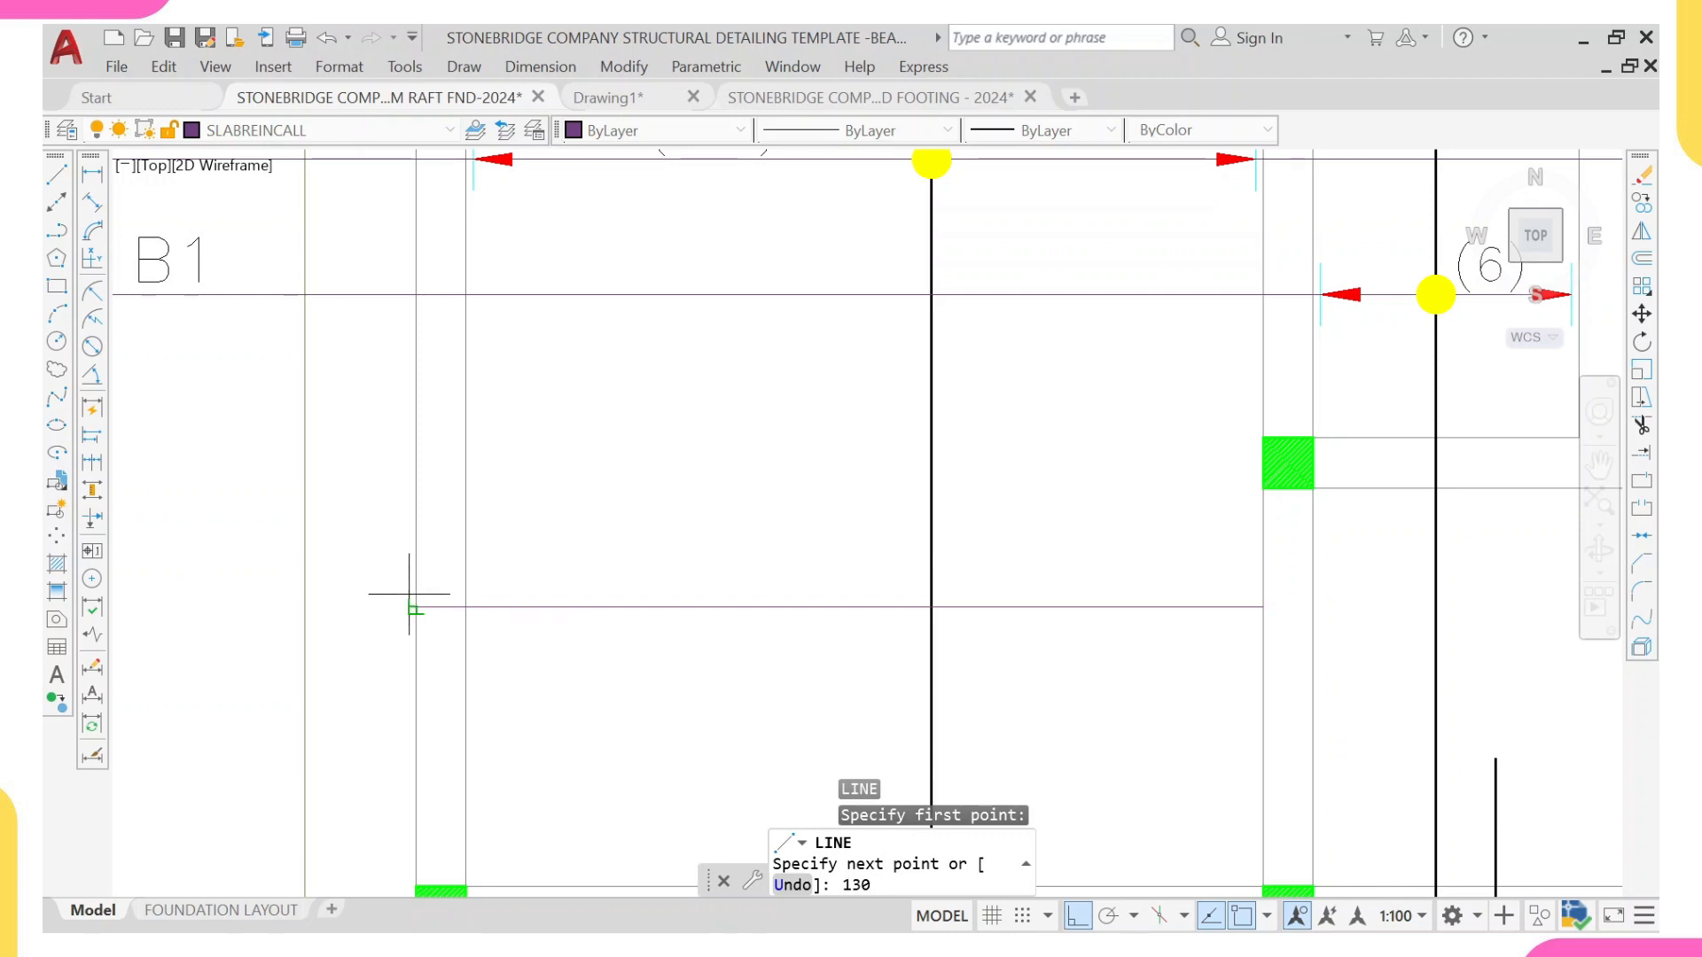
key("Return")
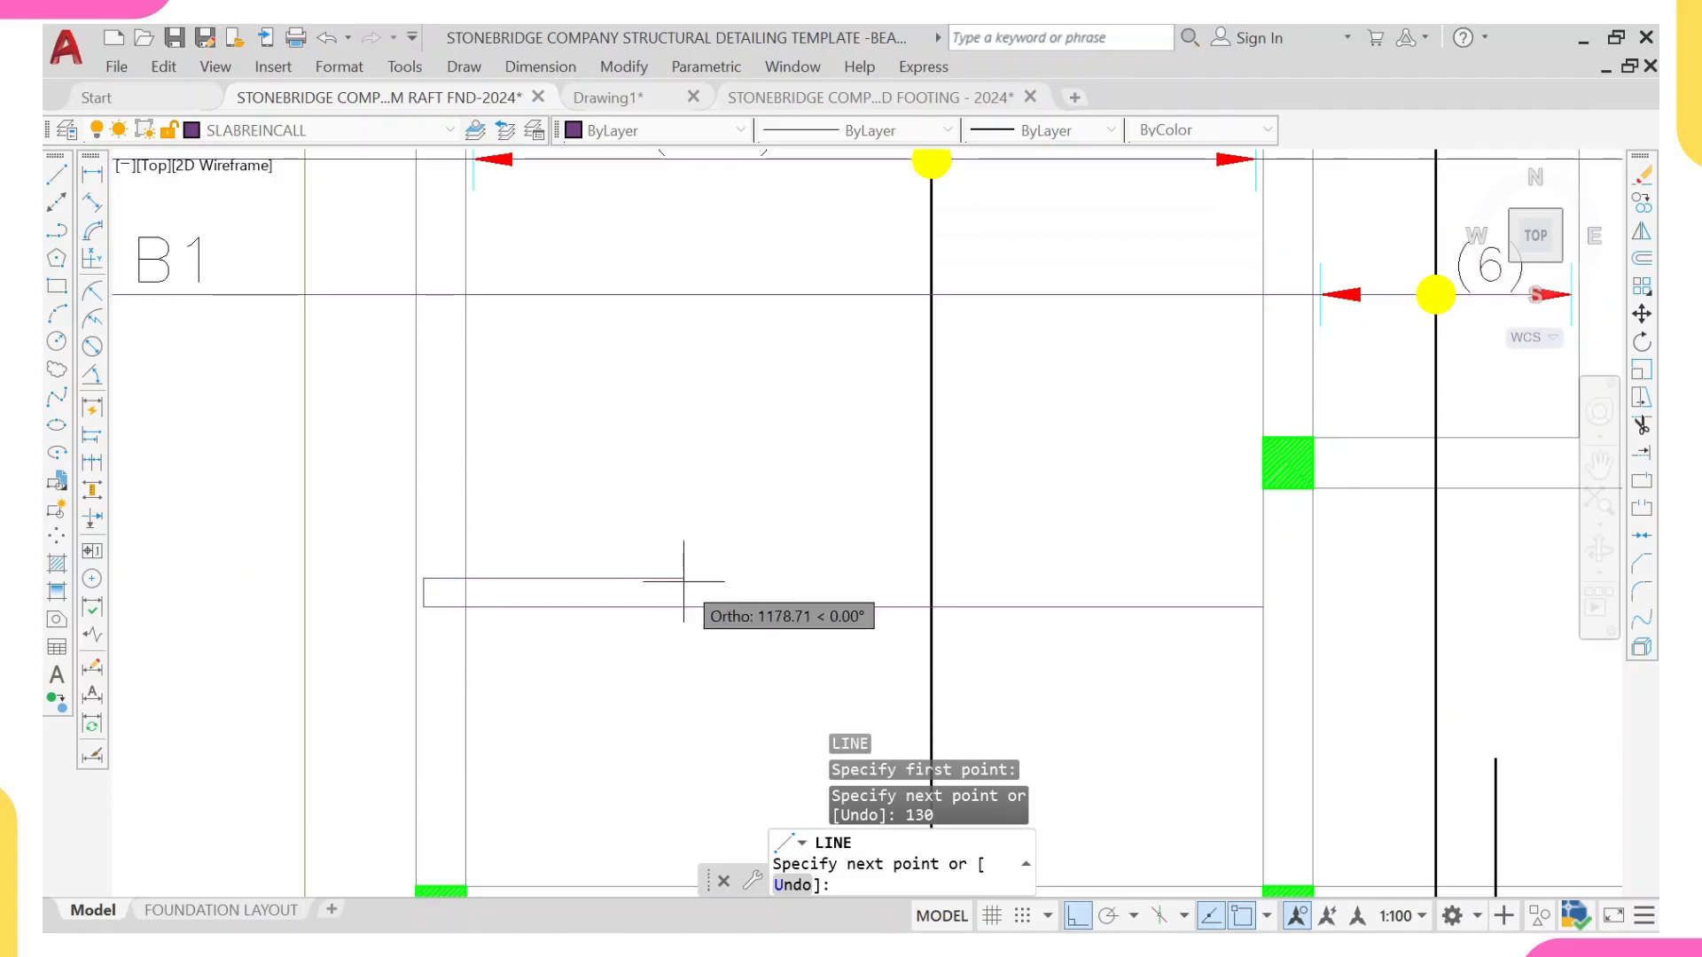
type("800")
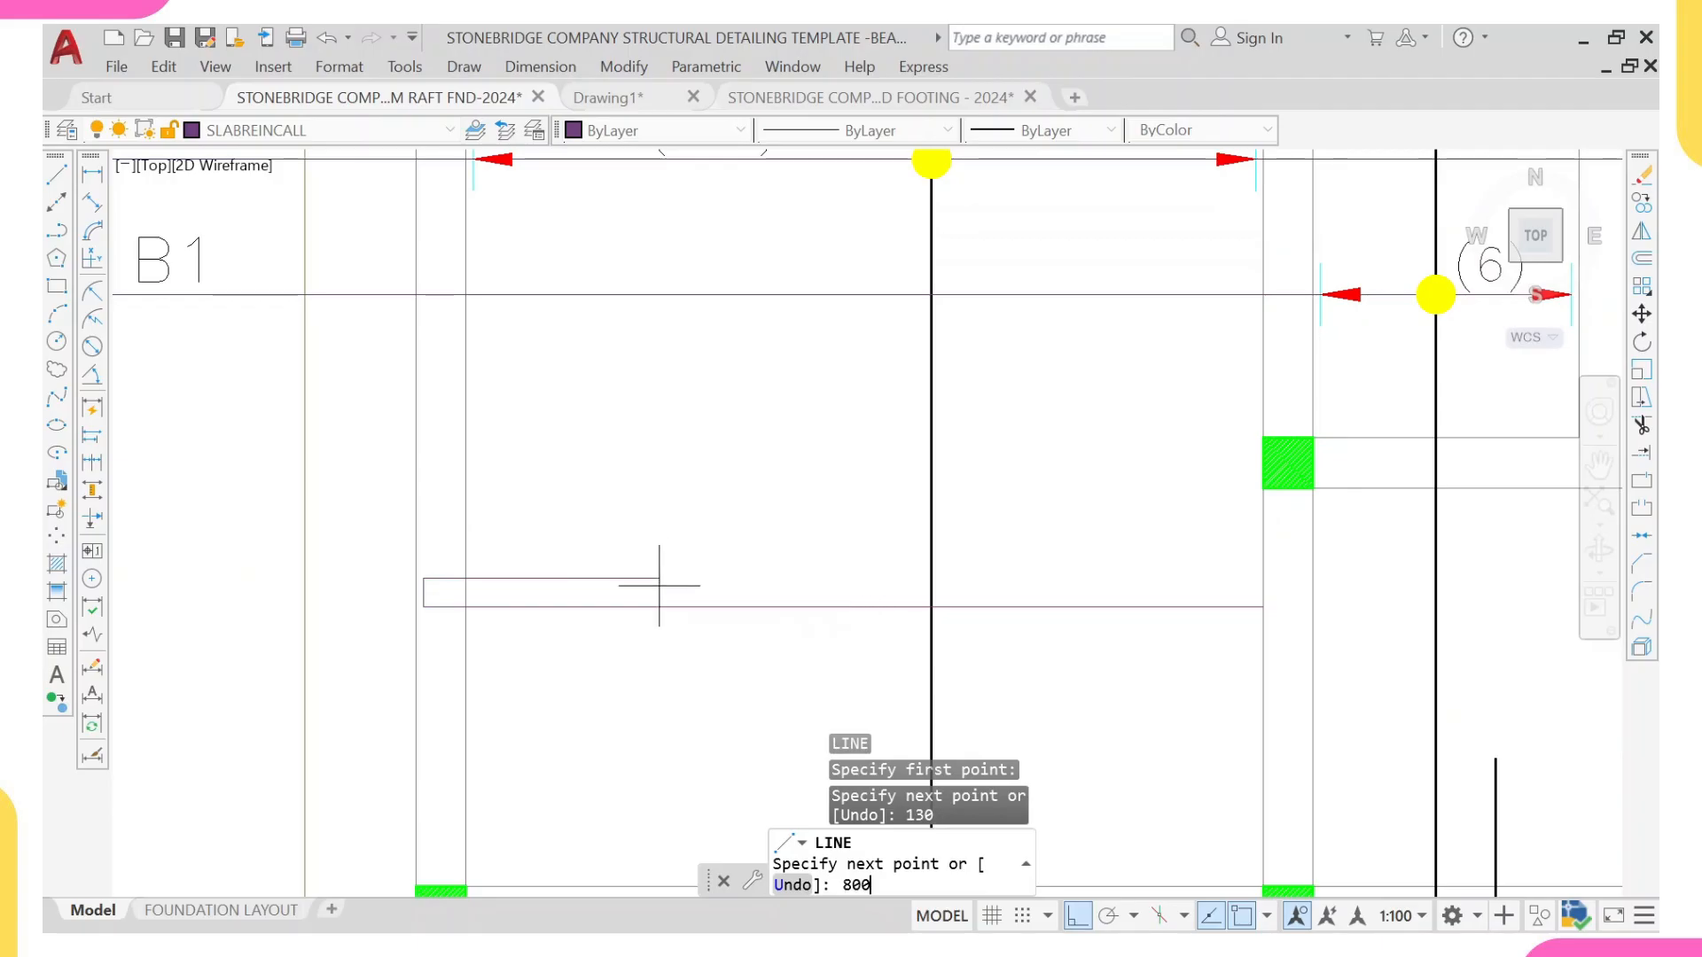
key("Return")
key("Escape")
scroll(621, 576, "down", 5)
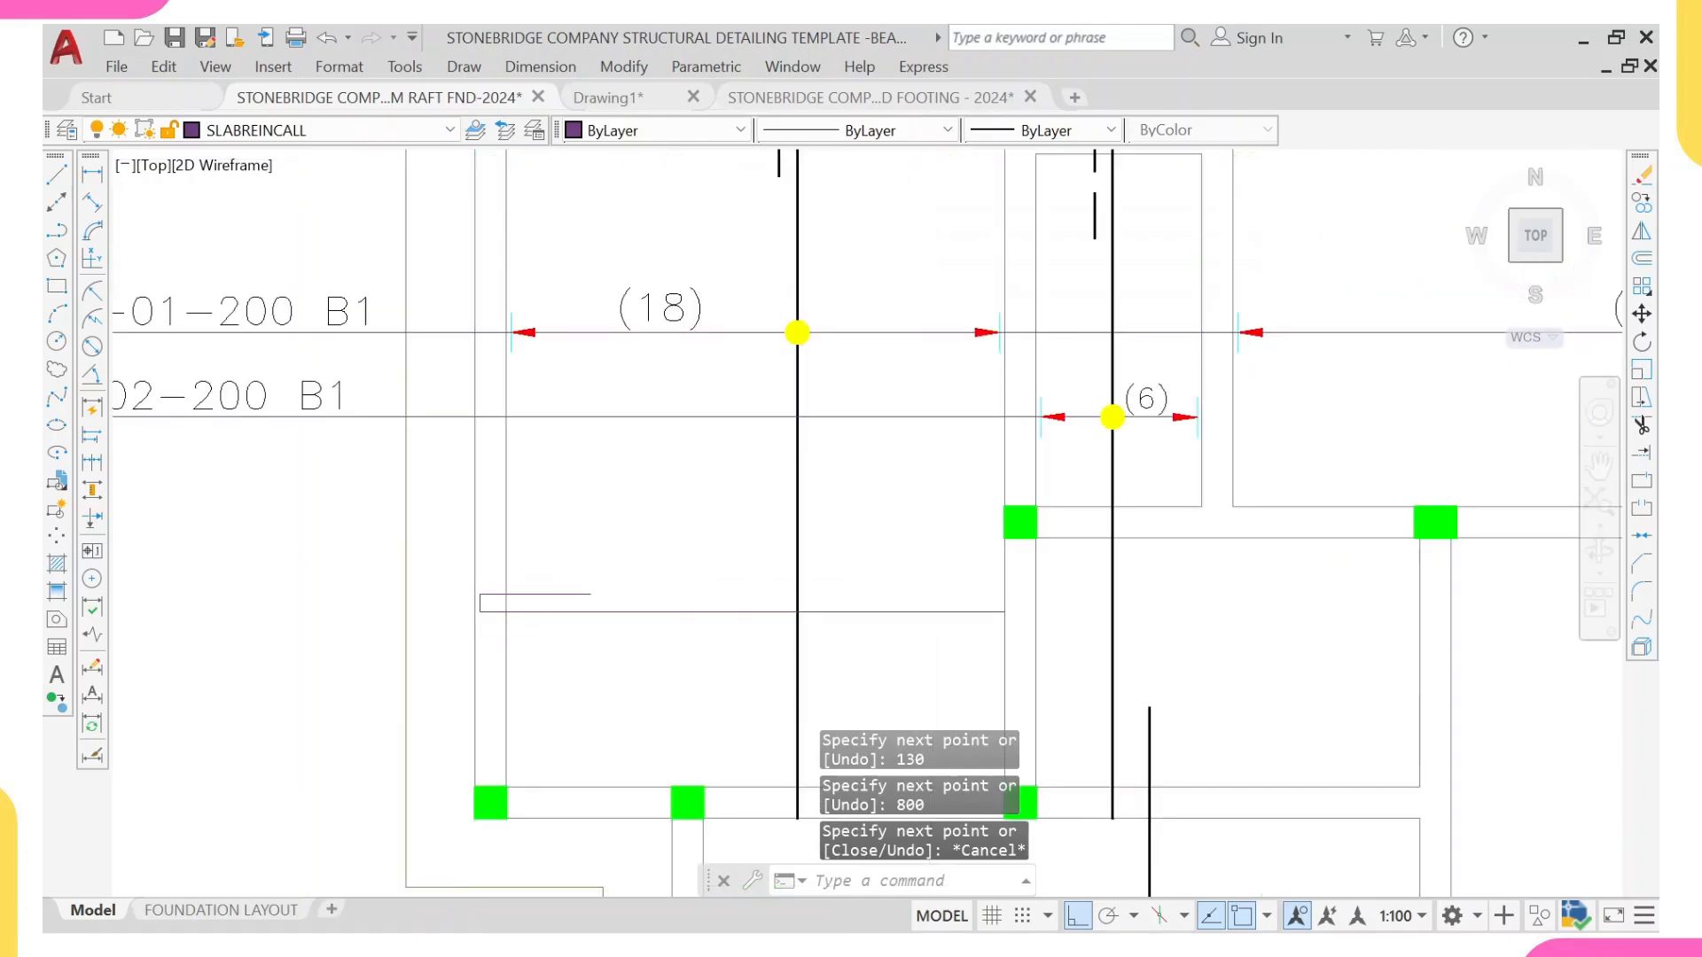
Step: Match the properties of the panel's vertical bar onto the new horizontal bar and its short upright leg
left_click(712, 589)
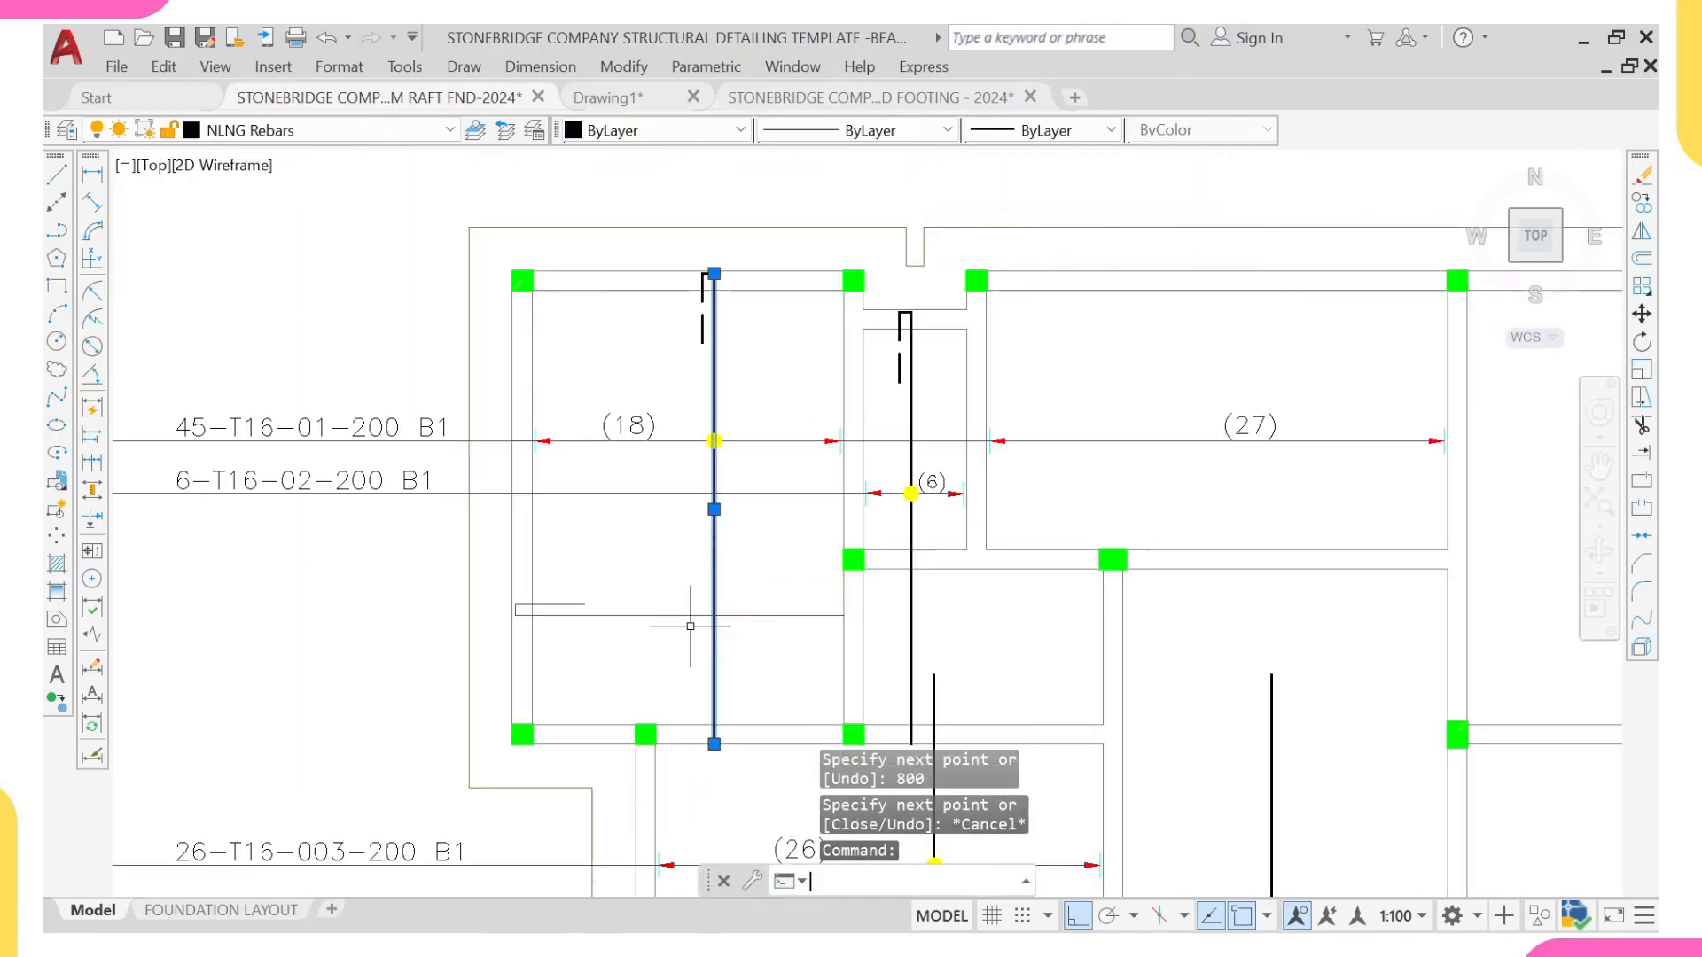
type("ma")
key("Return")
scroll(513, 647, "up", 8)
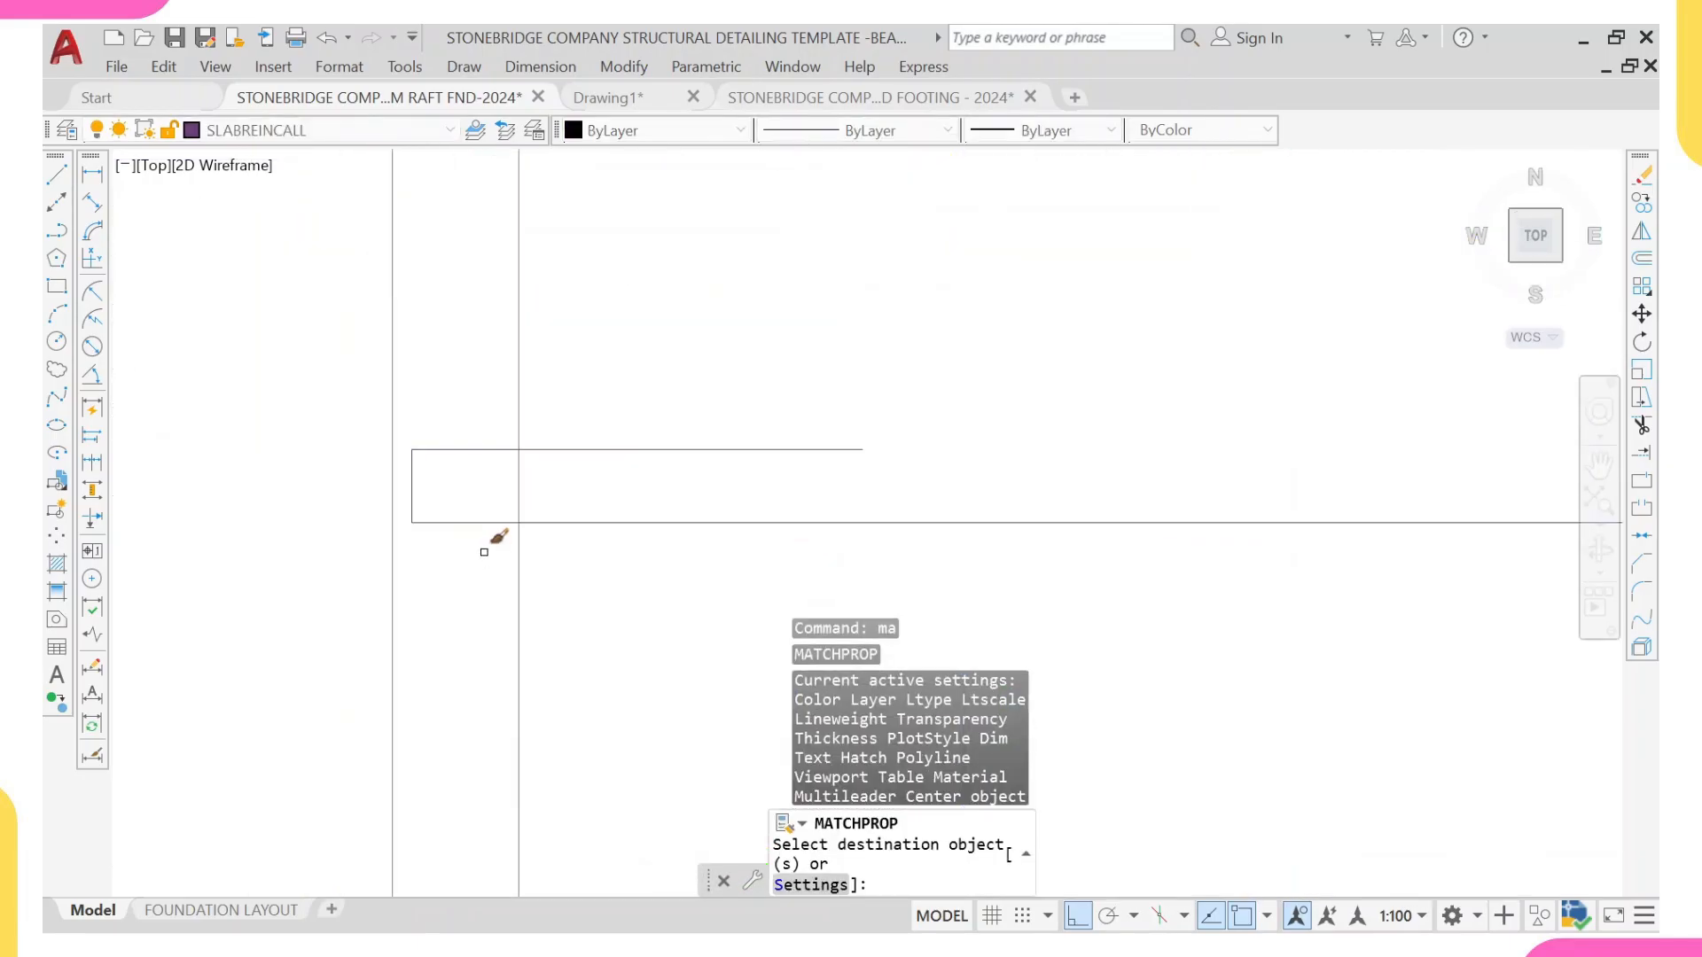
left_click(464, 498)
left_click(401, 550)
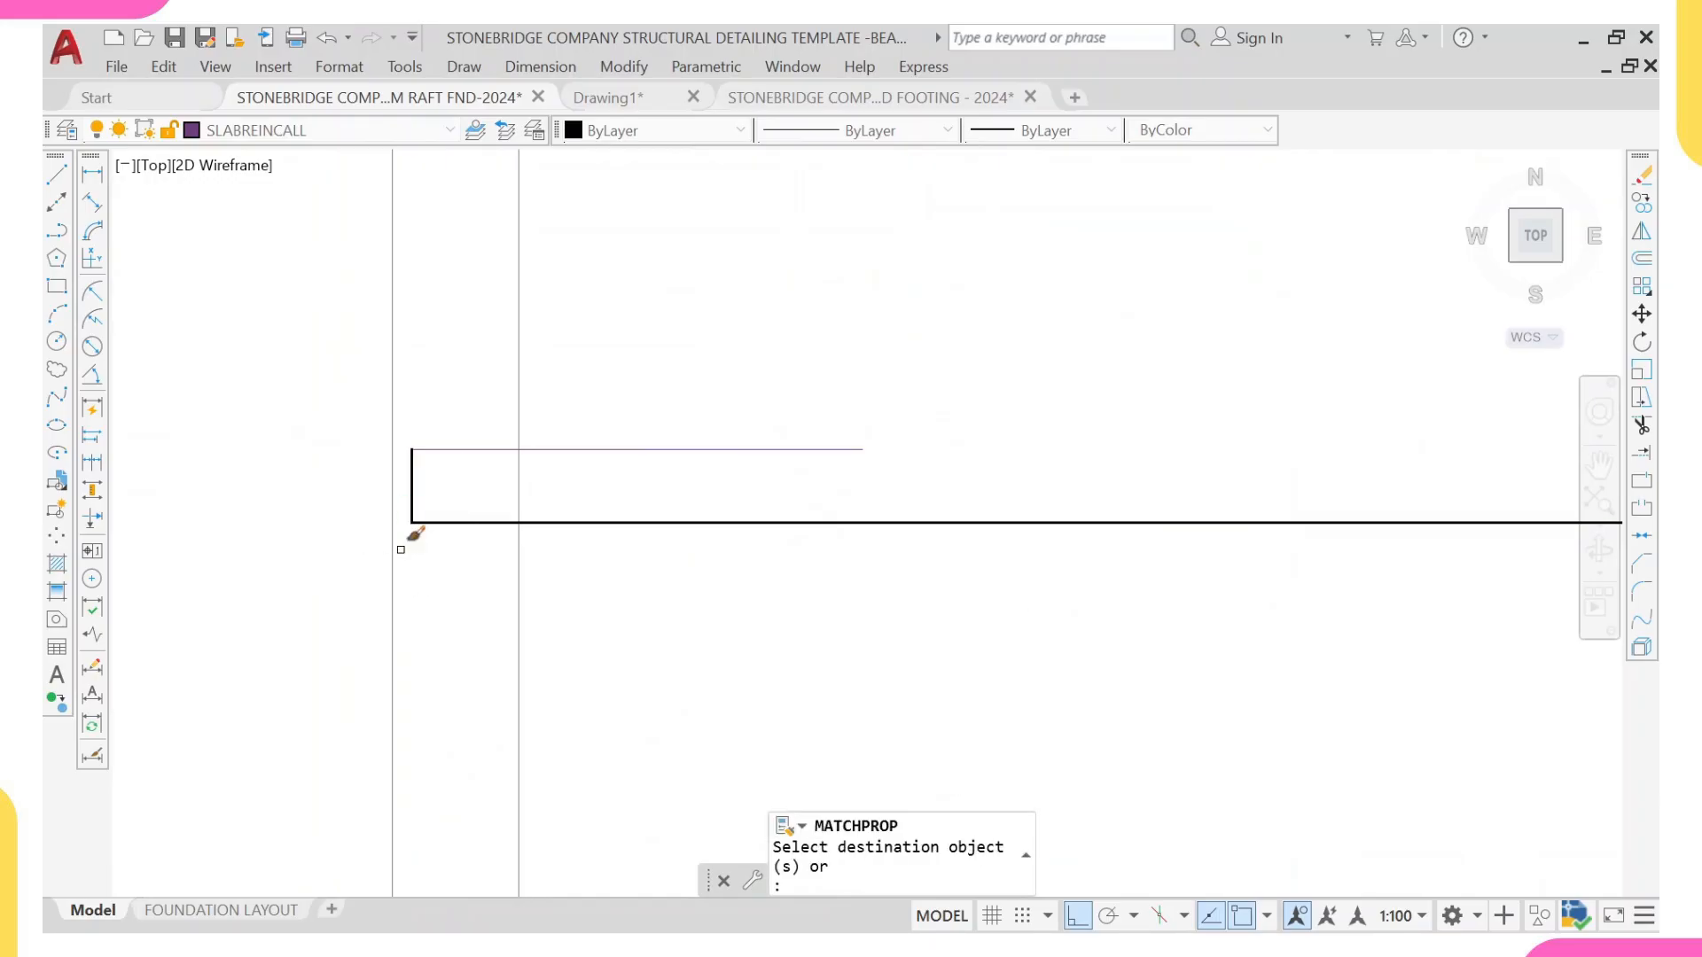
scroll(445, 545, "down", 6)
key("Escape")
Step: Match the dashed hook return of the panel's vertical bar onto the 800 mm hook return of the horizontal bar
middle_click_drag(687, 429, 703, 576)
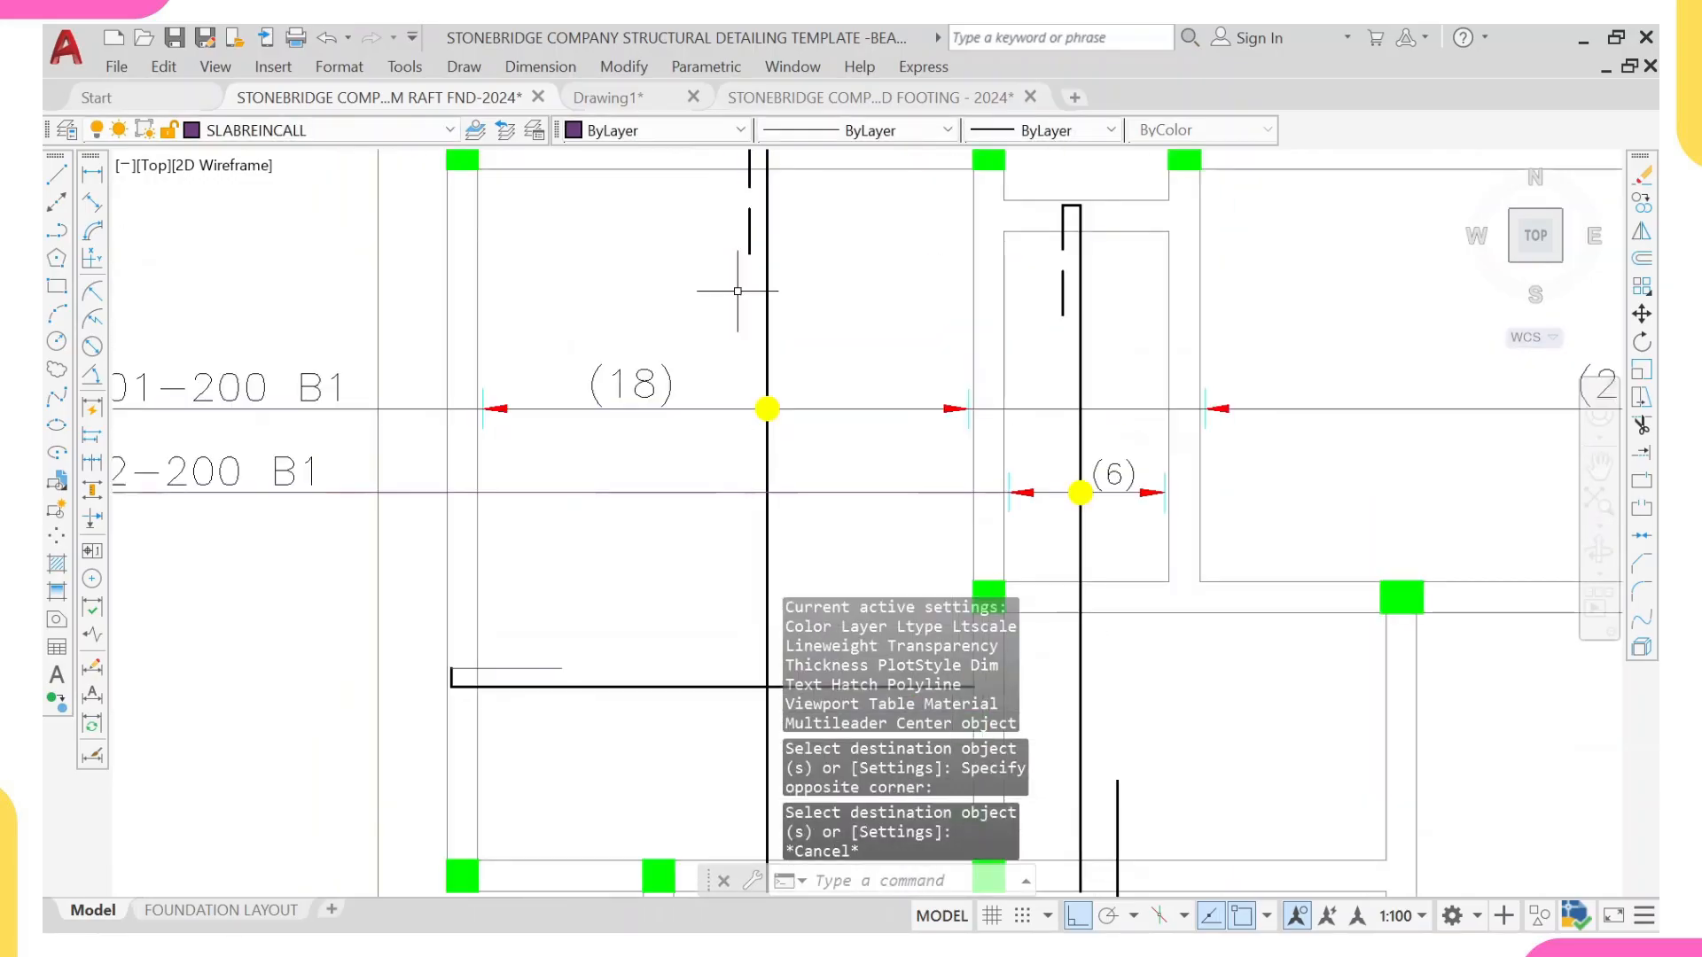
left_click(749, 223)
type("ma")
key("Return")
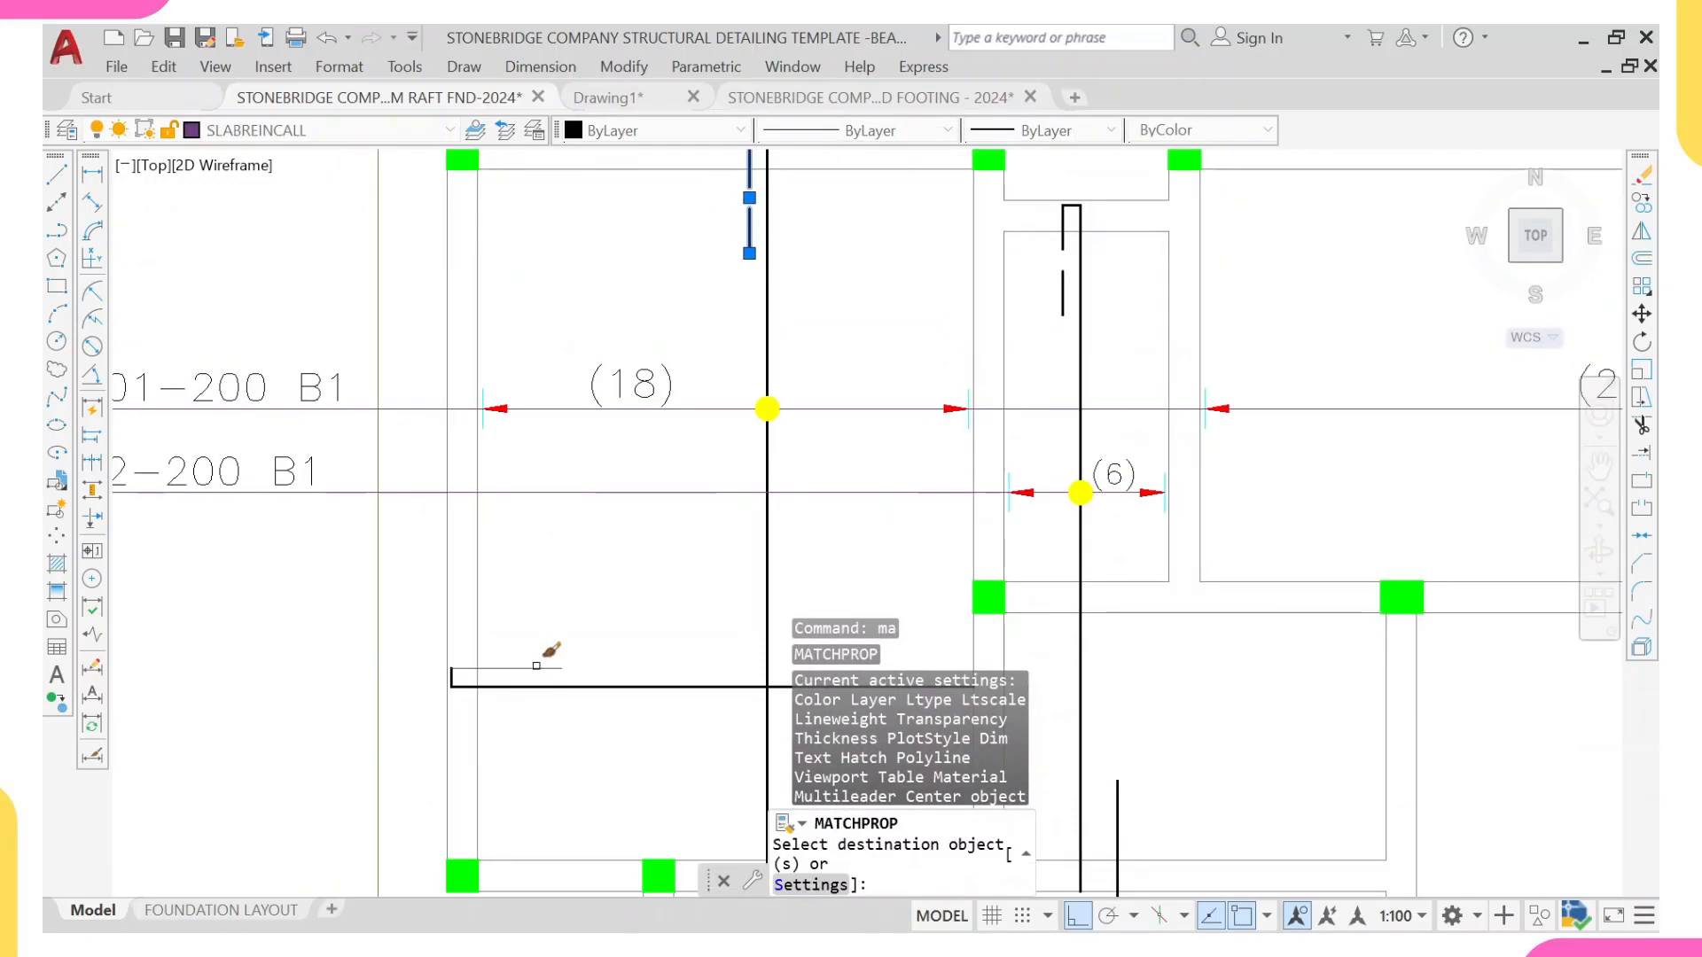
scroll(567, 603, "down", 6)
key("Escape")
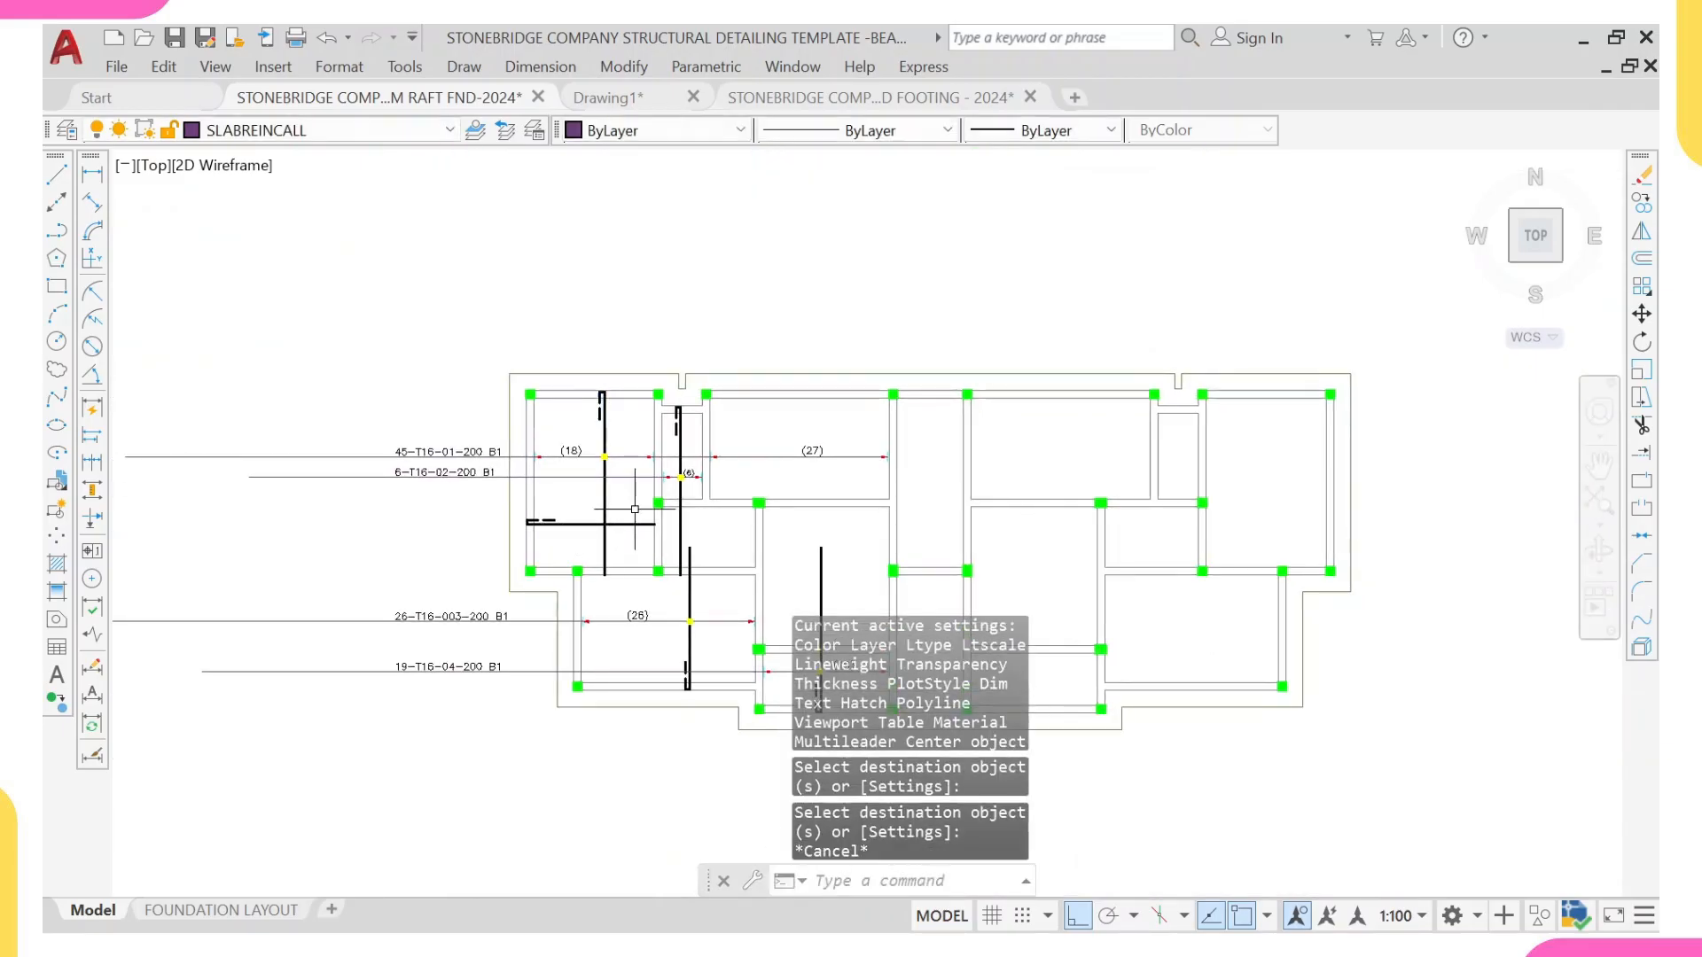
scroll(620, 585, "up", 4)
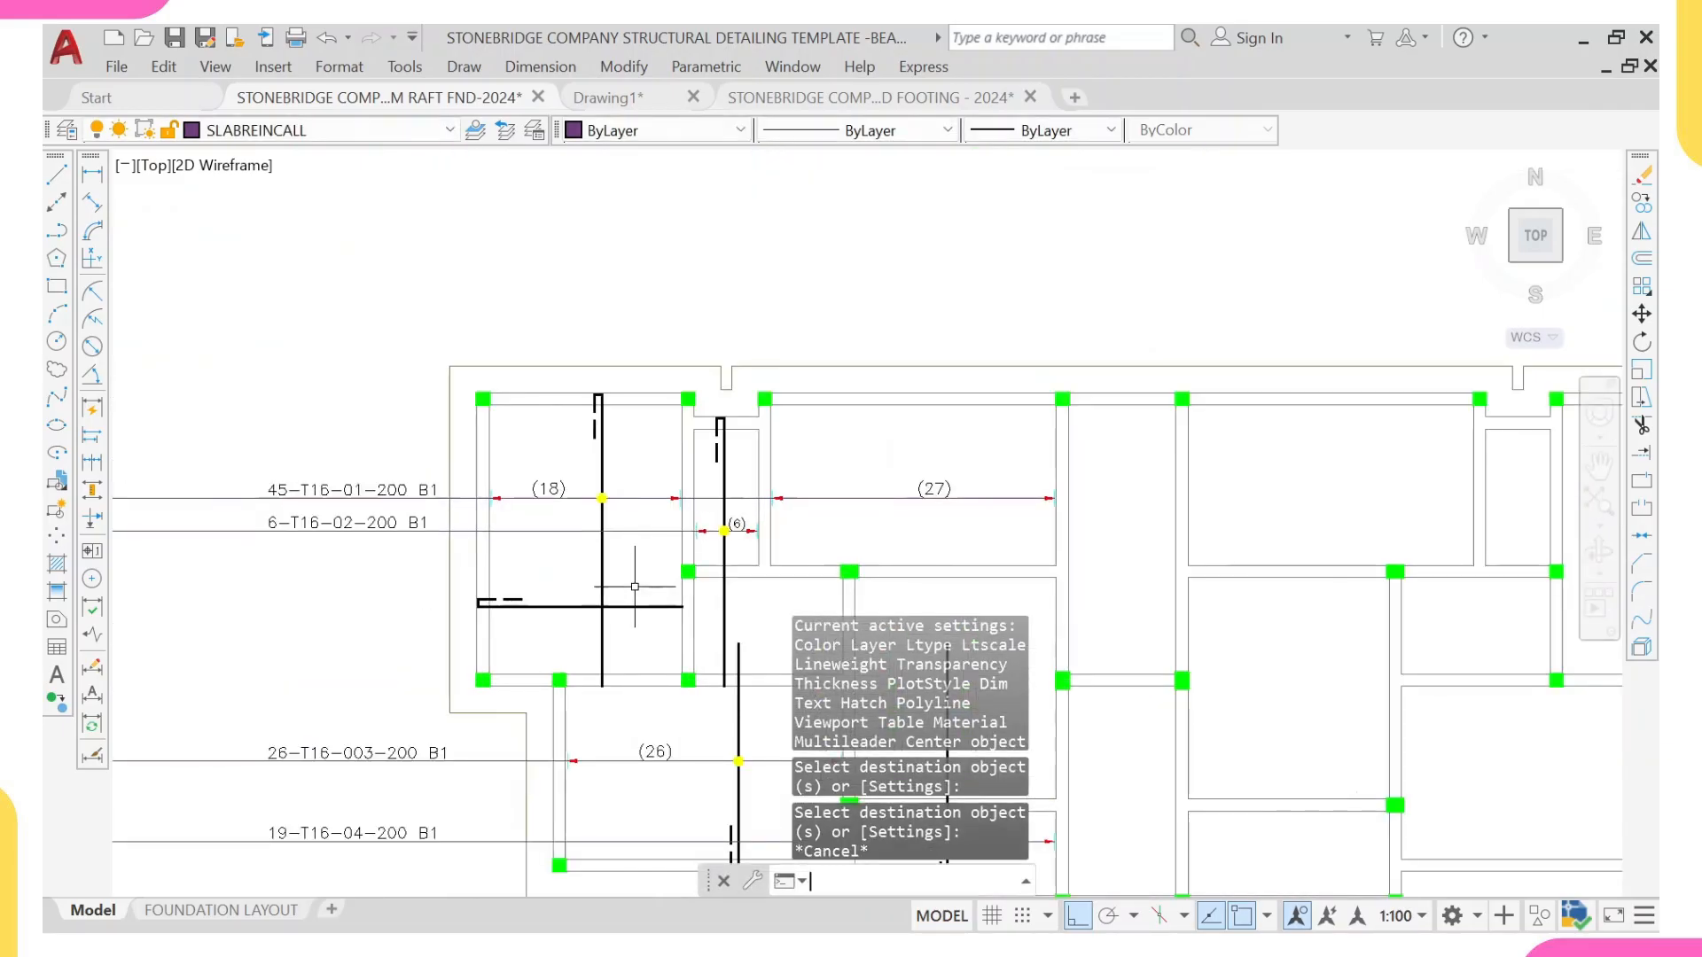
type("l")
key("Return")
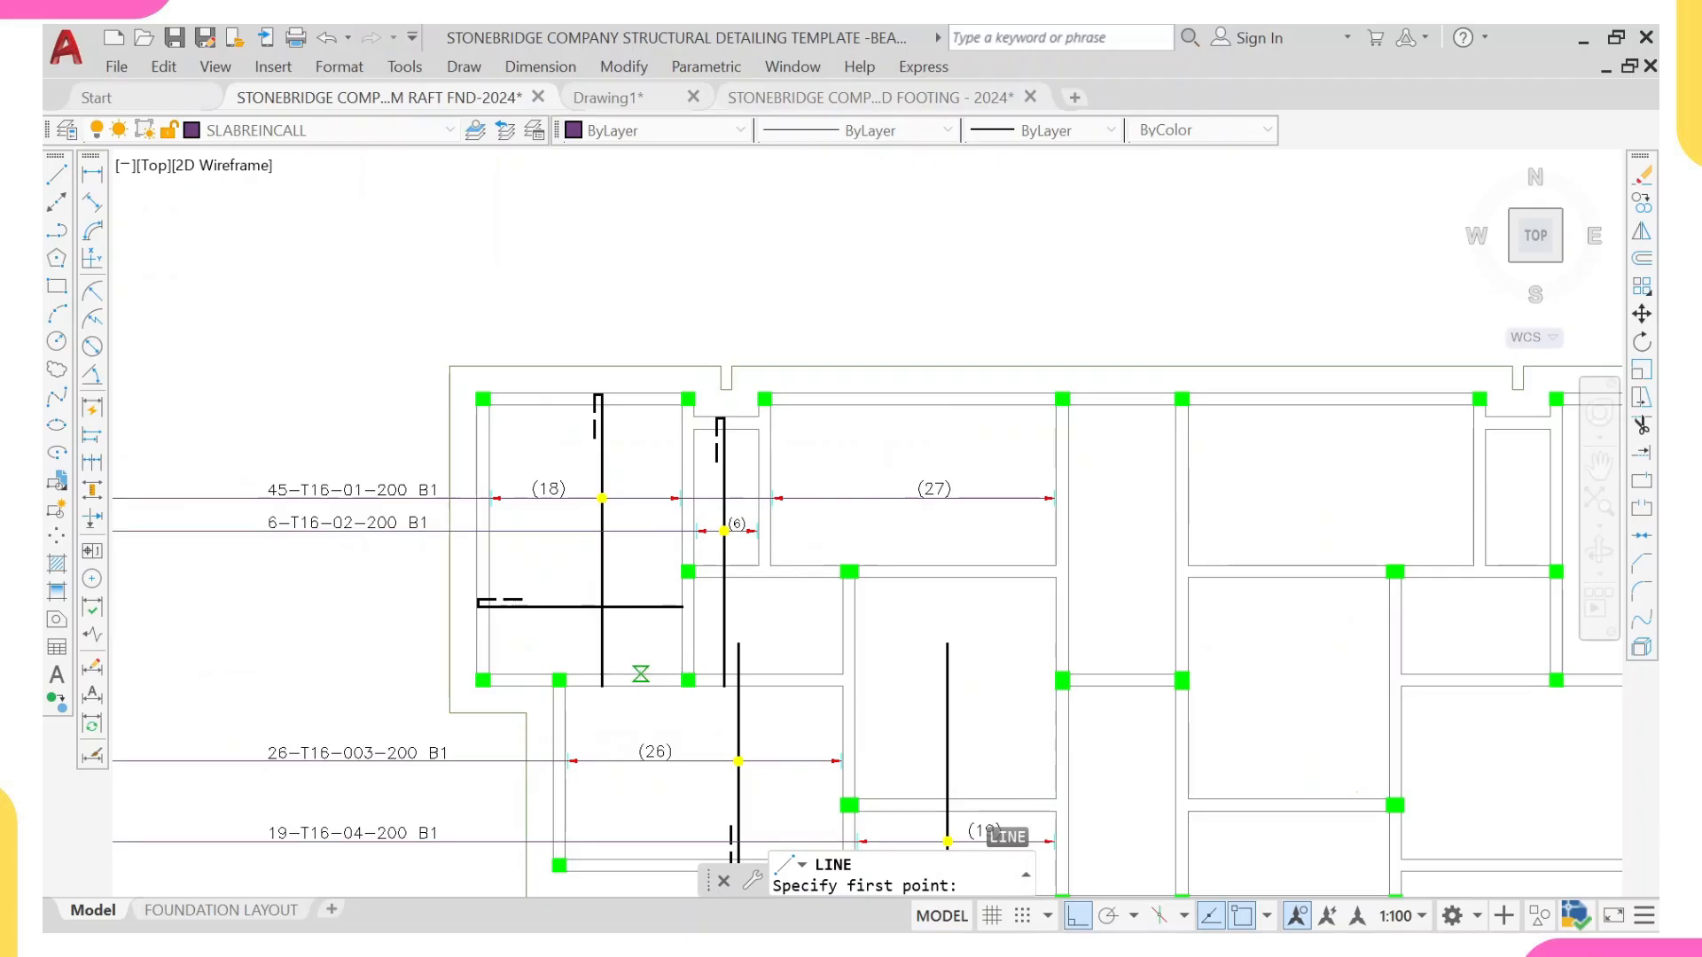
left_click(641, 675)
key("Escape")
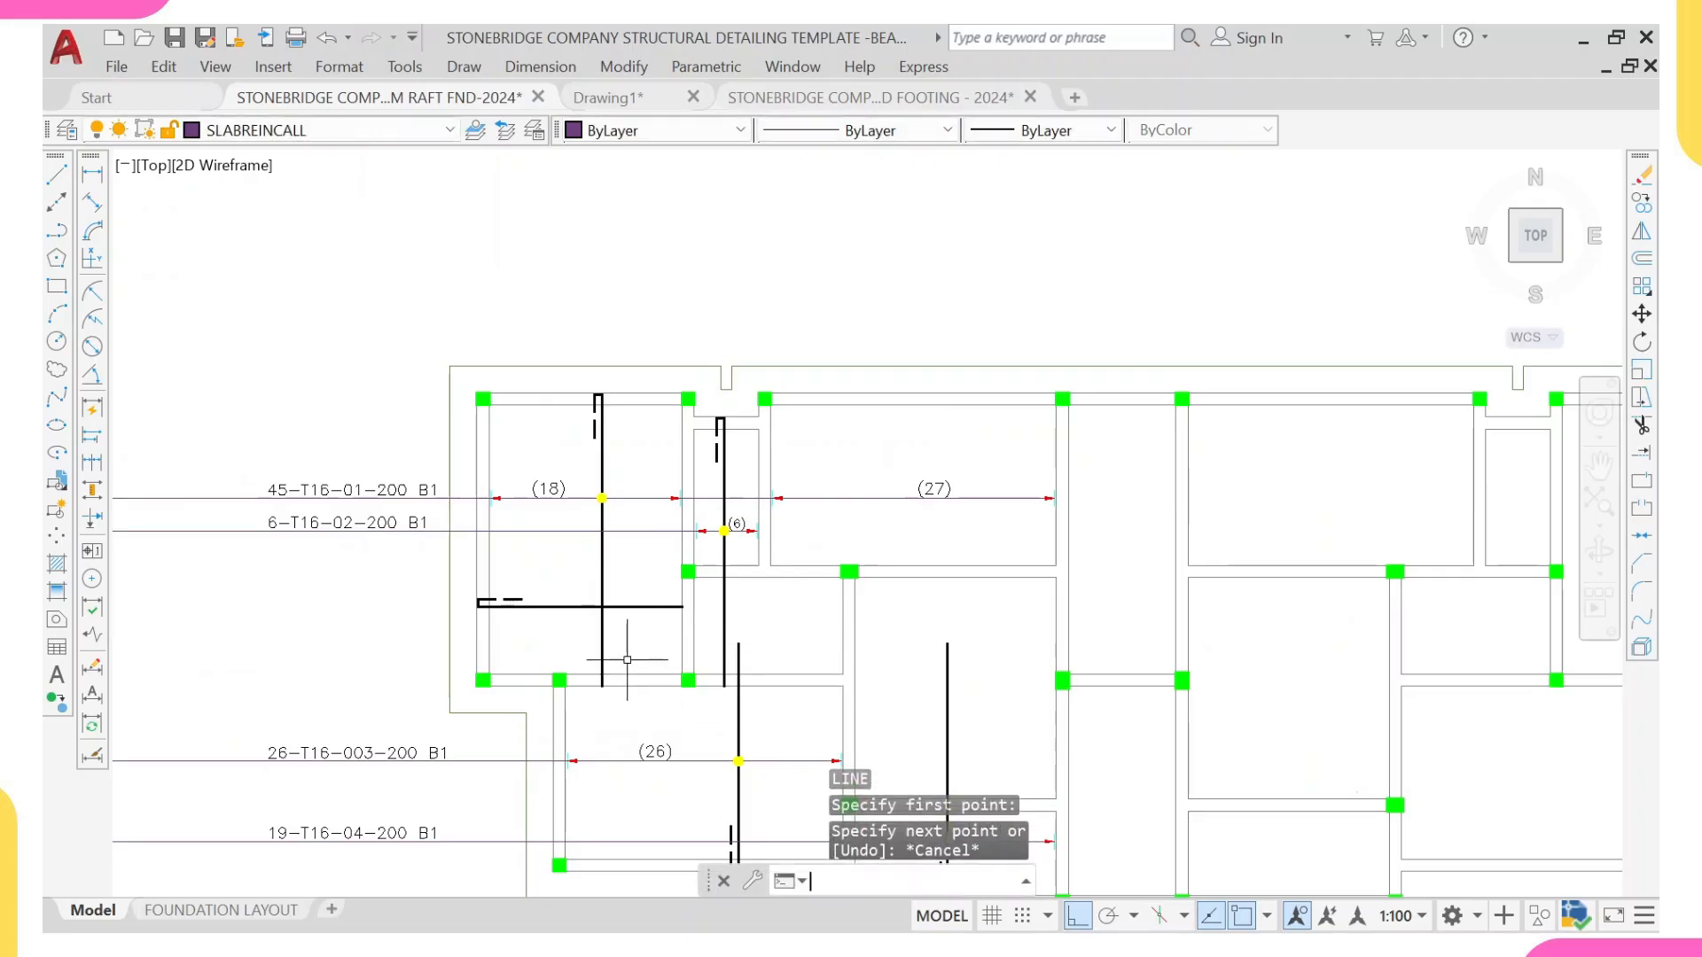
Step: Draw a vertical range line from the upper-left panel's bottom beam straight up past the plan's top edge
key("Return")
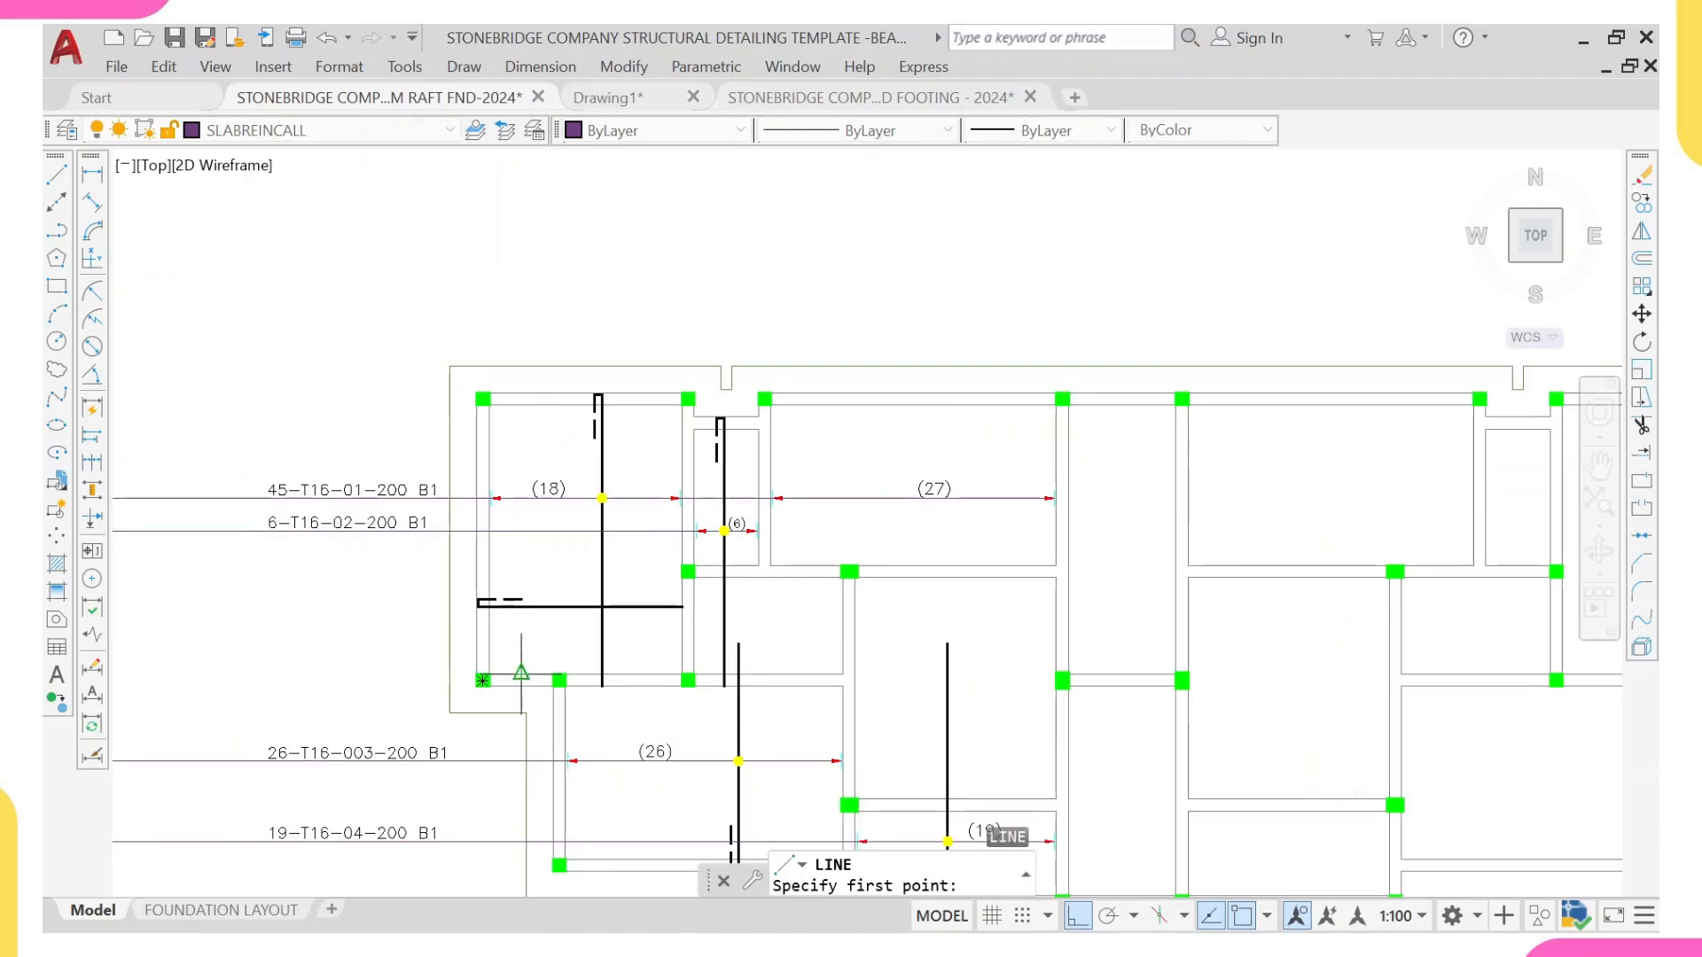
left_click(535, 678)
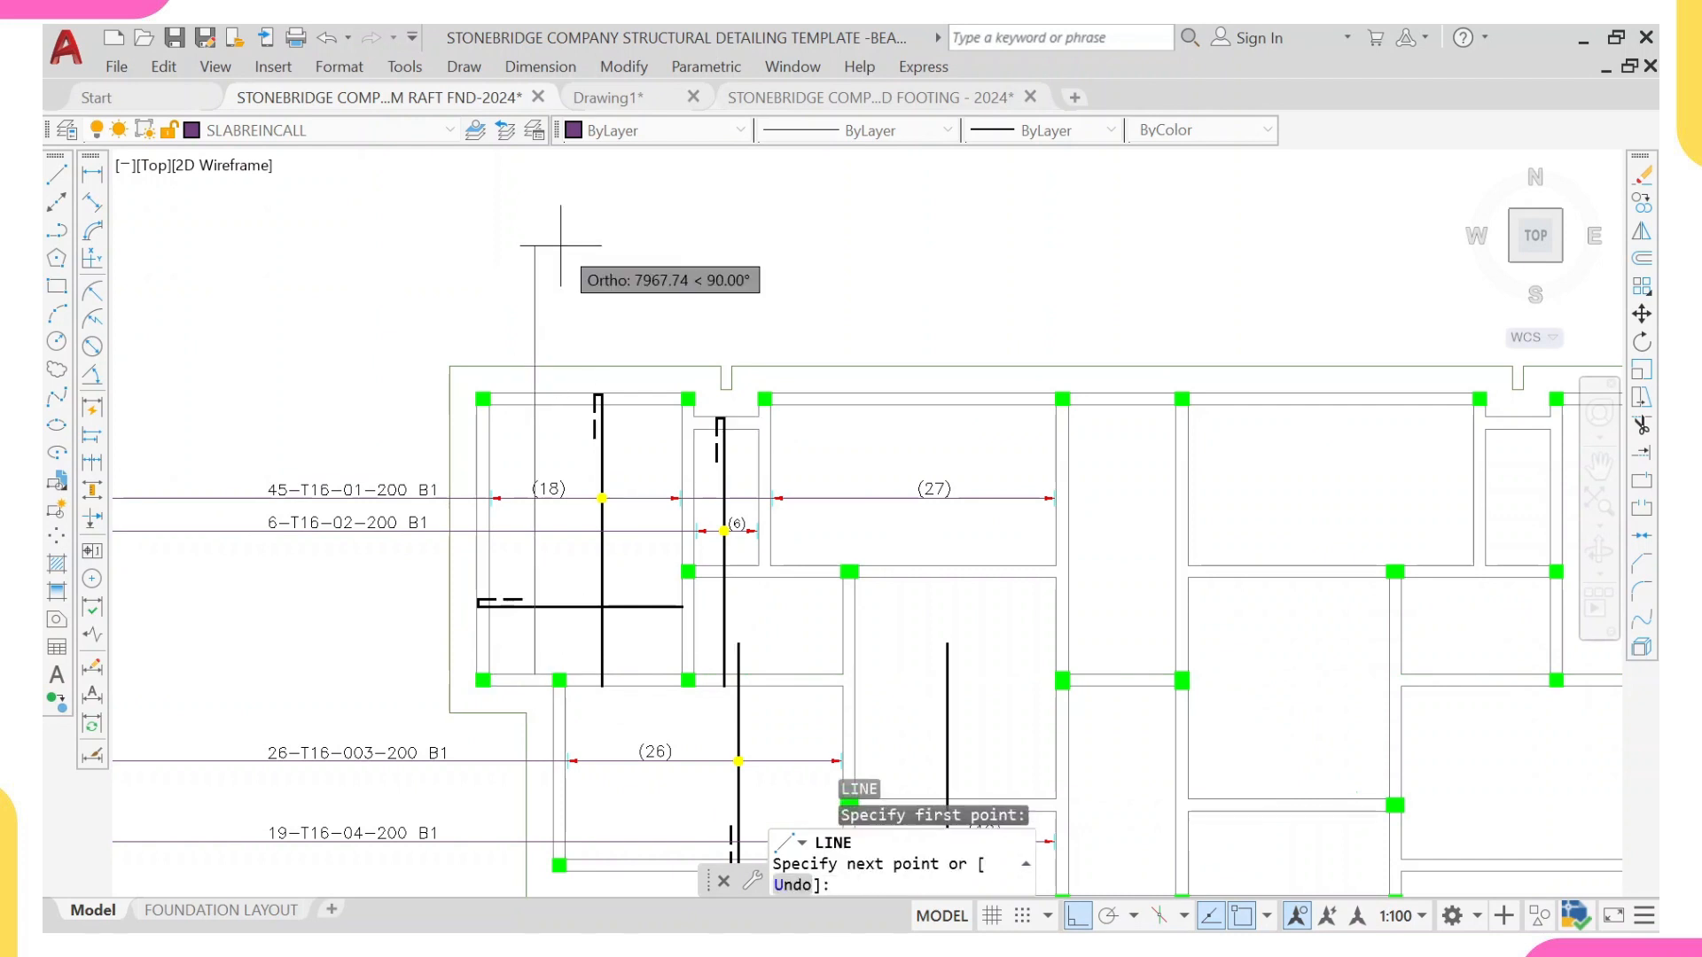
scroll(562, 224, "down", 5)
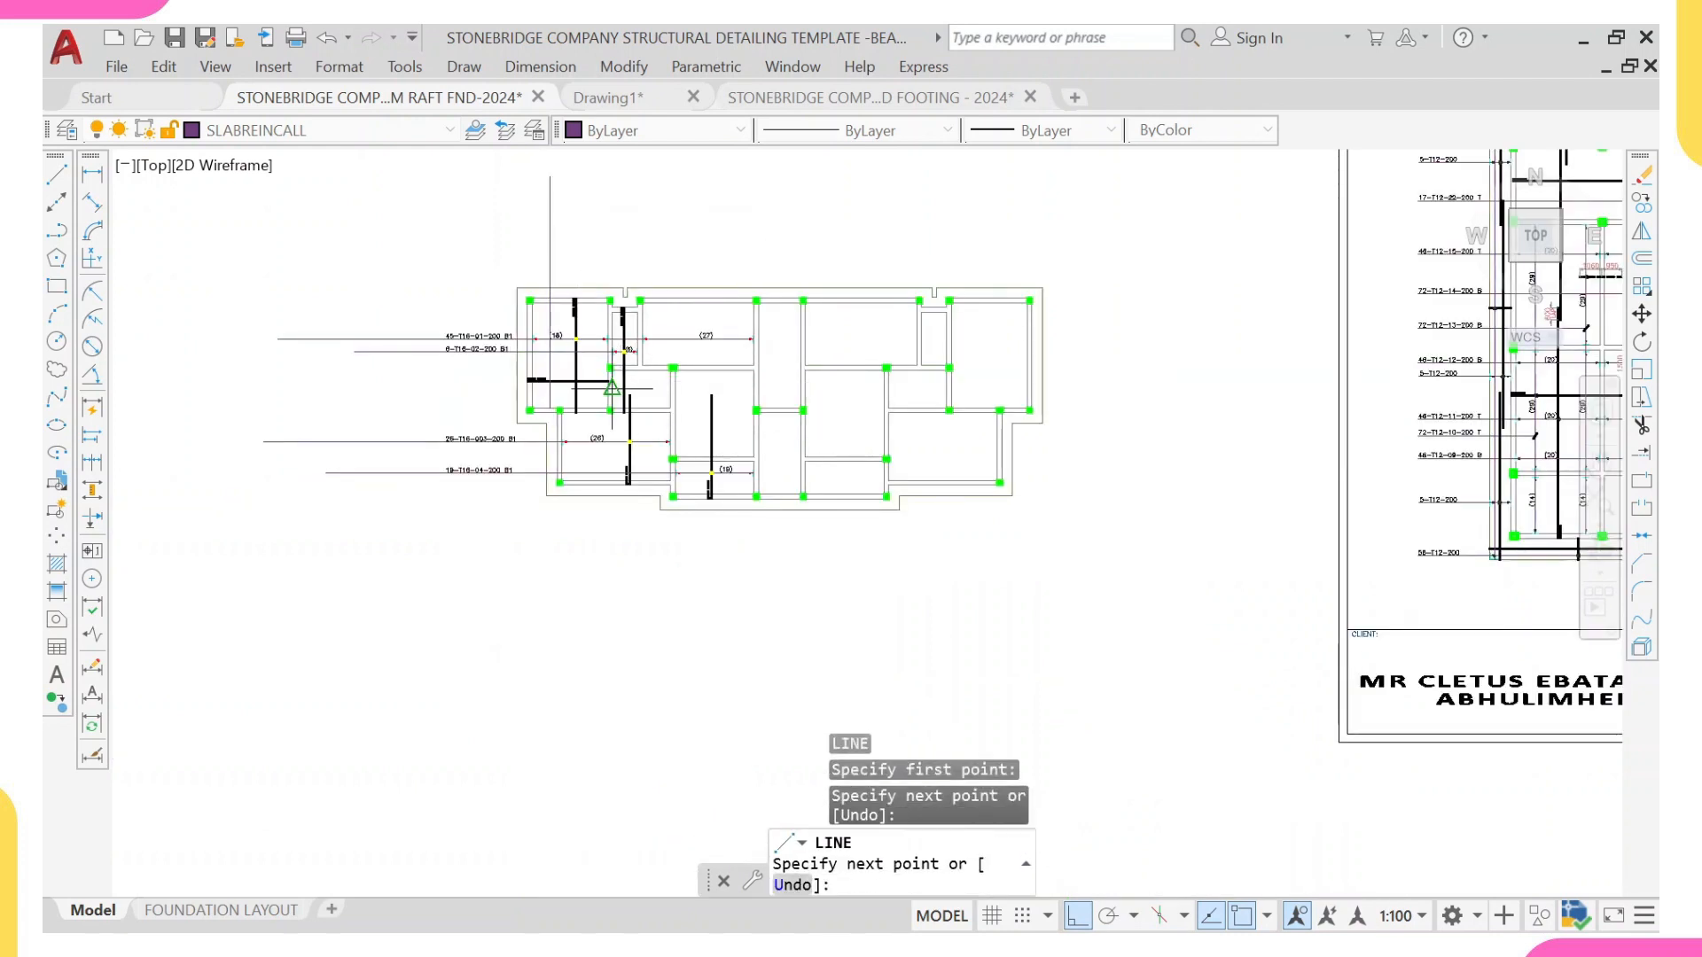
key("Escape")
Step: Shorten the vertical range line by 35 mm at its lower end
scroll(556, 405, "up", 5)
scroll(532, 401, "up", 4)
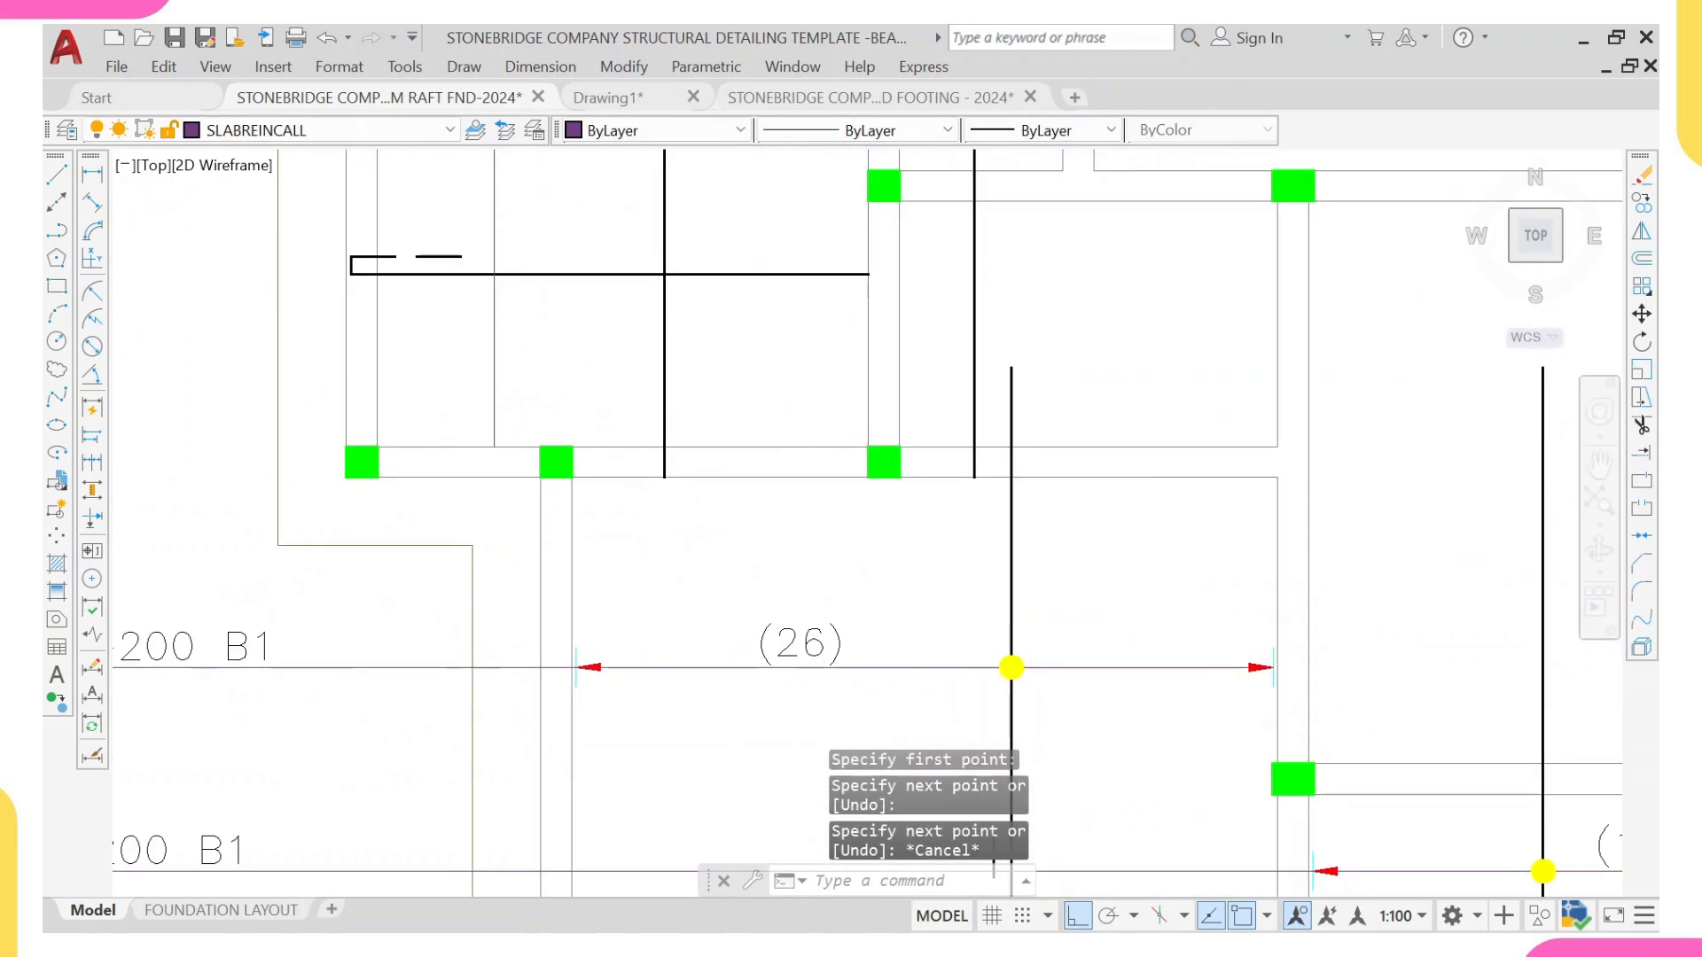
left_click(518, 398)
left_click(464, 408)
left_click(493, 446)
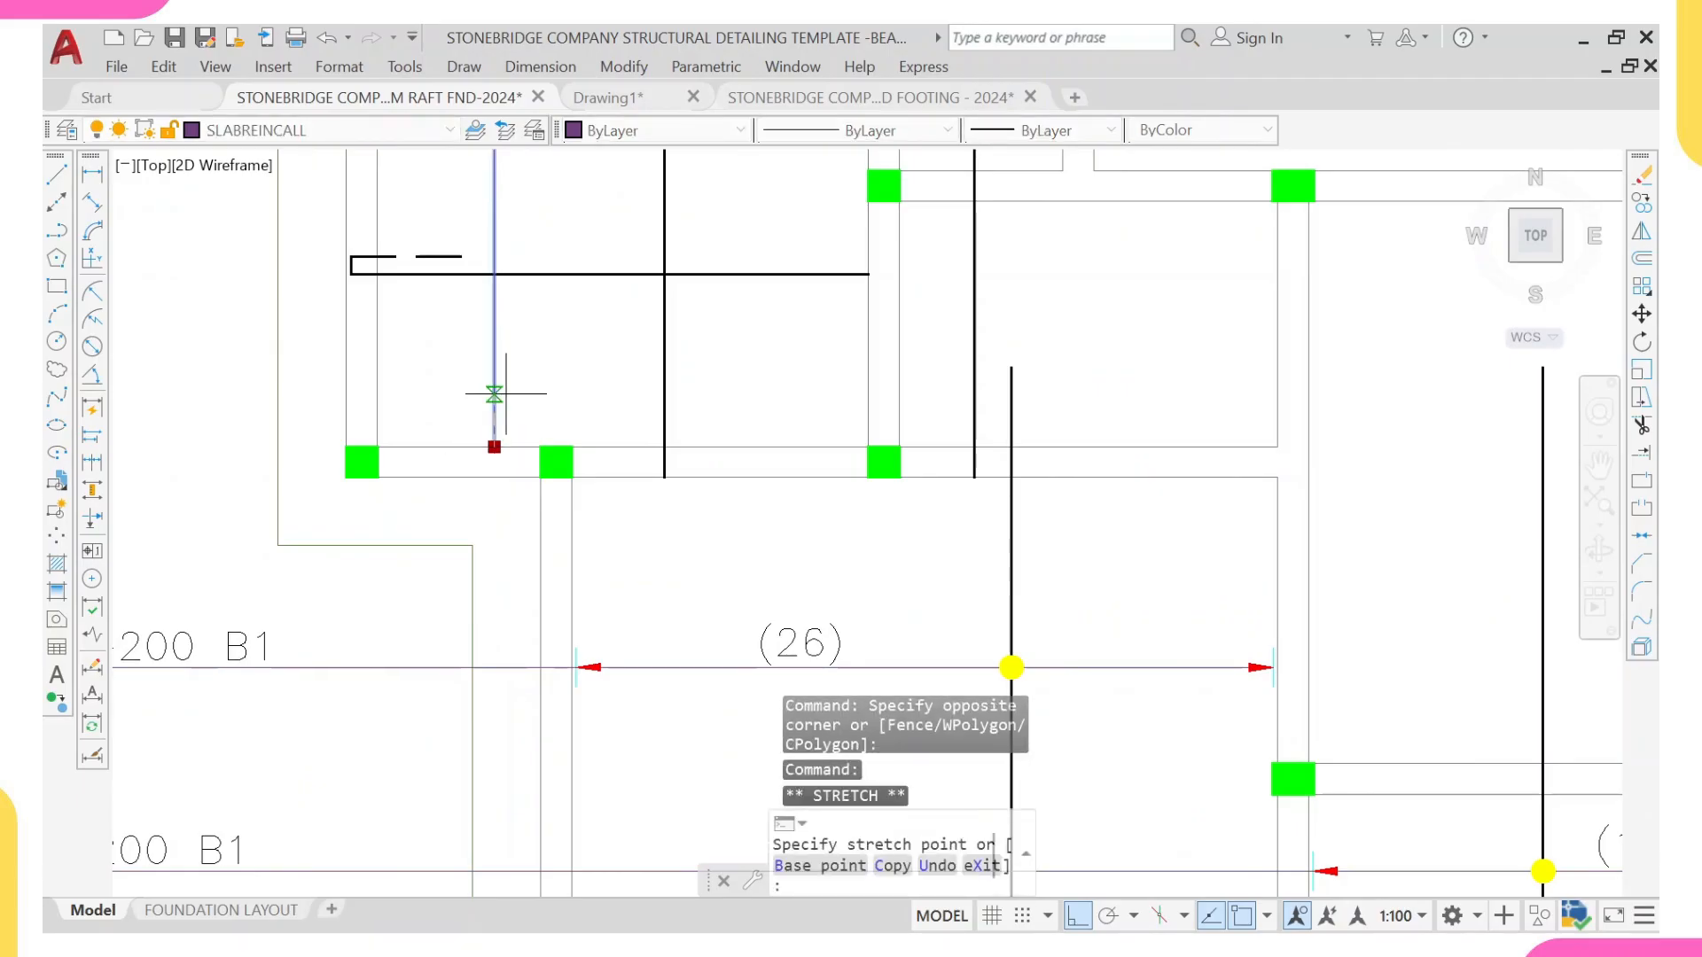
type("25")
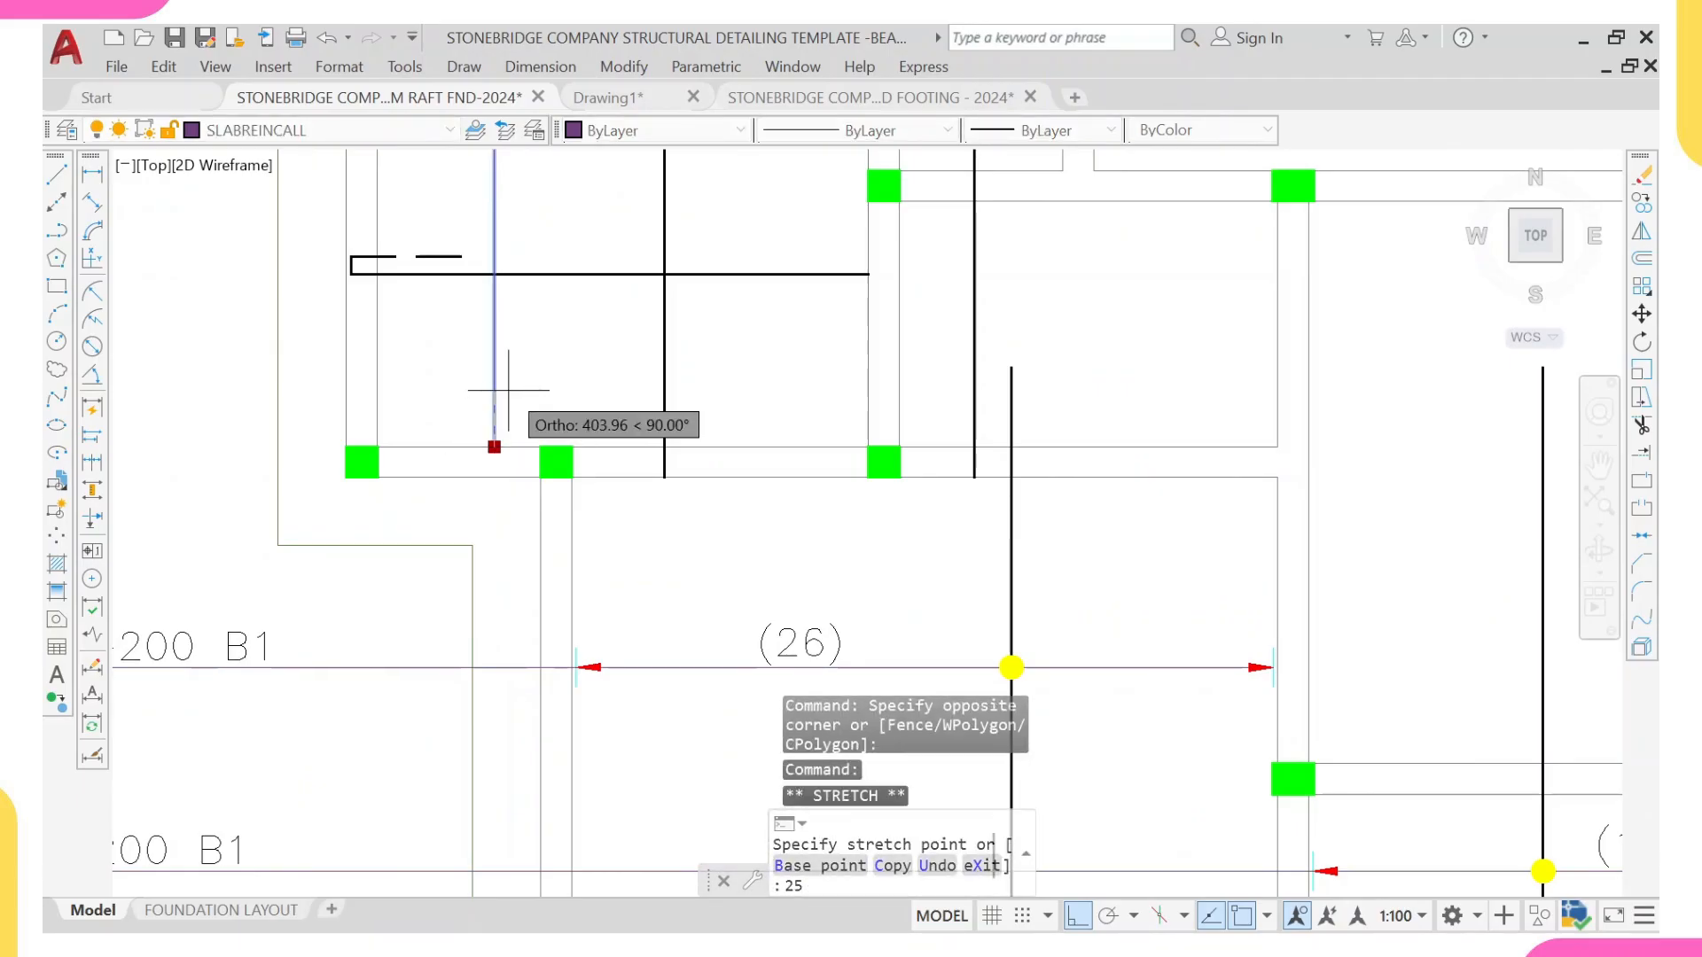
key("BackSpace")
key("BackSpace")
key("Return")
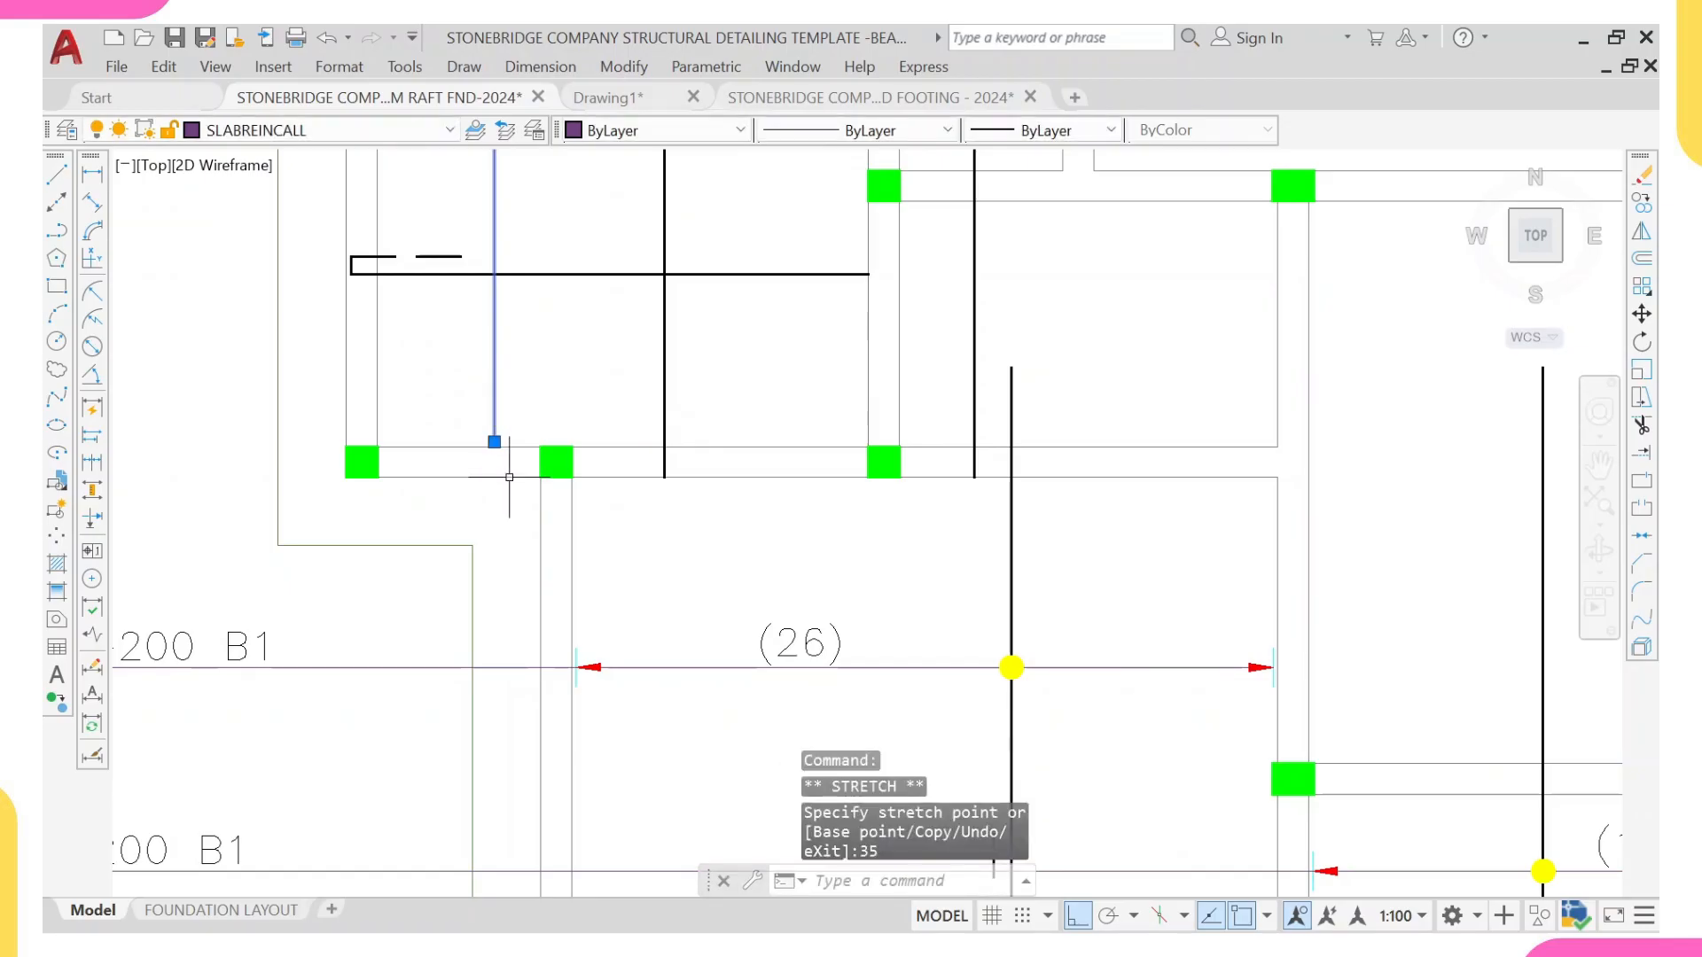
key("Escape")
Step: Copy a downward arrowhead with its tick from the finished raft plan onto the lower end of the upper-left panel's vertical range line
scroll(536, 520, "down", 10)
middle_click_drag(1275, 508, 1071, 581)
scroll(1071, 581, "up", 5)
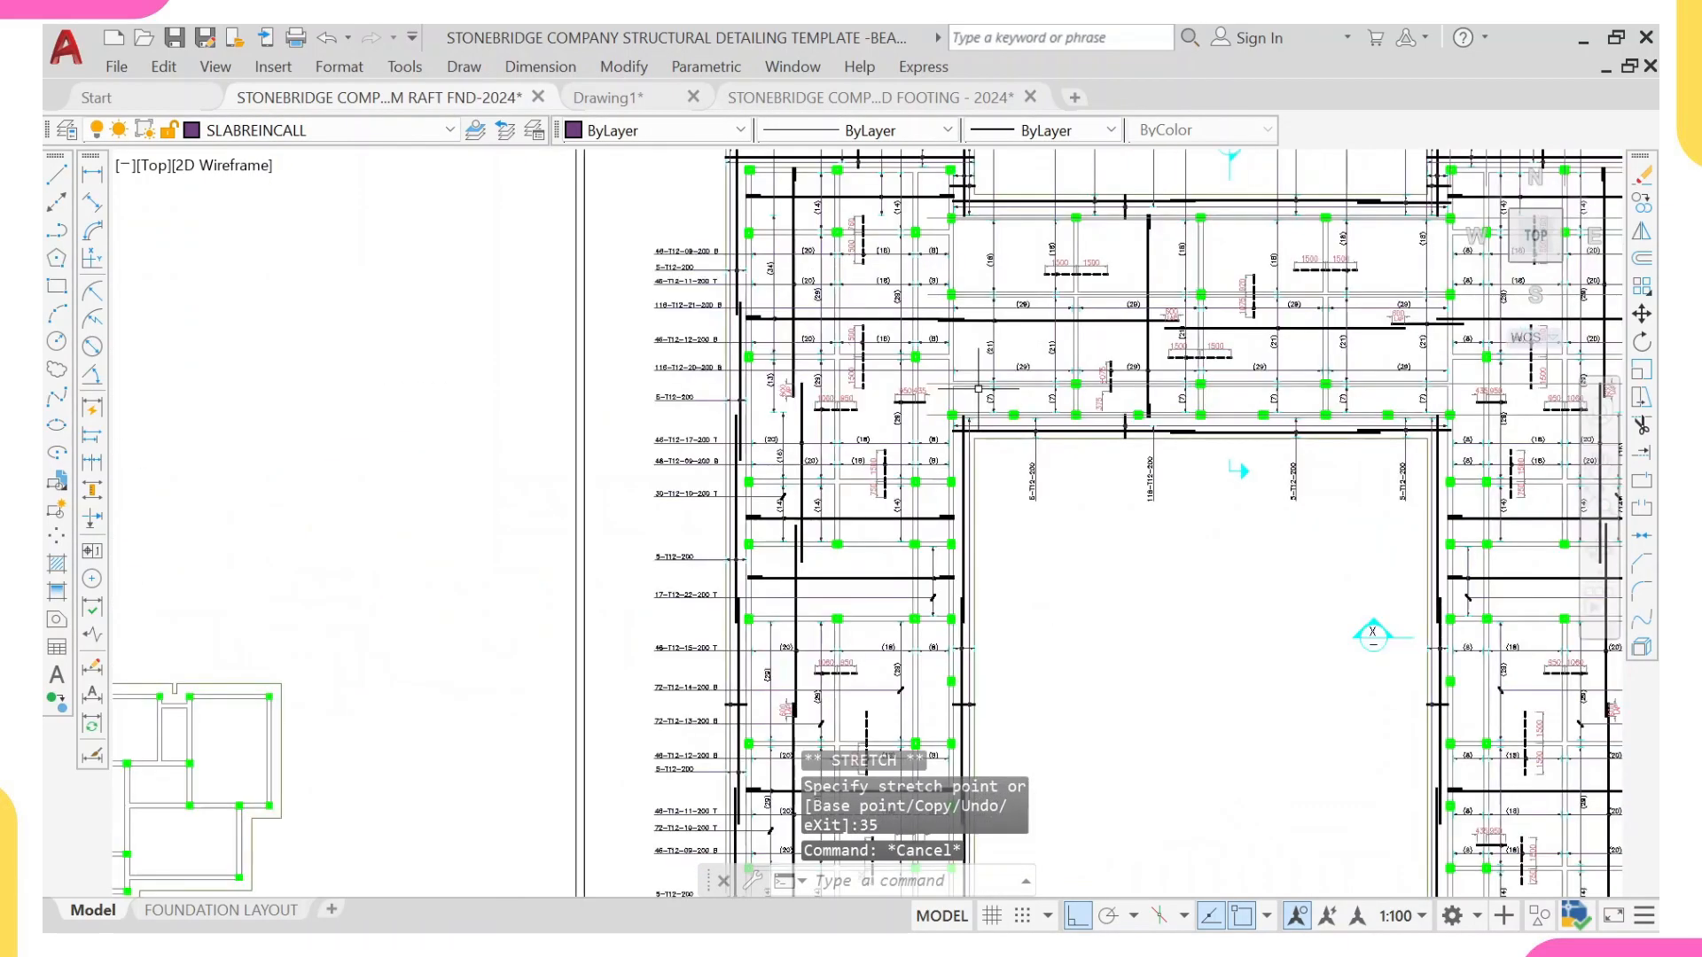
scroll(998, 412, "up", 7)
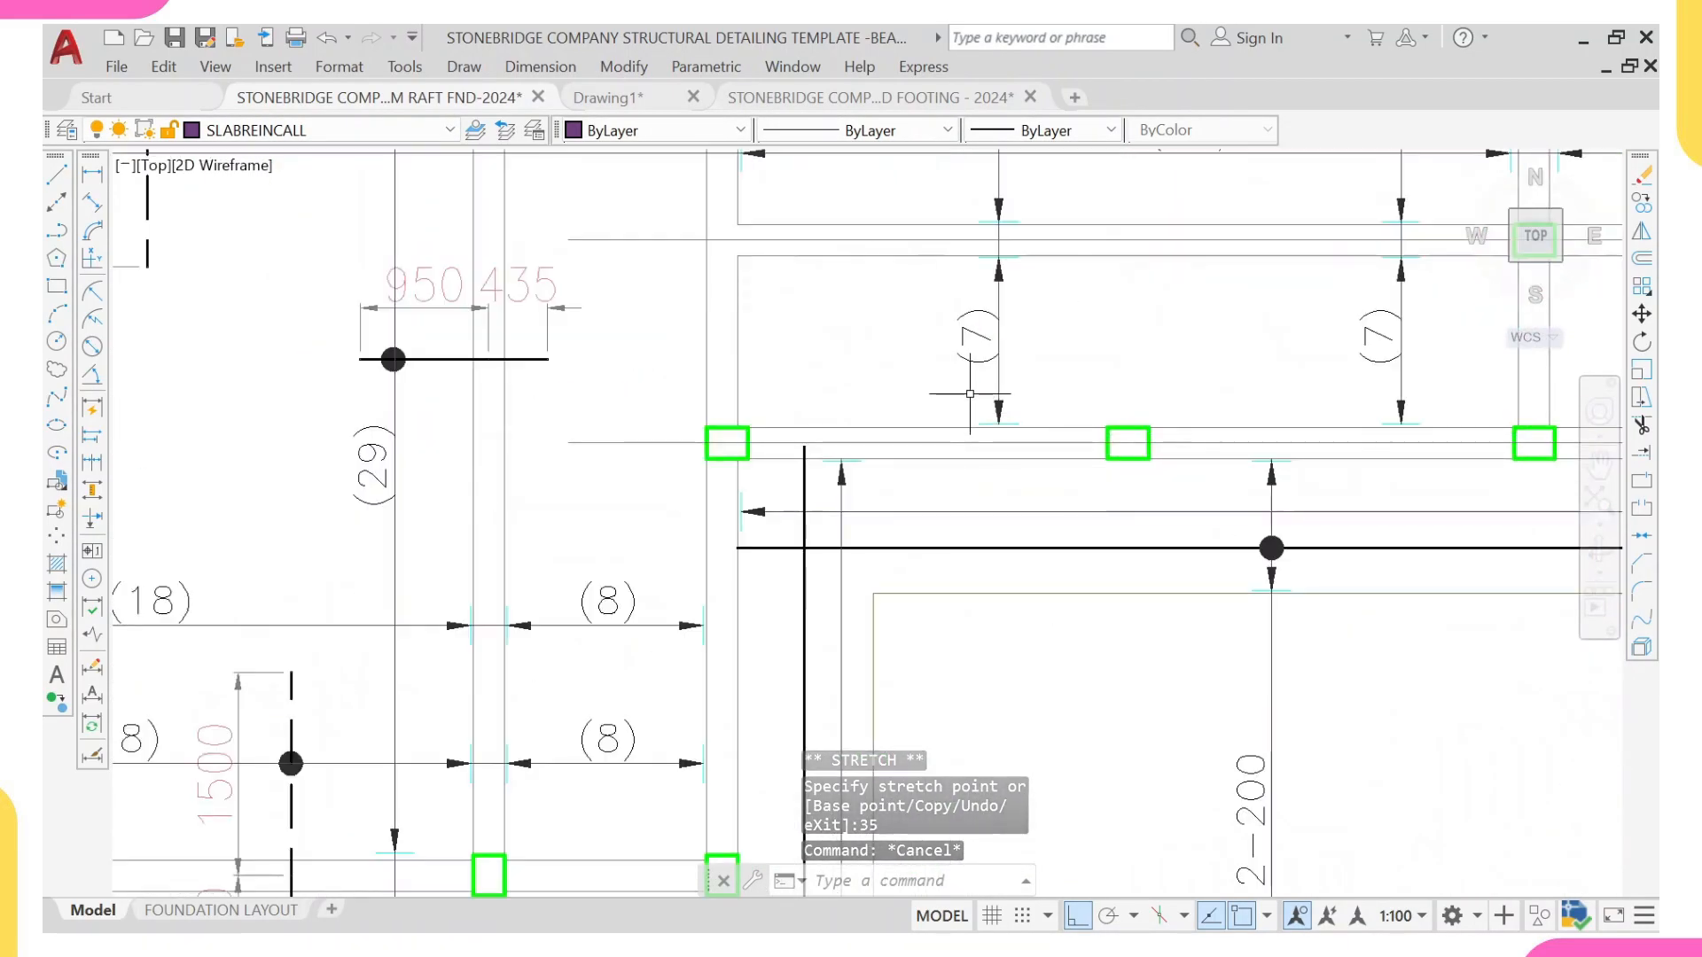
left_click(971, 393)
left_click(1041, 455)
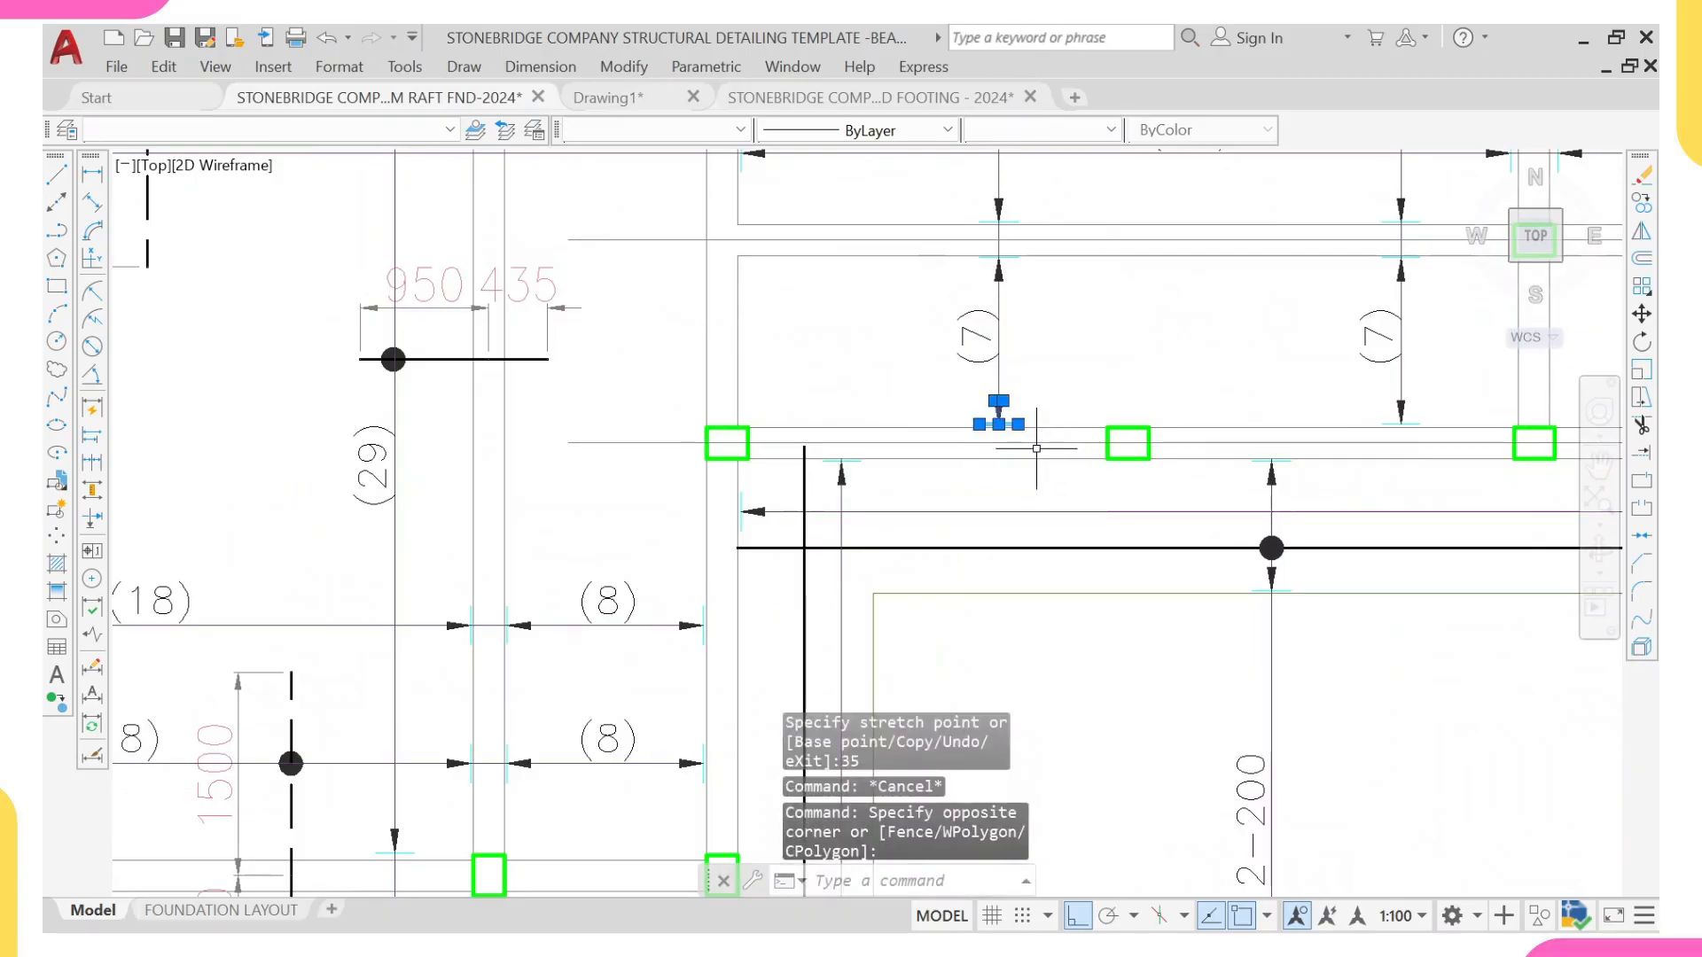
type("co")
key("Return")
scroll(997, 422, "up", 4)
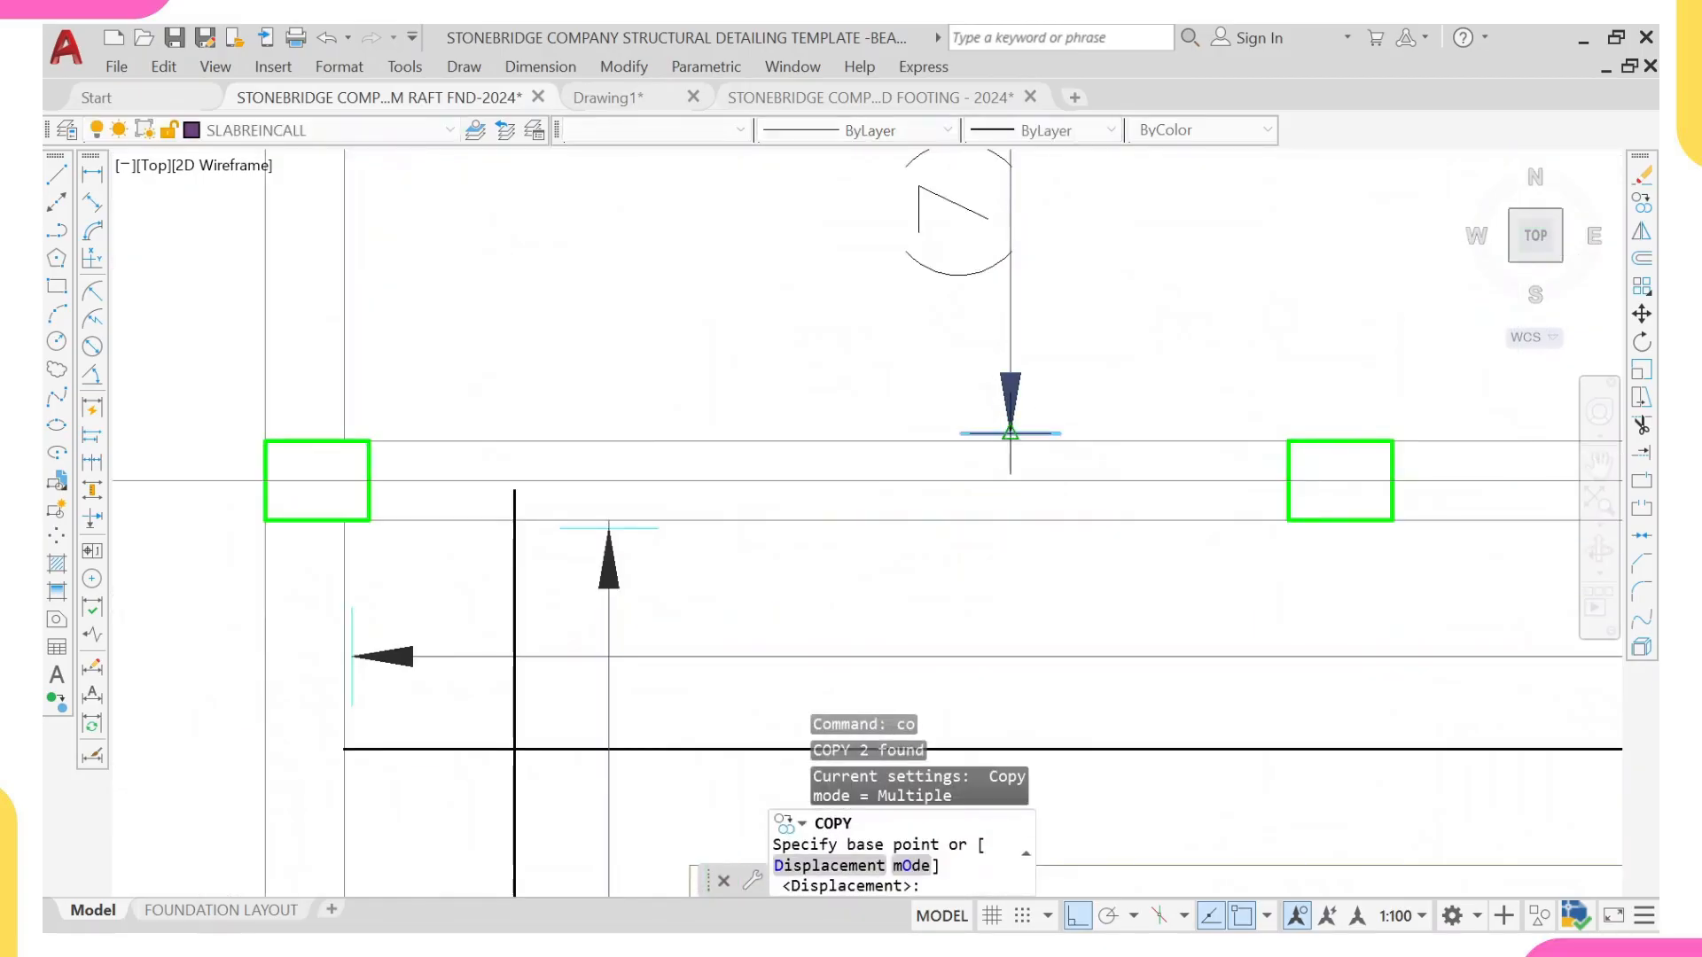
left_click(1011, 433)
scroll(798, 372, "down", 8)
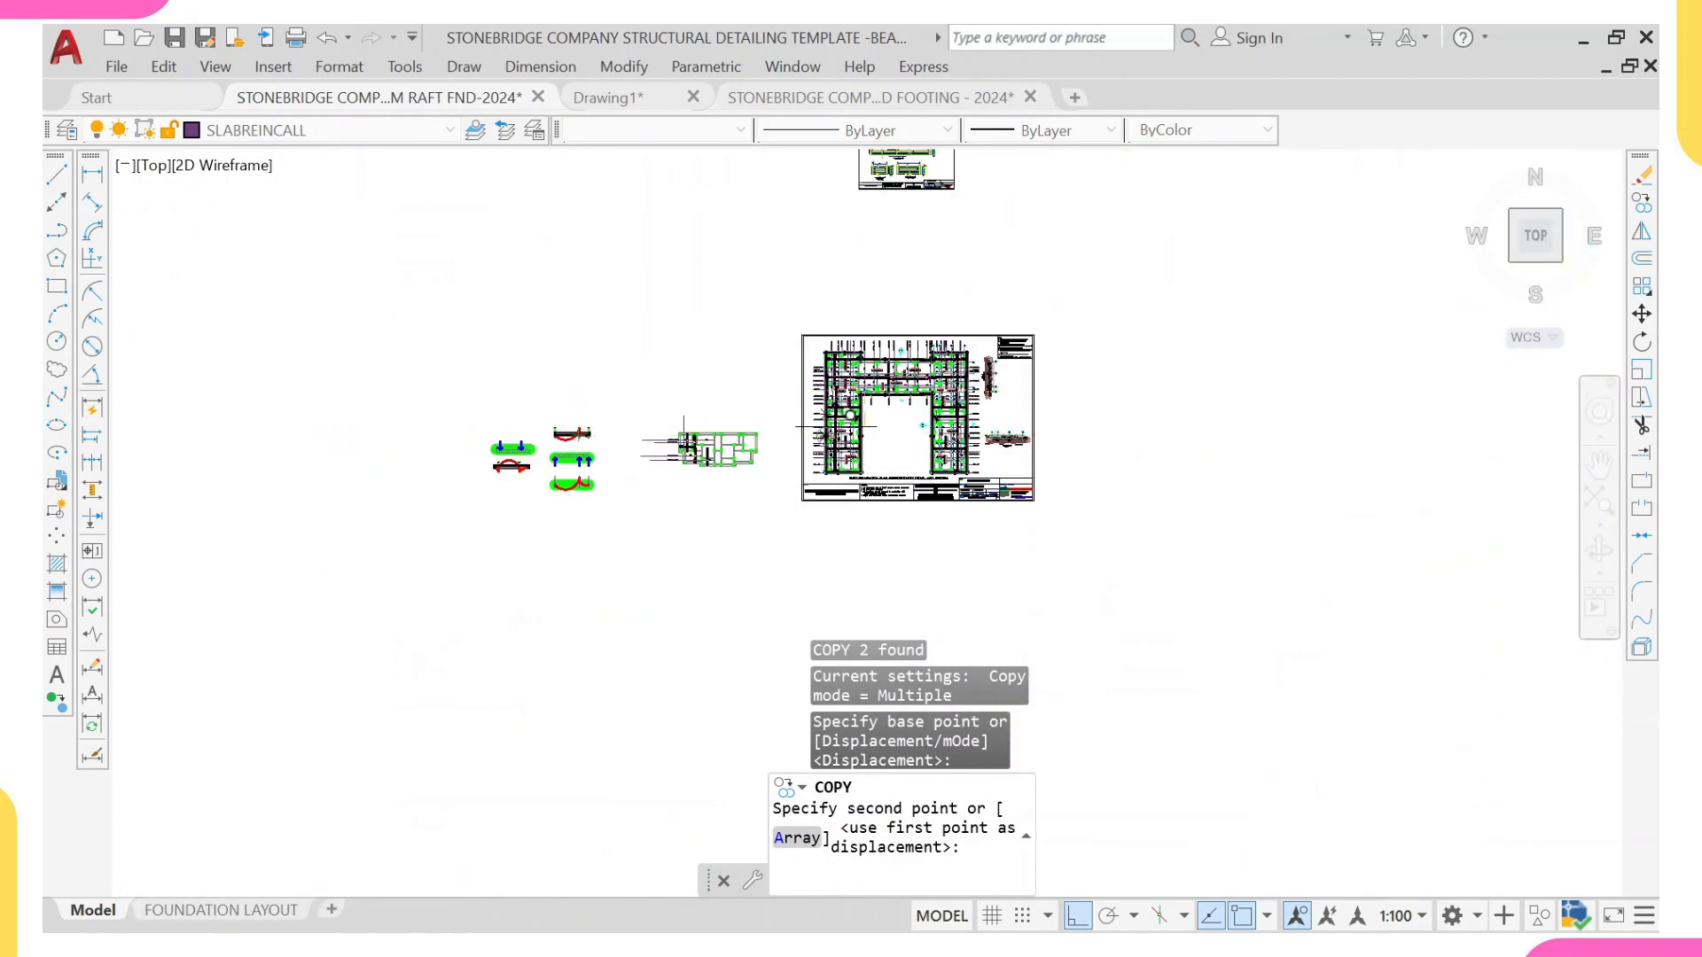
scroll(683, 438, "up", 6)
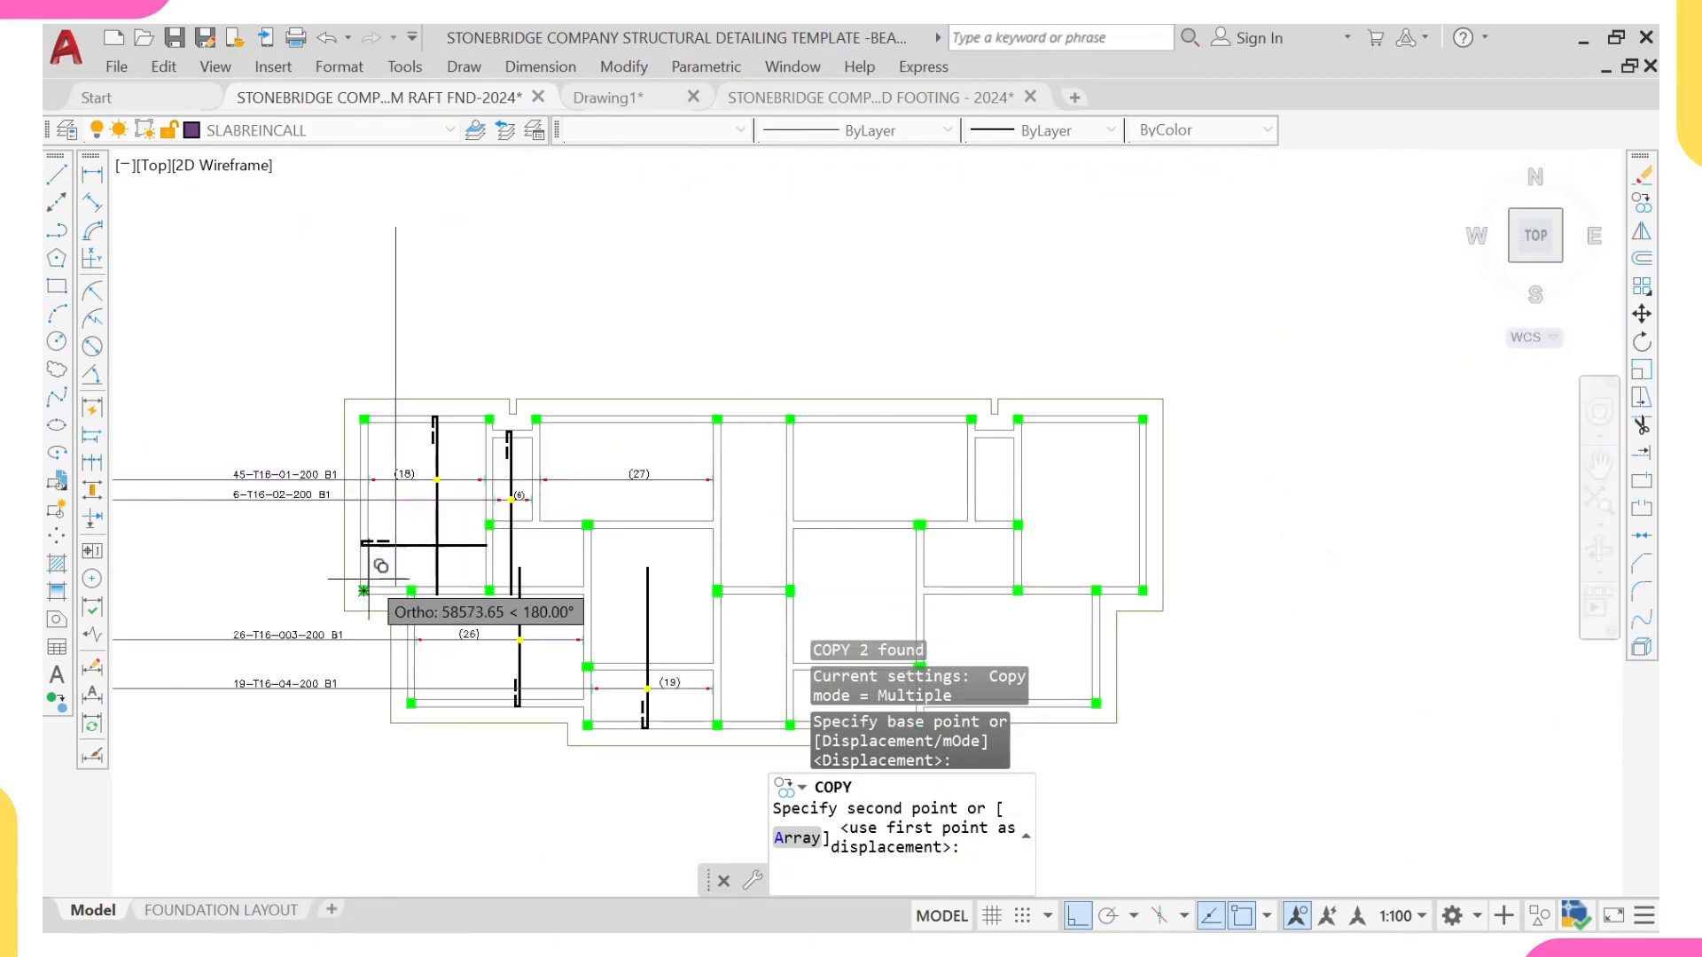
scroll(369, 579, "up", 9)
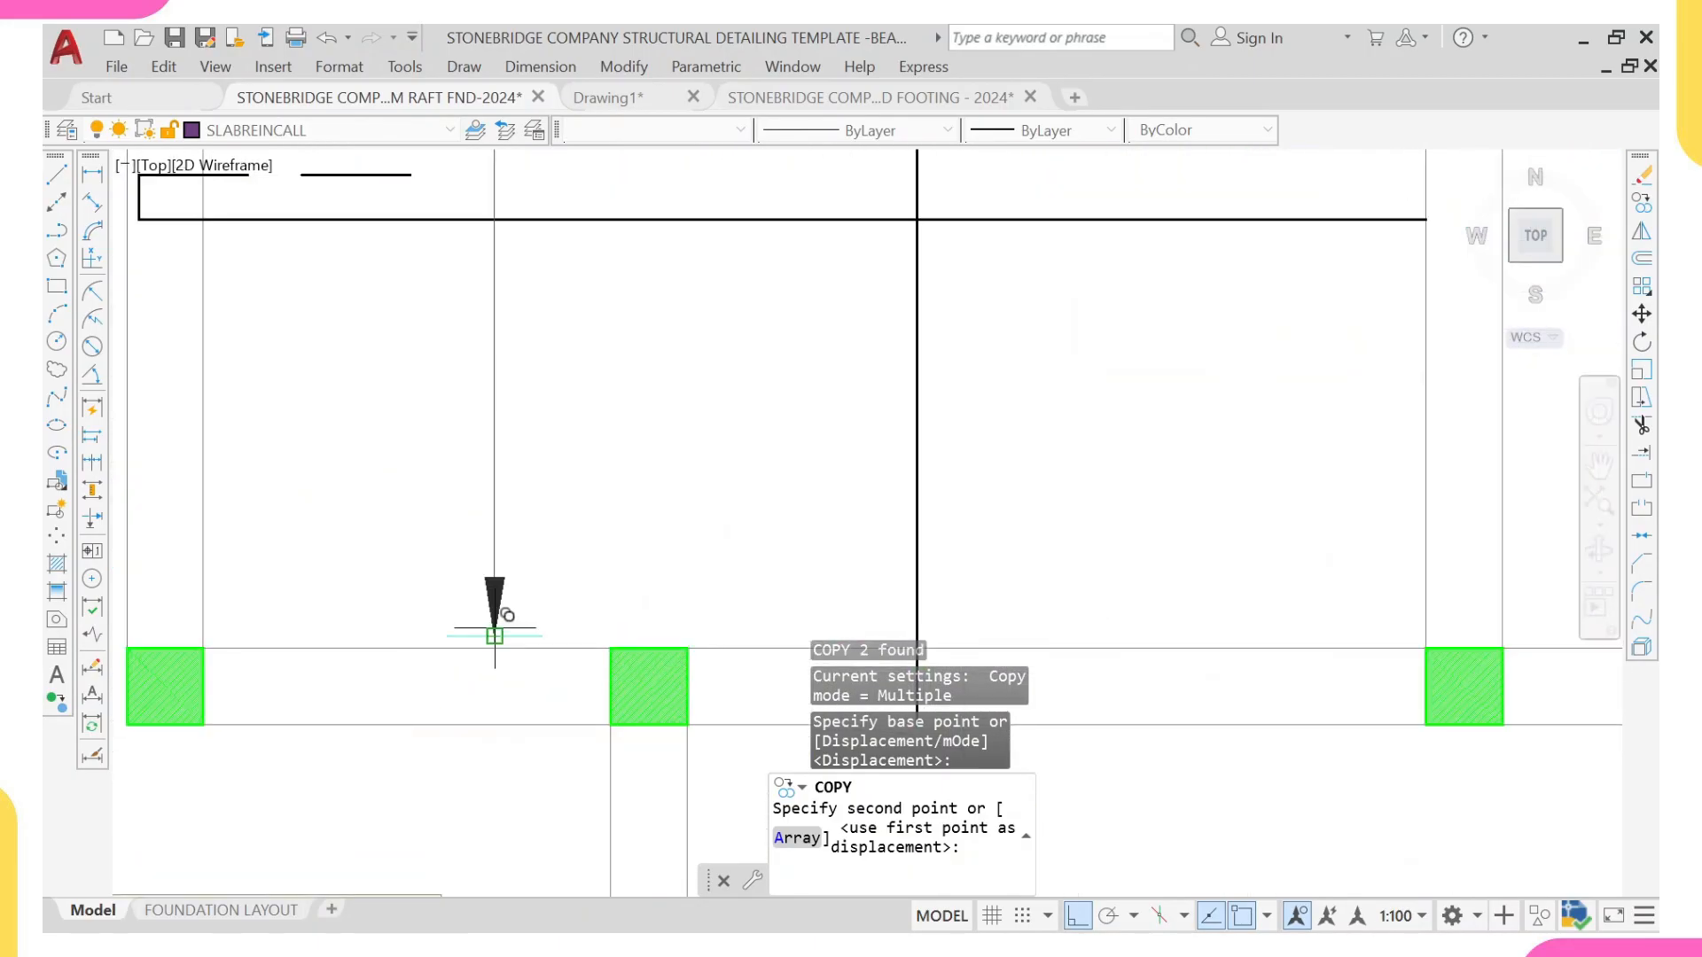
key("Escape")
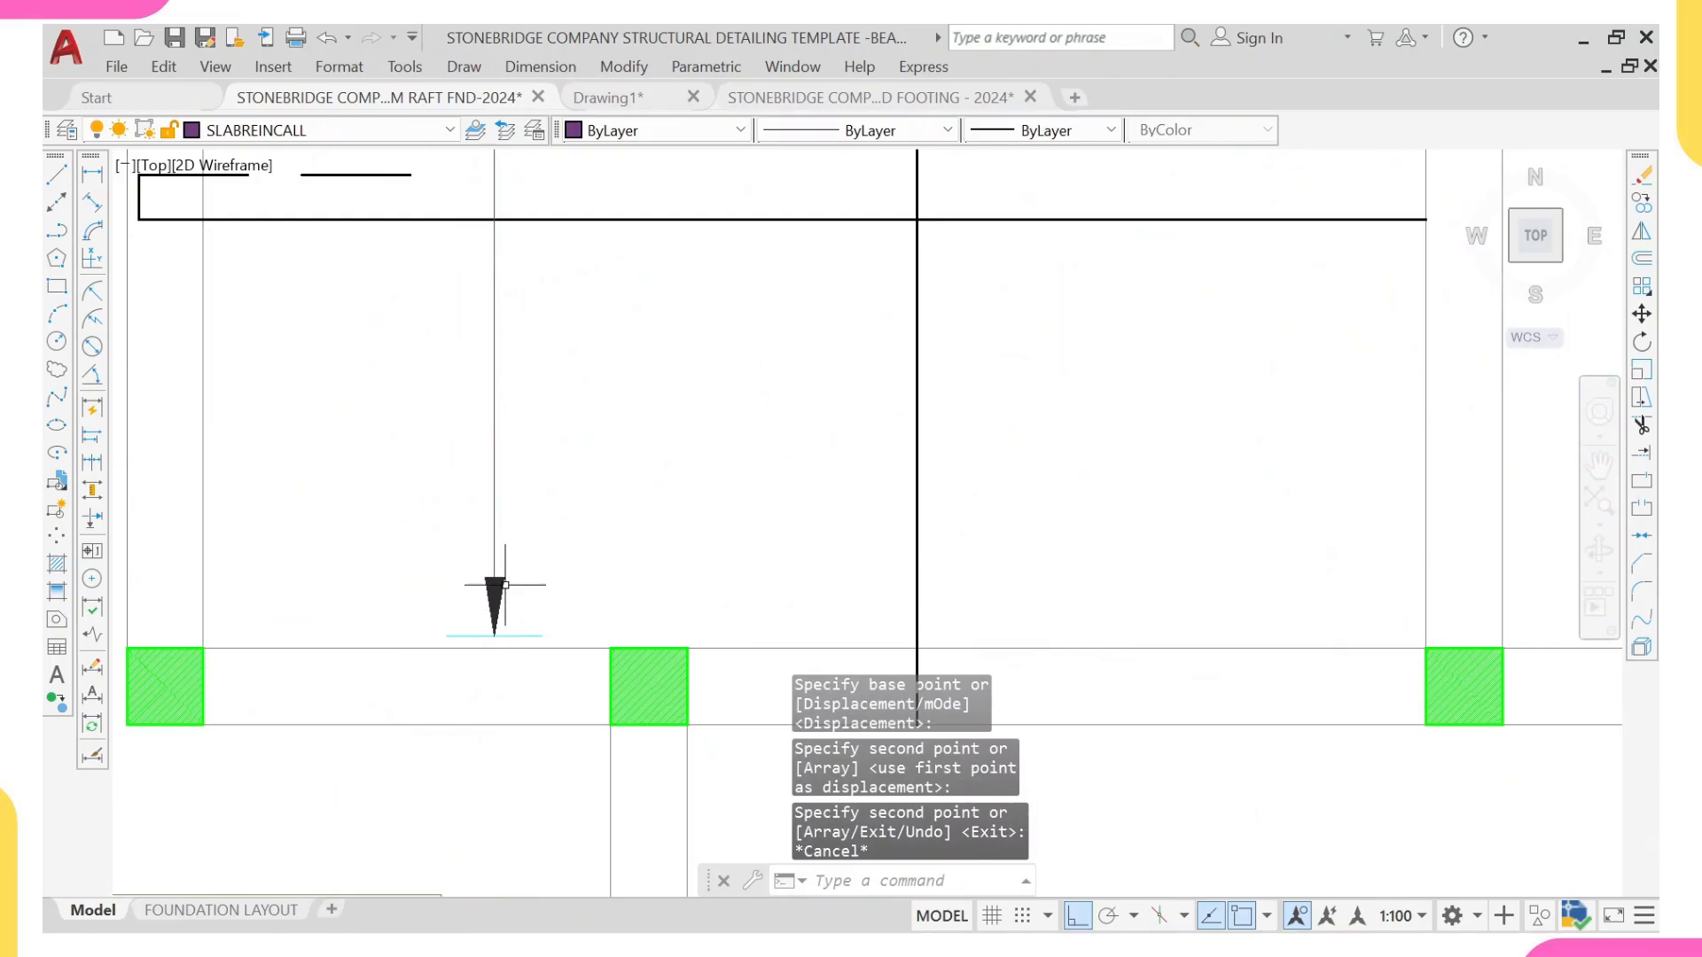
Step: Change the colour of the copied arrowhead at the range line's lower end to red
left_click(504, 578)
left_click(673, 130)
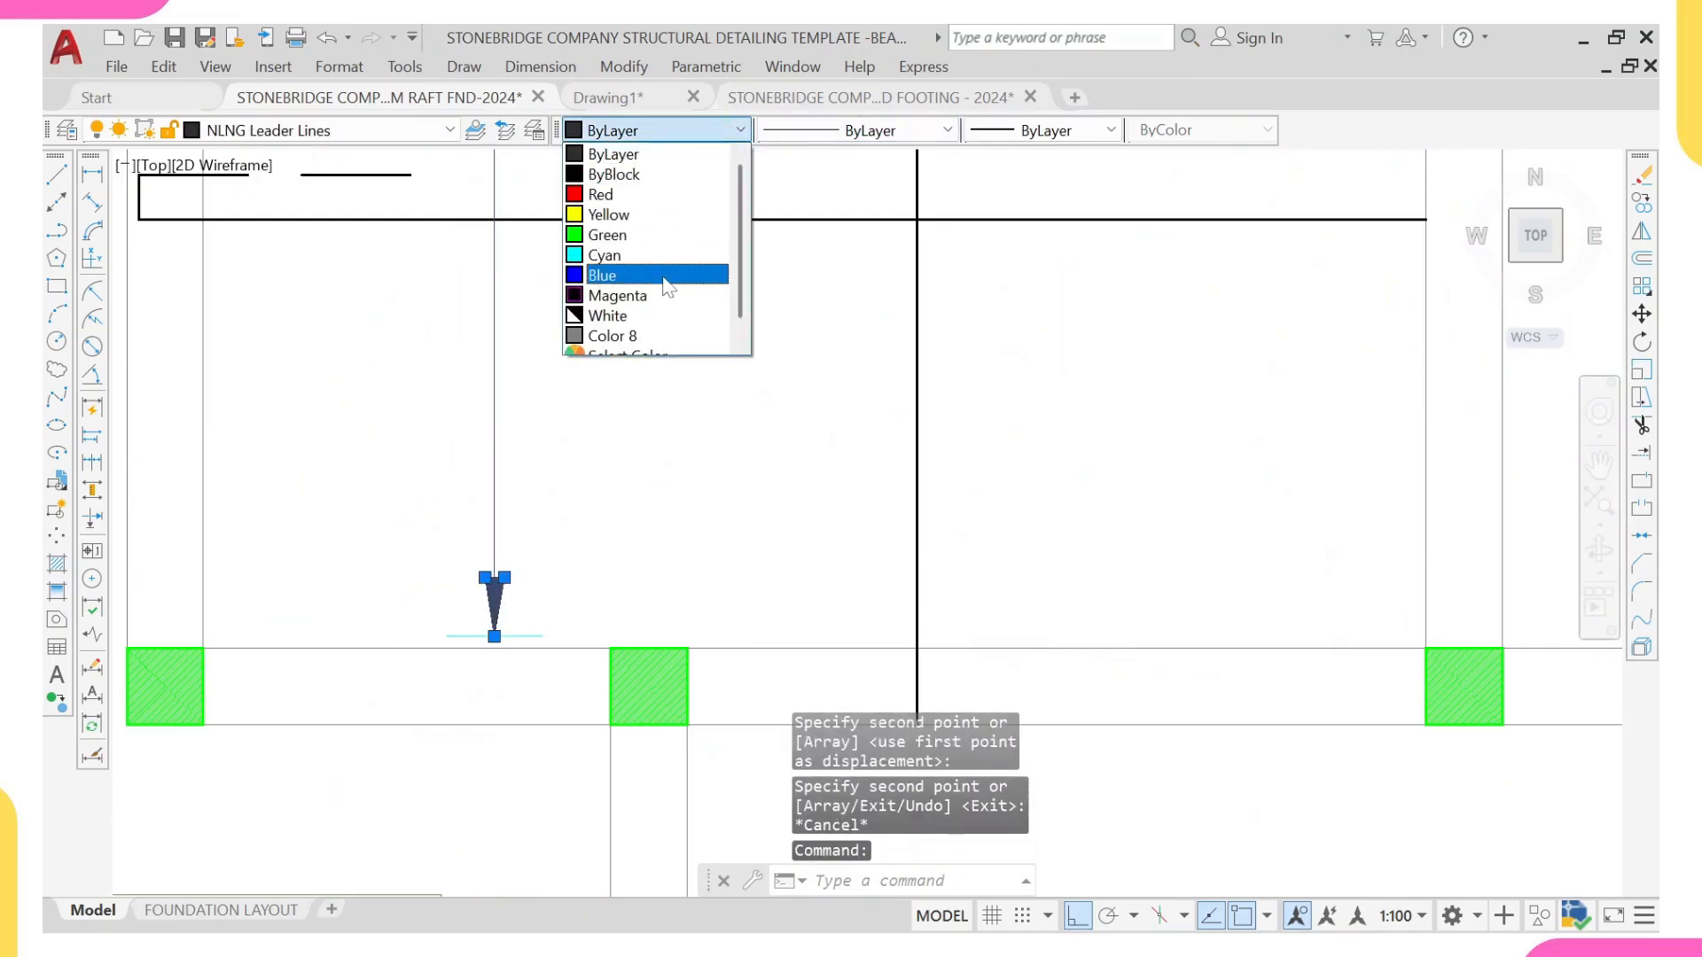
left_click(664, 195)
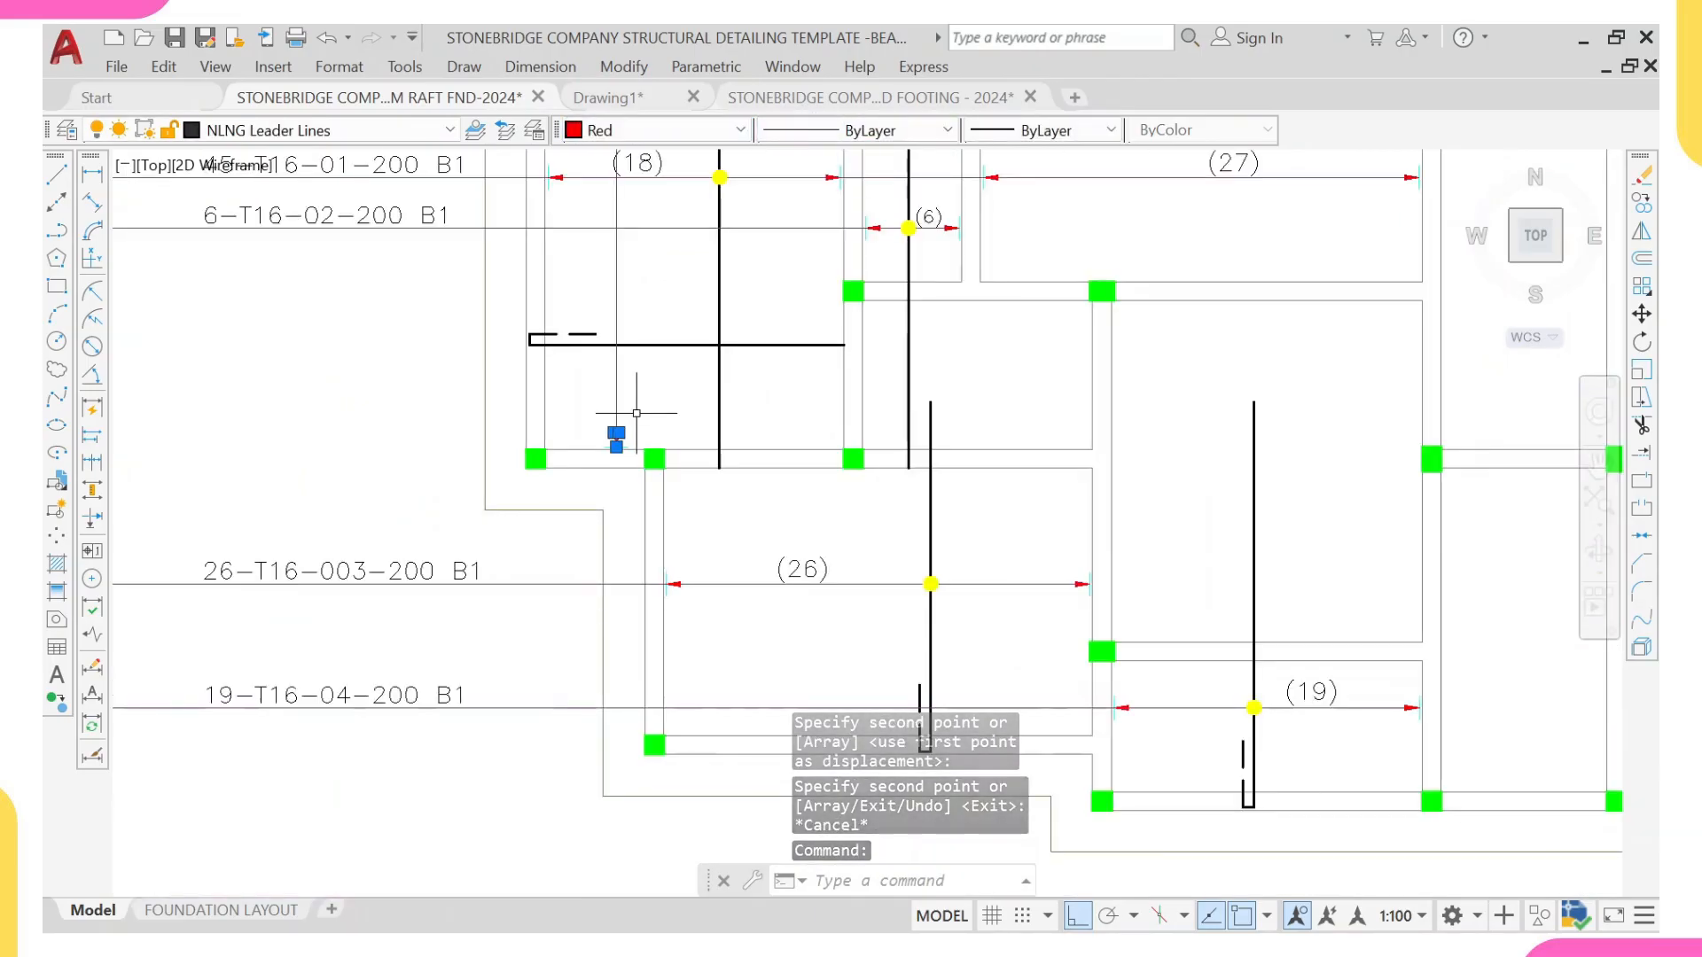
key("Escape")
Step: Copy an upward arrowhead with its tick from the finished raft plan to where the vertical range line meets the top beam's inner edge
scroll(1108, 416, "down", 5)
middle_click_drag(1108, 416, 948, 513)
middle_click_drag(1386, 394, 825, 508)
middle_click_drag(958, 120, 975, 479)
scroll(975, 478, "up", 7)
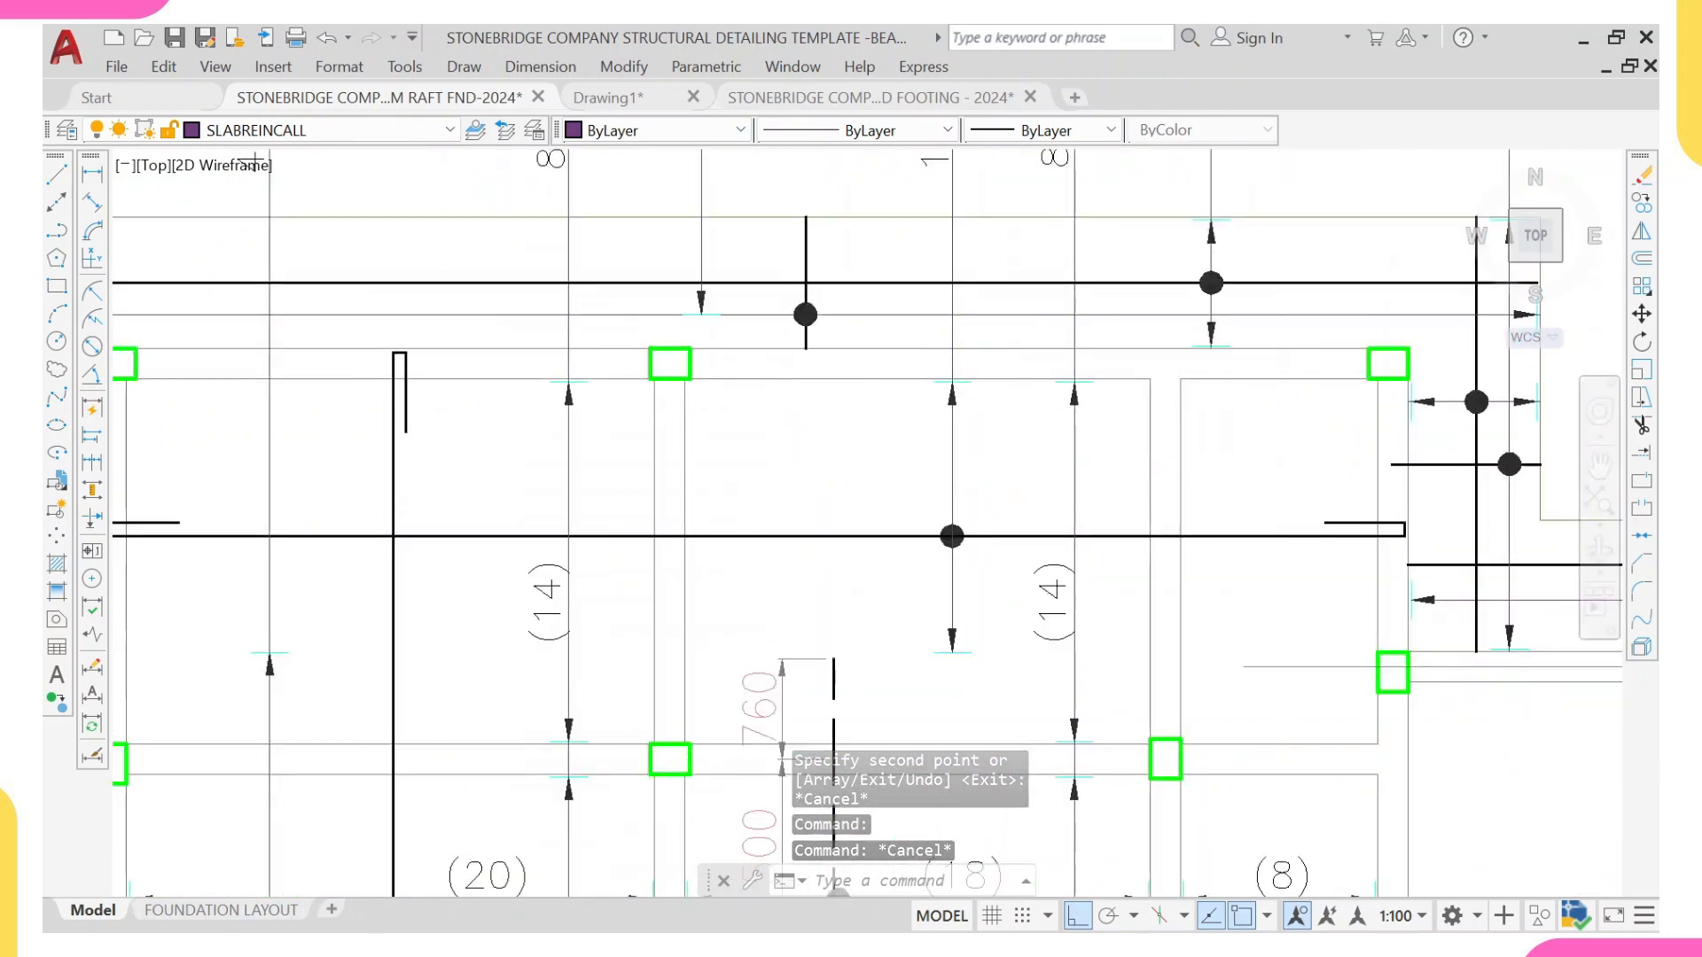
left_click(913, 355)
left_click(1007, 415)
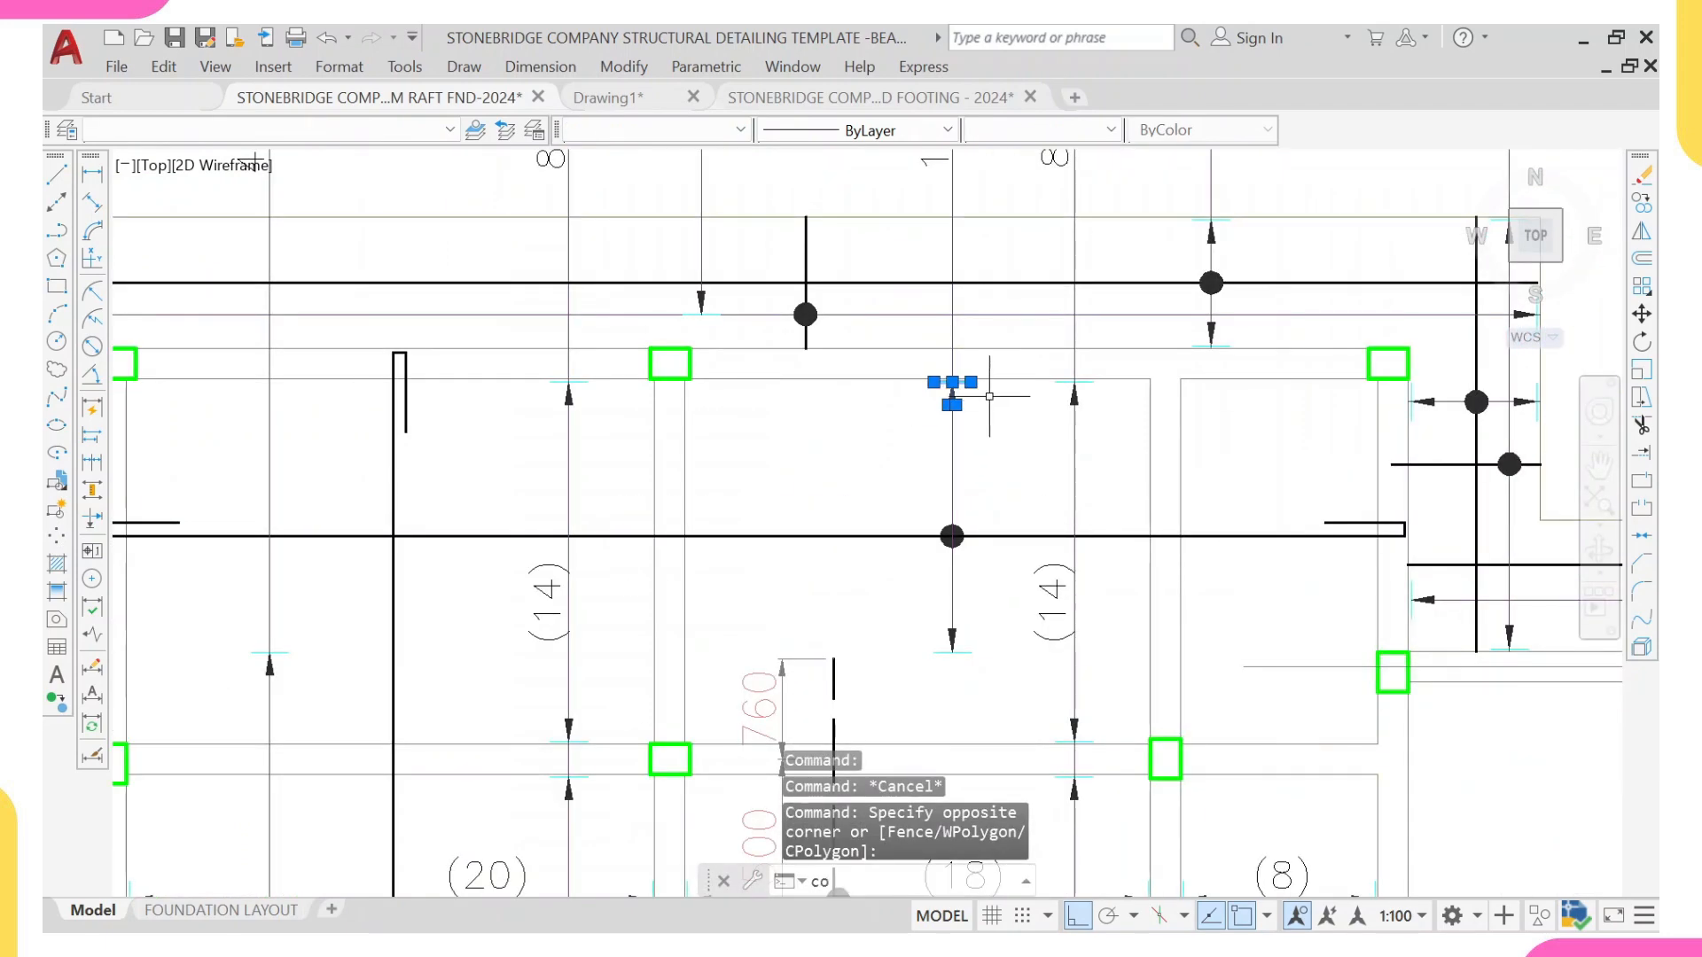
key("Return")
scroll(1029, 434, "up", 5)
left_click(1025, 435)
scroll(1026, 435, "down", 8)
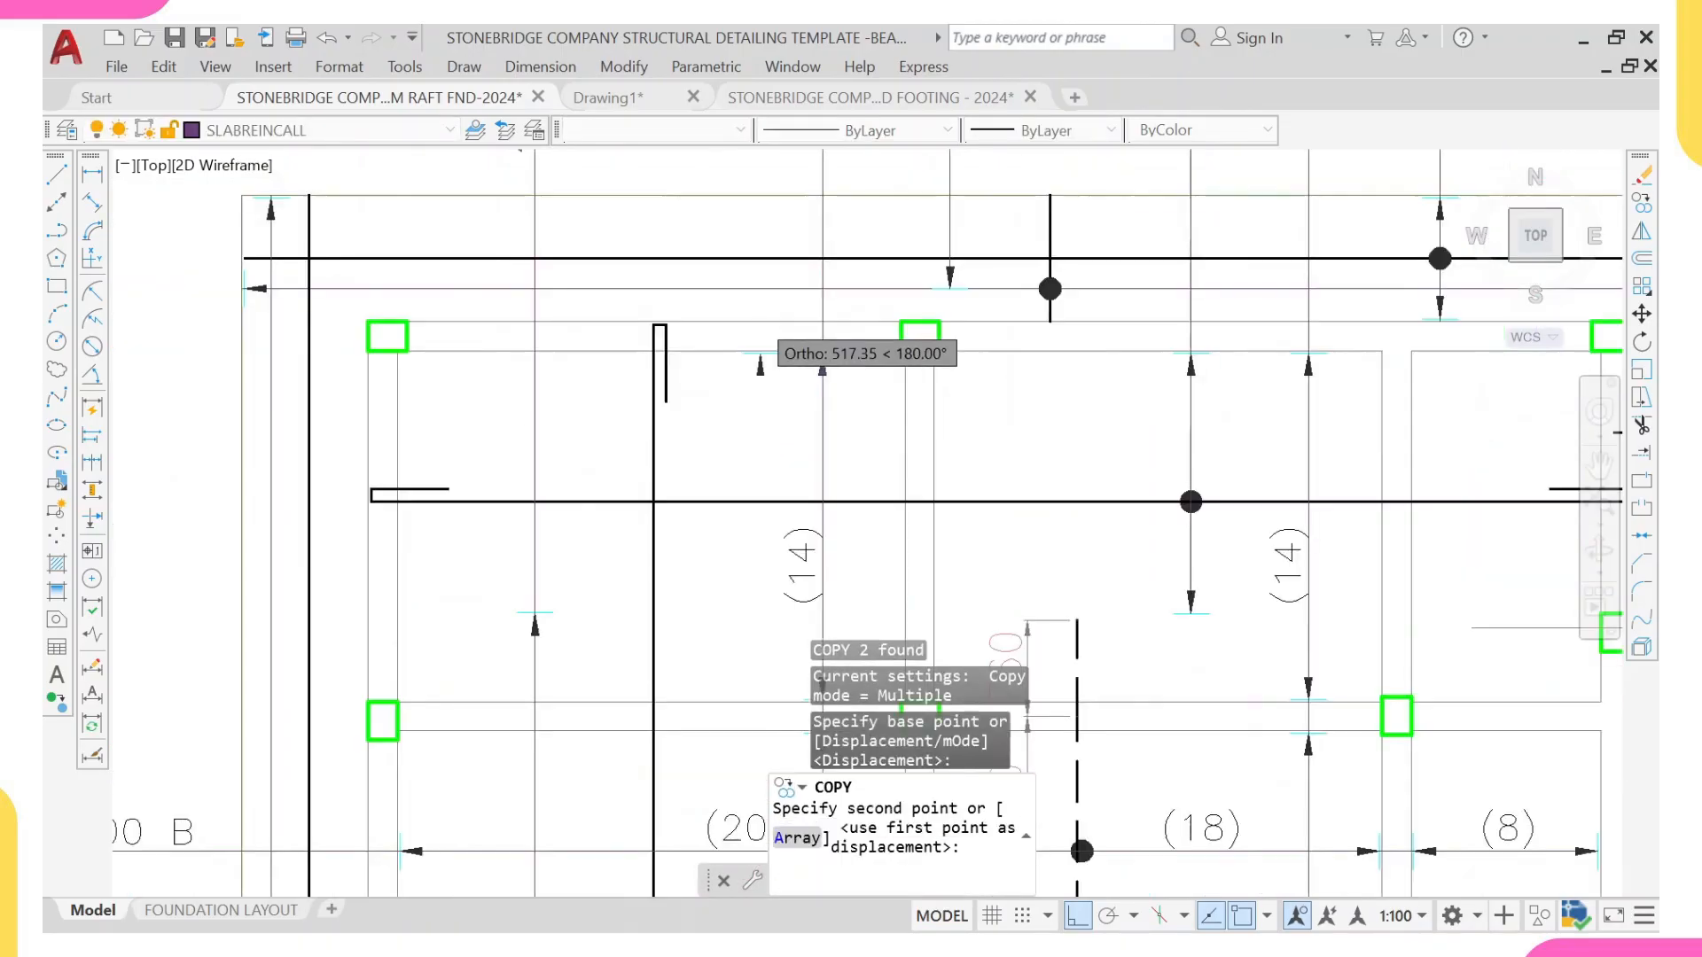
middle_click_drag(571, 476, 971, 476)
scroll(971, 476, "up", 10)
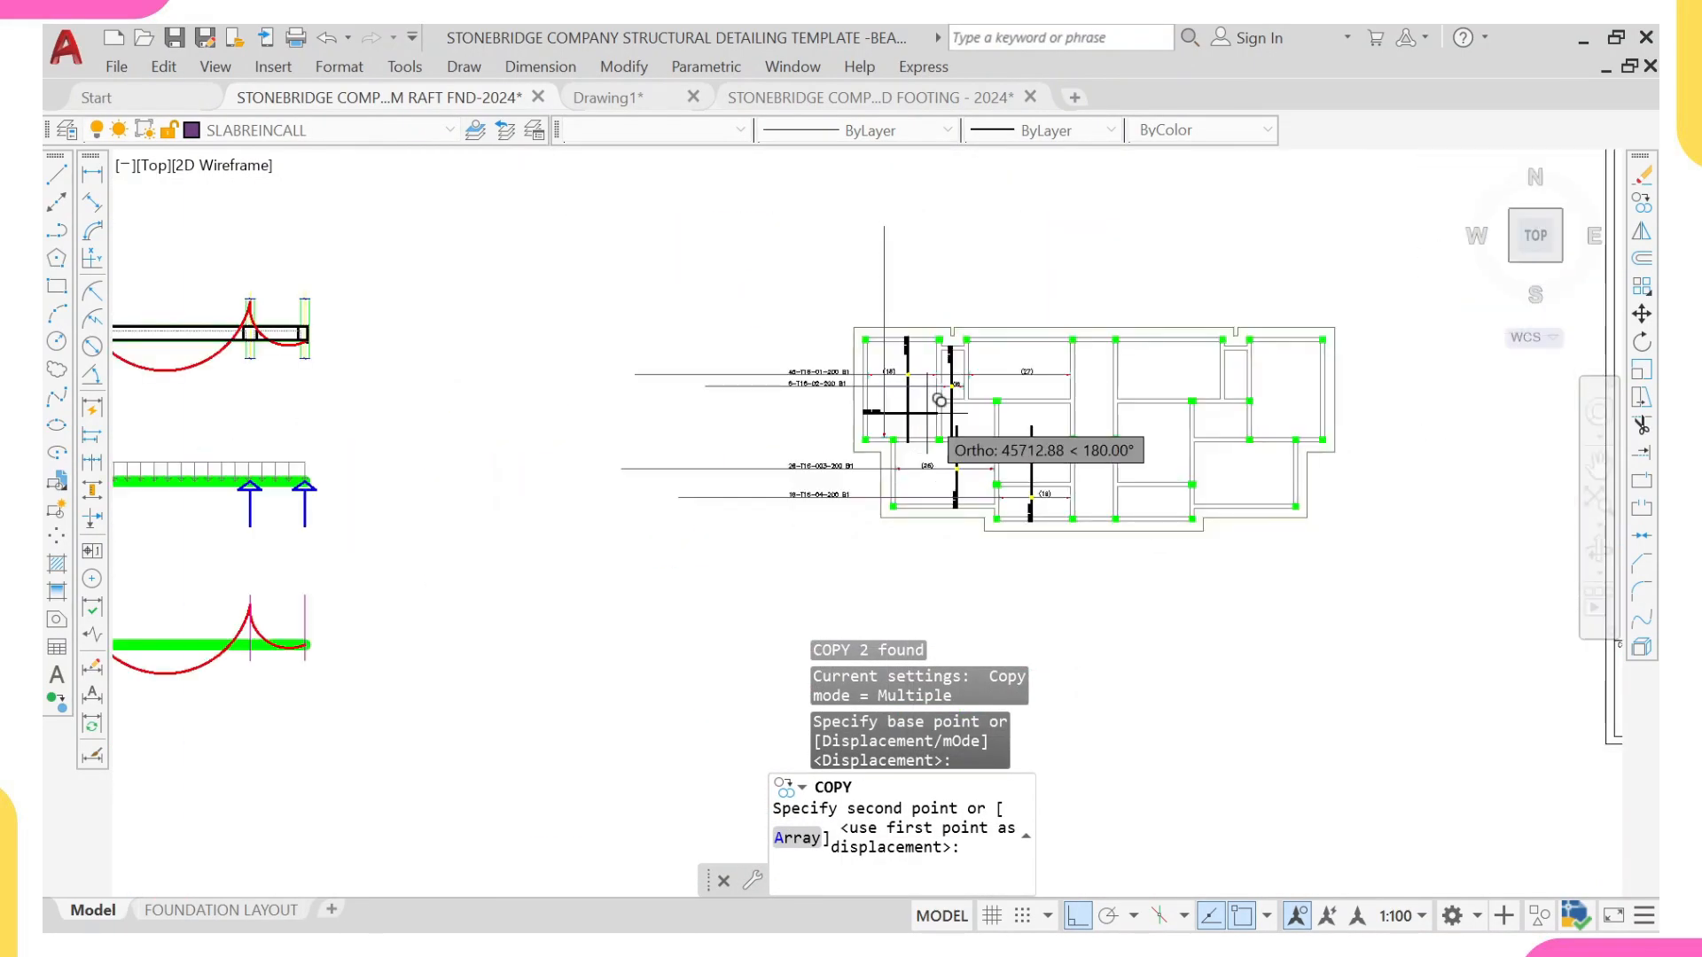
scroll(910, 501, "up", 6)
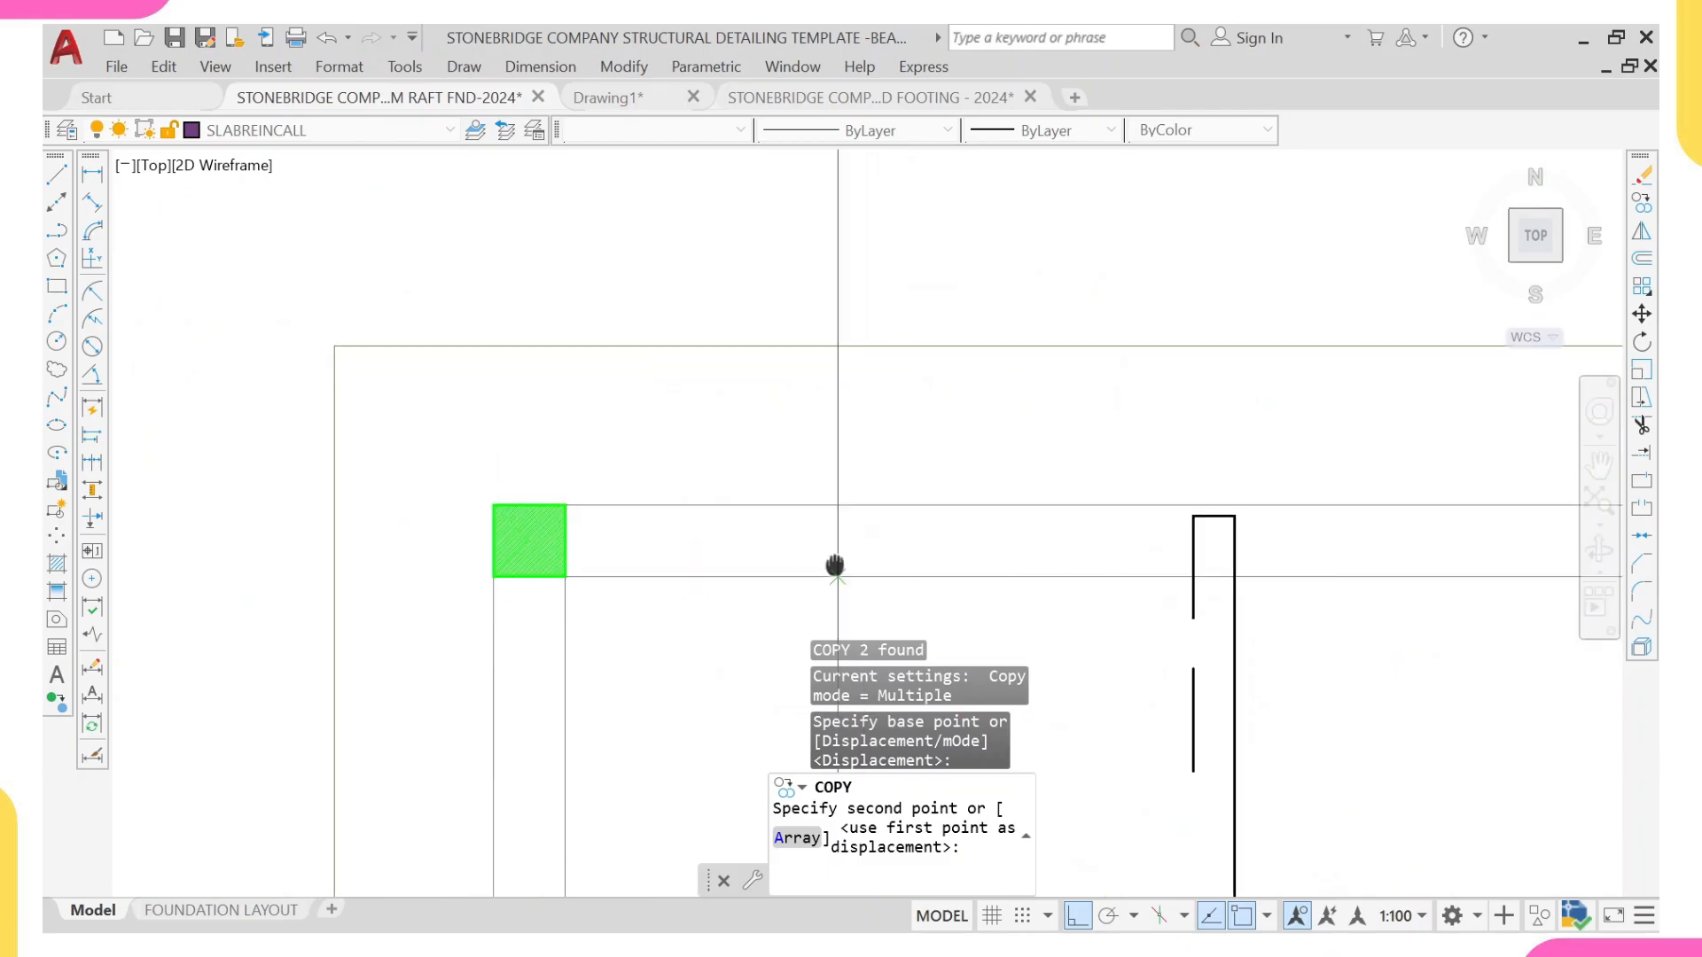
left_click(872, 449)
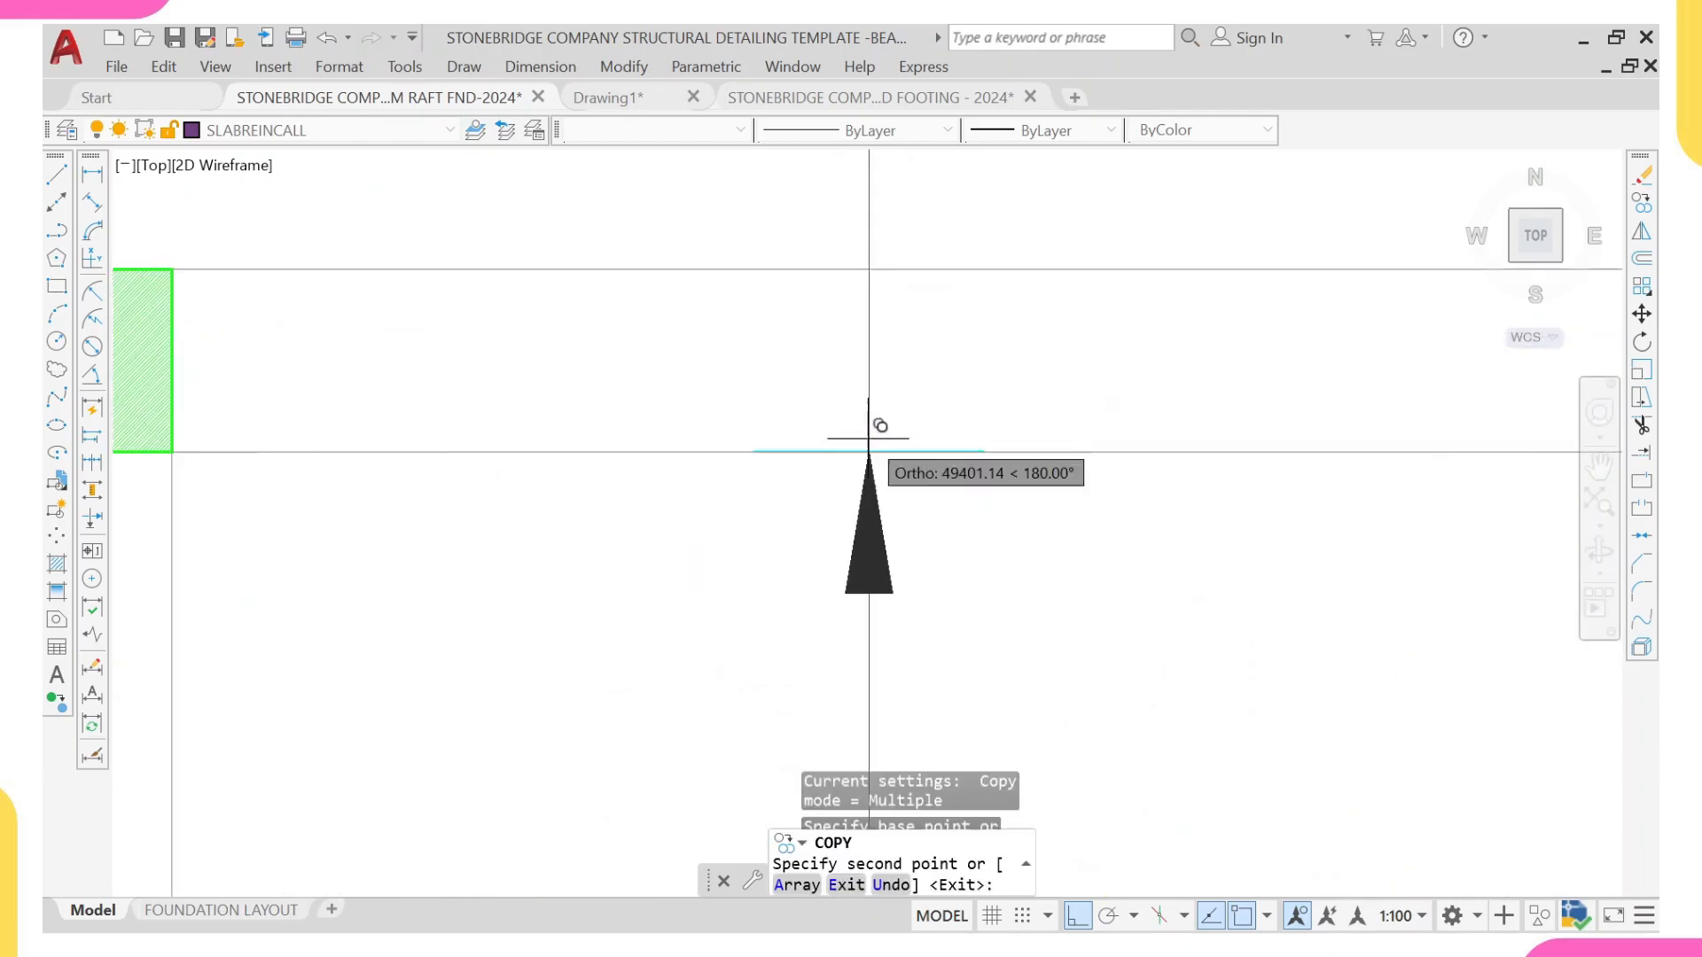
key("Escape")
Step: Move the upper arrowhead and its tick 35 mm straight down along the vertical range line
left_click(640, 373)
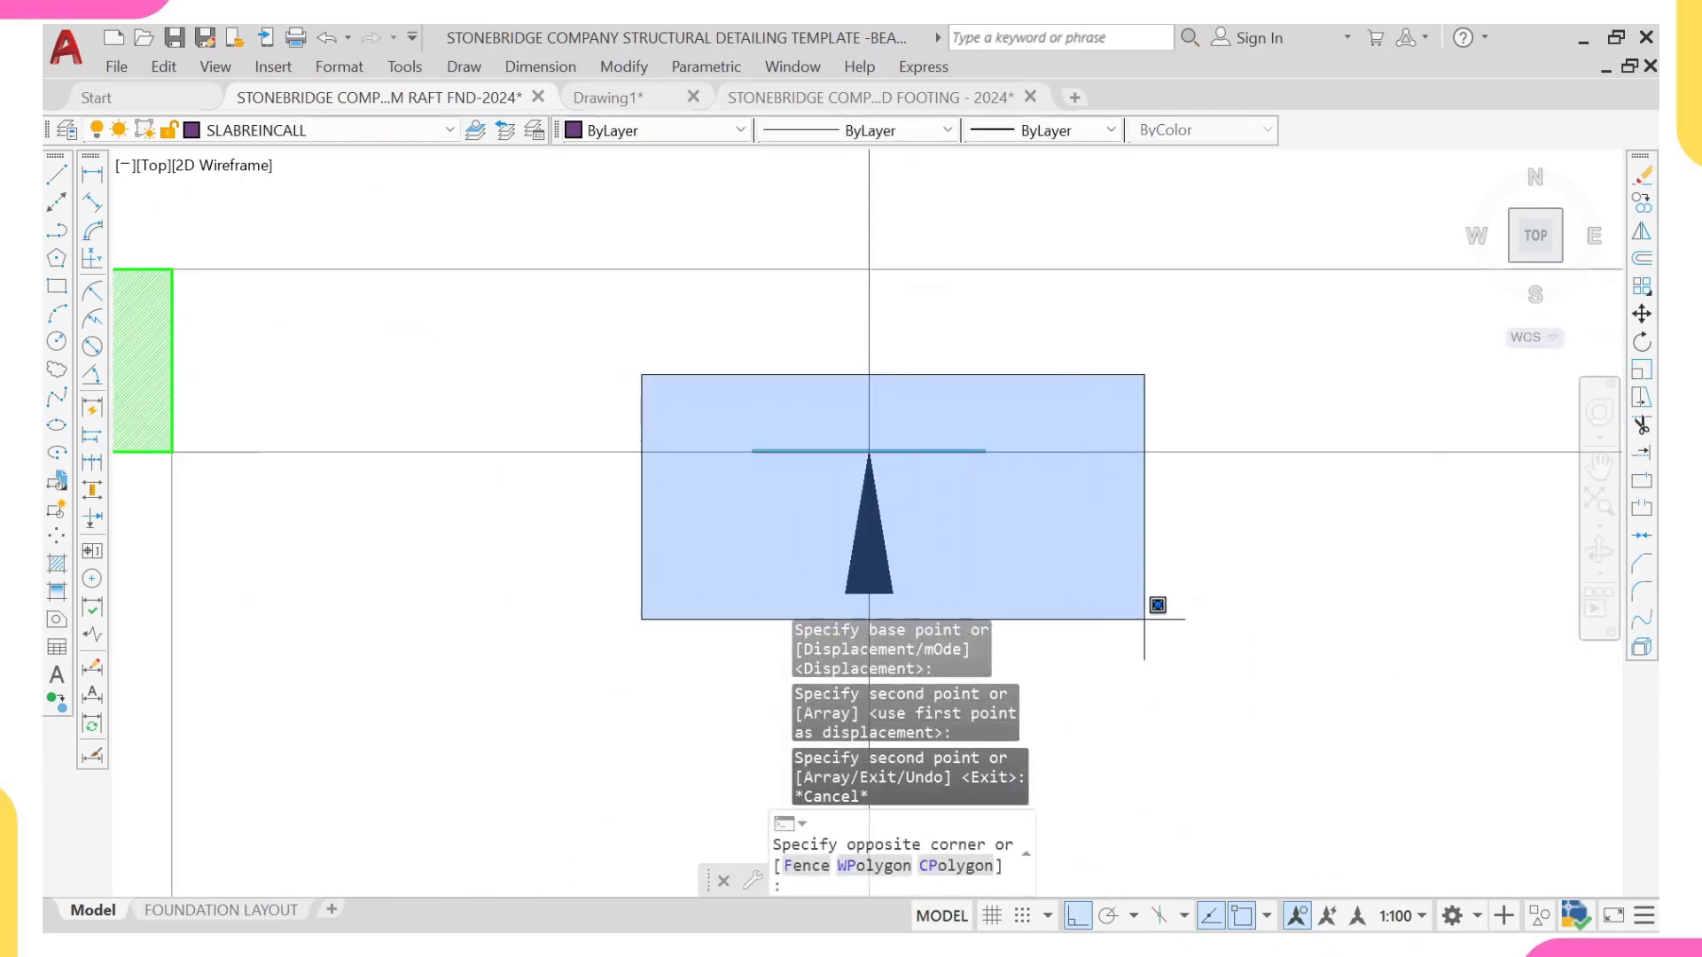
middle_click_drag(1137, 613, 1119, 439)
left_click(1132, 486)
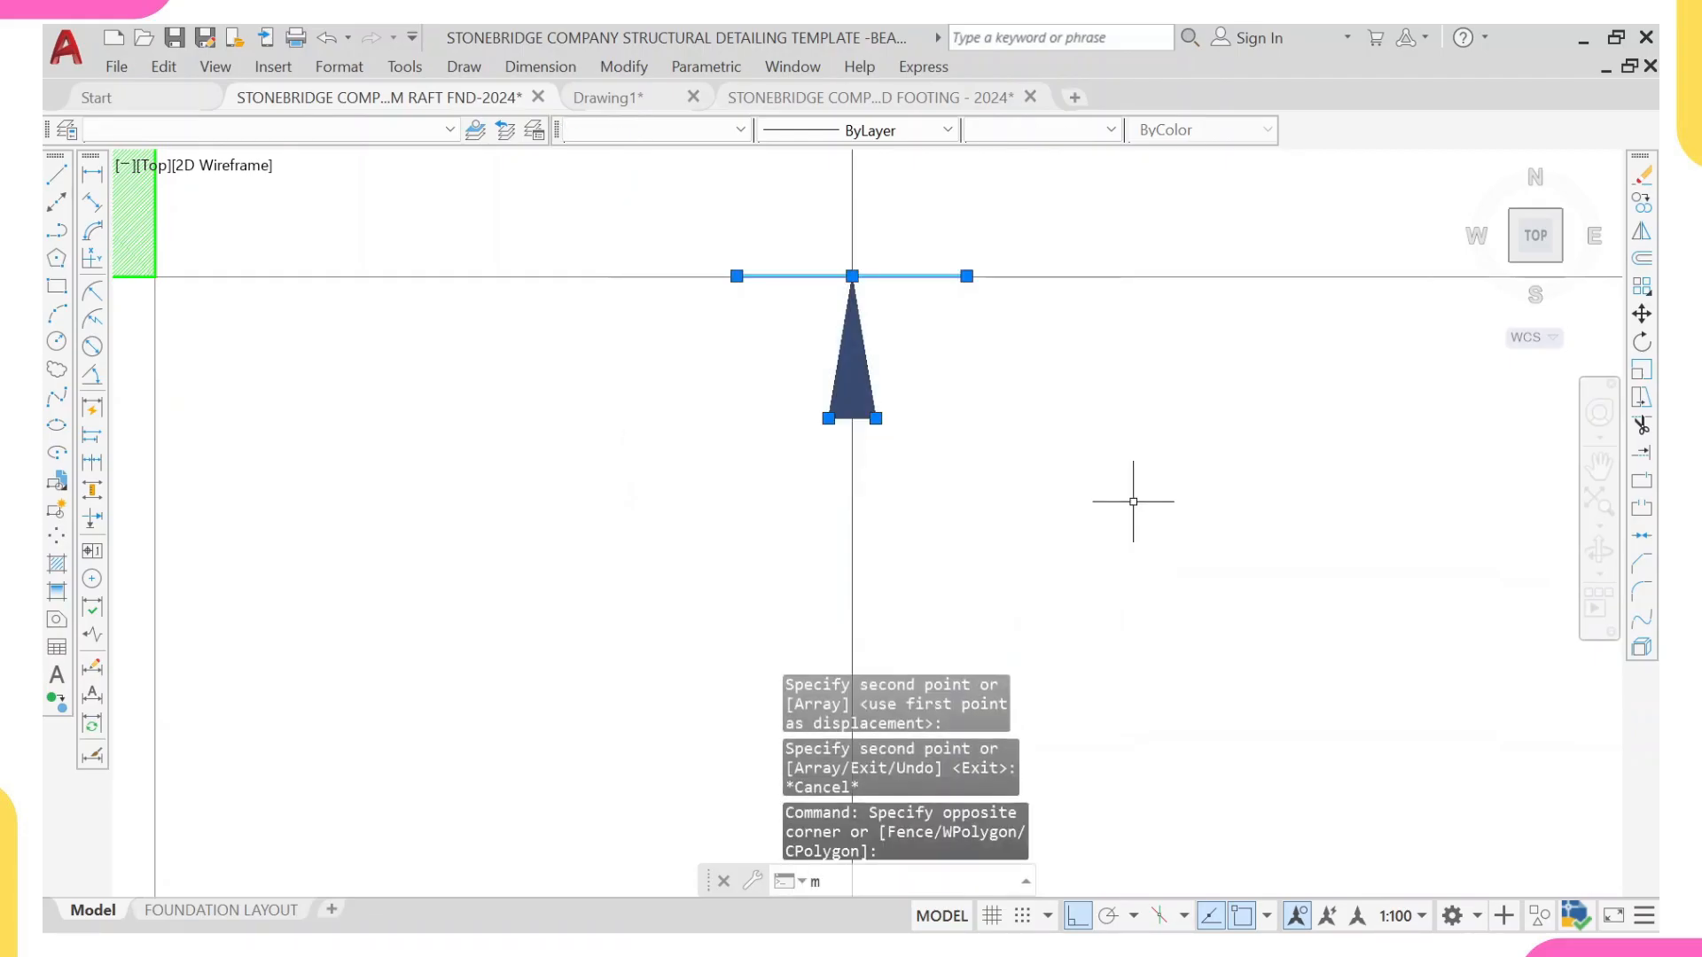
key("Return")
left_click(852, 274)
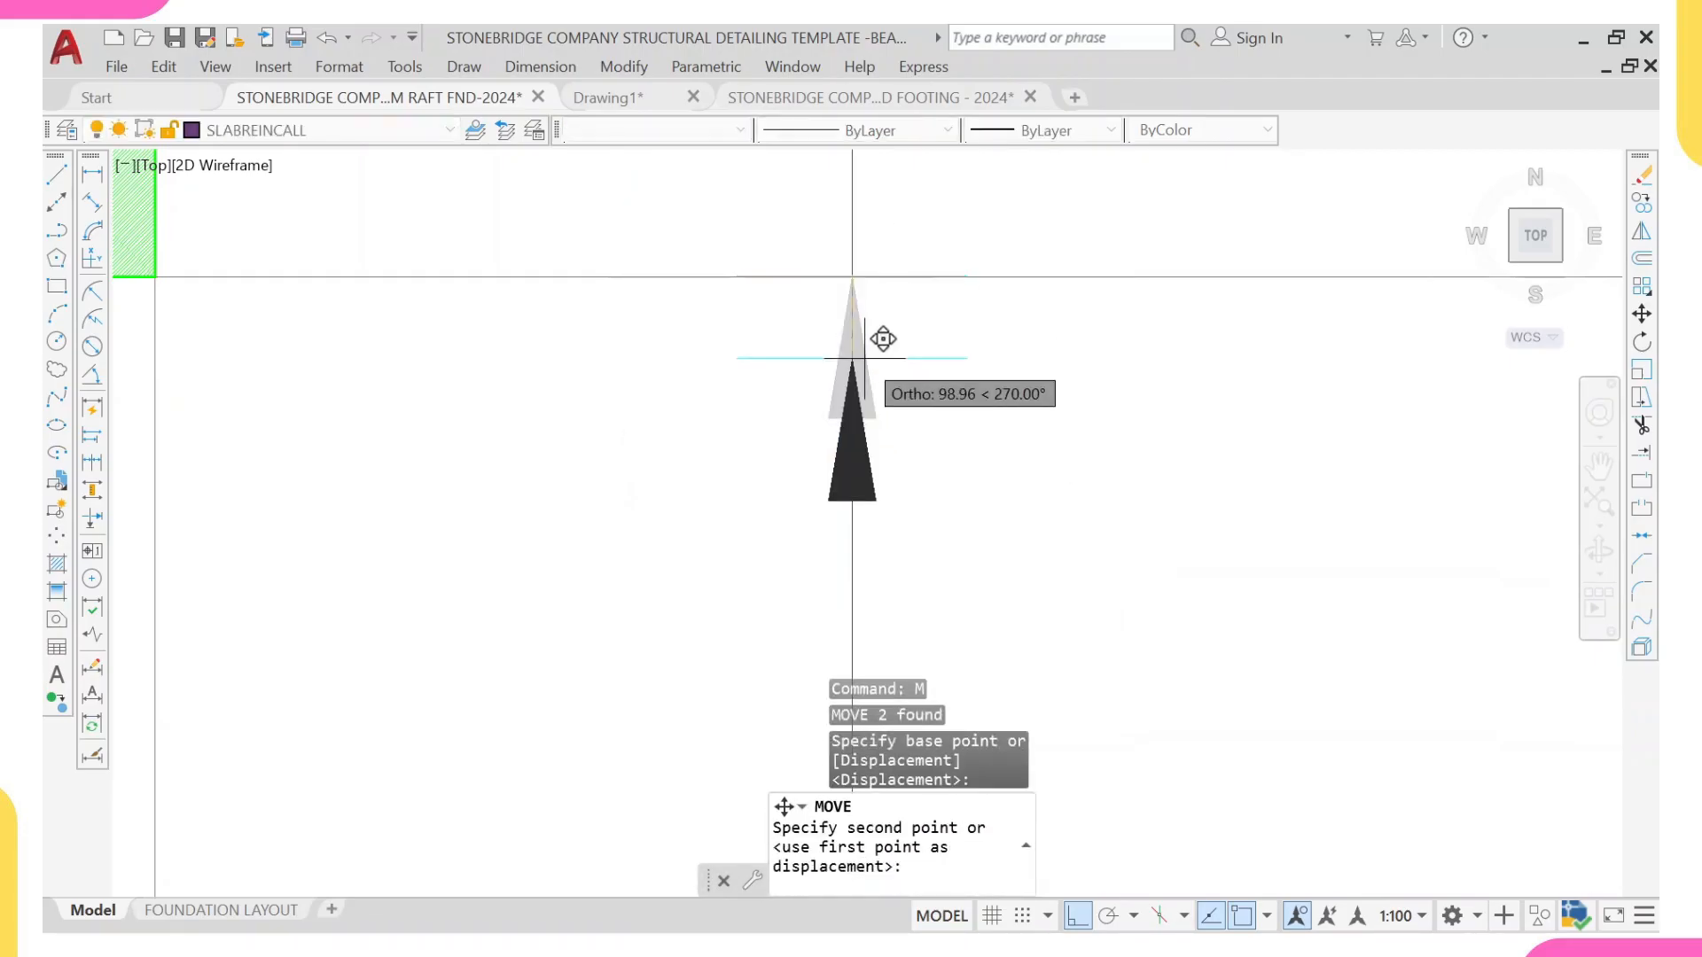
type("35")
key("Return")
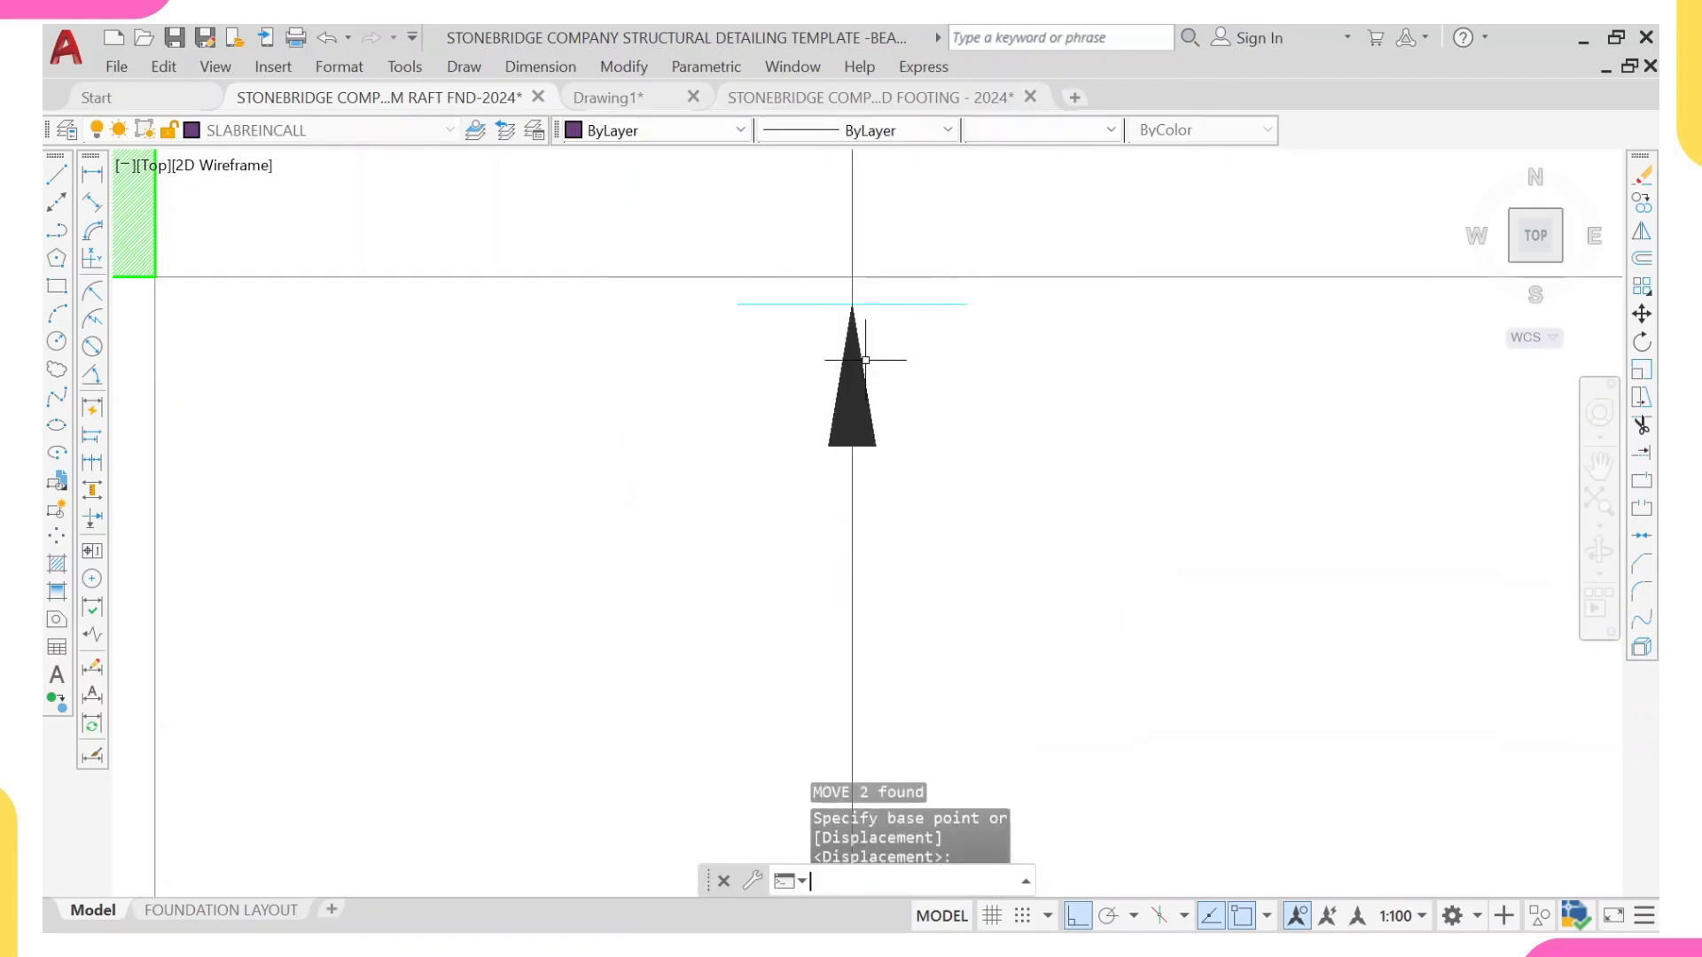
scroll(883, 340, "down", 5)
middle_click_drag(878, 483, 864, 400)
key("Escape")
Step: Copy the yellow dot from the panel's vertical bar down to the horizontal bar near the vertical range line
scroll(875, 444, "up", 2)
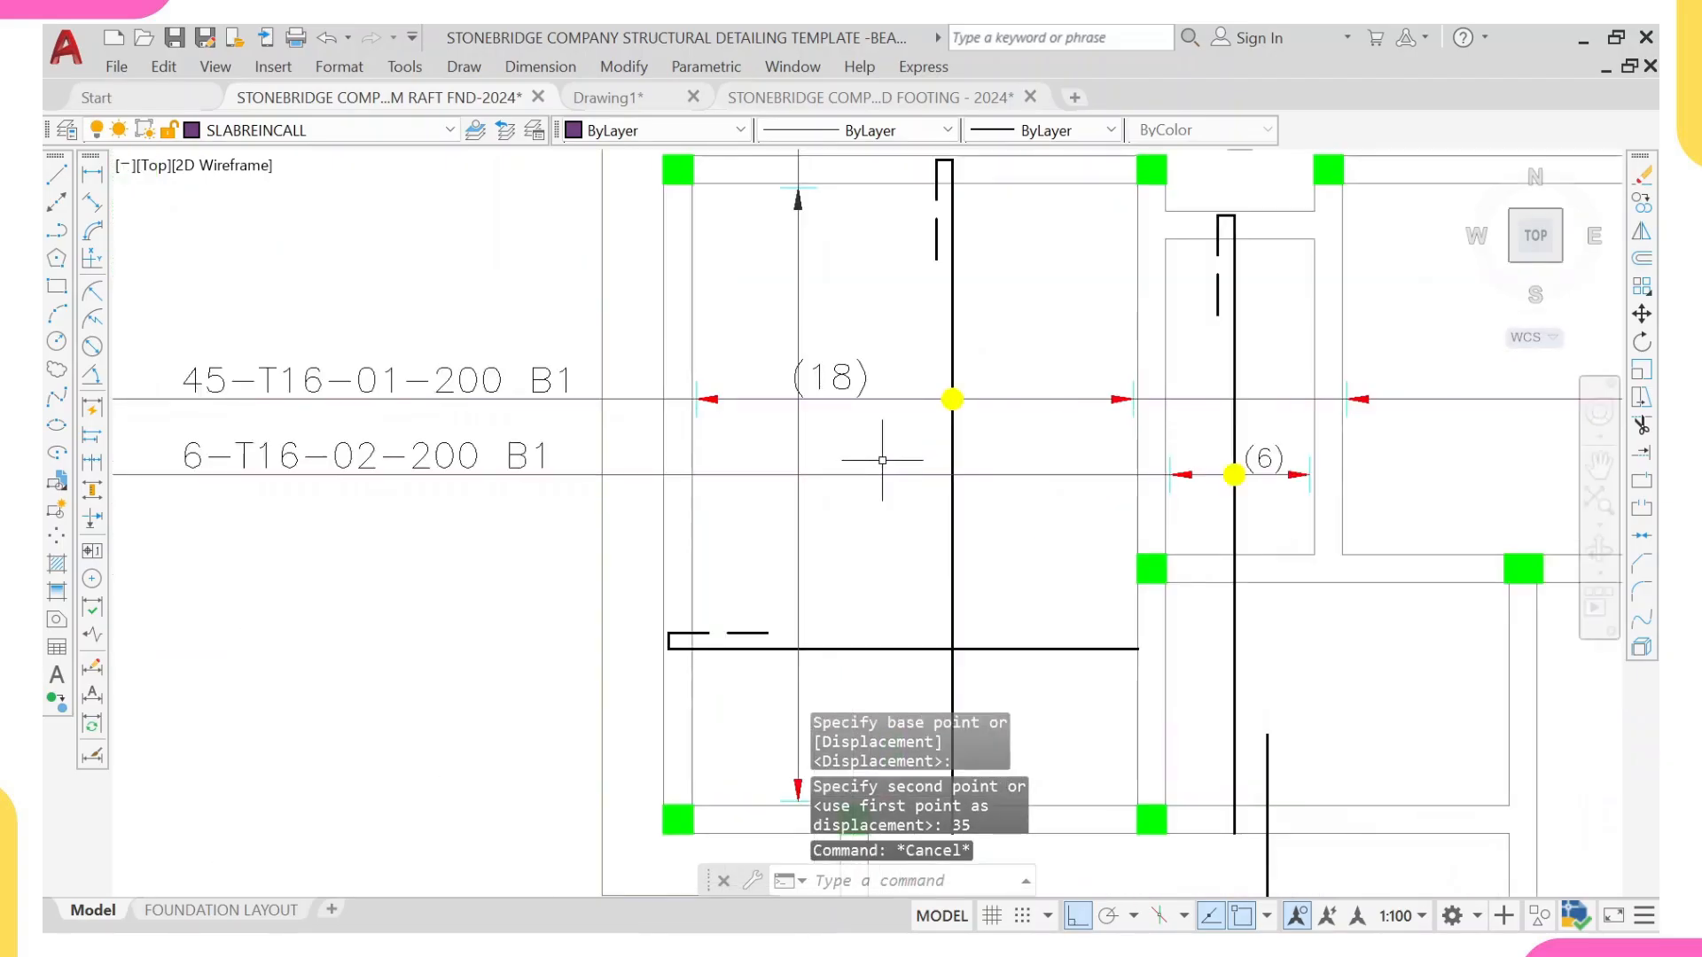
left_click(920, 375)
left_click(1007, 459)
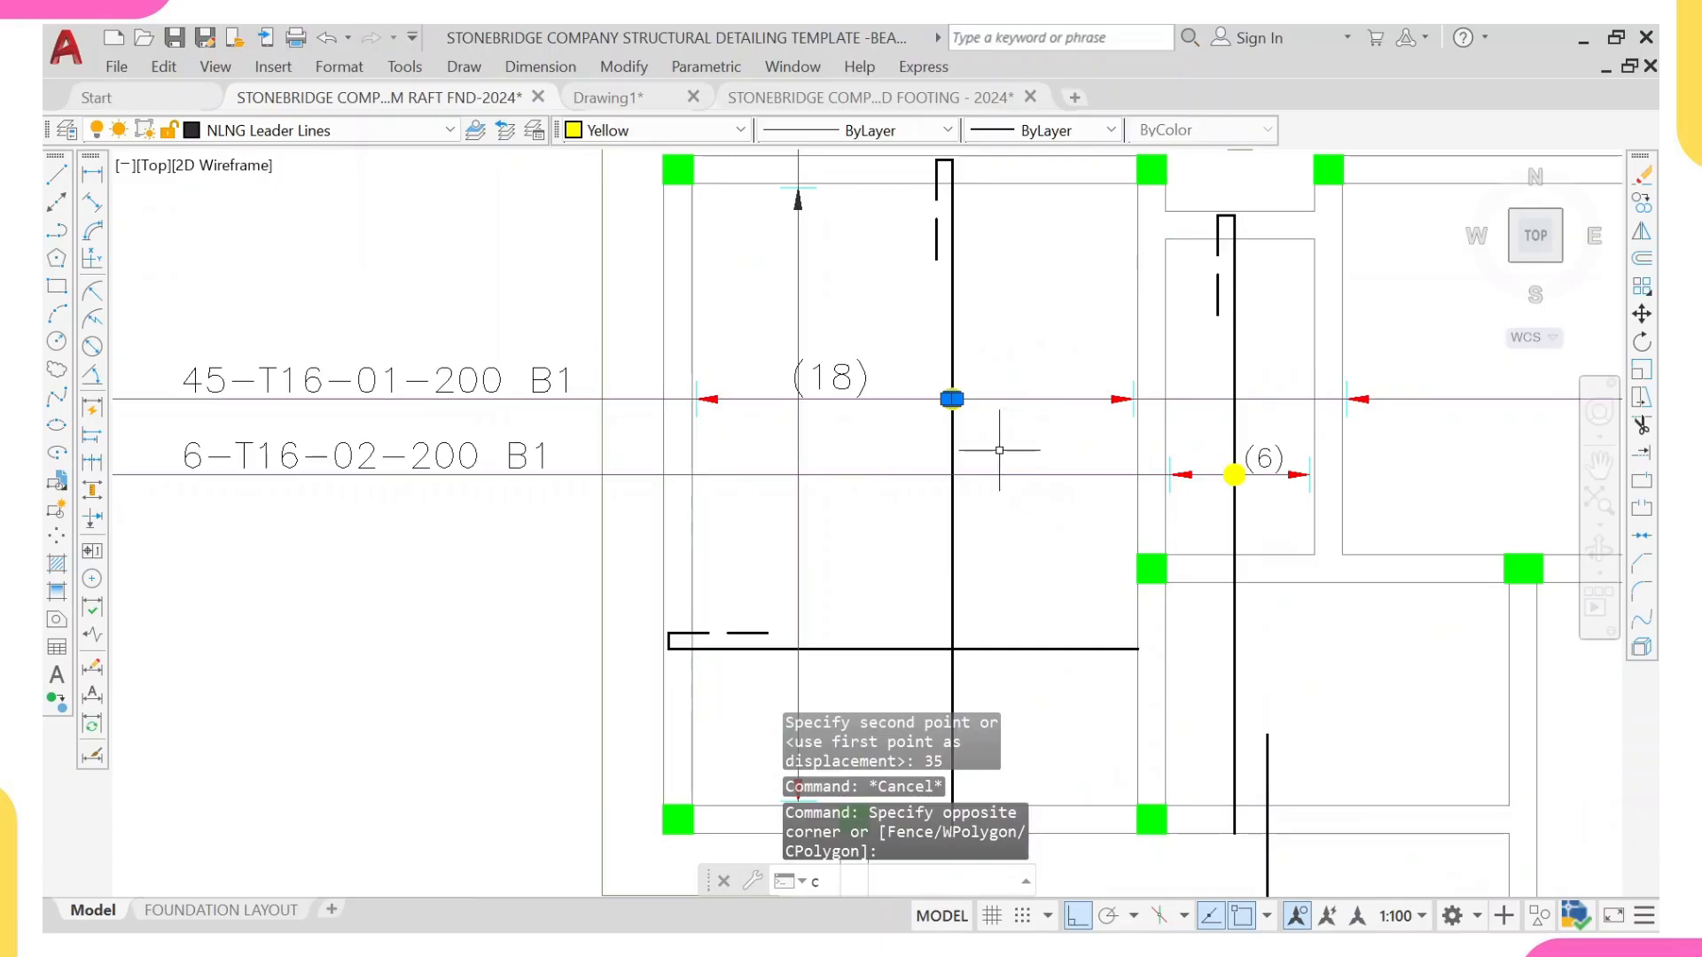
key("Return")
scroll(952, 401, "up", 1)
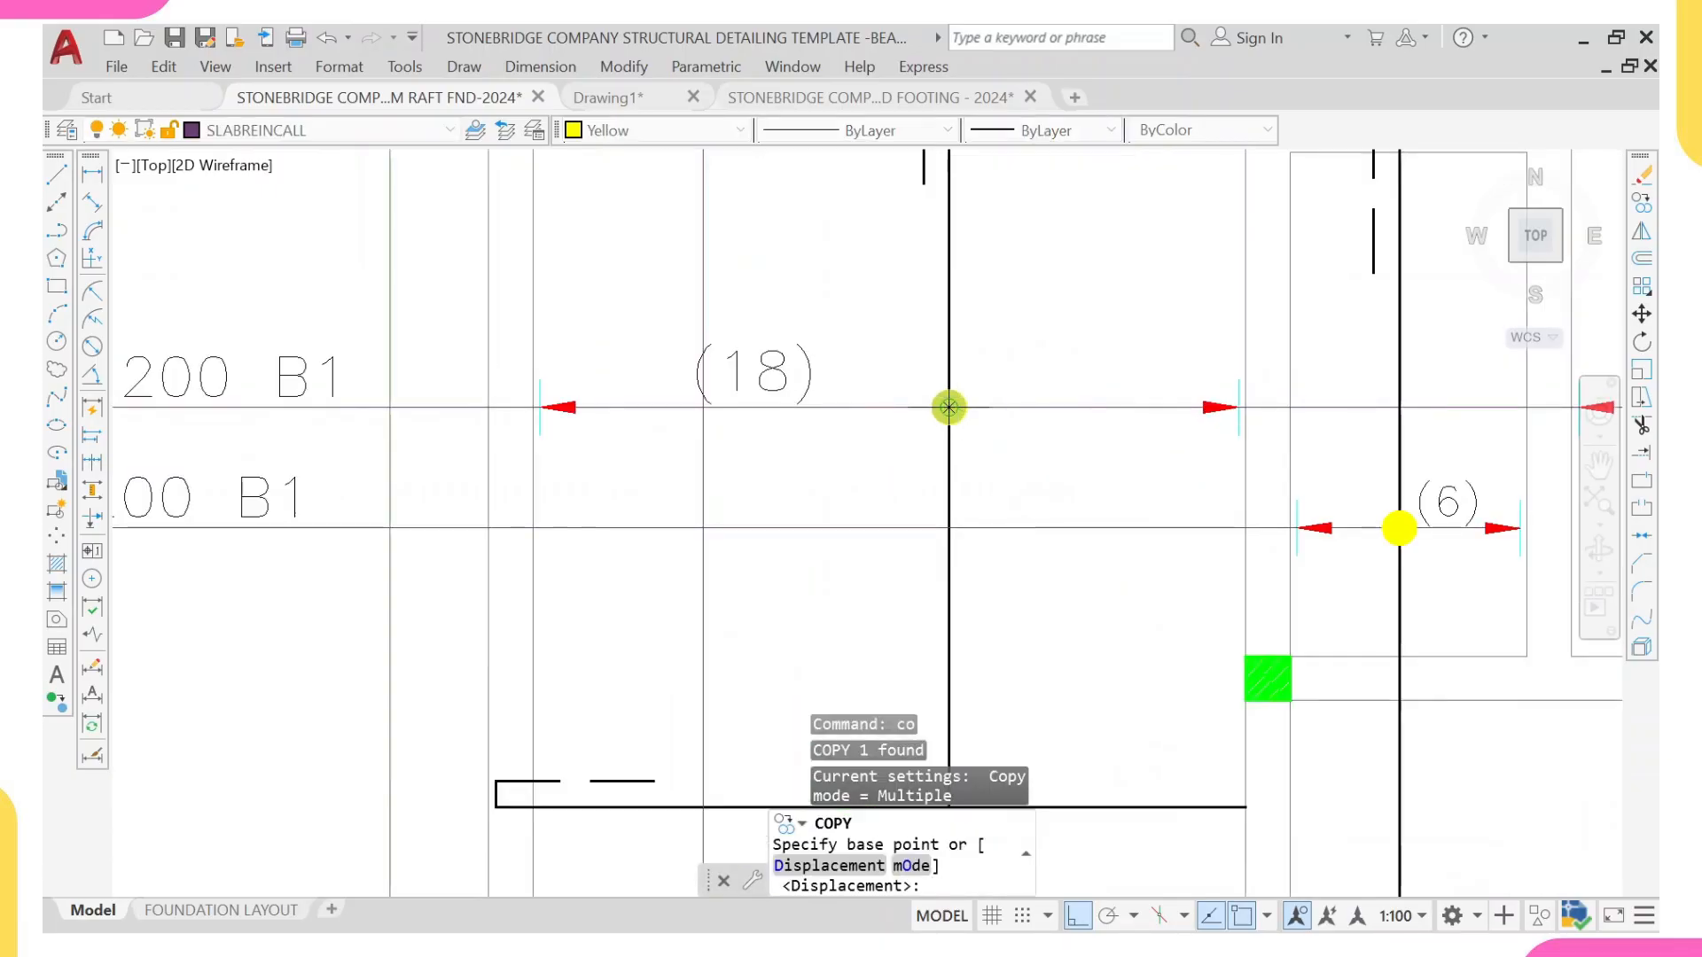
left_click(952, 399)
scroll(949, 401, "down", 3)
scroll(779, 585, "up", 5)
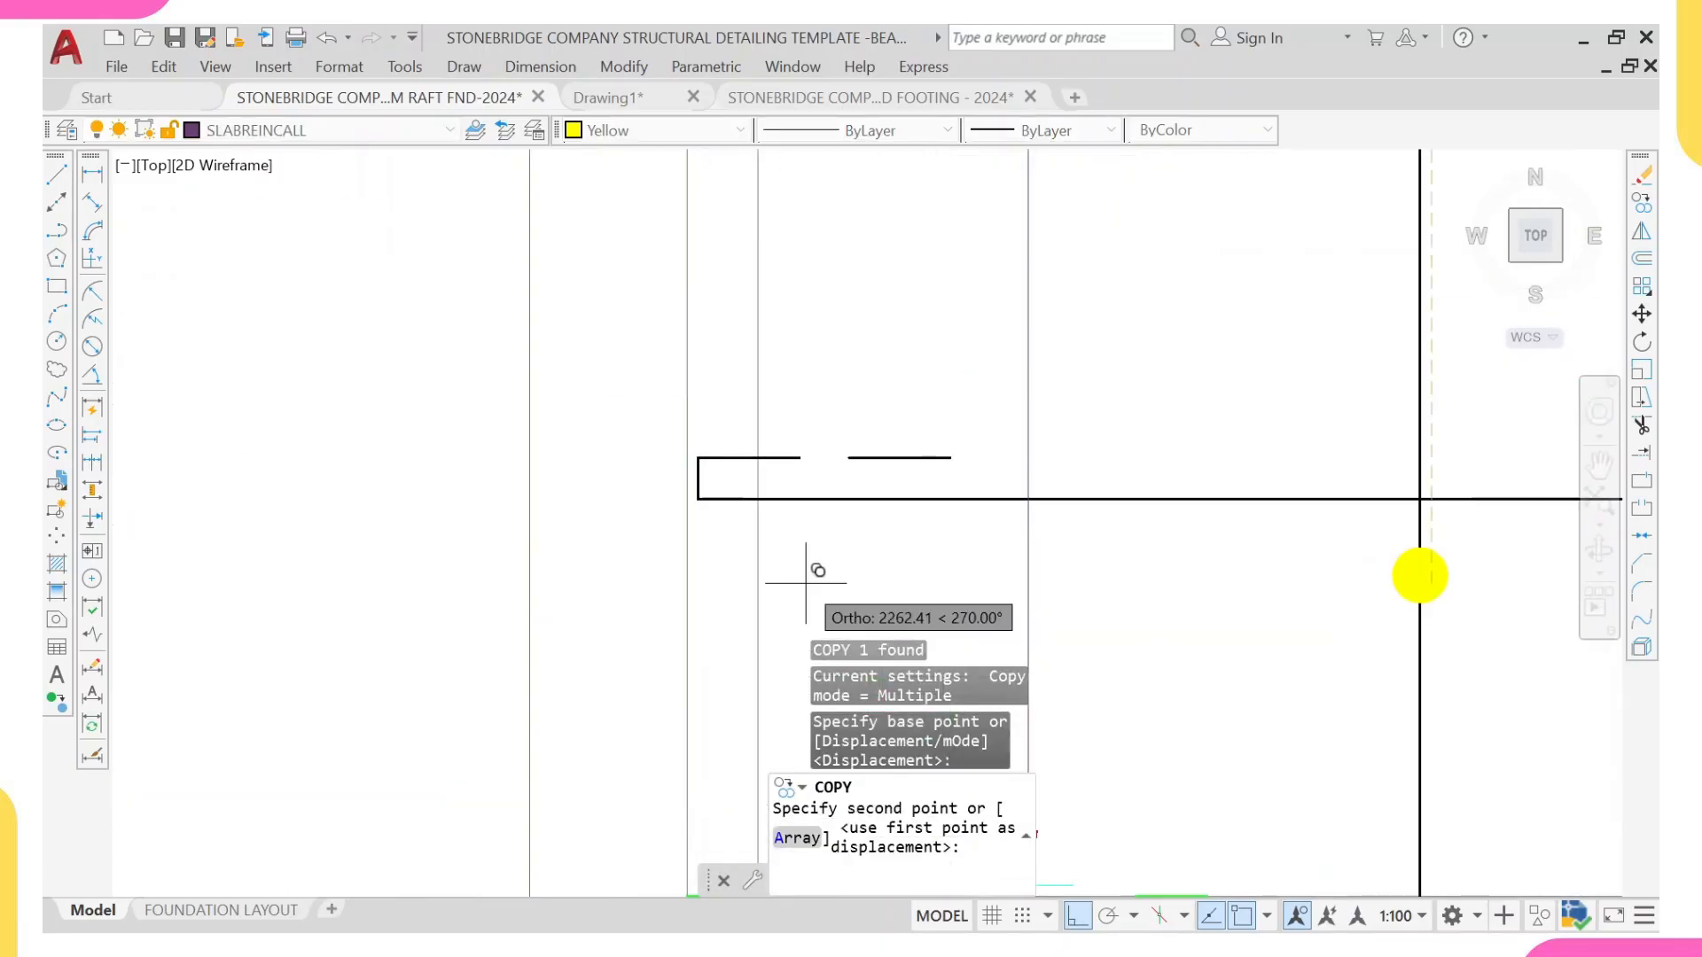
left_click(1029, 499)
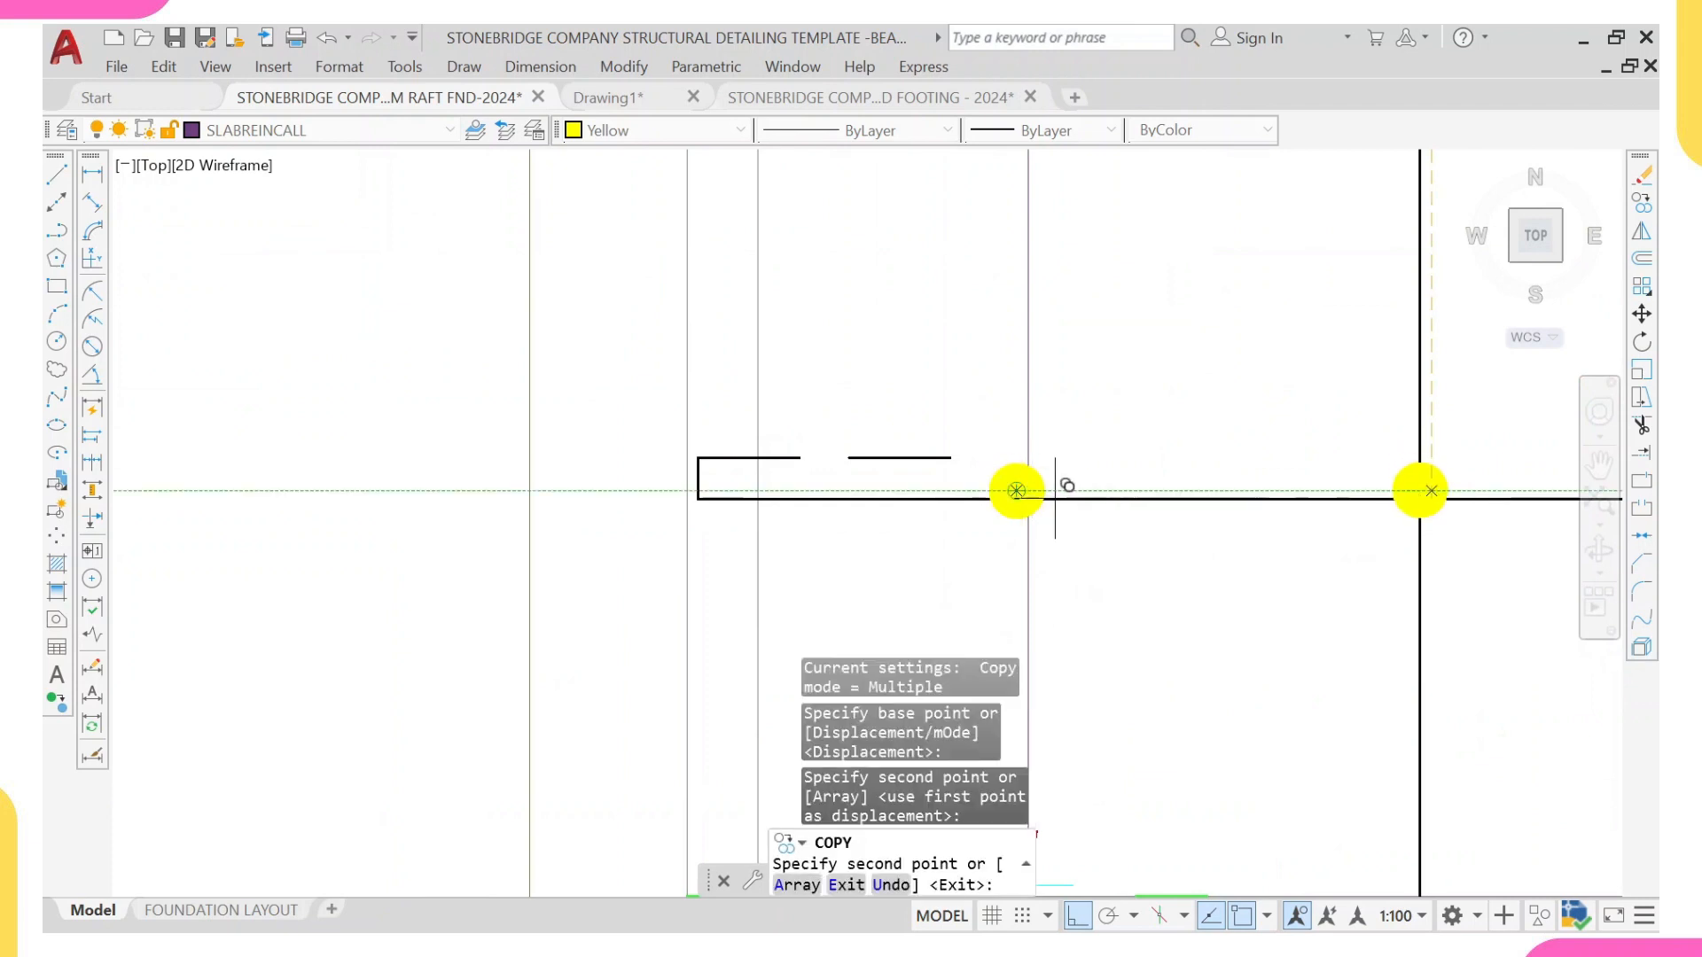
key("Escape")
Step: Move the copied yellow dot onto the intersection of the horizontal bar and the vertical range line
left_click(1002, 480)
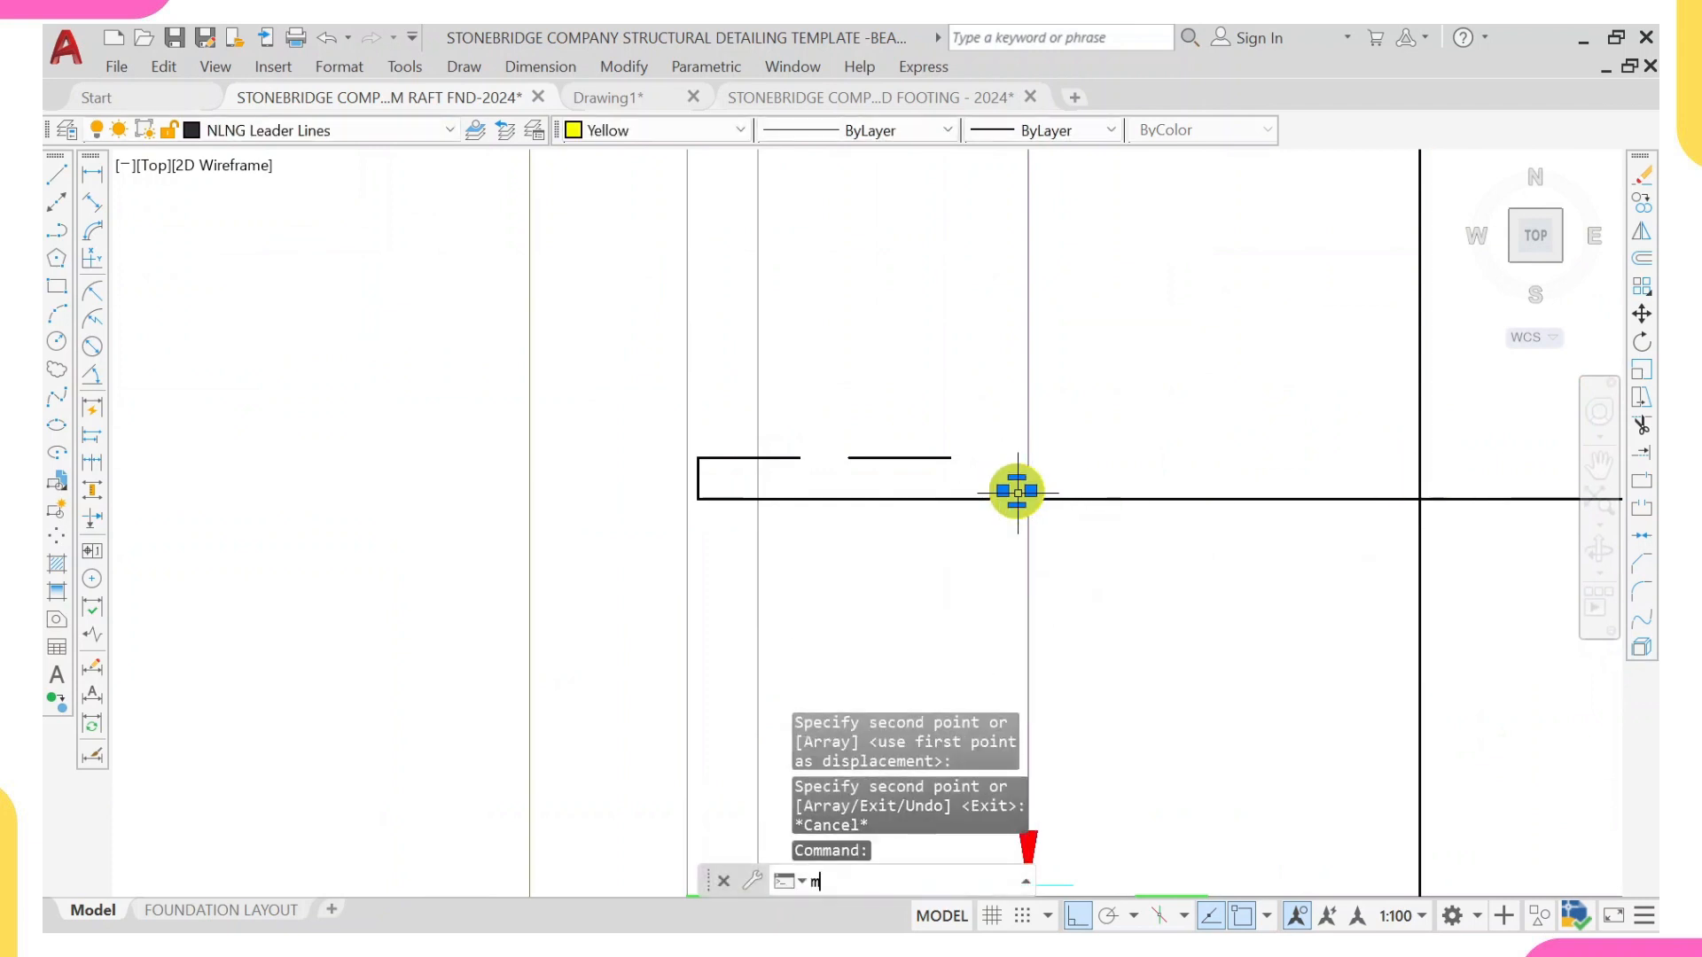
key("Return")
left_click(1018, 491)
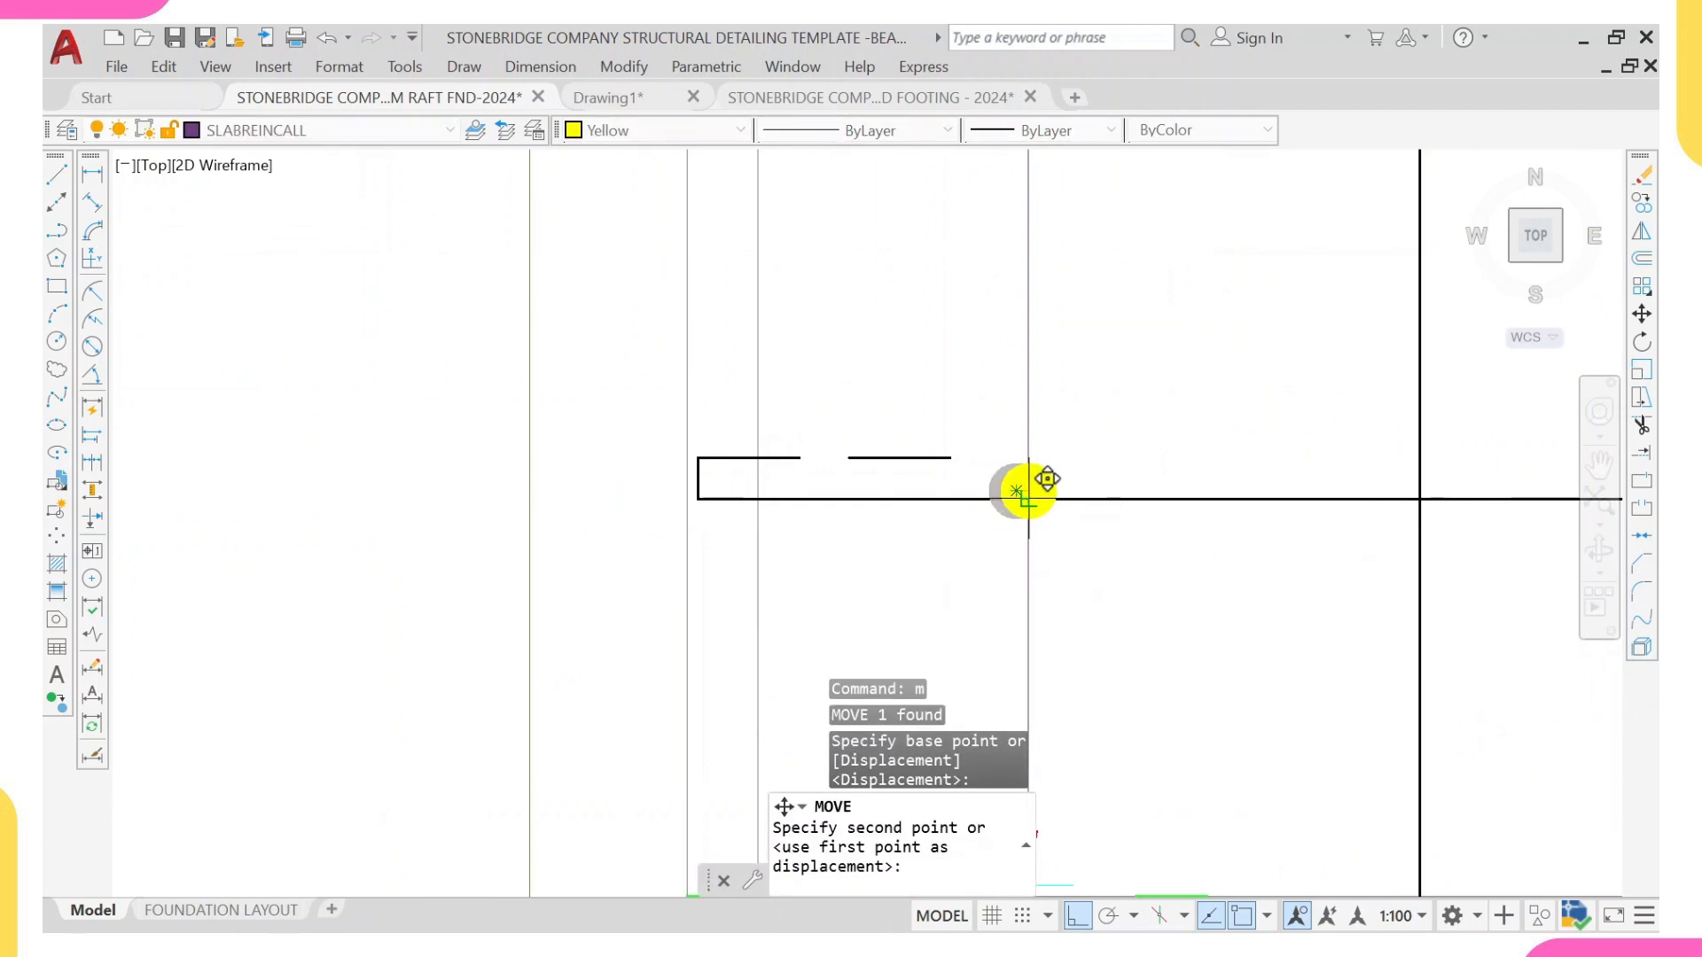
left_click(1028, 499)
Step: Move the (18) bar-count label slightly right, clear of the vertical range line
scroll(1037, 478, "down", 8)
middle_click_drag(1055, 369, 1050, 428)
scroll(1048, 429, "up", 2)
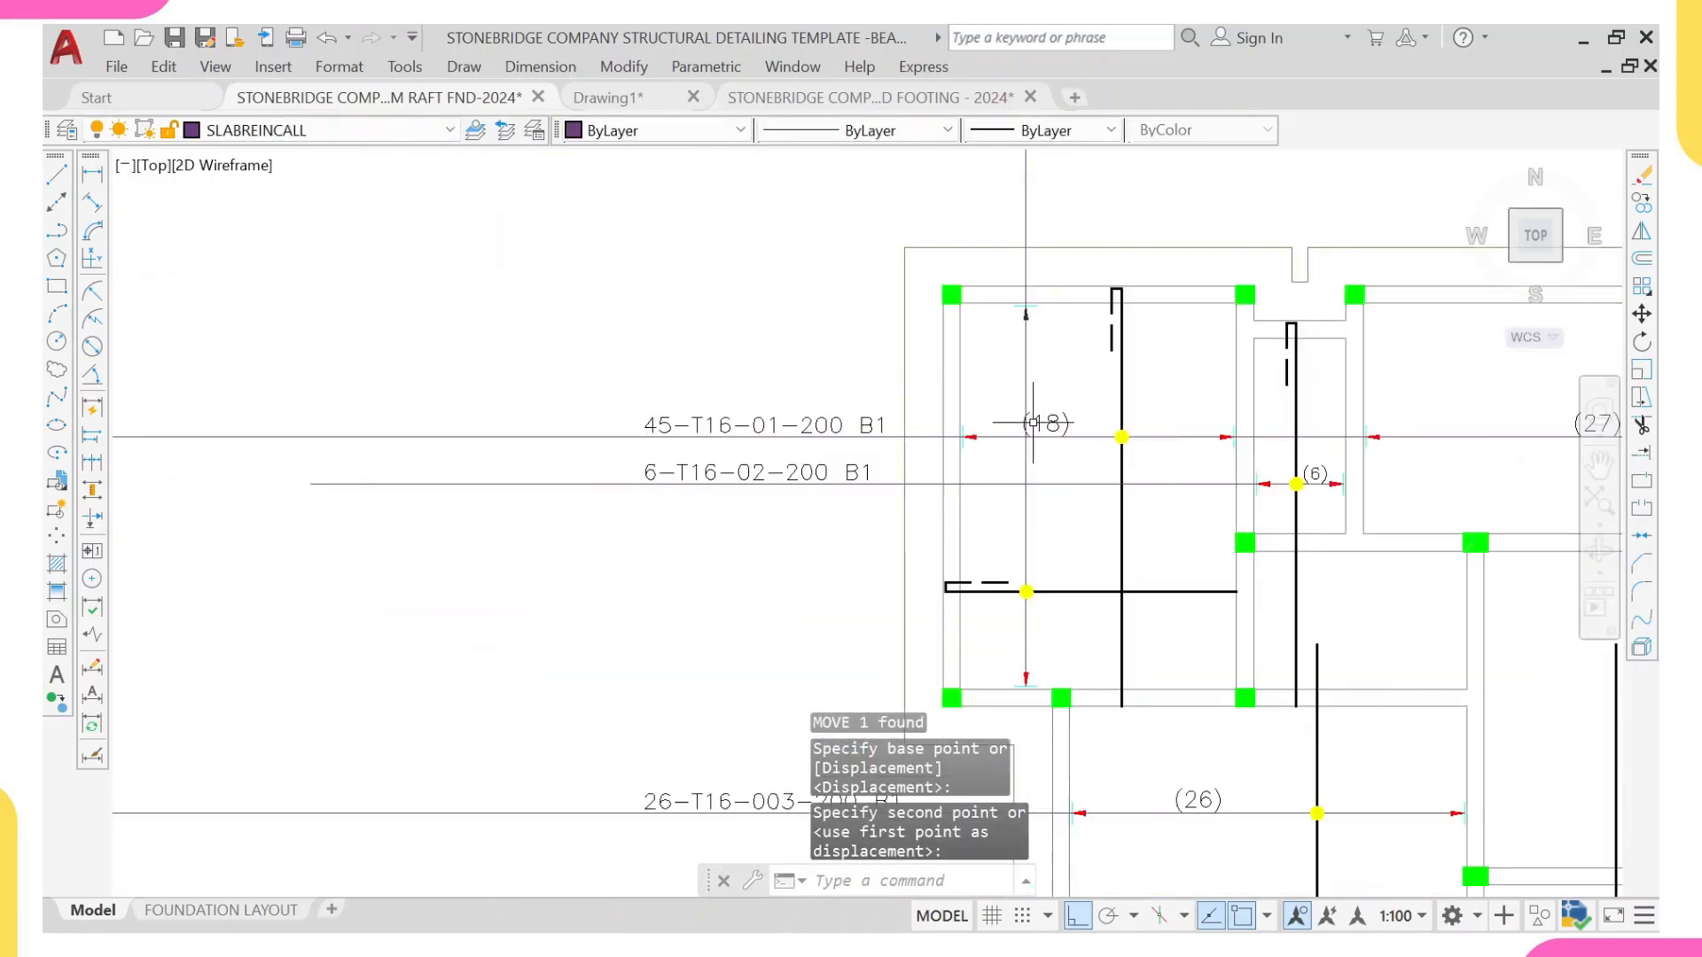
scroll(1032, 423, "up", 2)
left_click(1063, 432)
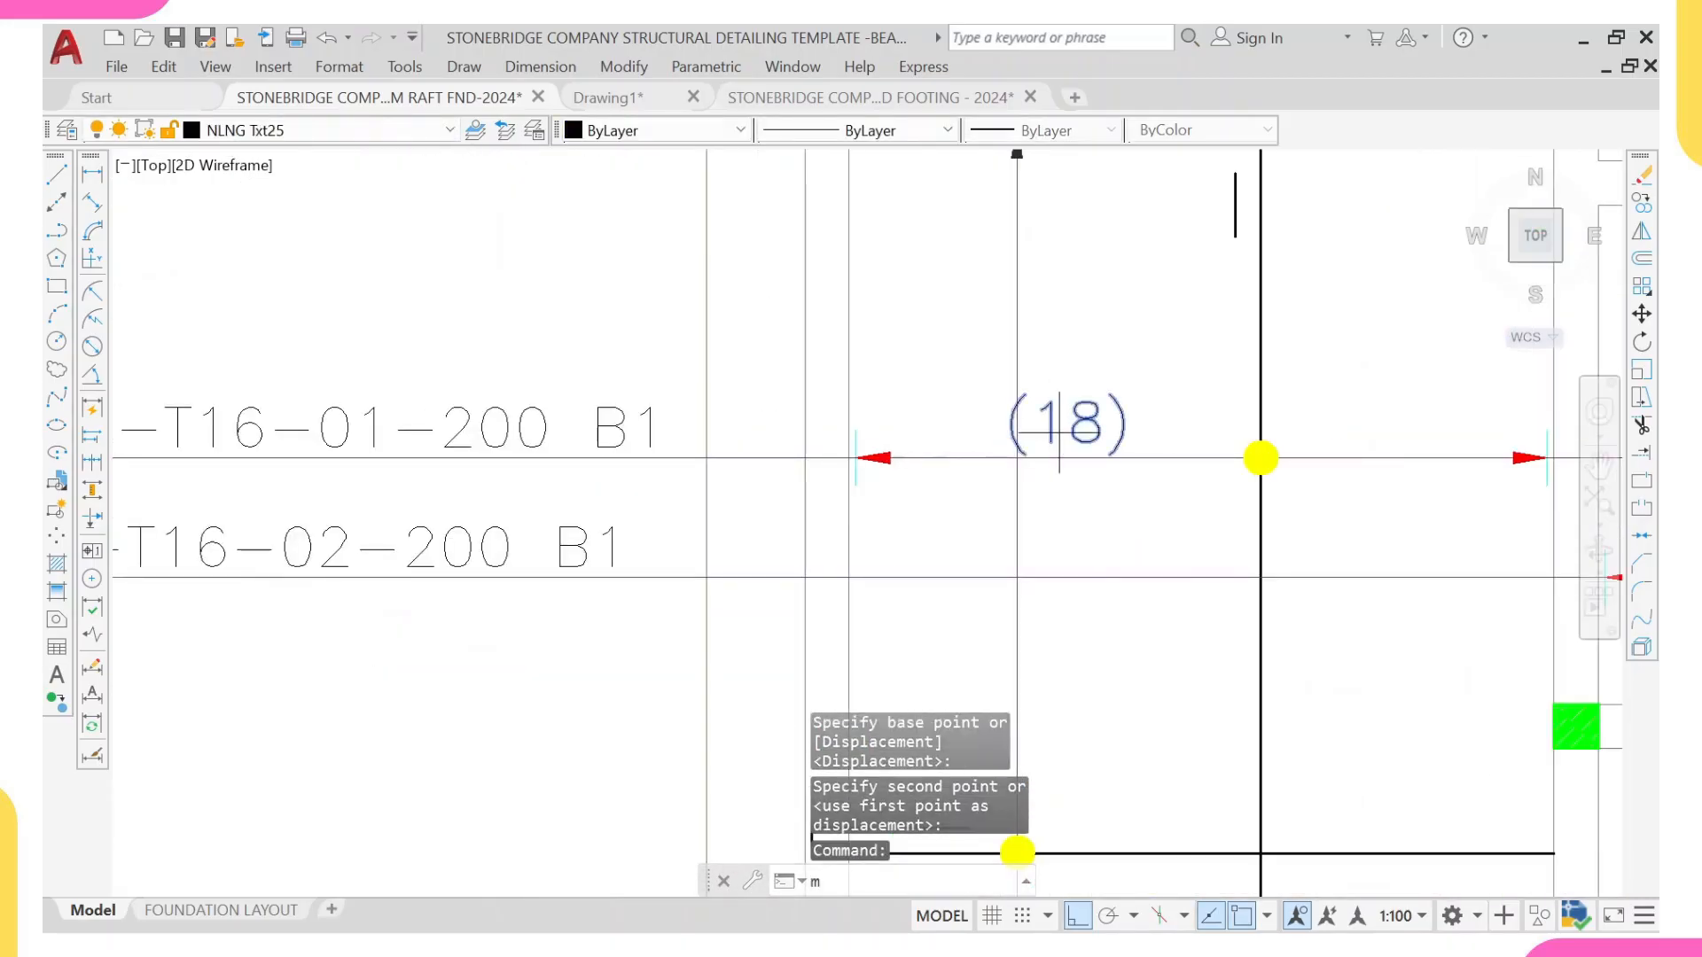
key("Return")
left_click(1064, 454)
left_click(1101, 435)
scroll(1102, 399, "down", 3)
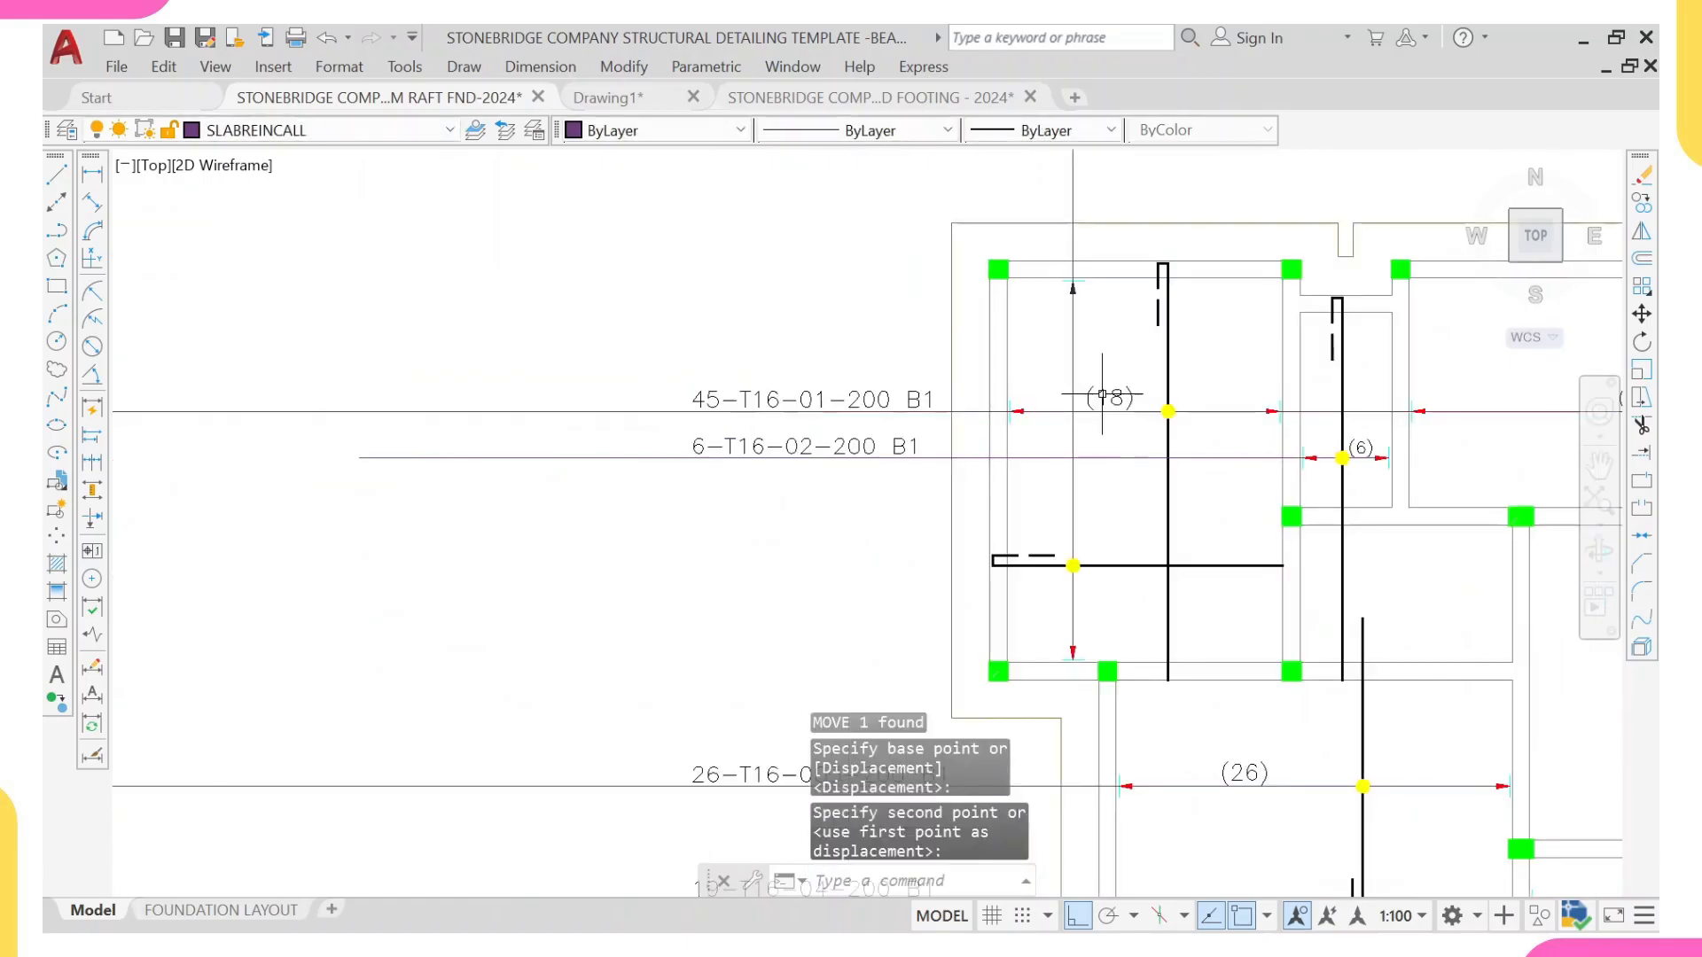
Step: Copy the rotated (29) bar-count label from the reference raft slab detail to the top-left panel, beside its vertical range line
scroll(1102, 397, "down", 2)
middle_click_drag(1100, 417, 1085, 523)
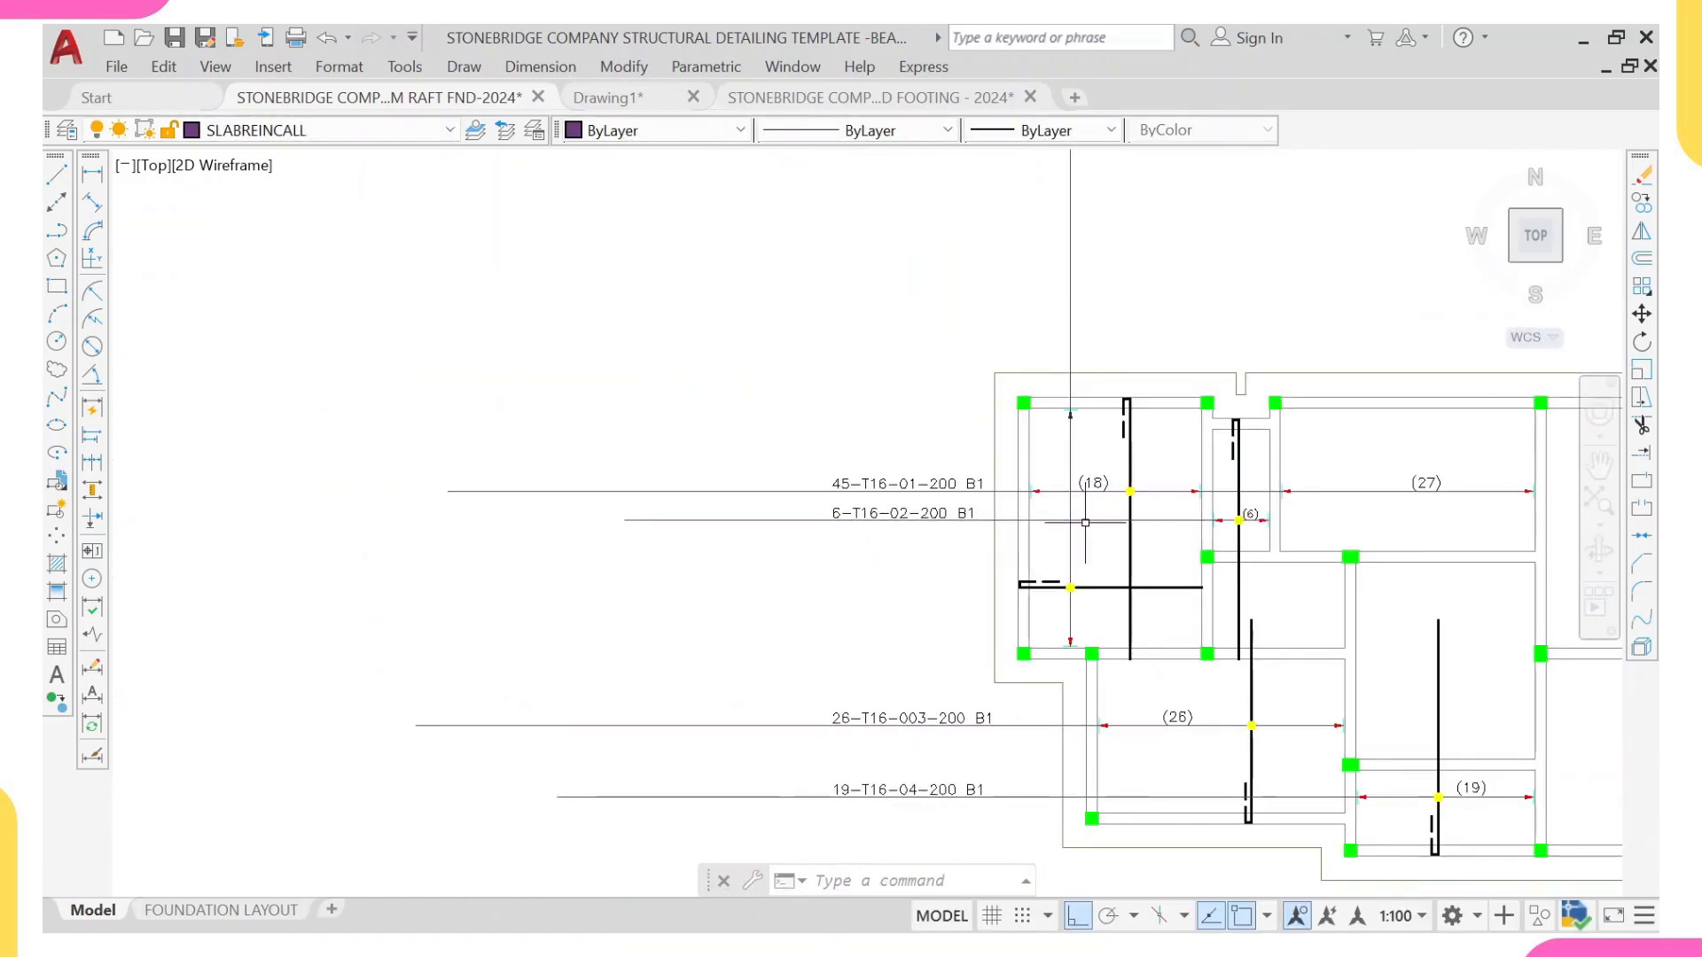
scroll(1082, 547, "up", 1)
scroll(1100, 429, "down", 3)
middle_click_drag(1299, 438, 664, 507)
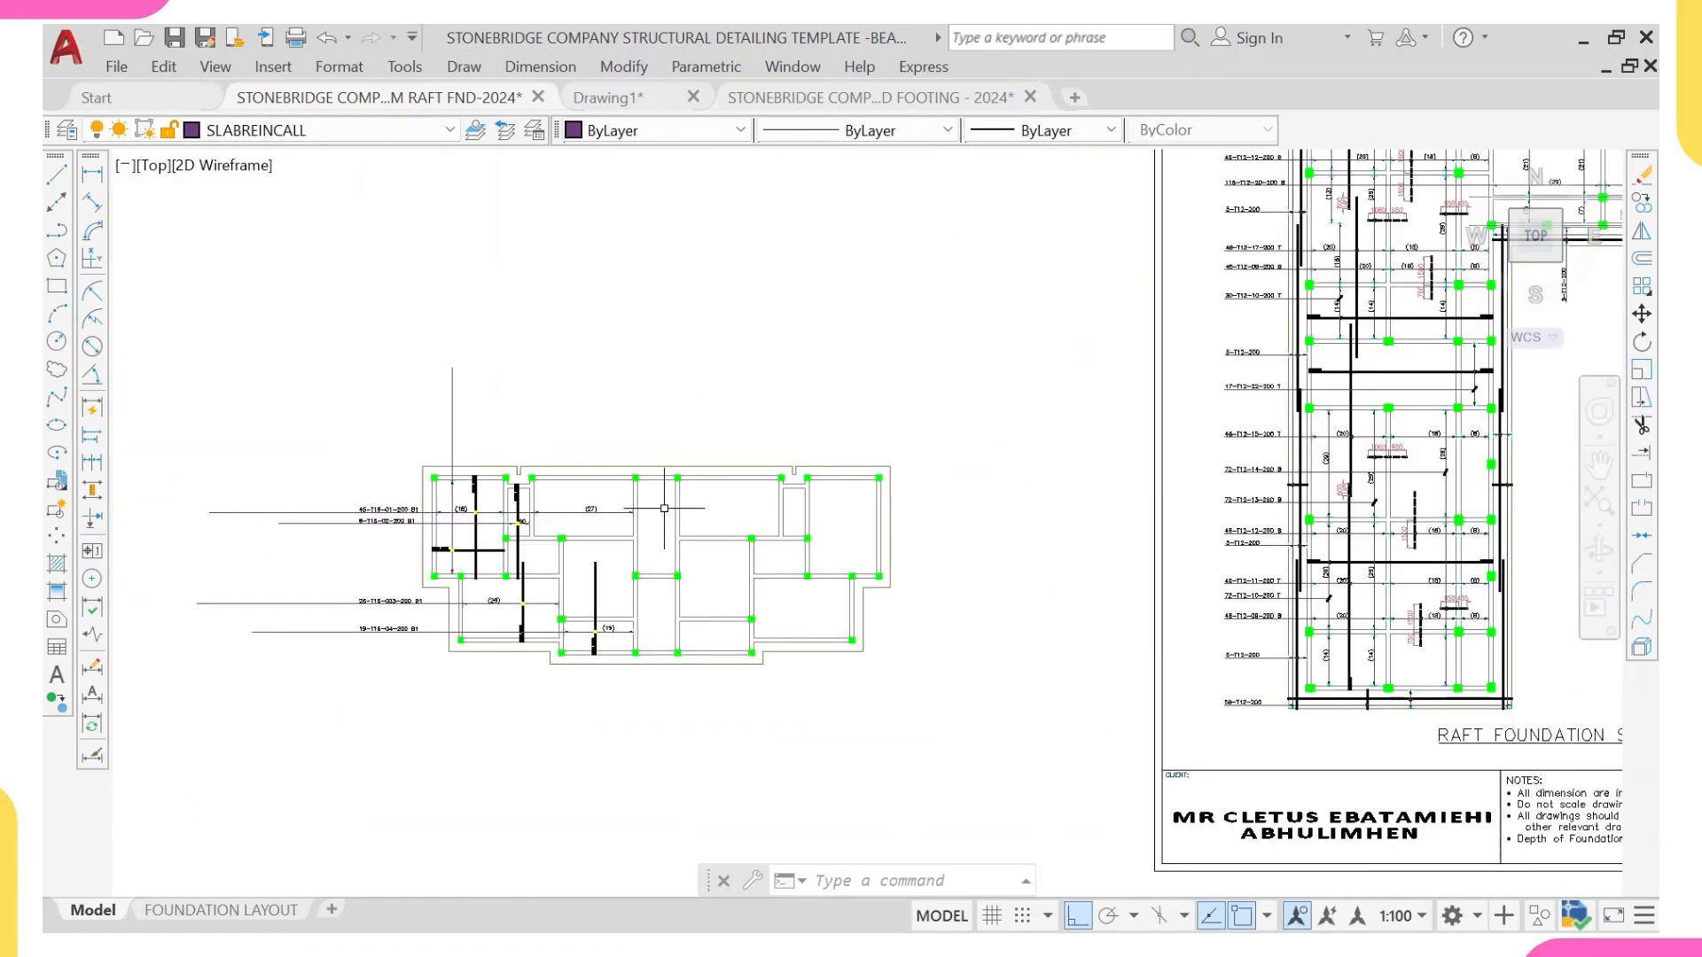
scroll(1434, 461, "up", 6)
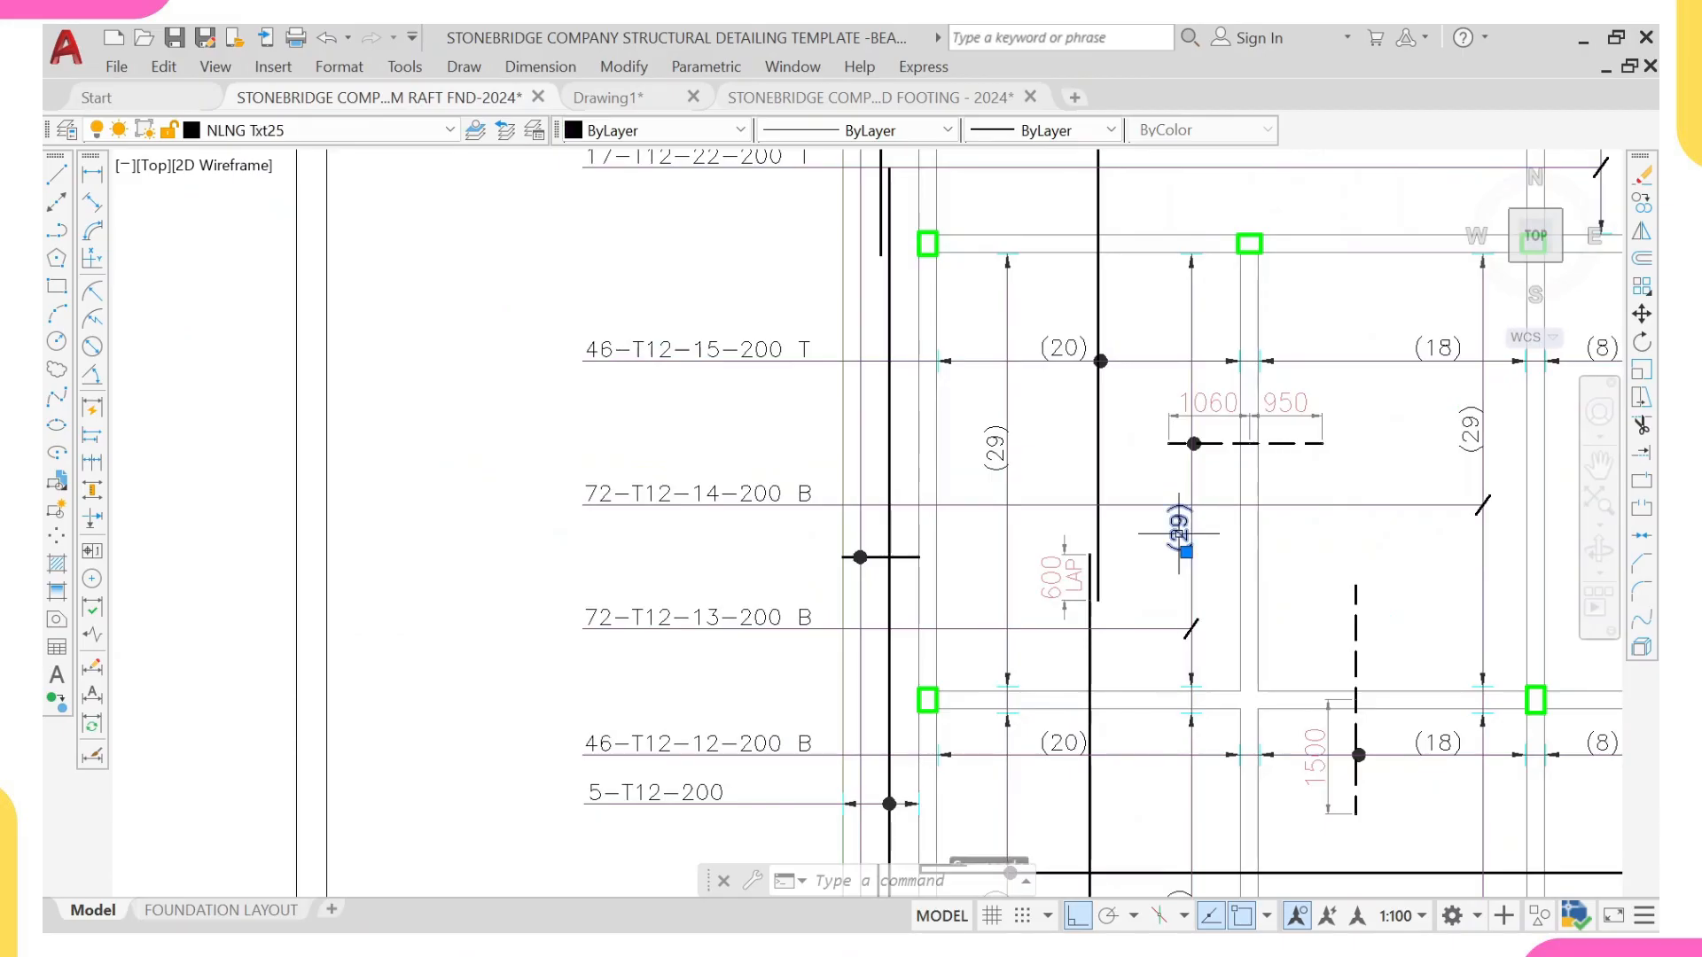
type("m")
type("o")
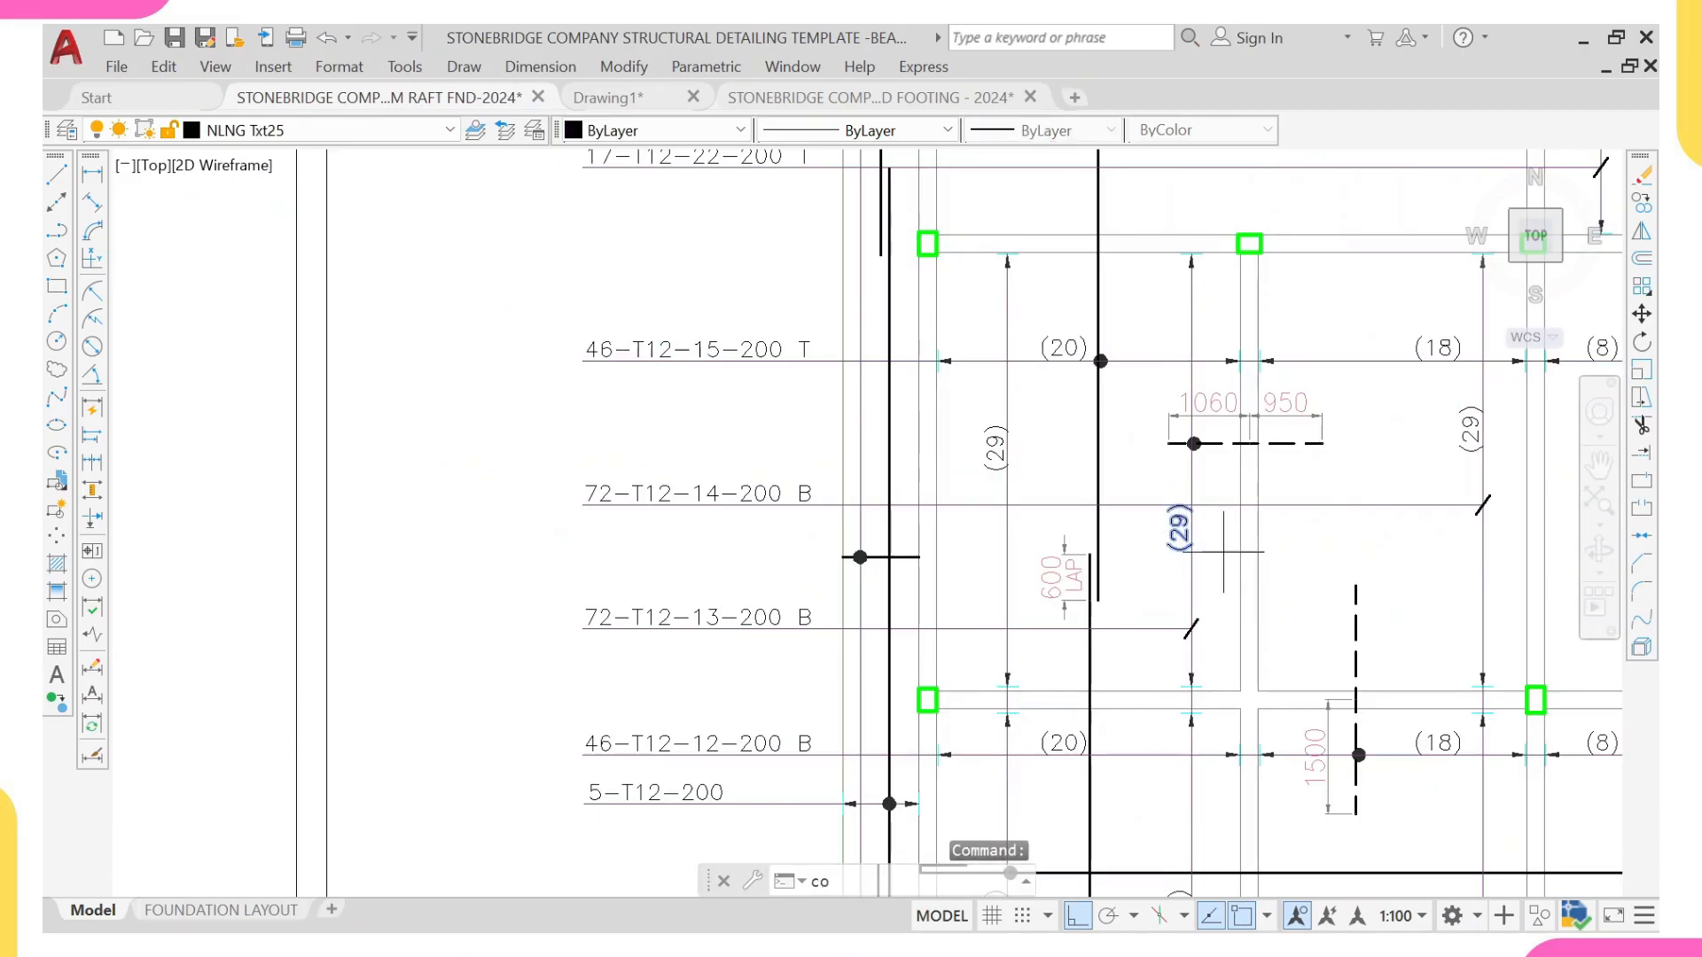
key("Return")
scroll(1200, 515, "up", 3)
left_click(1178, 543)
scroll(1178, 544, "down", 8)
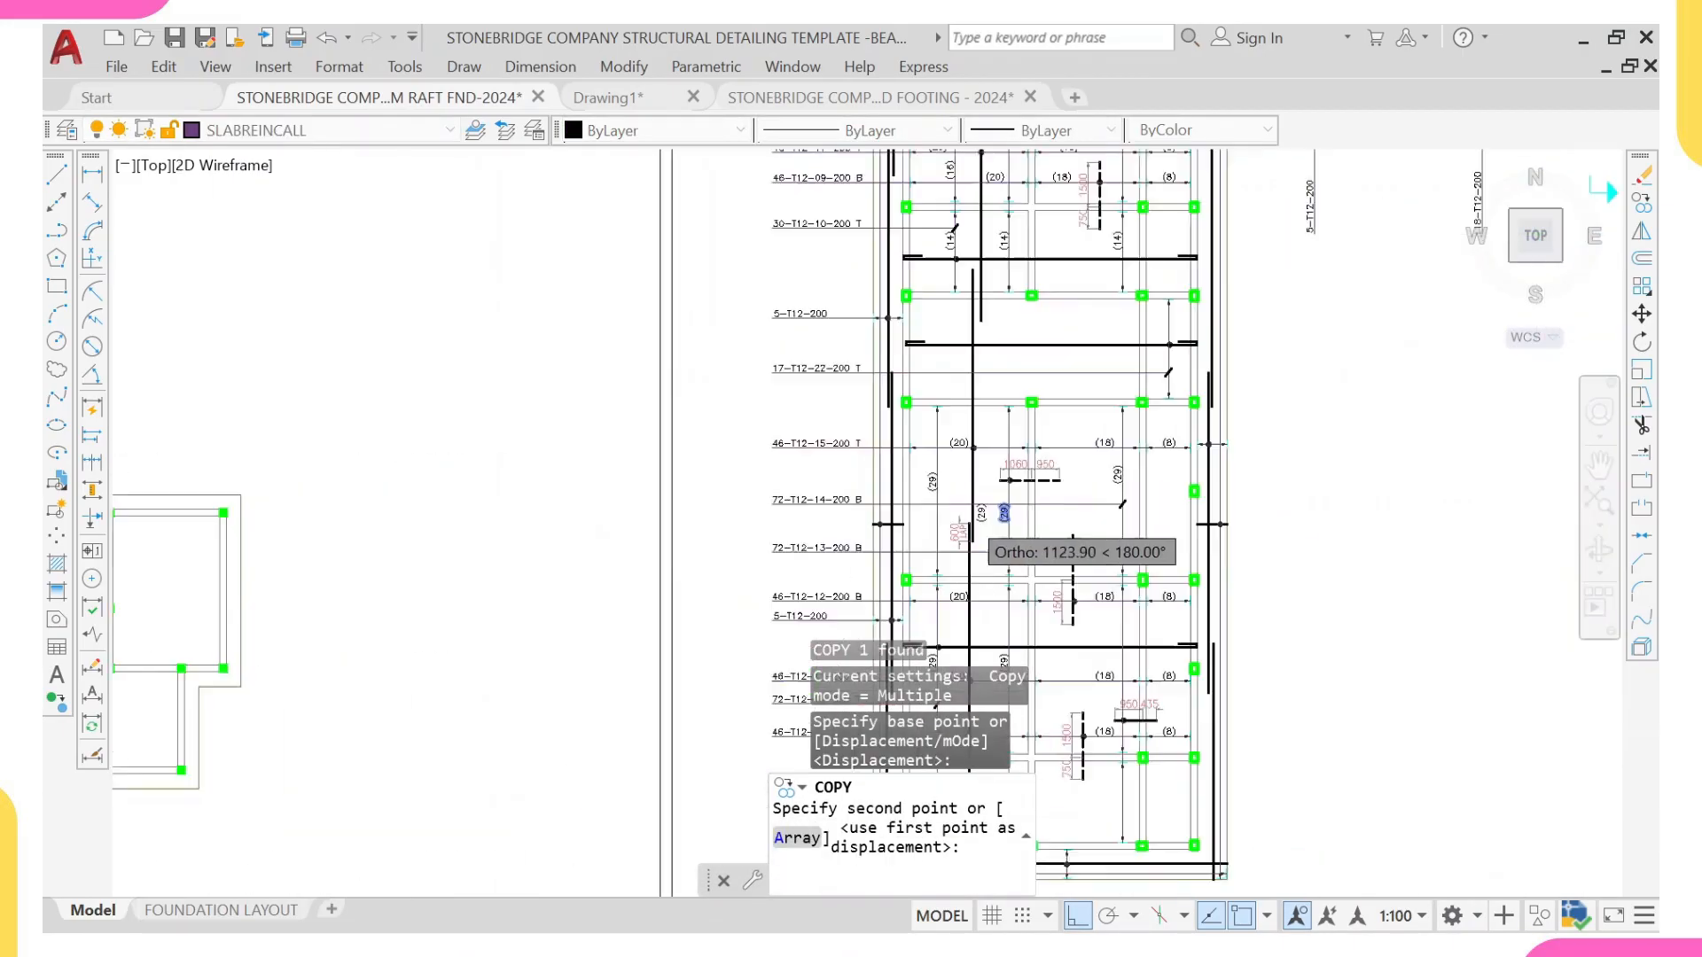
scroll(788, 554, "up", 5)
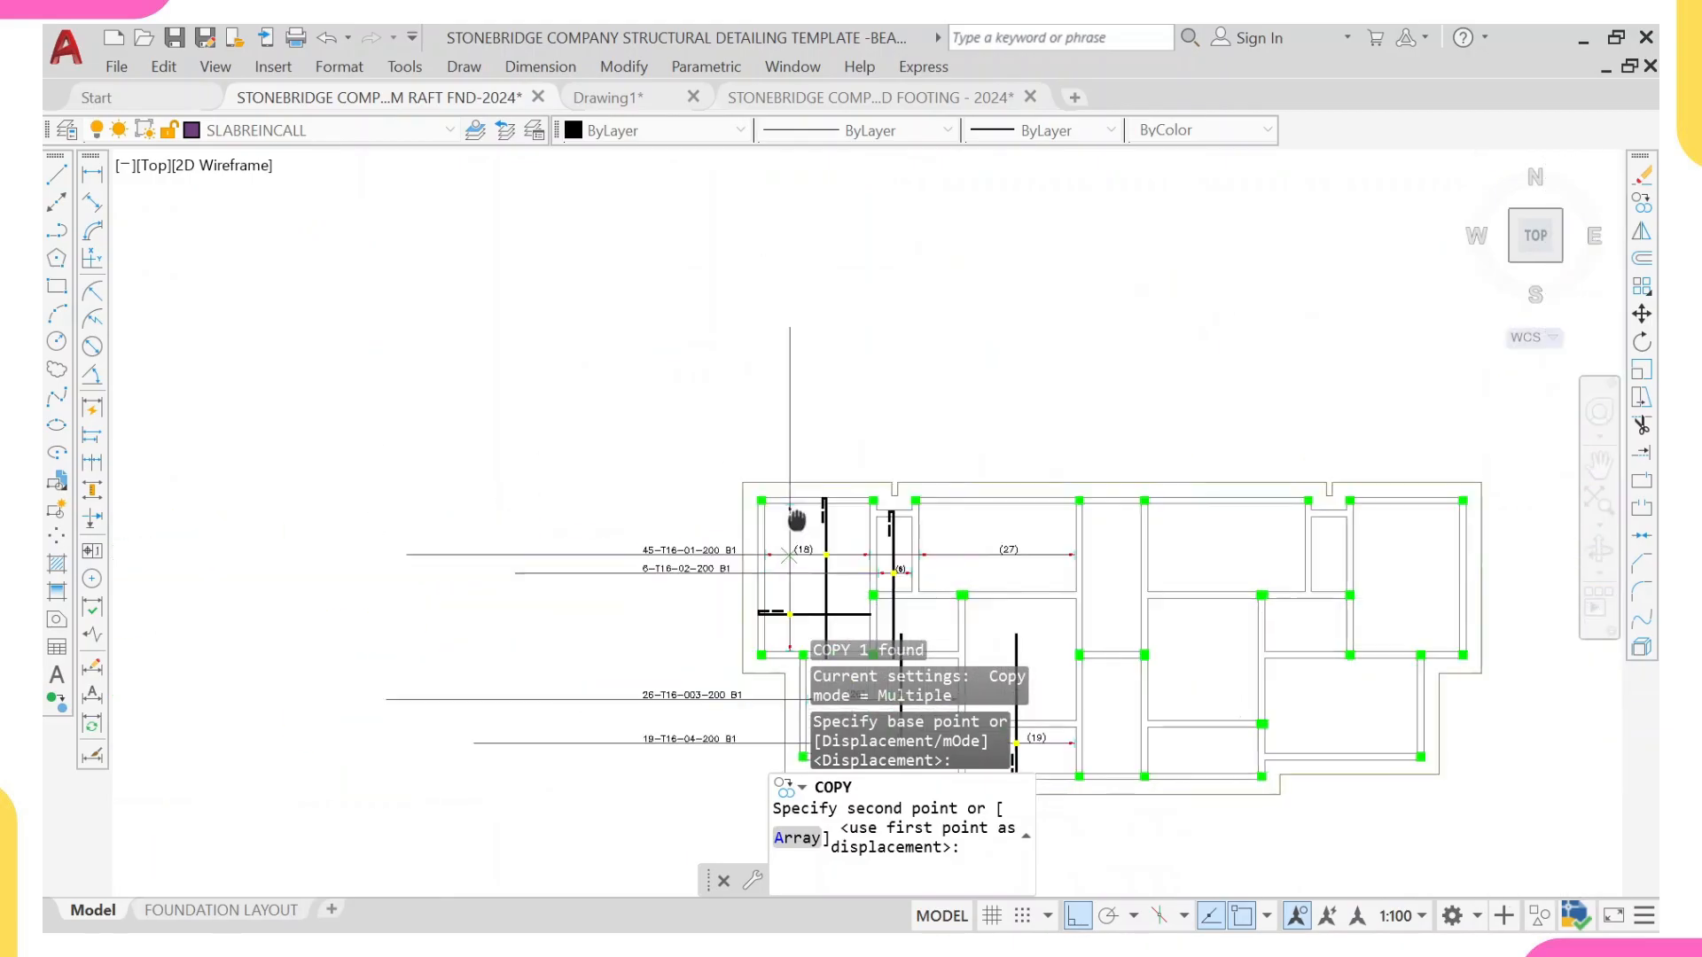
scroll(788, 554, "up", 6)
left_click(781, 565)
key("Escape")
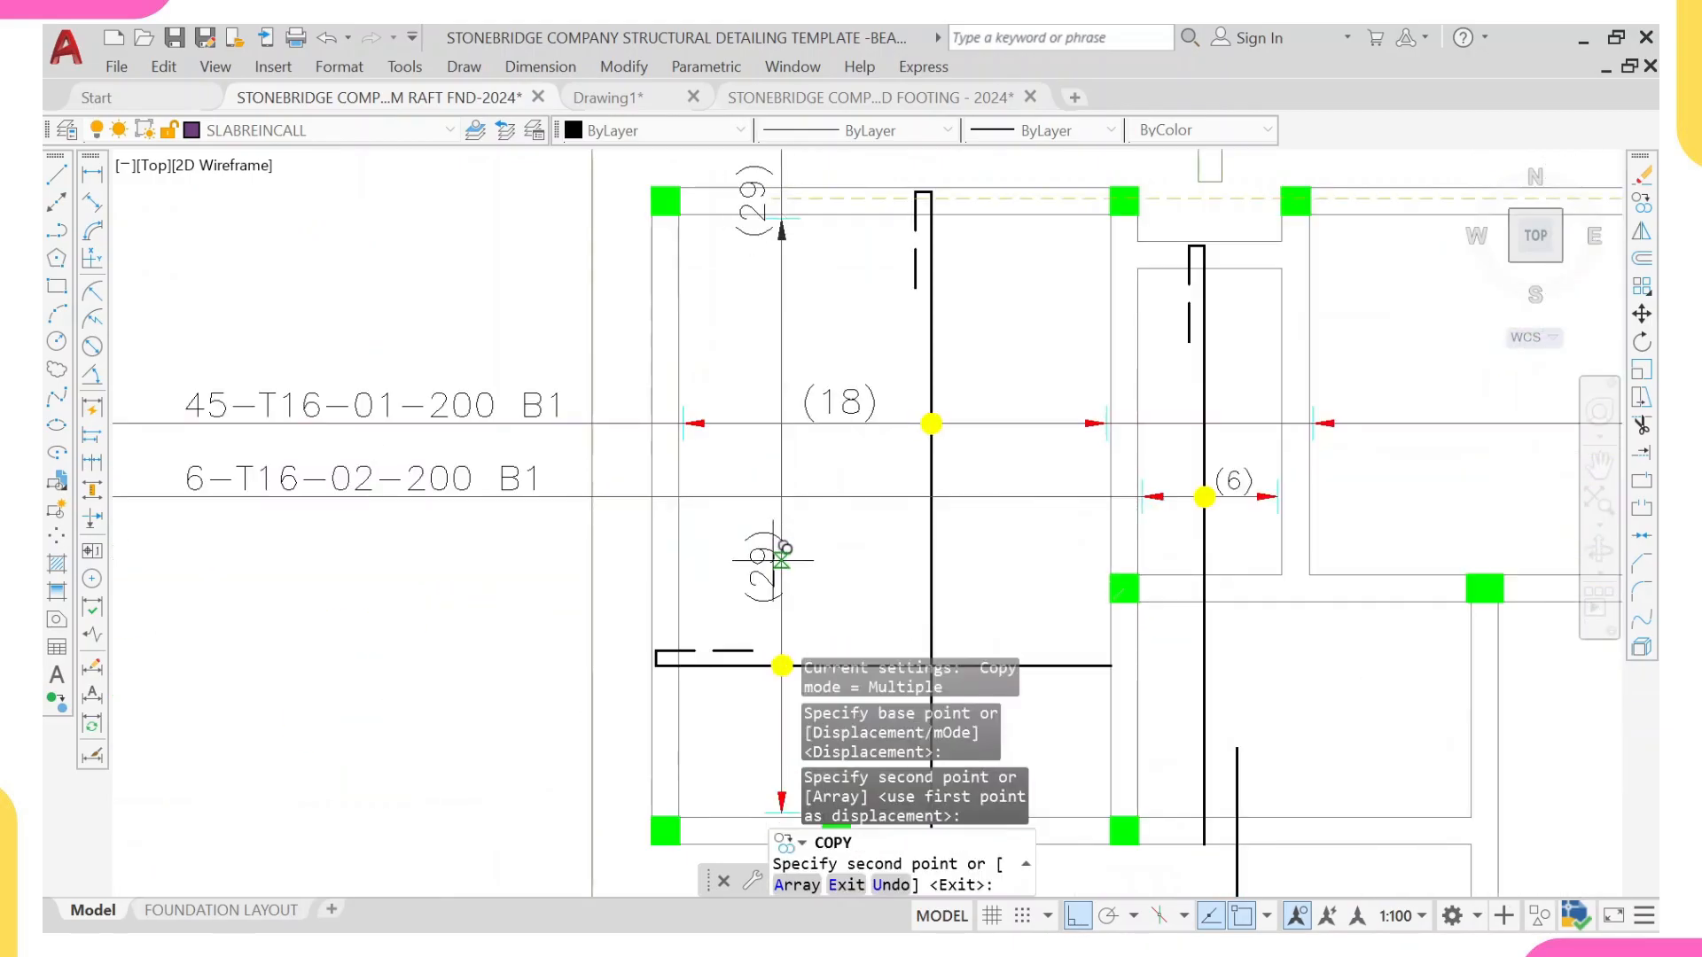
Step: Measure the vertical range line between its lower and upper arrowheads with a trial linear dimension, without placing it
scroll(771, 560, "down", 4)
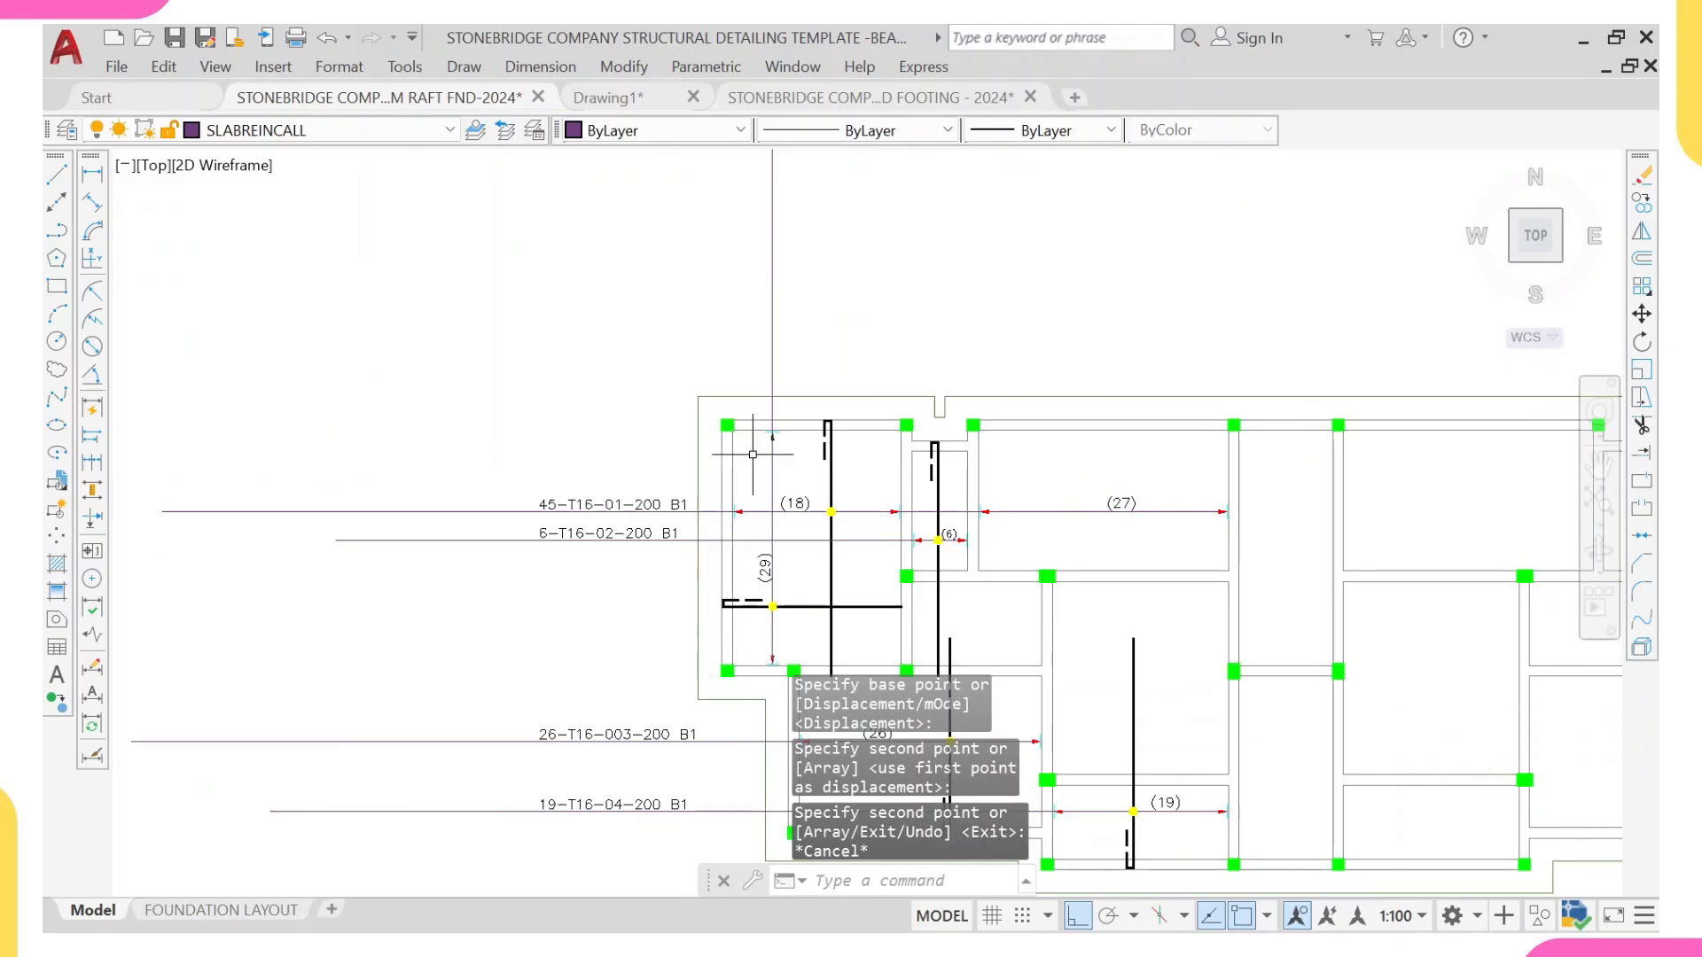
left_click(89, 176)
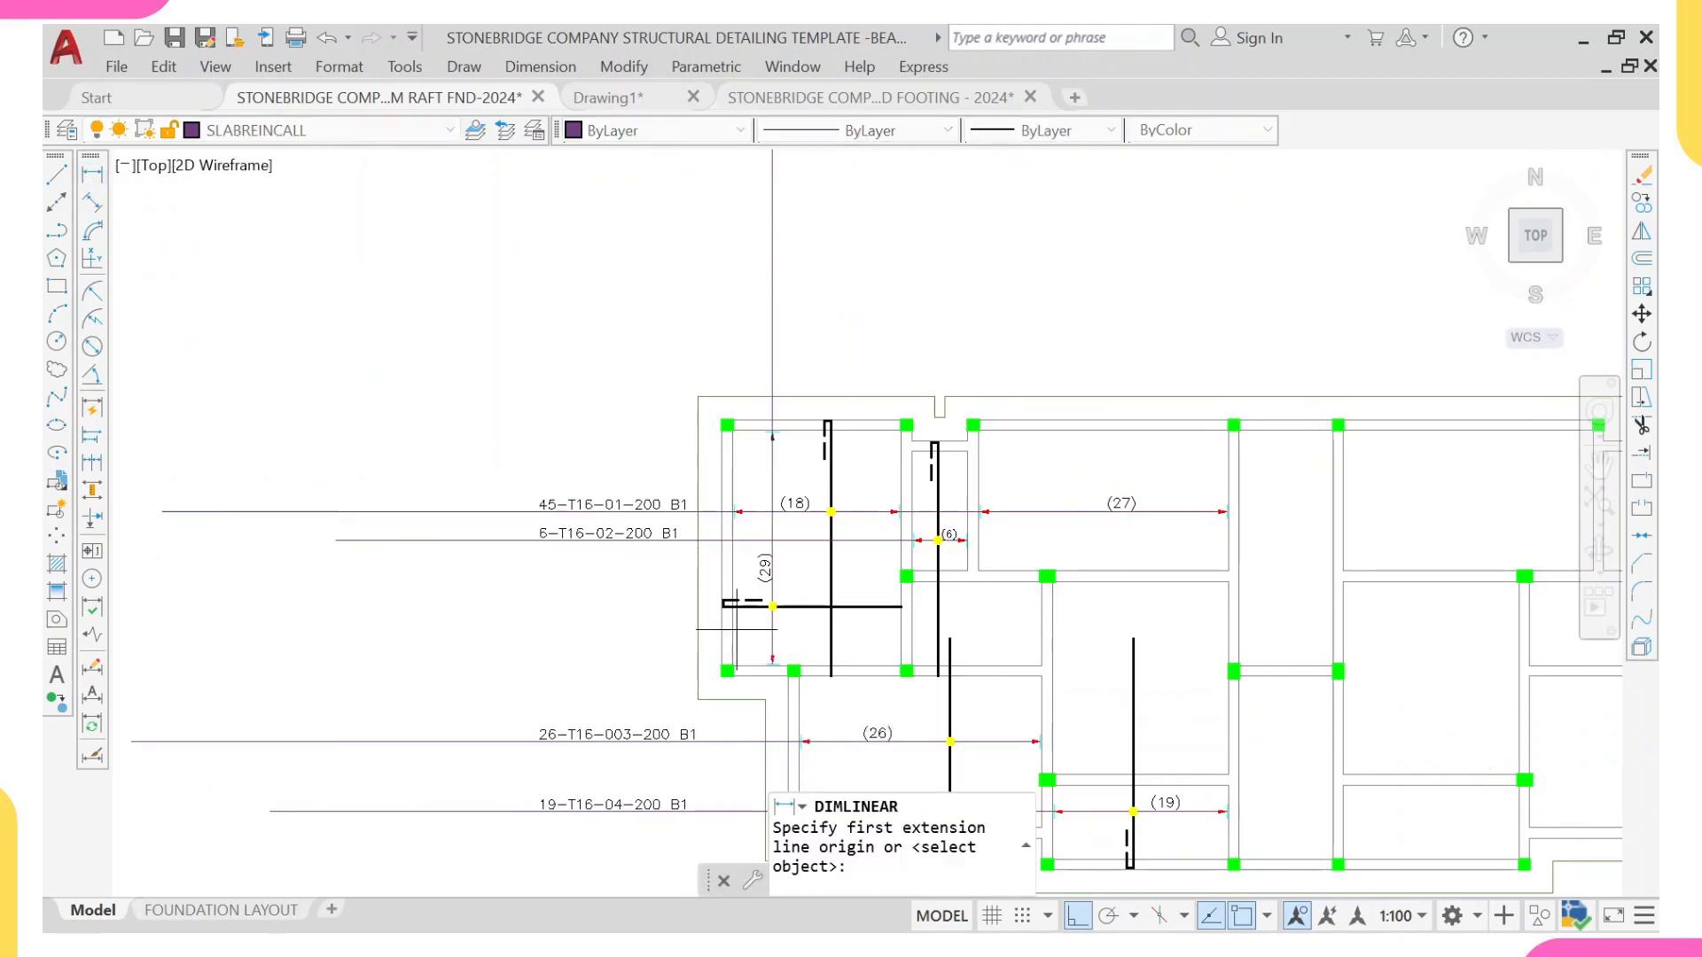
scroll(759, 669, "up", 4)
left_click(801, 657)
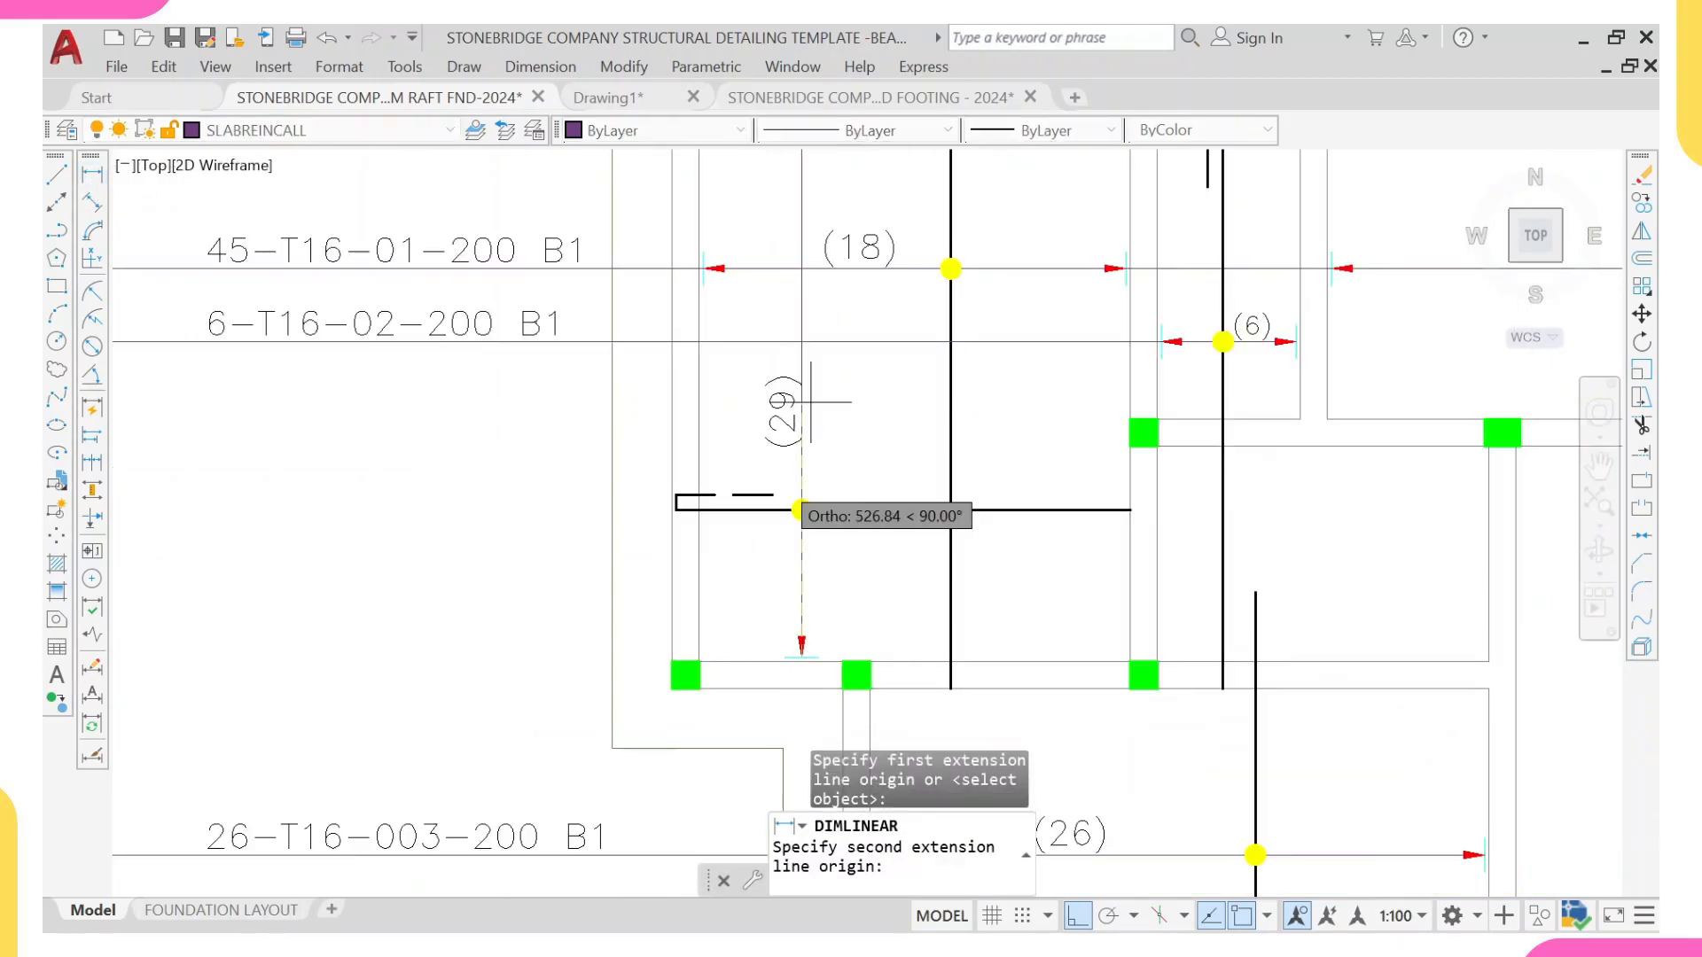
scroll(810, 479, "up", 4)
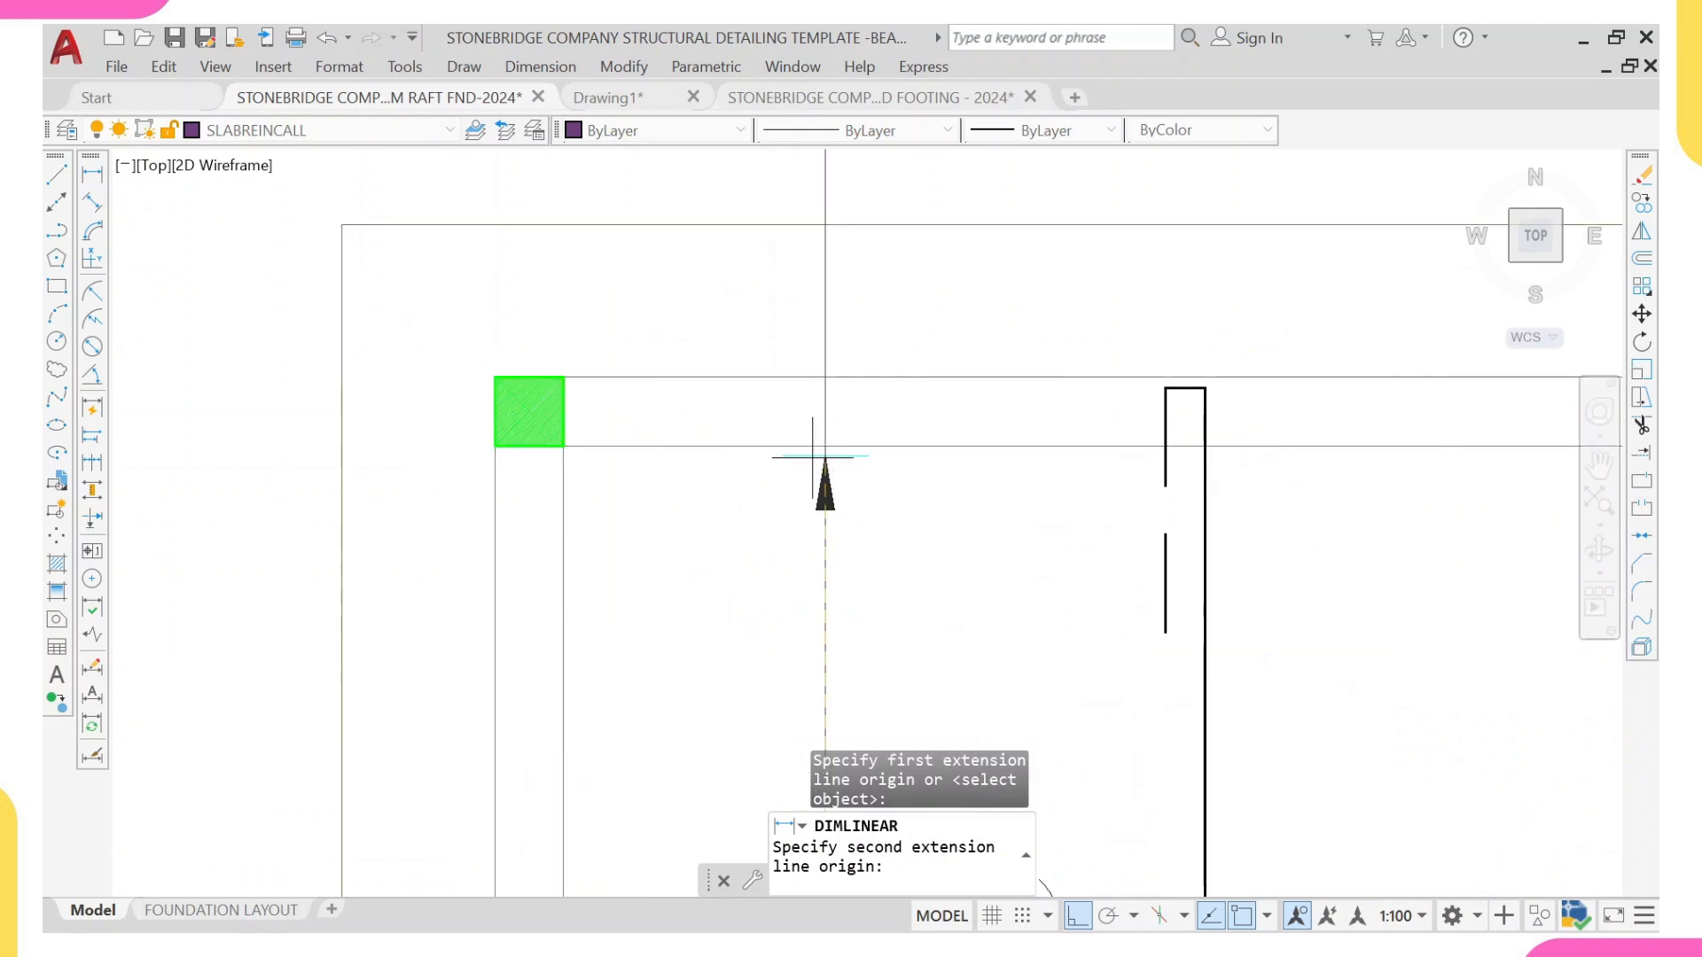
left_click(825, 456)
scroll(736, 478, "down", 5)
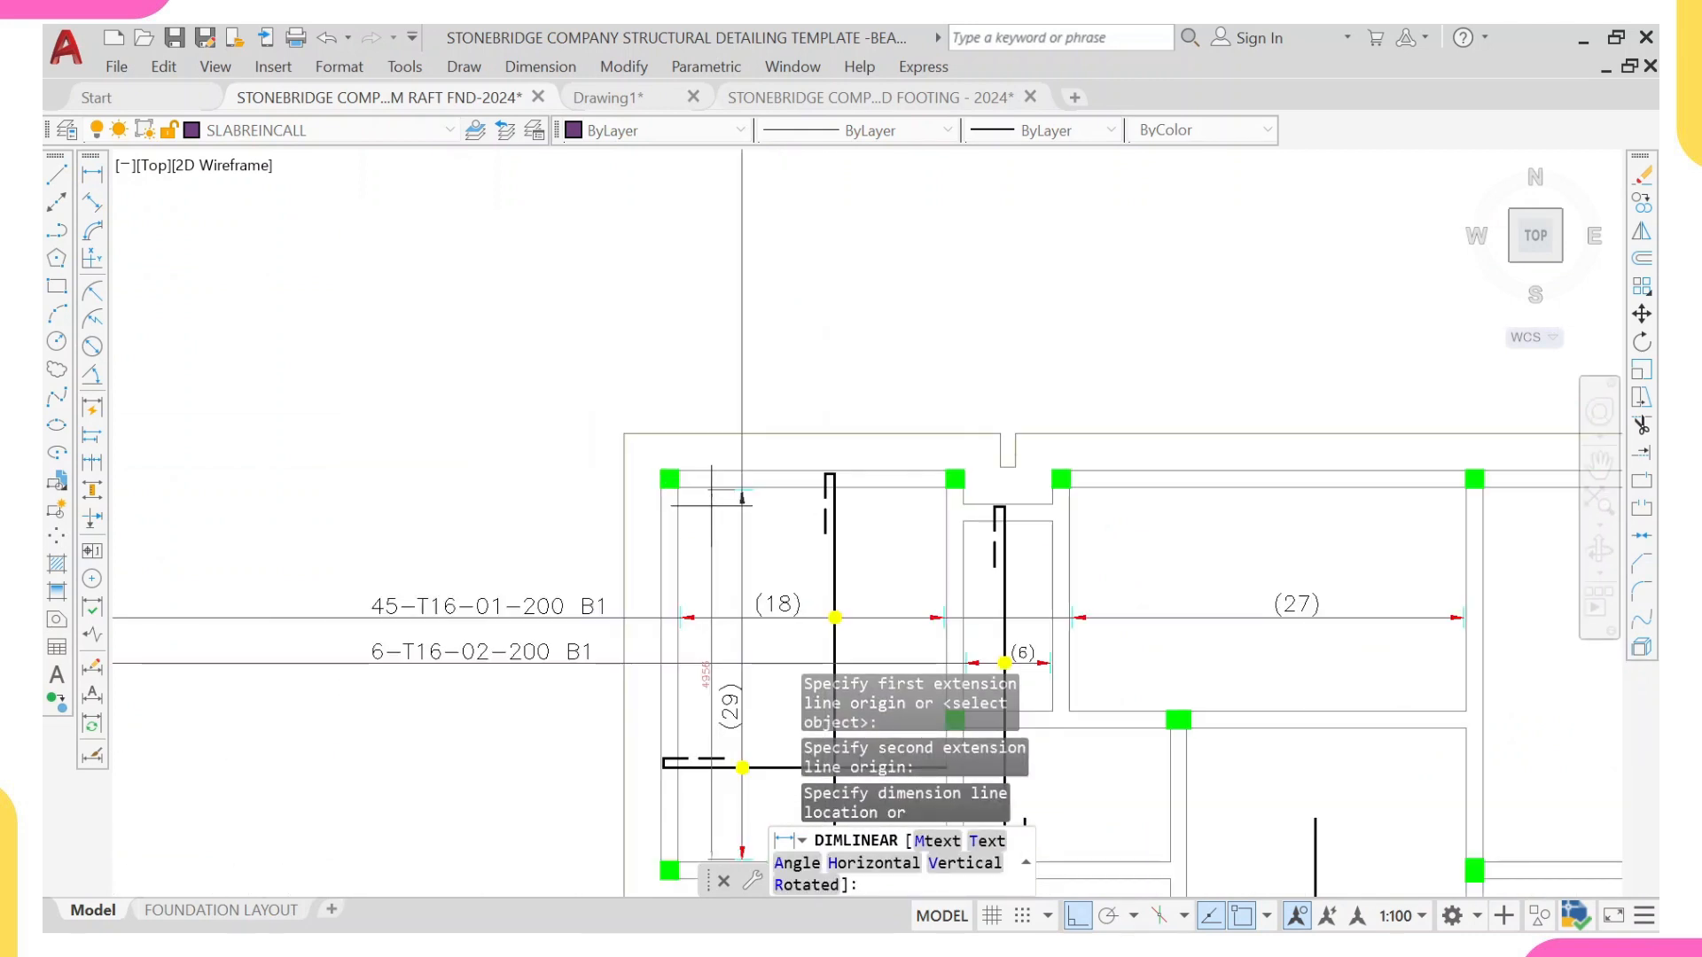
scroll(742, 497, "up", 5)
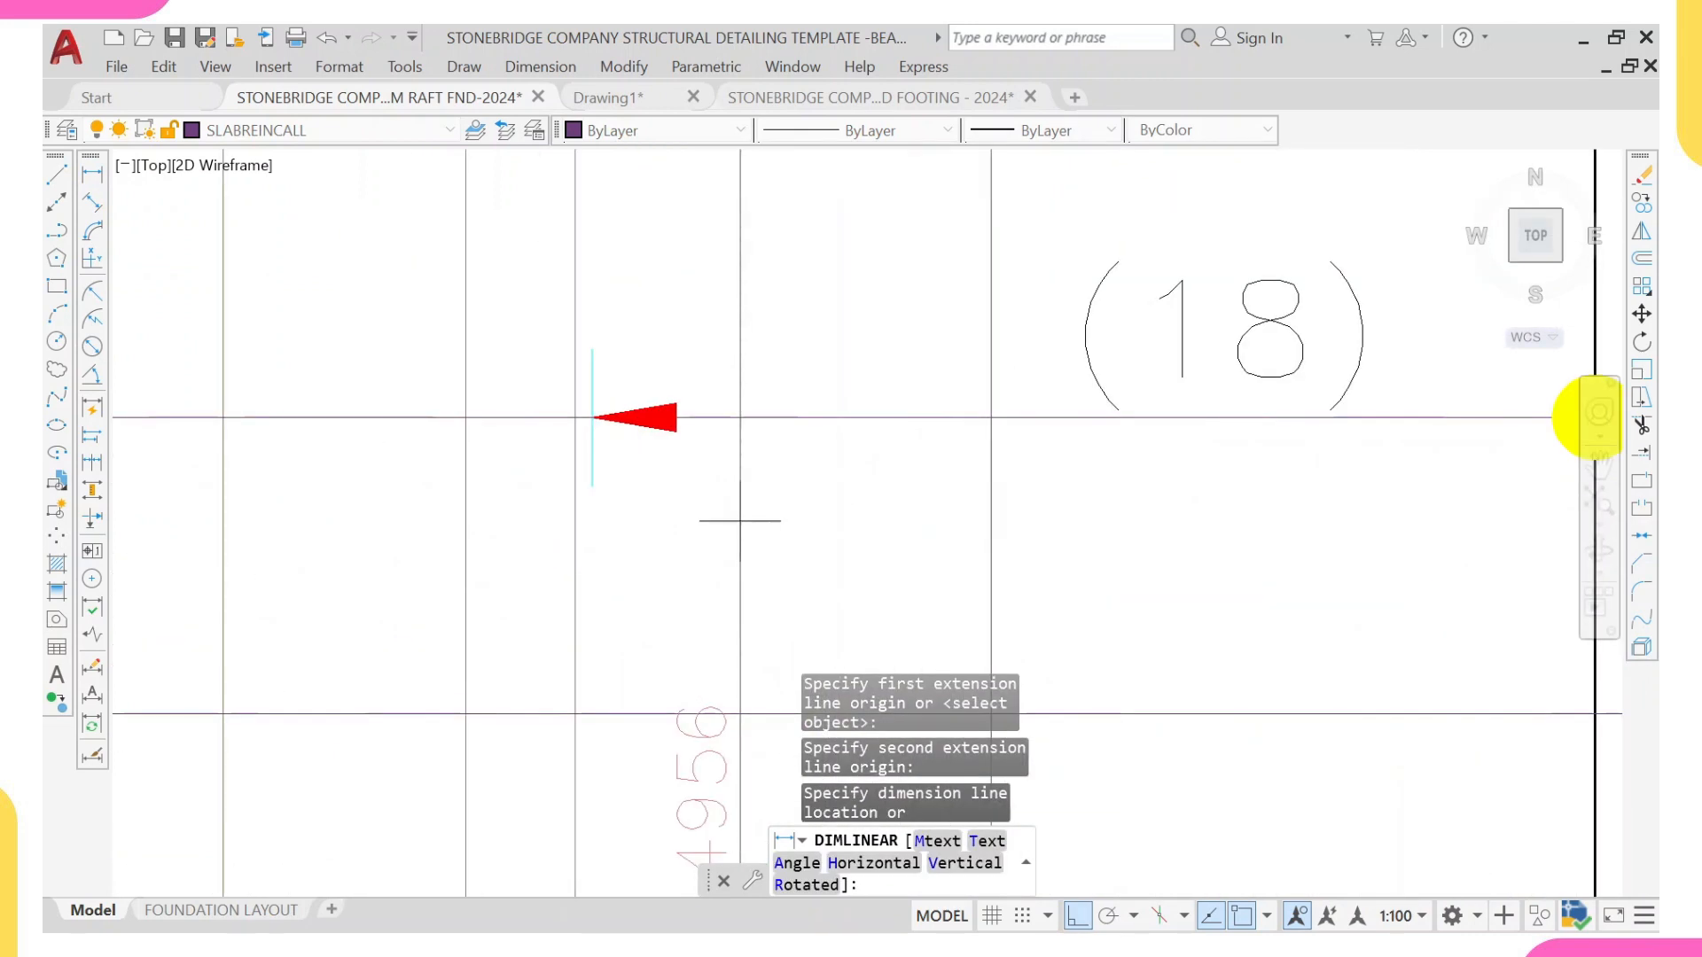
middle_click_drag(741, 514, 767, 387)
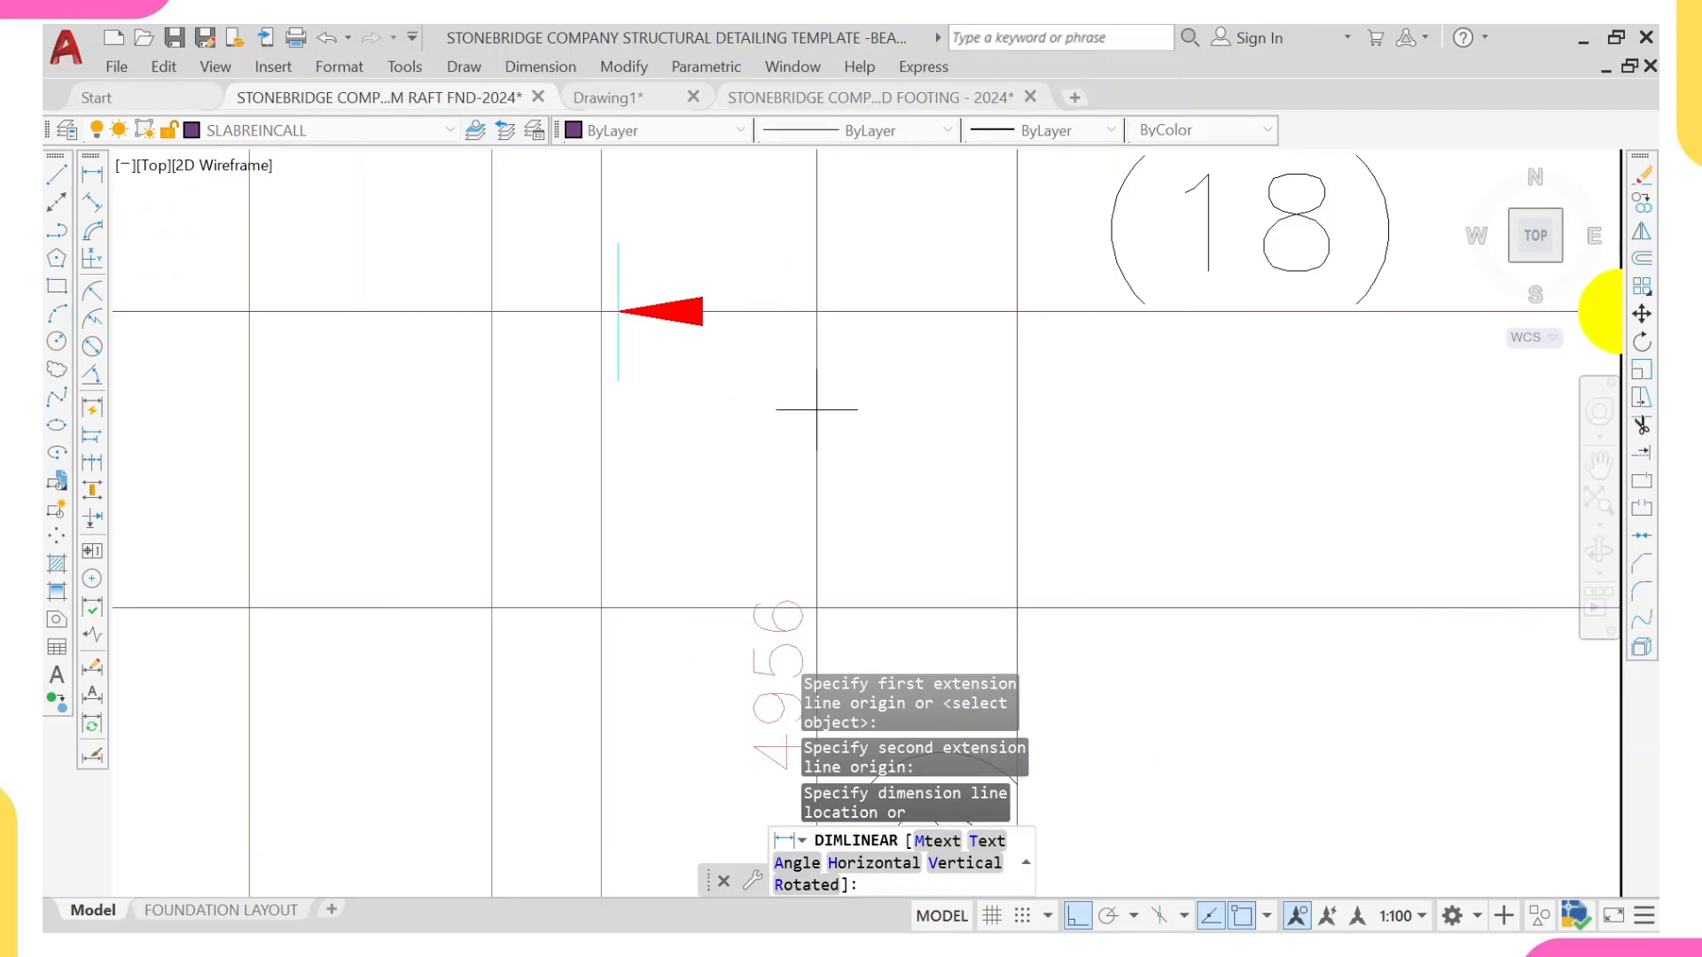
key("Escape")
scroll(823, 428, "down", 5)
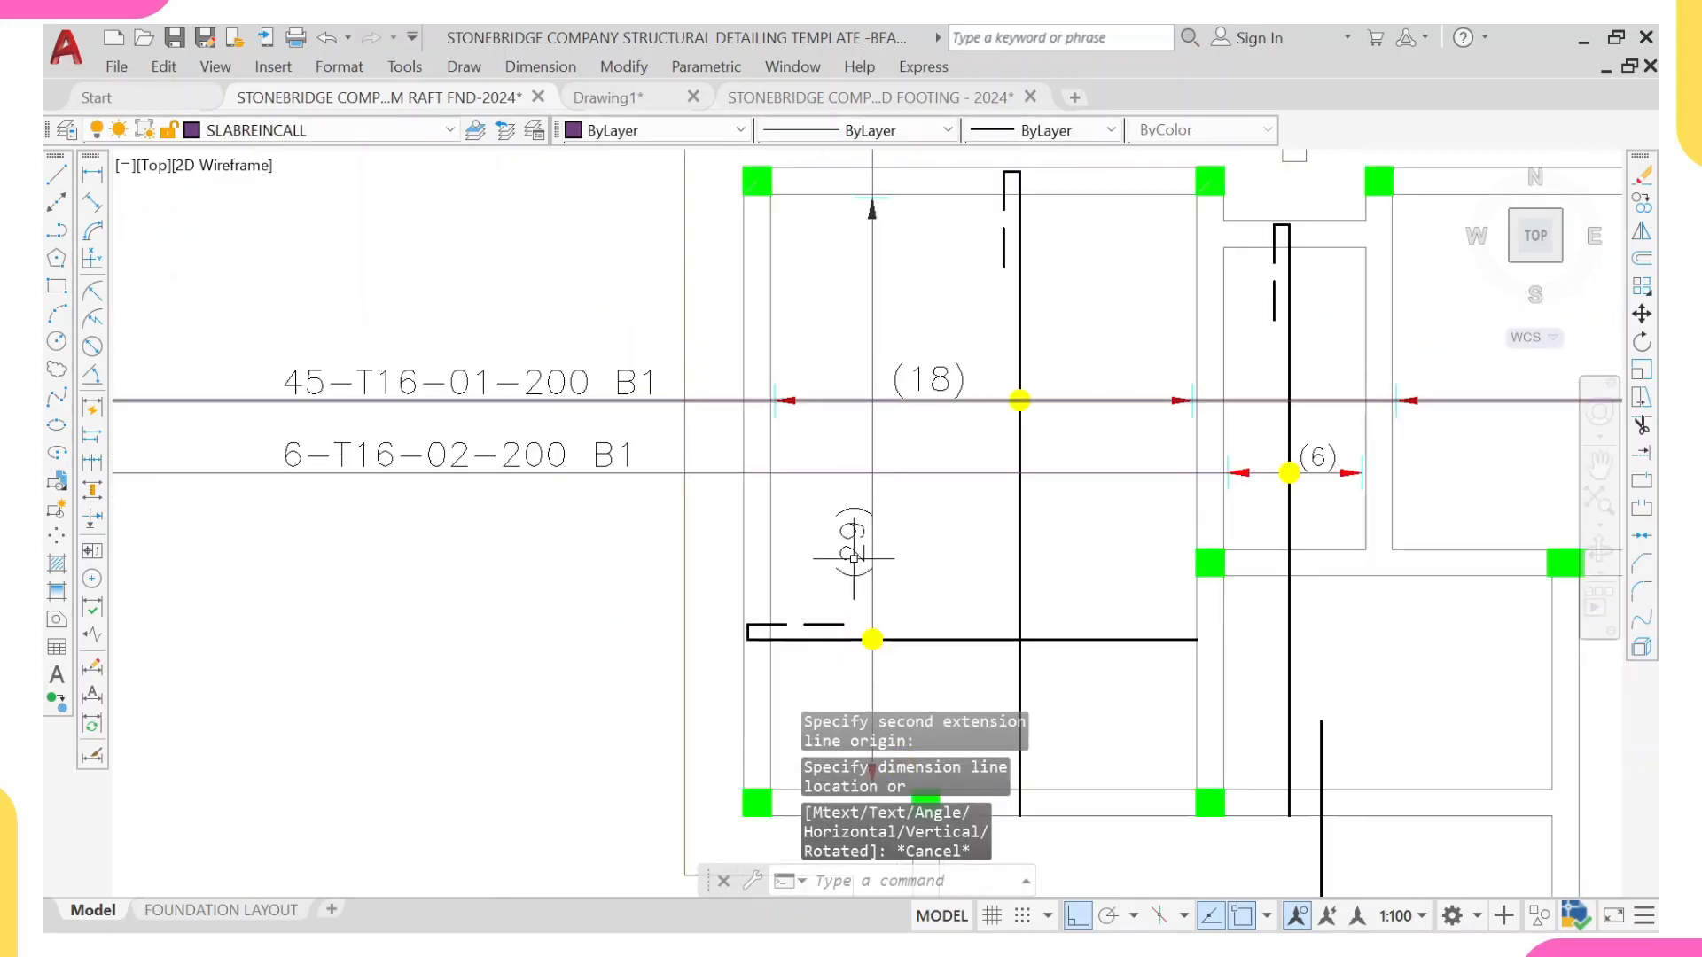
Step: Change the copied bar-count label beside the vertical range line to (25)
scroll(851, 549, "up", 5)
left_click(855, 532)
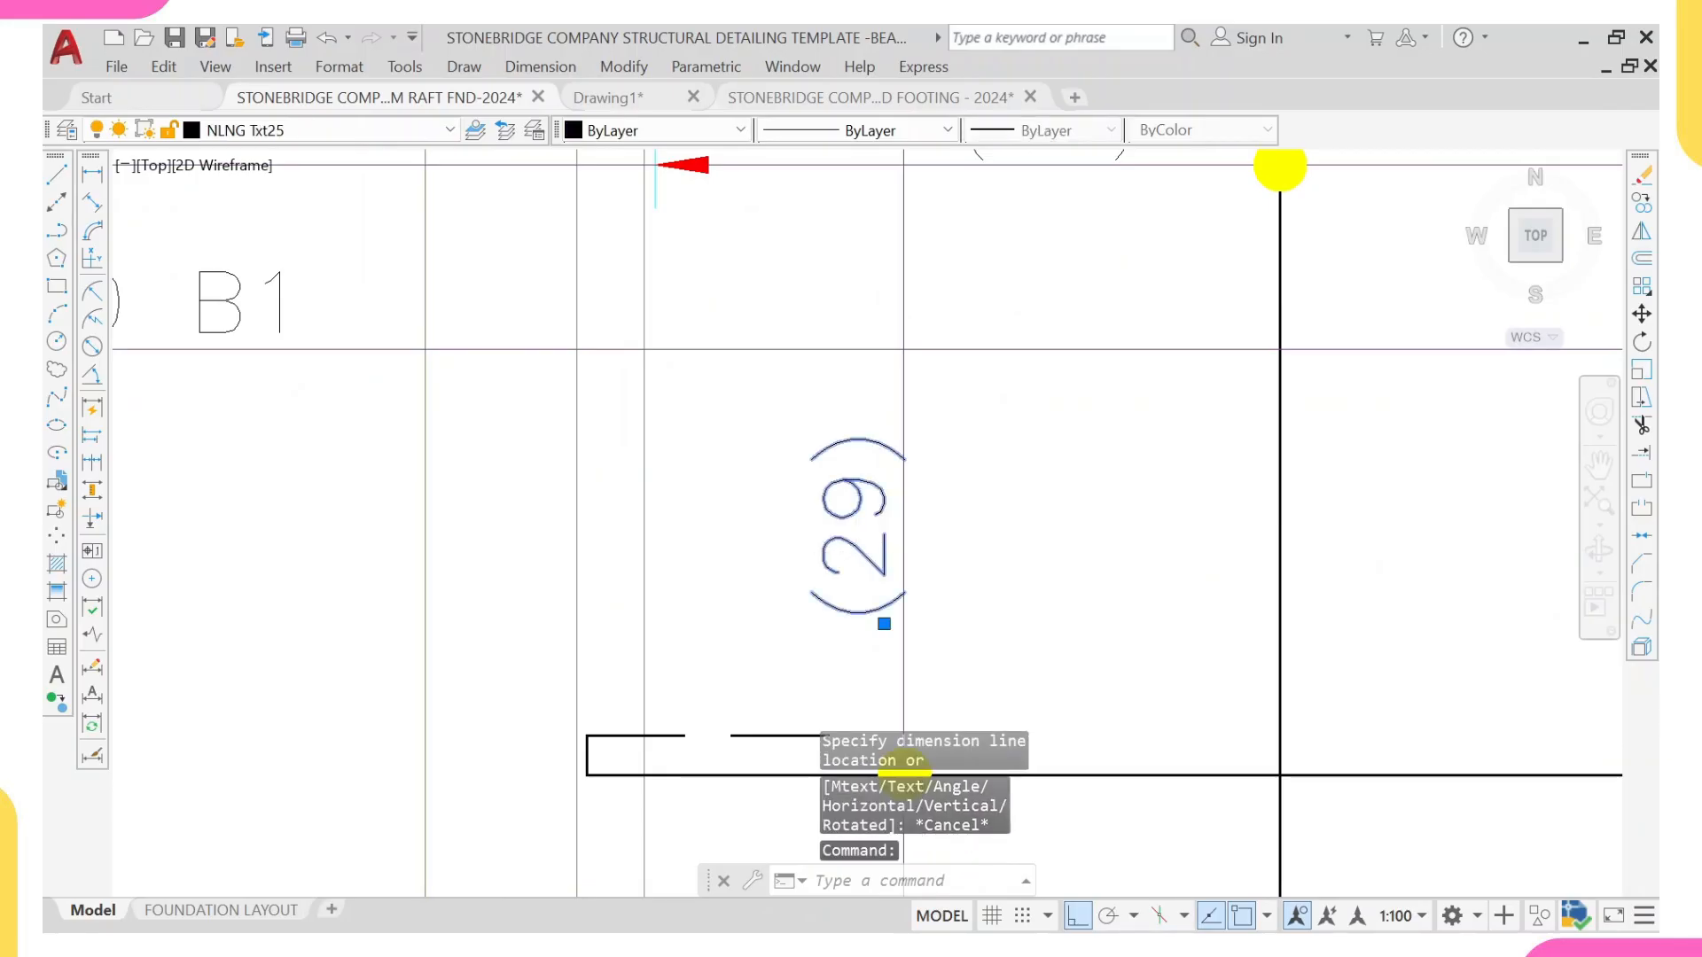
double_click(864, 547)
left_click(1033, 591)
key("BackSpace")
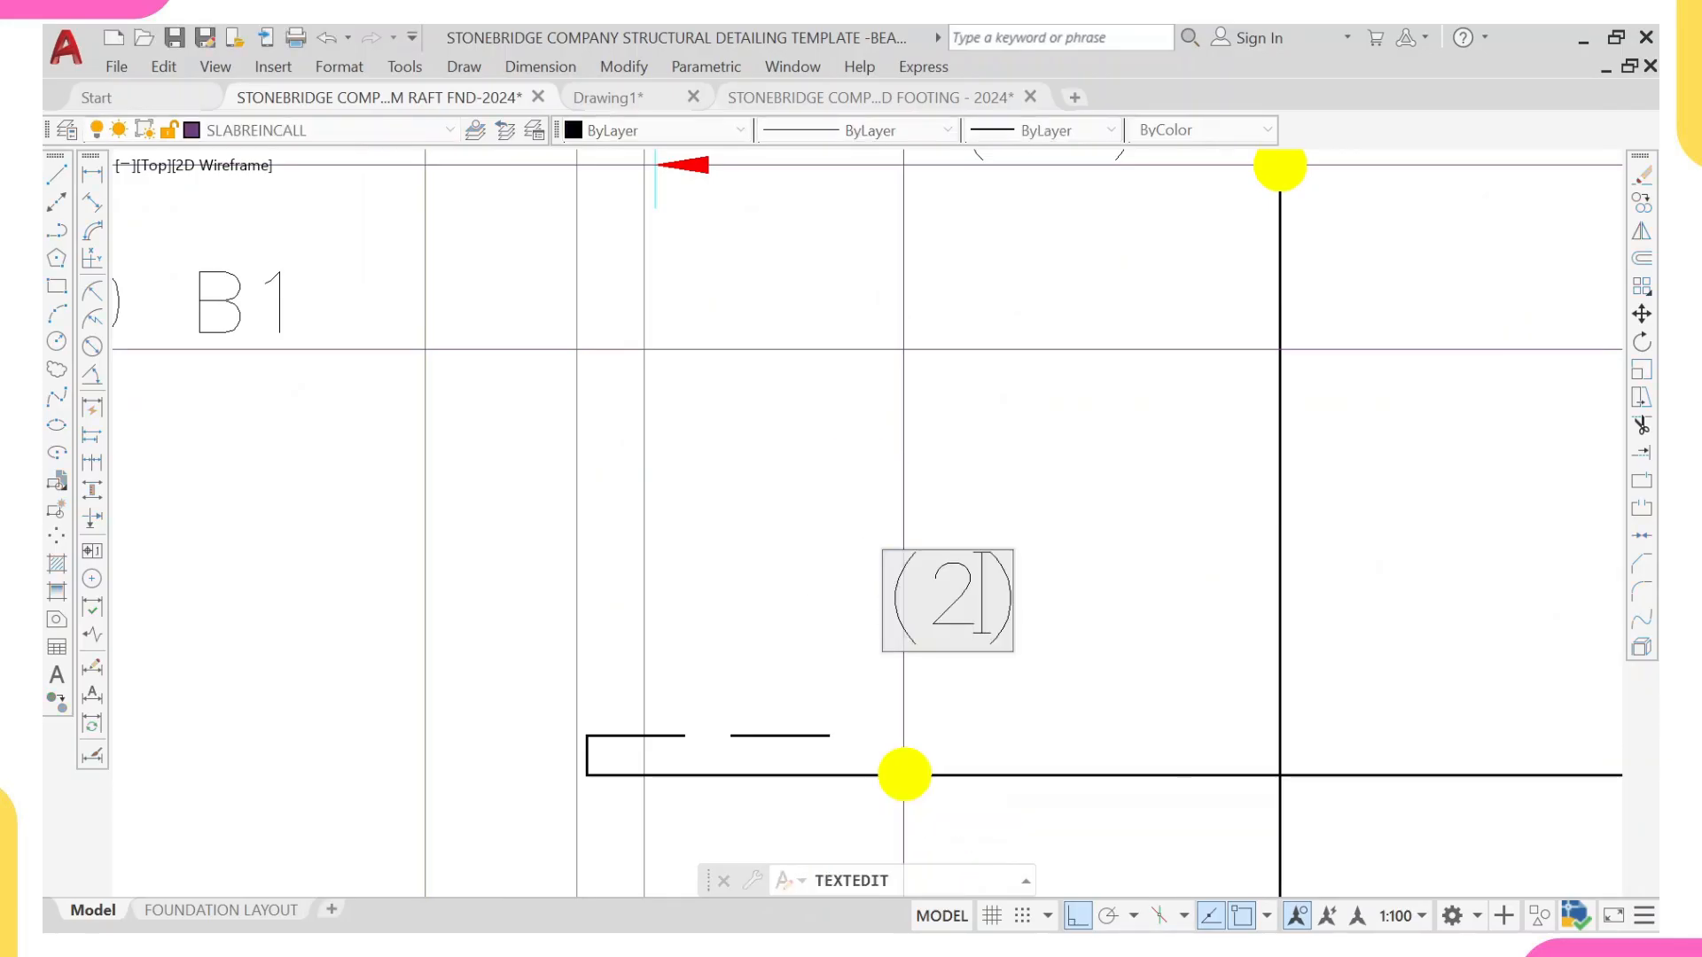
type("5")
left_click(1018, 449)
scroll(1007, 489, "down", 10)
scroll(985, 532, "up", 6)
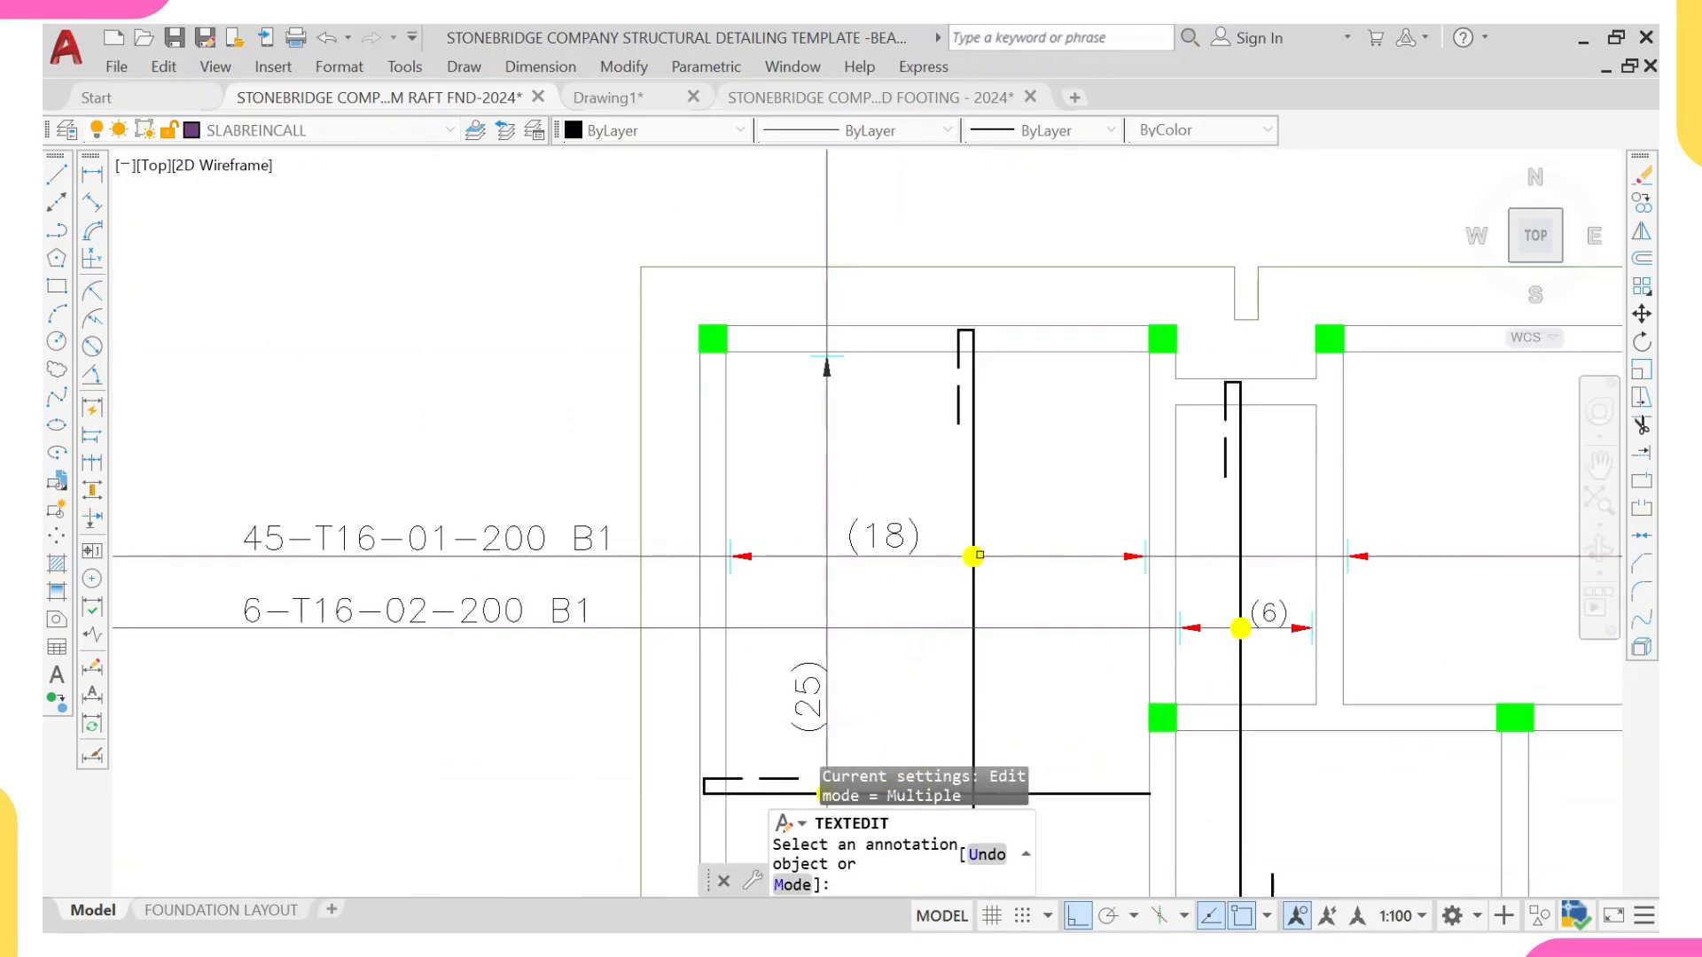
middle_click_drag(979, 555, 949, 419)
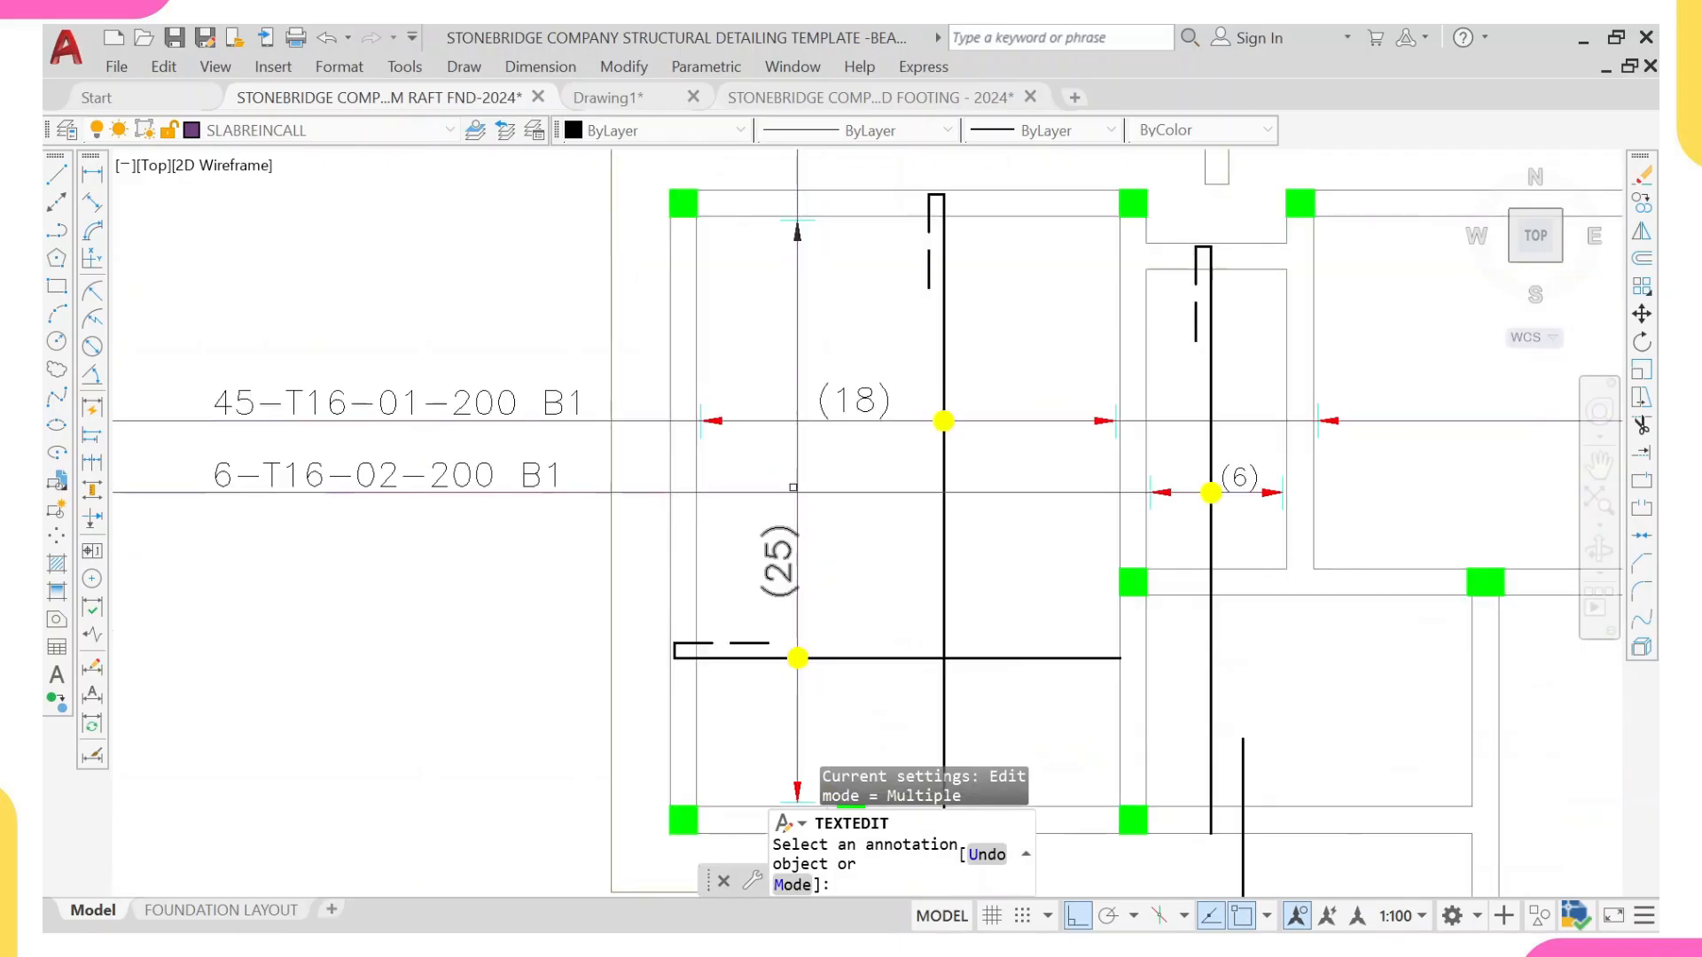
key("Escape")
Step: Set the colour of the upper arrowhead on the vertical range line to Red
scroll(807, 266, "up", 6)
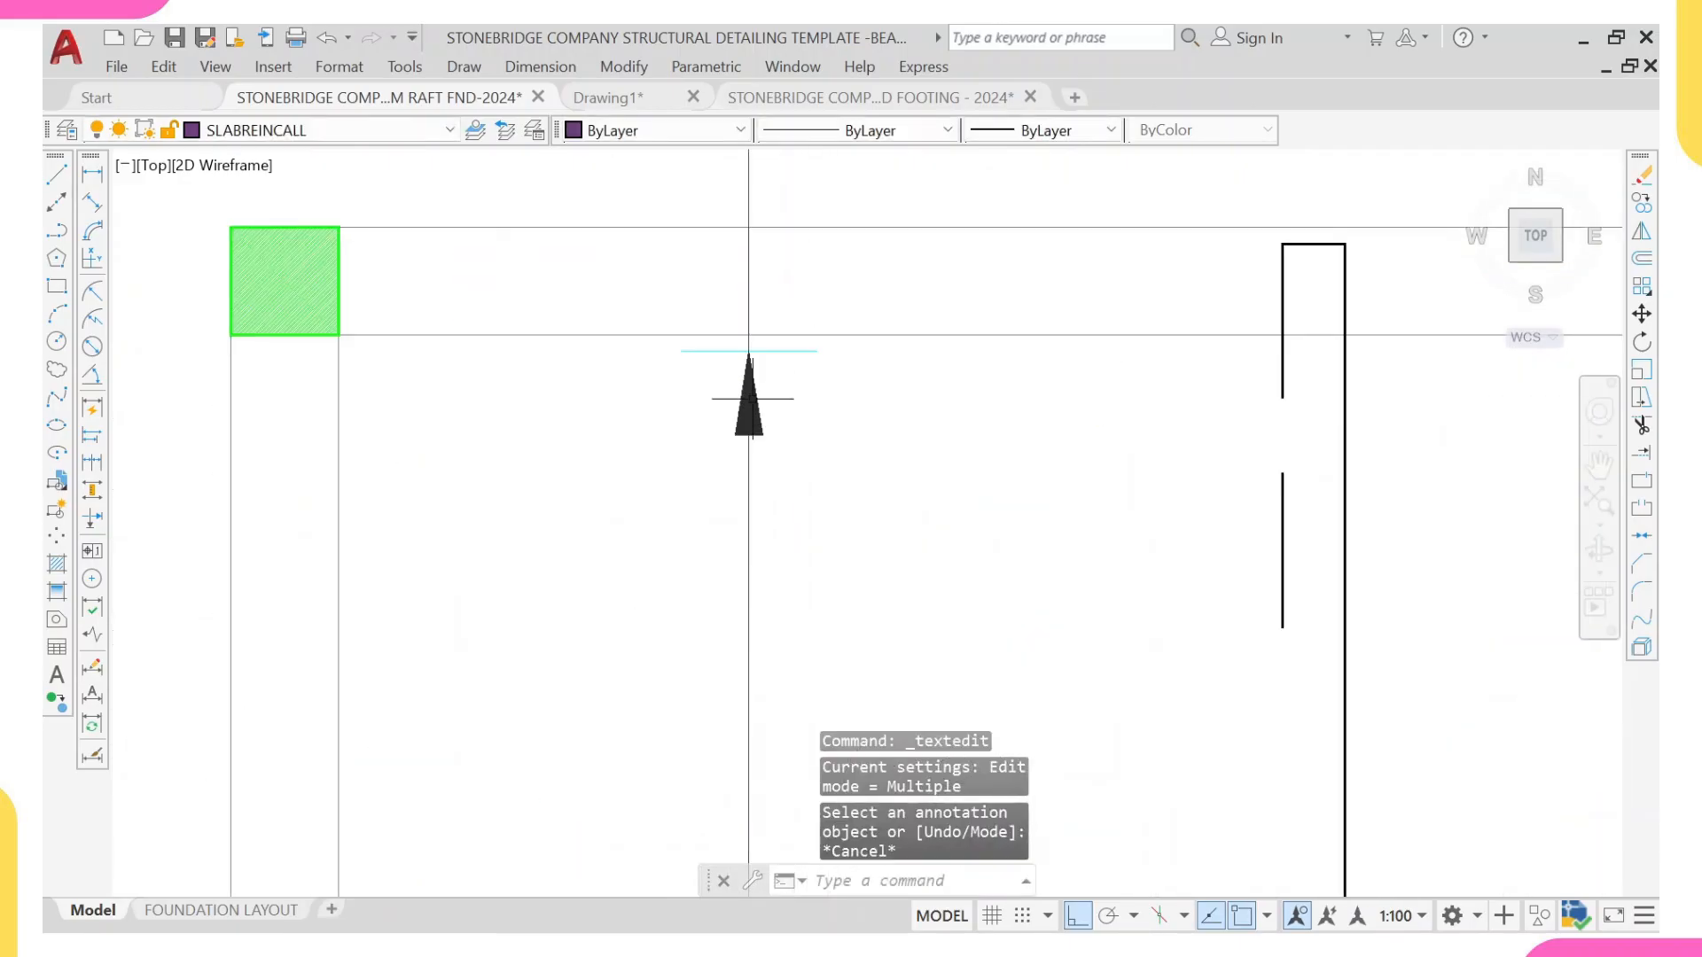
left_click(752, 418)
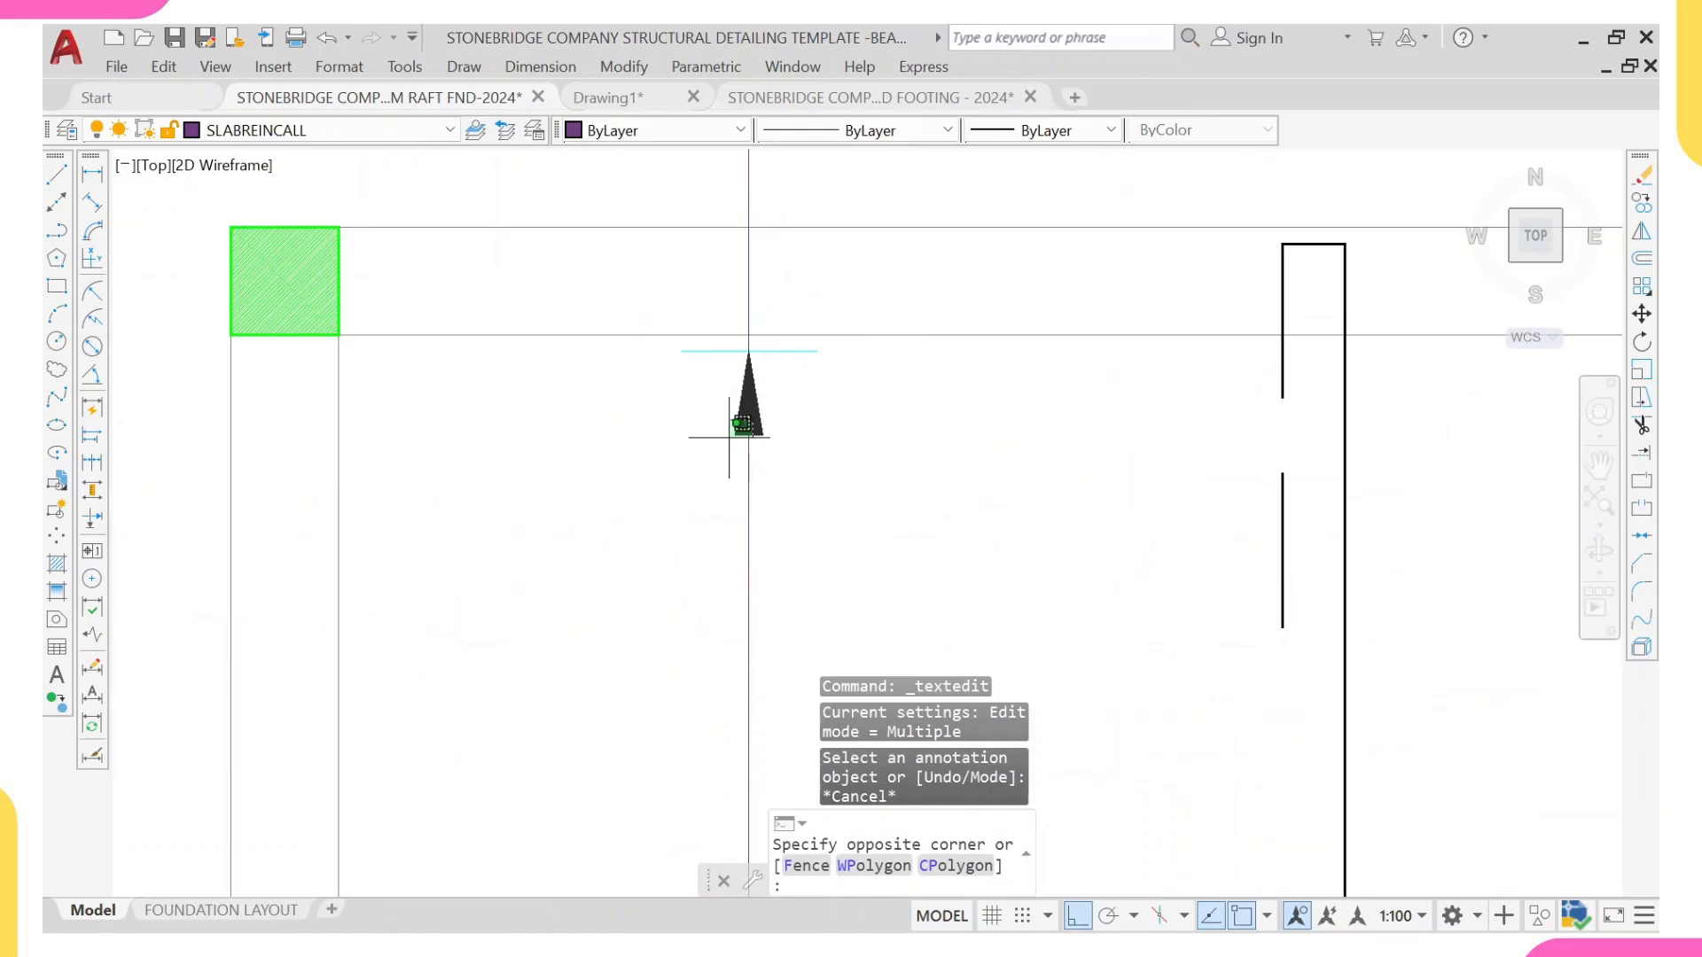
key("Escape")
key("Escape")
scroll(774, 444, "up", 4)
left_click(734, 399)
left_click(729, 489)
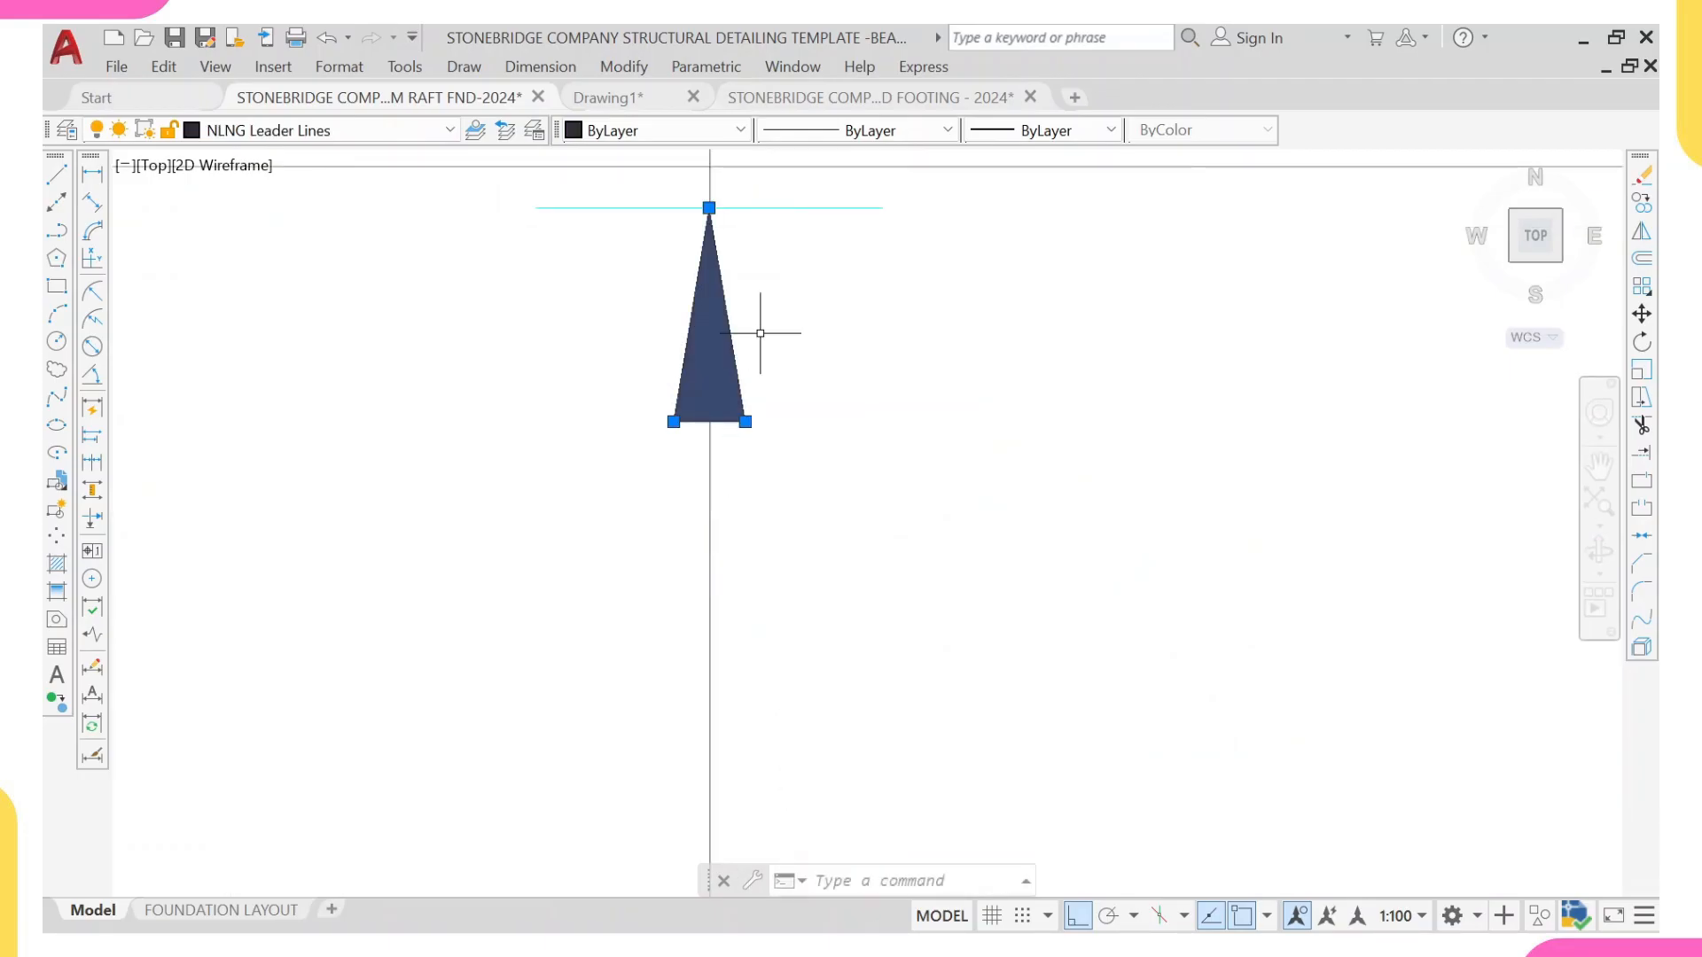
left_click(826, 133)
left_click(654, 129)
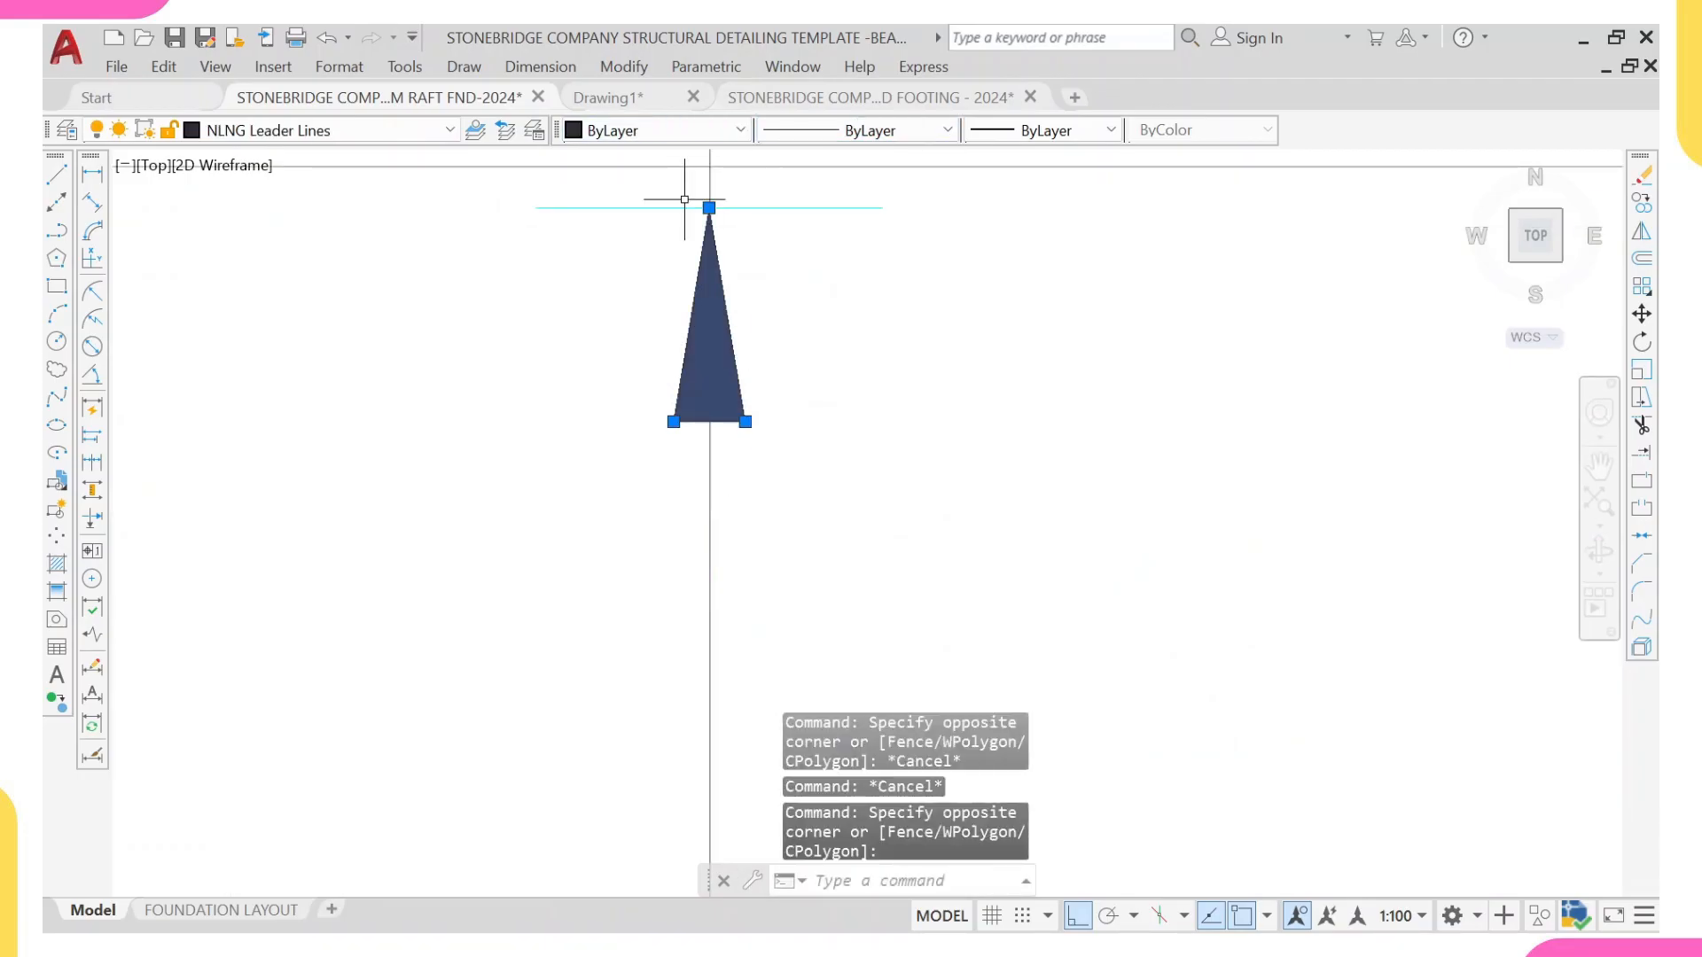
left_click(661, 130)
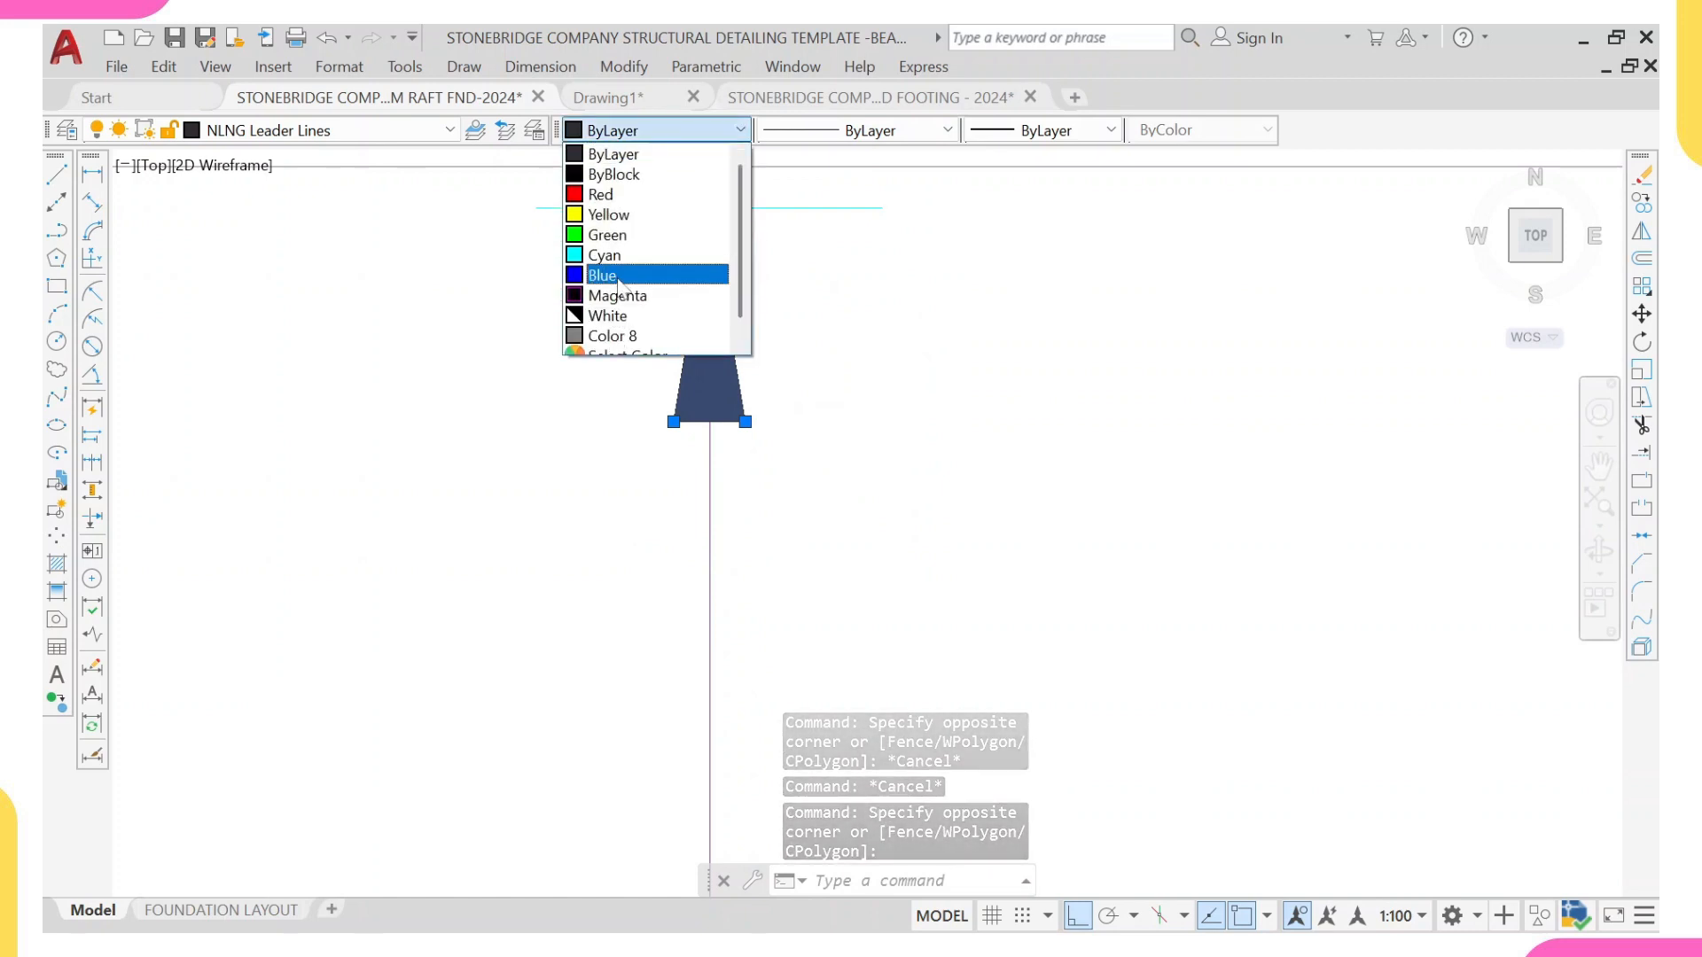
left_click(607, 197)
scroll(635, 308, "down", 6)
key("Escape")
Step: Draw a horizontal line below the (27) range line, from the panel's left wall face to the far face of its right wall
middle_click_drag(745, 458, 669, 284)
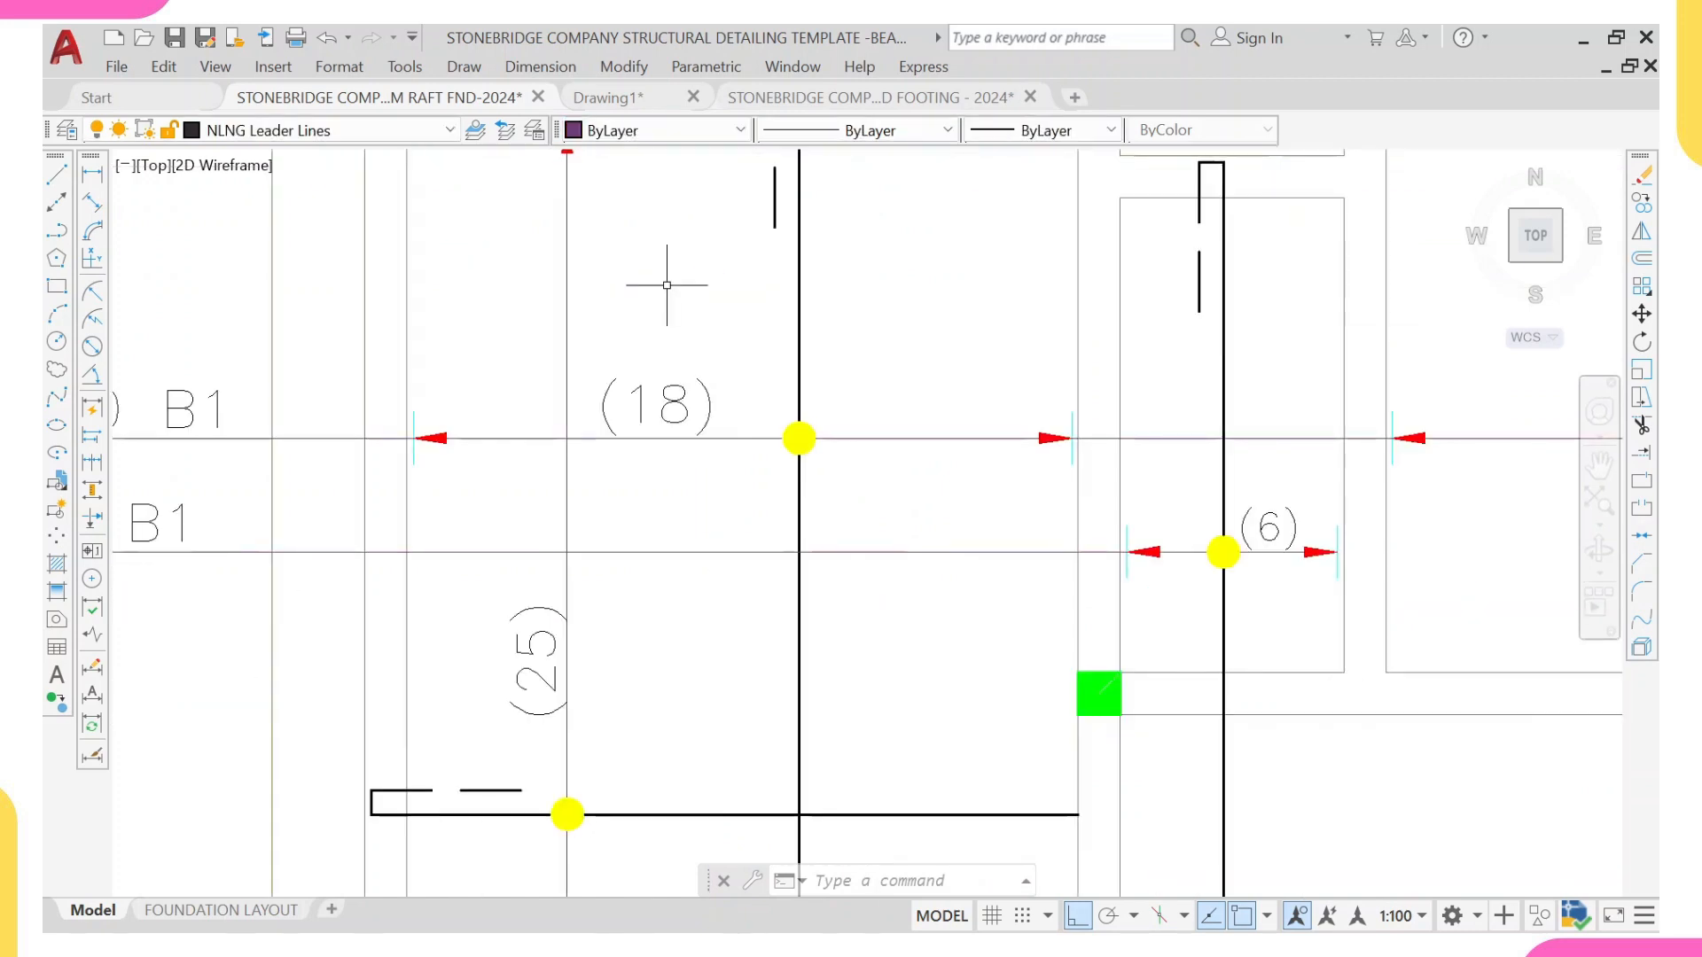
scroll(575, 501, "down", 3)
middle_click_drag(940, 536, 682, 523)
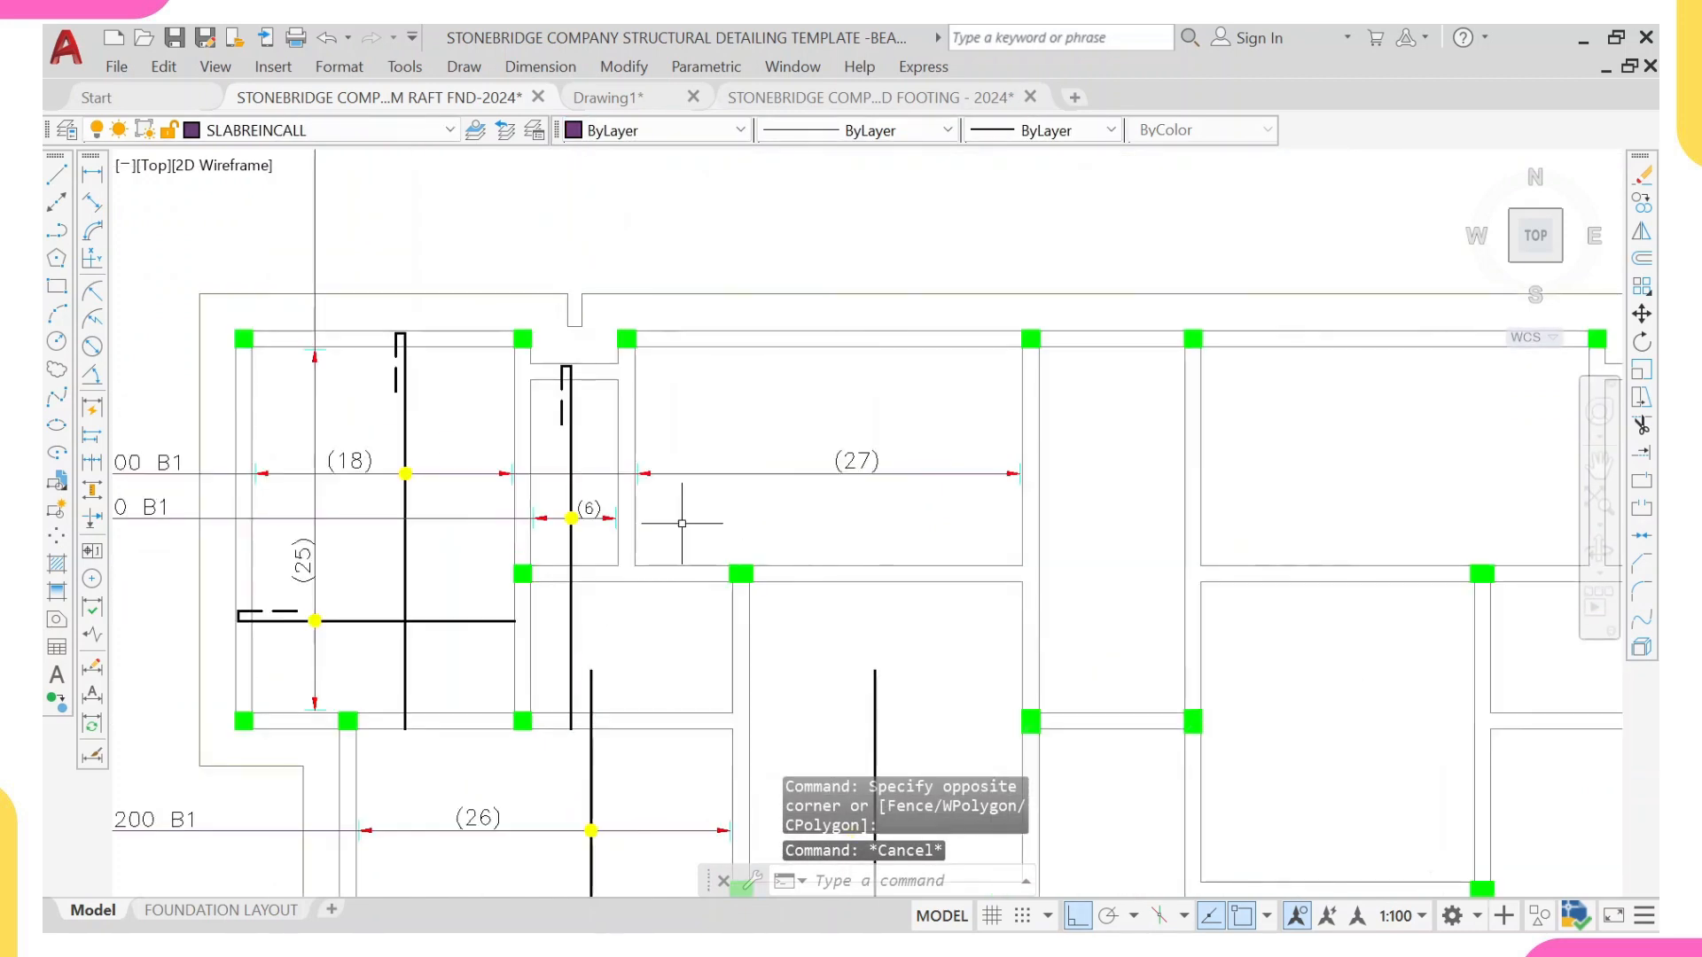
middle_click_drag(645, 412, 625, 439)
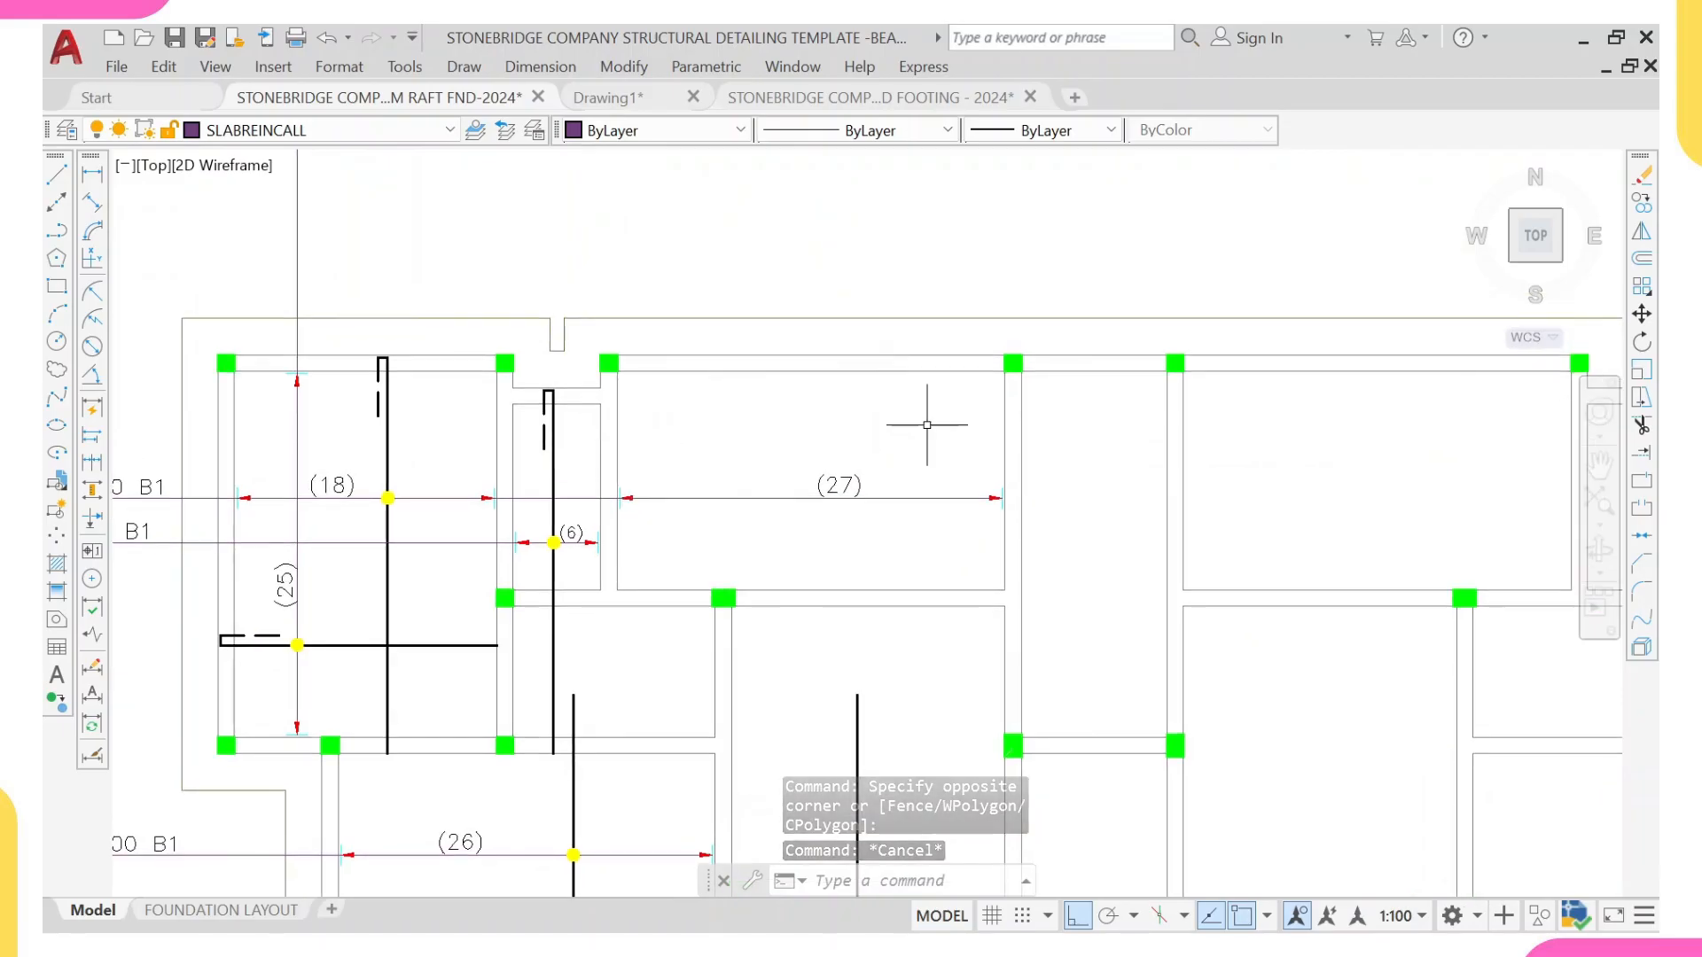
type("1")
key("Return")
scroll(688, 562, "up", 4)
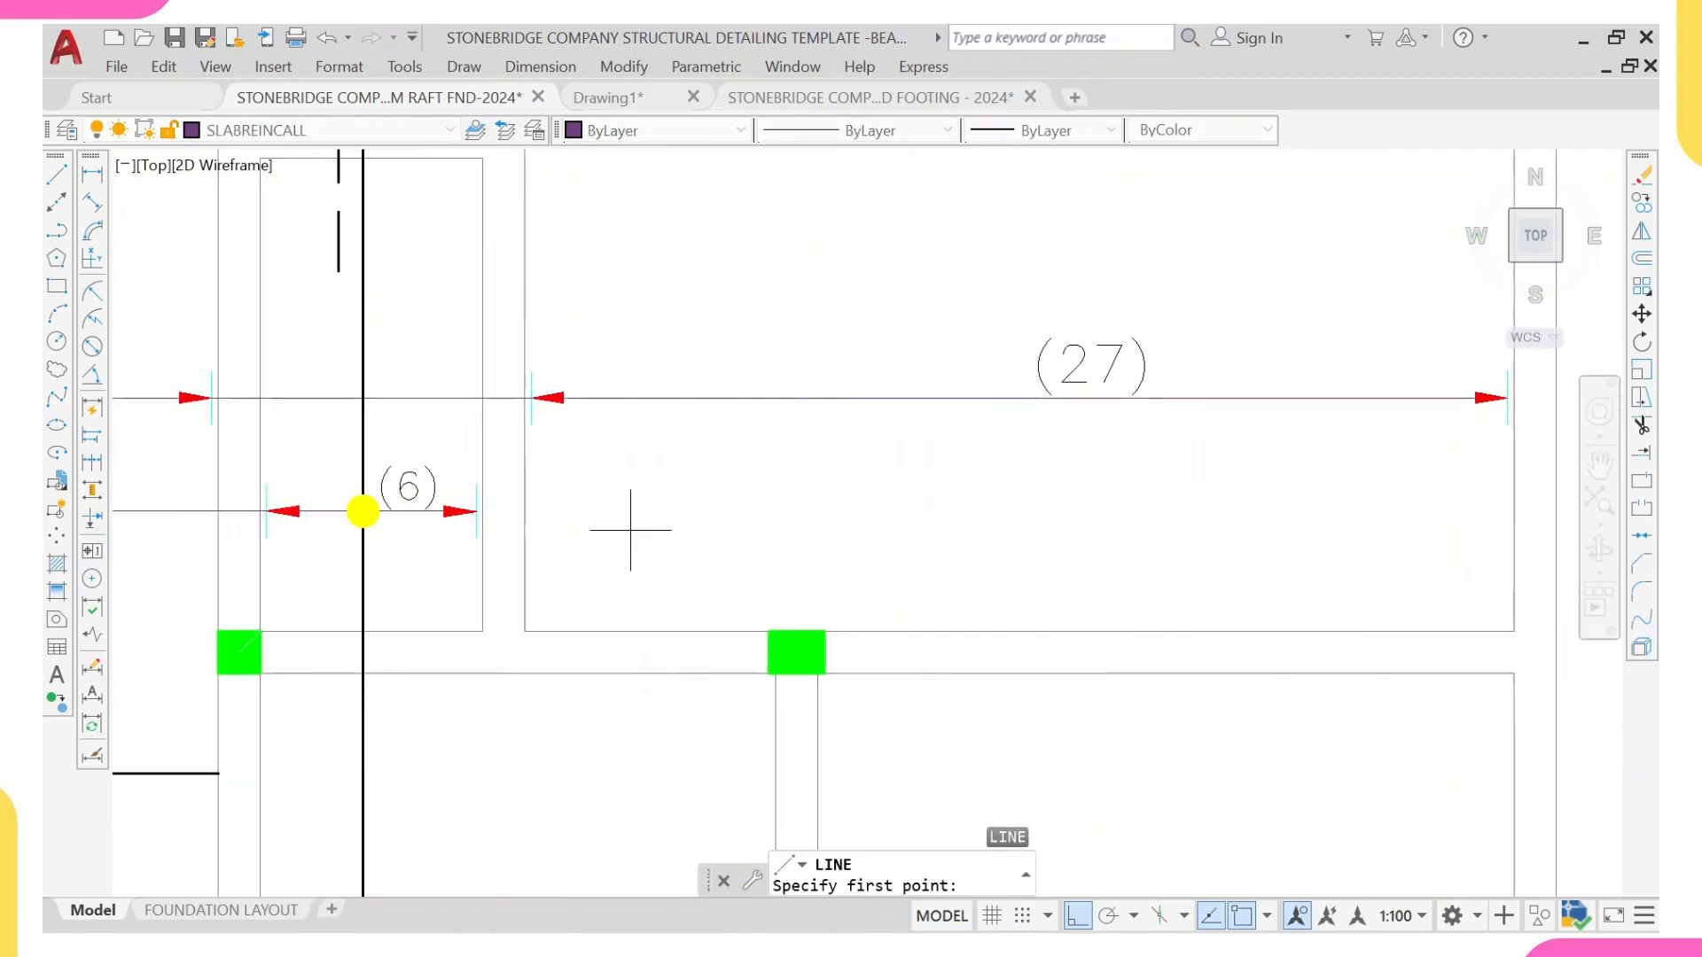
left_click(524, 521)
scroll(684, 523, "down", 5)
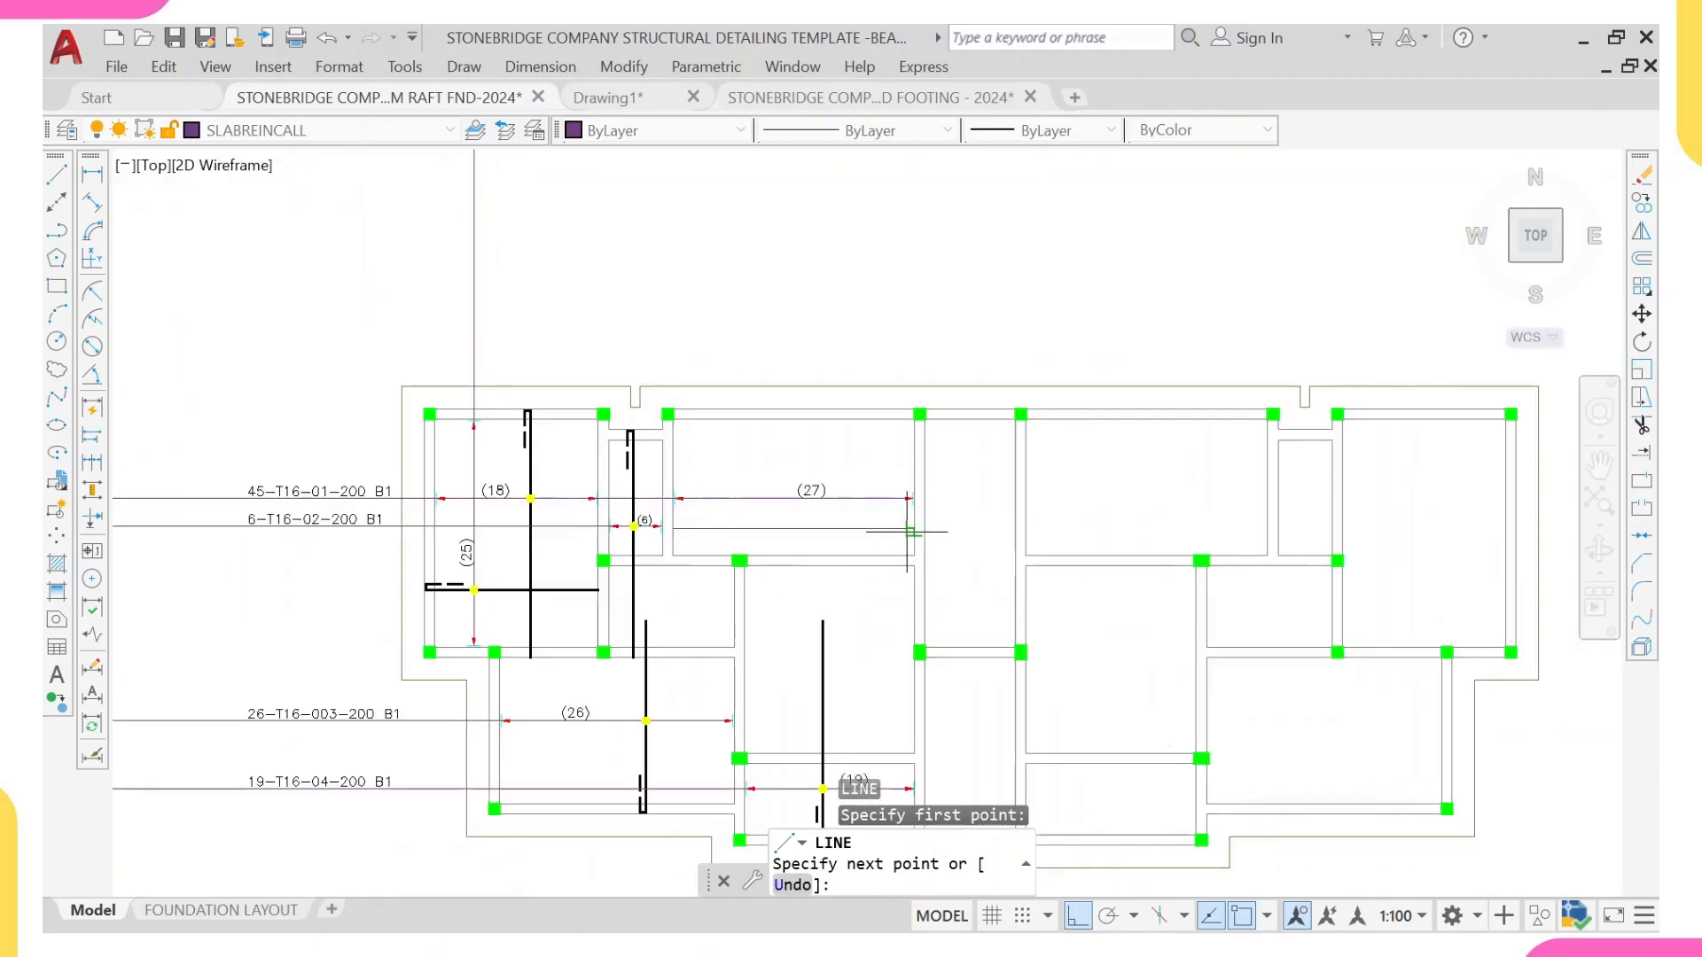
scroll(780, 567, "up", 4)
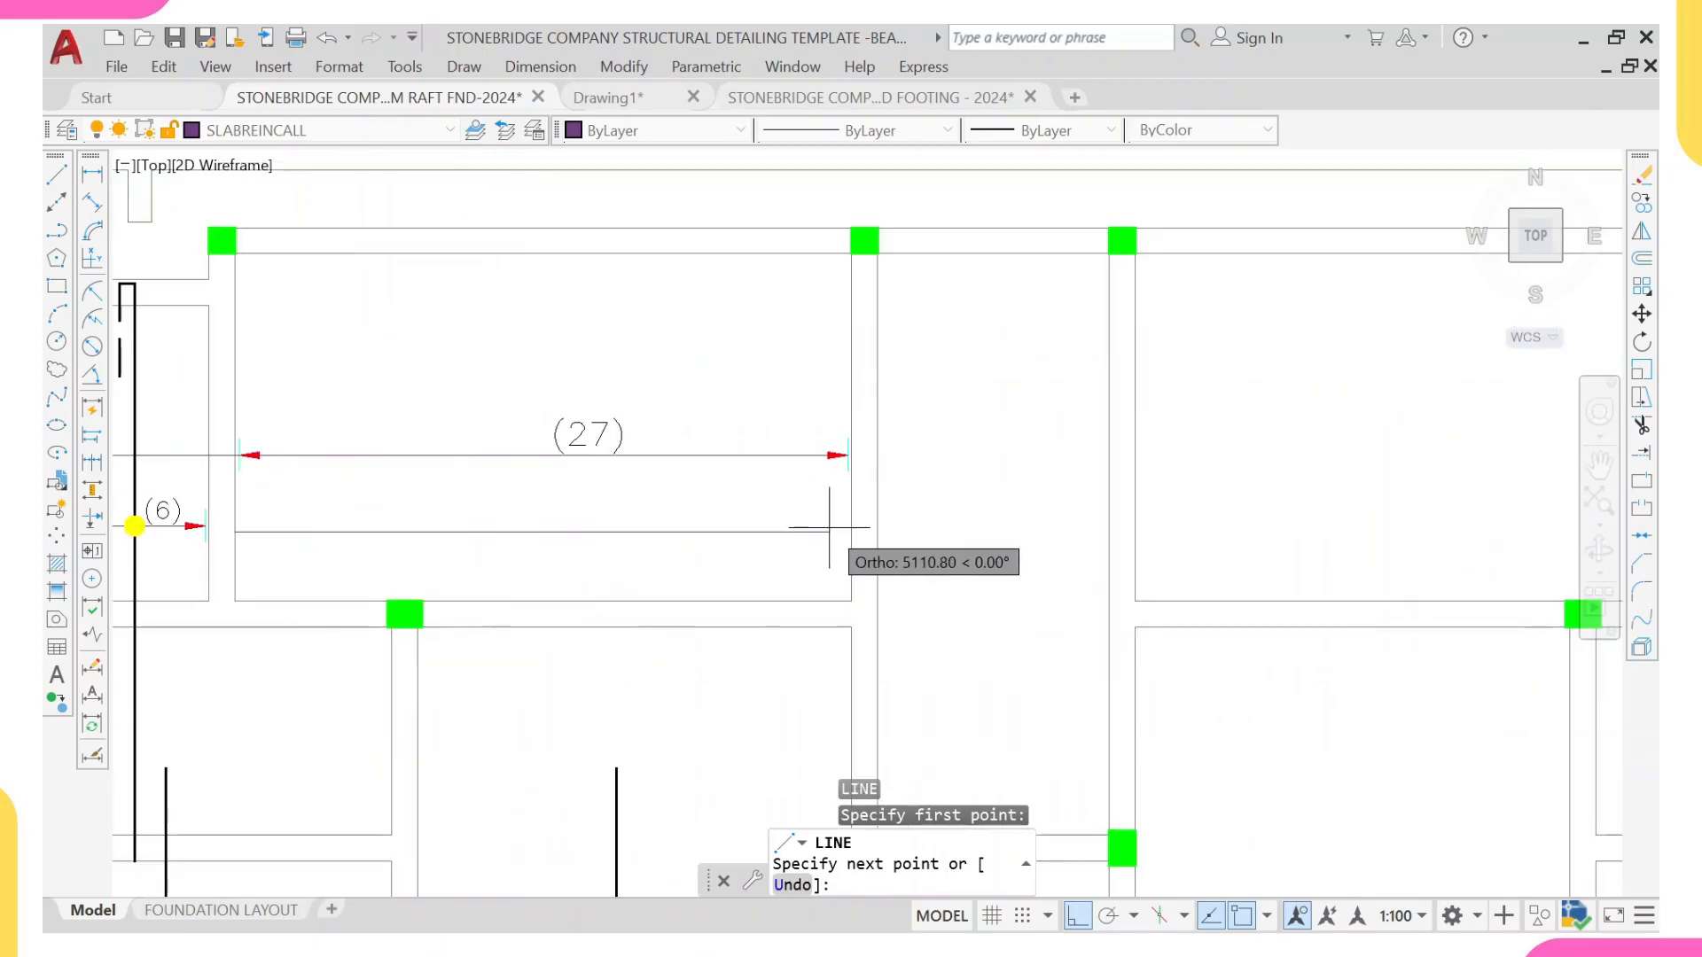
left_click(876, 533)
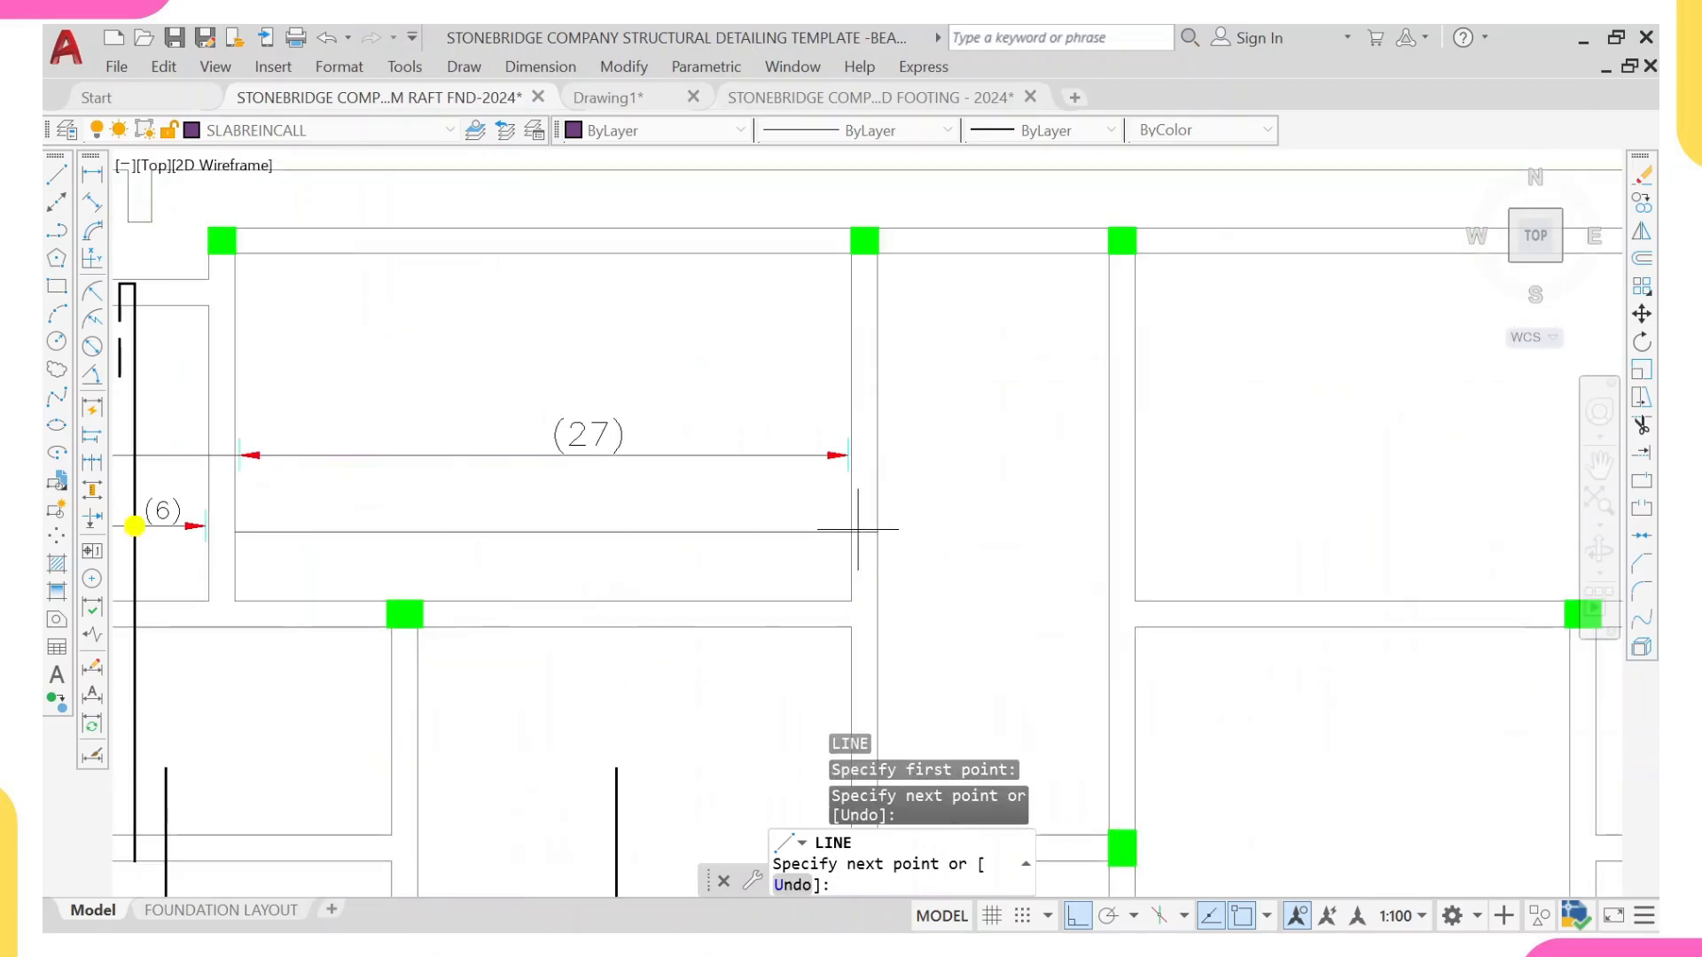
middle_click_drag(830, 558, 926, 523)
scroll(976, 461, "down", 2)
key("Escape")
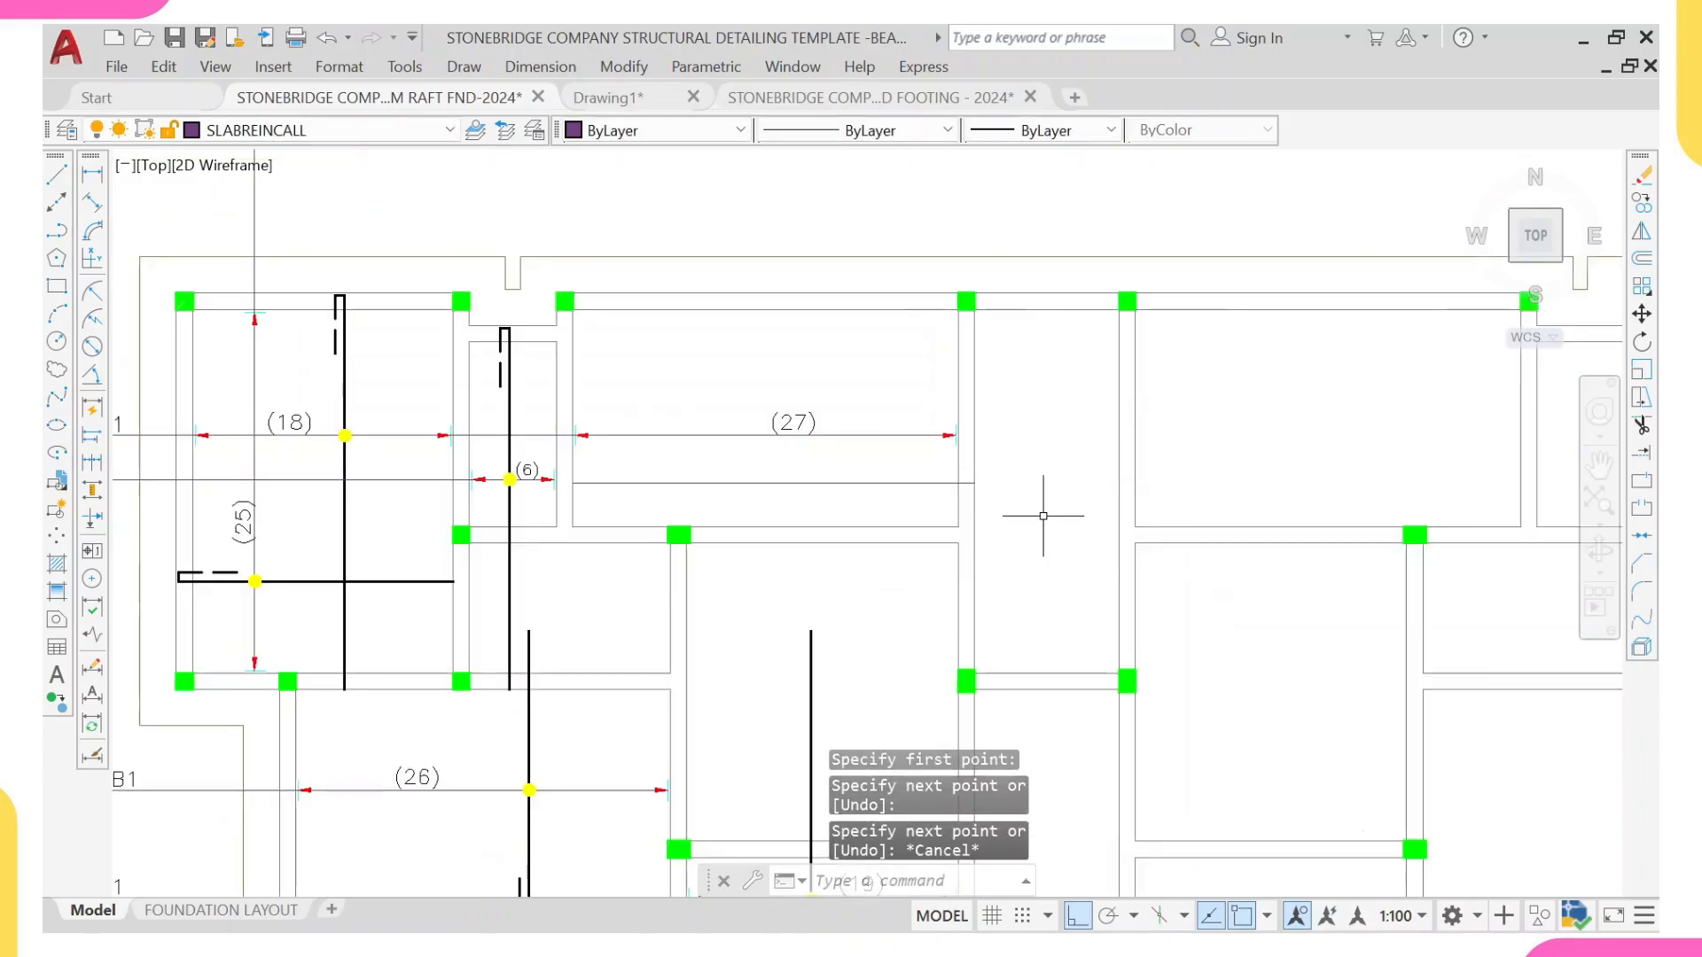
Step: Try to stretch the right end of the new horizontal line below the (27) range line by 800
scroll(820, 473, "up", 2)
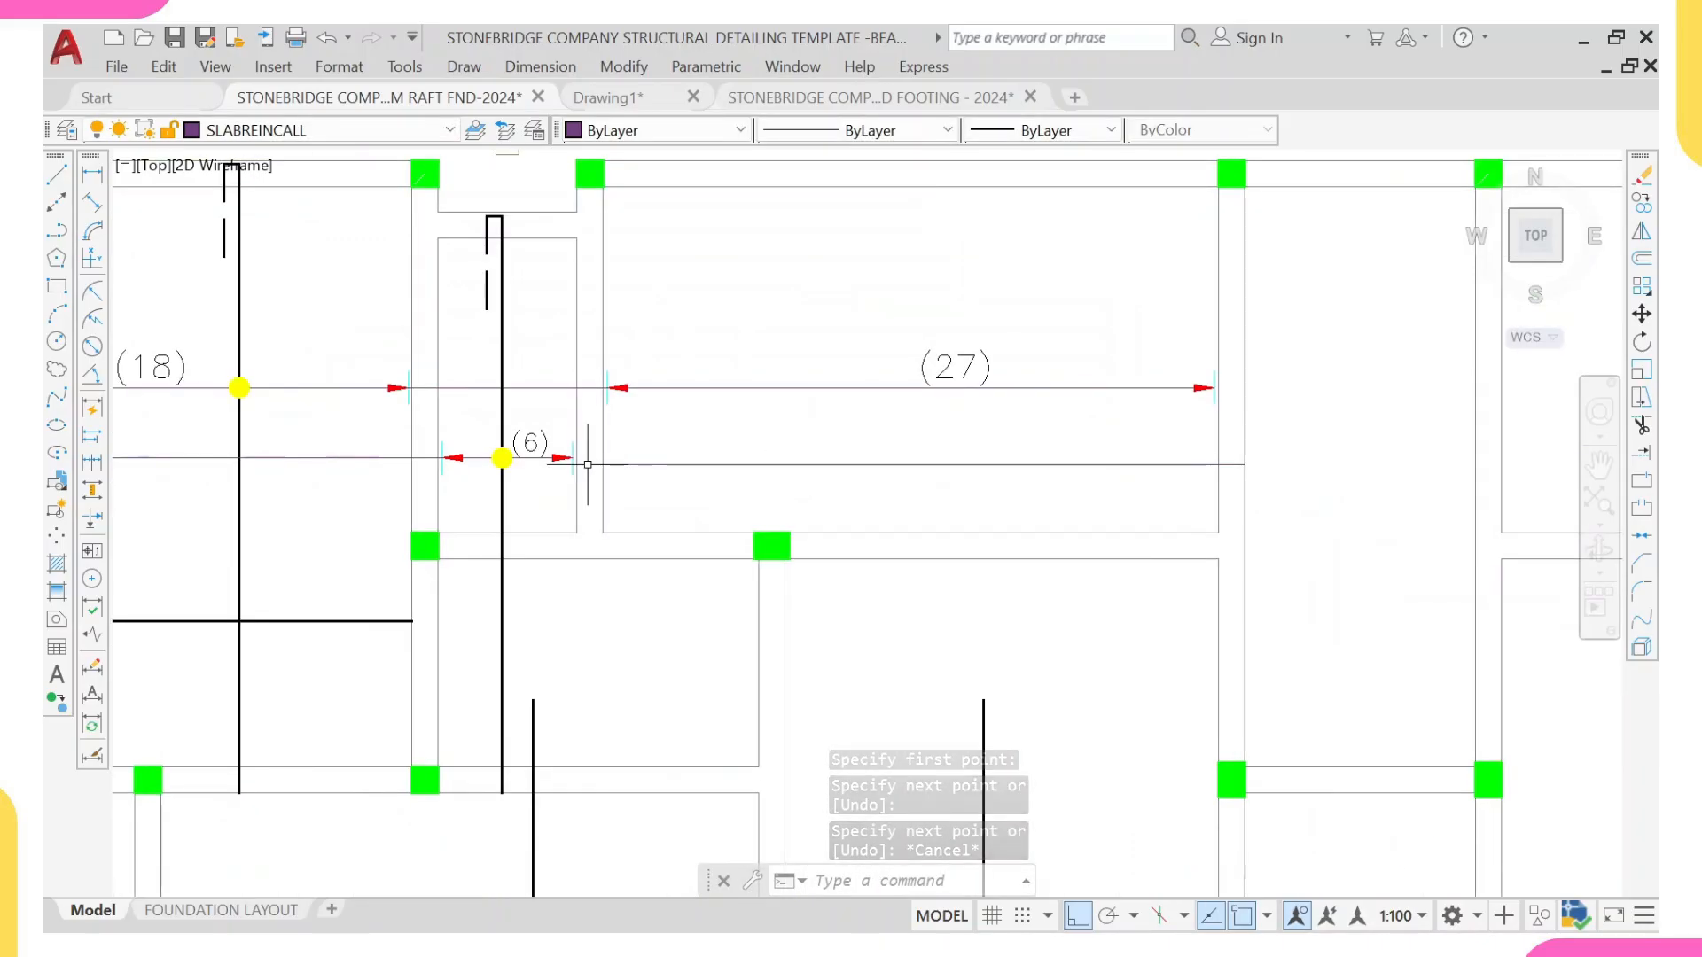
scroll(1188, 463, "up", 2)
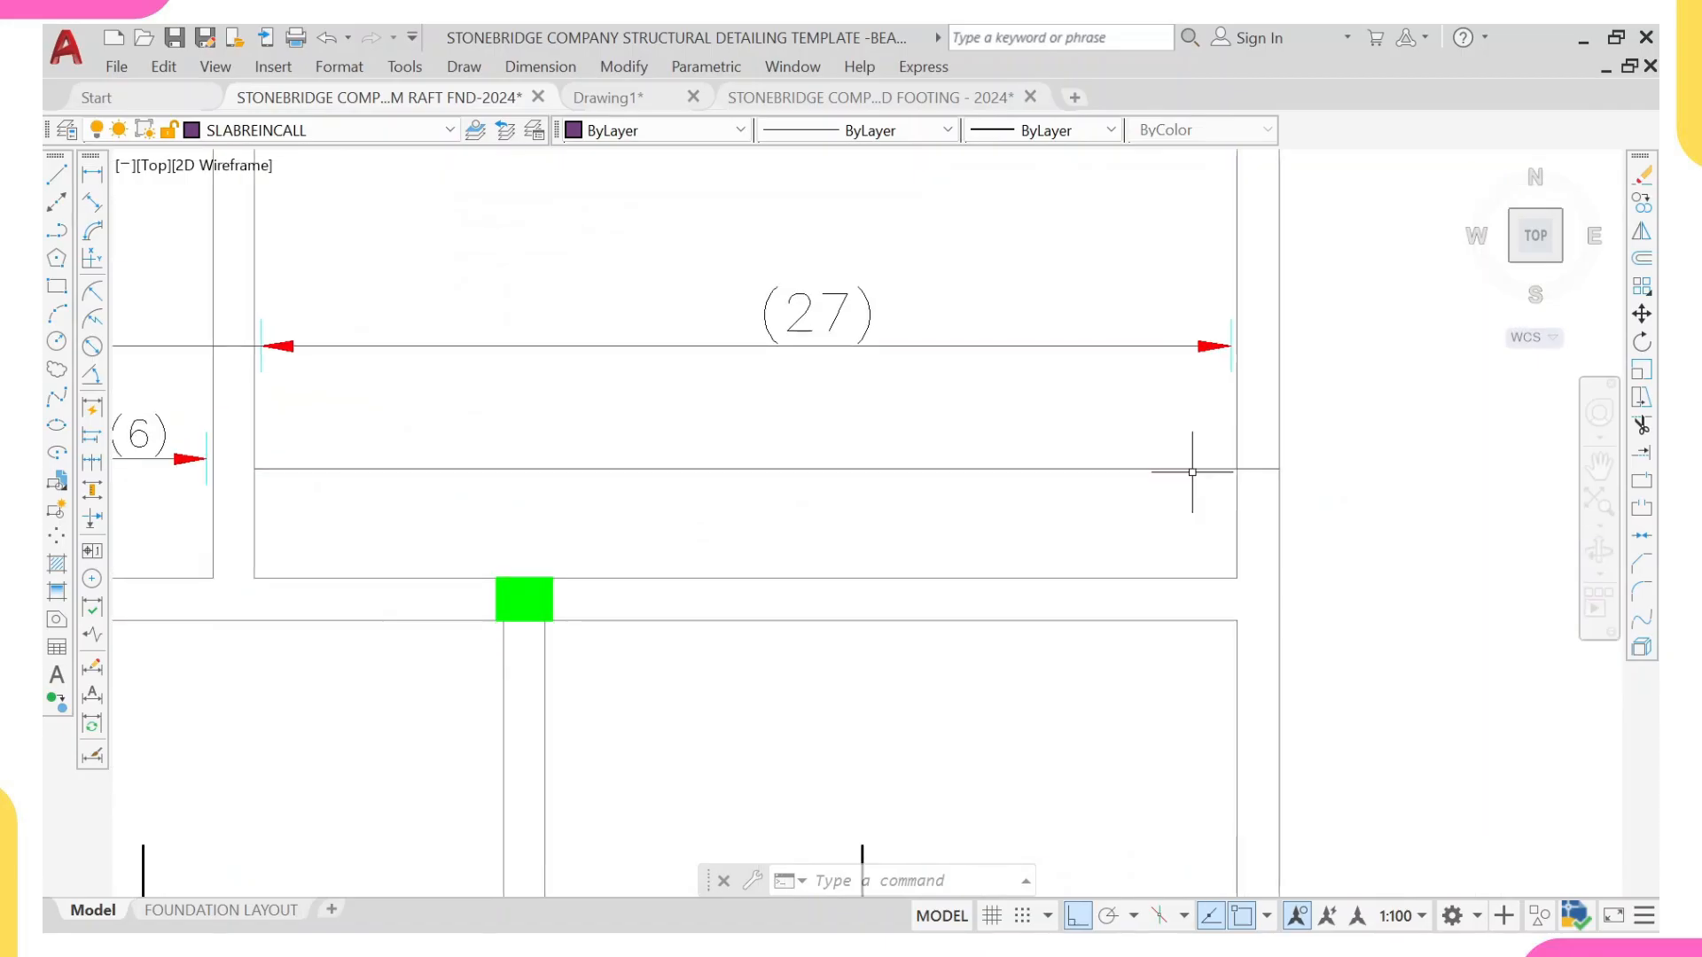
left_click(1194, 468)
left_click(1279, 468)
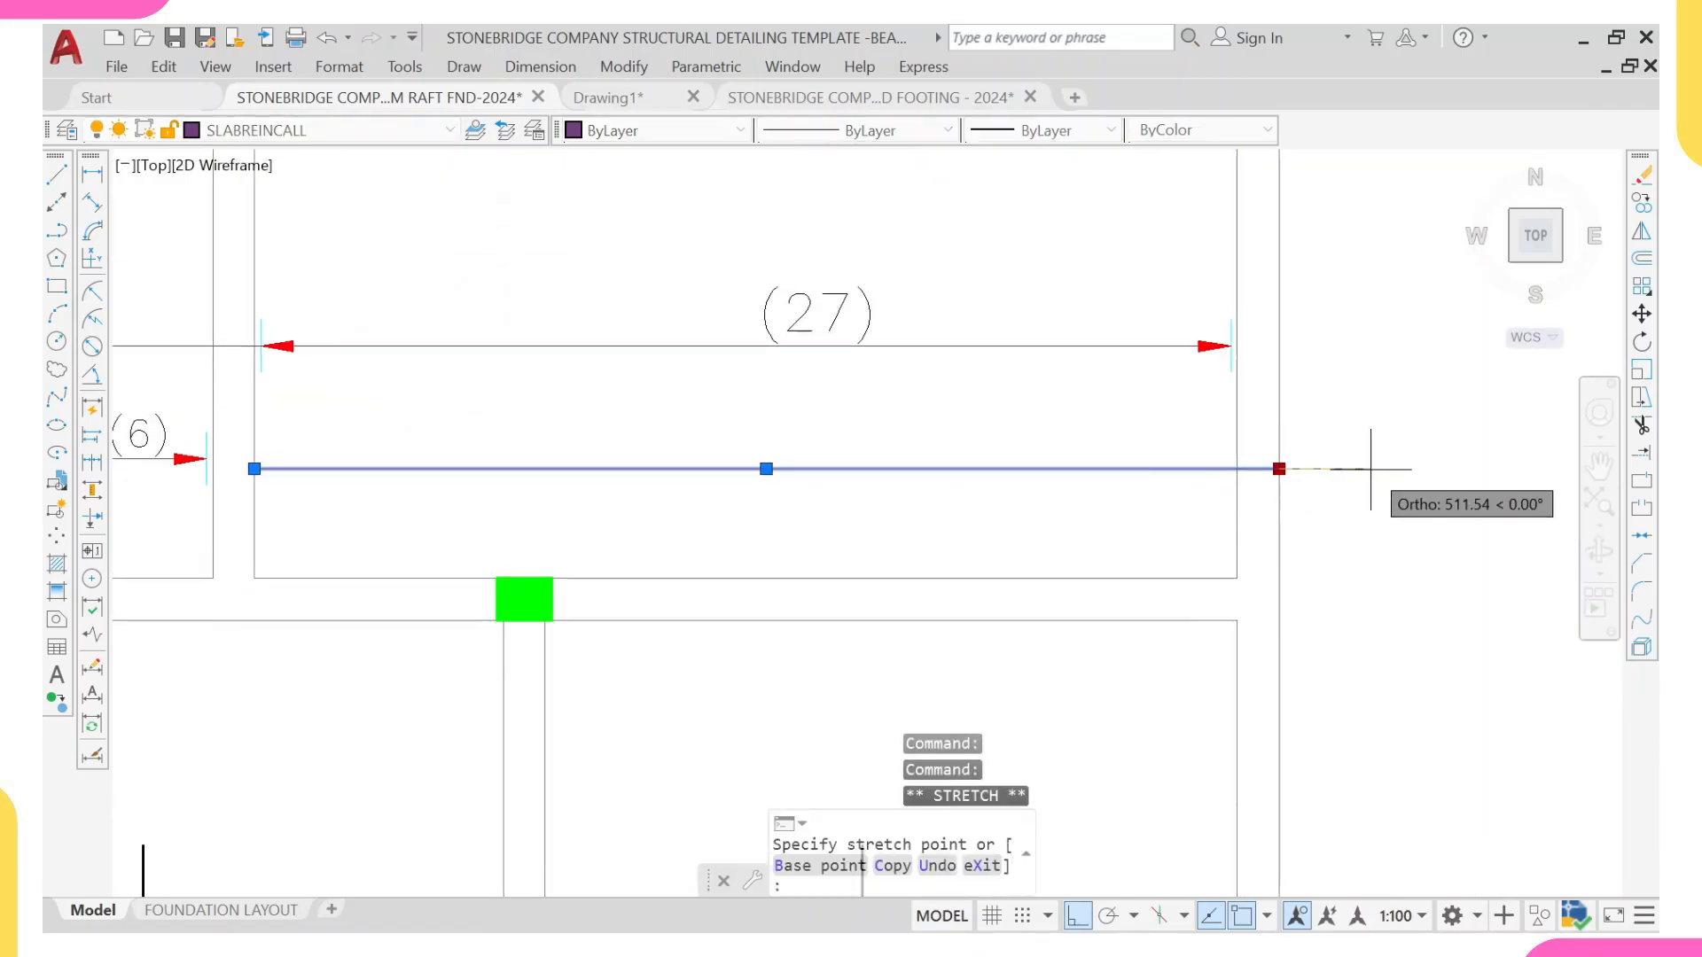
scroll(1347, 483, "down", 4)
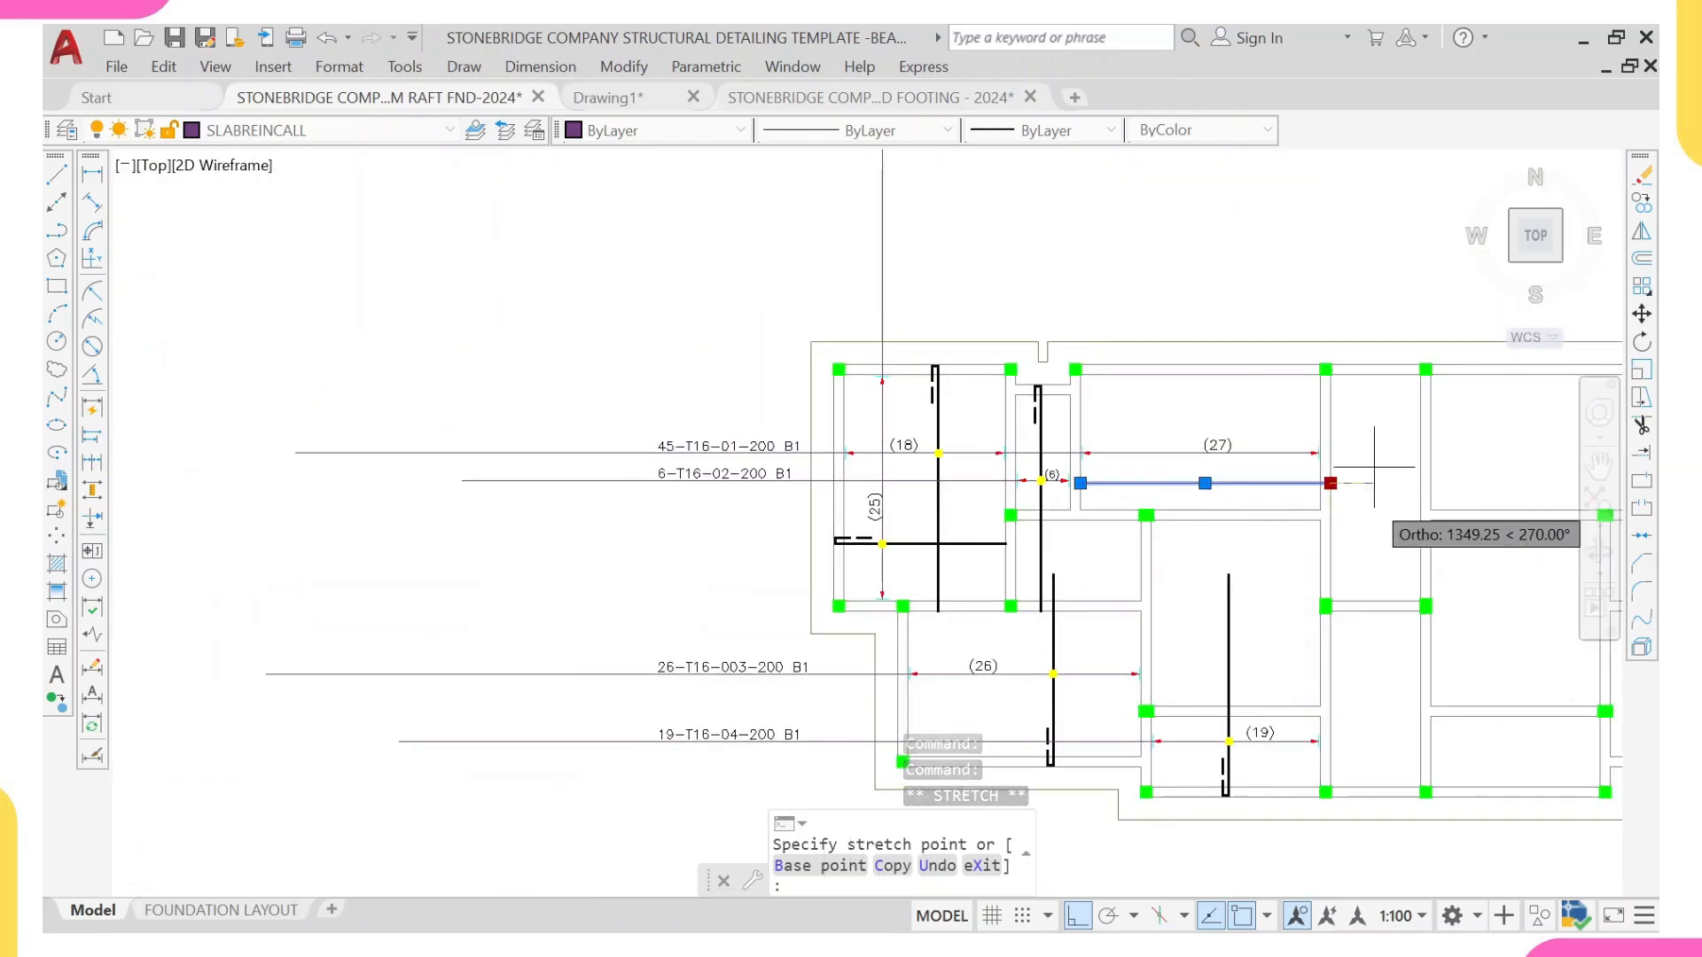
scroll(1349, 487, "up", 2)
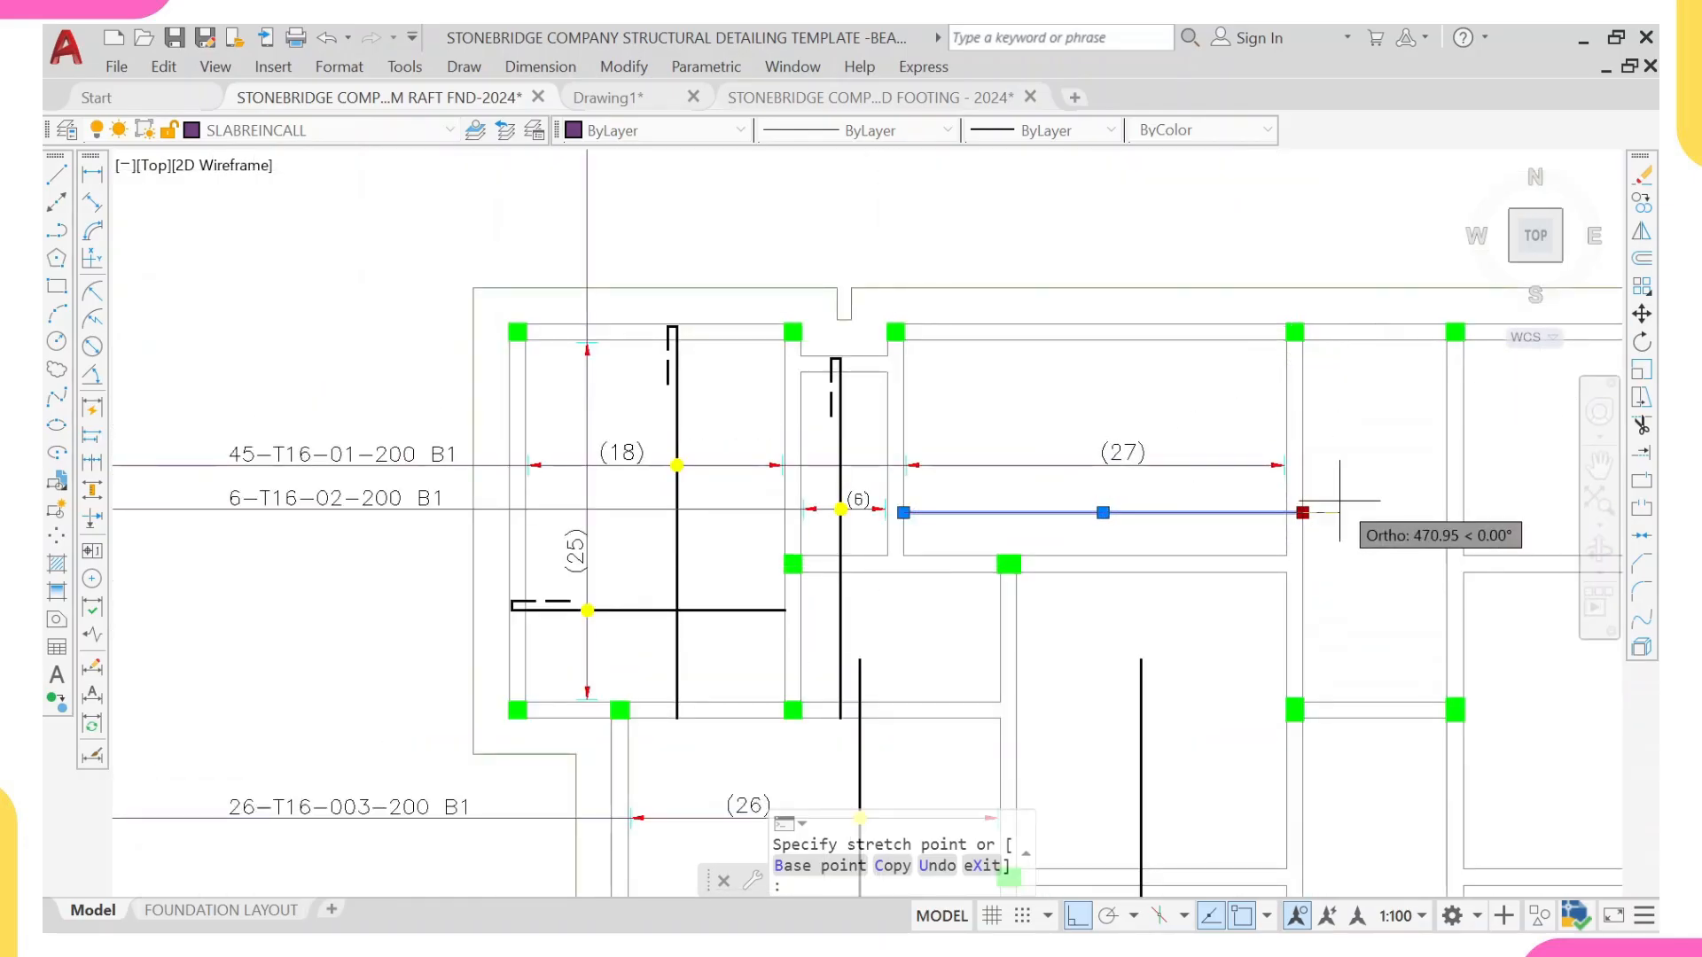
type("800")
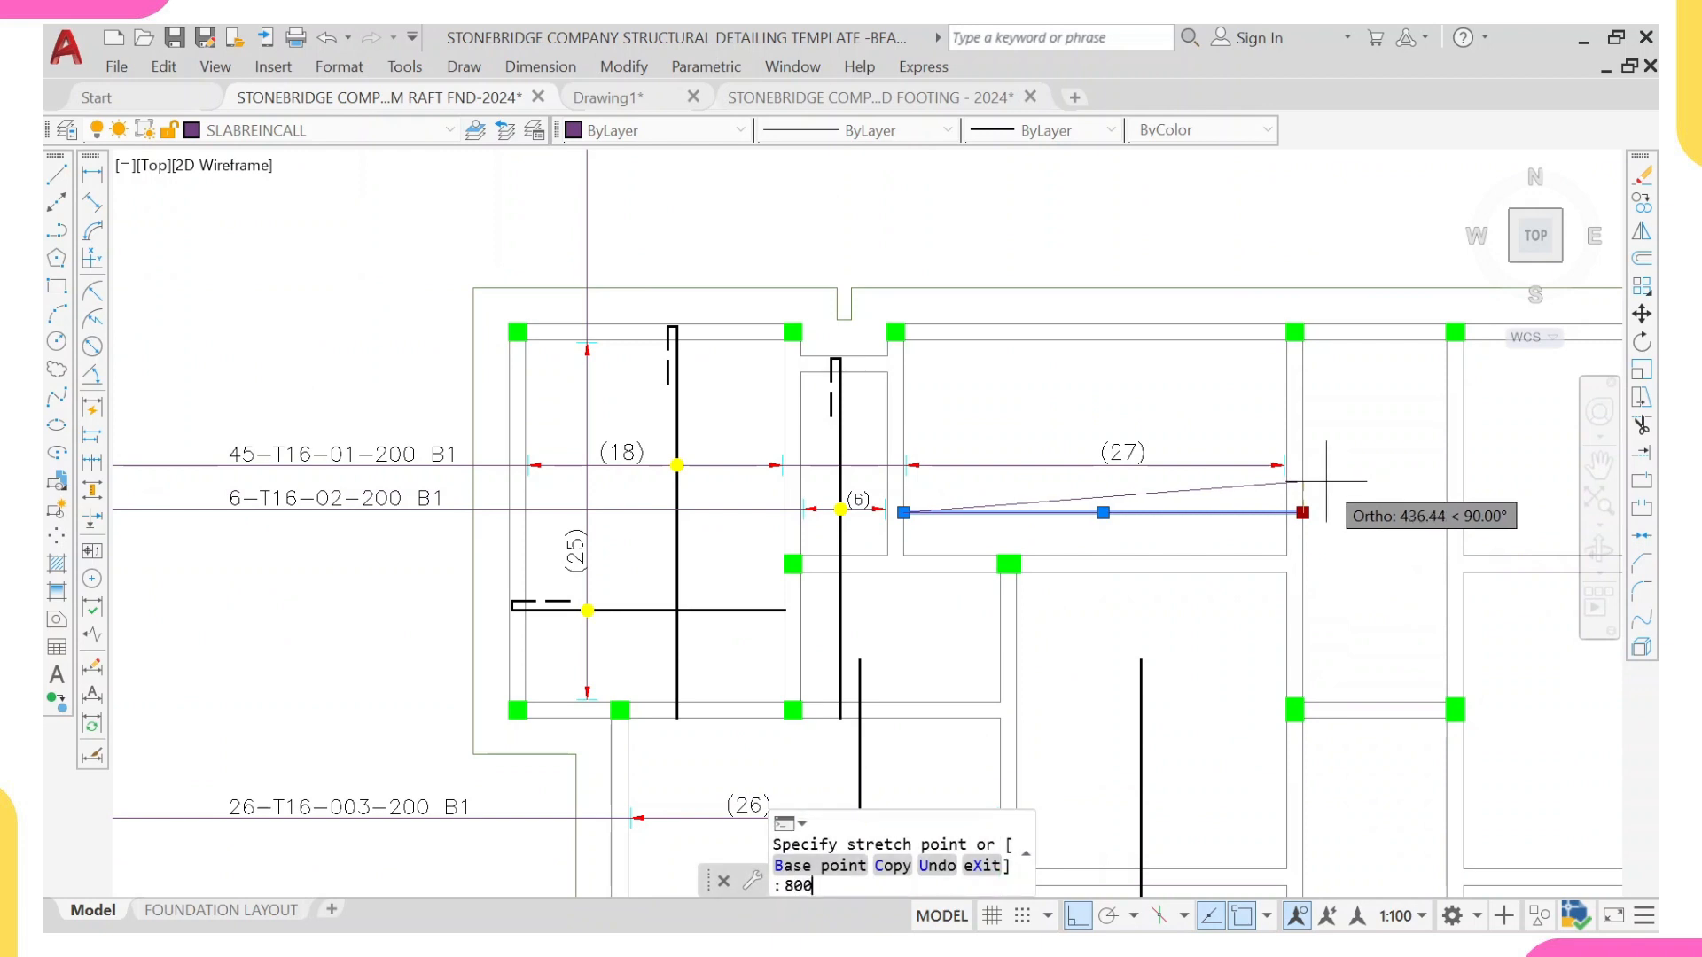
key("Return")
key("ctrl+z")
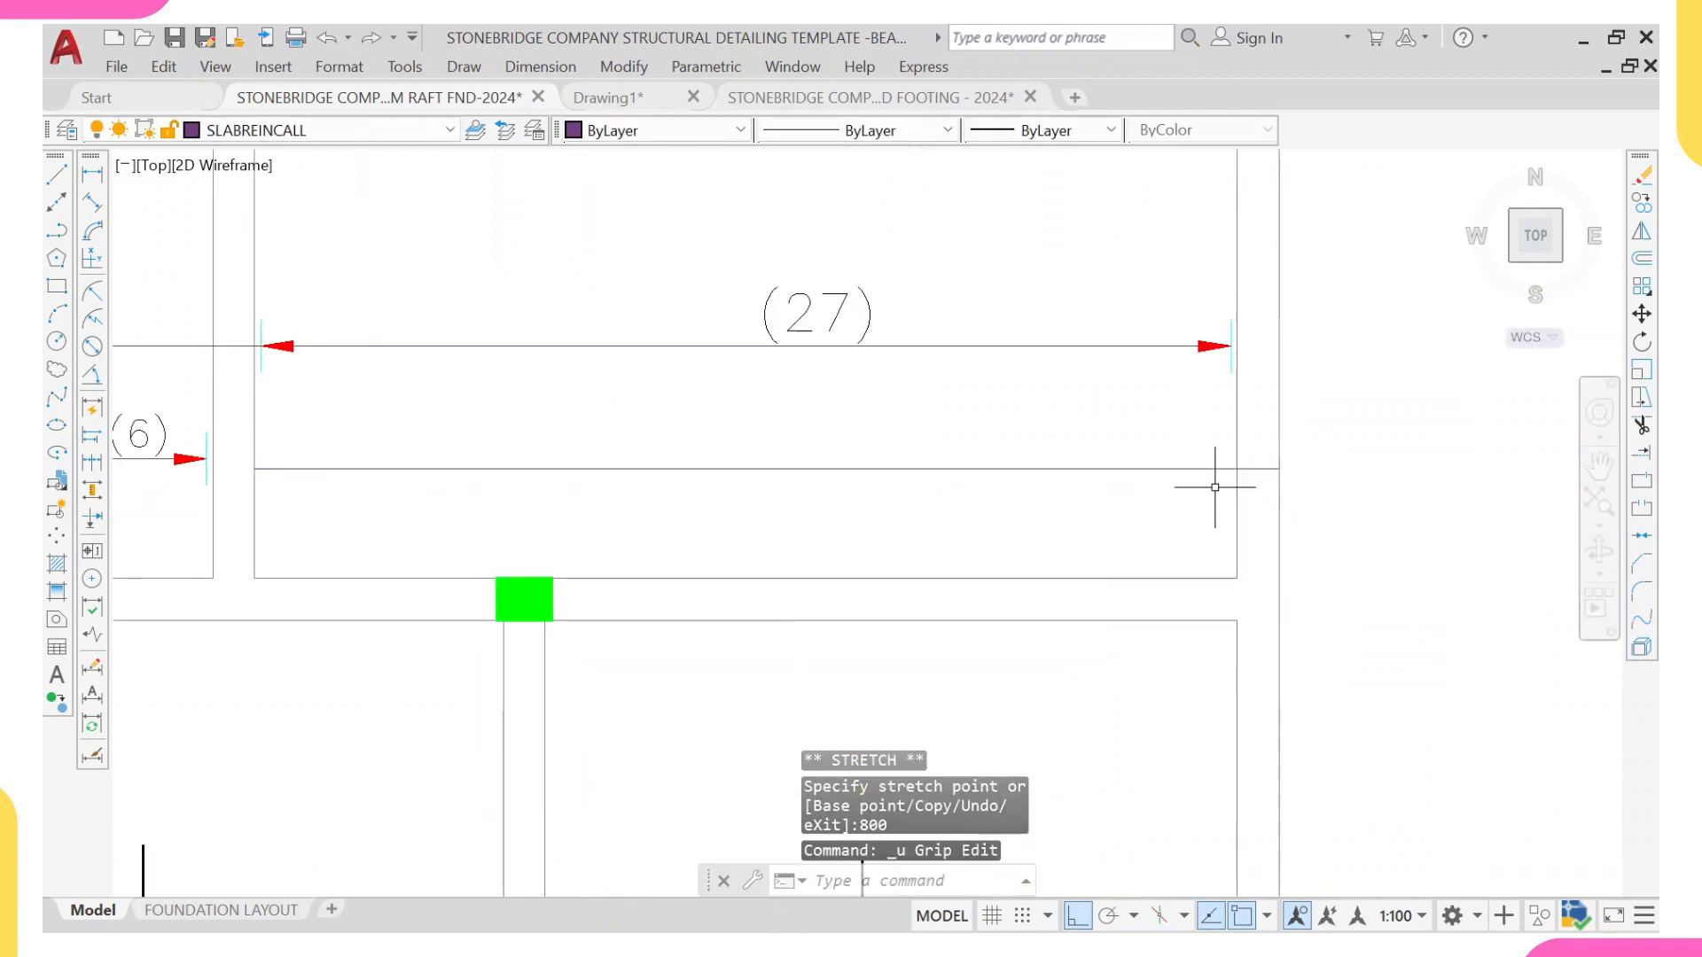
Step: Extend the horizontal line below the (27) range line by 800 to the right, past the wall's far face
scroll(1114, 490, "down", 5)
scroll(1108, 497, "up", 4)
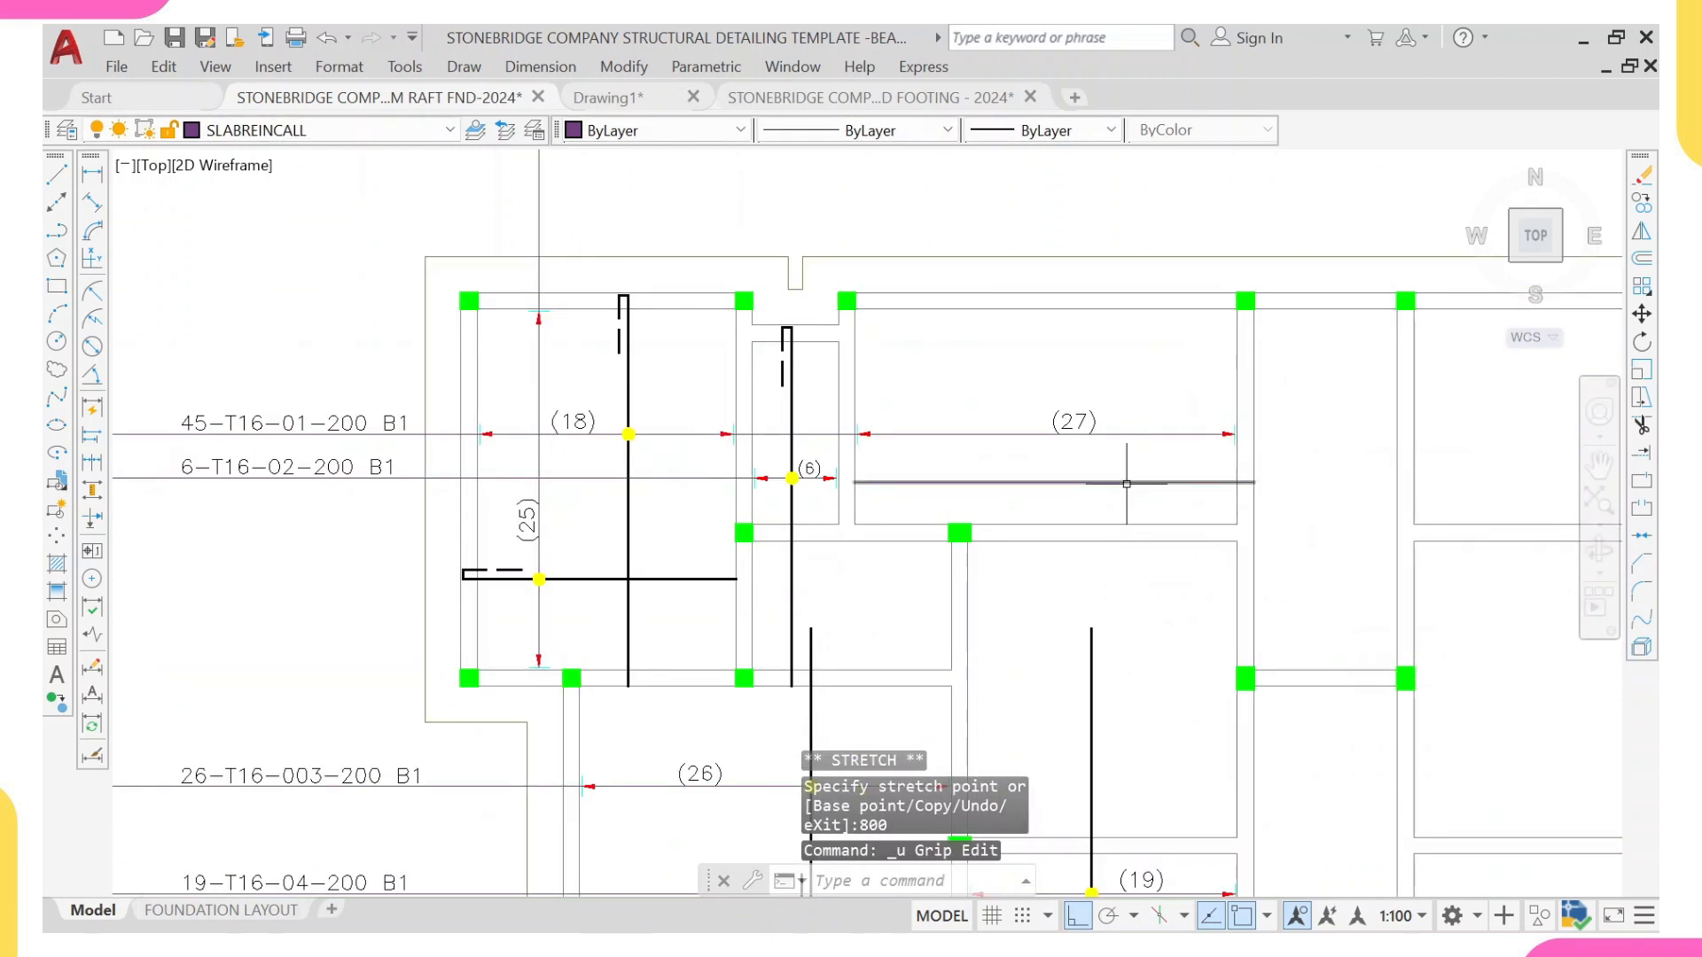
left_click(1124, 482)
scroll(1289, 476, "up", 5)
left_click(1288, 476)
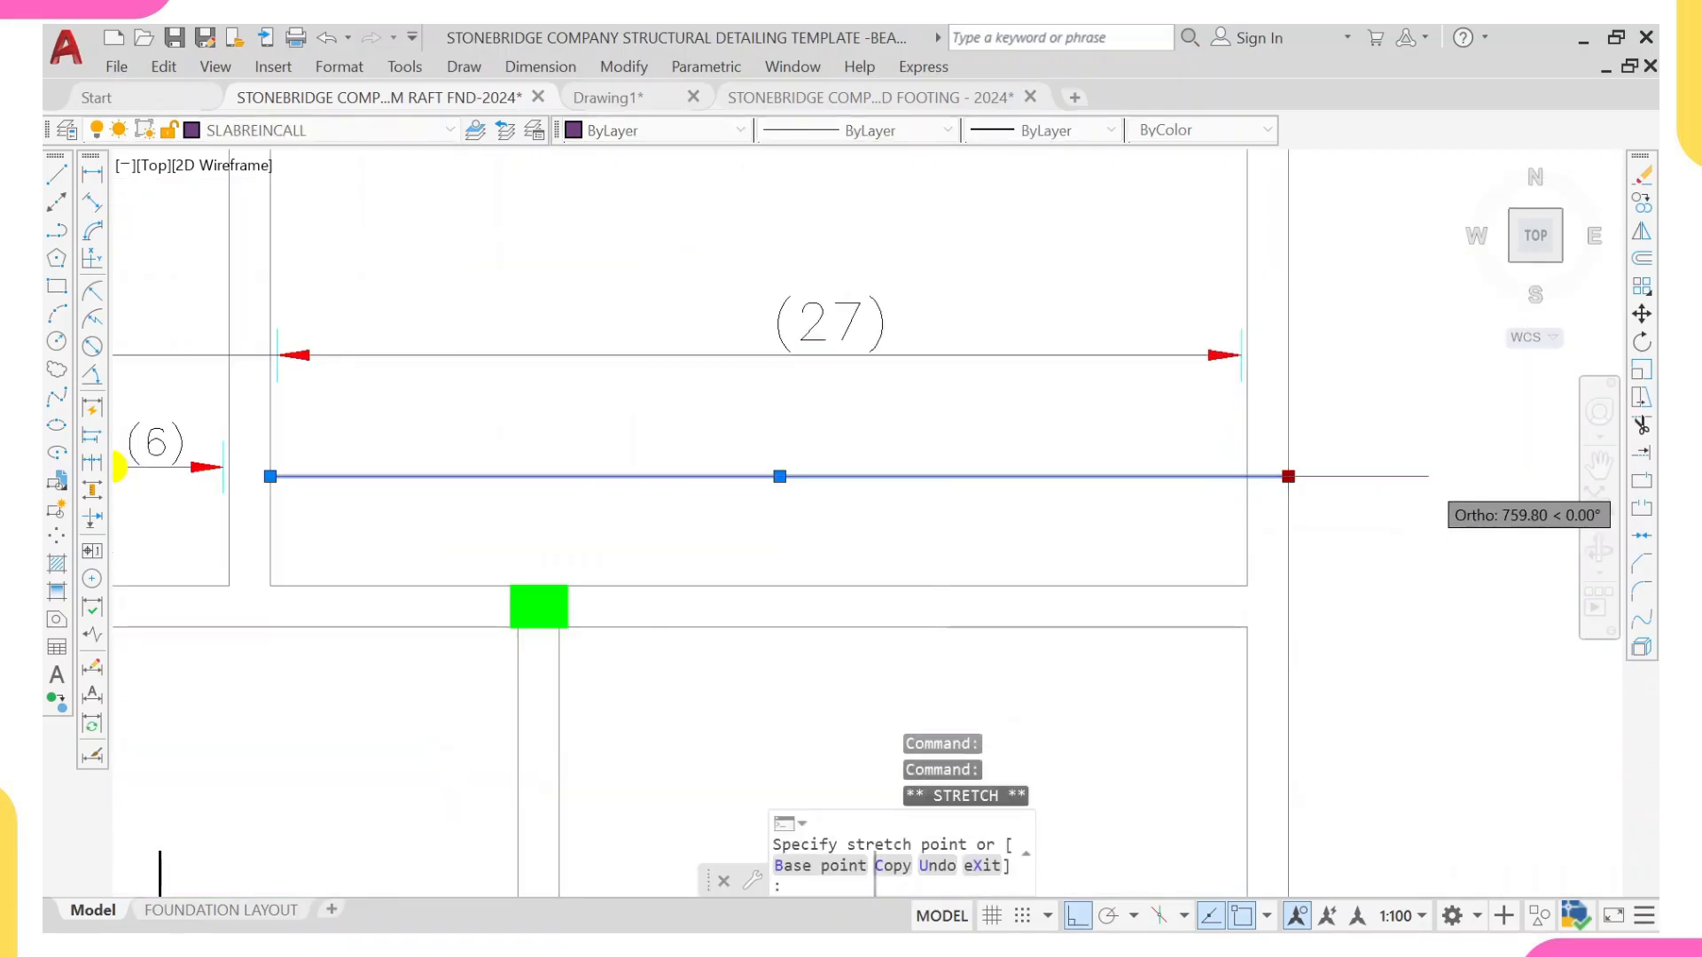
key("Return")
scroll(989, 507, "down", 5)
key("Escape")
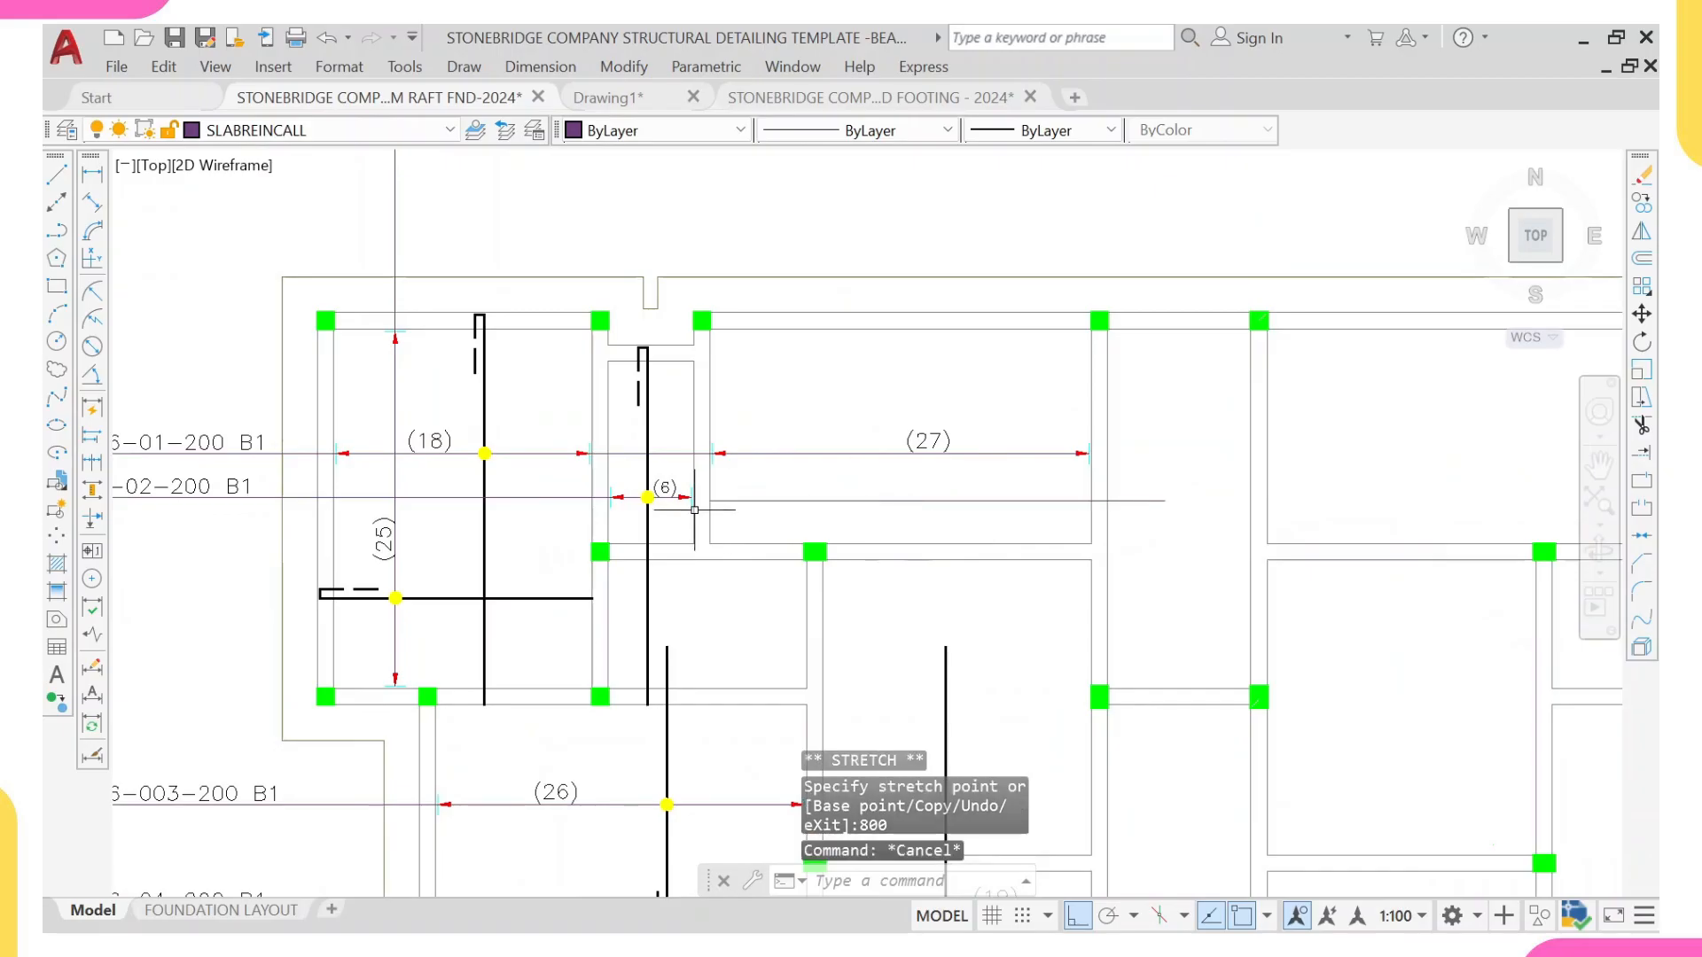
Step: Match the extended horizontal line's properties to the vertical rebar in the (18) panel
middle_click_drag(722, 510, 776, 512)
middle_click_drag(549, 470, 544, 463)
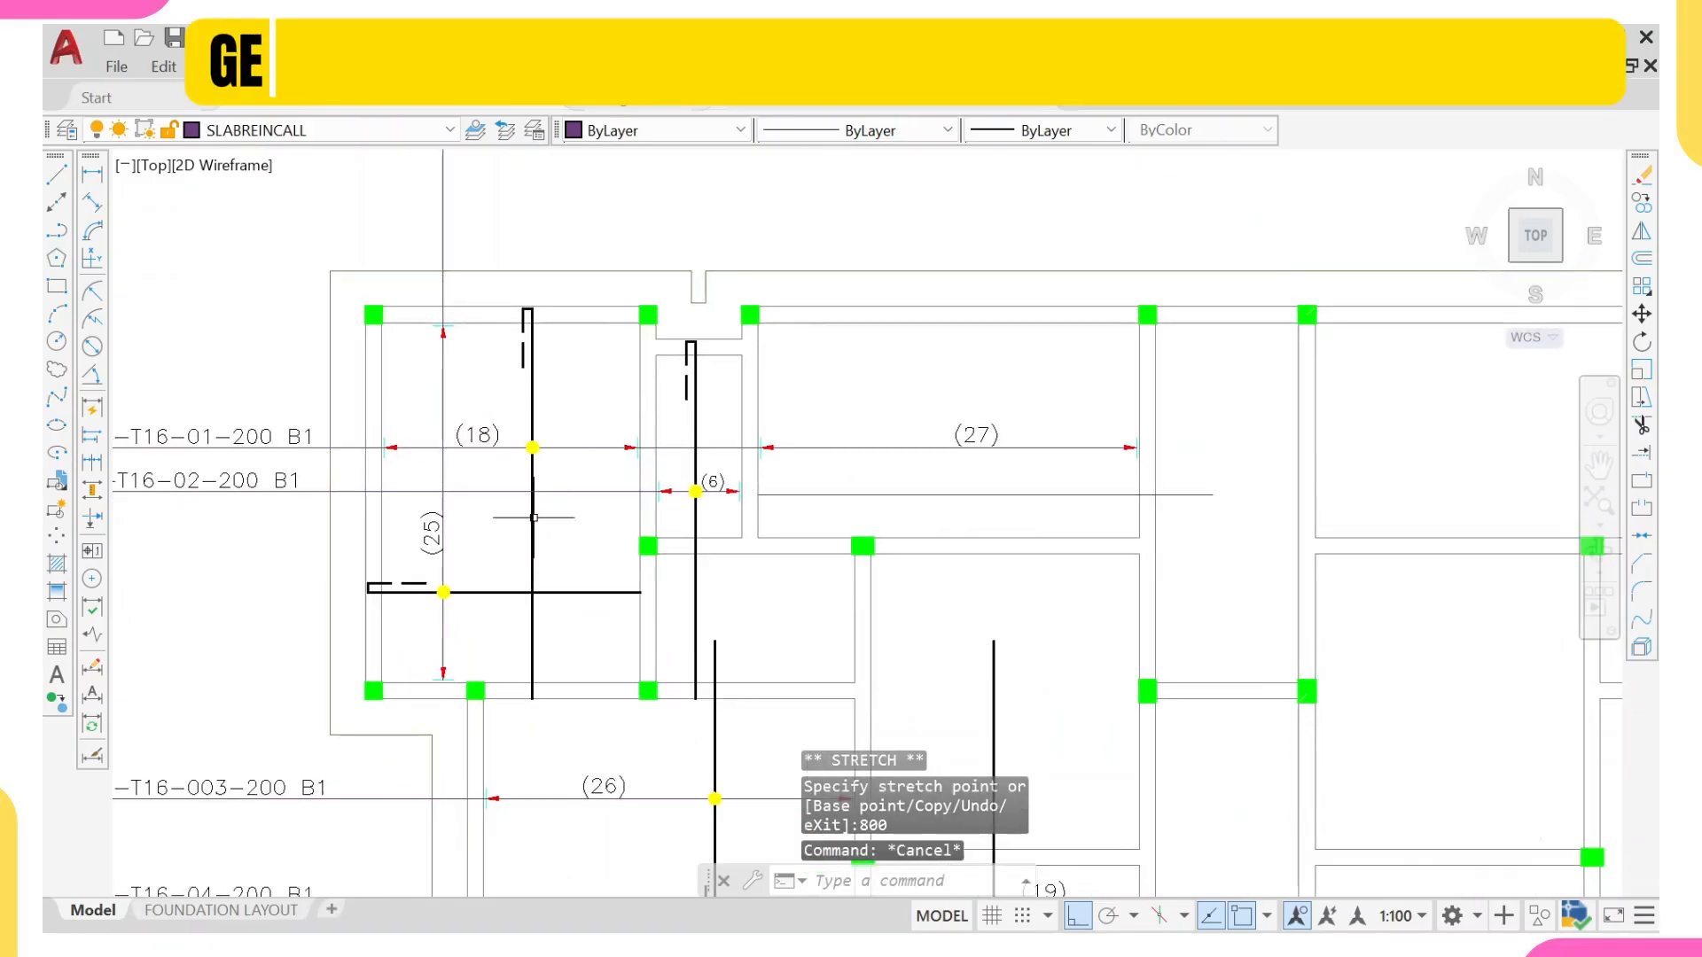
left_click(532, 507)
type("ma")
key("Return")
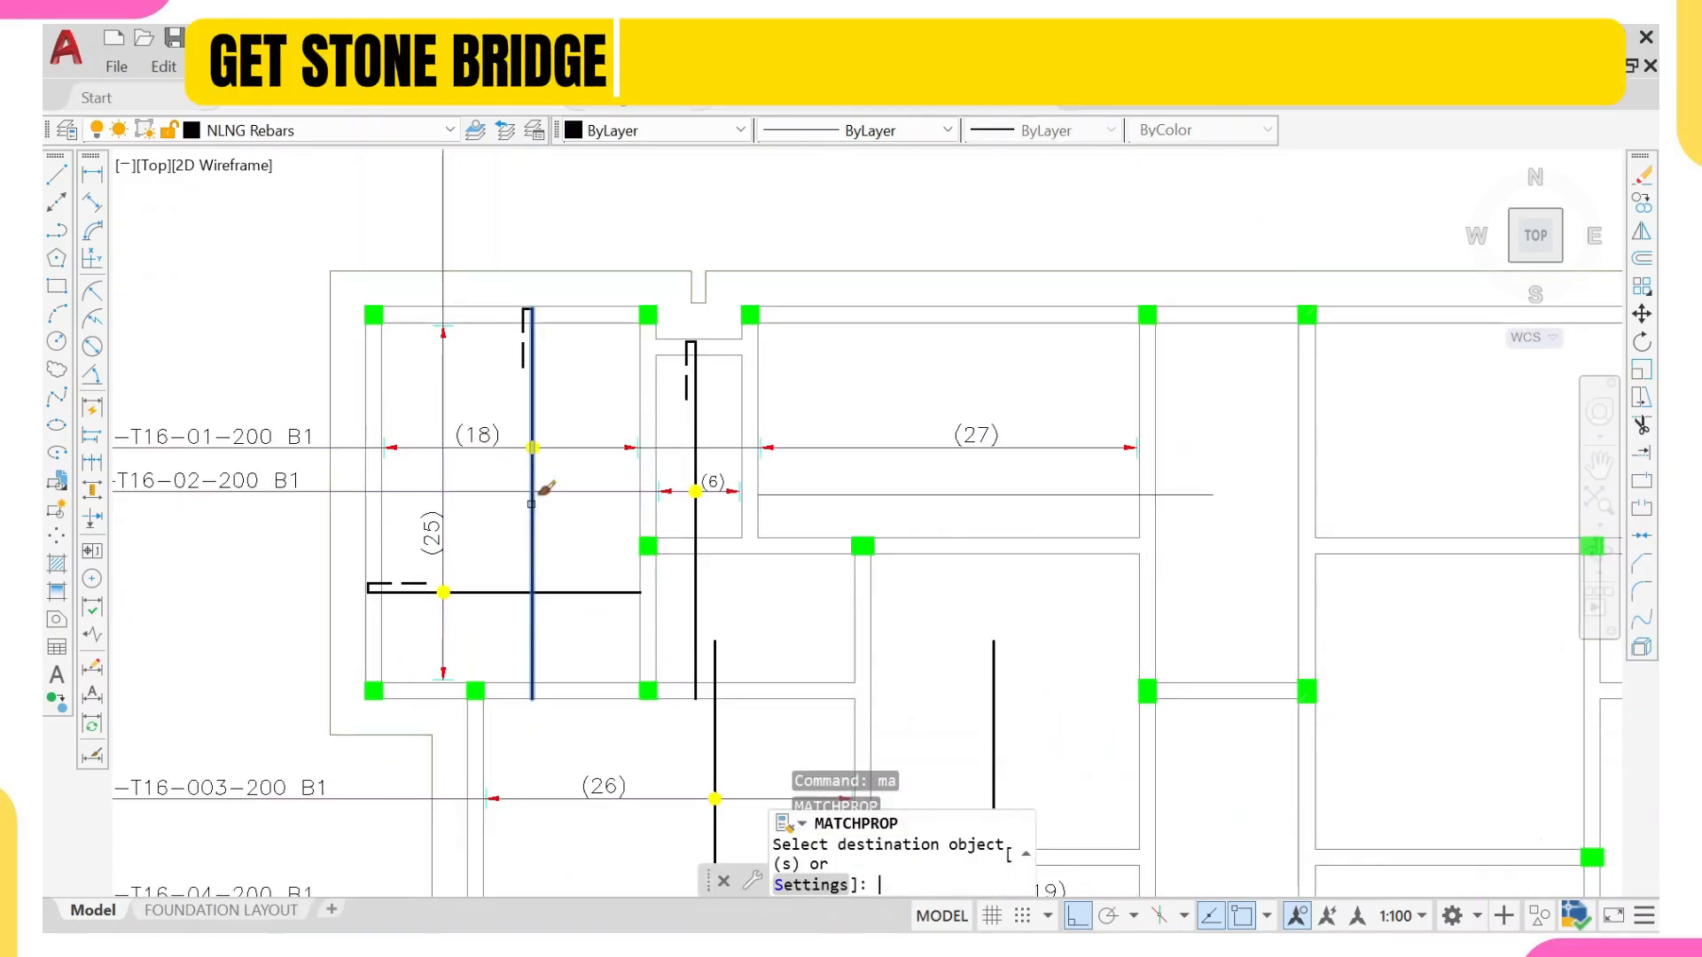
left_click(818, 494)
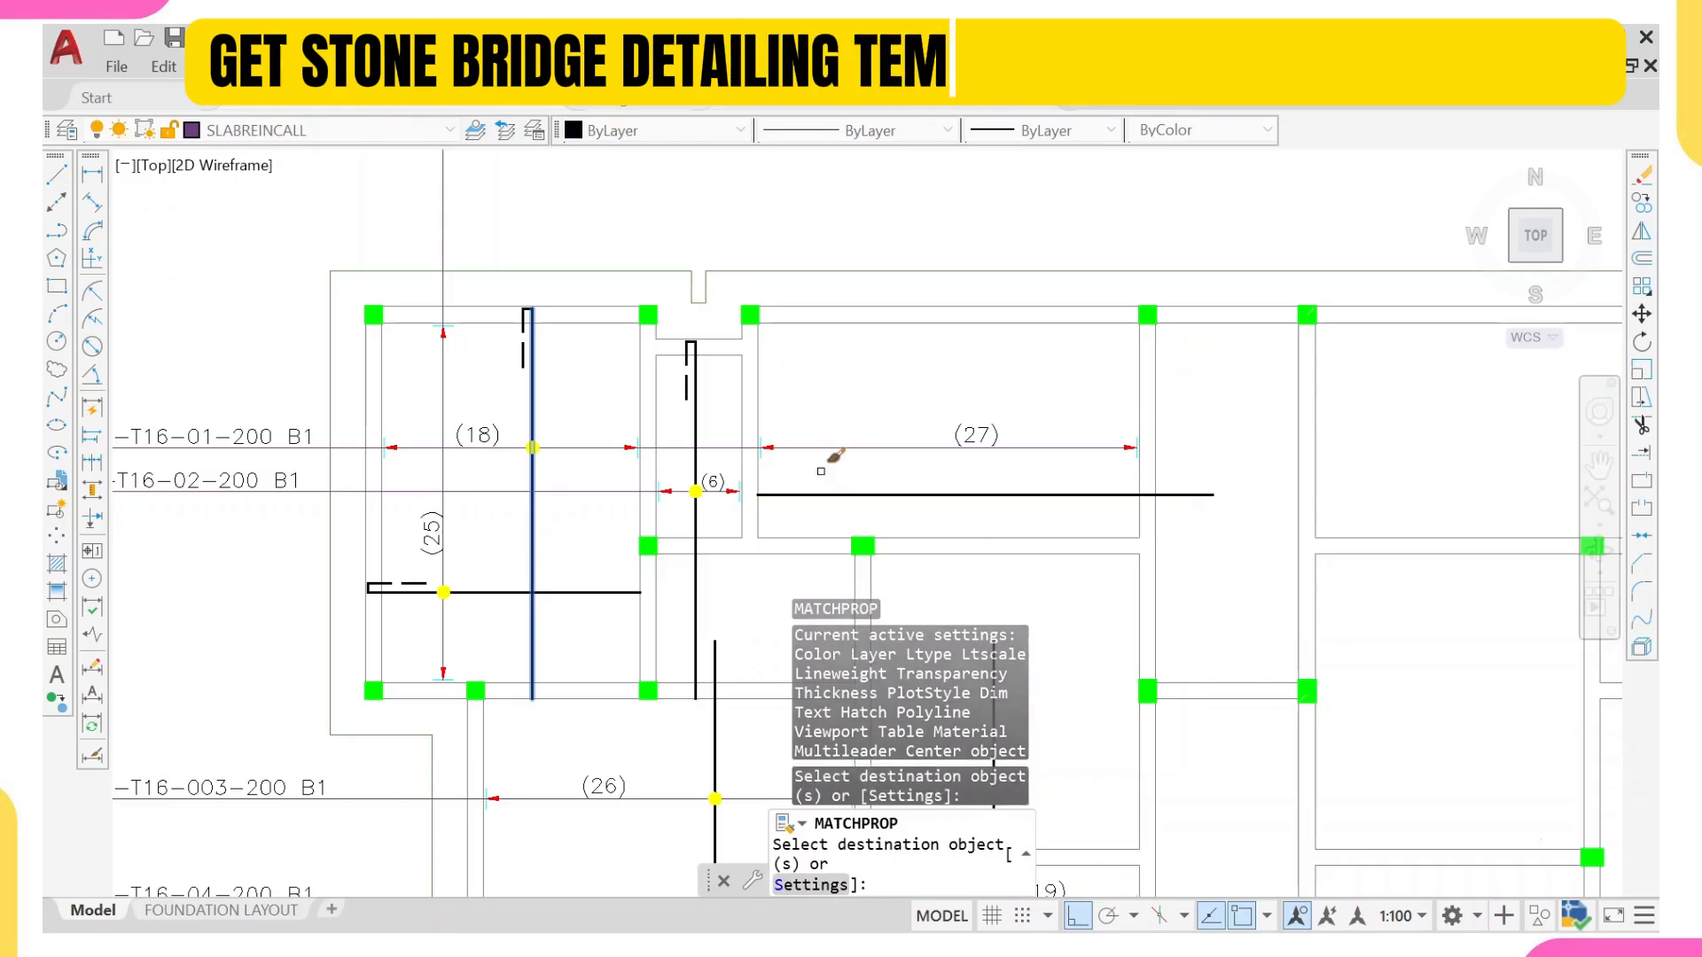
scroll(811, 496, "down", 4)
key("Escape")
Step: Draw a vertical line from the lower wall of the panel below the (6) panel up beyond the slab's upper edge
scroll(789, 488, "up", 6)
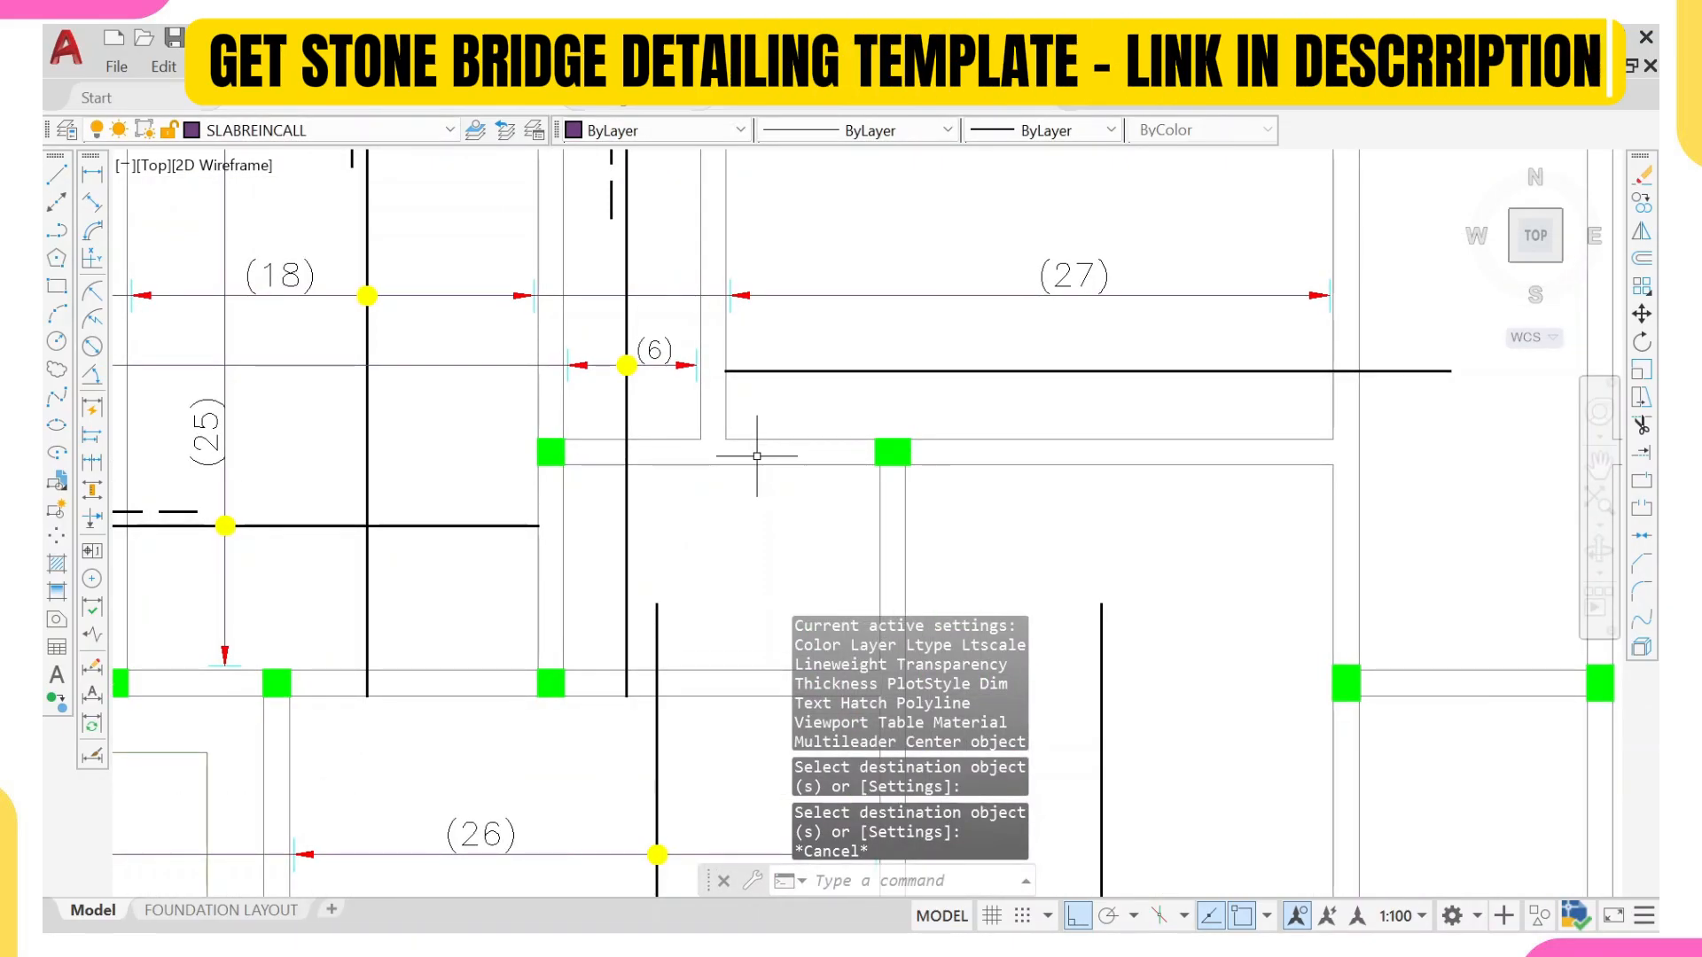
type("l")
key("Return")
scroll(757, 527, "down", 2)
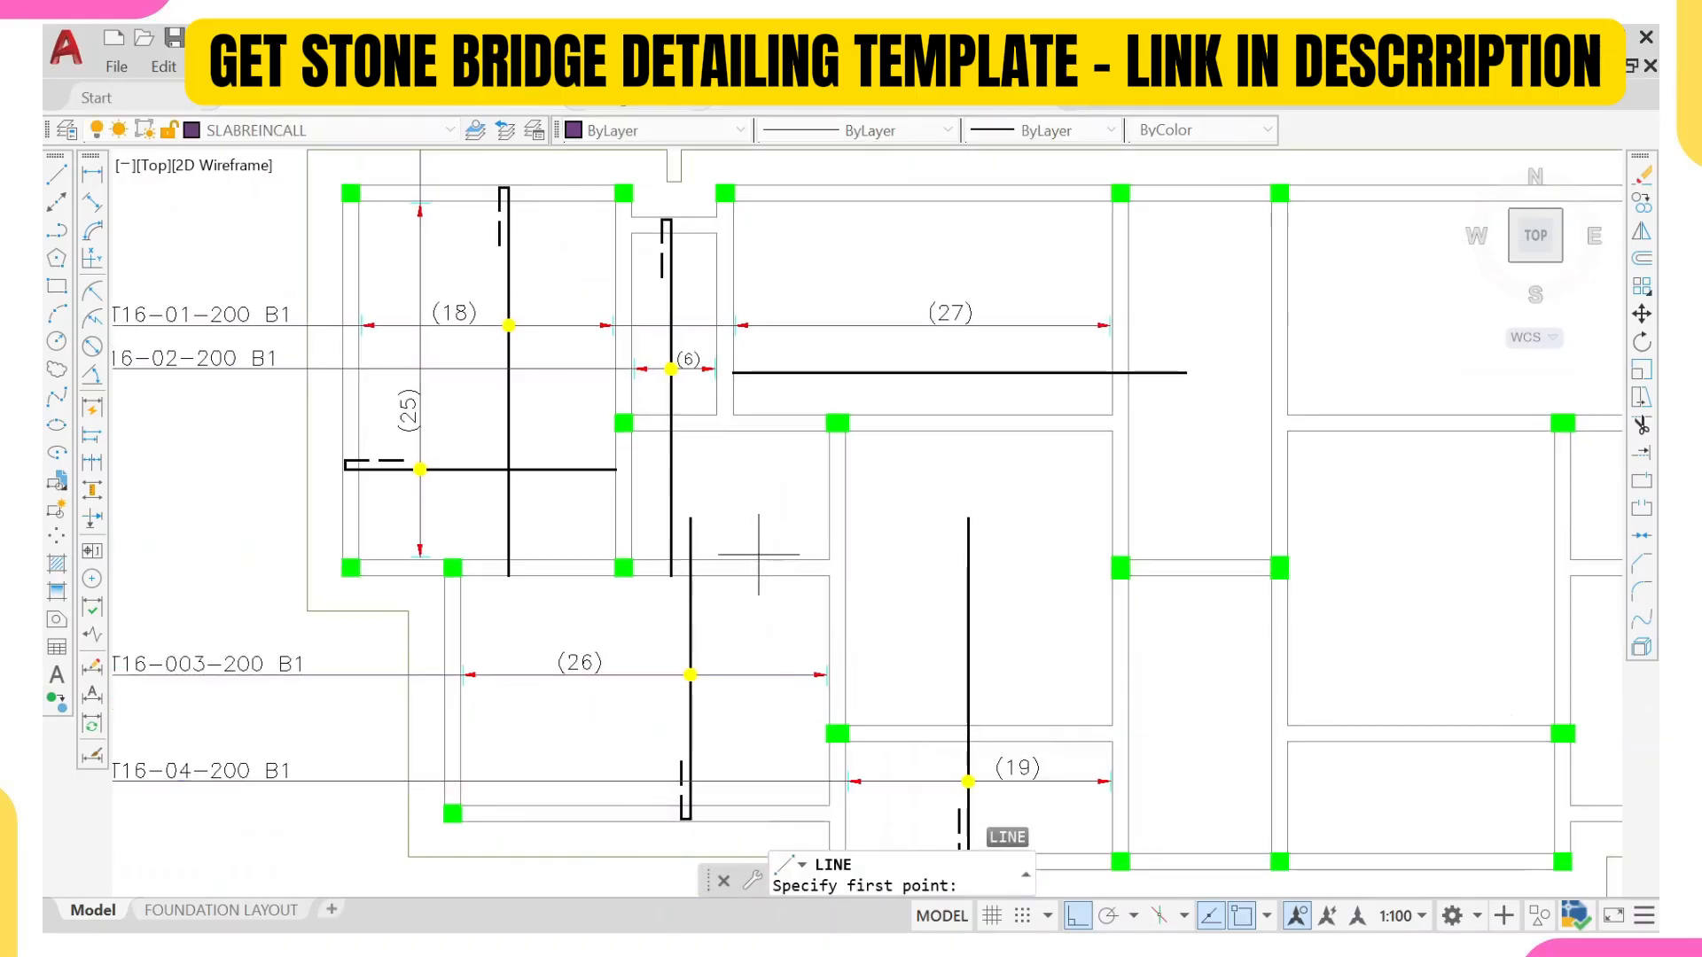
left_click(763, 558)
scroll(745, 302, "down", 3)
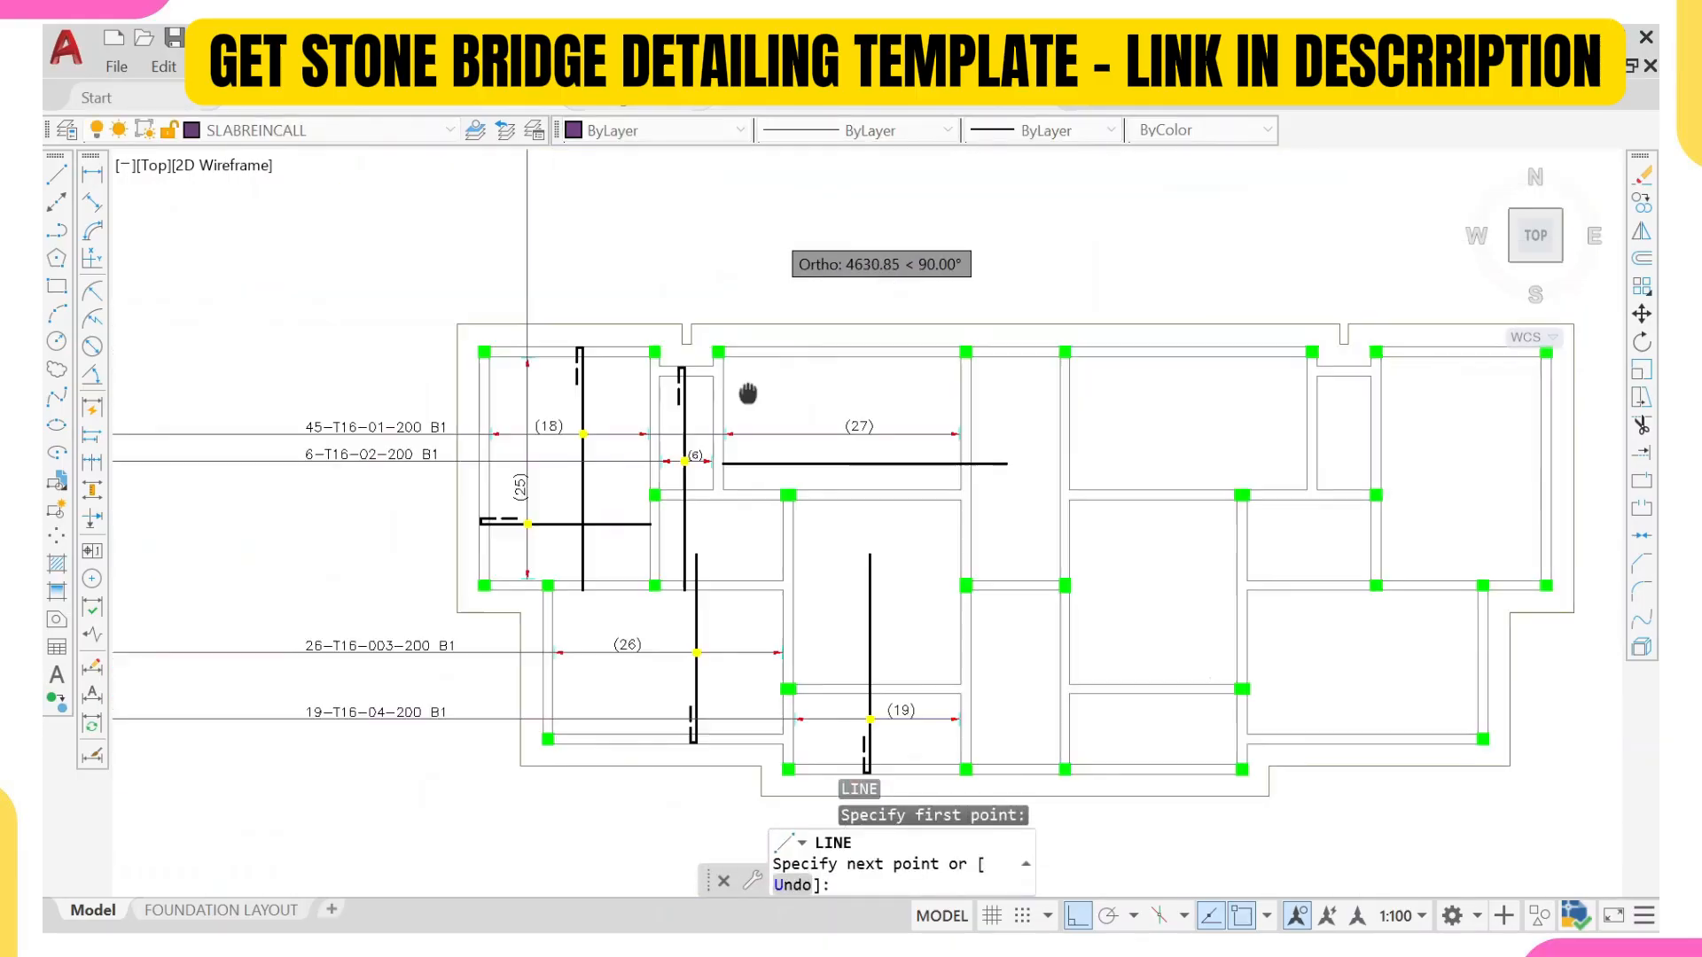
left_click(762, 204)
key("Escape")
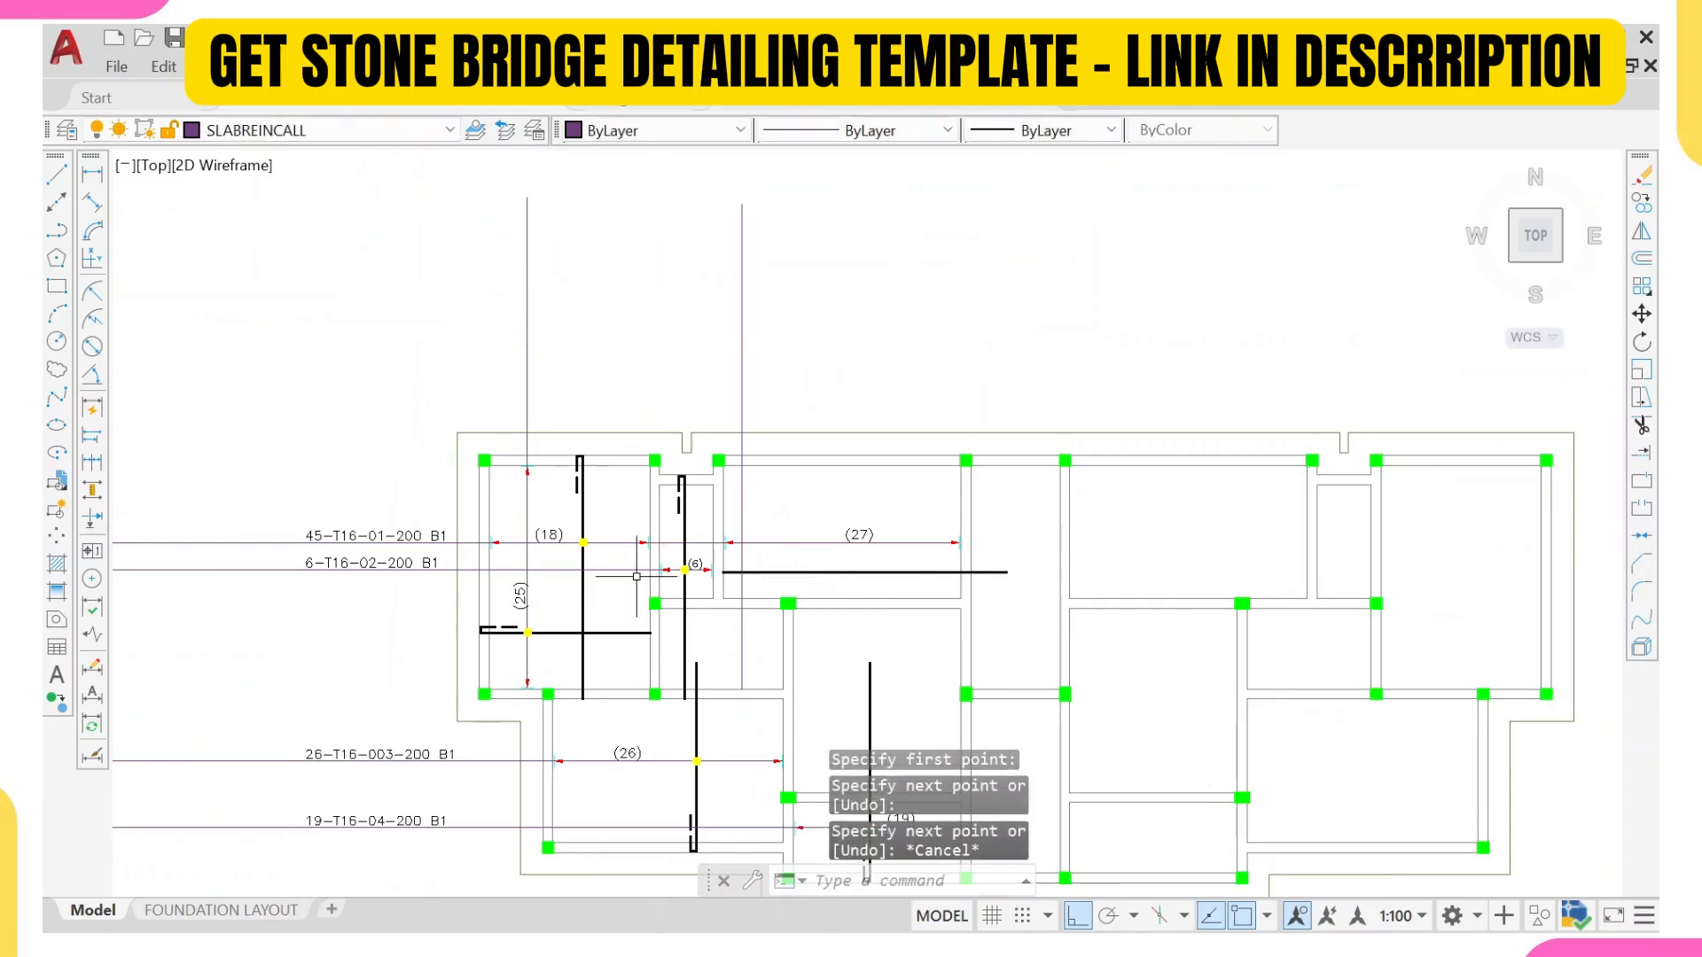
Step: Copy the lower arrowhead and tick of the (25) range line to the lower end of the new vertical line
scroll(532, 687, "up", 6)
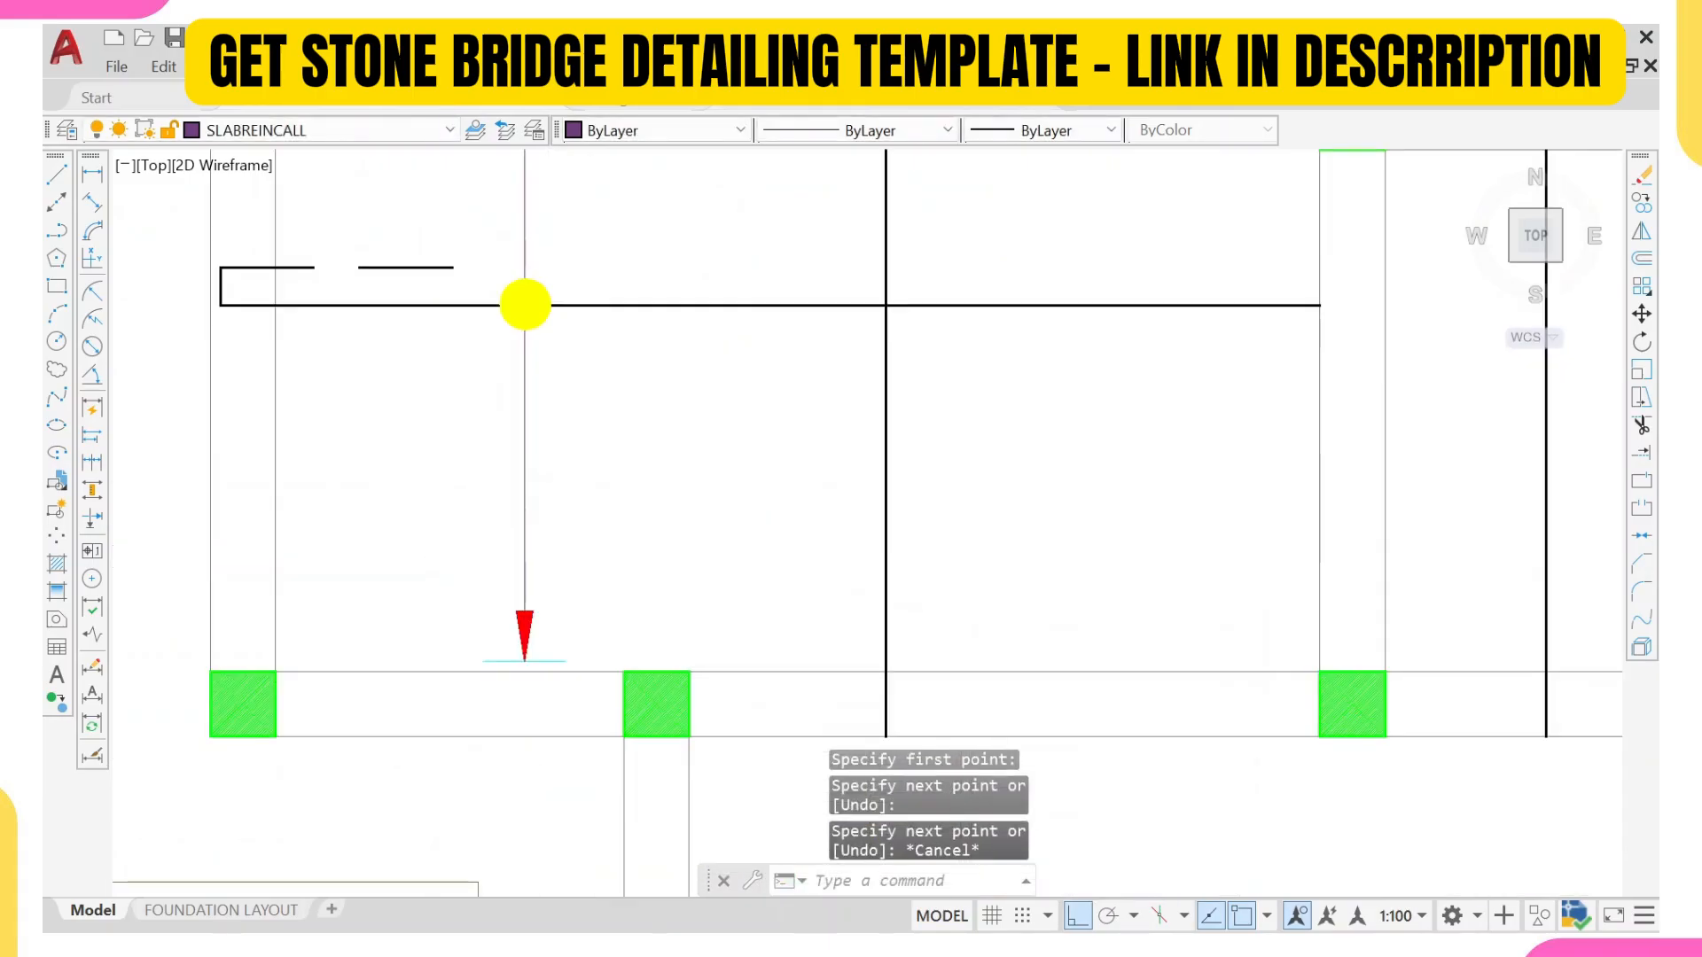
left_click(464, 562)
left_click(573, 682)
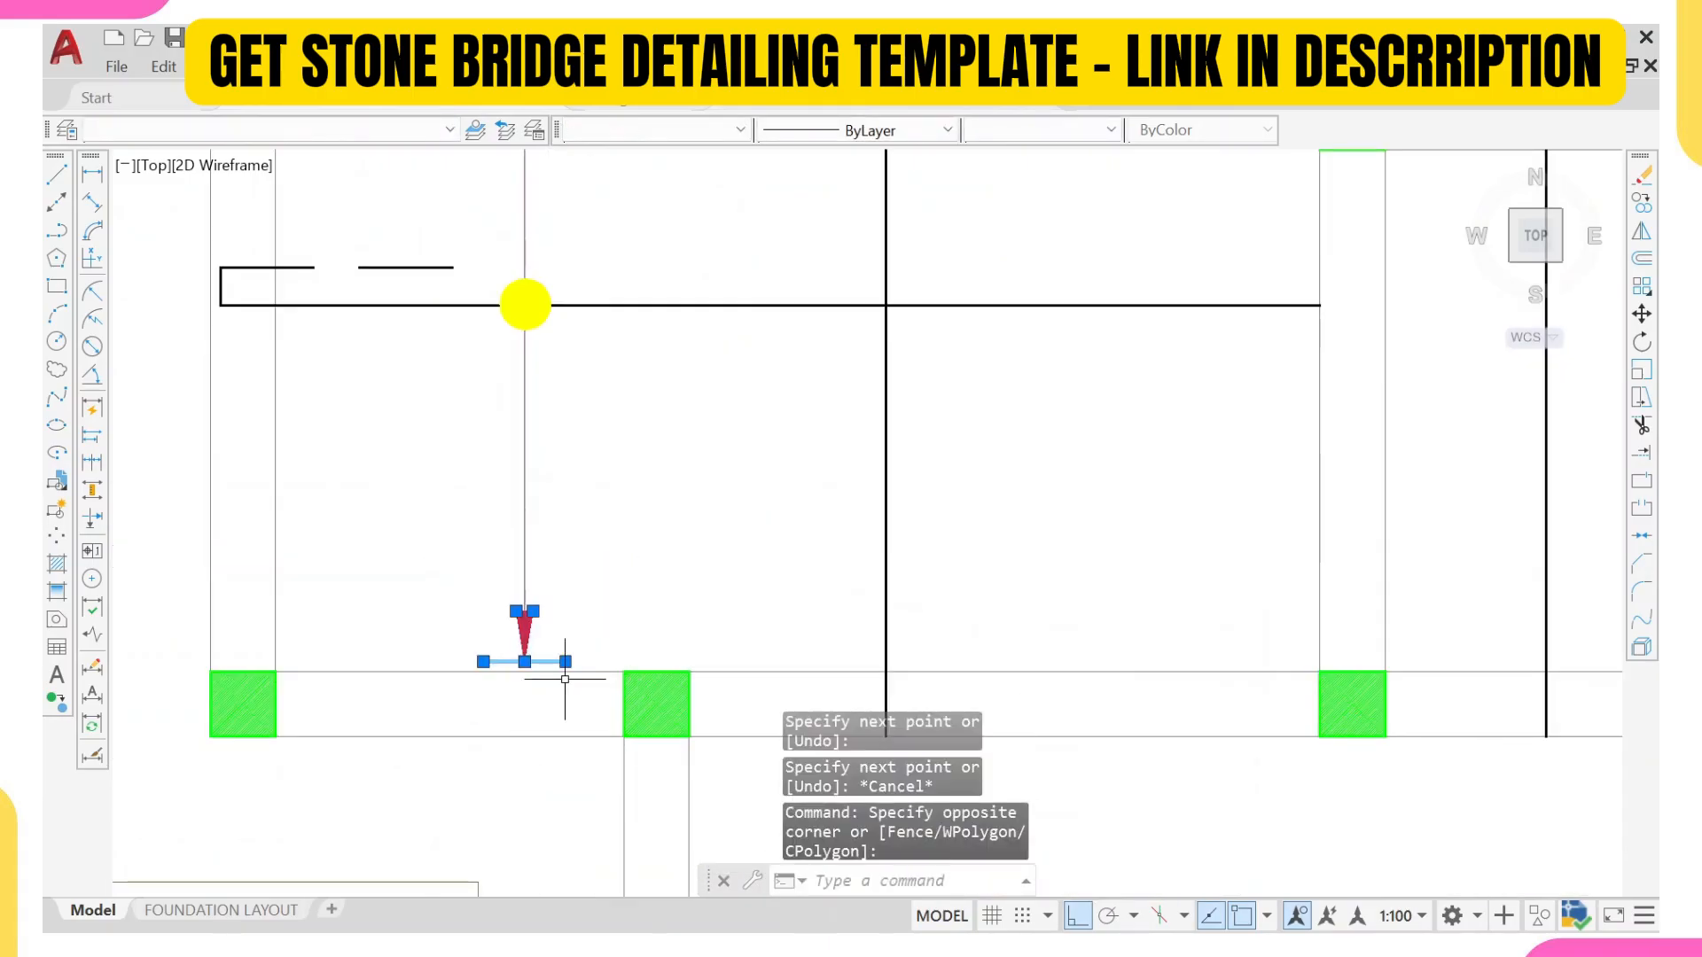
key("Return")
scroll(540, 669, "up", 6)
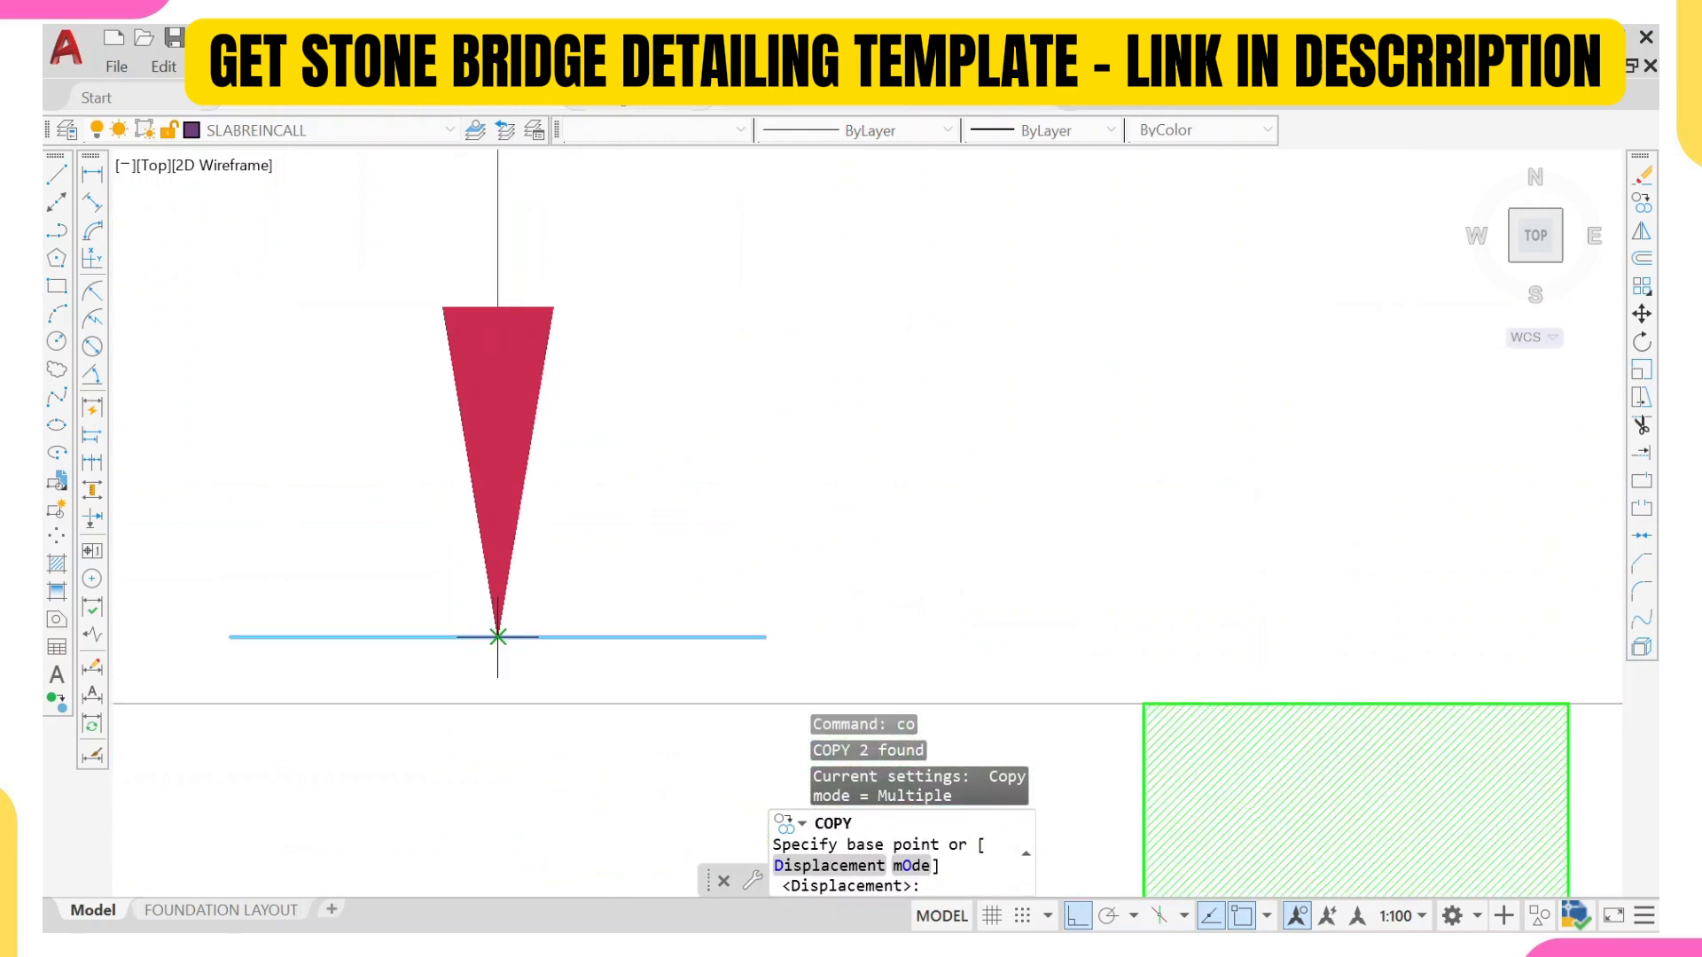
left_click(500, 696)
scroll(497, 695, "down", 6)
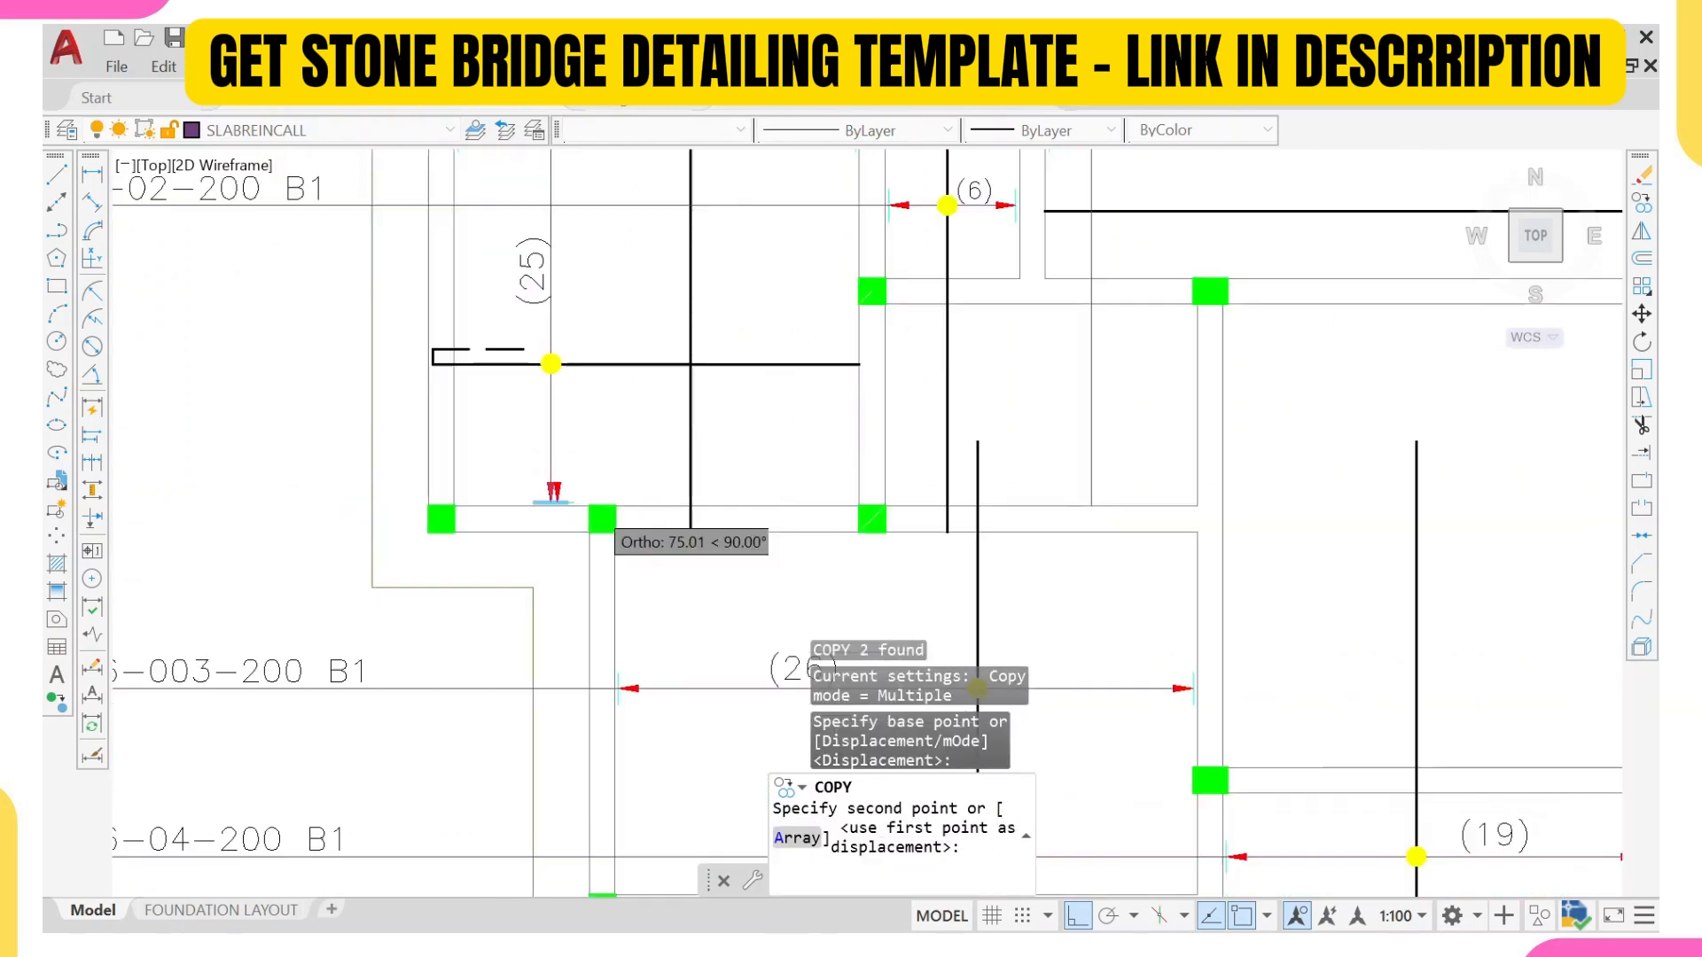
scroll(1082, 495, "up", 5)
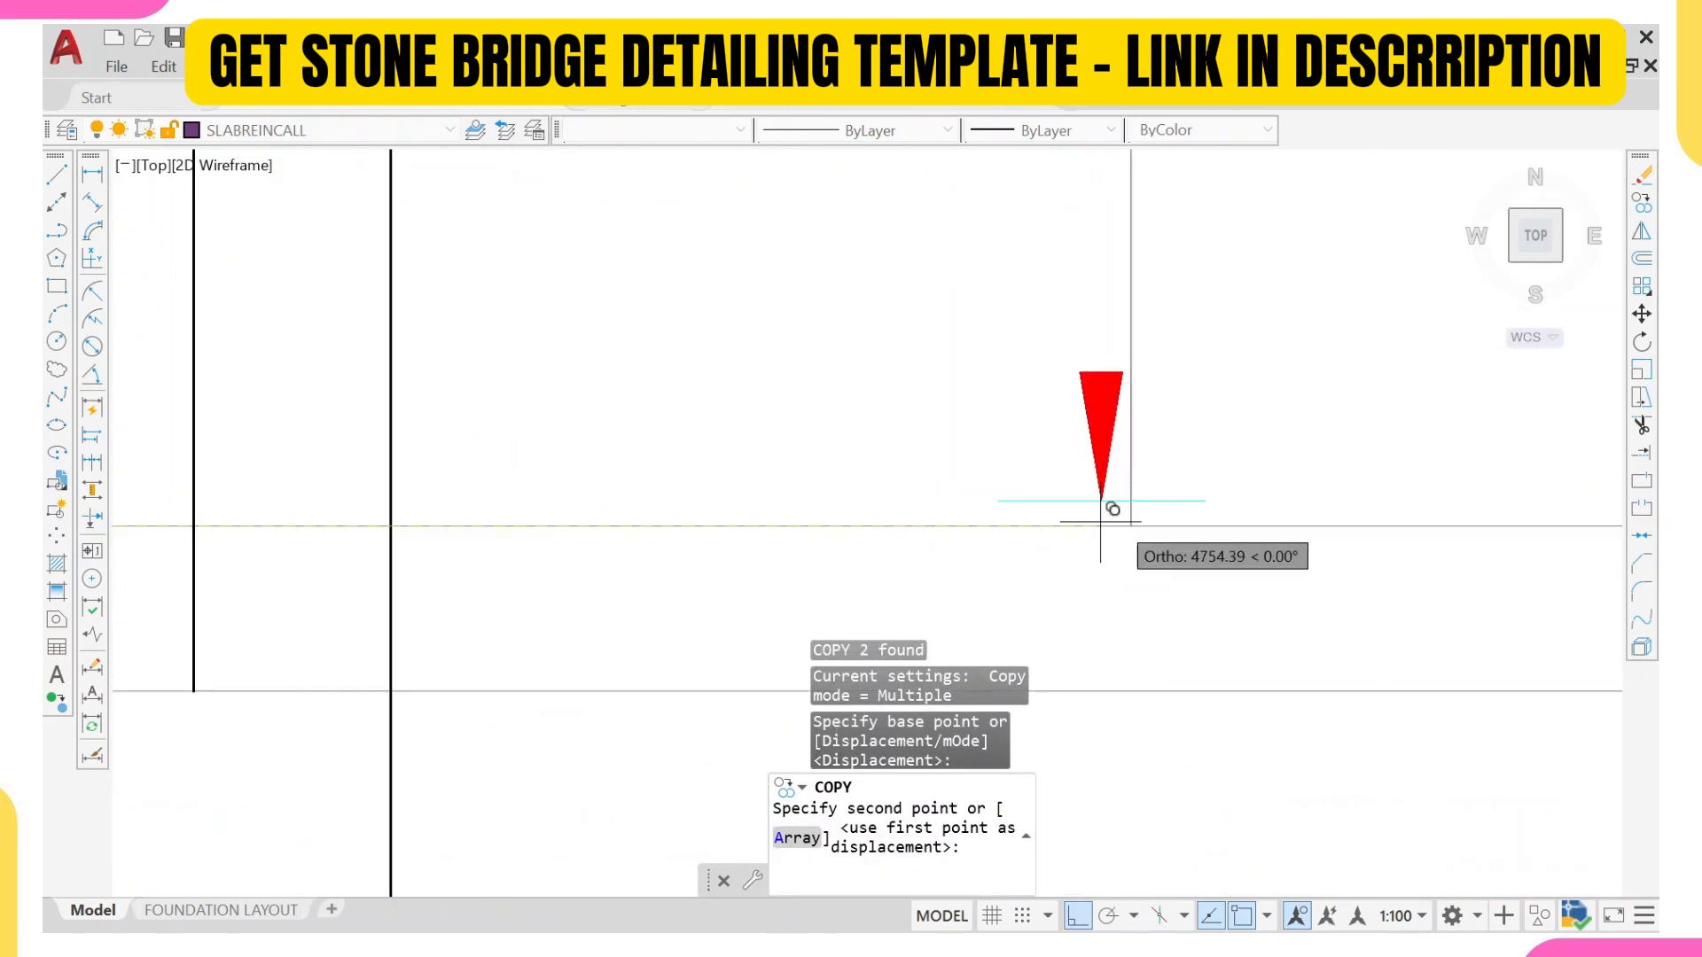
left_click(1135, 508)
key("Escape")
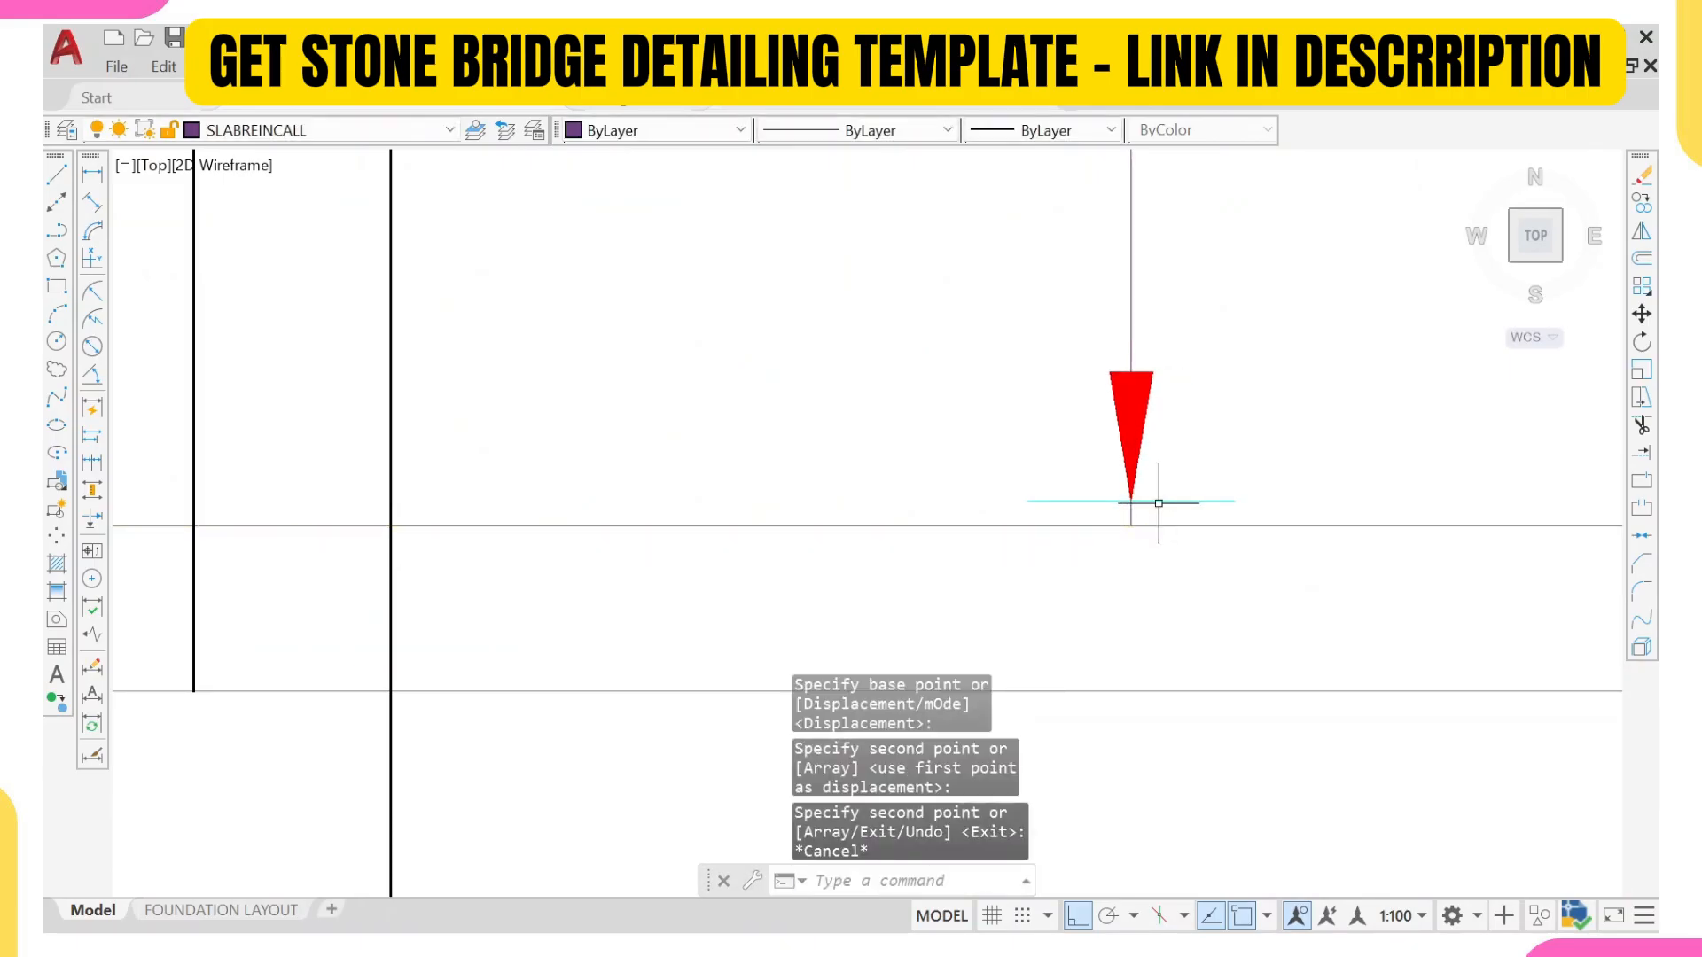
Step: Trim the short end of the new vertical line that projects below the copied lower arrowhead
type("tr")
scroll(1120, 493, "up", 2)
key("Return")
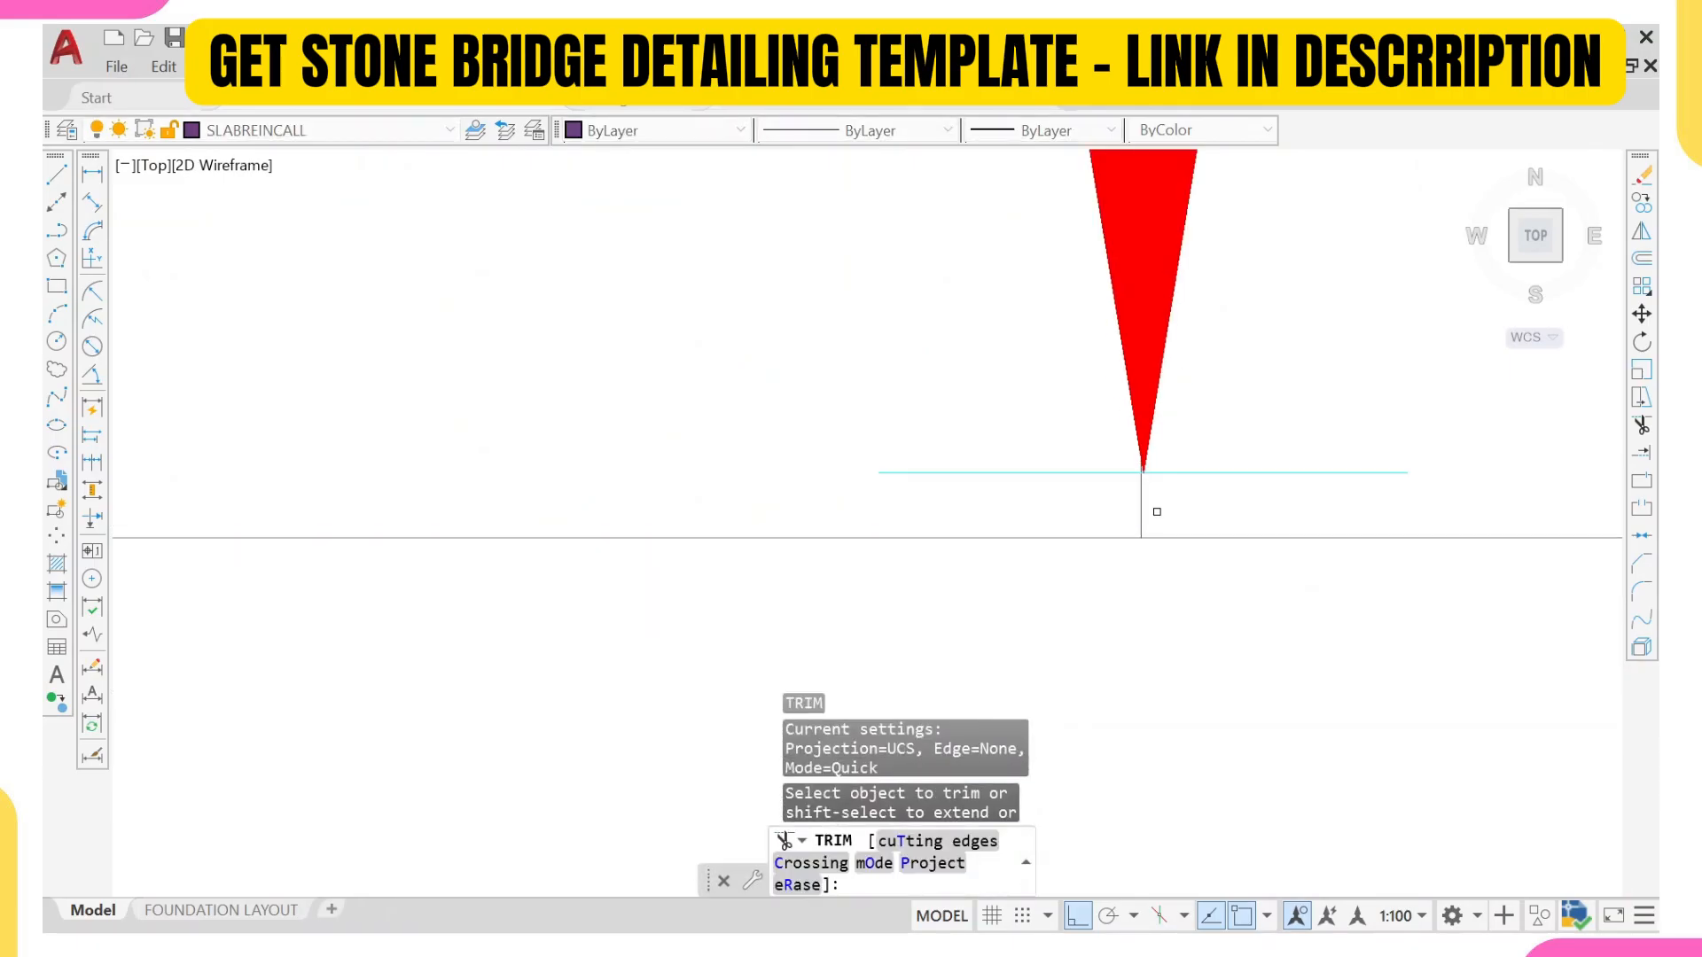
left_click(1152, 509)
key("Return")
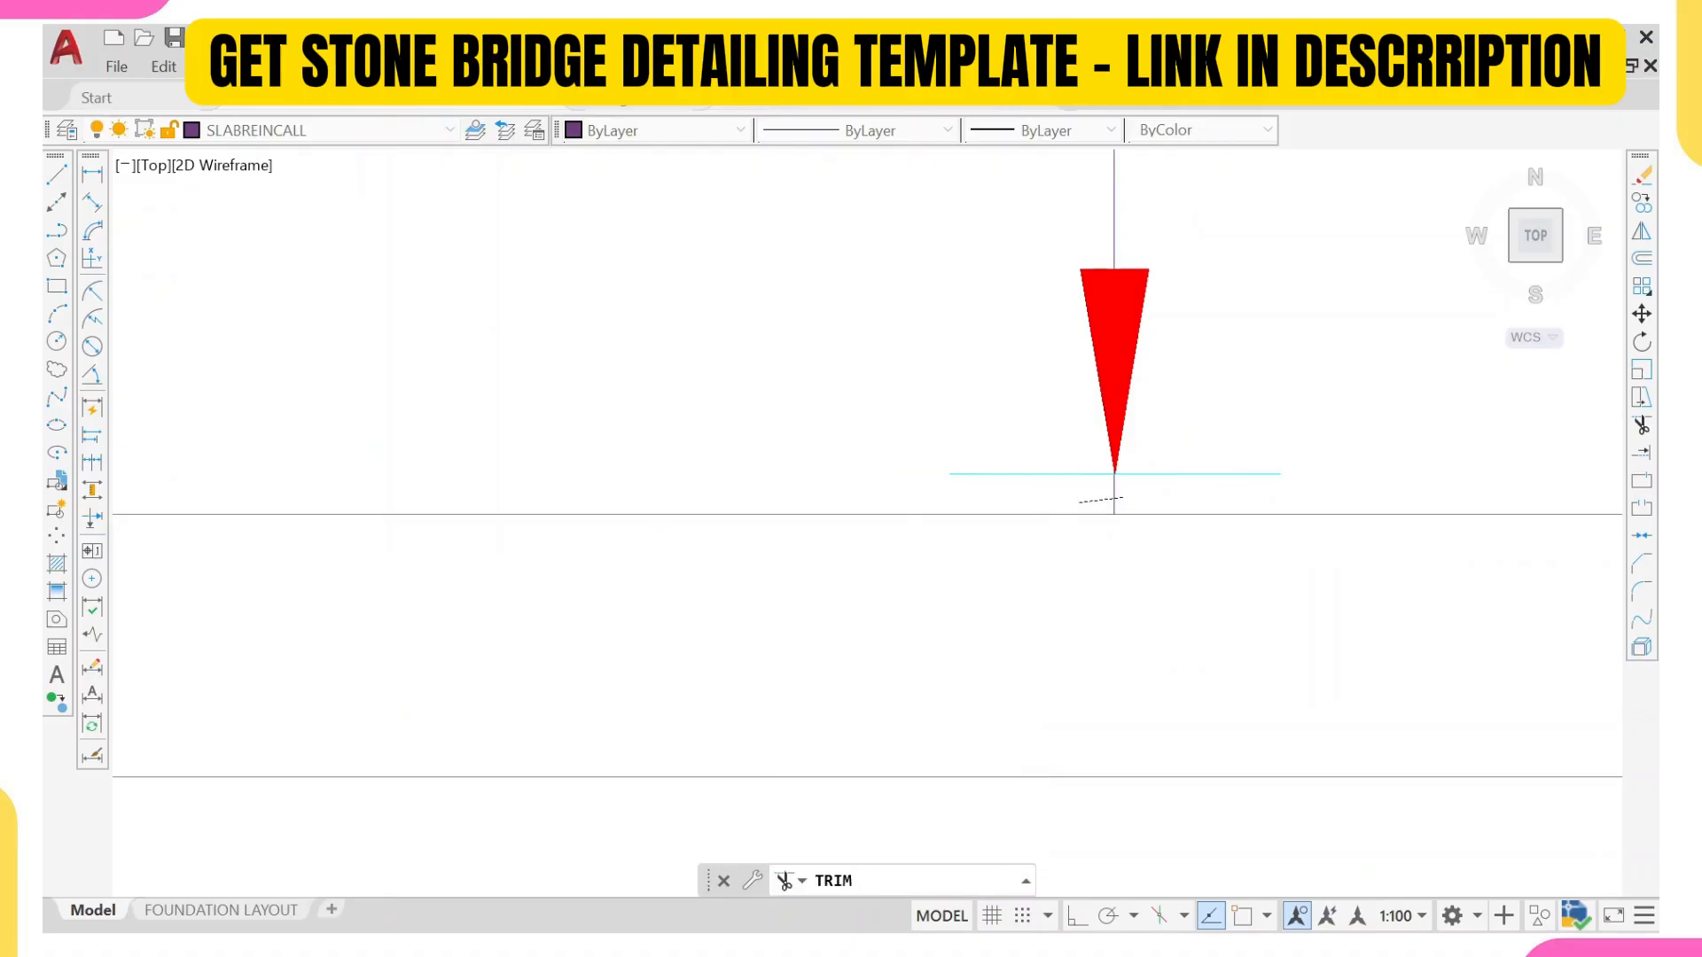
scroll(1019, 470, "down", 4)
key("Escape")
scroll(1013, 495, "down", 5)
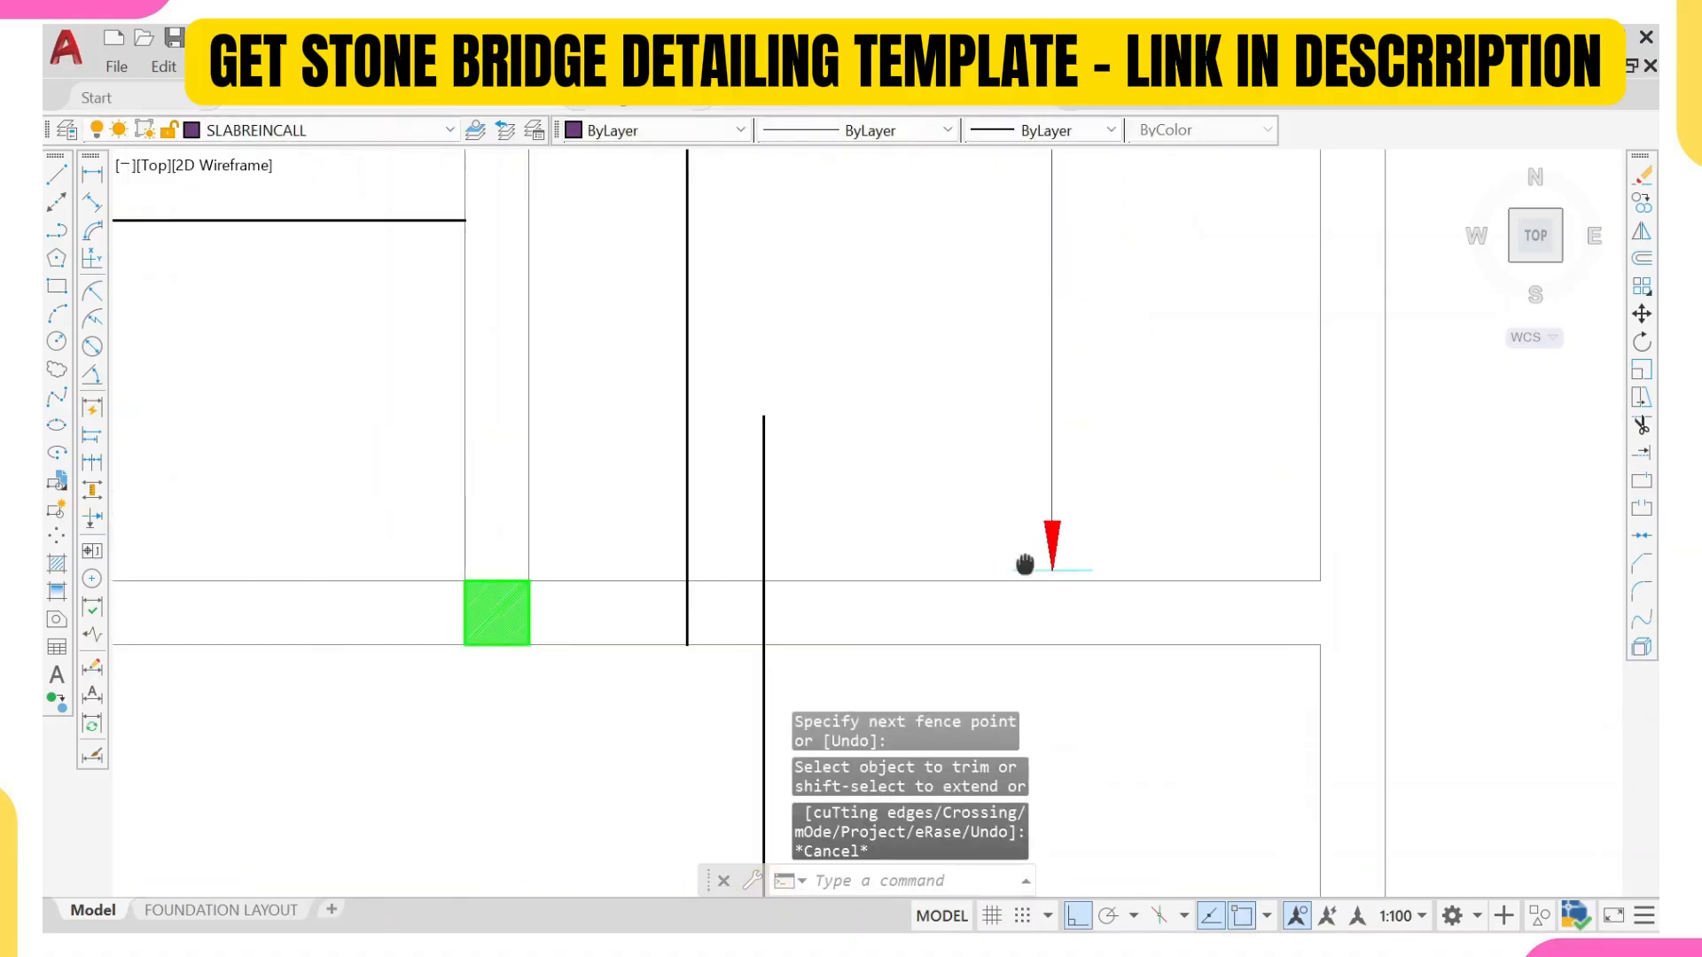
Step: Copy the (25) range line's upper arrowhead and tick onto the new vertical line at the (27) panel's upper wall
middle_click_drag(1002, 357, 1038, 505)
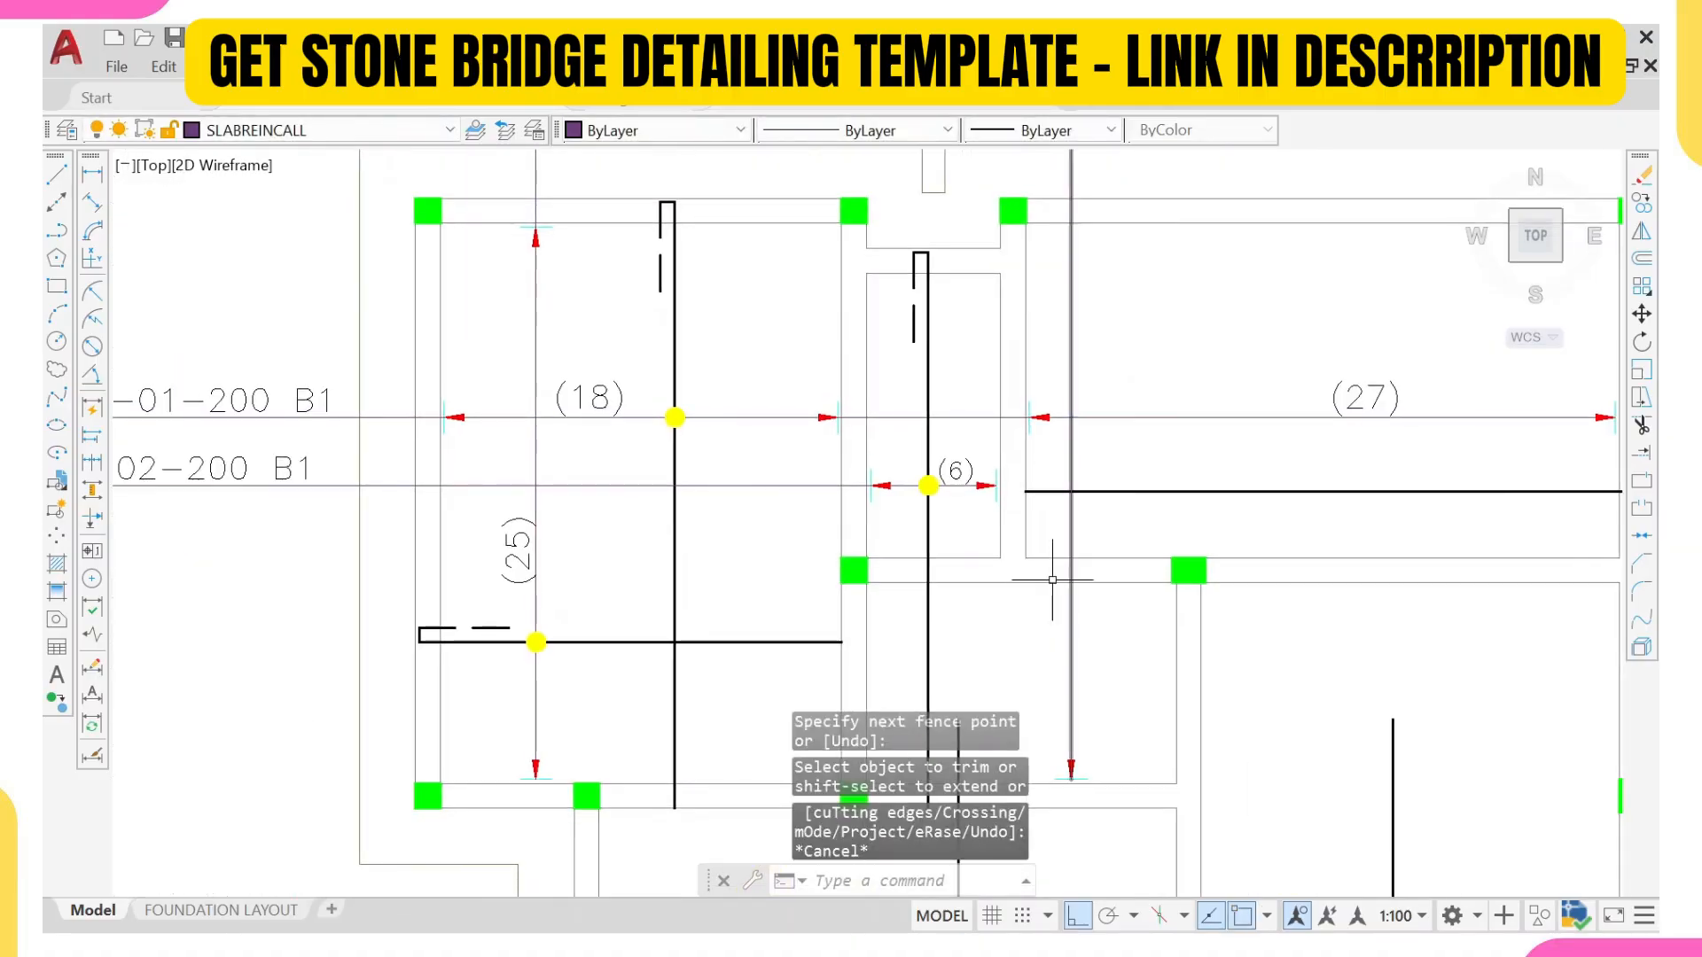
scroll(551, 235, "up", 5)
left_click(559, 228)
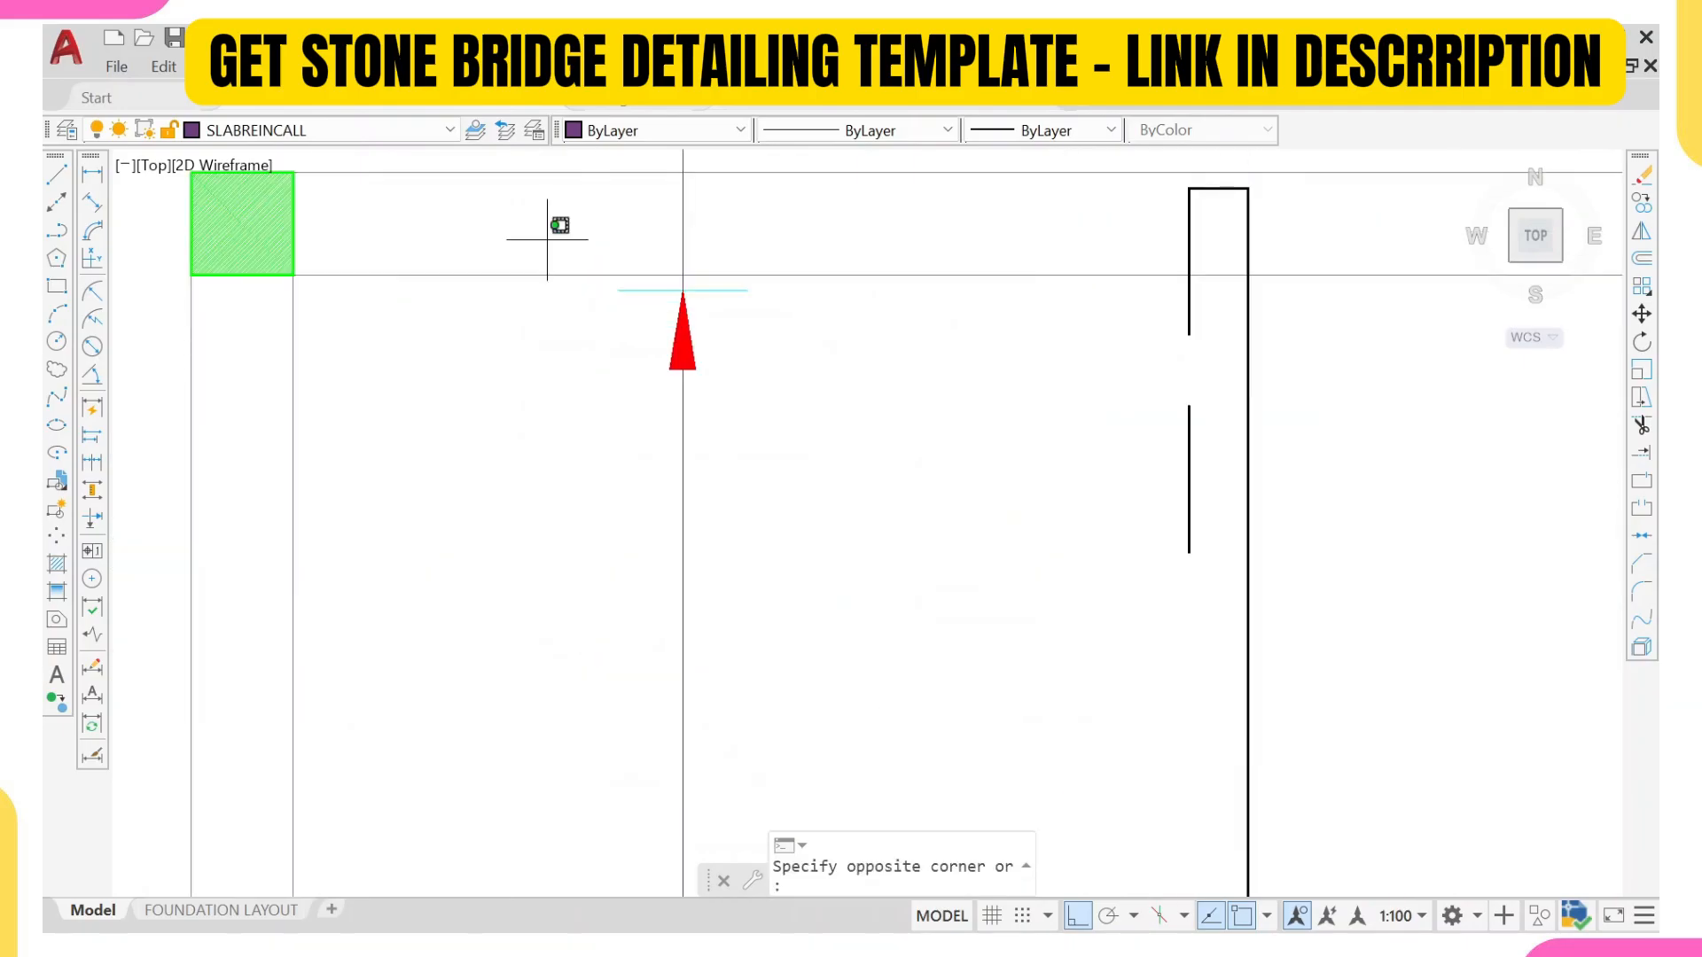
left_click(788, 460)
key("Return")
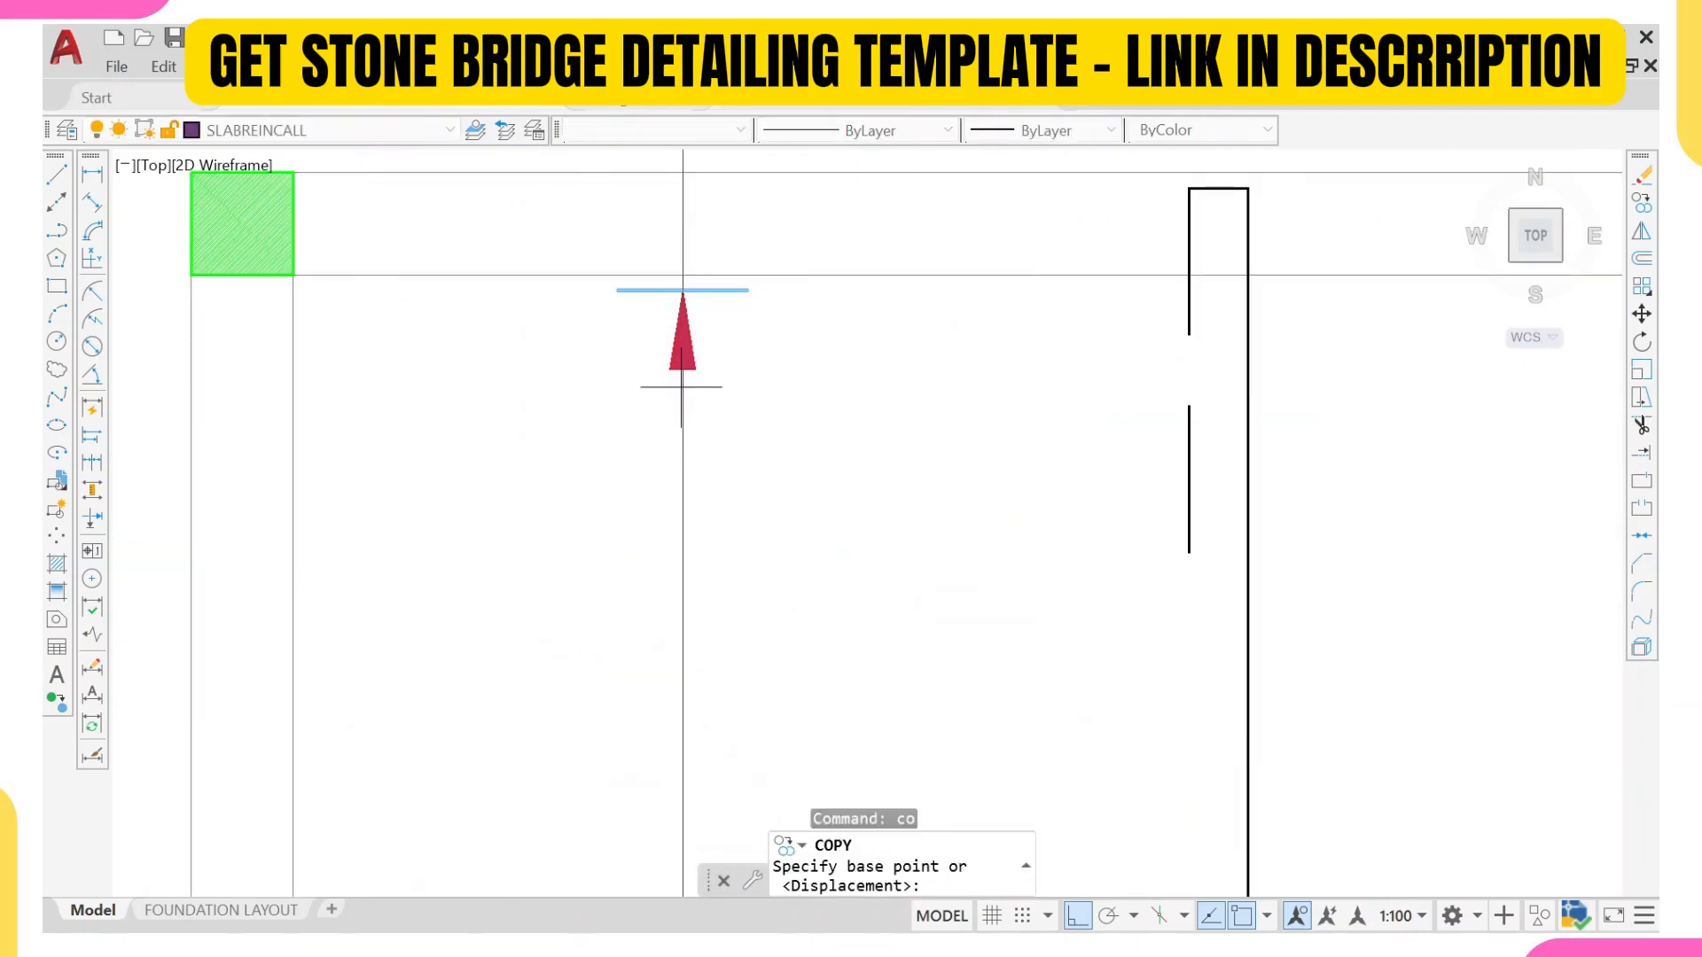
scroll(734, 301, "up", 4)
left_click(727, 208)
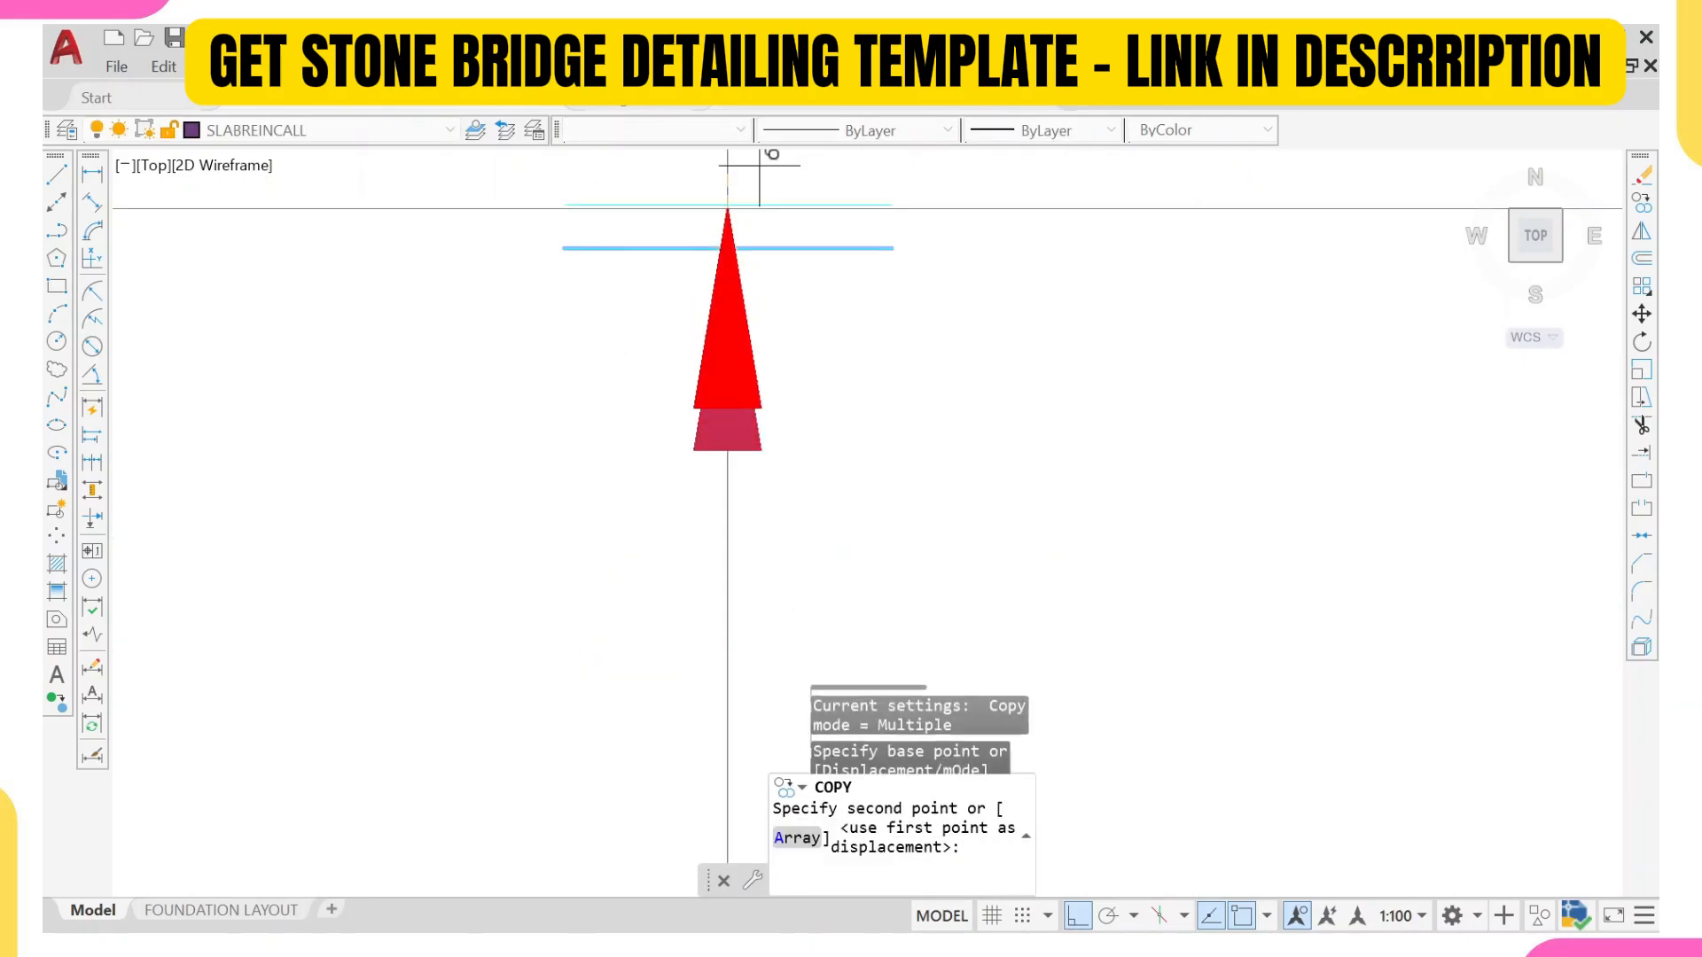
scroll(1215, 372, "down", 8)
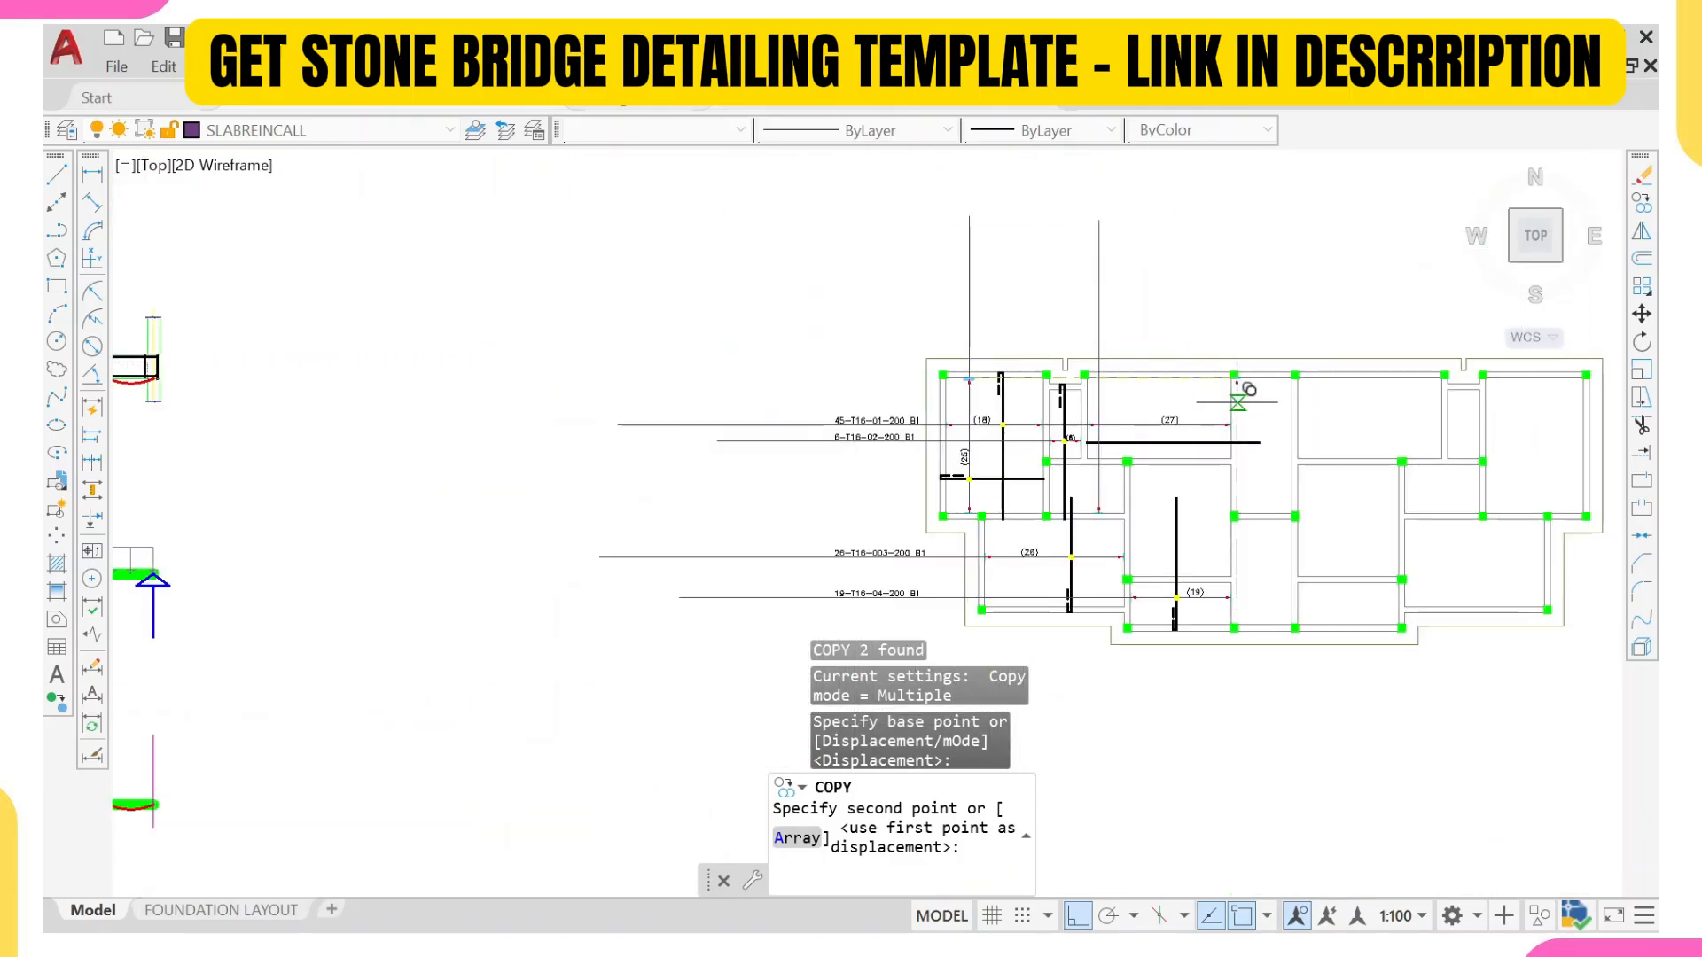
scroll(1213, 372, "up", 6)
left_click(1252, 390)
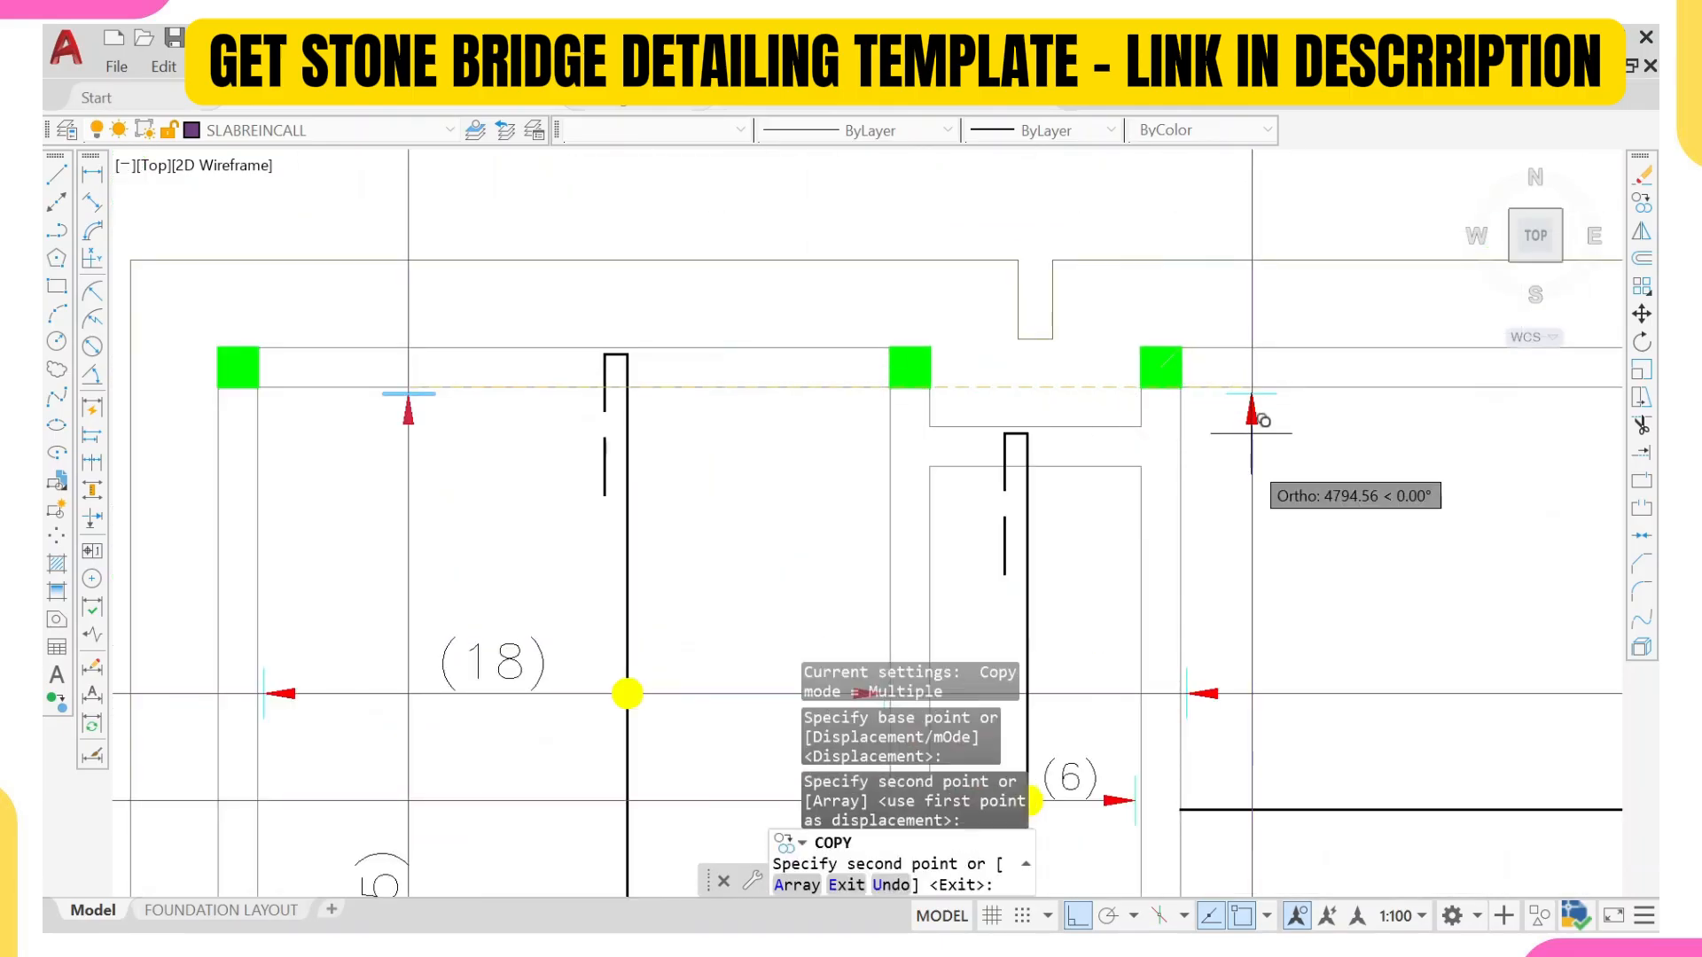
Step: Place another copy of the upper arrowhead on the new vertical line, just below the wall separating the two panels
scroll(1258, 416, "down", 5)
scroll(1264, 425, "up", 4)
scroll(1263, 425, "up", 4)
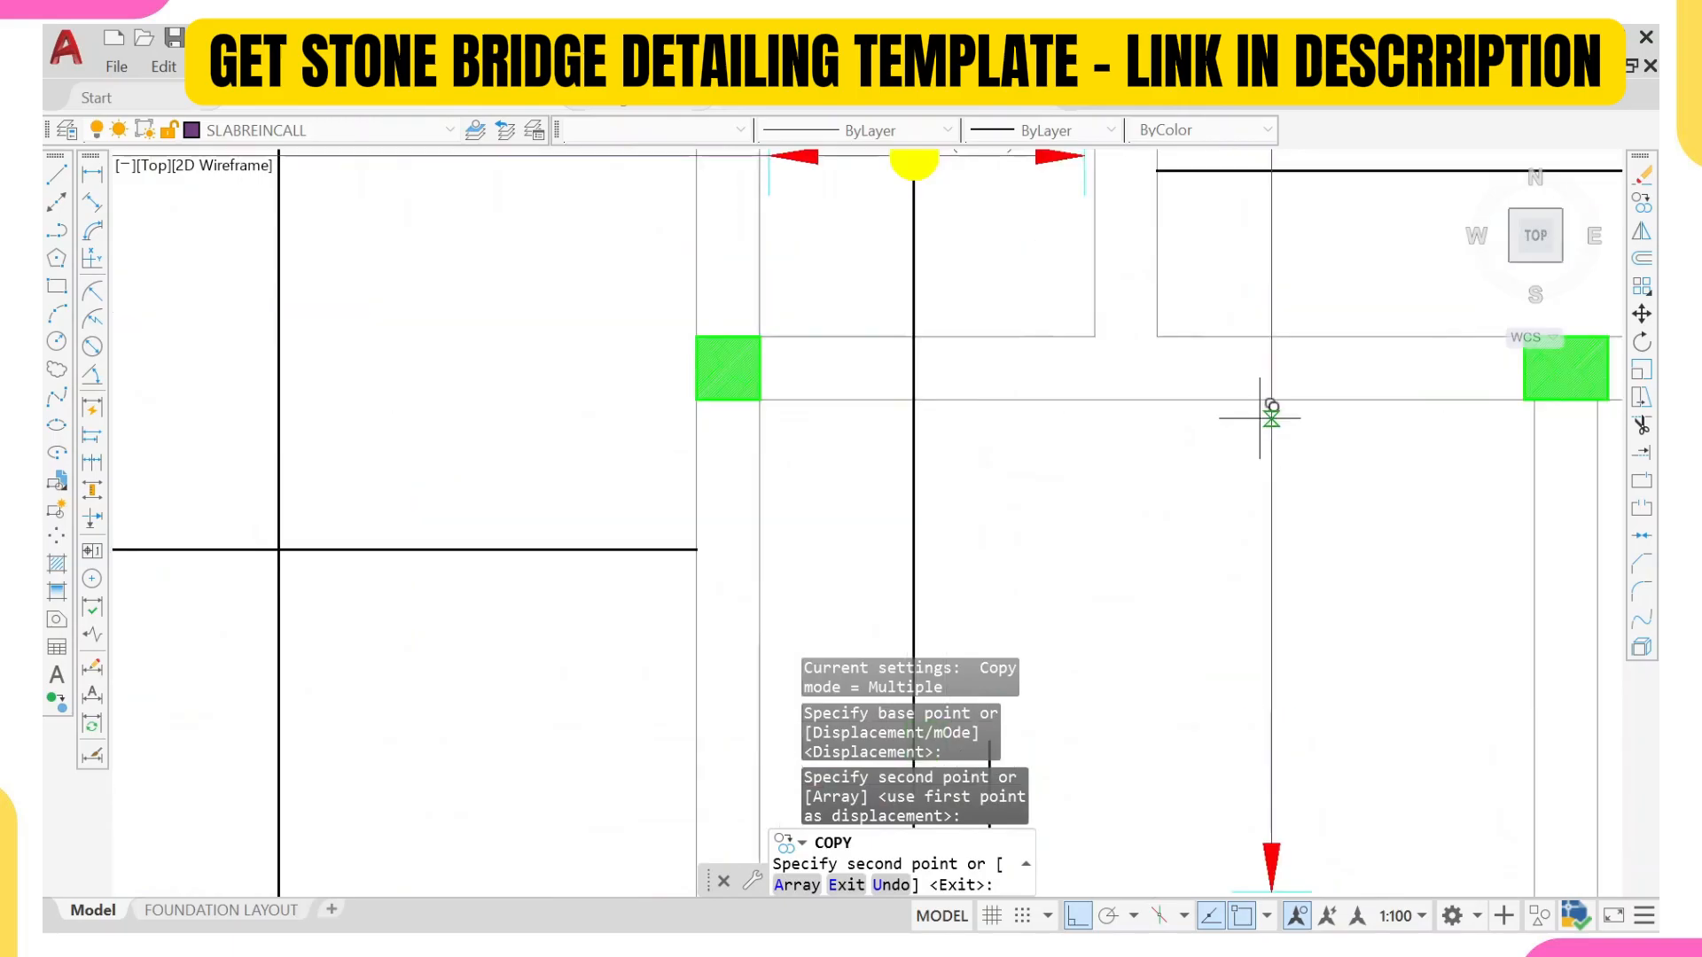
left_click(1275, 396)
scroll(1284, 381, "down", 4)
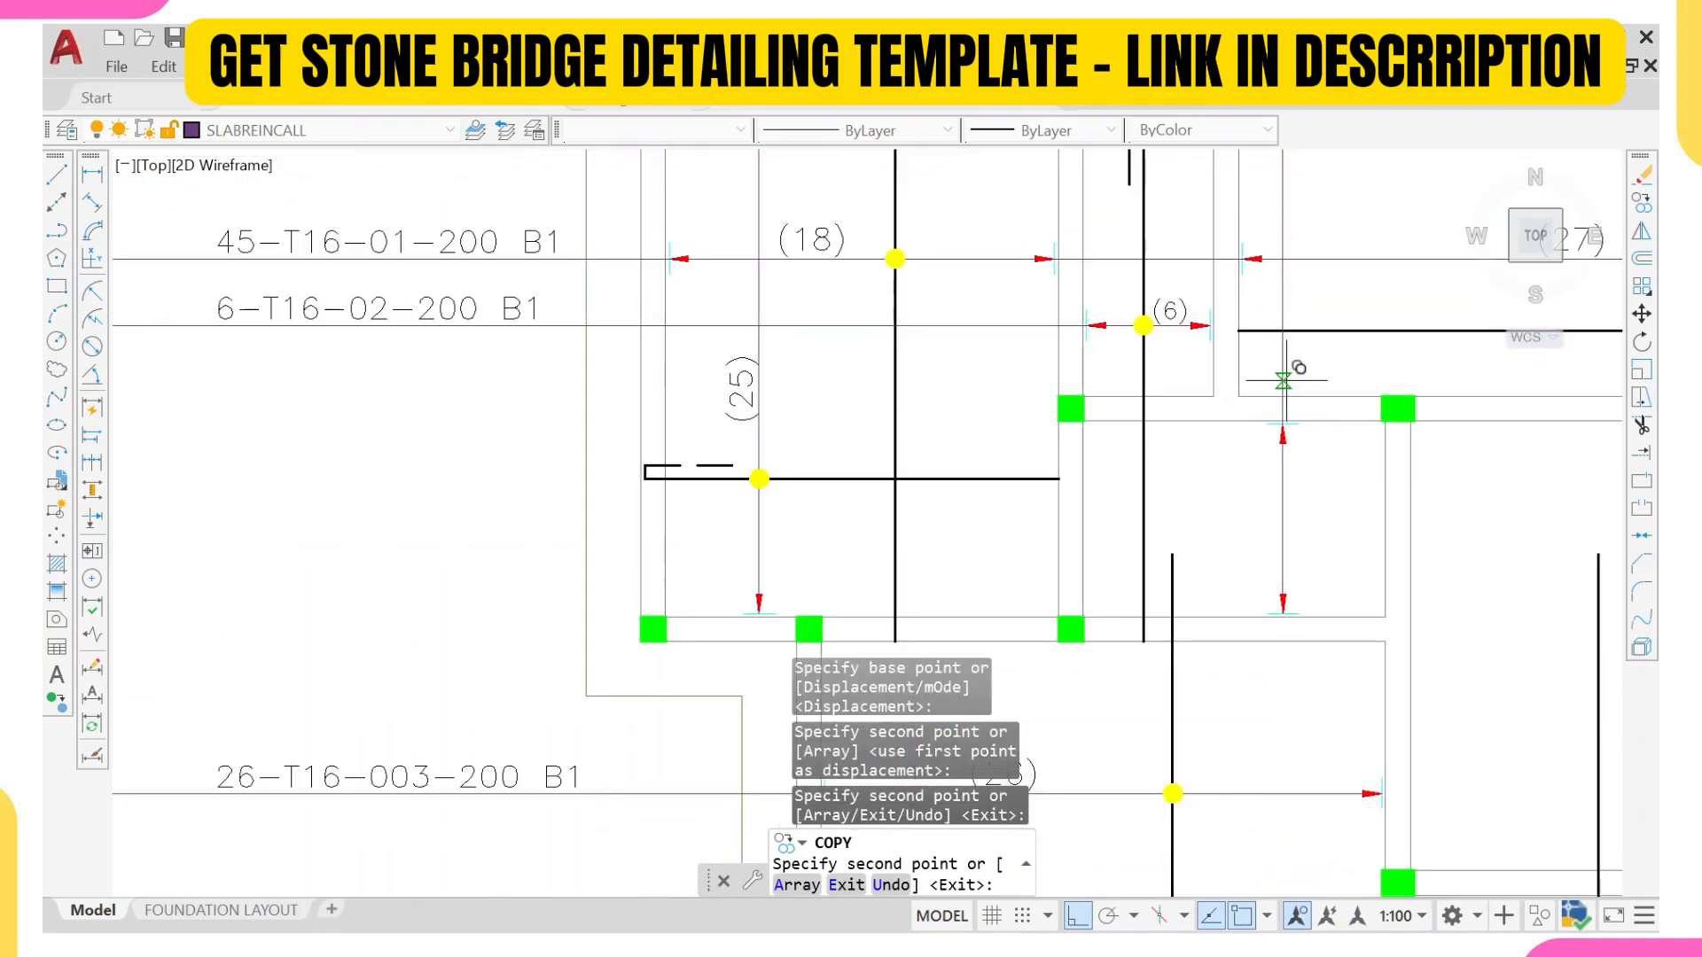
key("Escape")
left_click(1266, 564)
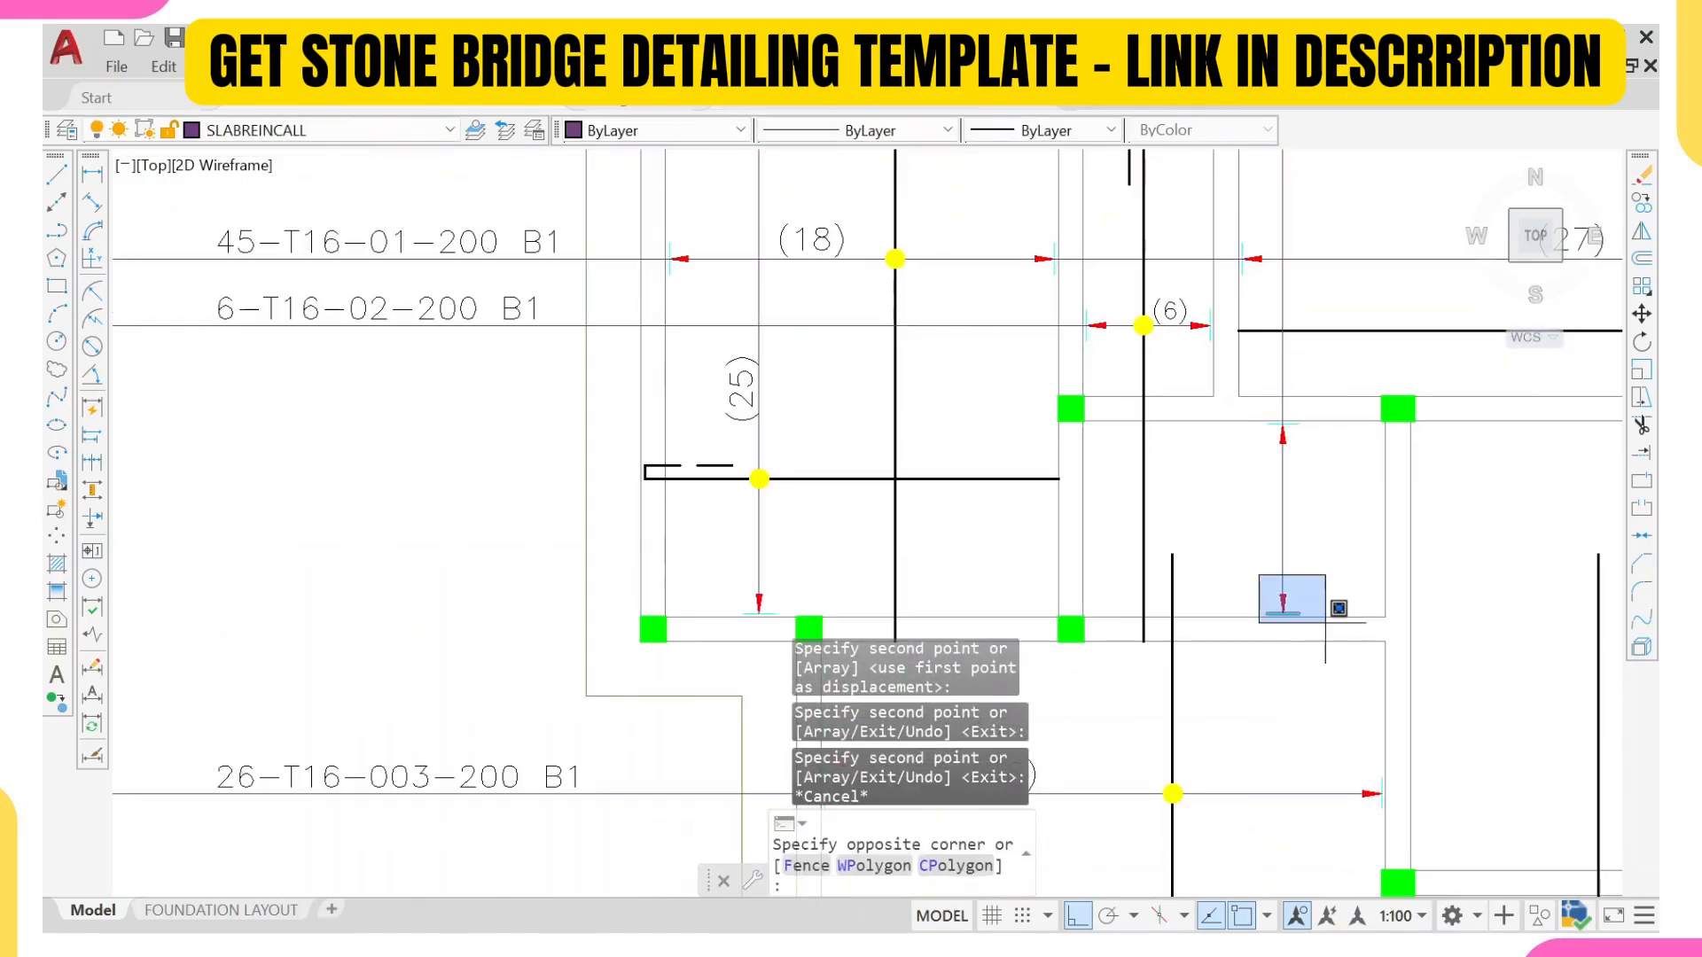
left_click(1302, 621)
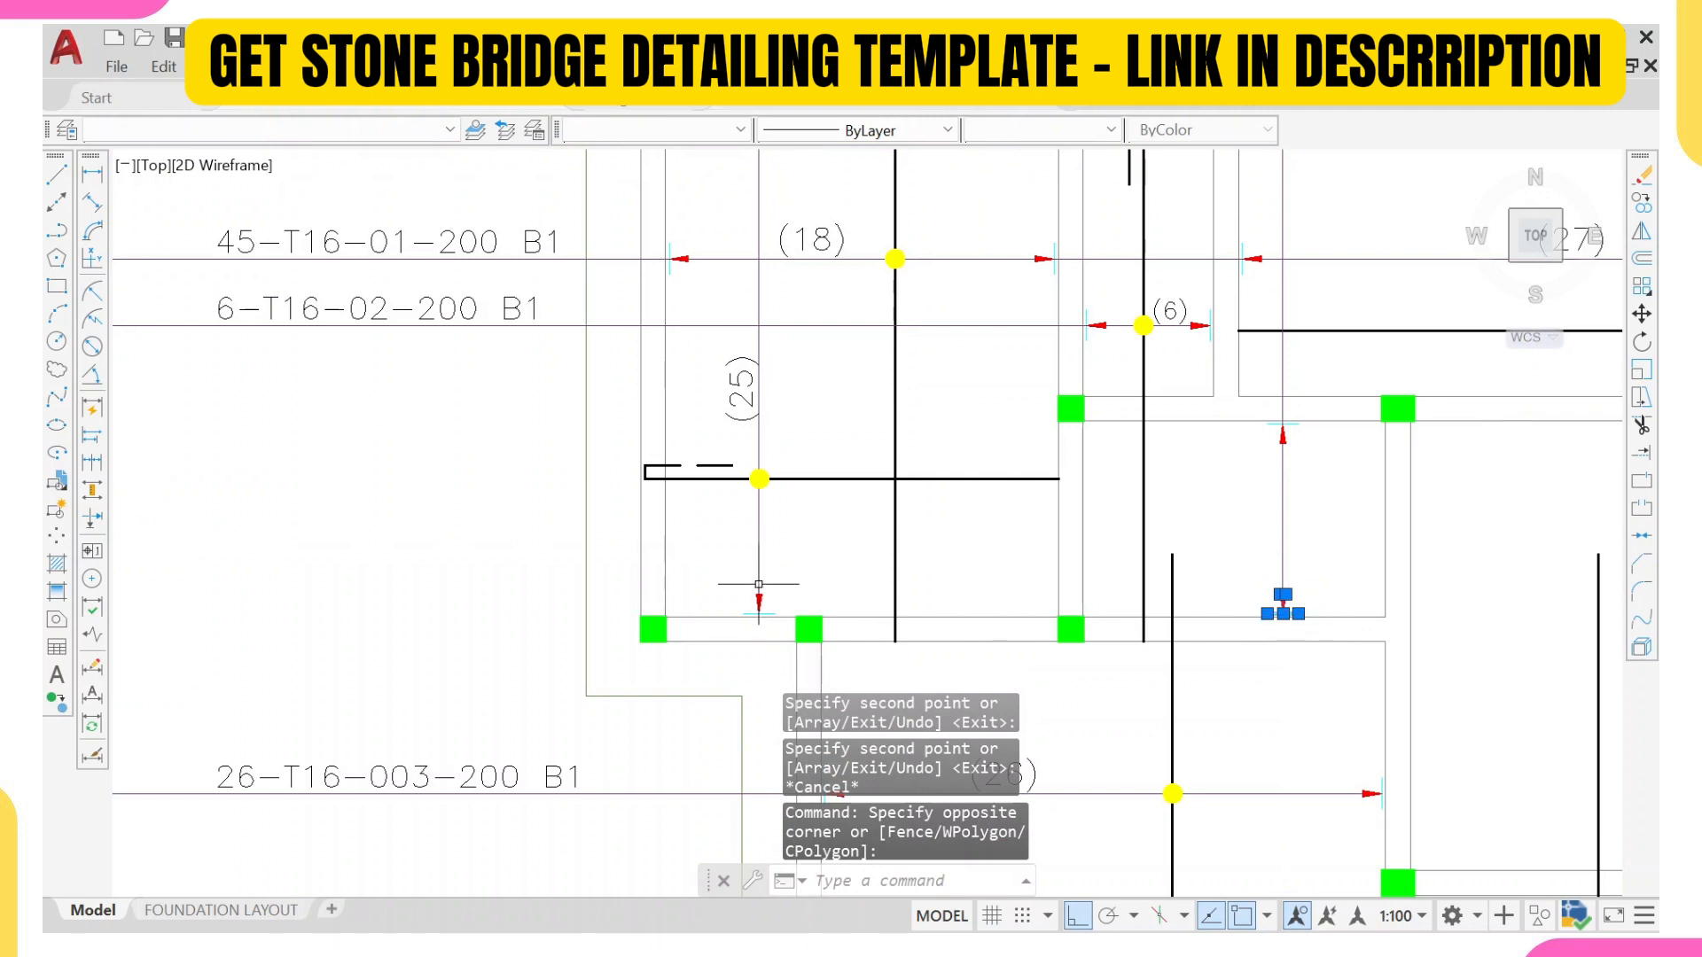
key("Escape")
Step: Copy the (25) range line's lower arrowhead and tick onto the new vertical line, just above the wall separating the two panels
left_click(710, 569)
left_click(785, 631)
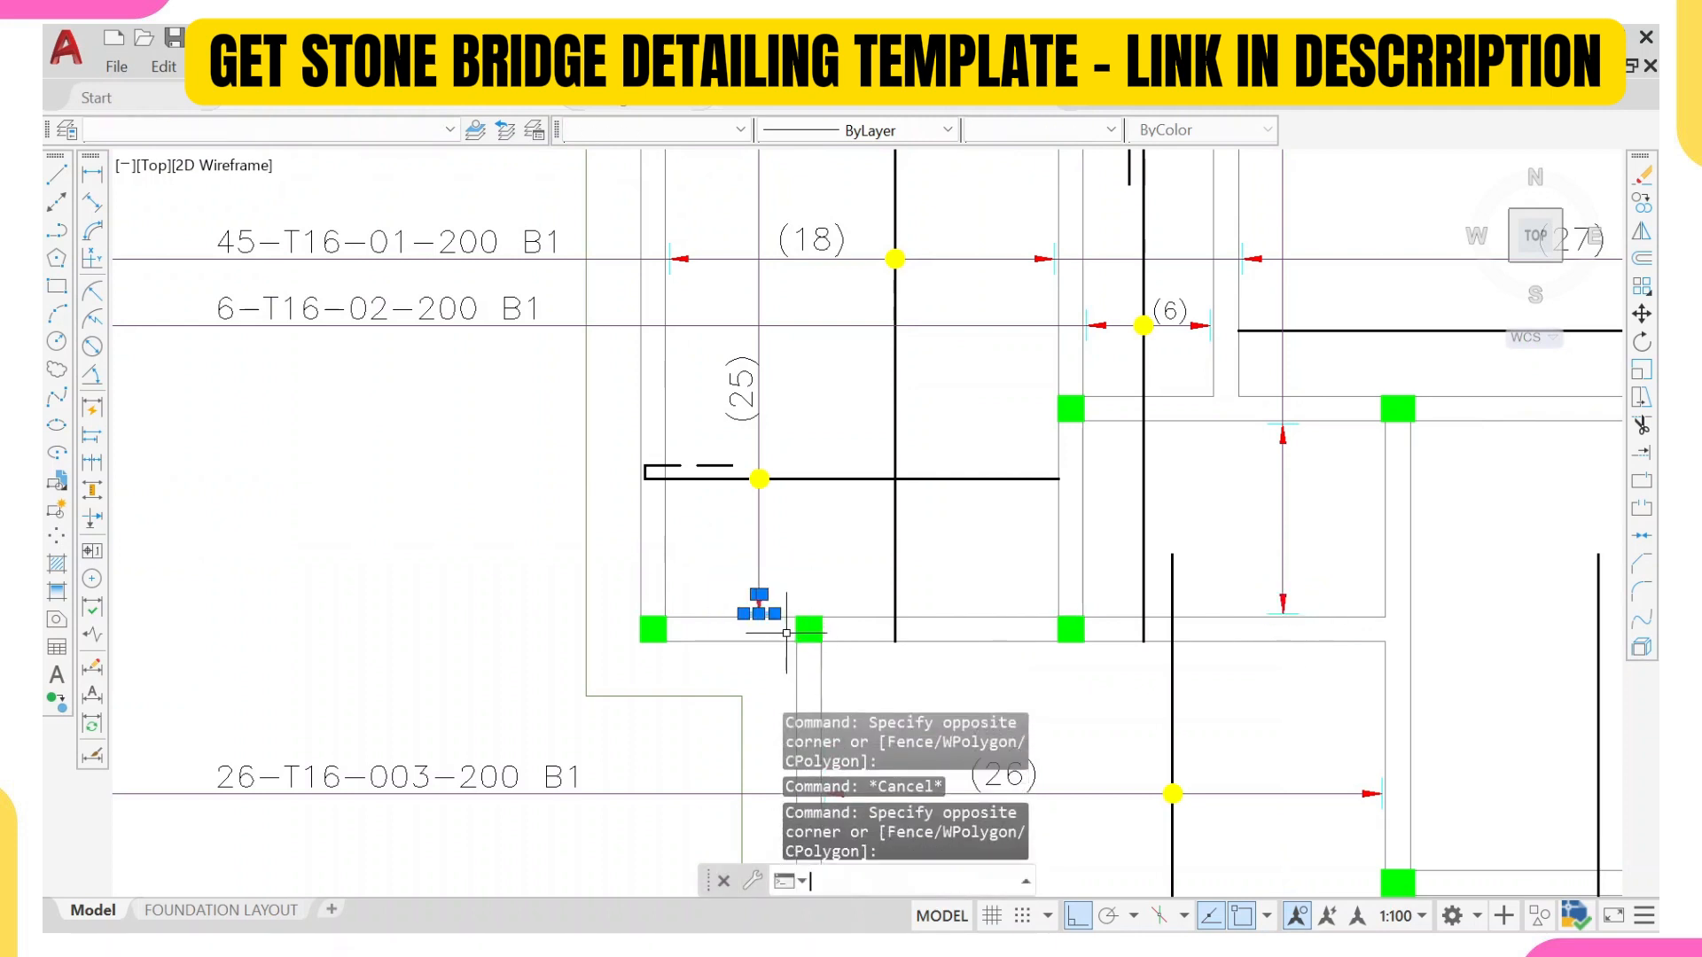
type("co")
key("Return")
scroll(771, 611, "up", 10)
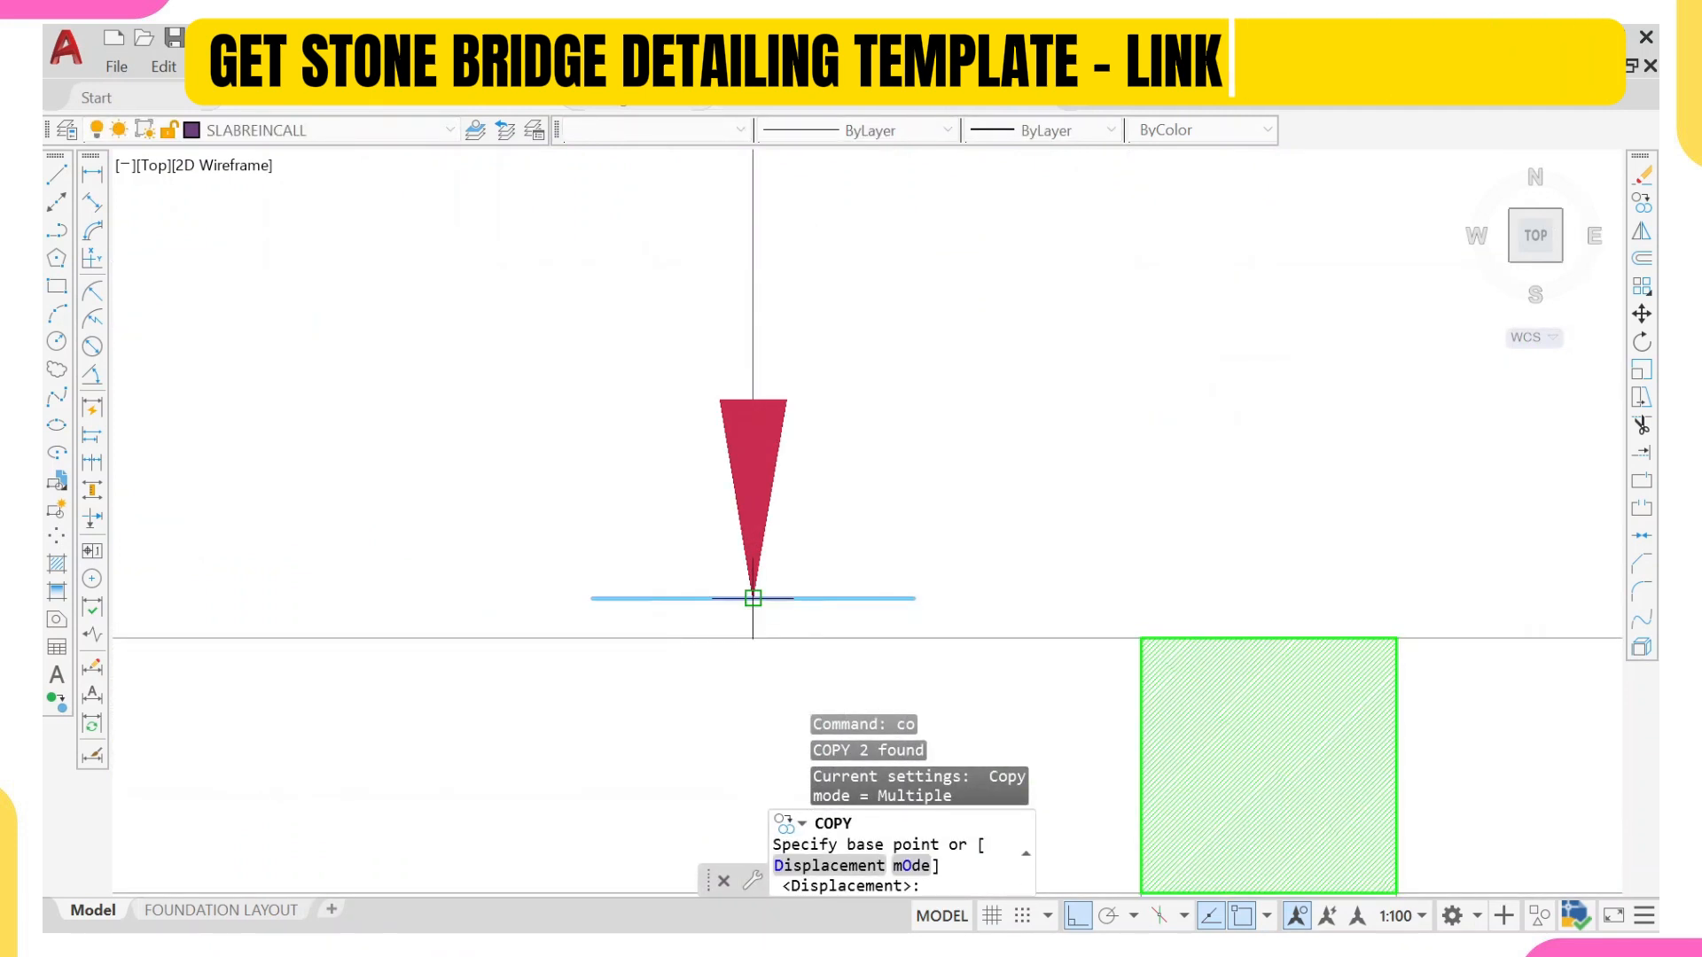
scroll(752, 598, "up", 3)
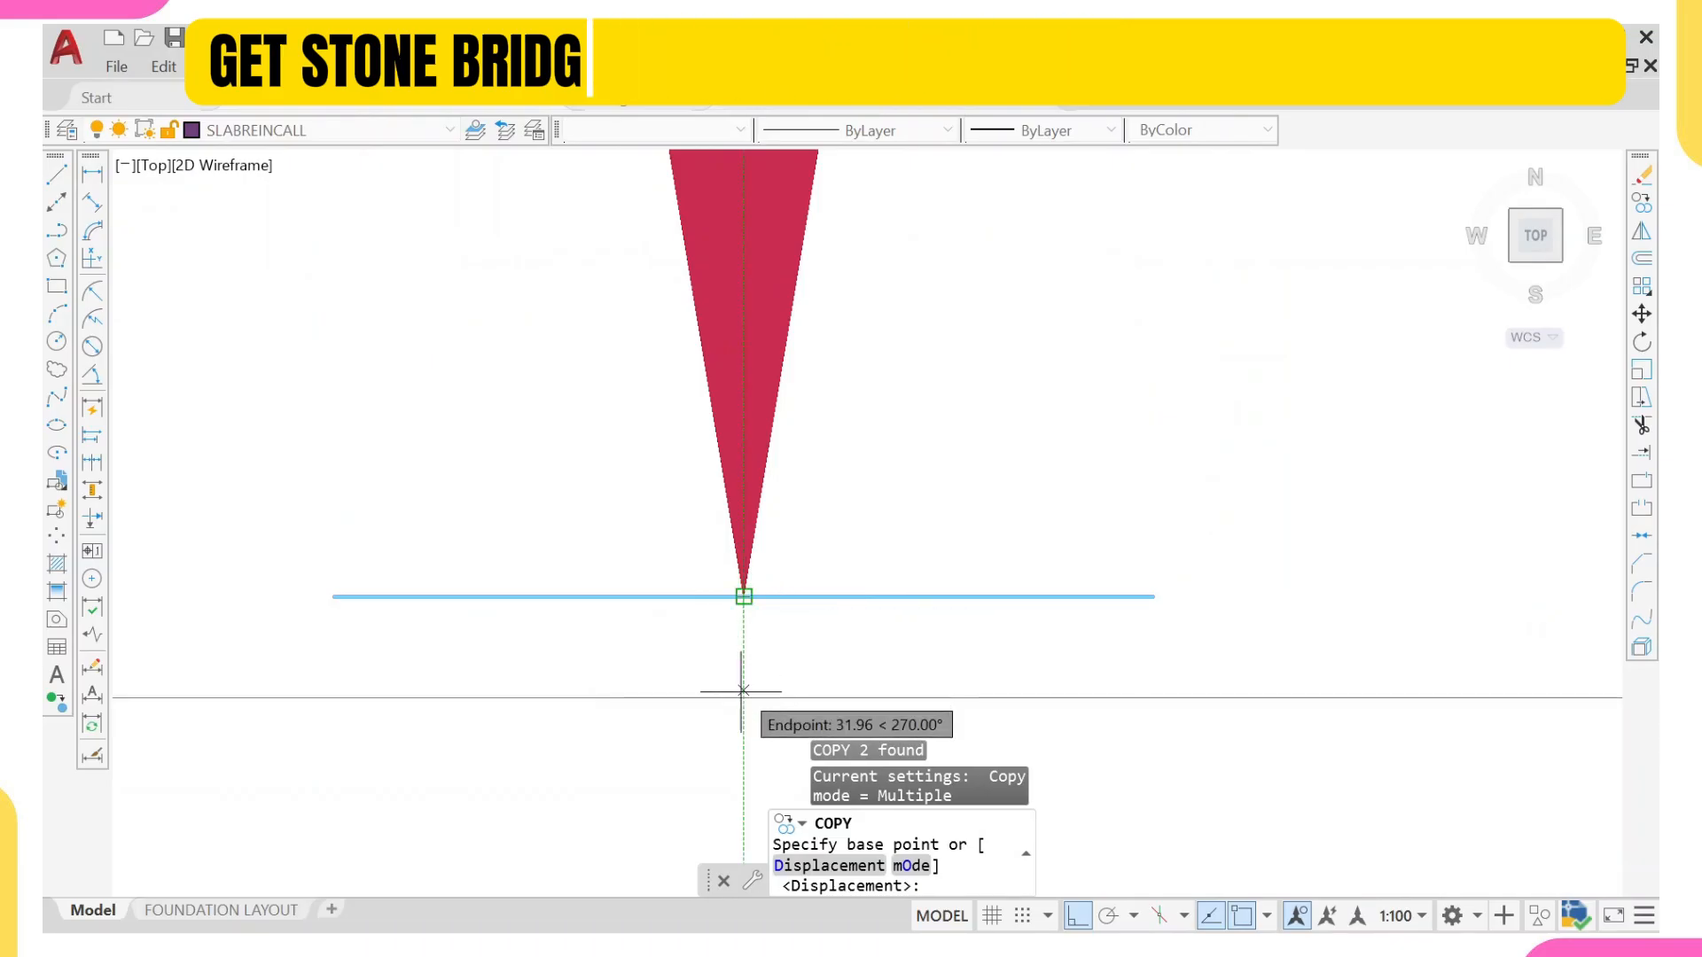
left_click(742, 691)
scroll(965, 487, "down", 12)
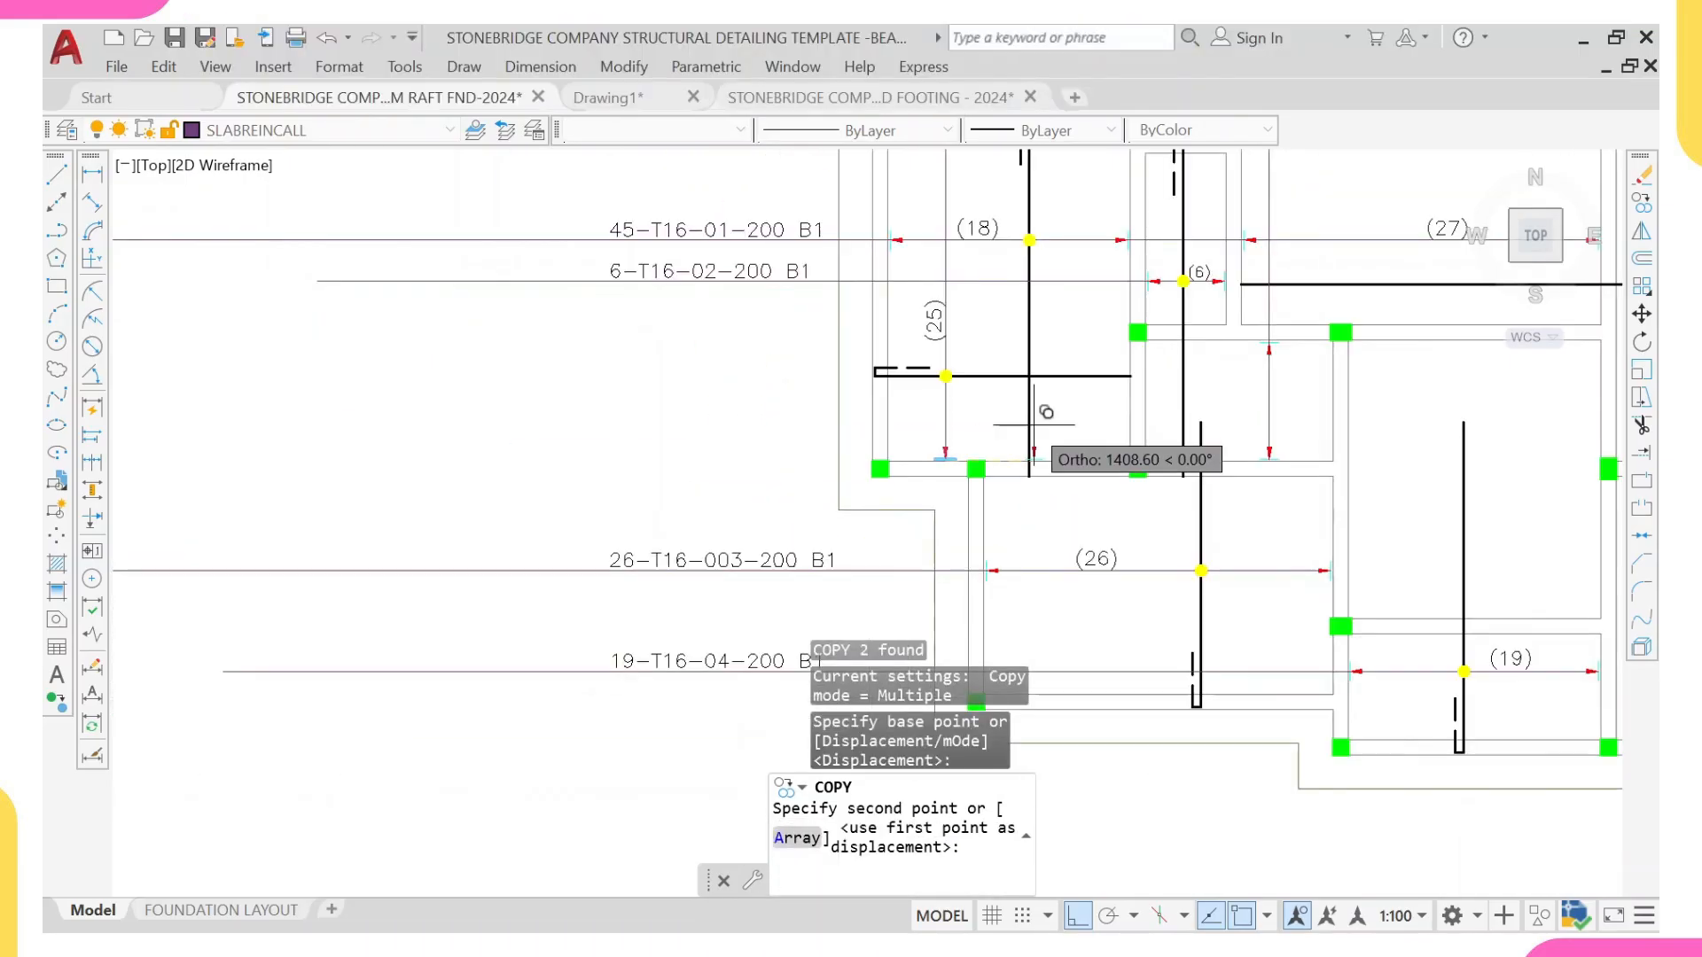
scroll(1179, 479, "up", 10)
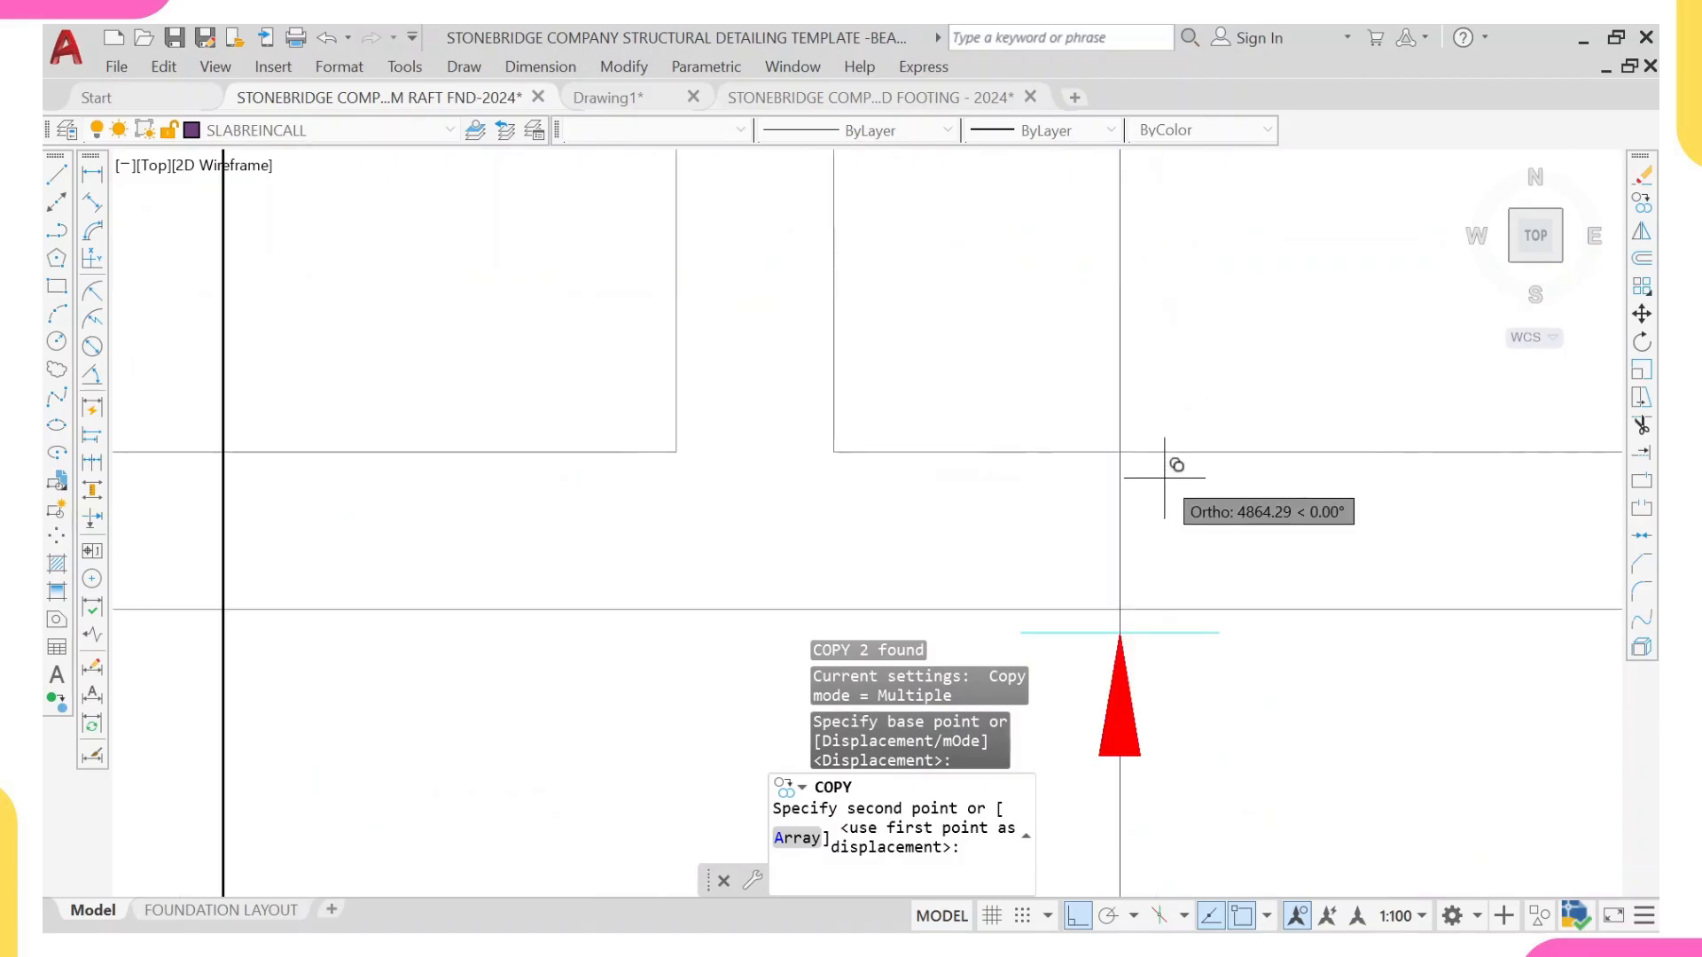
left_click(1123, 446)
scroll(1118, 417, "down", 2)
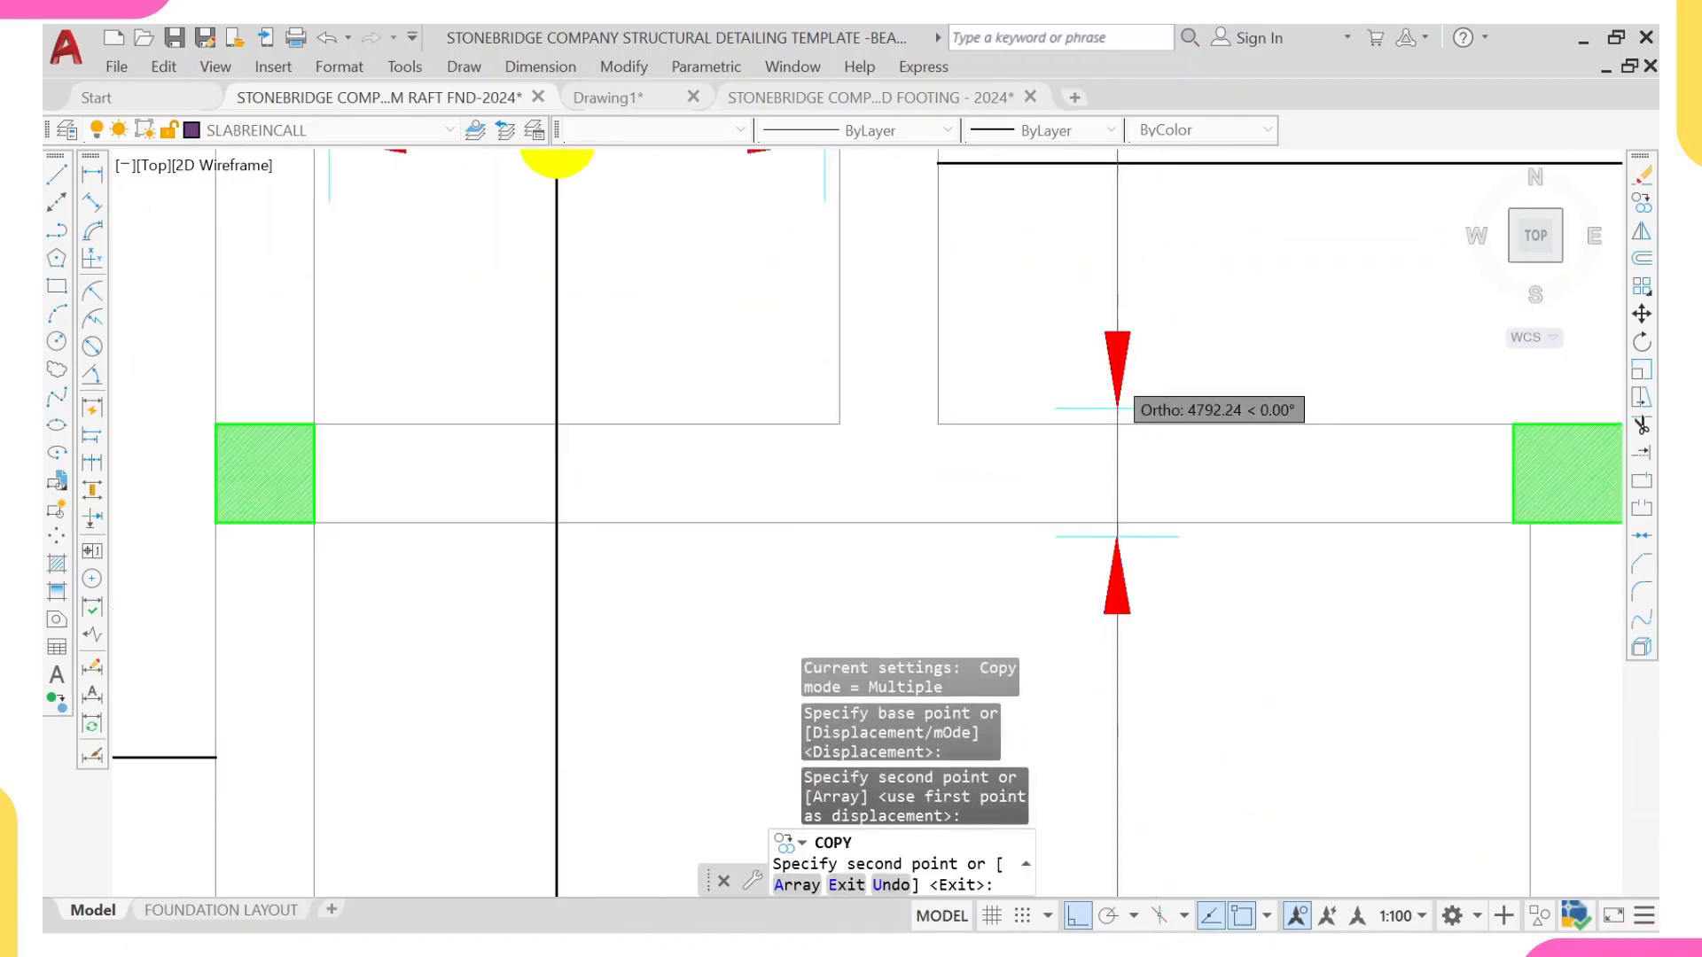
scroll(1117, 408, "down", 7)
key("Escape")
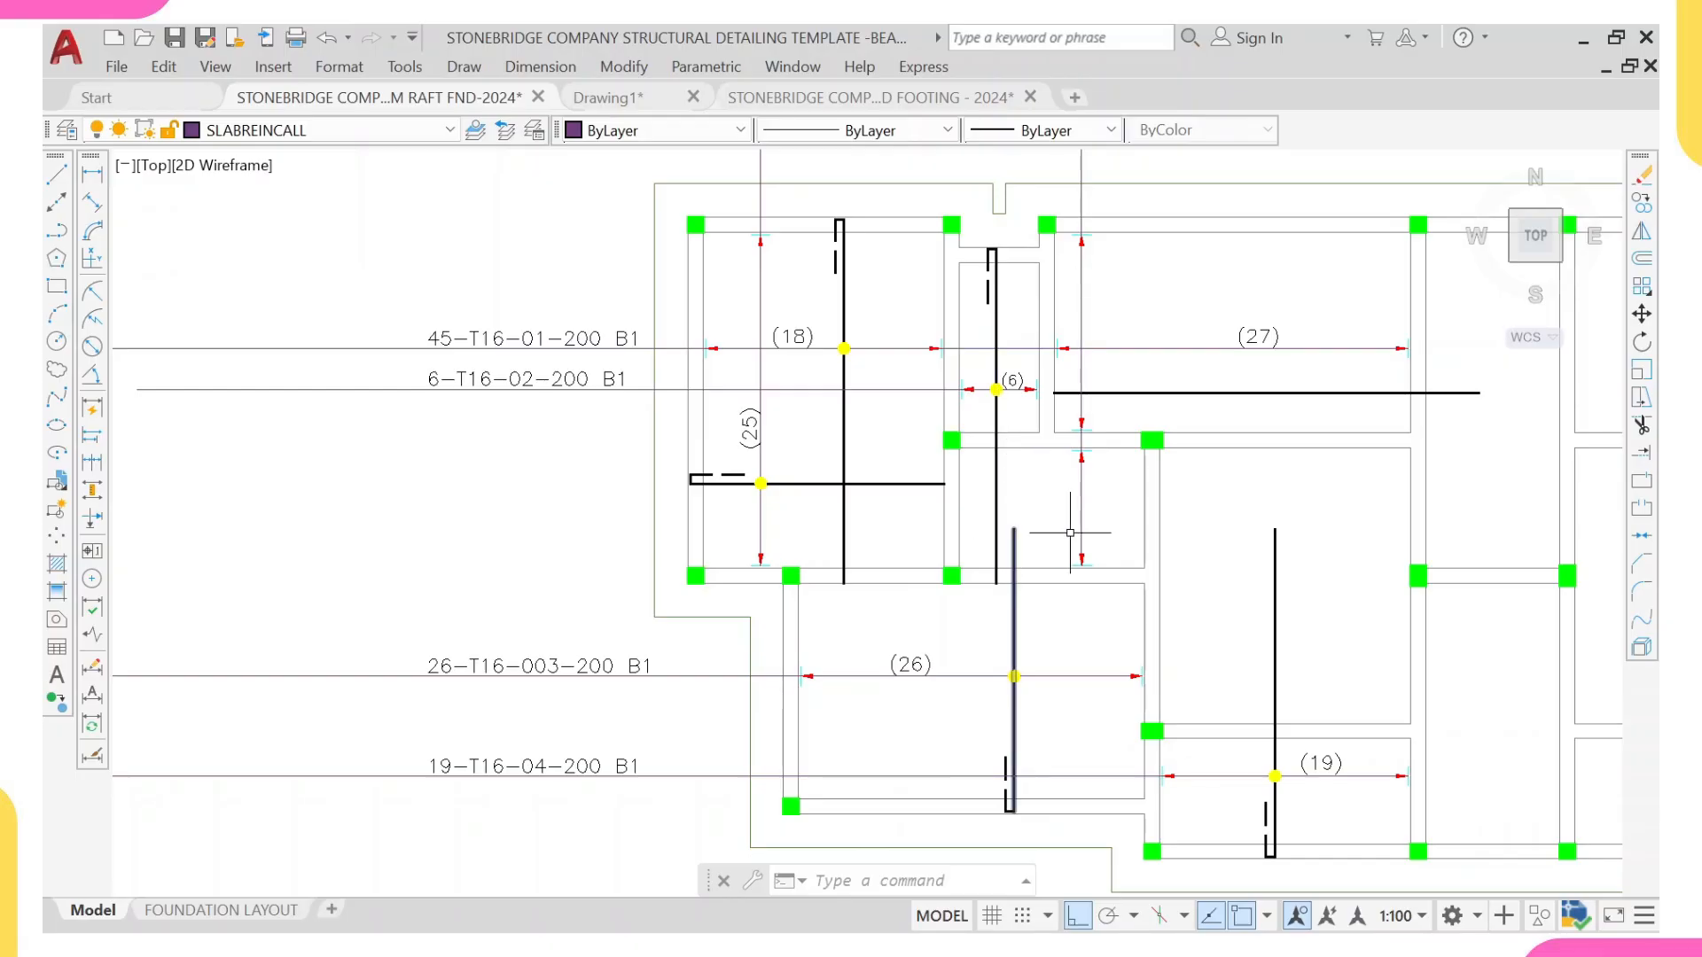
Step: Copy the (25) label from the first range line to beside the new vertical range line in the (27) panel
middle_click_drag(1058, 539, 996, 608)
scroll(996, 608, "down", 3)
scroll(1080, 516, "up", 1)
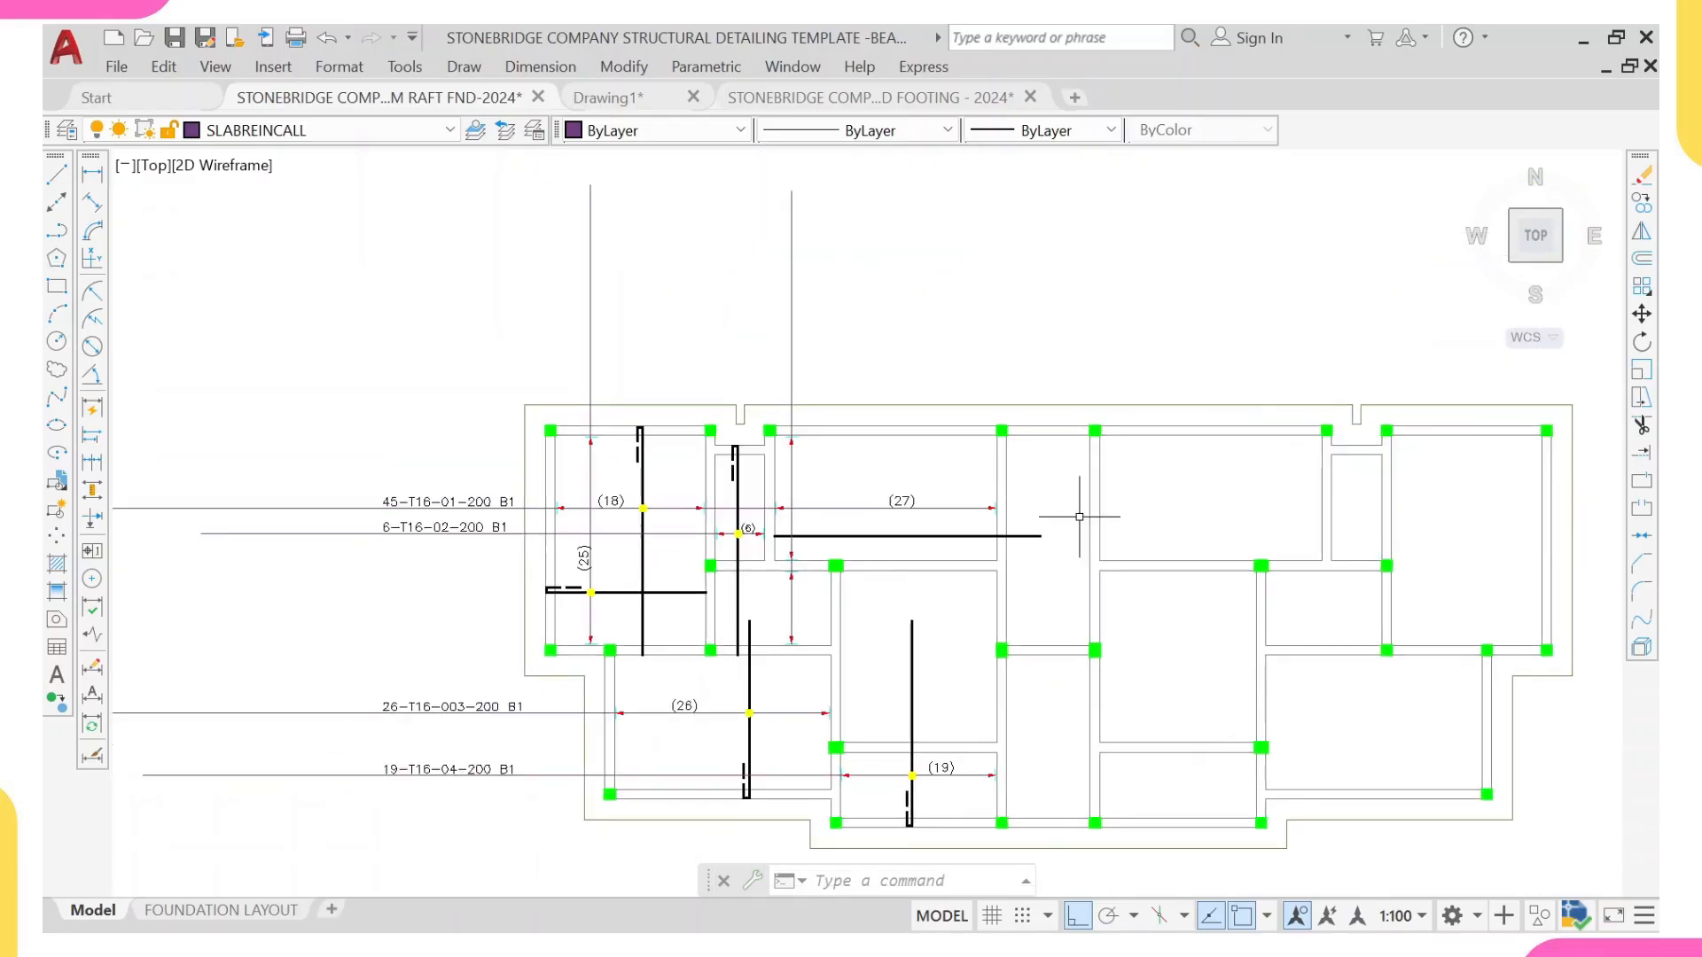
scroll(677, 516, "up", 2)
left_click(529, 583)
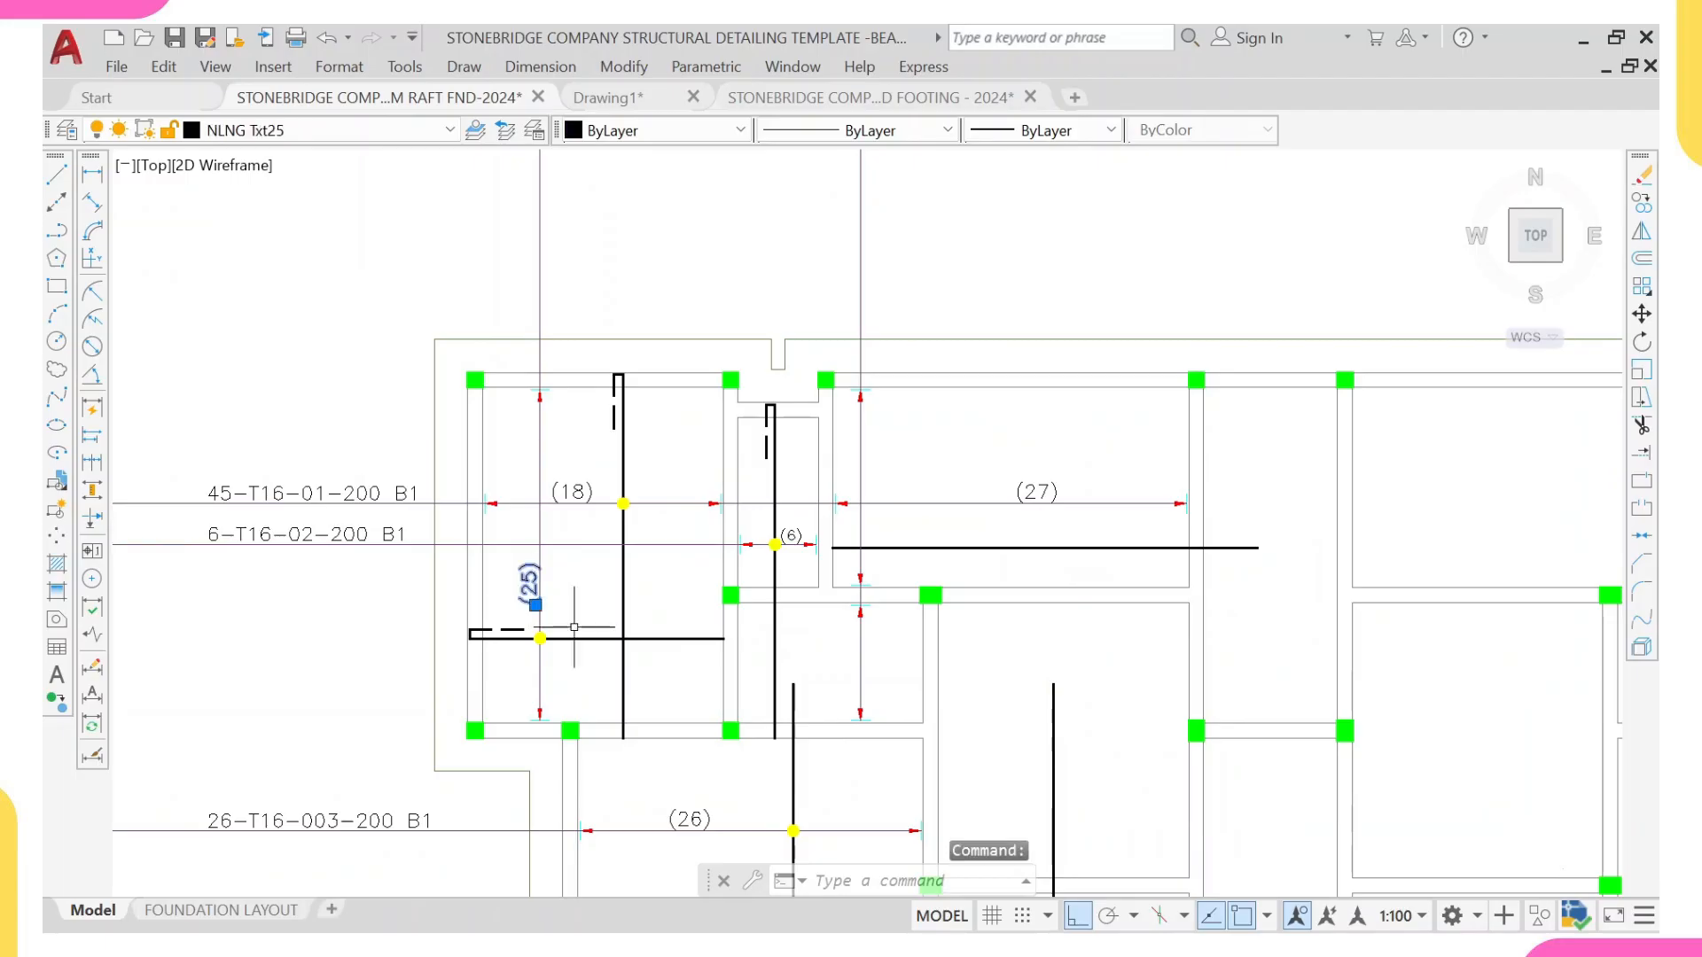
type("co")
key("Return")
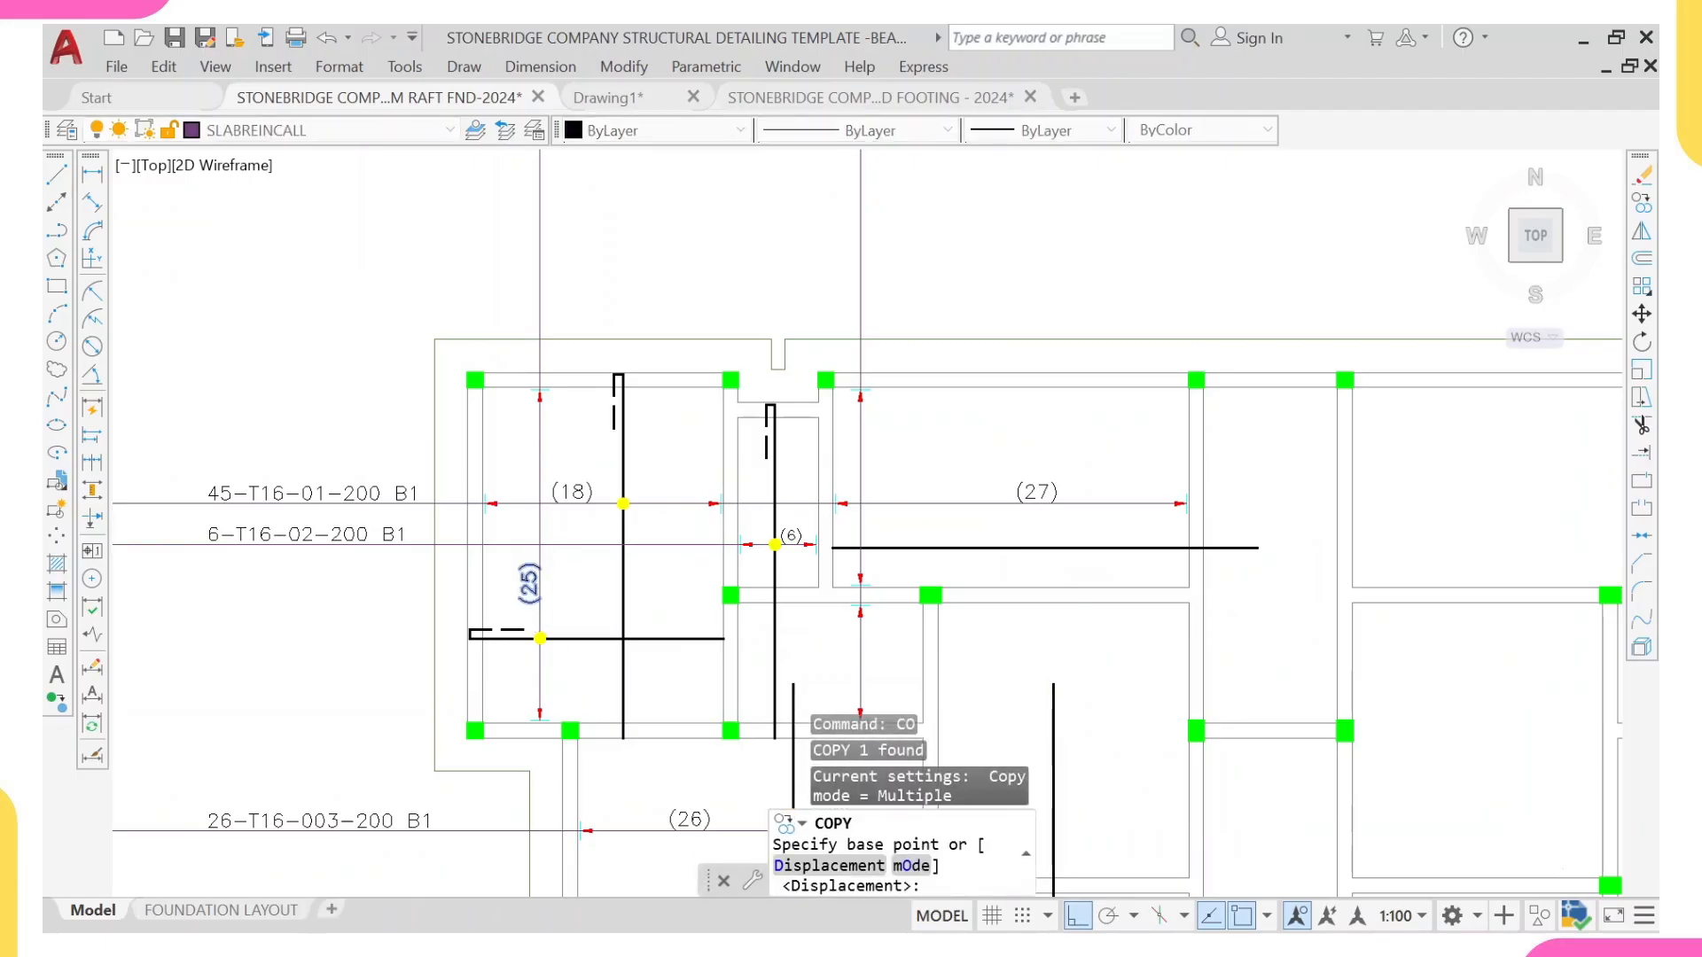
scroll(536, 585, "up", 5)
left_click(550, 571)
scroll(634, 454, "down", 6)
scroll(811, 425, "up", 3)
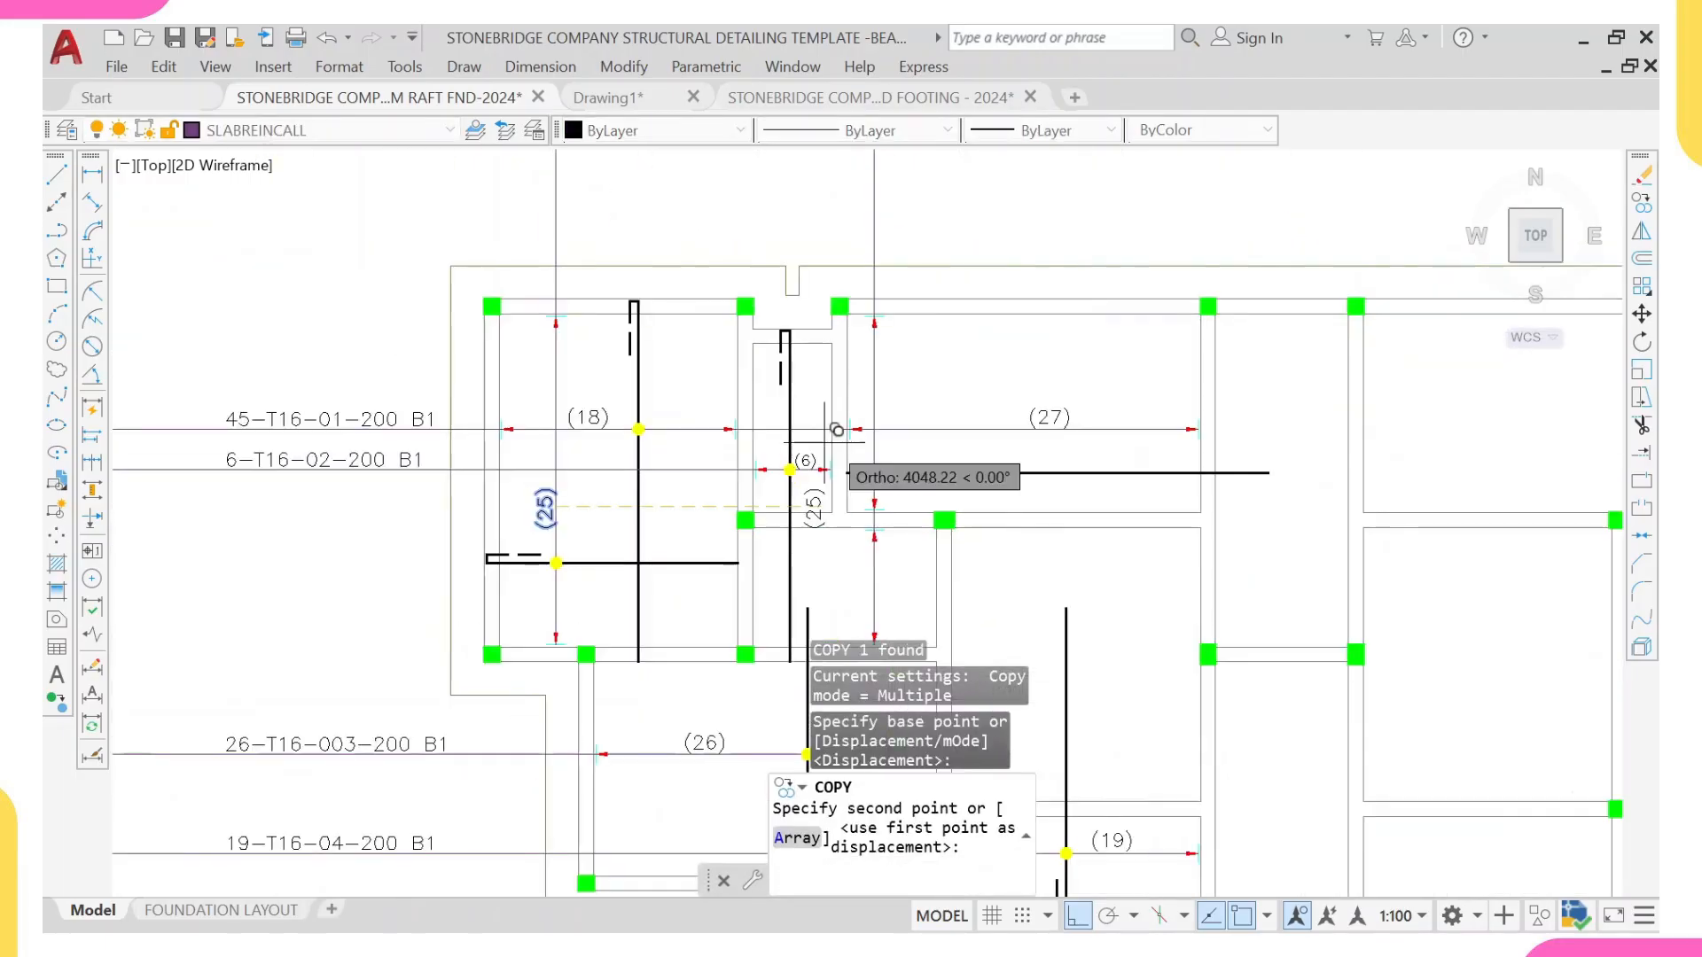
left_click(894, 335)
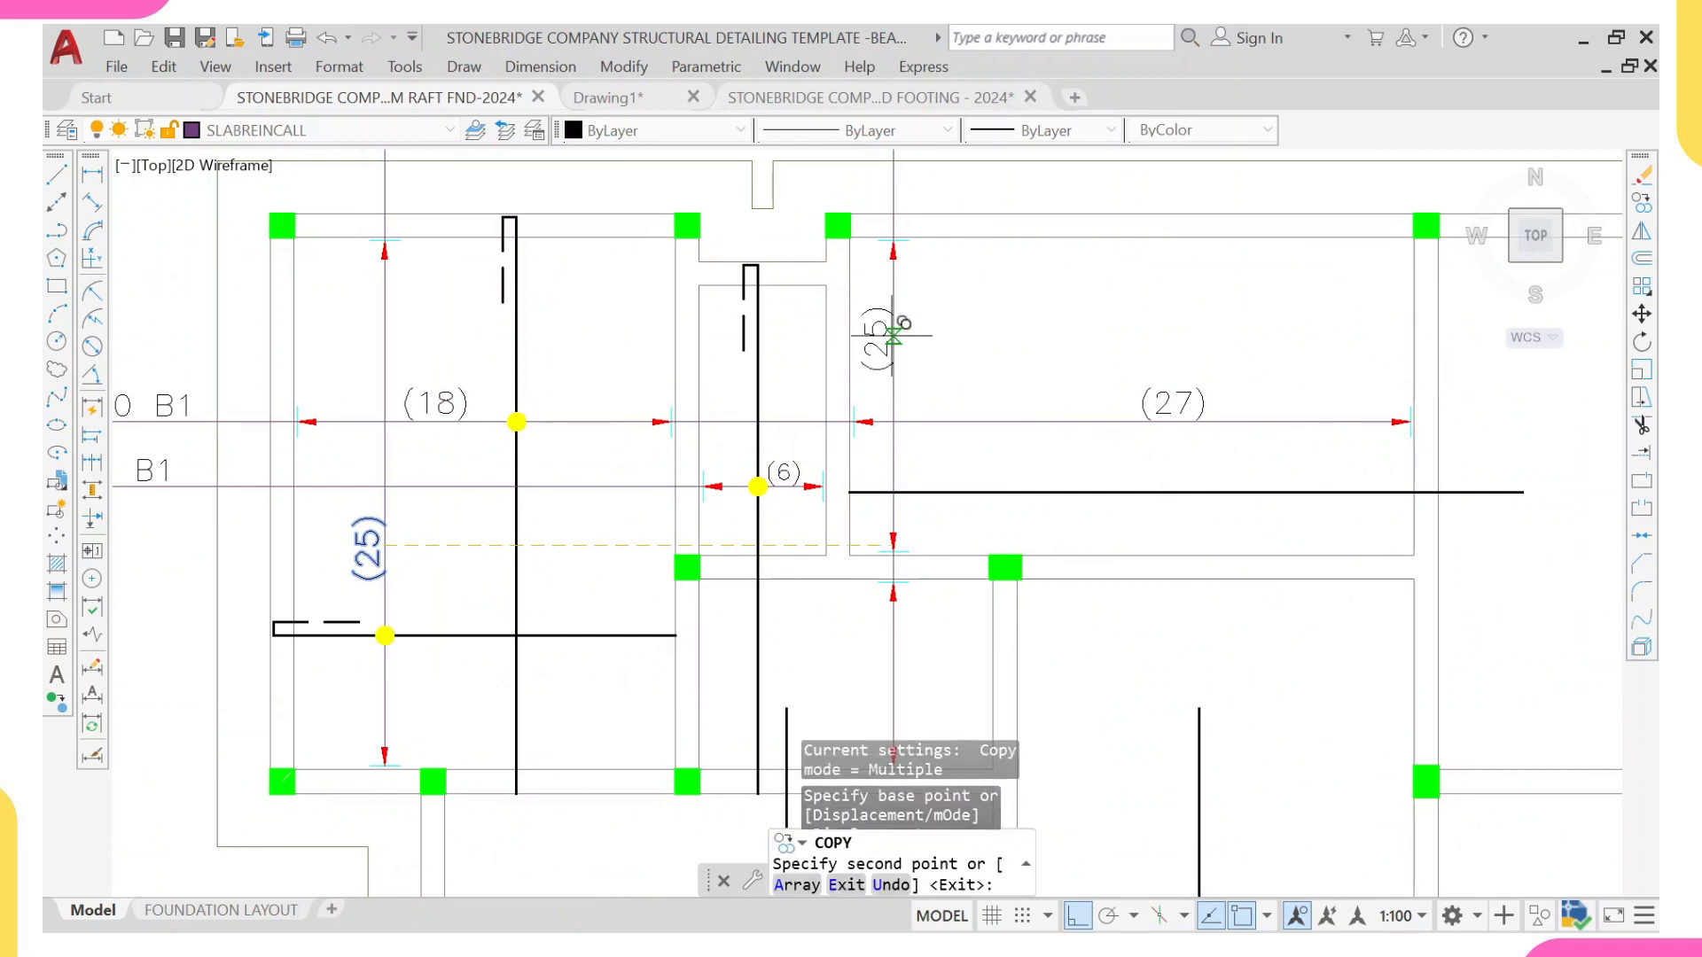
Step: Place another copy of the (25) label beside the vertical range line in the panel below the separating wall
scroll(887, 328, "down", 5)
scroll(916, 463, "up", 5)
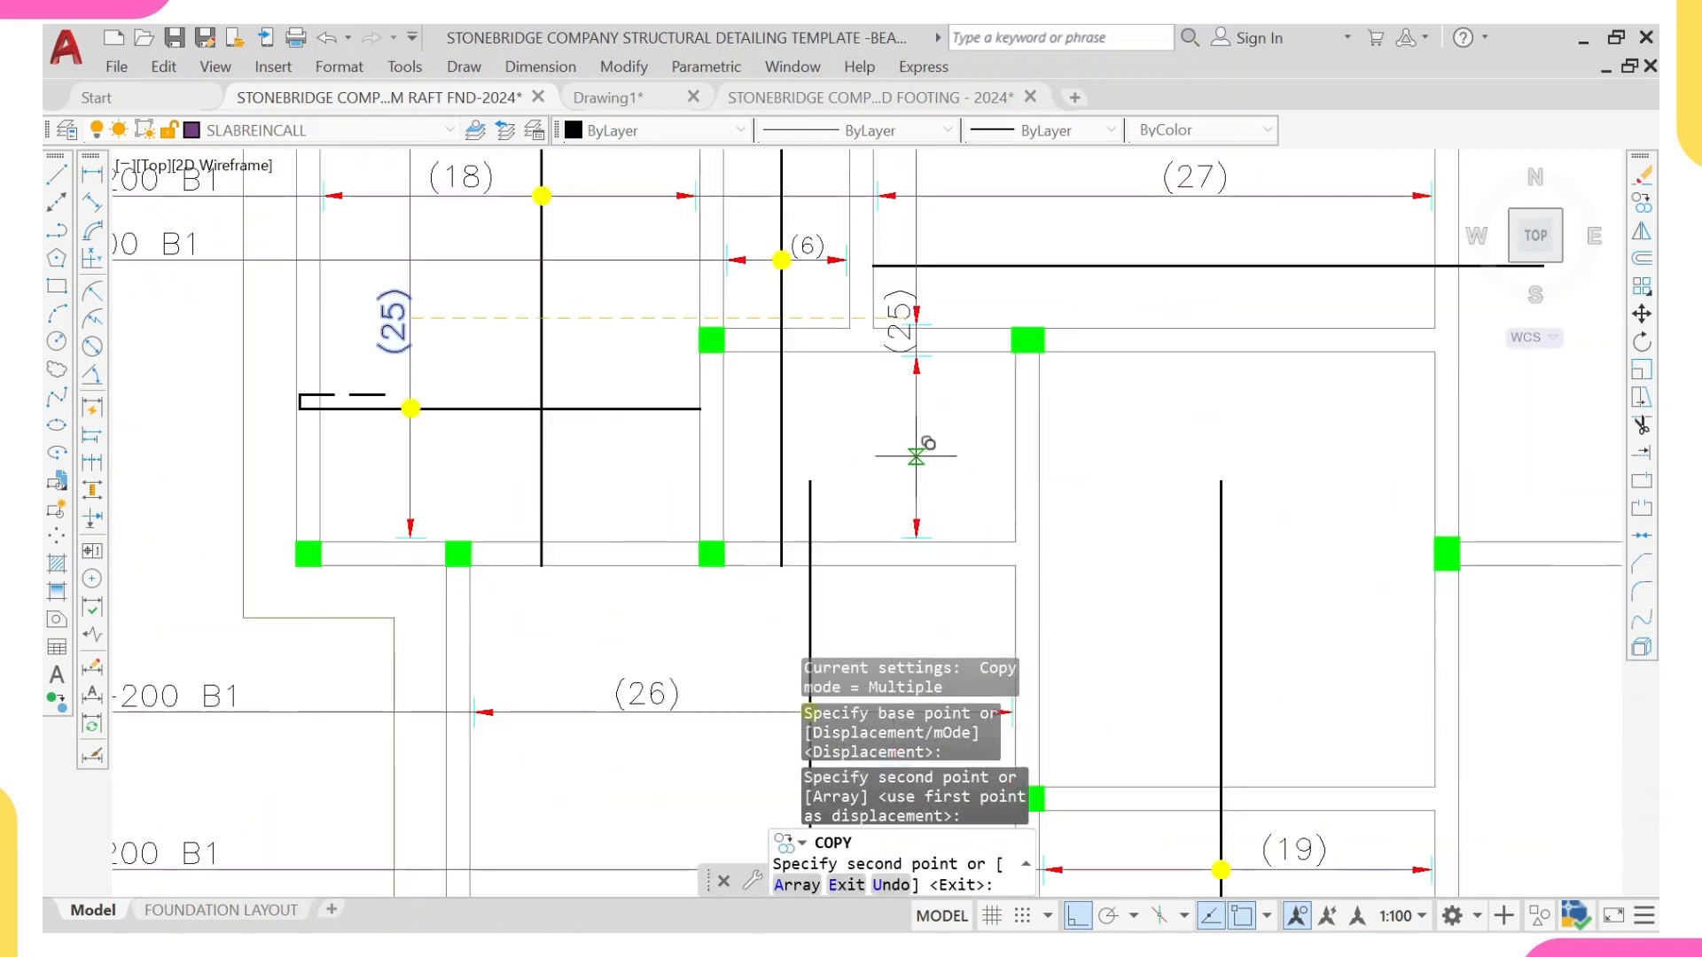
left_click(917, 452)
scroll(810, 443, "down", 4)
key("Escape")
scroll(828, 411, "up", 4)
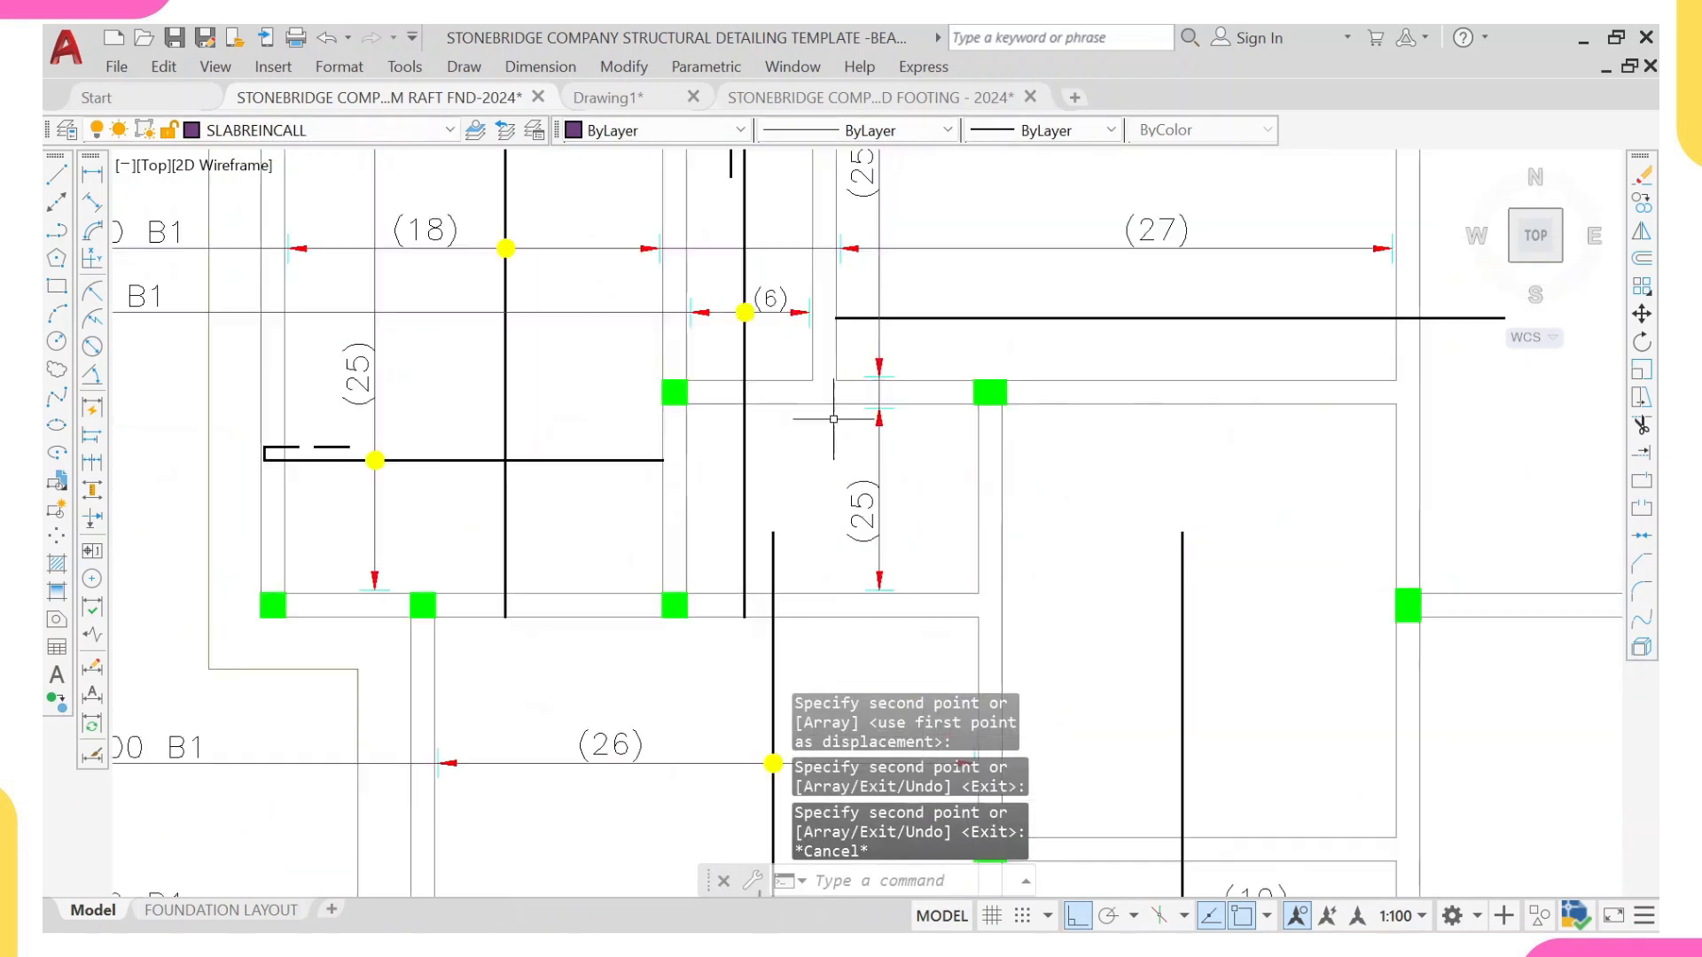
Step: Add a linear dimension between the two arrowhead tips of the lower panel's vertical range line
left_click(92, 176)
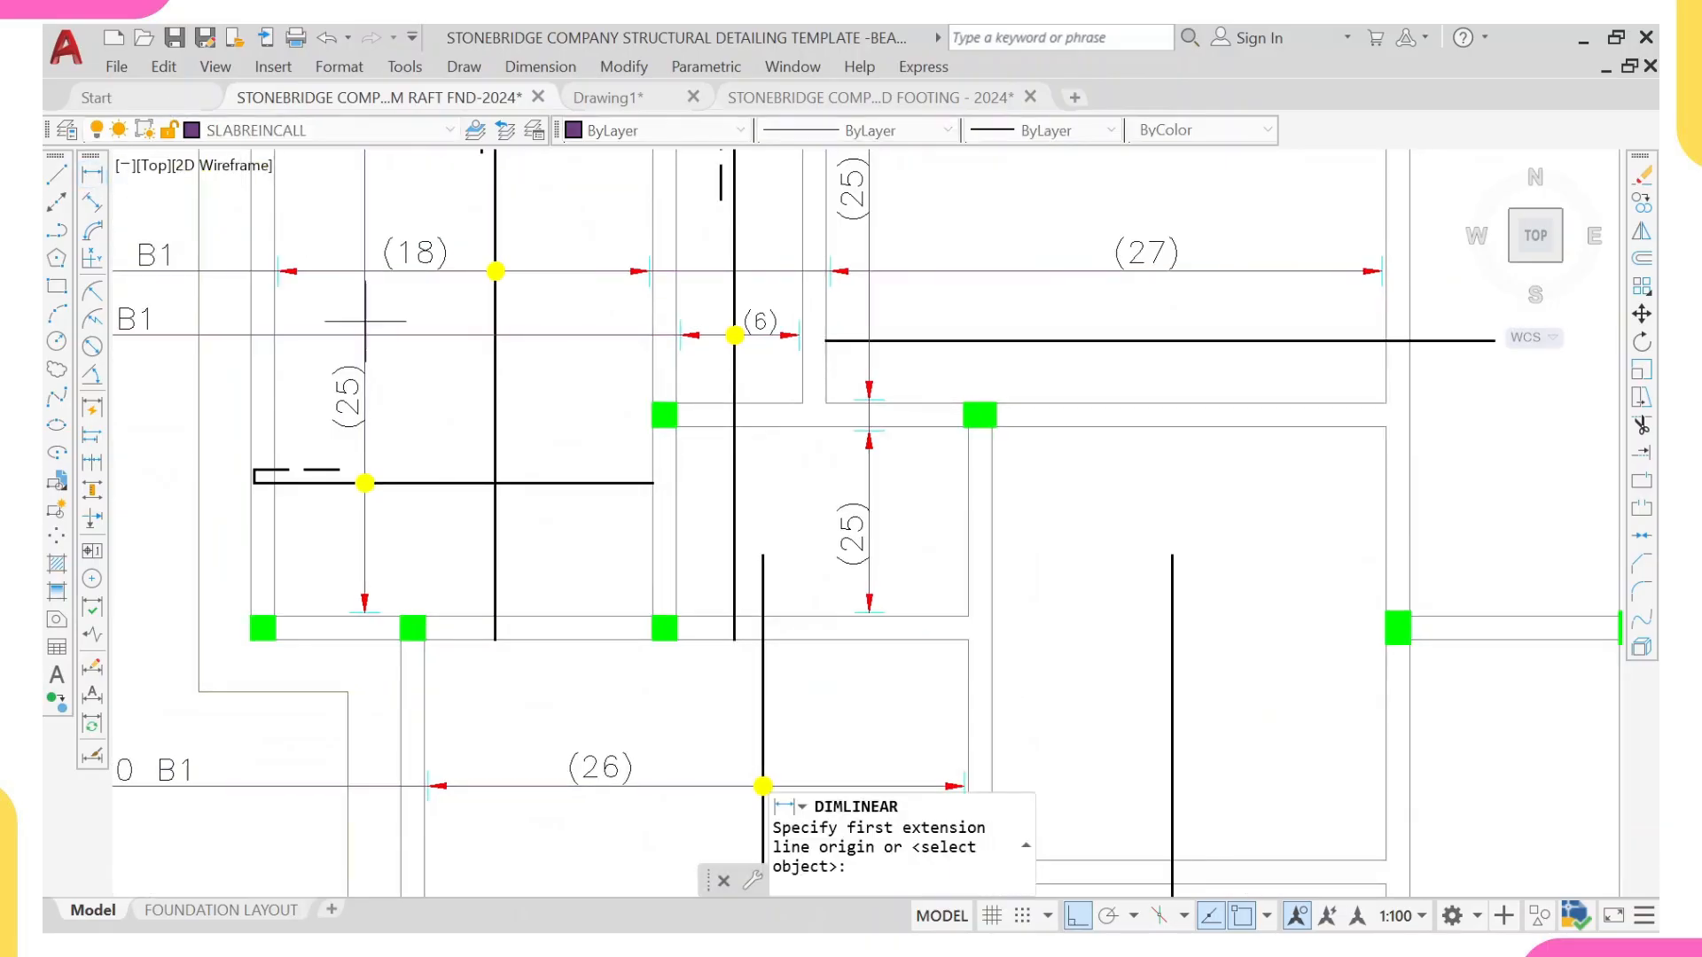
scroll(900, 571, "up", 4)
left_click(811, 673)
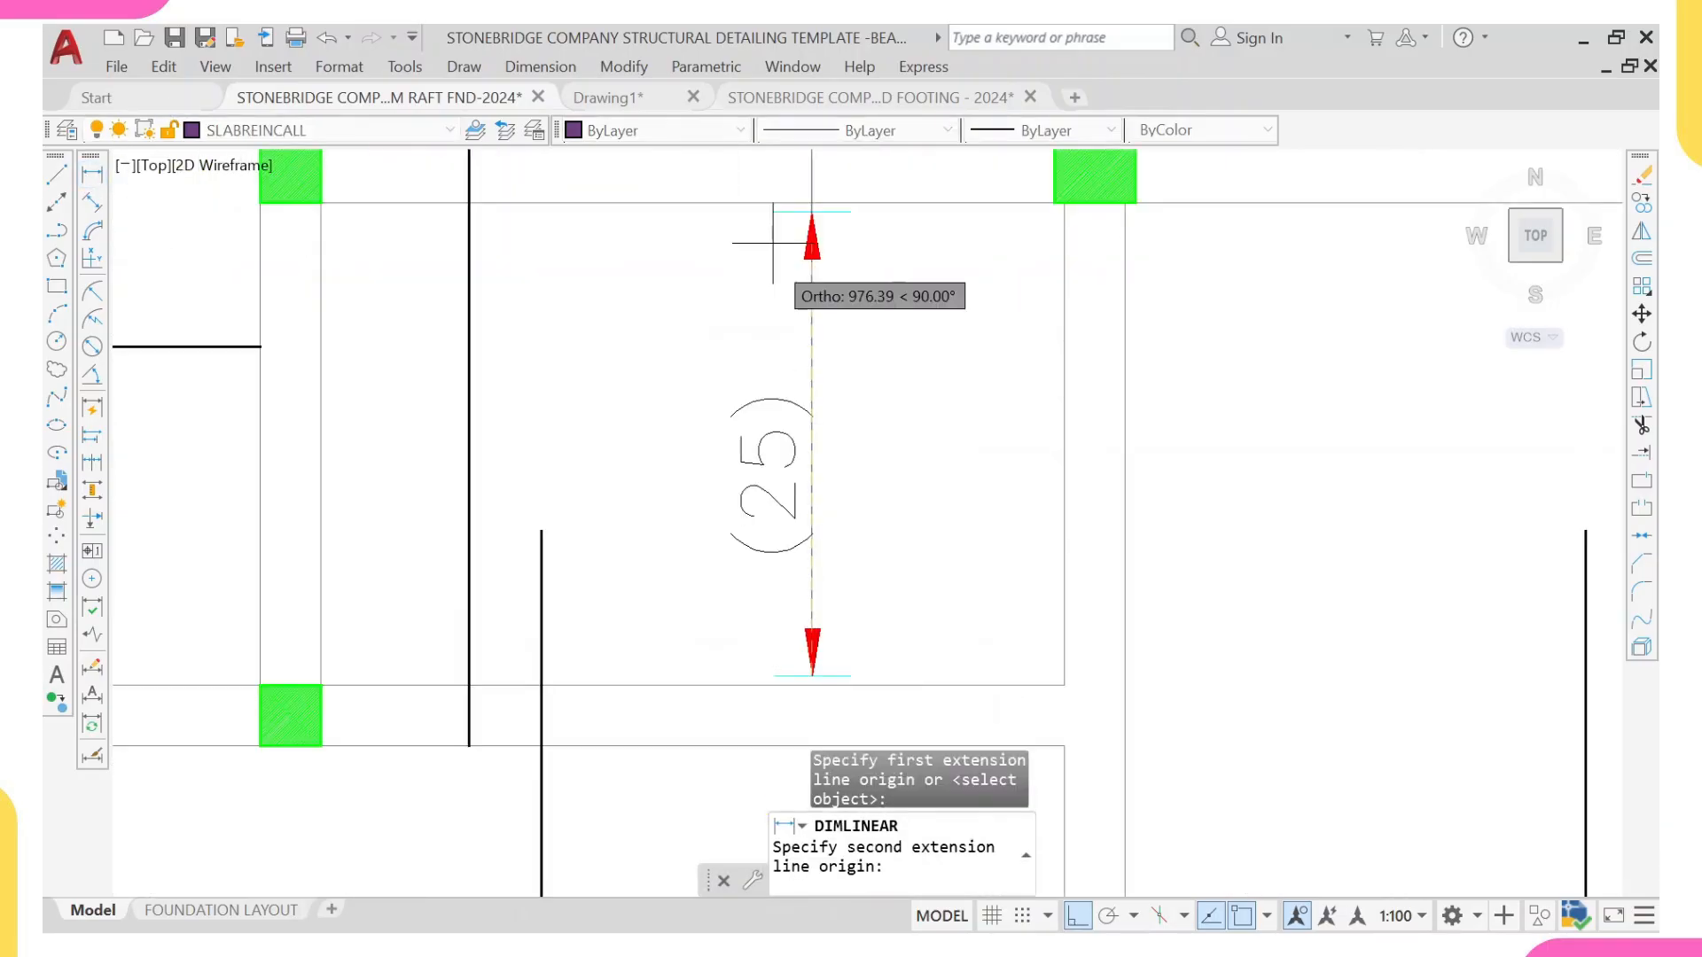
scroll(812, 302, "up", 2)
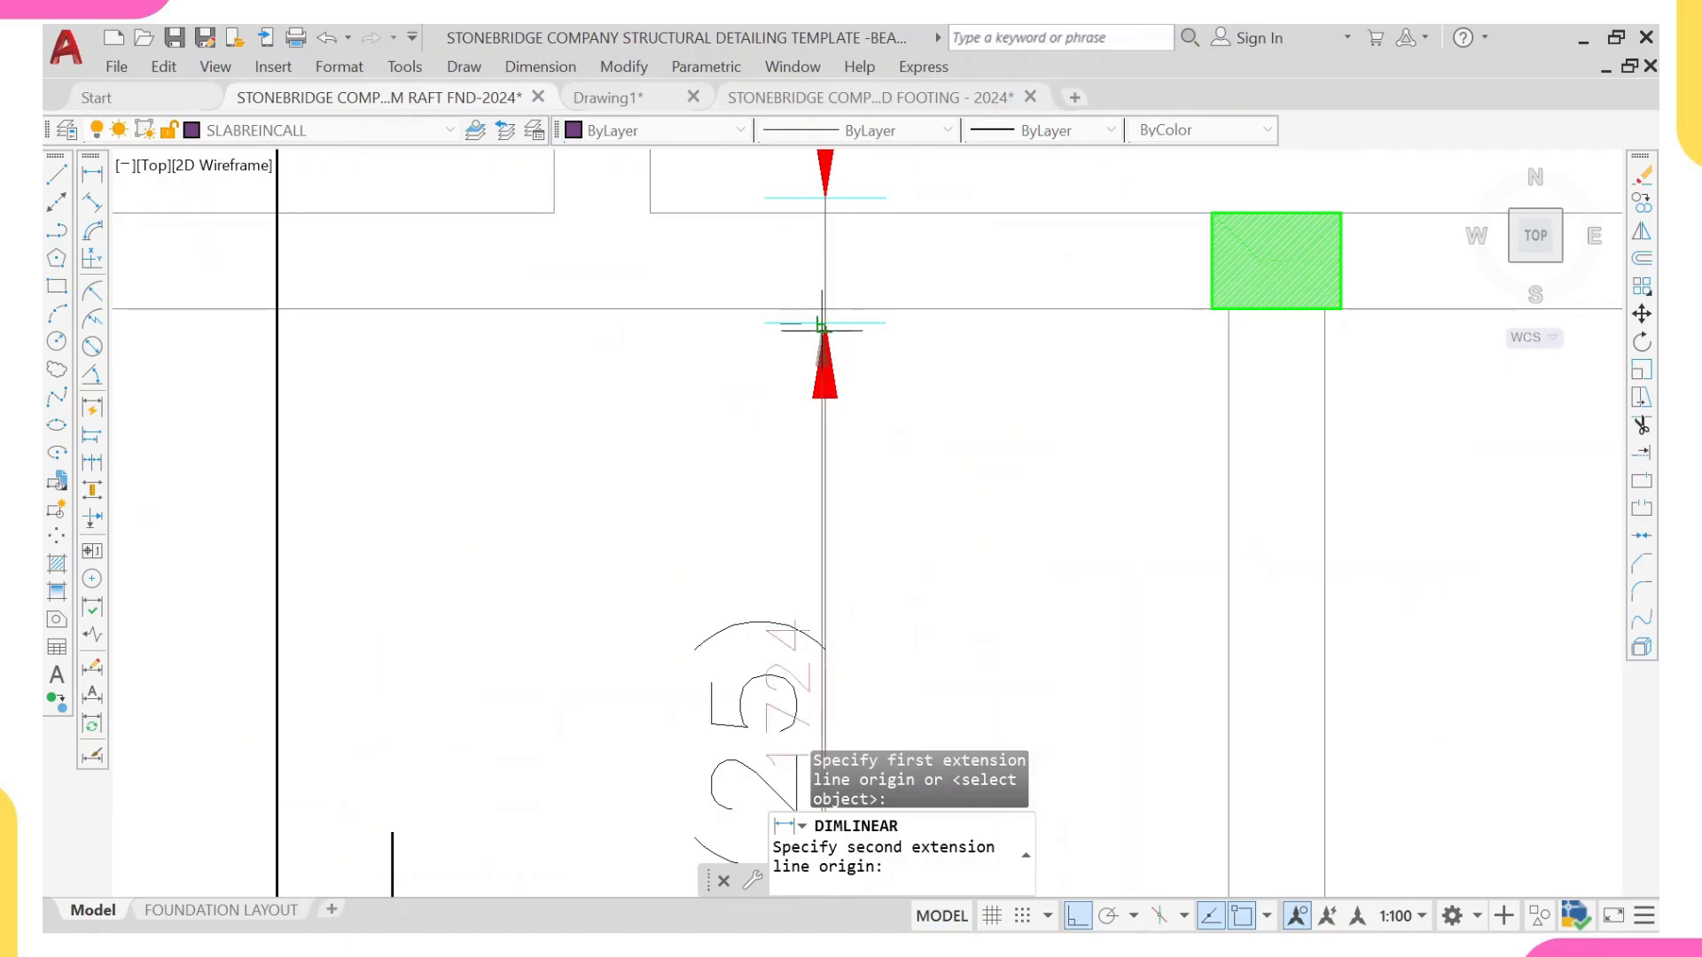
left_click(825, 324)
scroll(1028, 381, "down", 2)
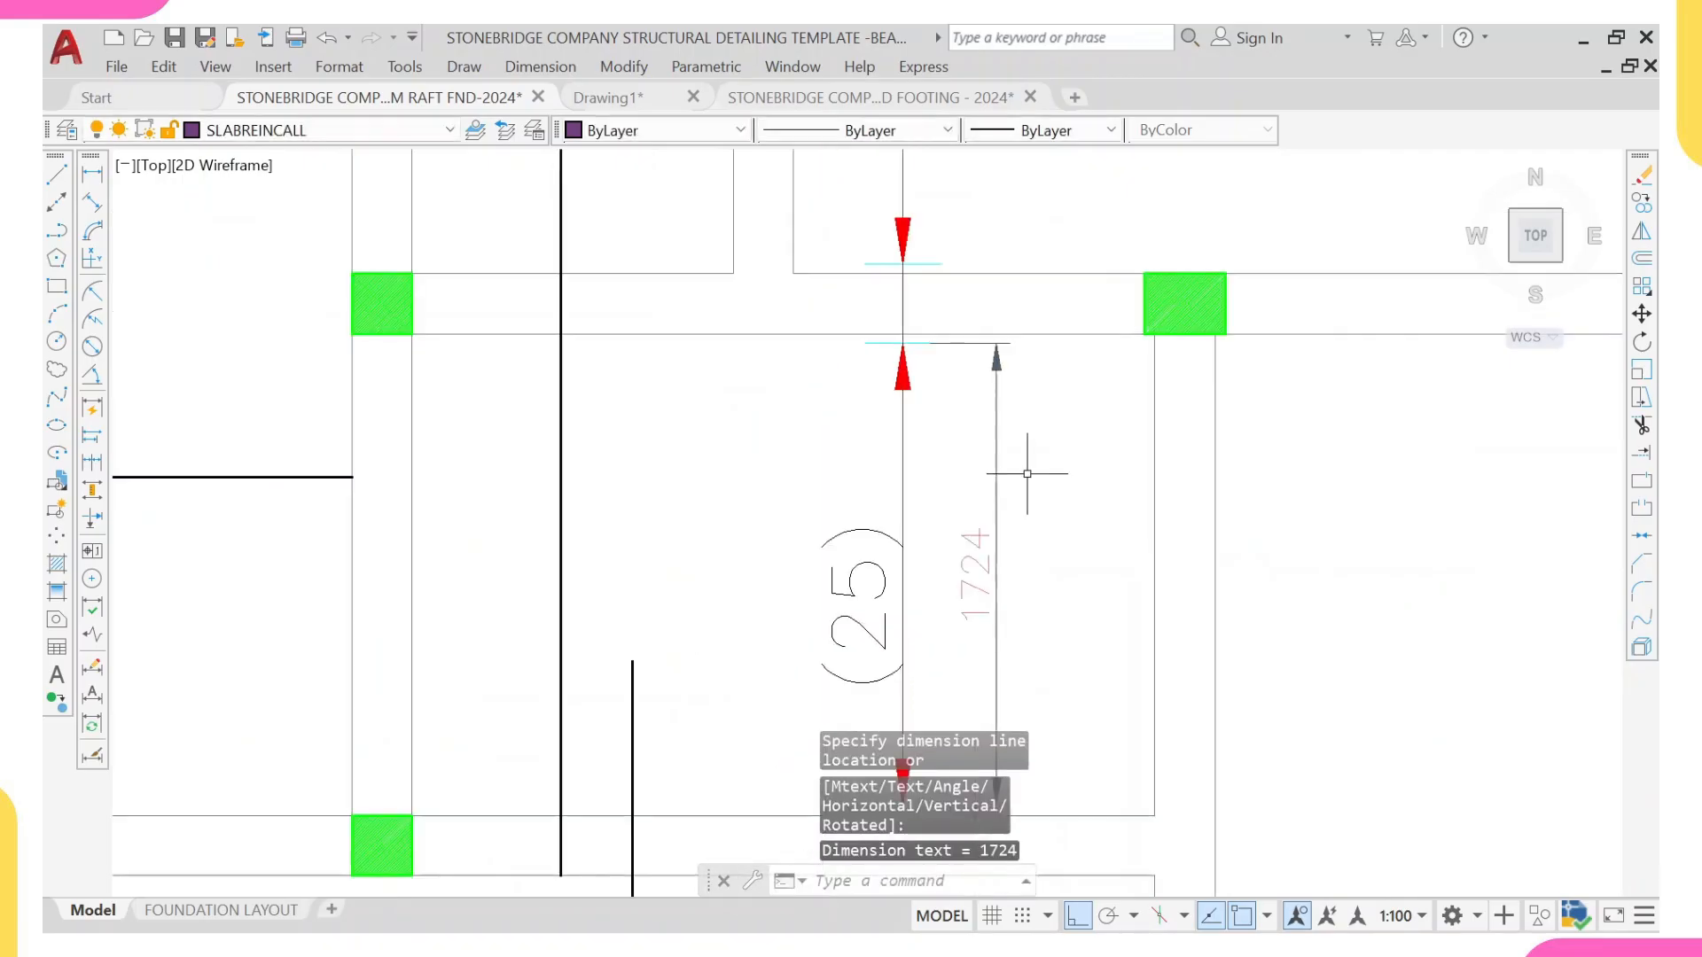
Step: Add a linear dimension between the arrowhead tips of the vertical range line in the (27) panel
right_click(1038, 524)
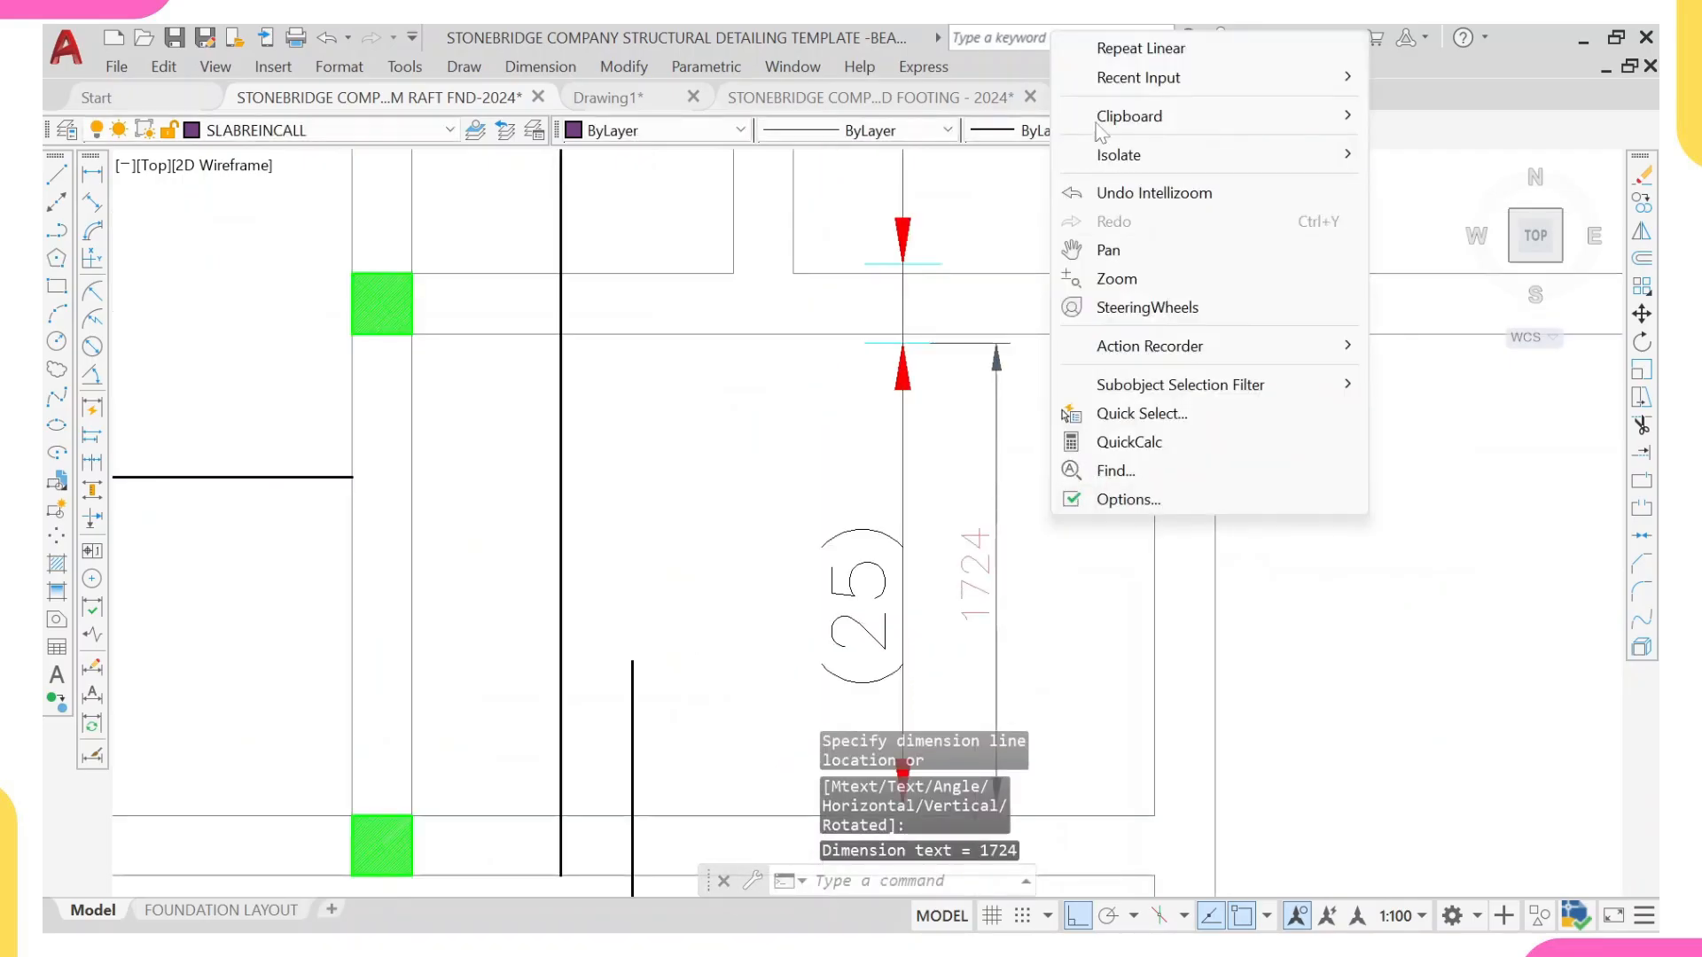
left_click(1159, 45)
scroll(1045, 520, "down", 6)
middle_click_drag(1008, 443, 940, 196)
scroll(940, 196, "up", 6)
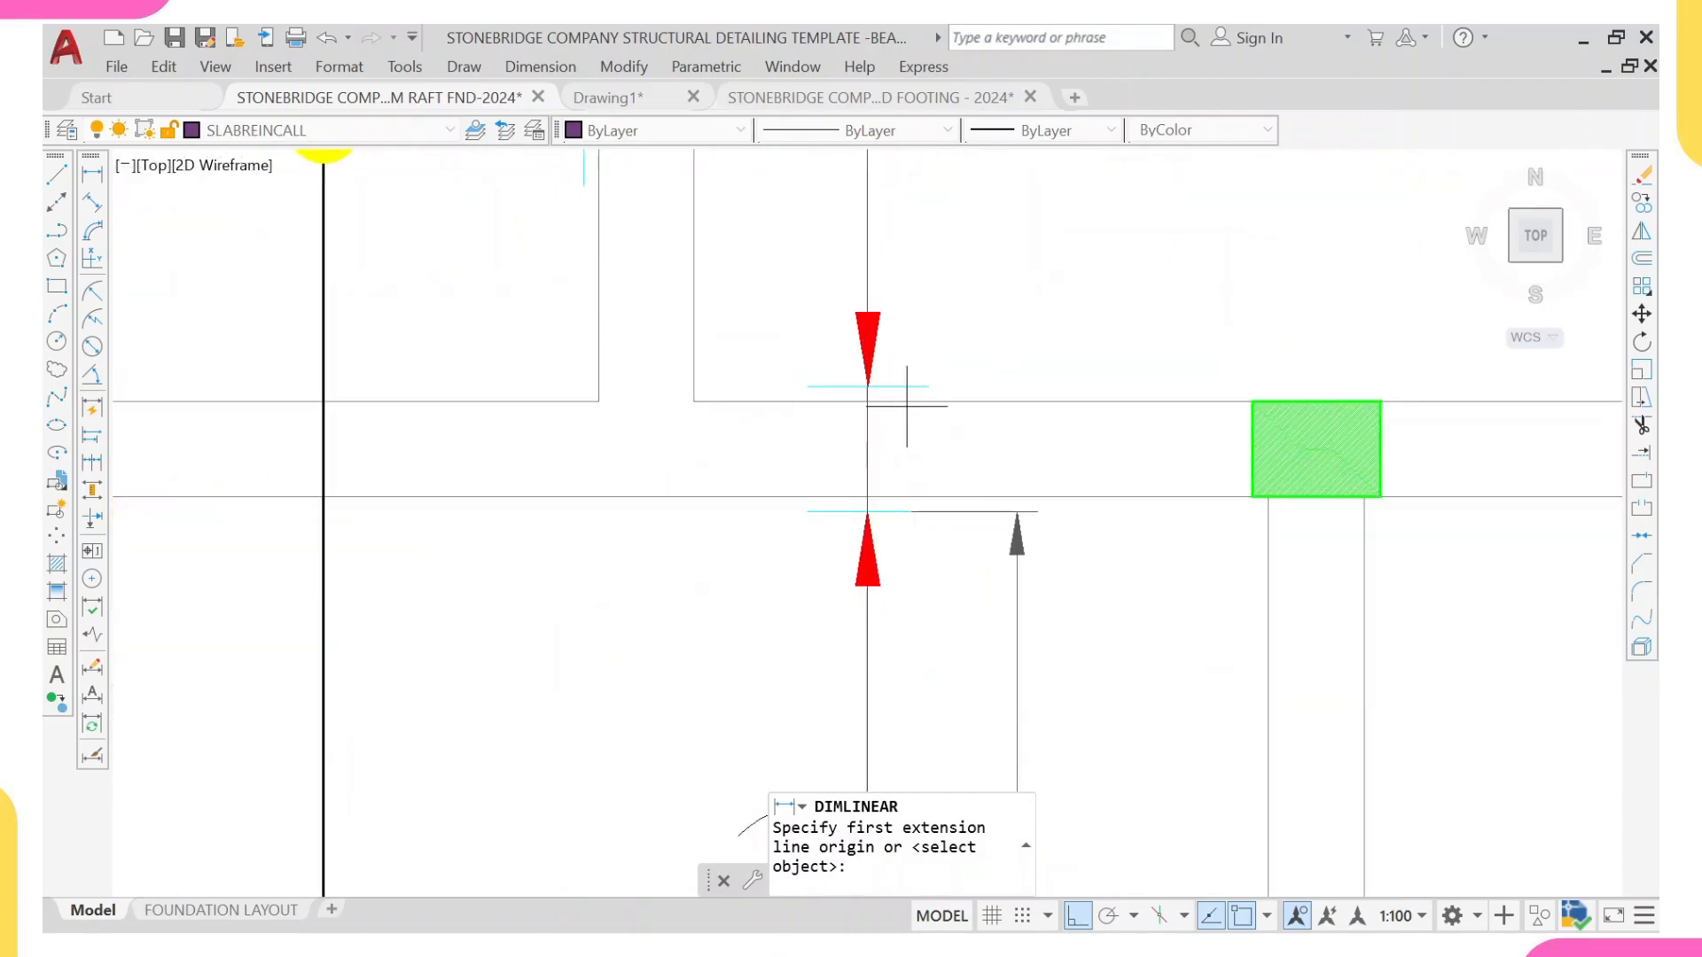
left_click(881, 451)
scroll(877, 214, "down", 4)
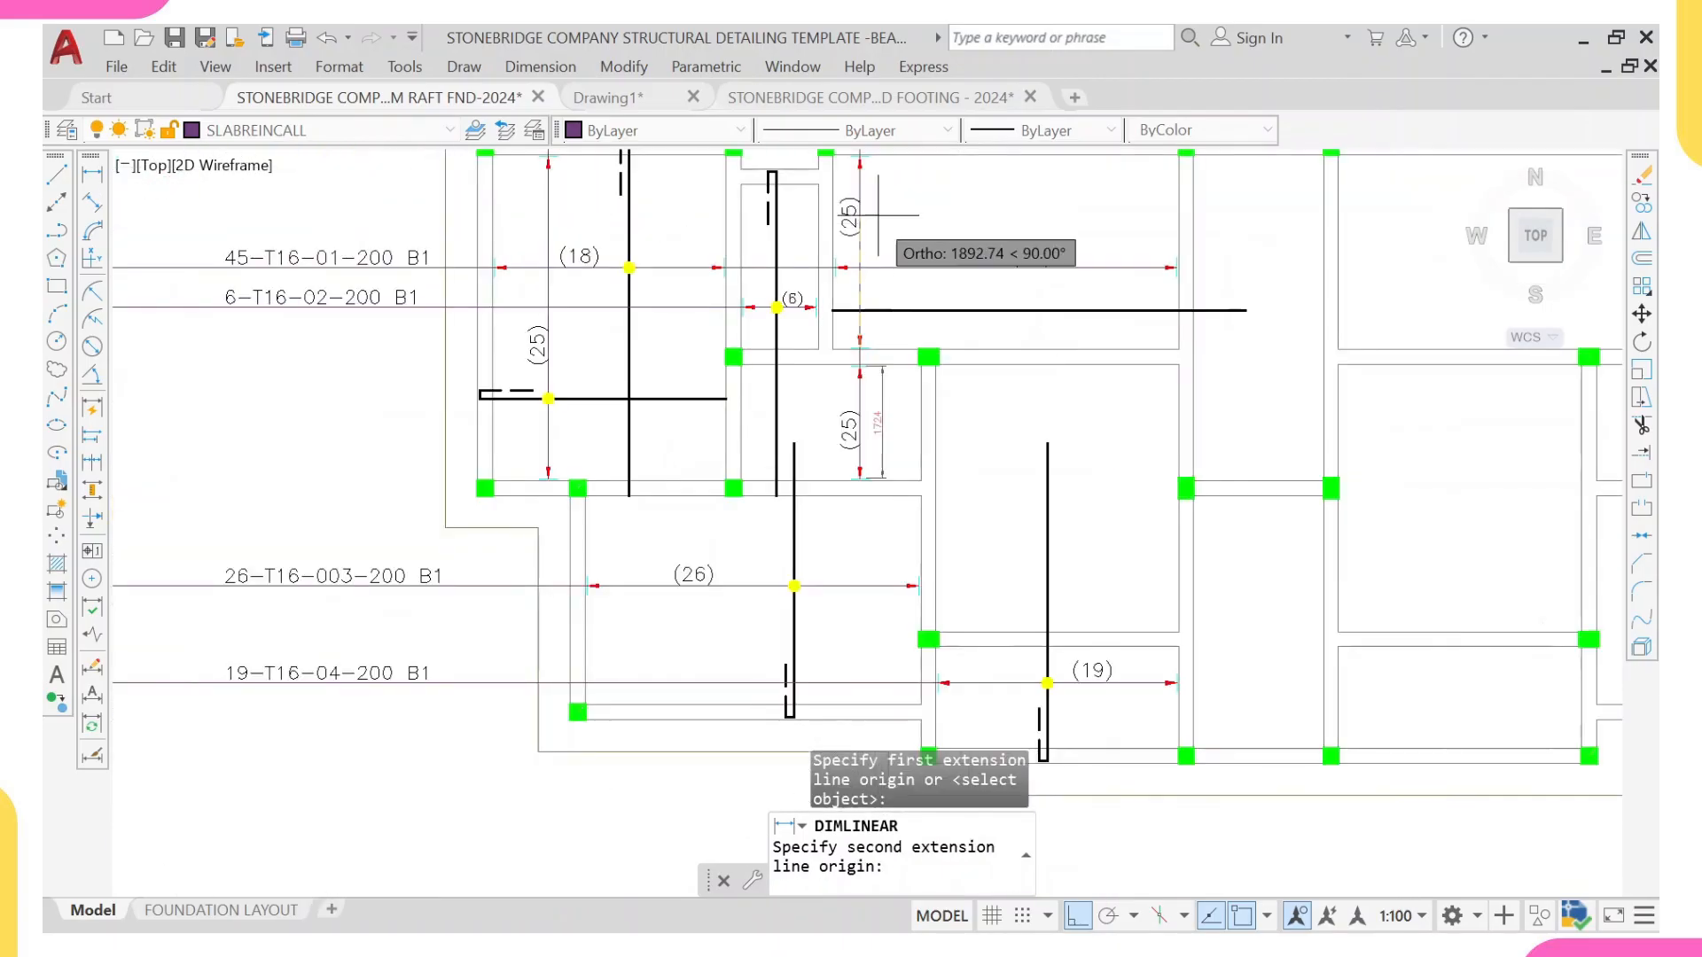
scroll(826, 510, "up", 5)
left_click(792, 481)
scroll(792, 482, "down", 5)
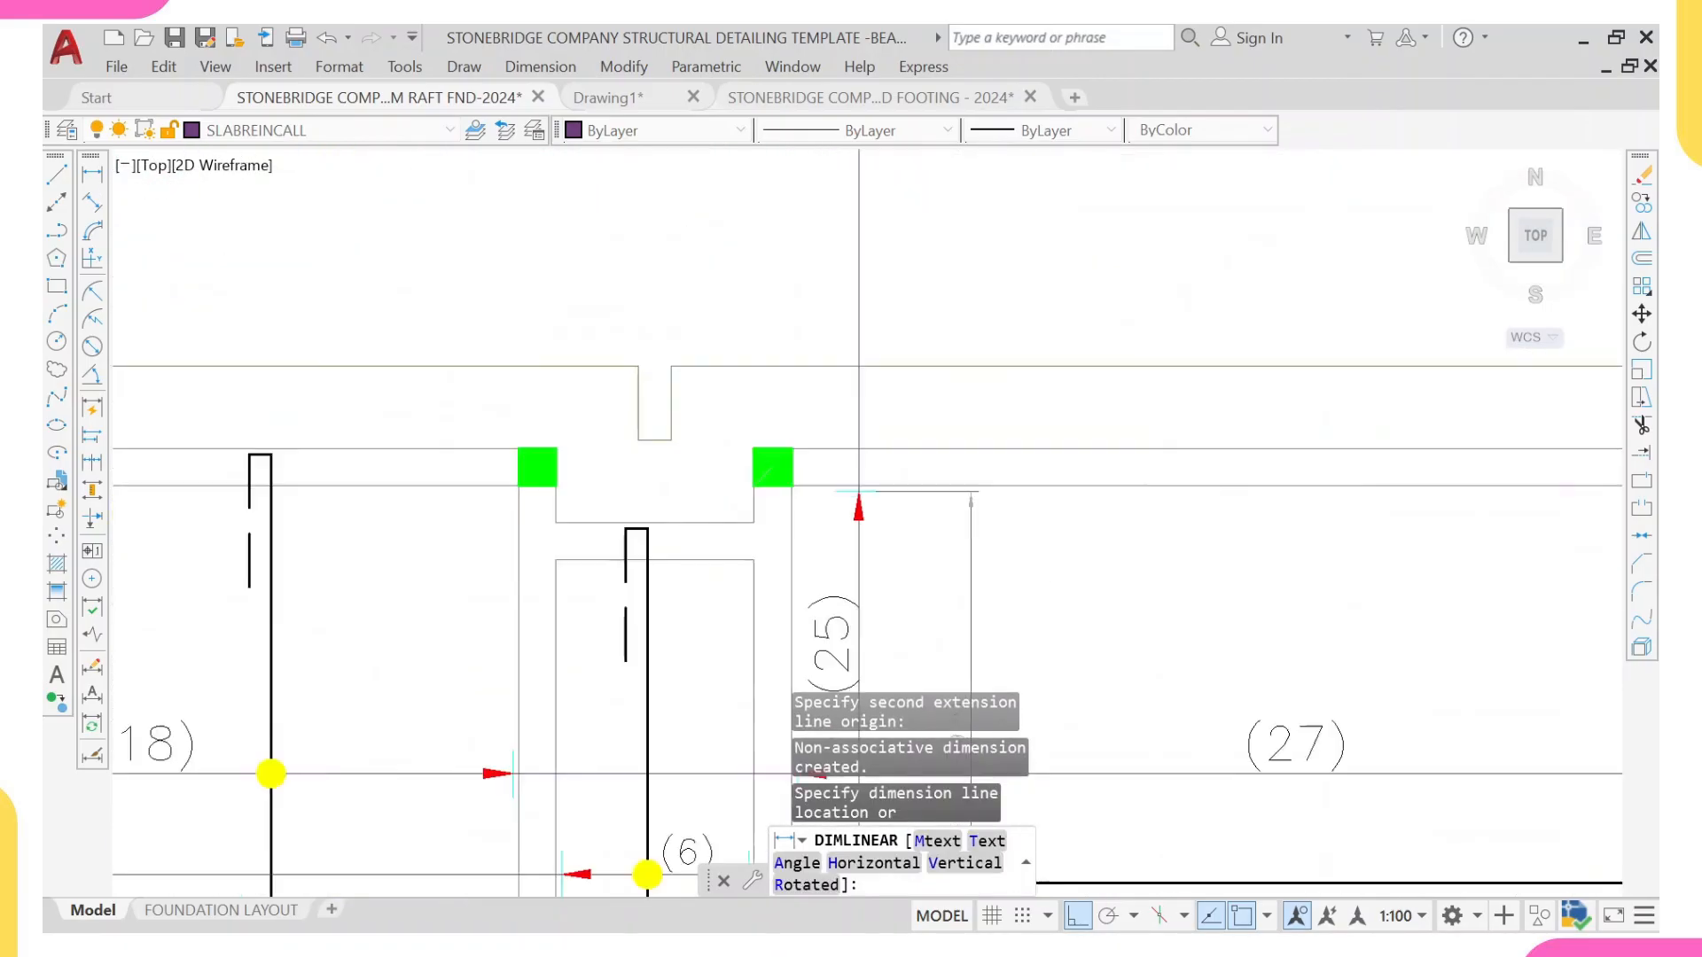
left_click(949, 411)
middle_click_drag(934, 570, 937, 516)
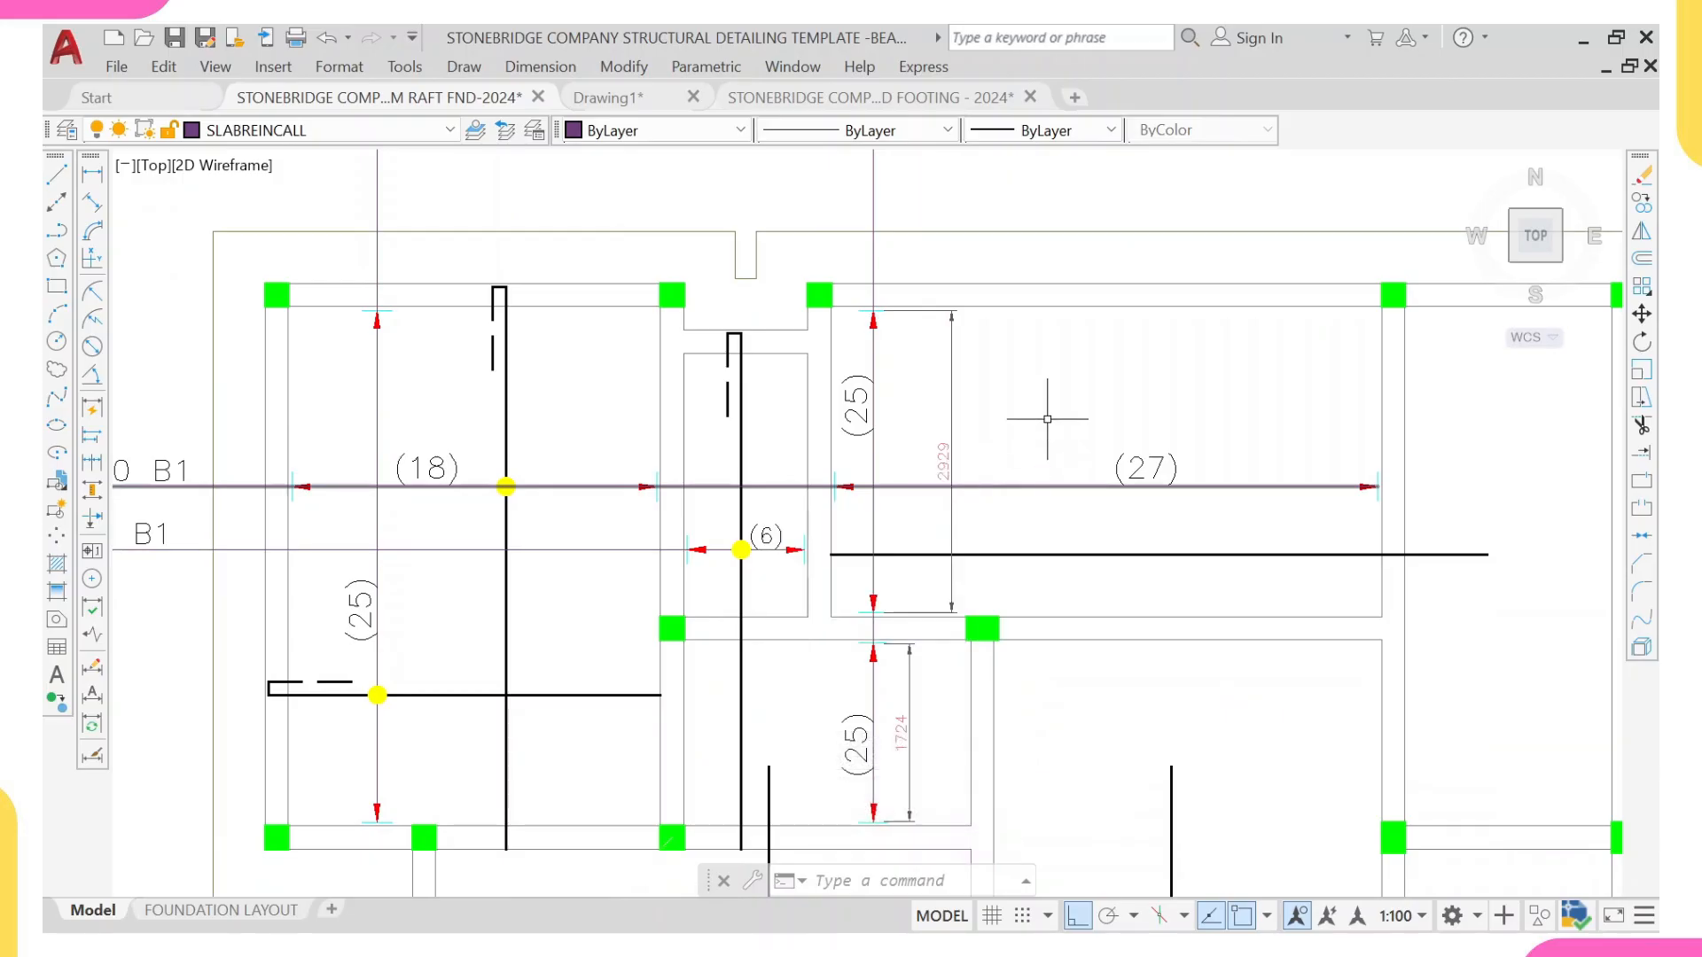
key("Escape")
Step: Change the copied label on the (27) panel's vertical range line to (15)
left_click(853, 410)
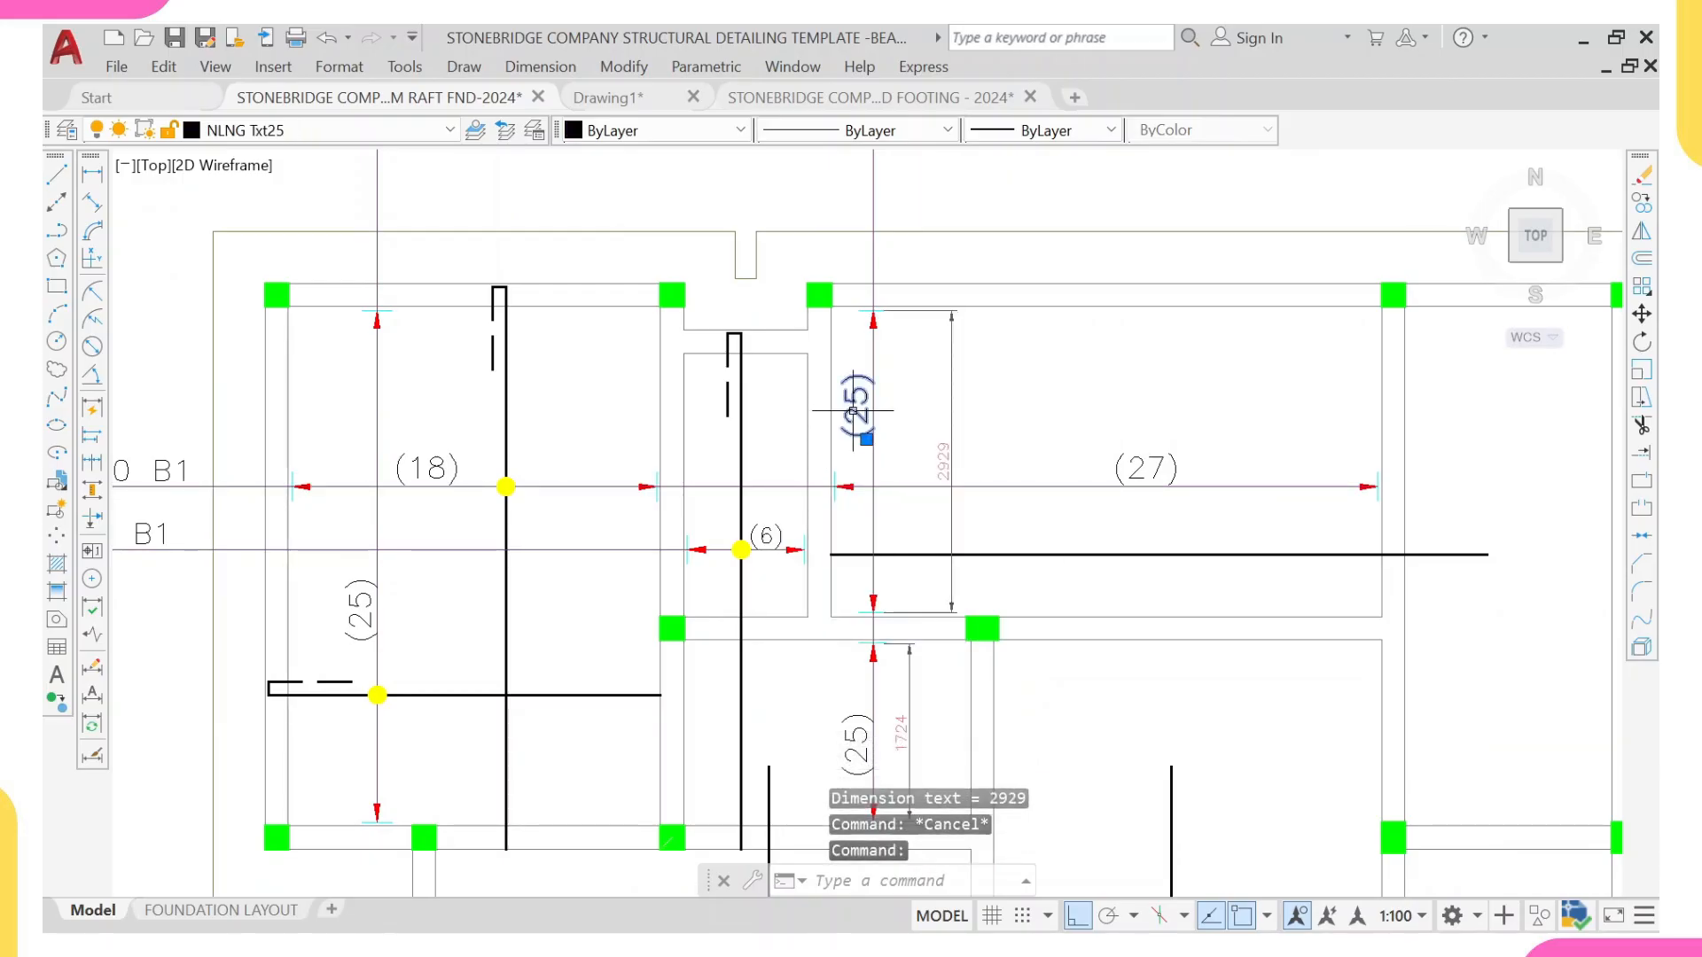
double_click(855, 408)
scroll(926, 435, "up", 2)
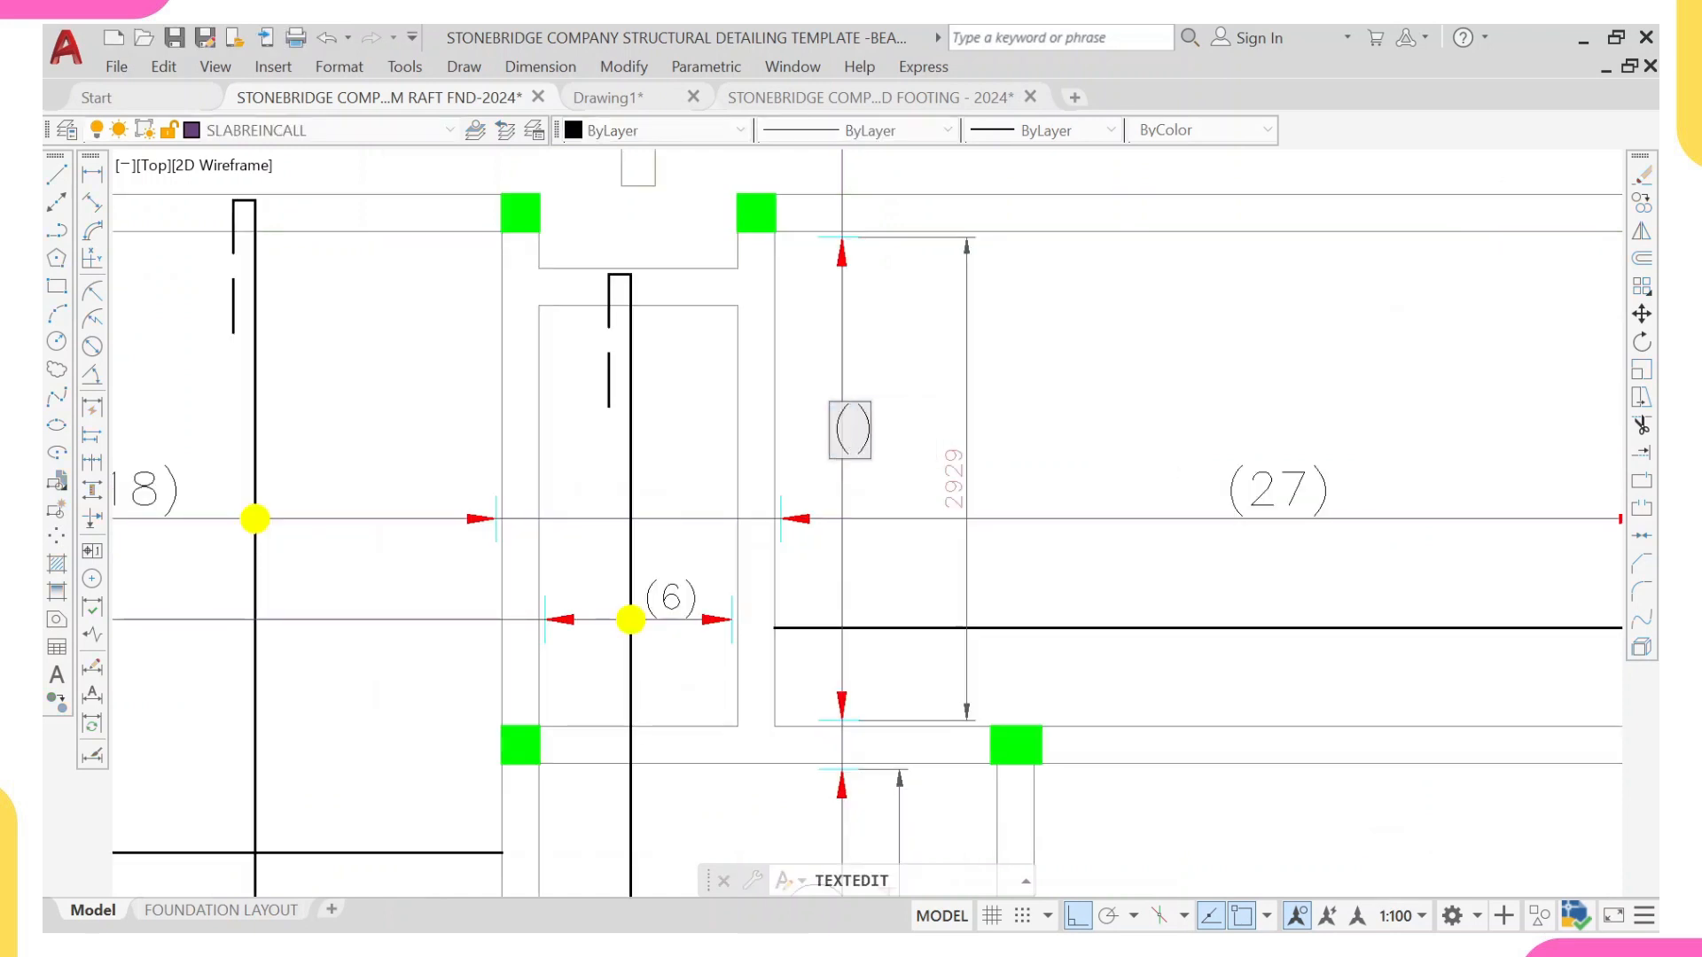
key("Return")
Step: Change the copied label on the lower panel's vertical range line to (9)
scroll(816, 631, "down", 2)
middle_click_drag(816, 631, 797, 362)
scroll(827, 548, "up", 4)
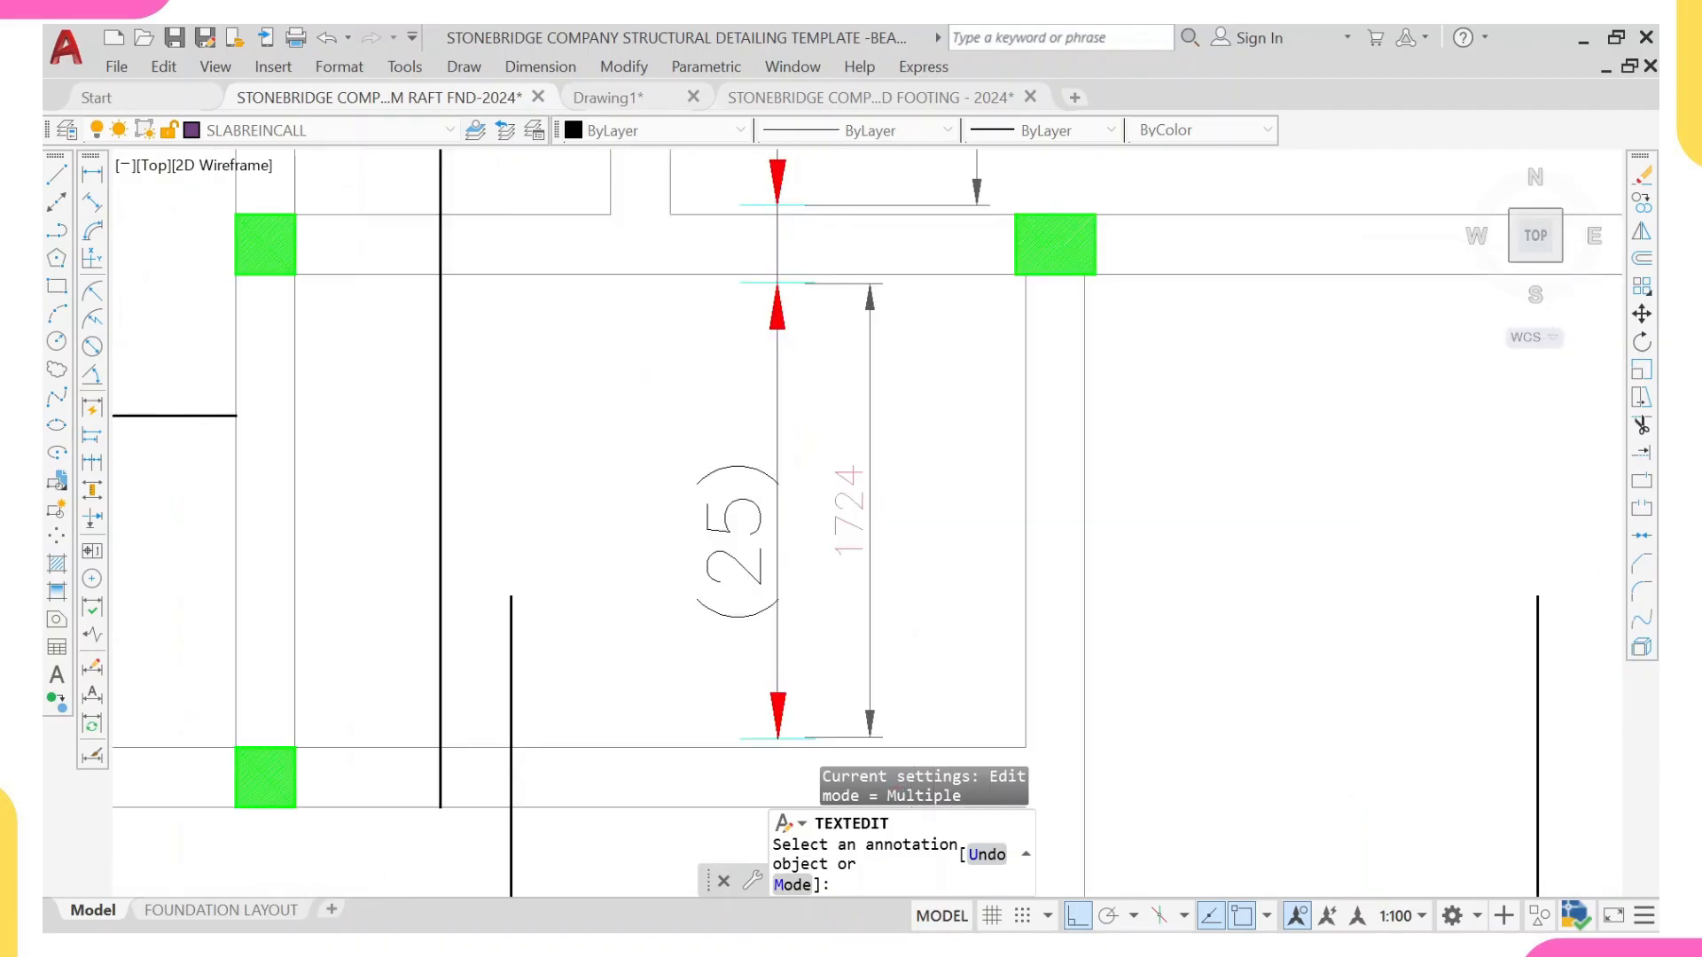
left_click(753, 581)
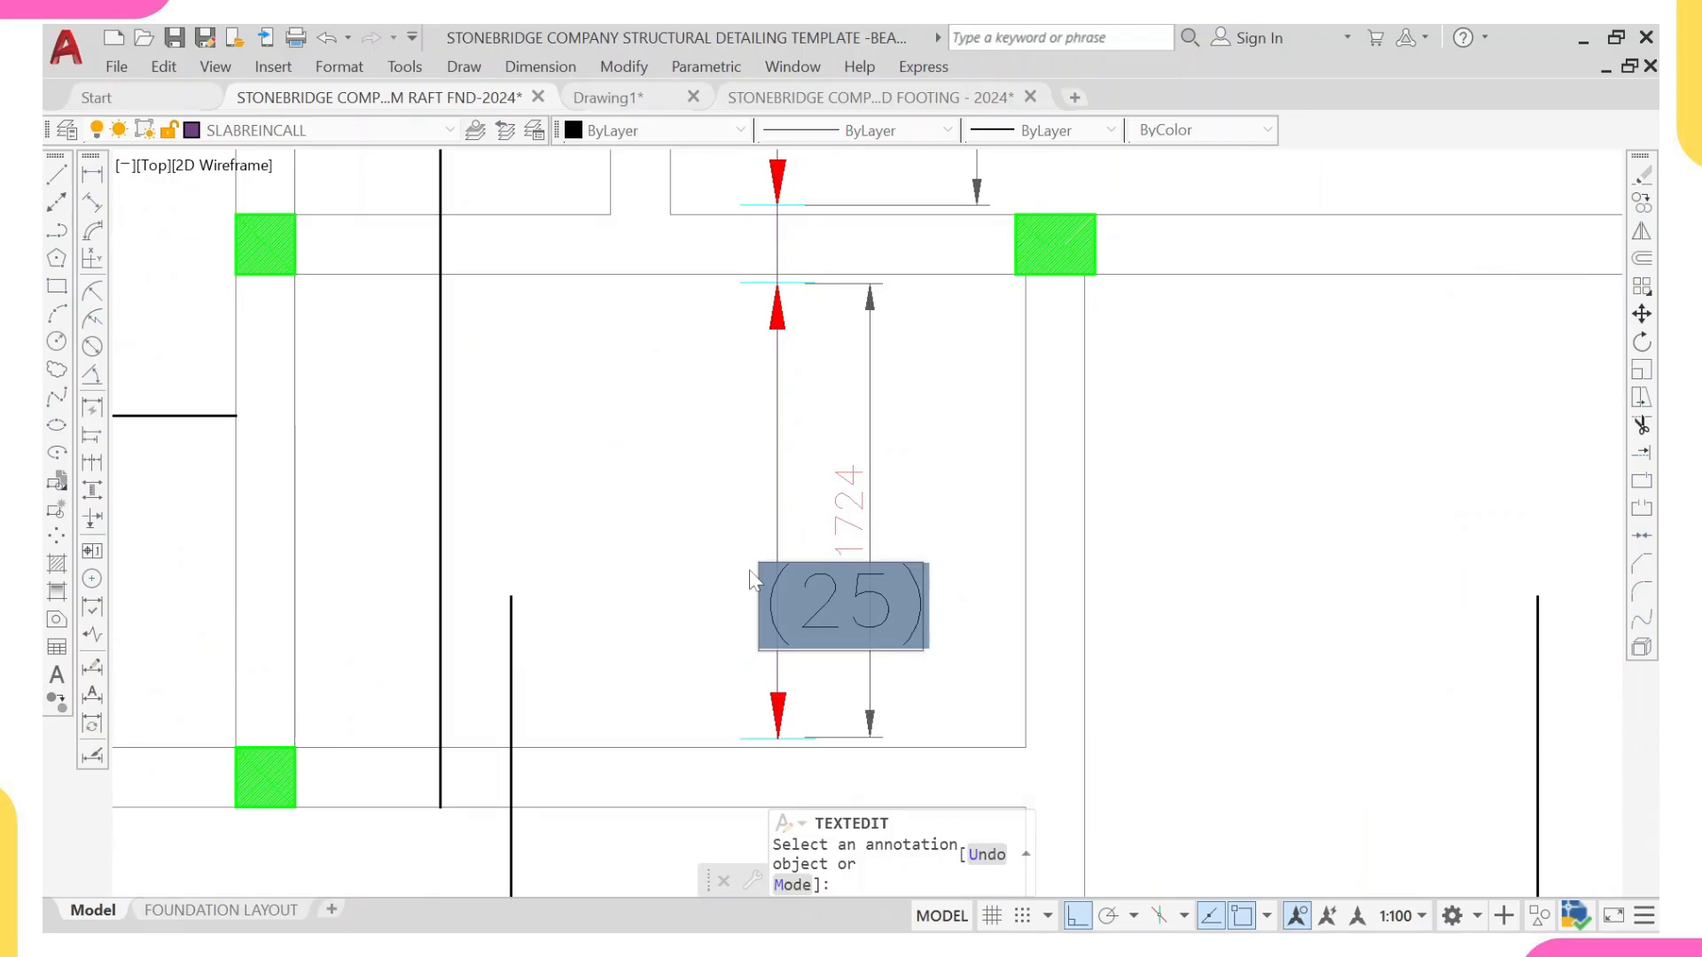
left_click(753, 583)
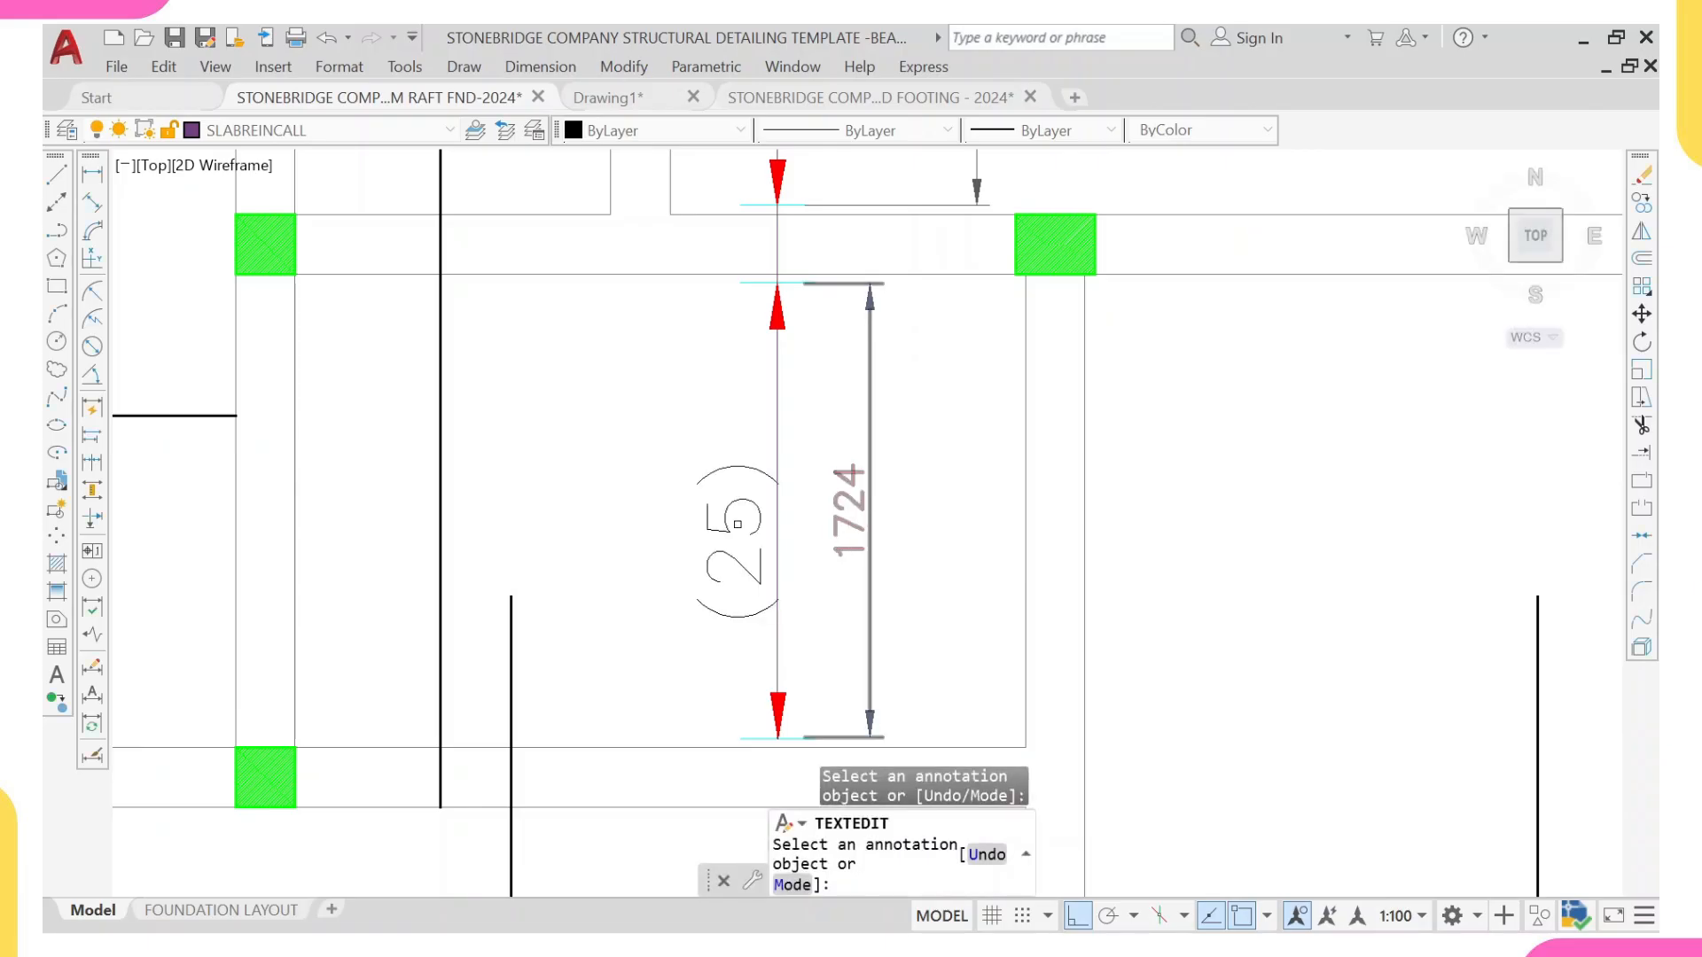
left_click(761, 581)
scroll(901, 555, "up", 2)
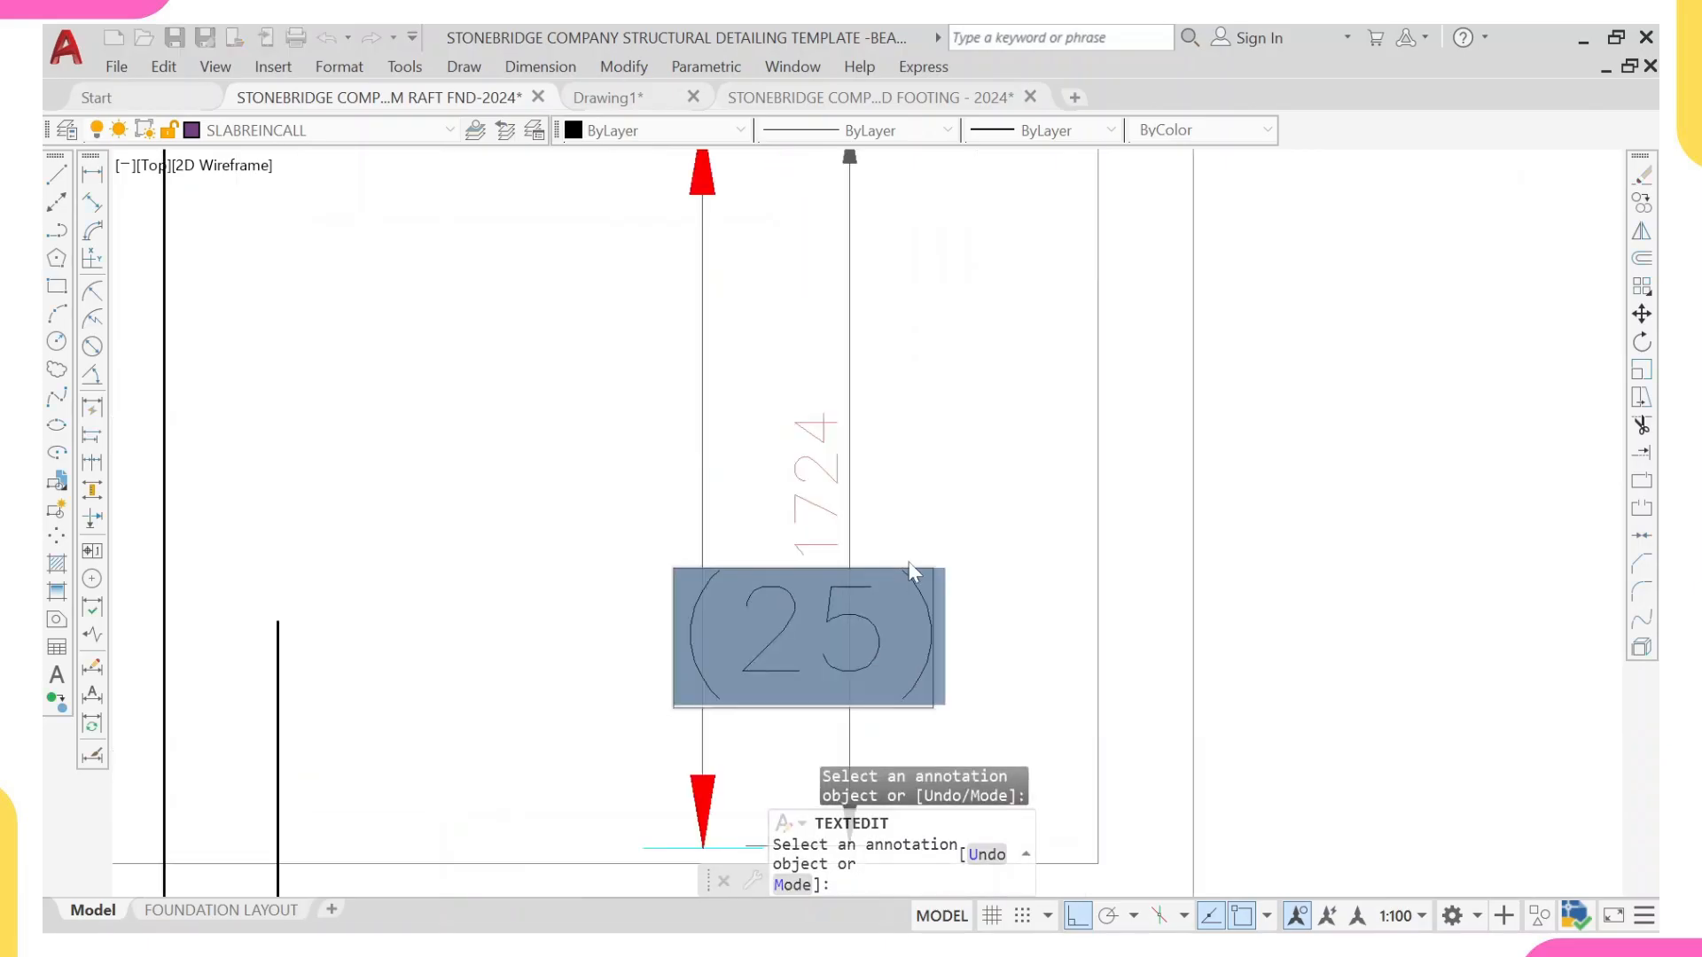
left_click(902, 606)
key("BackSpace")
key("BackSpace")
type("9")
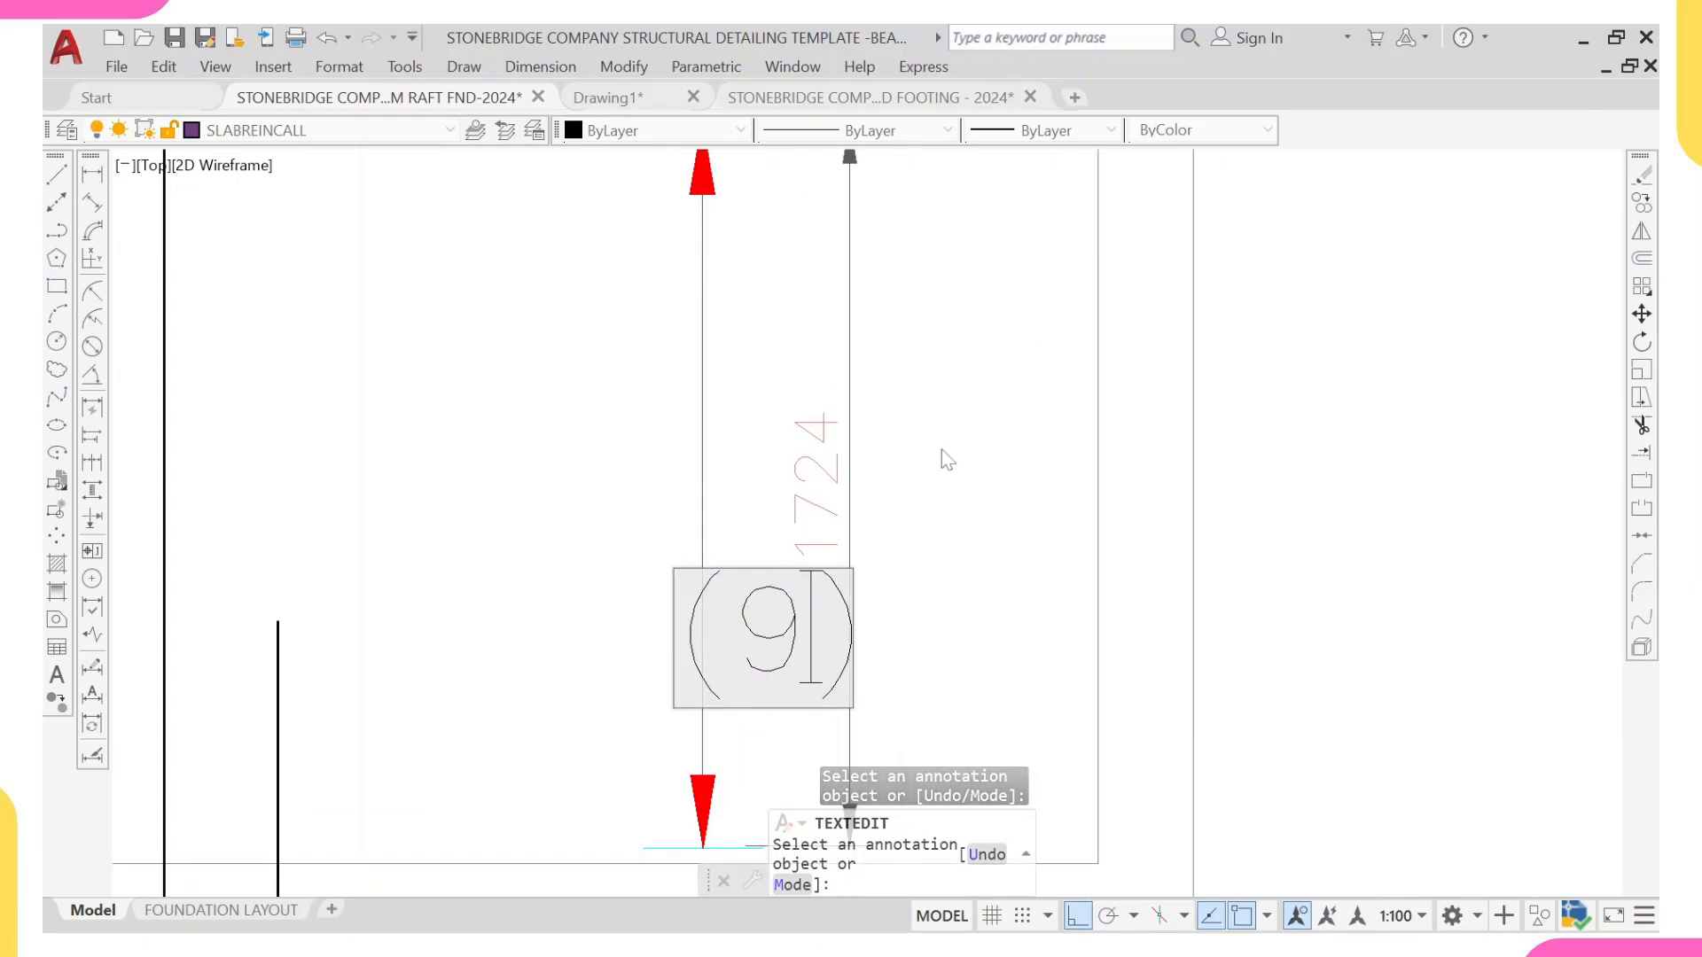
left_click(895, 464)
key("Escape")
Step: Erase the two linear dimensions beside the (15) and (9) vertical range lines
left_click(914, 449)
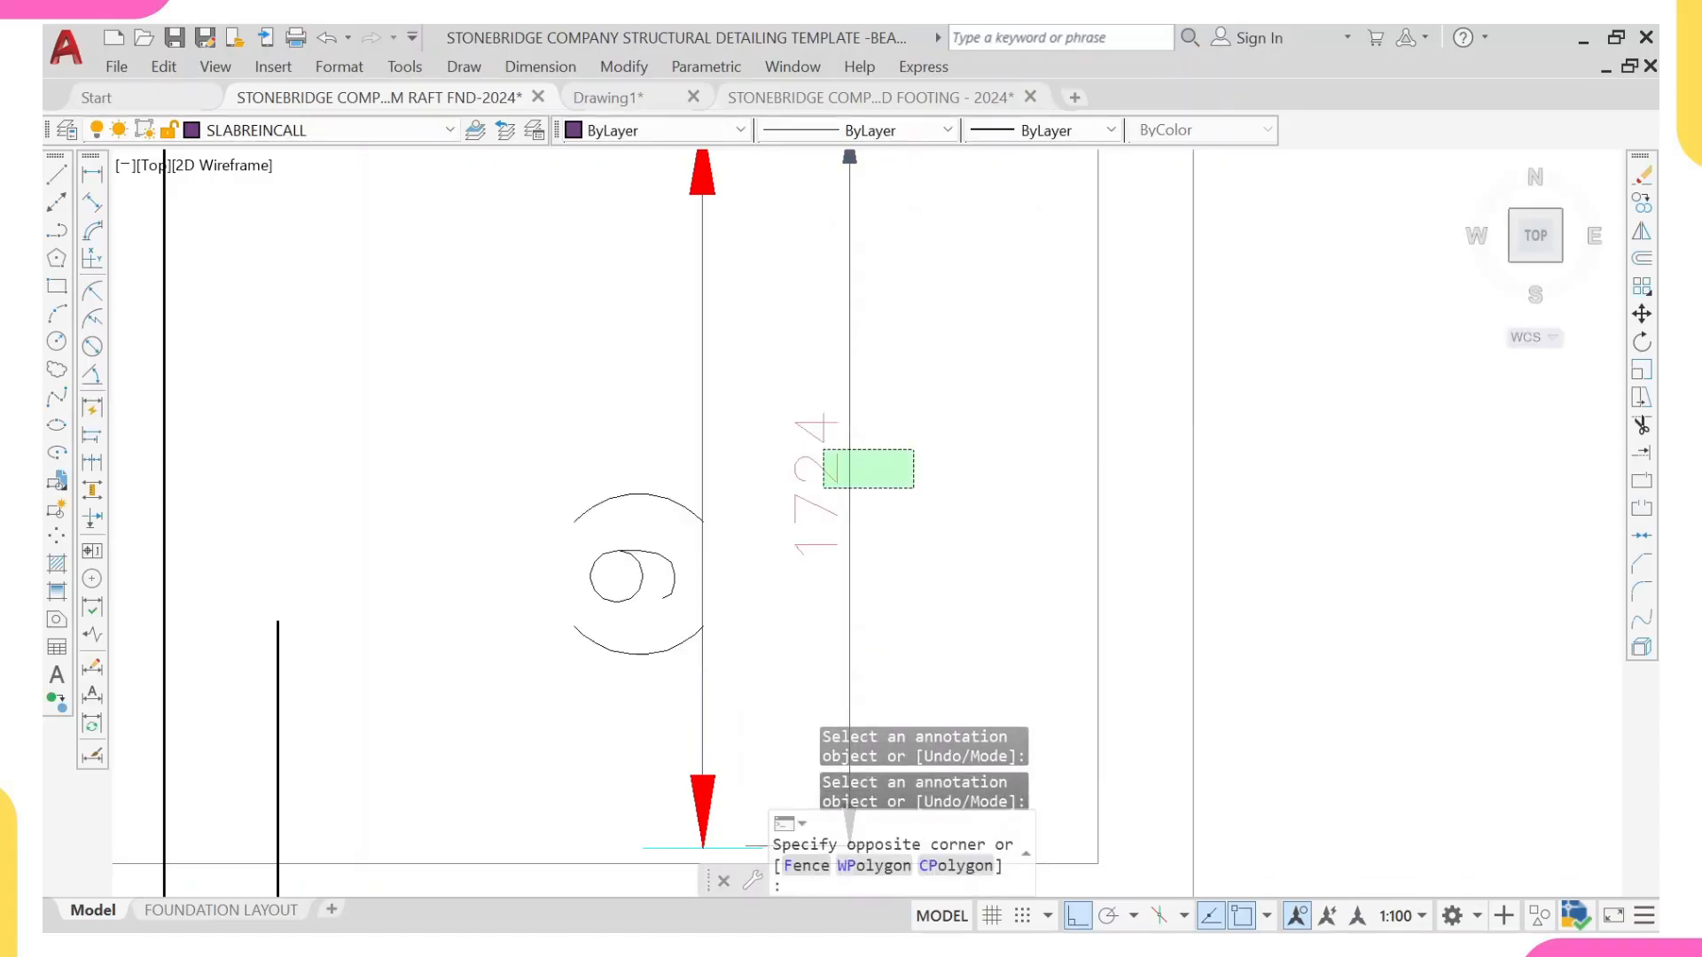
left_click(822, 488)
scroll(821, 487, "down", 5)
scroll(838, 378, "up", 2)
left_click(857, 325)
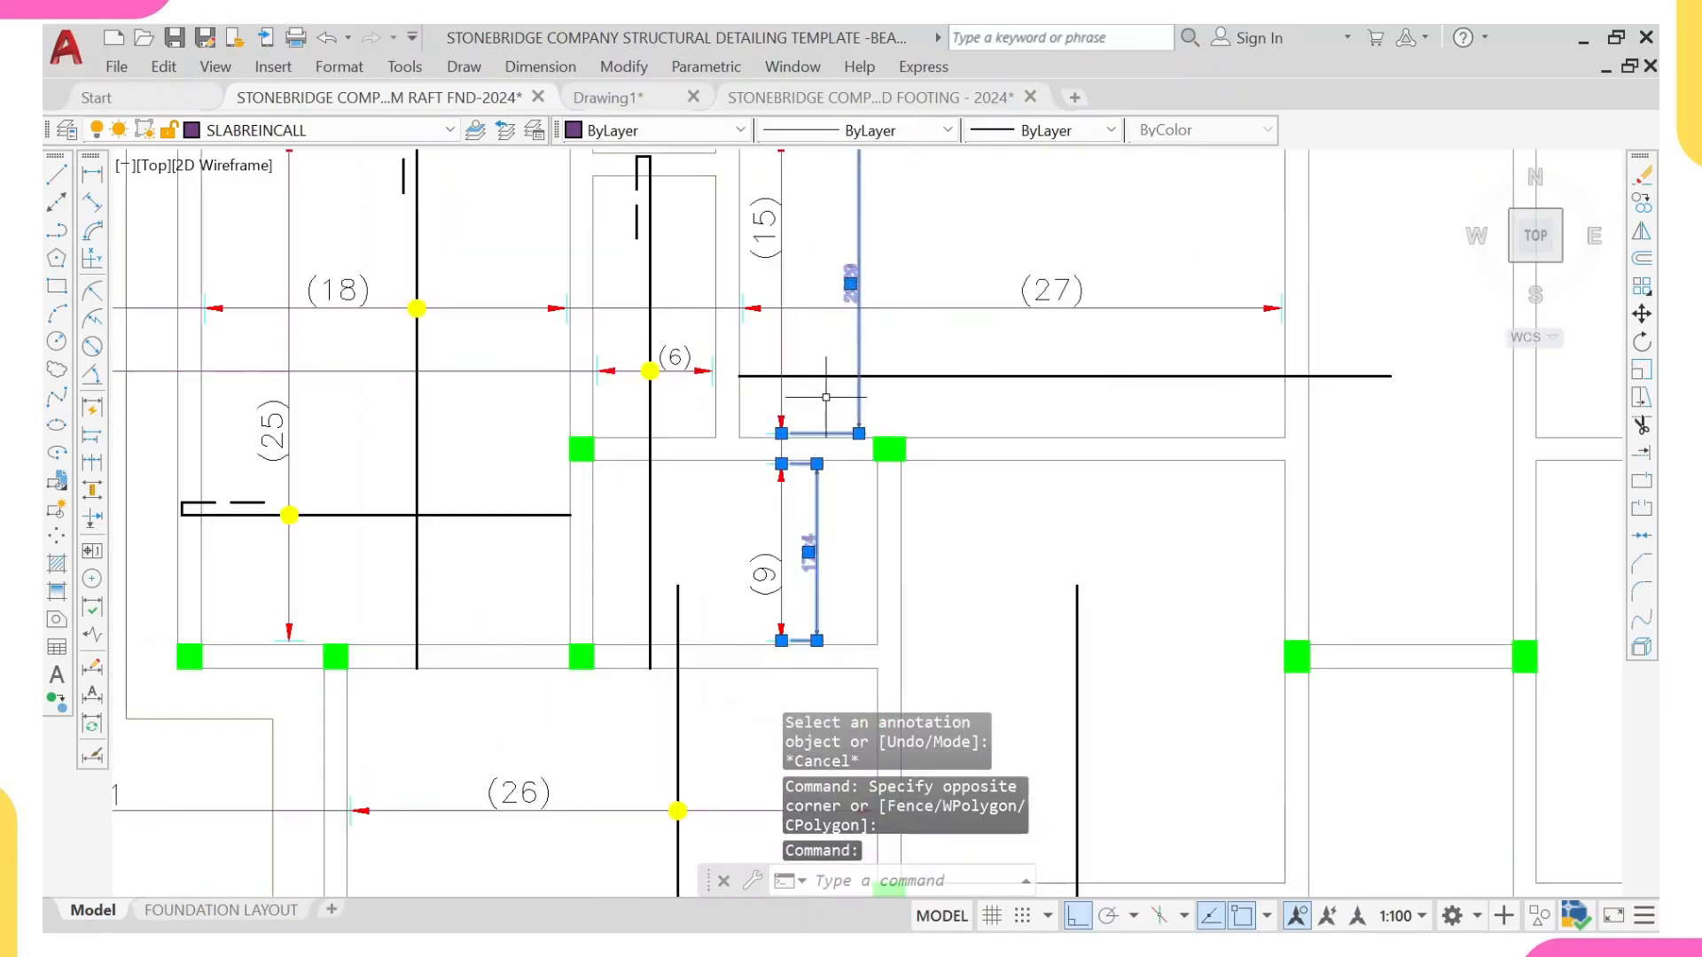
type("e")
key("Return")
scroll(783, 390, "down", 6)
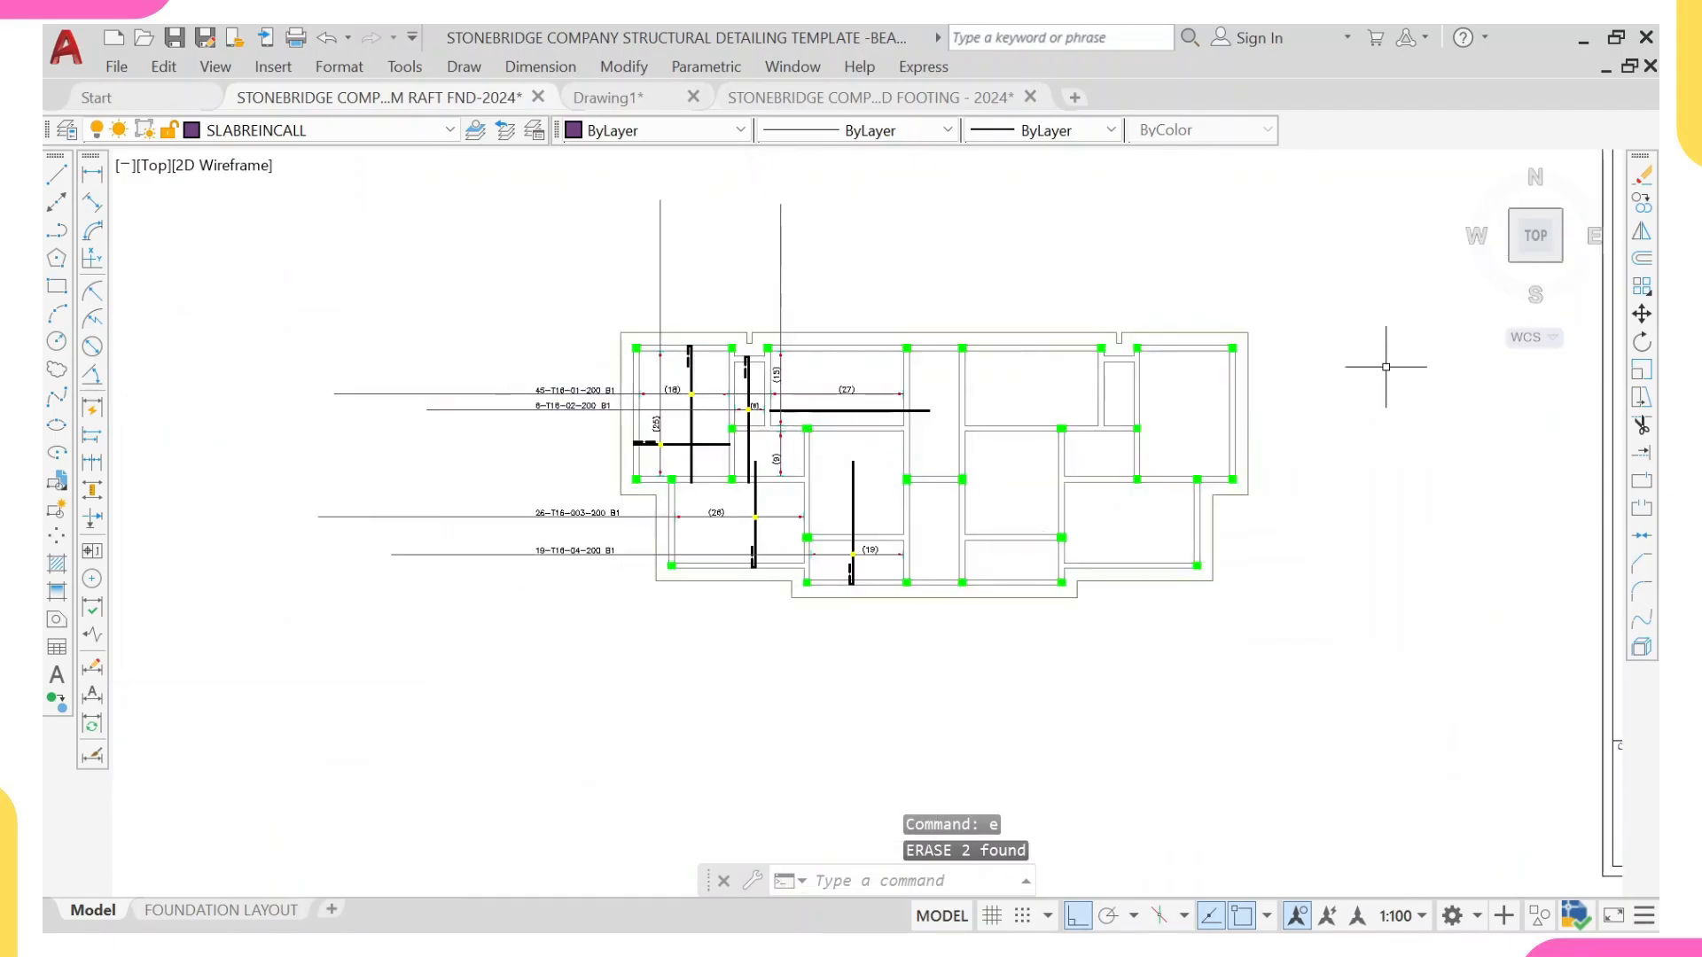
Step: Copy the vertical bar label 86-T12-14-200 B from the reference plan onto the (15) vertical range line above the slab outline
scroll(1348, 458, "down", 4)
middle_click_drag(1082, 163, 699, 464)
scroll(1216, 454, "up", 6)
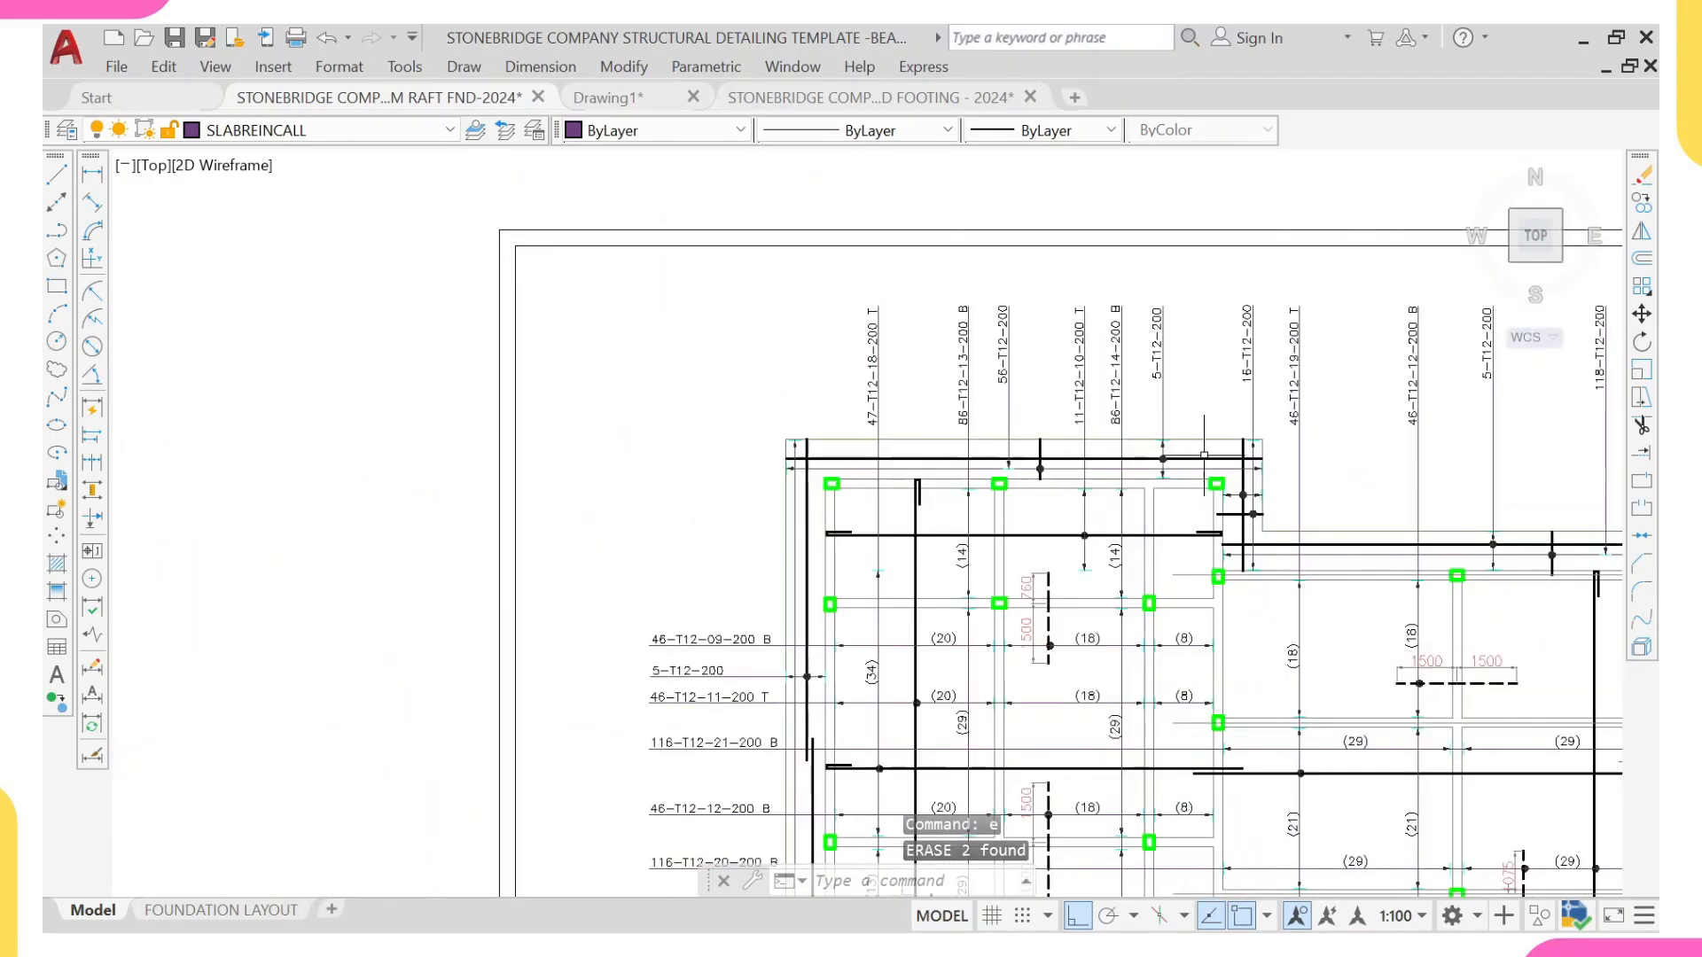
scroll(1113, 427, "up", 4)
left_click(1118, 424)
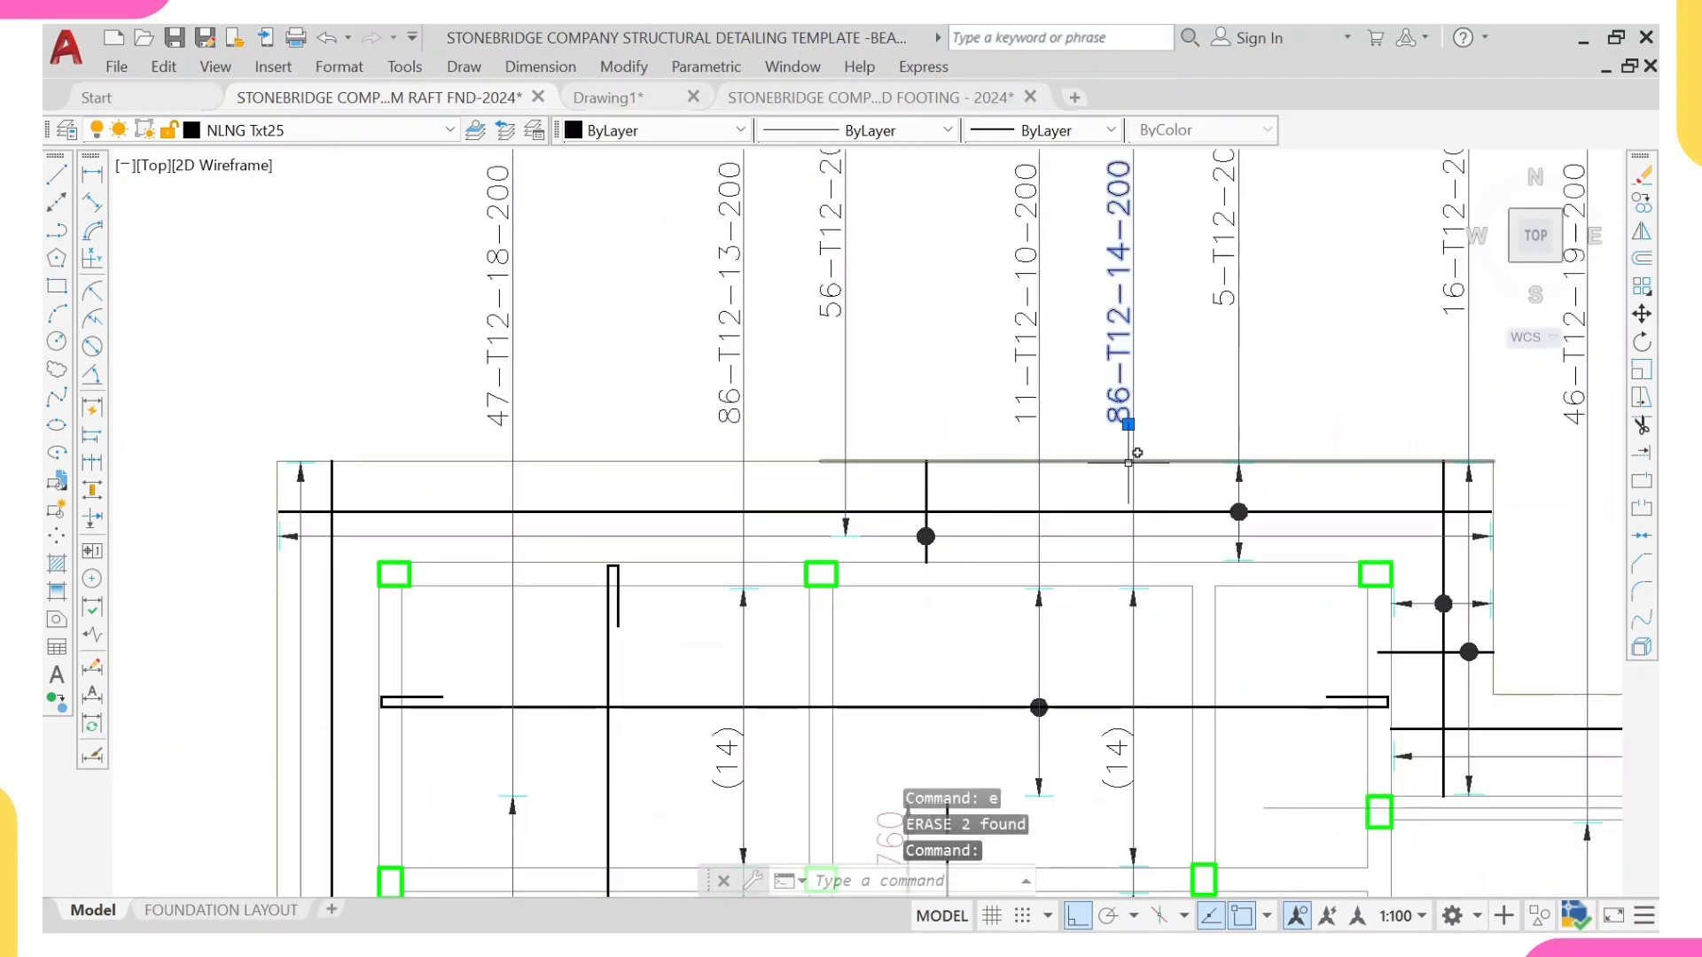
type("co")
key("Return")
scroll(1135, 462, "up", 3)
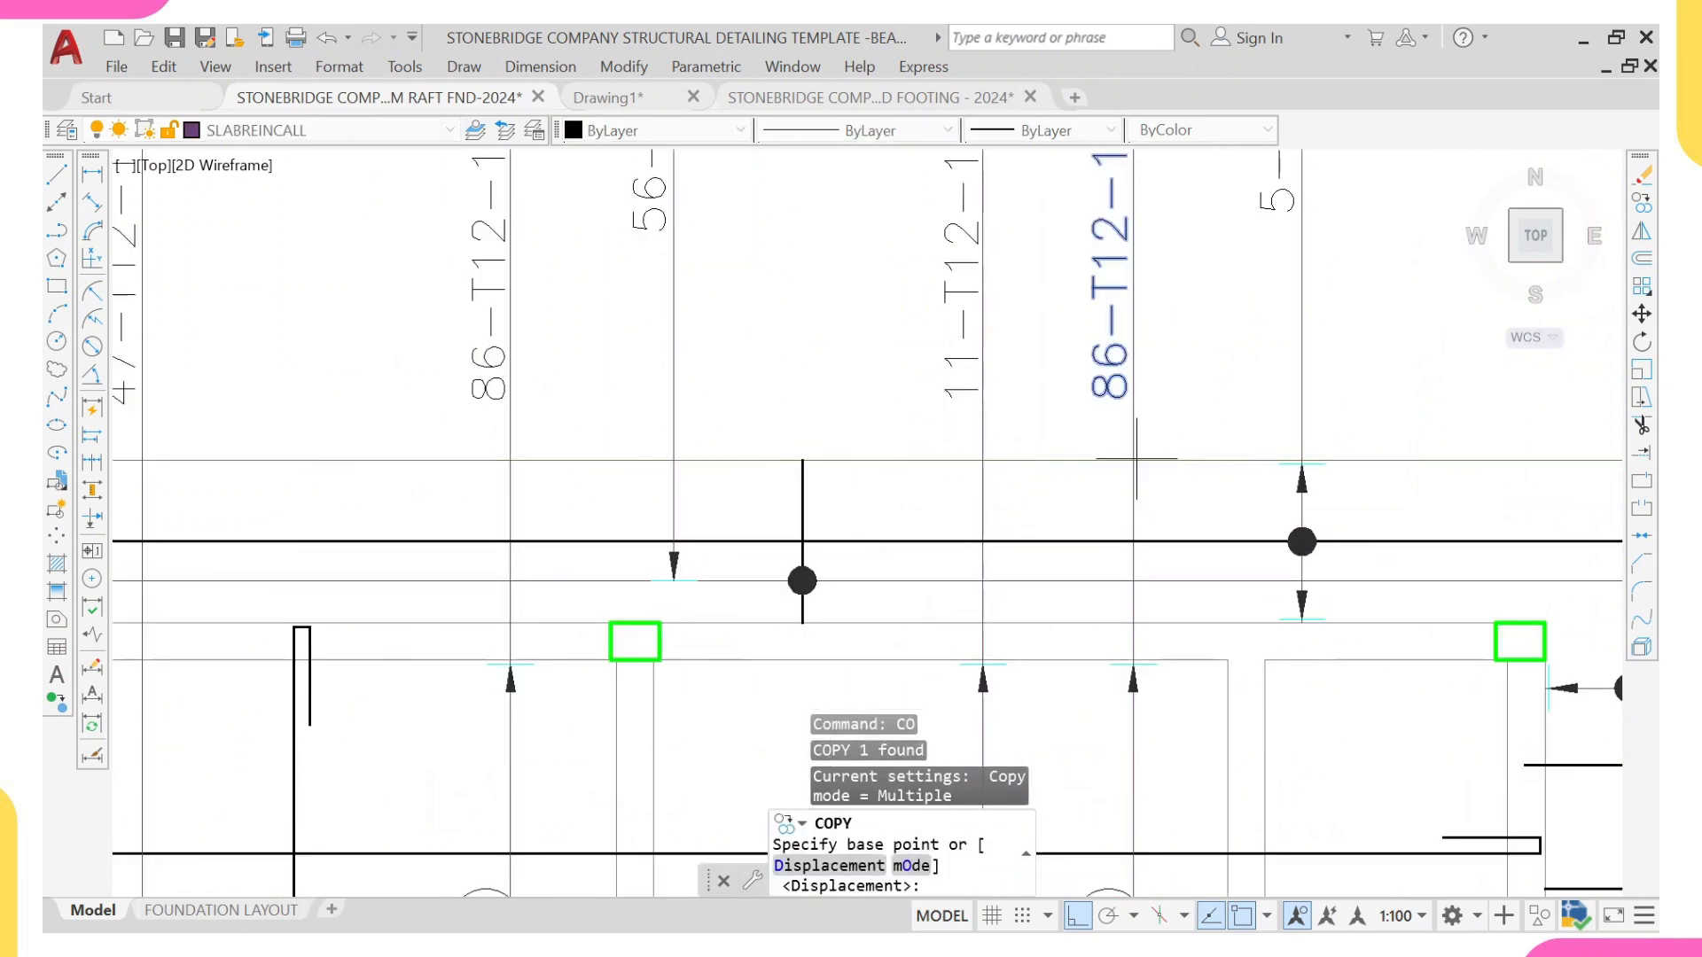
left_click(1133, 459)
scroll(975, 453, "down", 6)
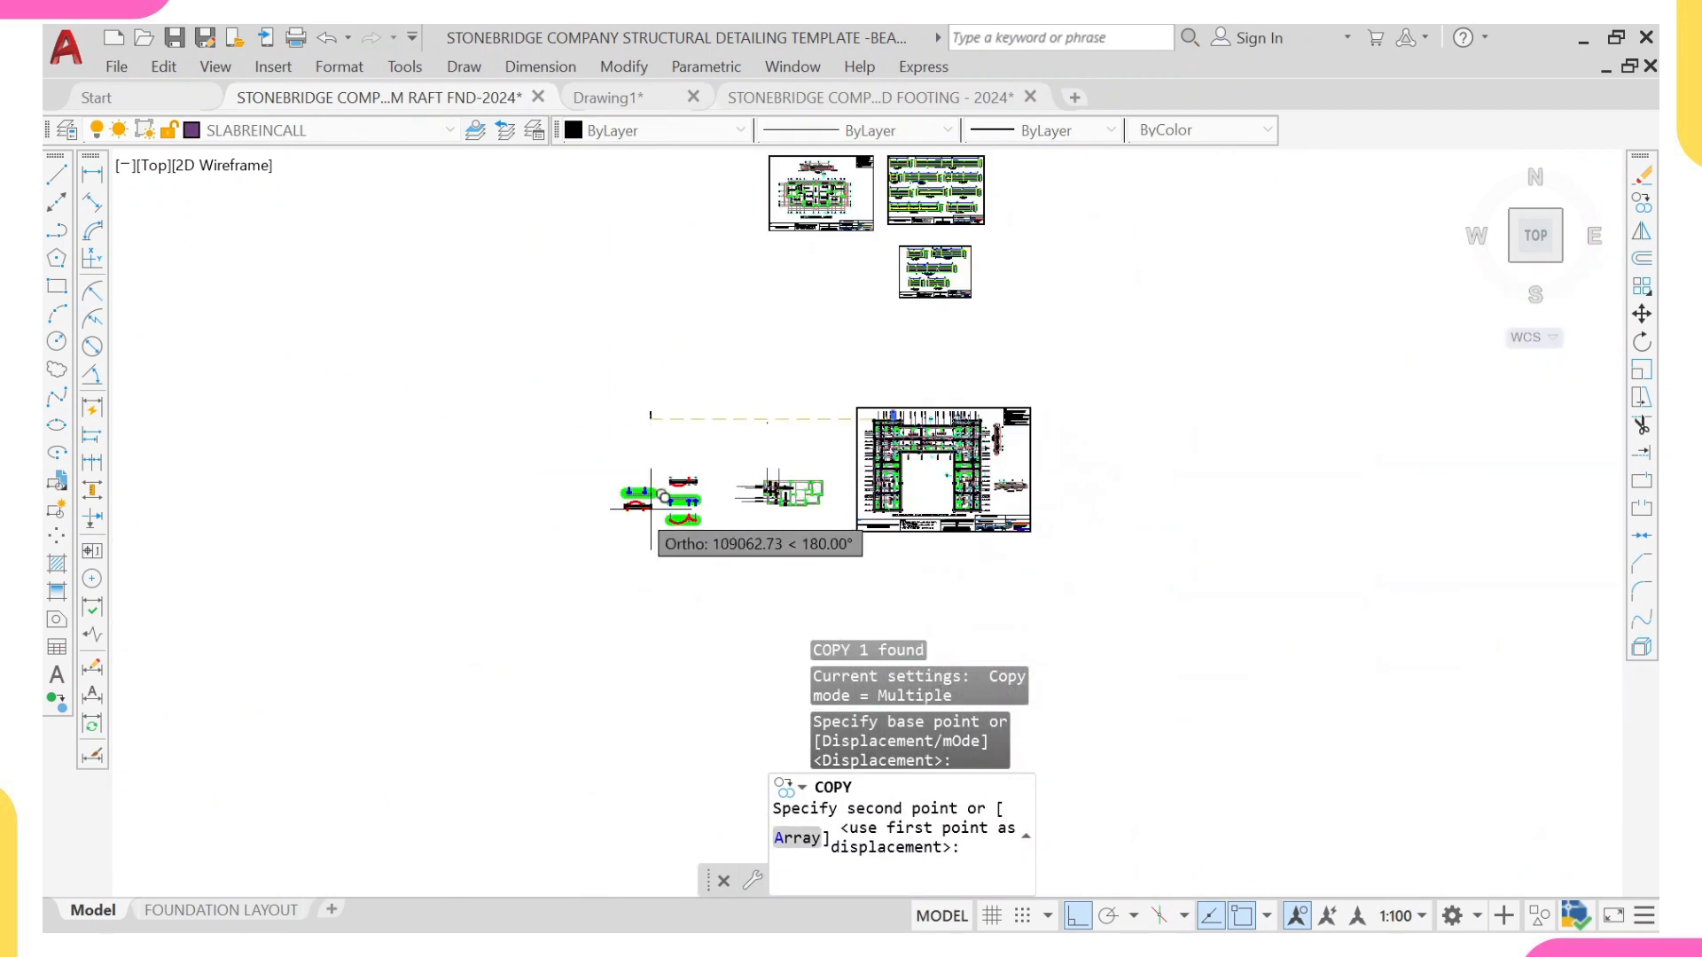
scroll(767, 467, "up", 2)
scroll(767, 467, "up", 6)
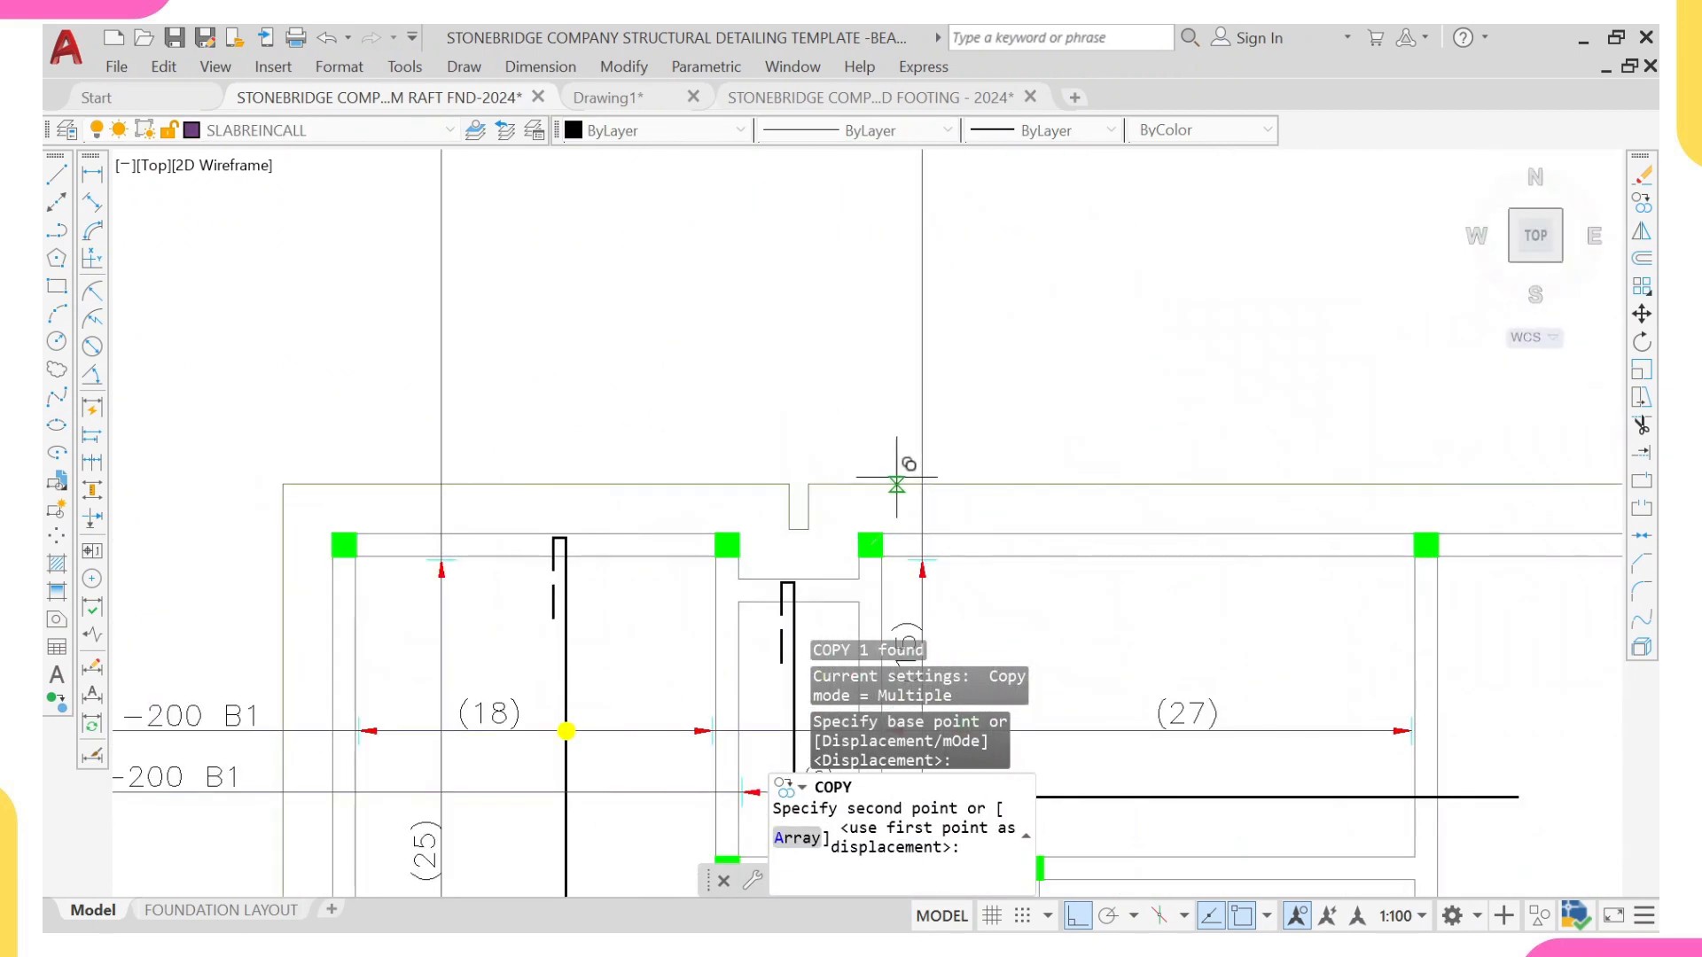
left_click(930, 470)
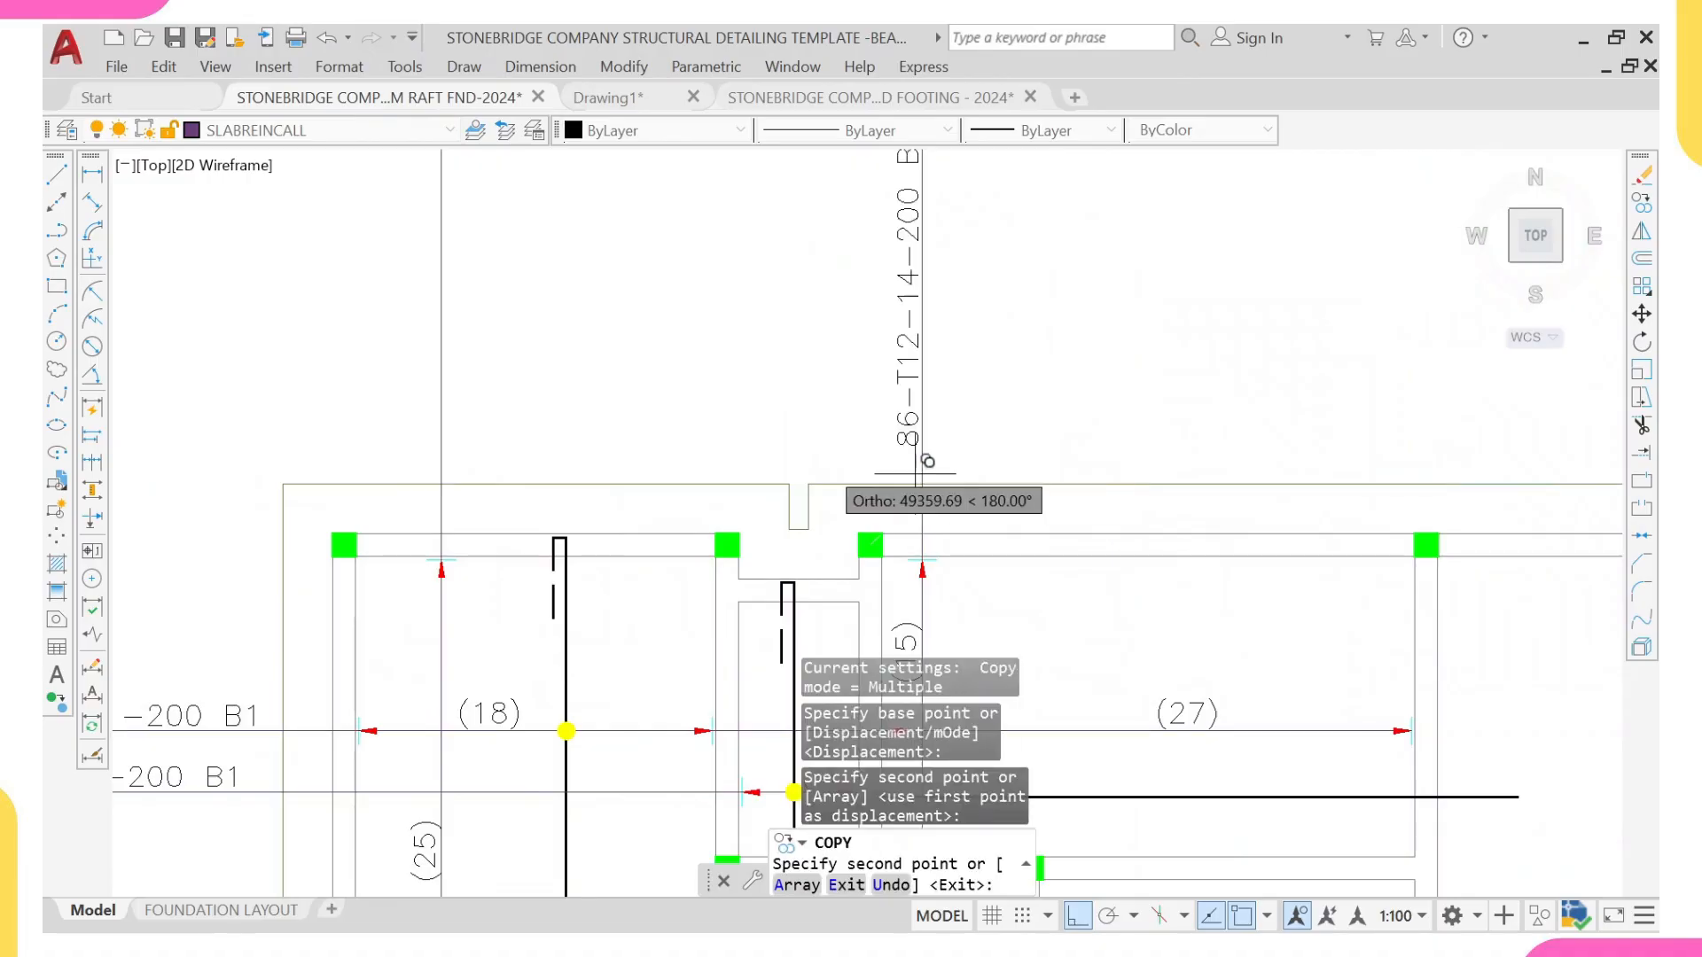
Step: Place another copy of the 86-T12-14-200 B label on the (25) vertical range line above the slab outline
scroll(735, 461, "down", 6)
scroll(735, 461, "up", 6)
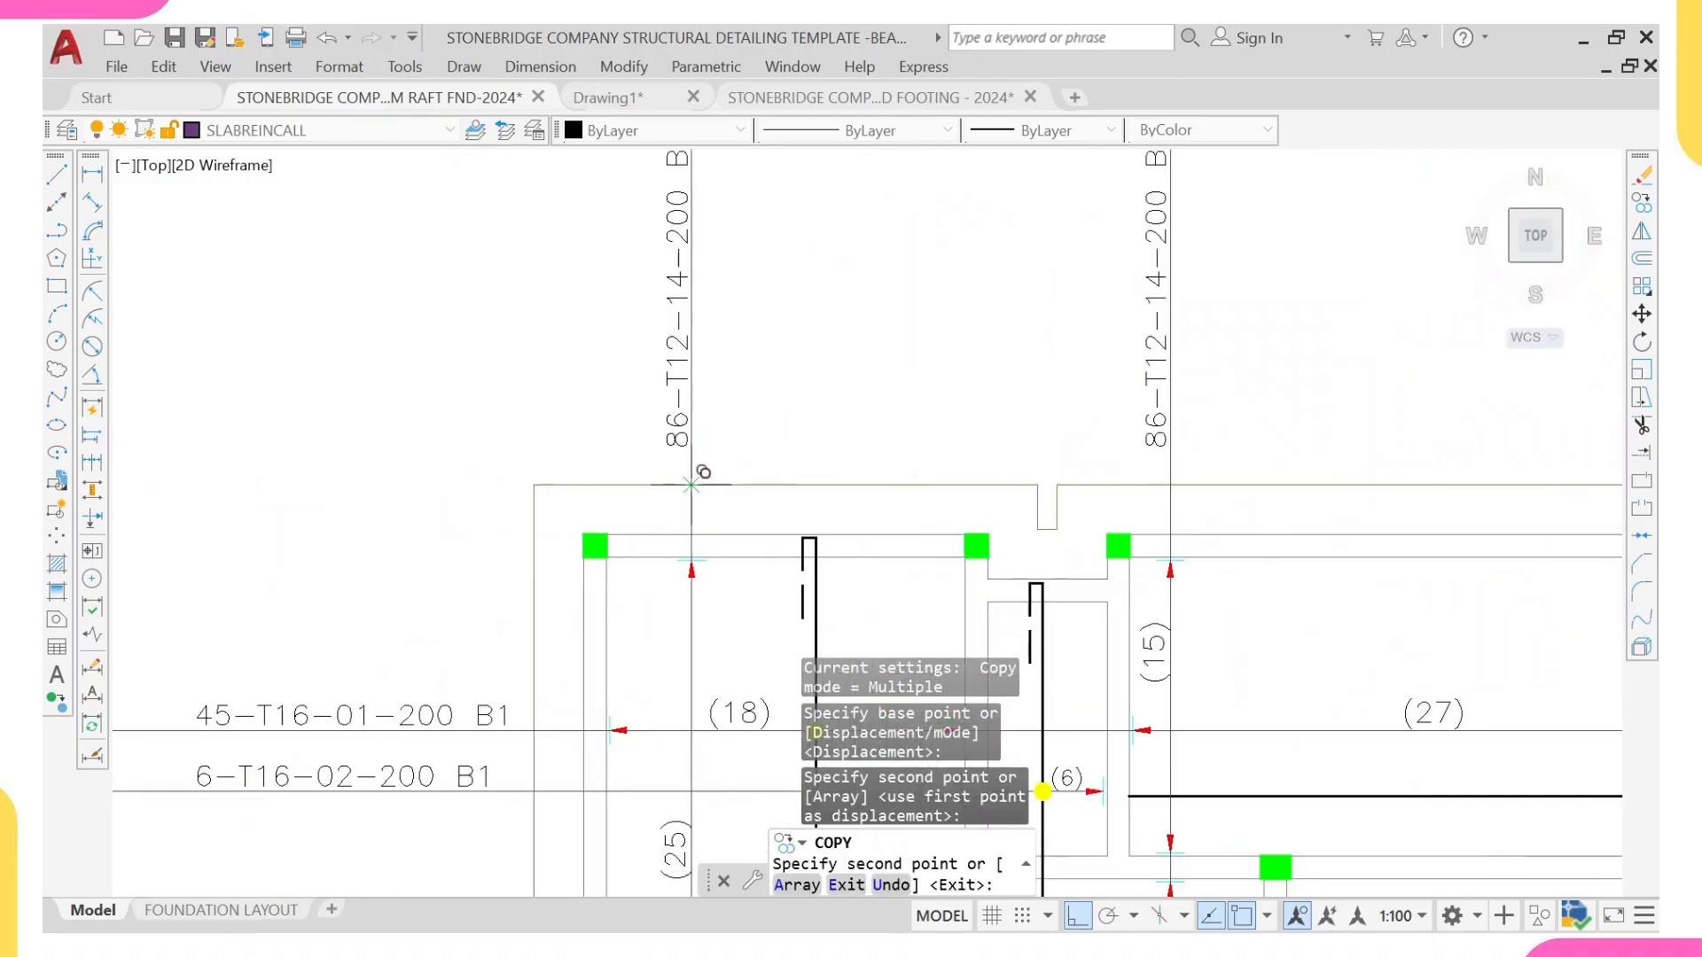
scroll(696, 419, "down", 6)
key("Escape")
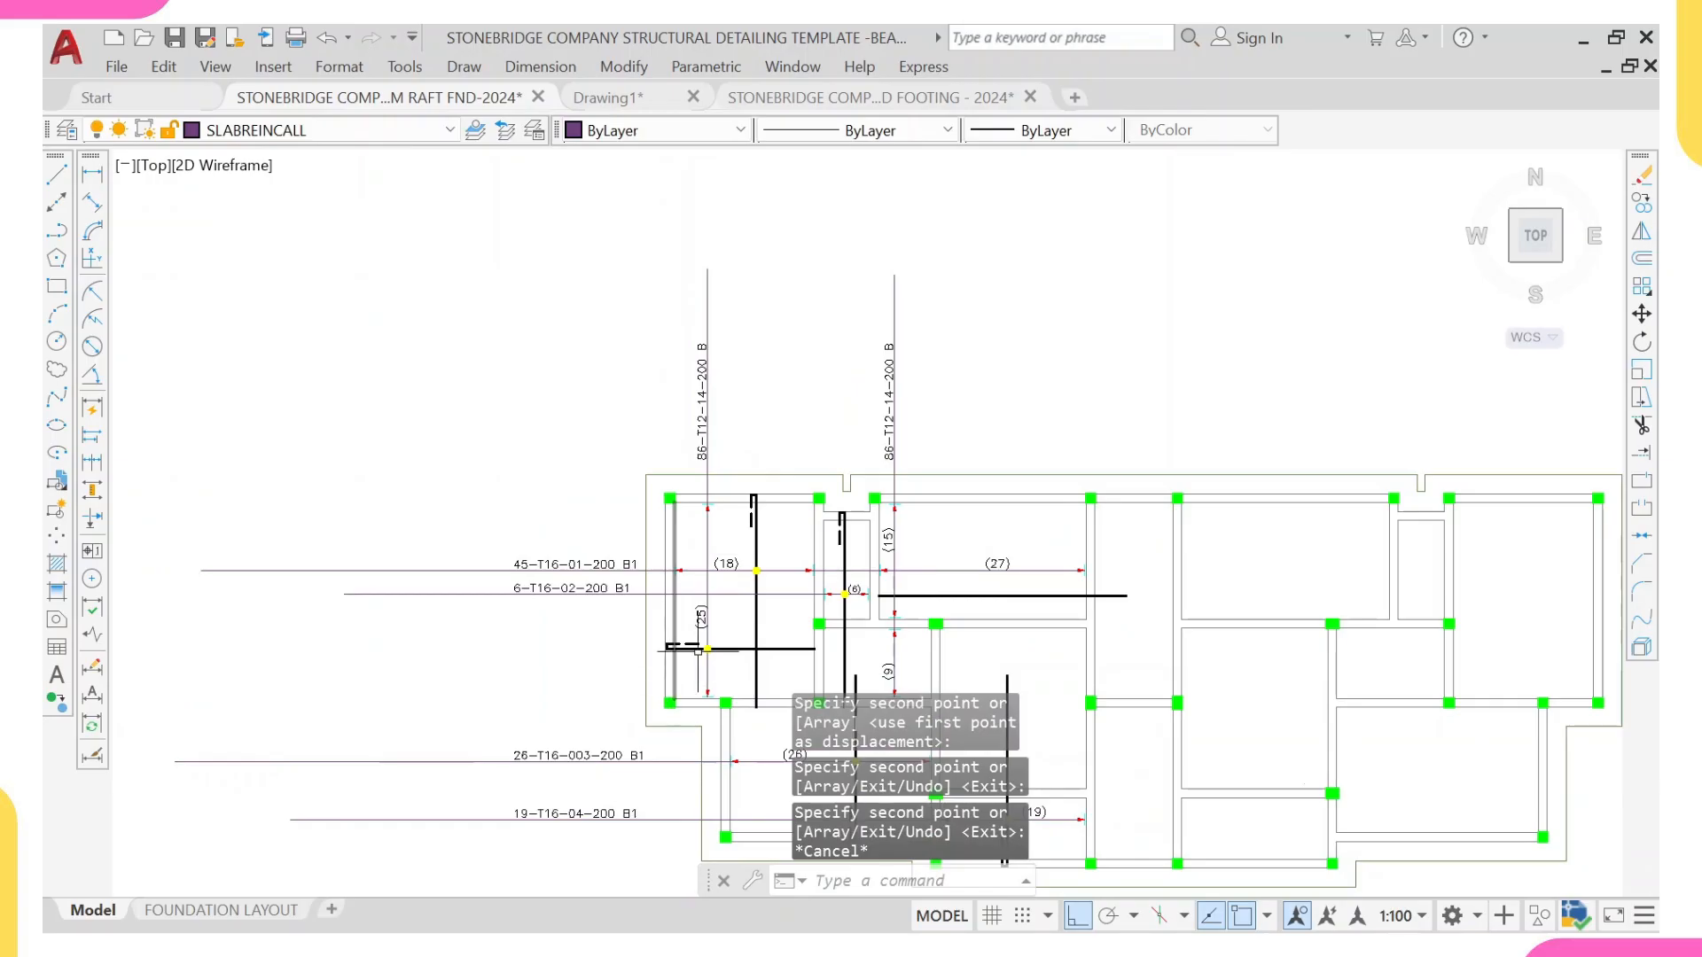
Step: Set the bar count to 25 and the bar size to T16 in the label on the (25) vertical range line
scroll(704, 459, "up", 2)
left_click(702, 452)
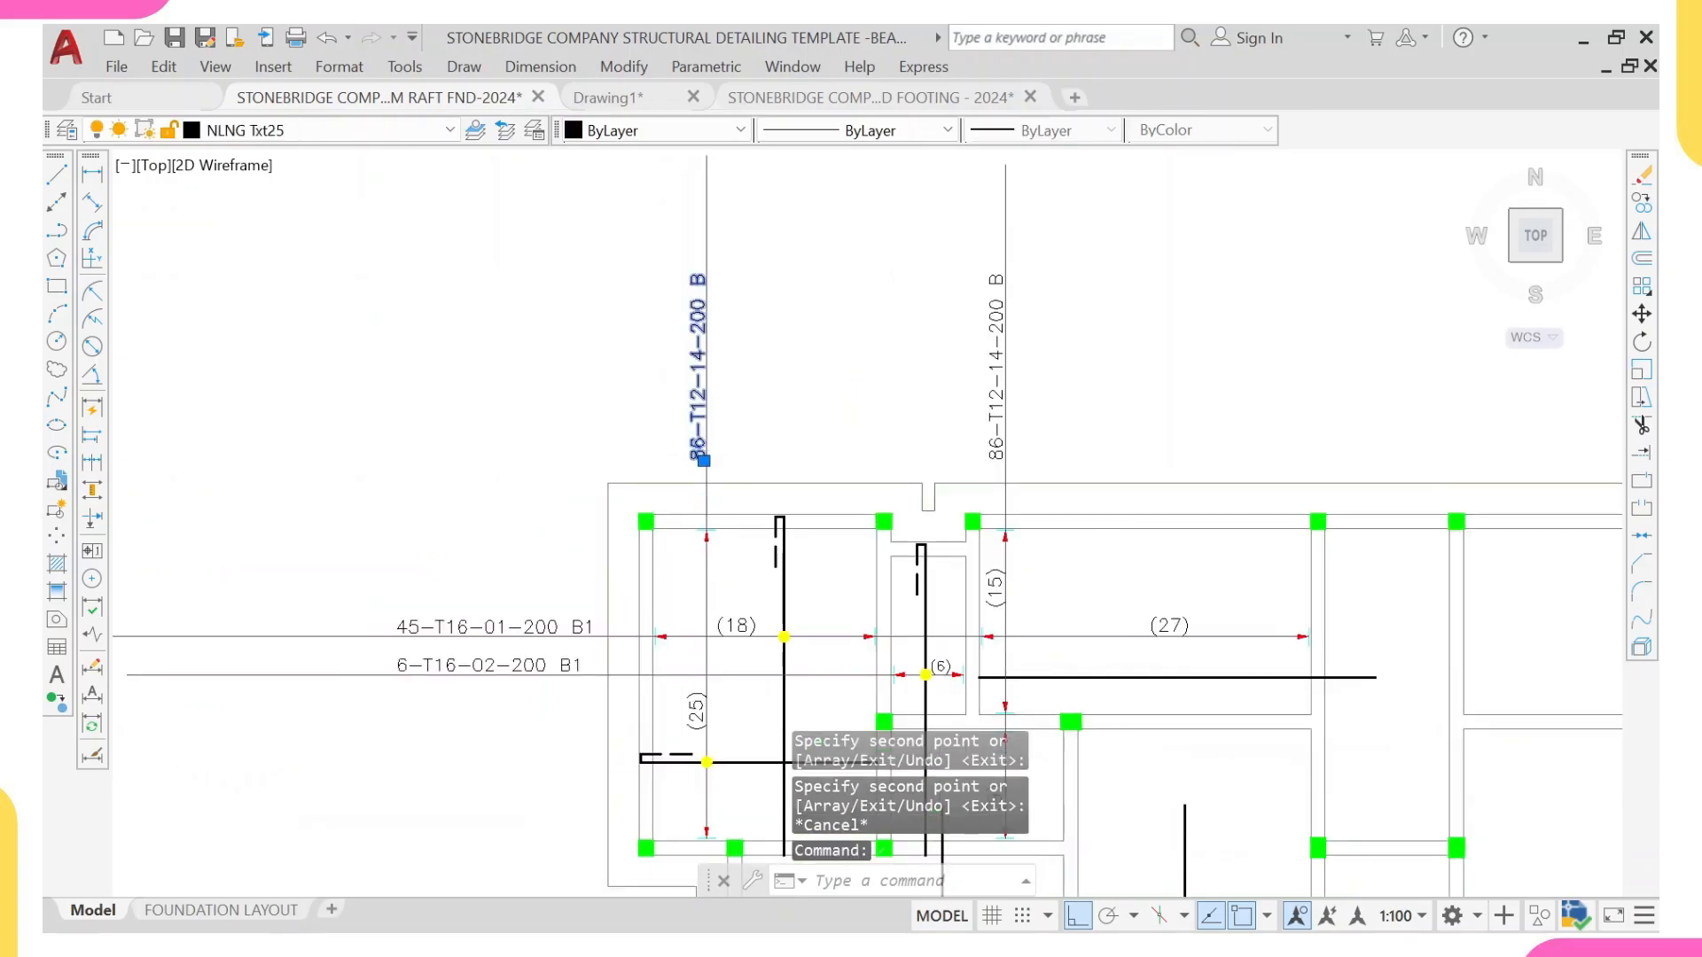
scroll(737, 442, "up", 4)
double_click(736, 470)
left_click(721, 476)
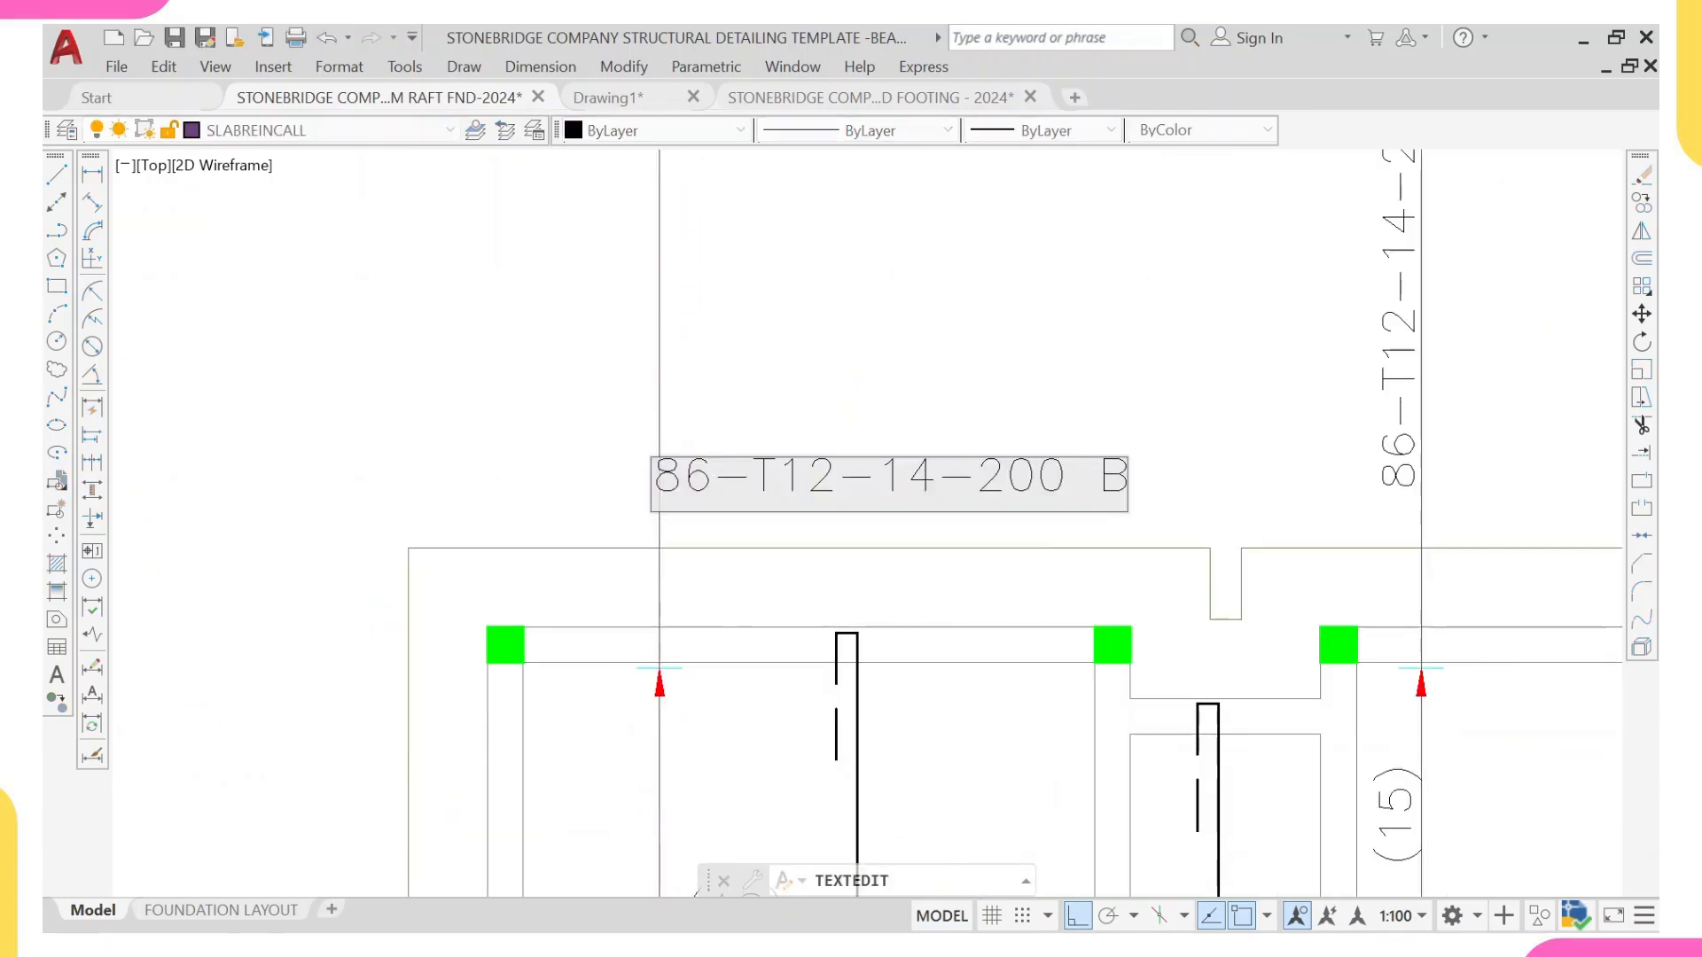
key("BackSpace")
key("BackSpace")
type("25")
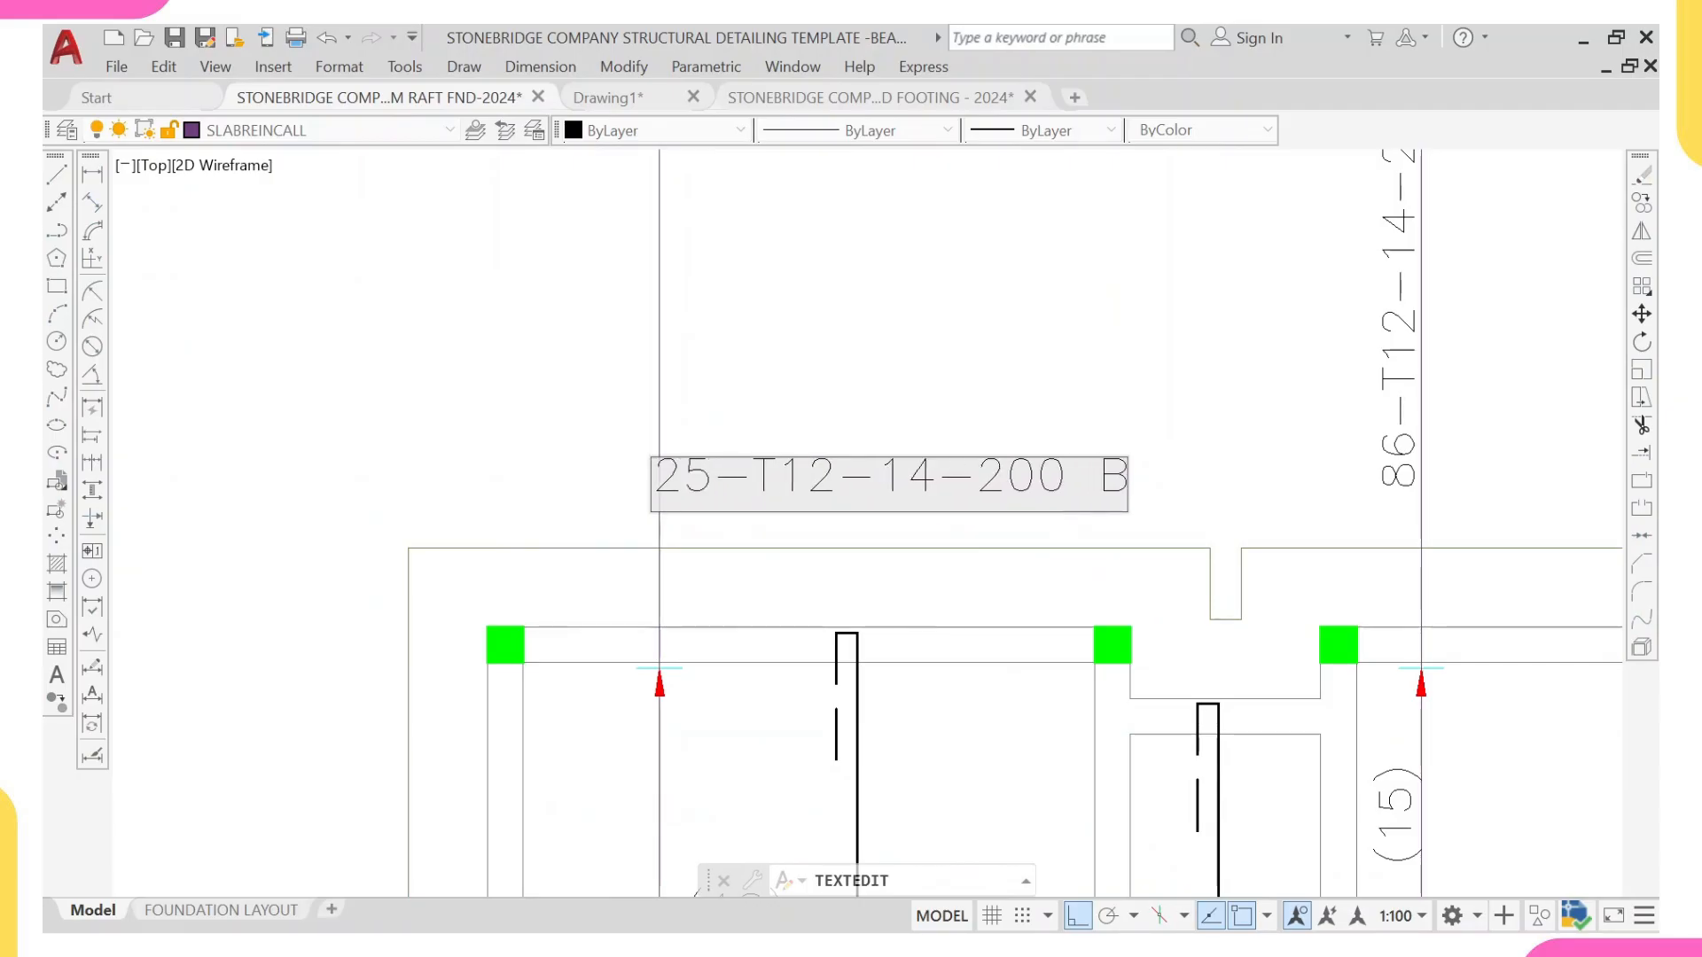
key("BackSpace")
type("6")
scroll(839, 542, "down", 6)
middle_click_drag(678, 736, 669, 438)
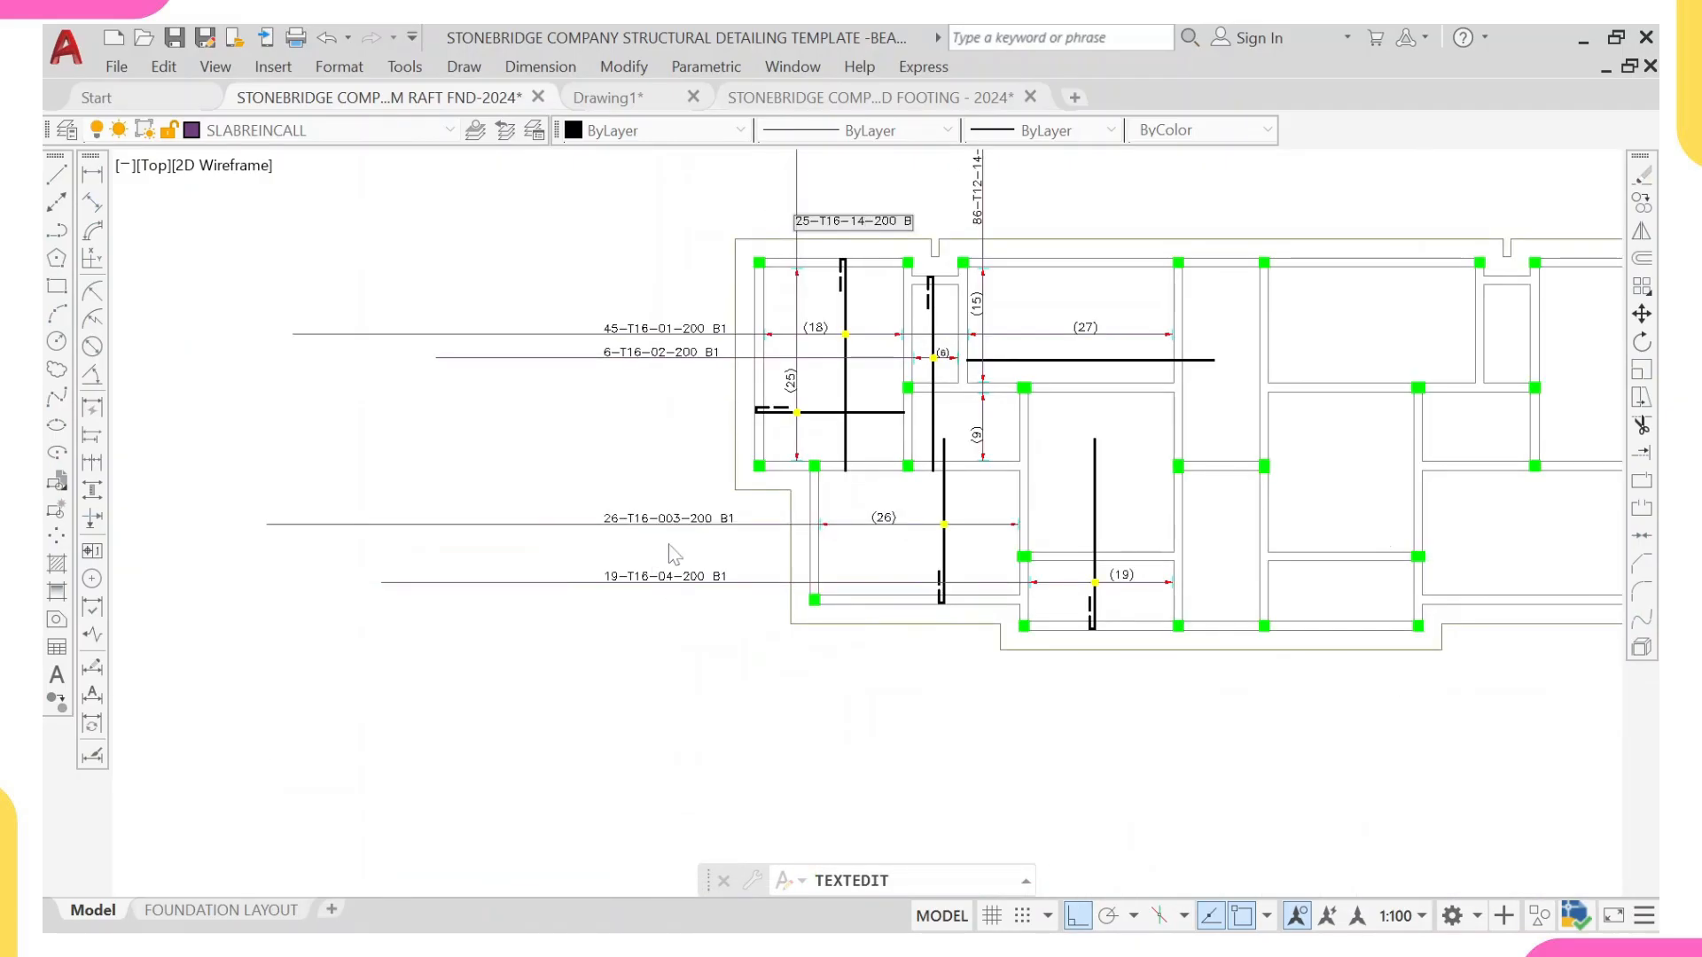
Step: Set the bar mark to 05 and the layer suffix to B2 in the 25-T16 label
middle_click_drag(729, 358, 716, 603)
scroll(849, 479, "up", 6)
key("BackSpace")
key("BackSpace")
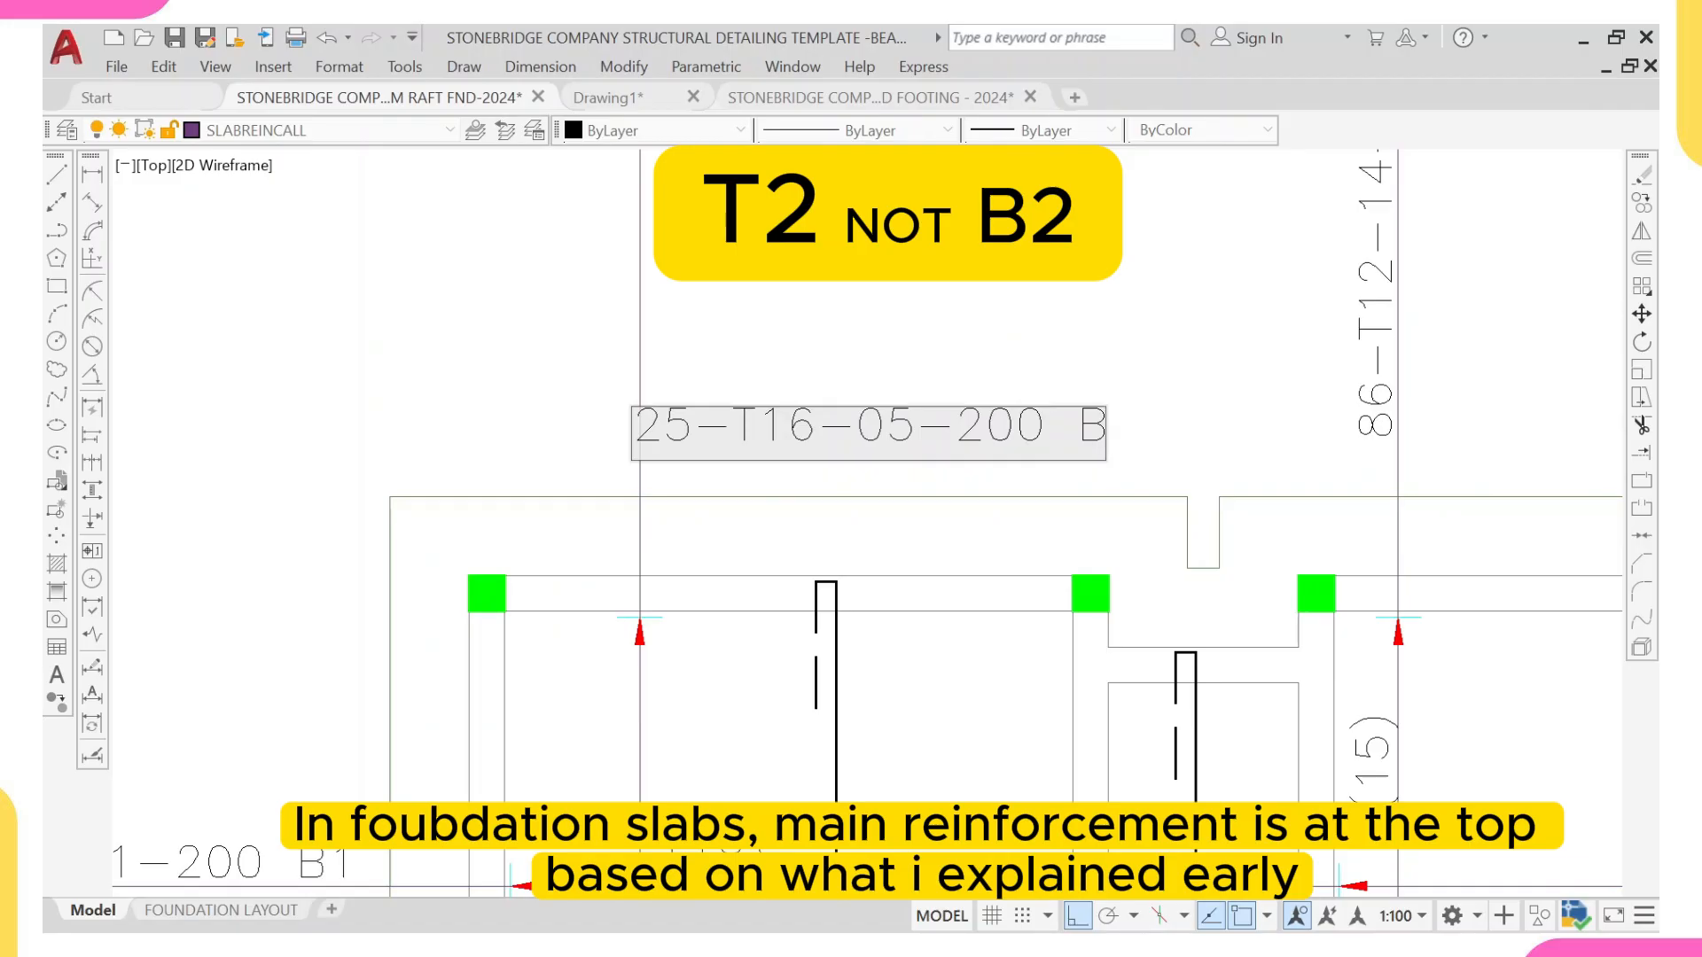
left_click(1073, 348)
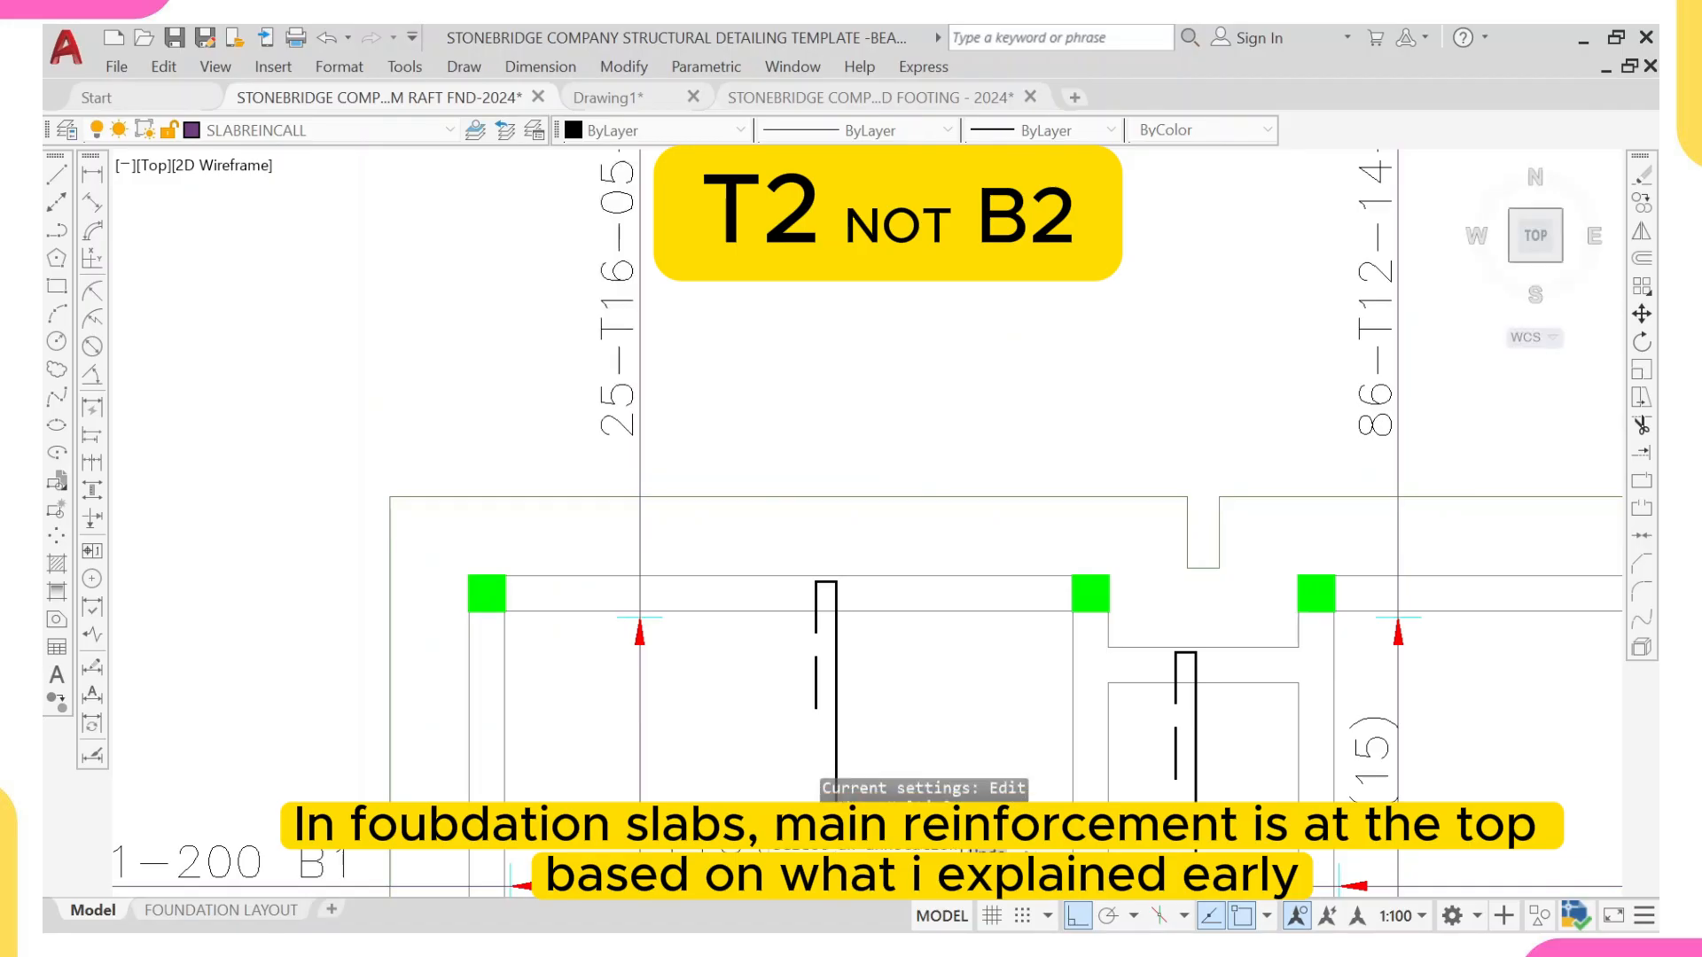
Step: Set the bar count to 24 and the bar size to T16 in the label on the (15) and (9) vertical range line
scroll(1114, 500, "down", 3)
scroll(994, 557, "up", 2)
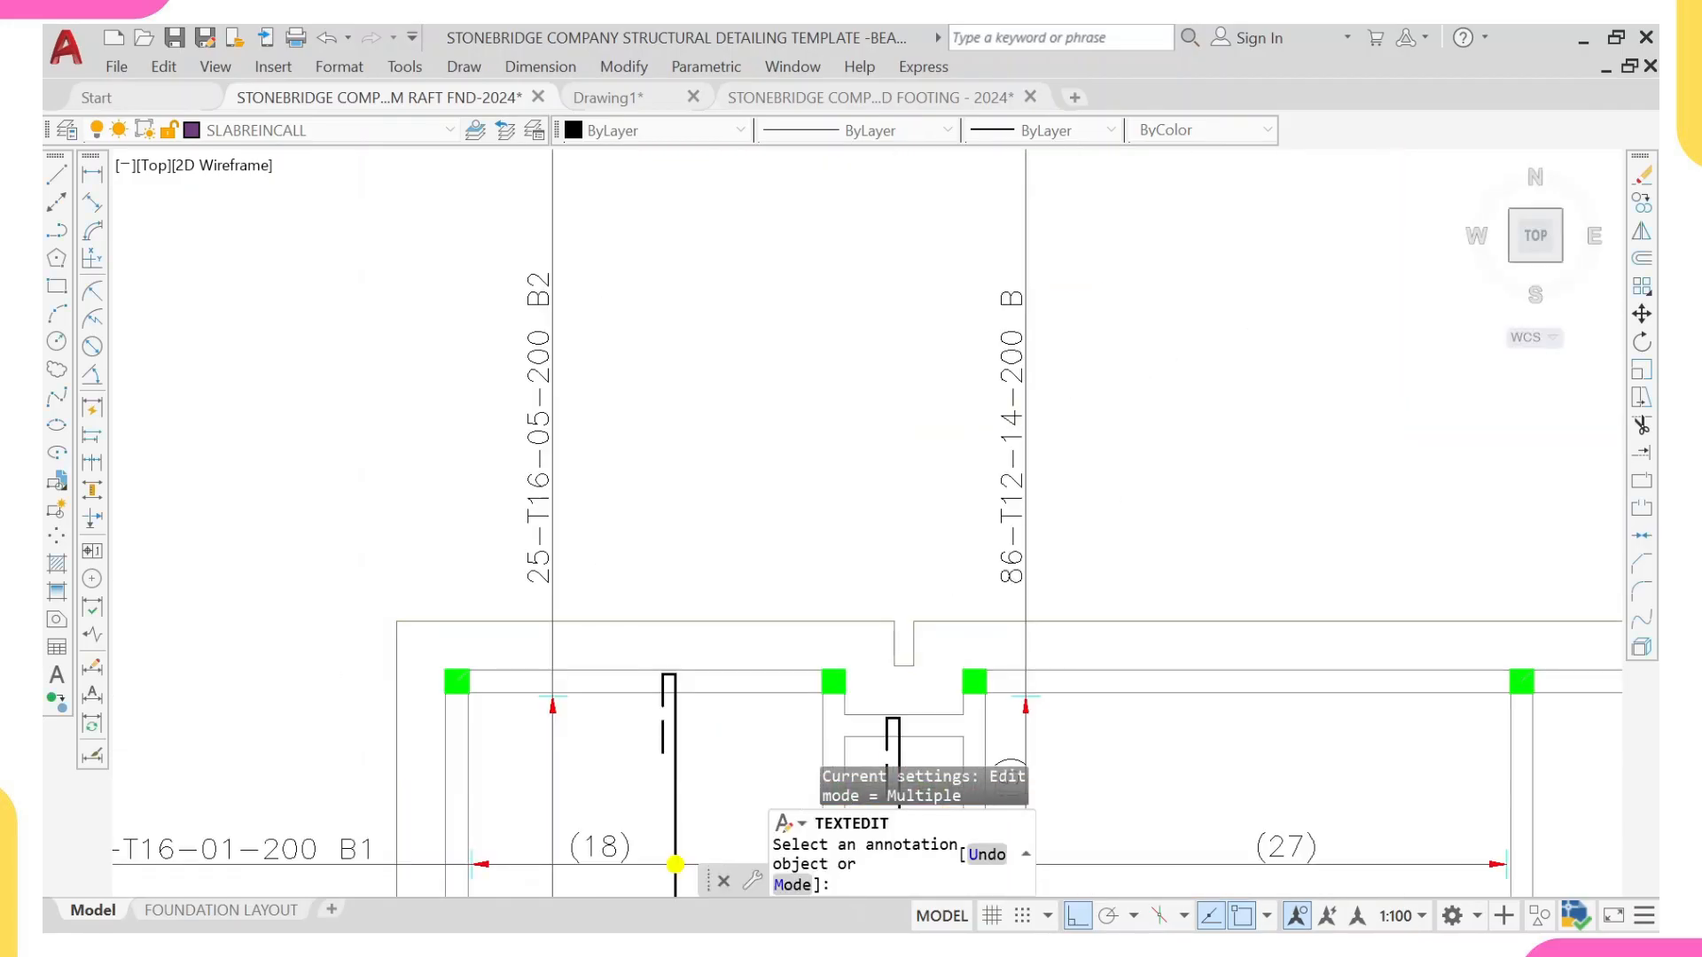
left_click(1011, 559)
middle_click_drag(1041, 673, 1068, 363)
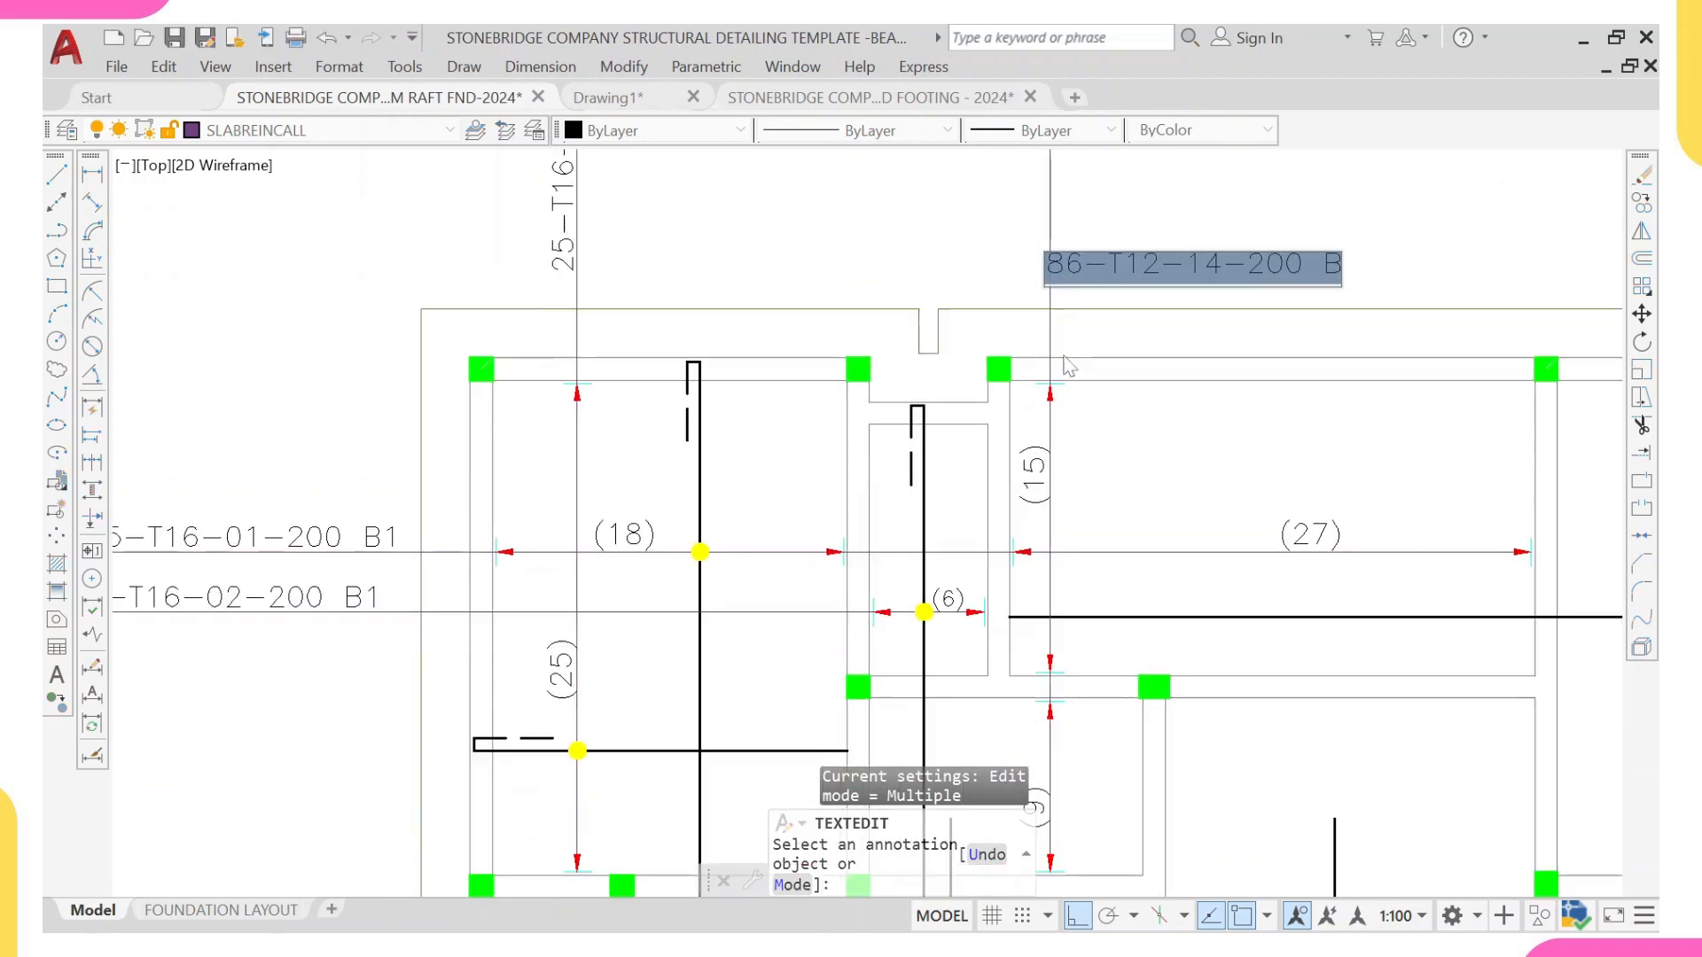
scroll(1043, 562, "down", 2)
middle_click_drag(1044, 603, 1017, 513)
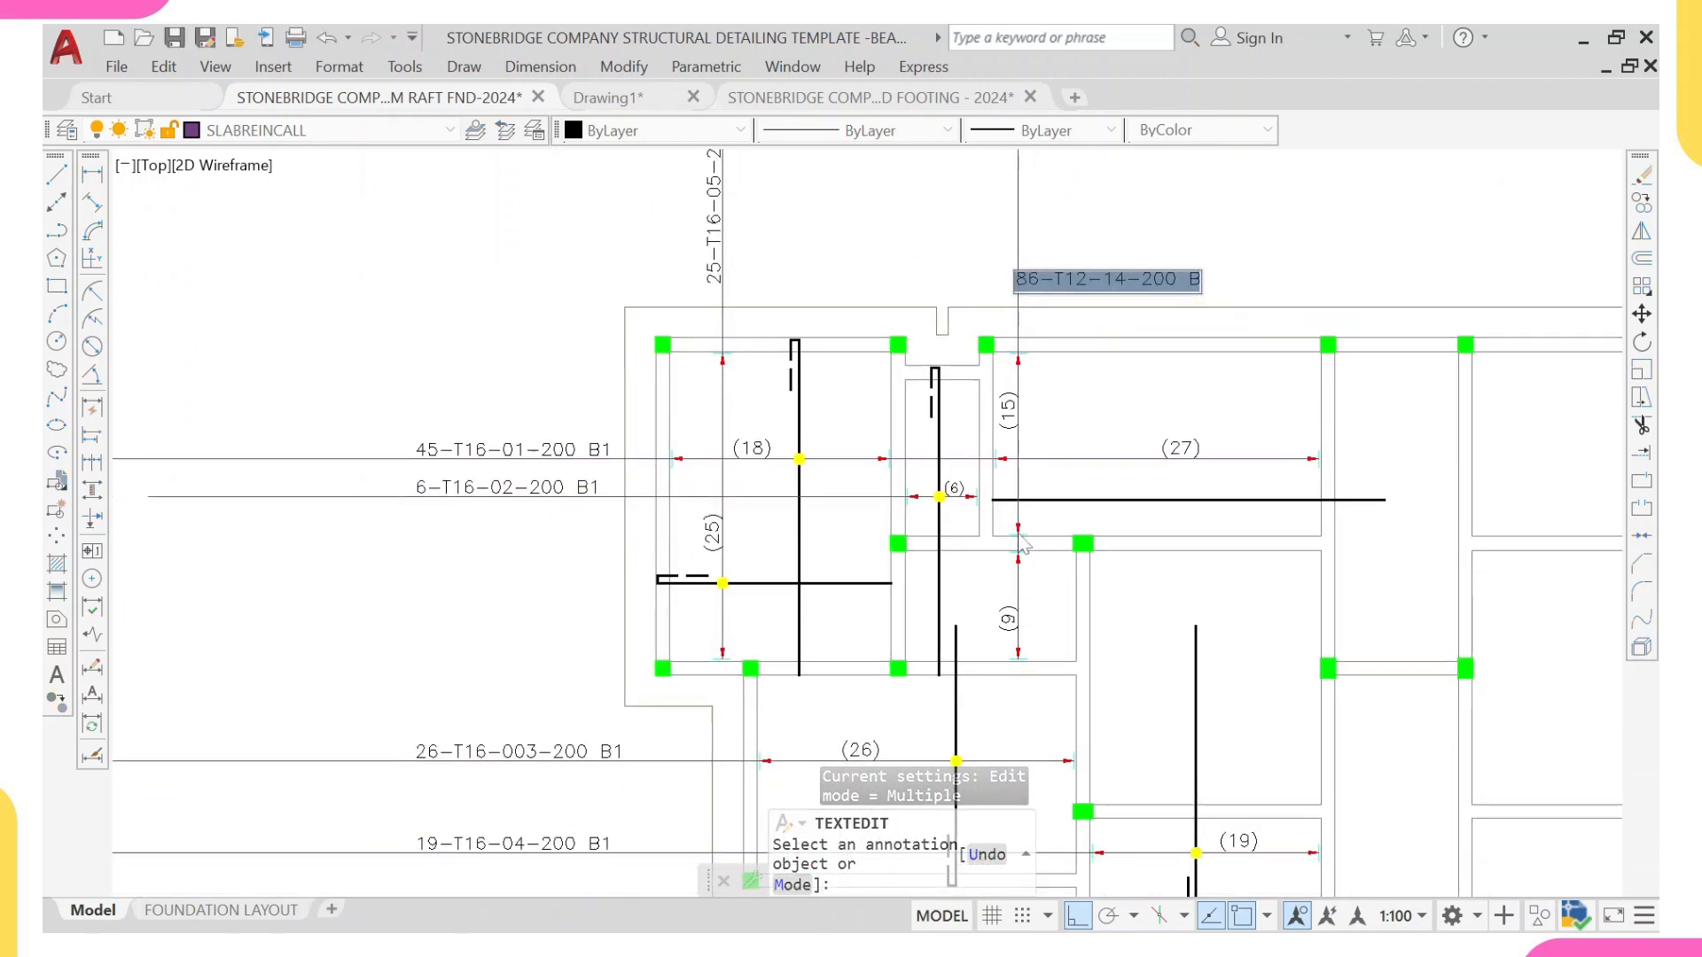
middle_click_drag(1030, 431, 1029, 442)
scroll(1053, 282, "up", 6)
left_click(992, 322)
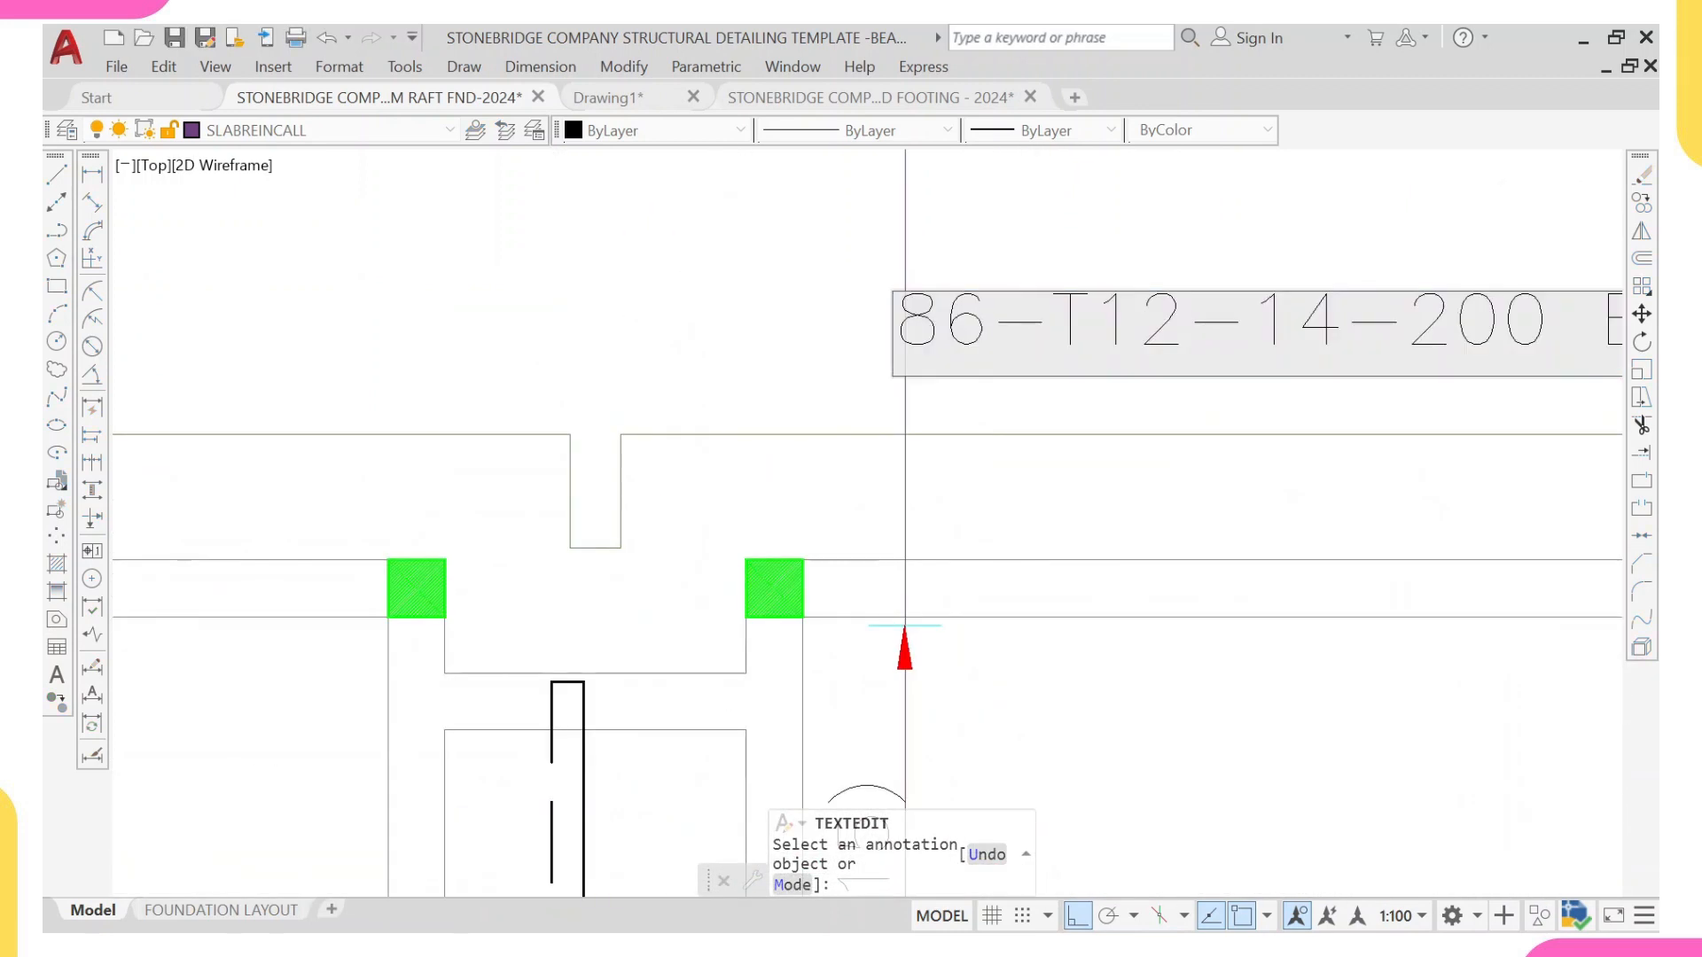
key("BackSpace")
key("BackSpace")
type("2")
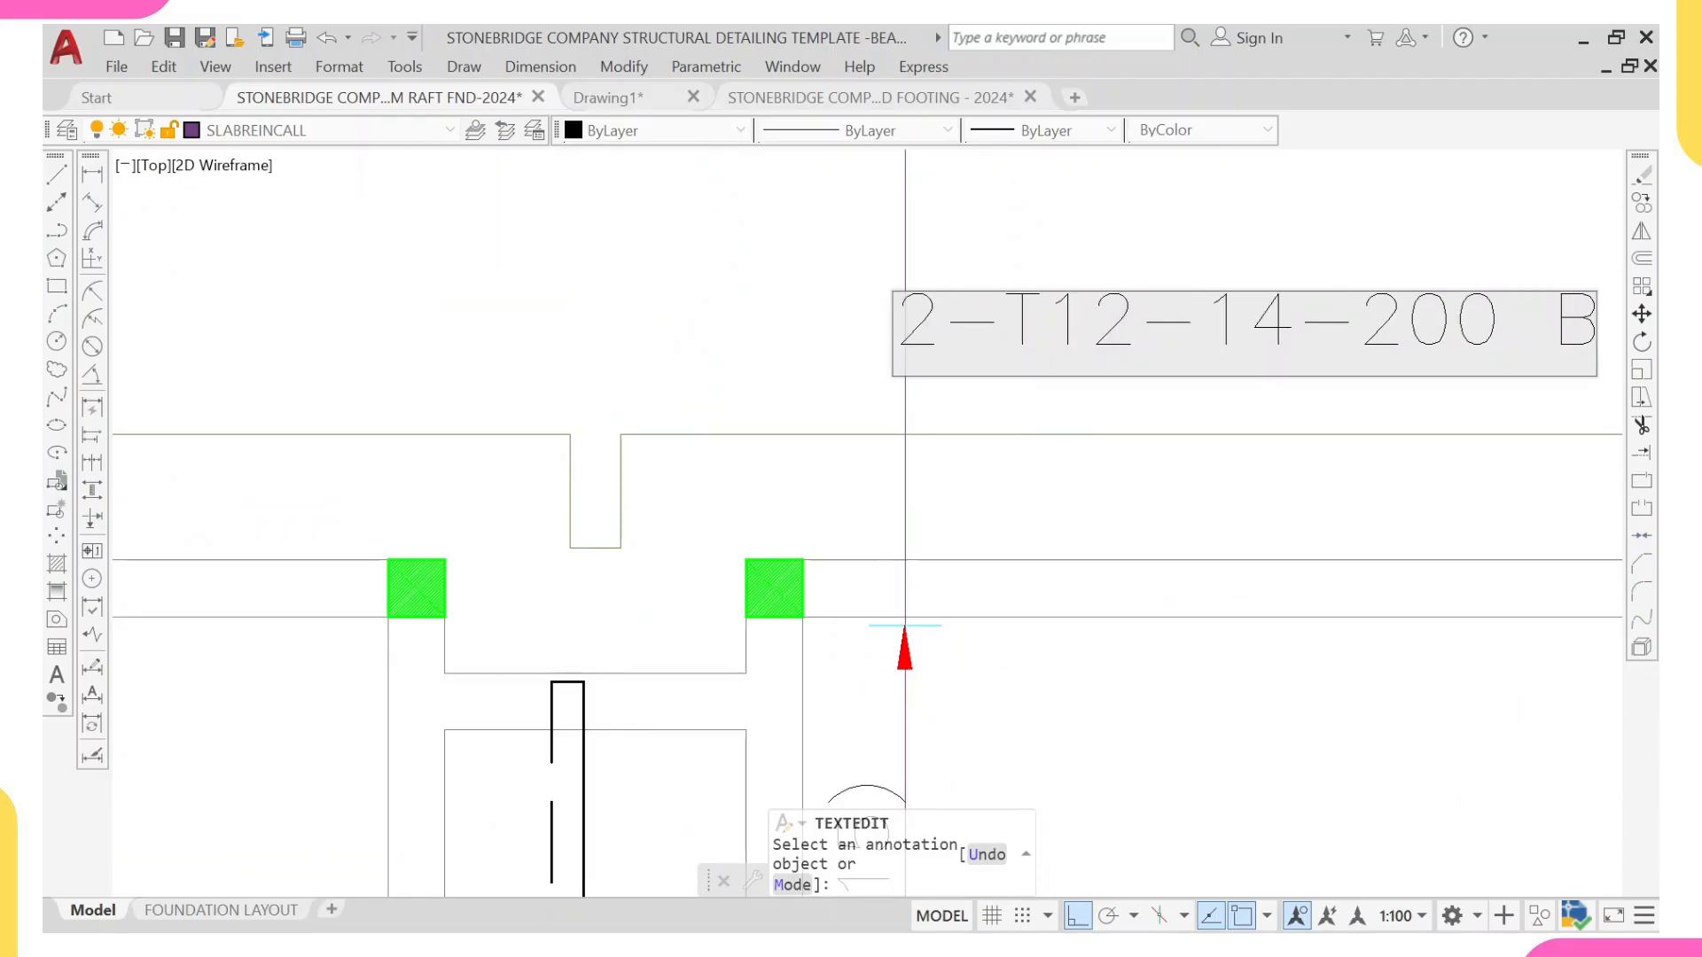
type("4")
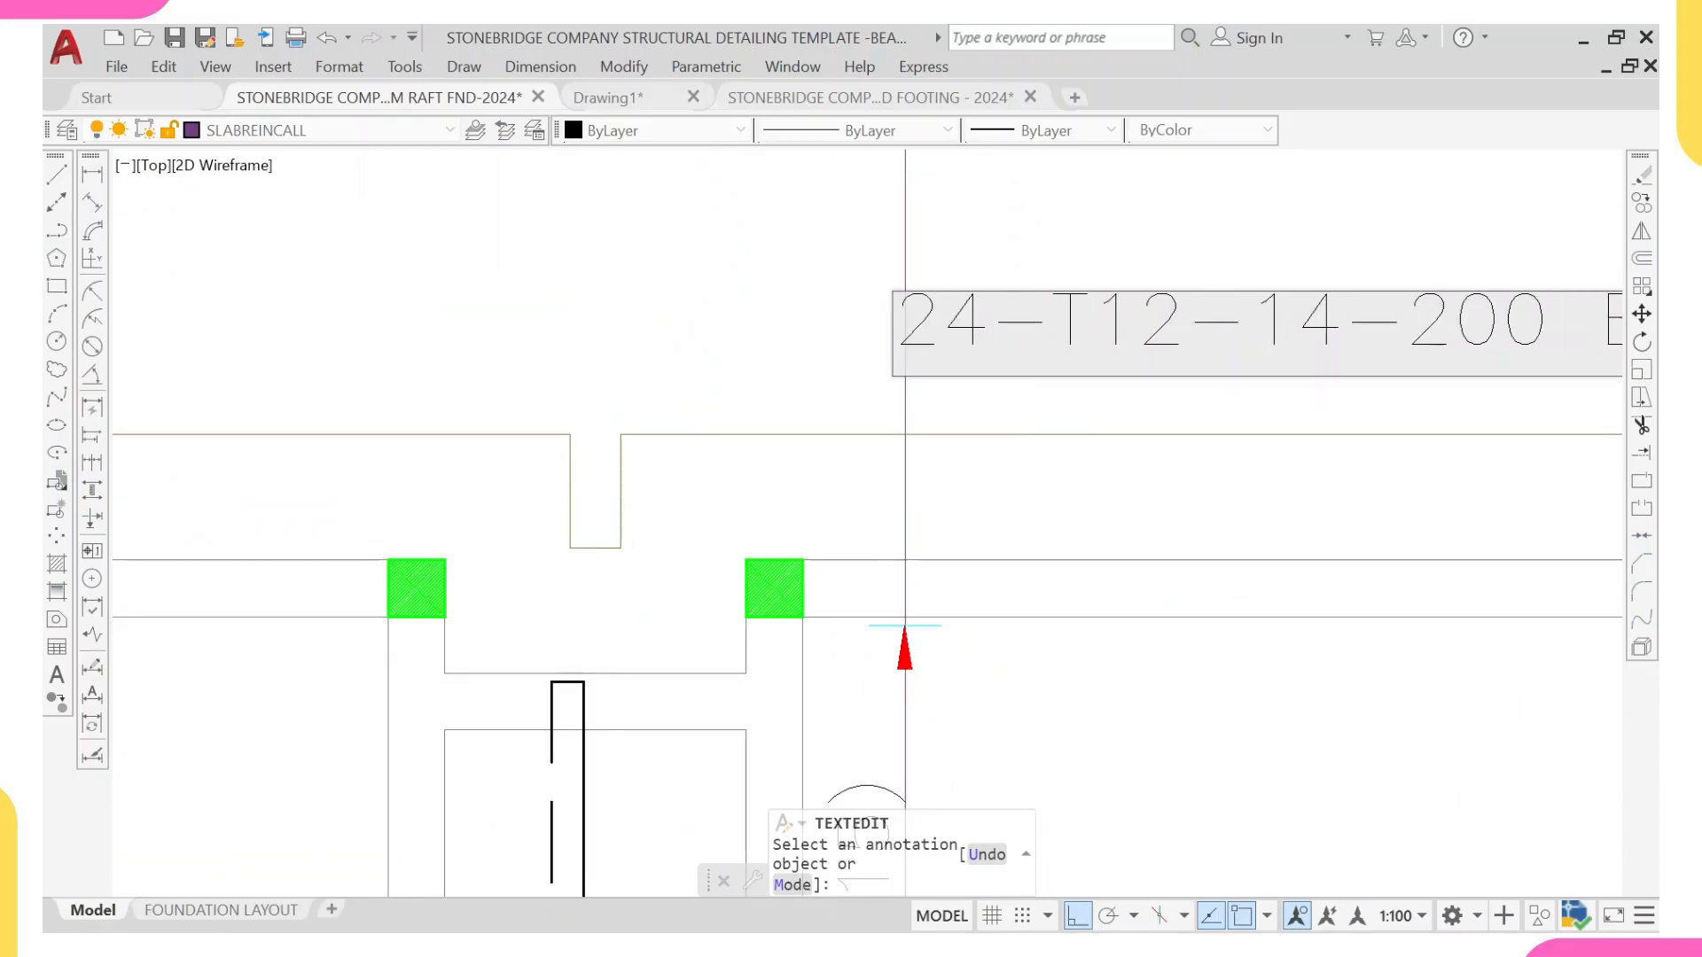
key("BackSpace")
type("6")
Step: Set the bar mark to 06 and the layer suffix to B2 in the 24-T16 label
middle_click_drag(1292, 348, 1199, 361)
left_click(1250, 343)
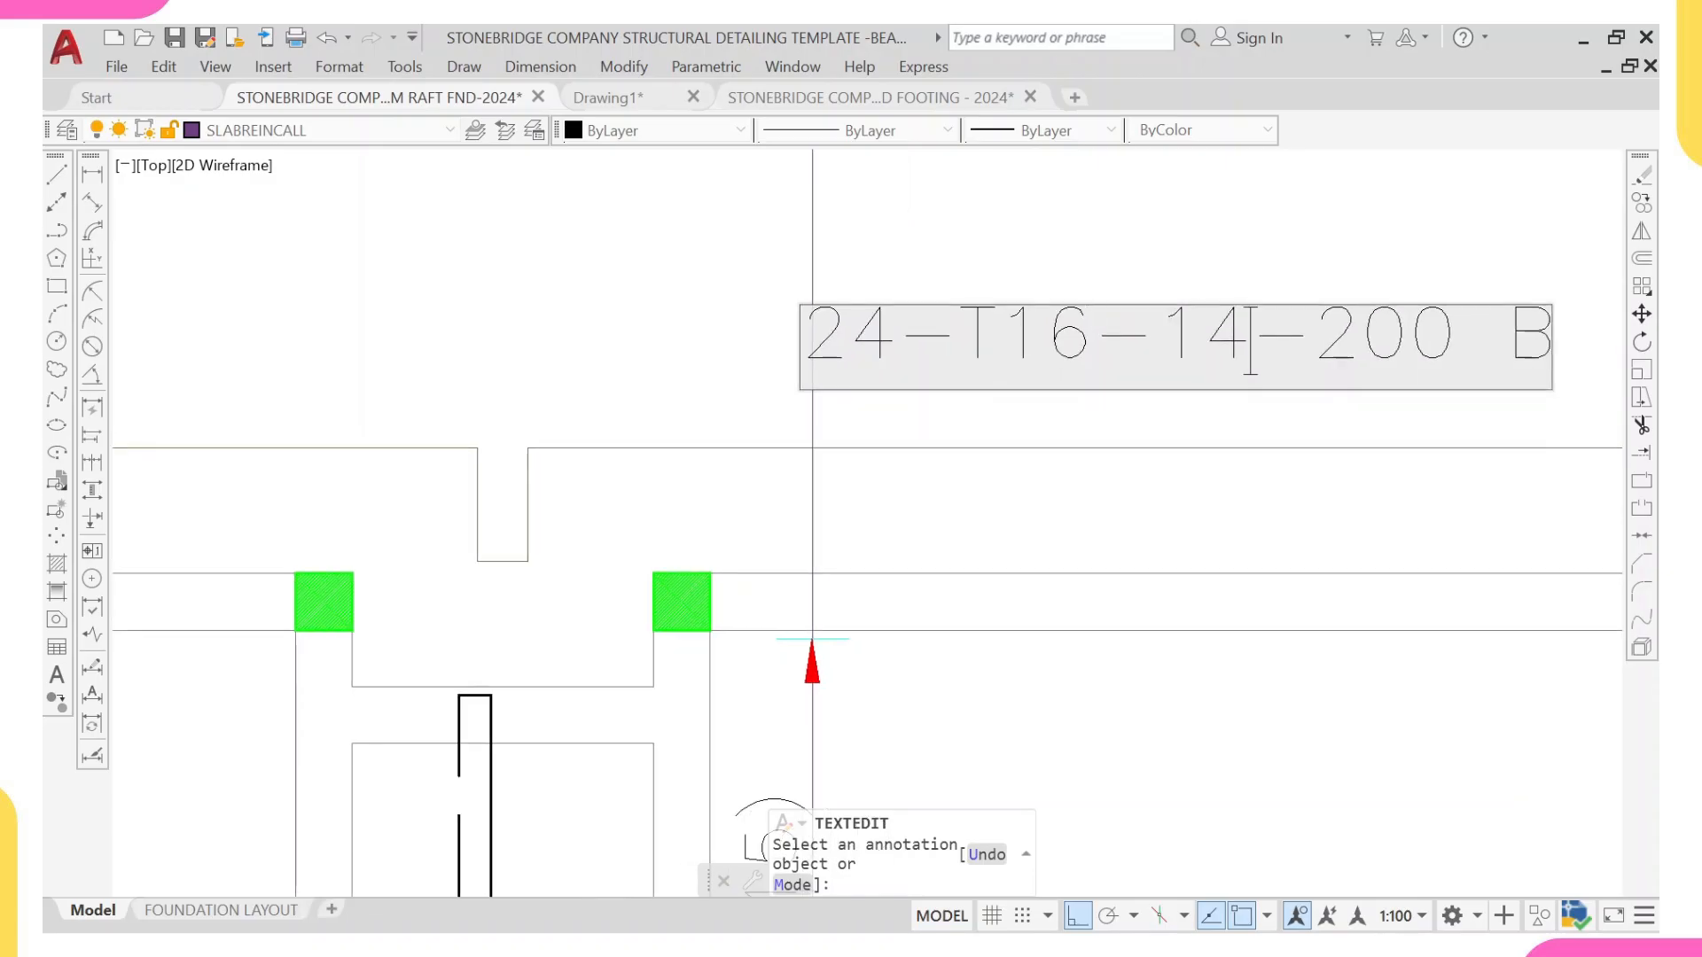
key("BackSpace")
key("BackSpace")
type("0")
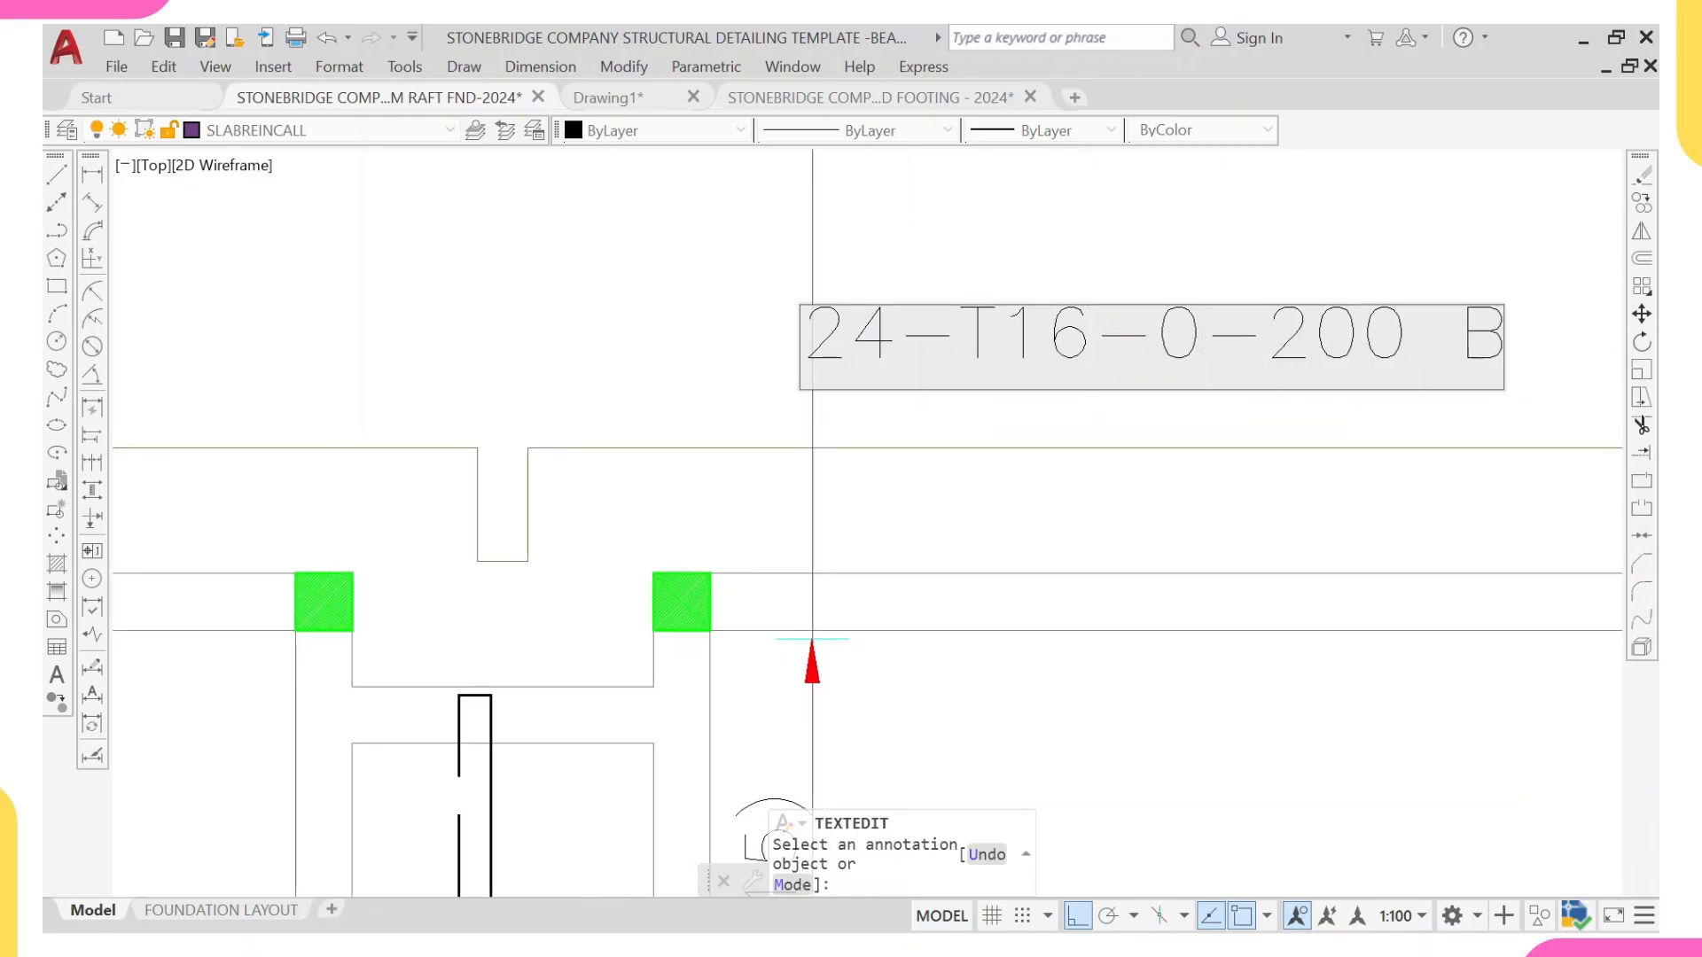
type("6")
middle_click_drag(1251, 345, 1065, 385)
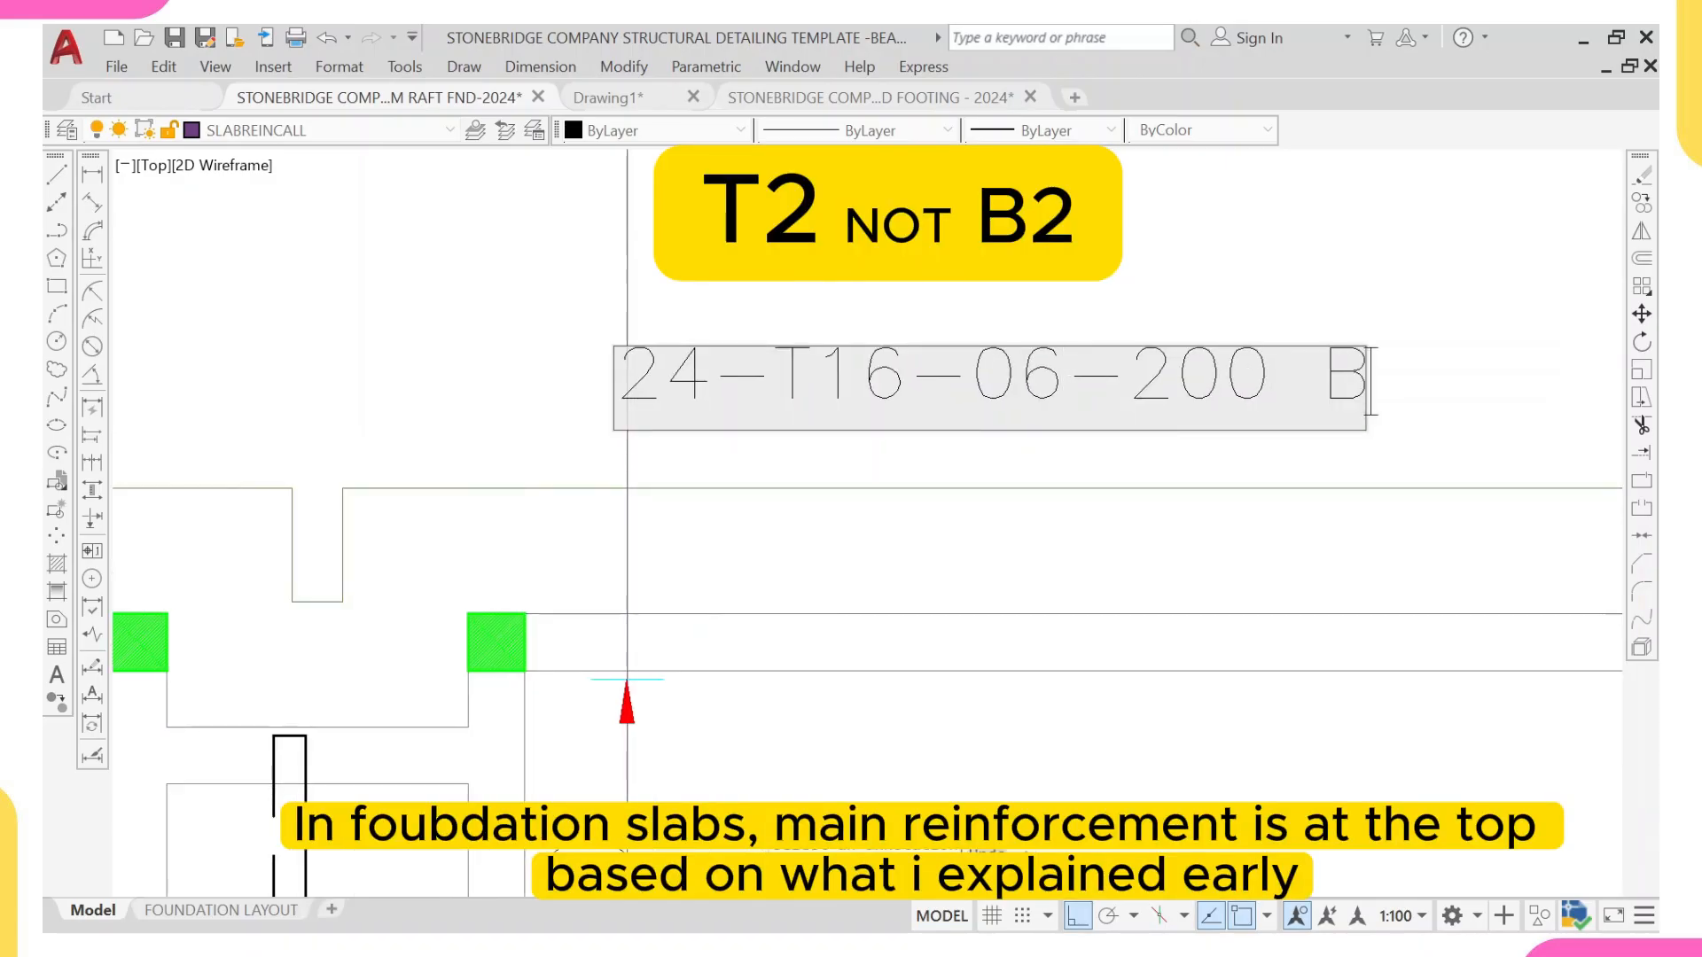
type("2")
key("Return")
scroll(1071, 356, "down", 8)
mouse_move(987, 397)
middle_mouse_down()
mouse_move(996, 410)
mouse_move(977, 413)
middle_mouse_up()
key("Escape")
Step: Draw a horizontal line between the inner wall faces of the narrow (6) panel, below its range line
middle_click_drag(938, 573, 955, 589)
scroll(953, 581, "up", 4)
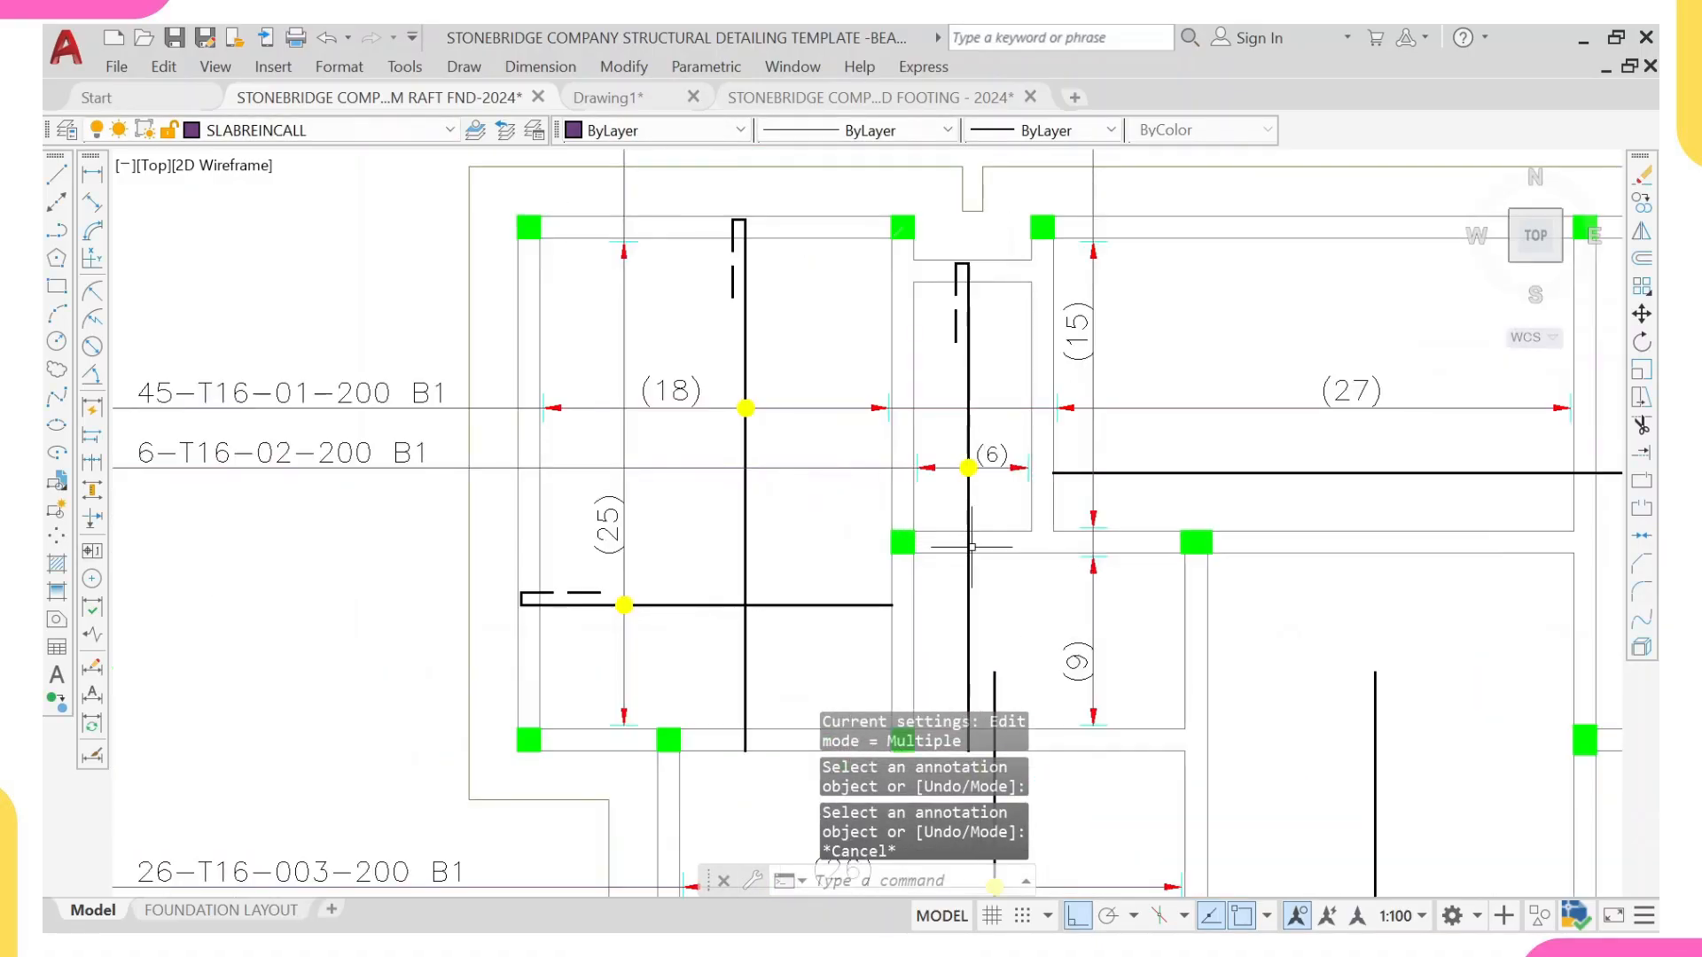
scroll(1007, 505, "up", 2)
scroll(843, 507, "up", 3)
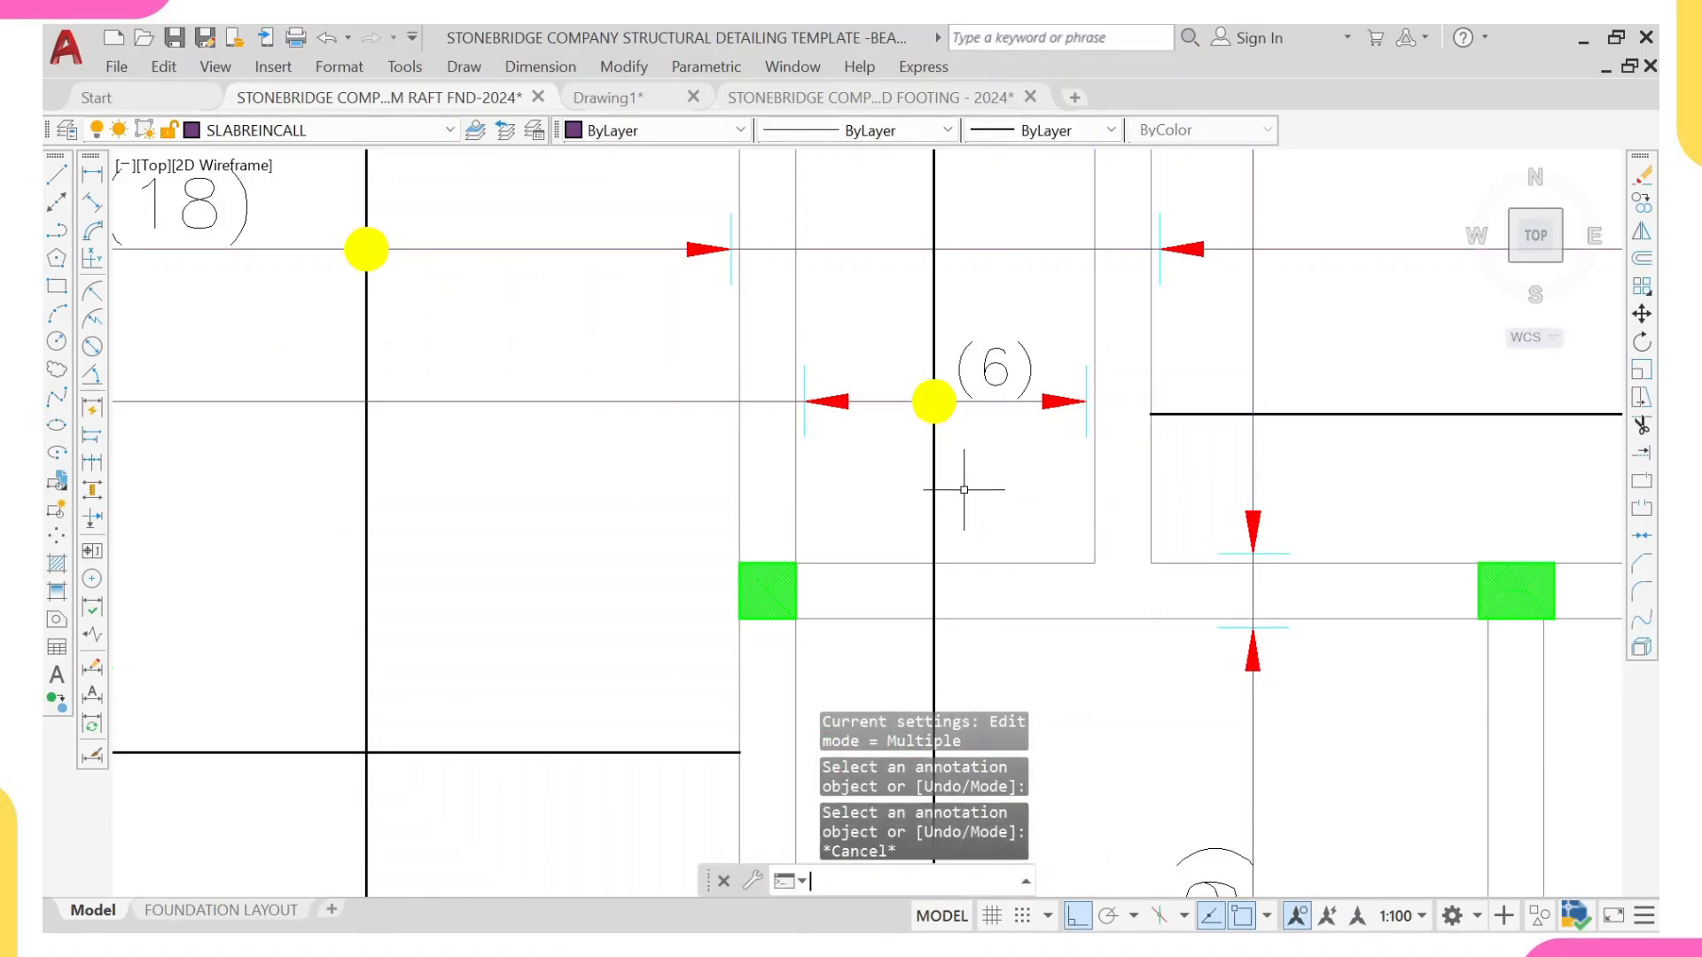
type("l")
key("Return")
left_click(798, 490)
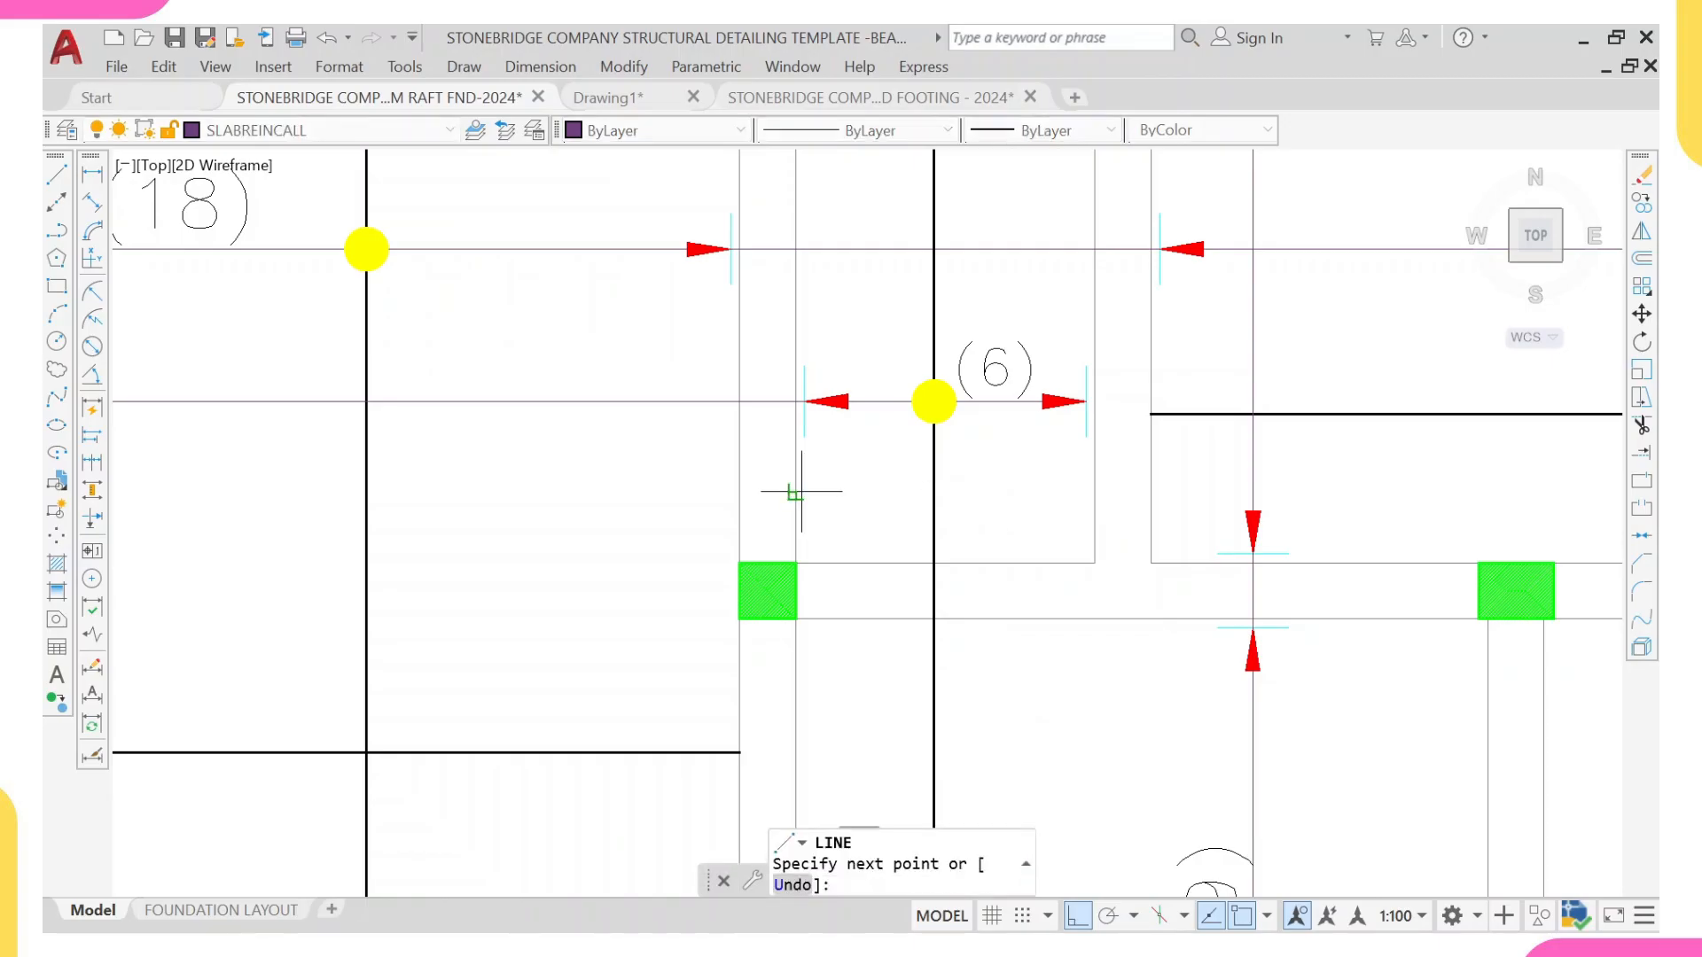
left_click(1094, 490)
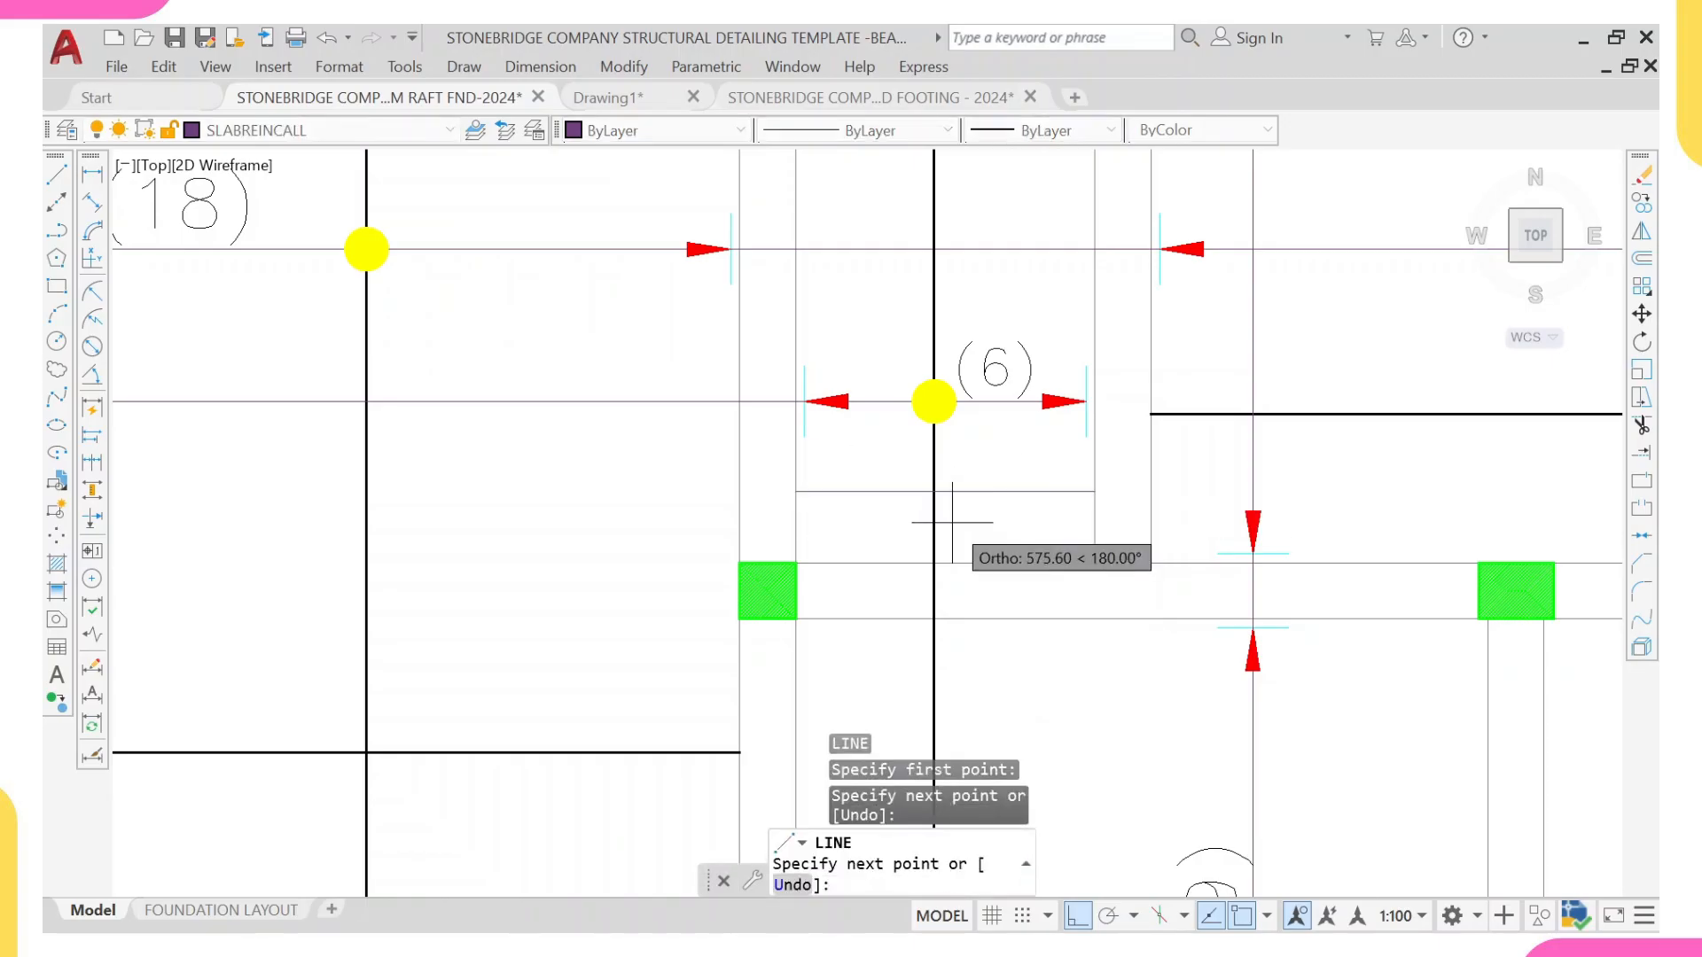
key("Escape")
Step: Match the new line in the (6) panel to the properties of the (27) panel's horizontal bar
left_click(1214, 413)
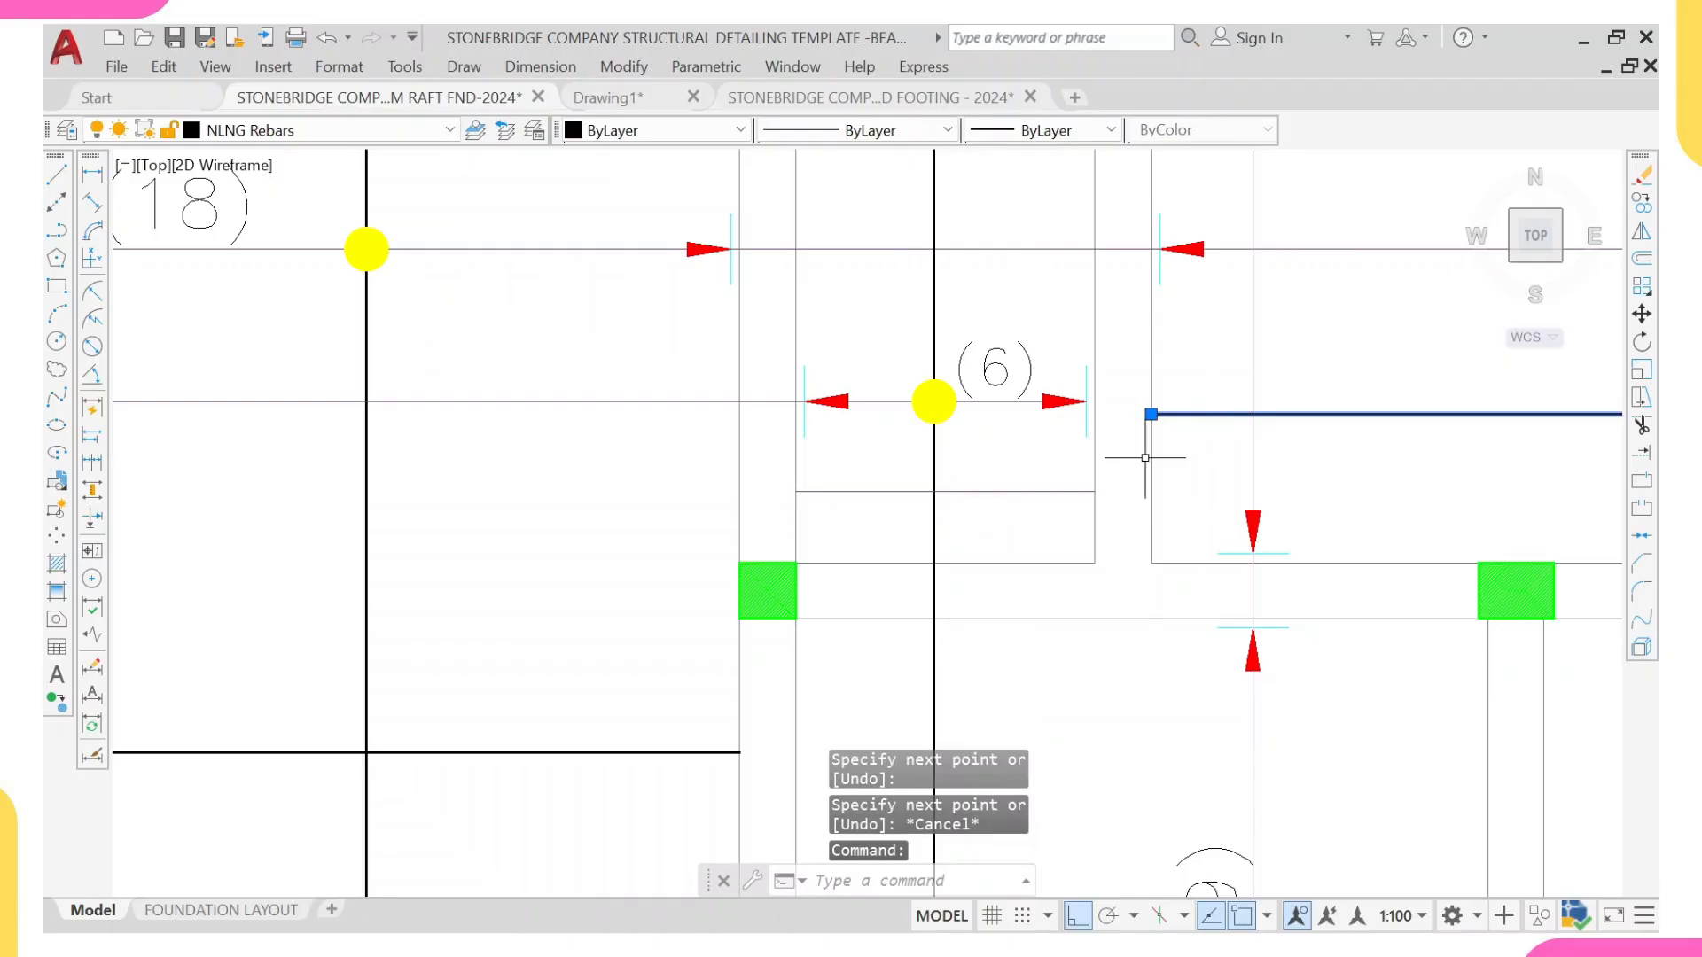
type("ma")
key("Return")
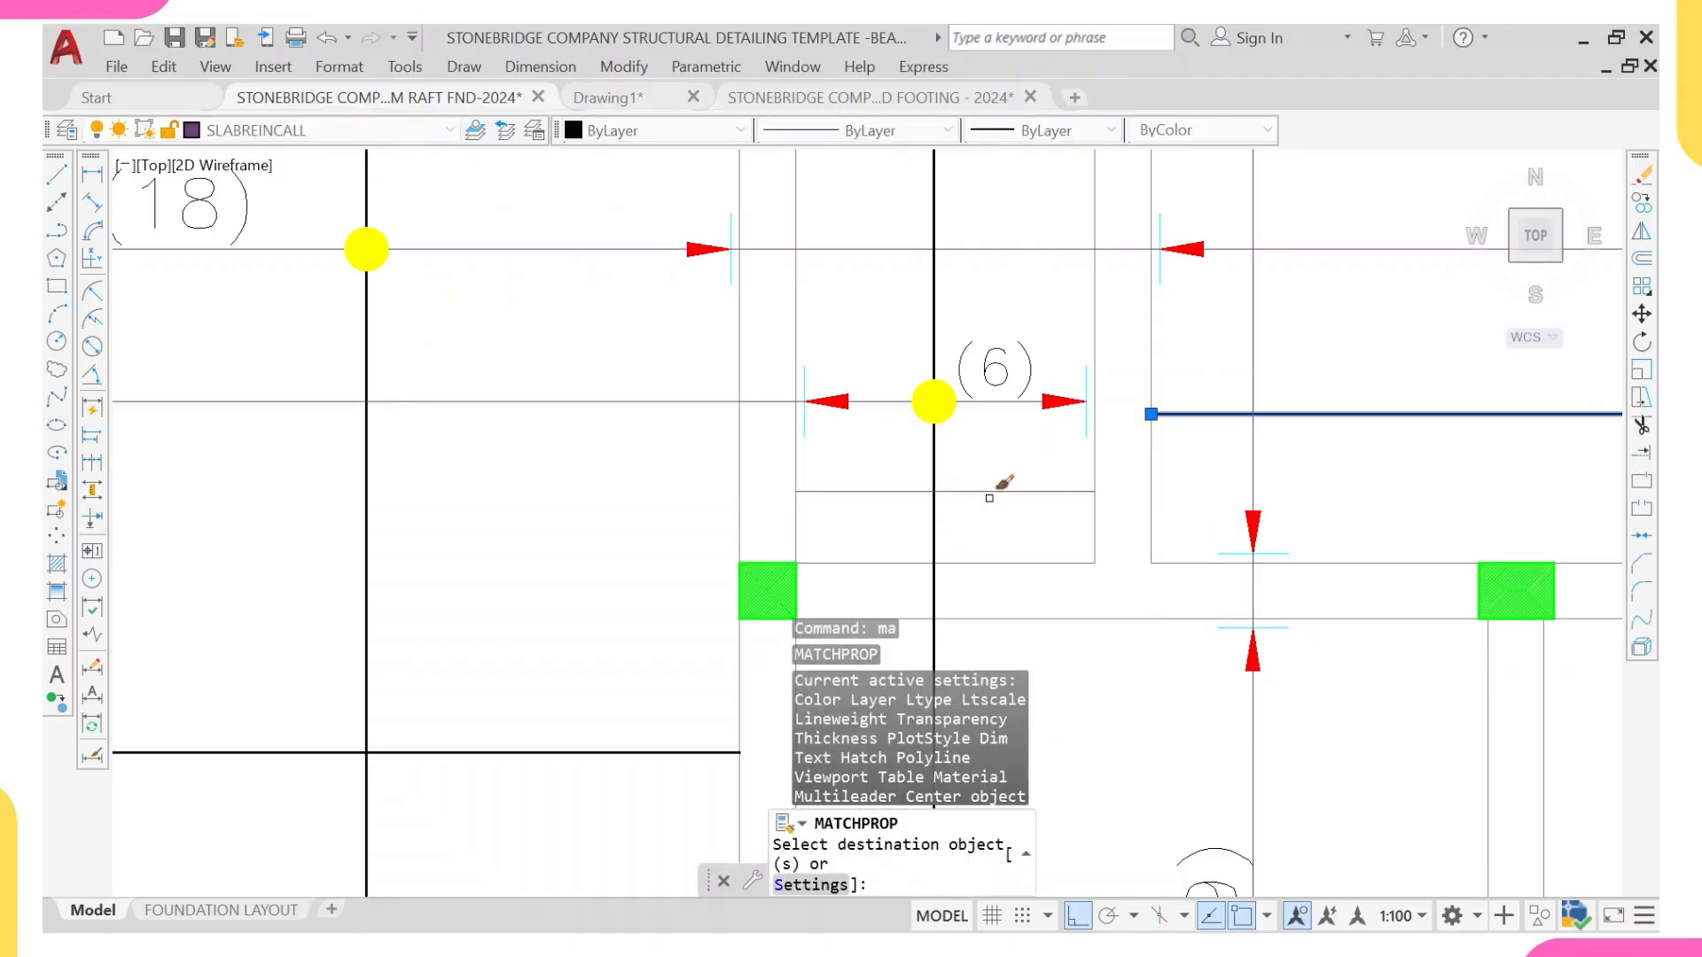
left_click(993, 492)
scroll(1020, 394, "down", 6)
middle_click_drag(1064, 411, 1032, 485)
key("Escape")
Step: Stretch the short horizontal bar's end in the (6) panel across the wall to its face on the (27) panel side
scroll(1024, 482, "up", 4)
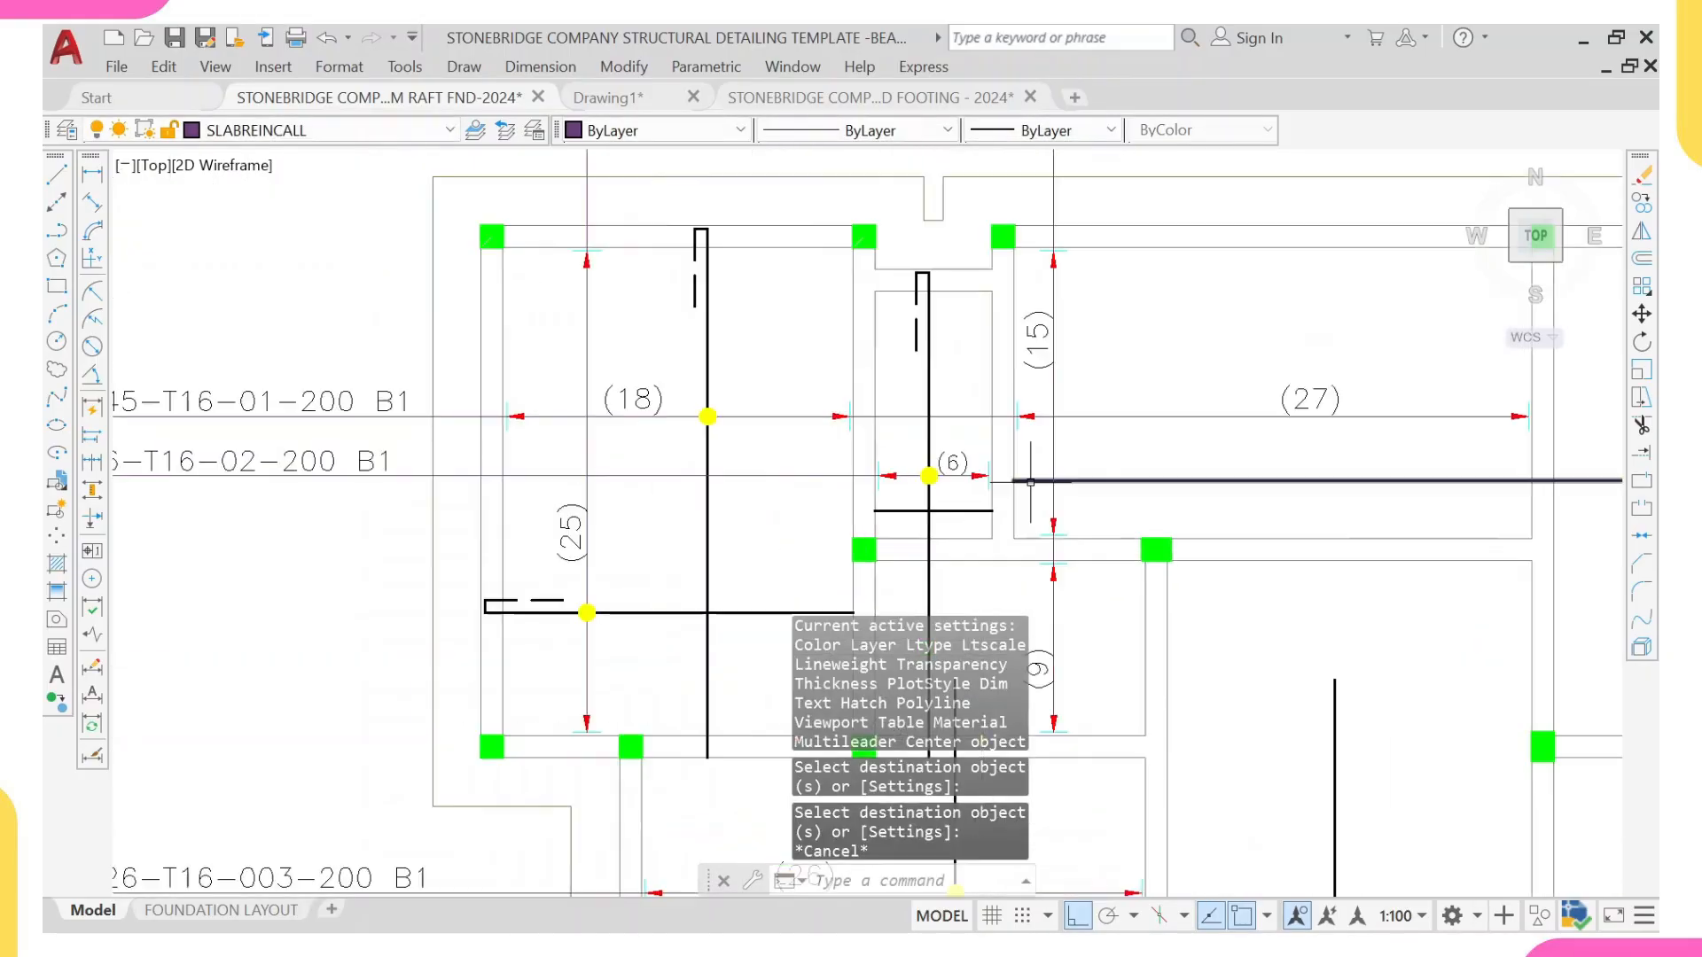
scroll(1015, 478, "down", 4)
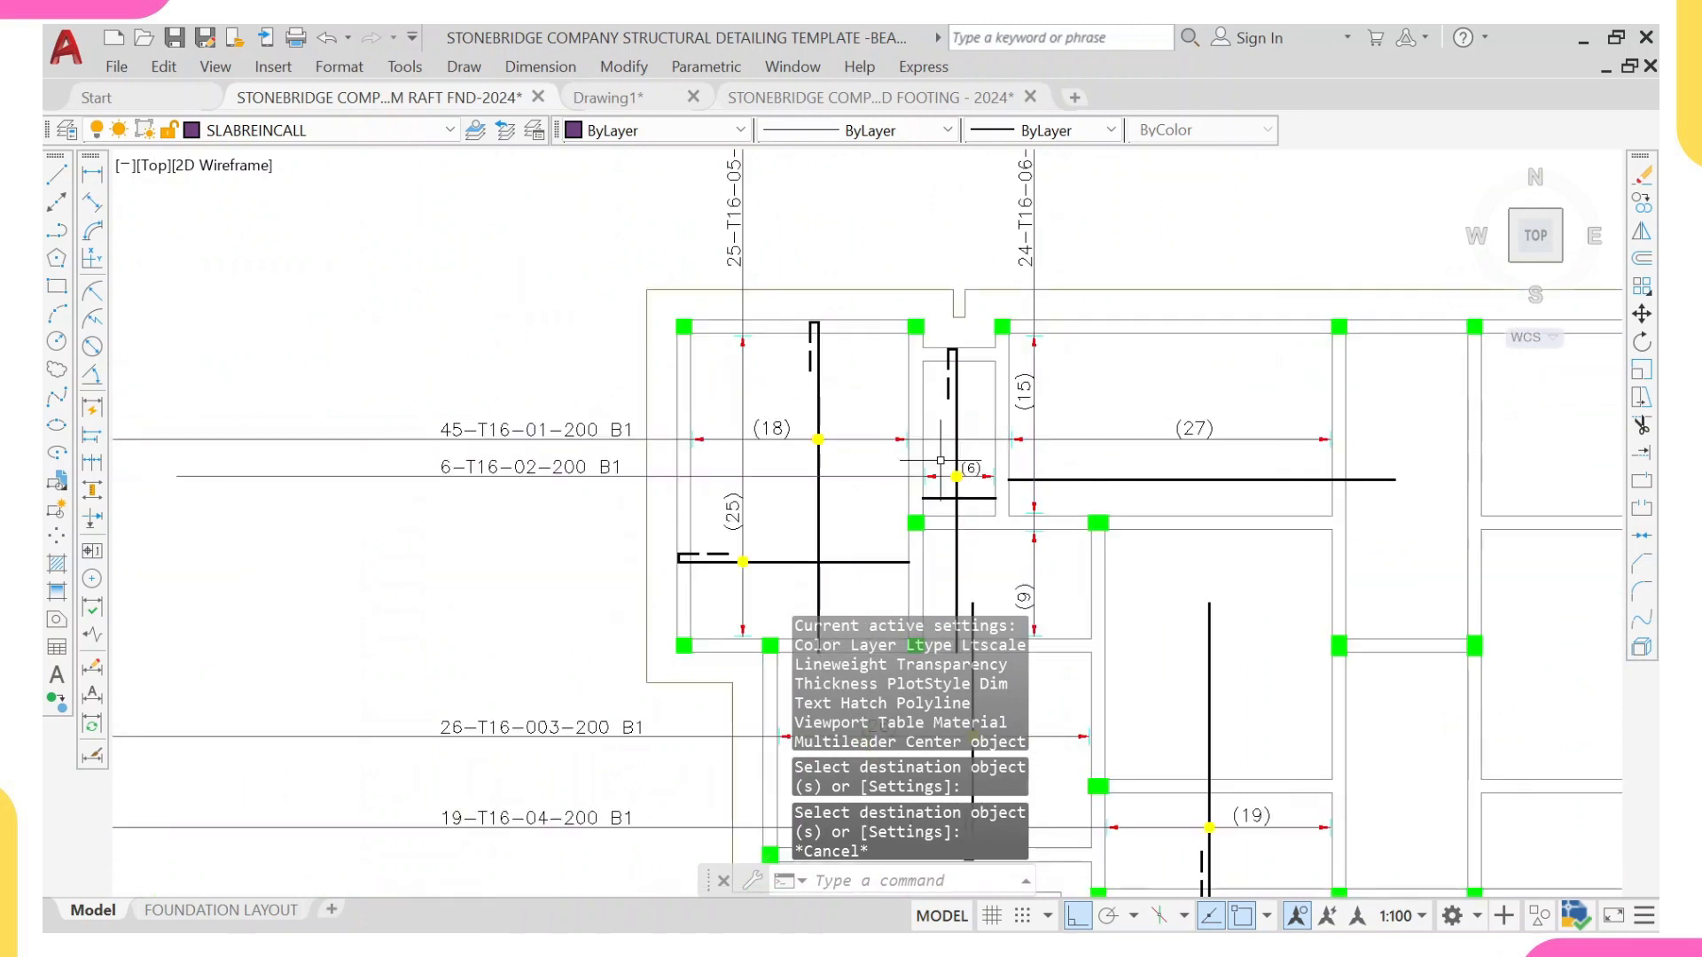
scroll(940, 346, "up", 2)
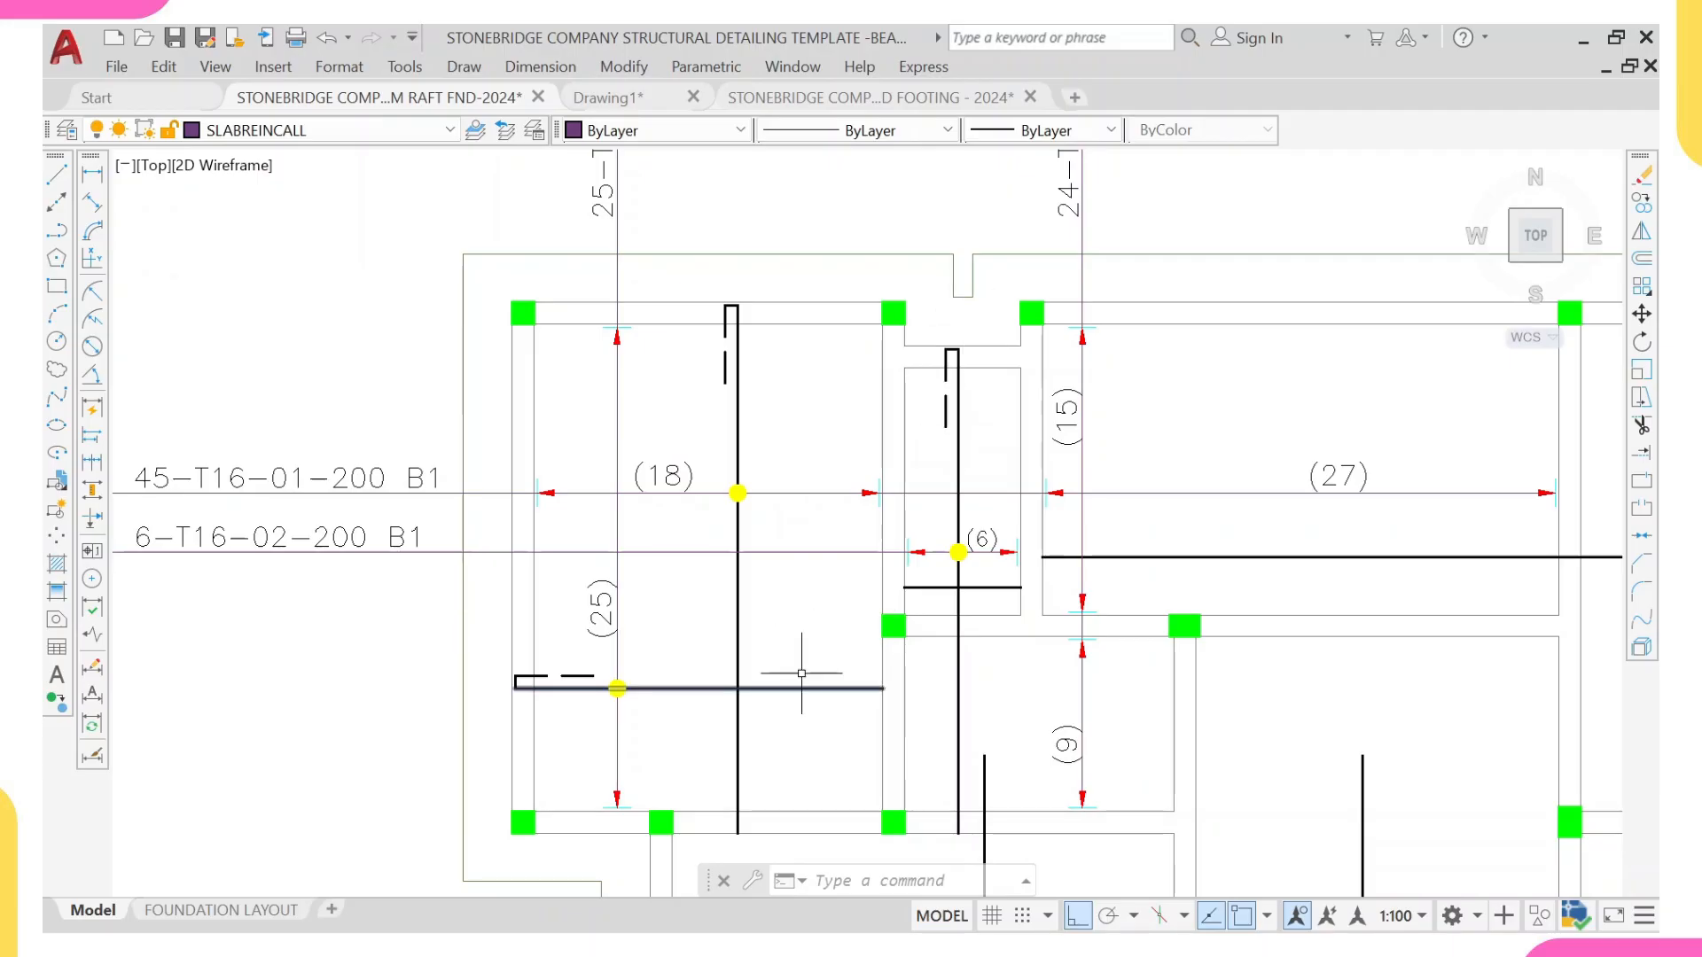
scroll(812, 690, "down", 6)
scroll(1015, 669, "up", 4)
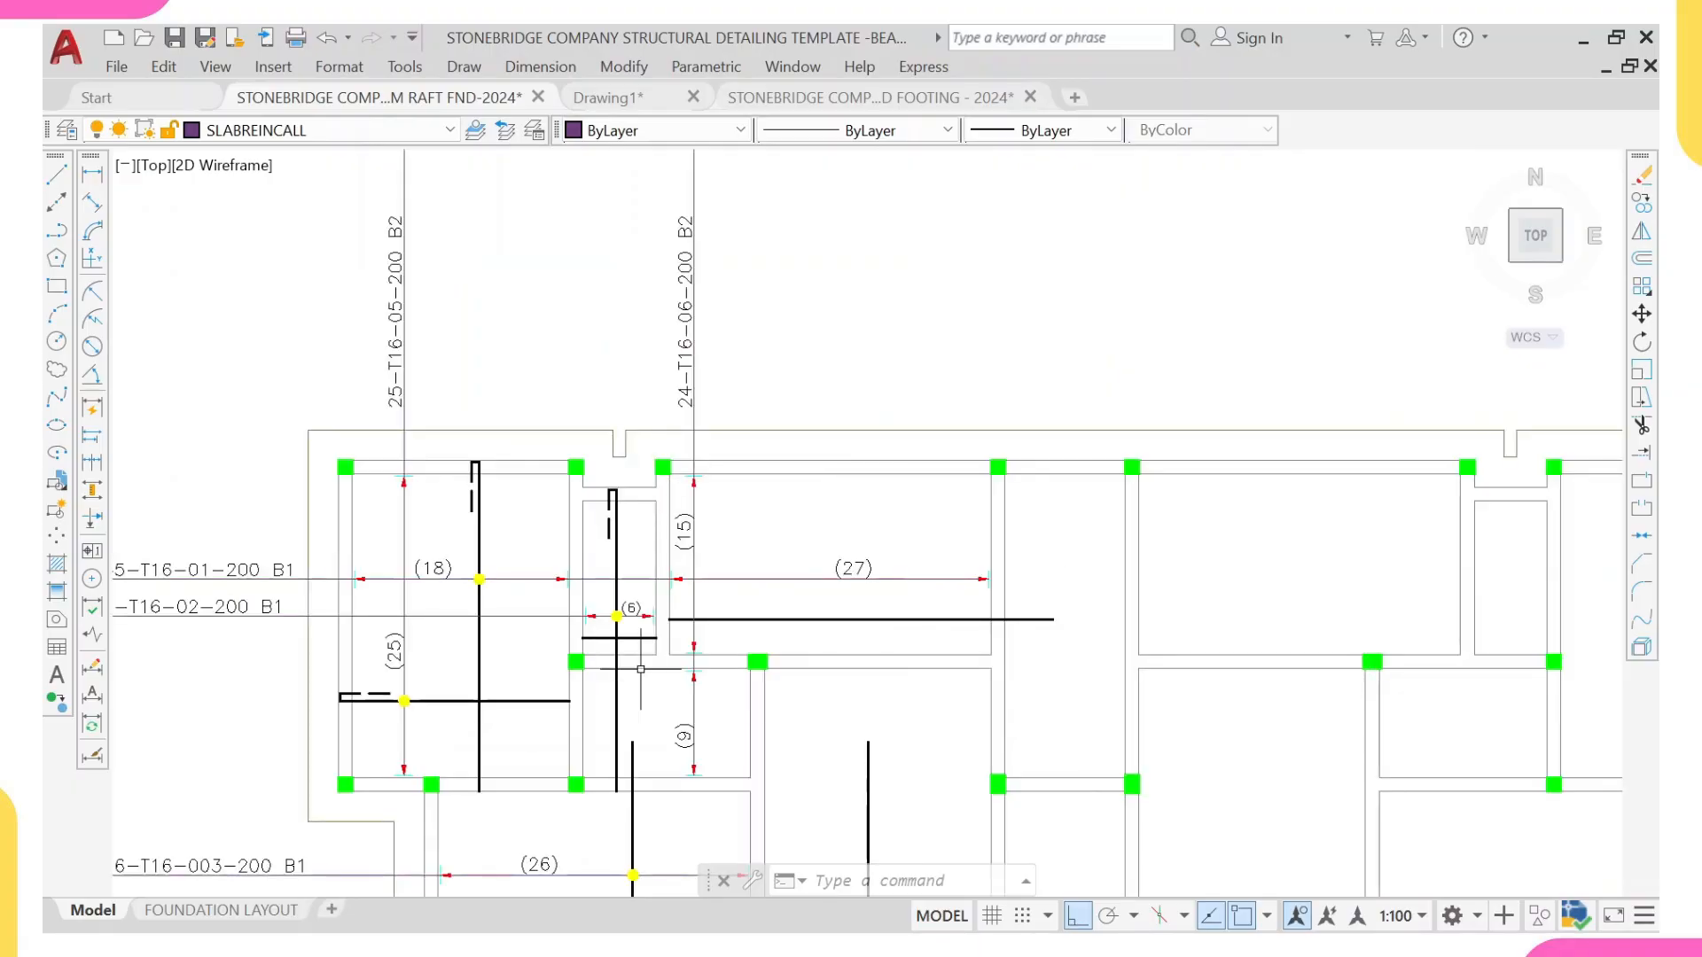
scroll(640, 669, "up", 2)
scroll(788, 525, "up", 2)
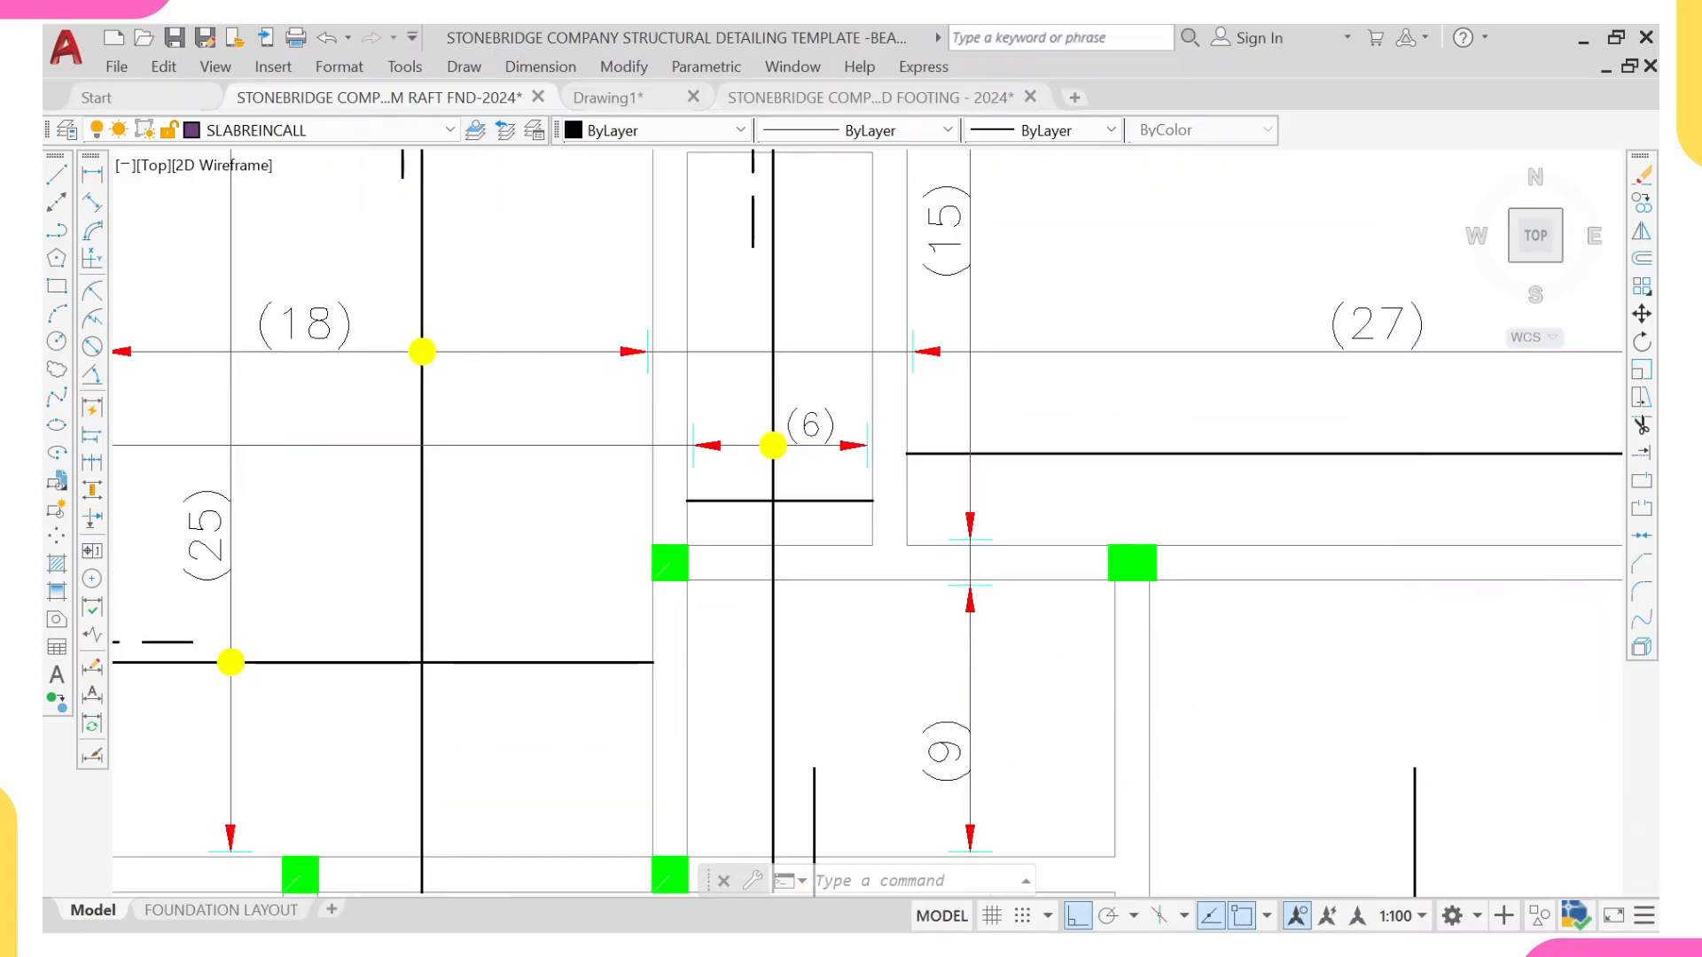
left_click(834, 495)
scroll(860, 495, "up", 4)
left_click(892, 499)
left_click(981, 499)
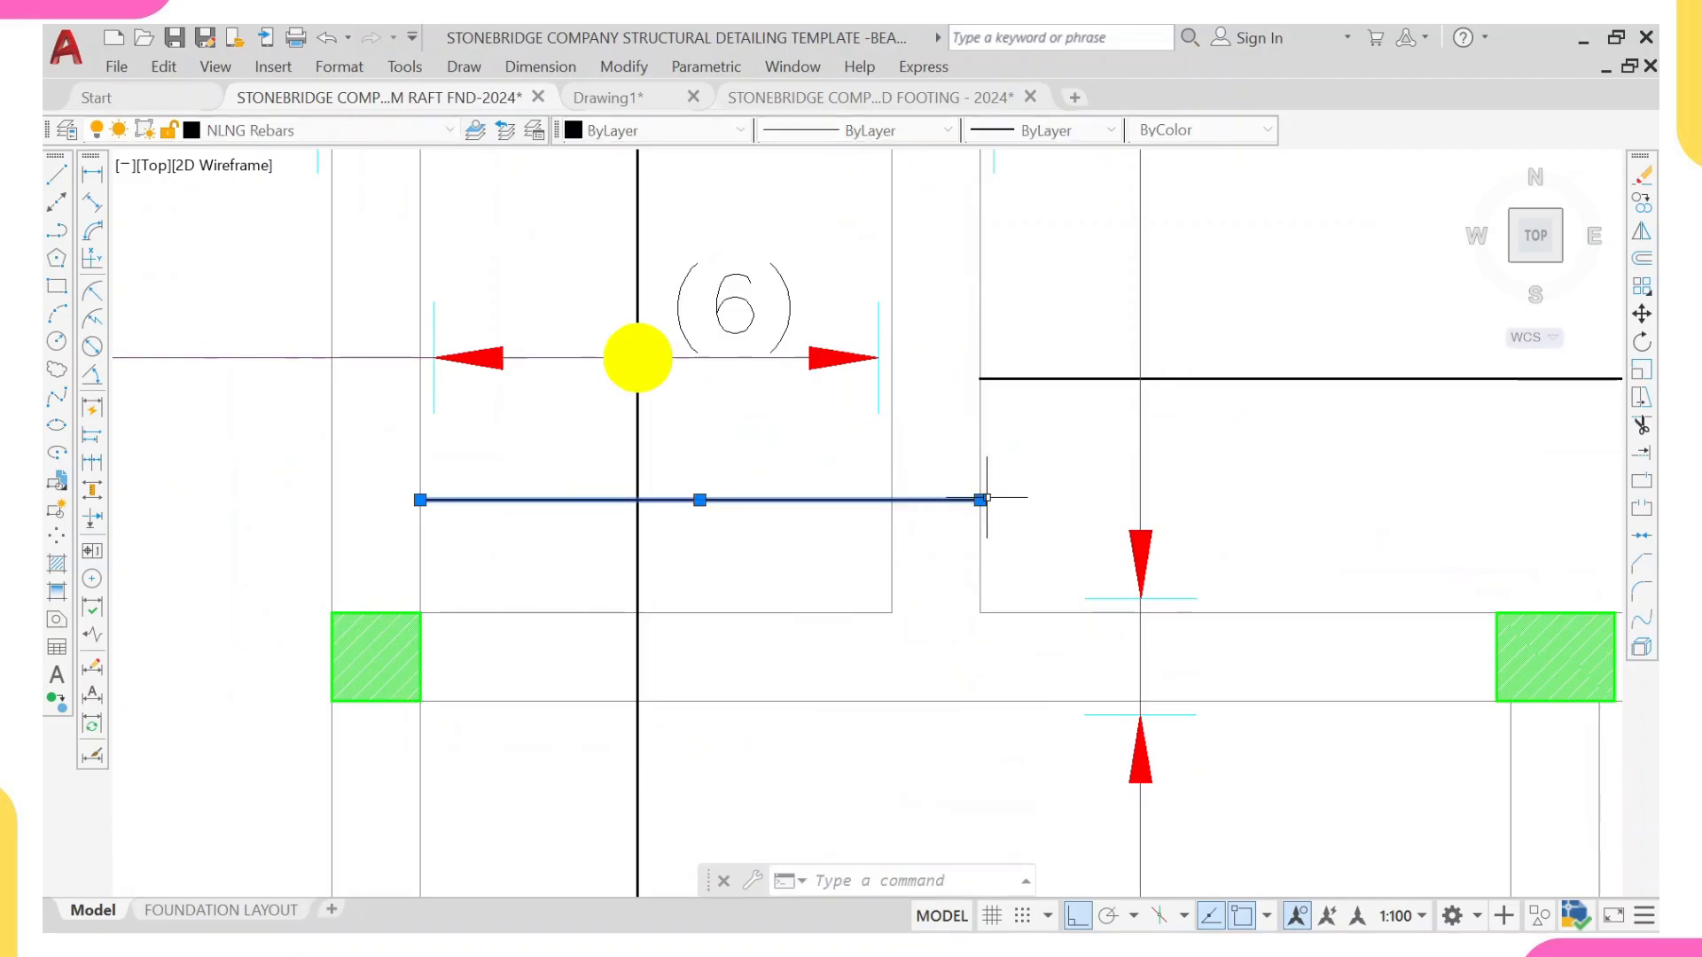
Step: Lengthen the (6) panel bar by 800 units into the (27) panel, then stretch its opposite end to the (18) panel side wall face
left_click(981, 499)
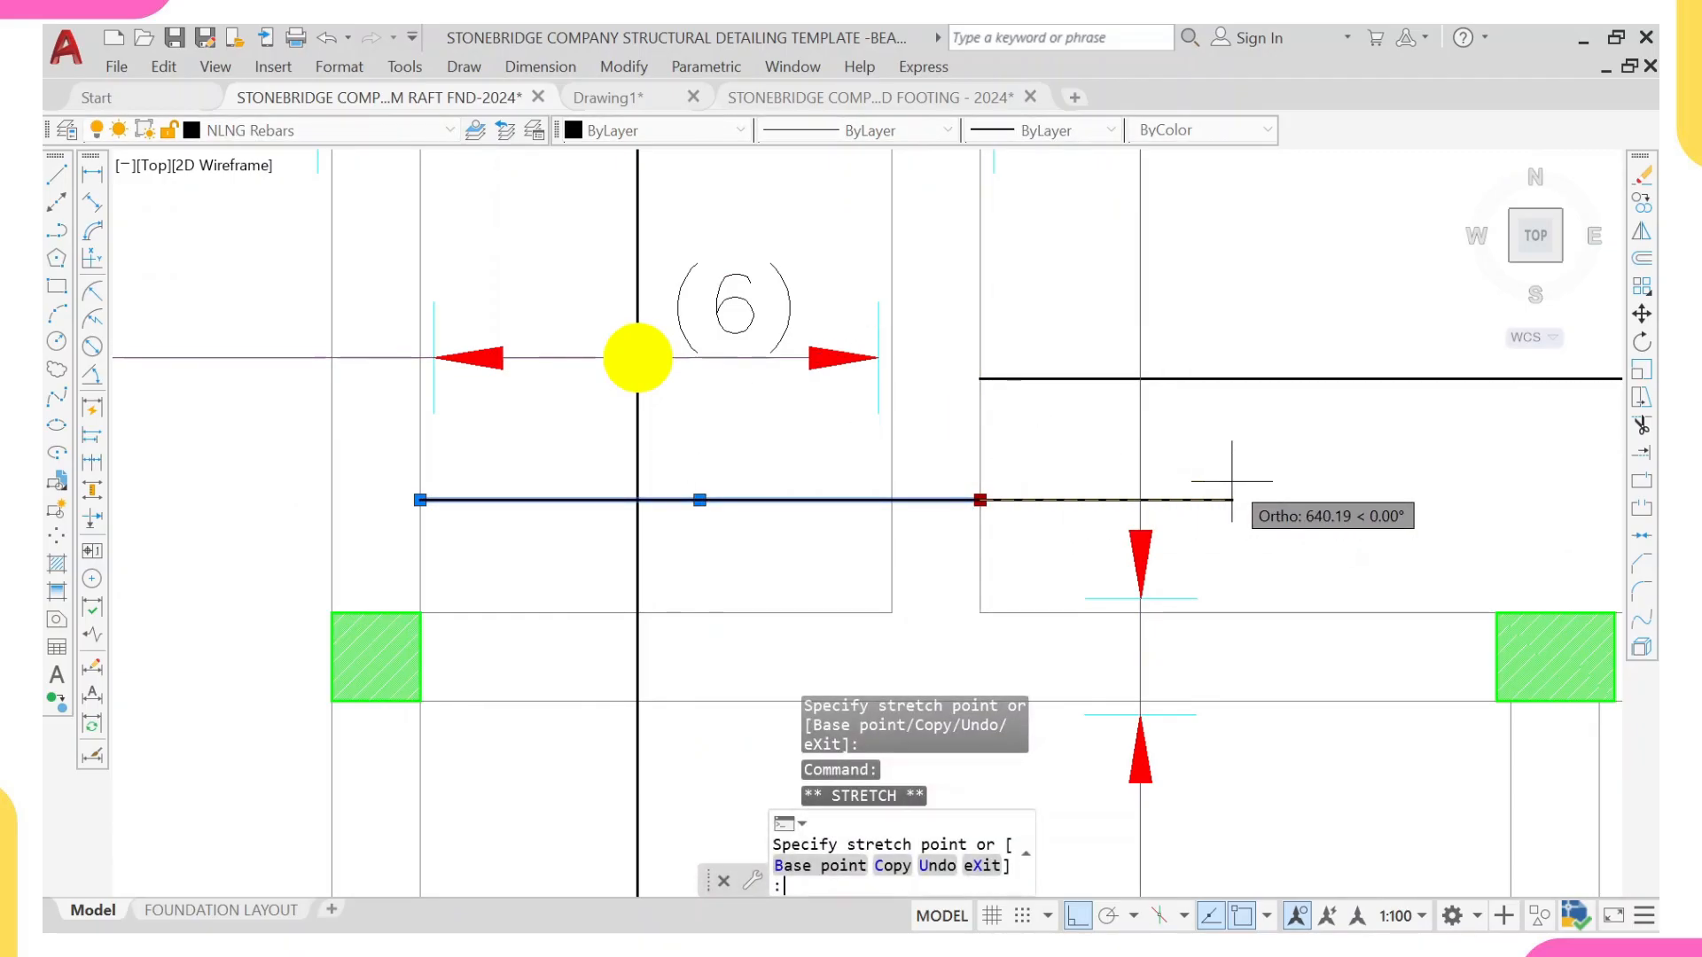
key("Return")
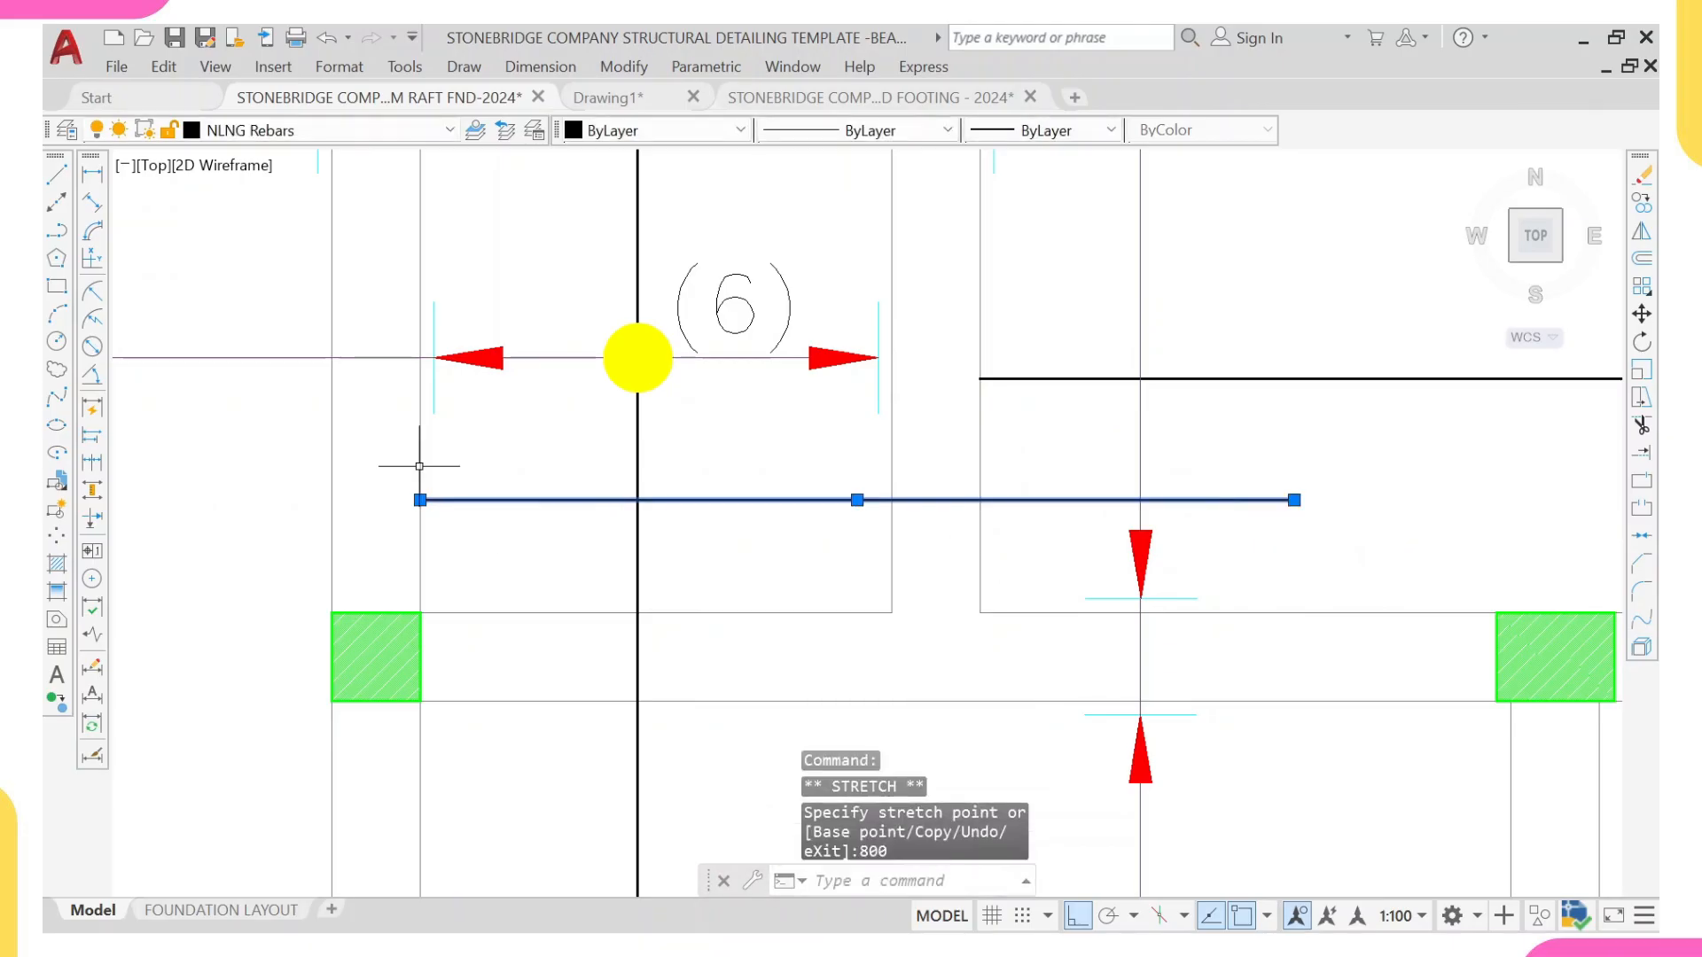
left_click(420, 500)
middle_click_drag(279, 517, 686, 533)
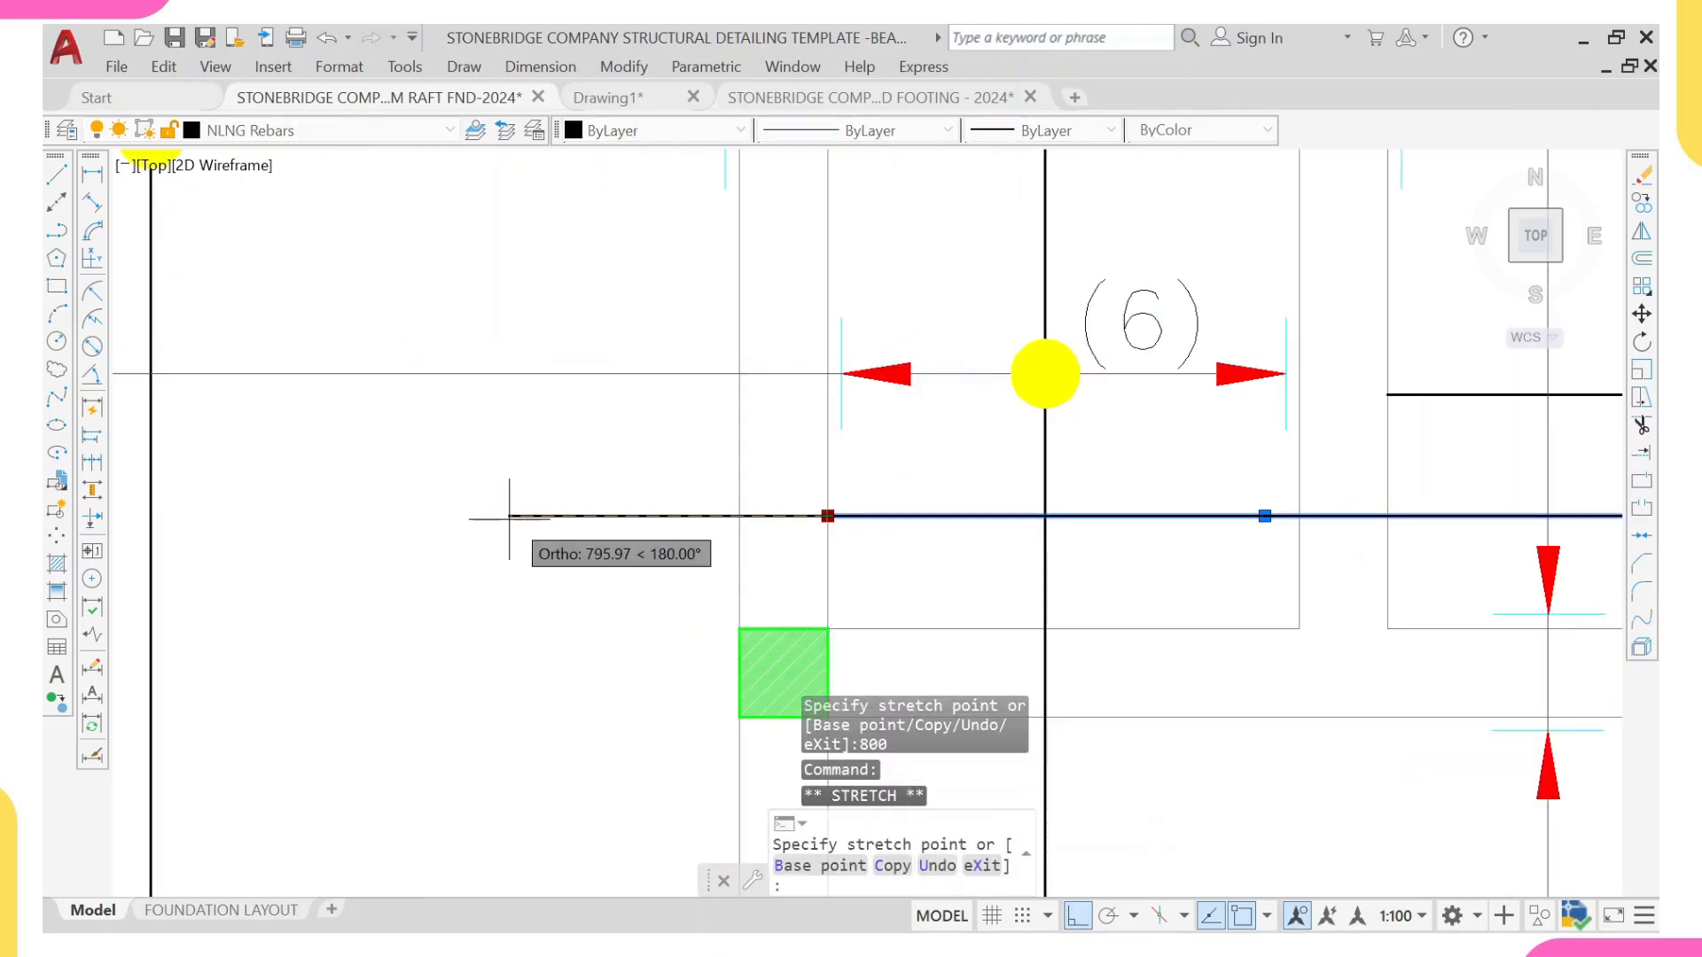
scroll(729, 510, "down", 4)
scroll(733, 507, "up", 2)
left_click(735, 510)
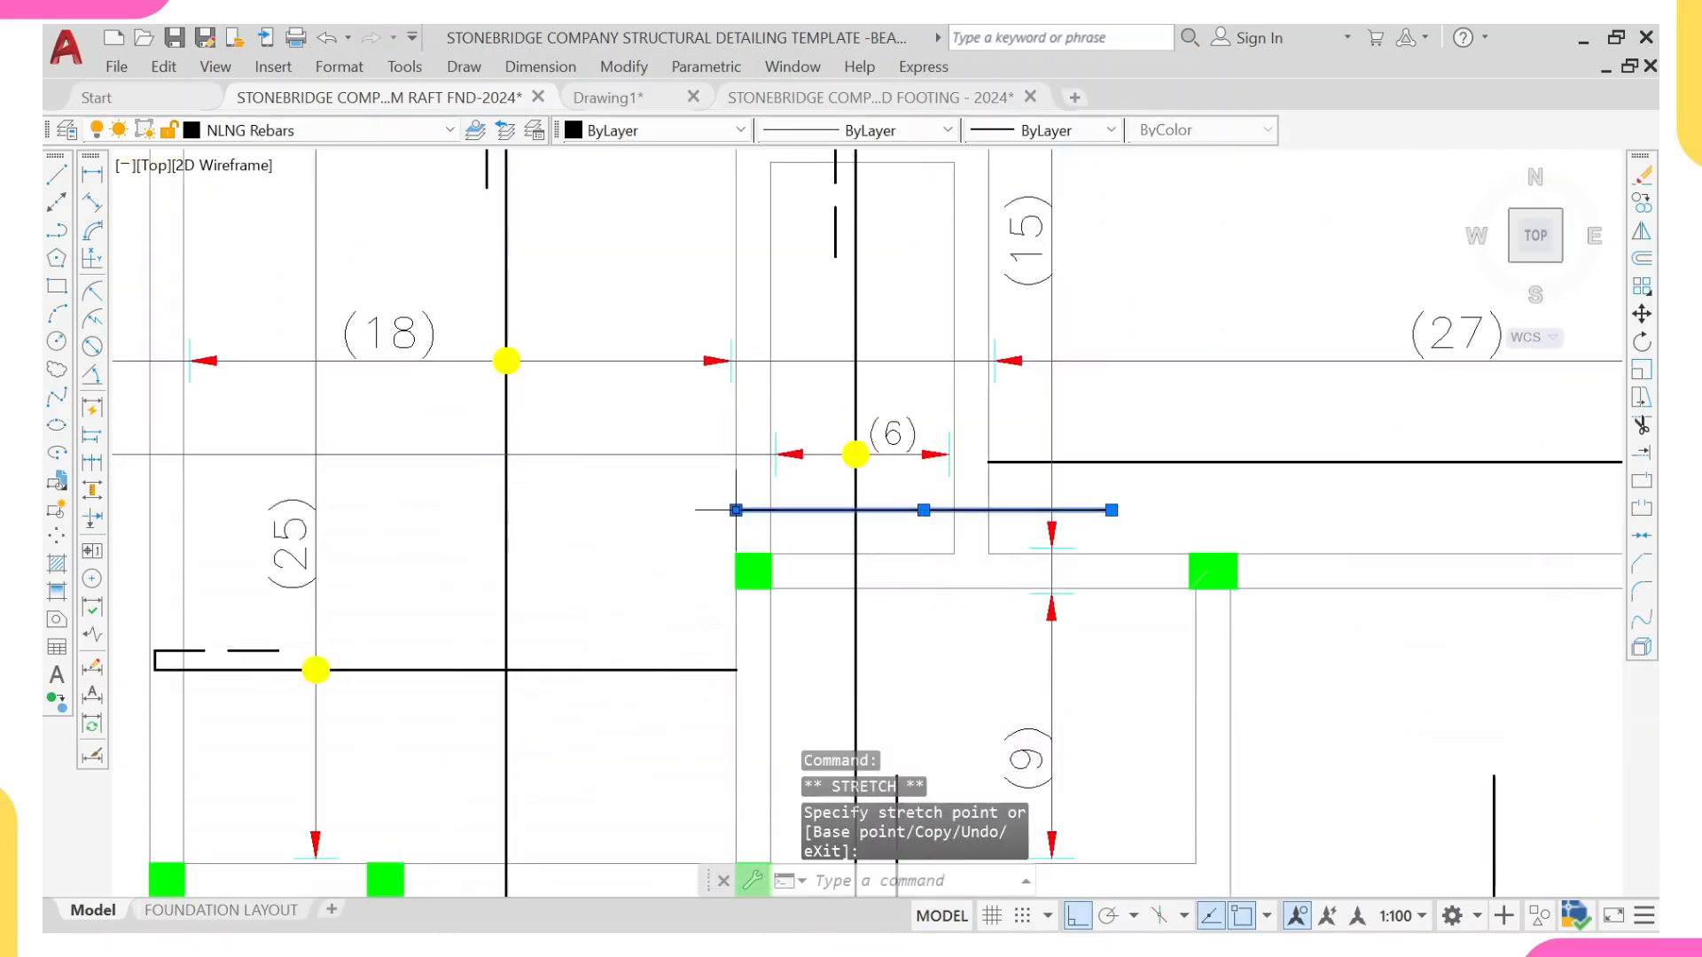
Step: Extend the (6) panel bar's other end 800 units past the wall face into the (18) panel
left_click(748, 499)
left_click(749, 498)
left_click(736, 510)
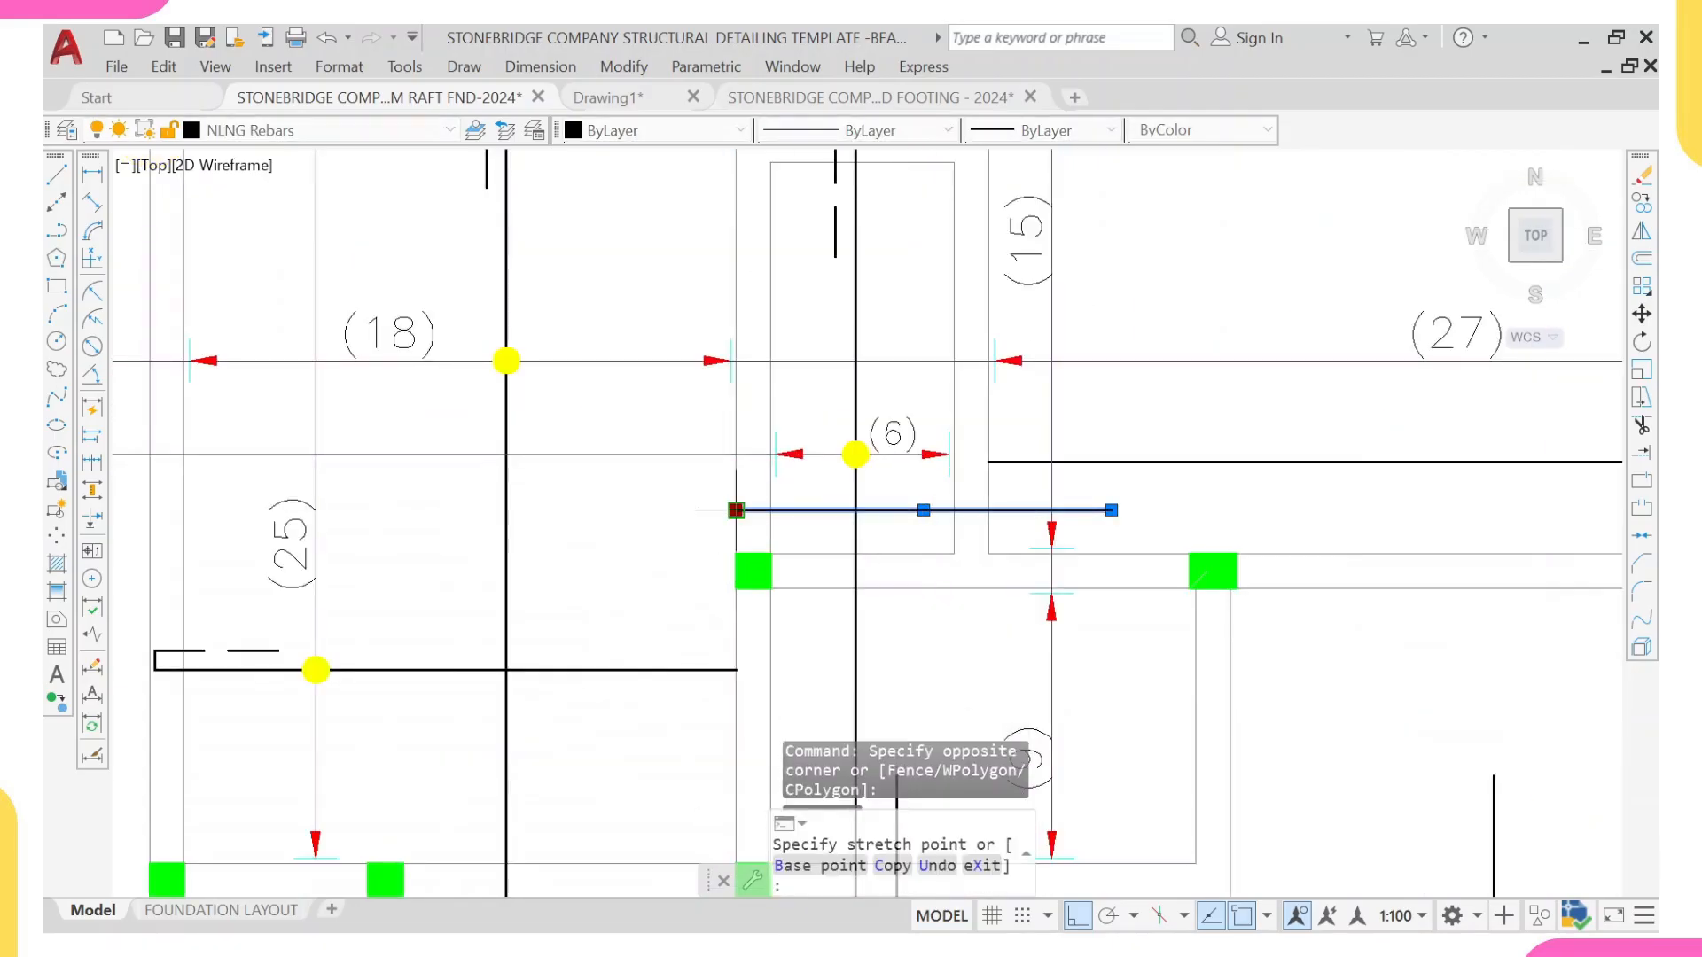
type("800")
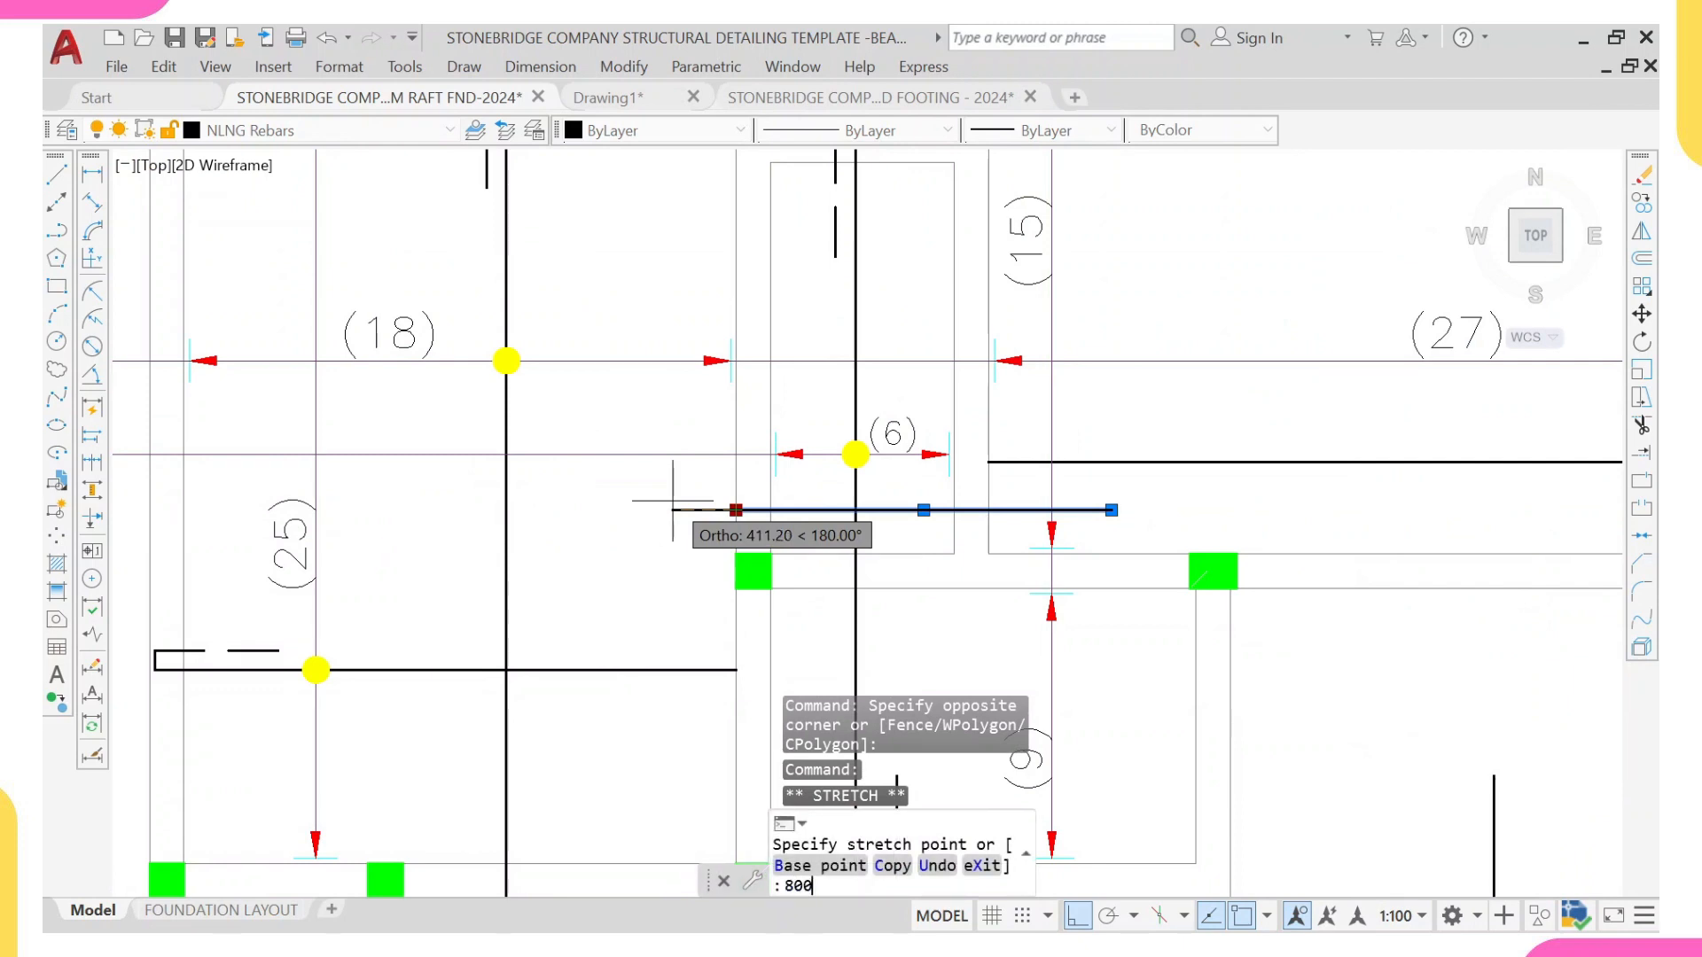
key("Return")
scroll(700, 511, "down", 4)
key("Escape")
scroll(728, 511, "up", 5)
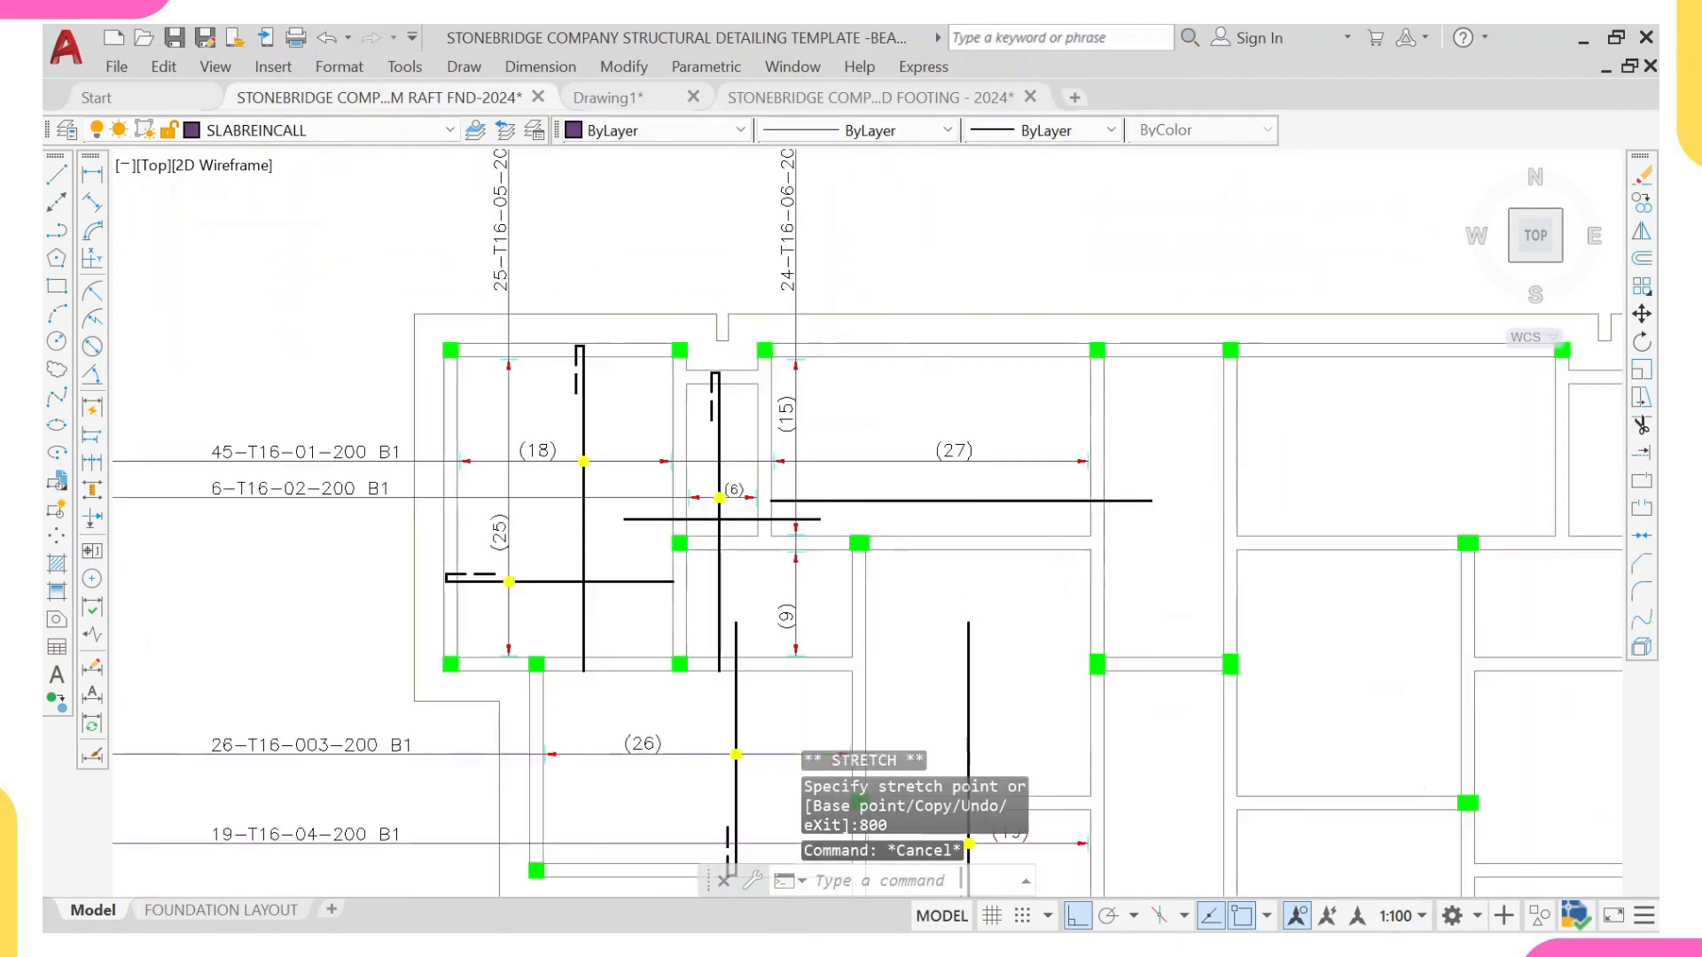
Step: Copy the 24-T16 vertical range line with its (15) and (9) counts, arrowheads and ticks horizontally from the (27) panel into the (6) panel
scroll(700, 532, "down", 3)
middle_click_drag(698, 536, 688, 538)
scroll(700, 576, "up", 4)
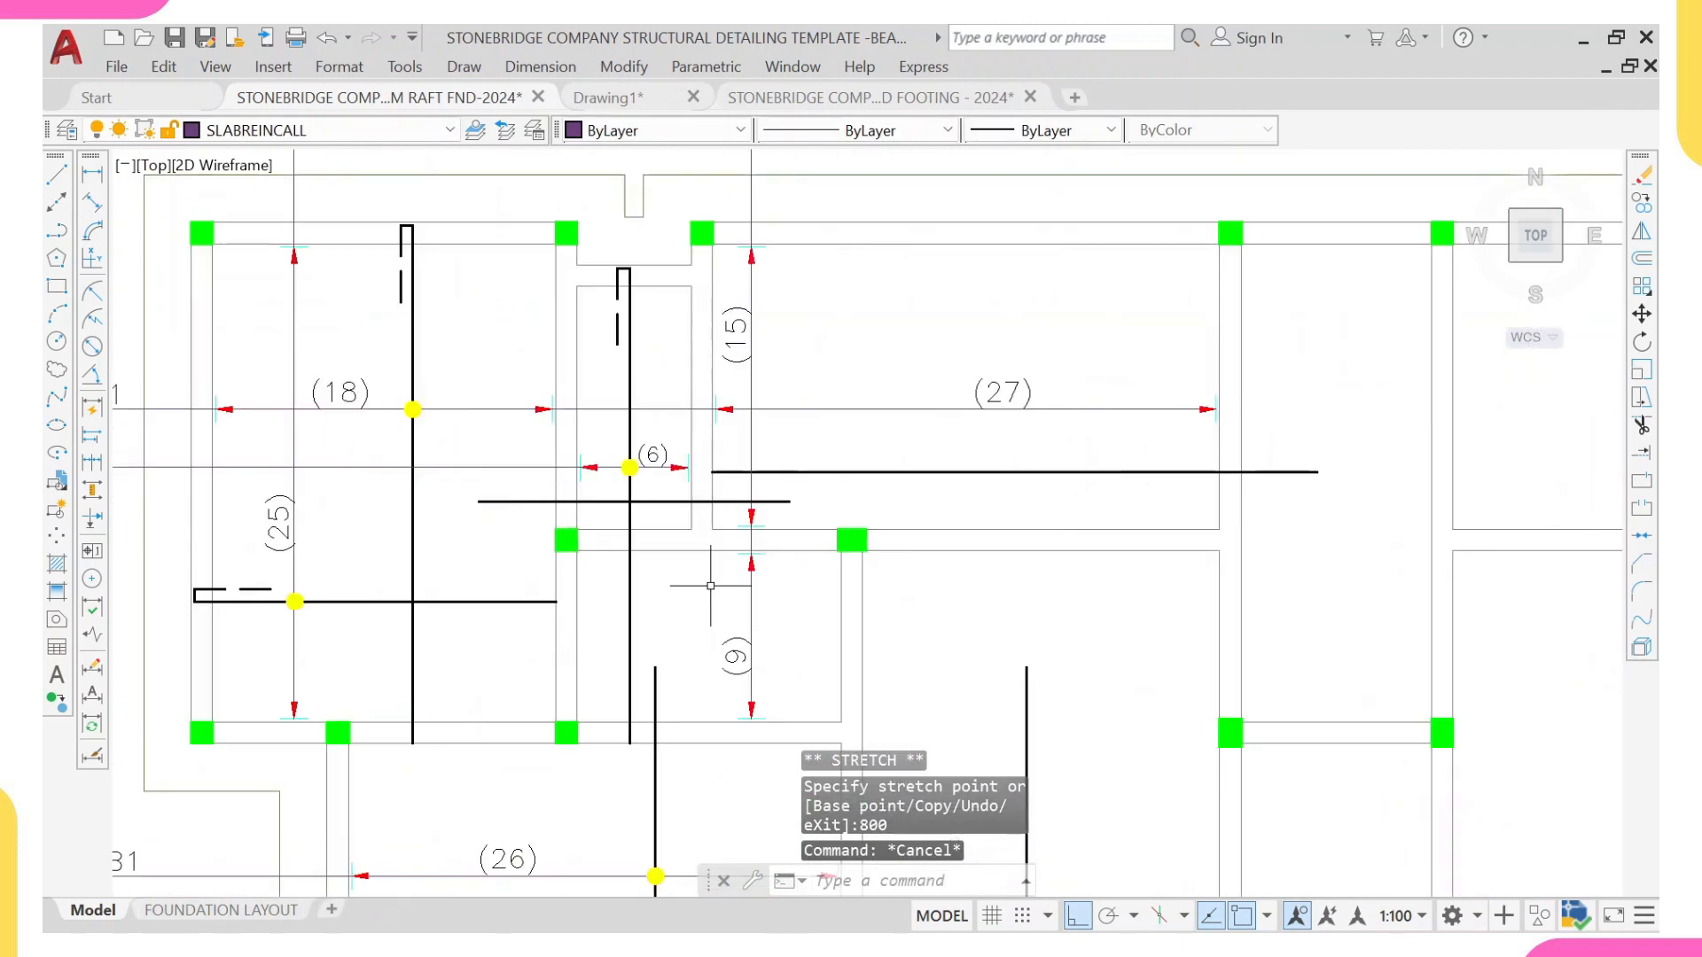
scroll(709, 416, "down", 2)
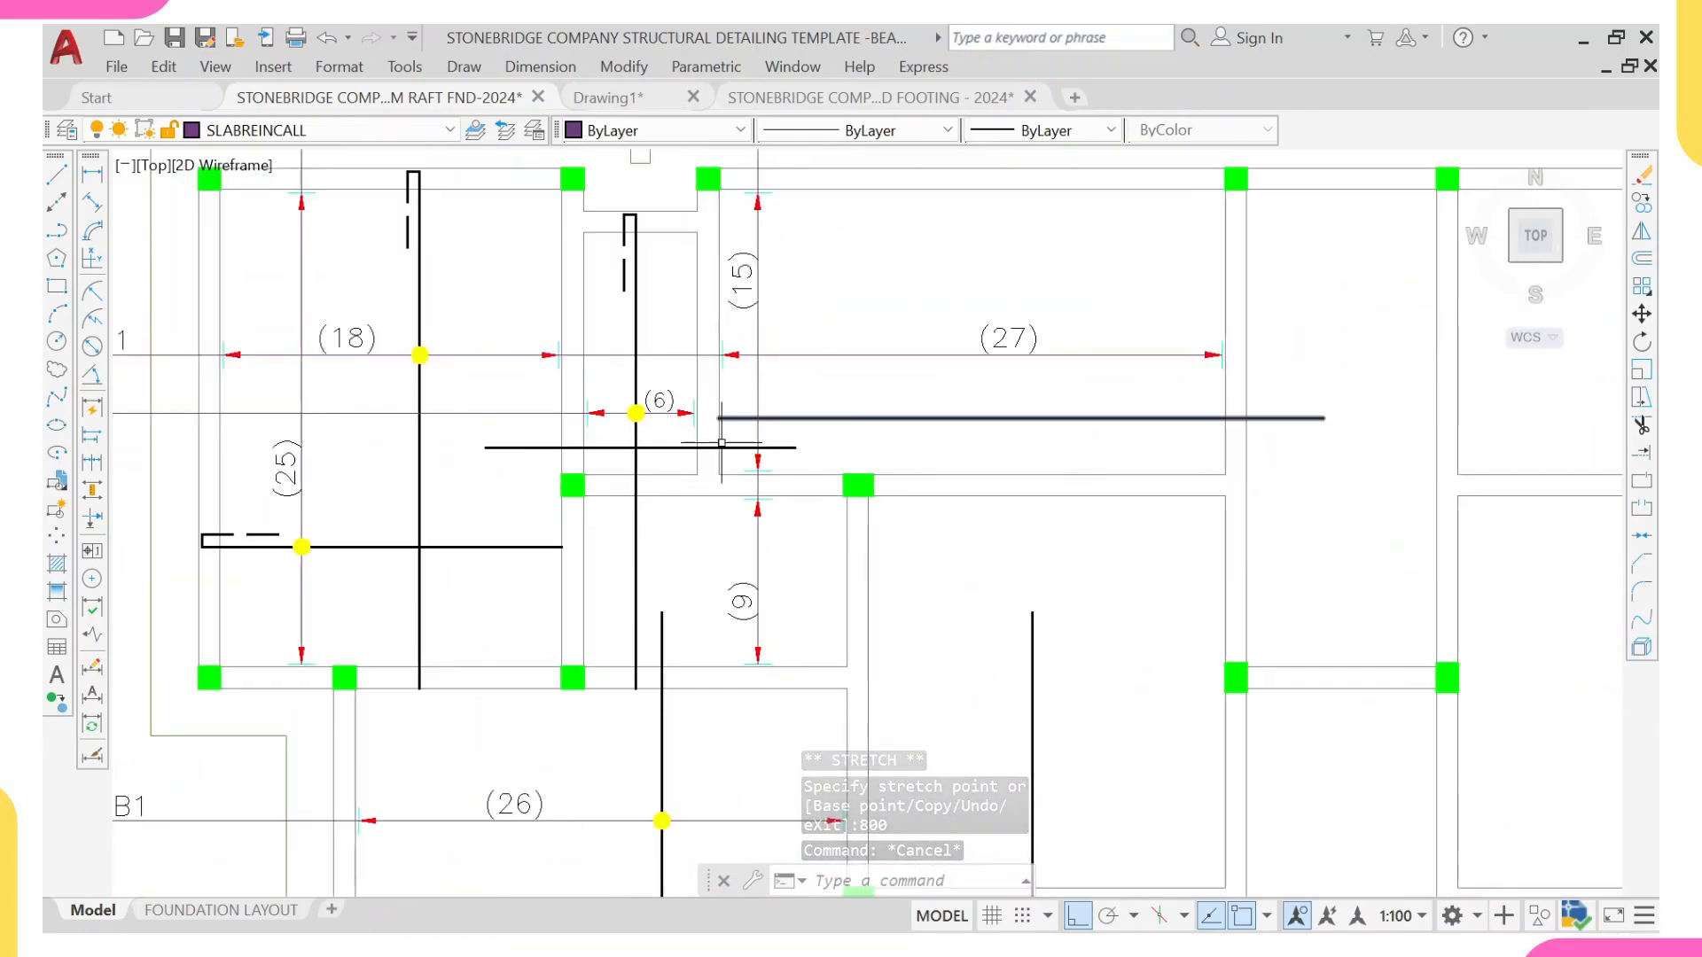
scroll(761, 468, "up", 4)
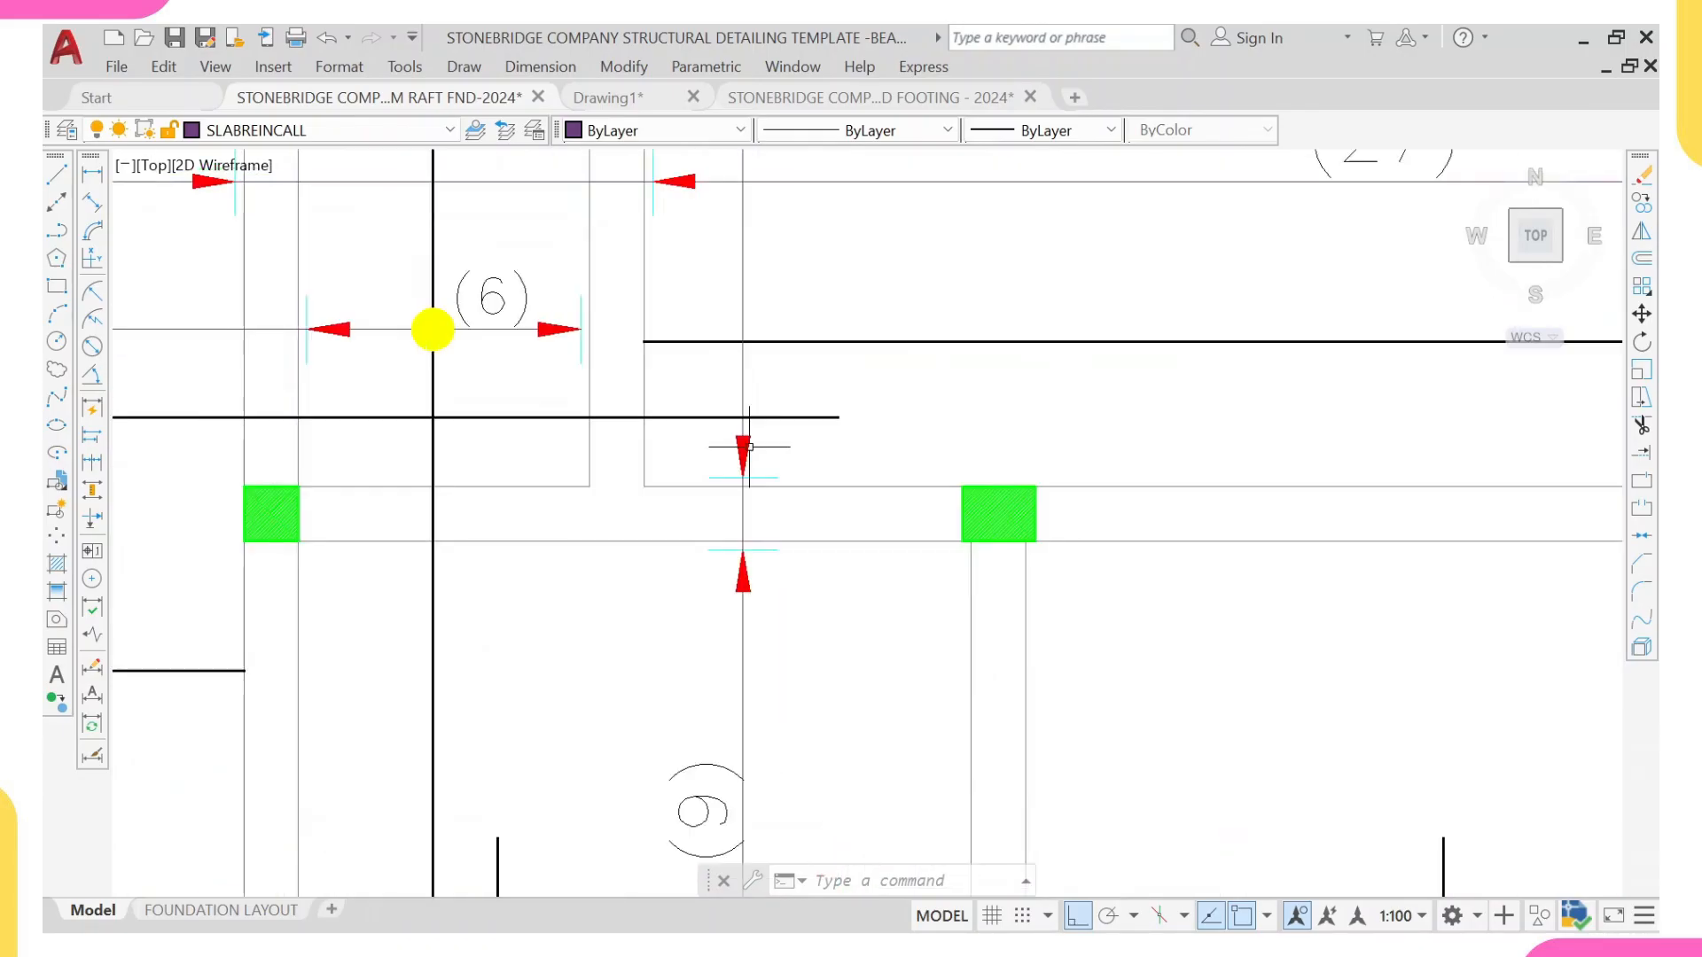
left_click(740, 435)
left_click(776, 673)
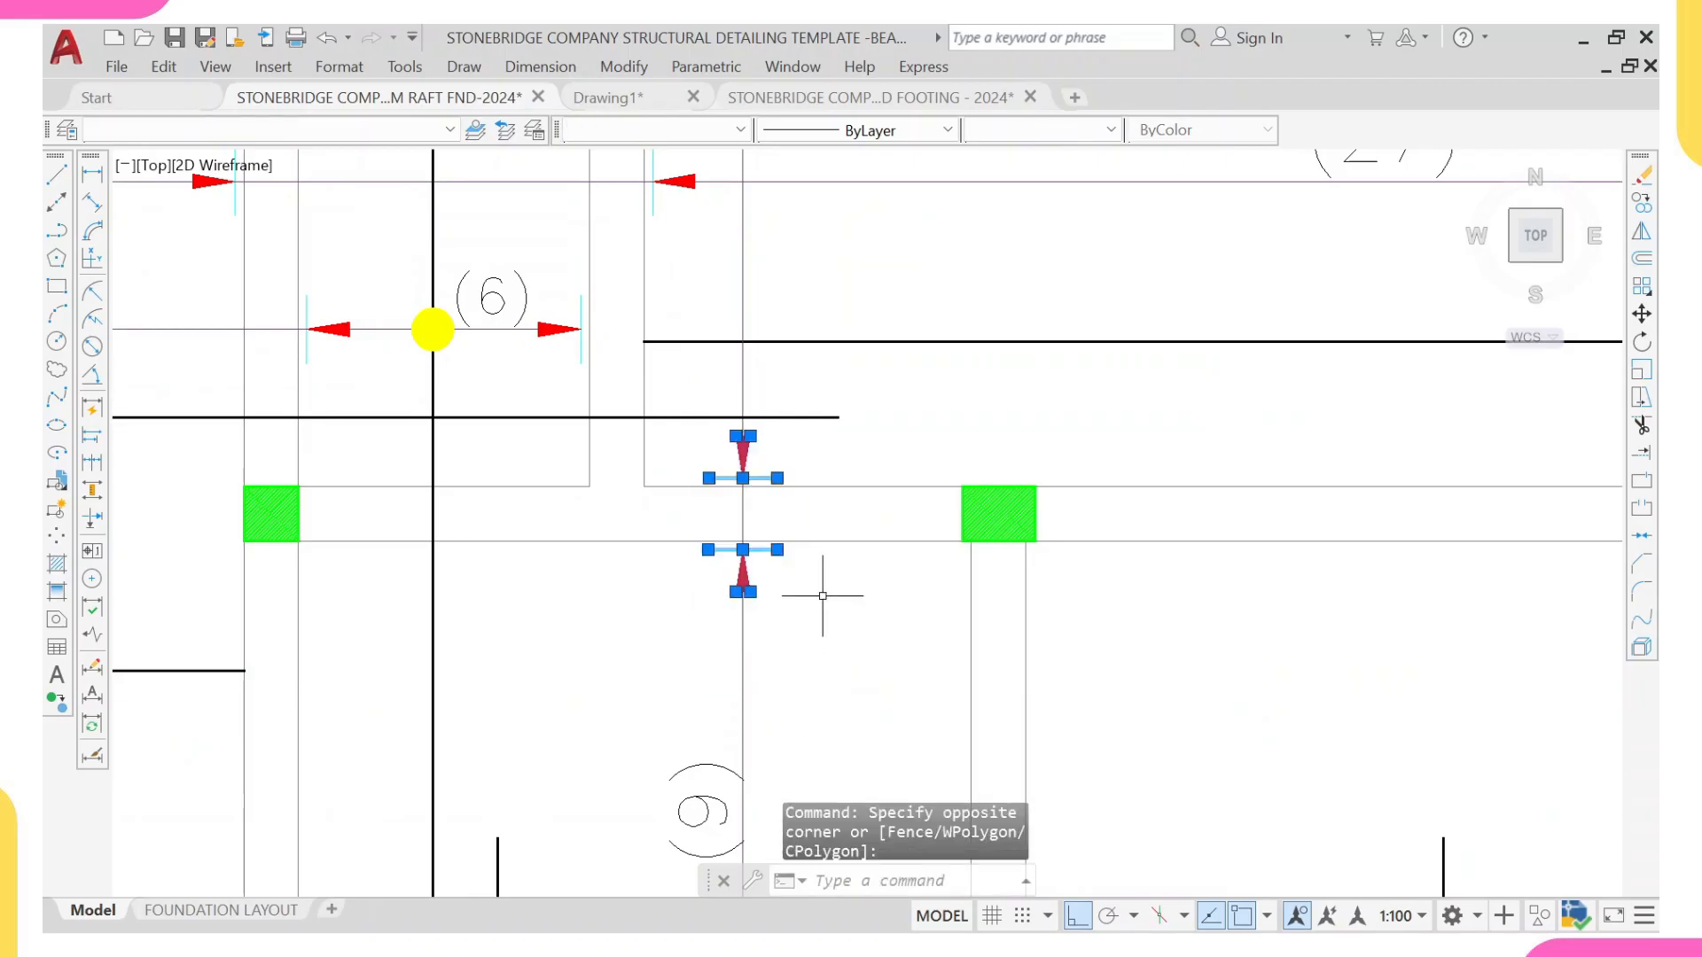
middle_click_drag(736, 727, 700, 440)
left_click(589, 409)
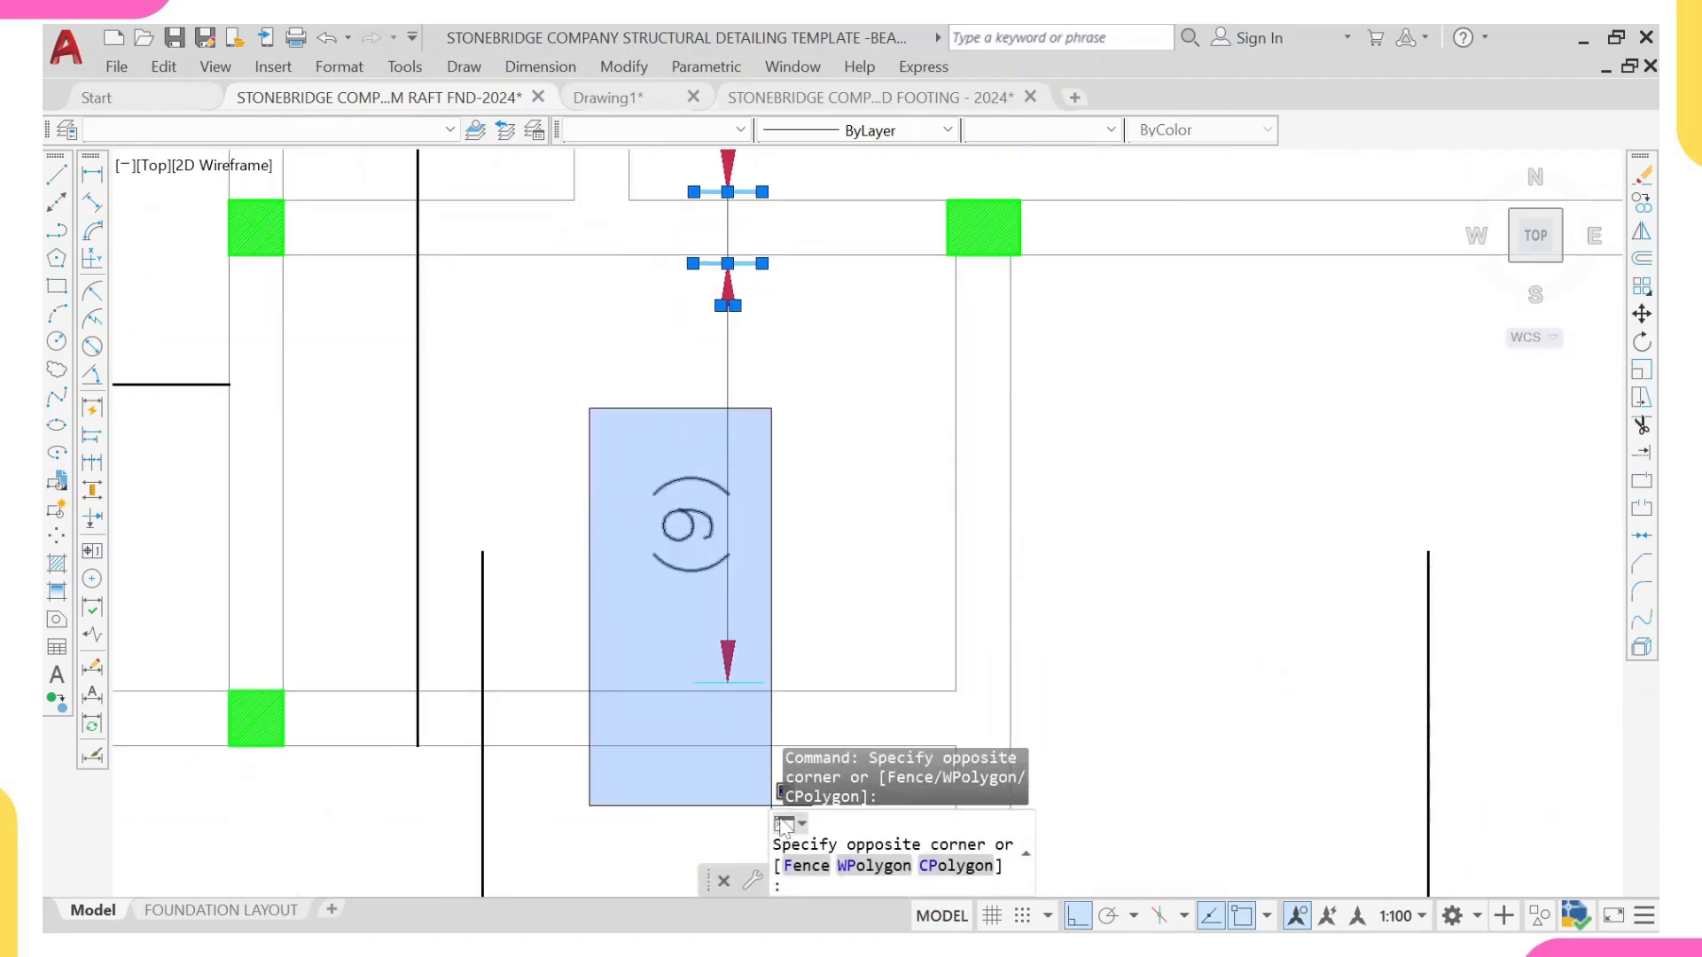
left_click(804, 772)
scroll(798, 745, "down", 3)
left_click(740, 513)
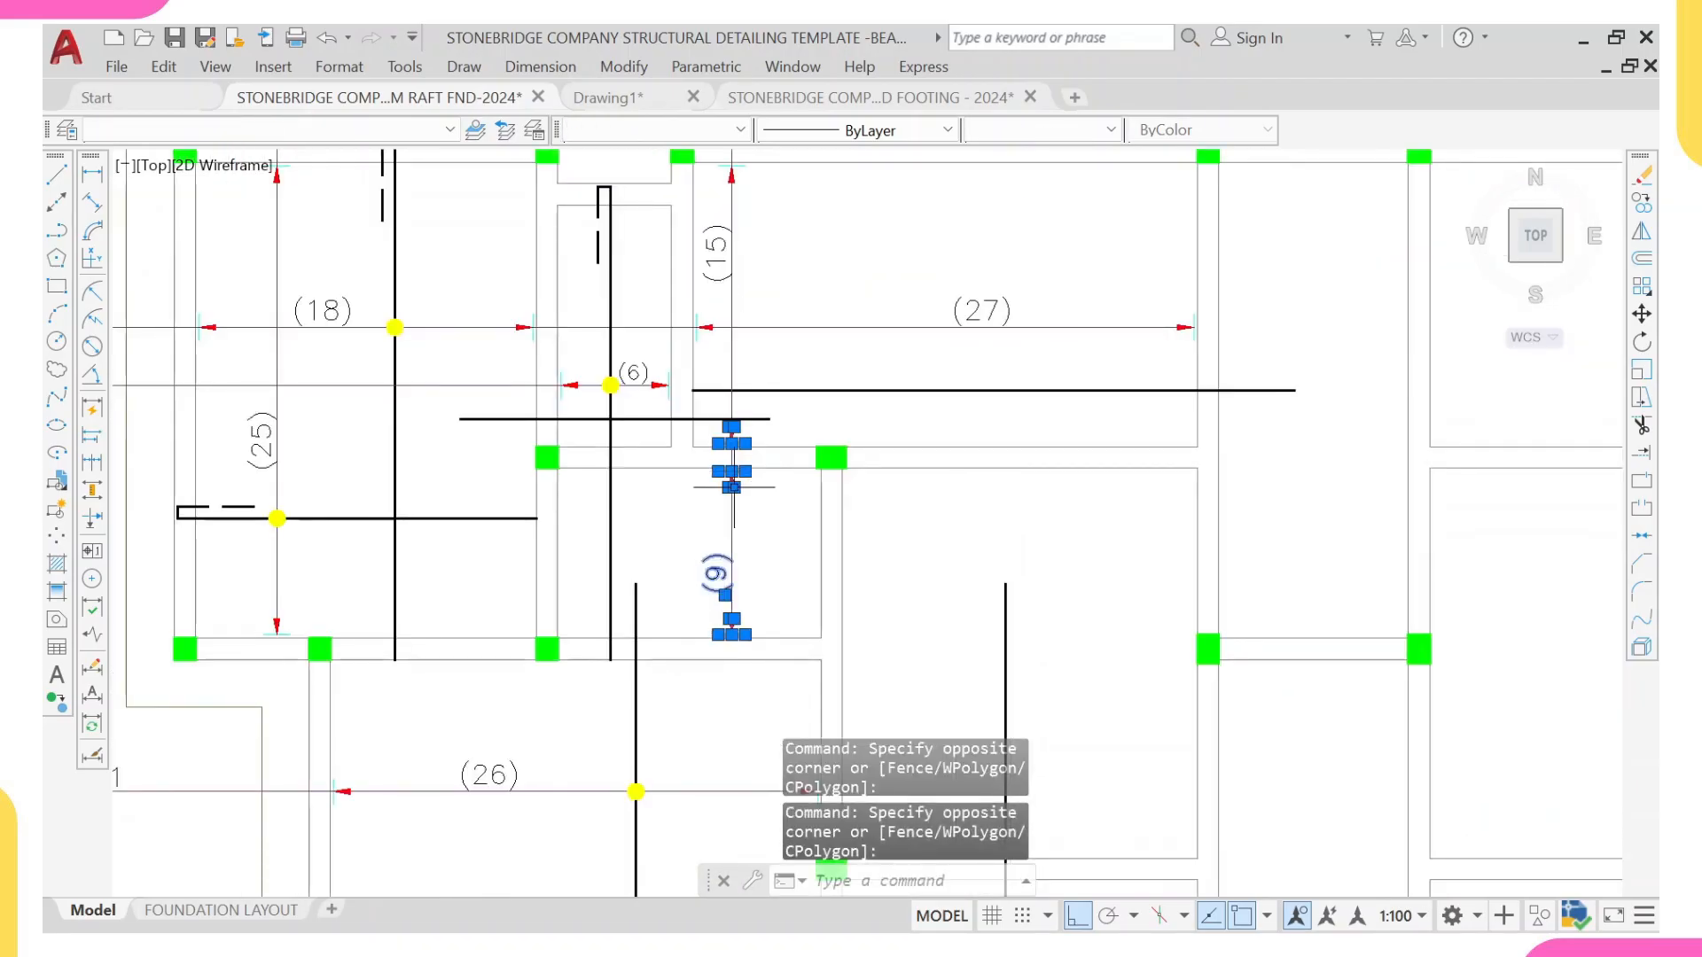
left_click(655, 537)
scroll(670, 514, "down", 4)
middle_click_drag(705, 341, 692, 461)
scroll(688, 483, "up", 4)
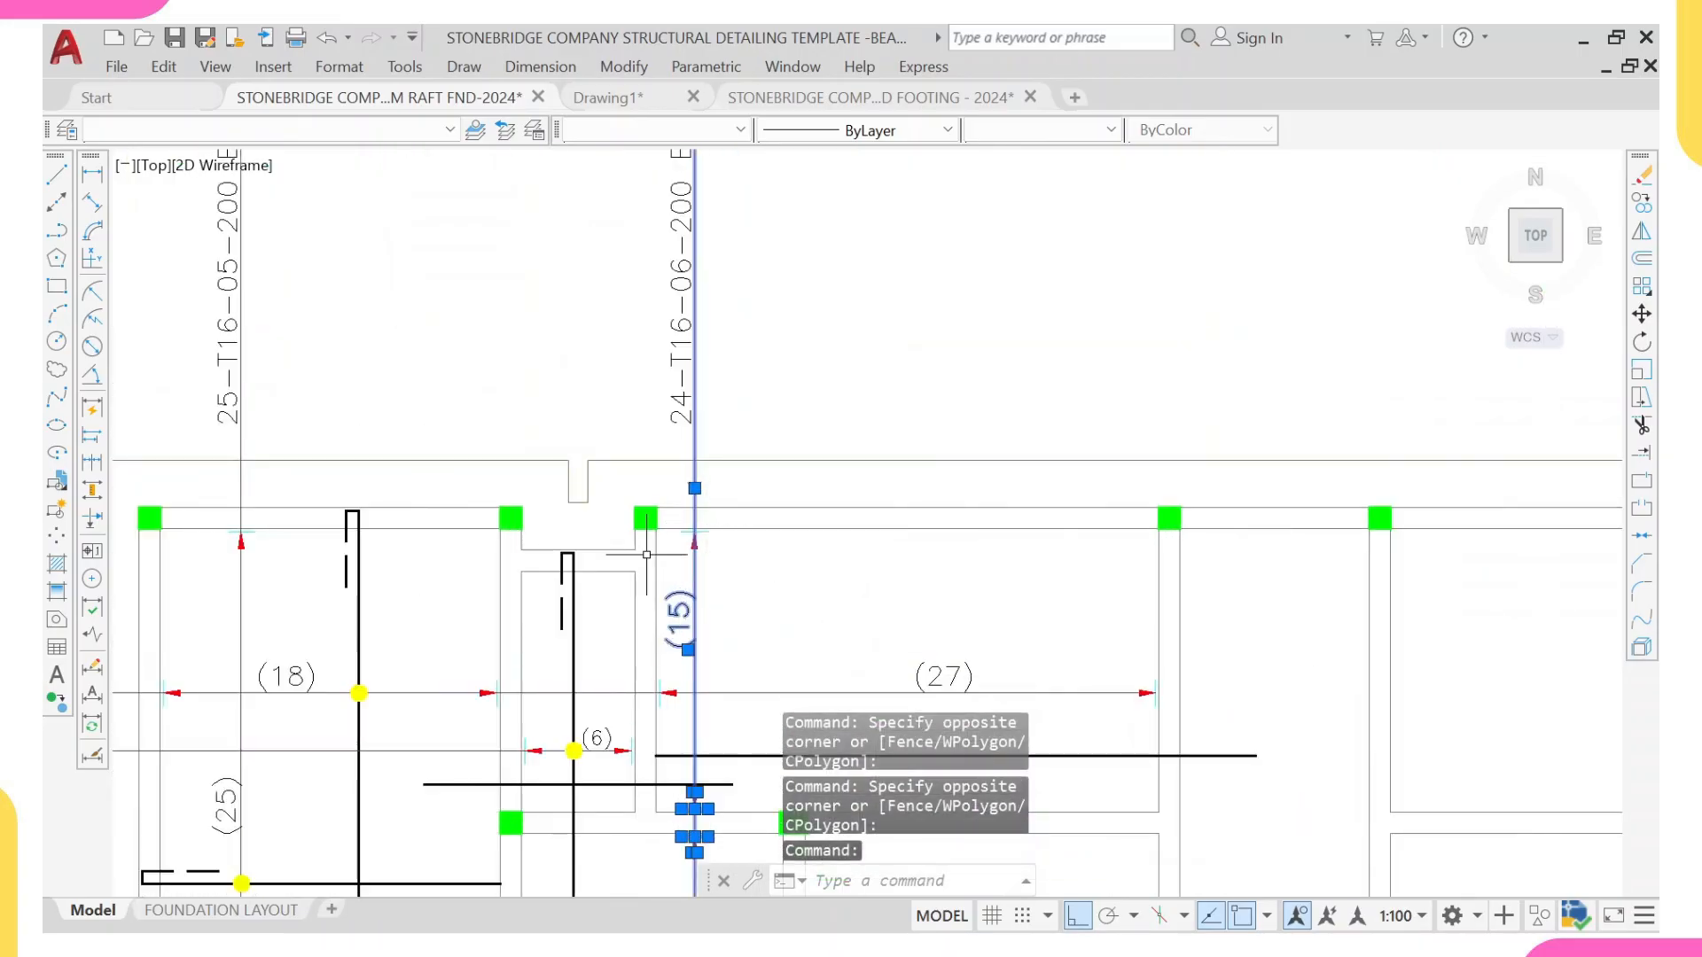
scroll(691, 525, "up", 4)
left_click(656, 499)
left_click(770, 557)
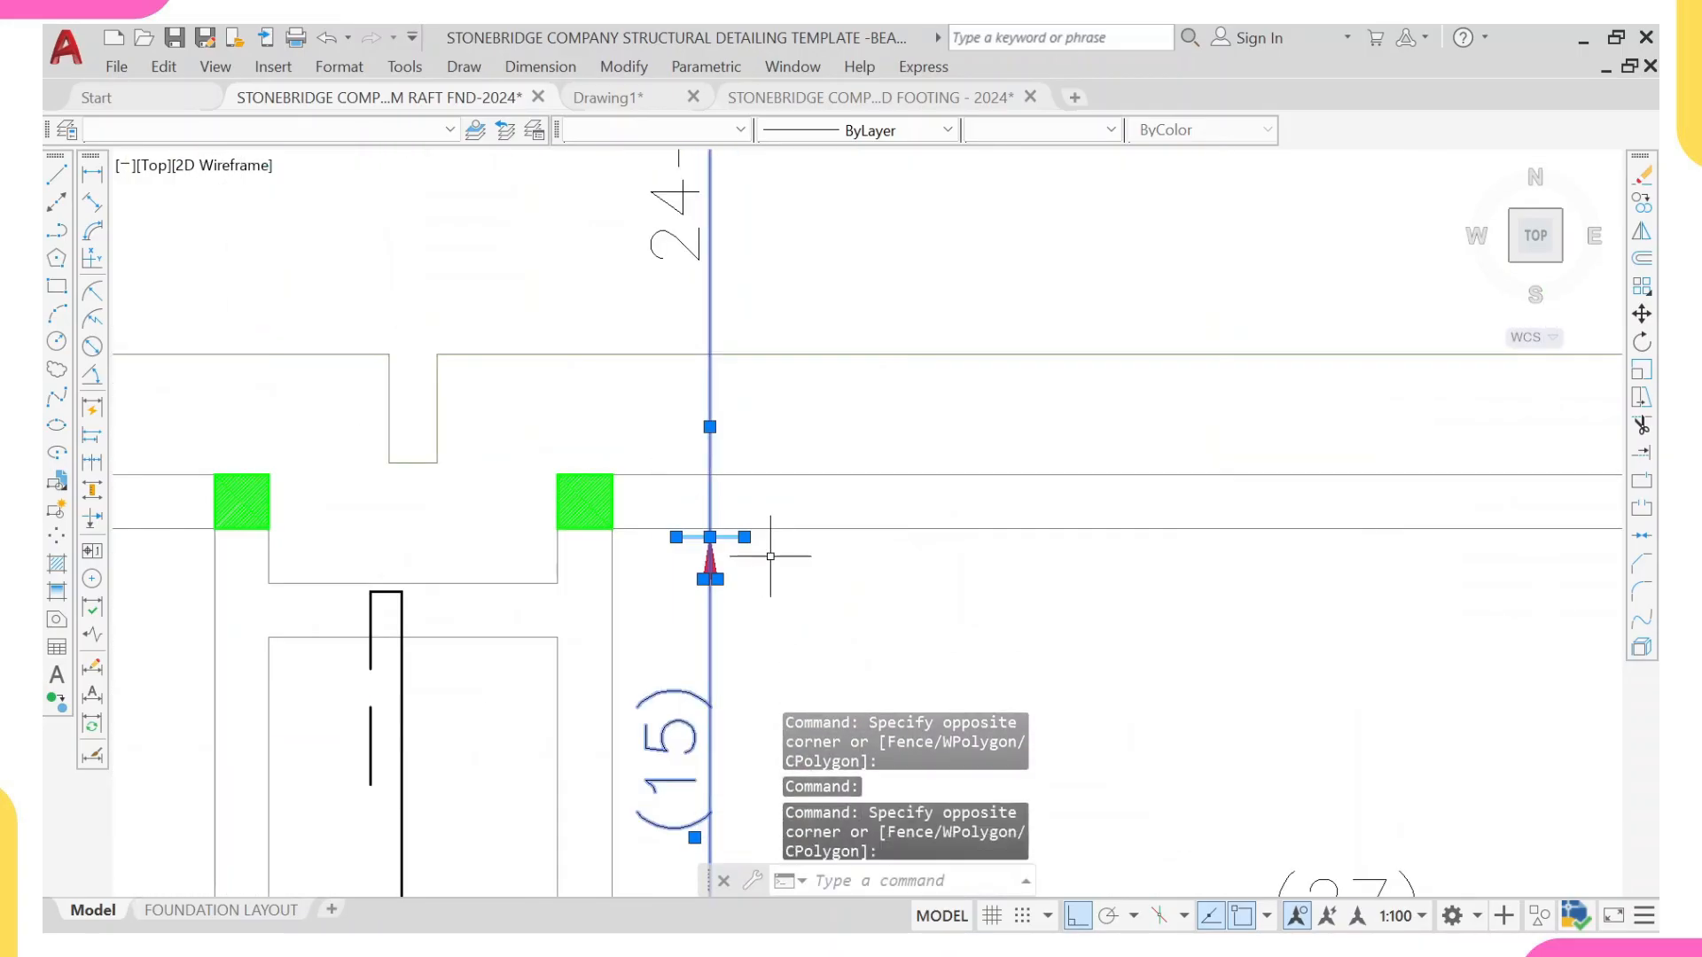
type("CO")
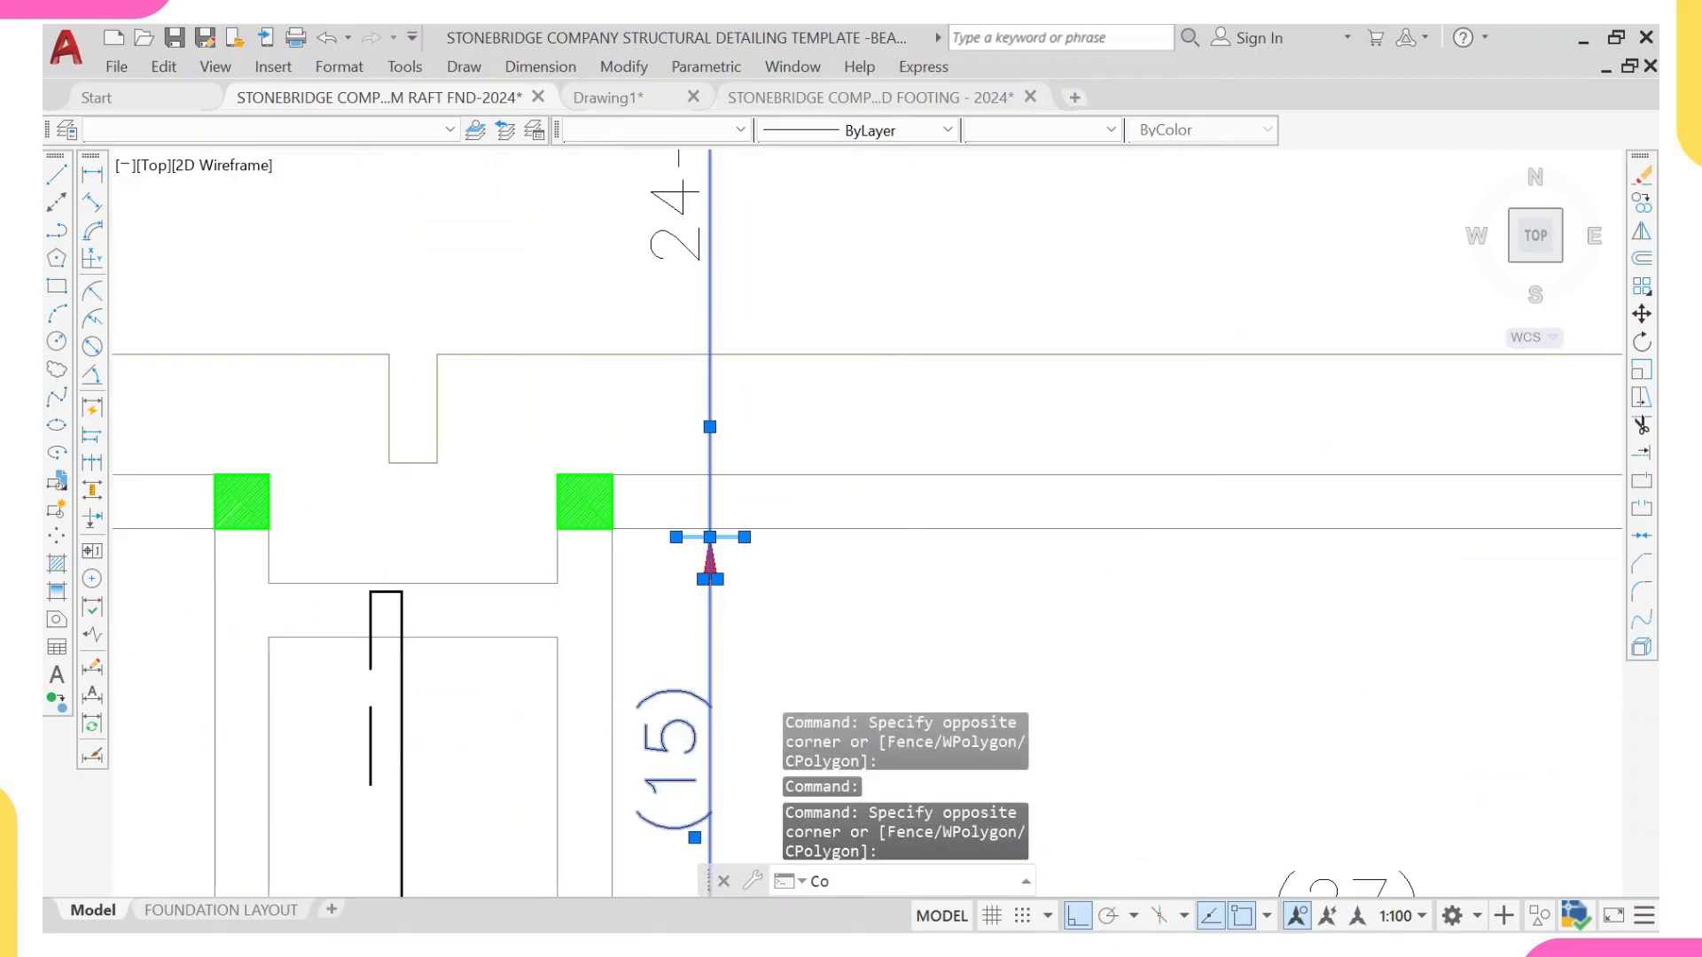
key("Return")
scroll(710, 543, "down", 4)
scroll(696, 586, "up", 4)
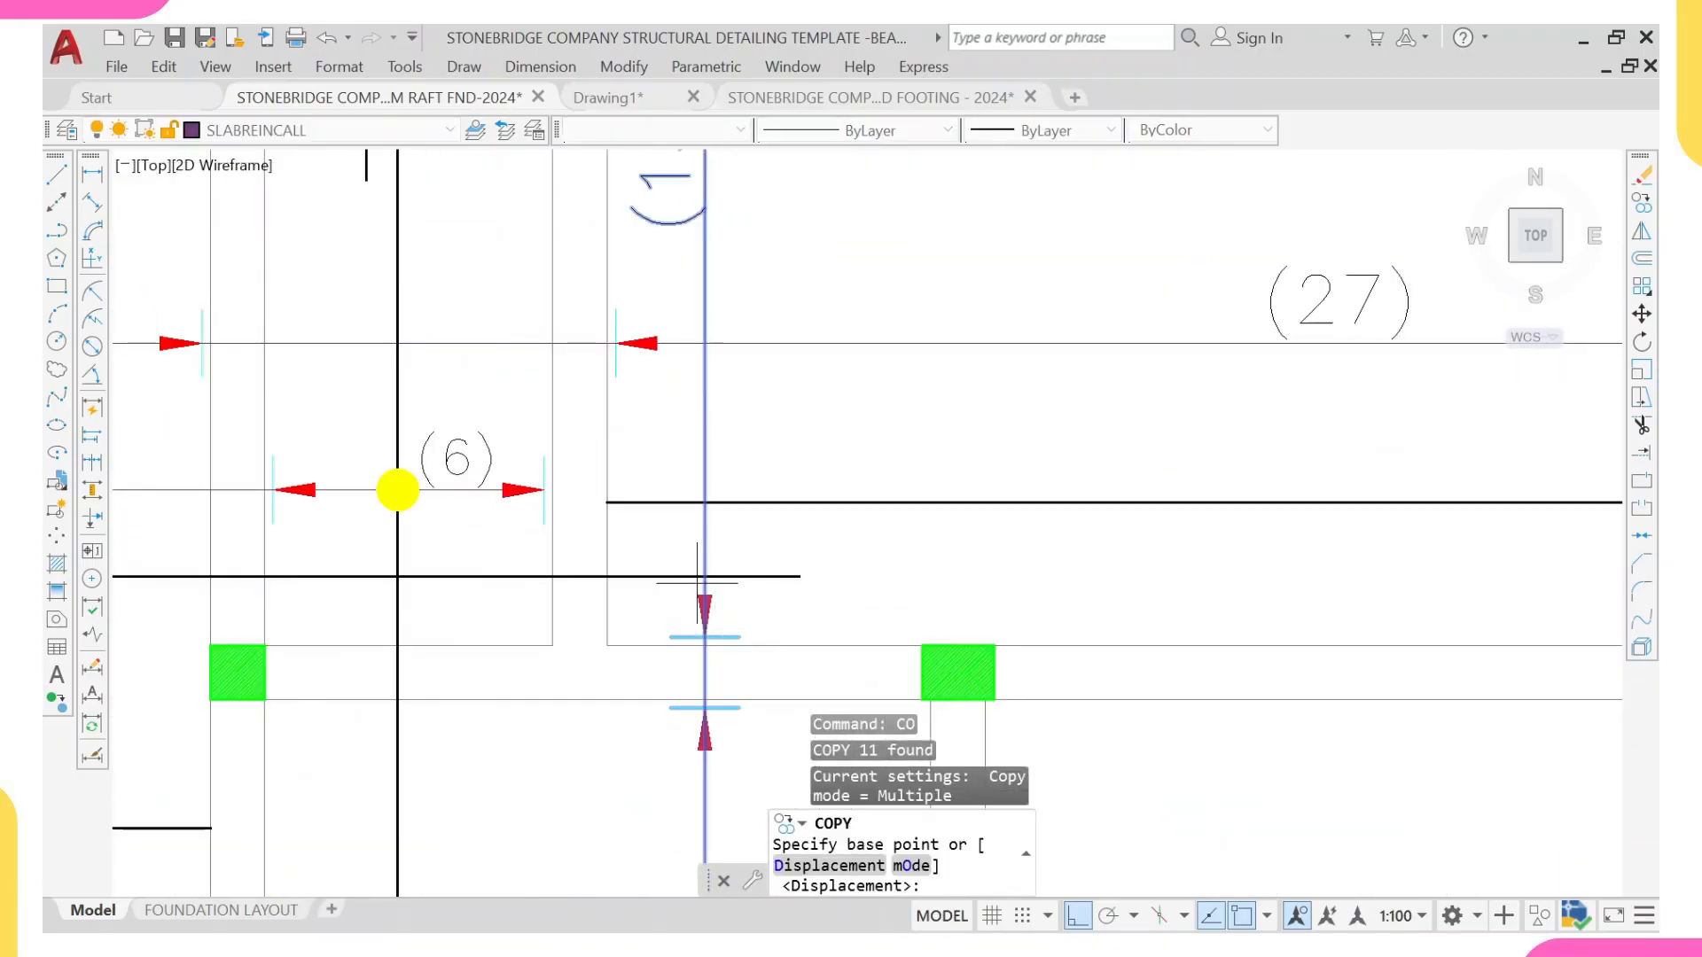
left_click(705, 577)
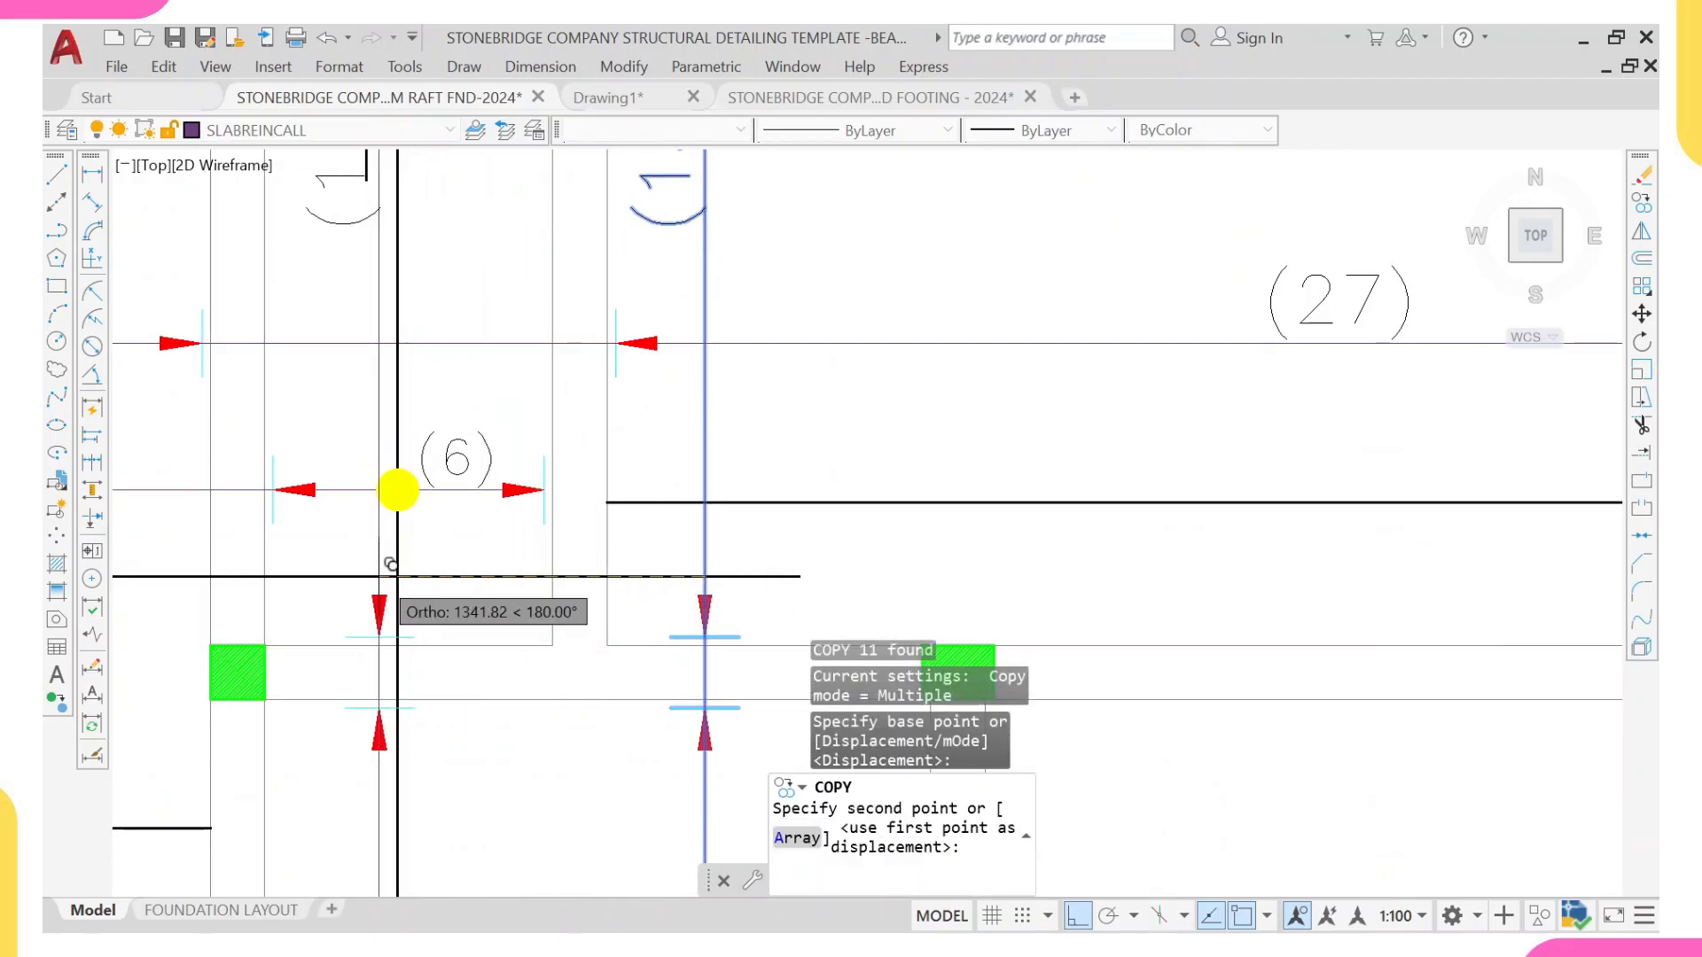
scroll(354, 575, "down", 4)
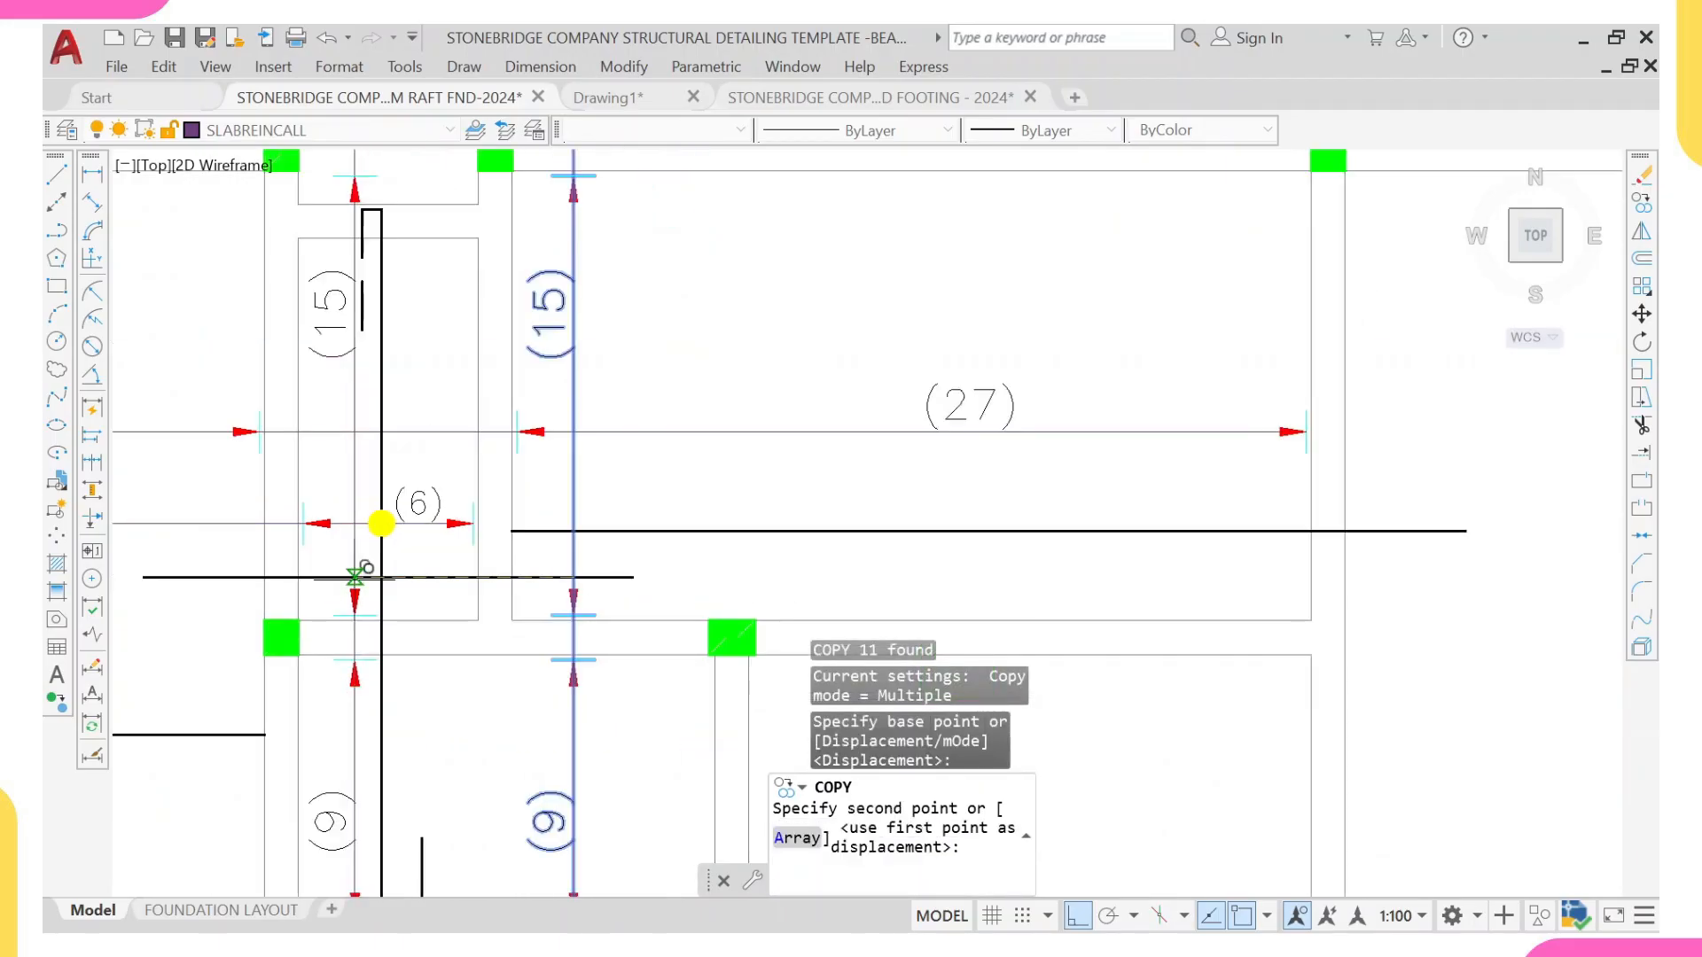
scroll(356, 575, "up", 4)
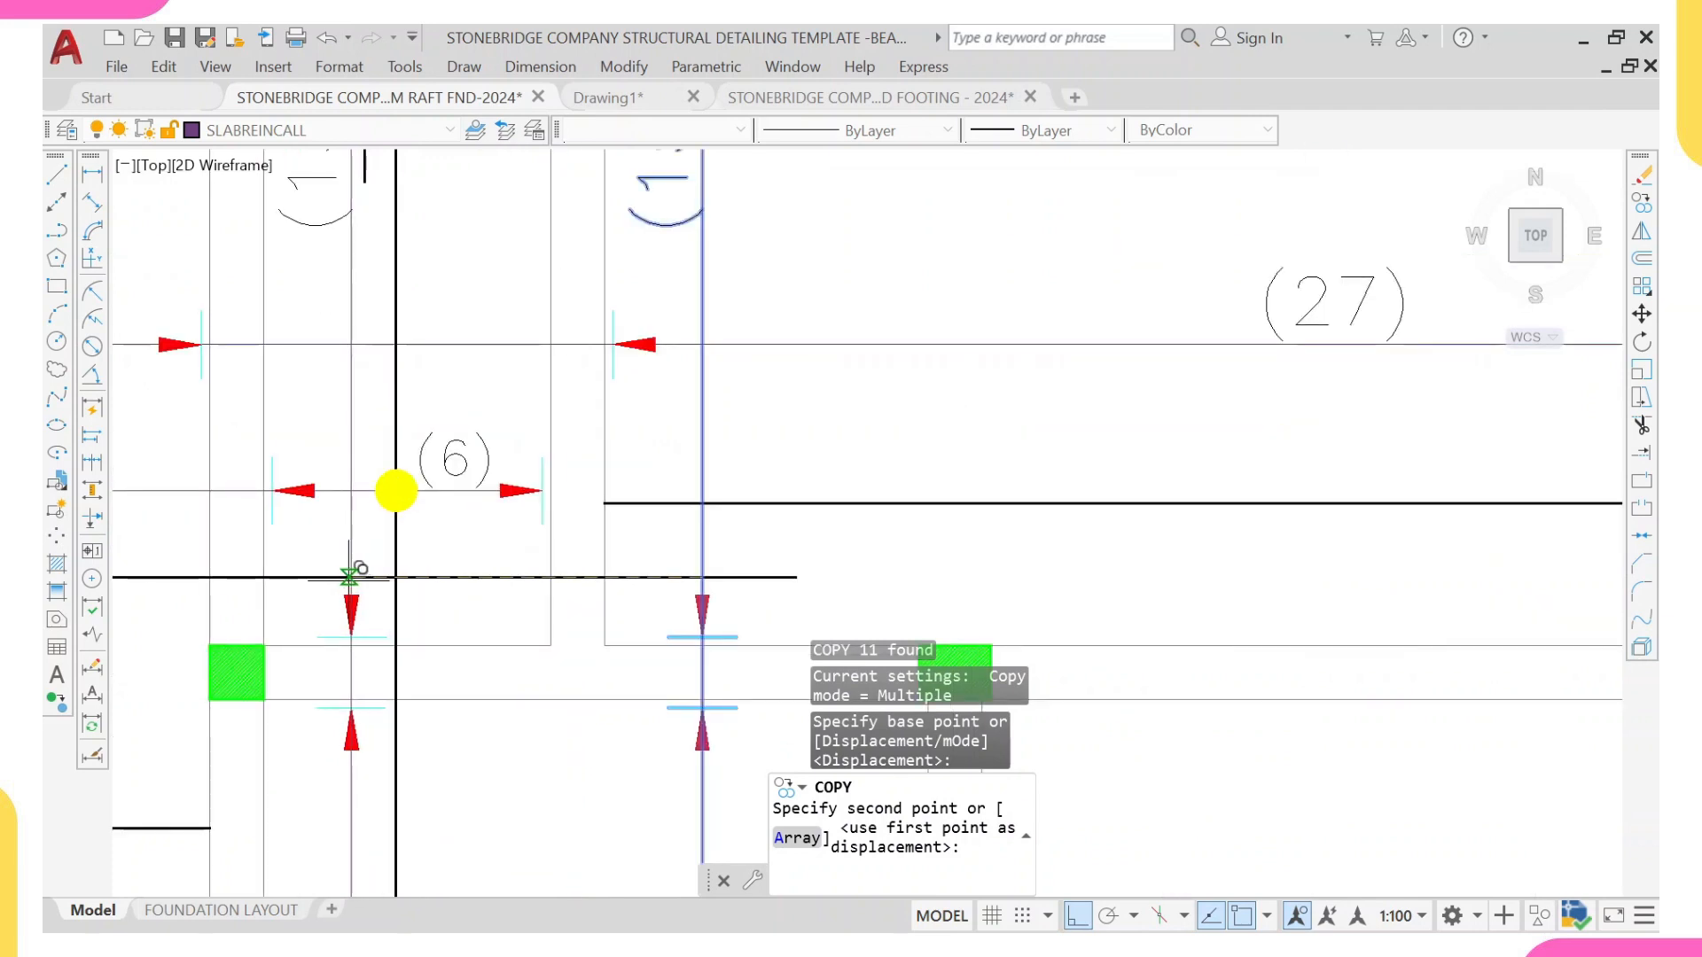
left_click(356, 575)
scroll(549, 524, "down", 5)
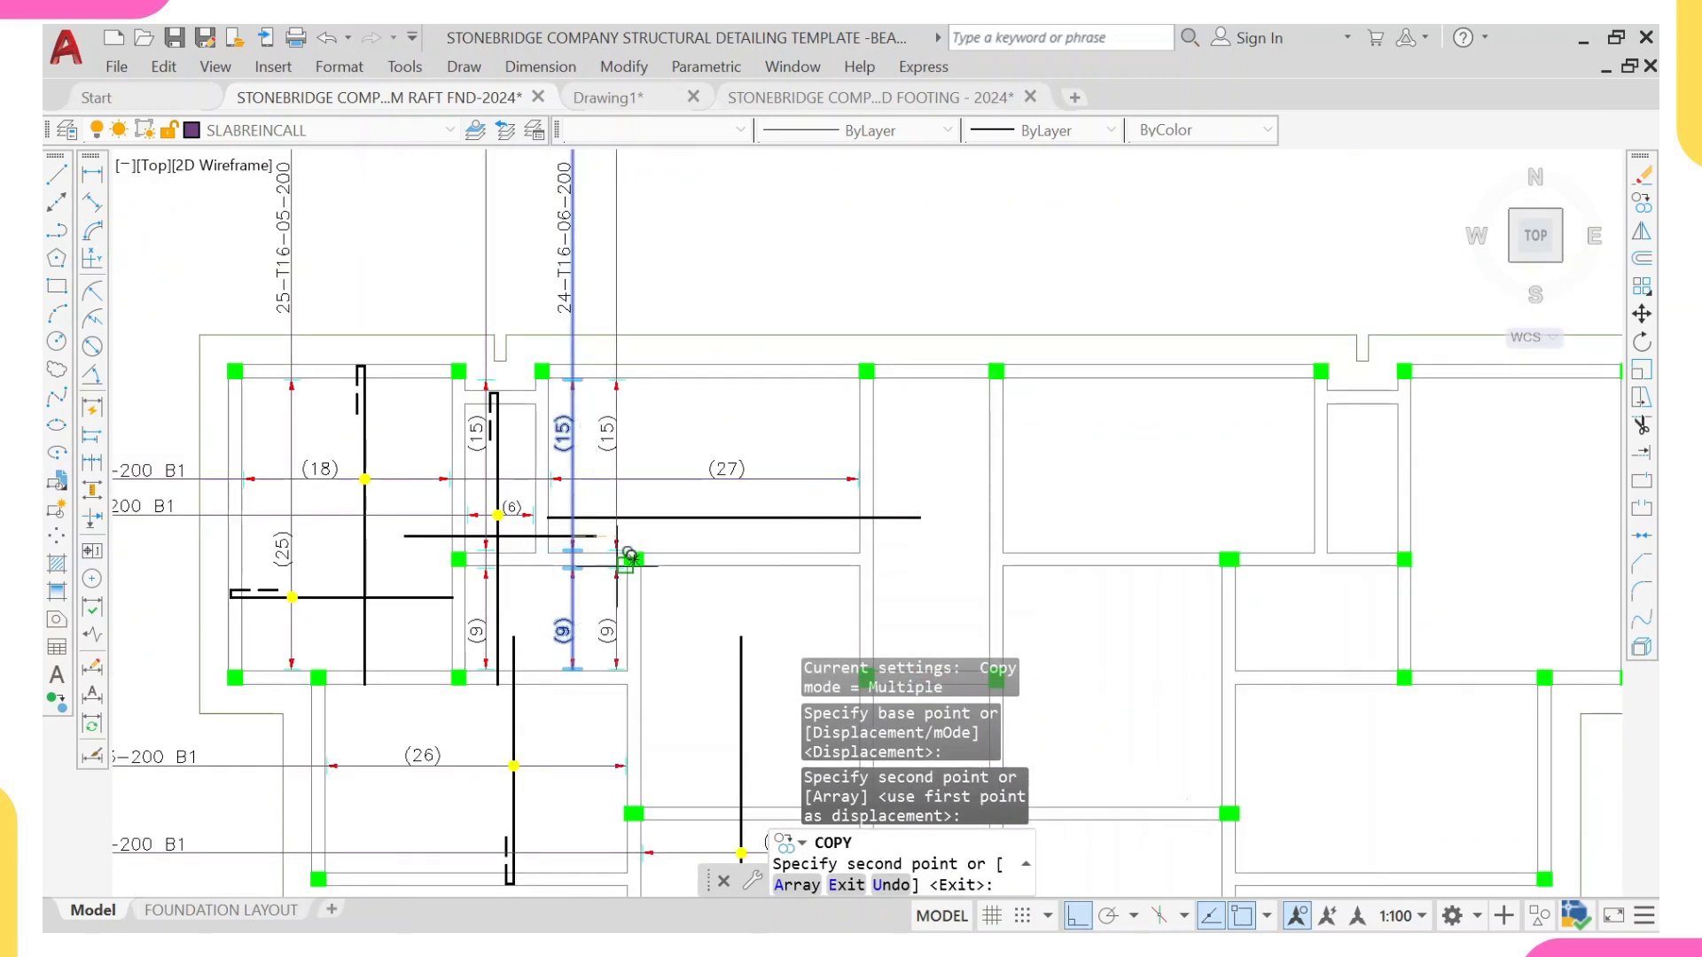
key("Escape")
Step: Move the copied range line's upper arrowhead and tick down to the inner face of the (6) panel's upper wall
scroll(543, 432, "up", 2)
scroll(543, 432, "up", 7)
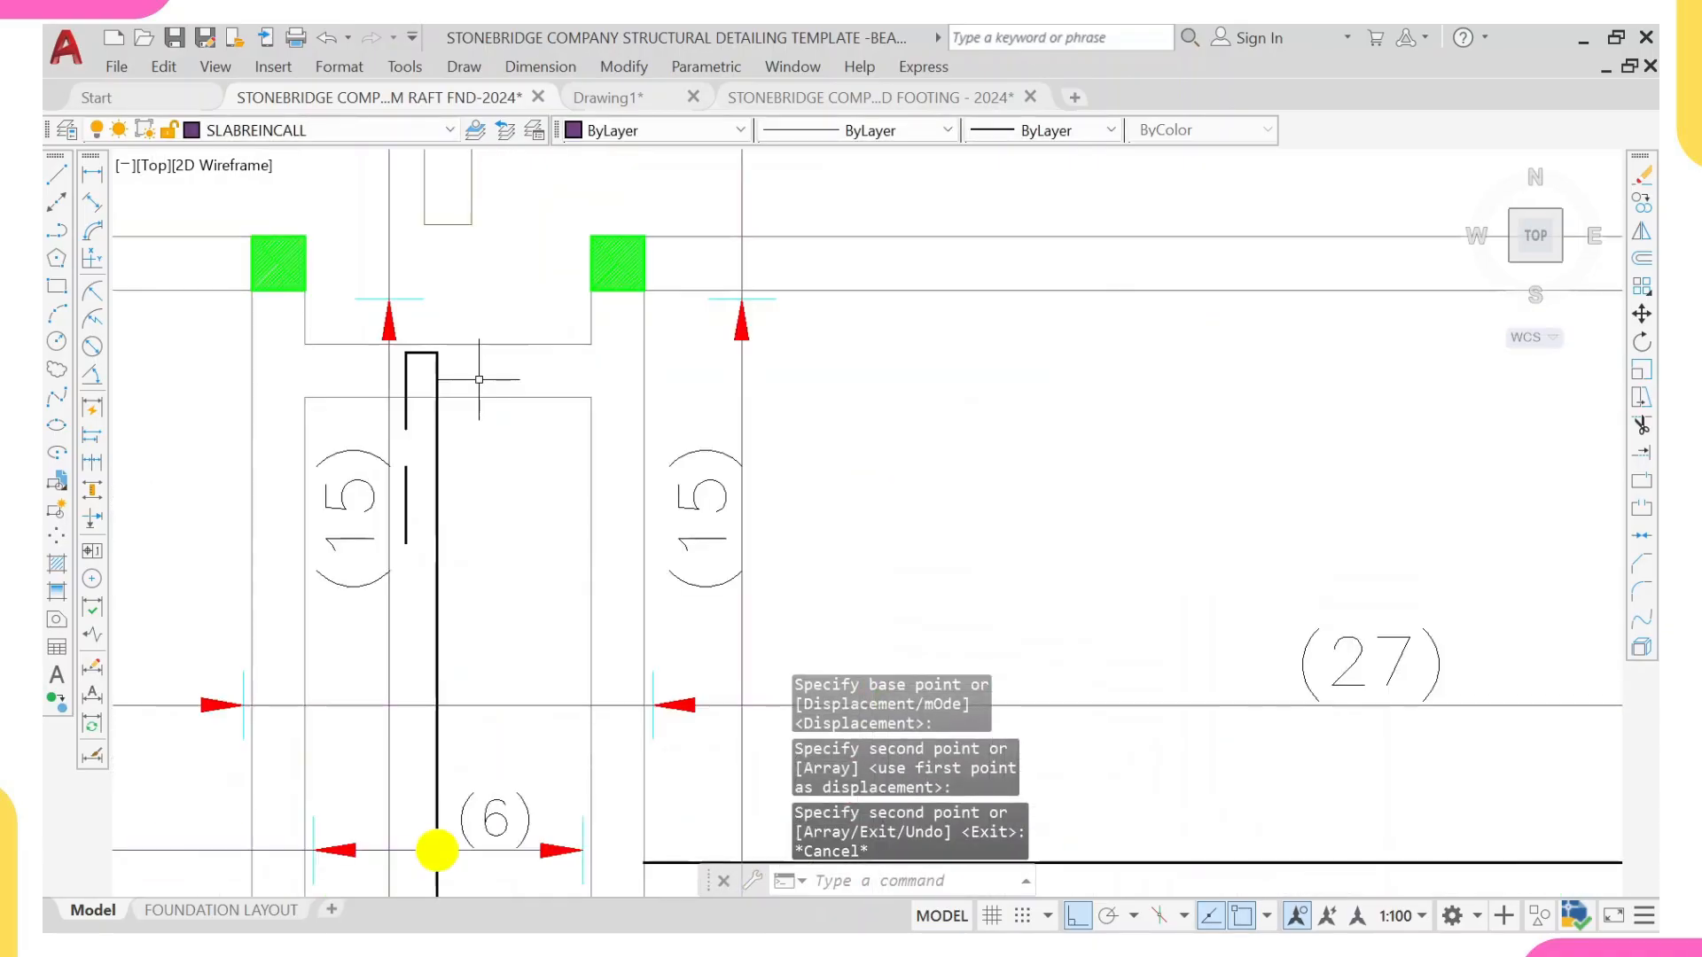
left_click(292, 231)
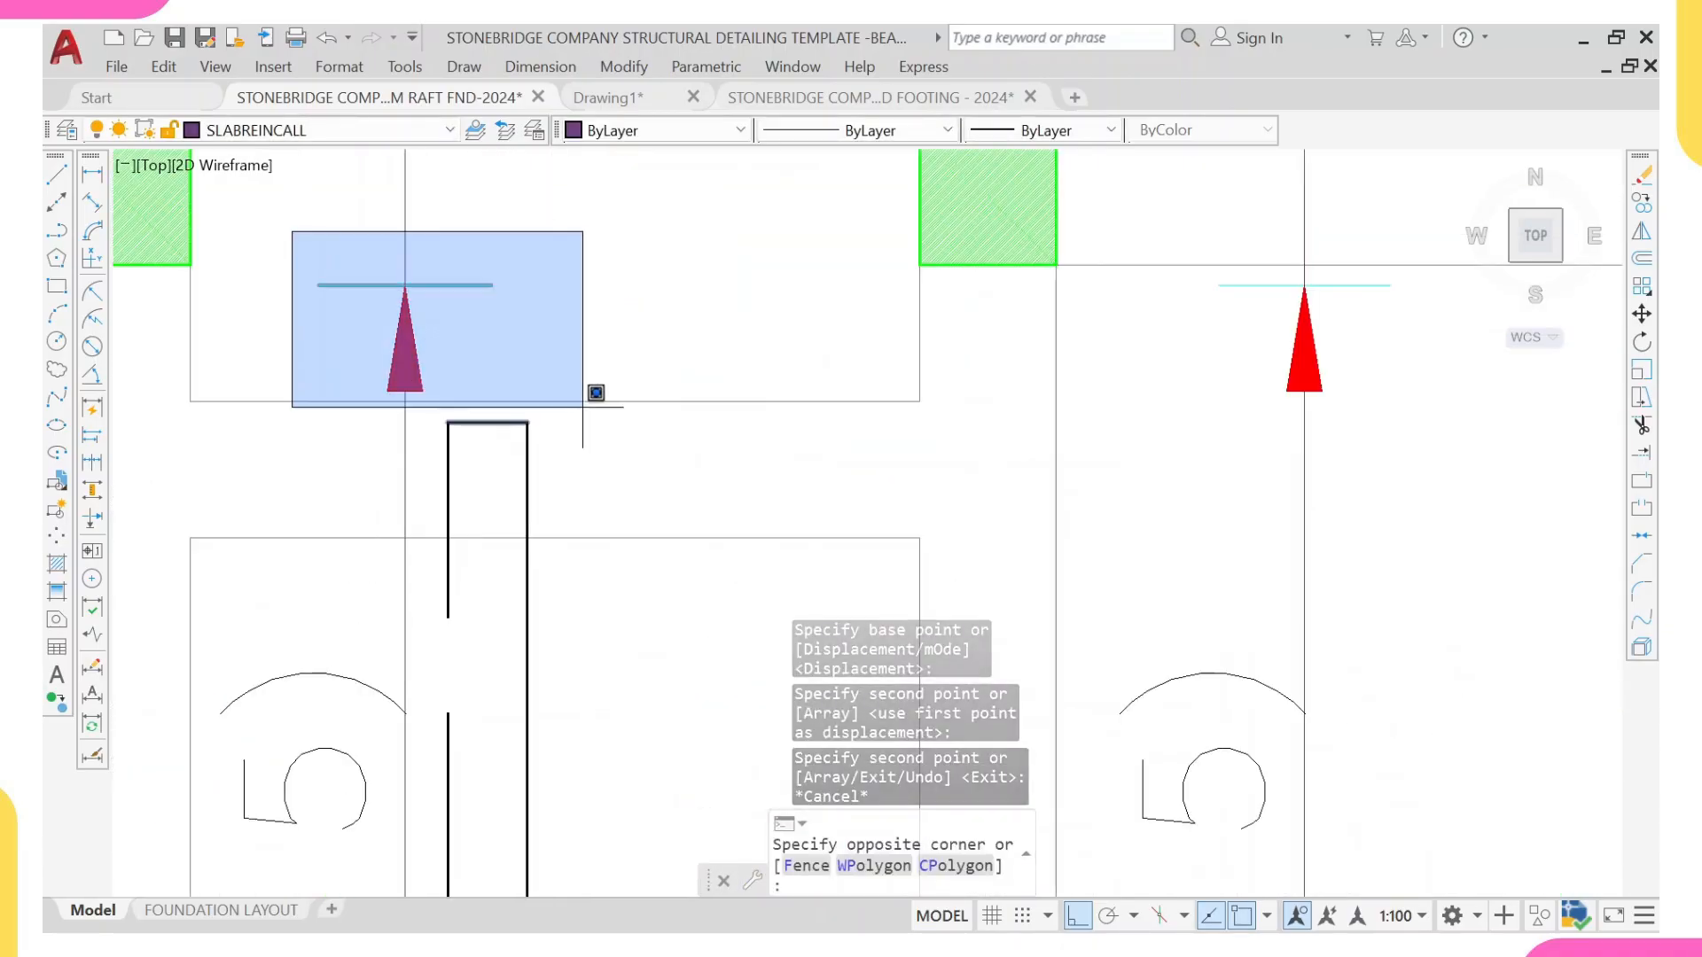
left_click(589, 391)
type("m")
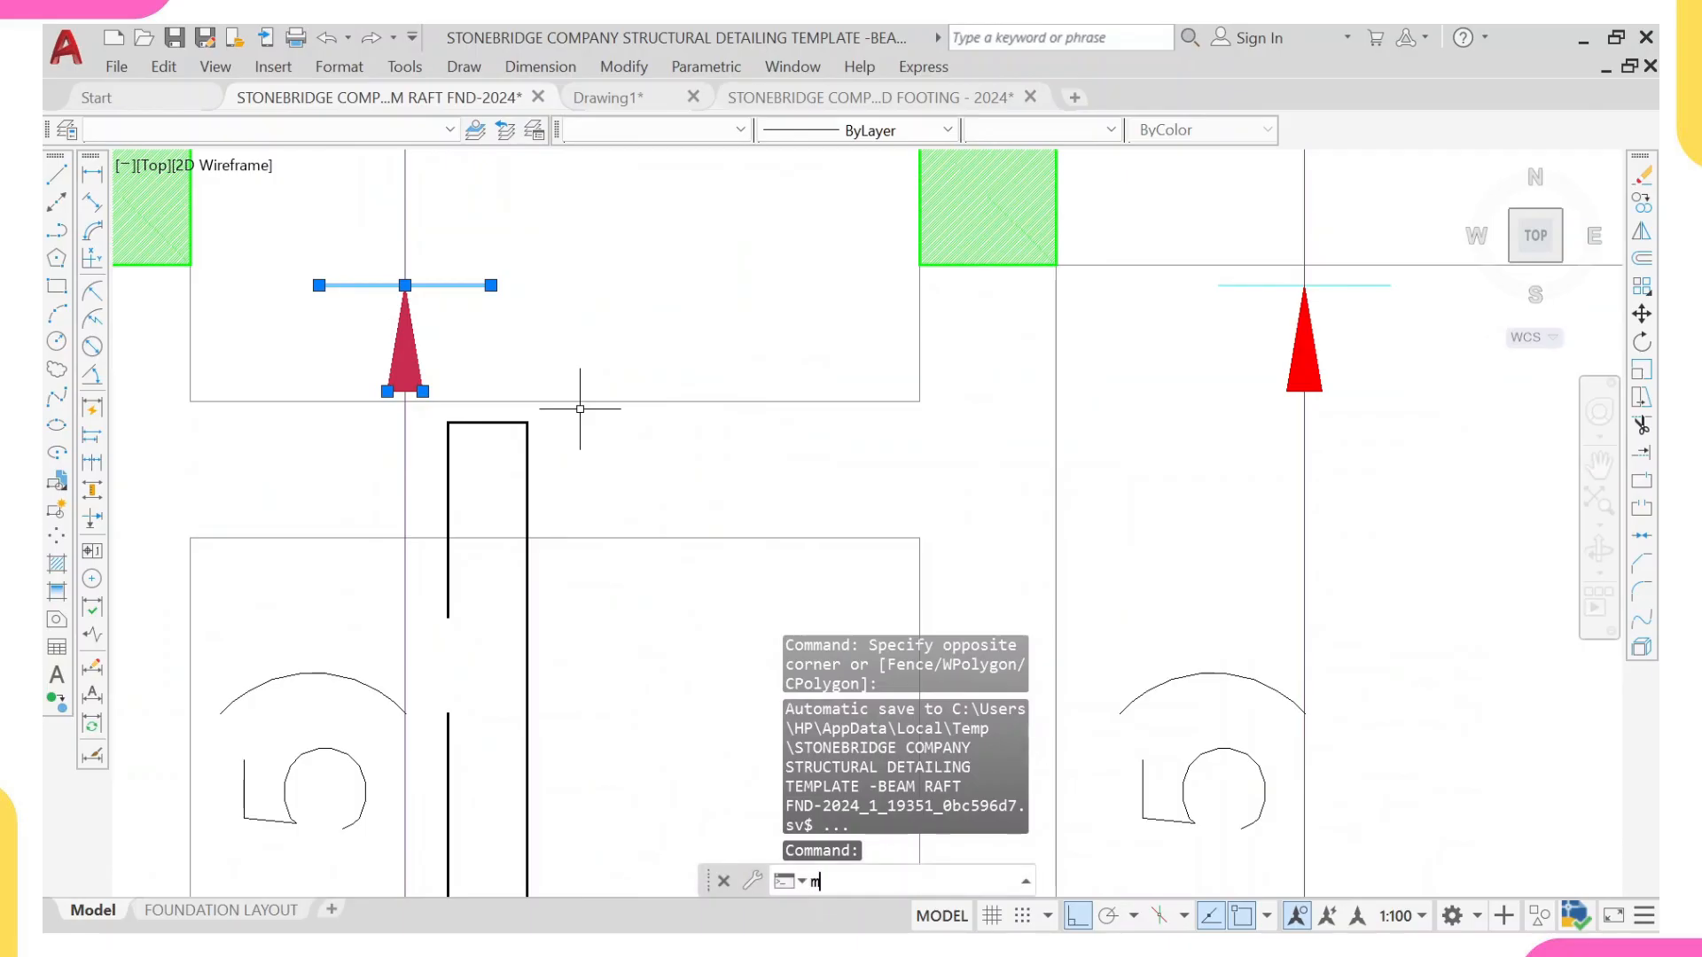
key("Return")
left_click(405, 286)
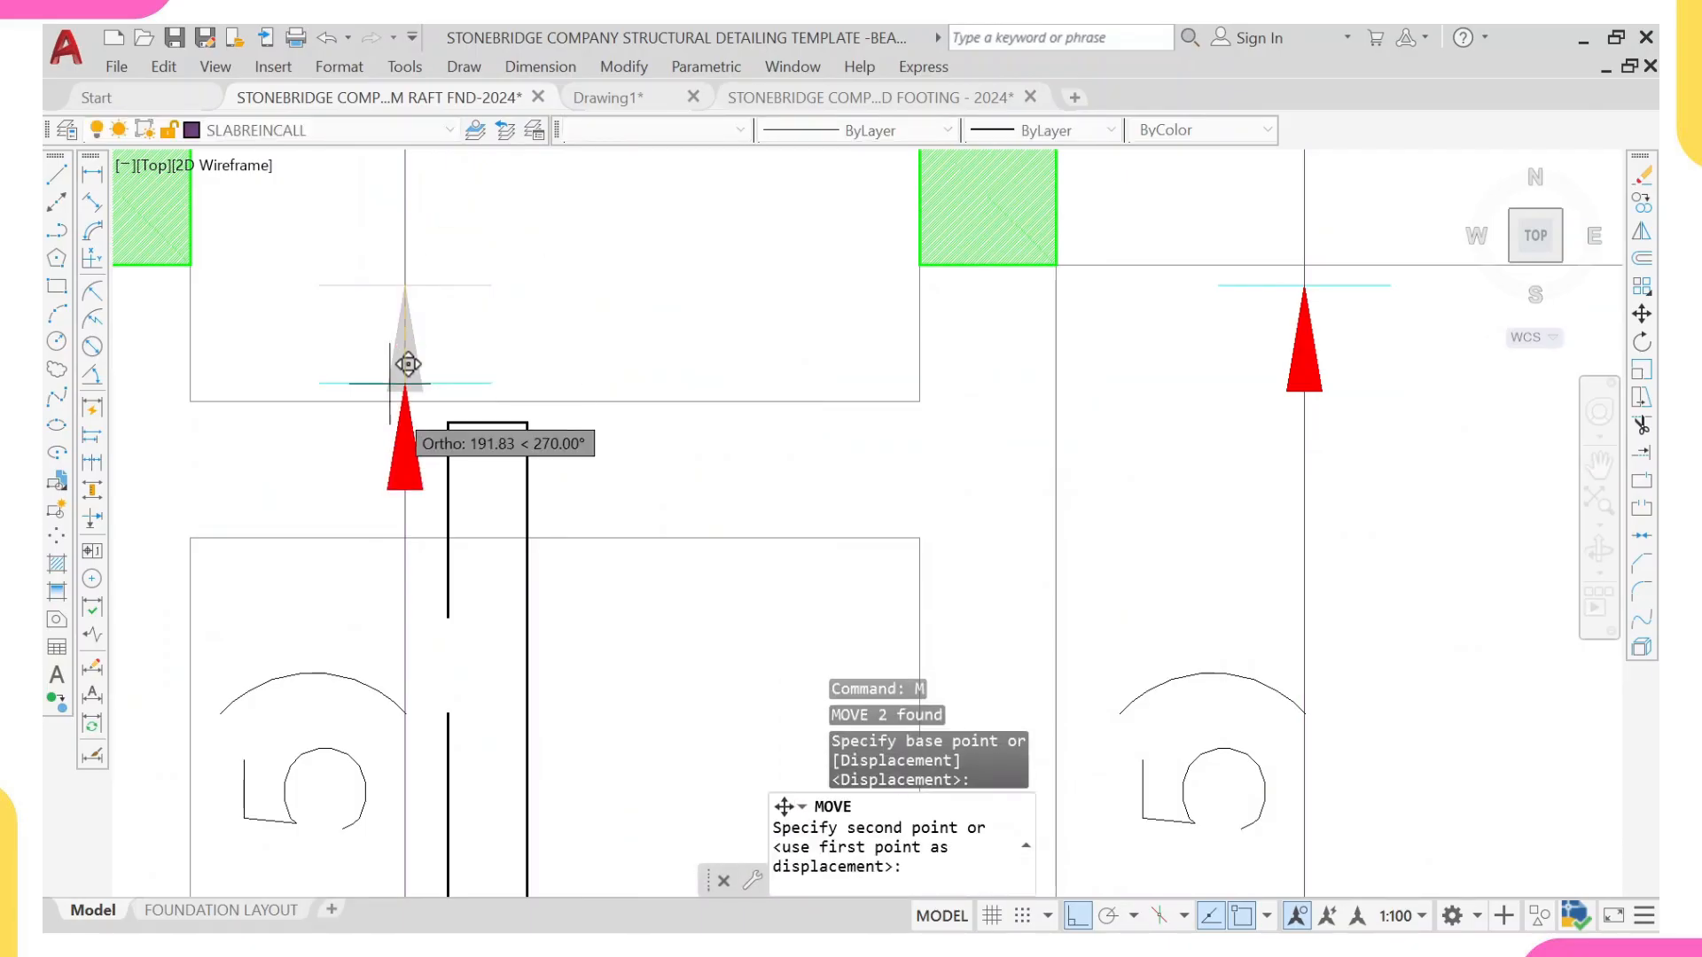
left_click(392, 537)
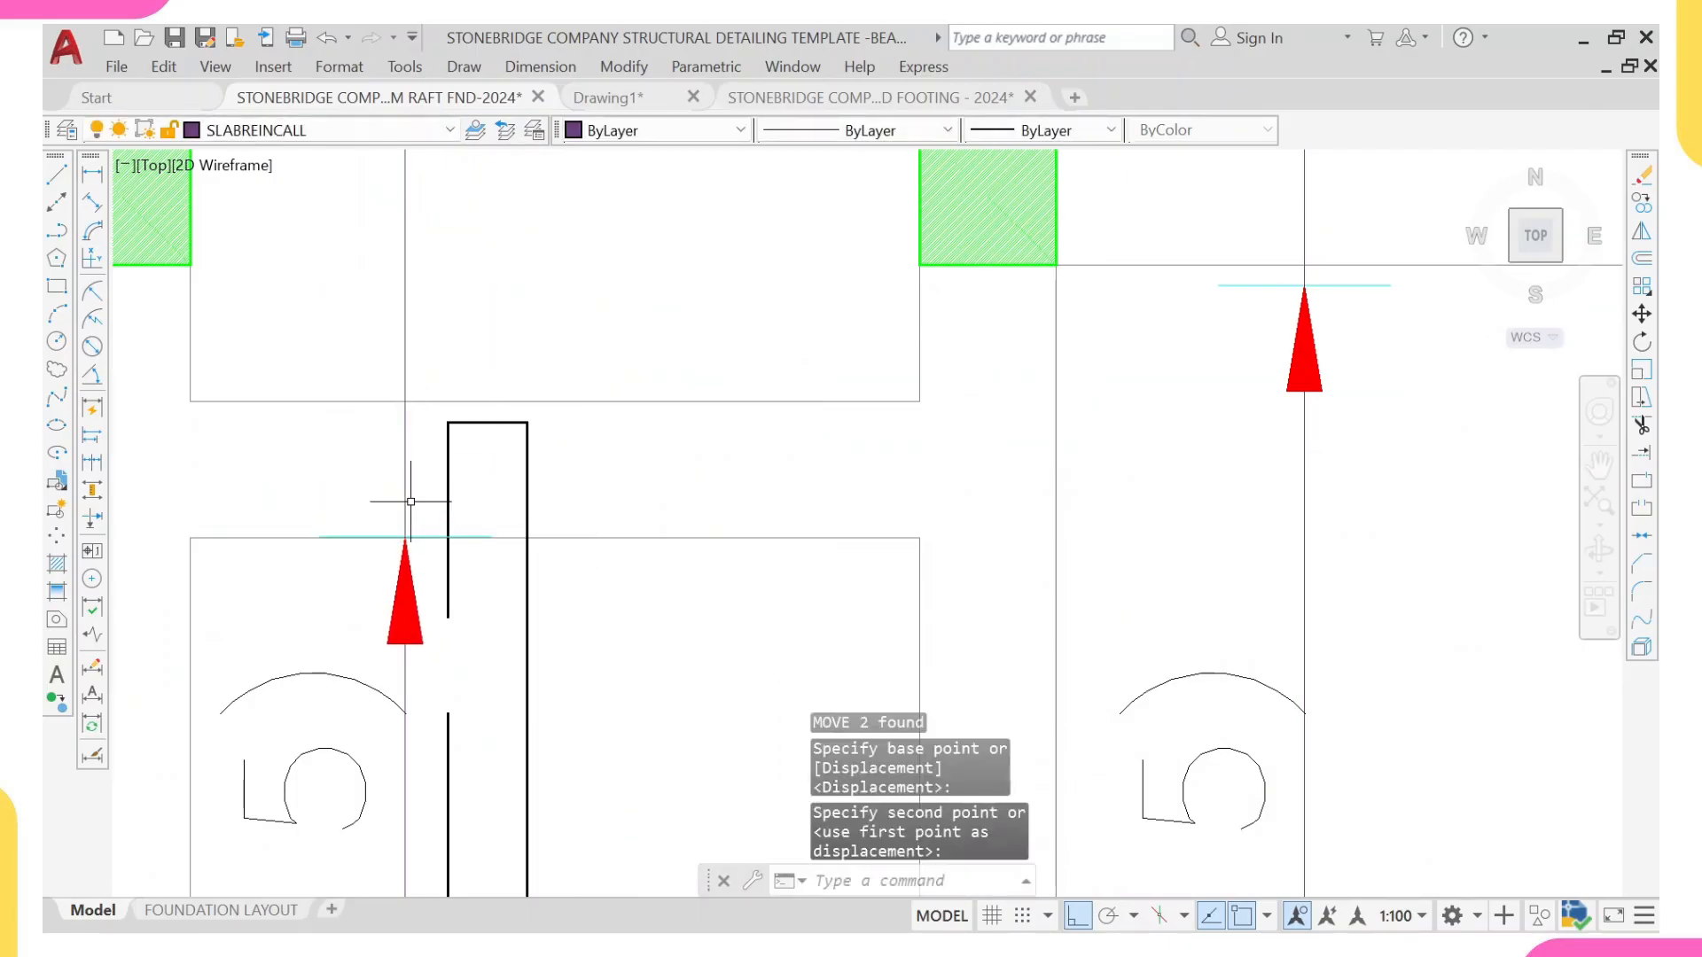
Step: Offset the upper arrowhead and tick from the wall face by moving them 35 units further down into the (6) panel
left_click(316, 503)
left_click(544, 687)
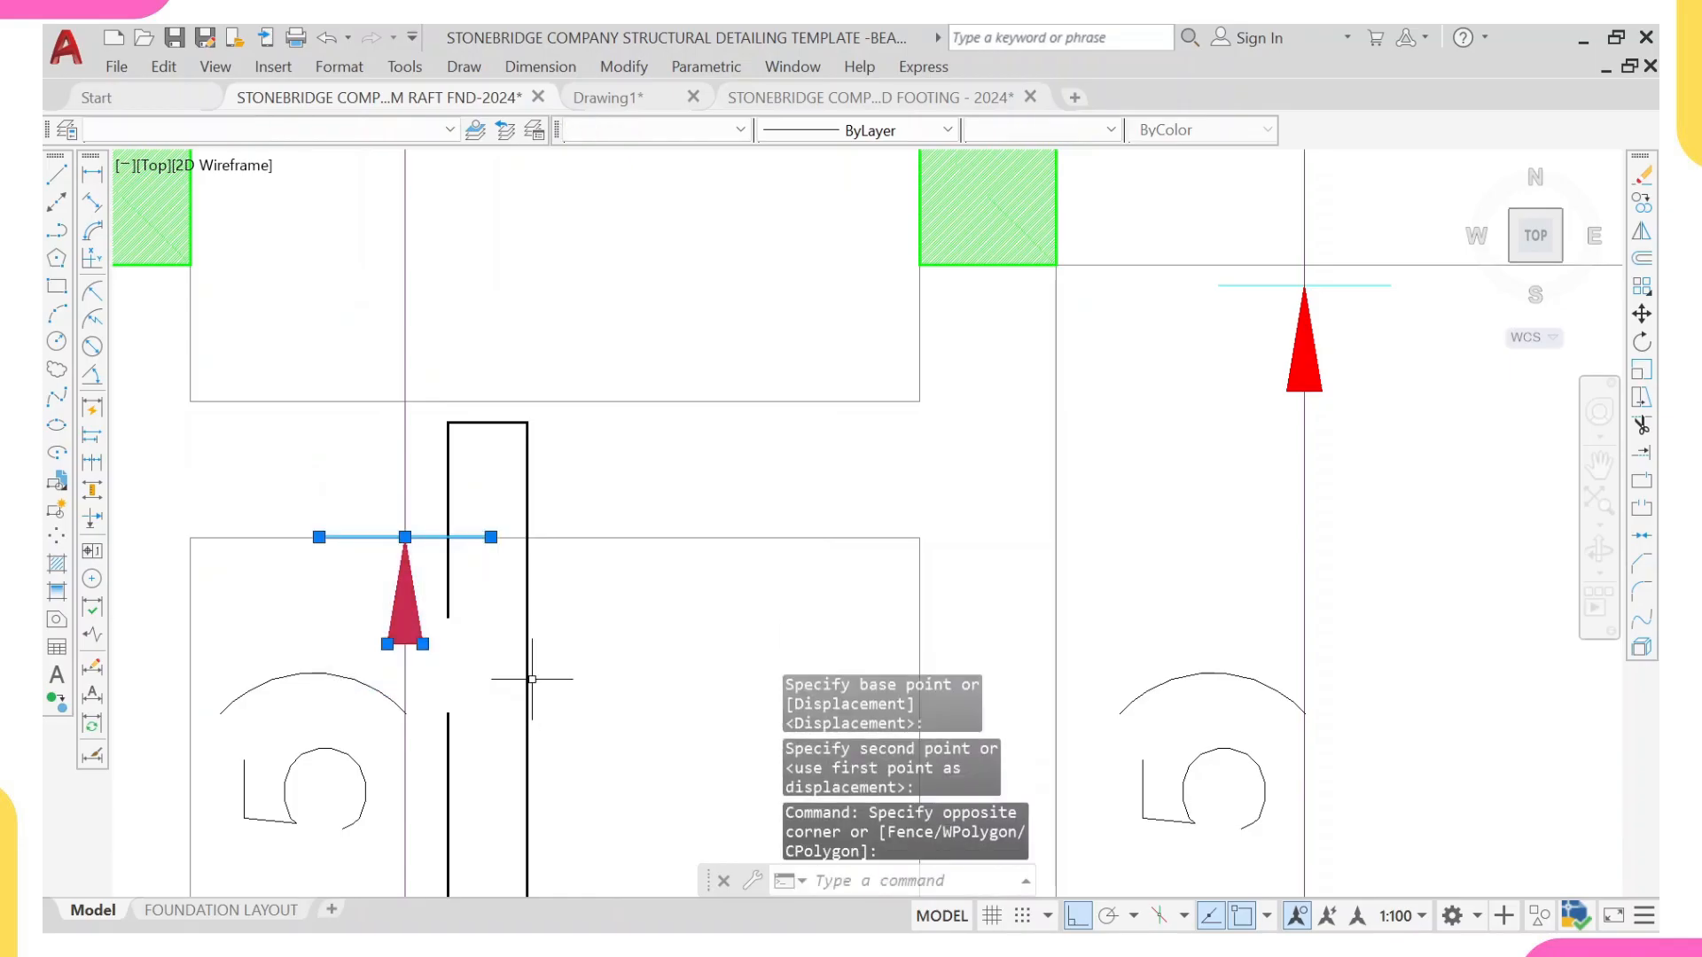
type("m")
key("Return")
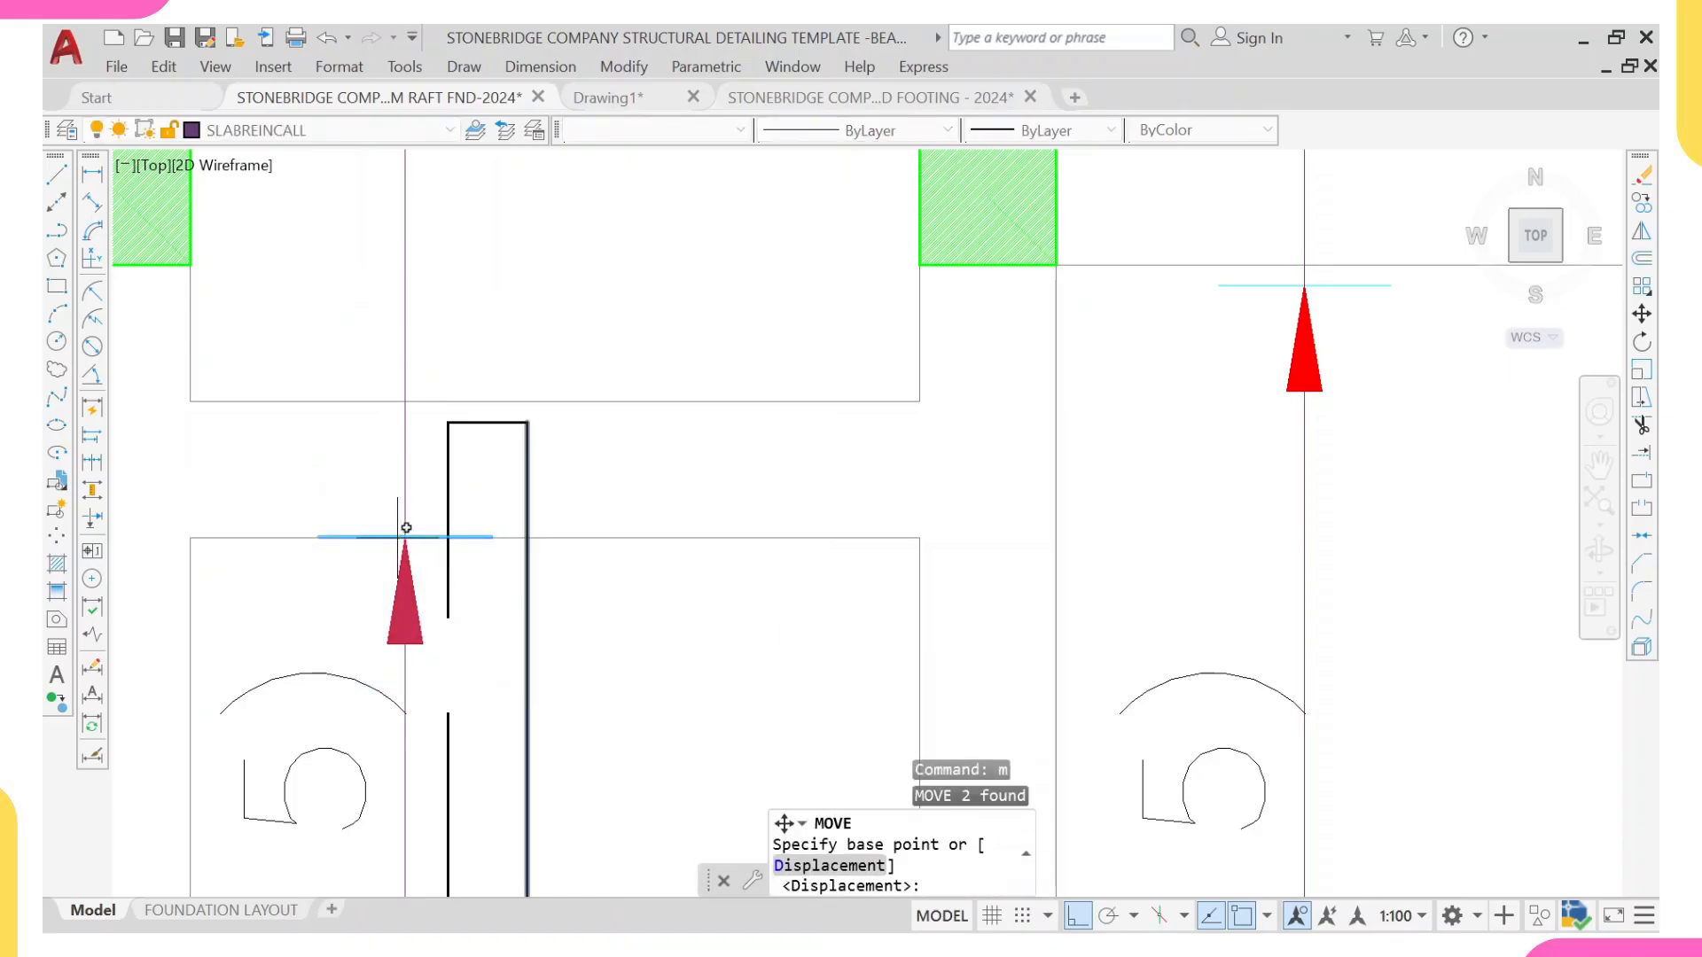
left_click(405, 536)
type("35")
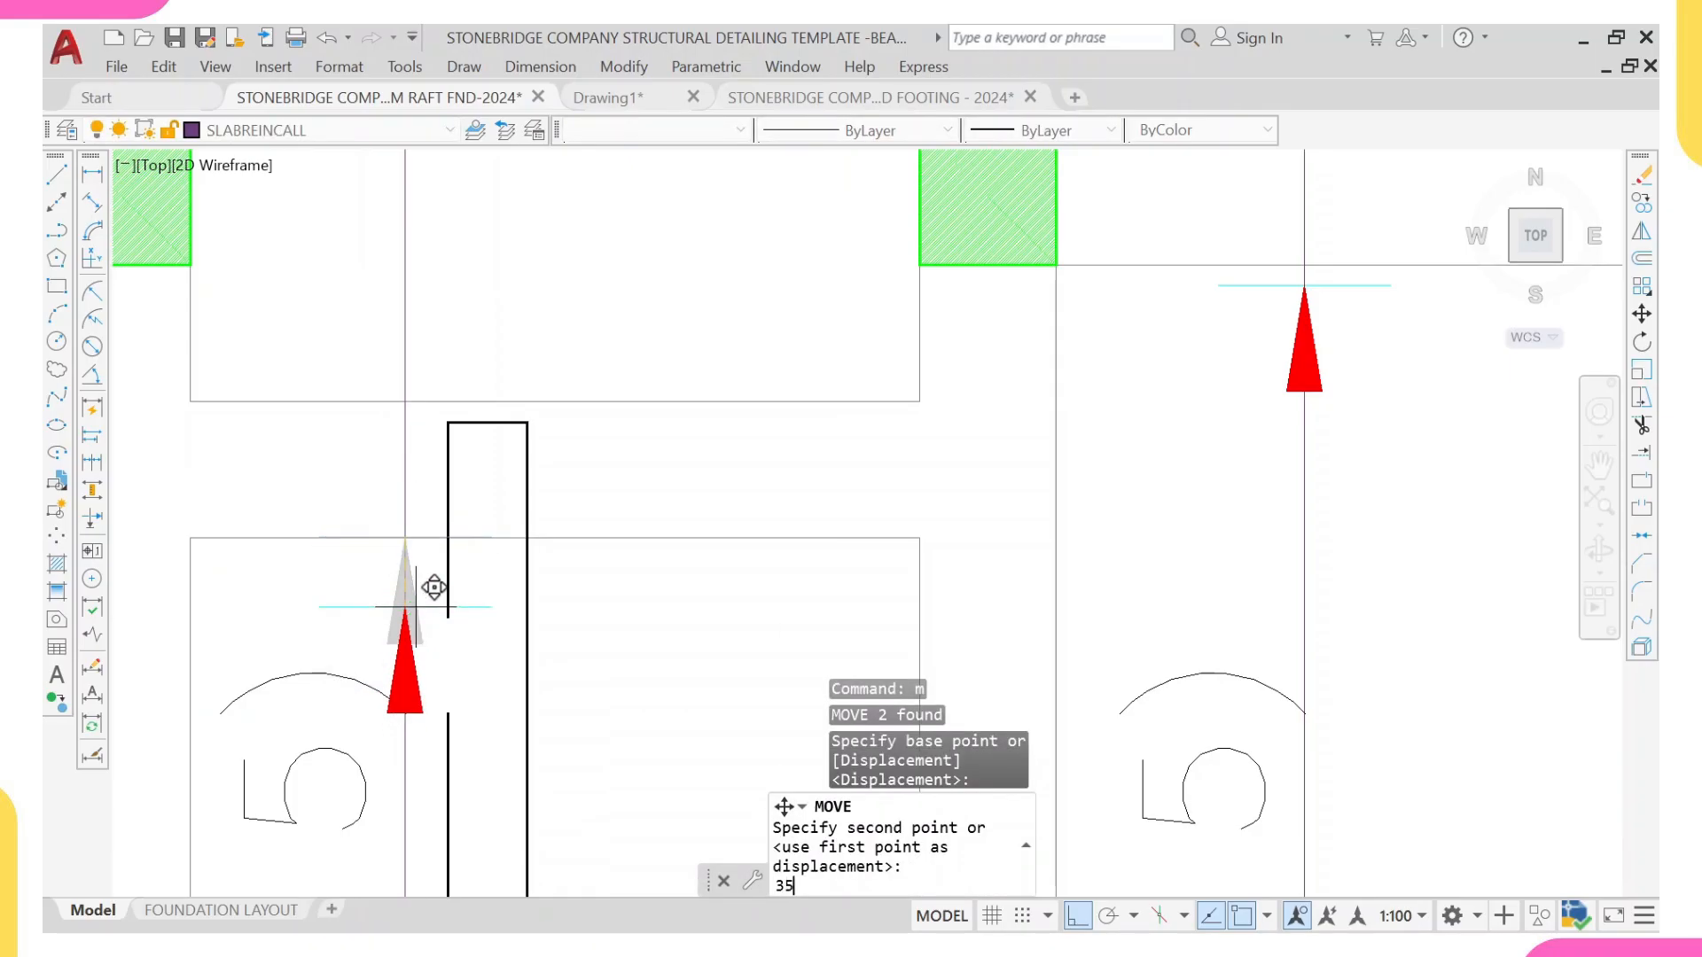
key("Return")
Step: Scale the copied (15) count in the (6) panel by 0.8 from a base point on its range line
middle_click_drag(362, 694, 415, 462)
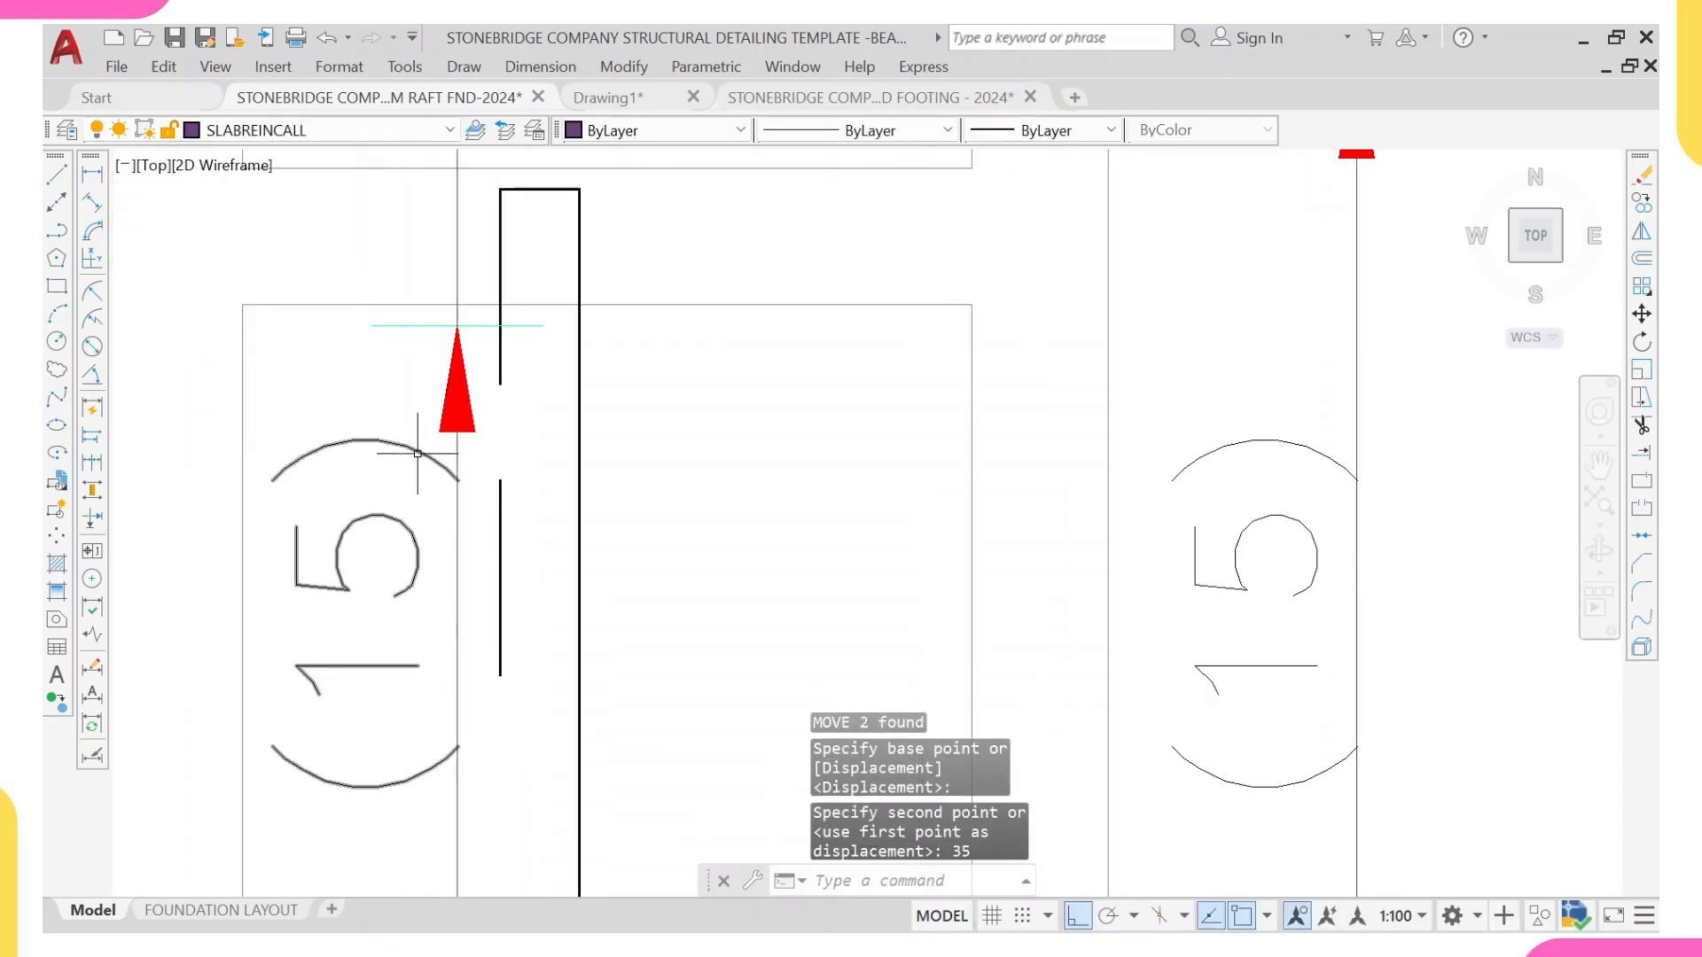
left_click(418, 454)
type("sc")
key("Return")
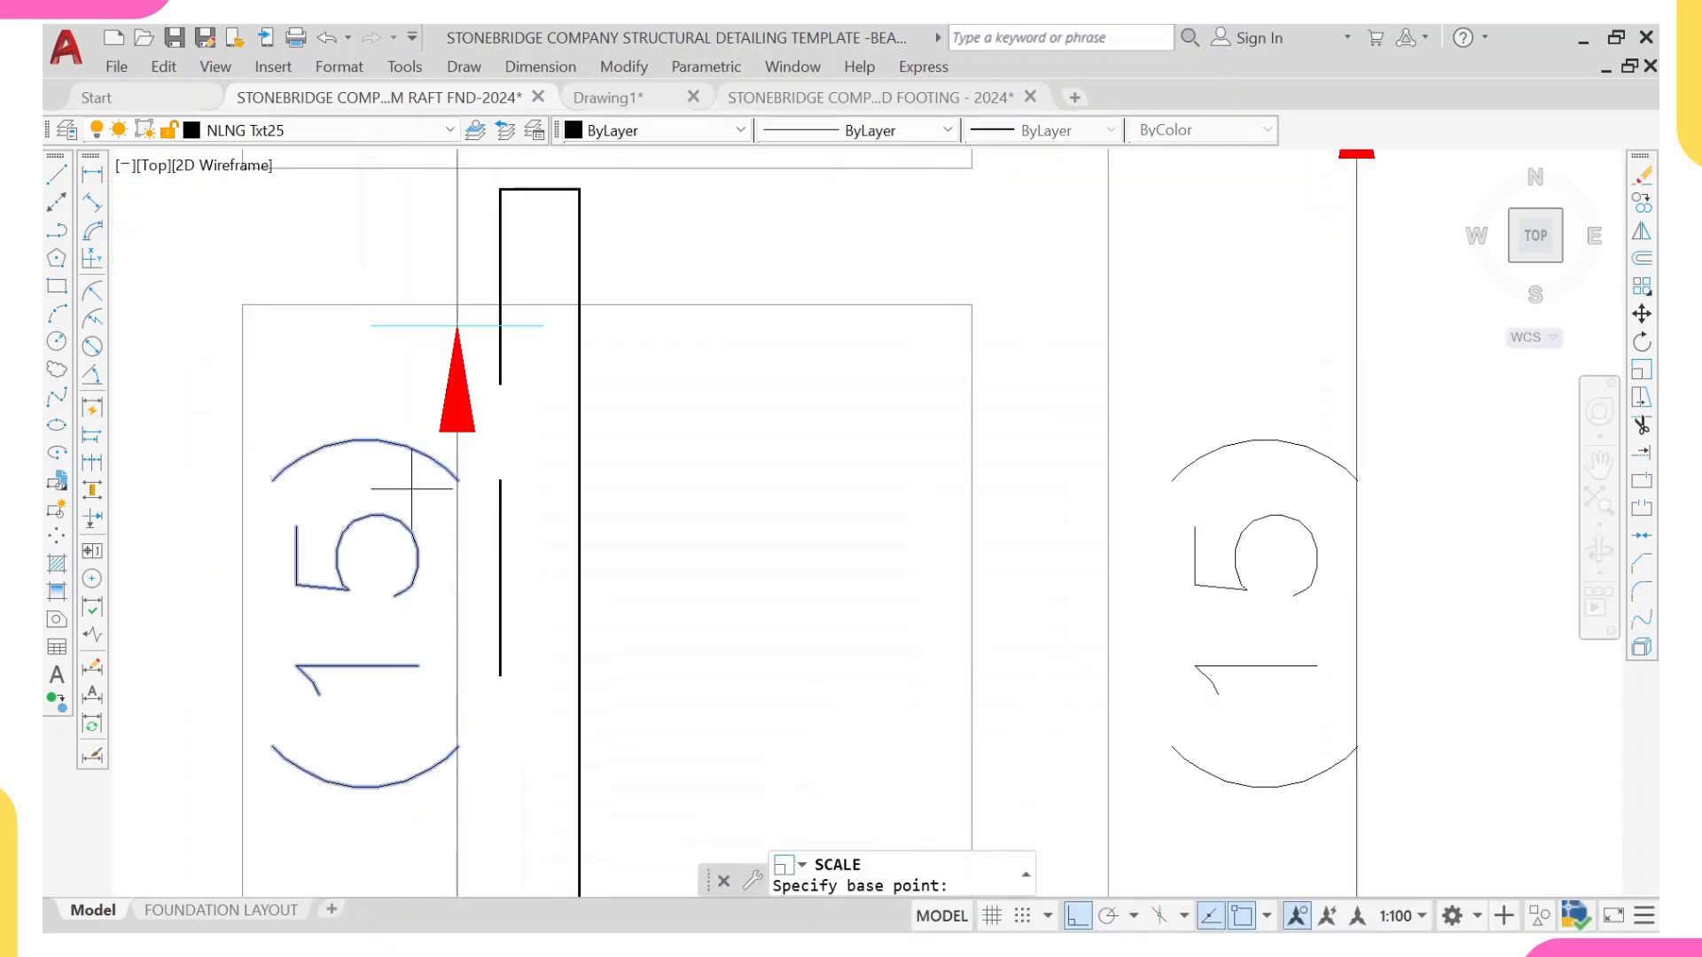
left_click(456, 620)
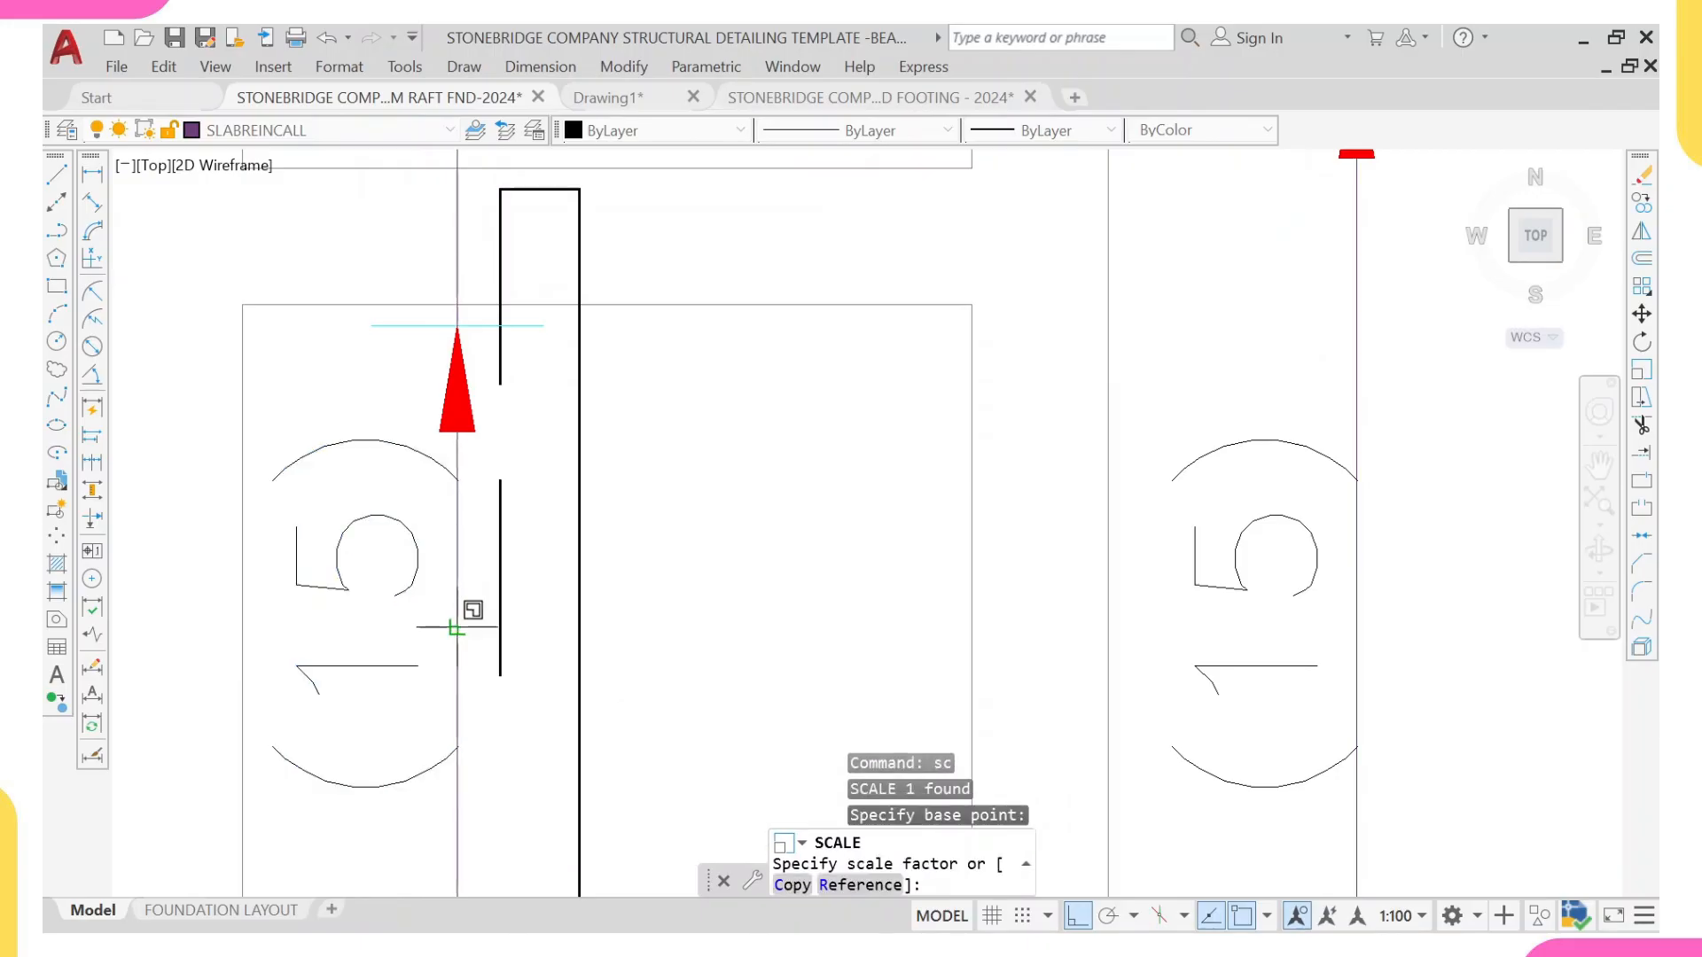
type("0.8")
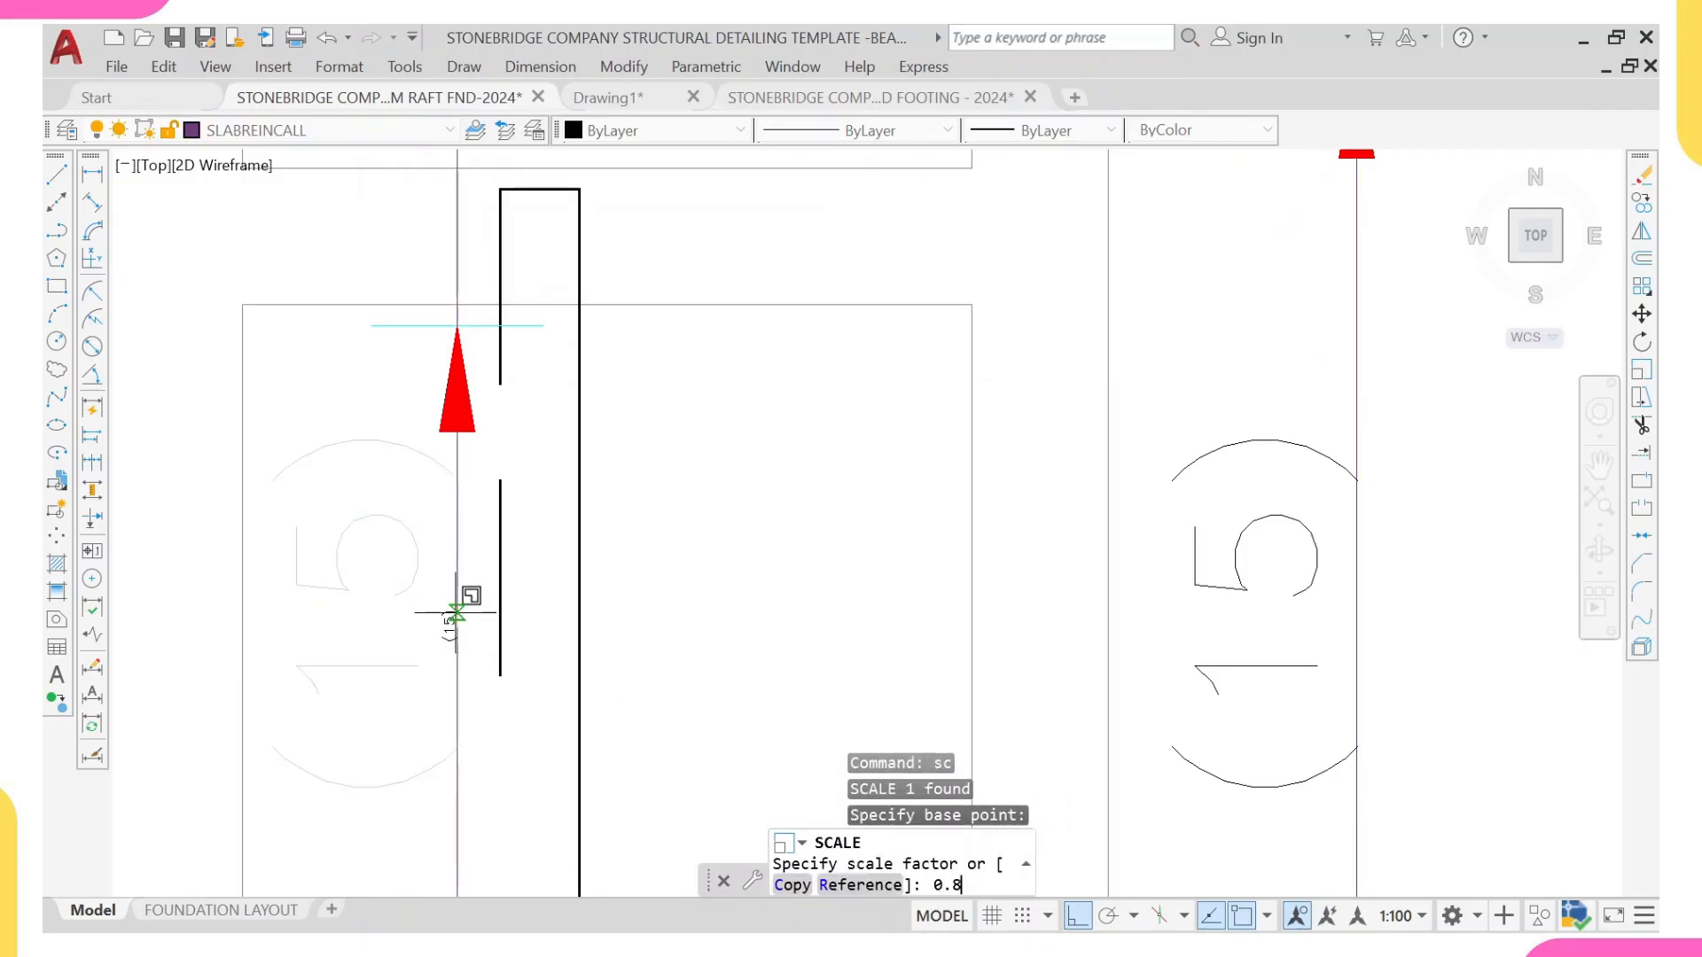
key("Return")
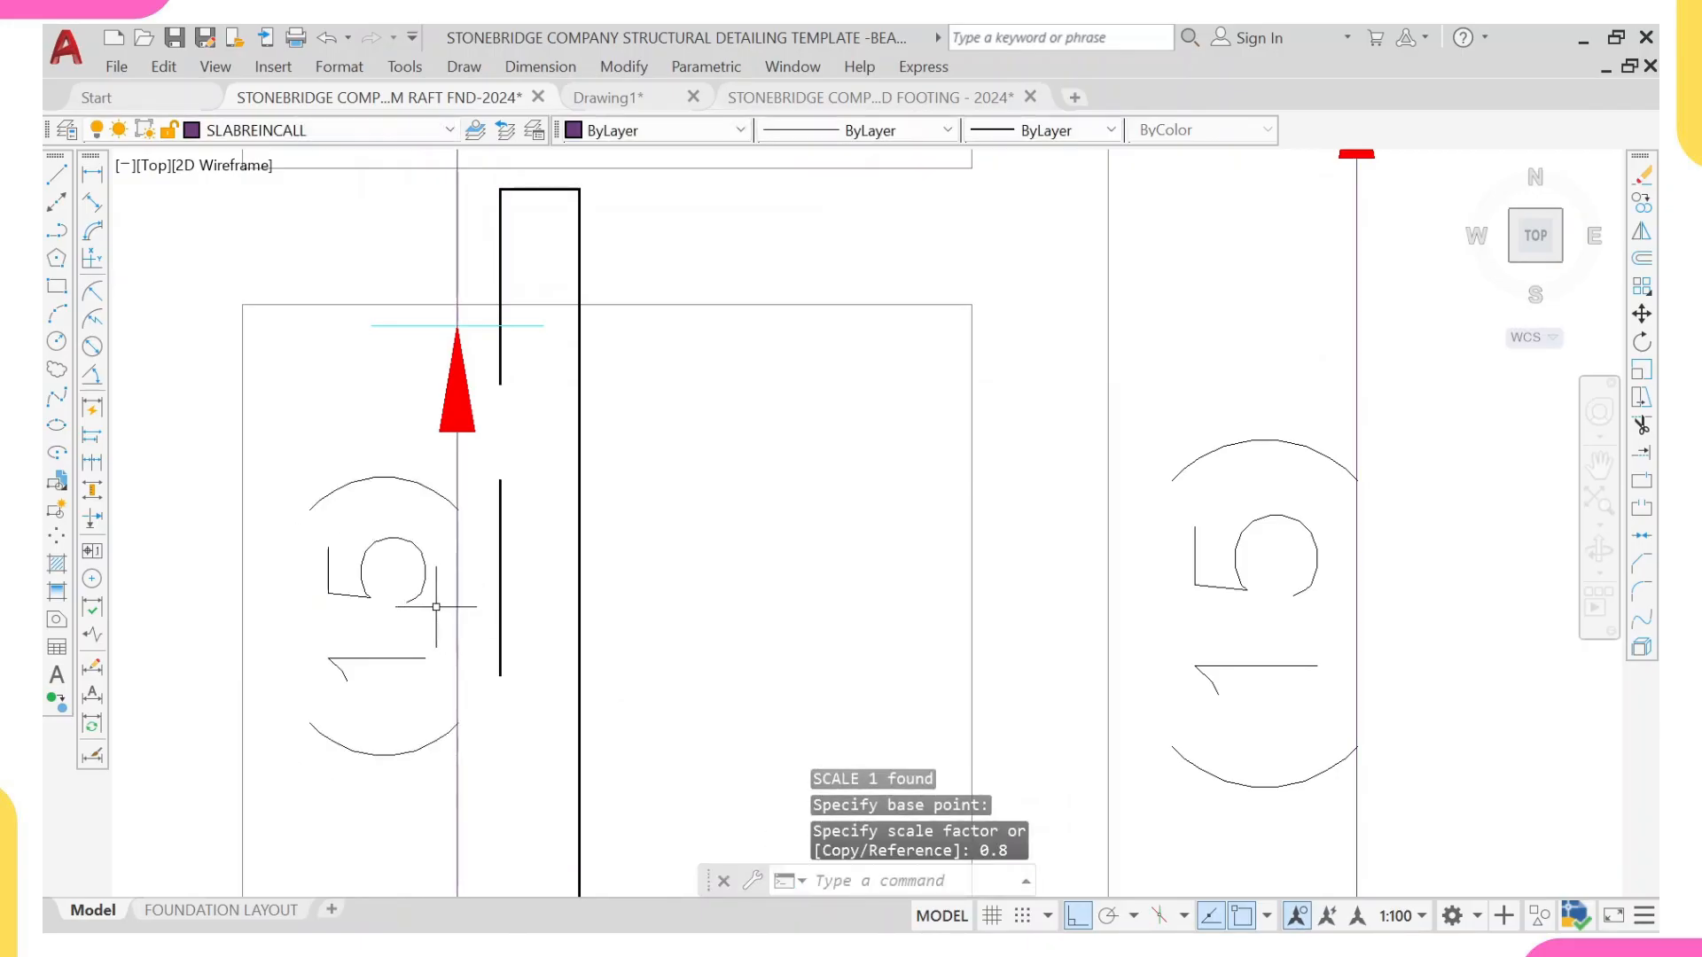
Step: Move the (15) count in the (6) panel straight down along its range line, clear of the upper arrowhead
left_click(392, 658)
type("m")
key("Return")
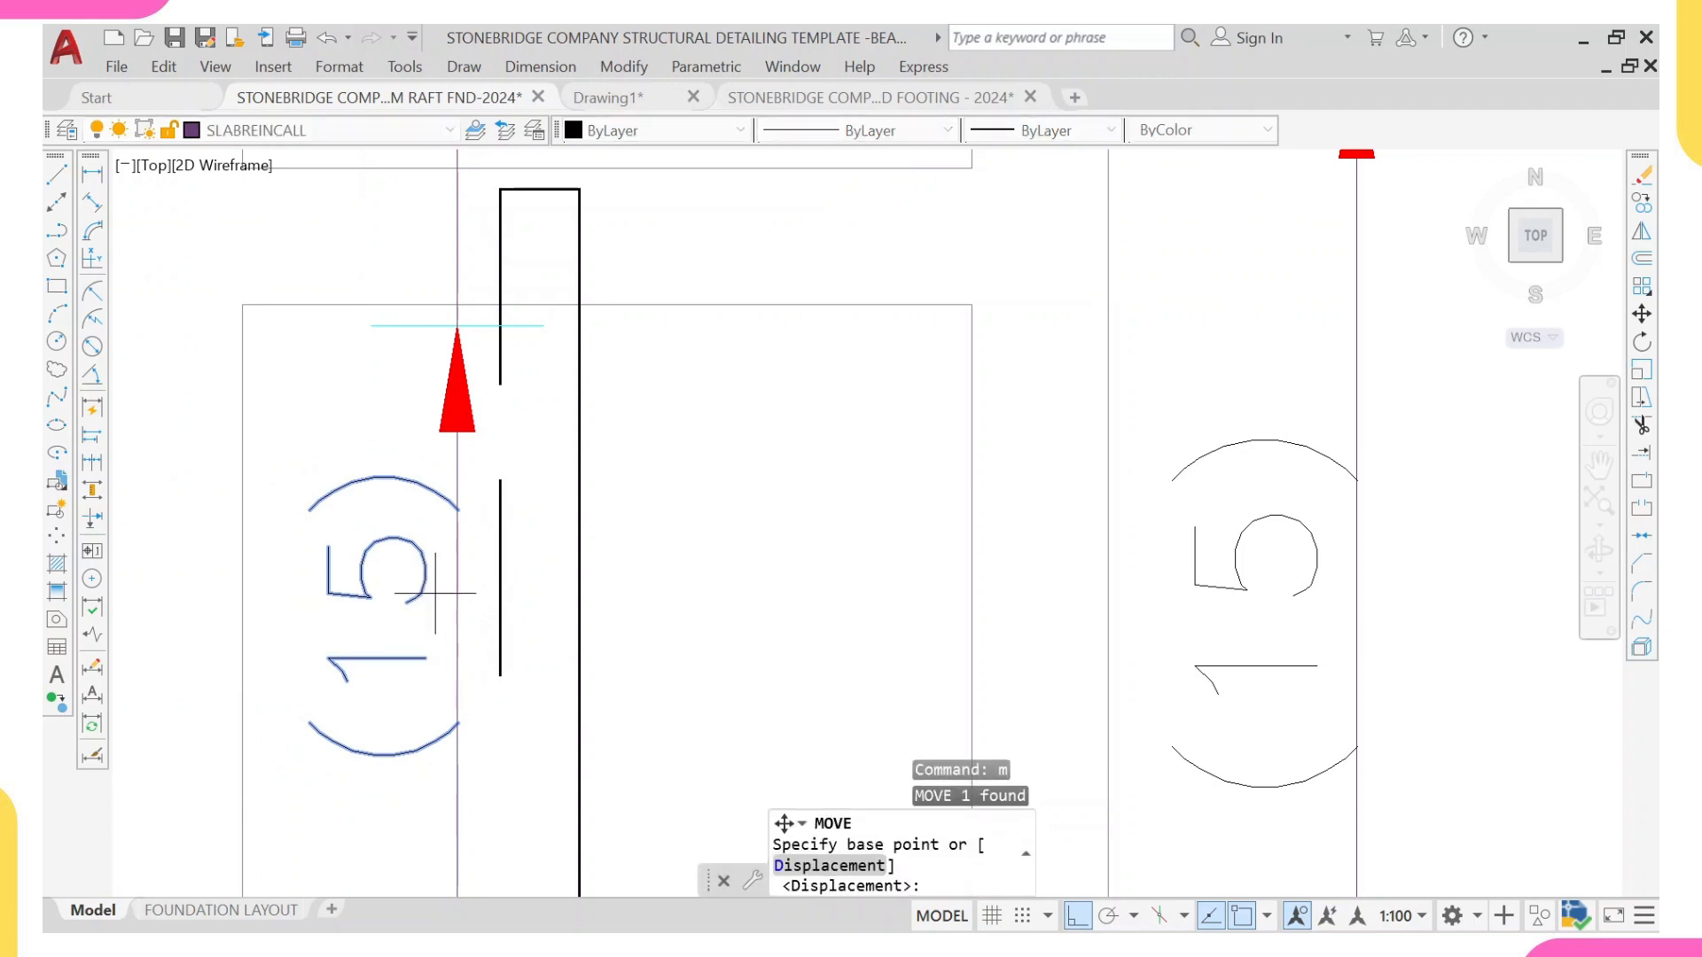
left_click(467, 596)
scroll(456, 725, "down", 3)
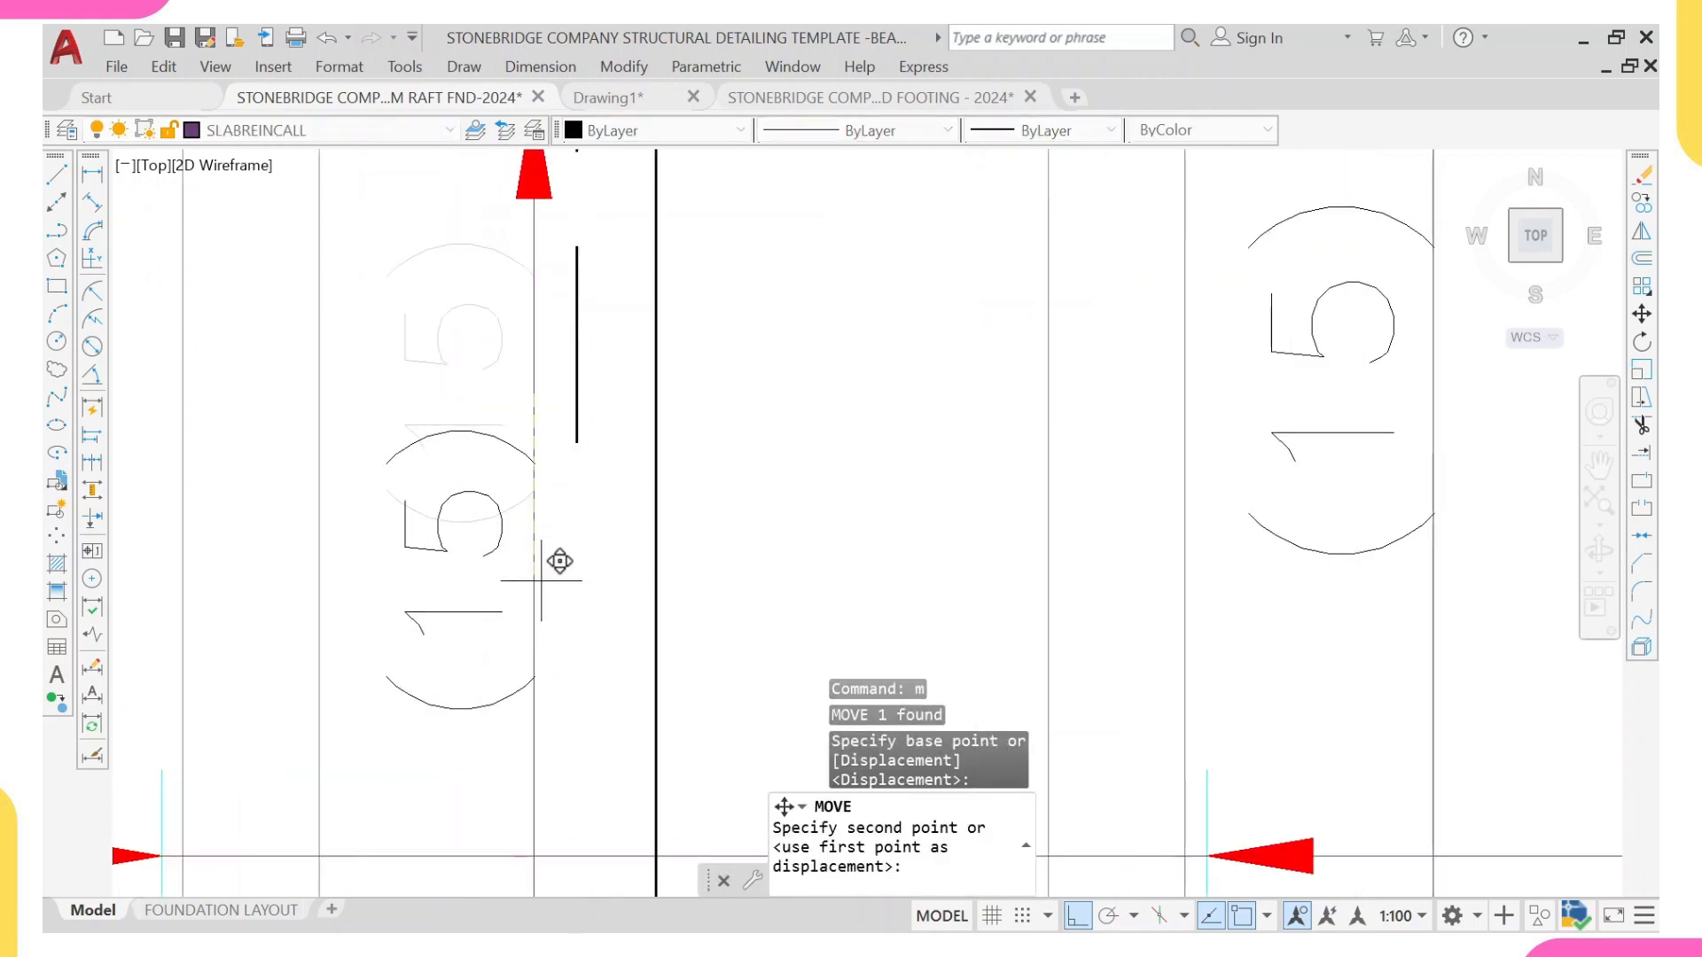
left_click(545, 523)
scroll(540, 505, "up", 3)
scroll(556, 486, "up", 5)
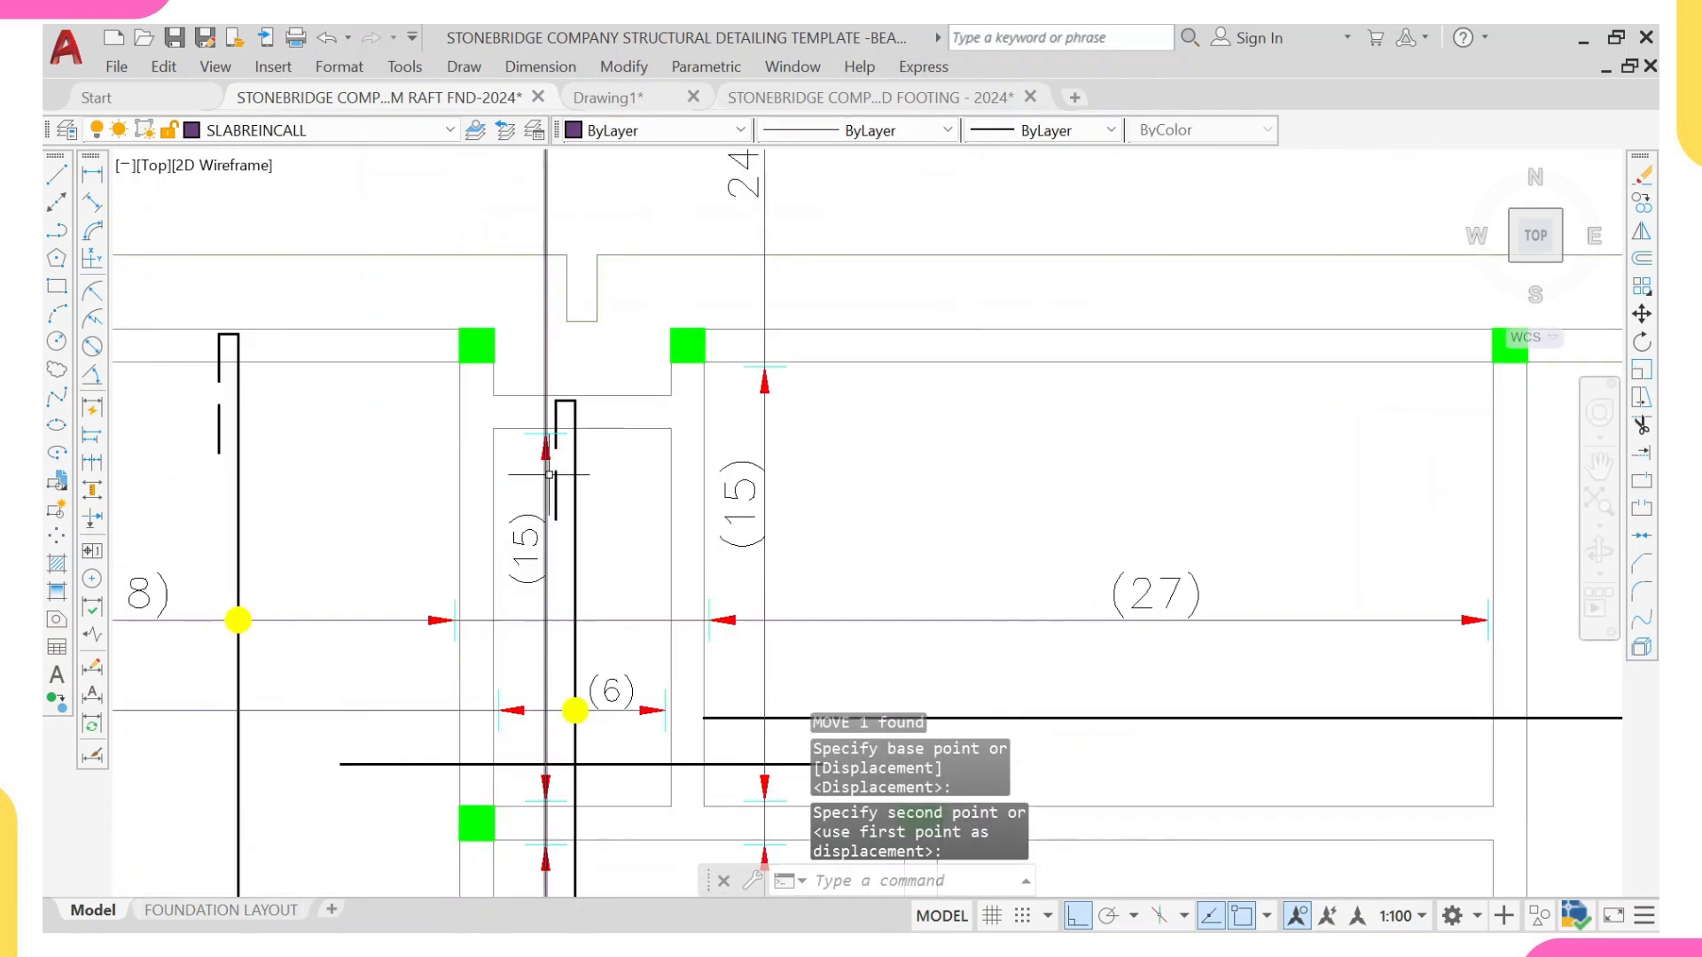
Step: Trim the upper tick of the (6) panel's vertical range line back to the hooked end of the vertical bar
scroll(555, 420, "up", 2)
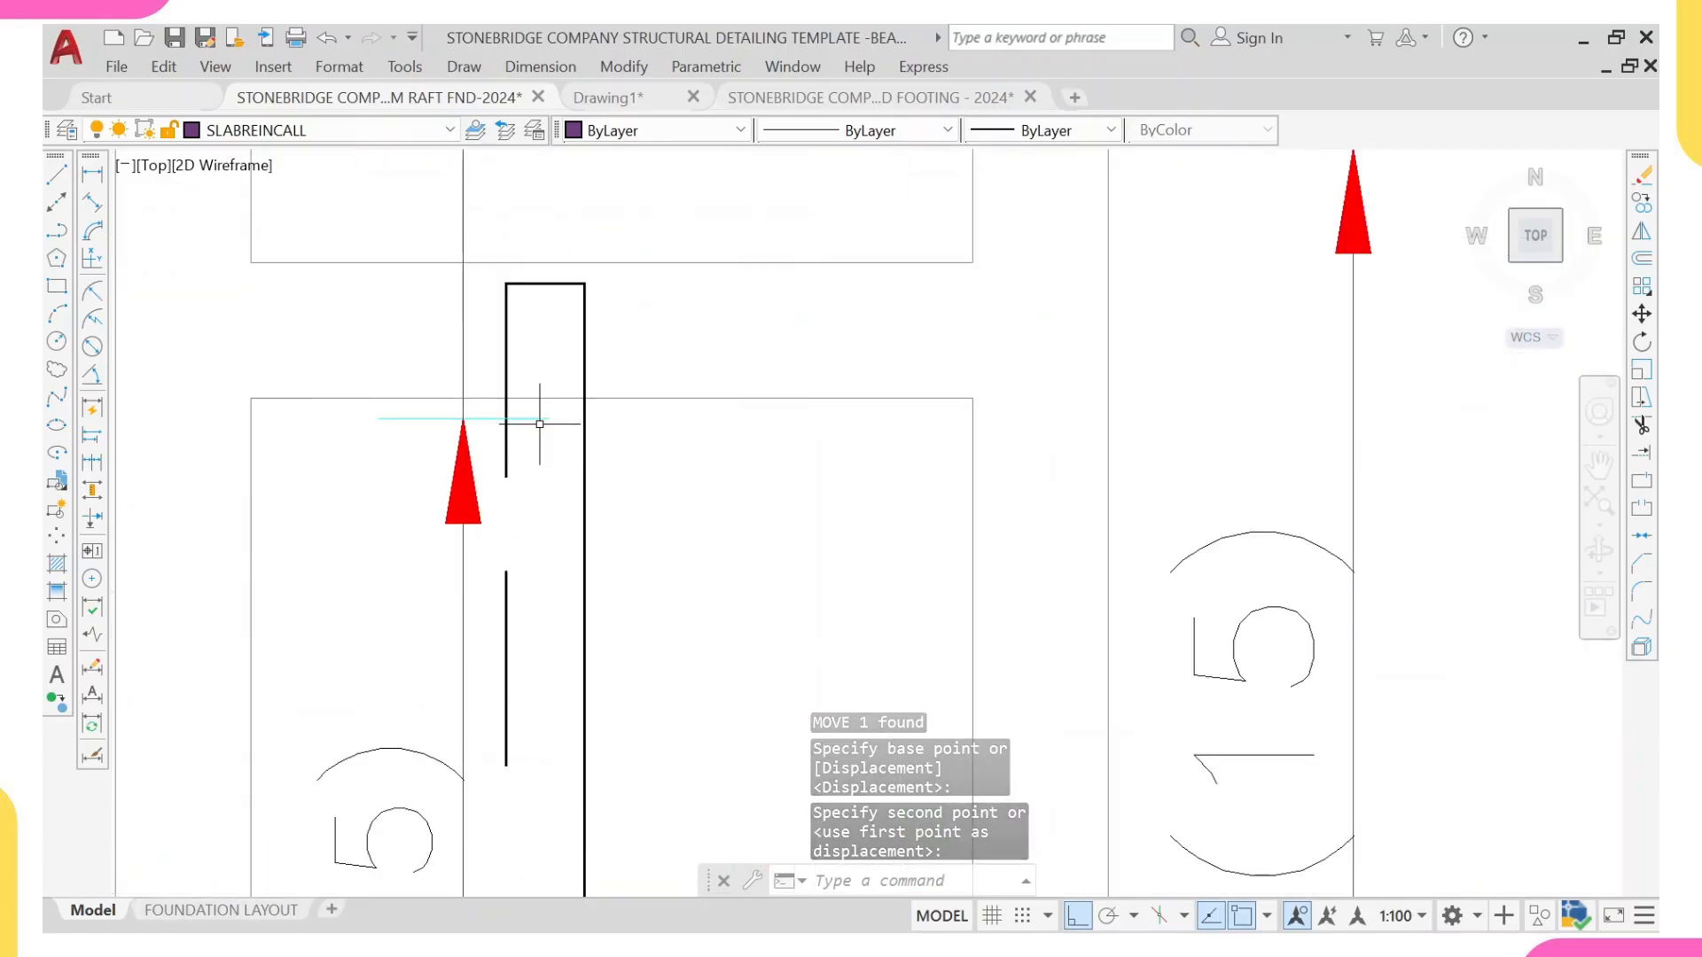
type("tr")
key("Return")
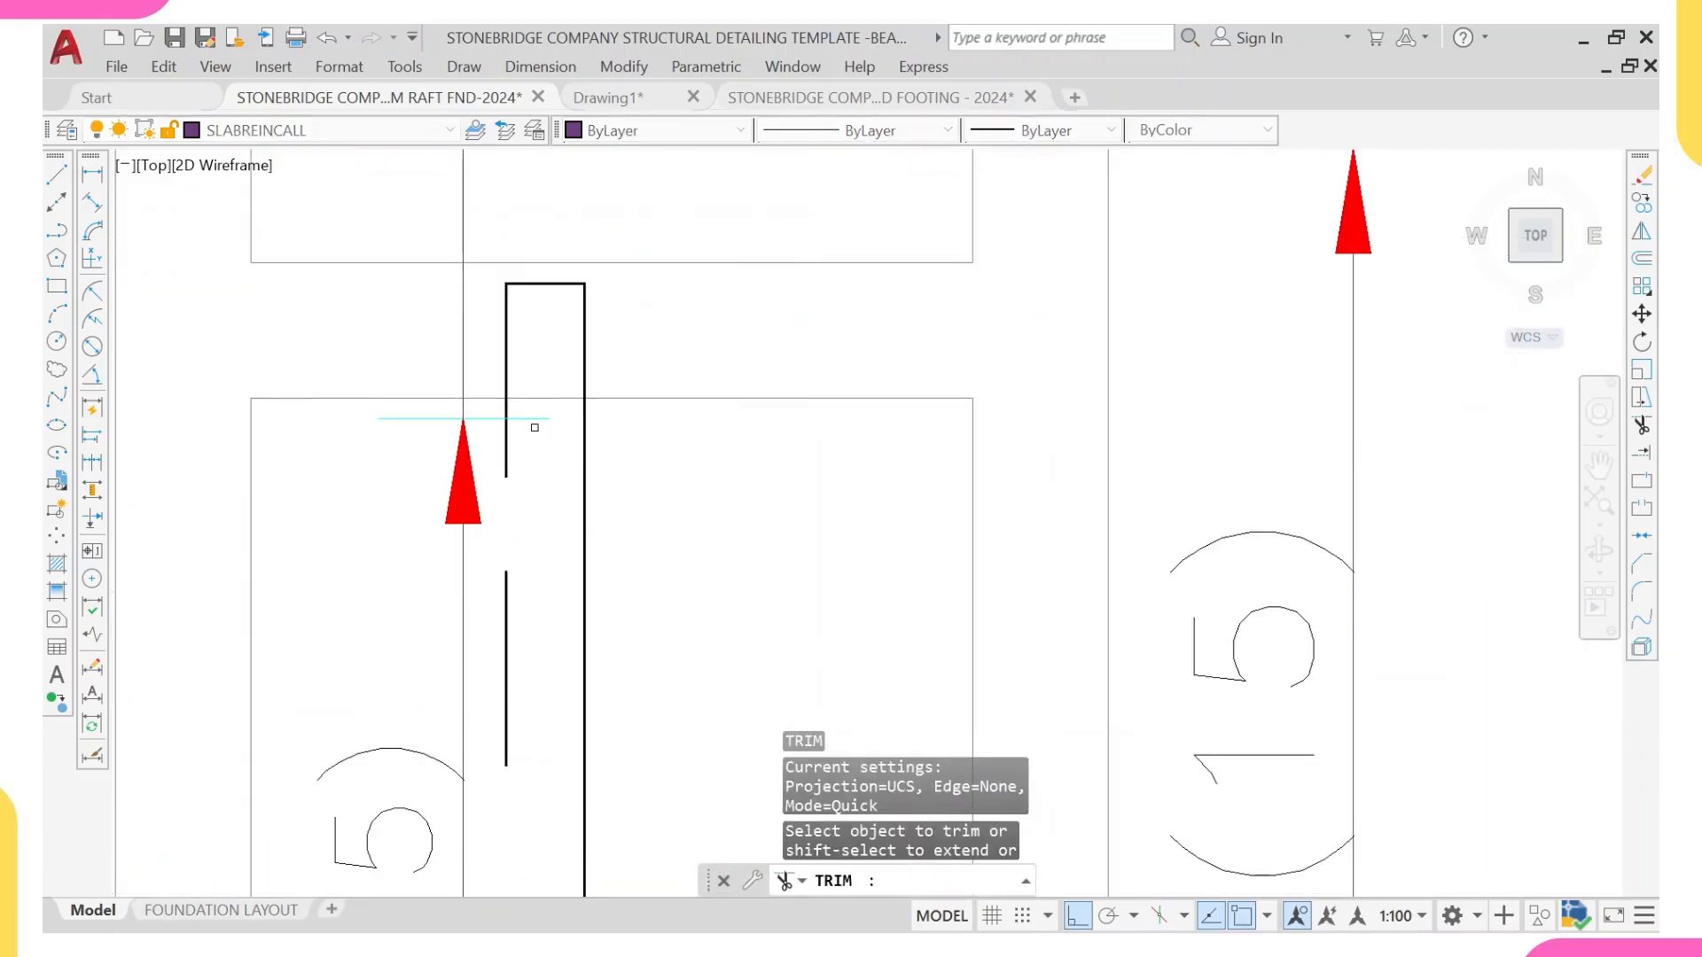
scroll(523, 429, "down", 4)
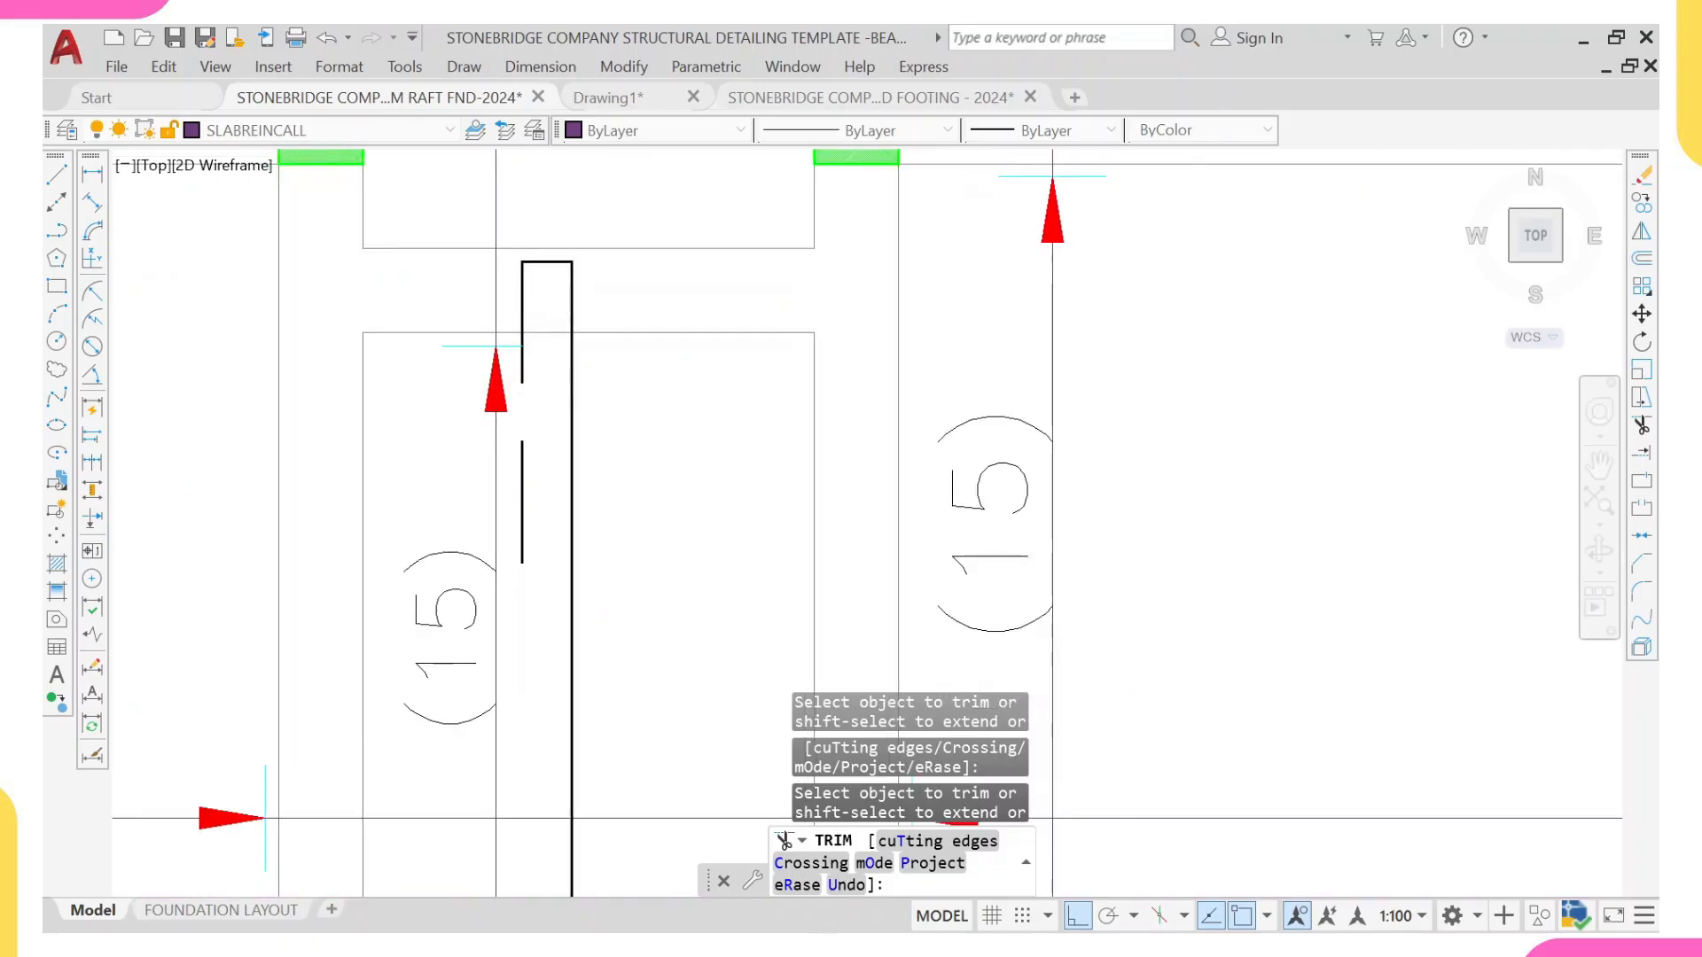
key("Escape")
Step: Measure the clear vertical distance between the inner faces of the (6) panel's upper and lower walls
scroll(523, 496, "down", 3)
middle_click_drag(520, 553, 521, 487)
scroll(521, 449, "up", 2)
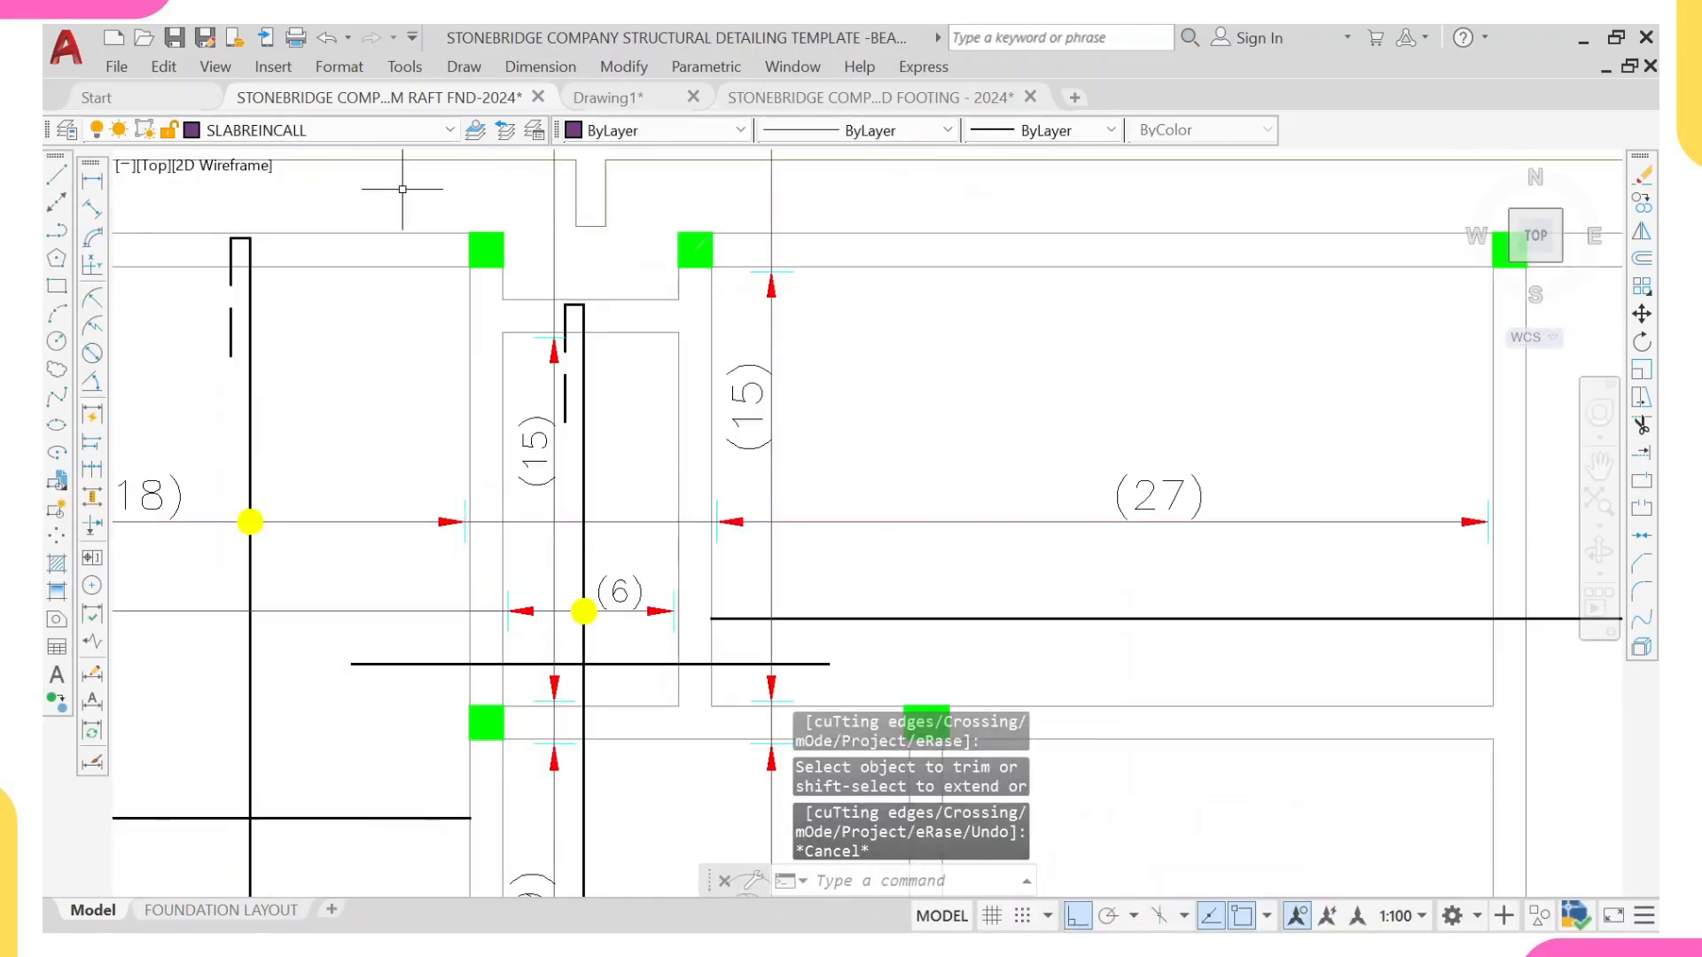
left_click(91, 180)
left_click(624, 333)
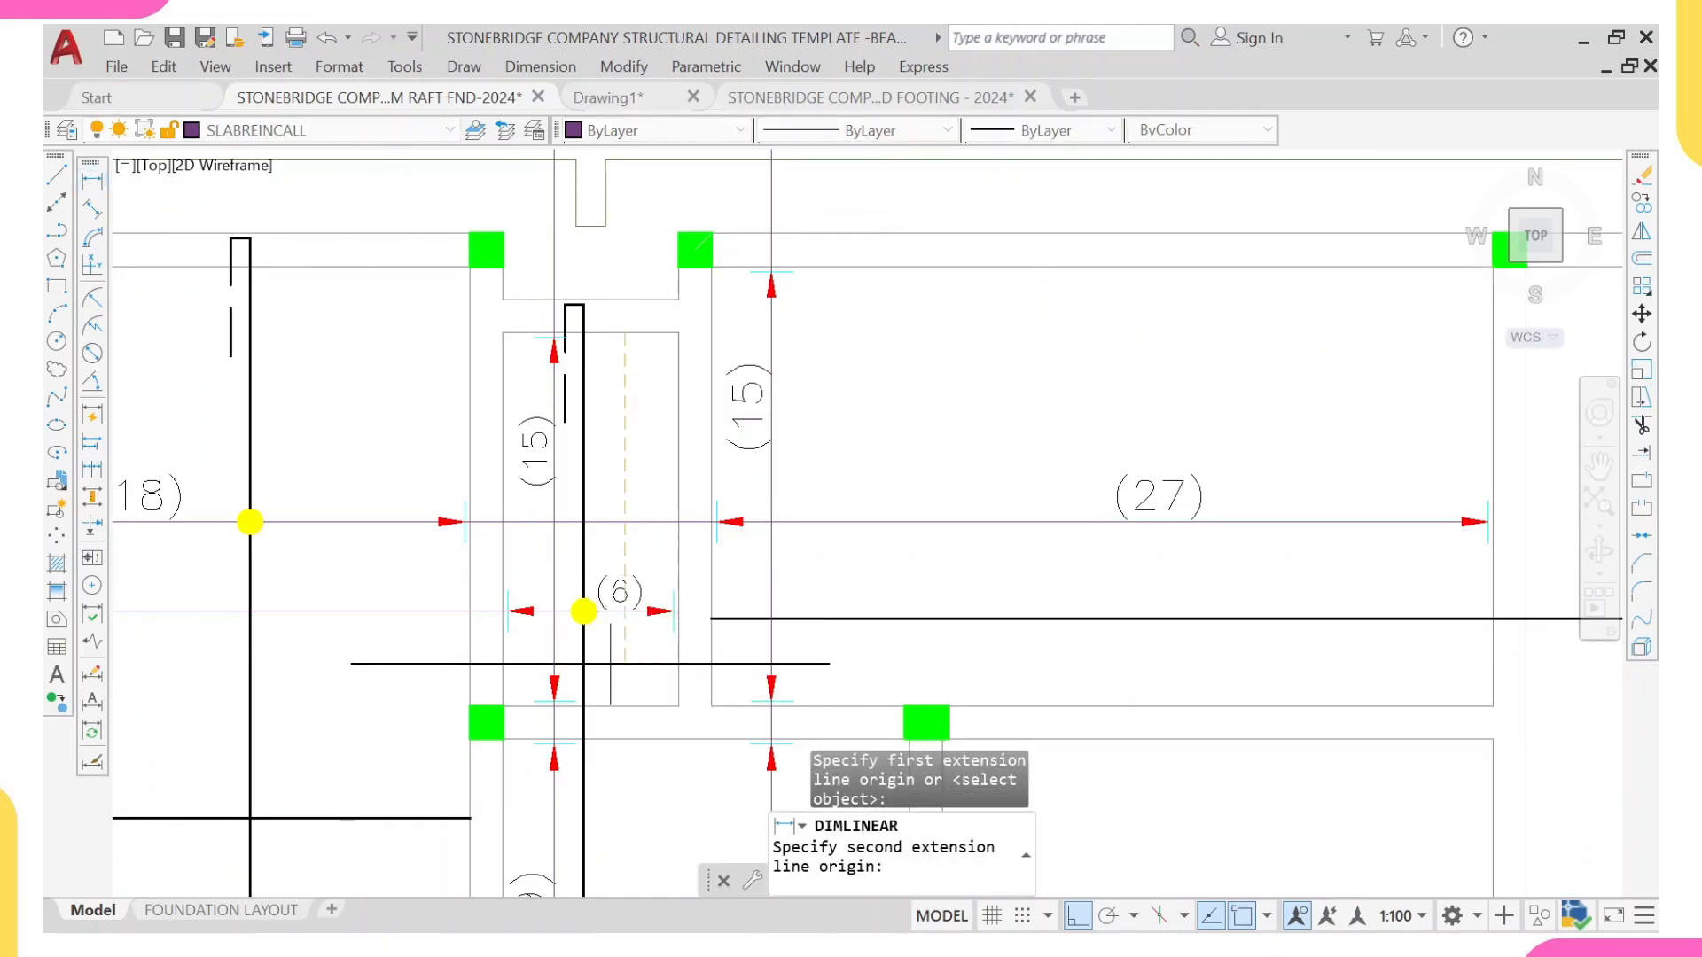
left_click(624, 707)
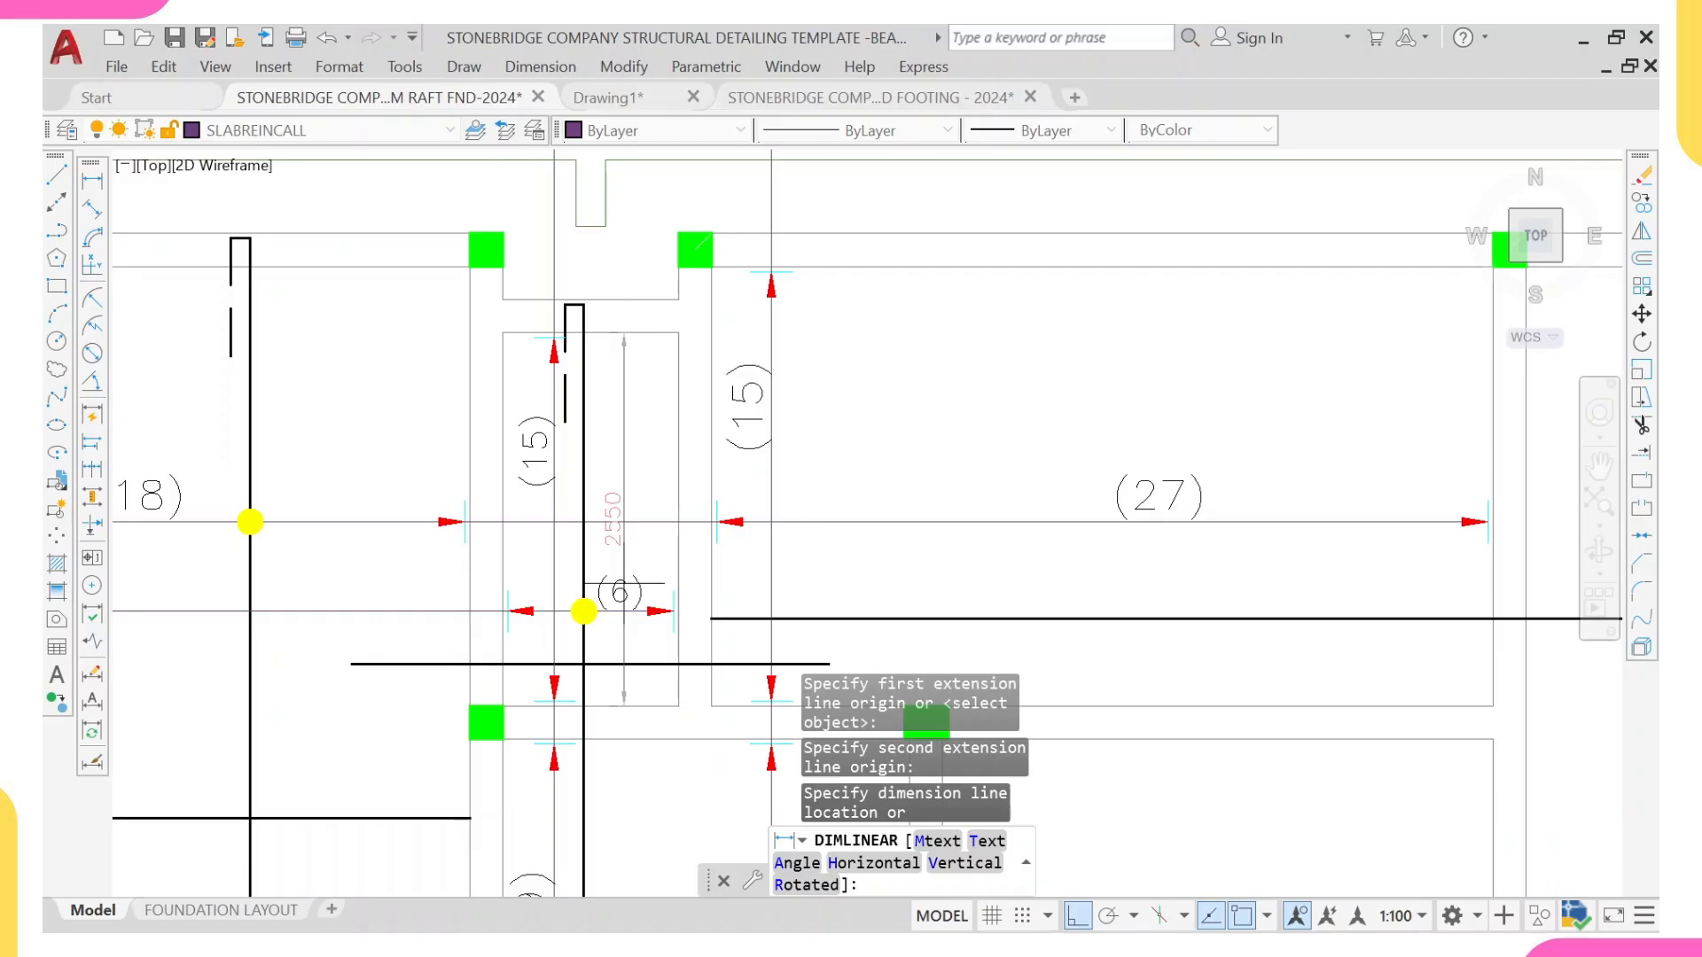
key("Escape")
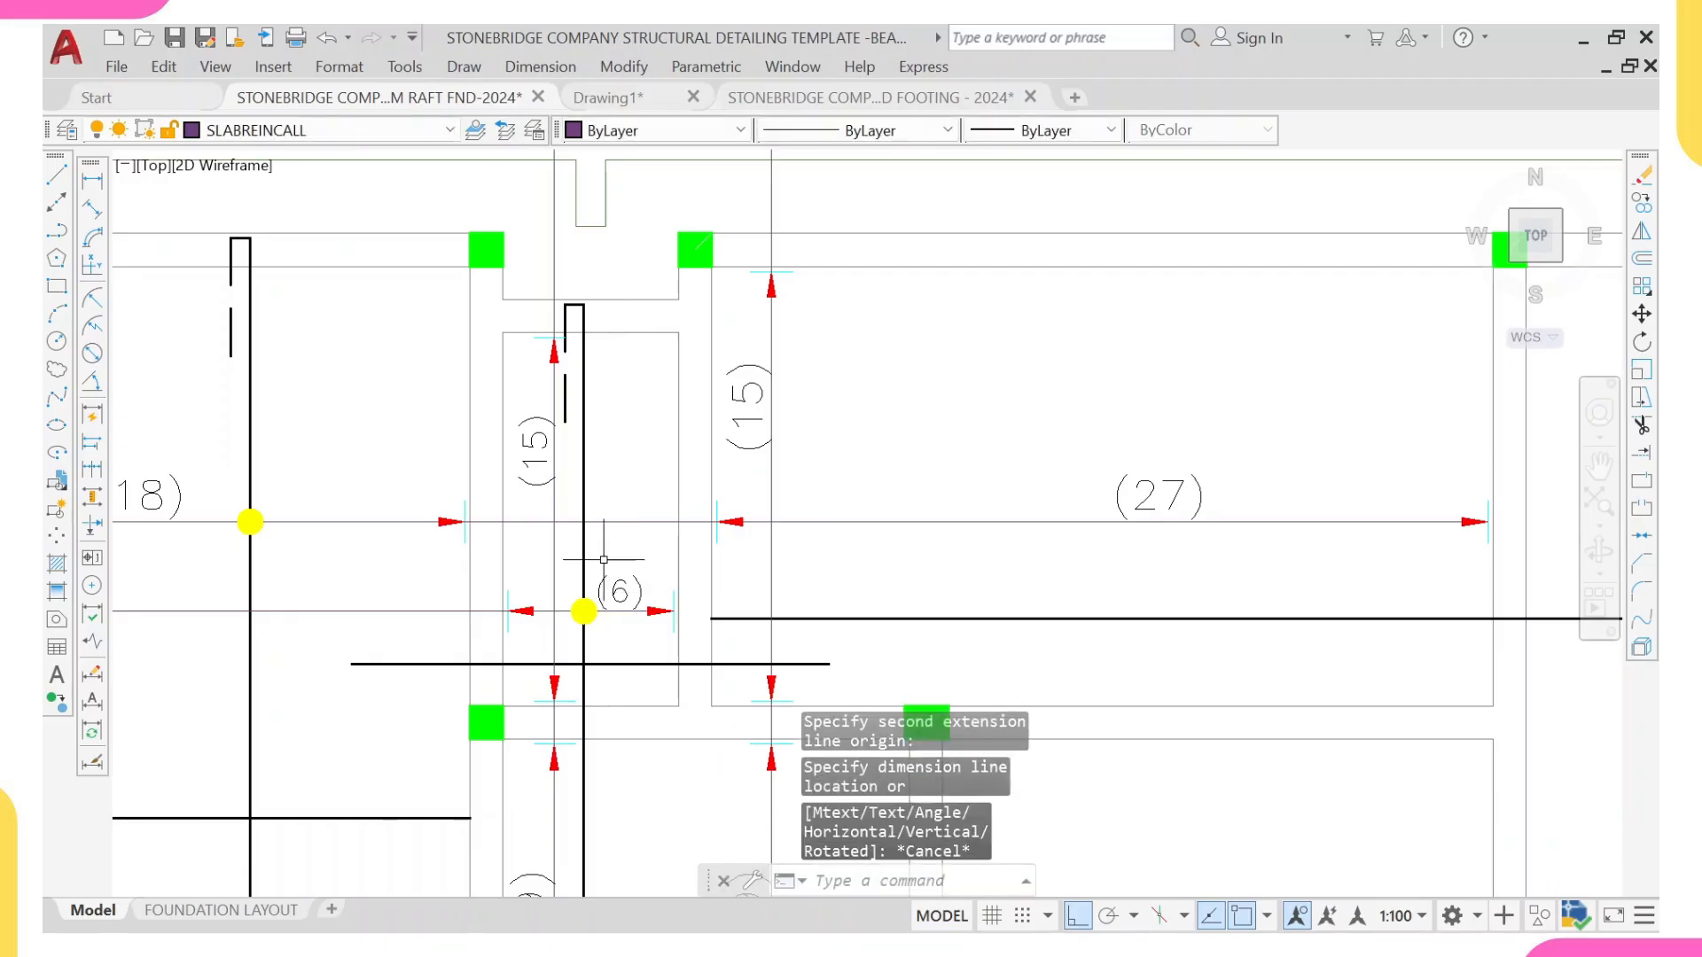
Step: Change the upper bar count on the (6) panel's vertical range line to (13)
left_click(536, 448)
scroll(566, 453, "up", 4)
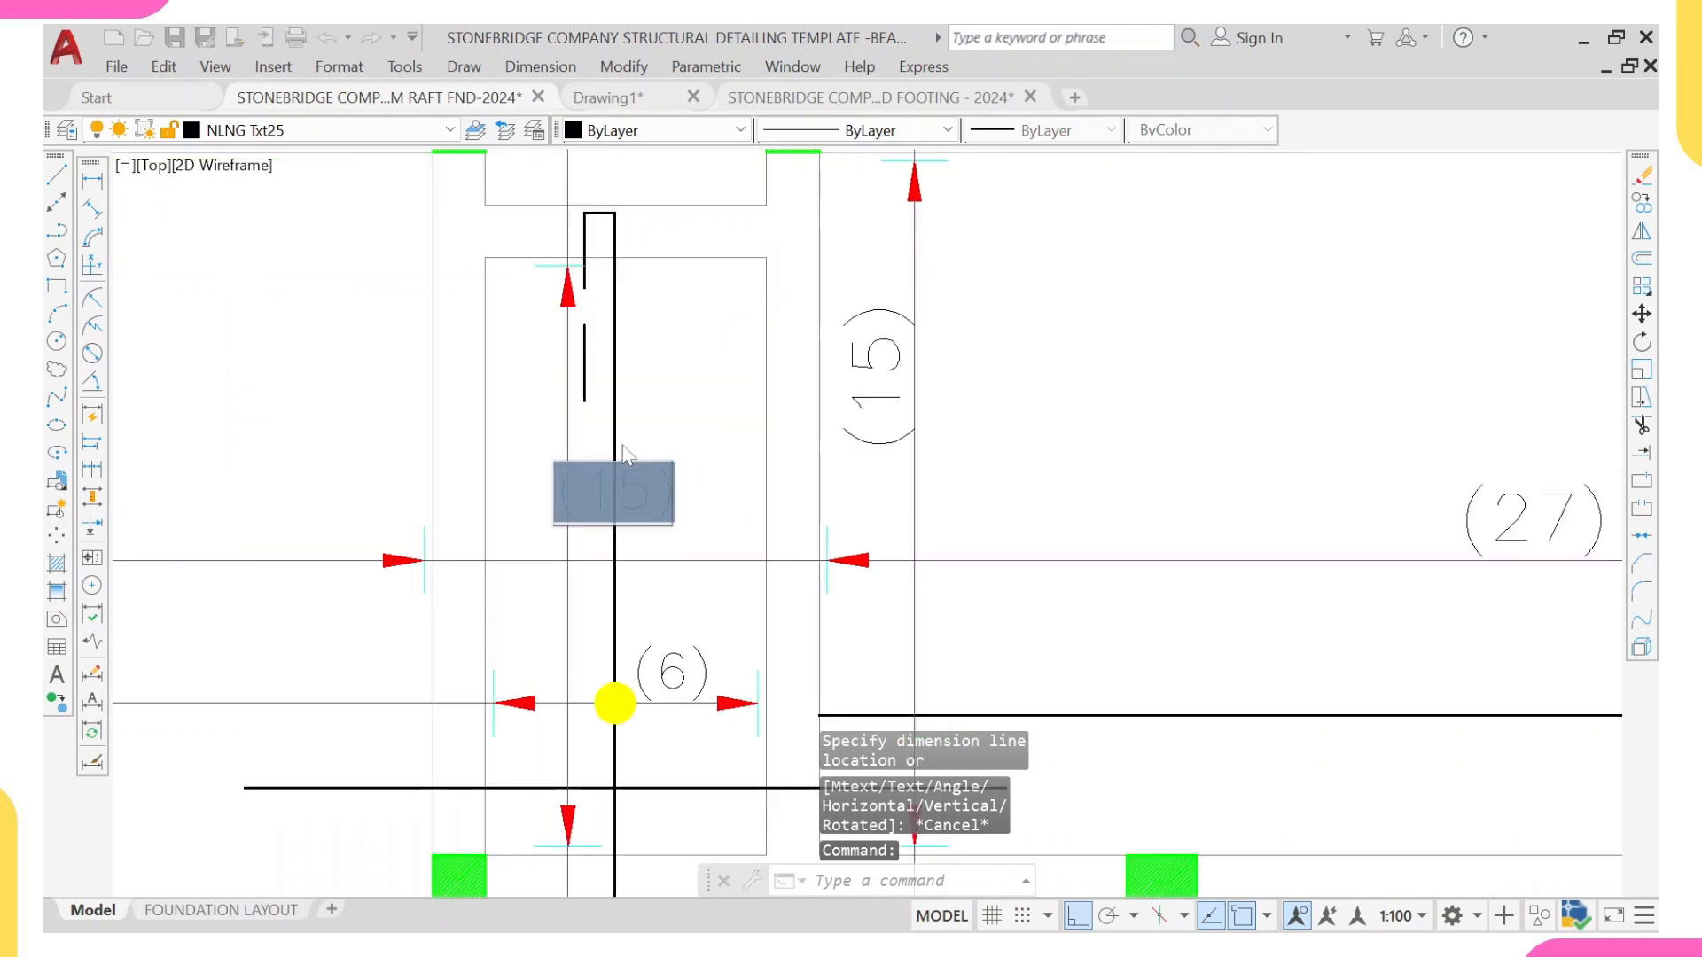
double_click(550, 470)
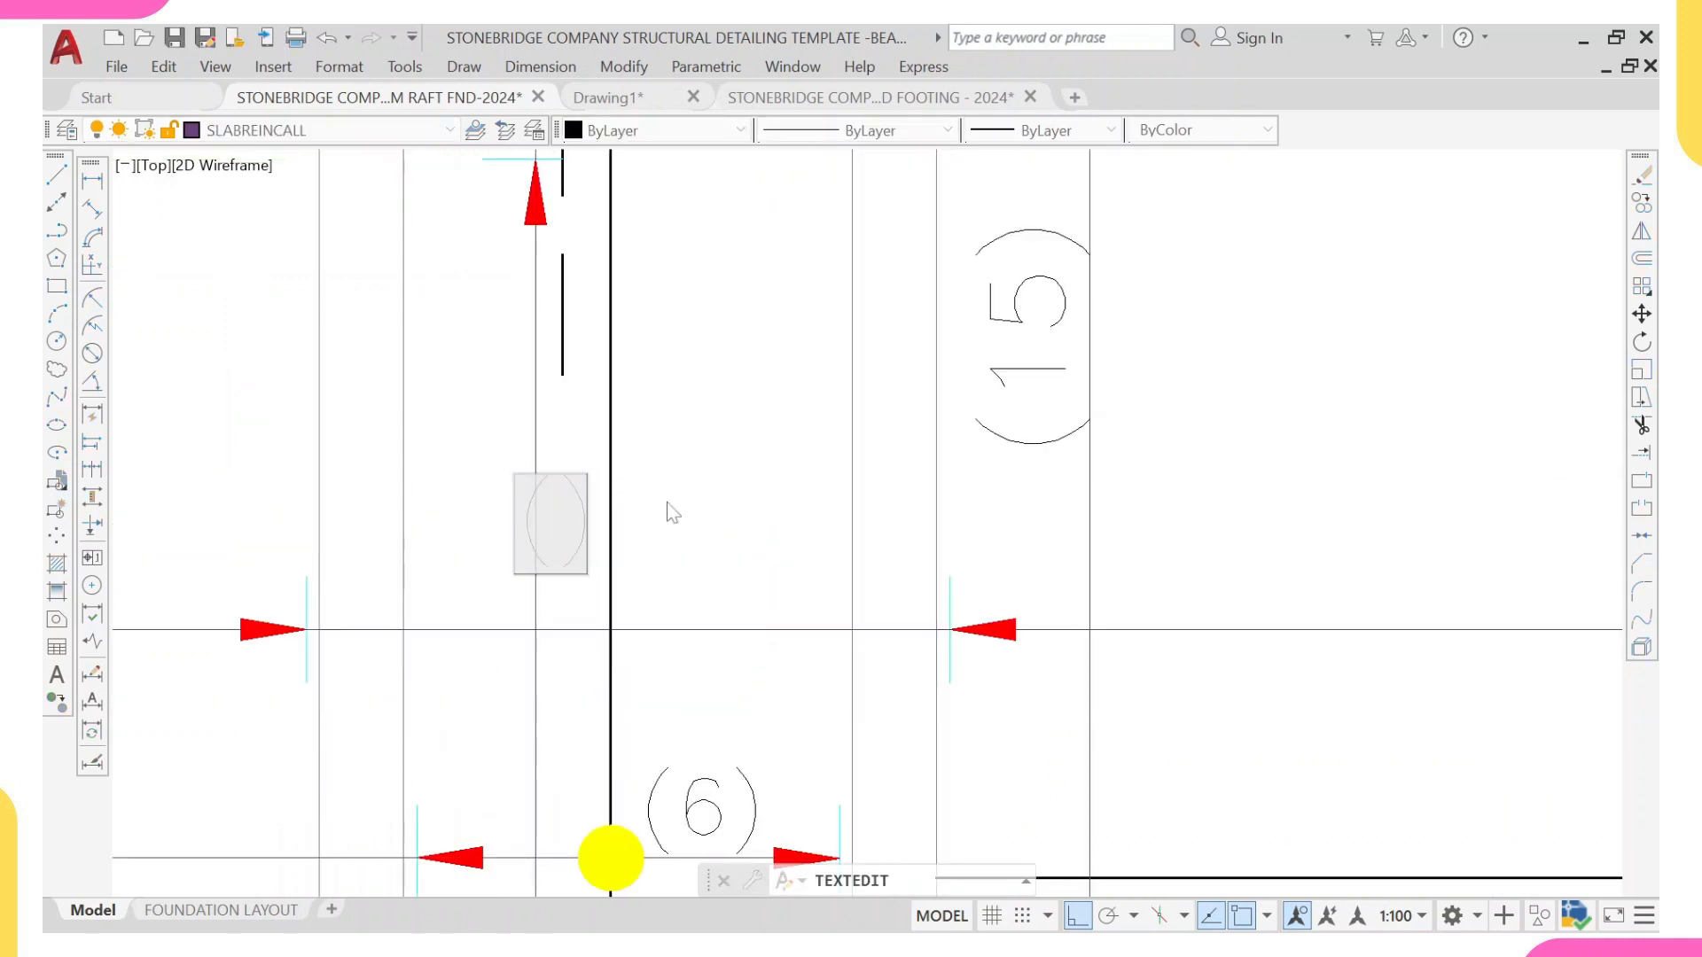
type("13")
left_click(752, 369)
scroll(652, 465, "down", 9)
key("Escape")
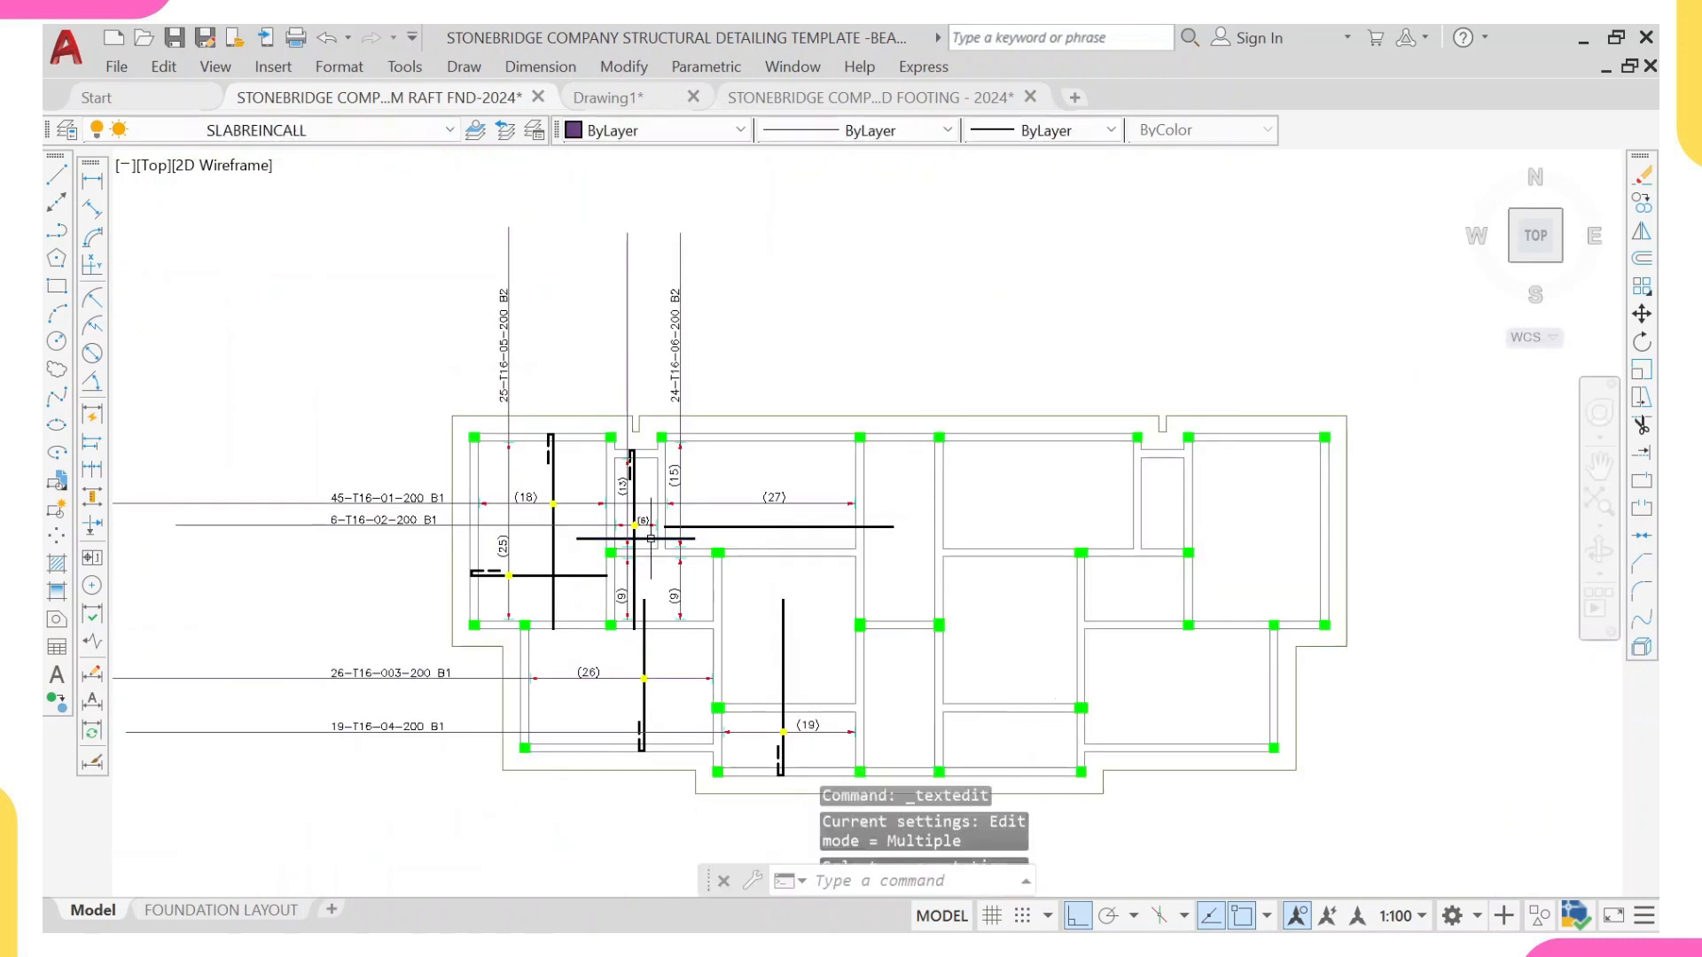
scroll(650, 538, "up", 5)
scroll(570, 484, "down", 3)
key("Escape")
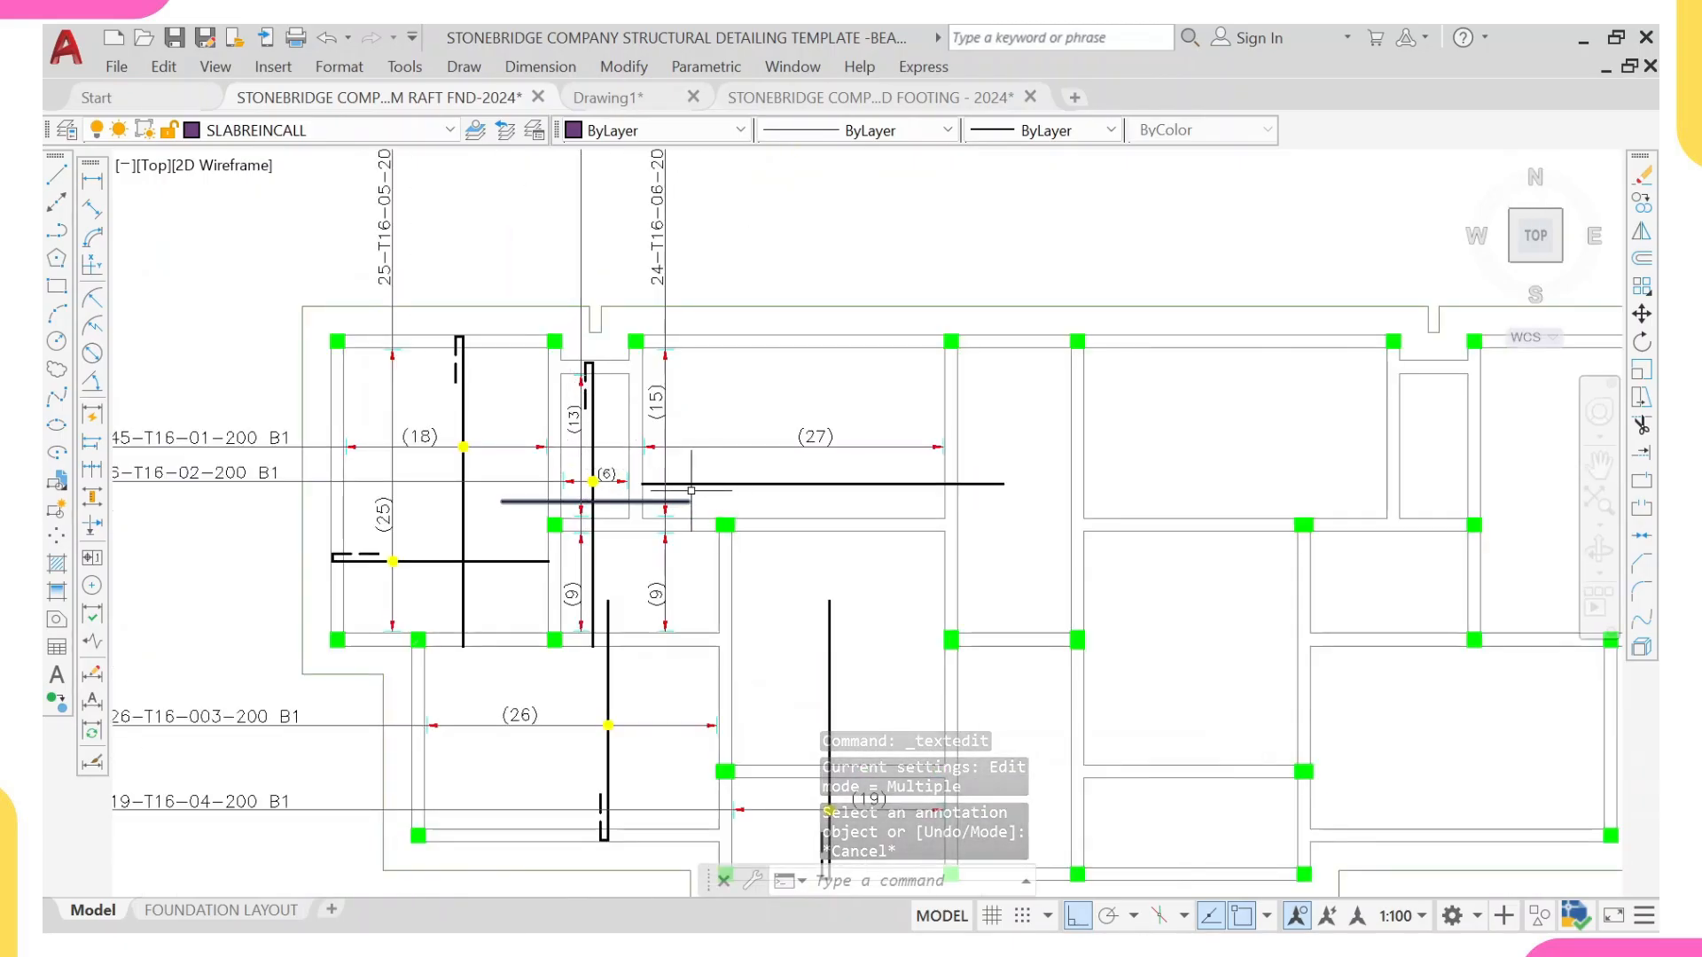
Step: Start a line for the horizontal bar in the panel directly above the (19) range line
scroll(678, 490, "up", 2)
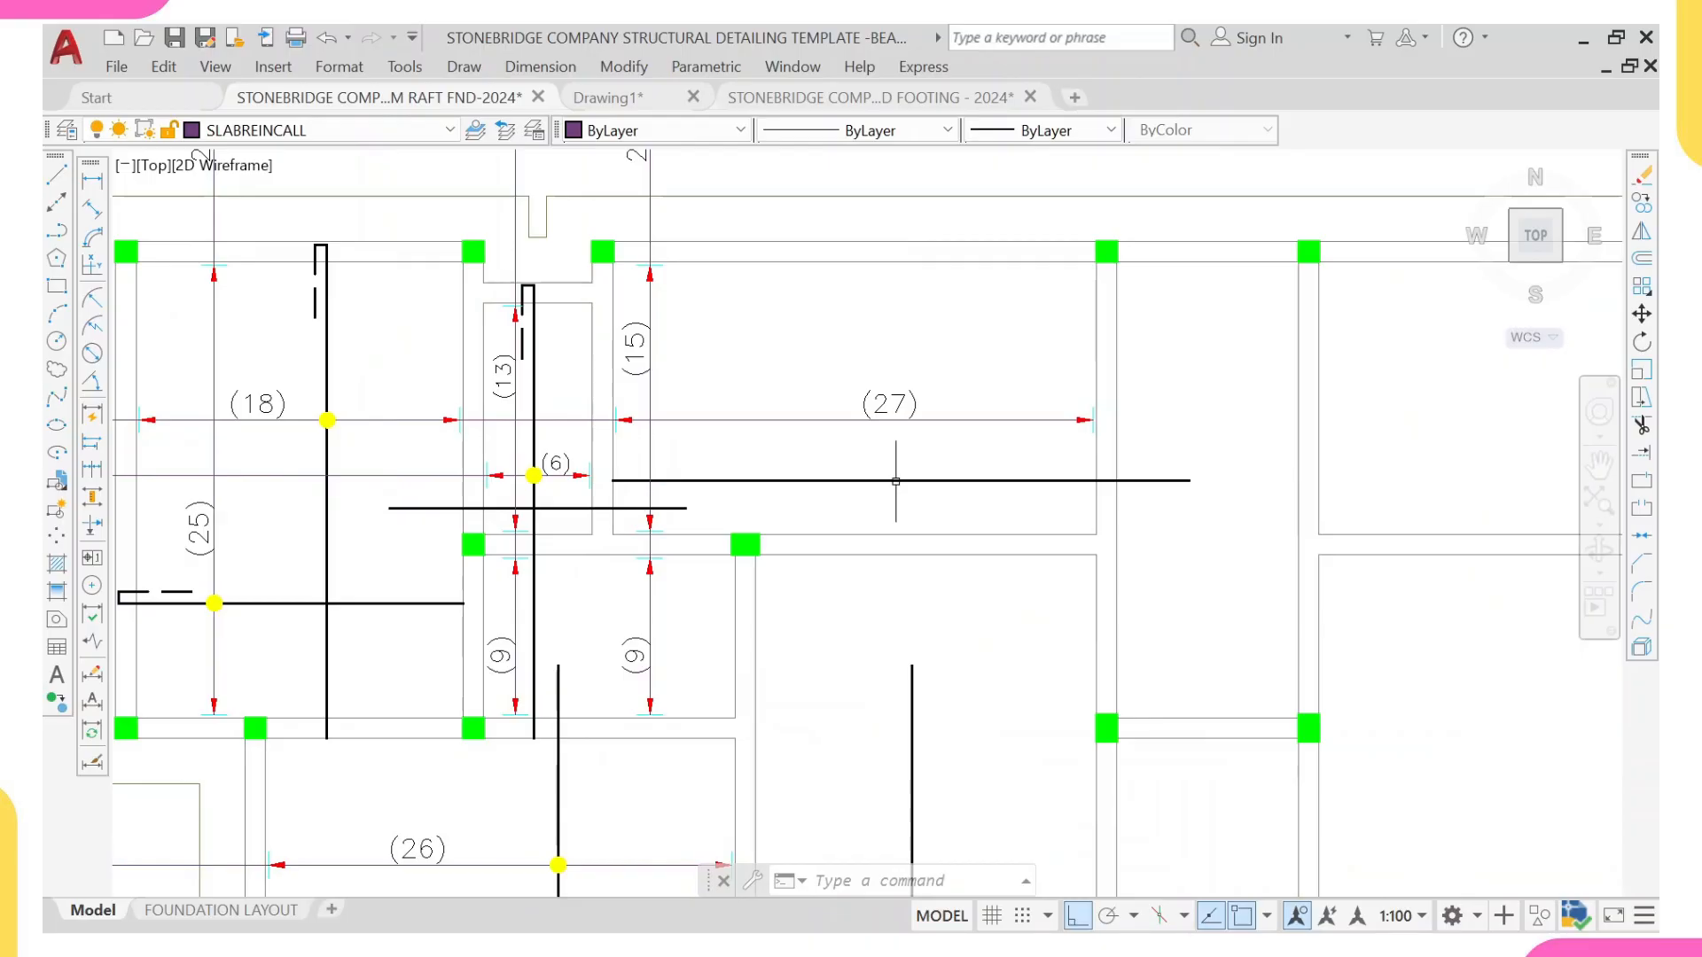
mouse_move(557, 789)
middle_mouse_down()
mouse_move(381, 782)
mouse_move(492, 543)
middle_mouse_up()
scroll(492, 542, "down", 2)
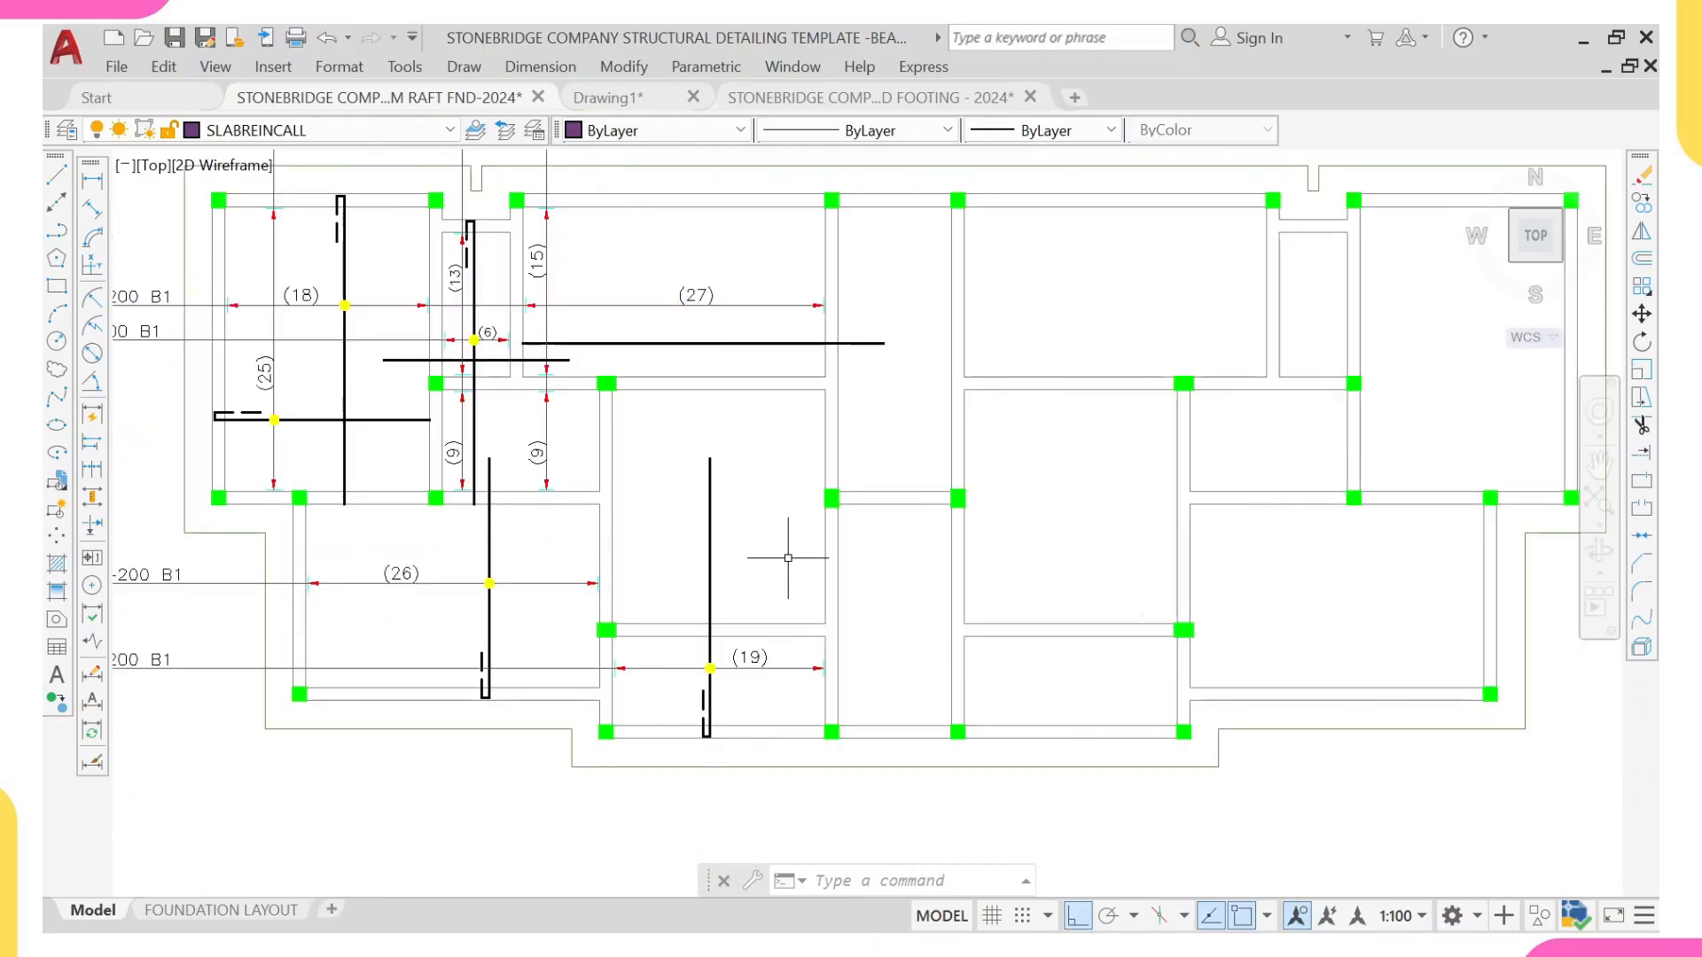
type("l")
key("Return")
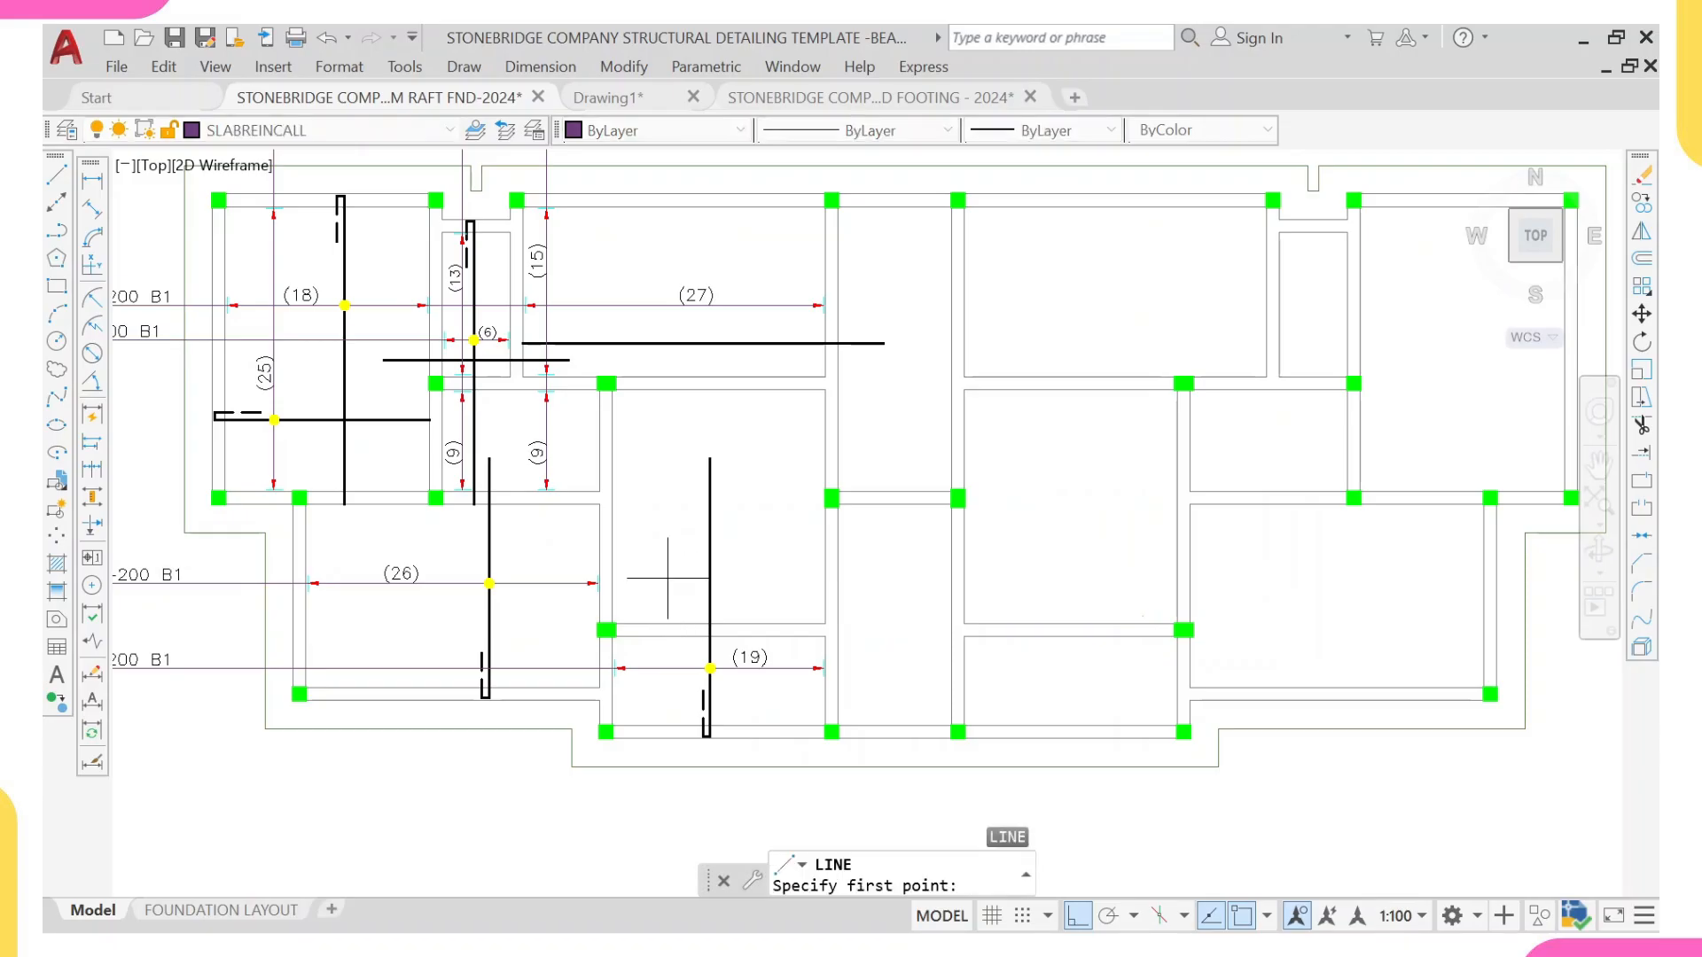
middle_click_drag(622, 567, 652, 578)
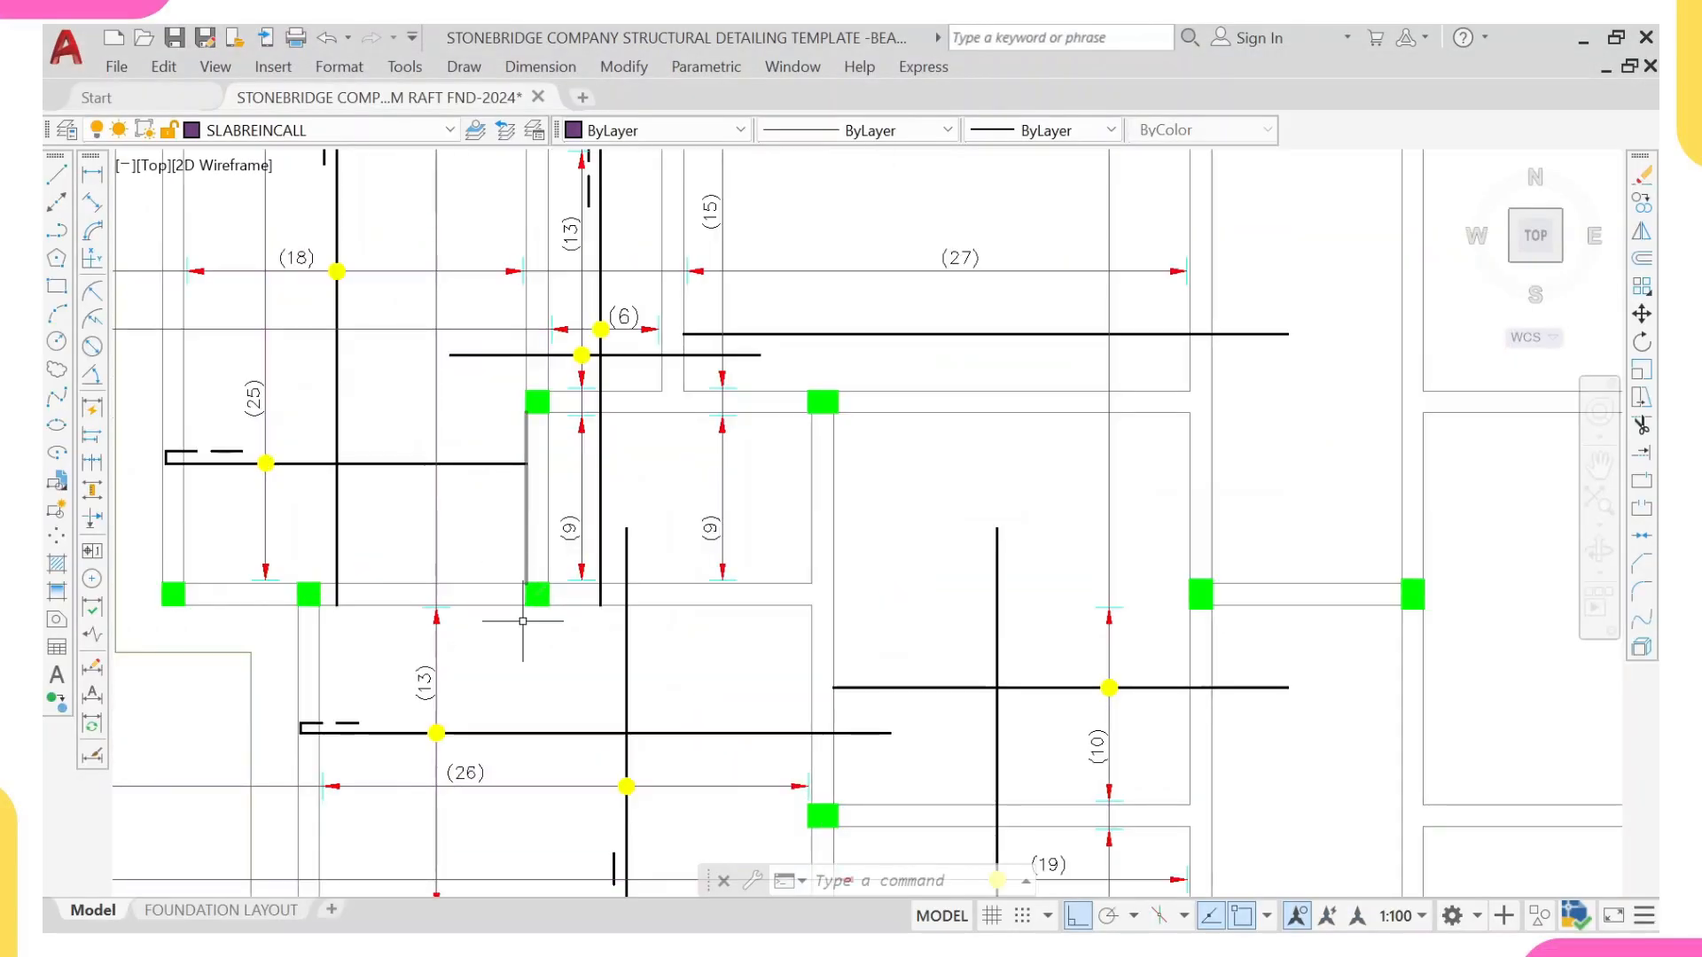
Step: Review the bars, range lines and B1 and B2 bar labels across the plan's detailed panels
scroll(822, 367, "down", 2)
scroll(822, 366, "down", 1)
scroll(825, 370, "down", 1)
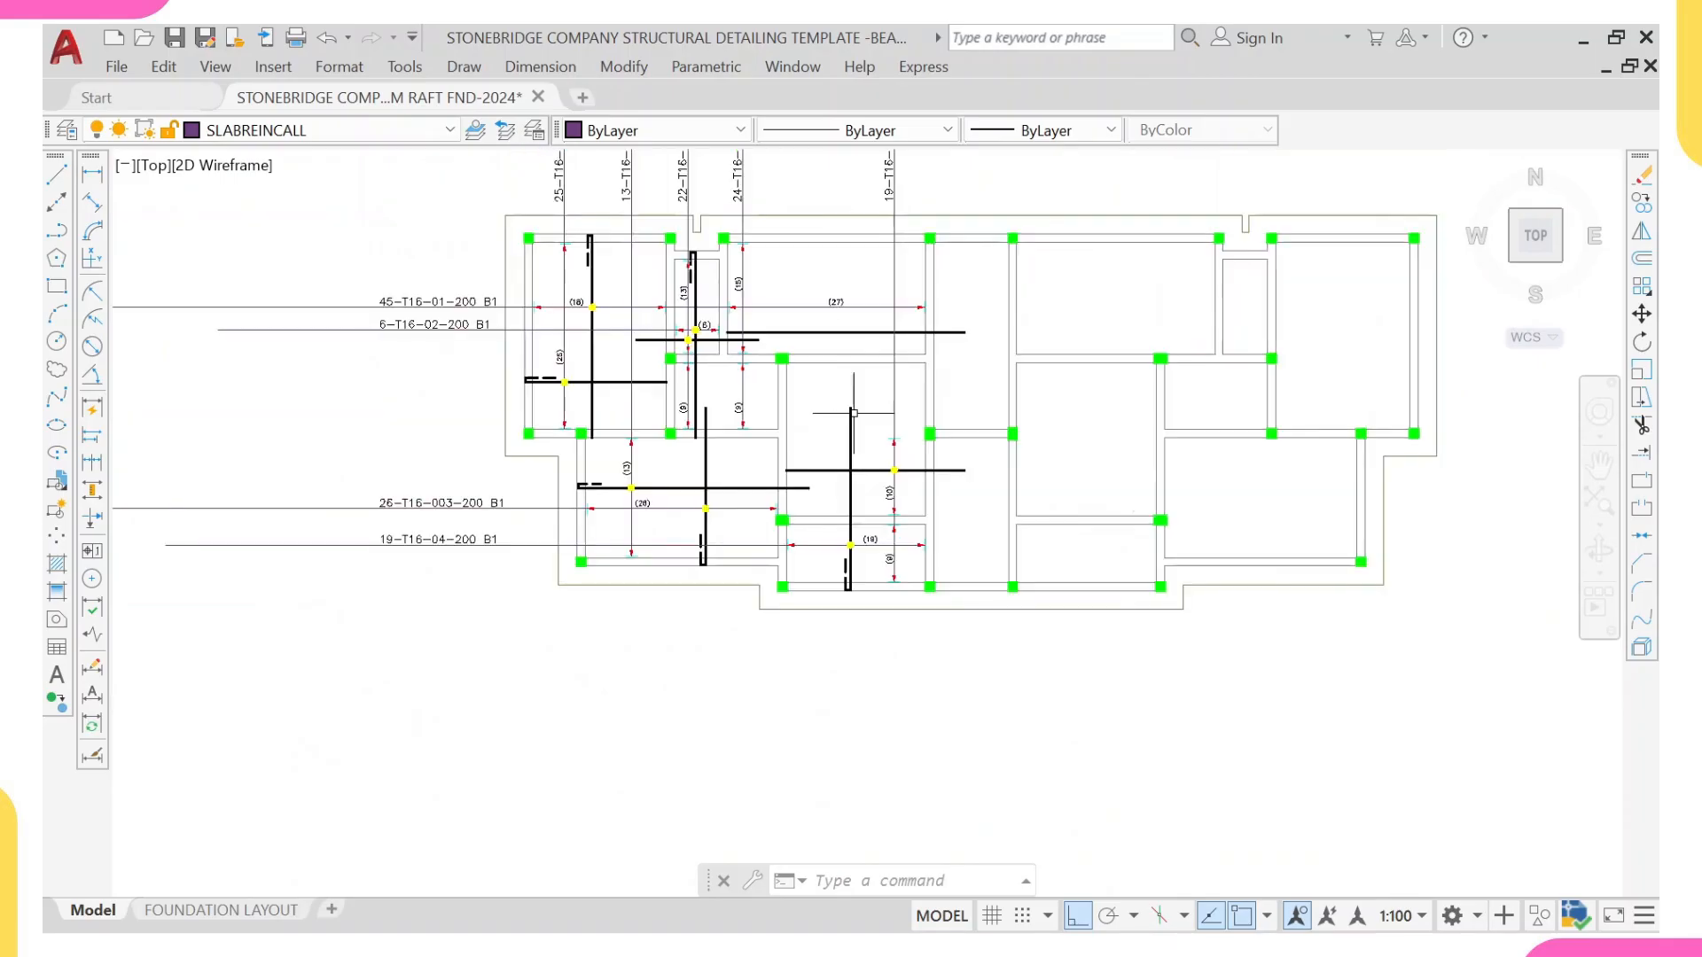
middle_click_drag(415, 477, 444, 557)
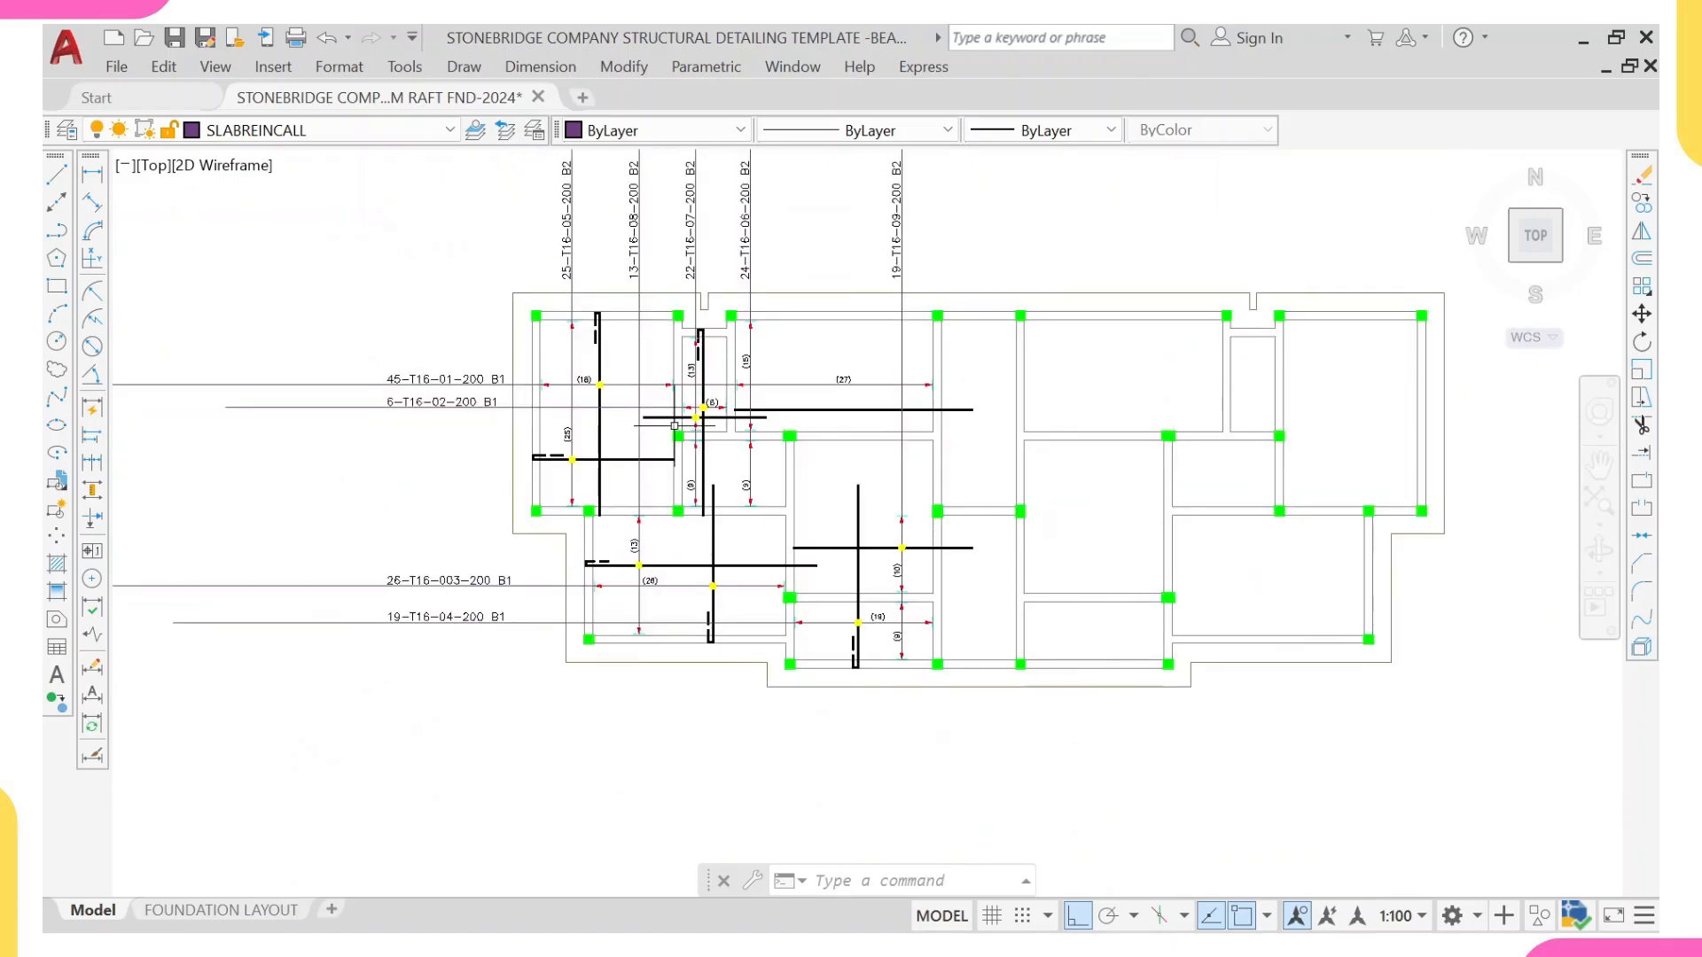
left_click_drag(675, 436, 671, 565)
scroll(690, 487, "up", 2)
scroll(690, 489, "down", 1)
middle_click_drag(699, 539, 700, 607)
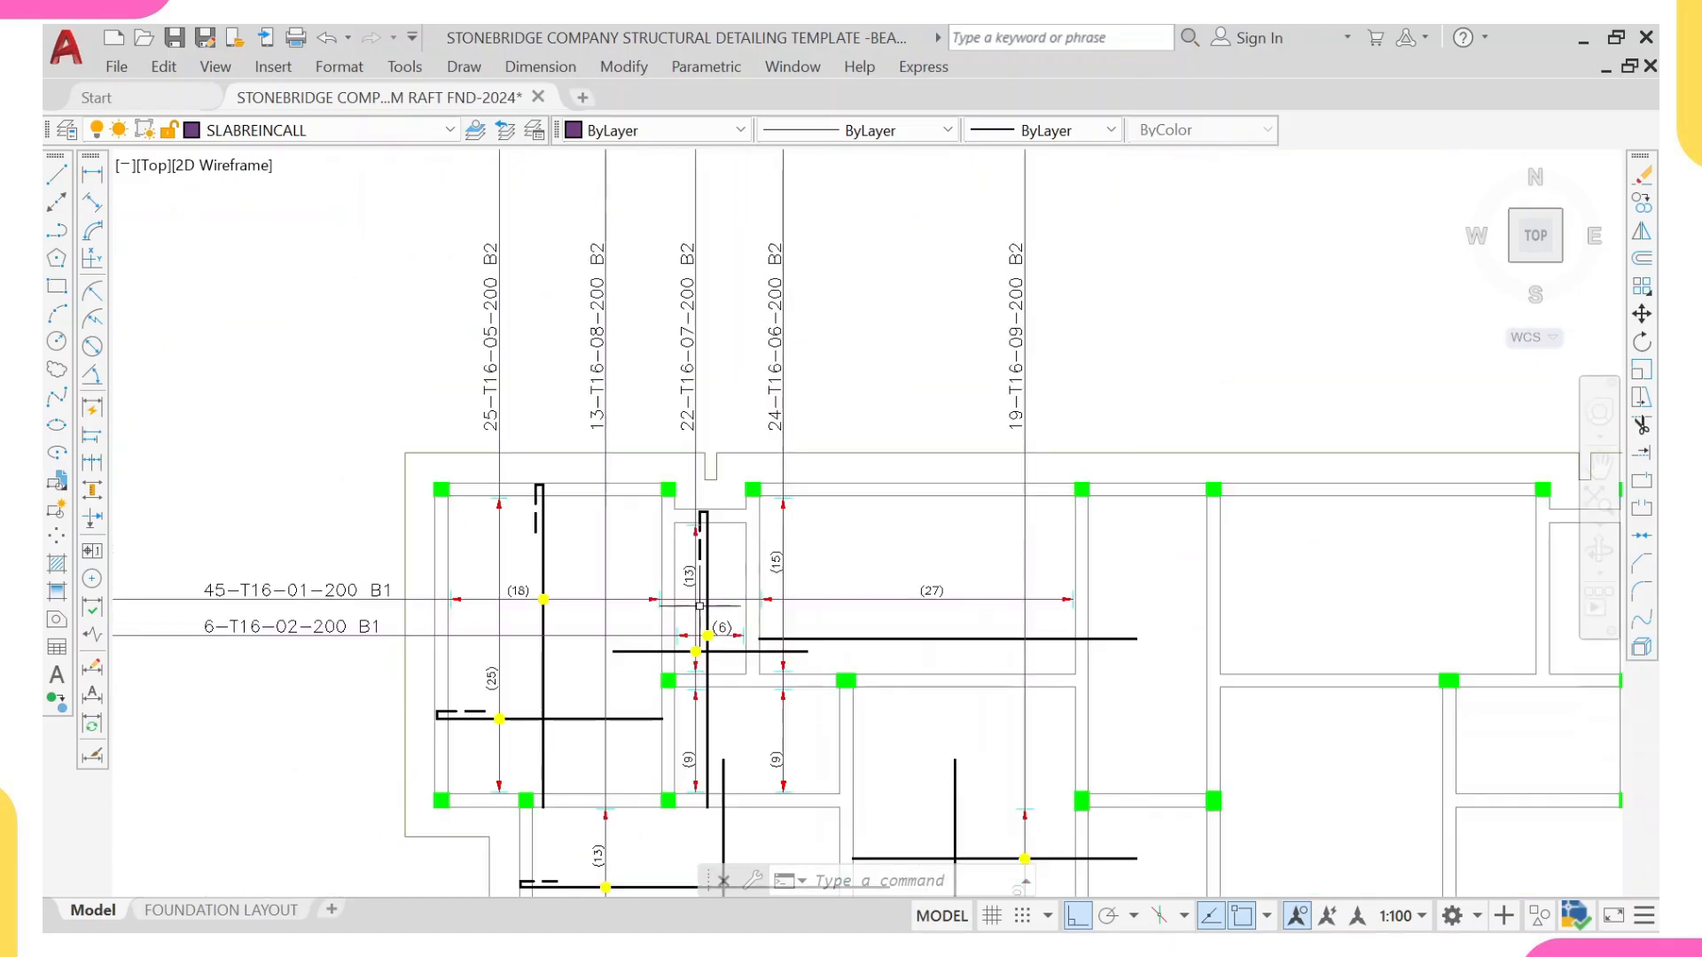
Step: Examine the (6) panel up close, checking its crossing bars, yellow dots, trimmed tick, arrowheads and the (13) and (6) counts
scroll(697, 637, "up", 2)
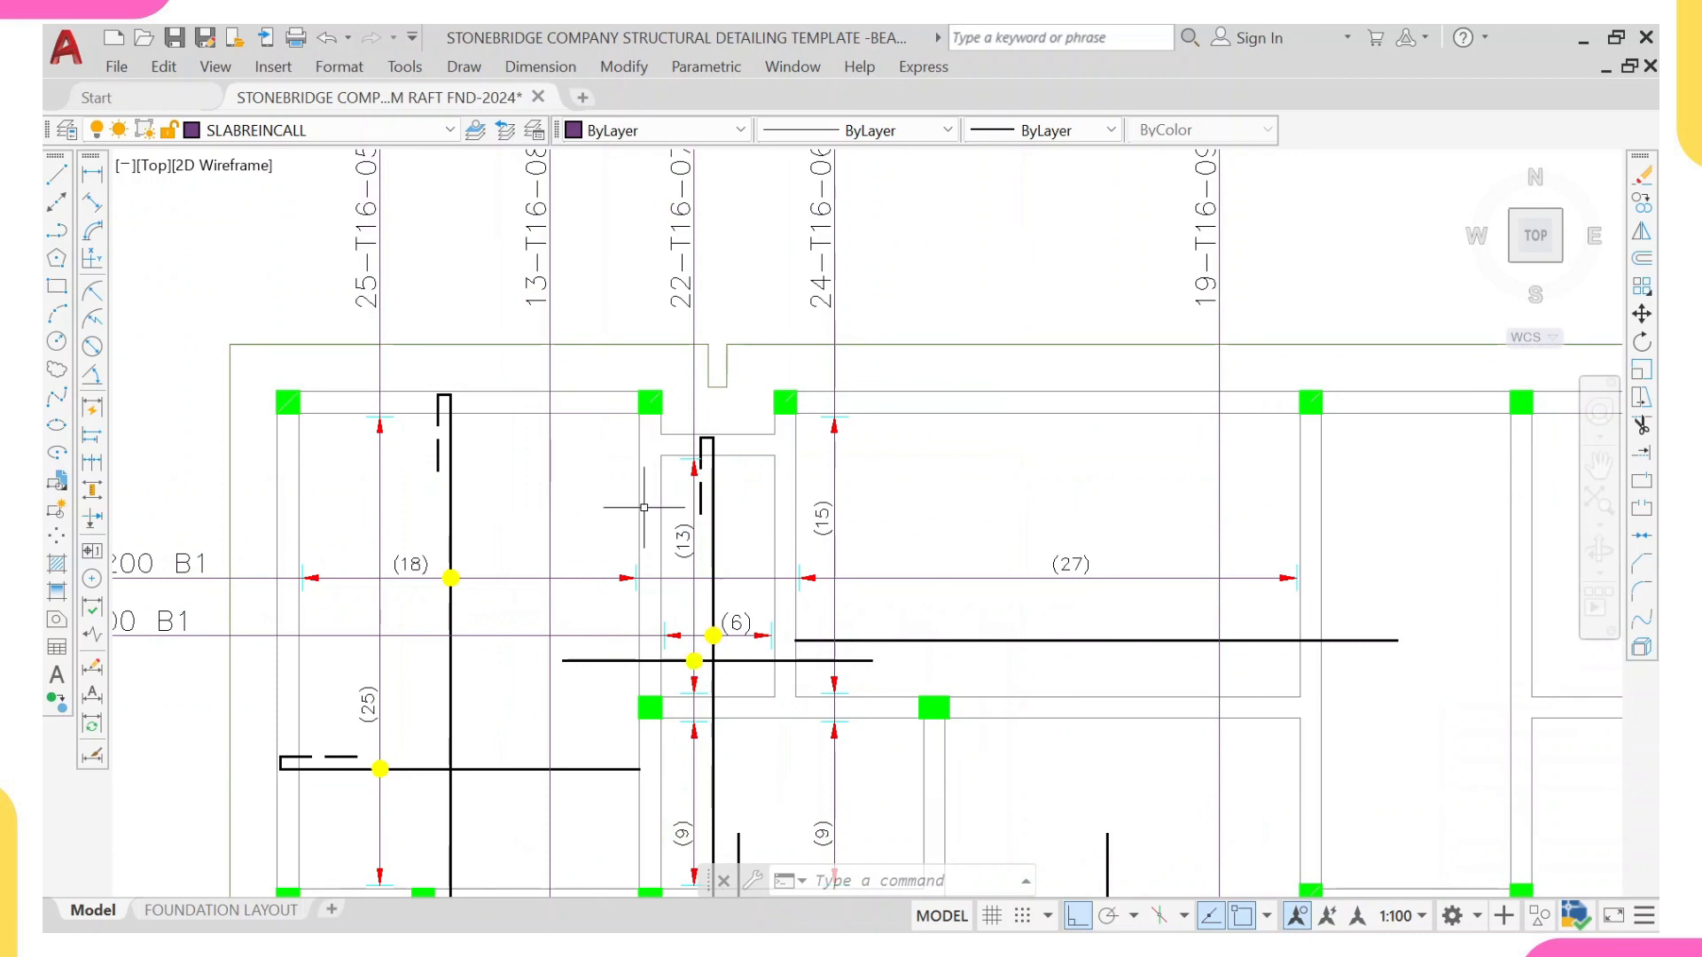
mouse_move(725, 461)
middle_mouse_down()
mouse_move(709, 490)
mouse_move(648, 454)
mouse_move(657, 472)
mouse_move(644, 426)
middle_mouse_up()
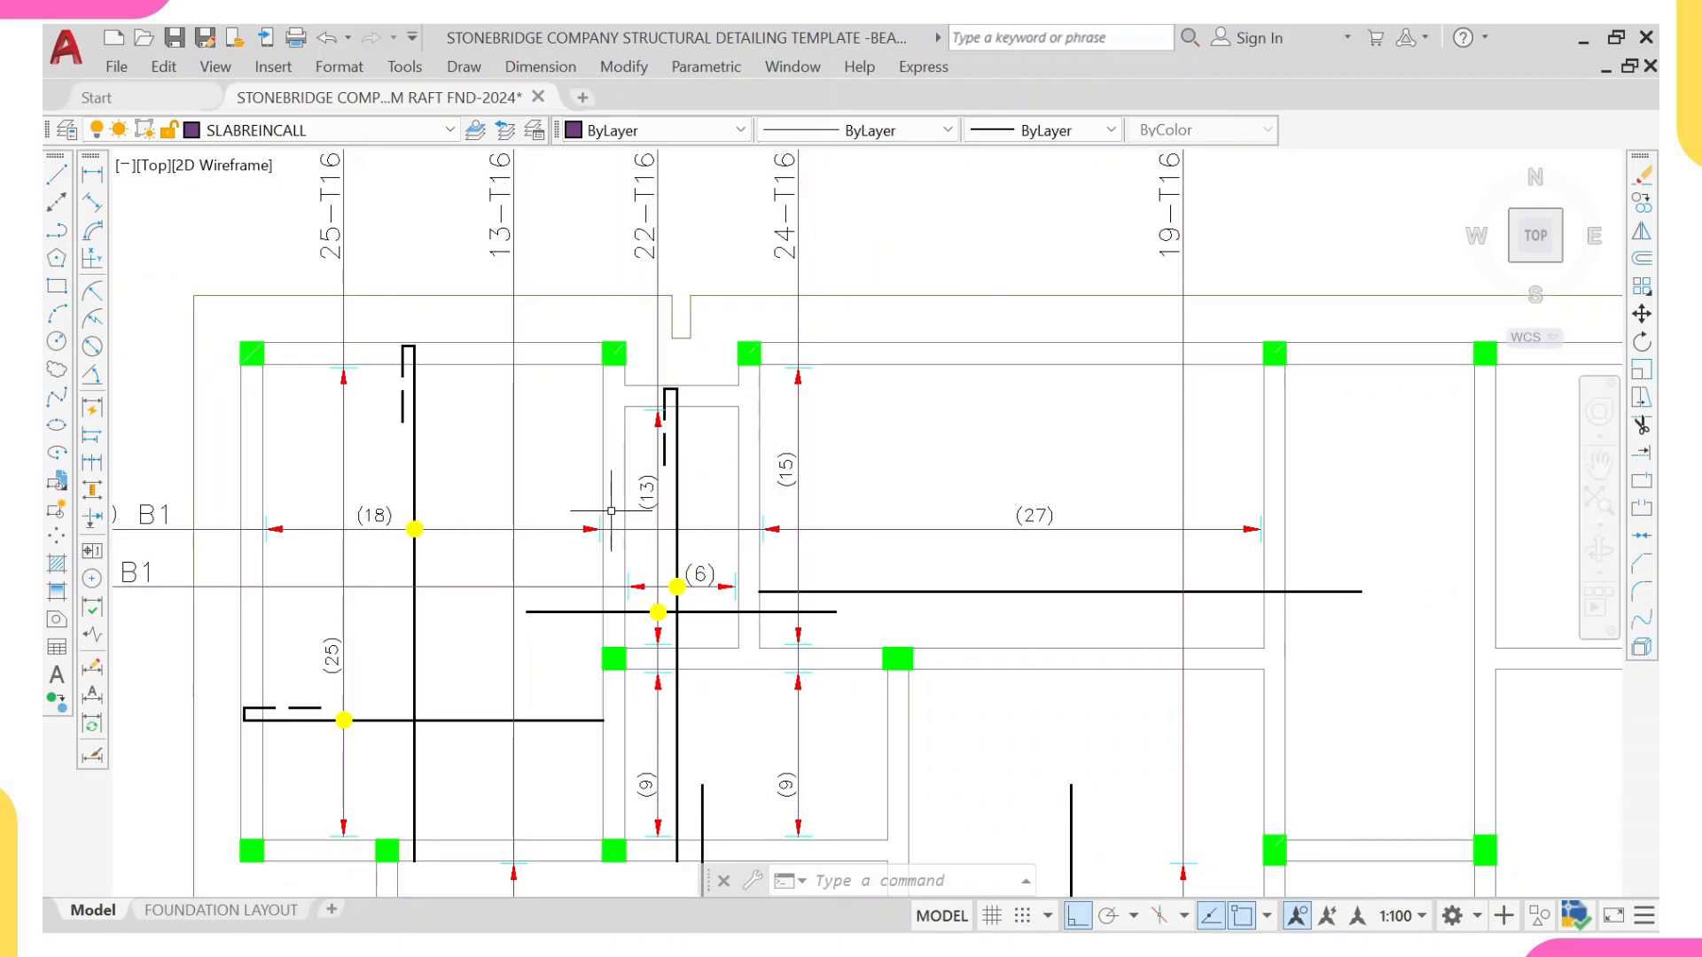
middle_click_drag(623, 497, 667, 484)
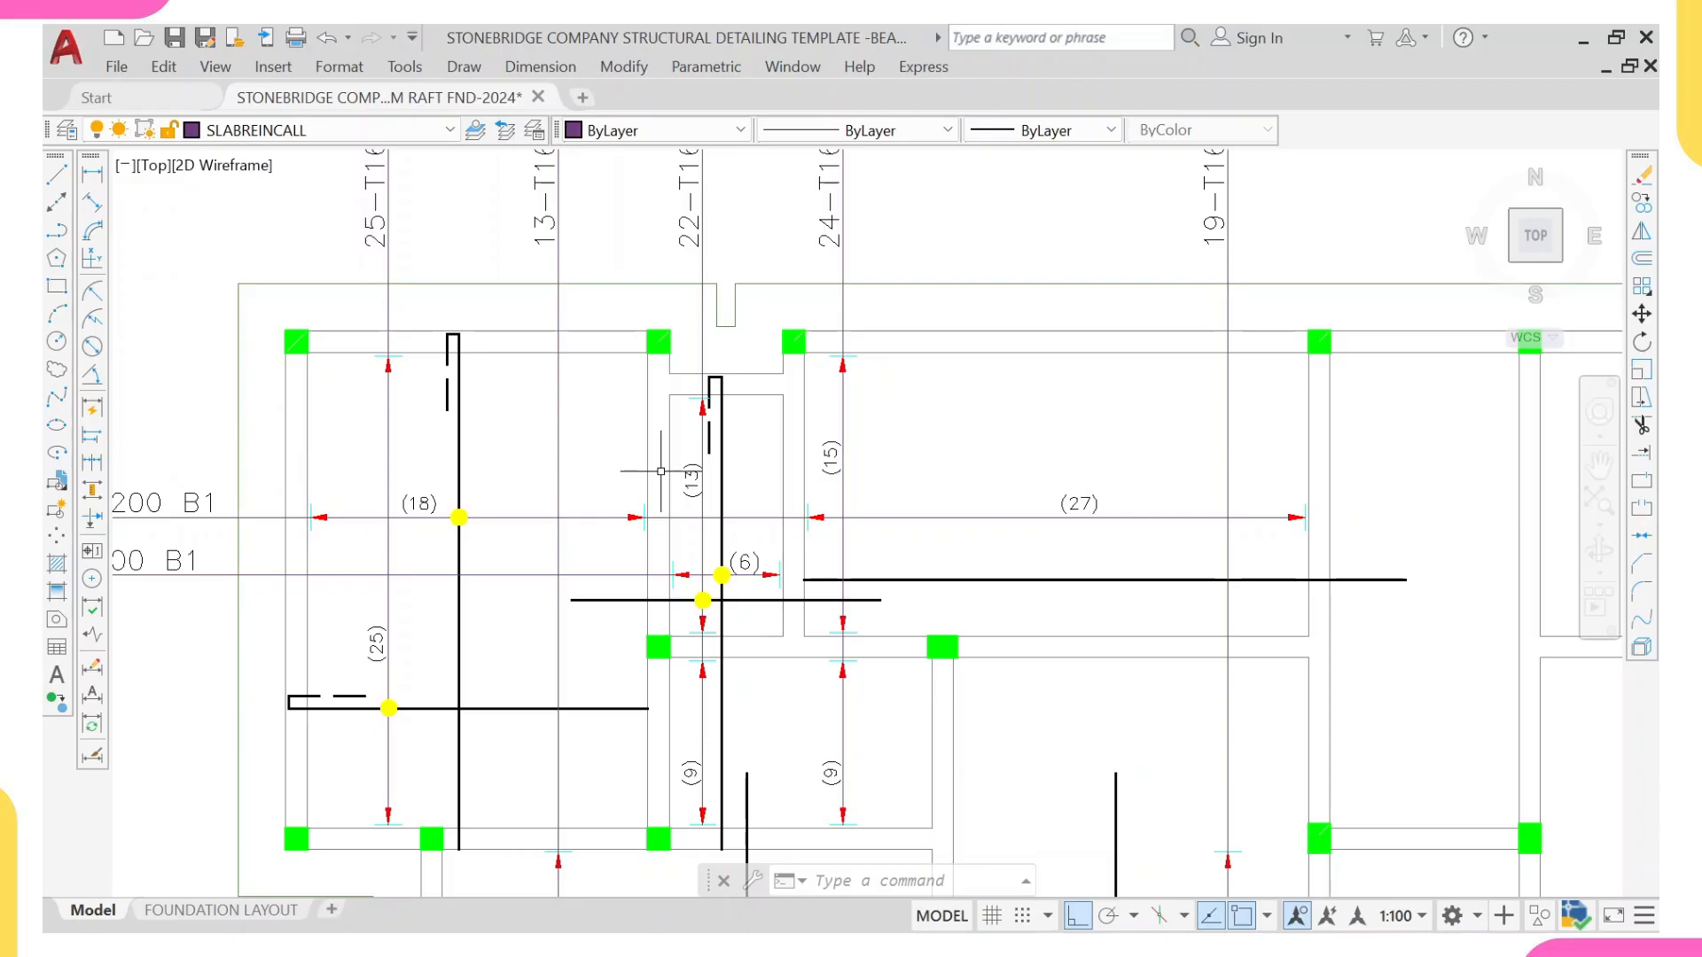
scroll(718, 462, "up", 6)
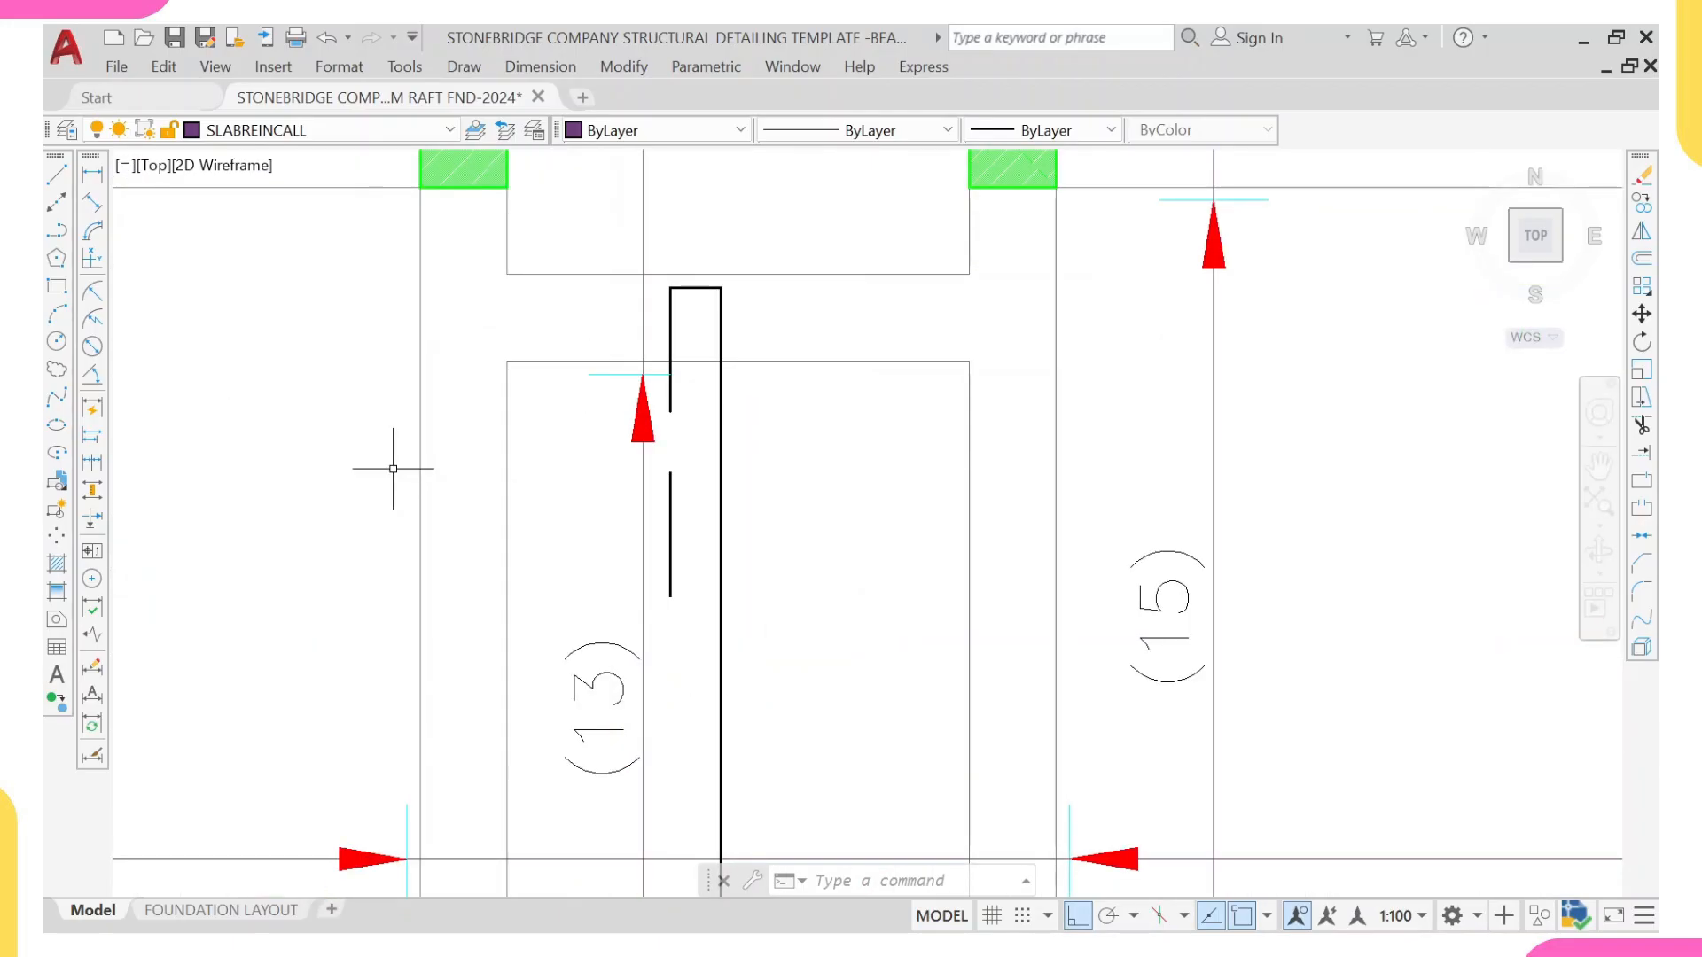
scroll(603, 453, "down", 2)
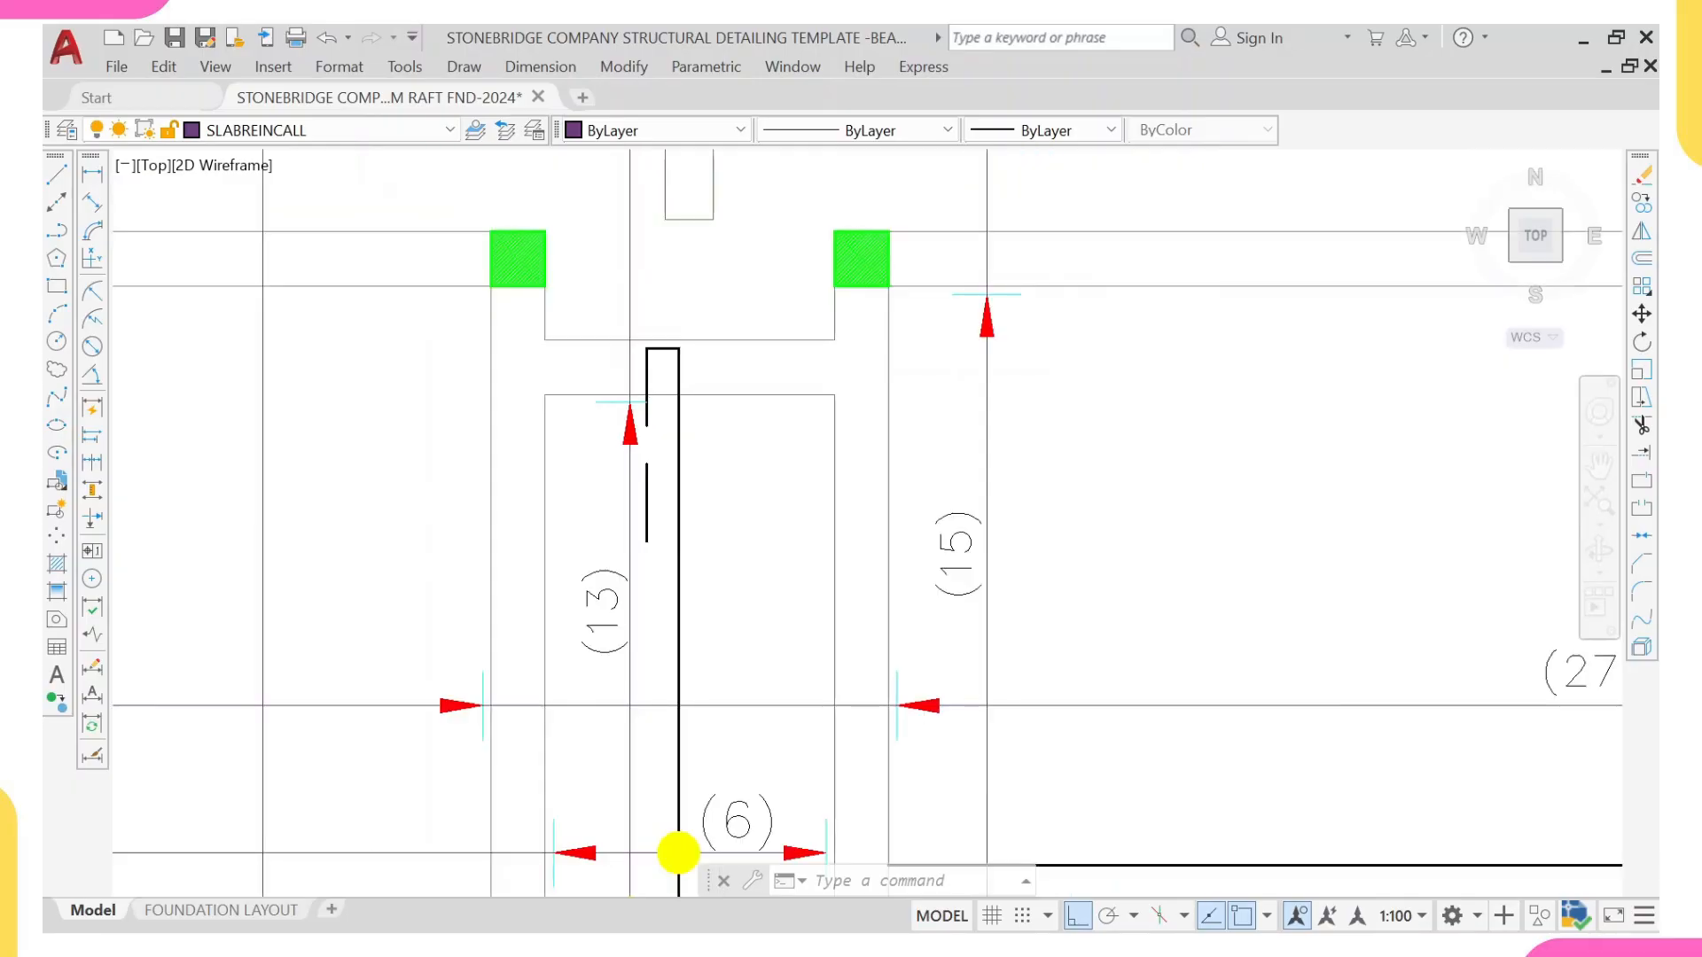
scroll(550, 557, "down", 4)
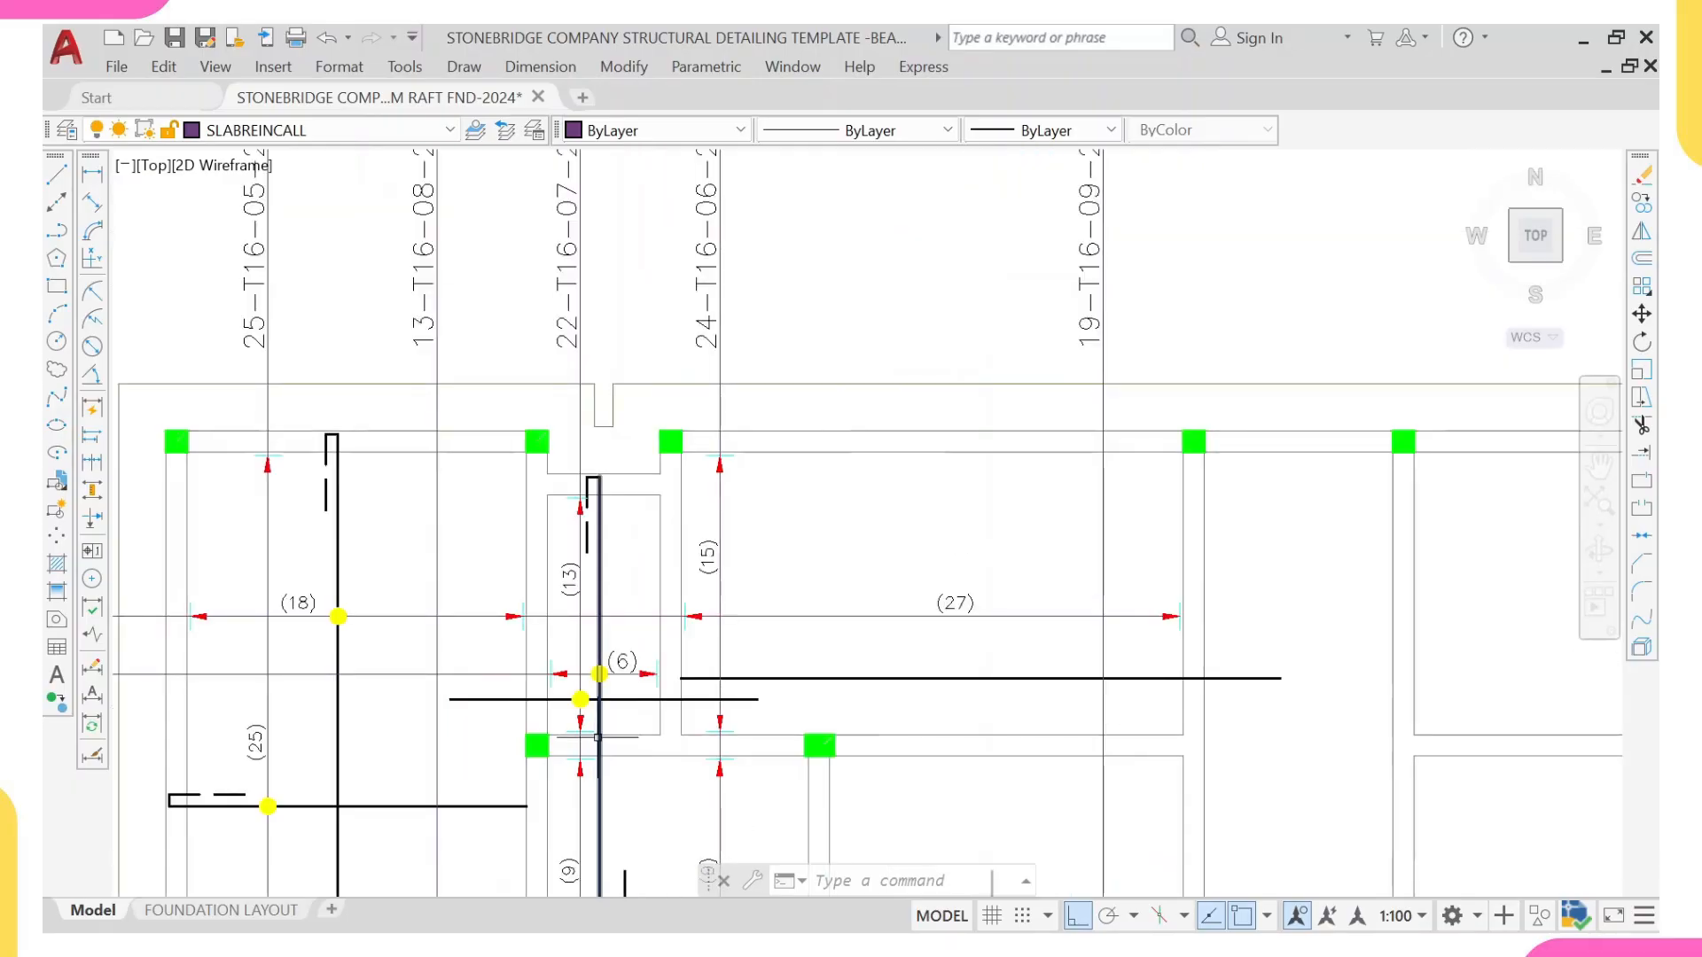
scroll(609, 593, "up", 5)
scroll(414, 401, "down", 2)
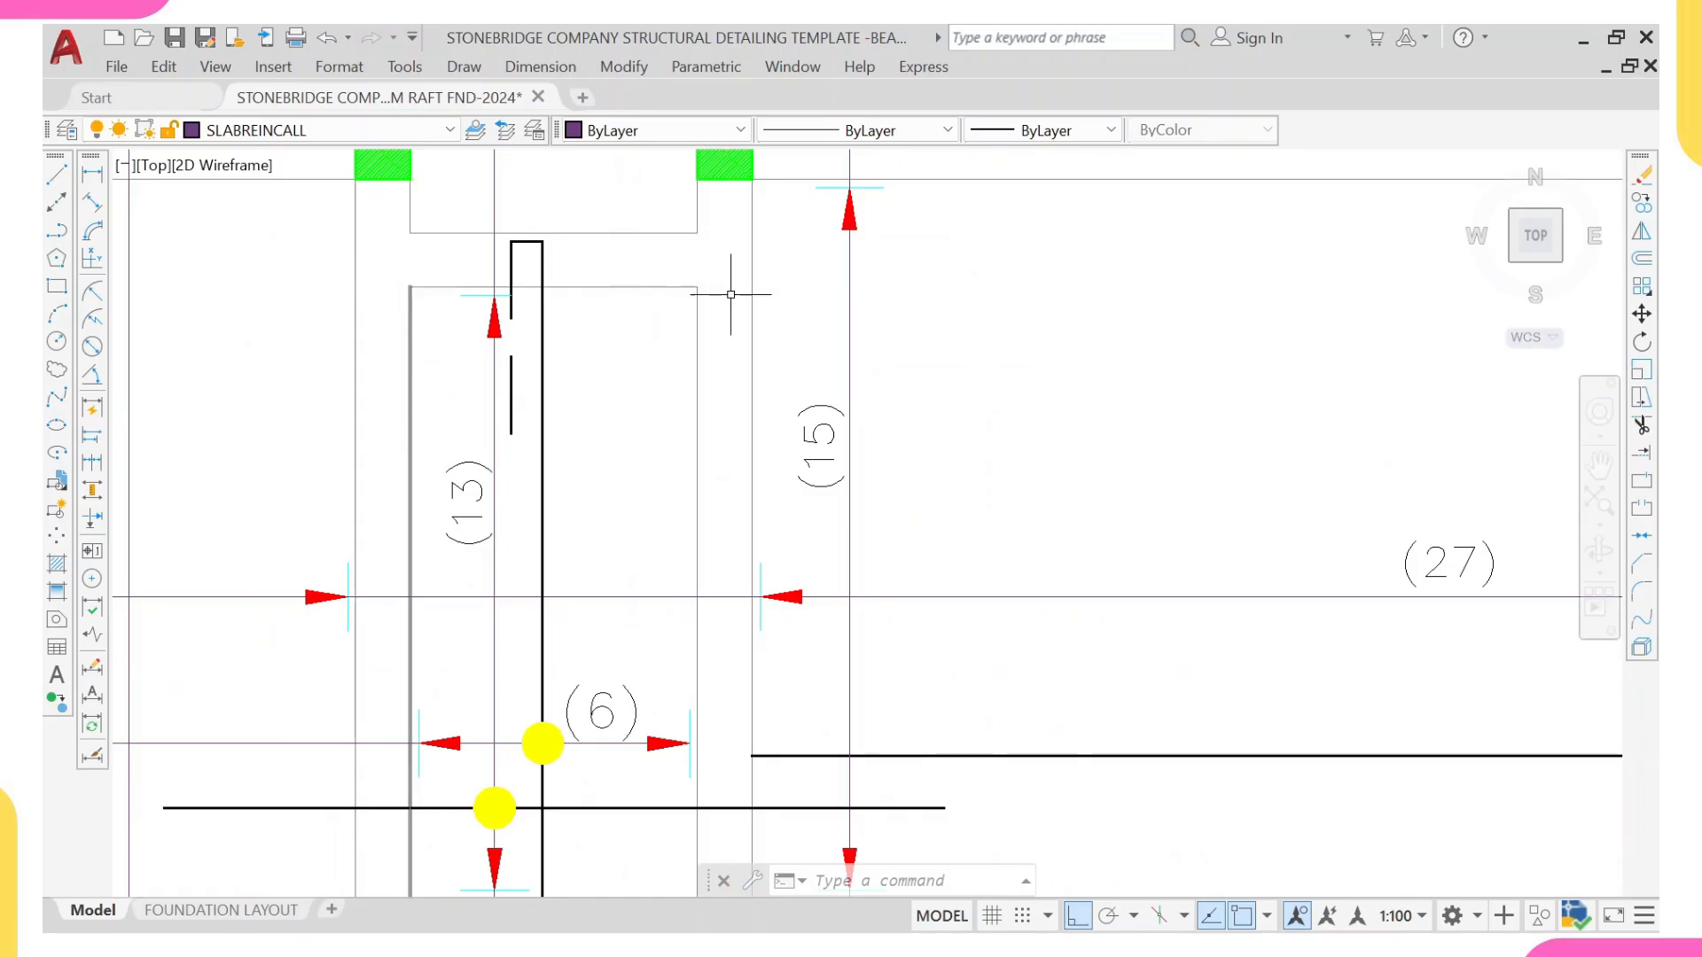
scroll(470, 498, "down", 2)
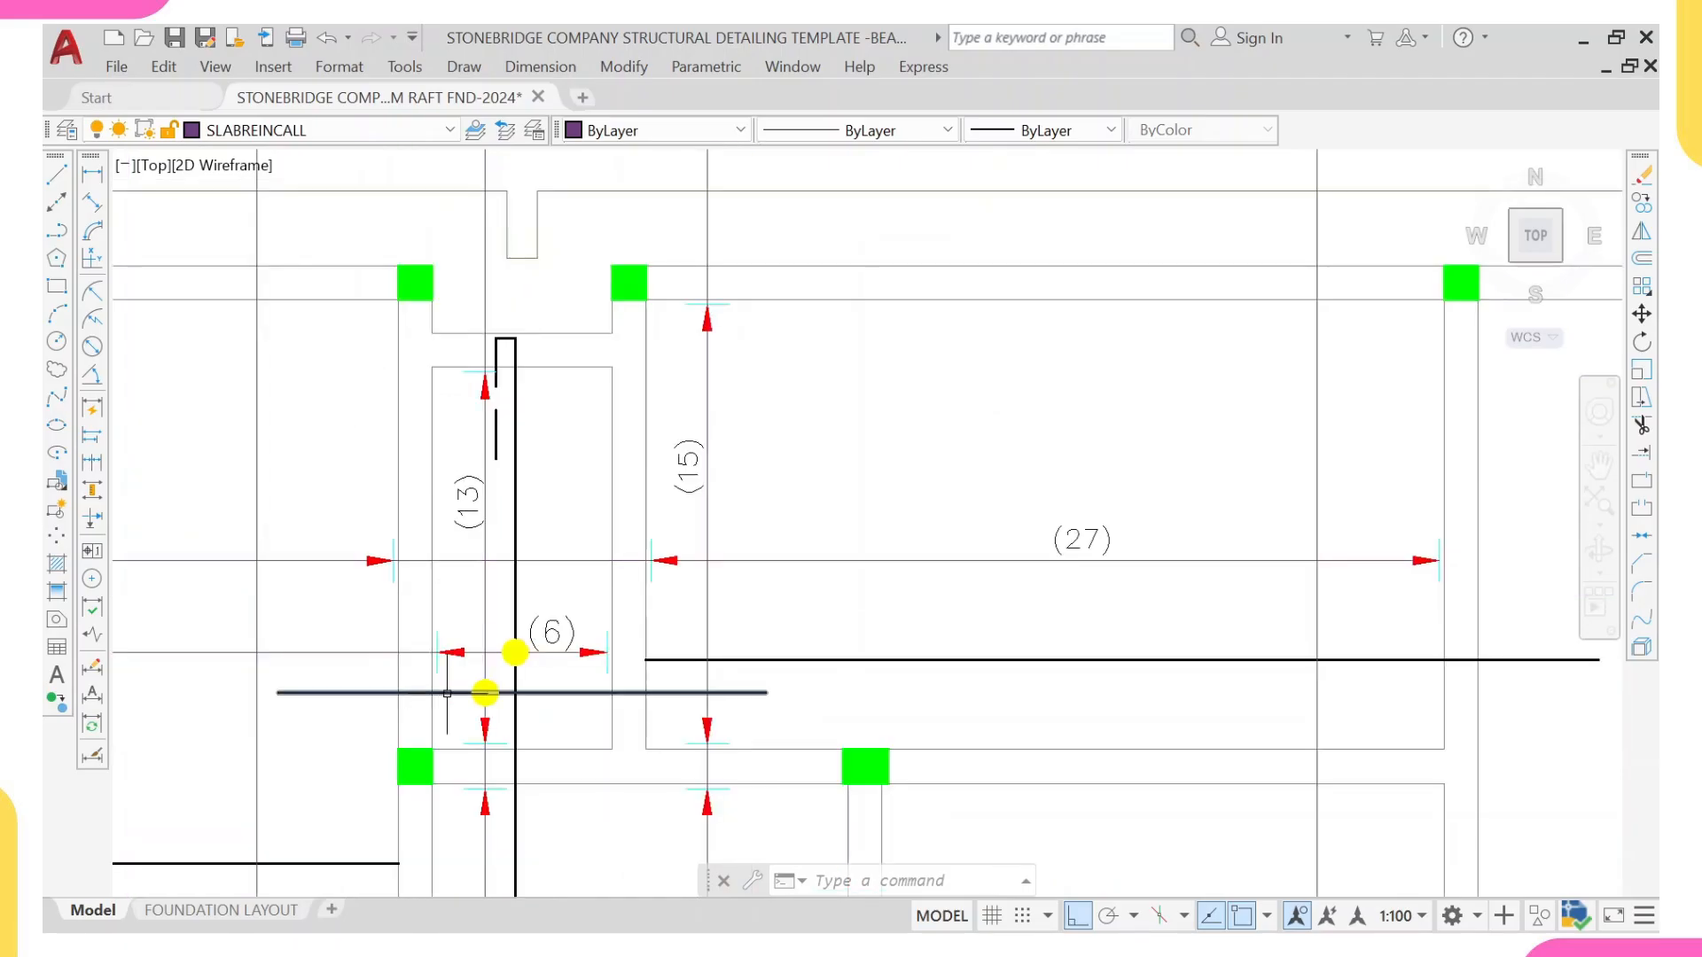
mouse_move(447, 693)
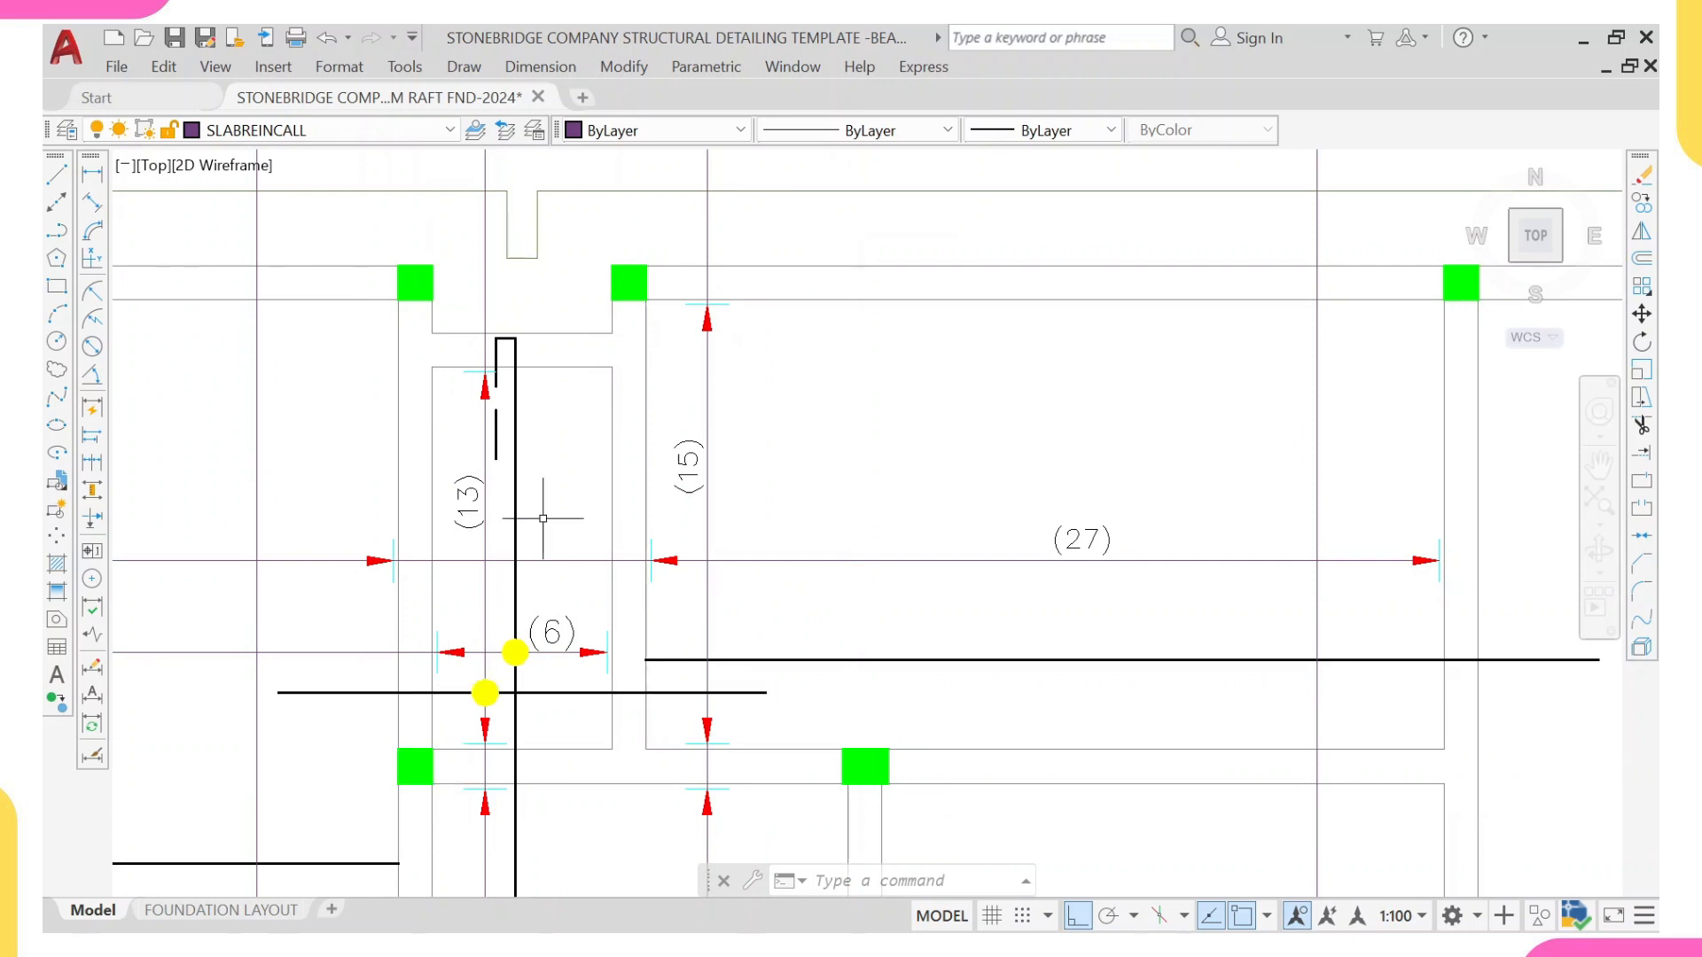
scroll(541, 550, "down", 3)
scroll(524, 587, "up", 5)
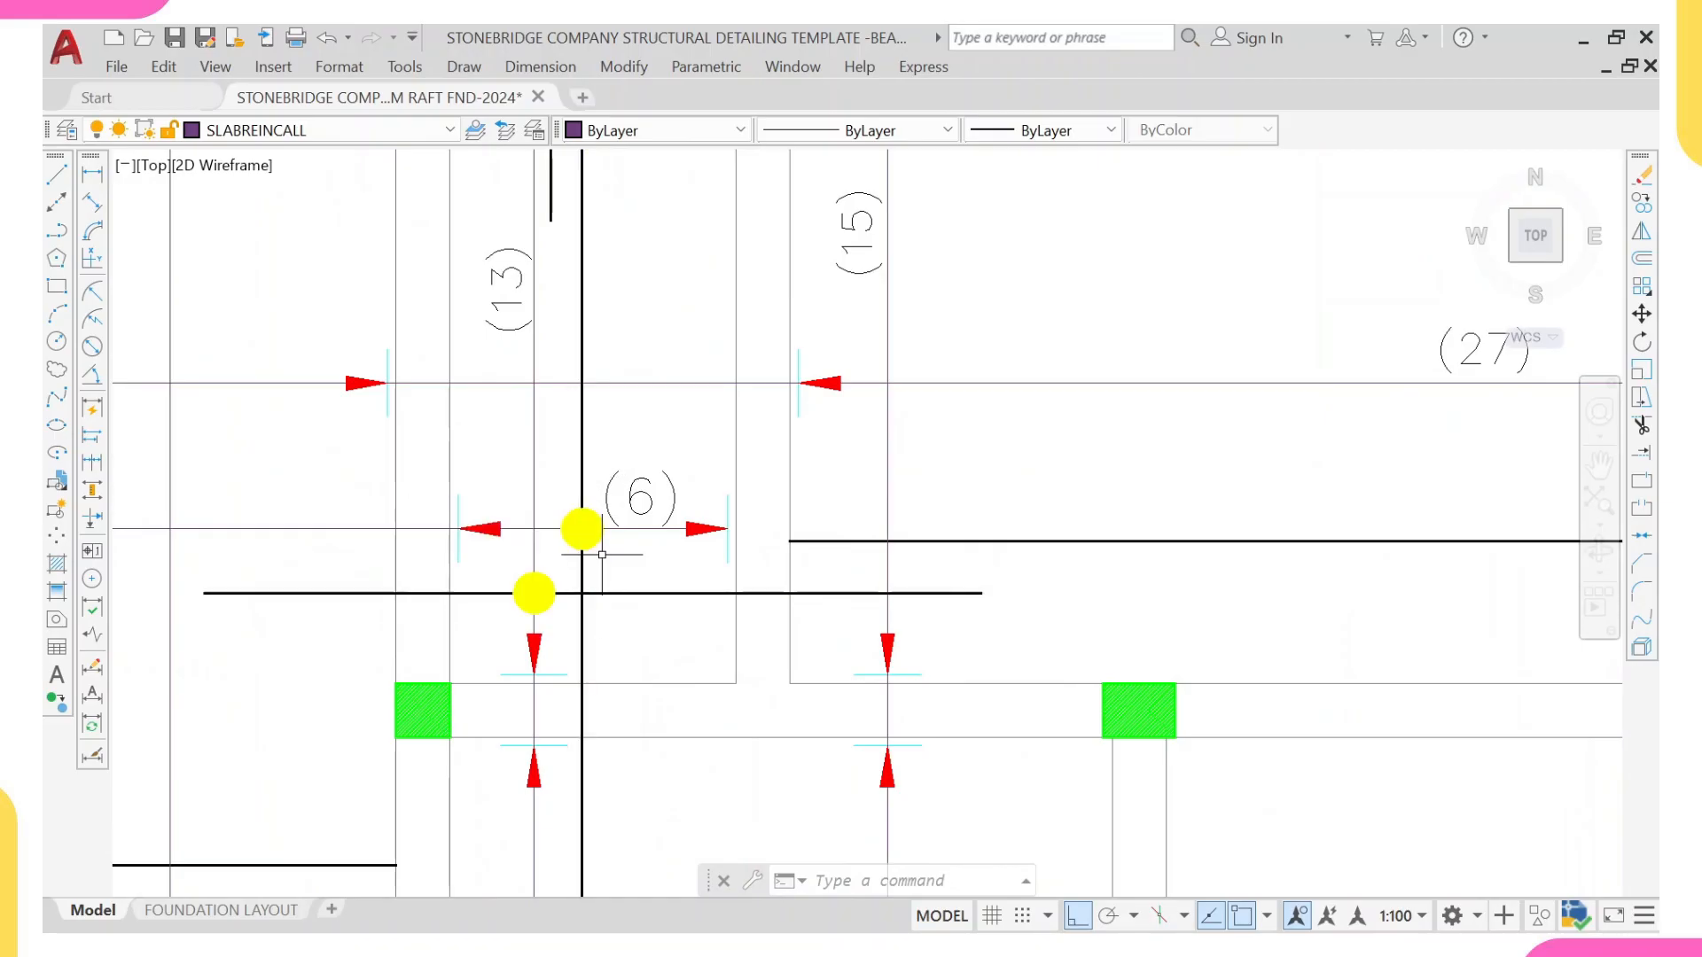
scroll(604, 550, "down", 3)
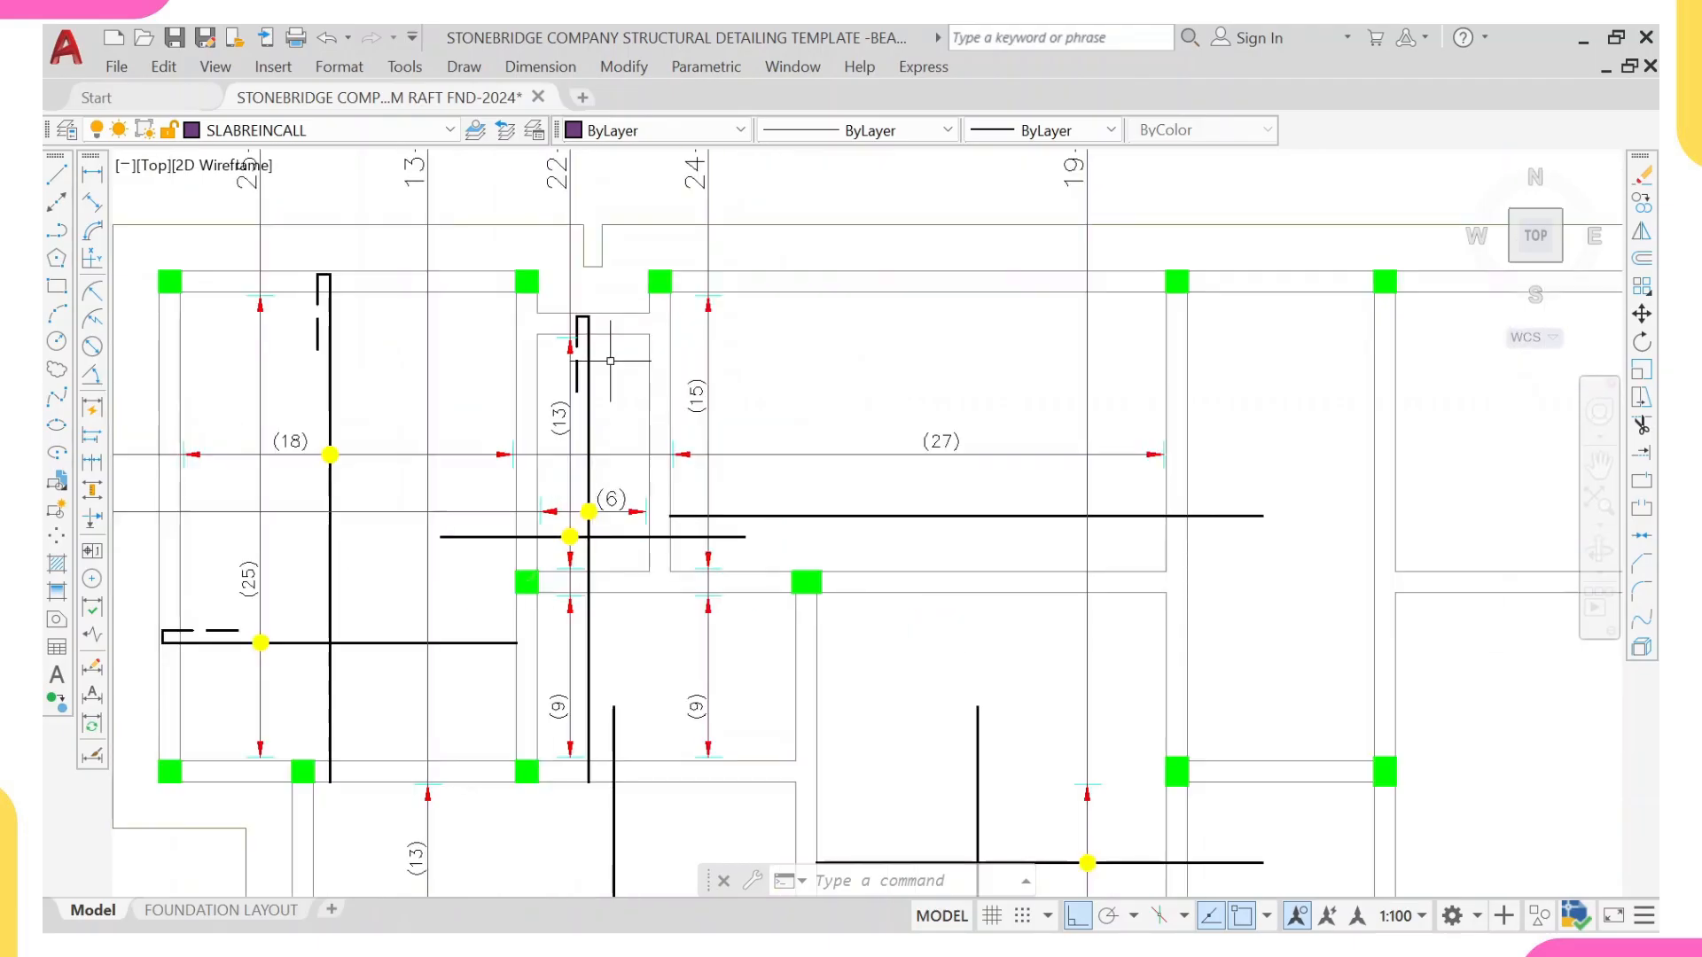
scroll(497, 426, "up", 5)
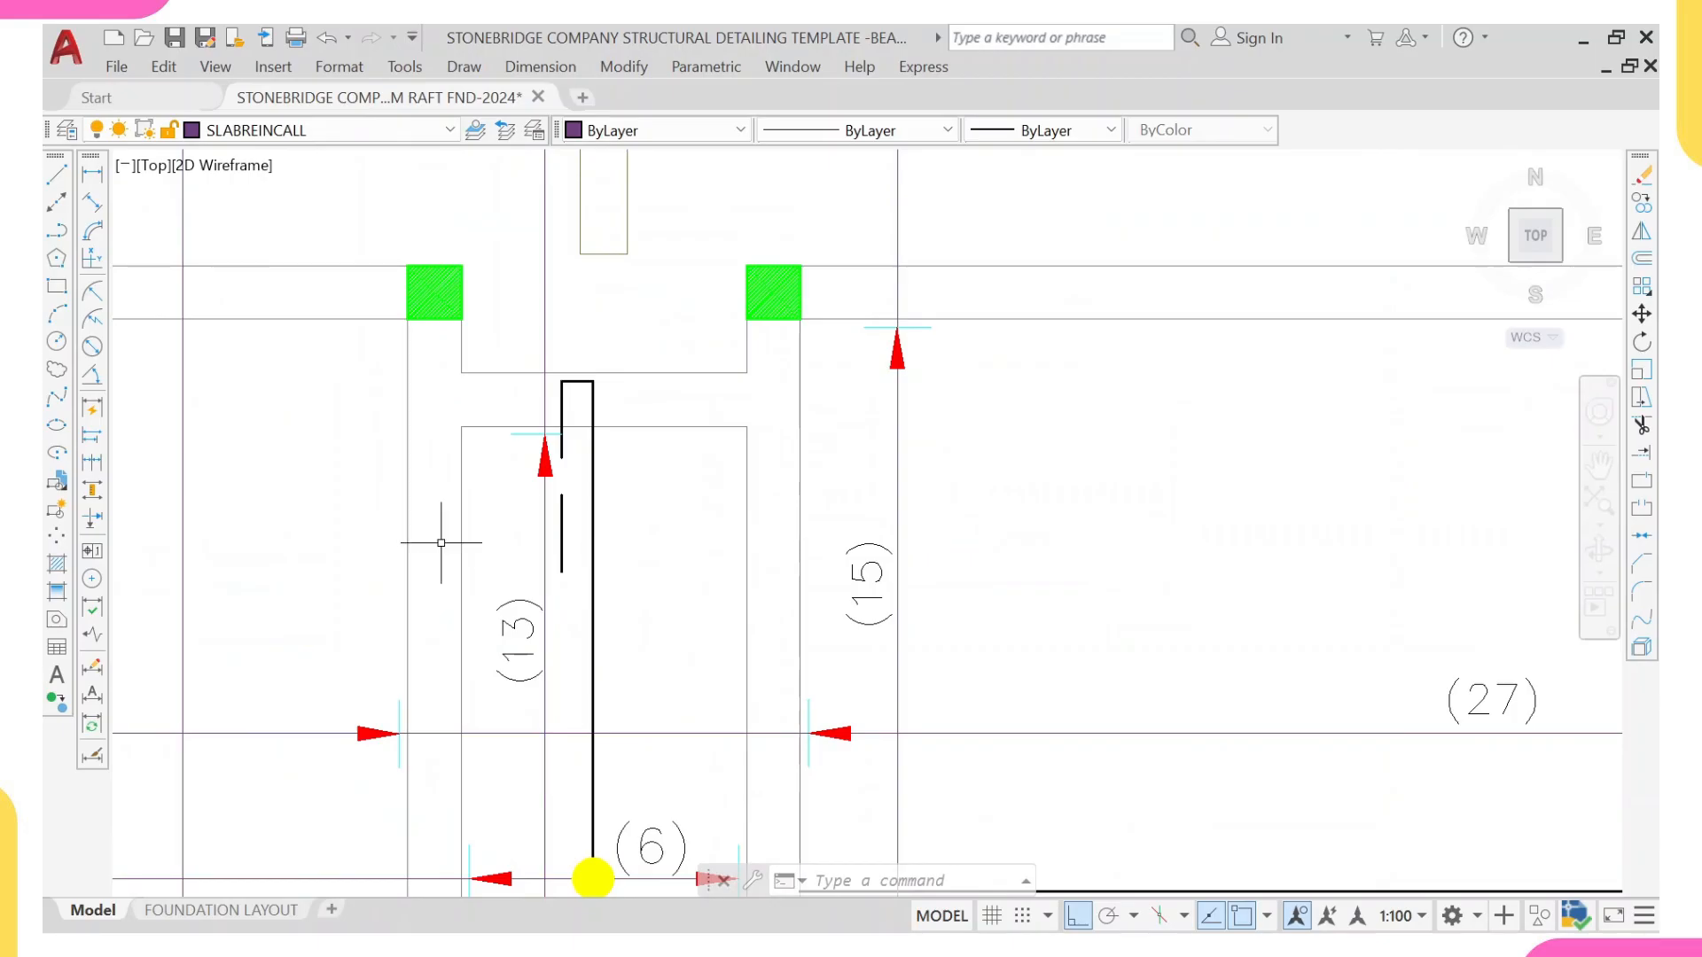
scroll(798, 501, "down", 2)
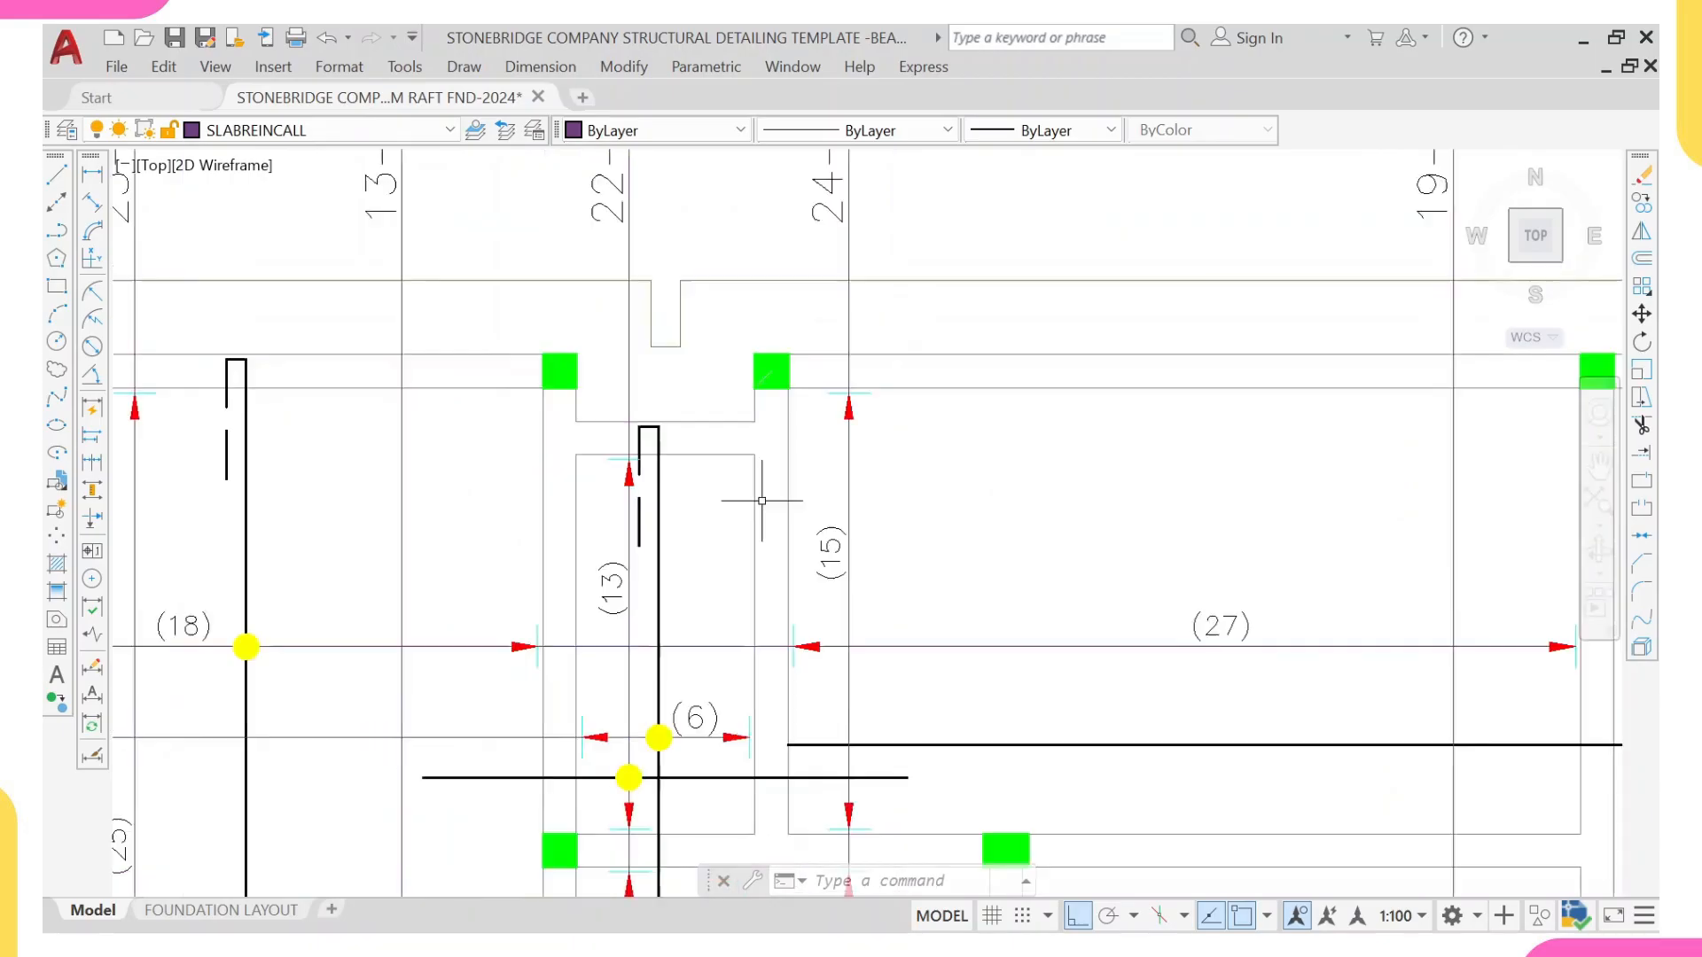
middle_click_drag(579, 744, 600, 660)
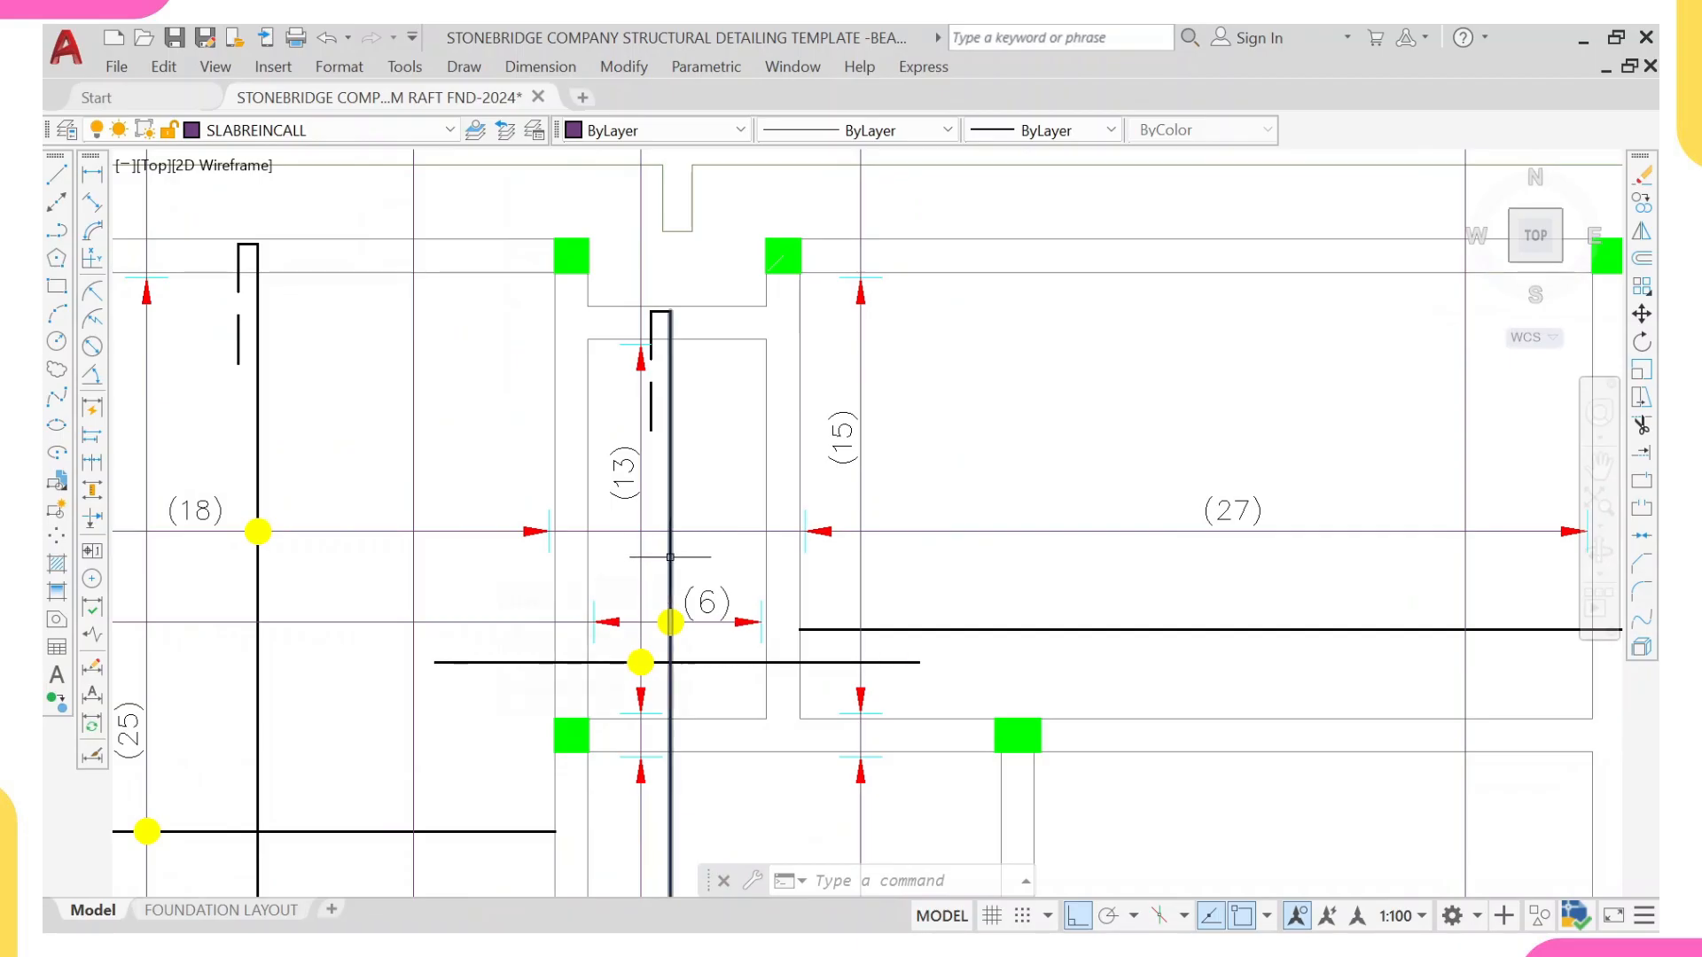
mouse_move(671, 557)
middle_click_drag(703, 562, 703, 572)
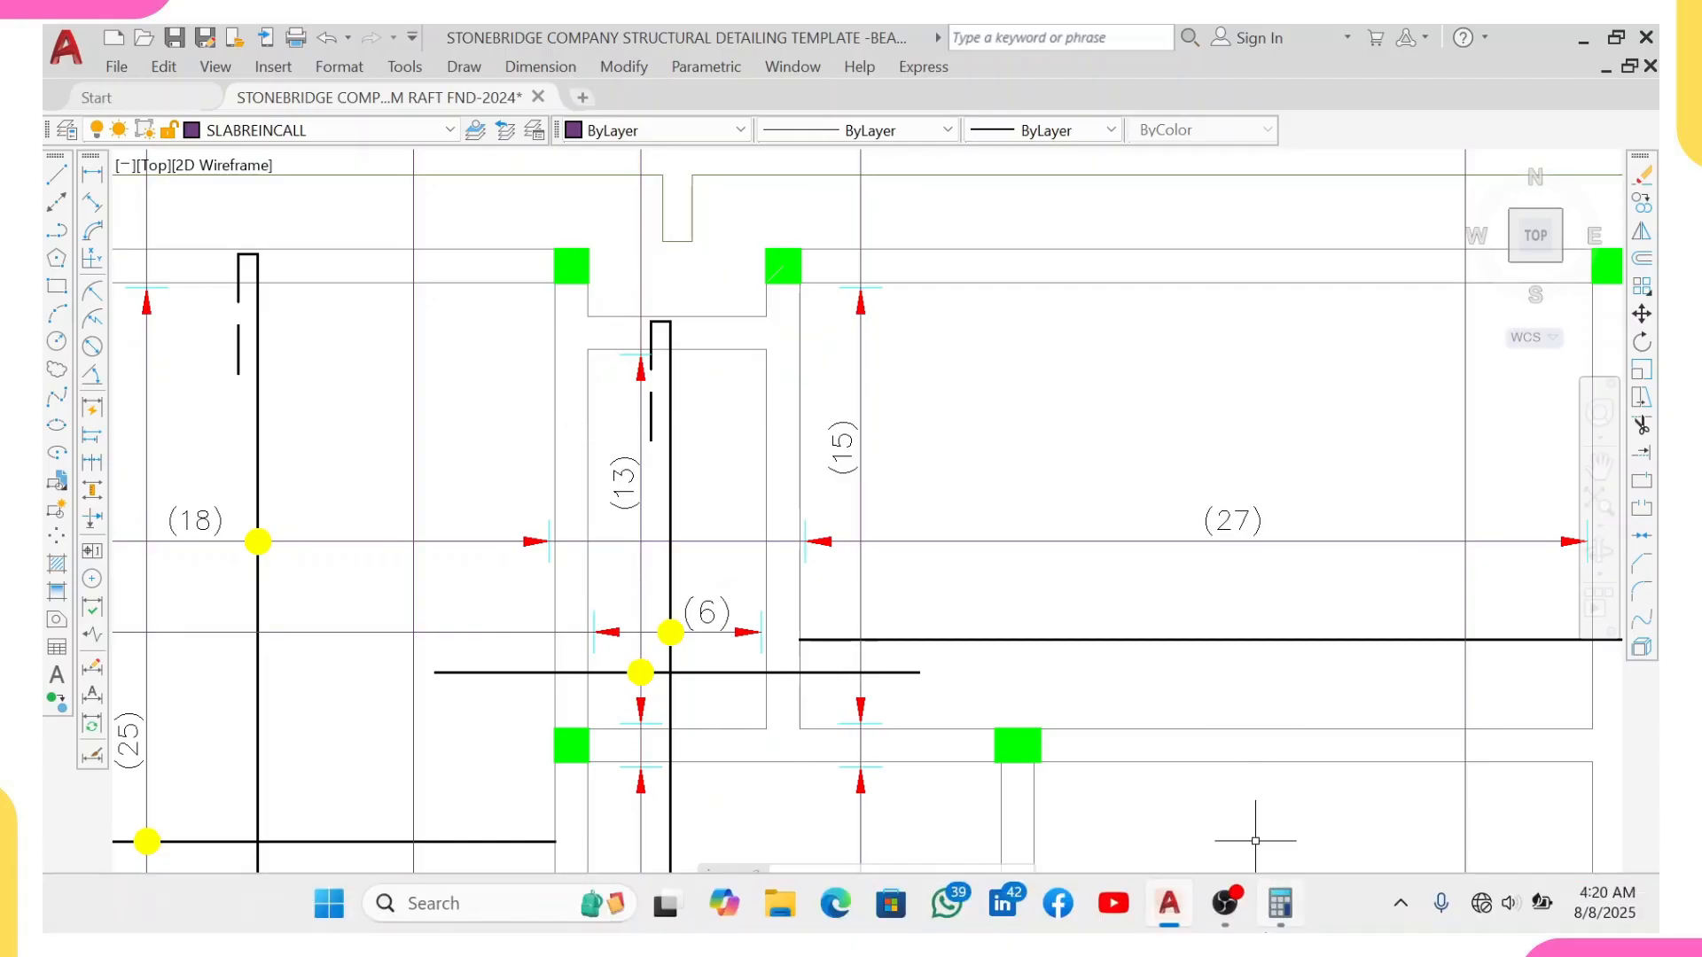
left_click(1280, 905)
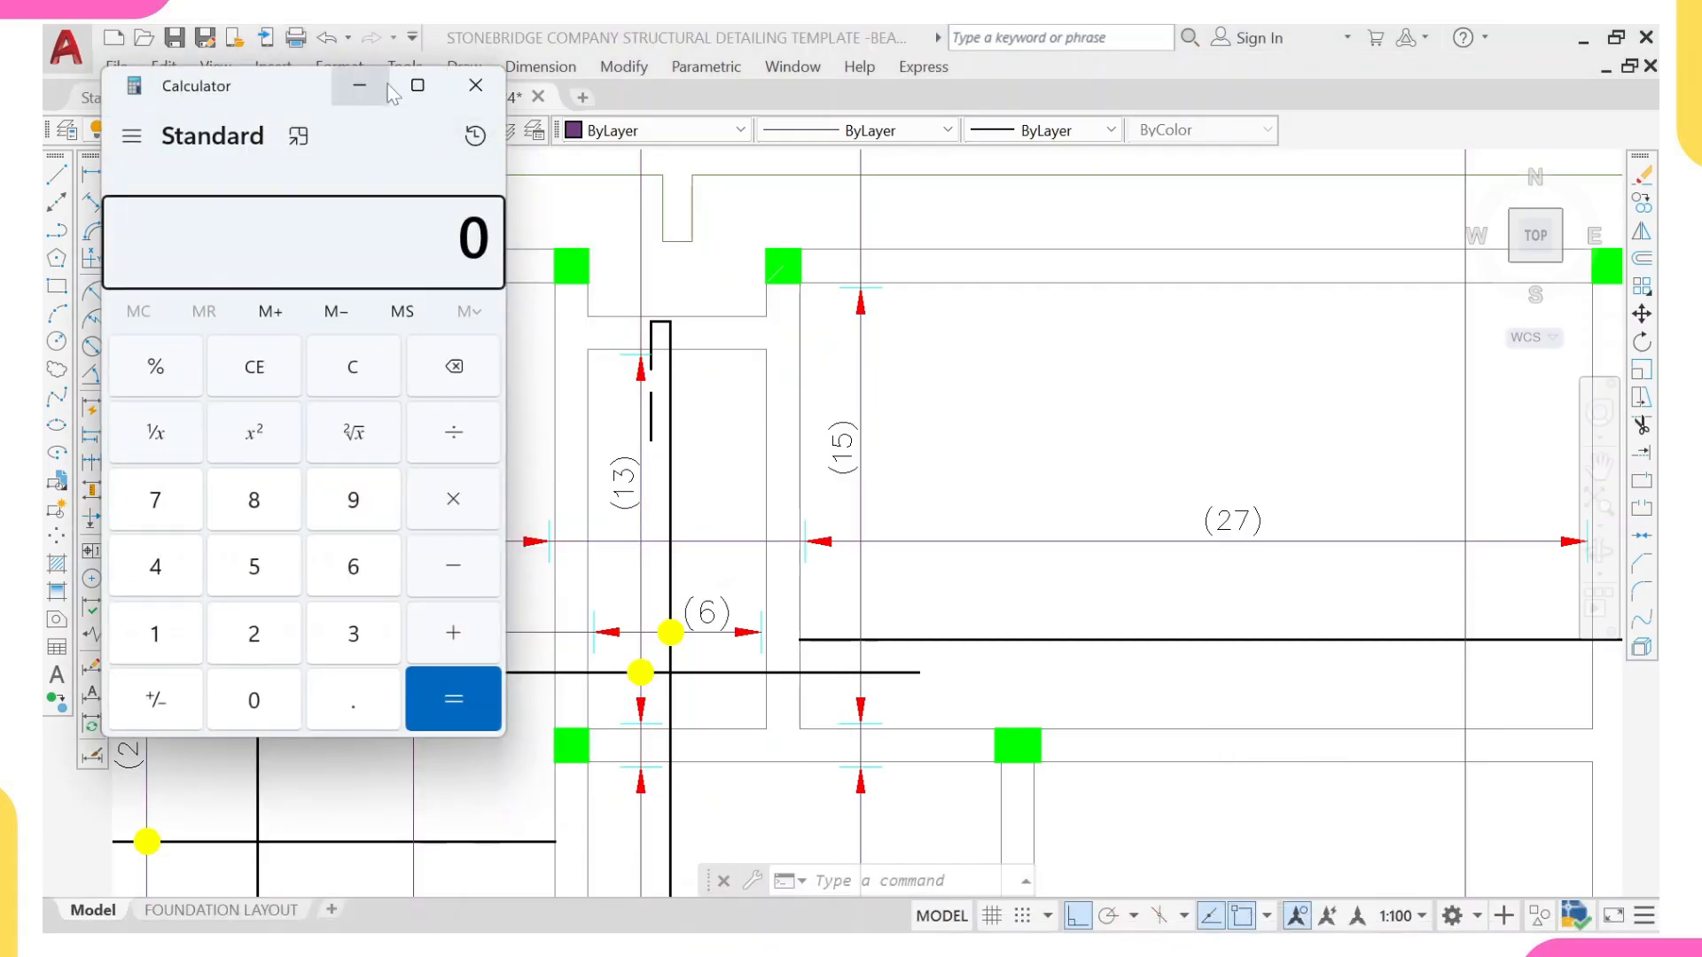
left_click(359, 86)
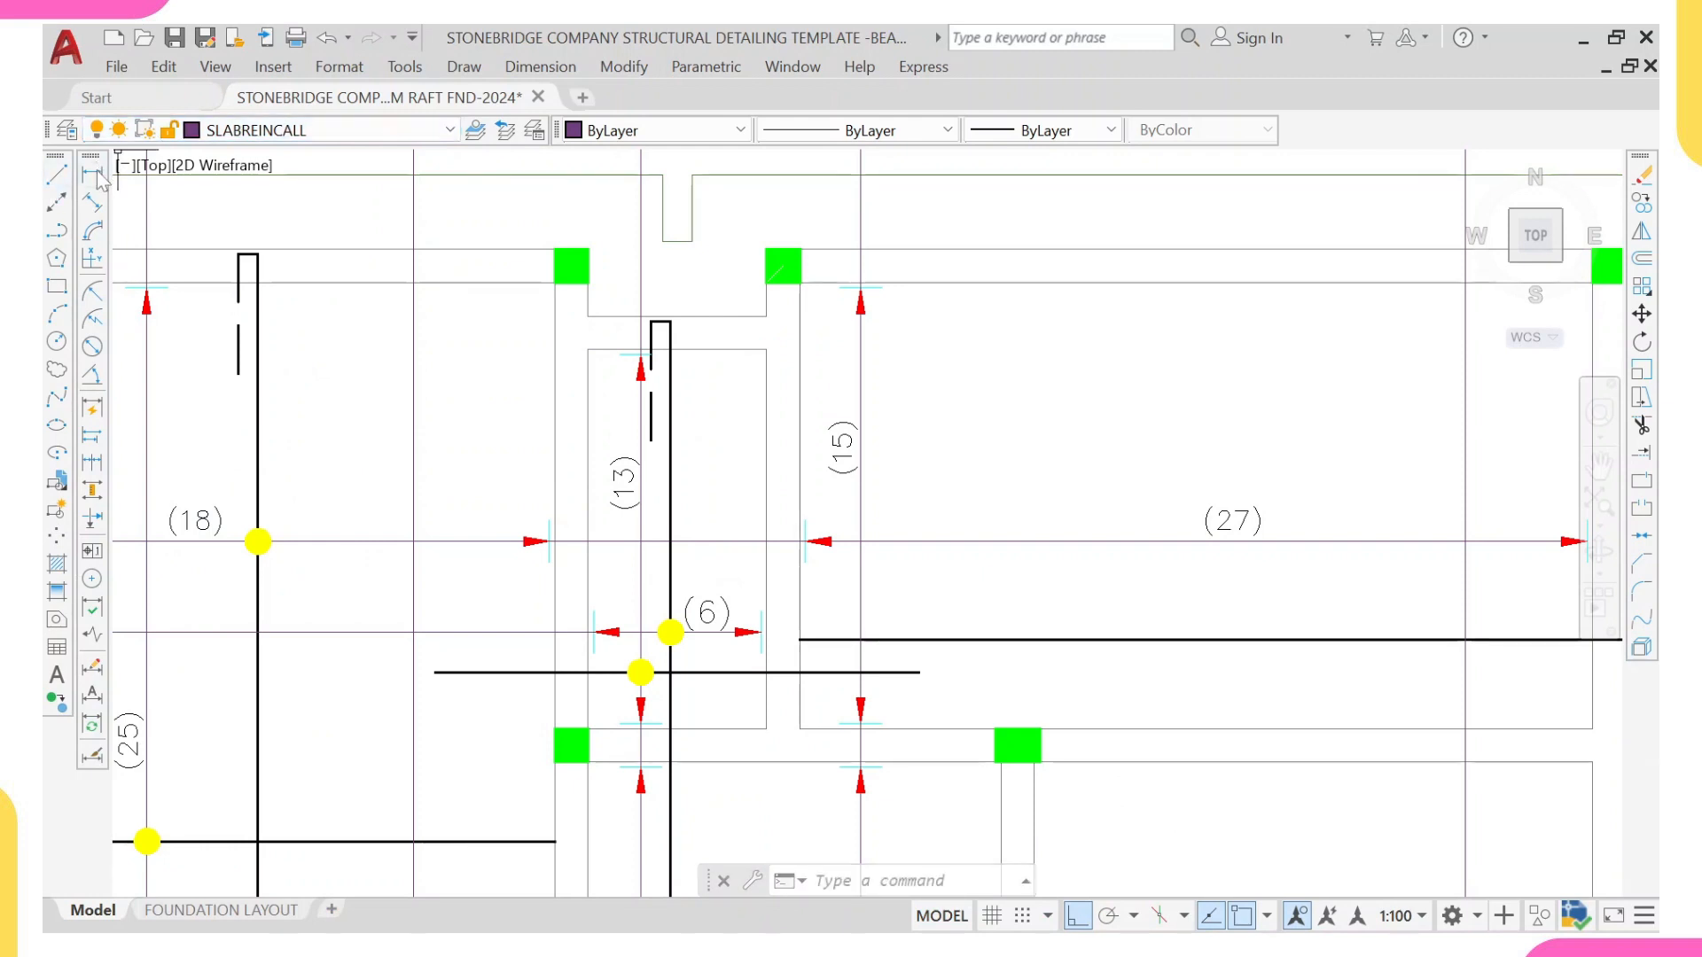
Step: Dimension the clear width of the (6) panel between its two upper inside corners
left_click(96, 175)
scroll(592, 285, "up", 2)
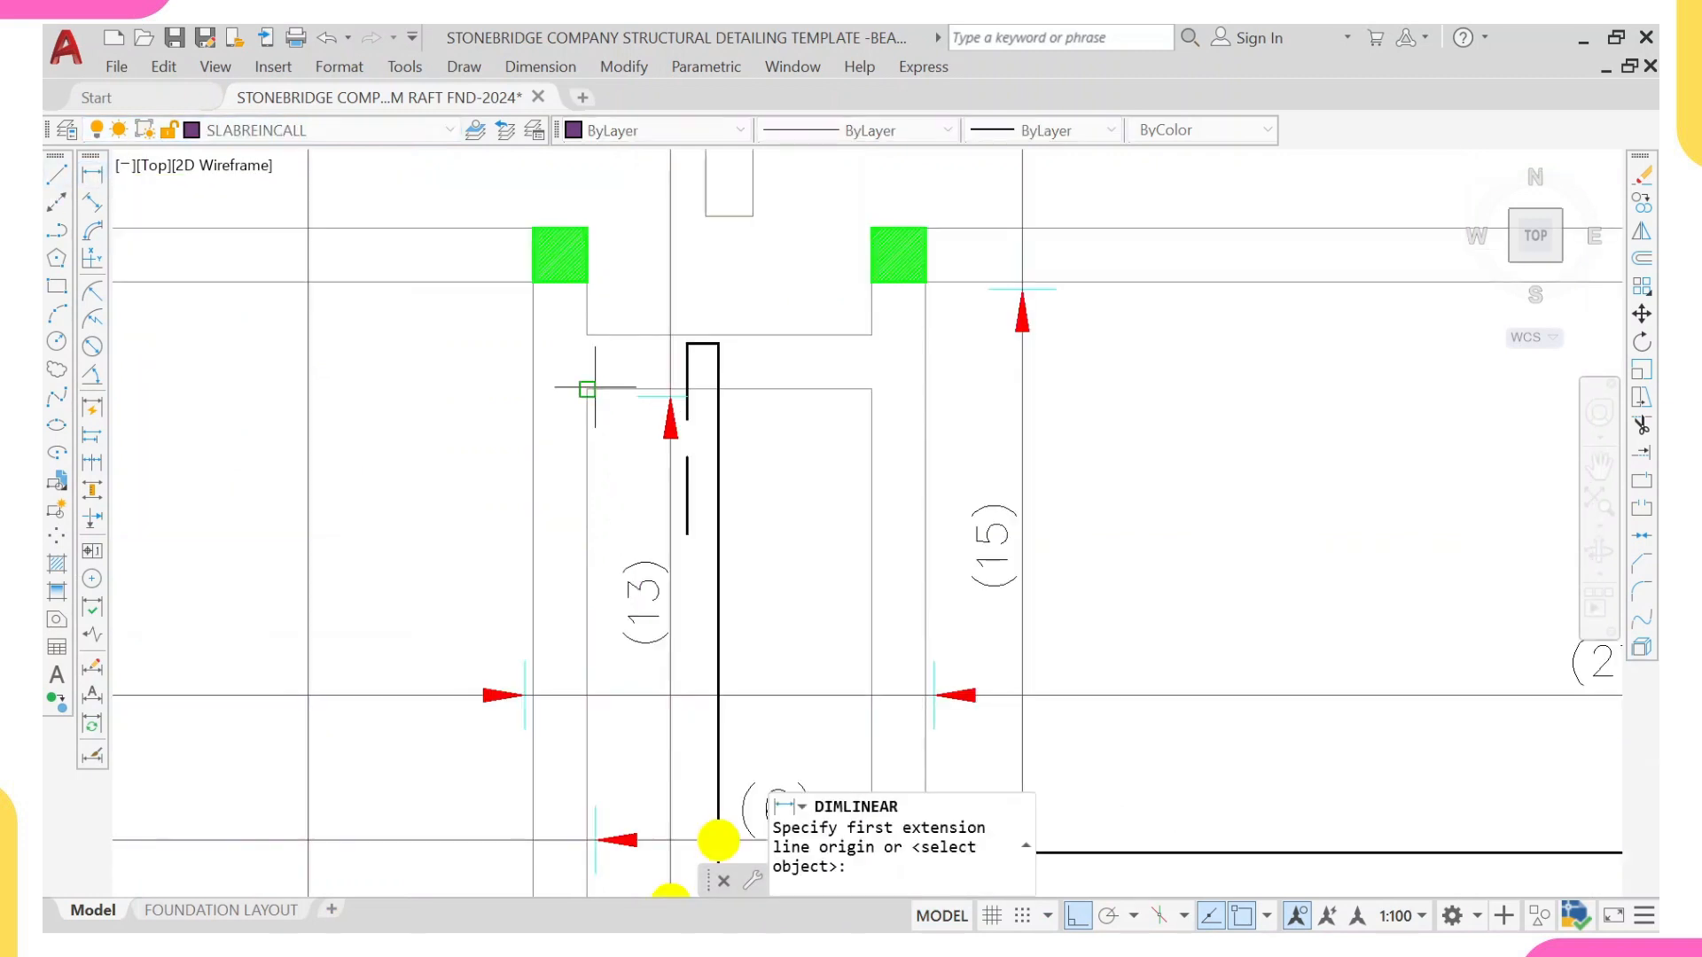
left_click(587, 388)
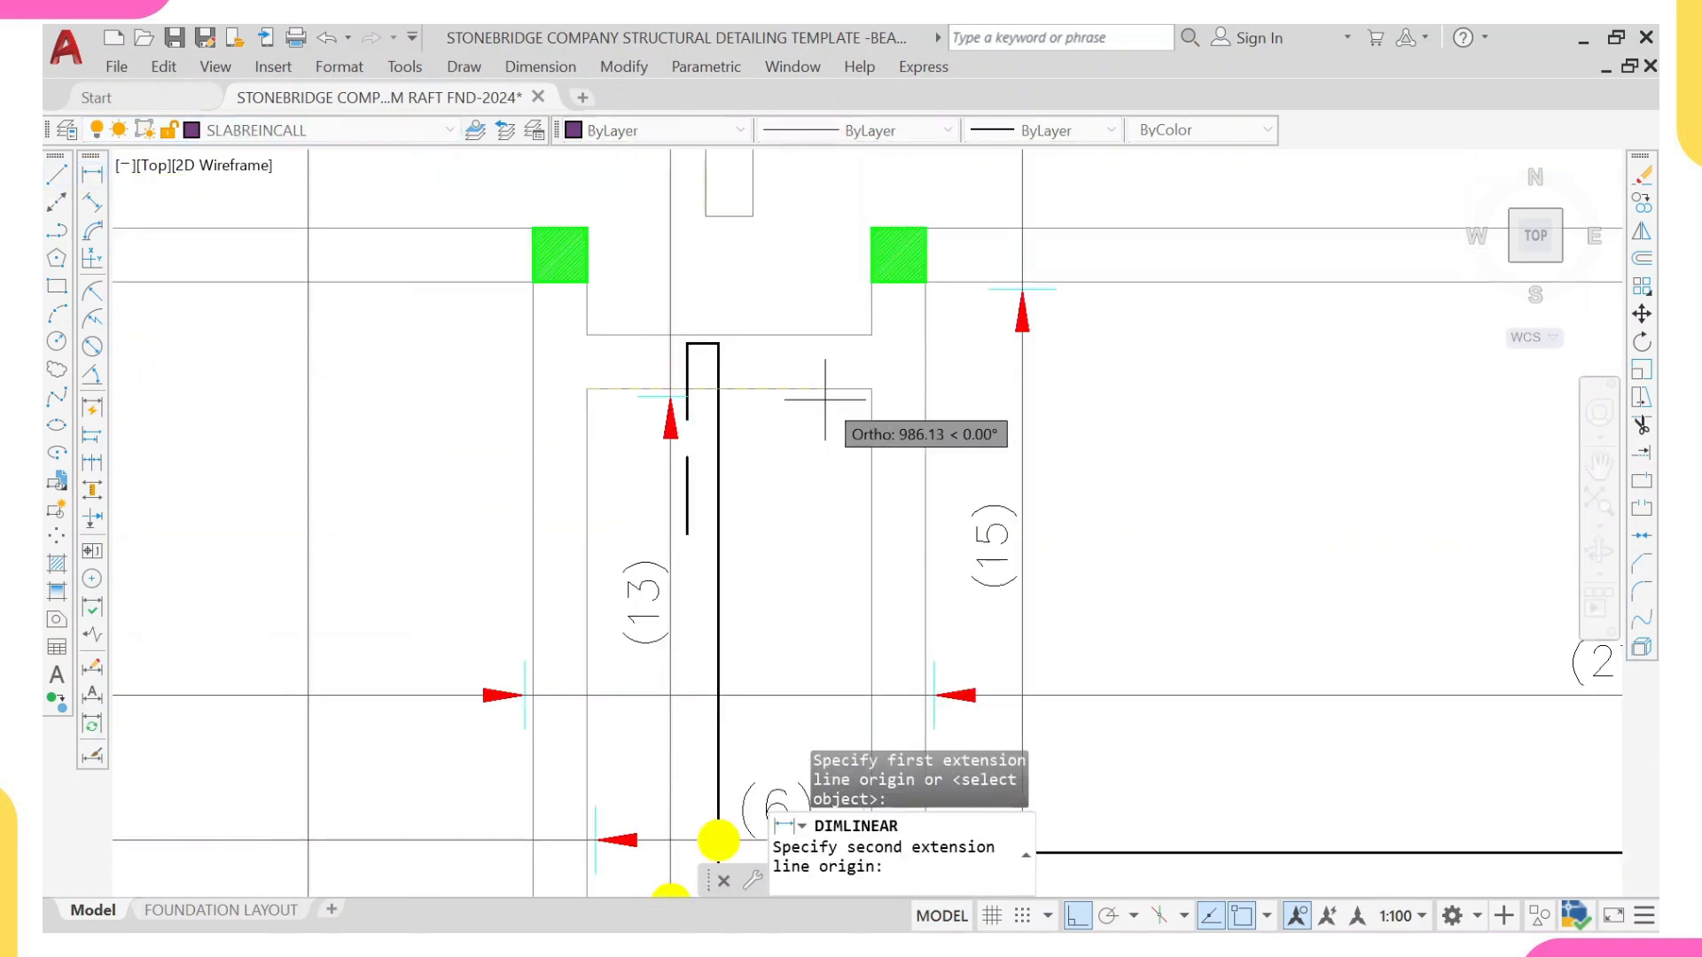
left_click(871, 389)
left_click(802, 469)
Step: Dimension the clear height of the (6) panel from its upper-left to its lower-left inside corner
right_click(817, 409)
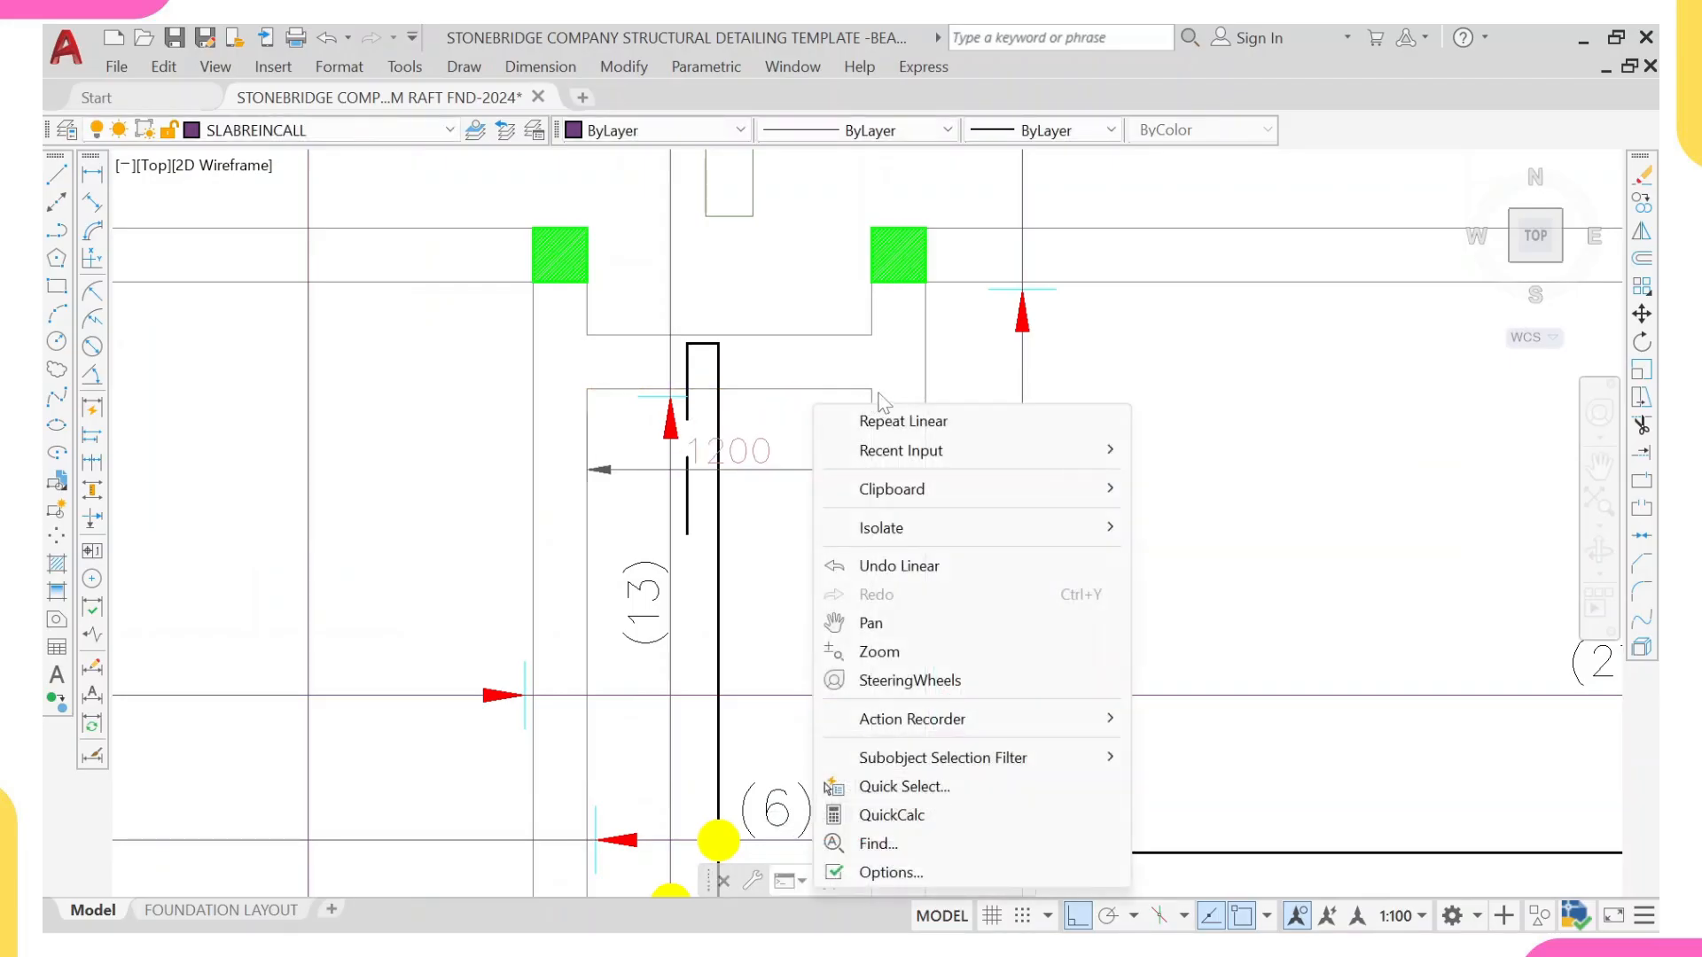
left_click(903, 421)
left_click(587, 388)
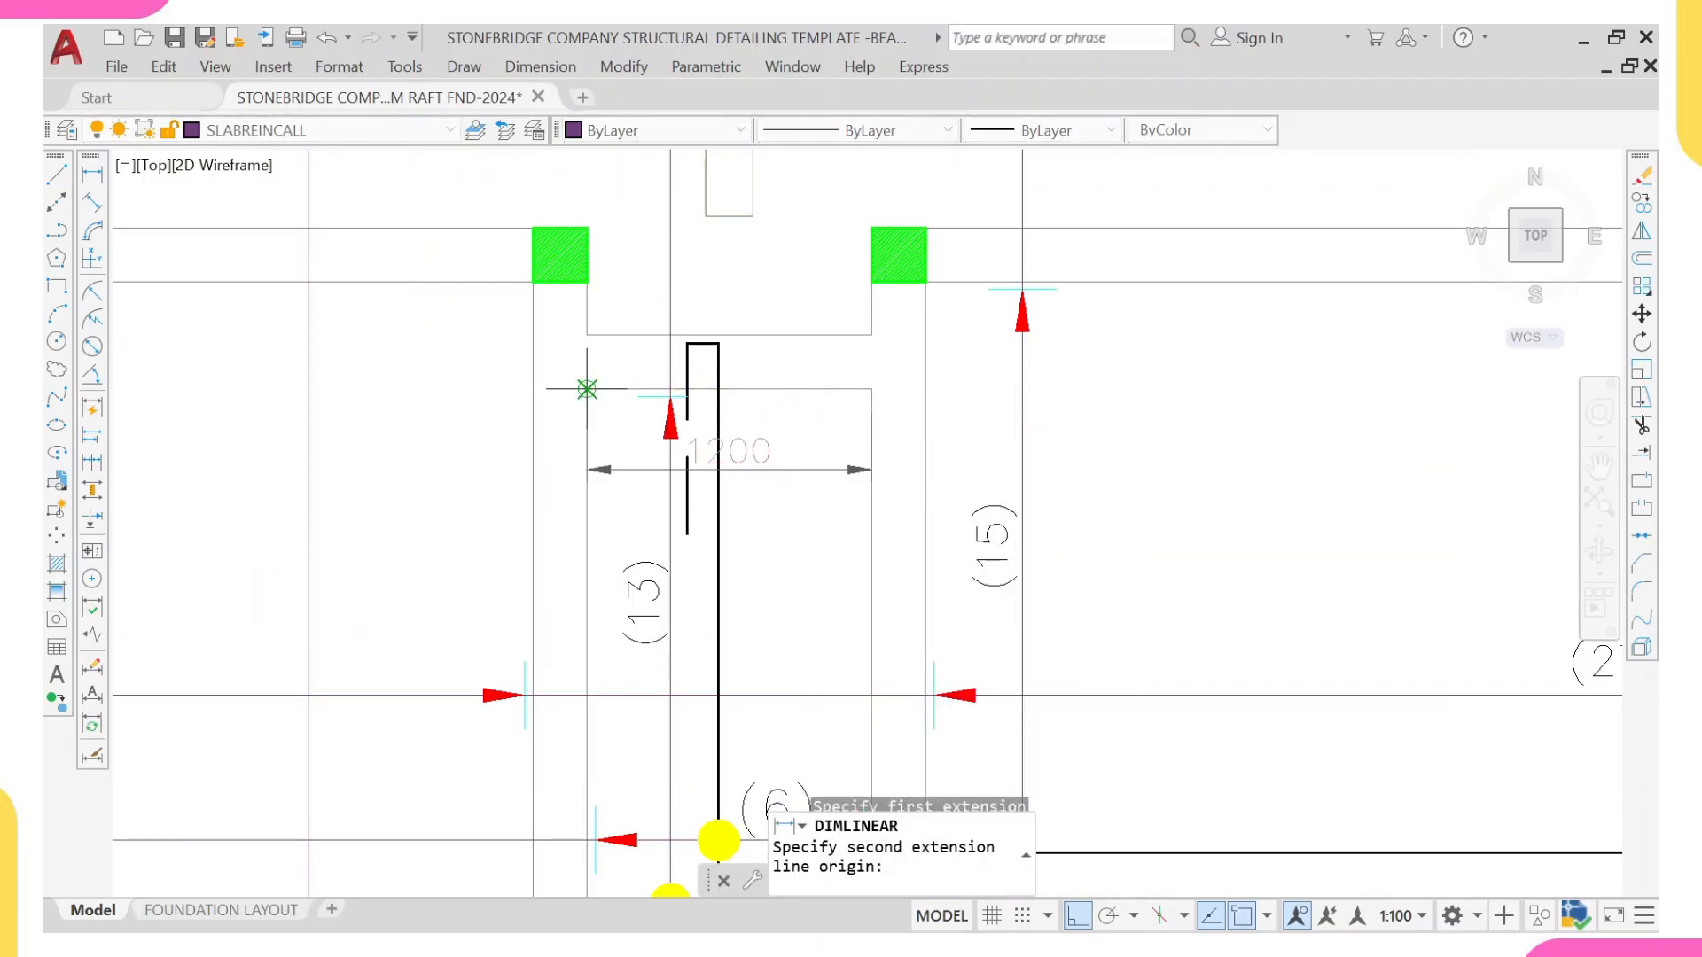
scroll(608, 417, "down", 5)
scroll(620, 444, "up", 6)
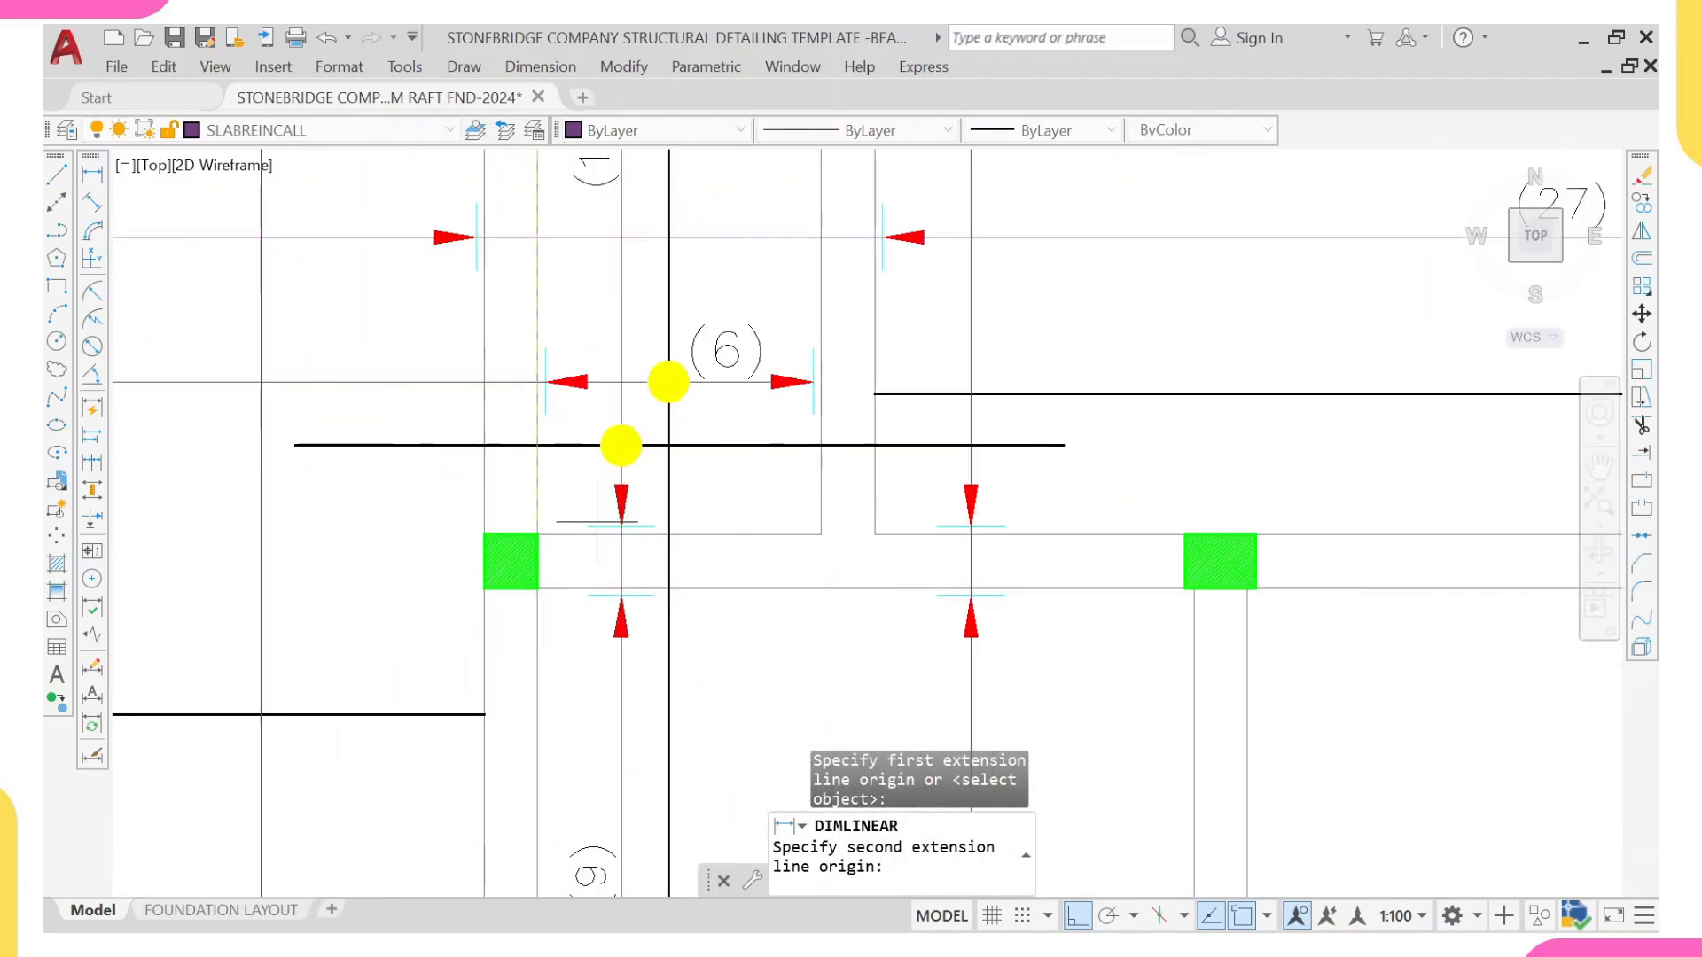
left_click(537, 534)
scroll(622, 472, "down", 2)
left_click(713, 426)
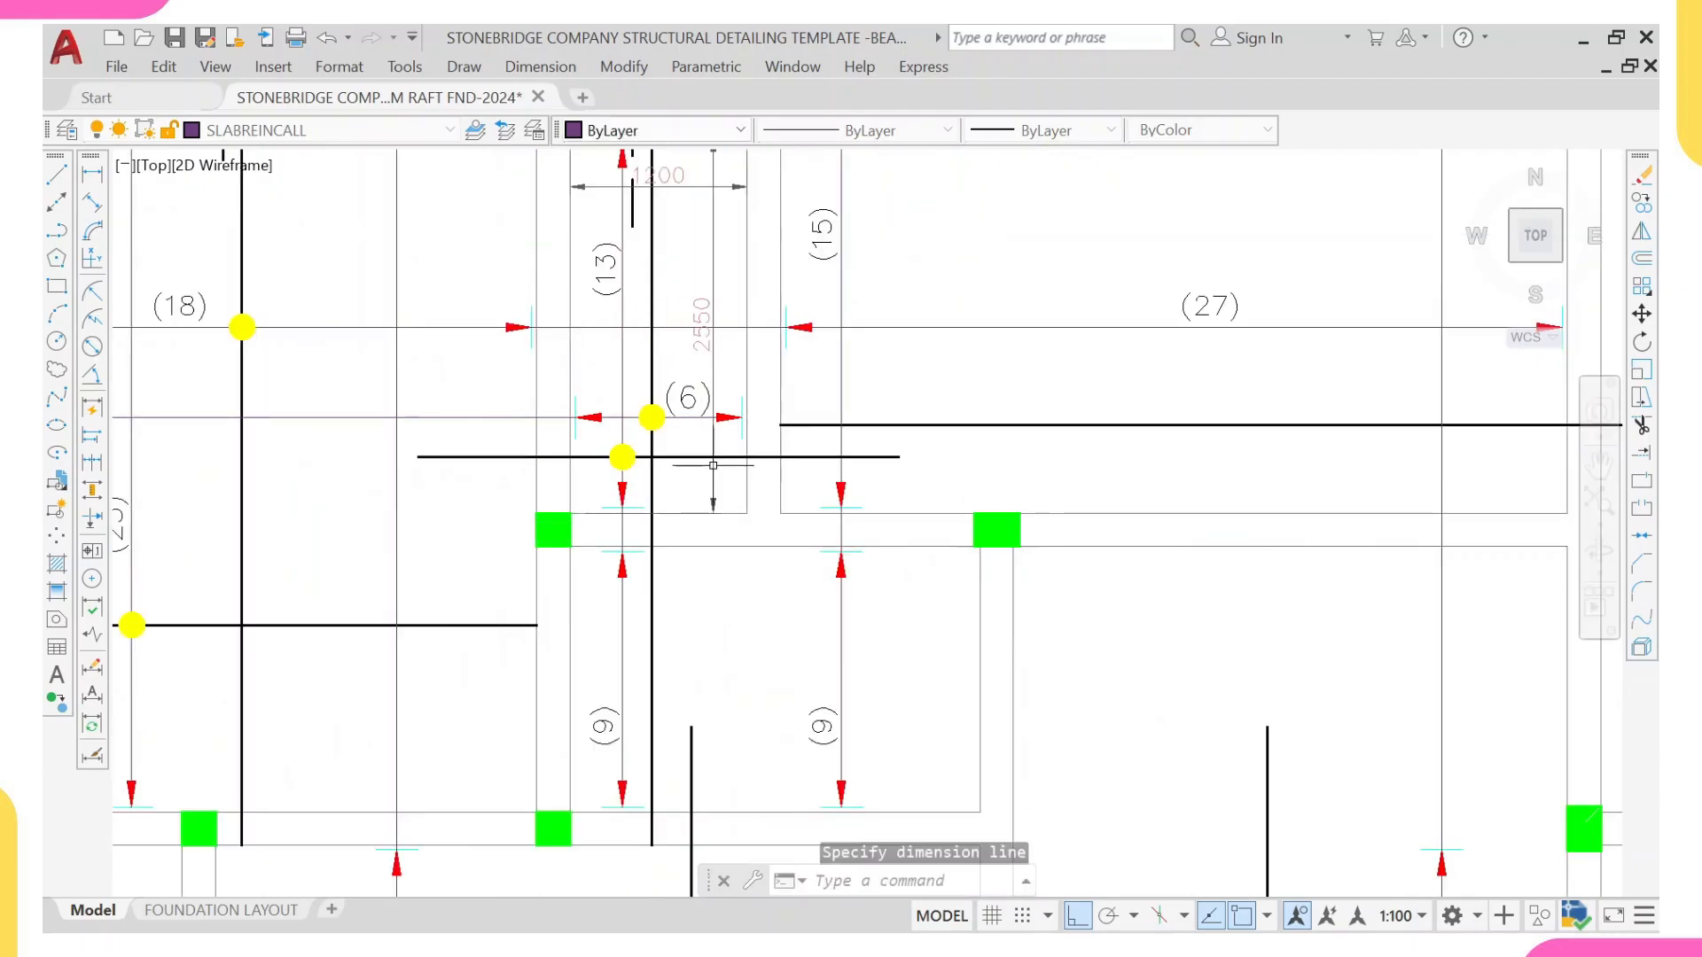
Step: Switch to Calculator and divide the (6) panel's height of 2550 by its width of 1200
left_click(1290, 906)
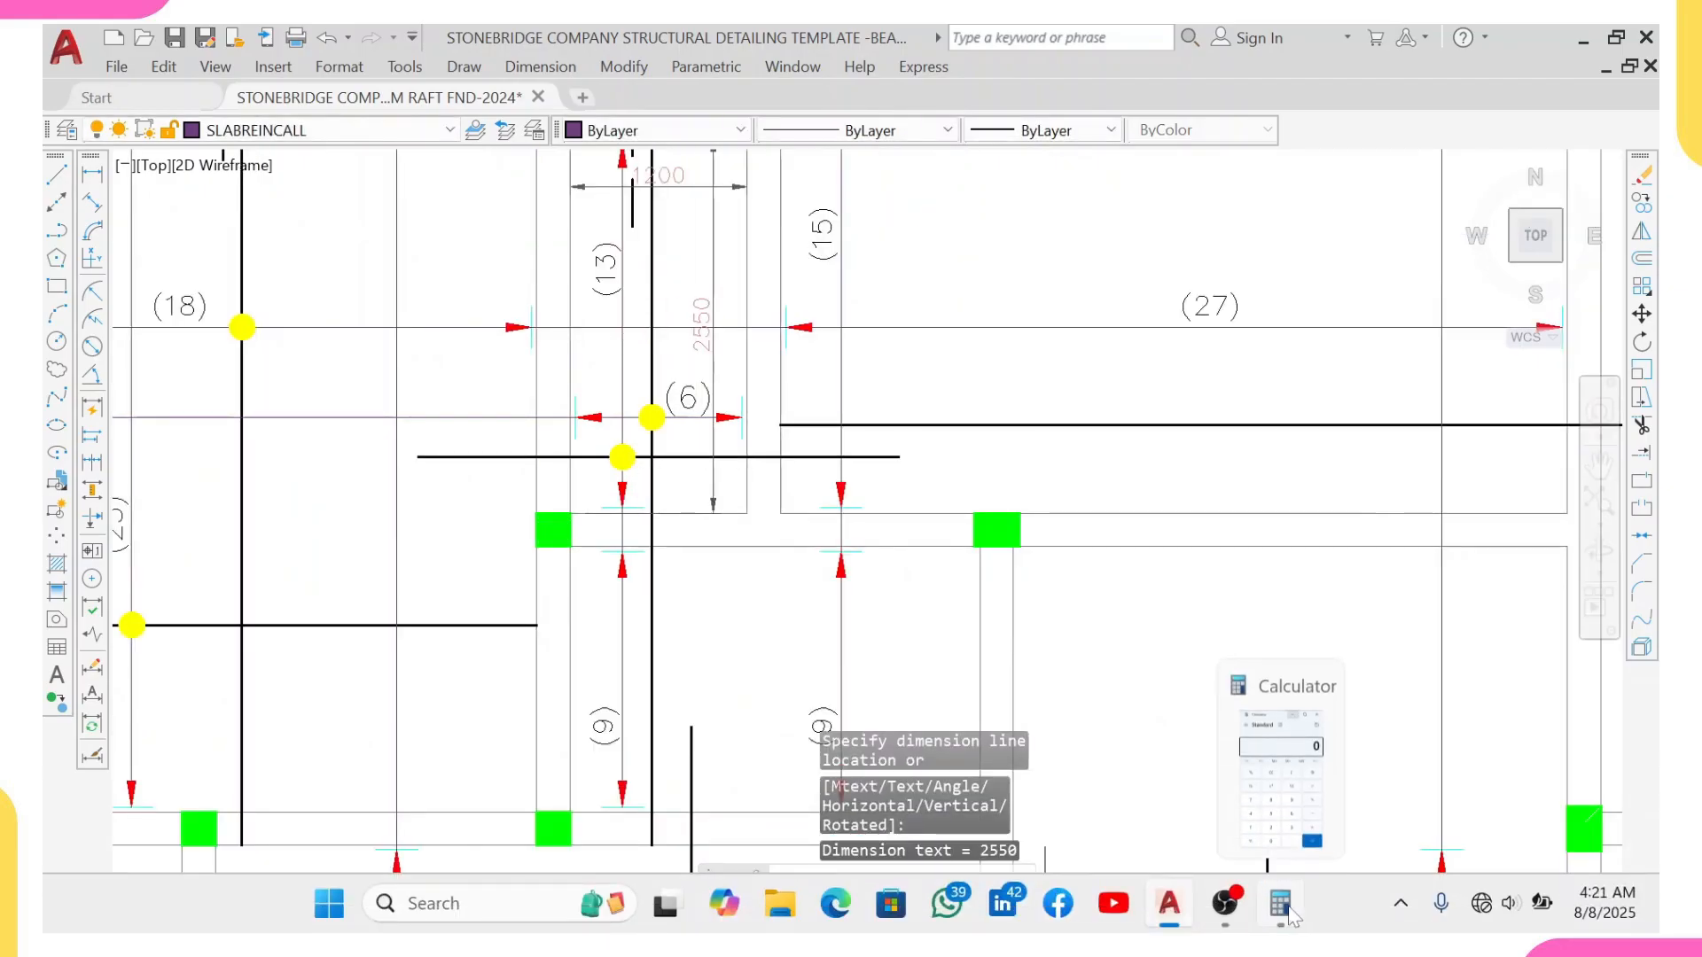
left_click(254, 634)
left_click(254, 566)
left_click(254, 566)
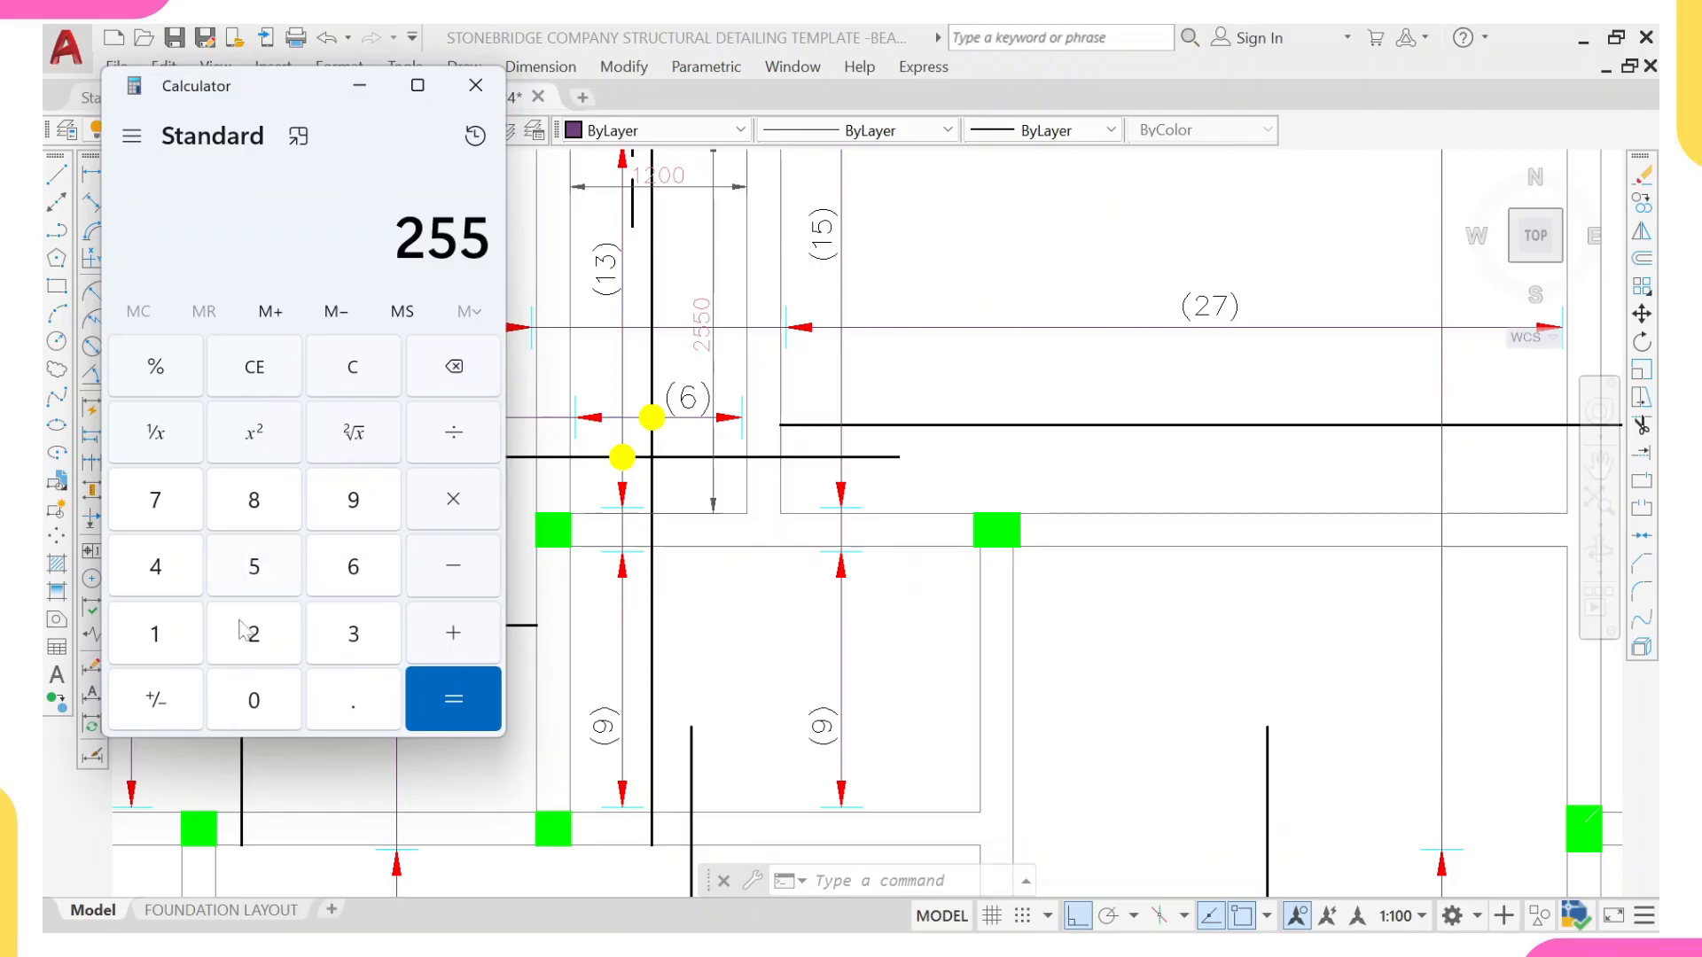
left_click(253, 700)
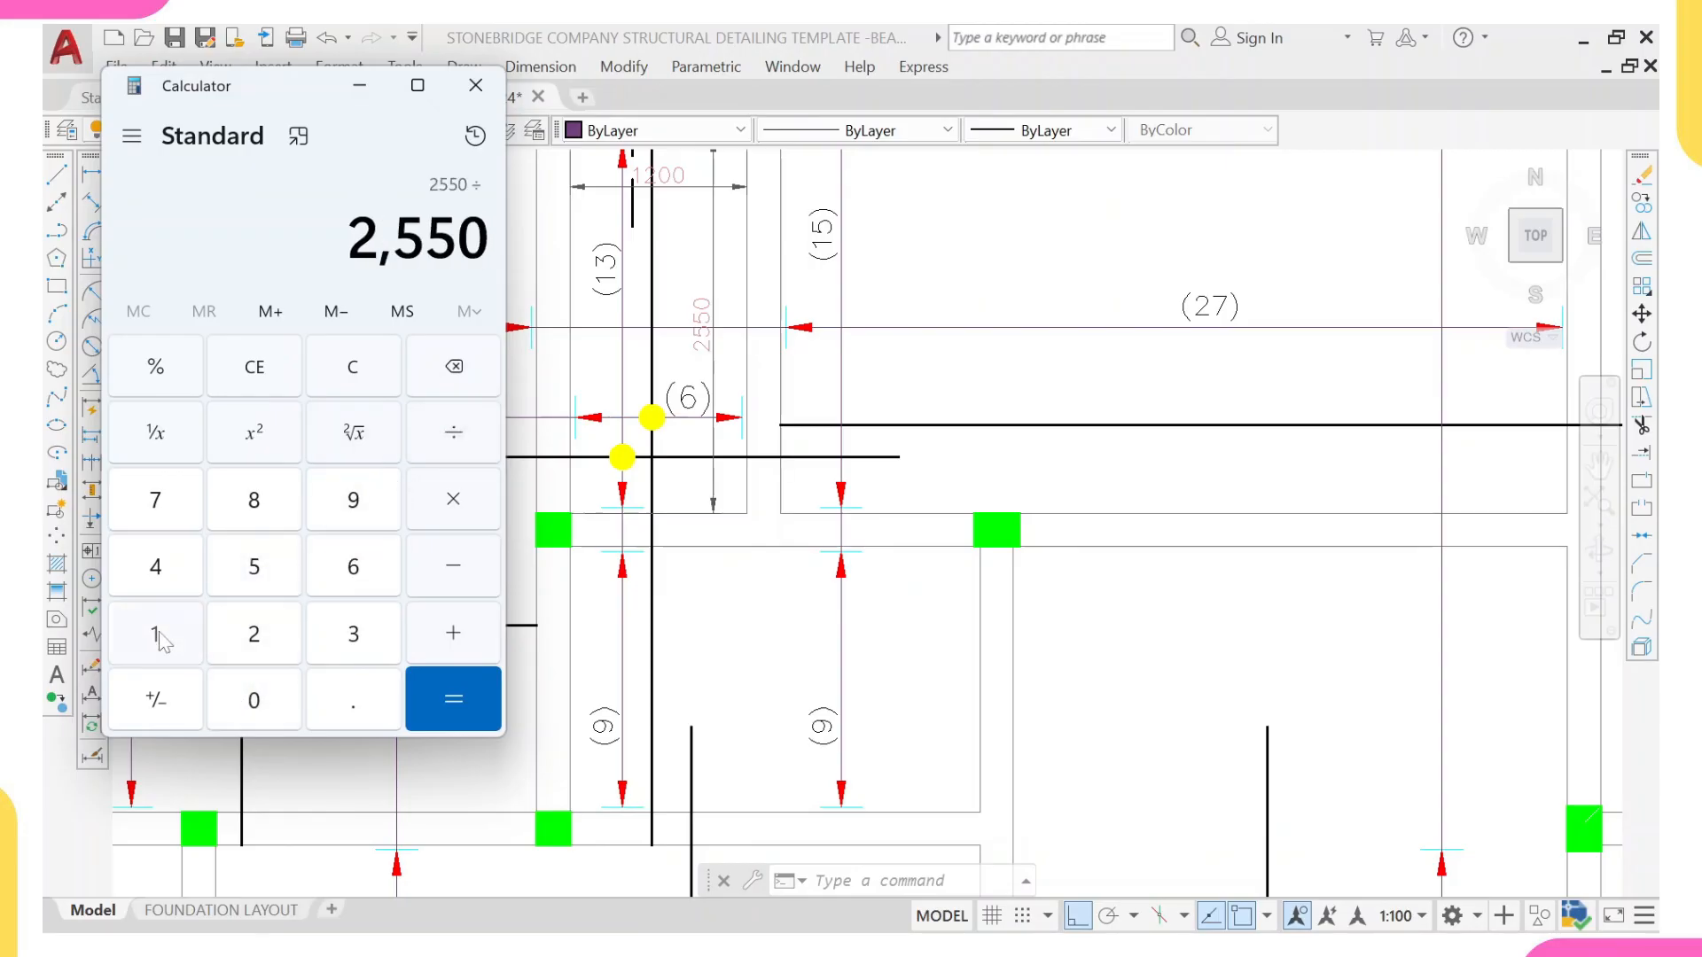
left_click(155, 633)
left_click(254, 634)
left_click(253, 701)
left_click(253, 700)
left_click(446, 692)
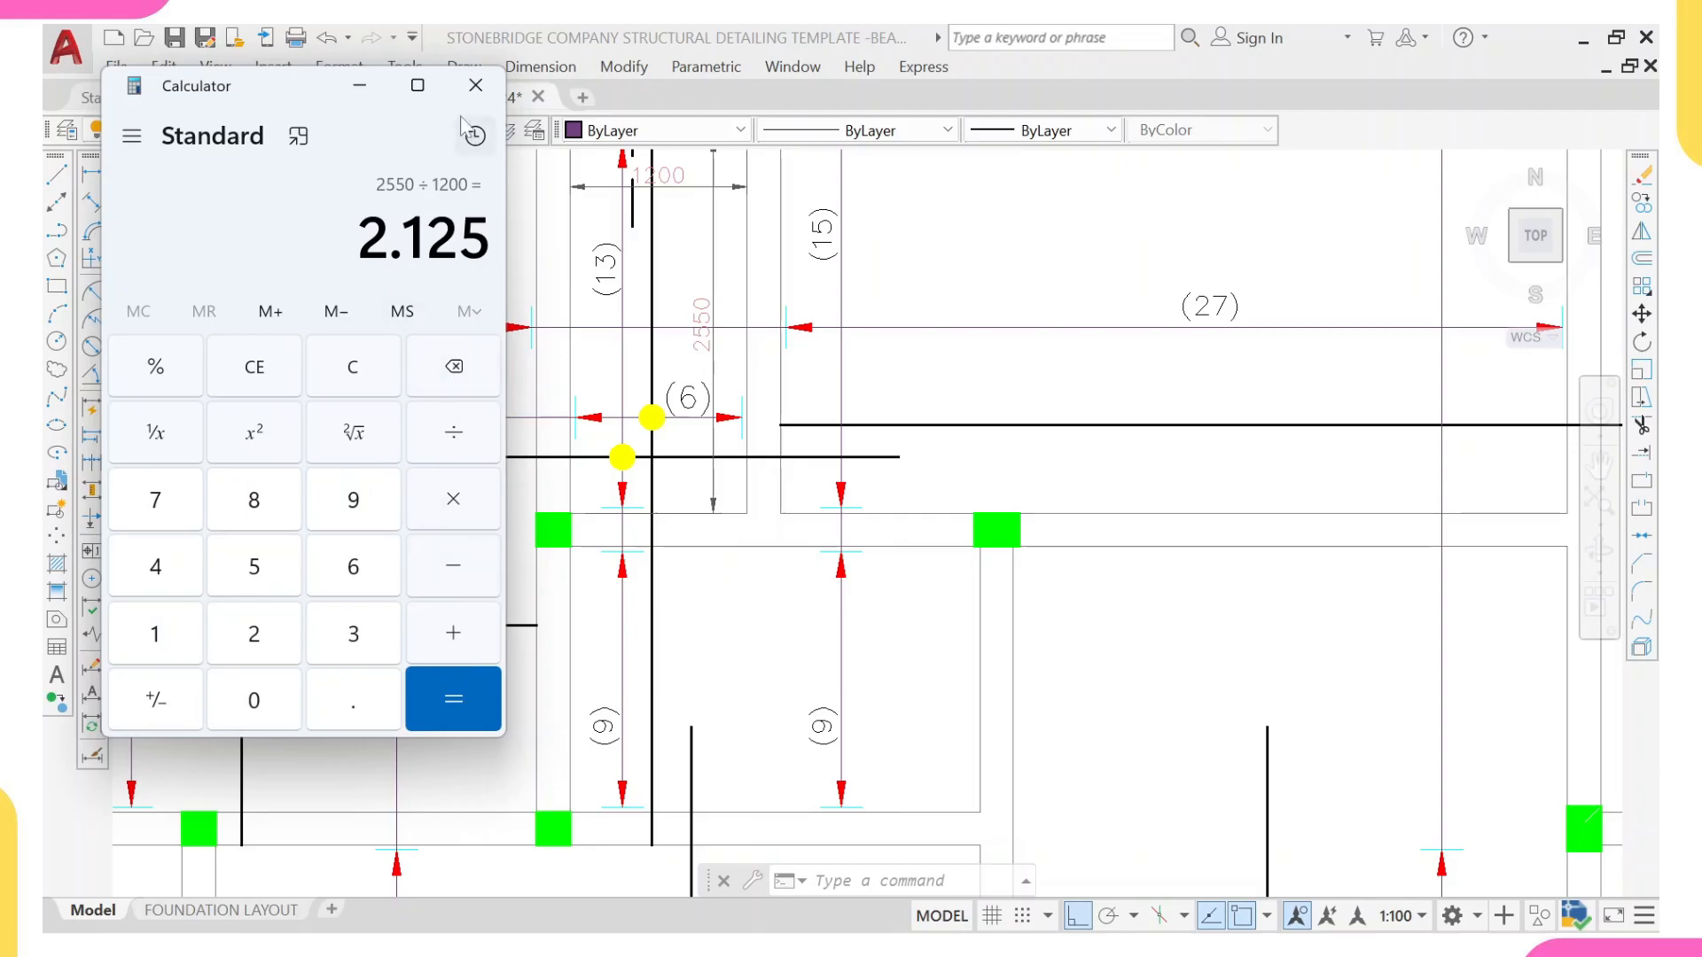
left_click(359, 85)
Step: Erase the two temporary linear dimensions in the (6) panel
middle_click_drag(688, 194, 707, 331)
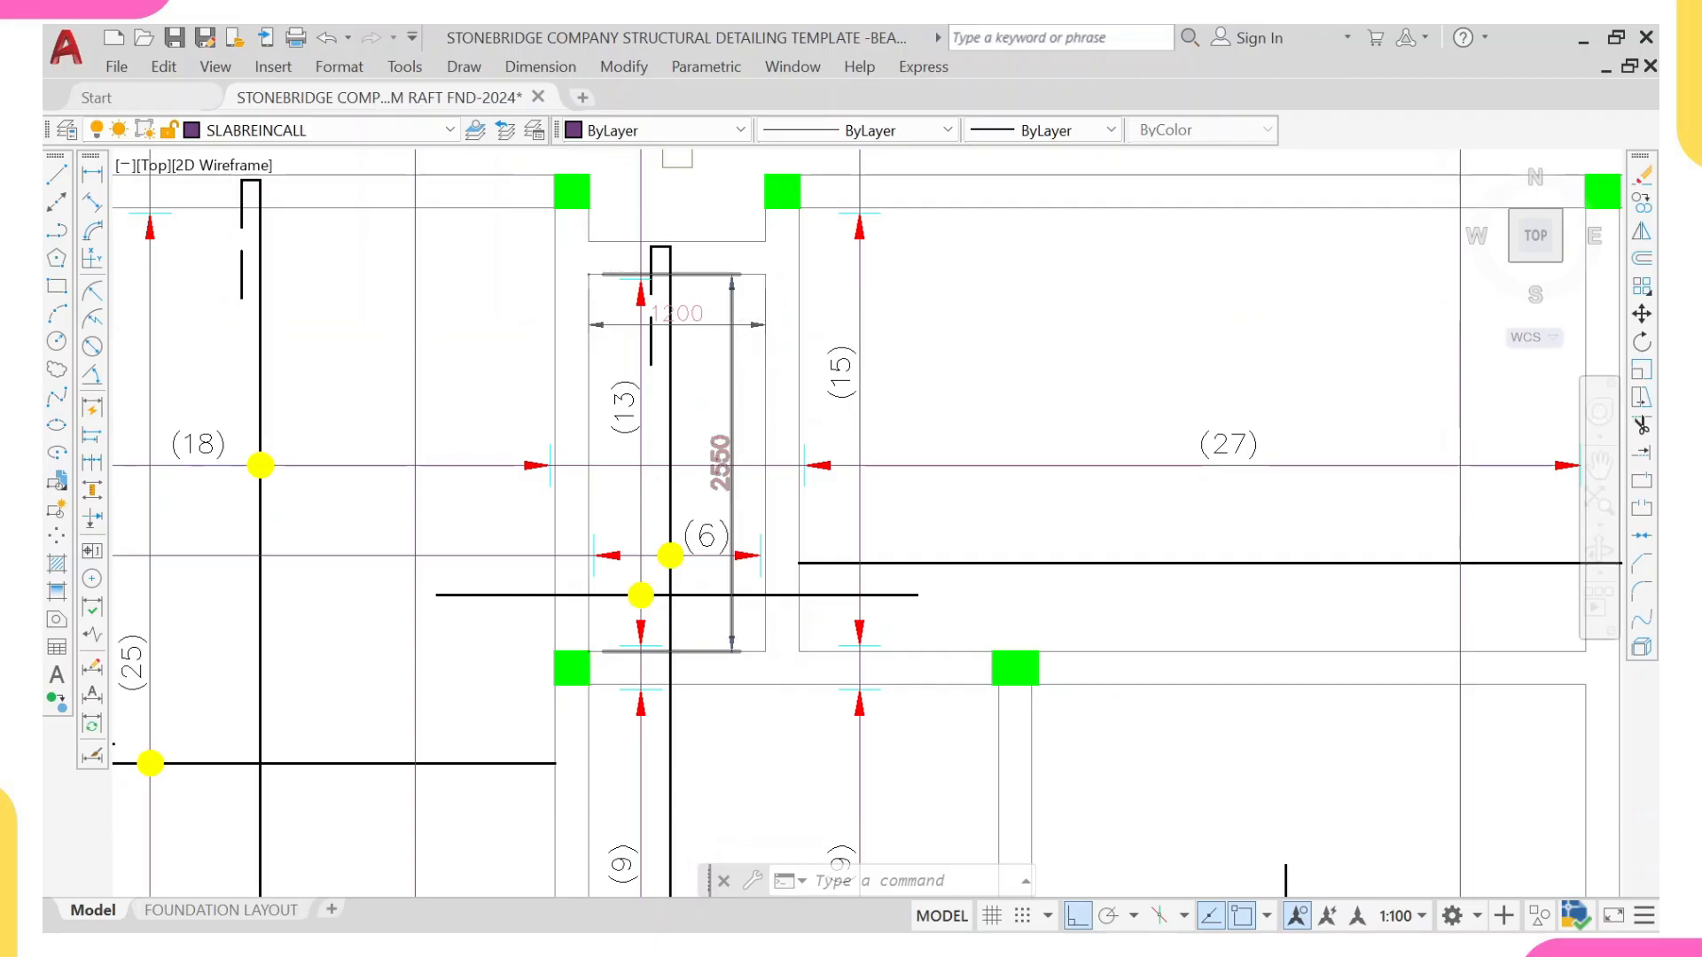
scroll(731, 312, "up", 1)
scroll(725, 320, "down", 1)
left_click(748, 304)
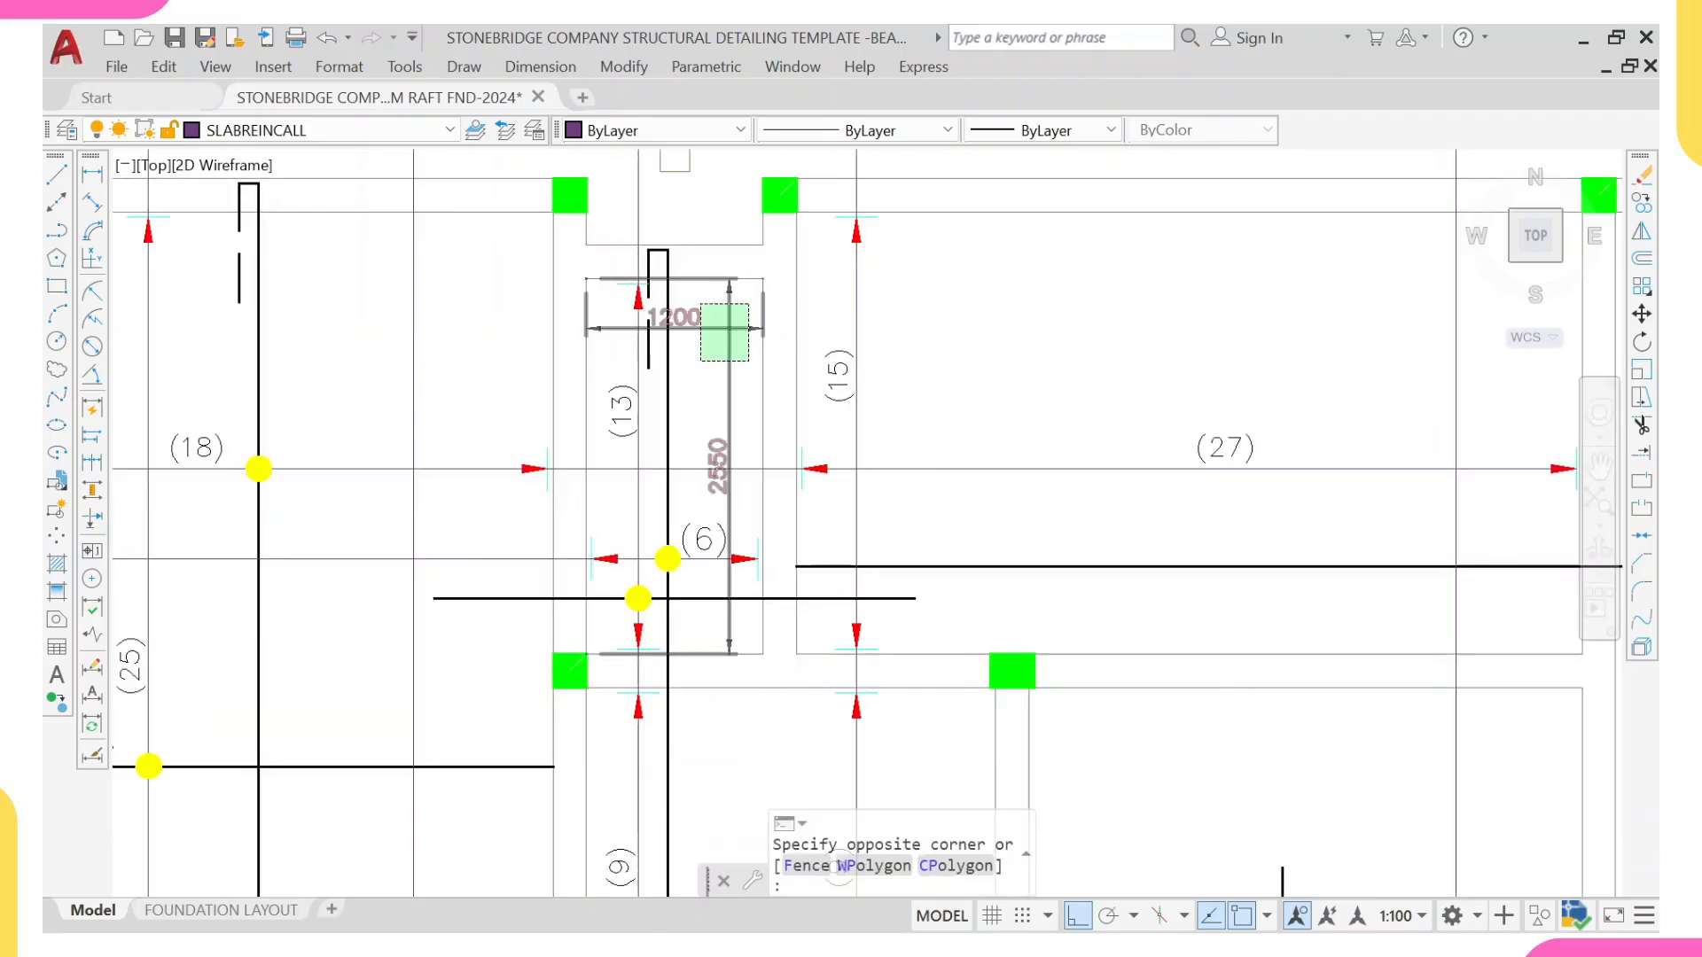
left_click(701, 361)
type("E")
key("Return")
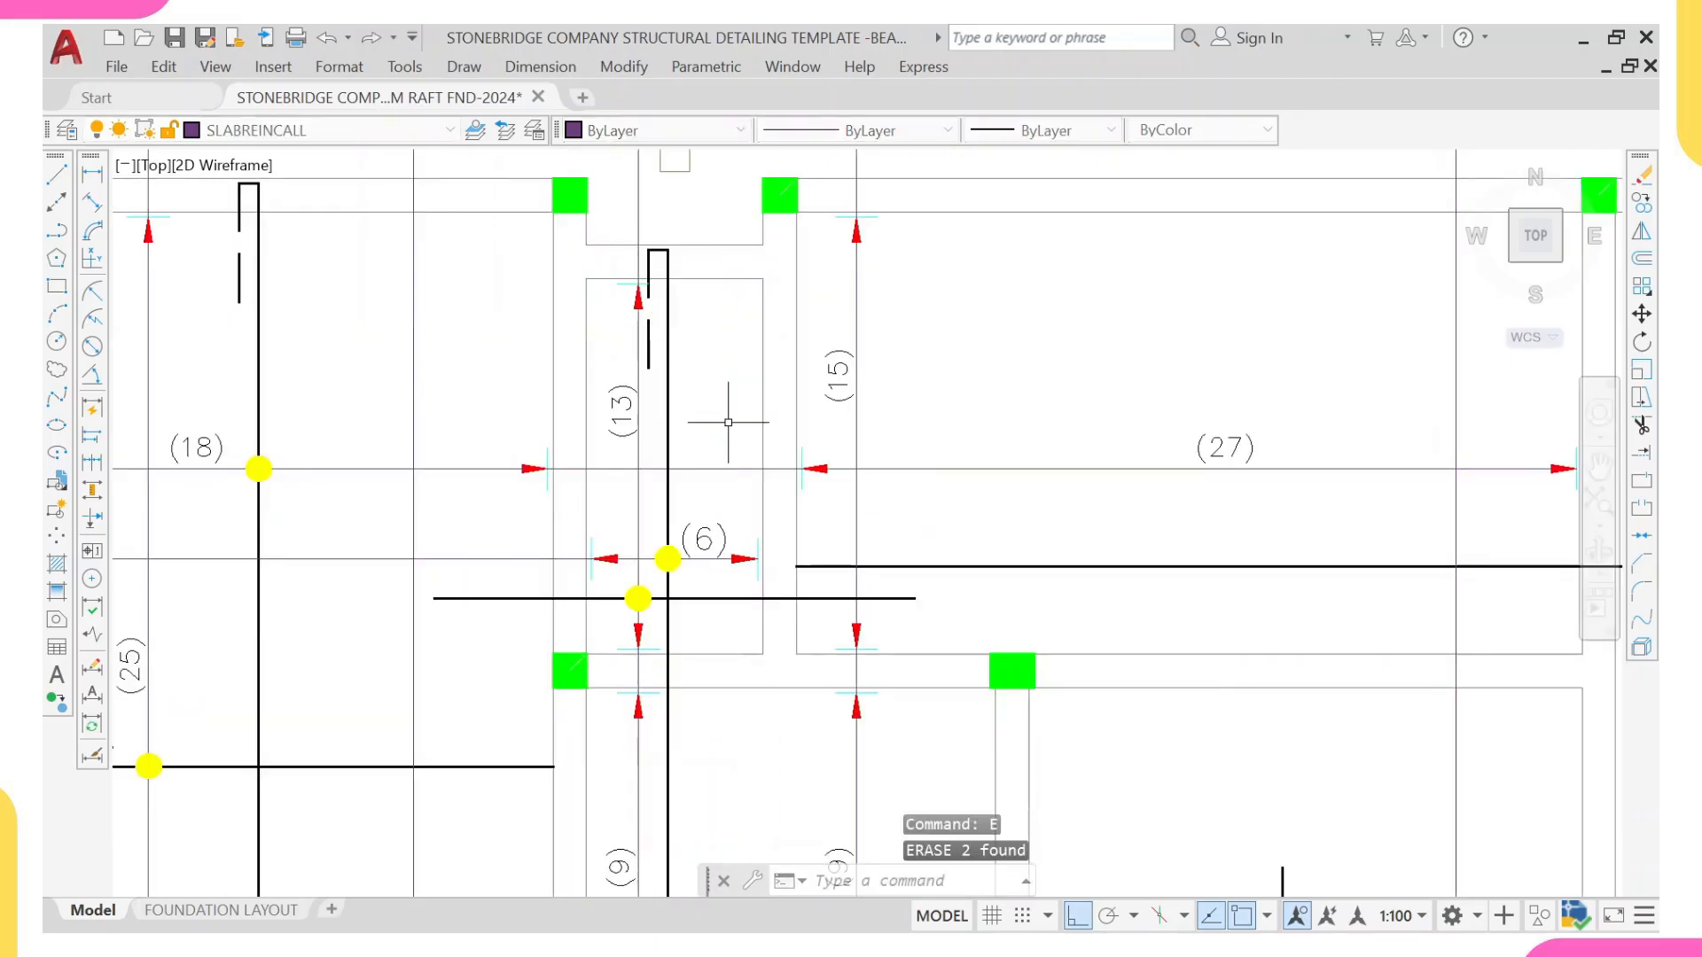
Step: Change the layer mark of the vertical bar label 22-T16-07-200 above the plan to B1
middle_click_drag(699, 598, 685, 574)
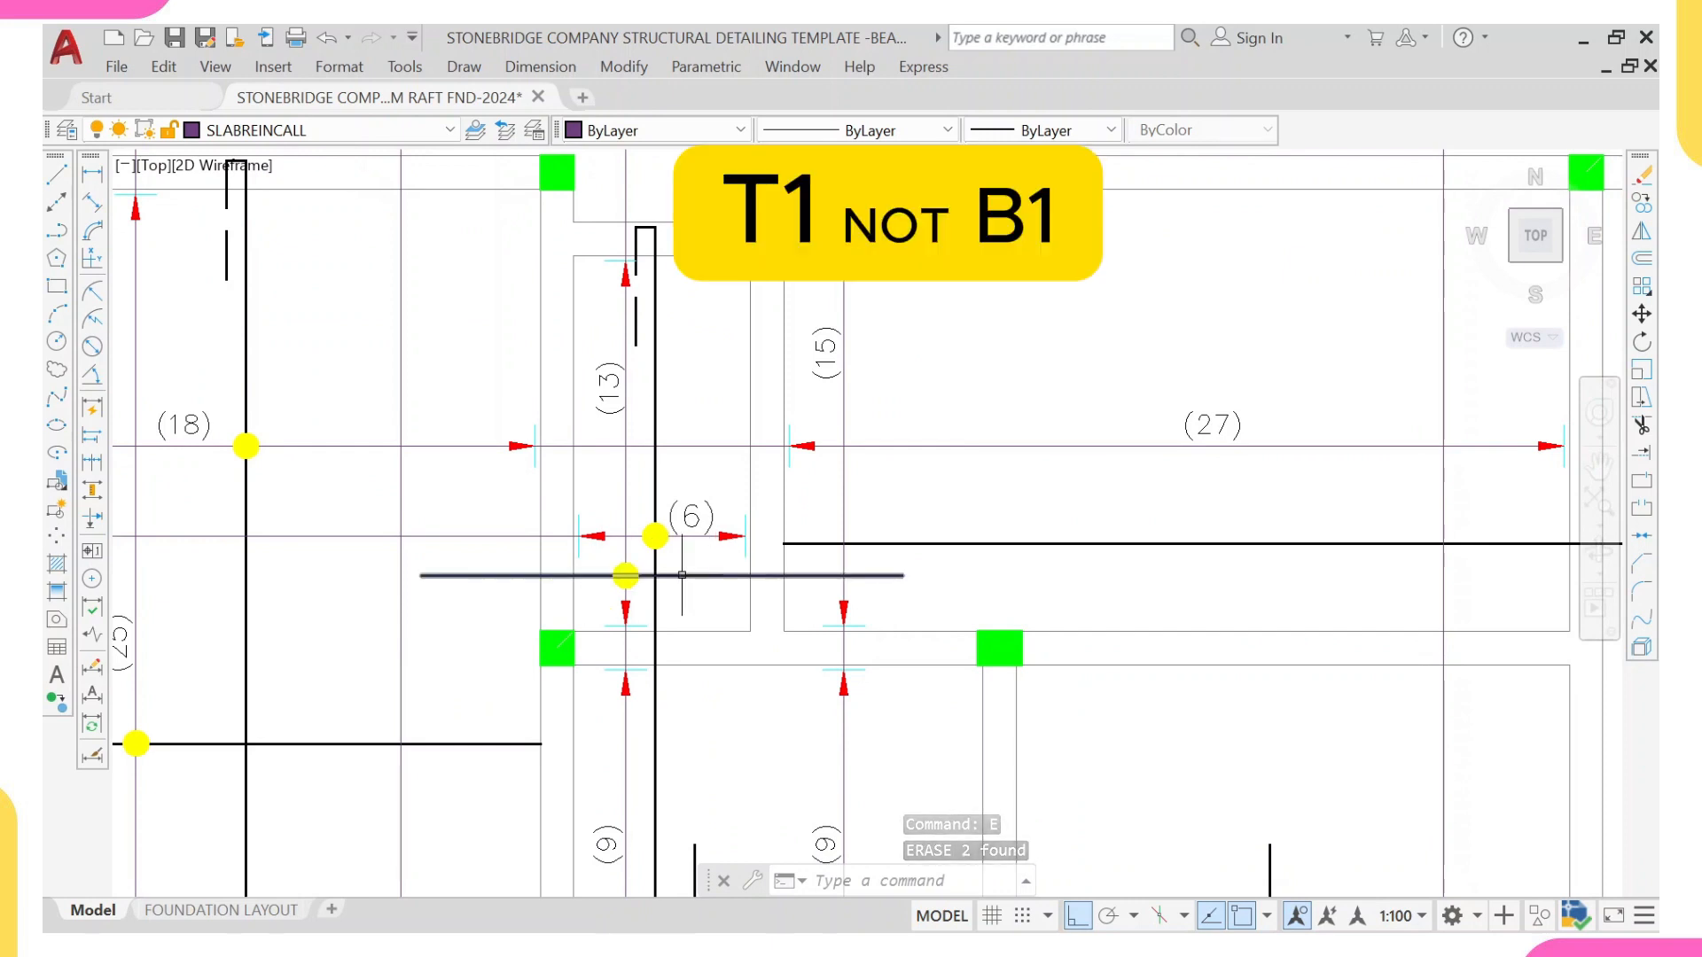
scroll(682, 575, "down", 5)
scroll(638, 353, "up", 3)
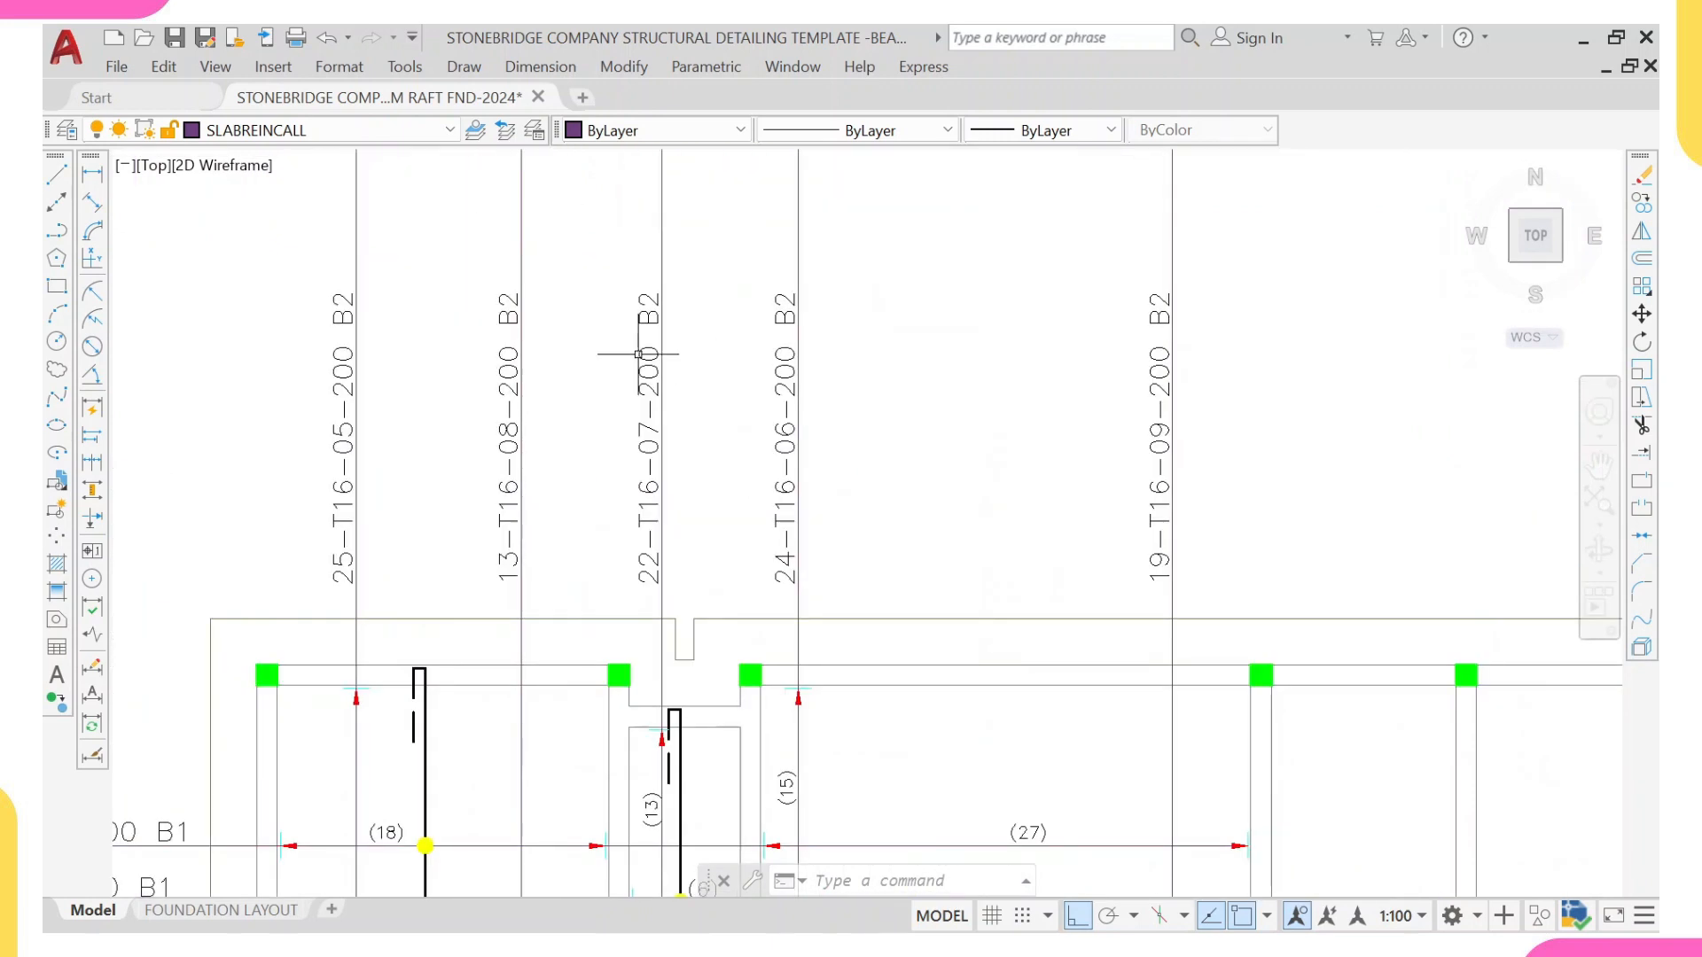
left_click(639, 354)
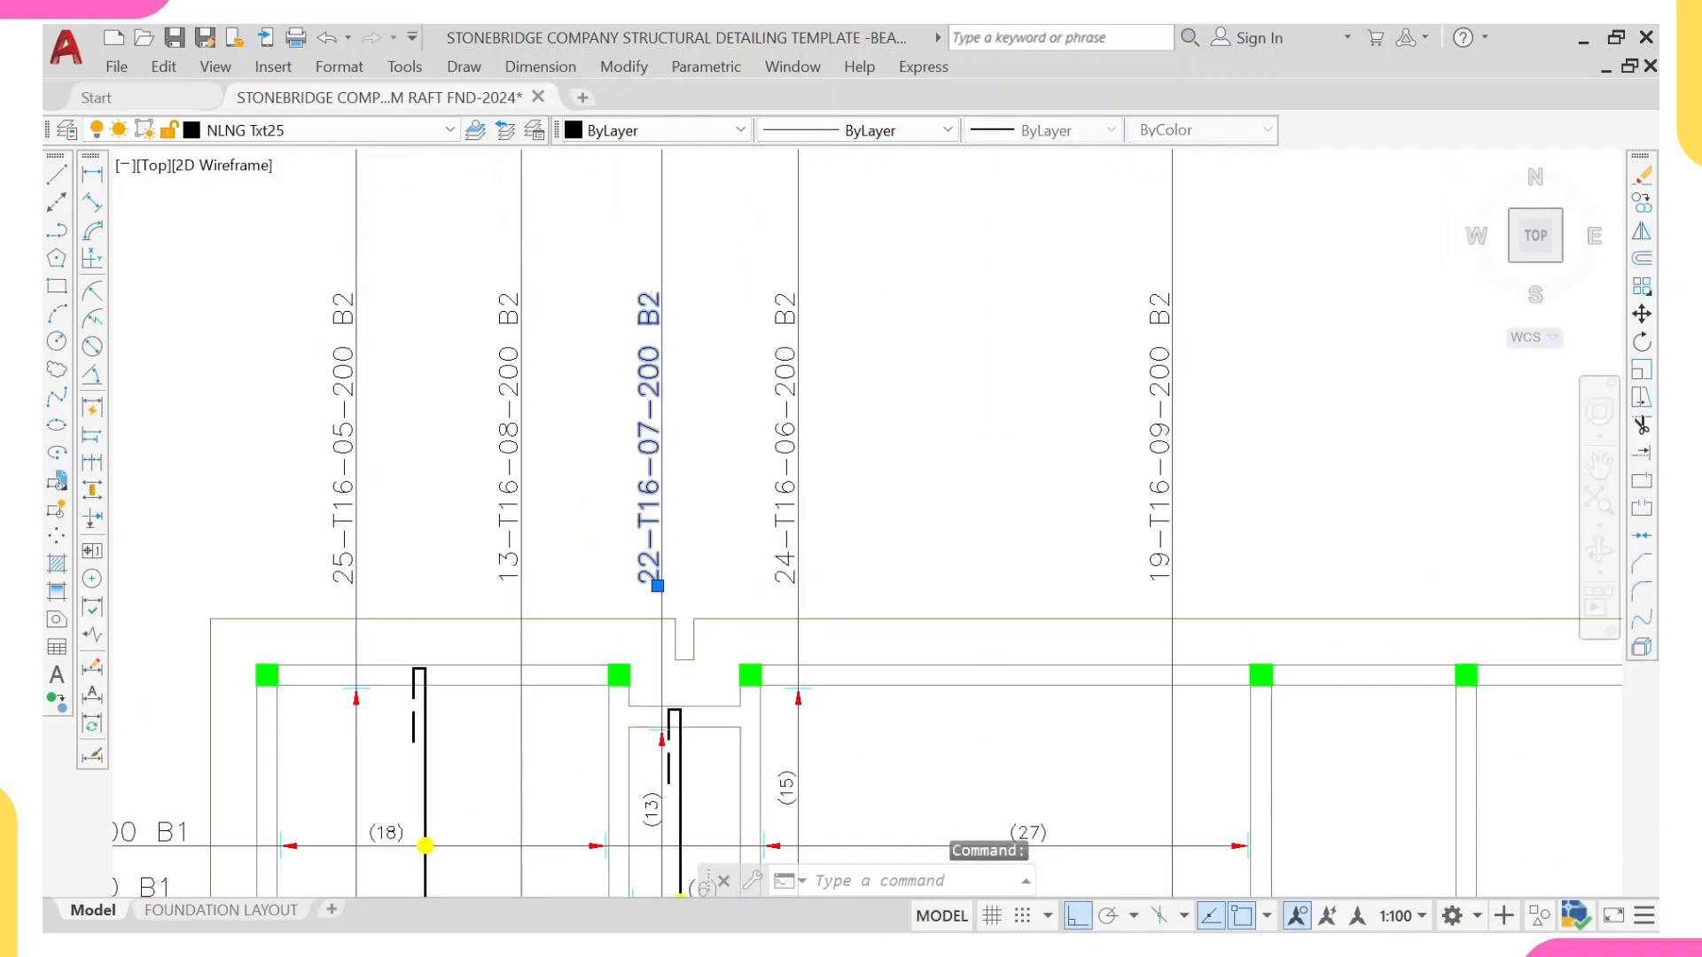
double_click(650, 399)
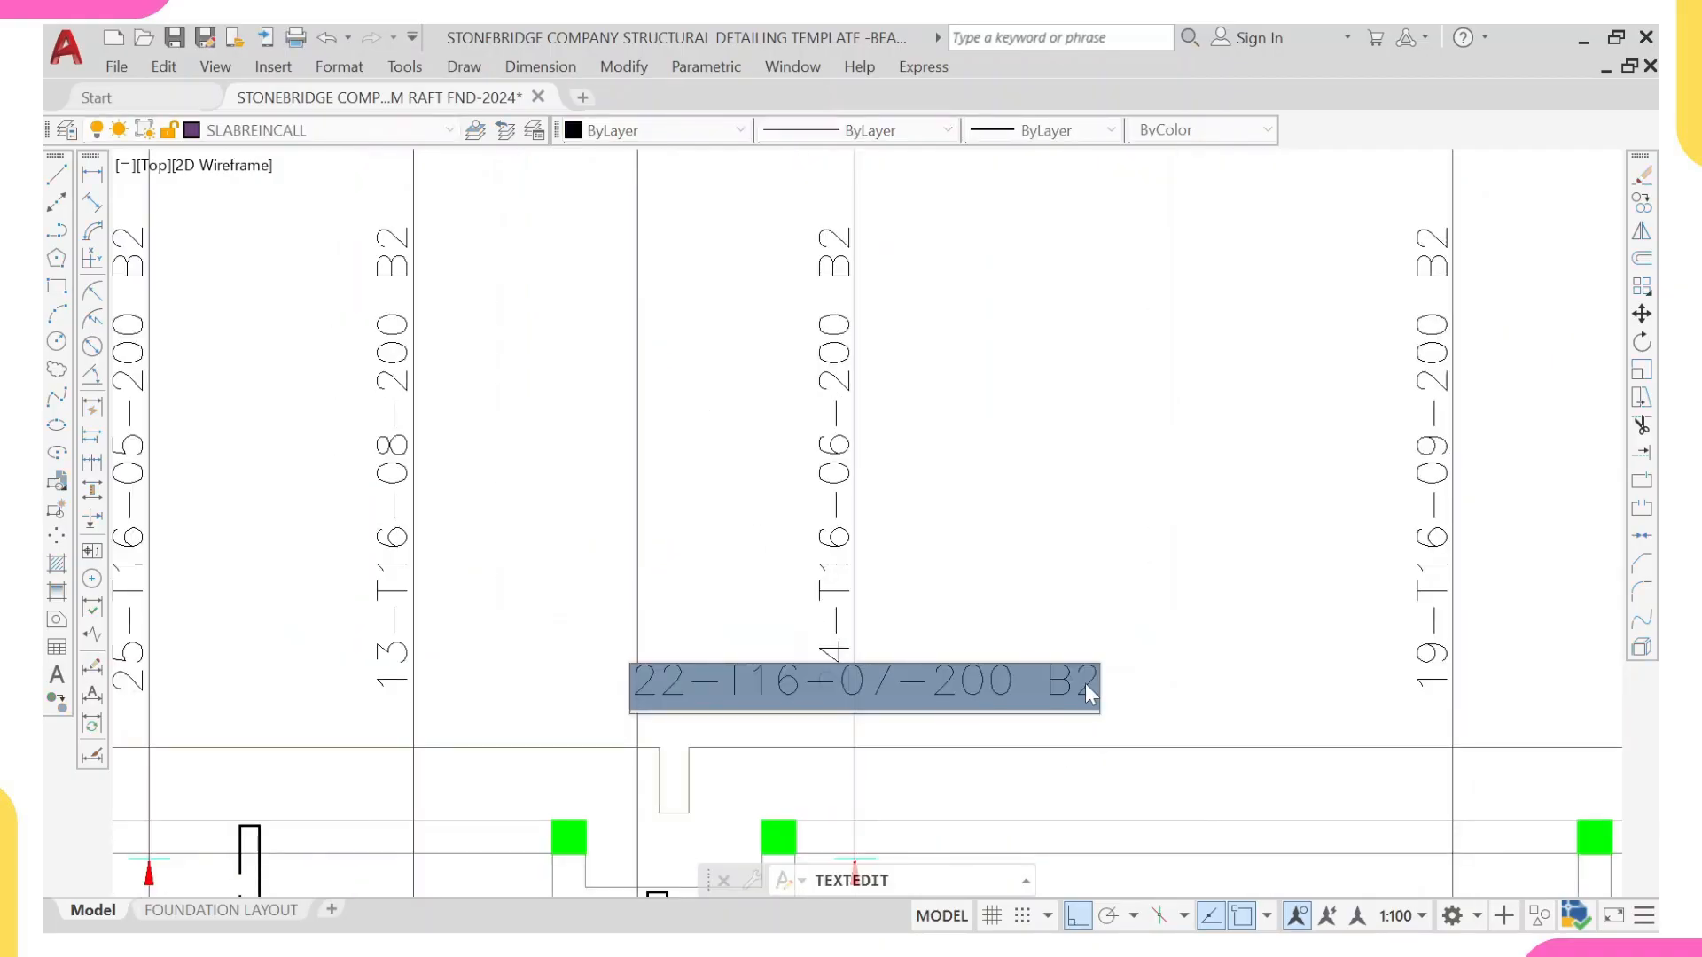
left_click(1085, 684)
double_click(1090, 687)
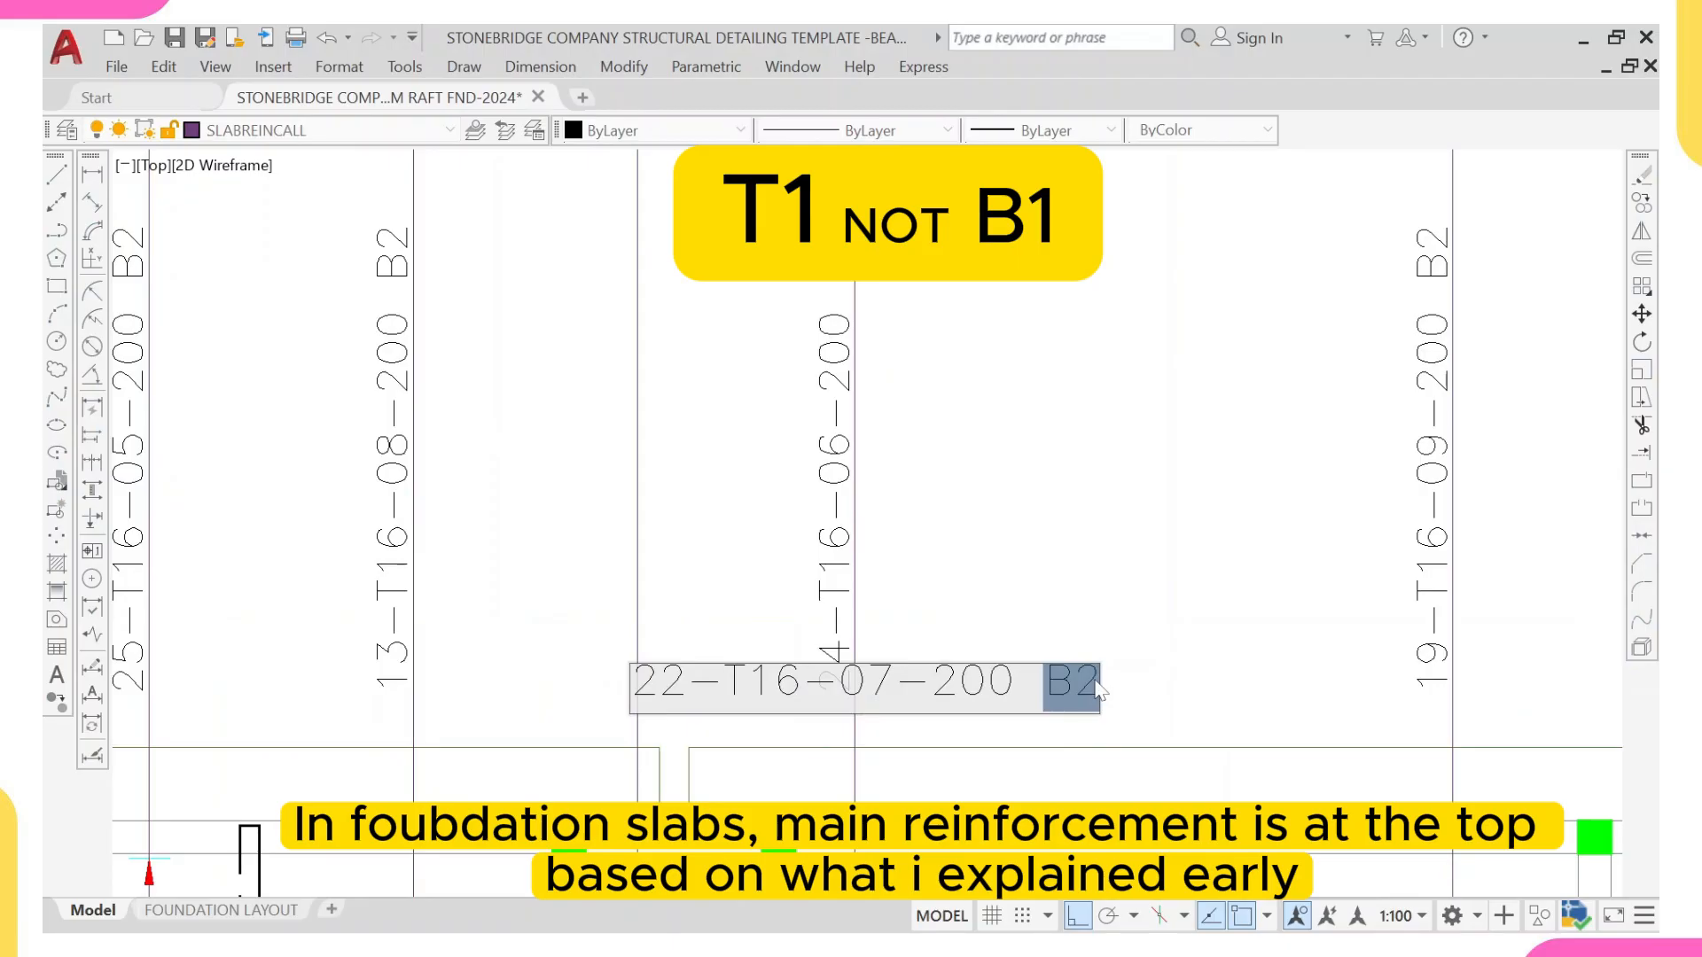
type("B1")
key("Return")
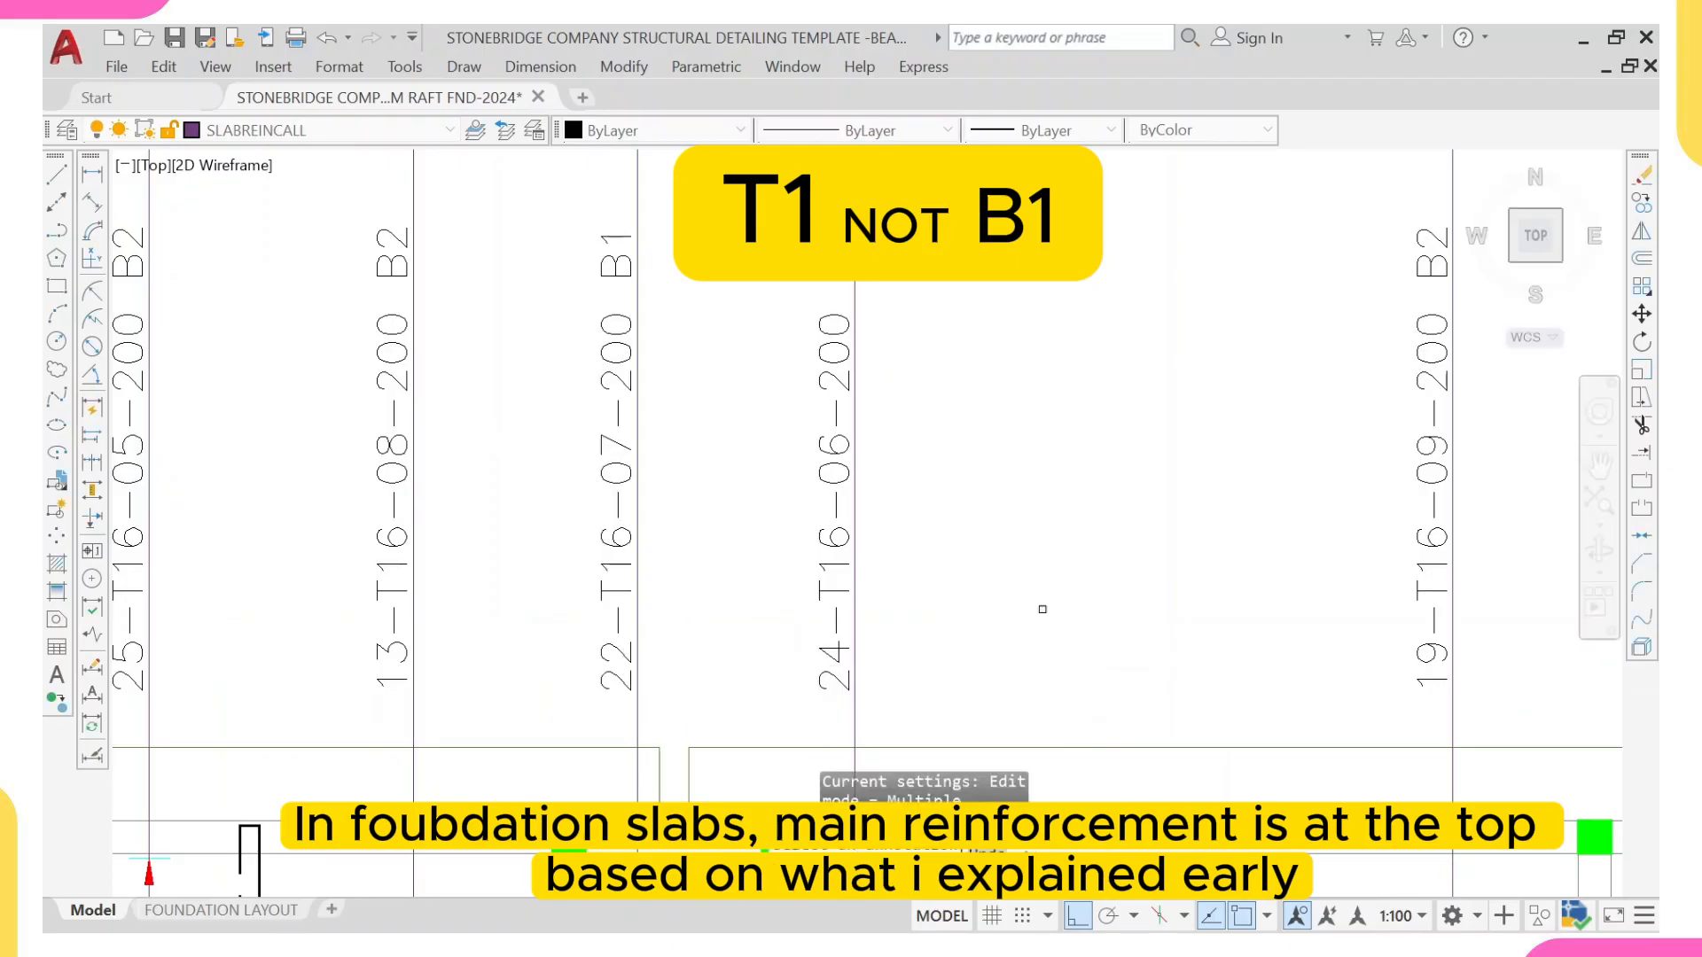
Step: Change the layer mark of the horizontal bar label 6-T16-02-200 beside the plan to B2
mouse_move(906, 753)
middle_mouse_down()
mouse_move(891, 628)
mouse_move(963, 538)
middle_mouse_up()
scroll(943, 585, "up", 8)
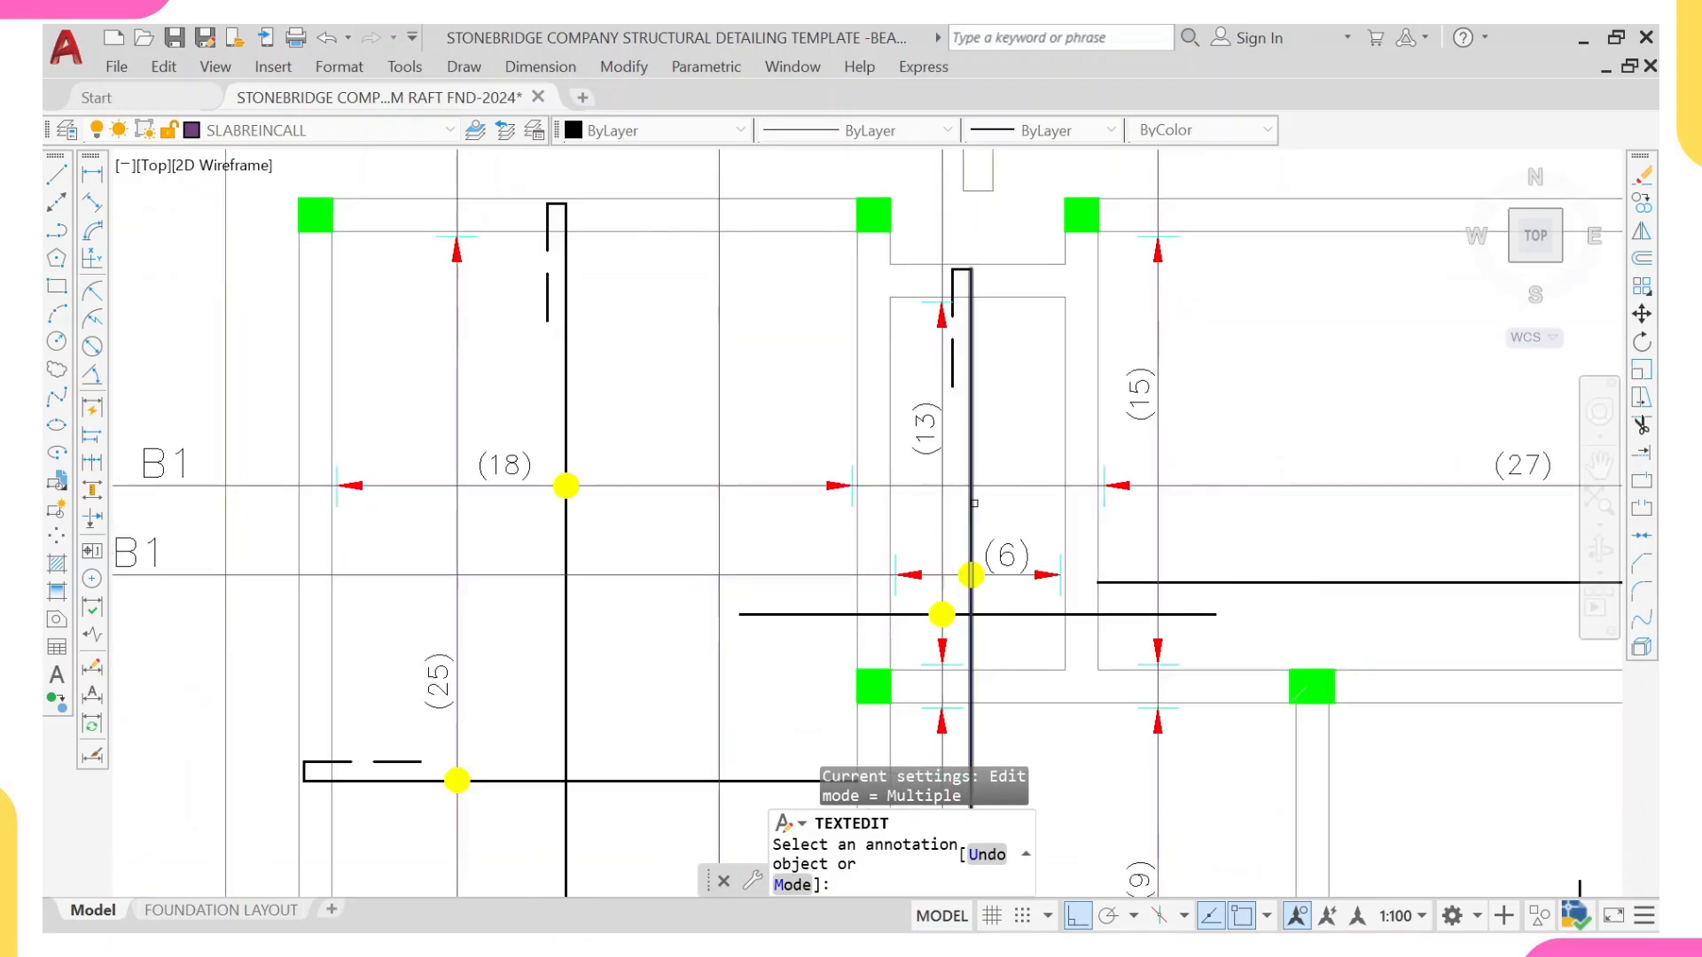
scroll(974, 502, "down", 4)
scroll(972, 533, "up", 2)
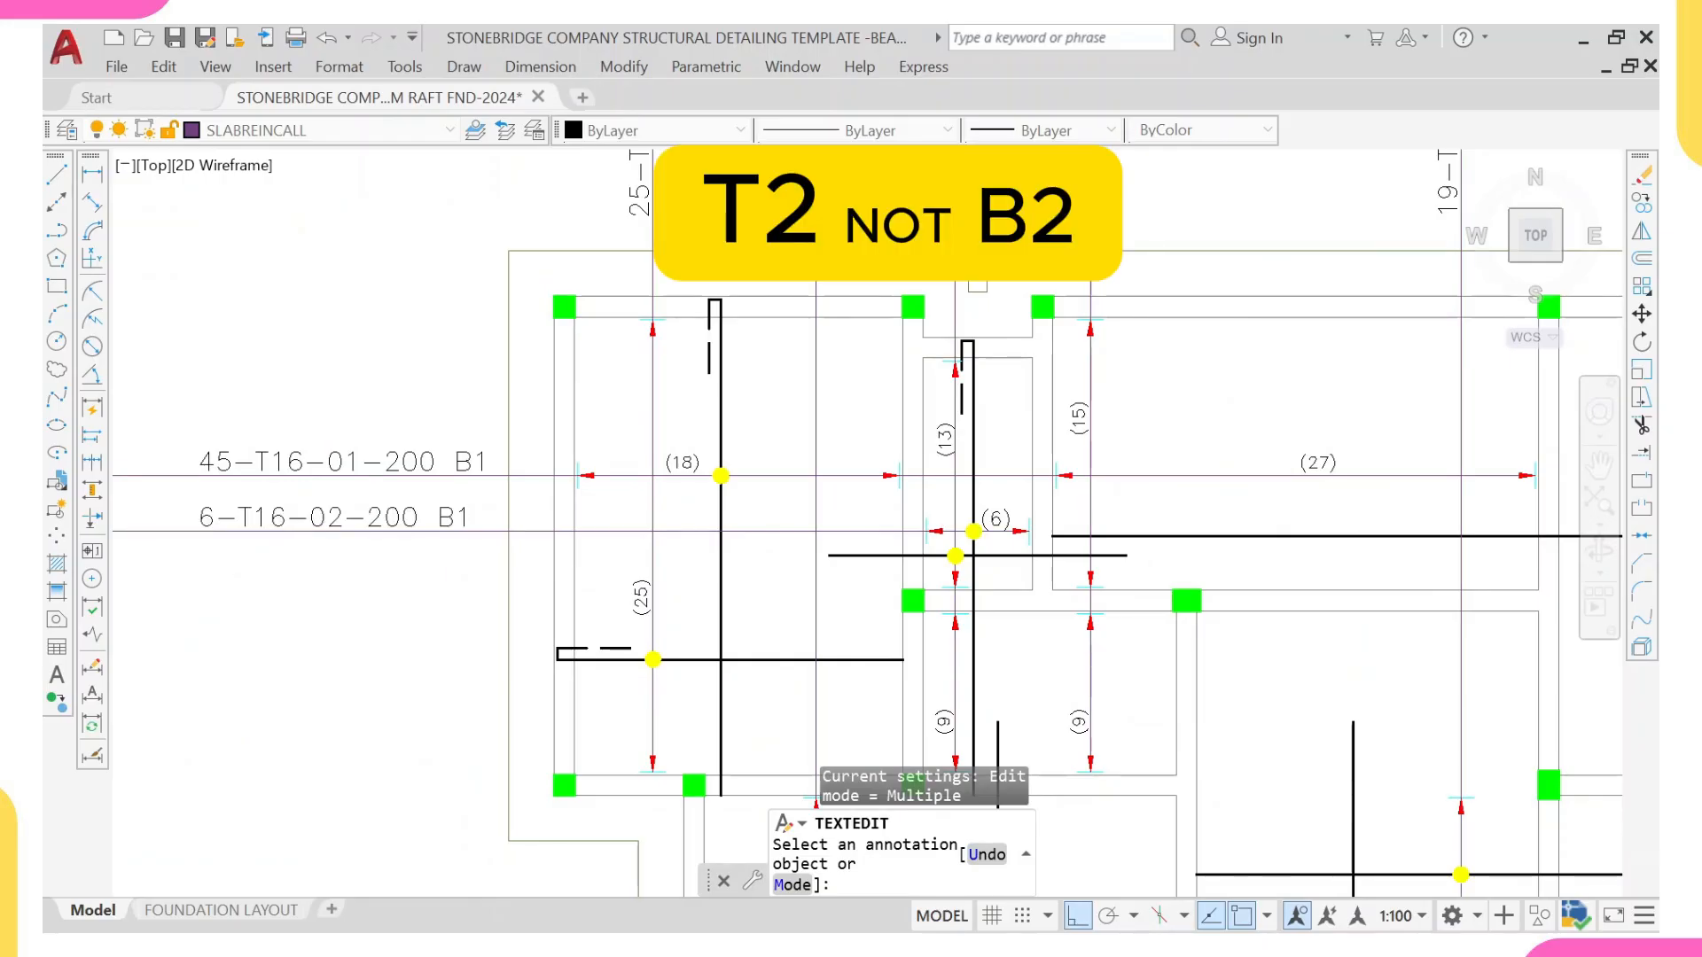
scroll(461, 518, "up", 4)
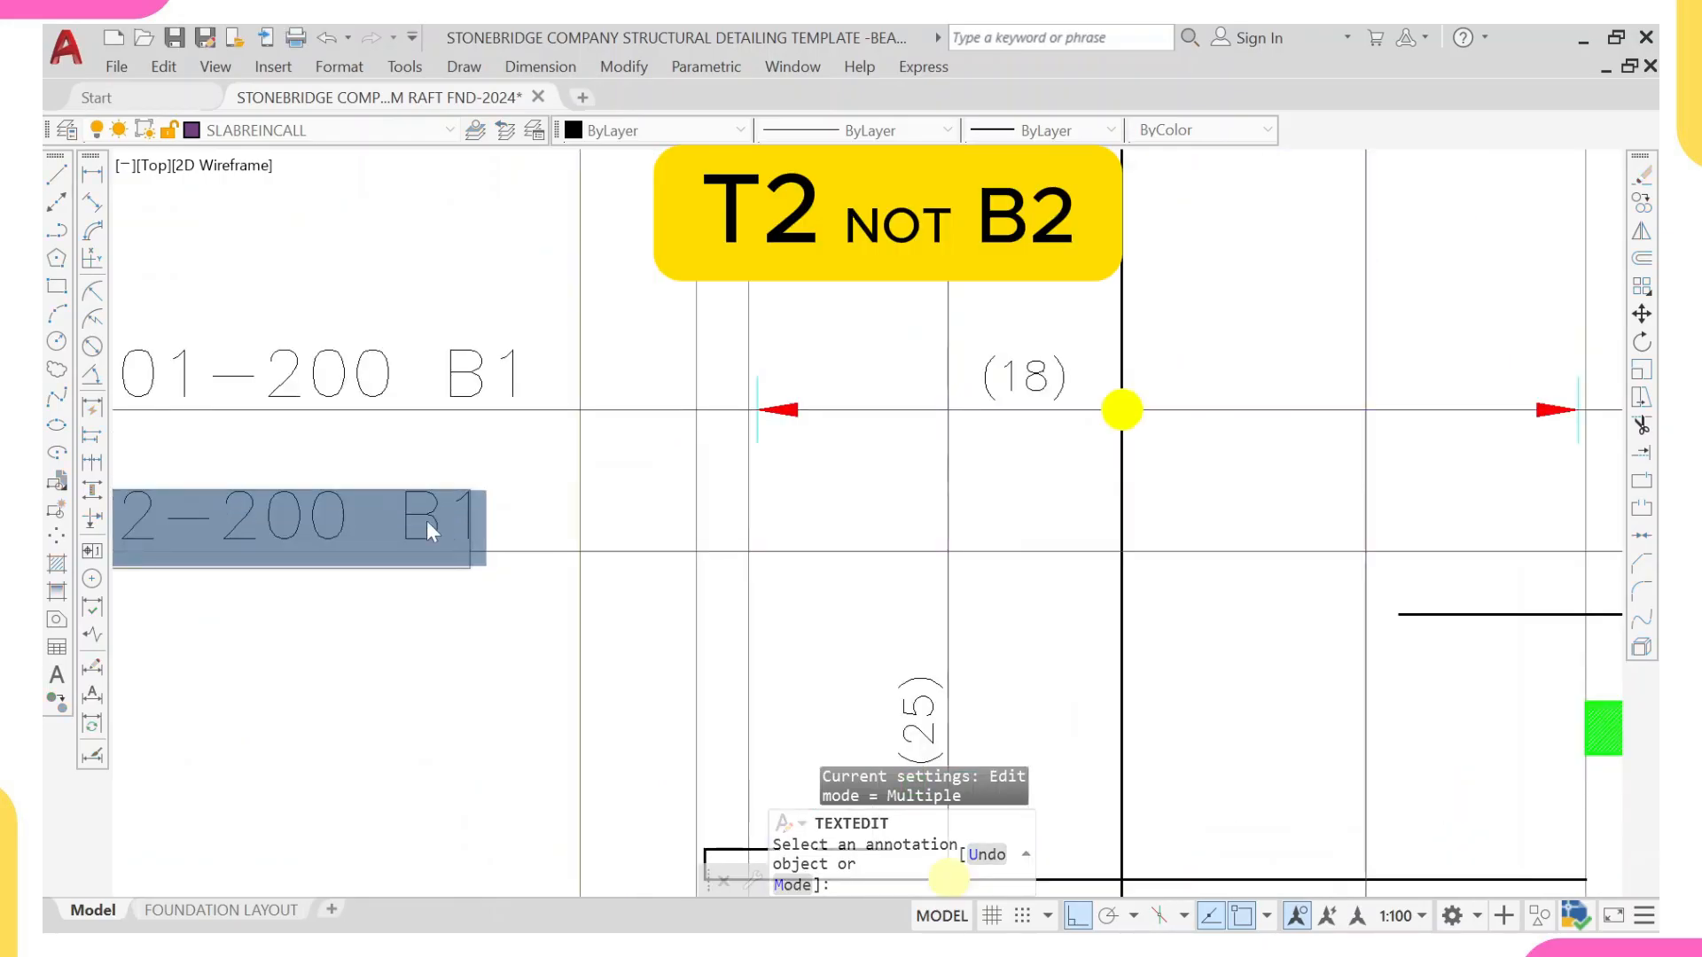
key("shift+Left")
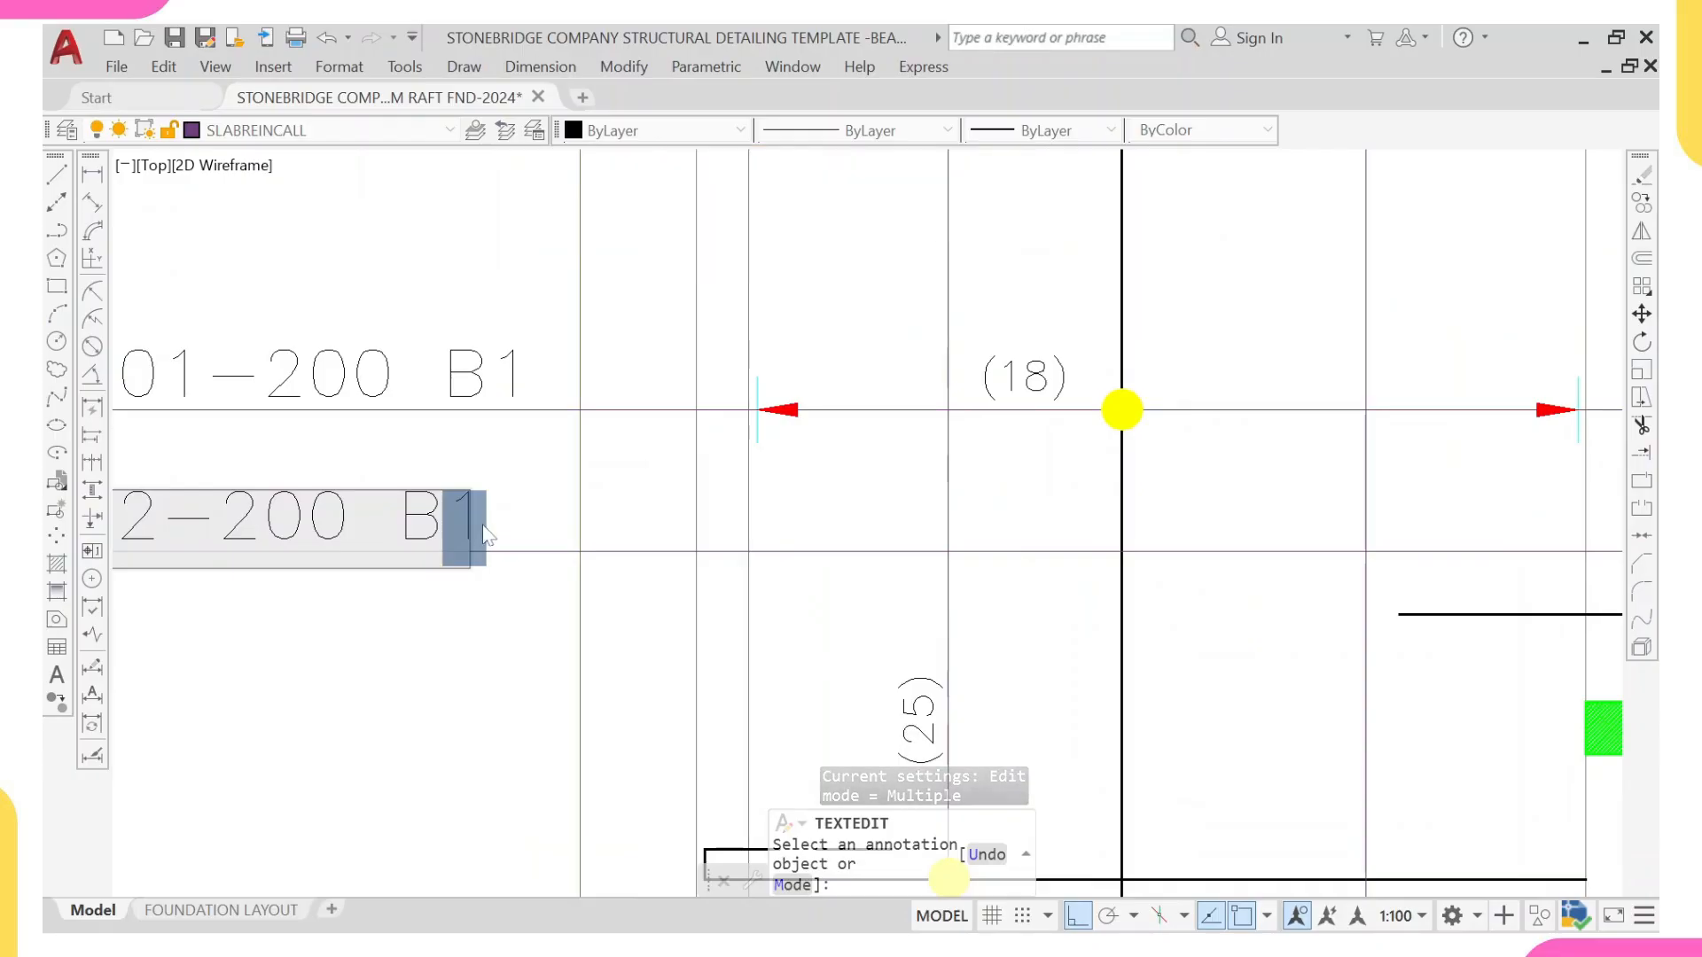
type("2")
left_click(513, 494)
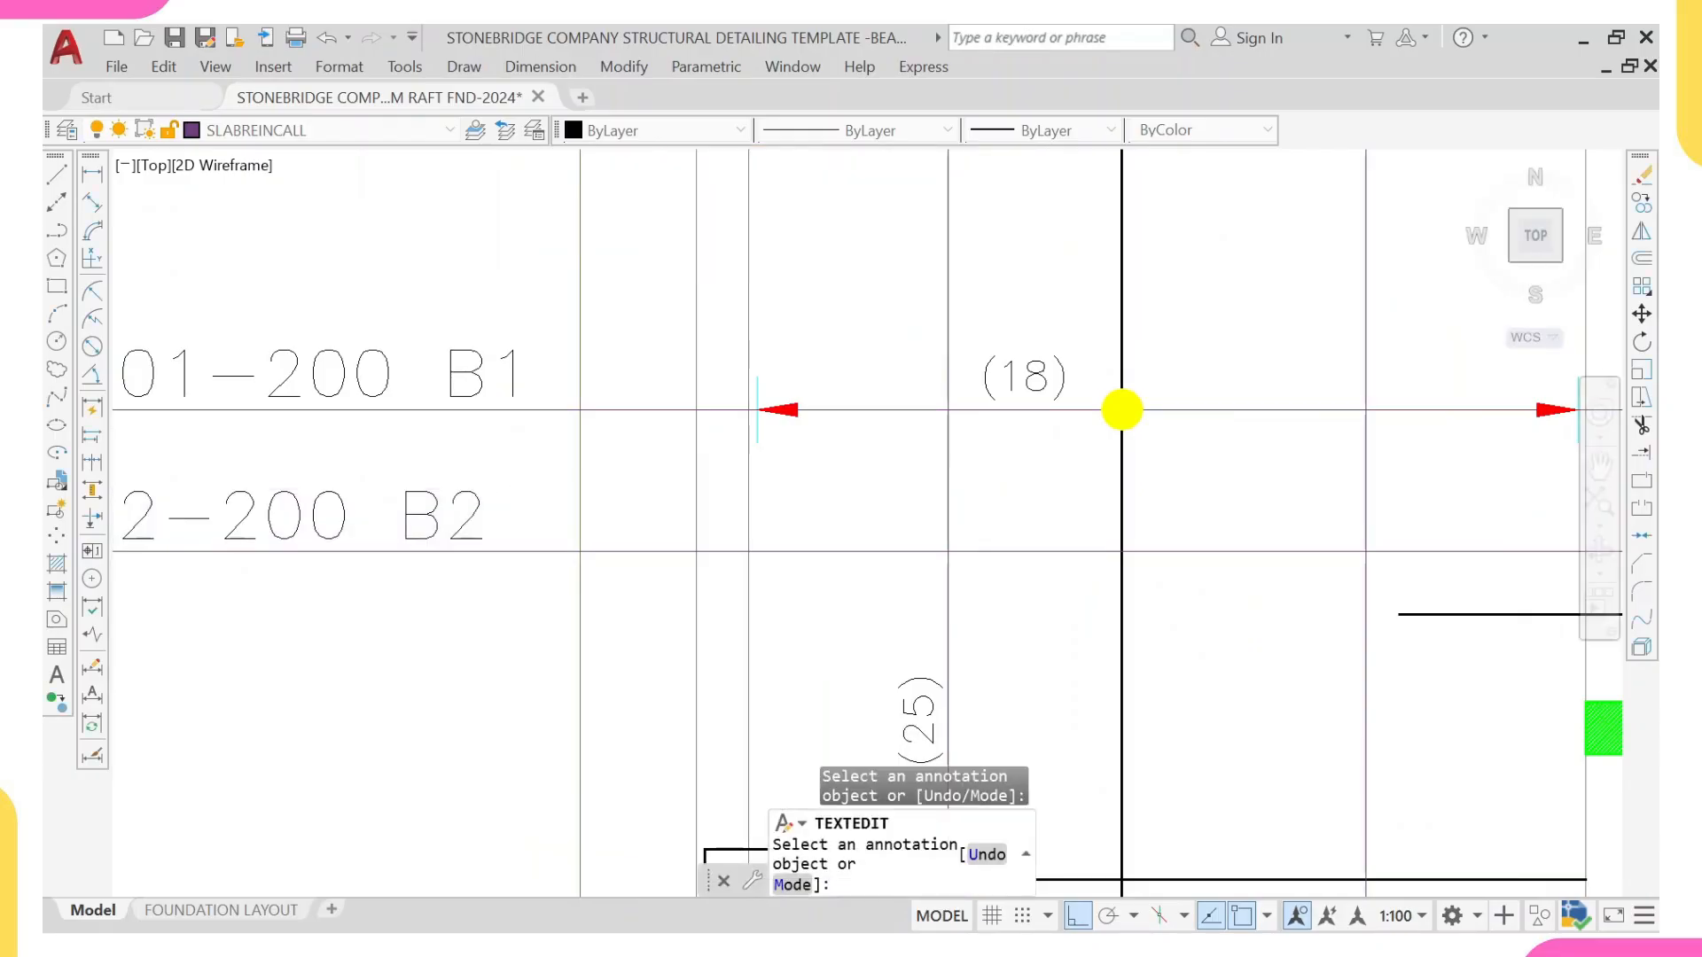
scroll(516, 485, "down", 2)
scroll(795, 620, "down", 2)
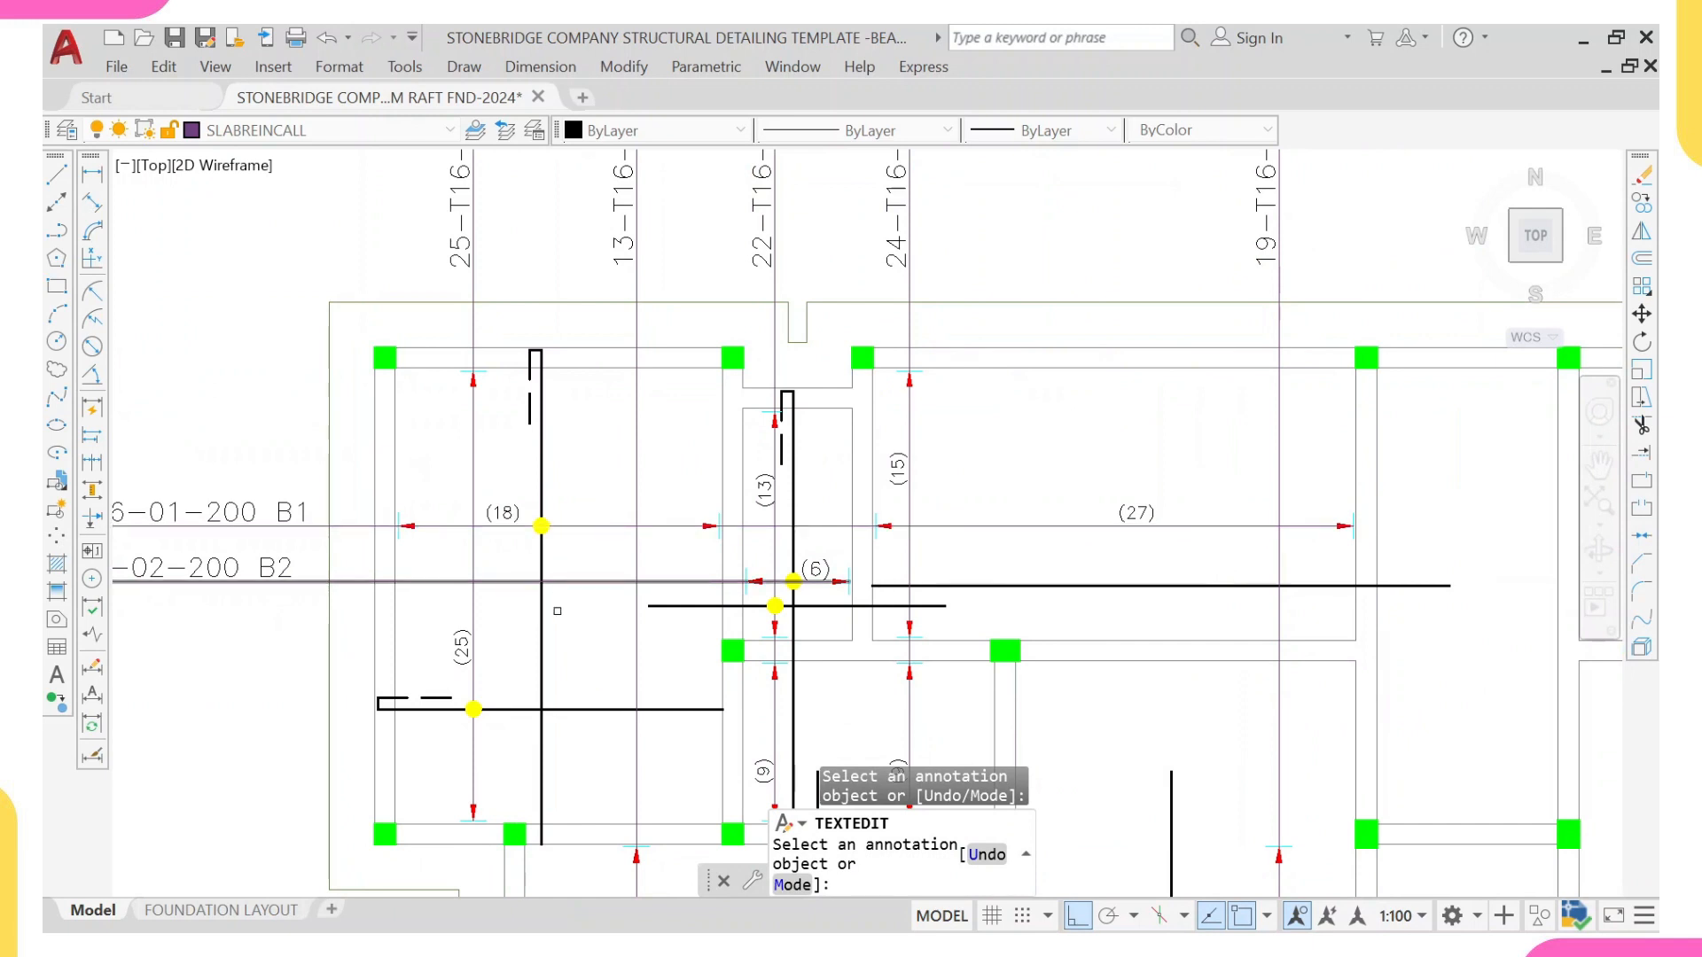
middle_click_drag(566, 602, 584, 463)
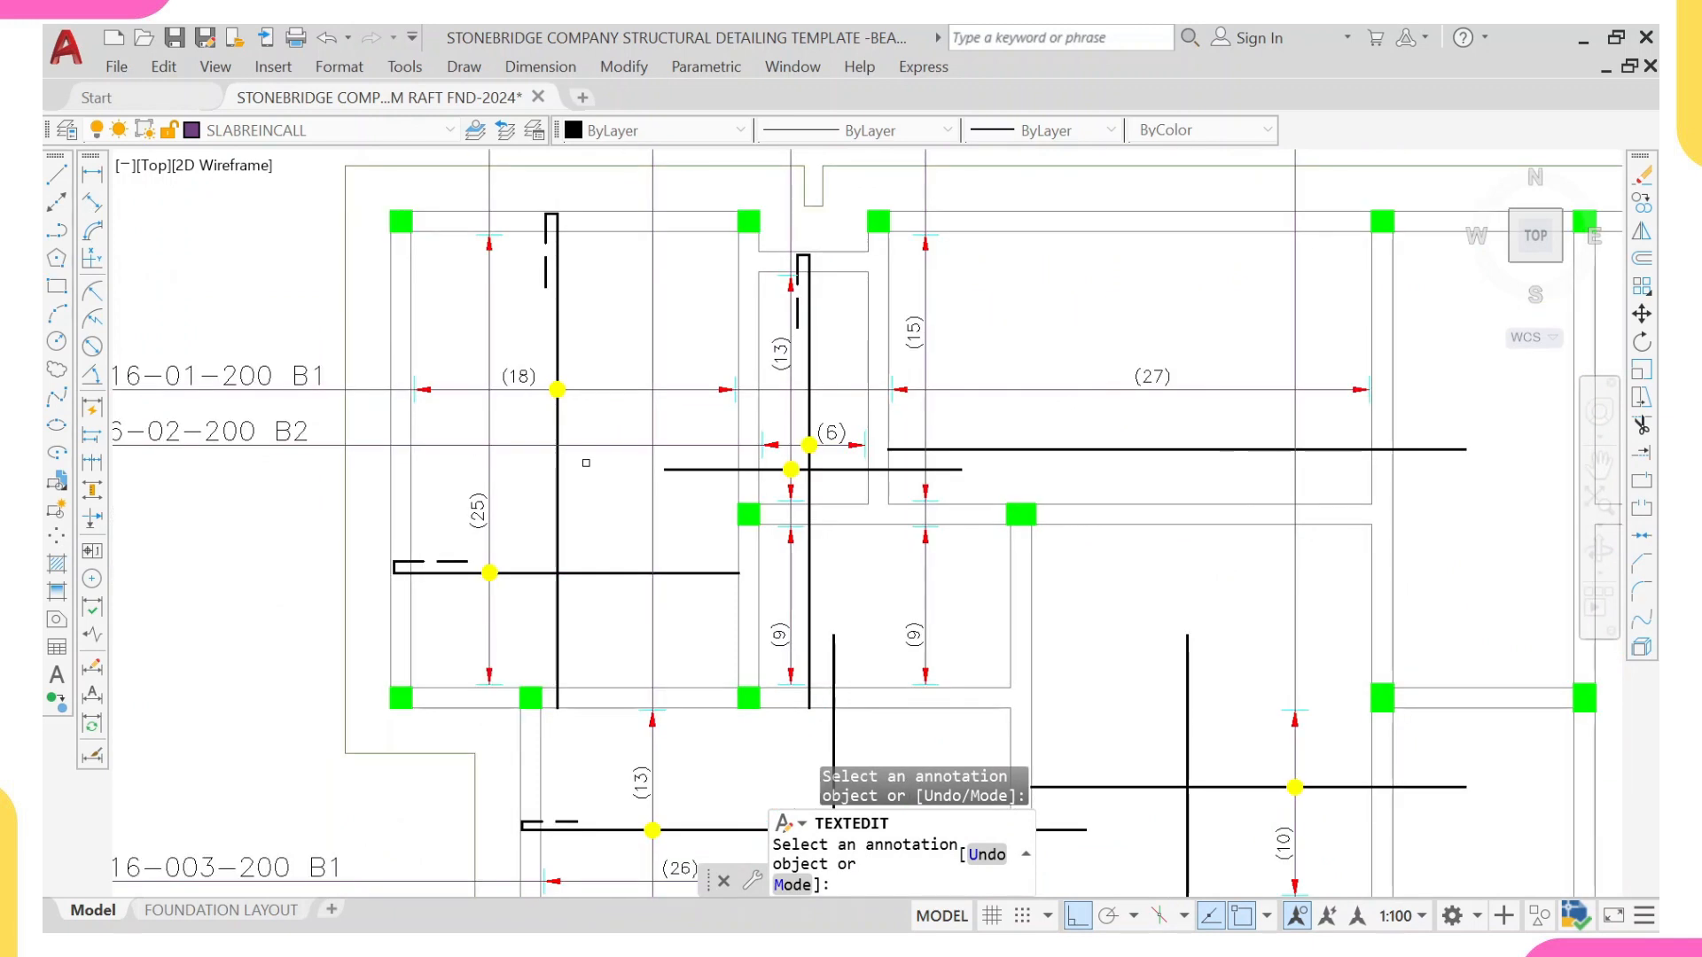
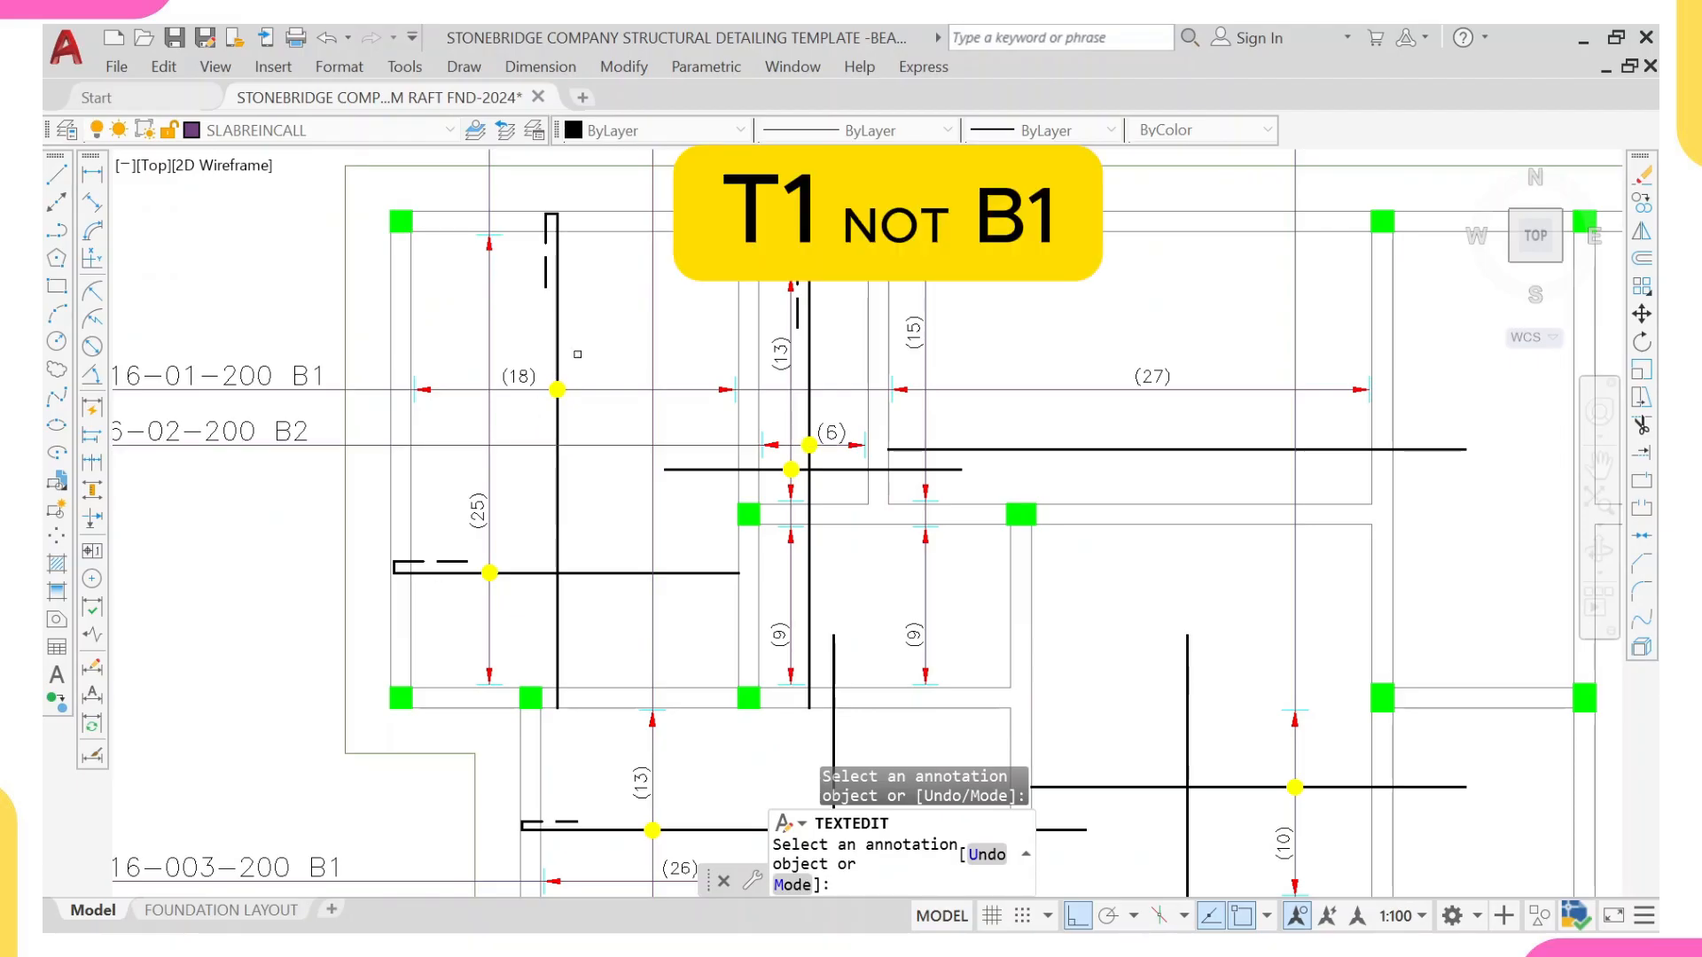
Step: Examine the main reinforcement bars, bar counts and bar labels across the panels of the raft foundation plan
scroll(577, 354, "down", 3)
scroll(594, 311, "up", 6)
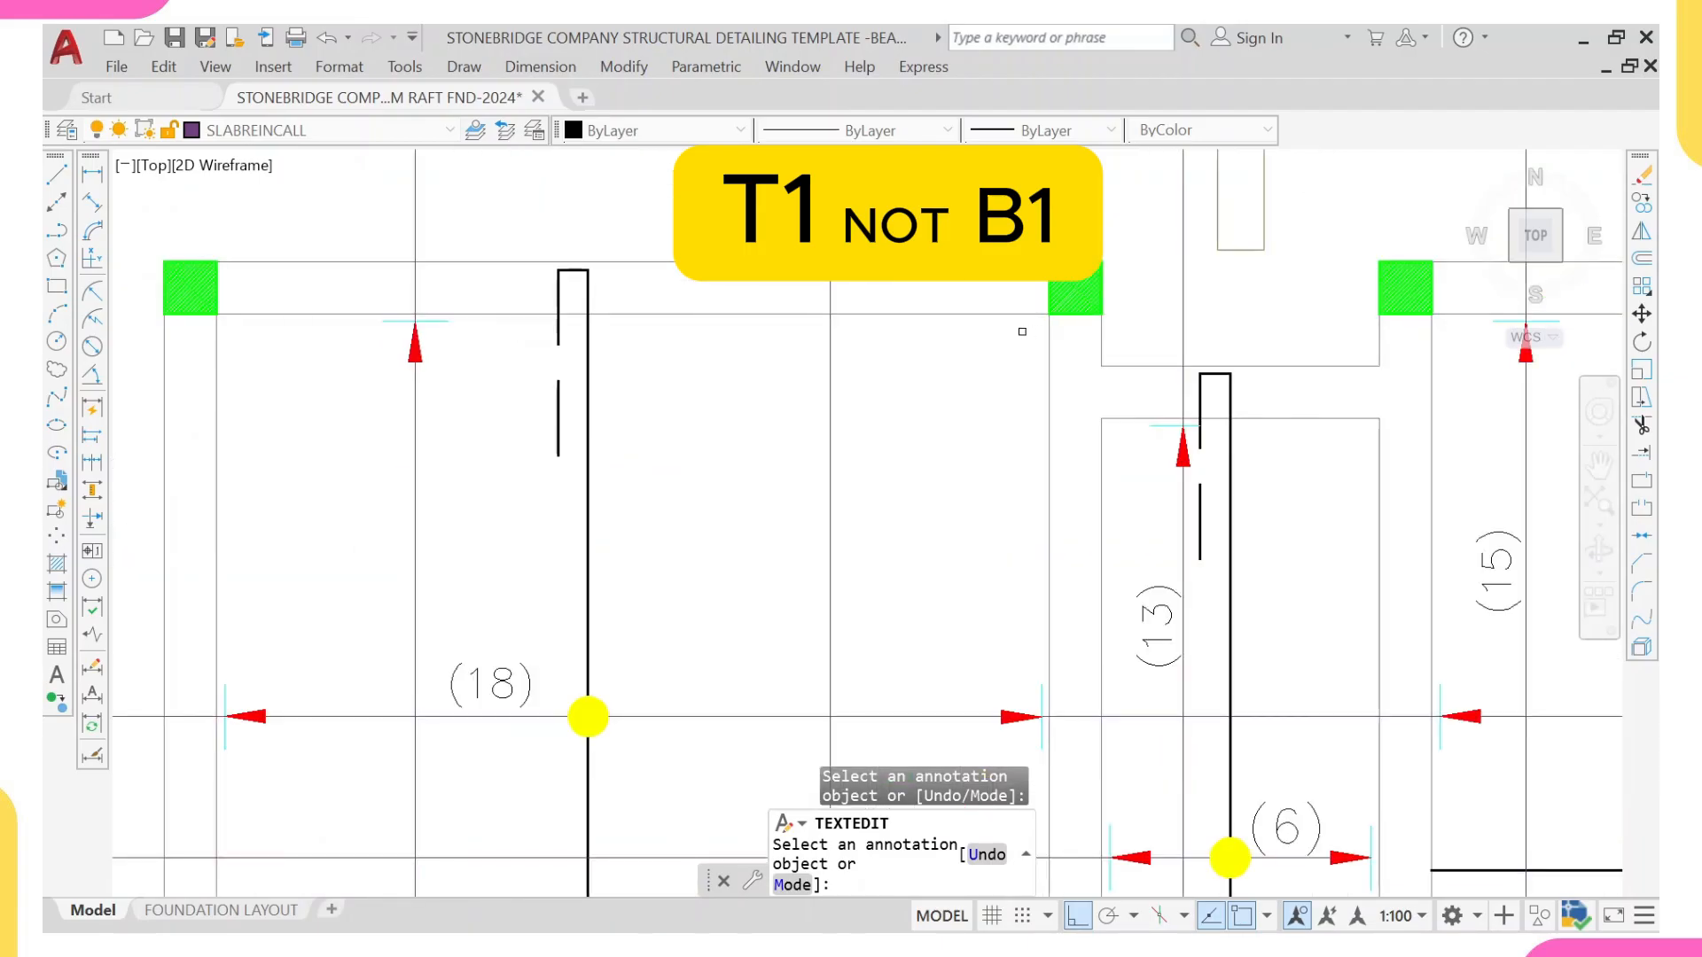
scroll(1017, 325, "down", 4)
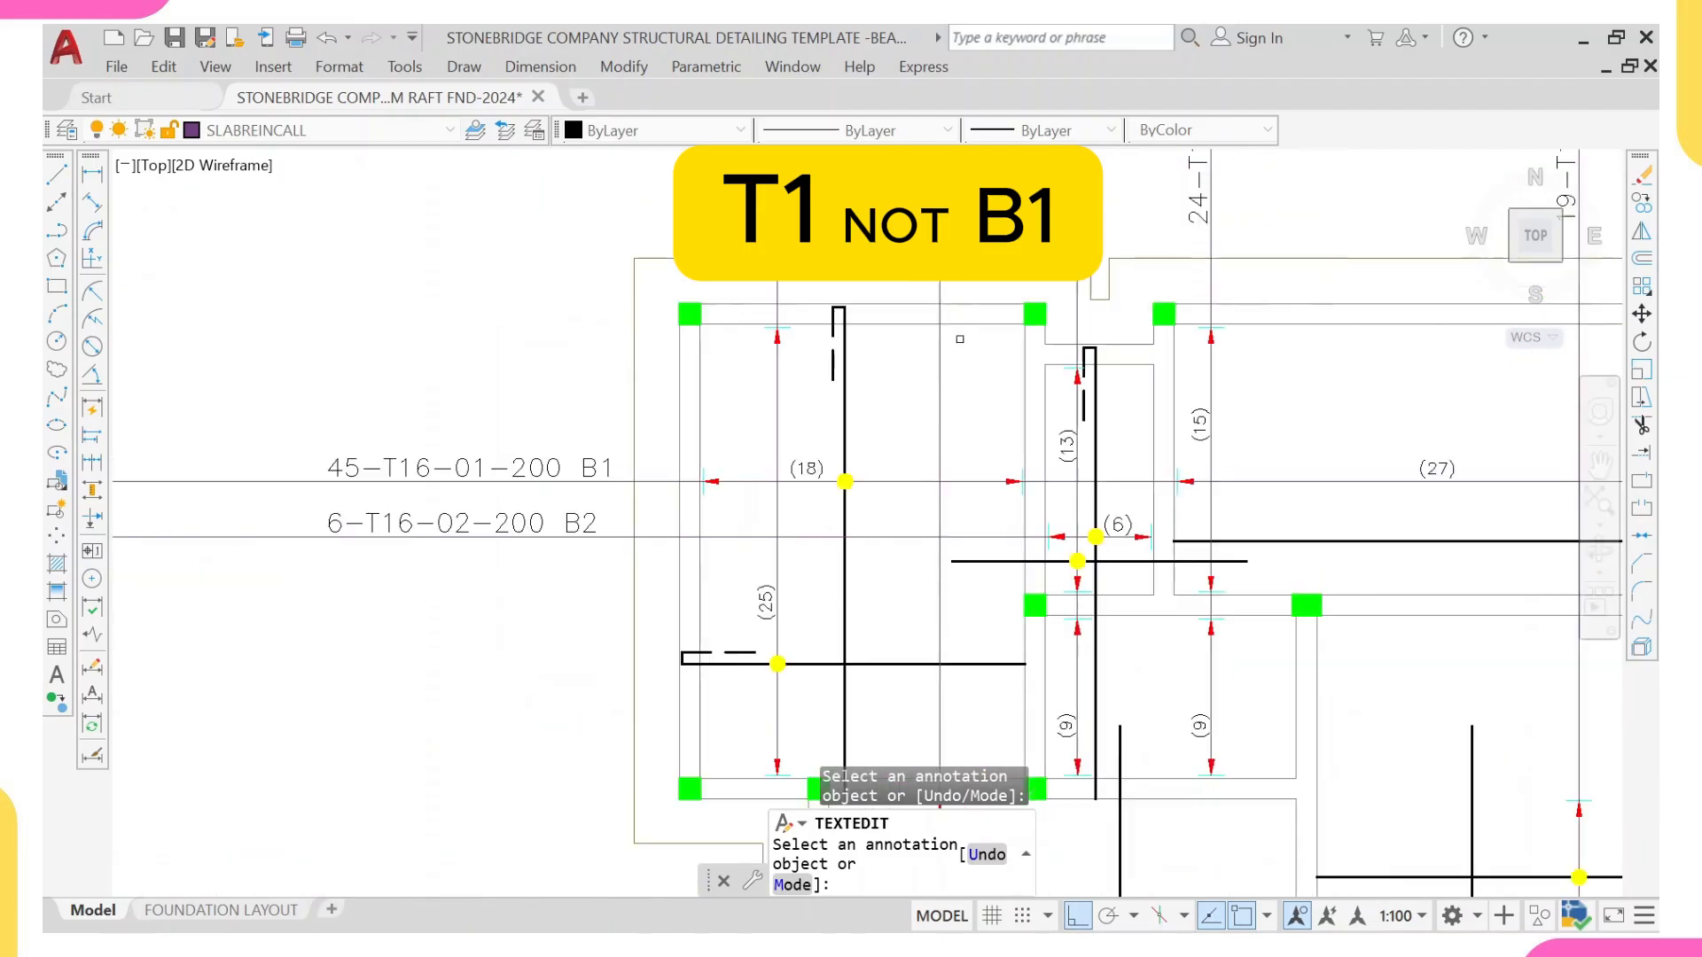
scroll(922, 354, "down", 2)
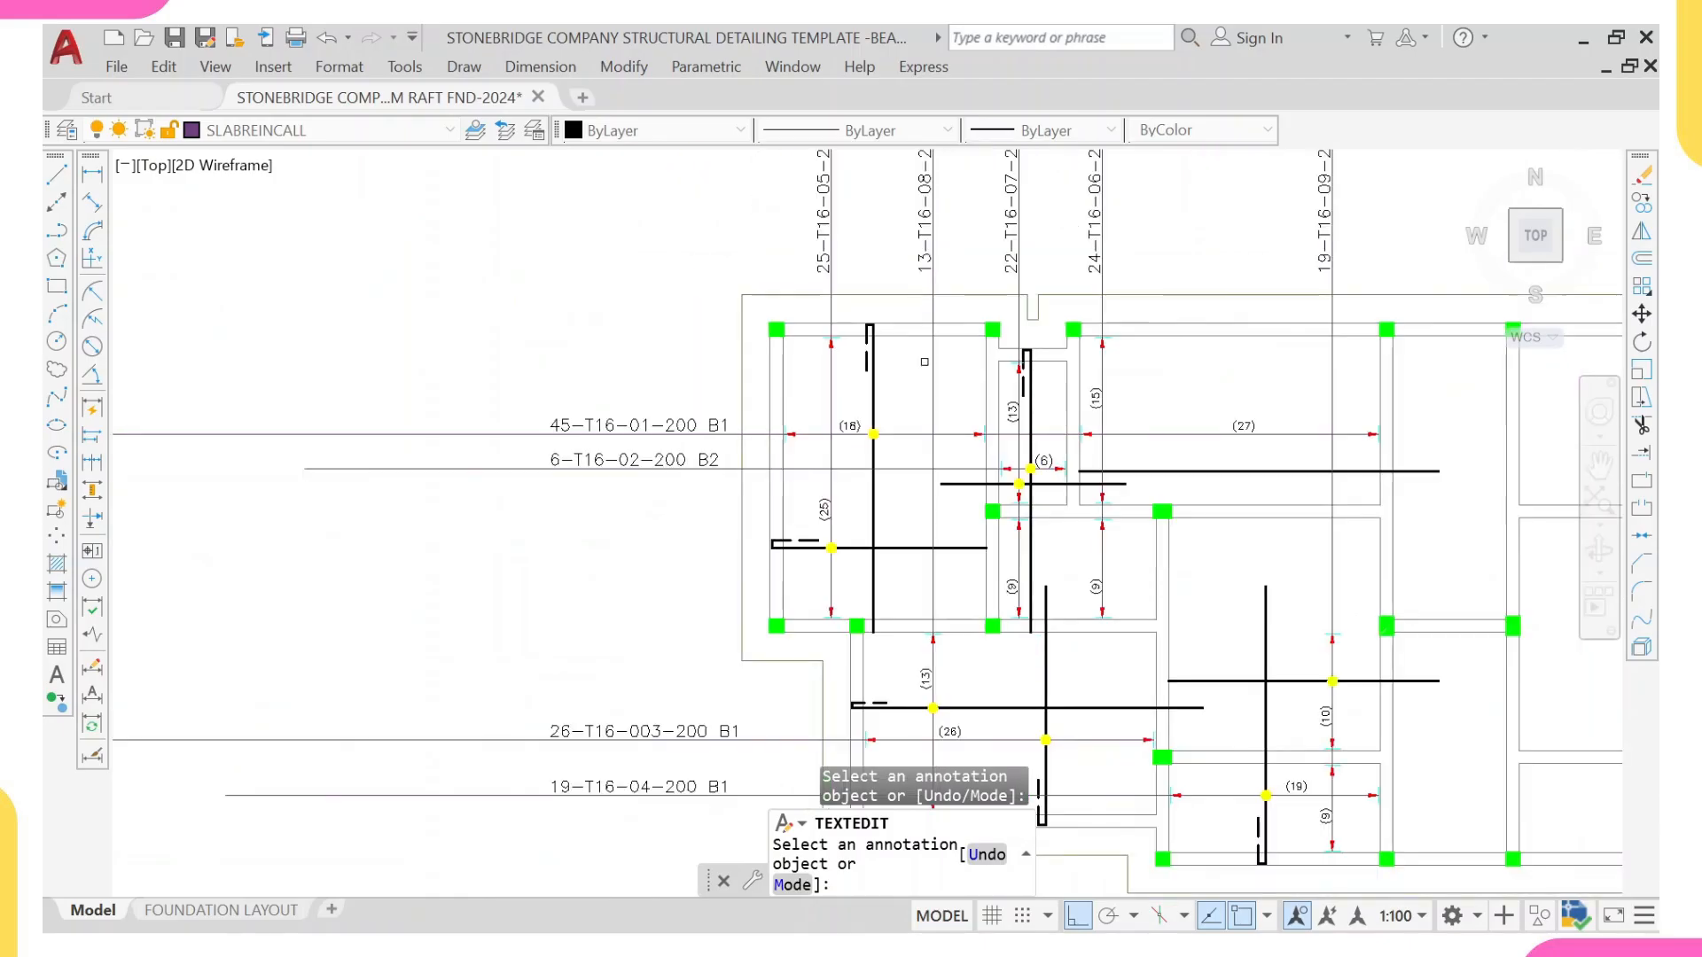
scroll(1001, 513, "up", 4)
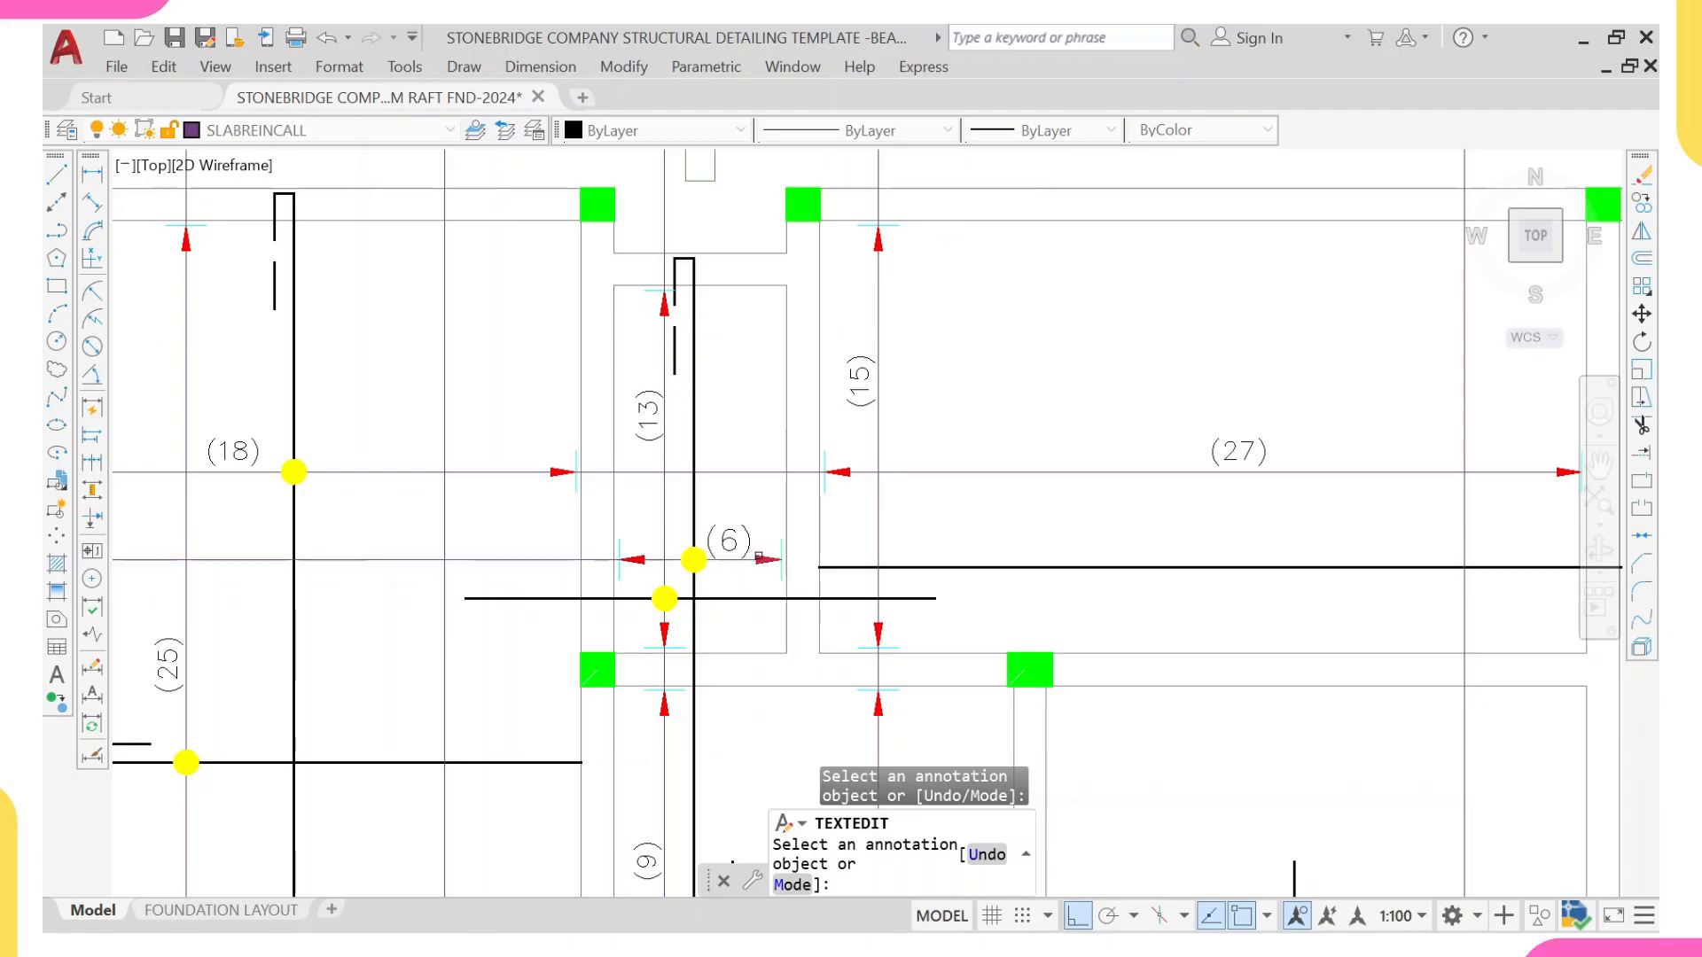
scroll(759, 546, "down", 3)
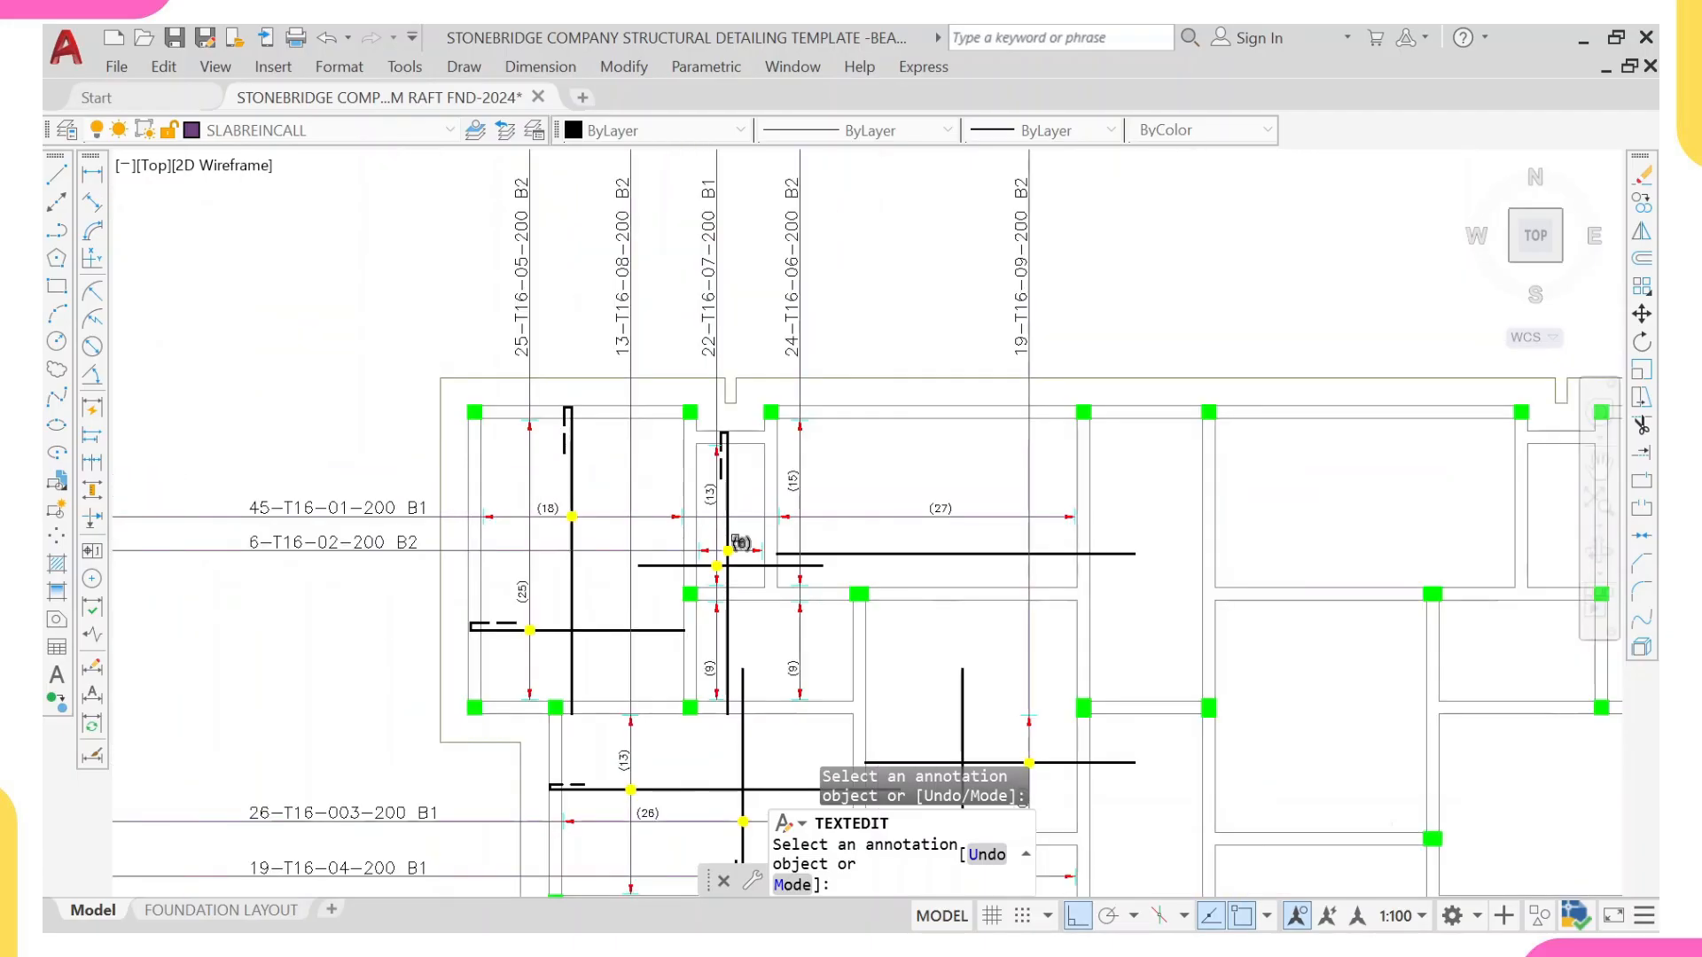
scroll(727, 592, "up", 4)
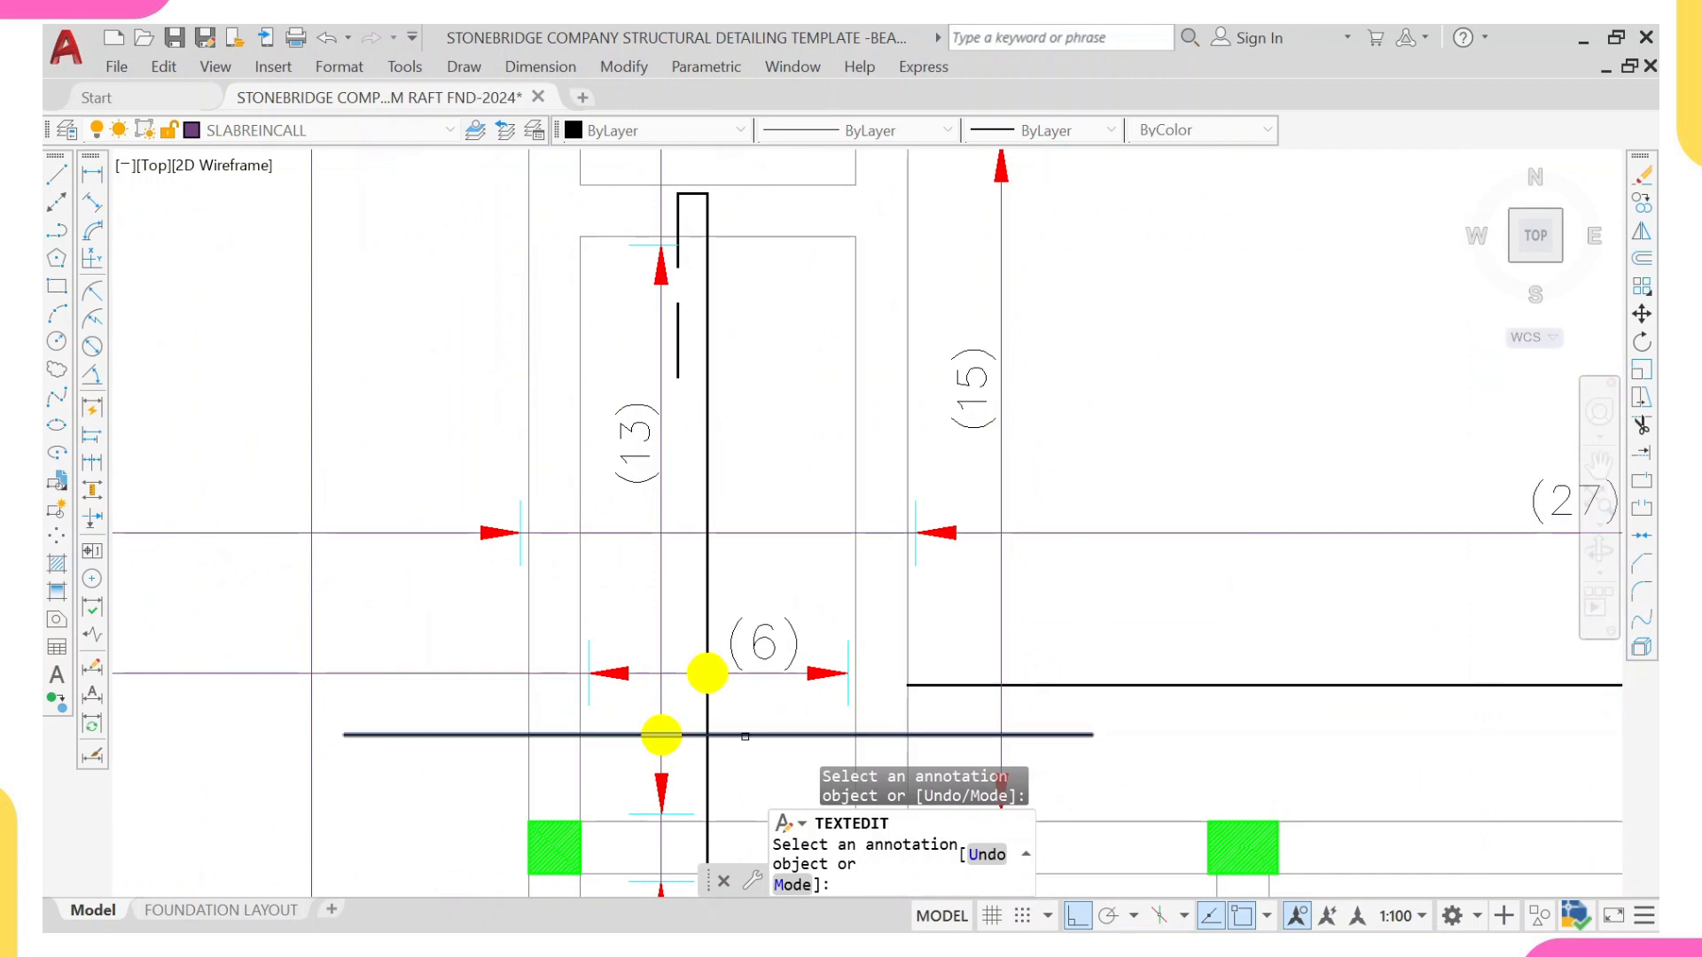
scroll(555, 658, "down", 5)
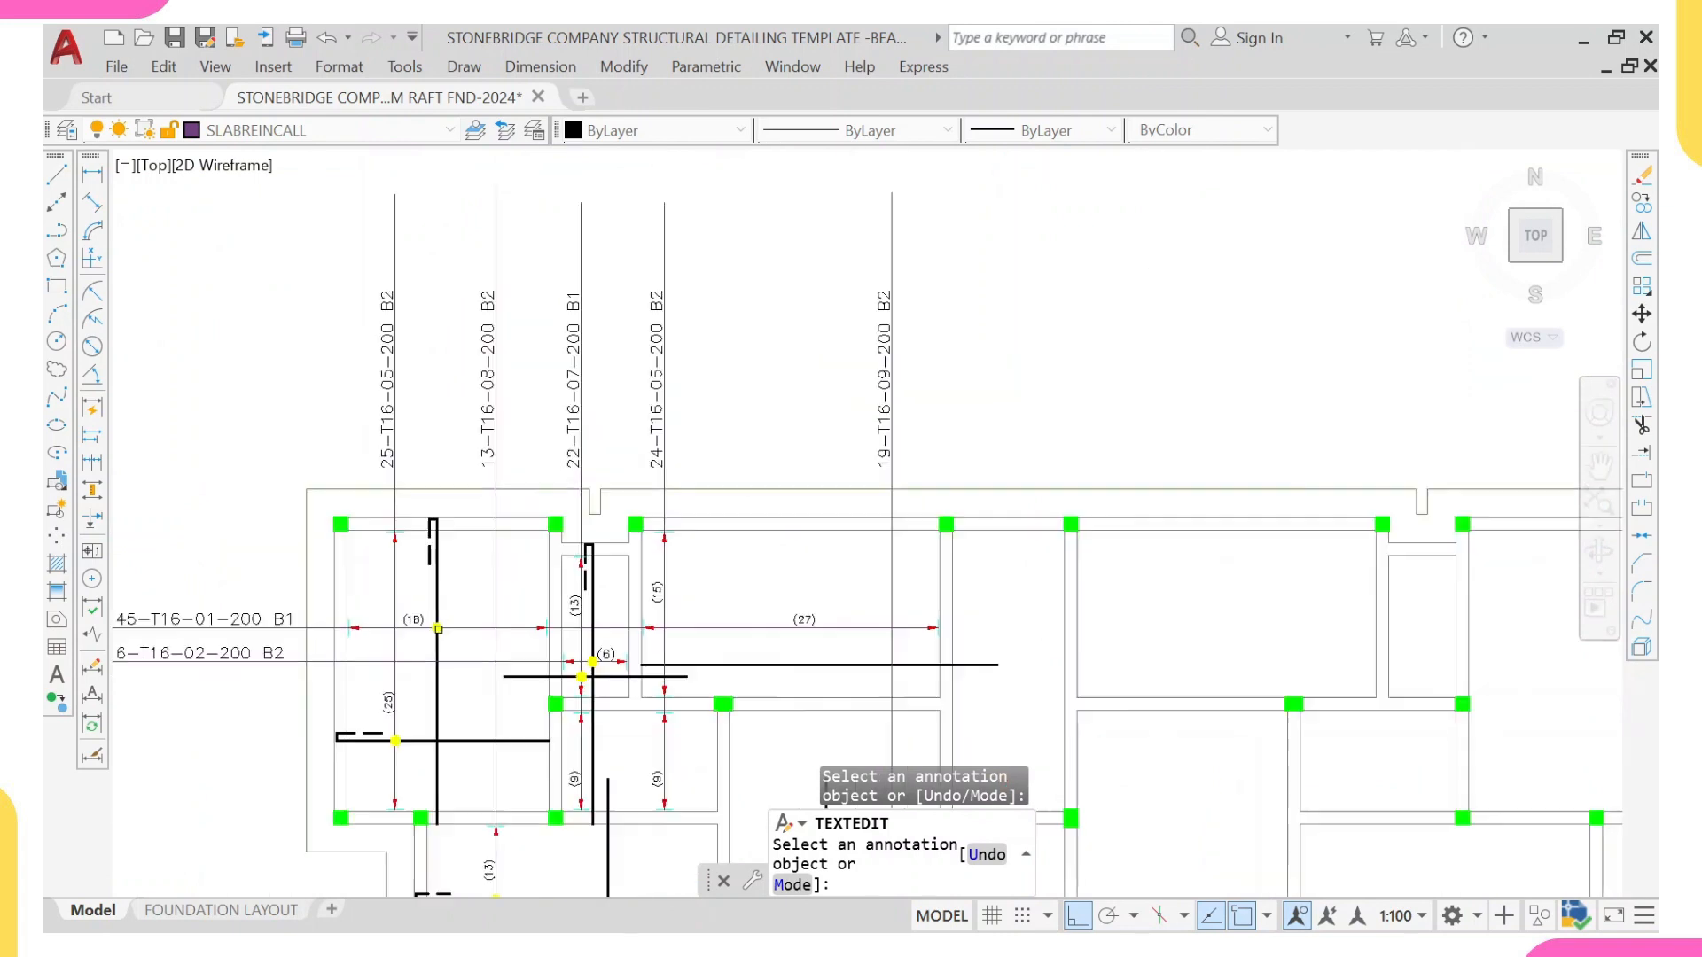
scroll(434, 749, "up", 3)
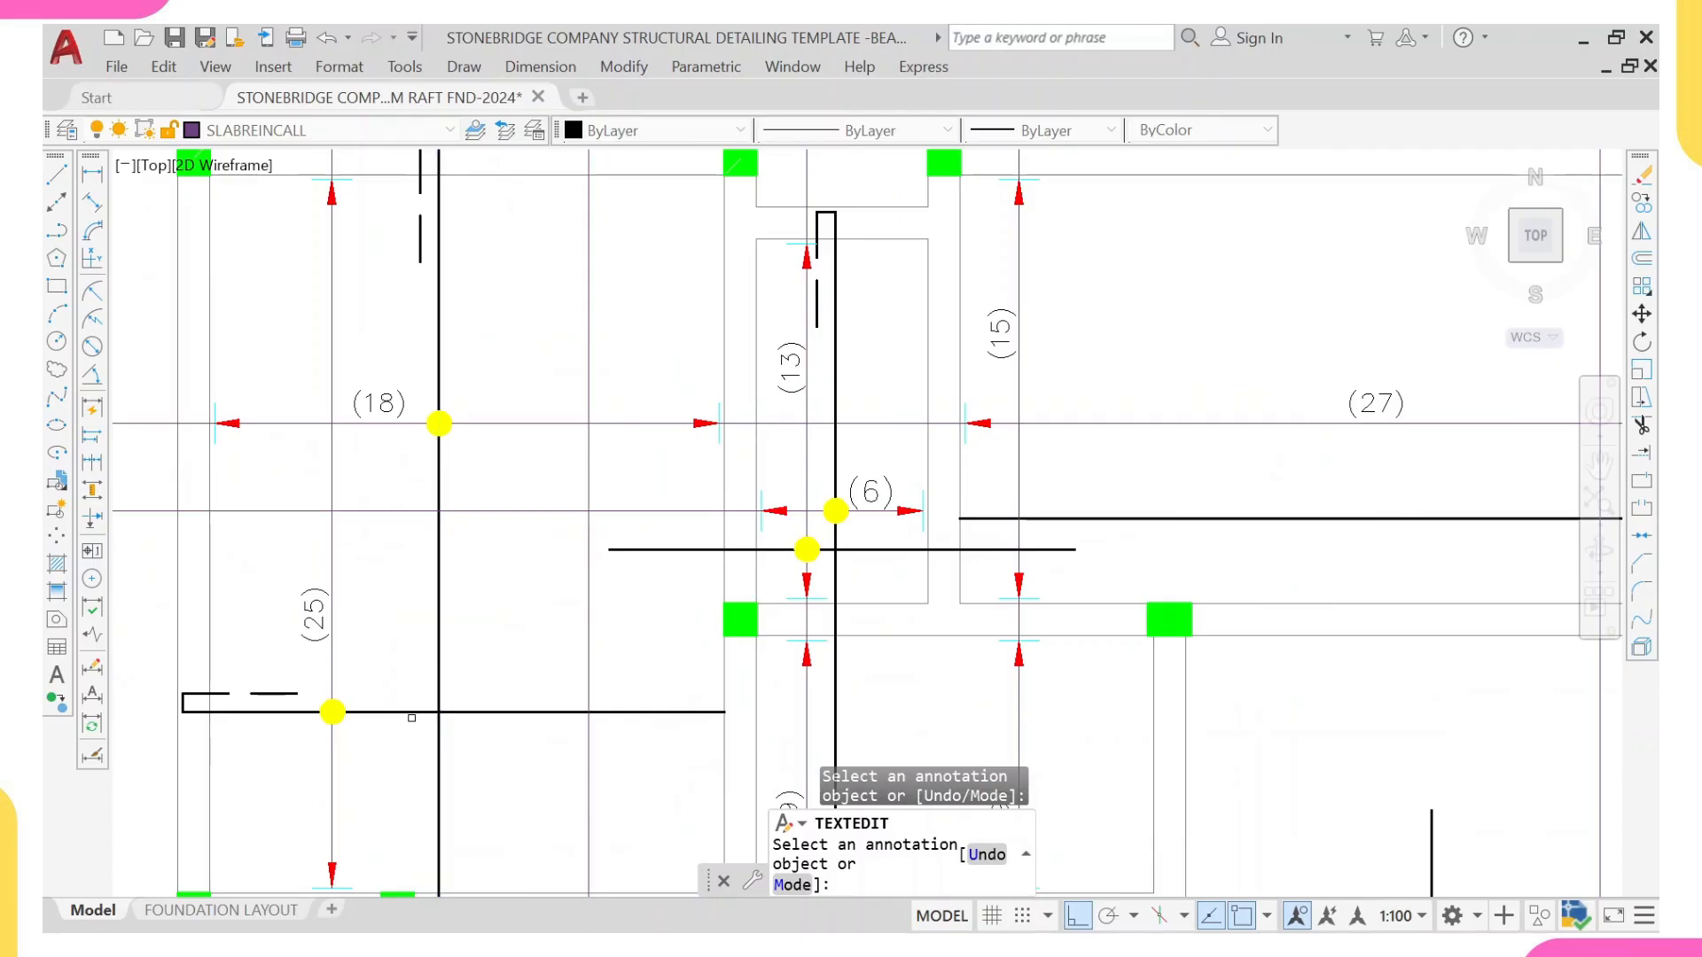
scroll(412, 718, "down", 5)
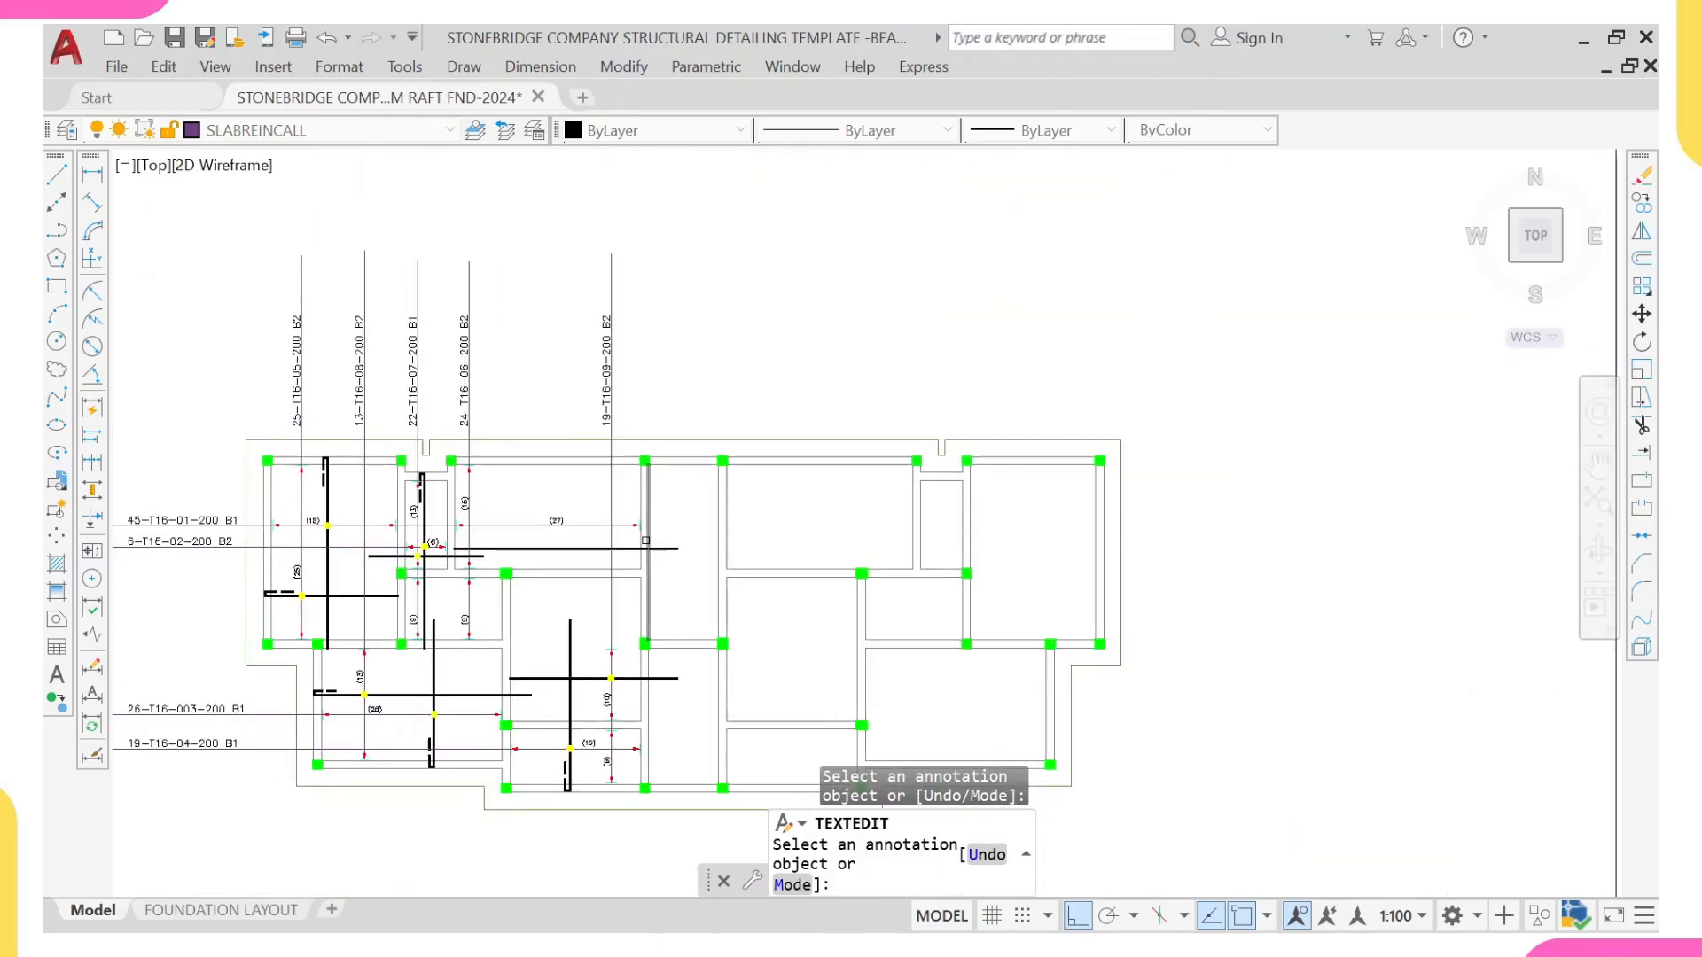
scroll(645, 541, "up", 4)
scroll(641, 467, "down", 1)
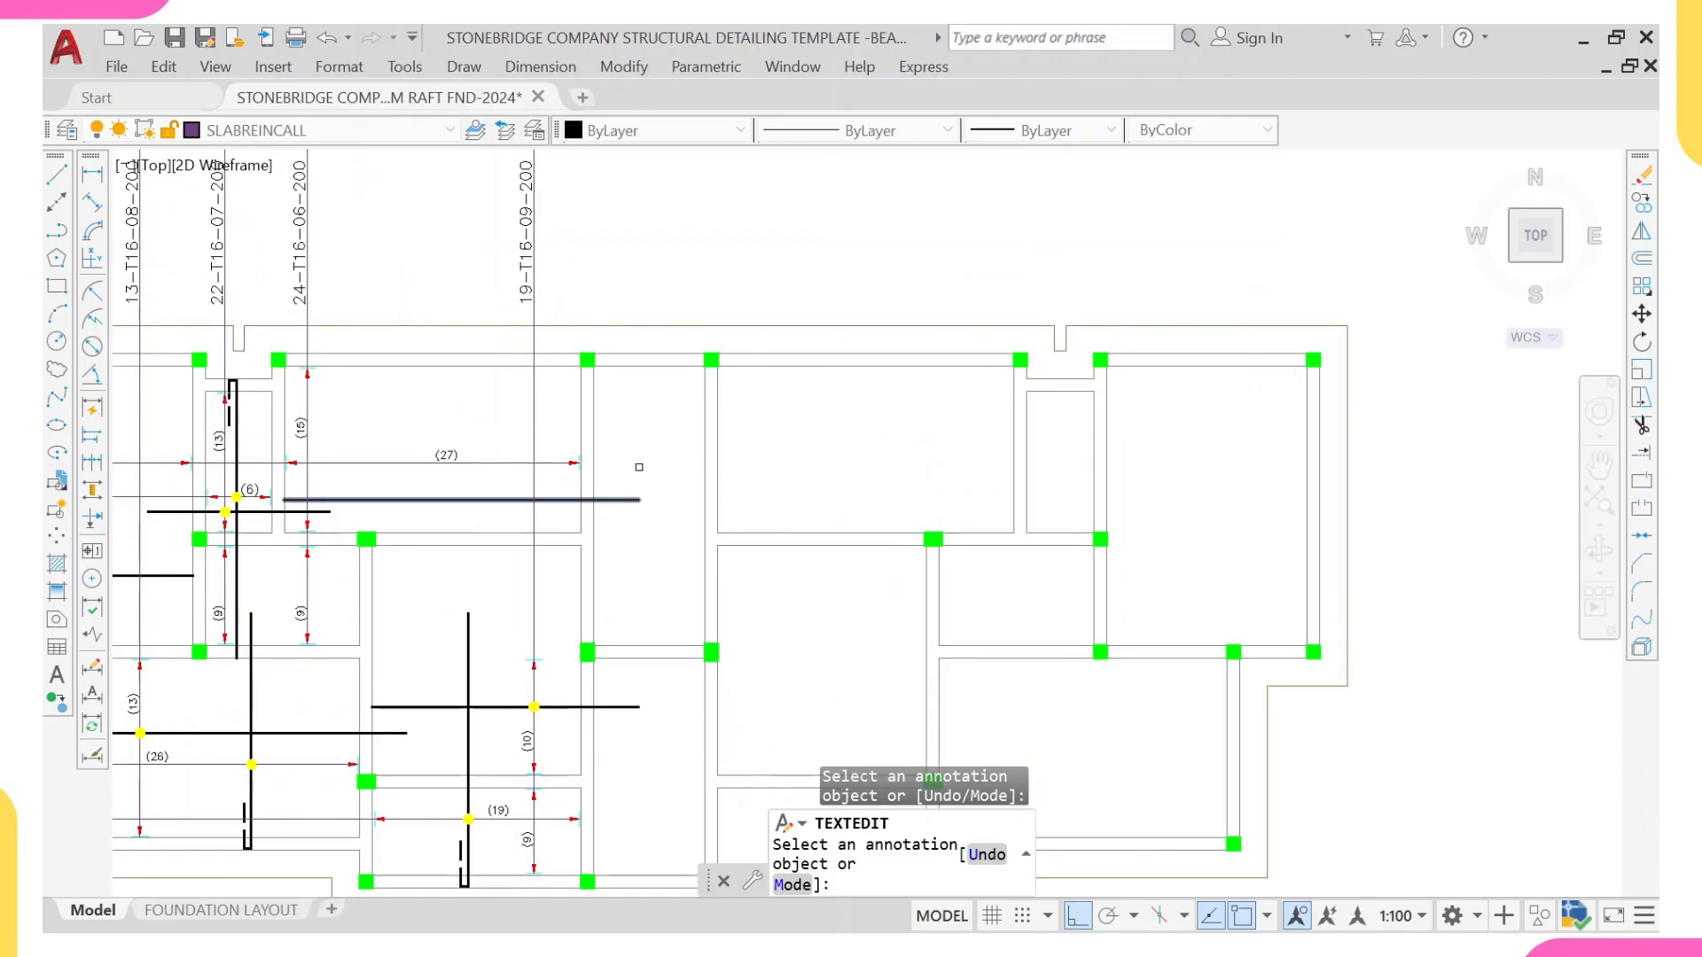
Step: Add a vertical linear dimension to the narrow central panel, from its upper beam down to its lower beam
left_click(91, 174)
scroll(587, 382, "up", 3)
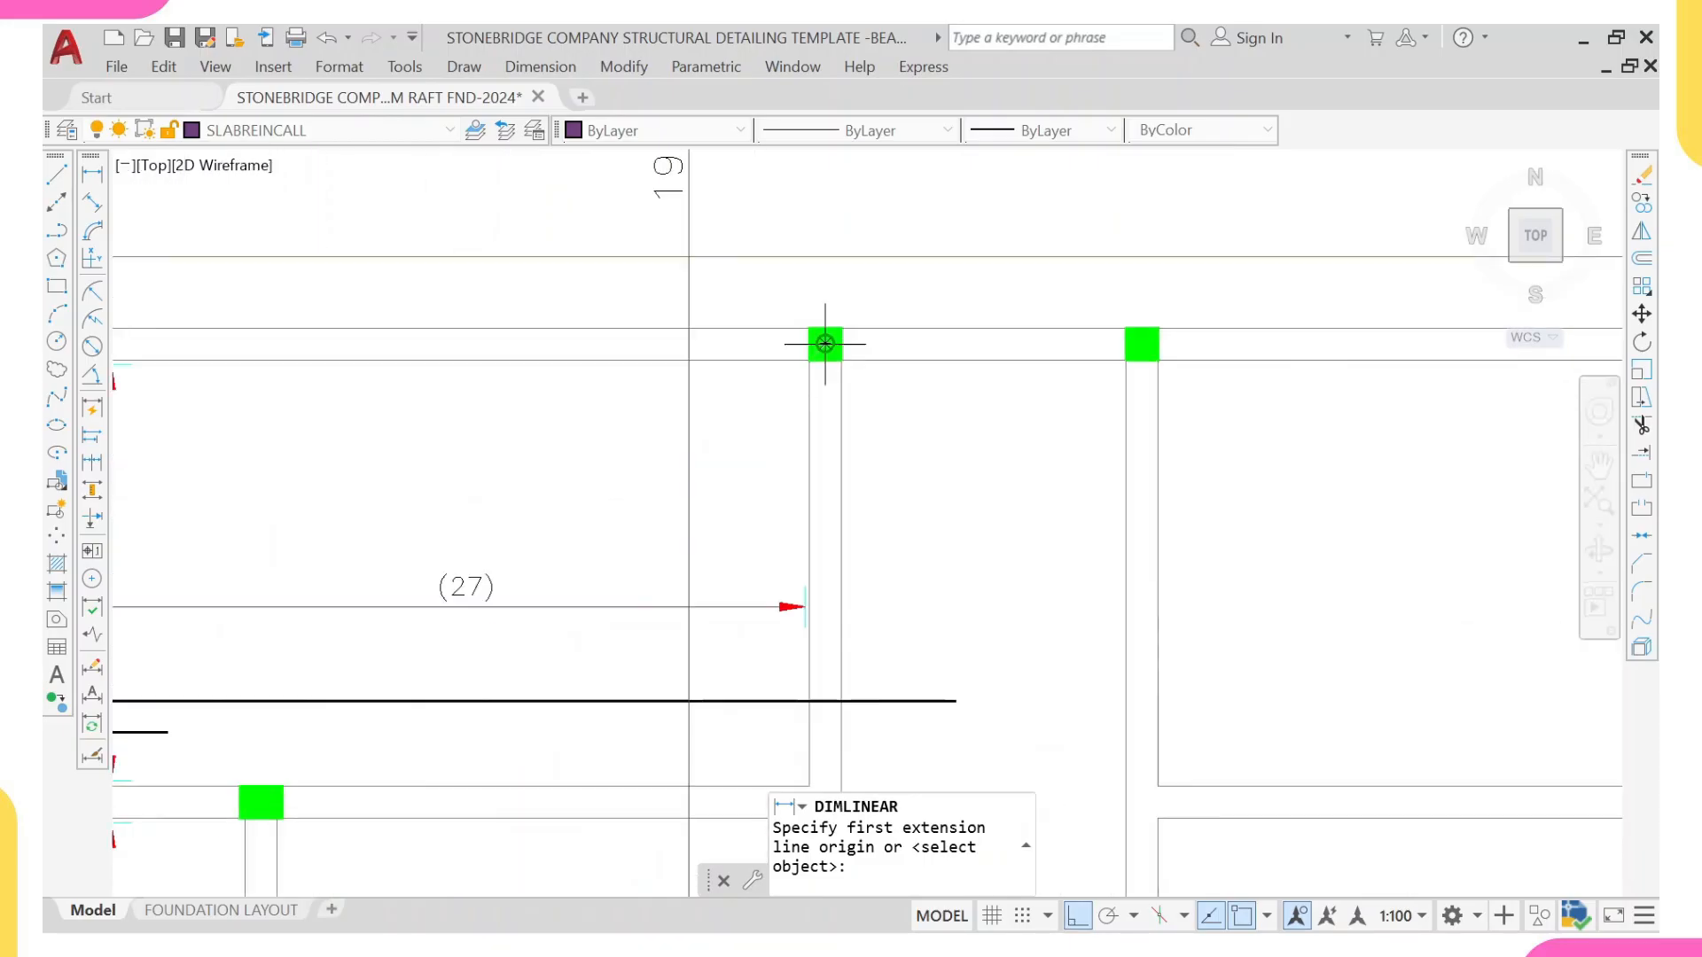
scroll(850, 363, "down", 3)
middle_click_drag(833, 354, 814, 248)
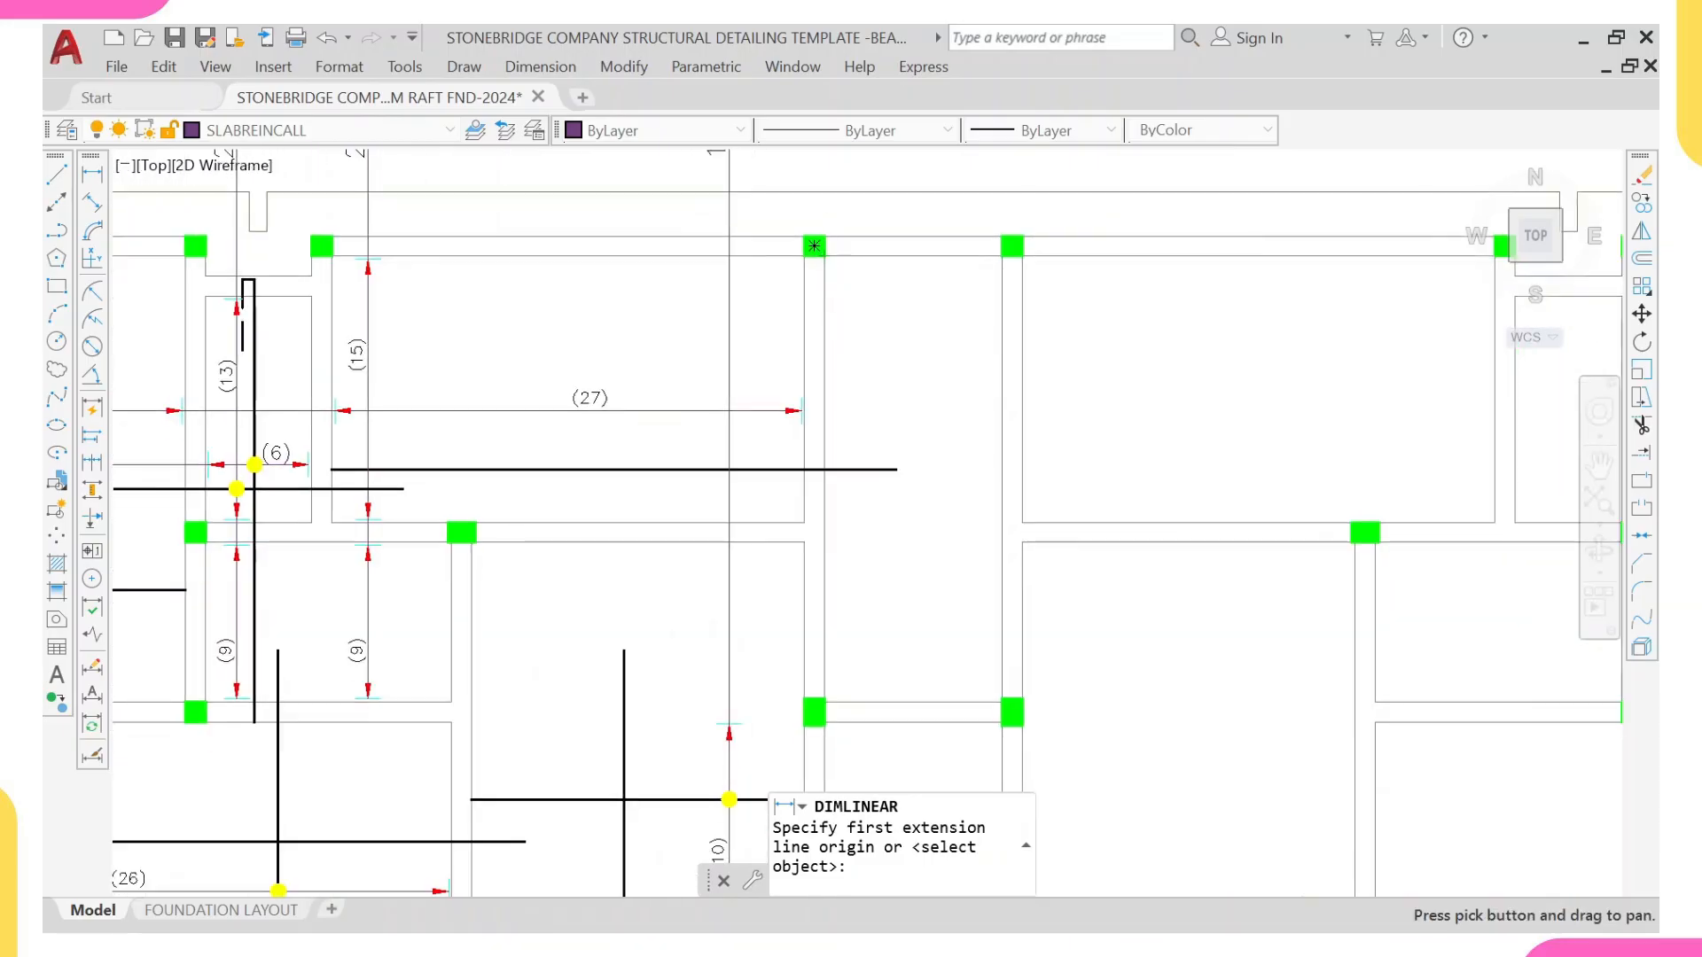
left_click(814, 245)
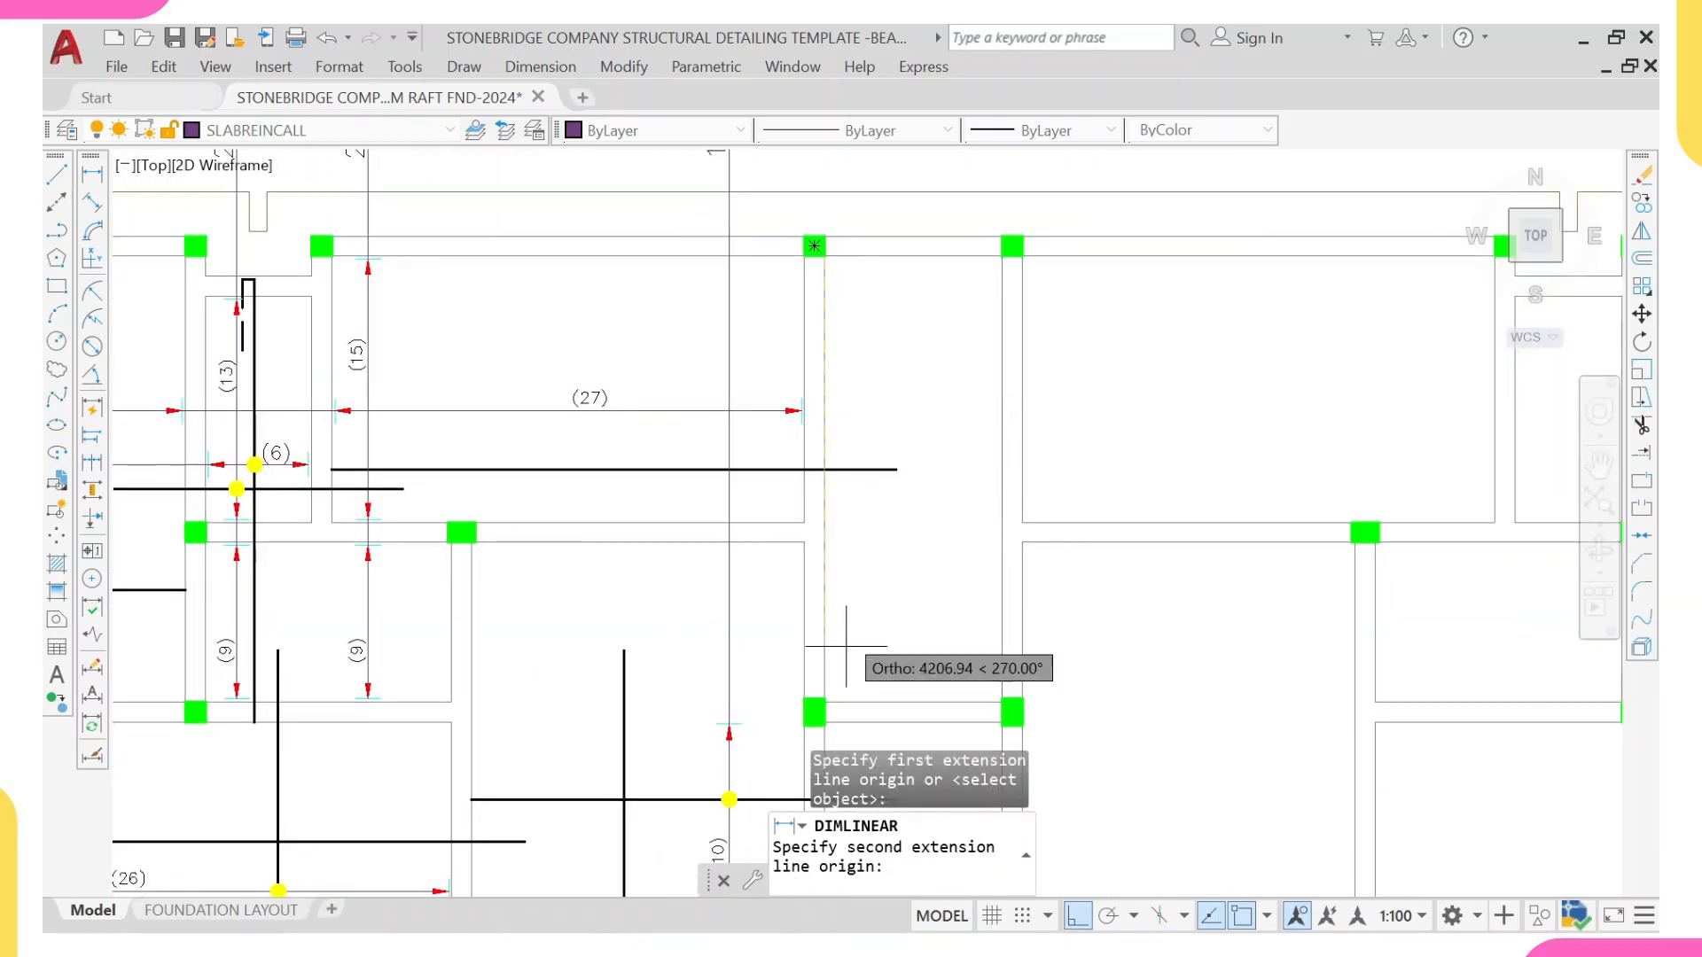
left_click(814, 712)
left_click(893, 592)
Step: Add a horizontal linear dimension across the narrow central panel, between the inner faces of its two side beams
right_click(959, 415)
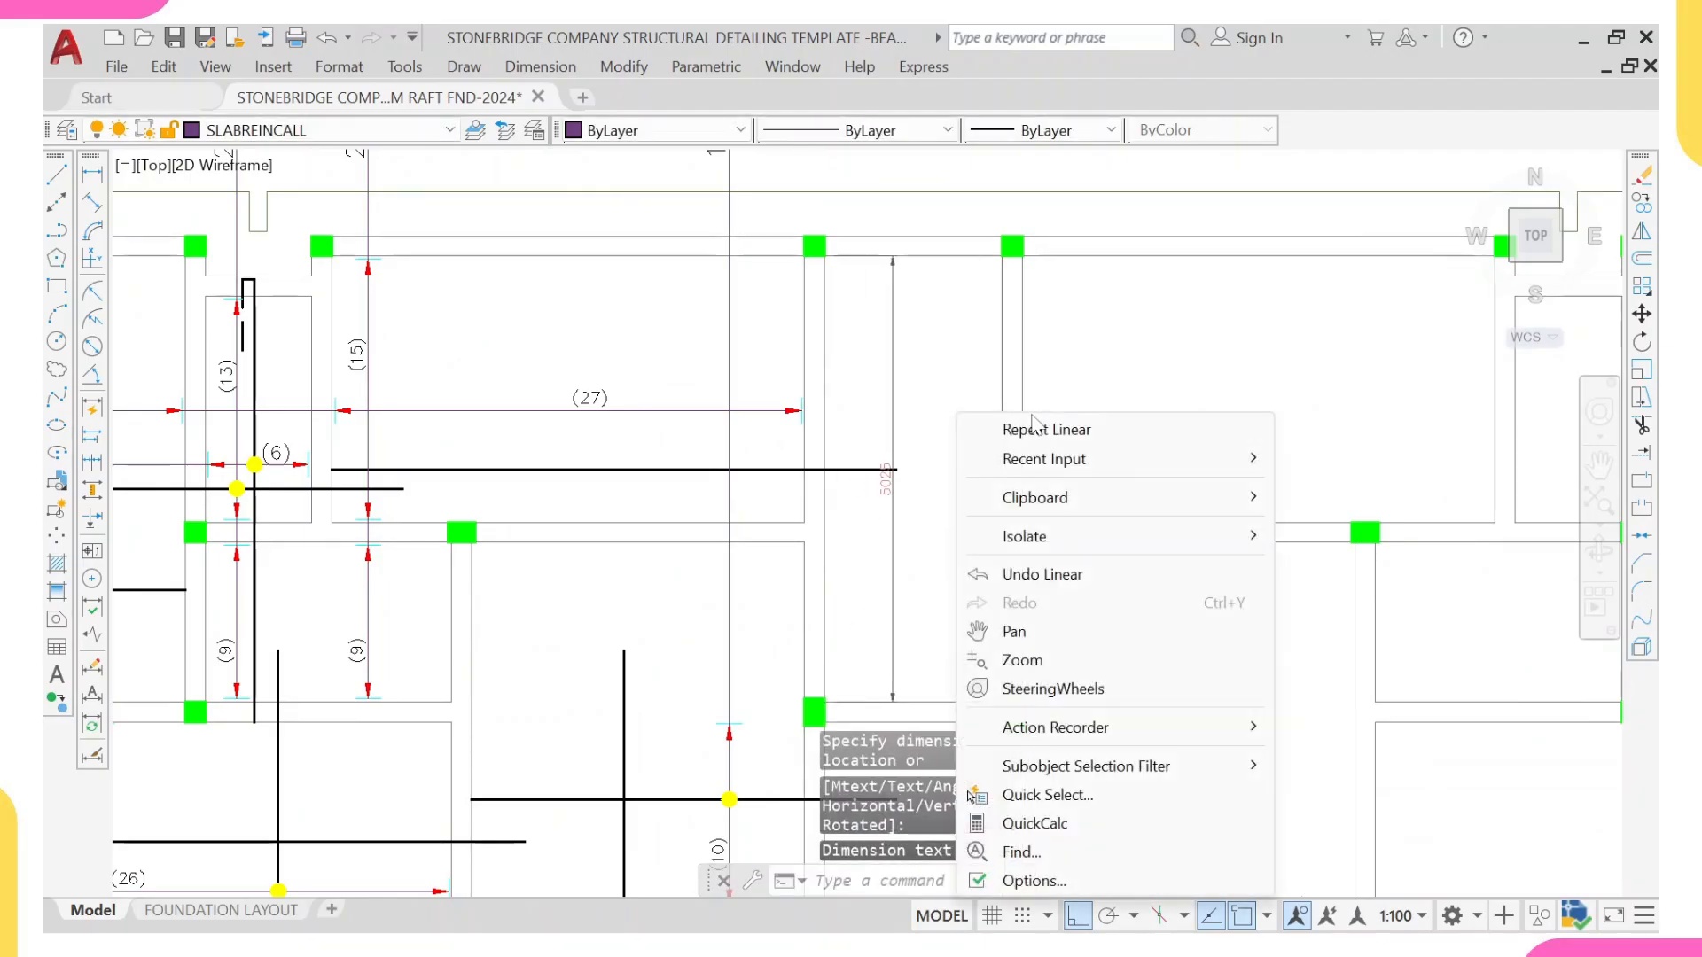
left_click(1046, 429)
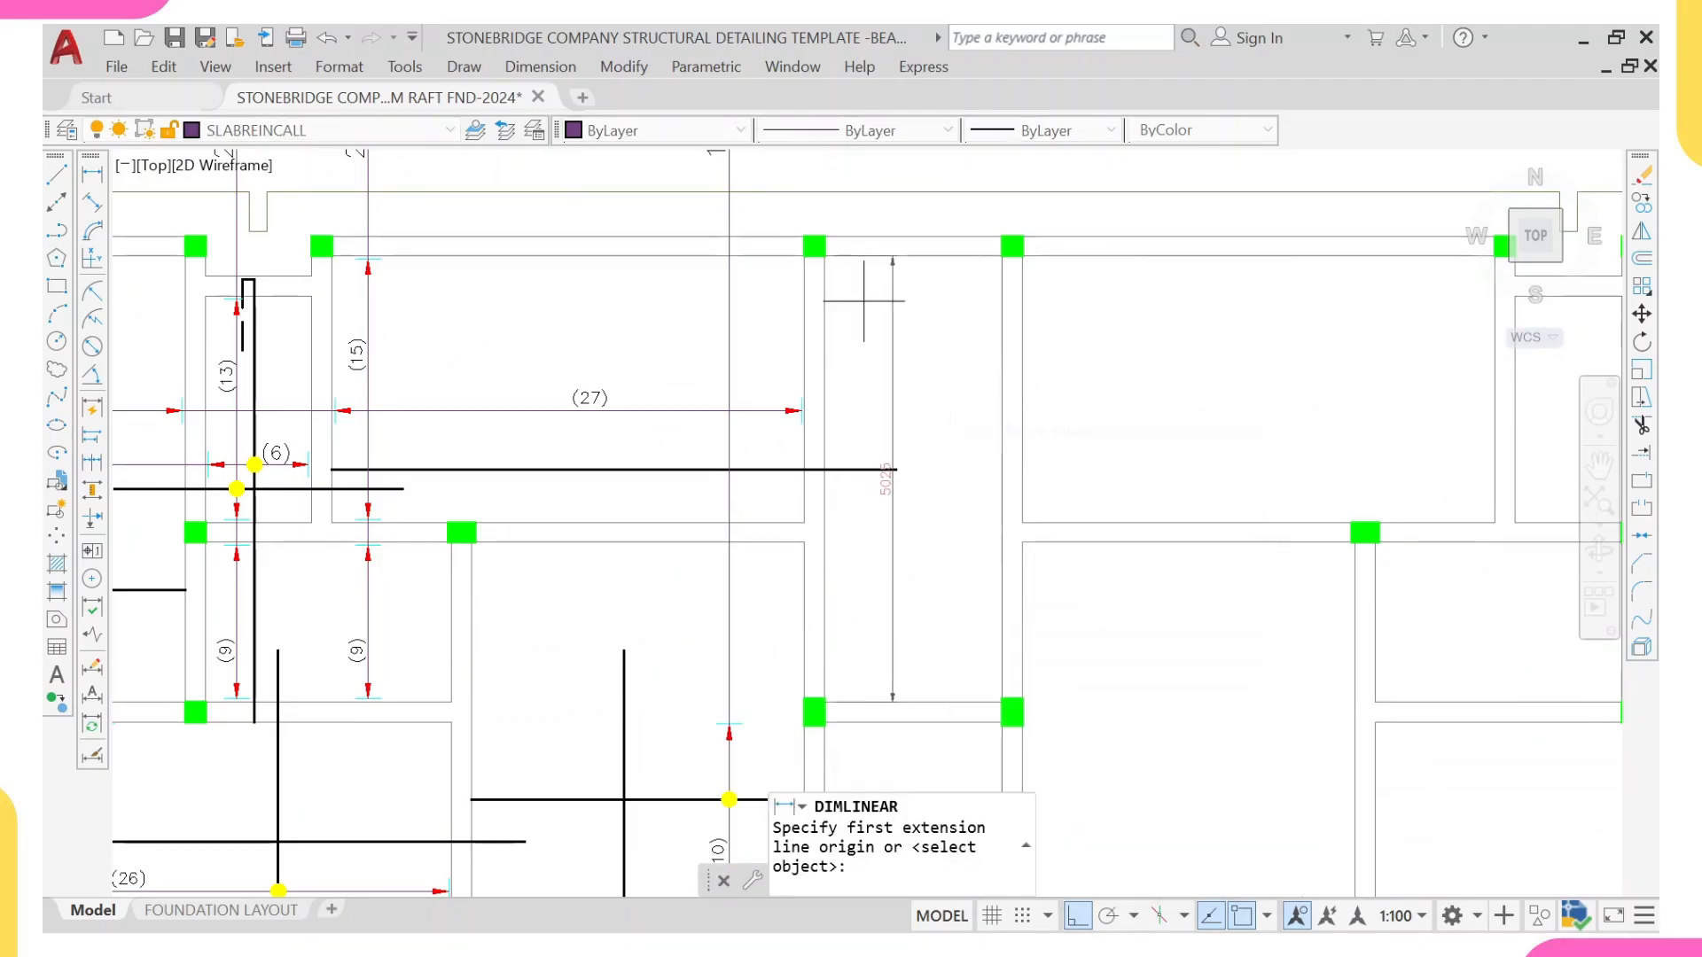
left_click(823, 256)
left_click(1002, 255)
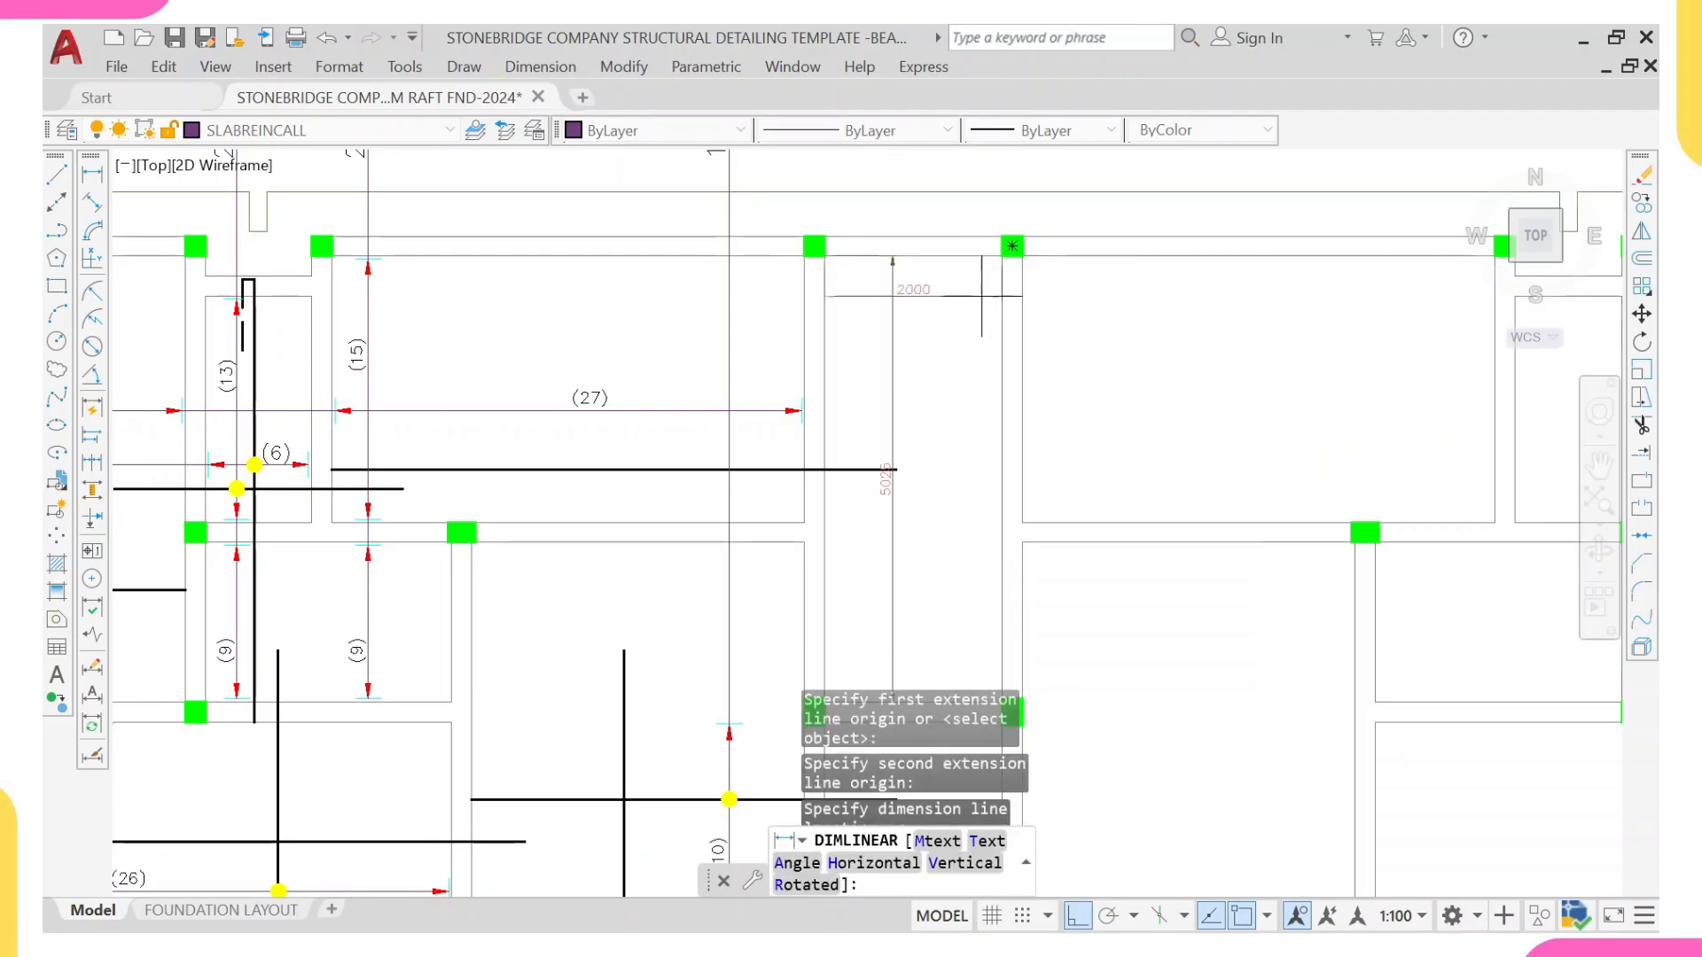
left_click(980, 312)
Step: Switch to Calculator, divide the panel's length by its width (5025 ÷ 2000), and close Calculator
mouse_move(1230, 925)
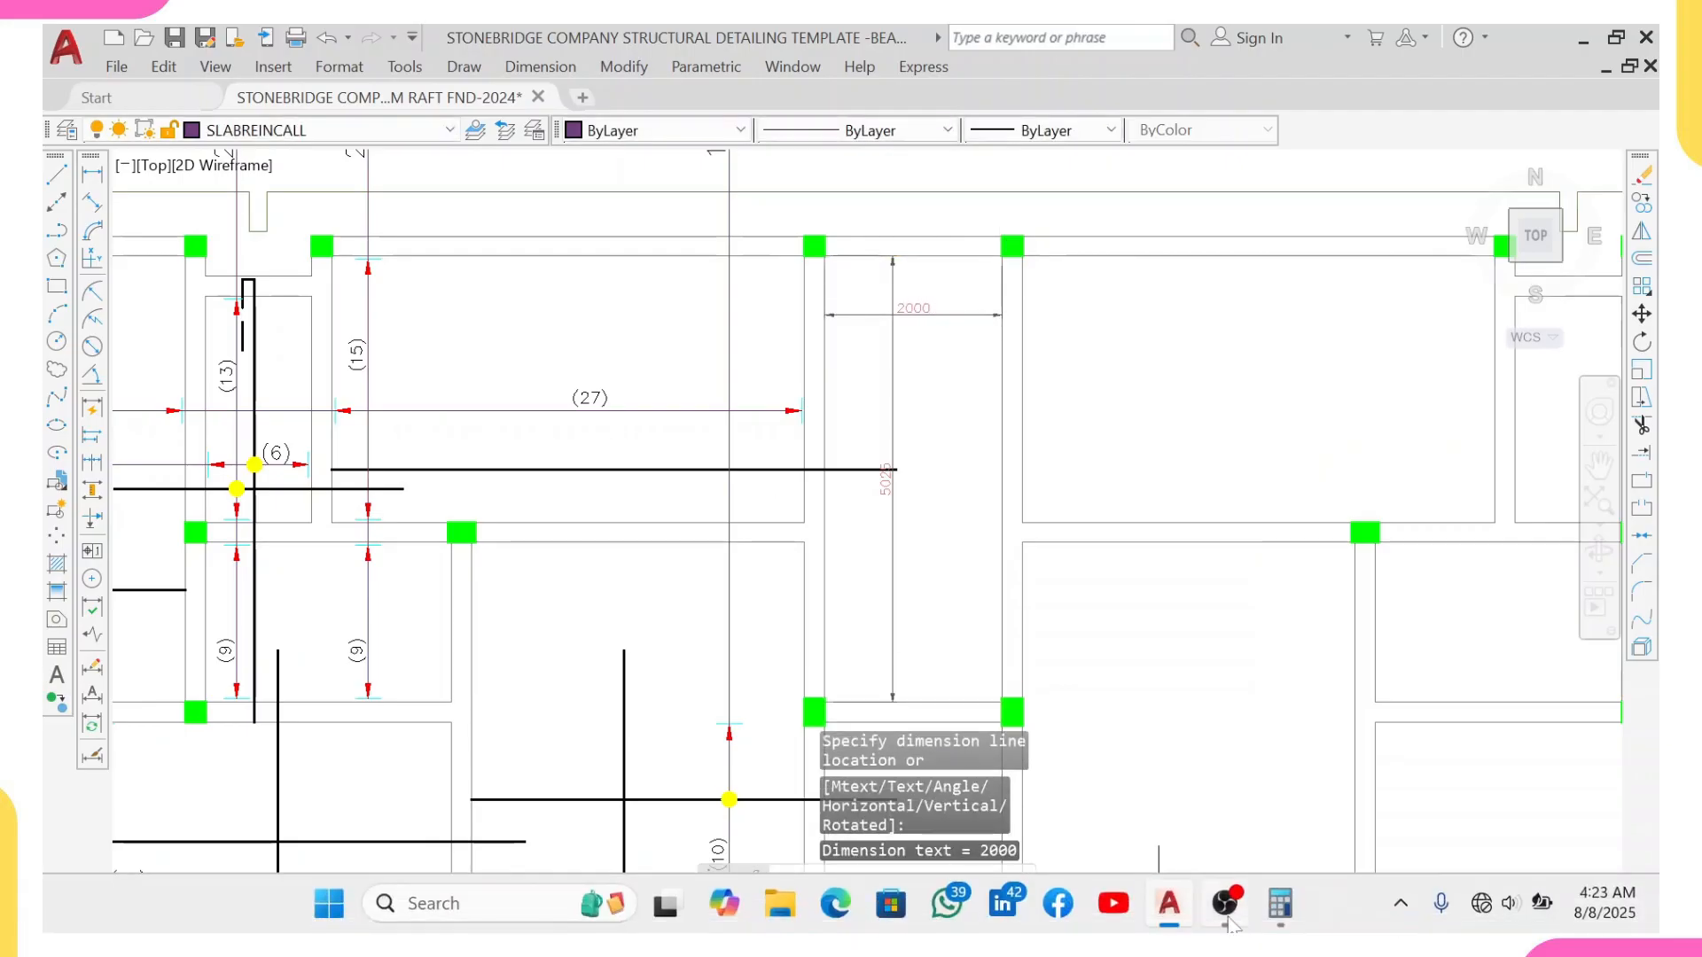
left_click(1280, 904)
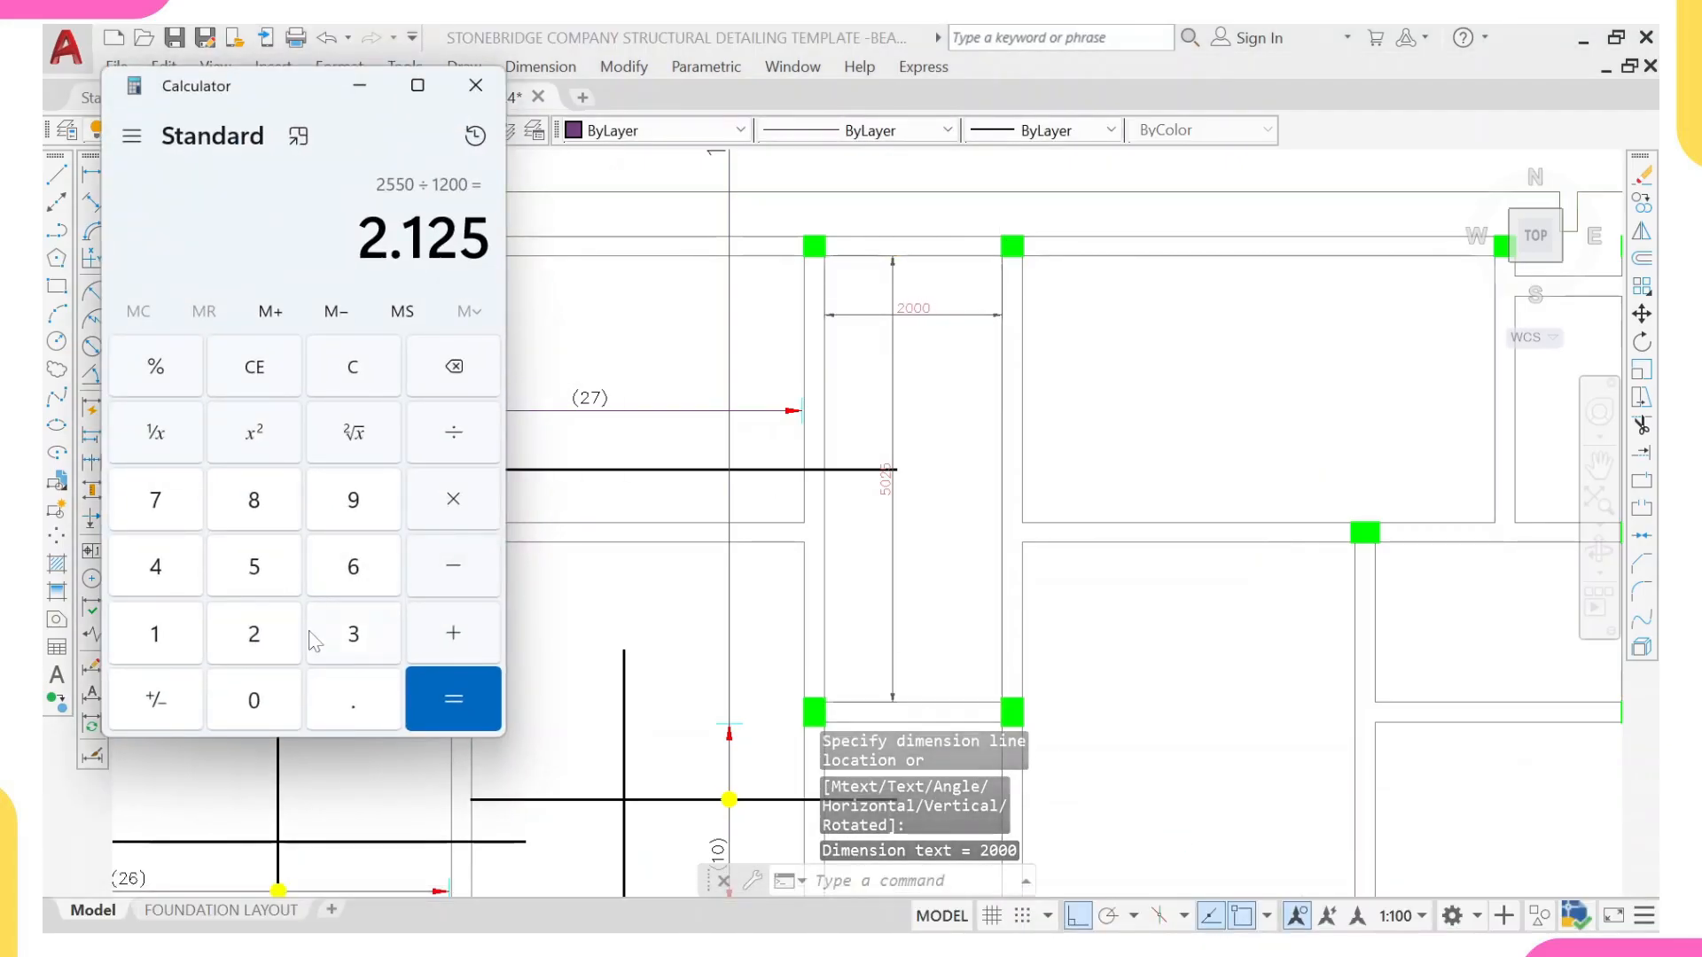
left_click(253, 566)
left_click(254, 701)
left_click(254, 634)
left_click(259, 570)
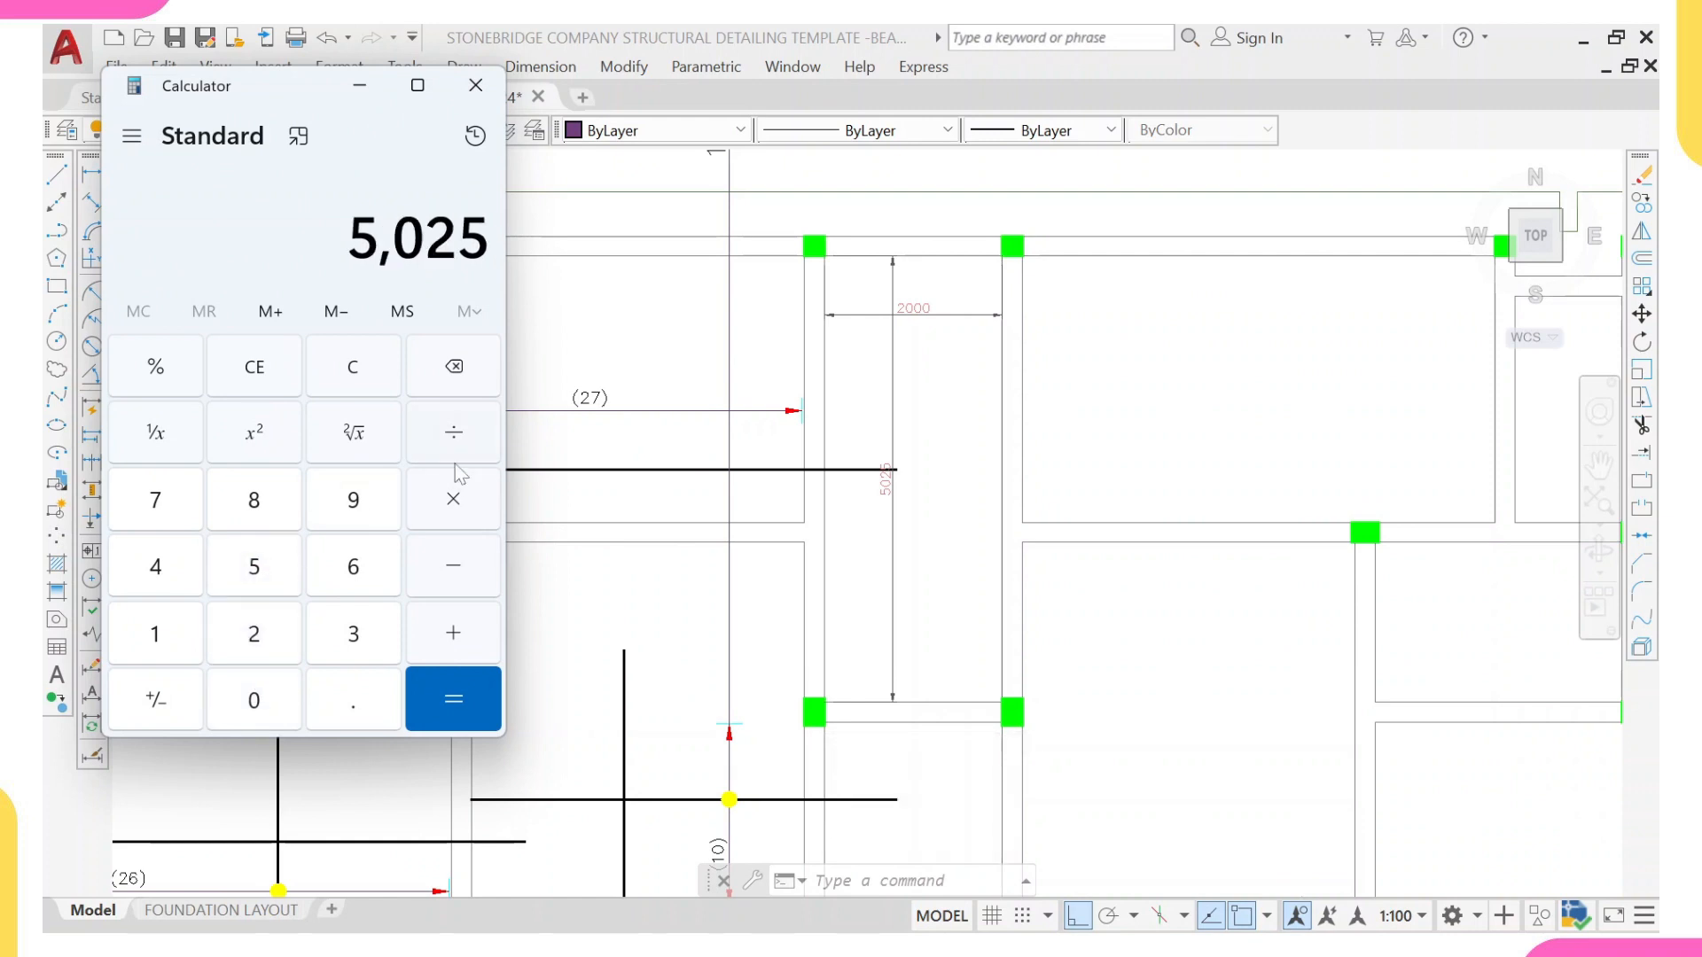
left_click(274, 653)
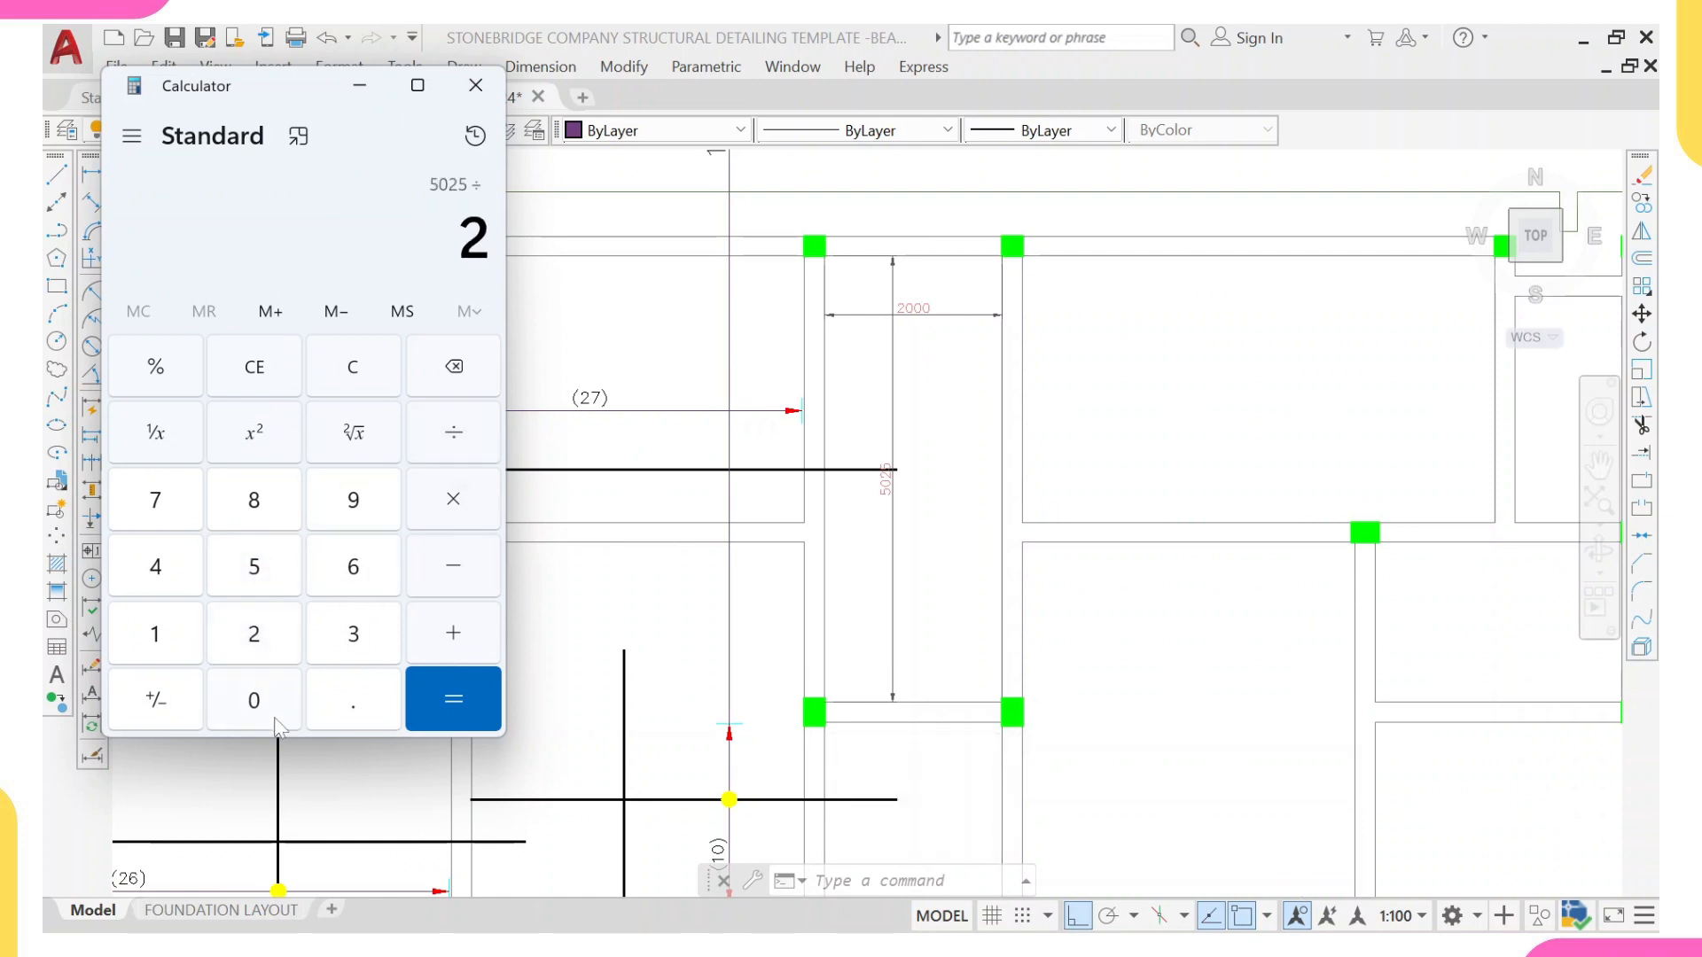
left_click(276, 719)
left_click(277, 719)
left_click(277, 720)
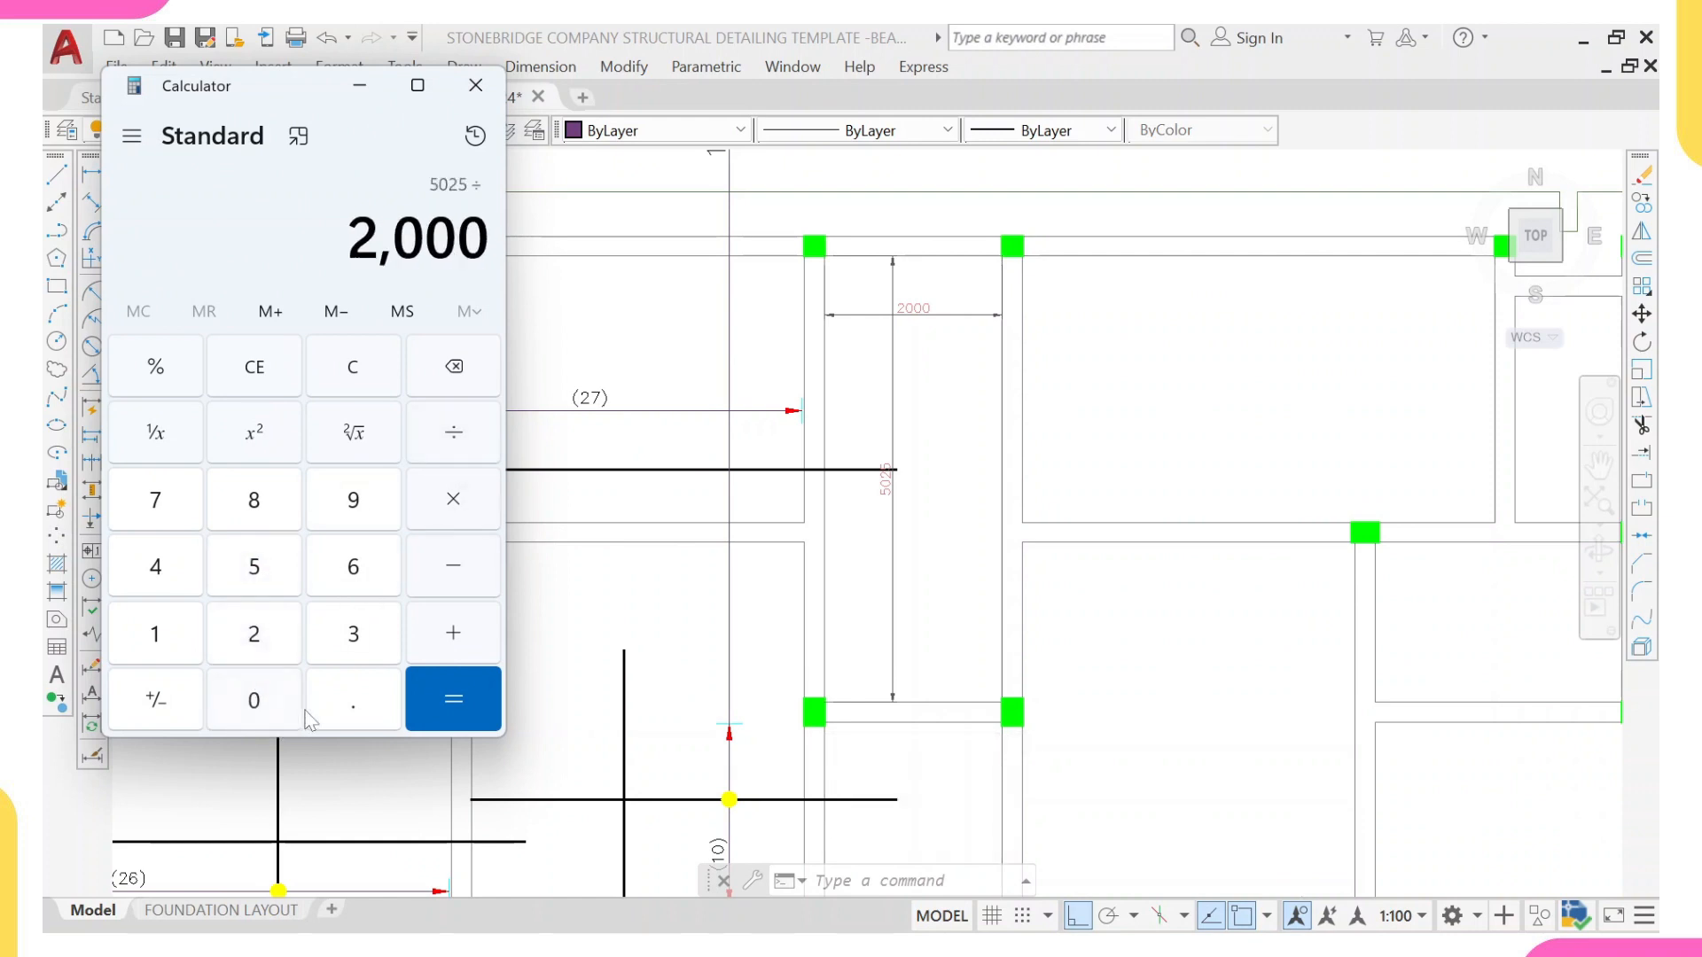
left_click(476, 702)
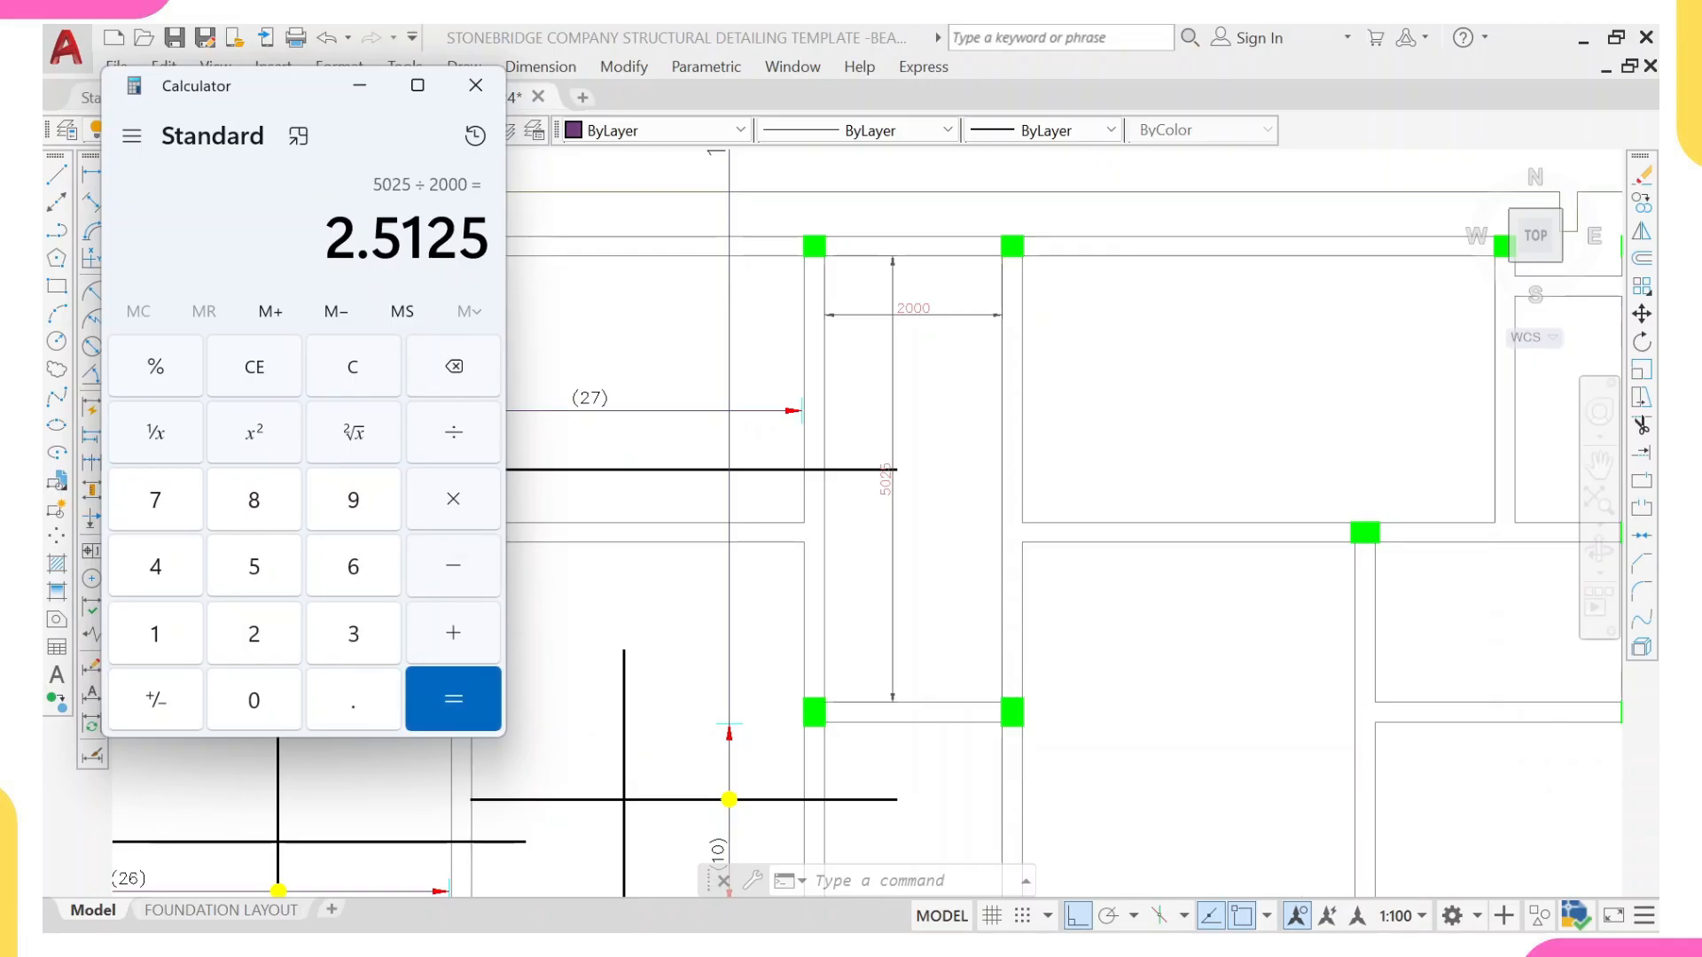
left_click(476, 85)
Step: Erase the two temporary linear dimensions from the narrow central panel
middle_click_drag(903, 447, 796, 635)
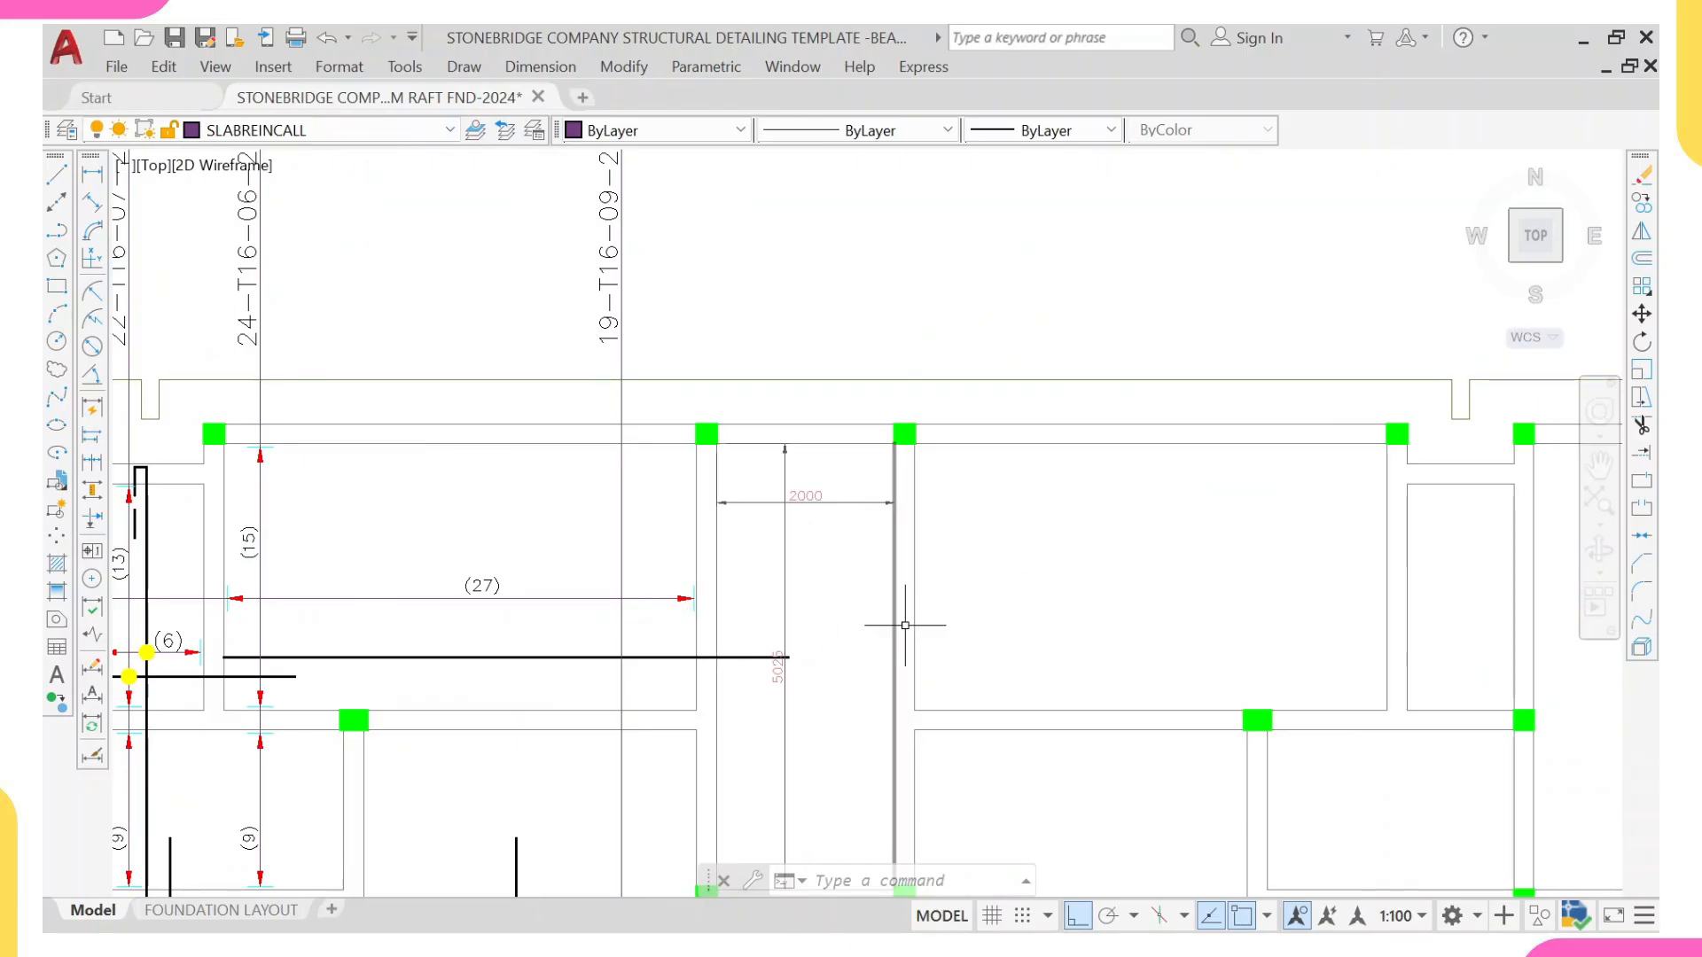
scroll(904, 620, "down", 4)
scroll(851, 692, "up", 6)
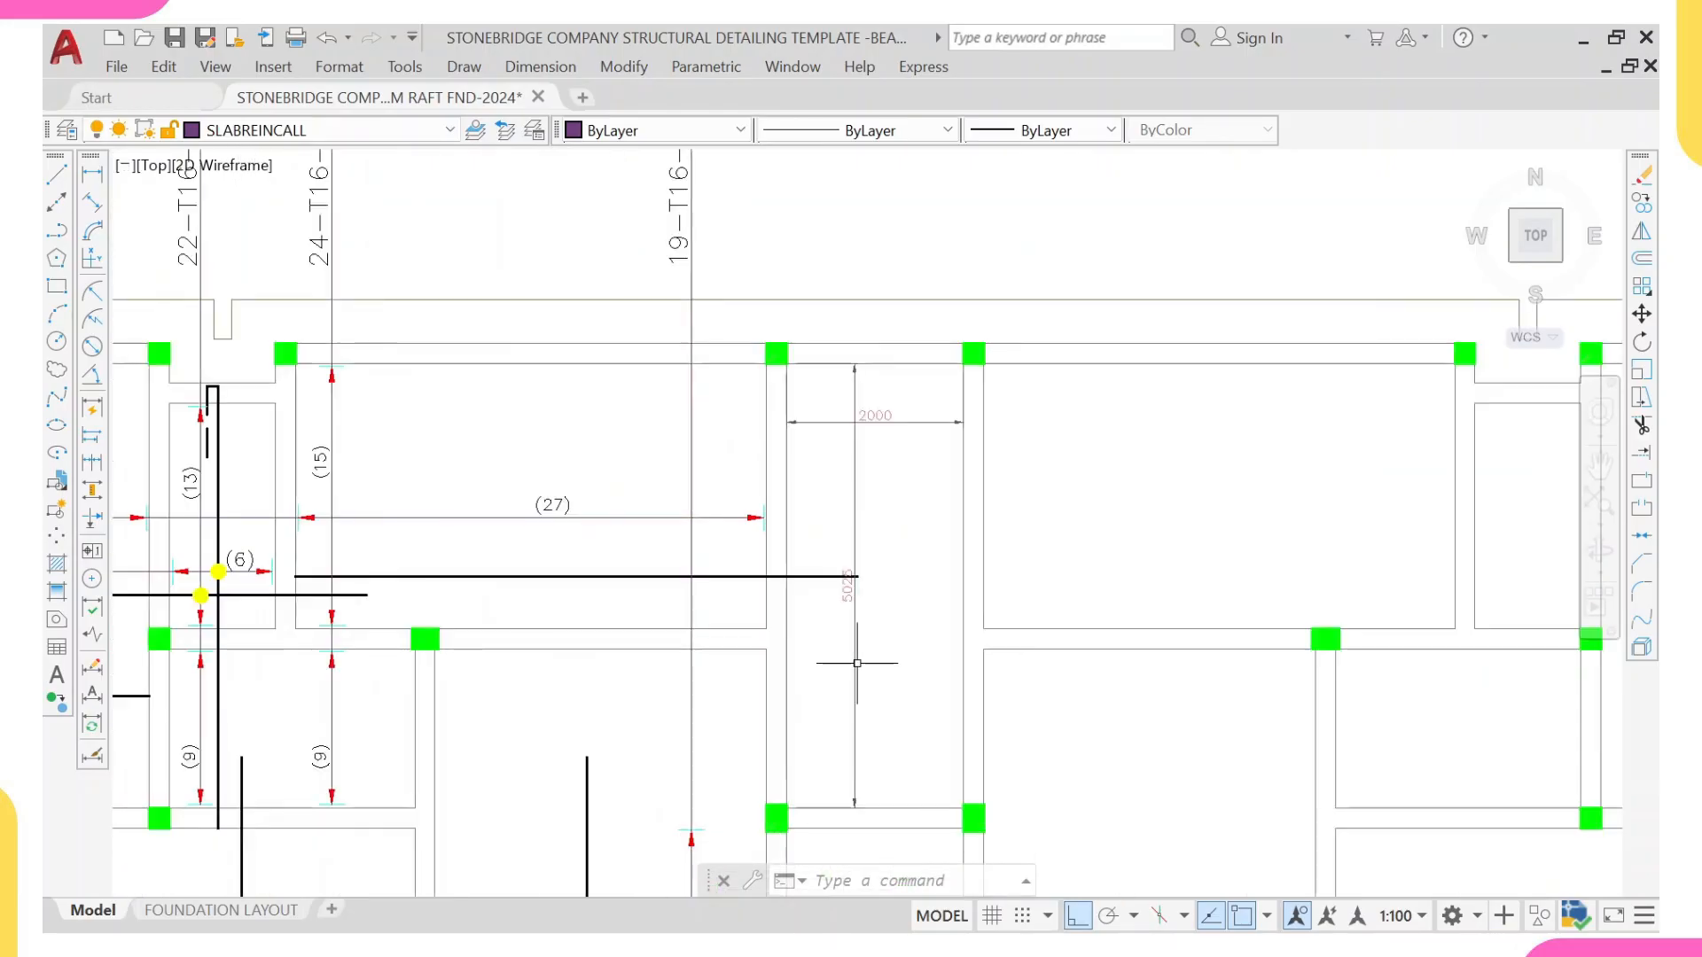
left_click(809, 549)
left_click(726, 627)
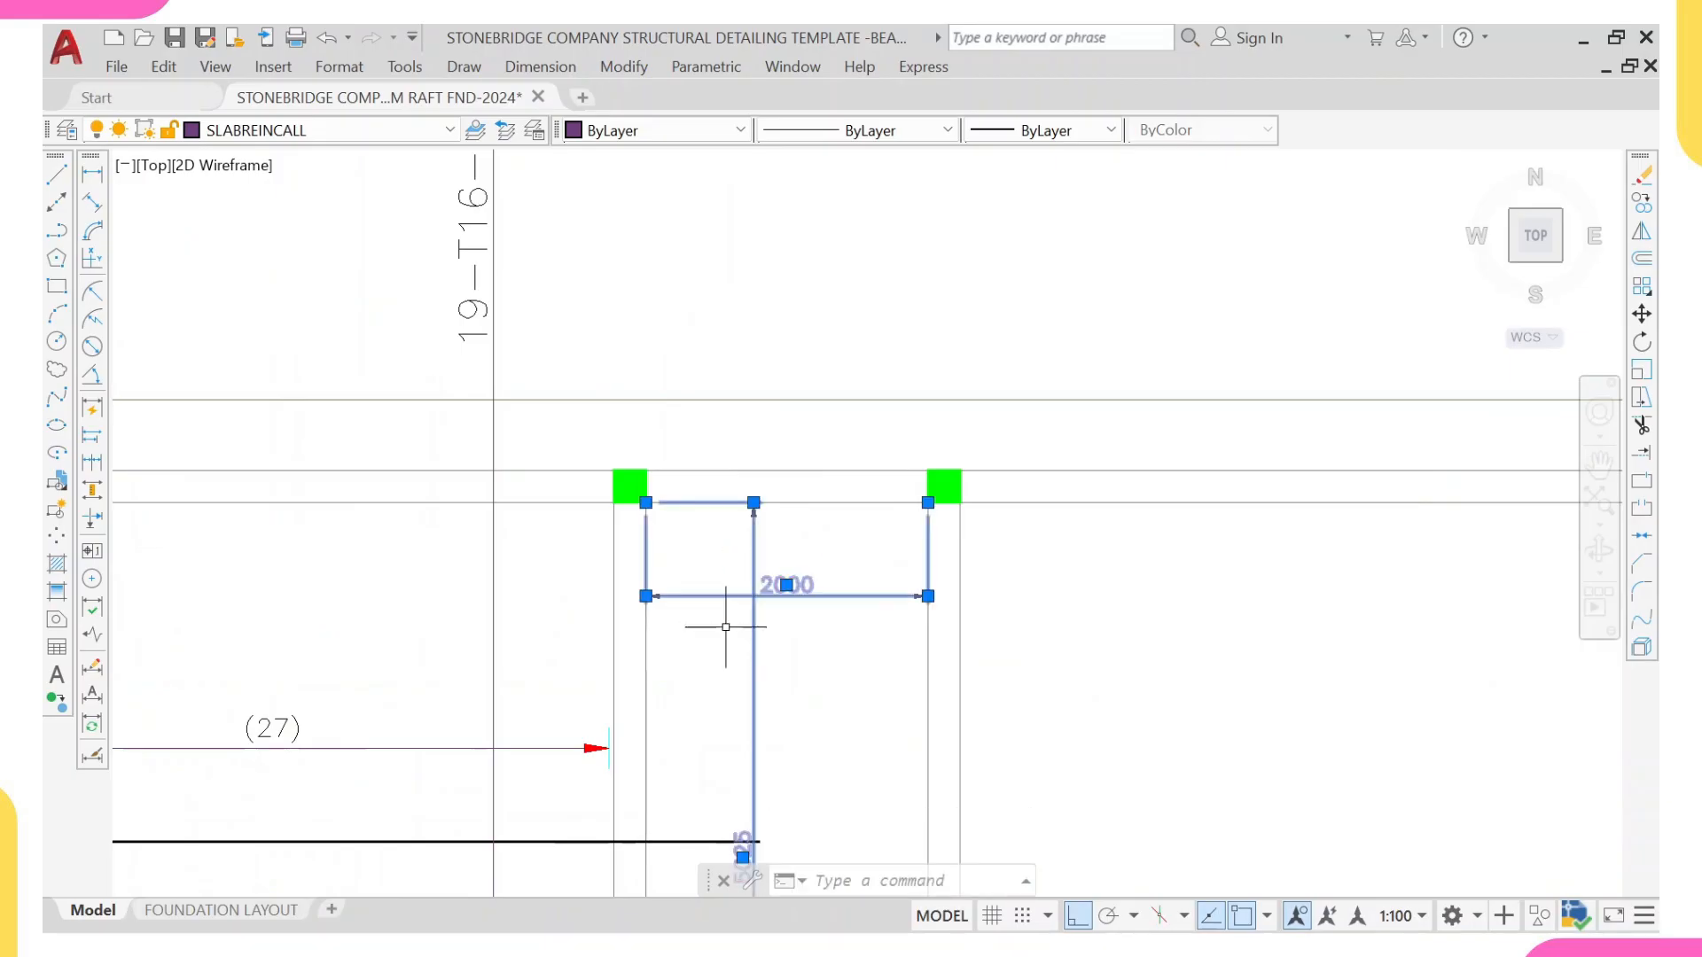
type("E")
key("Return")
scroll(760, 607, "down", 2)
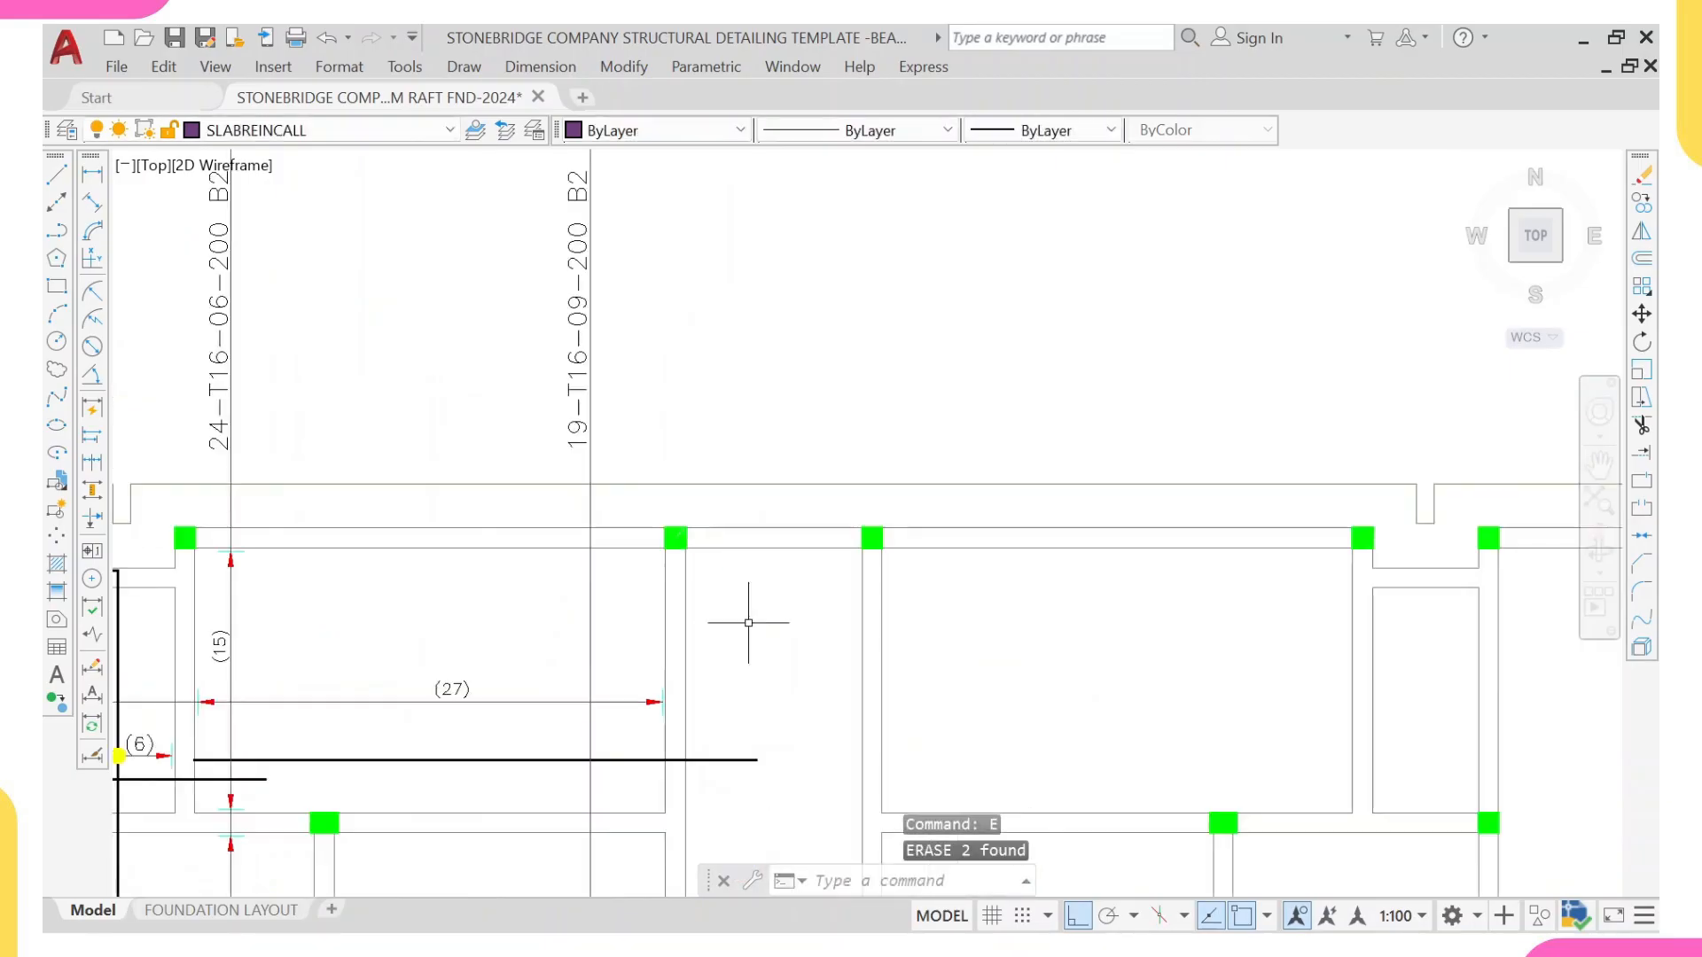
Step: Draw a horizontal line across the narrow central panel, slightly above the adjacent bar, between the inner faces of its side beams
middle_click_drag(759, 607, 711, 348)
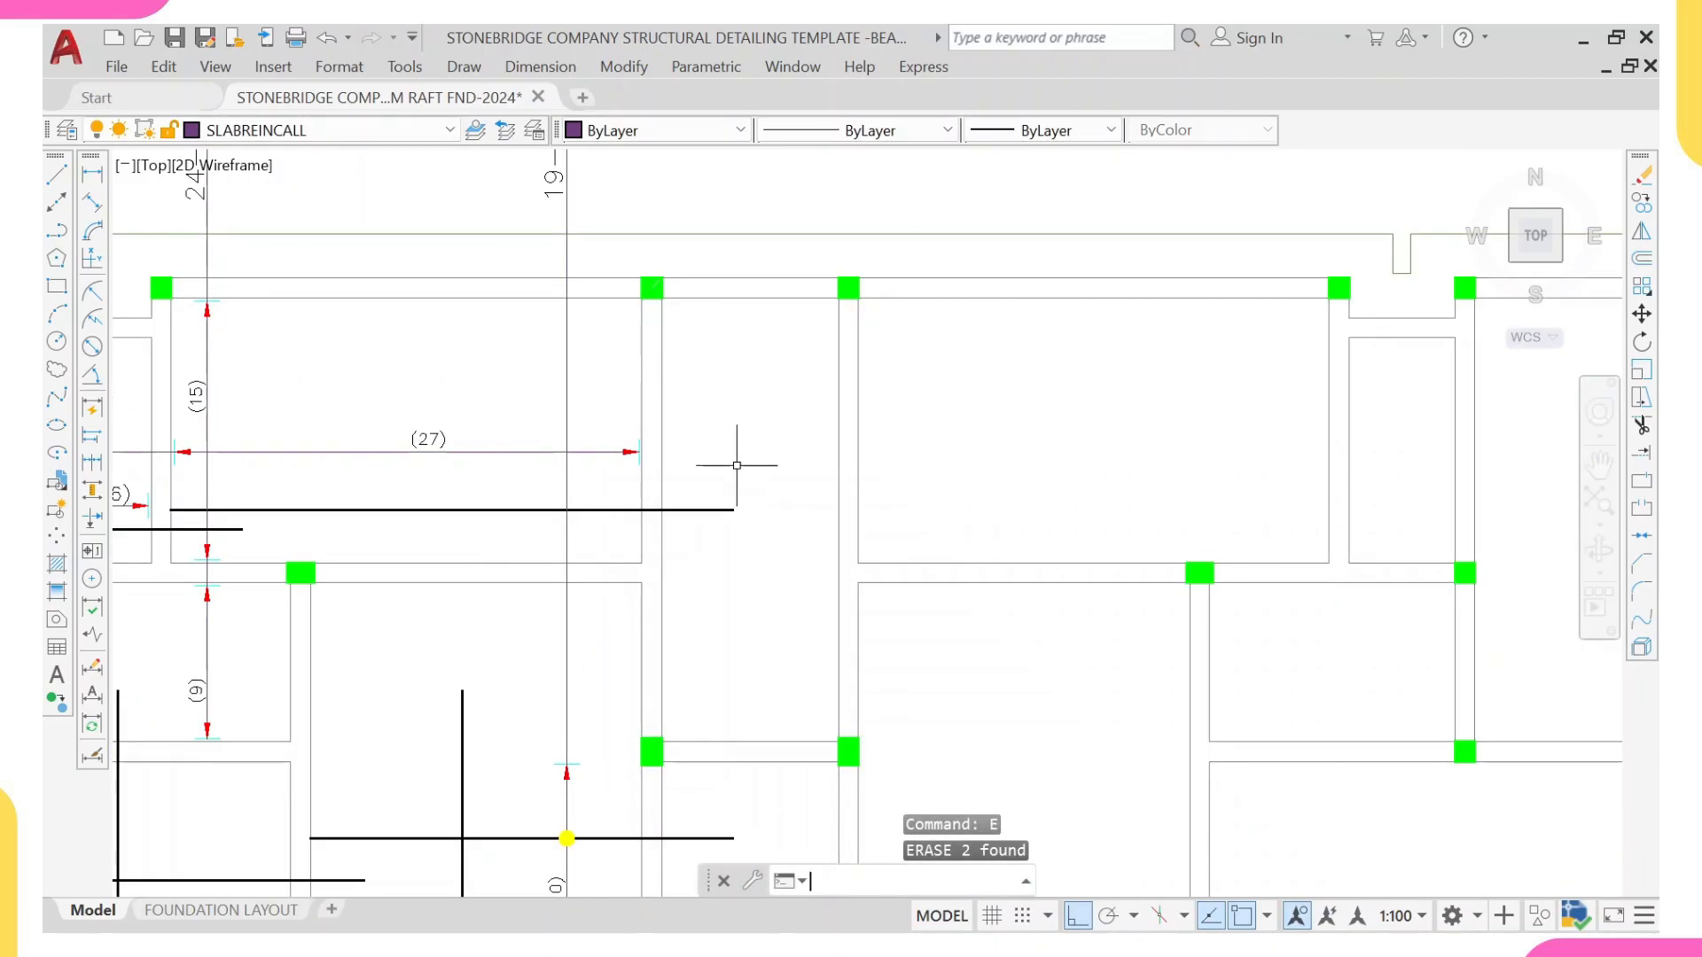
type("4")
key("Return")
scroll(674, 456, "up", 2)
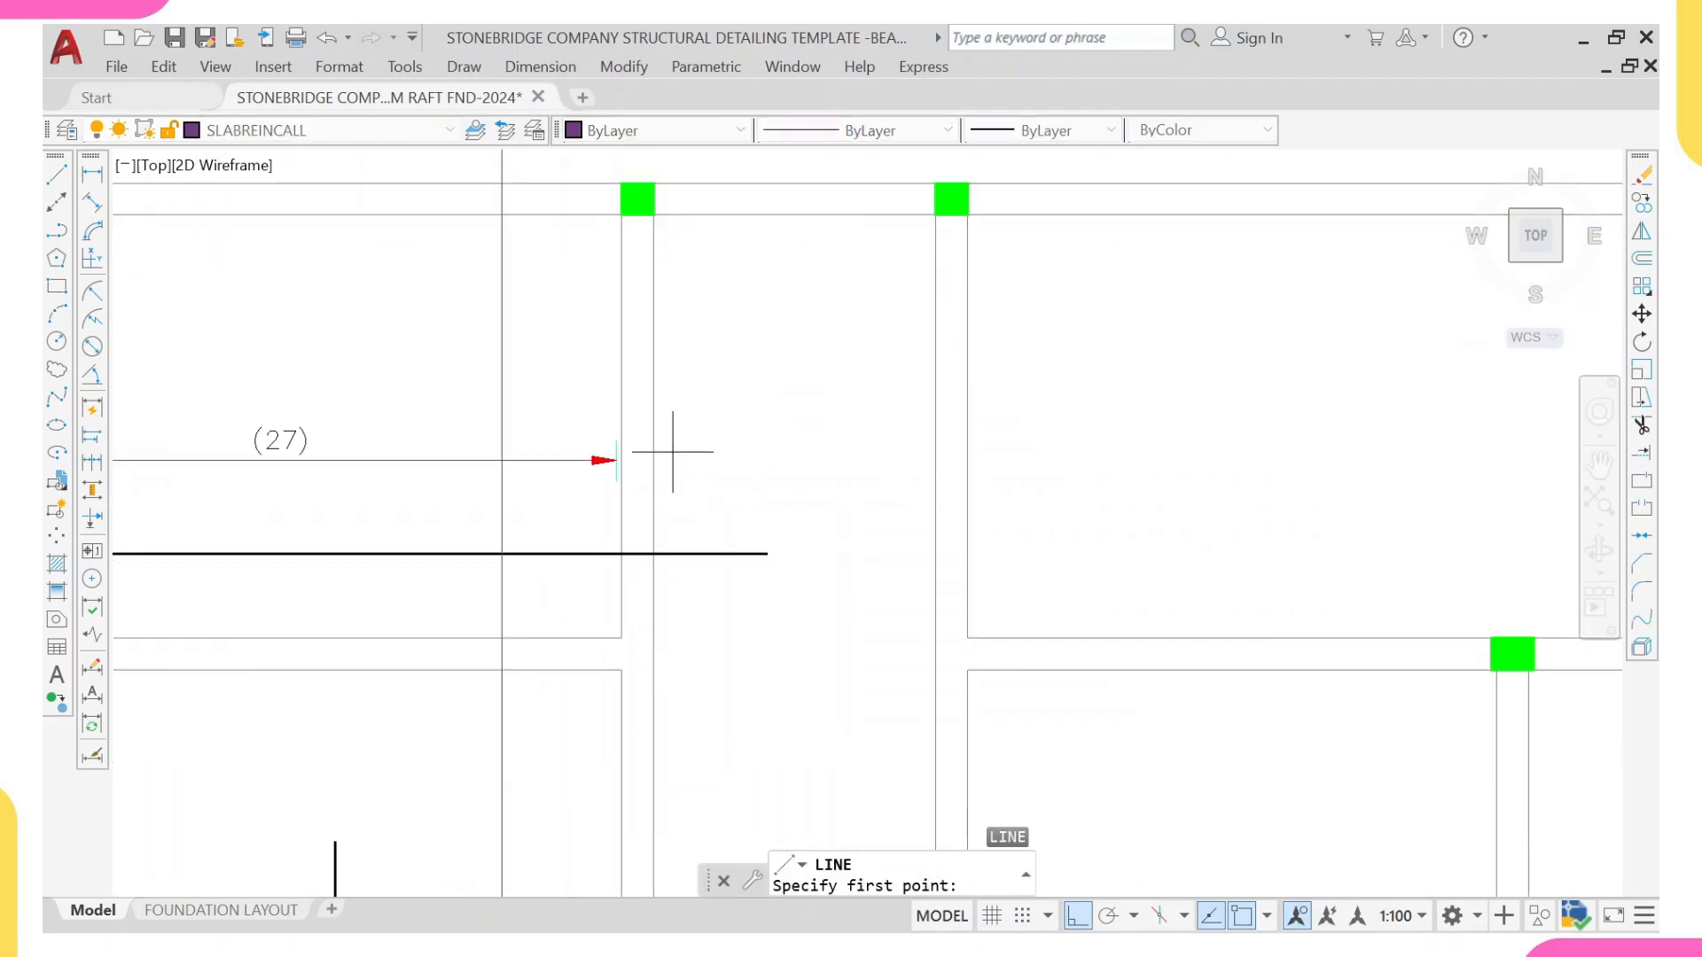
left_click(653, 464)
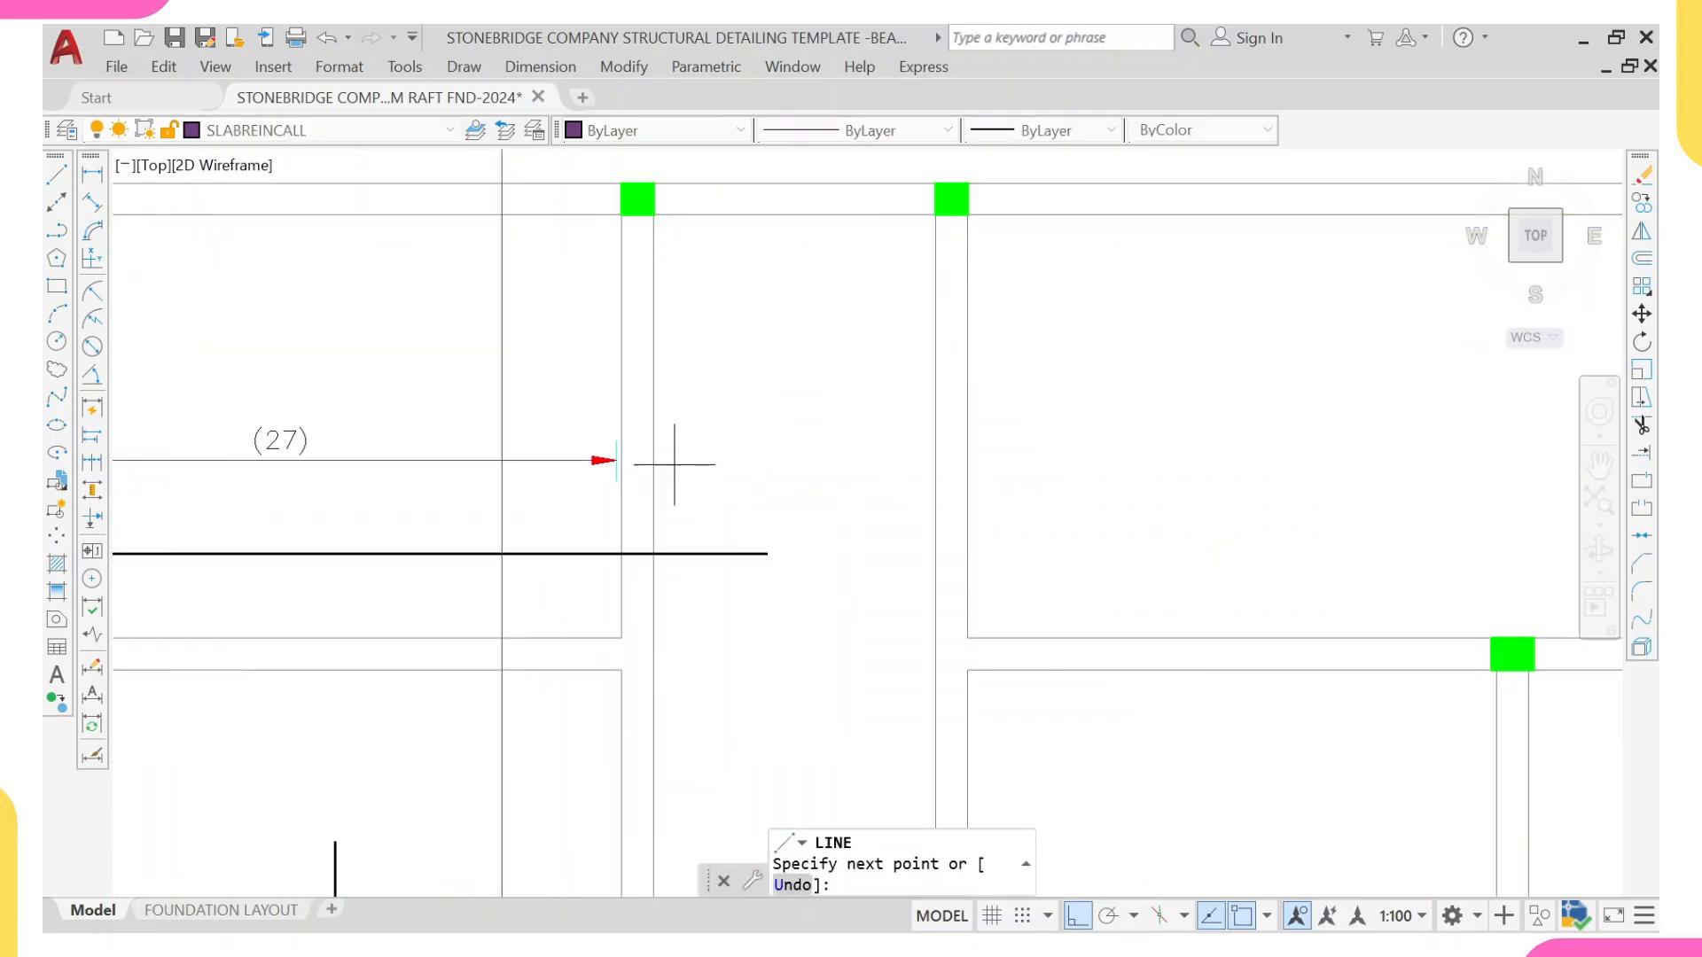
left_click(935, 464)
key("Escape")
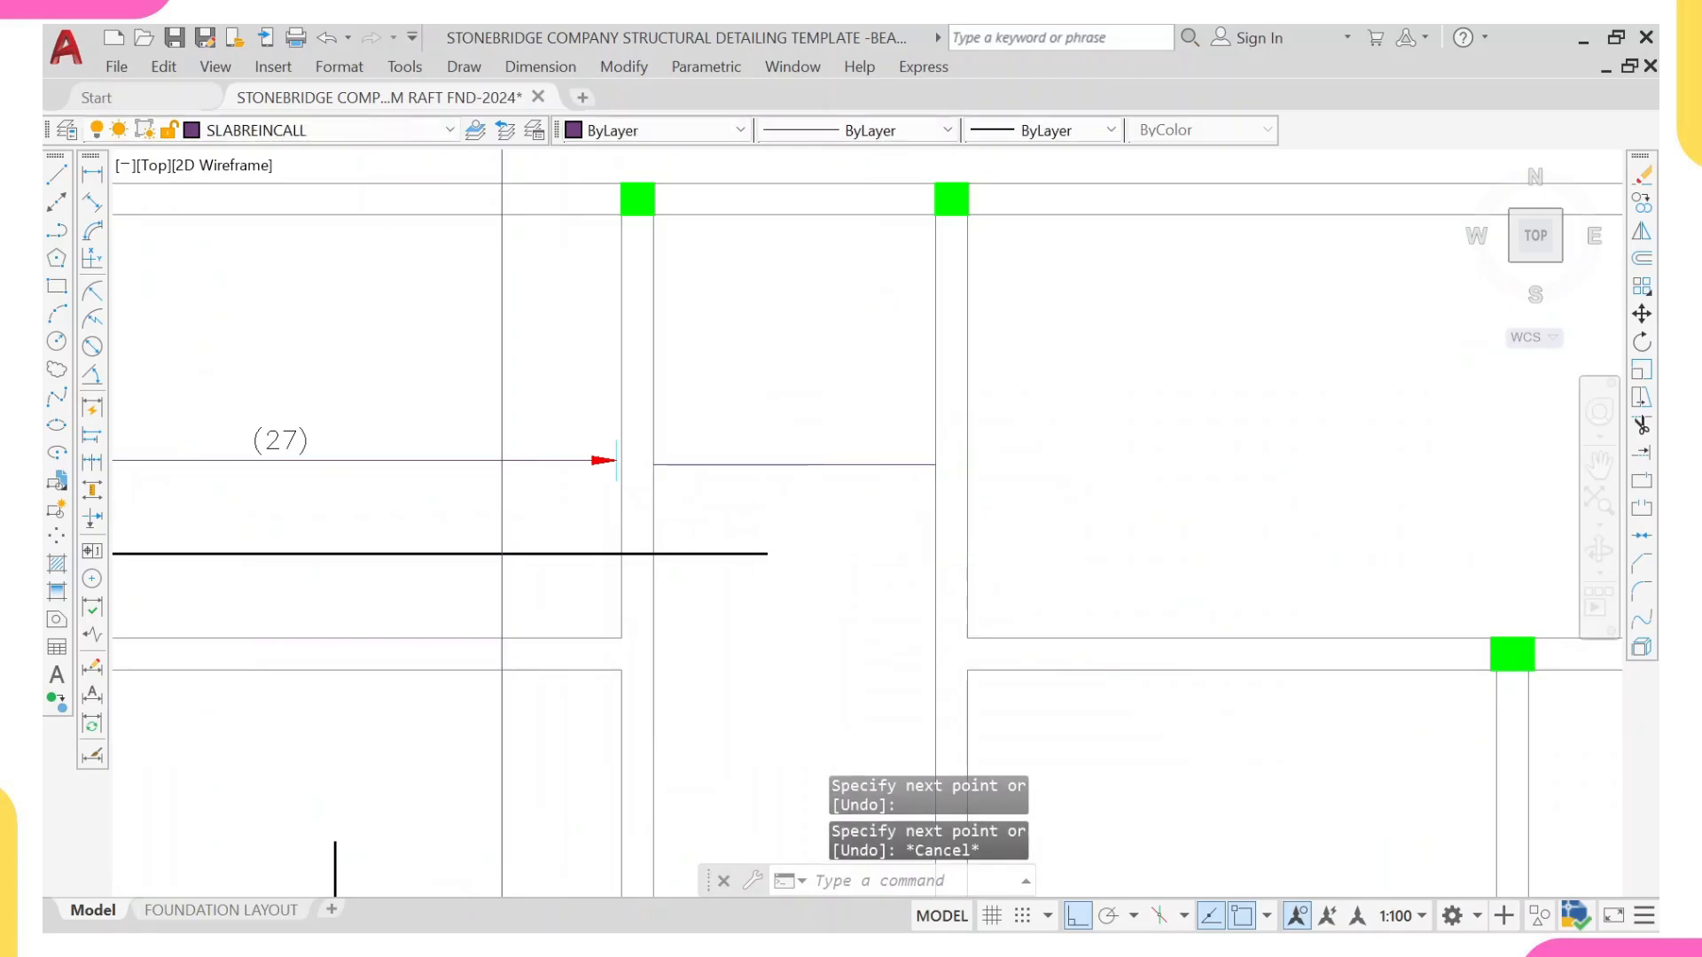
Step: Match the new horizontal line's properties to the adjacent main bar on the NLNG Rebars layer
left_click(750, 532)
left_click(719, 610)
type("ma")
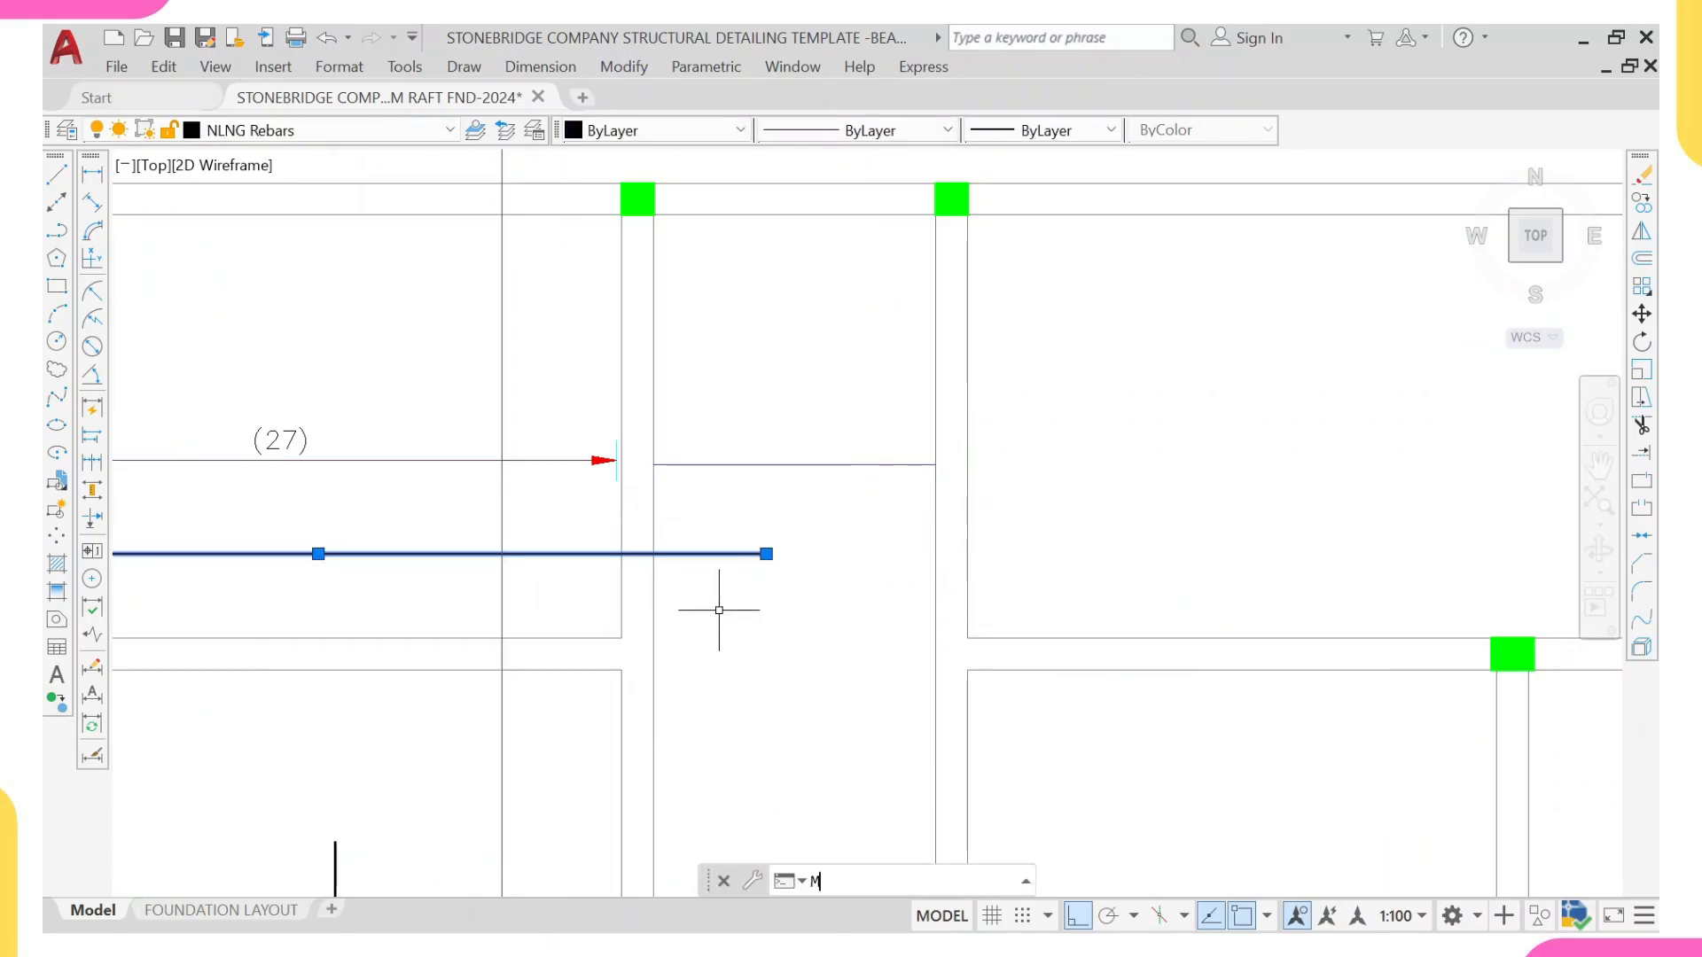
key("Return")
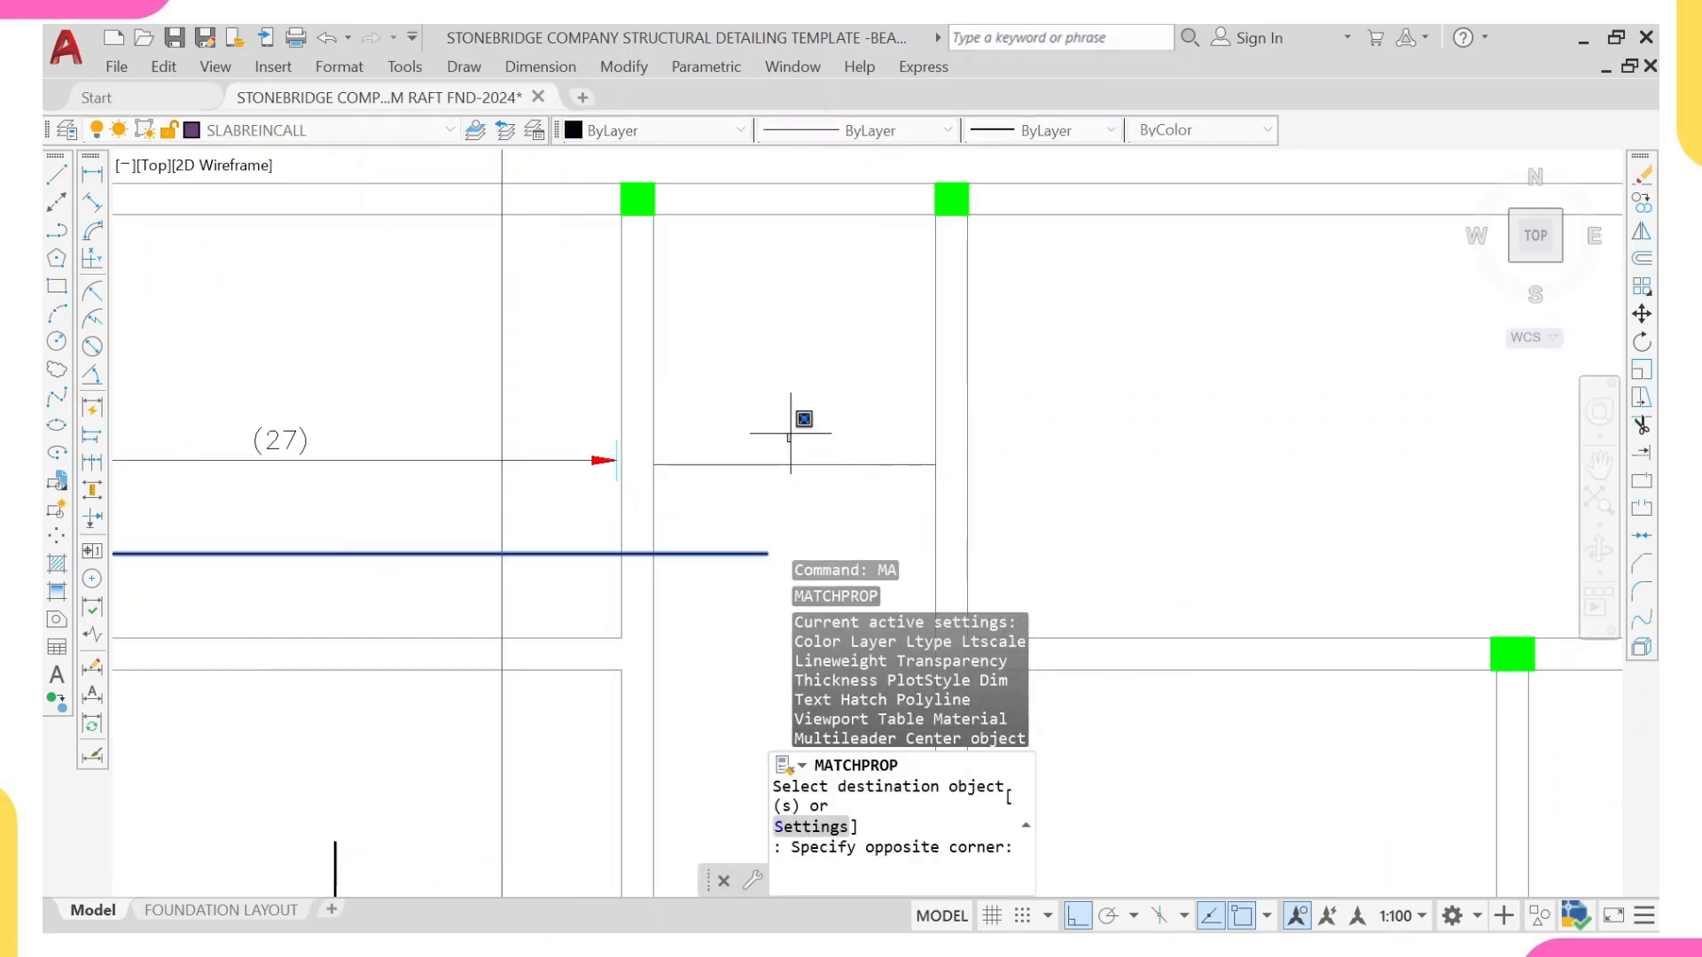
left_click(791, 444)
left_click(750, 512)
key("Escape")
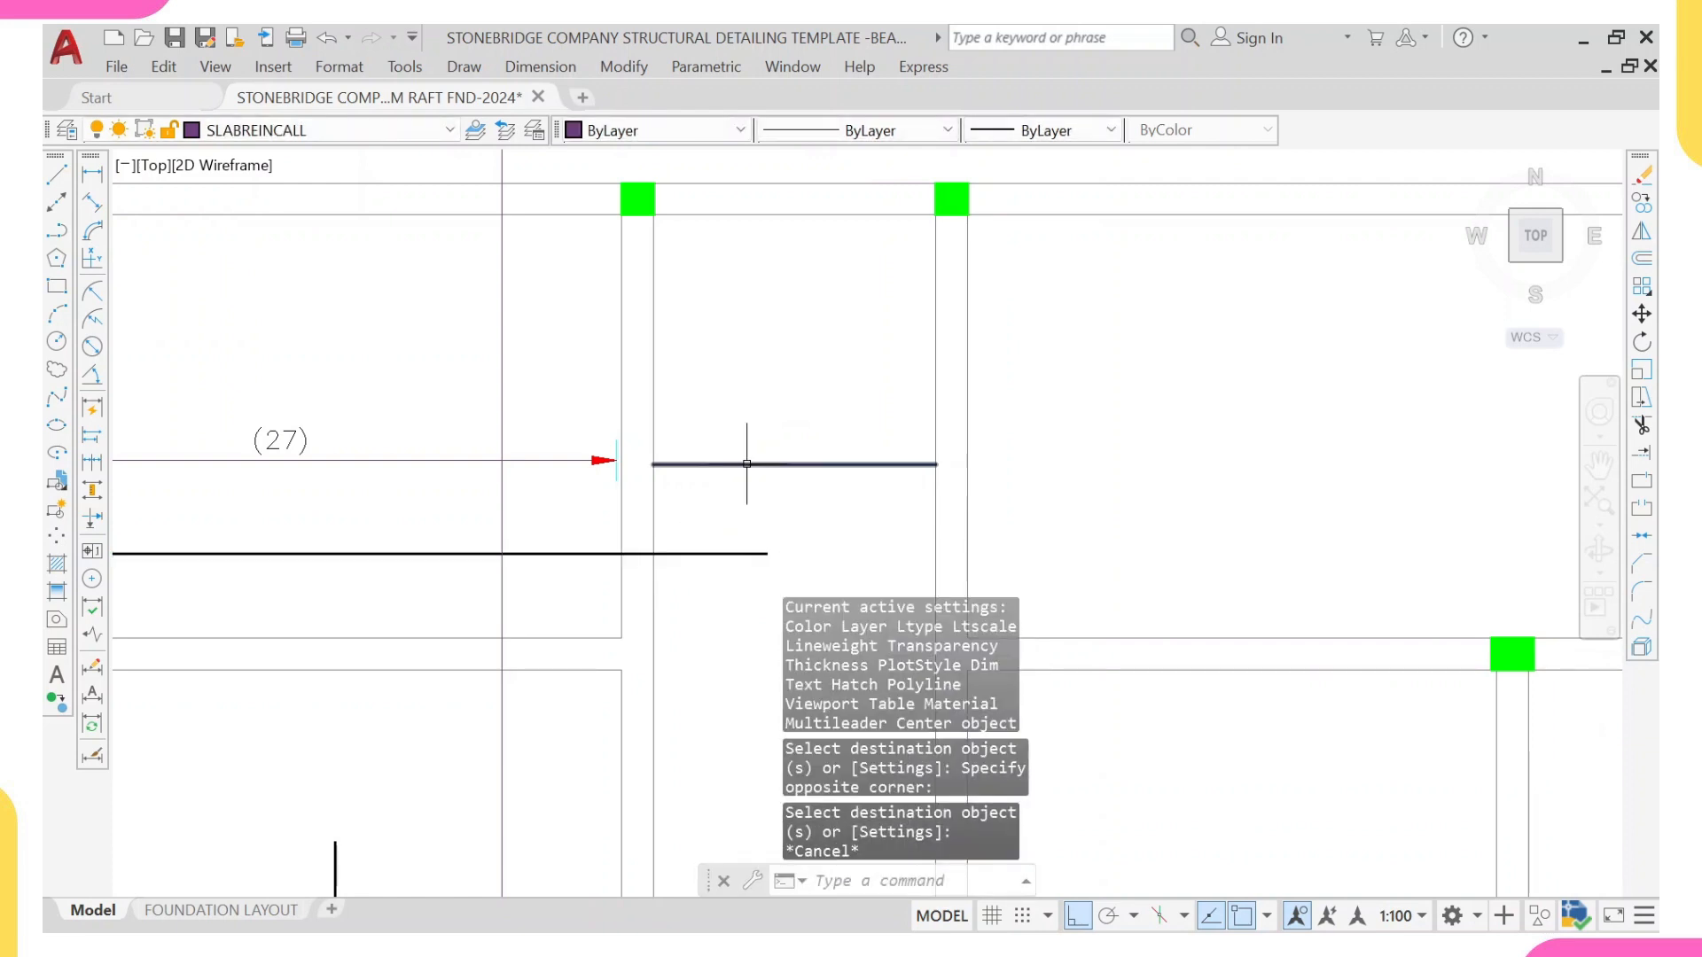
mouse_move(747, 464)
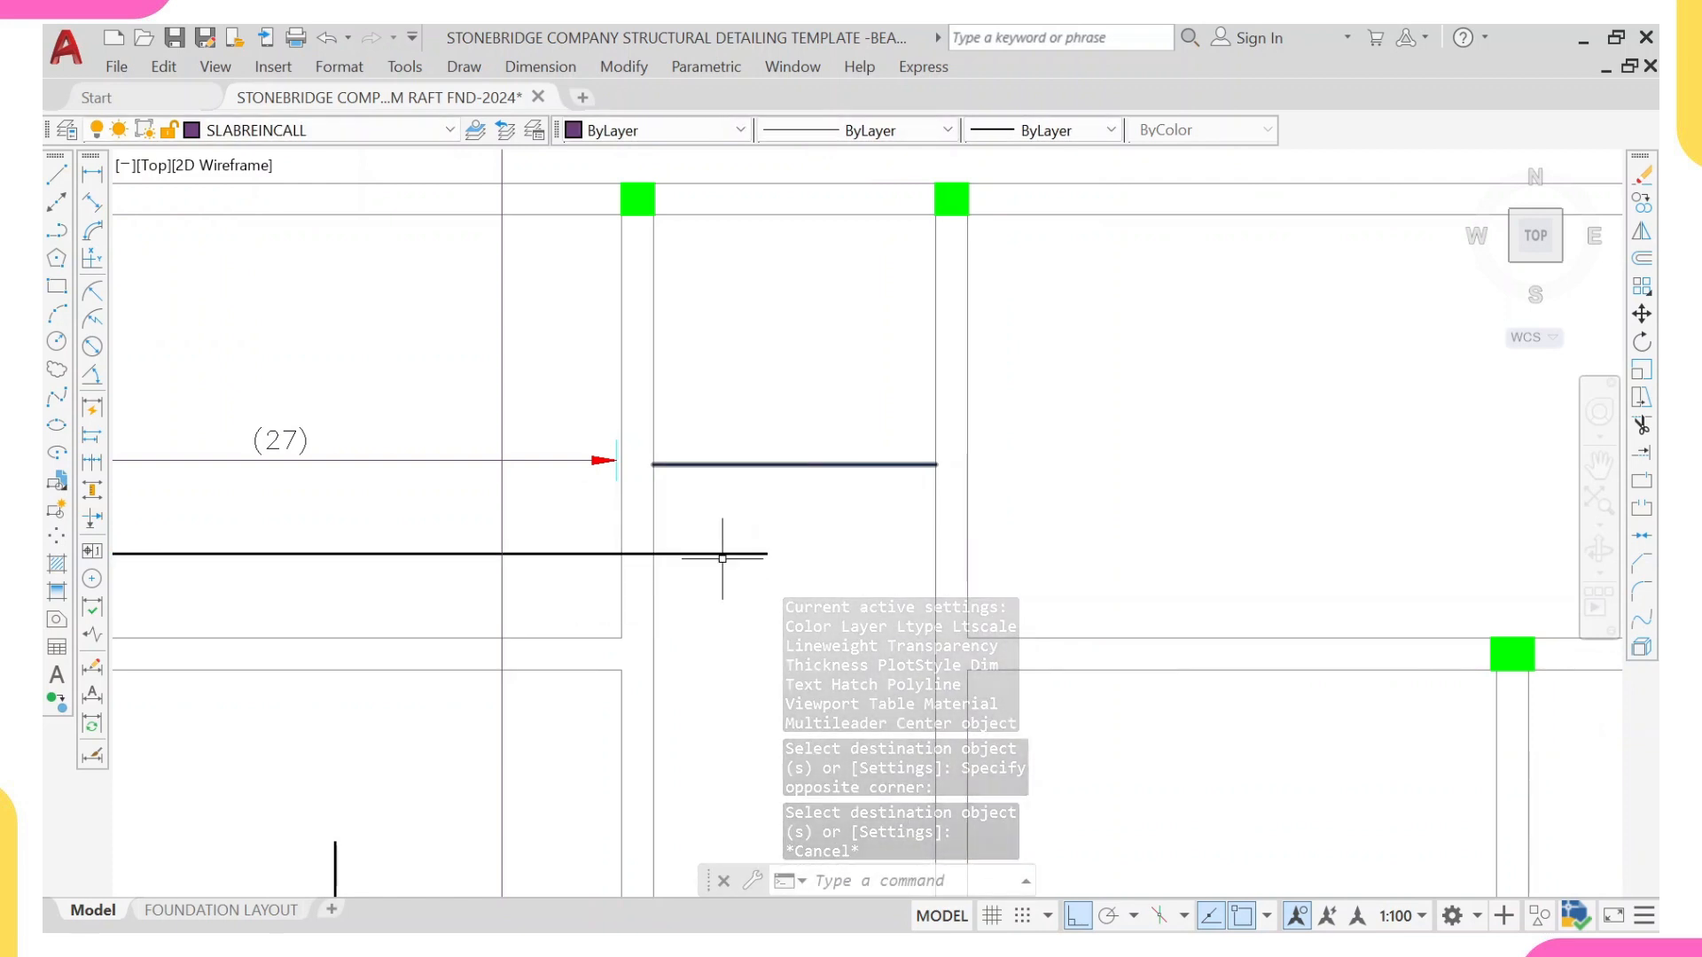
scroll(714, 558, "down", 4)
middle_click_drag(718, 570, 667, 537)
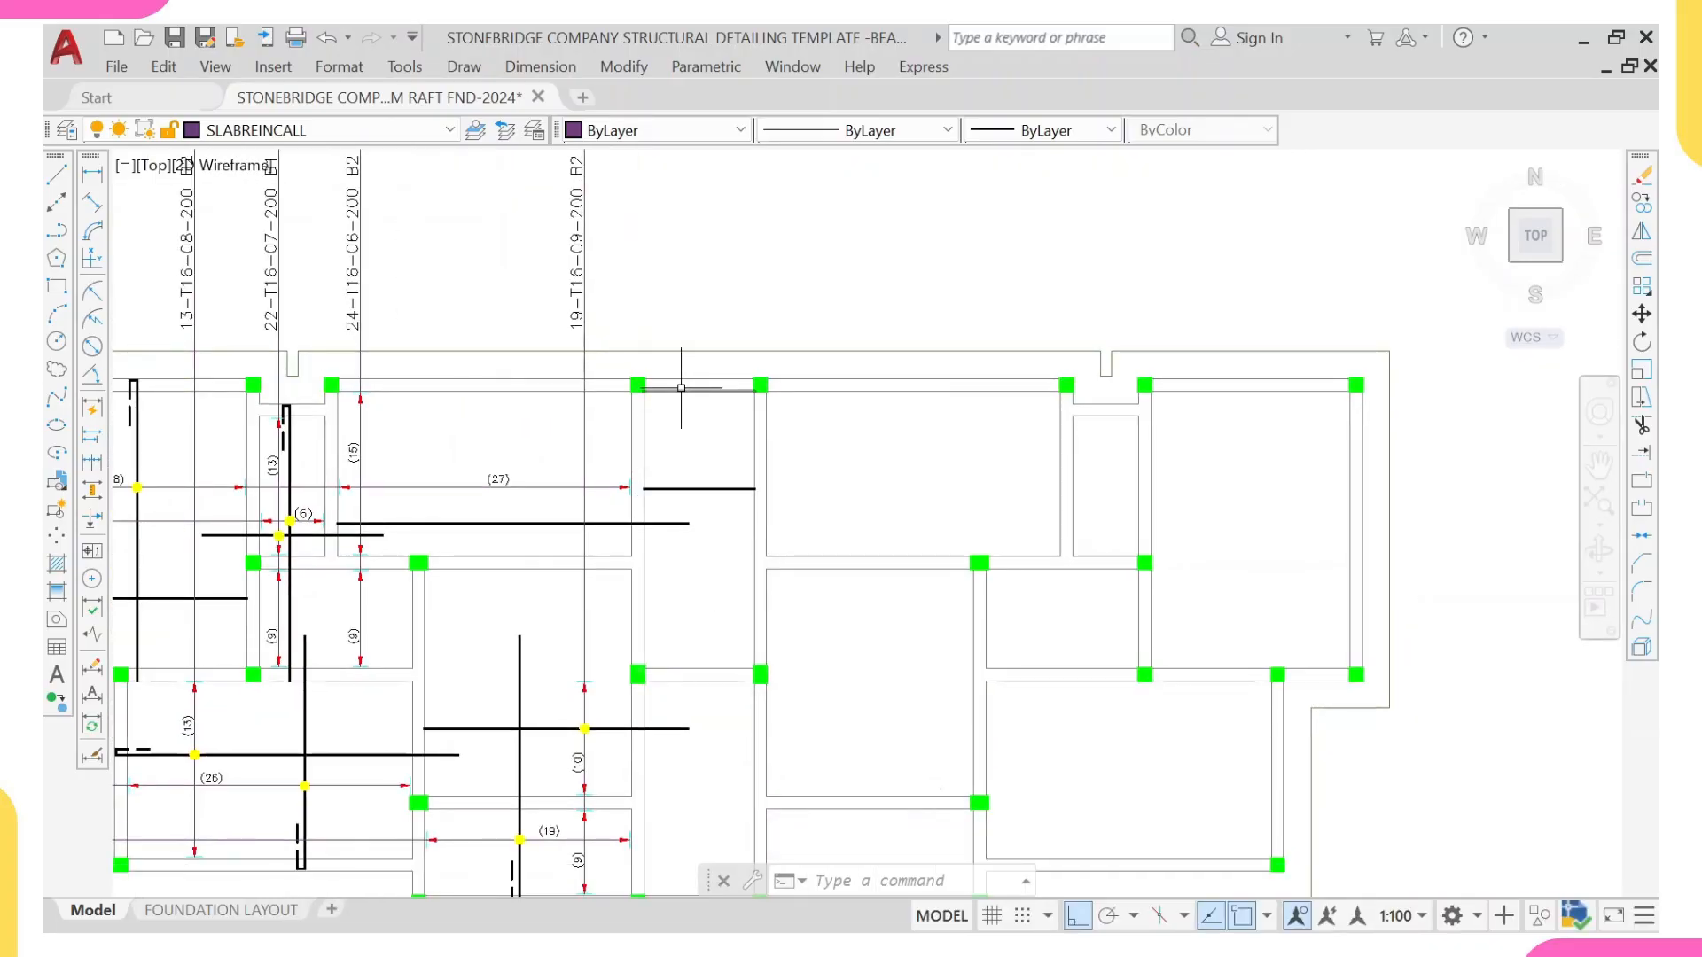
Step: Draw a vertical line about 16007 mm long from the midpoint of the central strip's bottom beam up past the plan's top edge
scroll(690, 485, "down", 3)
scroll(692, 703, "up", 3)
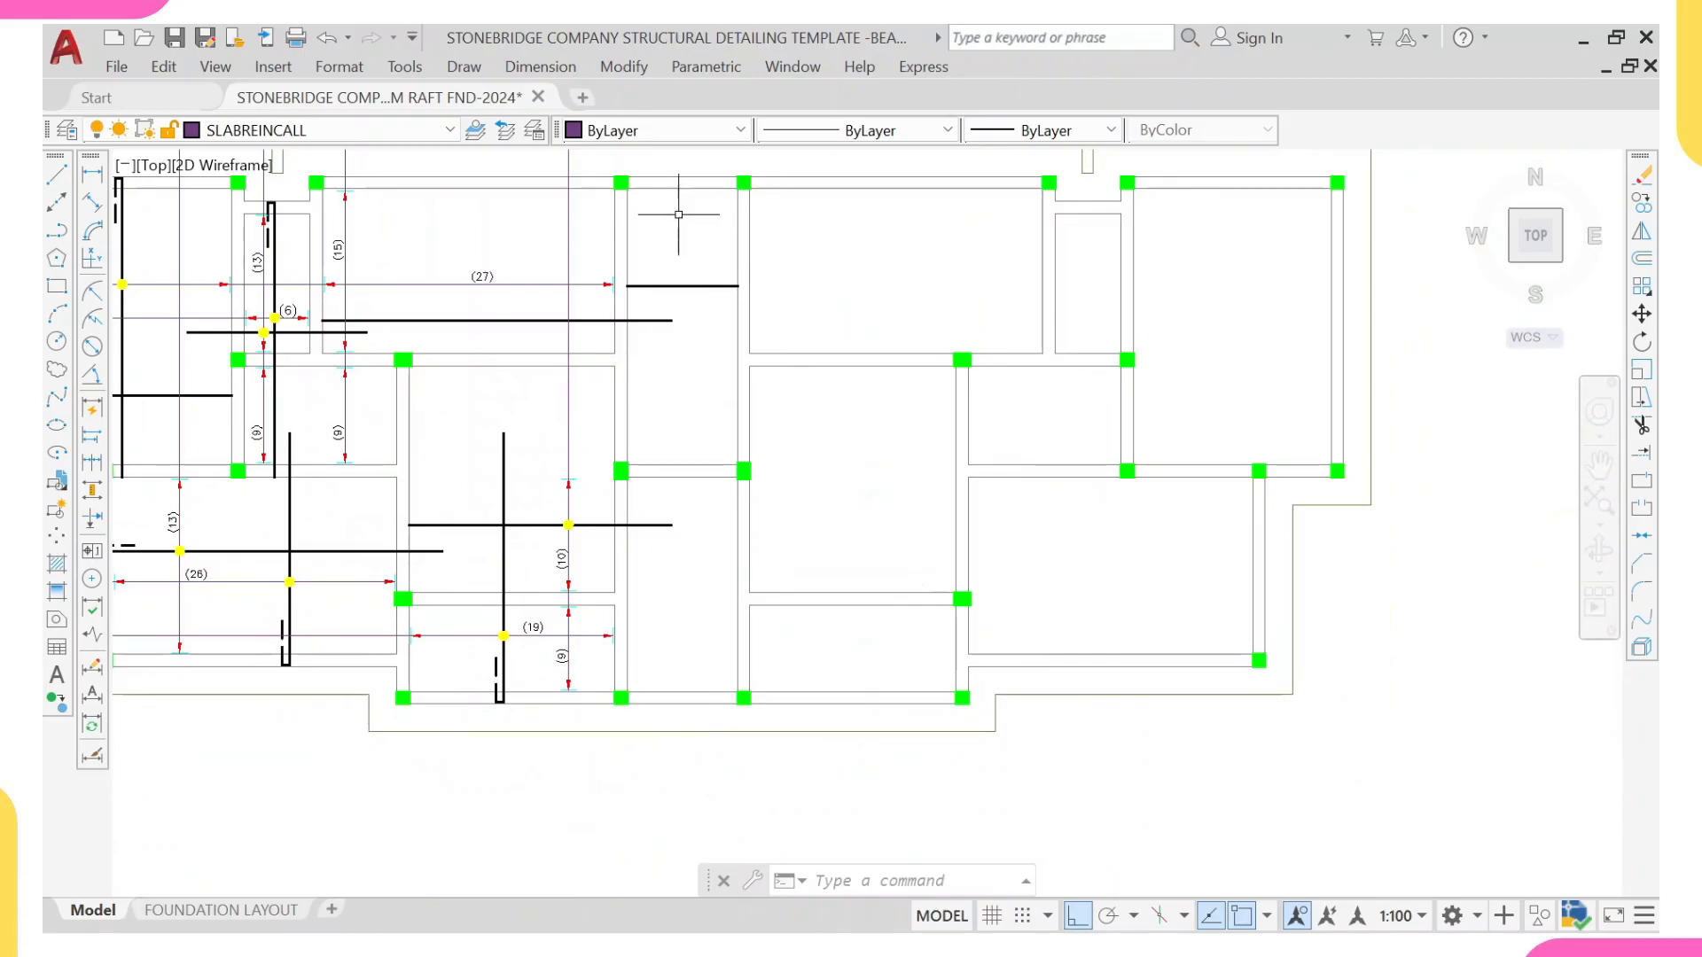
middle_click_drag(715, 322, 708, 455)
type("L")
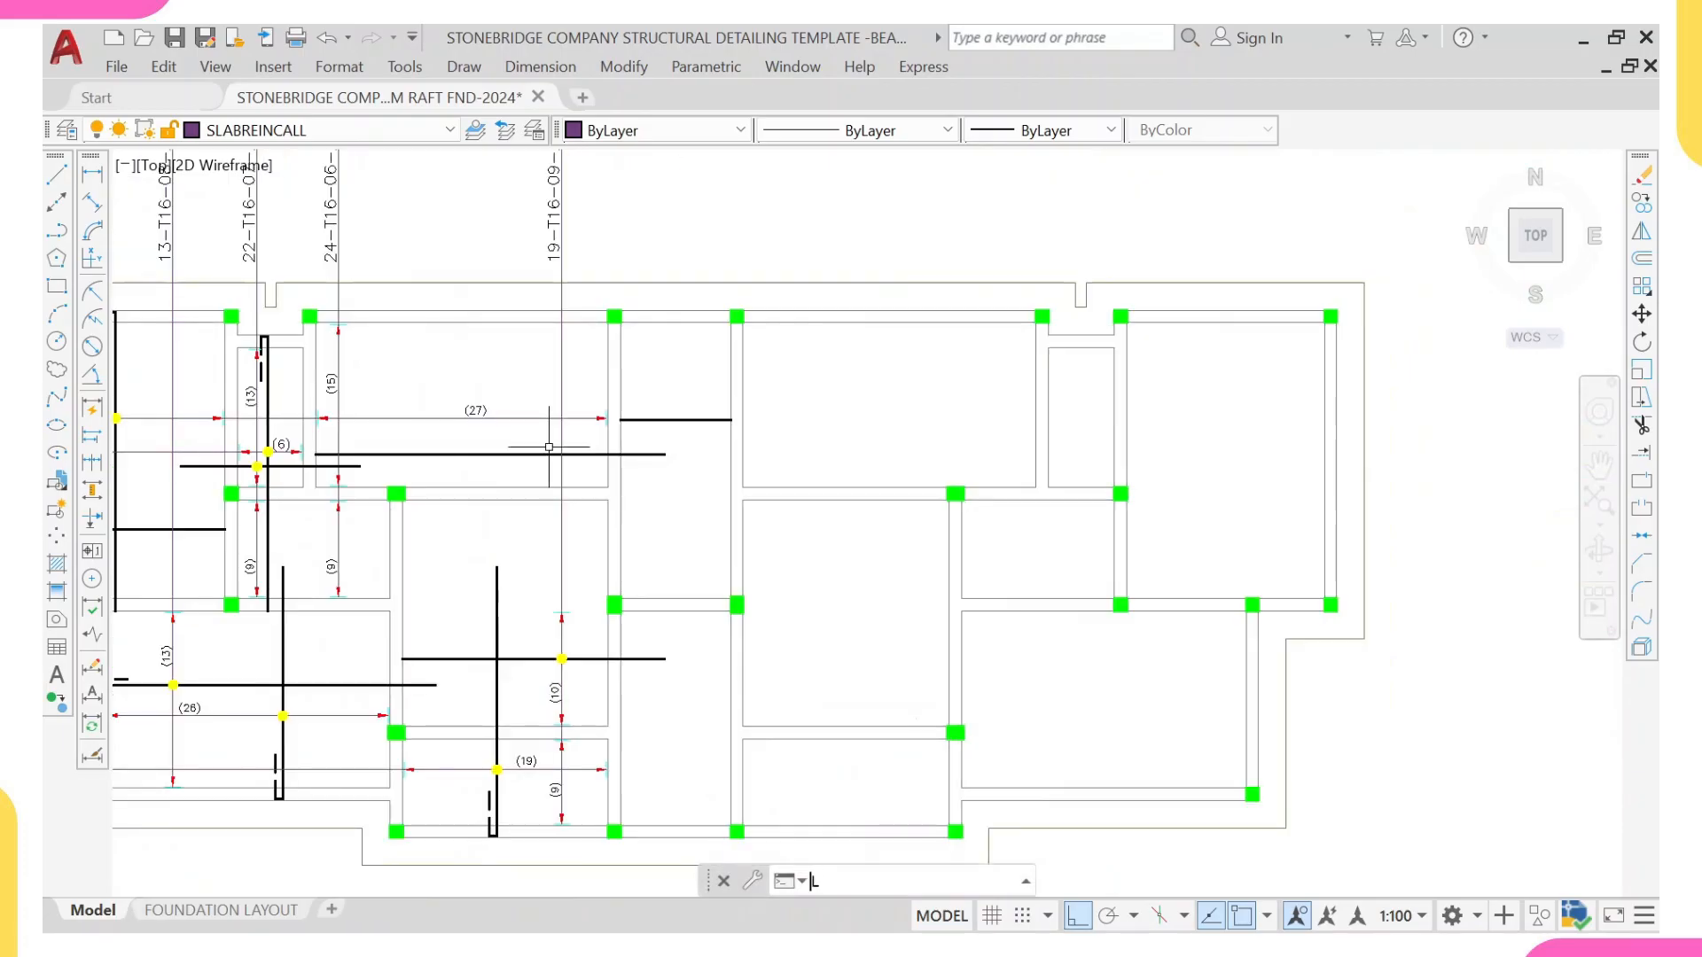
key("Return")
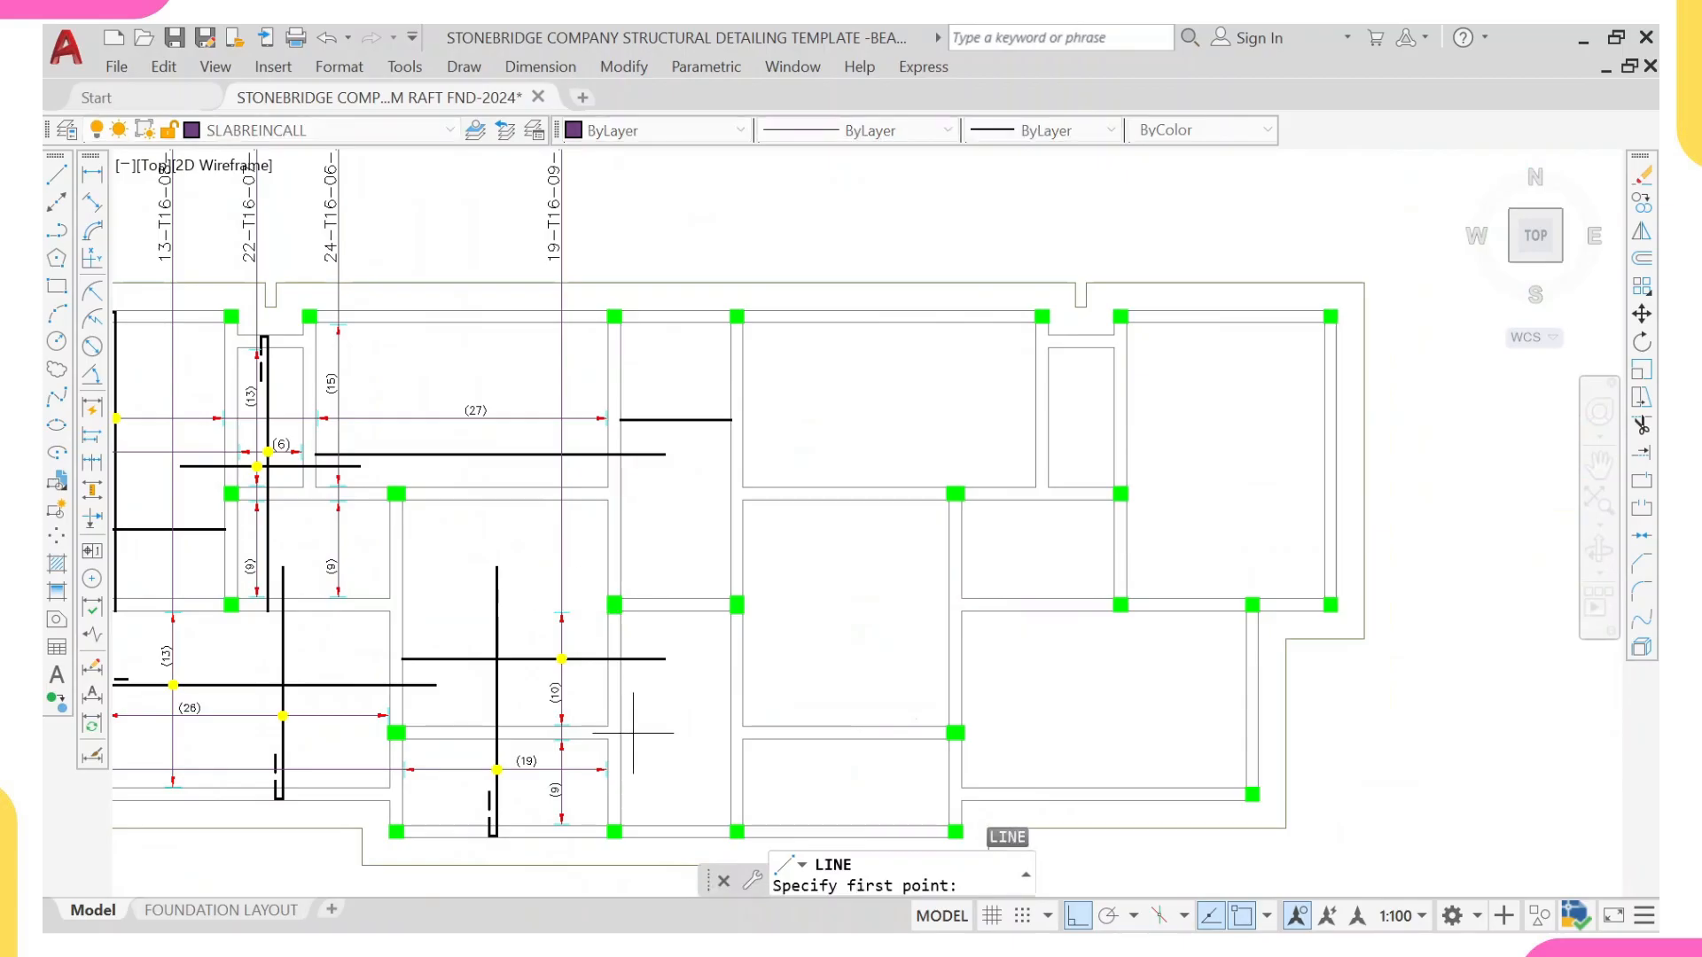
left_click(669, 807)
scroll(661, 612, "down", 4)
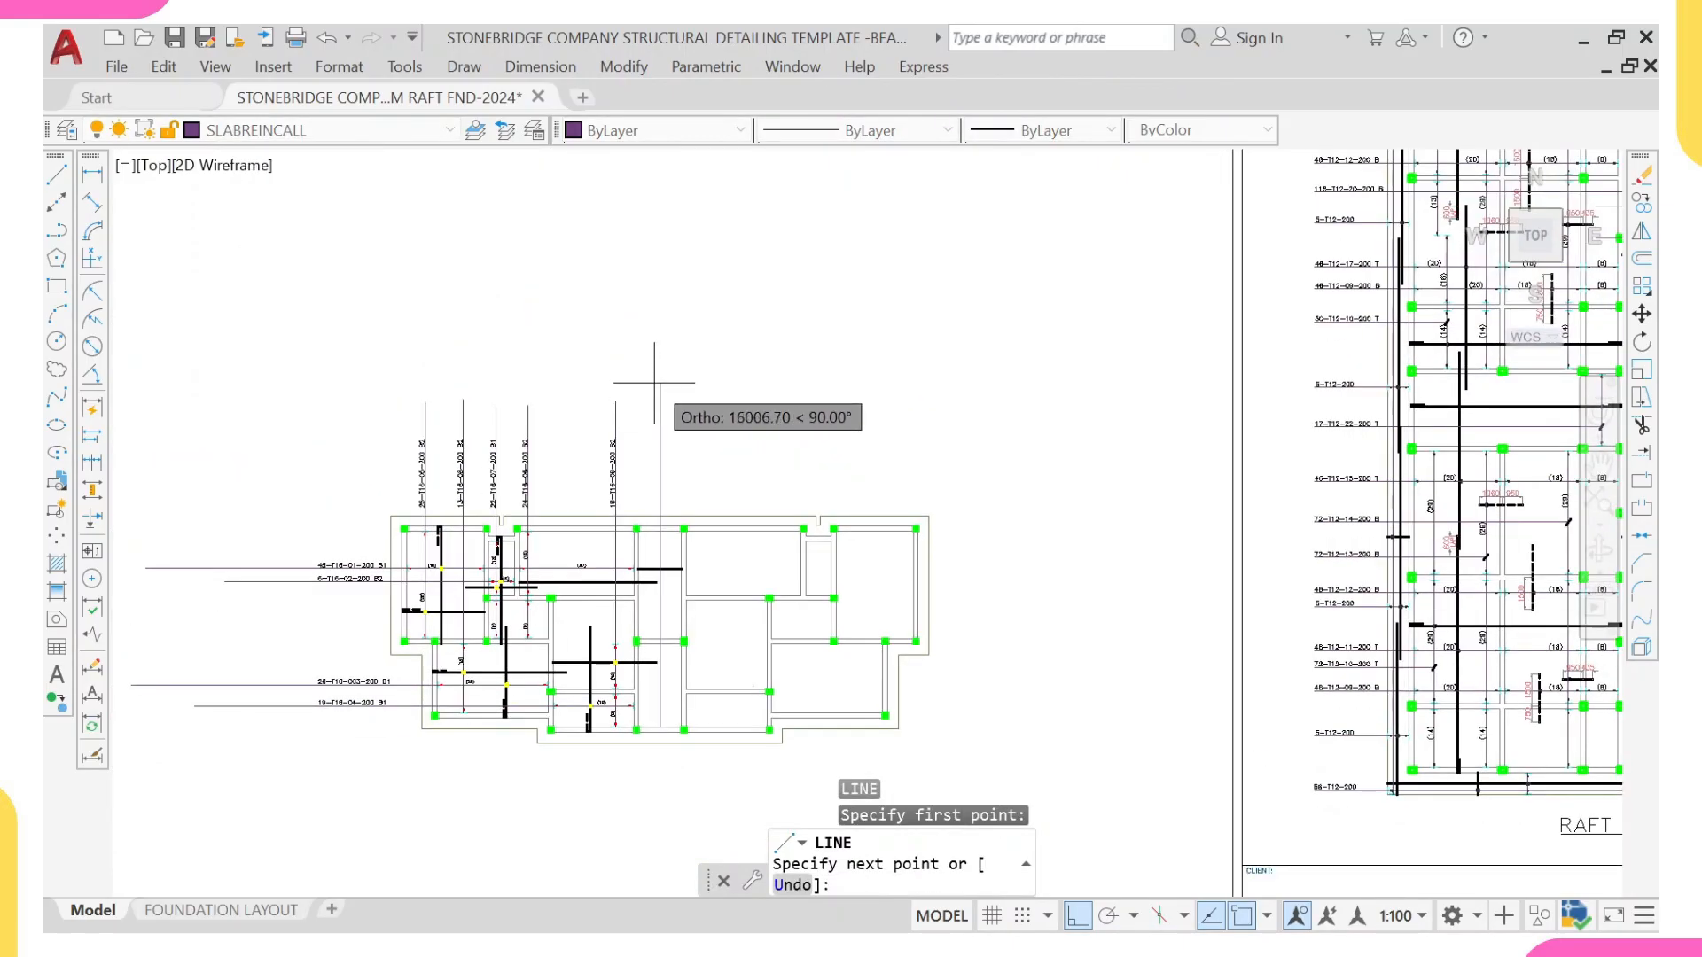
left_click(661, 382)
key("Escape")
scroll(624, 631, "up", 3)
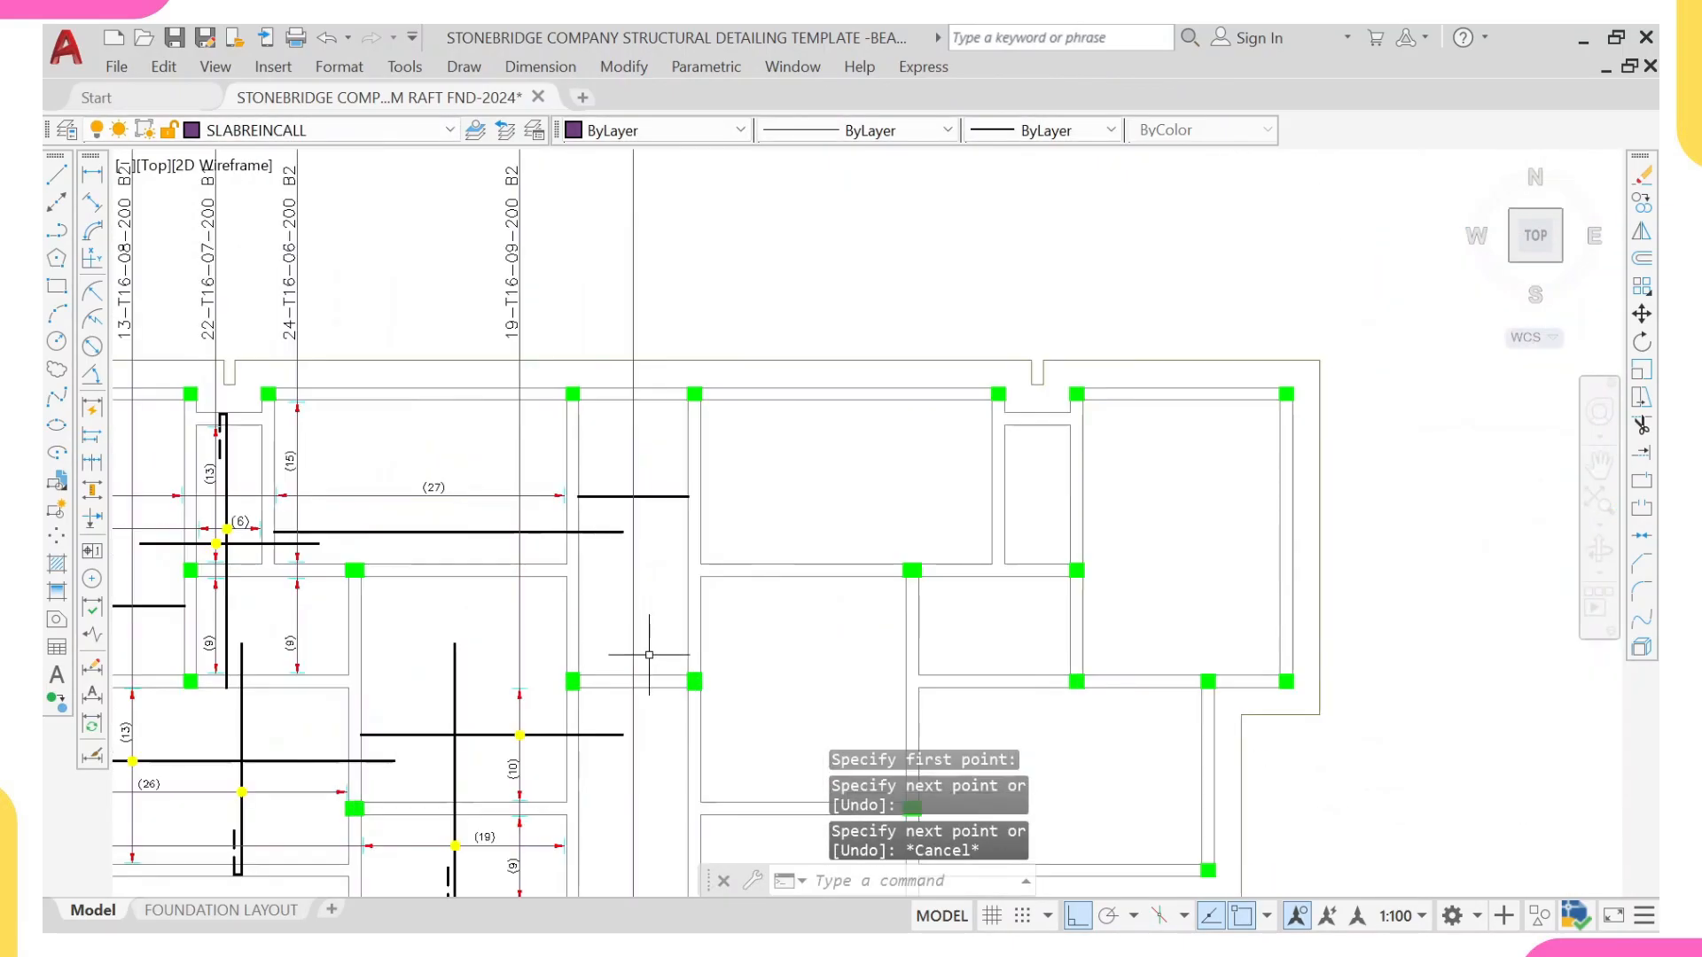
Step: Stretch the lower end of the new vertical line 35 mm upward, off the bottom beam's inner face
middle_click_drag(468, 574, 412, 378)
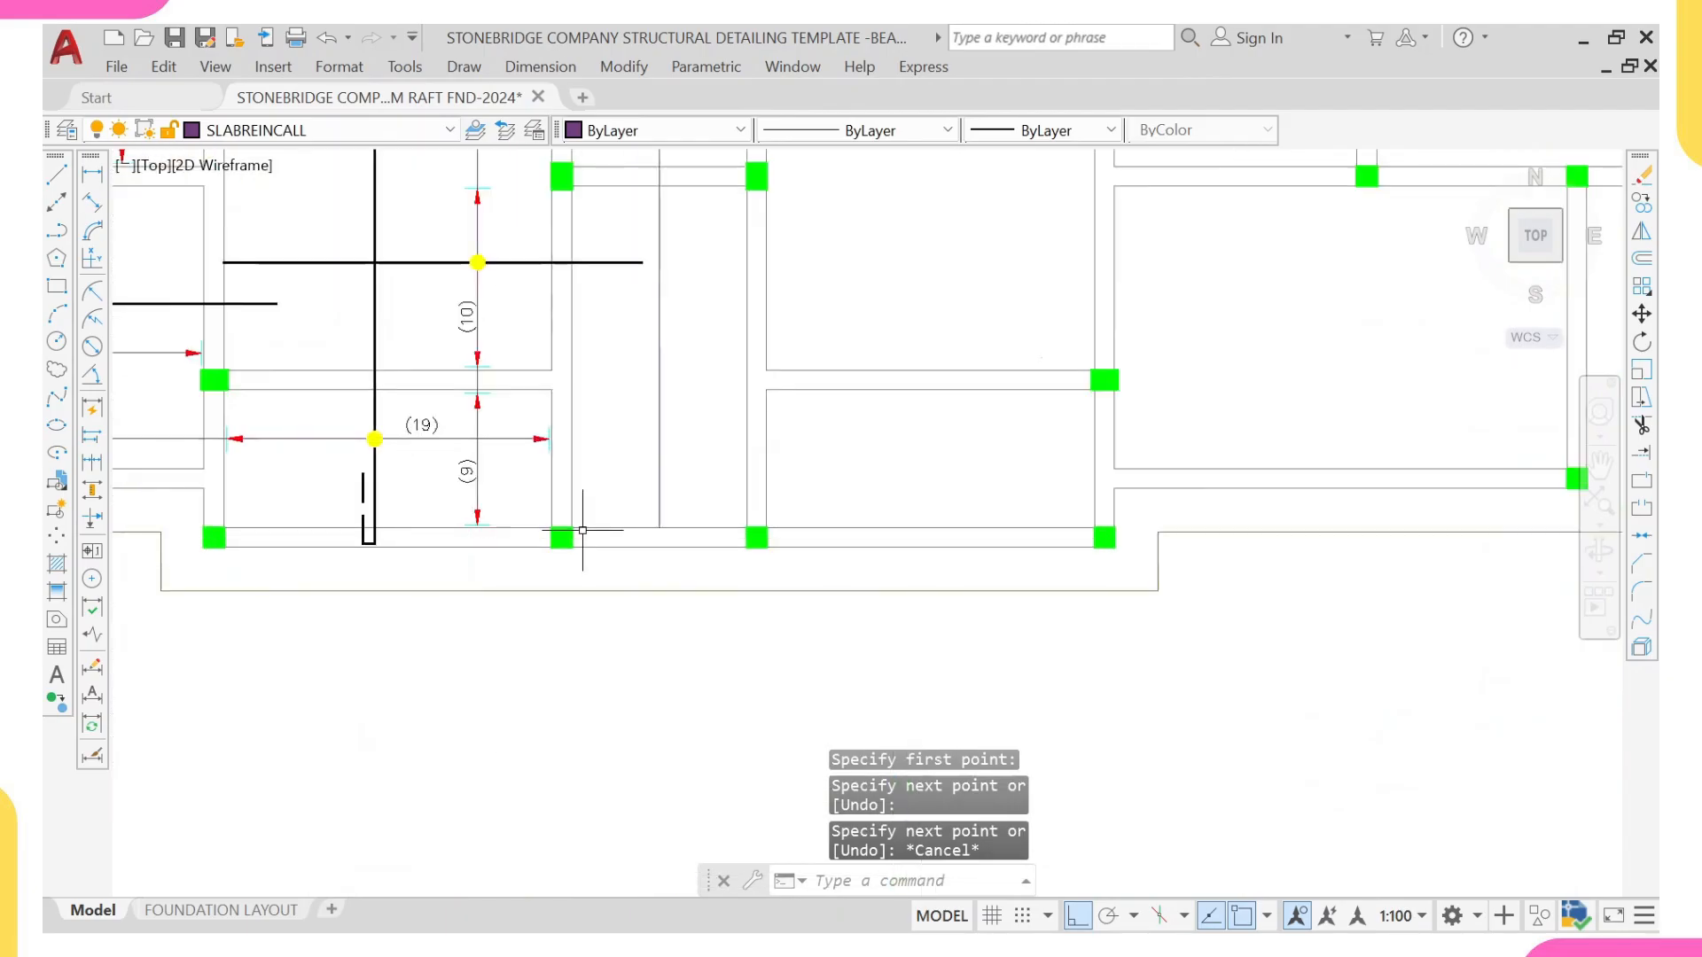
scroll(581, 532, "up", 5)
left_click(676, 500)
left_click(633, 525)
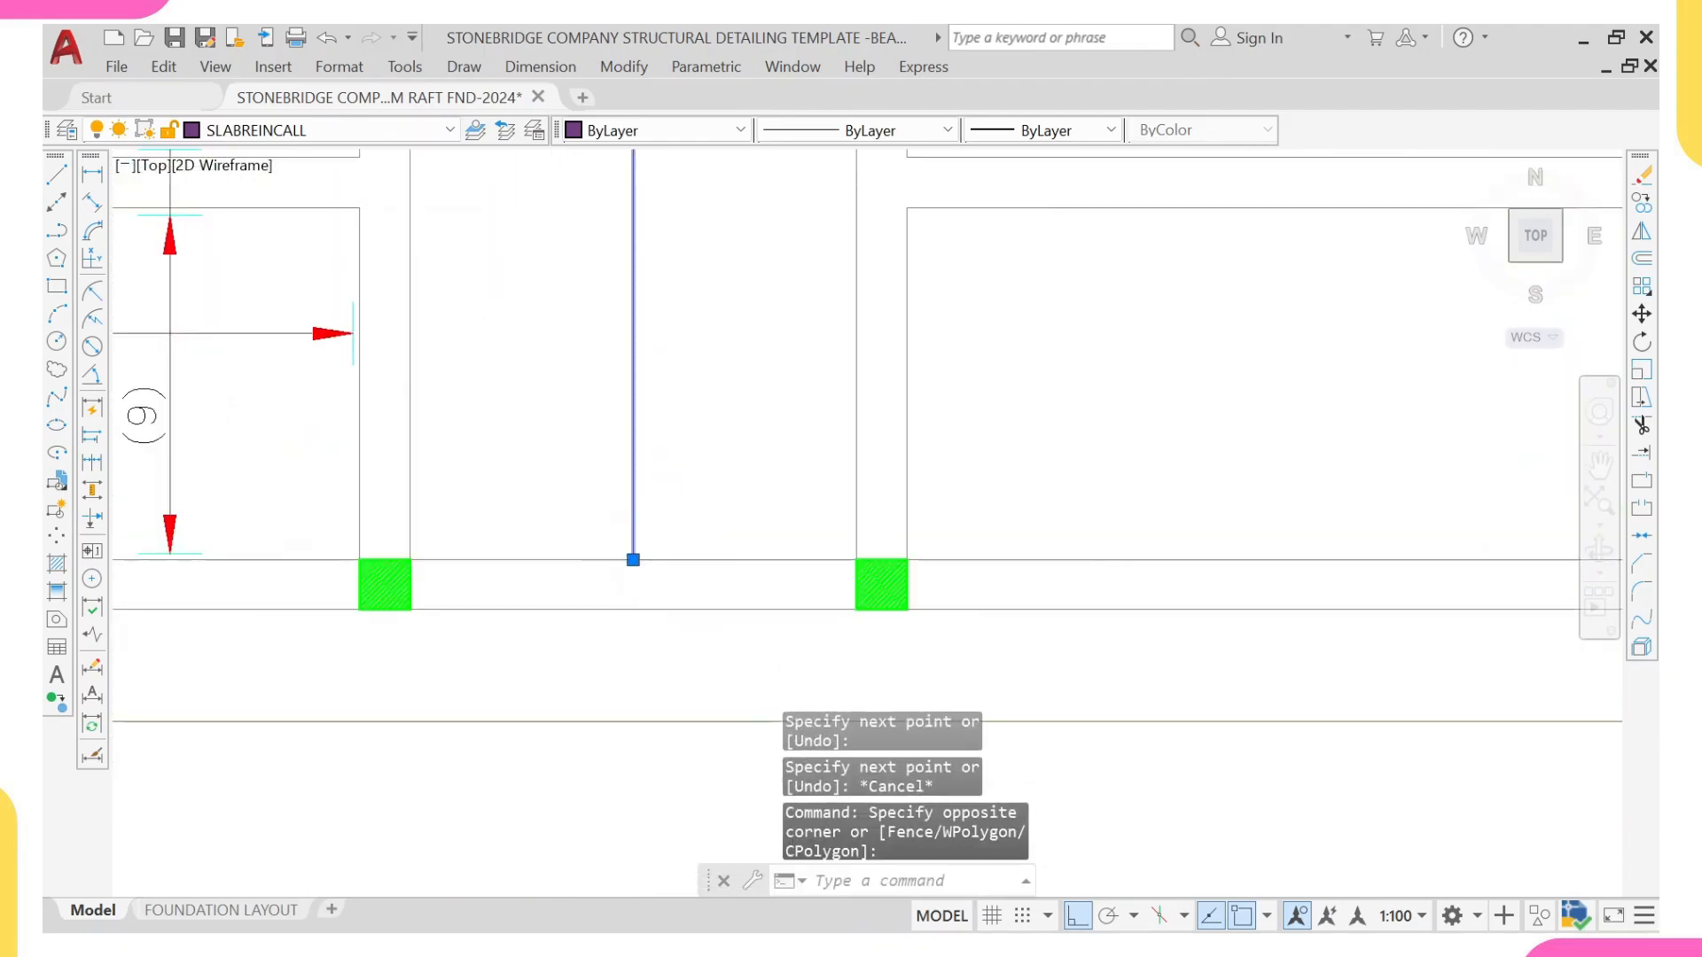
left_click(633, 560)
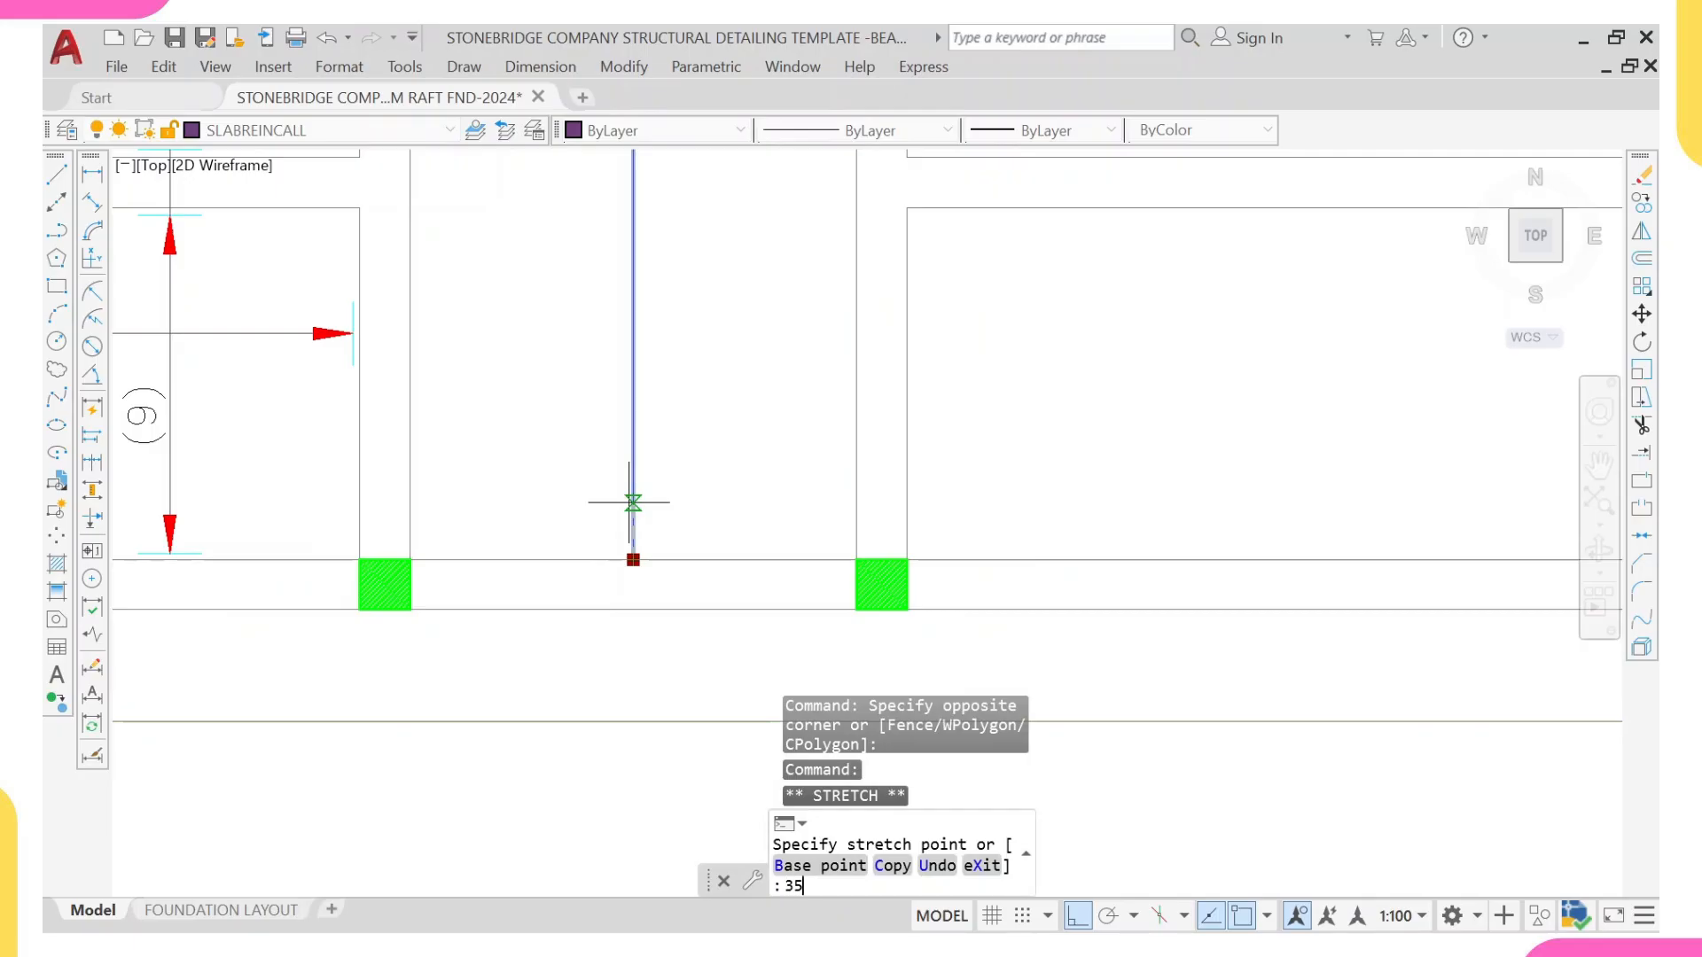
type("35")
key("Return")
key("Escape")
Step: Copy the lower arrowhead and tick from the adjacent bottom panel's range line to the lower end of the new vertical line
middle_click_drag(359, 540, 503, 531)
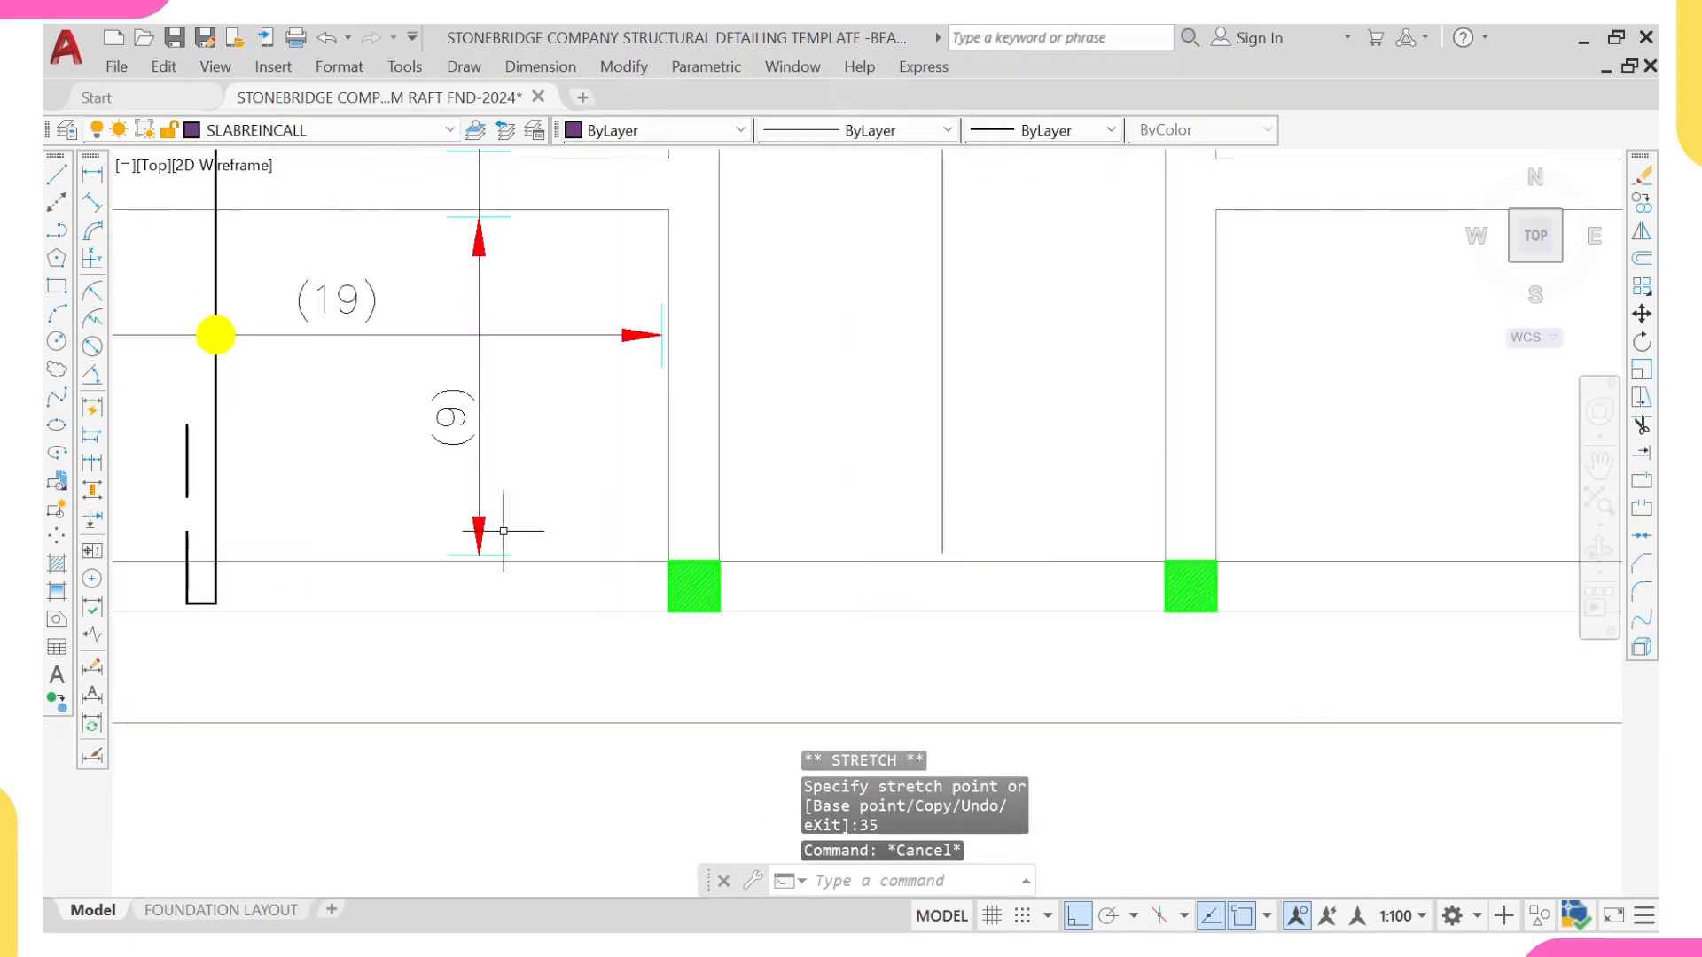
left_click(350, 493)
left_click(570, 592)
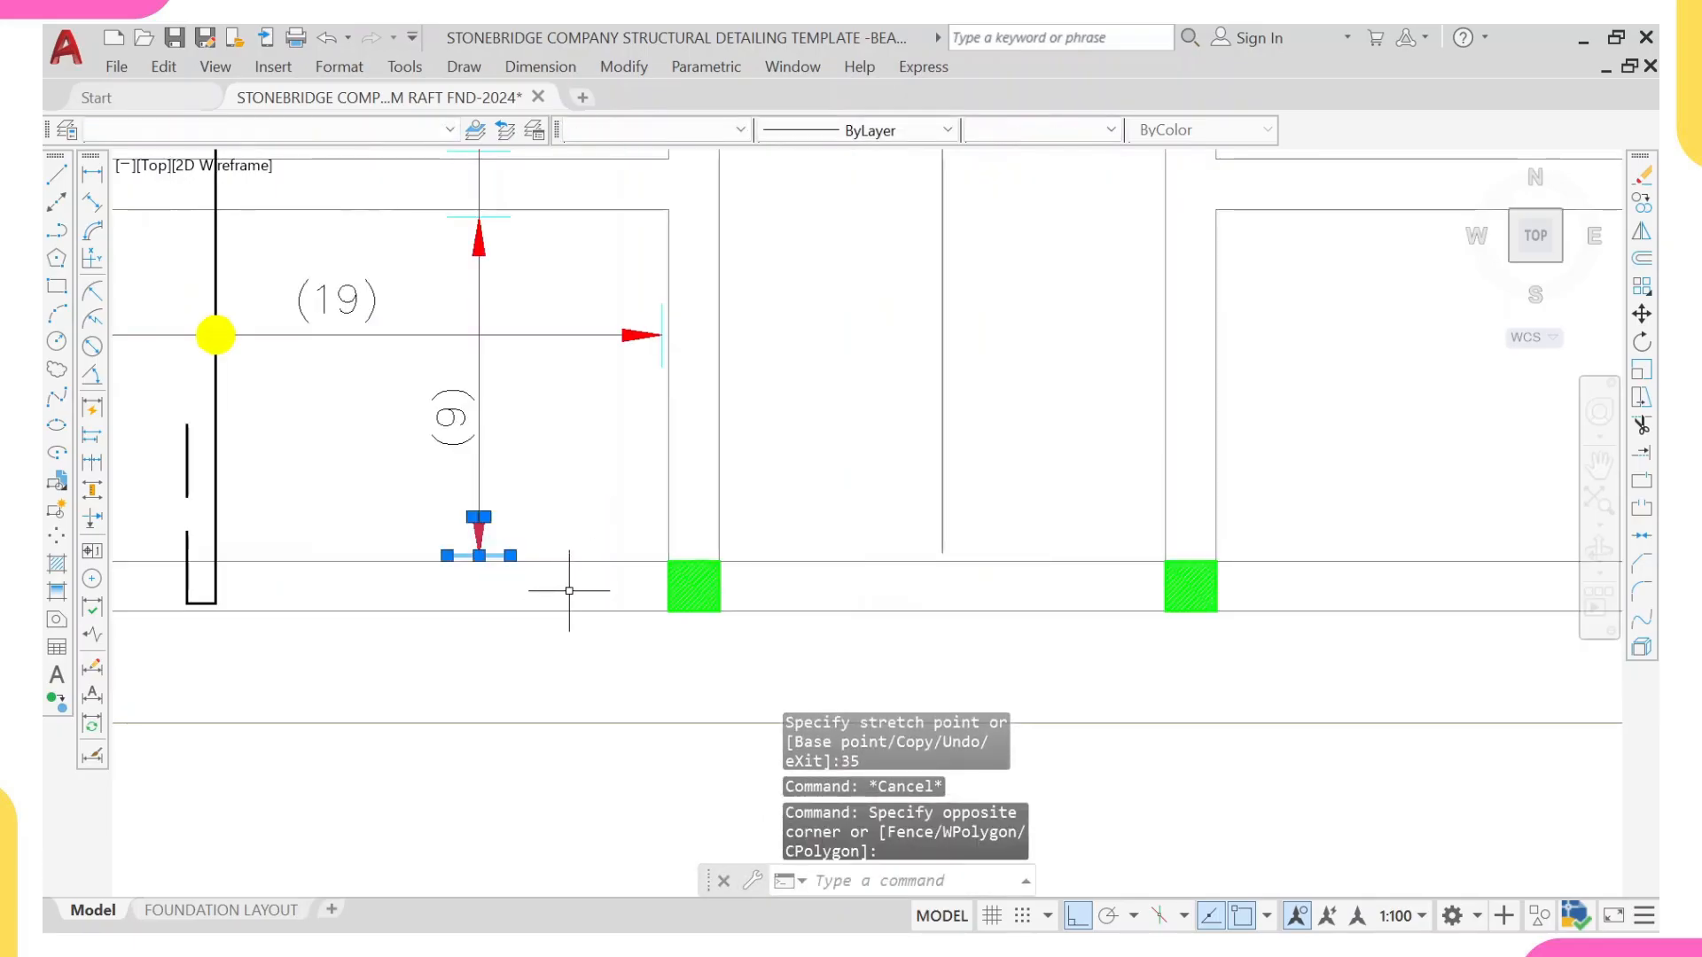
type("co")
key("Return")
scroll(454, 549, "up", 2)
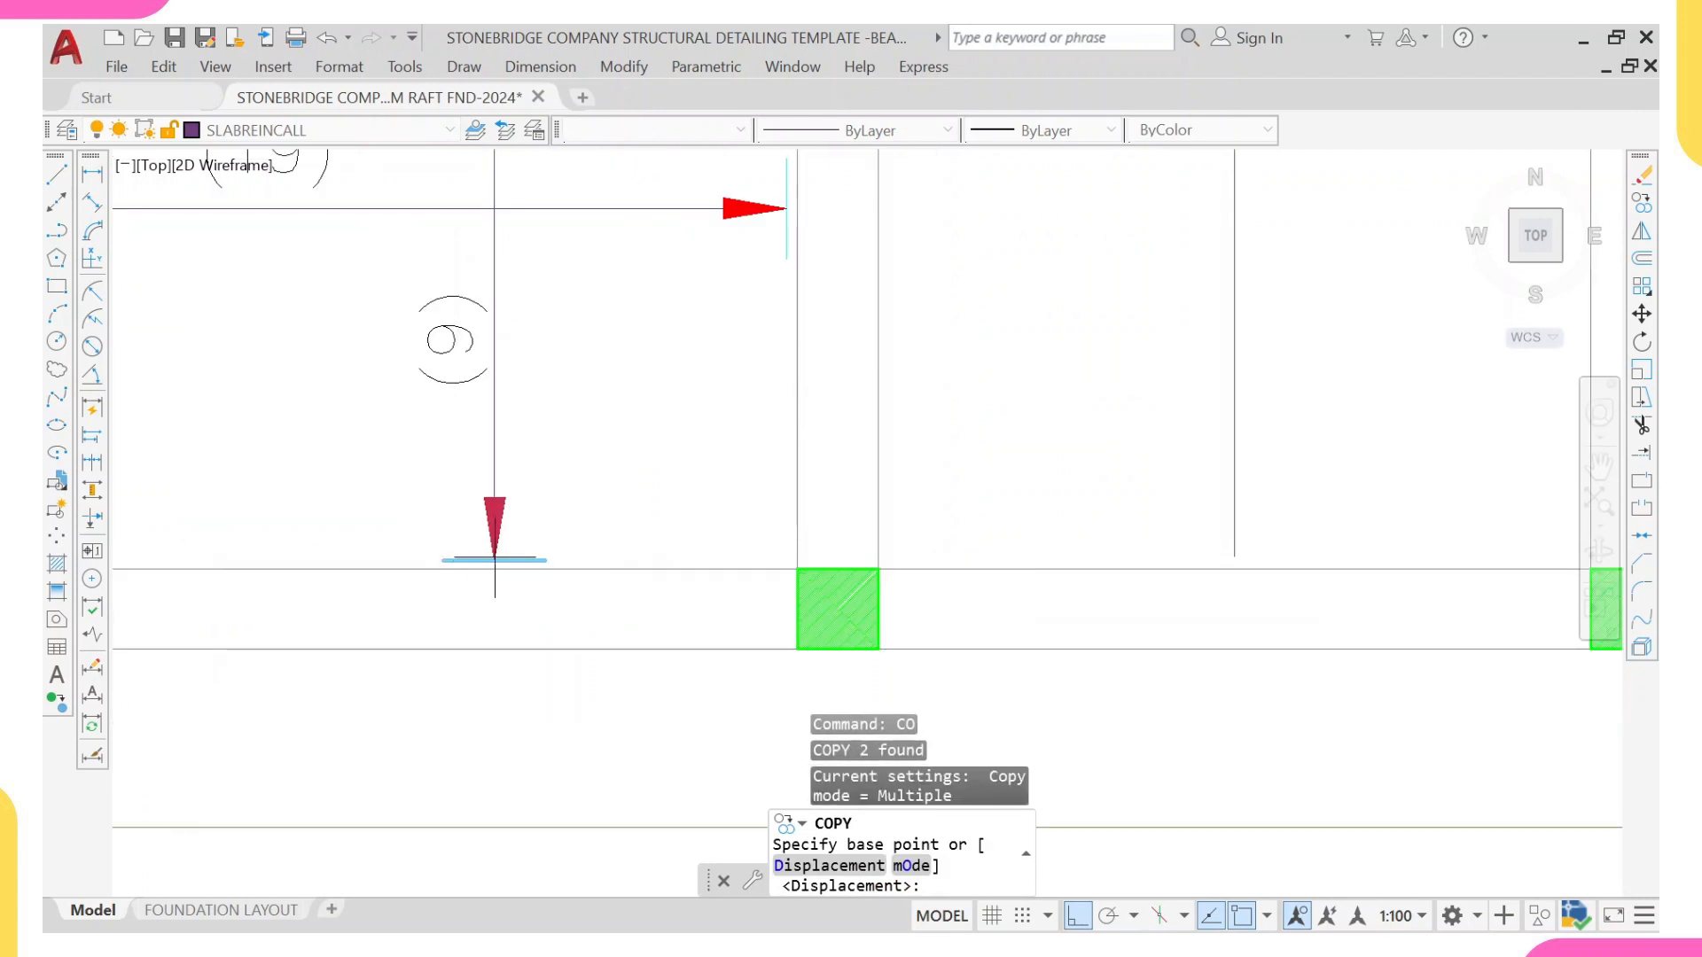
left_click(495, 558)
scroll(824, 483, "down", 3)
scroll(745, 483, "up", 4)
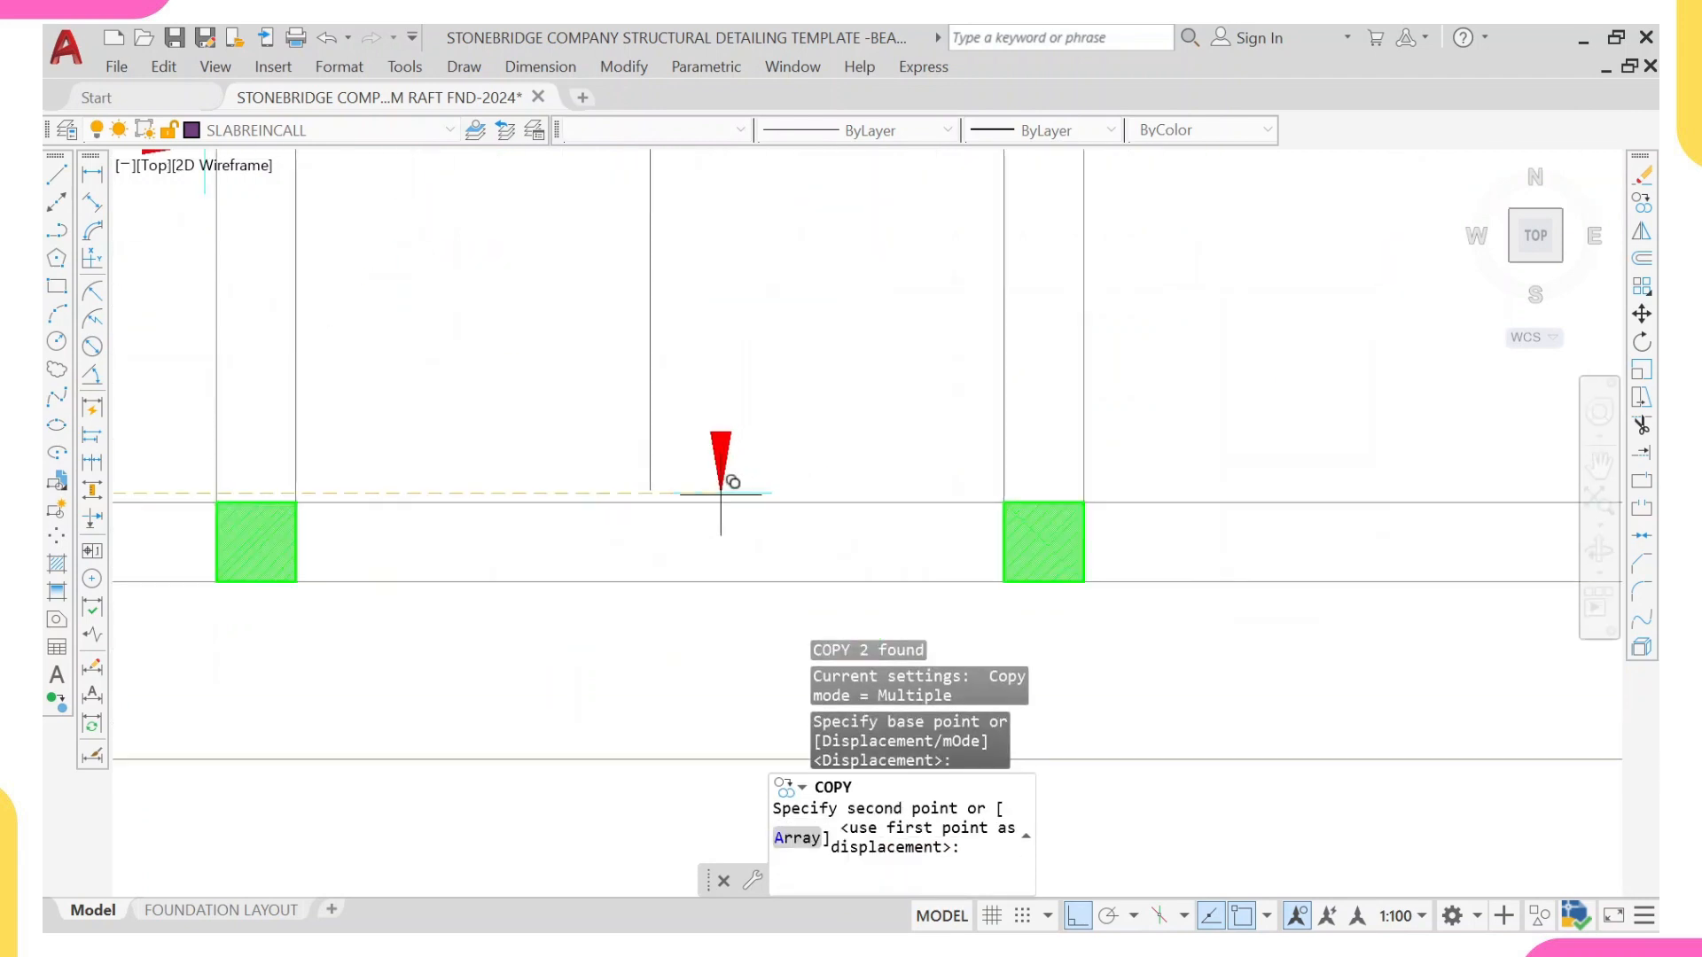
left_click(649, 491)
scroll(637, 353, "down", 2)
middle_click_drag(633, 318, 602, 531)
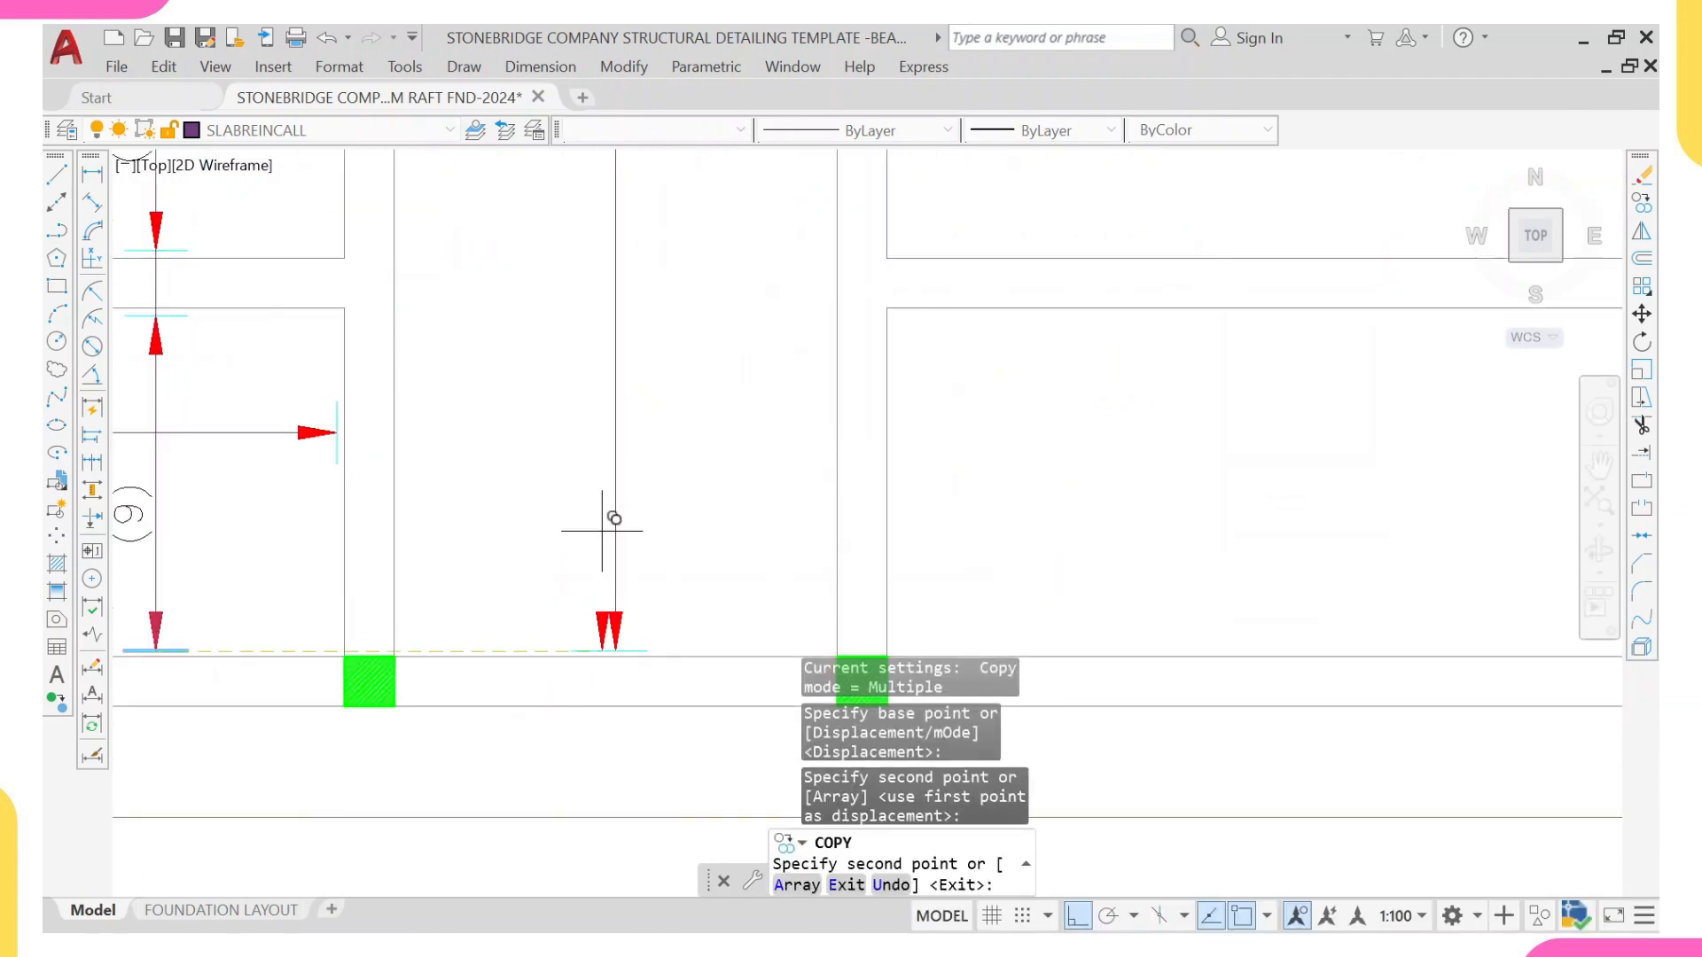
key("Escape")
Step: Copy the upper arrowhead and tick of the (15) range line to the new vertical line at the top beam's inner face
scroll(615, 519, "down", 3)
scroll(475, 296, "up", 4)
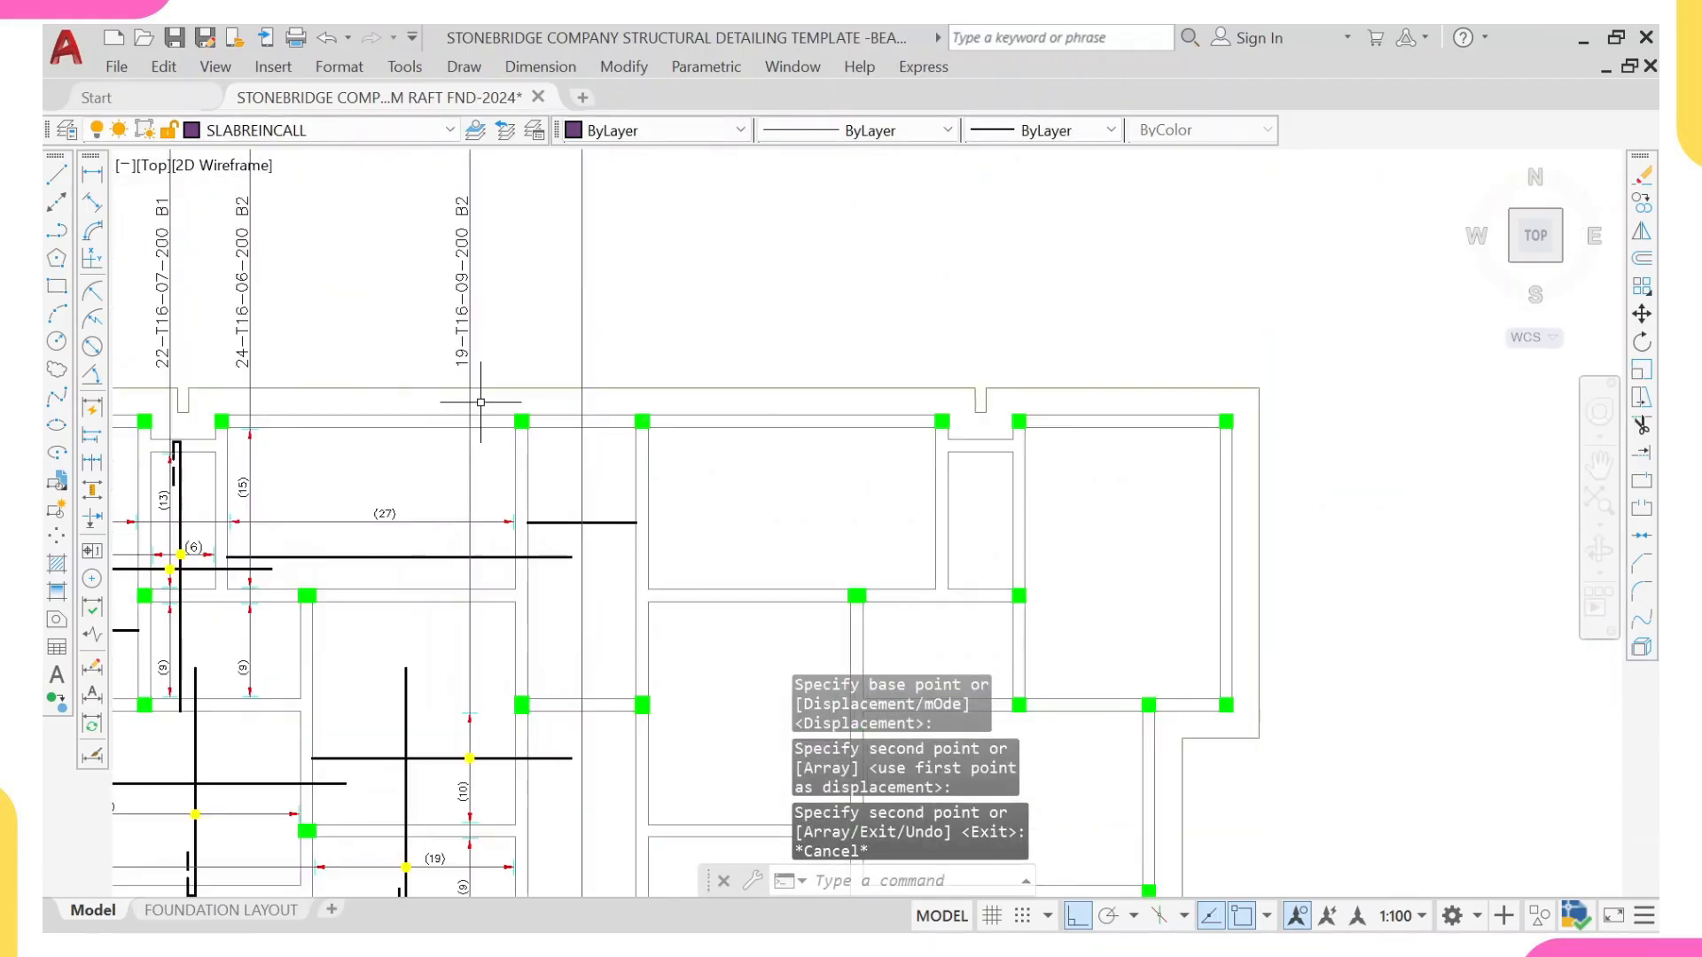
scroll(266, 426, "up", 4)
left_click(241, 419)
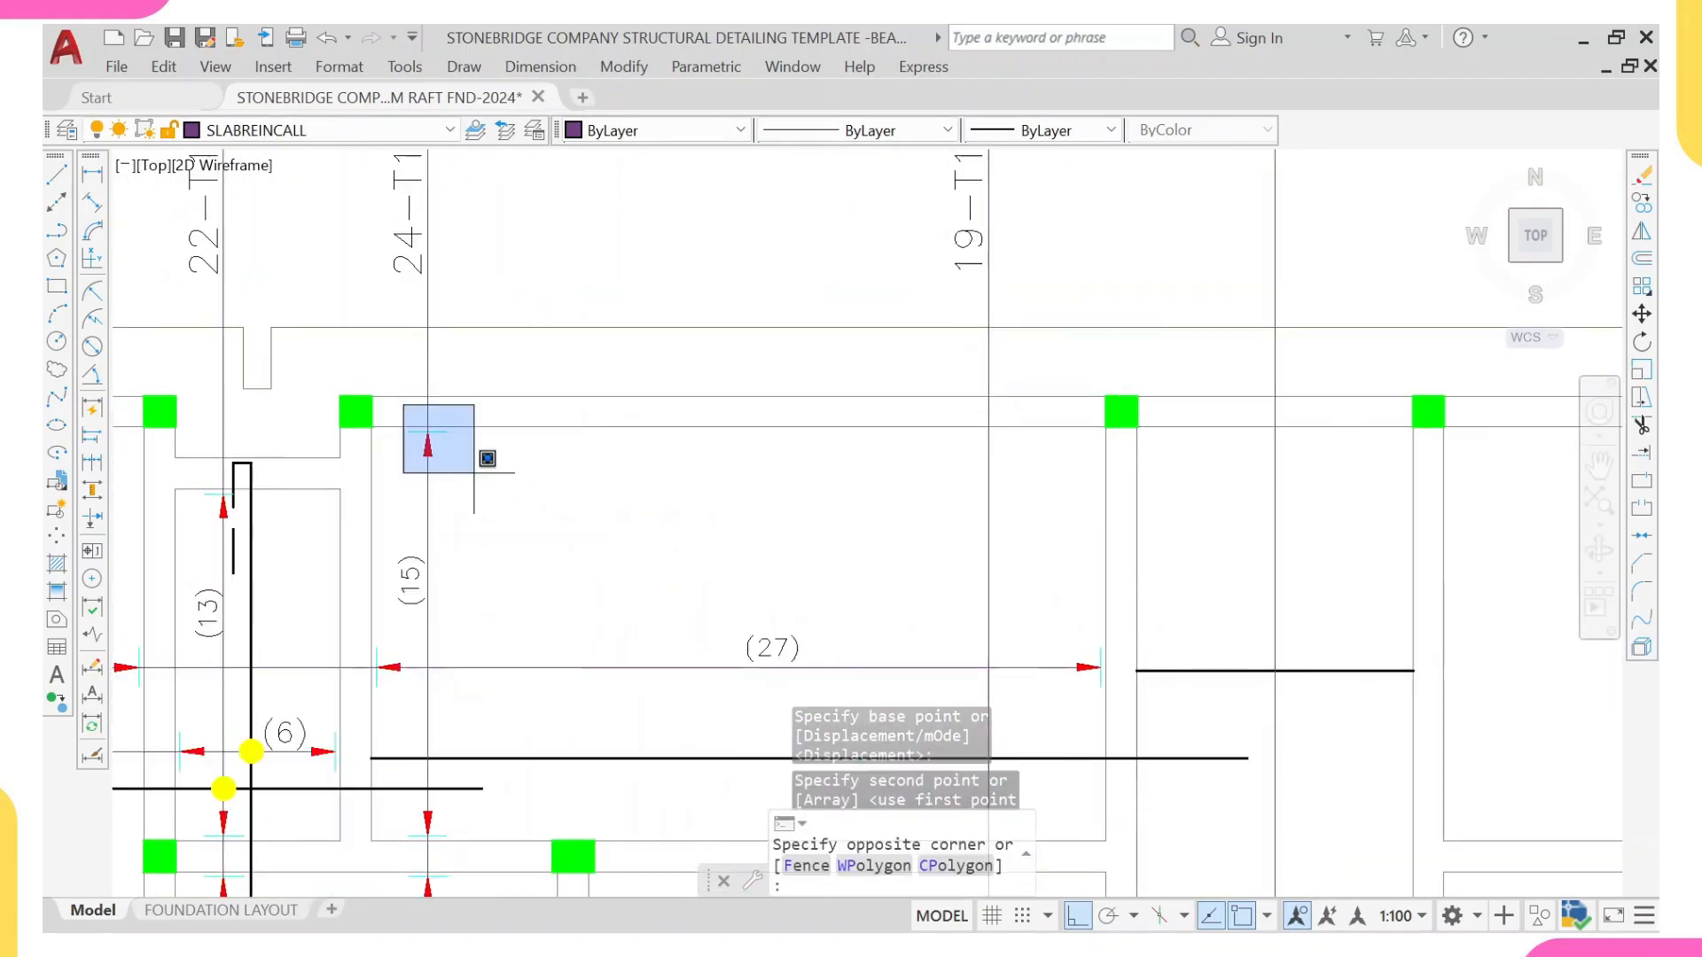
left_click(474, 473)
type("q")
type("o")
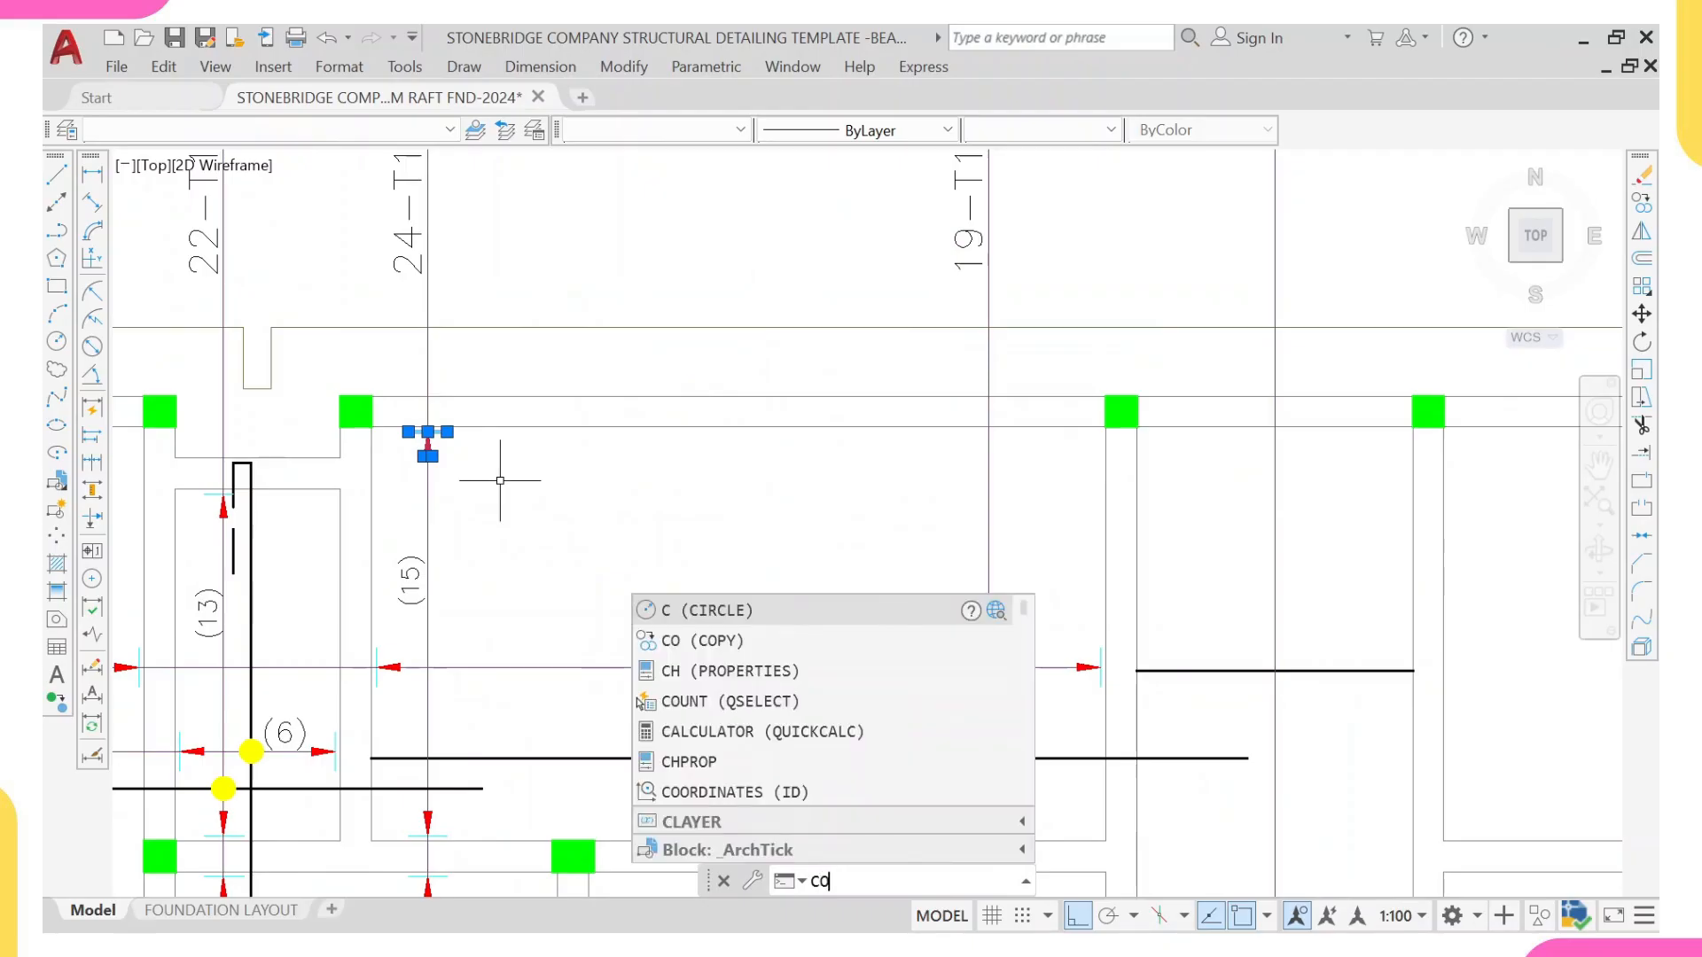
key("Return")
scroll(461, 461, "up", 5)
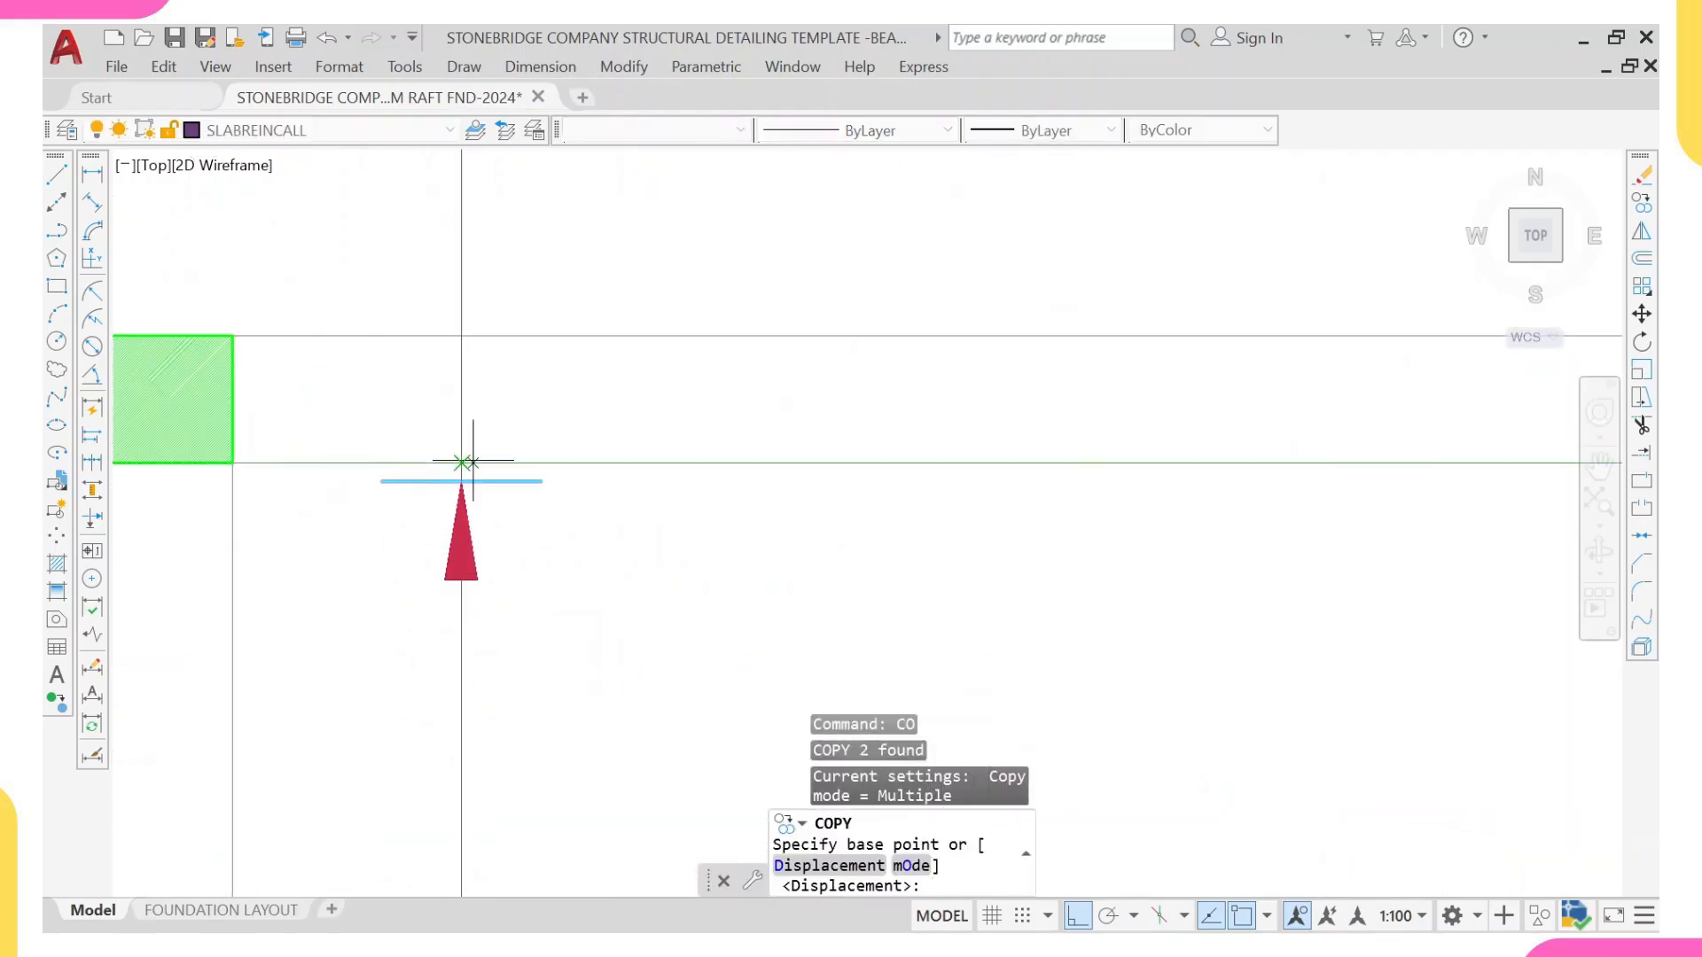
left_click(461, 461)
scroll(461, 461, "down", 5)
scroll(733, 410, "up", 5)
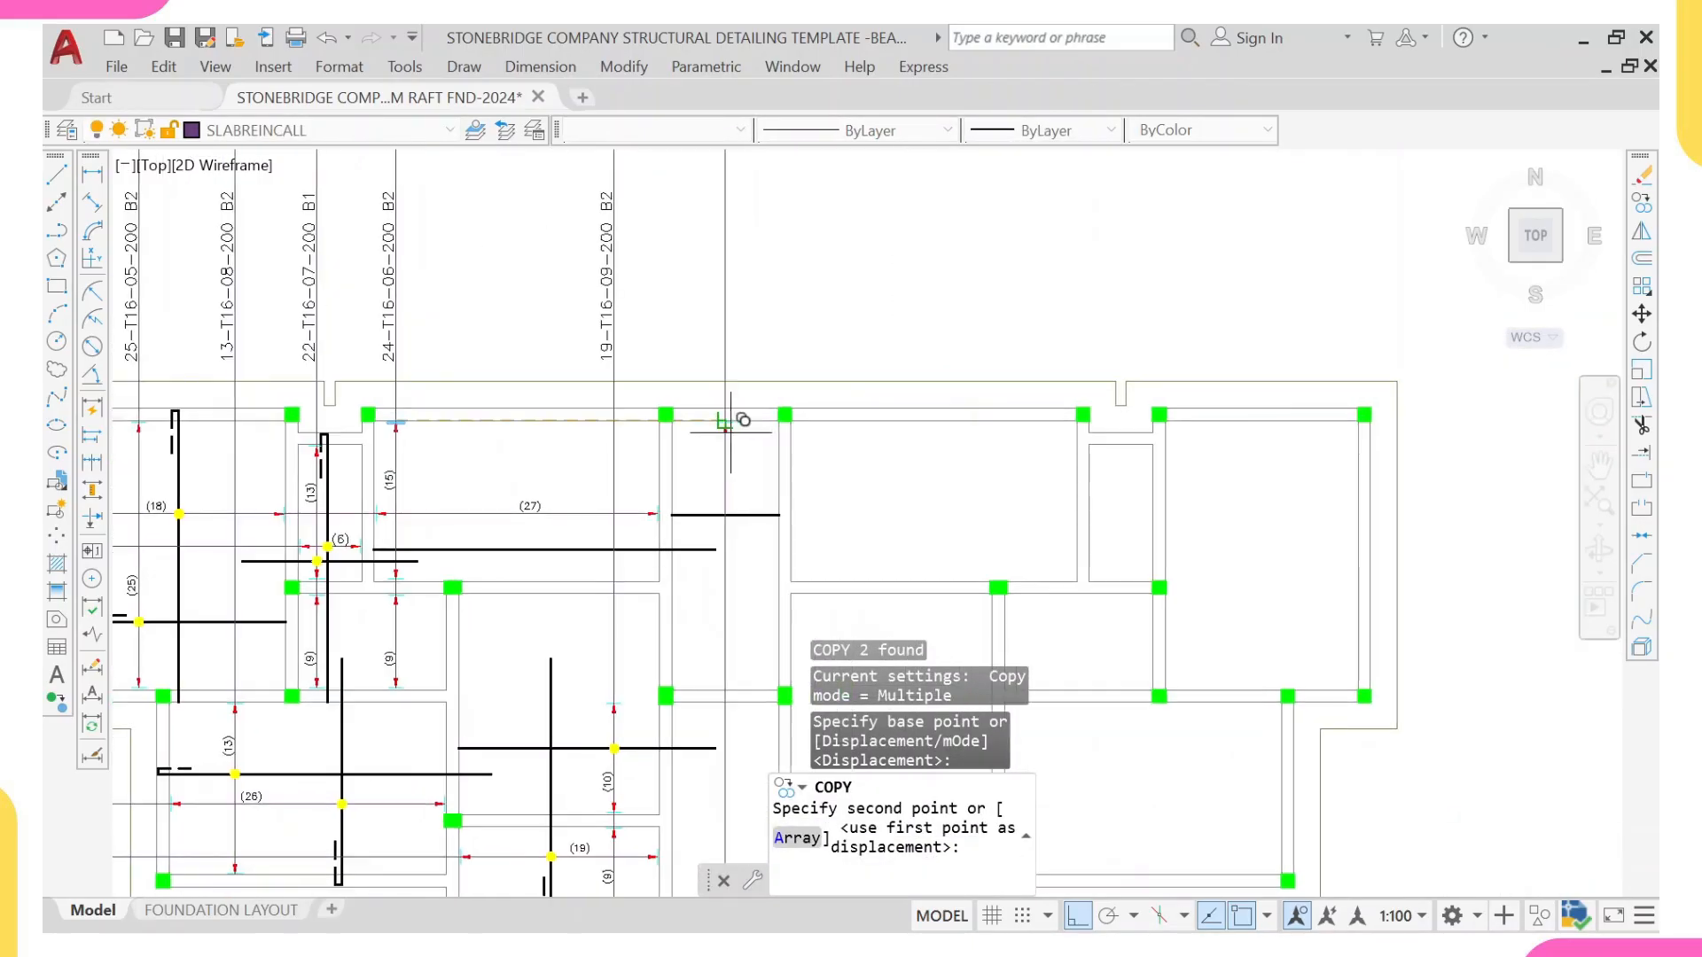
scroll(733, 410, "up", 3)
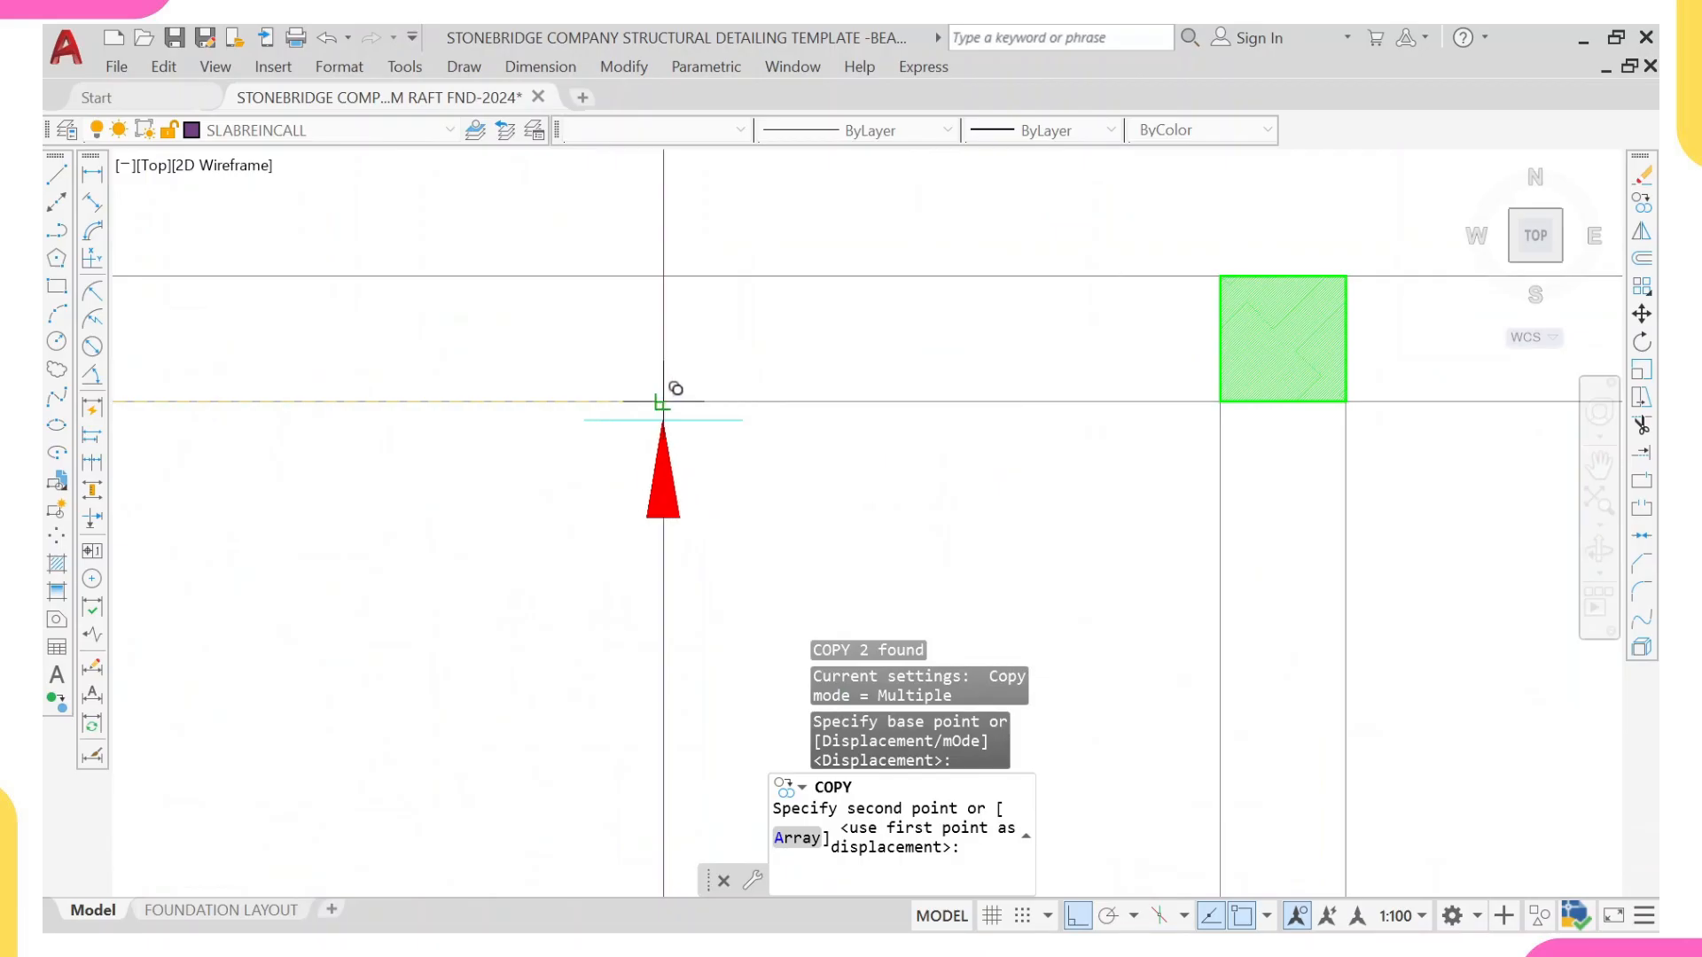
left_click(664, 381)
scroll(692, 390, "down", 5)
key("Escape")
Step: Copy the paired arrowheads and ticks between the (10) and (9) ranges onto the new vertical line at the central strip's intermediate beam
scroll(486, 543, "up", 3)
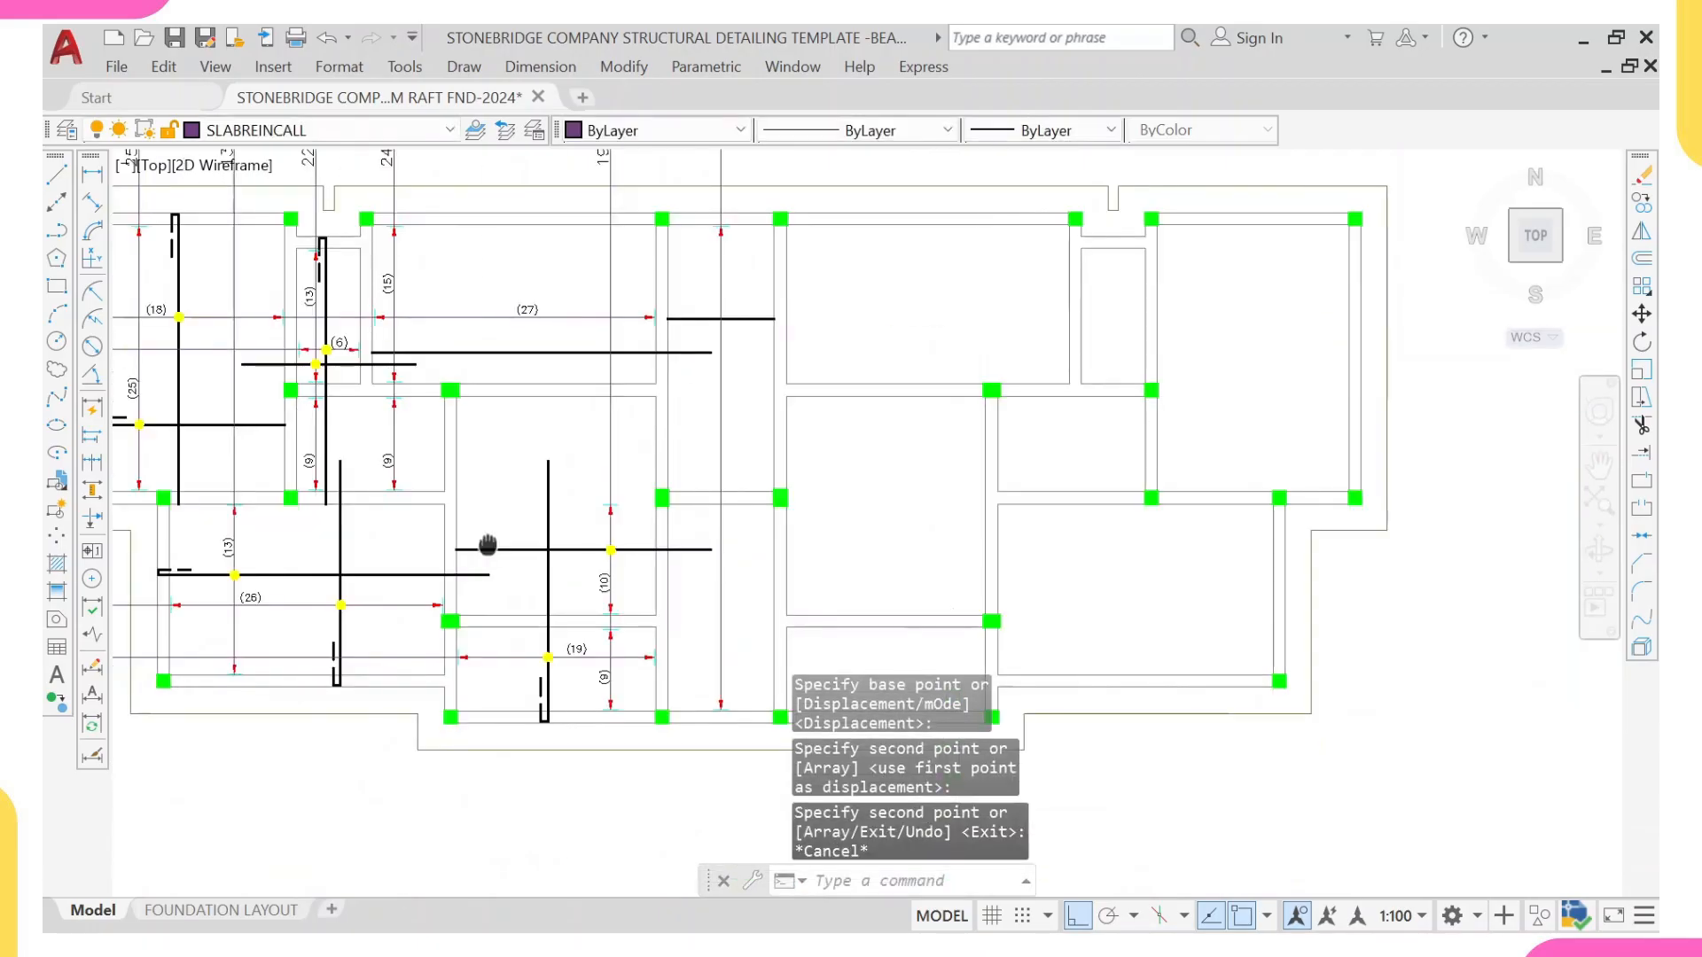
scroll(618, 542, "up", 3)
left_click(566, 518)
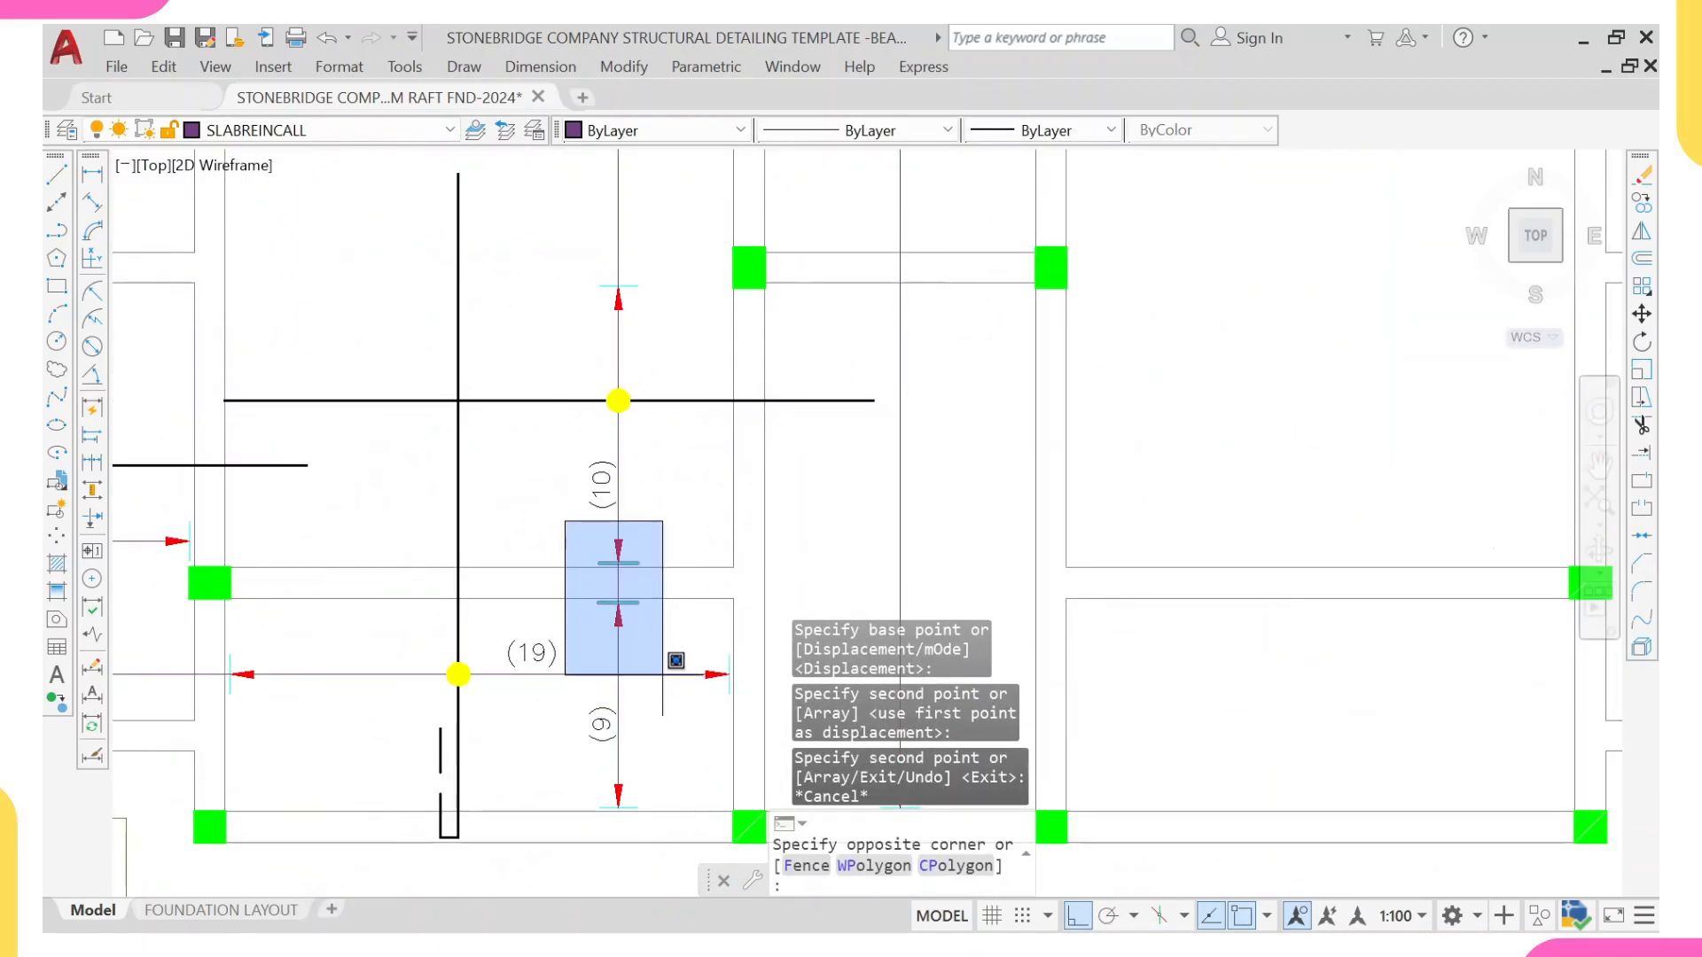
left_click(660, 655)
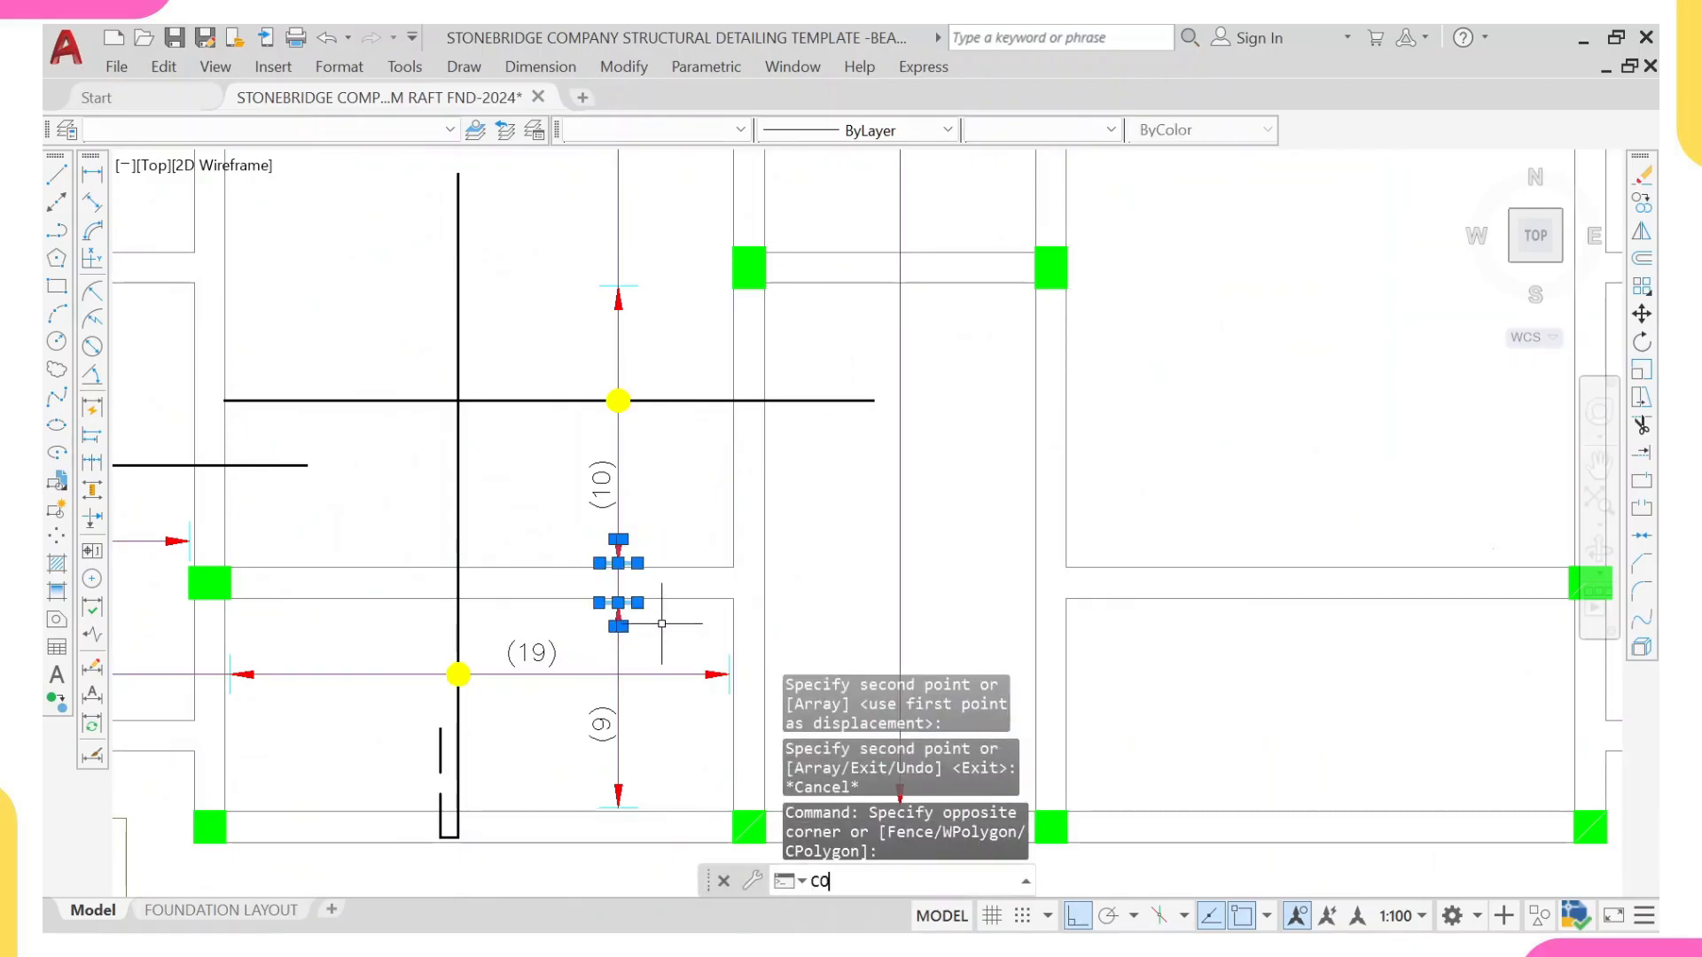
type("co")
key("Return")
scroll(661, 623, "up", 5)
left_click(655, 713)
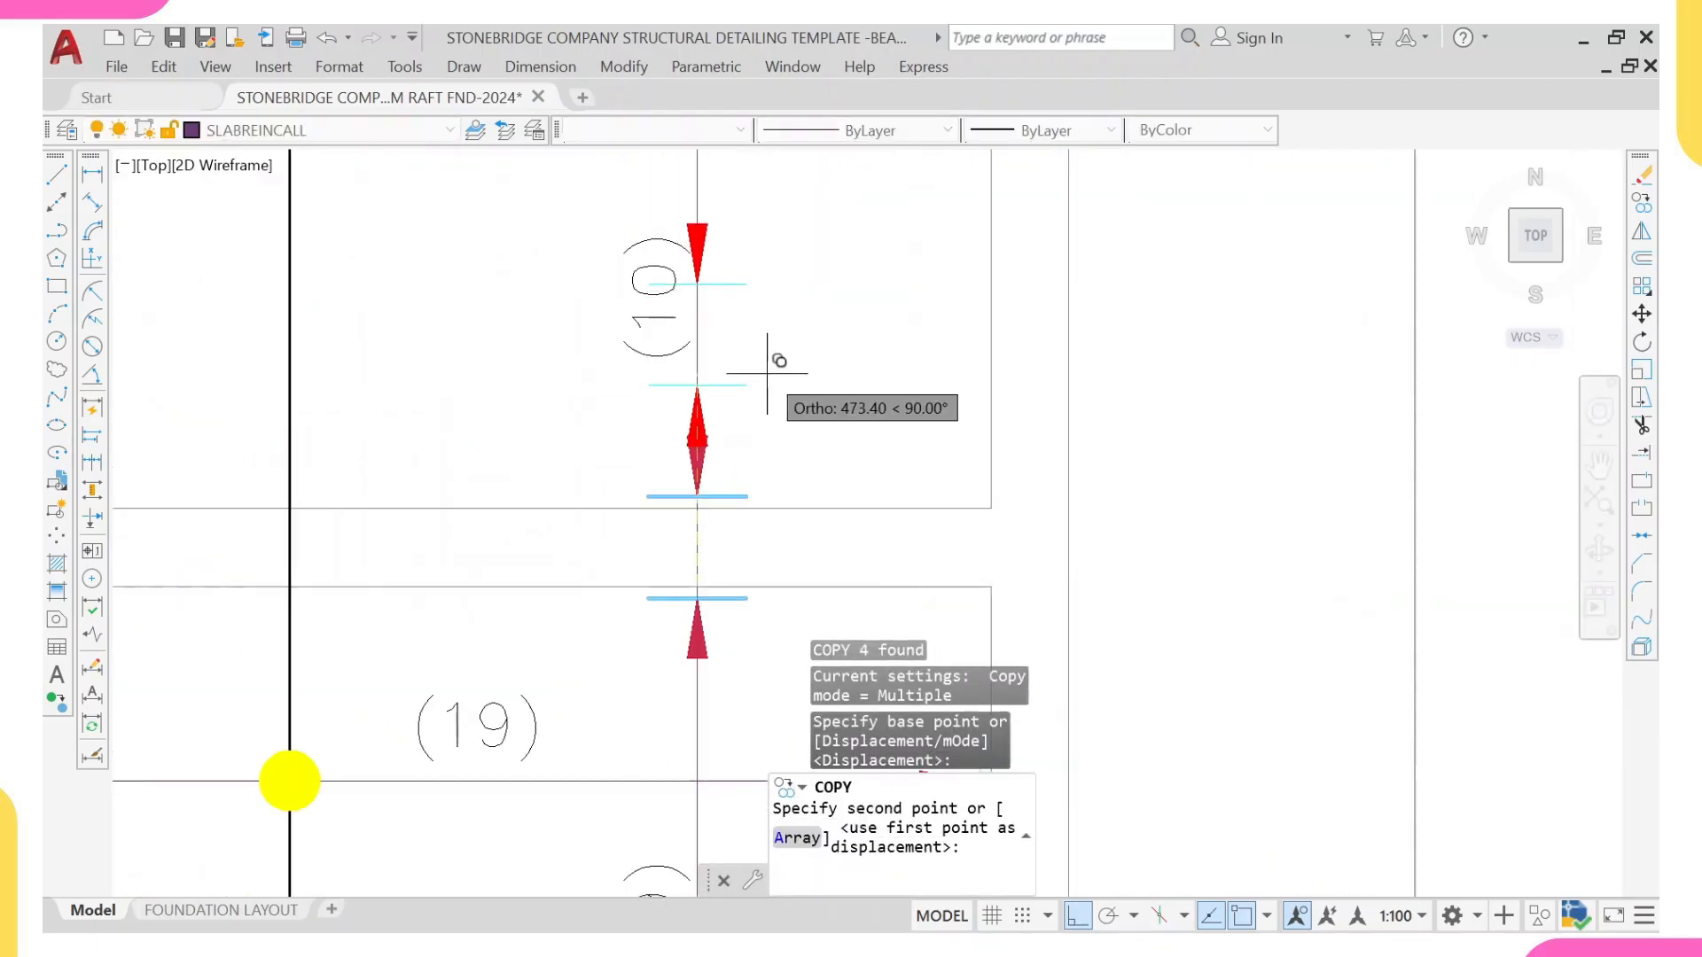
scroll(1087, 369, "down", 4)
scroll(722, 404, "up", 4)
scroll(711, 404, "up", 2)
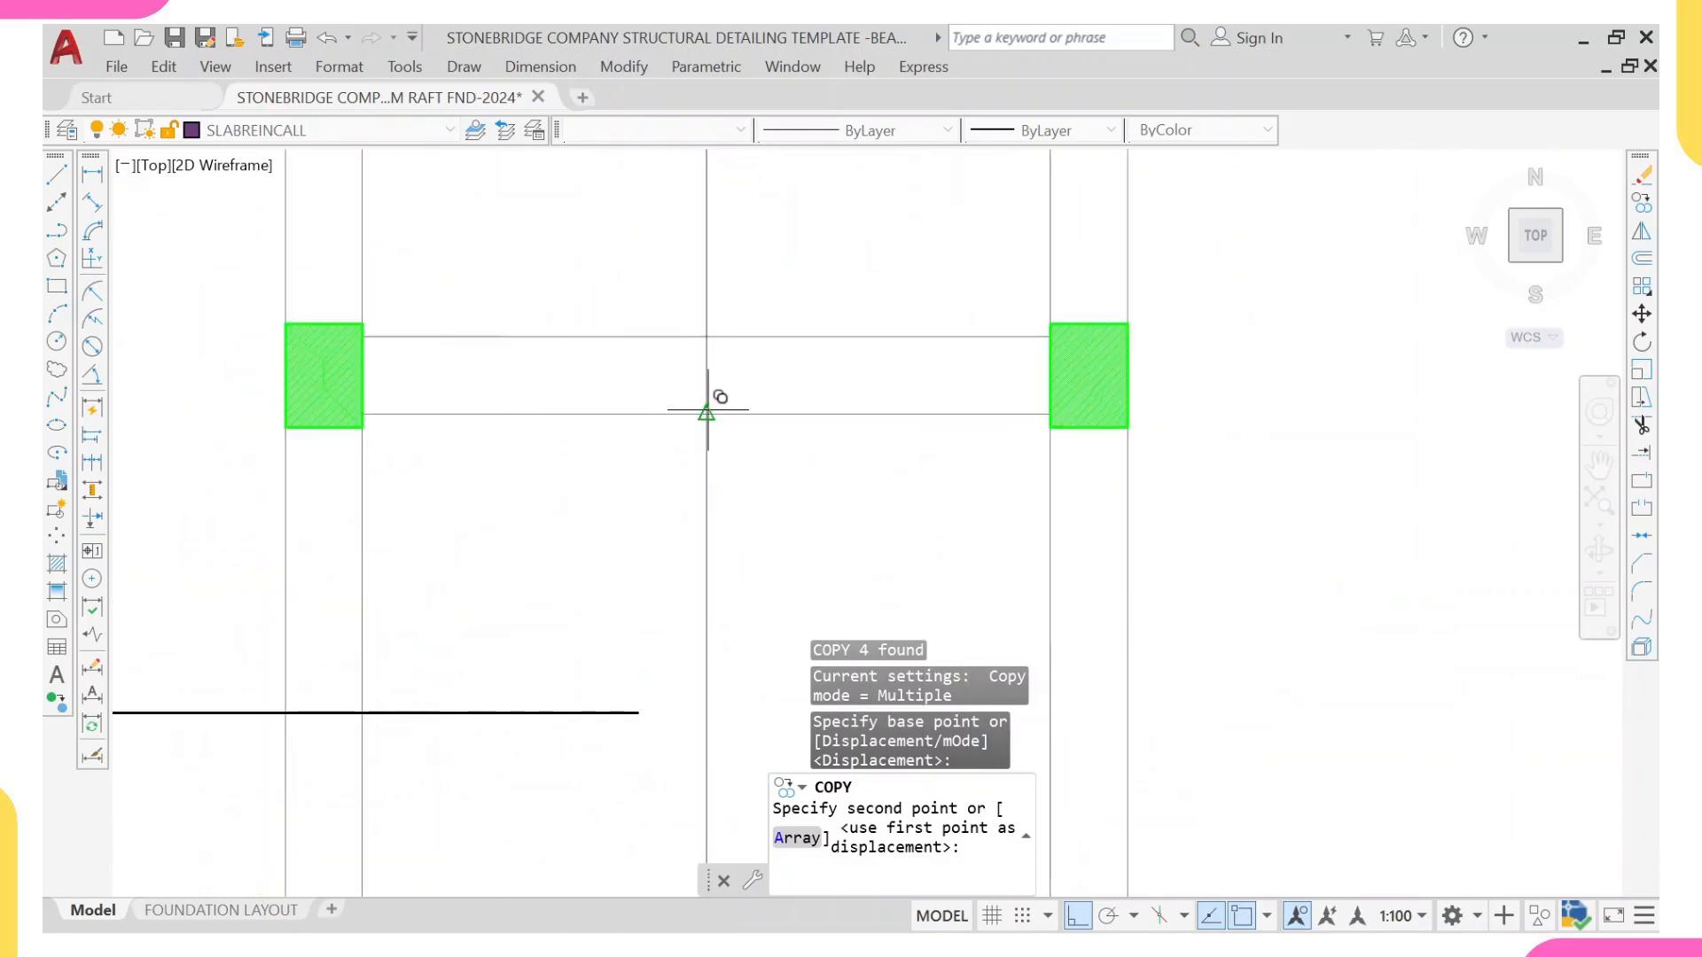
scroll(709, 405, "up", 2)
left_click(708, 408)
scroll(711, 410, "down", 2)
scroll(727, 407, "down", 5)
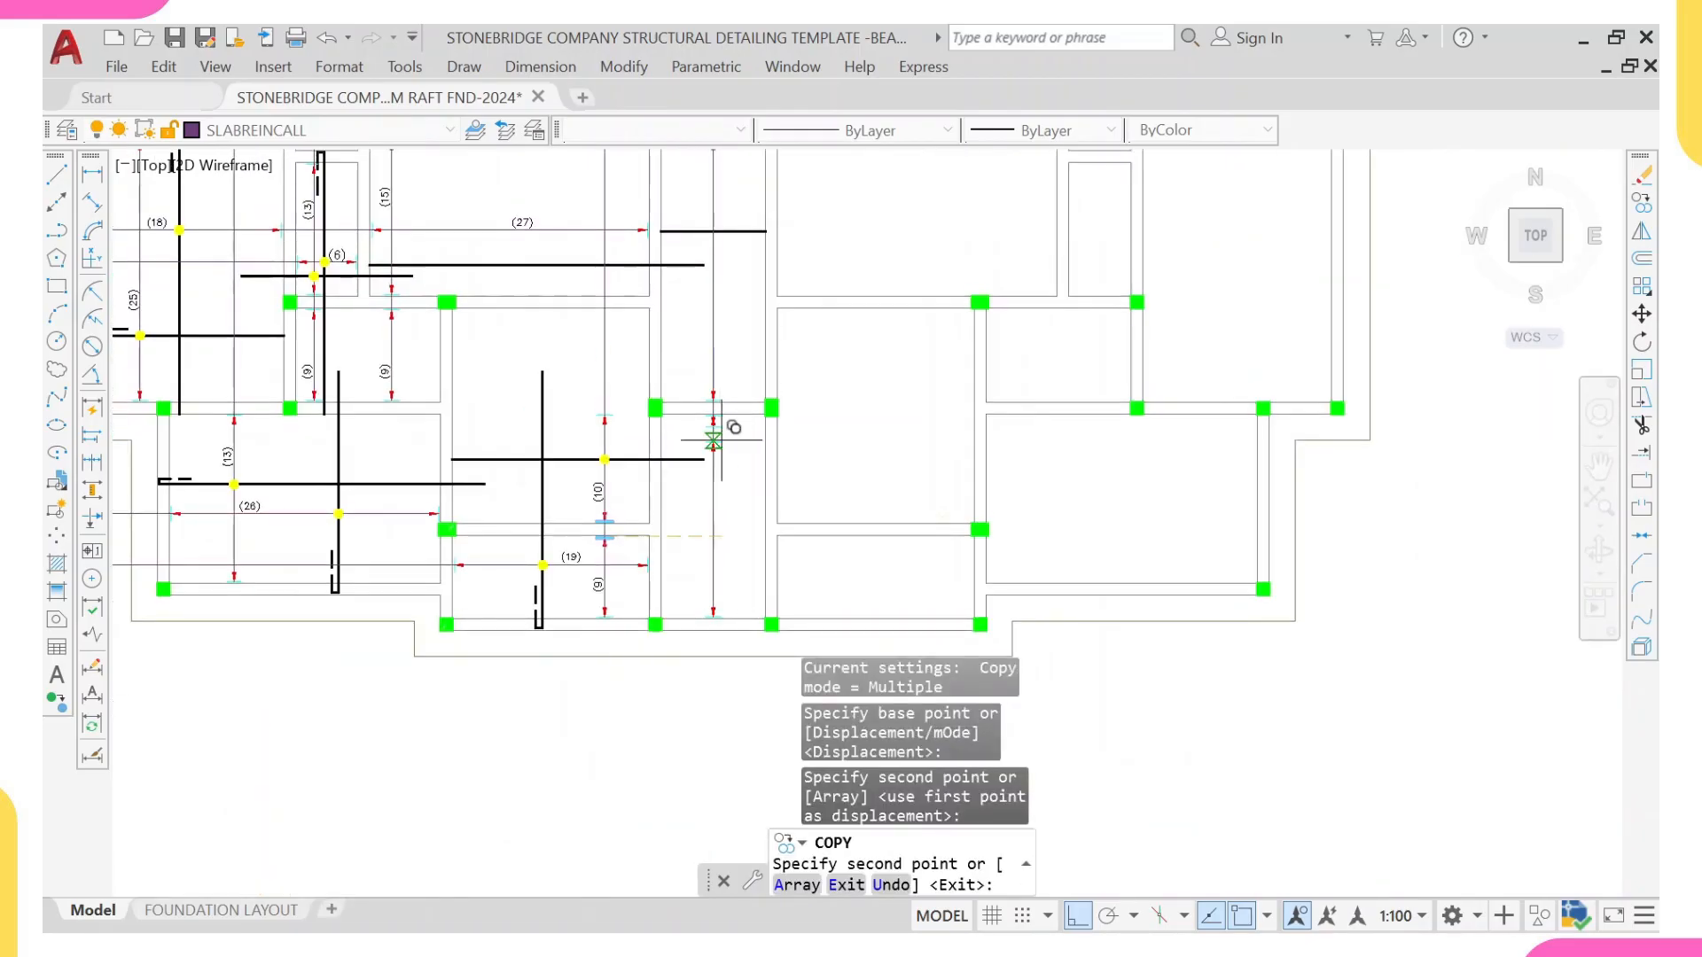
key("Escape")
Step: Copy the yellow dot beside the (10) range to the intersection of the new vertical line and the central panel's horizontal bar
scroll(713, 440, "down", 3)
scroll(616, 441, "up", 1)
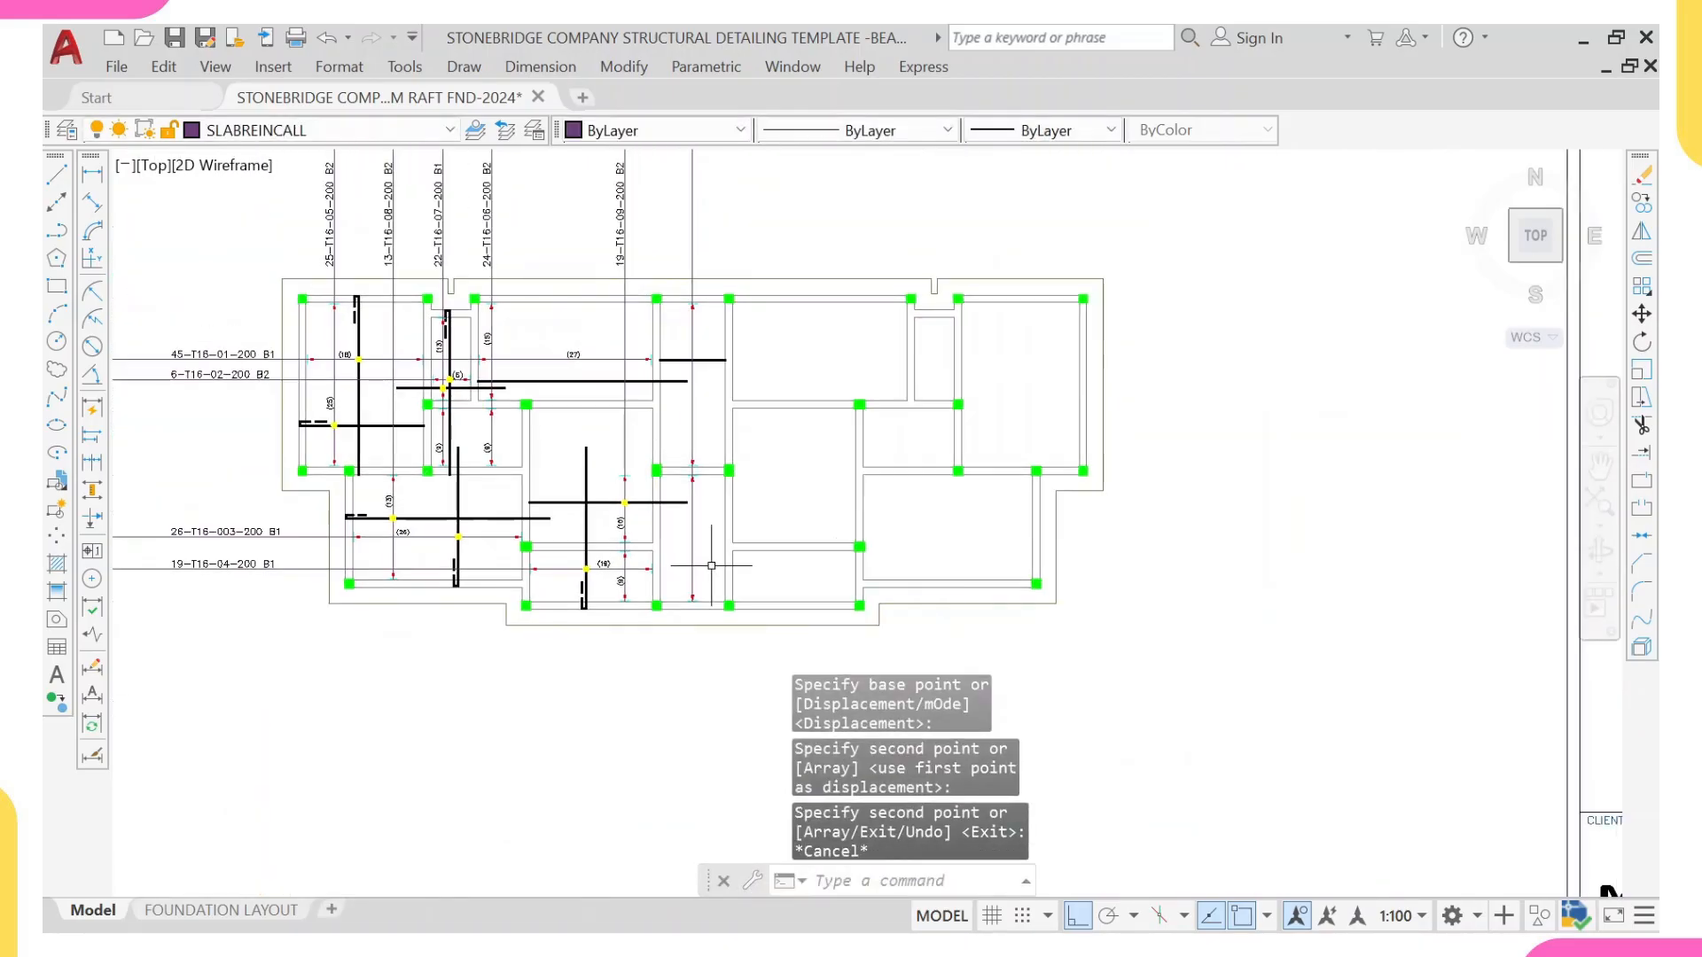
middle_click_drag(683, 582, 674, 553)
scroll(490, 326, "up", 2)
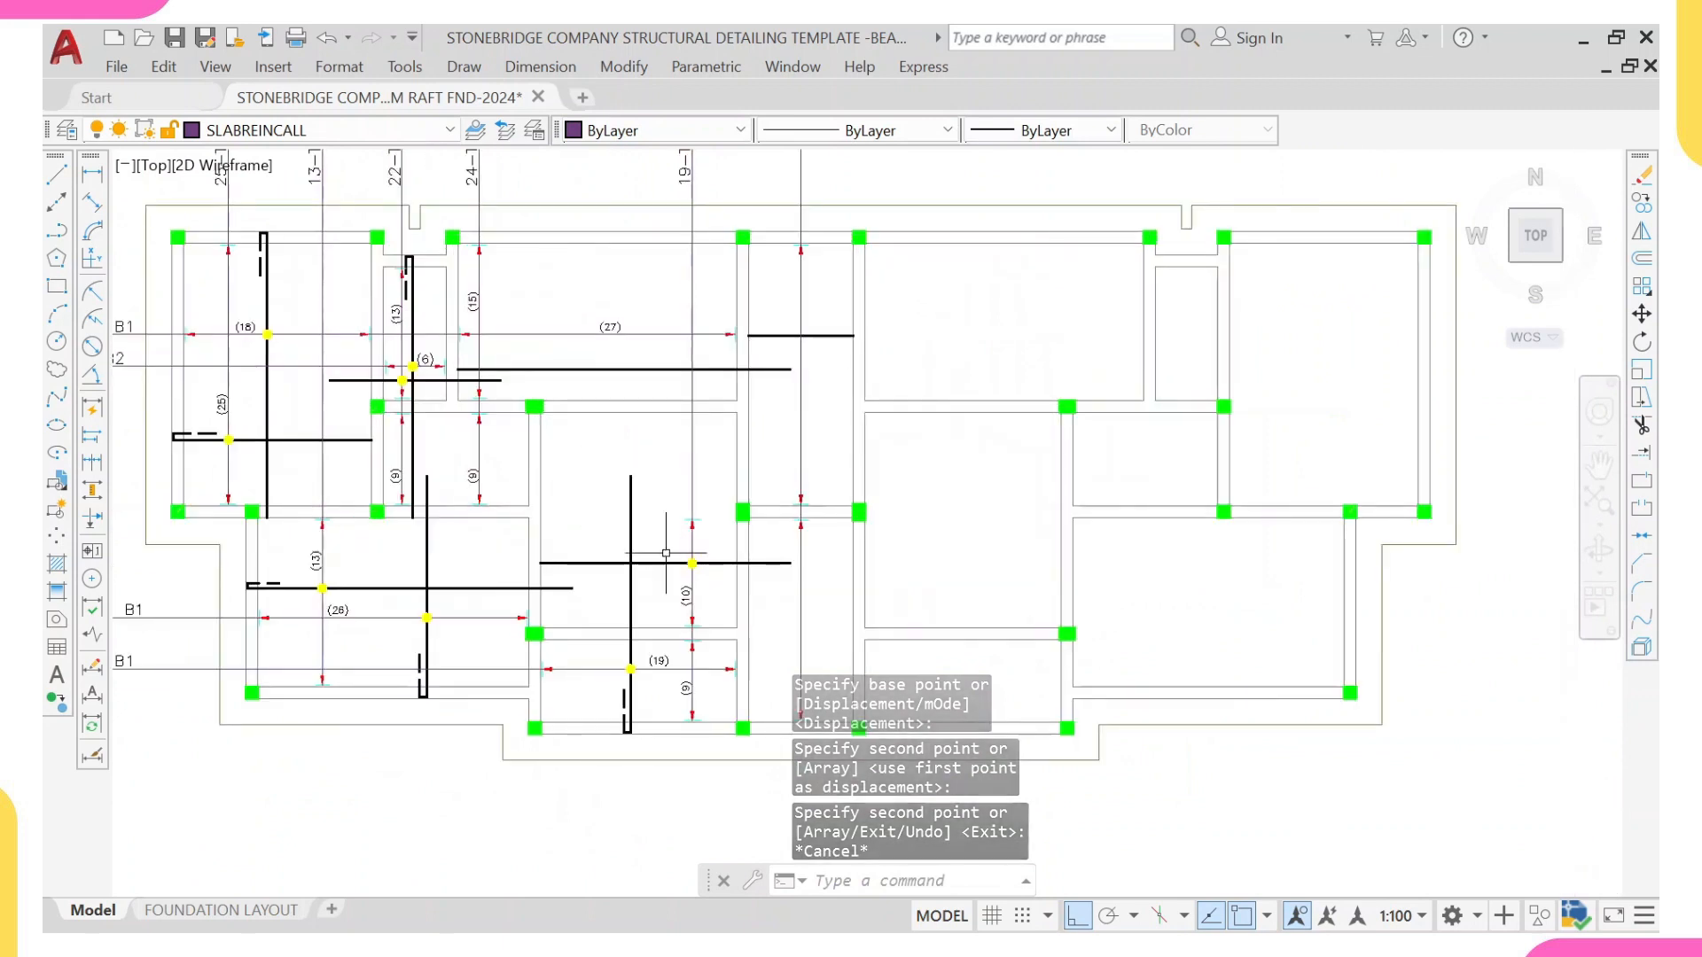
scroll(663, 555, "up", 2)
left_click(663, 543)
left_click(736, 589)
type("co")
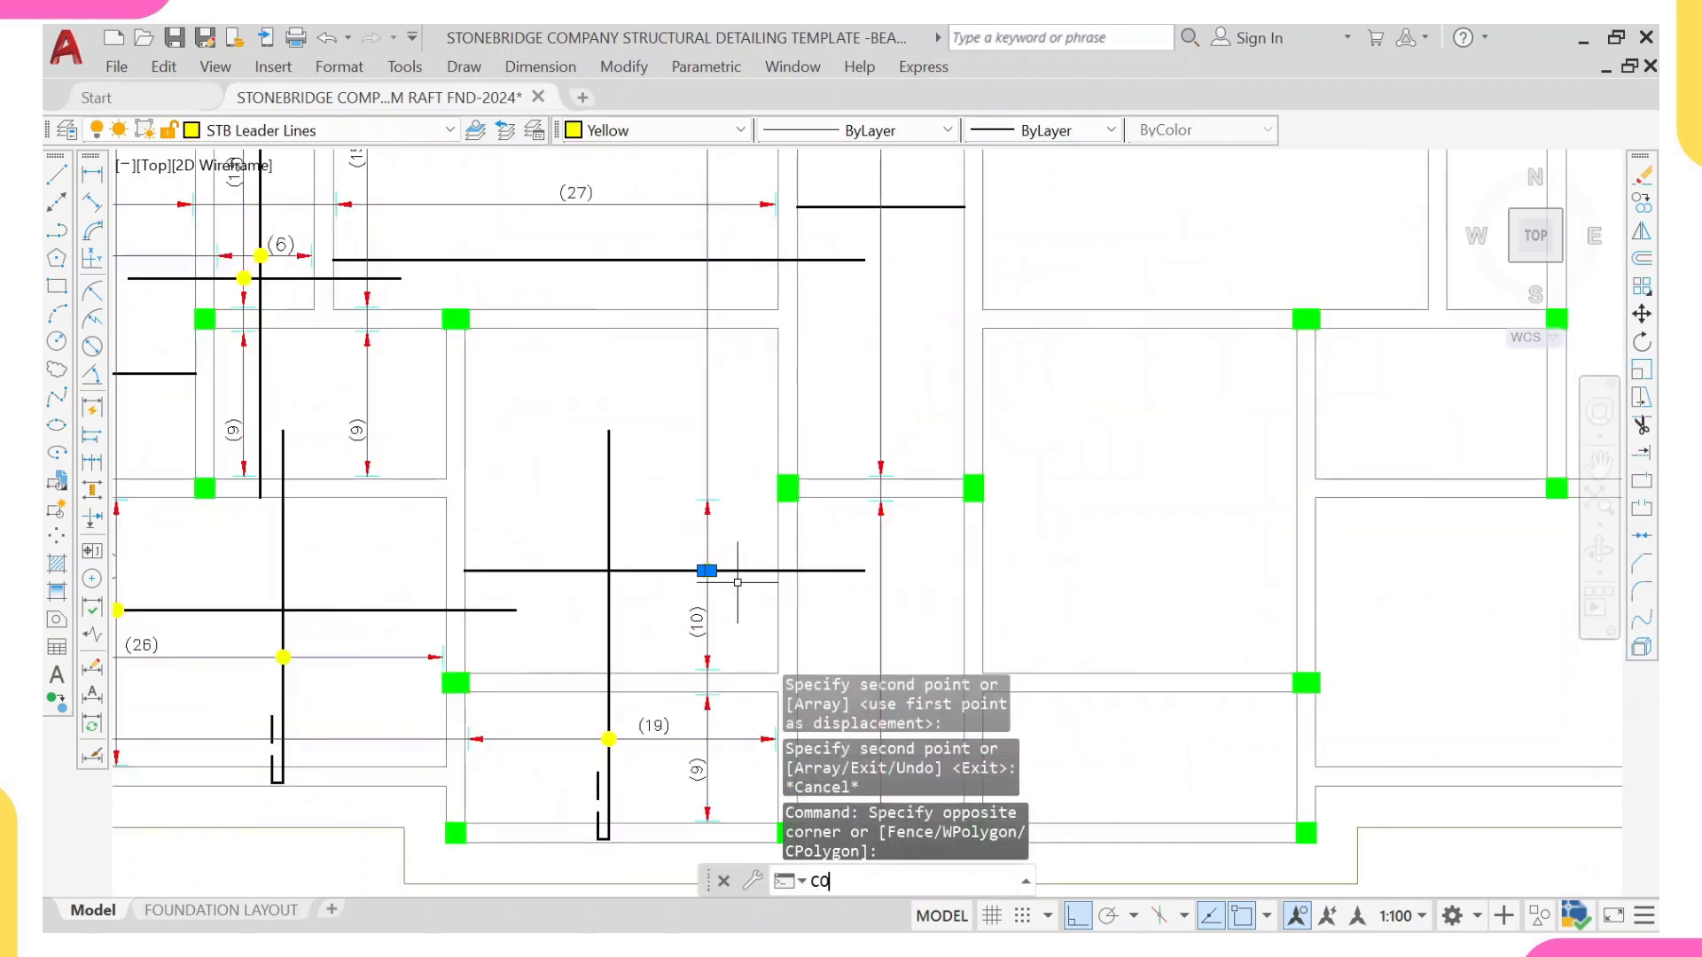
key("Return")
scroll(725, 571, "up", 5)
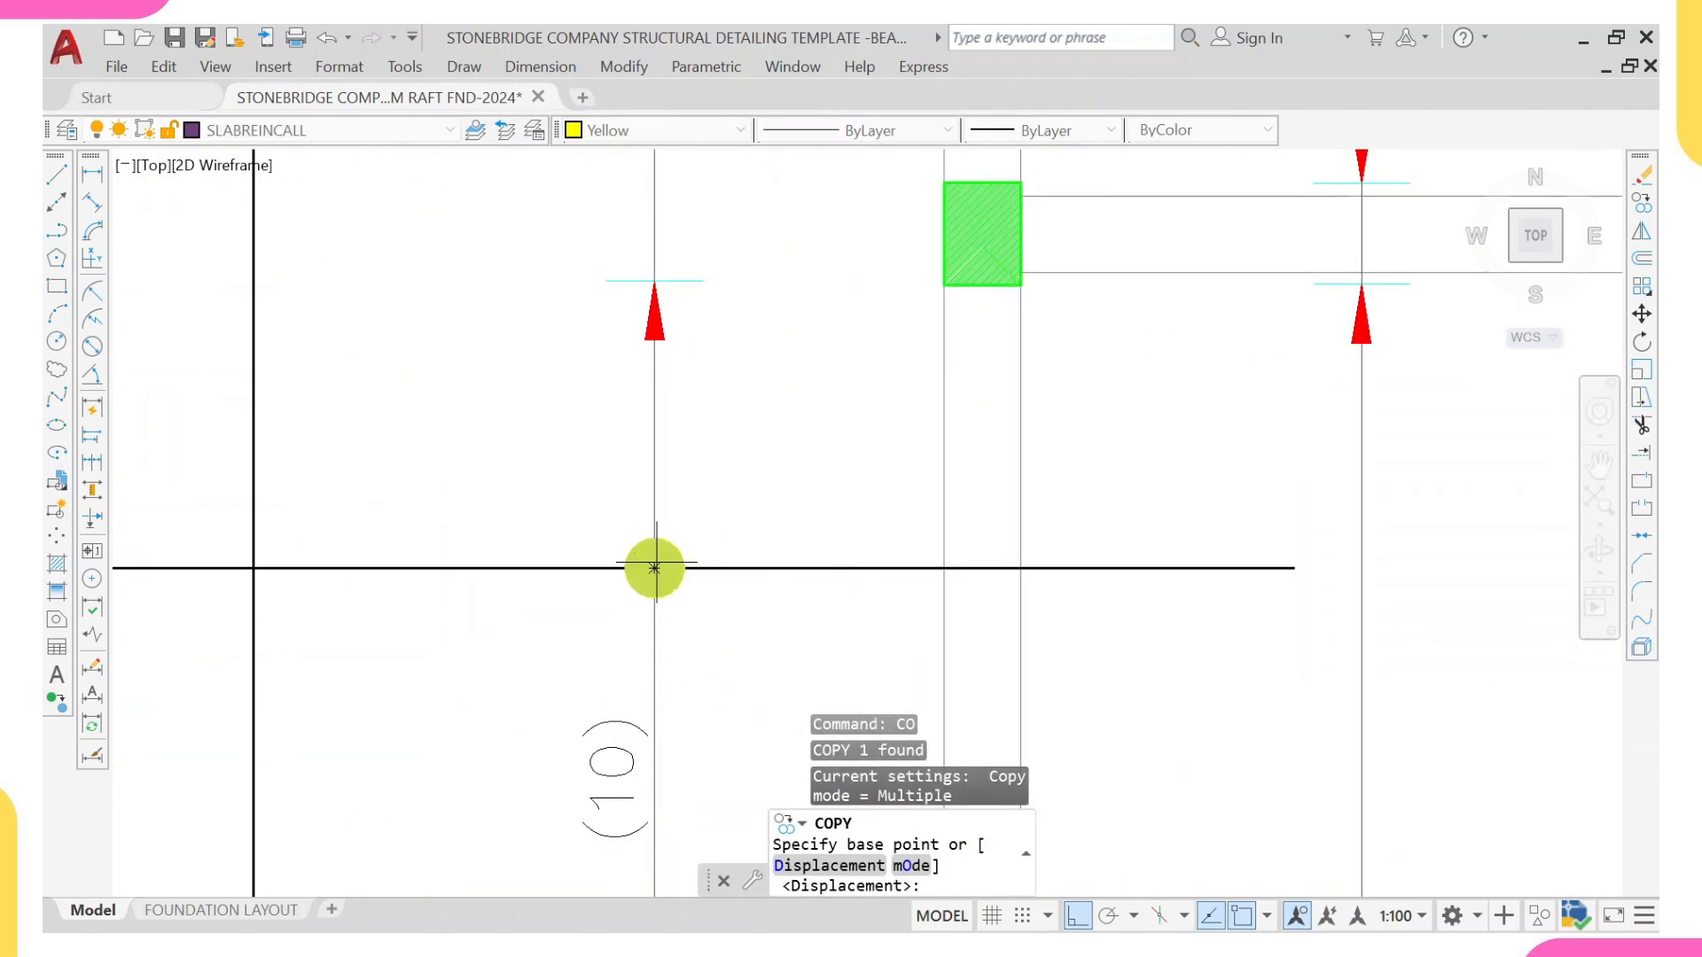
left_click(656, 563)
scroll(768, 267, "down", 4)
middle_click_drag(841, 215, 673, 617)
middle_click_drag(828, 326, 742, 560)
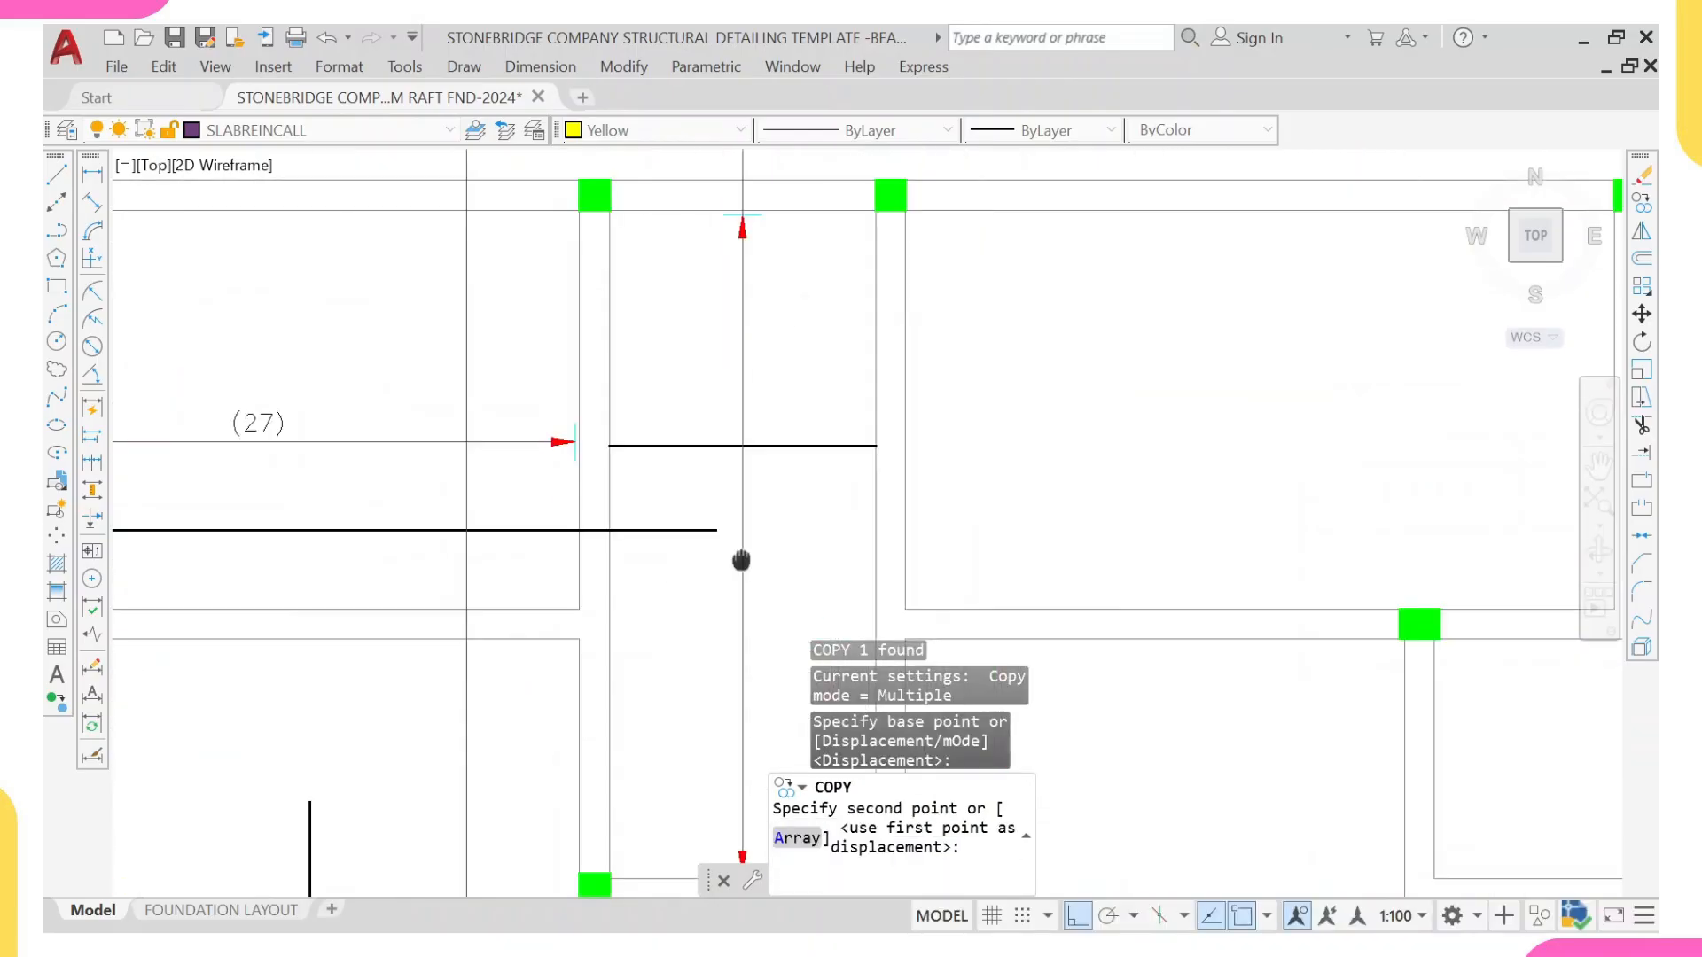
scroll(765, 505, "up", 1)
scroll(745, 407, "up", 2)
left_click(713, 416)
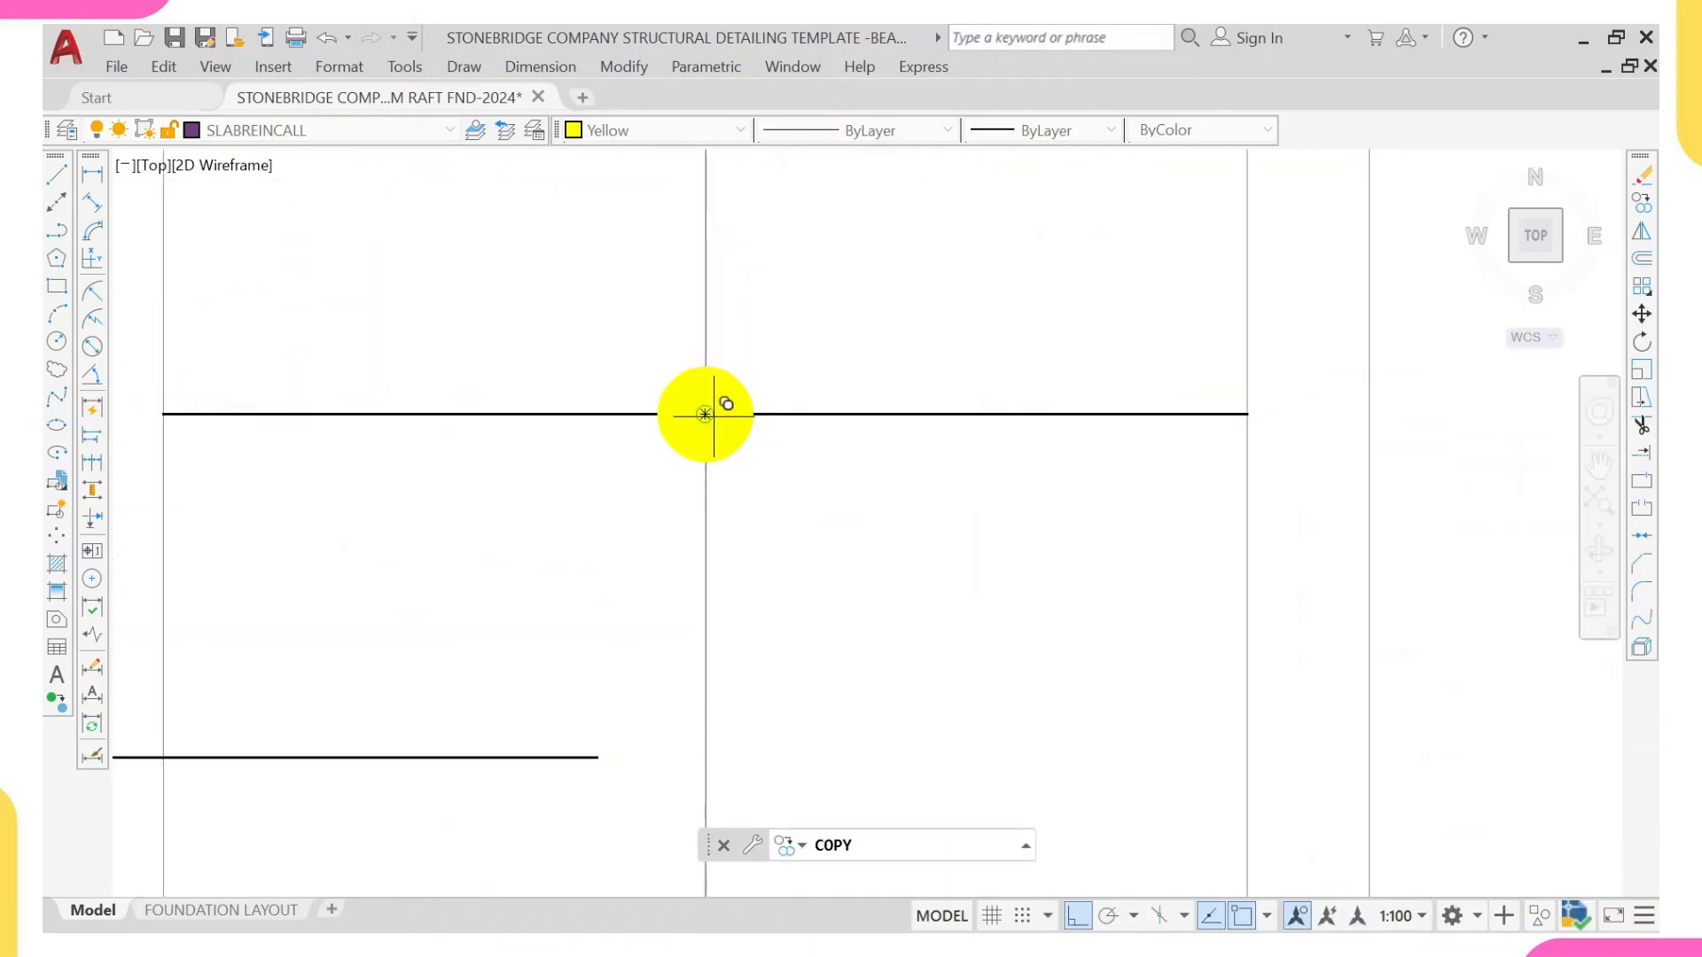
scroll(713, 414, "down", 3)
middle_click_drag(673, 266, 695, 372)
key("Escape")
Step: Copy the (9) bar-count label from the range line in the adjacent panel to the lower section of the central strip's vertical range line
scroll(315, 454, "down", 3)
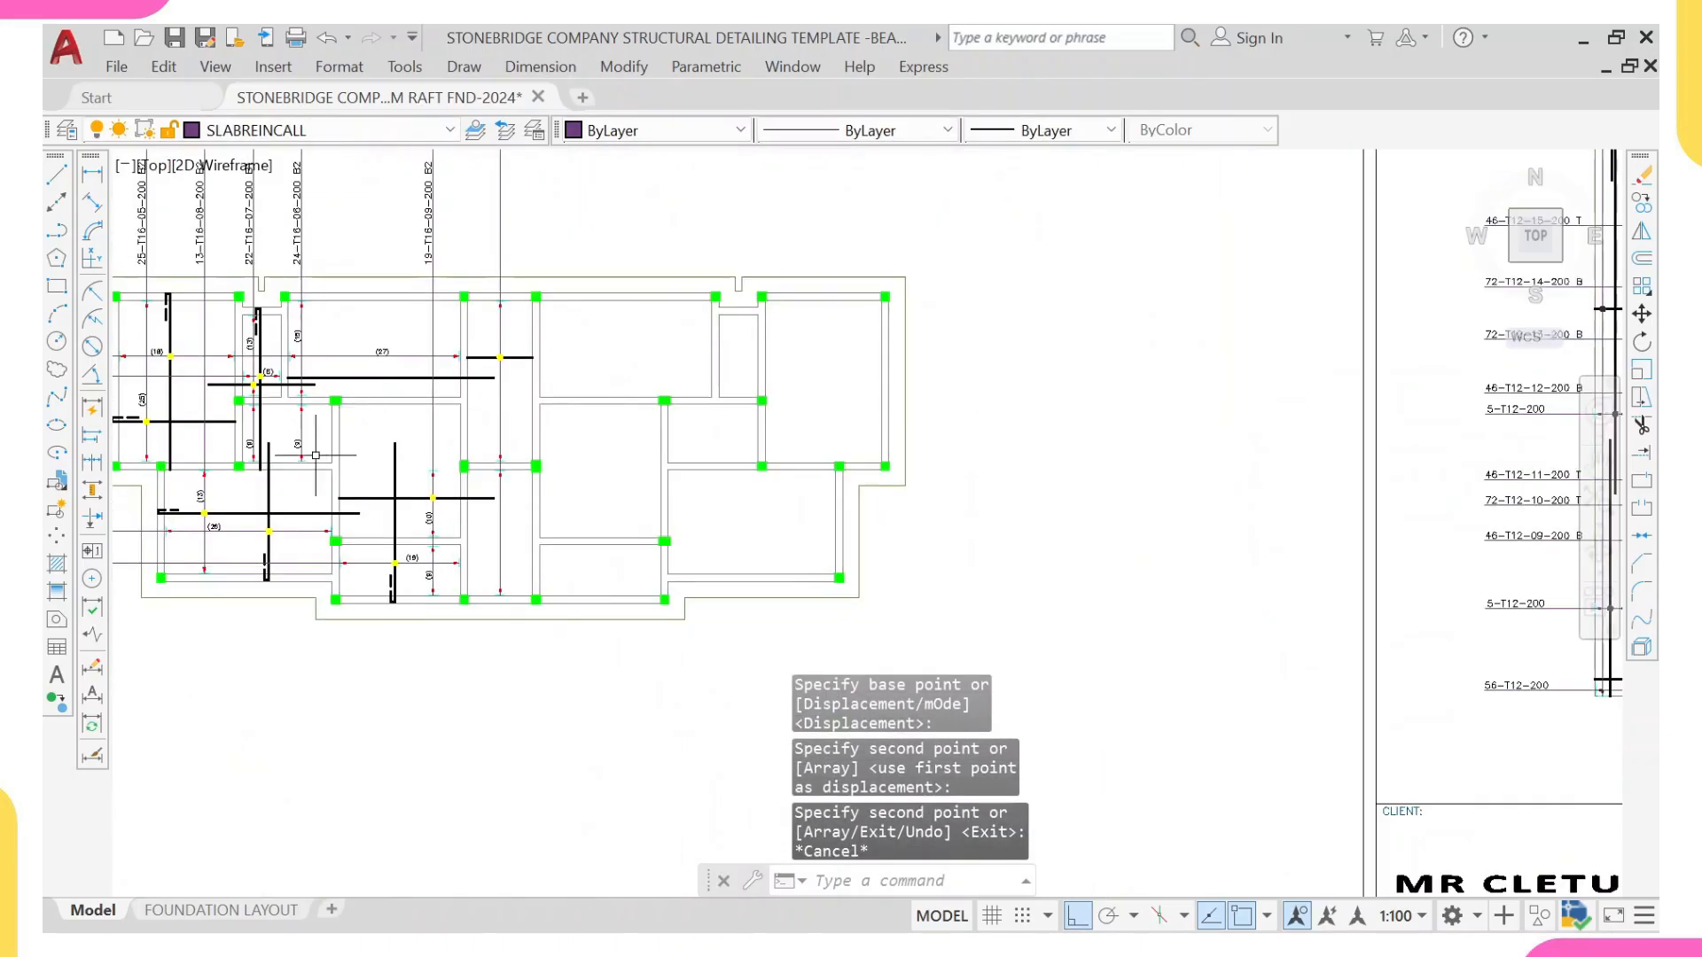
scroll(316, 454, "up", 2)
left_click(289, 435)
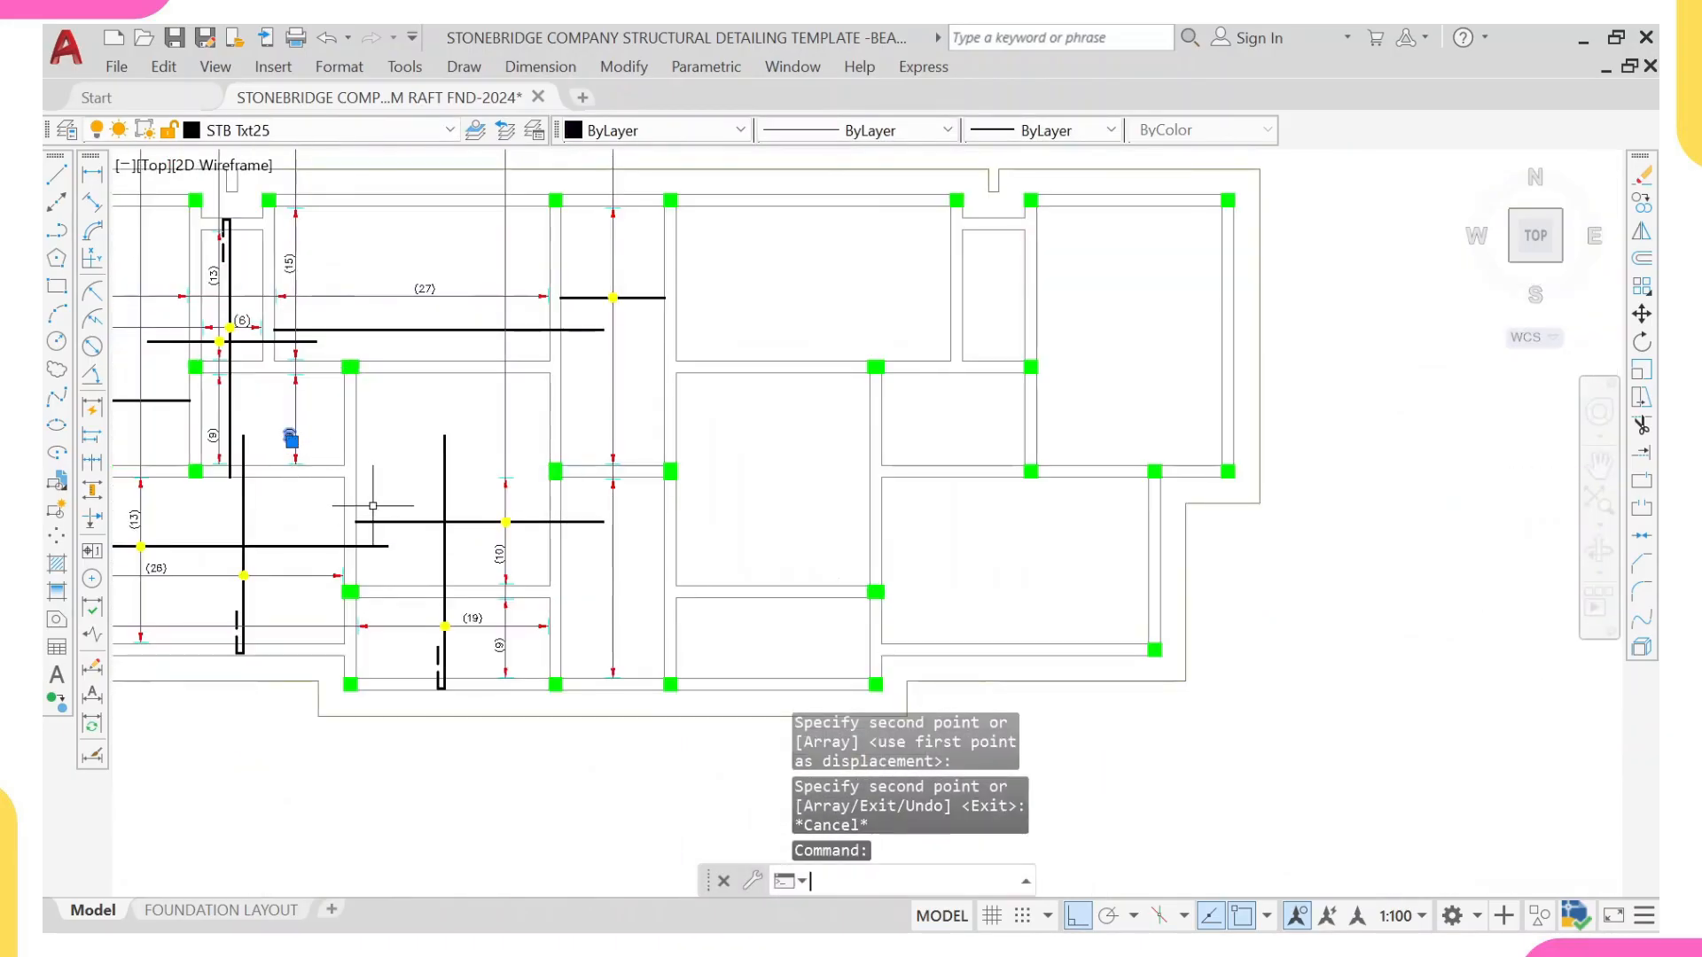
type("co")
key("Return")
scroll(356, 478, "up", 5)
scroll(356, 478, "down", 6)
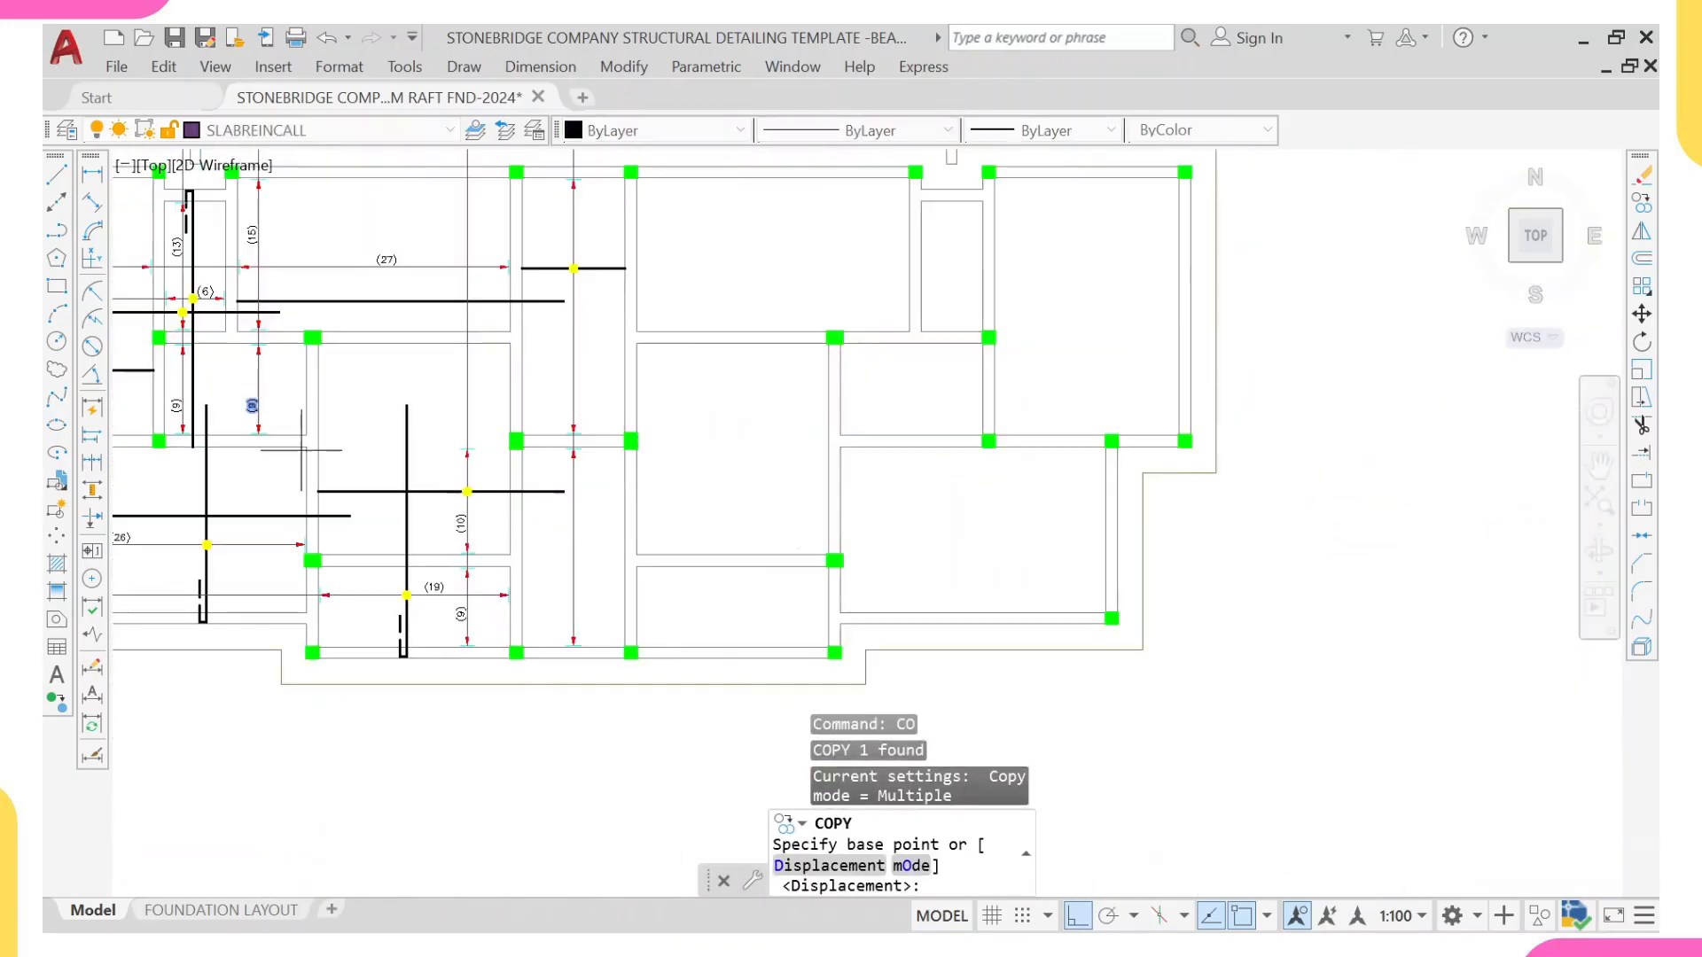
scroll(385, 437, "up", 8)
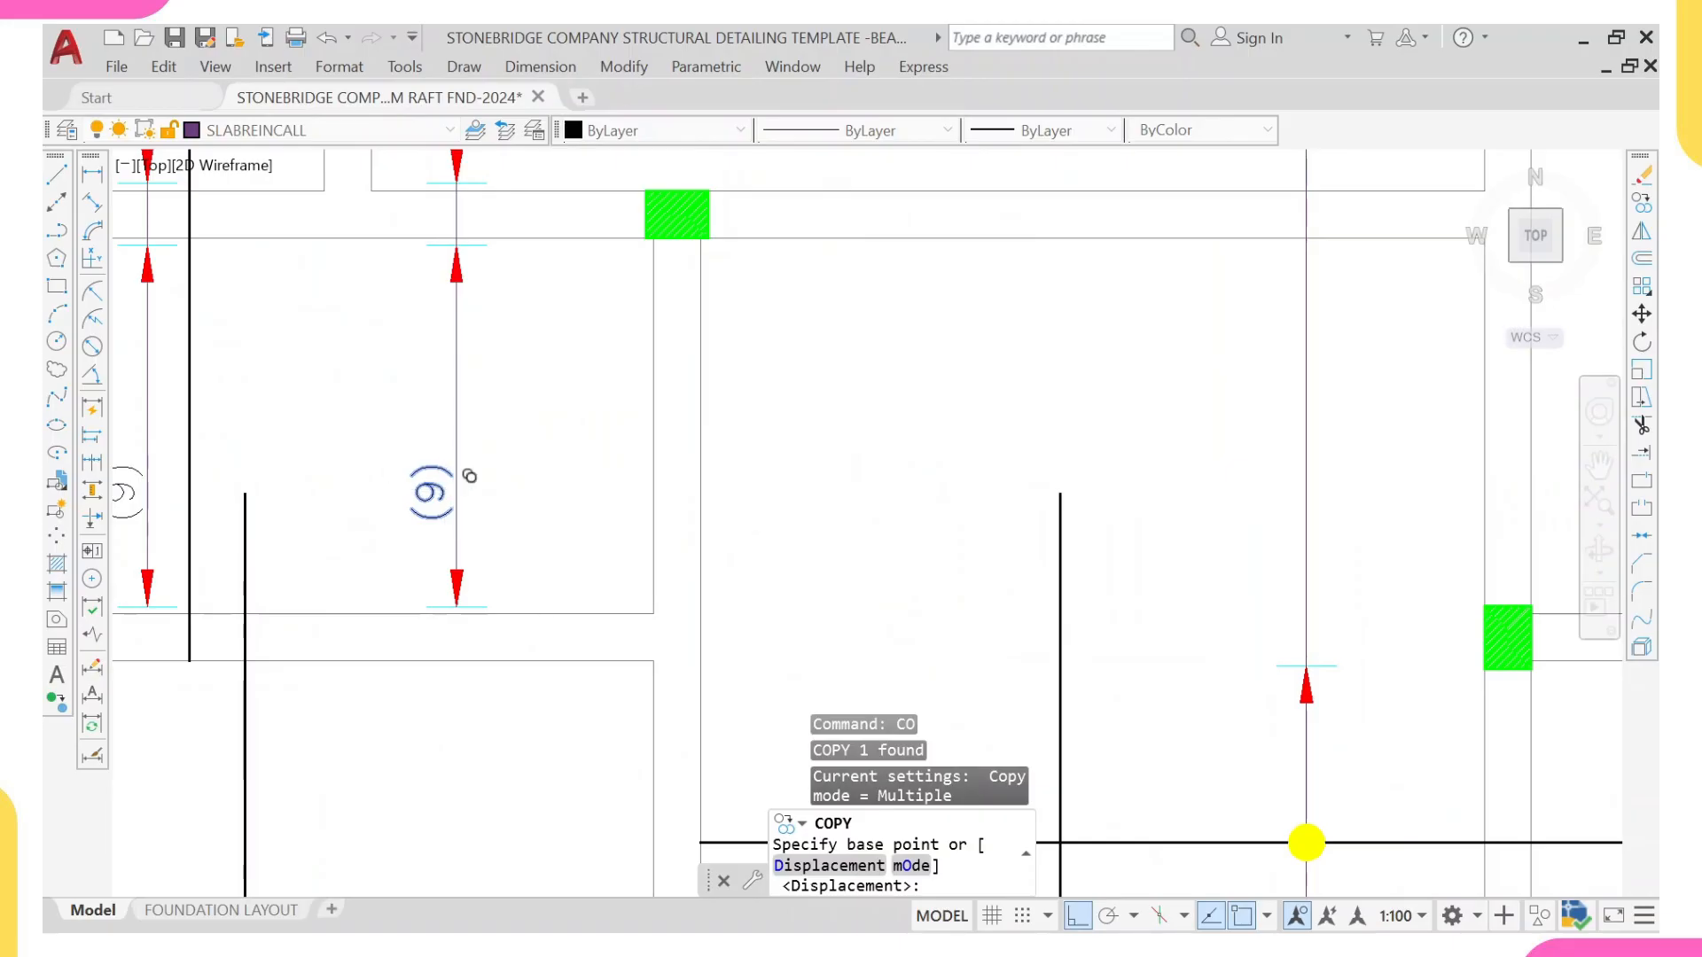
left_click(447, 490)
scroll(447, 489, "down", 6)
scroll(709, 430, "up", 6)
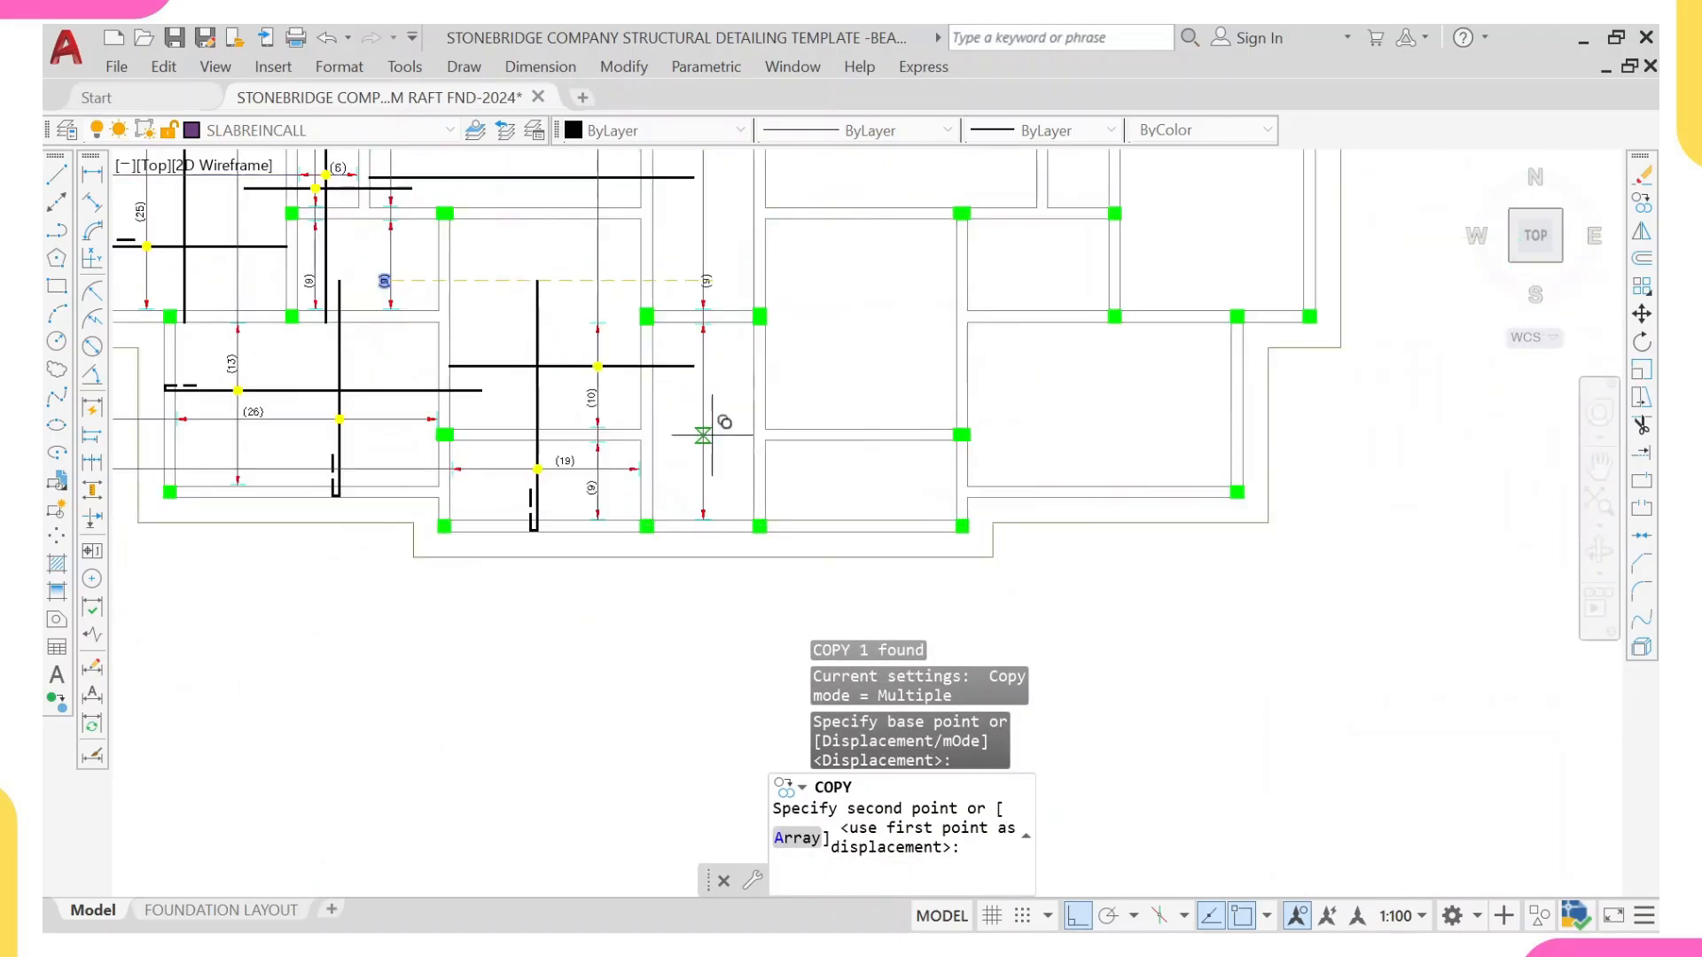
scroll(710, 430, "up", 8)
left_click(688, 410)
scroll(688, 411, "down", 8)
Step: Place another copy of the (9) label beside the upper section of the central strip's range line
middle_click_drag(664, 266, 675, 501)
scroll(659, 377, "up", 2)
left_click(705, 357)
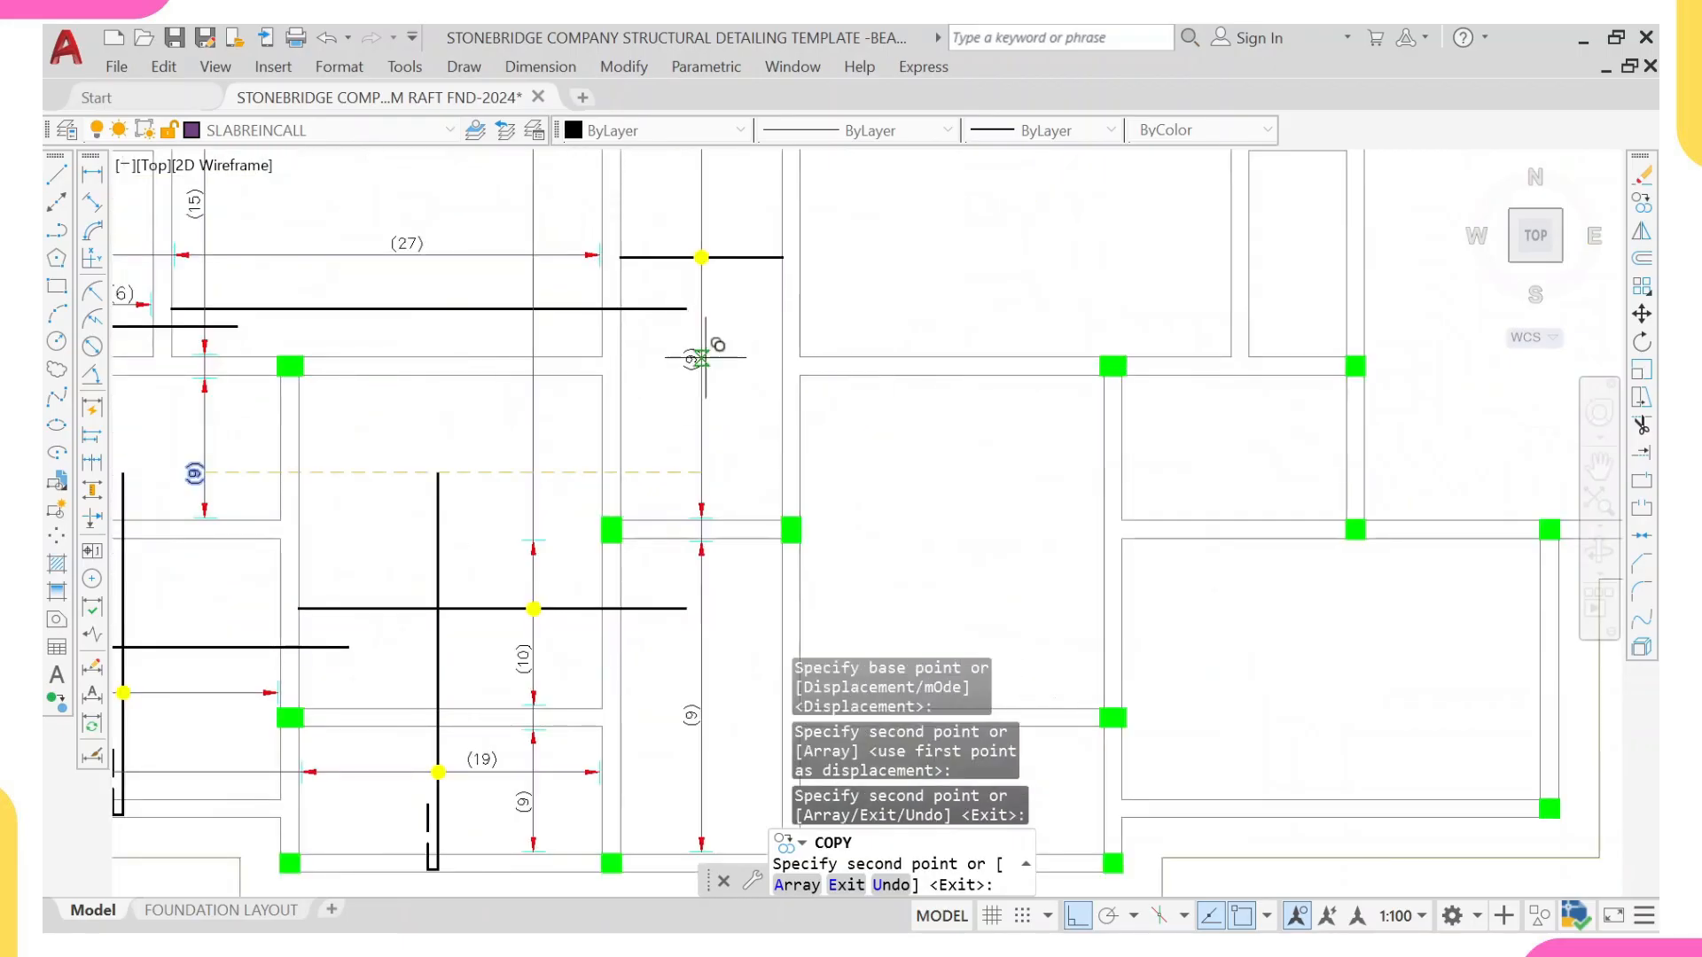
scroll(753, 382, "down", 5)
middle_click_drag(725, 419, 706, 484)
key("Escape")
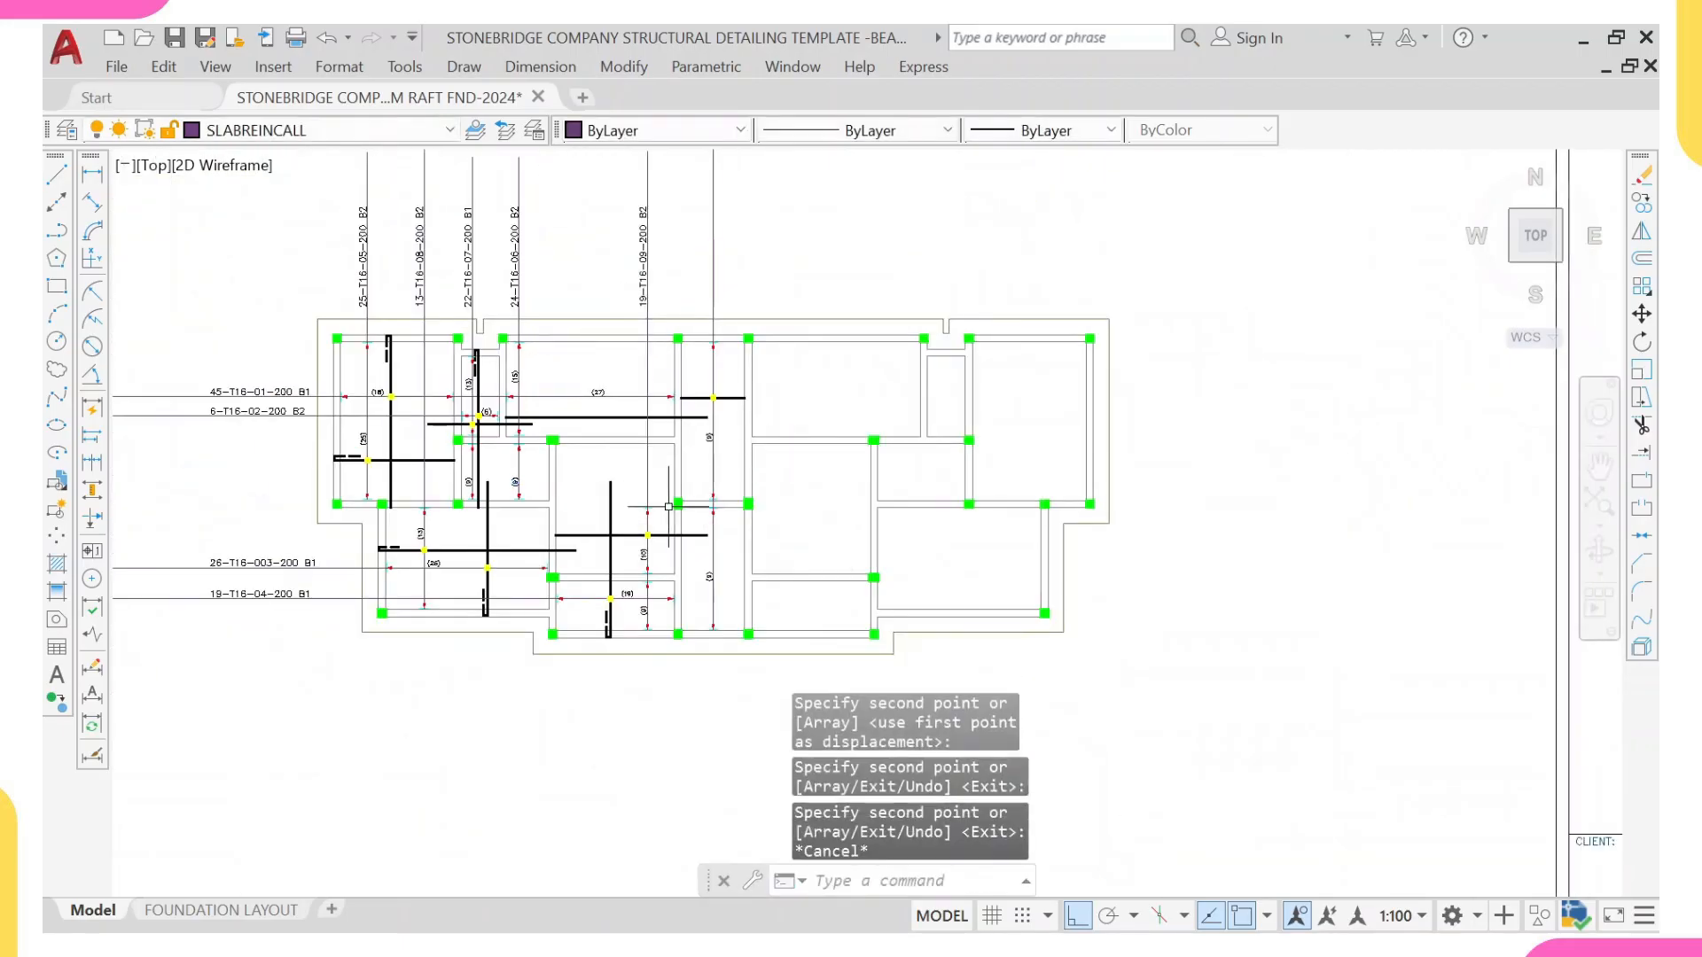
Step: Add a temporary linear dimension to the central strip's upper section, from the top beam's inner face to the intermediate beam
scroll(700, 408, "up", 2)
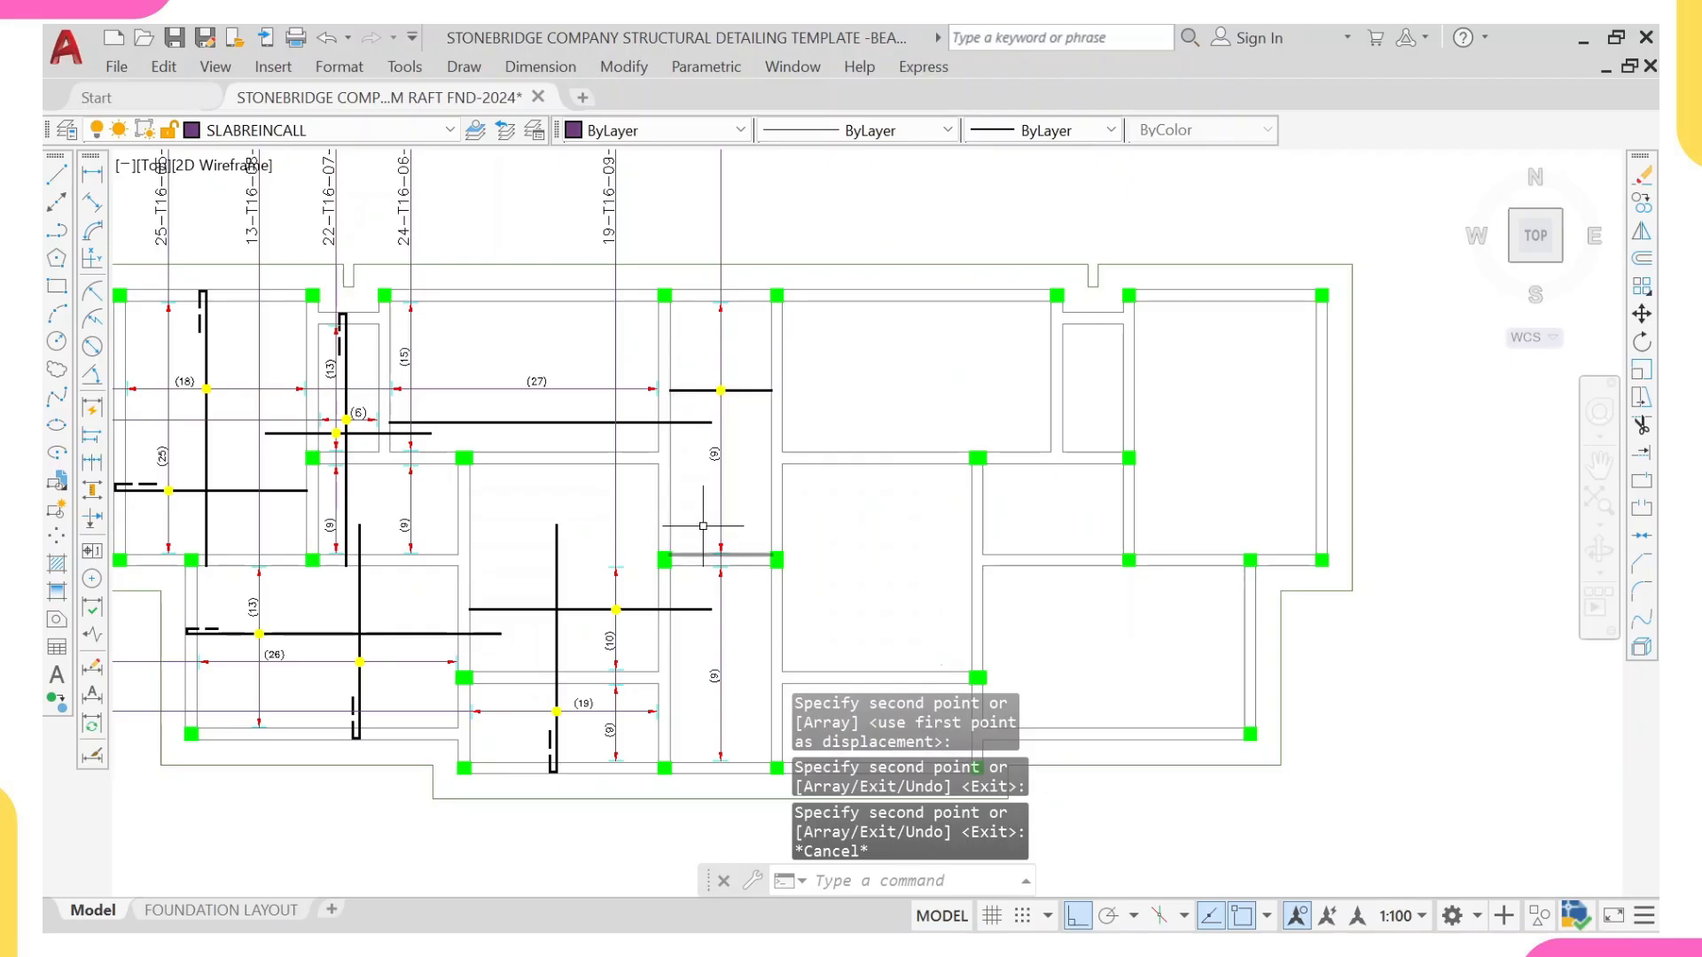
left_click(92, 174)
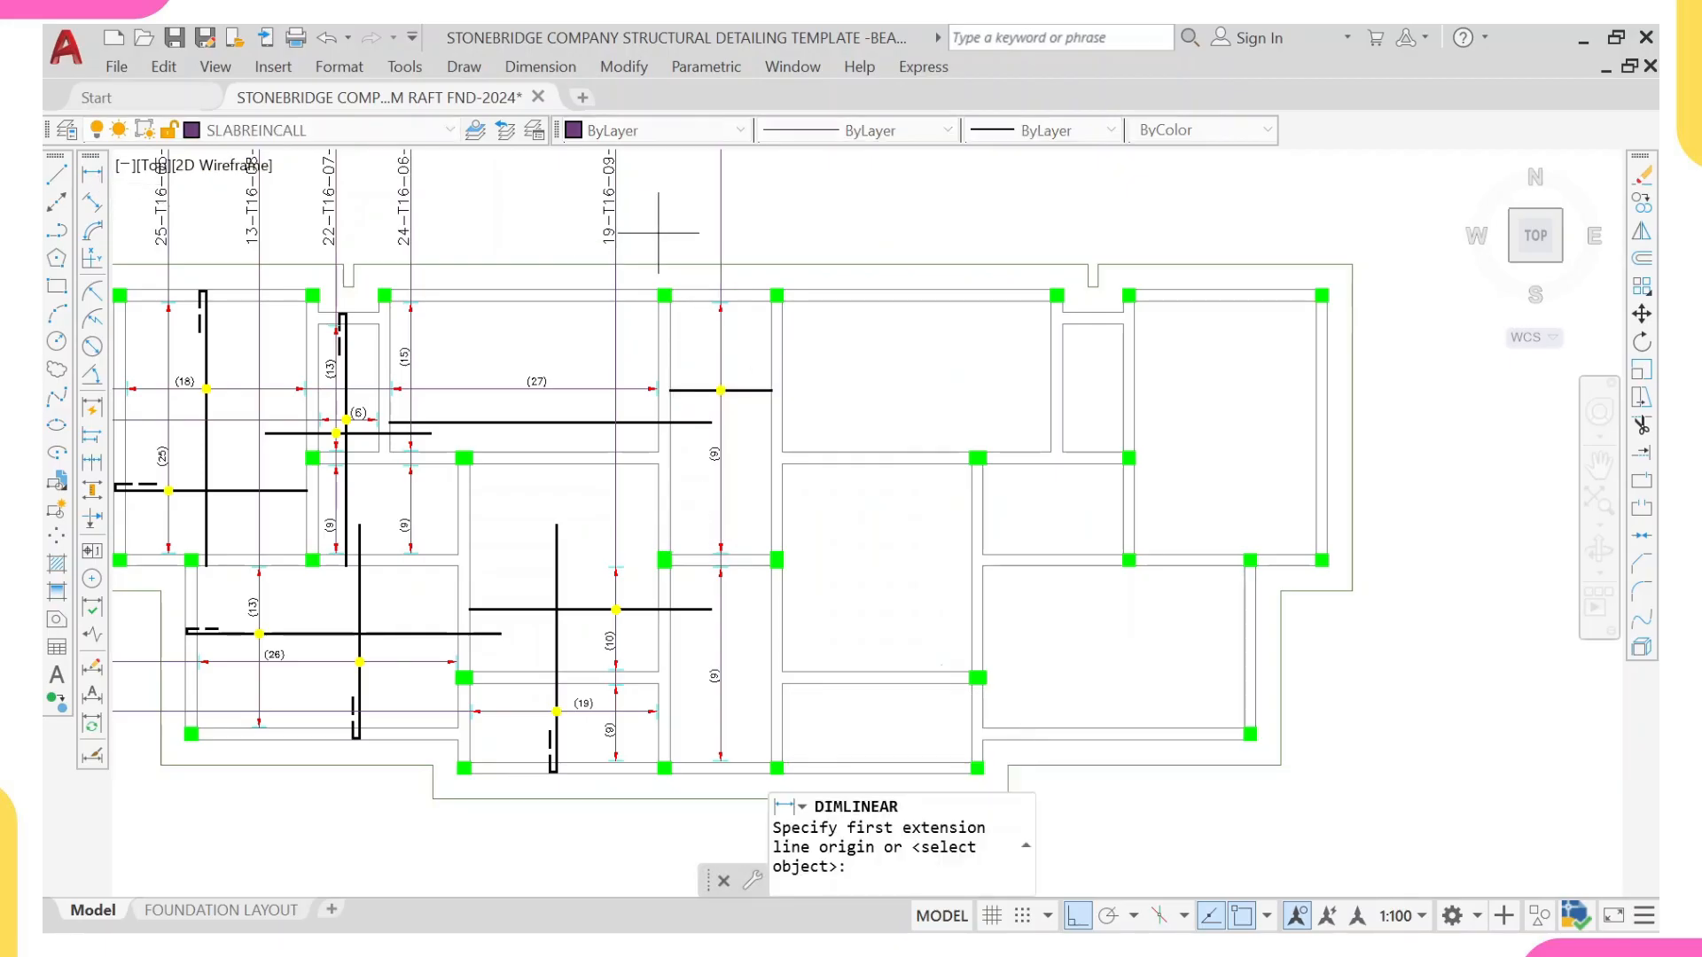
scroll(658, 233, "up", 4)
left_click(679, 319)
scroll(621, 478, "down", 4)
scroll(659, 390, "up", 1)
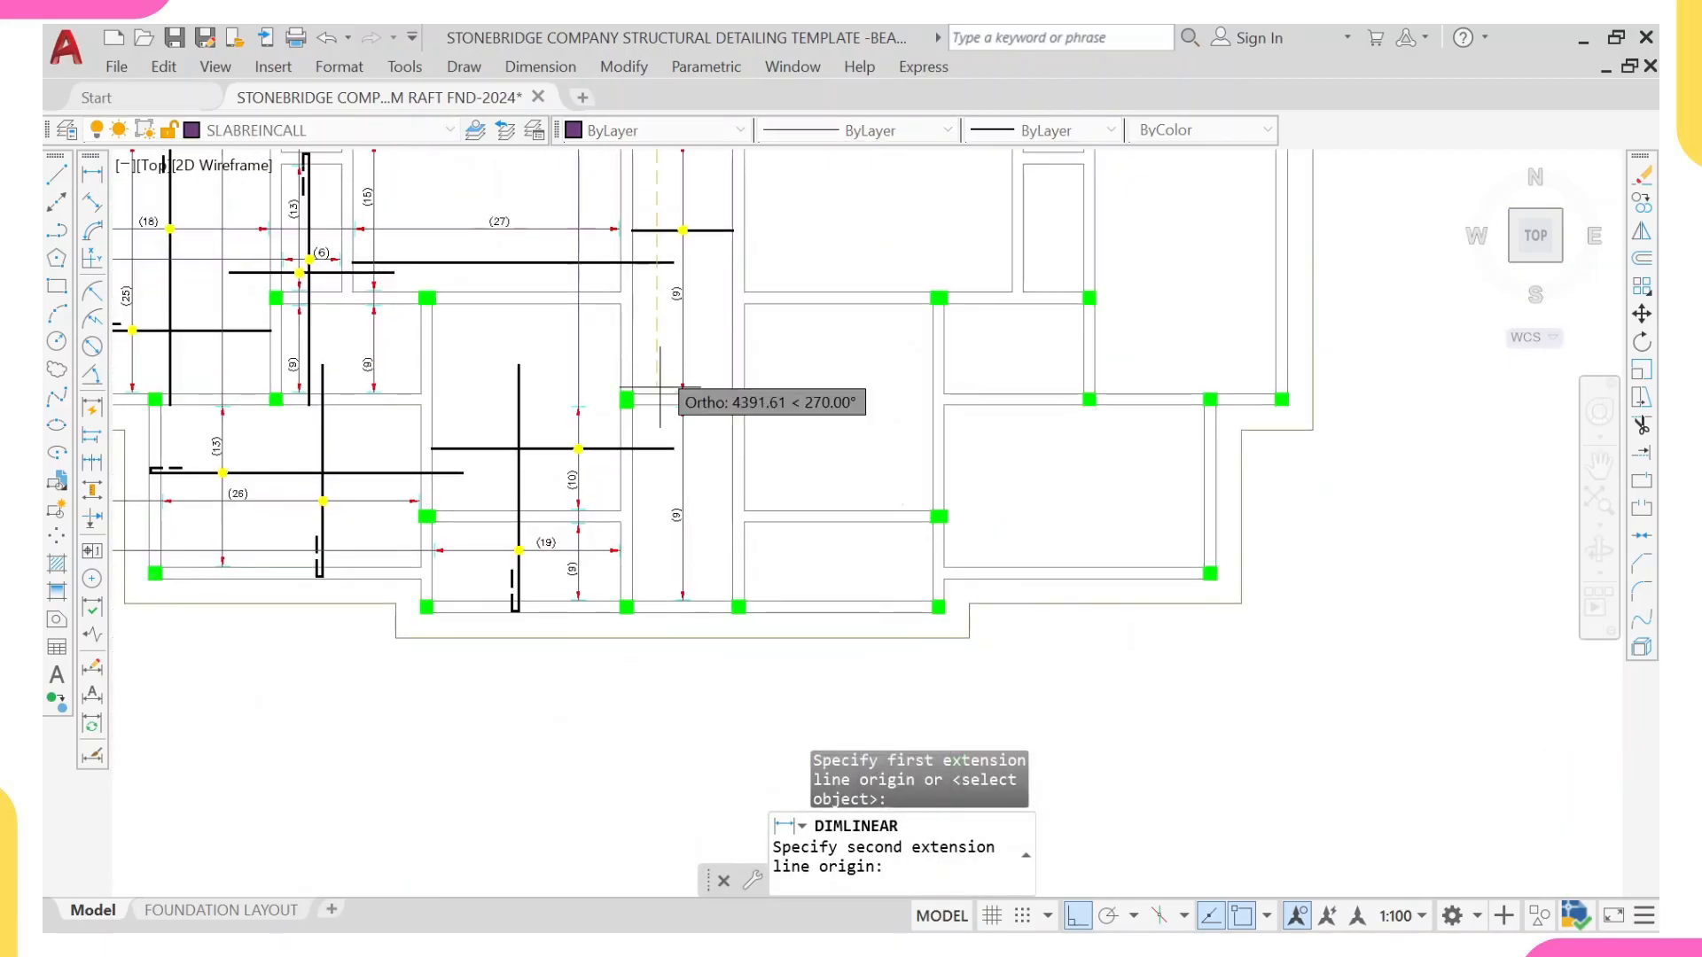
scroll(659, 388, "up", 2)
left_click(665, 396)
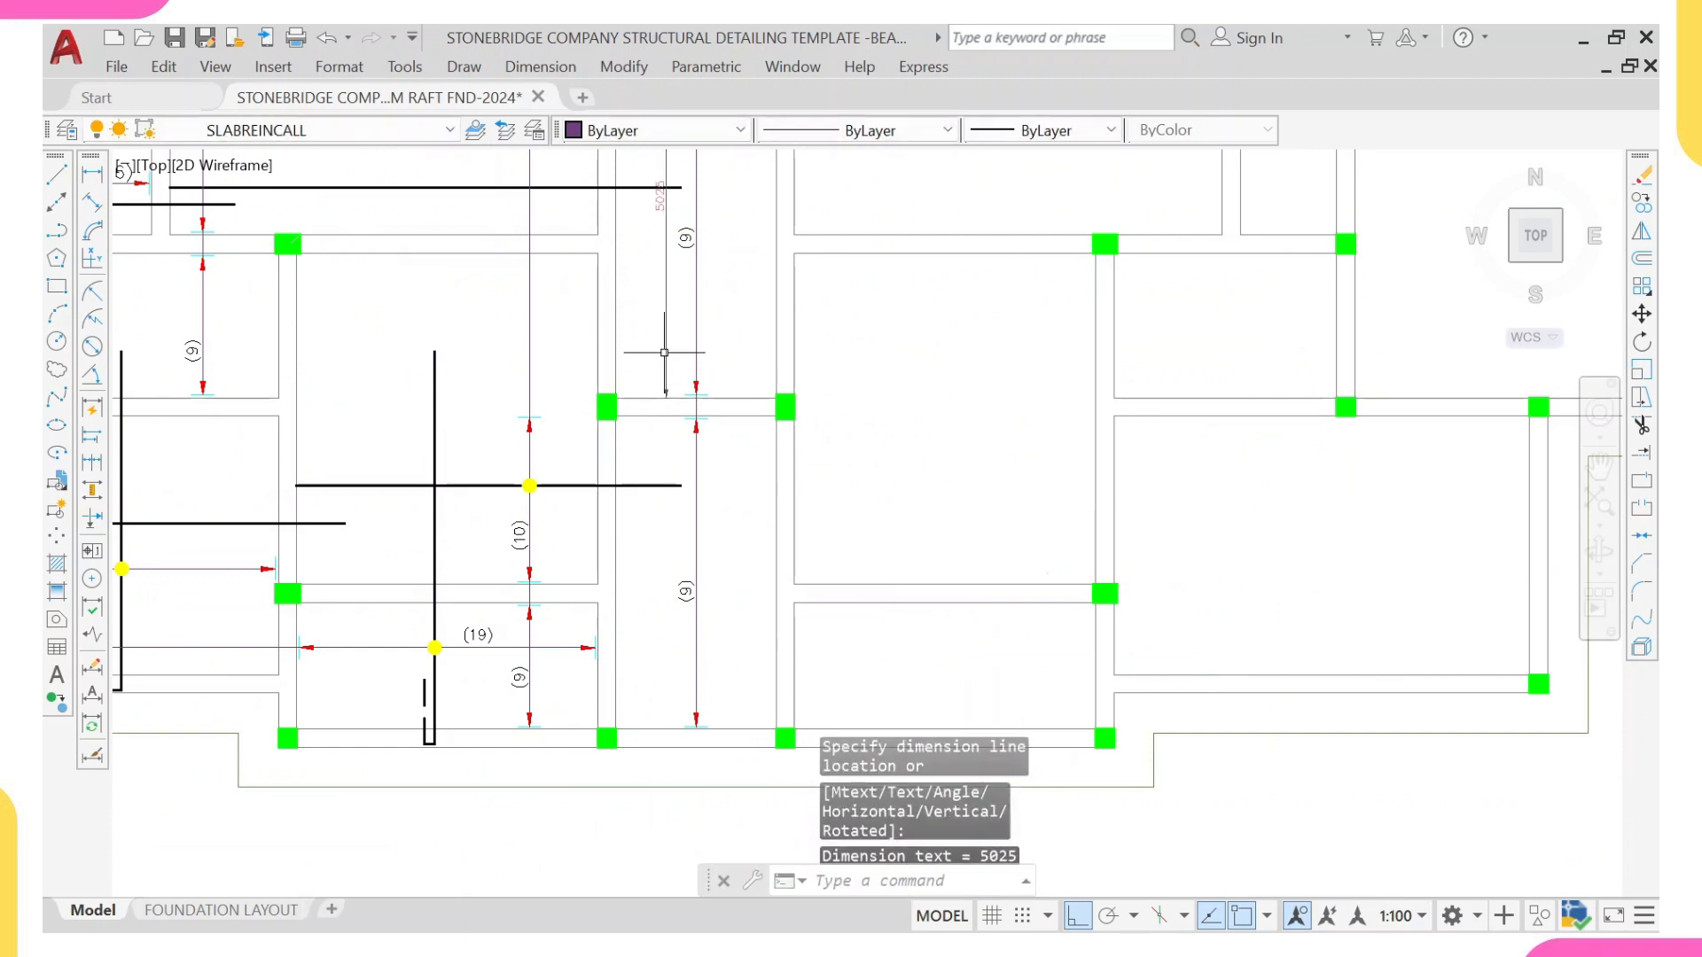
Step: Add a temporary linear dimension to the central strip's lower section, from the intermediate beam to the bottom beam's inner face
right_click(666, 270)
left_click(707, 289)
scroll(678, 442, "up", 2)
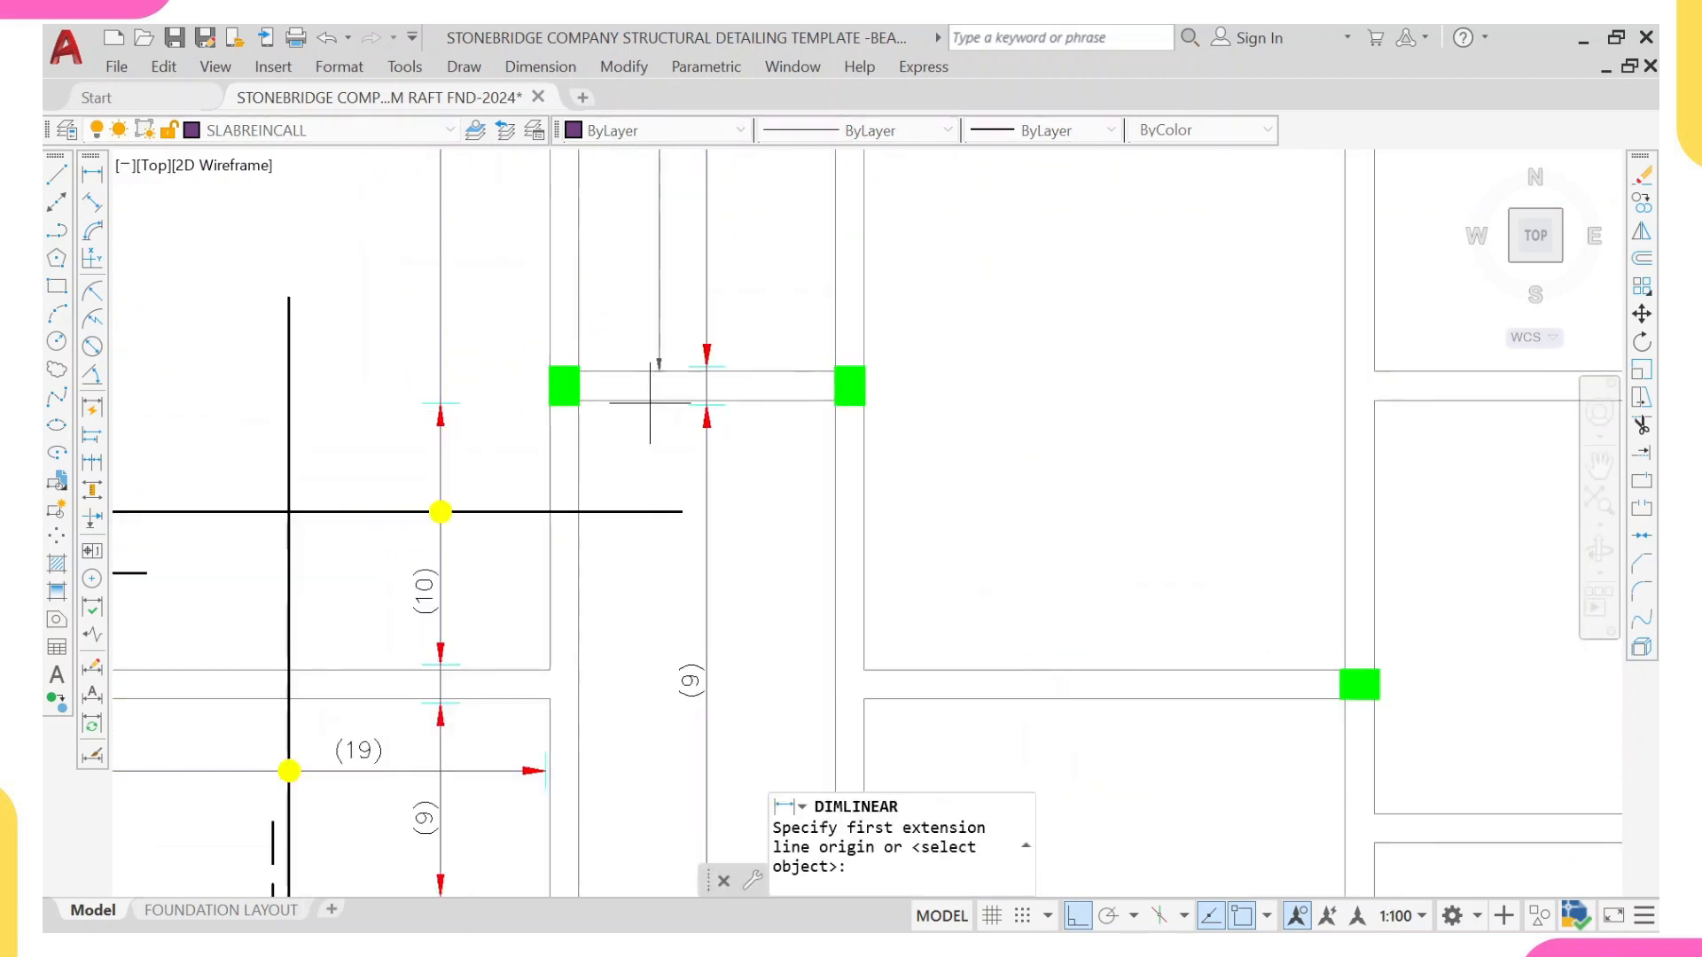
left_click(649, 404)
scroll(654, 401, "down", 5)
scroll(612, 454, "up", 3)
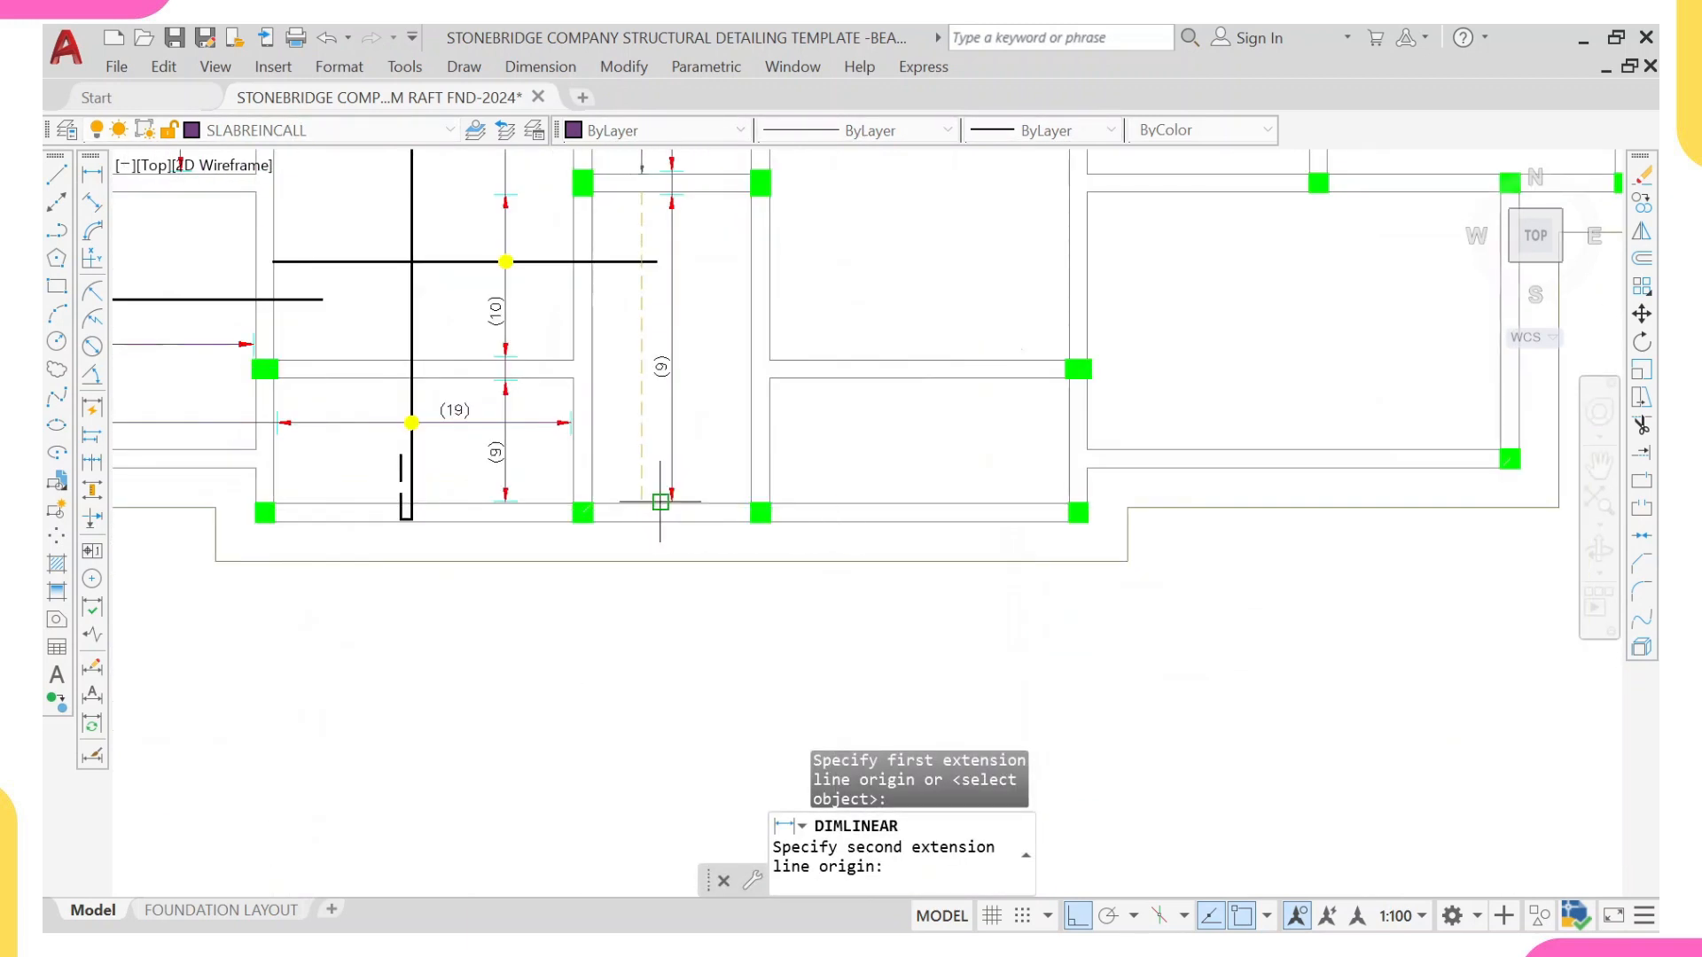
left_click(639, 503)
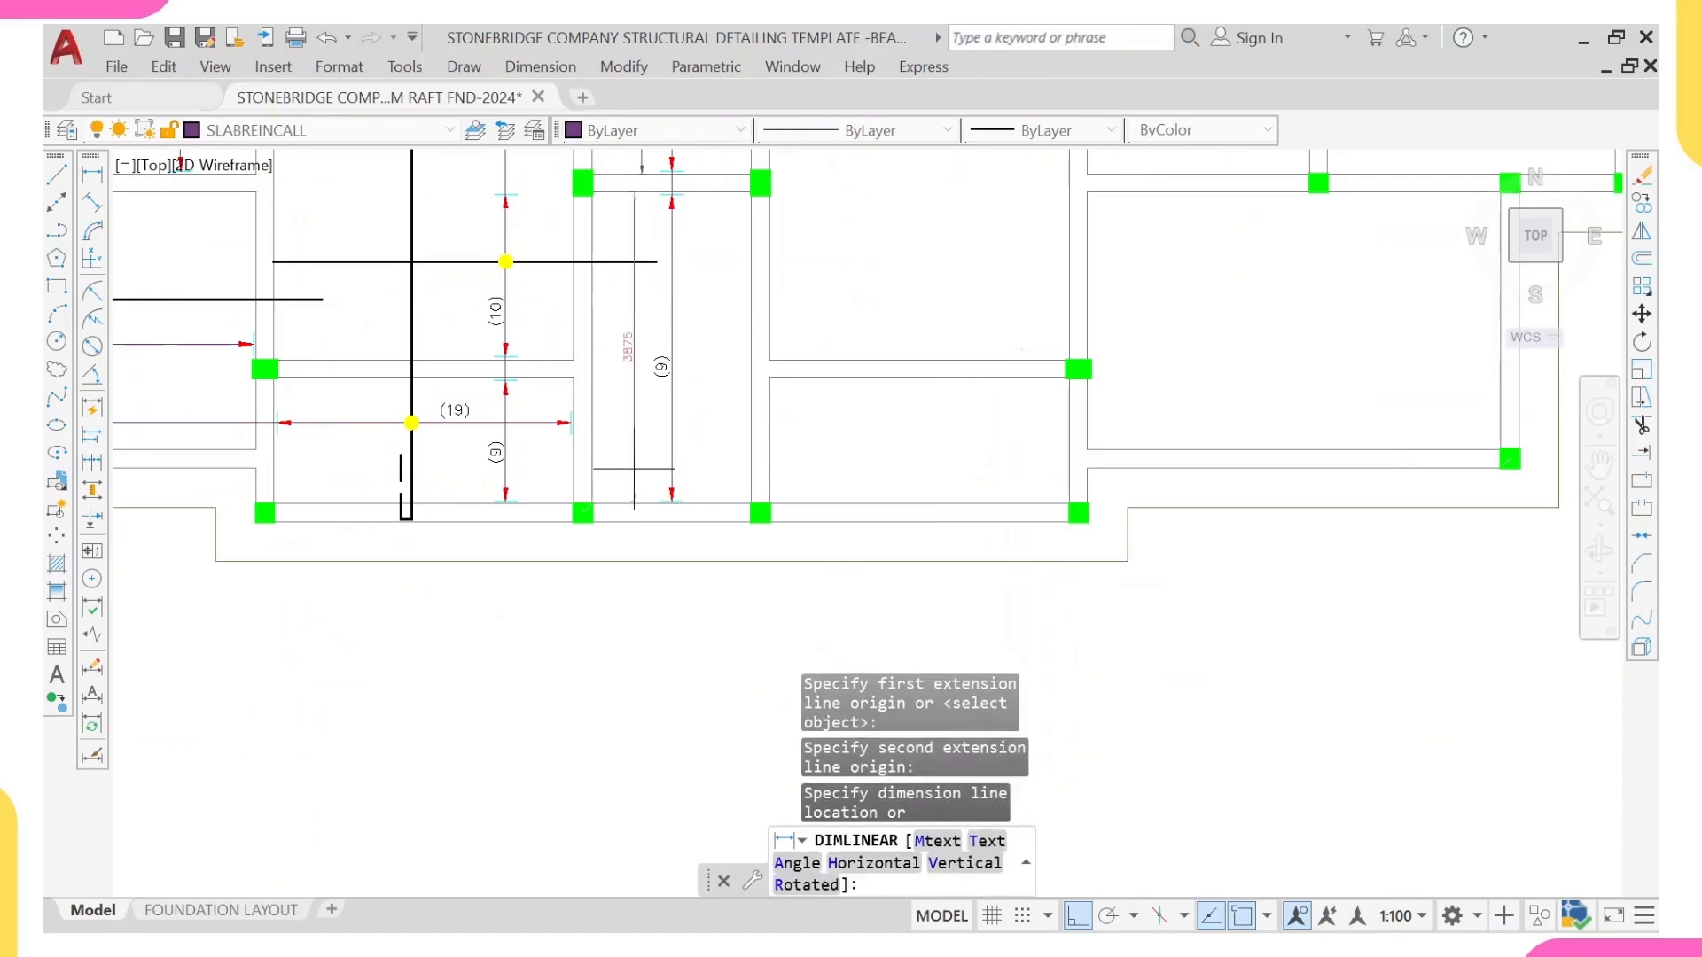
scroll(626, 380, "up", 2)
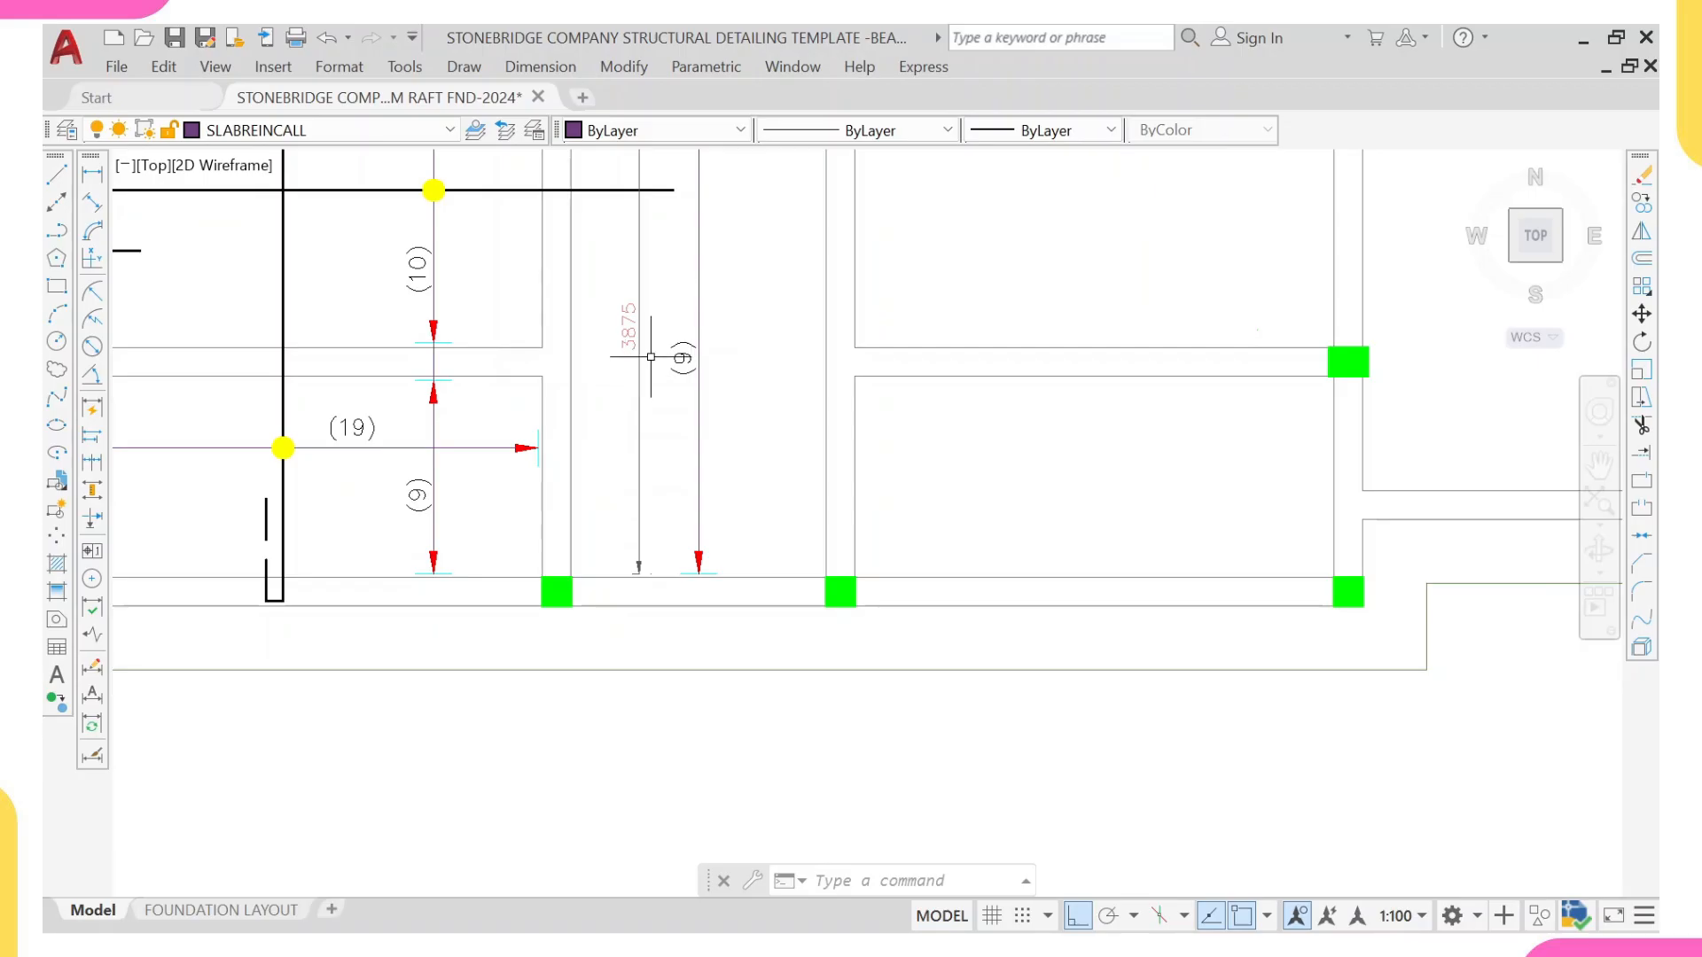
Step: Change the bar-count label of the central strip's lower section to (20)
left_click(691, 334)
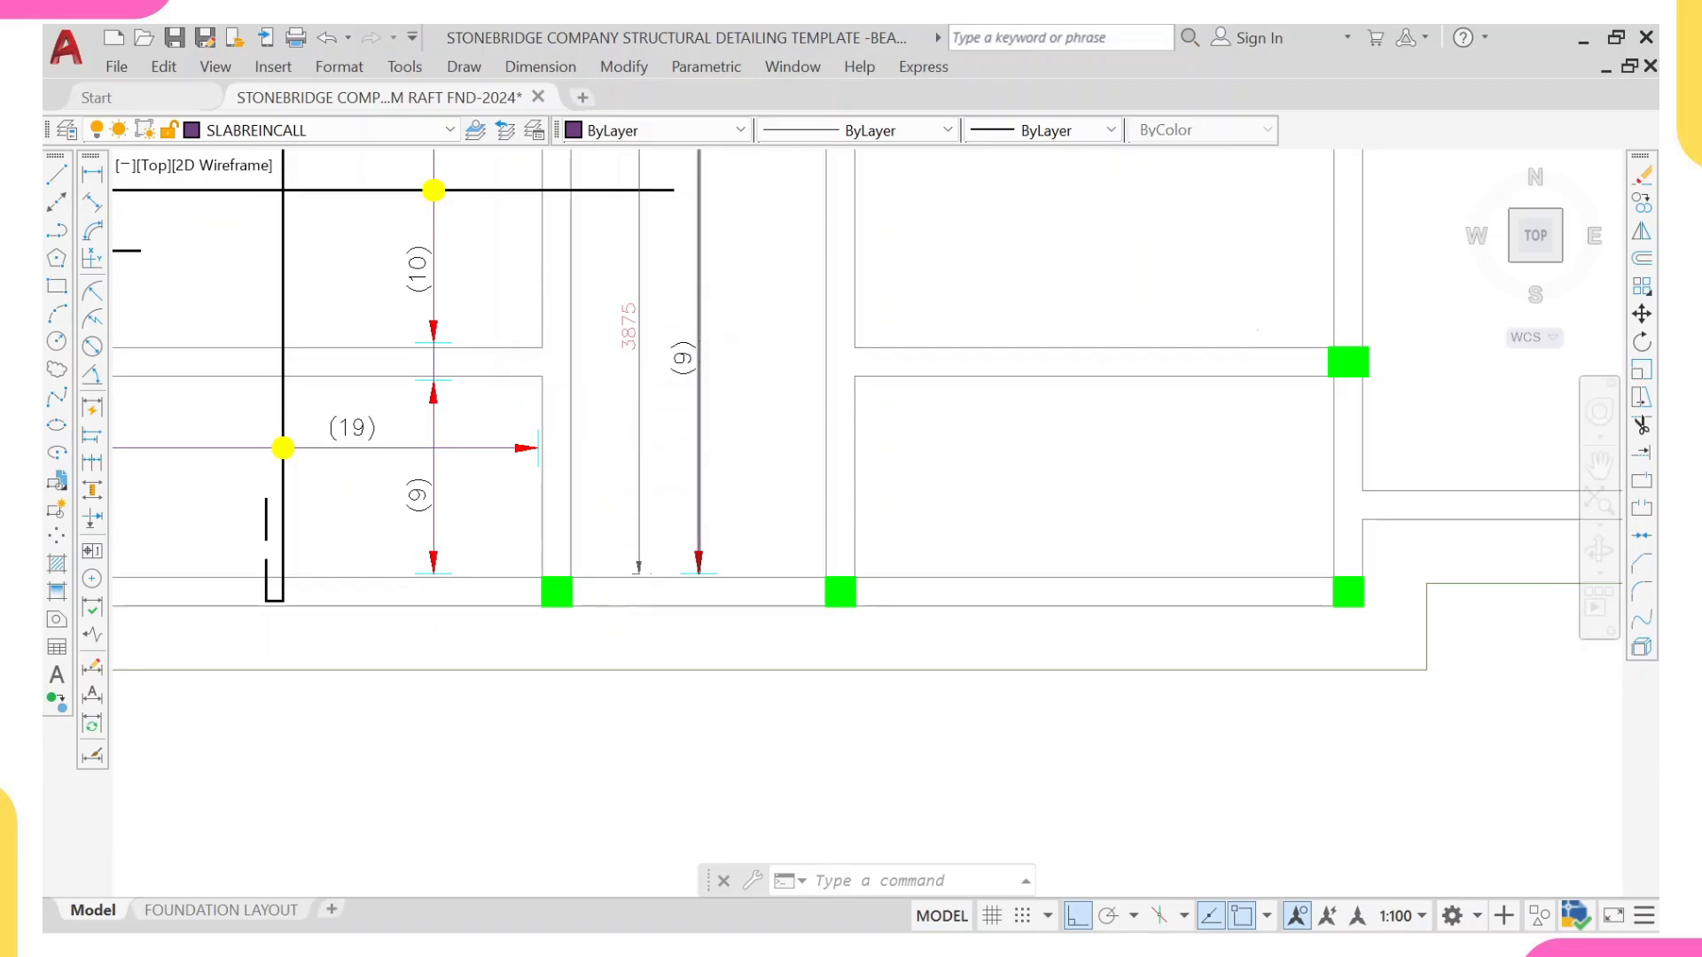
key("Escape")
double_click(676, 373)
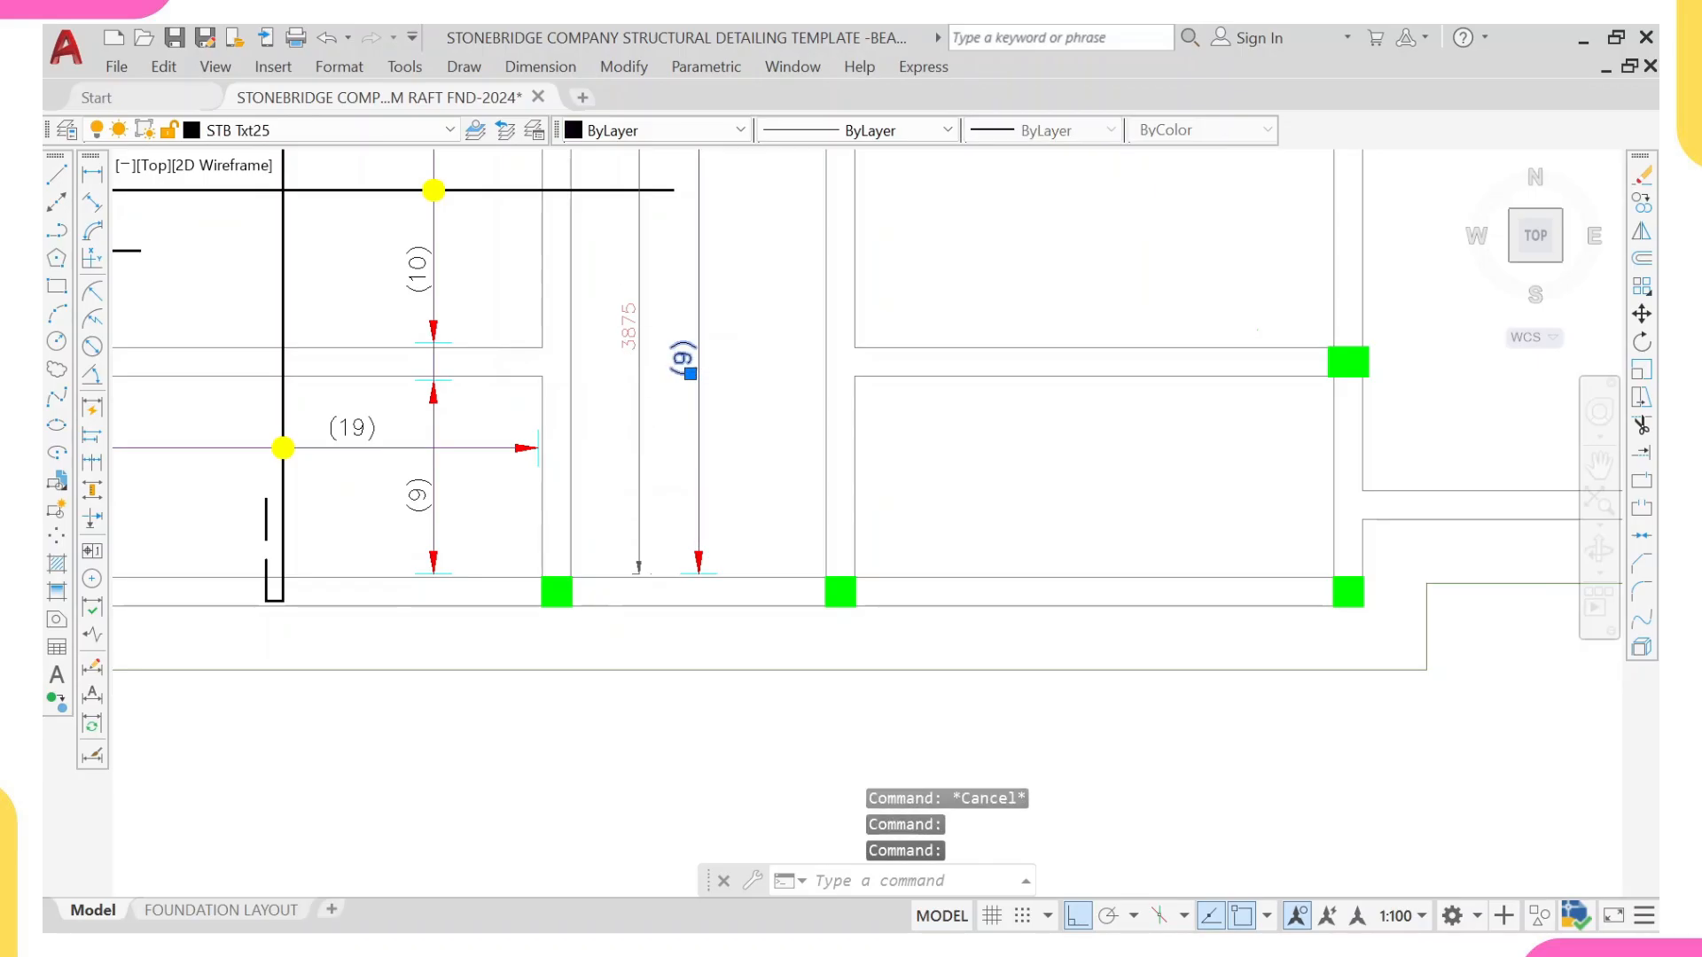
double_click(681, 360)
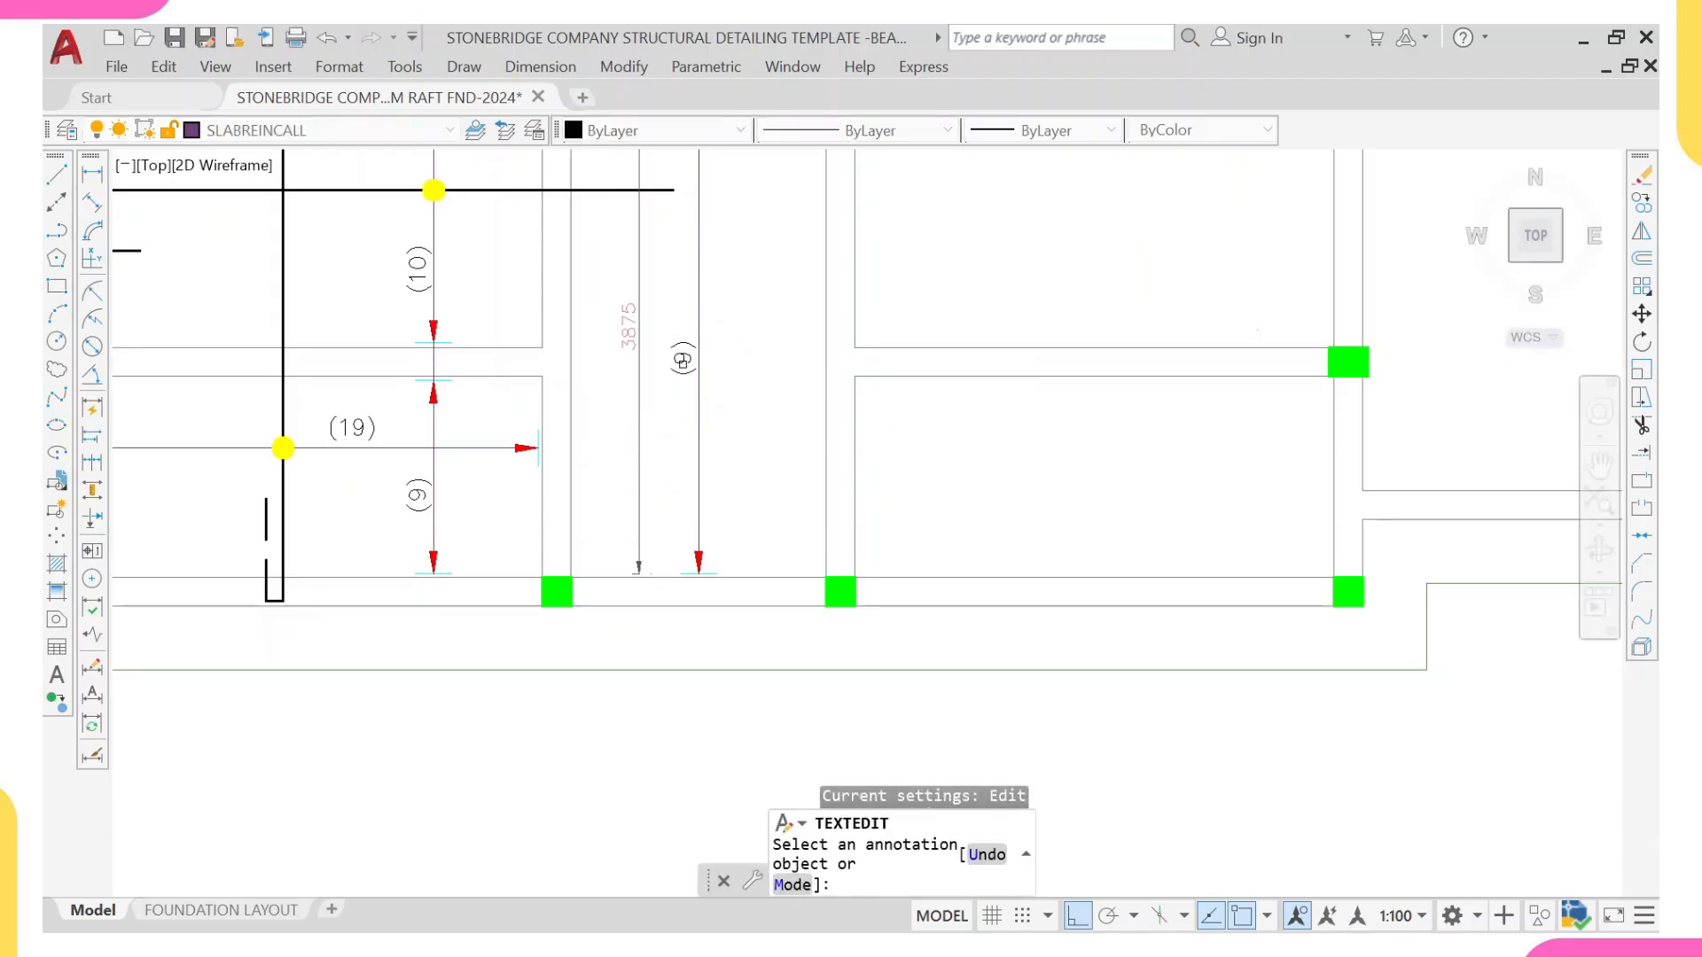
left_click(707, 369)
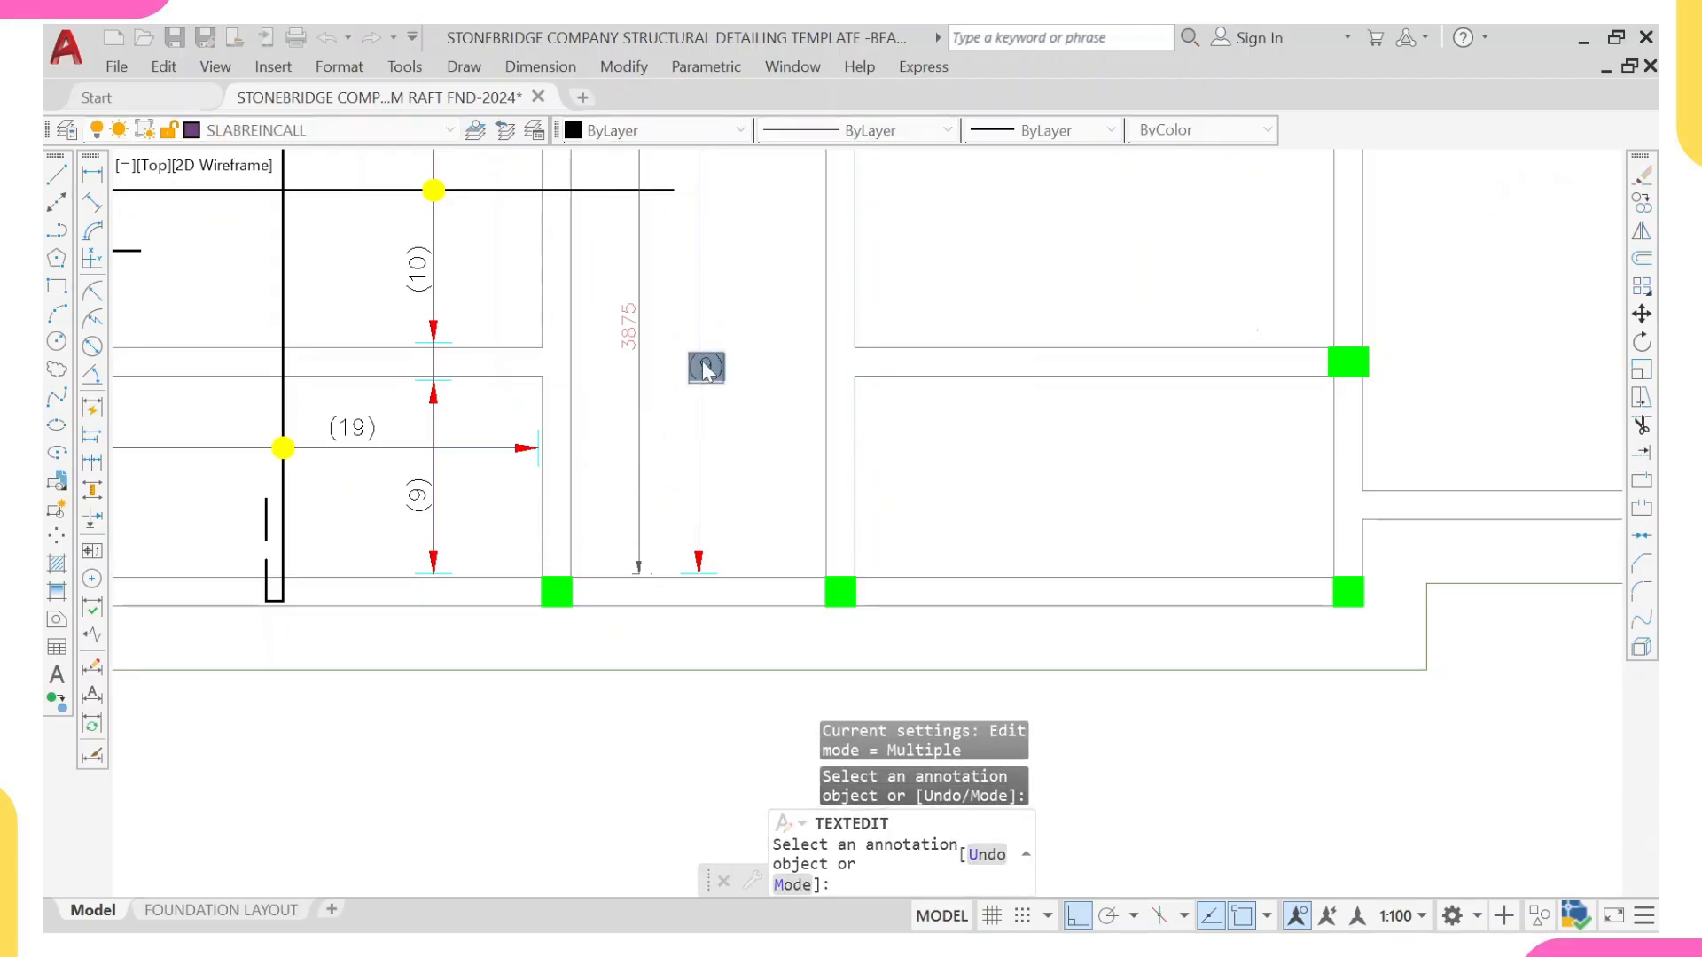
type("(20)")
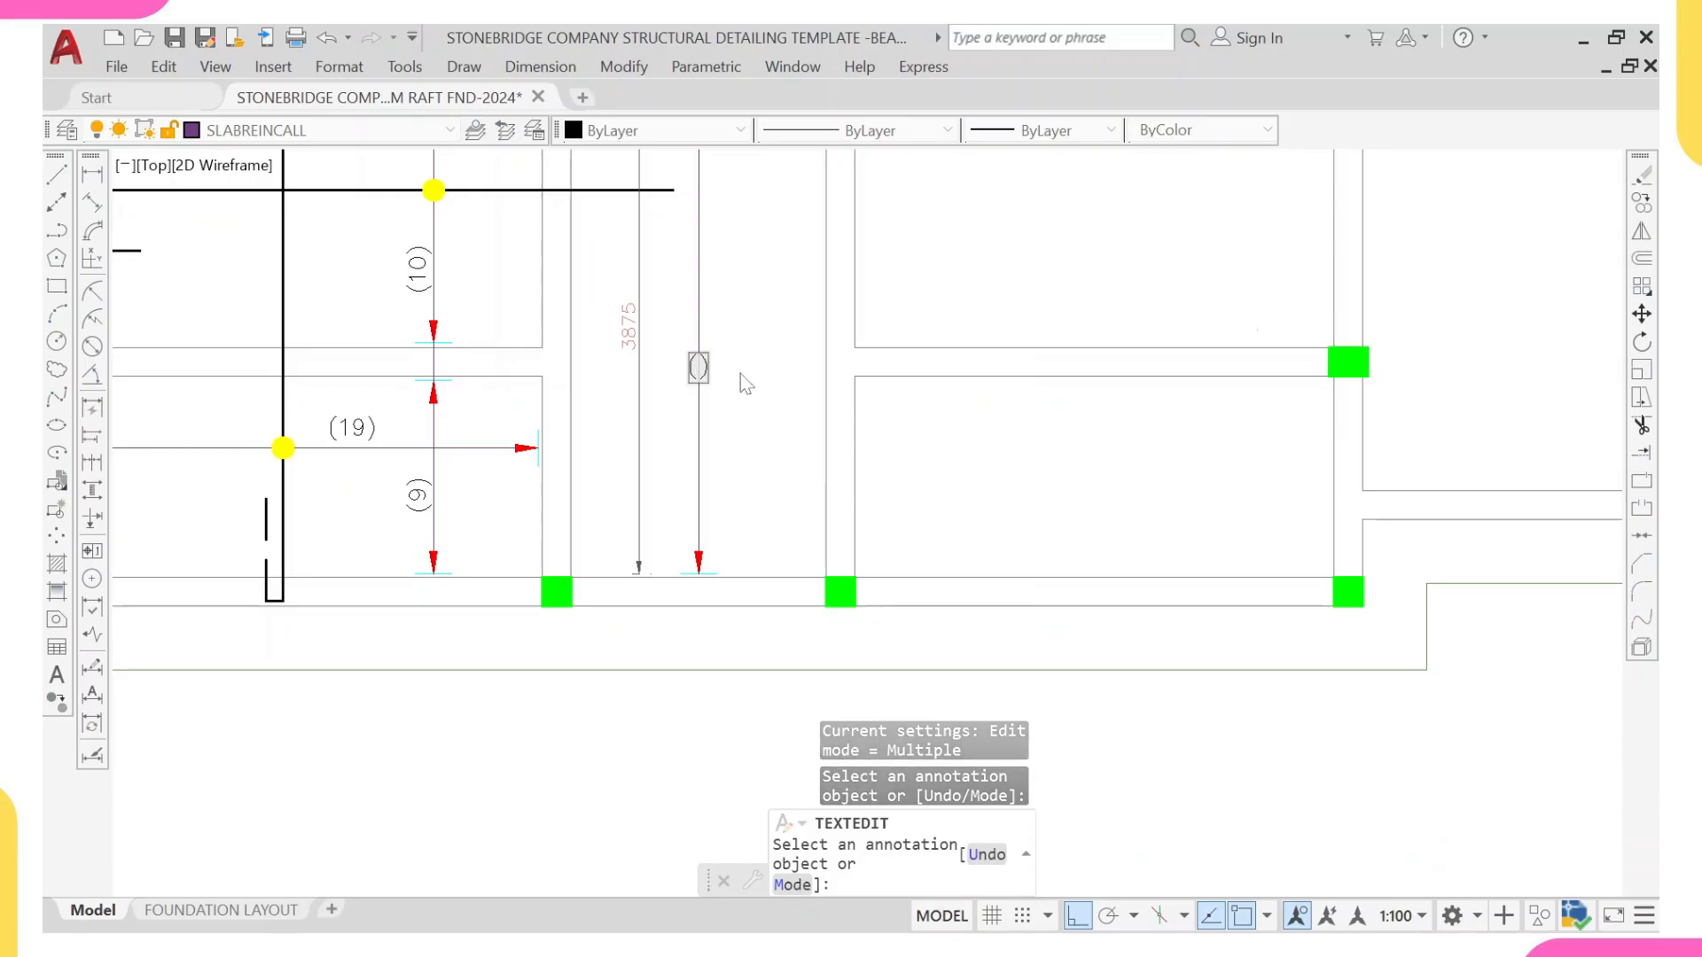
key("Return")
Step: Change the bar-count label of the central strip's upper section to (26) and finish text editing
scroll(638, 572, "down", 6)
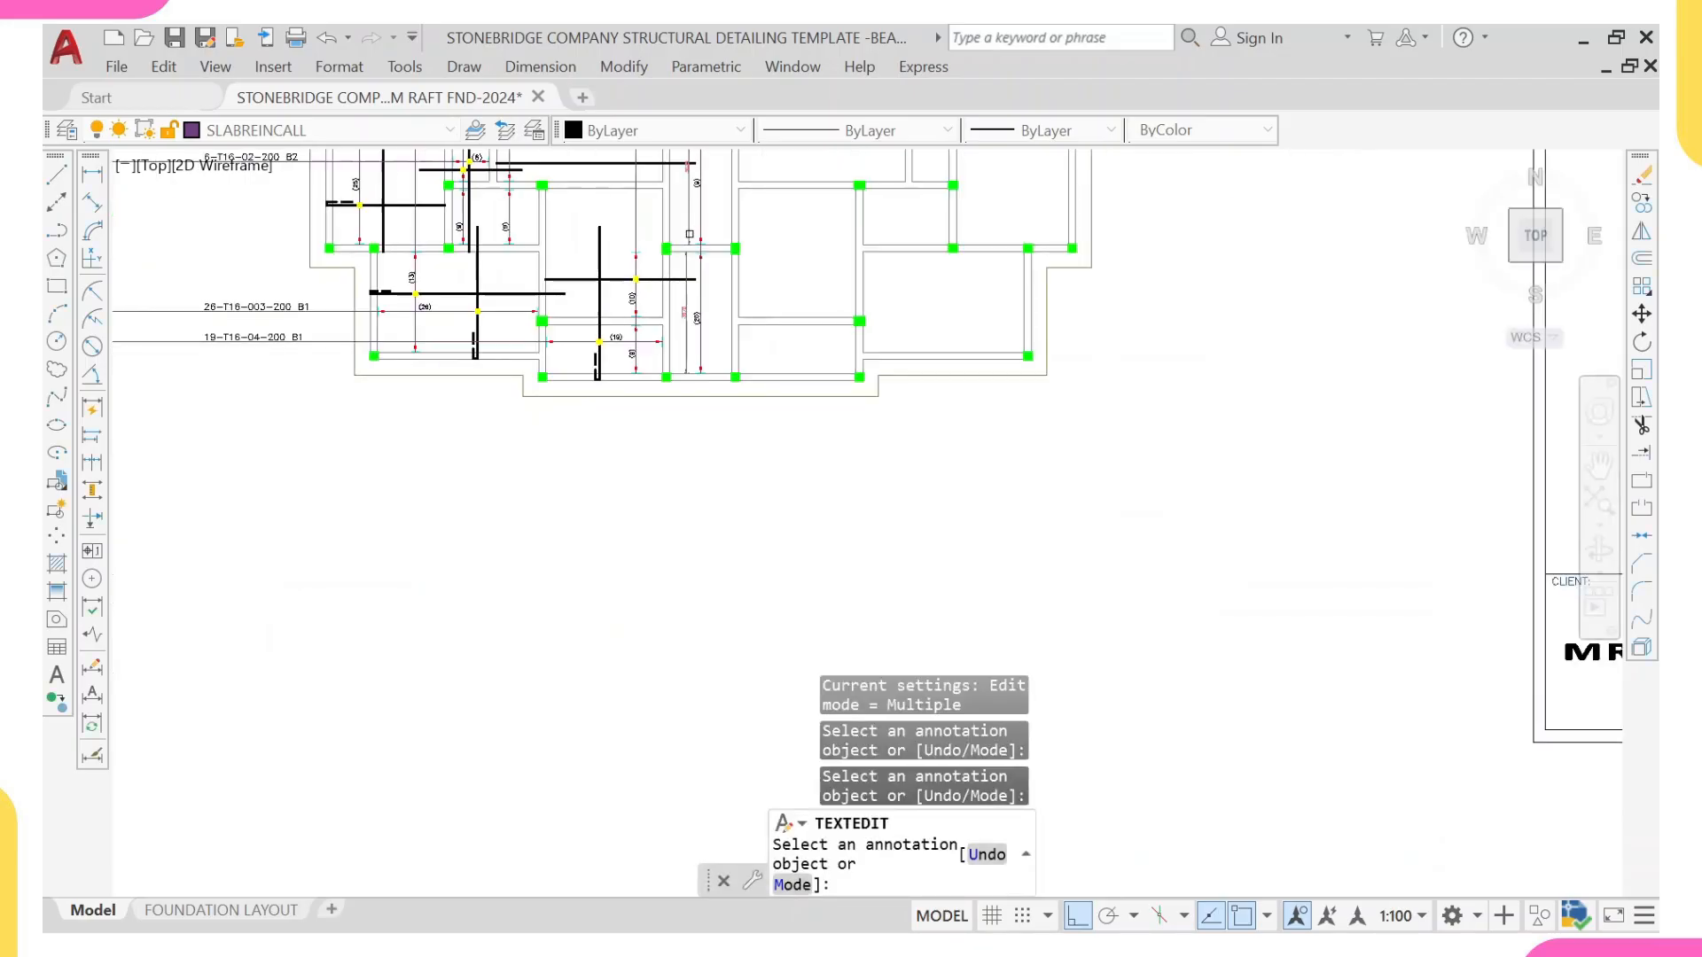
scroll(671, 578, "up", 8)
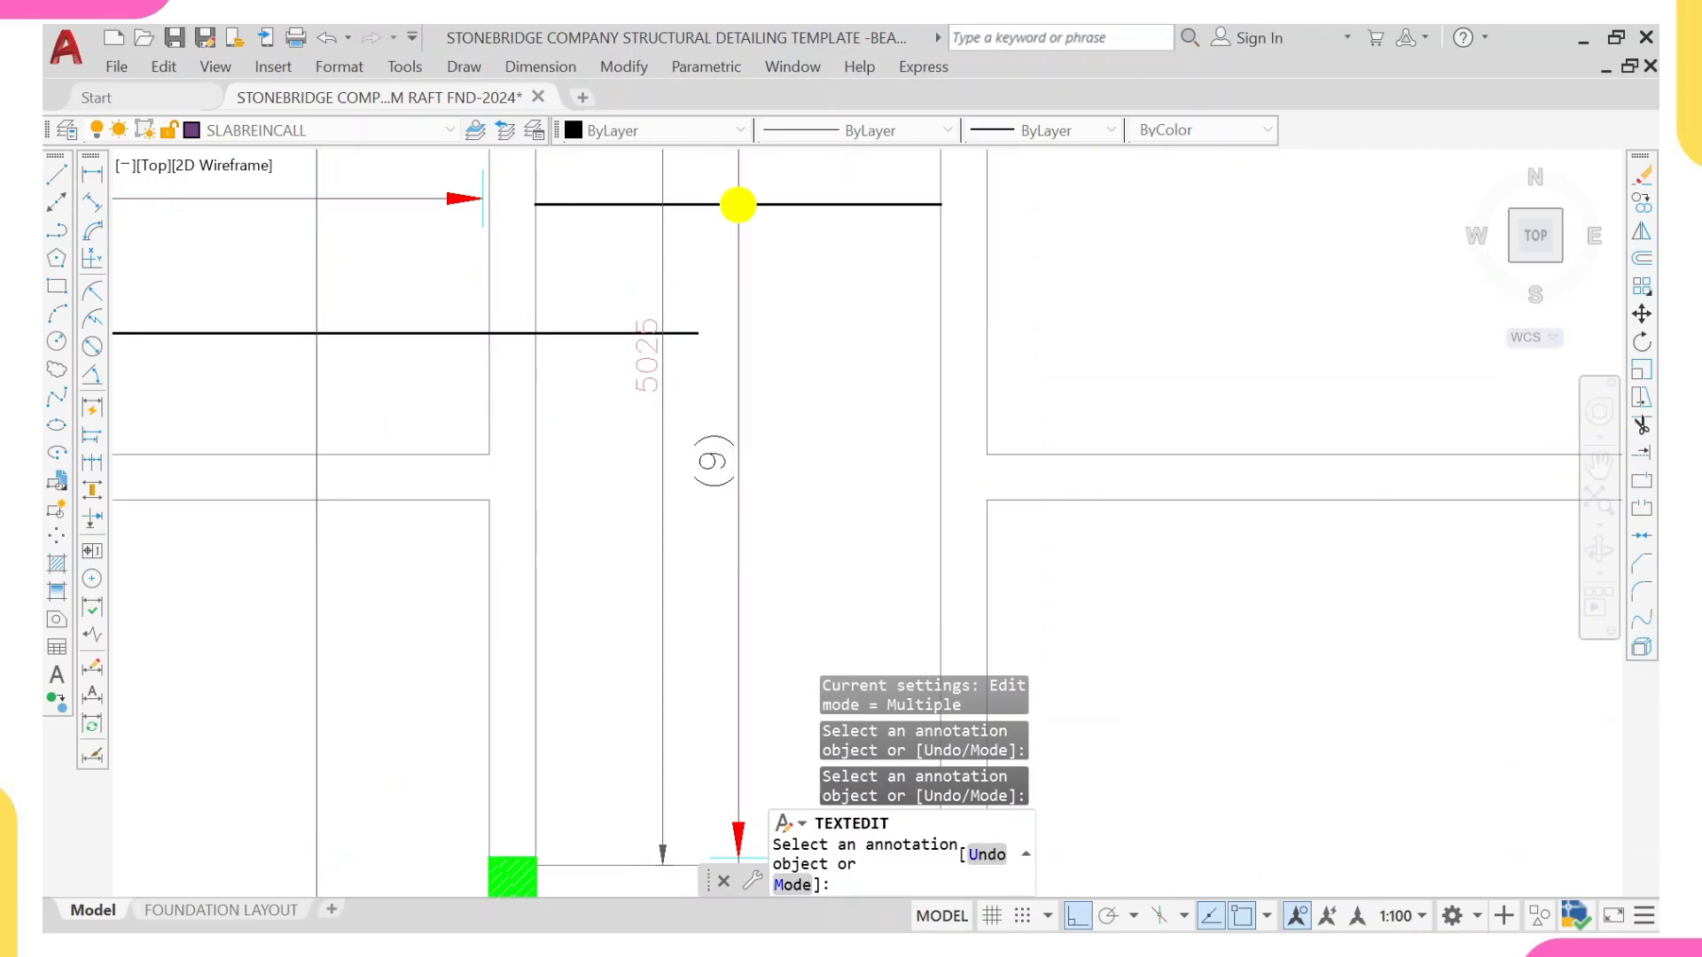
left_click(715, 462)
type("26")
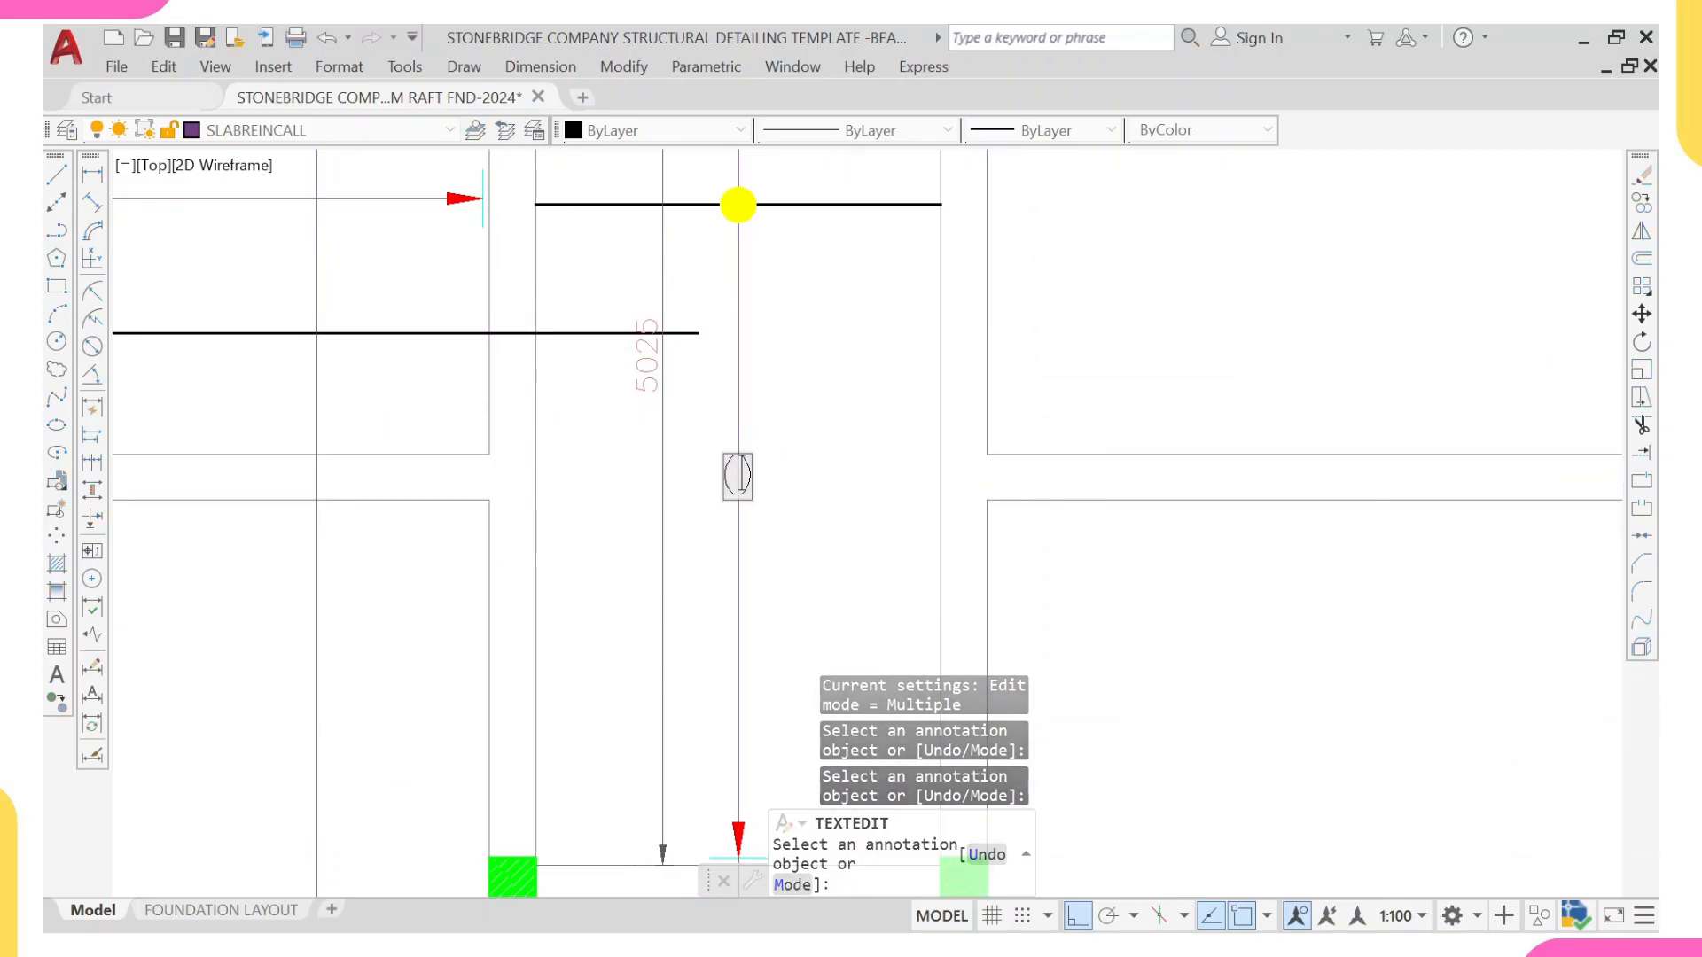
left_click(776, 391)
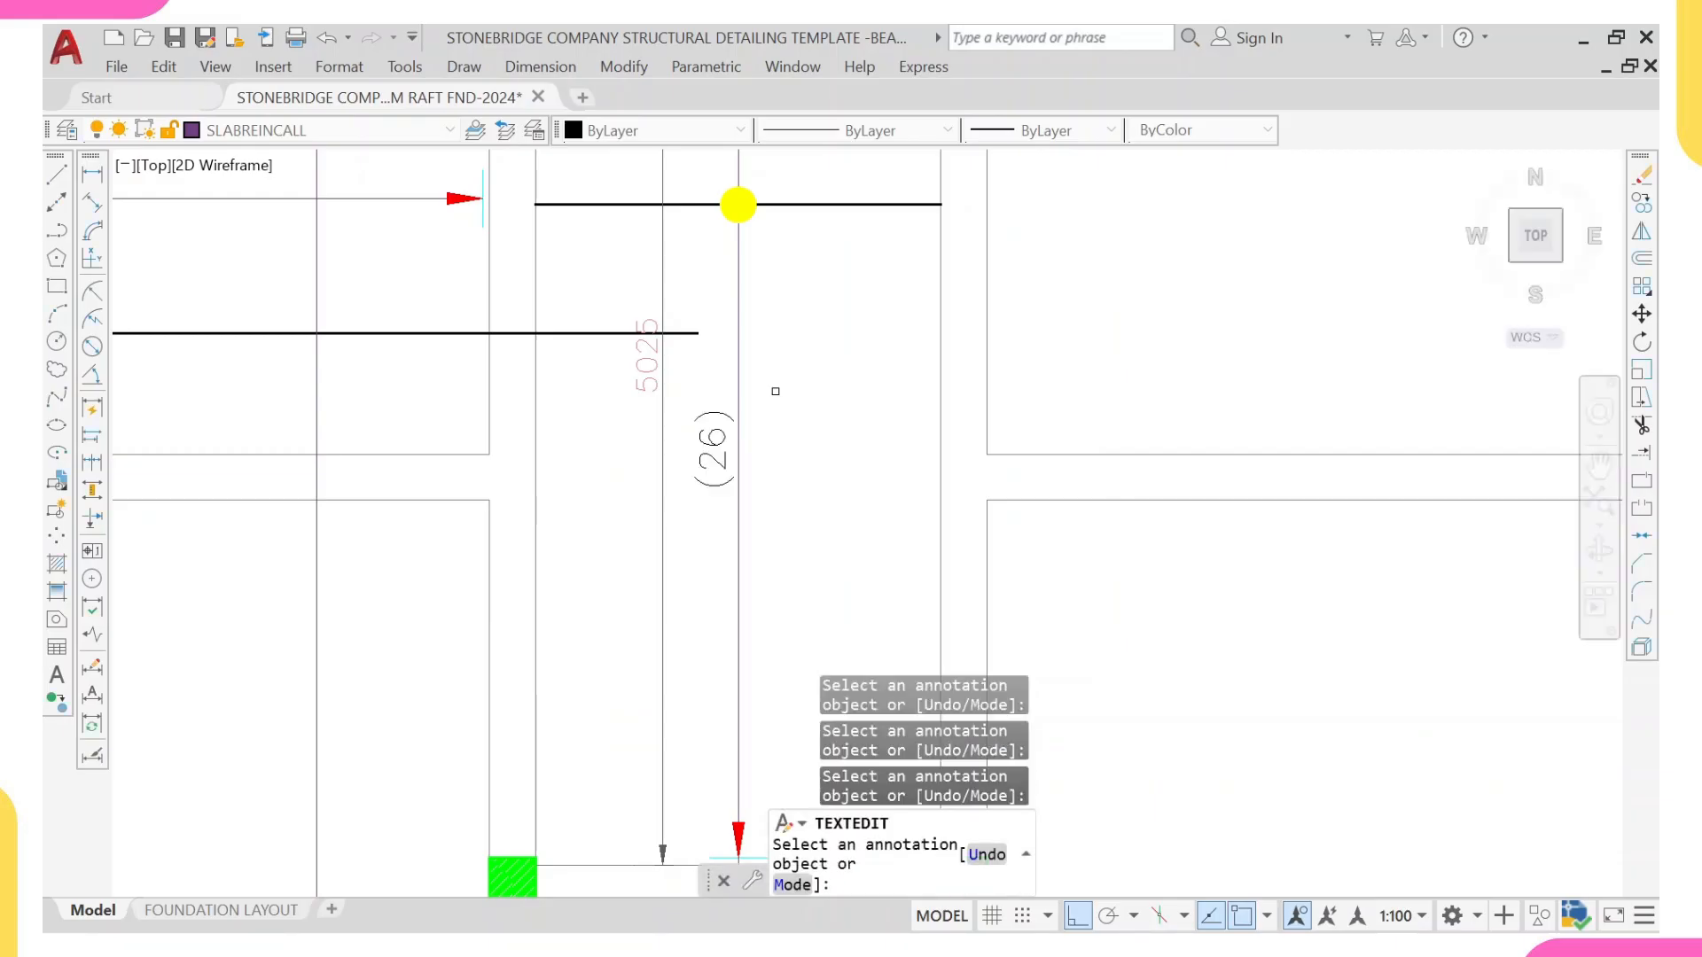
middle_click_drag(651, 444, 692, 544)
key("Escape")
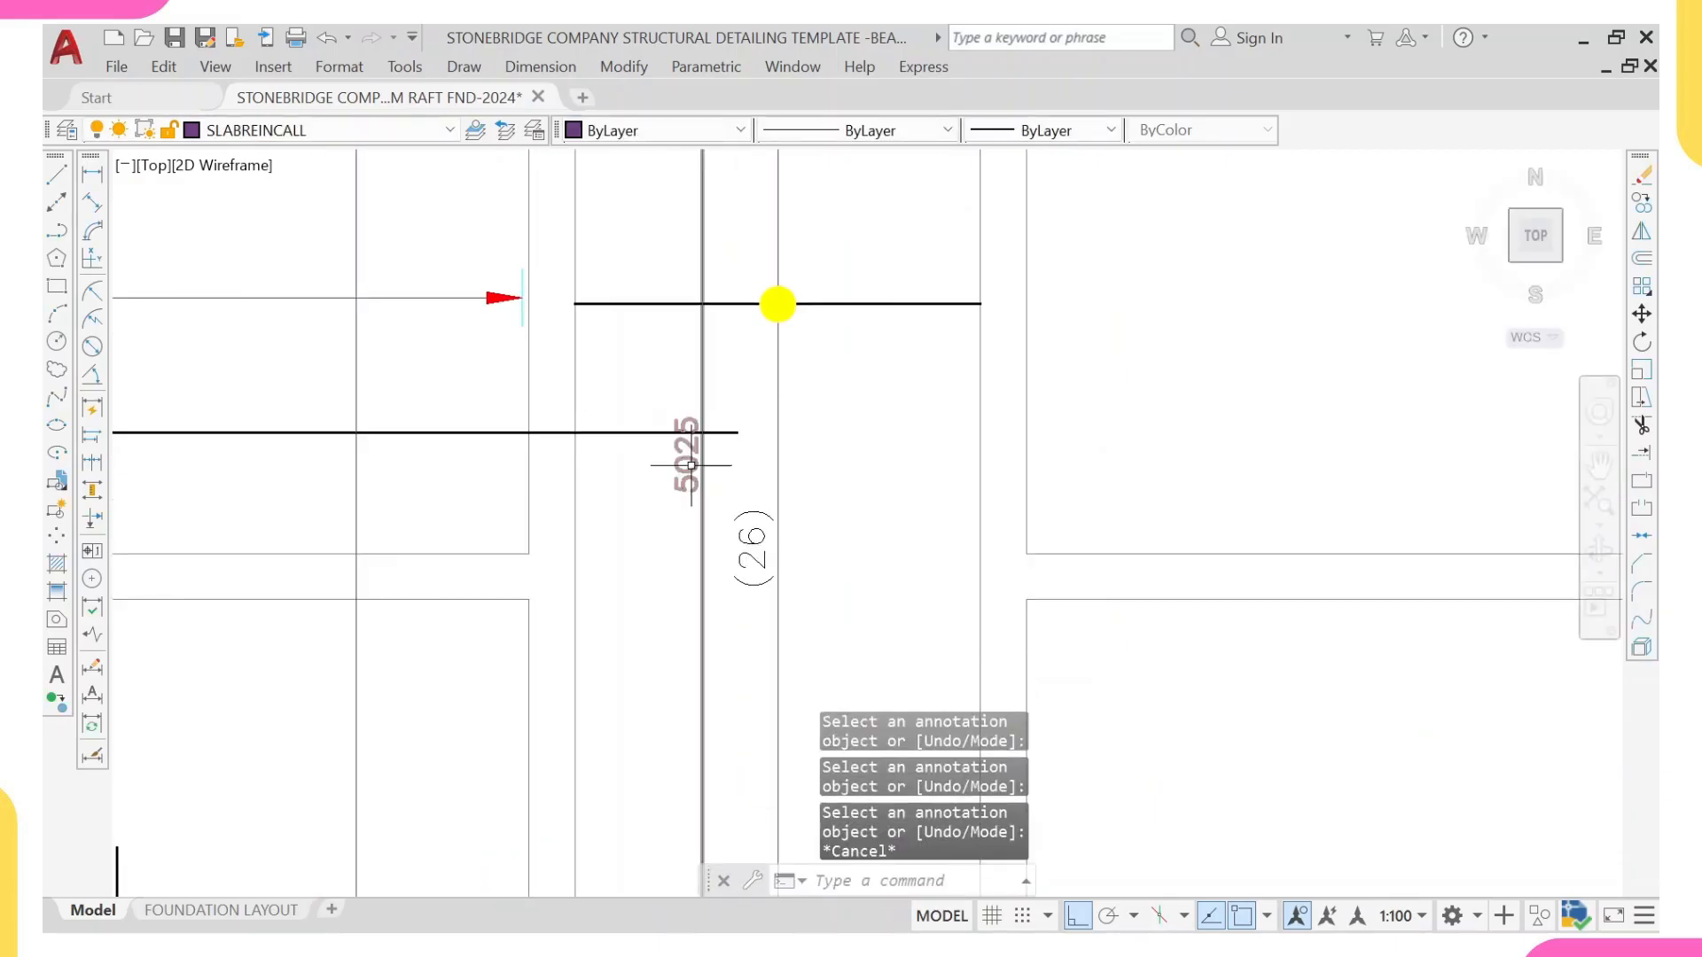
Step: Erase the two temporary linear dimensions in the central strip
left_click(696, 534)
scroll(697, 535, "down", 5)
scroll(669, 537, "up", 3)
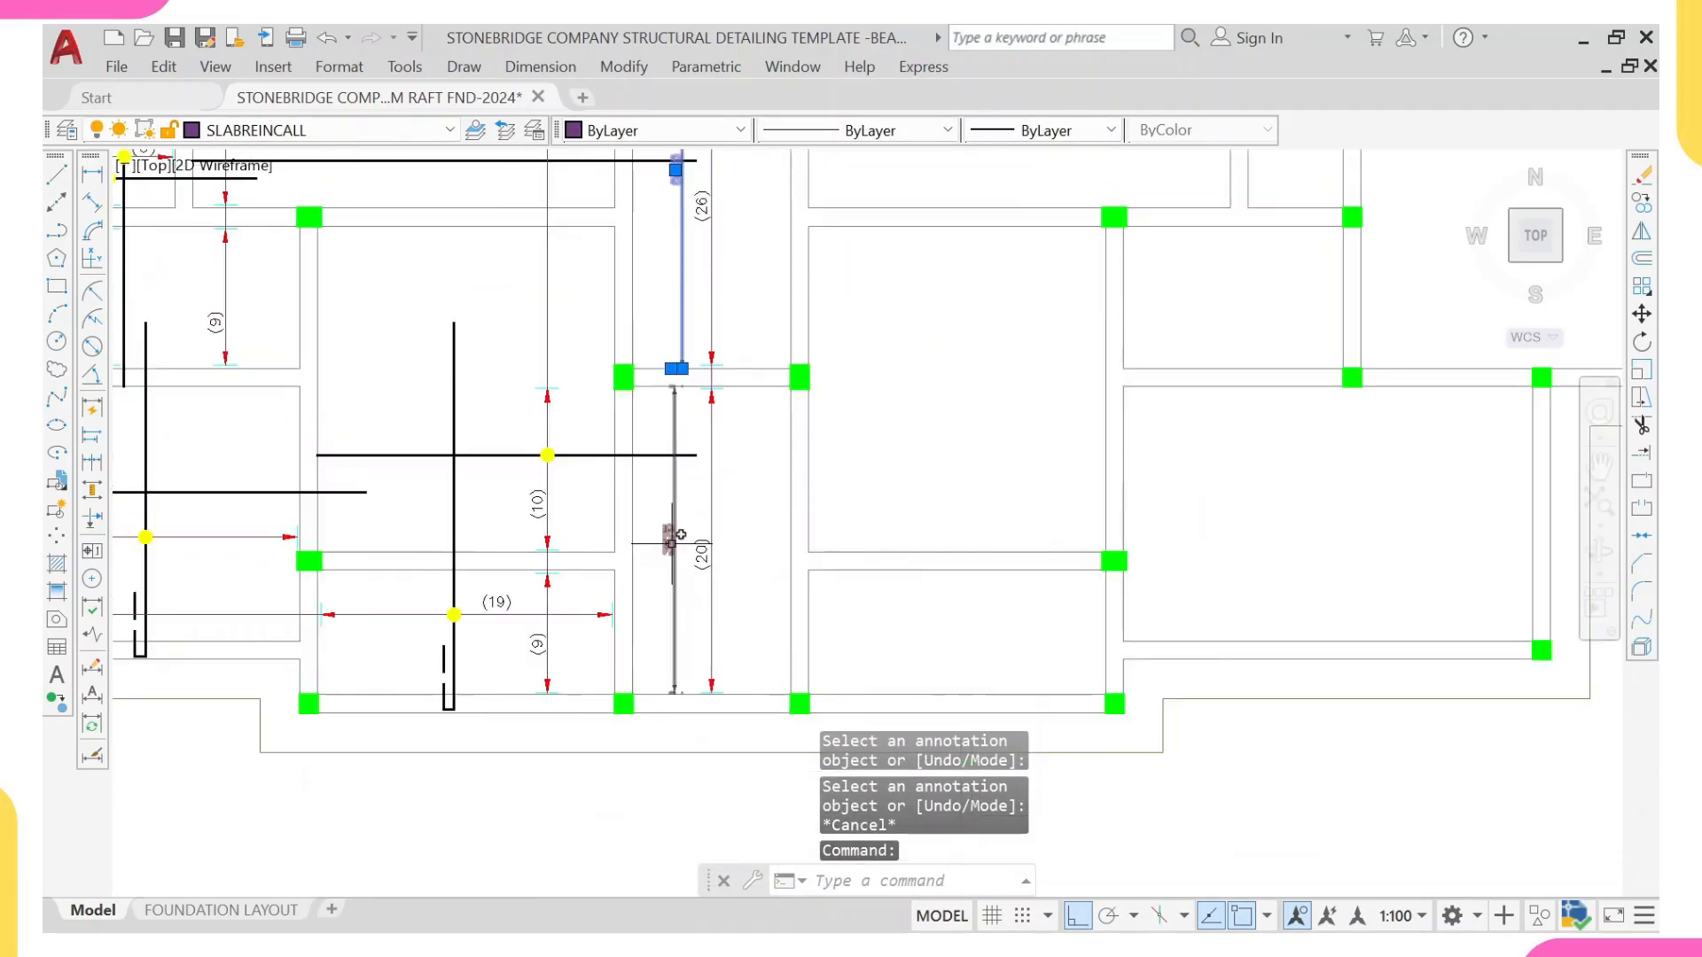
mouse_move(667, 539)
left_click(706, 587)
scroll(700, 549, "down", 3)
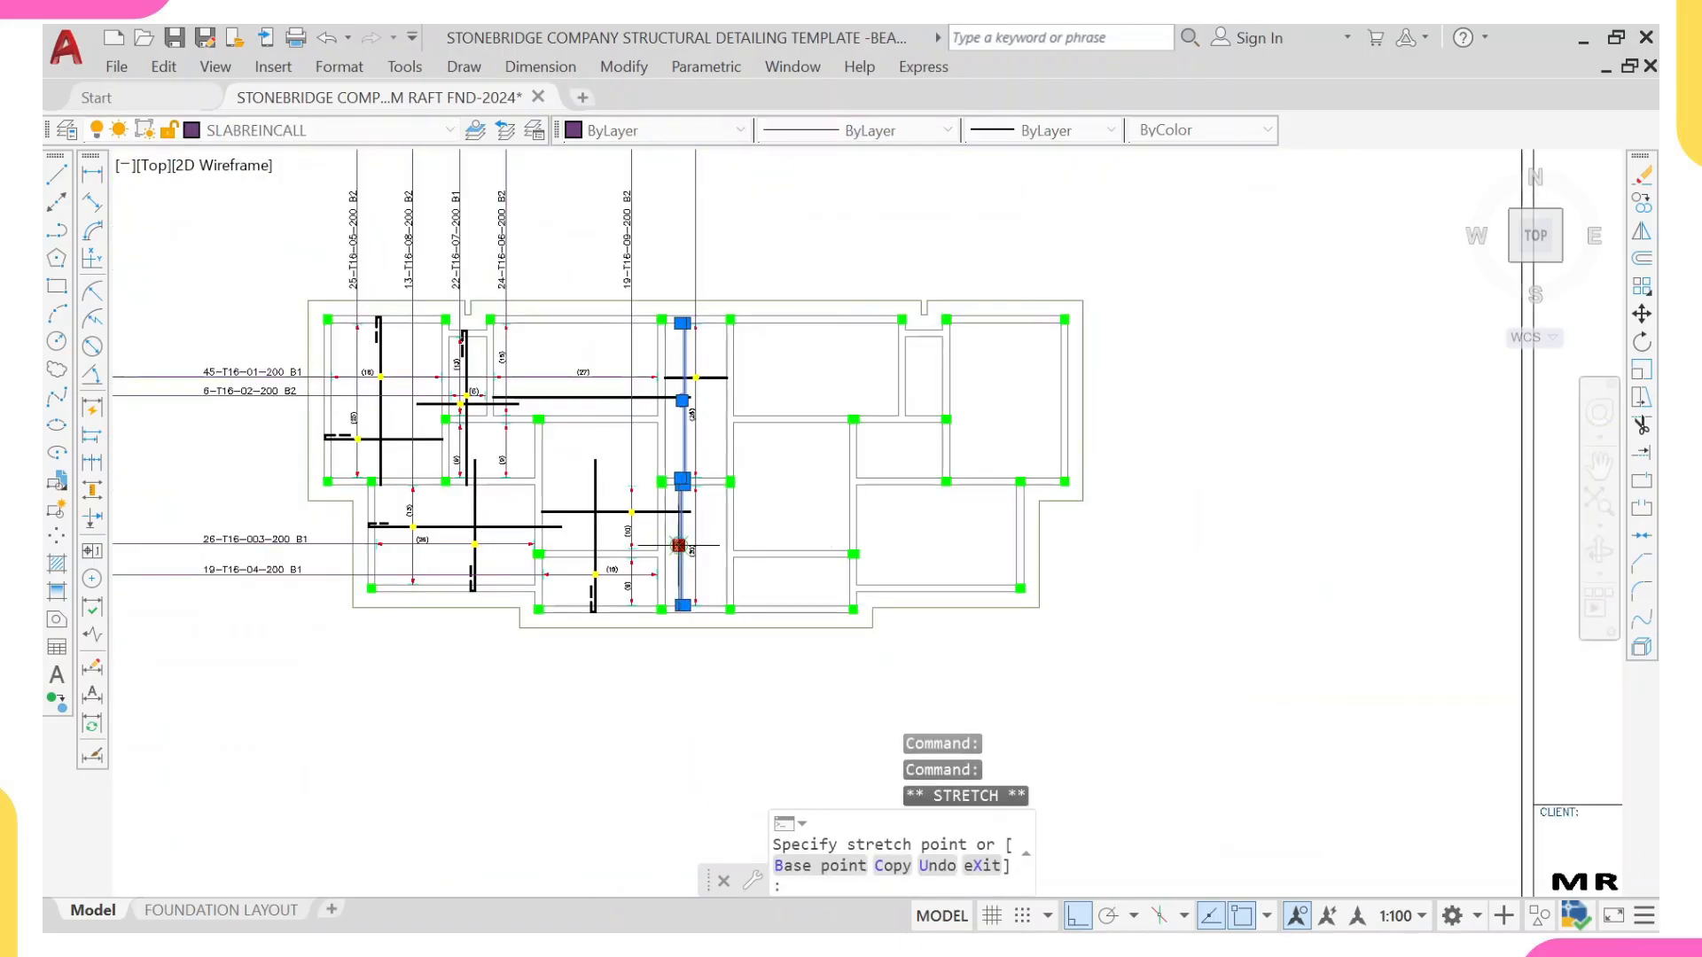
scroll(701, 541, "up", 5)
key("Escape")
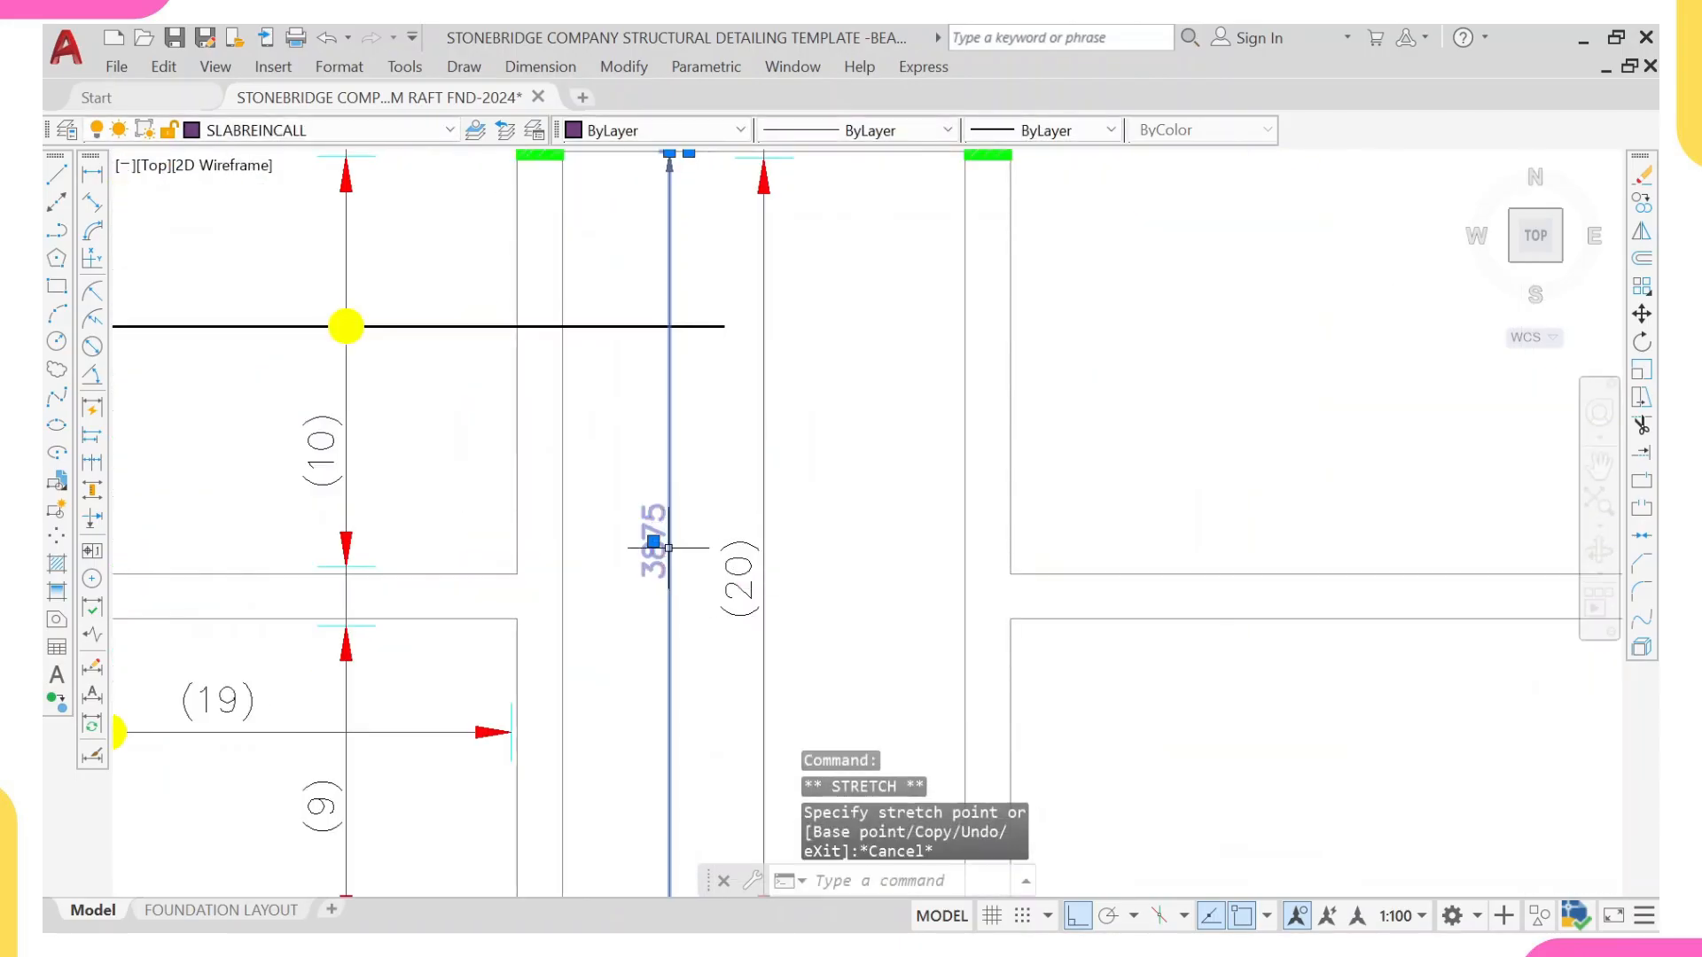
type("E")
key("Return")
Step: Copy the 19-T16-09-200 B2 bar label to the central strip's vertical range line above the slab outline
scroll(664, 551, "down", 5)
scroll(634, 452, "up", 4)
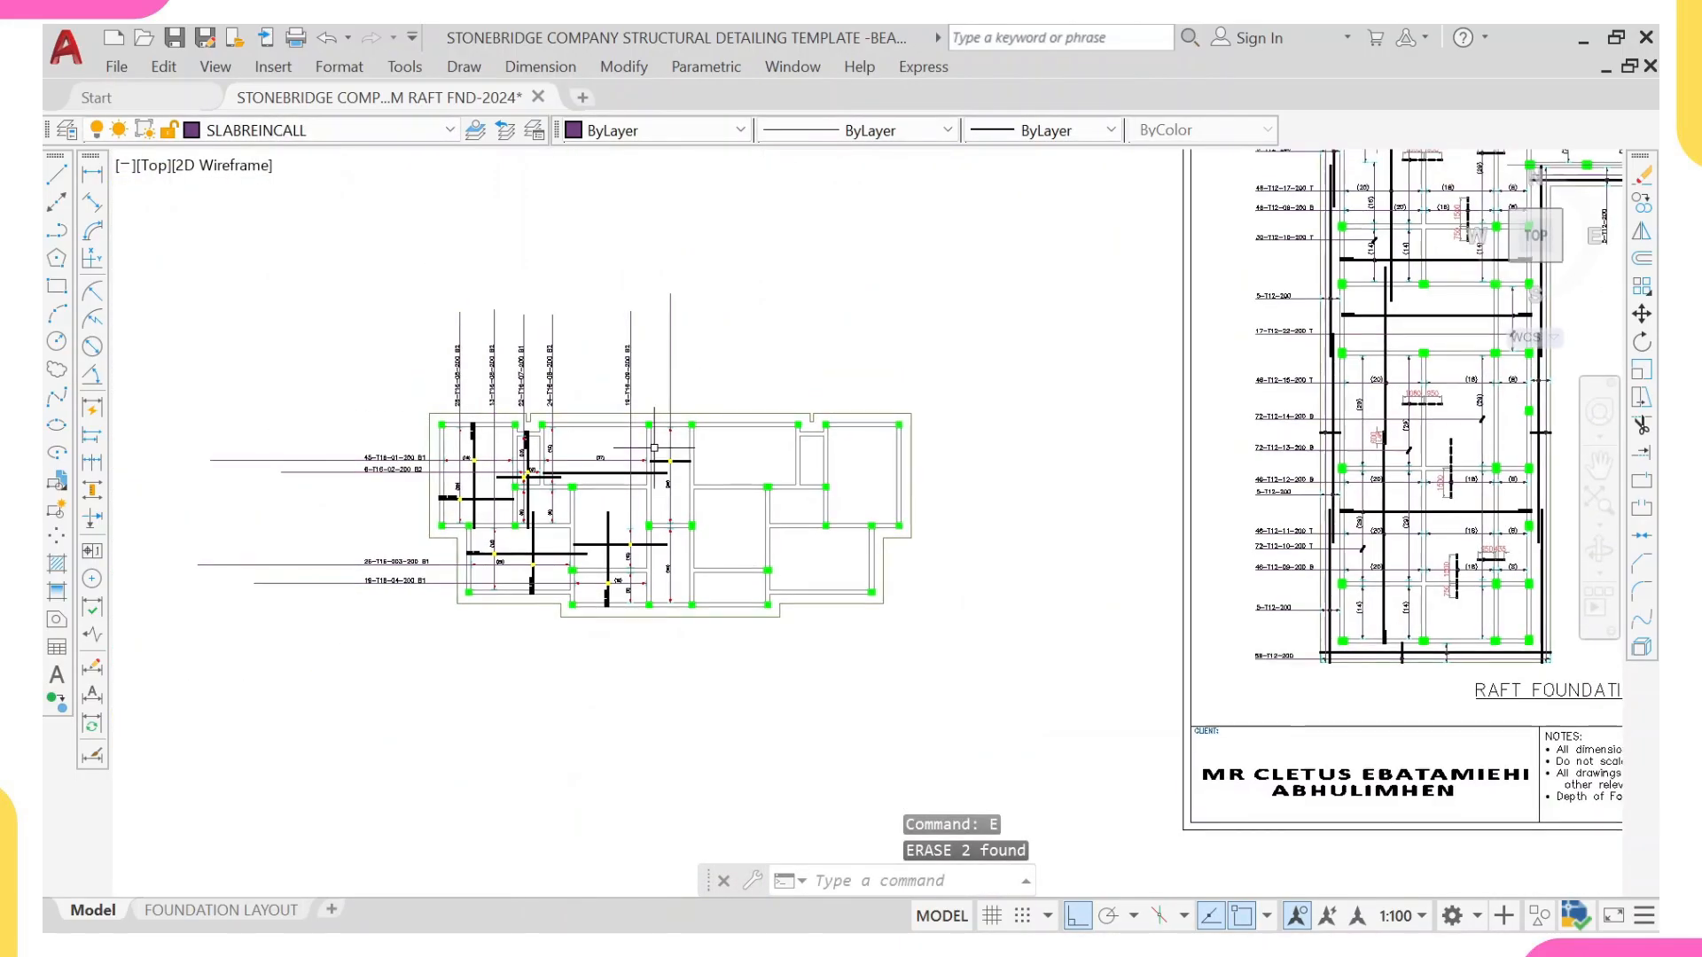
scroll(631, 448, "up", 2)
left_click(650, 462)
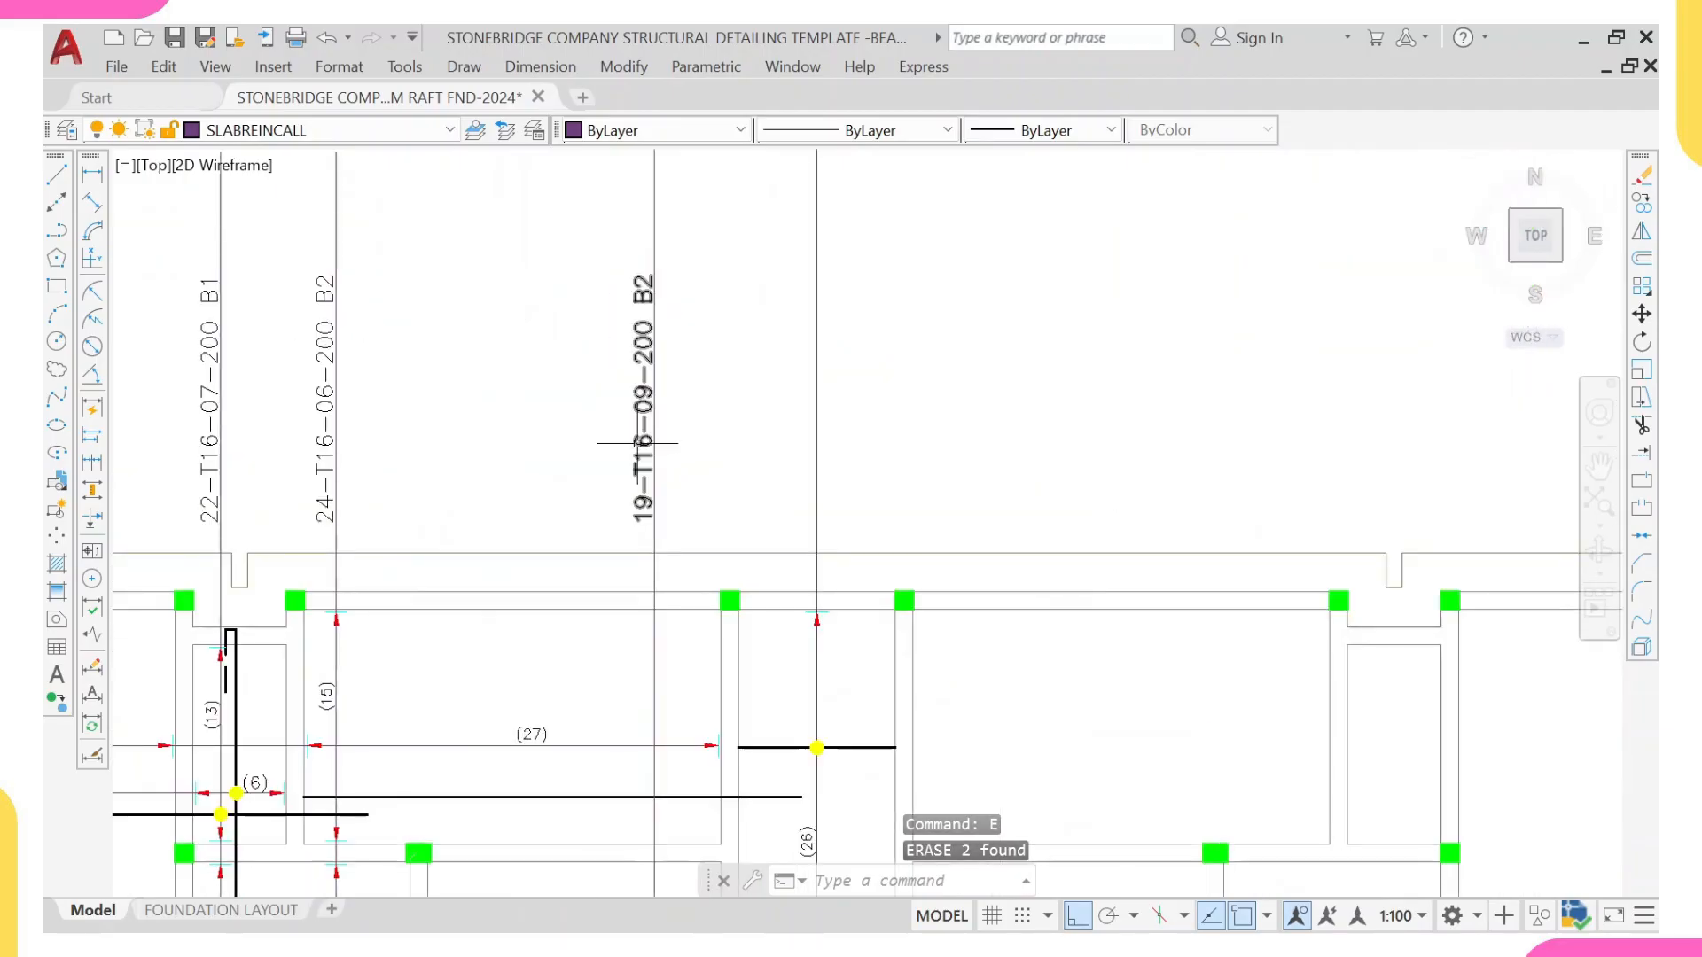
type("co")
key("Return")
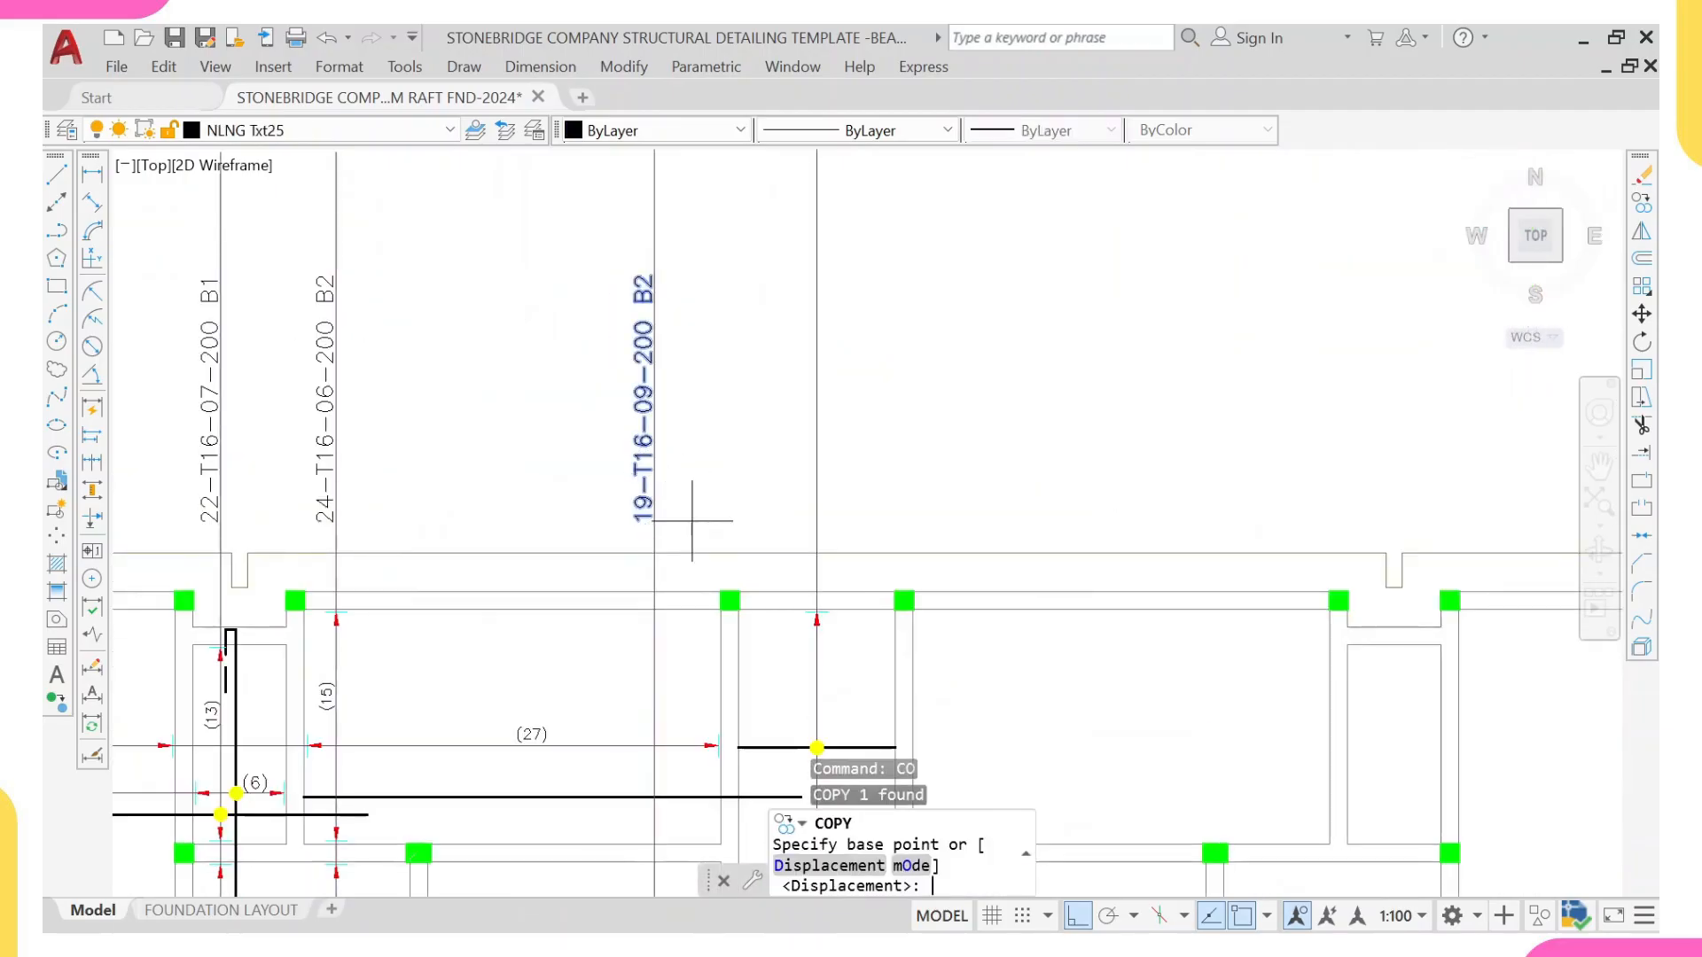
scroll(656, 541, "up", 2)
left_click(663, 550)
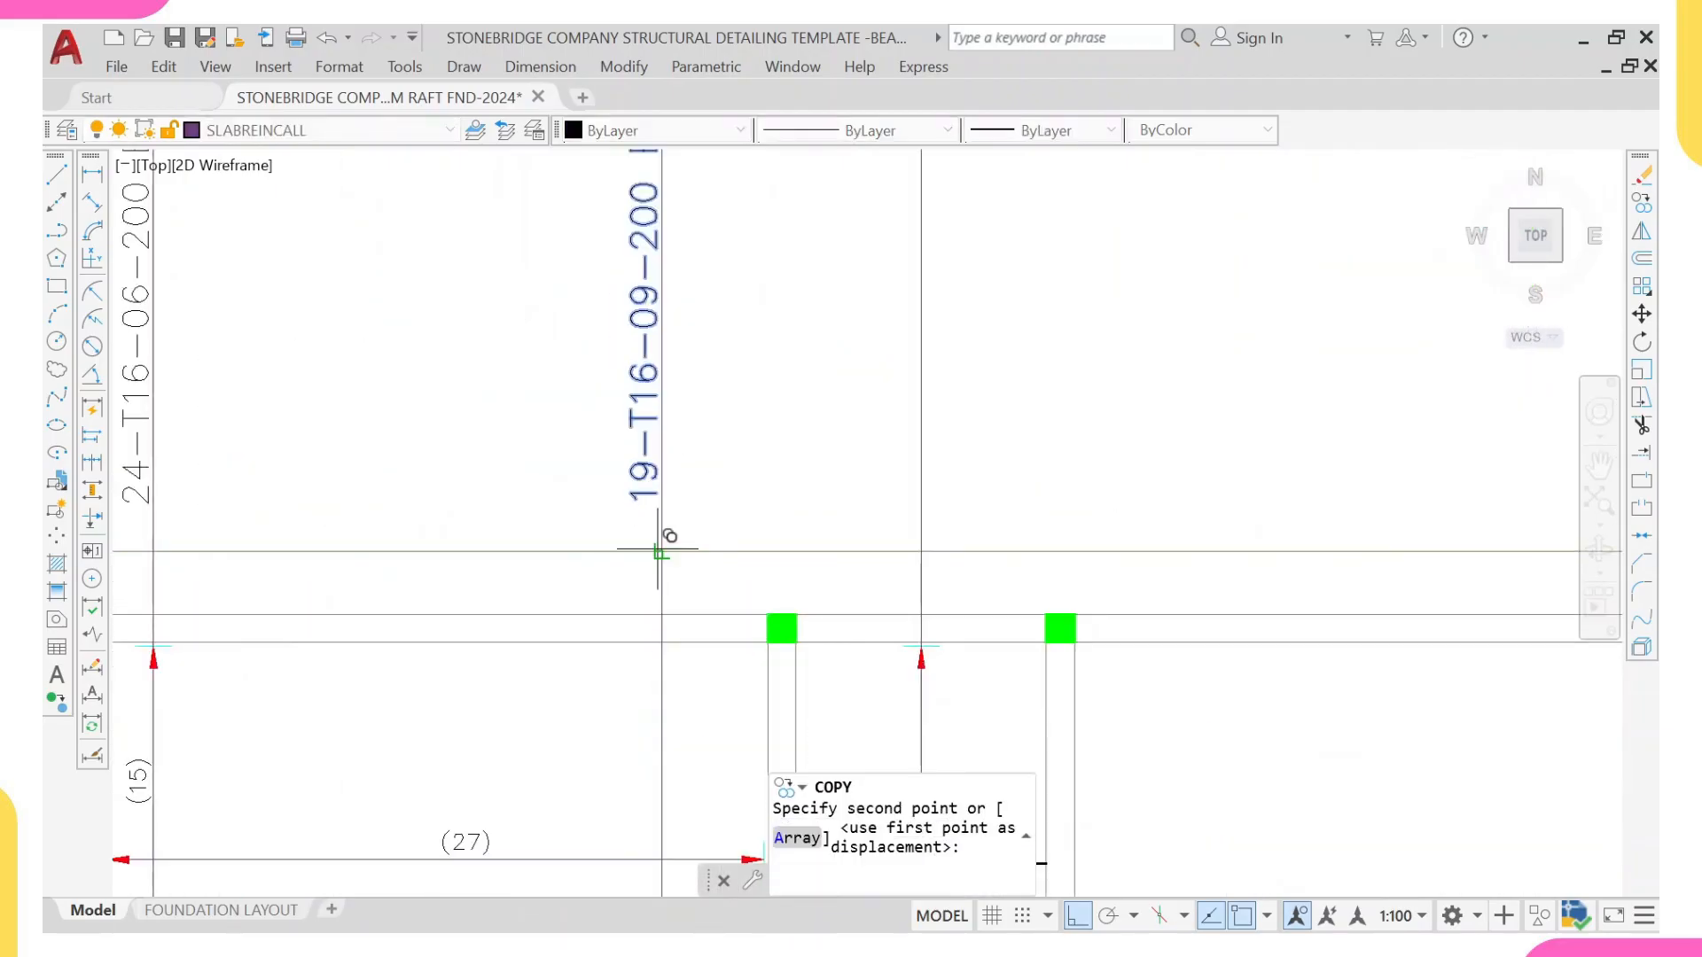
left_click(921, 550)
scroll(889, 514, "down", 2)
scroll(780, 514, "down", 3)
key("Escape")
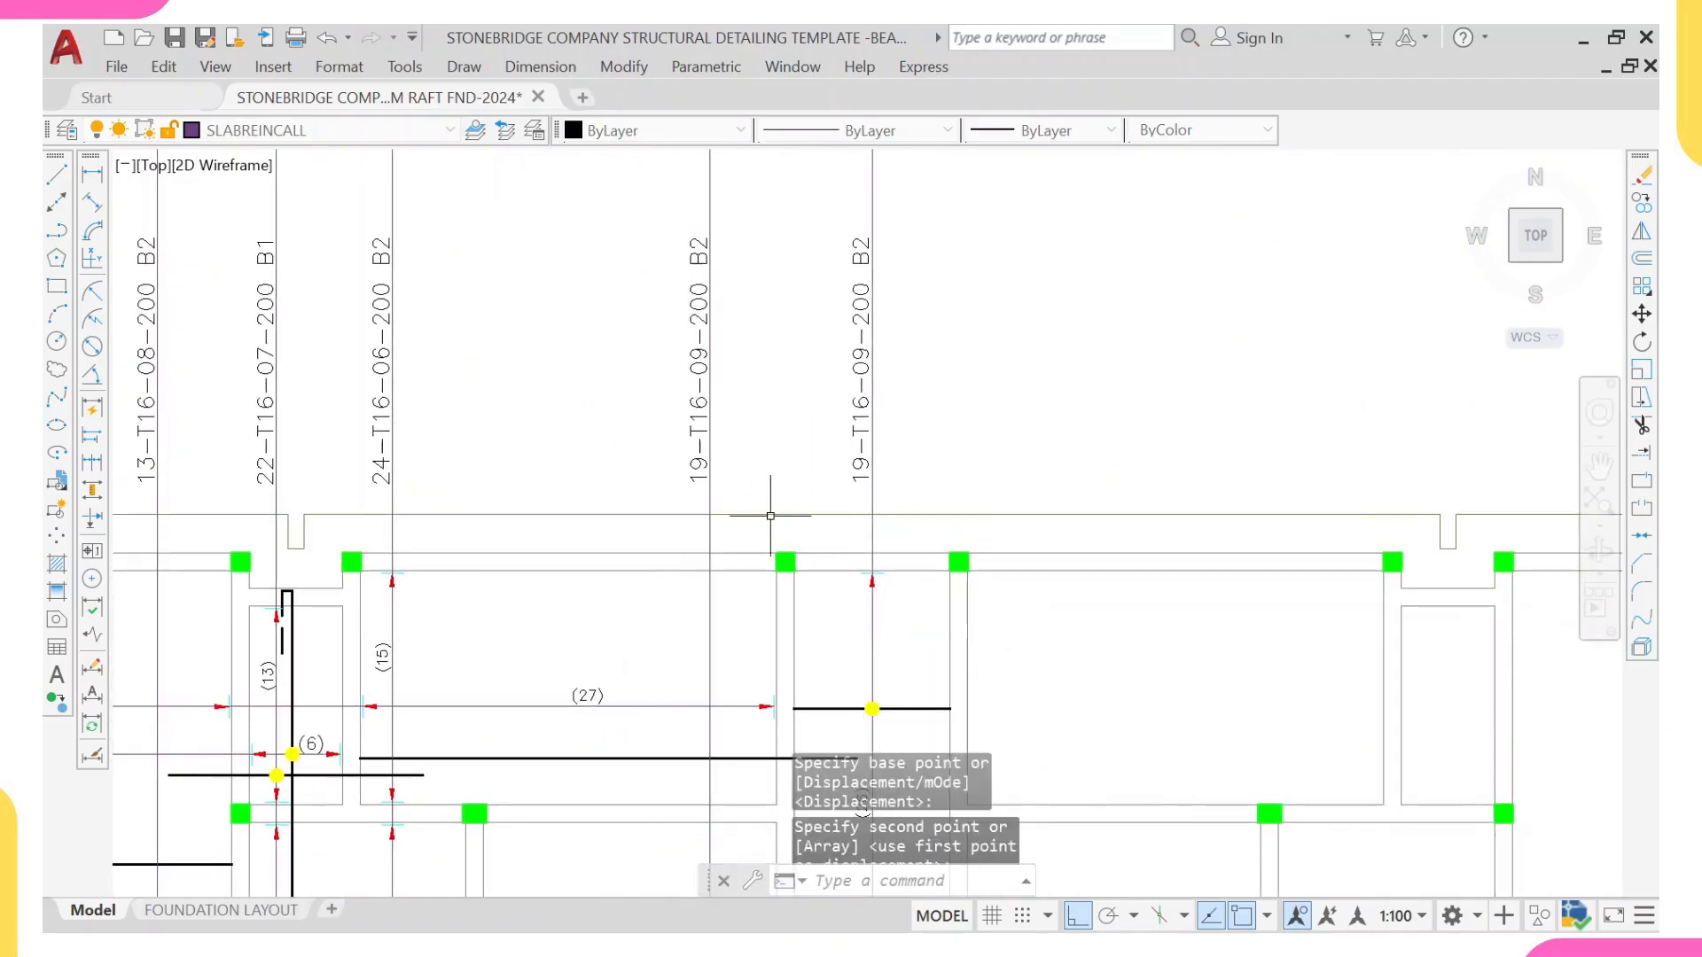
scroll(784, 536, "up", 3)
scroll(784, 537, "down", 2)
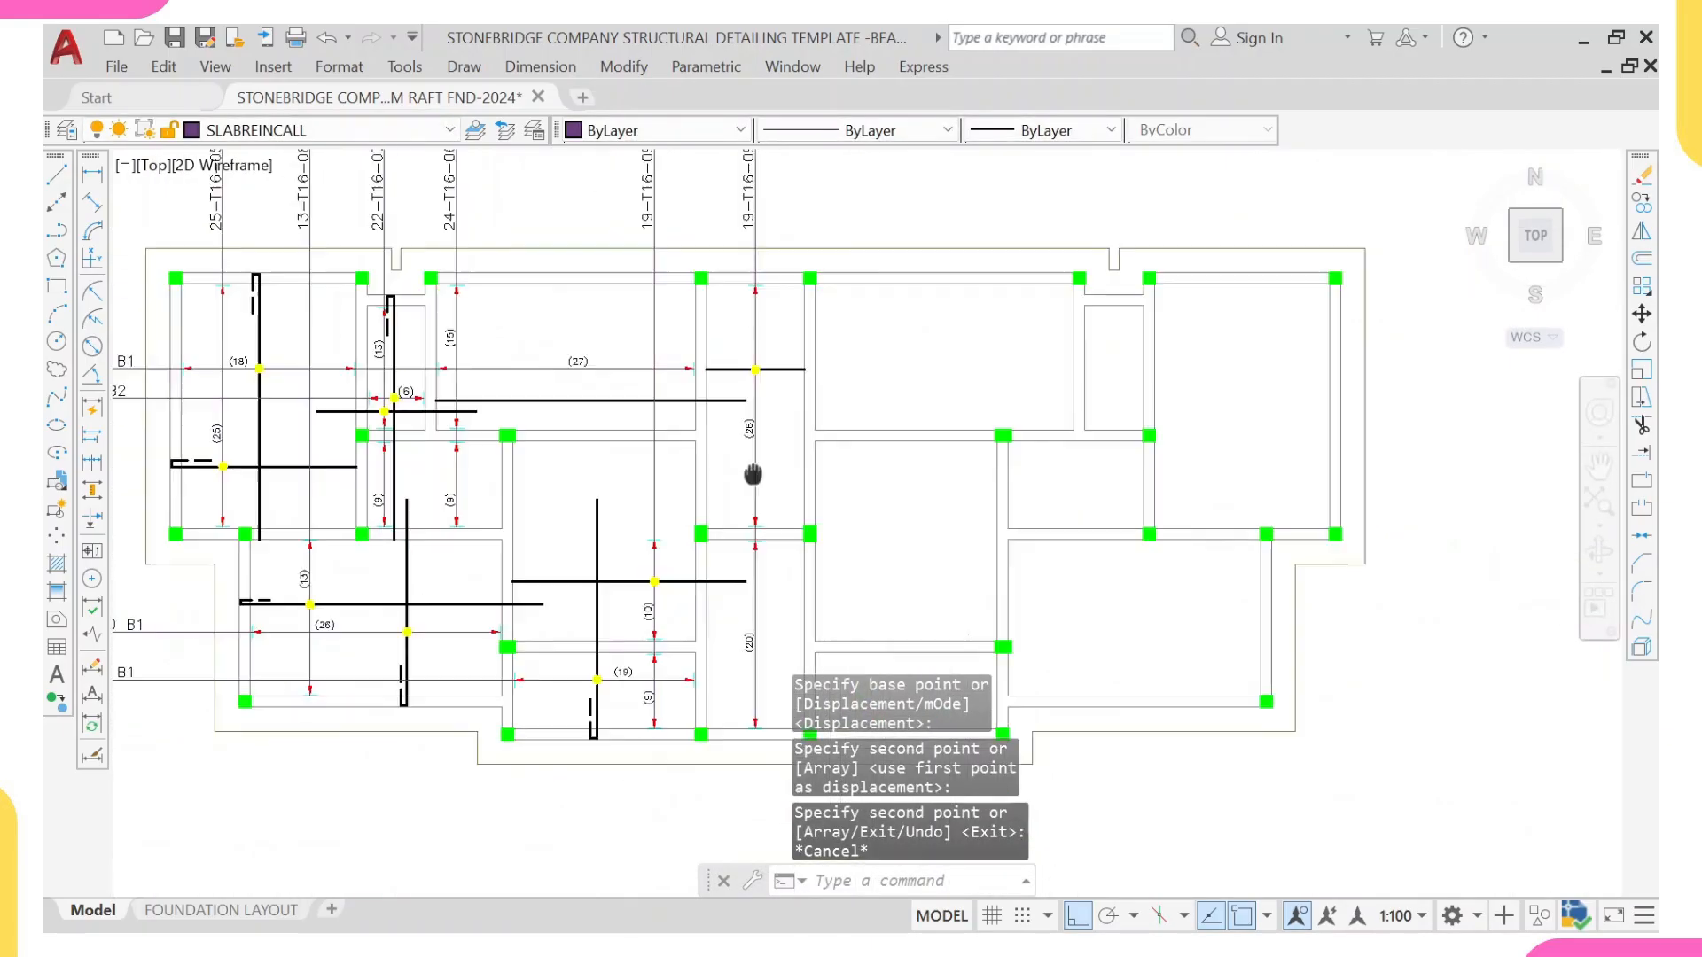
middle_click_drag(717, 222, 707, 593)
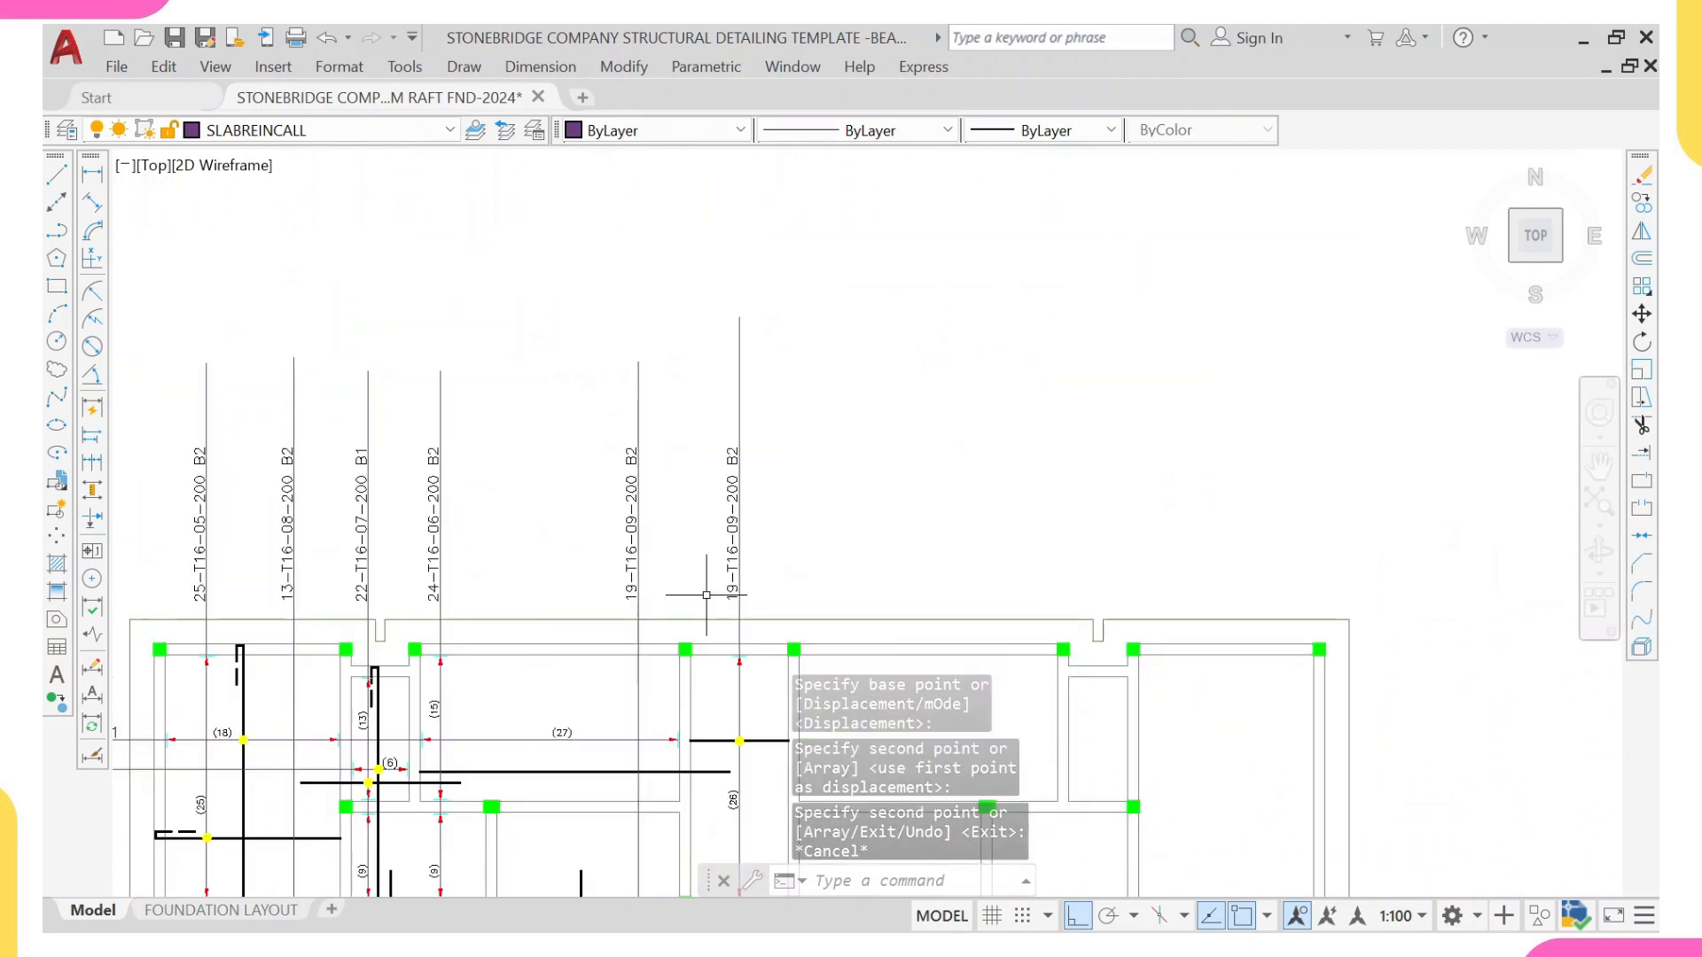
Step: Change the bar count in the copied bar label on the central strip's vertical range line to 46
scroll(716, 591, "up", 4)
double_click(768, 585)
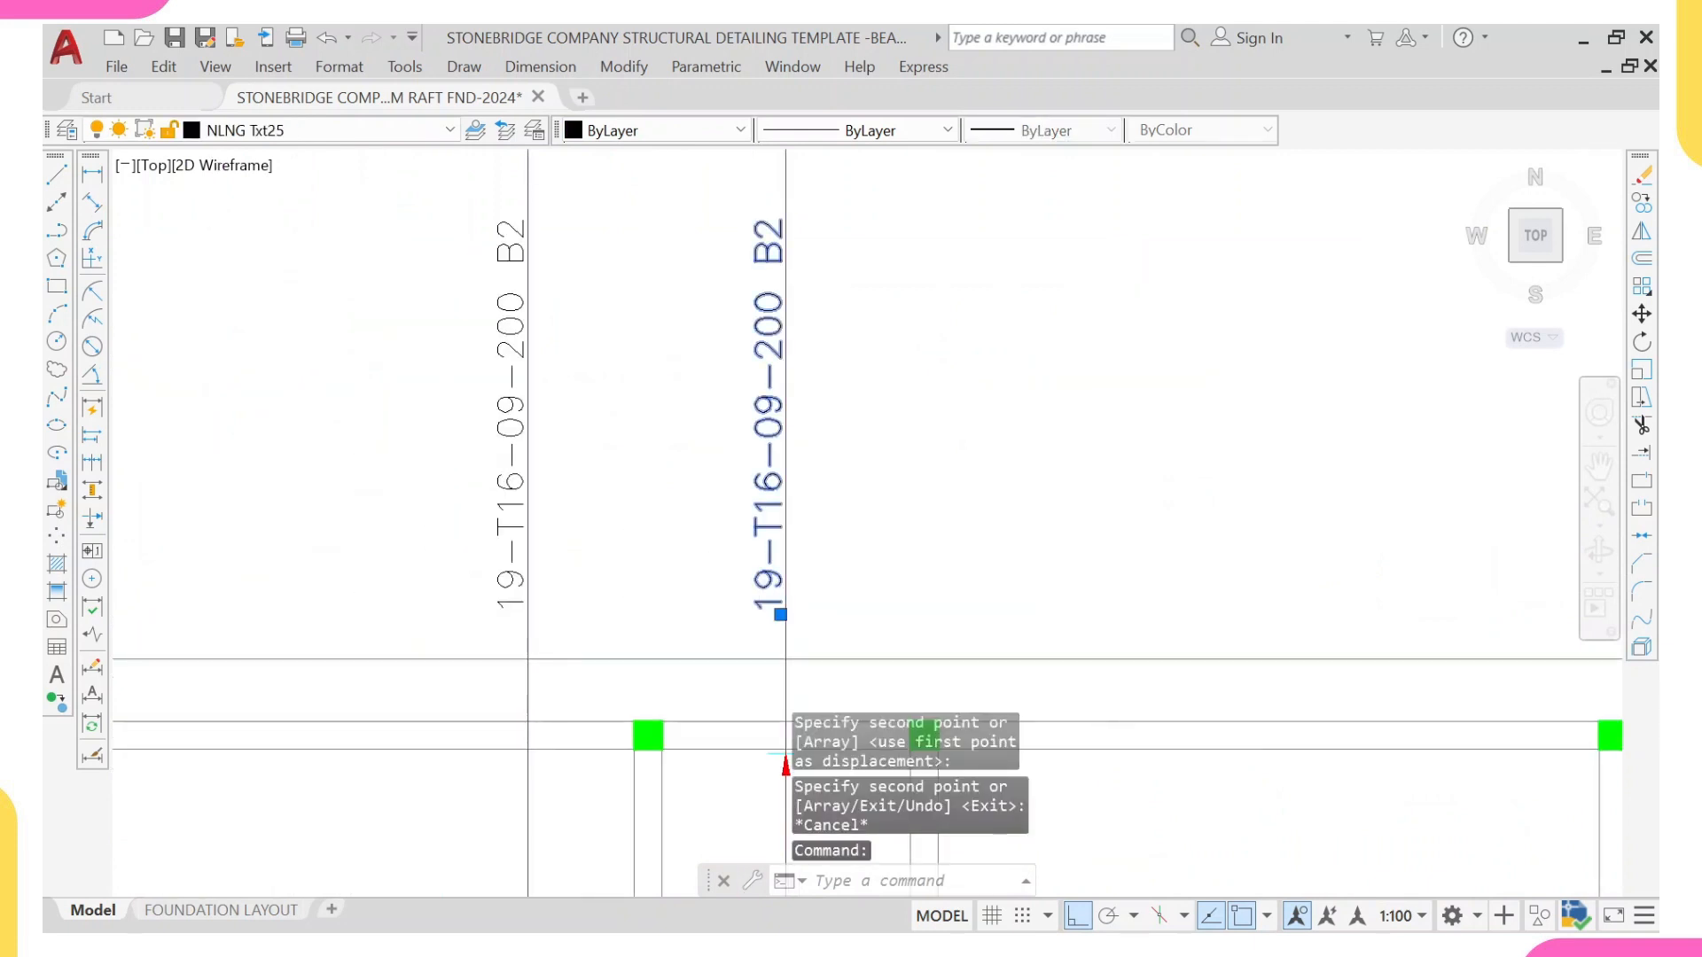
left_click(828, 607)
key("BackSpace")
key("BackSpace")
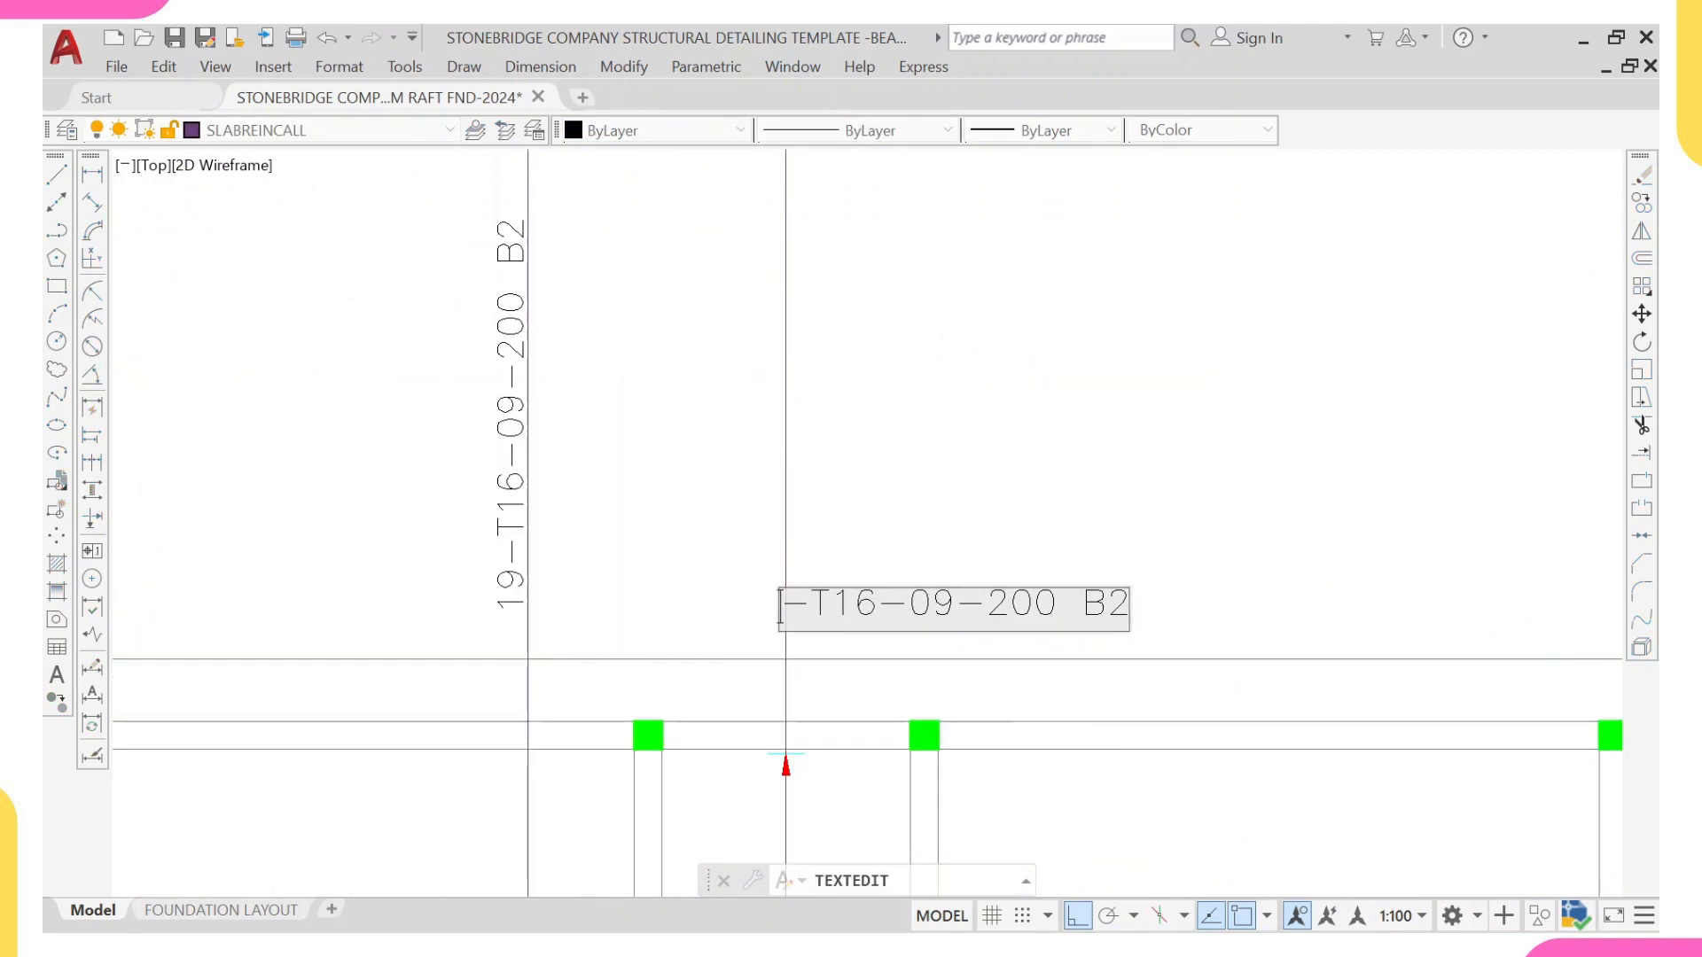
type("46")
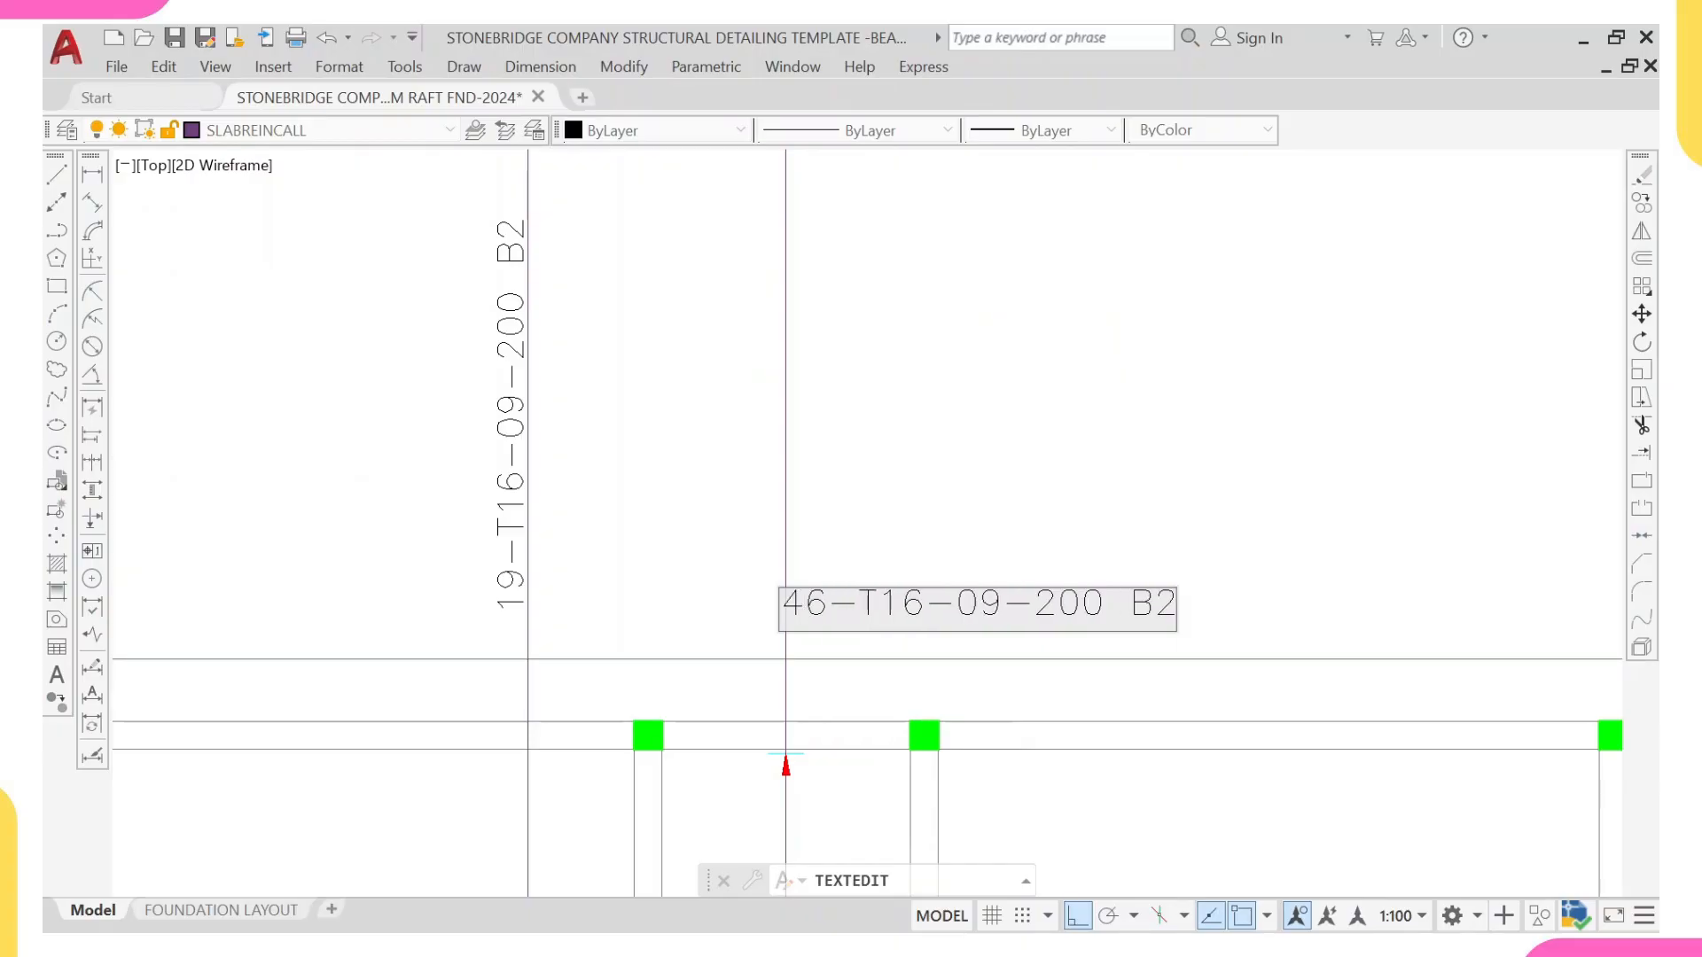
scroll(827, 609, "down", 6)
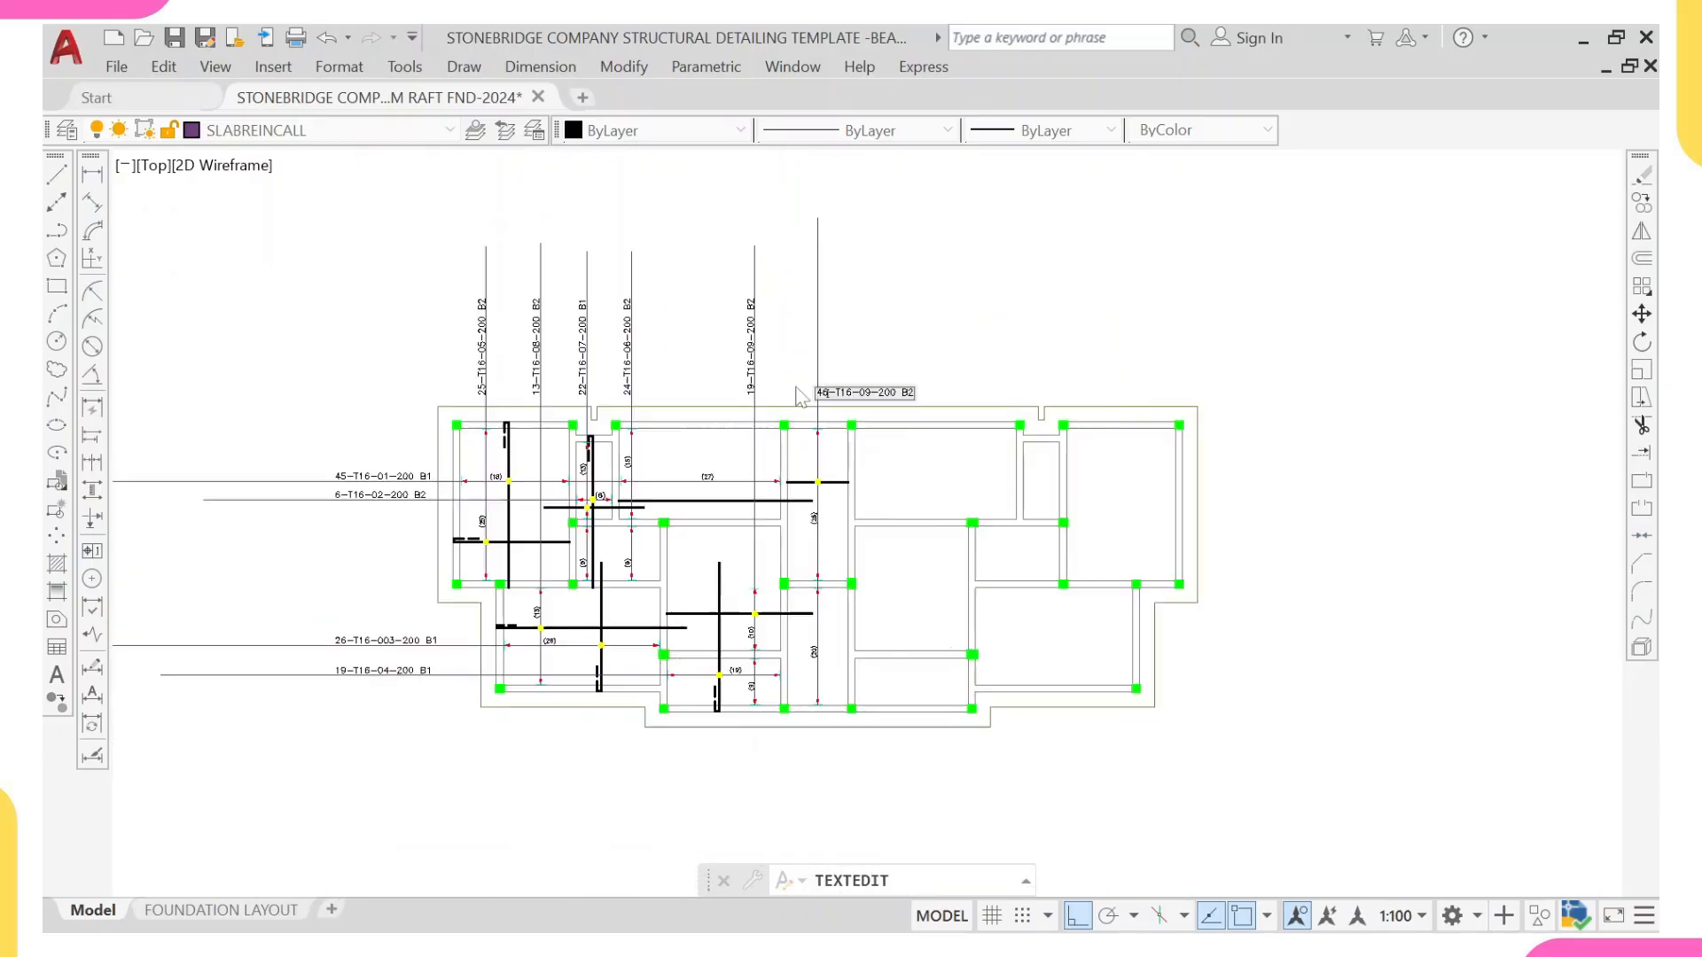
Step: Change the bar mark in the central strip's 46-bar label to 10
scroll(843, 379, "up", 5)
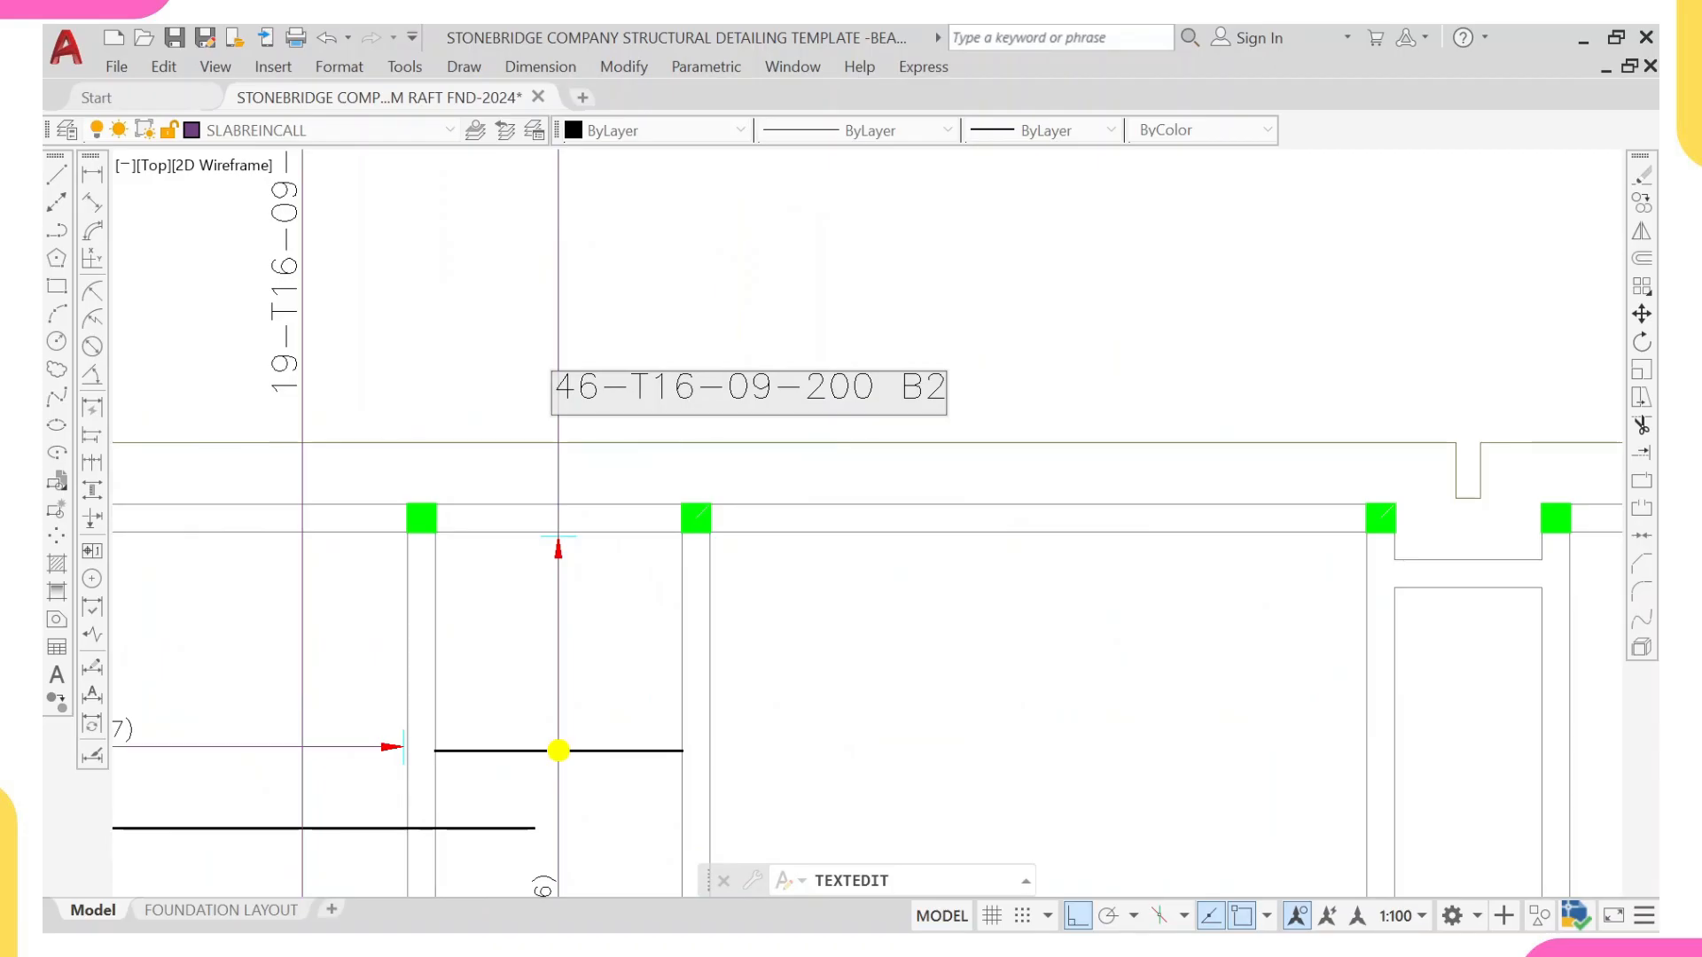
key("BackSpace")
key("BackSpace")
type("1")
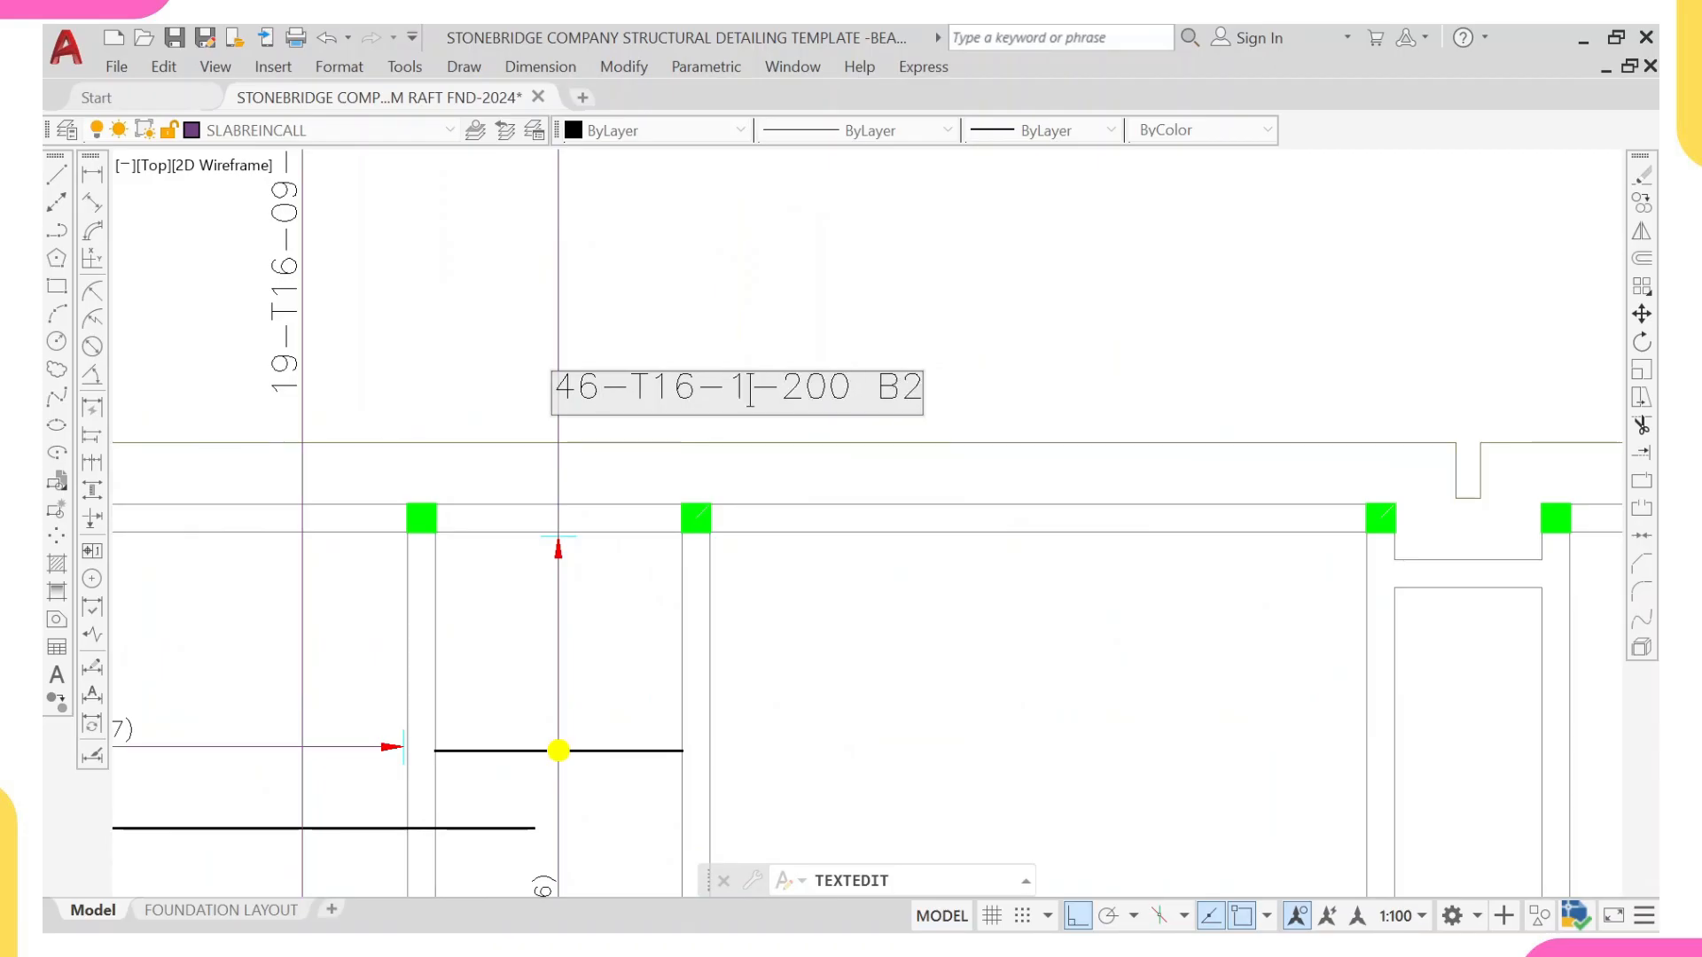
type("0")
Step: Change the layer suffix of the 46-T16-10-200 label to B1 and finish text editing
scroll(927, 412, "down", 4)
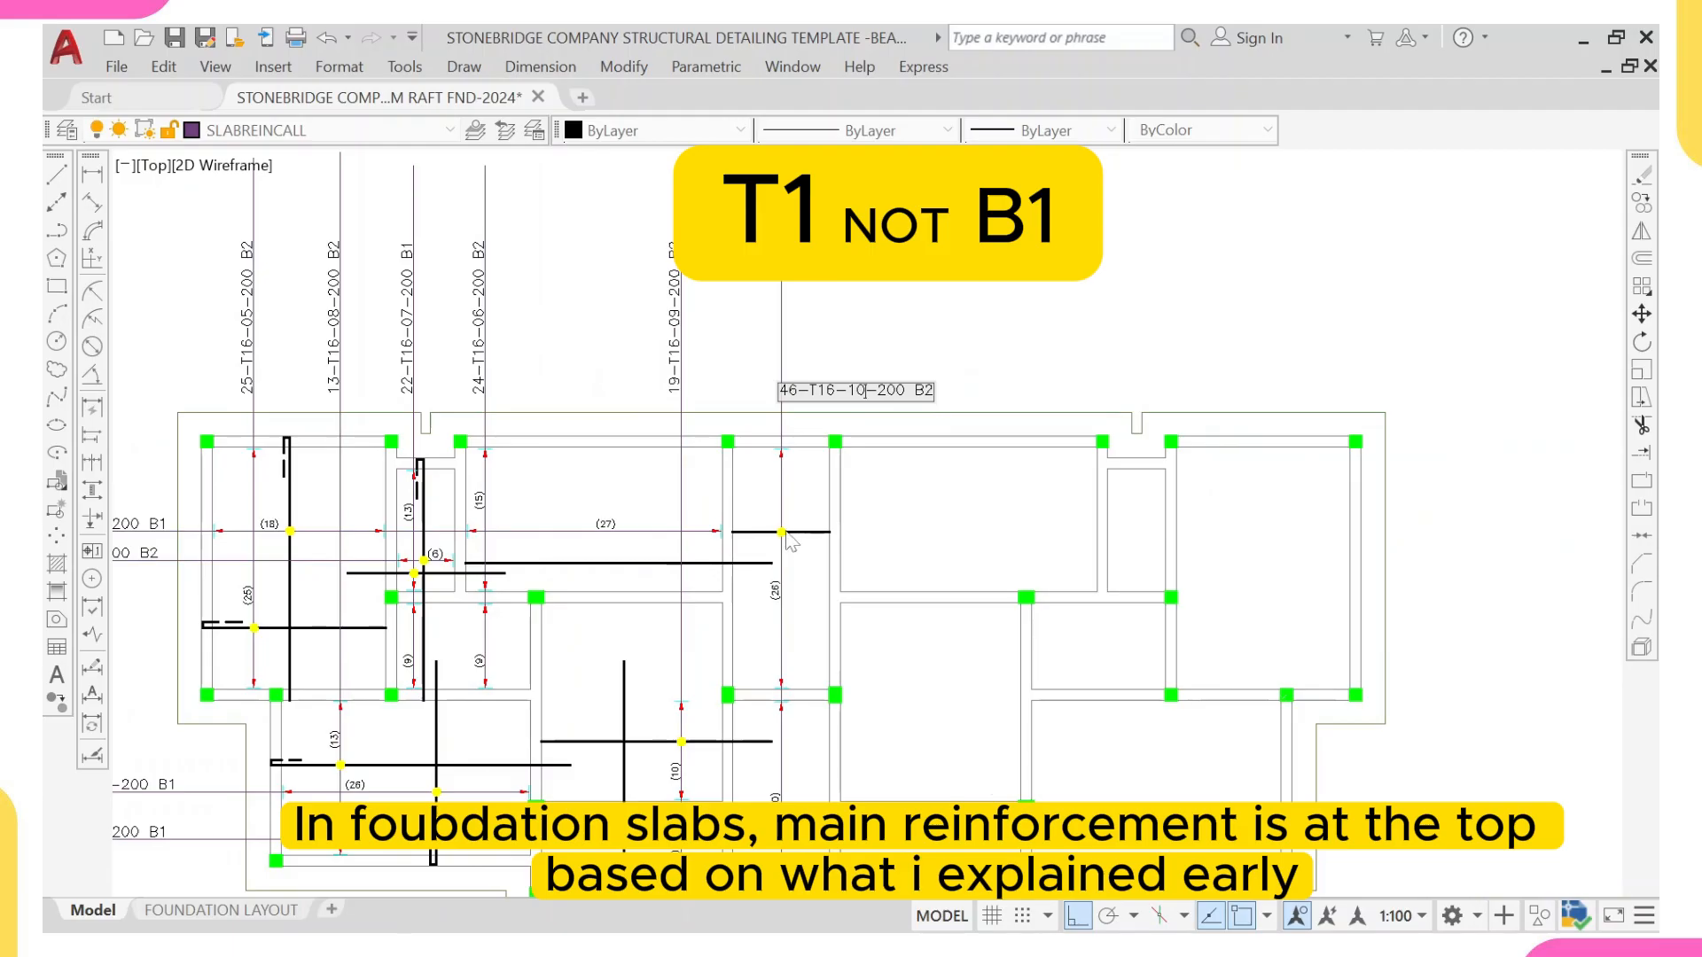
scroll(931, 399, "up", 4)
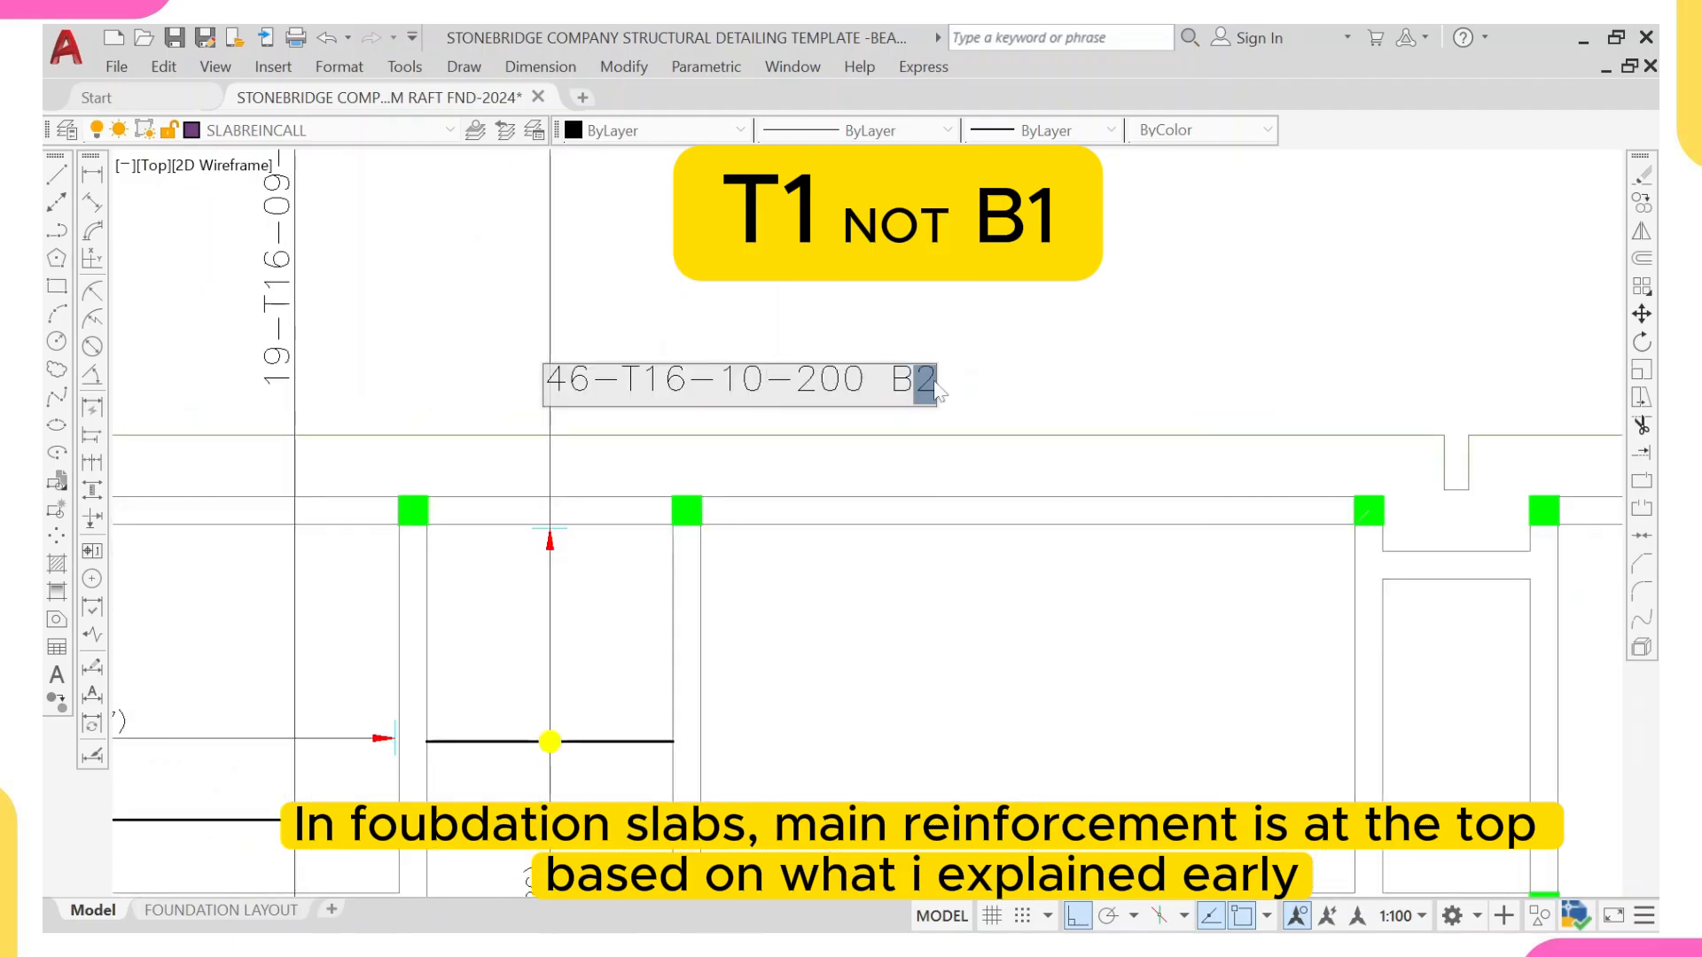
key("Return")
scroll(937, 383, "down", 4)
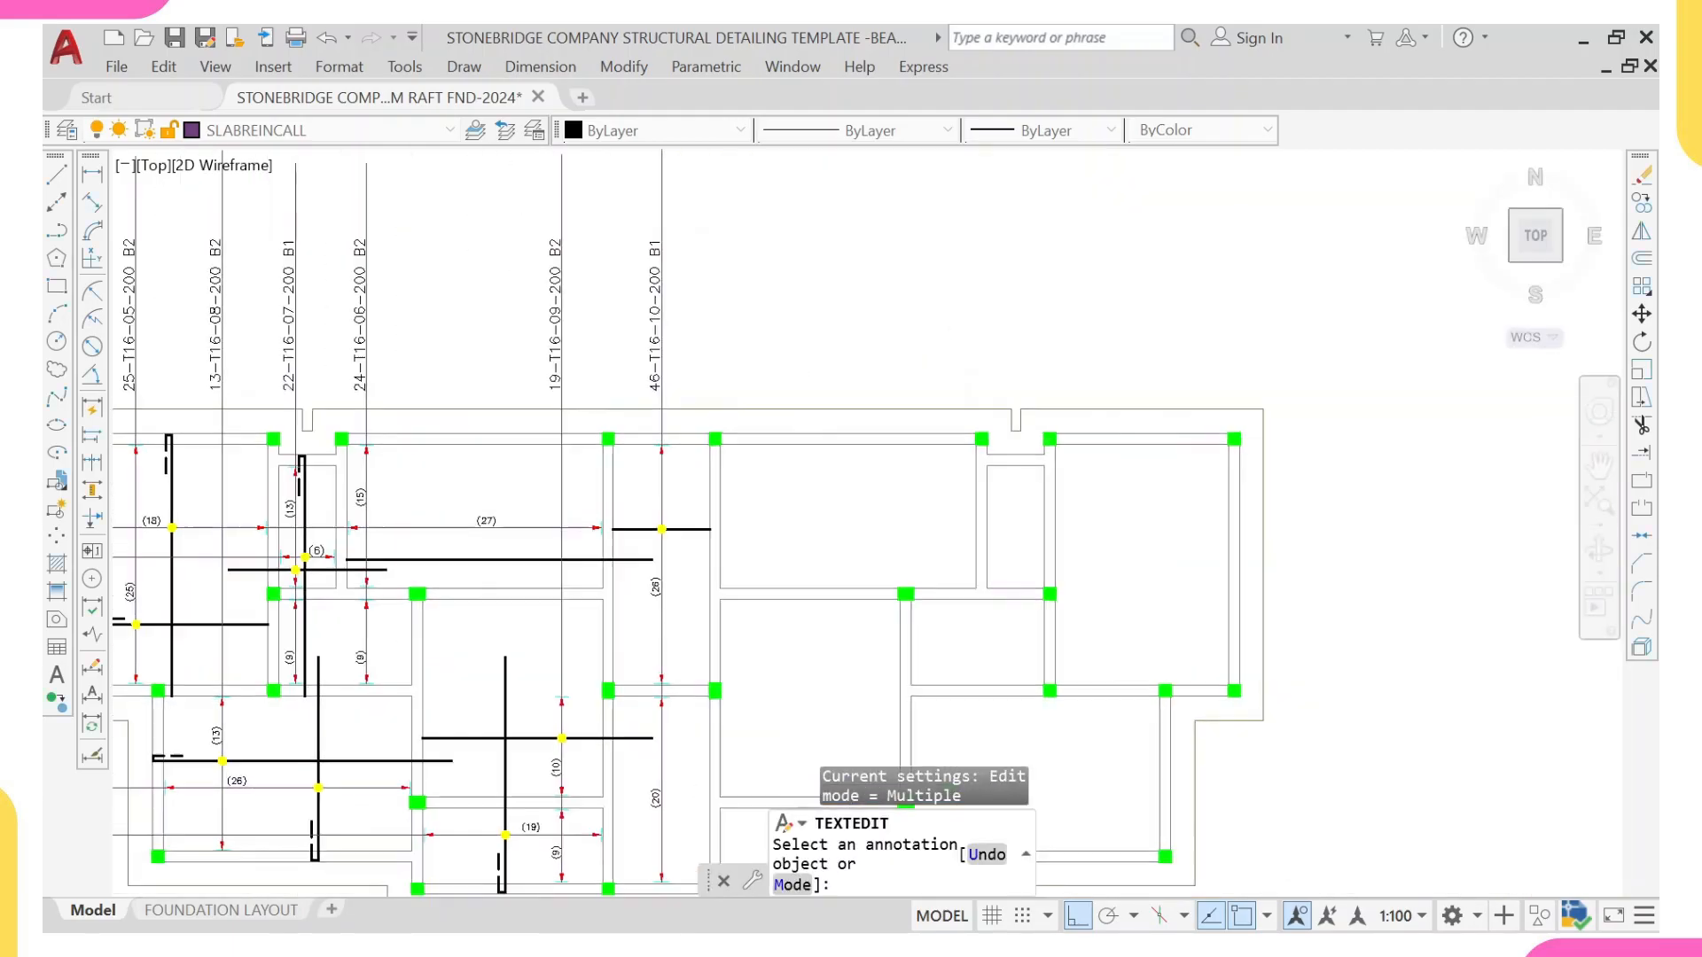
key("Escape")
scroll(700, 385, "down", 3)
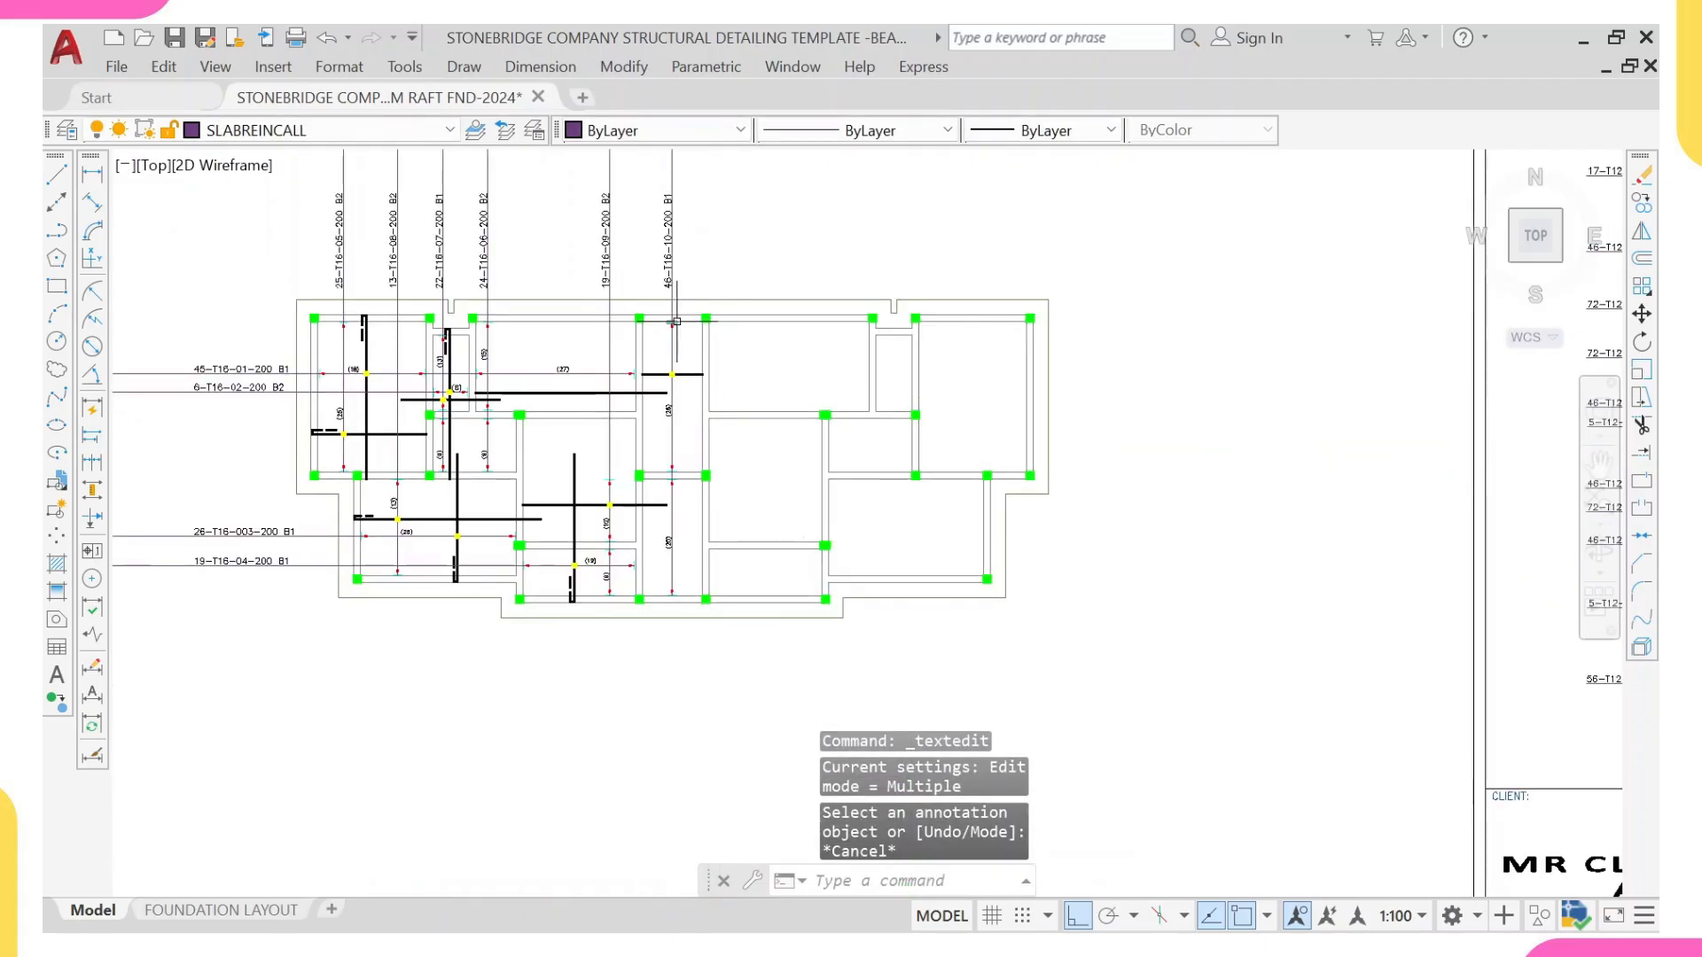
scroll(676, 322, "up", 2)
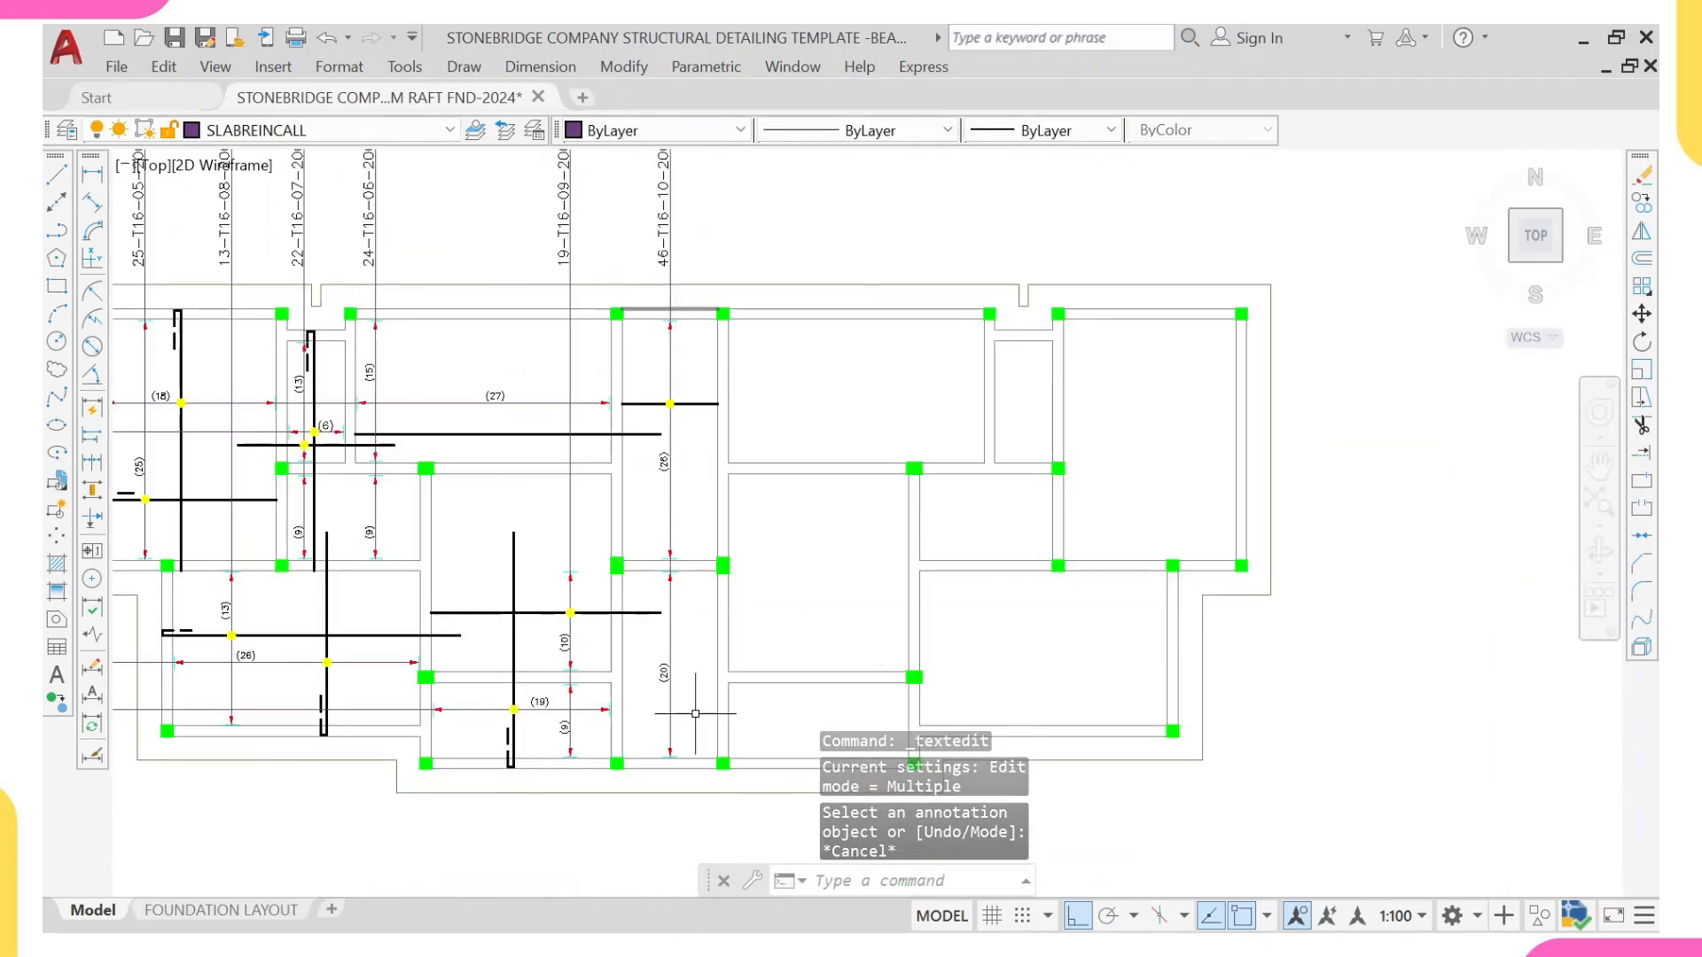
type("L")
key("Return")
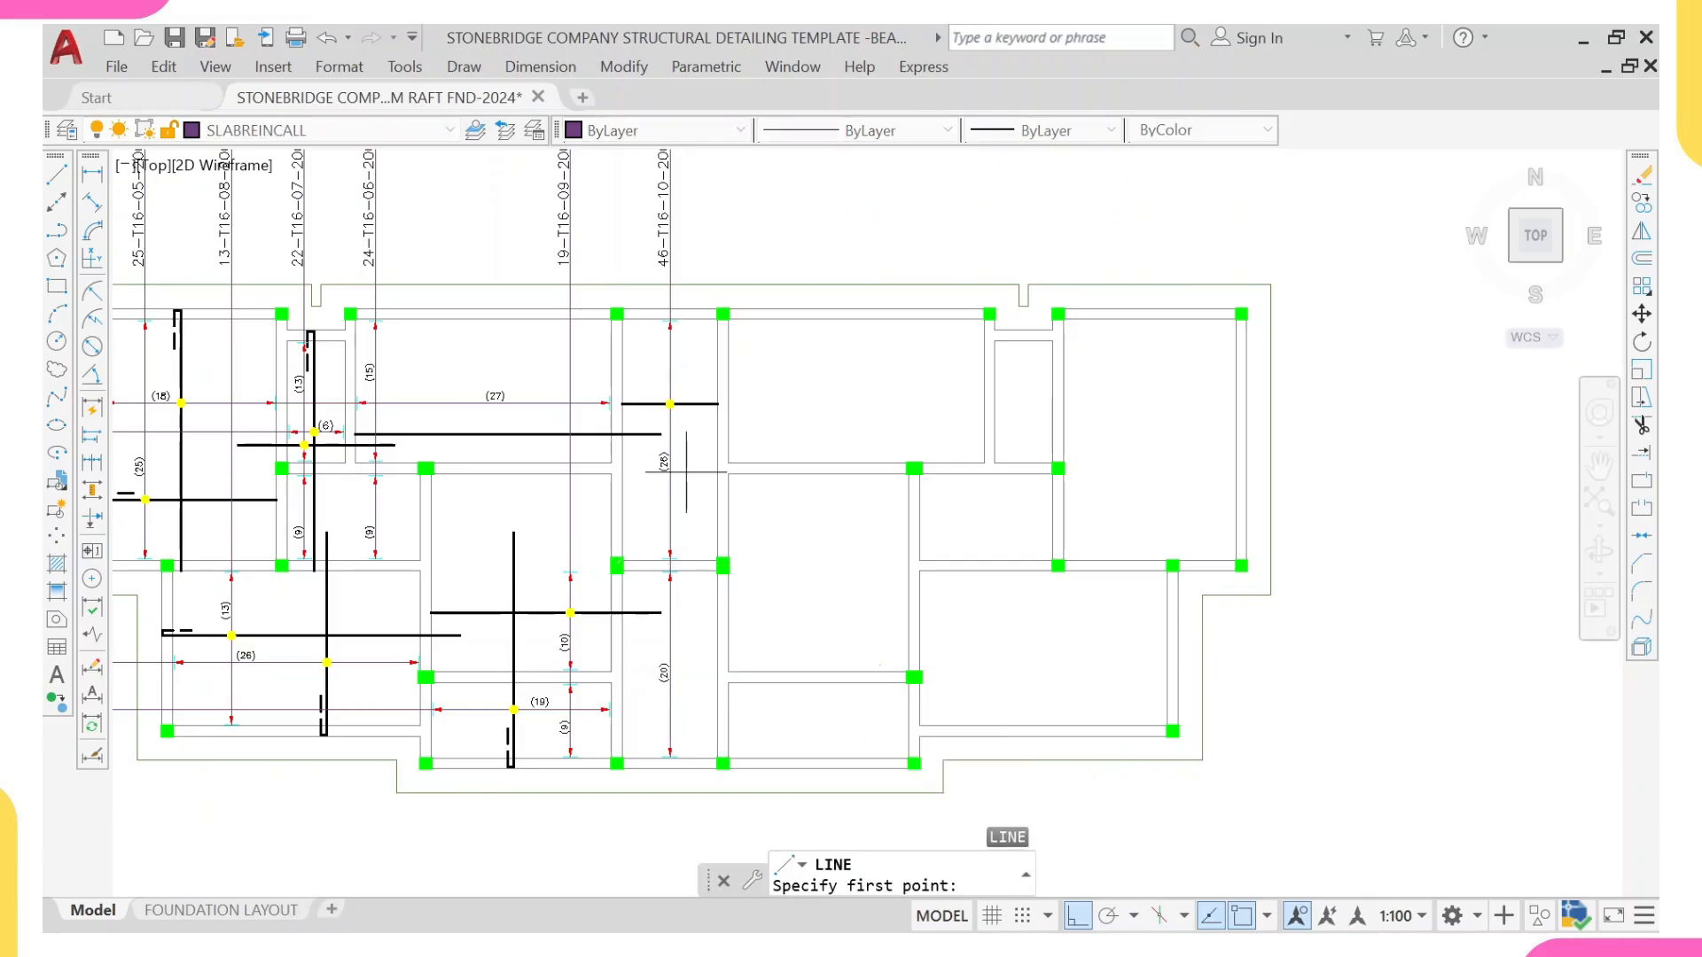
scroll(687, 336, "up", 4)
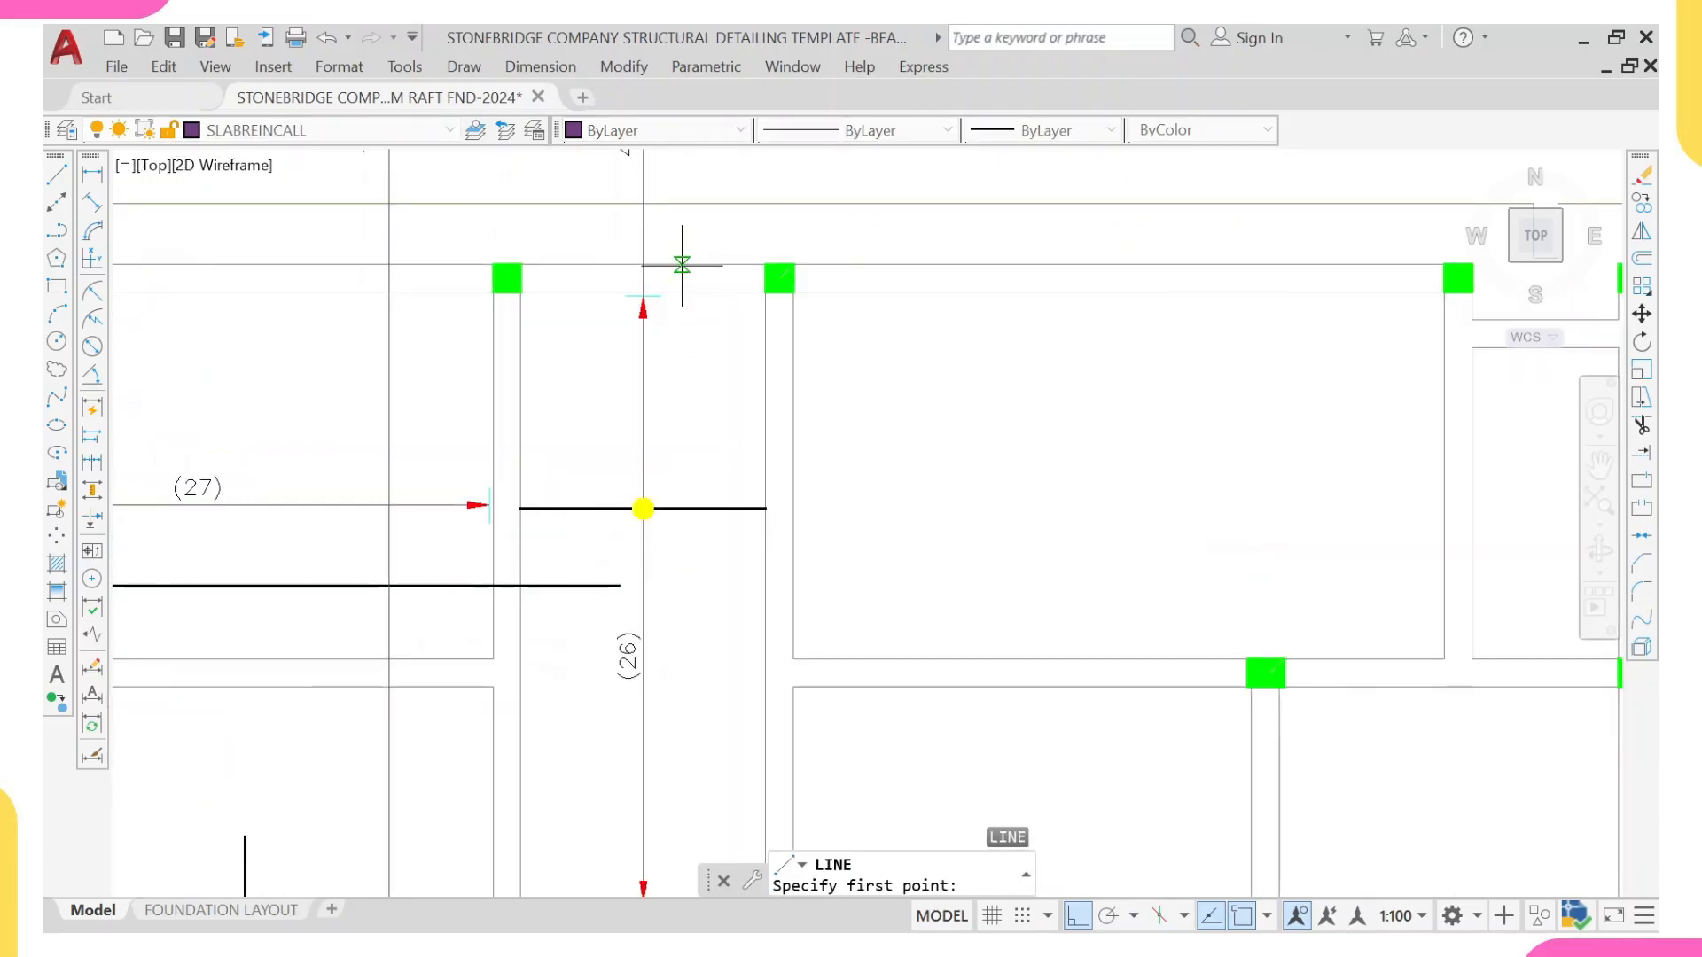
left_click(682, 264)
scroll(723, 678, "down", 5)
scroll(709, 674, "up", 1)
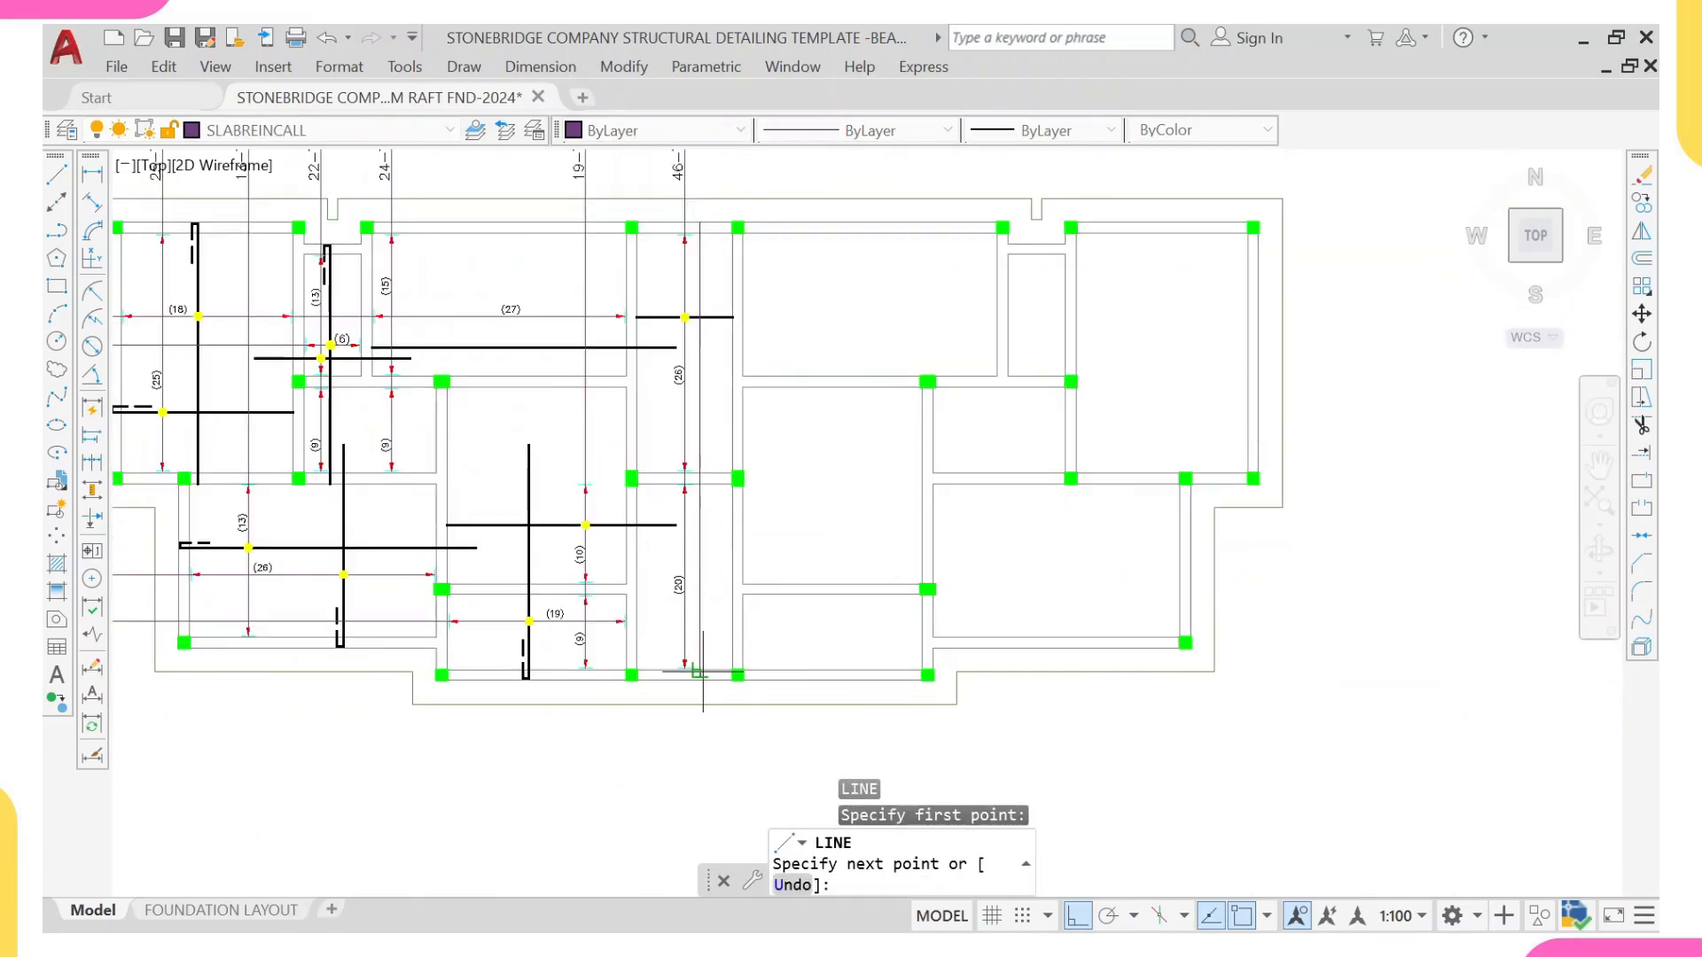
key("Escape")
Step: Measure the central strip's full length between the outer edges of the upper and lower beams with a linear dimension
left_click(93, 176)
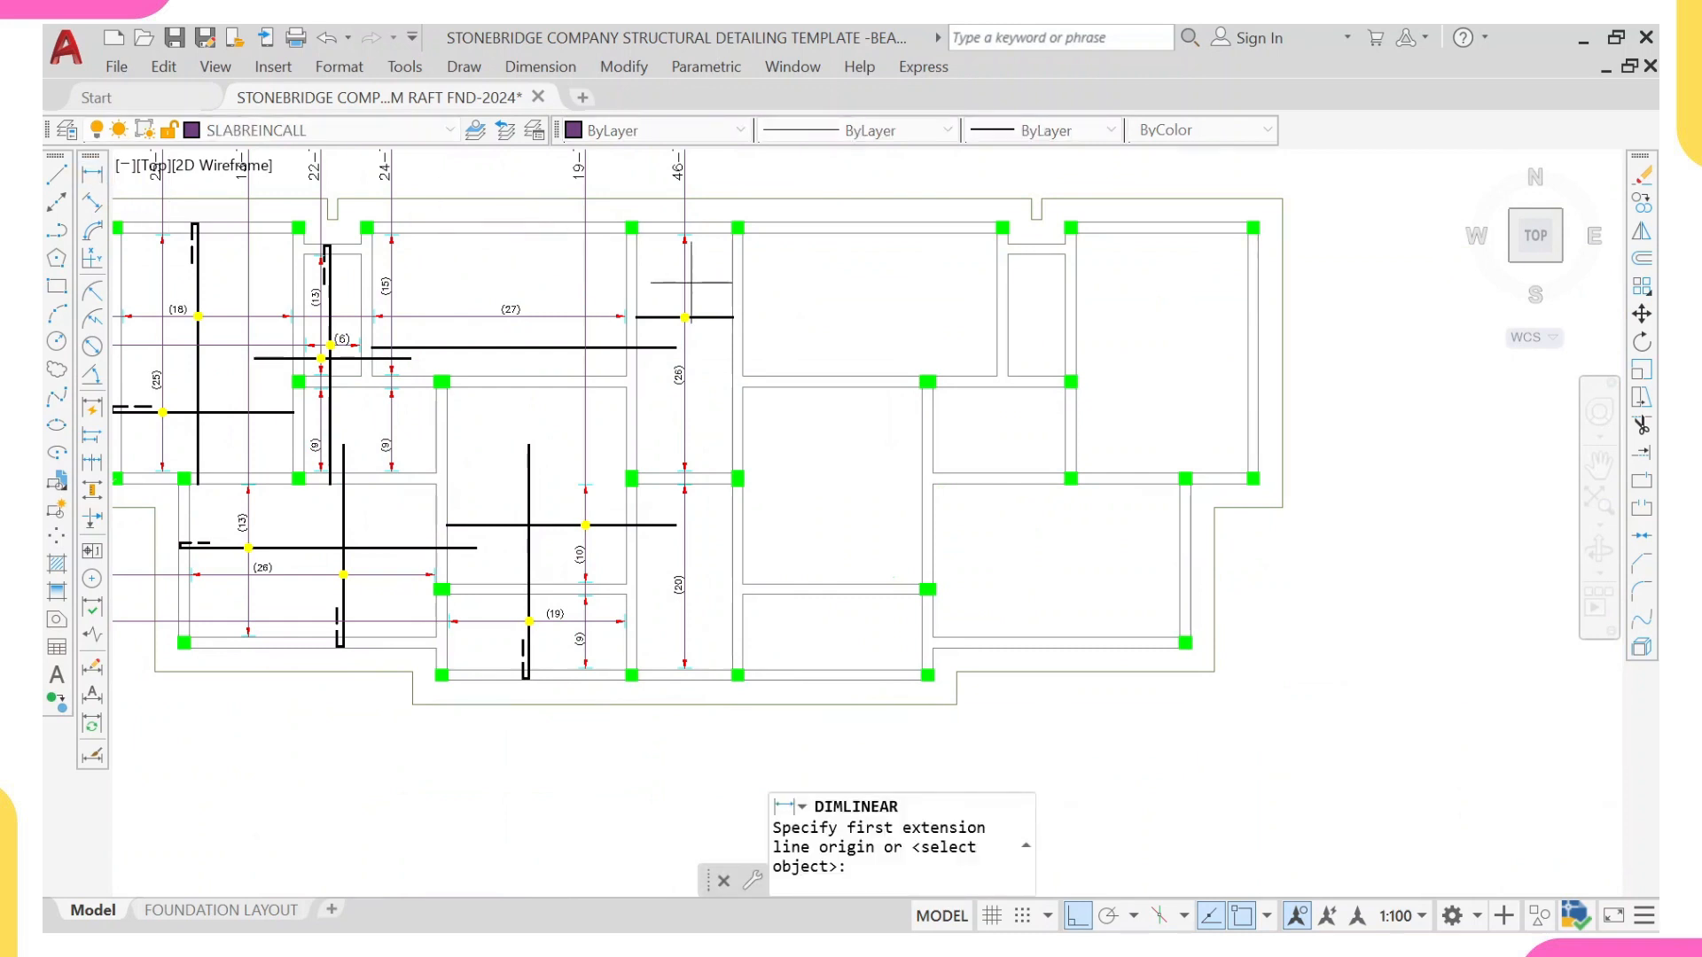
scroll(688, 258, "up", 4)
middle_click_drag(731, 165, 721, 223)
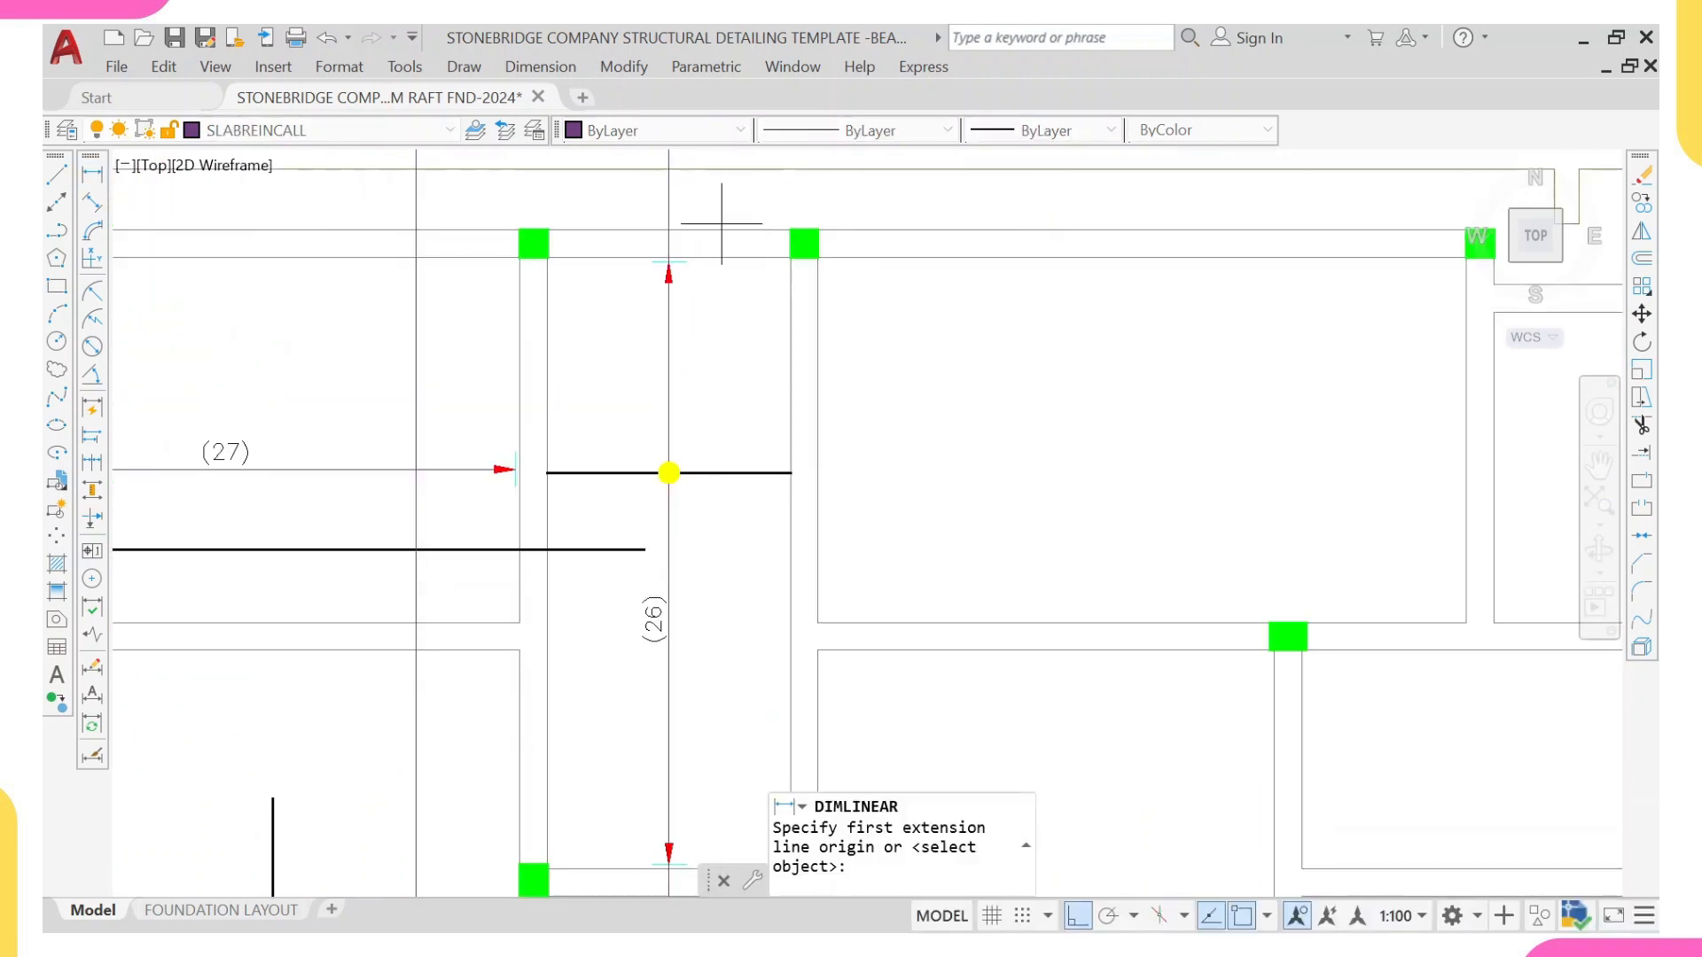
left_click(720, 227)
scroll(692, 354, "down", 5)
scroll(612, 546, "up", 5)
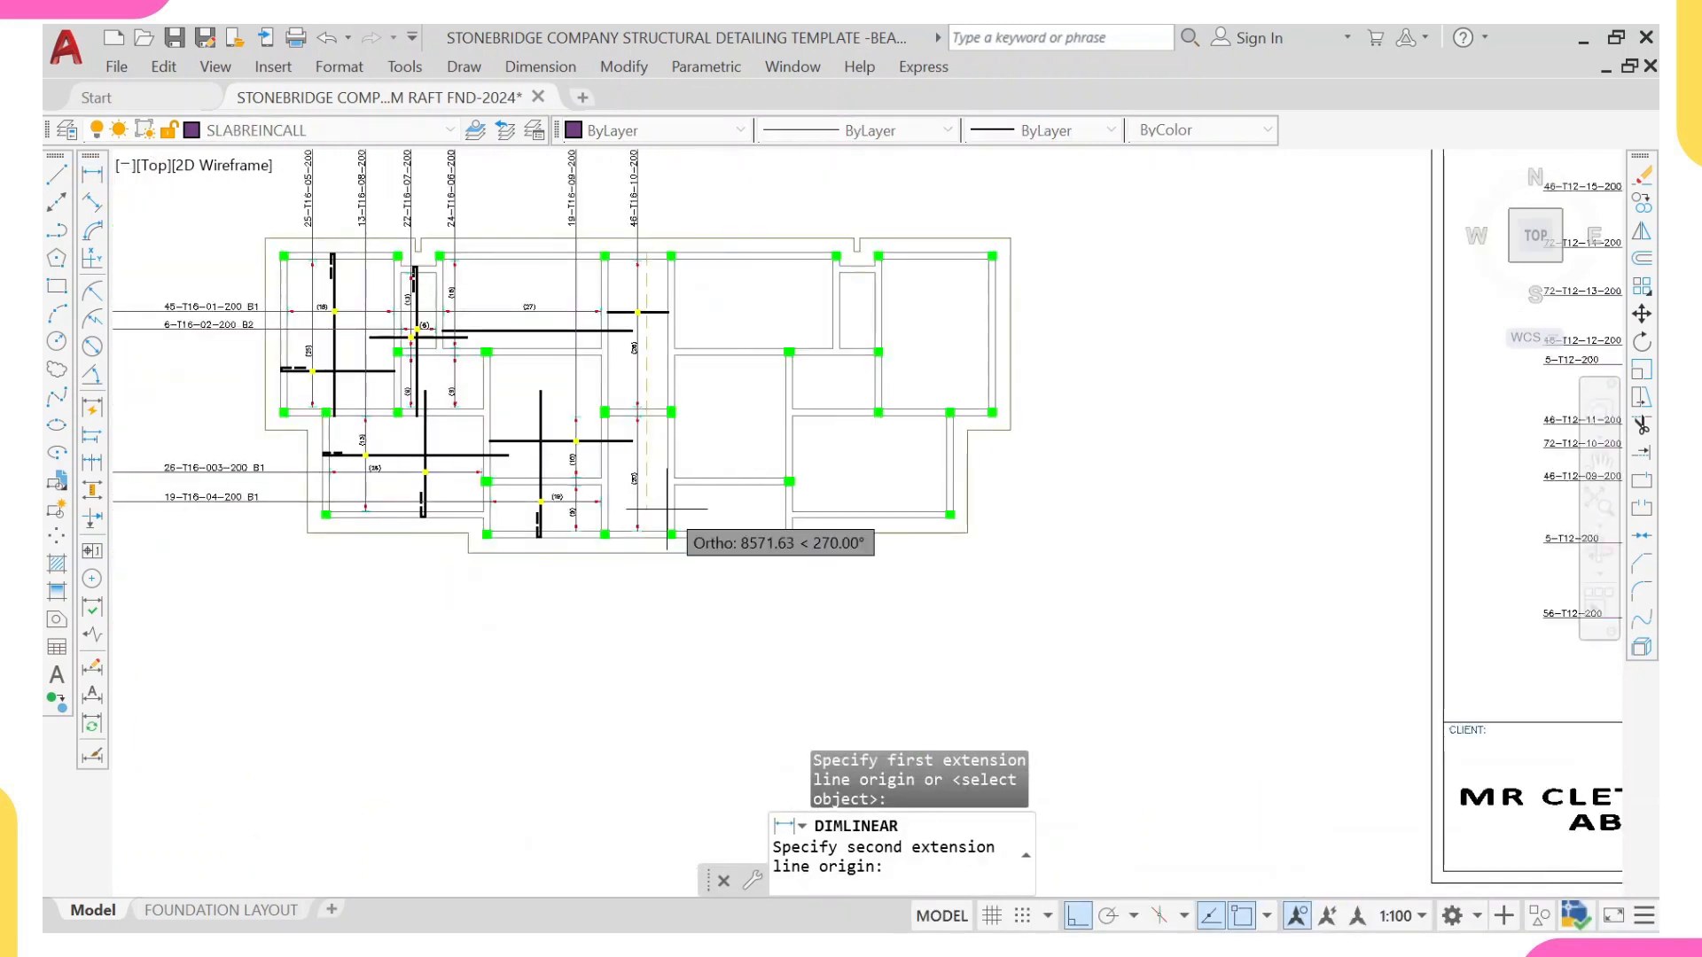
scroll(619, 565, "up", 2)
left_click(634, 581)
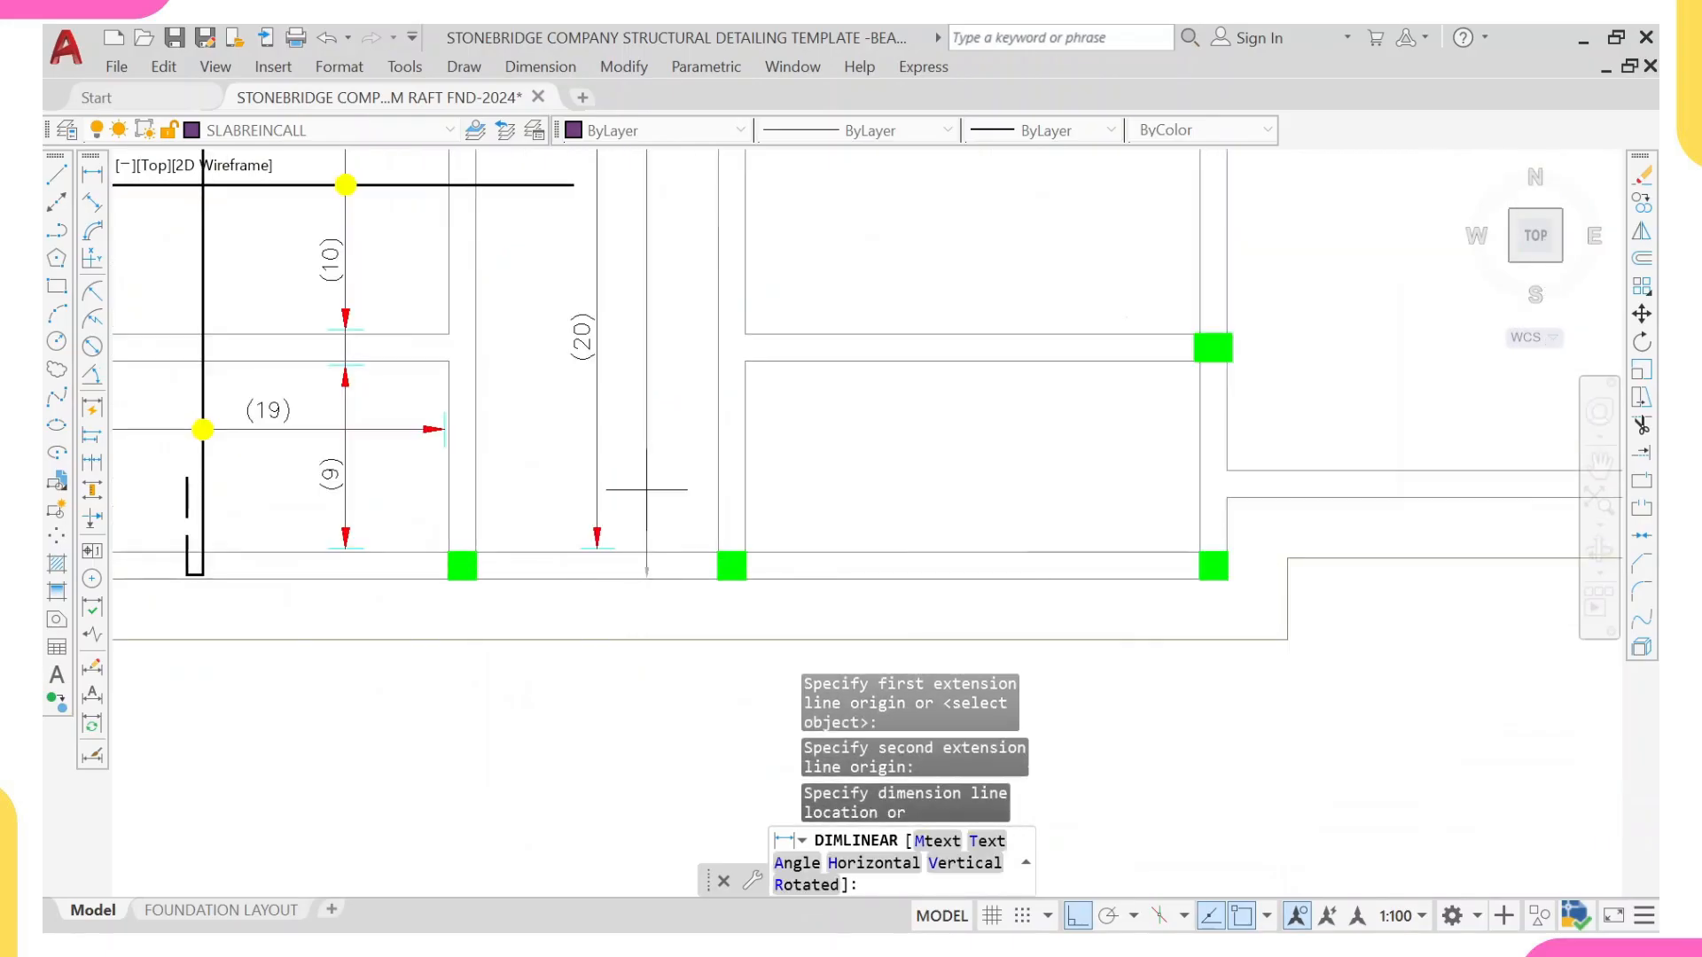
scroll(635, 567, "down", 3)
scroll(653, 297, "up", 3)
scroll(659, 237, "up", 2)
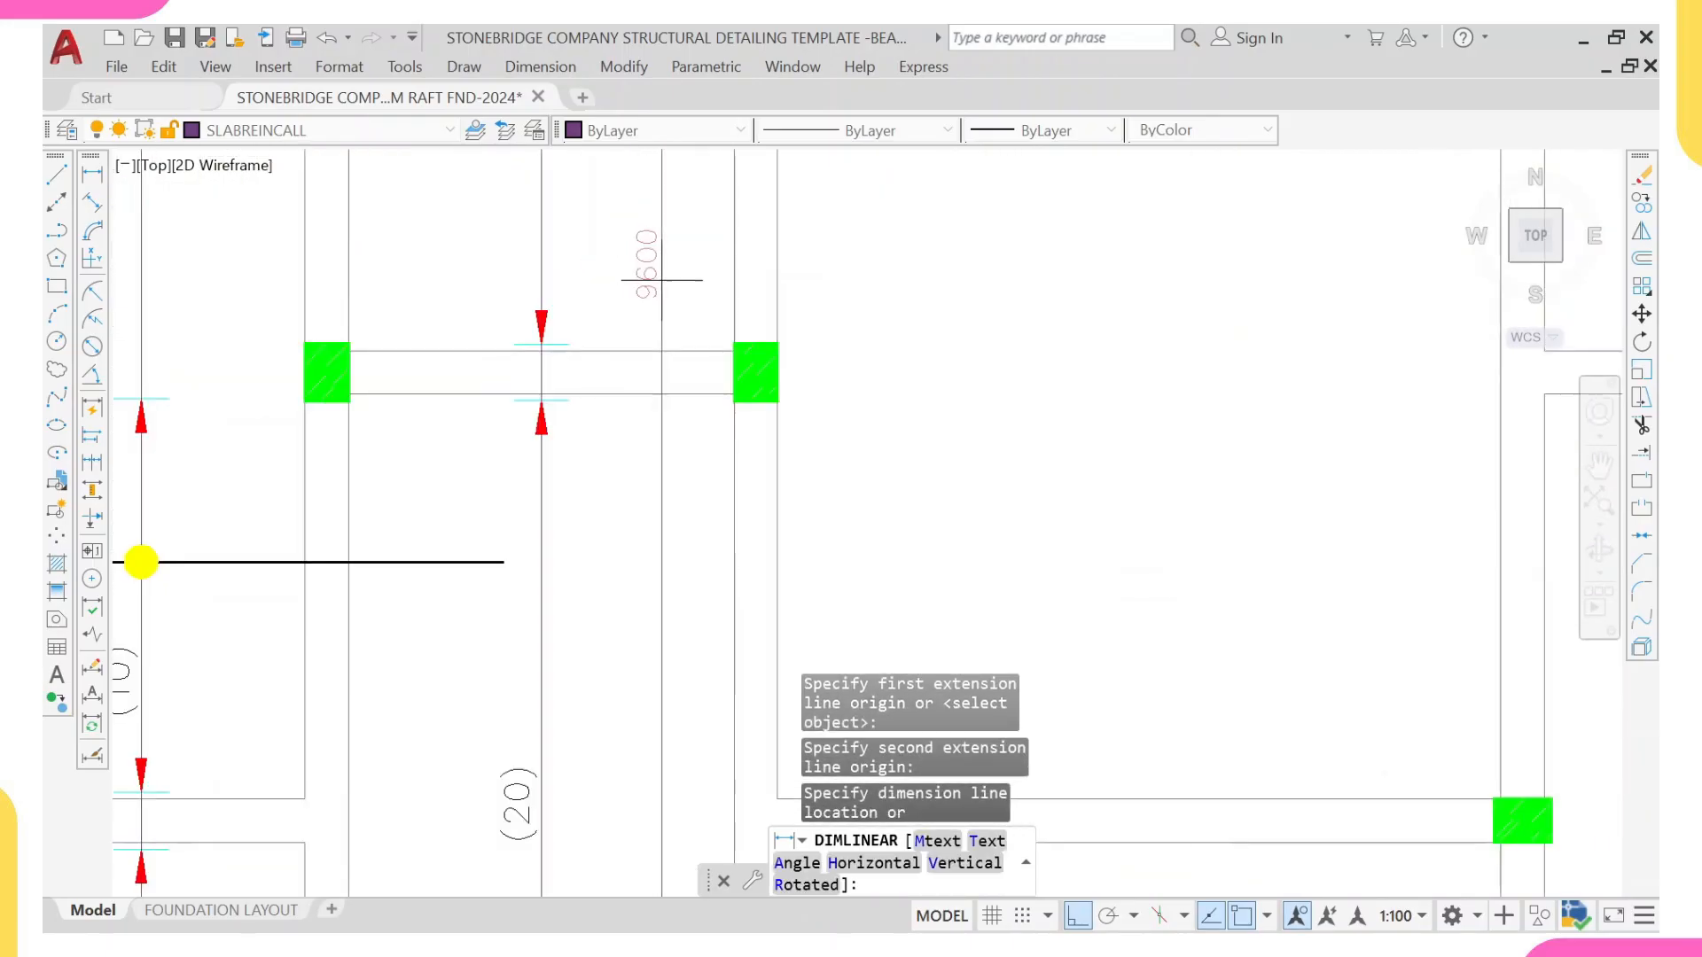
key("Escape")
middle_click_drag(592, 304, 588, 474)
scroll(598, 429, "down", 4)
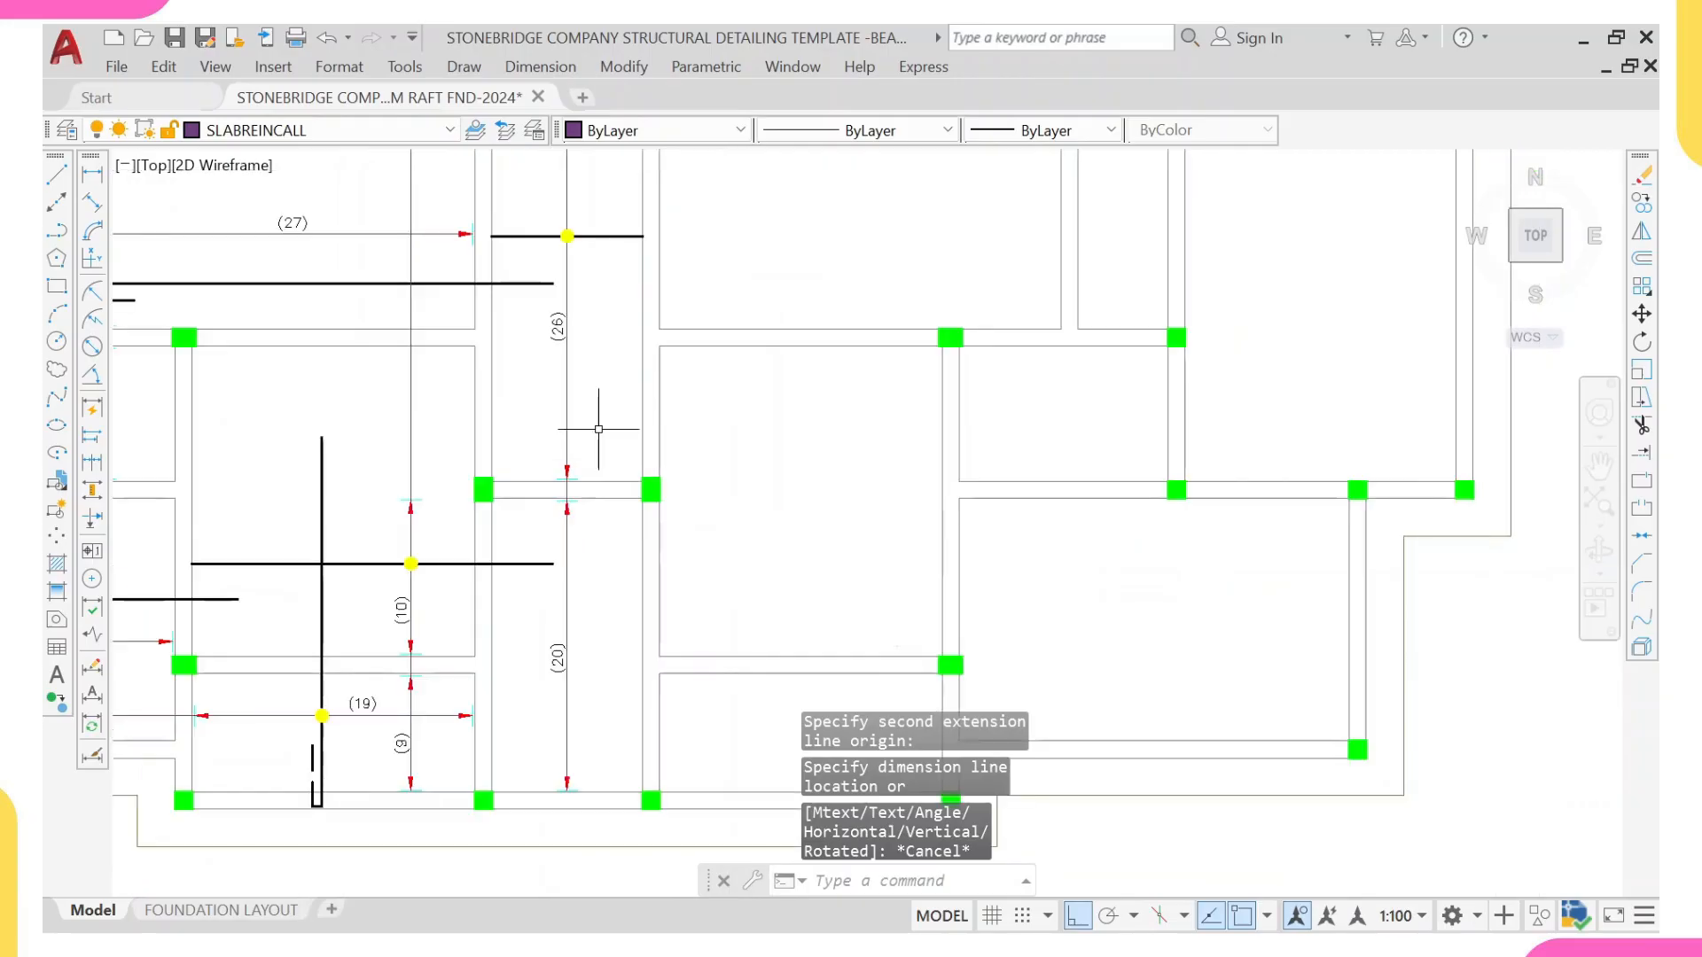
middle_click_drag(639, 410, 646, 514)
scroll(577, 426, "down", 2)
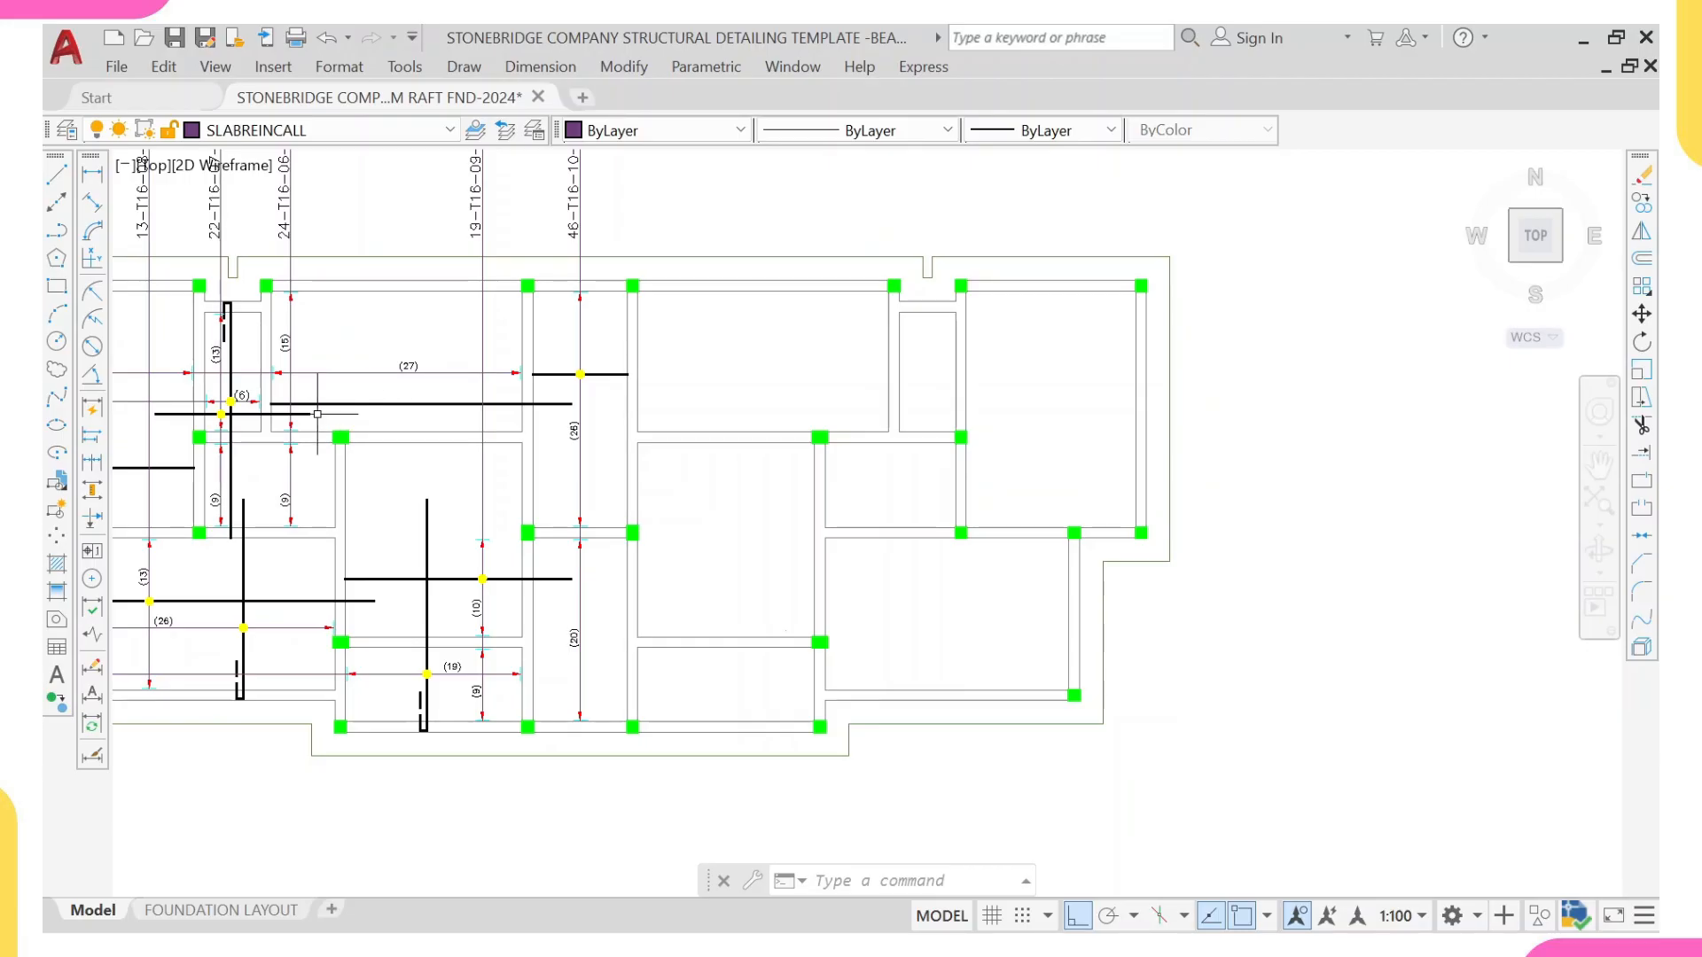
middle_click_drag(585, 233, 583, 349)
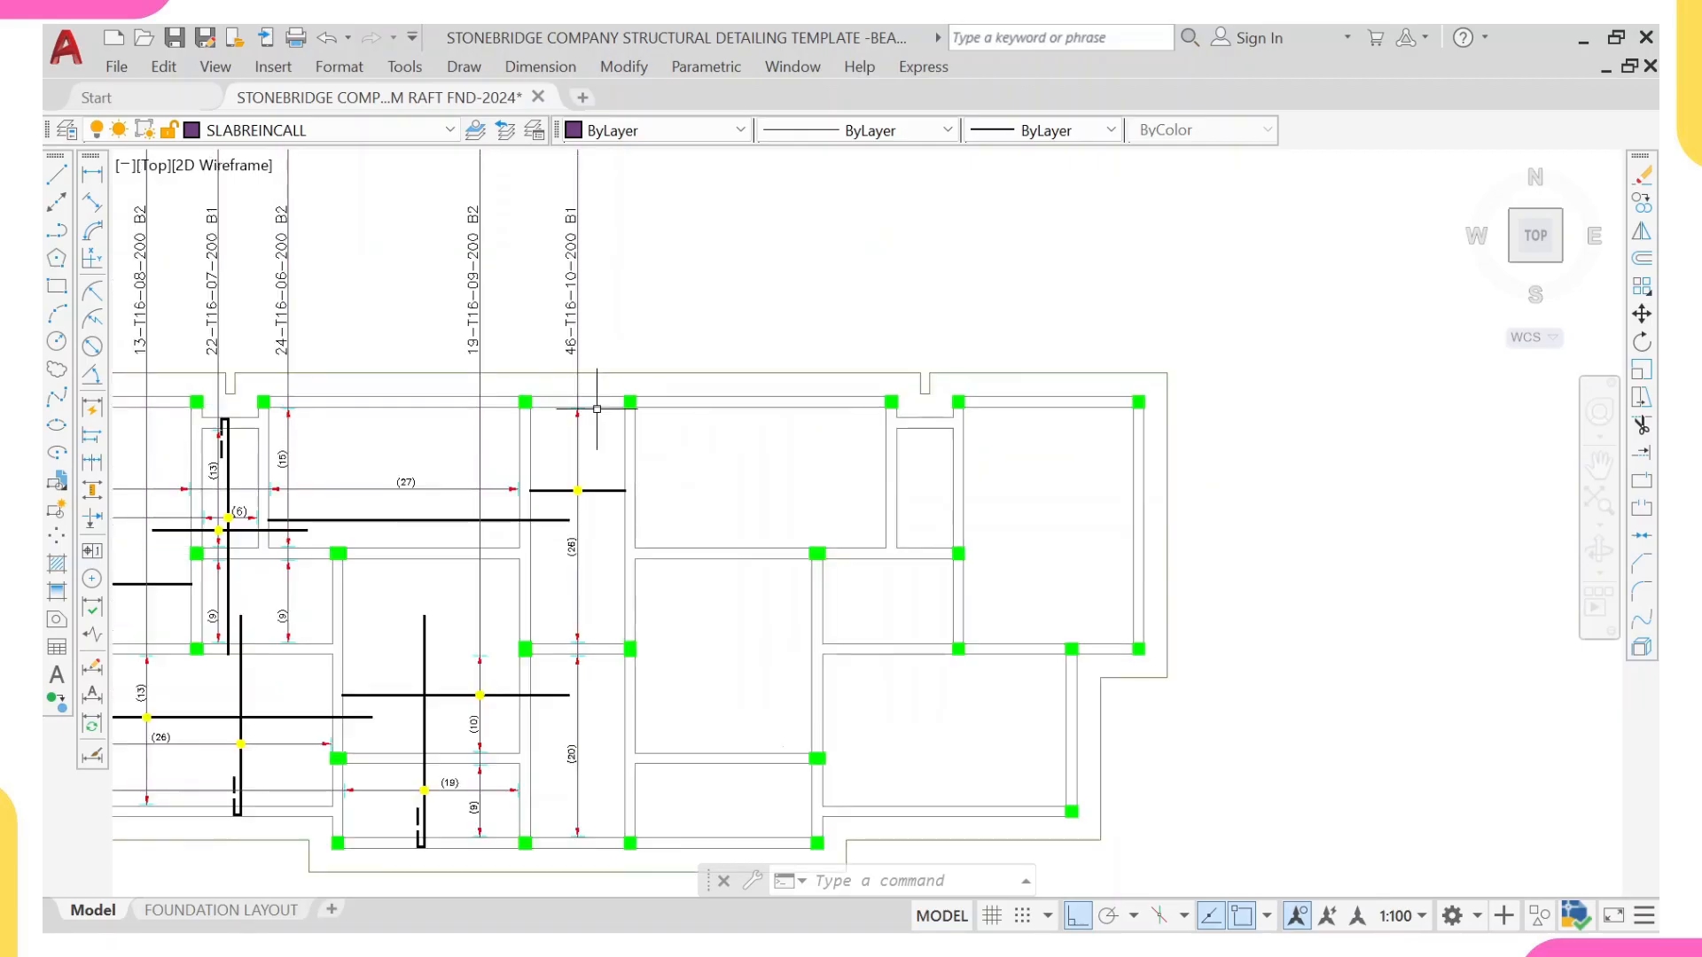
middle_click_drag(604, 542, 599, 461)
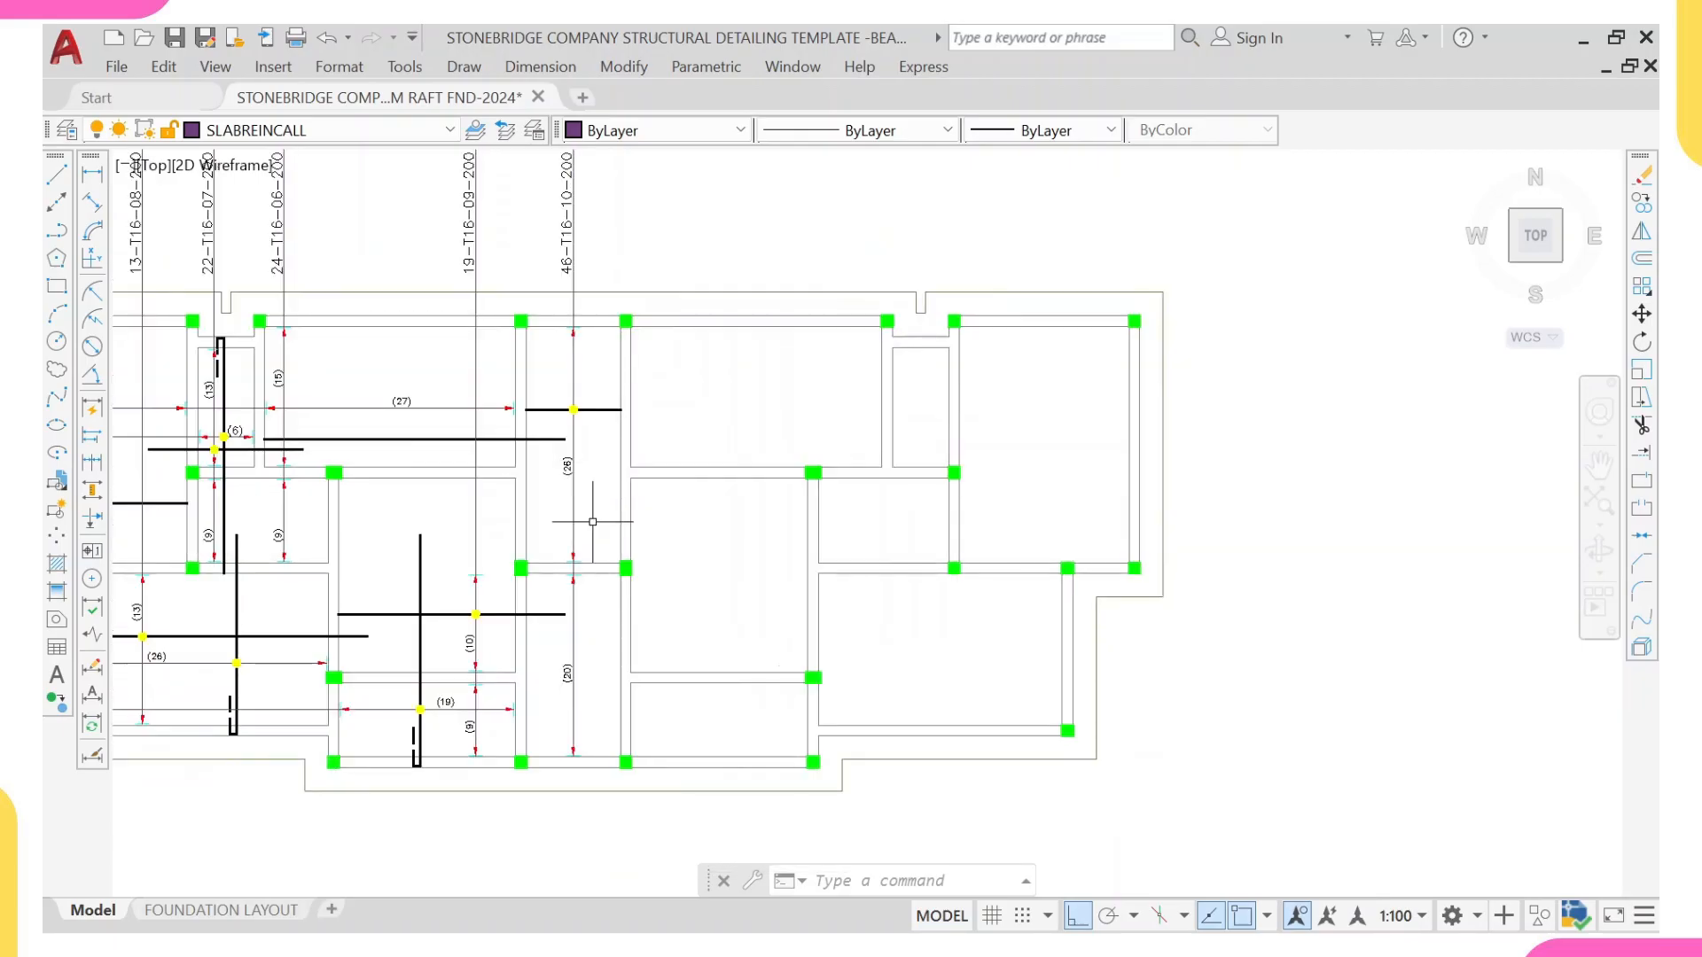
Step: Draw a vertical line through the central strip from the upper beam's outer edge to the lower beam's inner edge
key("l")
key("Return")
scroll(585, 304, "up", 4)
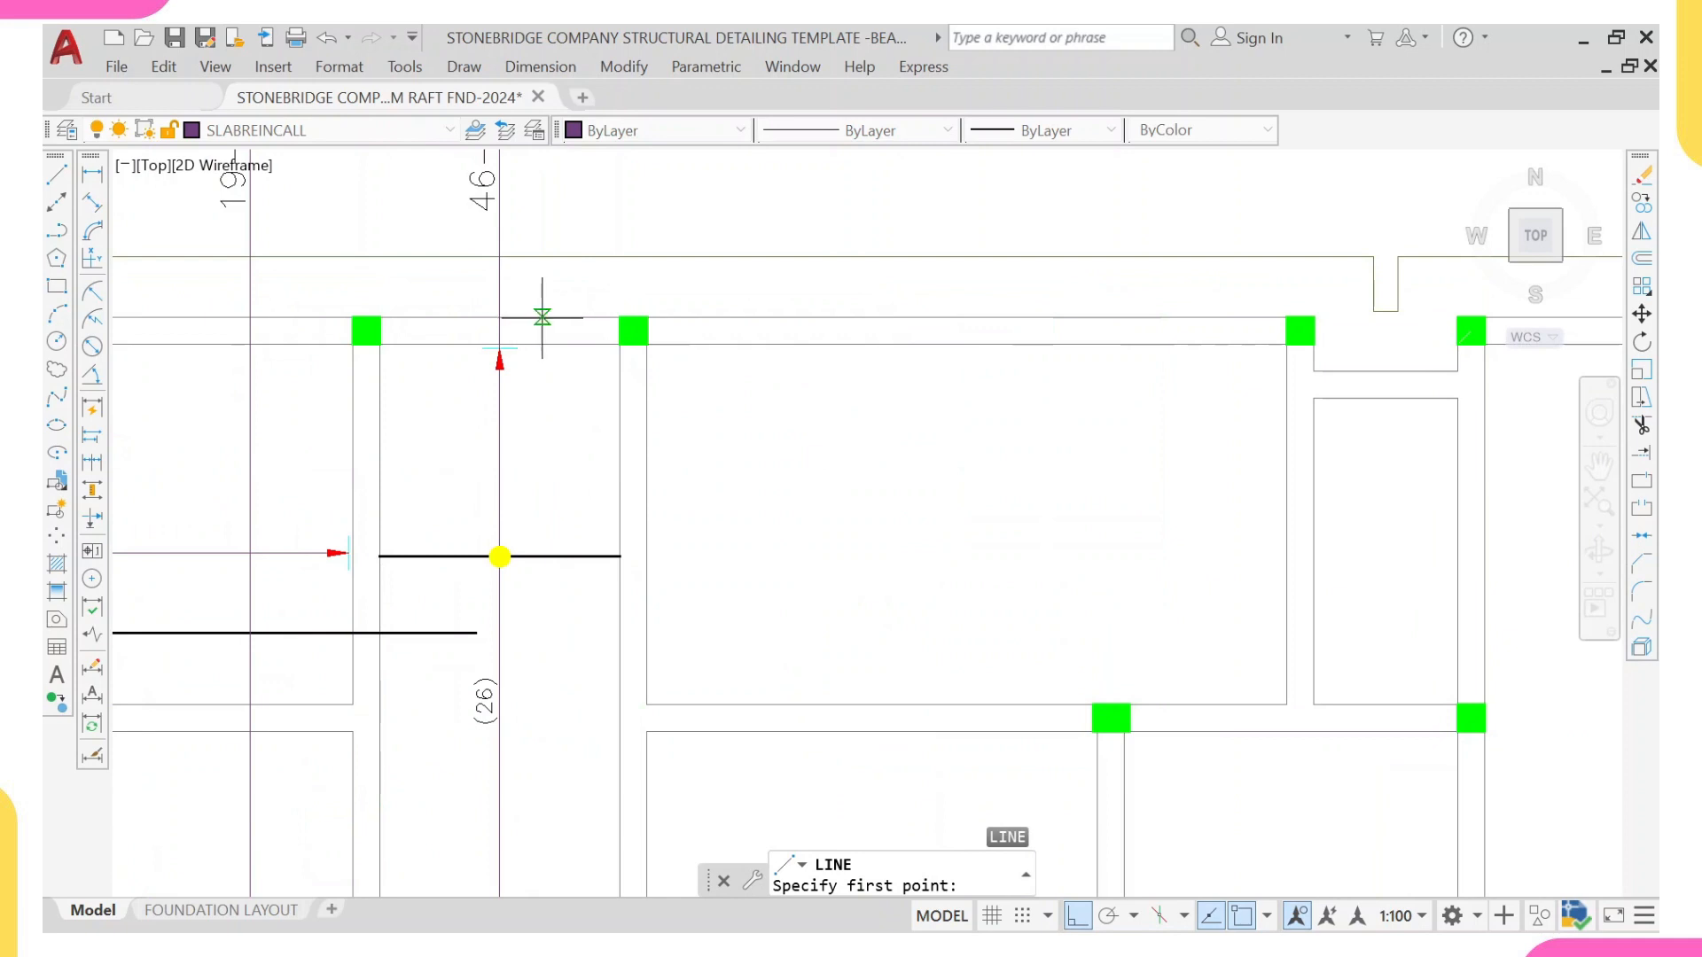
left_click(543, 317)
scroll(559, 612, "down", 5)
scroll(547, 437, "up", 5)
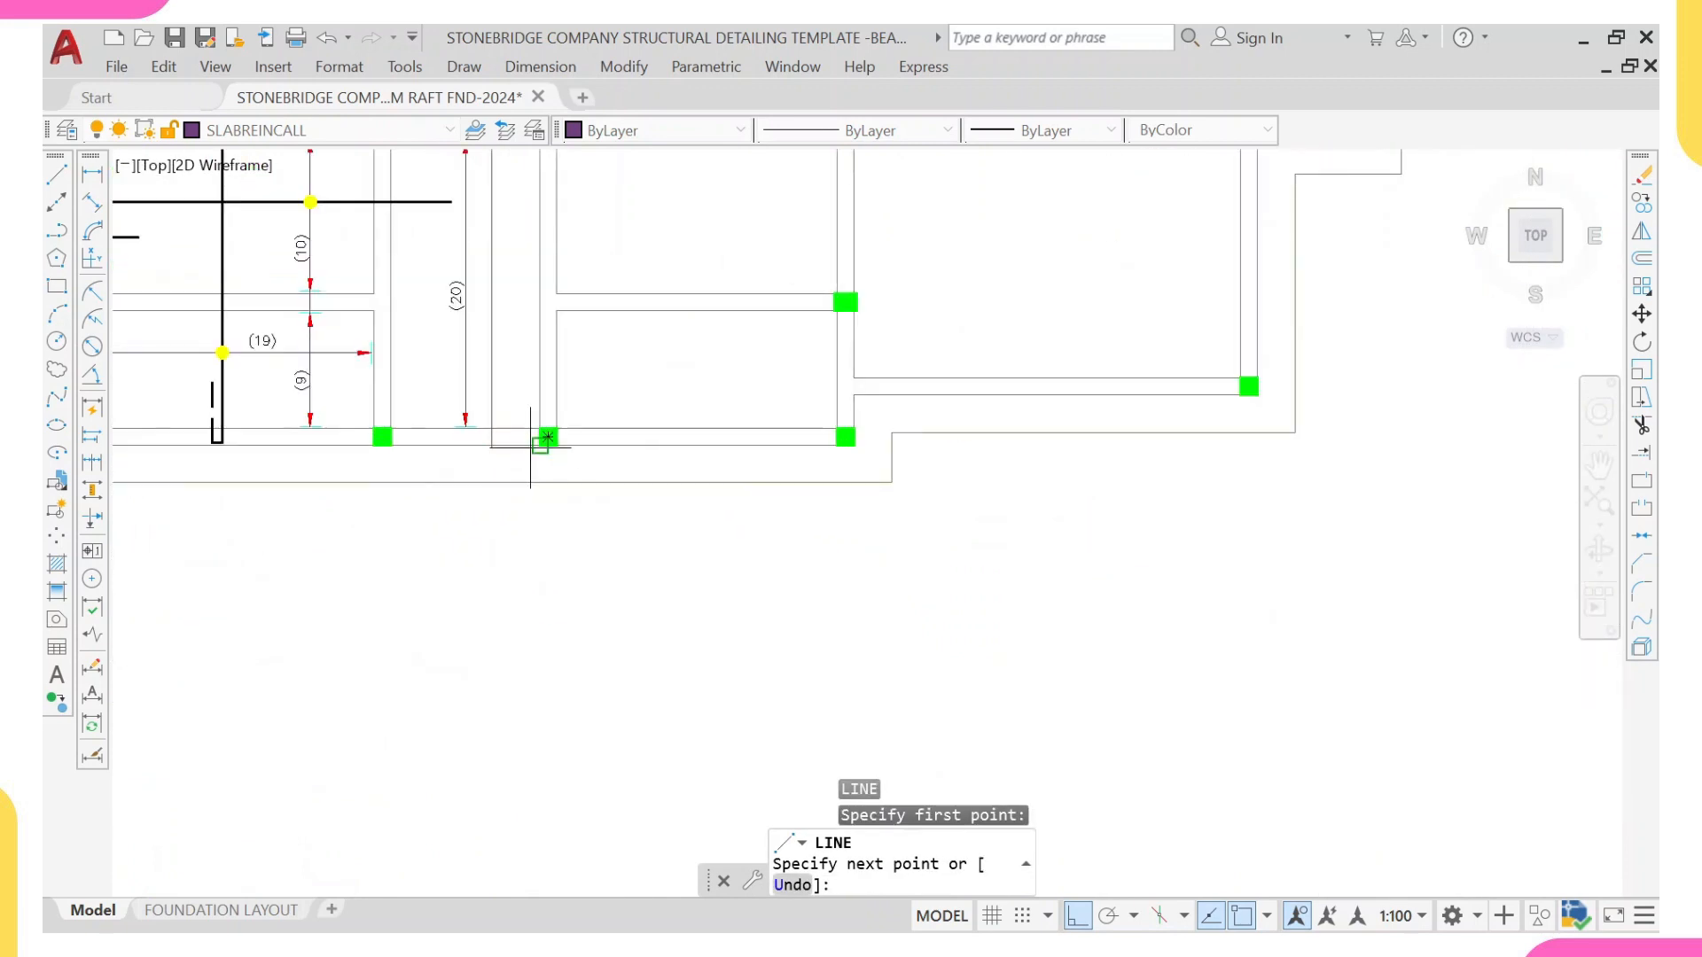
scroll(531, 448, "up", 2)
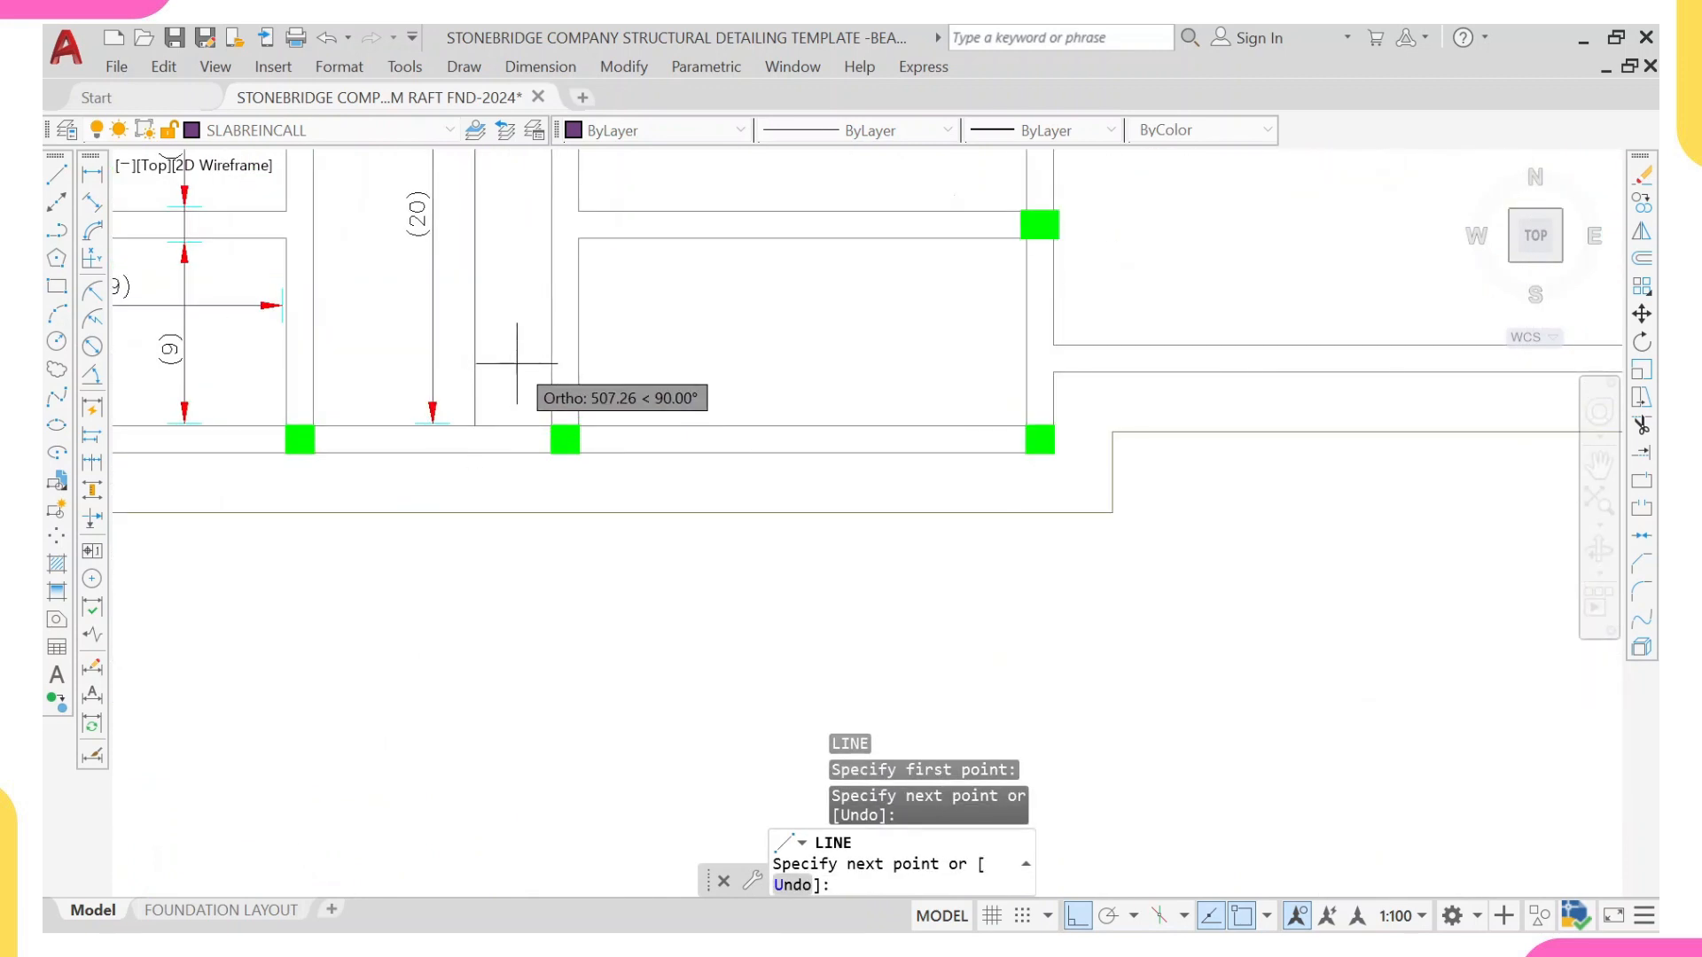
scroll(478, 432, "up", 2)
key("Escape")
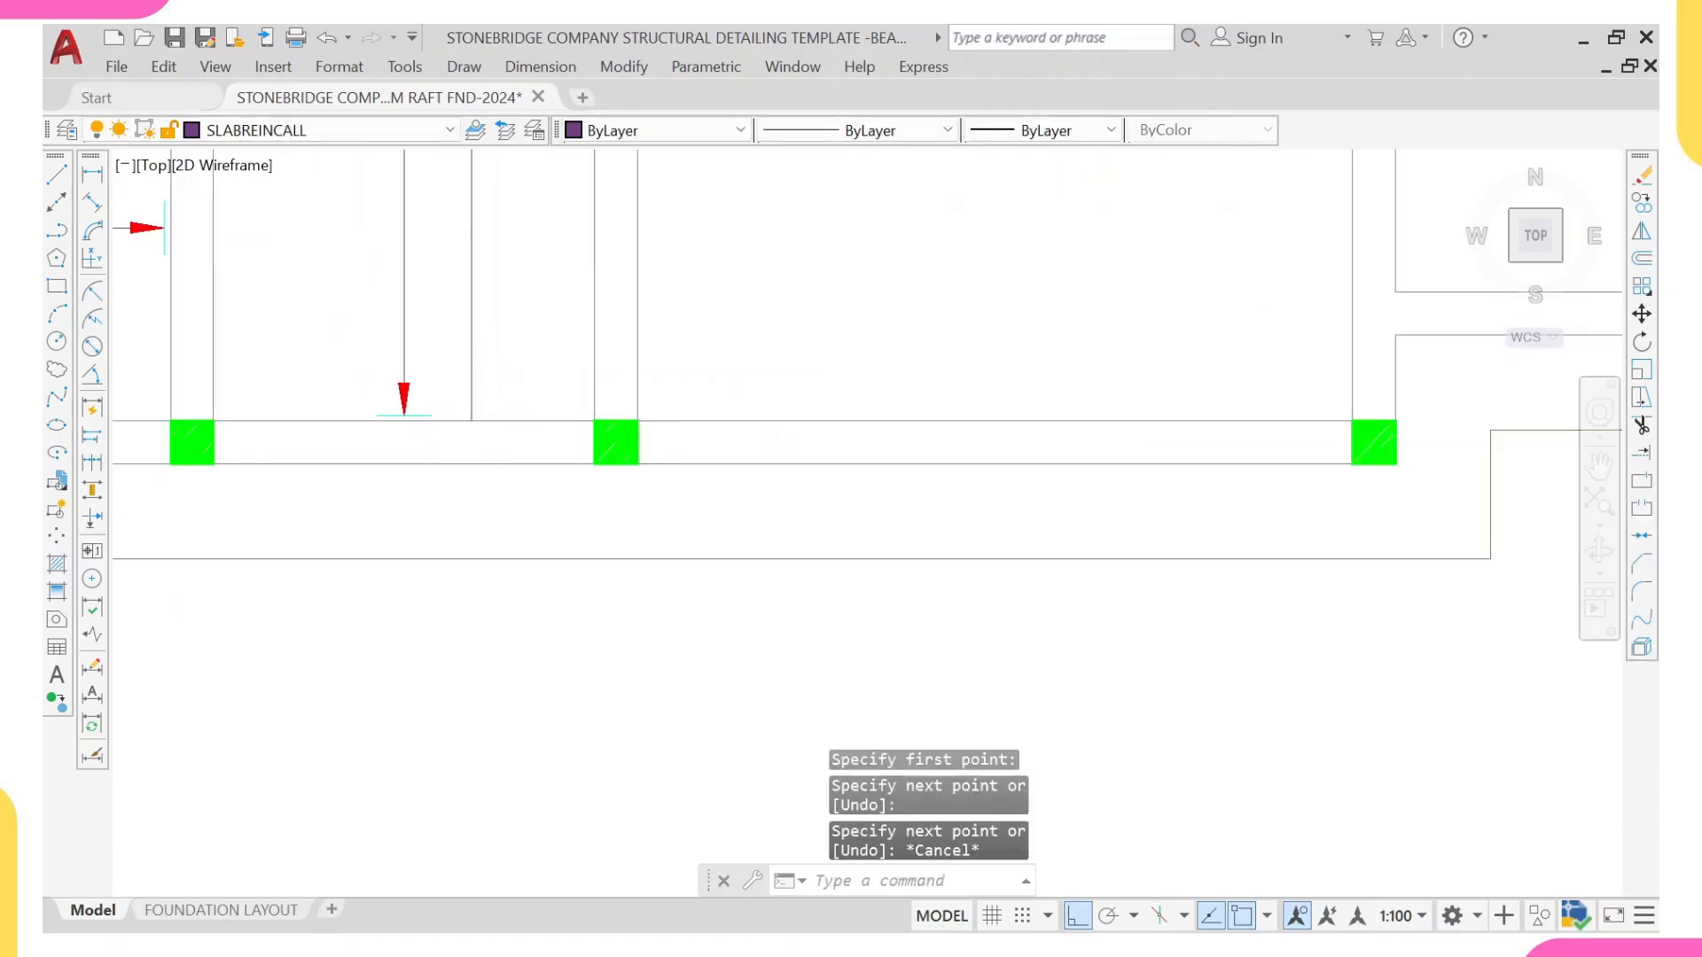
Step: Stretch the new vertical line's lower end down to the outer edge of the lower beam
left_click(484, 375)
left_click(463, 385)
scroll(476, 418, "up", 4)
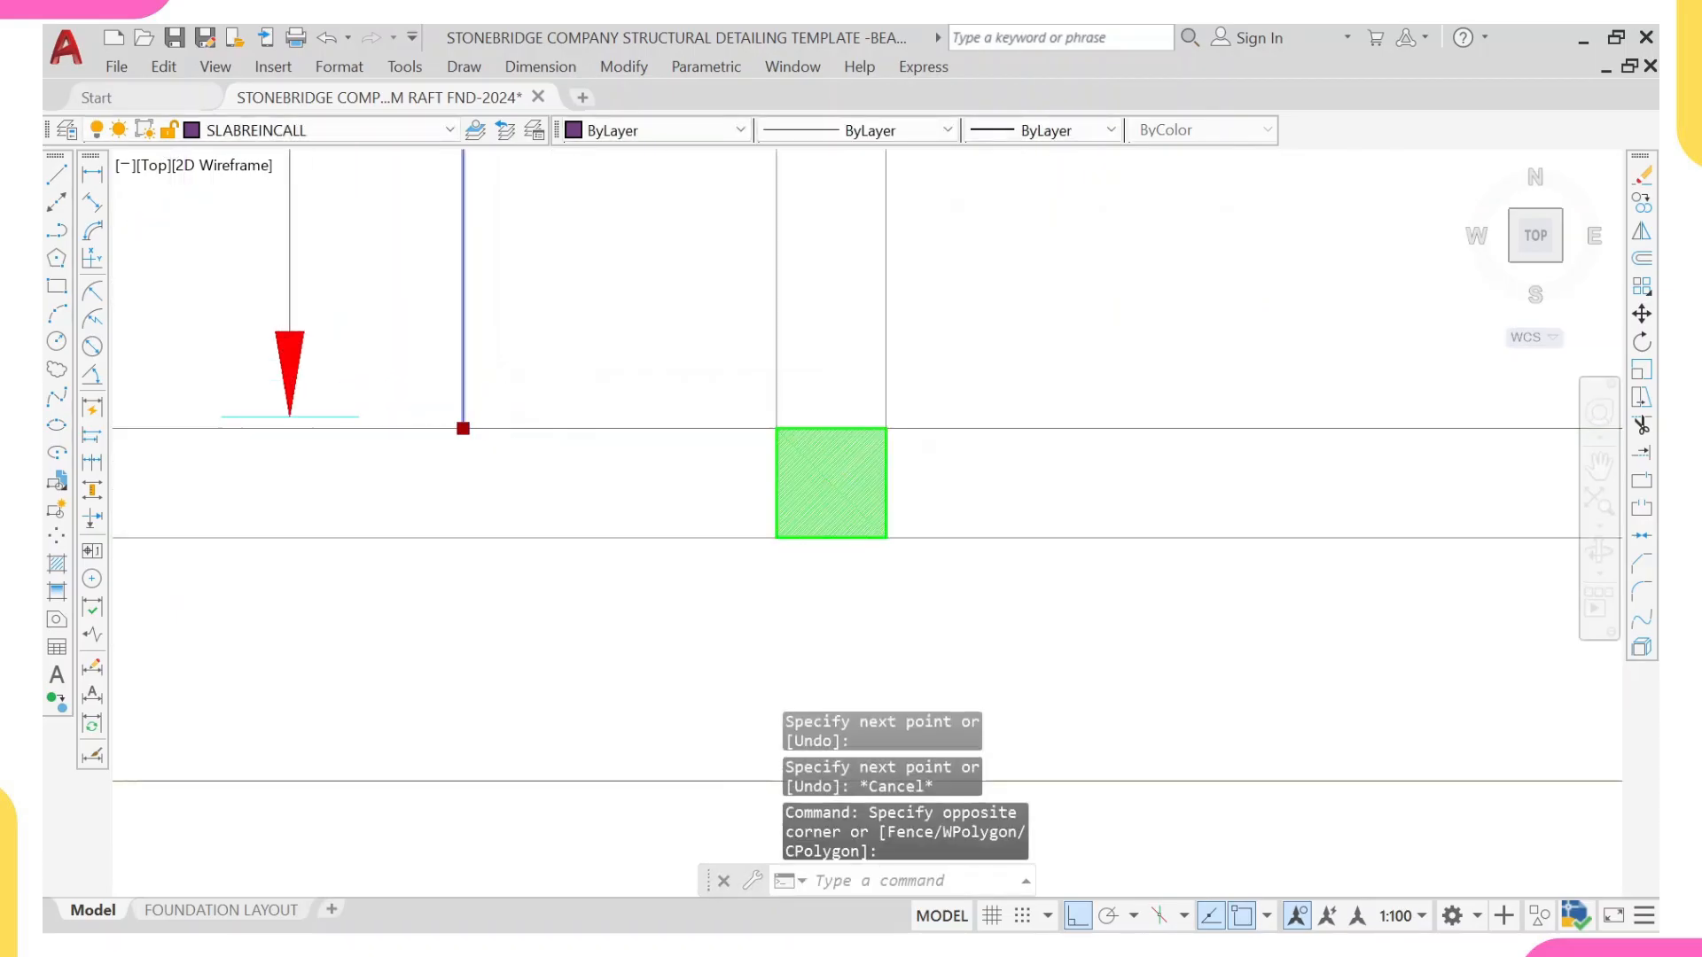
left_click(463, 428)
left_click(463, 538)
key("Escape")
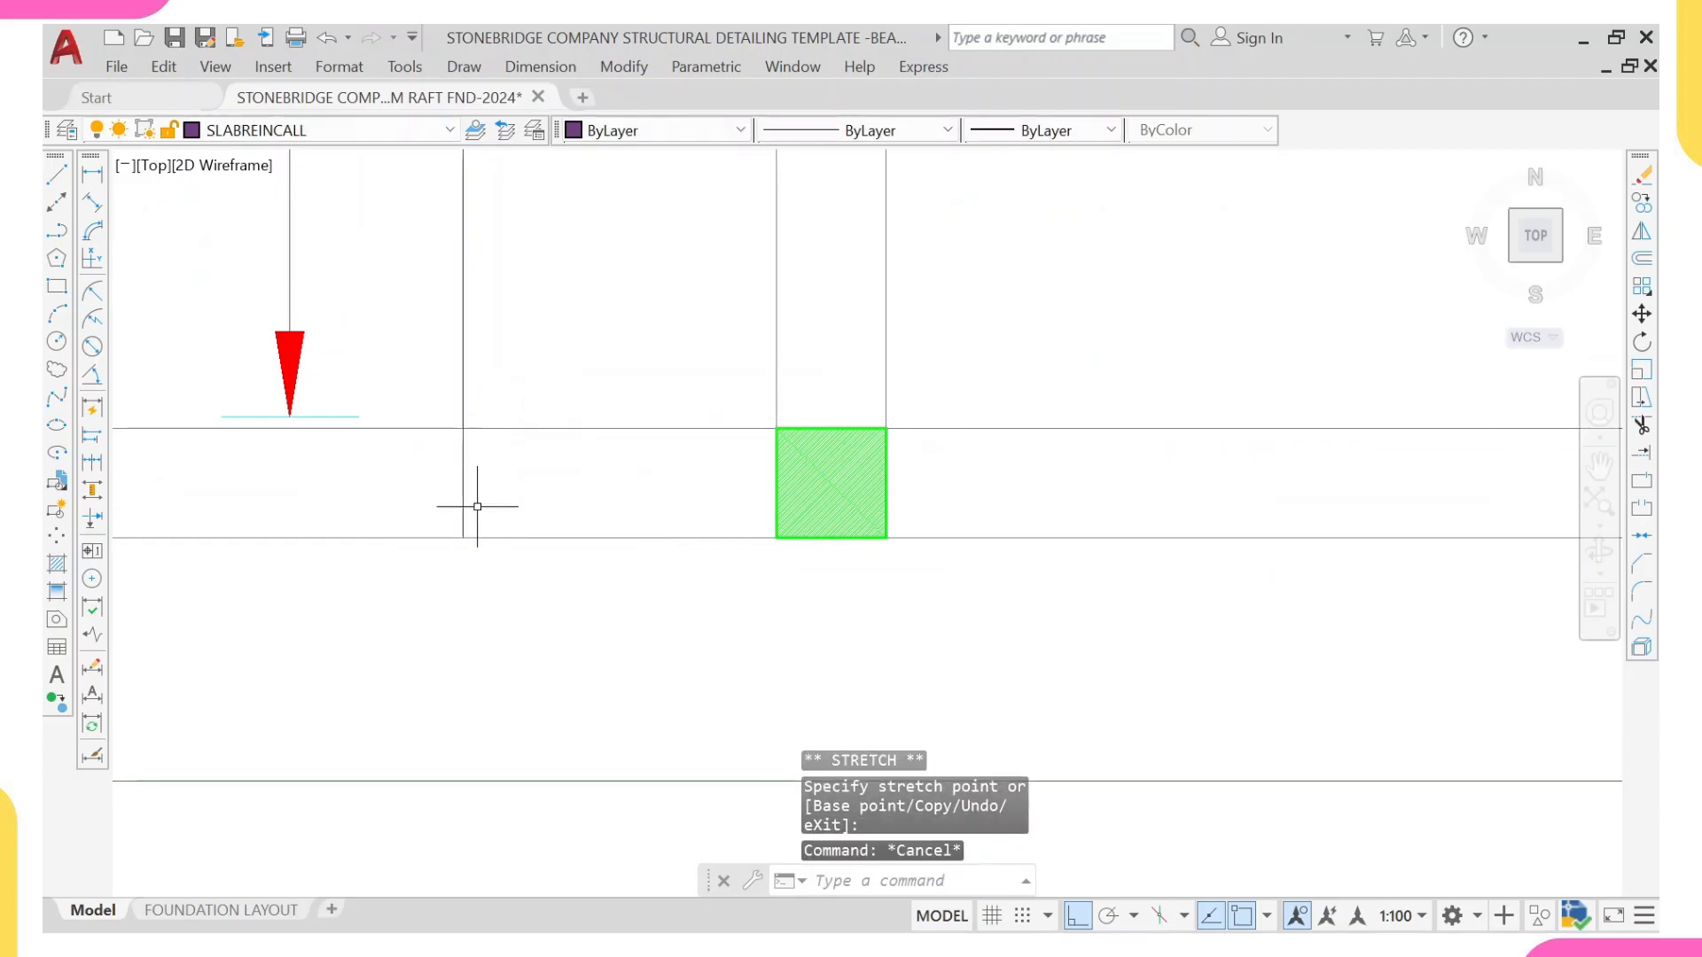
Step: Shorten the vertical line's lower end by 35 from the lower beam's outer edge
left_click(476, 497)
left_click(463, 542)
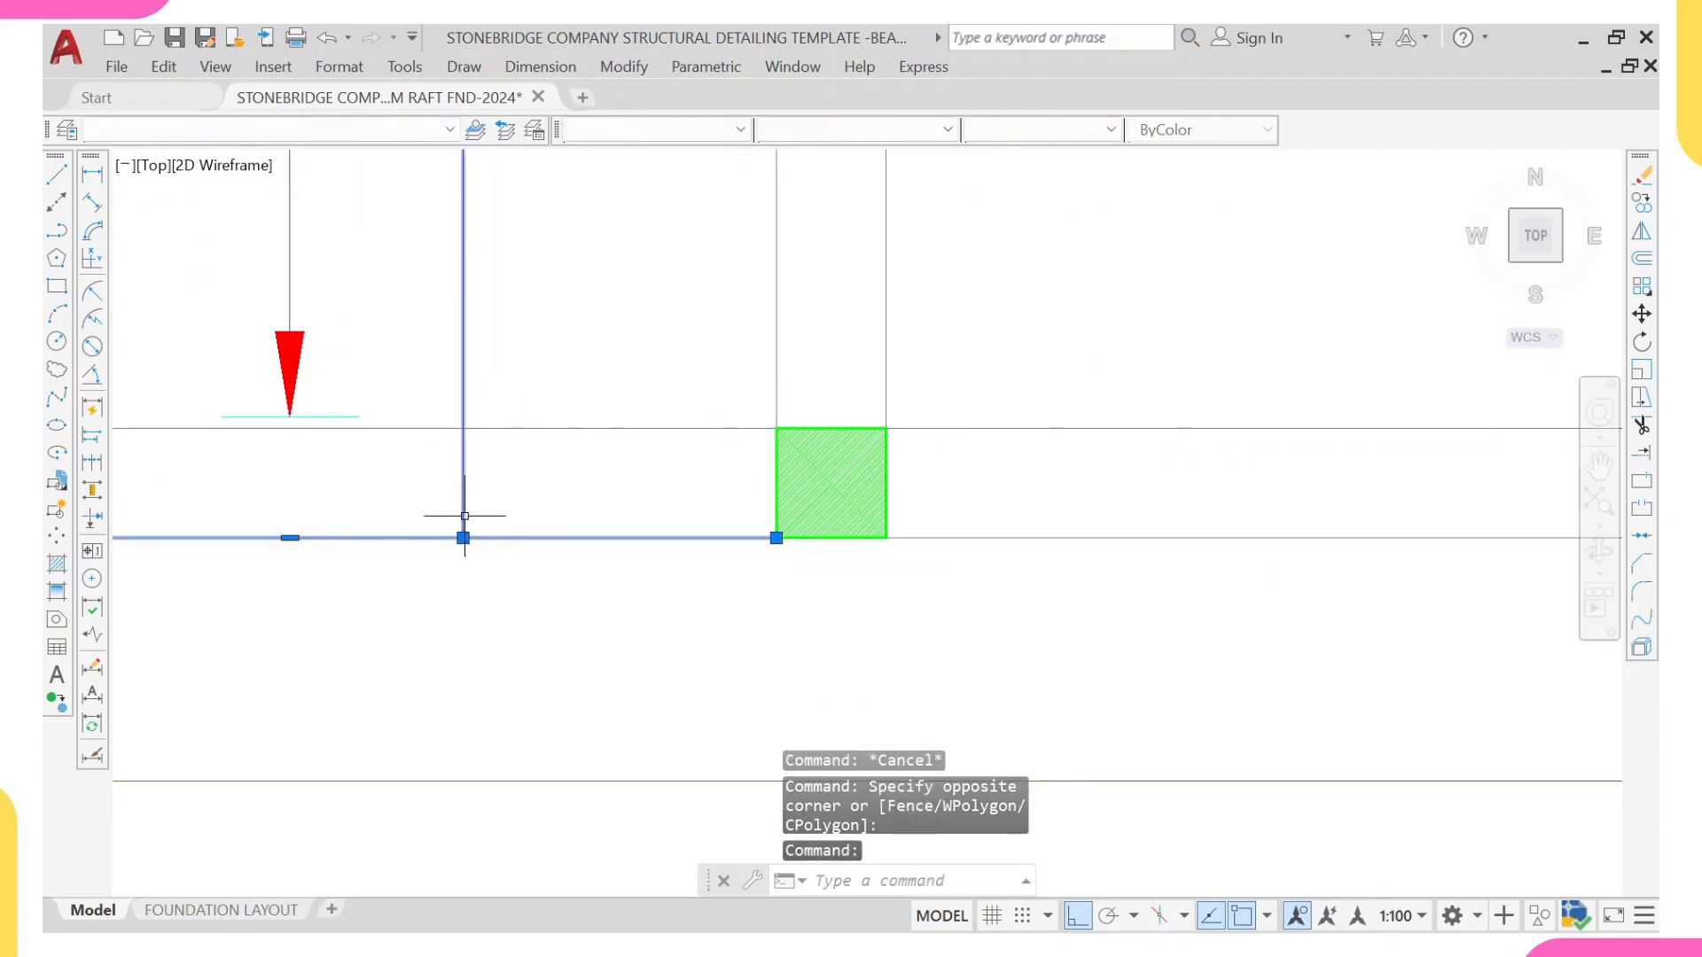
key("Escape")
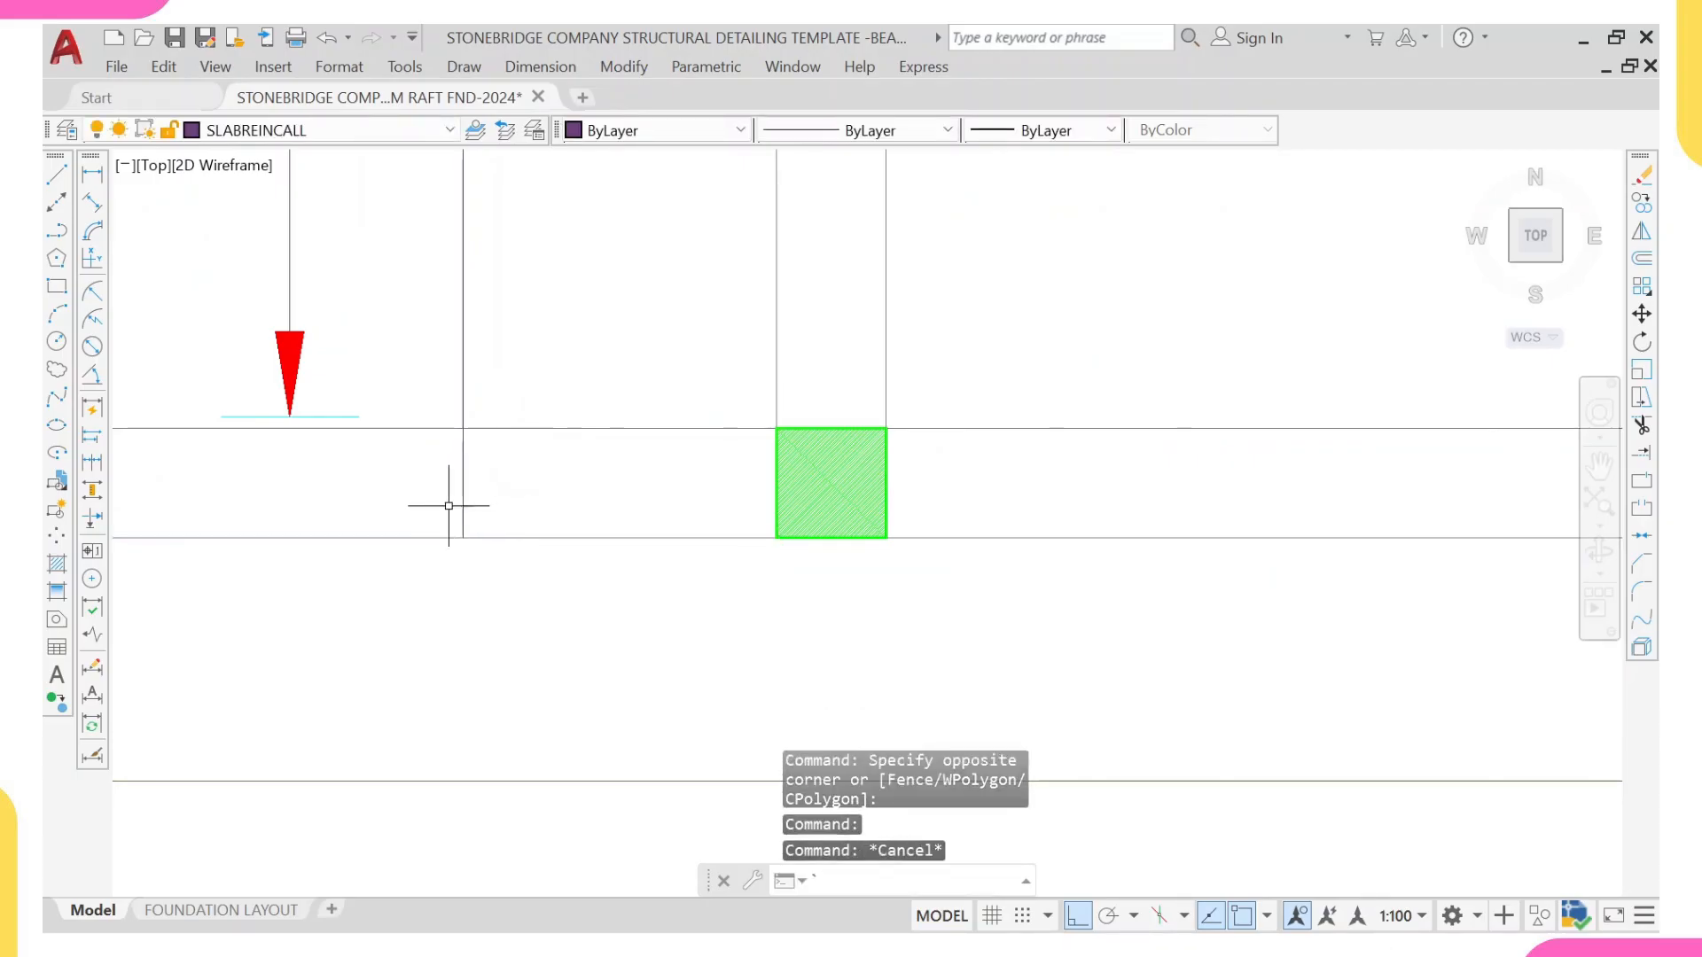
left_click(479, 501)
left_click(458, 543)
left_click(463, 538)
type("3")
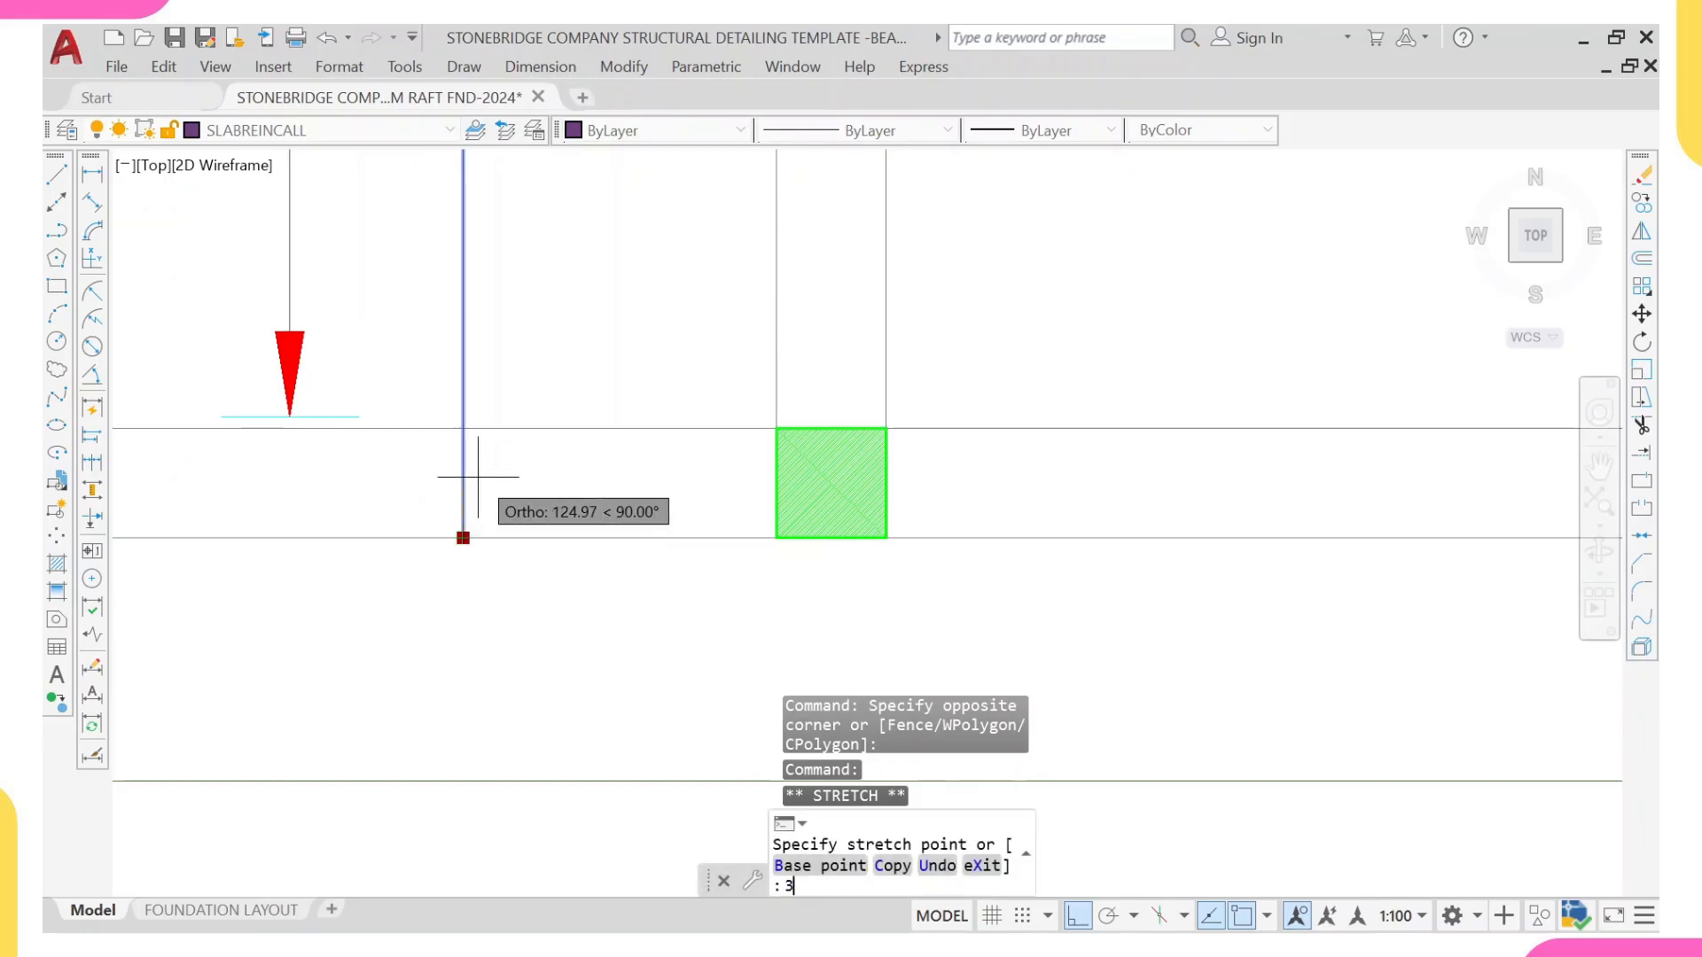
type("5")
key("Return")
Step: Shorten the central strip's vertical line at its upper end by 35 from the upper beam's outer edge
scroll(482, 388, "down", 4)
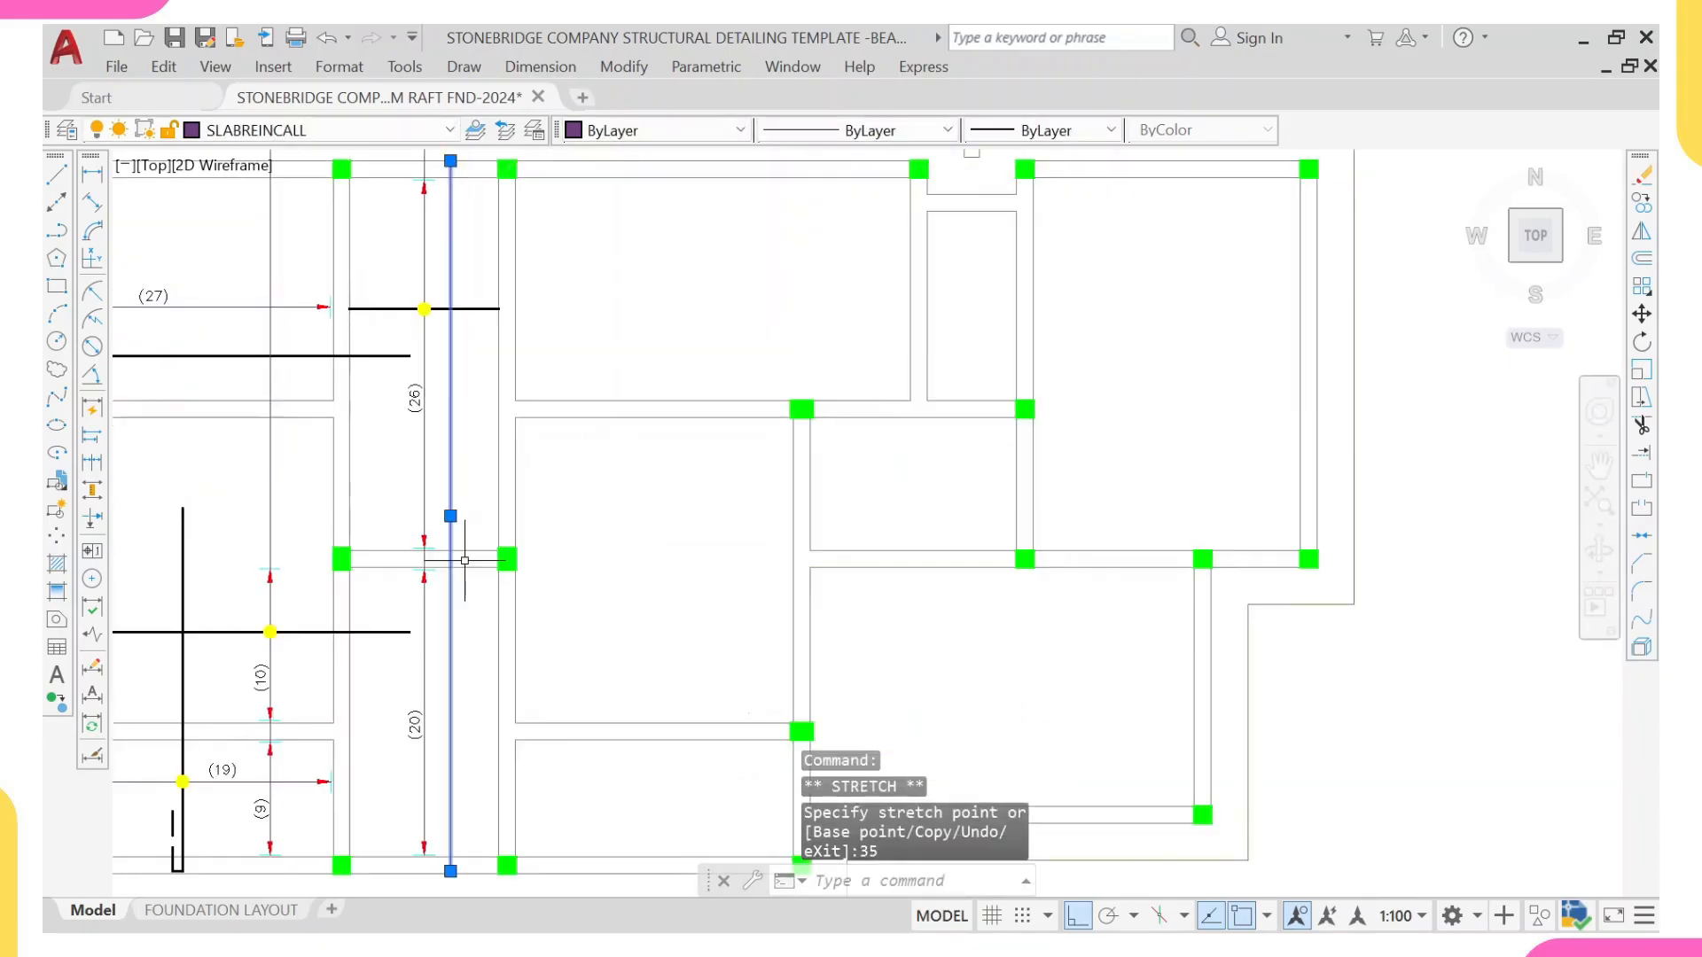
scroll(452, 283, "up", 8)
scroll(422, 297, "up", 8)
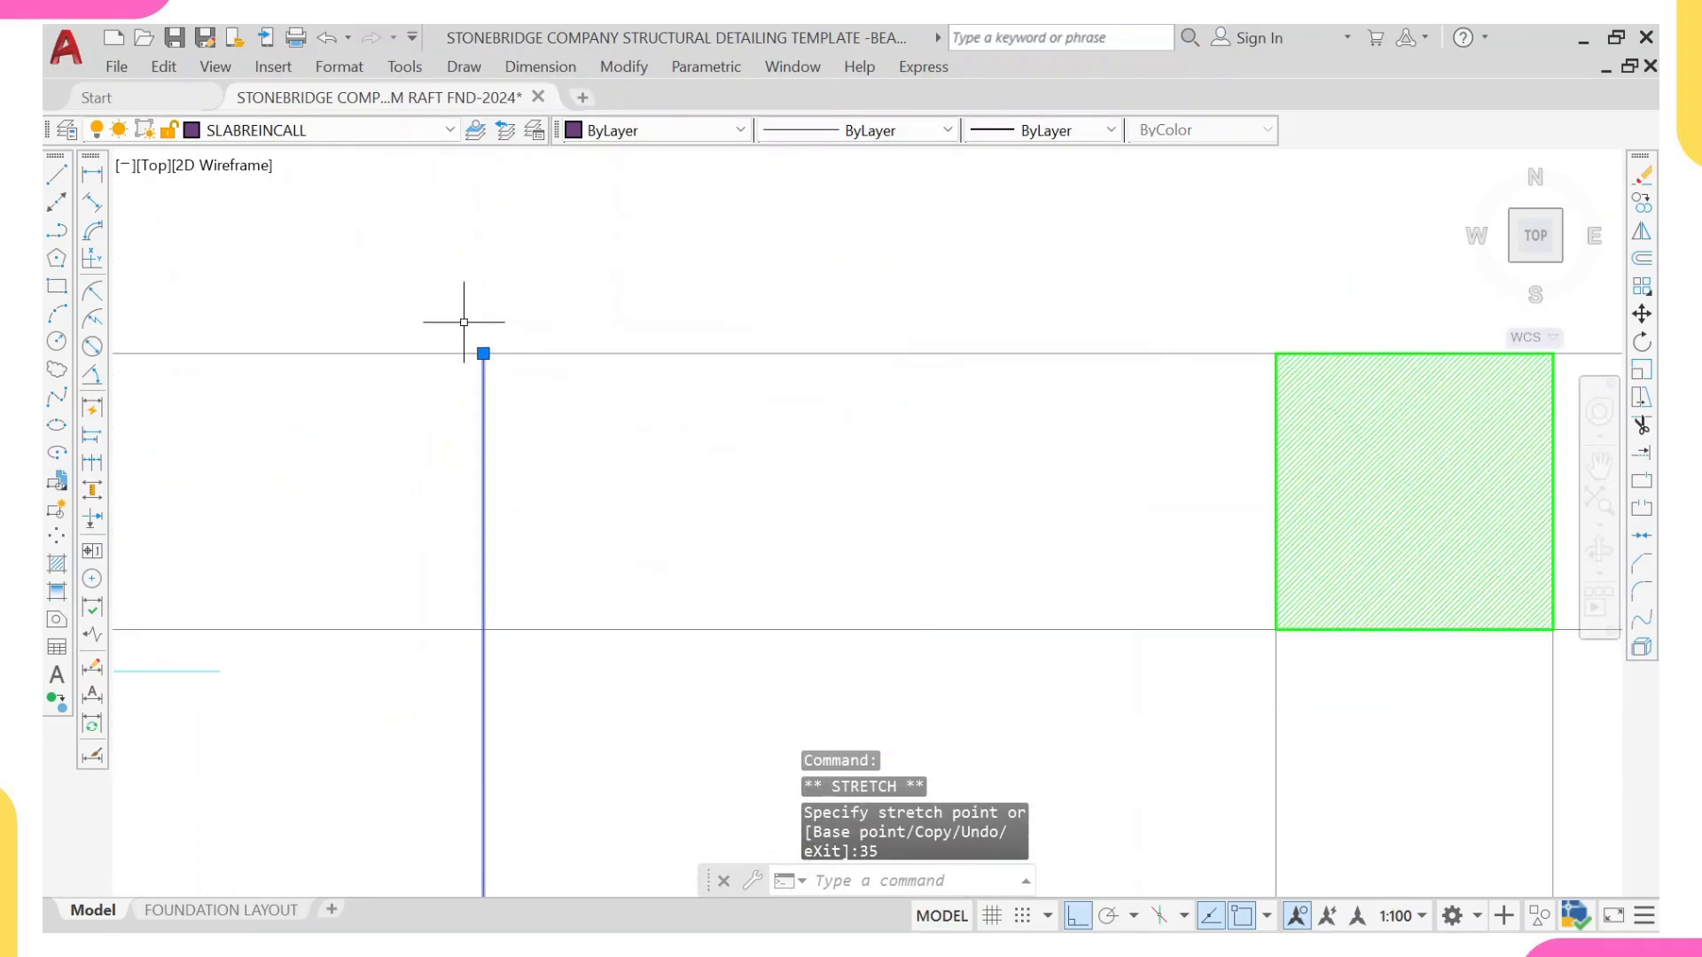
type("35")
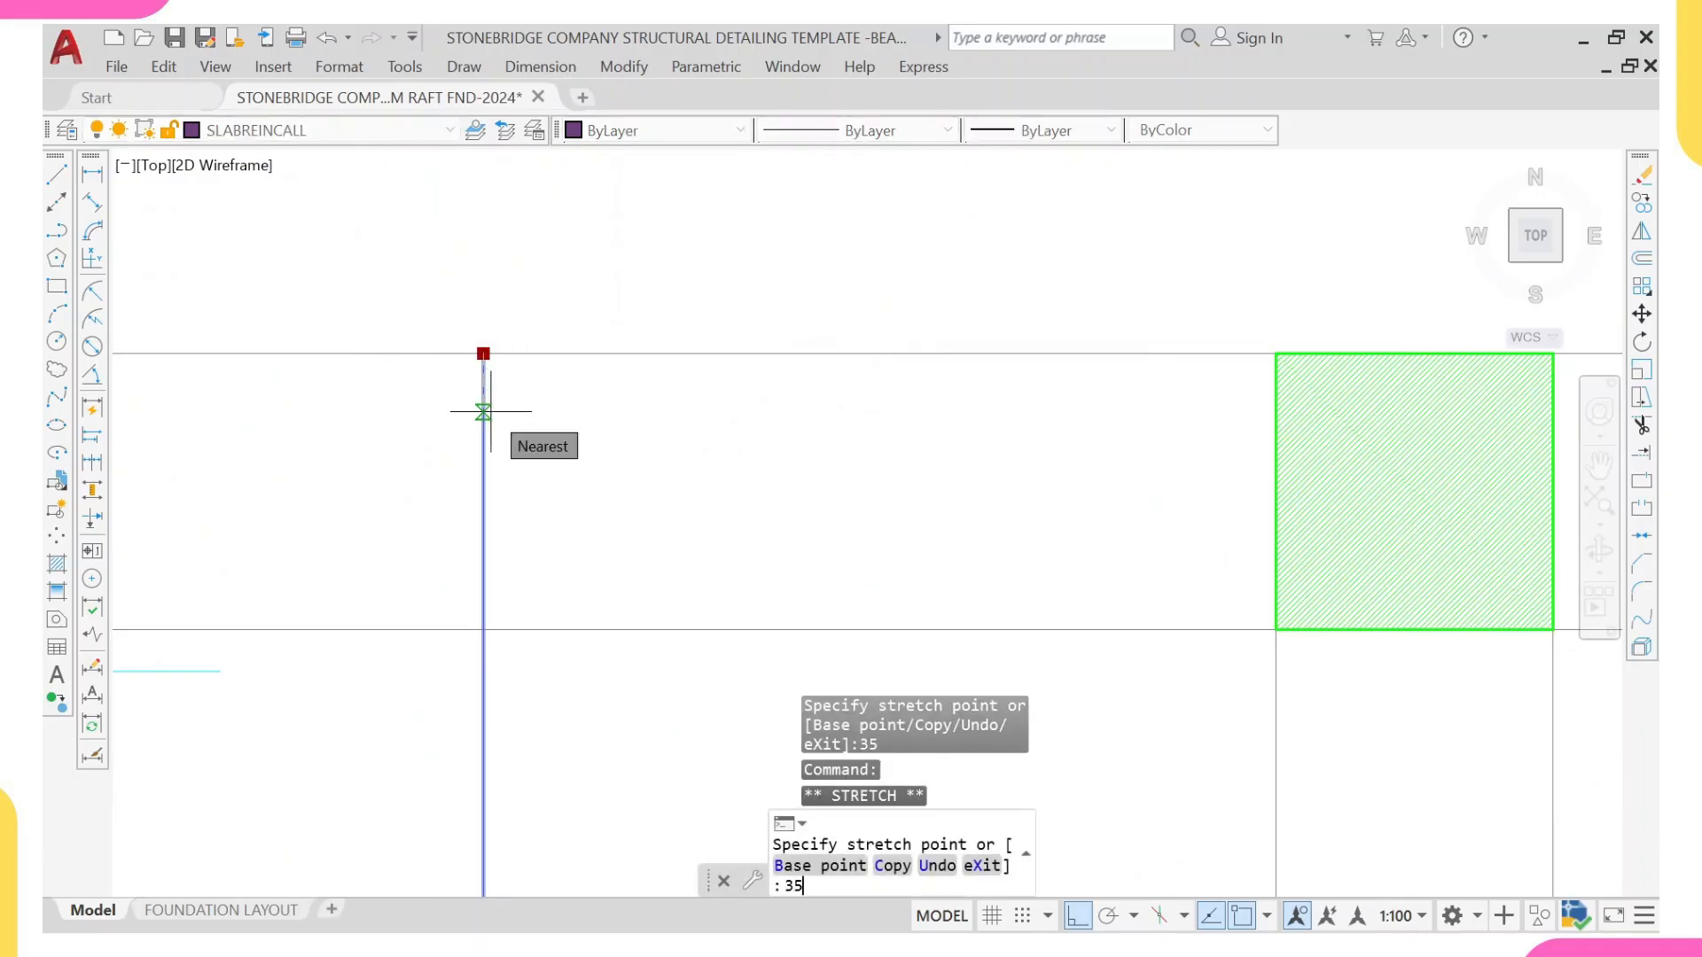
key("Escape")
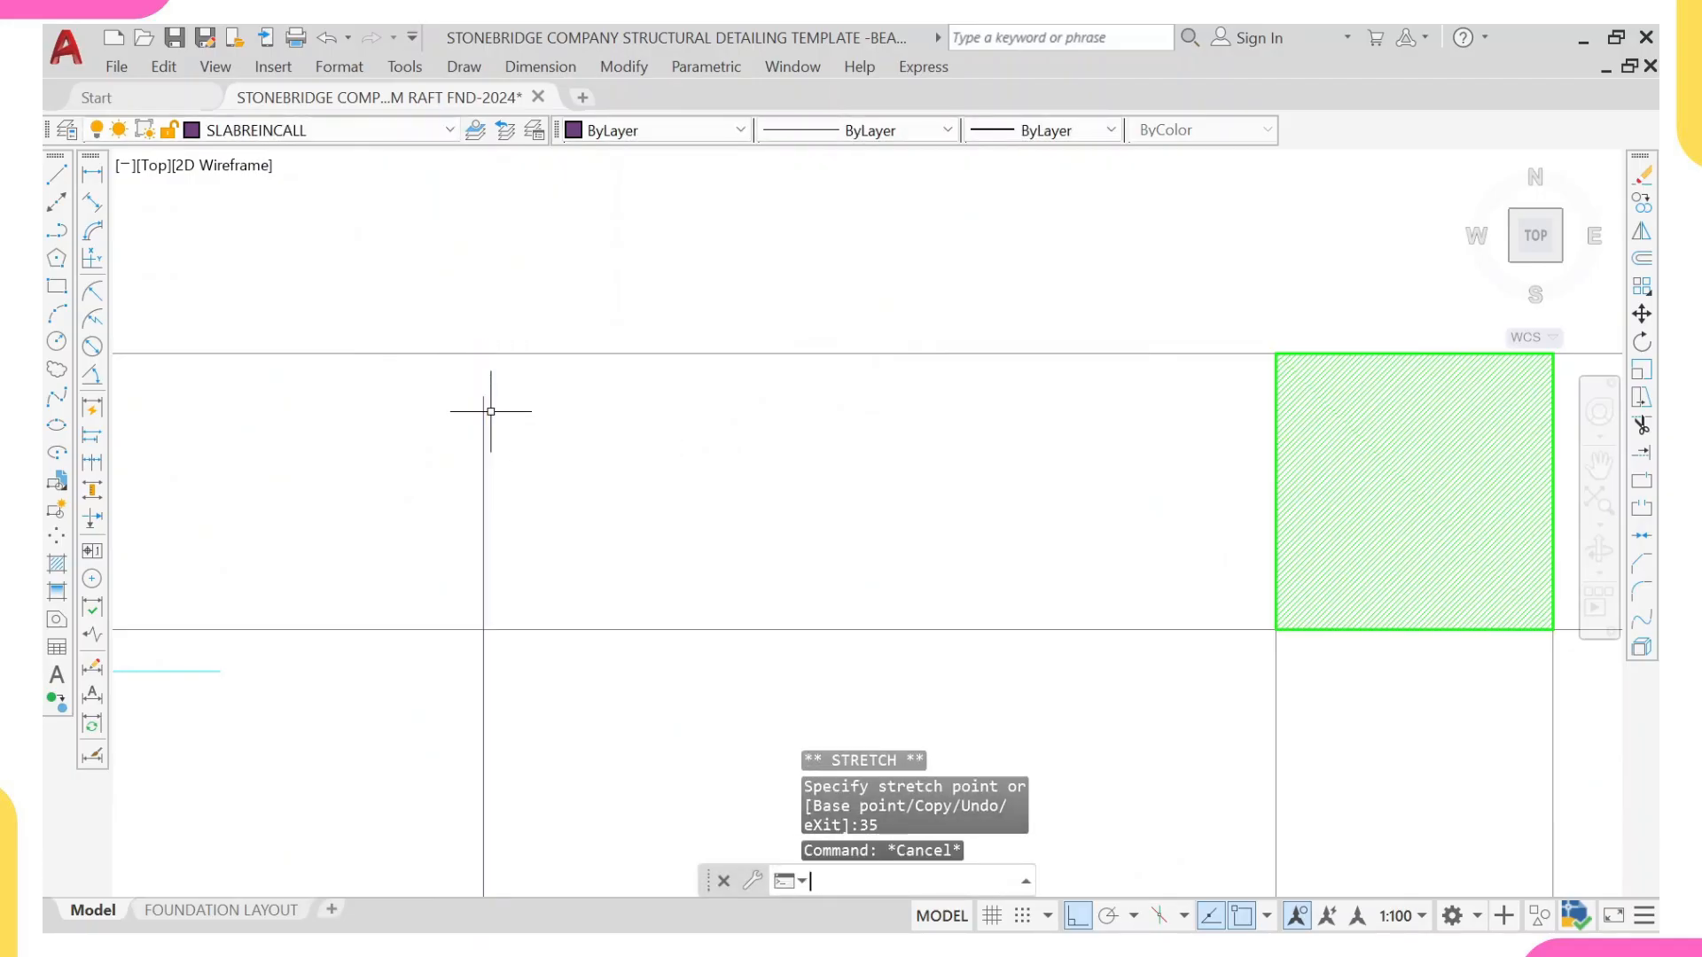
Step: Draw a 130-long horizontal return to the right from the vertical bar's upper end
key("Return")
left_click(483, 396)
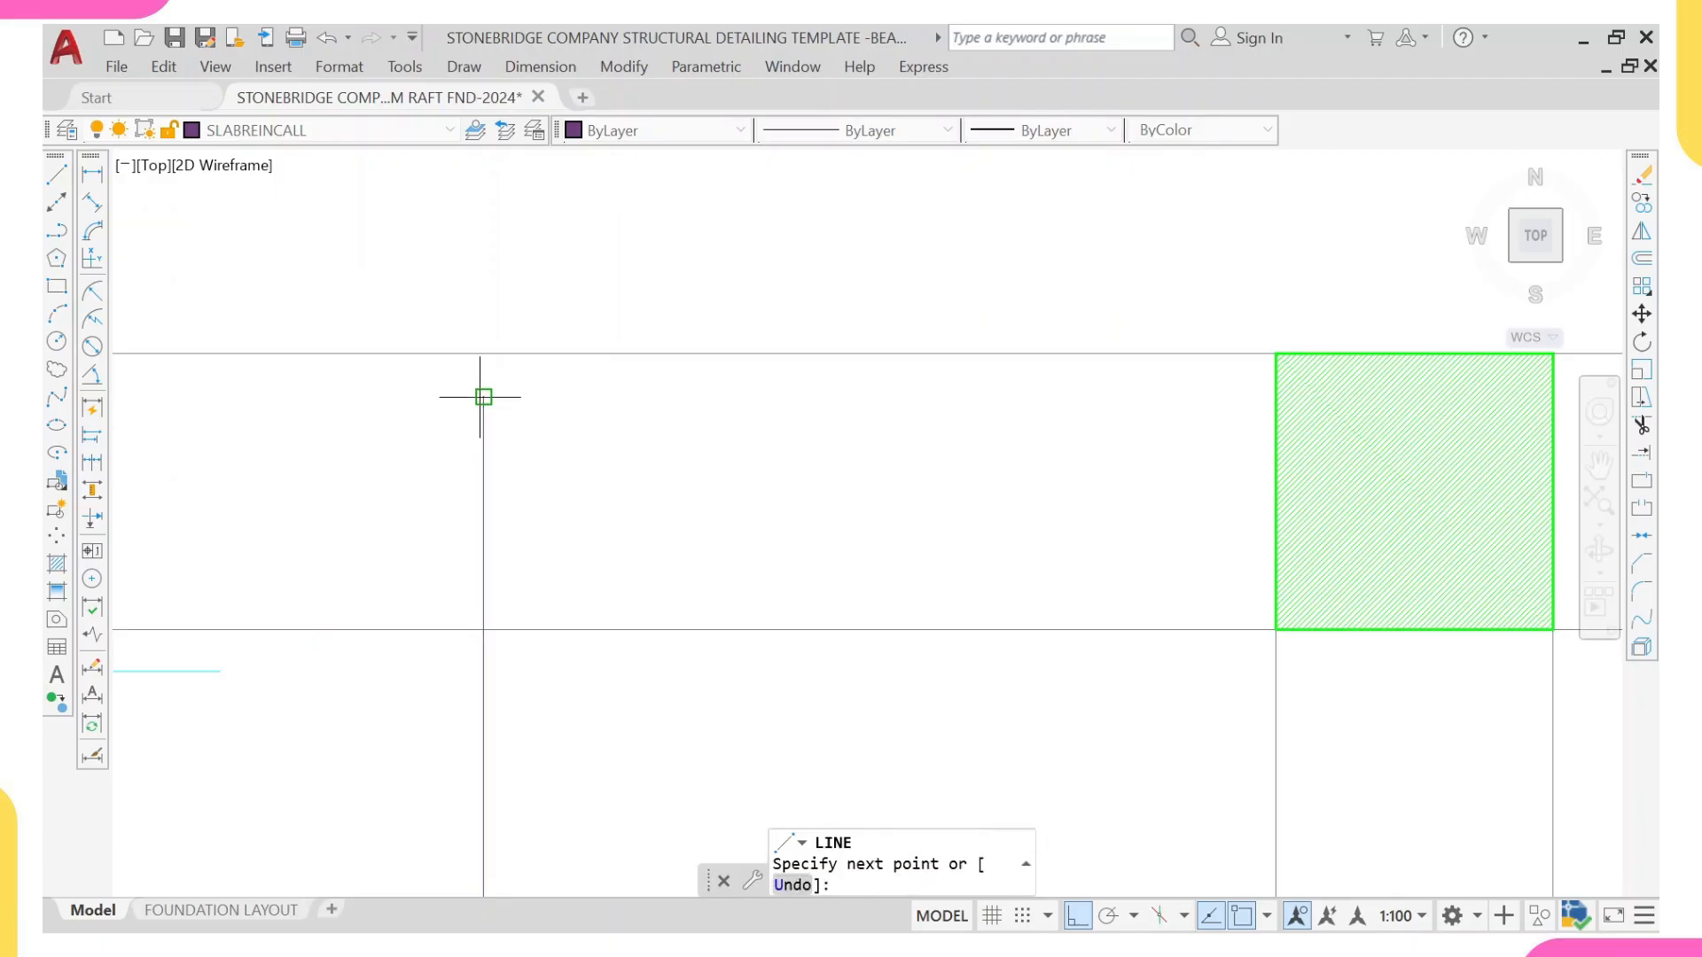
type("1")
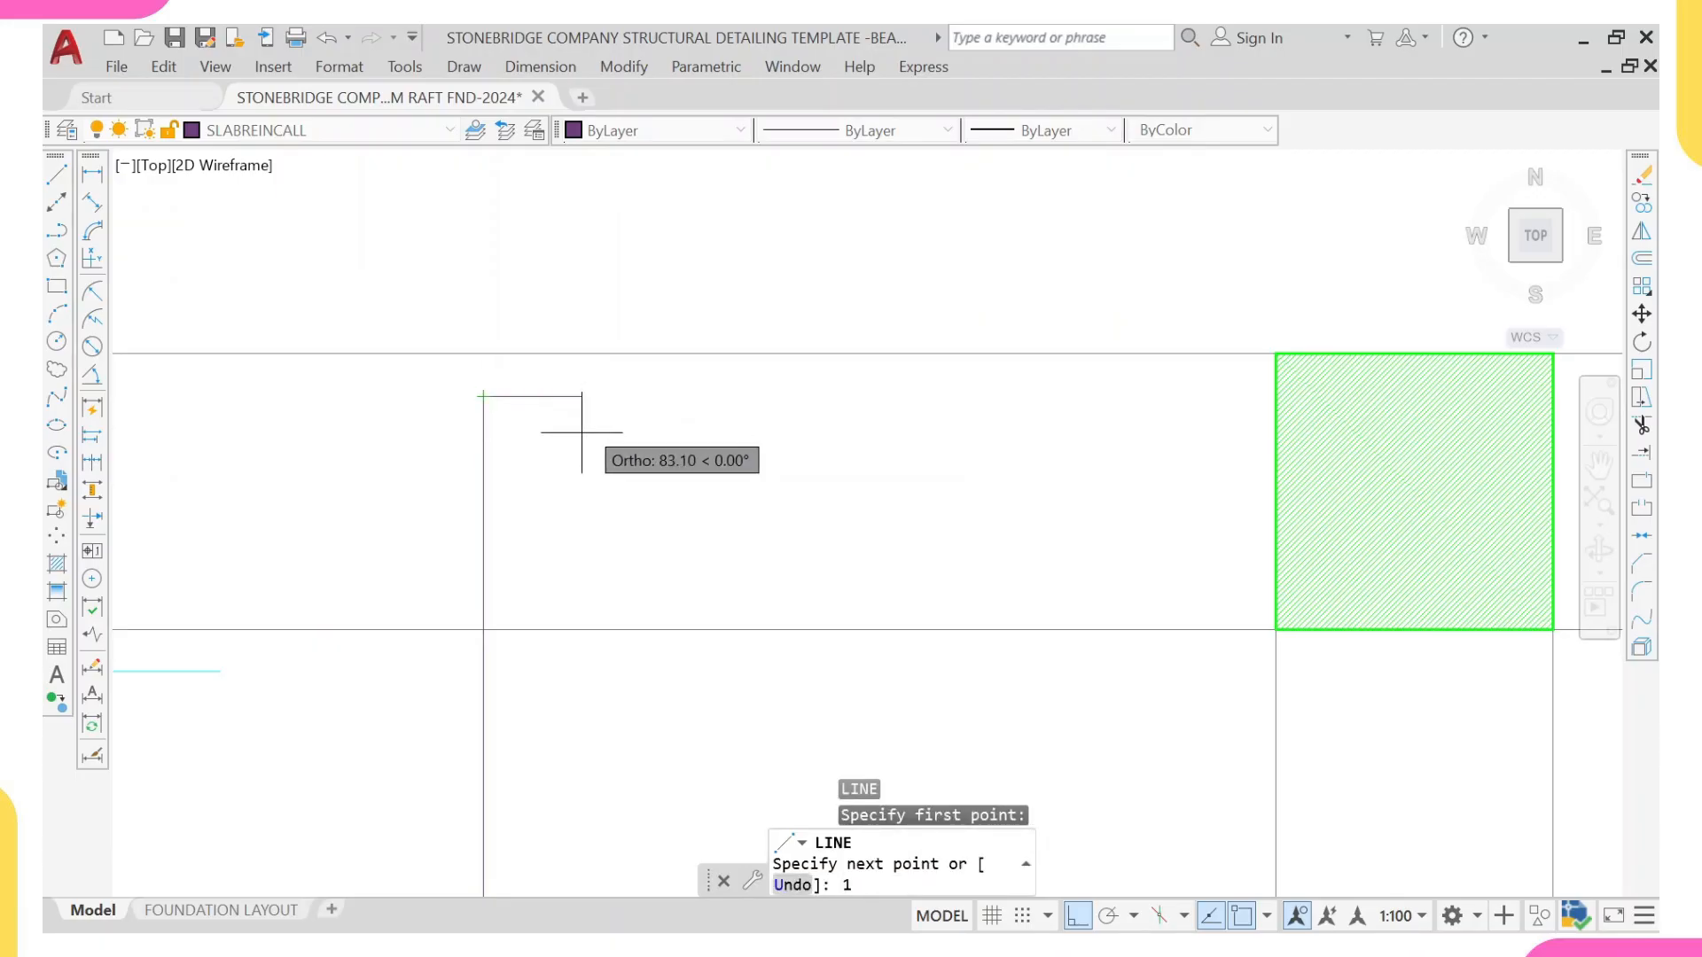
type("300")
key("Return")
key("ctrl+z")
type("130")
key("Return")
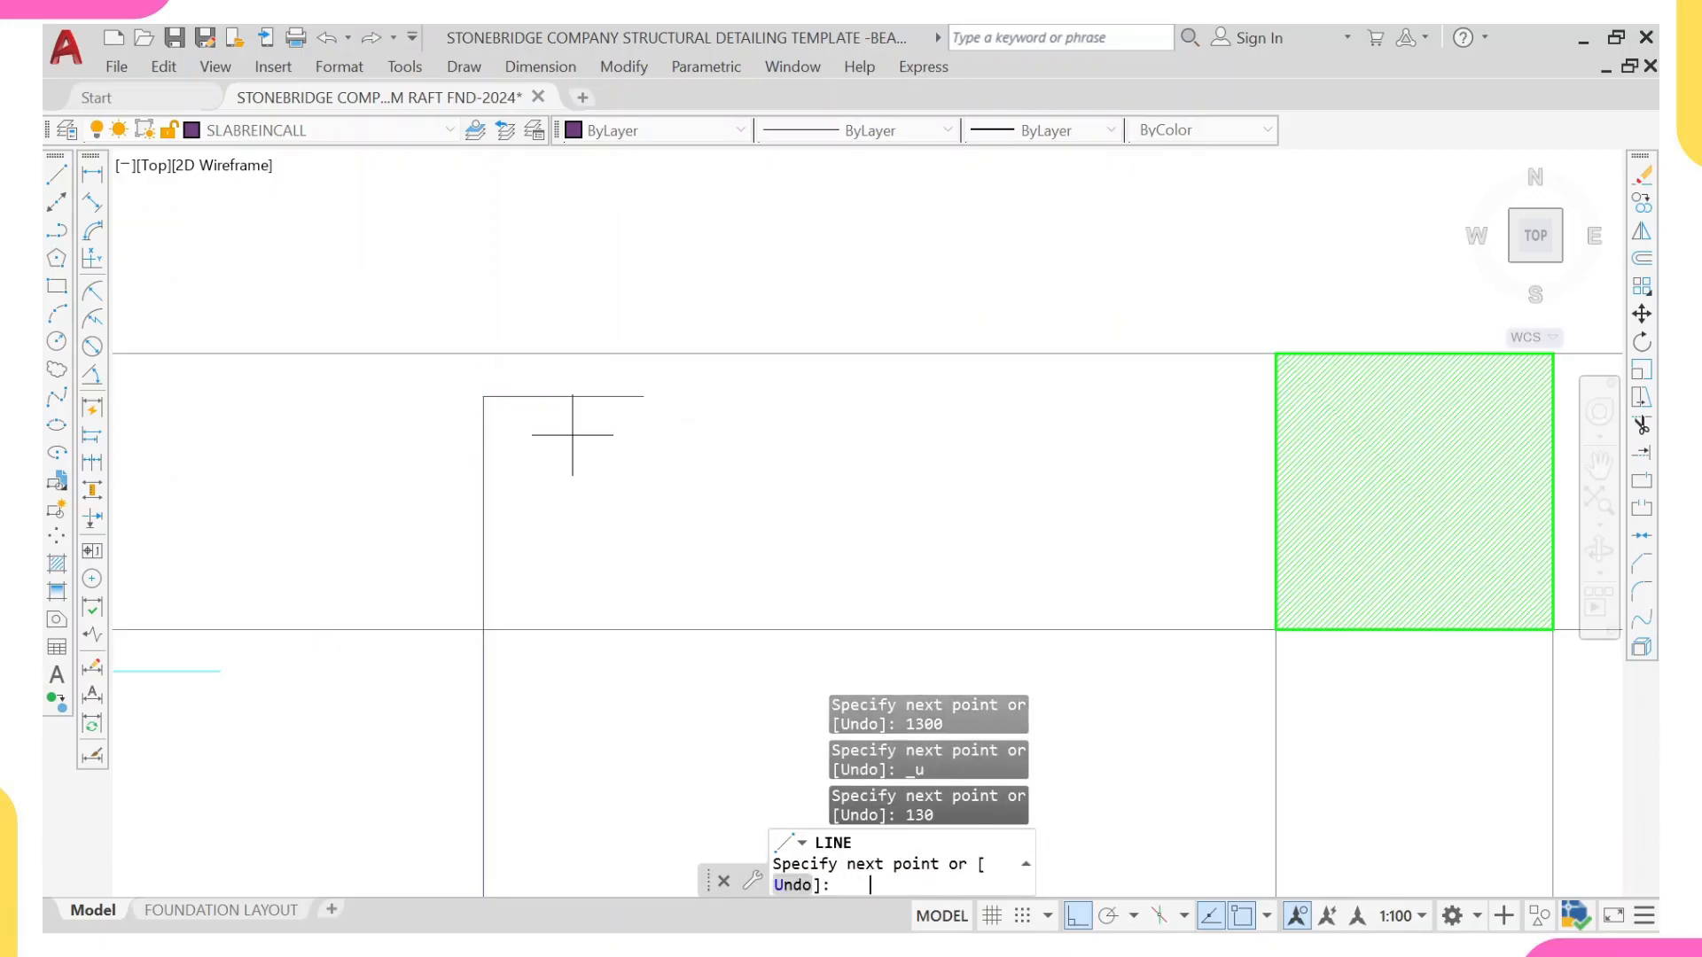
Step: Continue the upper return with an 800-long leg running down parallel to the vertical bar
scroll(585, 444, "up", 4)
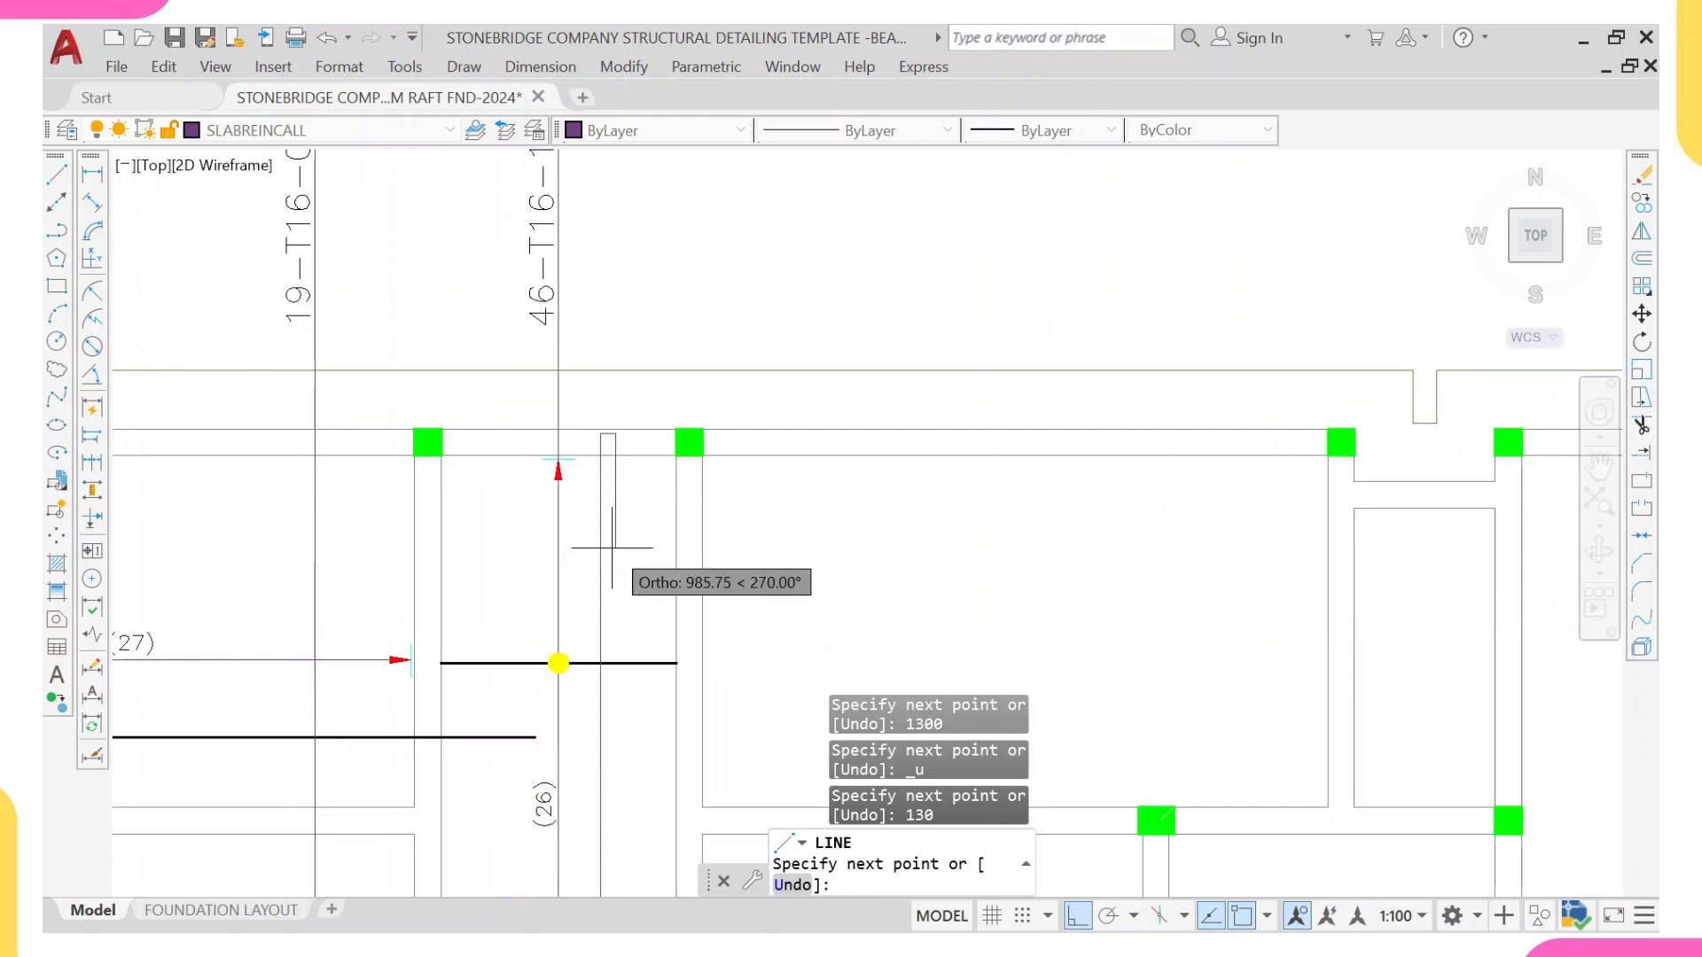
type("800")
key("Return")
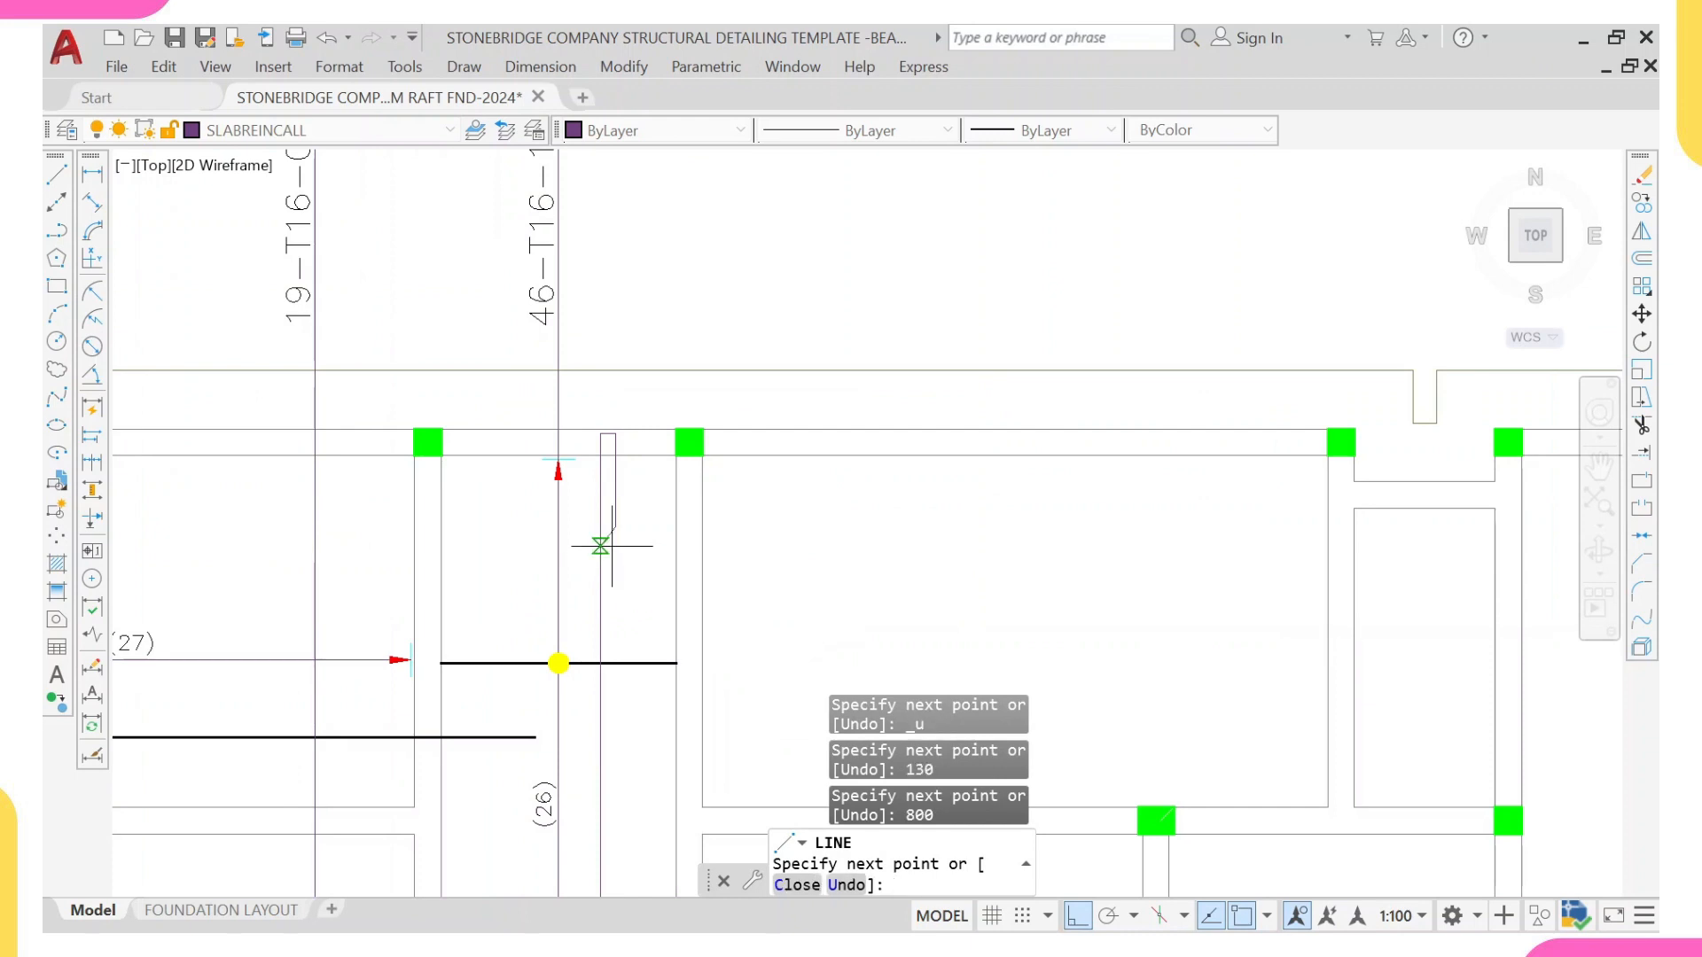
scroll(620, 523, "down", 4)
middle_click_drag(622, 504, 603, 457)
key("Escape")
Step: Draw the bar's lower return with a 130-long horizontal line to the right and an 800-long leg upward
middle_click_drag(587, 538, 603, 384)
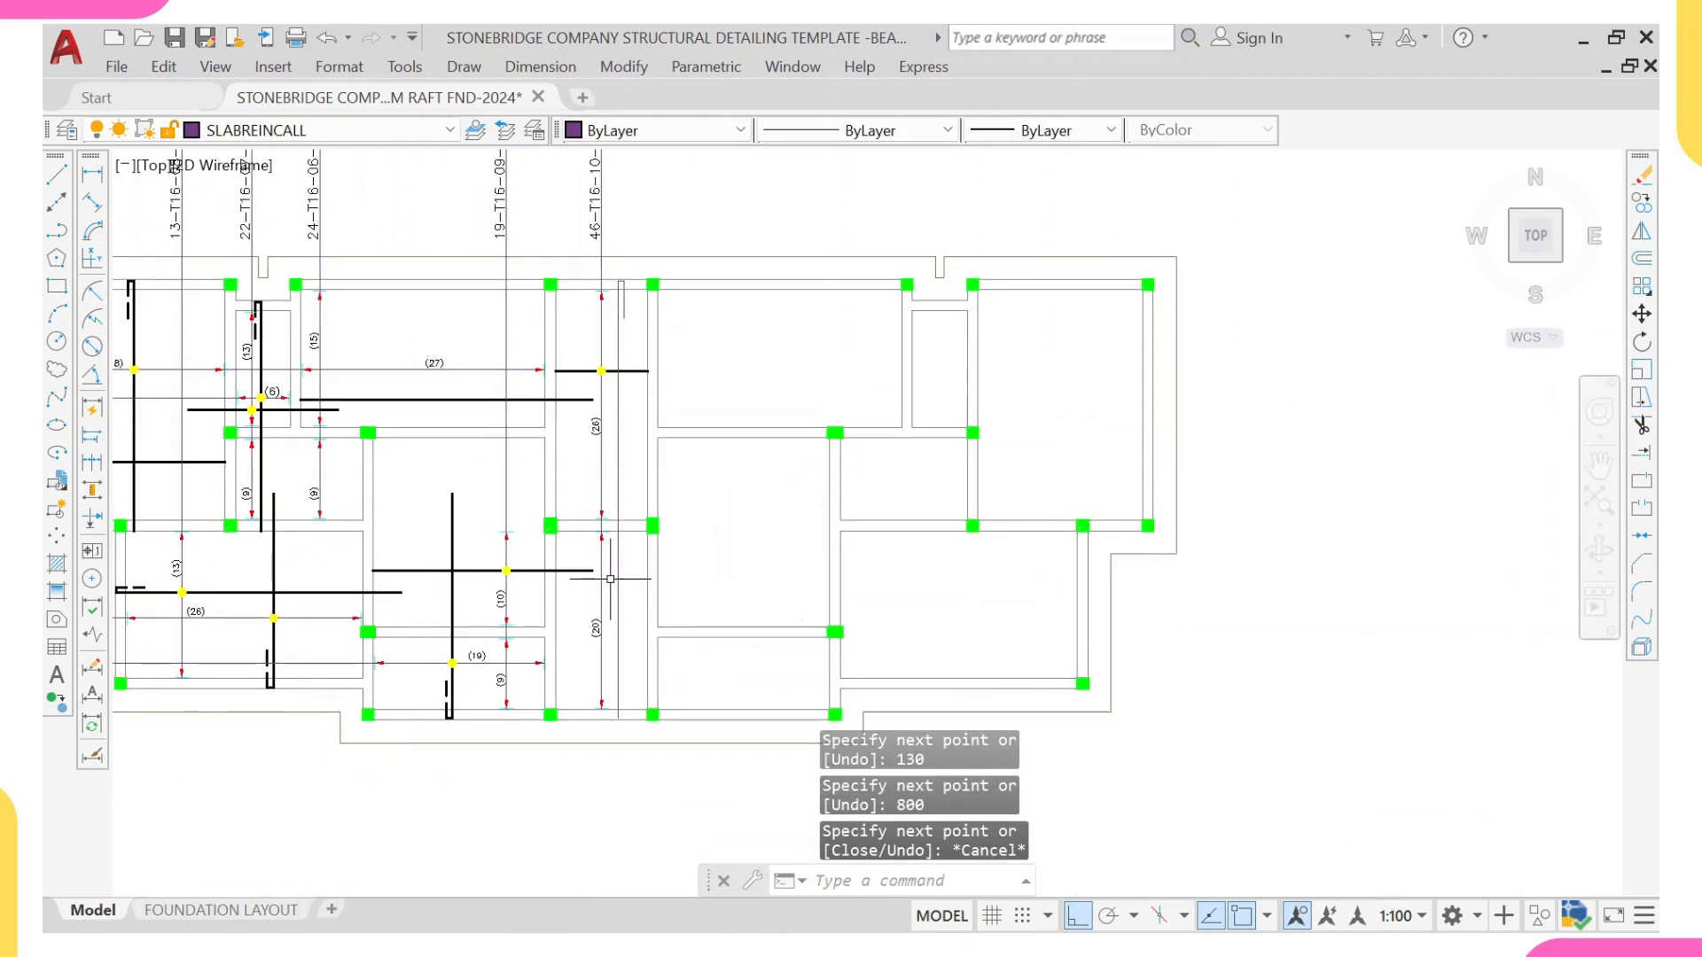
scroll(621, 735, "up", 6)
middle_click_drag(600, 760, 598, 597)
scroll(601, 597, "up", 2)
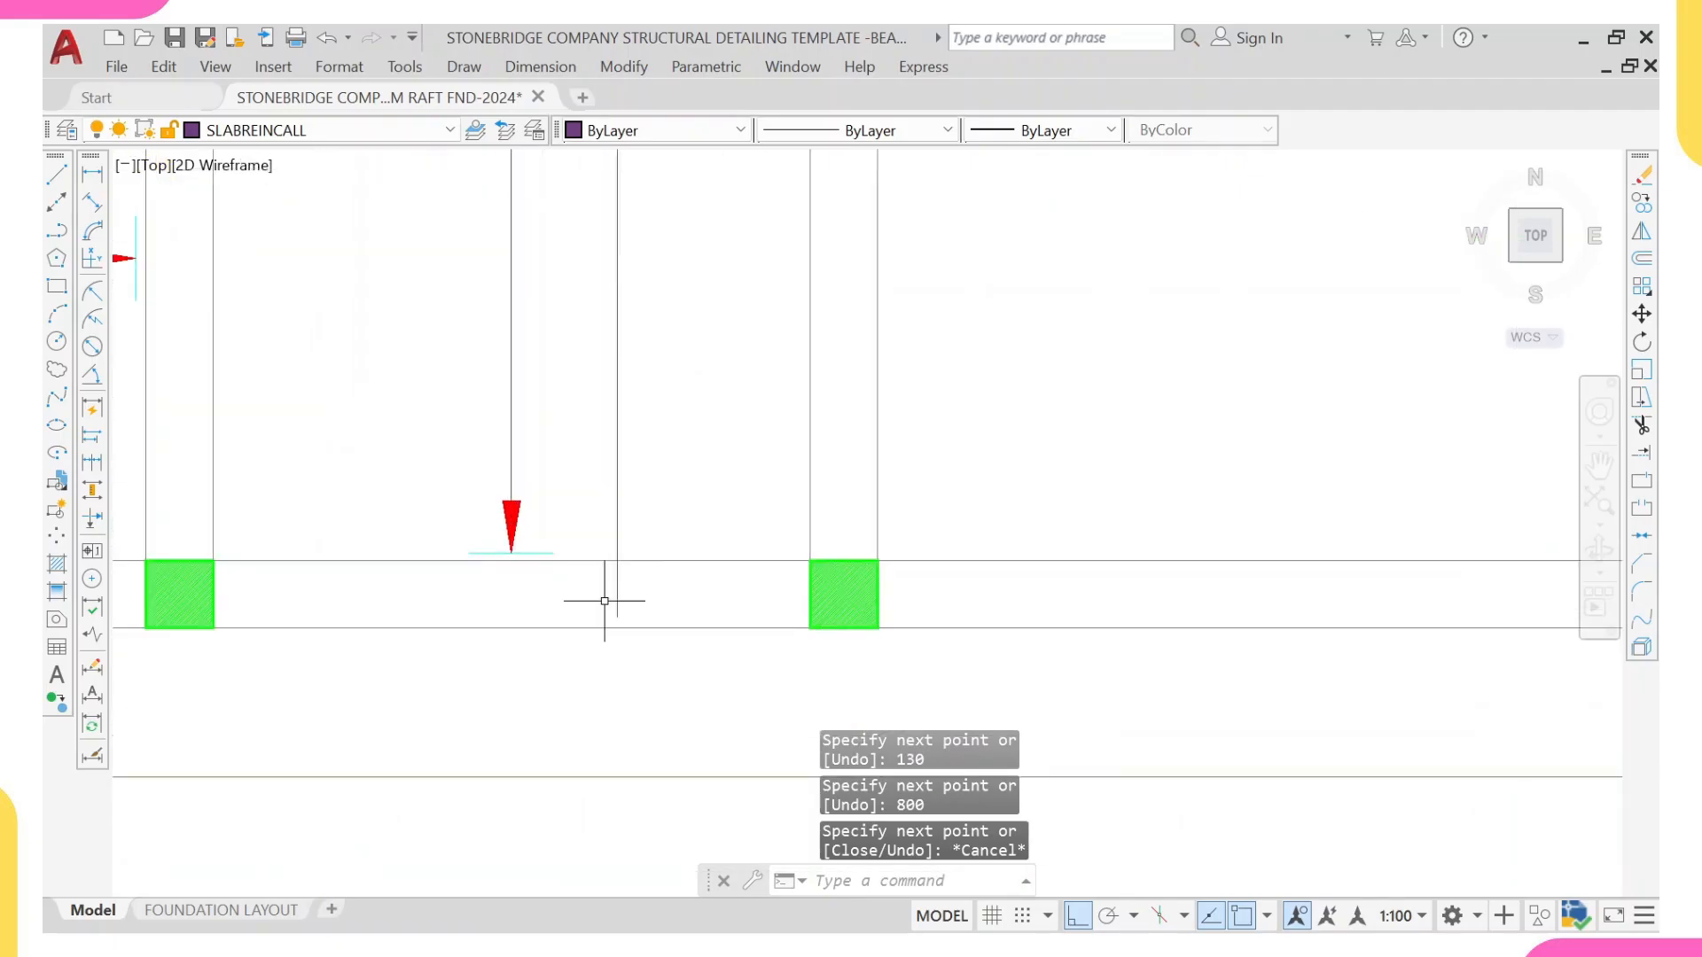
type("l")
key("Return")
left_click(616, 610)
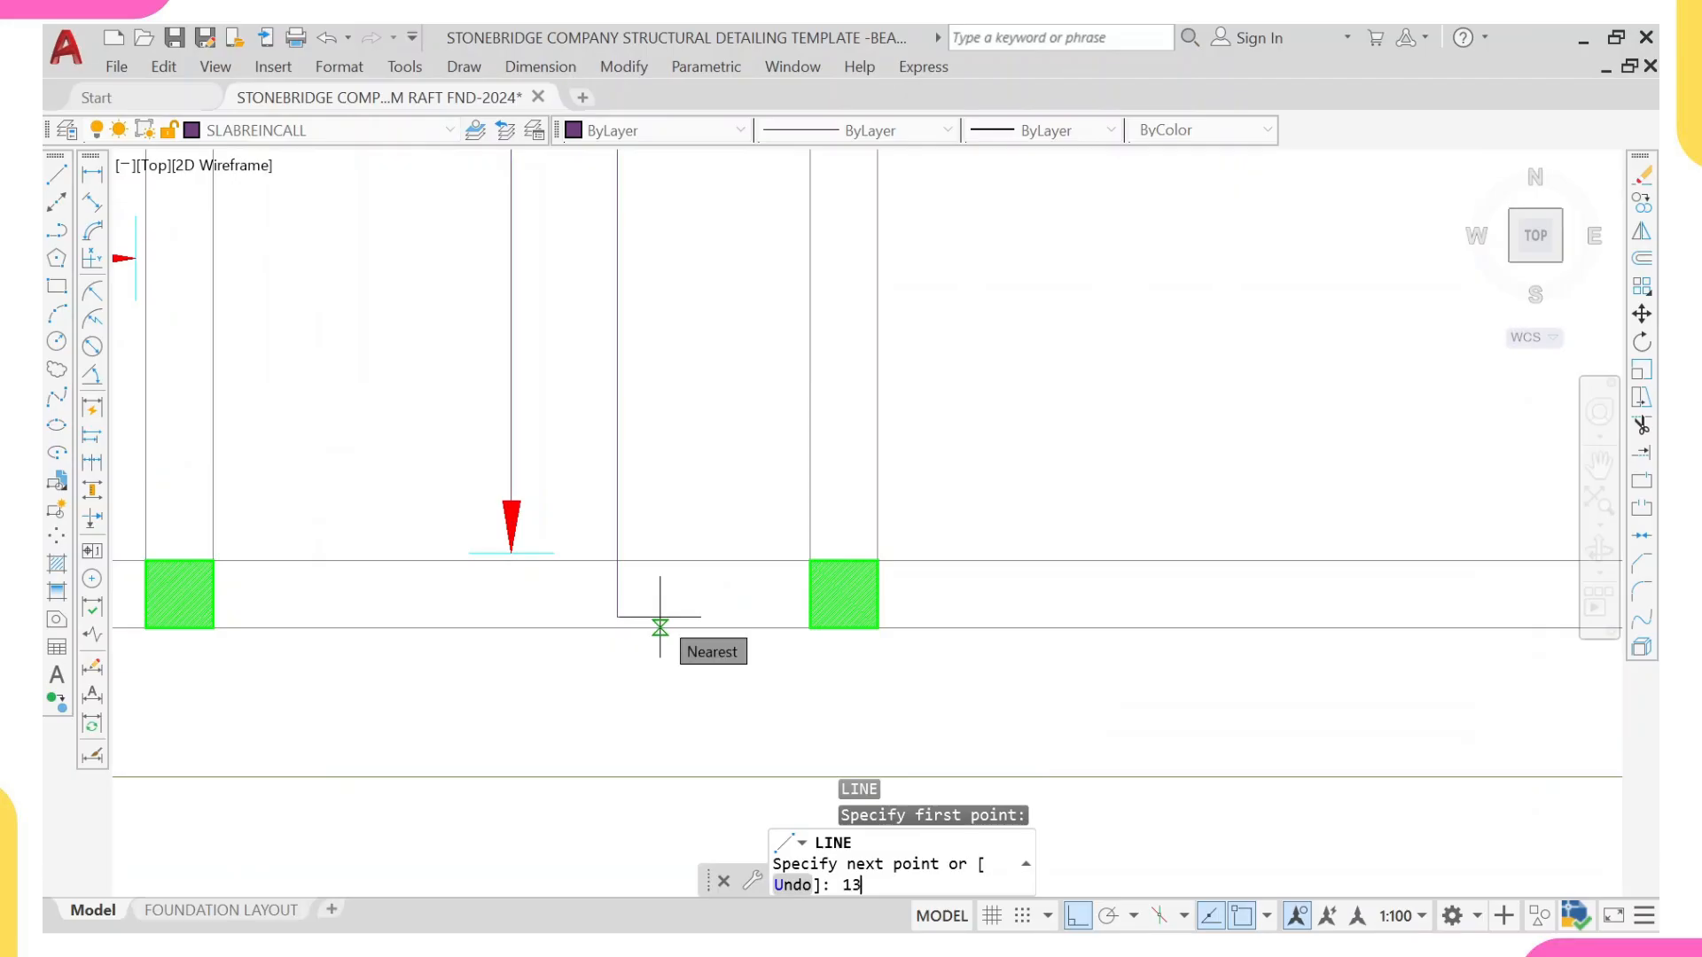
type("130")
key("Return")
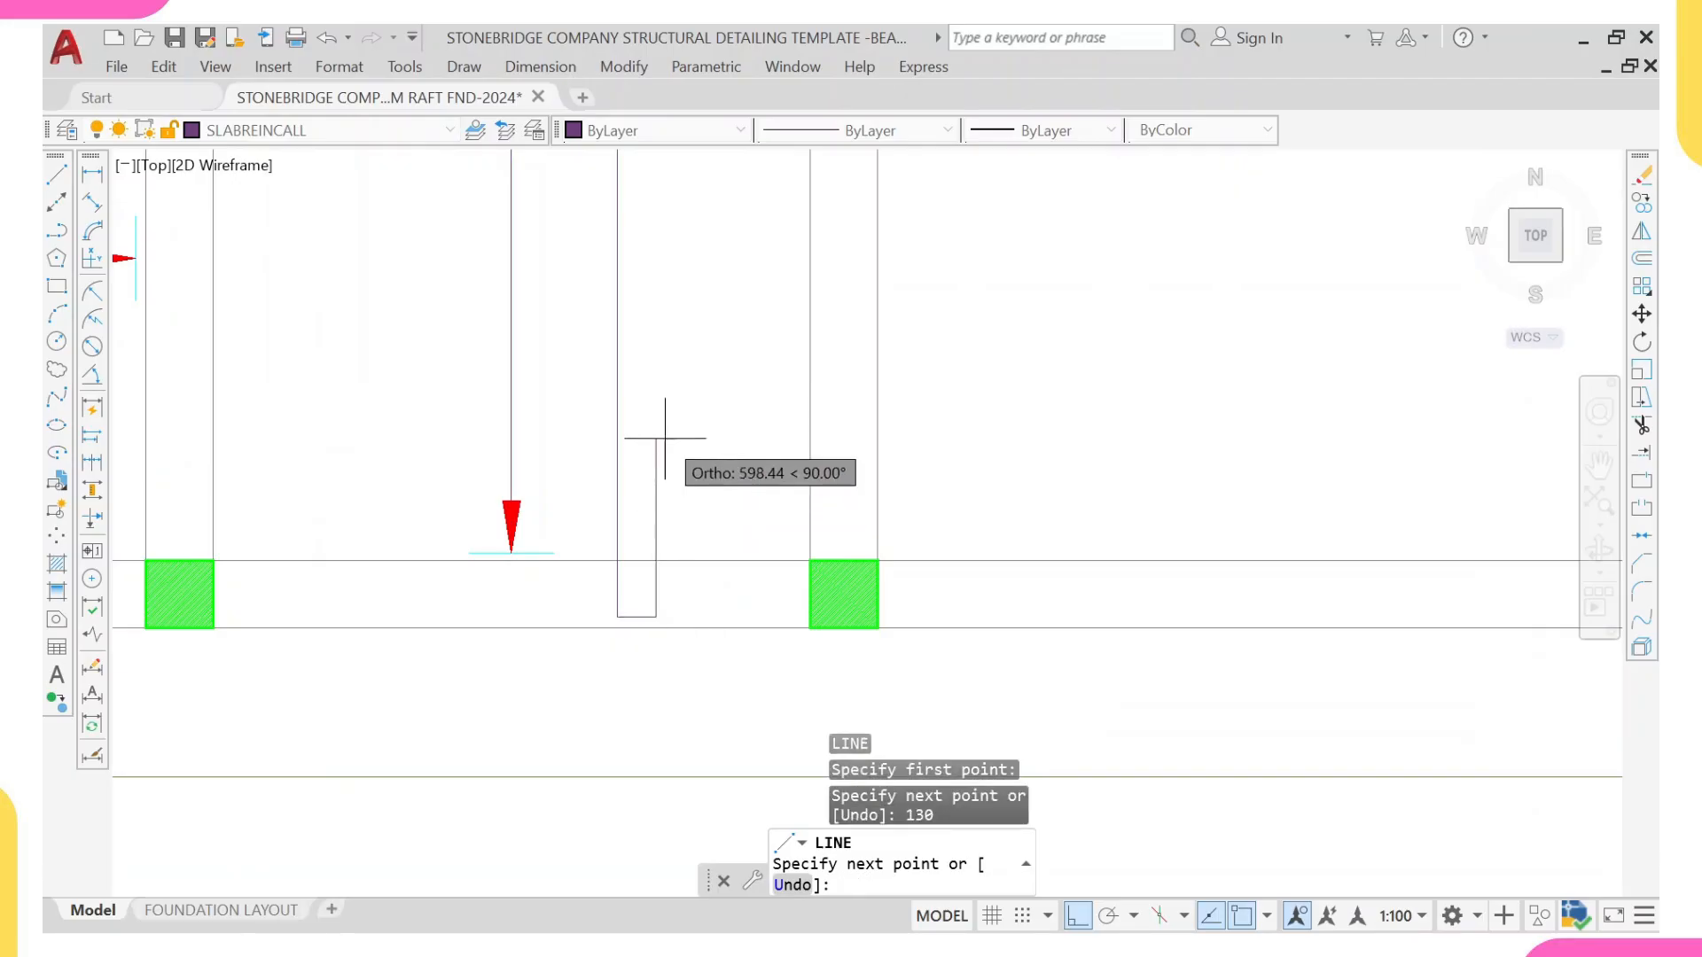
key("Return")
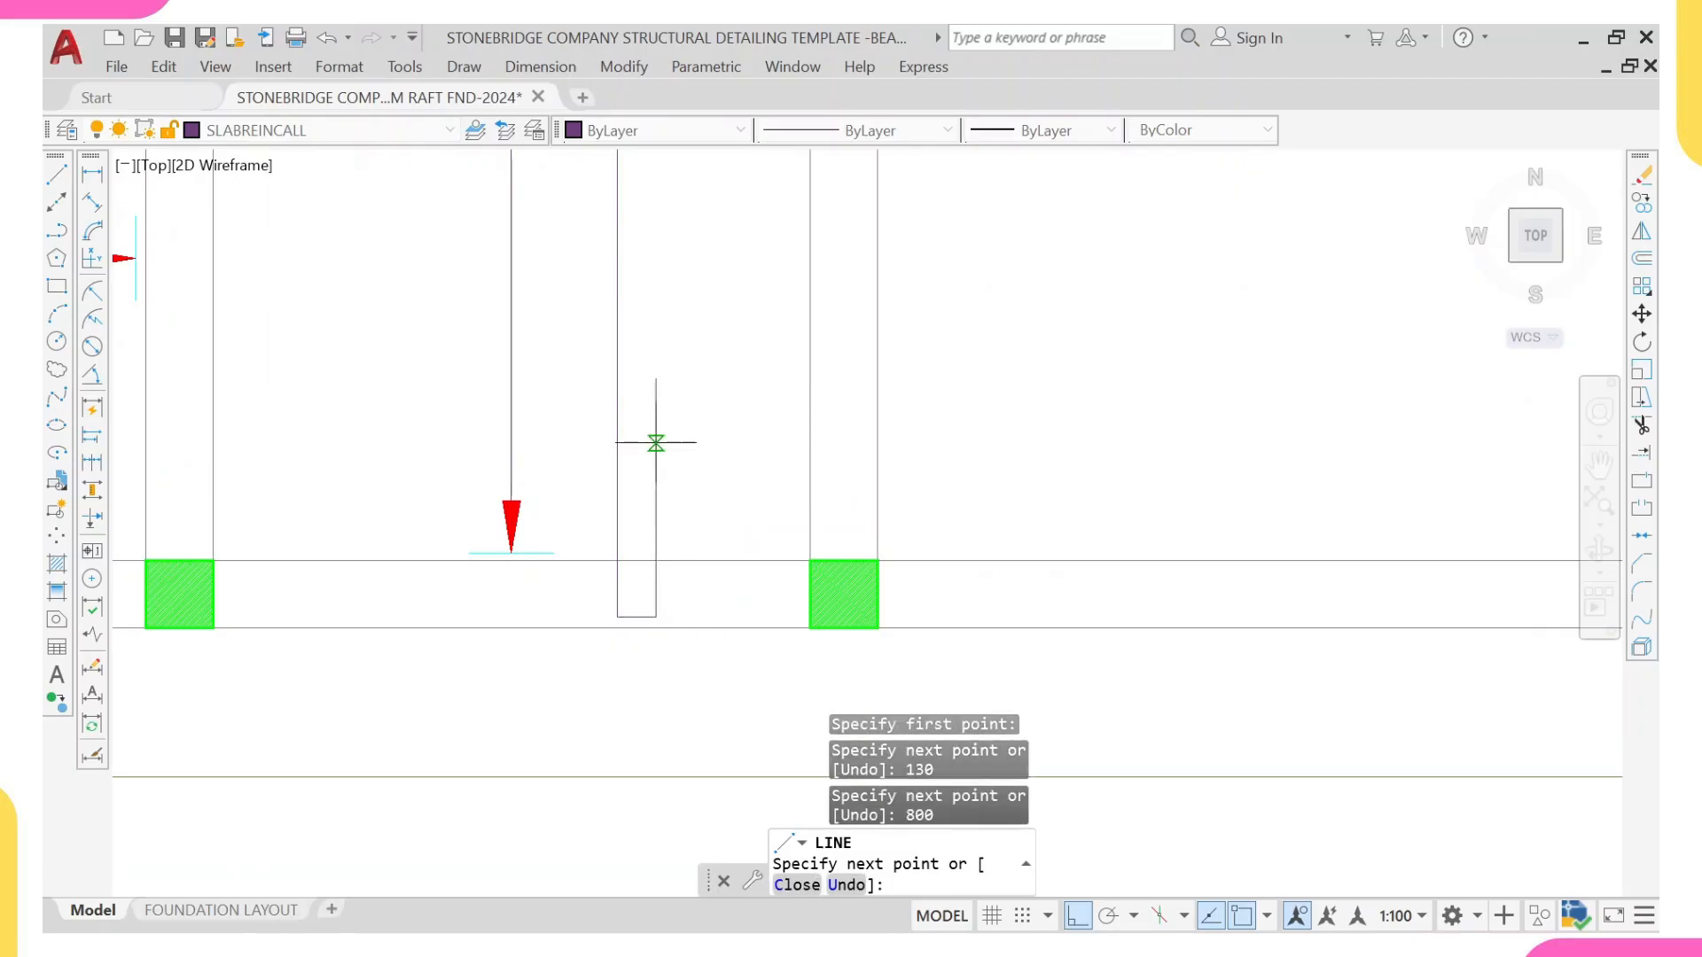
scroll(658, 441, "down", 5)
key("Escape")
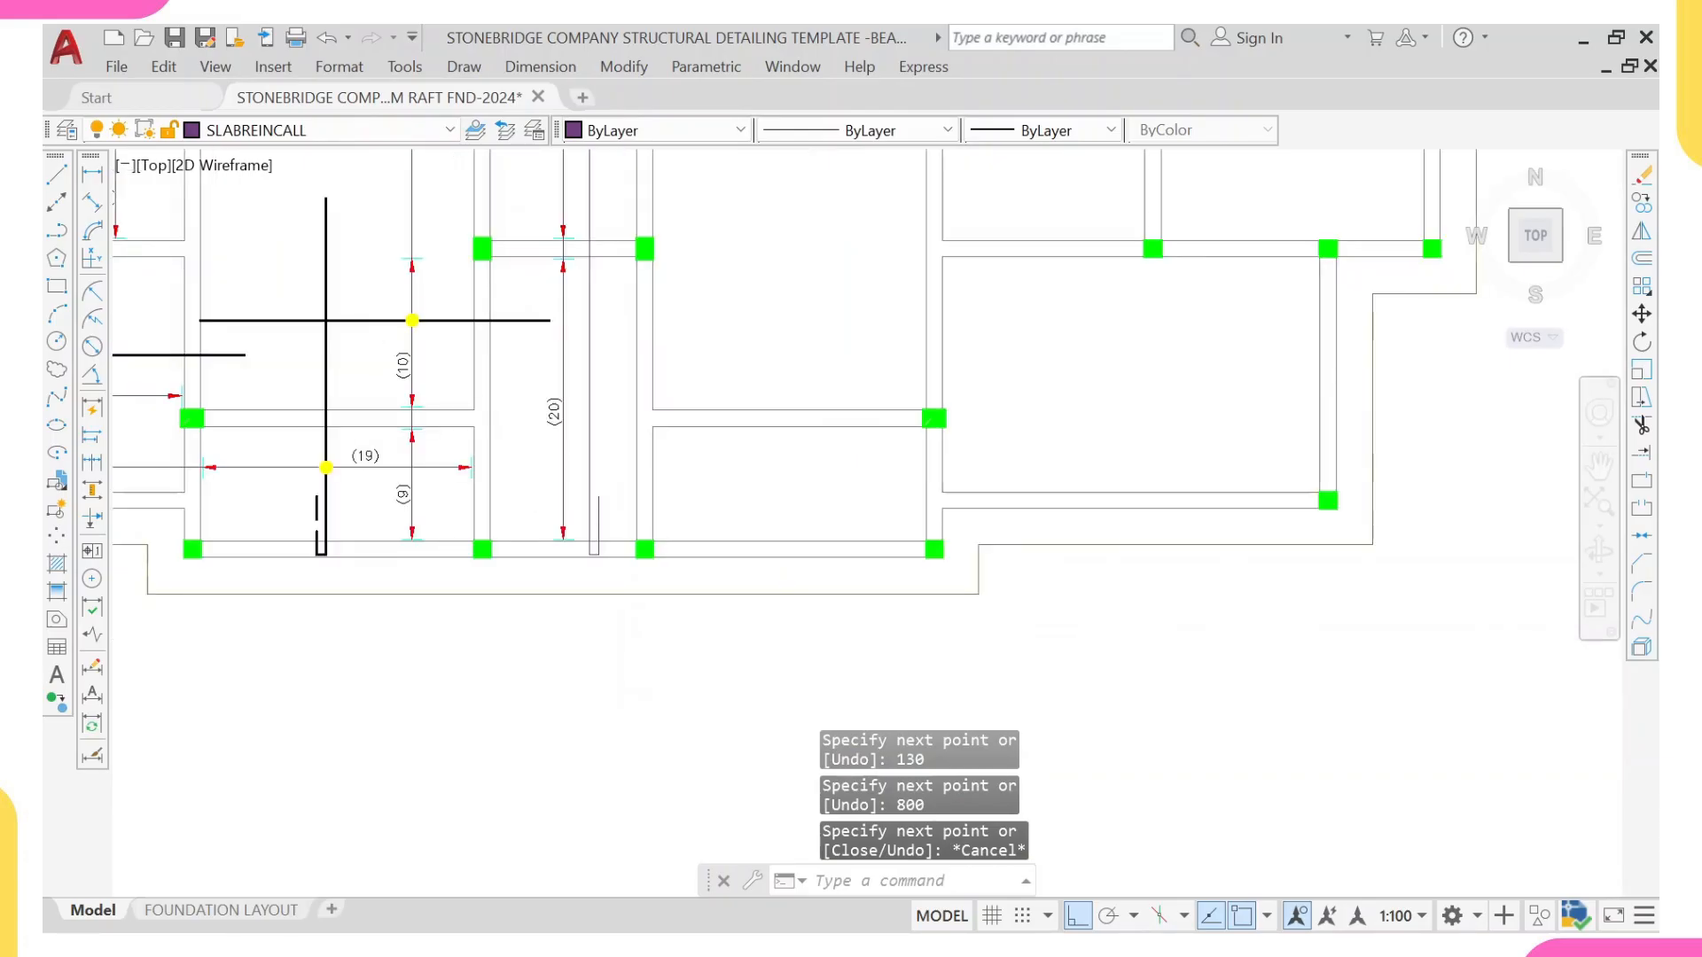
Step: Match the properties of an existing NLNG Rebars bar onto the vertical bar and its lower 130 return
left_click(375, 320)
type("MA")
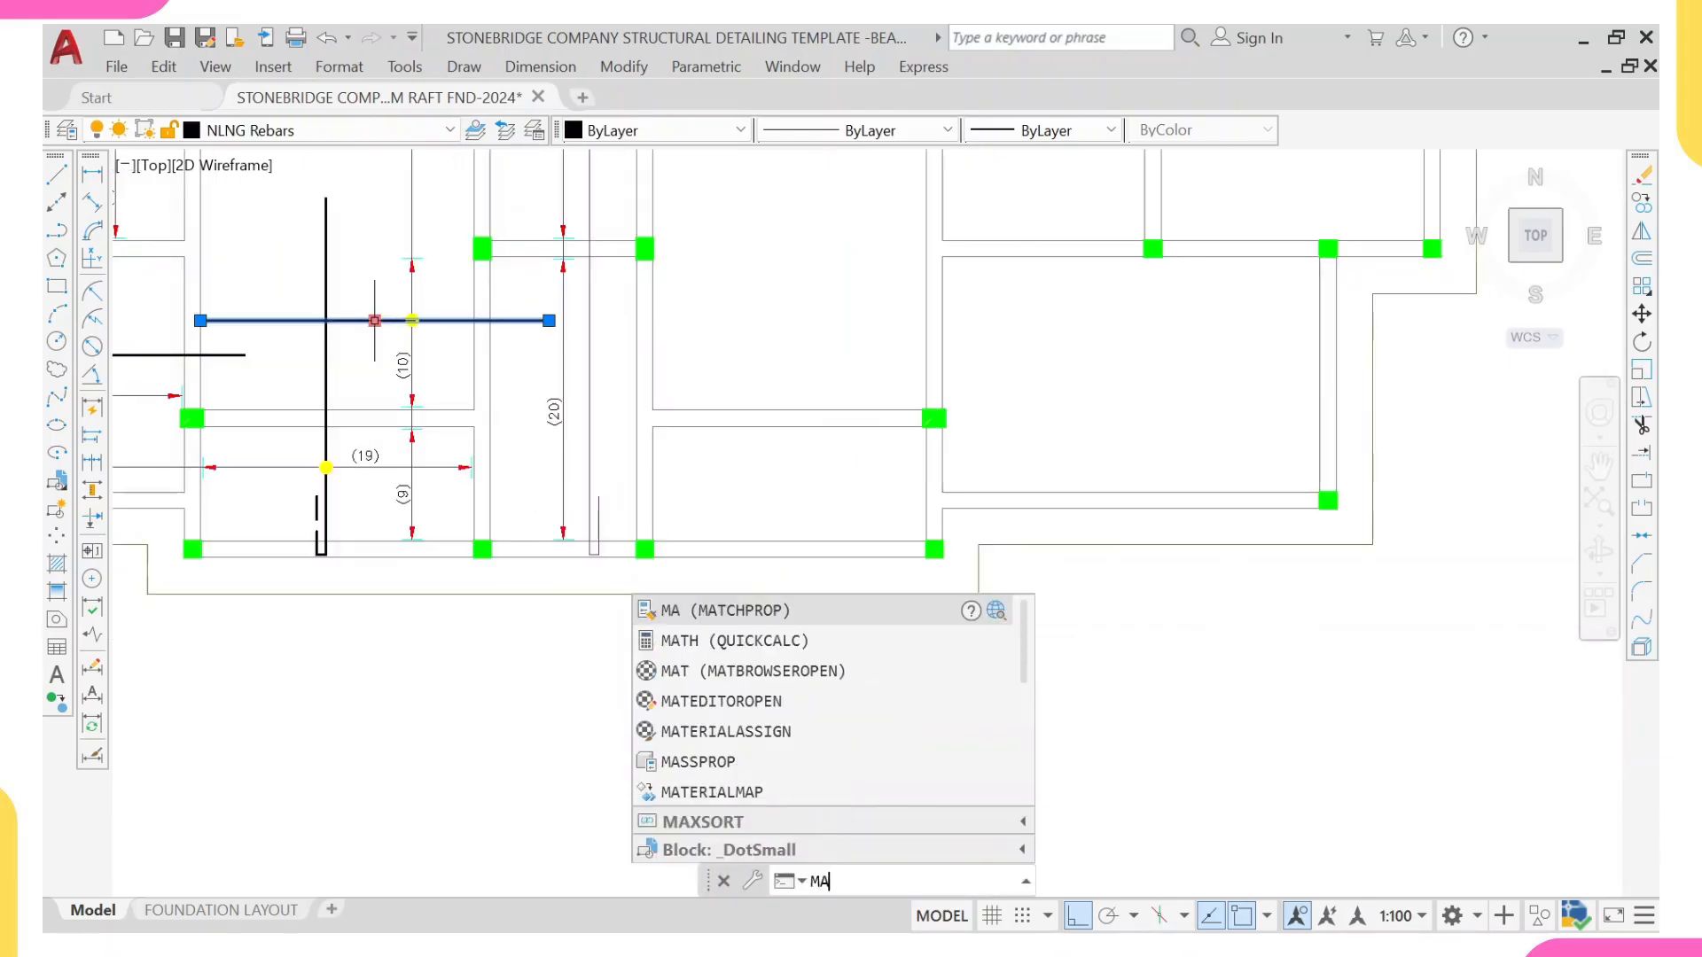
key("Return")
scroll(562, 494, "up", 8)
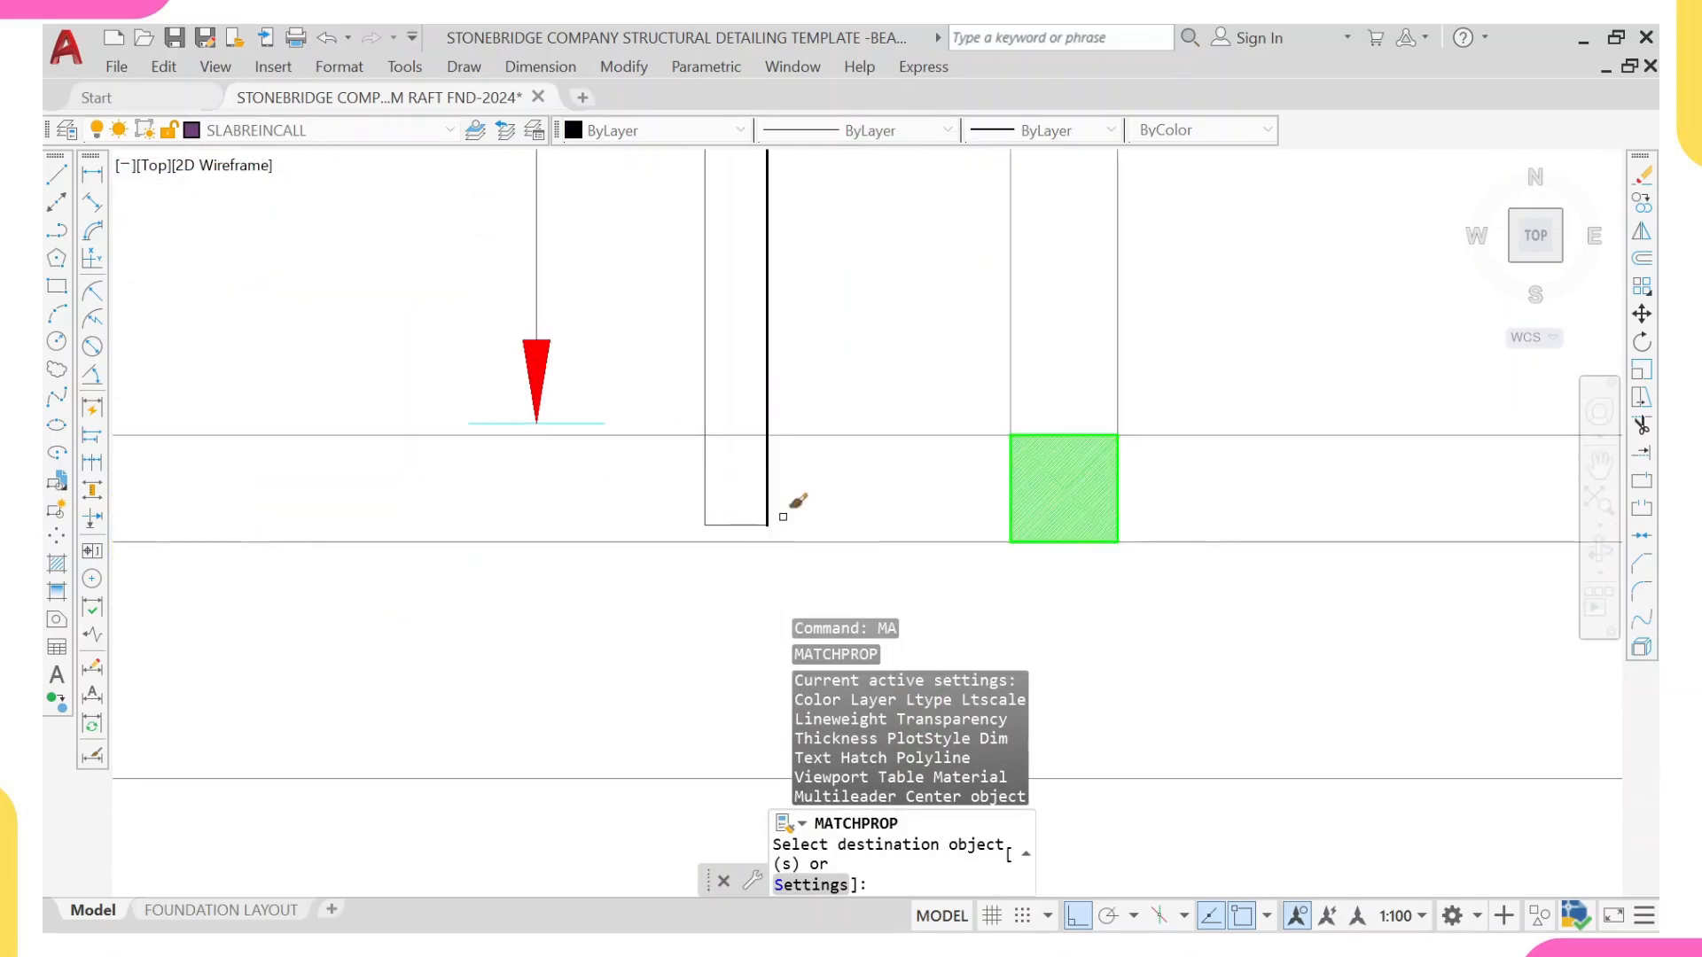
left_click(738, 479)
left_click(657, 538)
scroll(656, 538, "down", 5)
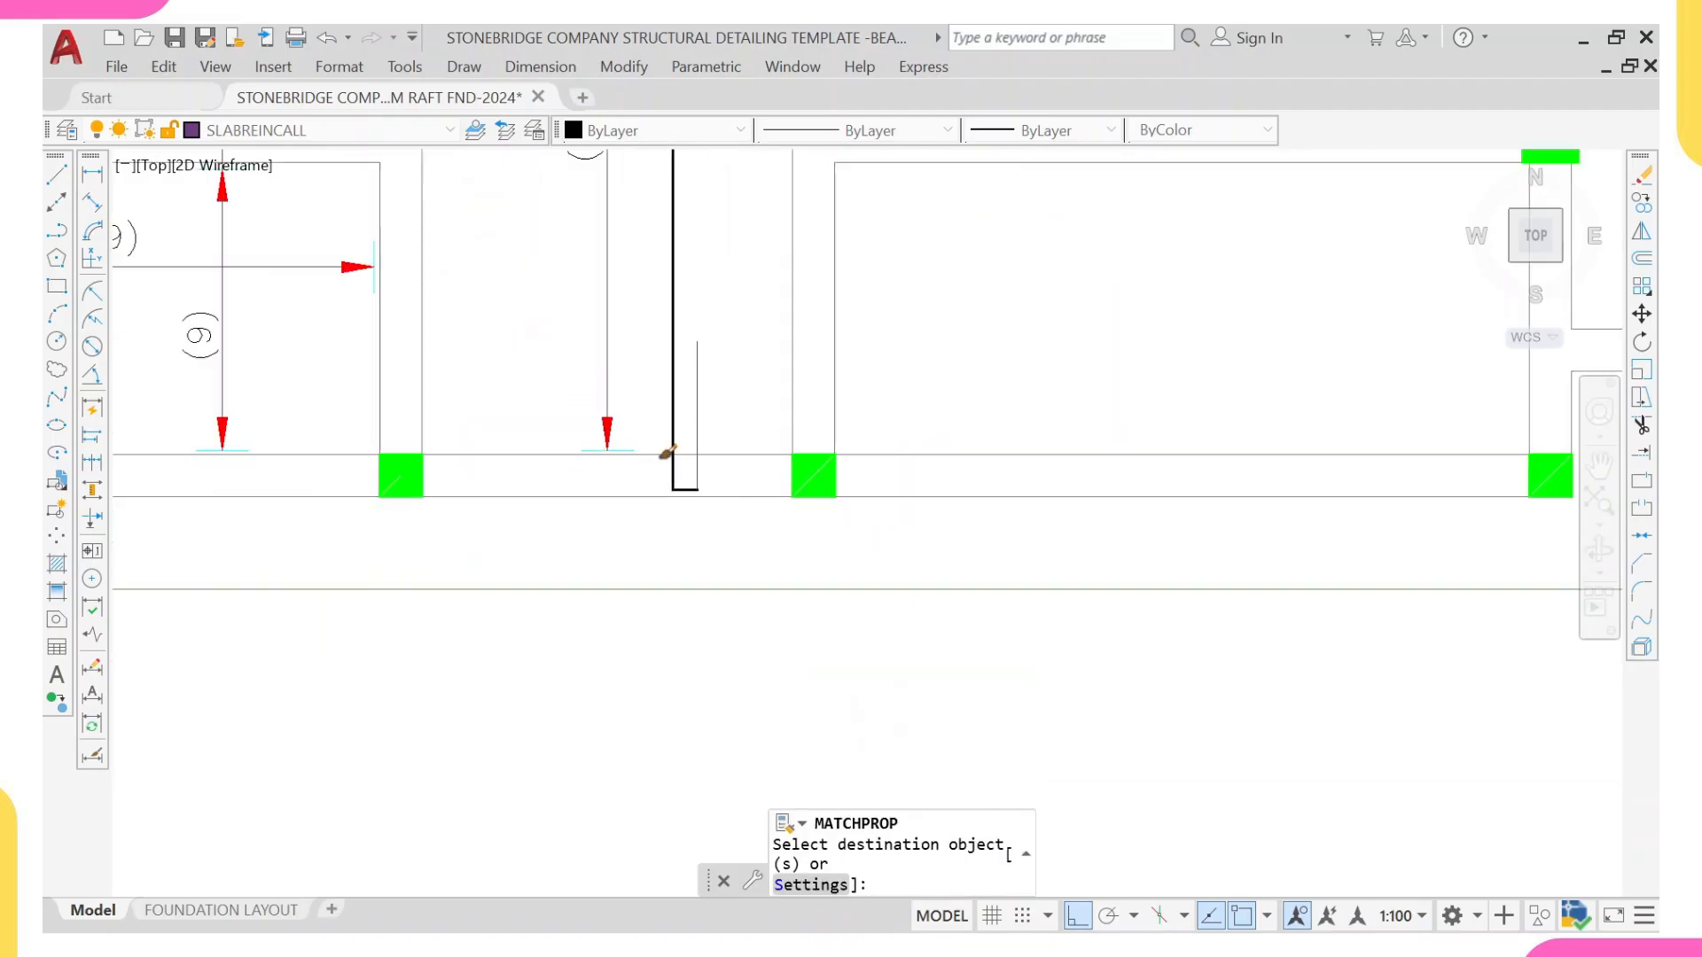
Step: Apply the same NLNG Rebars properties to the short horizontal return at the bar's upper end
scroll(697, 415, "up", 5)
scroll(620, 519, "up", 4)
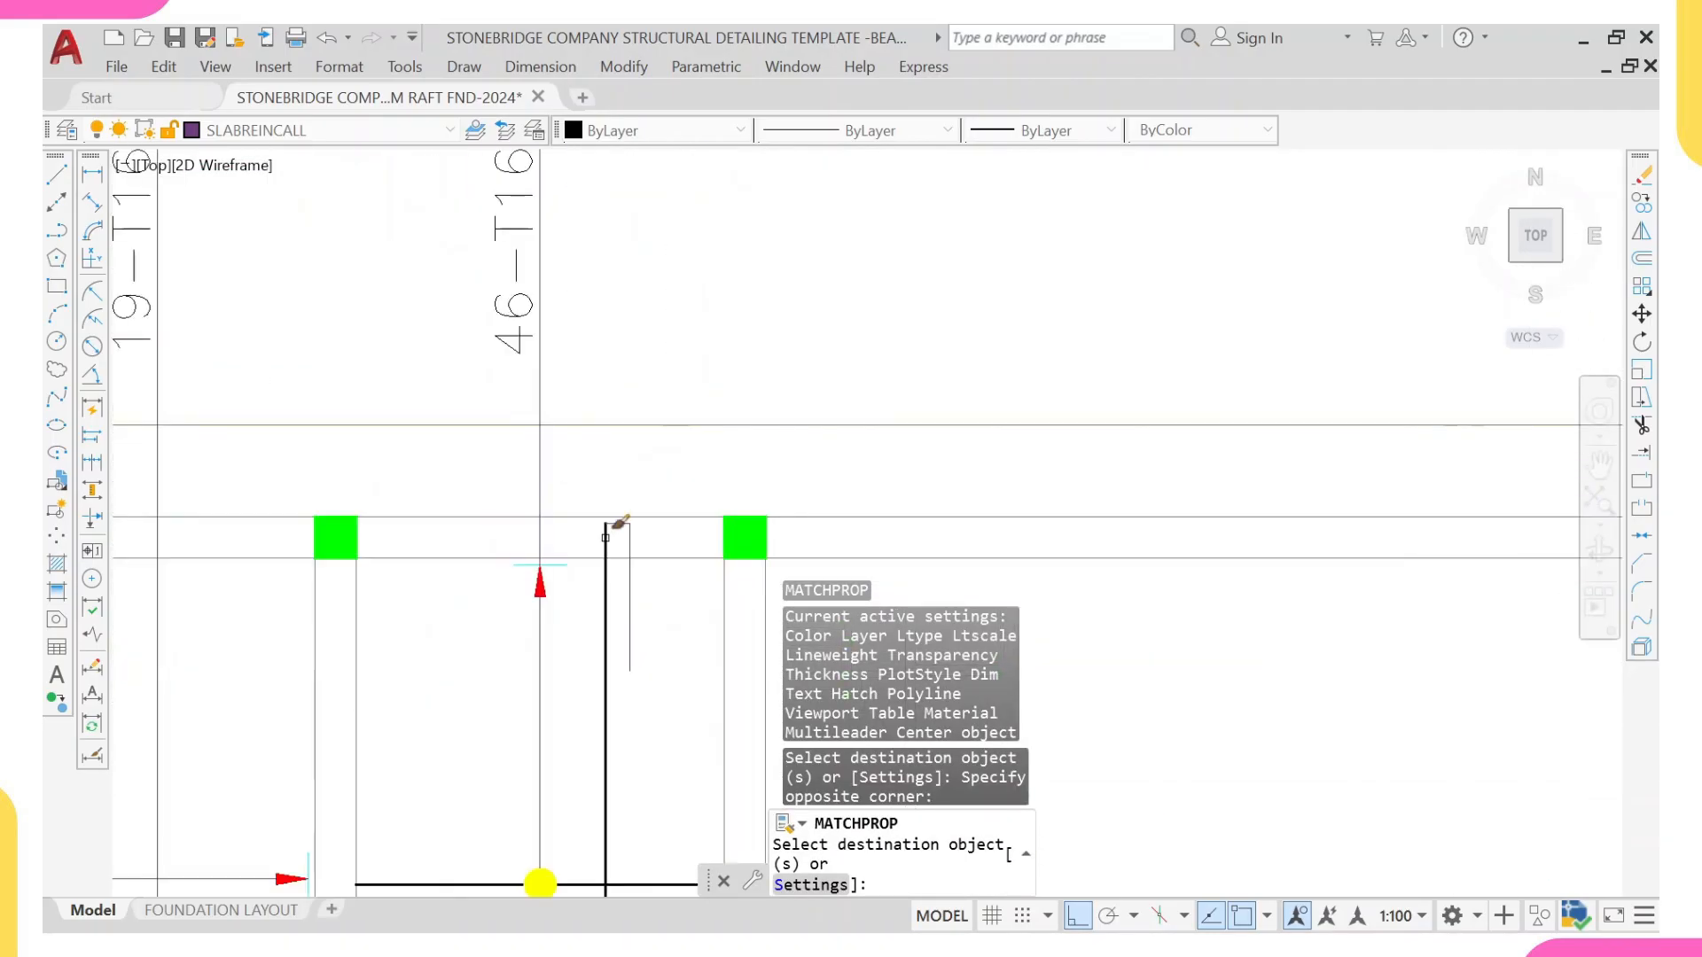
left_click(631, 490)
left_click(597, 519)
scroll(596, 519, "down", 6)
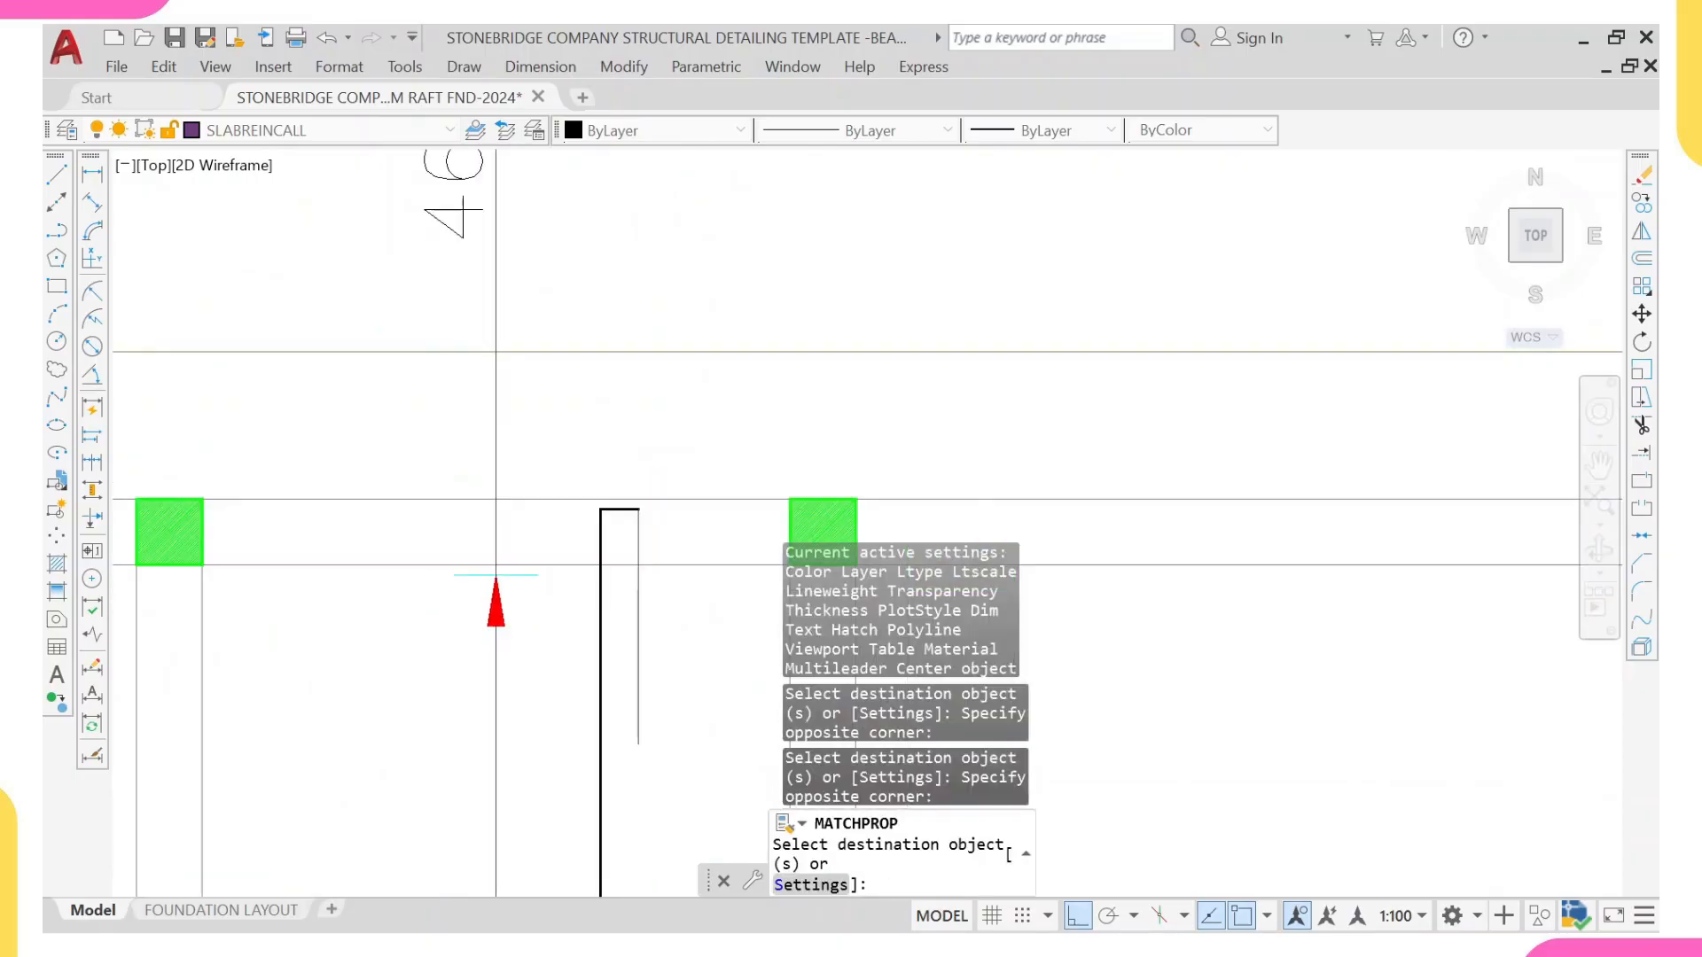
key("Escape")
Step: Match the dashed STB Rebars Top properties onto the two 800-long legs at the vertical bar's upper and lower ends
scroll(406, 660, "down", 6)
scroll(195, 735, "up", 4)
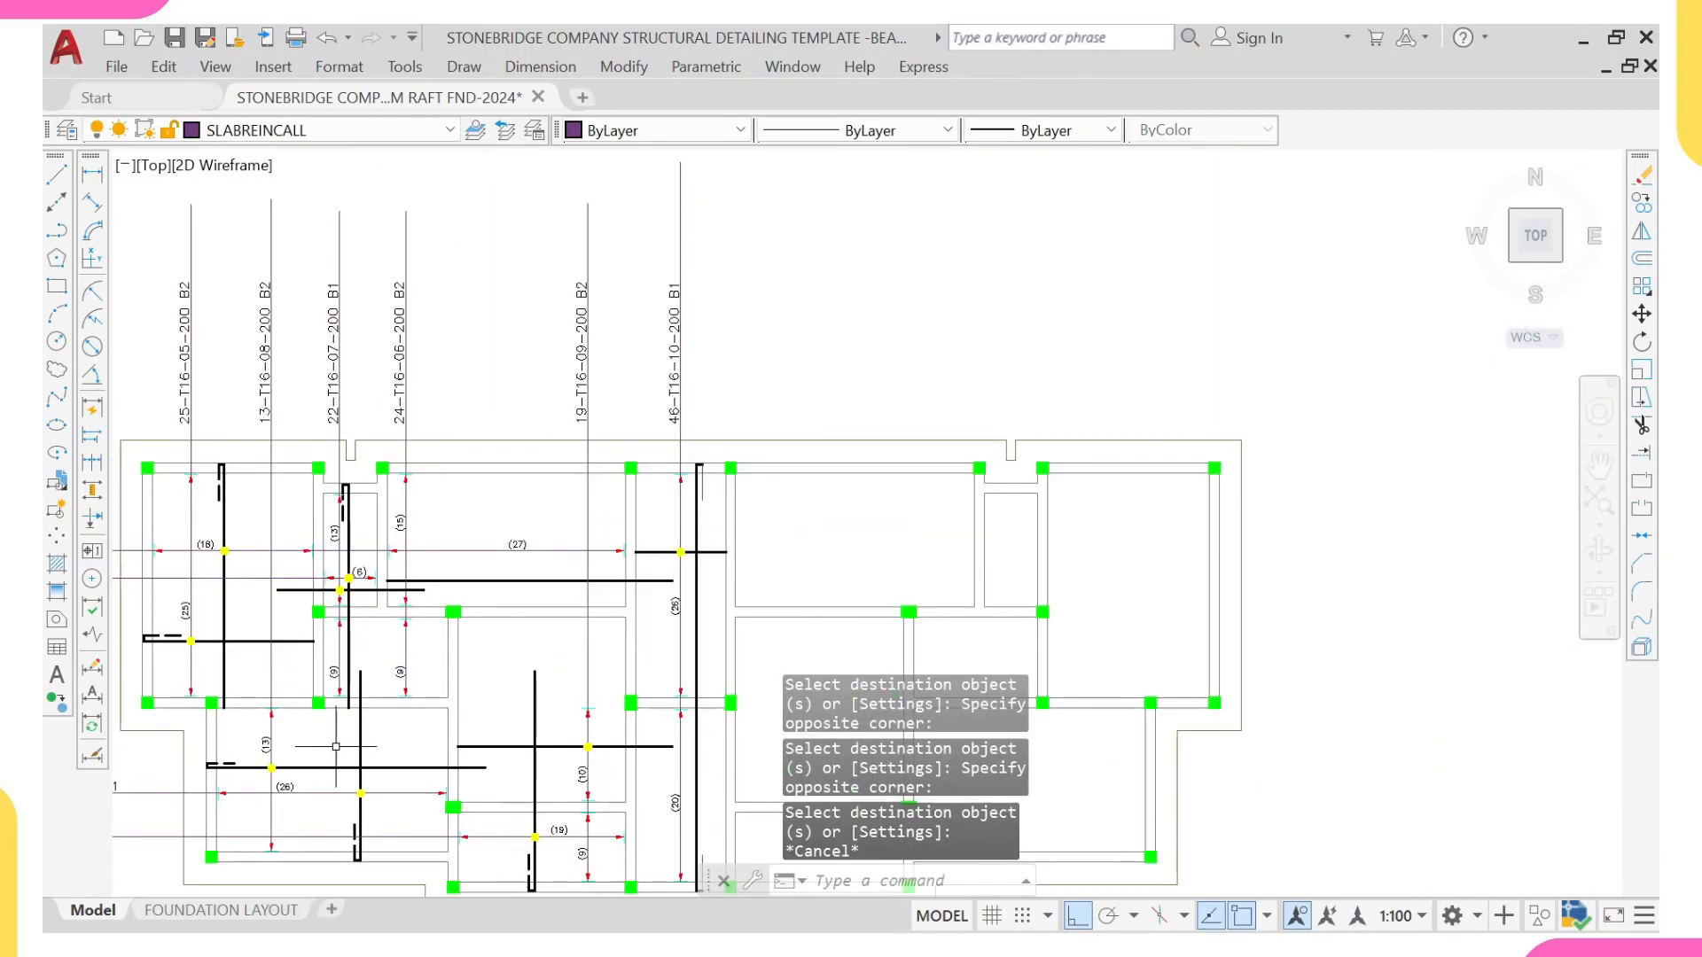
left_click(172, 774)
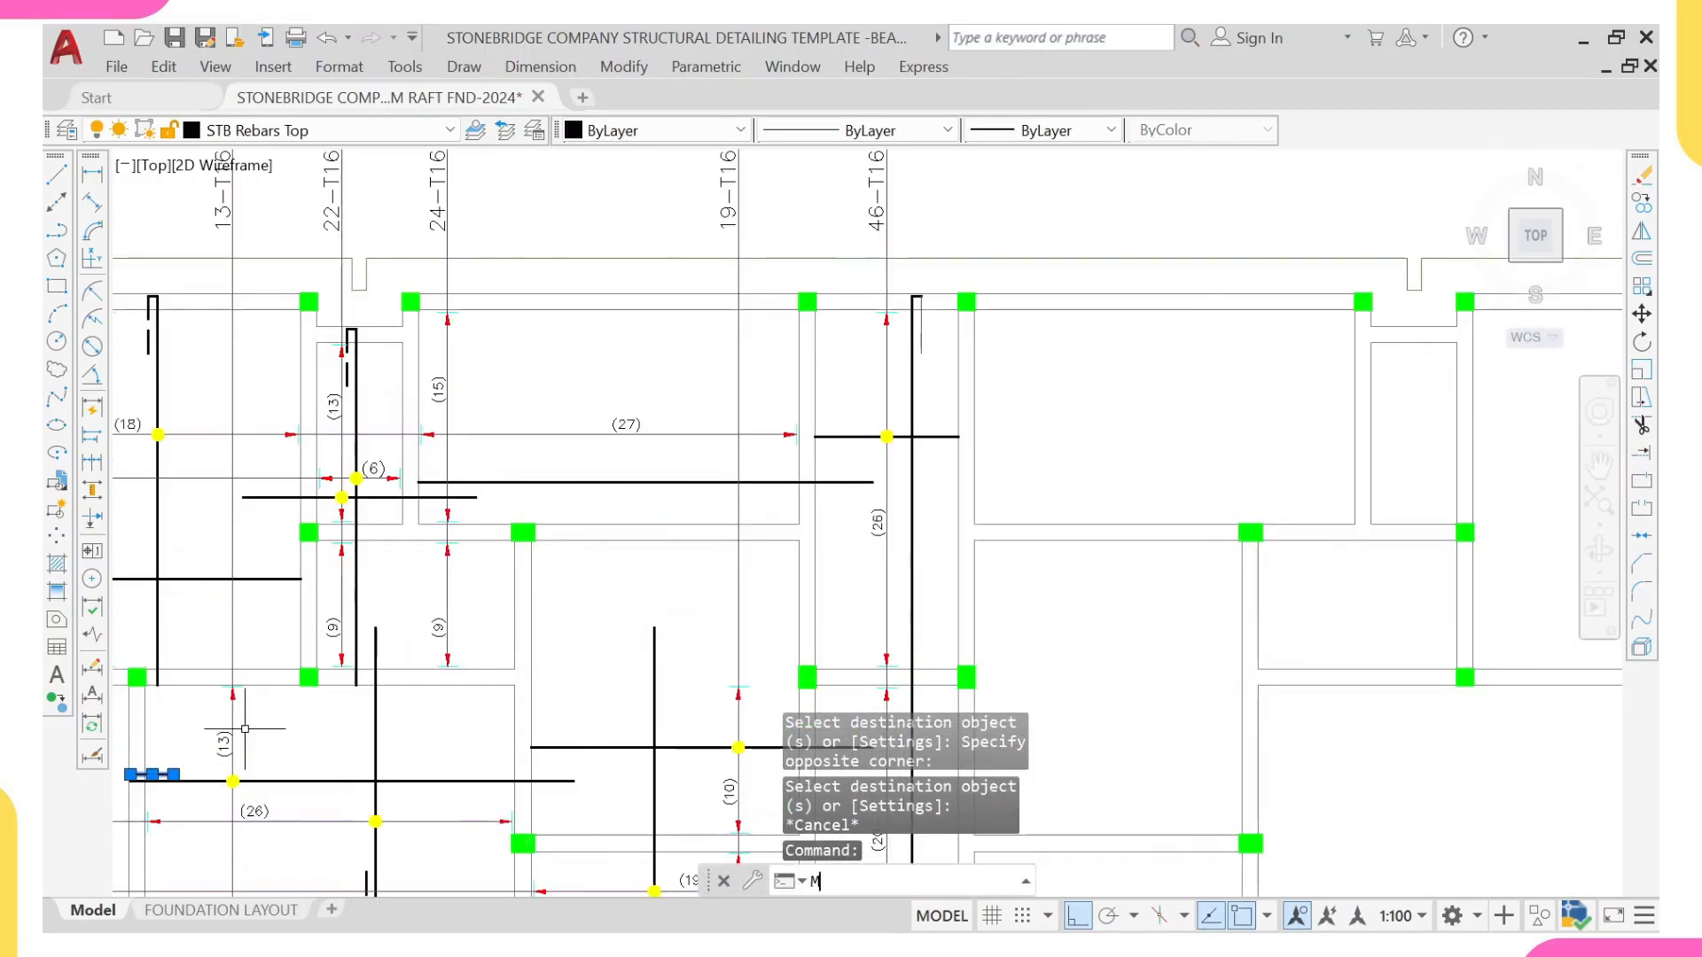
type("MA")
key("Return")
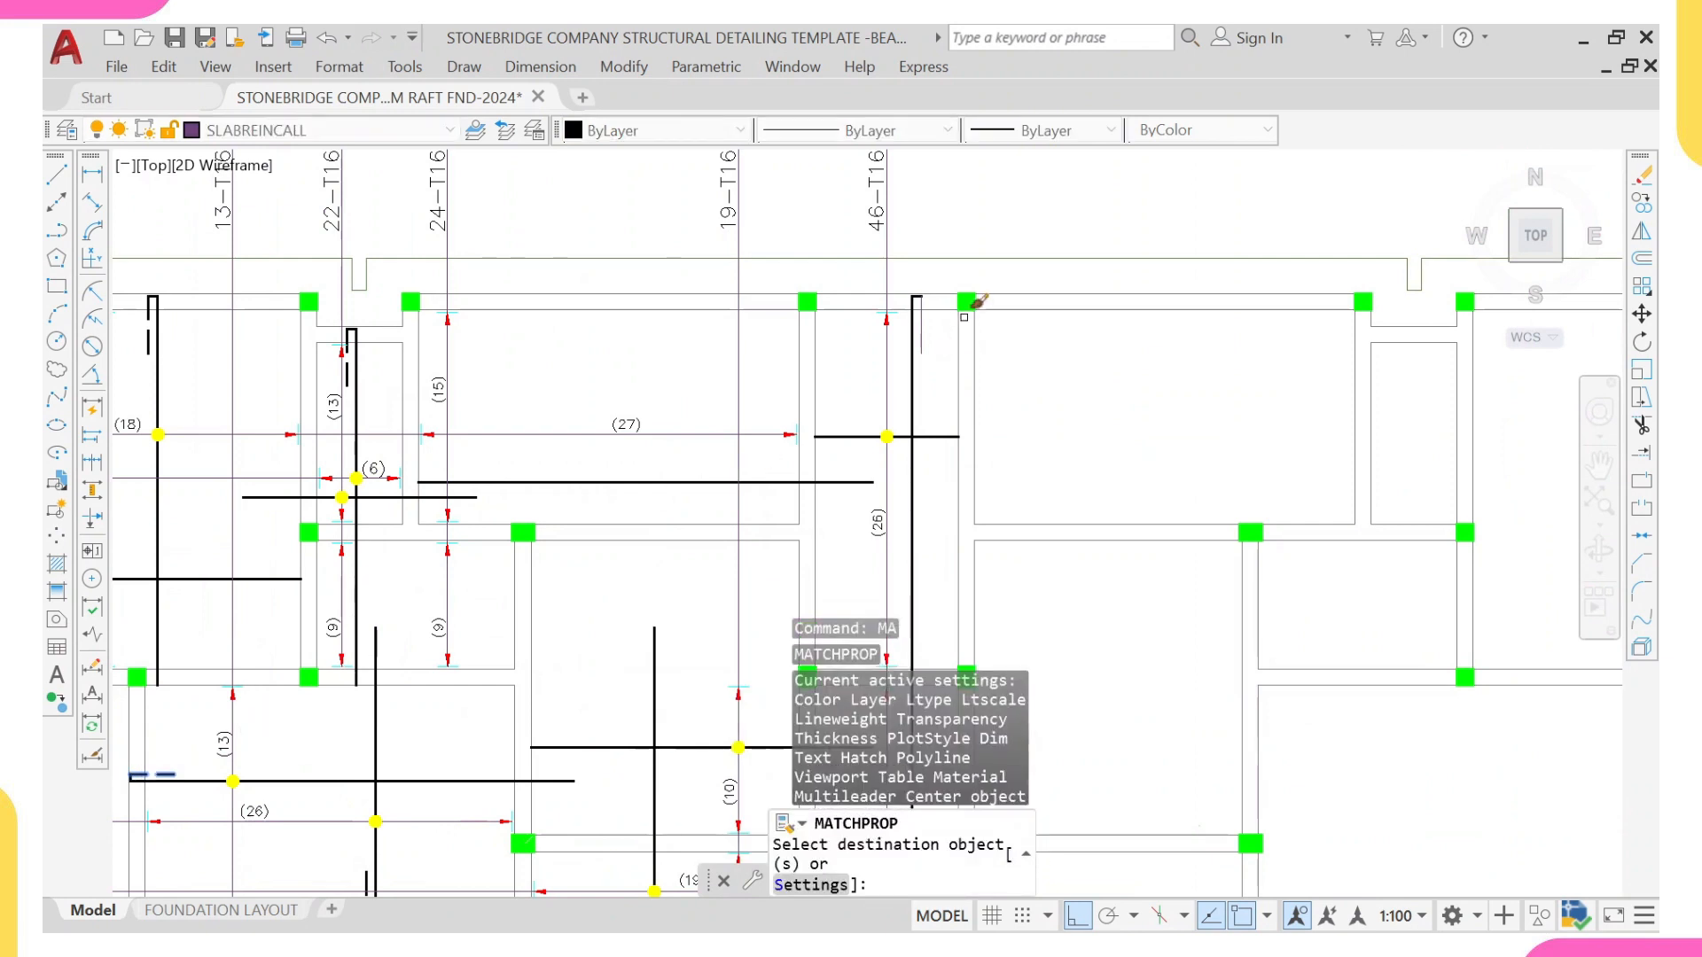
scroll(970, 306, "up", 3)
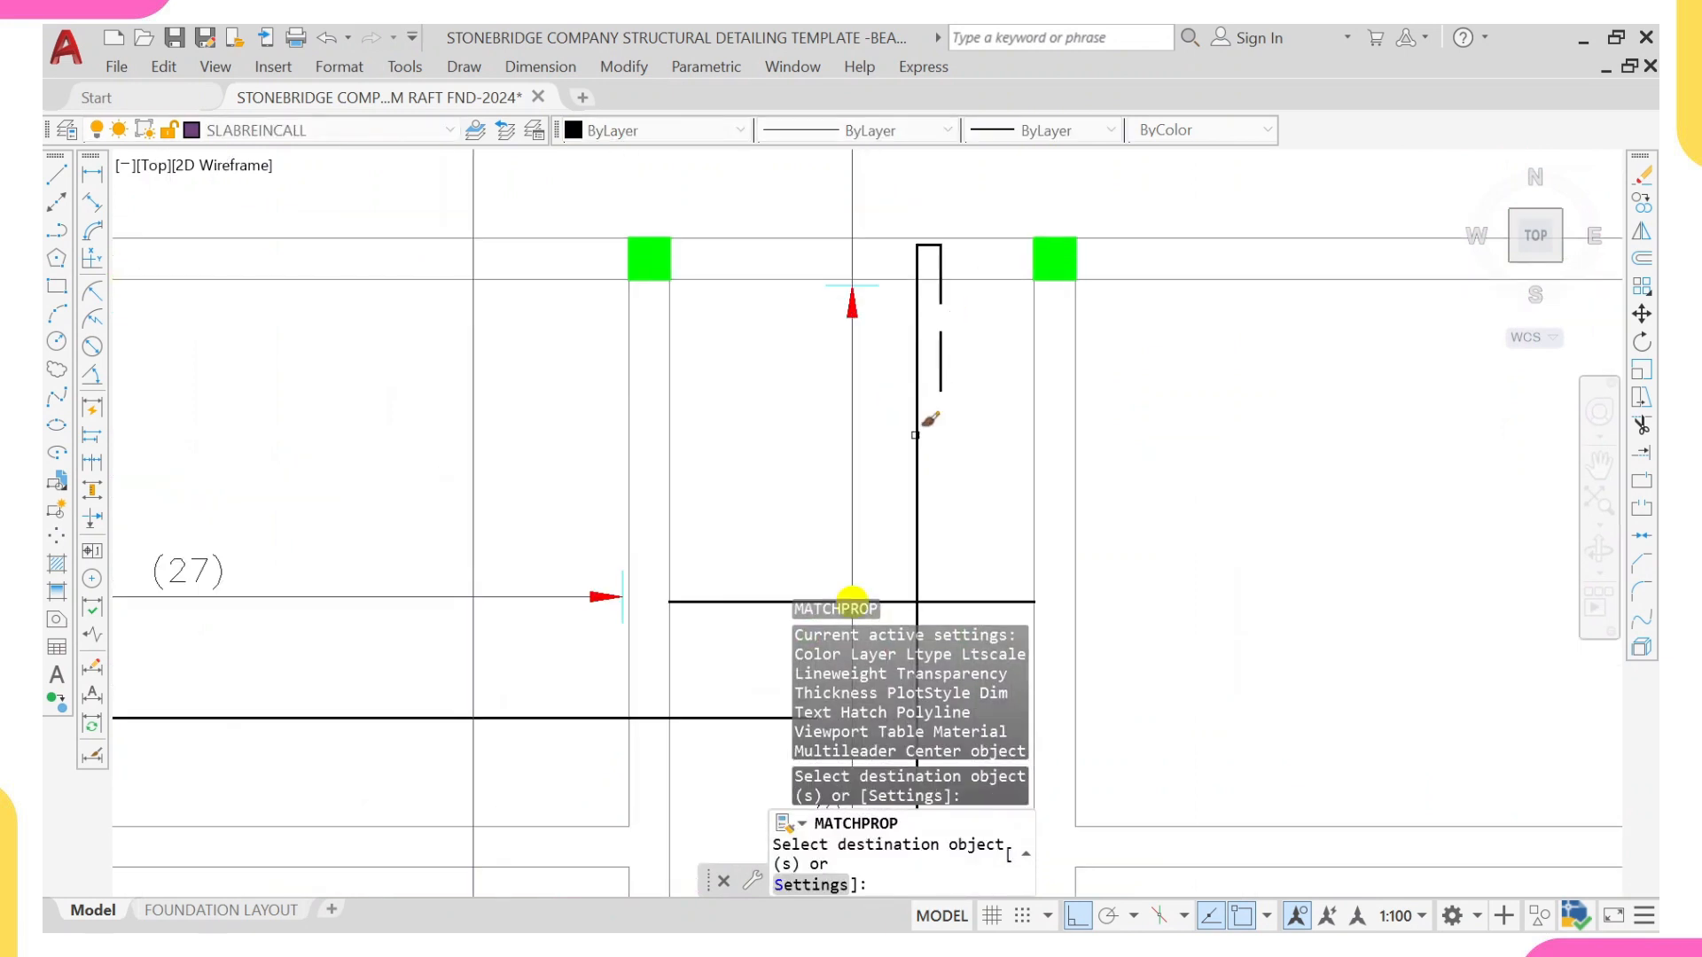
scroll(929, 425, "down", 5)
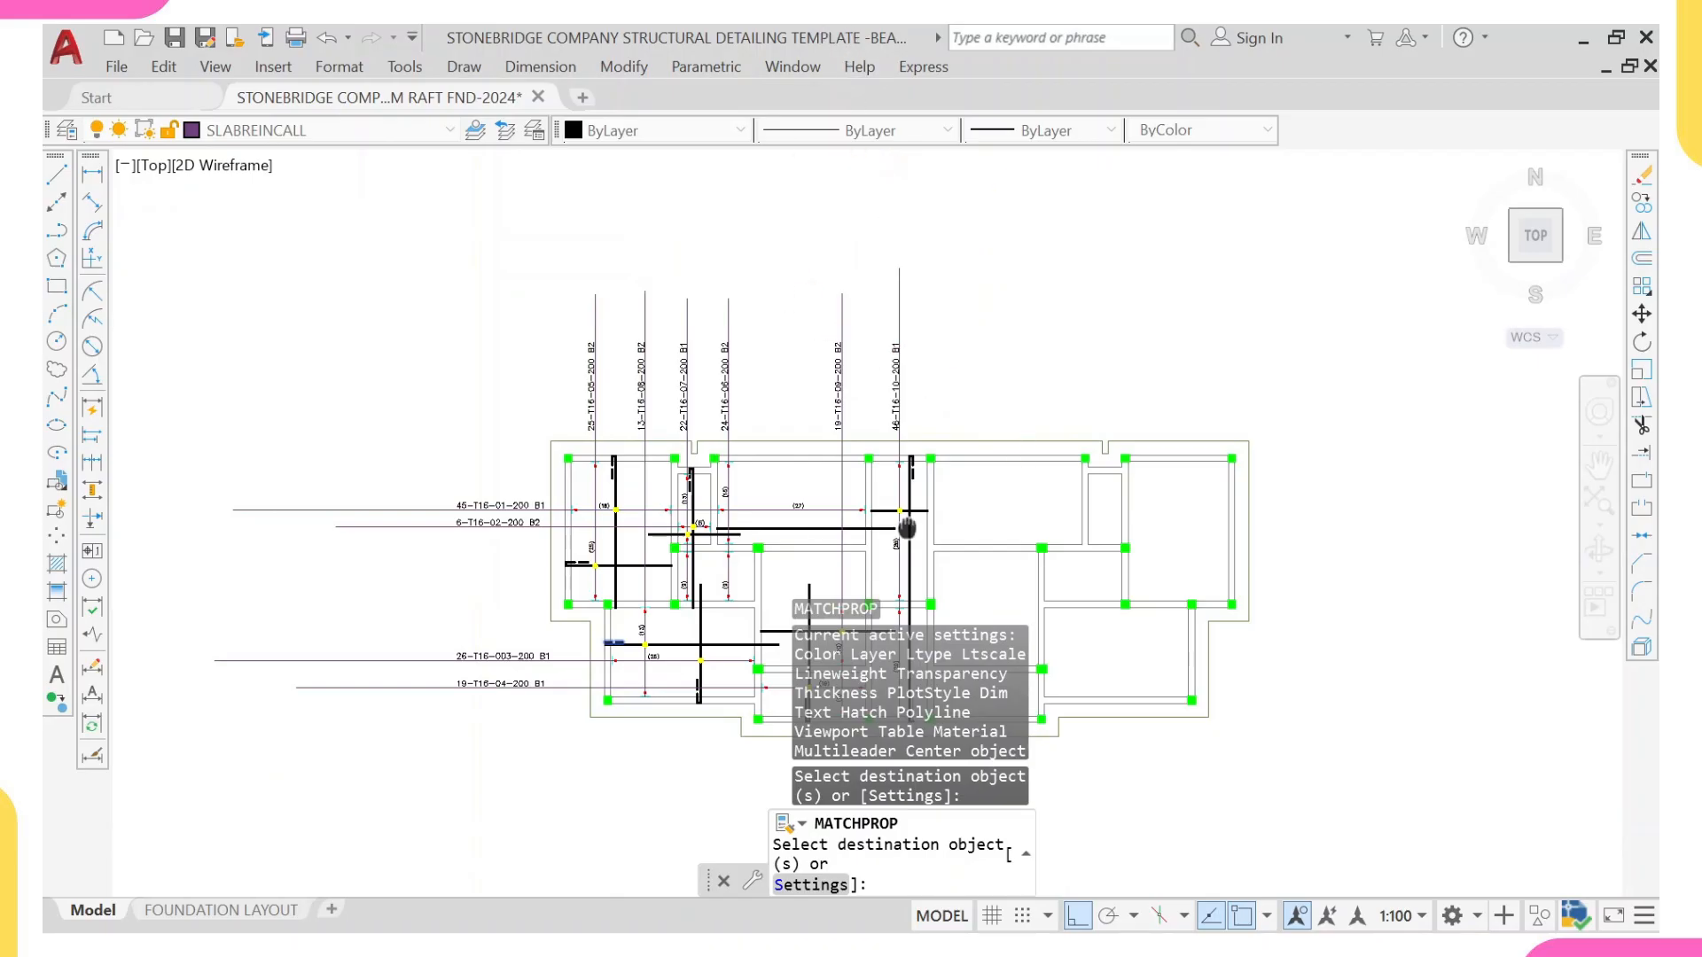
scroll(812, 620, "up", 6)
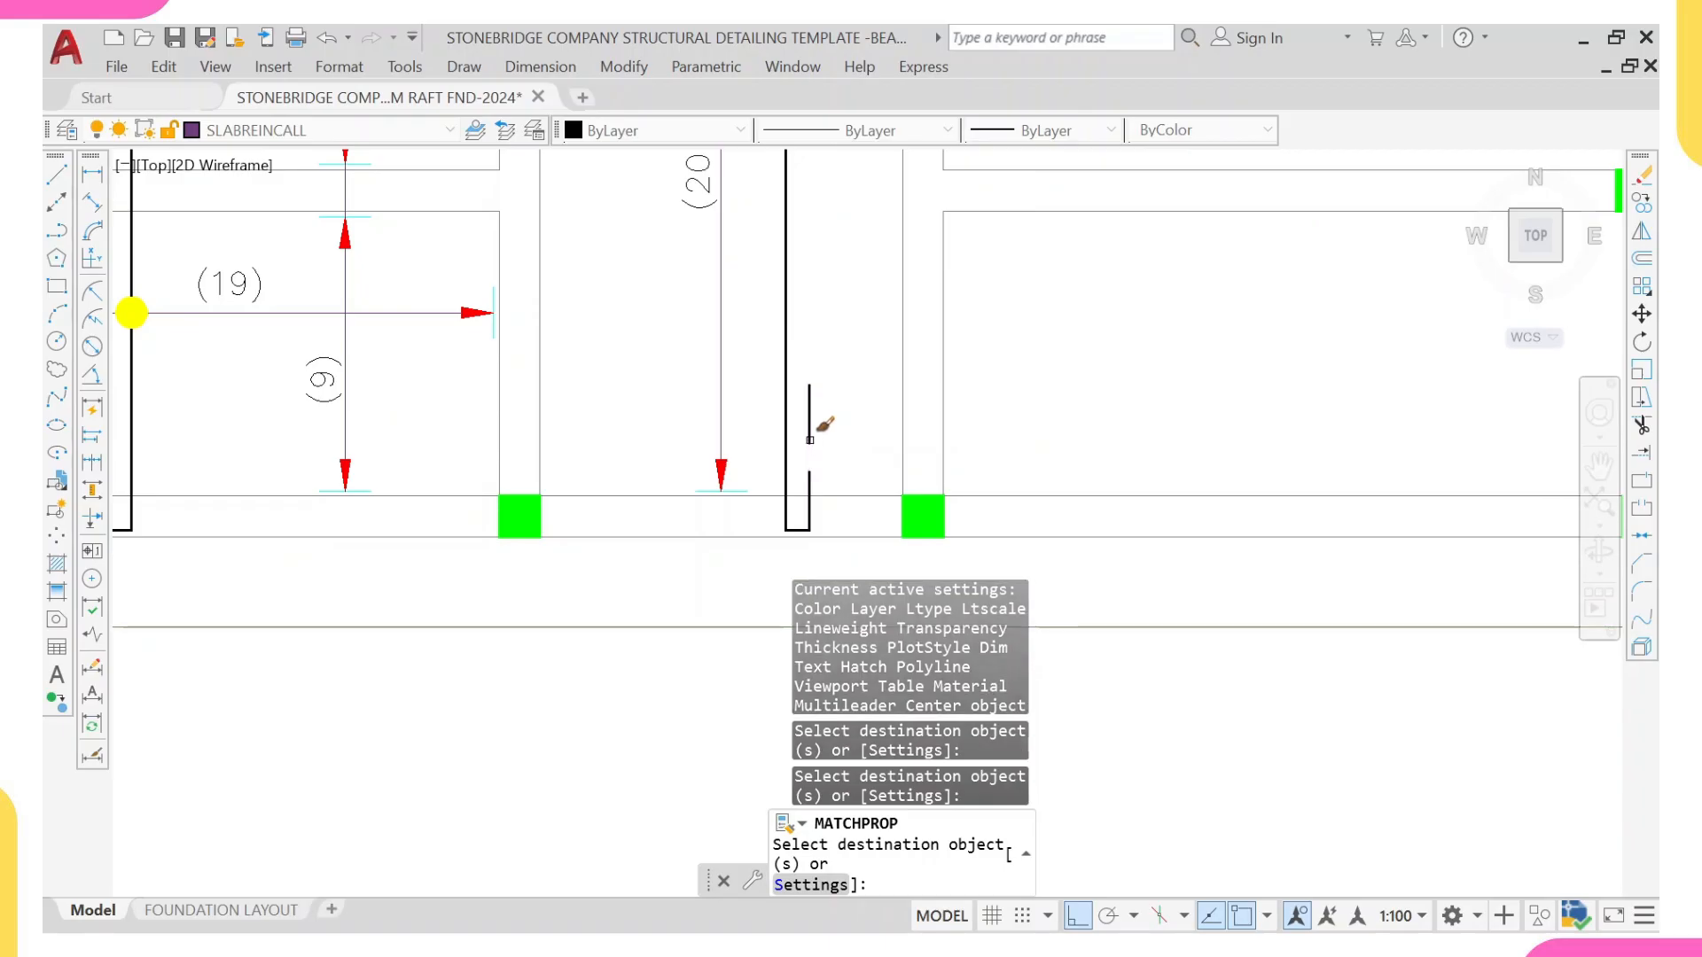
scroll(810, 440, "down", 5)
key("Escape")
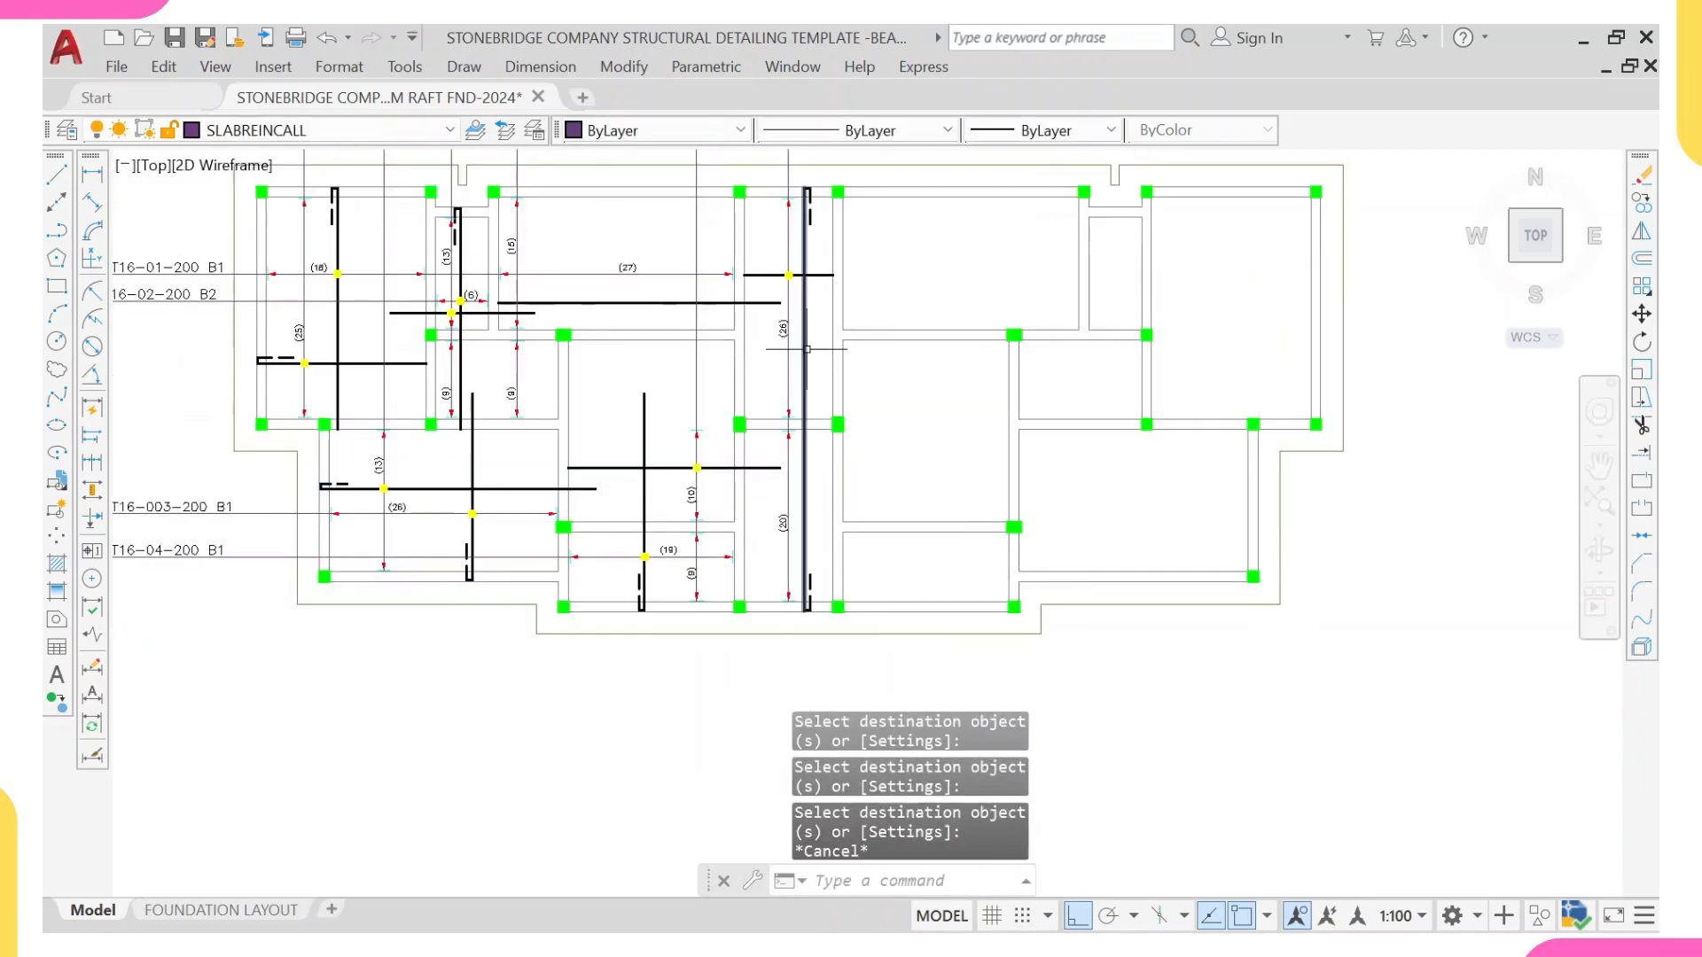
Step: Draw a horizontal call-out line from the inner edge of the central strip's right beam leftwards past the slab's left edge, above the 45-T16-01 call-out
middle_click_drag(815, 375, 805, 454)
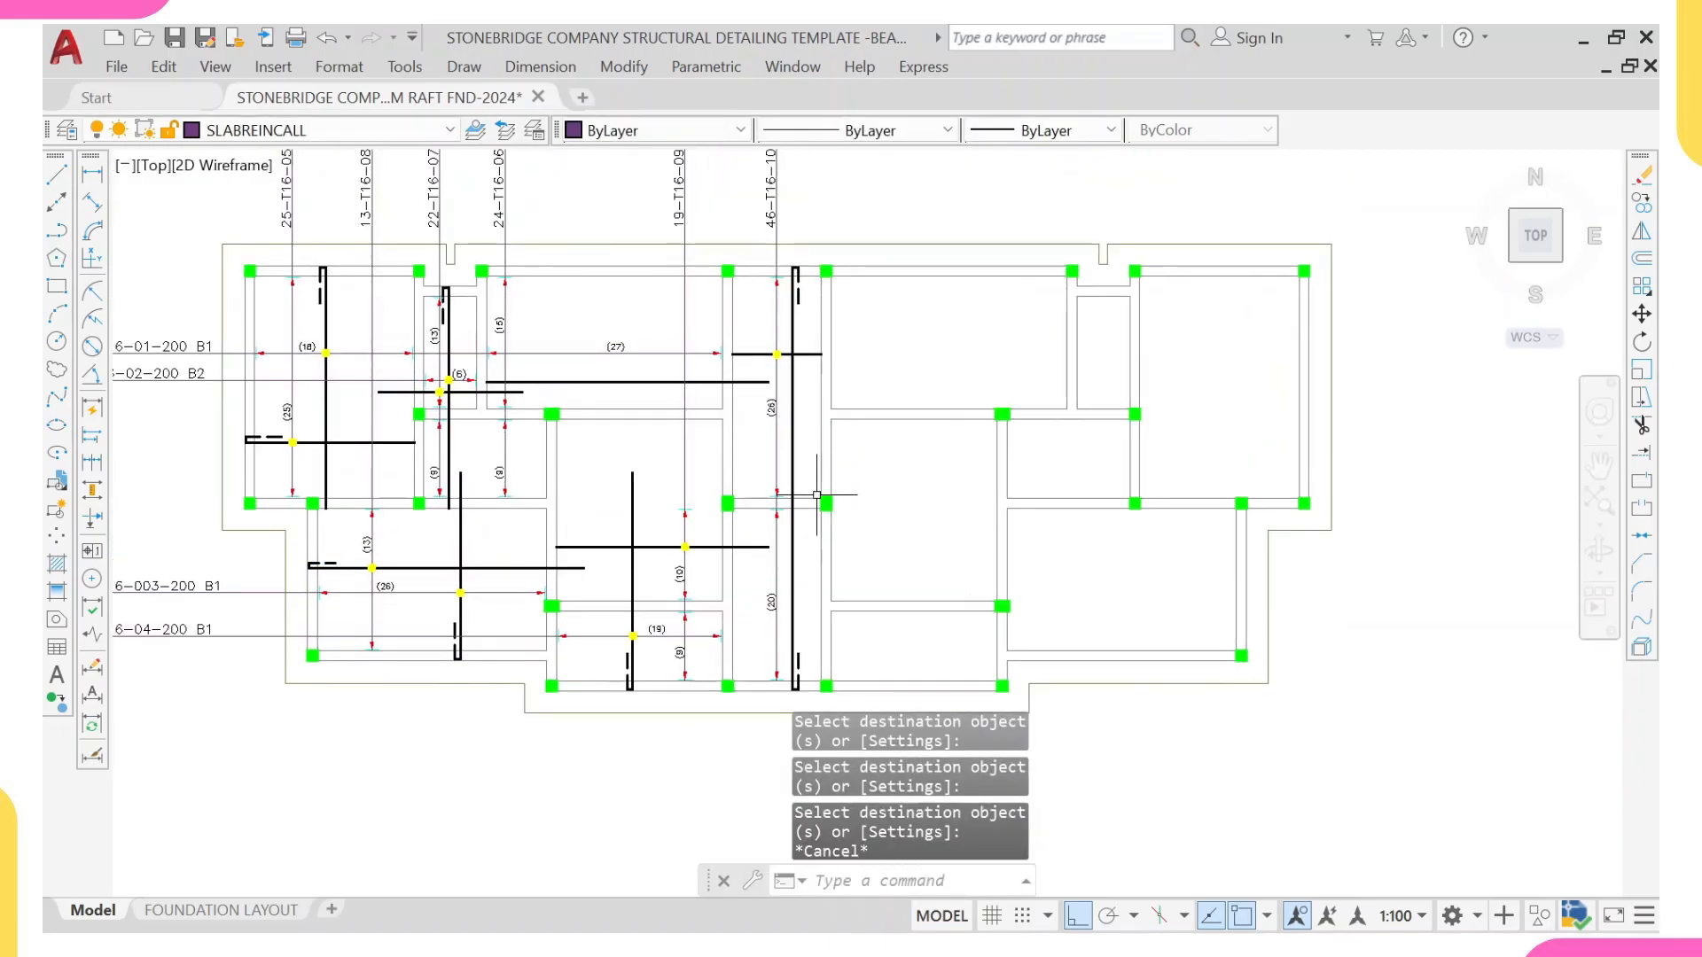
type("l")
key("Return")
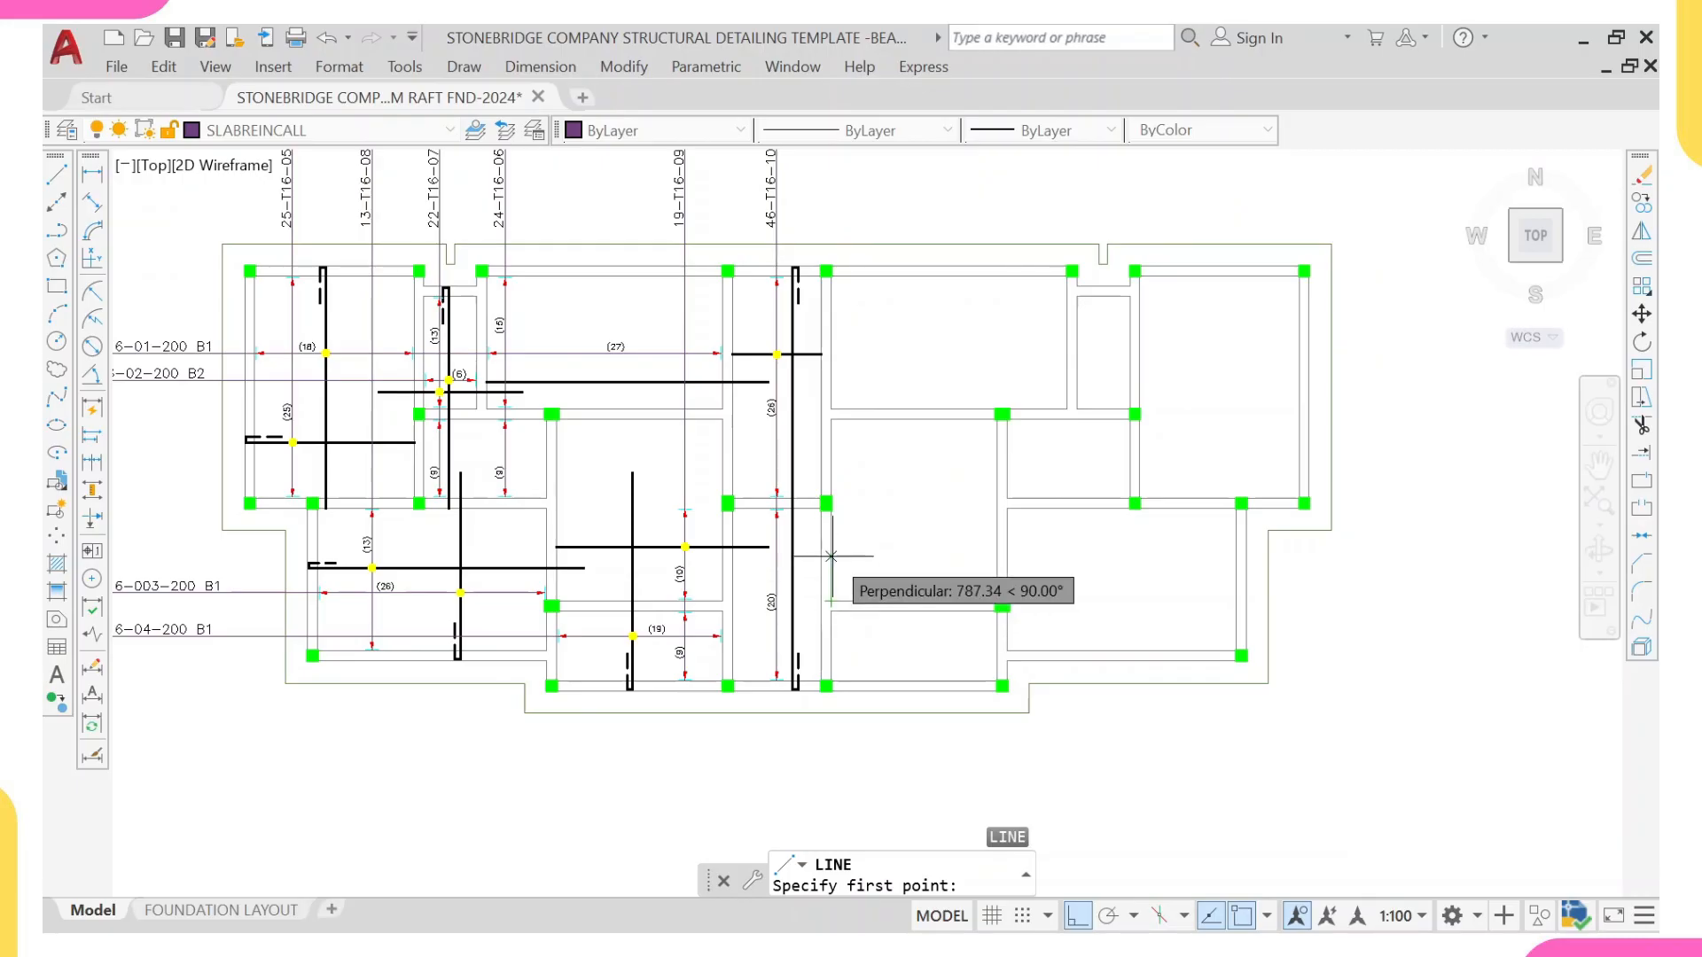
middle_click_drag(806, 332, 832, 498)
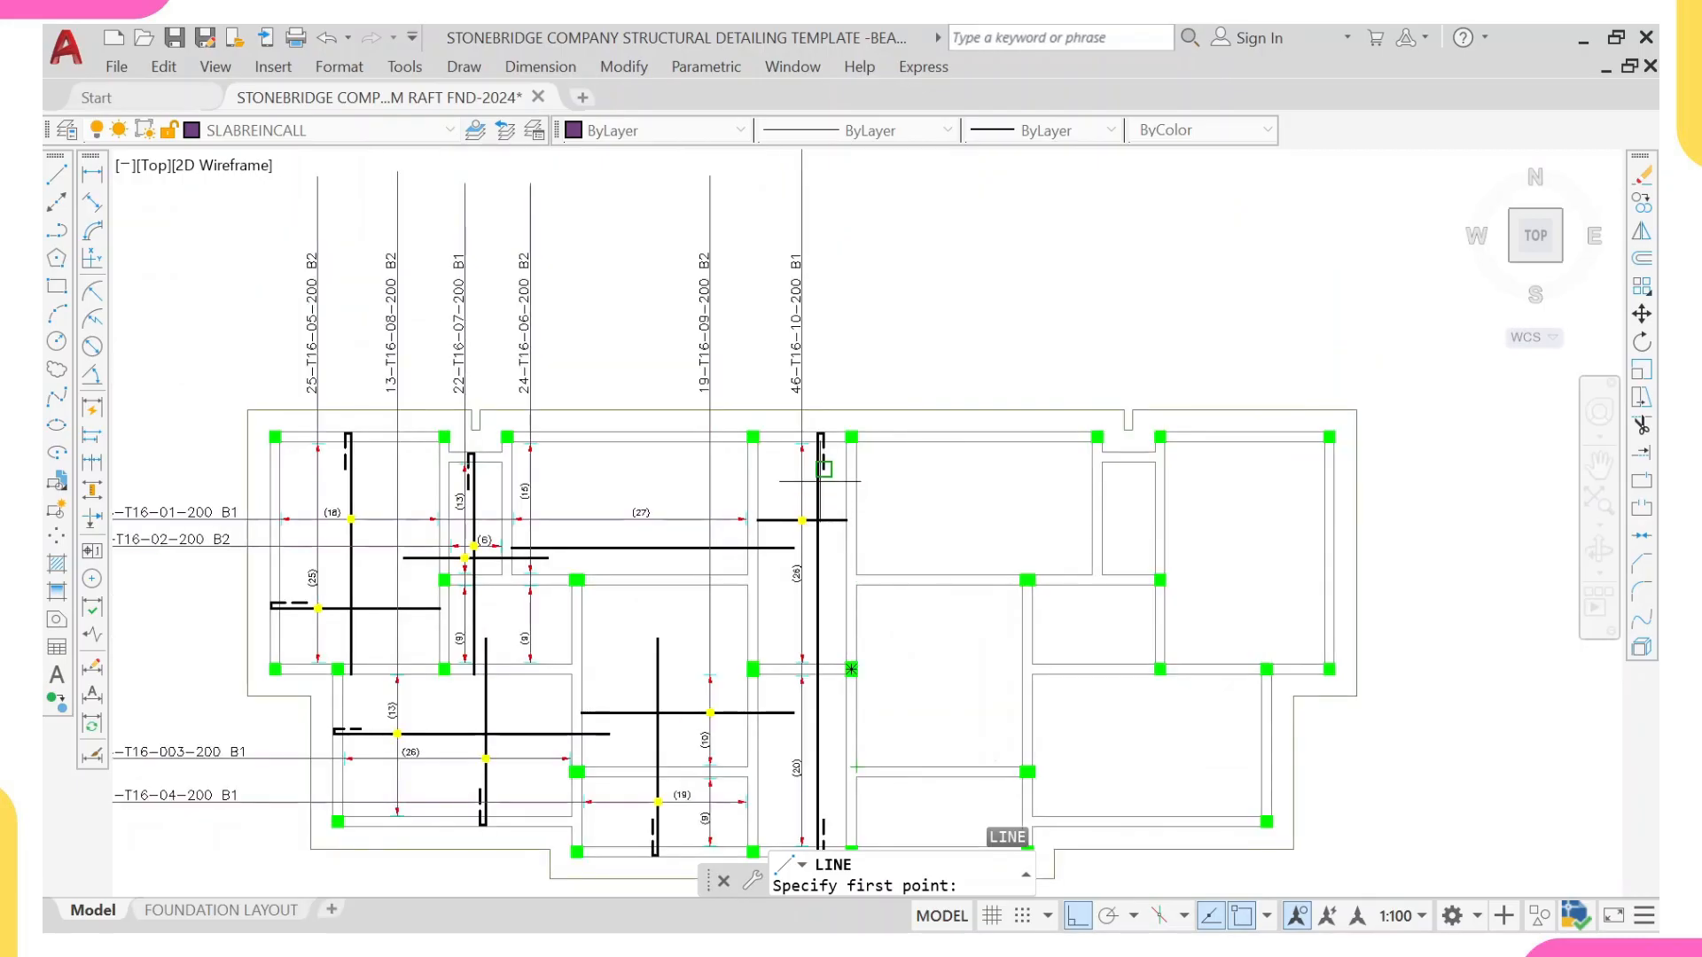
scroll(846, 481, "up", 2)
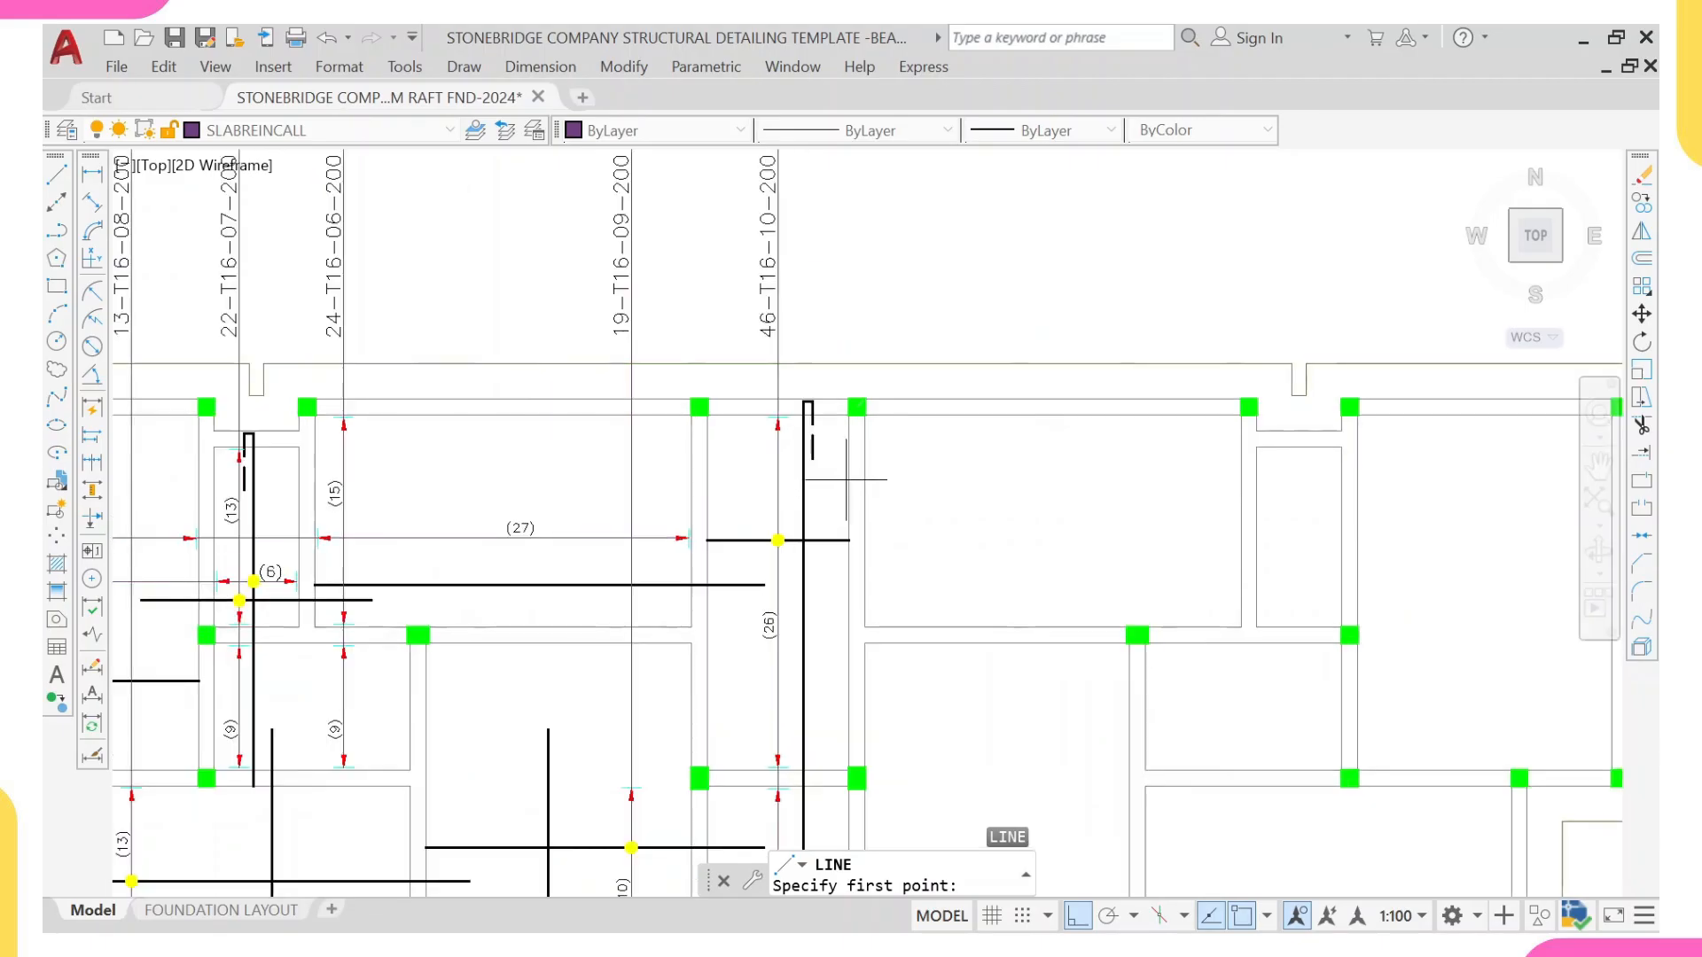
left_click(850, 482)
scroll(391, 510, "down", 2)
middle_click_drag(262, 509, 573, 521)
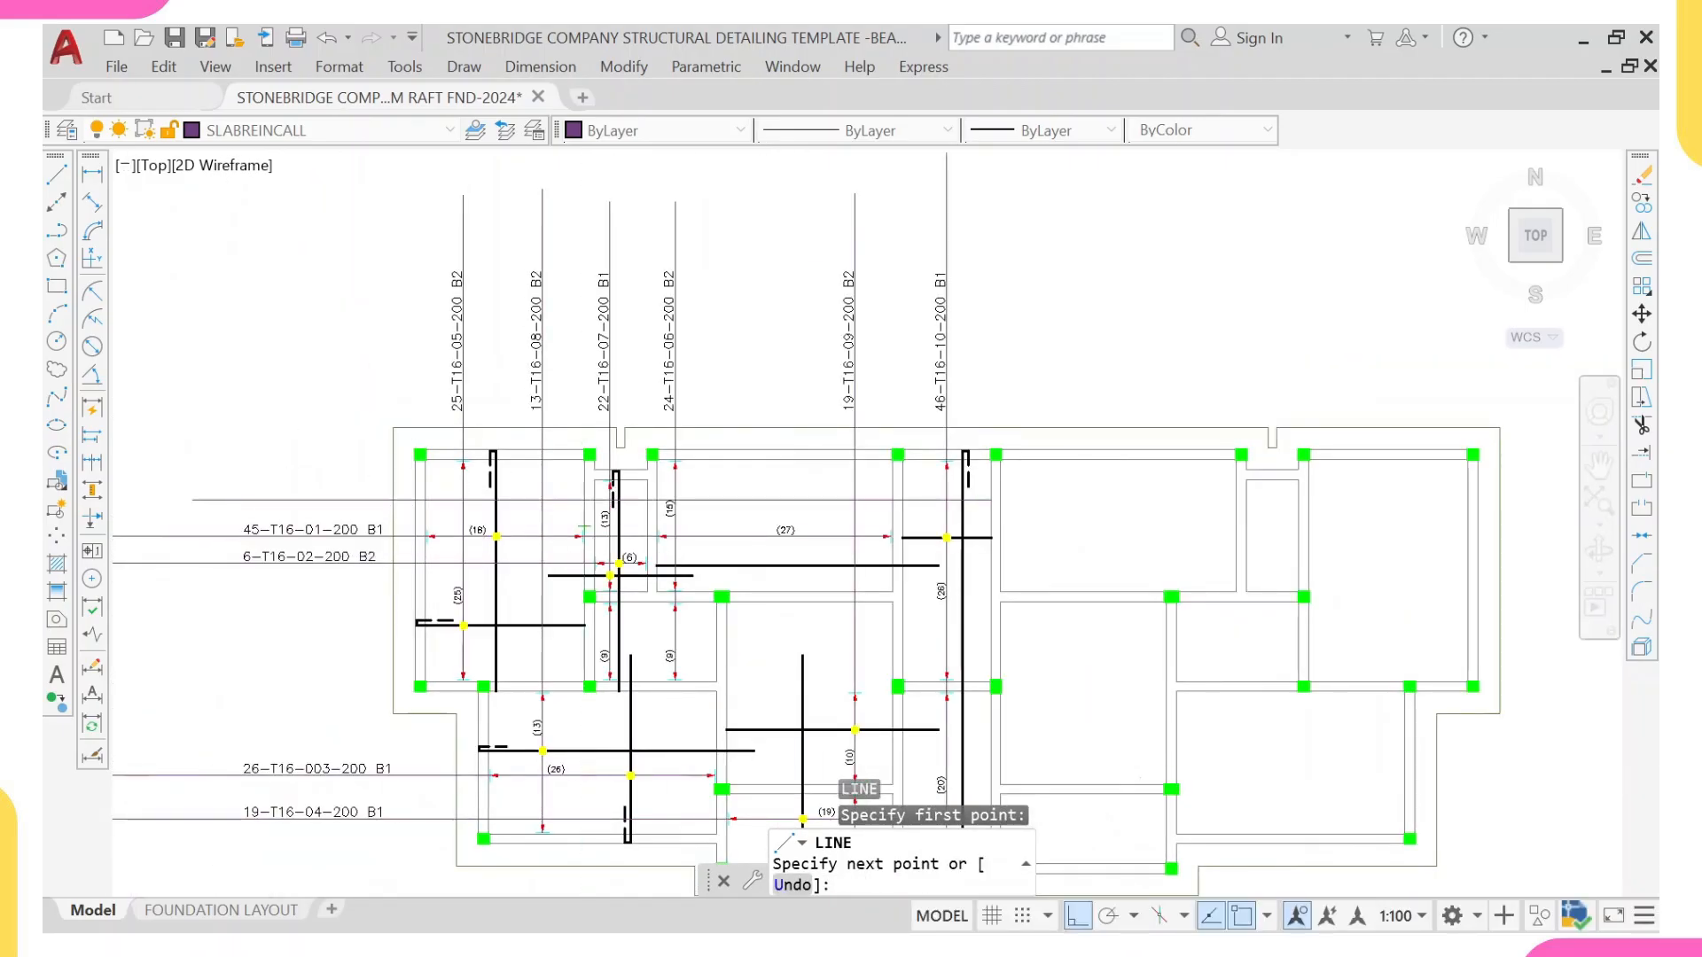
left_click(202, 490)
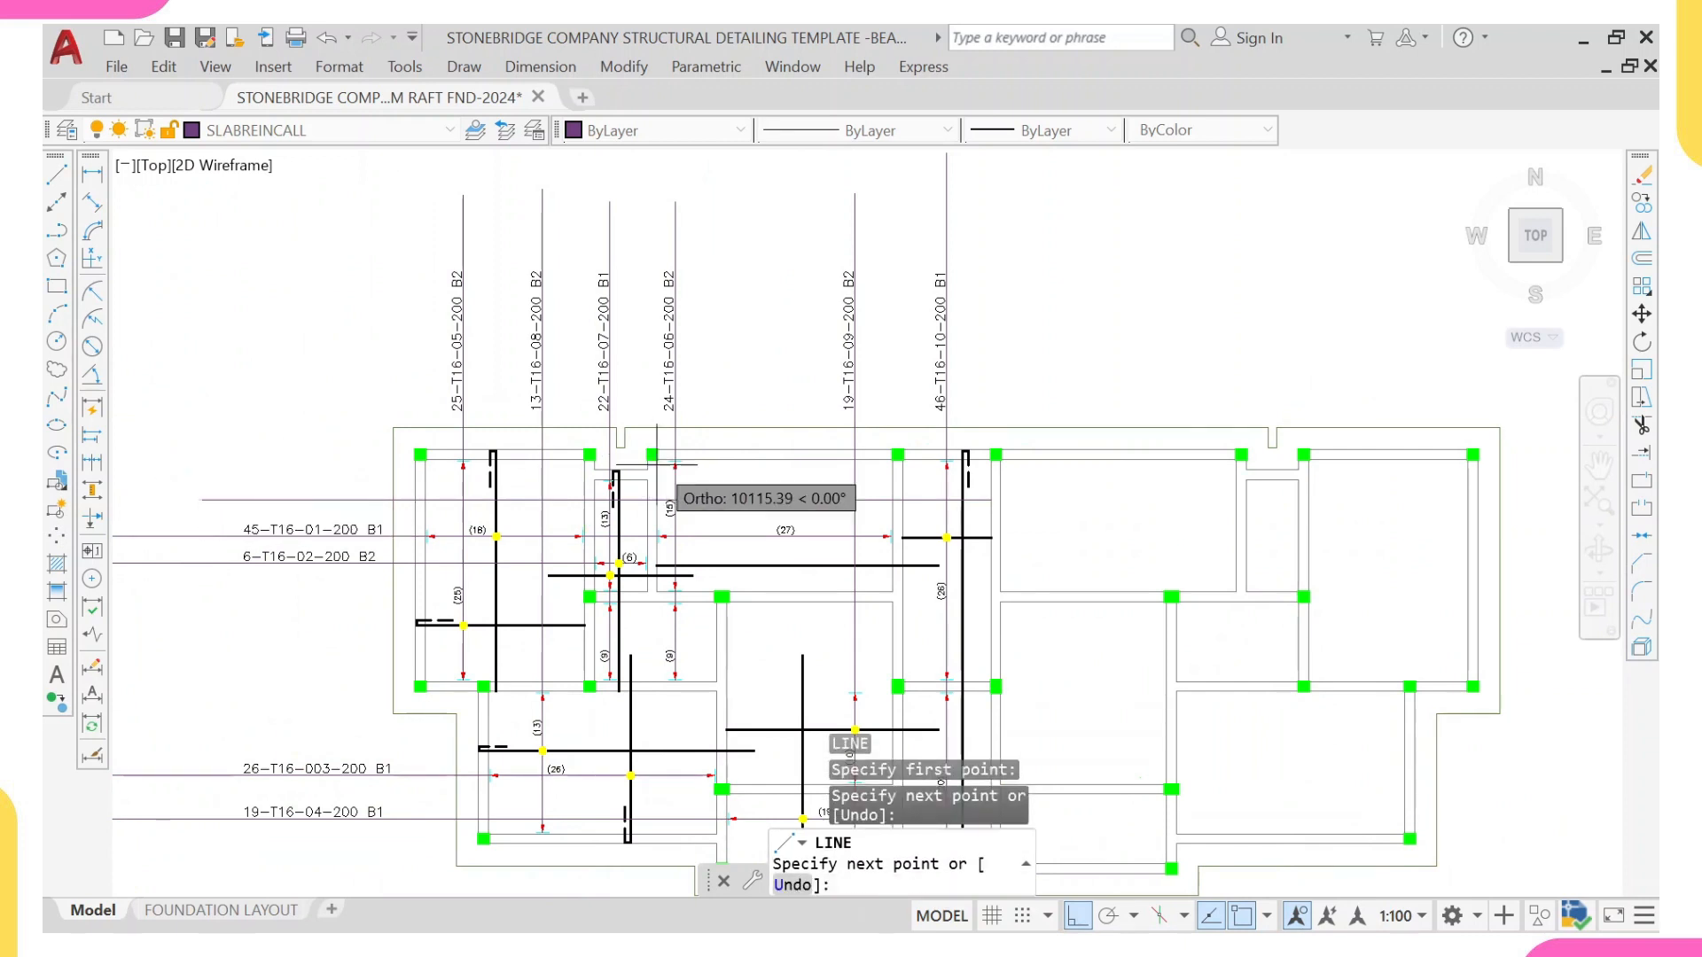
key("Escape")
Step: Shorten the new call-out line by 35 at its end on the central strip's right beam
scroll(904, 547, "up", 4)
scroll(904, 547, "up", 2)
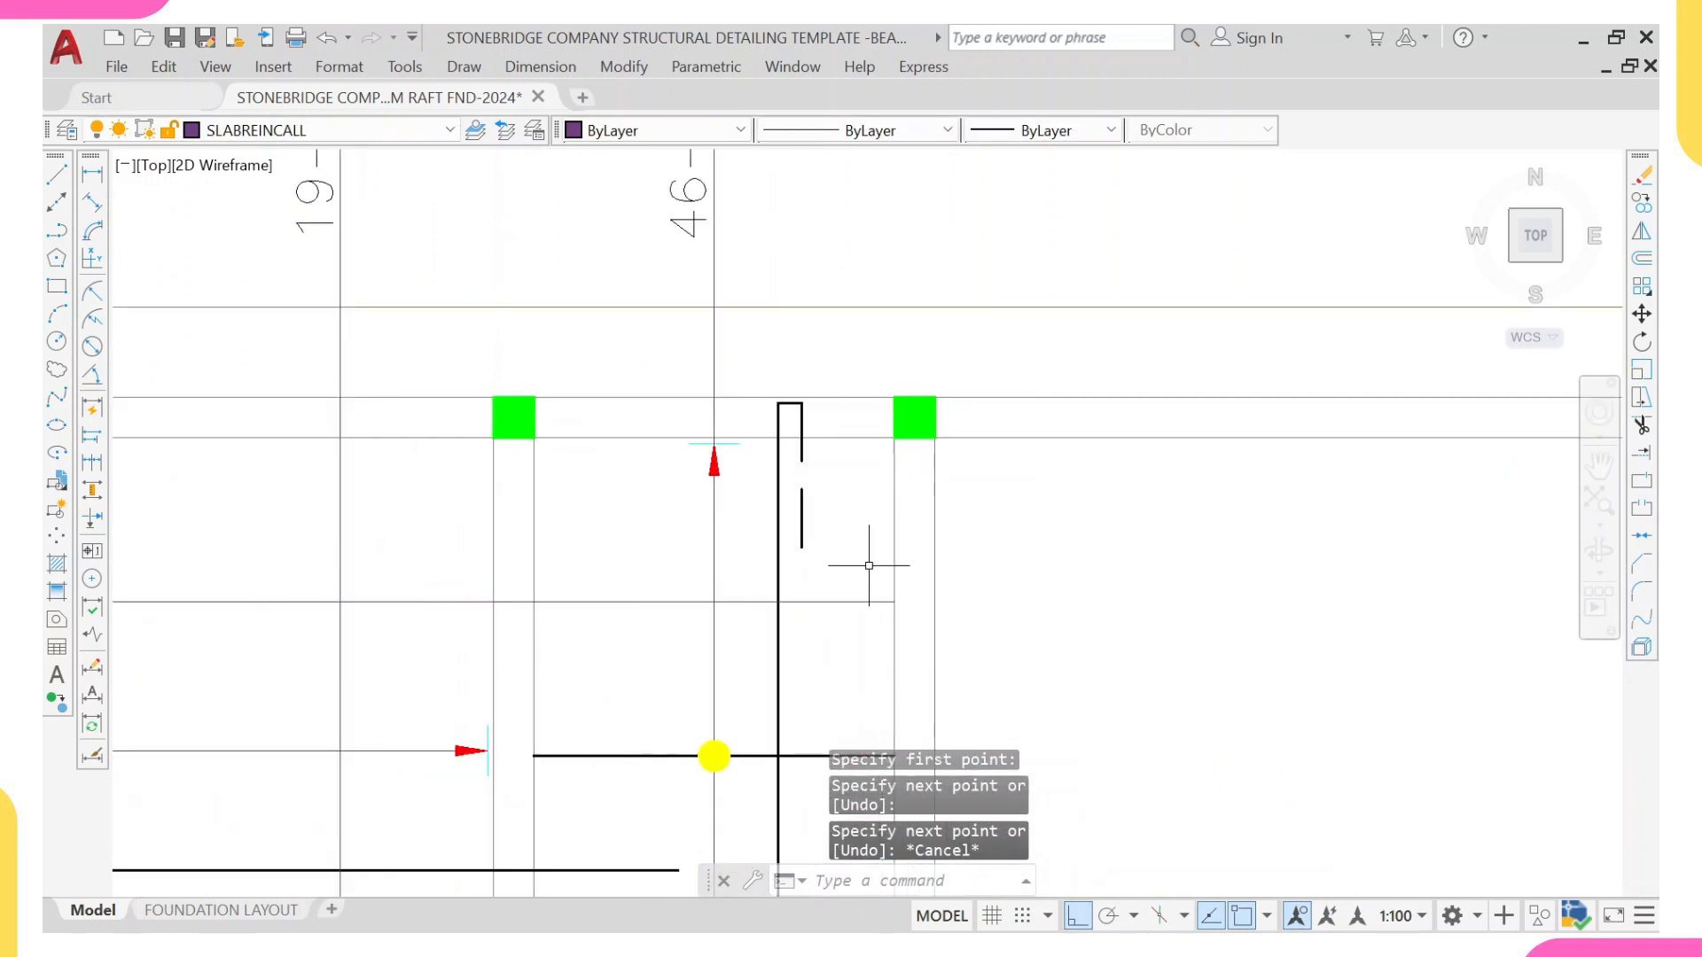
left_click(870, 570)
left_click(840, 638)
middle_click_drag(929, 620, 900, 576)
scroll(901, 576, "up", 4)
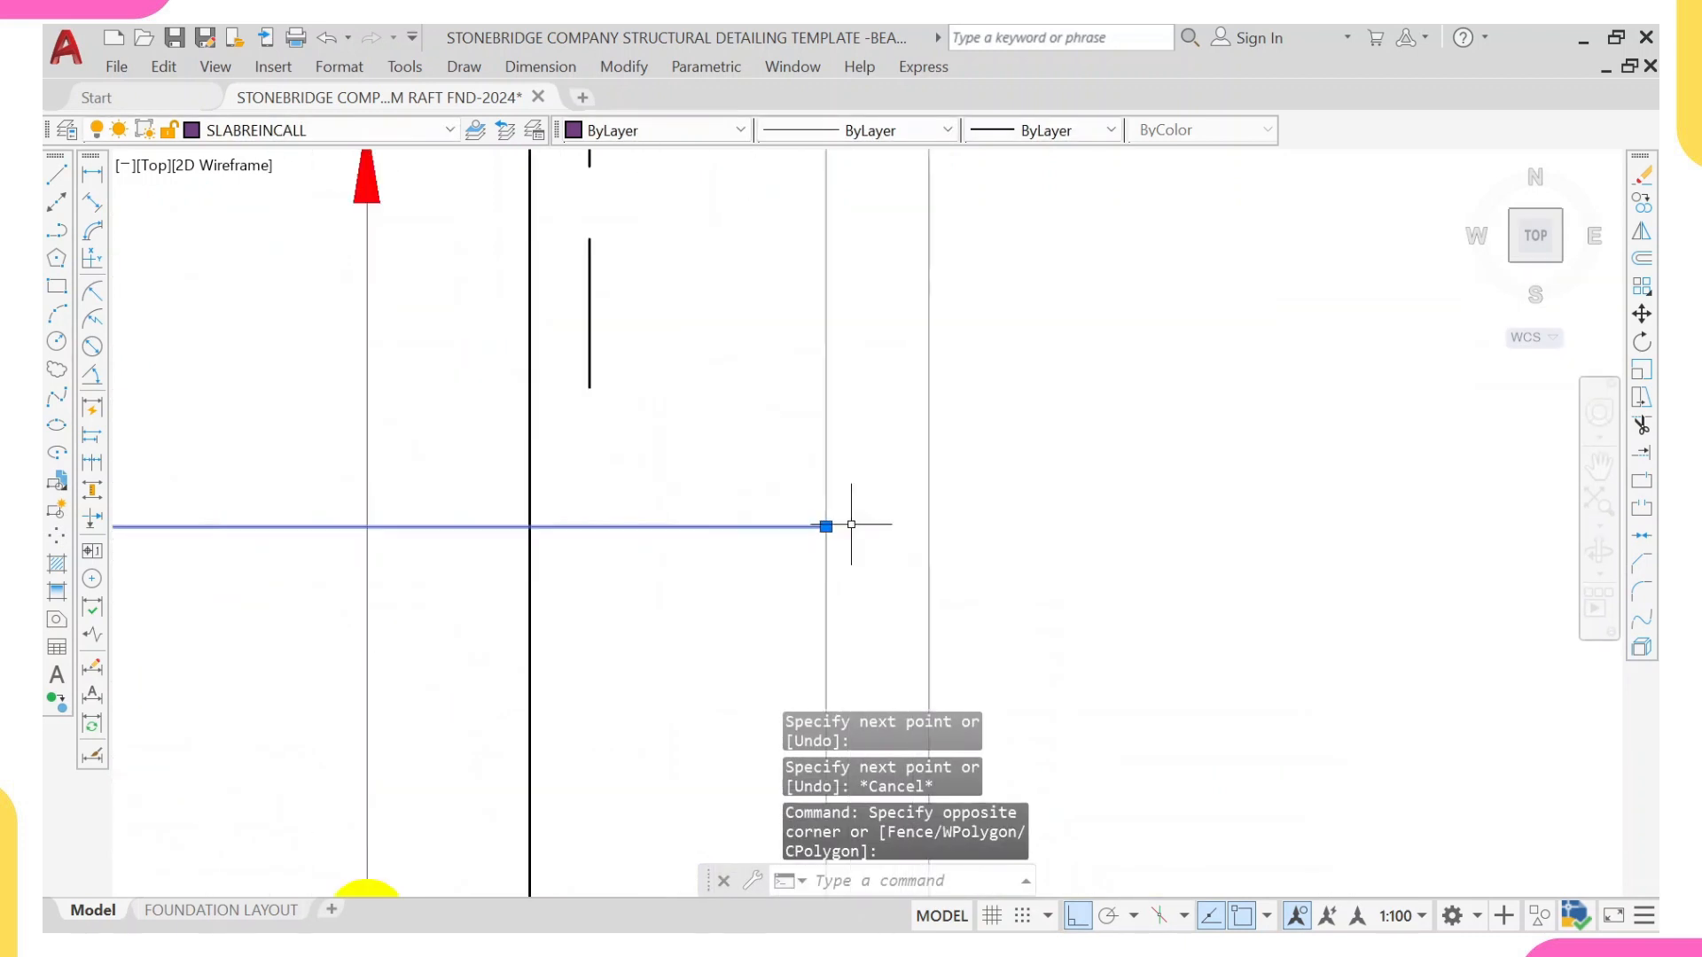
left_click(825, 526)
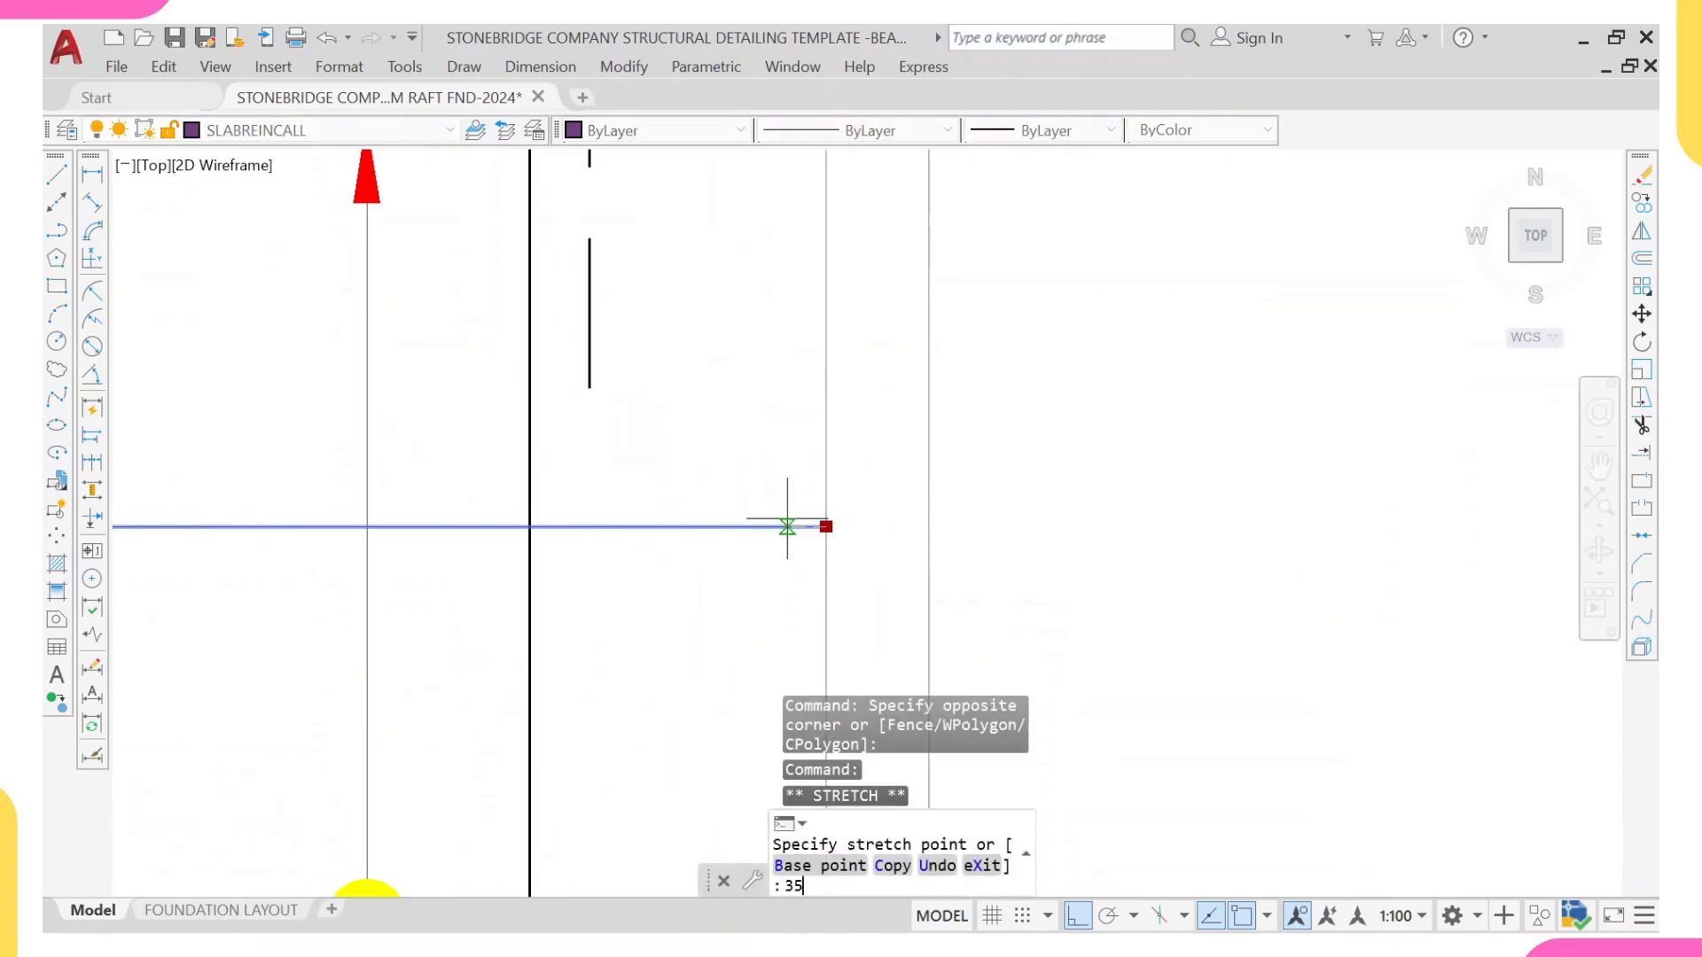
type("35")
key("Return")
scroll(788, 532, "down", 3)
key("Escape")
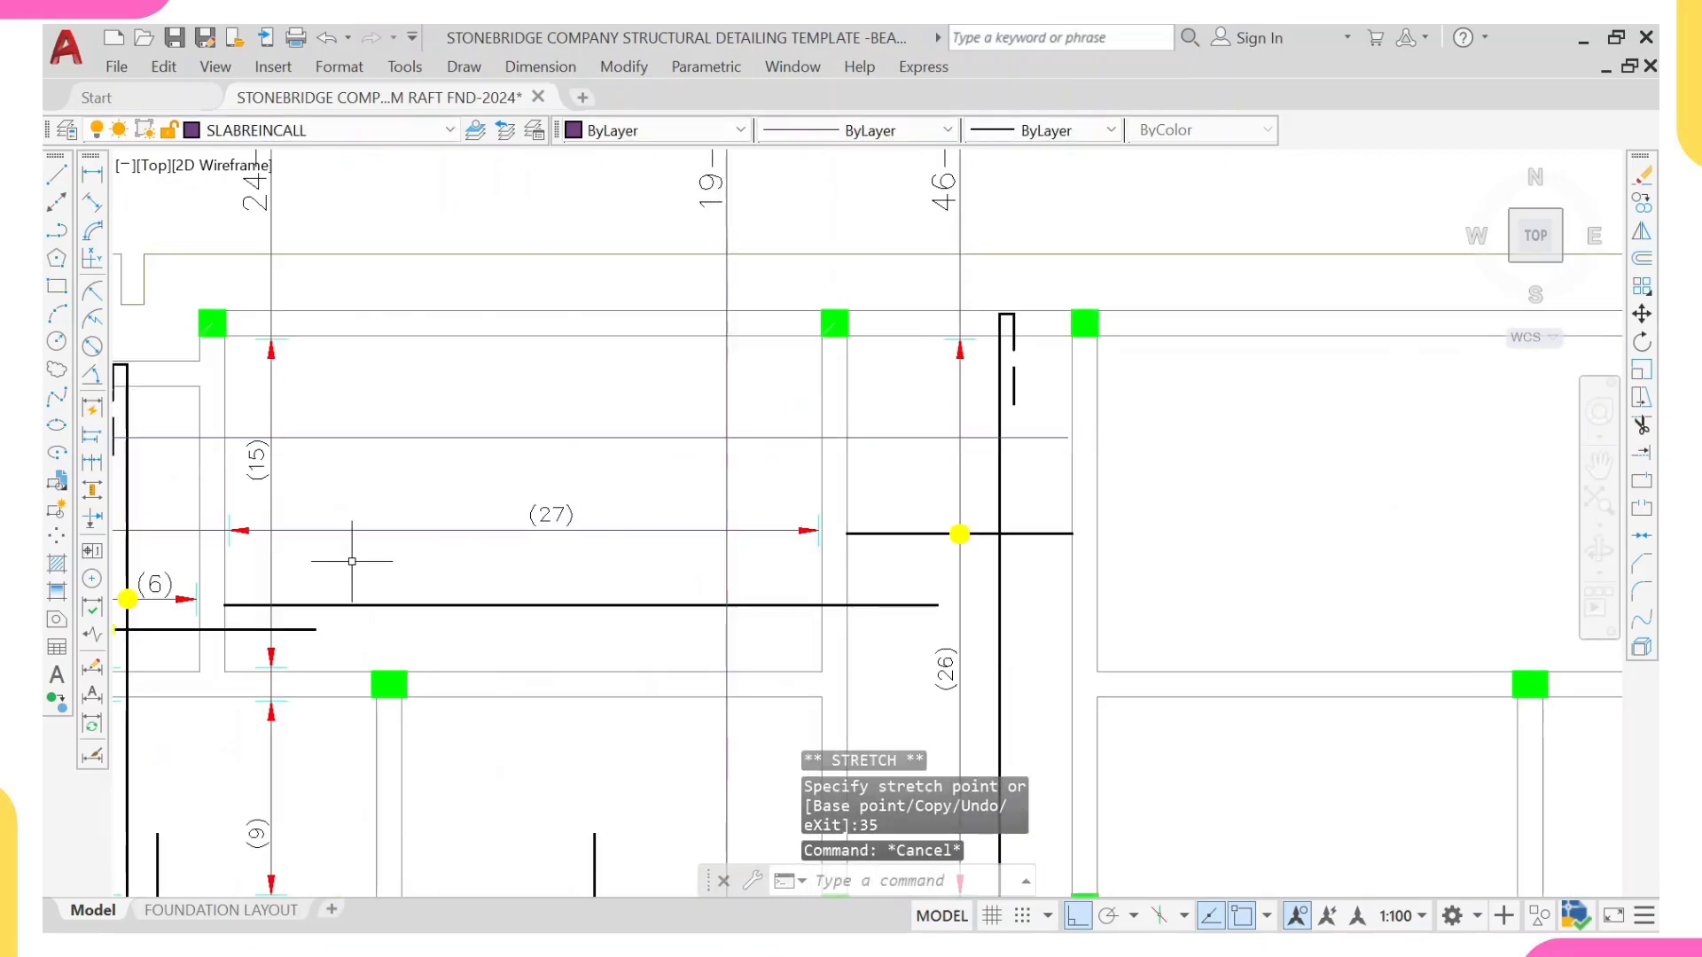
Step: Copy the start arrowhead and tick of the (27) range onto the new call-out line at the central strip's left beam edge
middle_click_drag(352, 561, 612, 531)
scroll(497, 493, "up", 4)
left_click(380, 444)
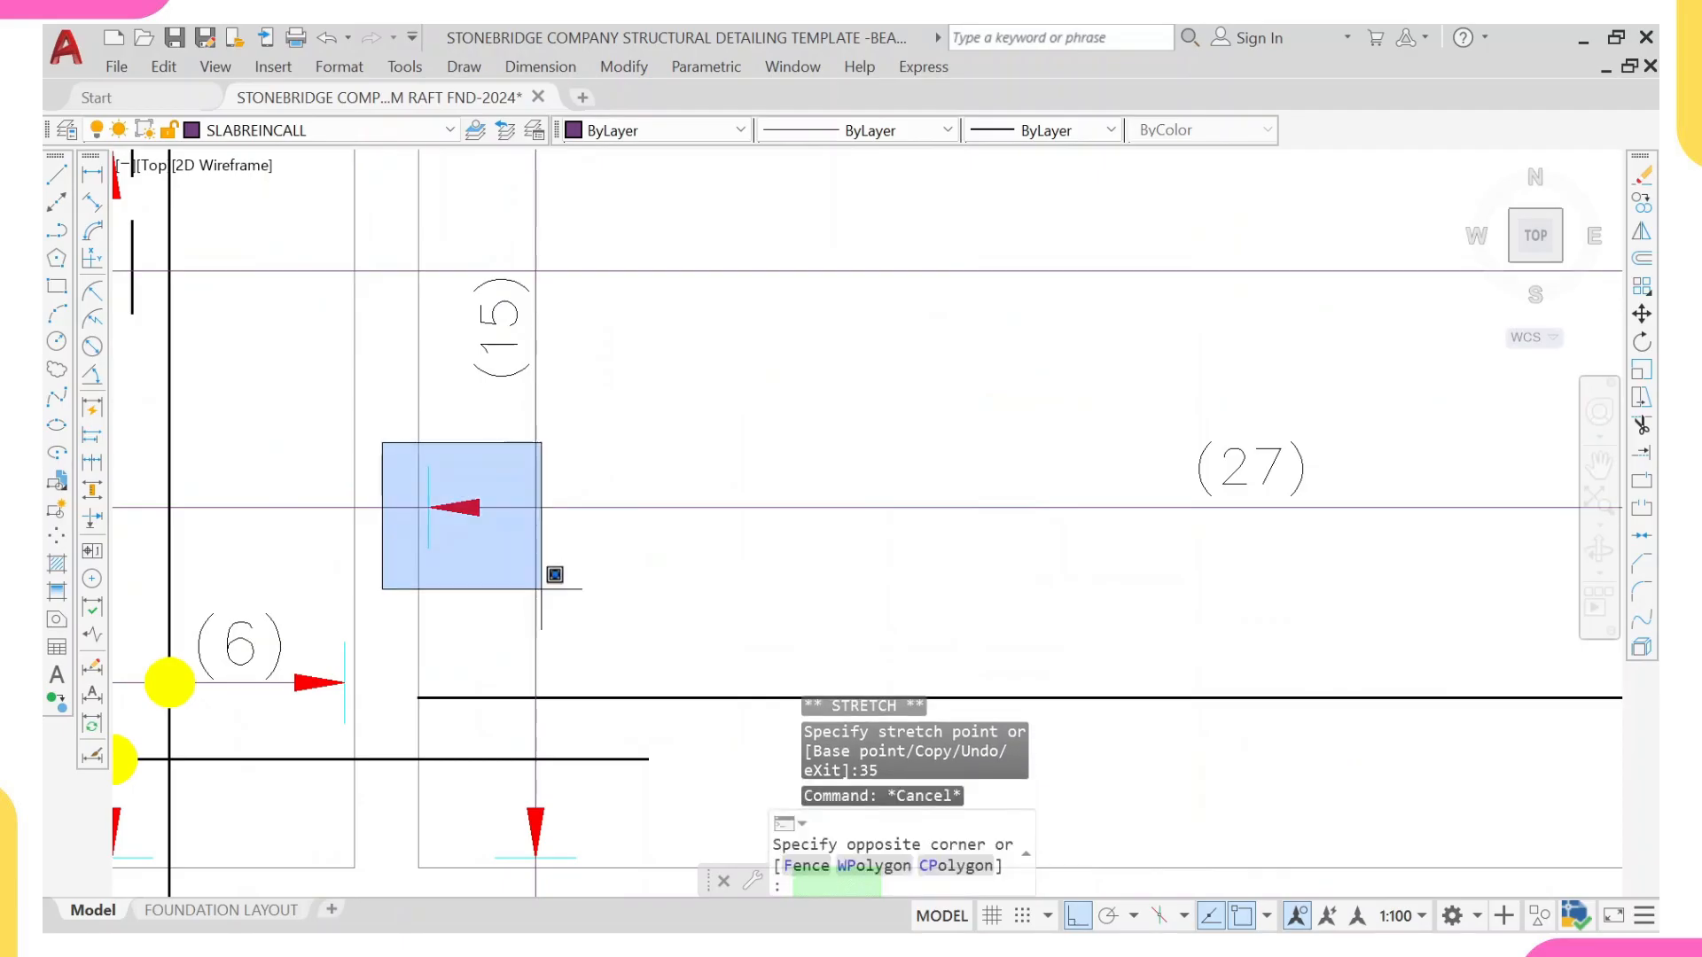
left_click(555, 579)
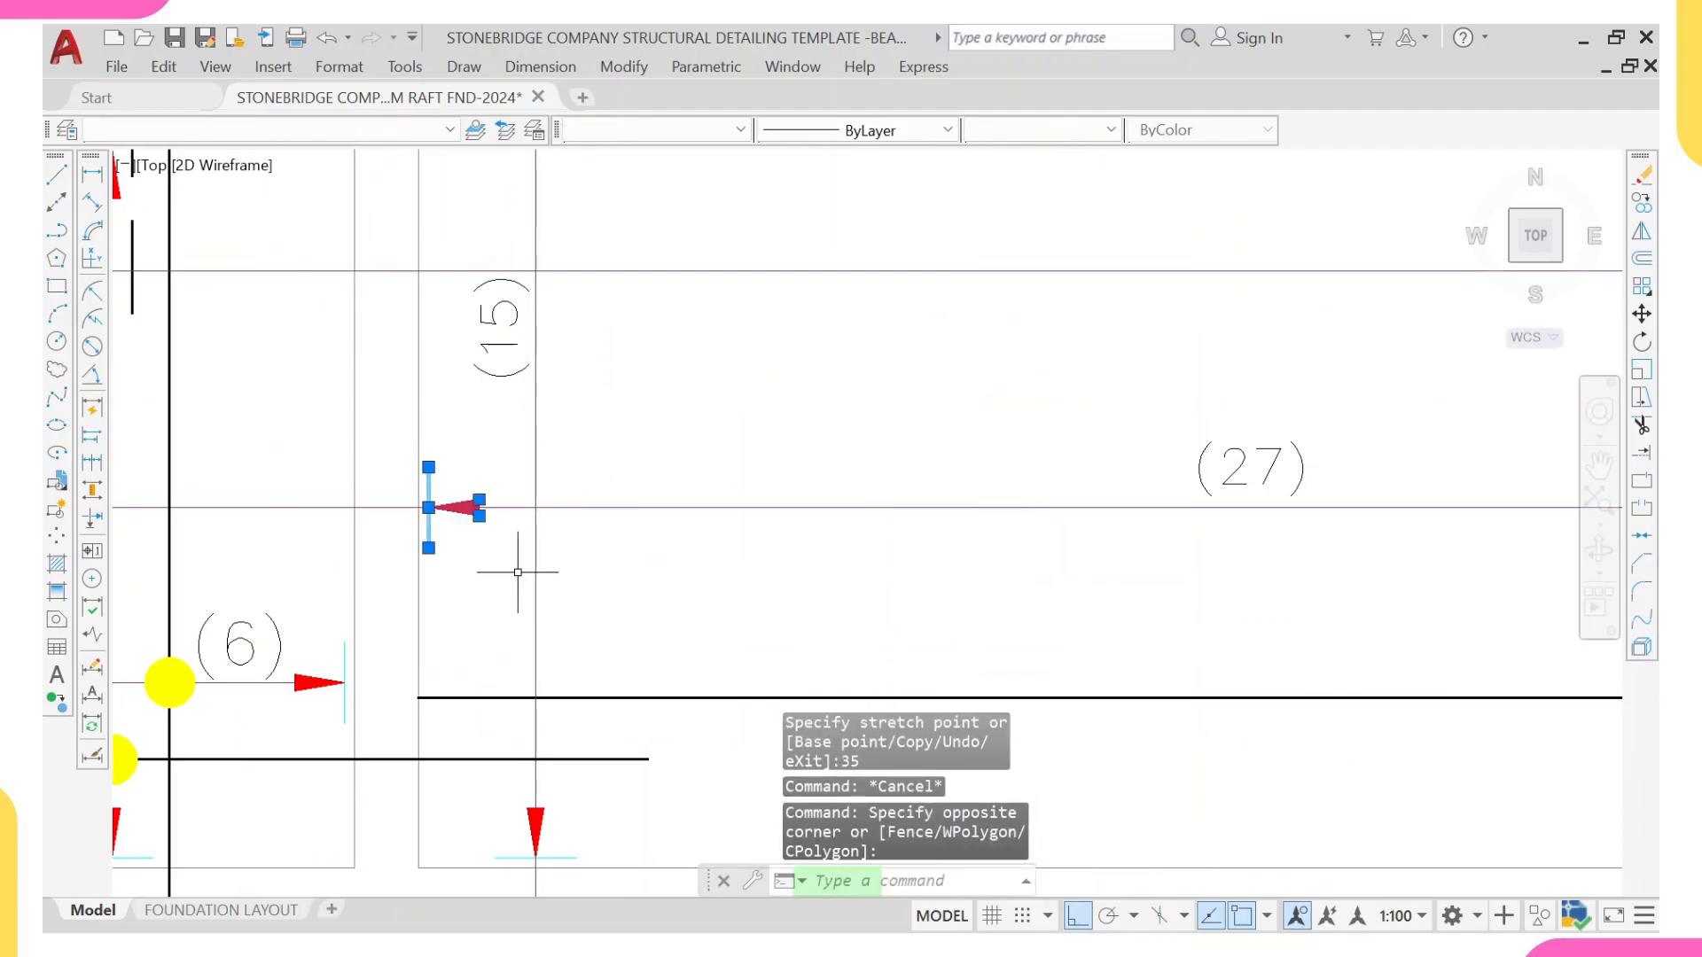
type("co")
key("Return")
scroll(425, 493, "up", 4)
left_click(446, 496)
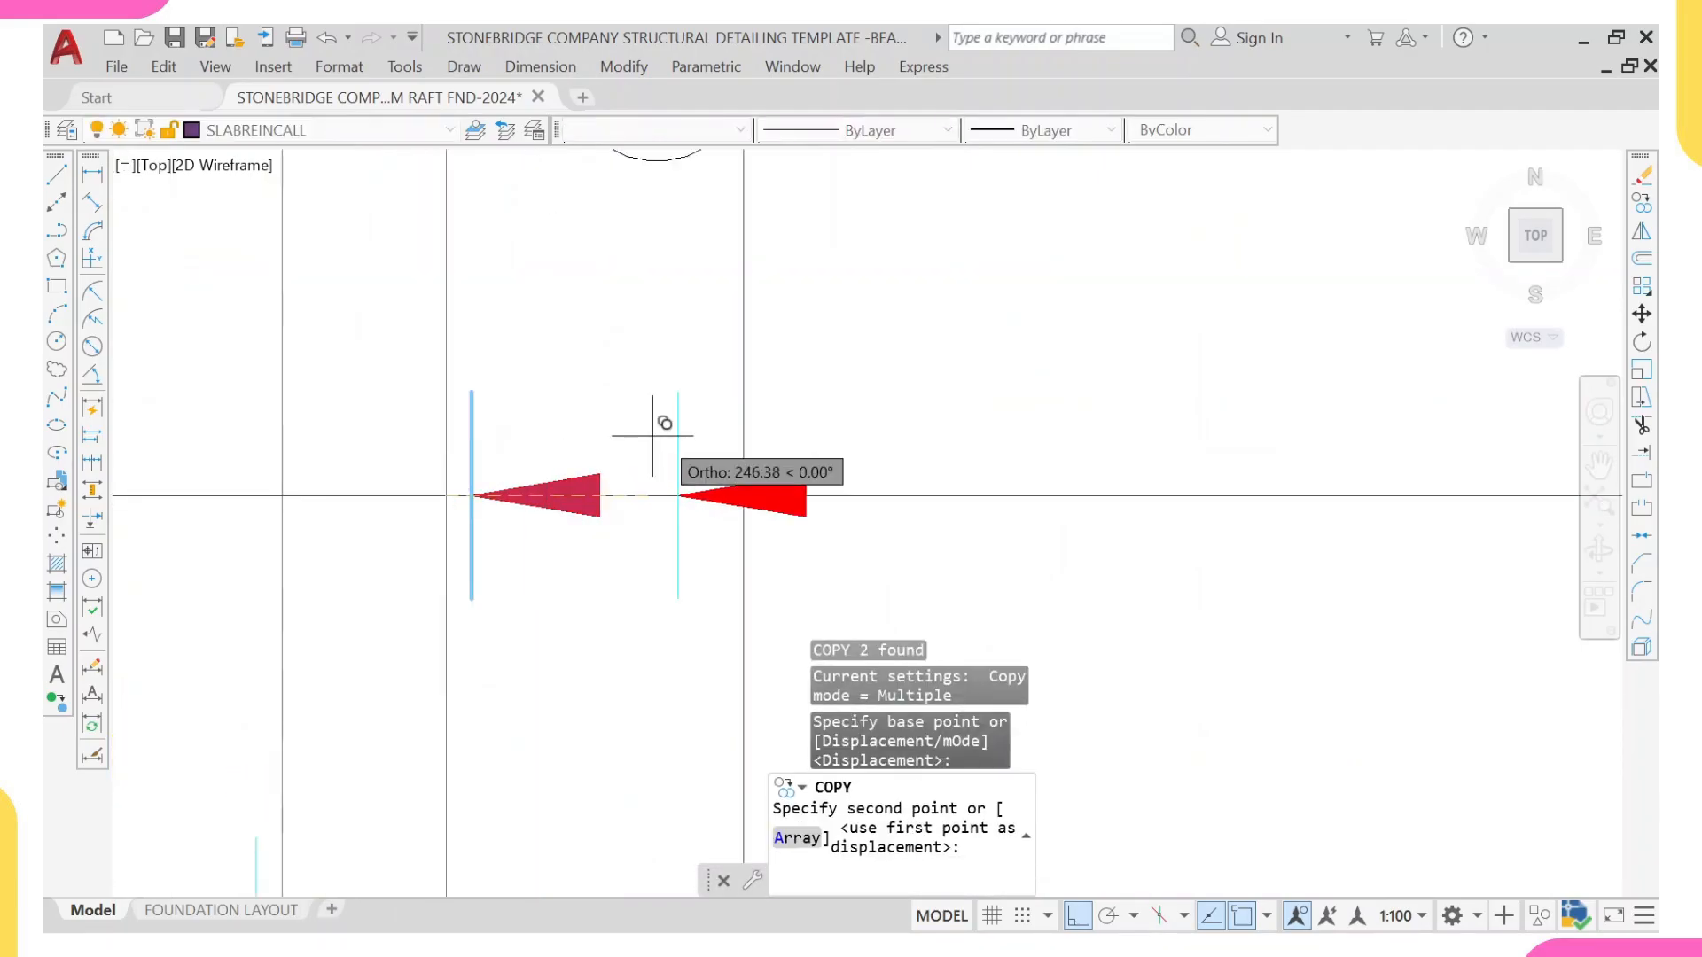
scroll(665, 426, "down", 5)
scroll(1095, 702, "up", 5)
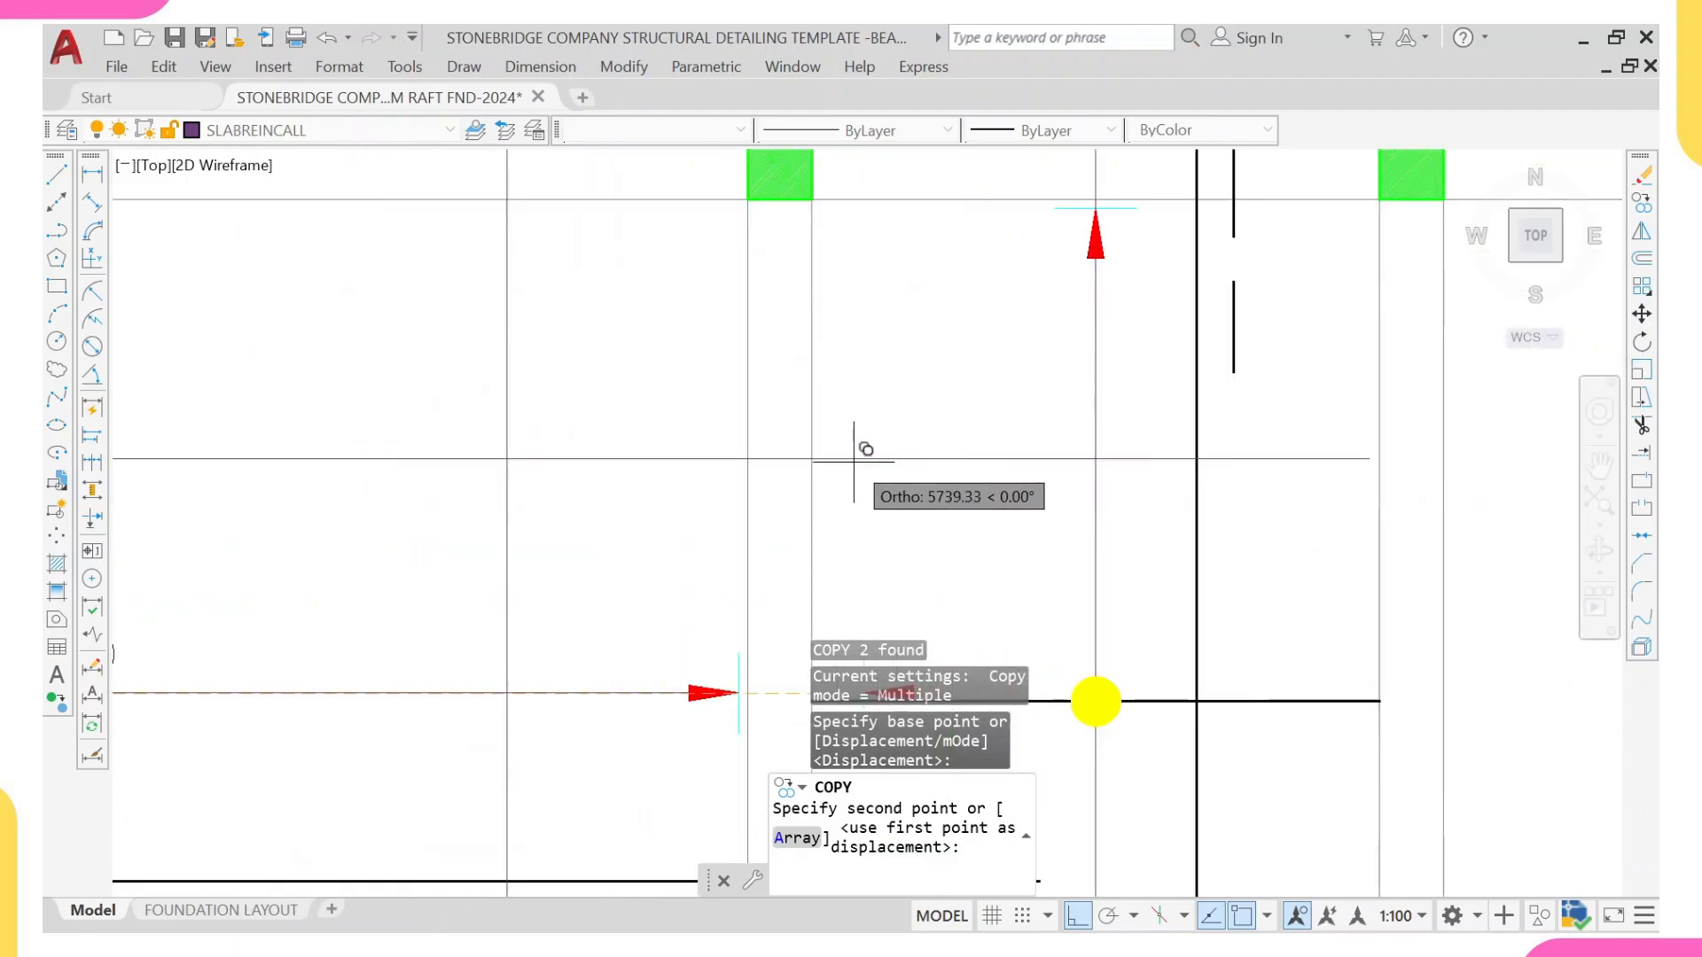
scroll(866, 407, "down", 4)
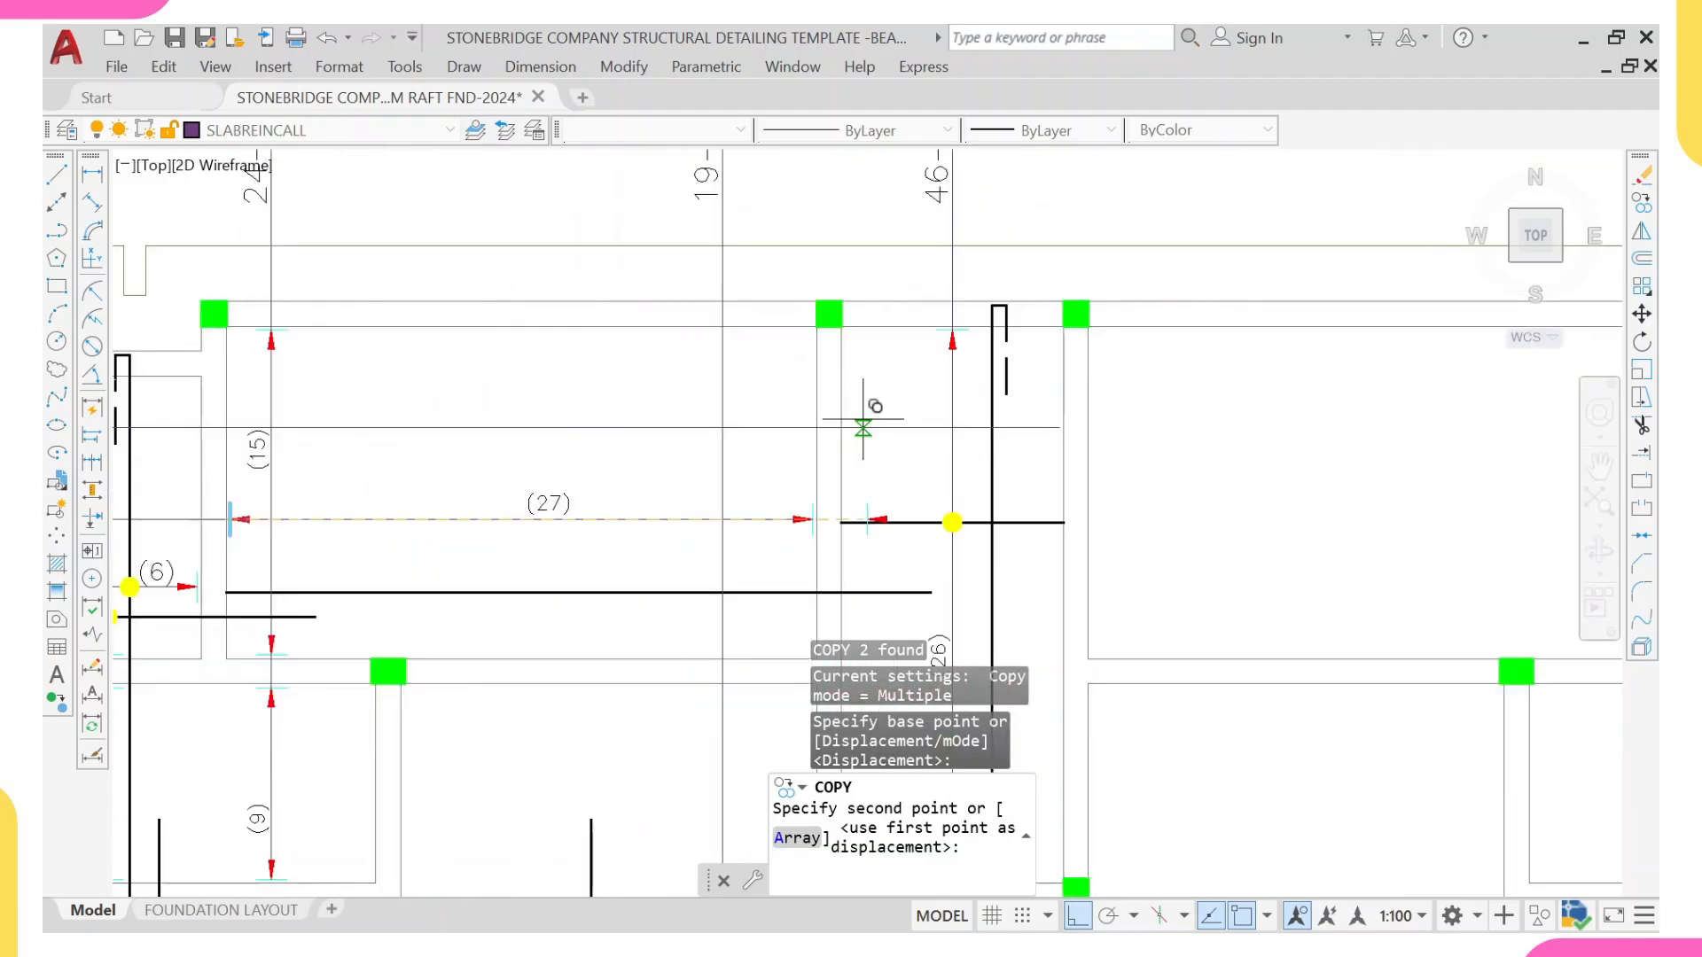
scroll(882, 421, "up", 4)
scroll(867, 437, "down", 2)
scroll(970, 537, "up", 5)
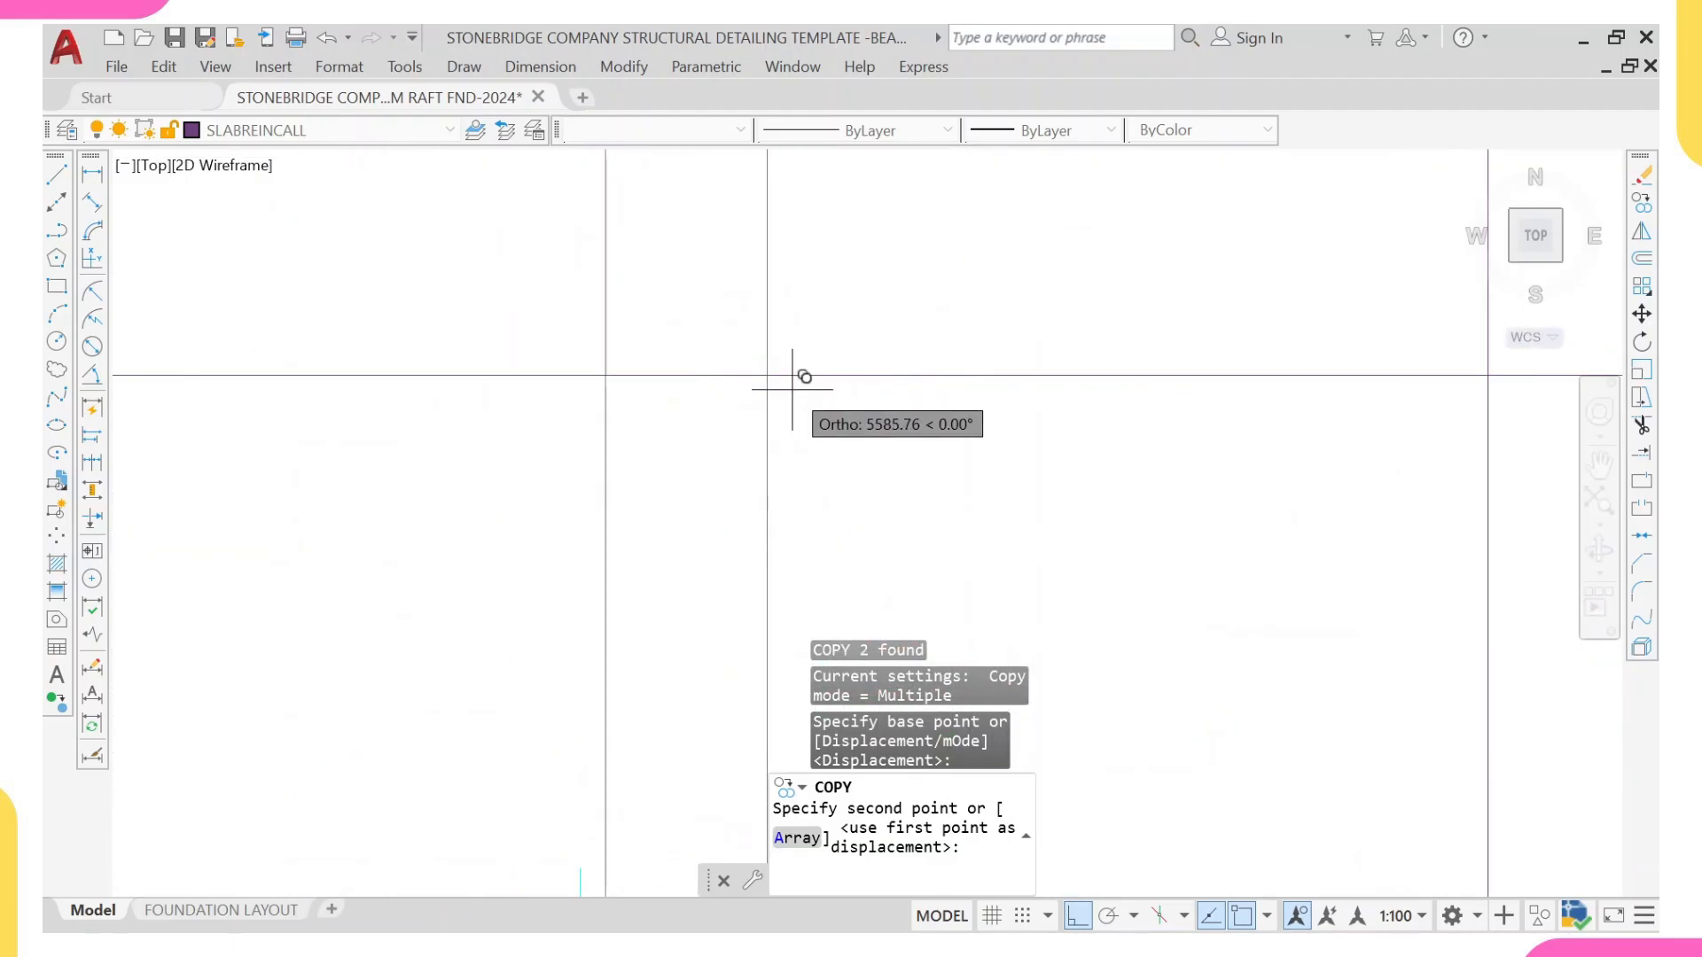
left_click(768, 375)
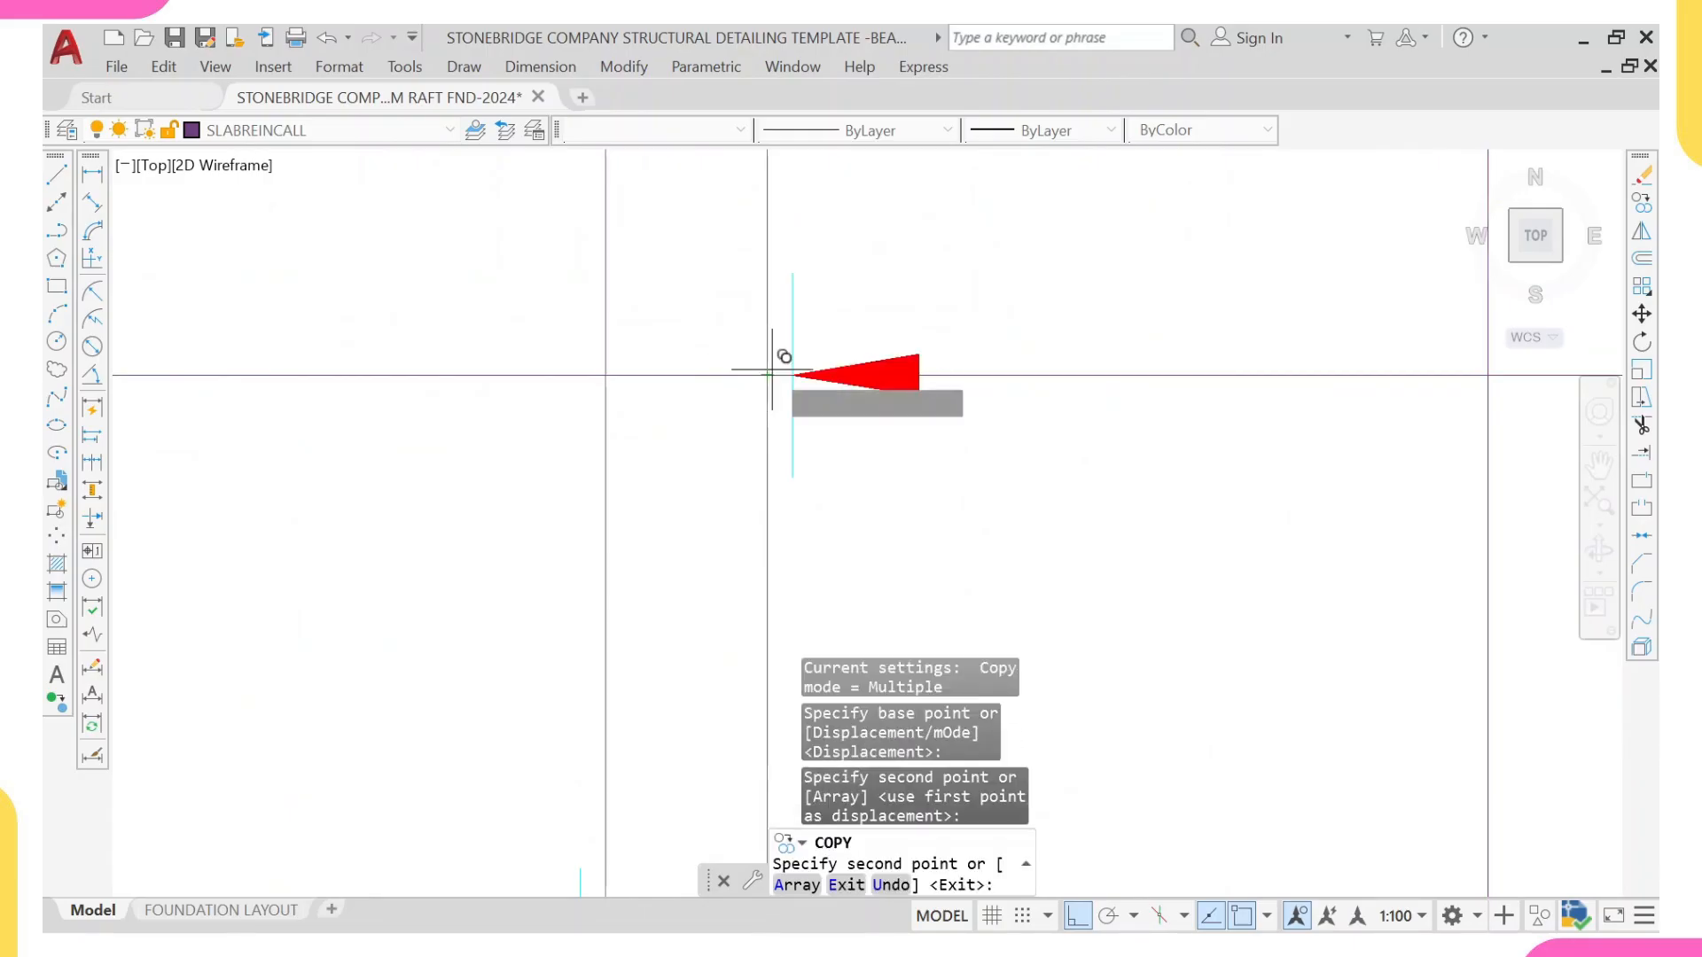
scroll(771, 370, "down", 5)
key("Escape")
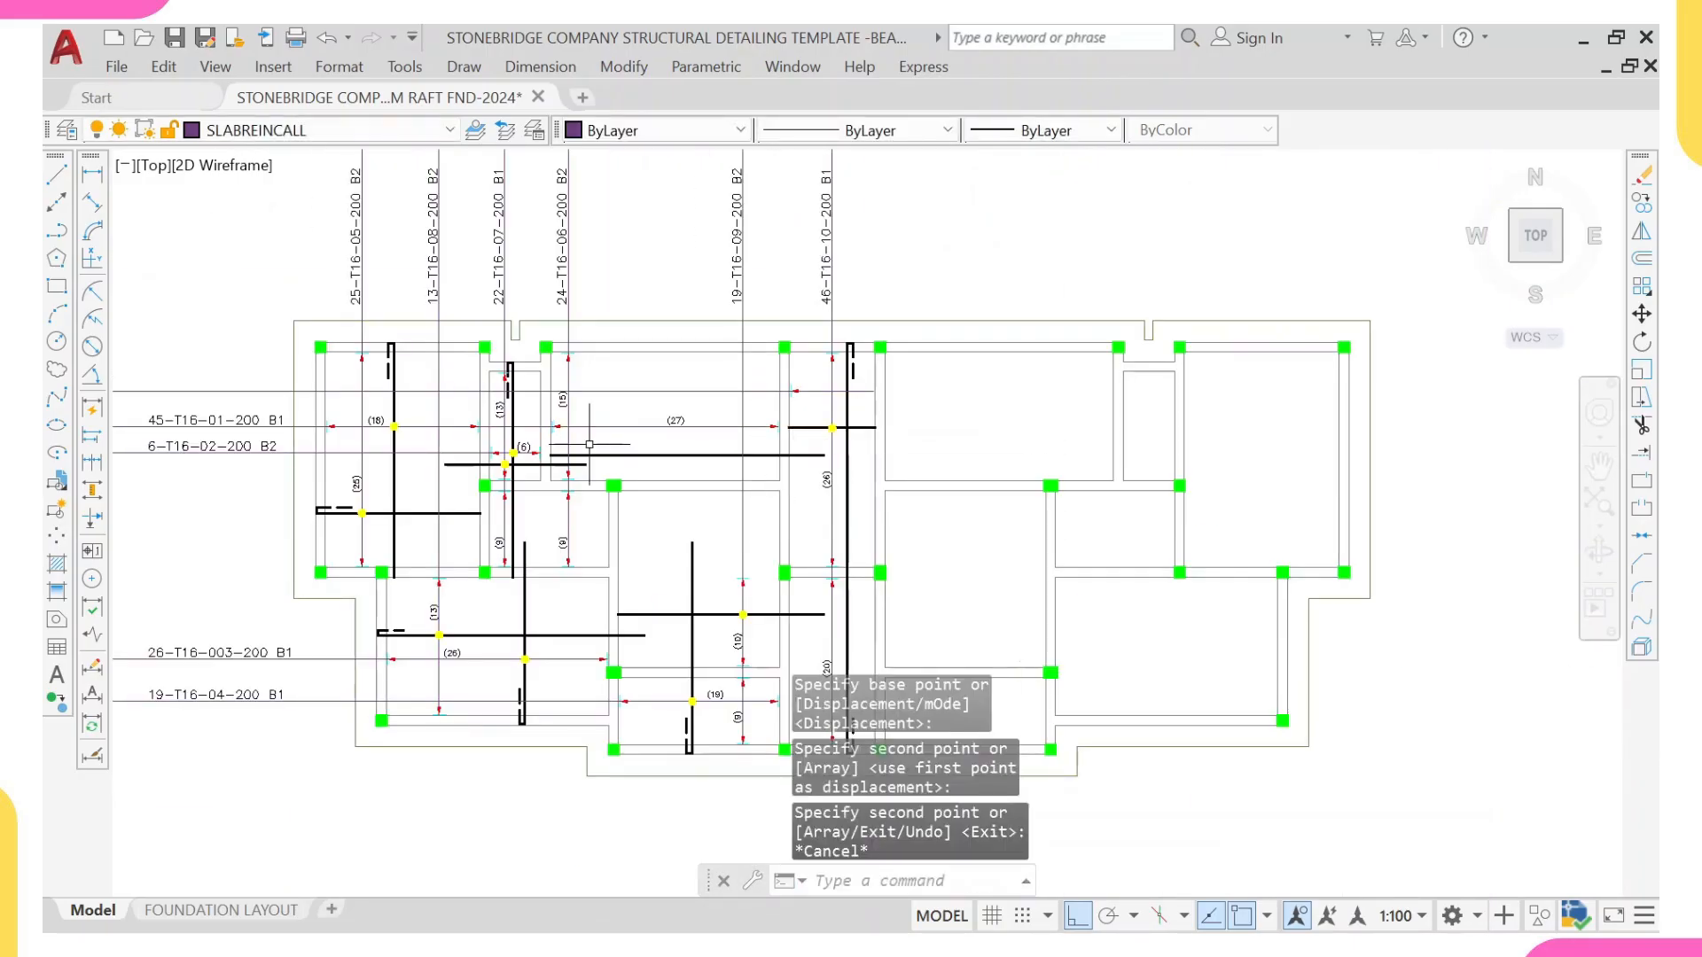
Step: Copy the end arrowhead and tick of the (18) range onto the shortened end of the new call-out line
scroll(472, 416, "up", 5)
left_click(434, 395)
left_click(531, 534)
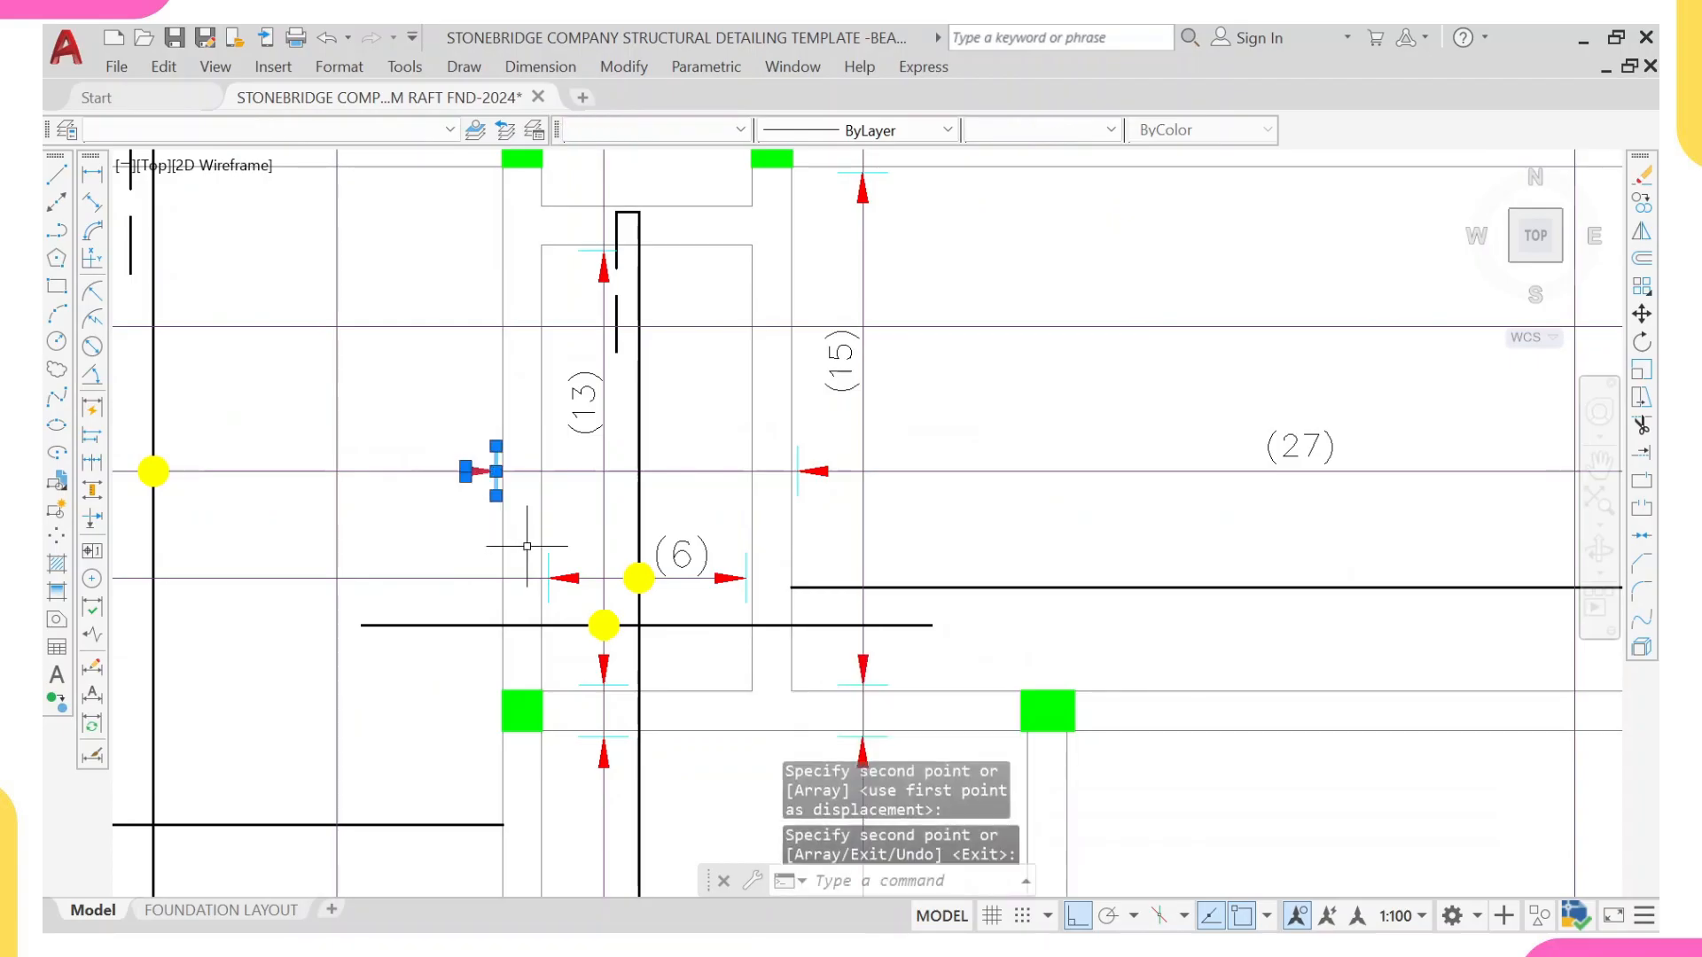
type("co")
key("Return")
scroll(478, 471, "up", 5)
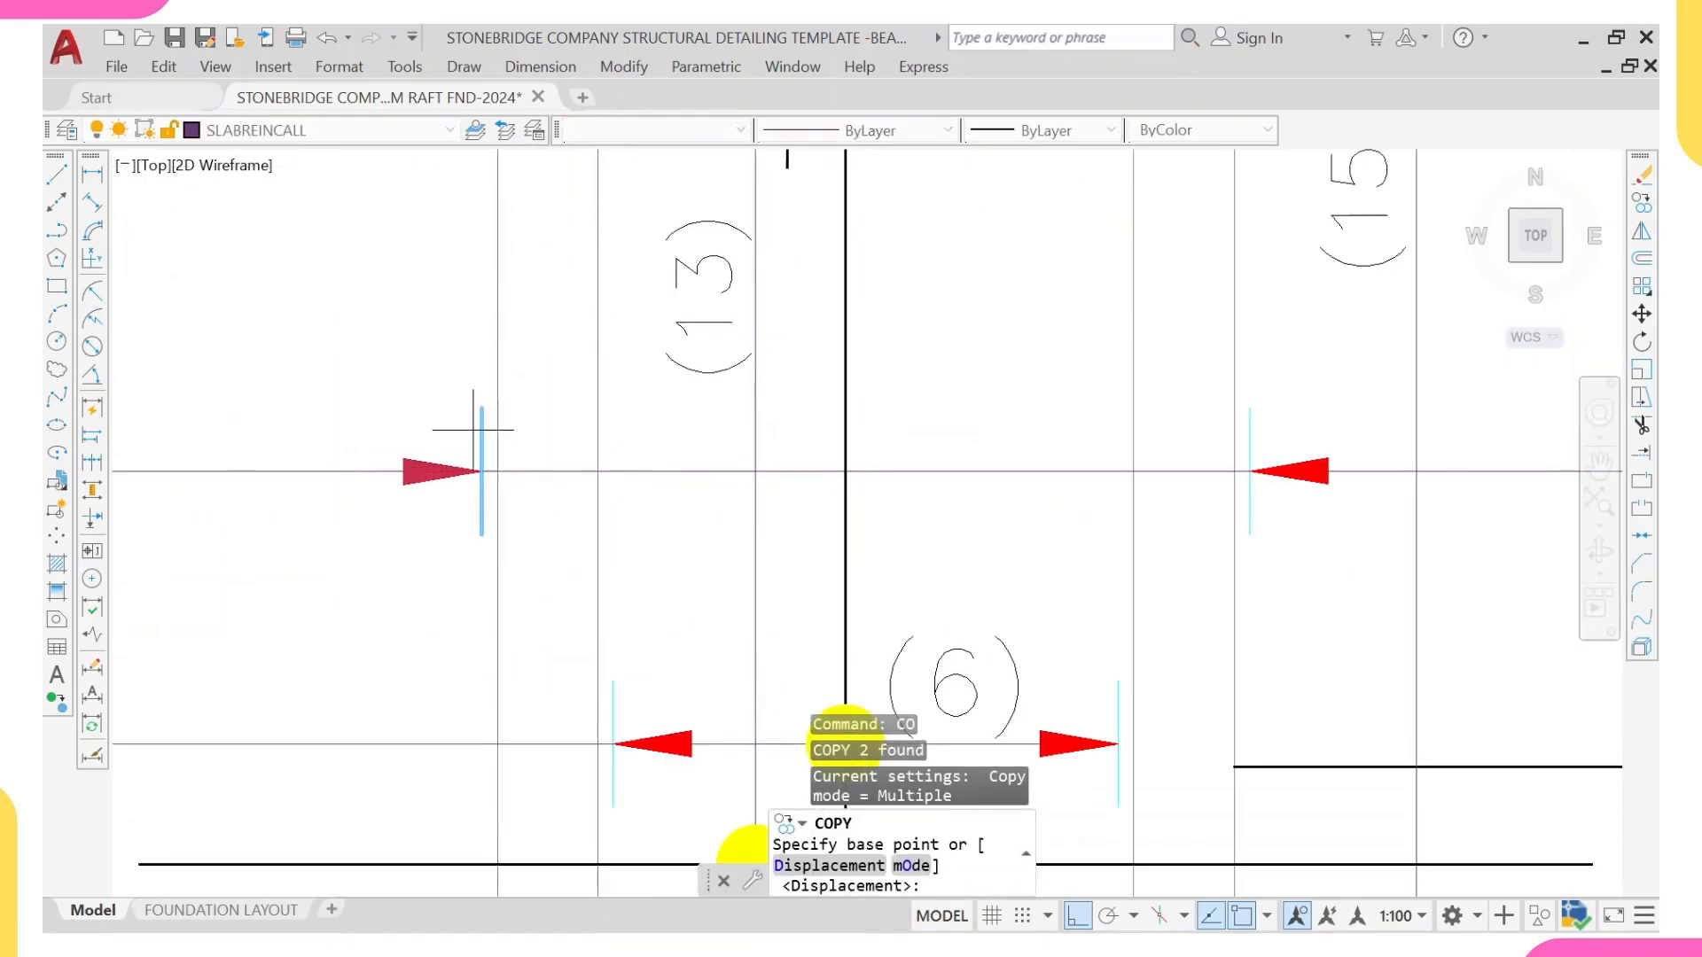
left_click(480, 463)
scroll(576, 426, "down", 5)
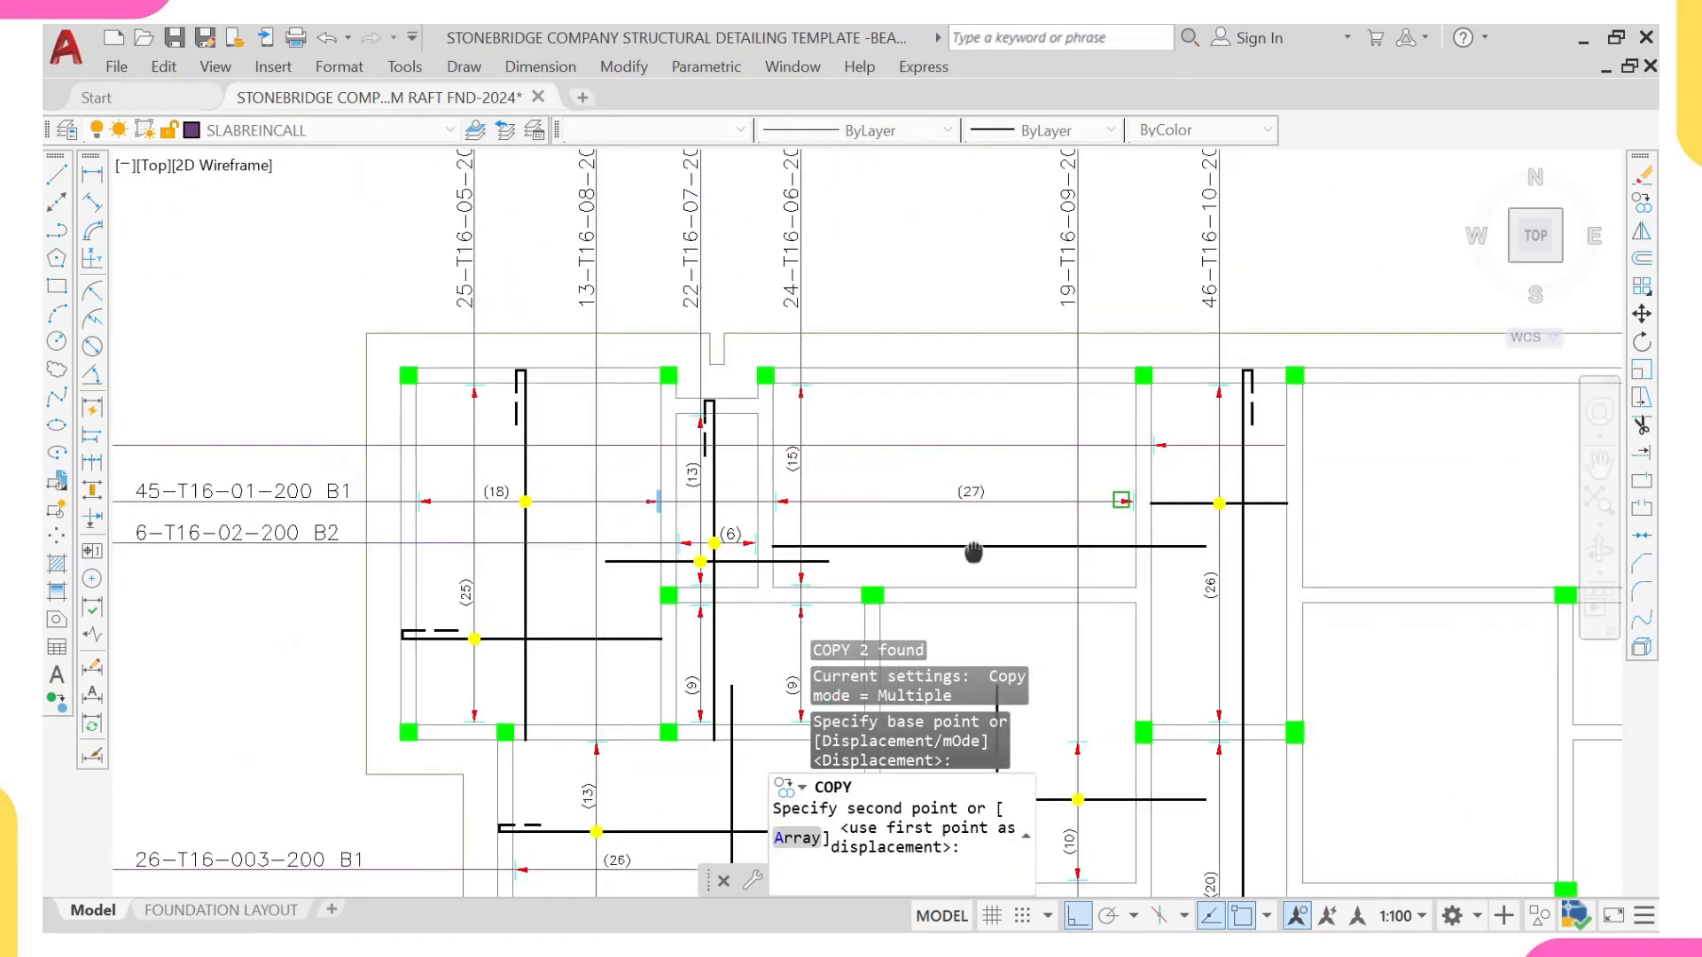
scroll(1120, 460, "up", 5)
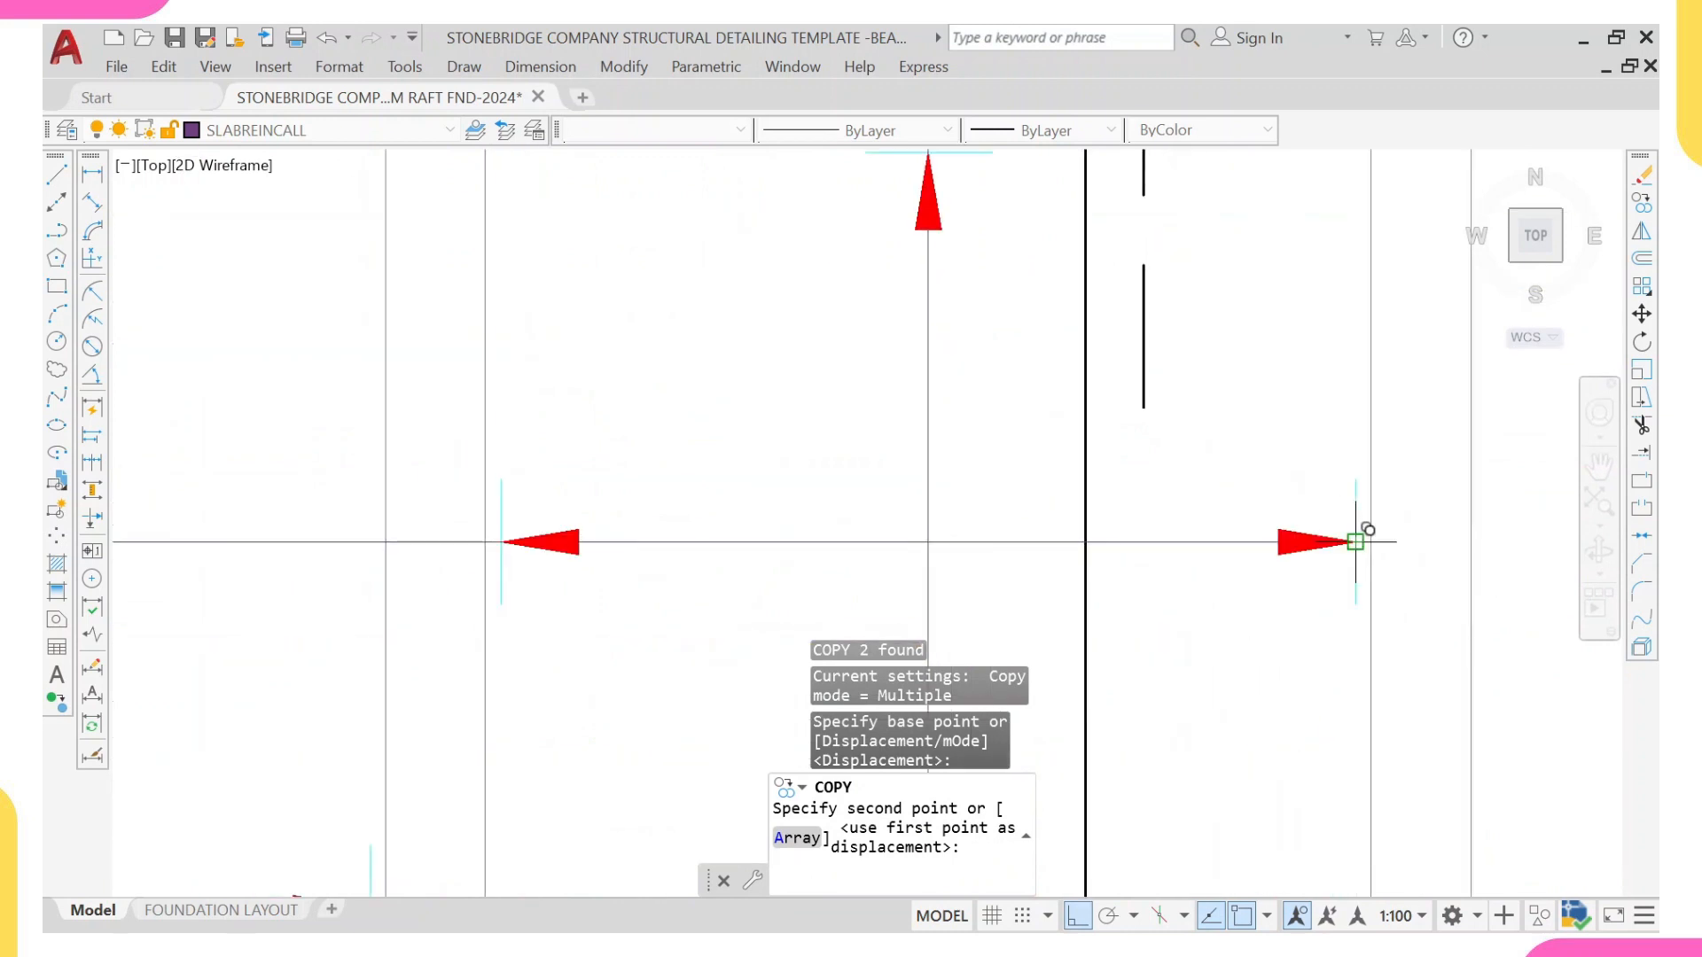
left_click(1355, 539)
scroll(1277, 570, "down", 5)
key("Escape")
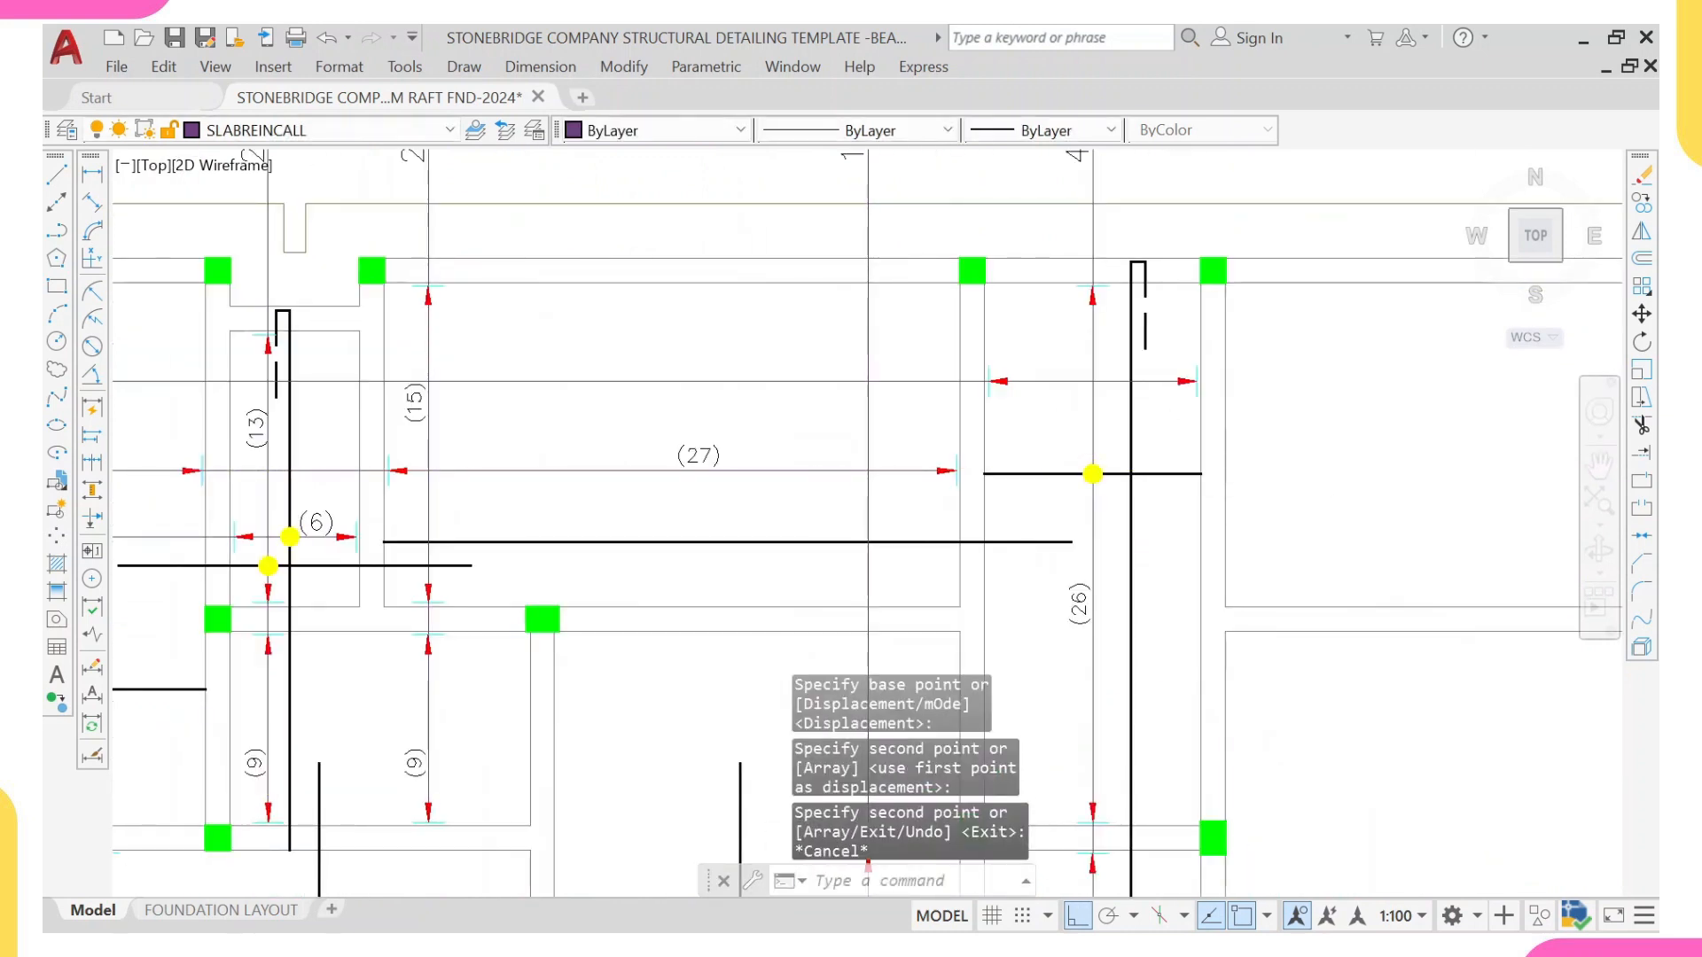
Step: Copy the yellow dot from the strip's short horizontal bar to where the new call-out line crosses the hooked vertical bar
left_click(1054, 455)
left_click(1093, 474)
type("CO")
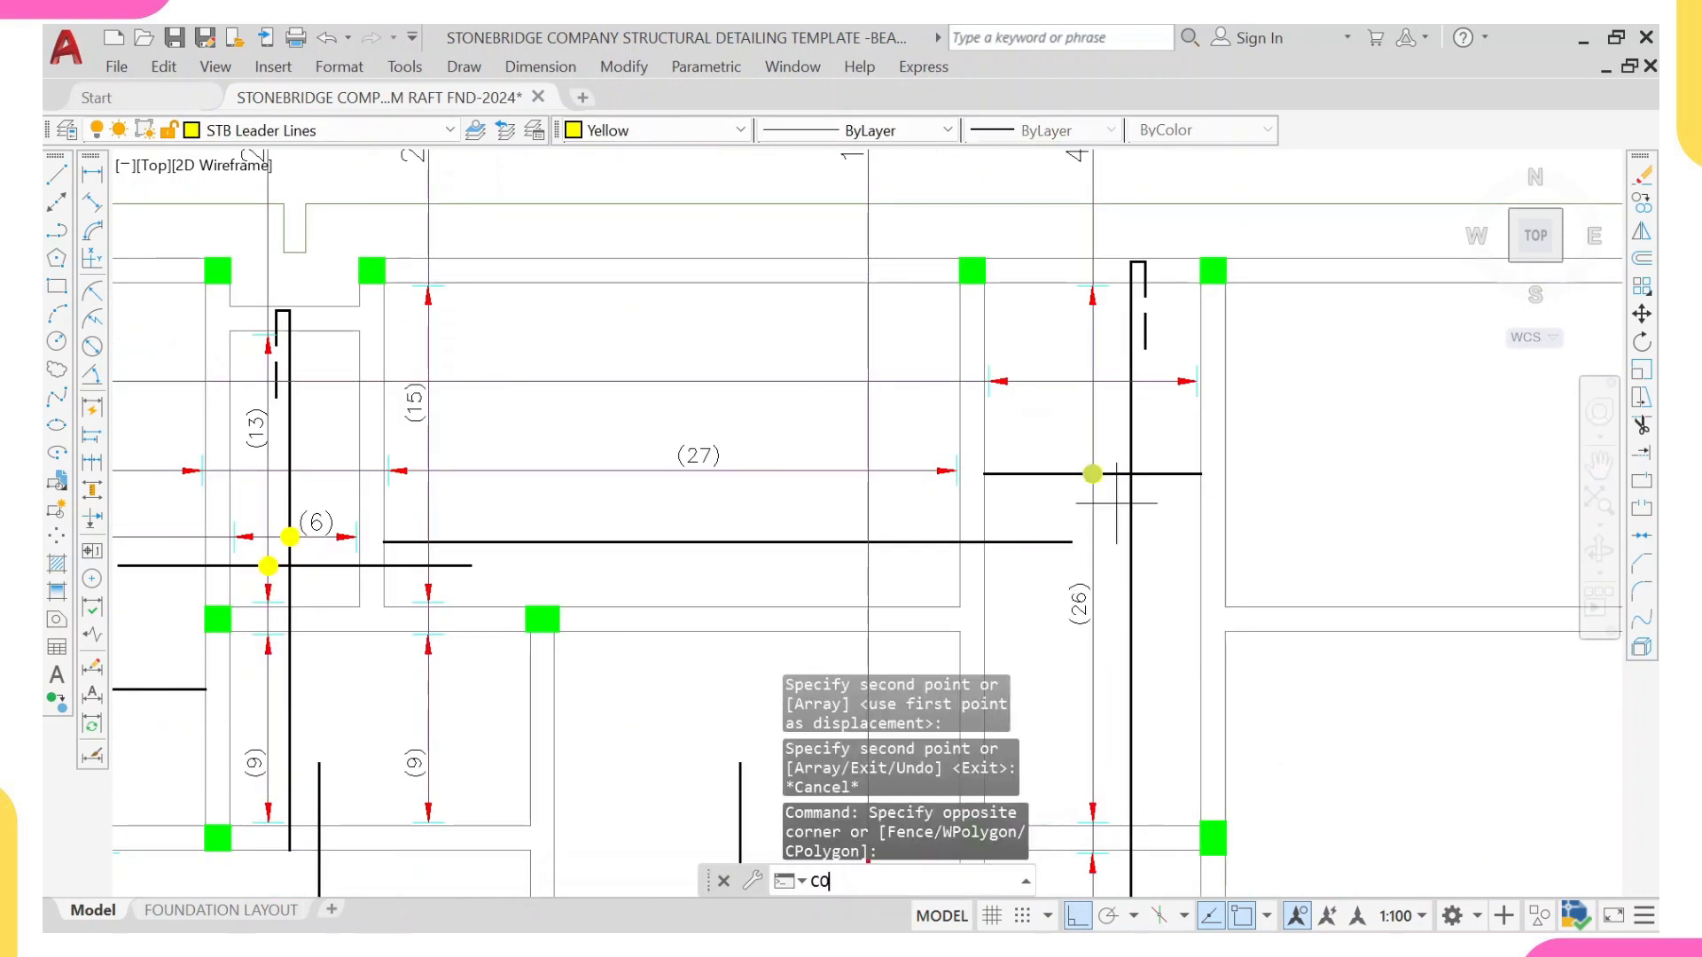
key("Return")
scroll(1093, 469, "up", 5)
scroll(1090, 458, "up", 2)
left_click(1071, 521)
scroll(1070, 421, "down", 4)
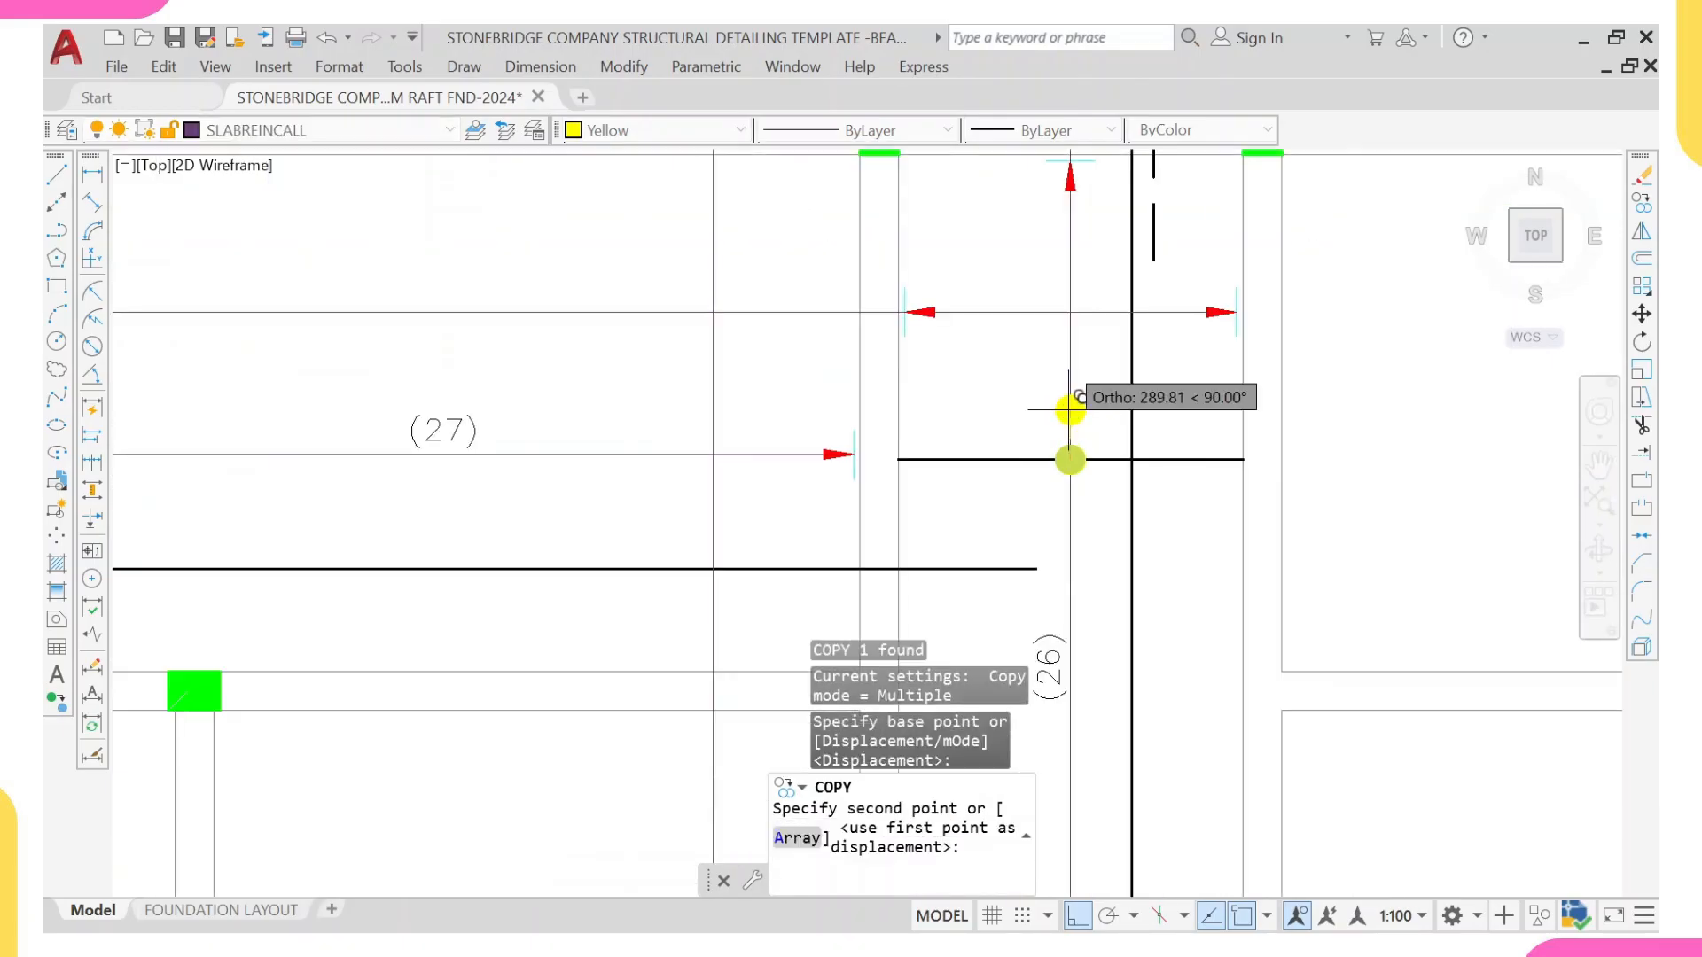
middle_click_drag(1067, 341, 1063, 425)
scroll(1141, 377, "up", 4)
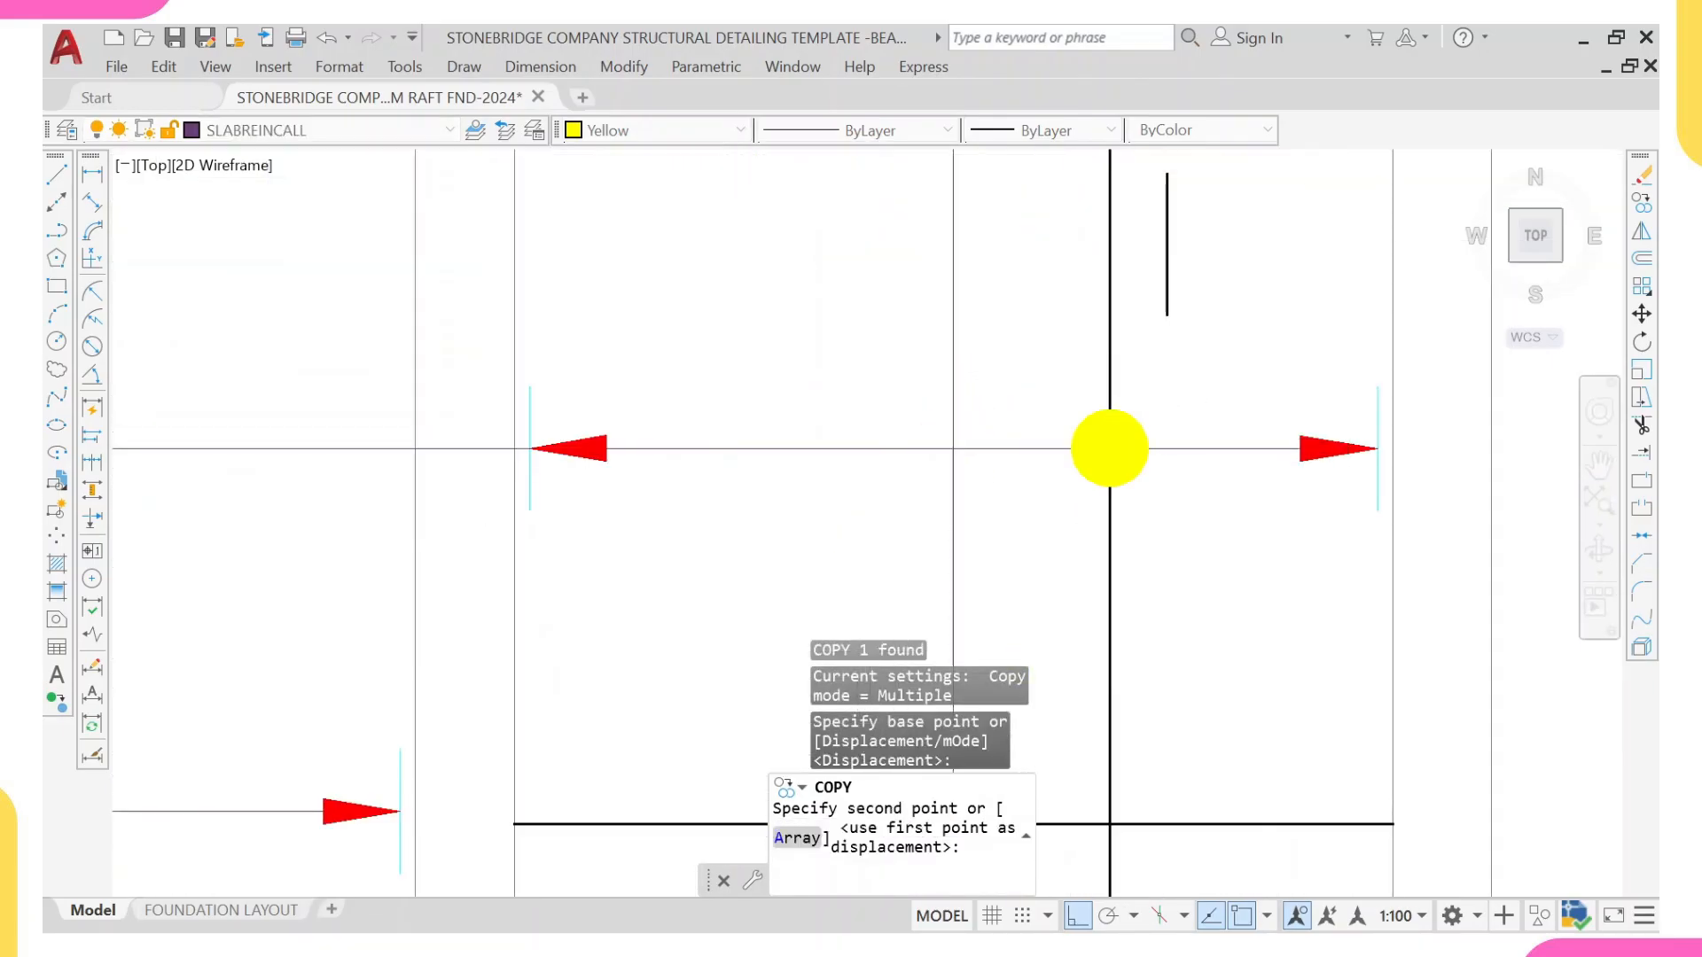
left_click(1112, 450)
scroll(1131, 462, "down", 7)
mouse_move(1138, 466)
middle_mouse_down()
mouse_move(1096, 502)
mouse_move(1024, 485)
middle_mouse_up()
key("Escape")
scroll(991, 431, "up", 2)
scroll(966, 427, "down", 3)
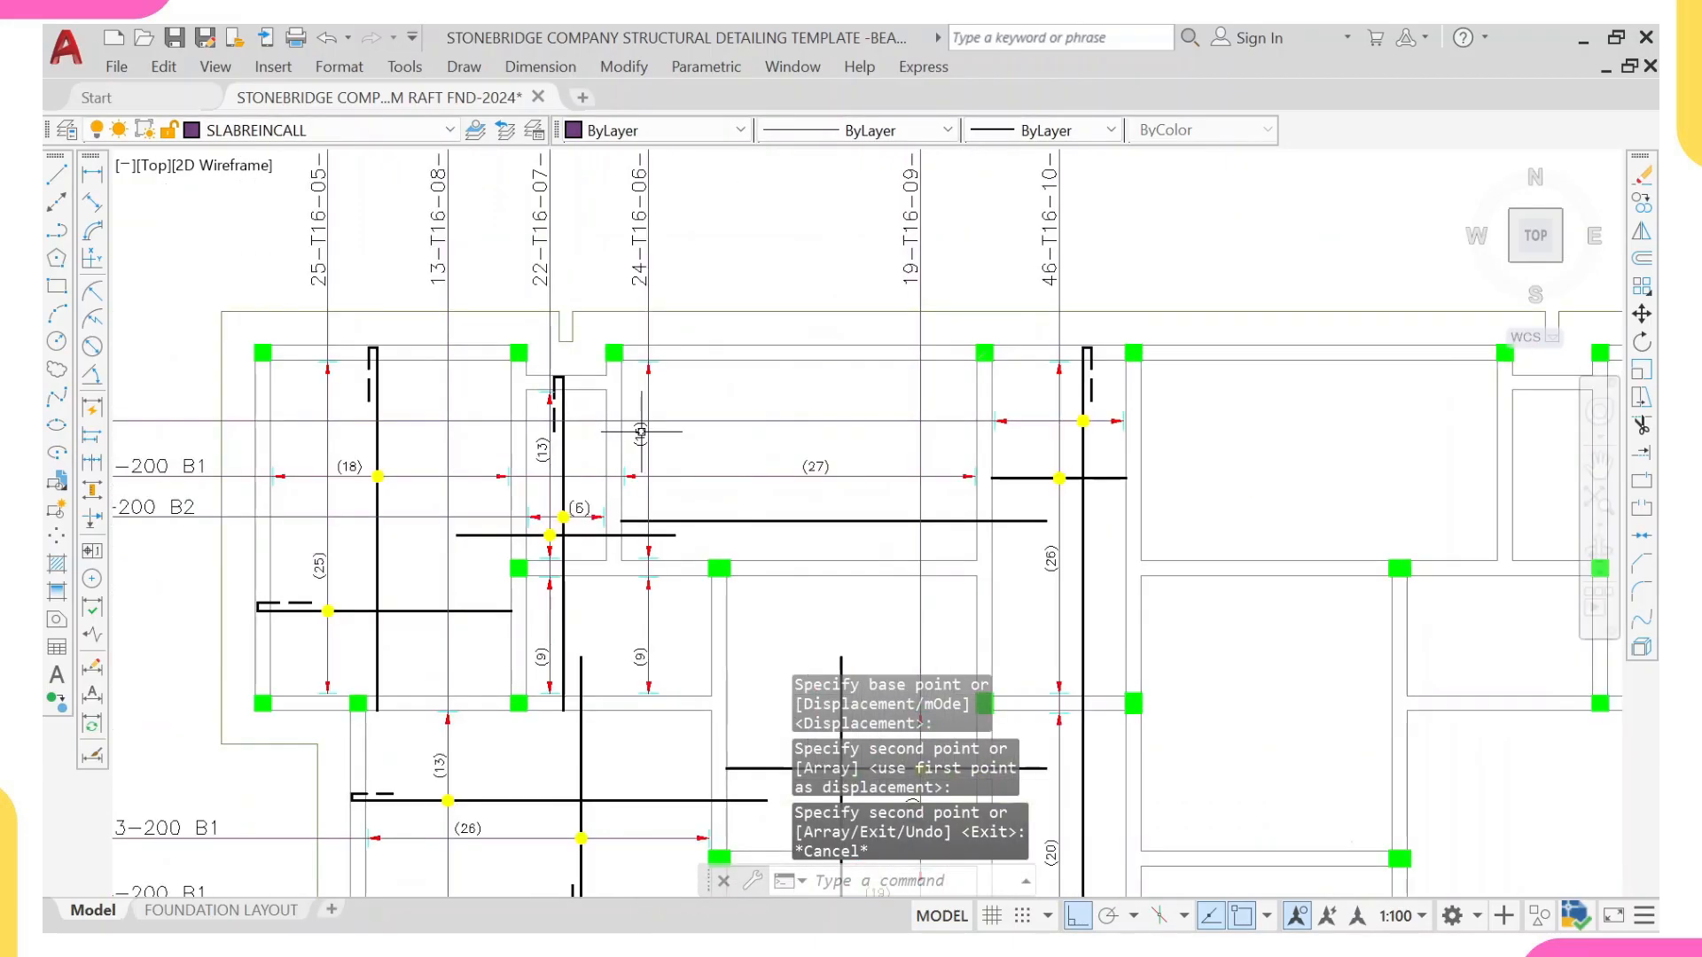
Step: Copy the (27) bar count text to just above the new call-out line, between the central strip's two arrowheads
scroll(635, 442, "up", 3)
left_click(918, 487)
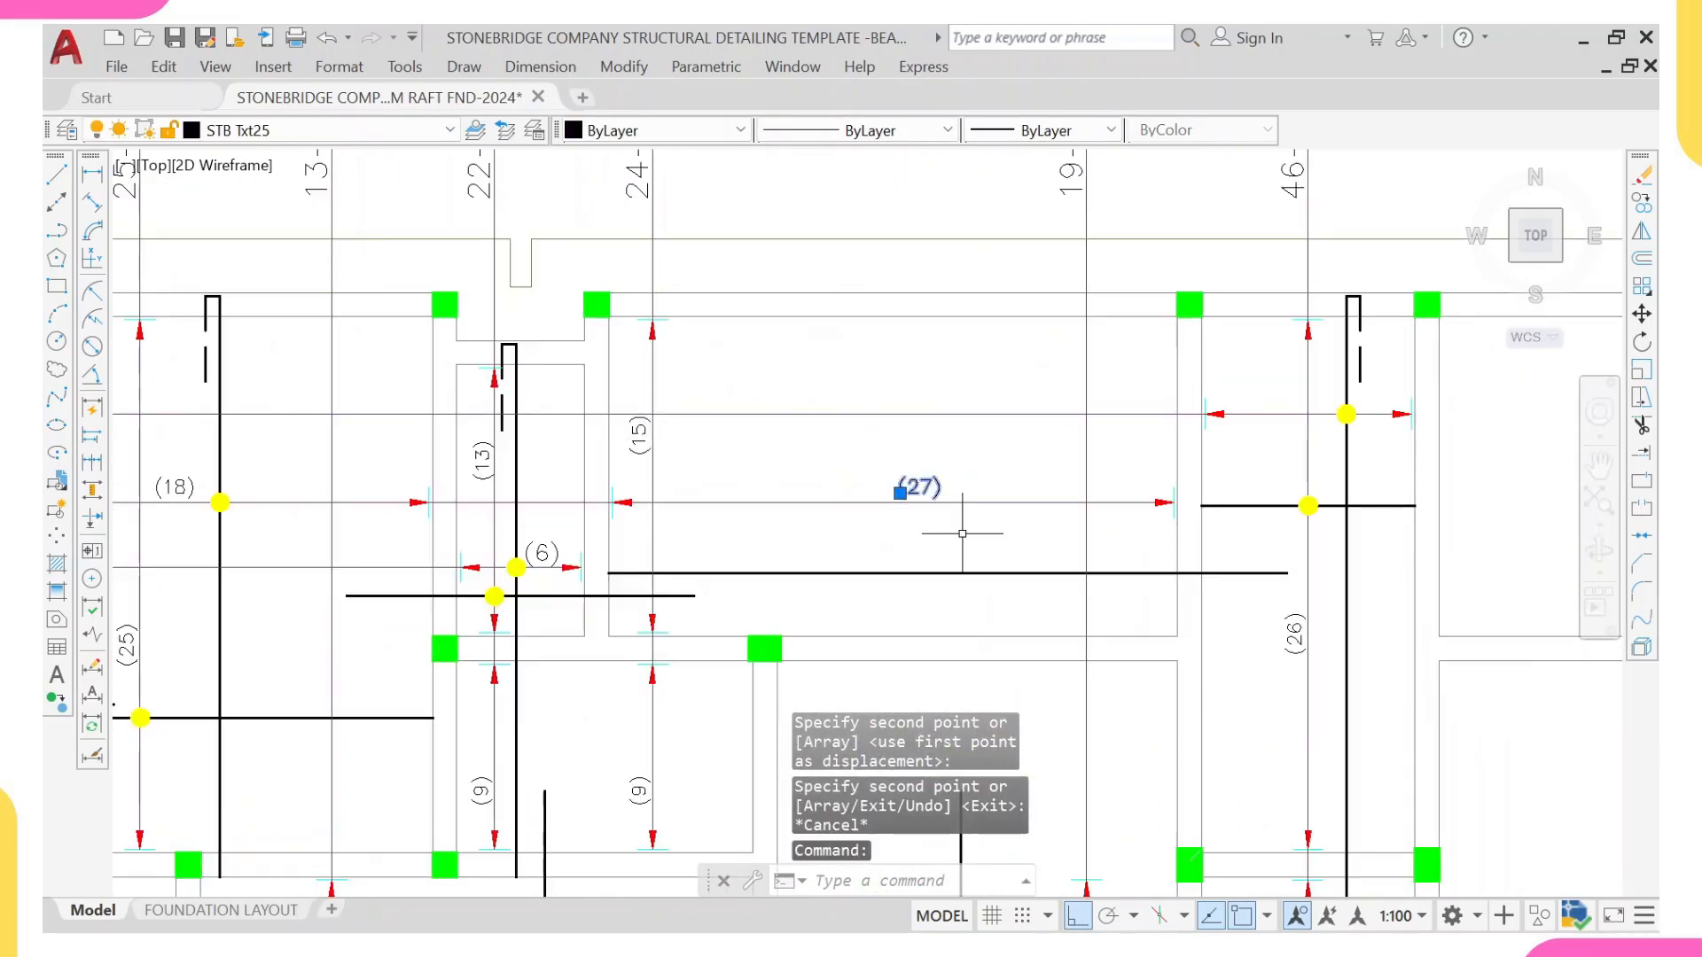
type("co")
key("Return")
left_click(918, 502)
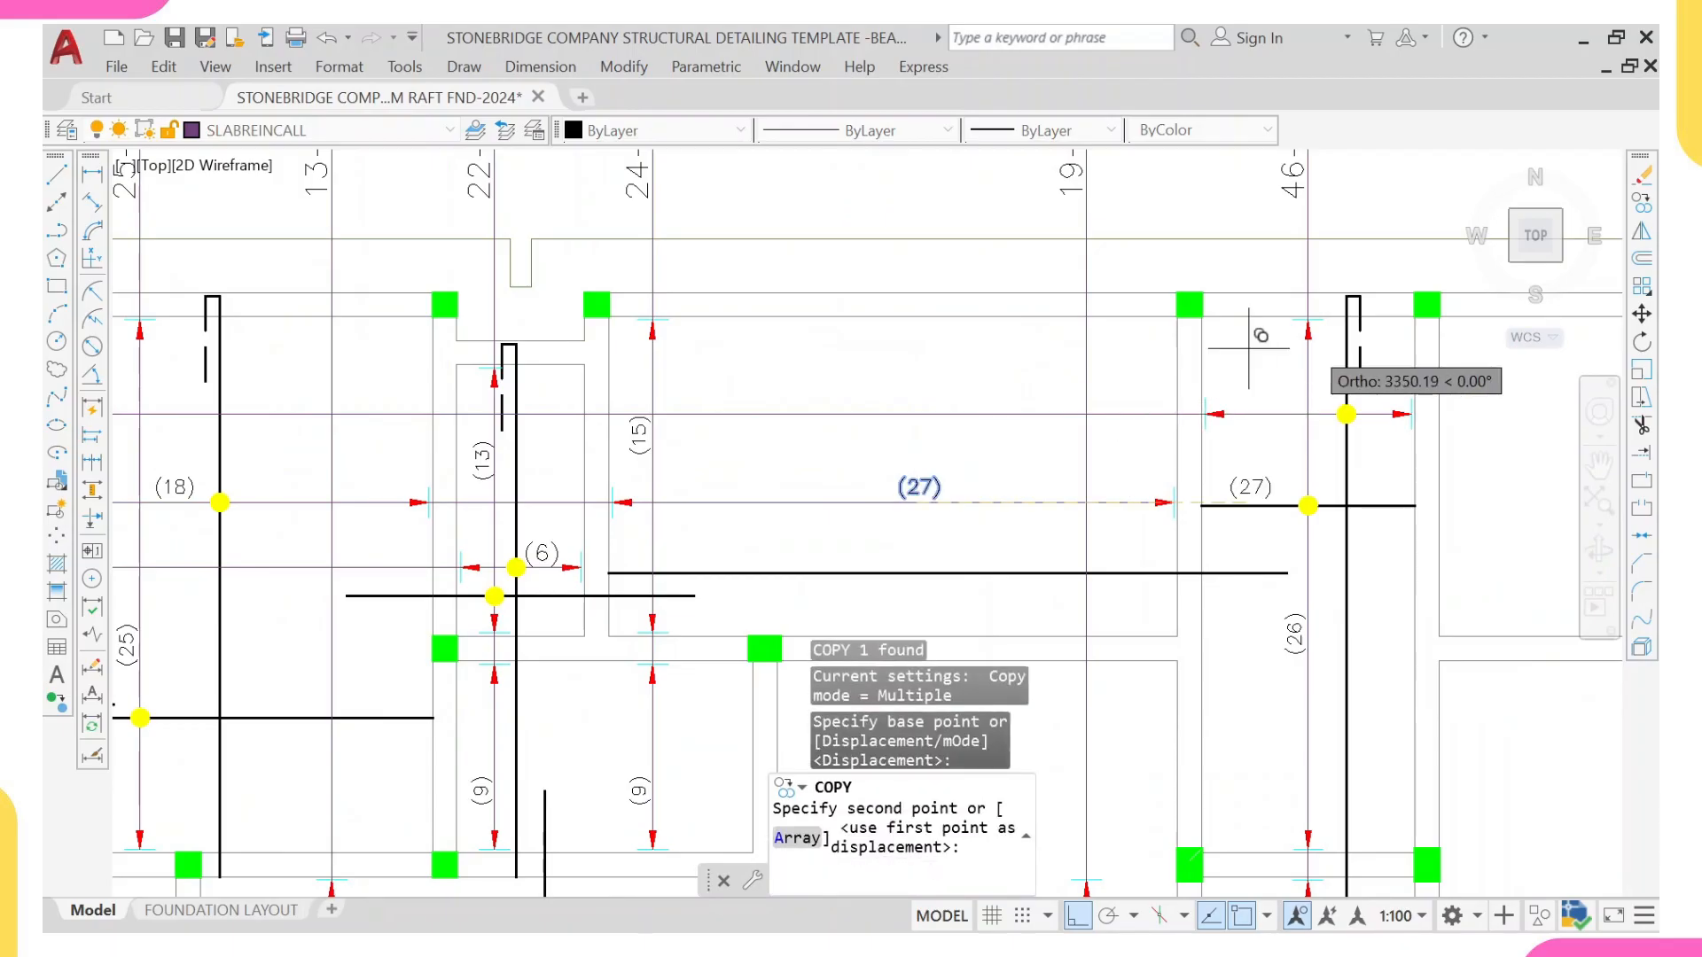
middle_click_drag(1273, 342, 1171, 404)
scroll(1159, 494, "up", 6)
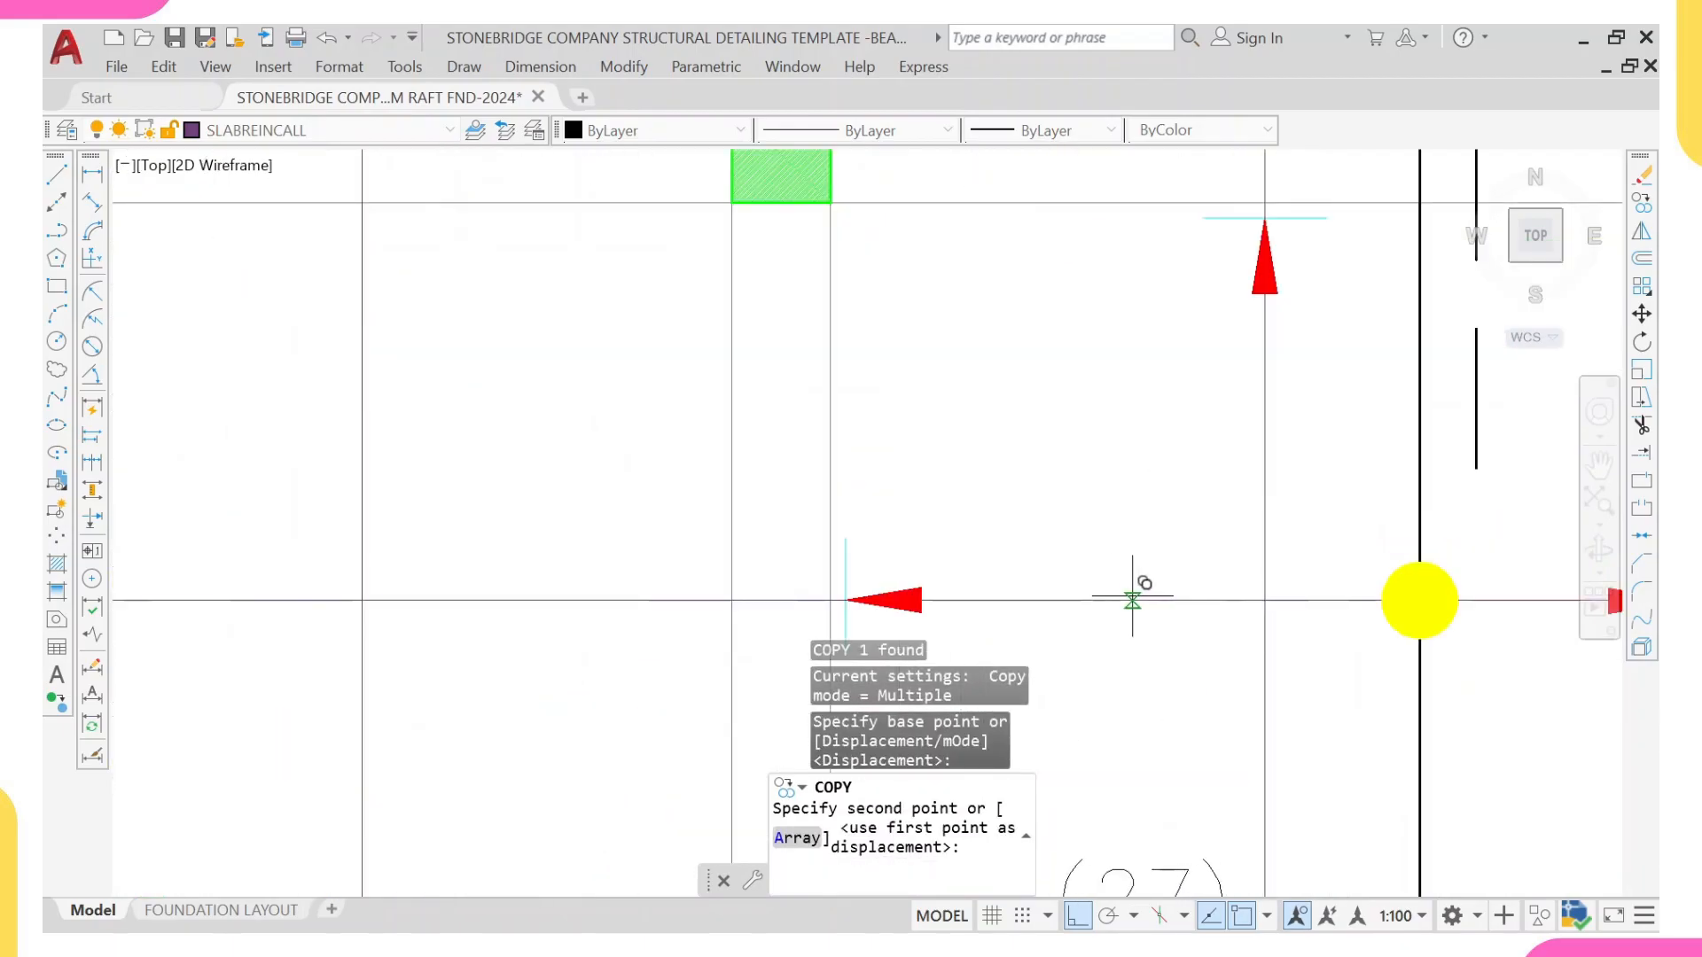
left_click(1133, 595)
middle_click_drag(1129, 527, 1049, 412)
key("Escape")
scroll(846, 338, "down", 2)
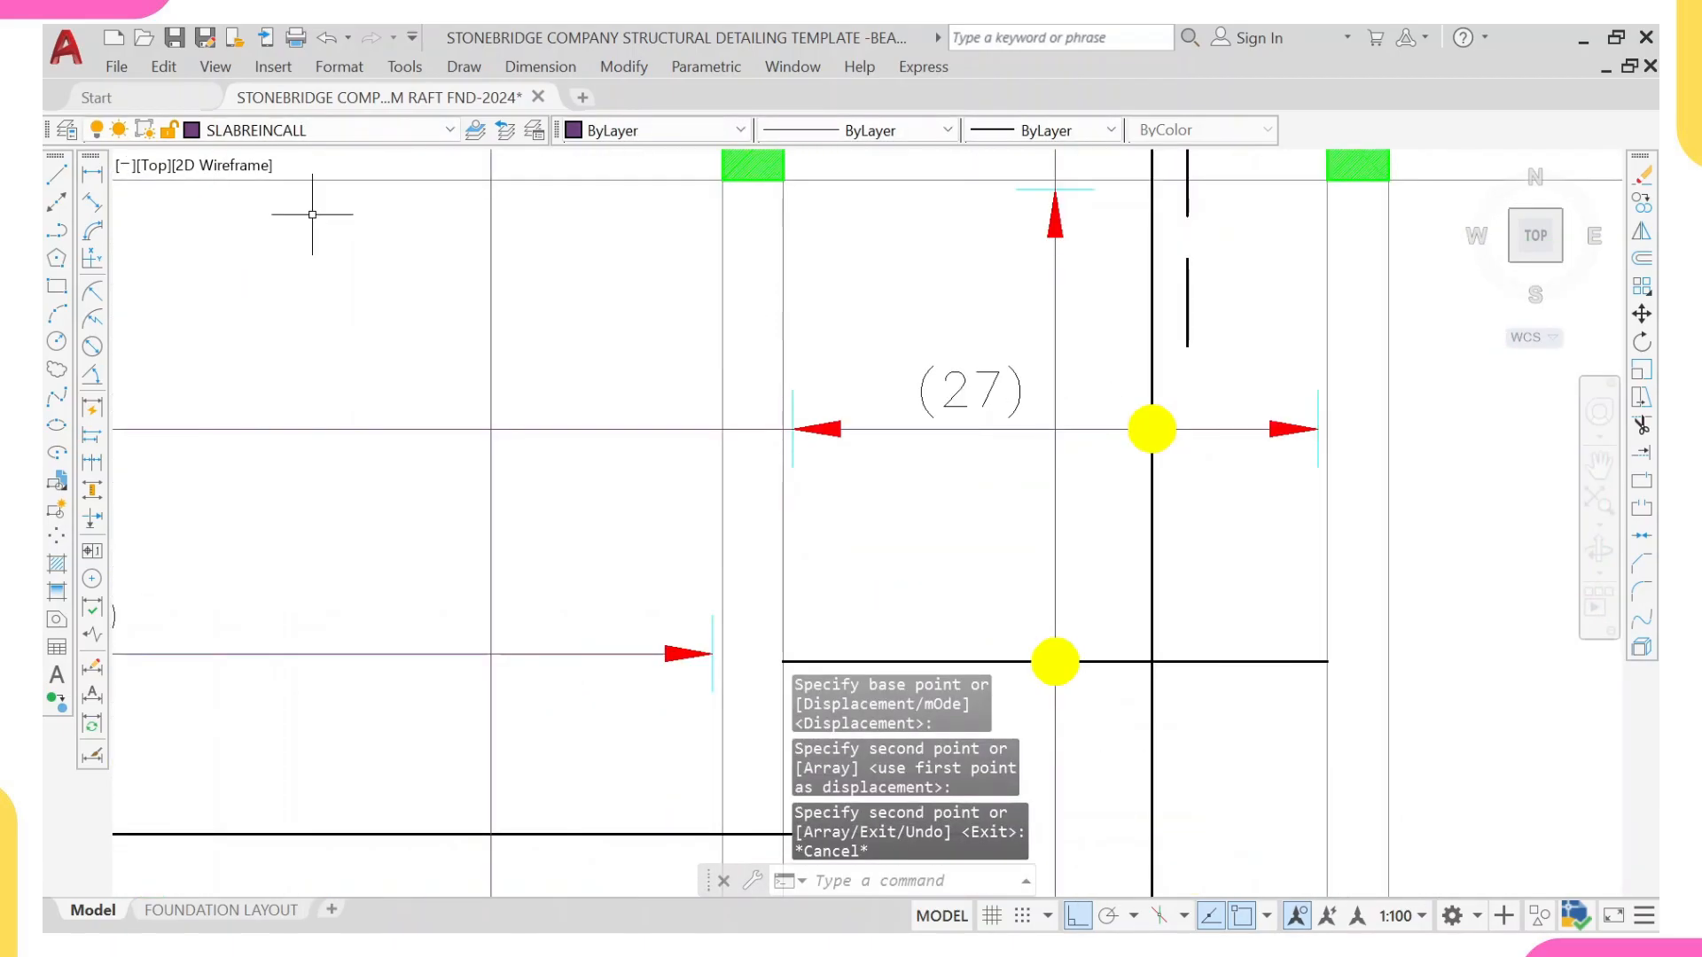
Step: Measure the distance between the central strip's two arrowhead ticks with a temporary linear dimension
left_click(94, 175)
scroll(1304, 532, "up", 2)
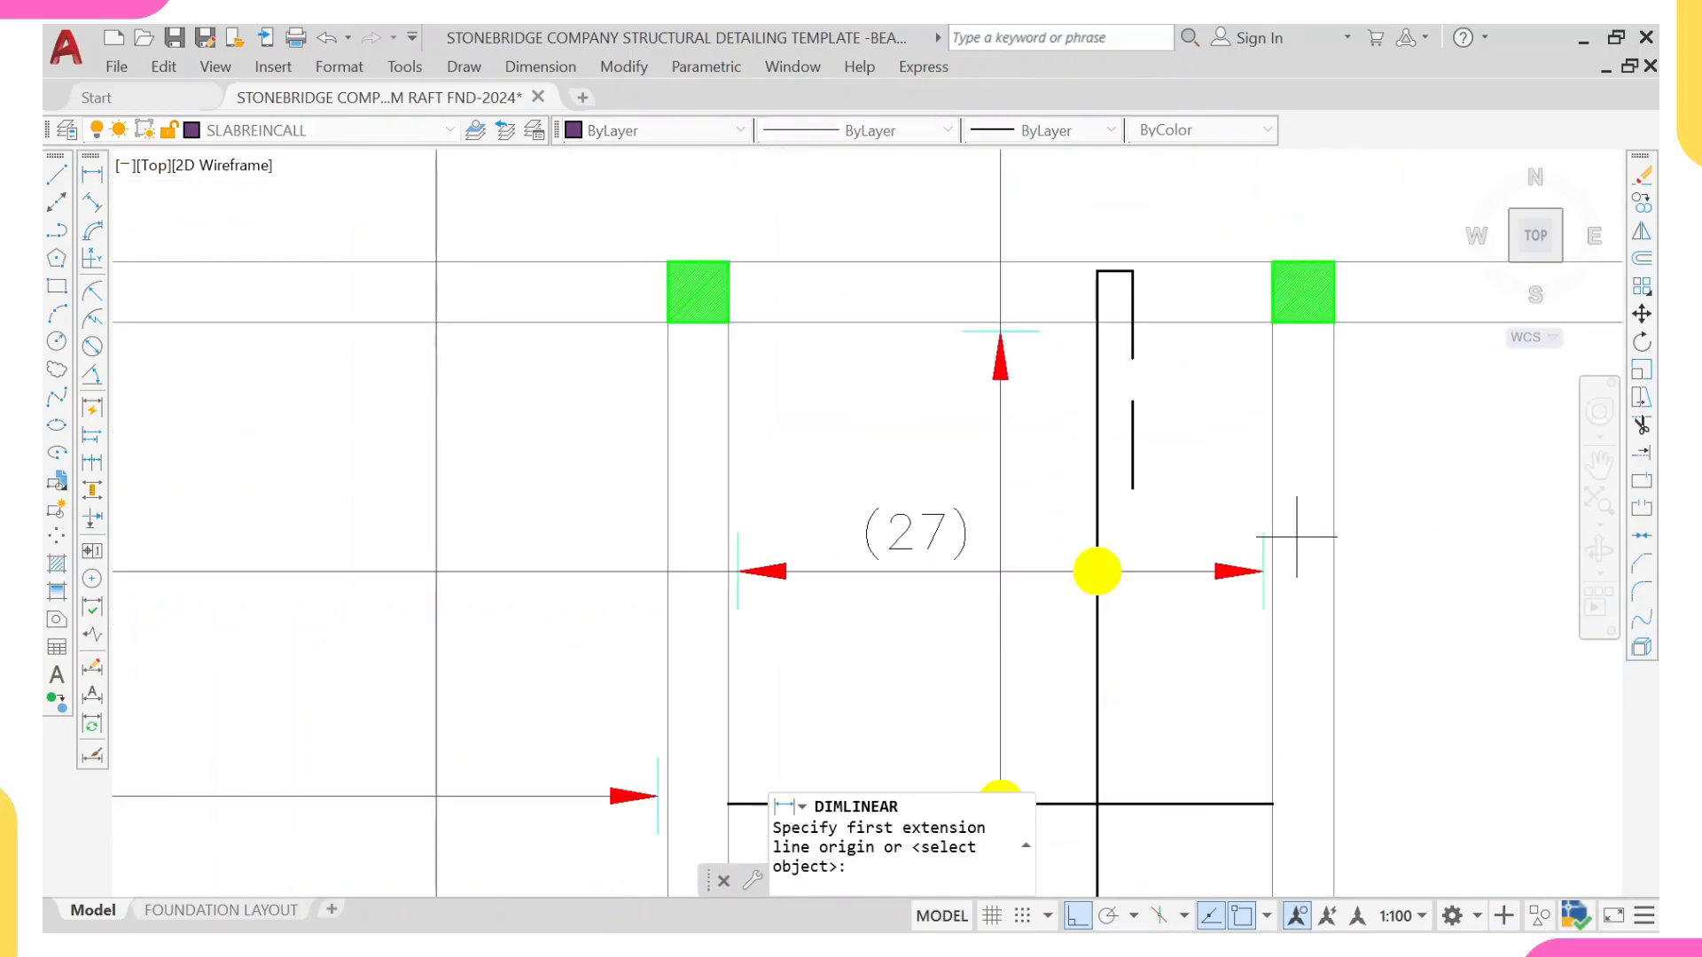
left_click(1318, 429)
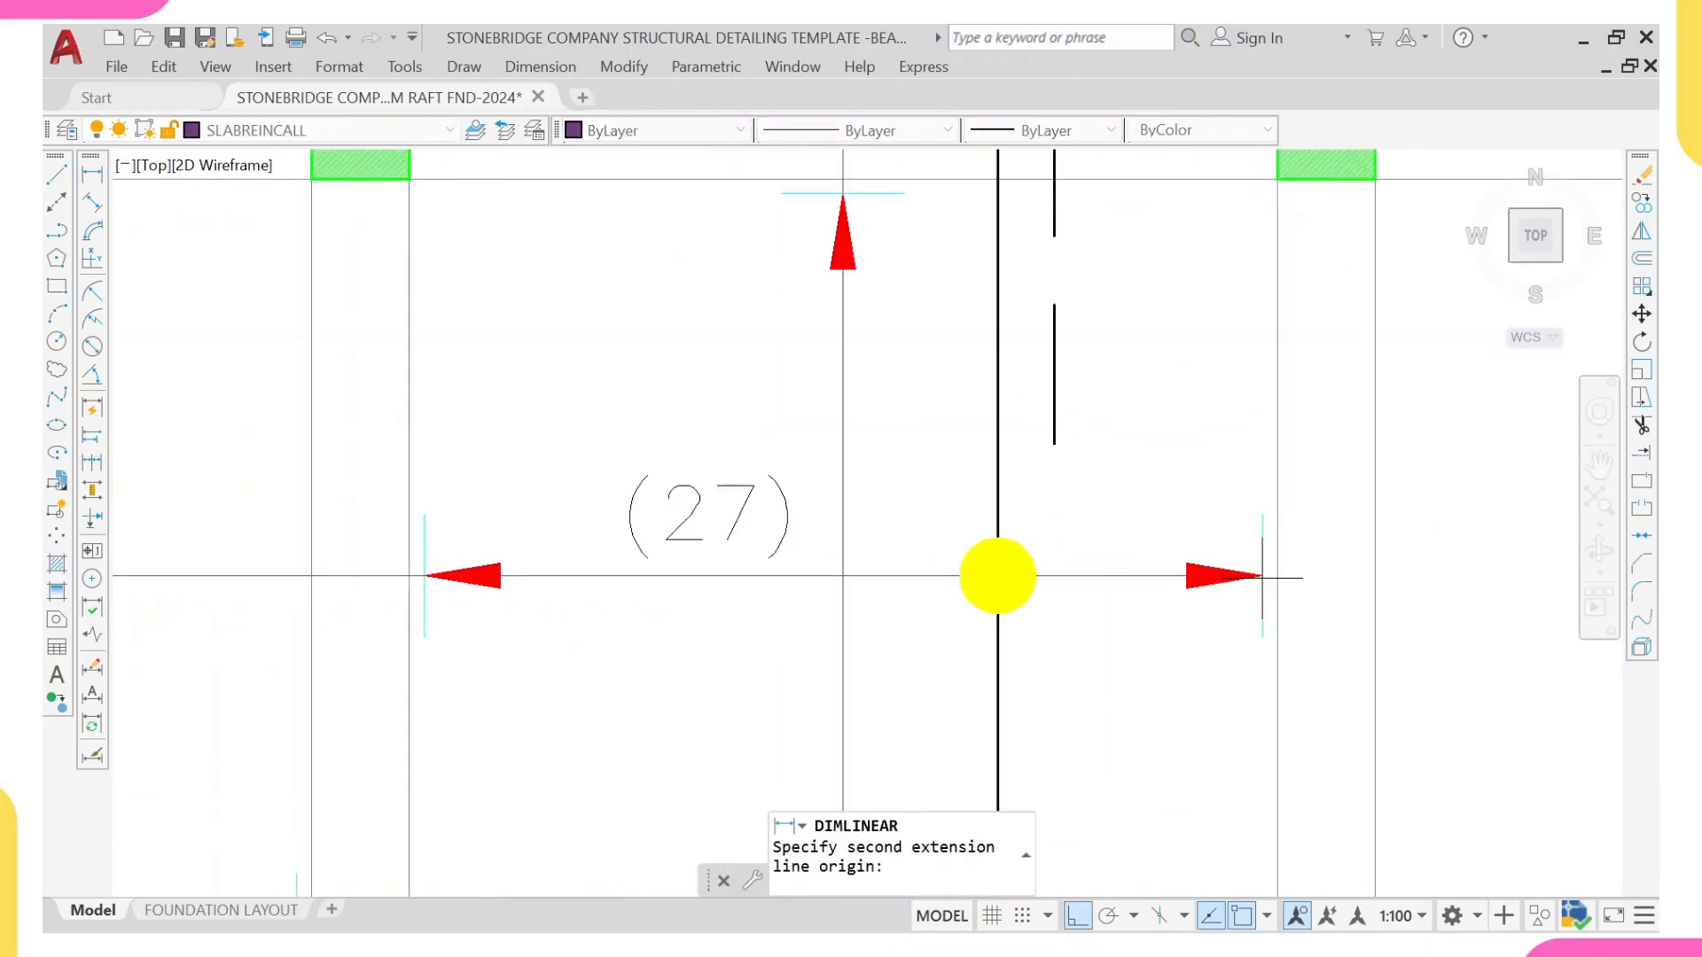
left_click(425, 576)
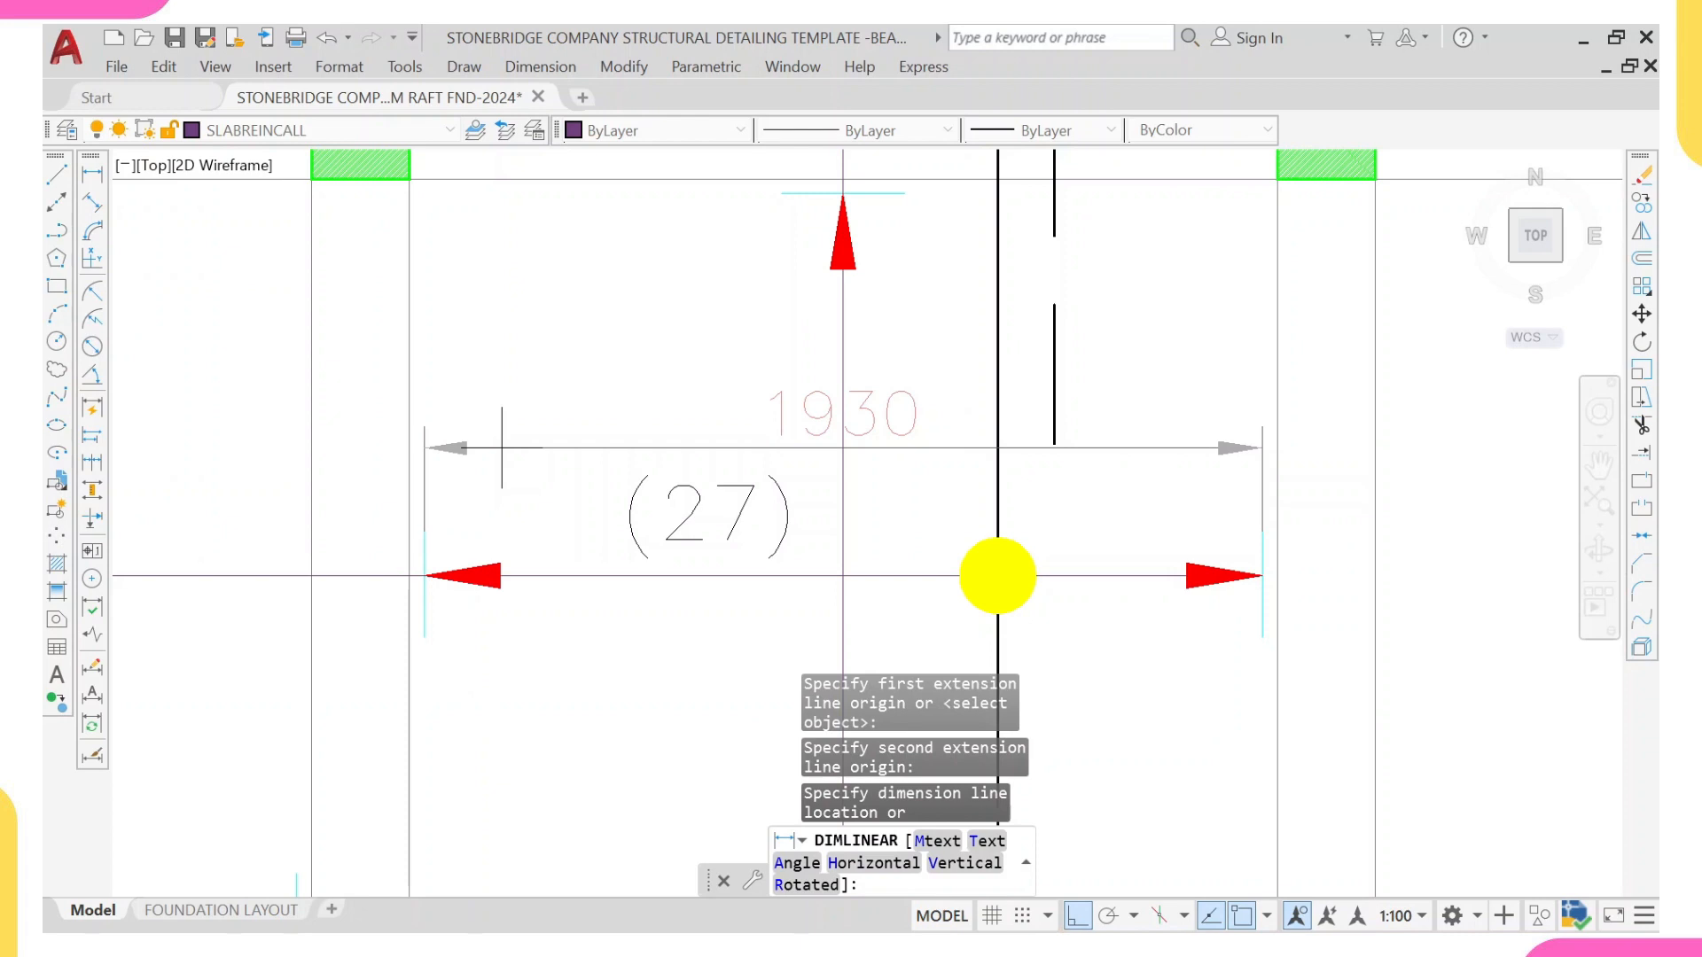
key("Escape")
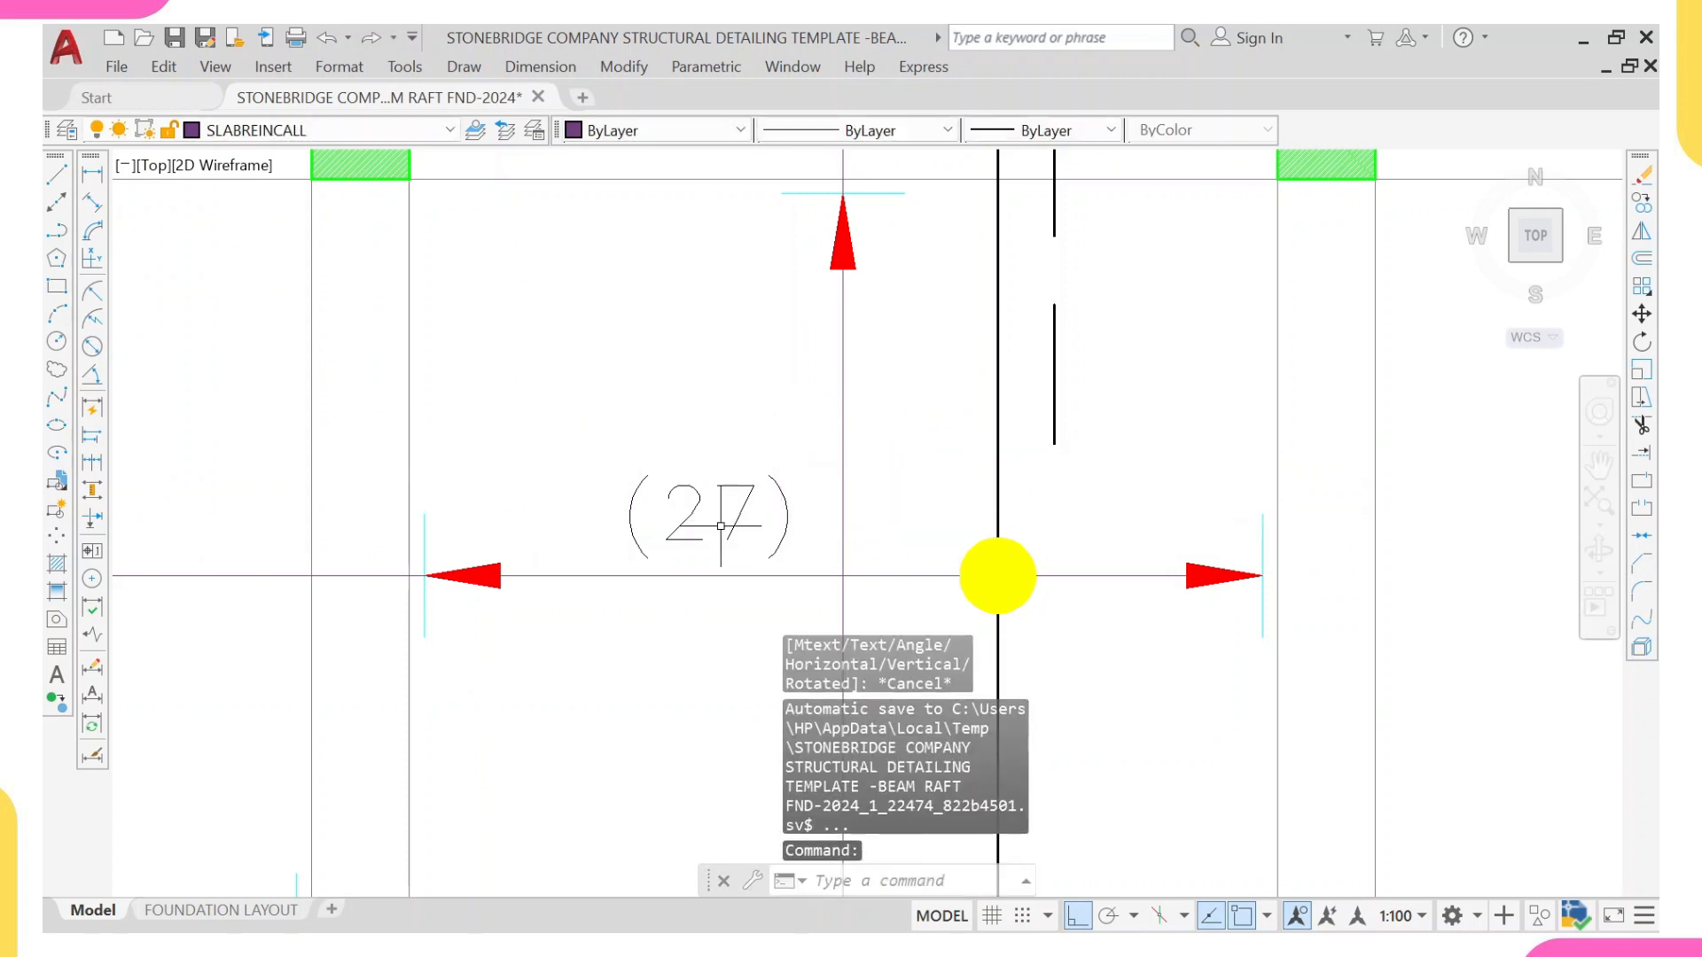
Step: Change the copied bar count text above the central strip's call-out line to (10)
left_click(630, 539)
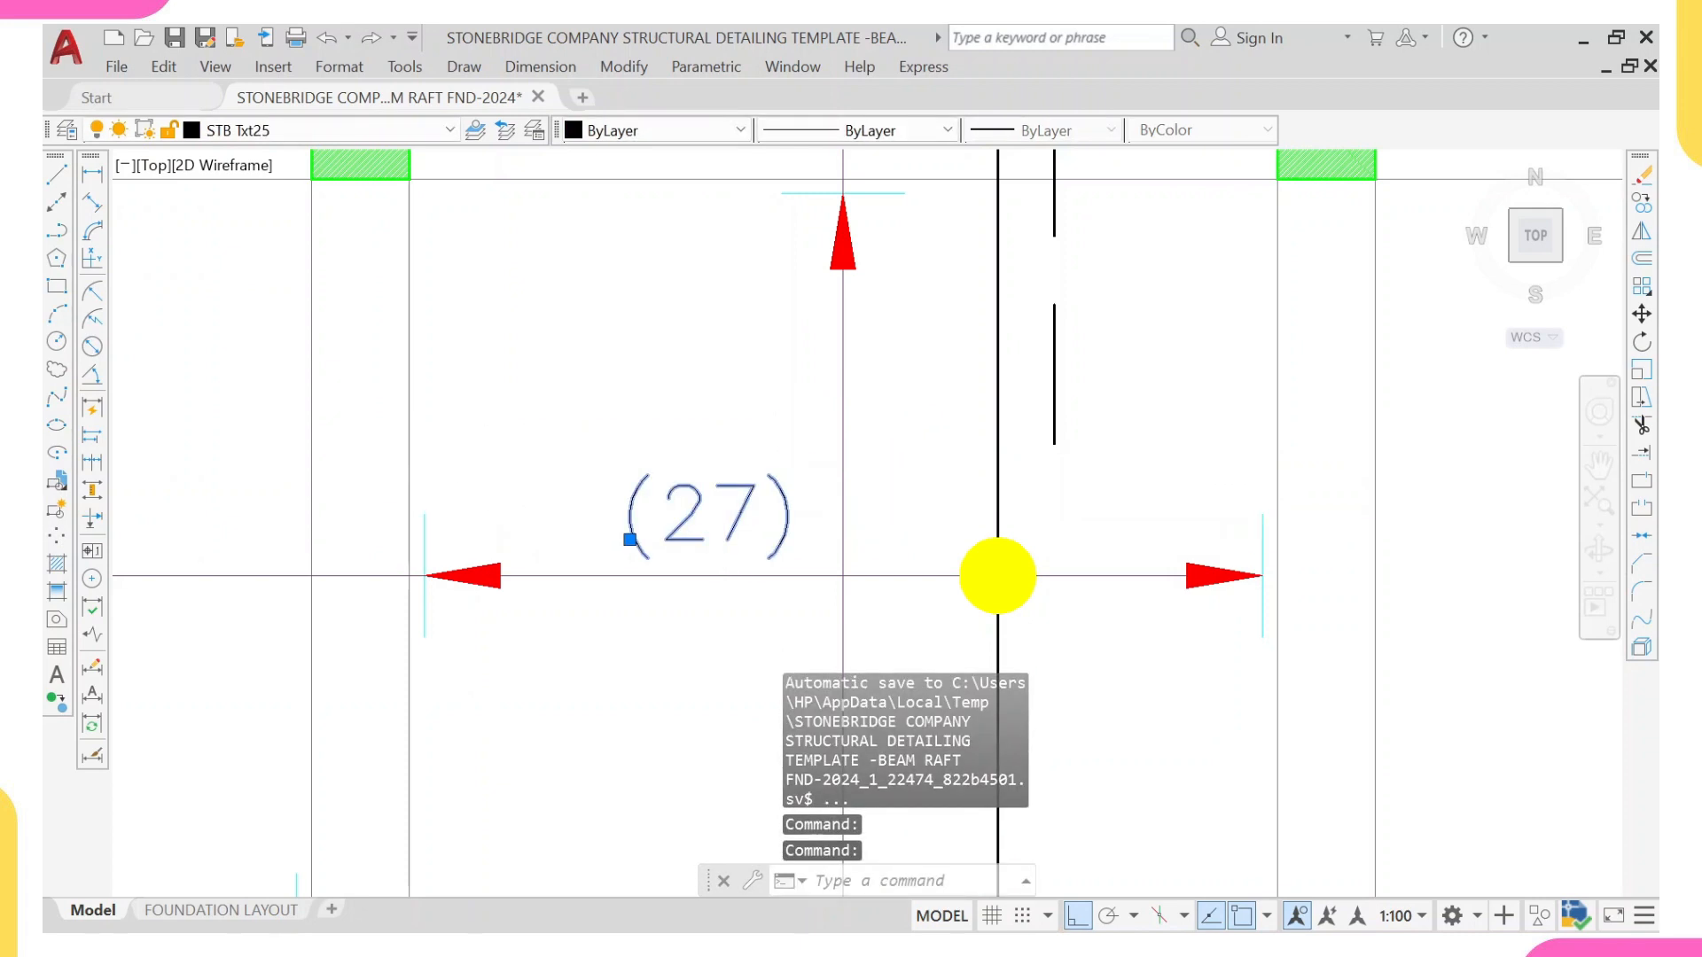
double_click(630, 539)
left_click(766, 515)
key("BackSpace")
key("BackSpace")
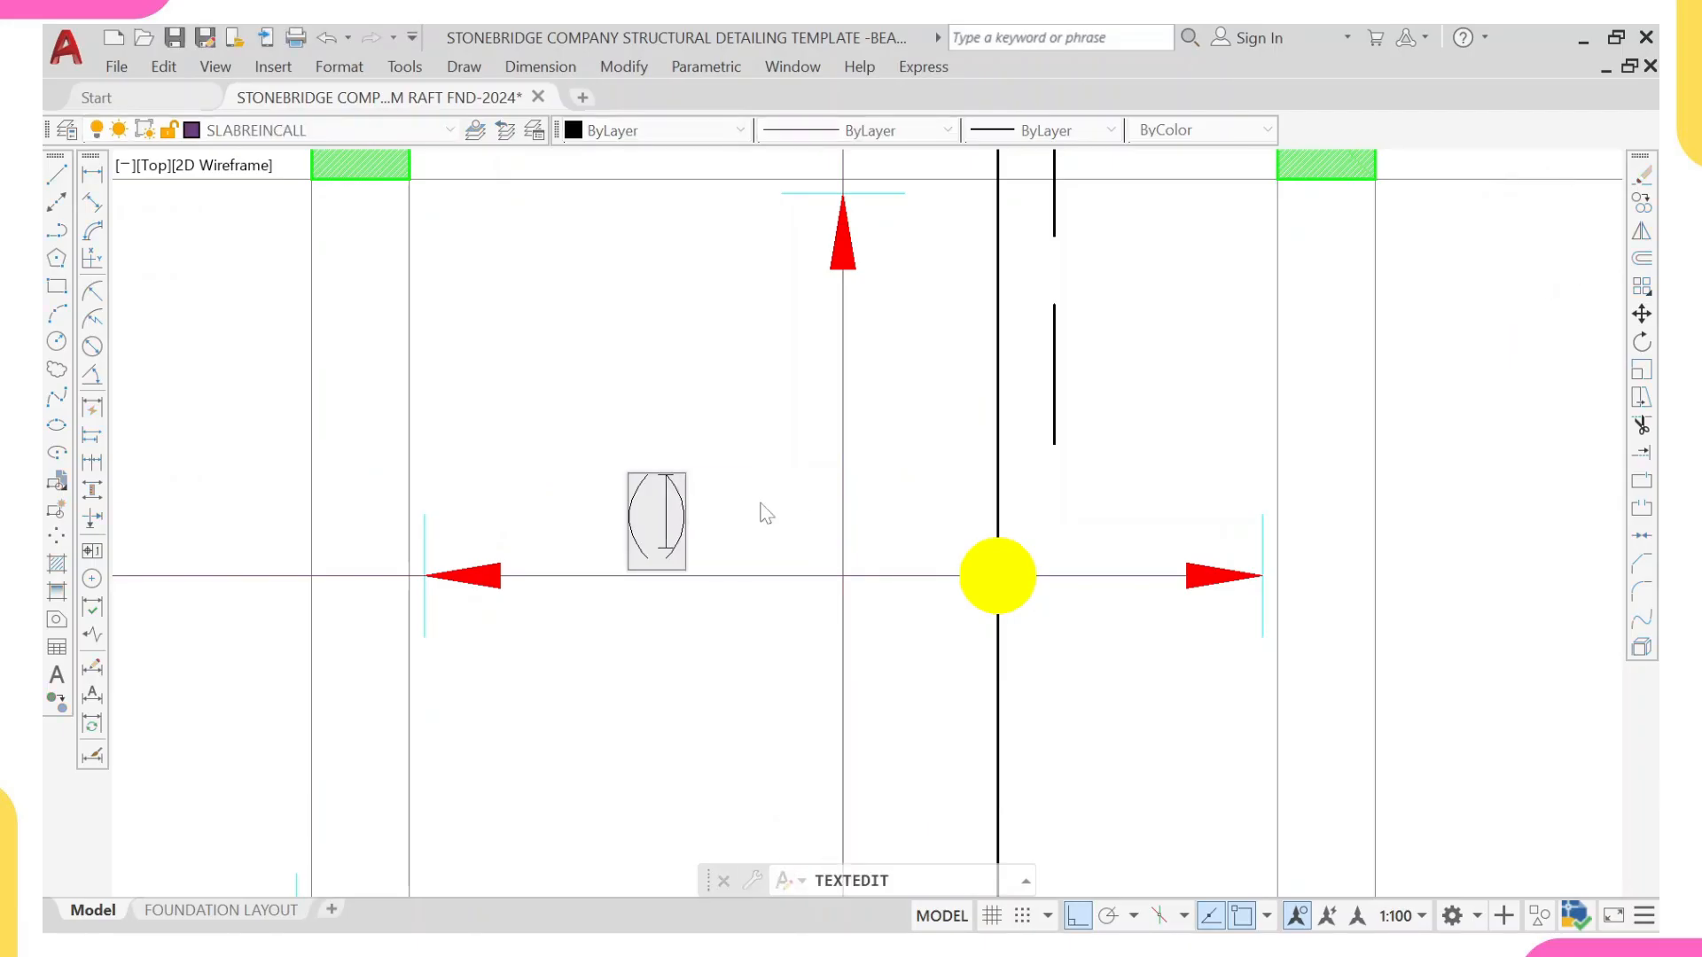
type("10")
key("Return")
scroll(711, 472, "down", 3)
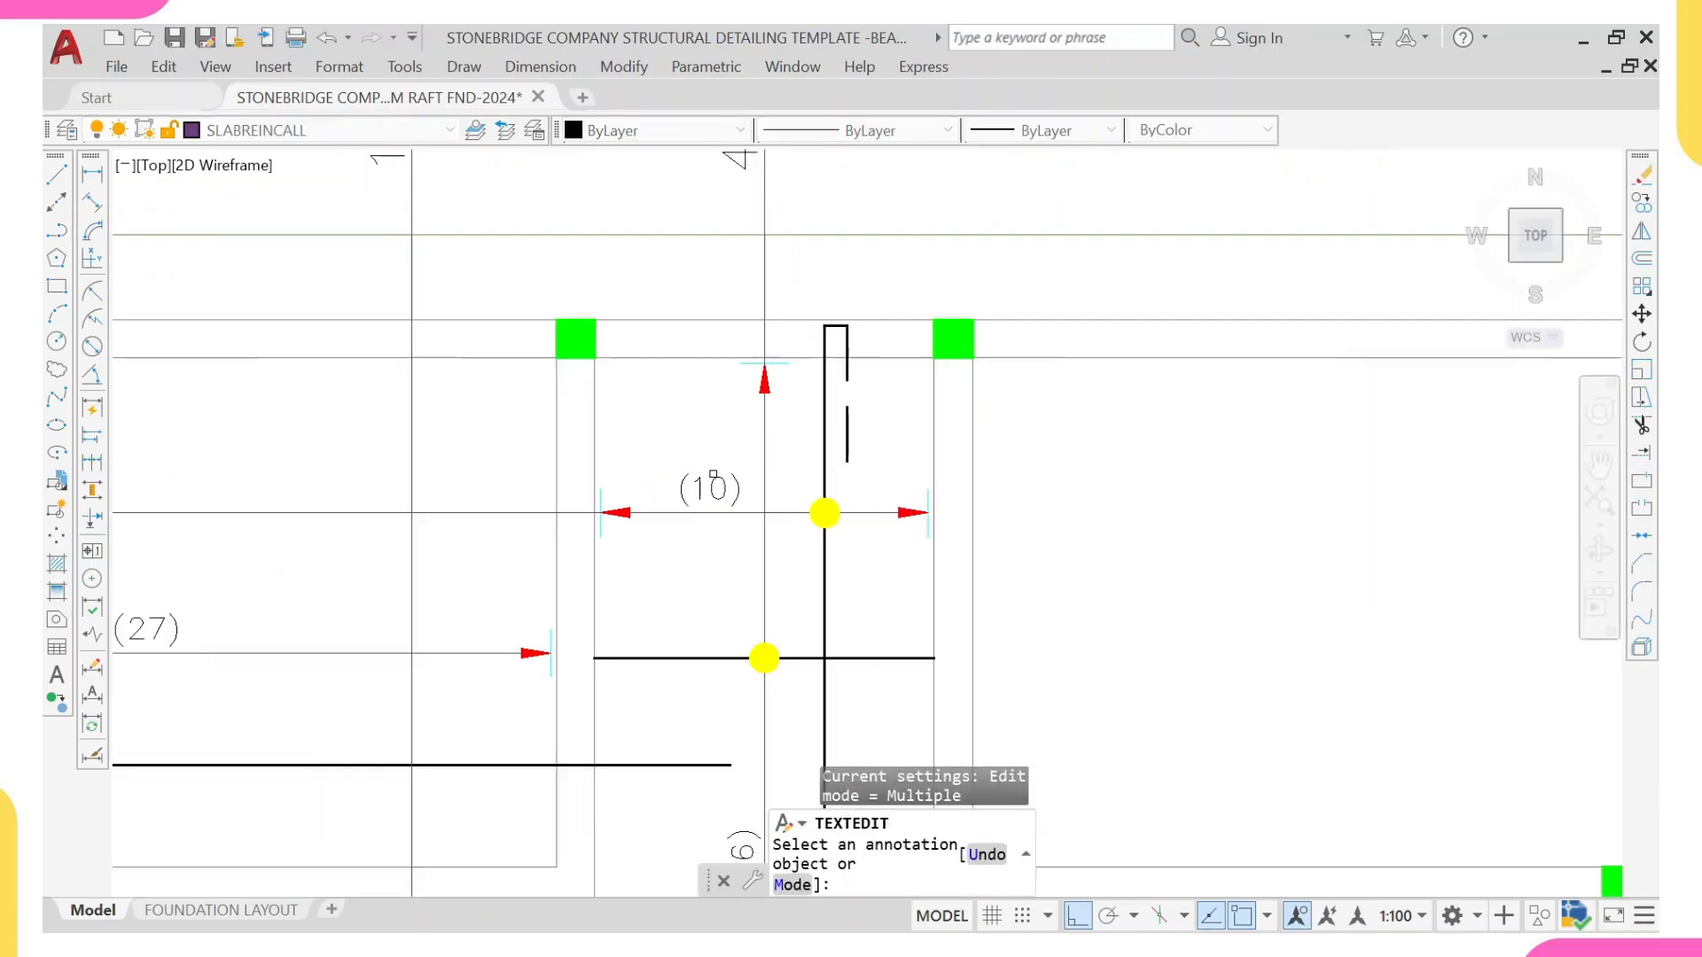
scroll(789, 678, "up", 1)
scroll(843, 447, "down", 4)
middle_click_drag(702, 434, 1157, 508)
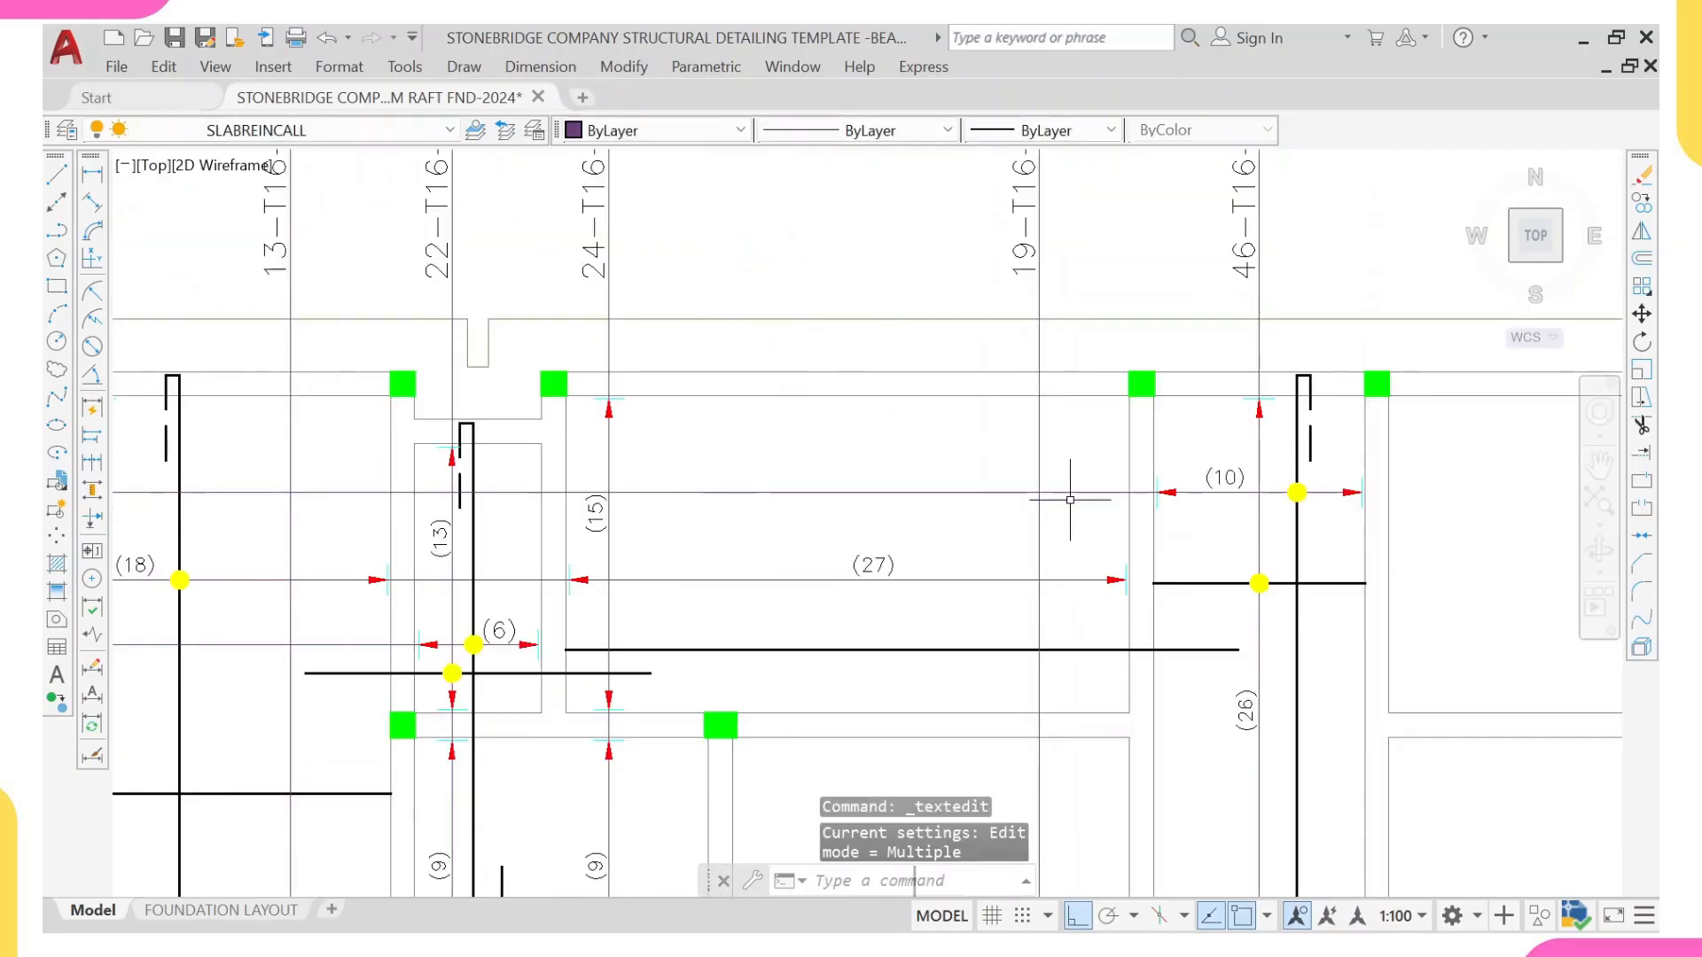
key("Escape")
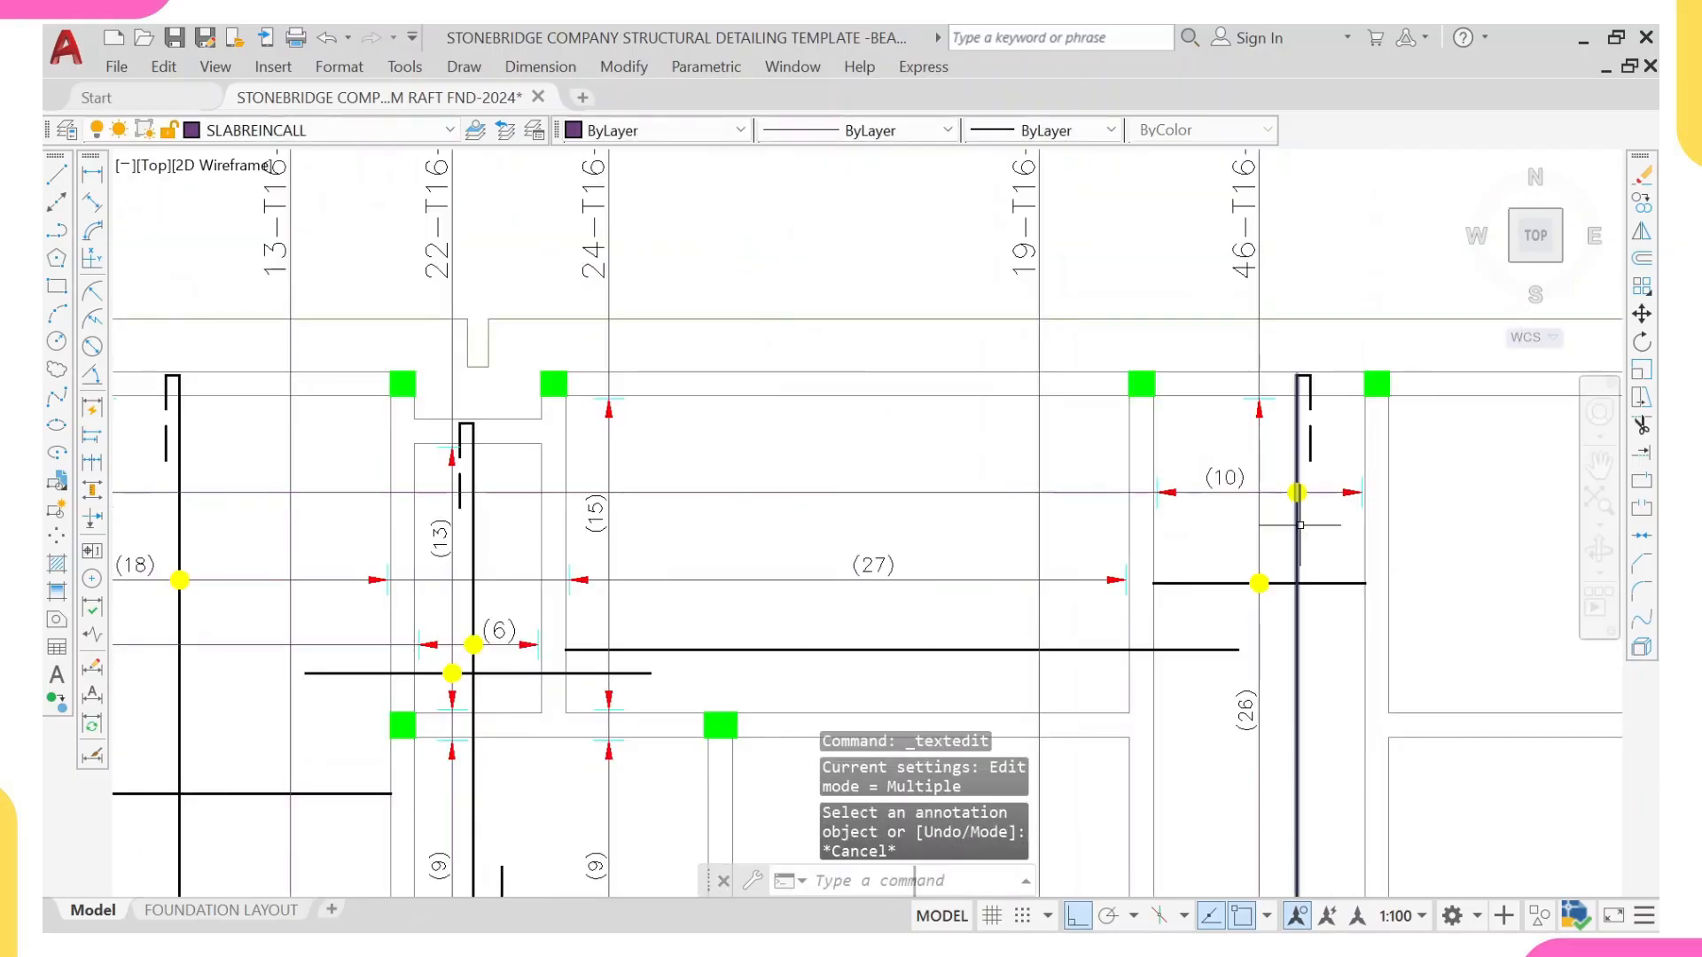
middle_click_drag(1300, 508, 1319, 354)
scroll(1319, 355, "down", 2)
middle_click_drag(422, 390, 470, 416)
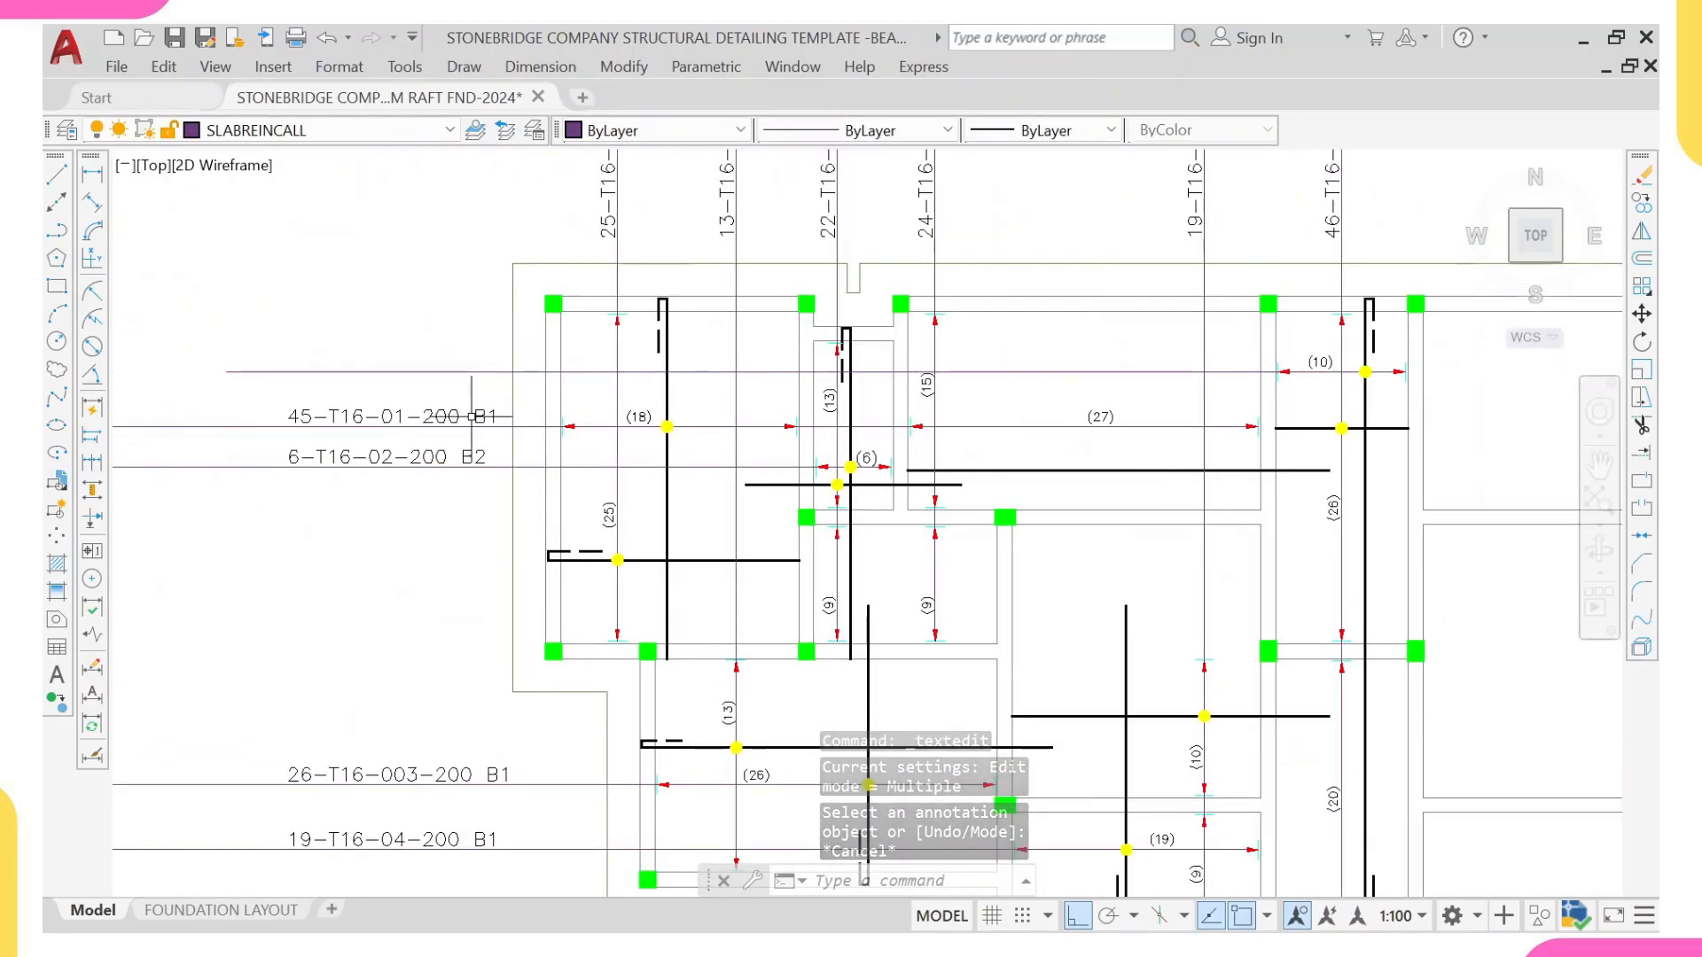
Step: Copy the 45-T16-01-200 B1 label from its call-out line up to the central strip's new horizontal call-out line
scroll(470, 416, "up", 2)
left_click(415, 413)
middle_click_drag(466, 357, 520, 464)
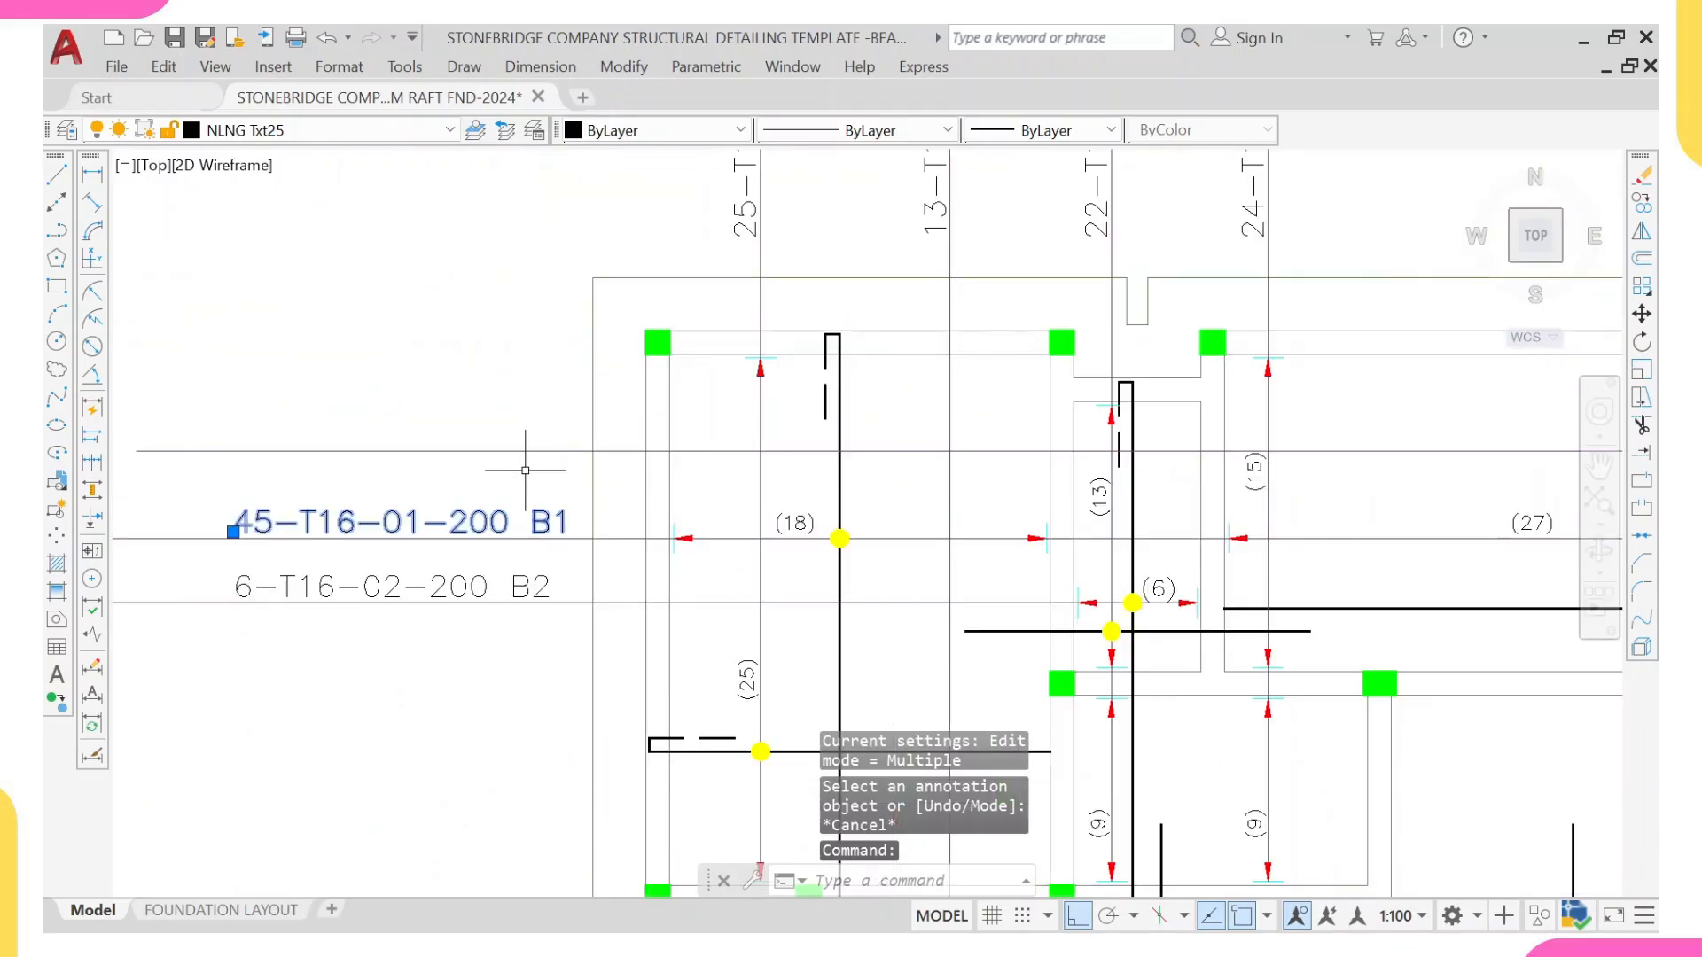
type("co")
key("Return")
scroll(525, 471, "down", 2)
scroll(565, 492, "up", 2)
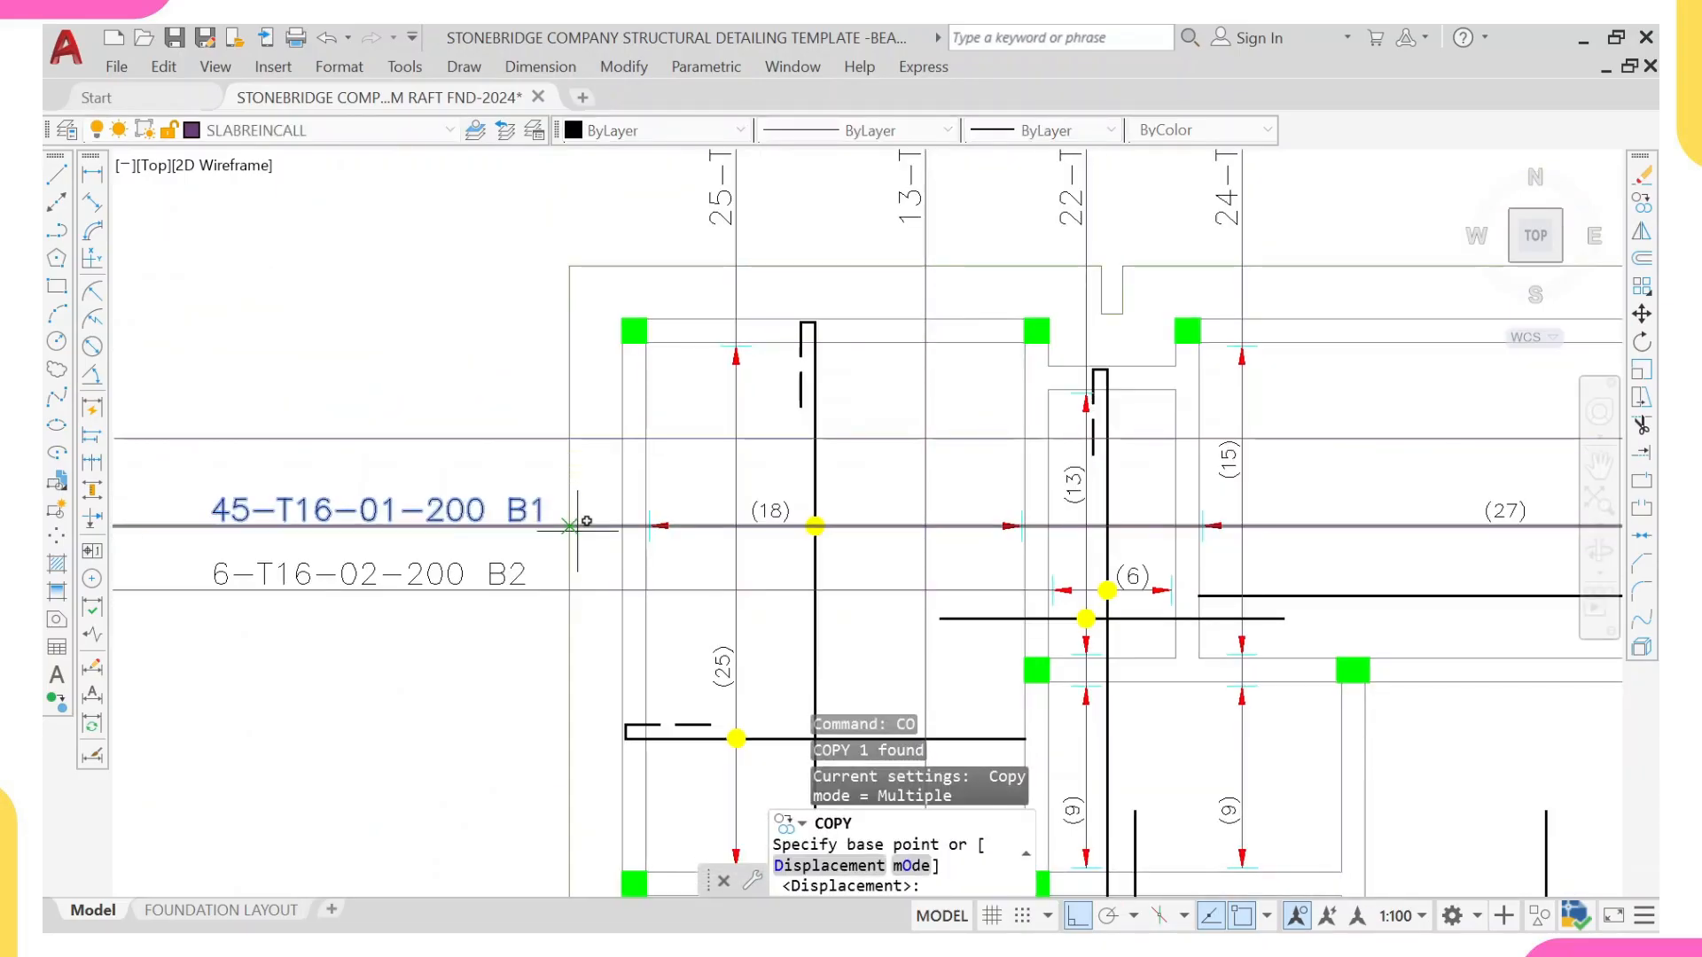
left_click(571, 527)
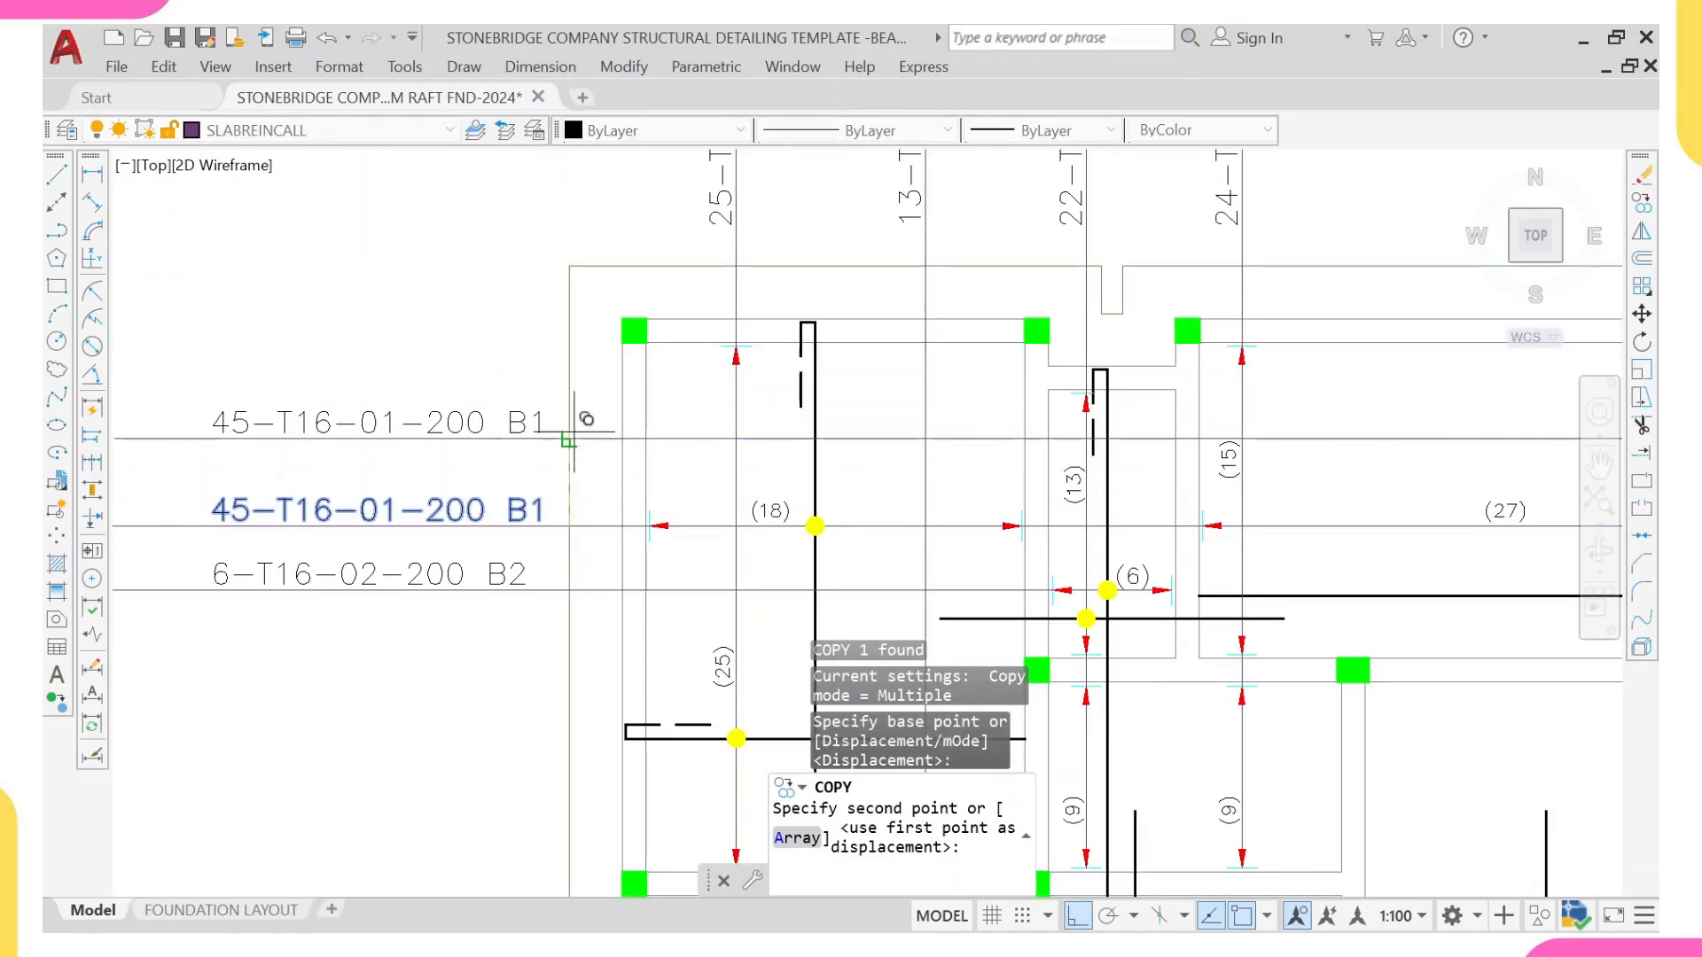
left_click(574, 431)
scroll(575, 432, "down", 6)
middle_click_drag(585, 438, 579, 466)
key("Escape")
Step: Change the copied label on the central strip's horizontal call-out line to 10-T16-11-200 B2
scroll(868, 436, "up", 4)
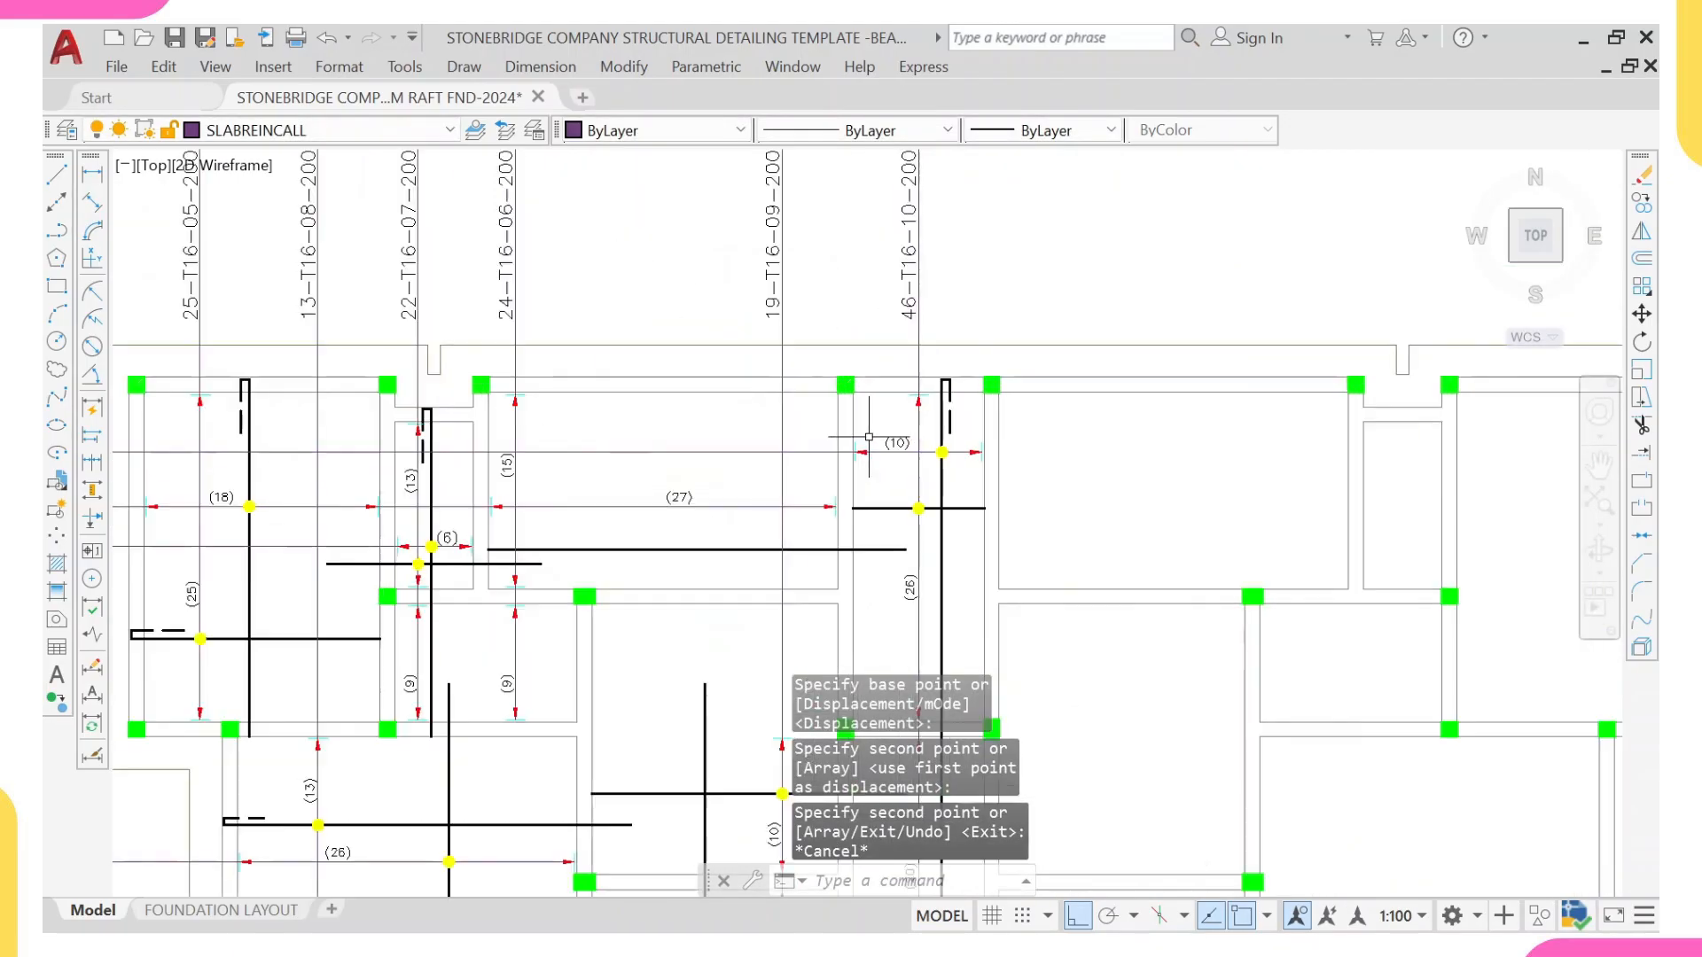
scroll(417, 373, "down", 4)
scroll(400, 362, "up", 4)
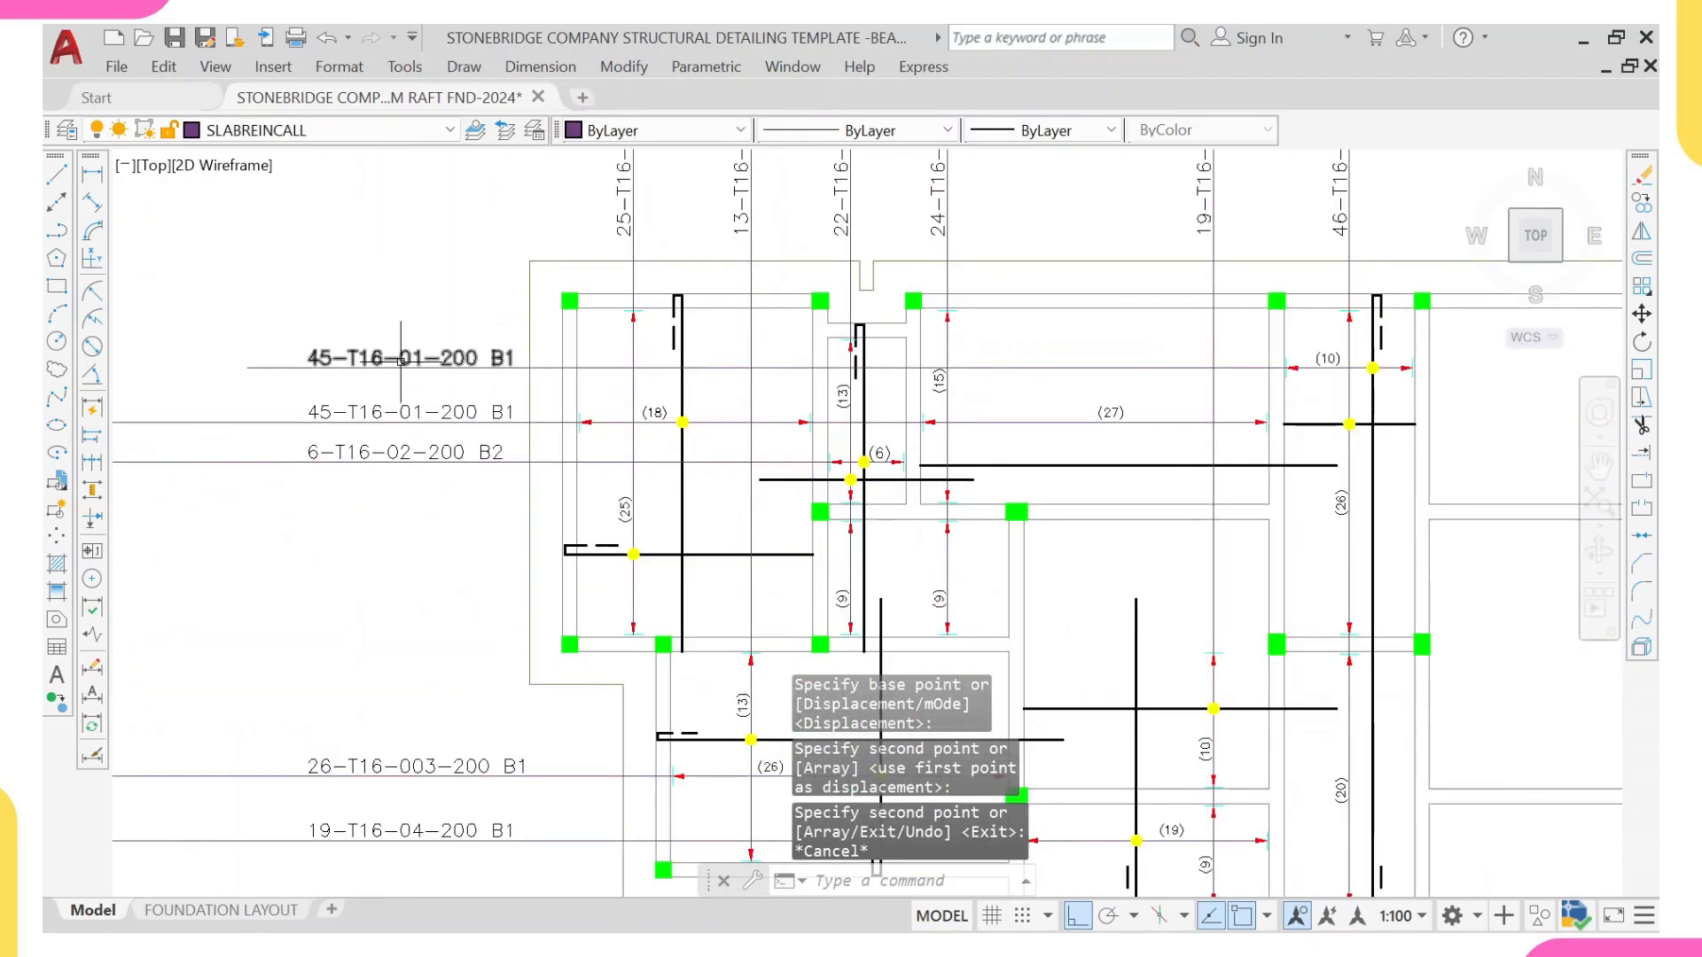
middle_click_drag(401, 362, 419, 532)
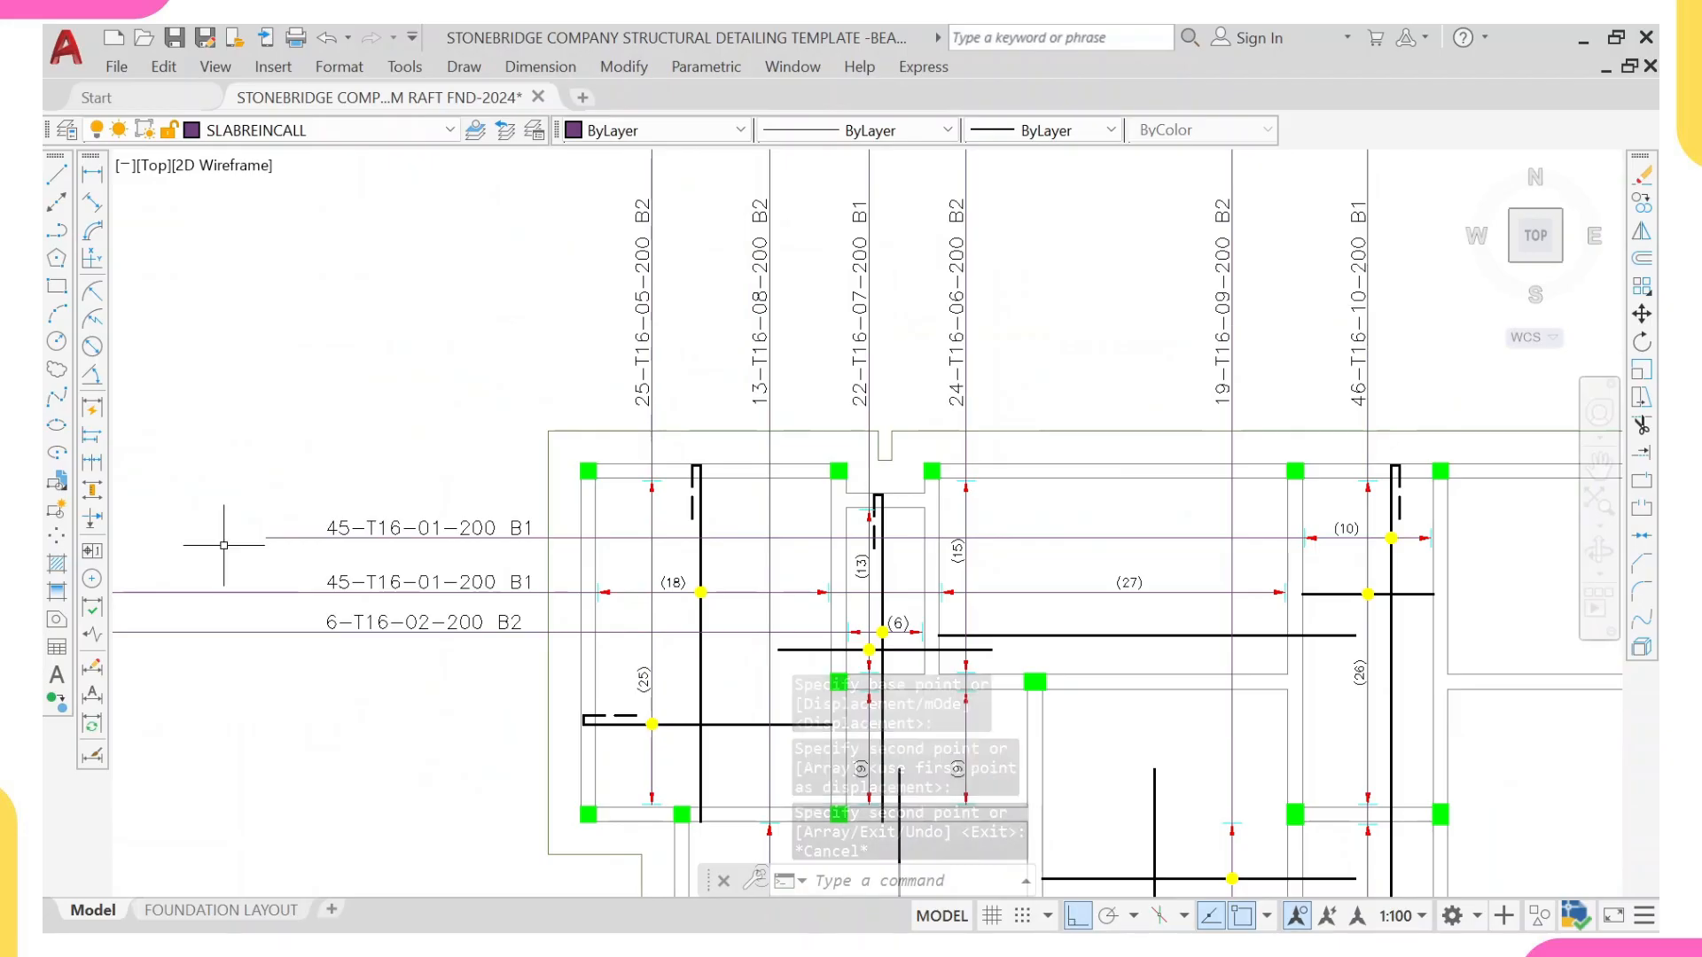
scroll(331, 530, "up", 2)
left_click(325, 532)
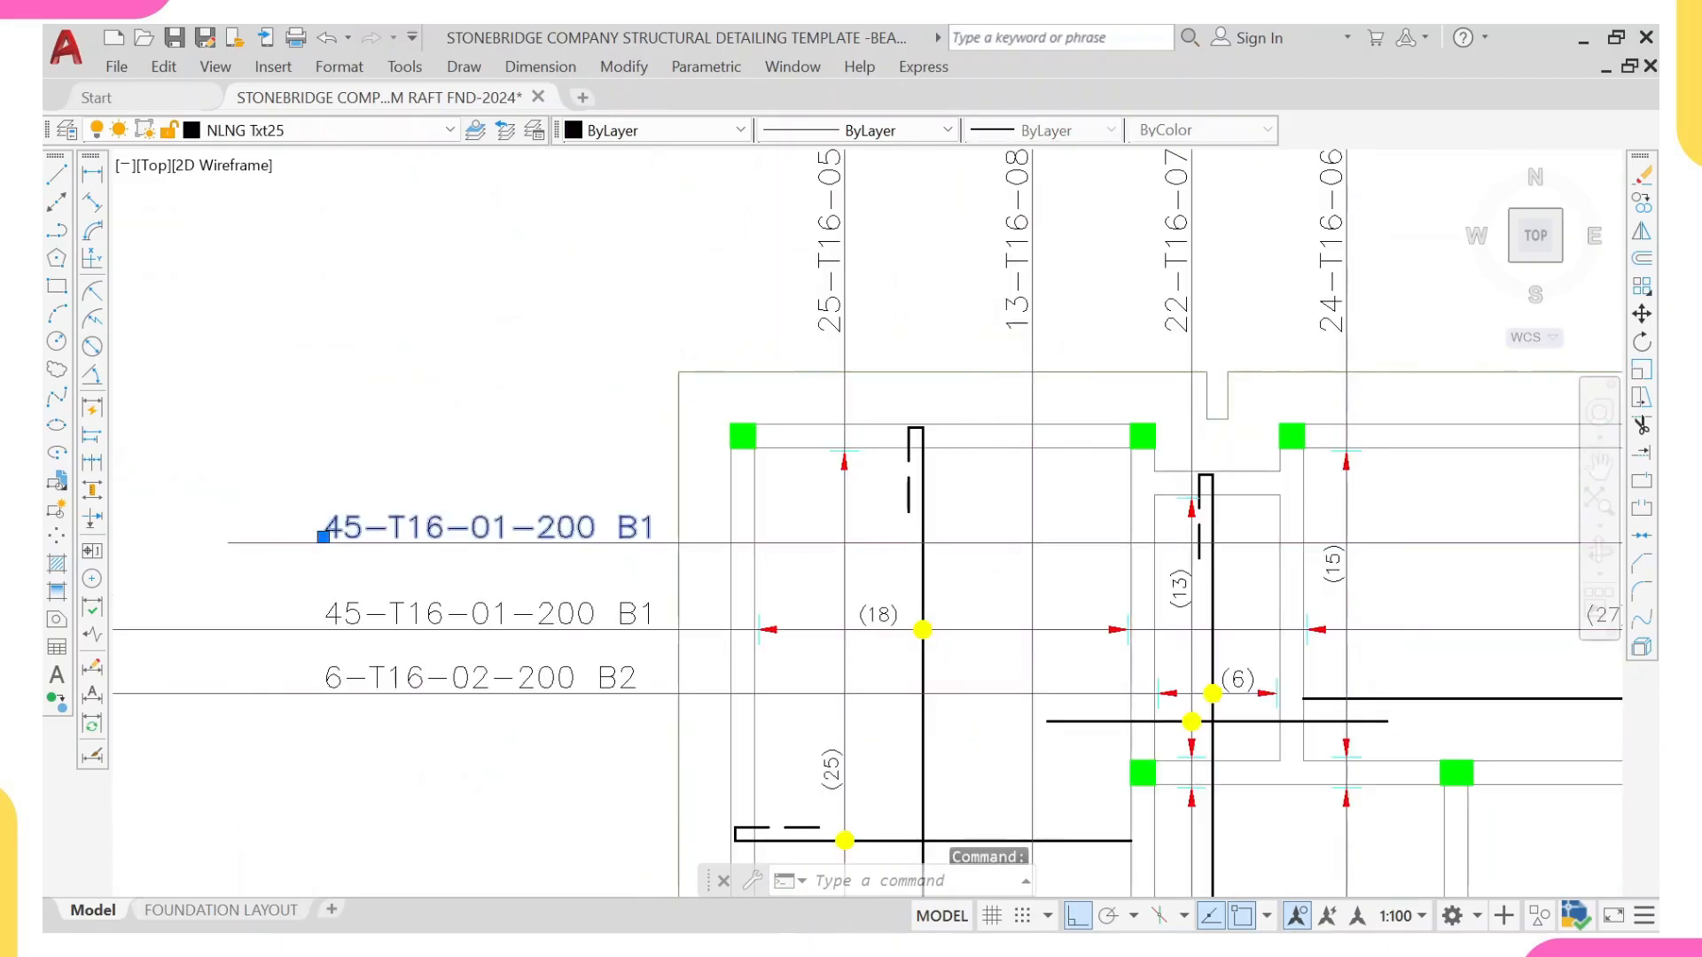
scroll(381, 523, "up", 2)
double_click(436, 514)
left_click(348, 532)
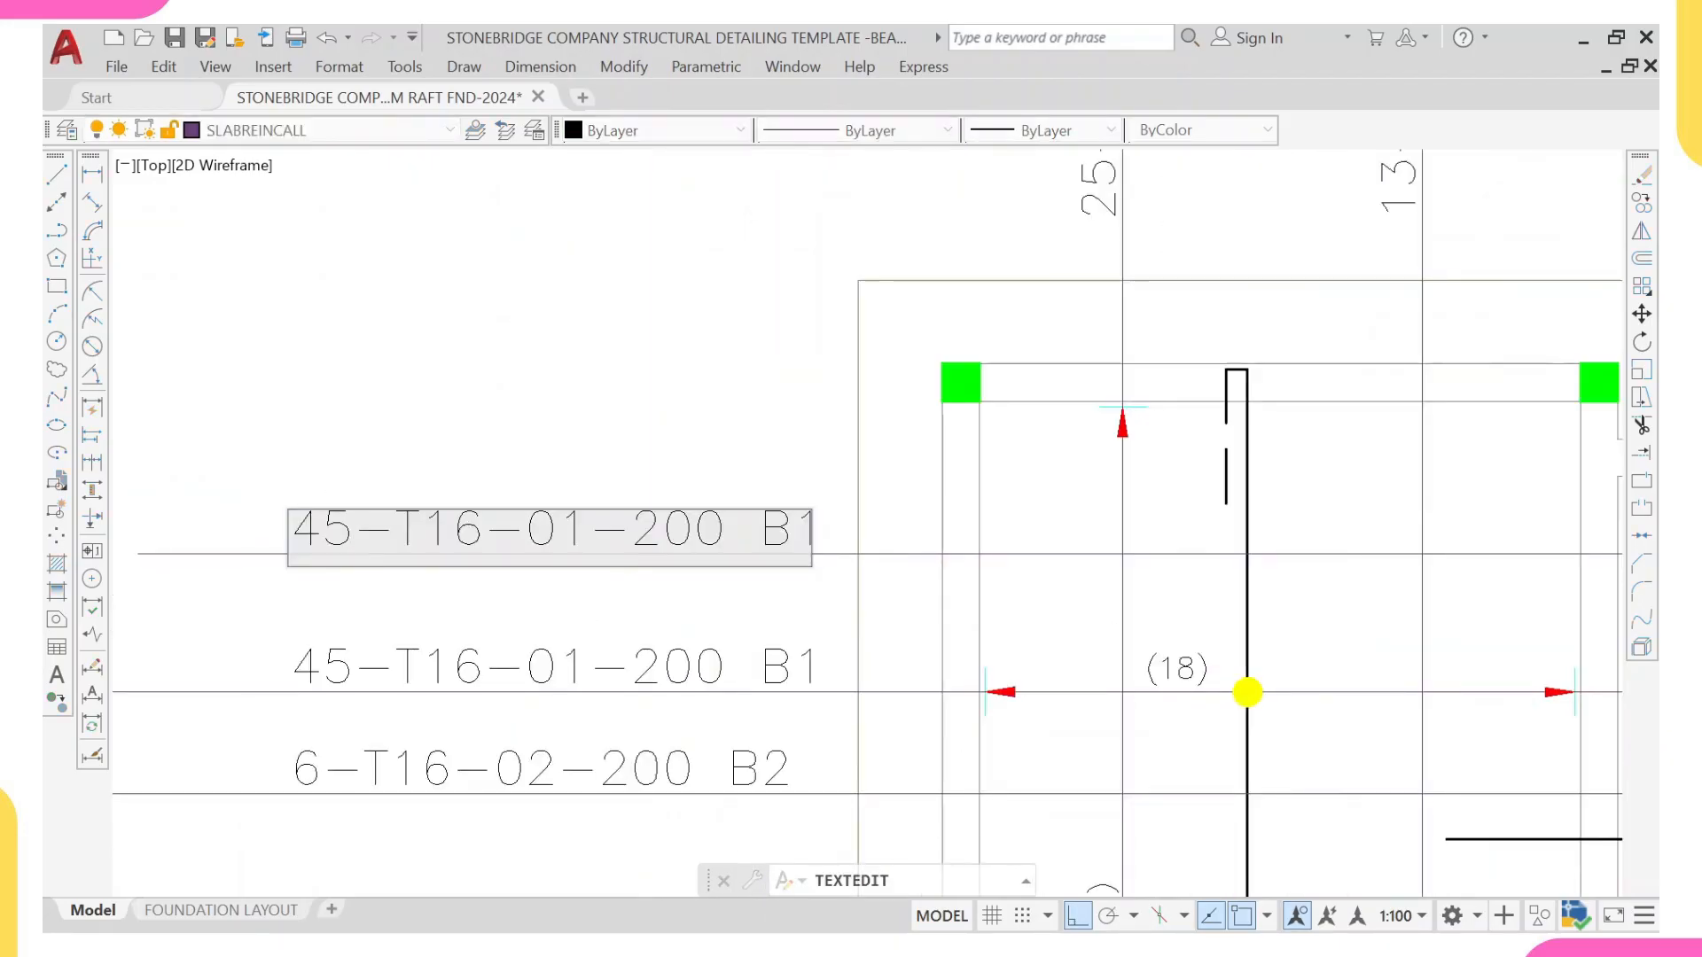
key("BackSpace")
key("BackSpace")
type("10")
key("BackSpace")
key("BackSpace")
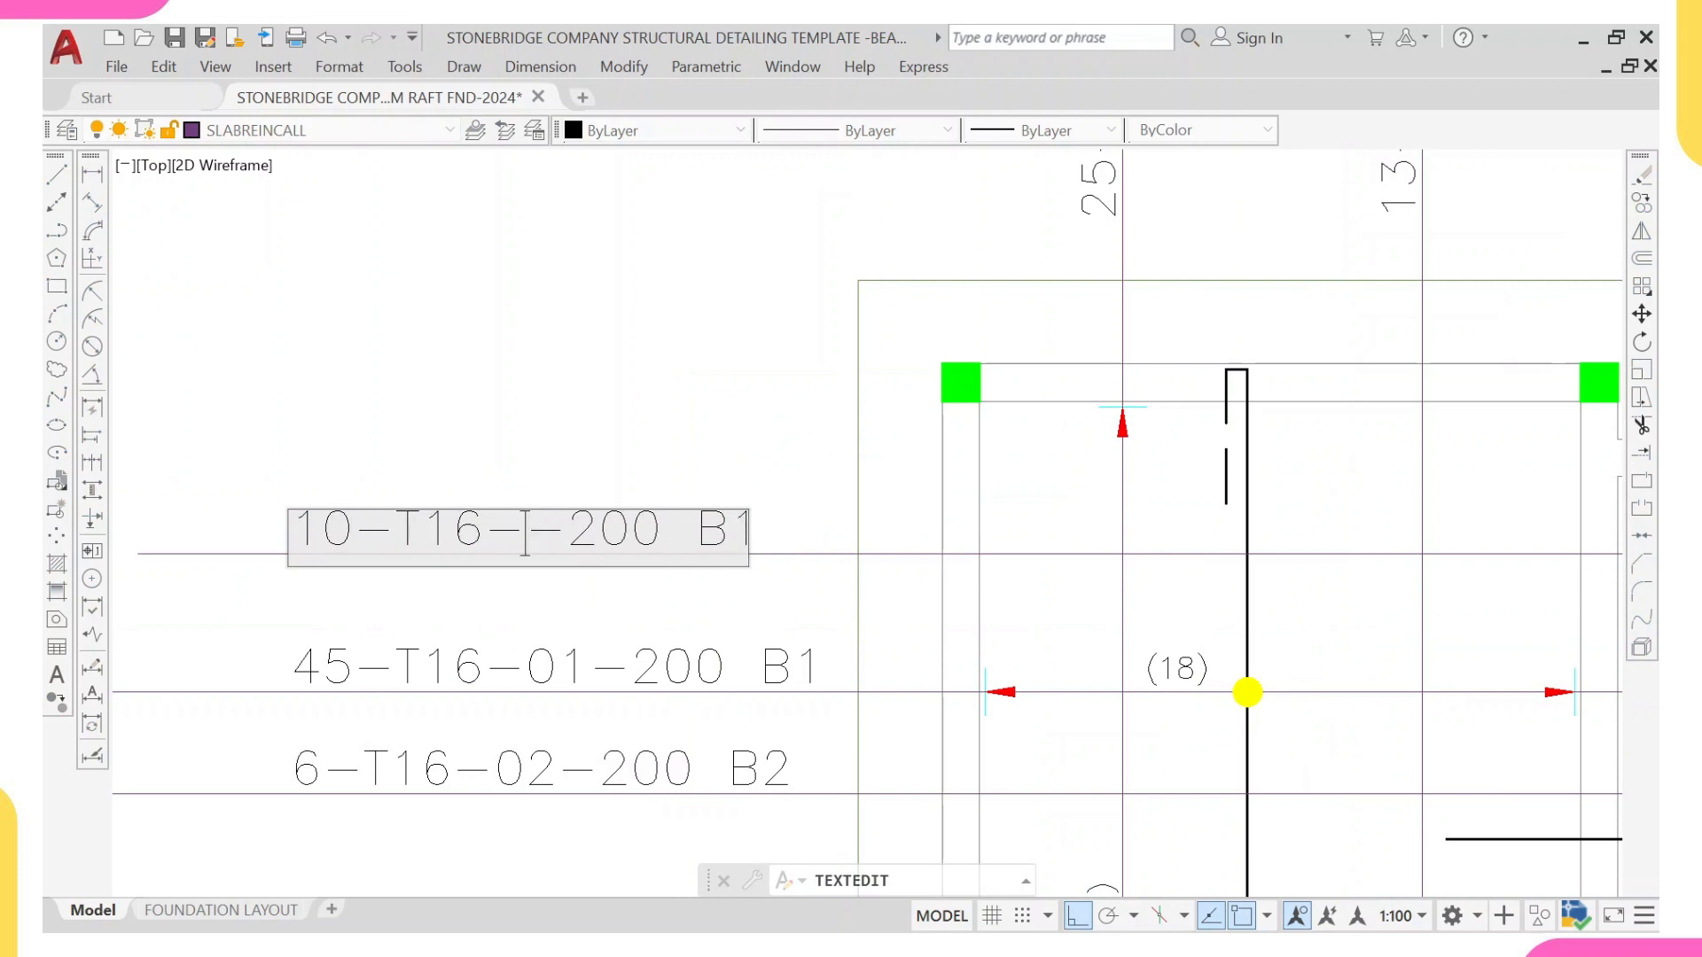
type("11")
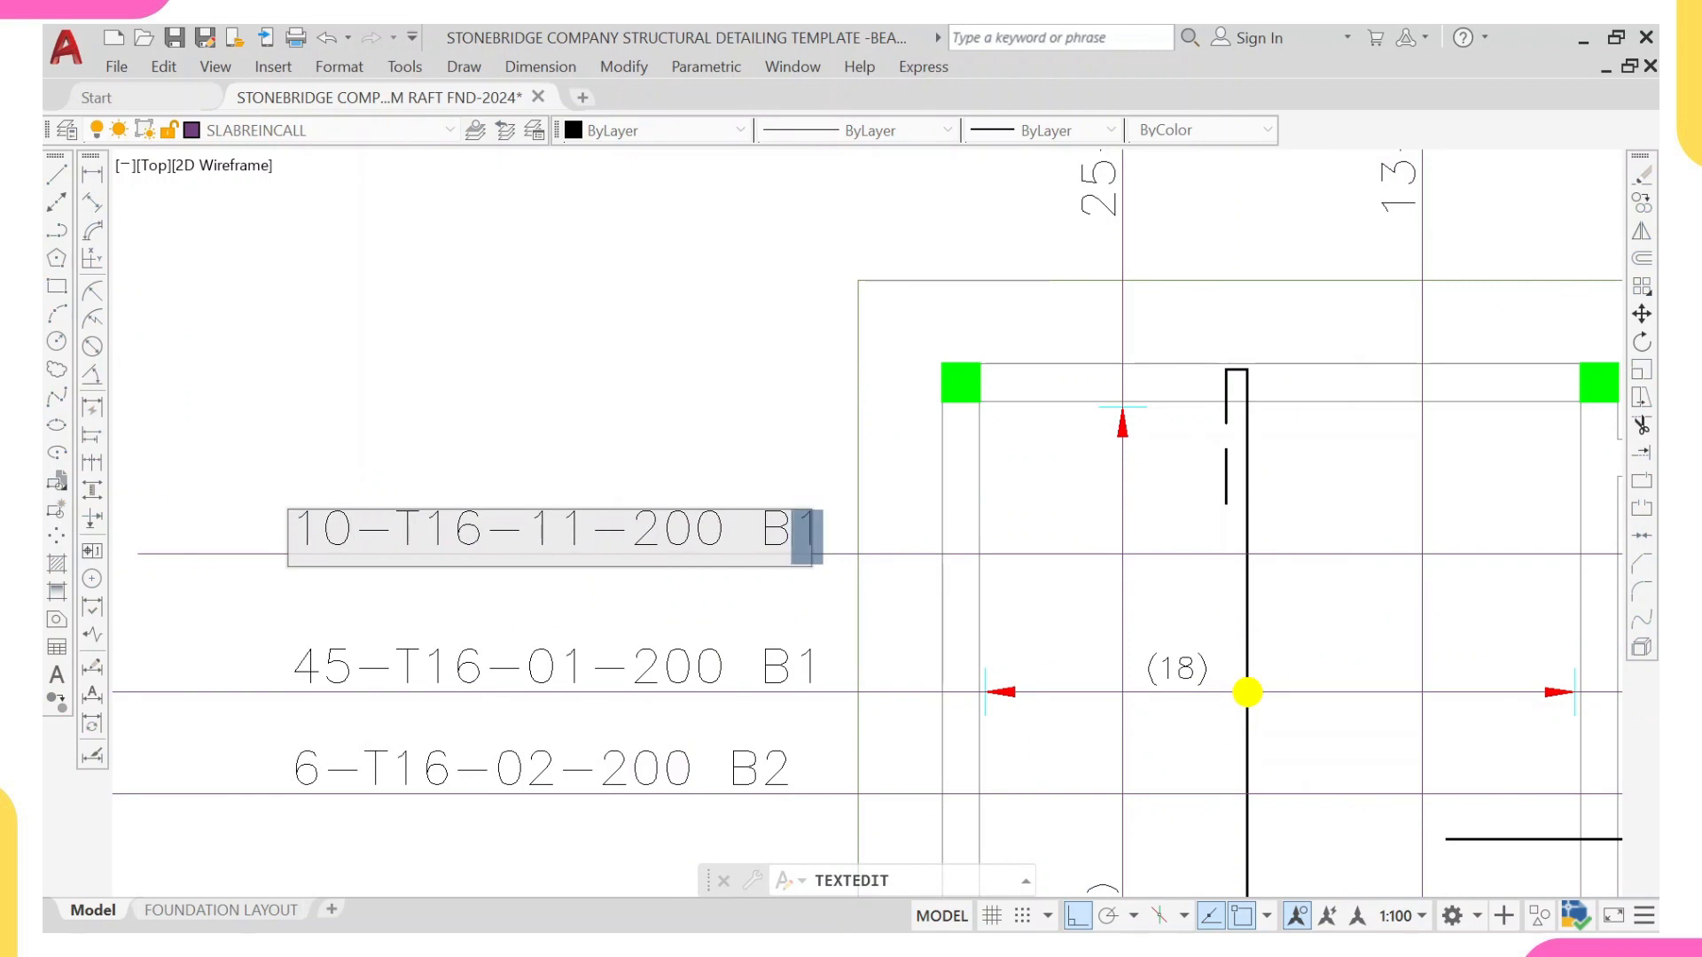
left_click(740, 421)
scroll(739, 509, "down", 6)
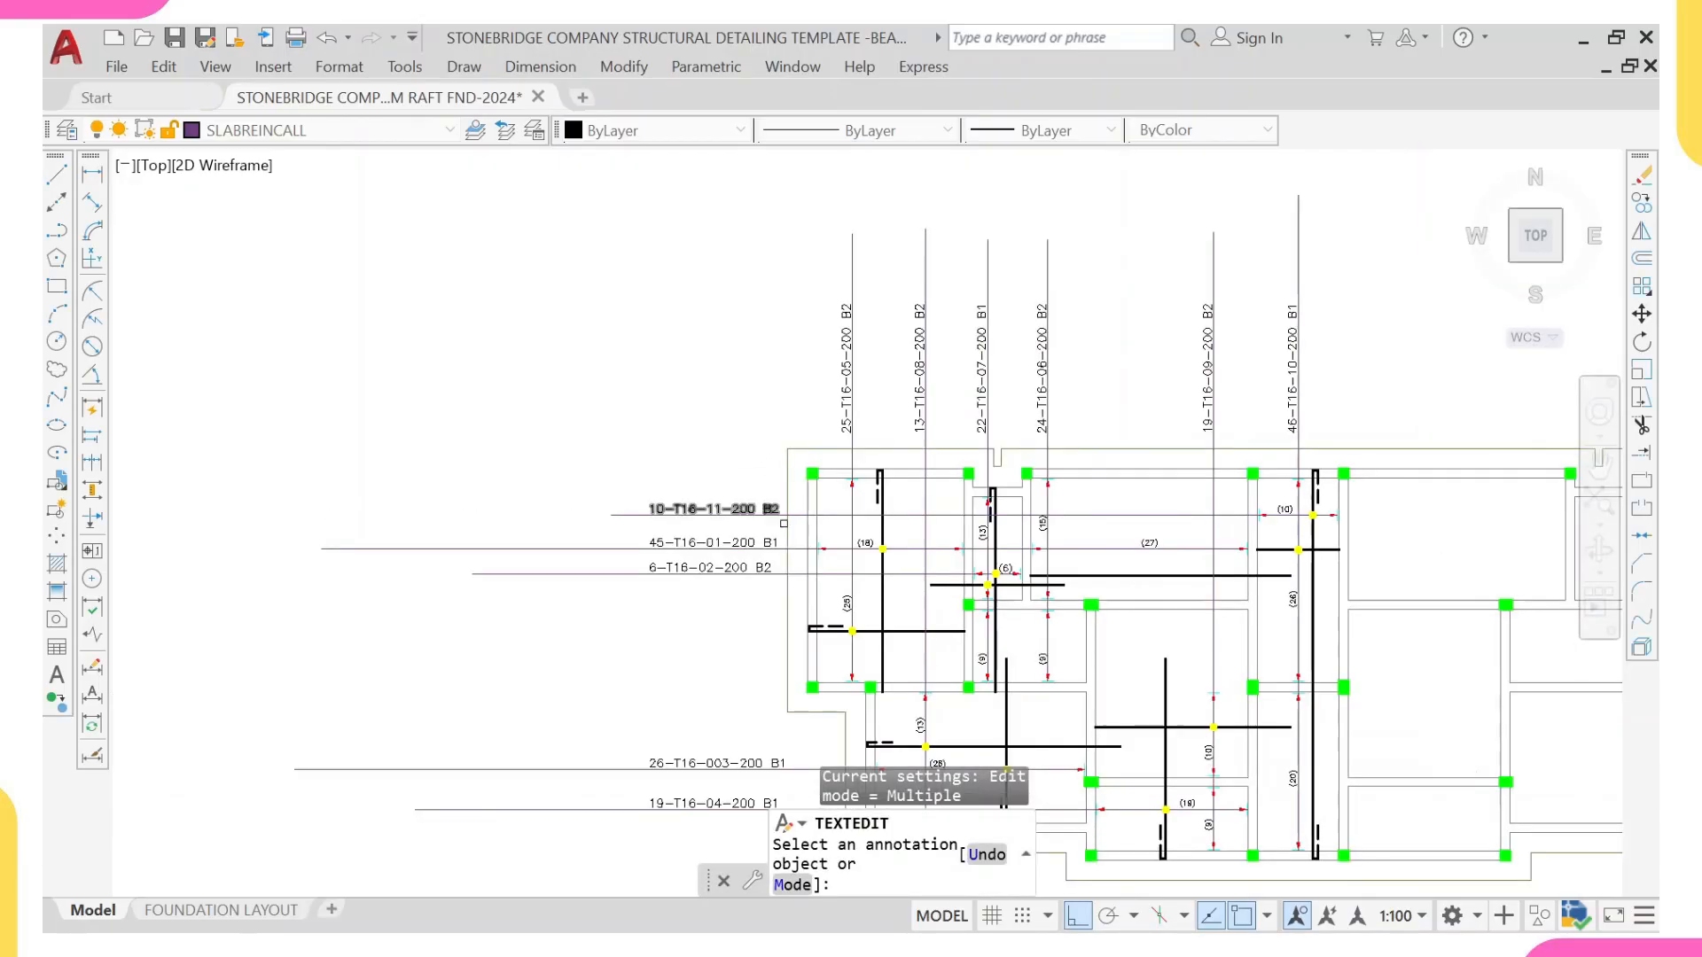
Step: Review the labelled bars on the raft plan against the bending moment diagram of the beam with two columns
mouse_move(763, 538)
middle_mouse_down()
mouse_move(771, 555)
mouse_move(444, 455)
middle_mouse_up()
middle_click_drag(679, 642, 665, 554)
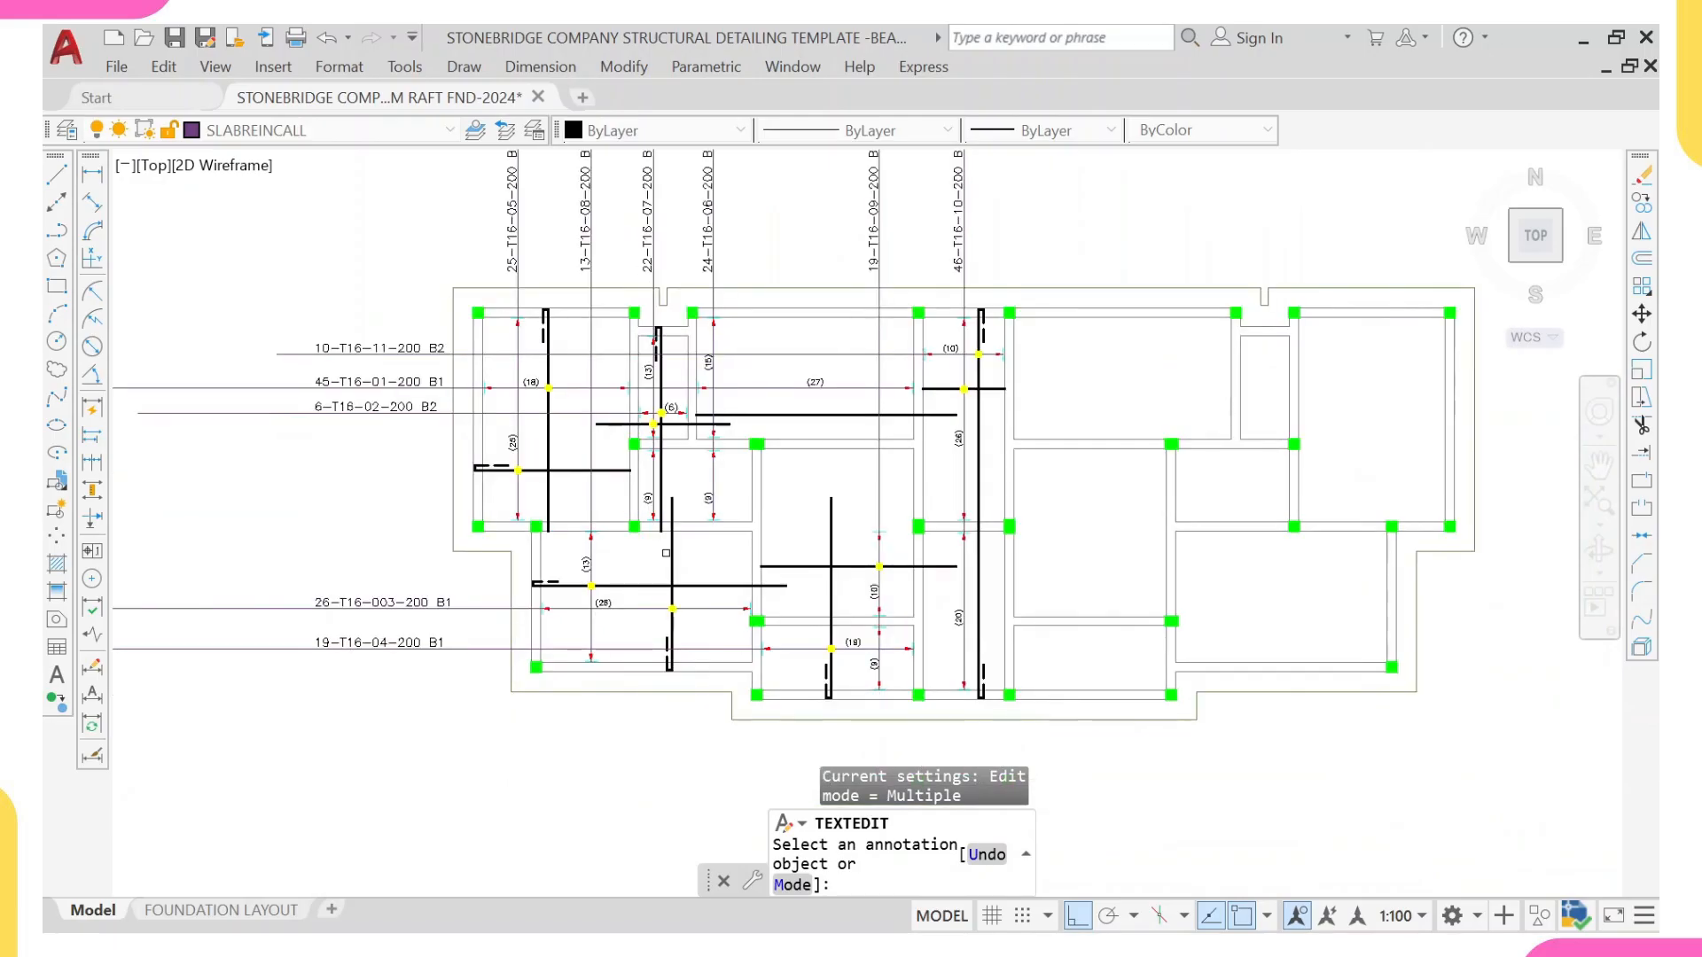
scroll(381, 624, "up", 1)
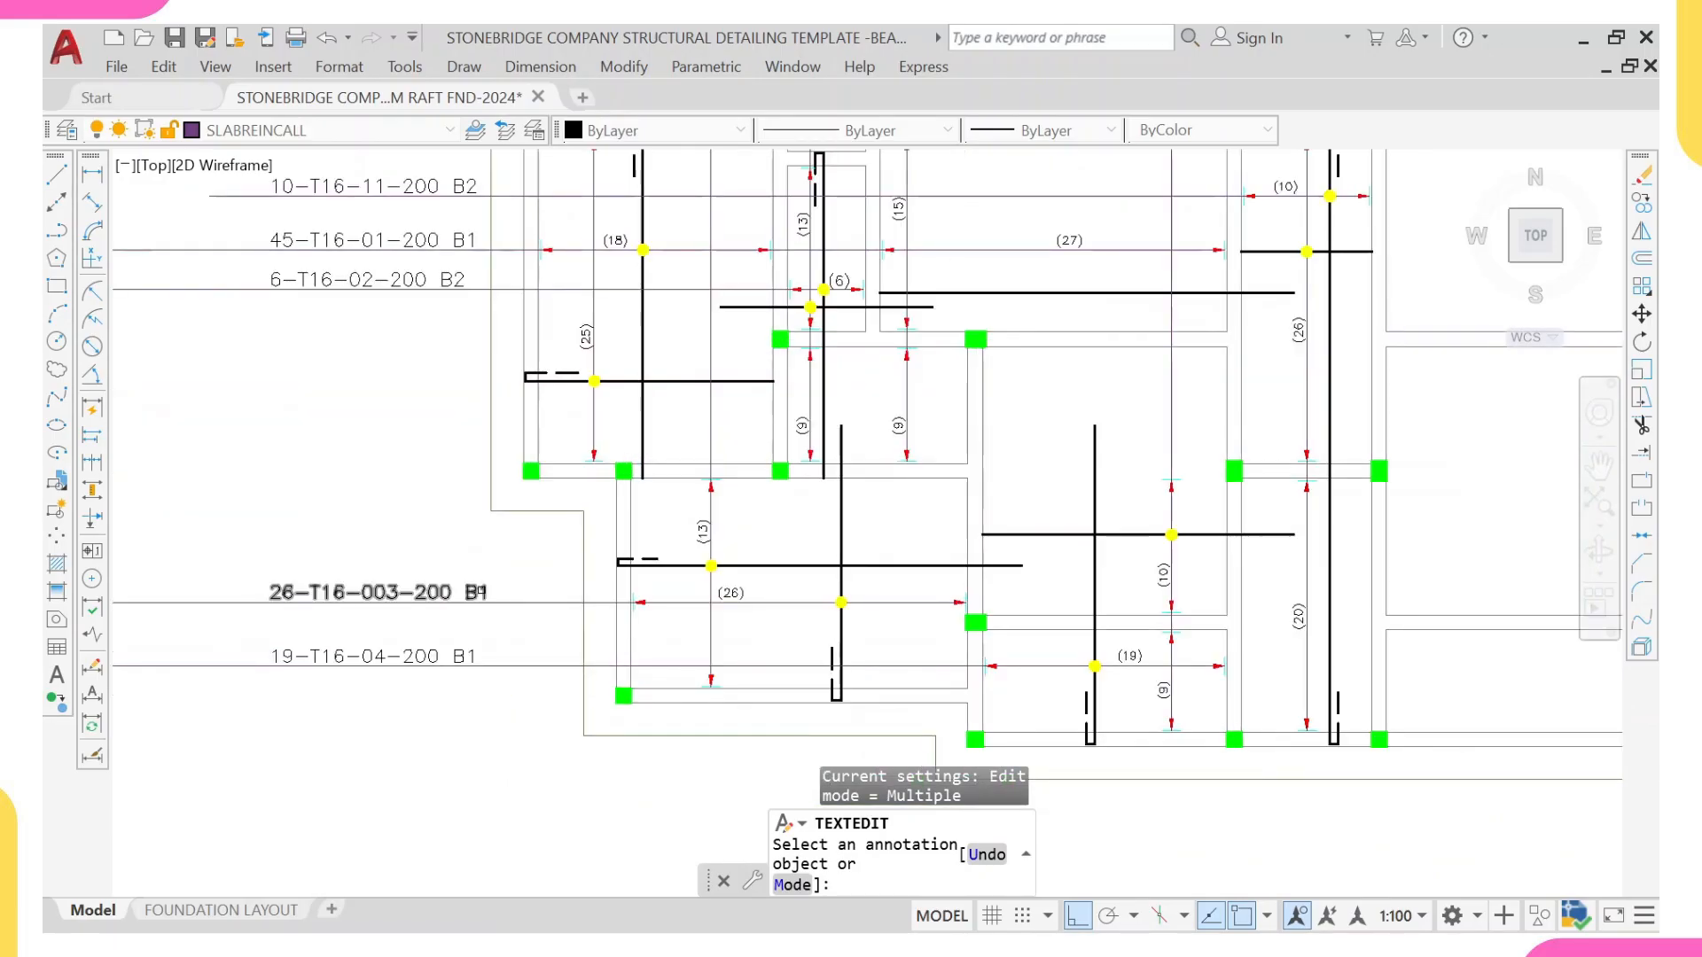
scroll(588, 417, "up", 2)
middle_click_drag(587, 418, 559, 535)
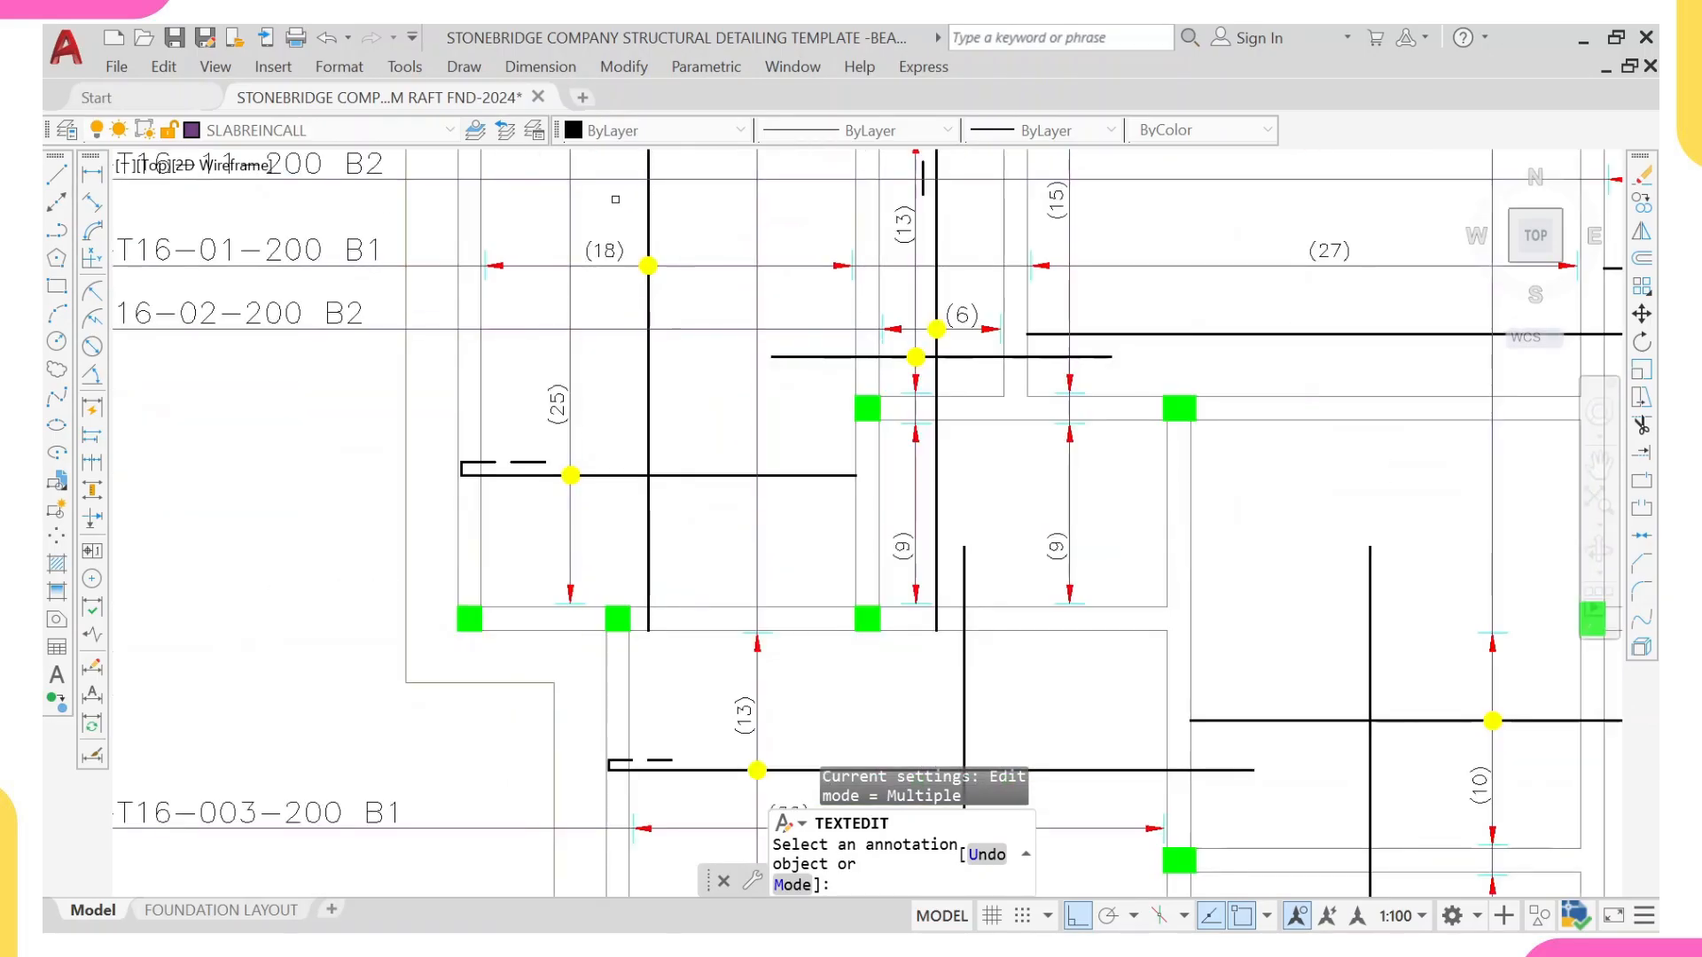
middle_click_drag(578, 304, 584, 364)
scroll(584, 364, "down", 2)
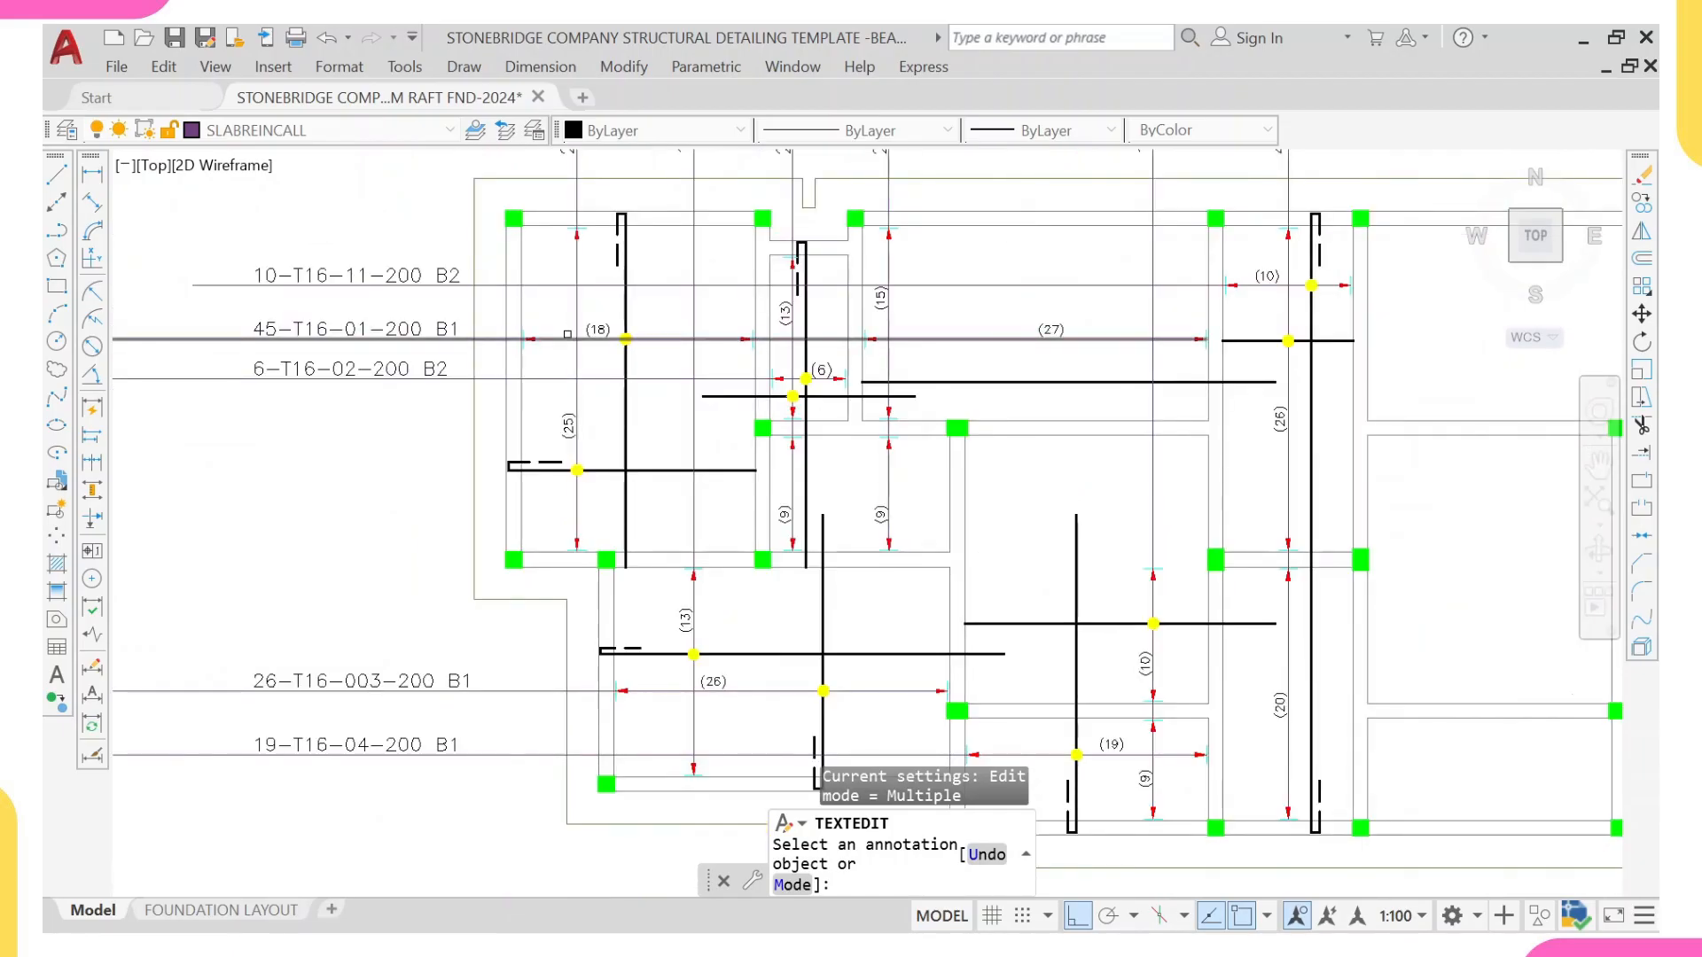
scroll(580, 383, "down", 6)
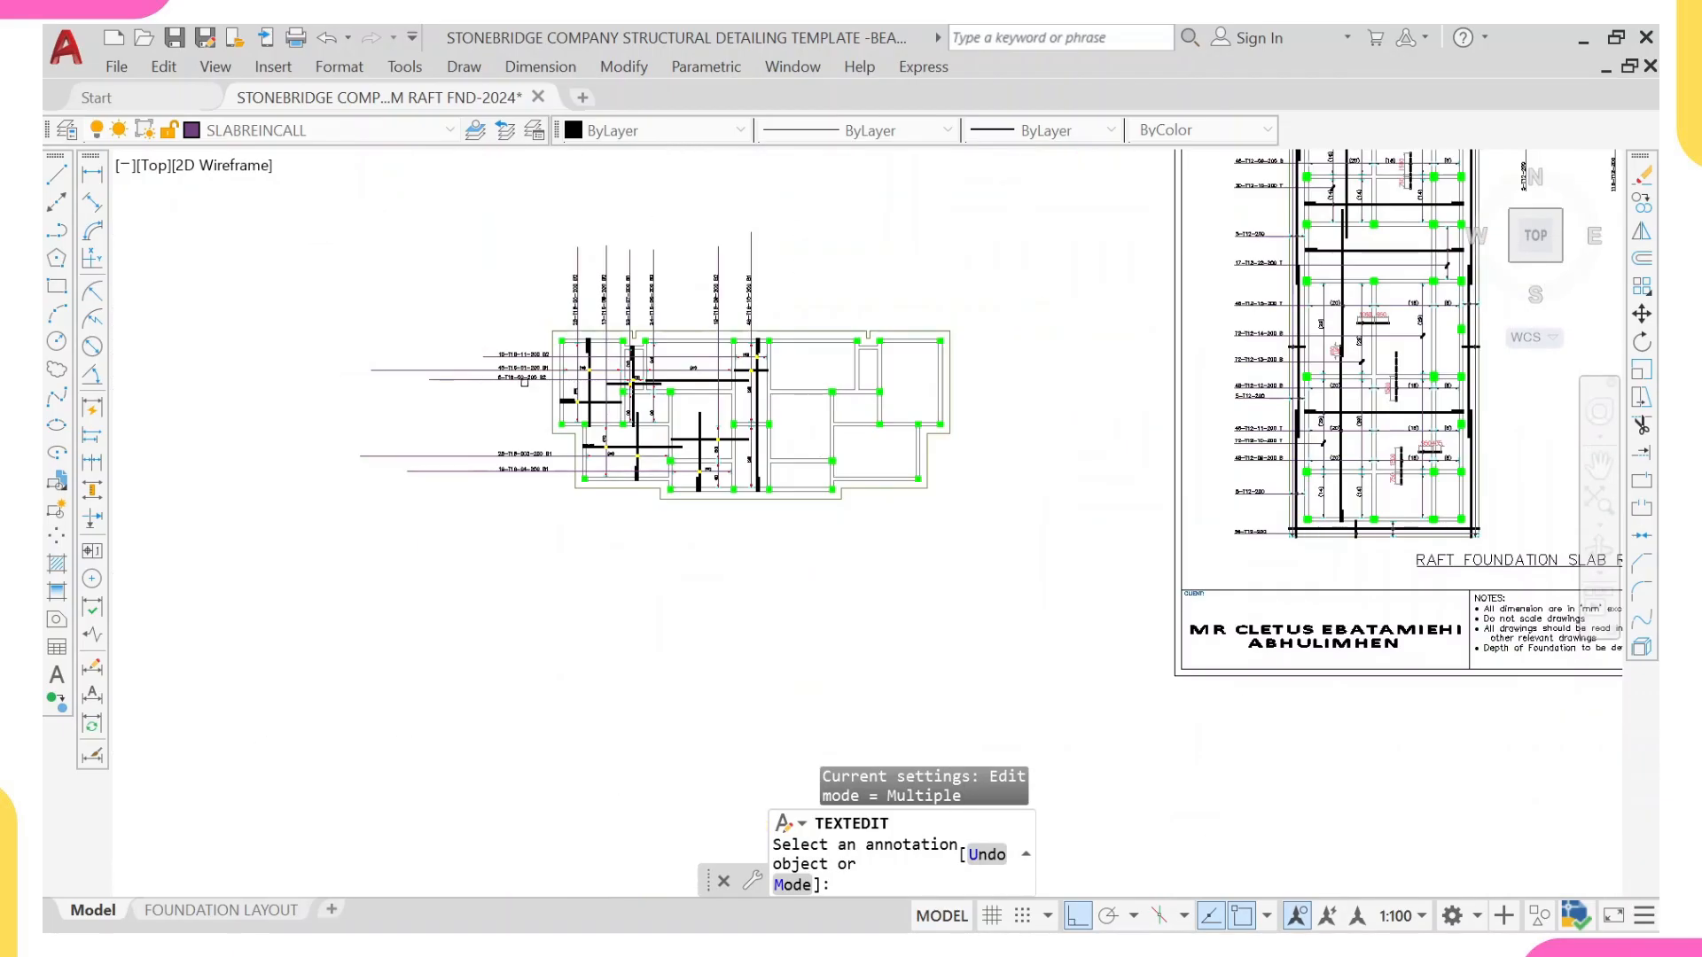
mouse_move(492, 394)
middle_mouse_down()
mouse_move(915, 375)
mouse_move(662, 431)
middle_mouse_up()
middle_click_drag(345, 464, 640, 460)
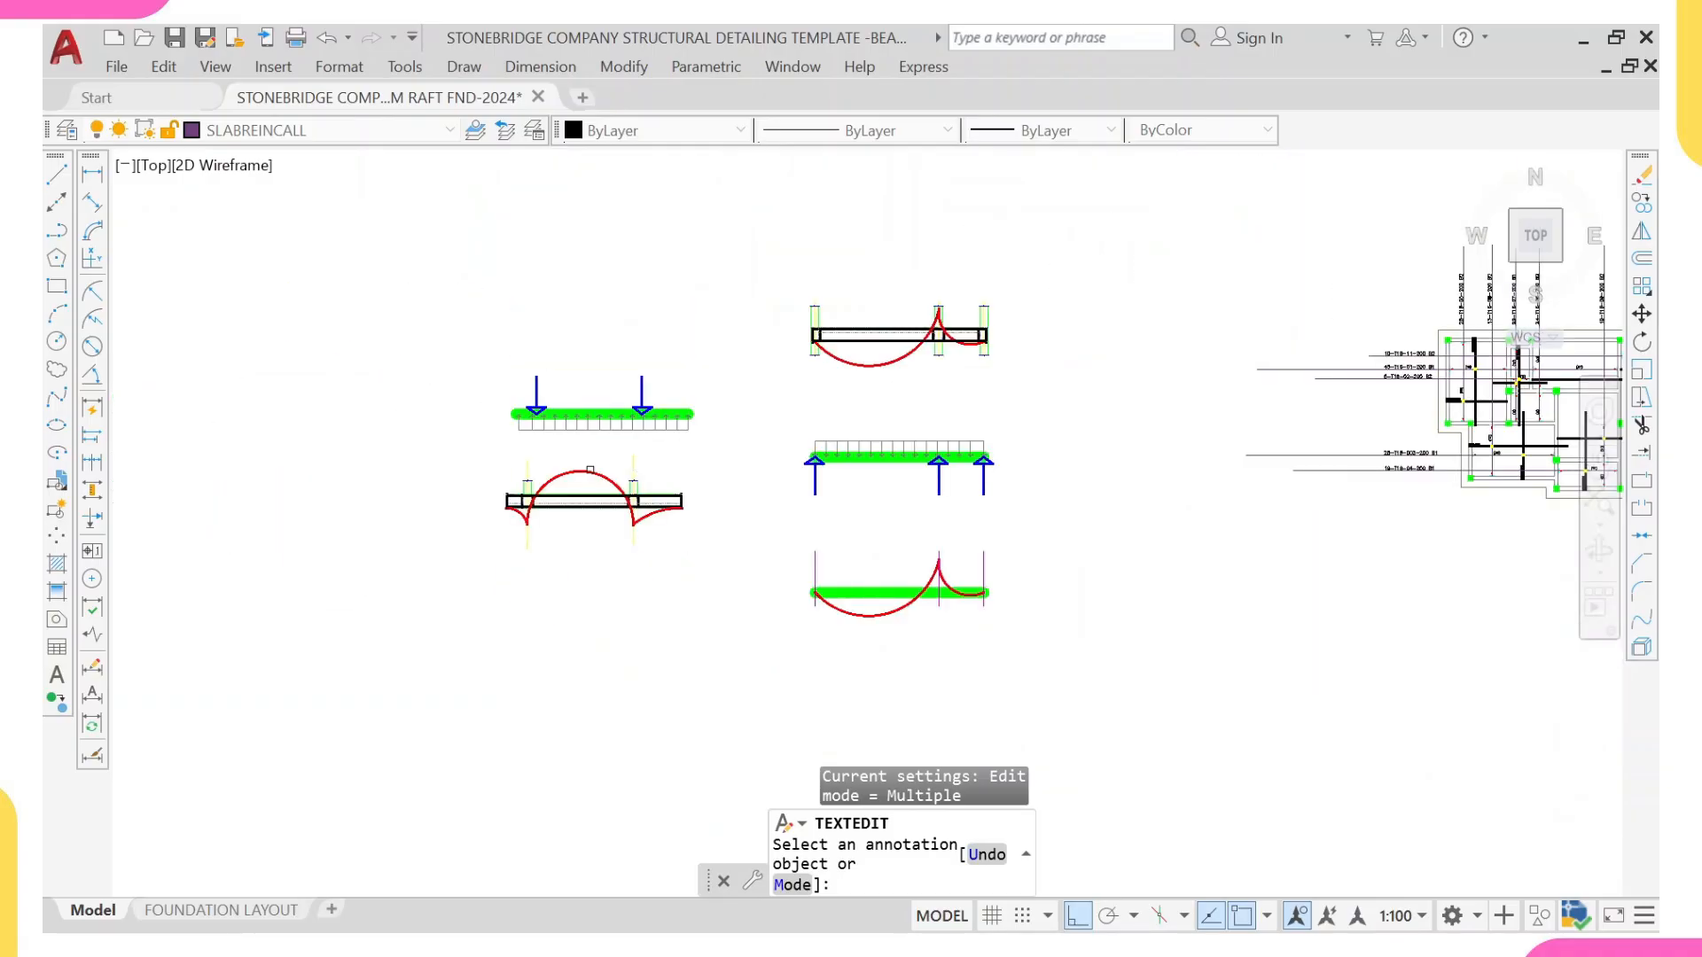
scroll(587, 472, "up", 6)
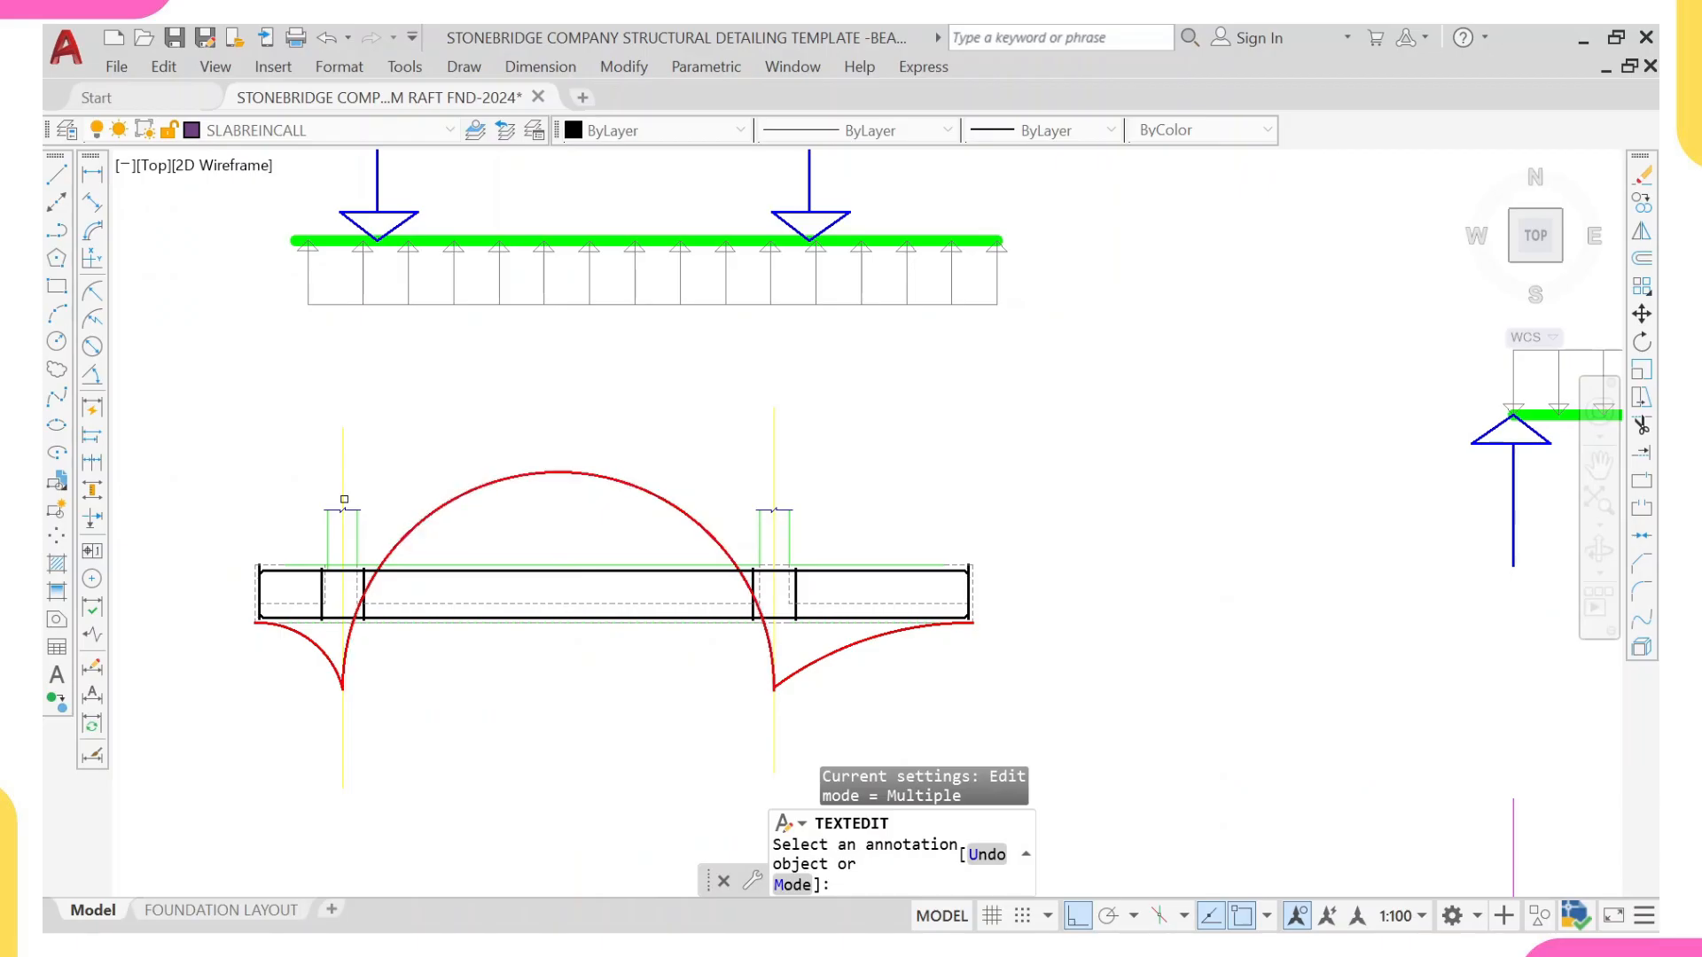
scroll(344, 500, "down", 5)
scroll(1047, 383, "up", 6)
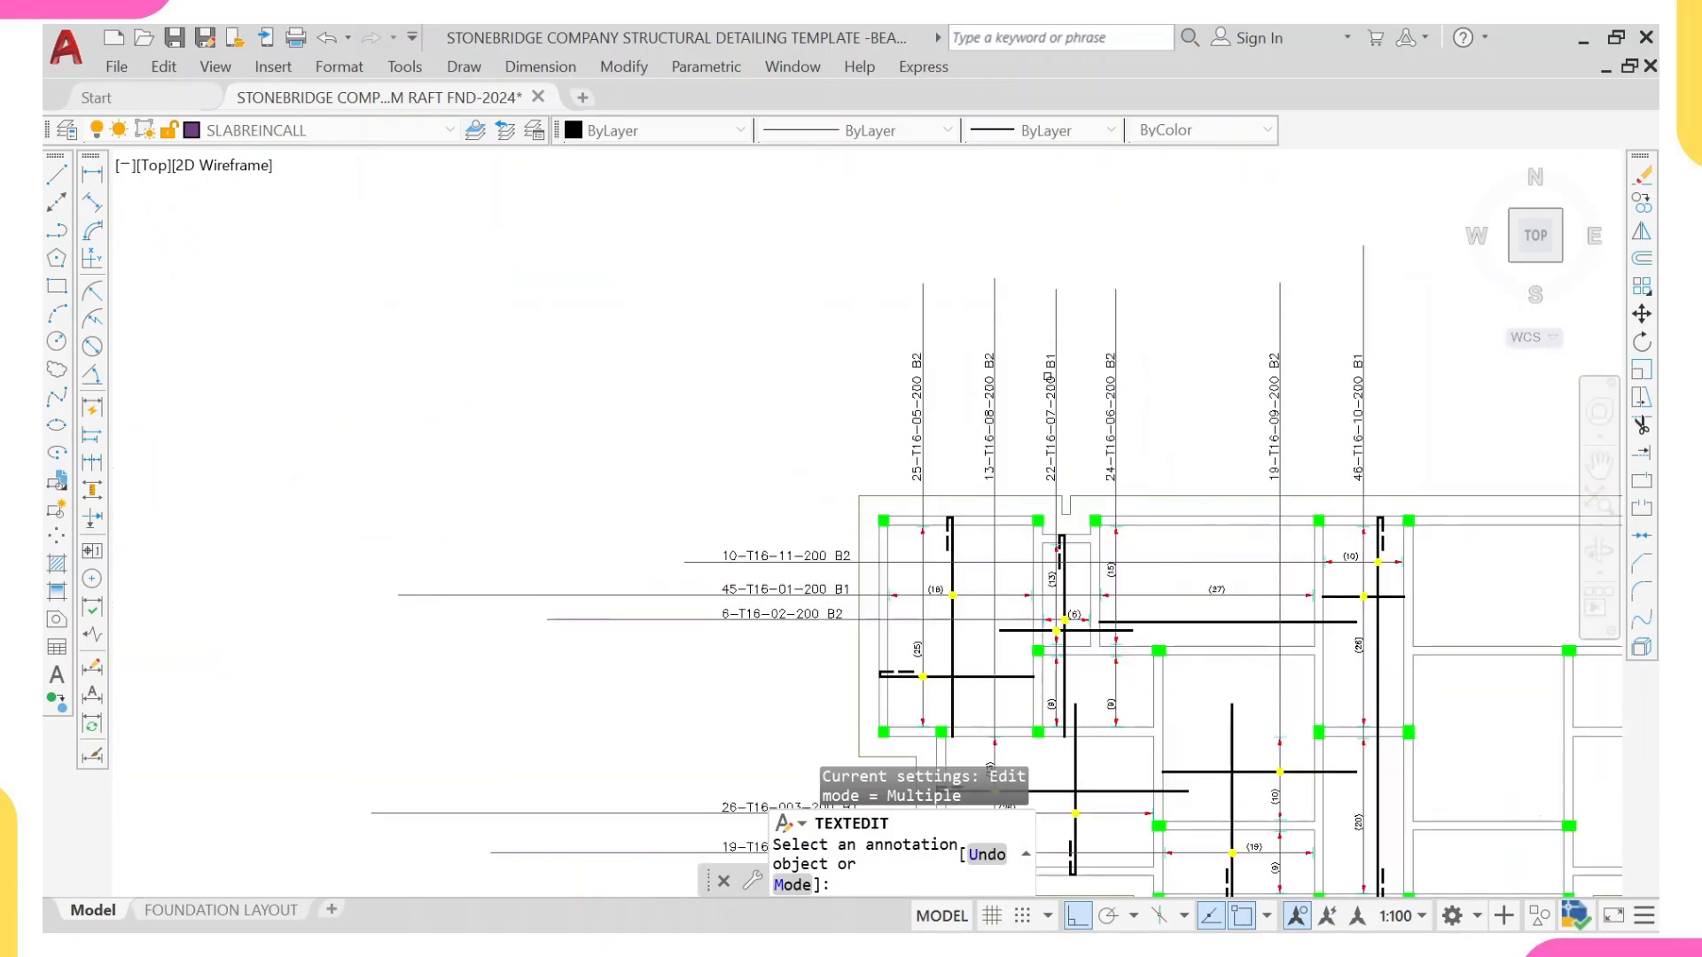
Step: Check the bar marks and the B1 and B2 layer designations on the plan's horizontal and vertical call-outs
scroll(1150, 372, "down", 4)
scroll(982, 435, "up", 3)
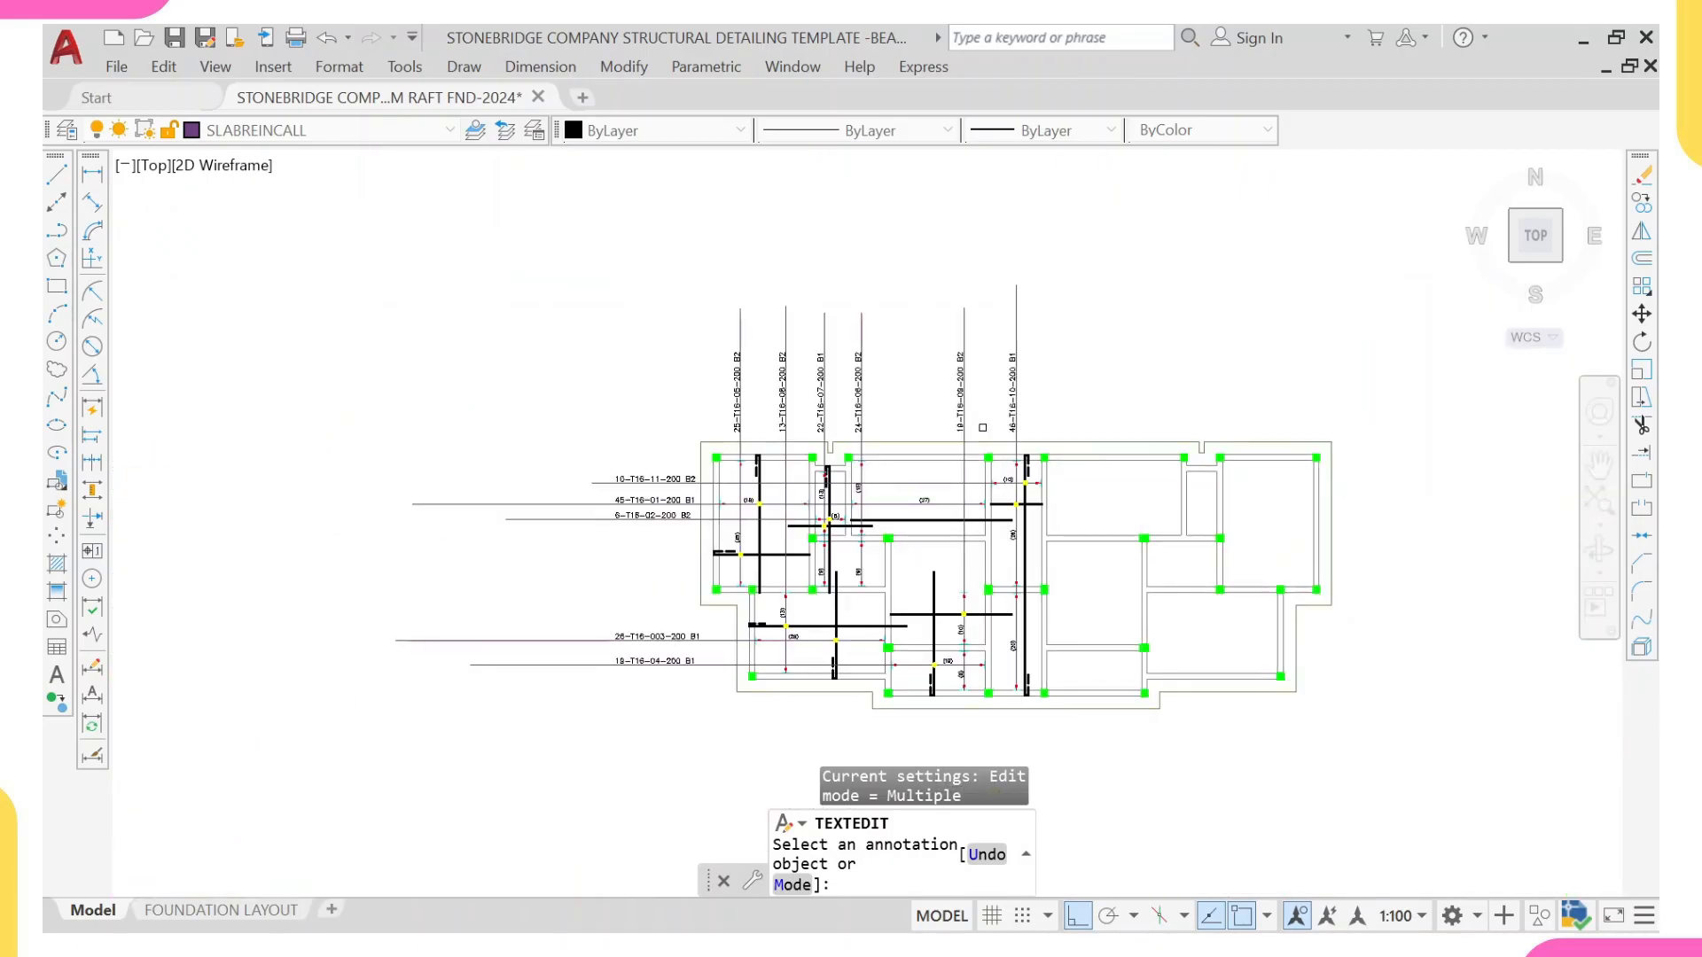
middle_click_drag(960, 453, 864, 425)
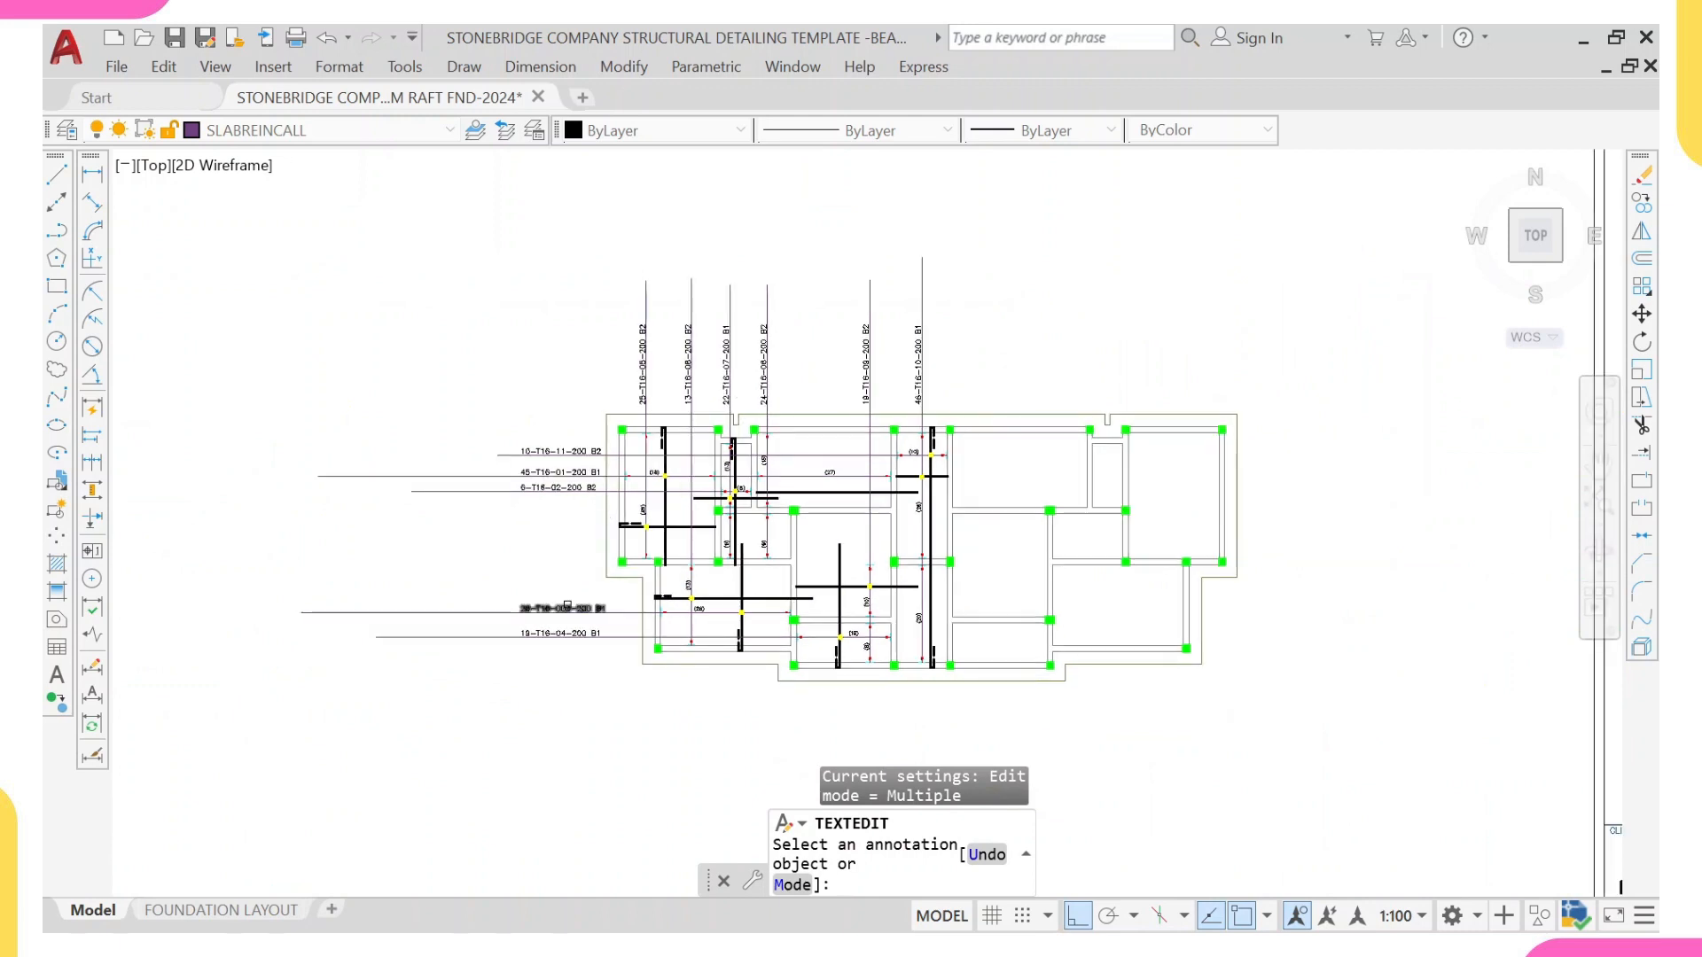
middle_click_drag(532, 626, 531, 613)
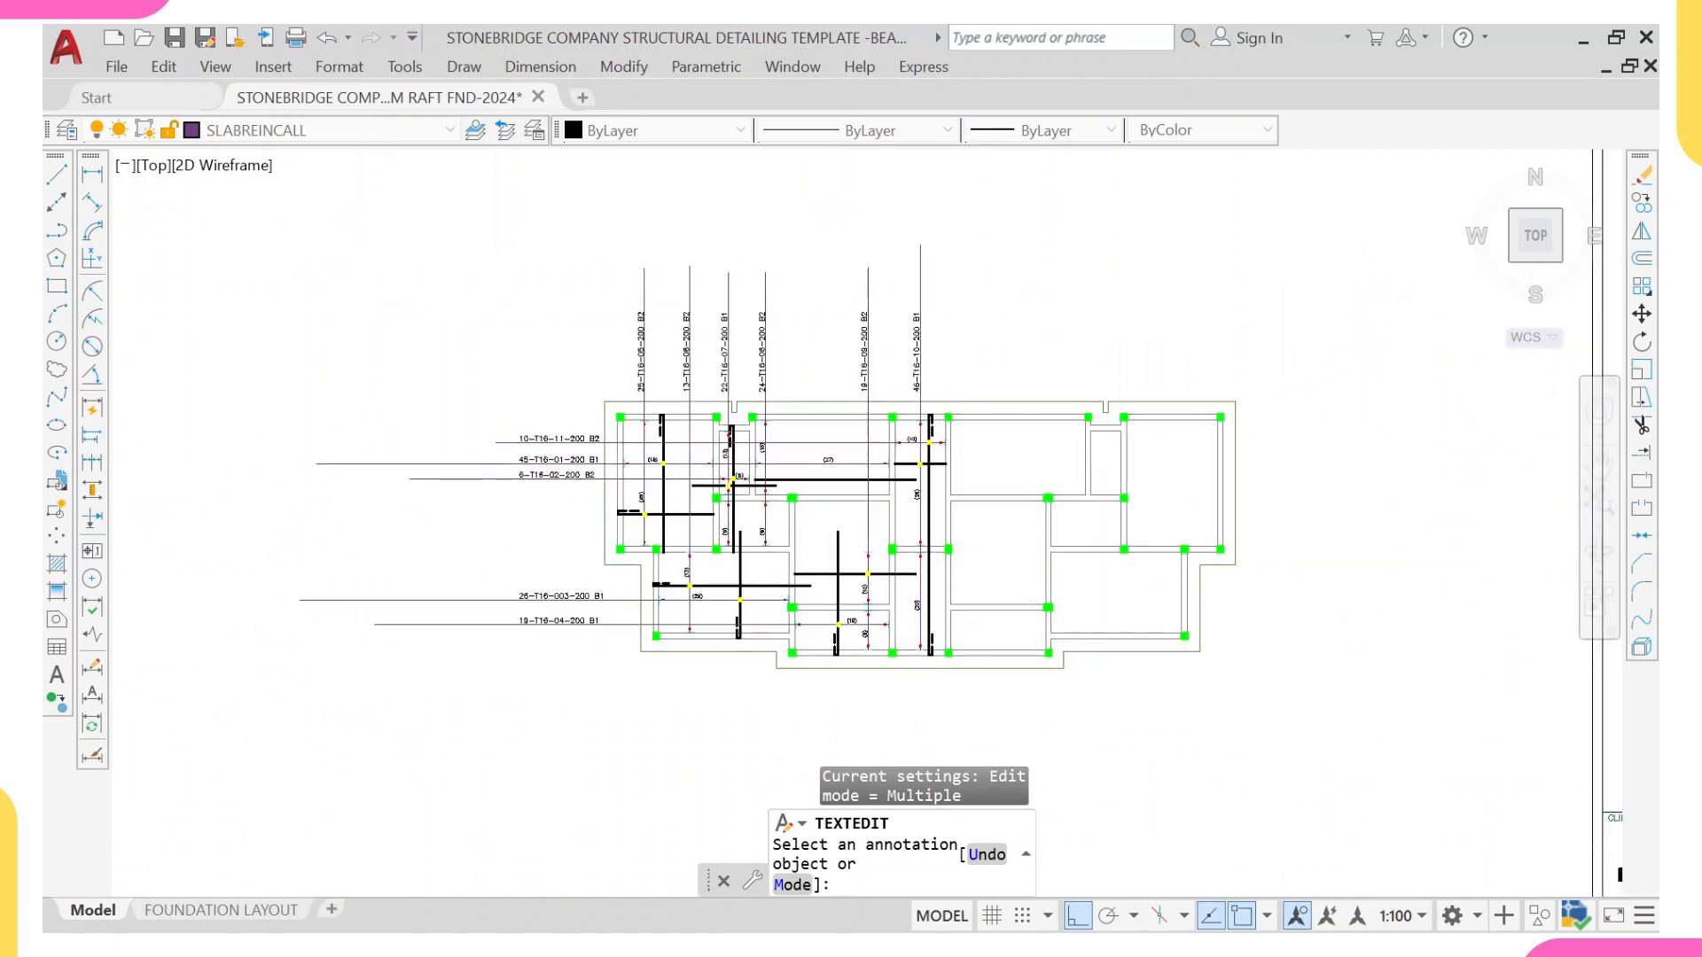
scroll(589, 635, "up", 6)
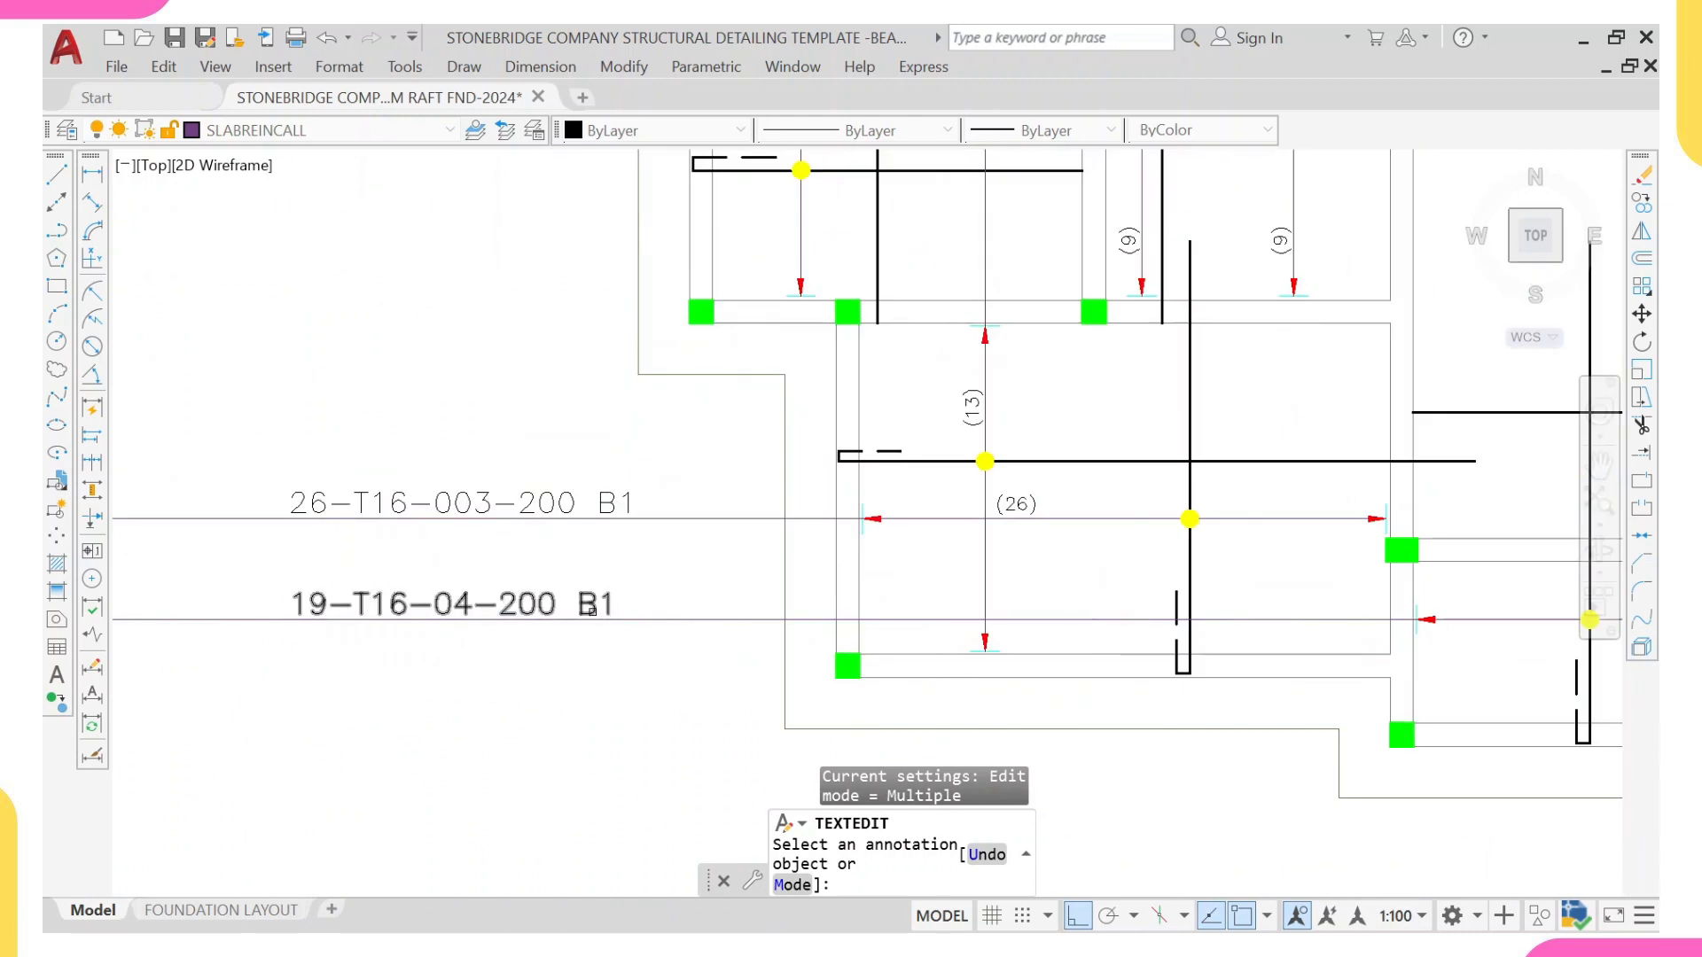
scroll(587, 608, "down", 4)
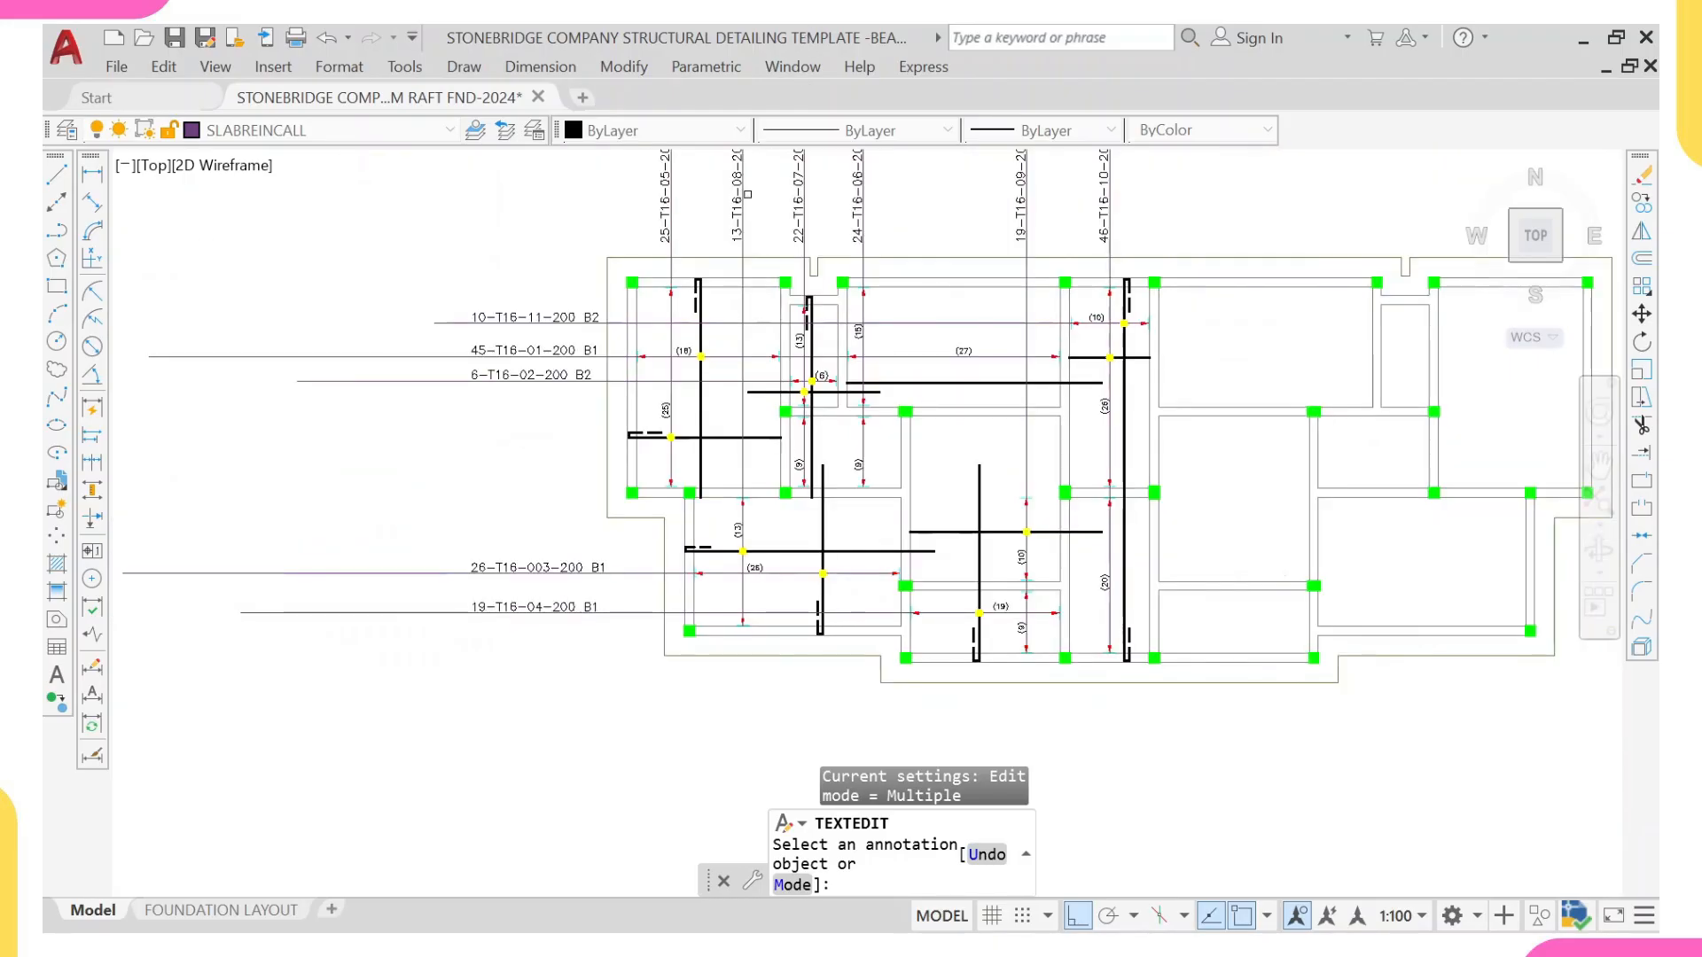
mouse_move(774, 372)
middle_mouse_down()
mouse_move(754, 537)
mouse_move(769, 495)
middle_mouse_up()
scroll(764, 530, "down", 2)
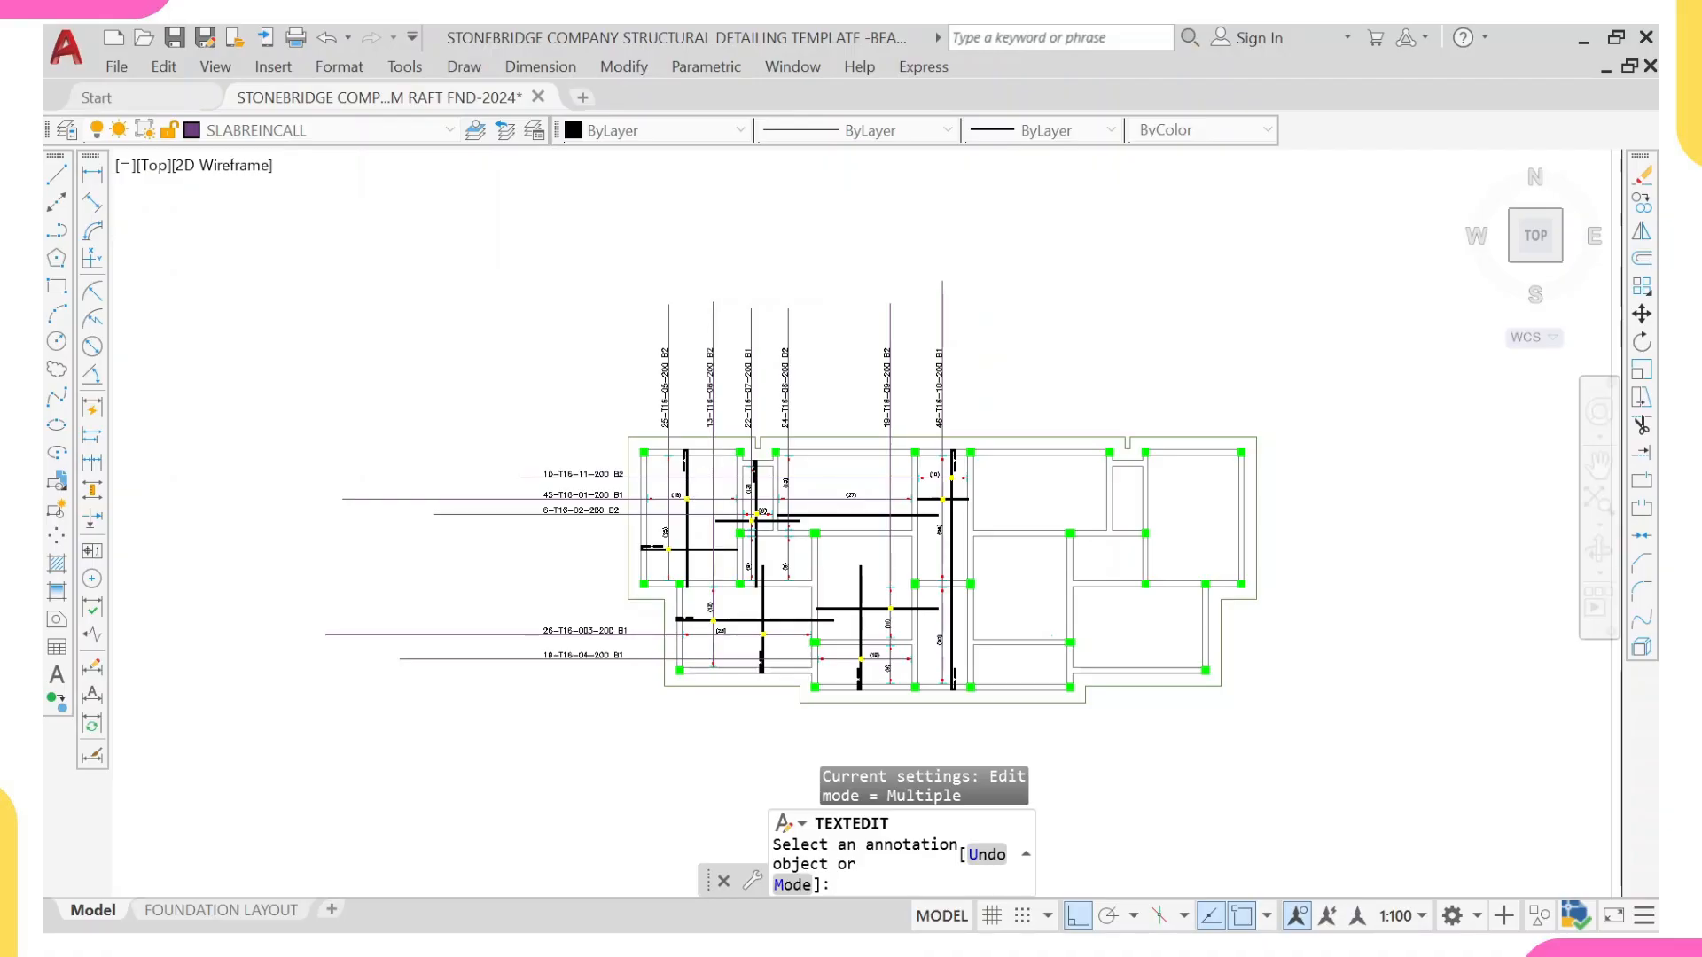
Step: Examine the beam load and bending moment diagrams again and relate them to the bottom bars in the raft plan
scroll(645, 525, "down", 5)
middle_click_drag(536, 540, 866, 576)
scroll(443, 622, "up", 5)
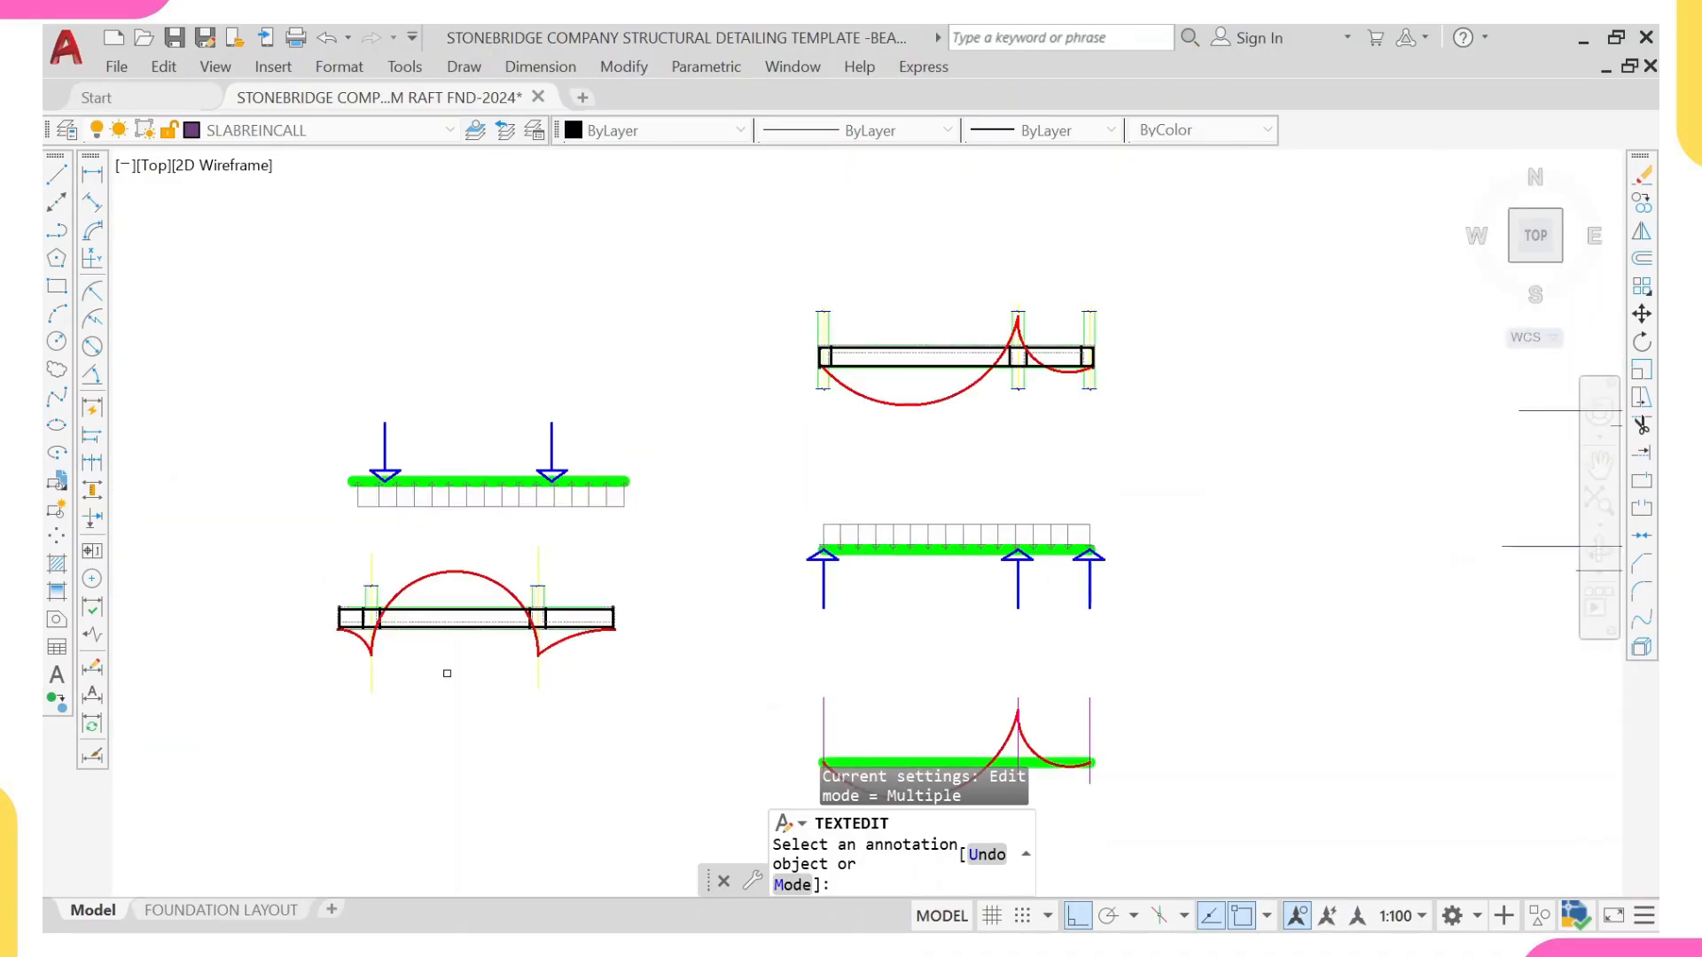
scroll(655, 518, "down", 4)
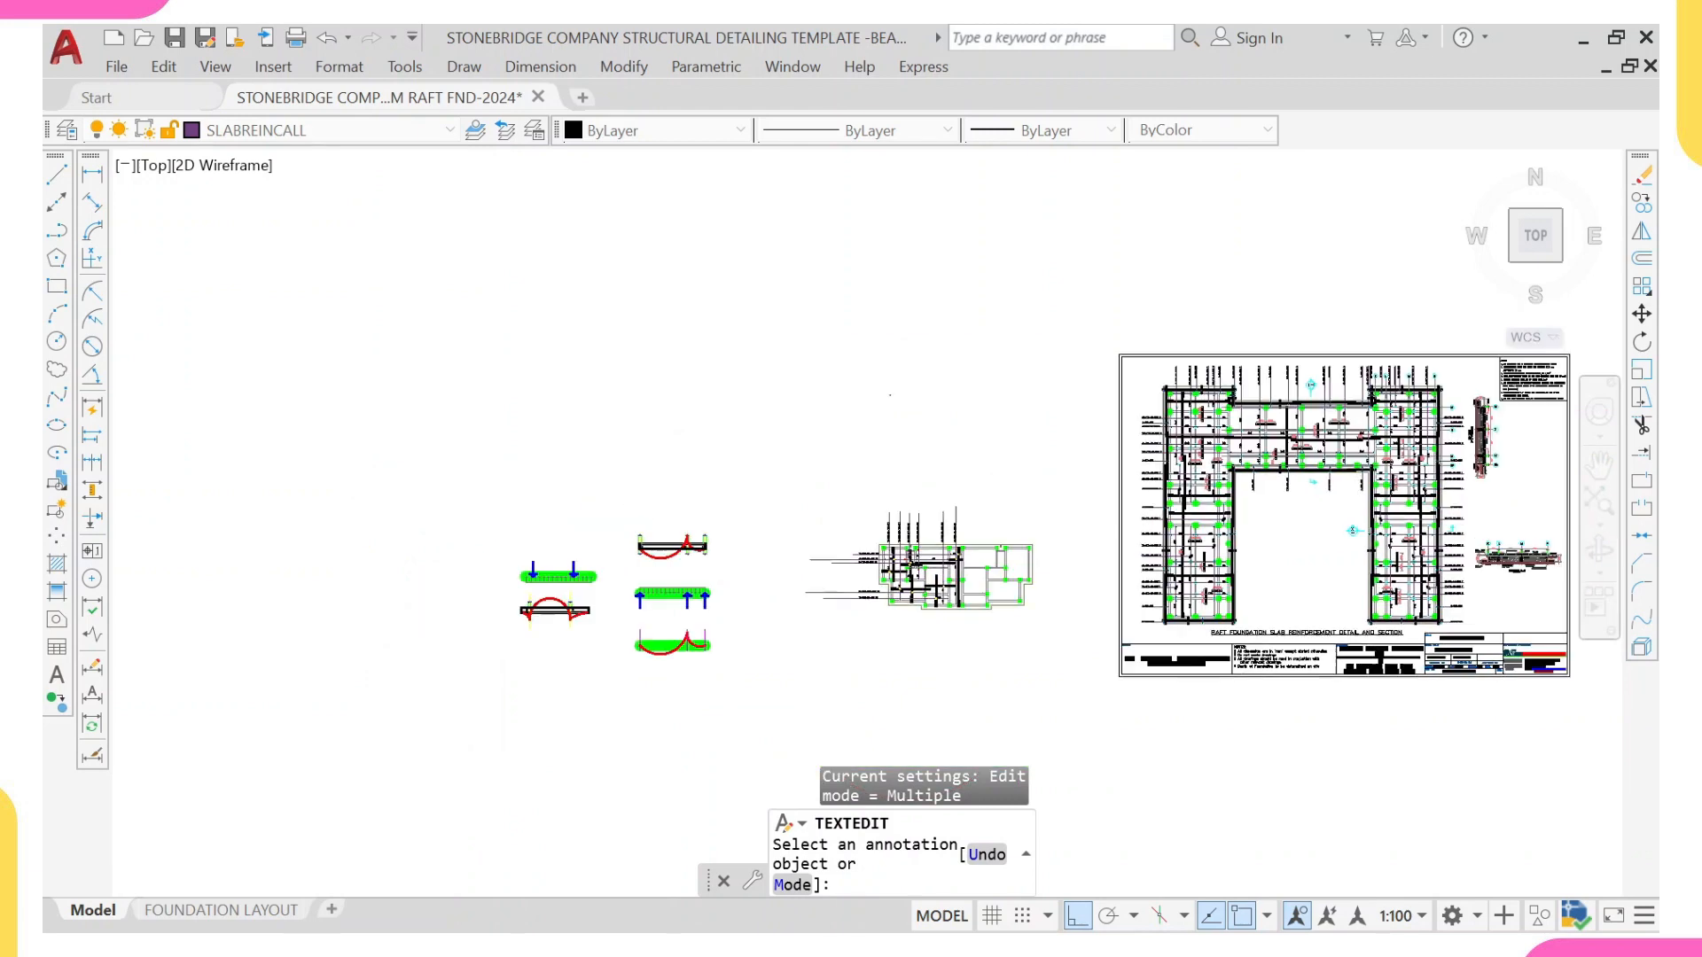
scroll(824, 444, "up", 6)
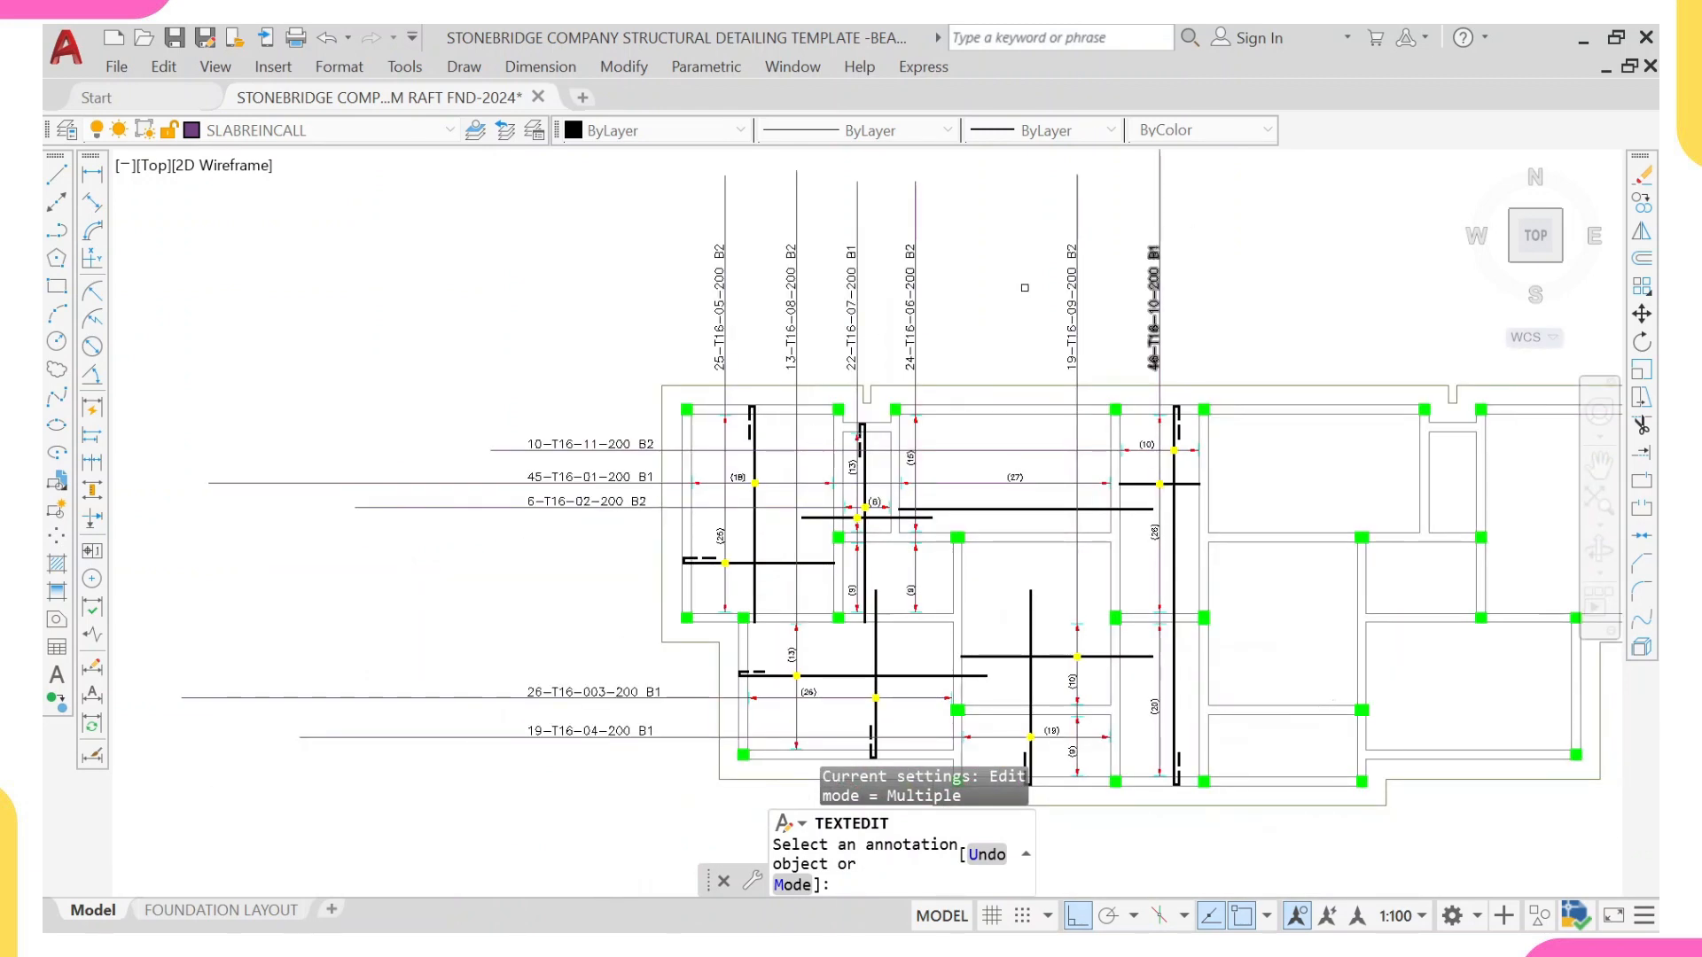
scroll(768, 595, "up", 4)
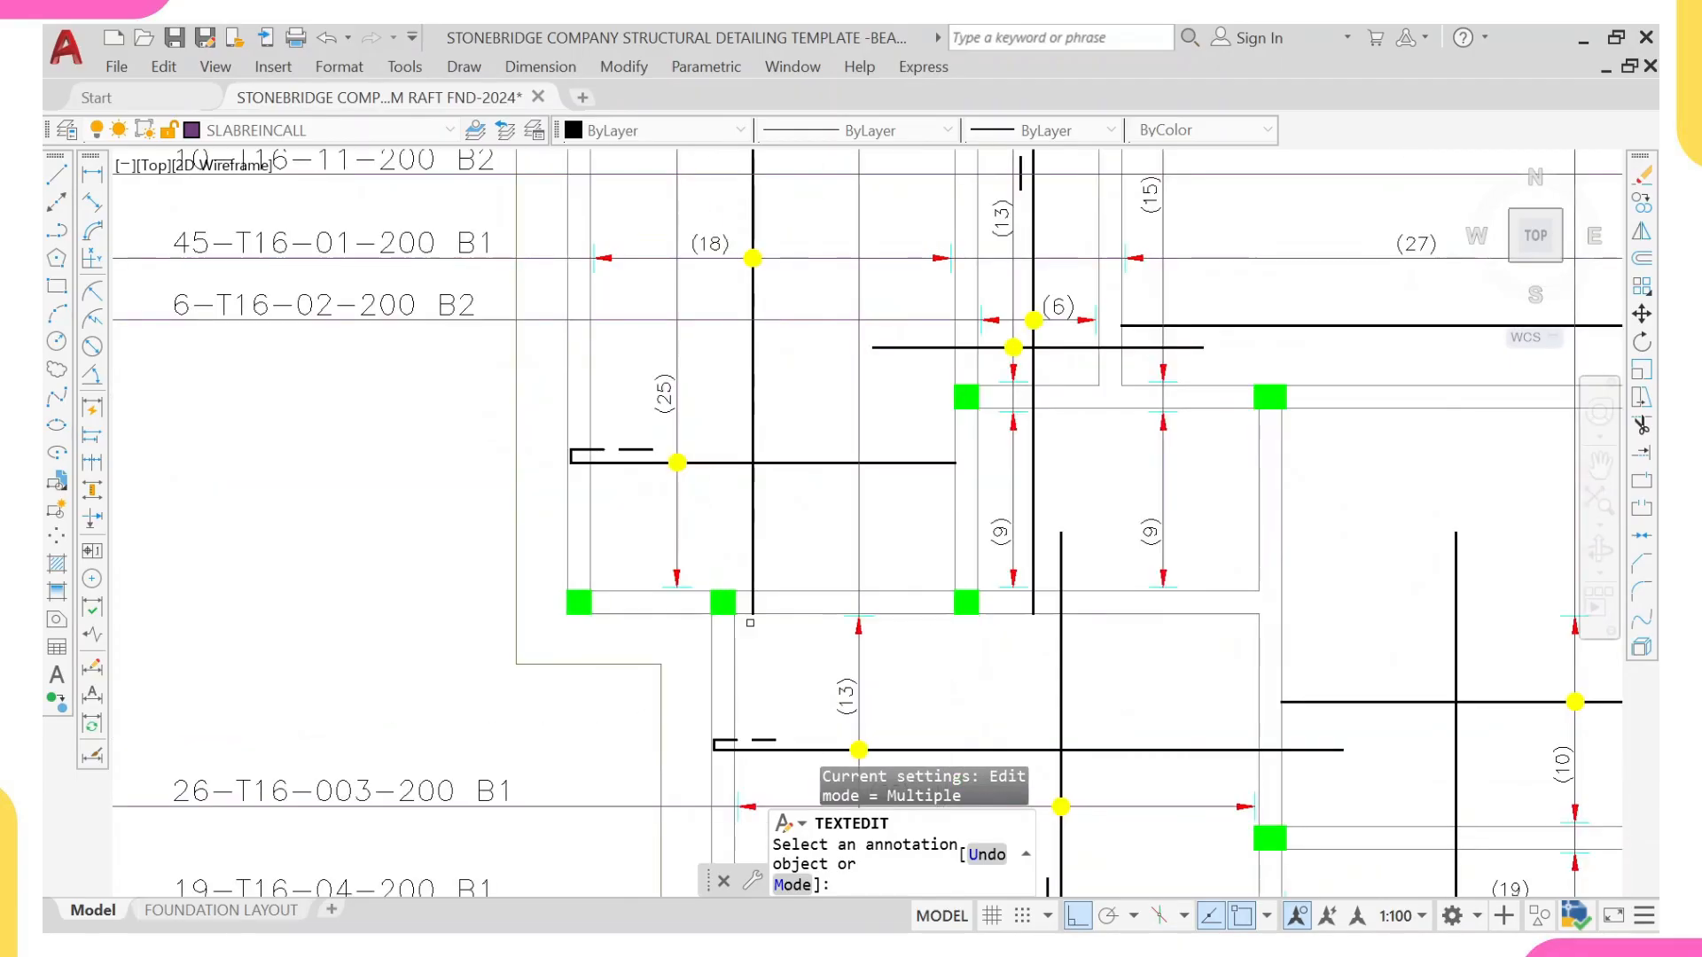
scroll(858, 497, "down", 2)
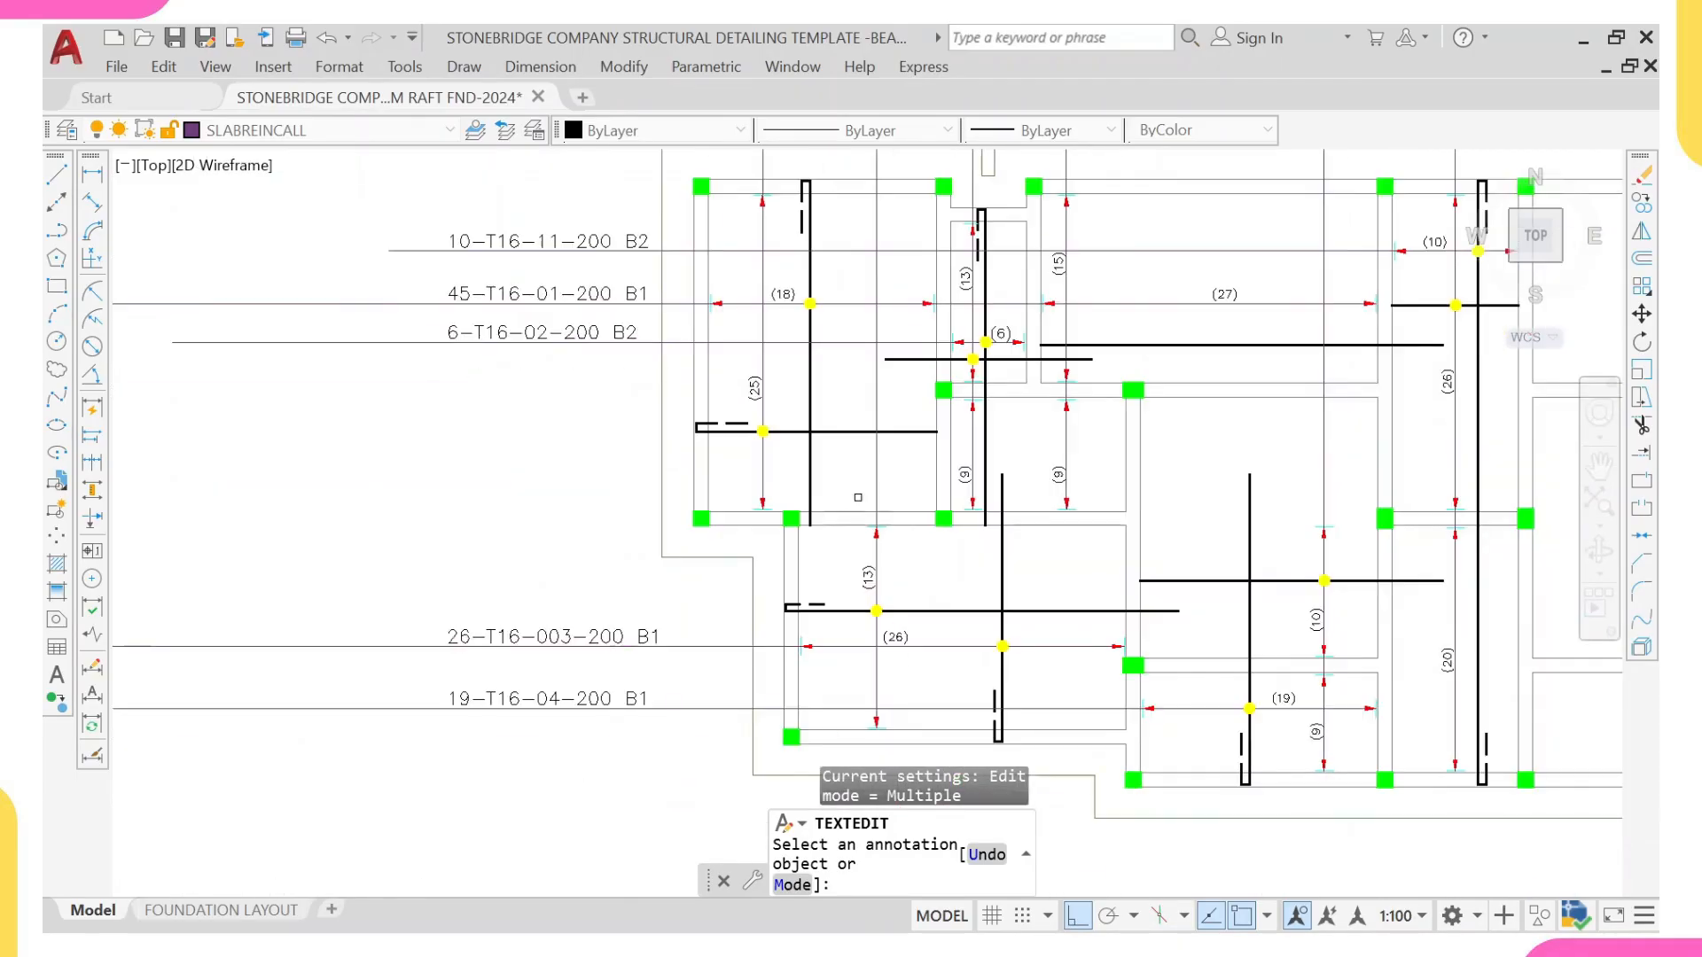
scroll(607, 780, "up", 4)
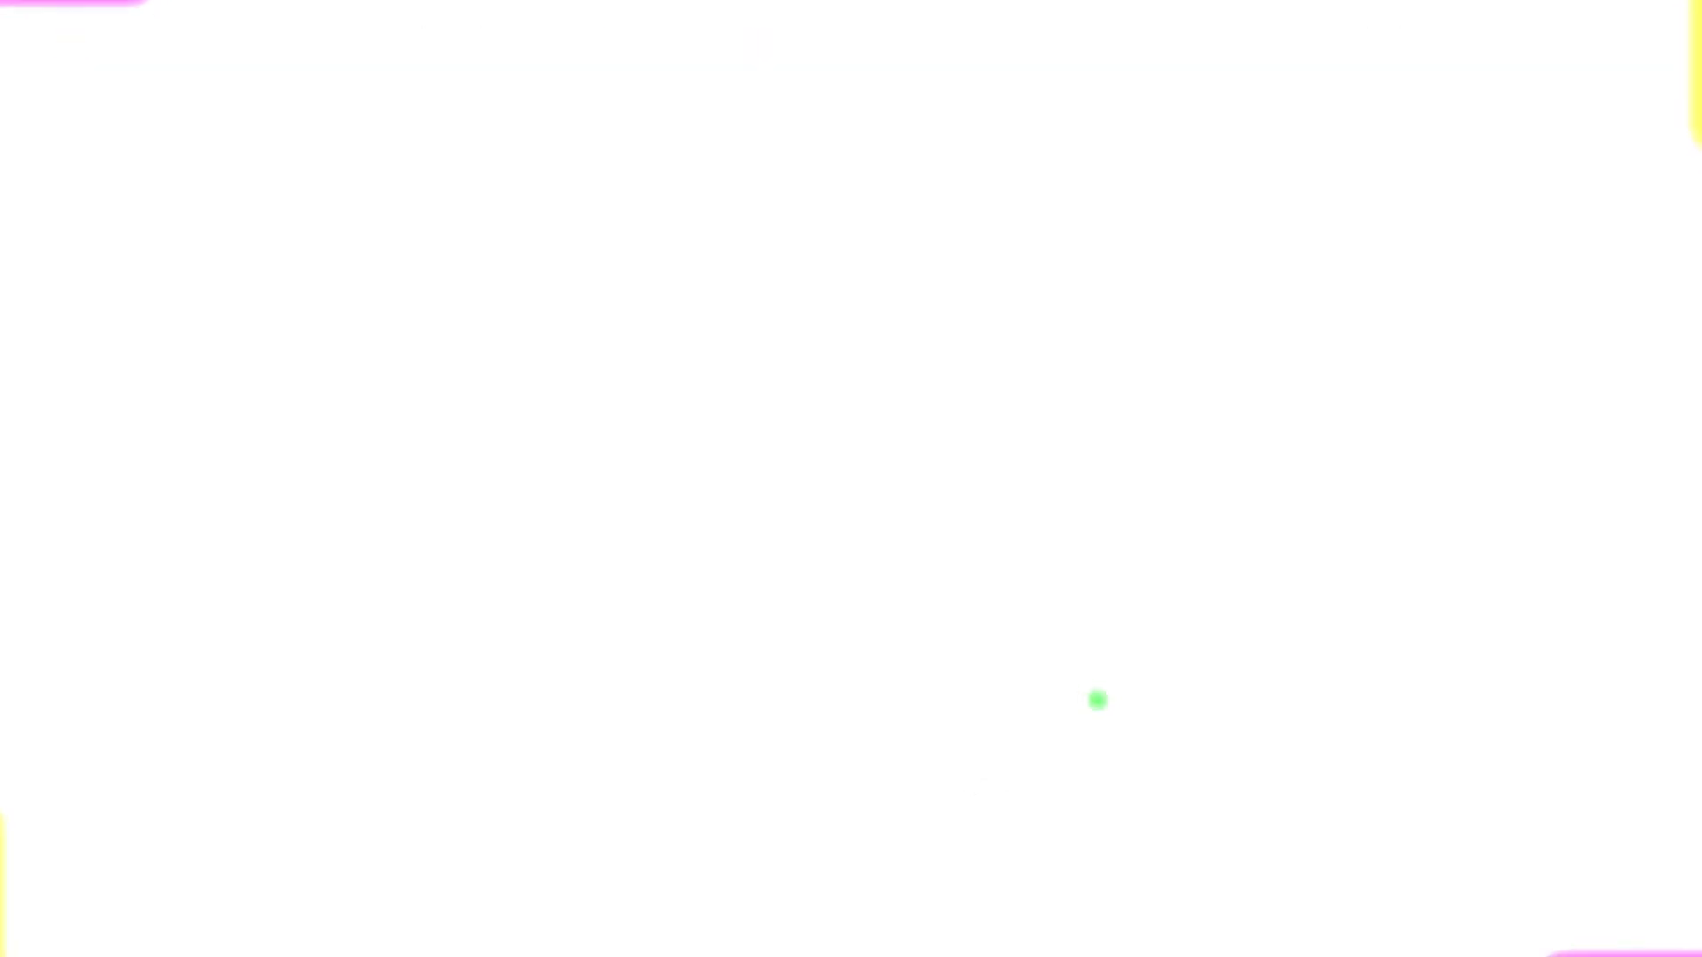
Step: Inspect the T1 and T2 layer designations in the horizontal and vertical bar labels around the raft plan
scroll(464, 671, "up", 1)
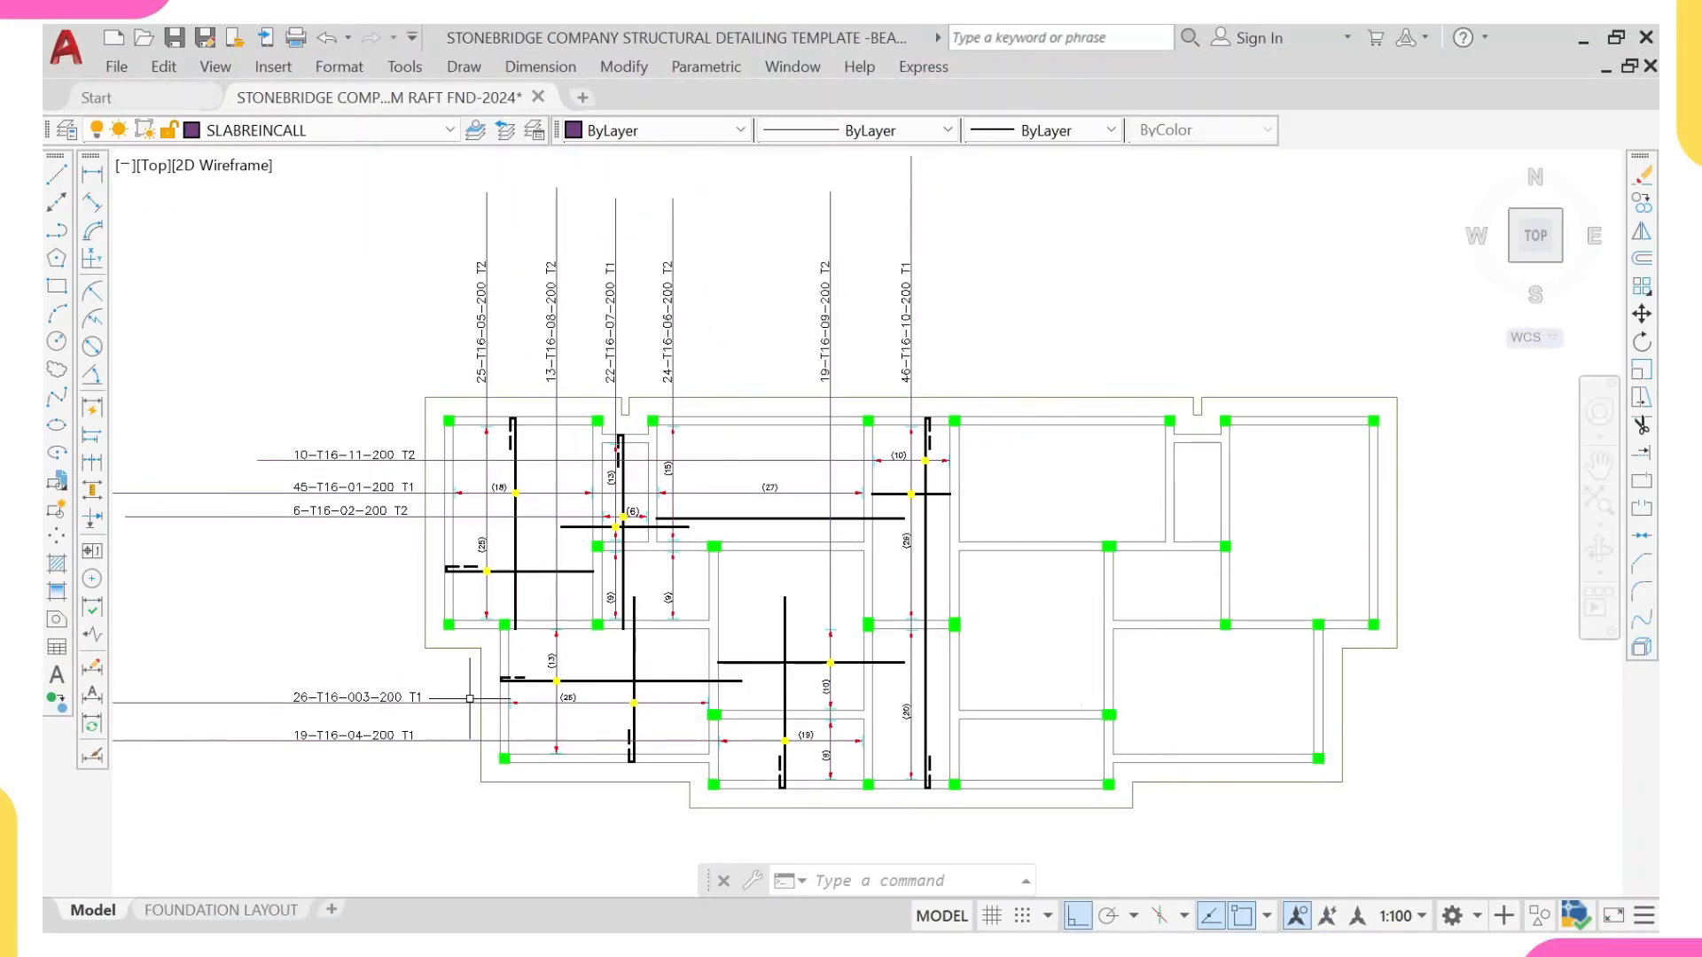
middle_click_drag(393, 730, 360, 773)
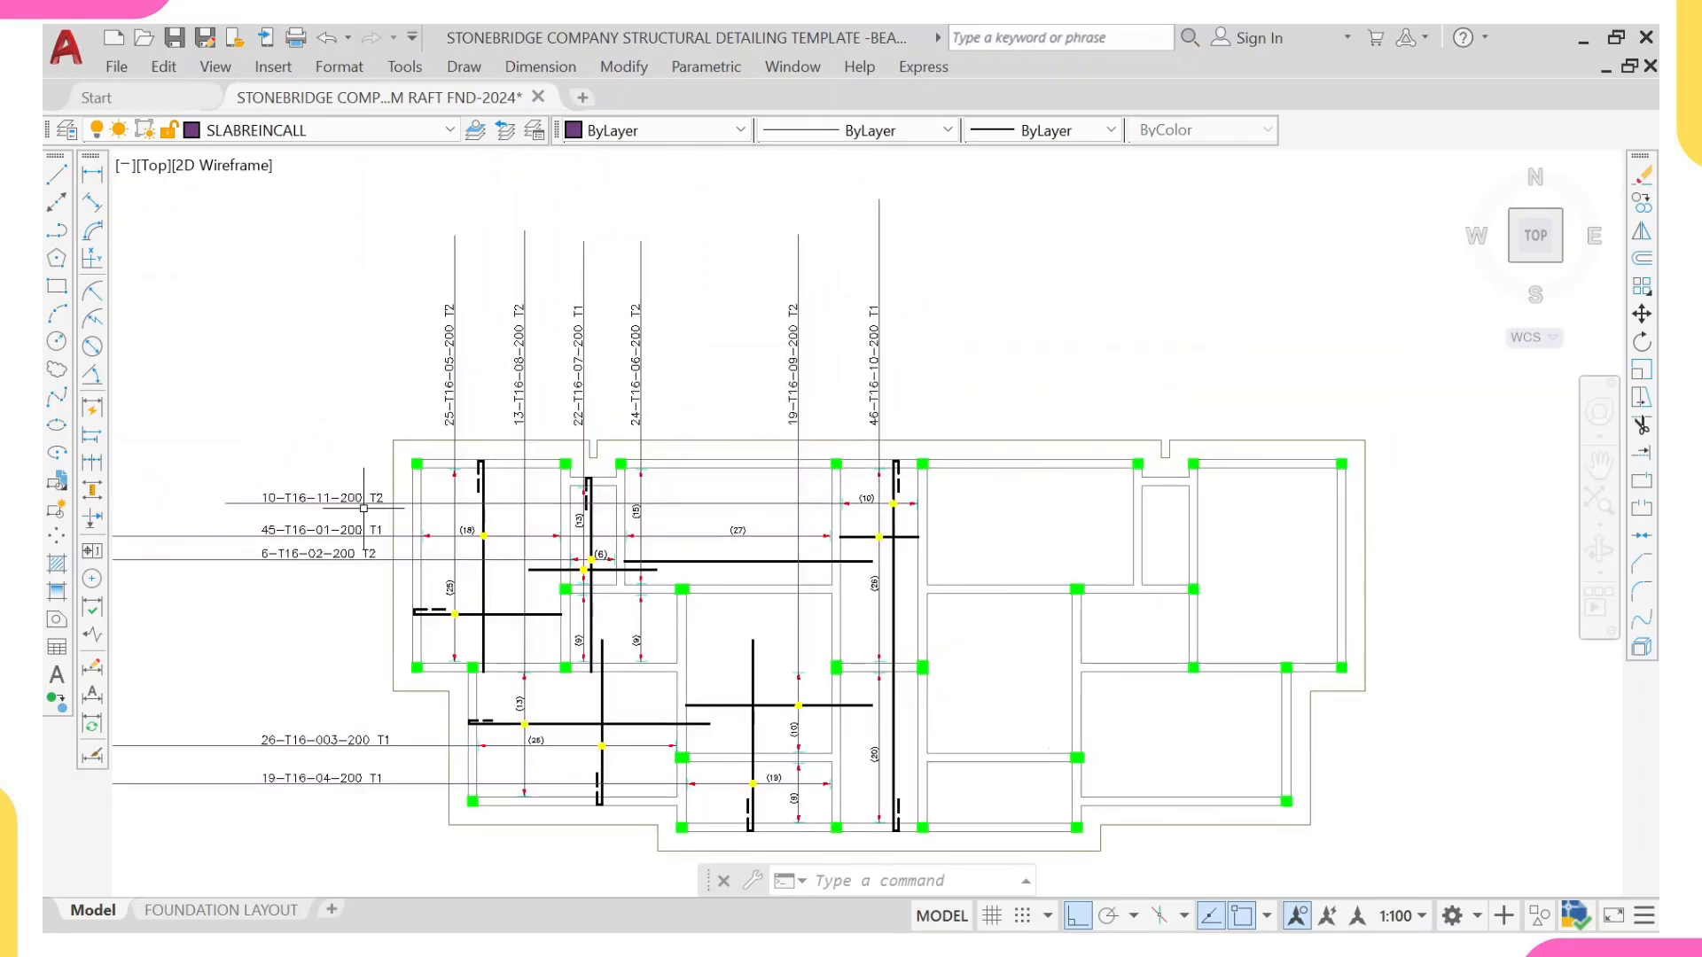
scroll(399, 520, "up", 2)
scroll(542, 210, "down", 4)
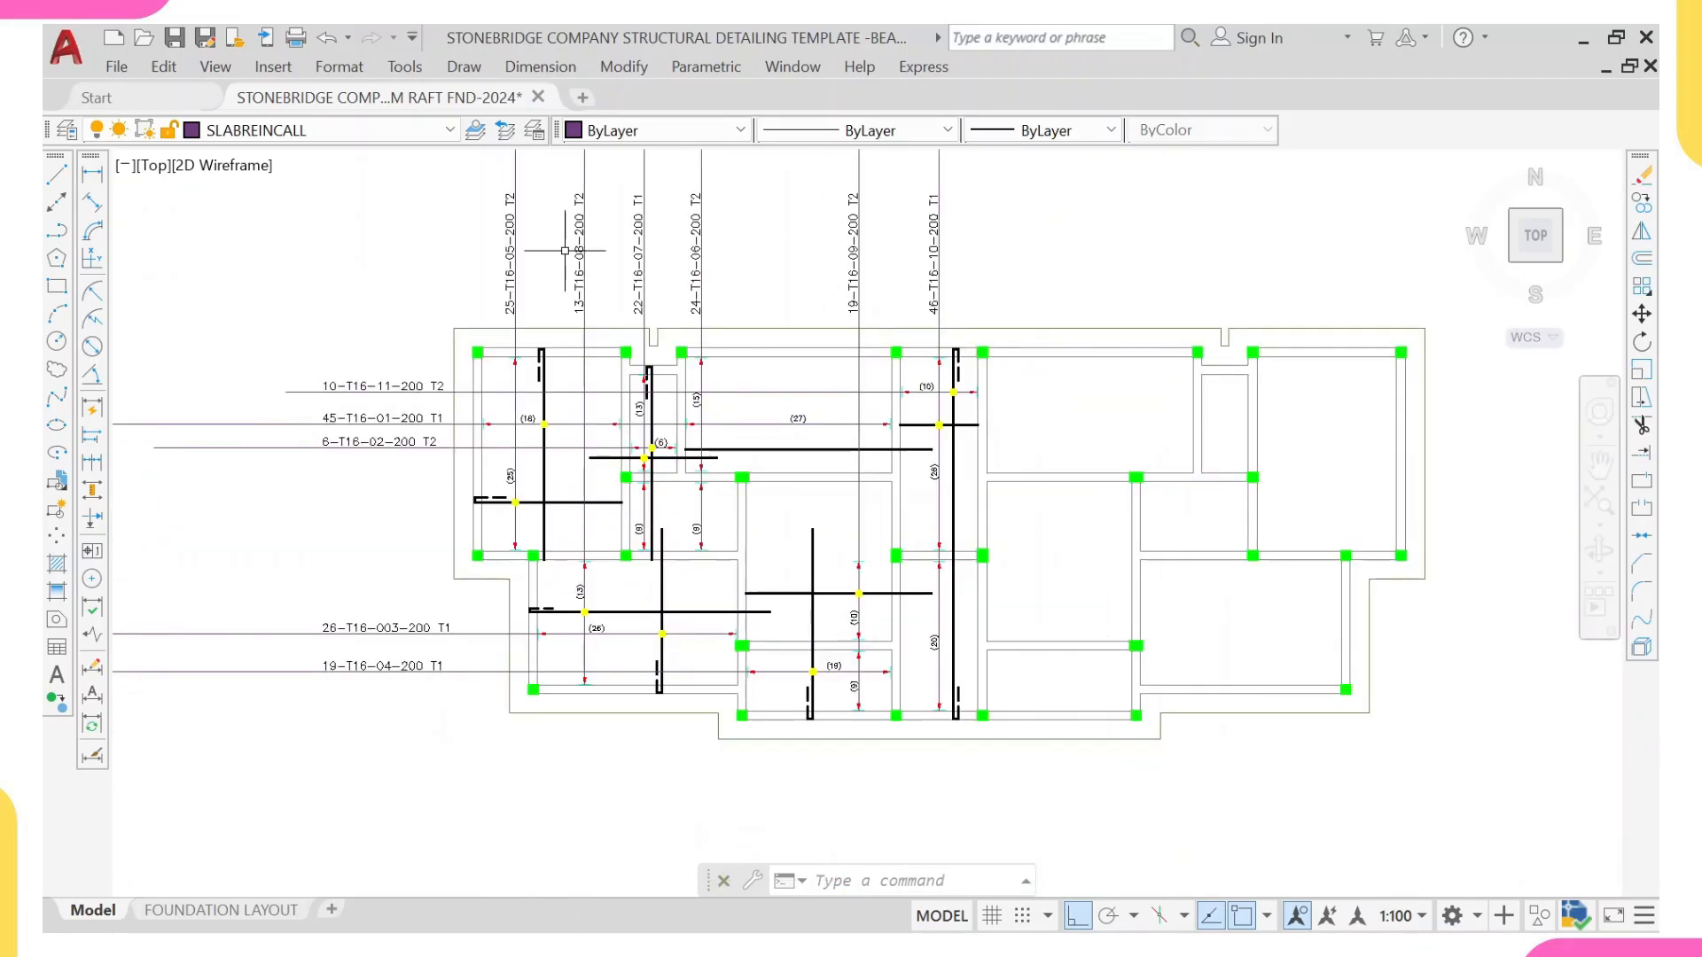
scroll(669, 360, "up", 4)
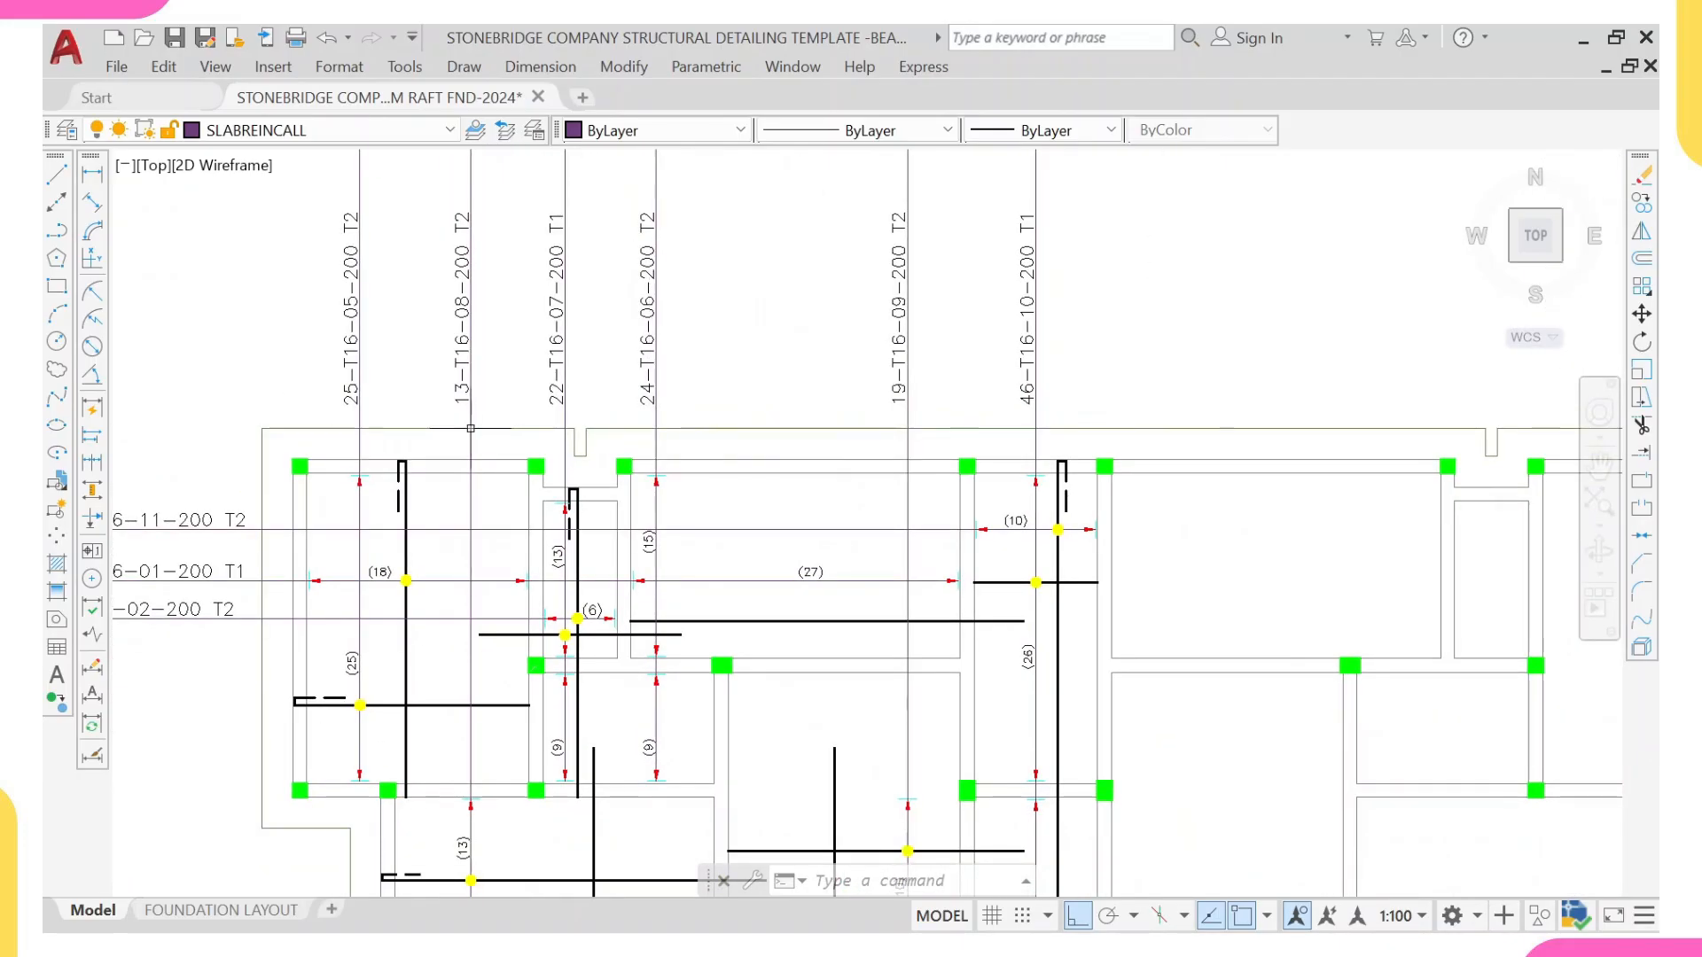
Step: Review the T1 and T2 bar call-outs across the raft plan and compare them with the beam load and bending moment diagrams
middle_click_drag(310, 483, 343, 430)
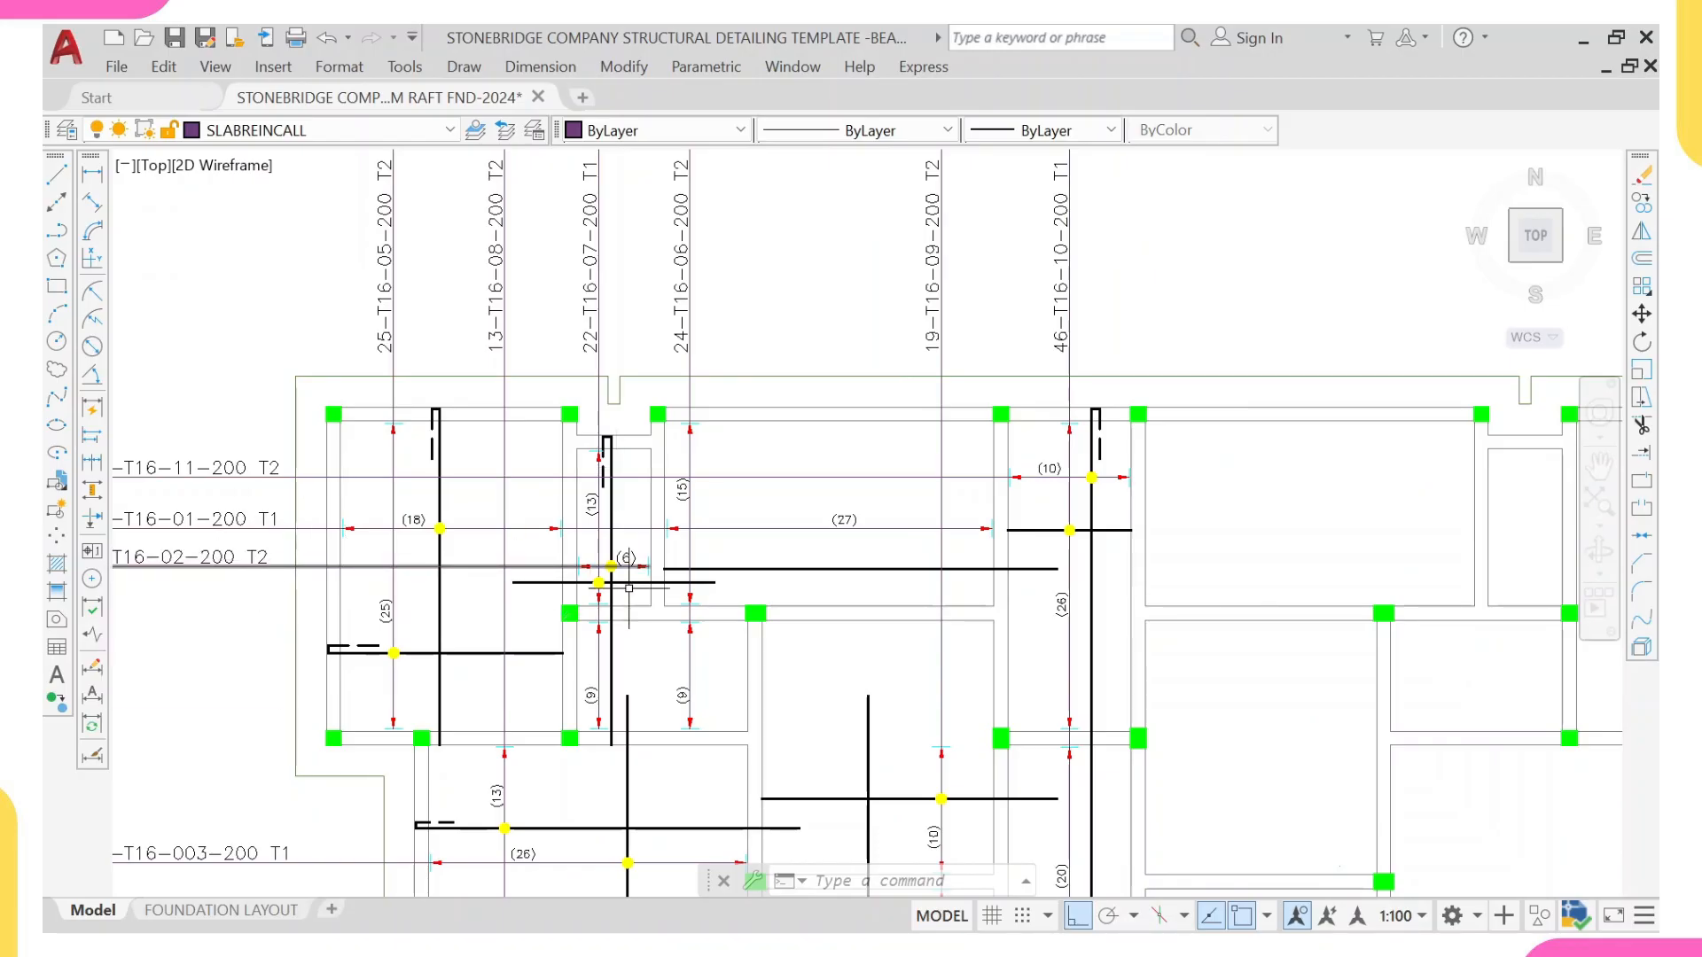
scroll(619, 588, "down", 5)
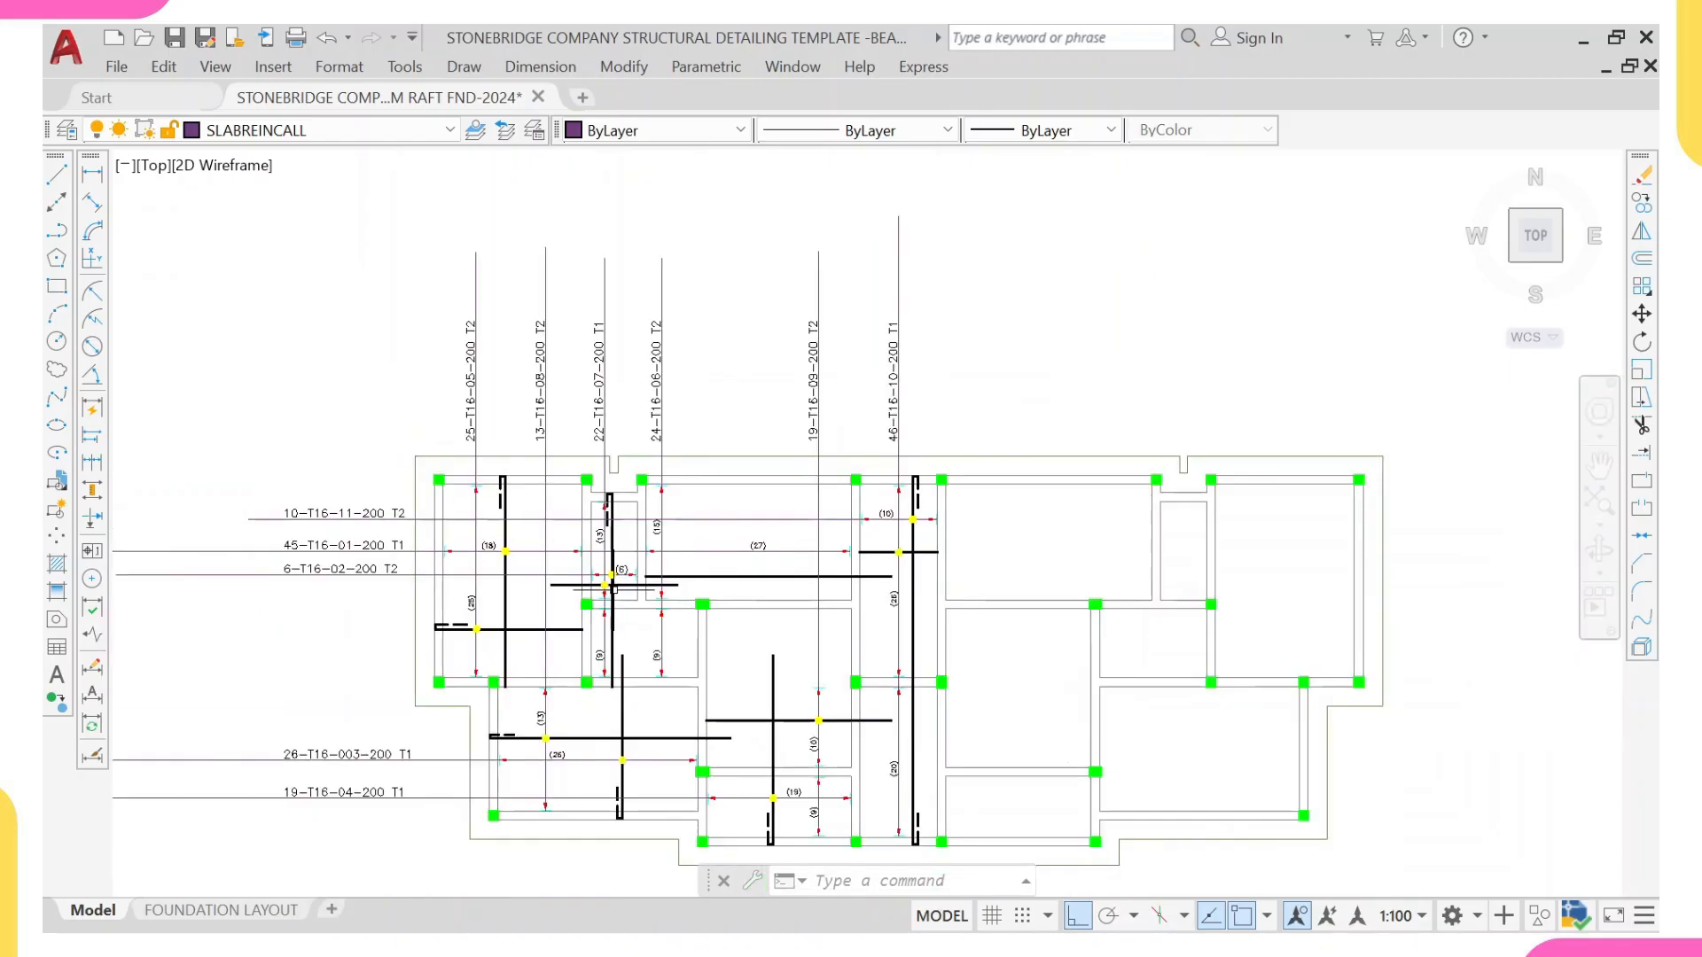
scroll(570, 609, "up", 1)
scroll(558, 609, "down", 1)
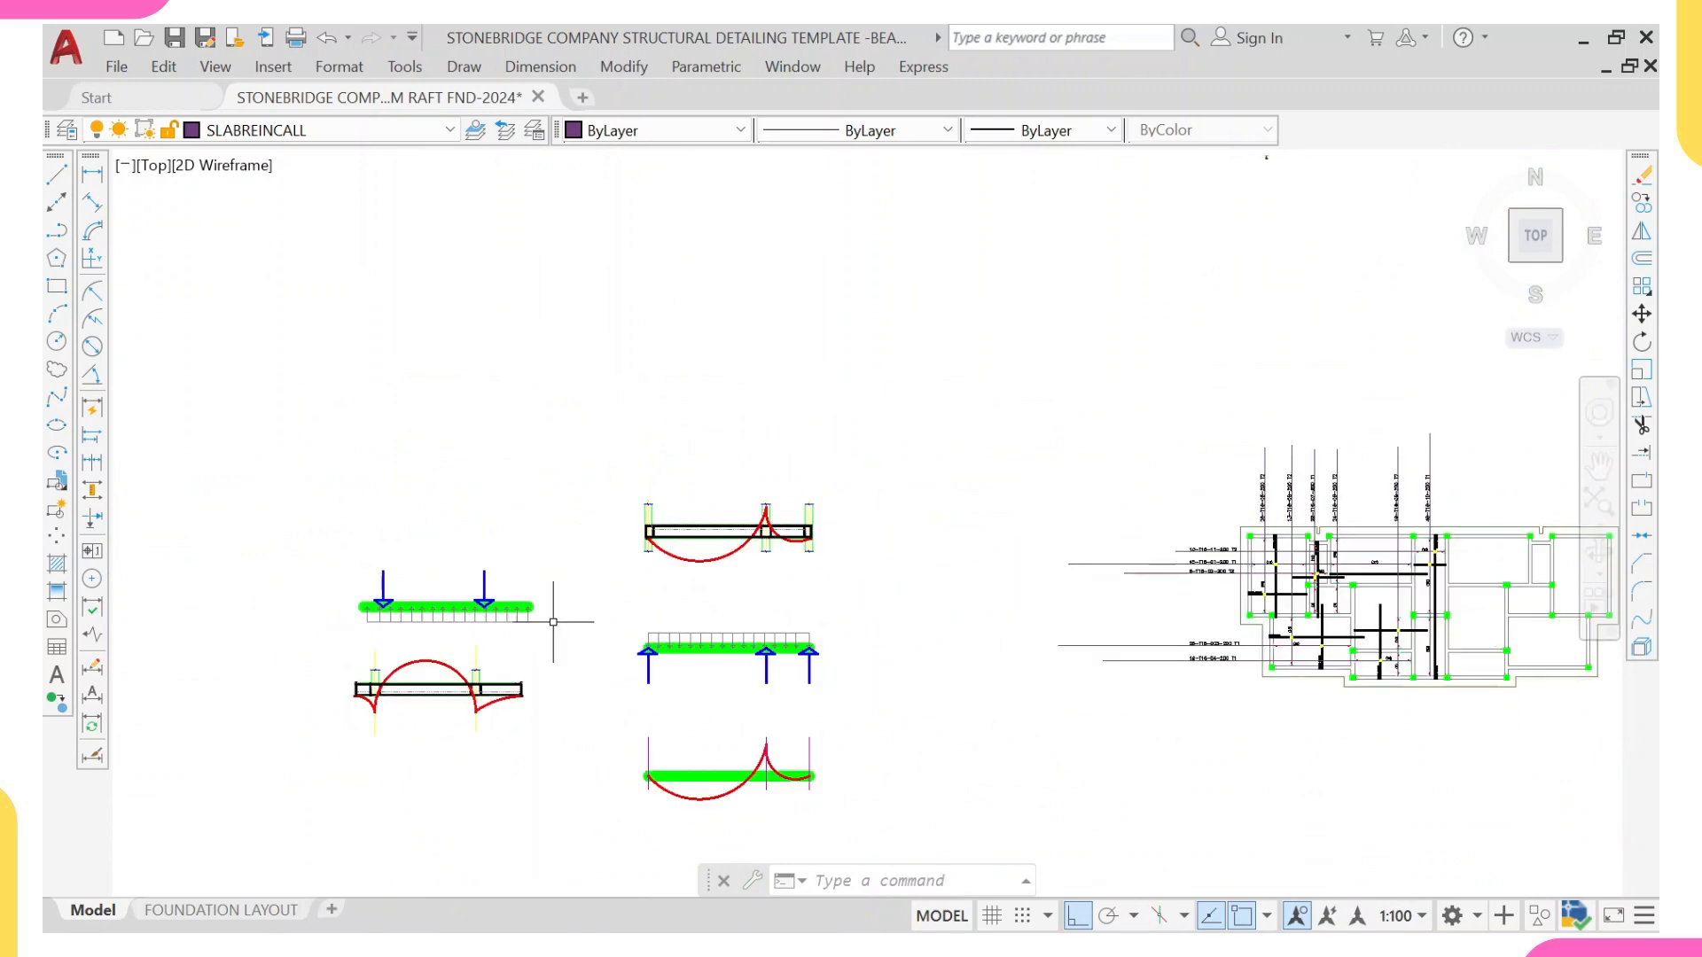
scroll(855, 596, "down", 2)
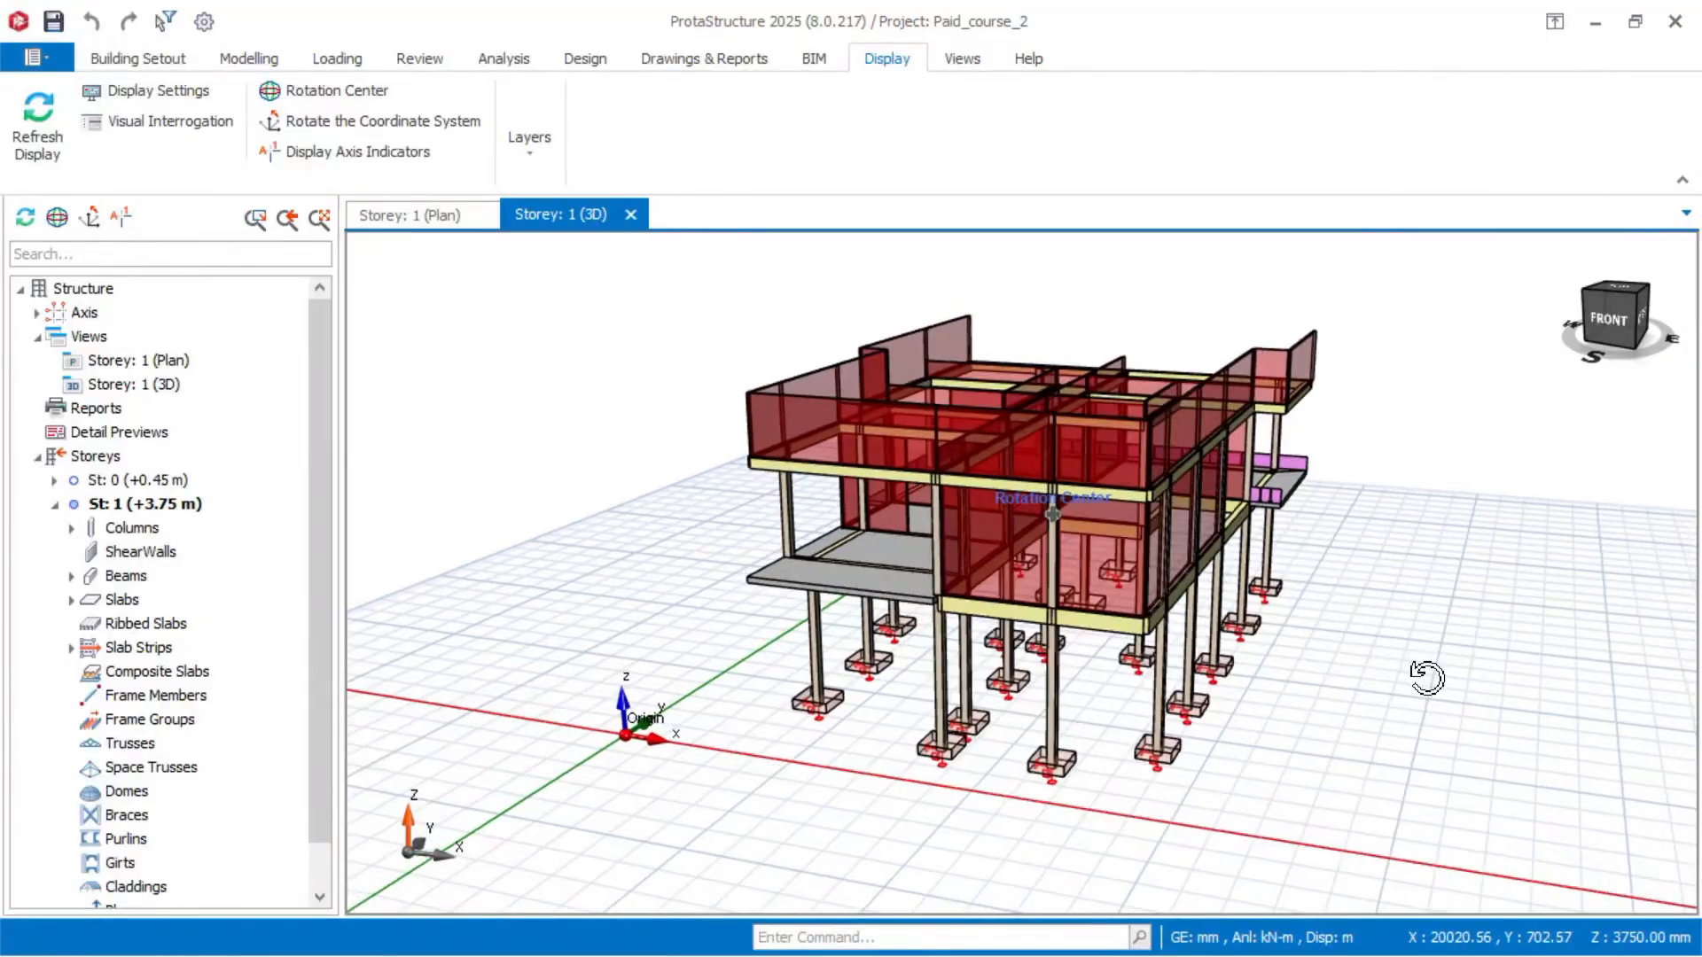
middle_click_drag(1425, 676, 1539, 676)
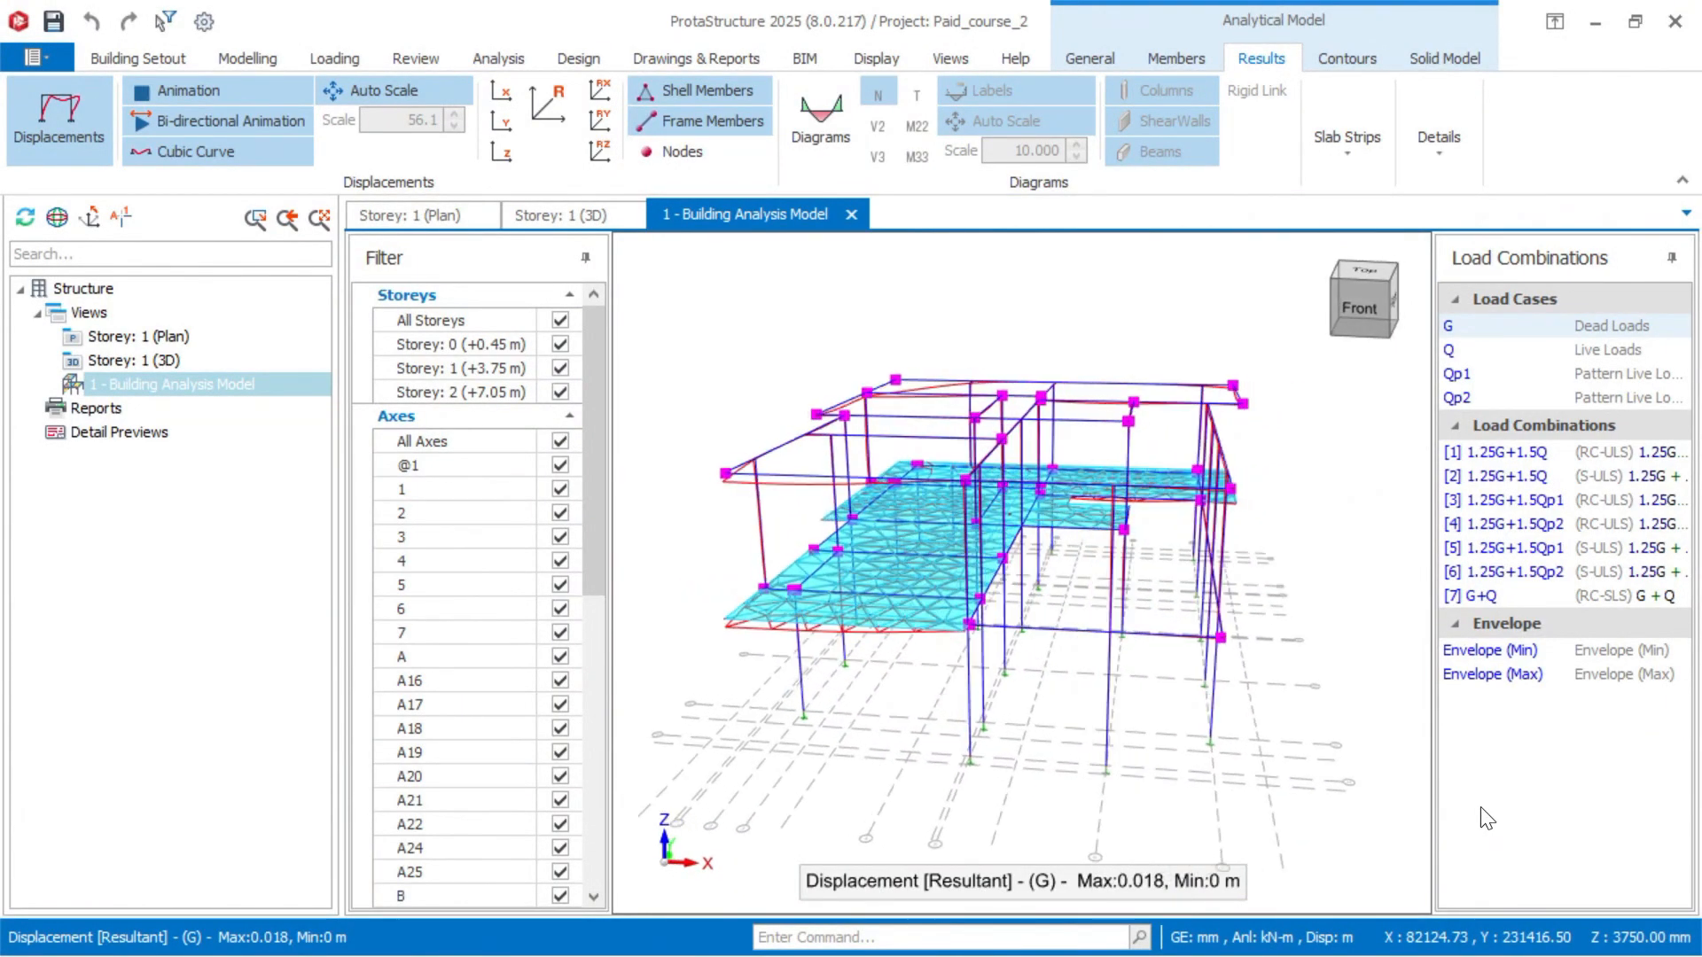
middle_click_drag(1480, 808, 1662, 812)
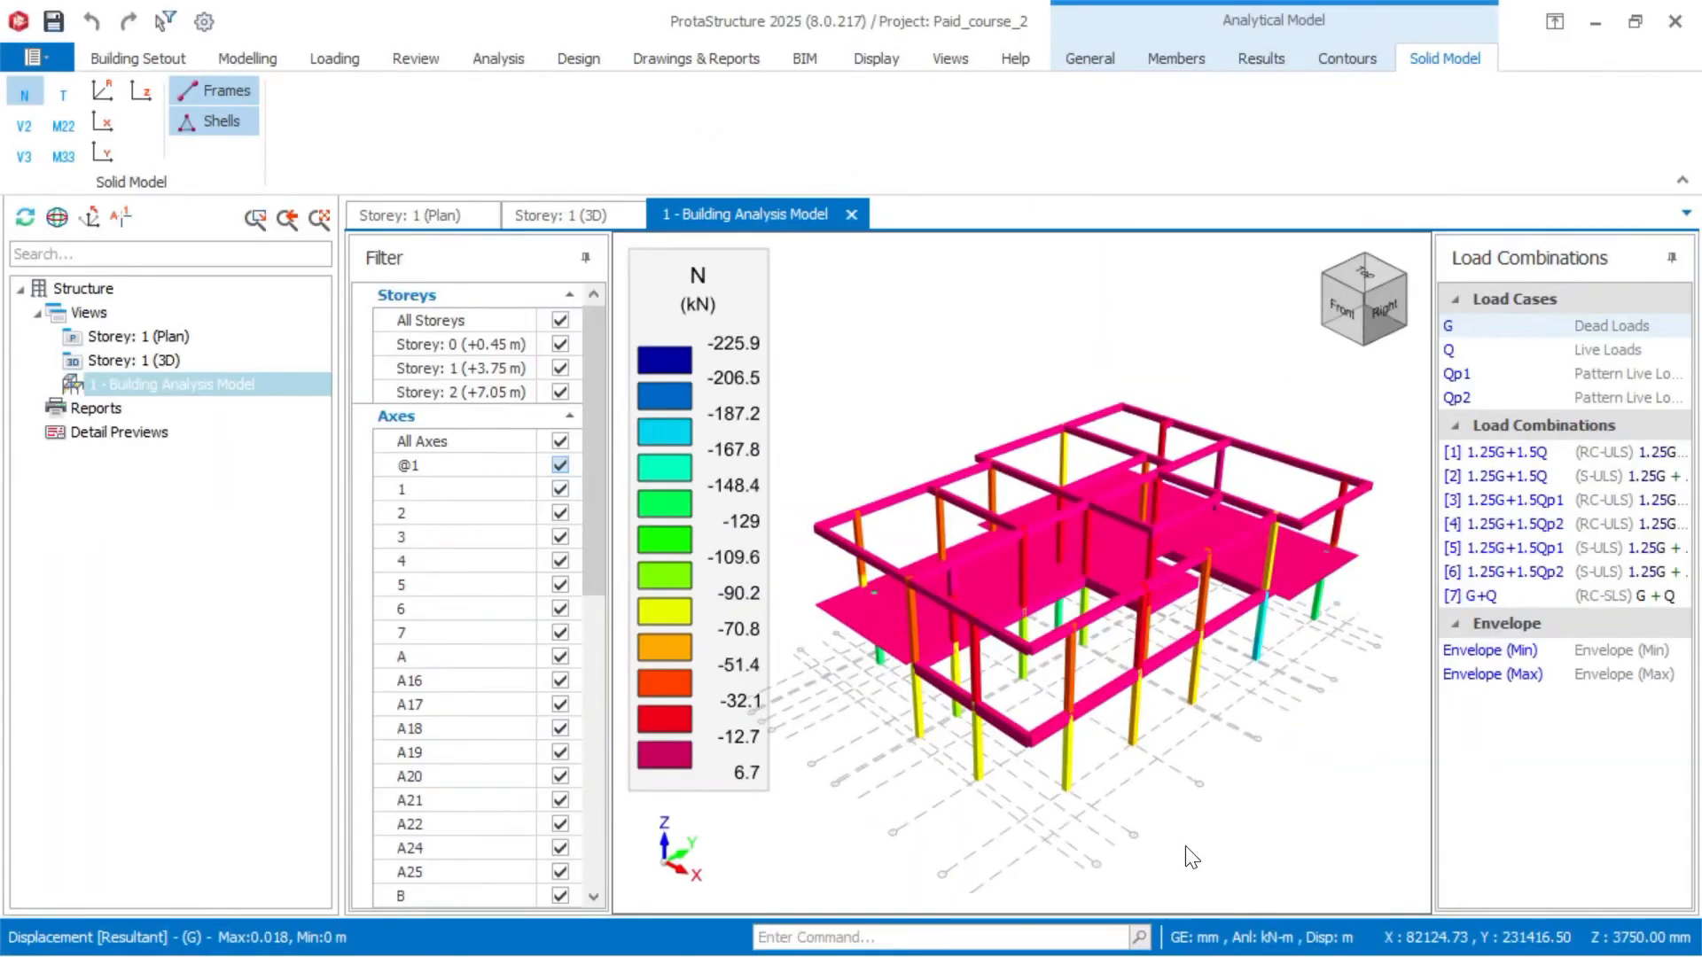
middle_click_drag(1185, 846, 1264, 828)
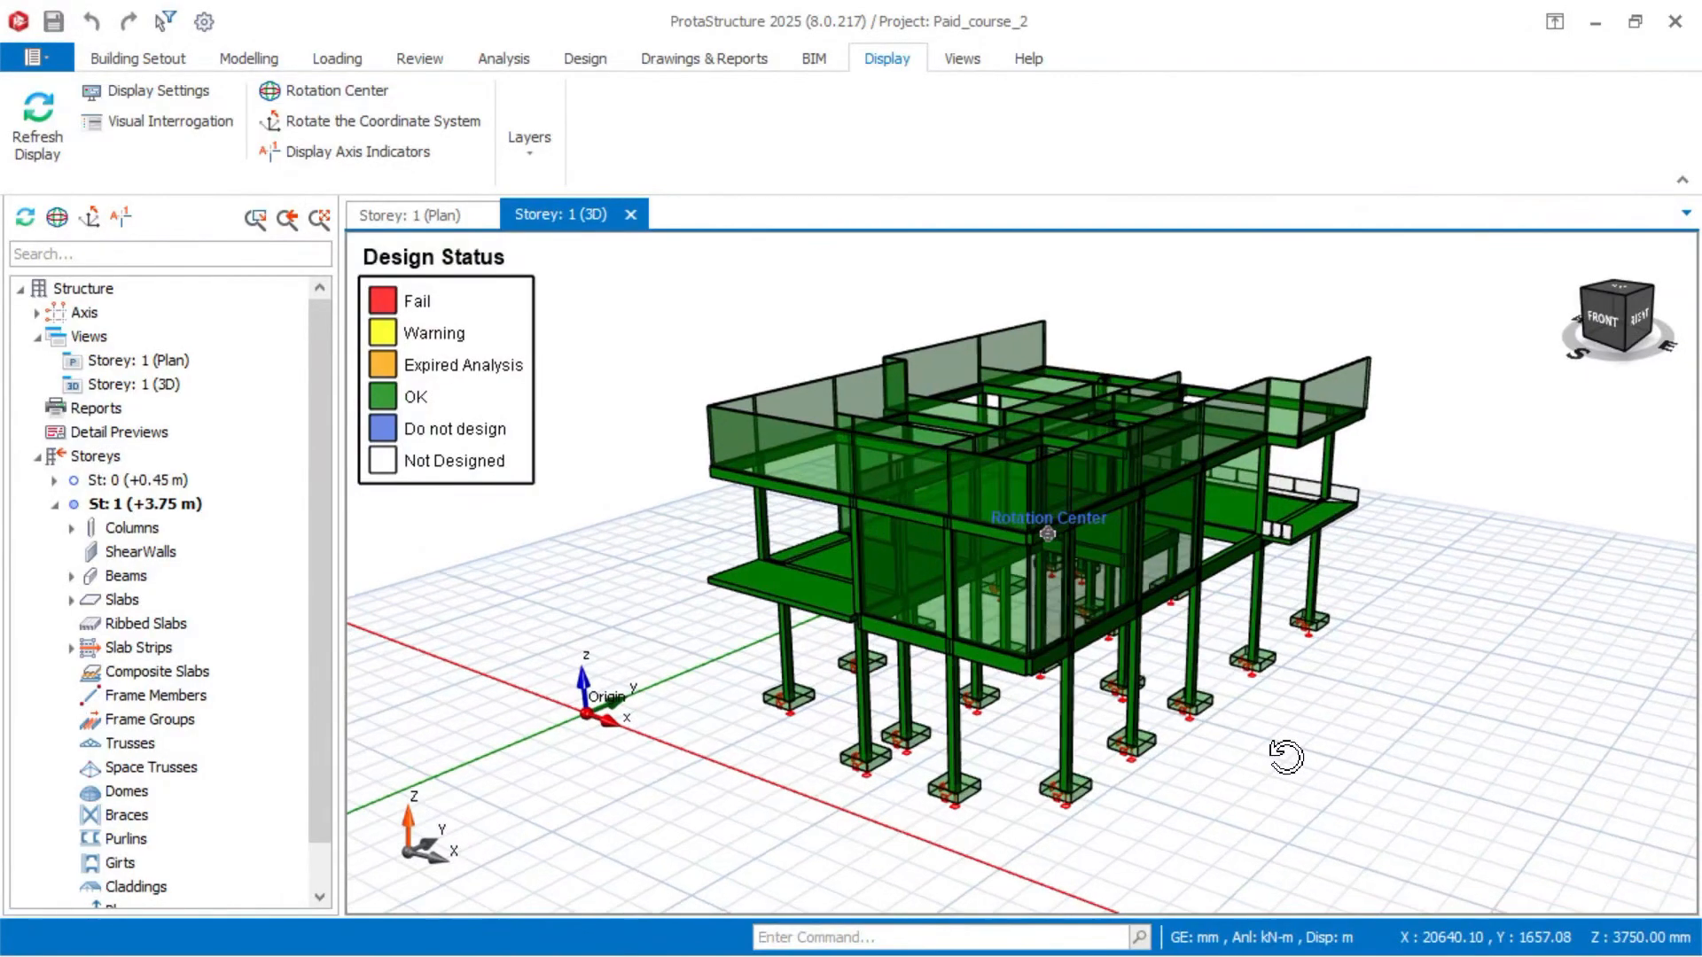
middle_click_drag(1286, 756, 1321, 756)
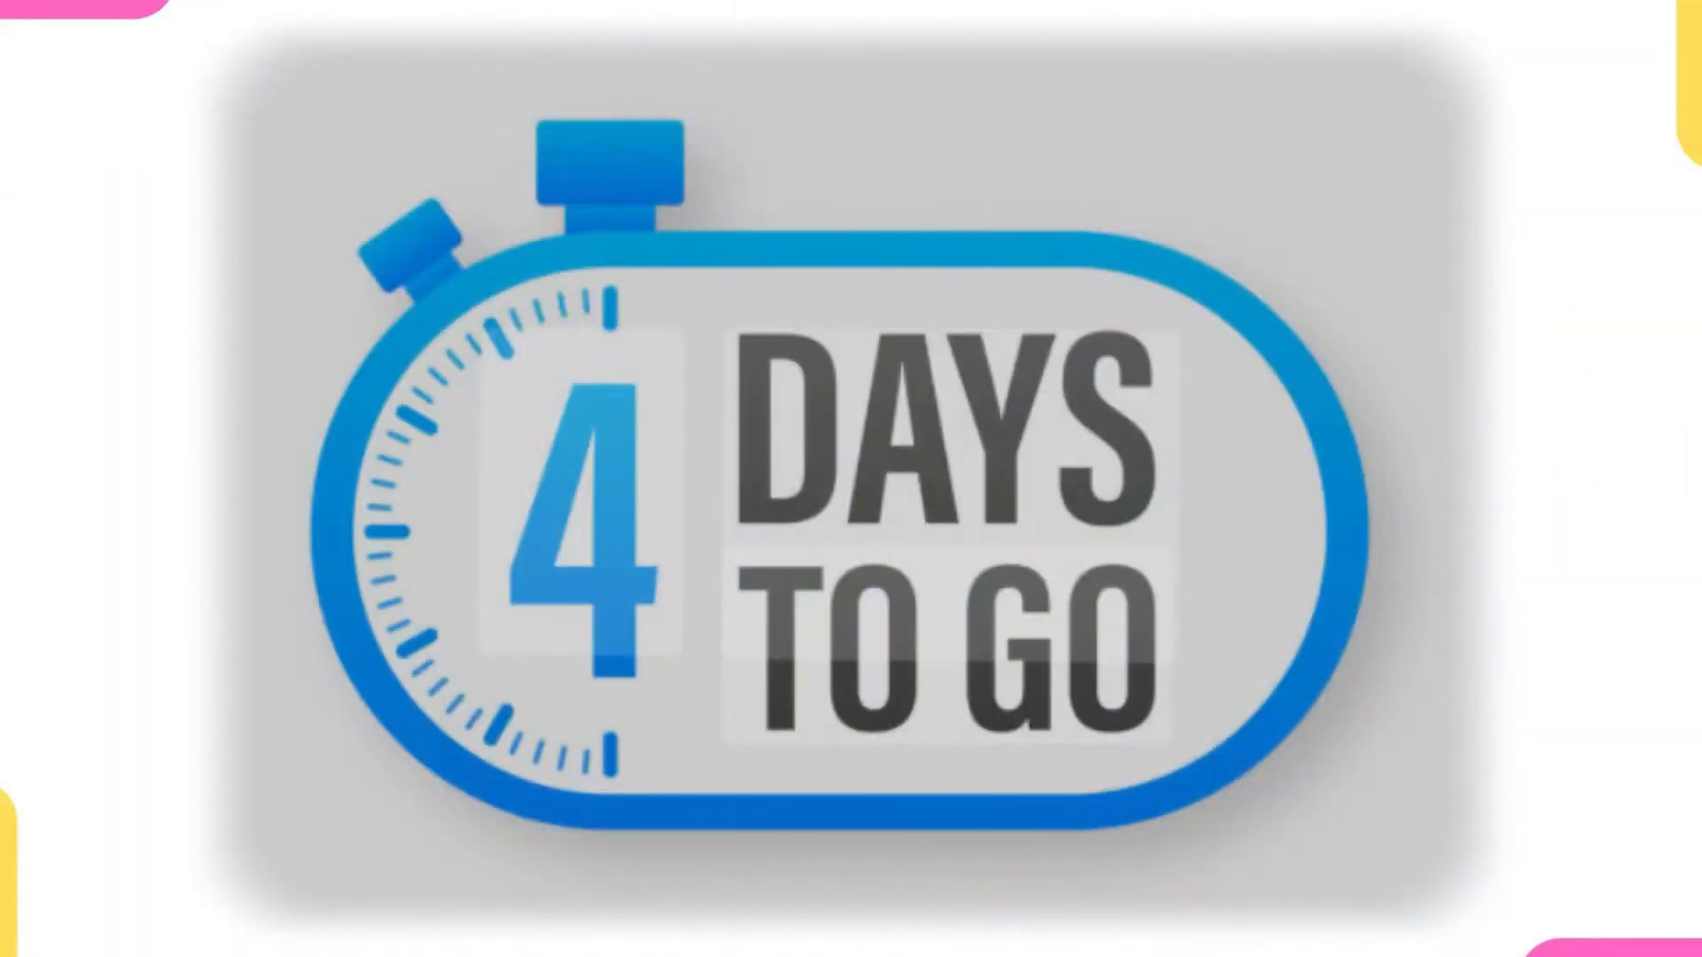
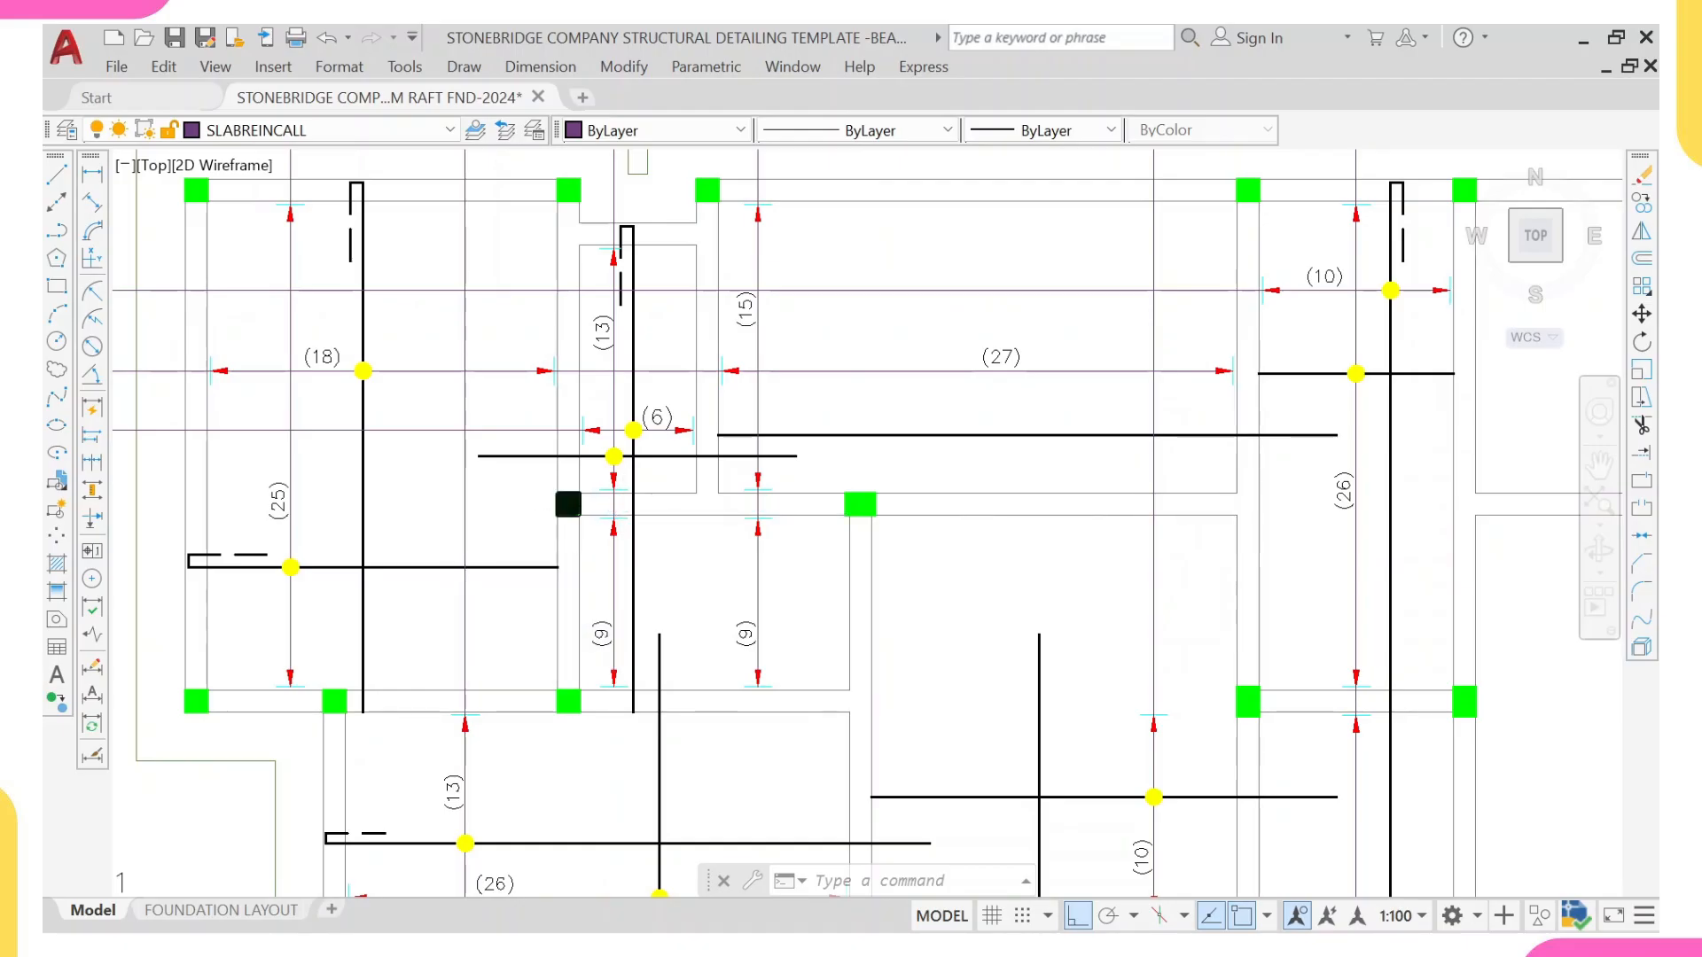
Step: Examine the two columns flanking the vertical 46-T16-10-200 T1 bar midway down the raft plan
scroll(1135, 498, "down", 3)
key("Escape")
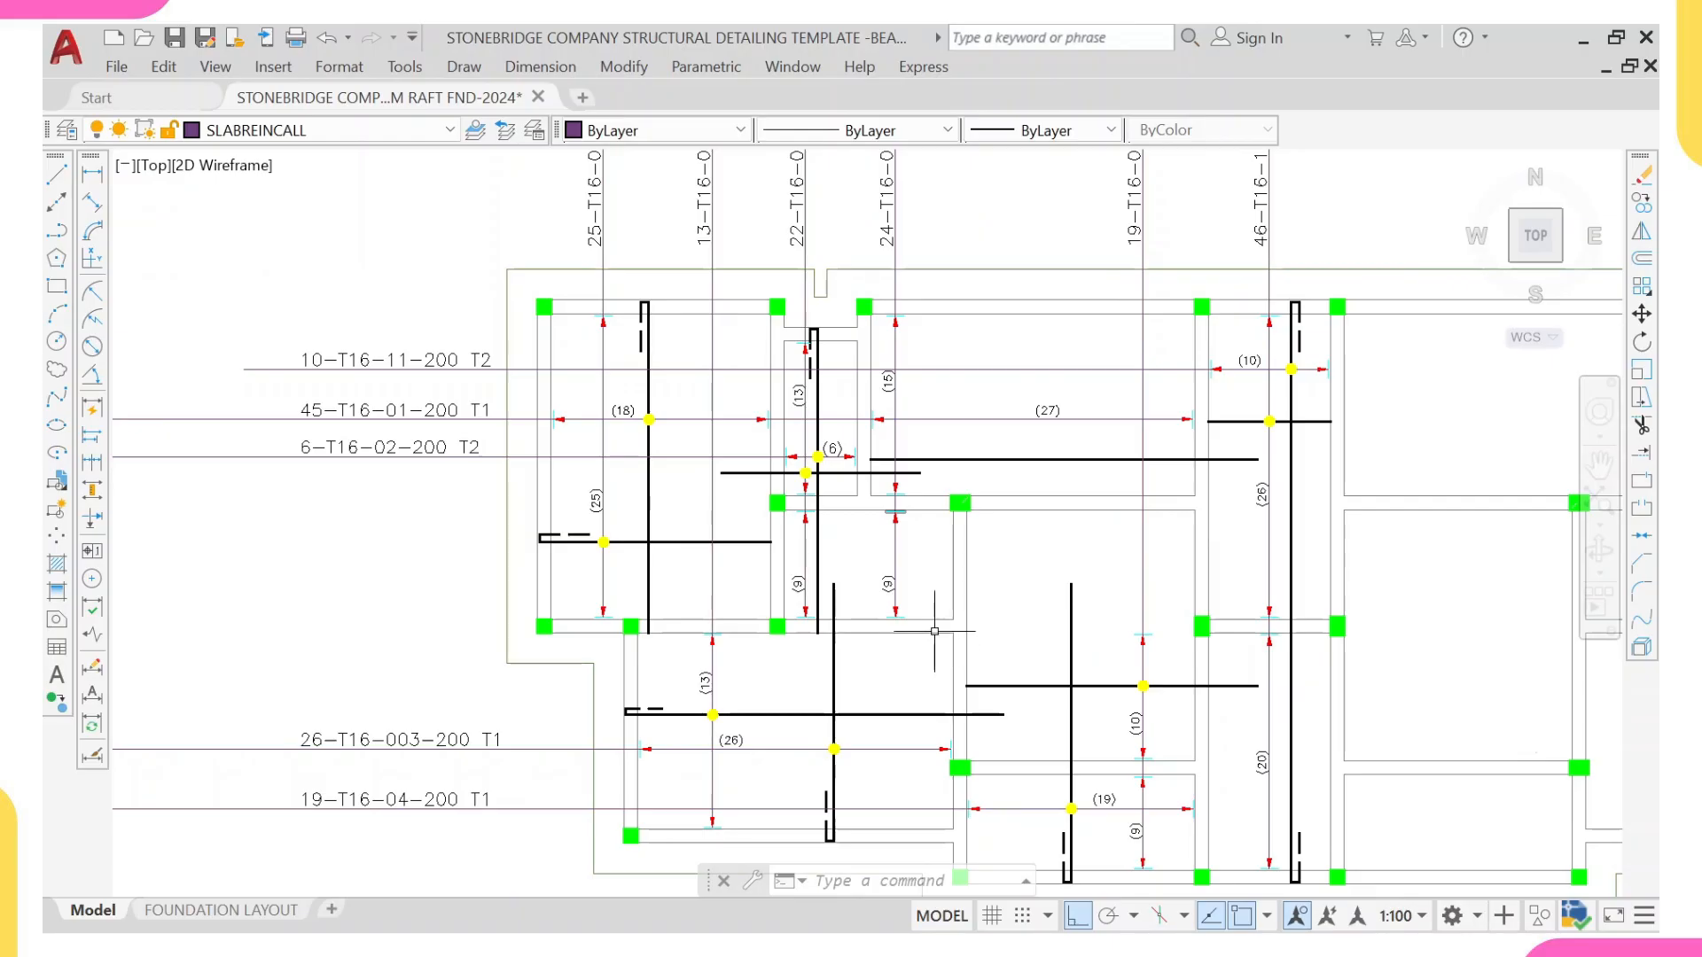
scroll(934, 631, "down", 3)
scroll(957, 664, "up", 3)
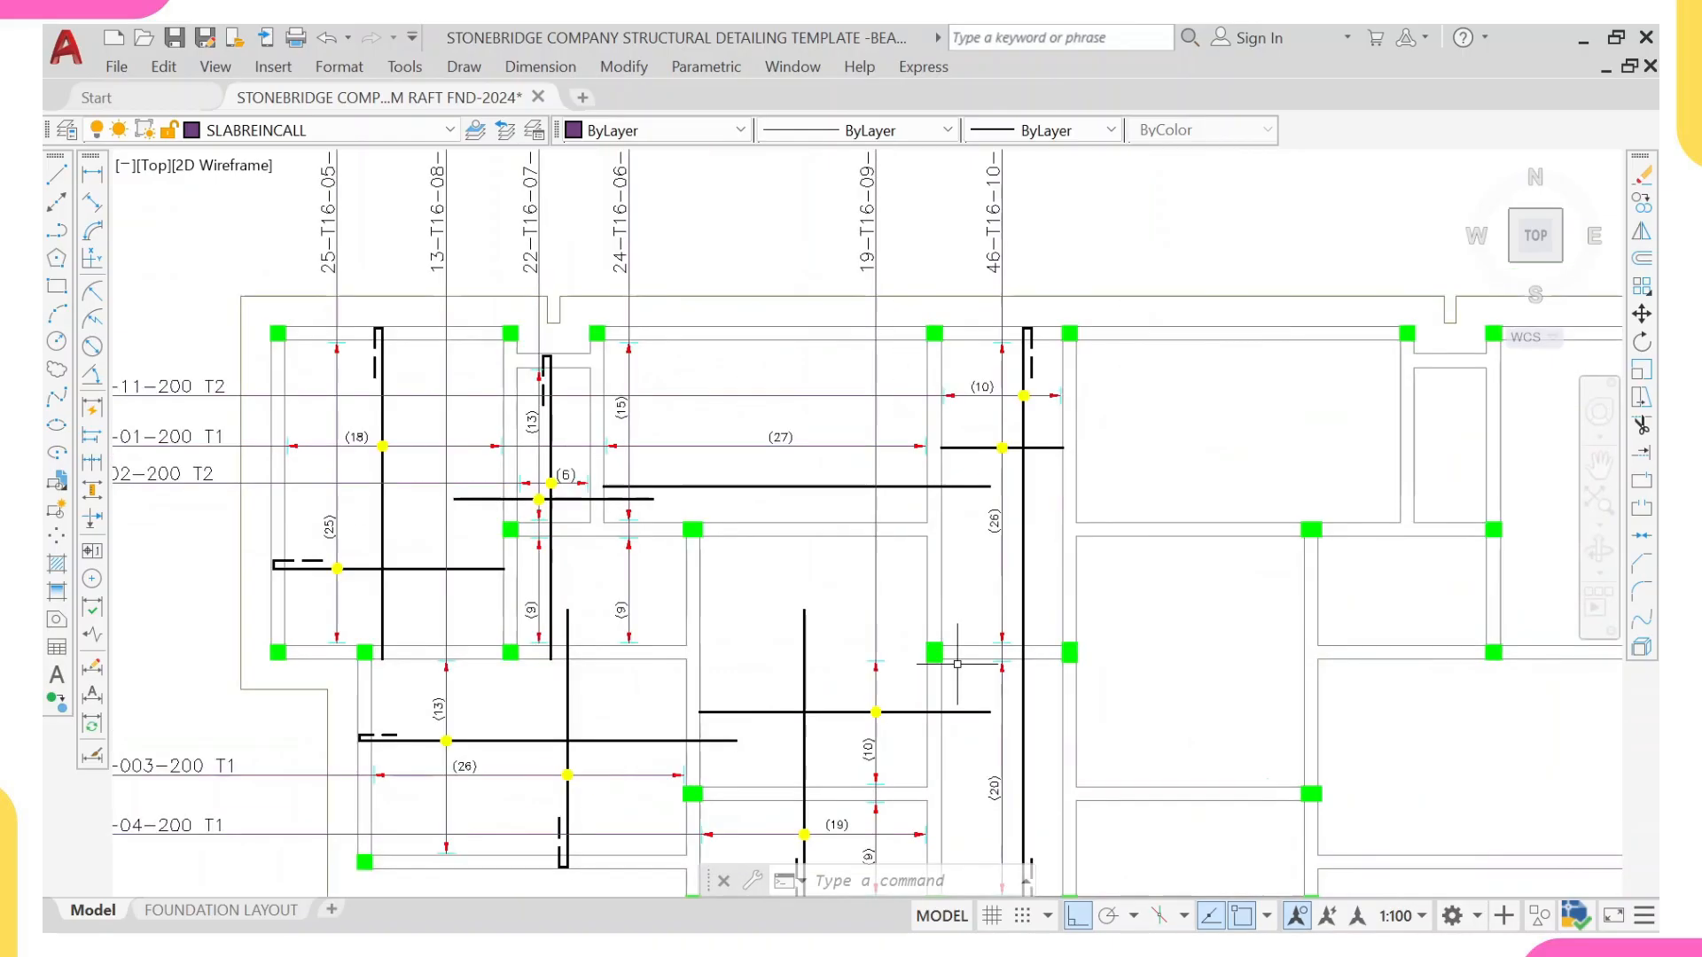
scroll(958, 664, "up", 2)
mouse_move(961, 675)
middle_mouse_down()
mouse_move(866, 577)
mouse_move(801, 543)
mouse_move(320, 468)
middle_mouse_up()
scroll(720, 477, "up", 4)
left_click(320, 468)
left_click(870, 446)
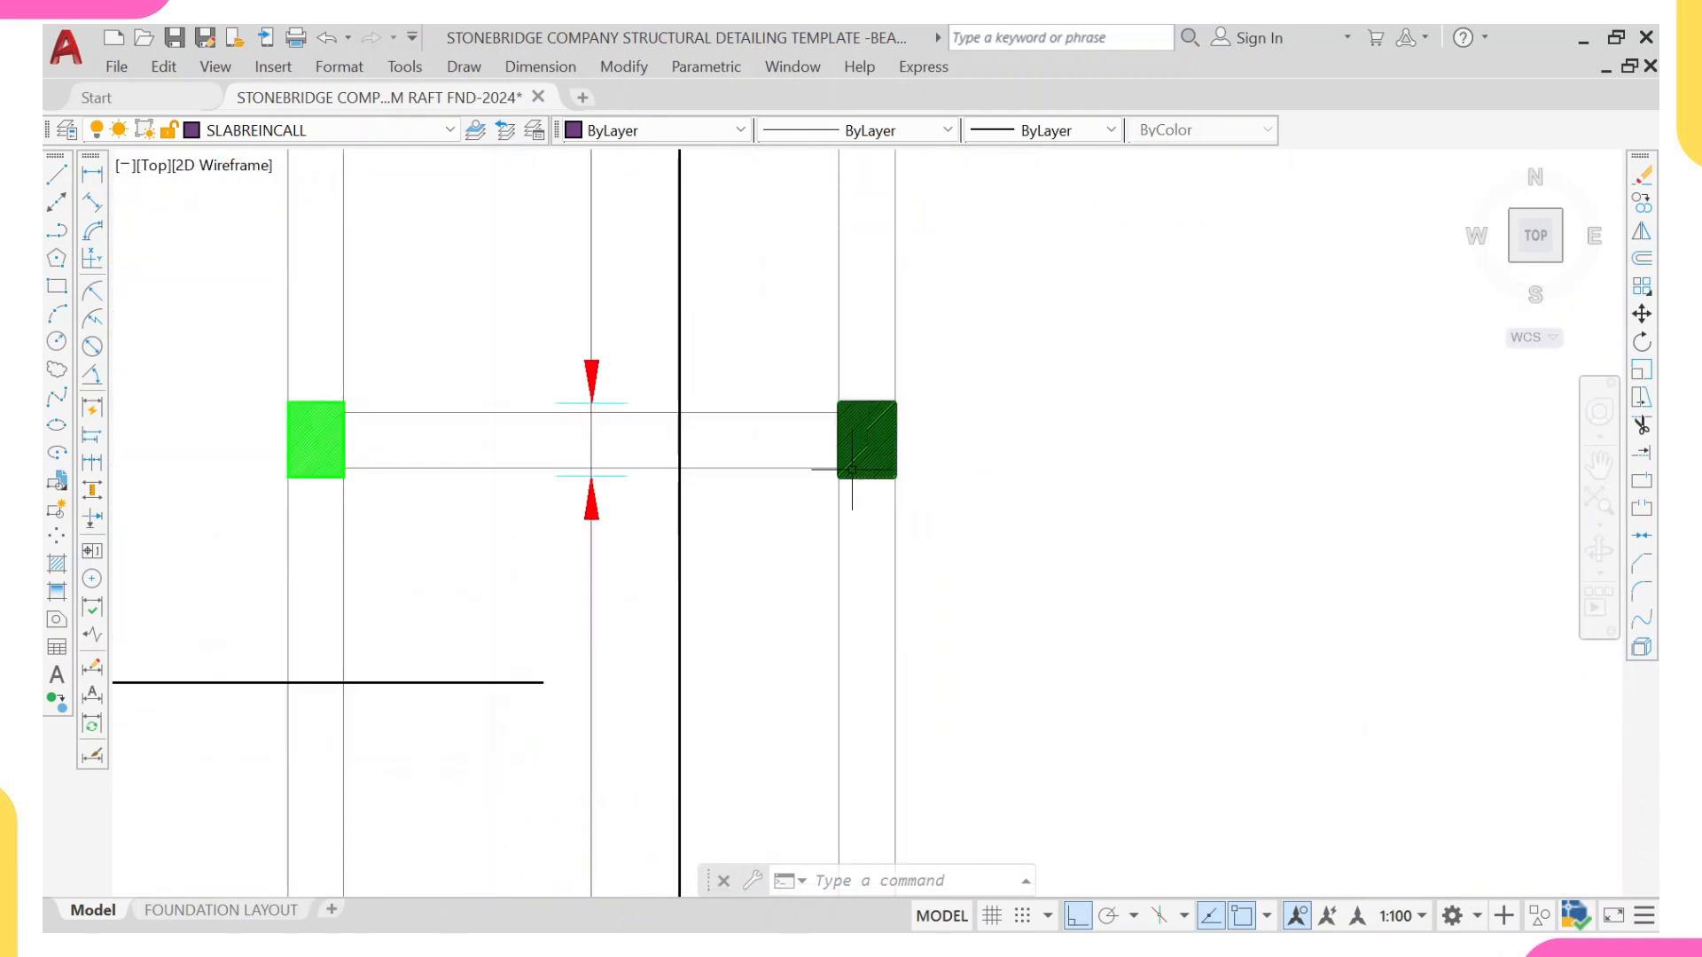
left_click(335, 461)
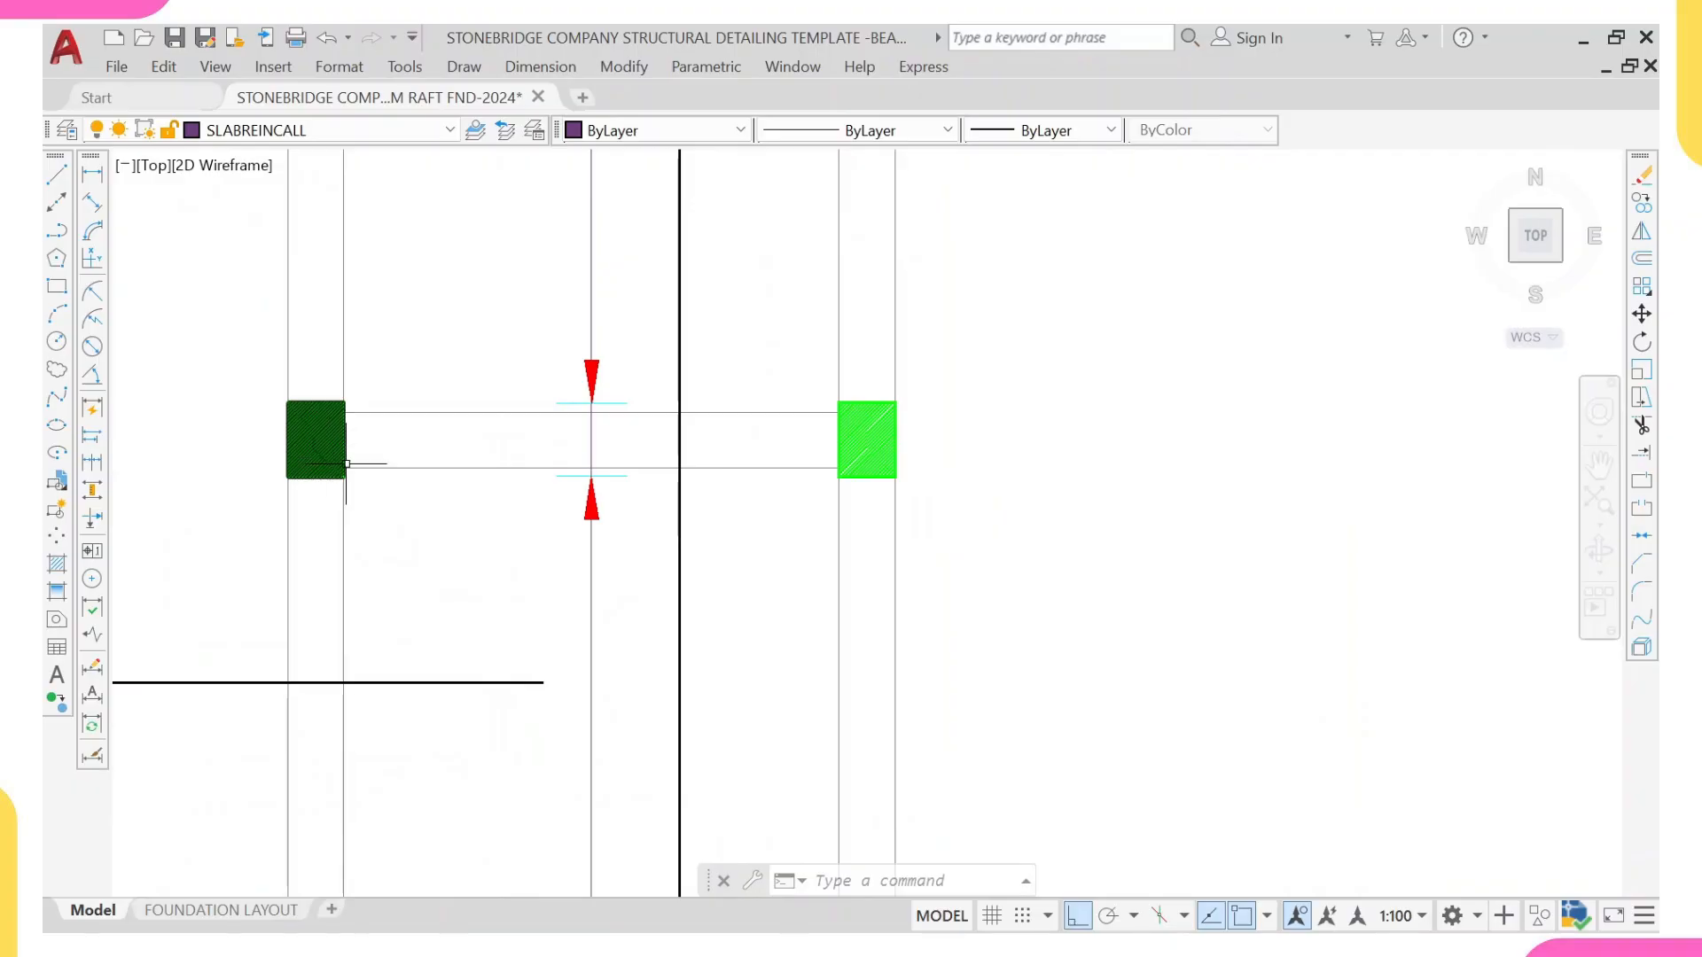
left_click(854, 461)
scroll(869, 452, "down", 3)
Step: Examine the columns along the lower beam of the upper-left bay in relation to the top bars ending there
scroll(882, 417, "up", 1)
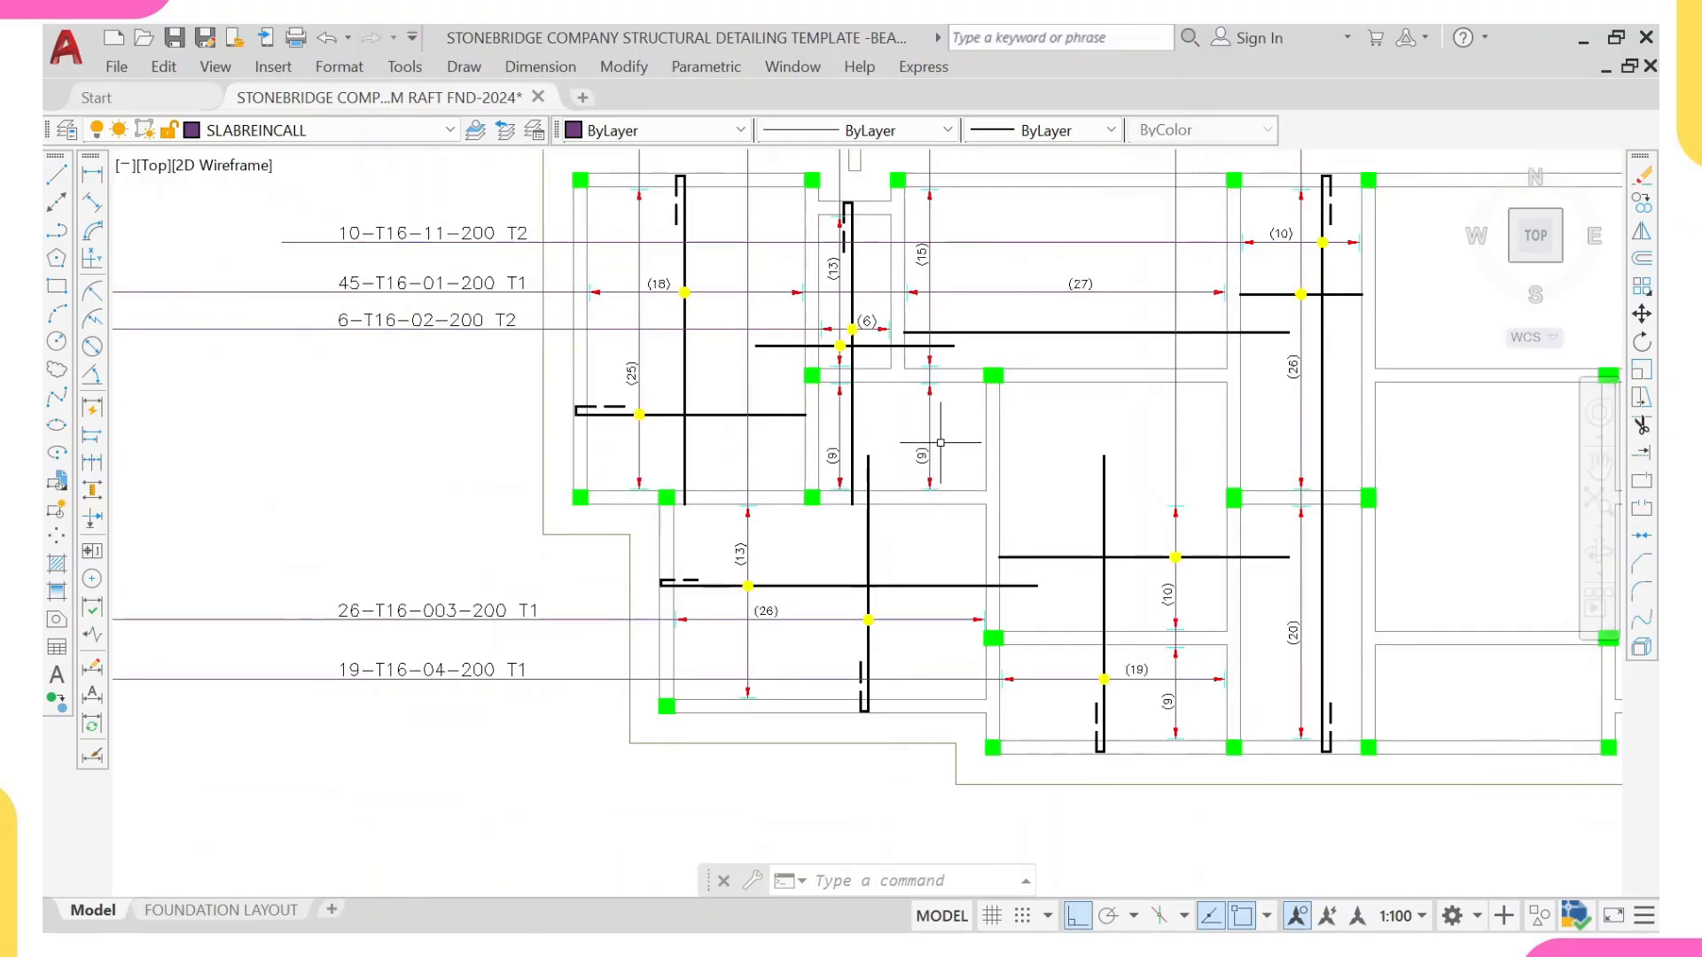
scroll(882, 417, "up", 1)
scroll(760, 608, "up", 2)
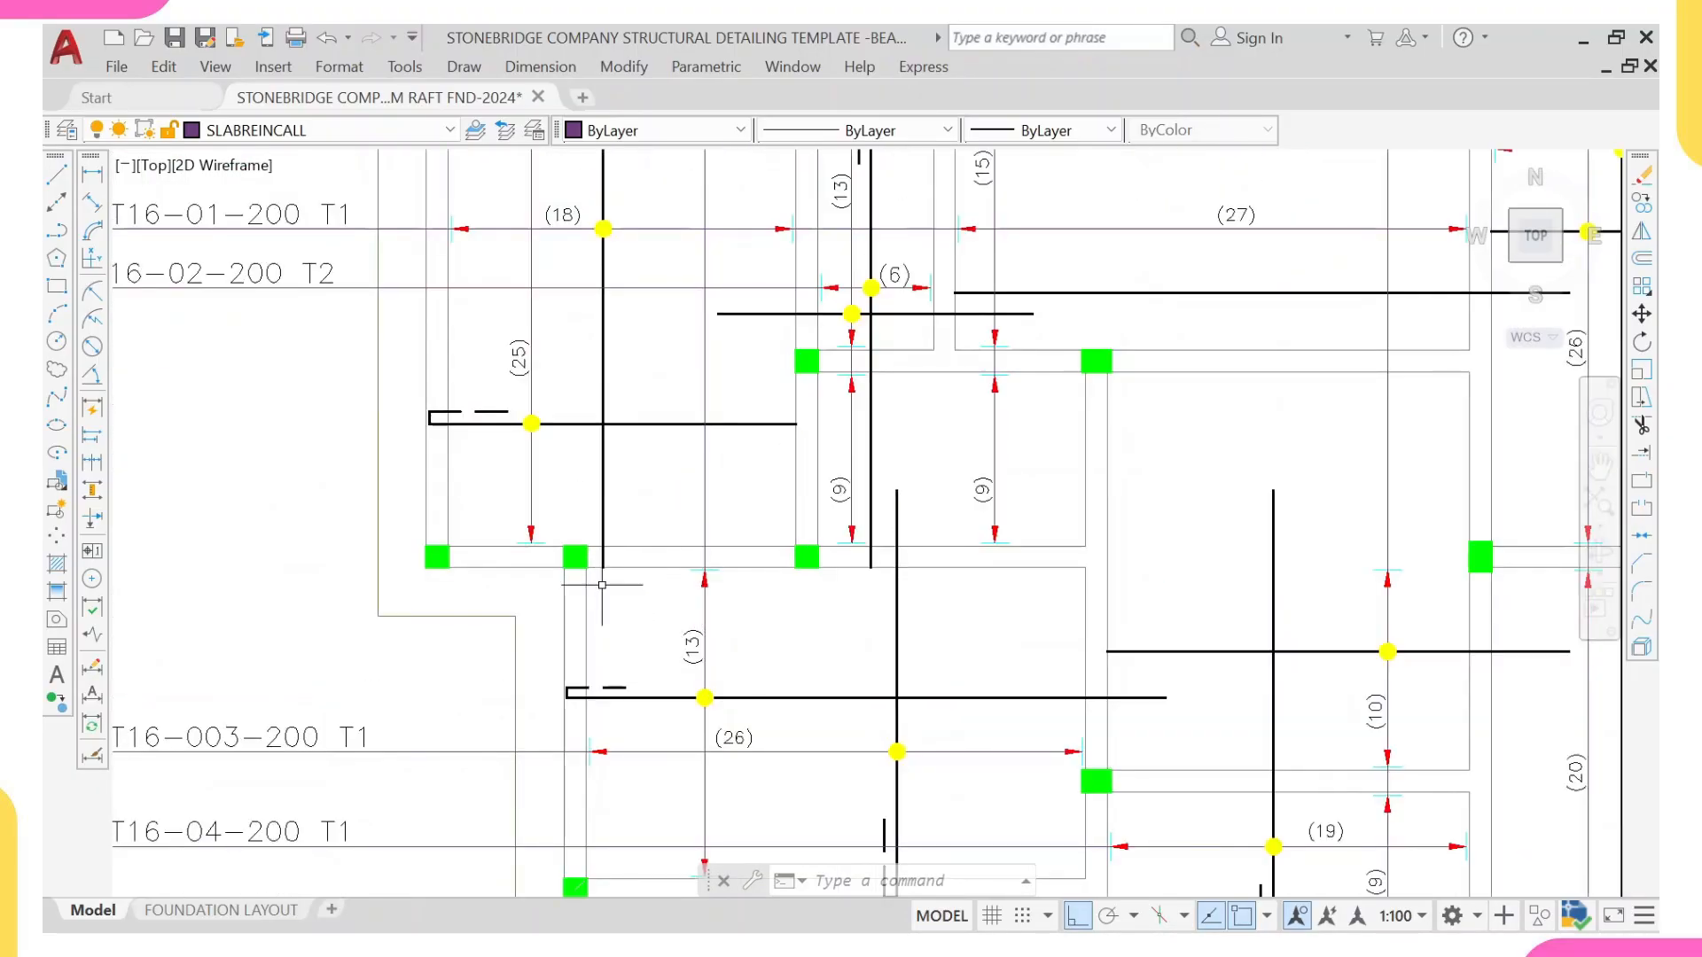
scroll(451, 558, "up", 2)
left_click(417, 554)
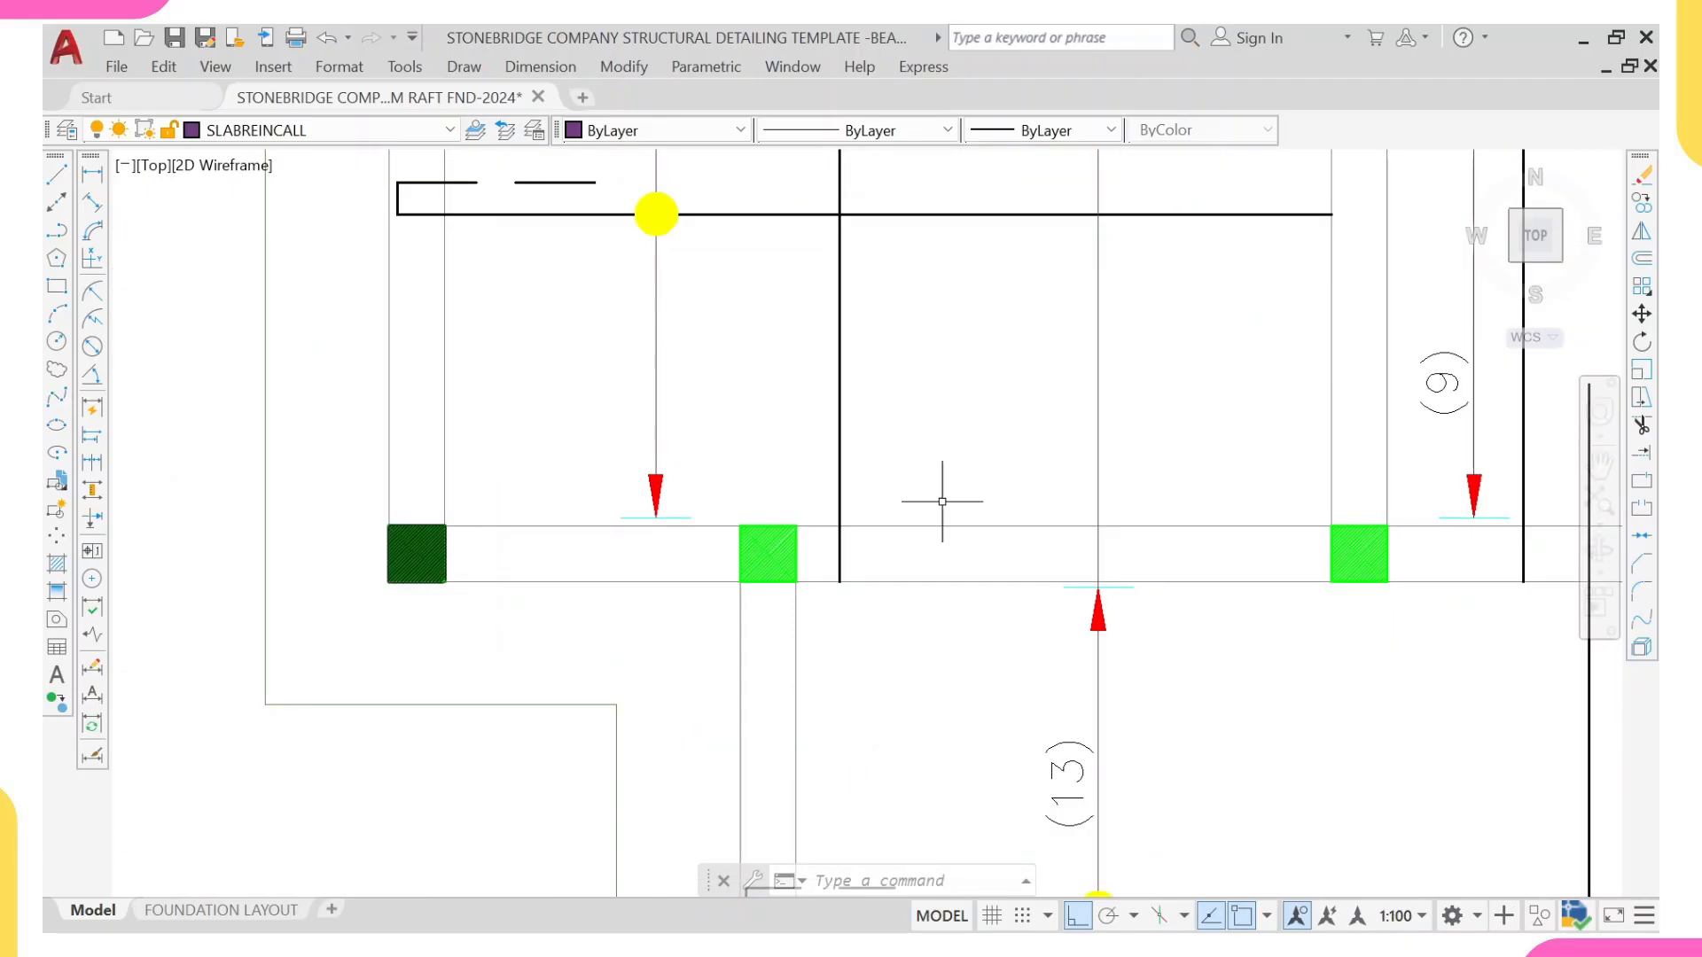
key("Escape")
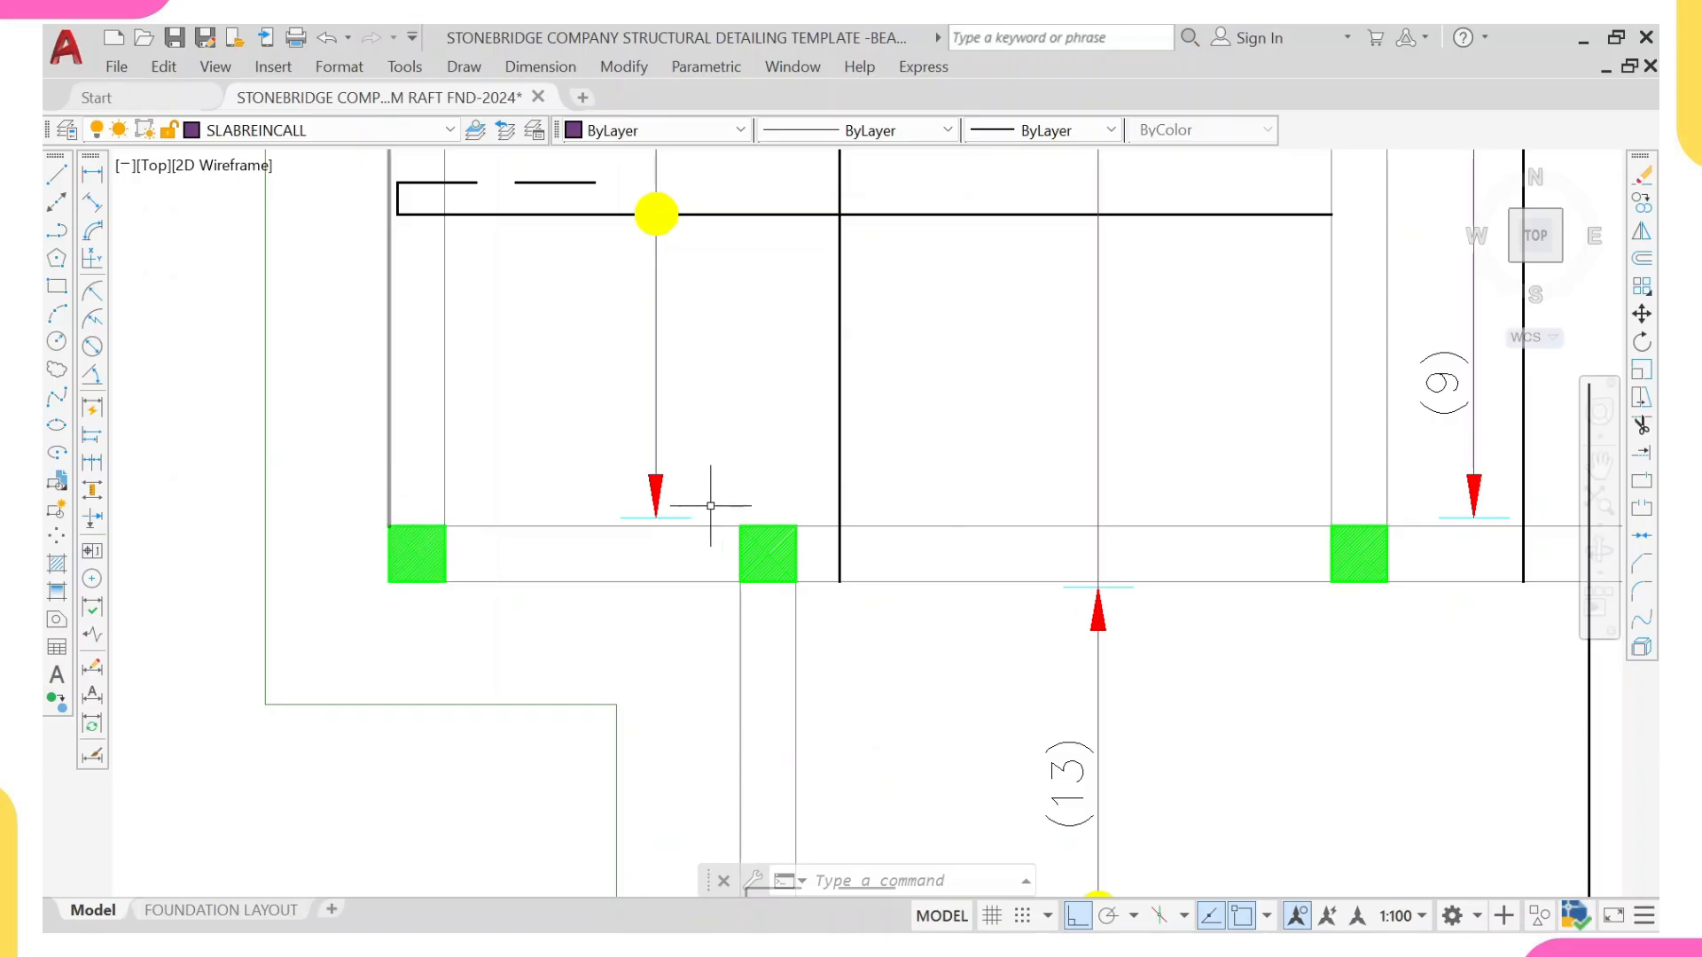
scroll(1451, 492, "down", 5)
middle_click_drag(1451, 509, 703, 524)
scroll(1033, 523, "down", 2)
middle_click_drag(1212, 525, 1062, 542)
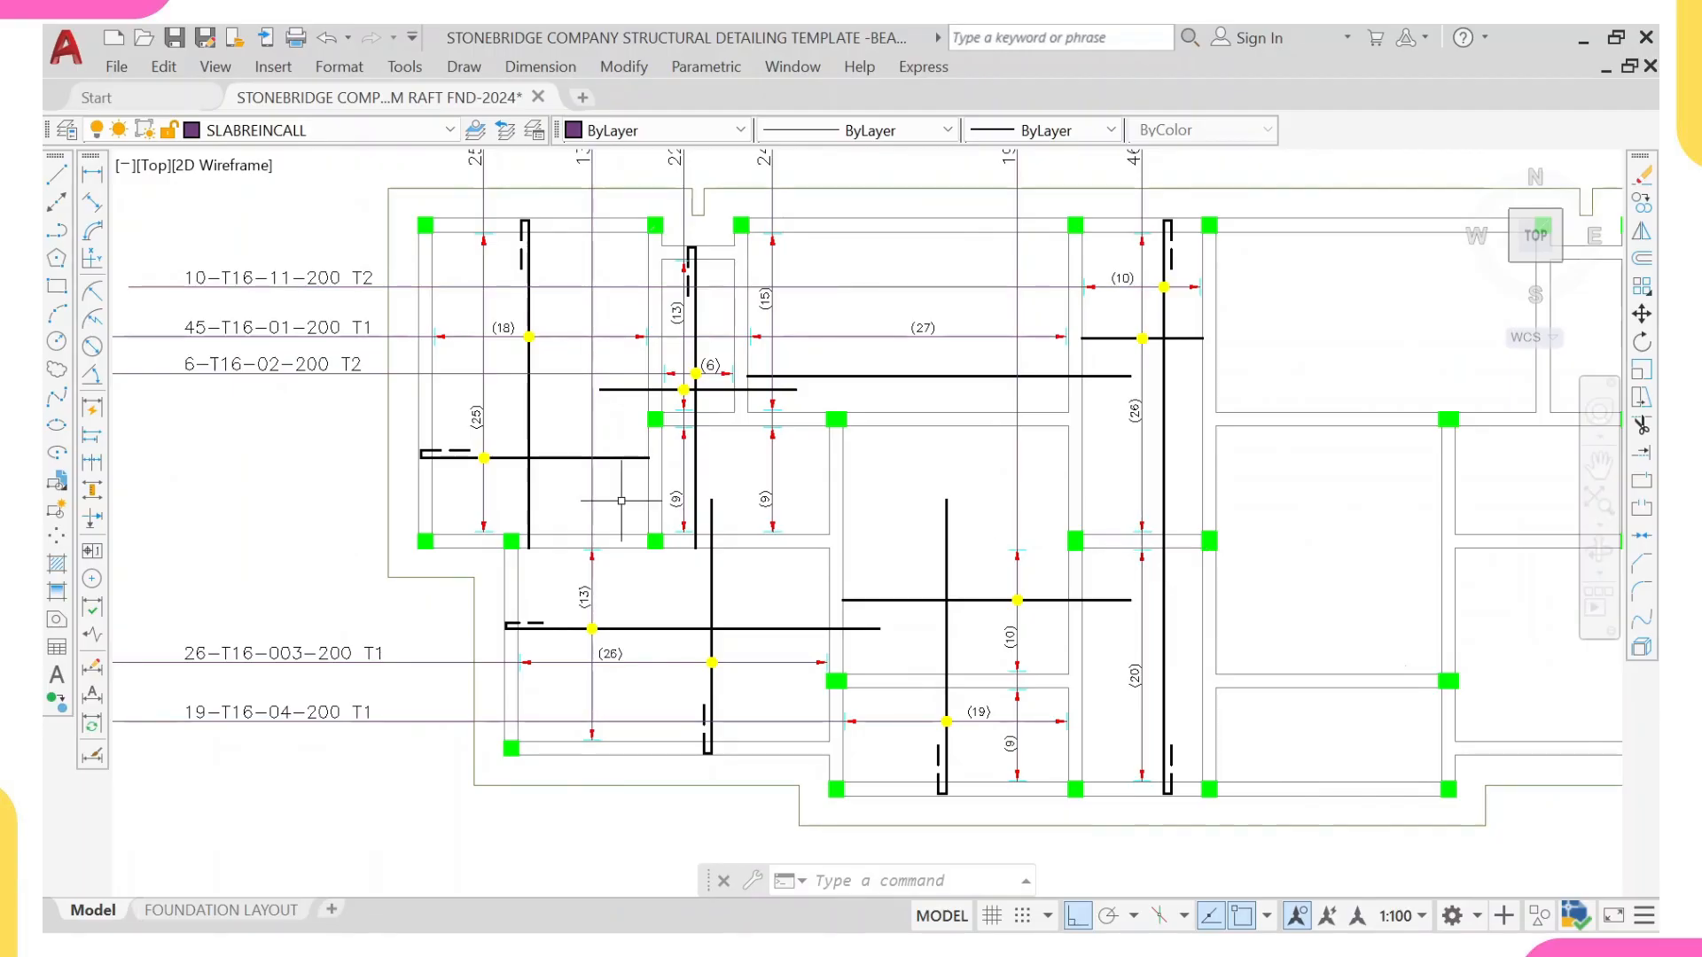
Step: Inspect the dashed hook ends of the vertical top bars in the upper-left bay and the adjoining narrow bay
scroll(558, 559, "up", 2)
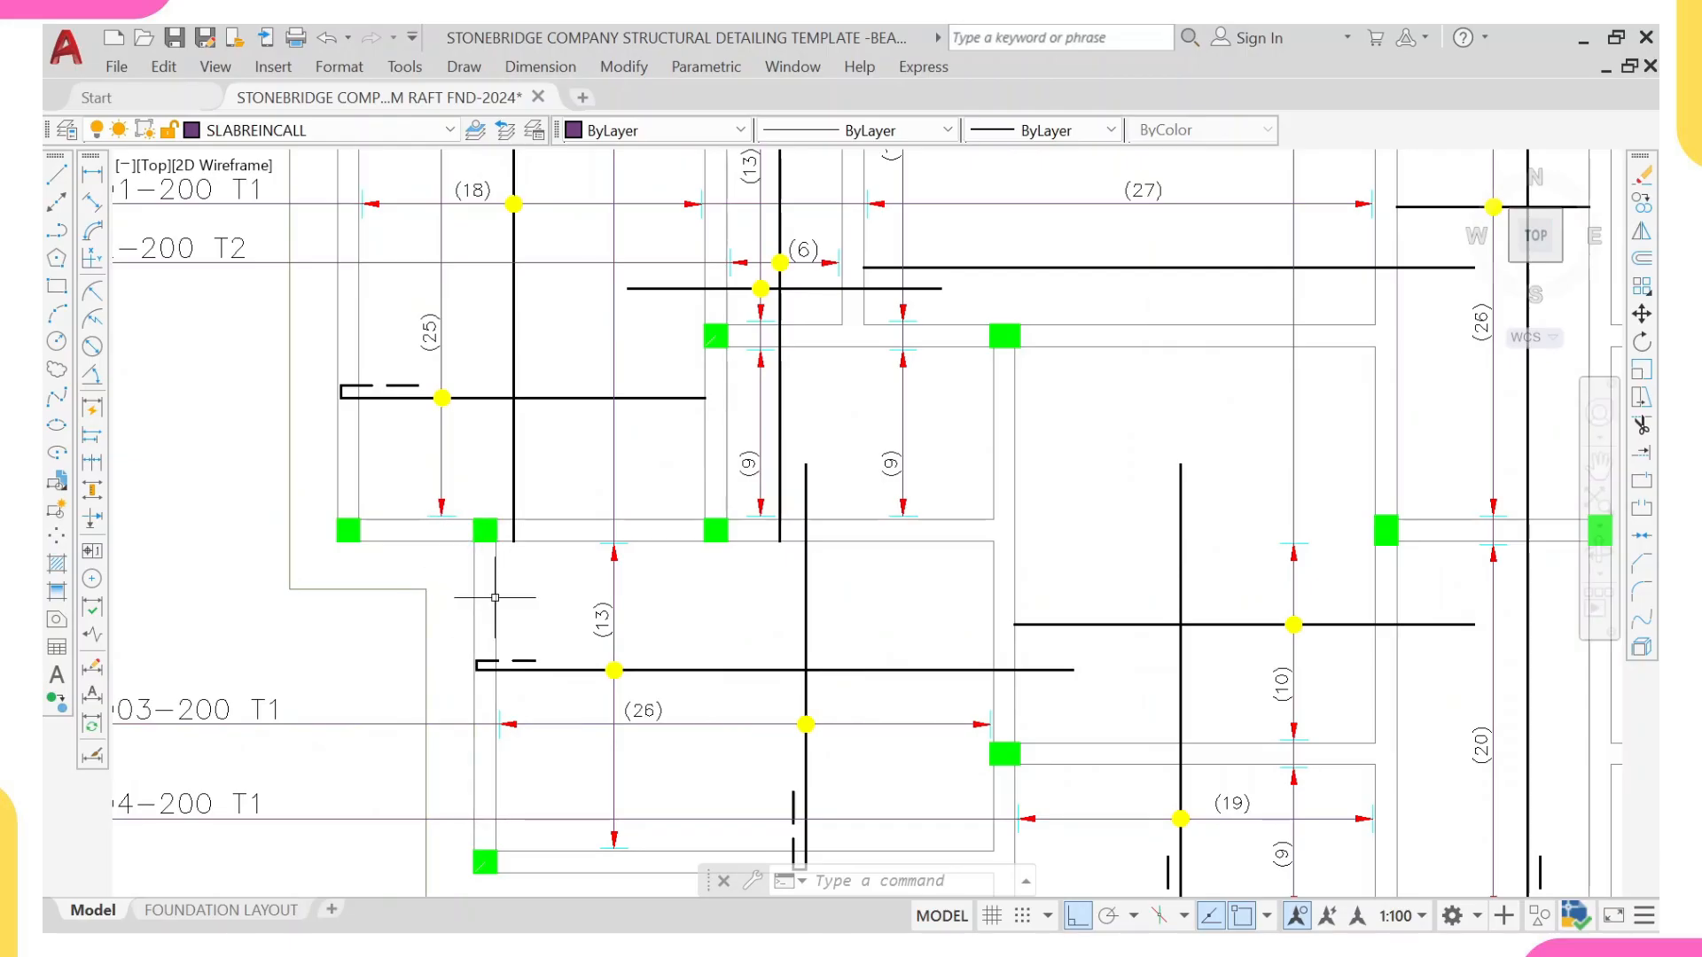
middle_click_drag(494, 555, 491, 560)
scroll(669, 549, "down", 2)
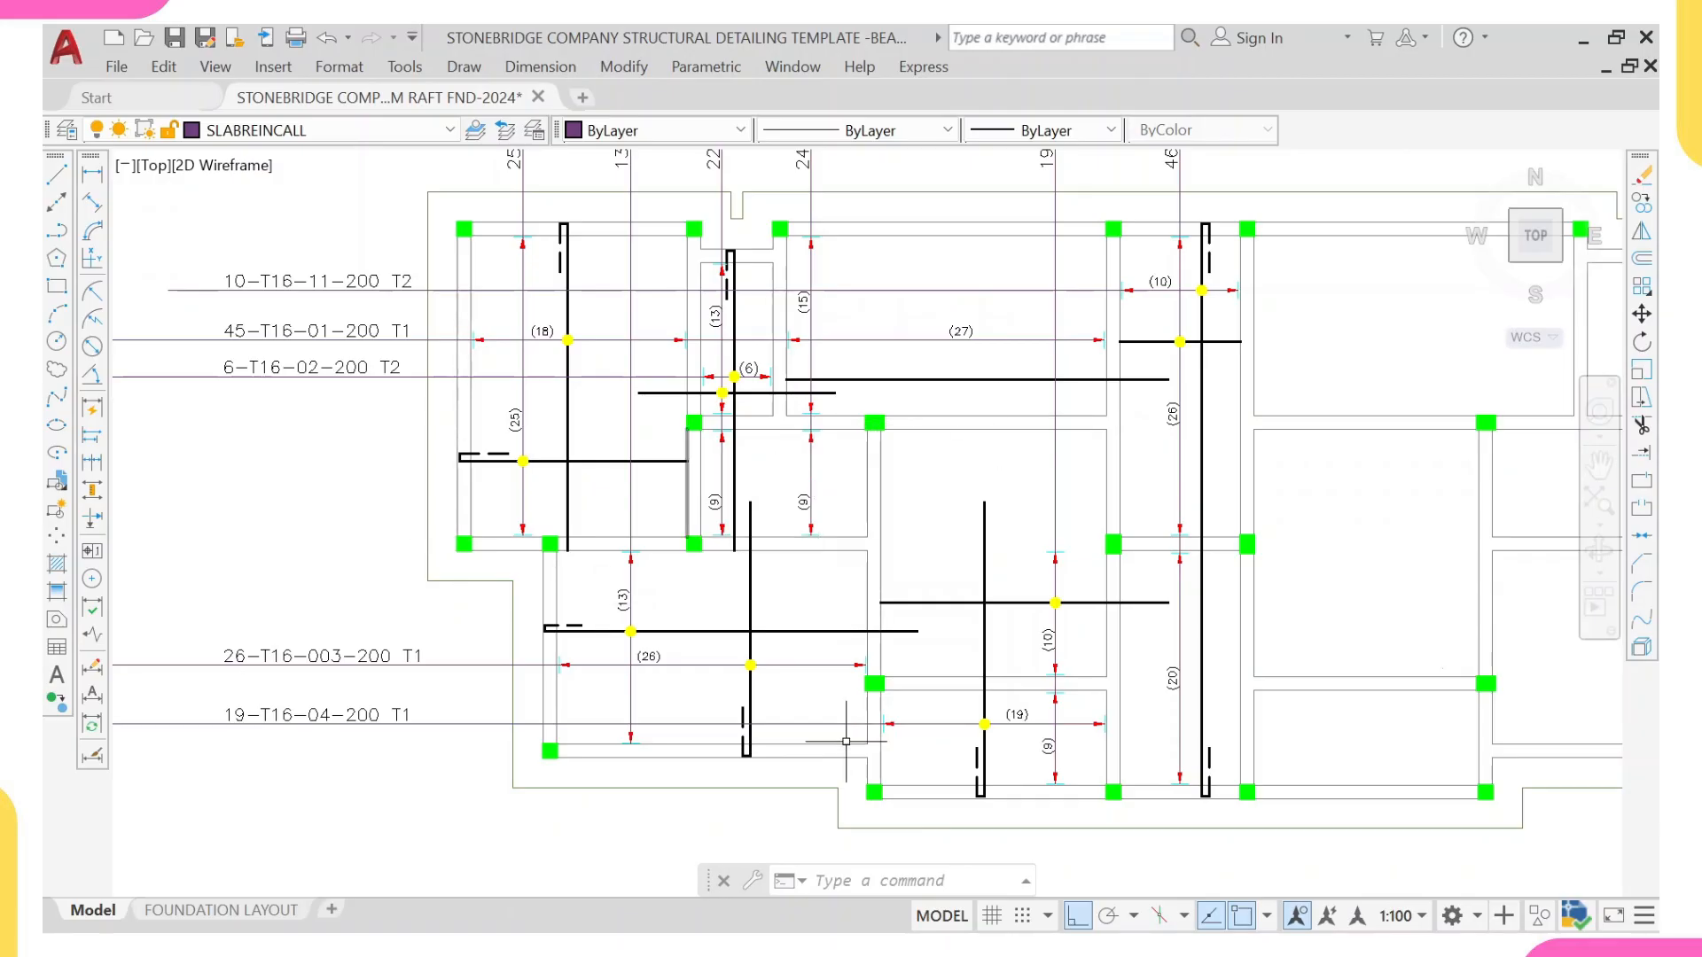
scroll(732, 756, "down", 3)
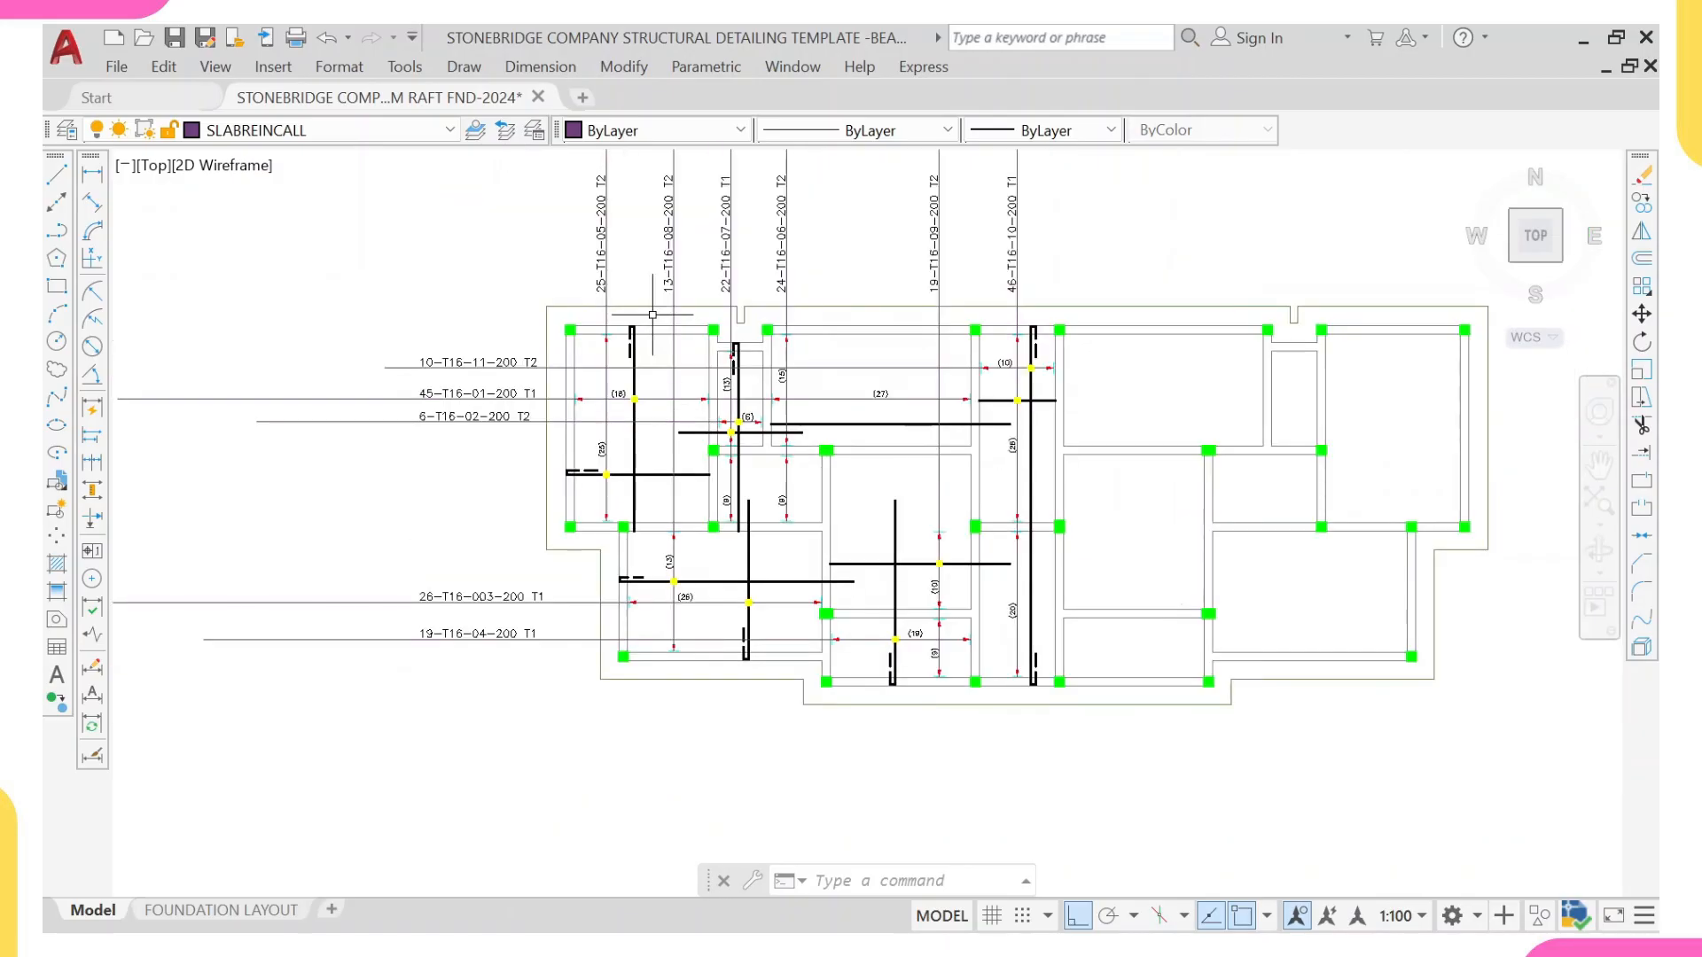
scroll(647, 322, "up", 5)
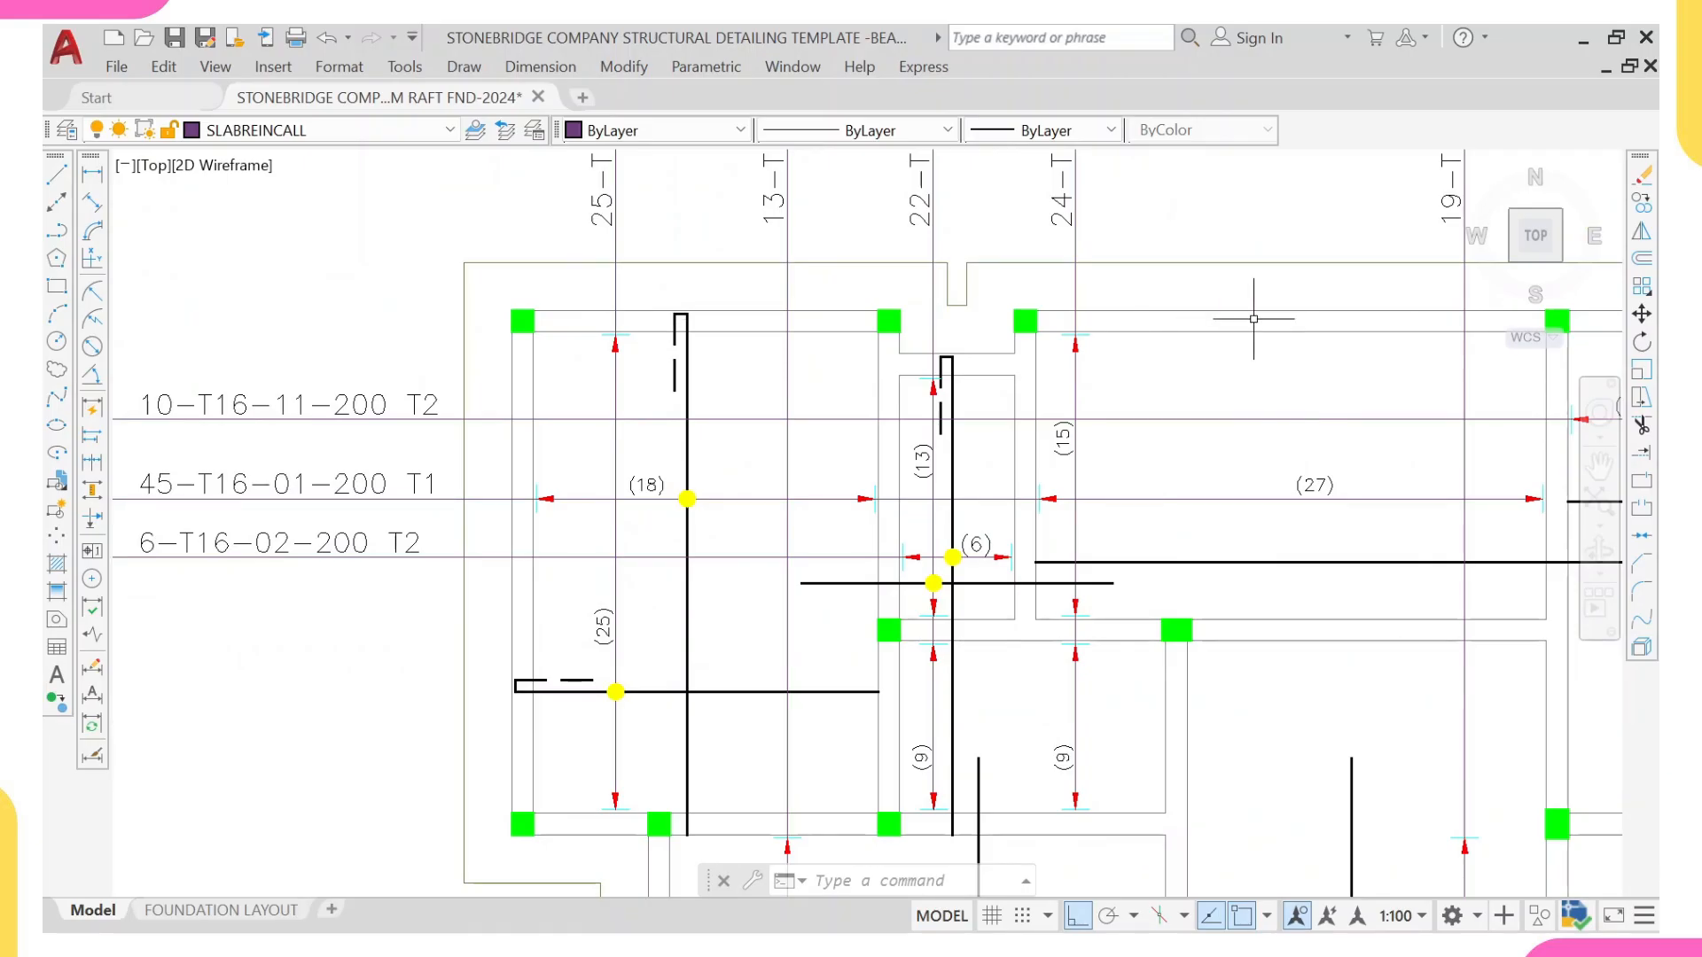
scroll(657, 359, "up", 2)
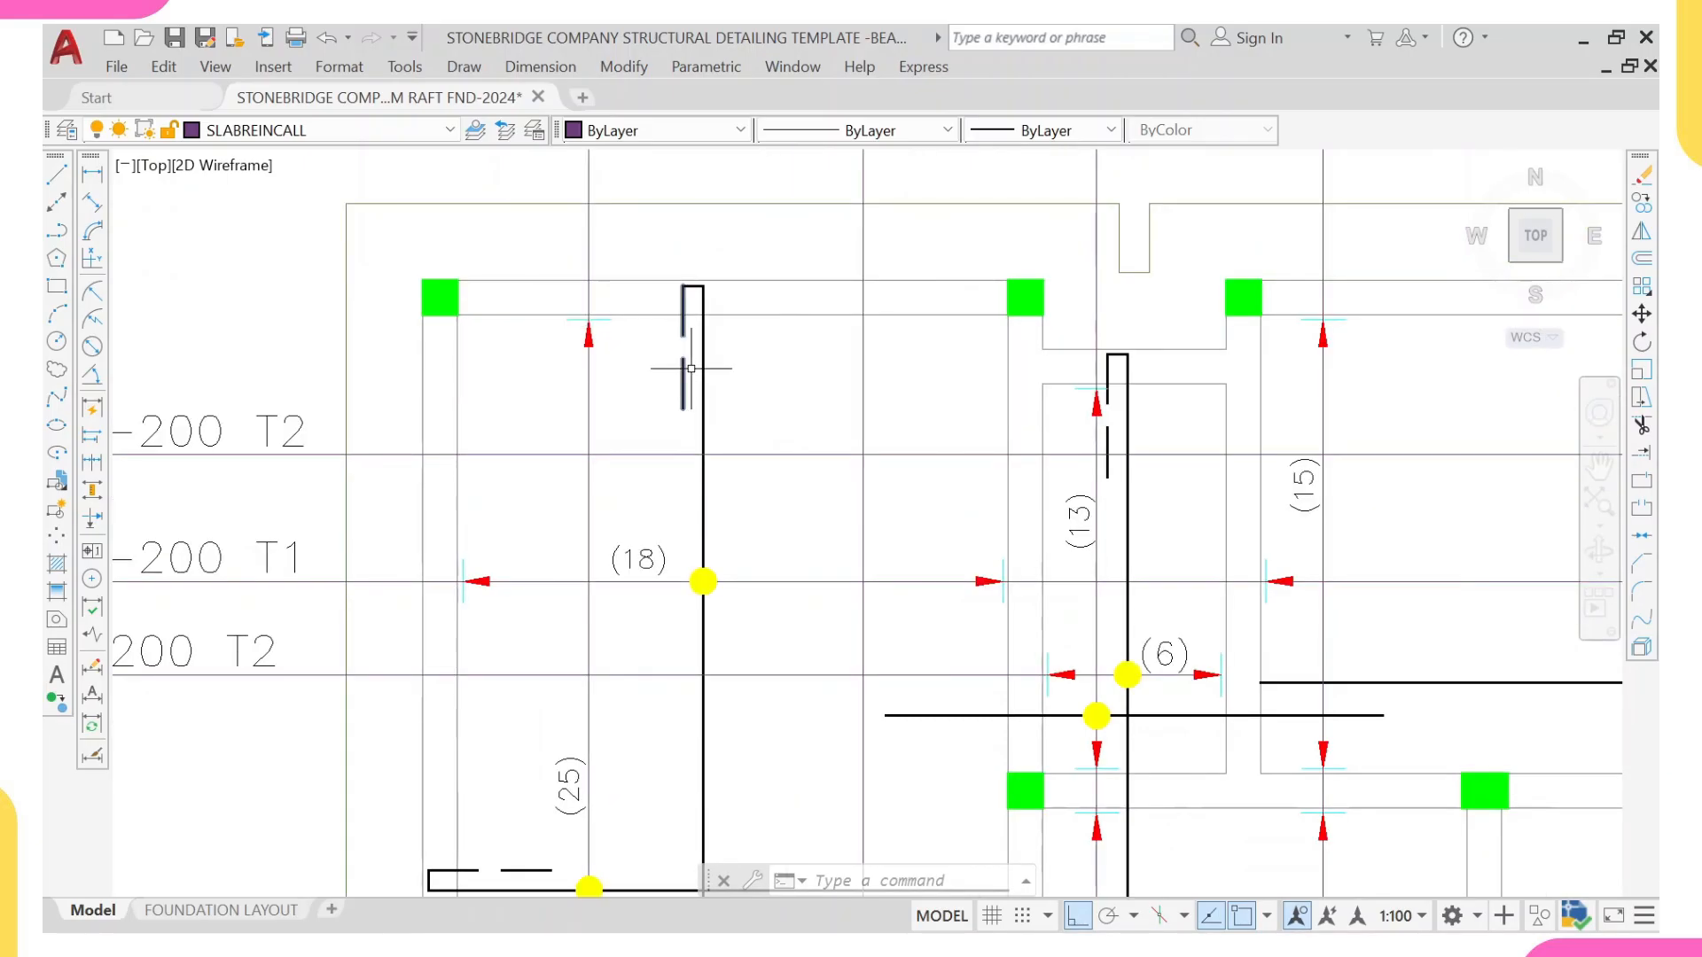
left_click(1109, 443)
left_click(684, 367)
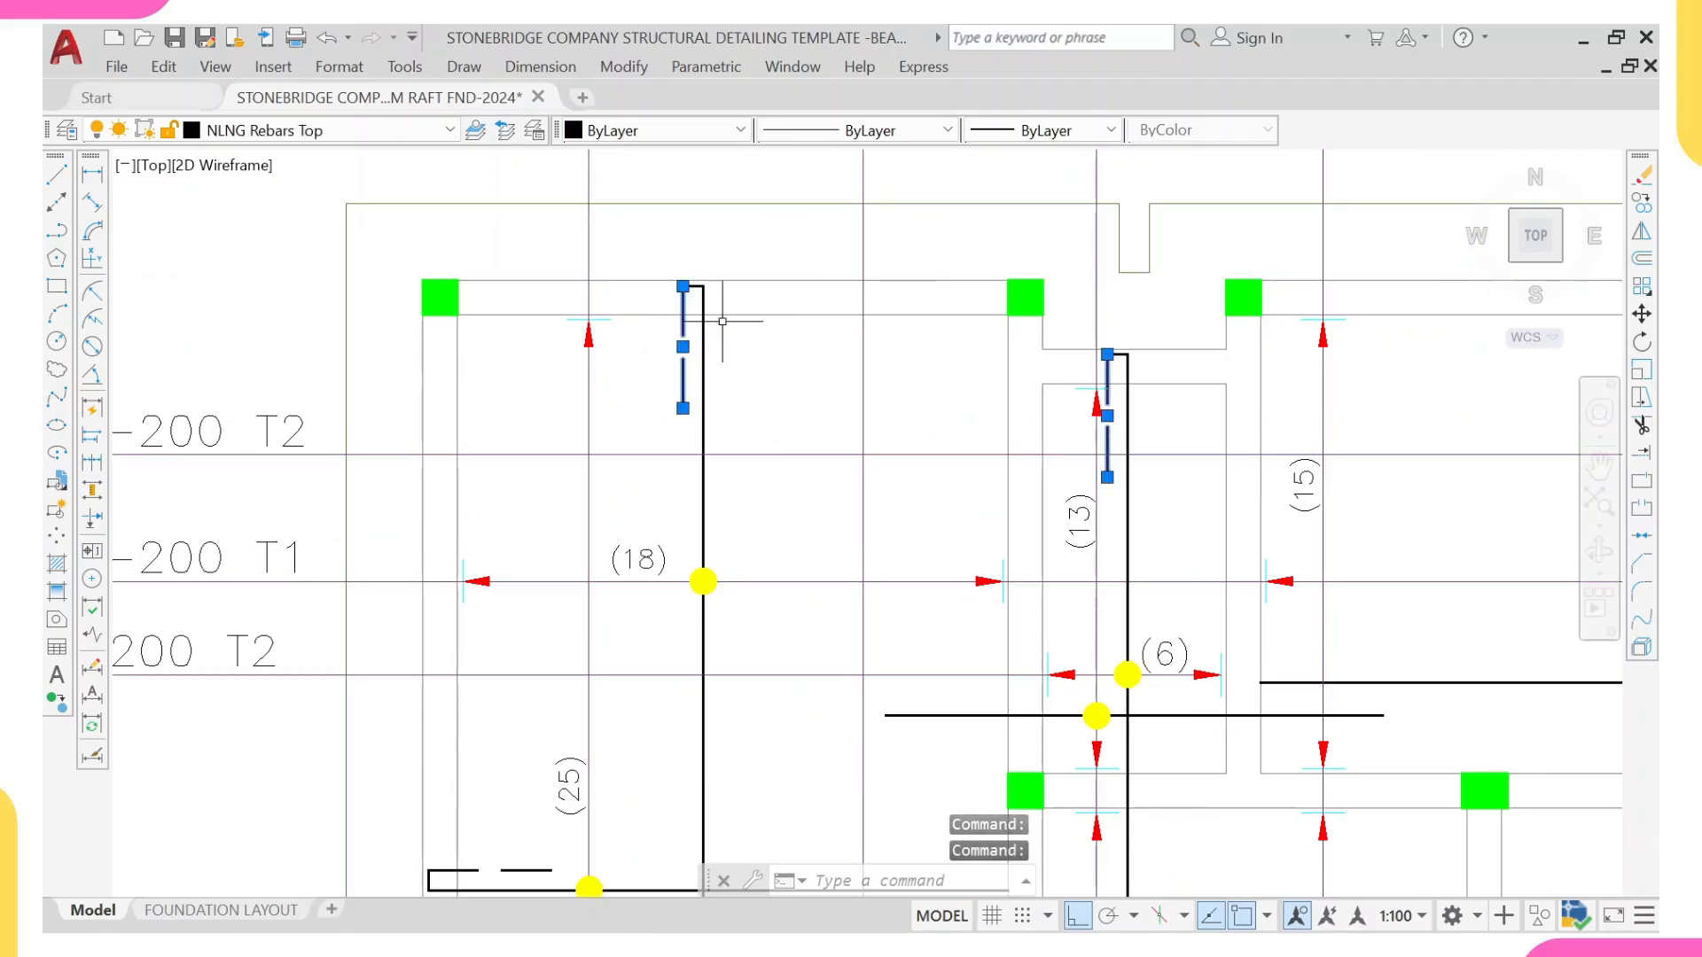
scroll(683, 367, "down", 2)
key("Escape")
Step: Review the extents and range lines of the T1 and T2 top bars across the left half of the raft plan
scroll(765, 444, "down", 2)
middle_click_drag(765, 443, 735, 372)
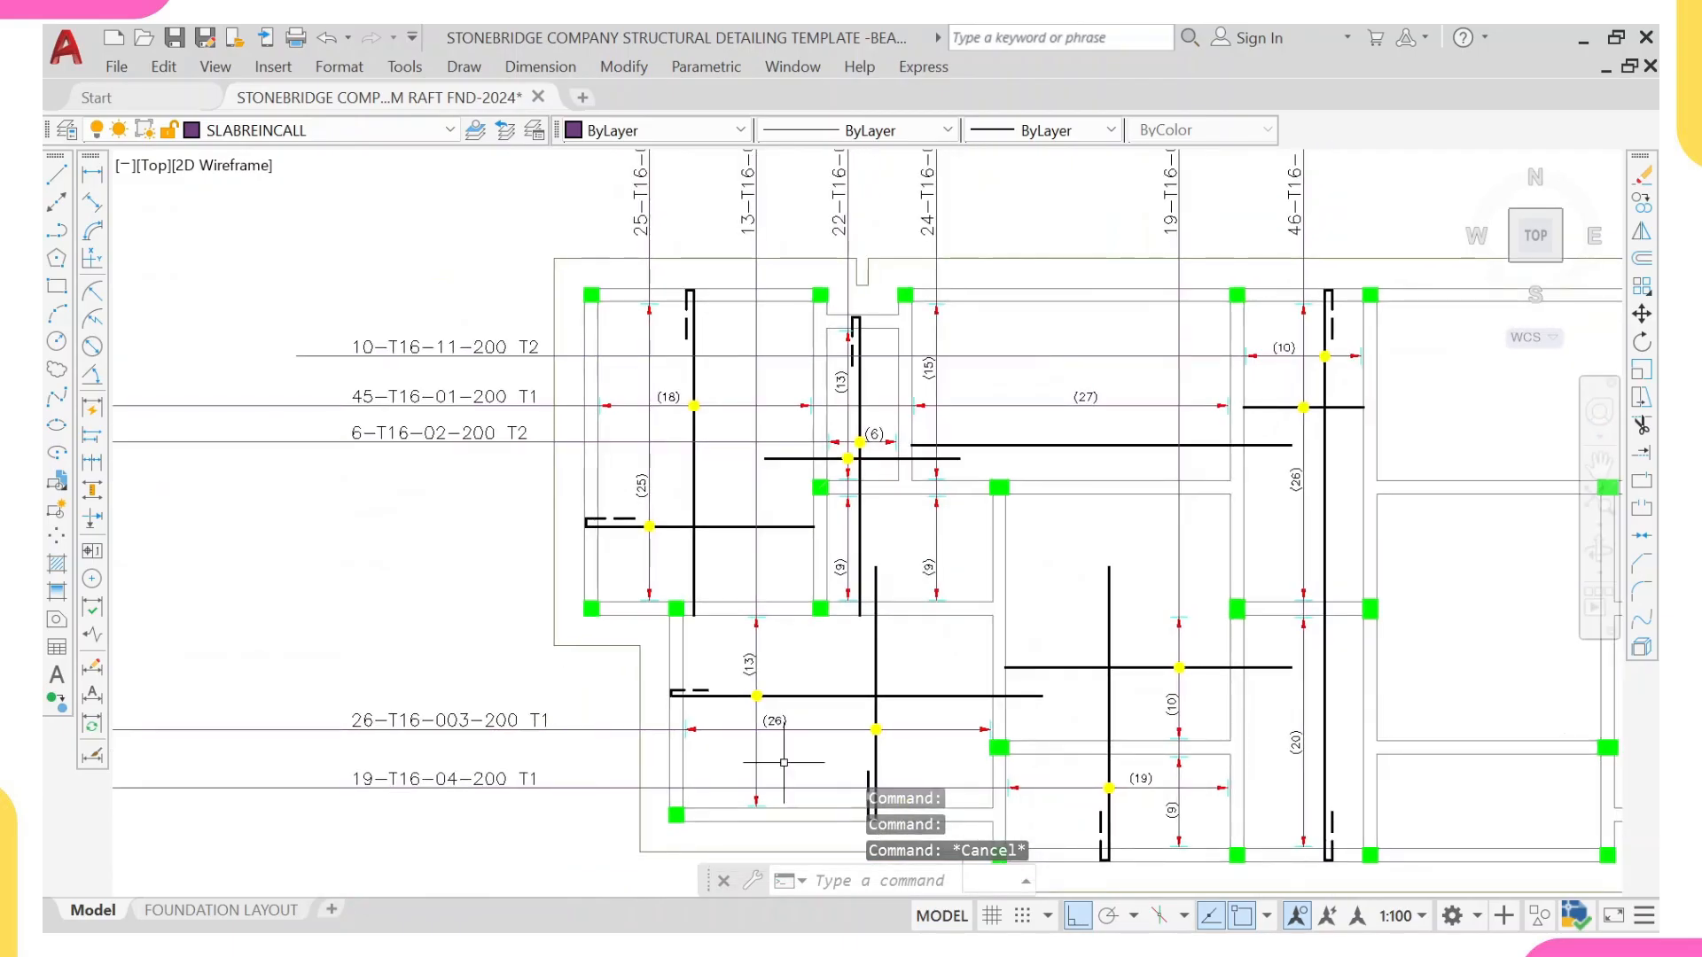
middle_click_drag(1022, 789, 921, 602)
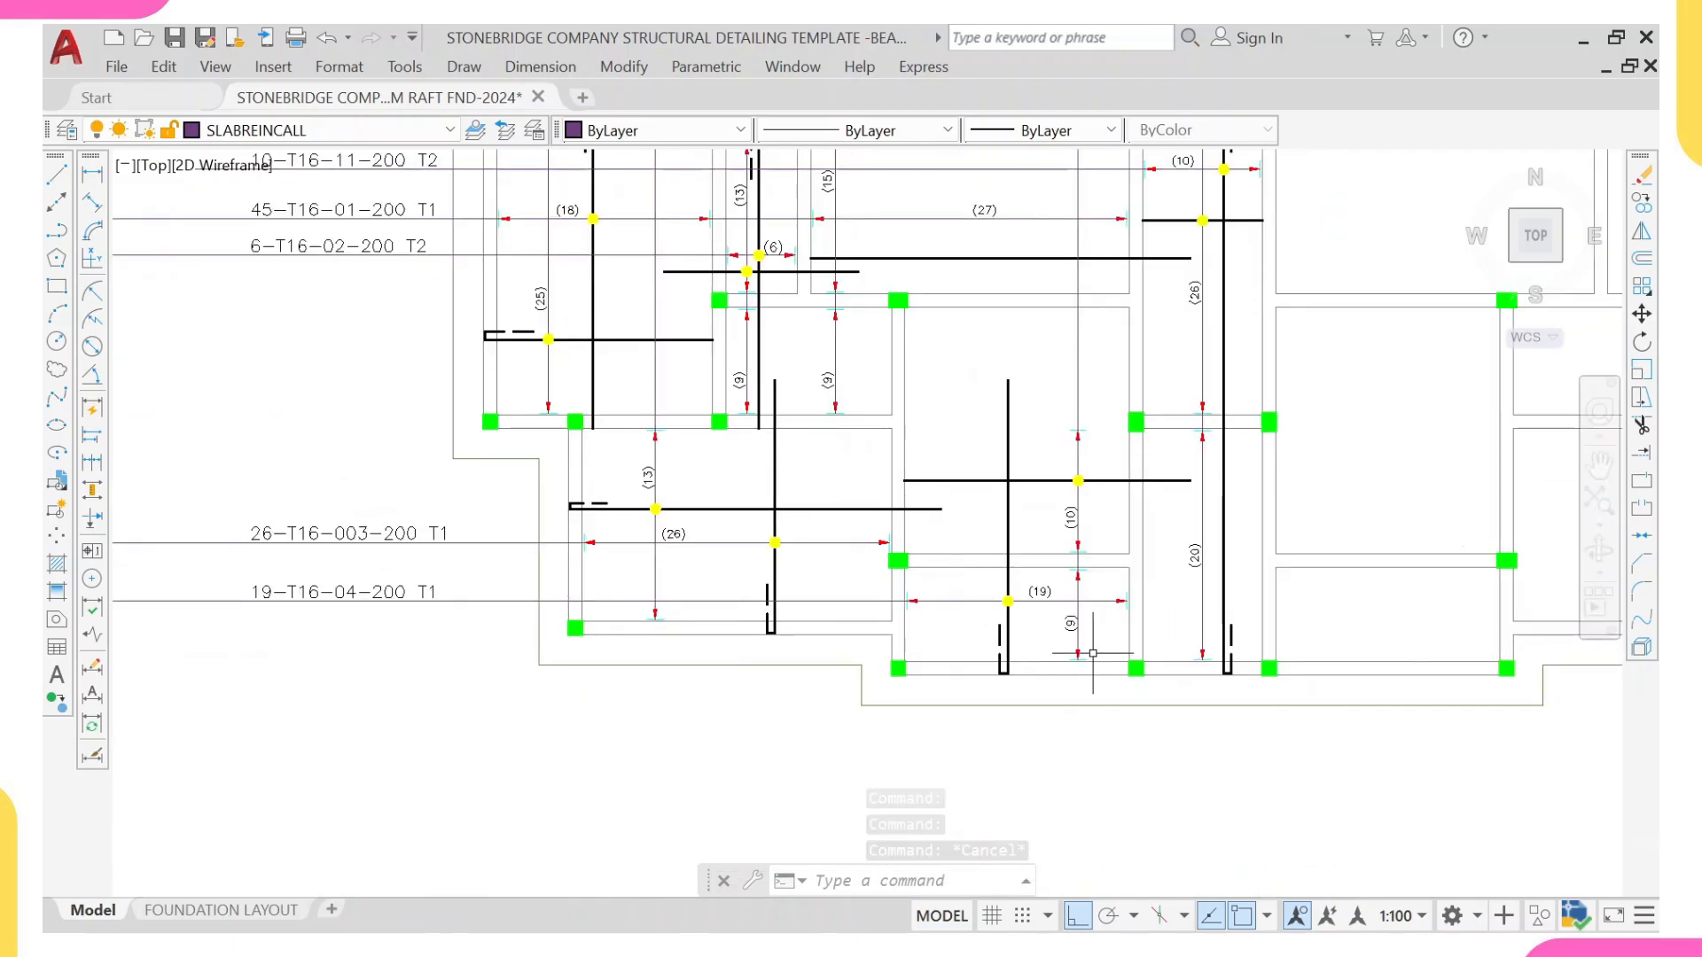
scroll(719, 767, "down", 2)
scroll(757, 475, "up", 4)
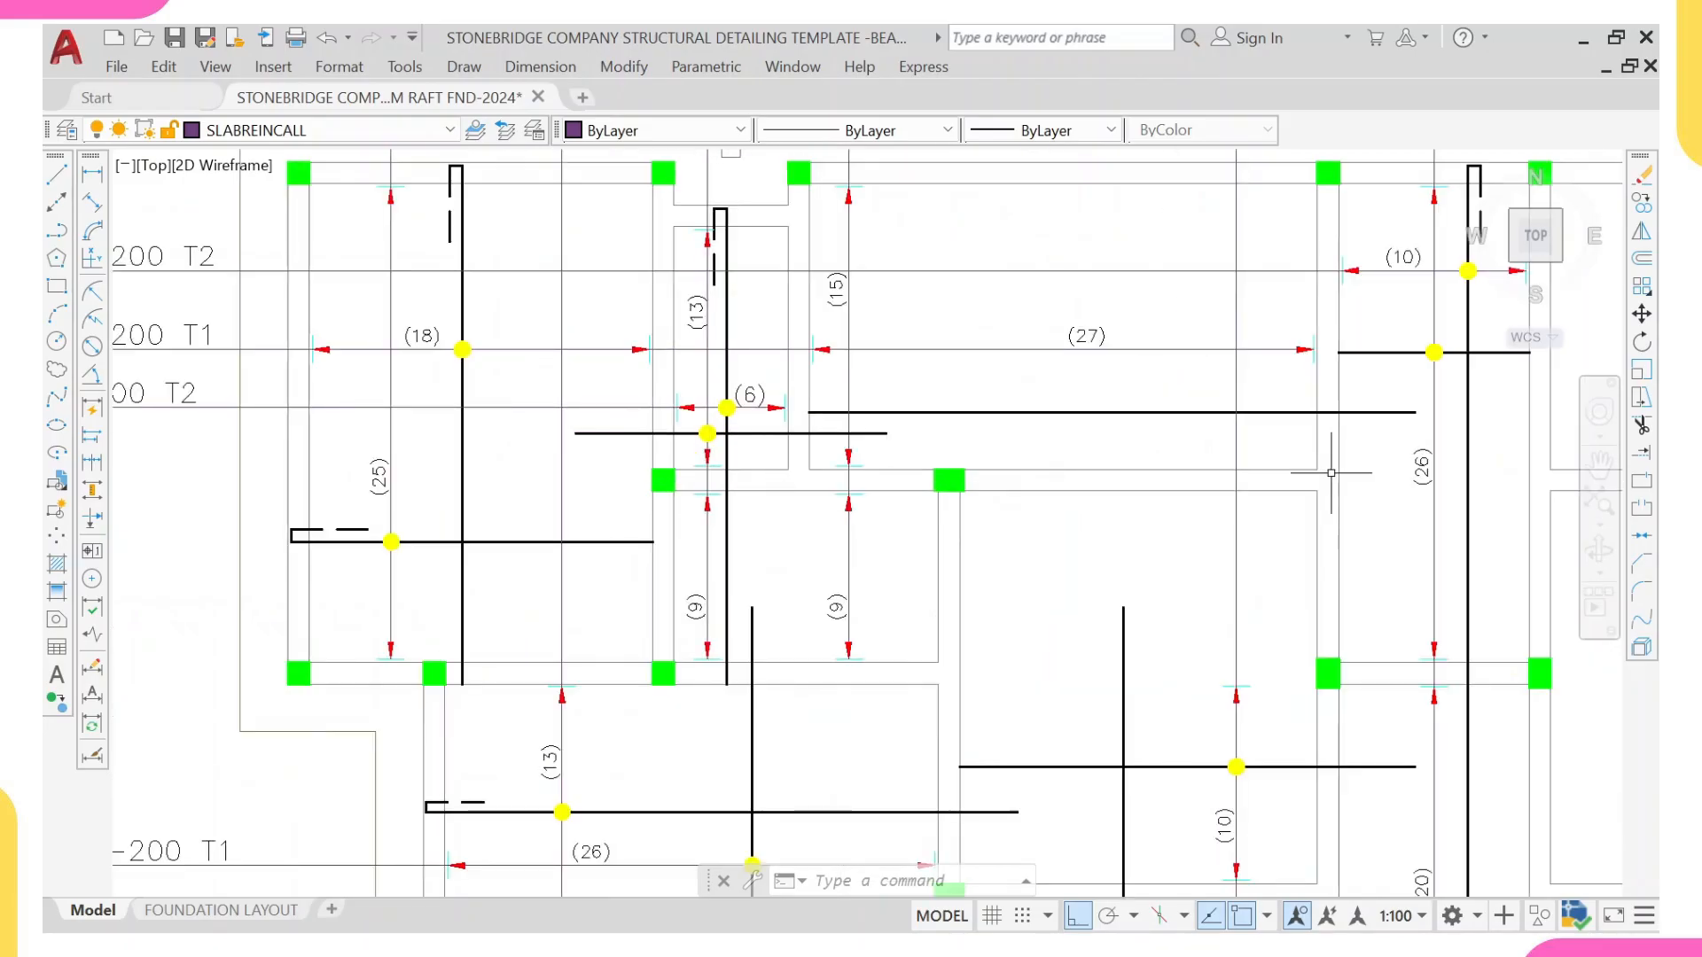
scroll(741, 644, "down", 3)
scroll(952, 588, "up", 2)
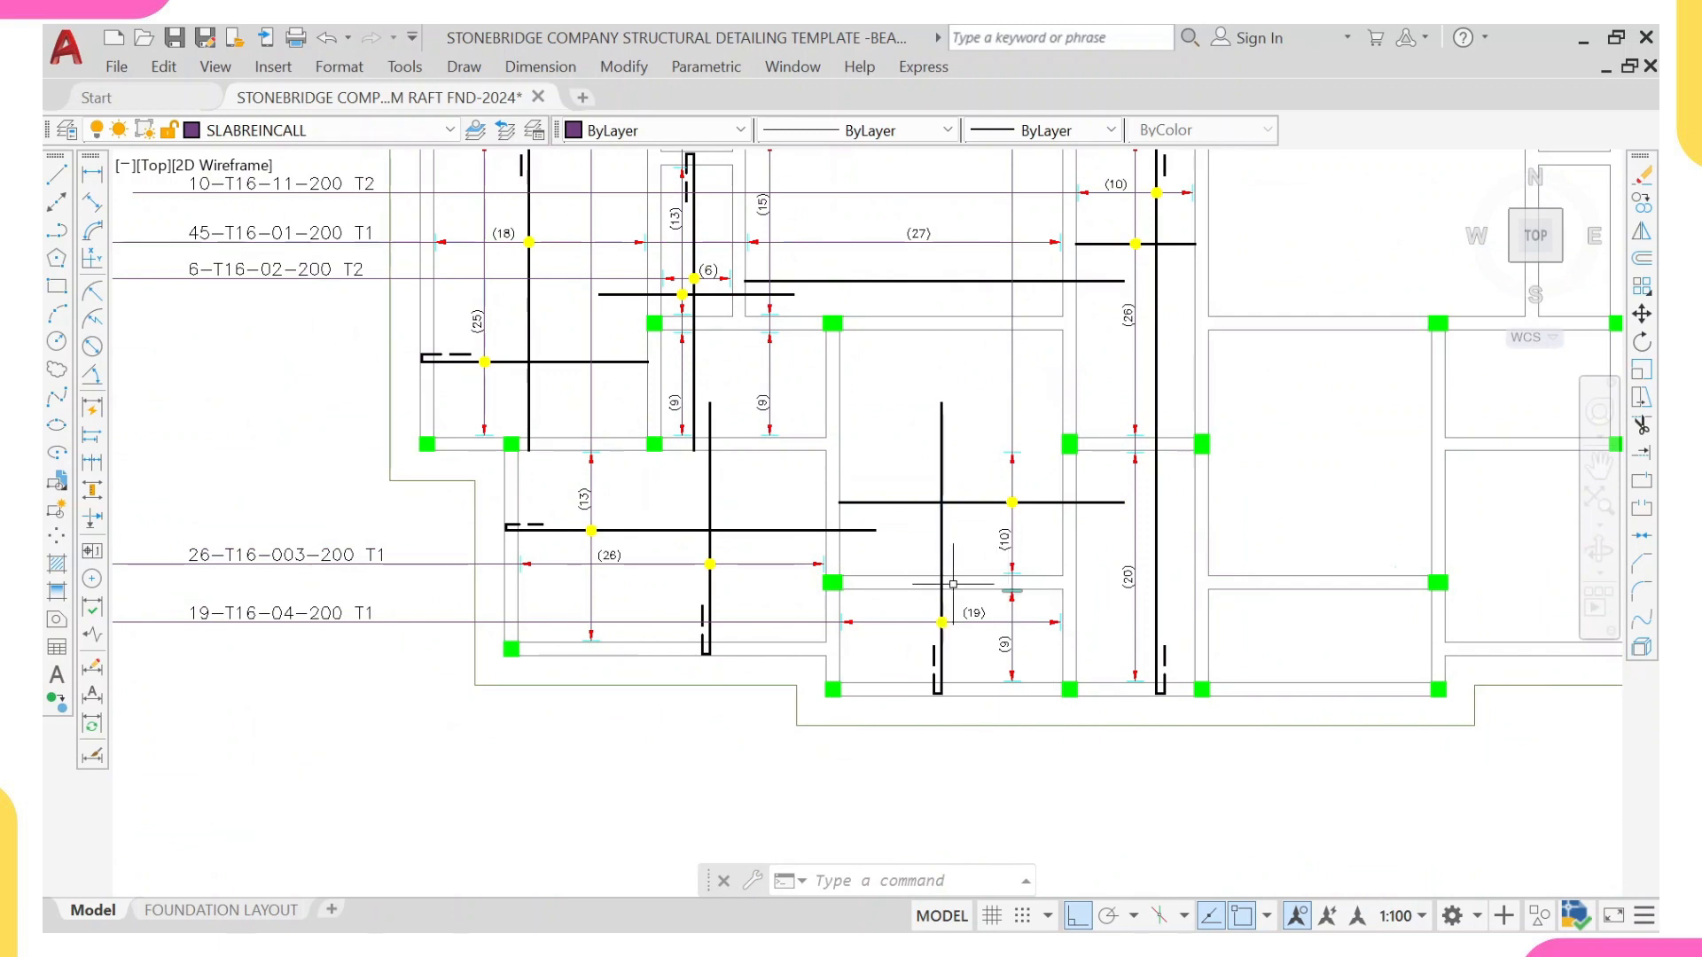
middle_click_drag(800, 391, 806, 509)
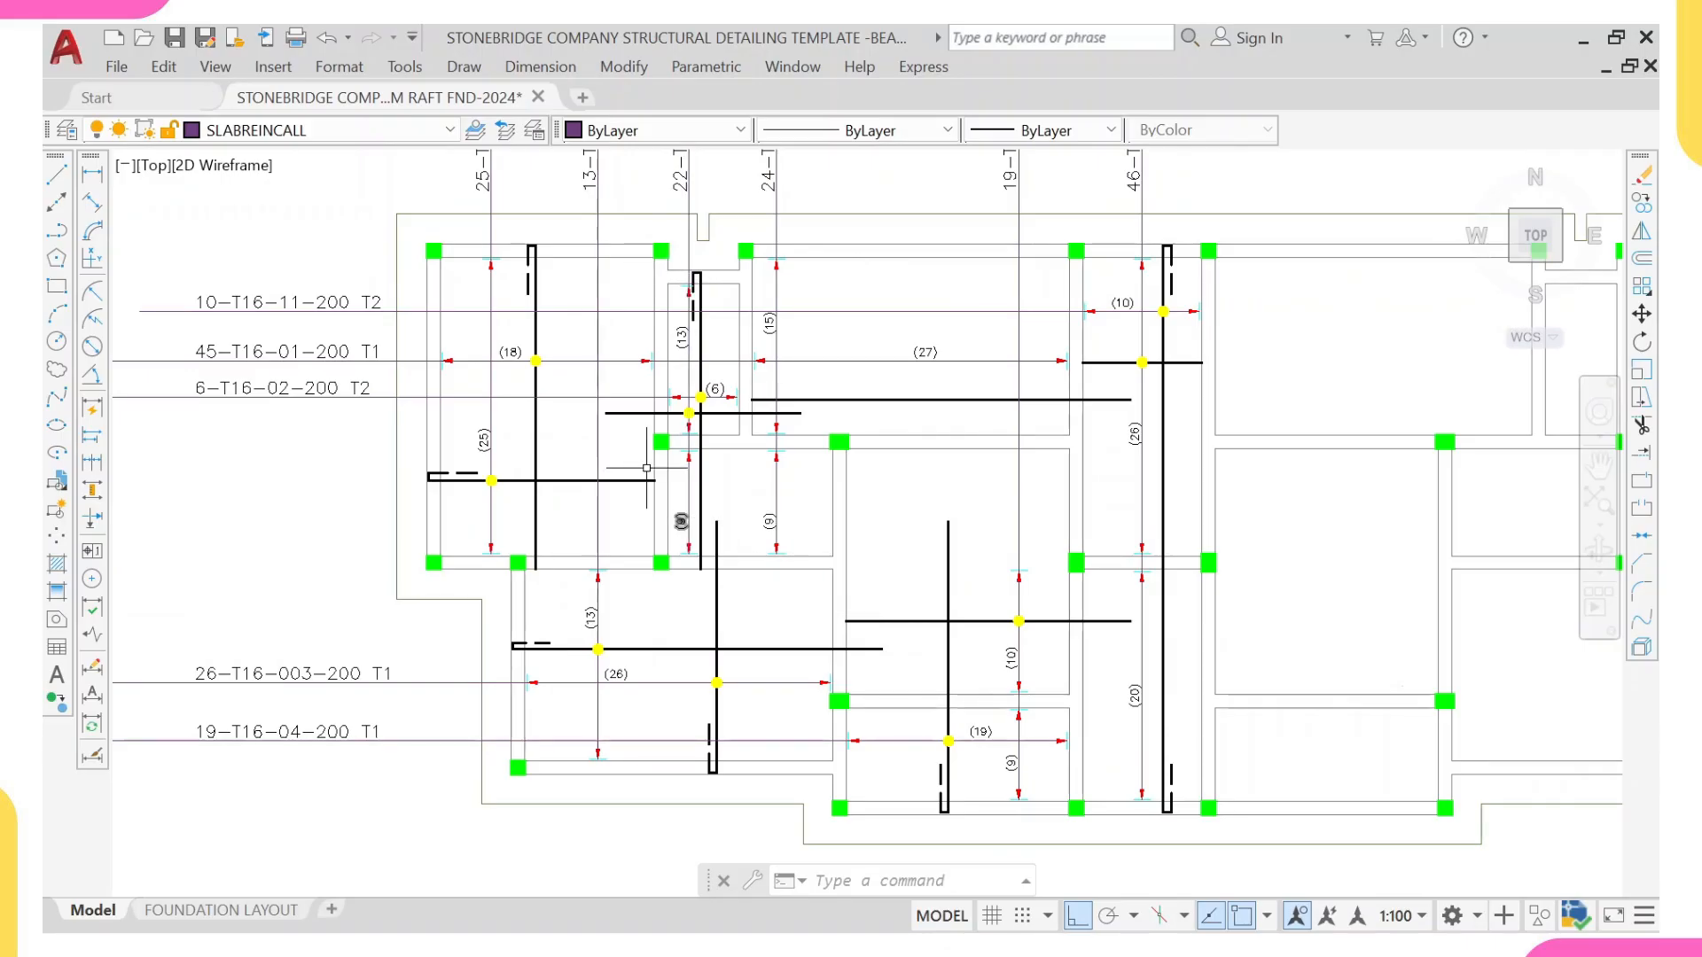
scroll(1138, 480, "down", 5)
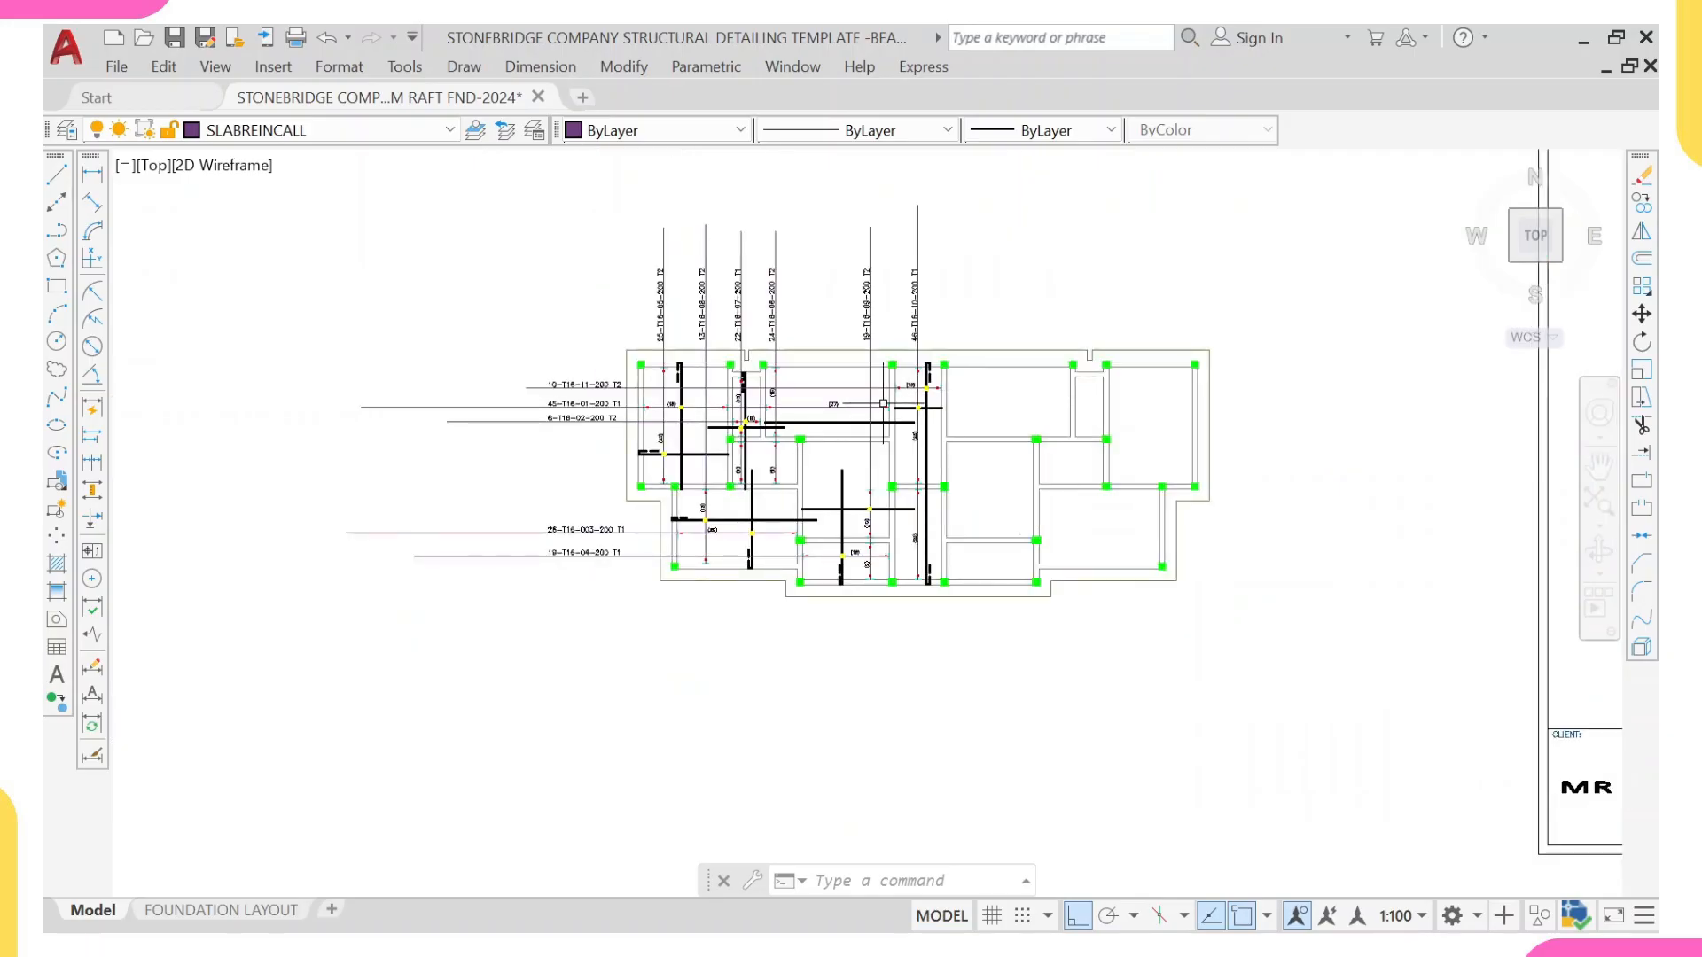
scroll(709, 465, "up", 2)
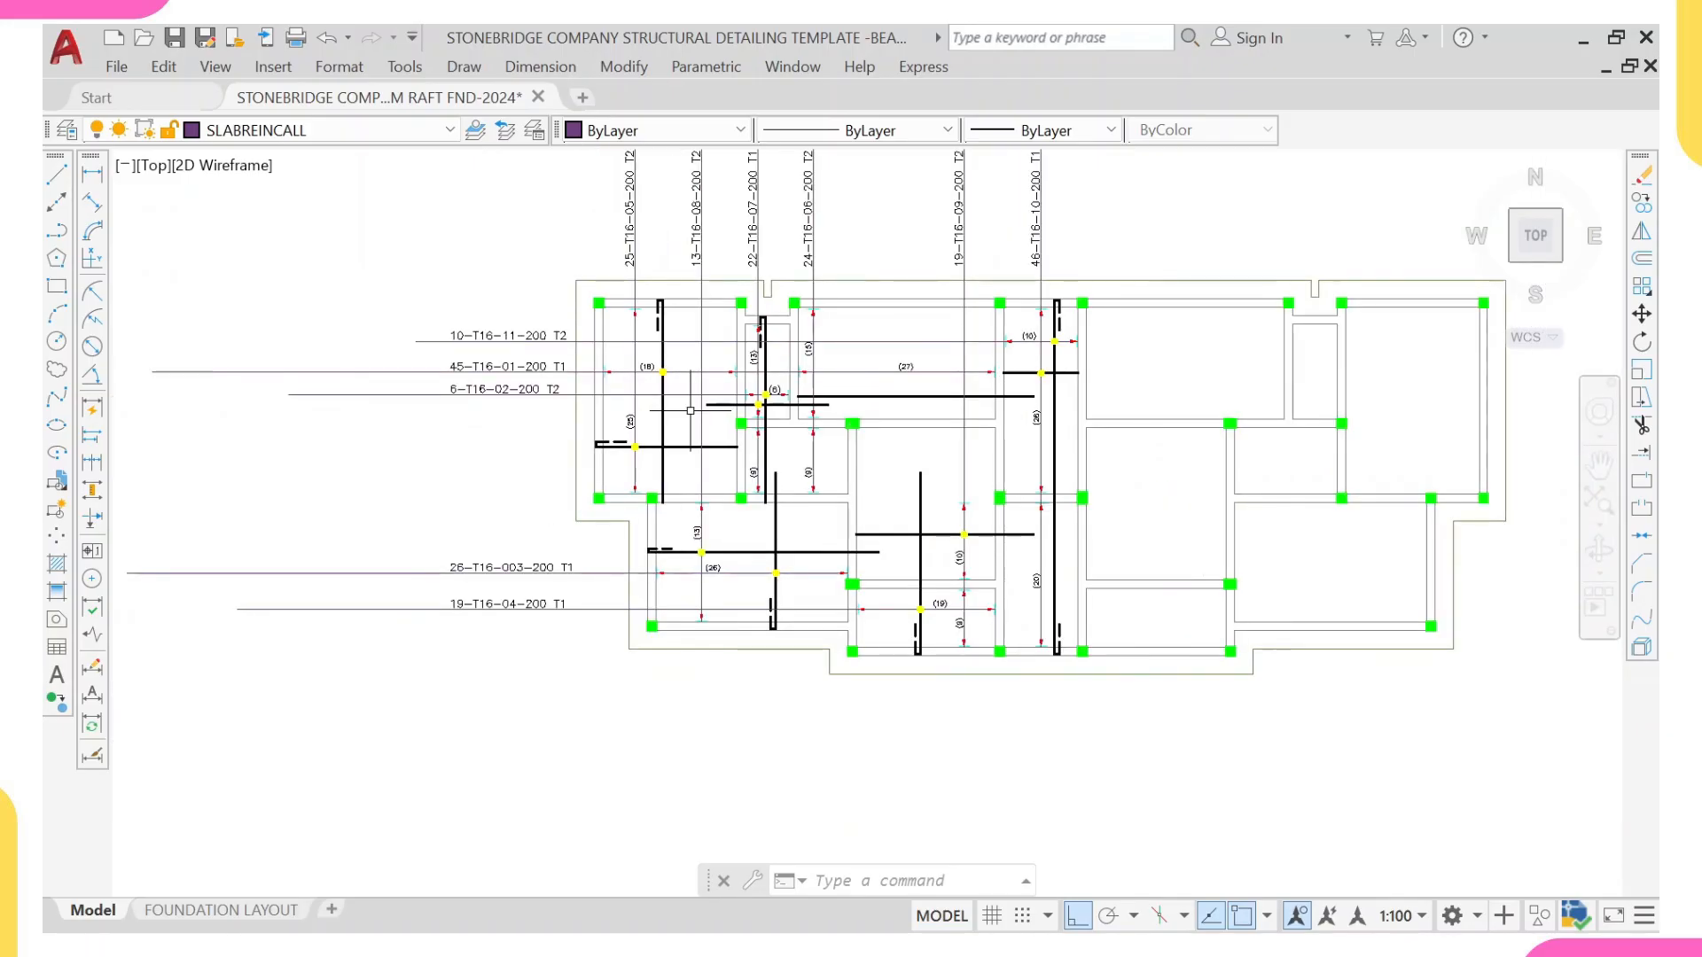
scroll(690, 411, "up", 4)
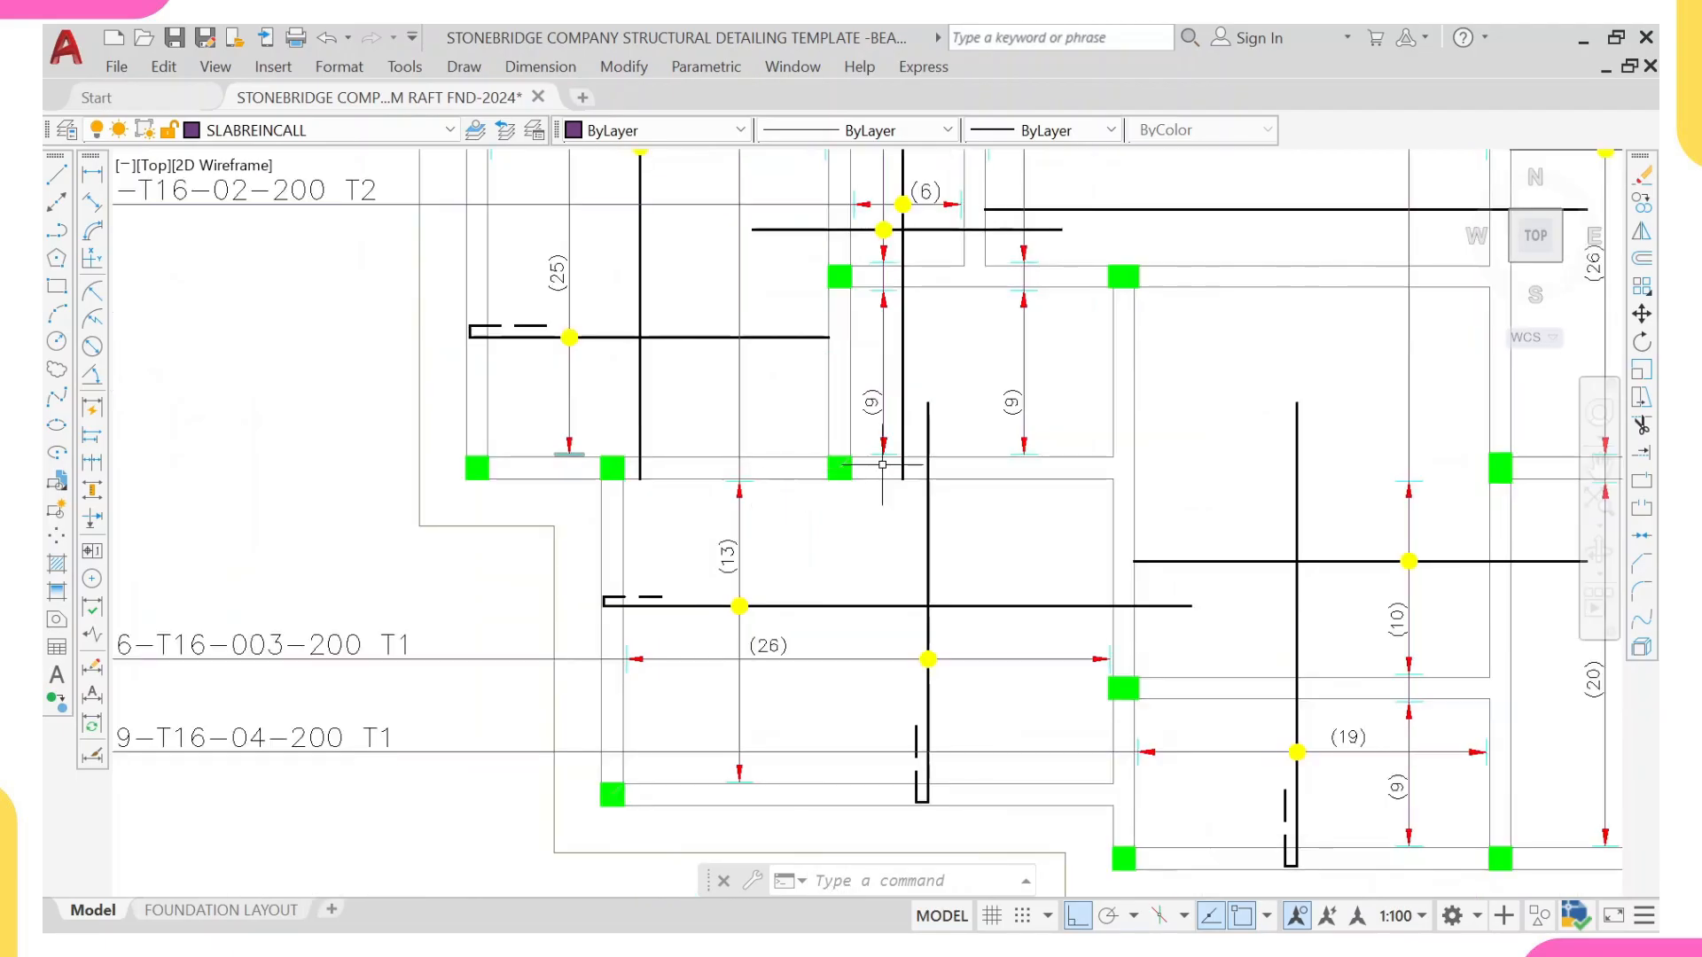
Step: Add a vertical linear dimension between the inner beam faces of the lower-left bay
left_click(92, 174)
middle_click_drag(868, 515, 855, 422)
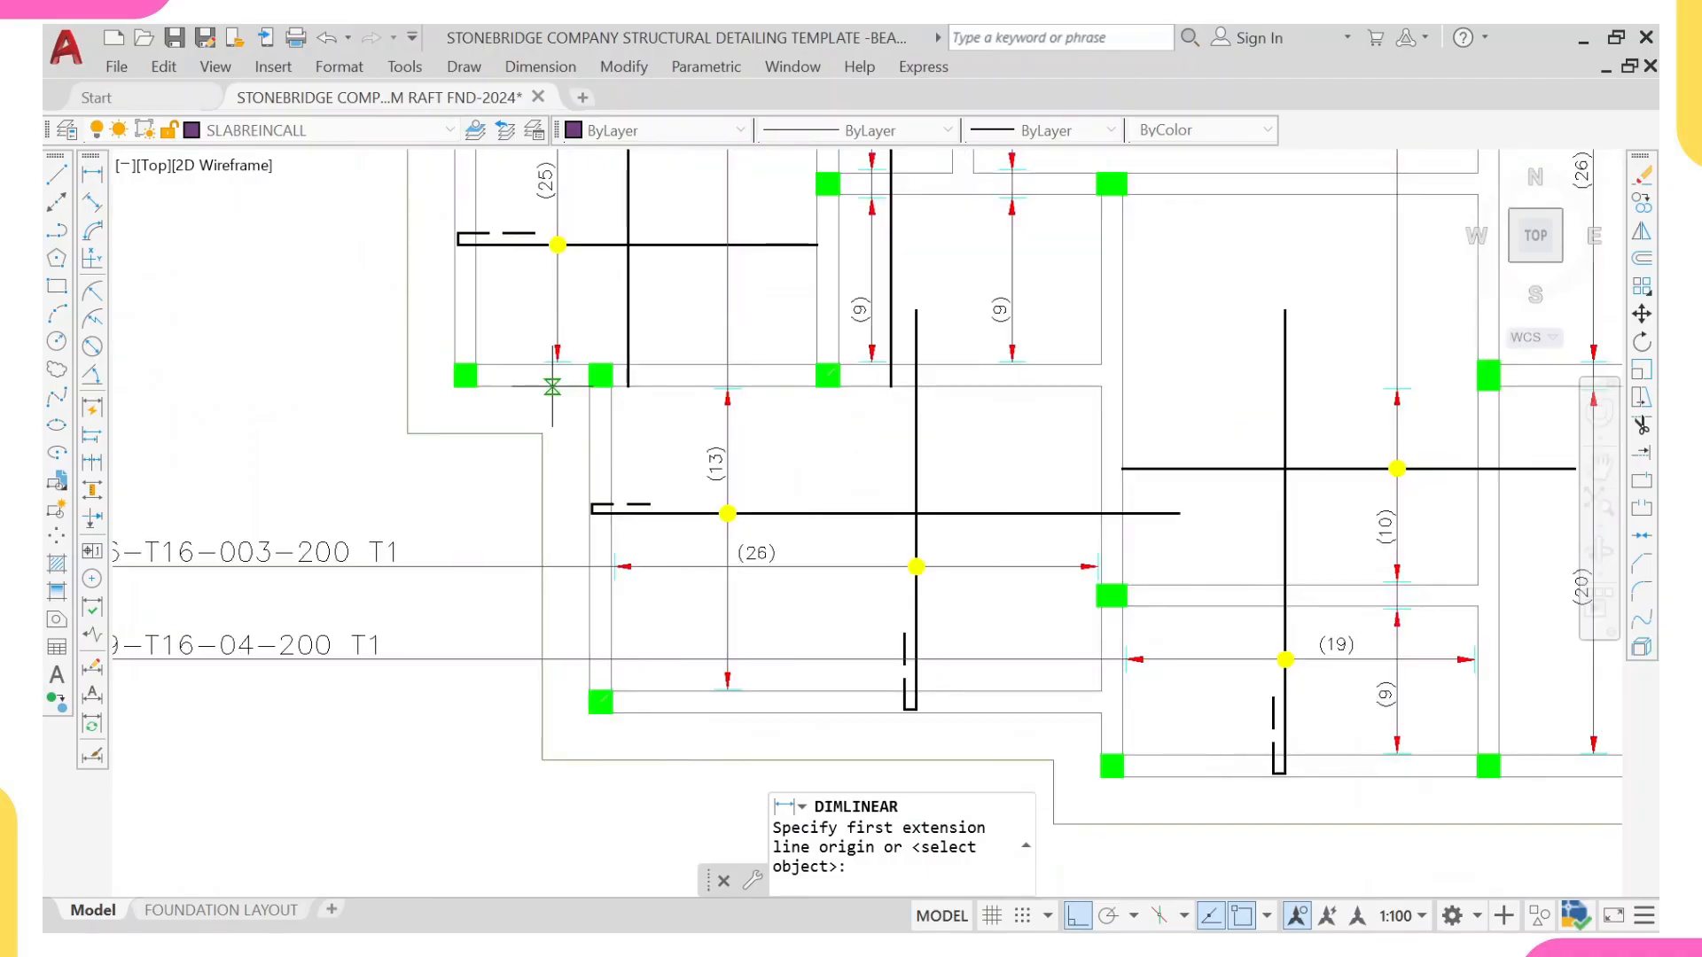
left_click(796, 388)
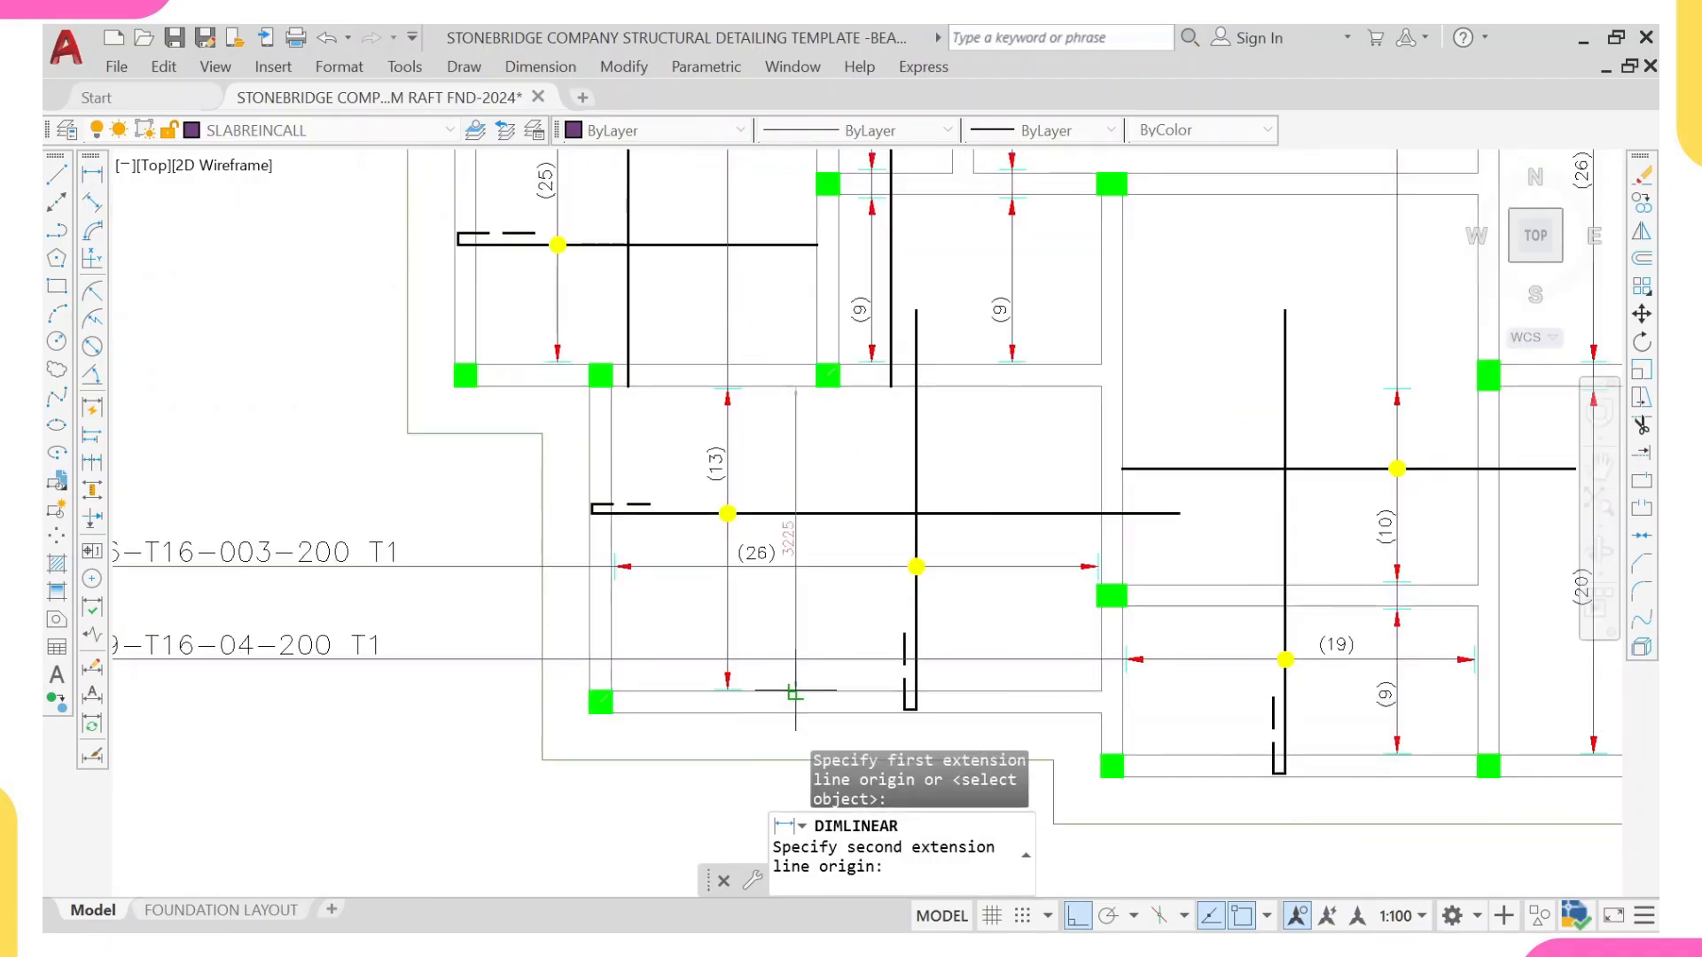
left_click(795, 691)
Step: Add a vertical linear dimension between the inner beam faces of the upper-left bay, beside its long vertical bar
right_click(898, 411)
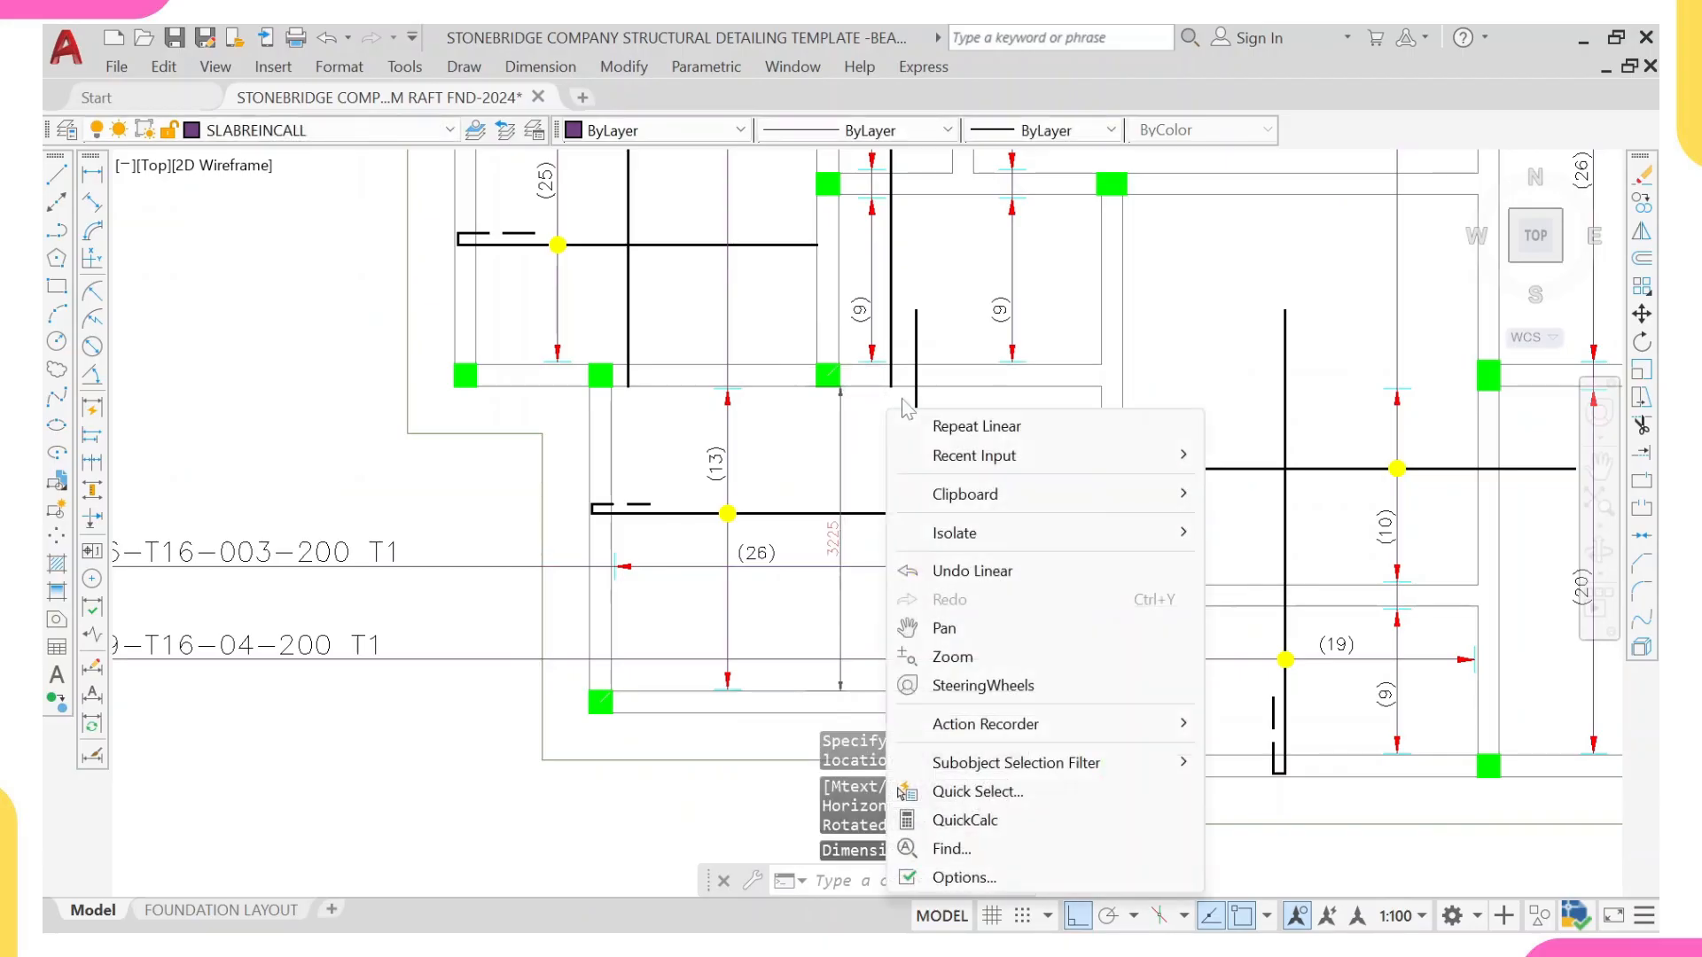
left_click(964, 432)
scroll(798, 418, "down", 2)
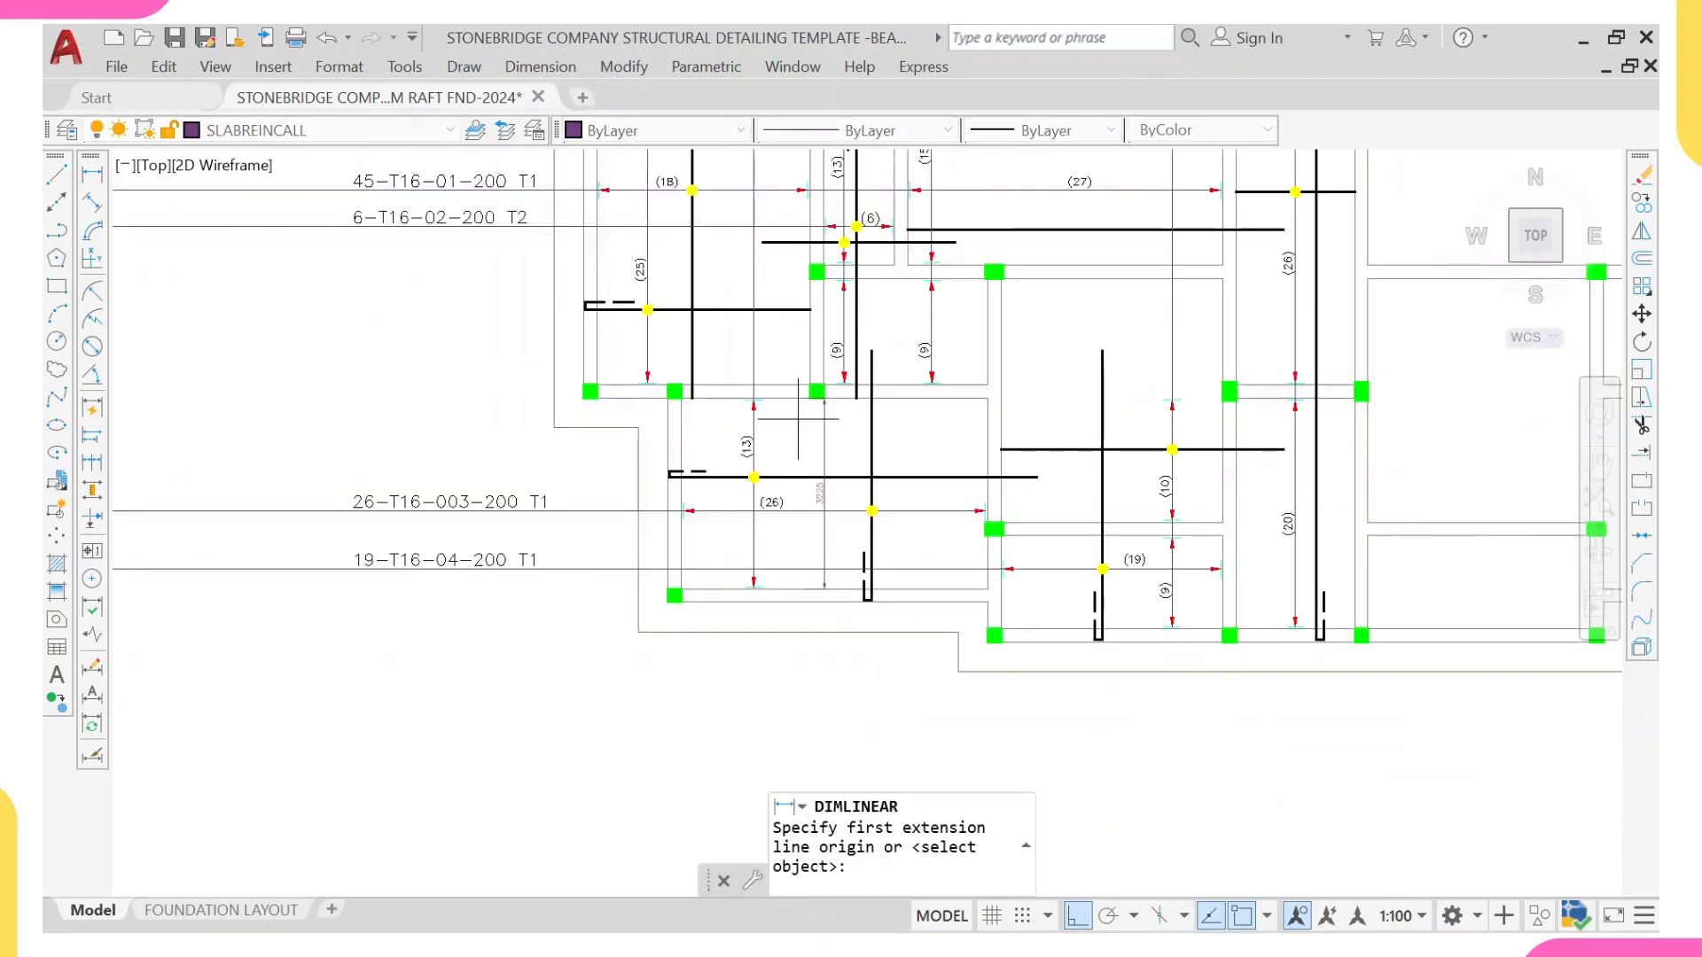
middle_click_drag(844, 241, 868, 435)
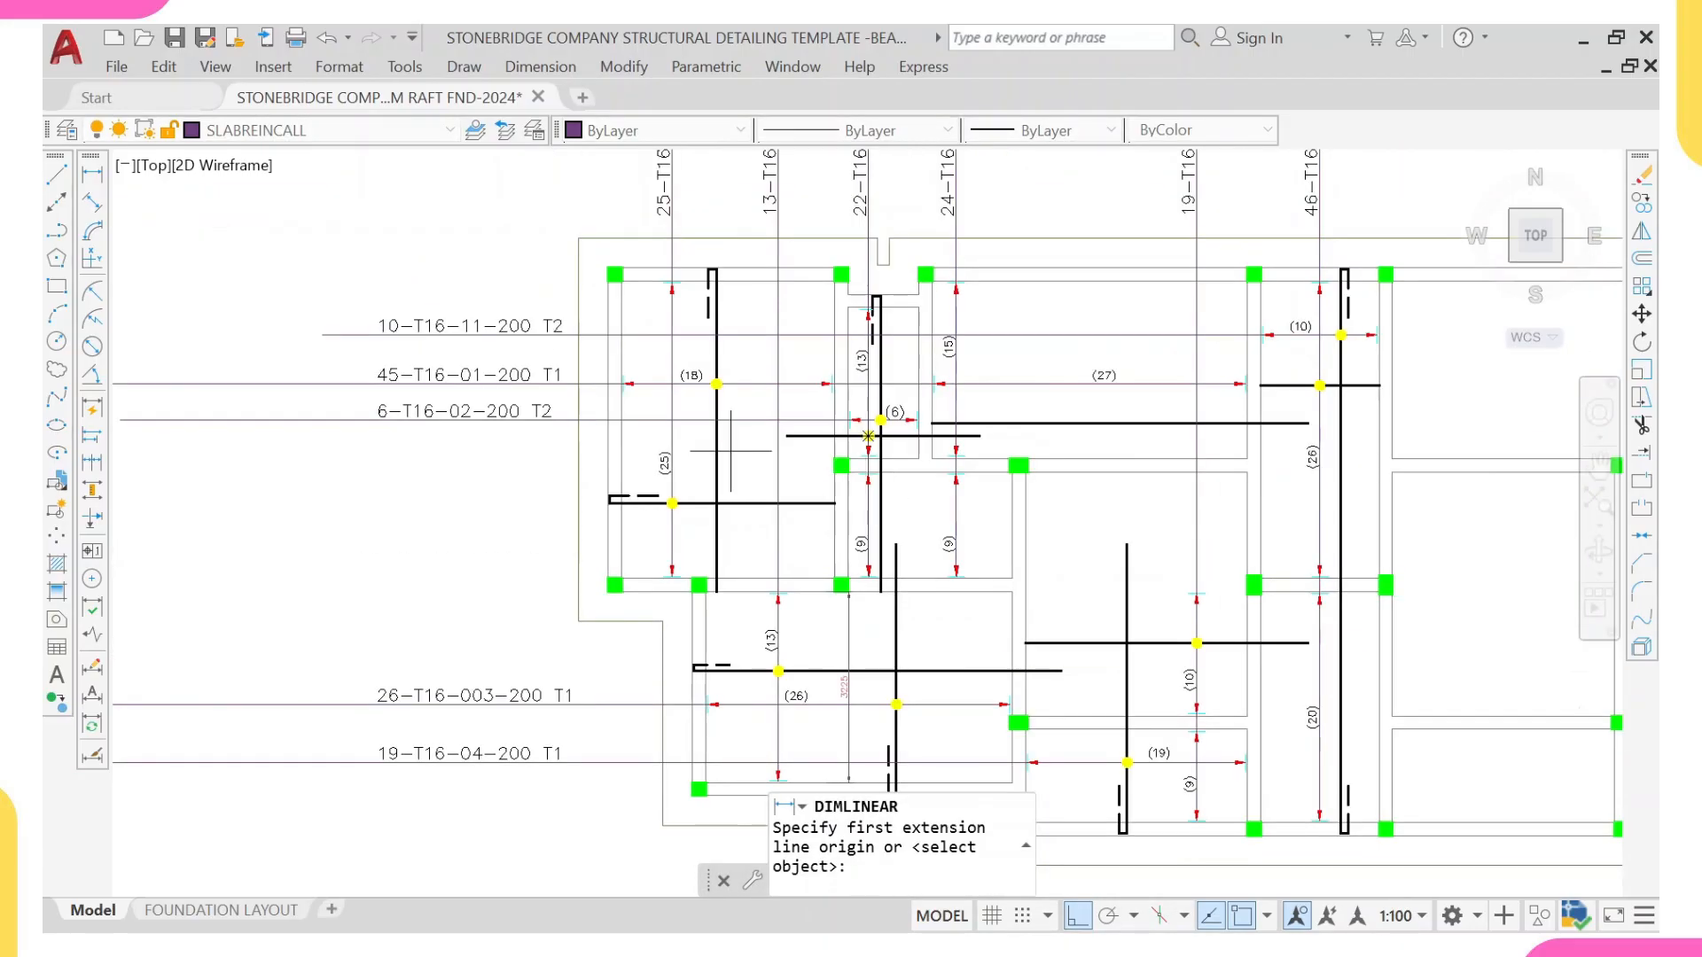
scroll(795, 559, "up", 2)
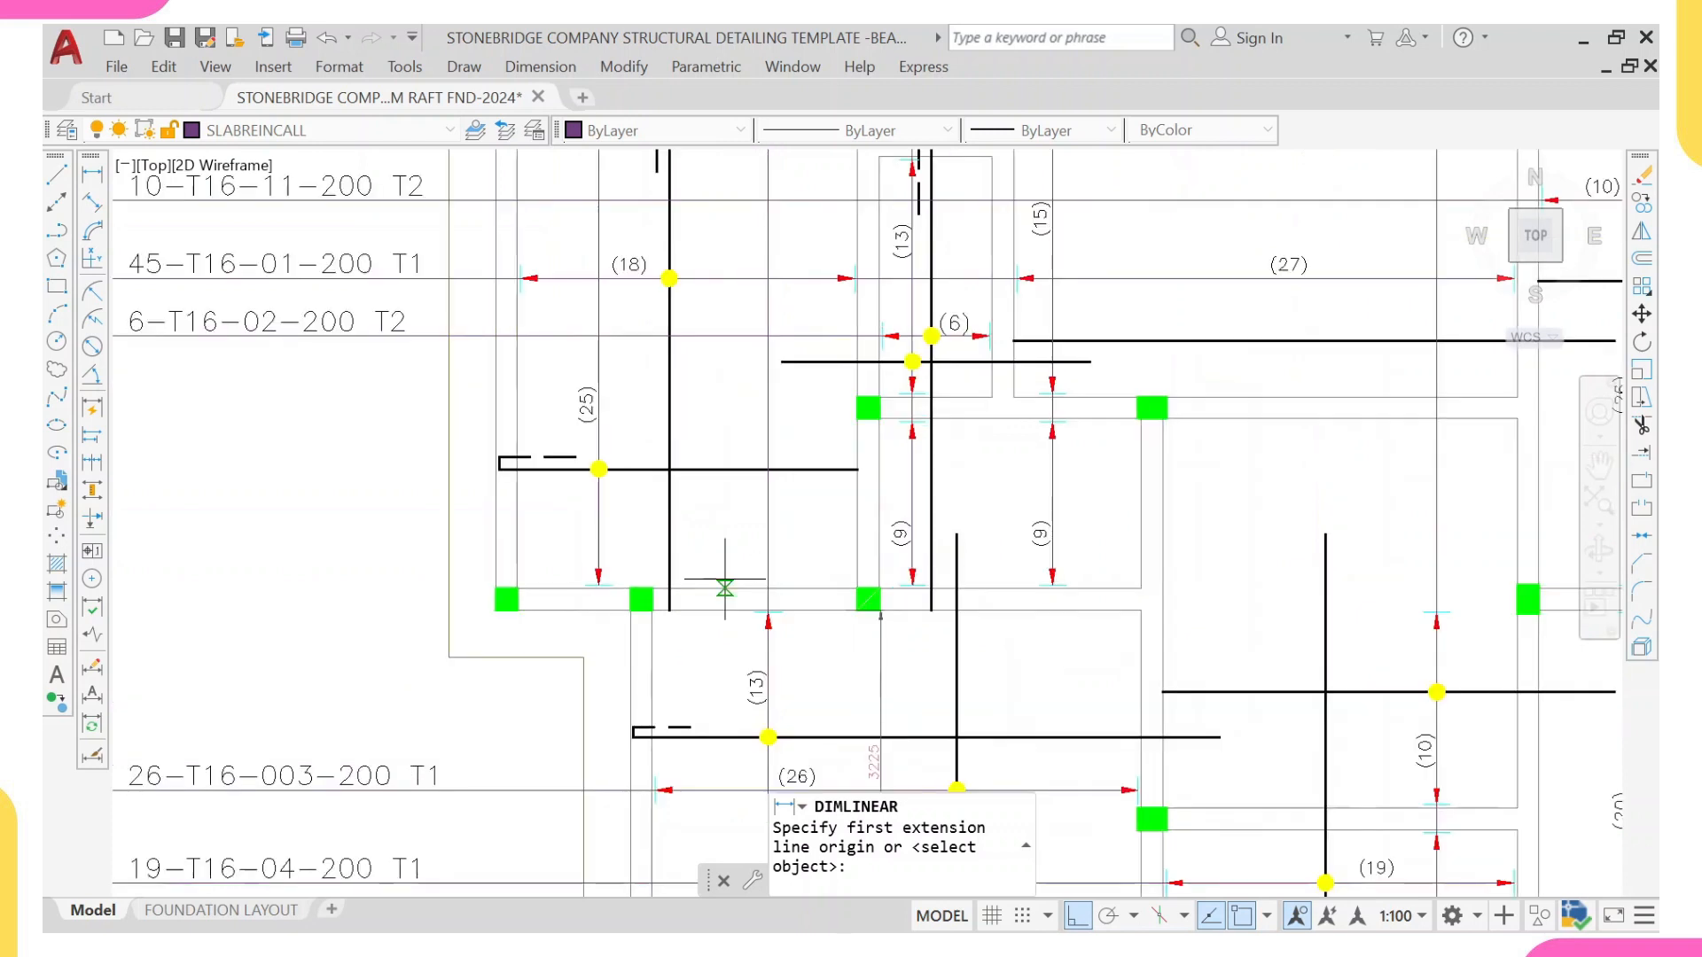
left_click(725, 581)
scroll(709, 341, "down", 4)
scroll(716, 259, "up", 4)
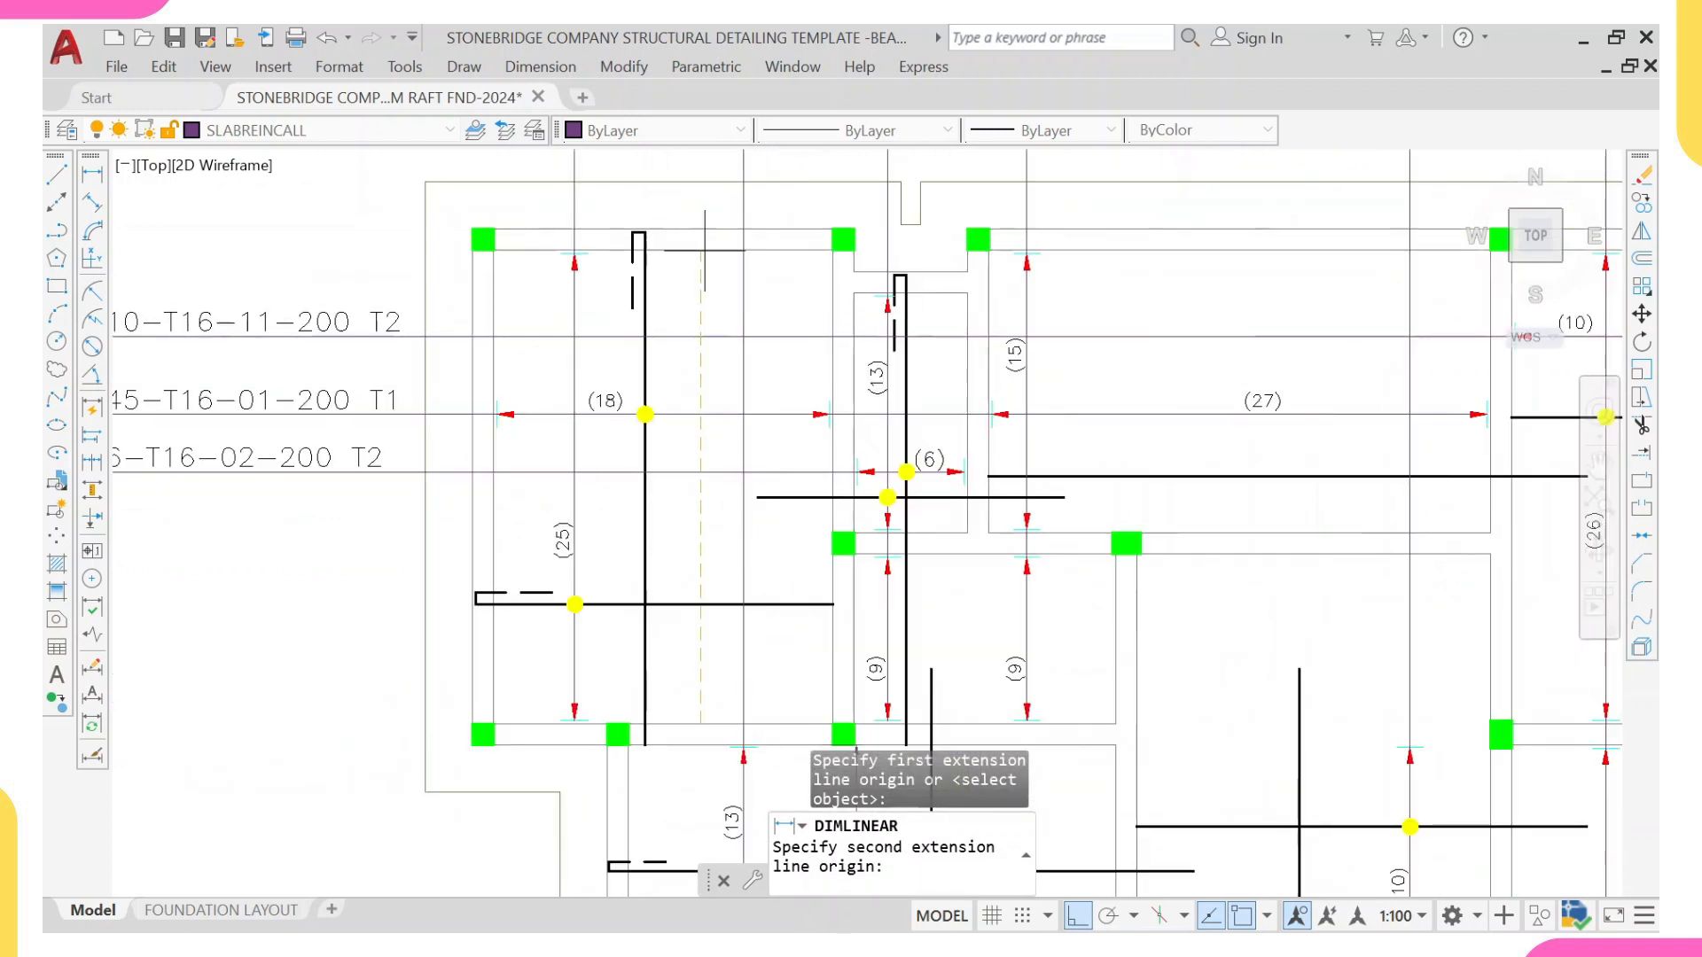
left_click(701, 253)
left_click(710, 353)
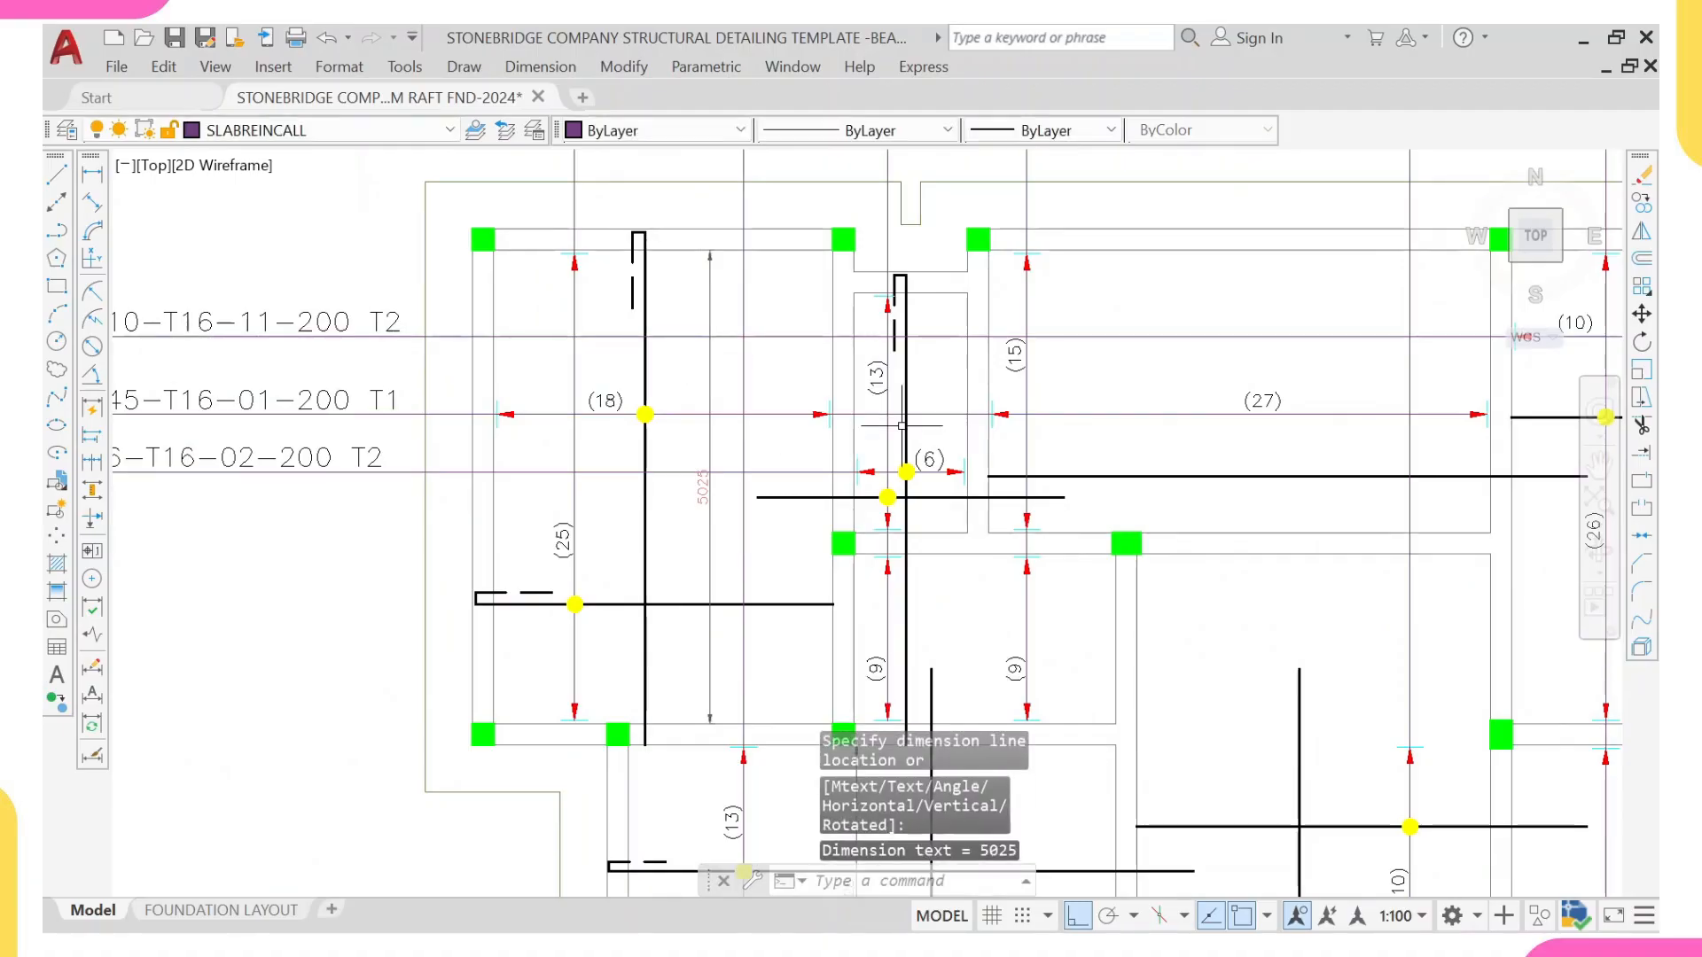
Step: Add a vertical linear dimension between the beam faces of the small bay below the (15) range, beside its (9) range
right_click(1070, 396)
left_click(1172, 422)
scroll(1044, 449, "down", 1)
scroll(996, 567, "up", 4)
left_click(993, 591)
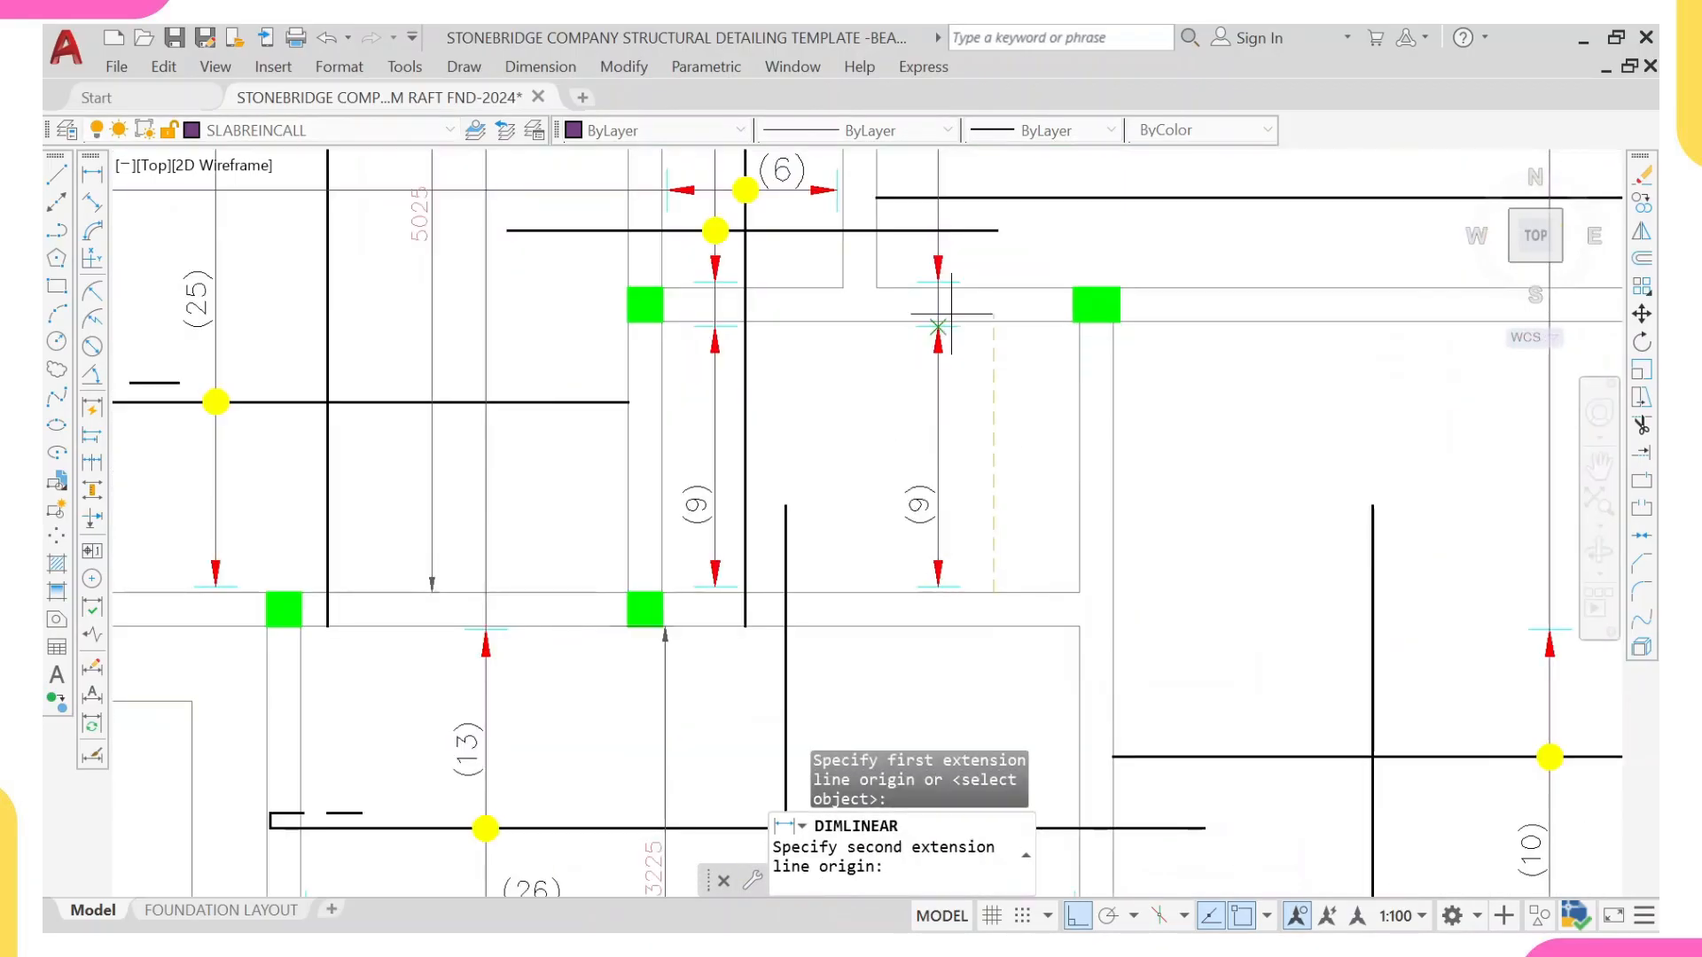
left_click(991, 322)
left_click(984, 386)
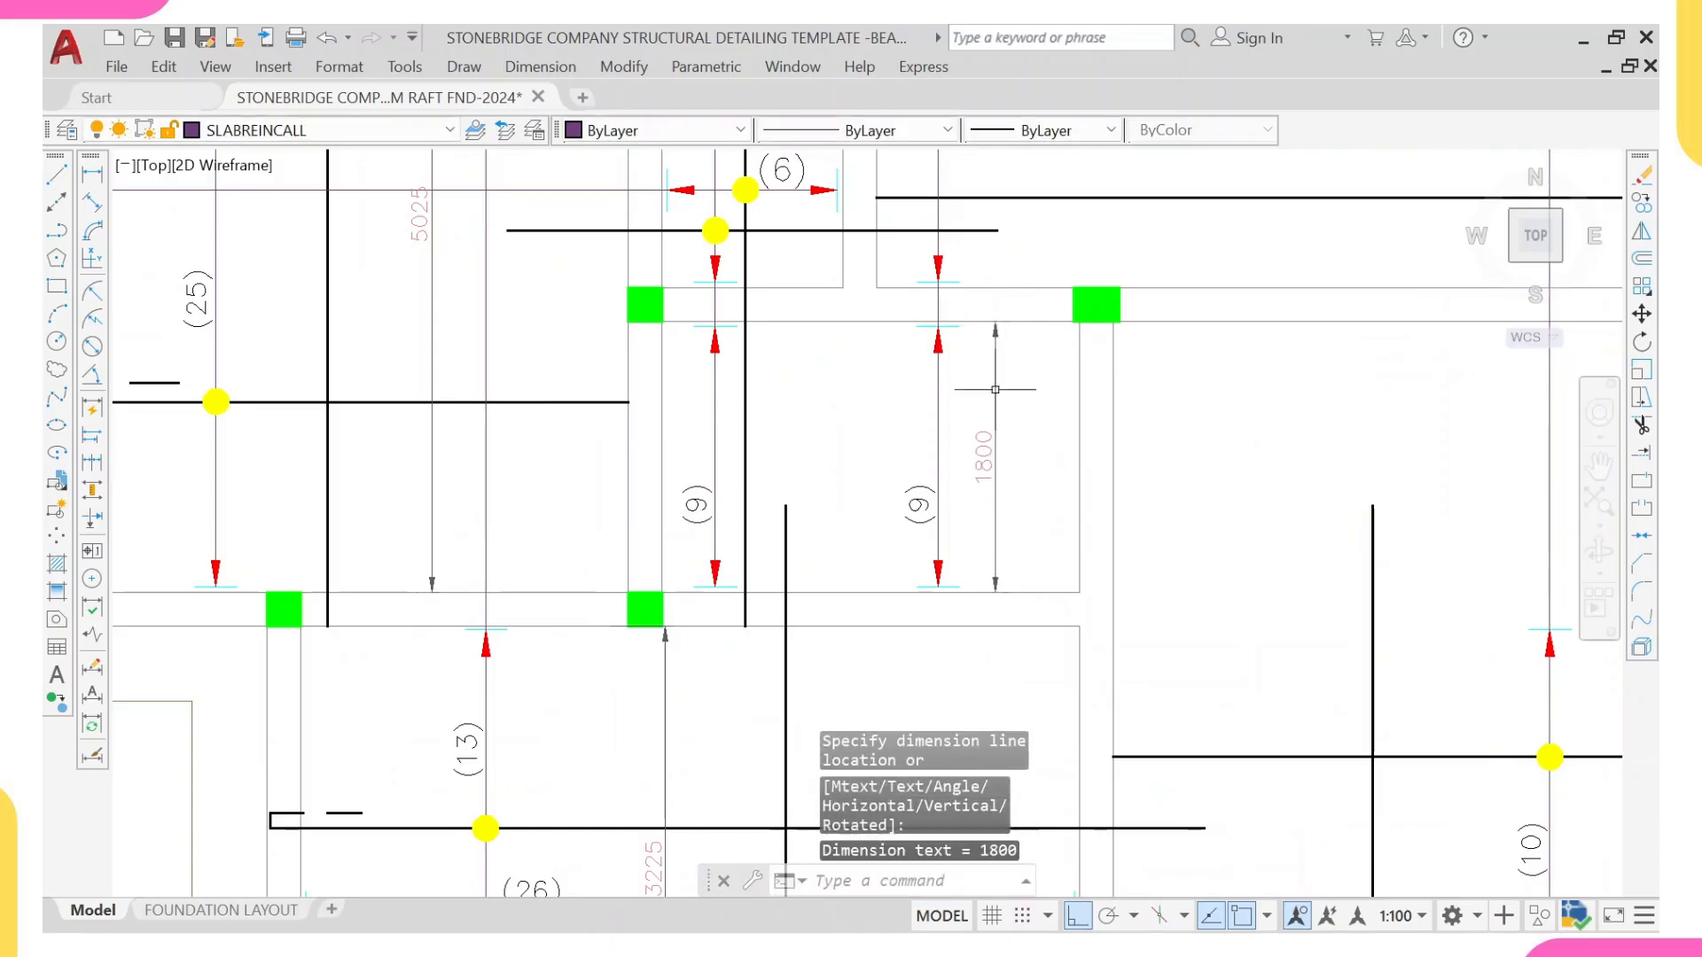
scroll(975, 470, "down", 4)
middle_click_drag(948, 451, 917, 345)
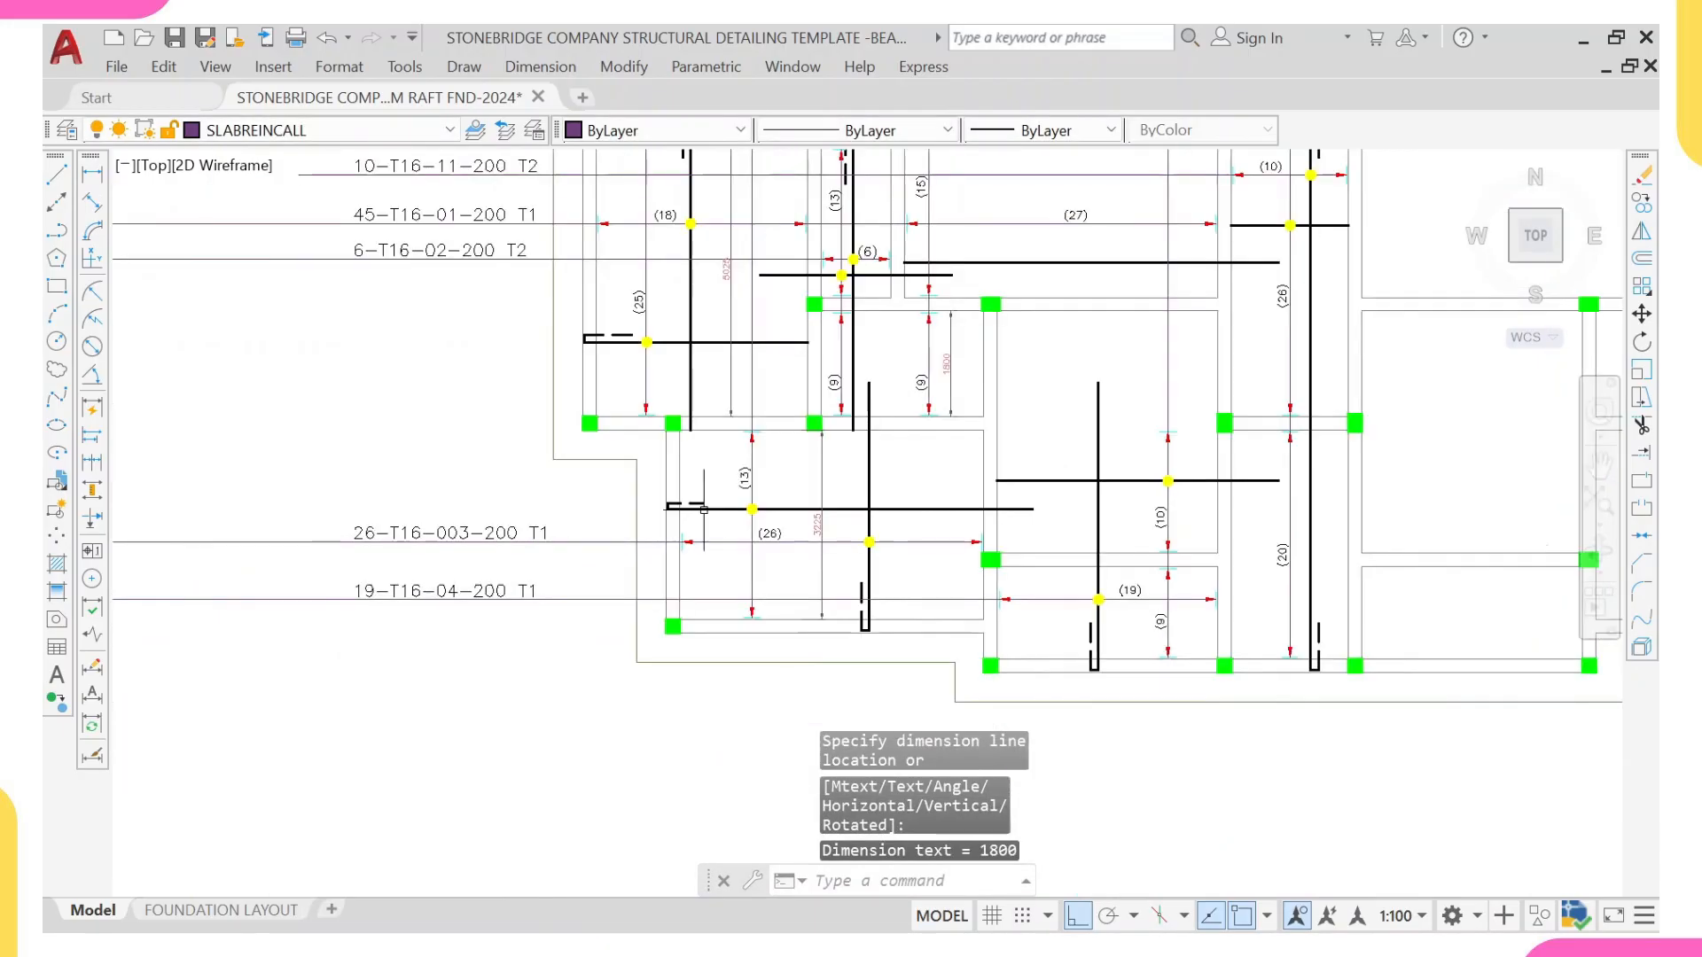
scroll(911, 437, "up", 2)
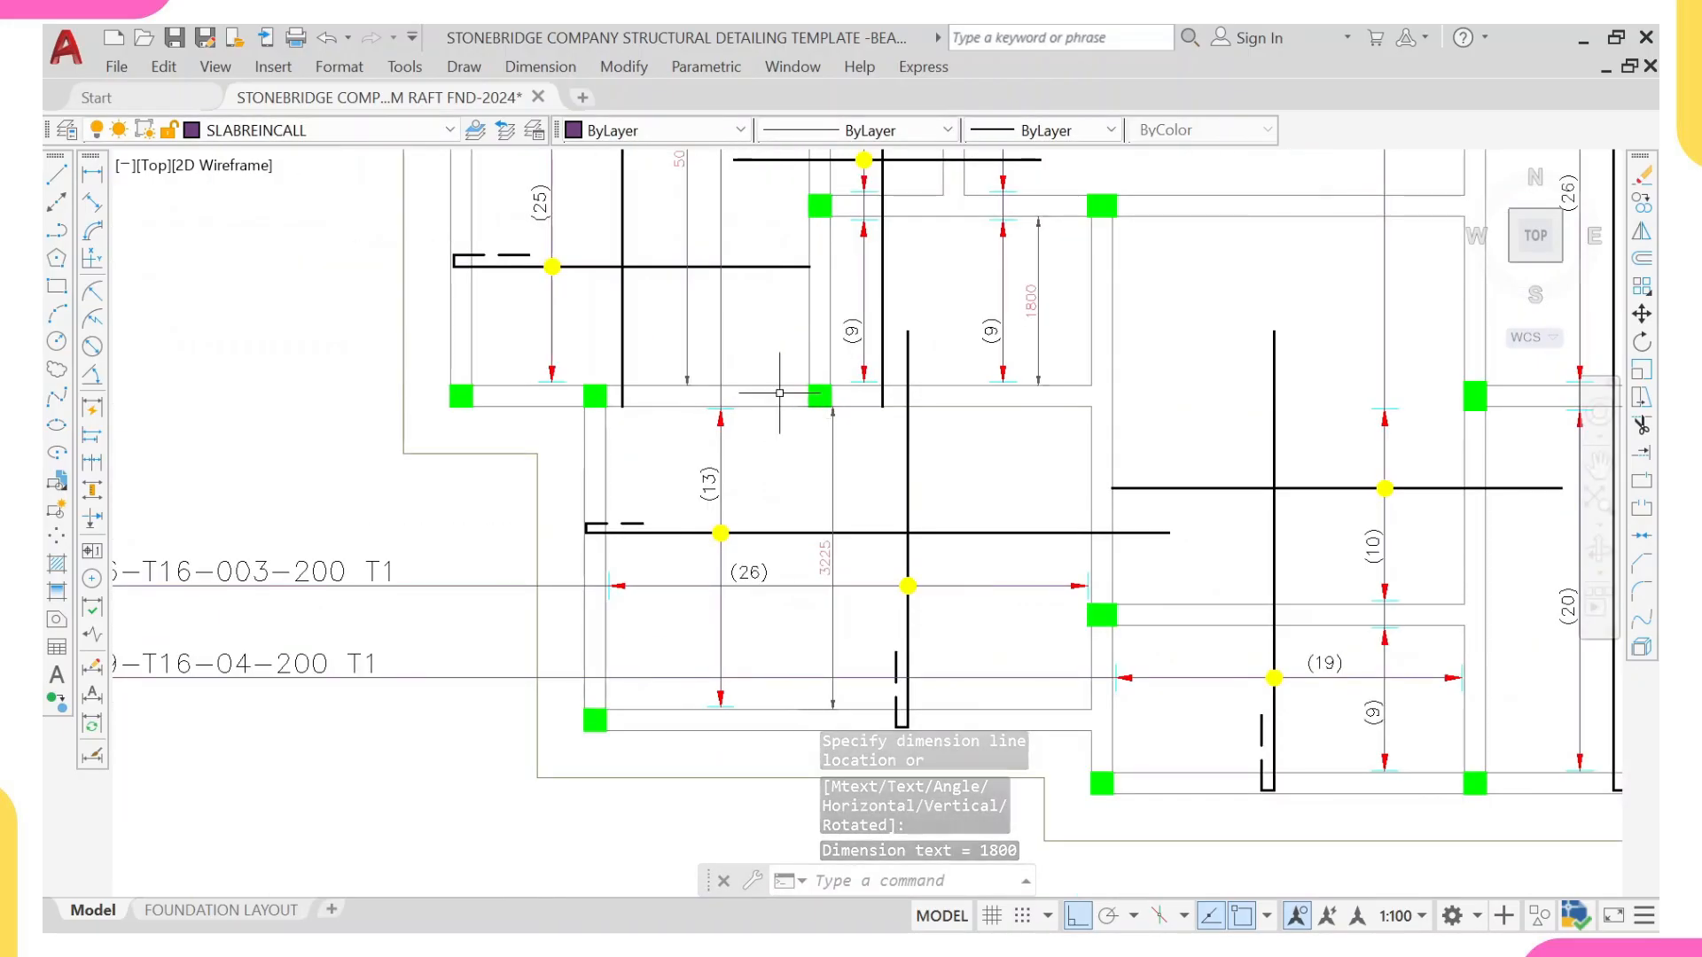
Step: Examine the bay dimensions and top bar extents around the horizontal beam between the upper-left and lower-left bays
scroll(777, 392, "up", 2)
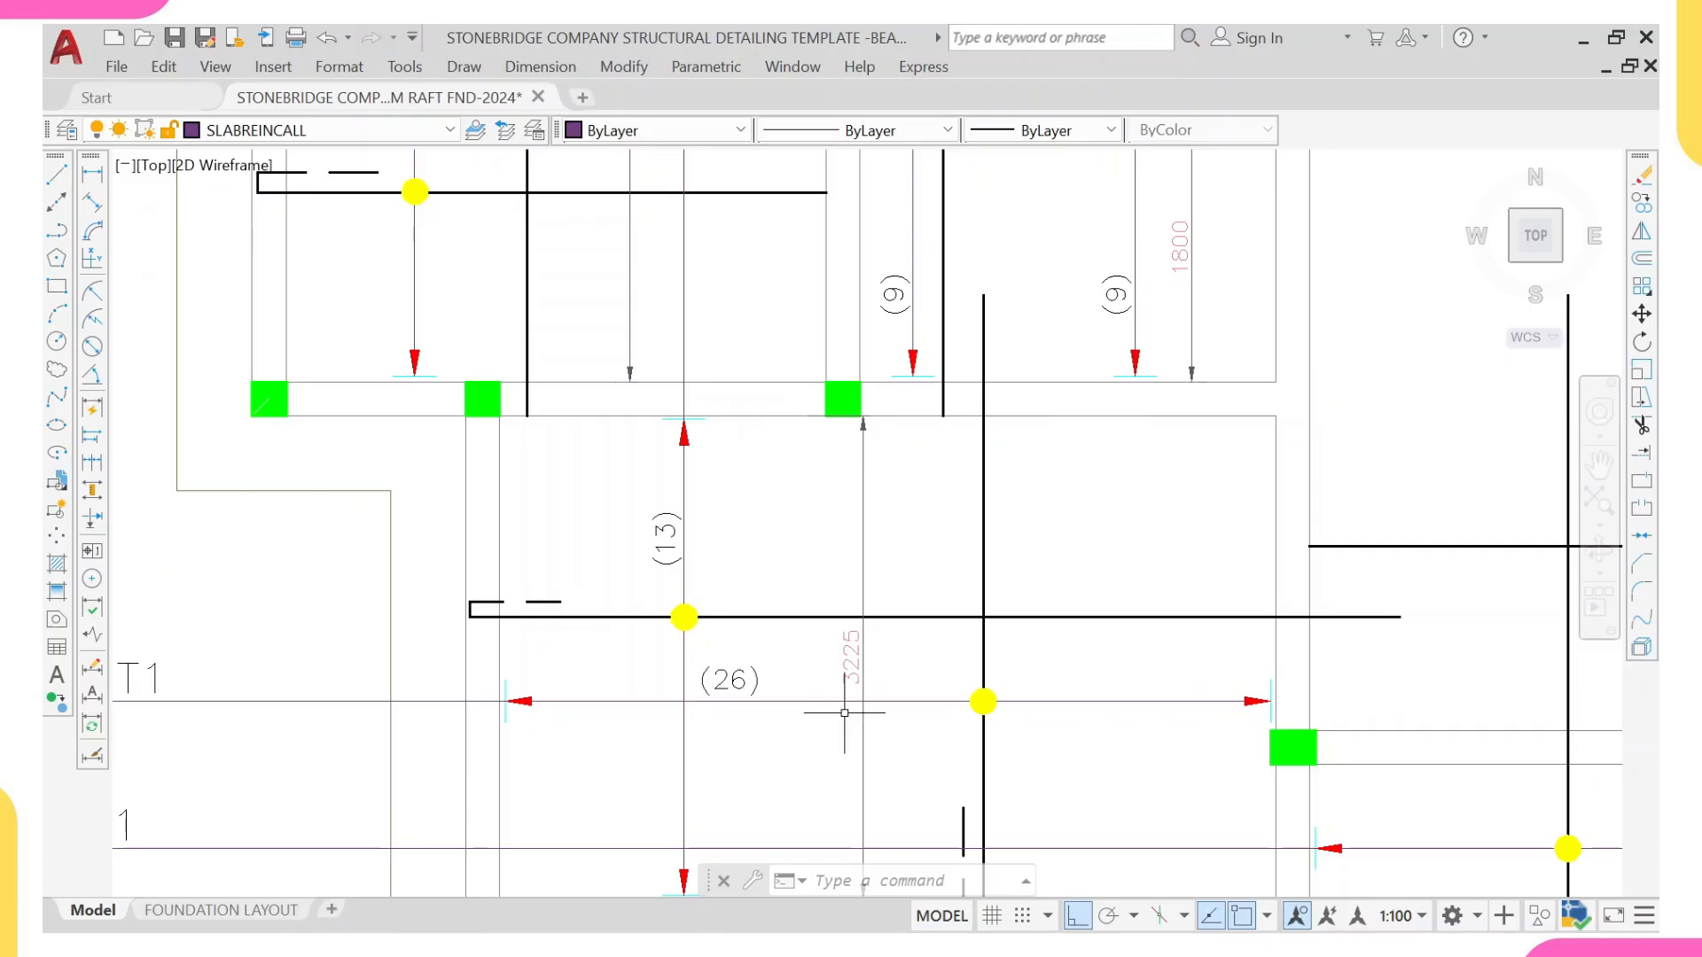
scroll(849, 480, "down", 2)
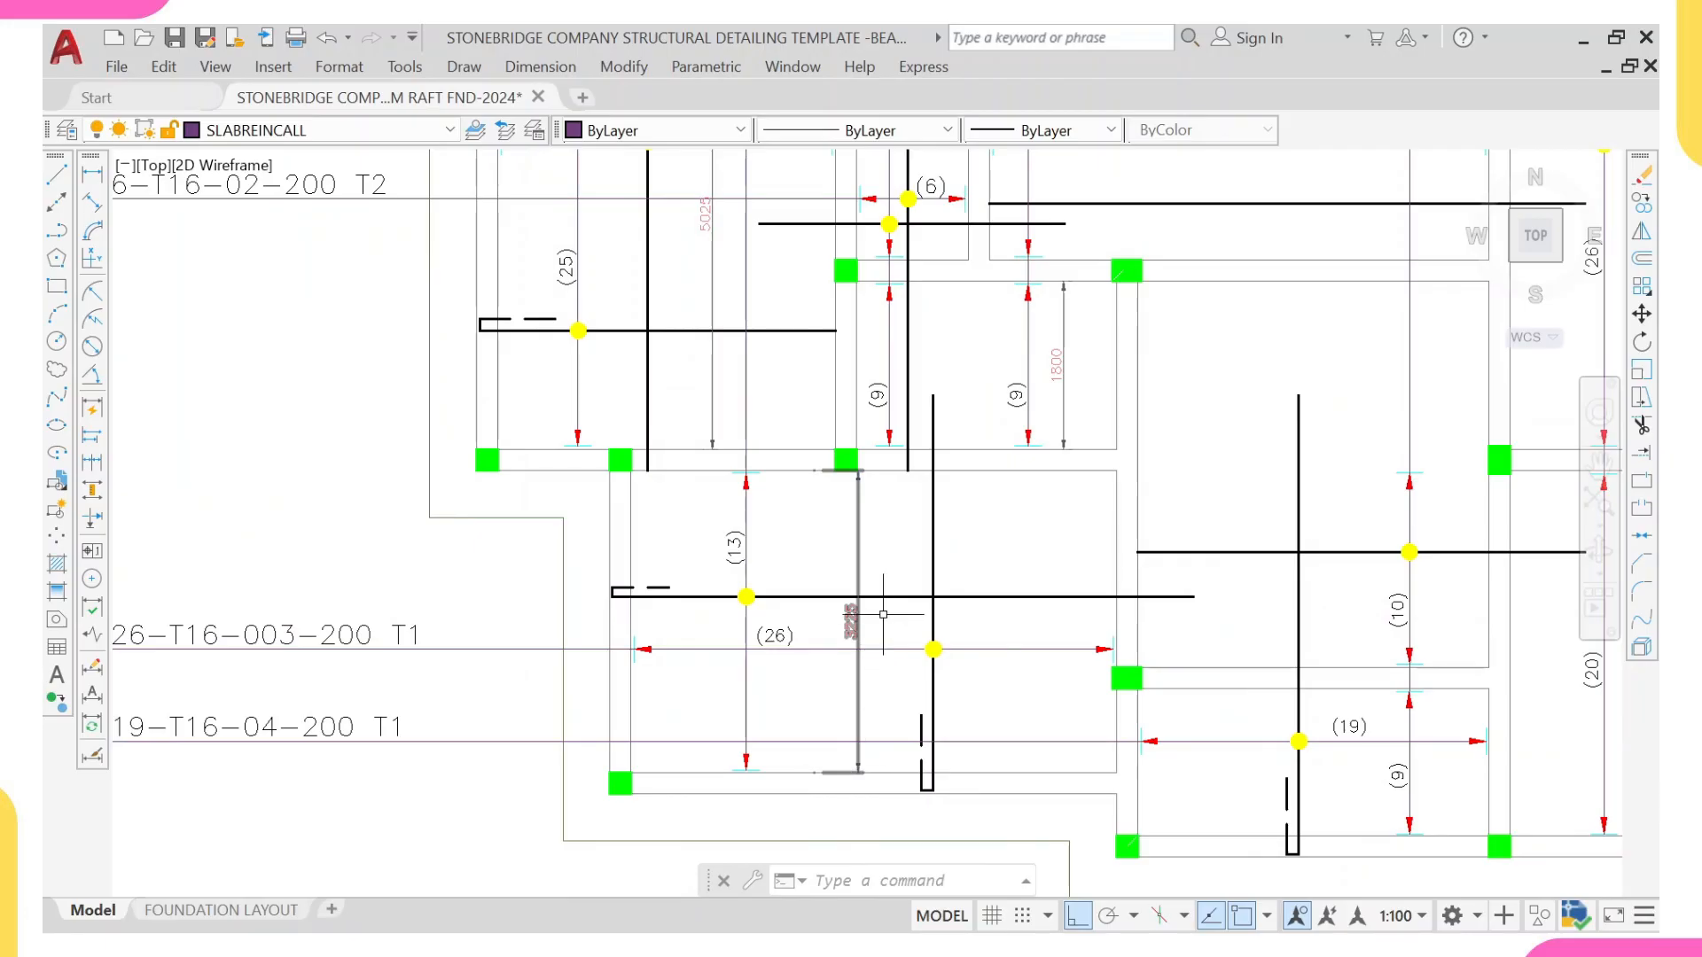
scroll(868, 477, "down", 2)
middle_click_drag(859, 438, 865, 723)
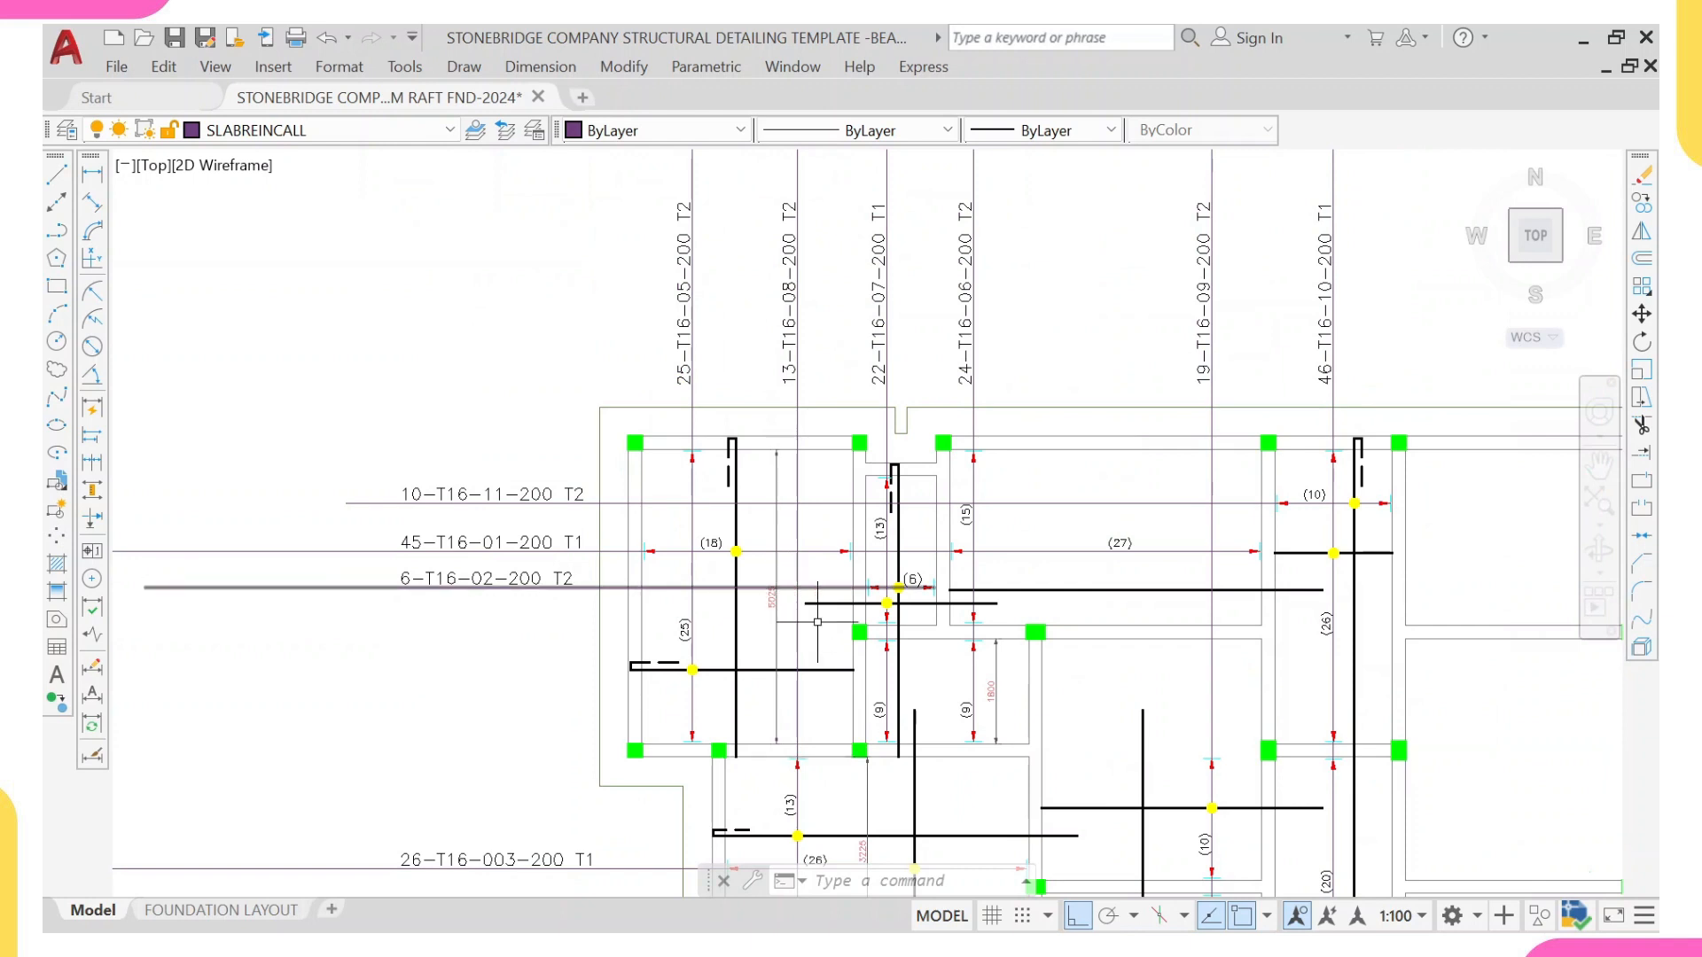
scroll(775, 749, "up", 2)
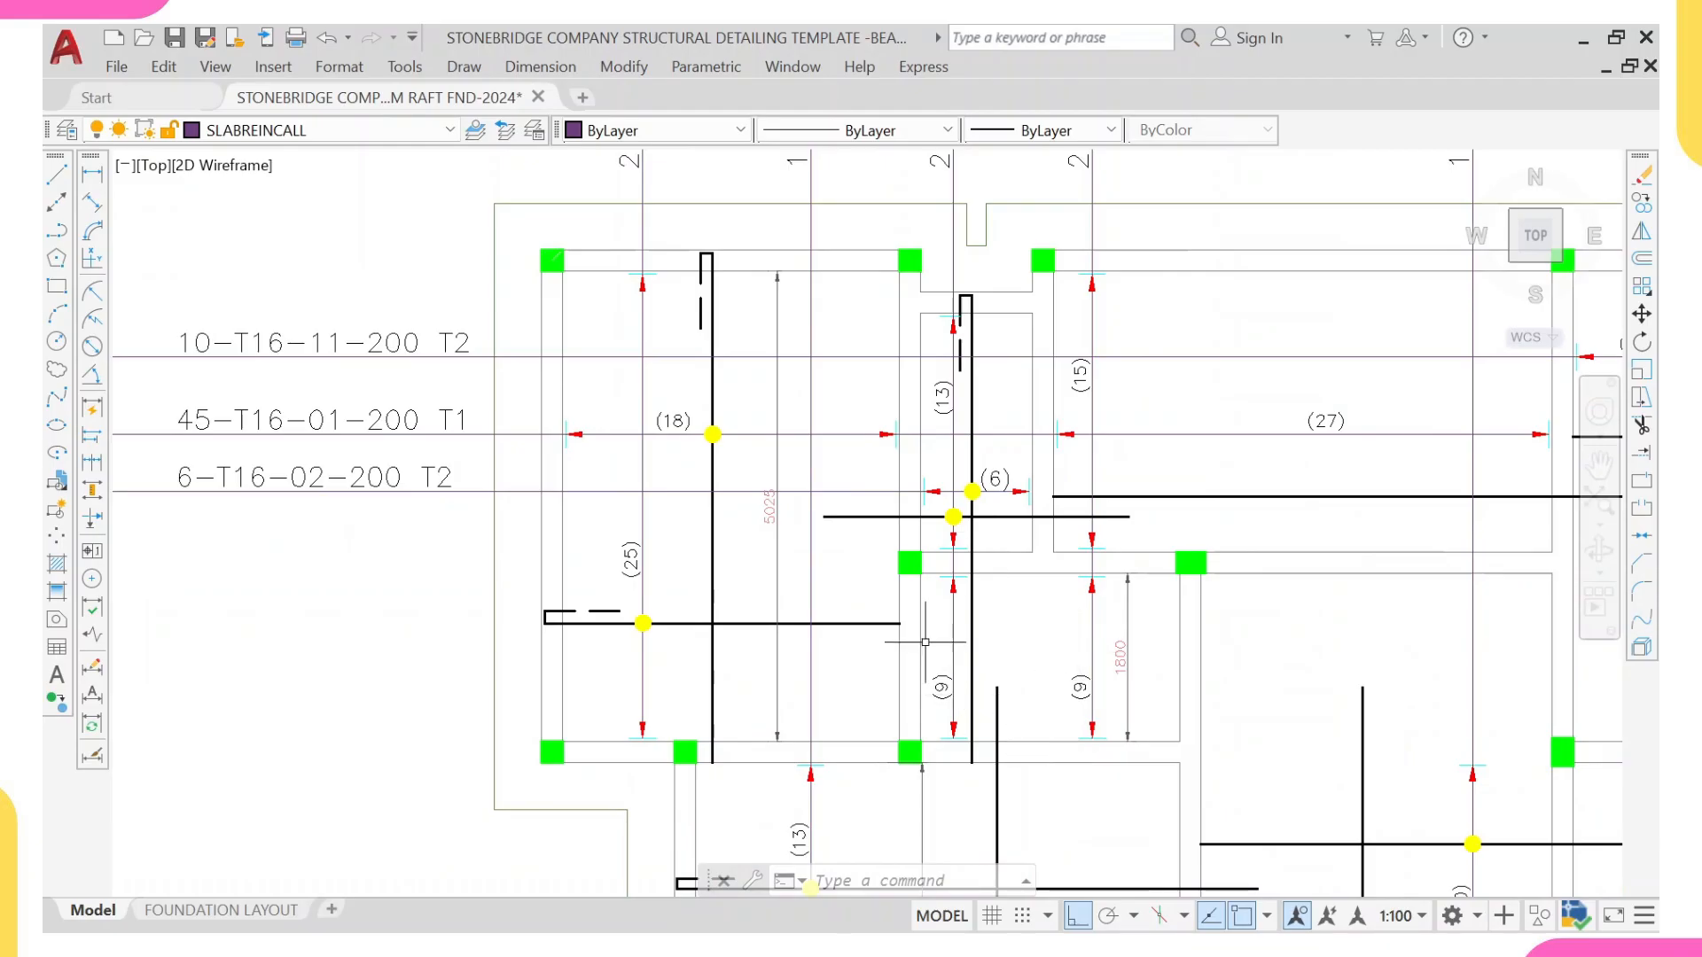
scroll(924, 644, "up", 2)
middle_click_drag(918, 616, 853, 598)
scroll(853, 597, "down", 2)
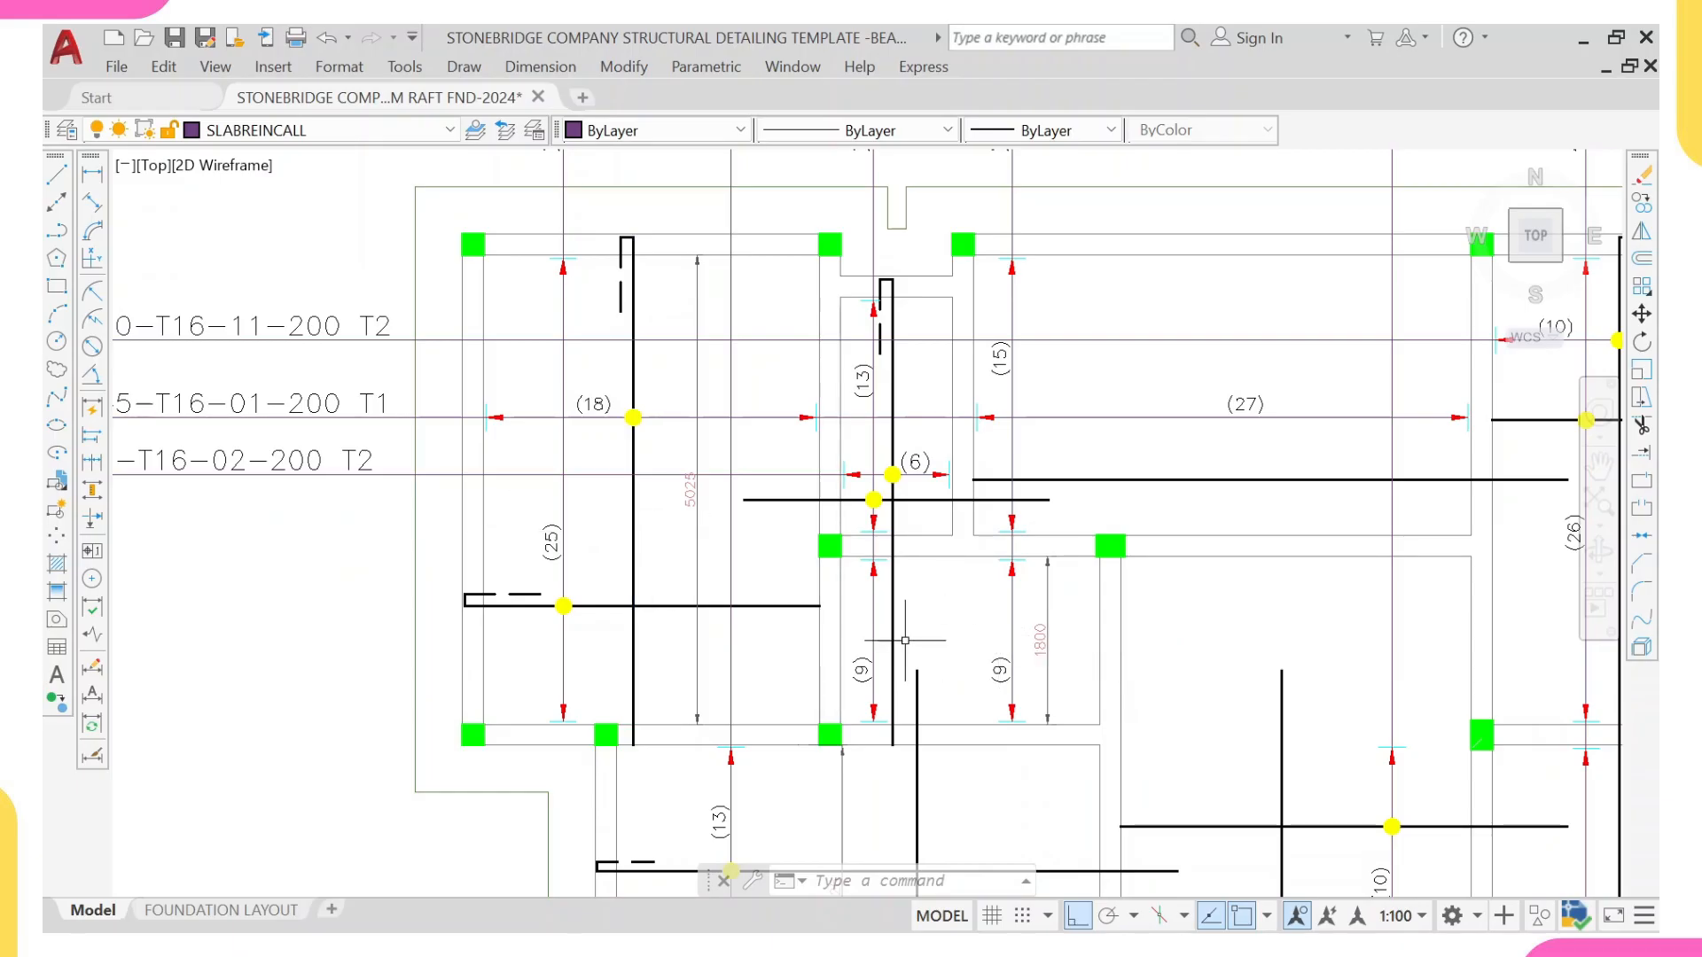
middle_click_drag(779, 723, 731, 646)
scroll(706, 647, "up", 2)
scroll(786, 627, "down", 4)
scroll(761, 545, "up", 2)
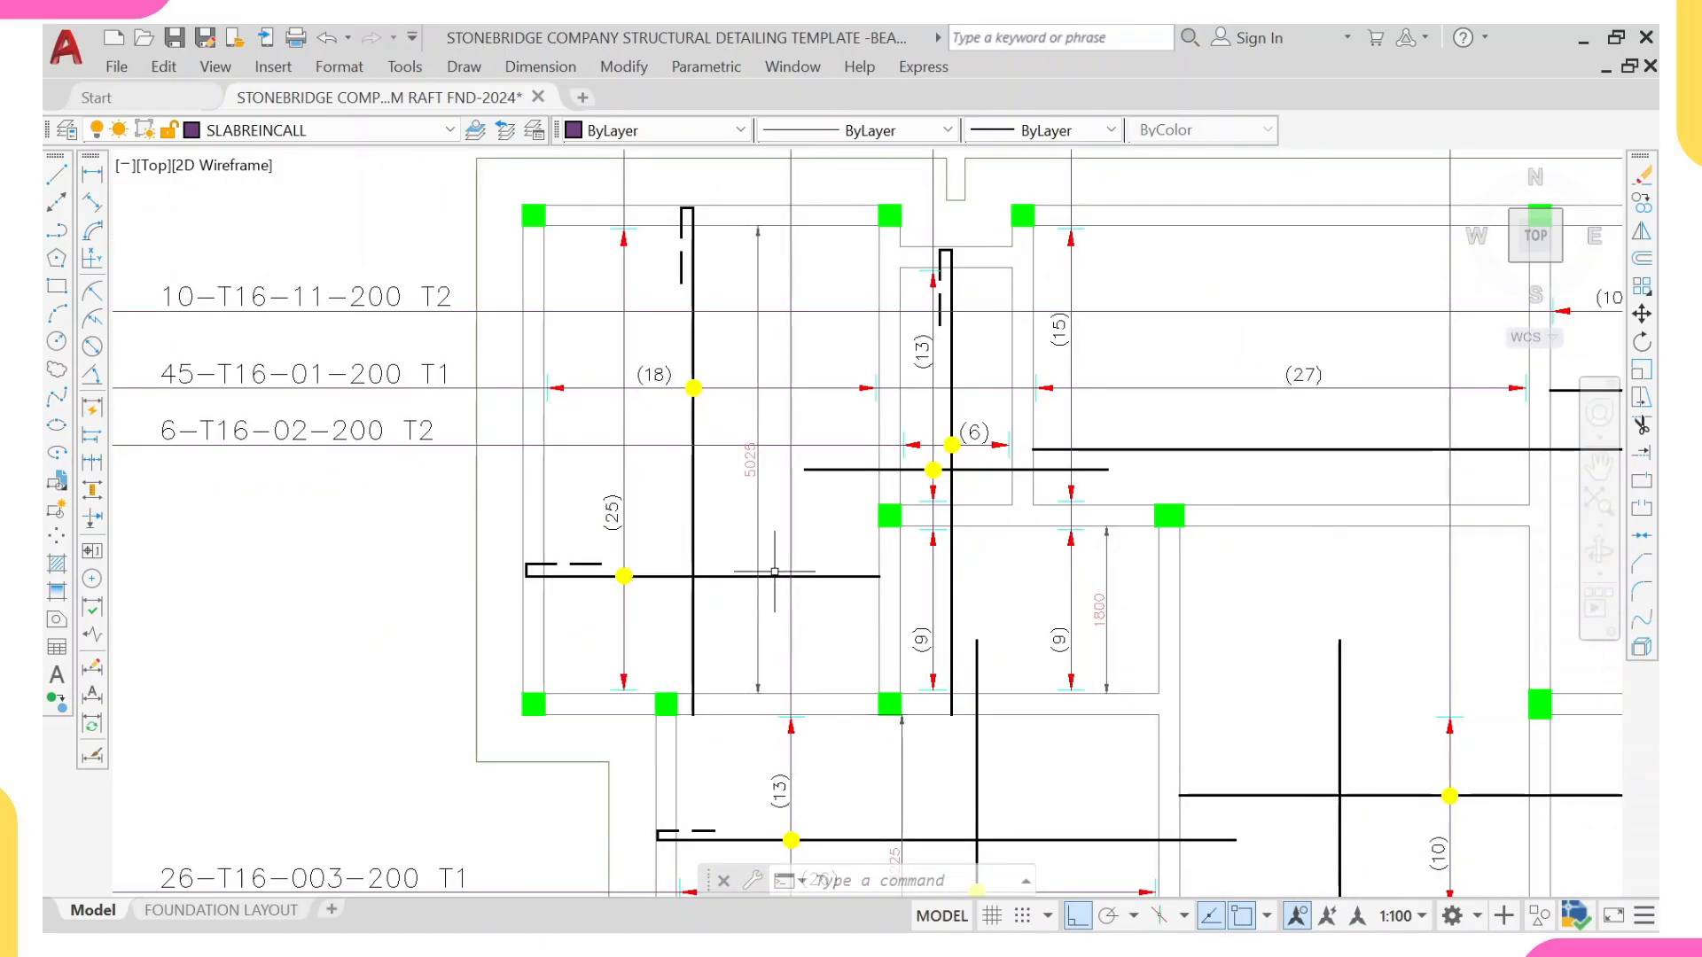
mouse_move(980, 732)
middle_mouse_down()
mouse_move(980, 553)
mouse_move(1034, 599)
middle_mouse_up()
Step: Switch to the Windows Calculator by searching for it and opening it
mouse_move(1303, 903)
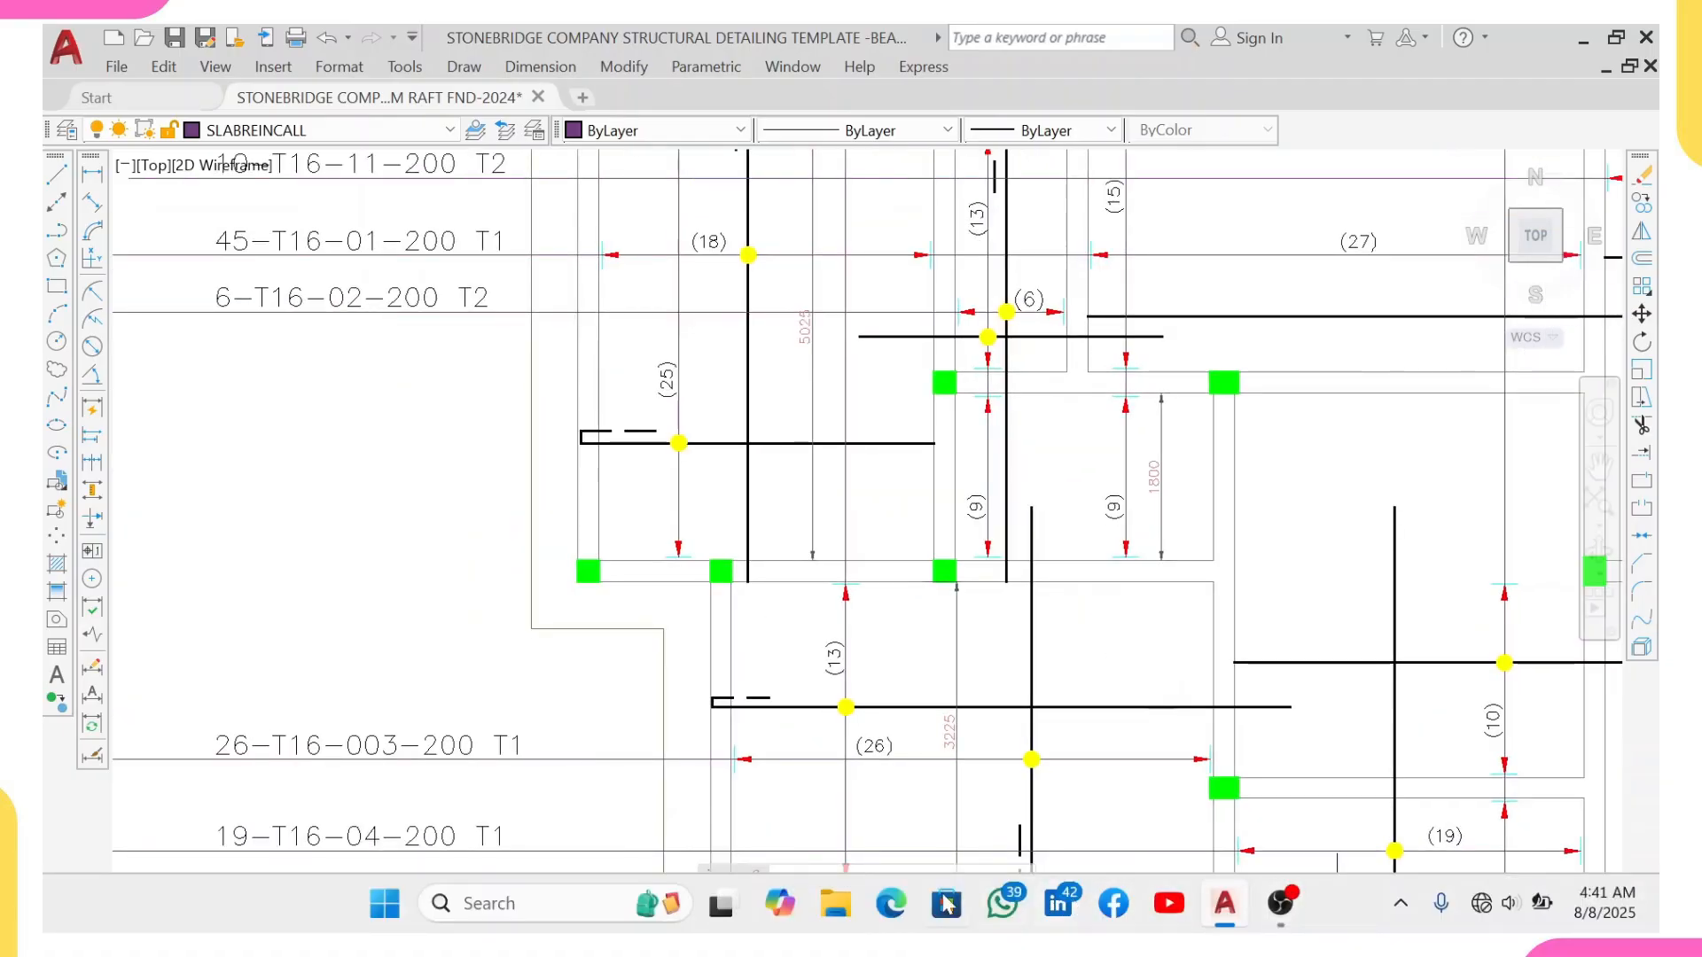
left_click(541, 903)
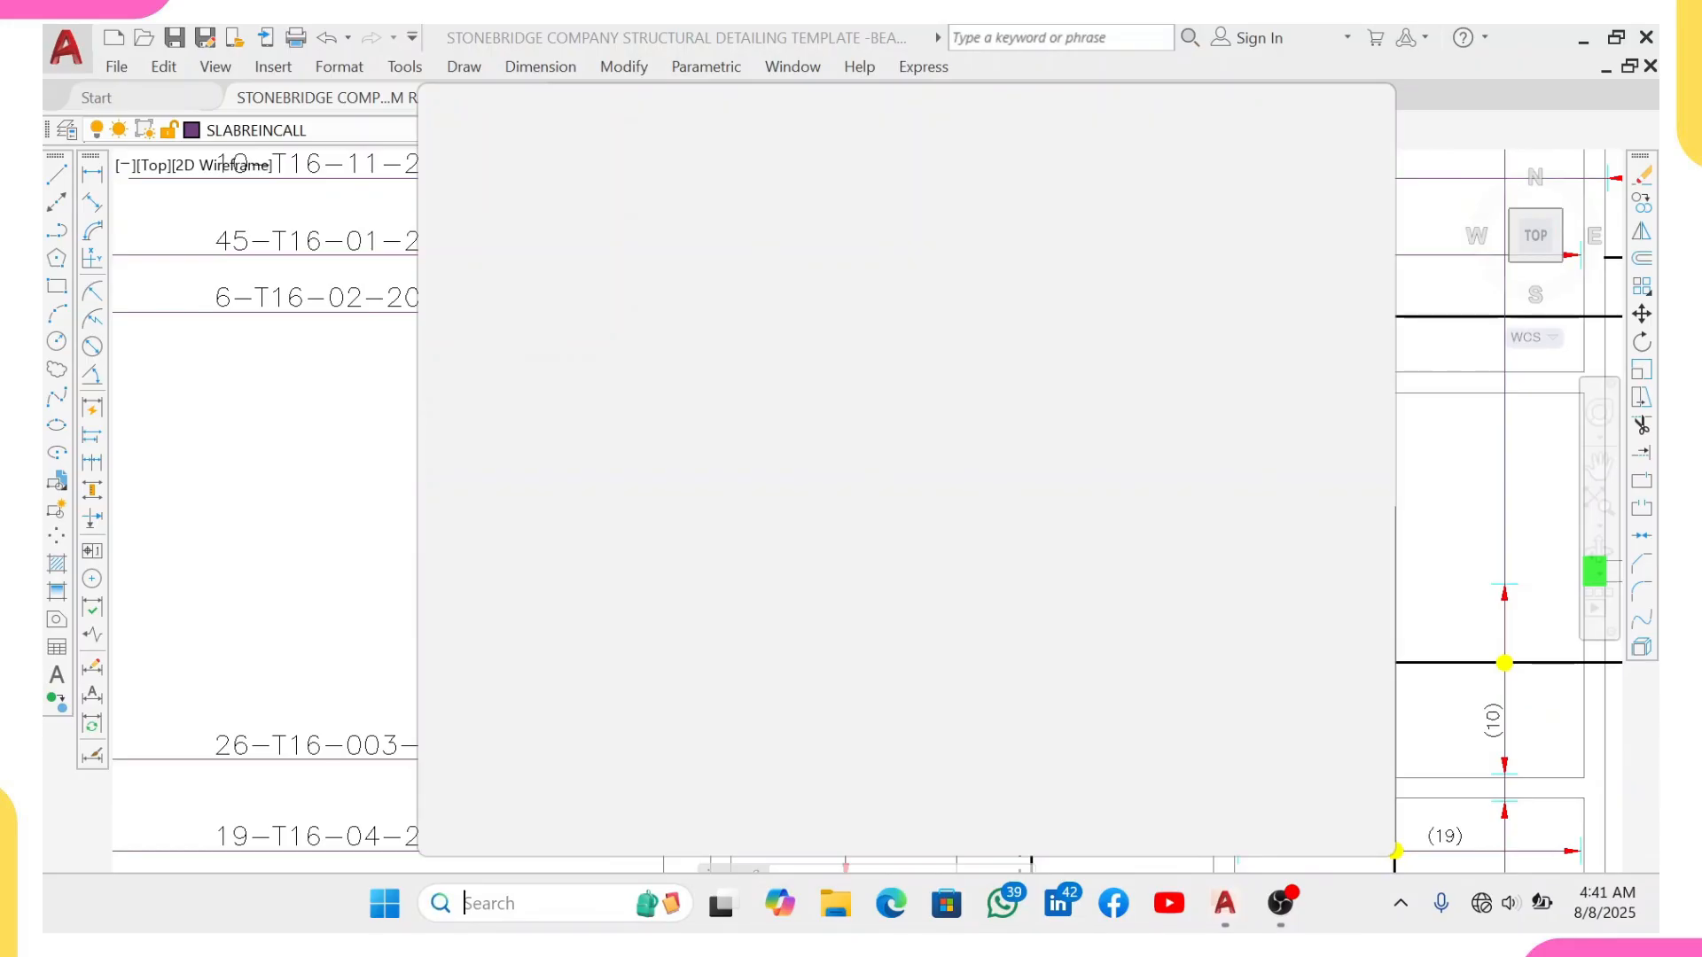
type("CAL")
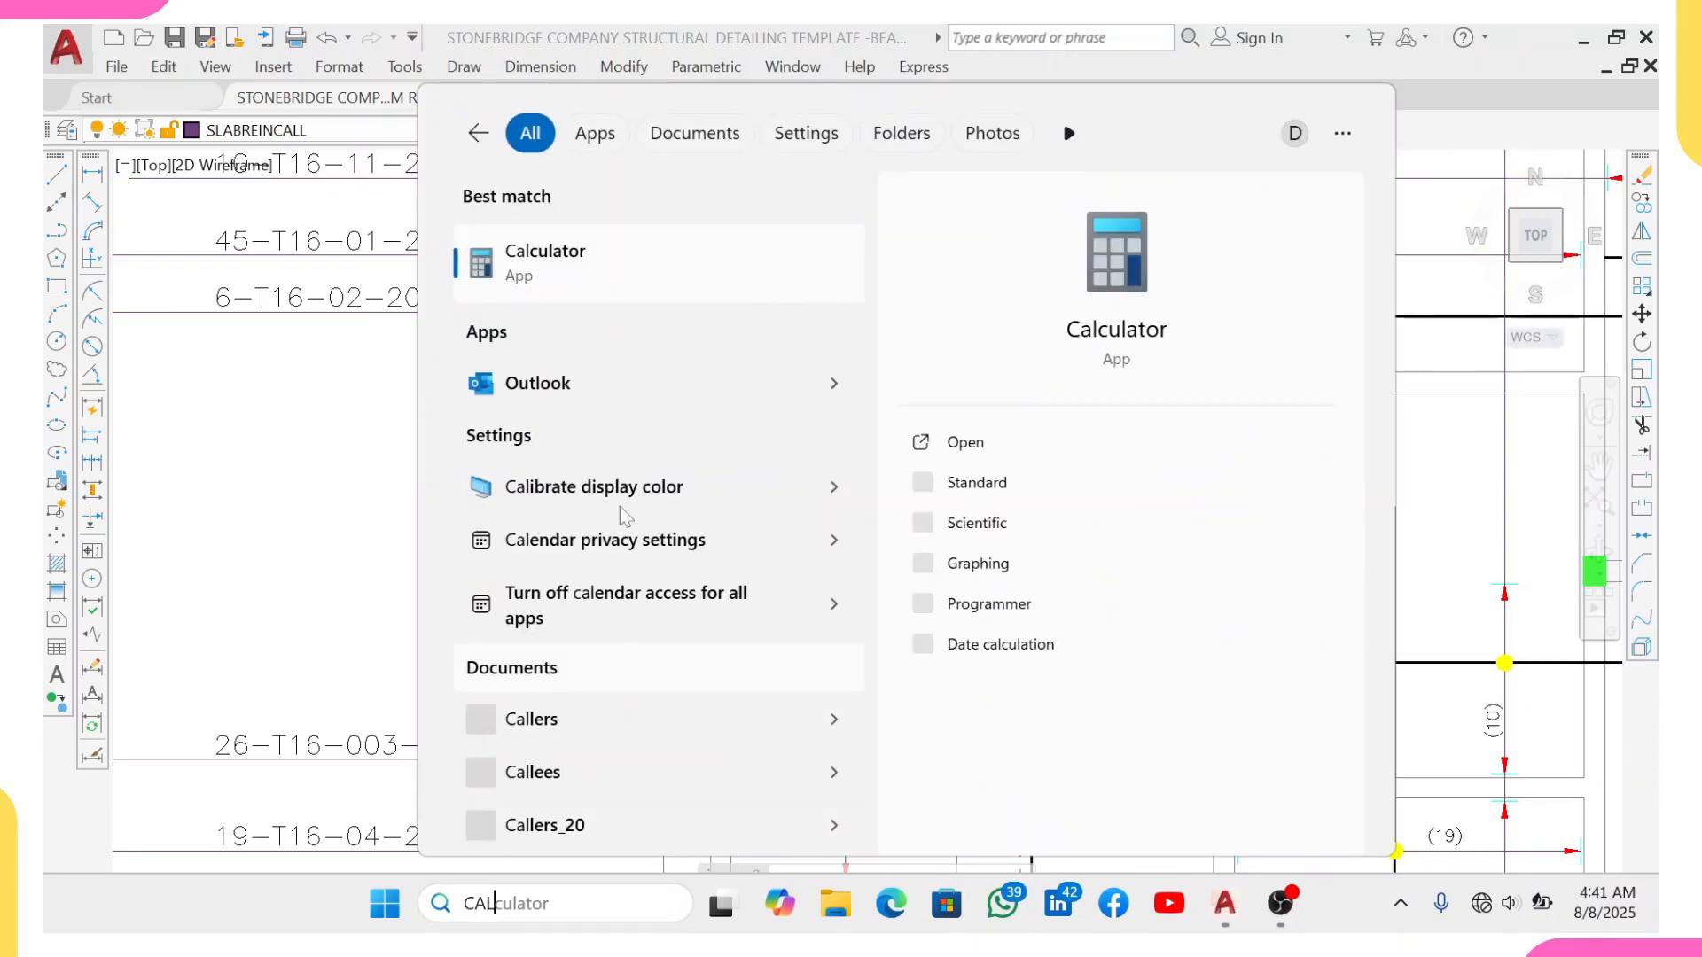
left_click(621, 255)
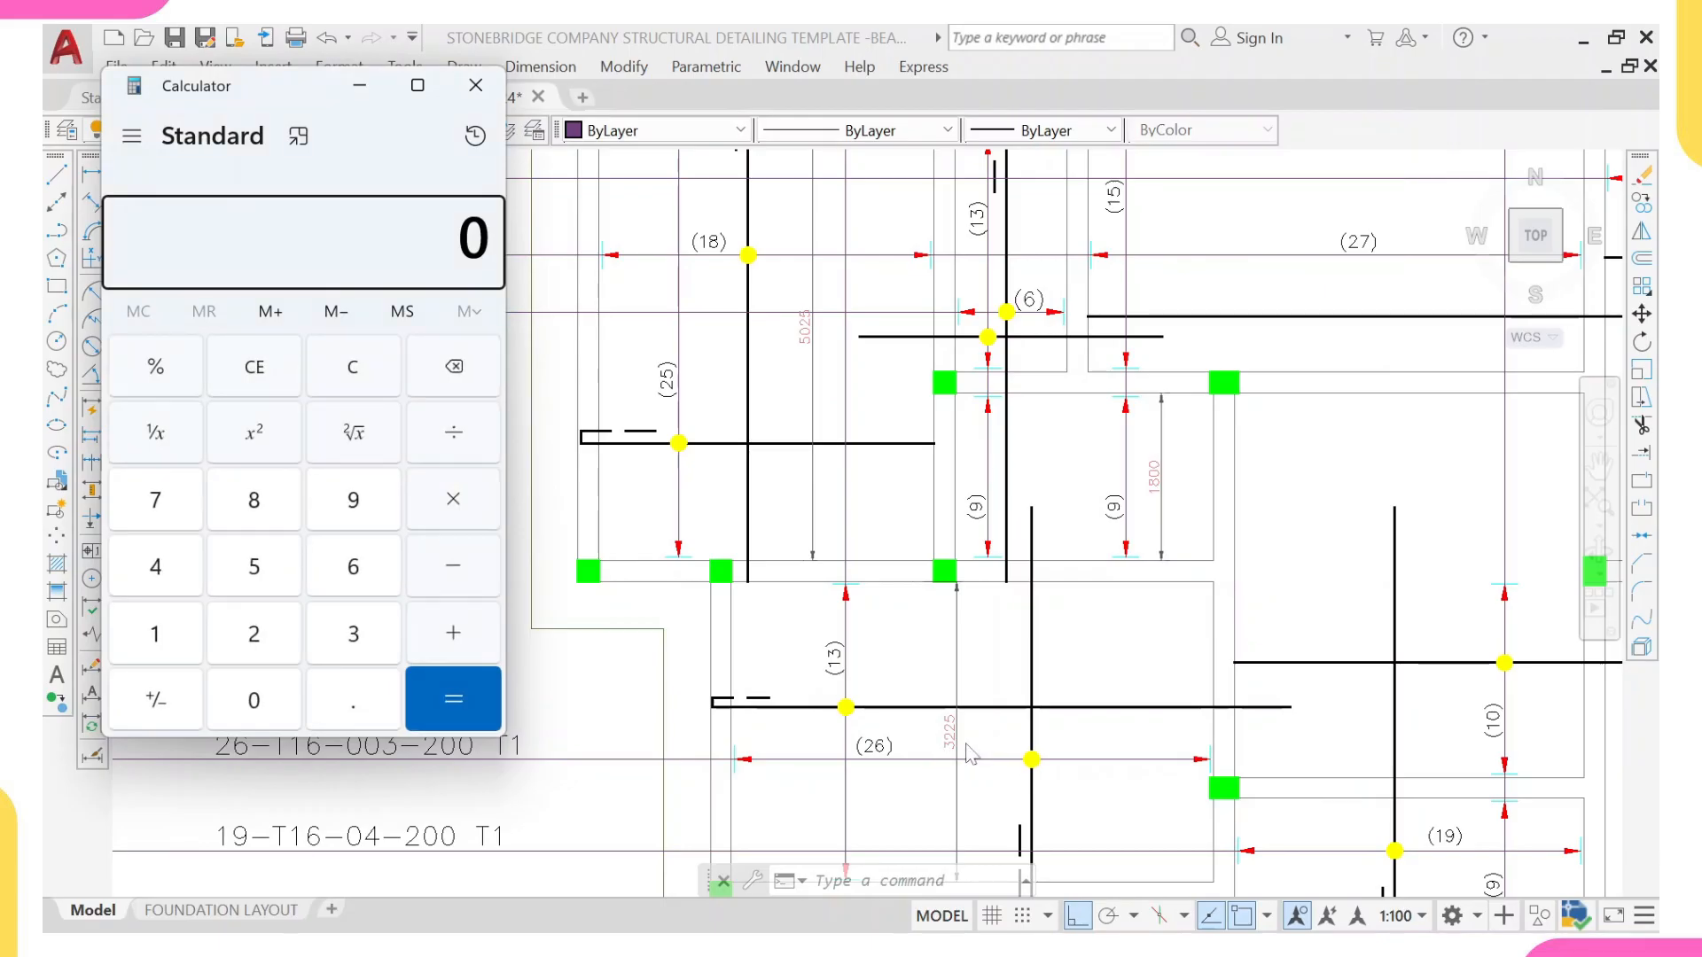
Step: Multiply the lower-left bay span of 3225 by 0.25
left_click(340, 638)
double_click(265, 636)
left_click(259, 570)
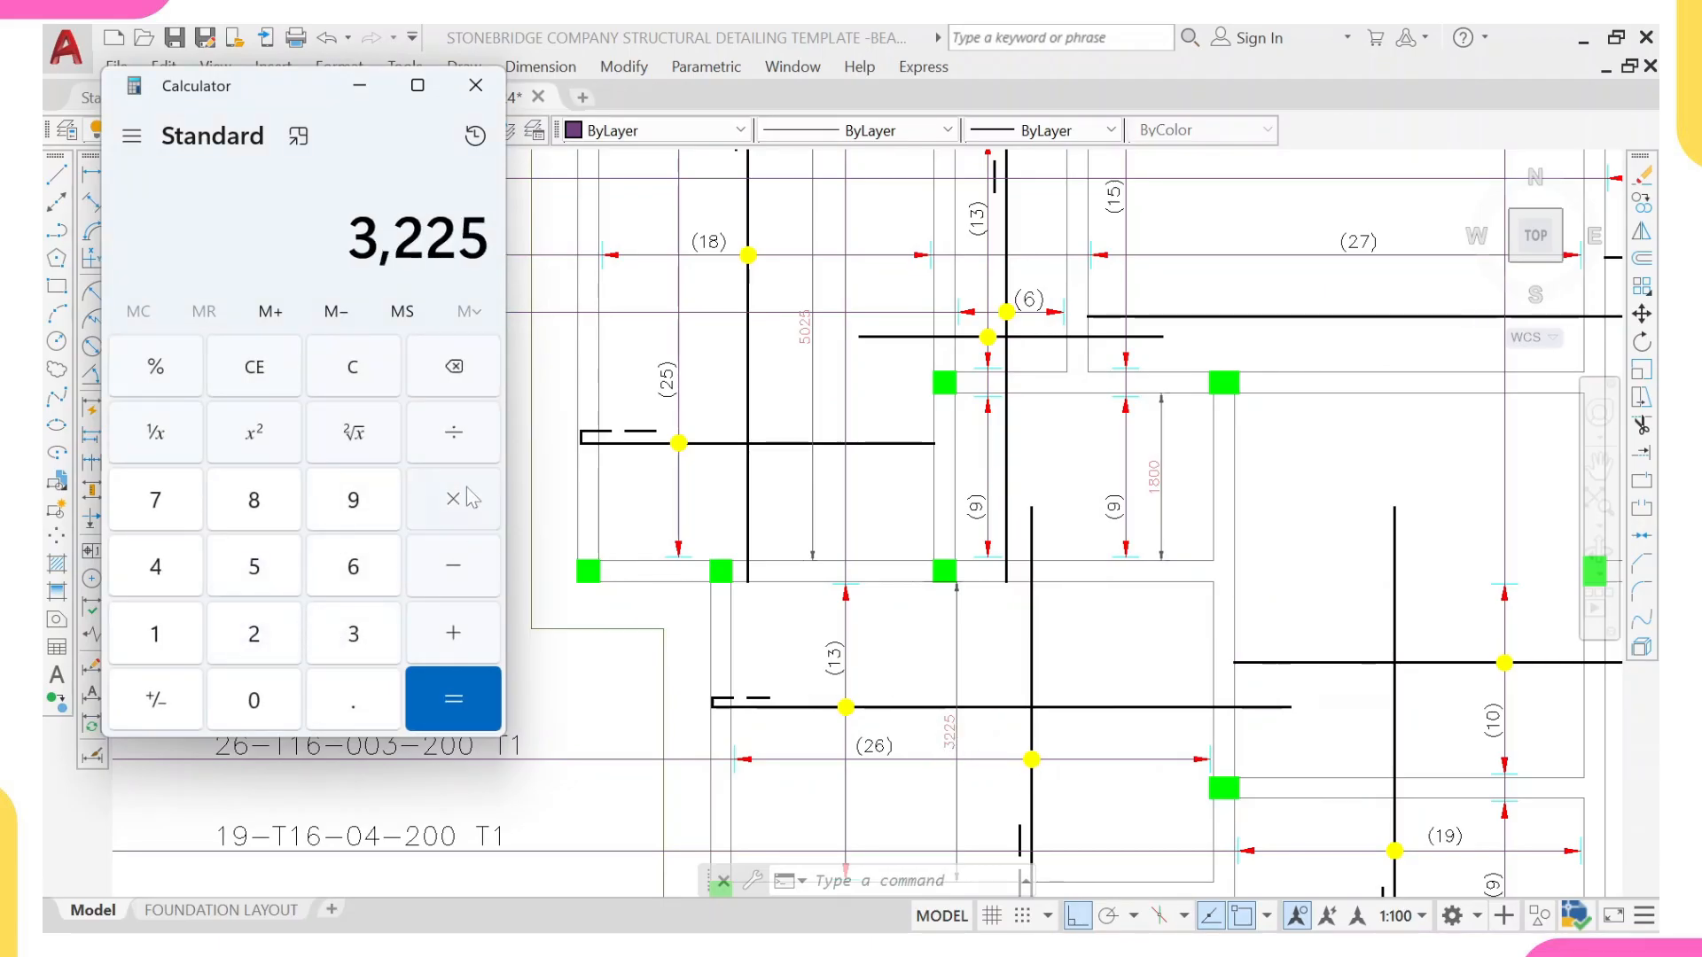
left_click(285, 705)
left_click(332, 698)
left_click(275, 636)
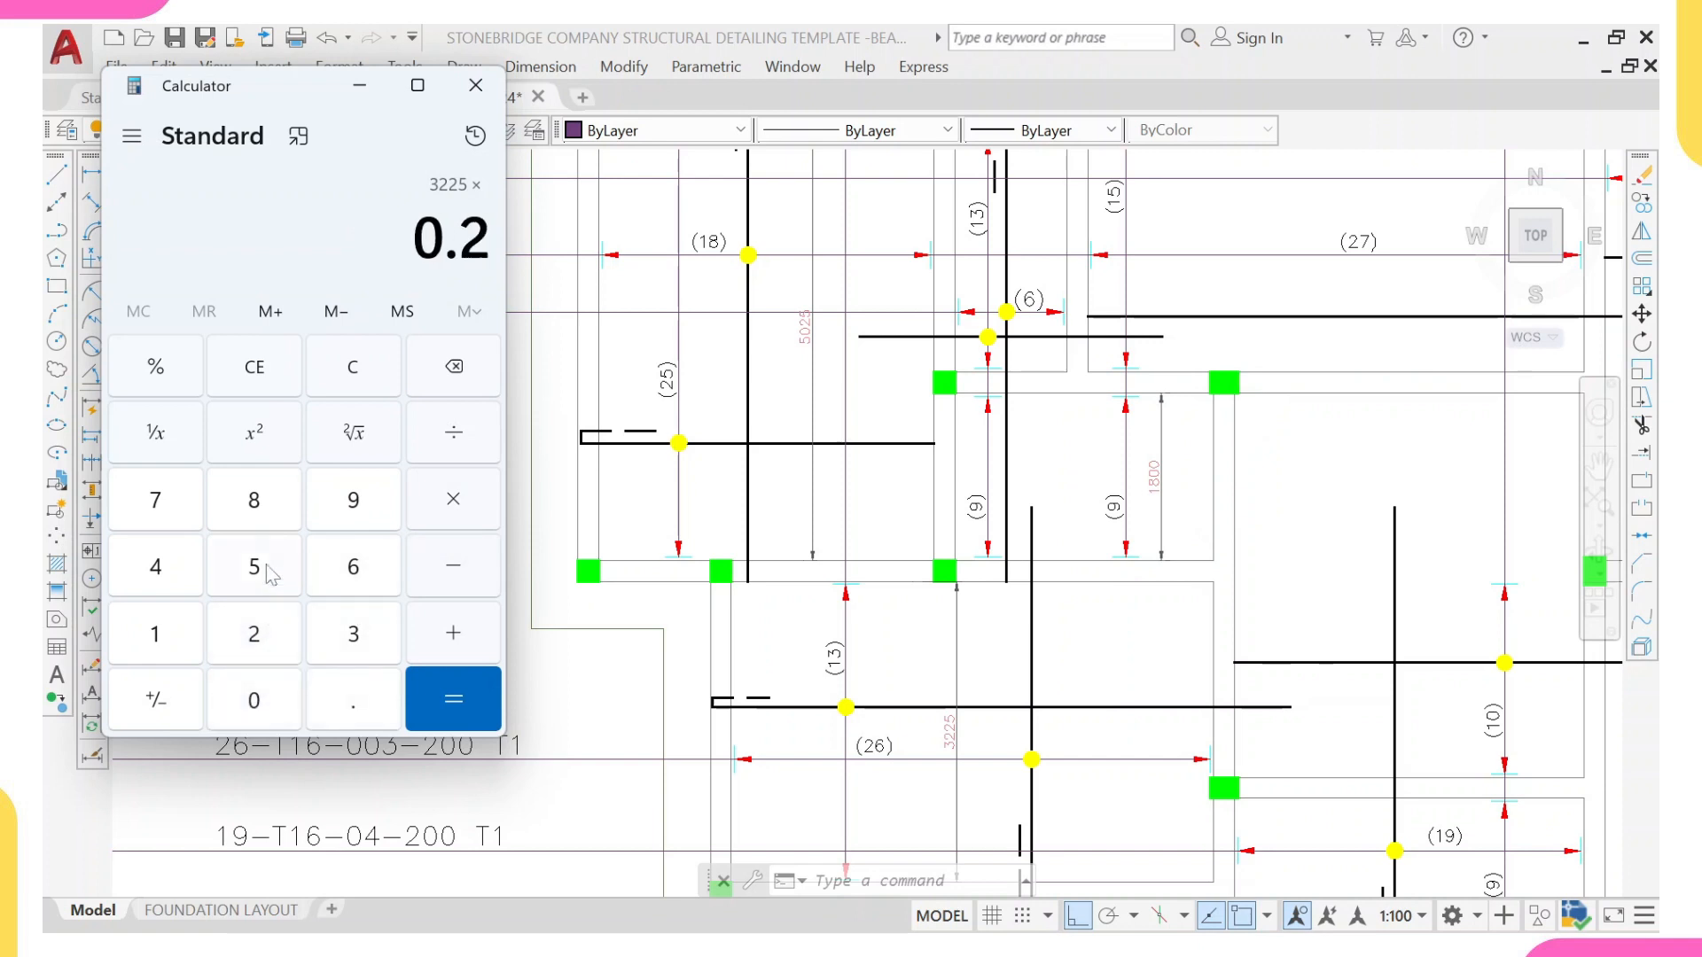
left_click(272, 560)
left_click(474, 705)
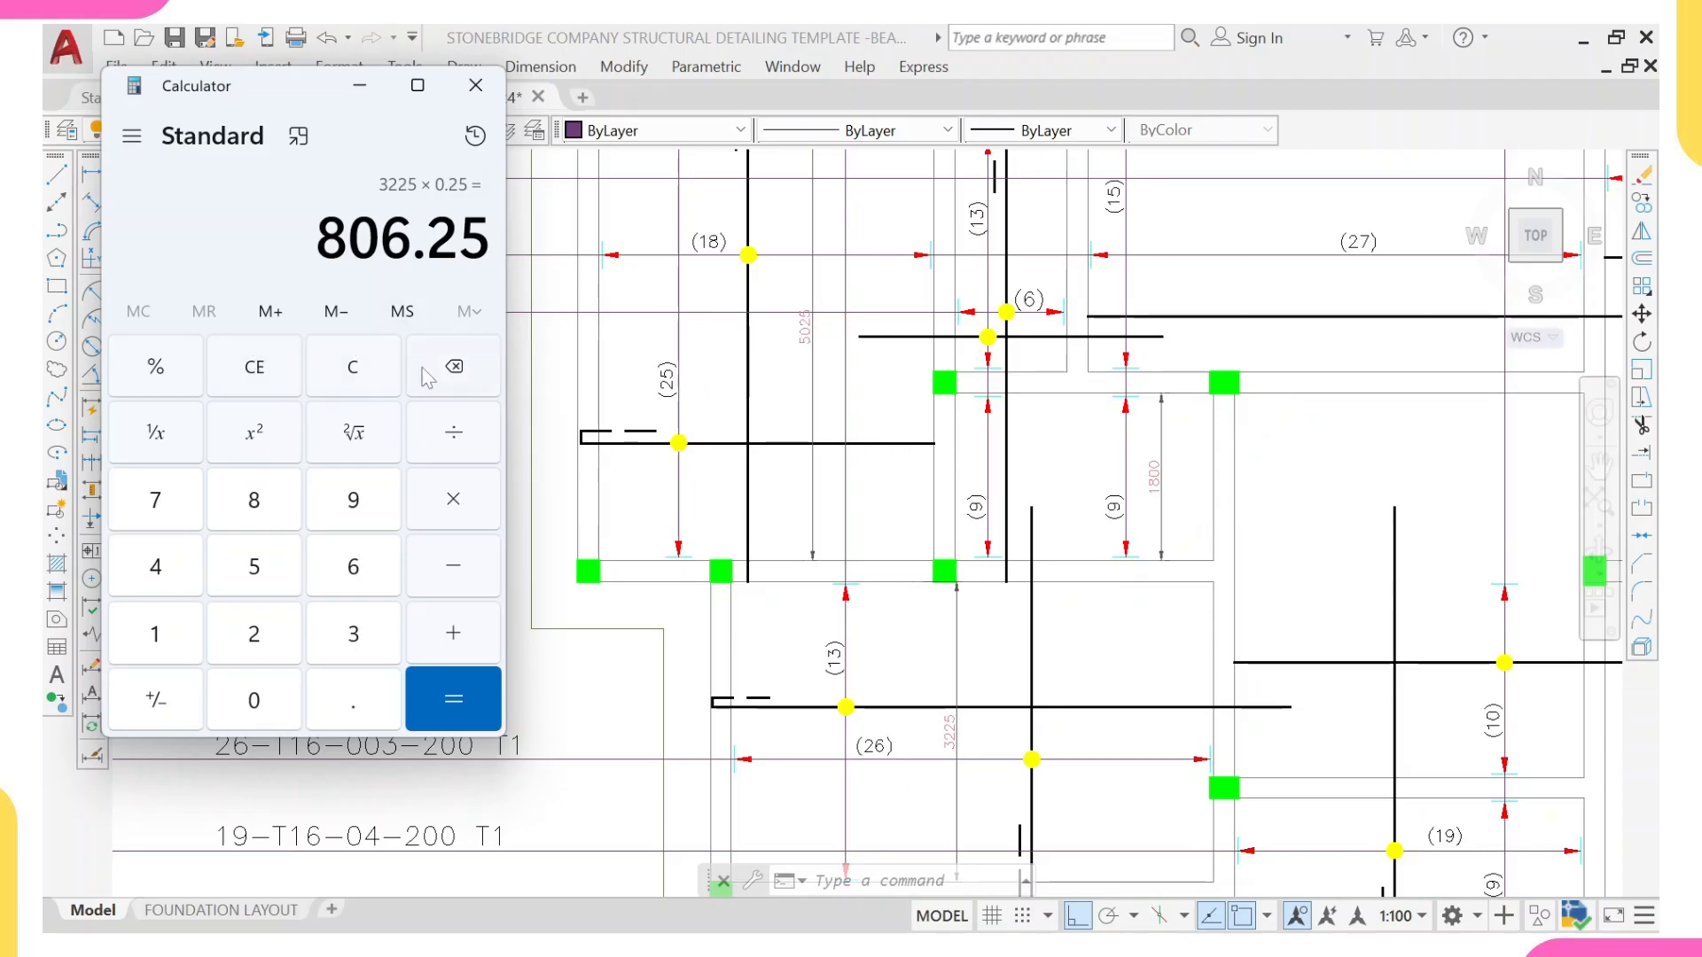
Step: Clear the calculator, multiply the upper-left bay span of 5025 by 0.25, and return to the AutoCAD plan
left_click(387, 378)
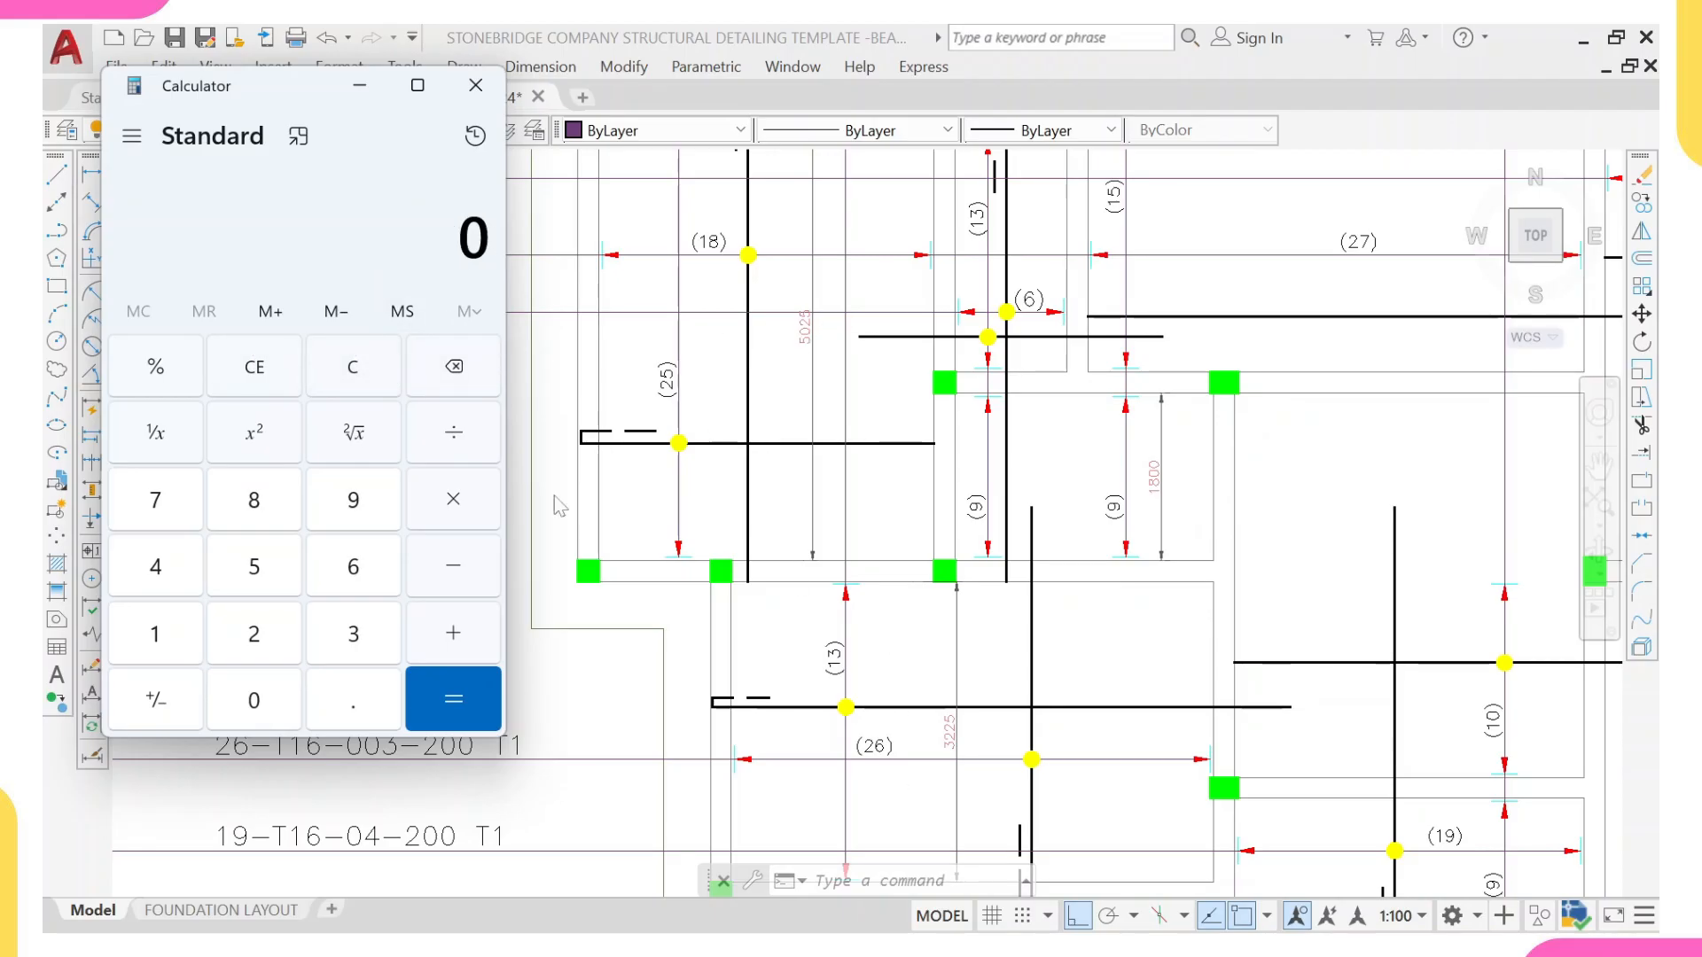
left_click(292, 574)
left_click(275, 709)
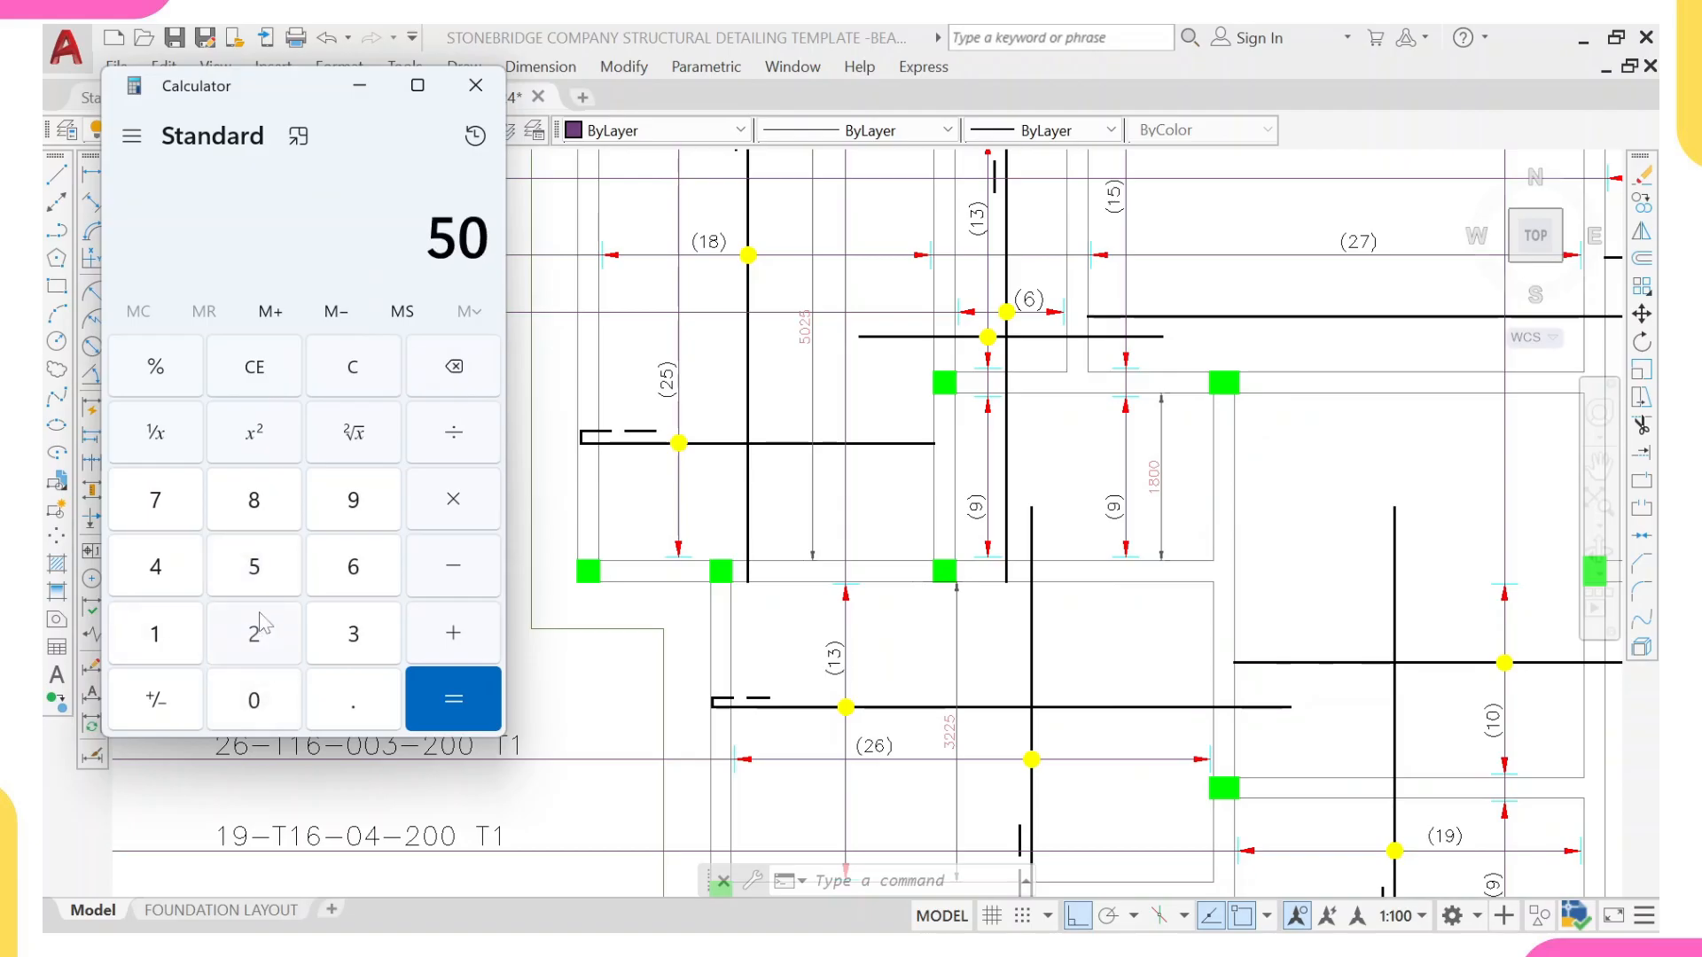
left_click(257, 635)
left_click(254, 568)
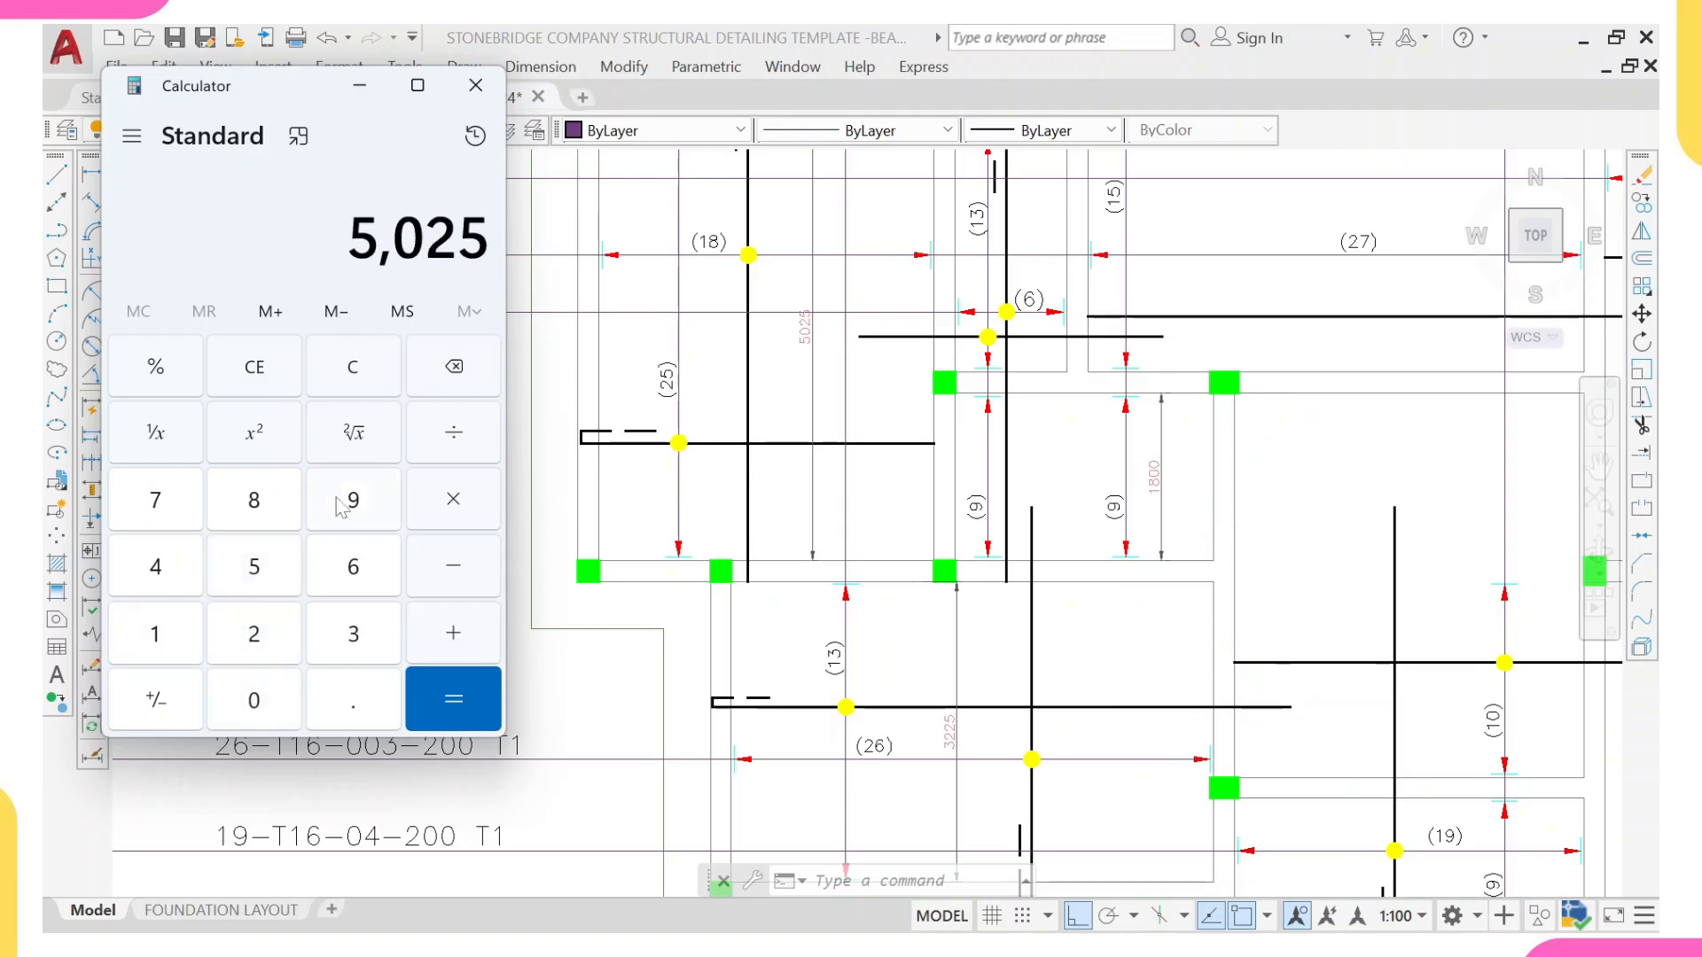
left_click(285, 705)
left_click(347, 707)
left_click(259, 635)
left_click(259, 567)
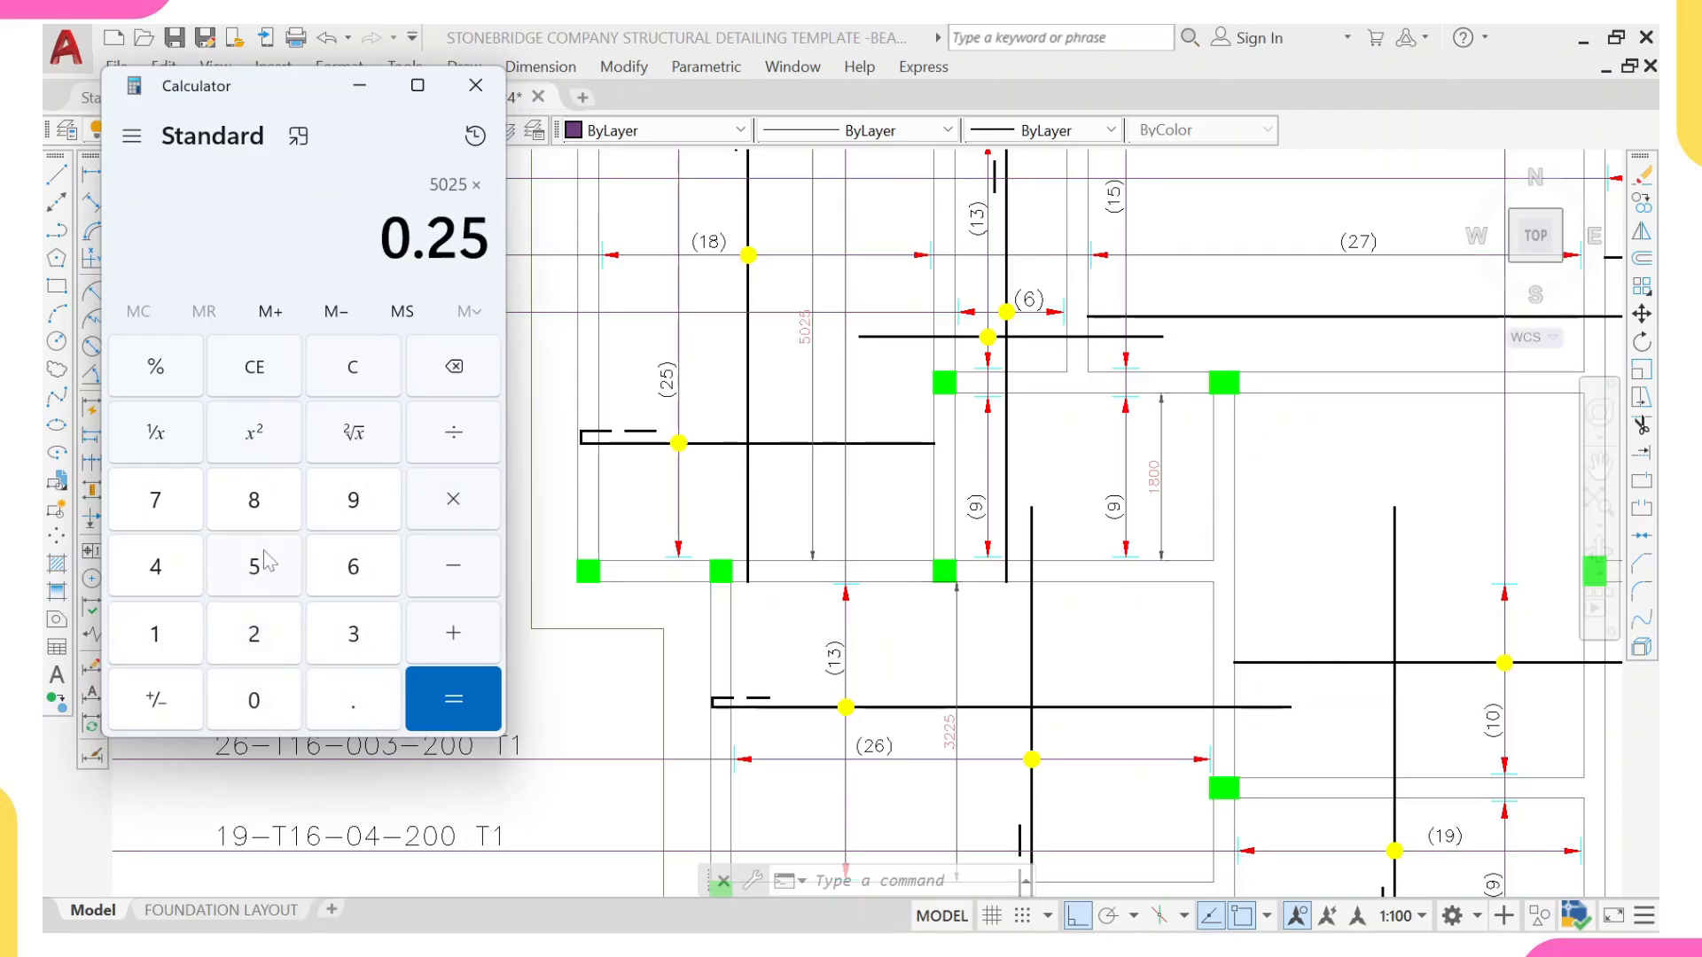
left_click(454, 708)
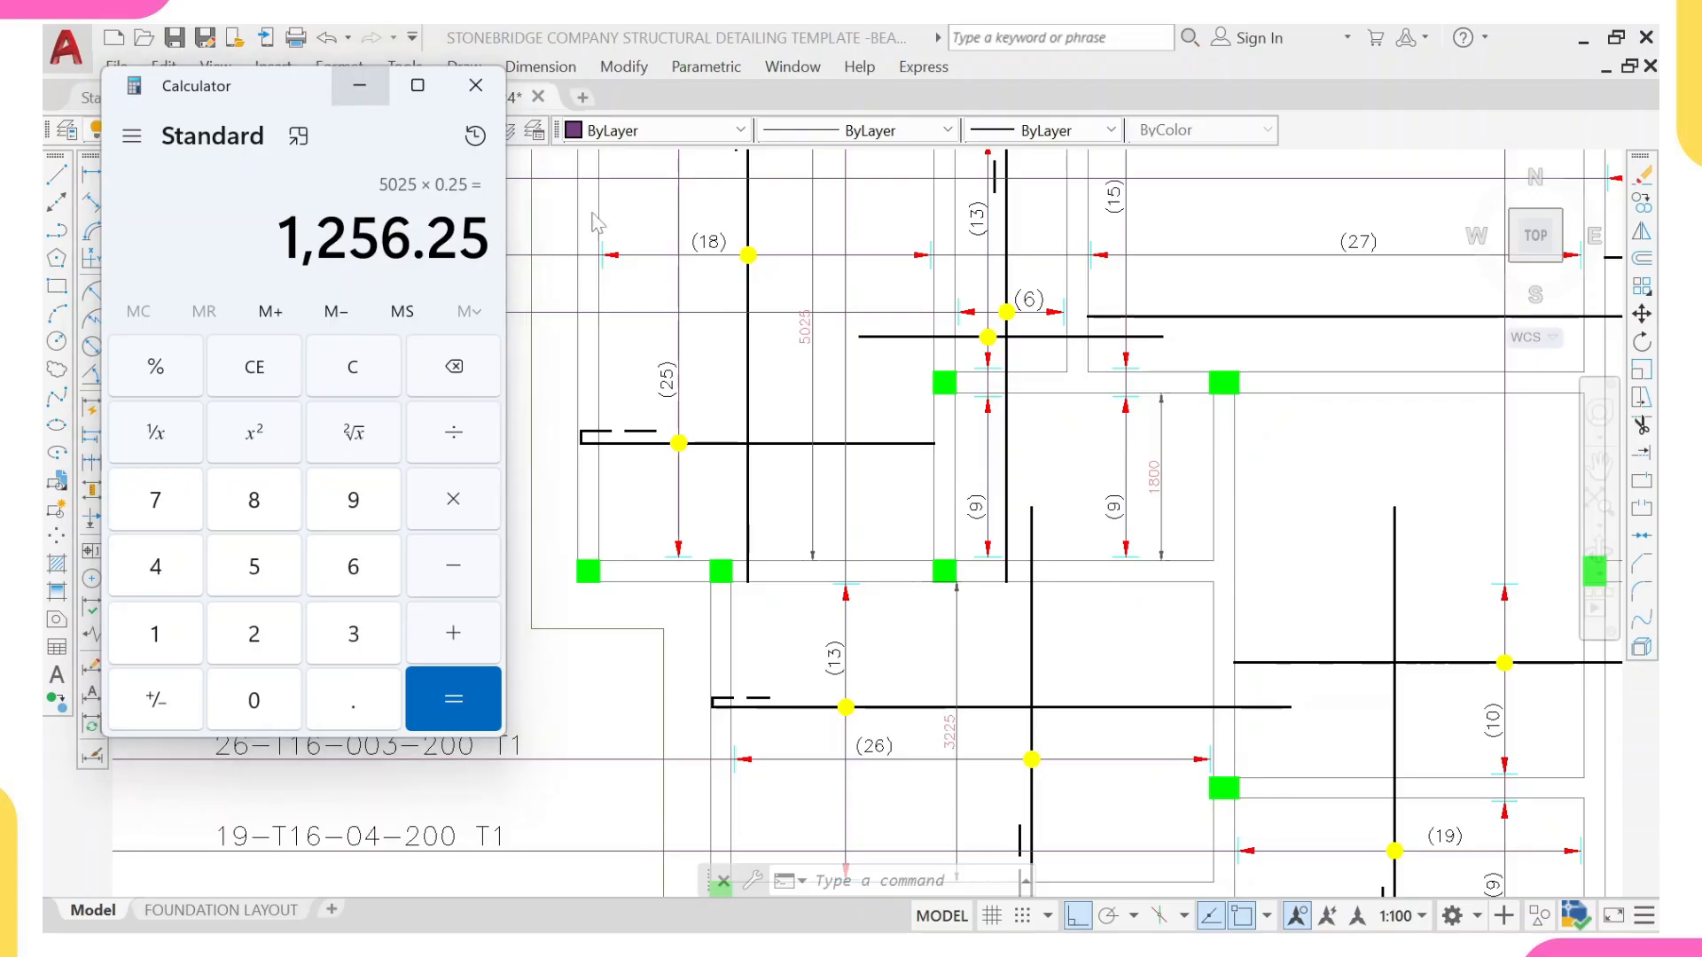
left_click(359, 85)
Step: Draw a short vertical construction line across the beam between the upper-left and lower-left bays, from face to face
type("l")
key("Return")
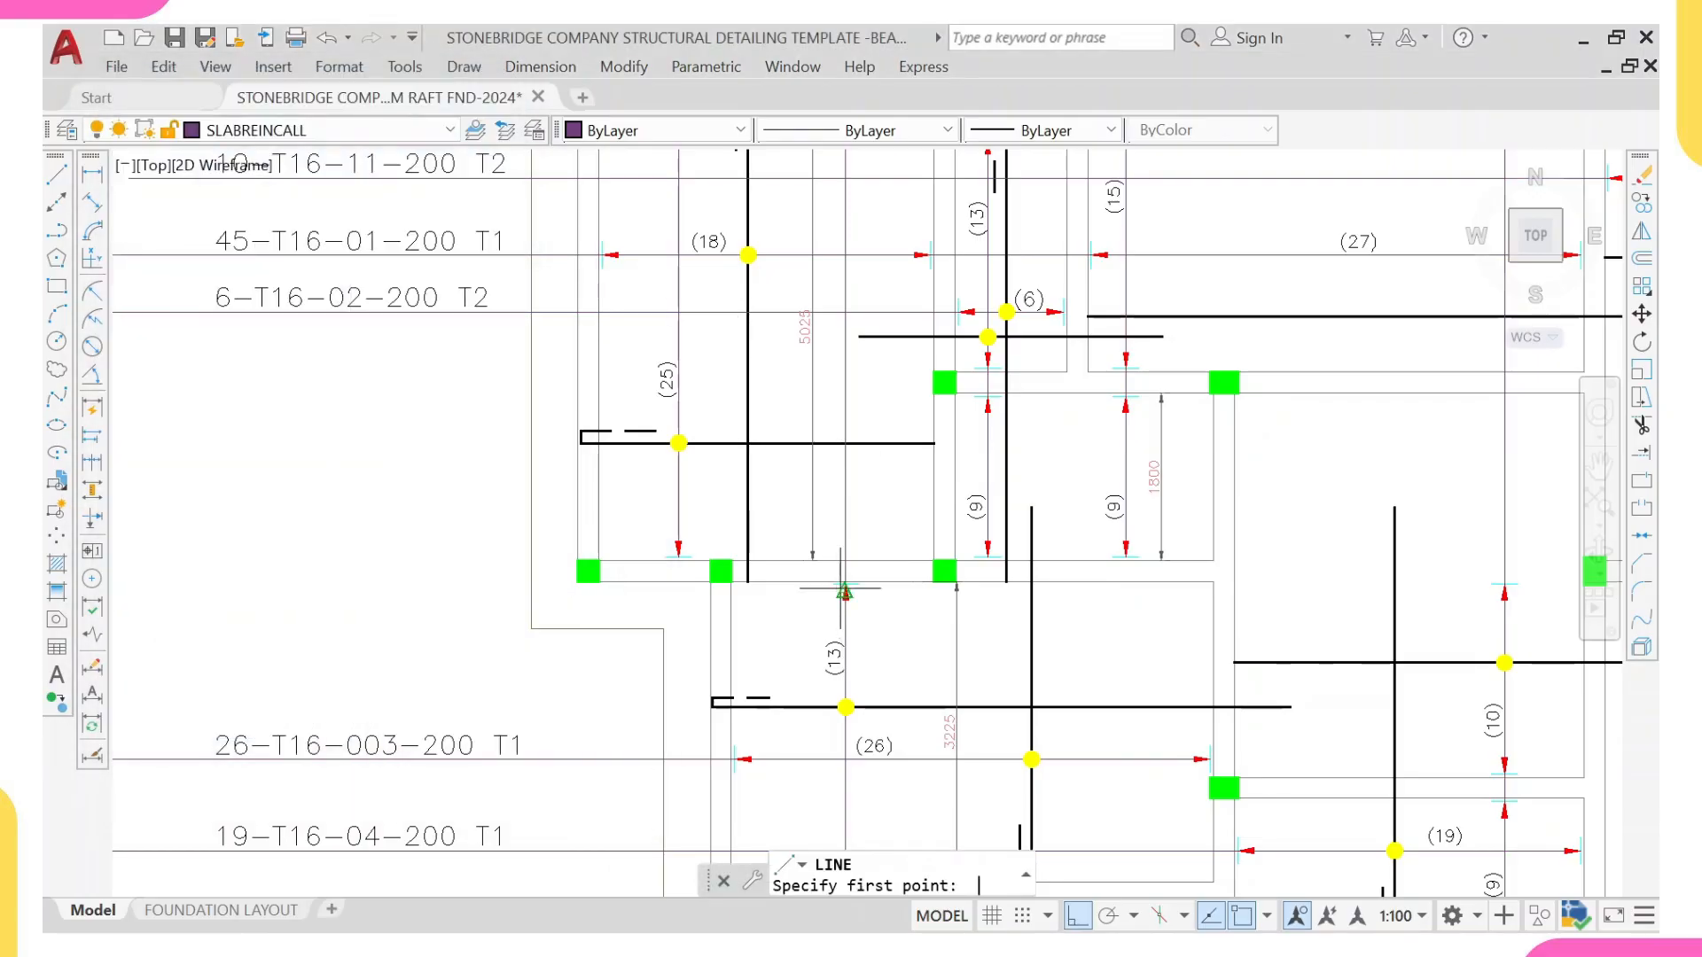
scroll(890, 549, "up", 2)
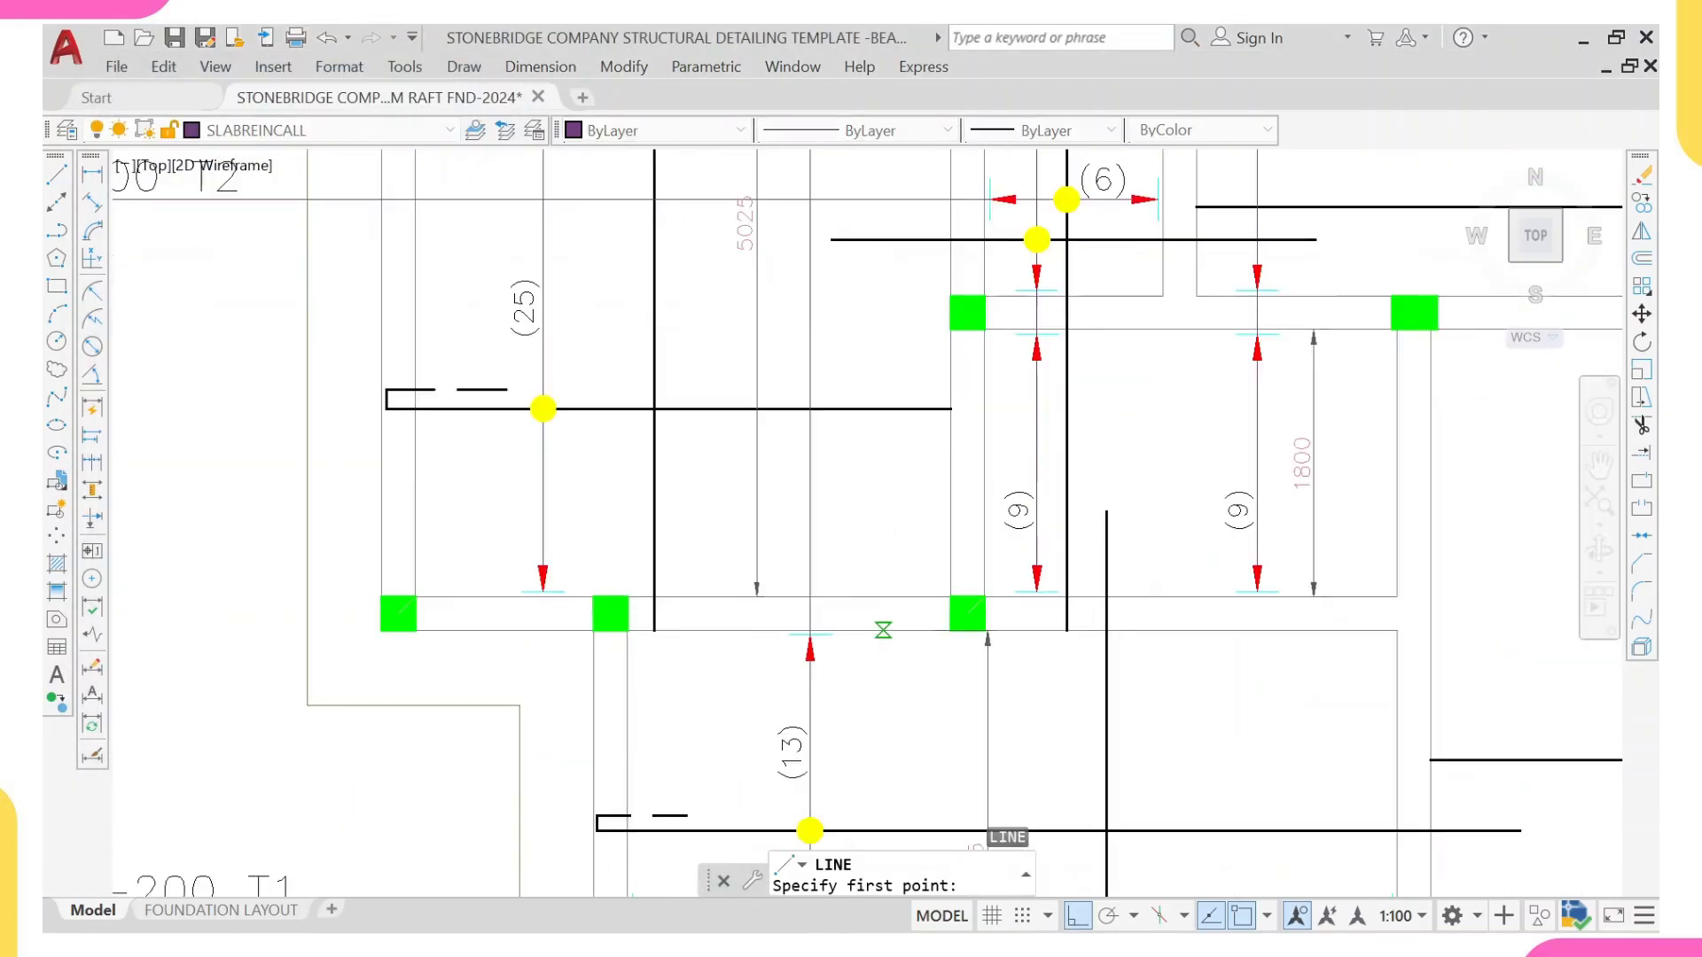
left_click(883, 631)
left_click(883, 597)
key("Escape")
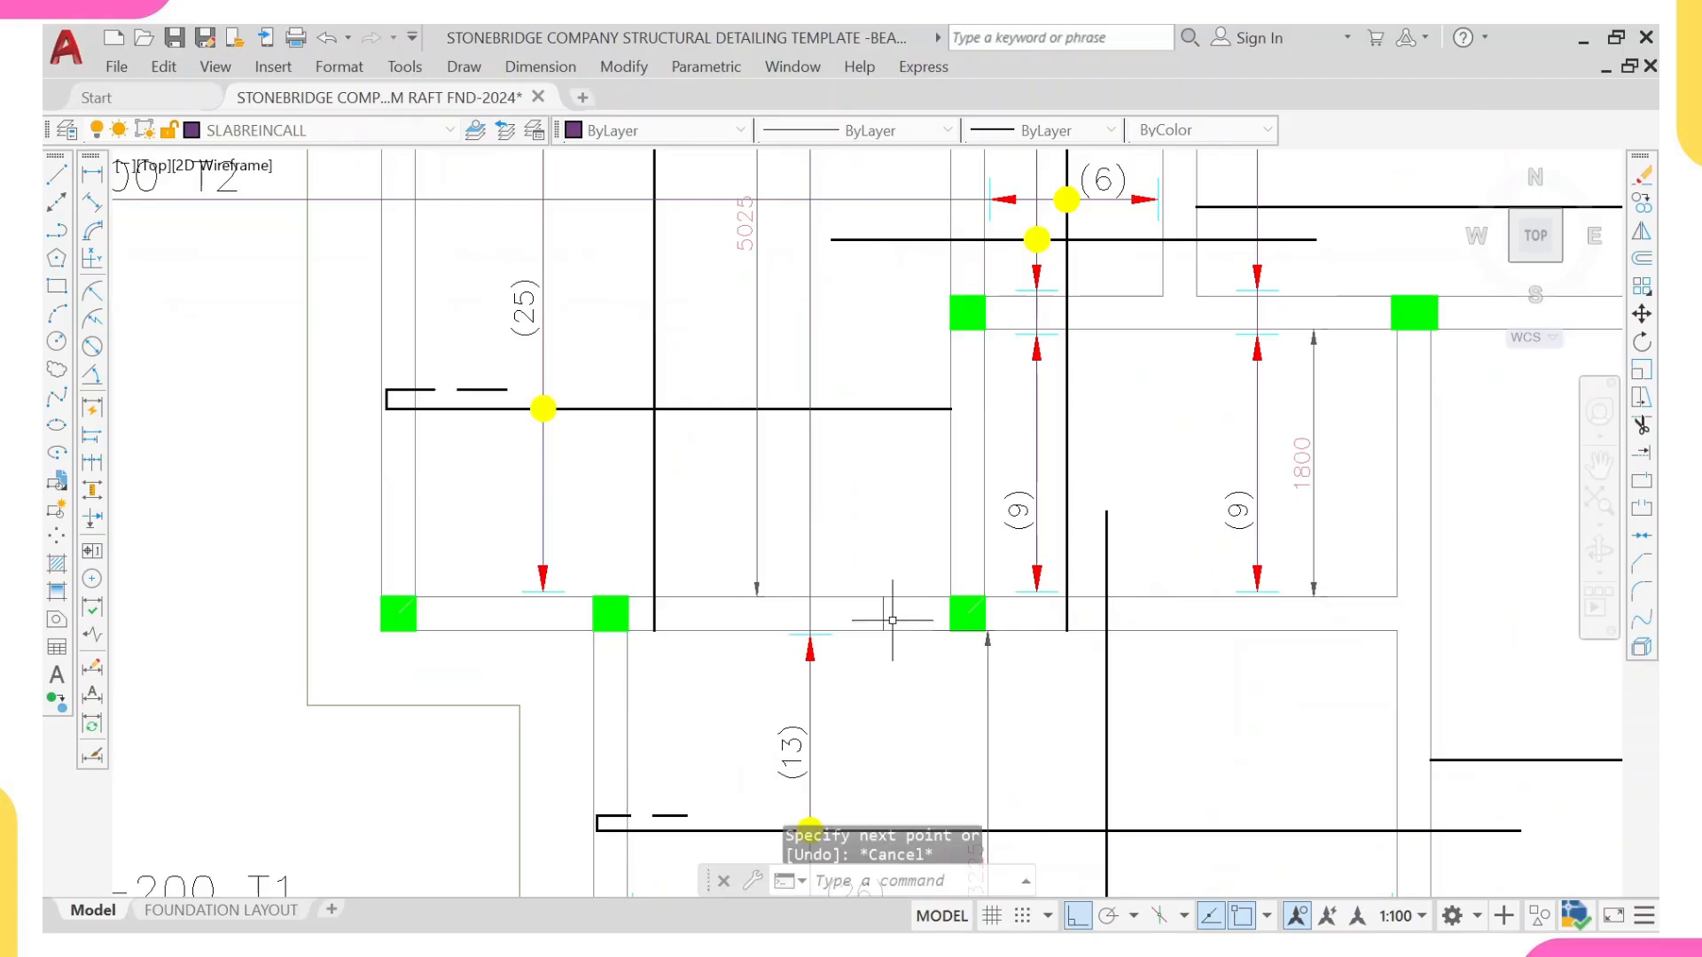
Step: Draw a vertical line 1300 long upward from the midpoint of the short construction line into the upper-left bay
scroll(892, 620, "up", 3)
type("l")
key("Return")
left_click(874, 689)
scroll(878, 390, "down", 2)
type("13000")
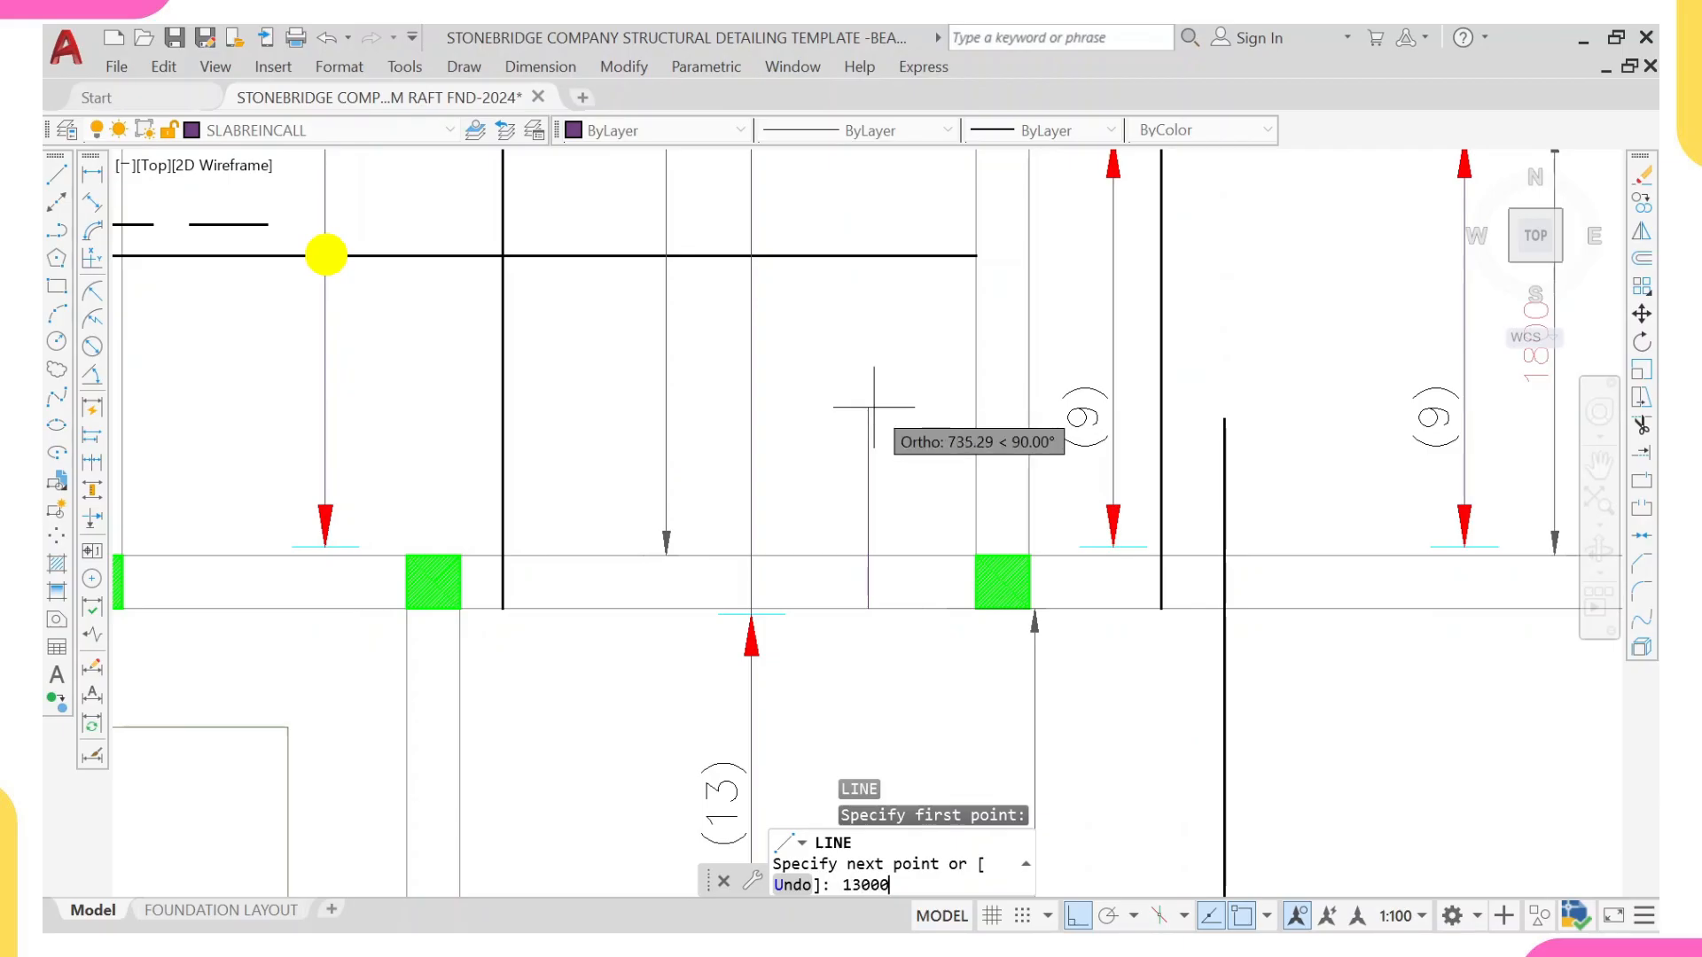
key("BackSpace")
key("Return")
scroll(877, 408, "down", 5)
scroll(886, 488, "up", 3)
scroll(886, 487, "up", 3)
key("Escape")
Step: Draw a vertical line 850 long downward from the midpoint of the short construction line into the lower-left bay
scroll(868, 453, "up", 3)
type("4")
key("Return")
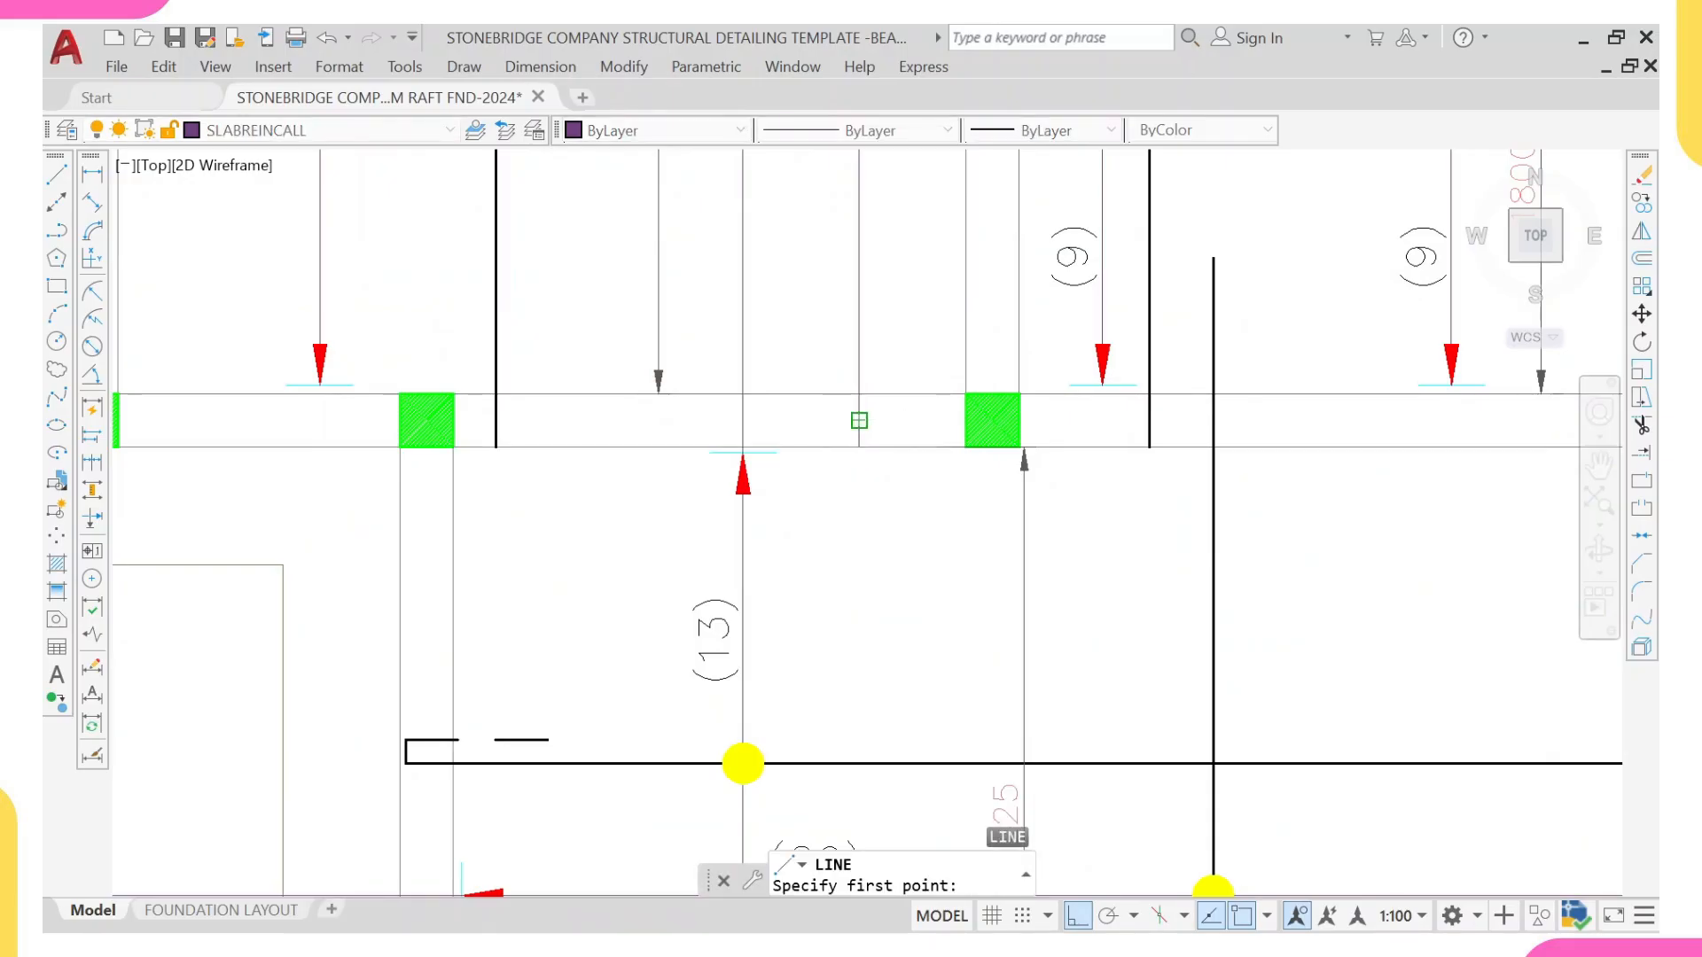
left_click(859, 420)
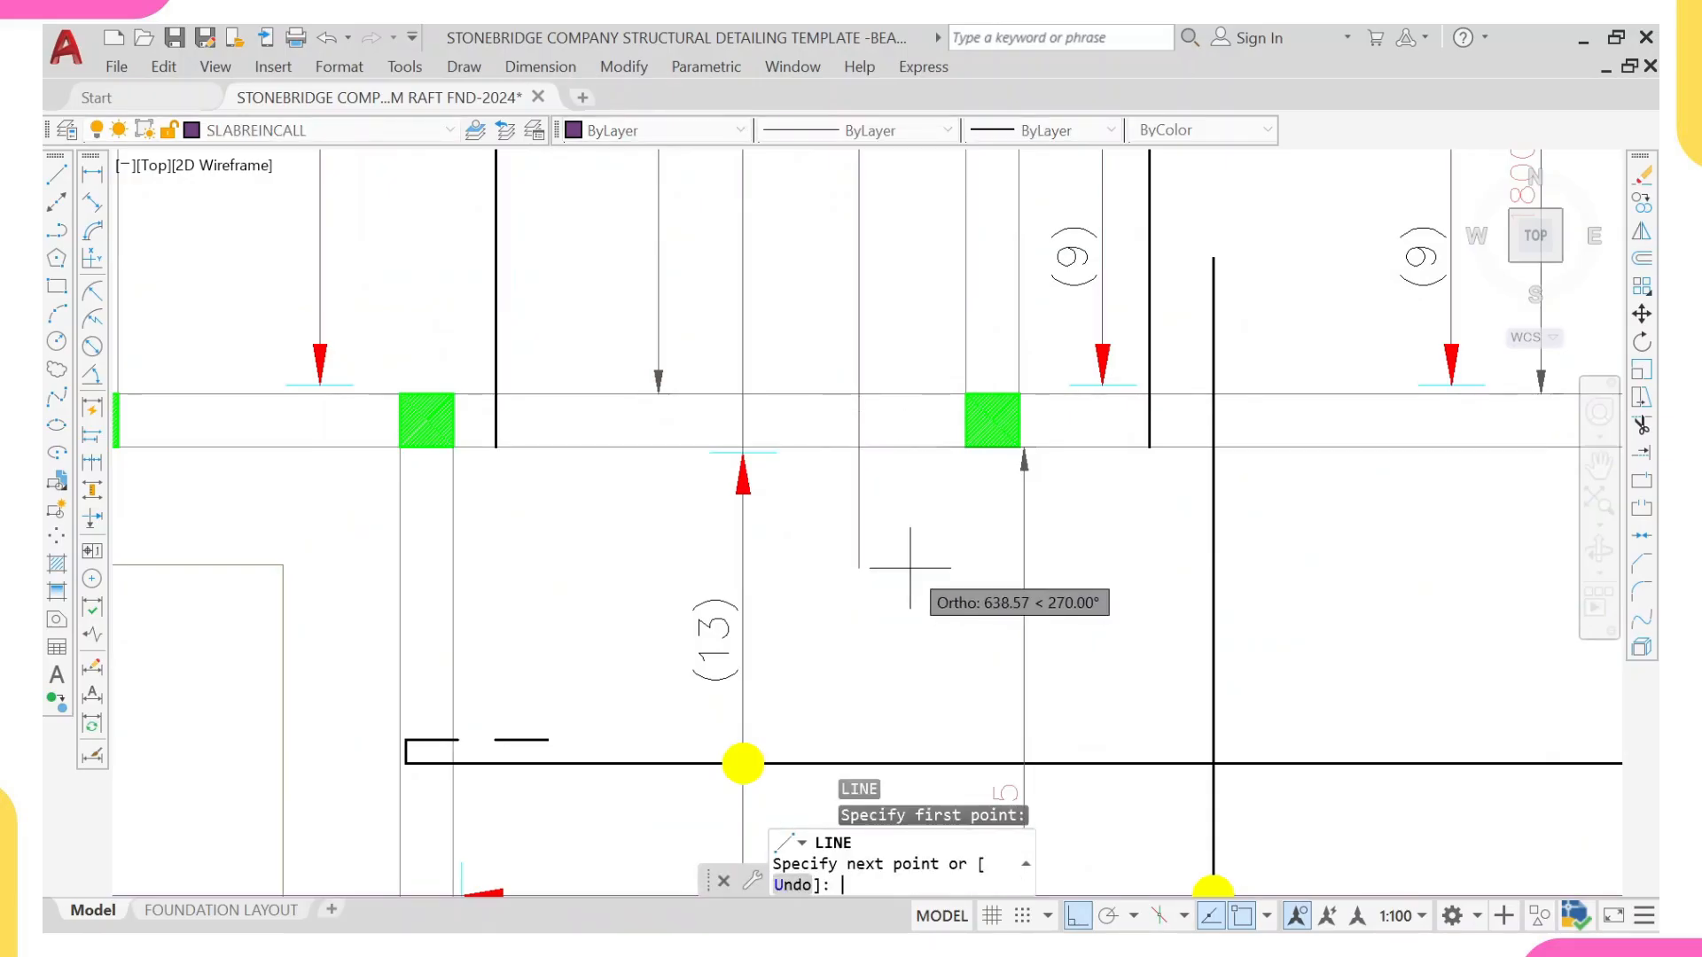
type("850")
key("Return")
key("Escape")
Step: Erase the short construction line across the beam
left_click(802, 335)
left_click(956, 532)
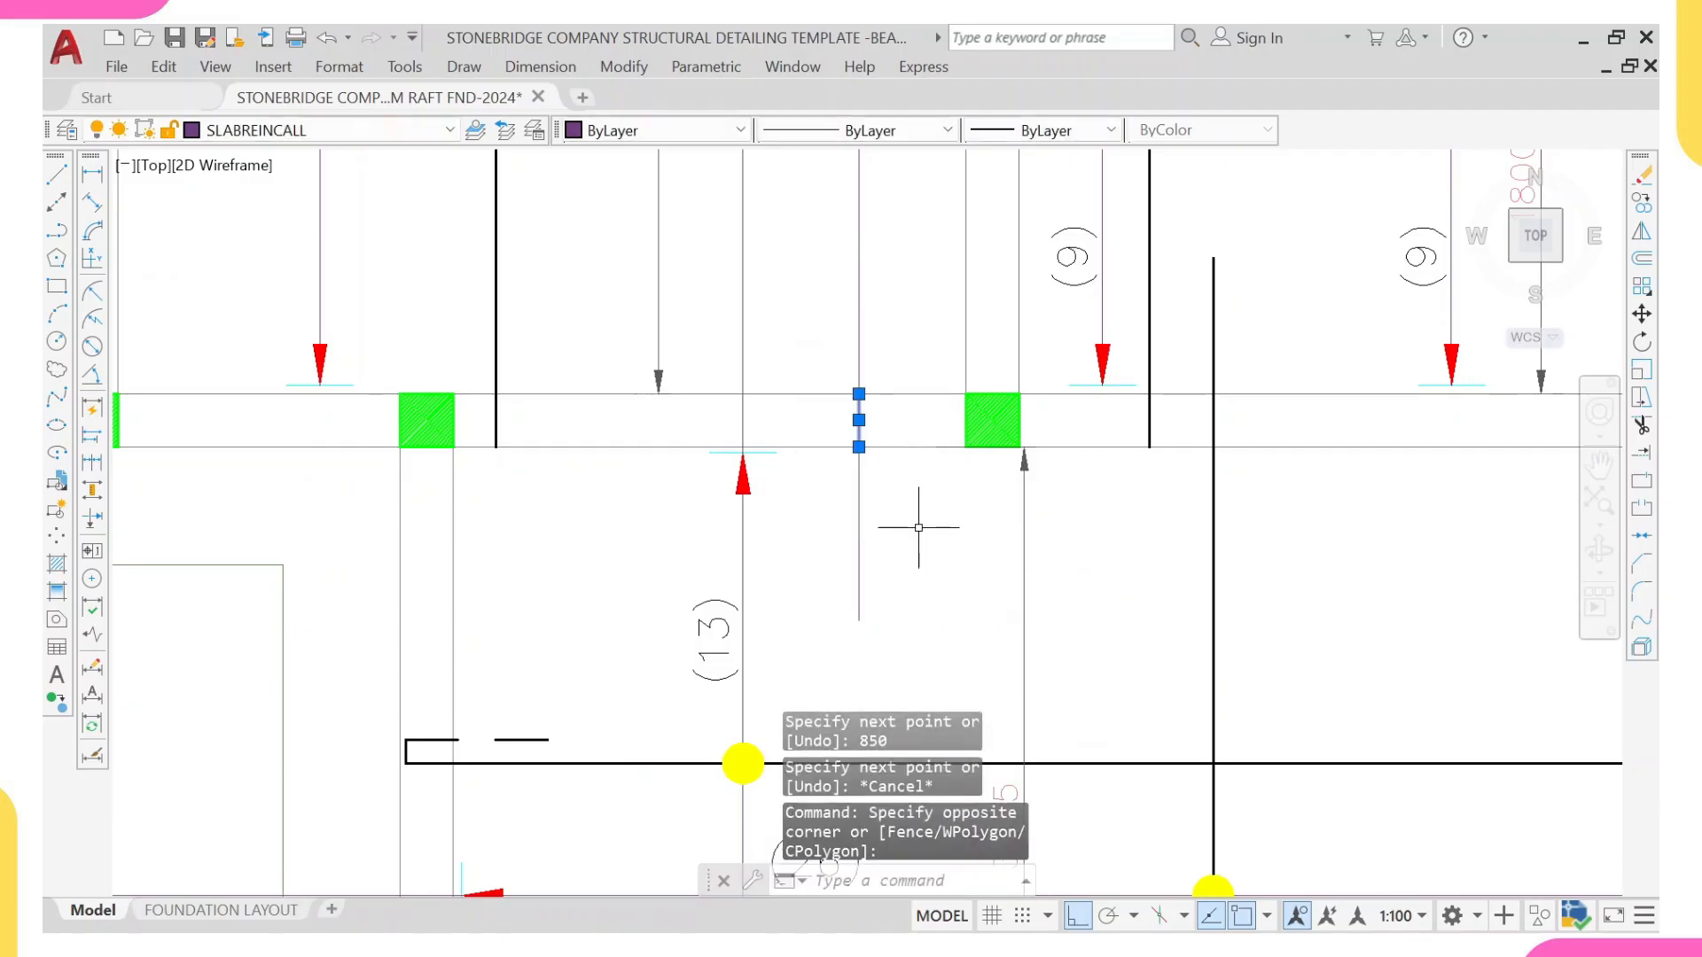
type("e")
key("Return")
scroll(687, 536, "down", 5)
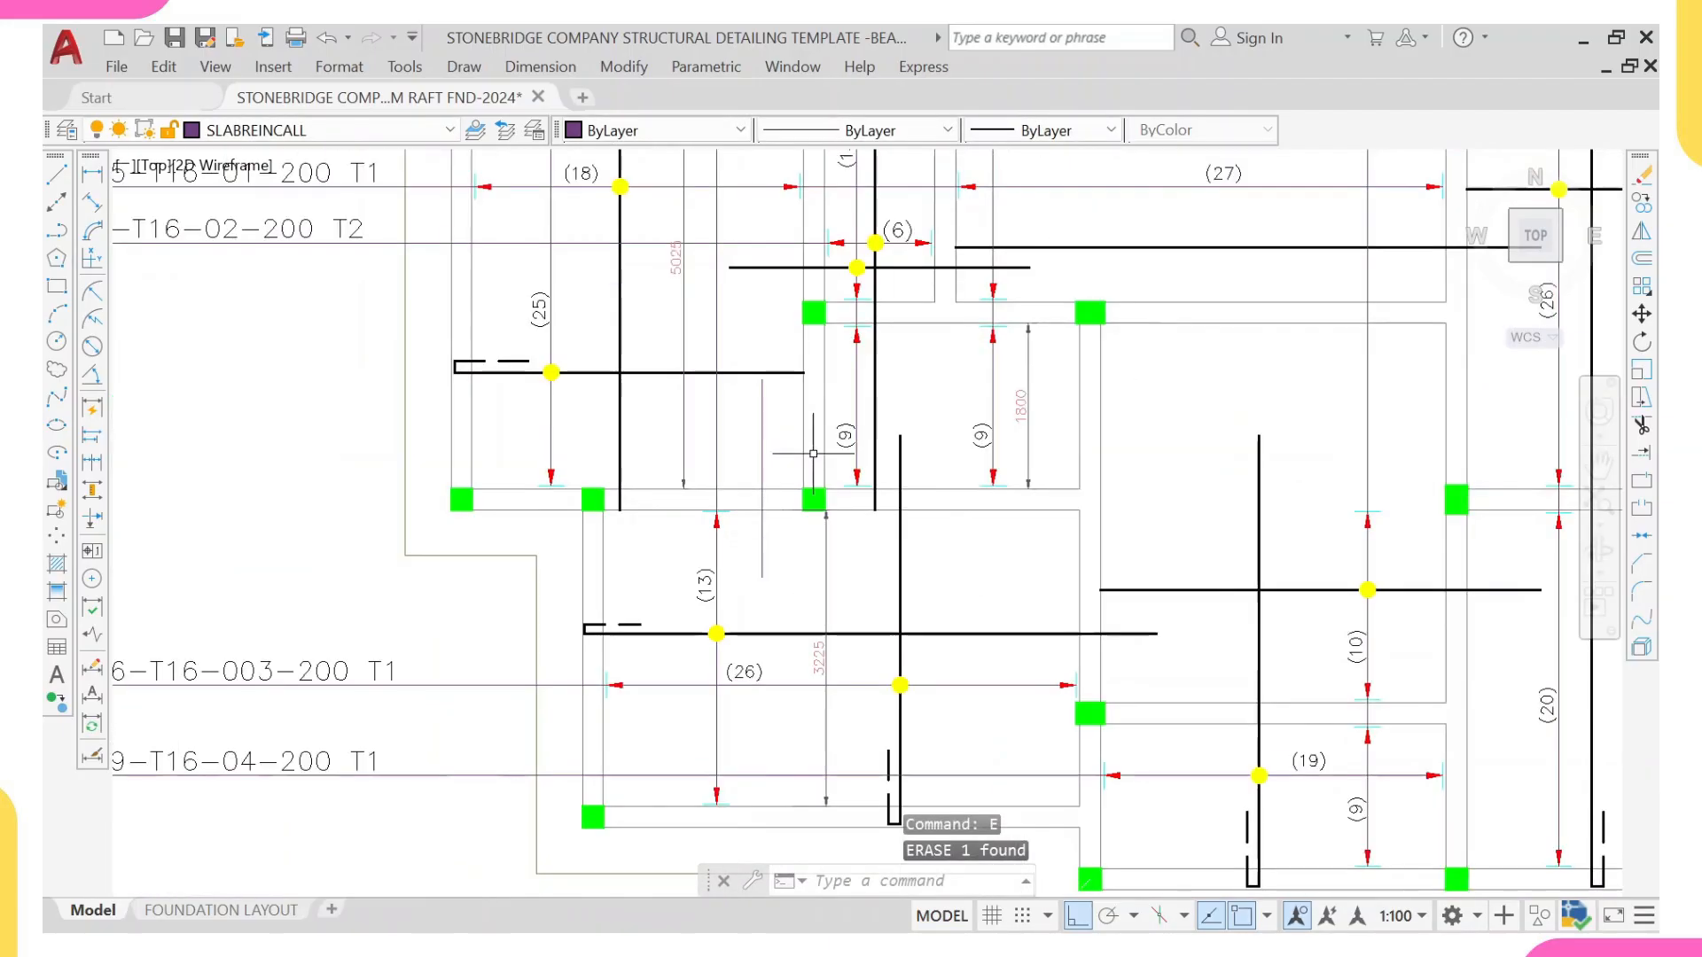
Step: Match the properties of the dashed hook line on the upper-left bay's horizontal bar onto the two new vertical lines
left_click(527, 359)
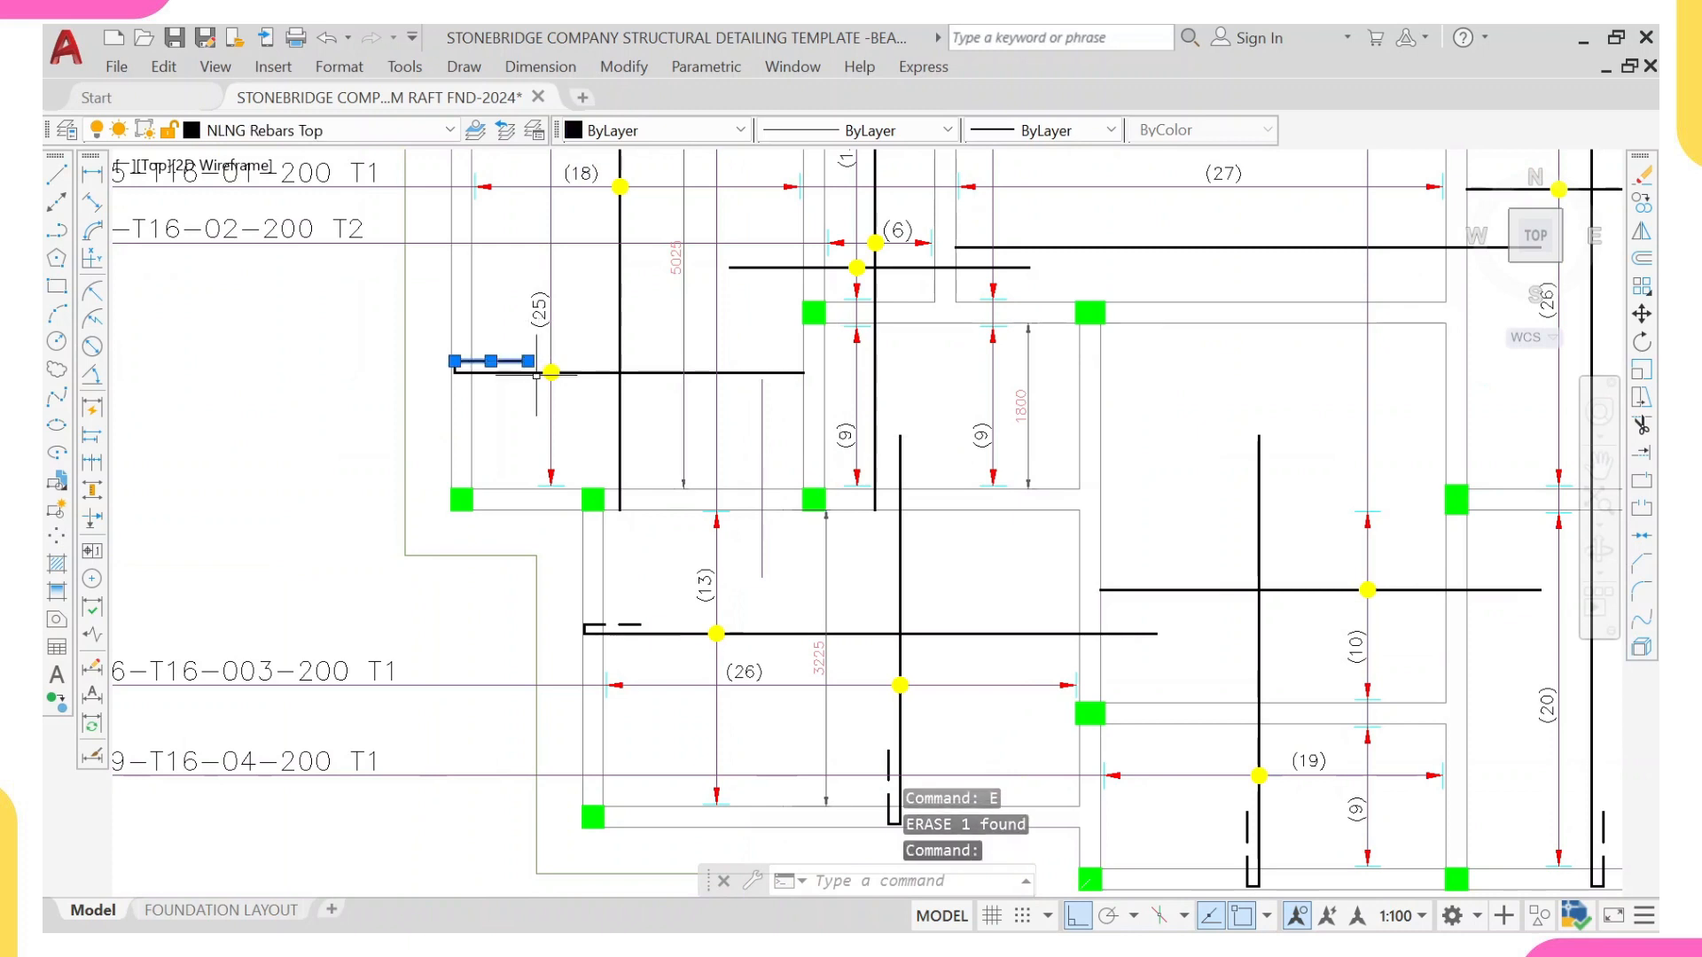
type("ma")
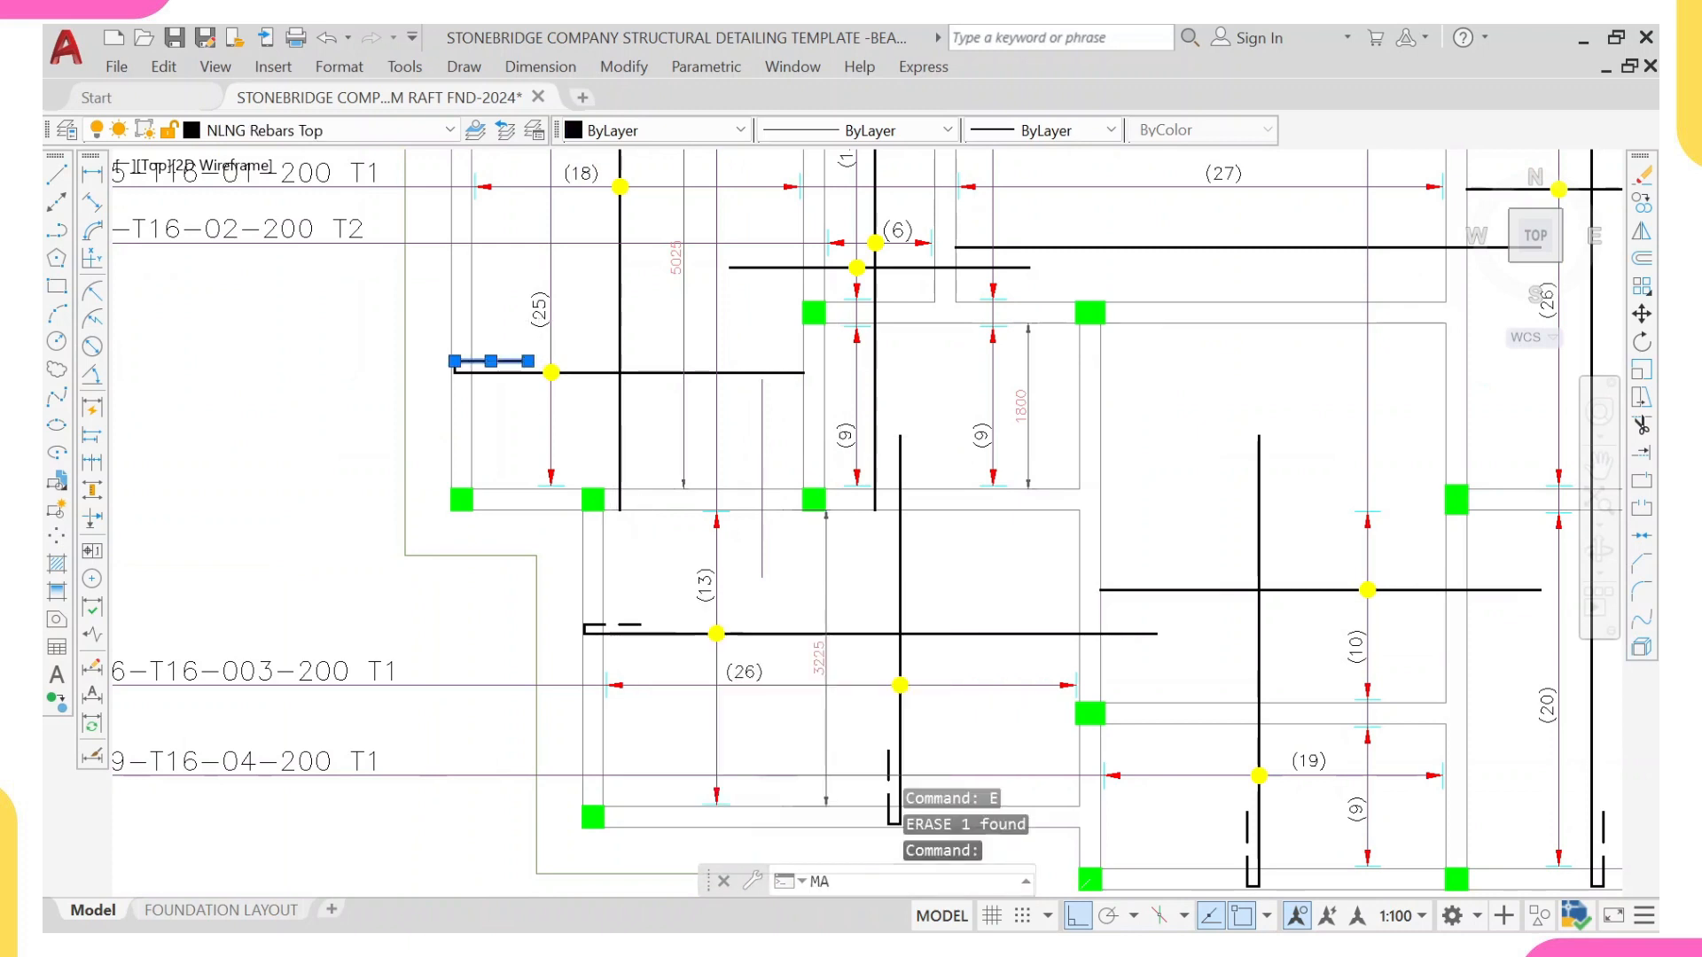
key("Return")
scroll(786, 524, "up", 3)
scroll(749, 465, "up", 2)
left_click(853, 493)
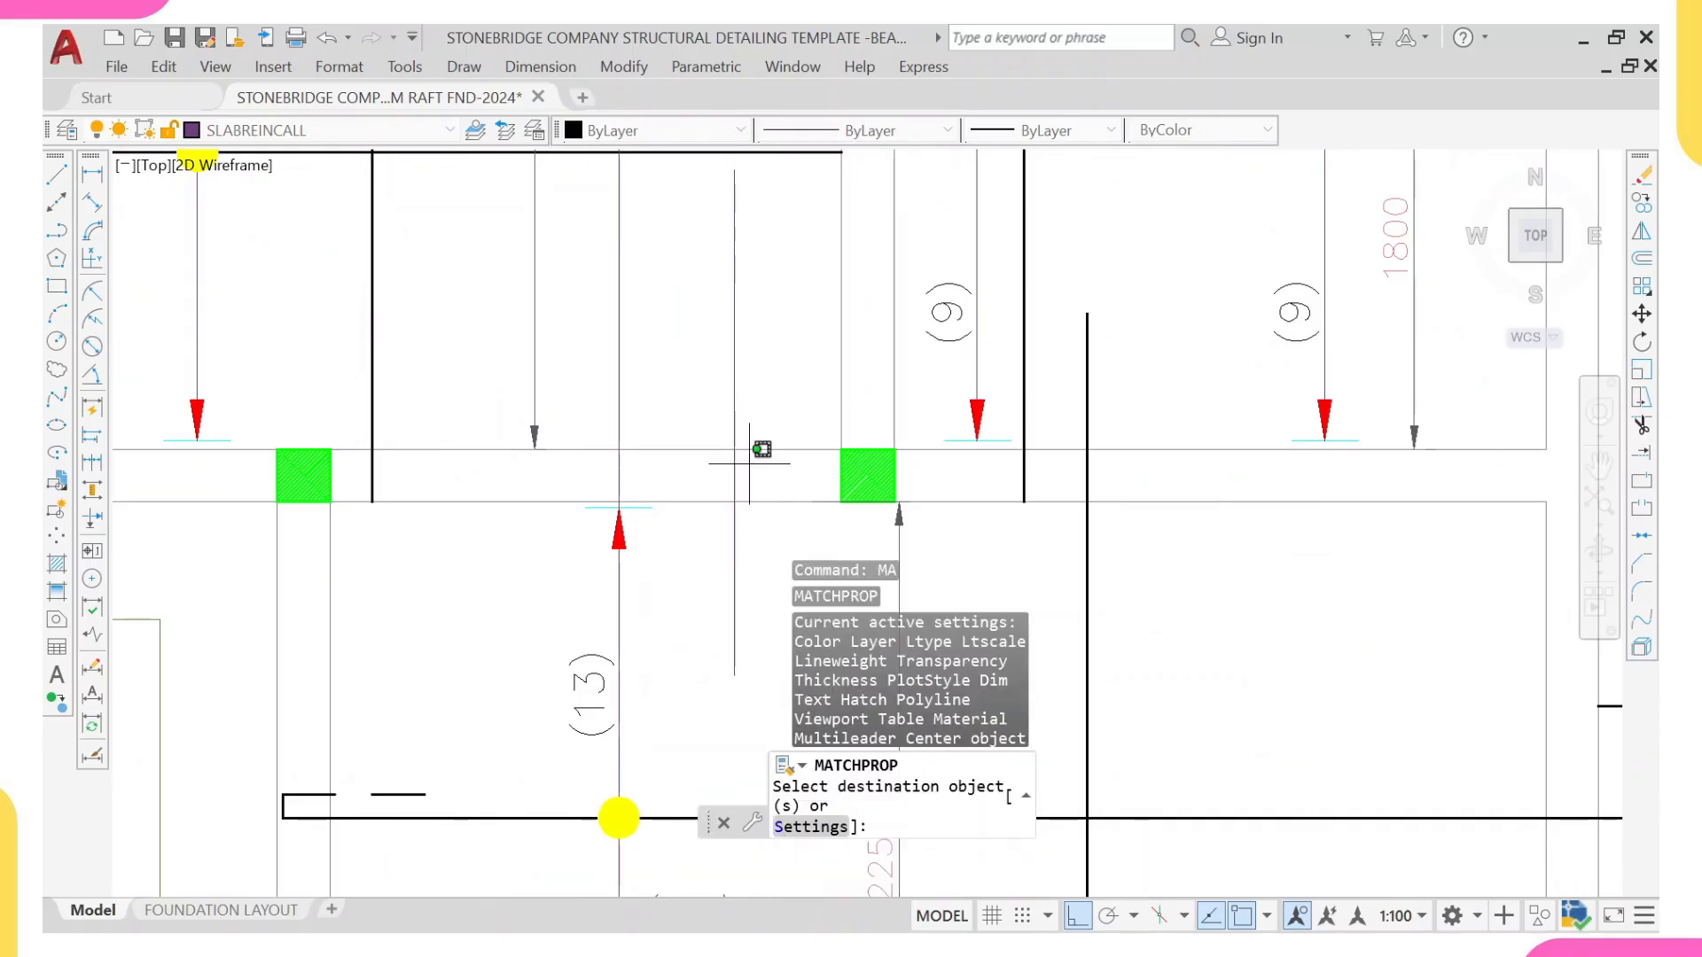
left_click(703, 470)
scroll(775, 496, "down", 4)
key("Escape")
Step: Add a vertical linear dimension from the new dashed bar's upper end to the beam centreline, beside the bar
middle_click_drag(767, 502, 742, 502)
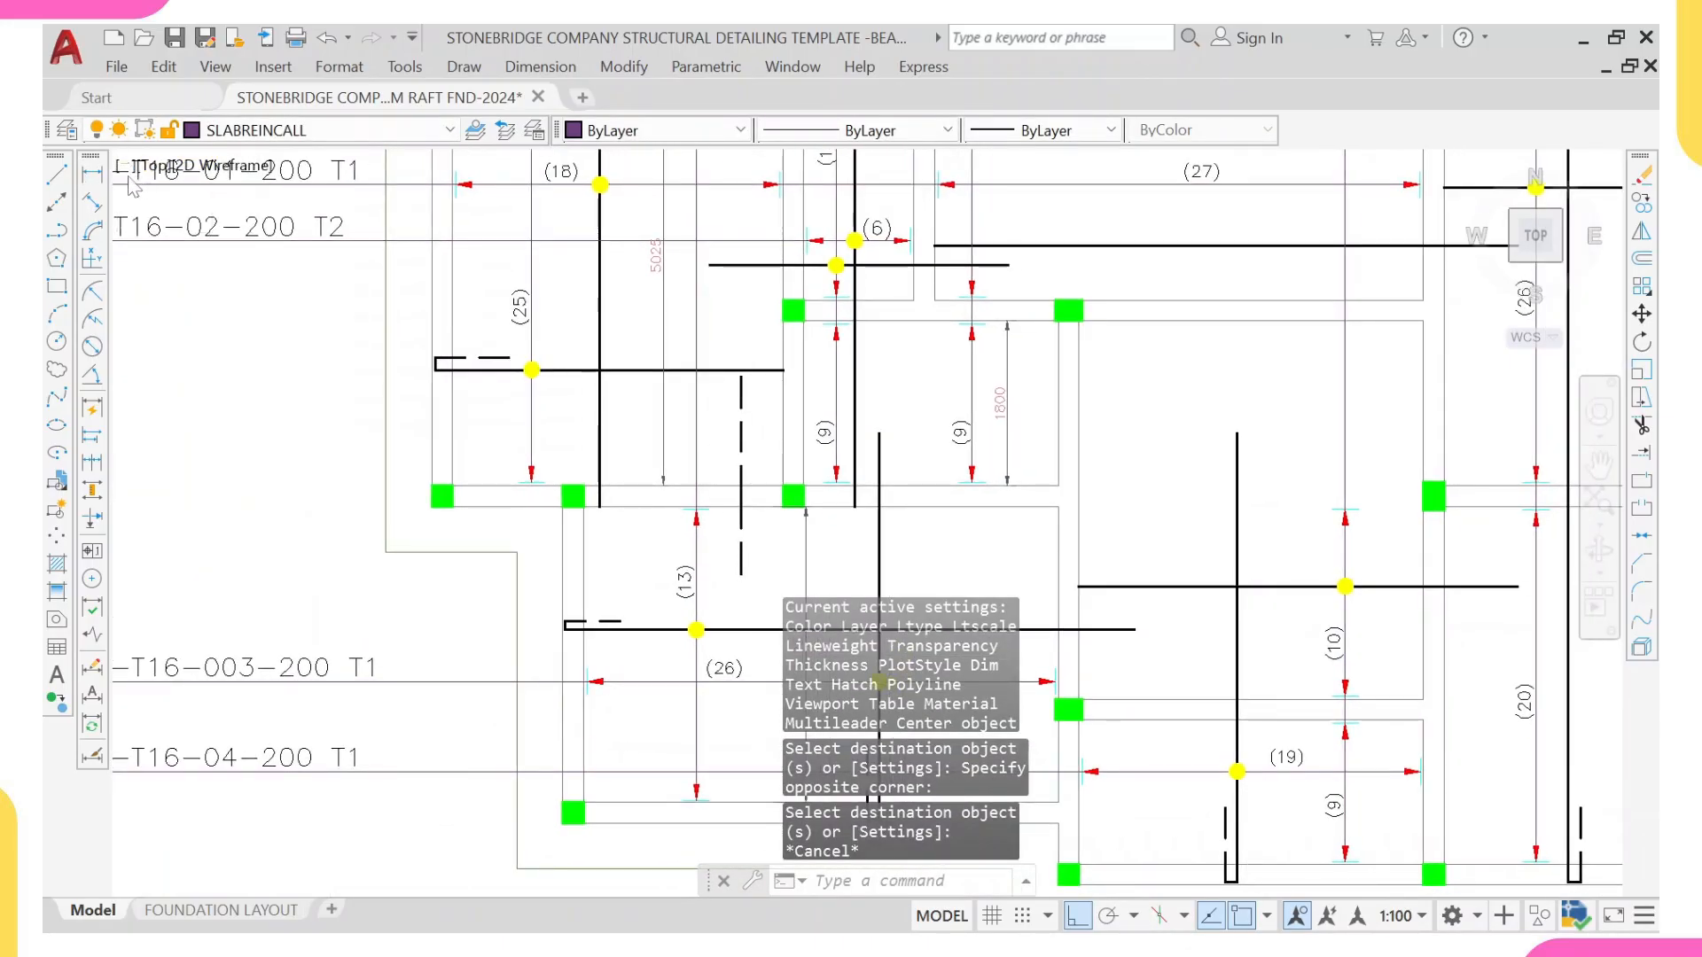
left_click(92, 174)
scroll(735, 370, "up", 2)
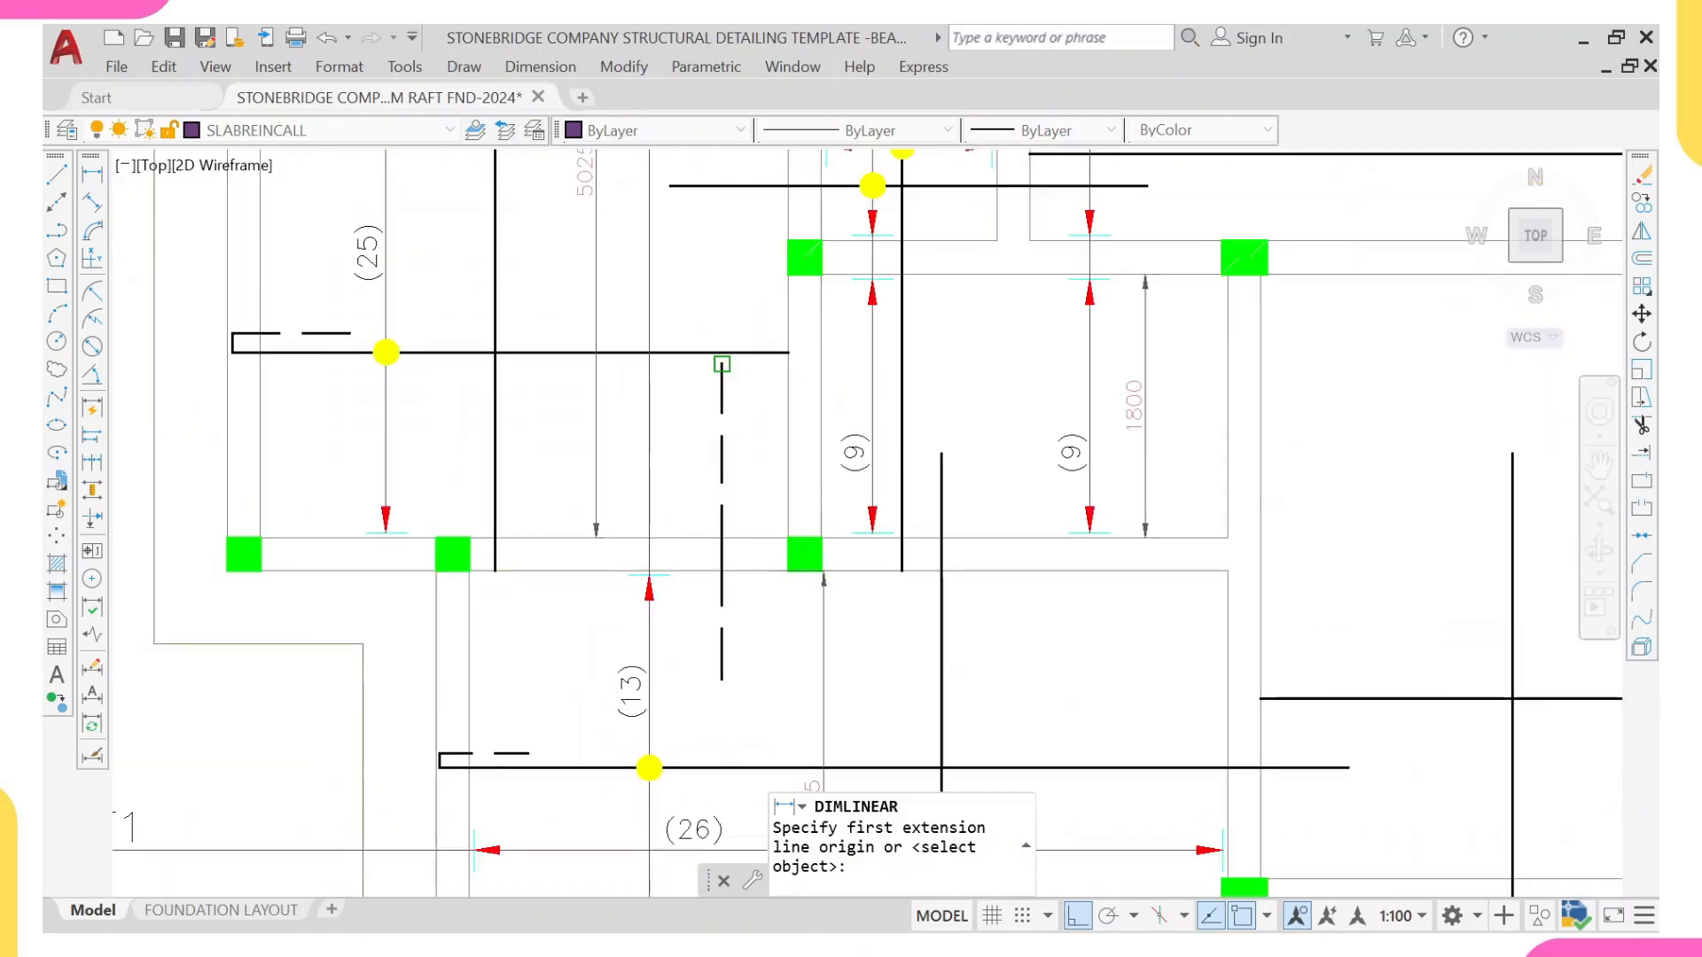
left_click(722, 364)
scroll(722, 558, "up", 2)
left_click(707, 539)
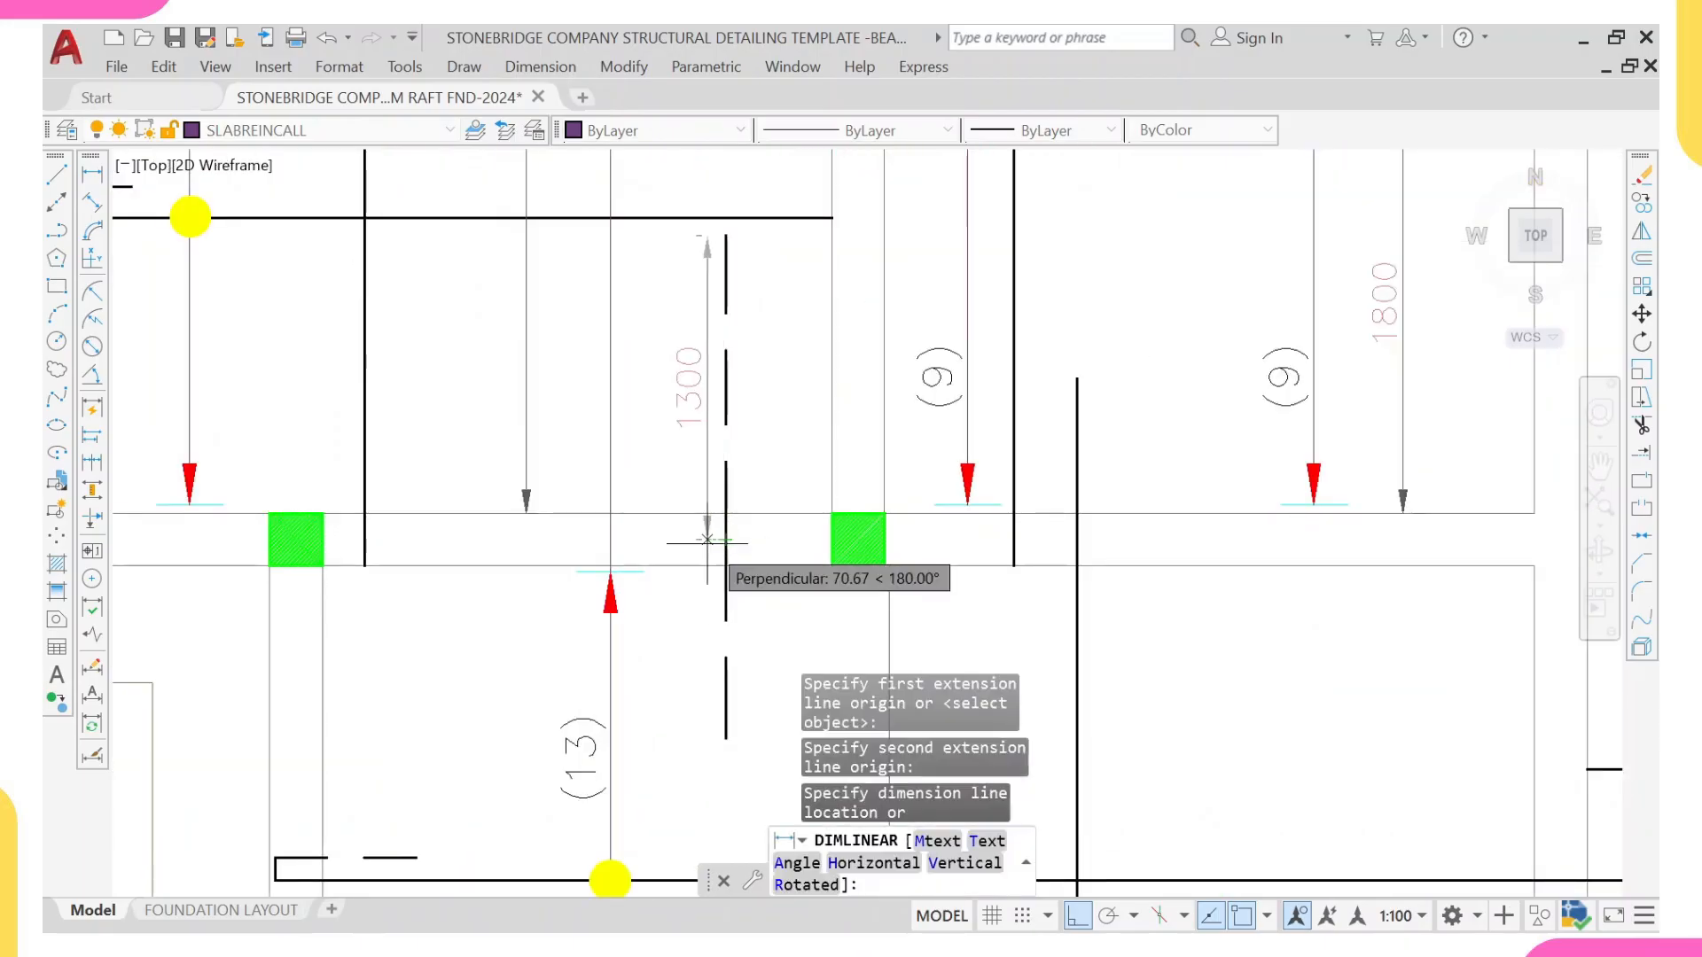
left_click(701, 549)
Step: Add a vertical linear dimension from the dashed bar's lower end to the beam centreline, in line with the dimension above
right_click(756, 387)
left_click(792, 400)
left_click(726, 738)
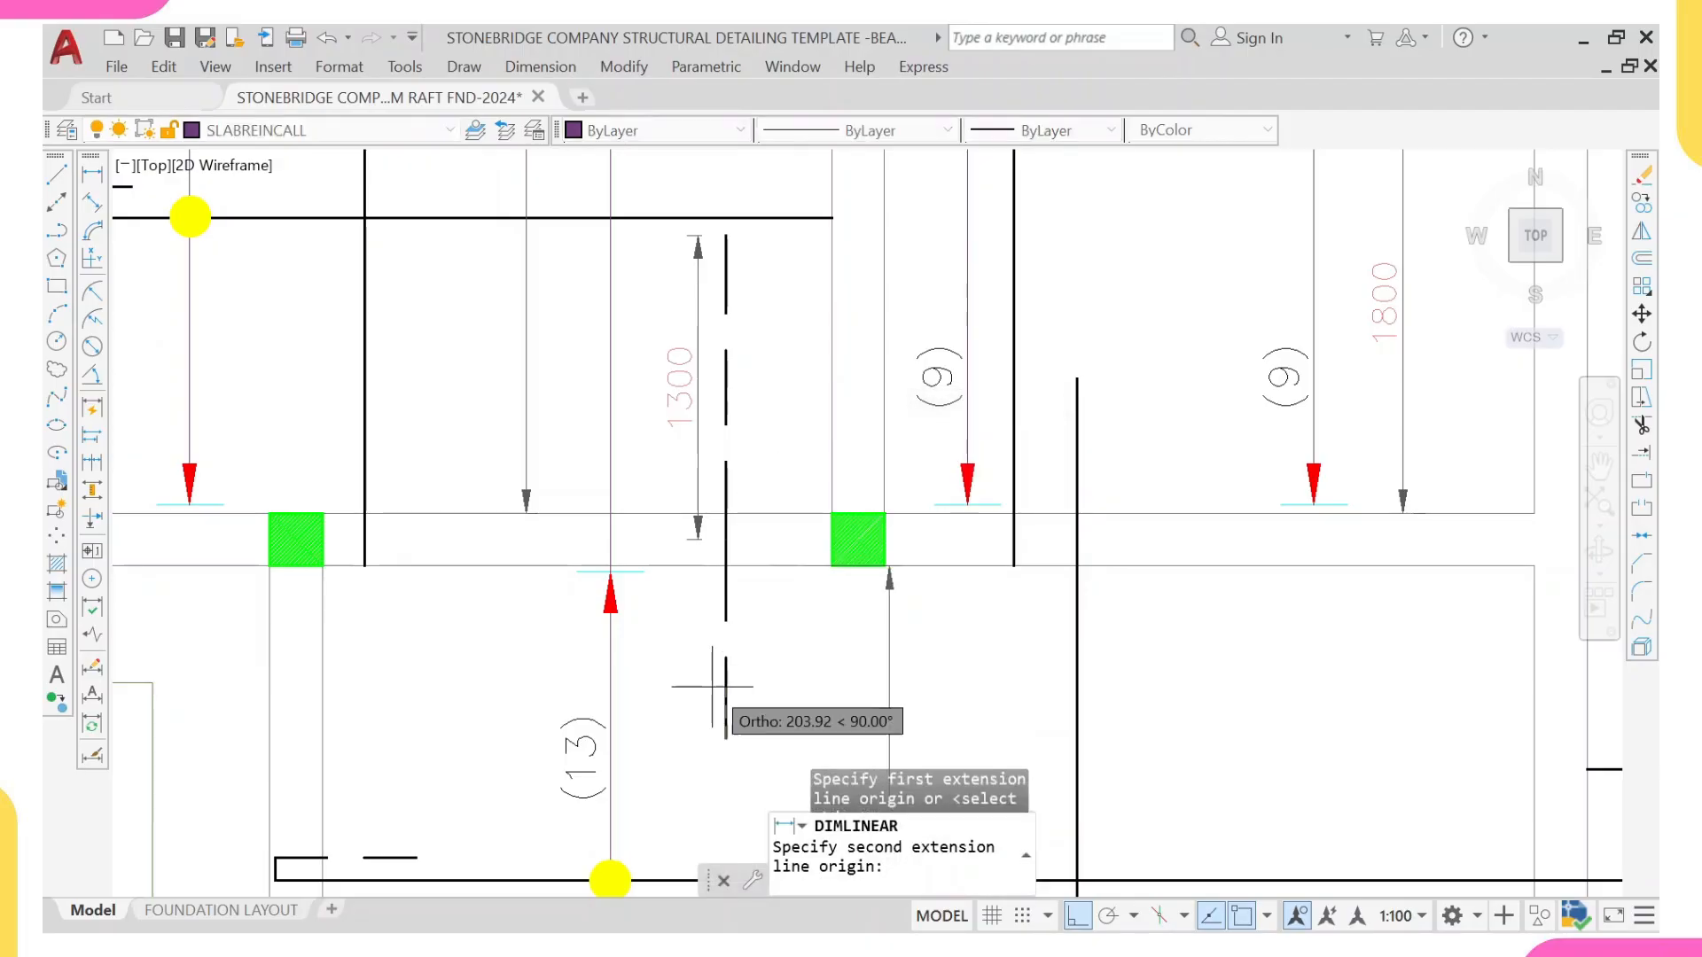
left_click(726, 539)
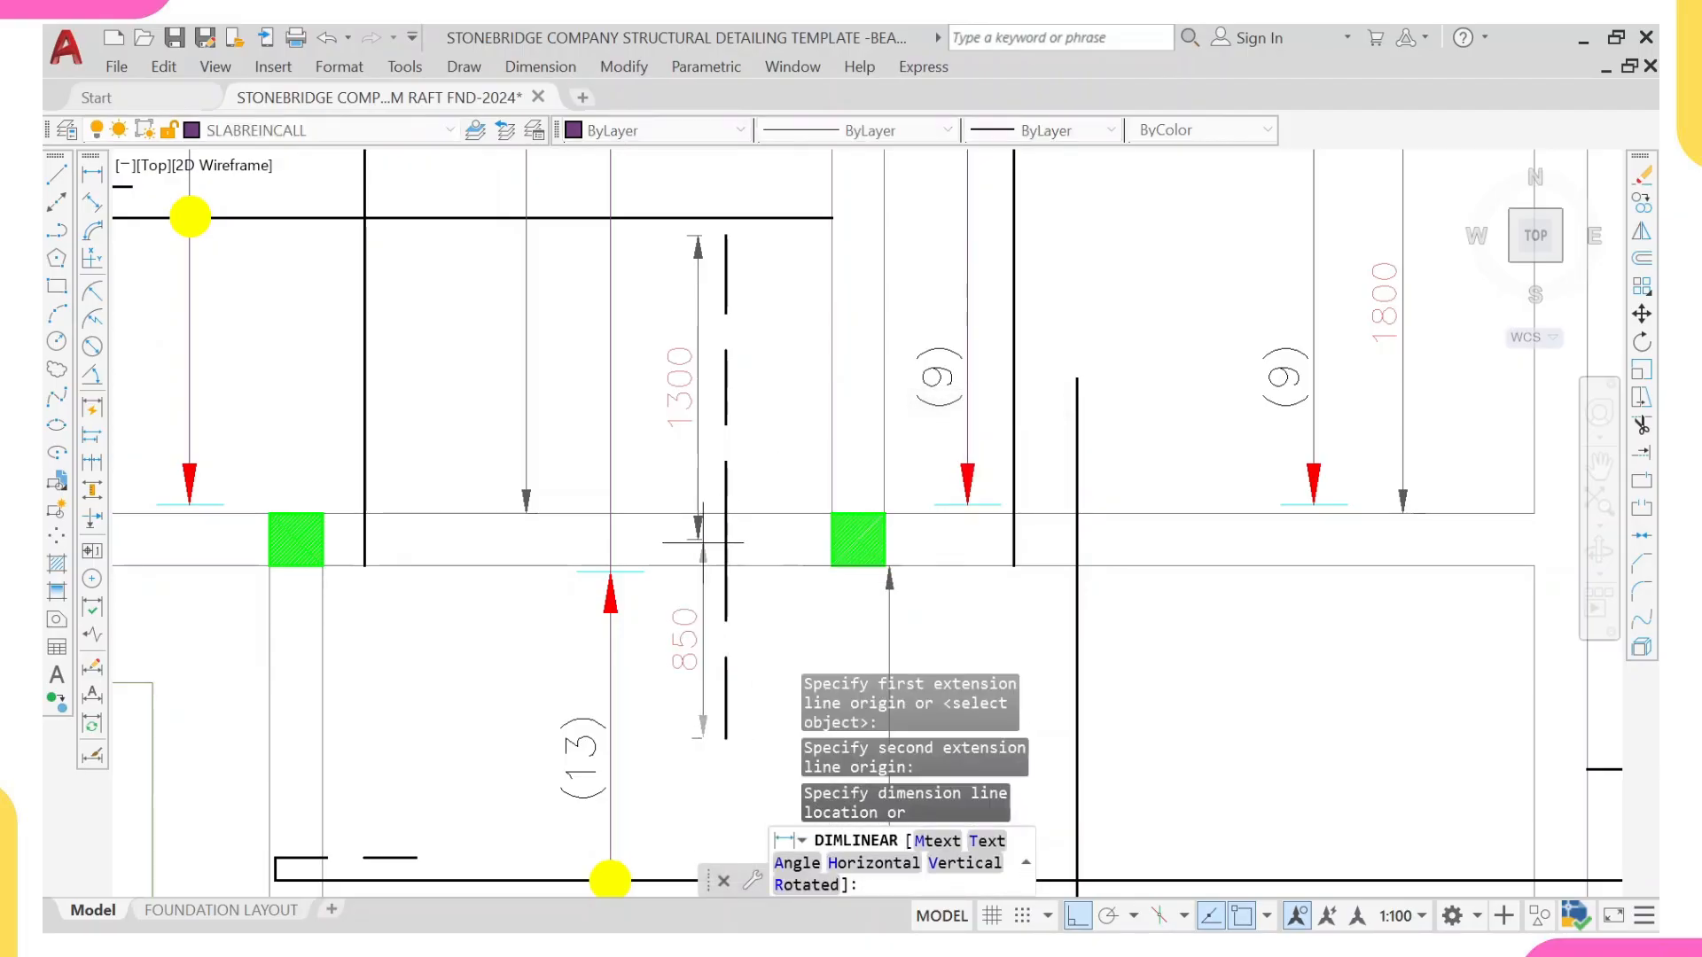
scroll(696, 536, "up", 4)
scroll(694, 539, "down", 6)
middle_click_drag(715, 621, 706, 553)
scroll(729, 486, "down", 4)
scroll(737, 436, "up", 2)
middle_click_drag(741, 461, 726, 556)
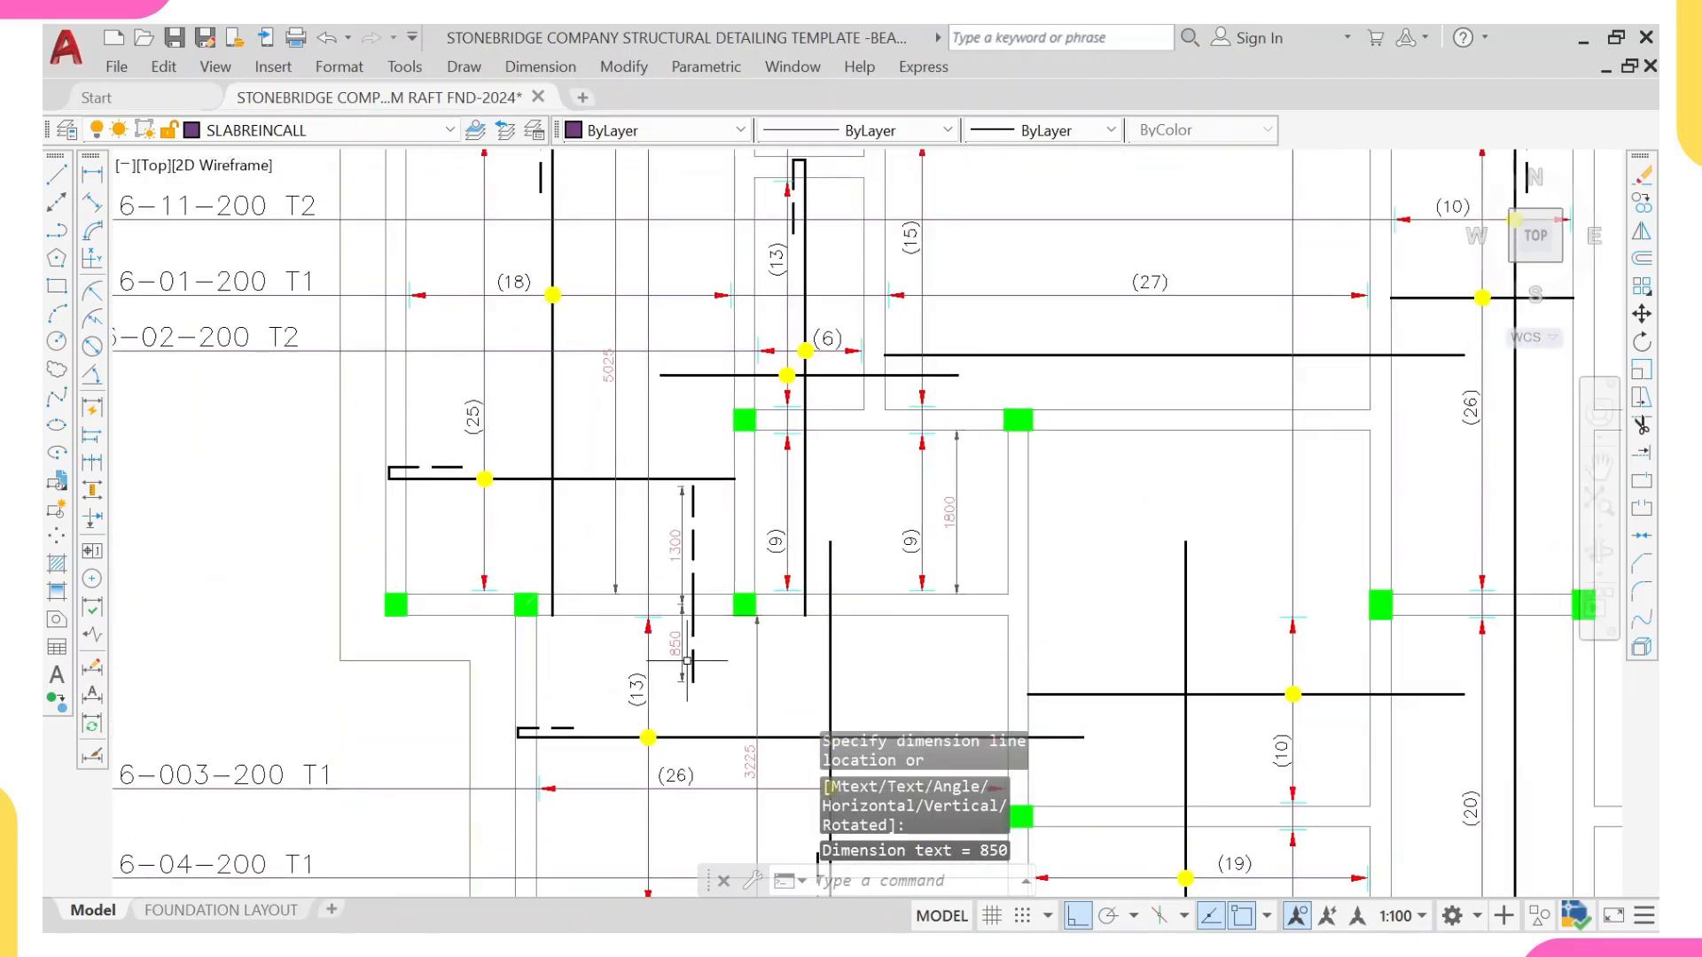
Step: Draw a horizontal leader line from the lower-left bay's right-hand beam face across the new dashed bar to well beyond the slab's left edge
middle_click_drag(694, 667, 669, 604)
type("L")
key("Return")
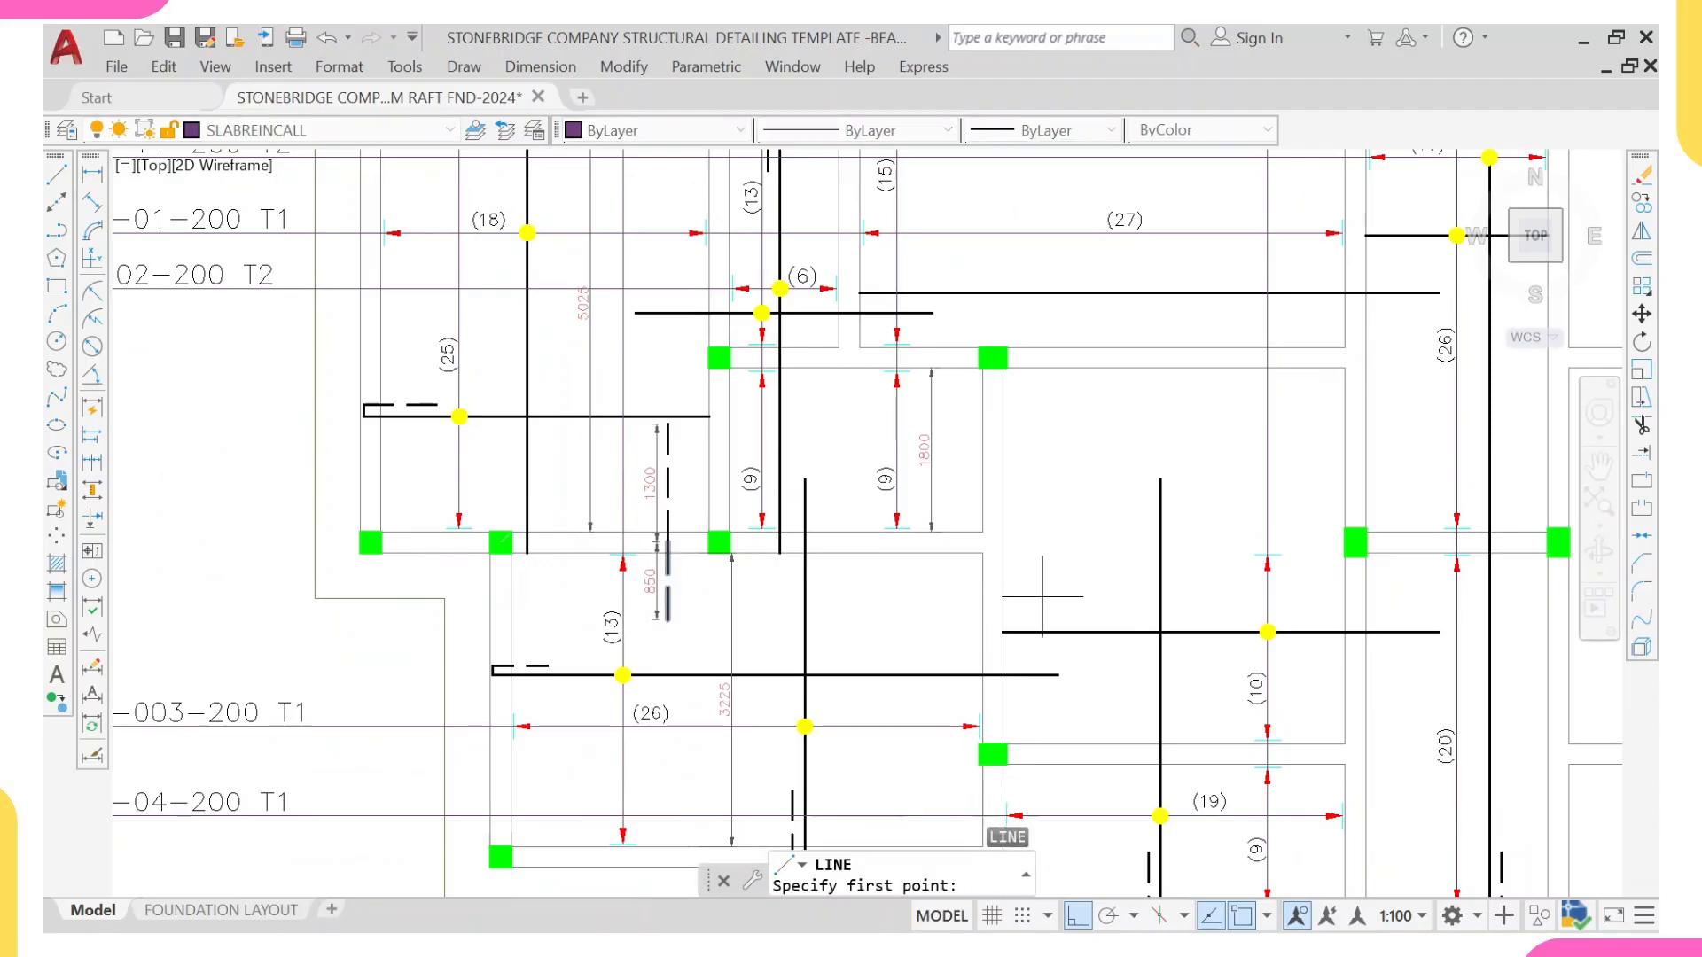
left_click(981, 590)
scroll(380, 589, "down", 2)
middle_click_drag(380, 588, 644, 591)
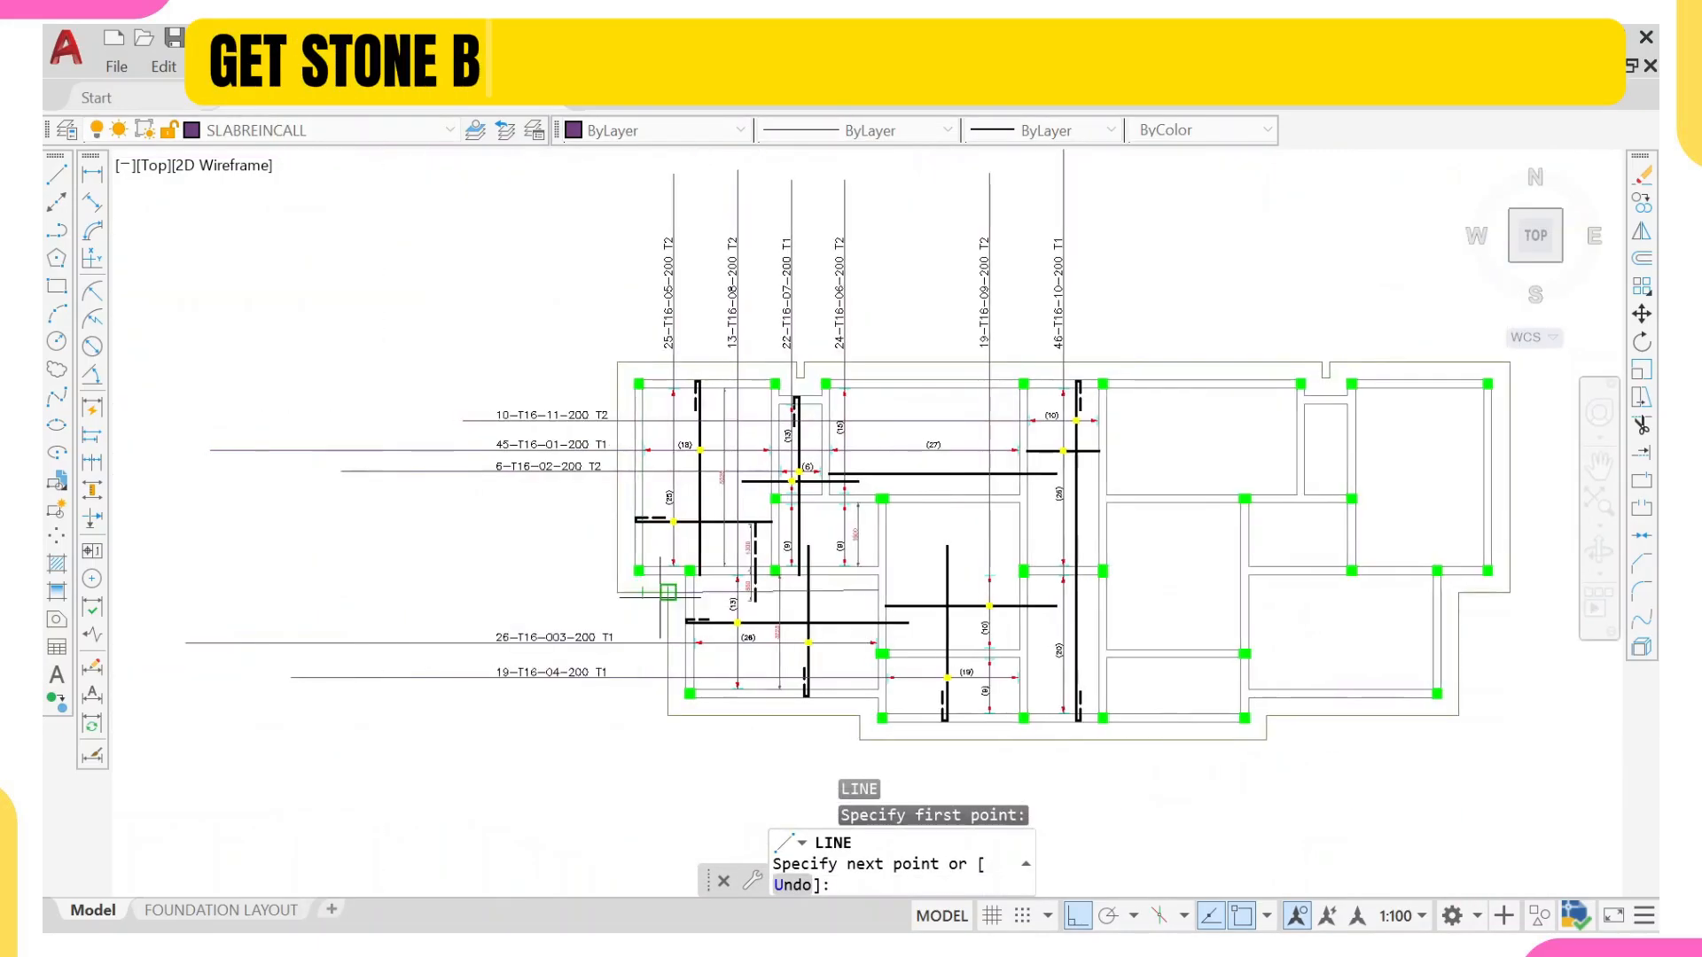
scroll(709, 591, "up", 2)
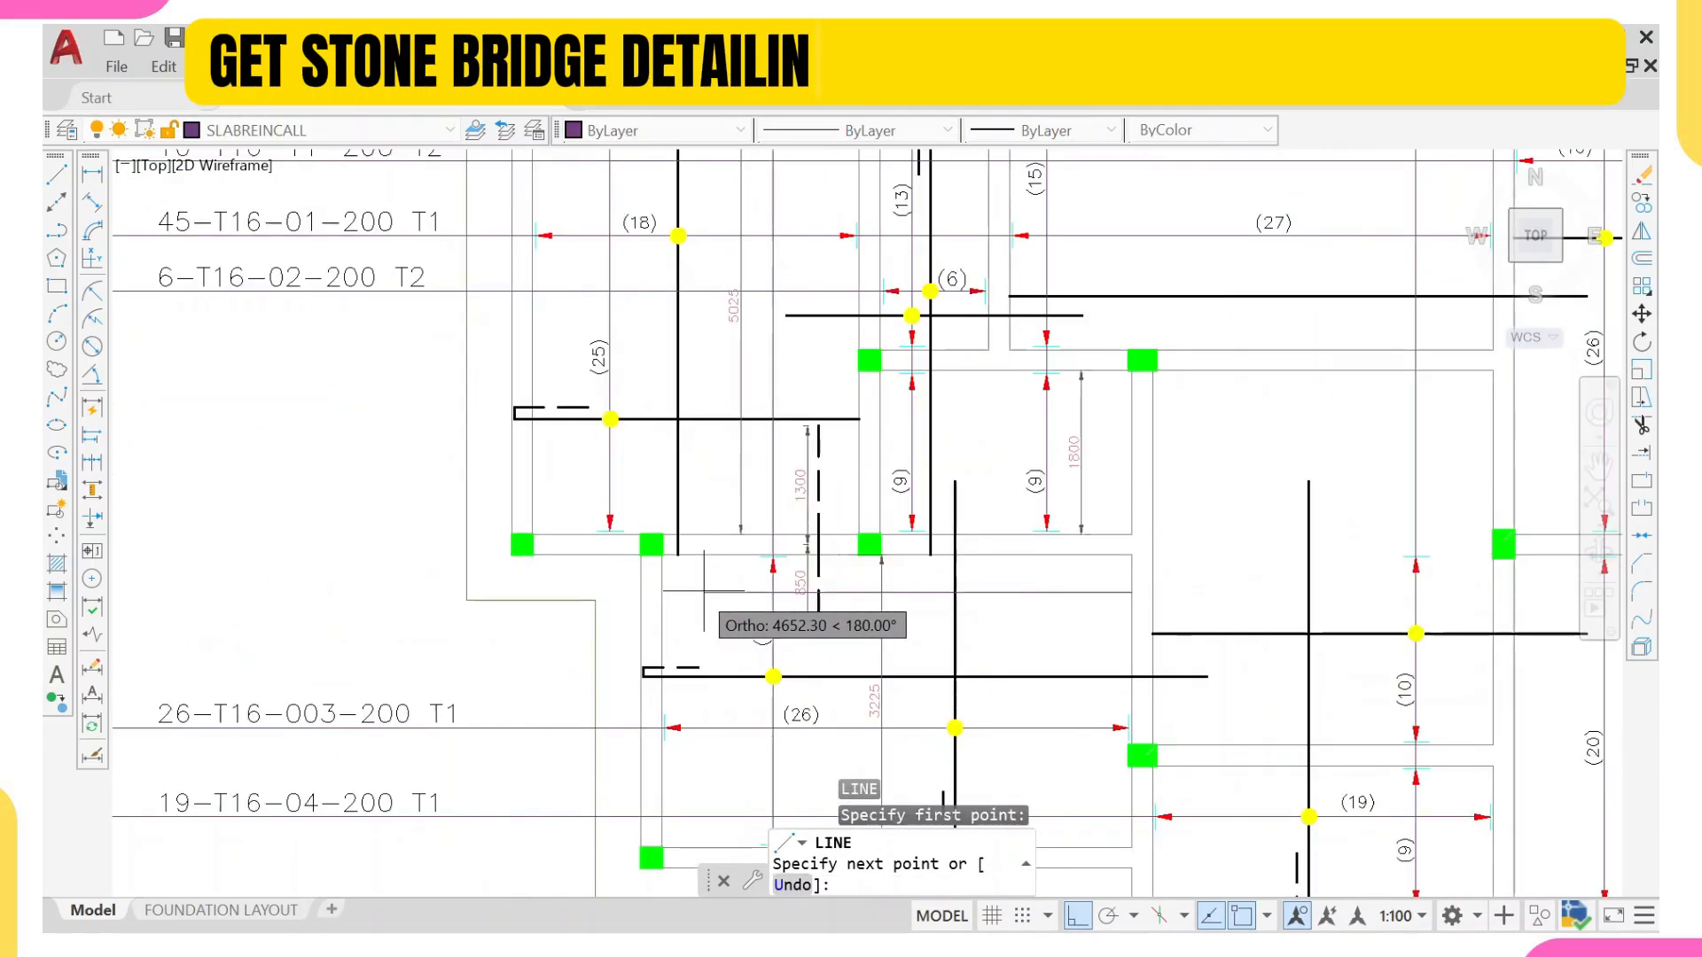
scroll(517, 586, "down", 3)
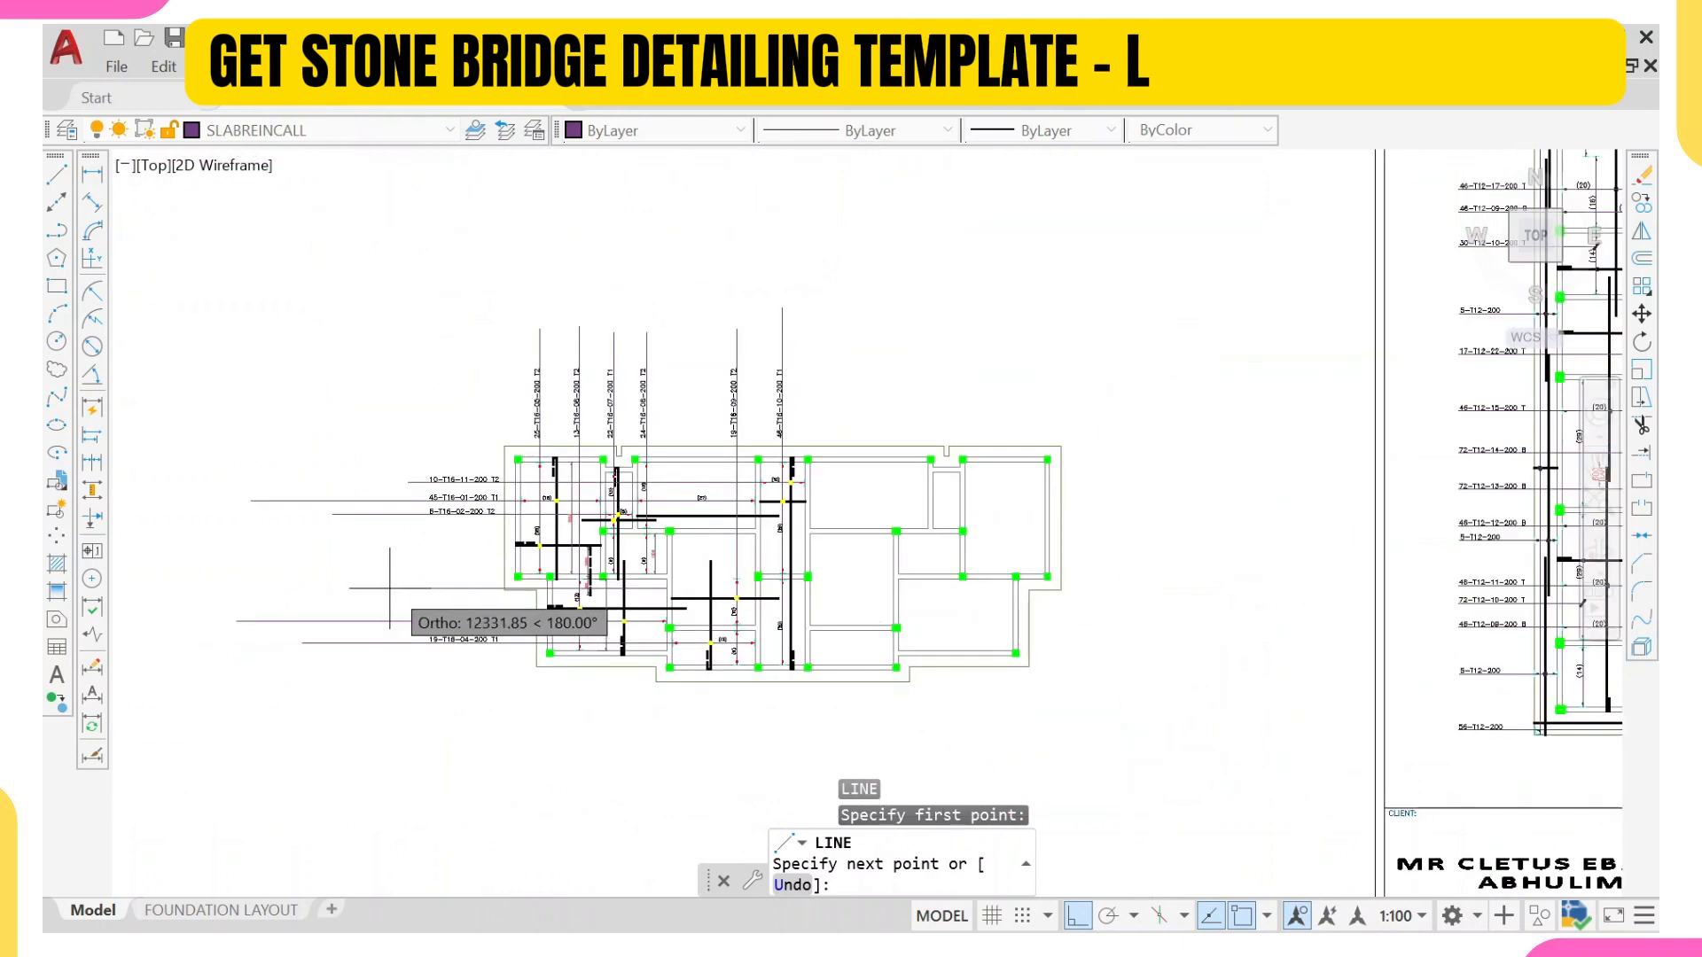
left_click(254, 587)
key("Escape")
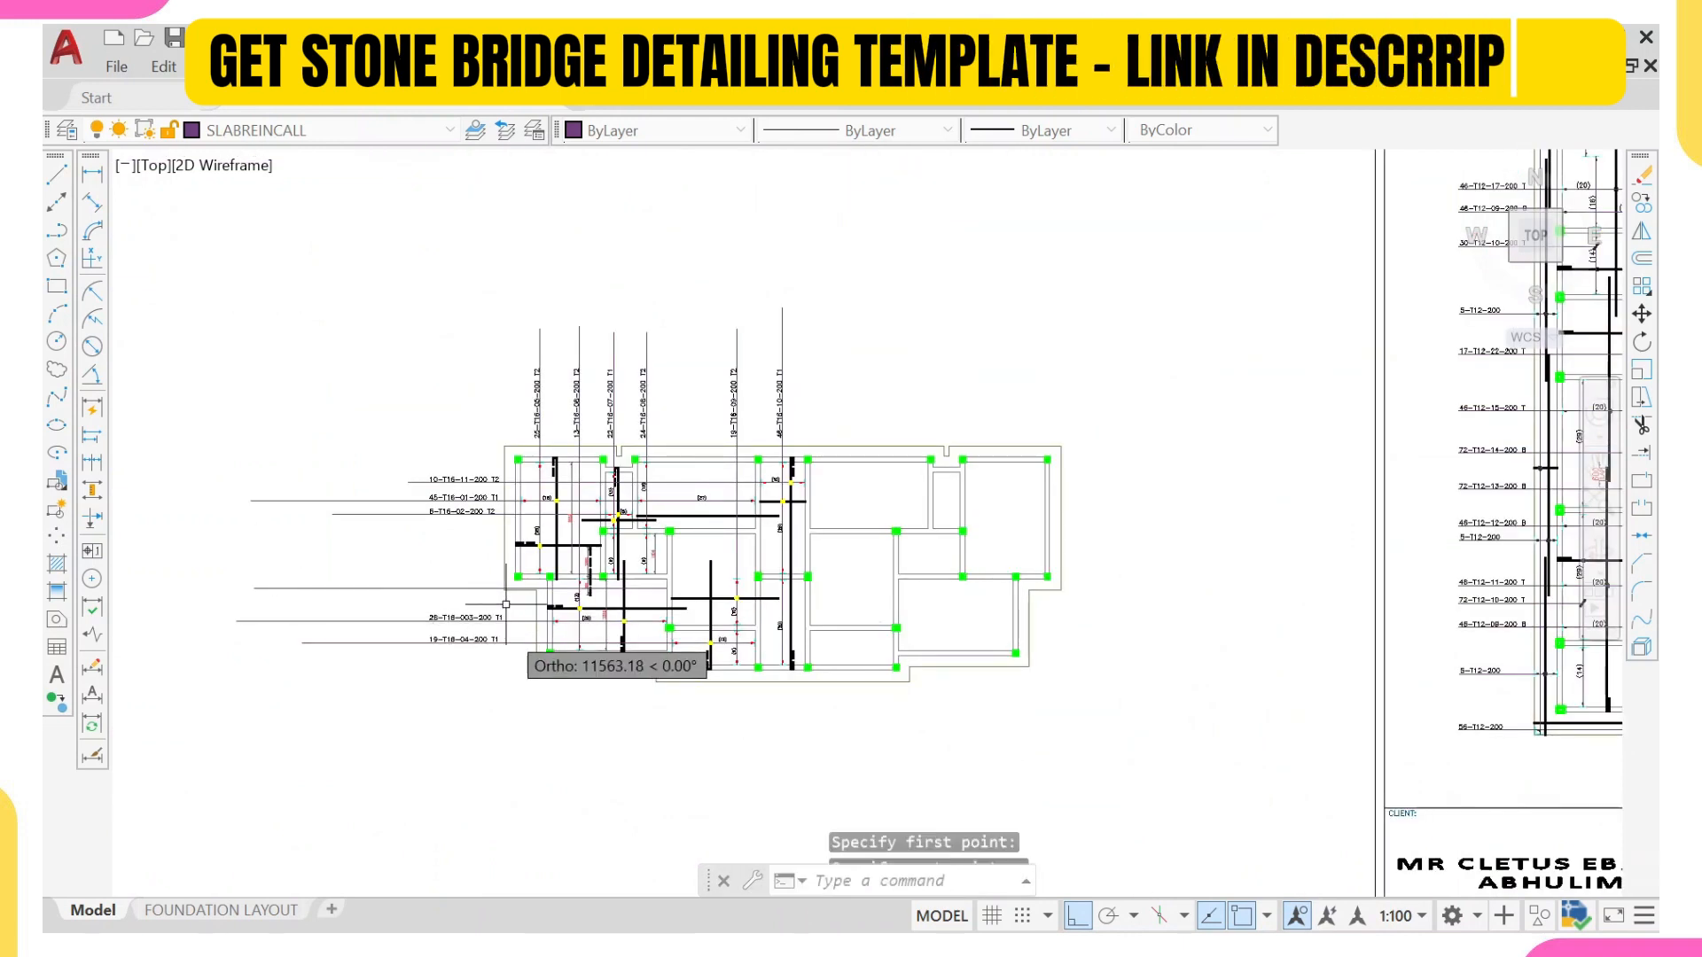
Step: Move the new leader line straight down so it crosses the dashed bar near its lower end
scroll(540, 583, "up", 3)
left_click(572, 588)
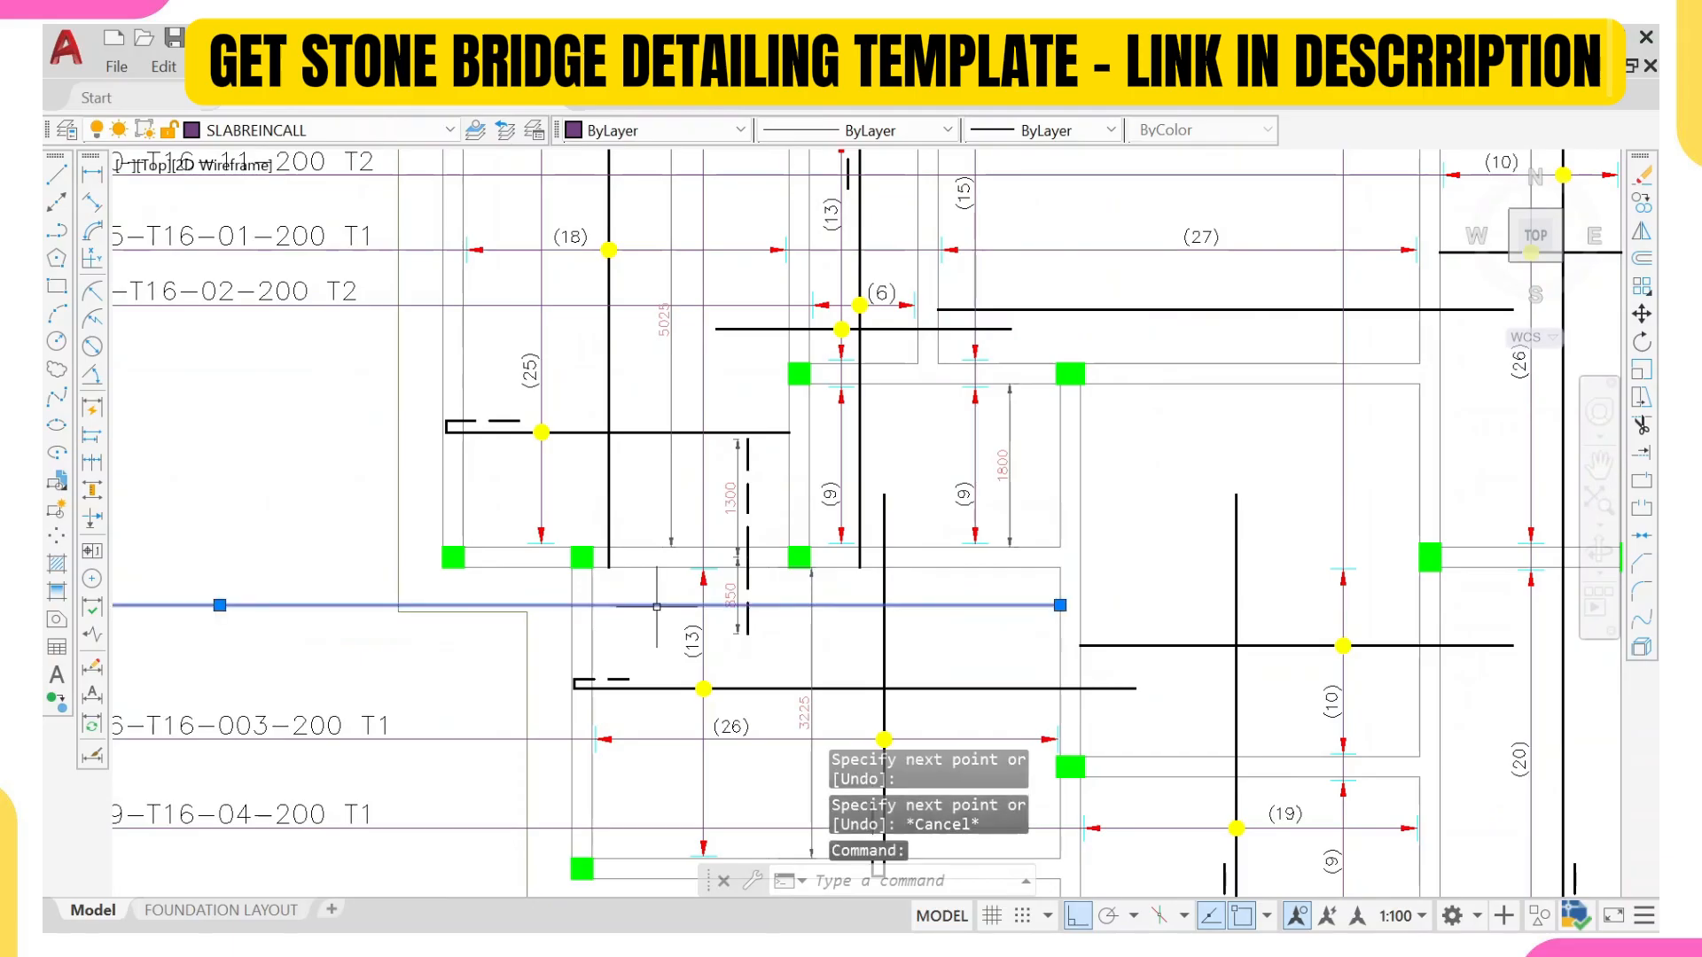
type("m")
key("Return")
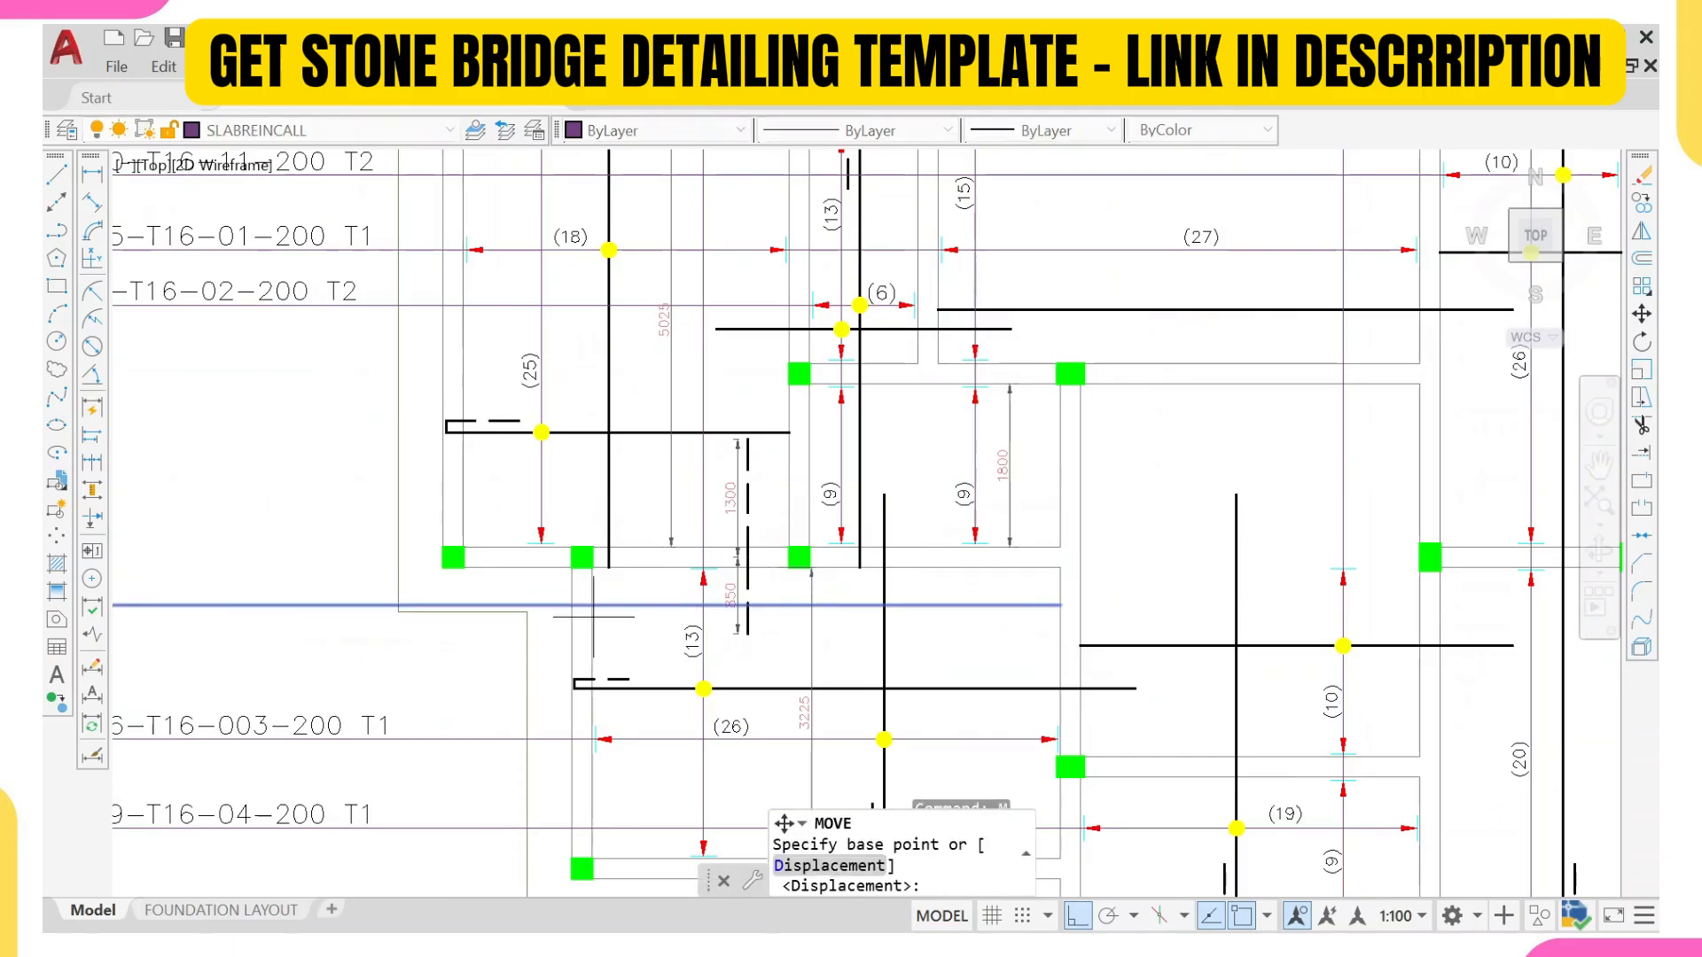
scroll(561, 621, "up", 3)
left_click(523, 592)
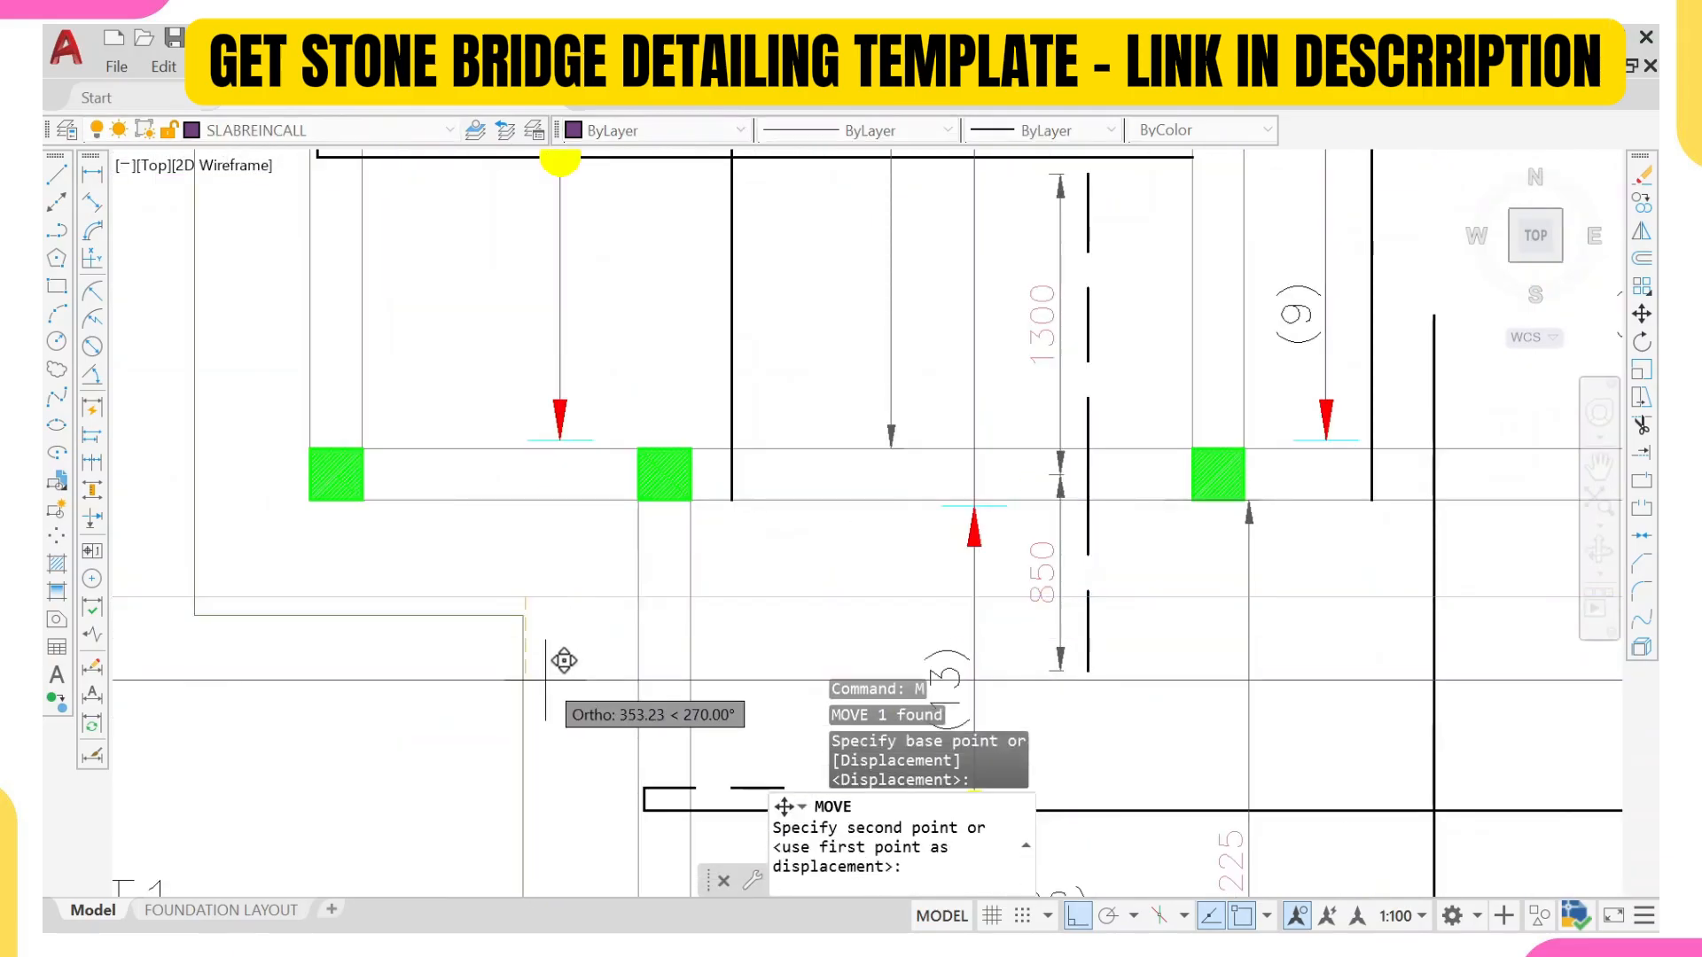
left_click(563, 649)
scroll(753, 656, "down", 2)
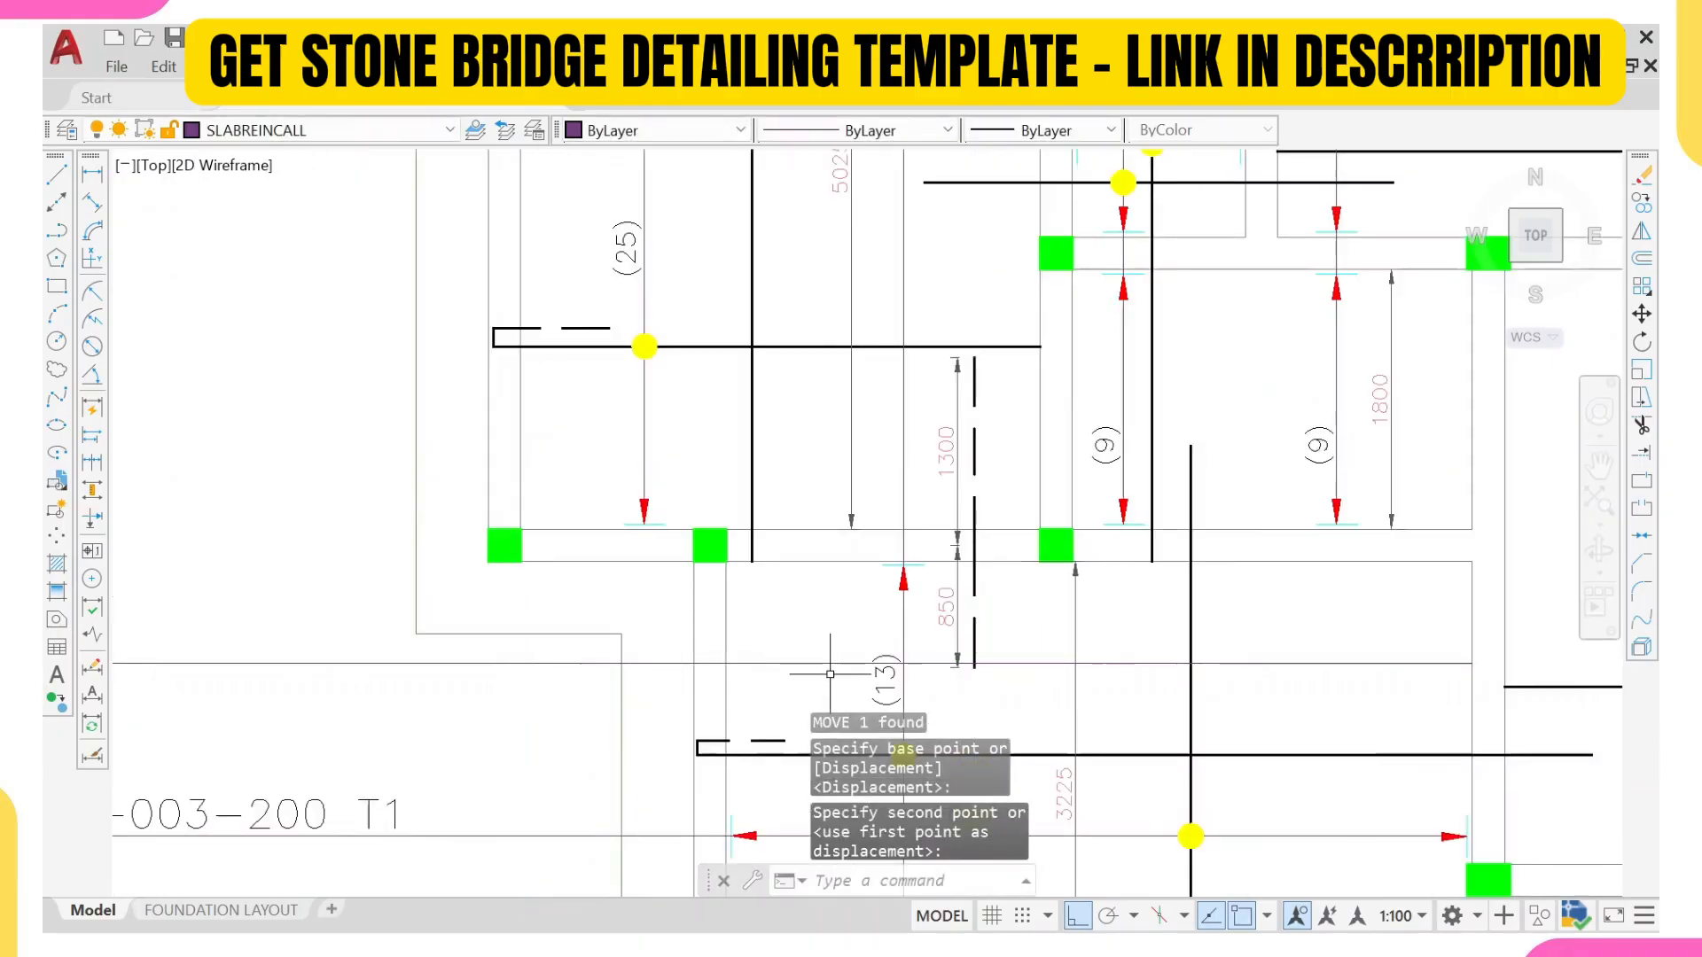
Step: Move the leader line slightly up from the dashed bar's lower end so the bar projects below it
scroll(729, 663, "up", 3)
left_click(746, 660)
left_click(760, 646)
type("M")
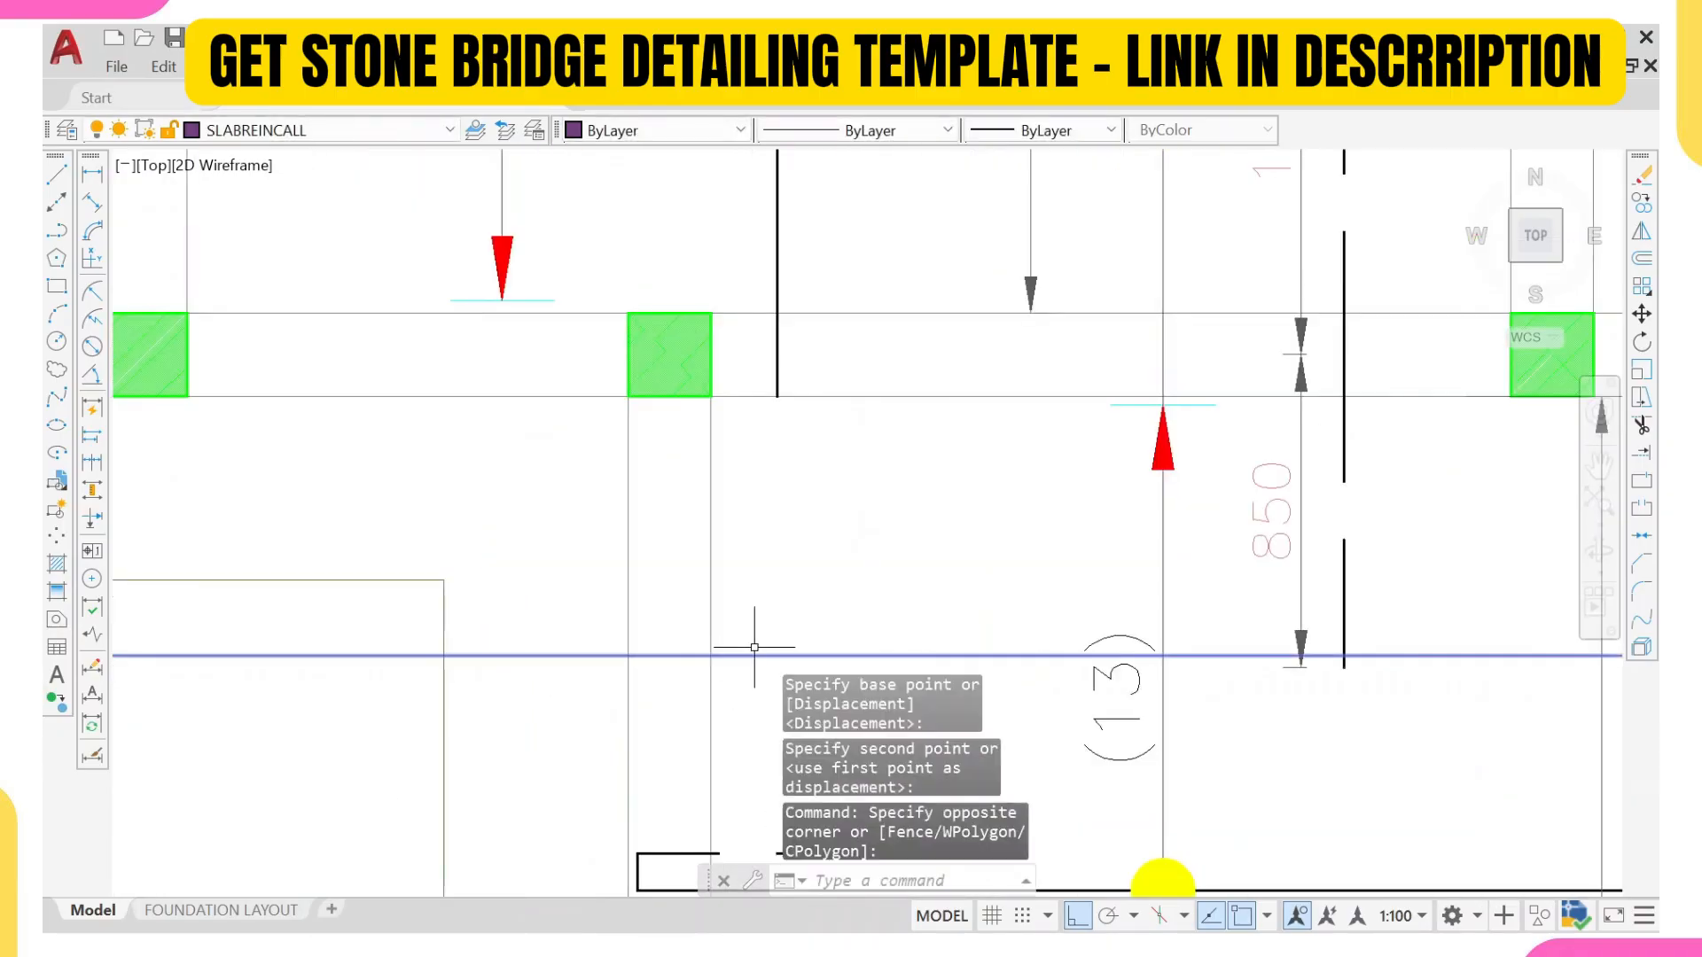
key("Return")
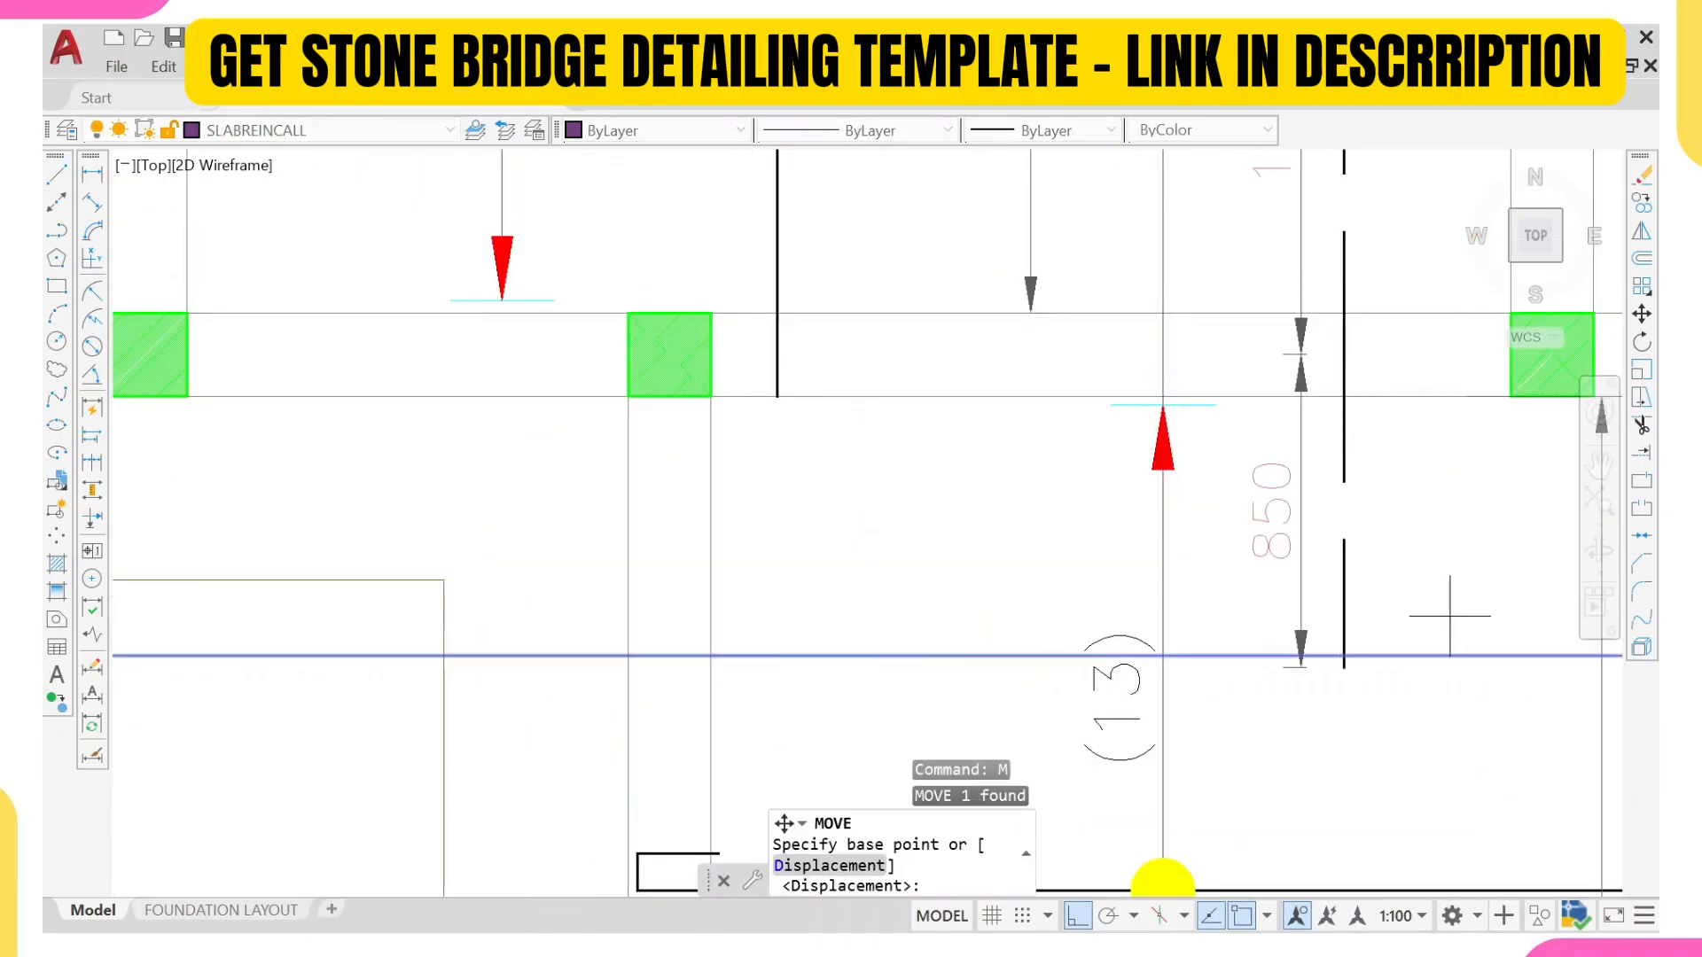
left_click(1346, 654)
left_click(1336, 618)
scroll(1336, 618, "down", 5)
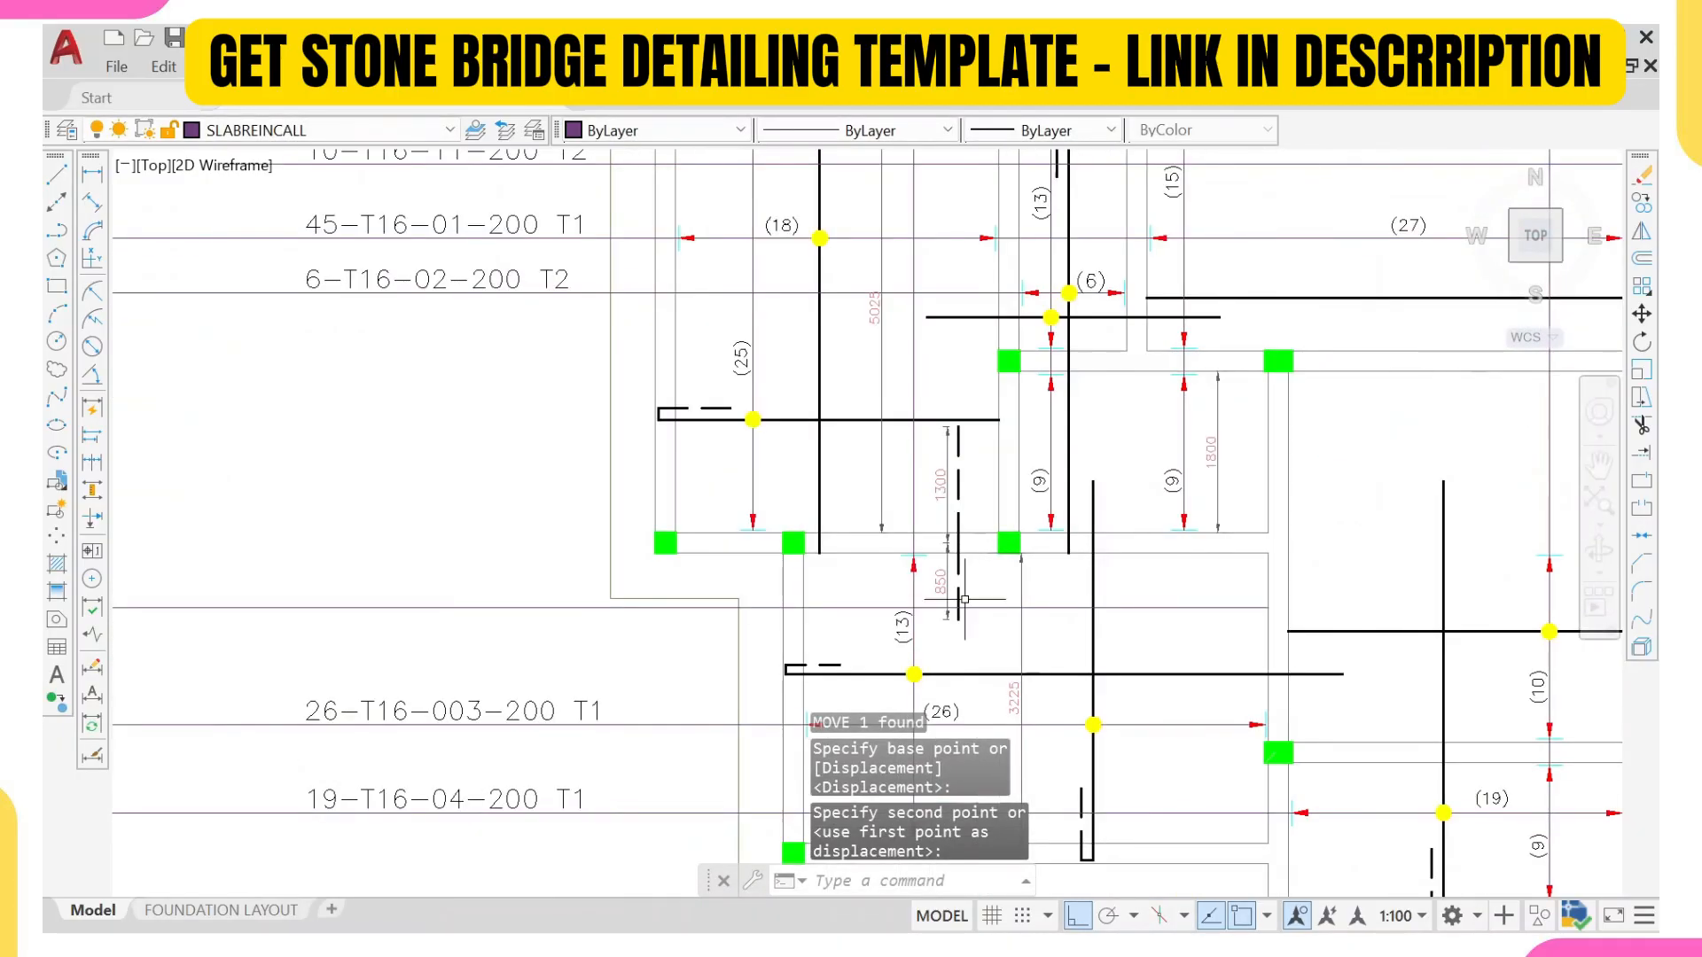
scroll(1084, 724, "up", 2)
left_click(1070, 702)
left_click(1144, 768)
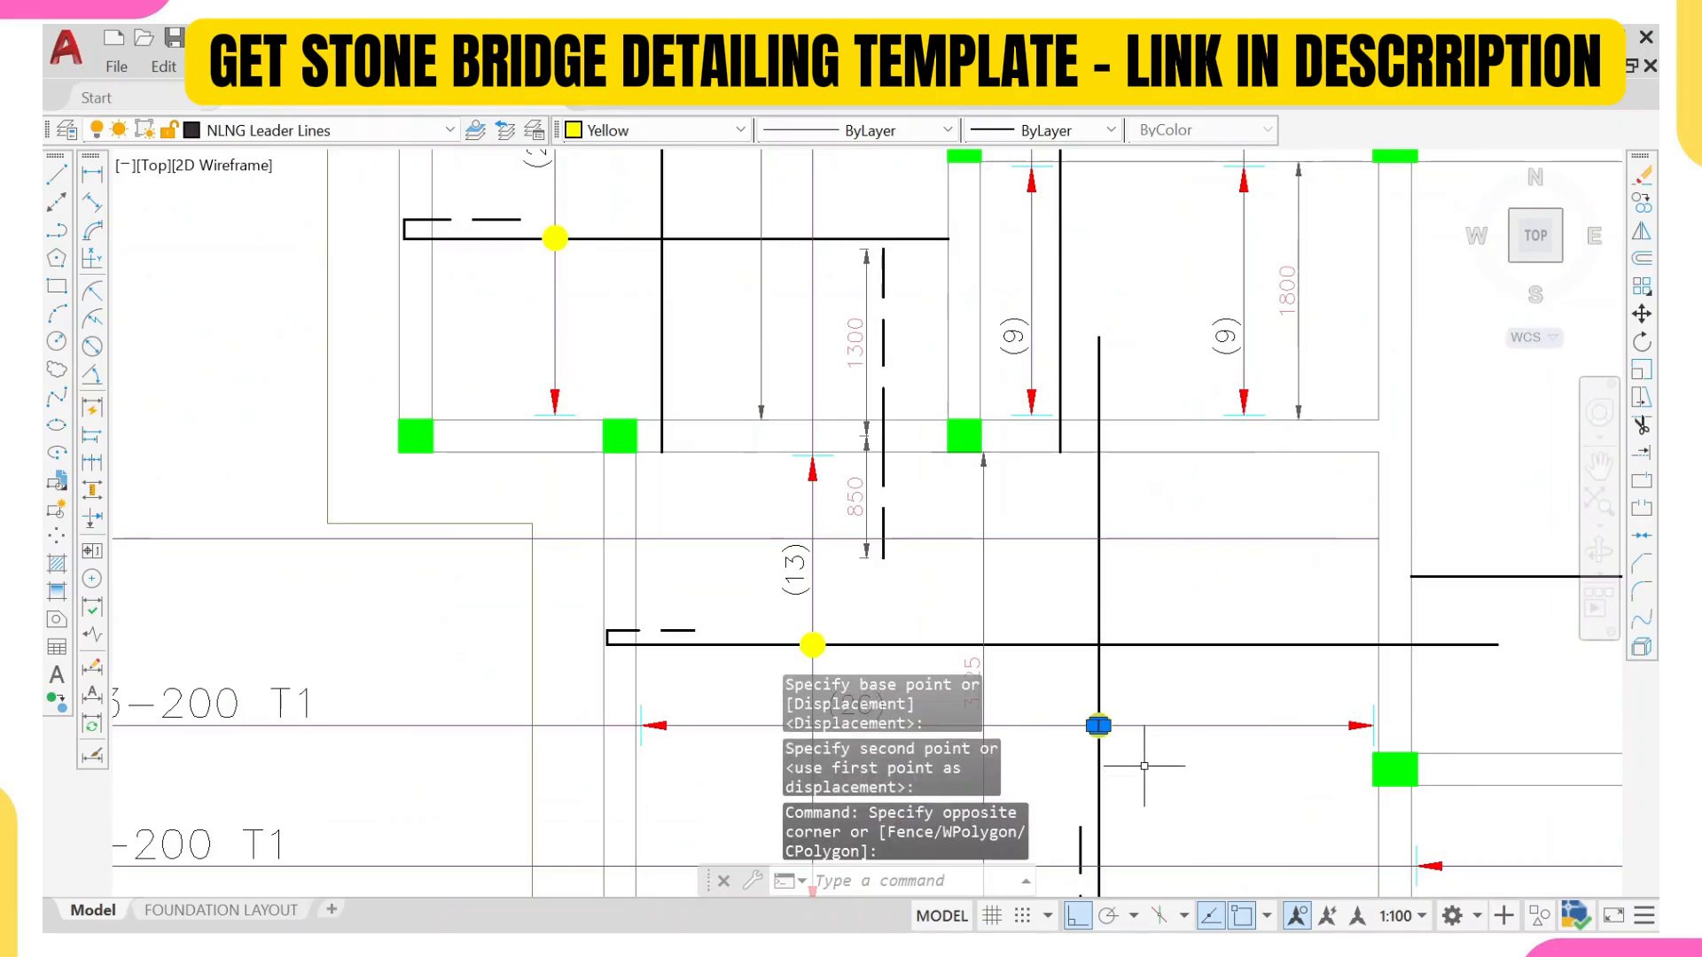
middle_click_drag(1143, 766, 1076, 639)
key("Escape")
left_click(569, 572)
key("Escape")
Step: Copy the arrowheads and end ticks from both ends of the lower bay's horizontal (26) range line straight up onto the new leader line
left_click(559, 561)
left_click(692, 665)
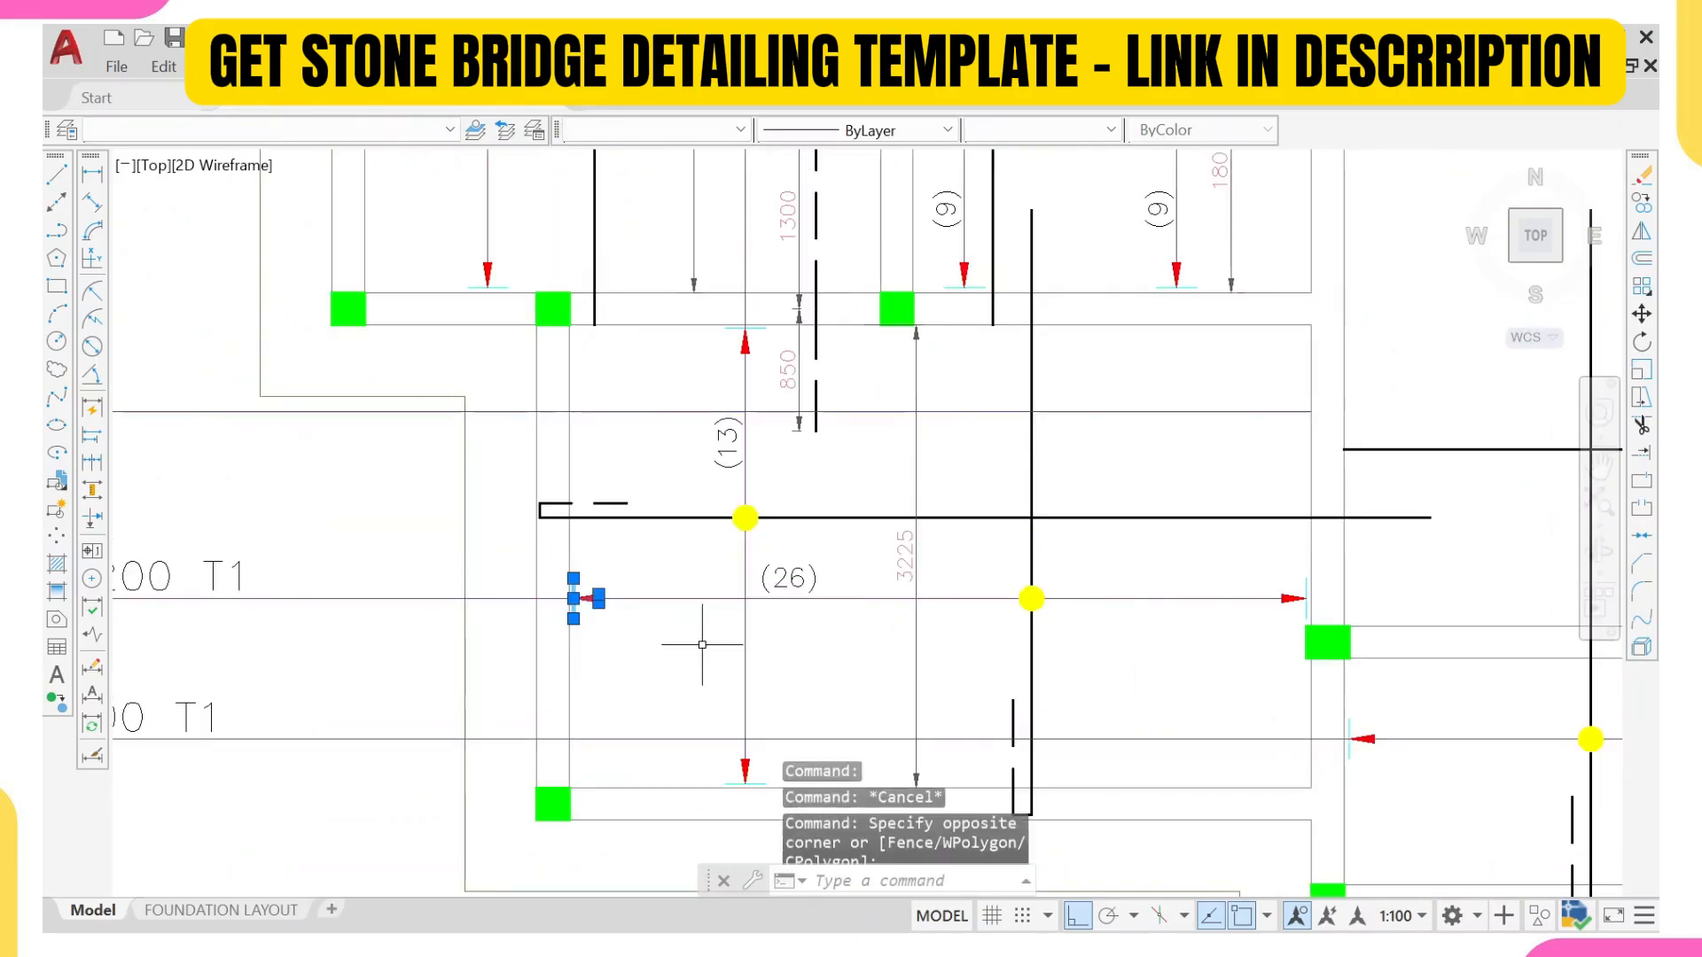
scroll(1285, 576, "up", 2)
left_click(1253, 556)
left_click(1330, 659)
type("co")
key("Return")
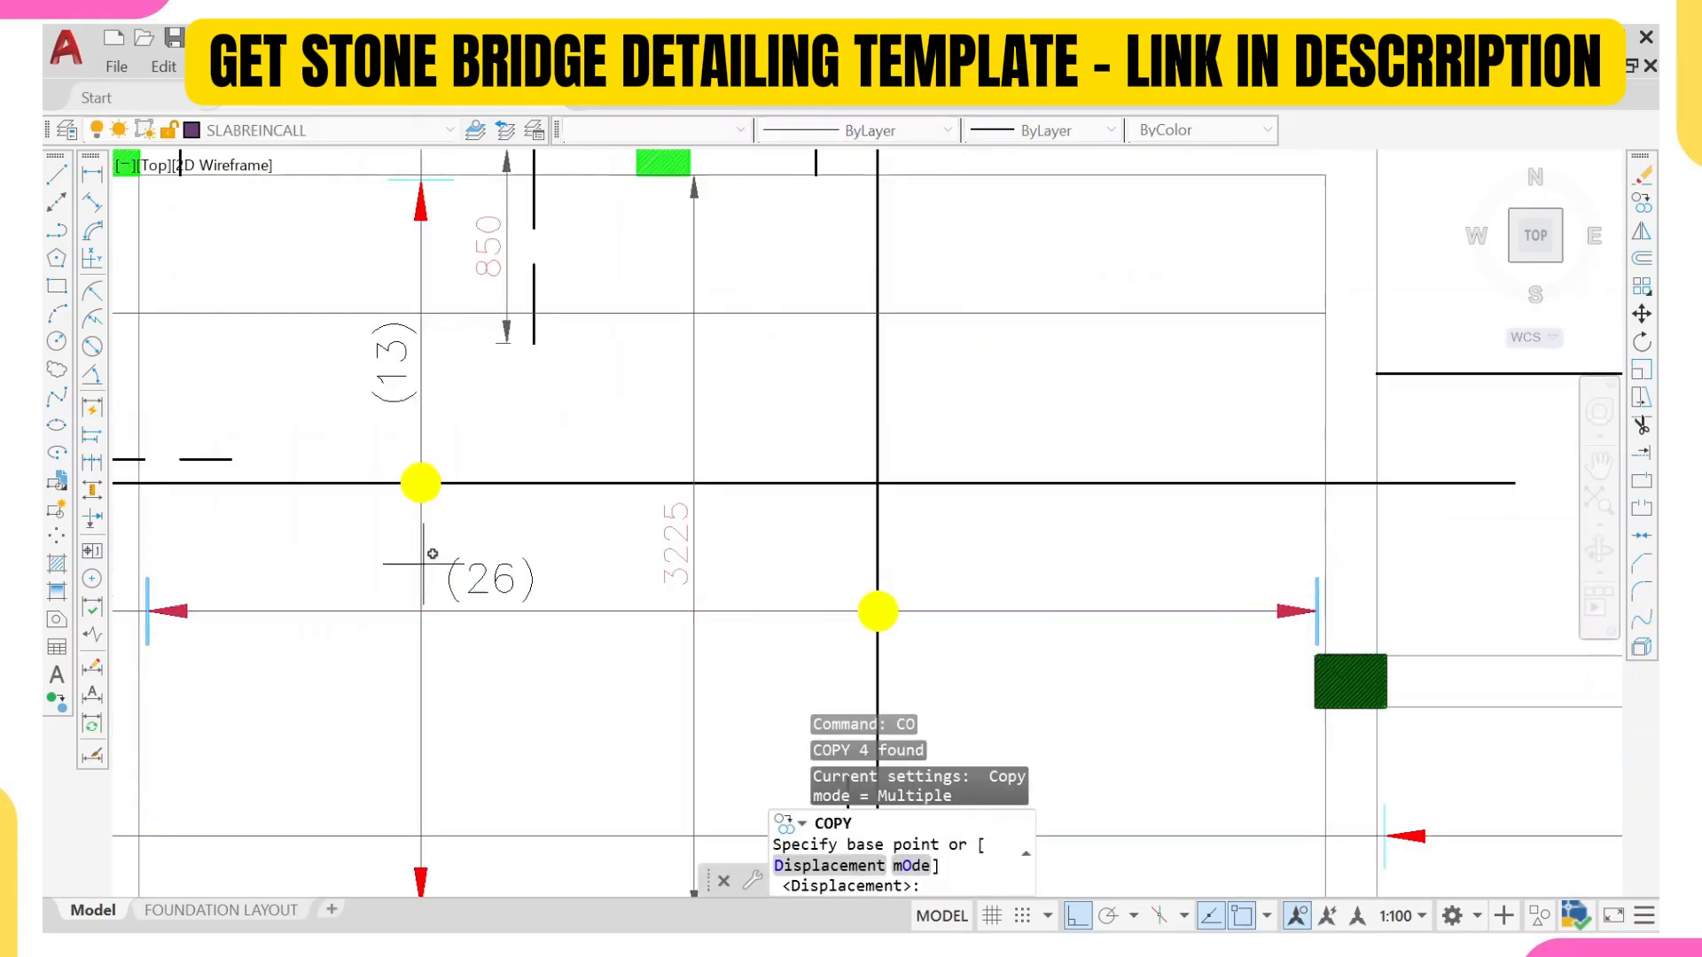
middle_click_drag(275, 585, 466, 587)
scroll(376, 618, "up", 4)
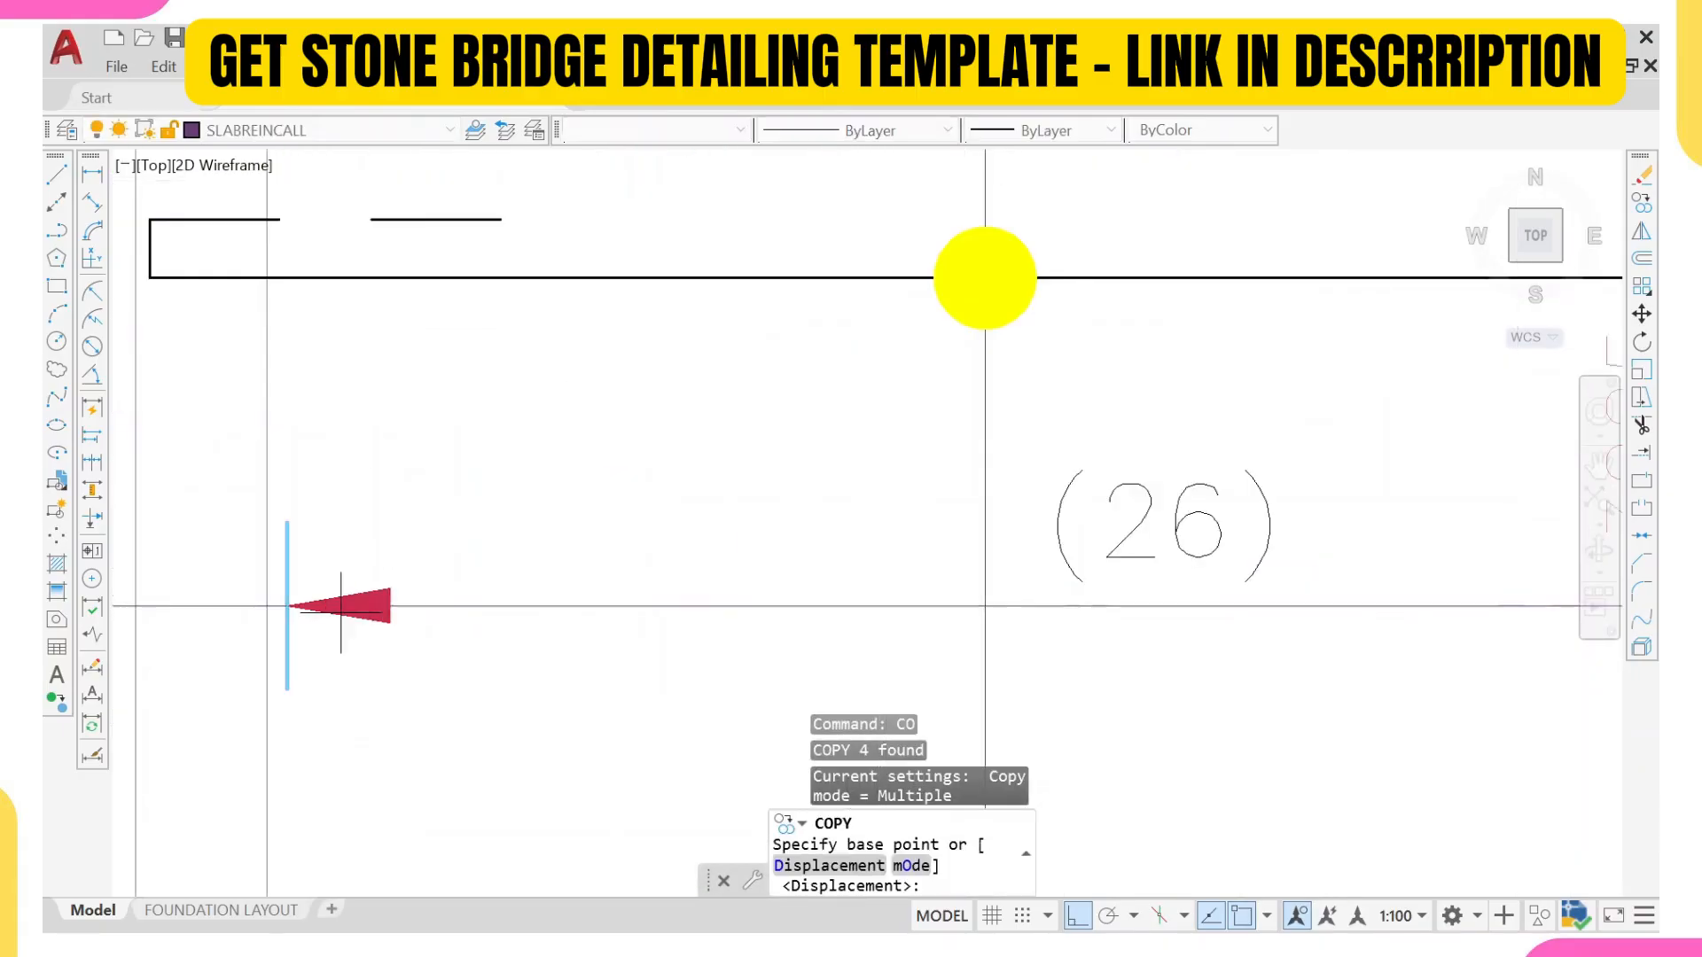
left_click(266, 606)
scroll(296, 365, "down", 4)
scroll(319, 292, "down", 2)
middle_click_drag(328, 236, 342, 406)
scroll(323, 377, "up", 2)
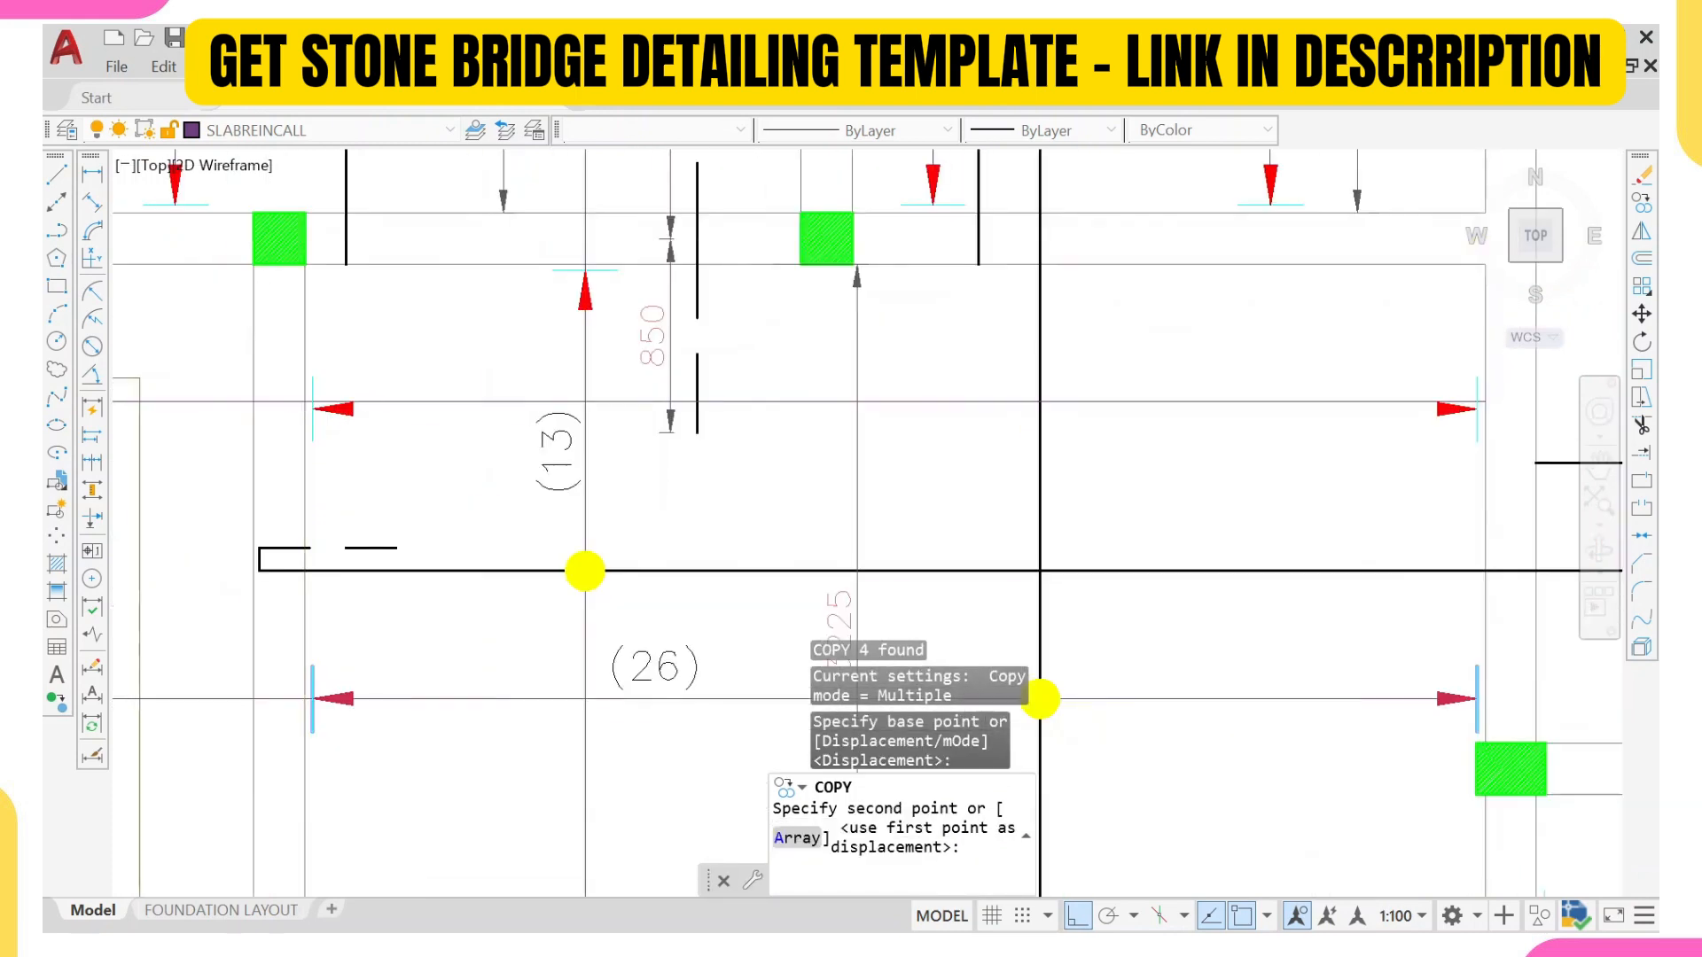
scroll(306, 399, "up", 5)
left_click(312, 390)
scroll(380, 380, "down", 4)
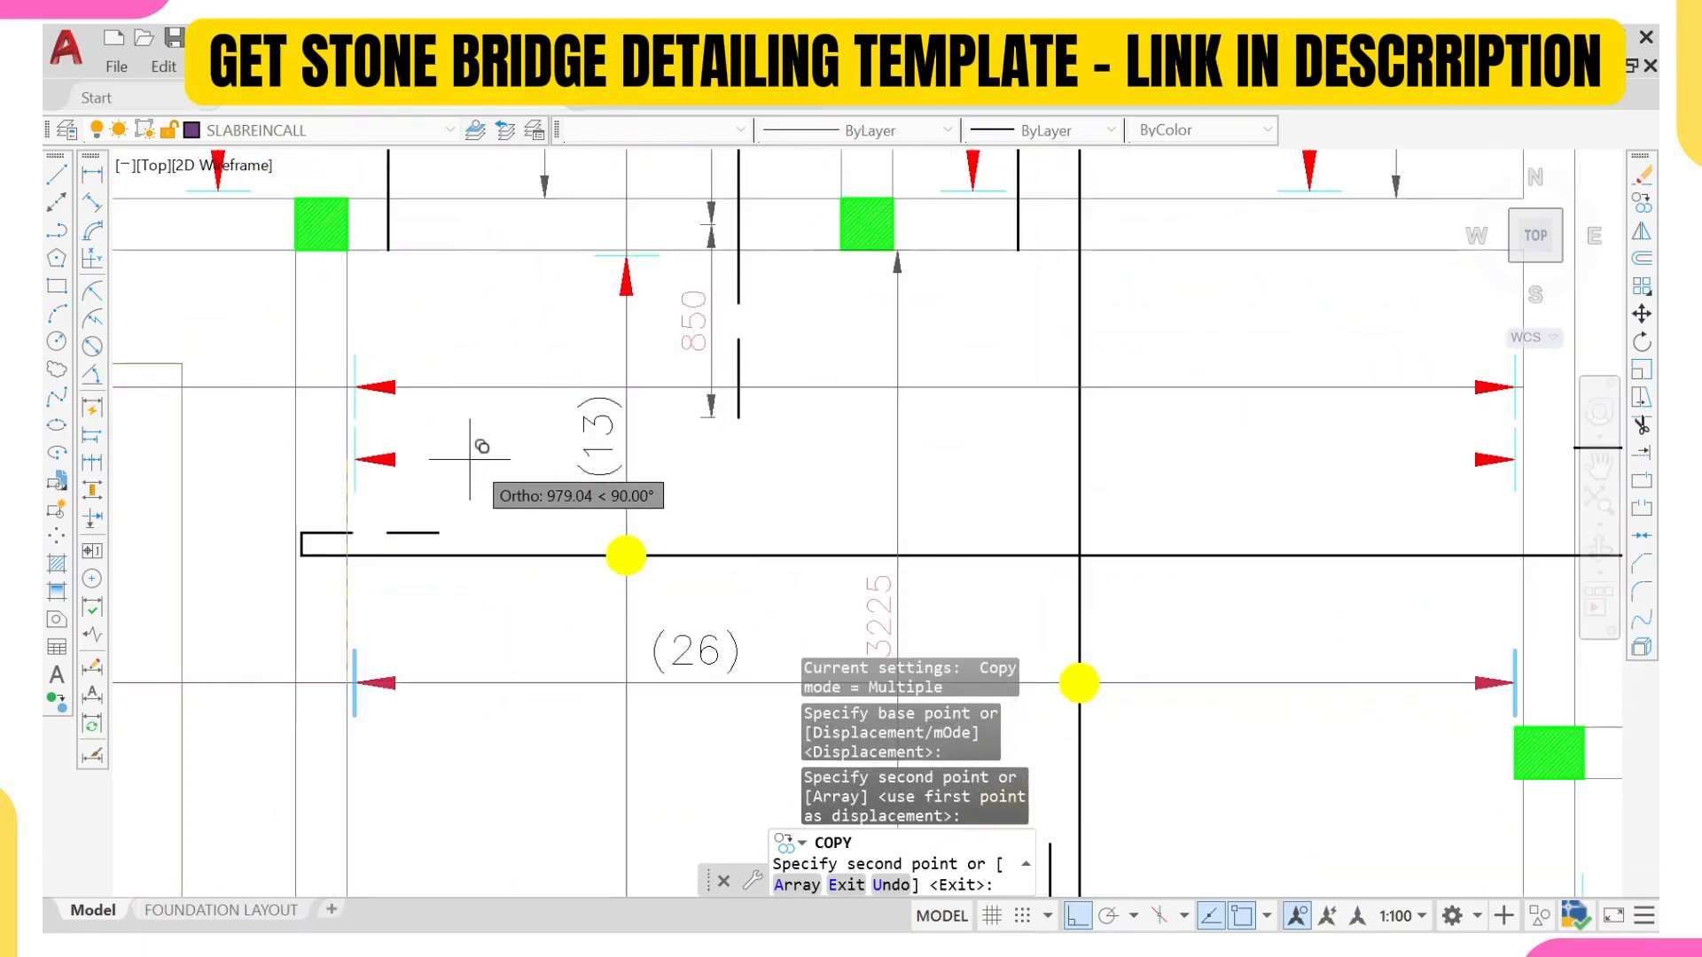
key("Escape")
Step: Copy the yellow dot on the (13) range line to the intersection of the dashed bar and the new leader line
left_click(532, 544)
key("Escape")
left_click(571, 521)
left_click(677, 571)
type("co")
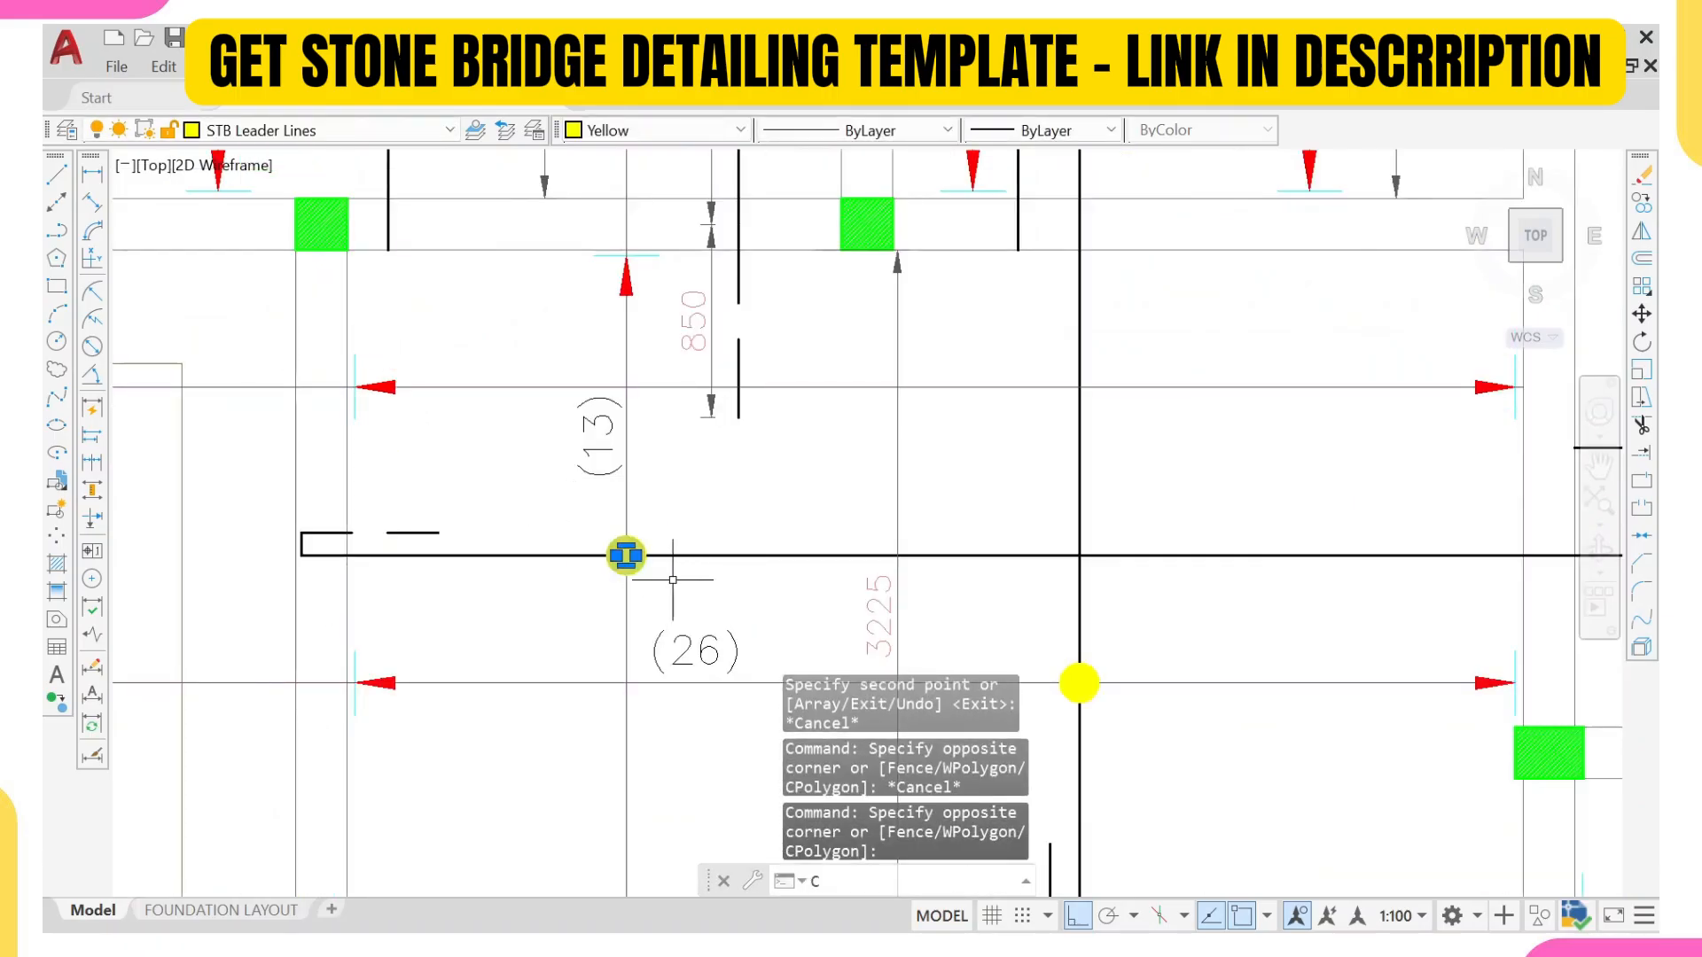
key("Return")
scroll(603, 545, "up", 2)
left_click(652, 566)
scroll(661, 541, "down", 4)
scroll(736, 381, "up", 4)
scroll(781, 450, "down", 4)
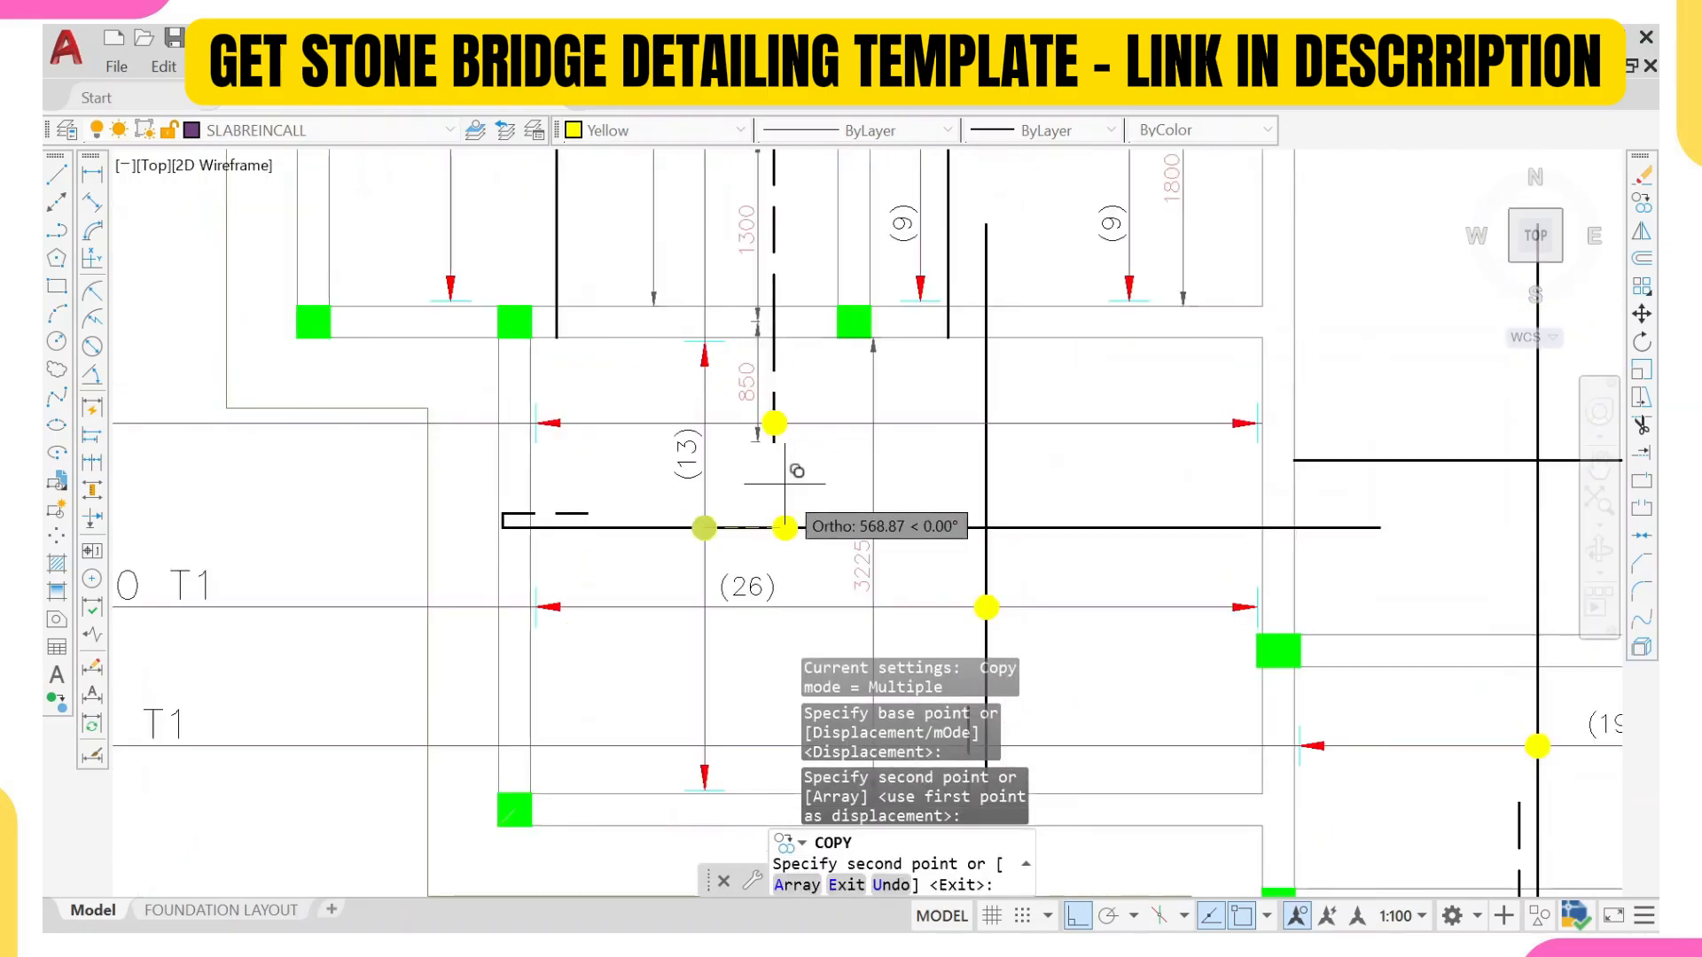
middle_click_drag(783, 485, 749, 455)
key("Escape")
Step: Copy the (26) bar count label to just above the new leader line, beyond the dashed bar
left_click(720, 568)
left_click(682, 572)
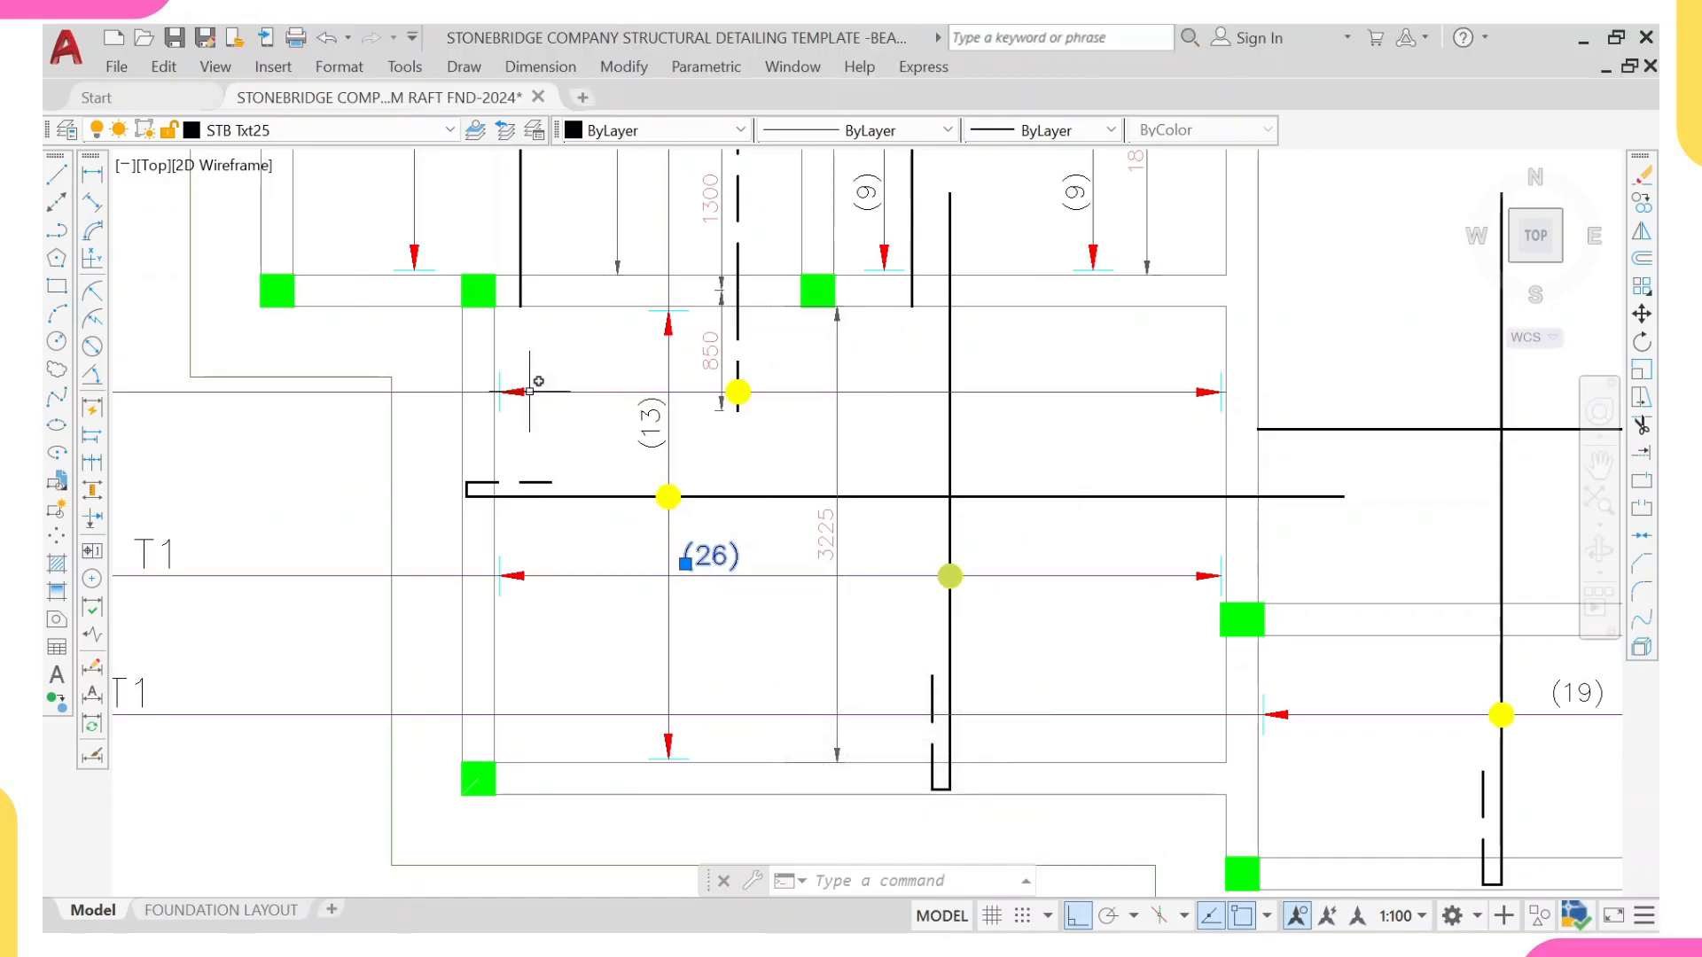
type("co")
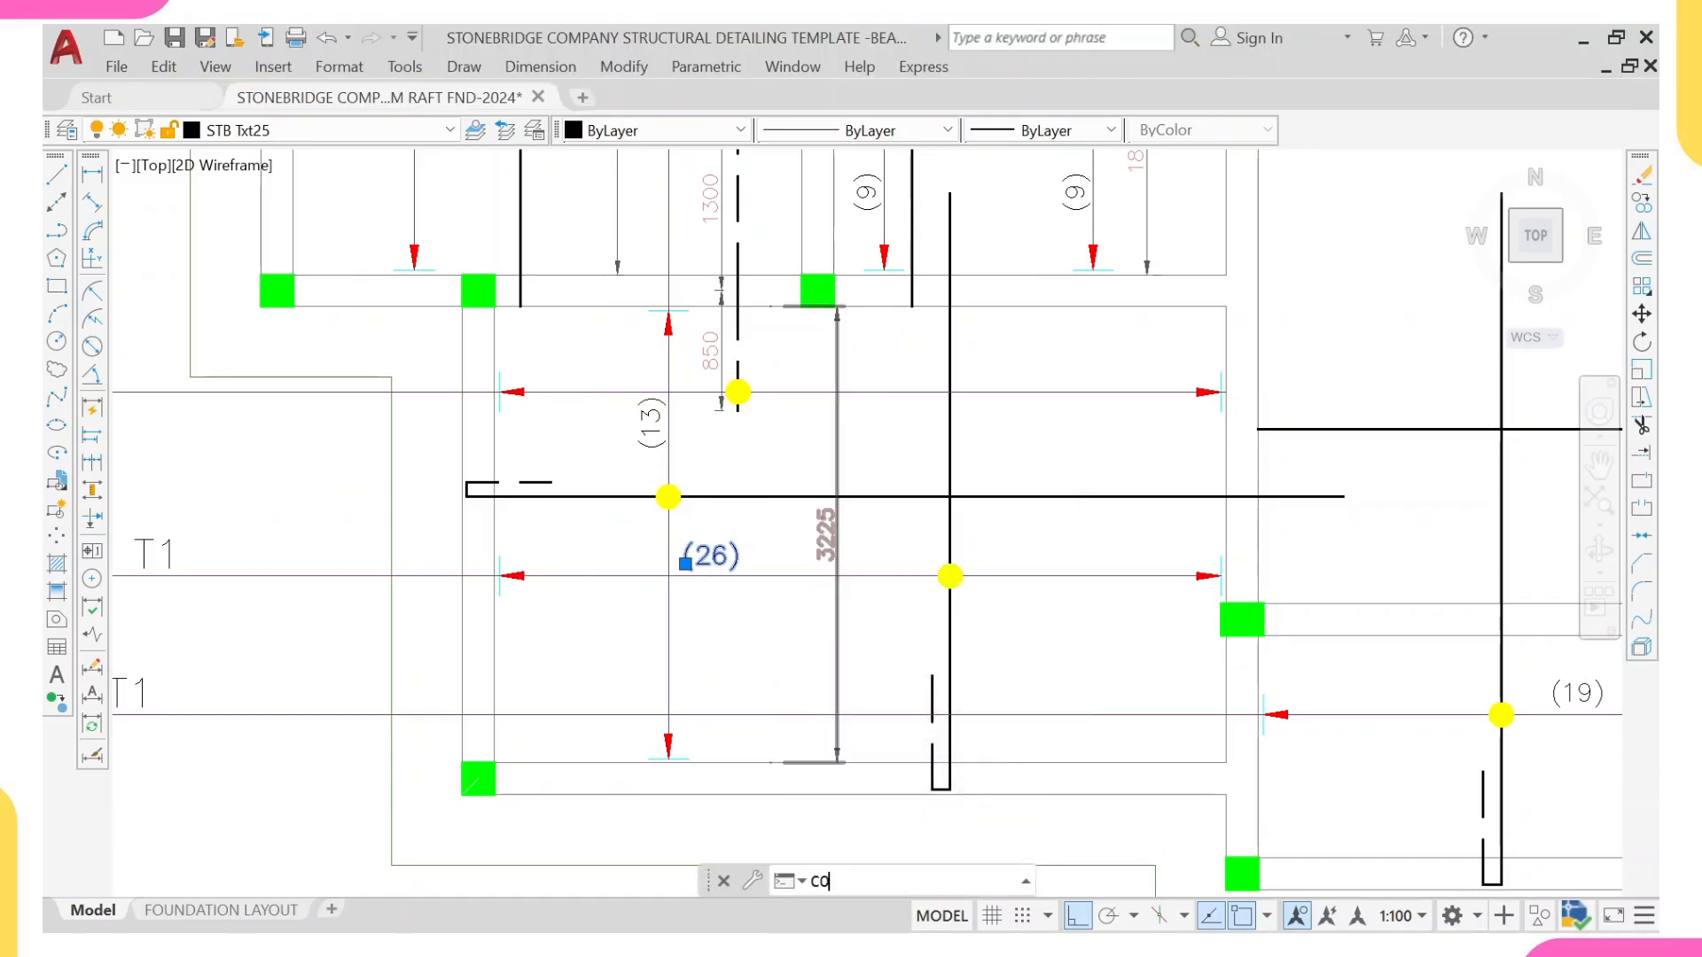
key("Return")
left_click(722, 566)
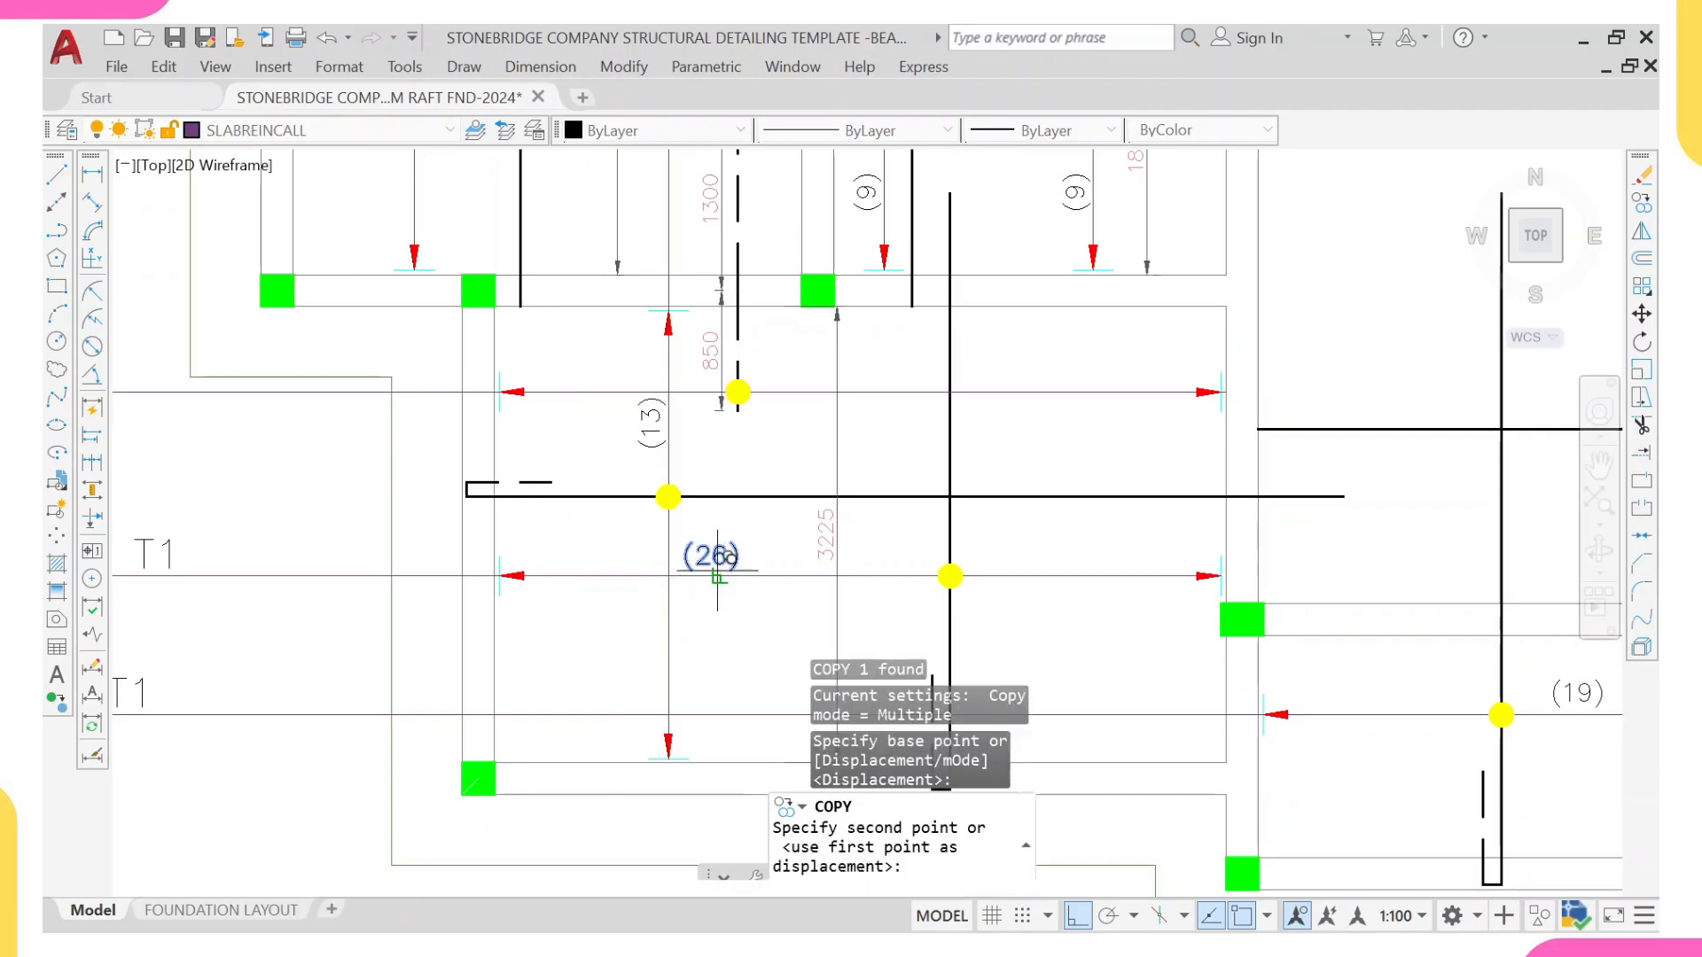
left_click(902, 387)
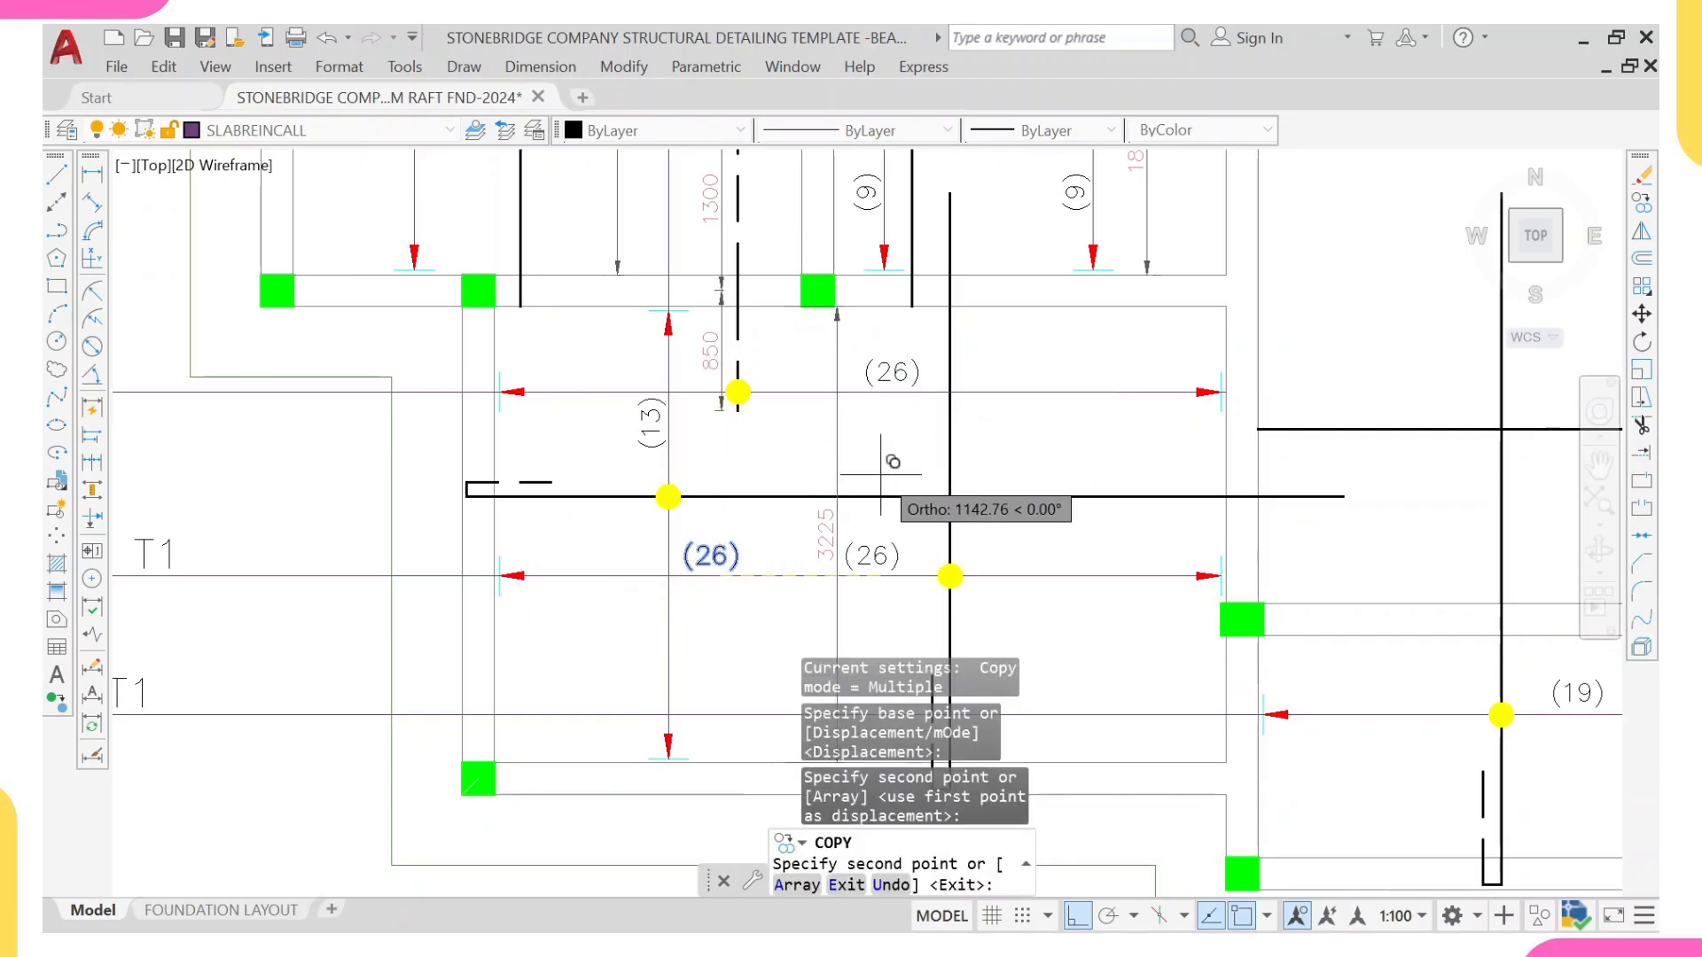
key("Escape")
Step: Copy the 6-T16-02-200 T2 bar label straight down onto the new leader line outside the slab's left edge
scroll(891, 382, "down", 2)
scroll(891, 383, "down", 3)
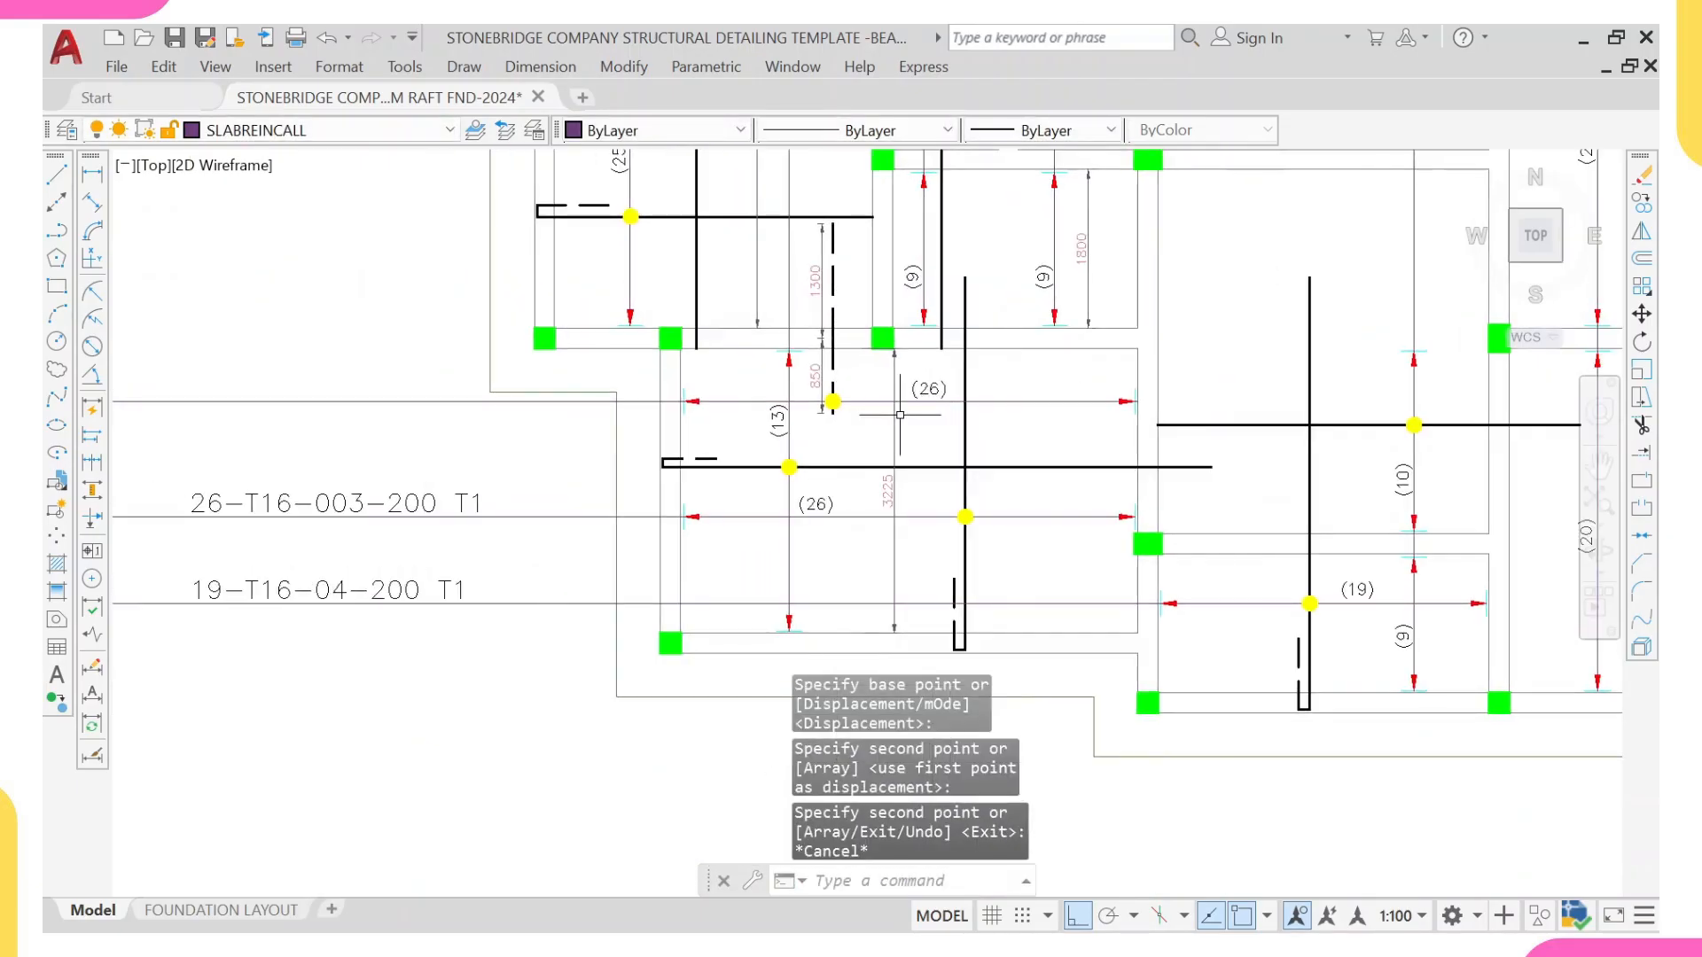
left_click(664, 255)
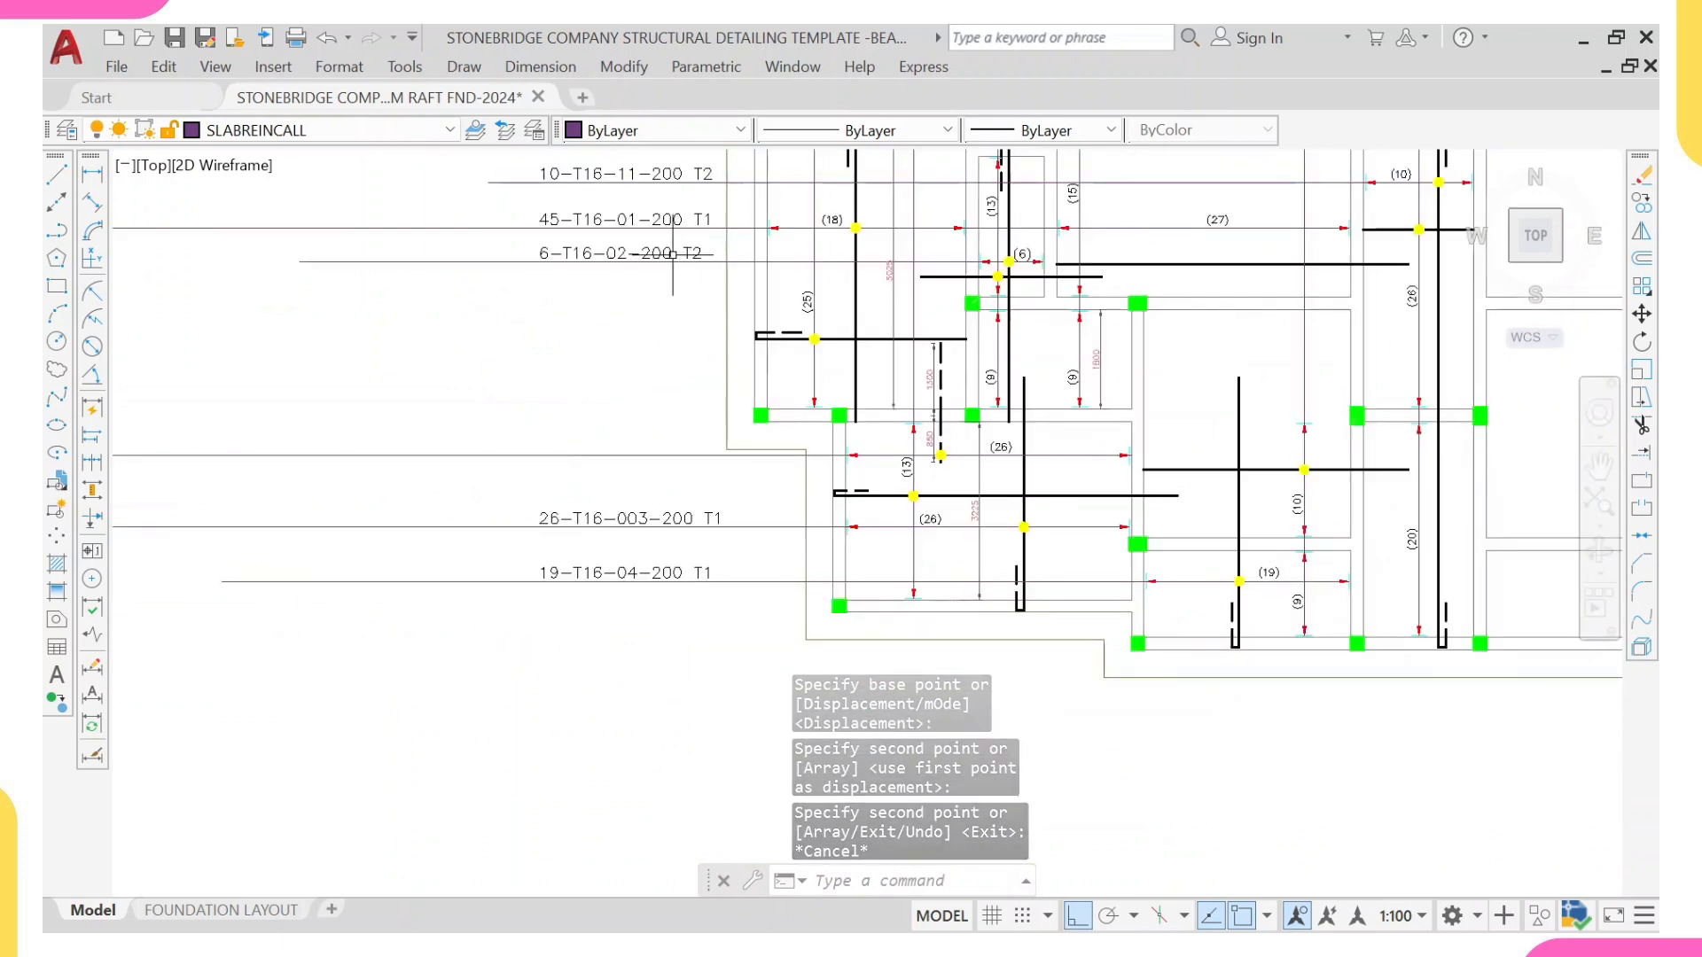
type("co")
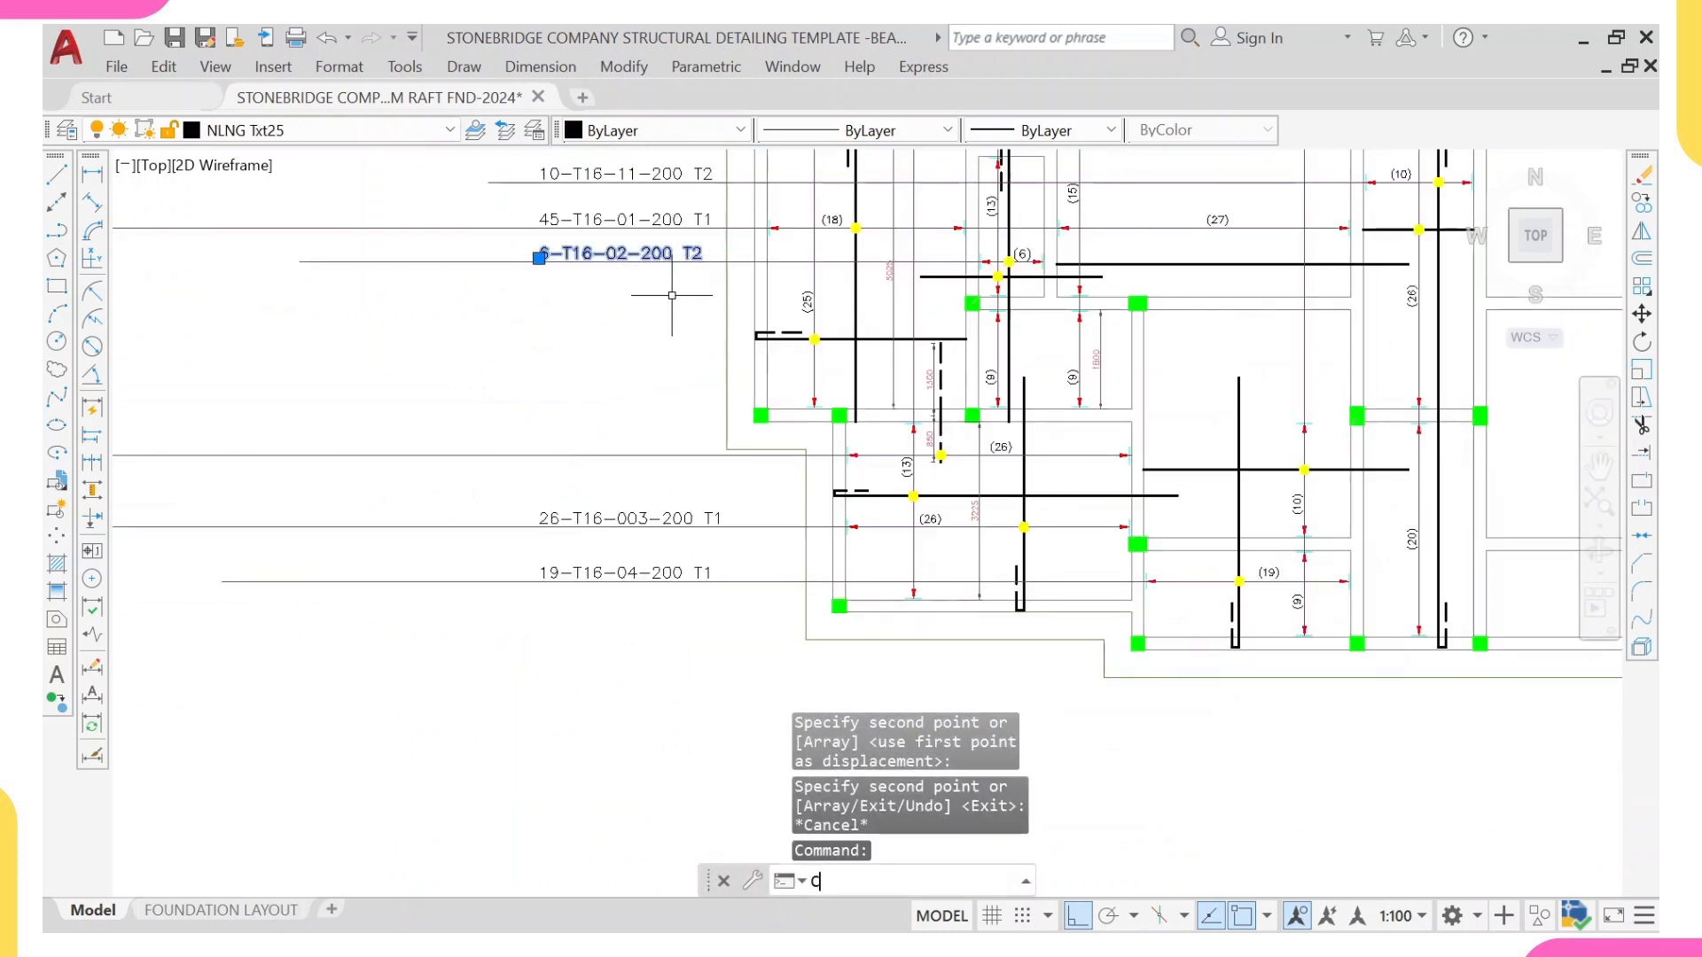
key("Return")
scroll(725, 266, "up", 2)
left_click(726, 270)
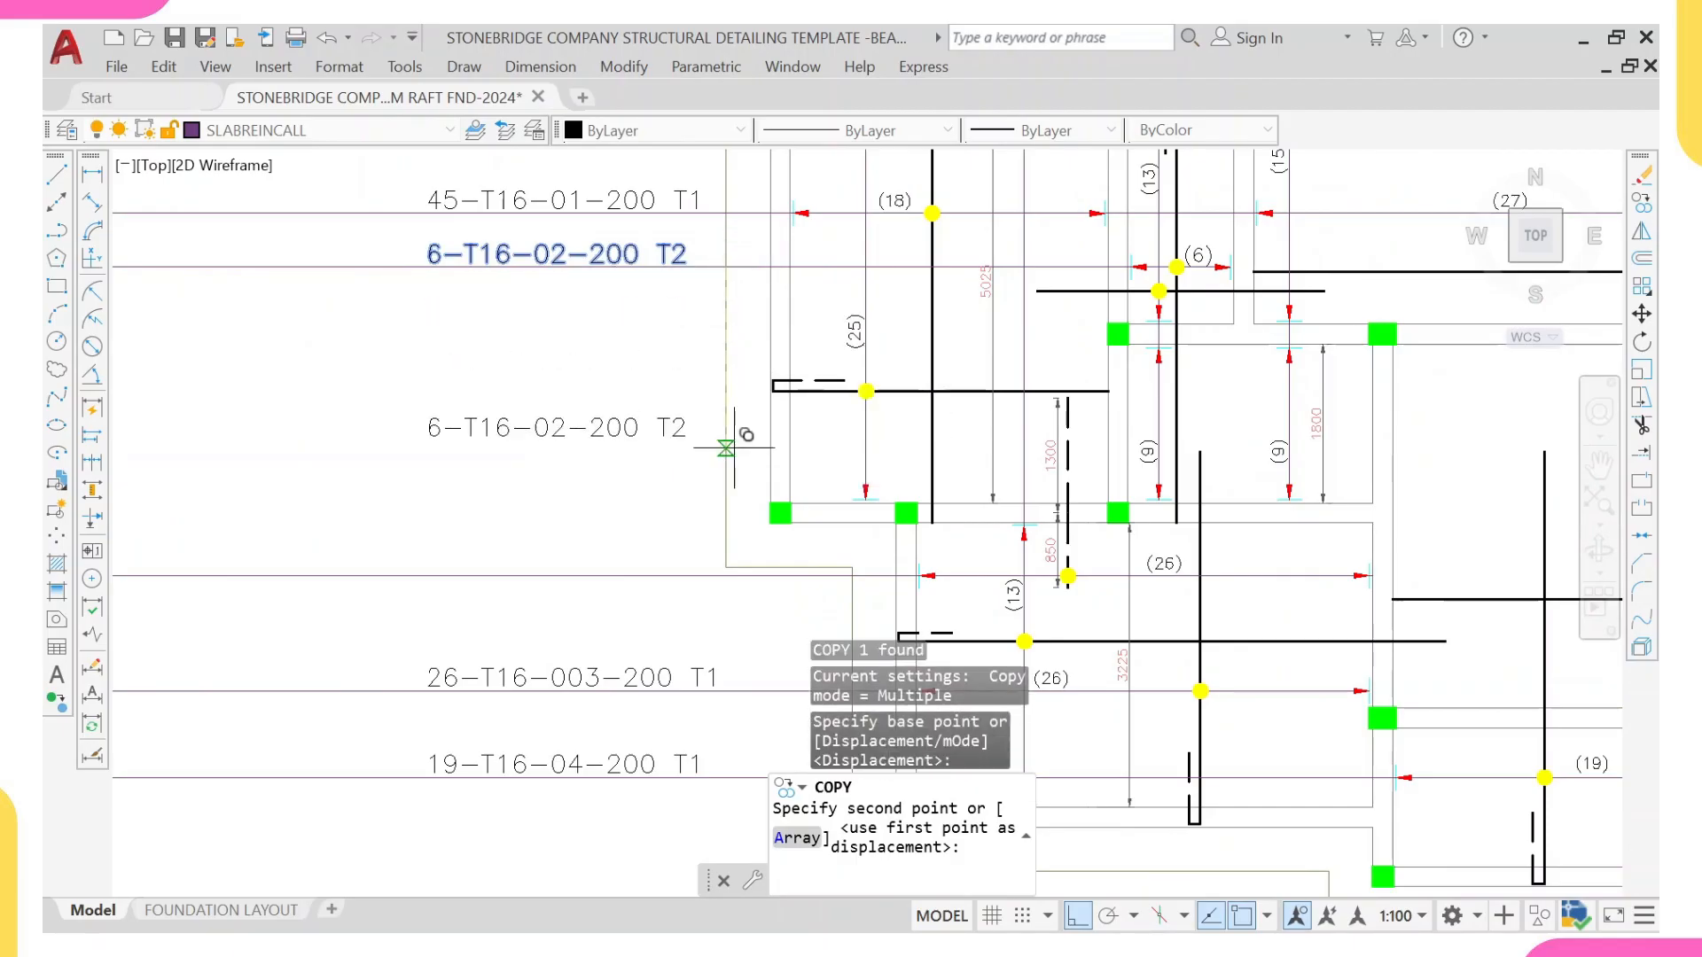
scroll(722, 570, "up", 2)
left_click(730, 570)
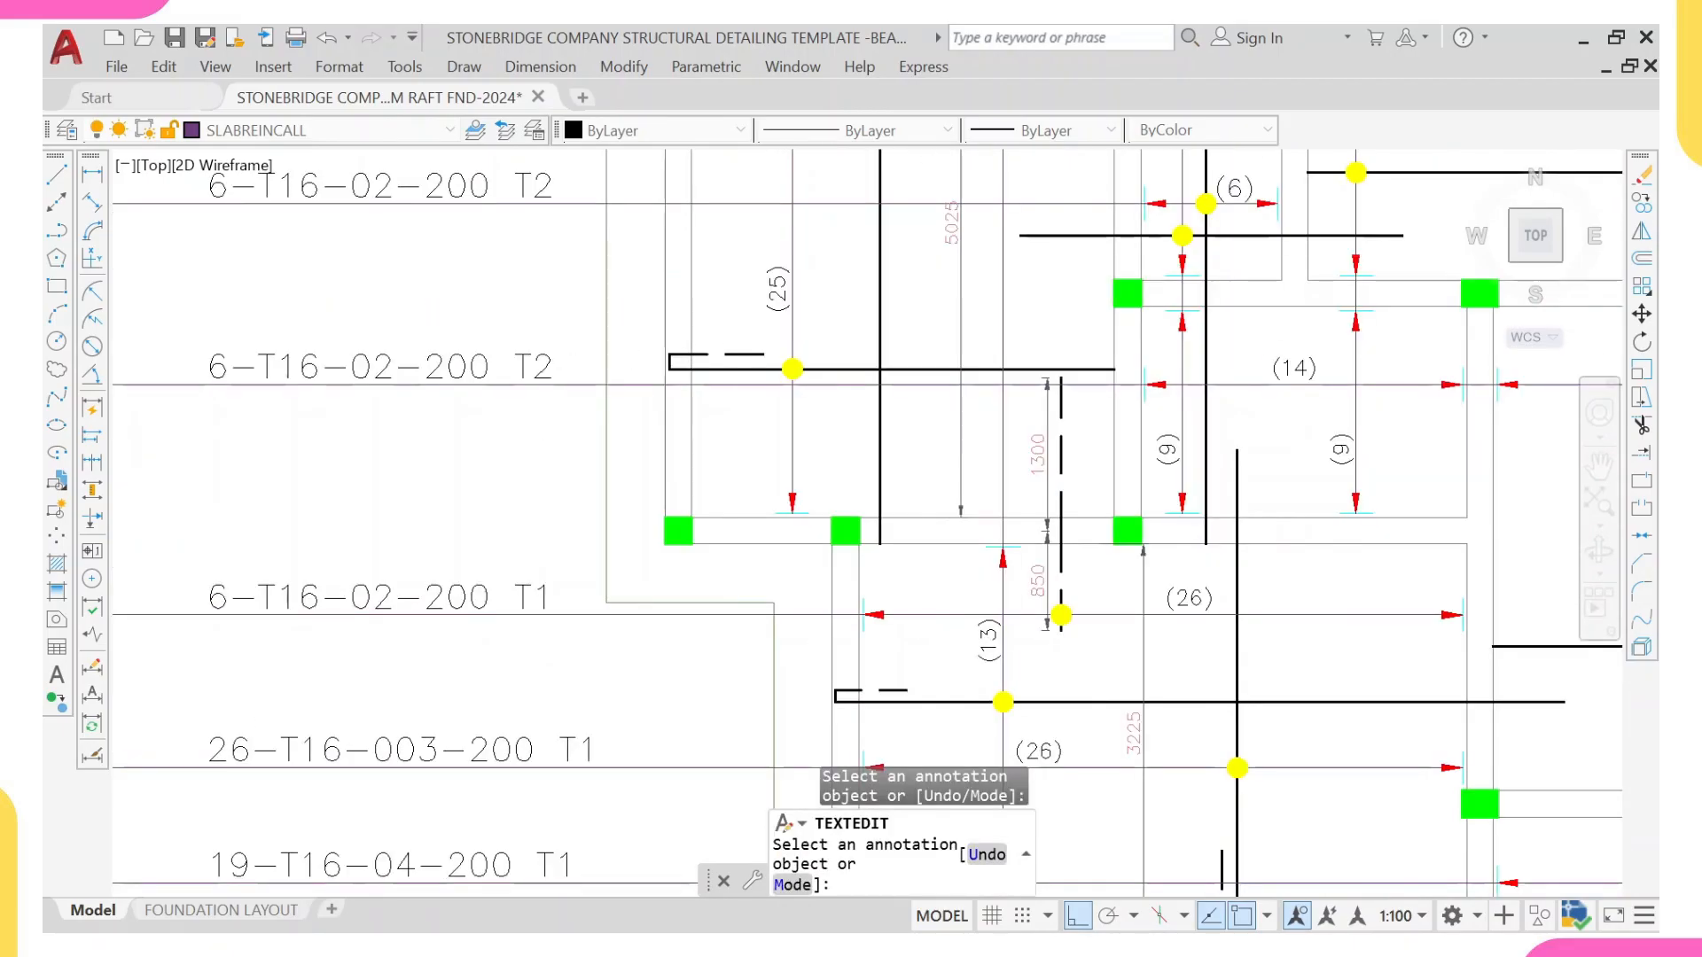
scroll(465, 603, "up", 2)
Step: Change the copied bar label on the new leader line to a count of 16 and bar mark 12, giving 16-T16-12-200
left_click(463, 601)
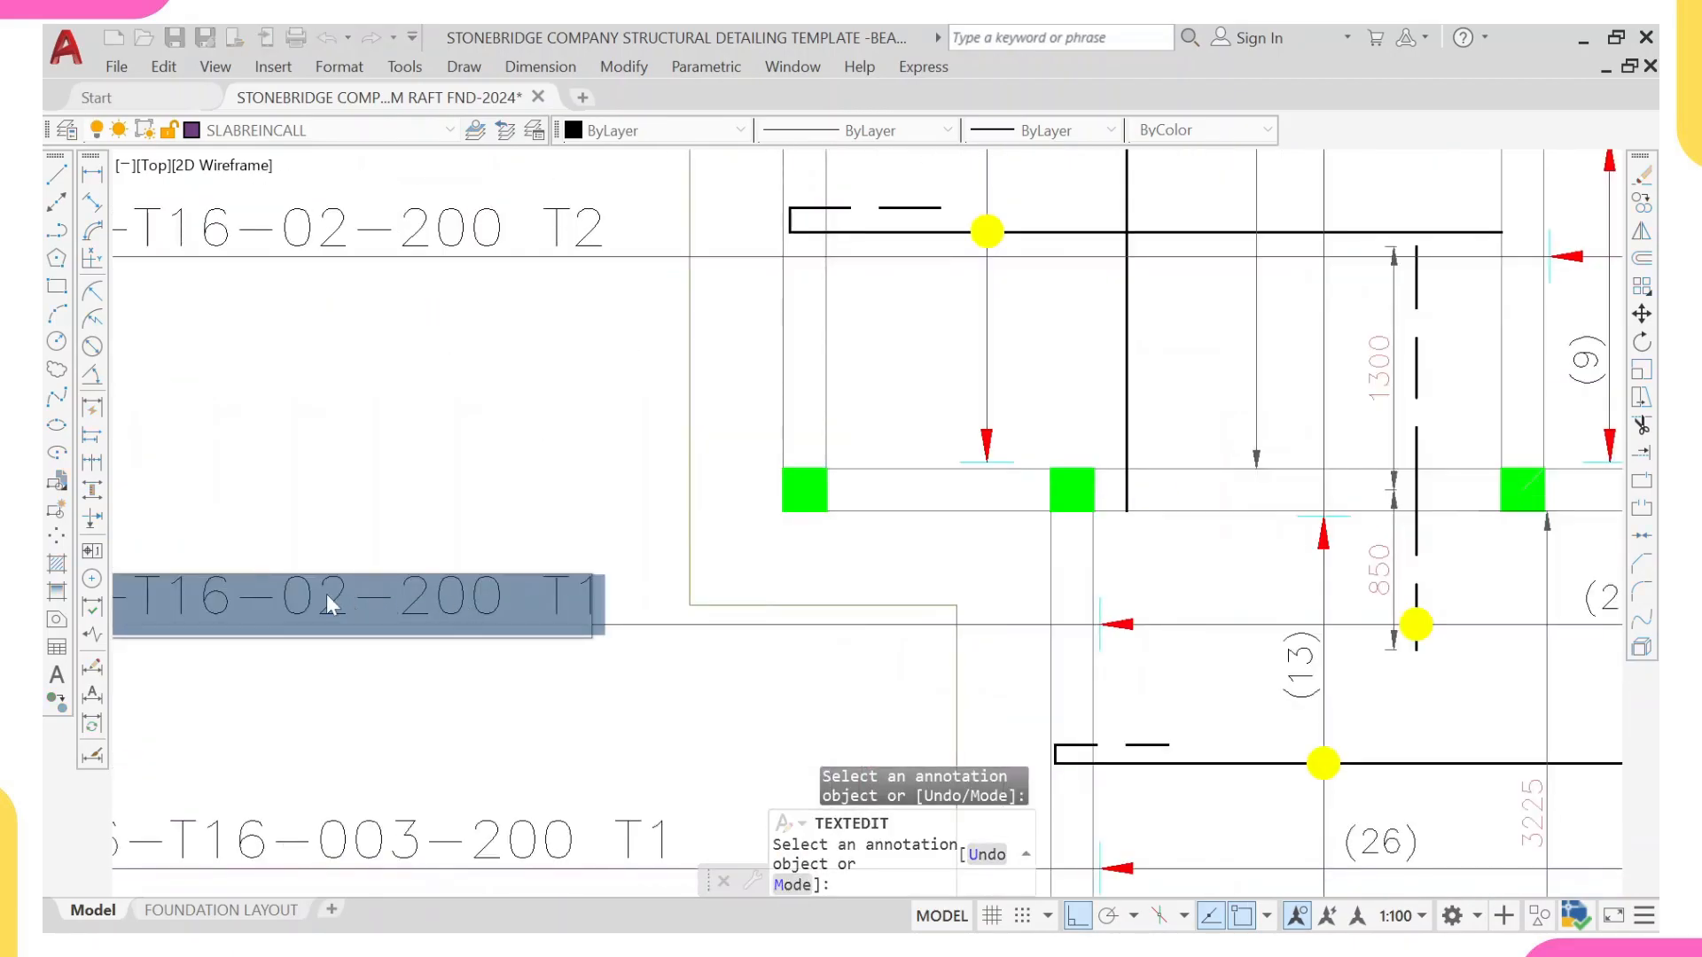
middle_click_drag(293, 616, 449, 604)
left_click(208, 592)
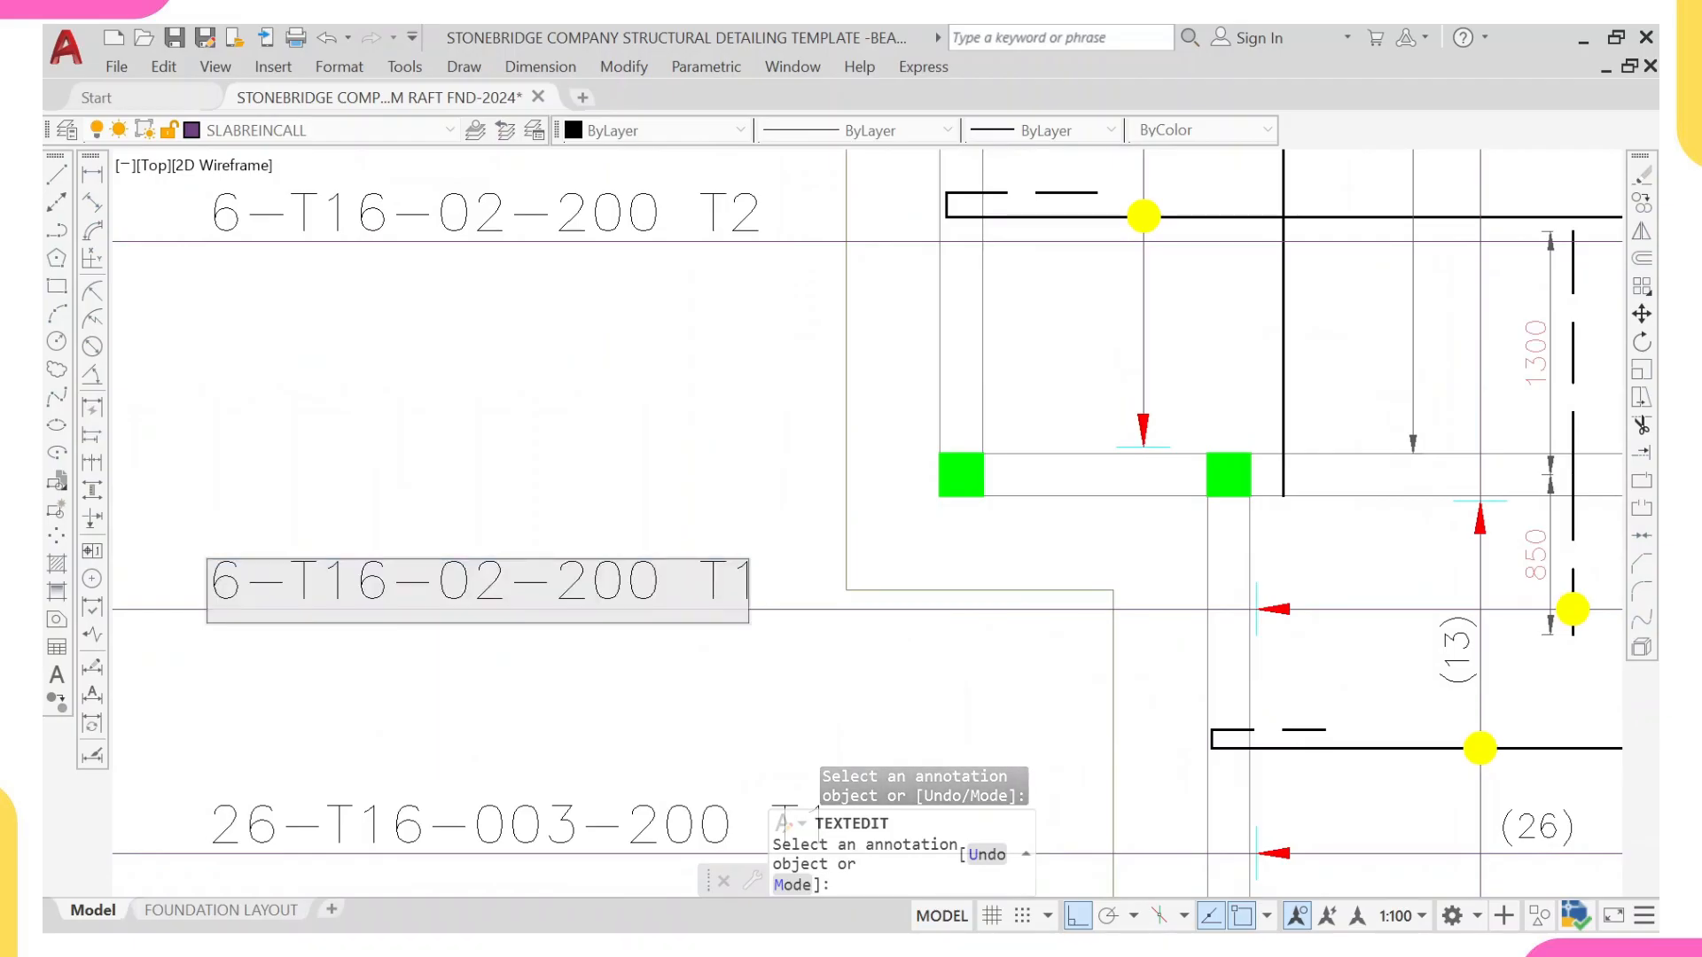
type("1")
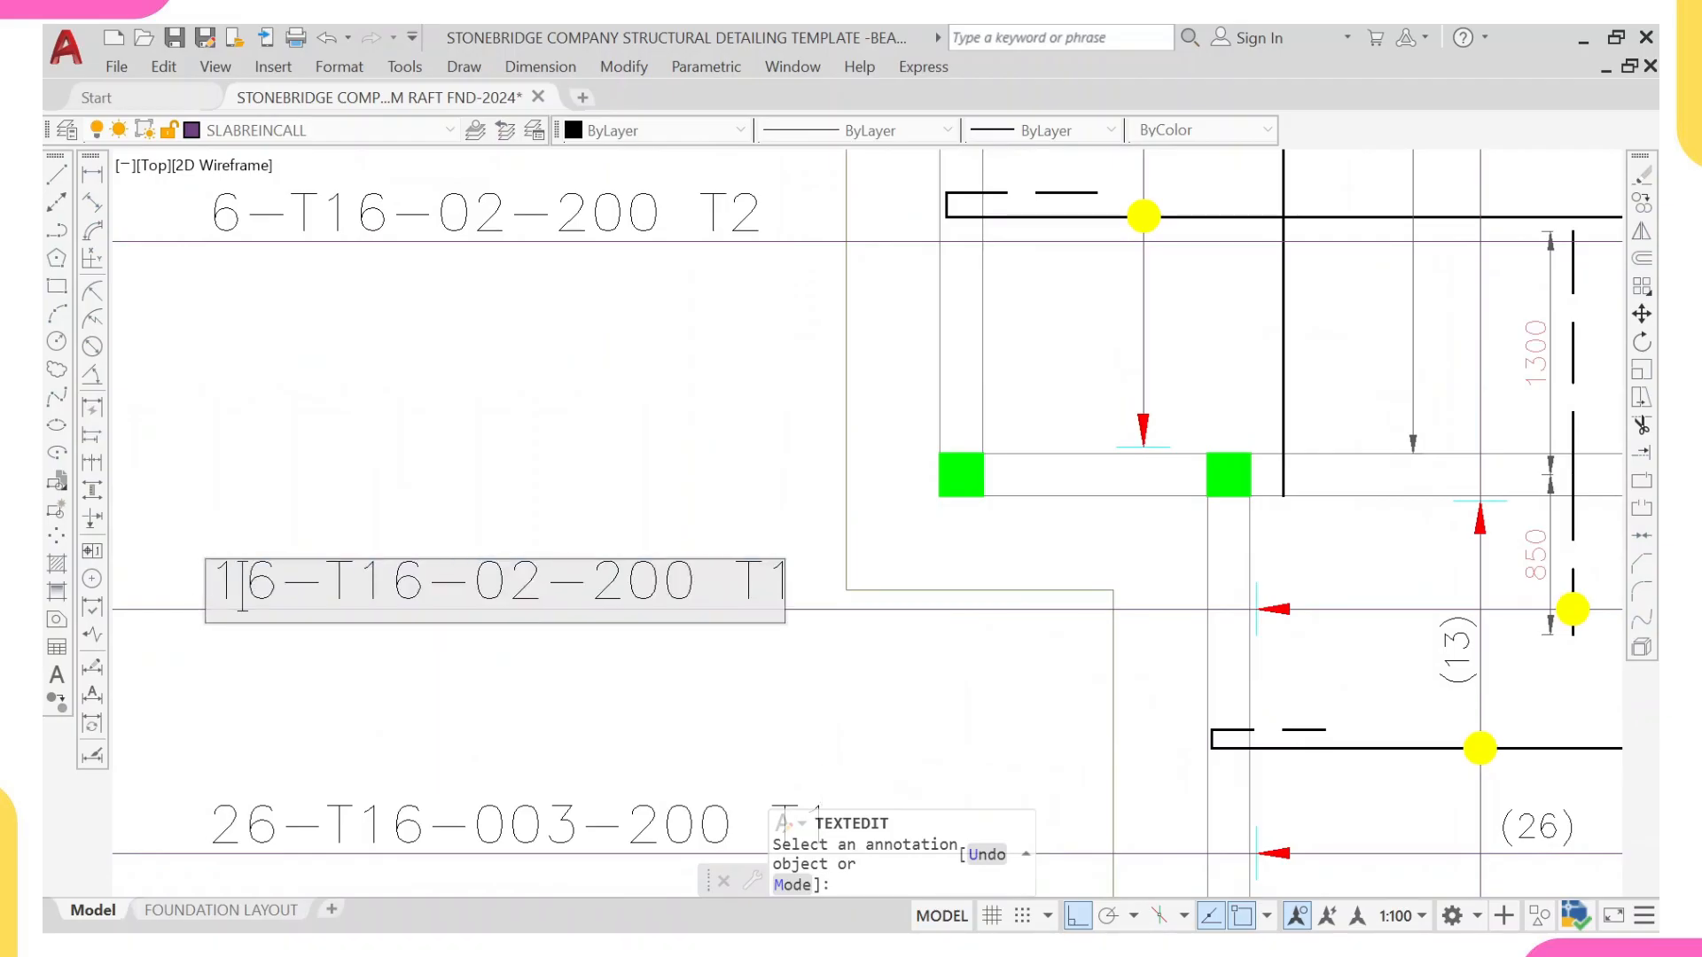
left_click(472, 592)
key("Delete")
type("1")
middle_click_drag(508, 593, 441, 592)
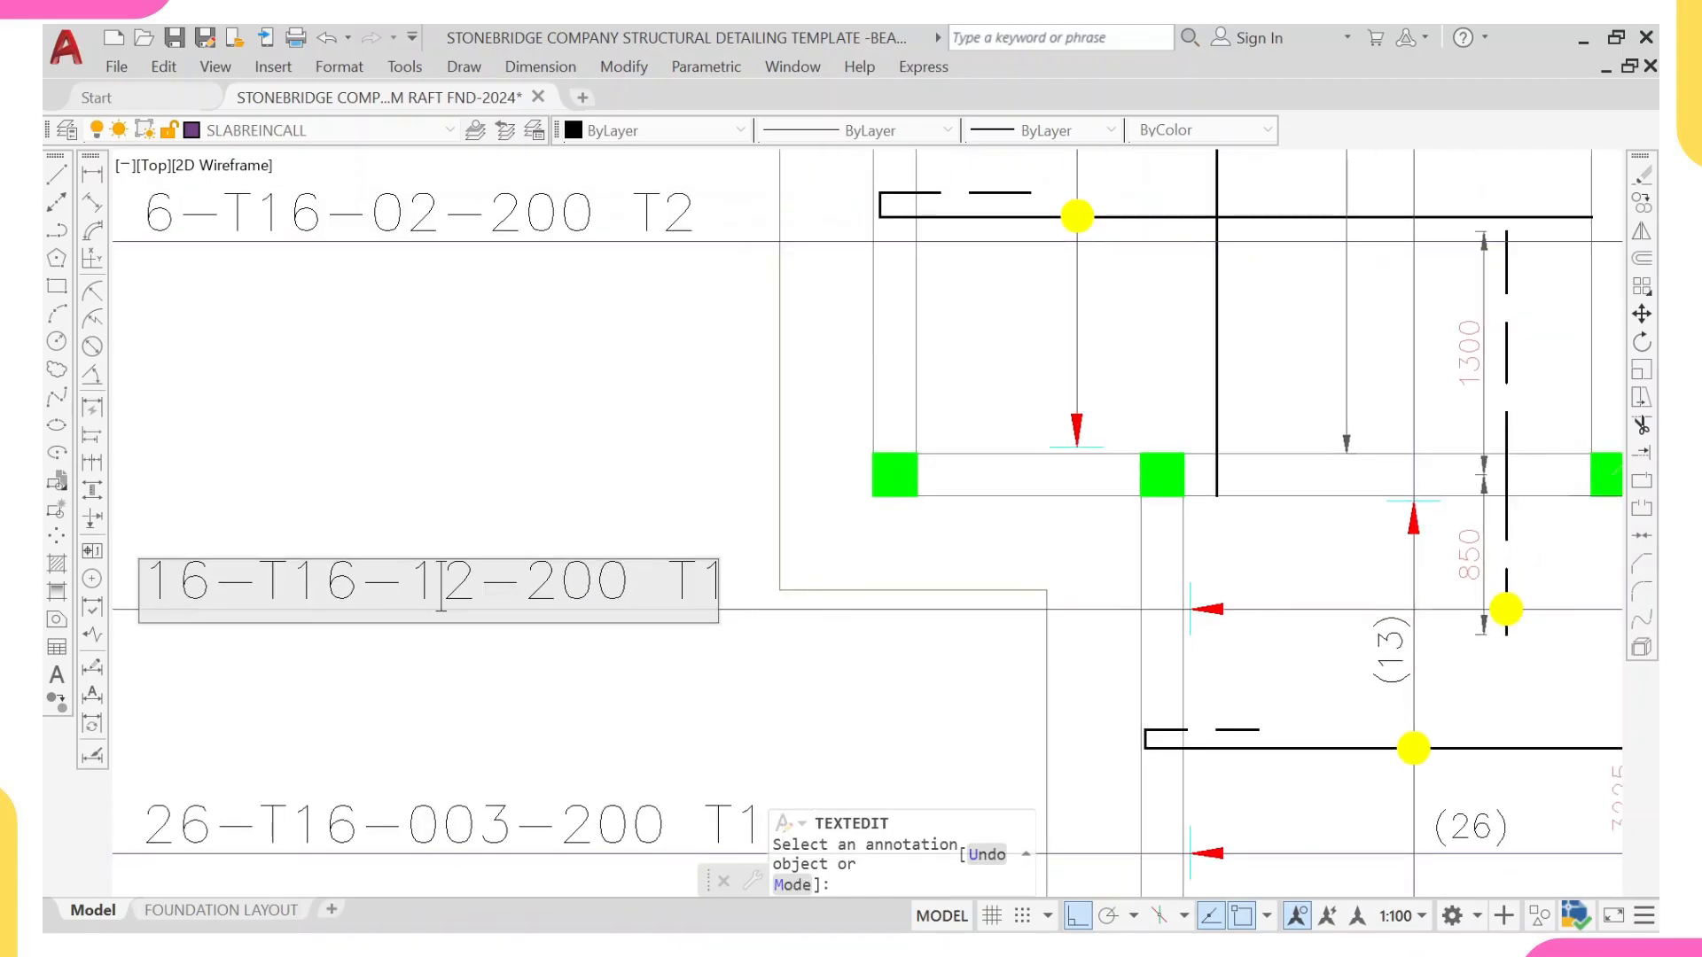
Step: Change the layer designation at the end of the 16-T16-12-200 label to B1
left_click(697, 592)
key("BackSpace")
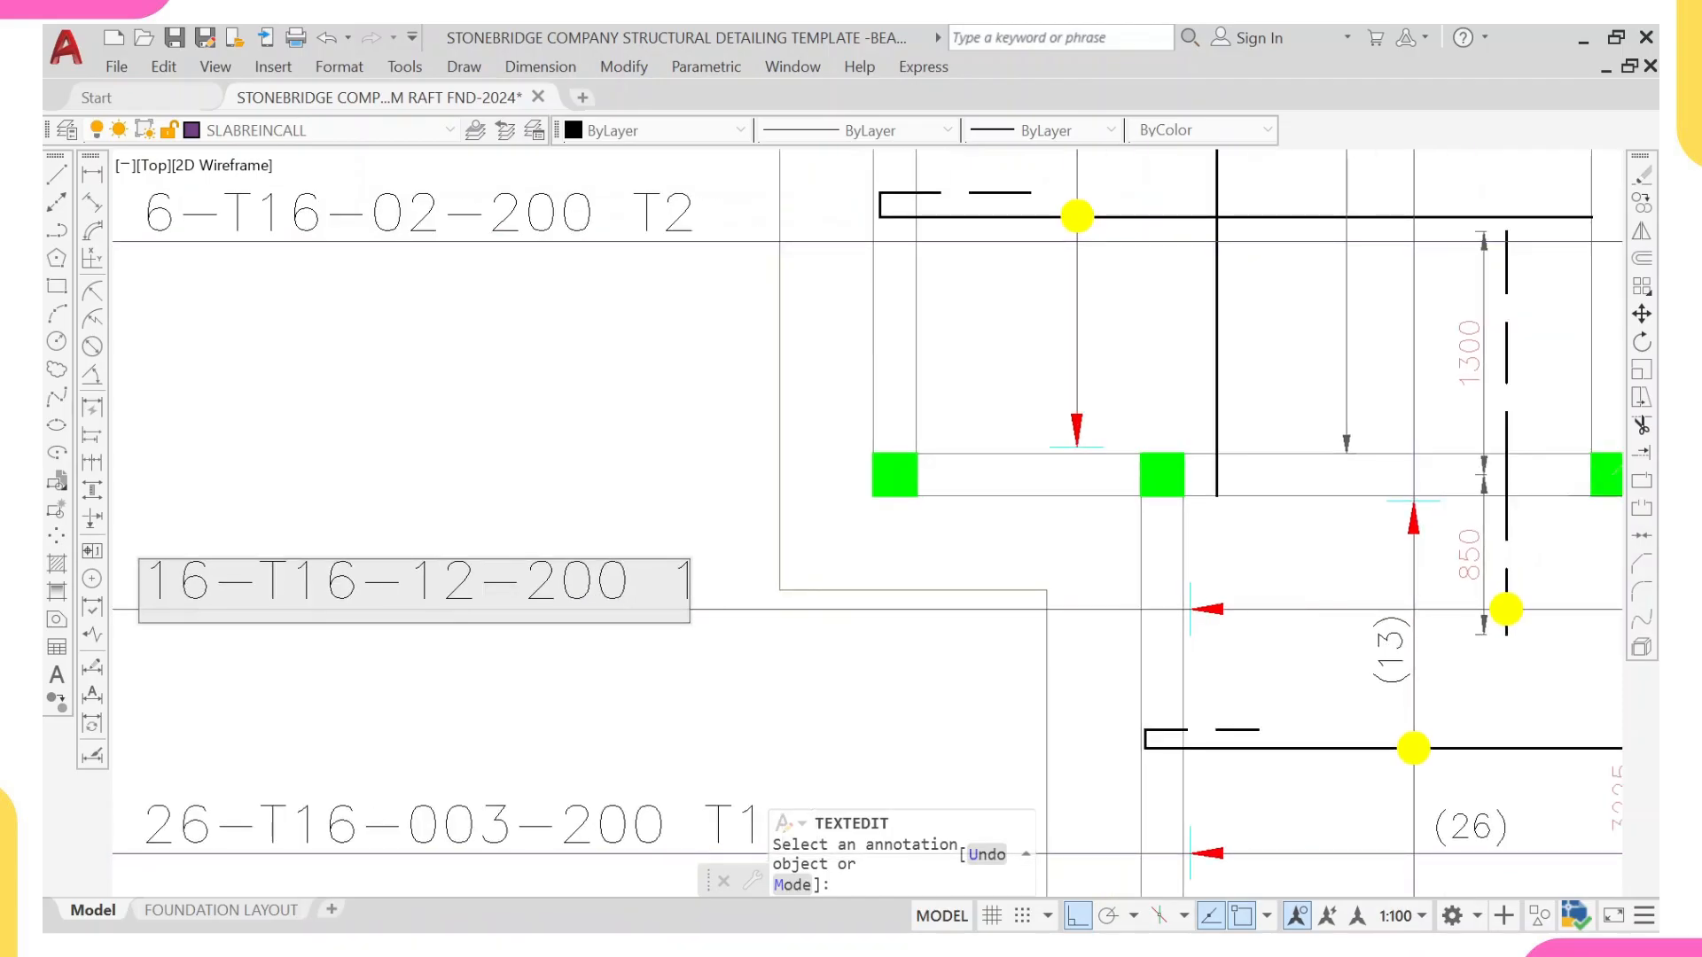
type("B")
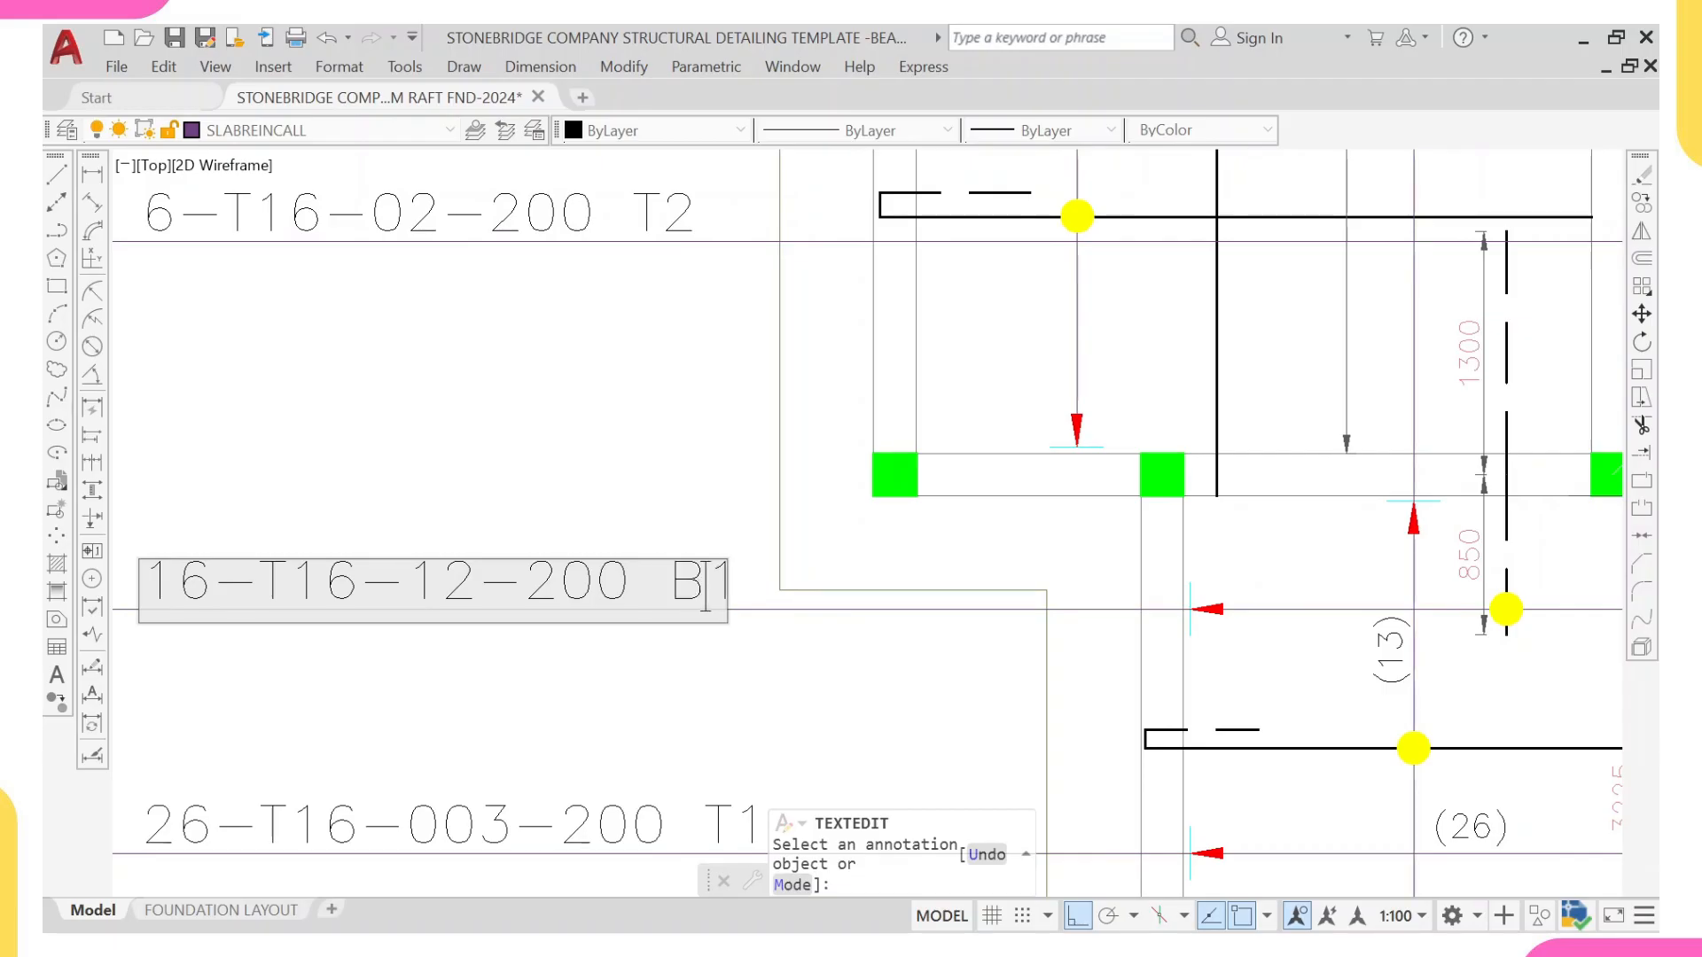
scroll(699, 542, "down", 2)
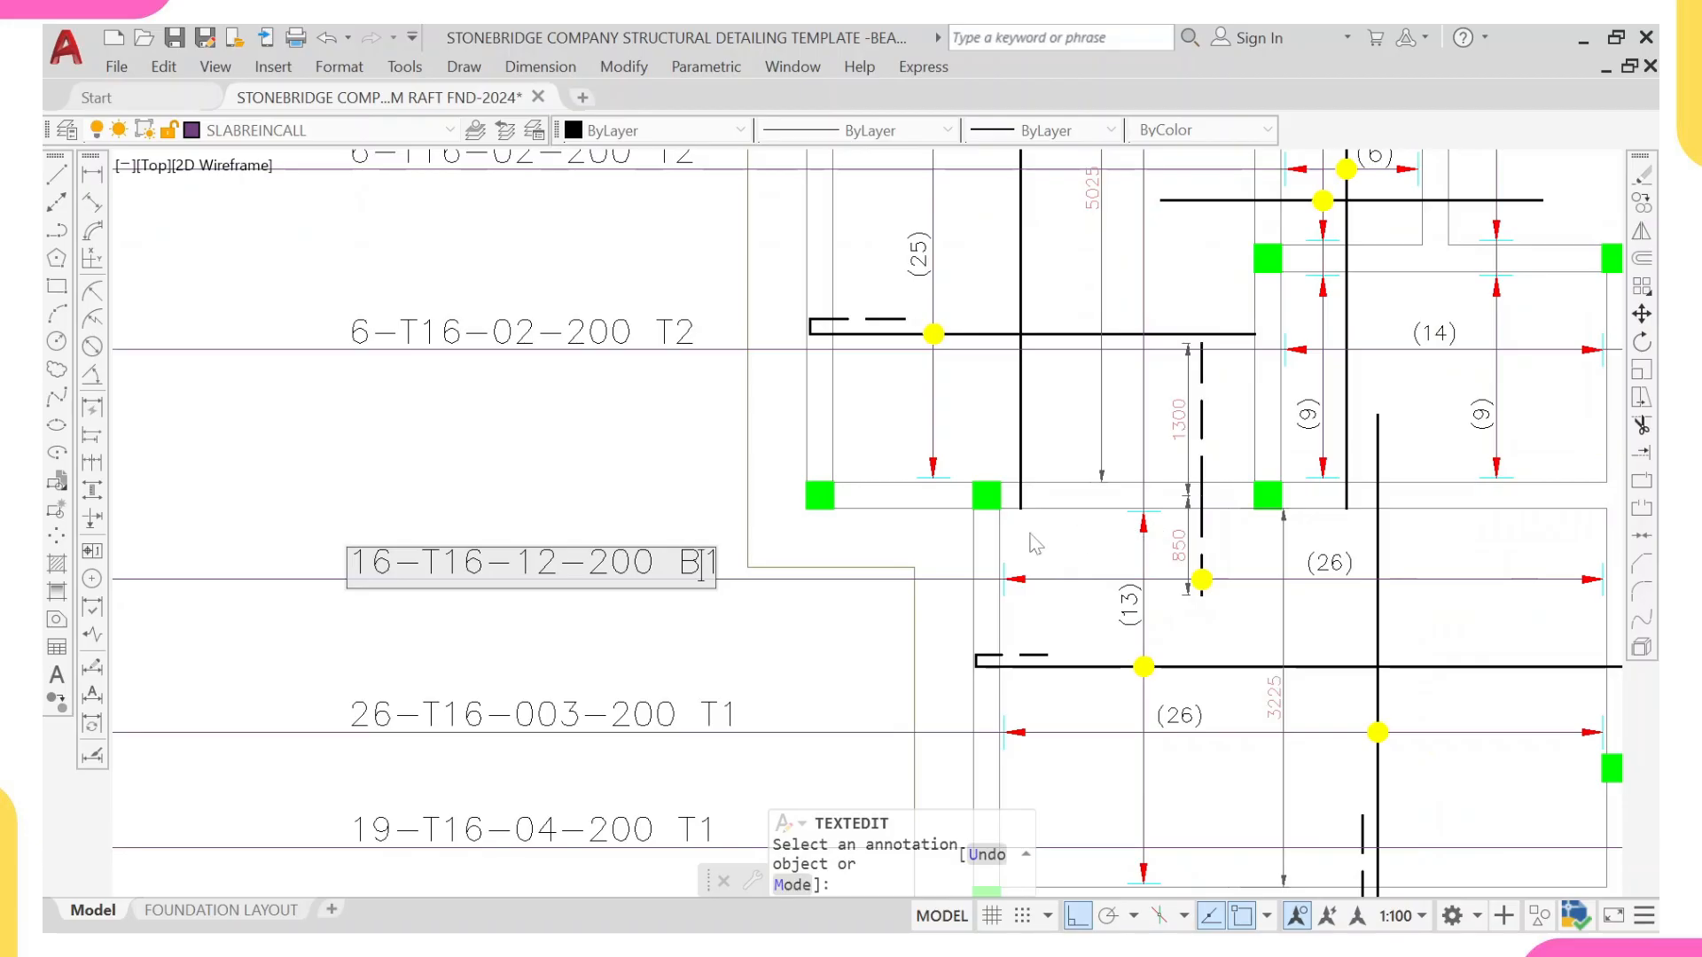
scroll(735, 581, "up", 2)
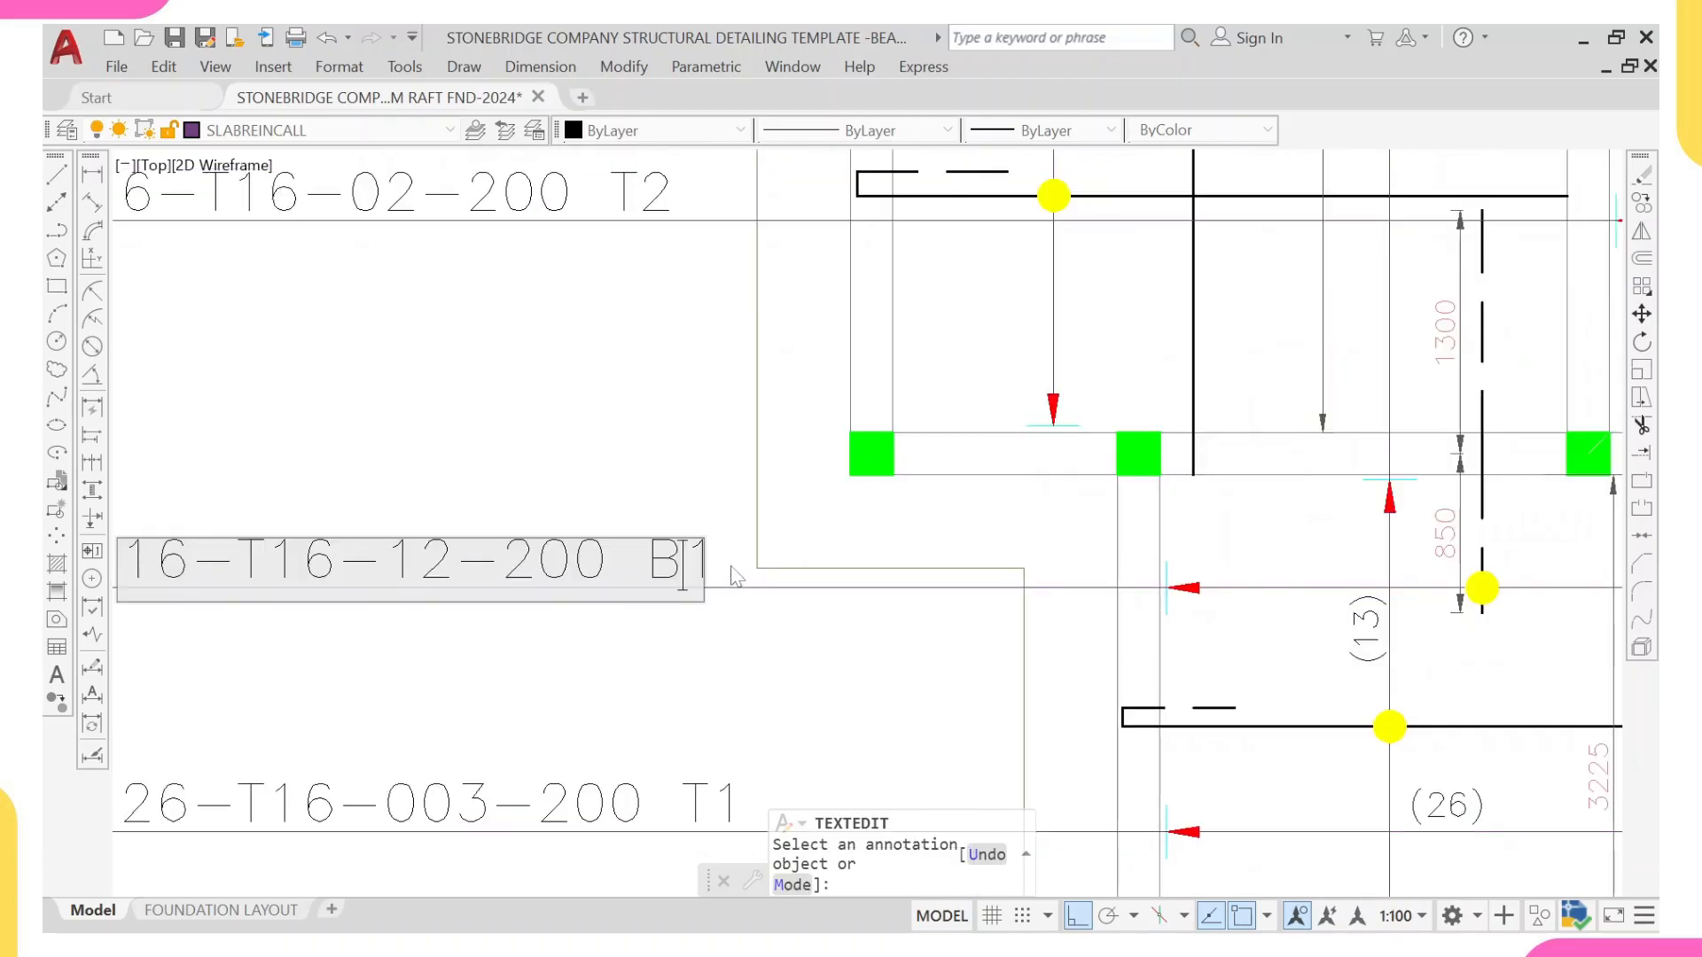
left_click(698, 509)
Step: Look over the bars, range lines and leader labels across the slab plan, from the lower bays up to the upper ones
scroll(676, 575, "down", 2)
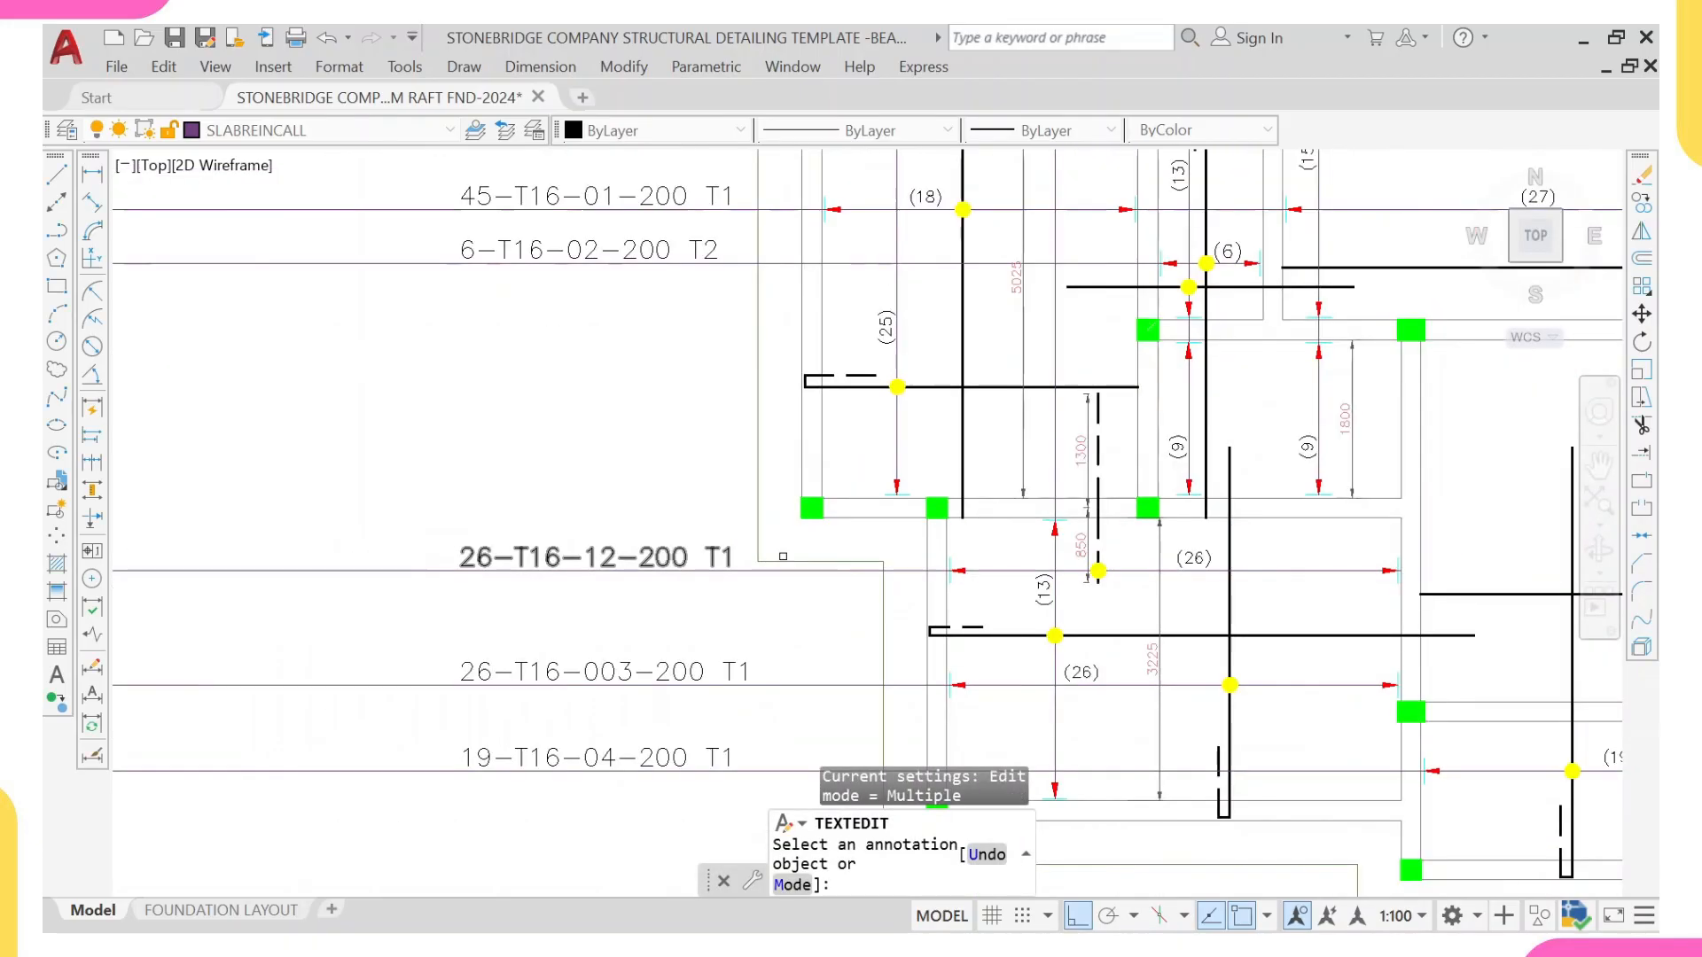
middle_click_drag(1131, 554, 843, 516)
scroll(986, 522, "down", 2)
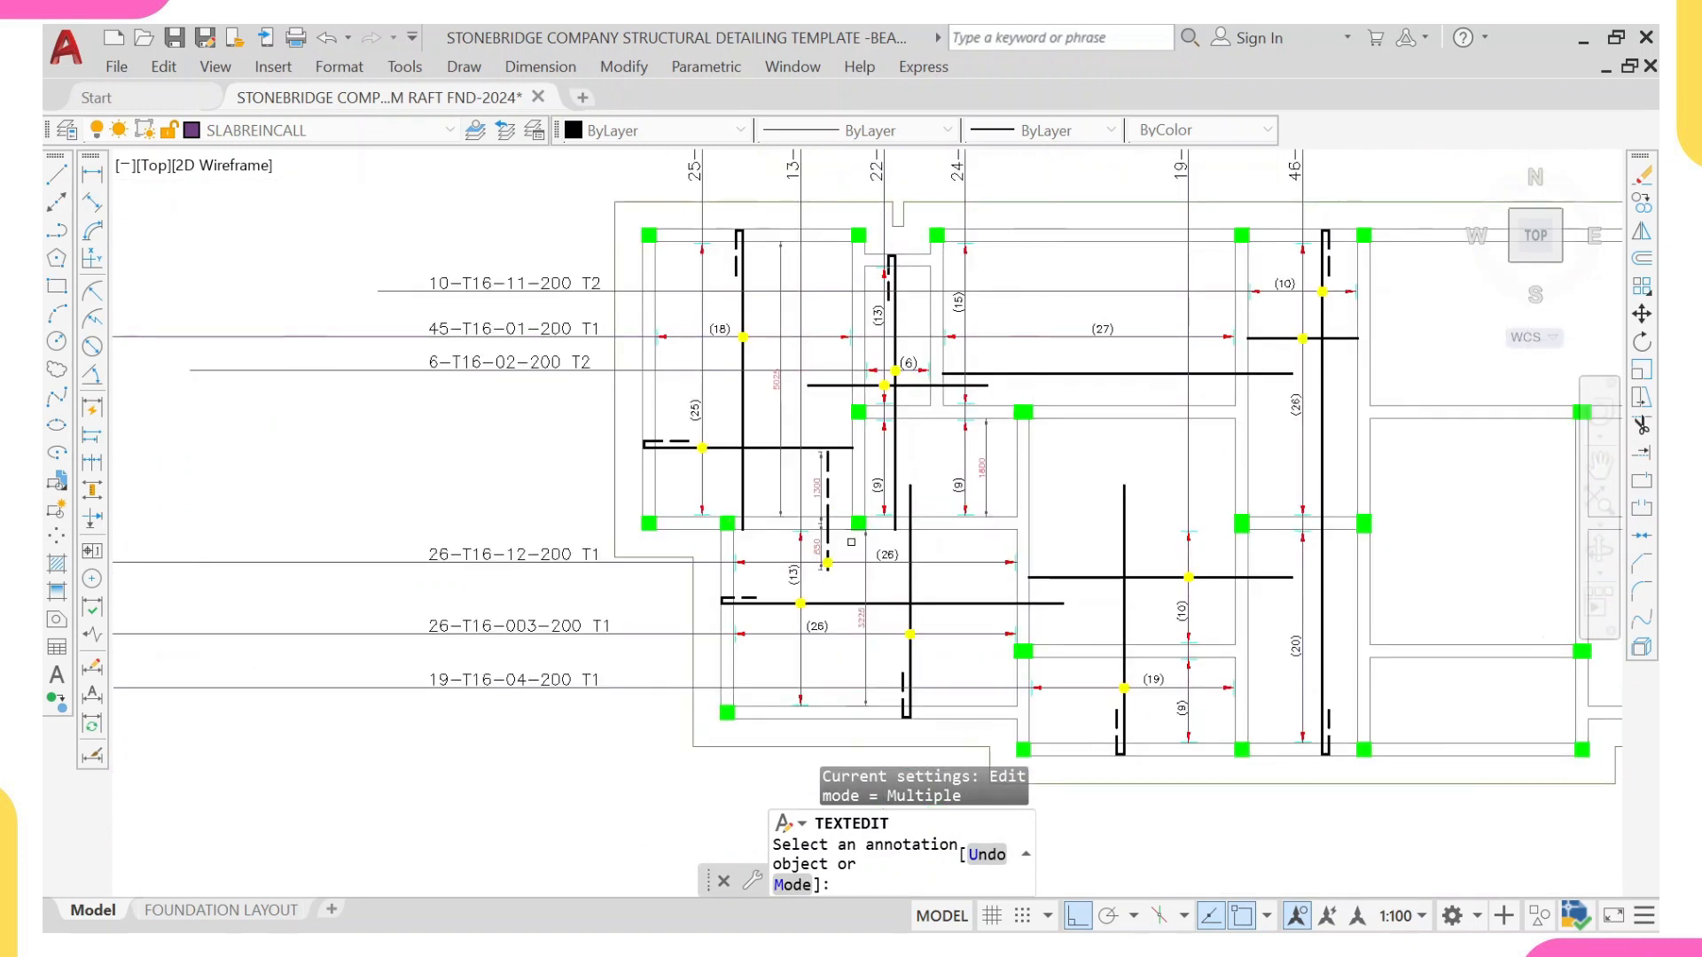
middle_click_drag(1021, 635, 877, 561)
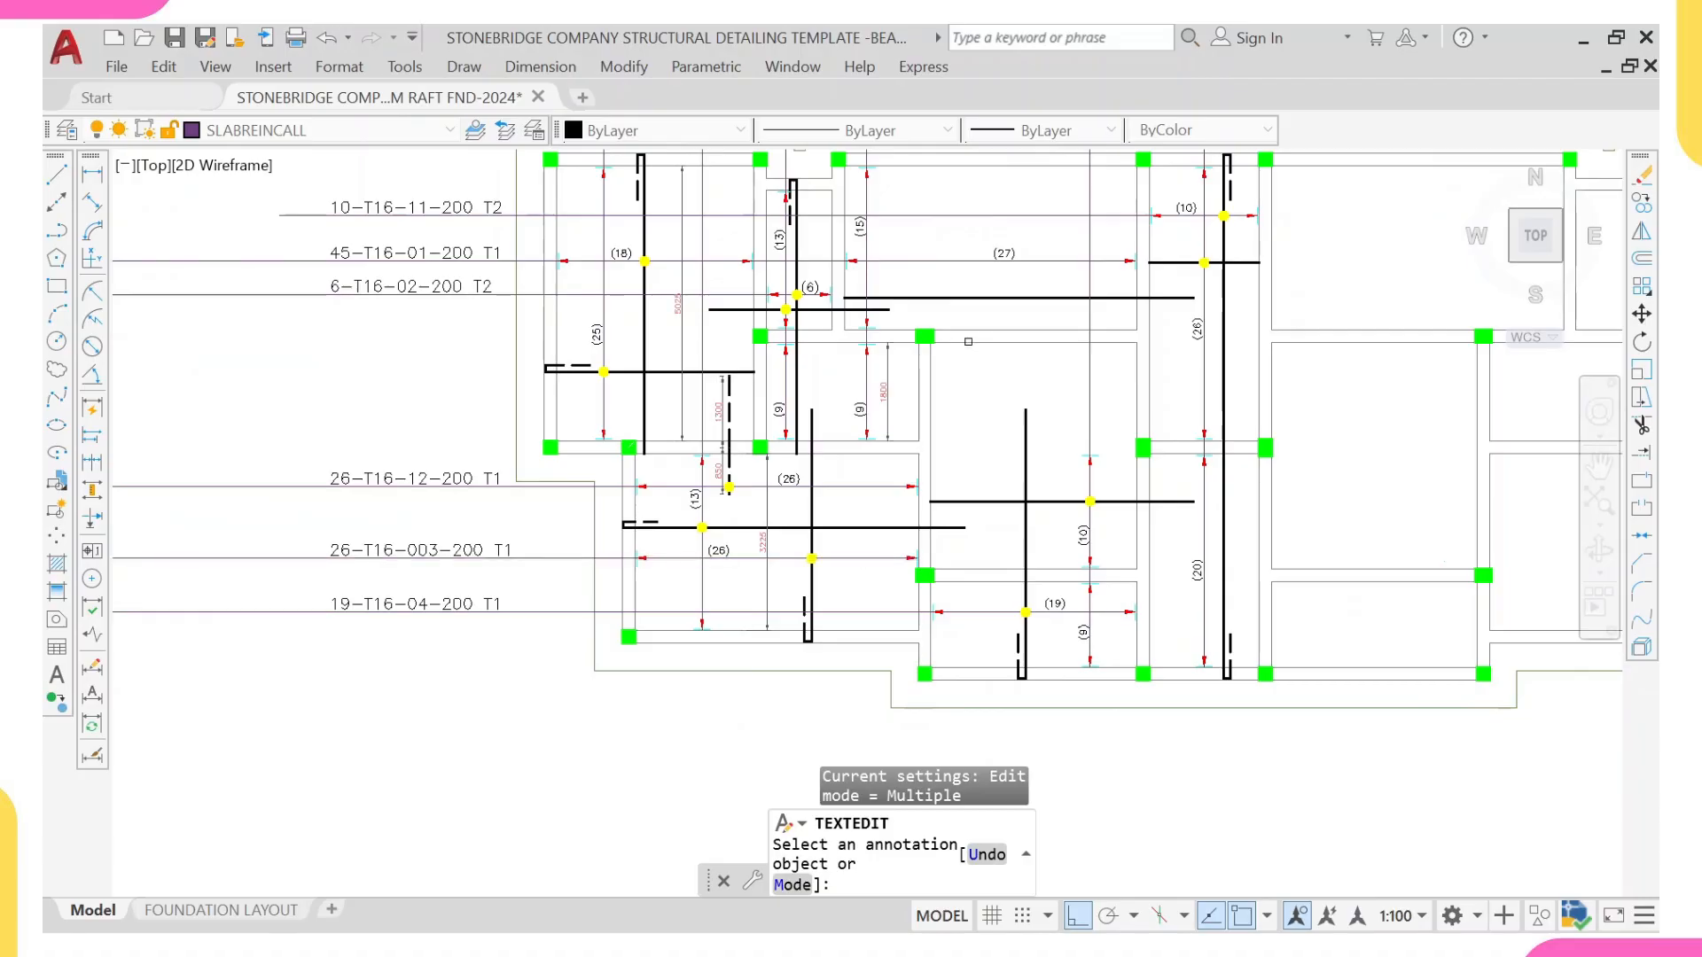
middle_click_drag(961, 359, 882, 549)
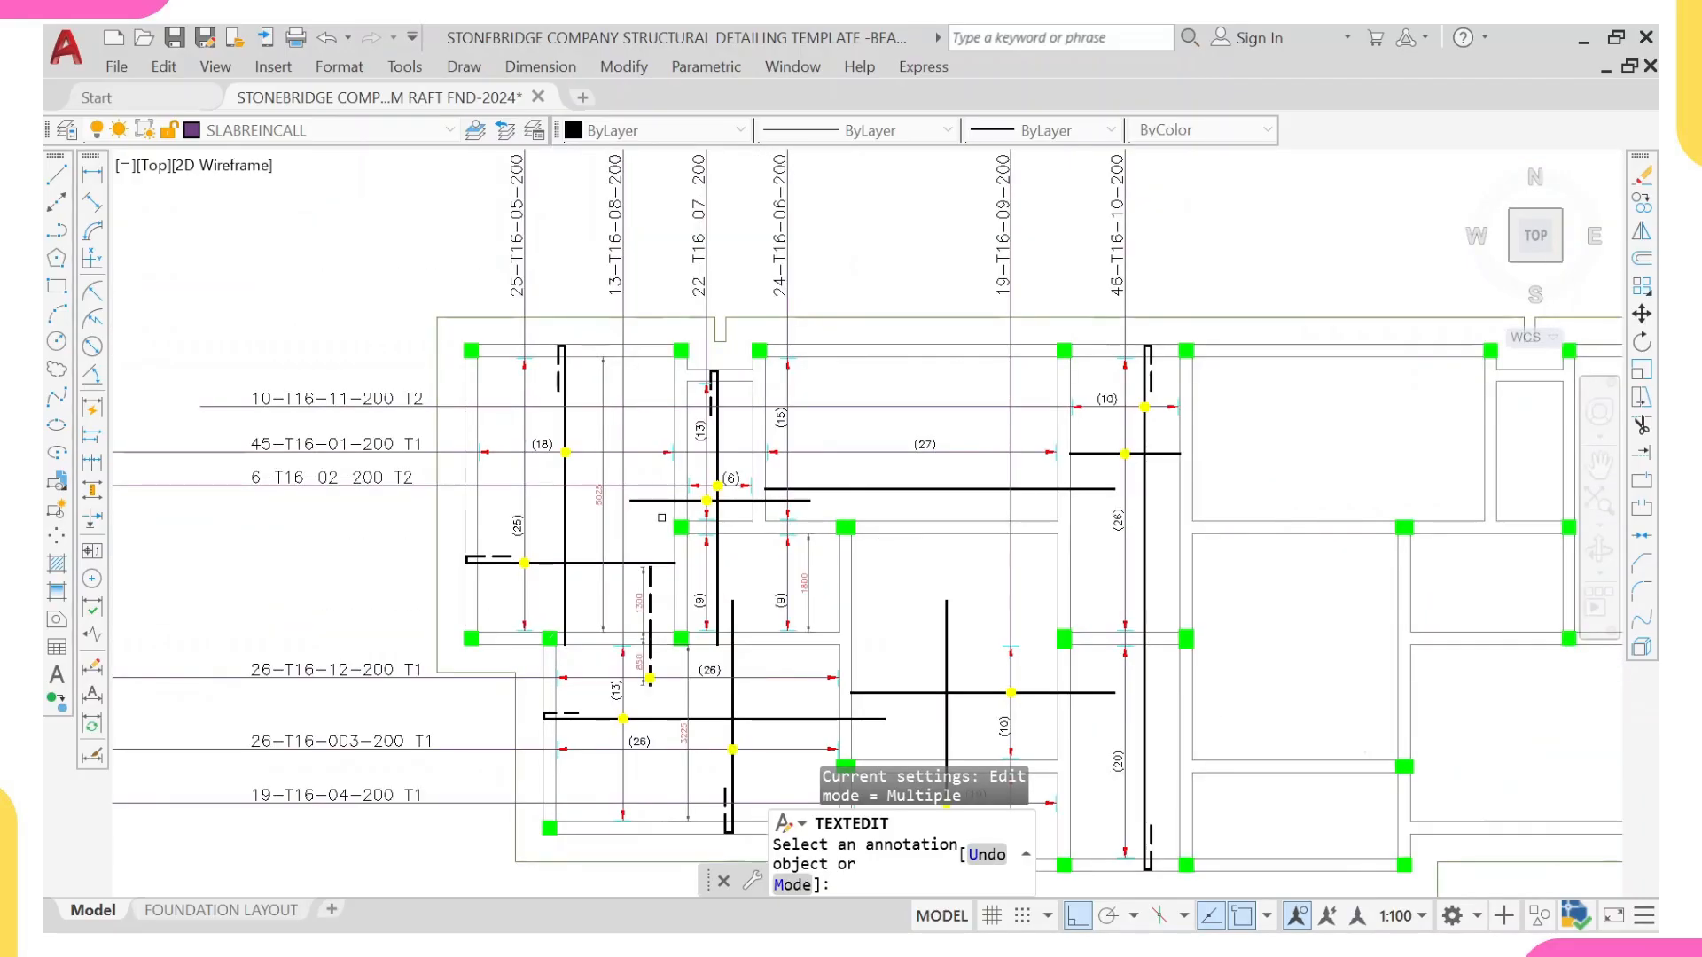
mouse_move(912, 583)
middle_mouse_down()
mouse_move(839, 603)
mouse_move(818, 490)
middle_mouse_up()
scroll(838, 501, "up", 2)
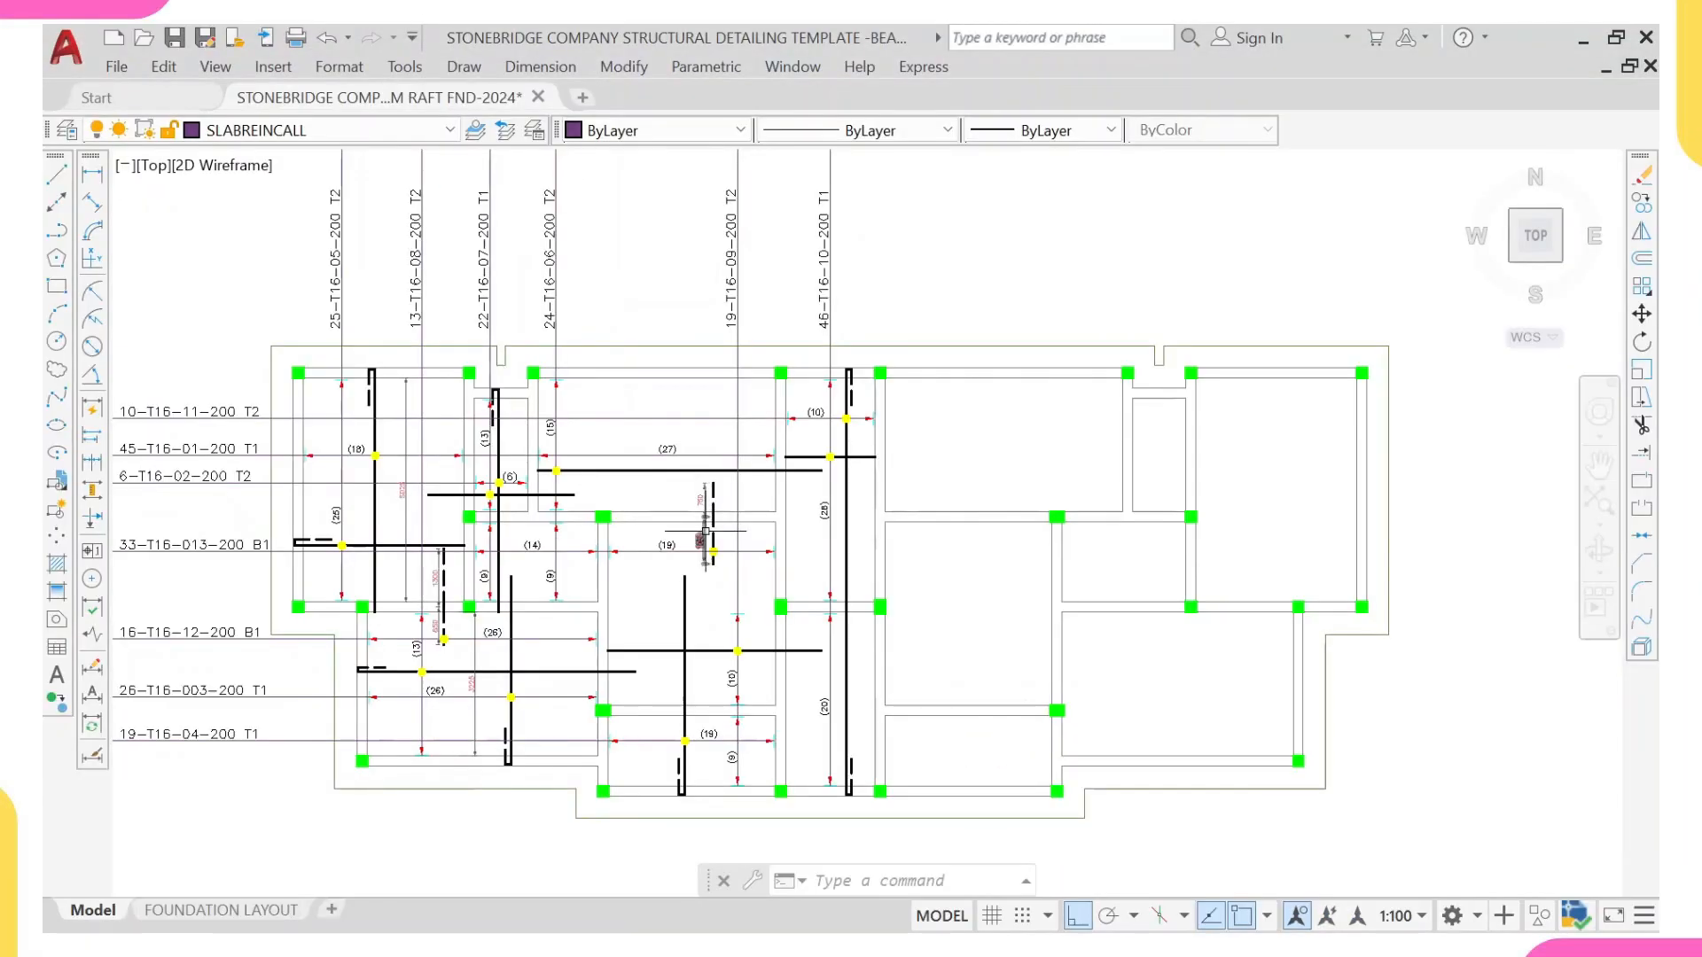
Step: Examine the dashed bar crossing the beam between the (27) and (19) bays, together with the surrounding bars and the unreinforced bays
scroll(712, 513, "up", 5)
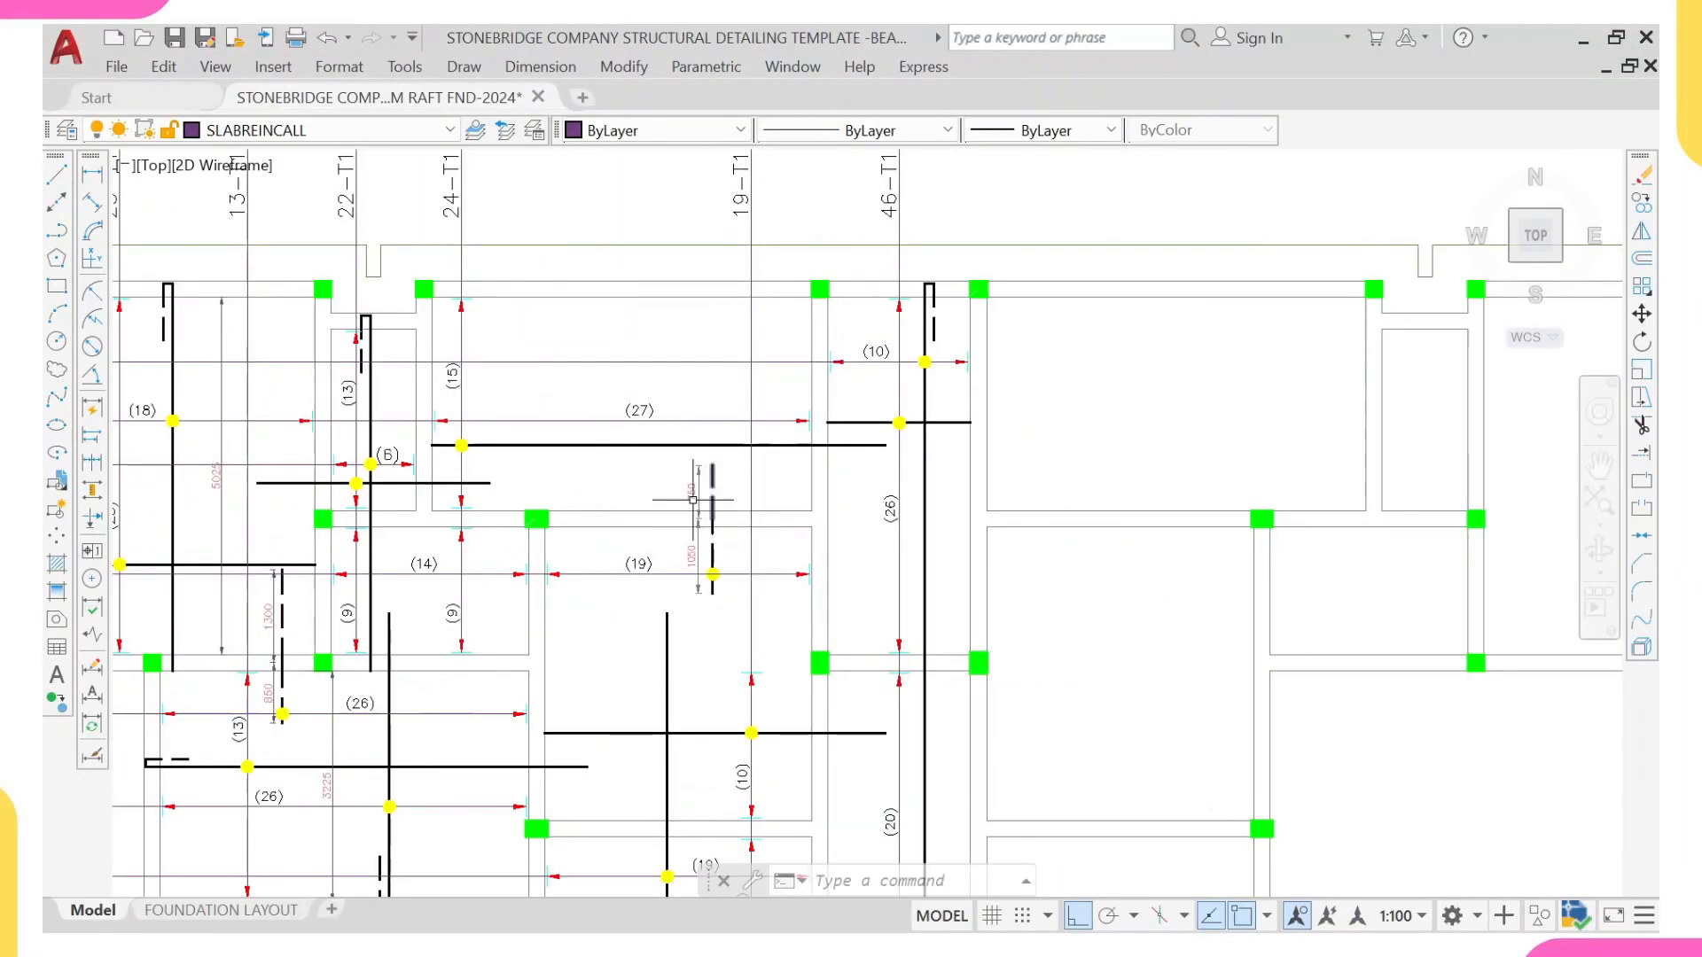
scroll(717, 519, "up", 2)
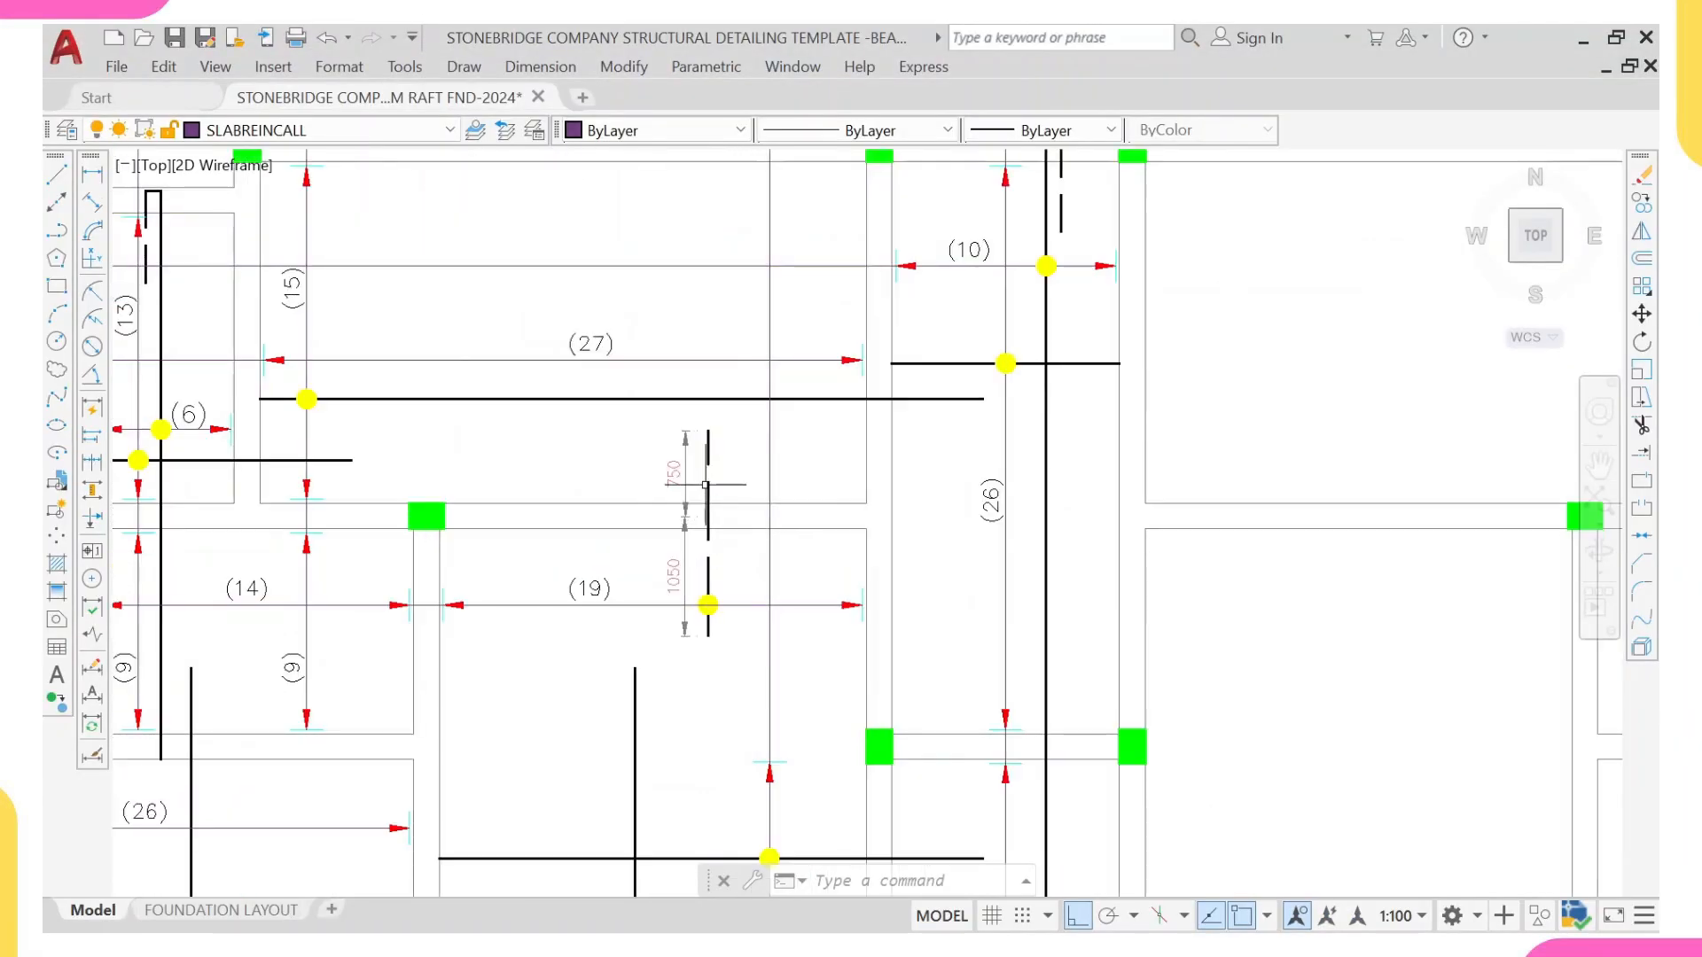
scroll(705, 575, "down", 2)
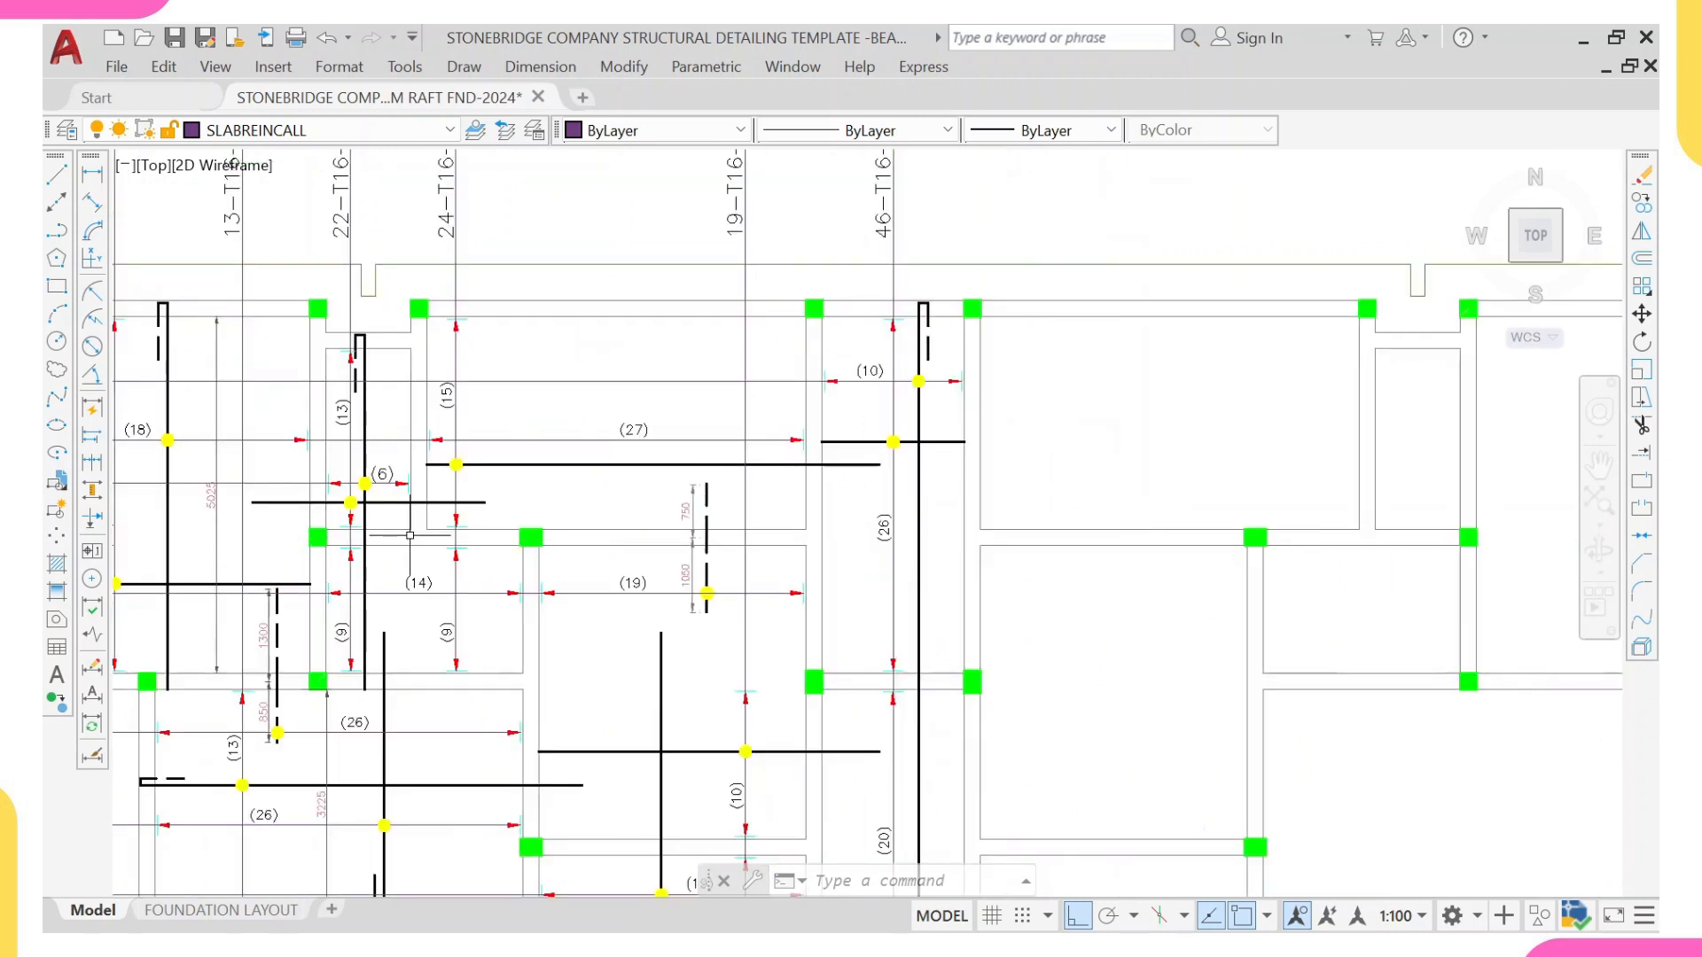
left_click(537, 547)
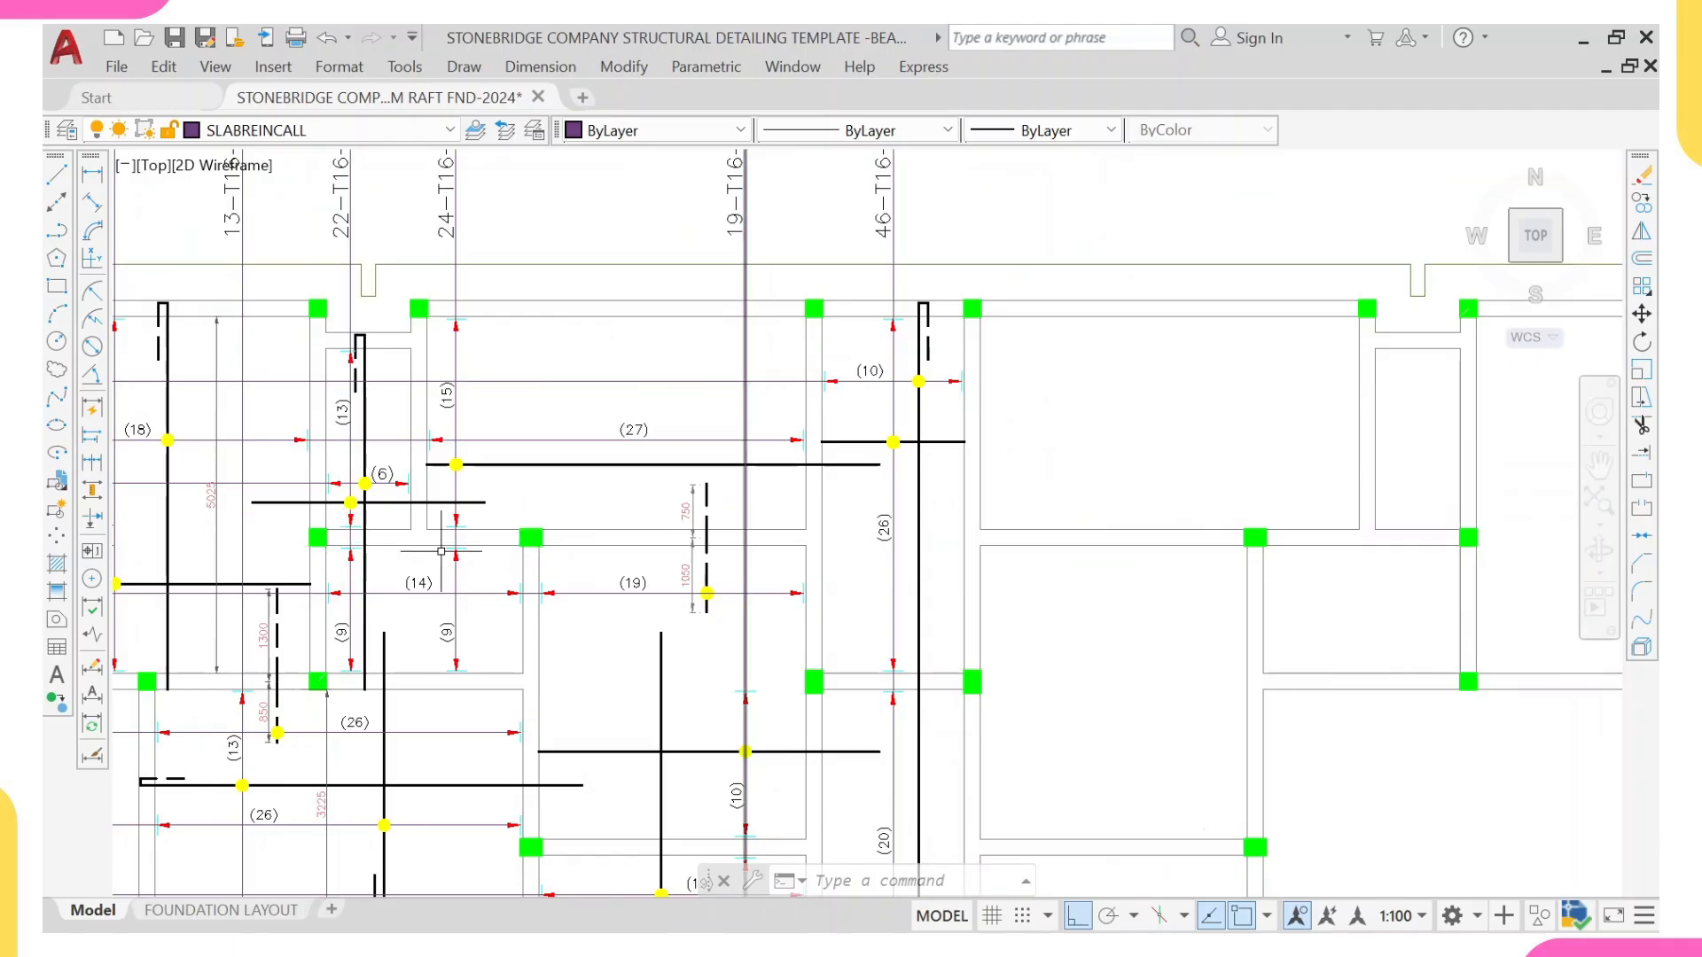
scroll(369, 654, "down", 2)
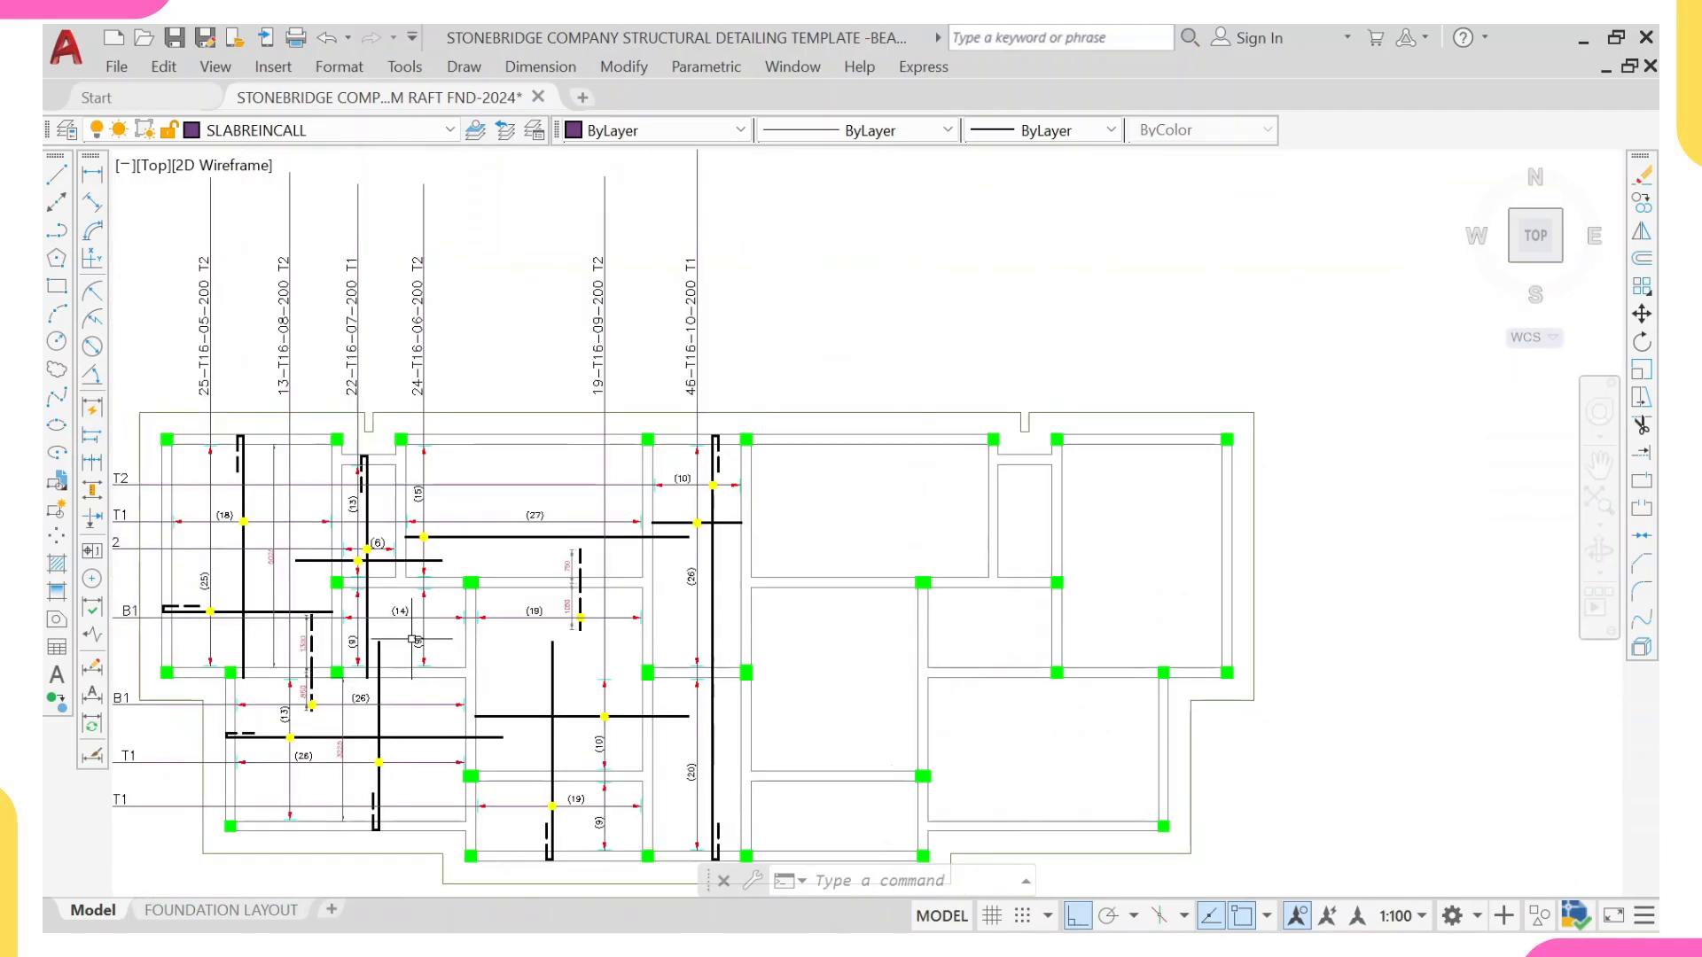
scroll(657, 678, "up", 2)
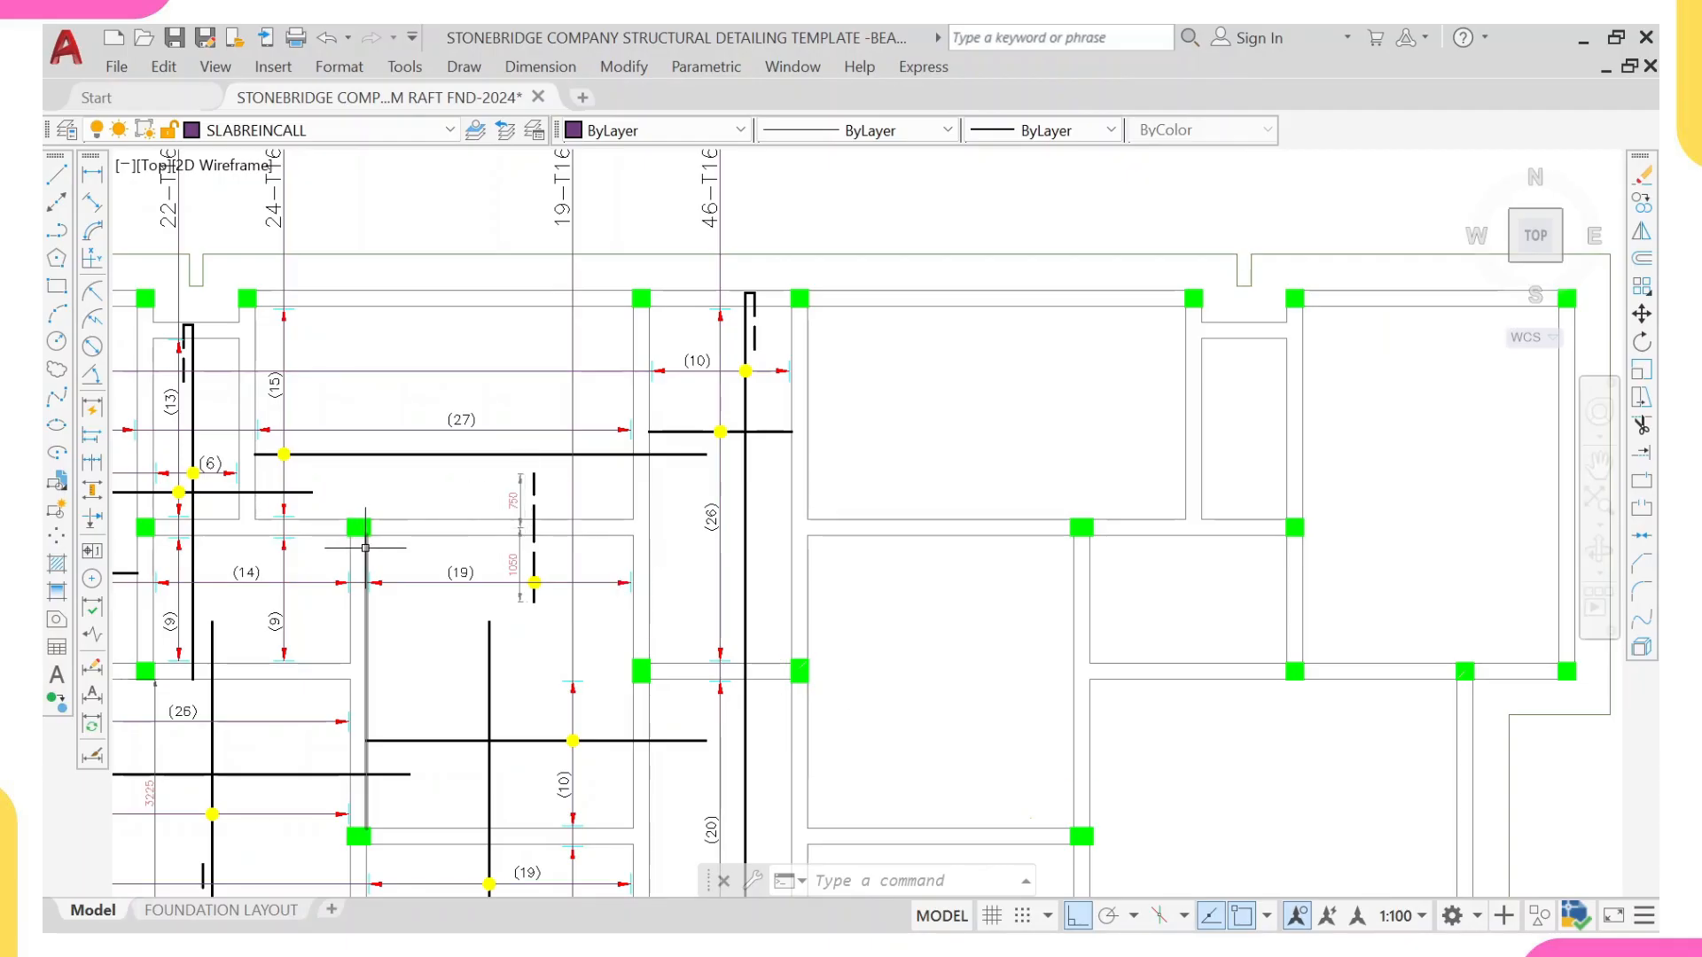
scroll(366, 548, "down", 5)
scroll(433, 520, "up", 5)
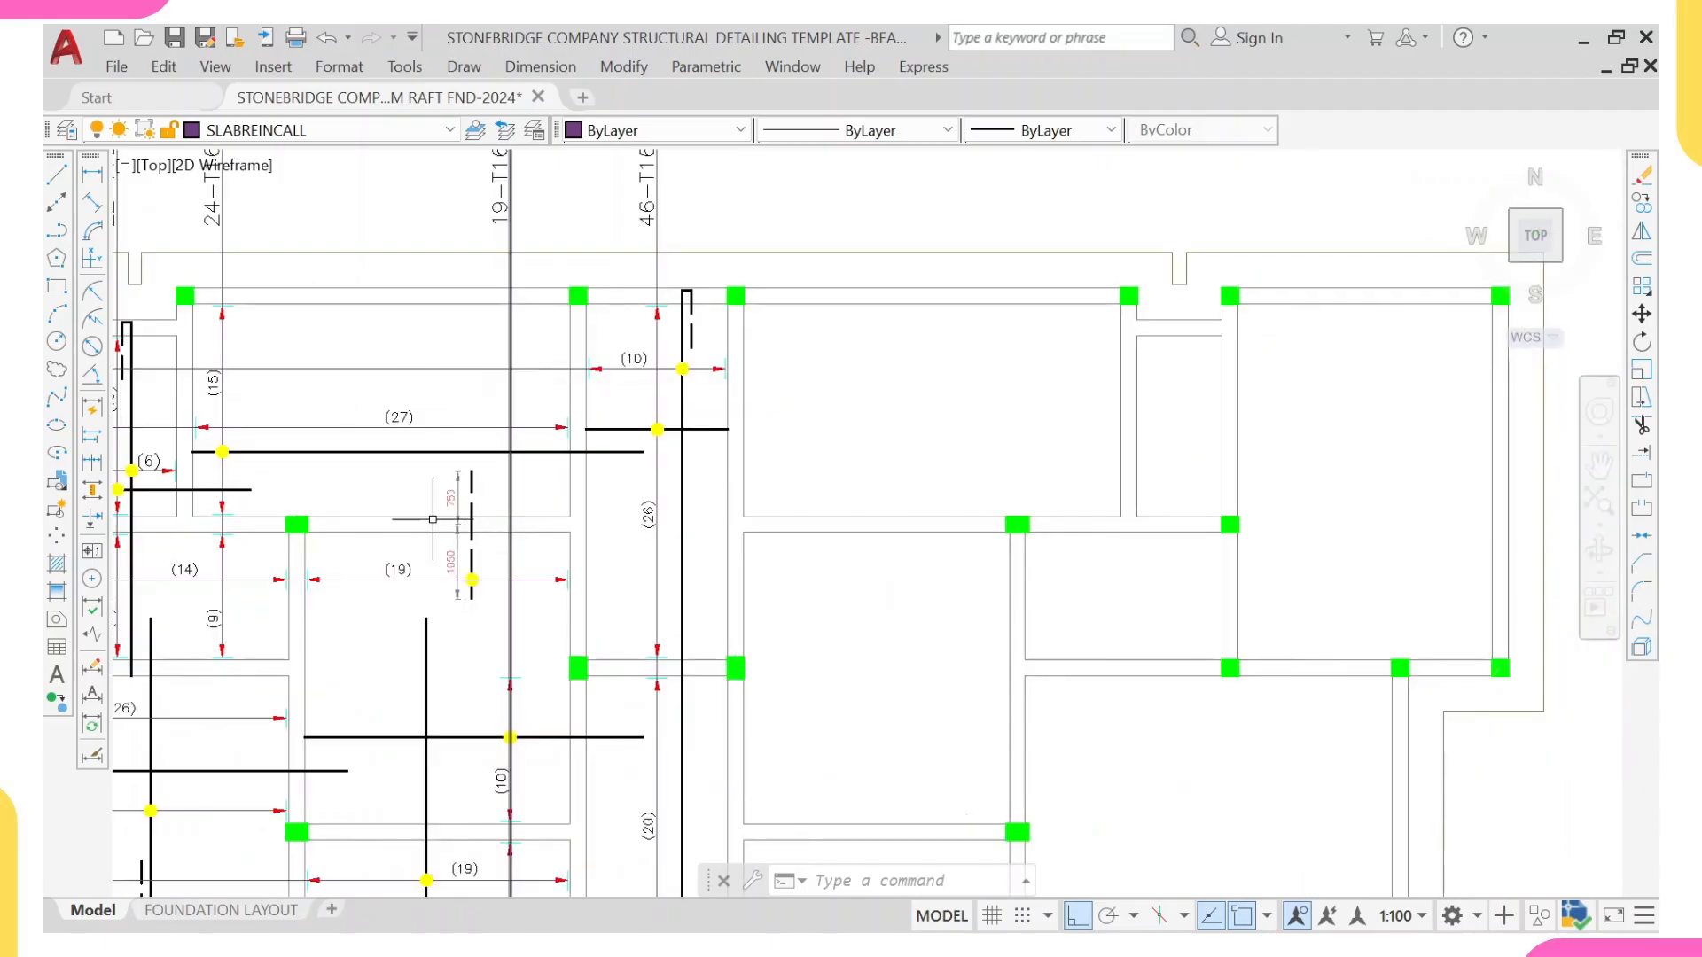
scroll(510, 463, "down", 4)
scroll(524, 464, "up", 2)
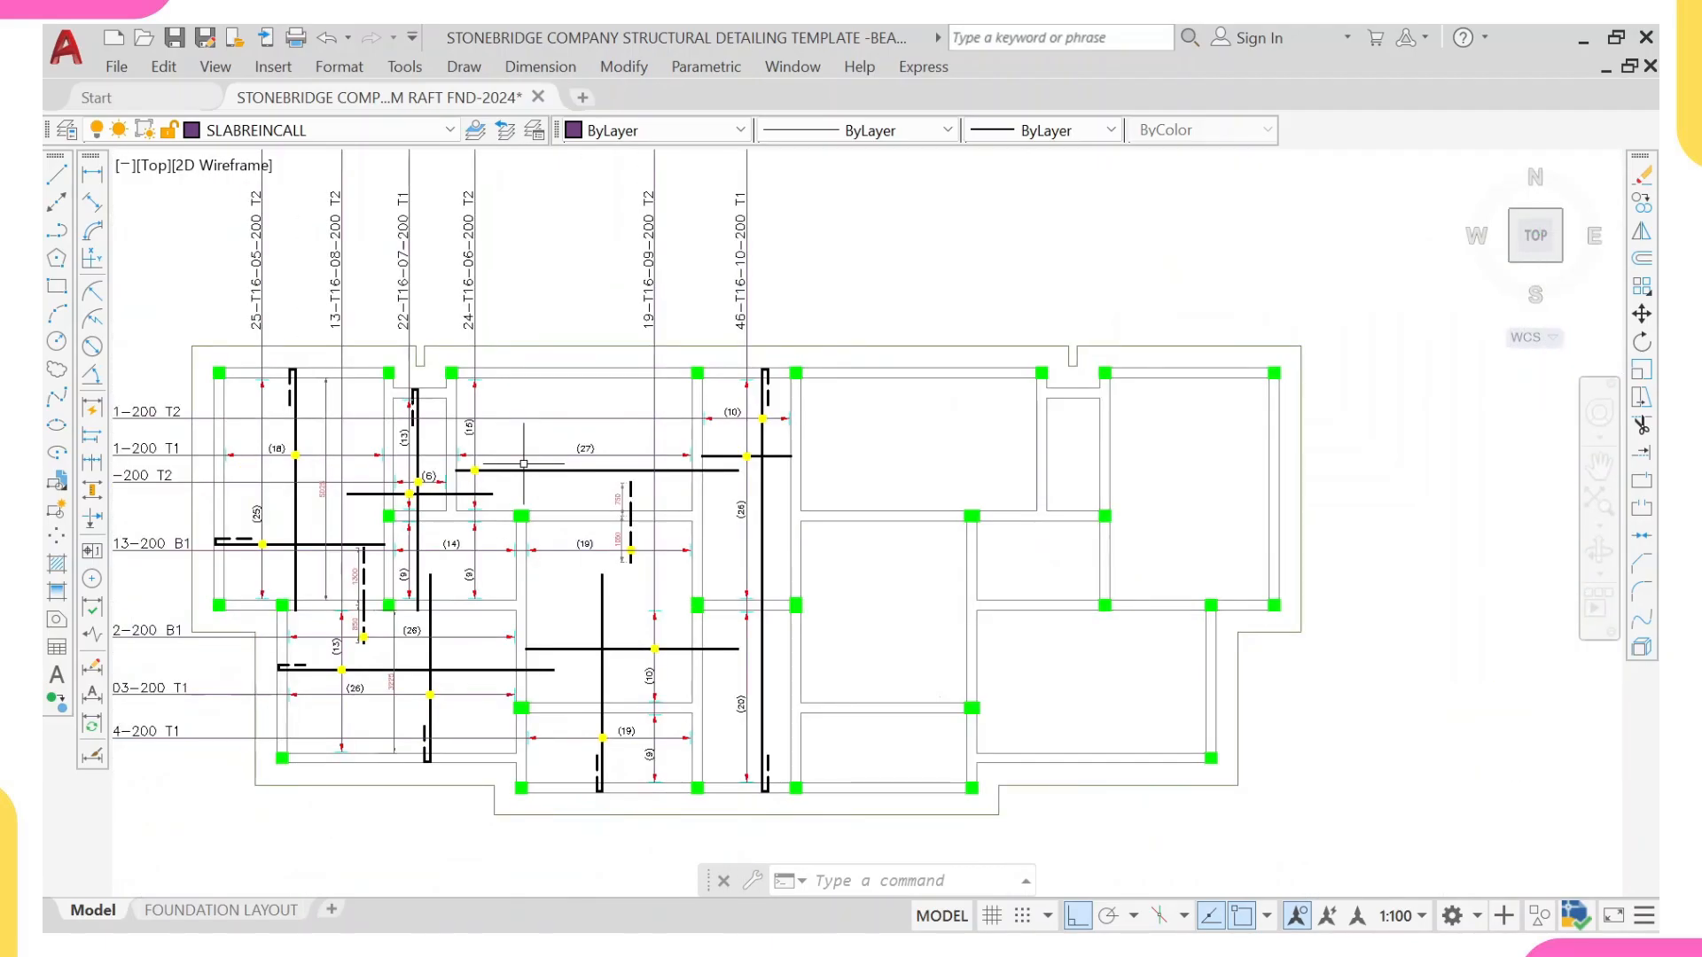
scroll(390, 383, "up", 2)
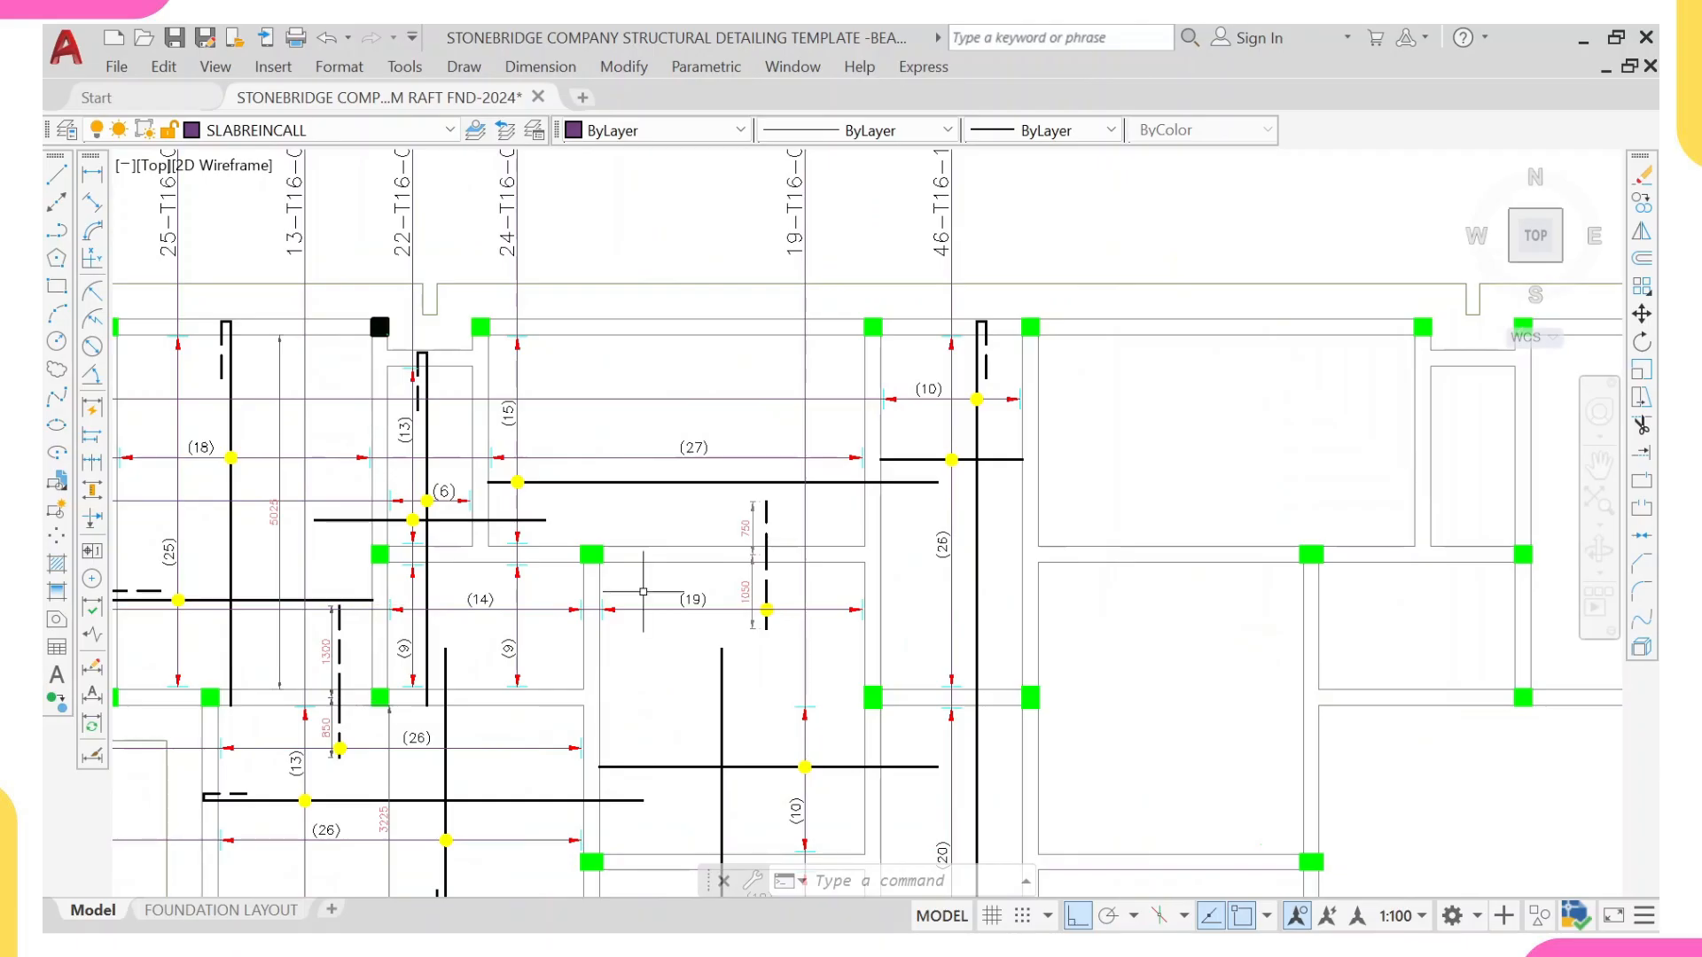
middle_click_drag(590, 578, 566, 418)
scroll(575, 650, "down", 2)
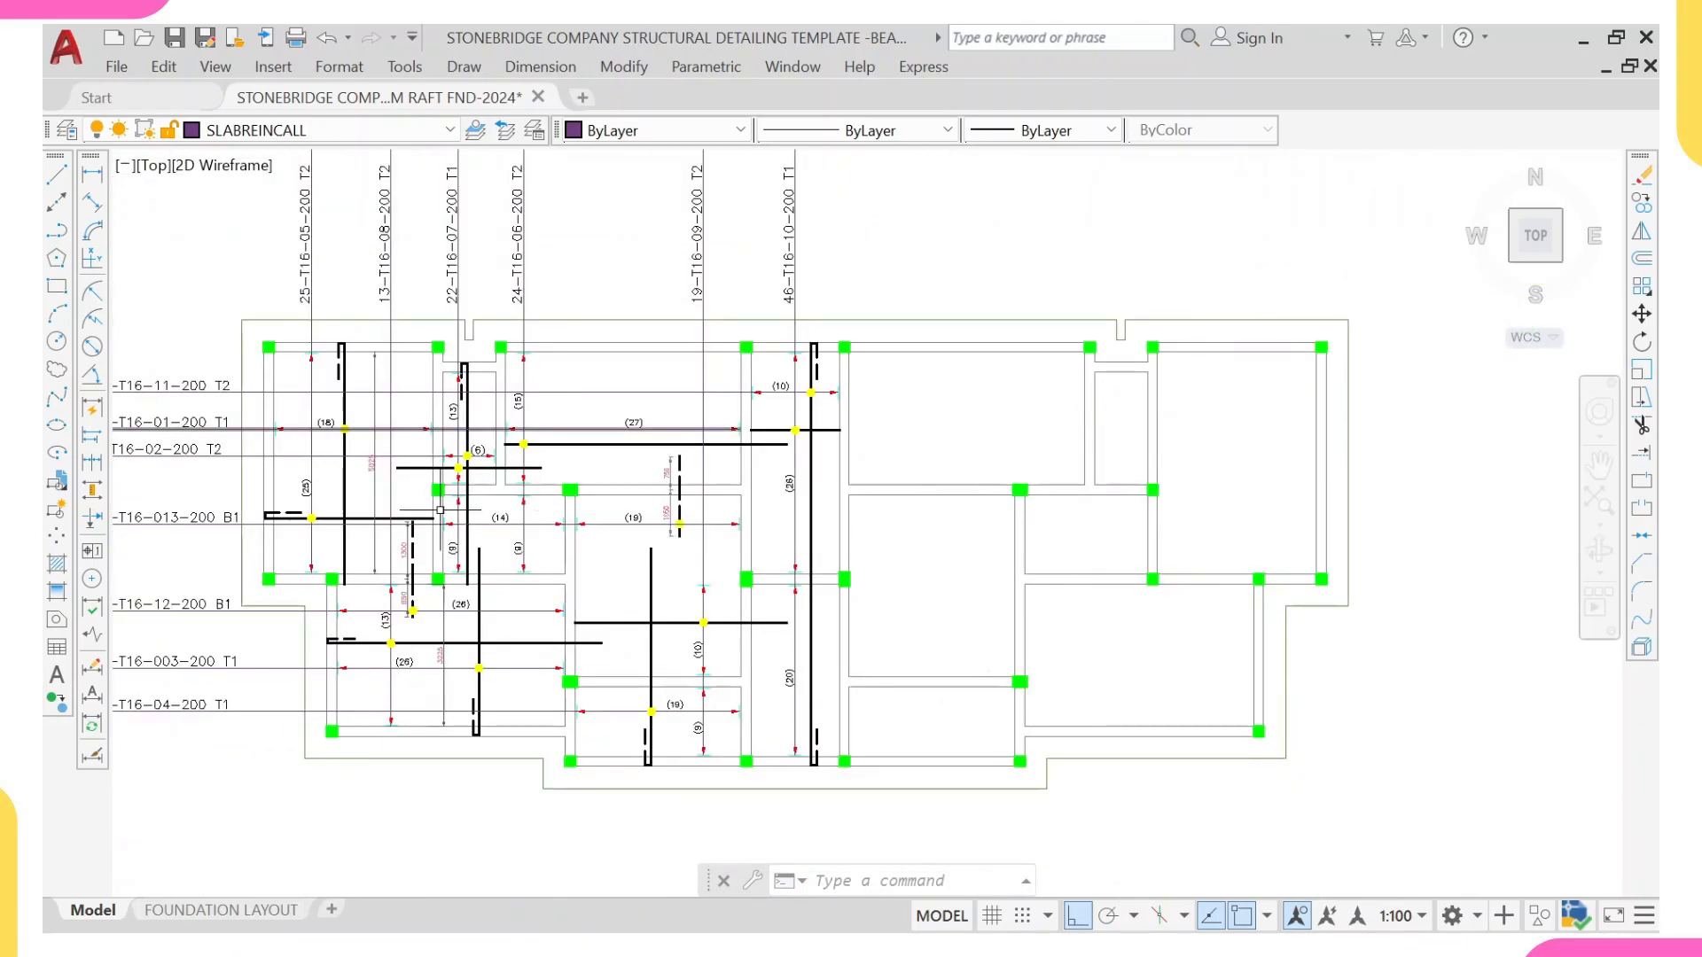
Step: Add a linear dimension across the clear horizontal width of the (10) bay, just above its lower beam
scroll(608, 728, "up", 2)
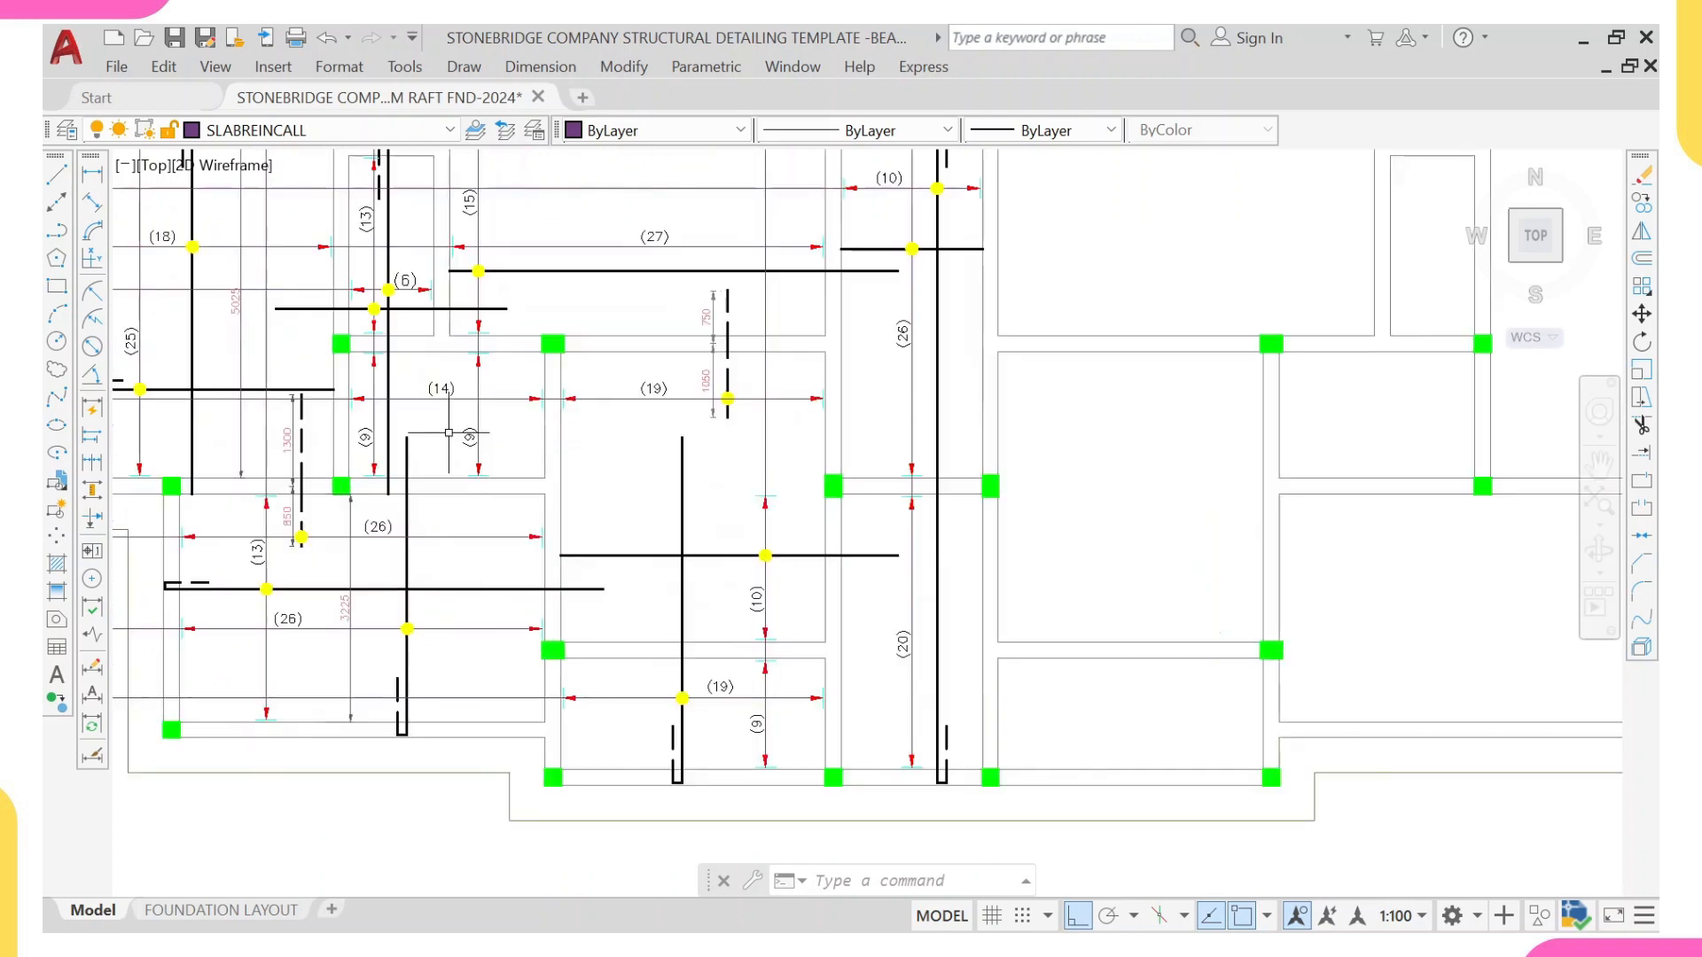
left_click(91, 174)
scroll(812, 643, "up", 2)
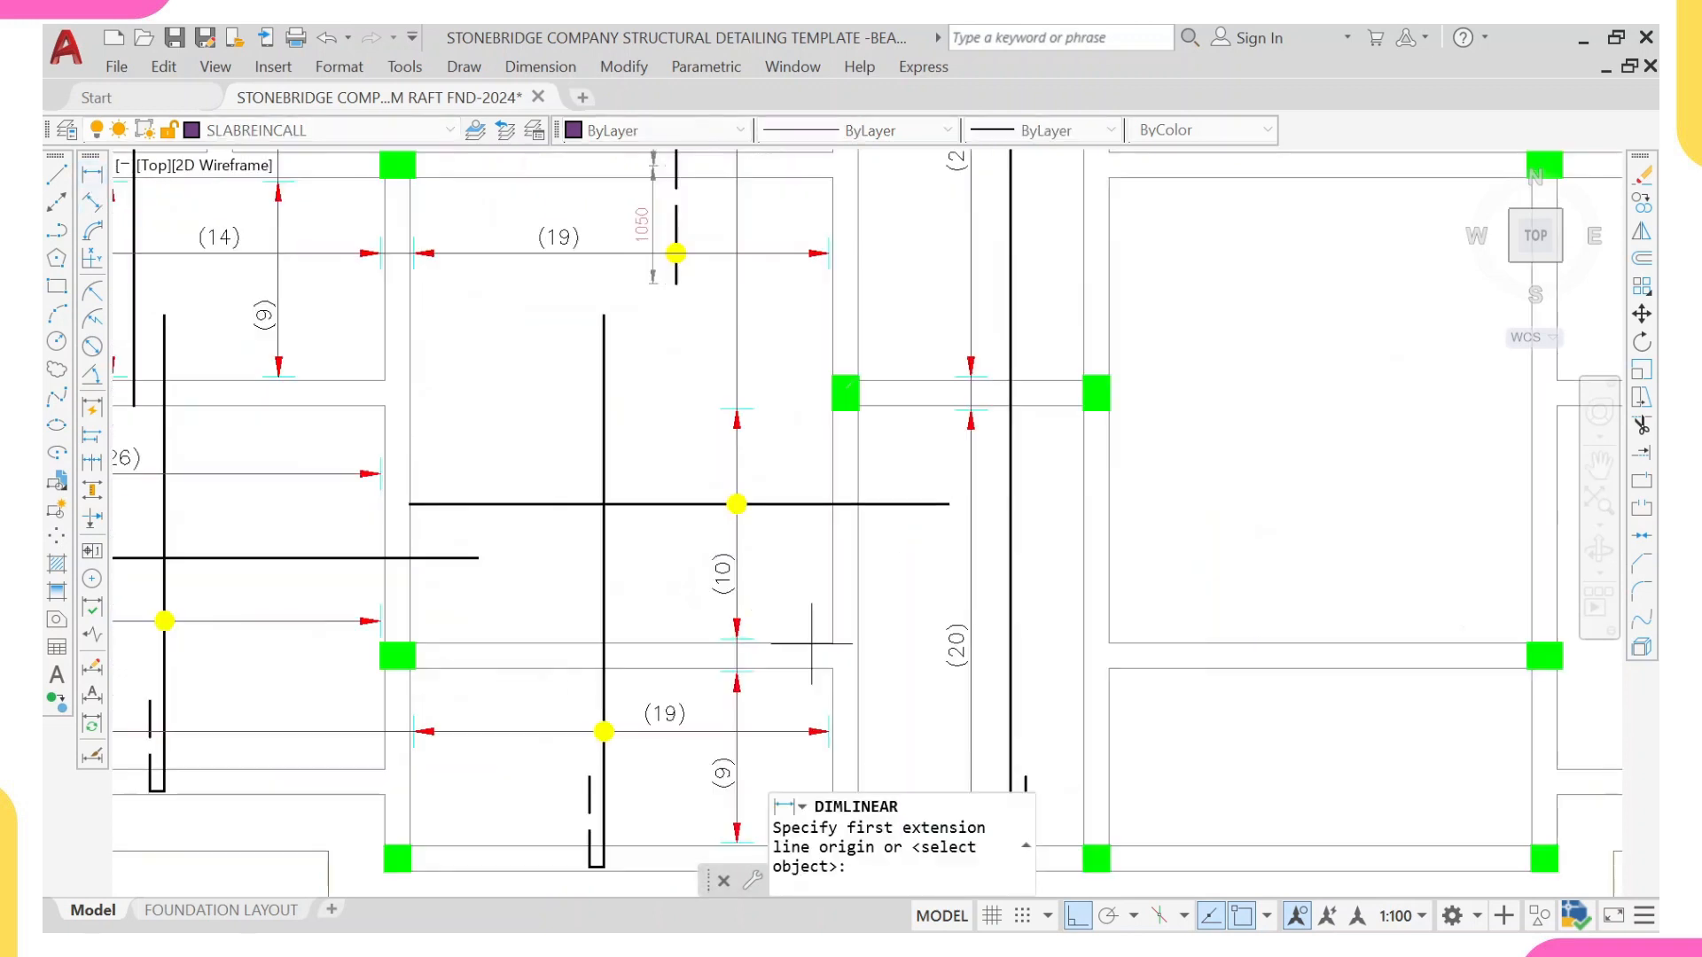
left_click(831, 641)
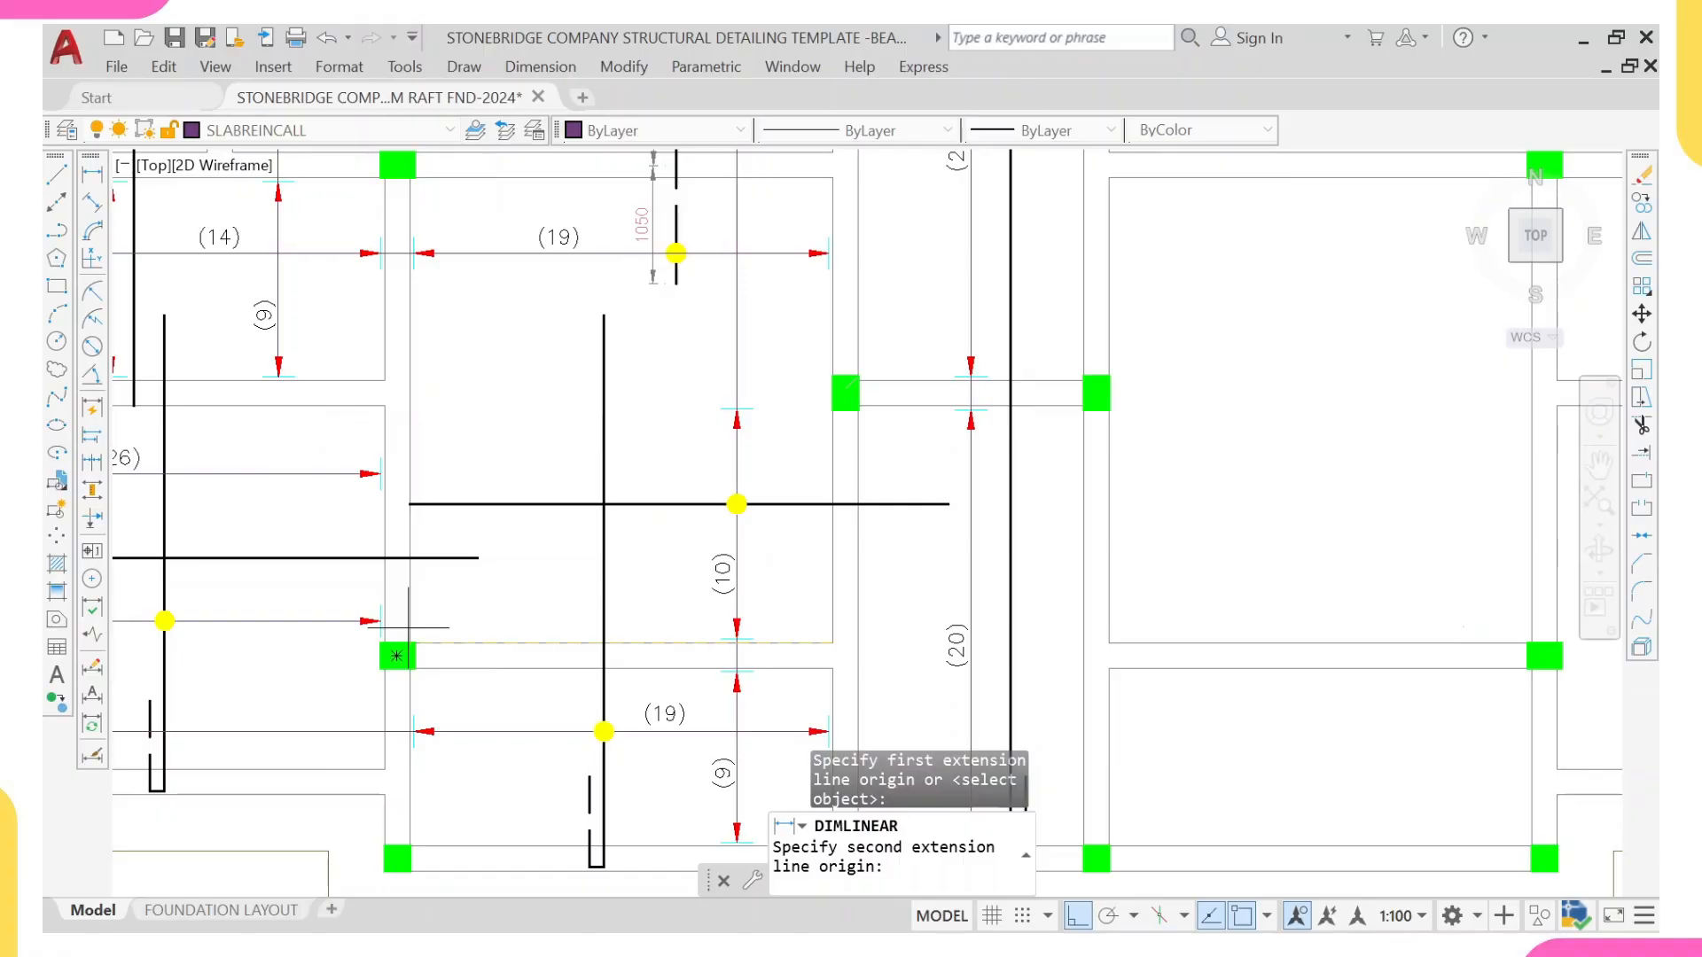
left_click(408, 628)
Step: Add a linear dimension across the clear width of the neighbouring bay with two (26) range lines, placed below the lower one
right_click(585, 530)
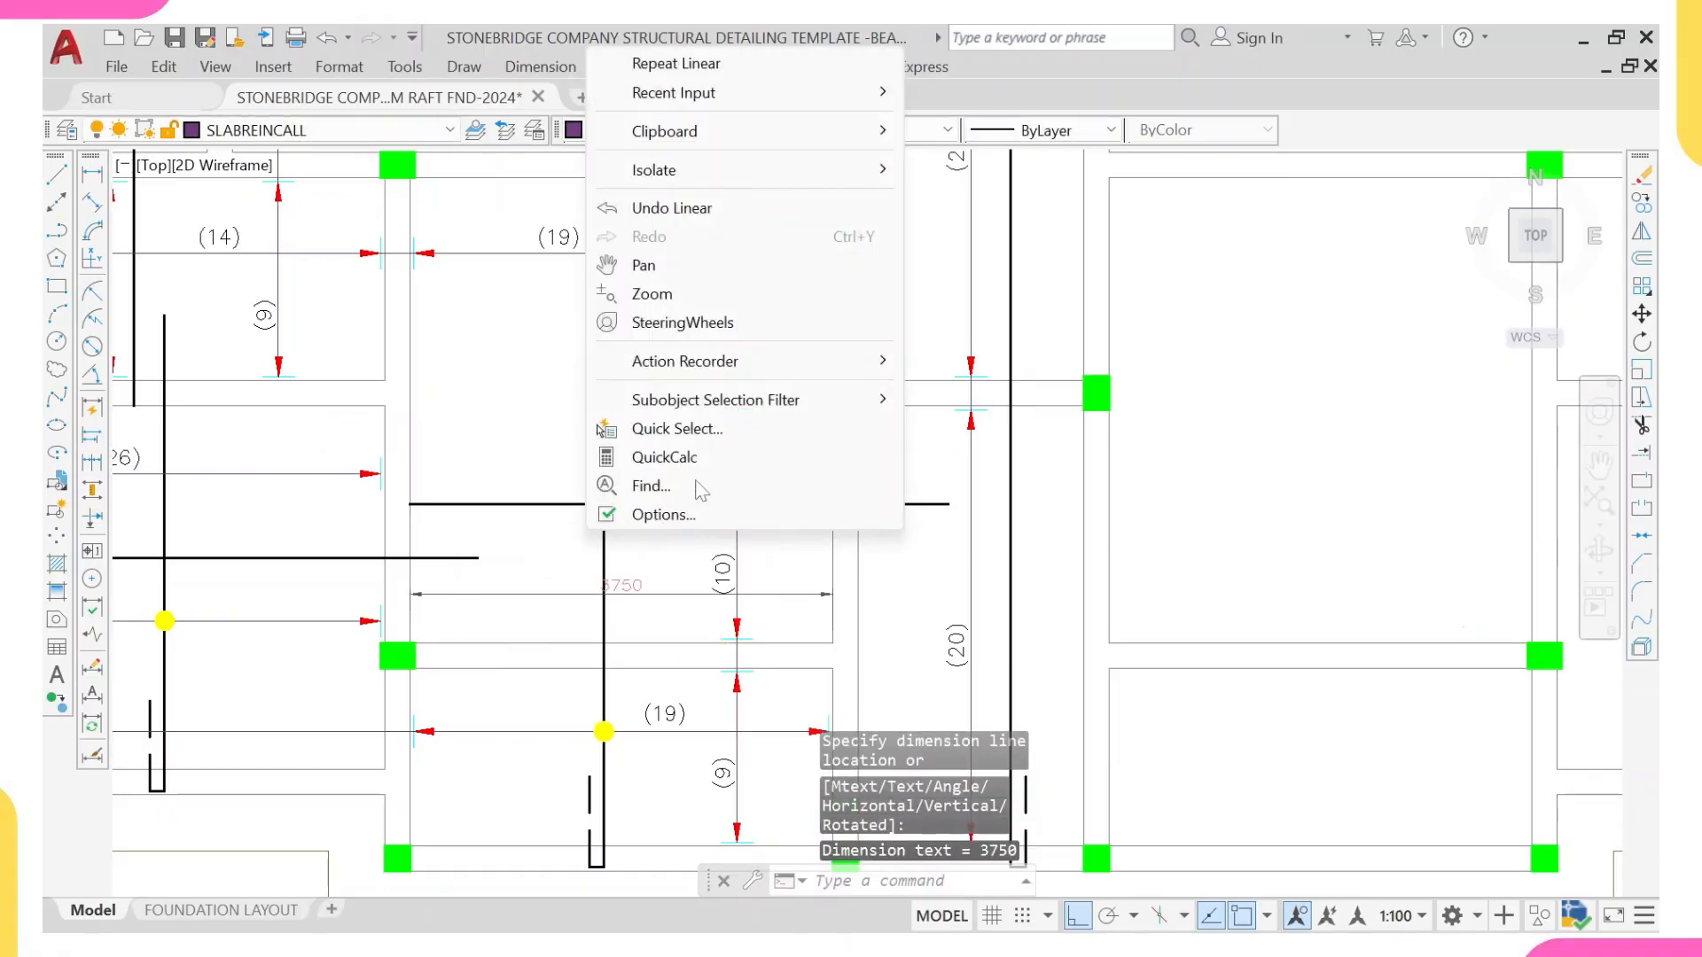
left_click(676, 63)
scroll(600, 627, "up", 2)
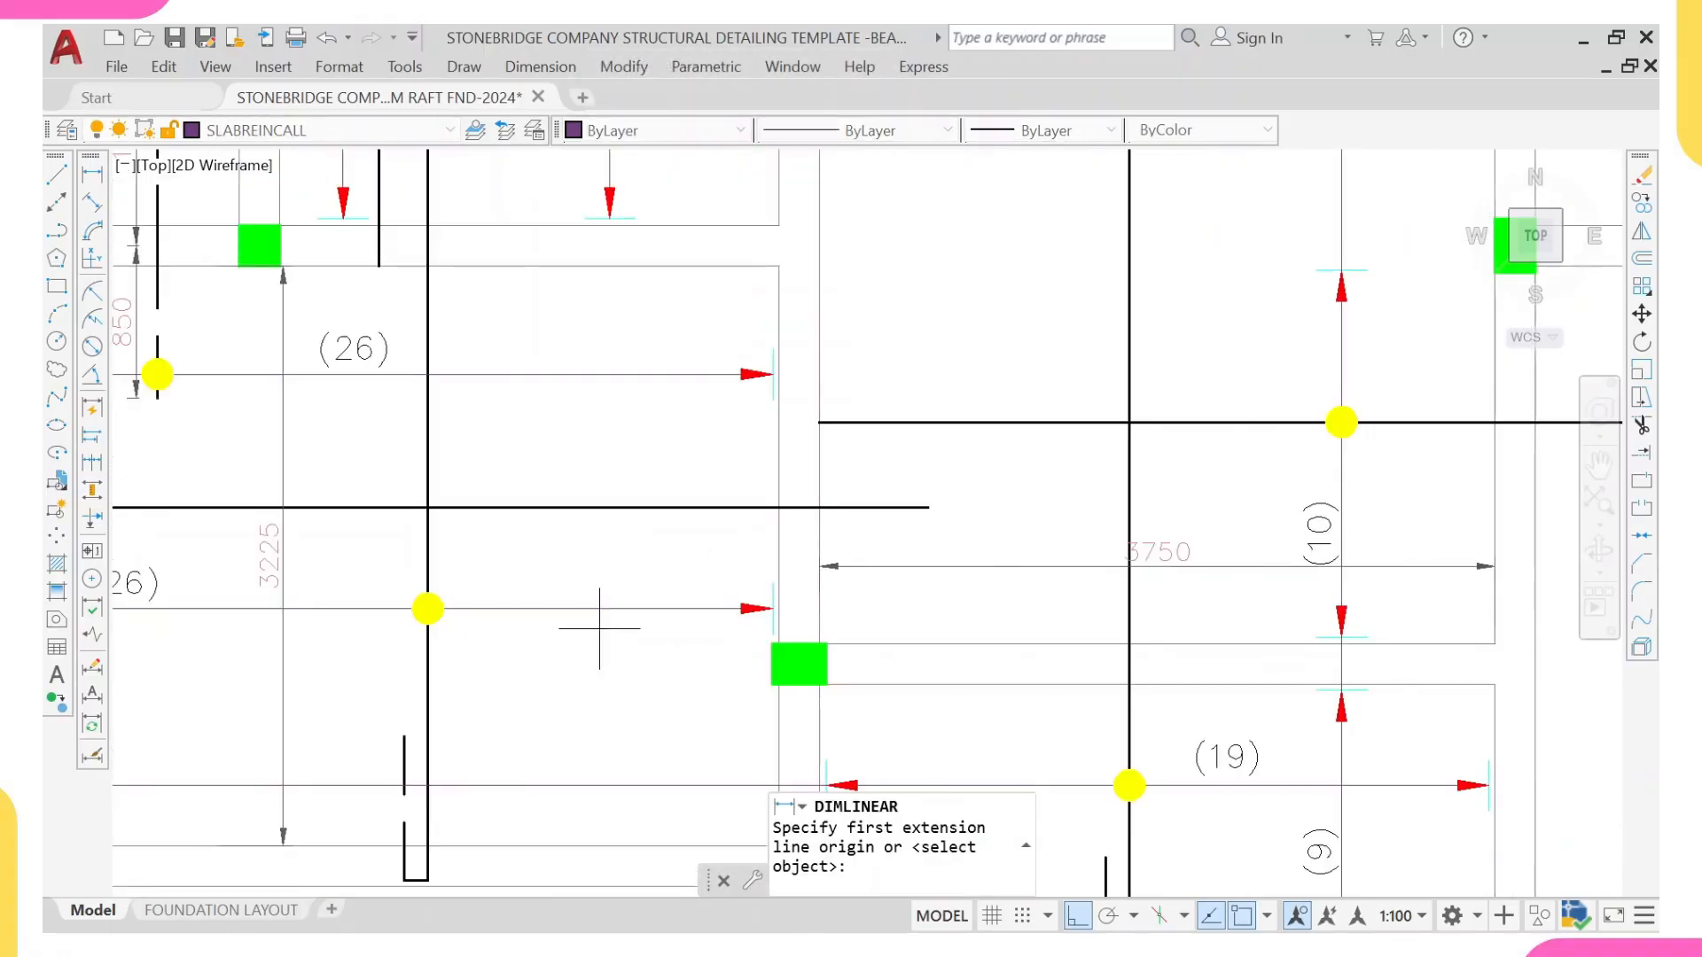
left_click(770, 564)
scroll(776, 569, "down", 5)
scroll(353, 605, "up", 3)
scroll(352, 605, "up", 2)
left_click(289, 597)
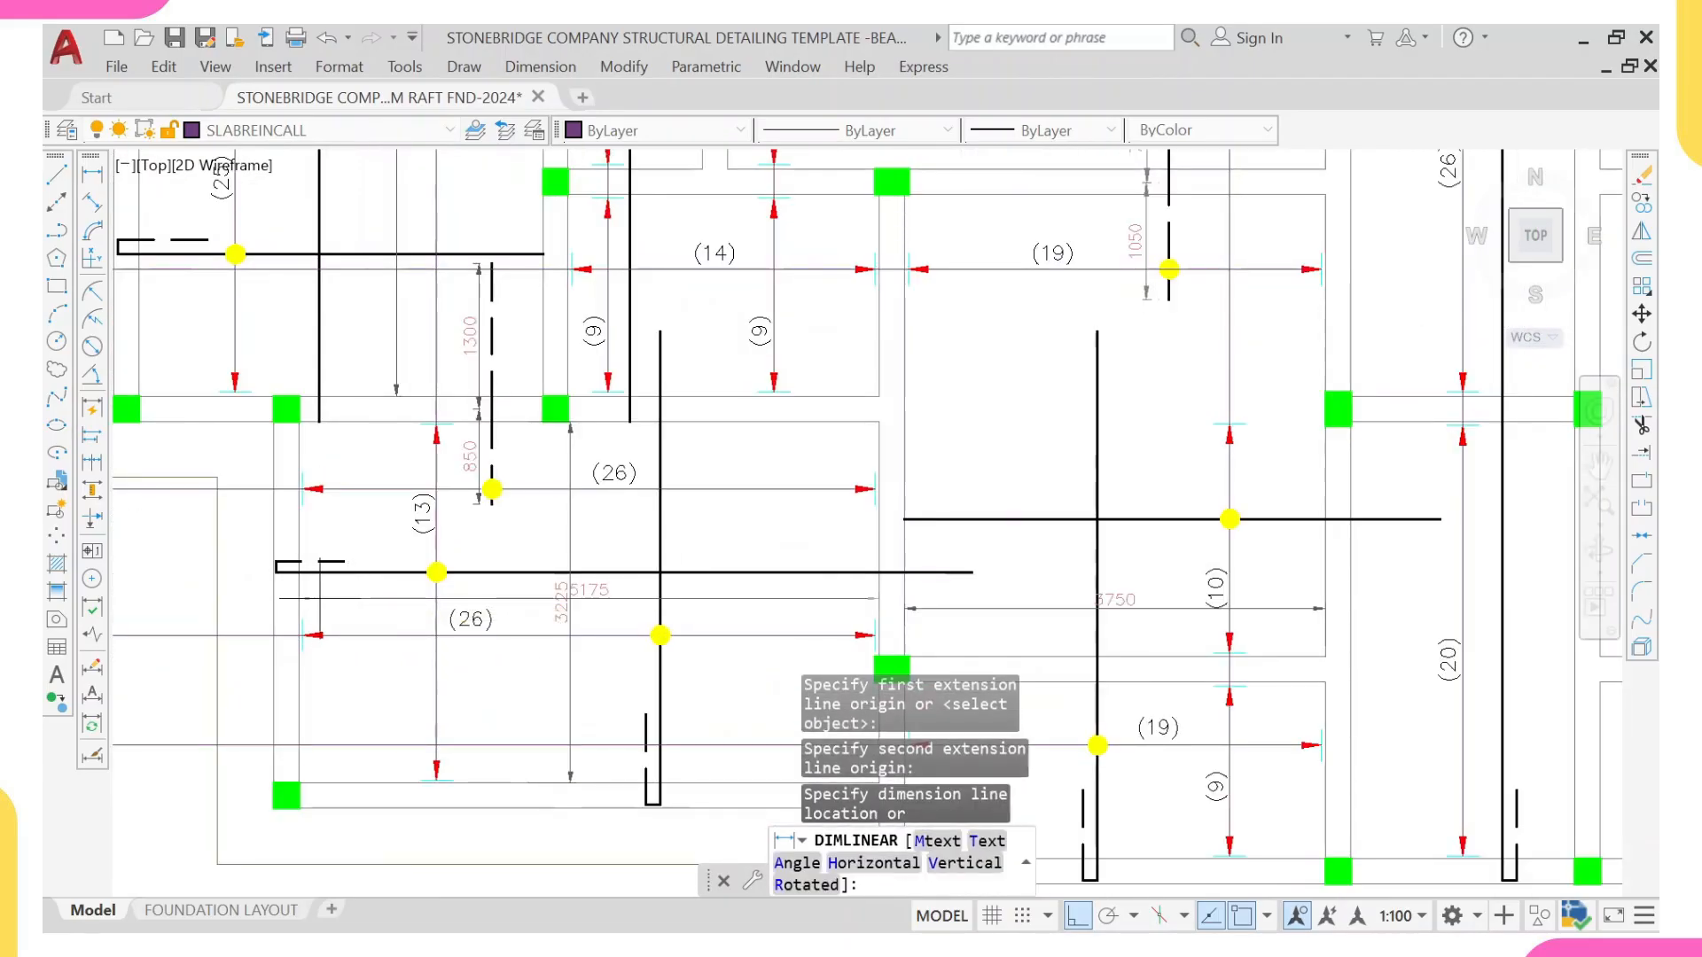
middle_click_drag(487, 718, 373, 689)
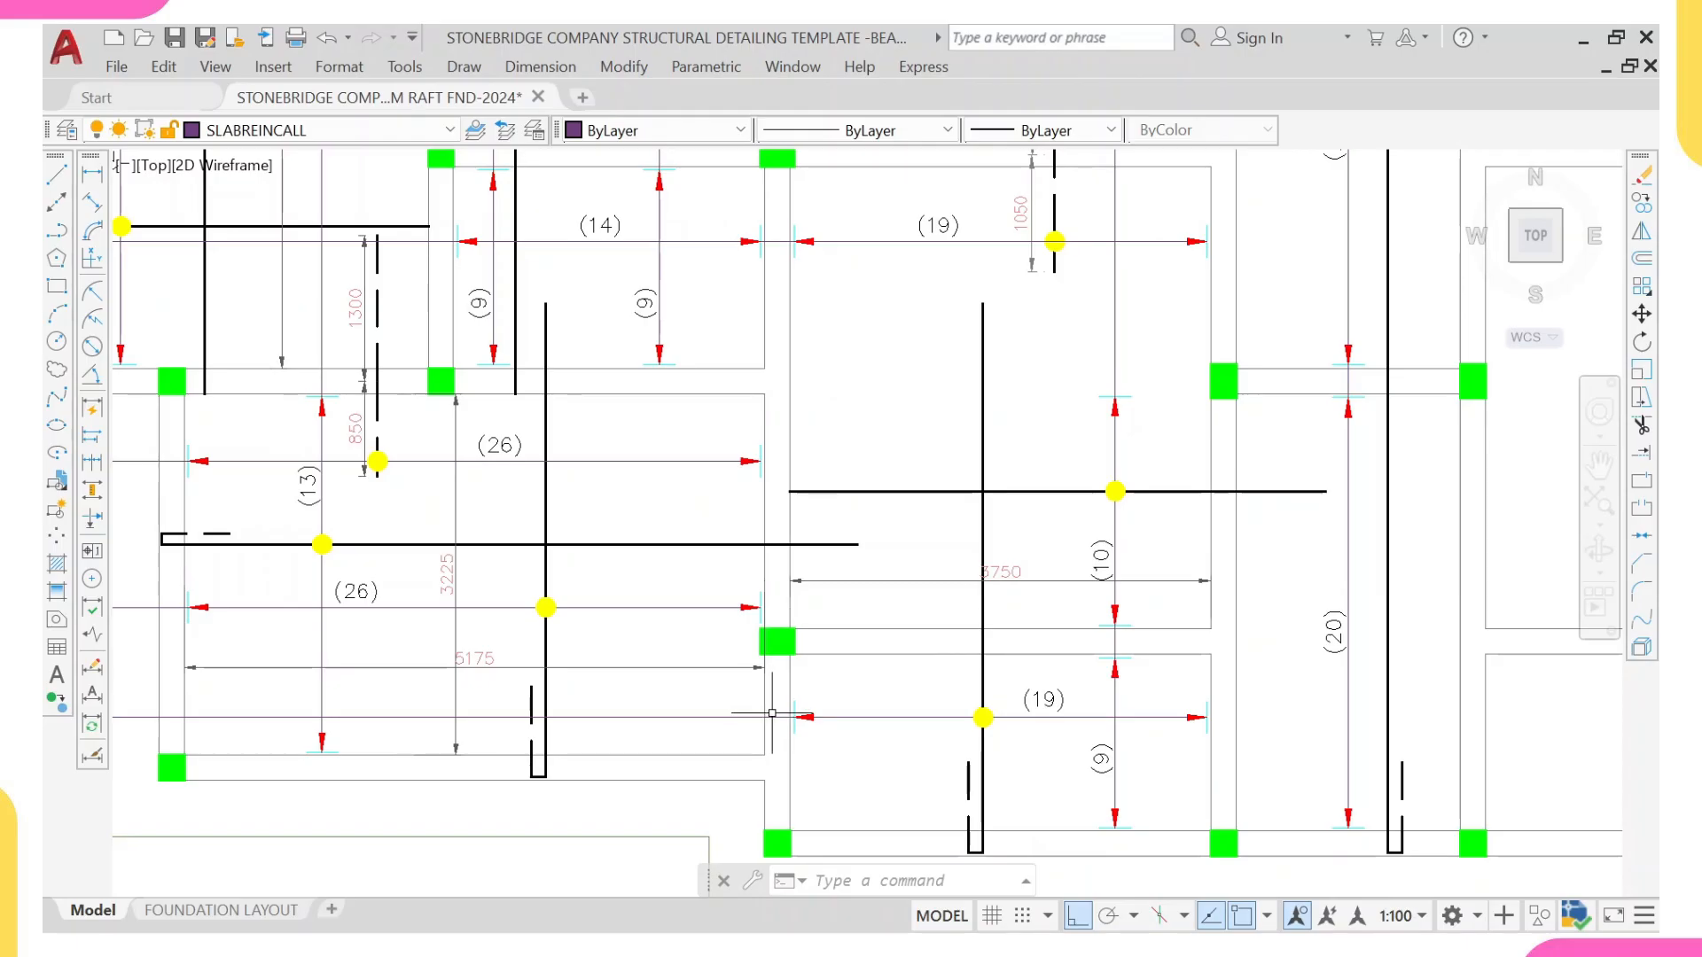
key("Escape")
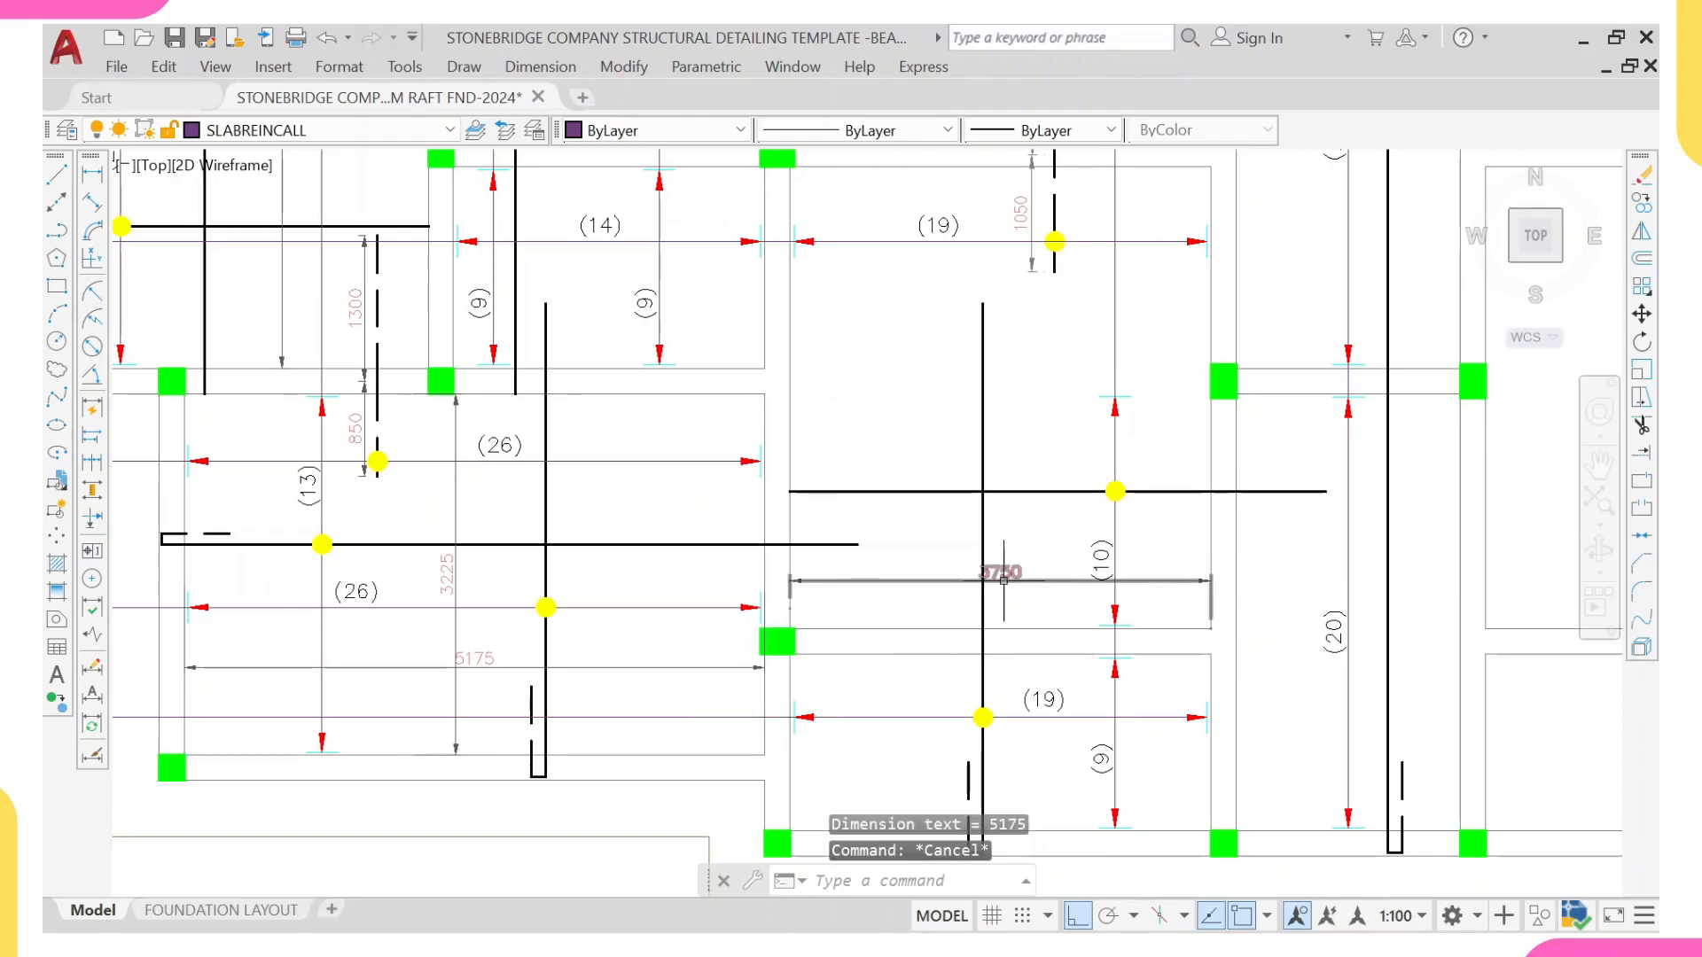
Step: Examine the new clear-width dimensions of the (10) bay and the neighbouring (26) bay around their shared beam
scroll(1000, 585, "up", 4)
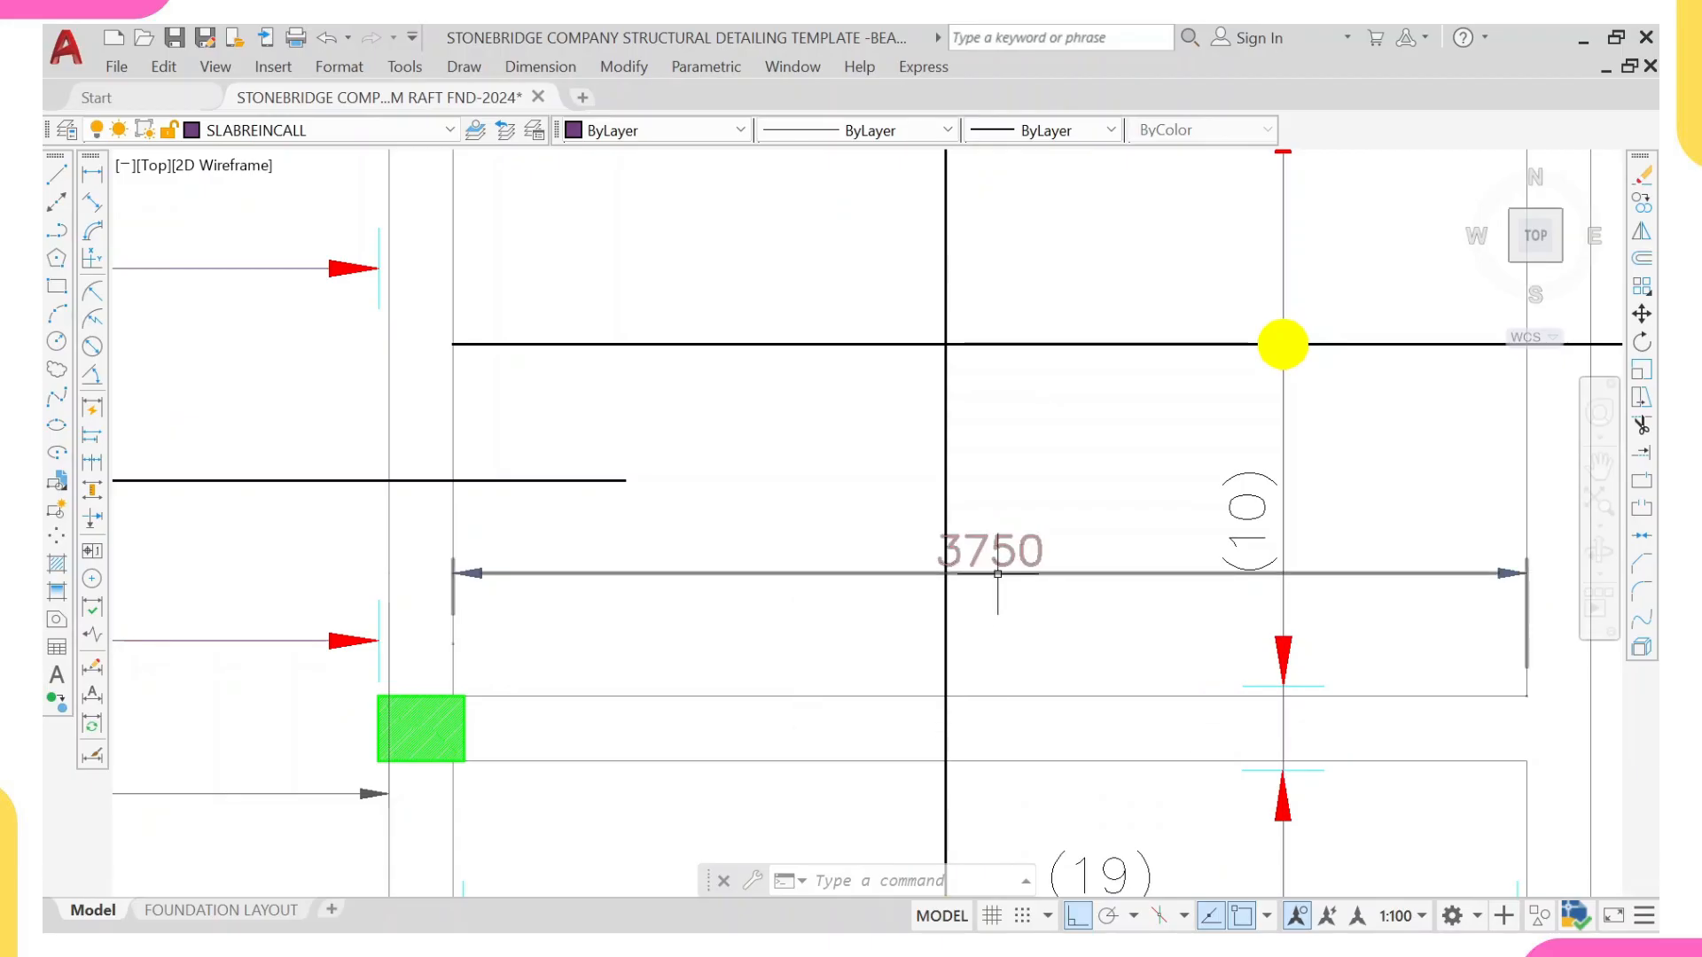
scroll(1015, 581, "down", 5)
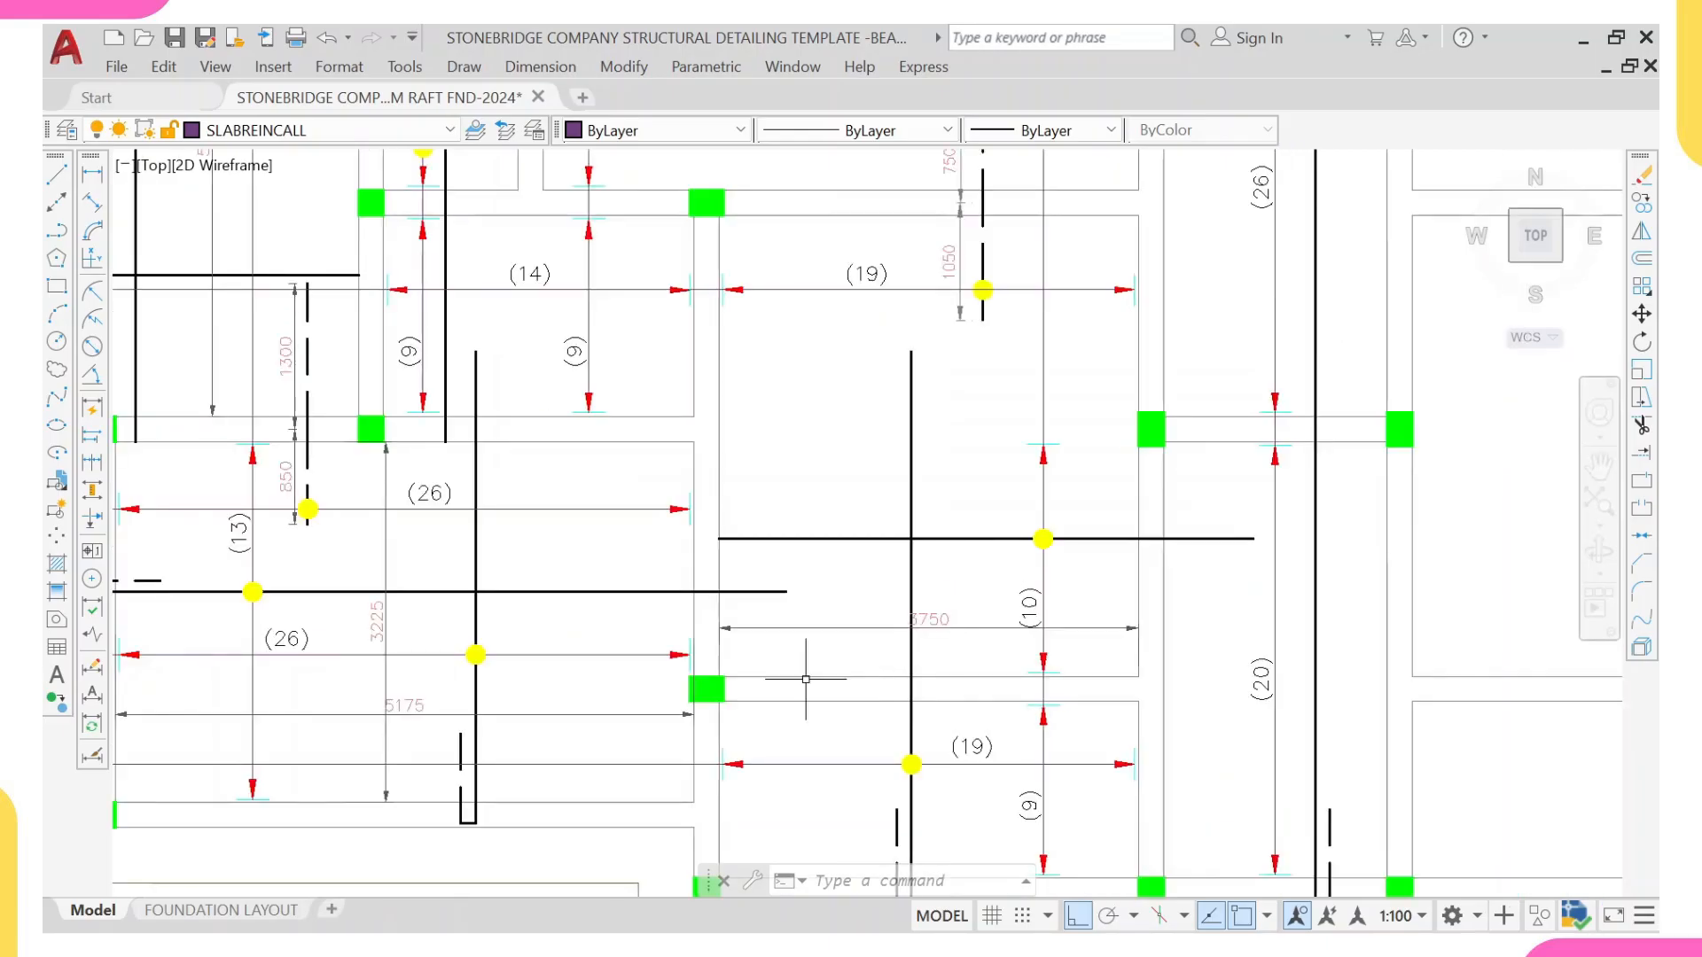
key("Escape")
key("Escape")
scroll(704, 586, "down", 2)
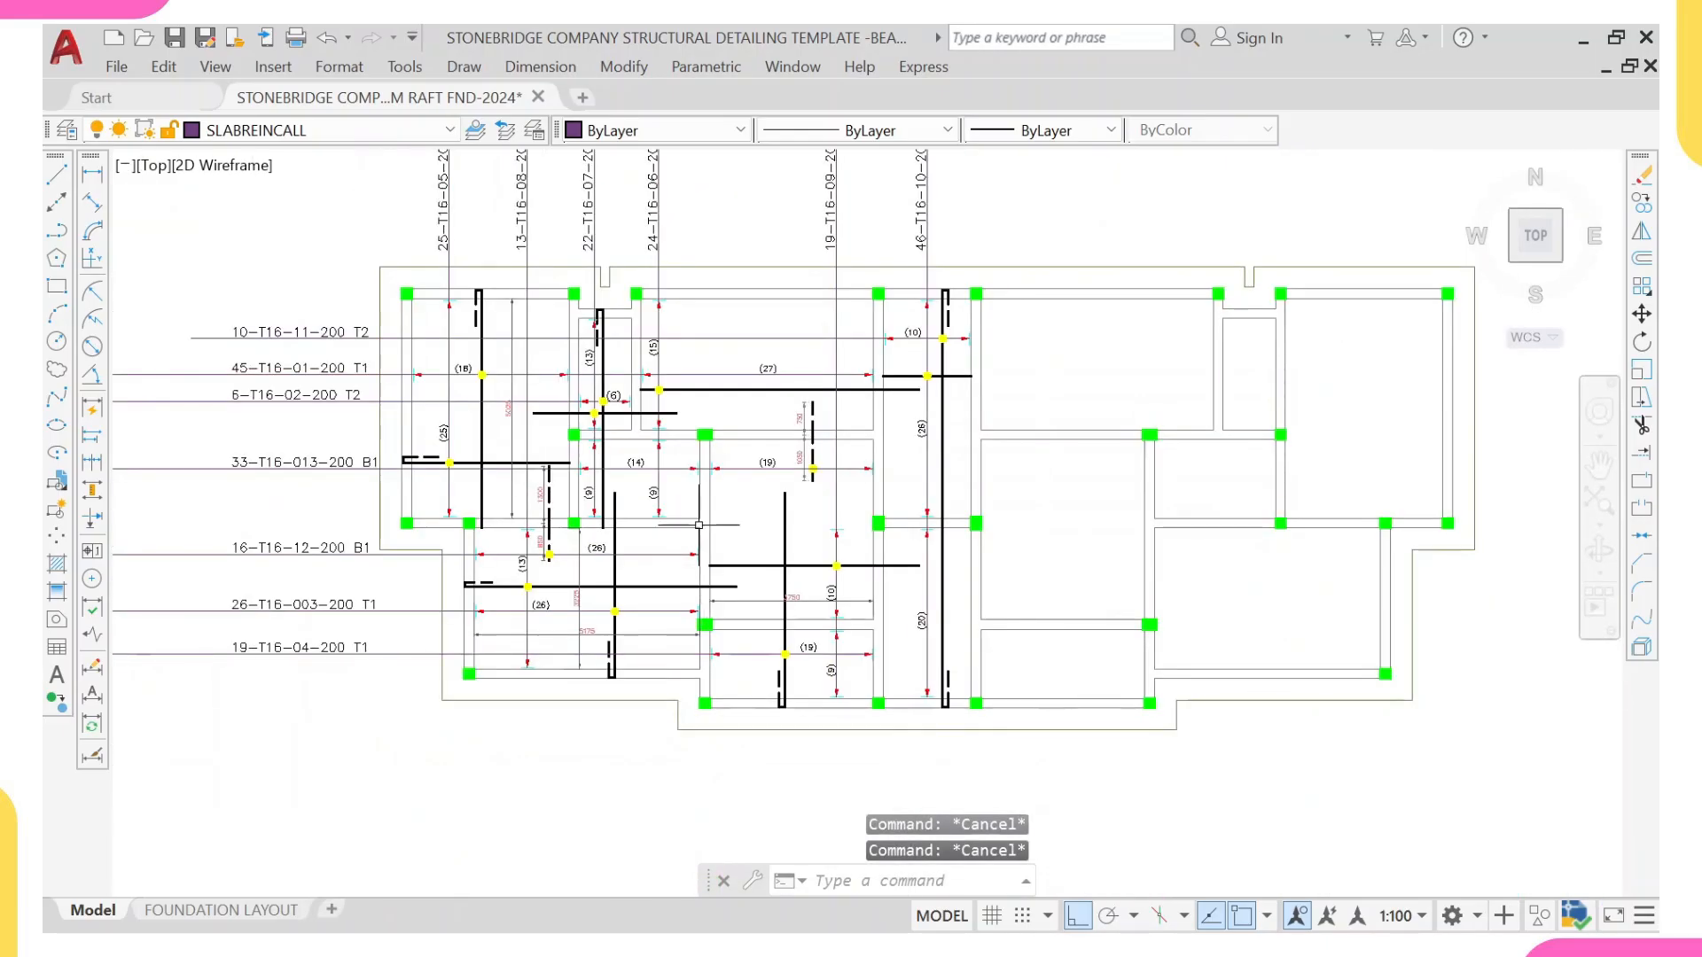
scroll(705, 541, "up", 2)
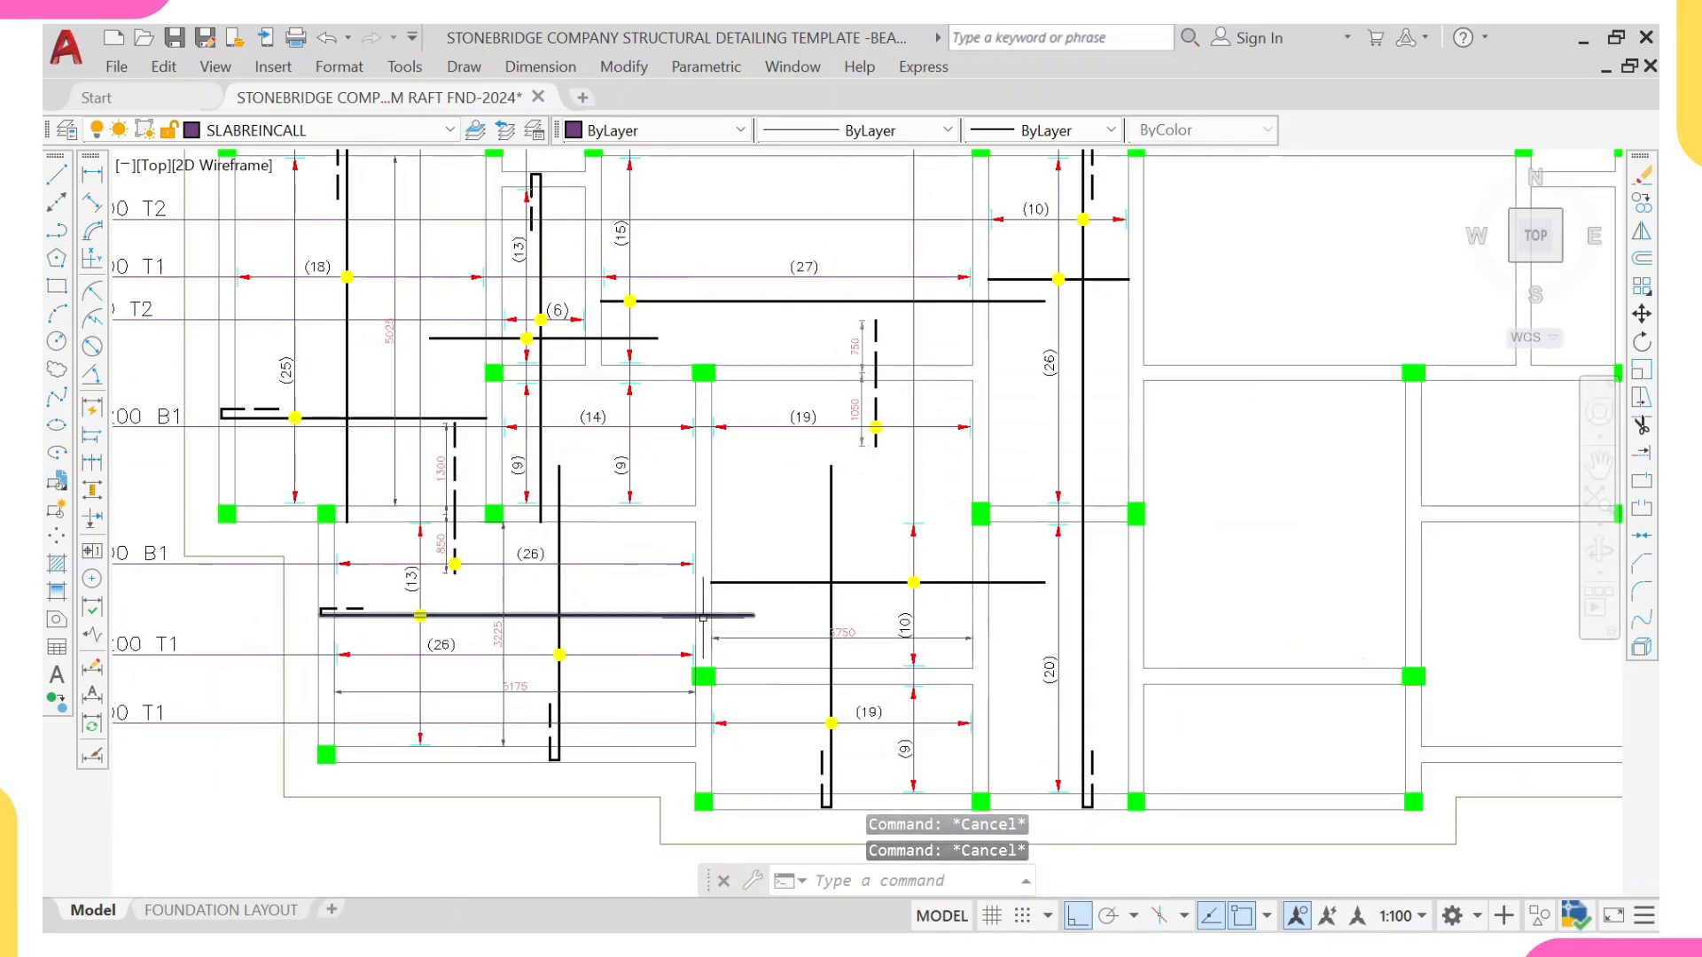
Step: Draw a short horizontal line across the beam's width, just below the column between the (26) and (19) bays
scroll(700, 714, "up", 2)
scroll(699, 718, "down", 2)
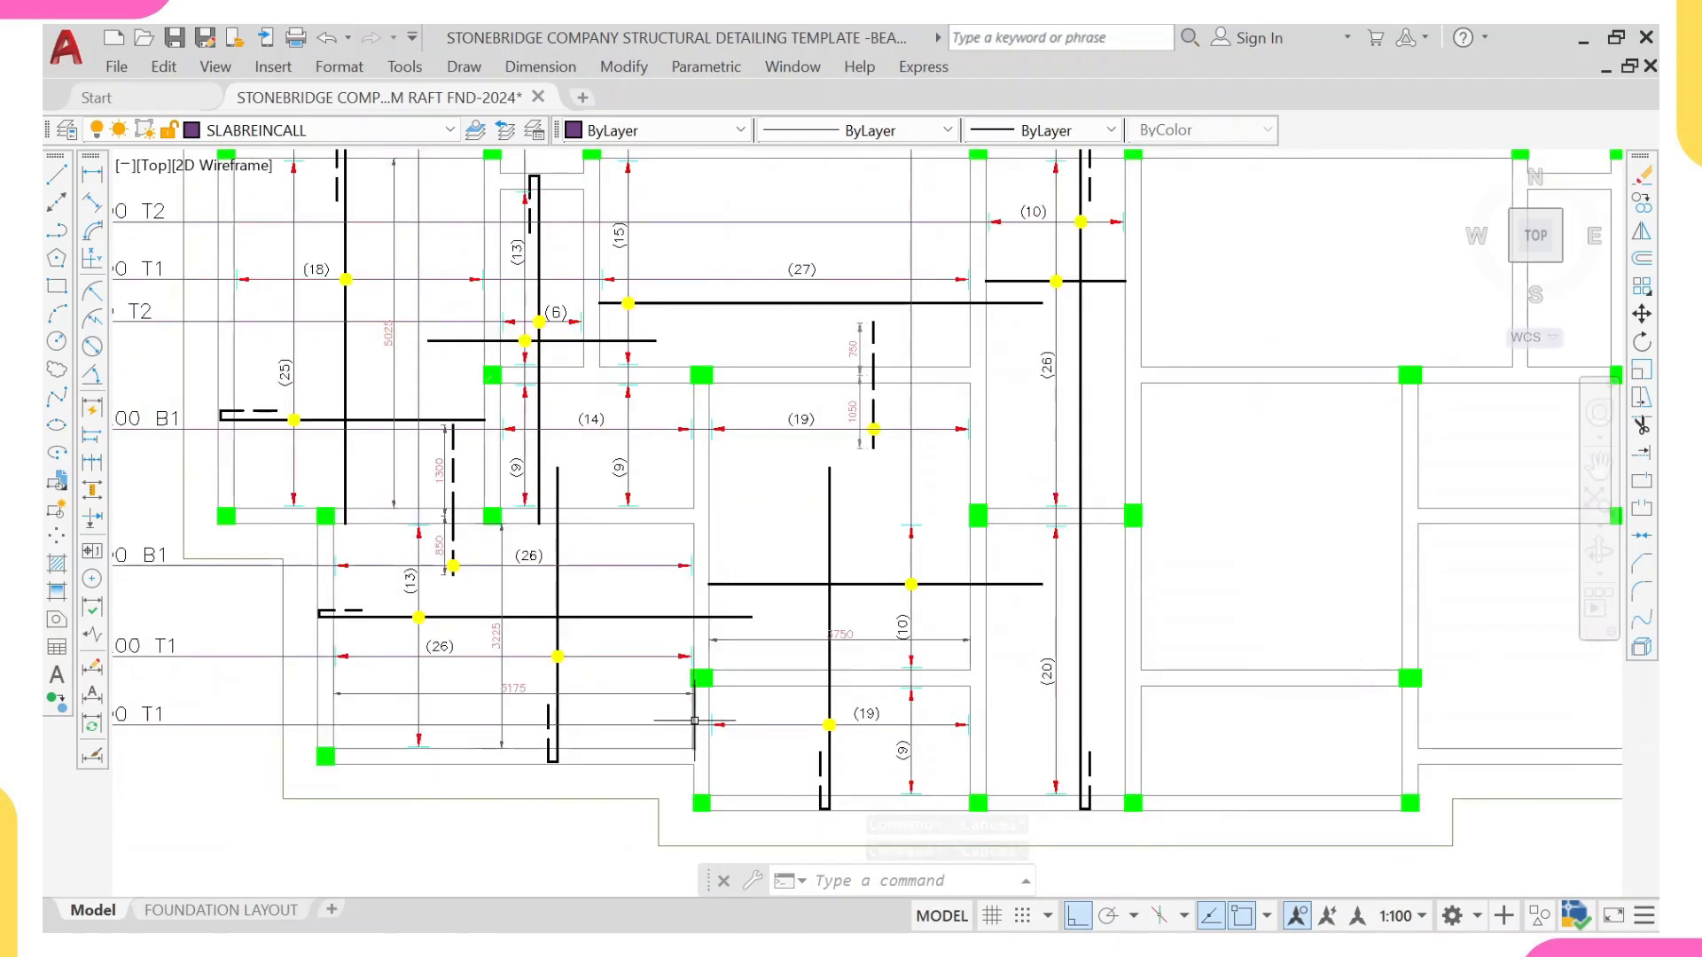
scroll(695, 696, "up", 5)
type("l")
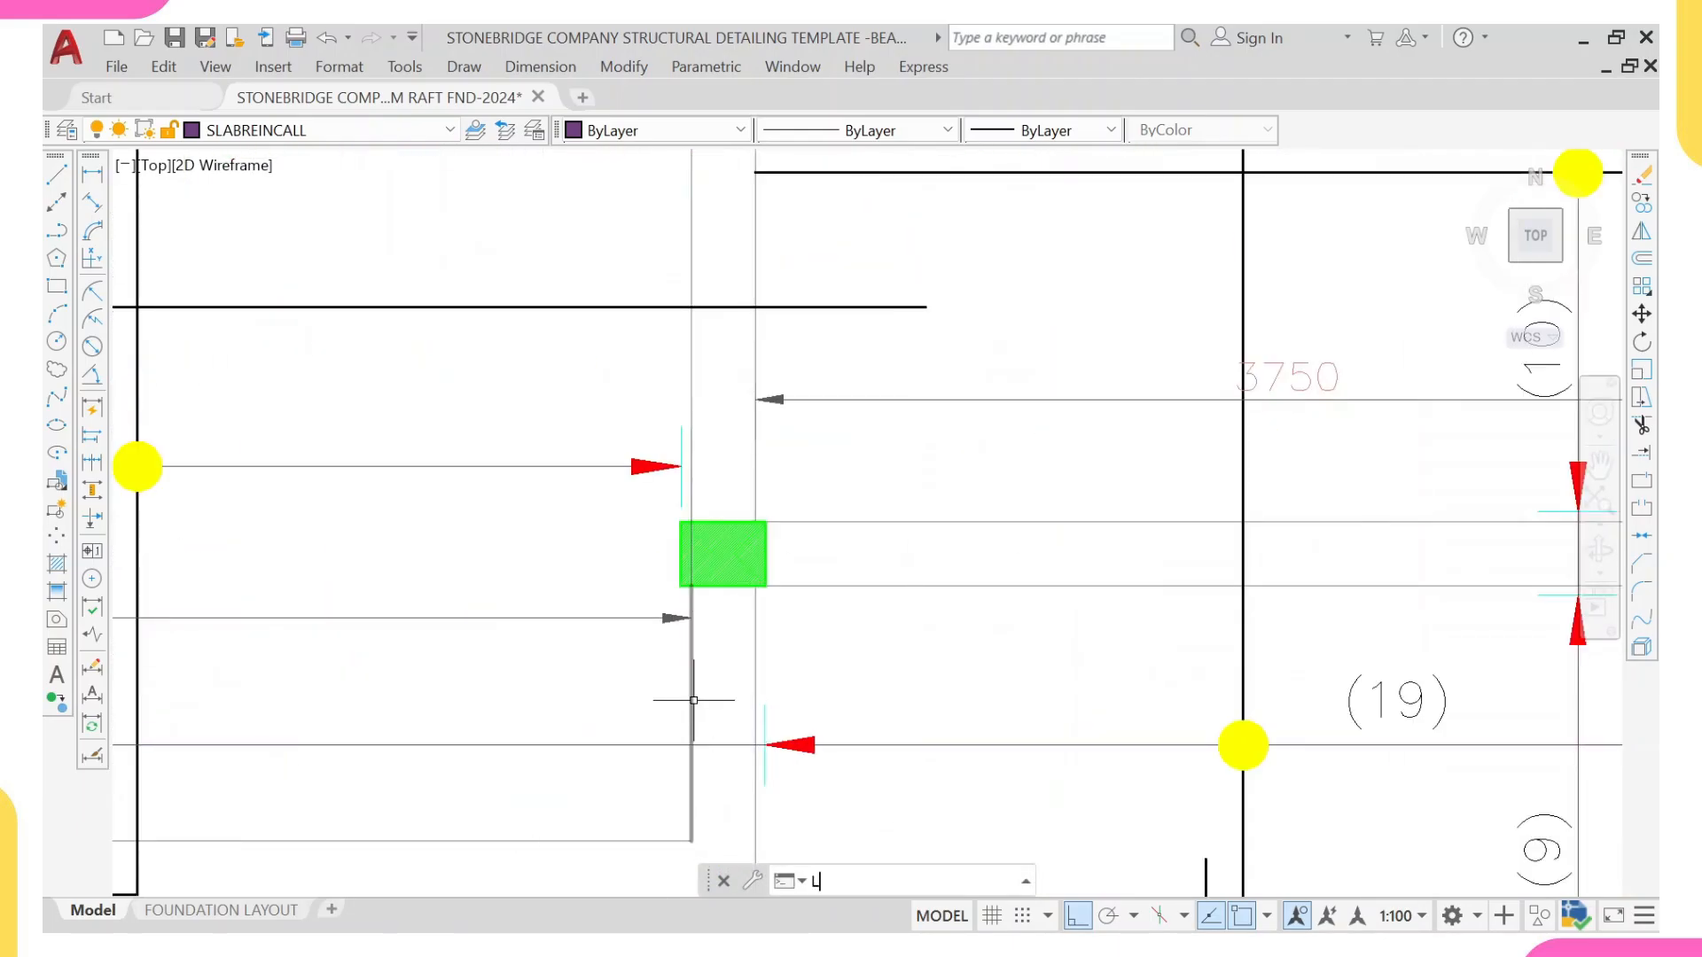
key("Return")
left_click(691, 670)
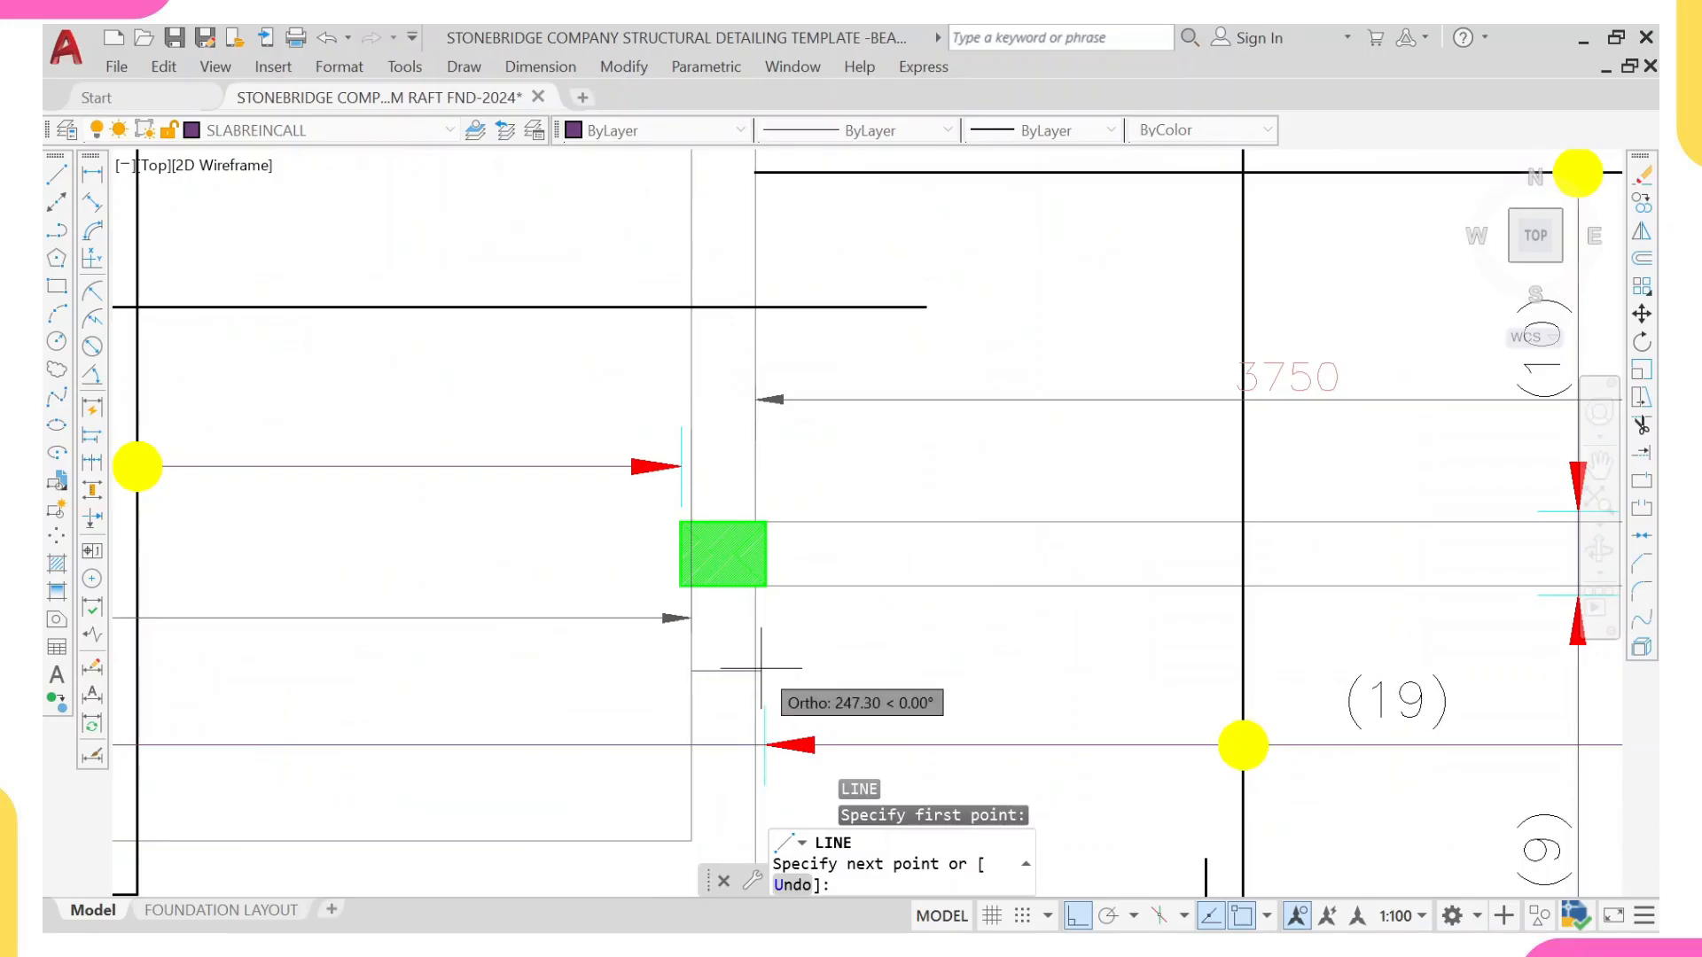
left_click(756, 666)
key("Escape")
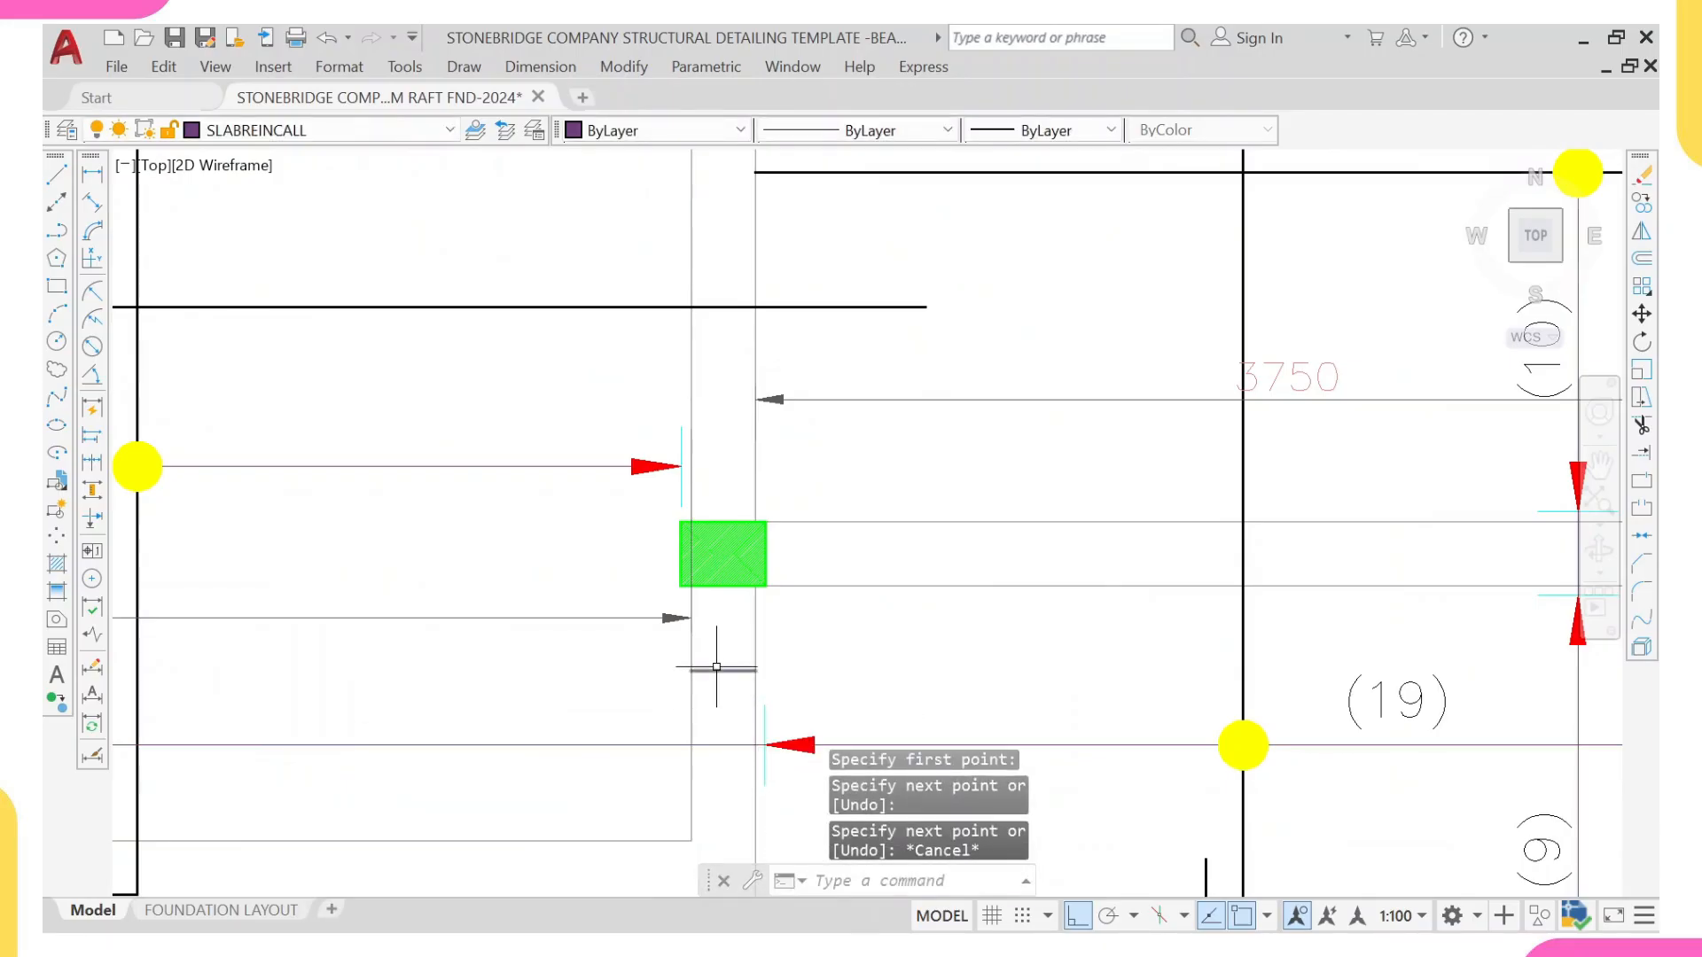
Step: Draw a 1000 mm horizontal line rightward from the midpoint of the short line across the beam
key("Return")
left_click(723, 670)
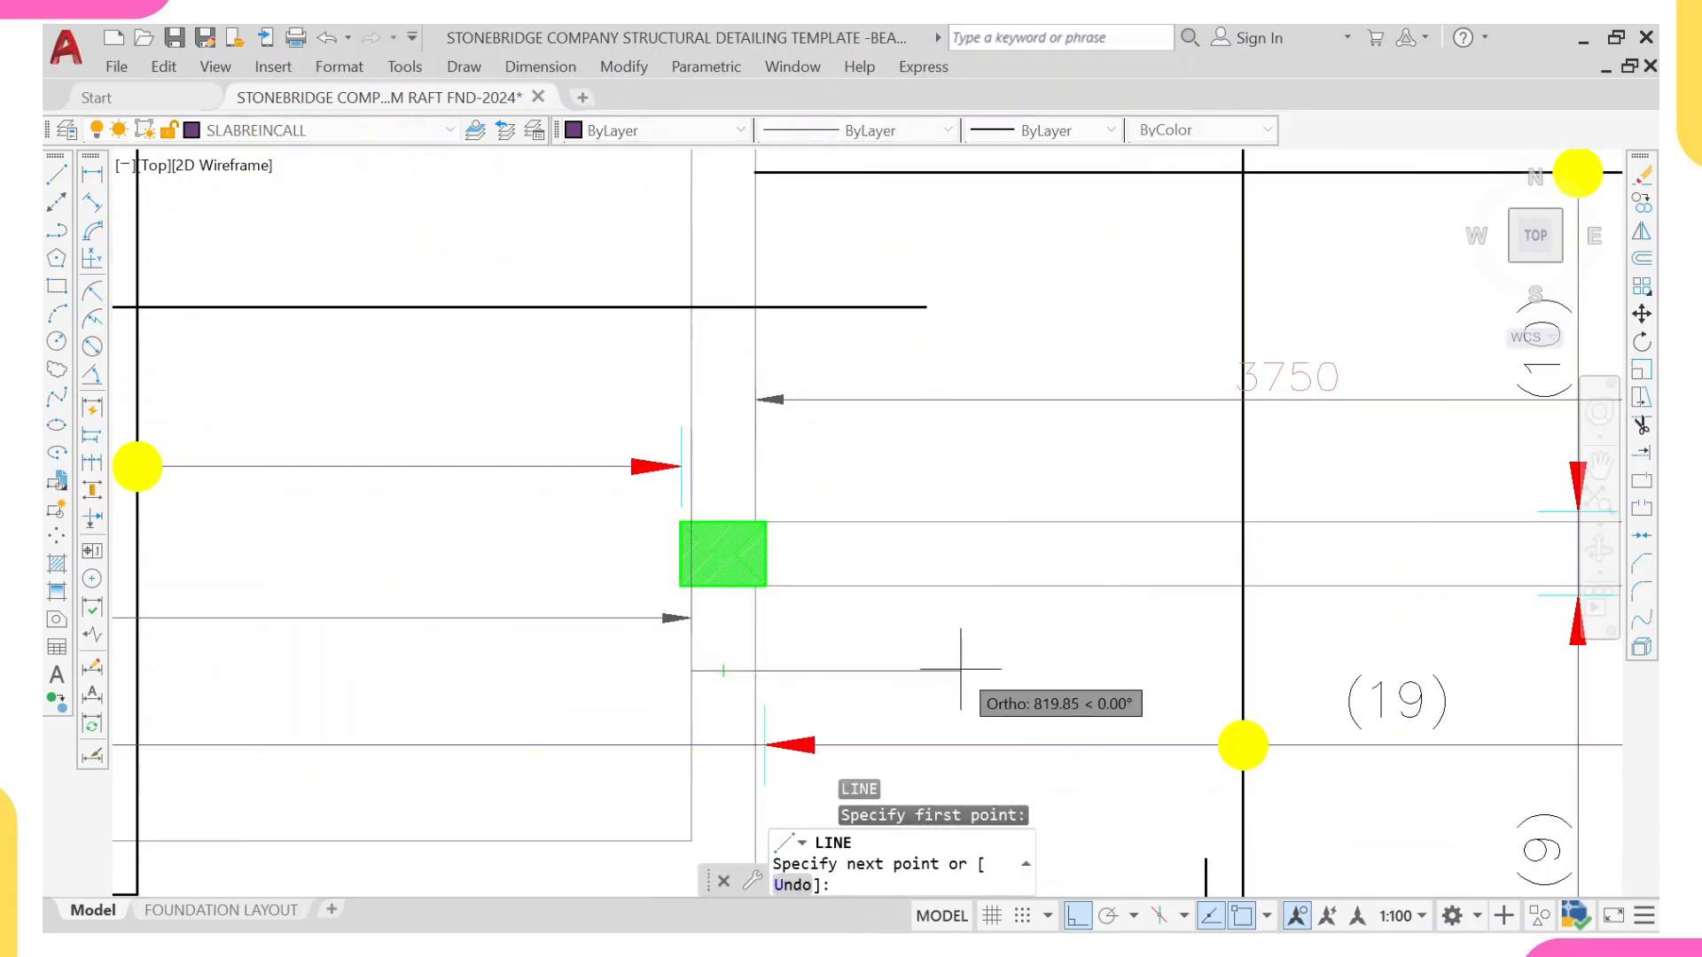
type("100")
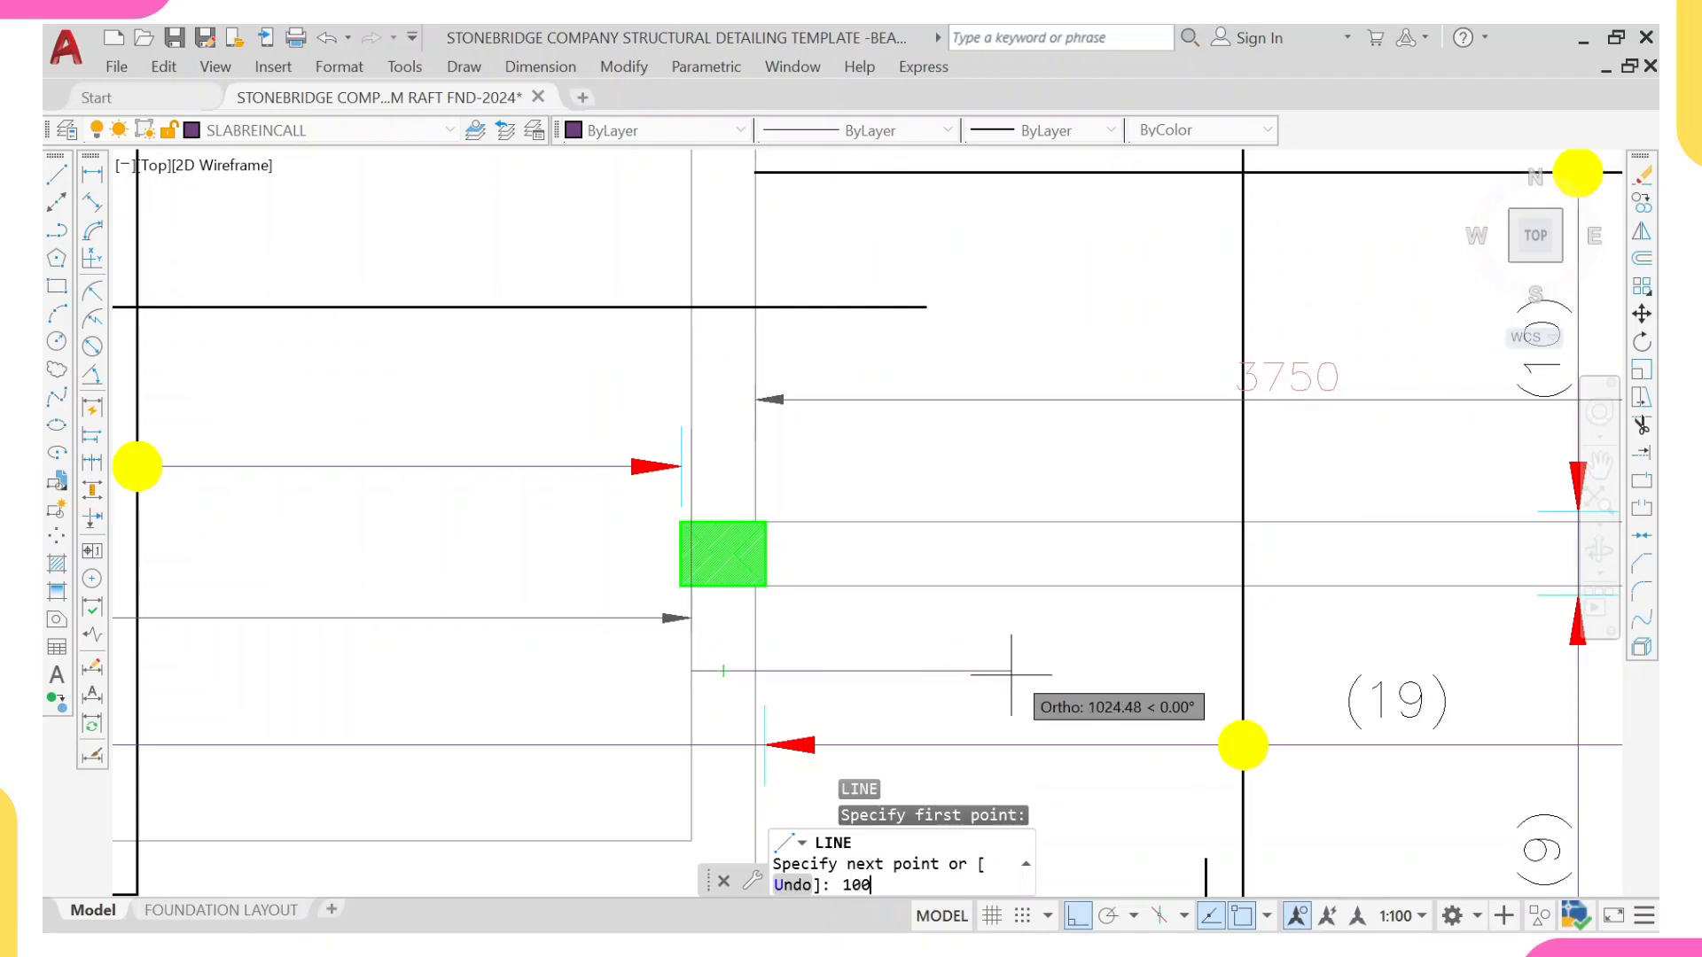
type("0")
key("Return")
key("Escape")
Step: Draw a 1300 mm horizontal line leftward from the midpoint of the short line across the beam
type("4")
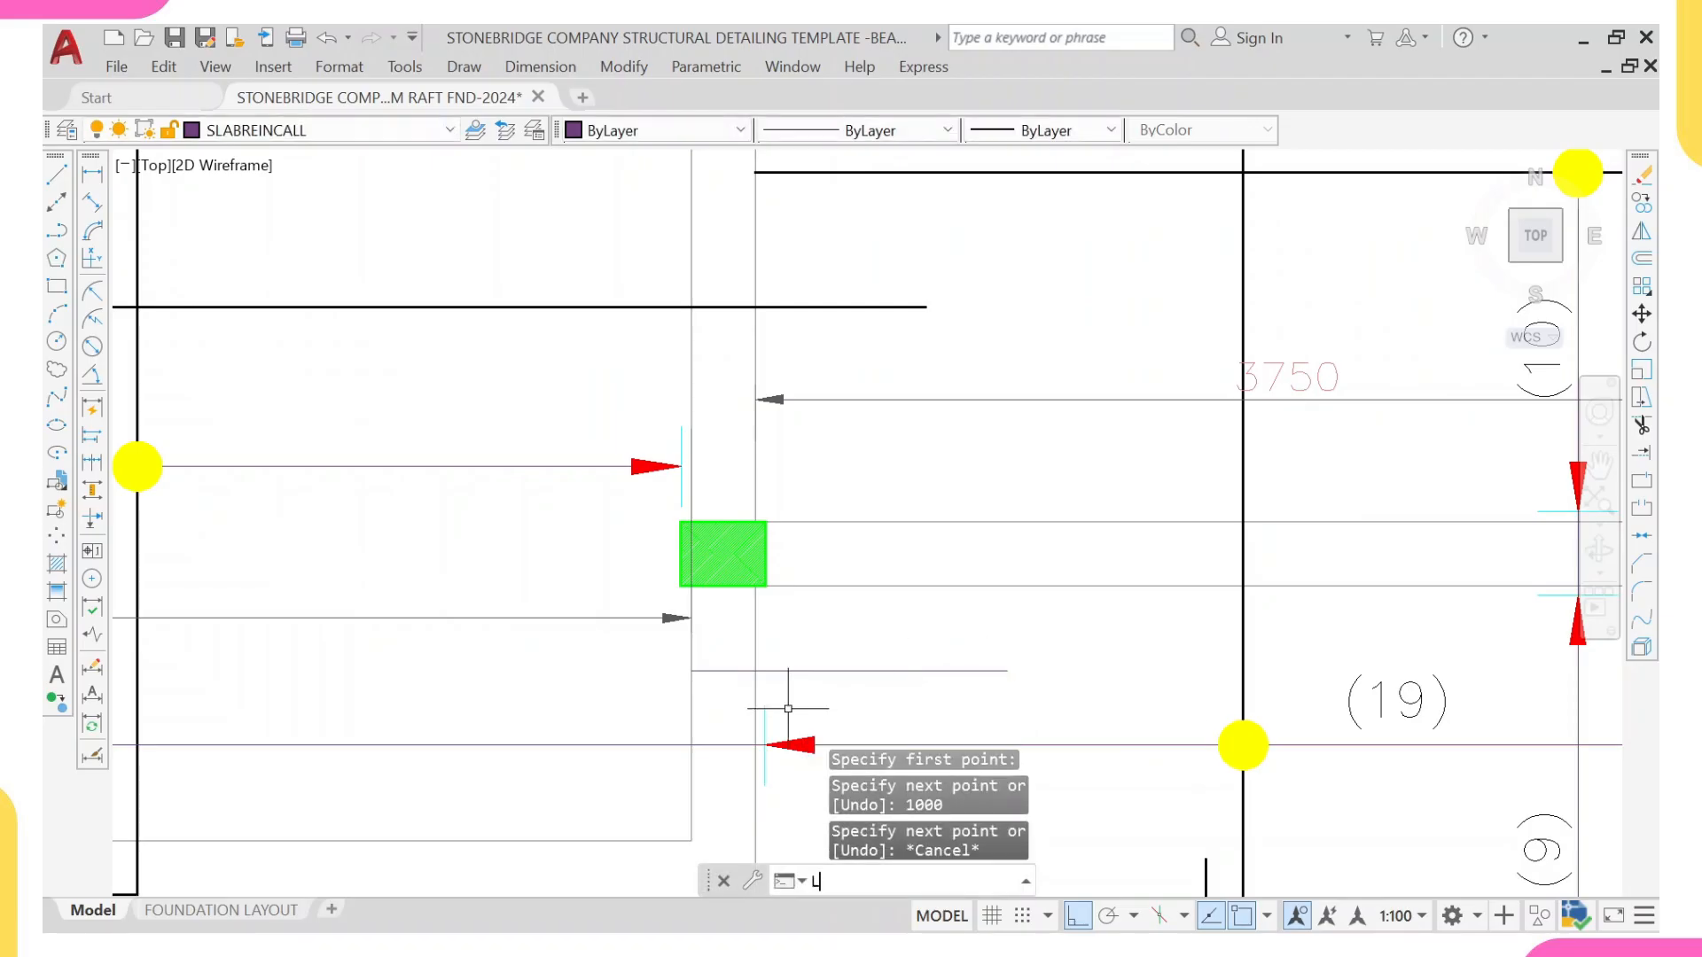
key("Return")
left_click(734, 672)
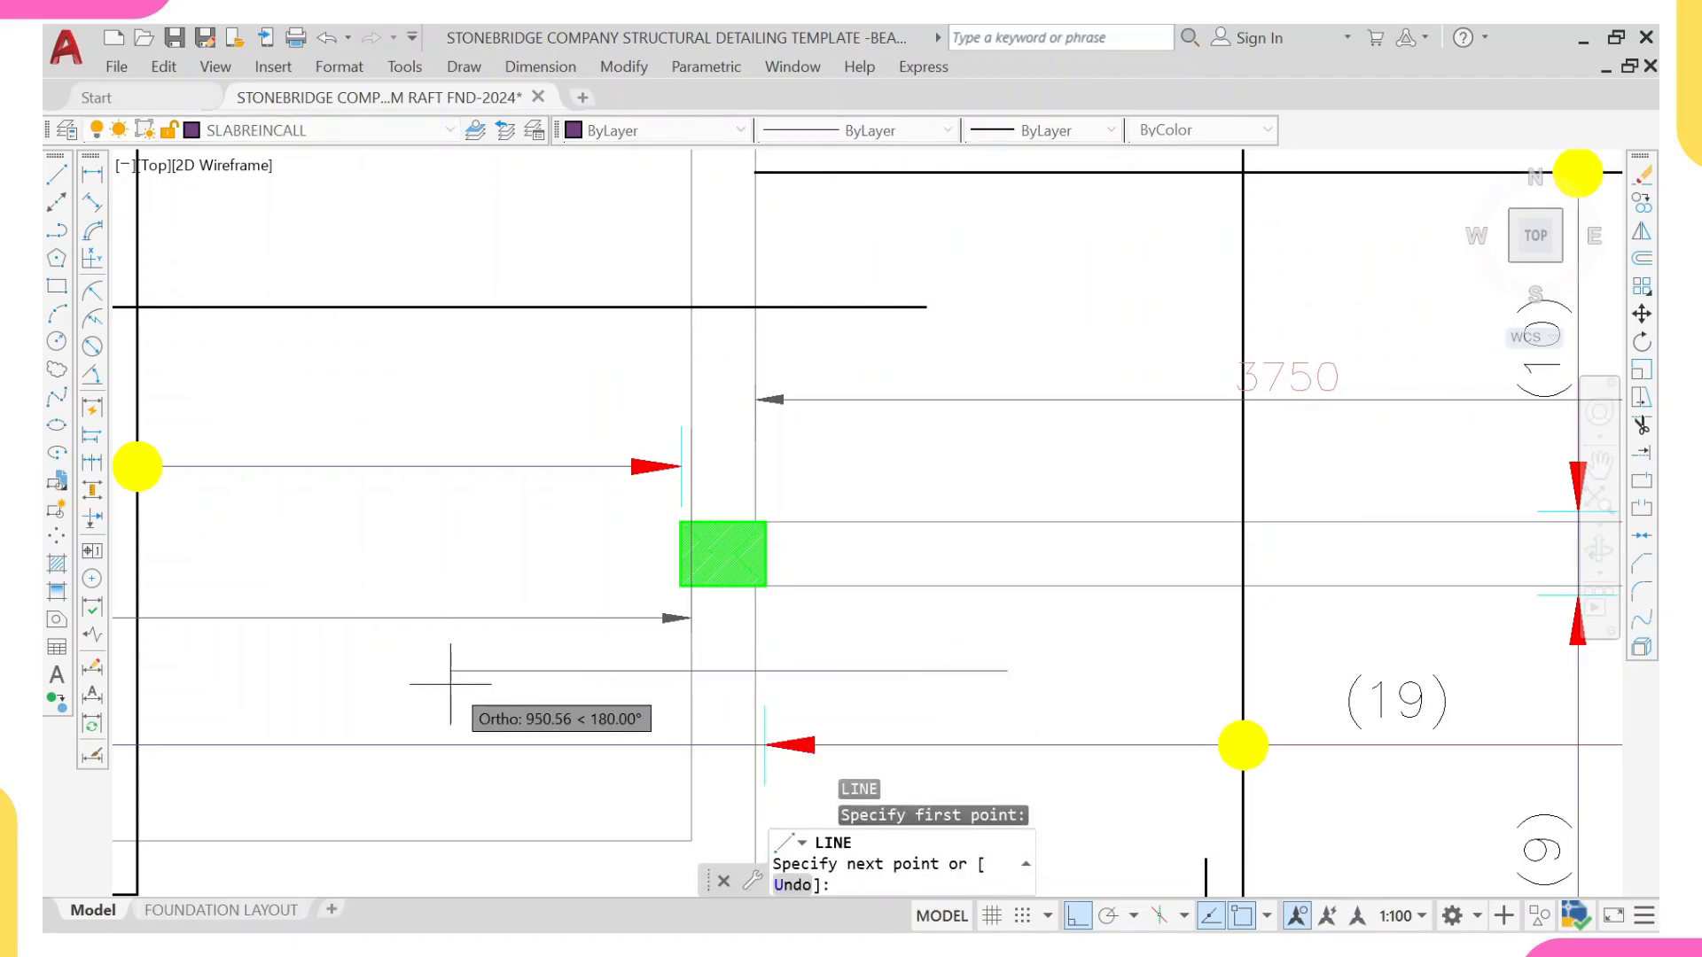
type("1300")
key("Return")
scroll(496, 691, "down", 5)
scroll(550, 678, "up", 5)
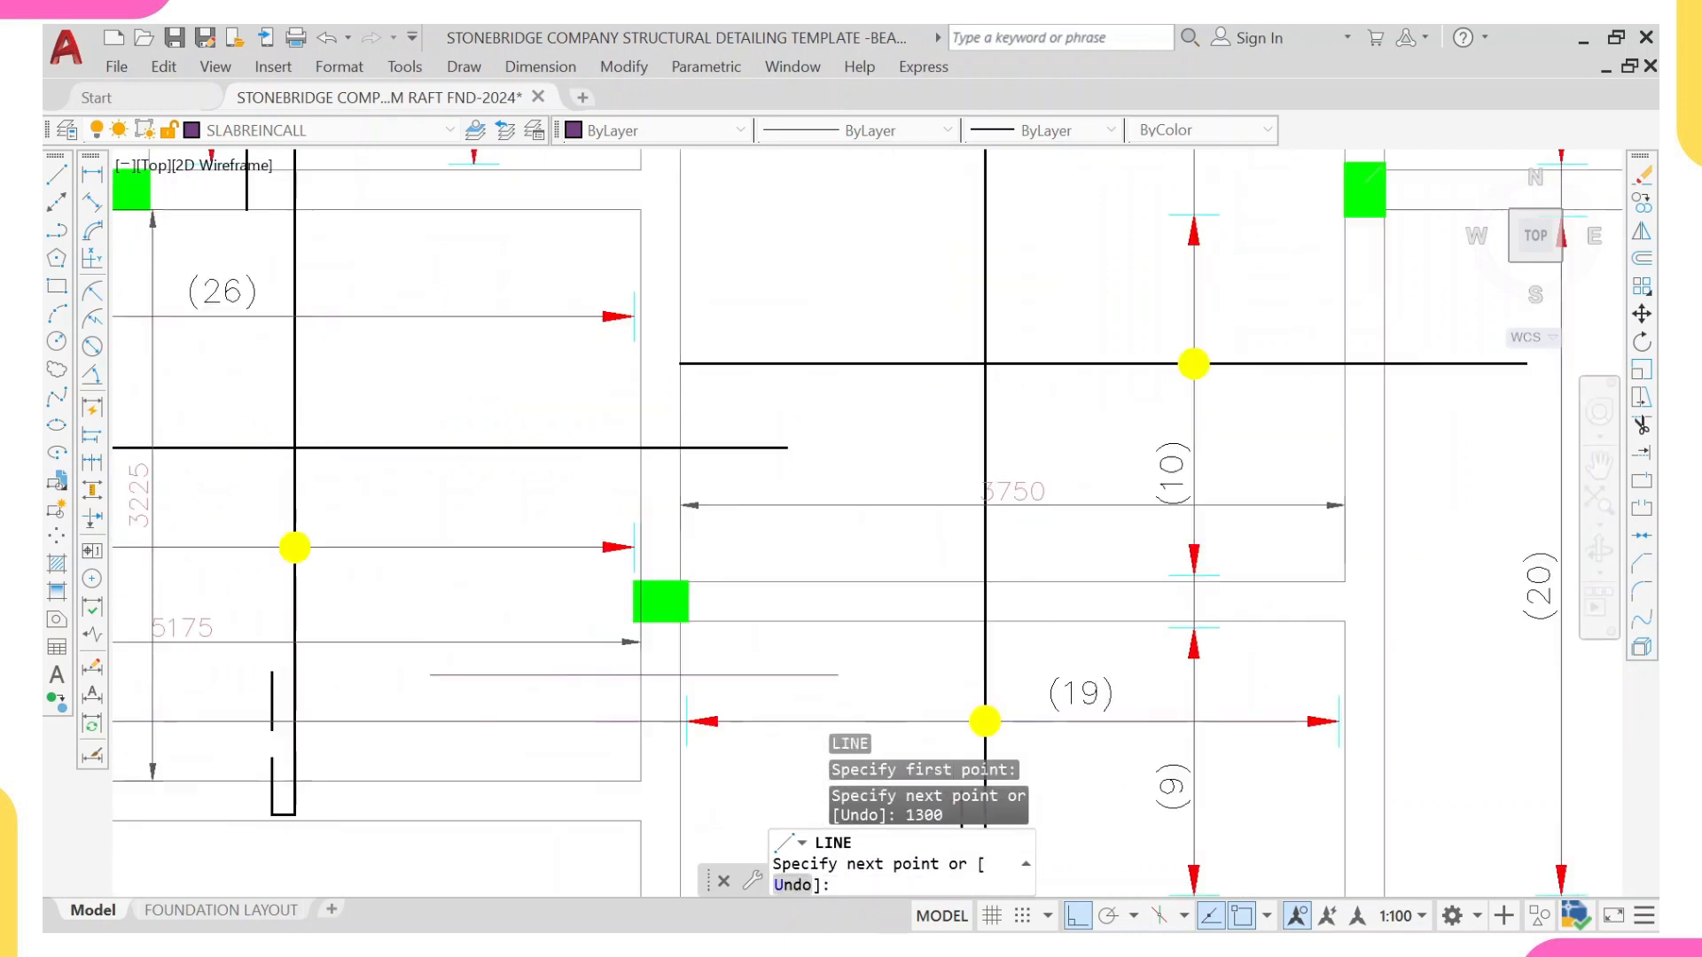
key("ctrl+z")
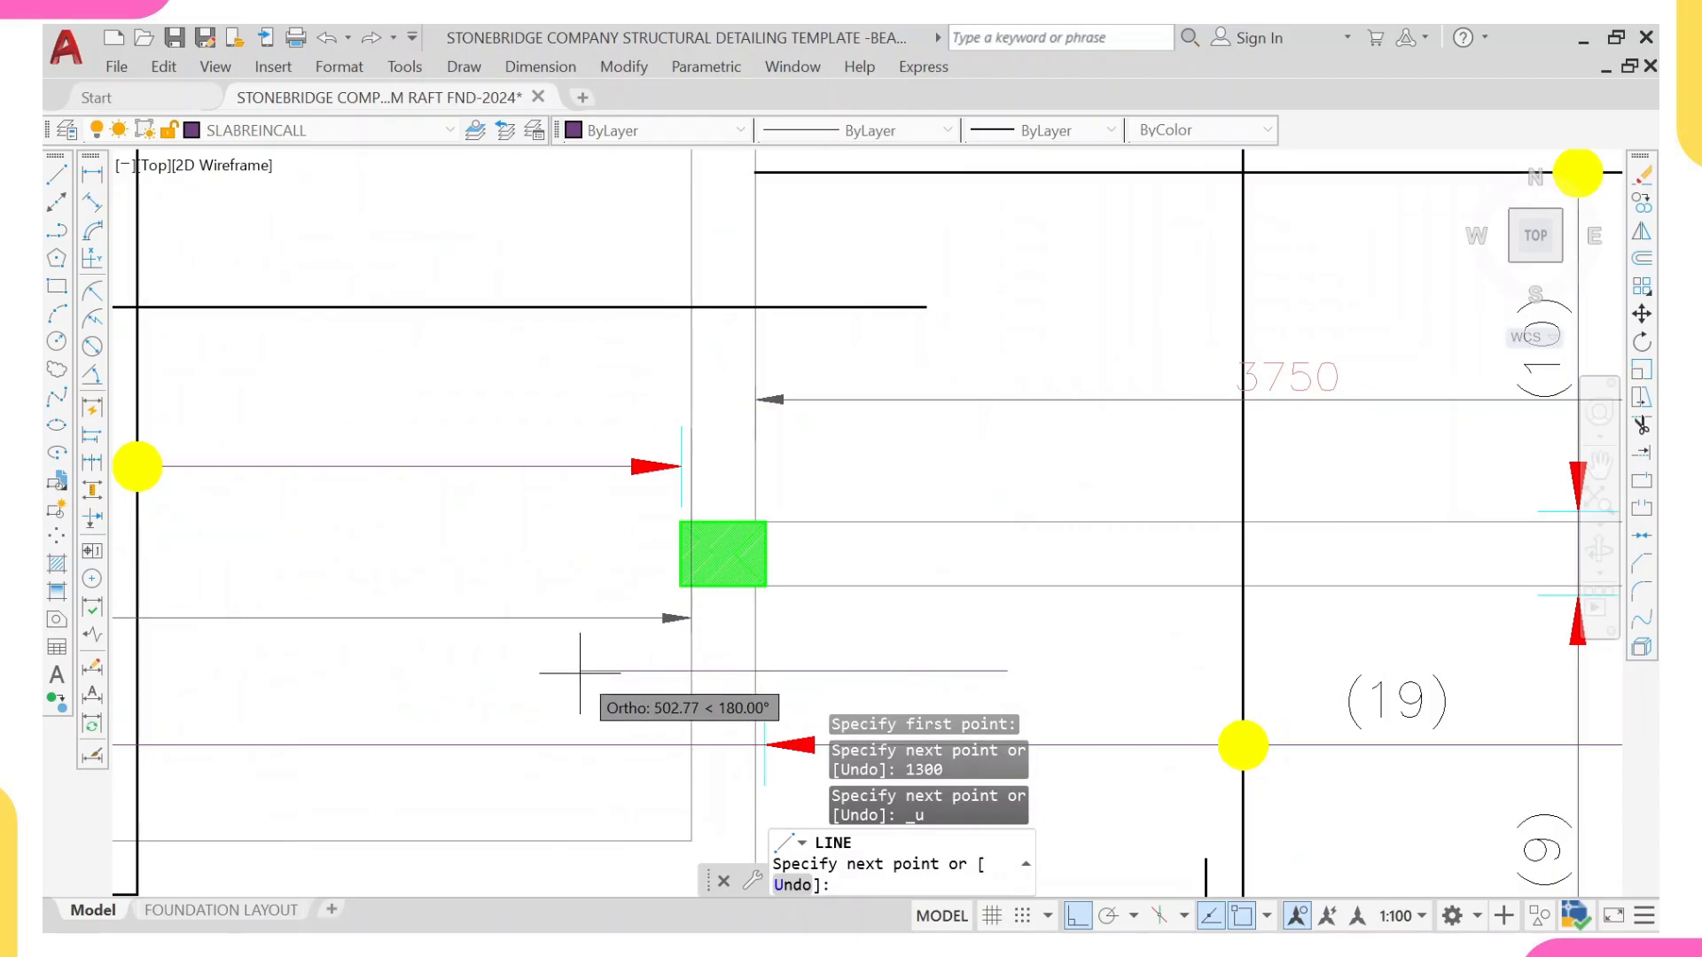
type("1300")
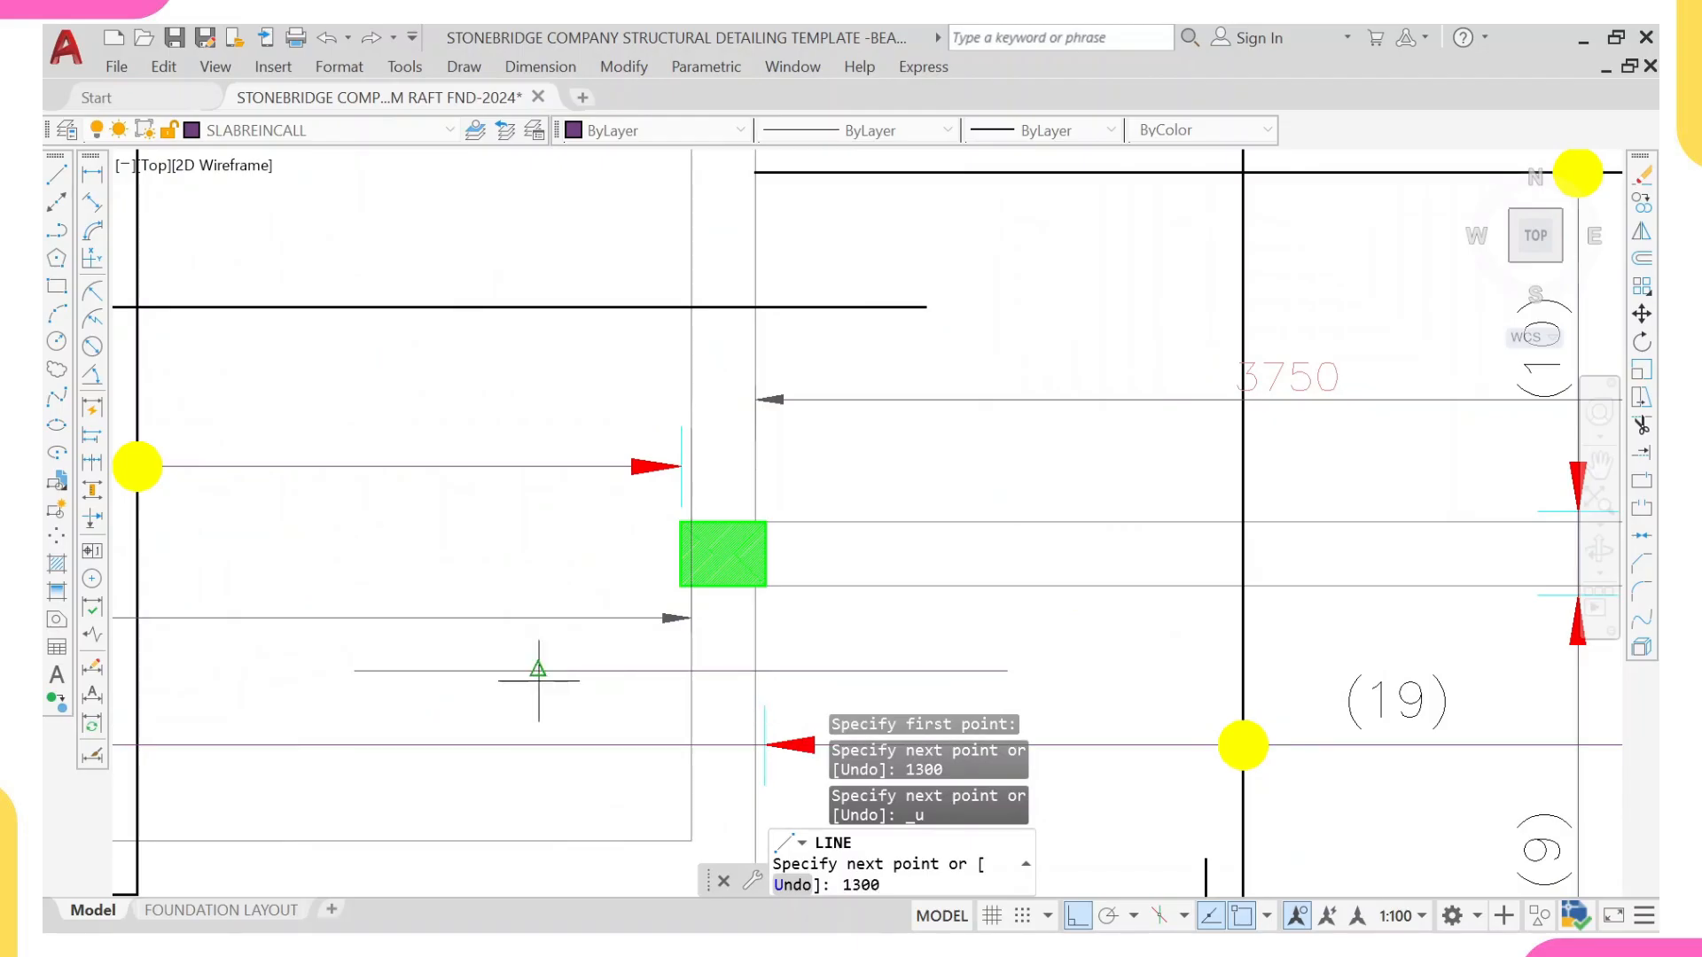
scroll(567, 678, "down", 2)
key("Escape")
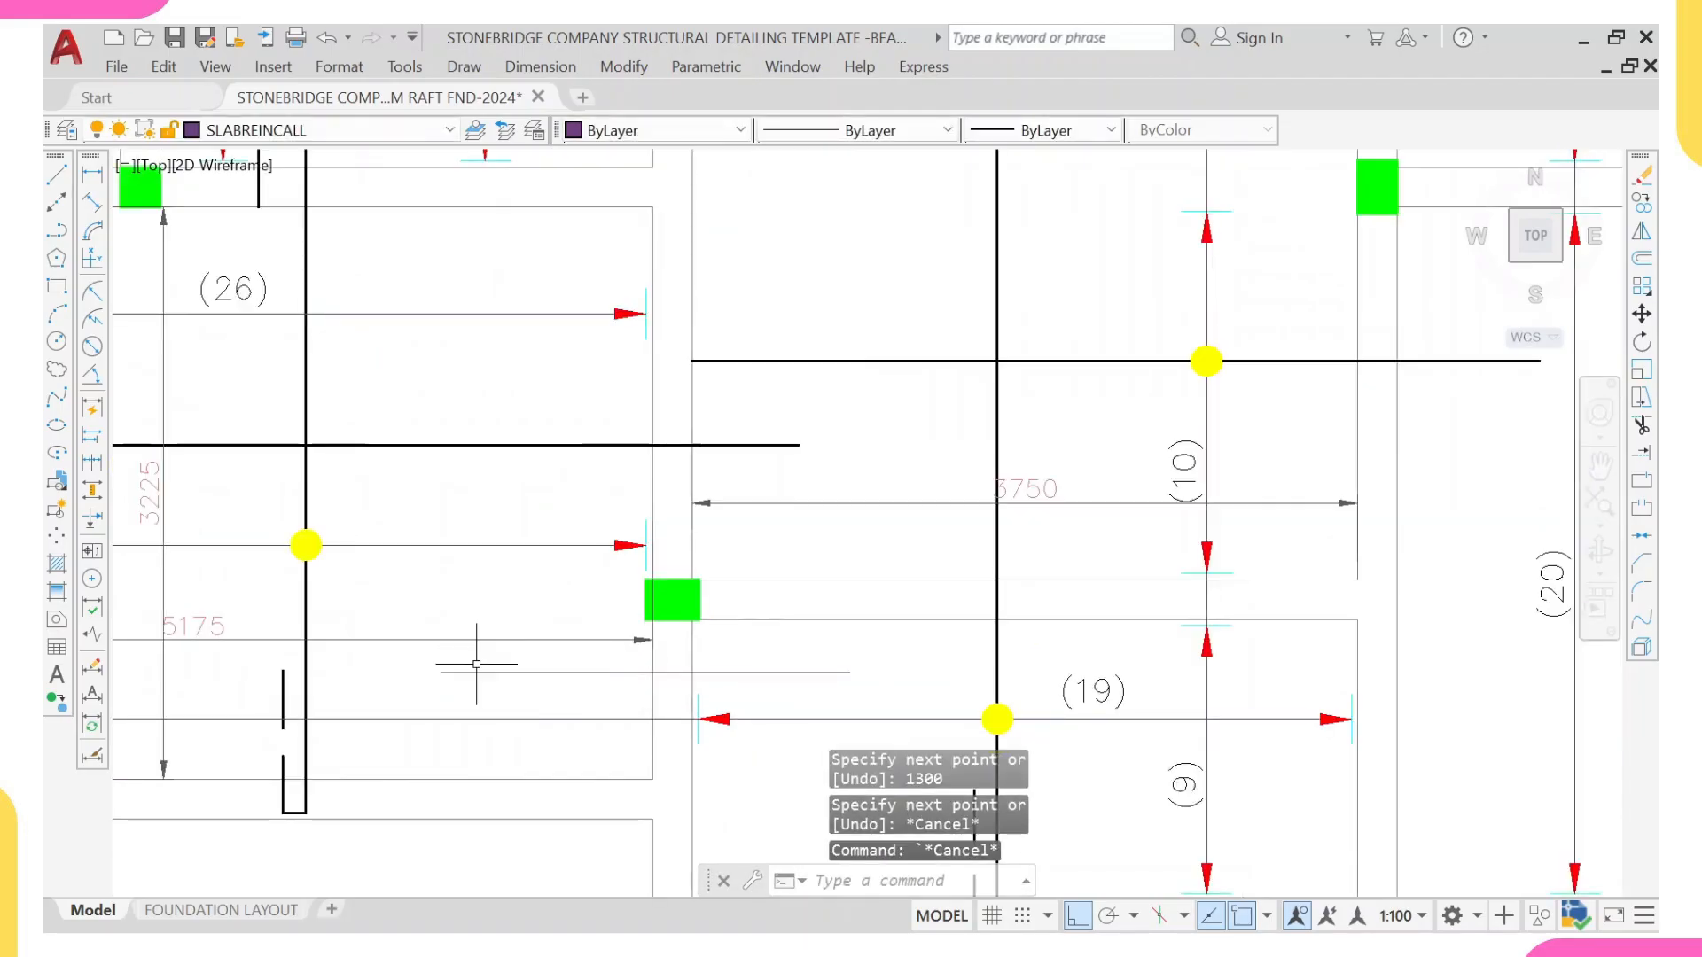
Step: Erase the three clear-span dimensions: the horizontal and vertical ones in the (26) bay and the horizontal one in the (10) bay
left_click(480, 639)
scroll(434, 635, "down", 2)
middle_click_drag(433, 624, 622, 627)
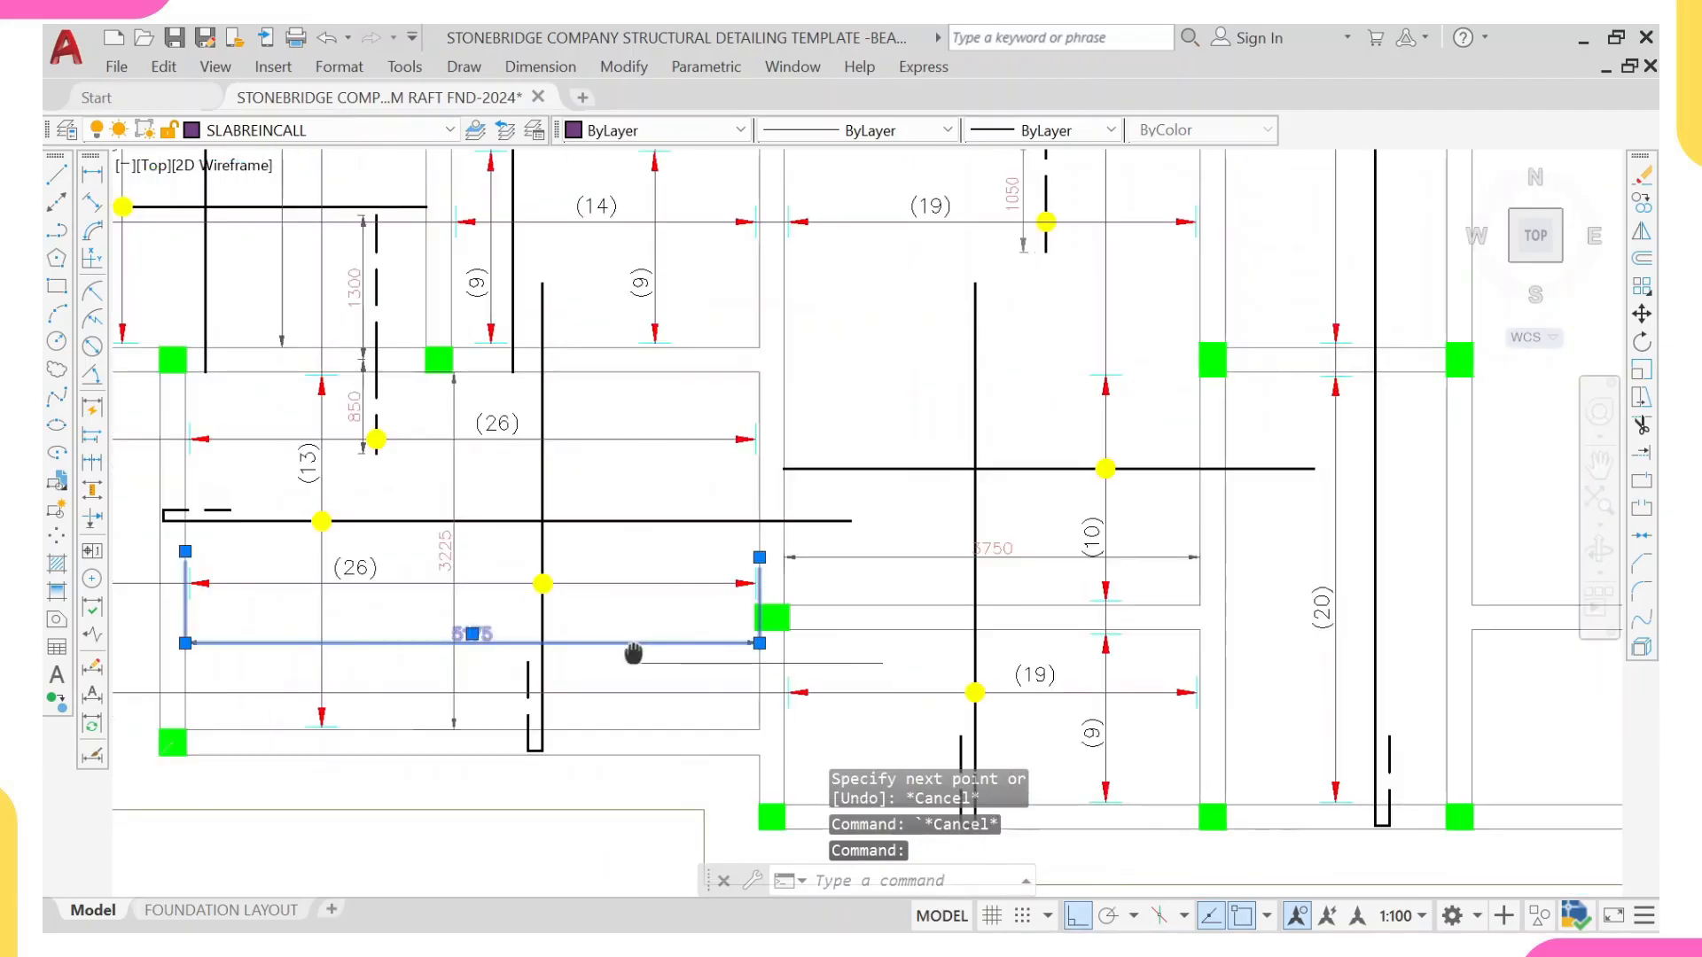
left_click(447, 527)
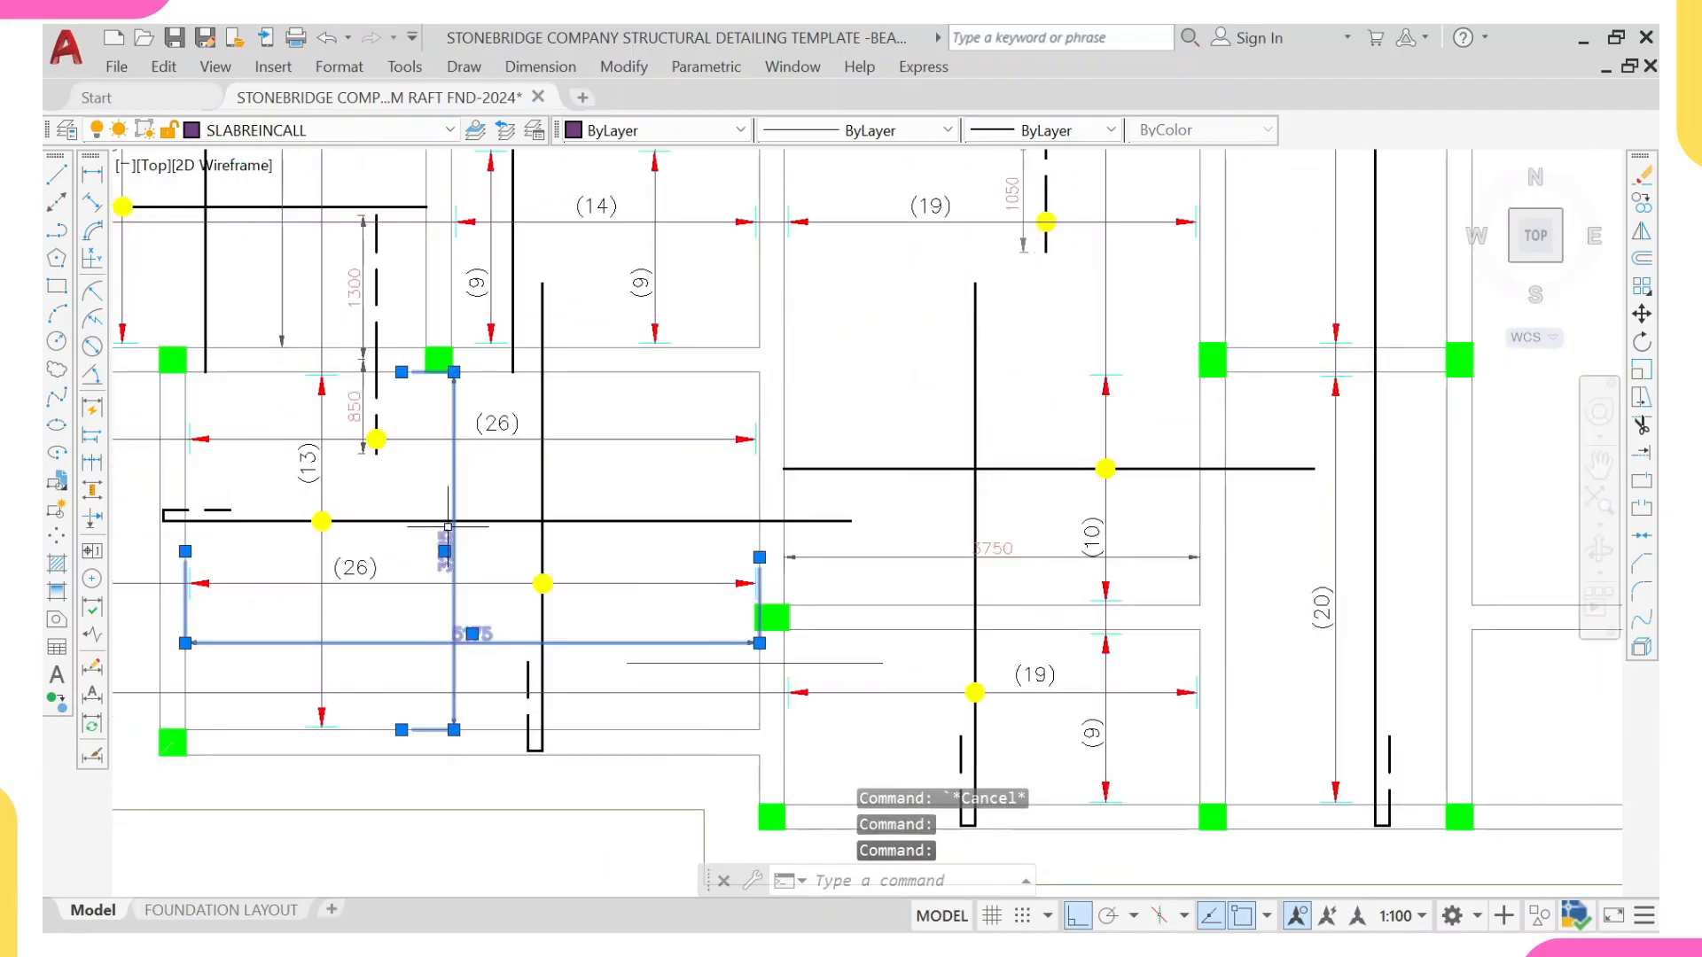
left_click(992, 549)
type("E")
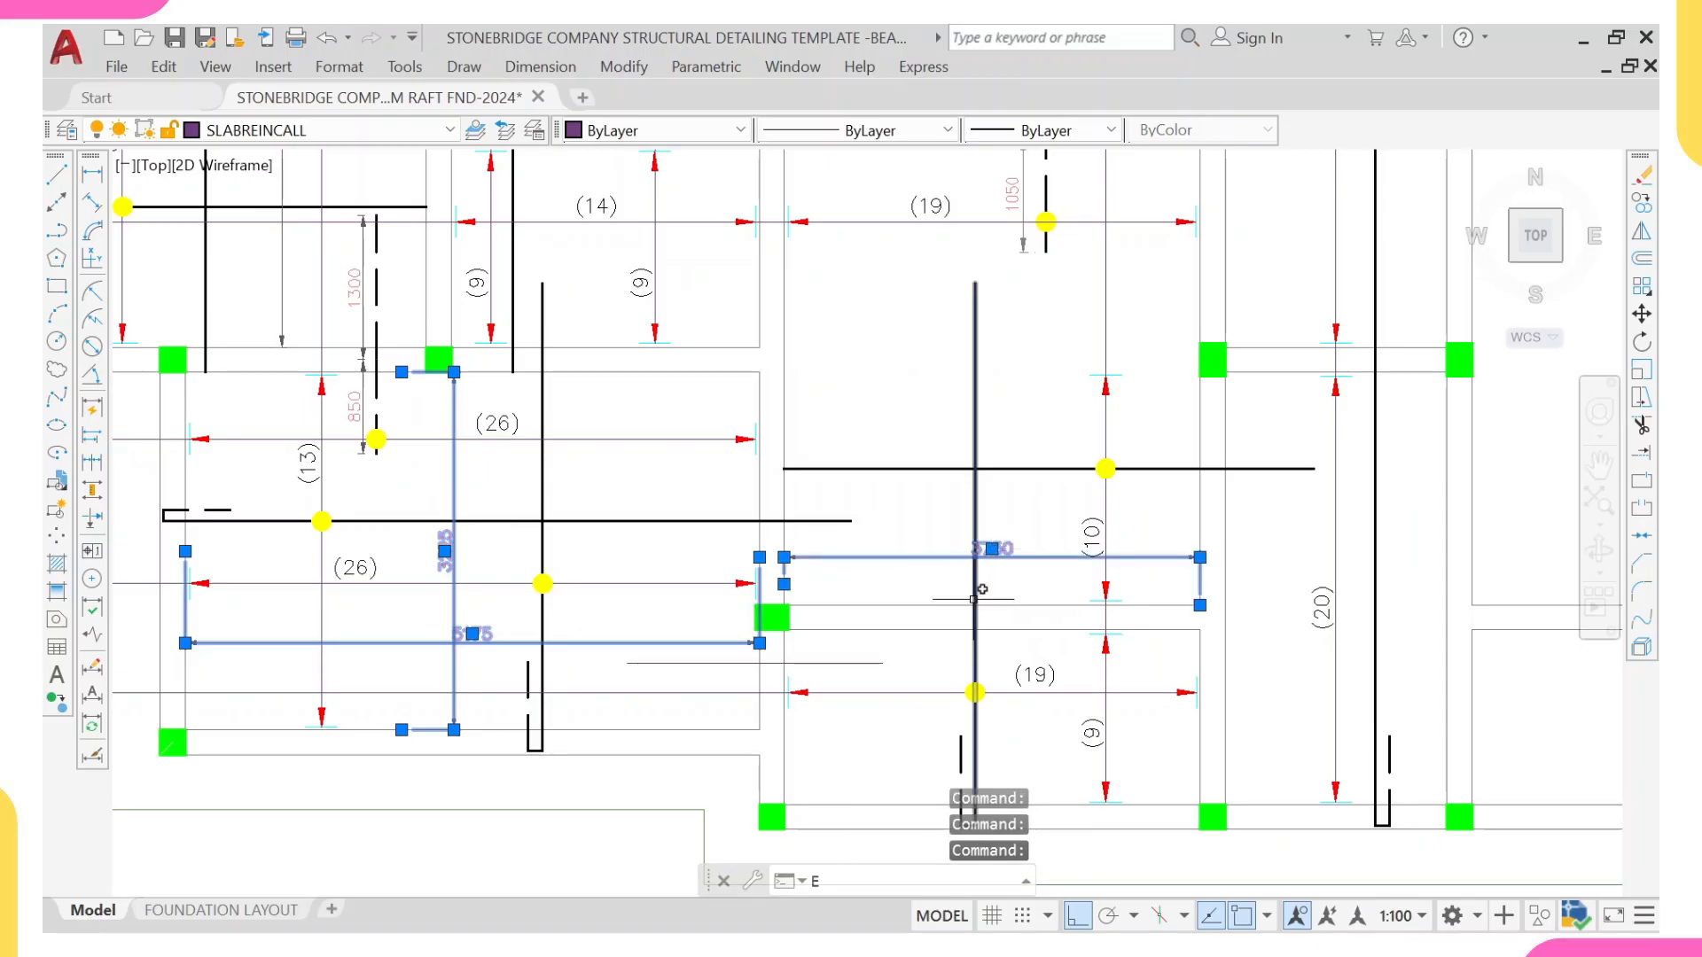
key("Return")
Step: Match the three new line segments across the beam to the properties of the dashed hook of the (19) bar
scroll(886, 585, "down", 5)
scroll(850, 571, "up", 4)
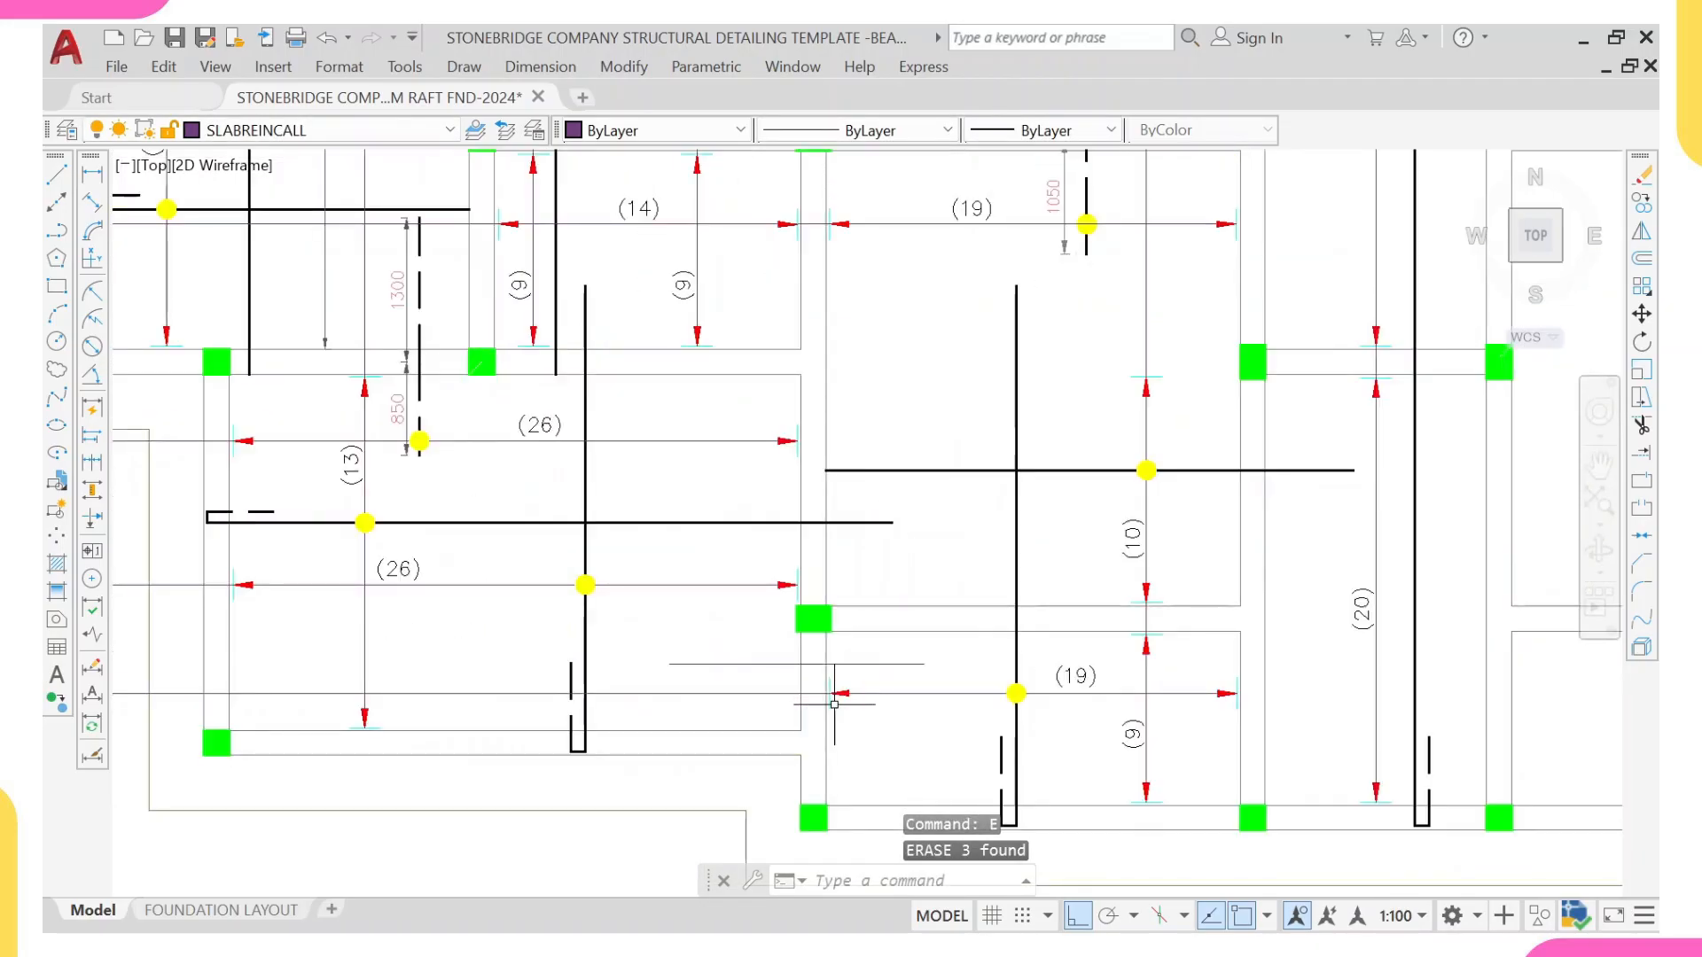
left_click(1001, 761)
type("MA")
key("Return")
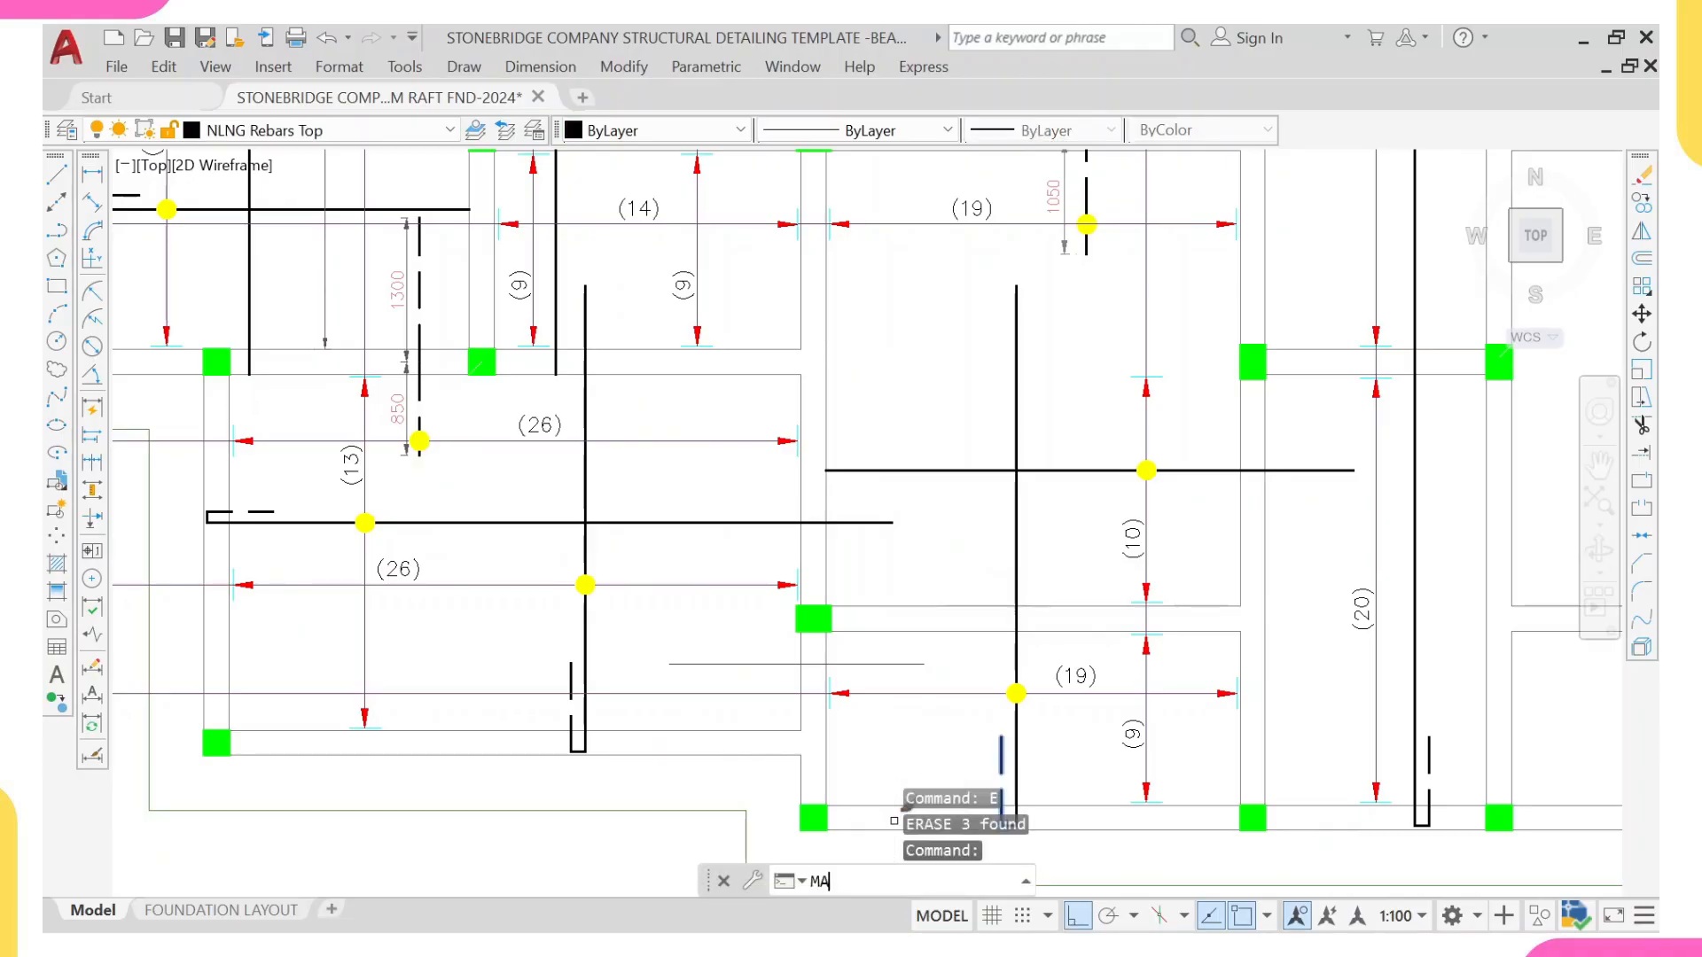
scroll(851, 401, "up", 3)
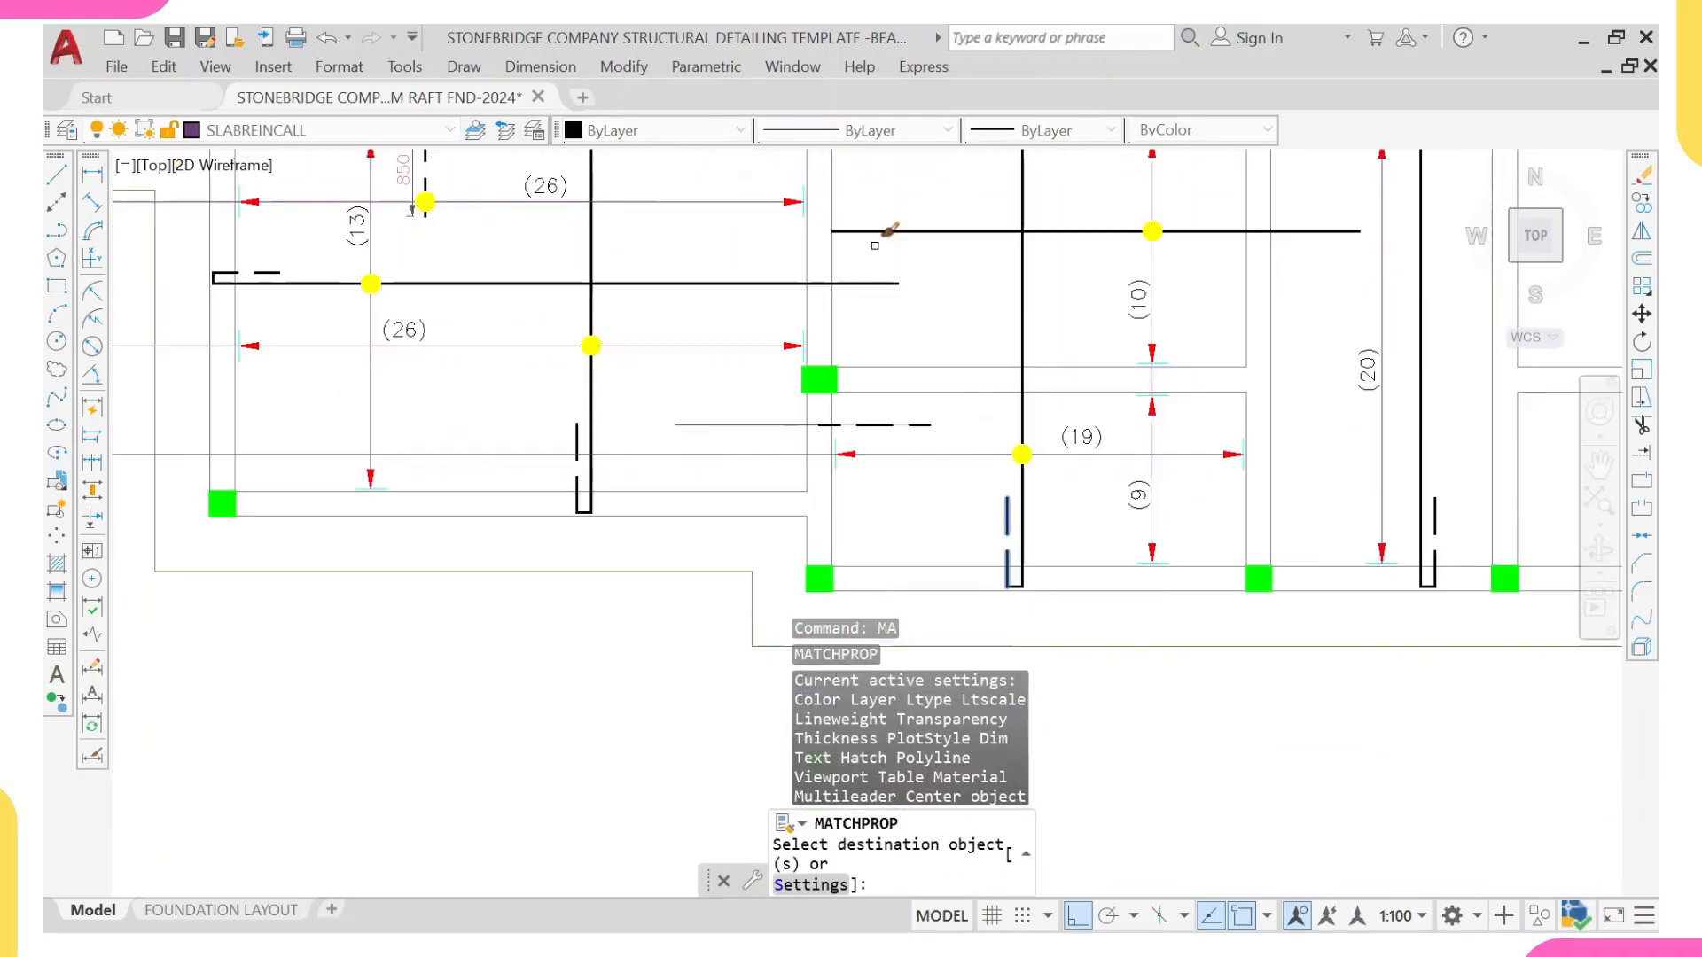
left_click(816, 393)
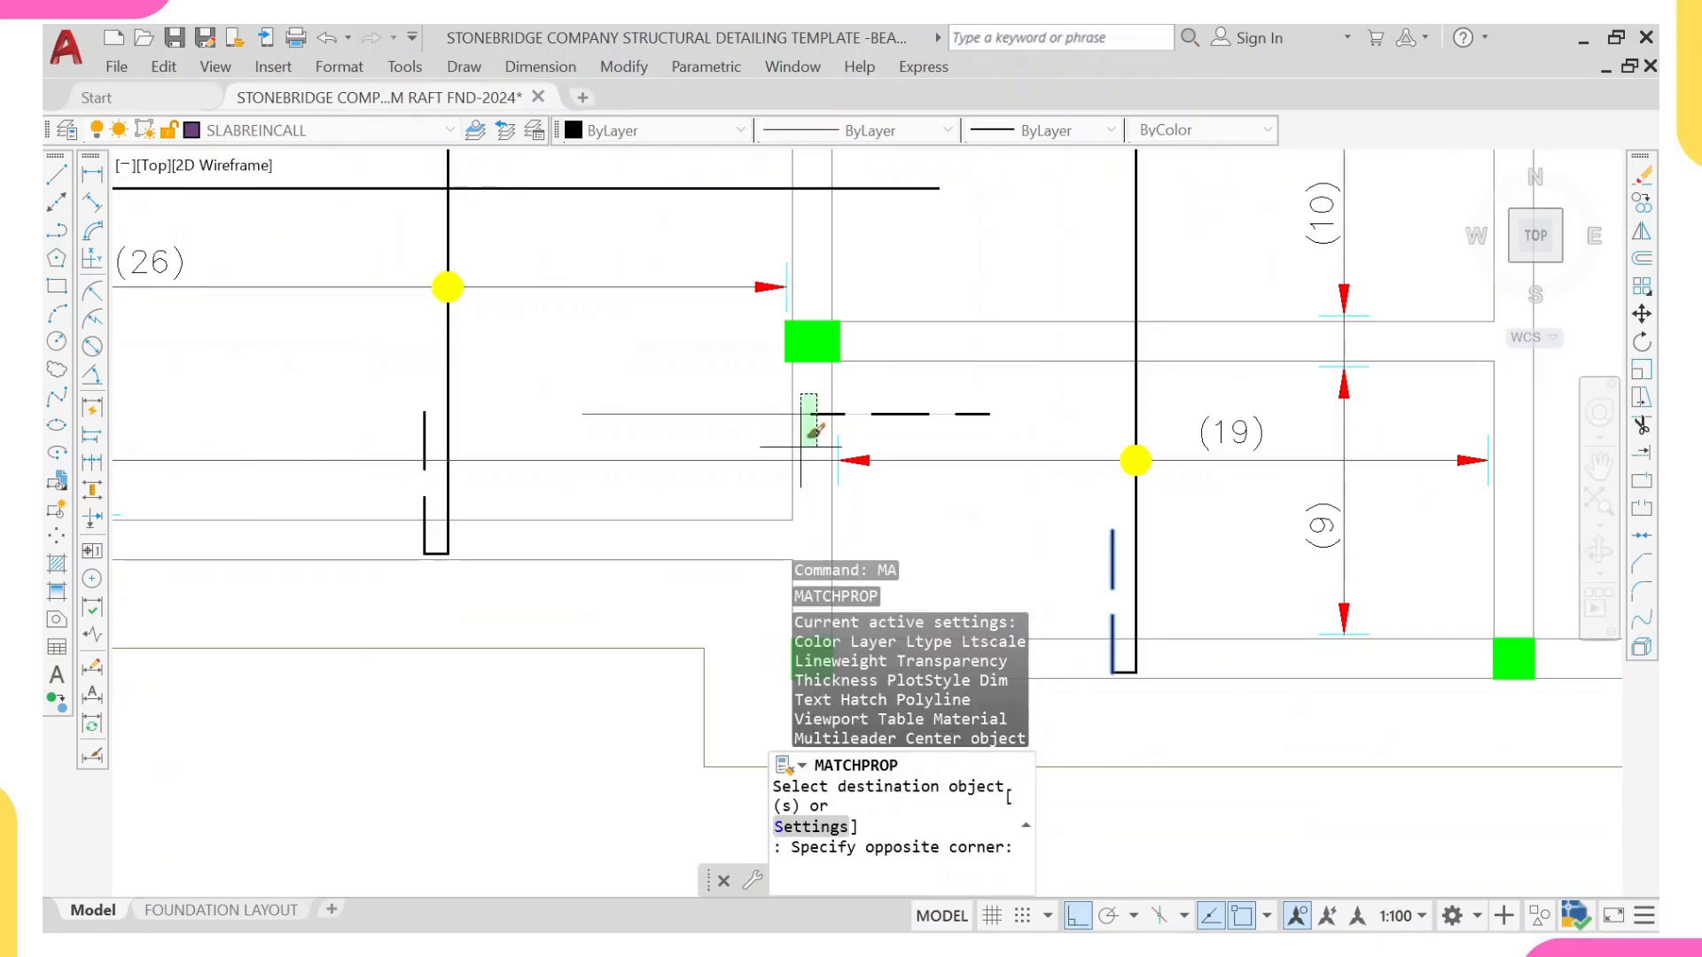
left_click(886, 385)
scroll(864, 363, "up", 2)
key("Escape")
Step: Move the horizontal bar and its yellow dot in the (10) bay down along the range line, closer to the lower beam
scroll(724, 428, "down", 4)
middle_click_drag(725, 544, 727, 546)
scroll(729, 541, "down", 2)
middle_click_drag(817, 498, 829, 435)
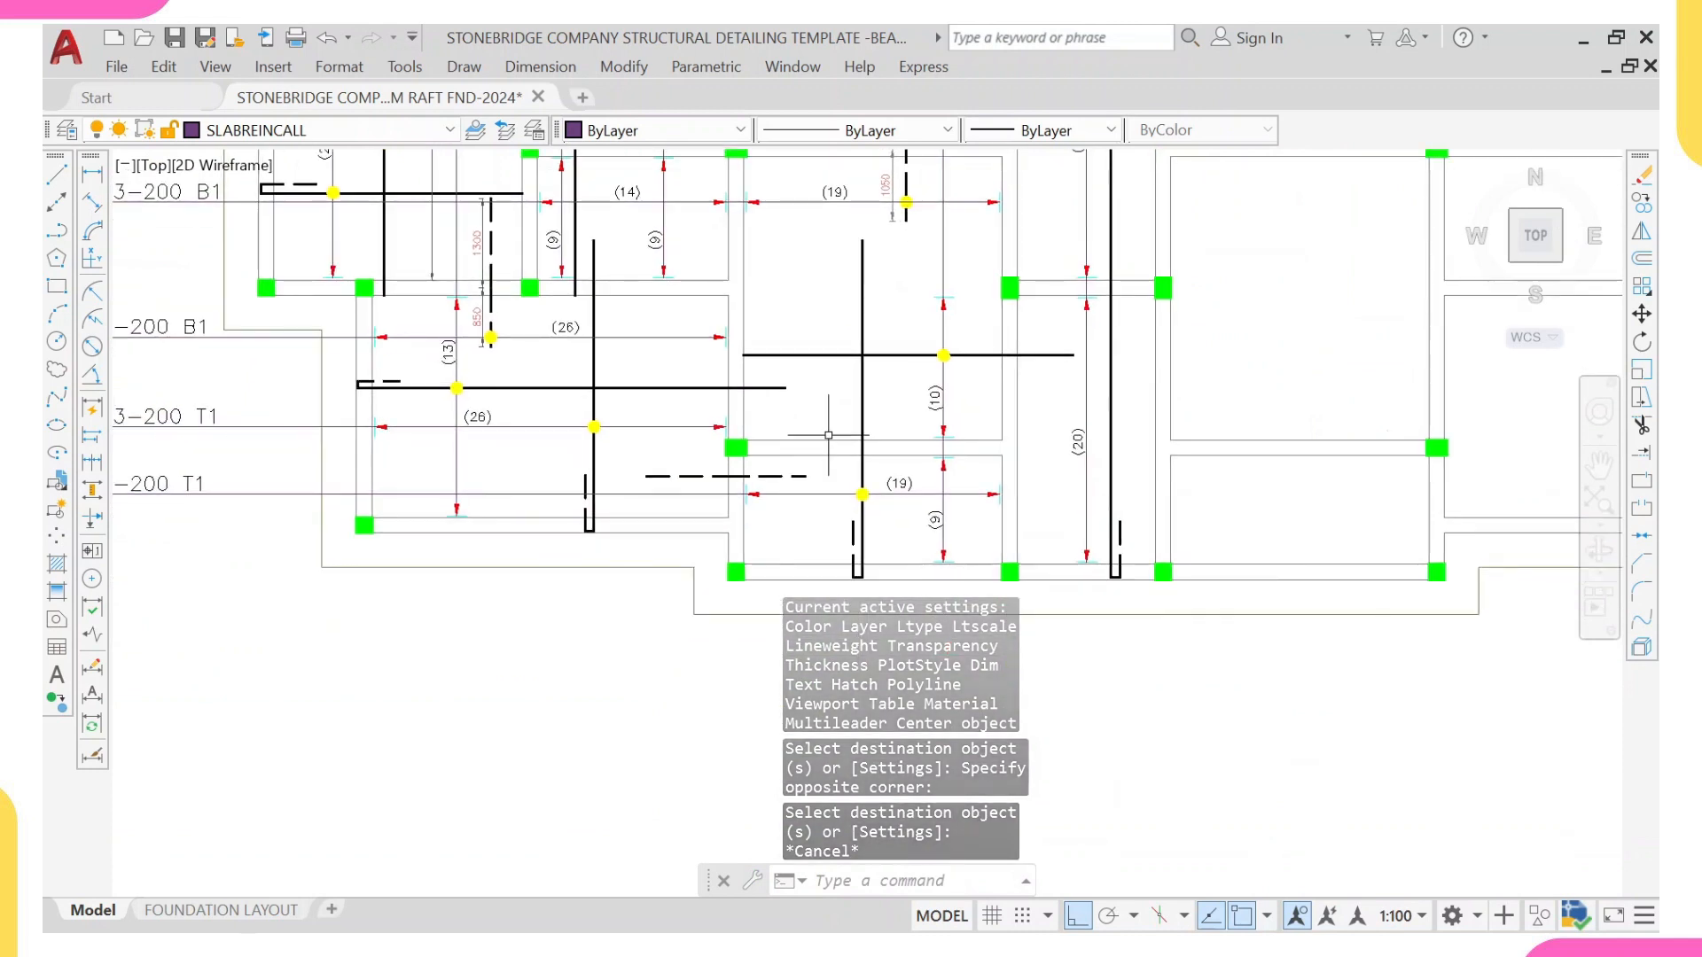
scroll(755, 349, "up", 2)
left_click(729, 350)
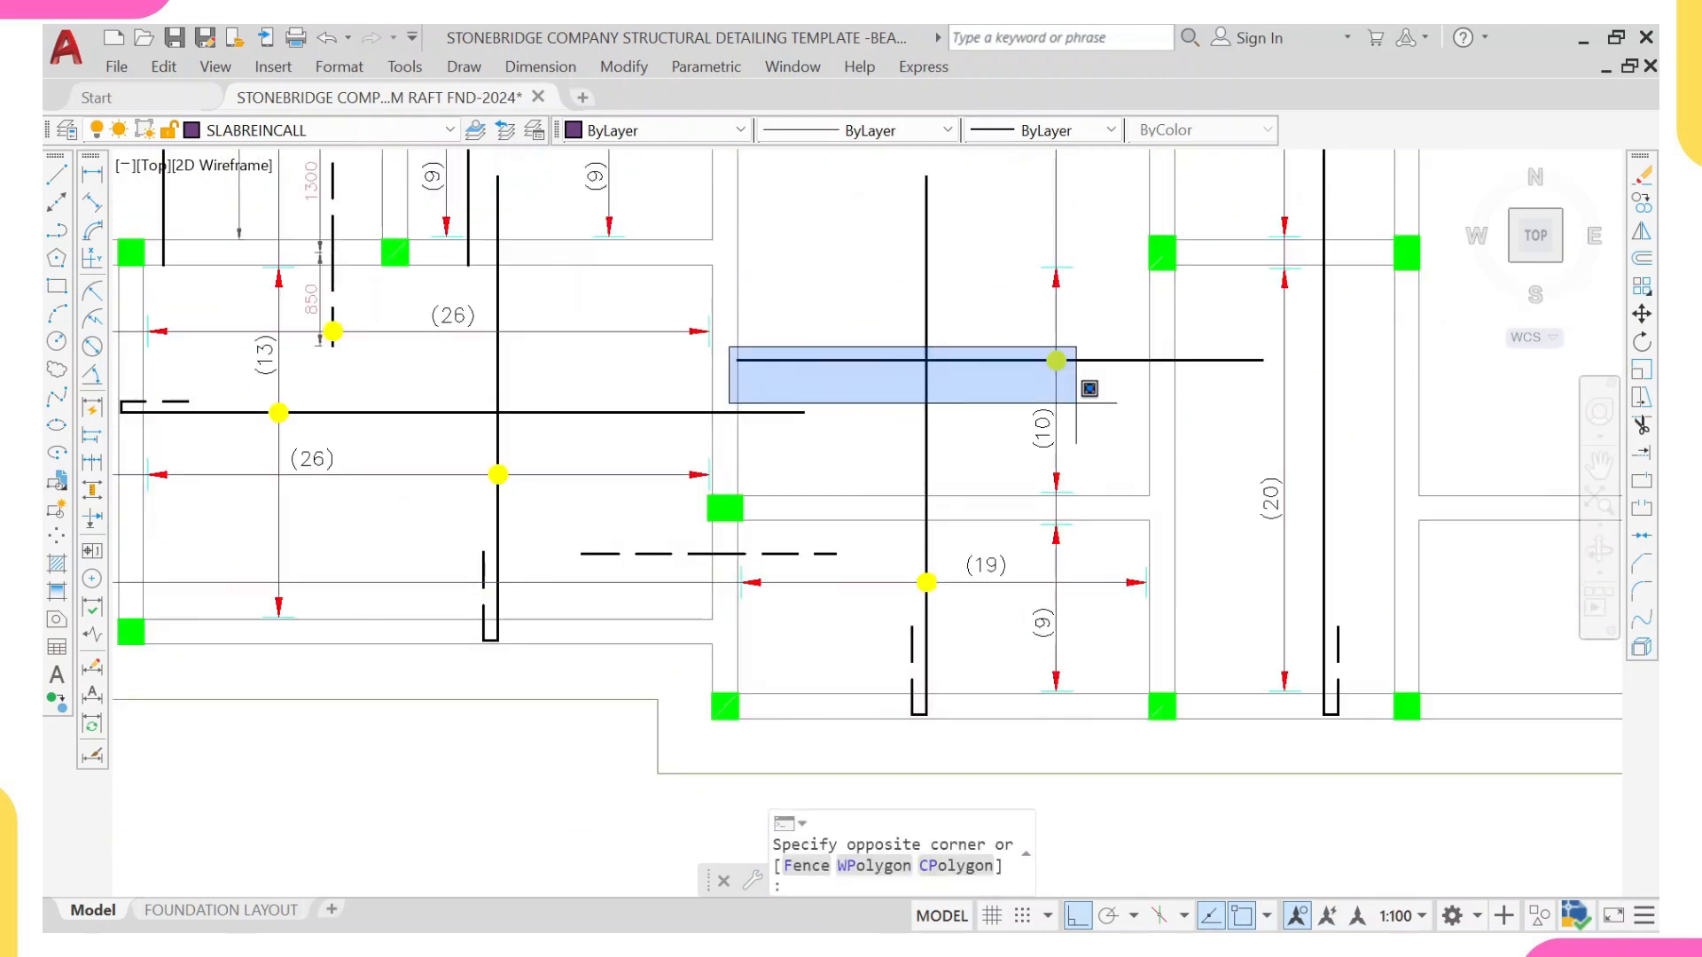
left_click(1300, 395)
type("m")
key("Return")
scroll(1015, 389, "up", 2)
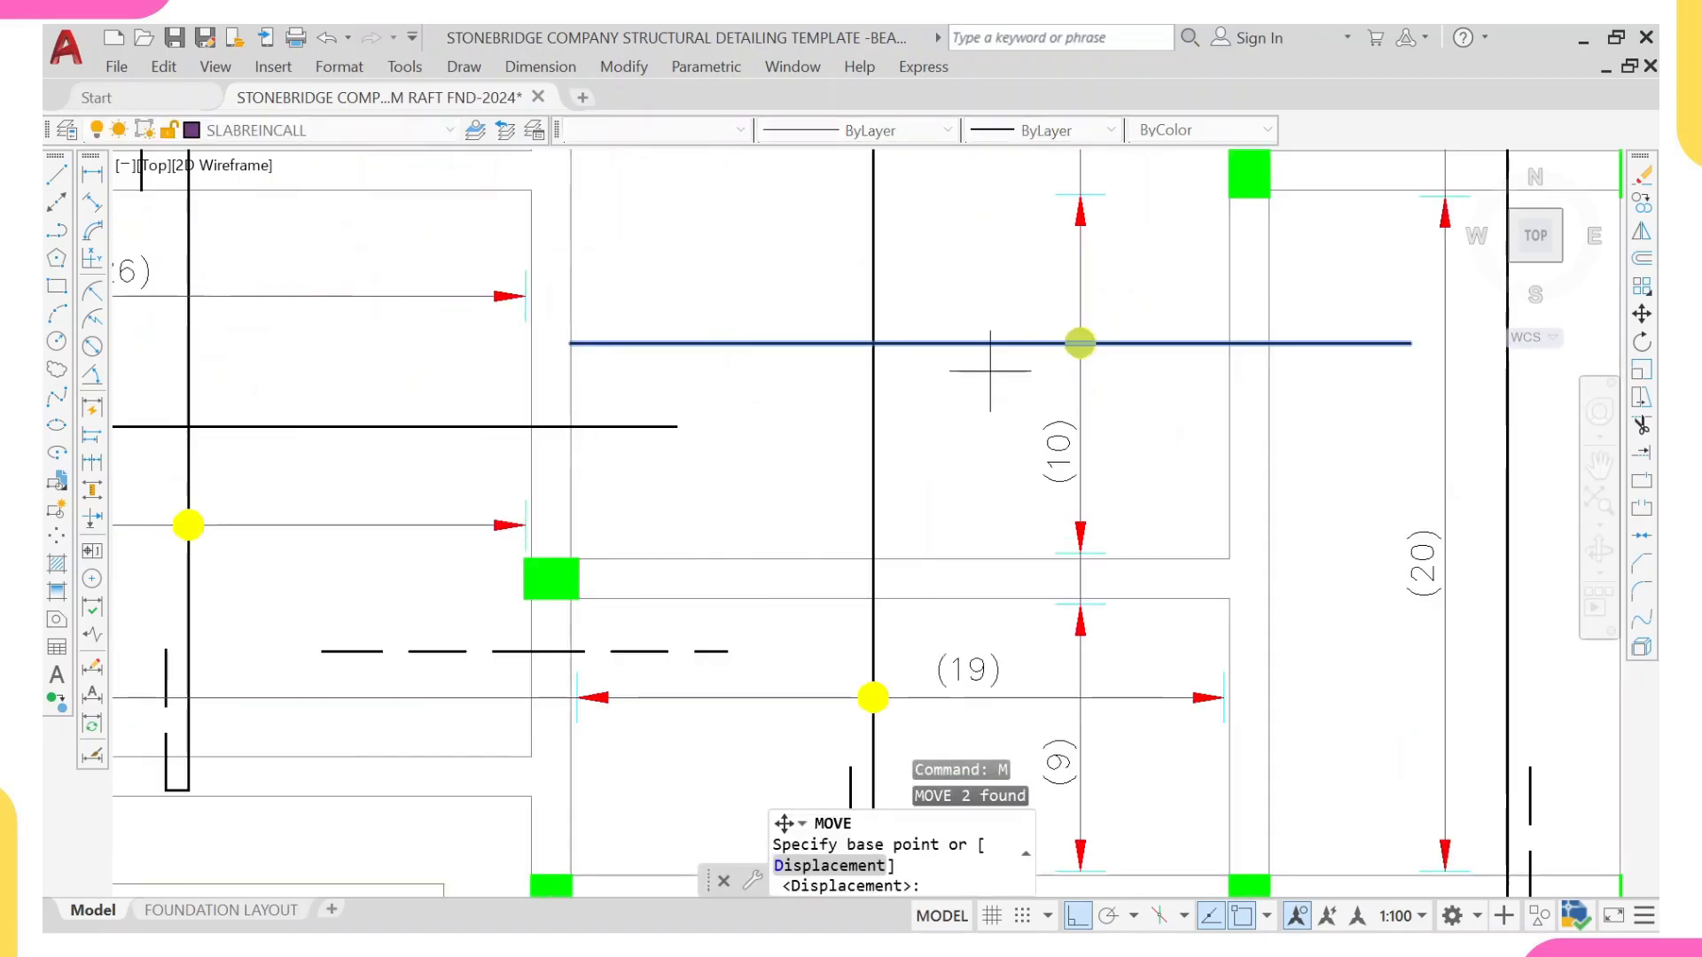
left_click(1080, 343)
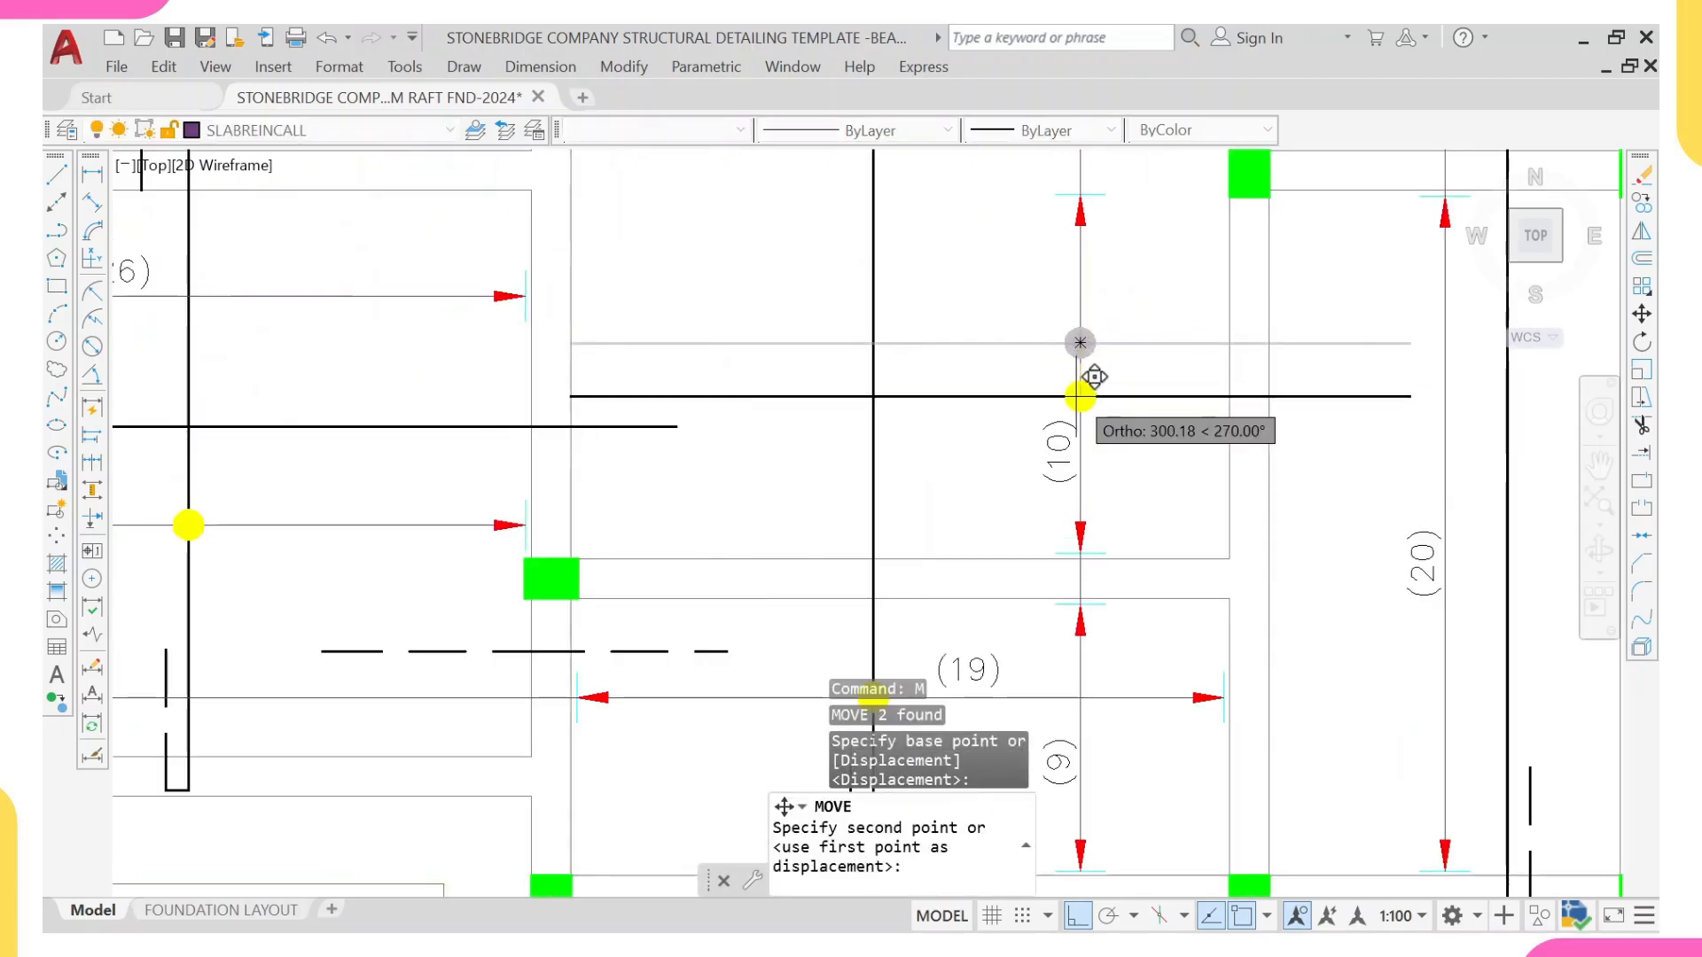
left_click(1080, 476)
scroll(1082, 475, "up", 2)
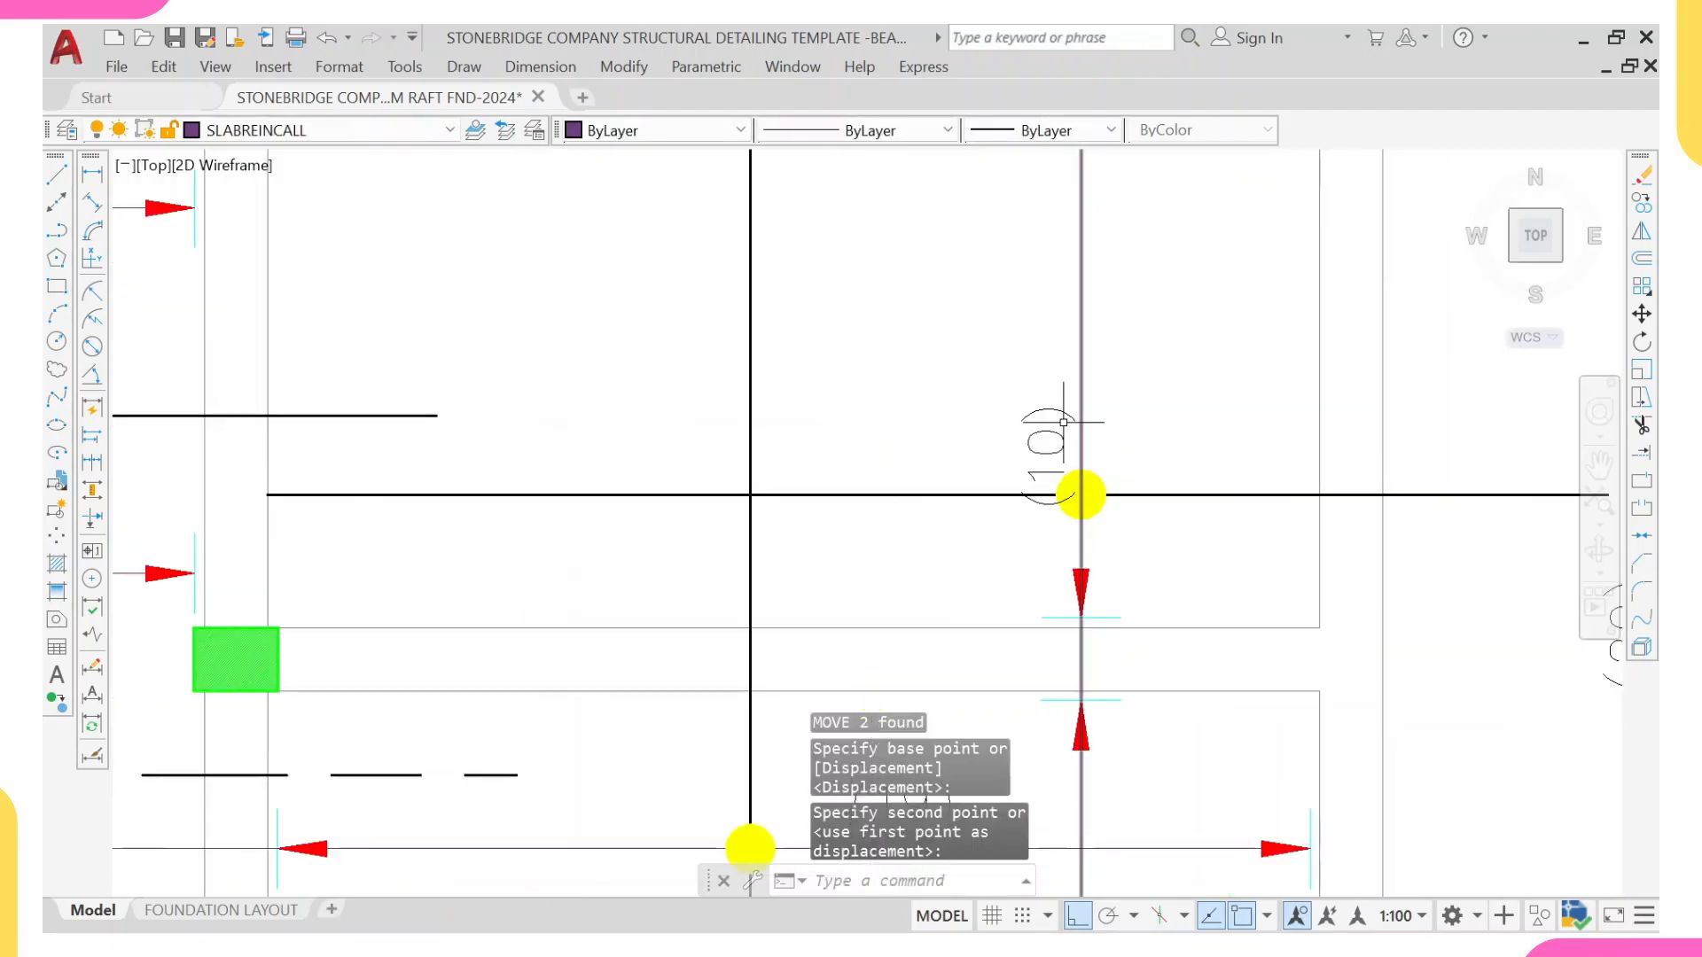
Step: Move the (10) count label up along its range line, clear of the relocated bar and dot
left_click(1061, 425)
left_click(1049, 440)
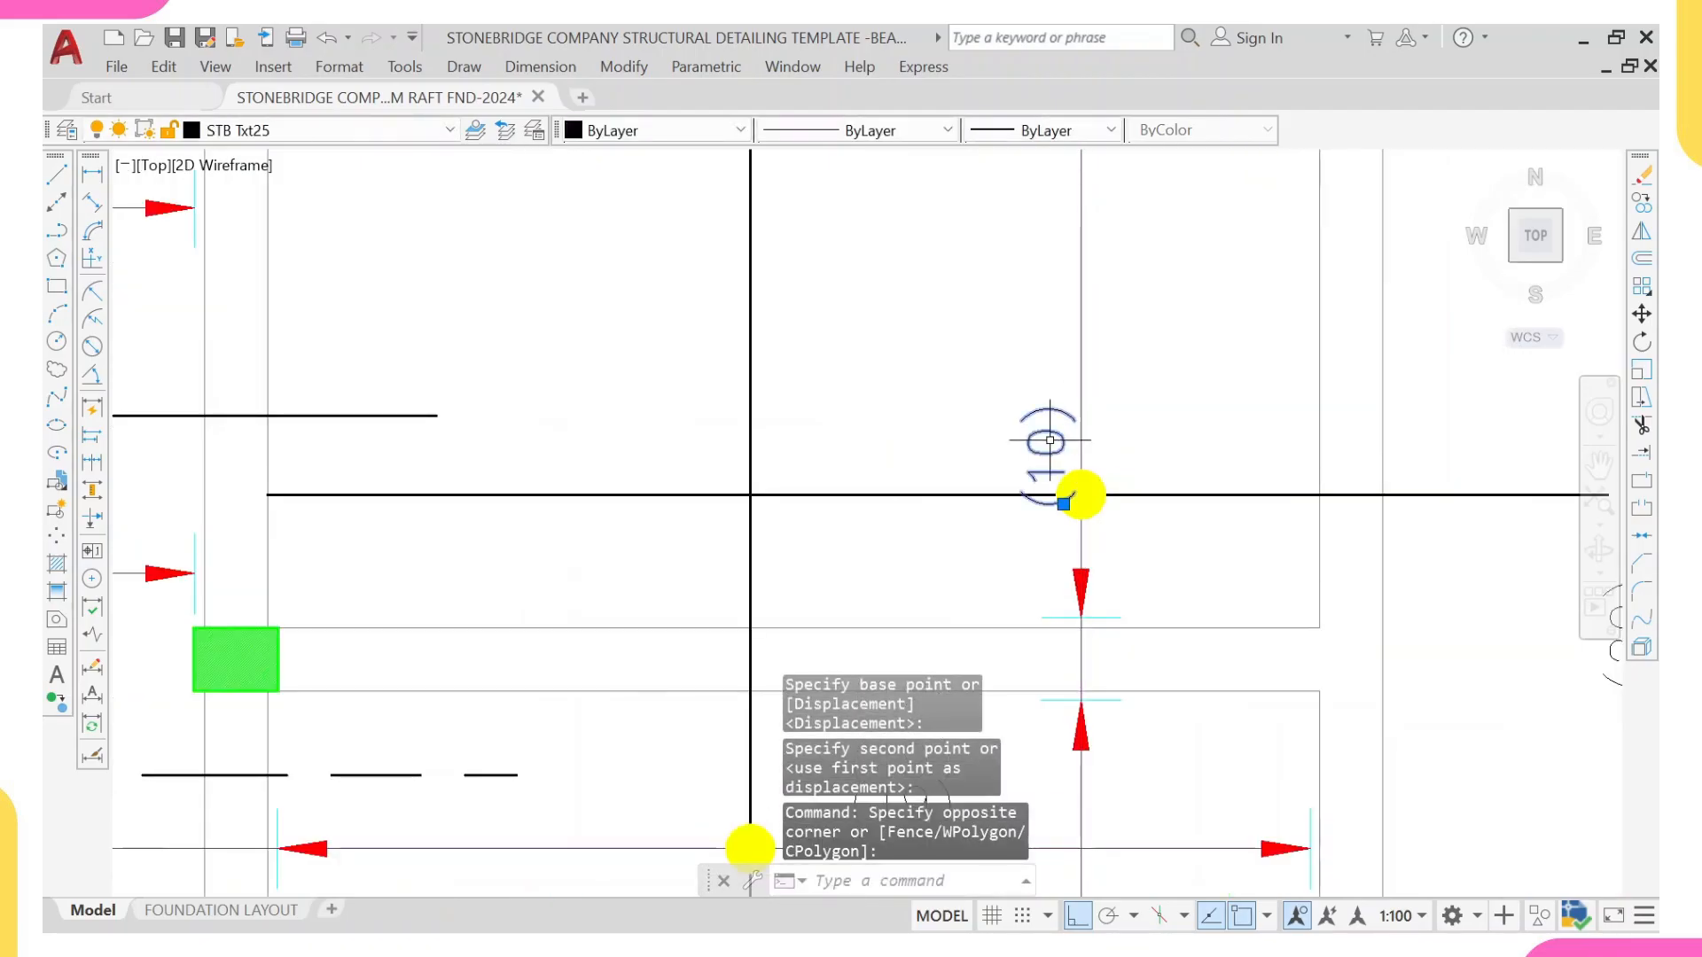
type("m")
key("Return")
left_click(1080, 426)
left_click(1080, 315)
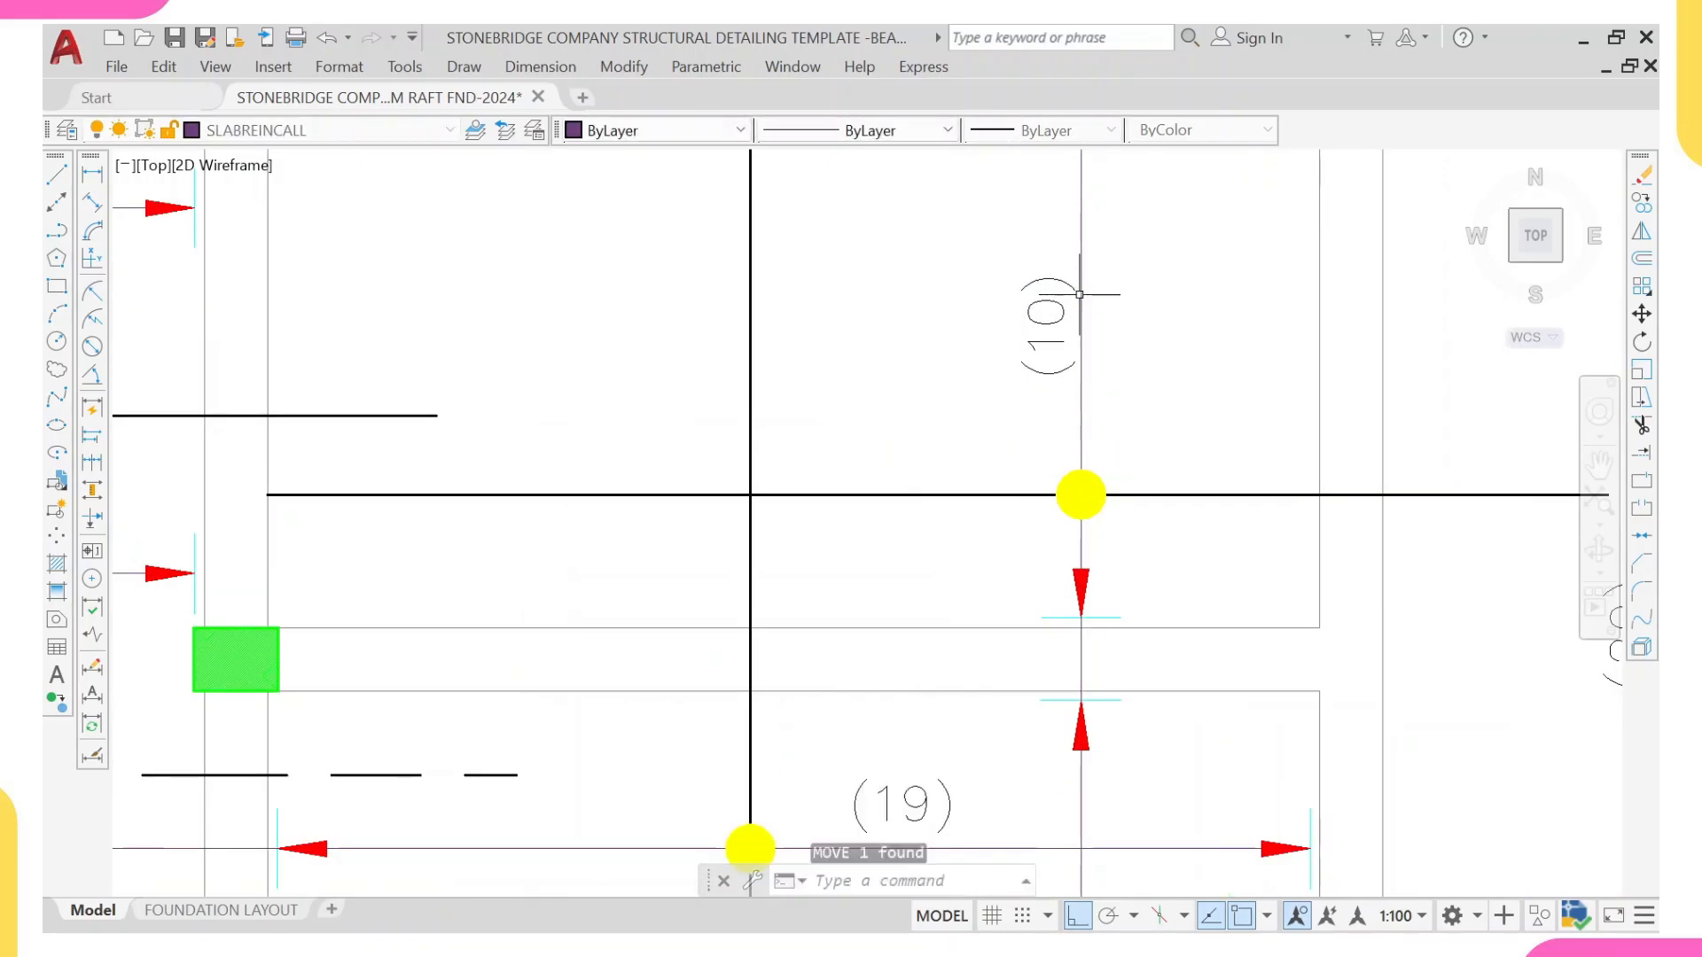
Step: Move the dashed bar straight up so it crosses the beam between the (26) and (10) bays, above the column
scroll(1026, 434, "down", 4)
scroll(886, 531, "up", 2)
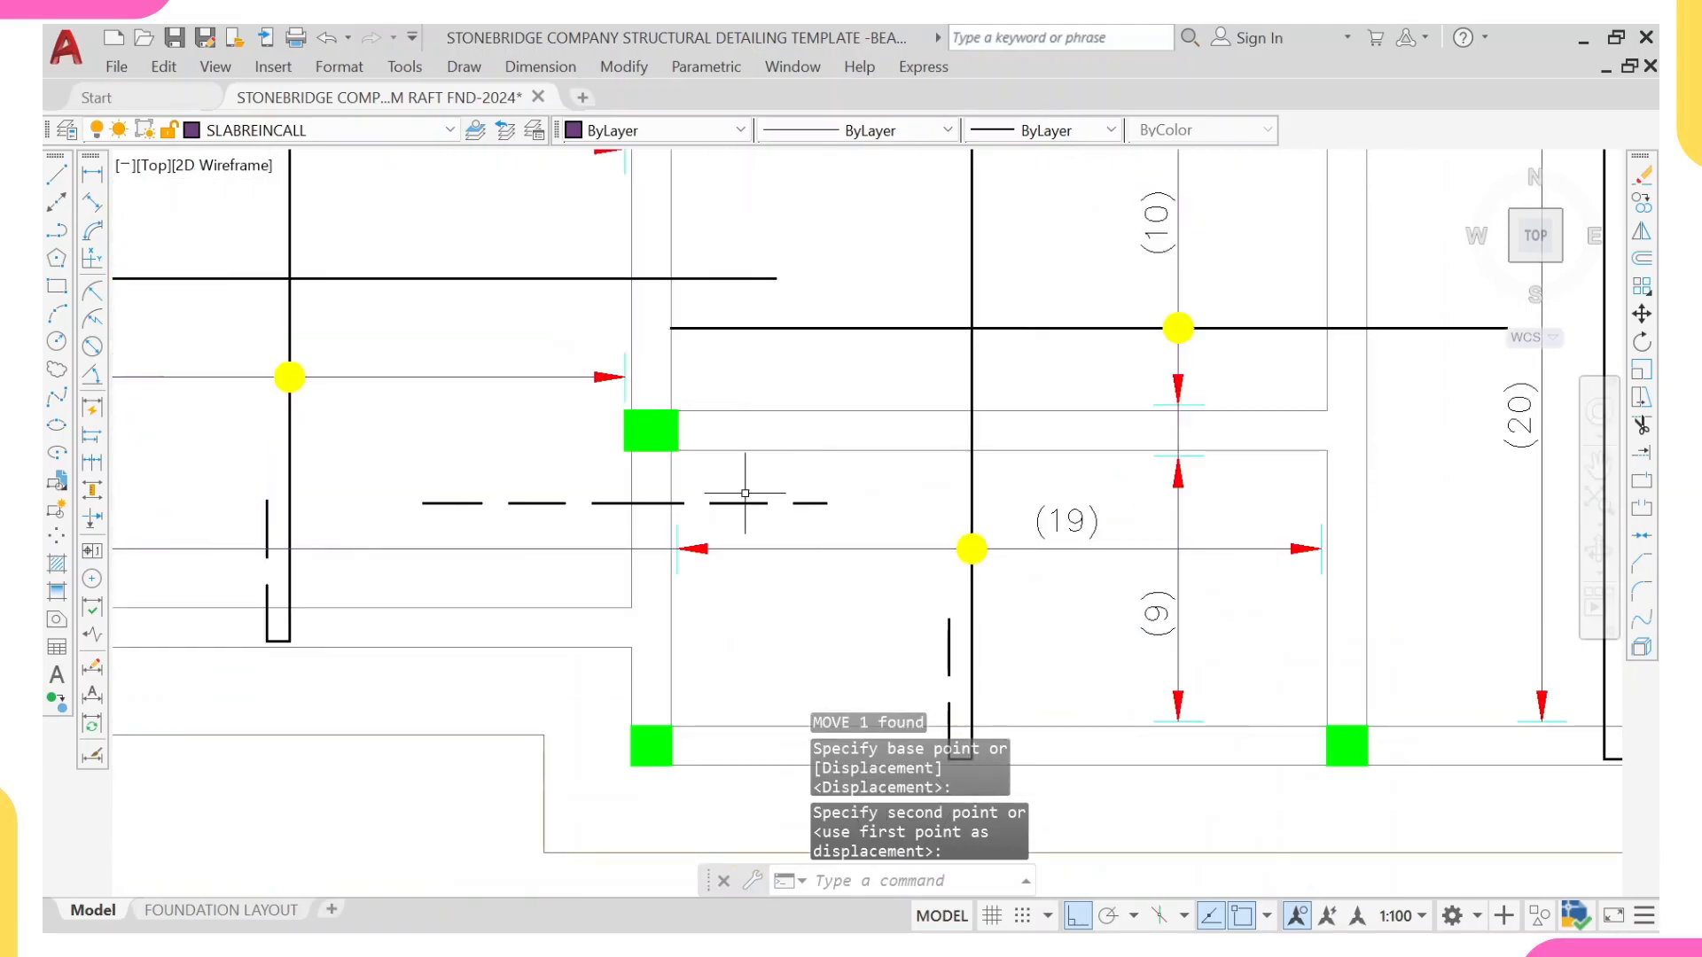
scroll(683, 482, "up", 2)
left_click(683, 482)
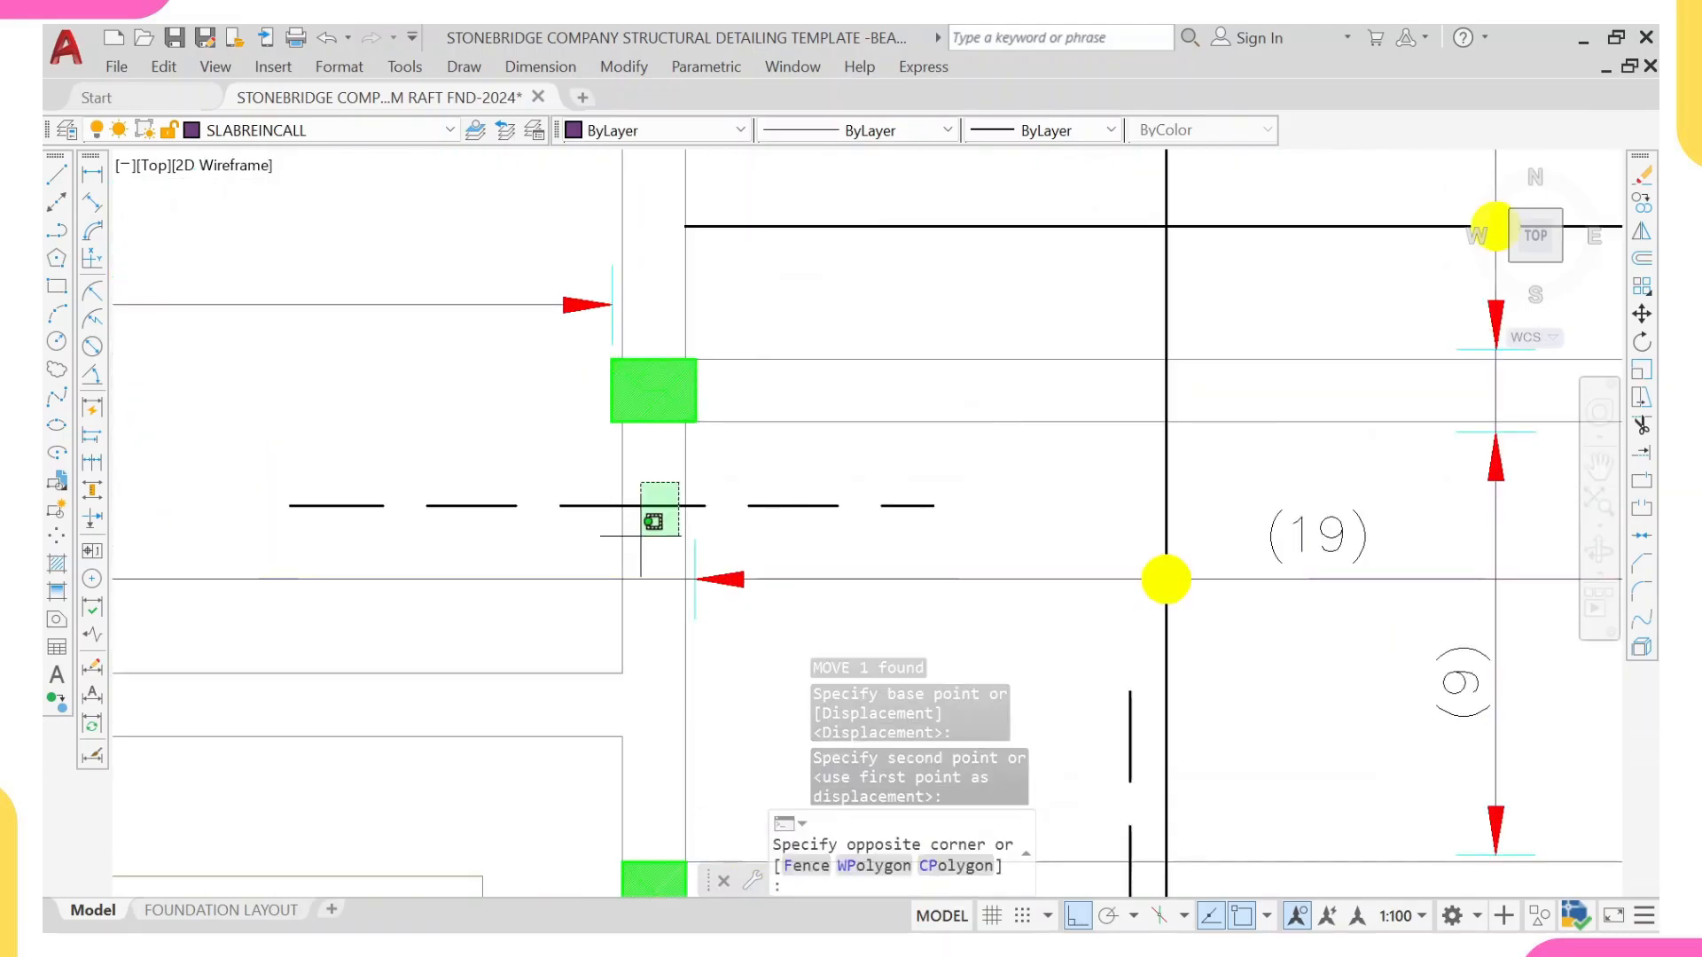
left_click(634, 532)
type("m")
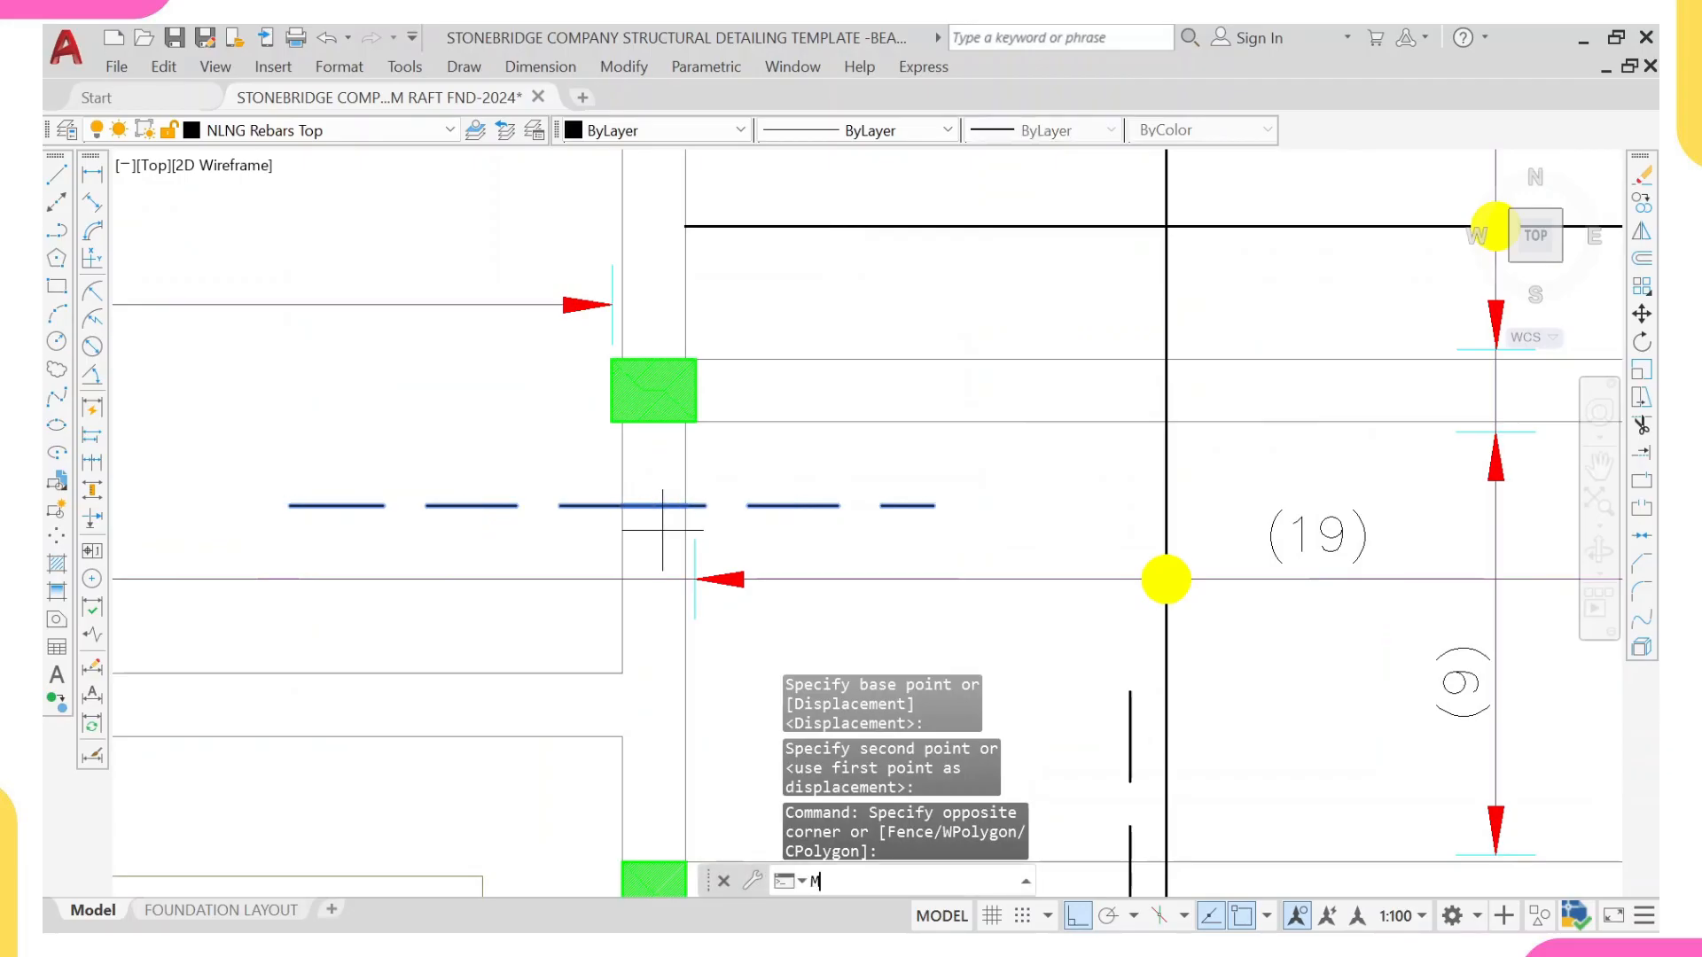
key("Return")
left_click(686, 507)
scroll(674, 303, "down", 3)
middle_click_drag(673, 262, 683, 456)
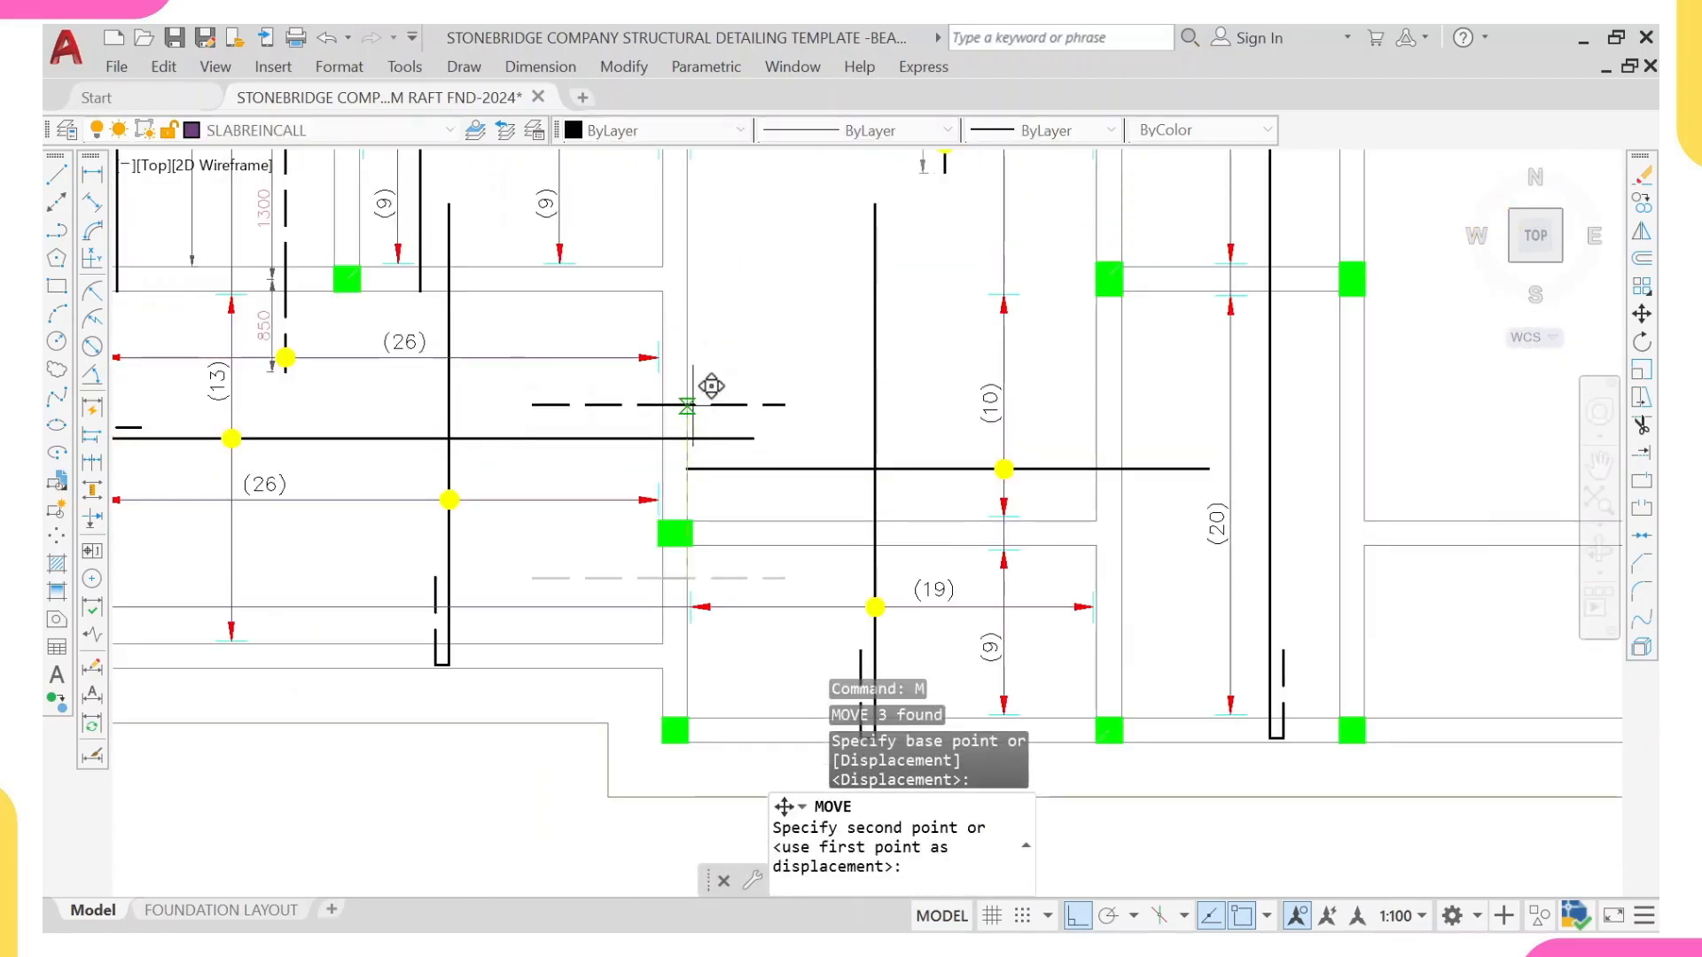
left_click(689, 399)
middle_click_drag(512, 343, 600, 314)
scroll(652, 342, "down", 2)
key("Escape")
Step: Add a linear dimension from the dashed bar's left end to the beam's centre, placed just above the bar
scroll(745, 325, "up", 4)
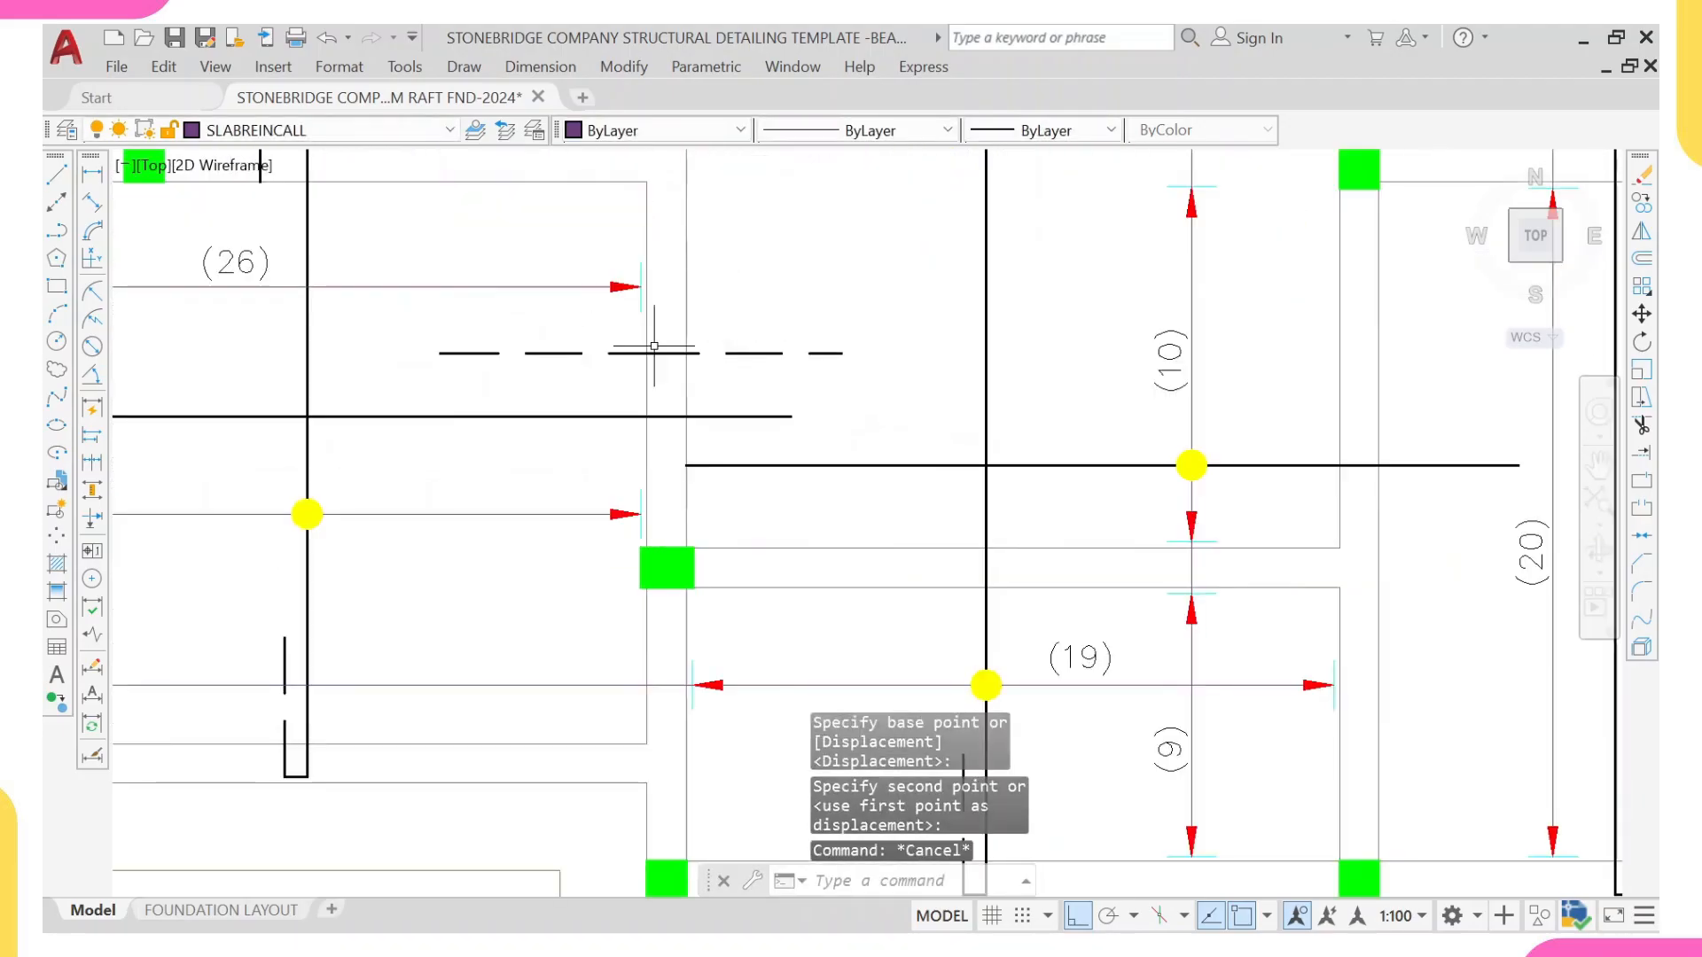
left_click(91, 172)
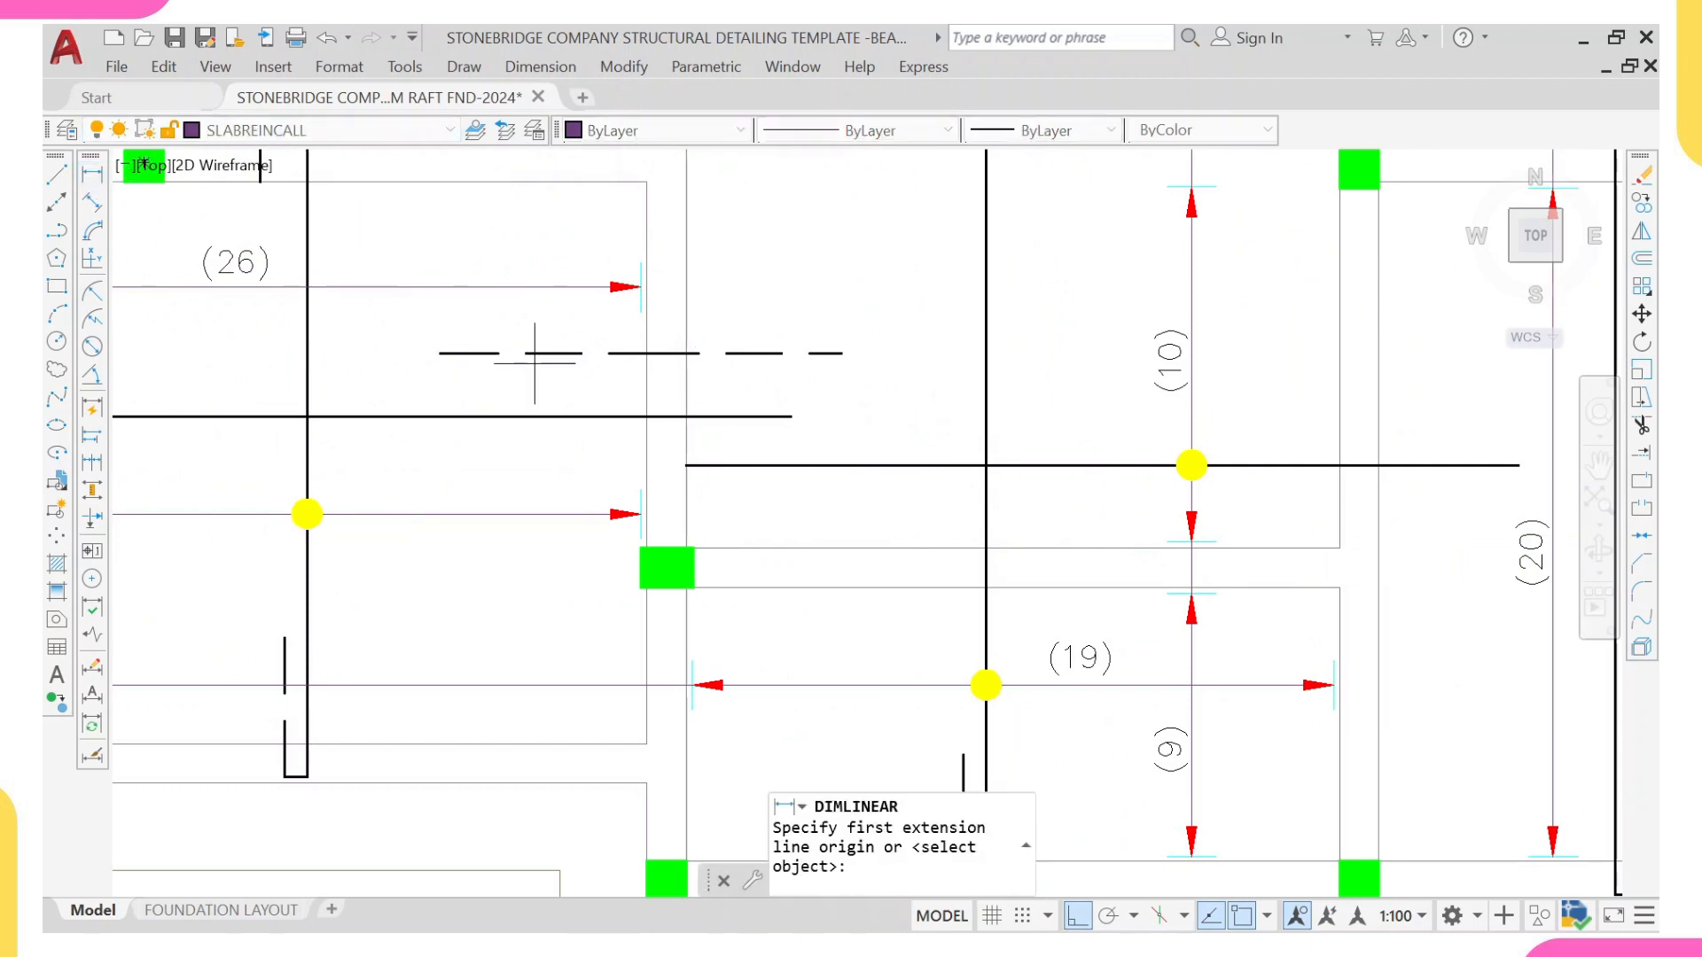
scroll(460, 349, "up", 2)
left_click(429, 355)
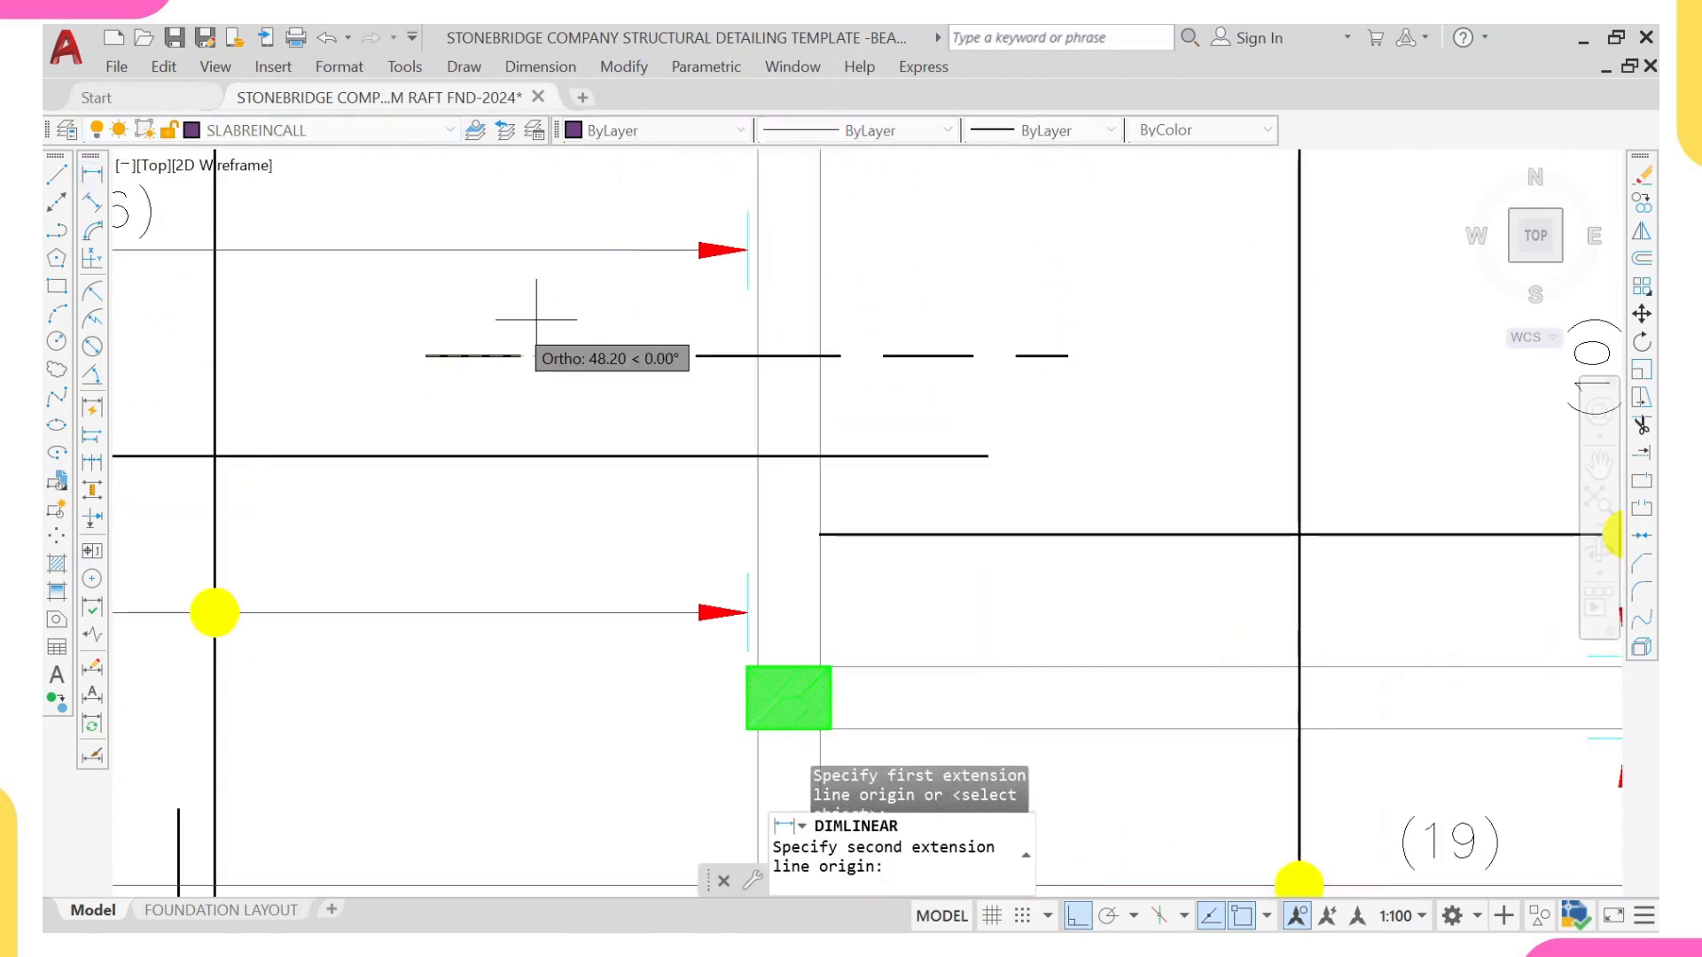
left_click(789, 356)
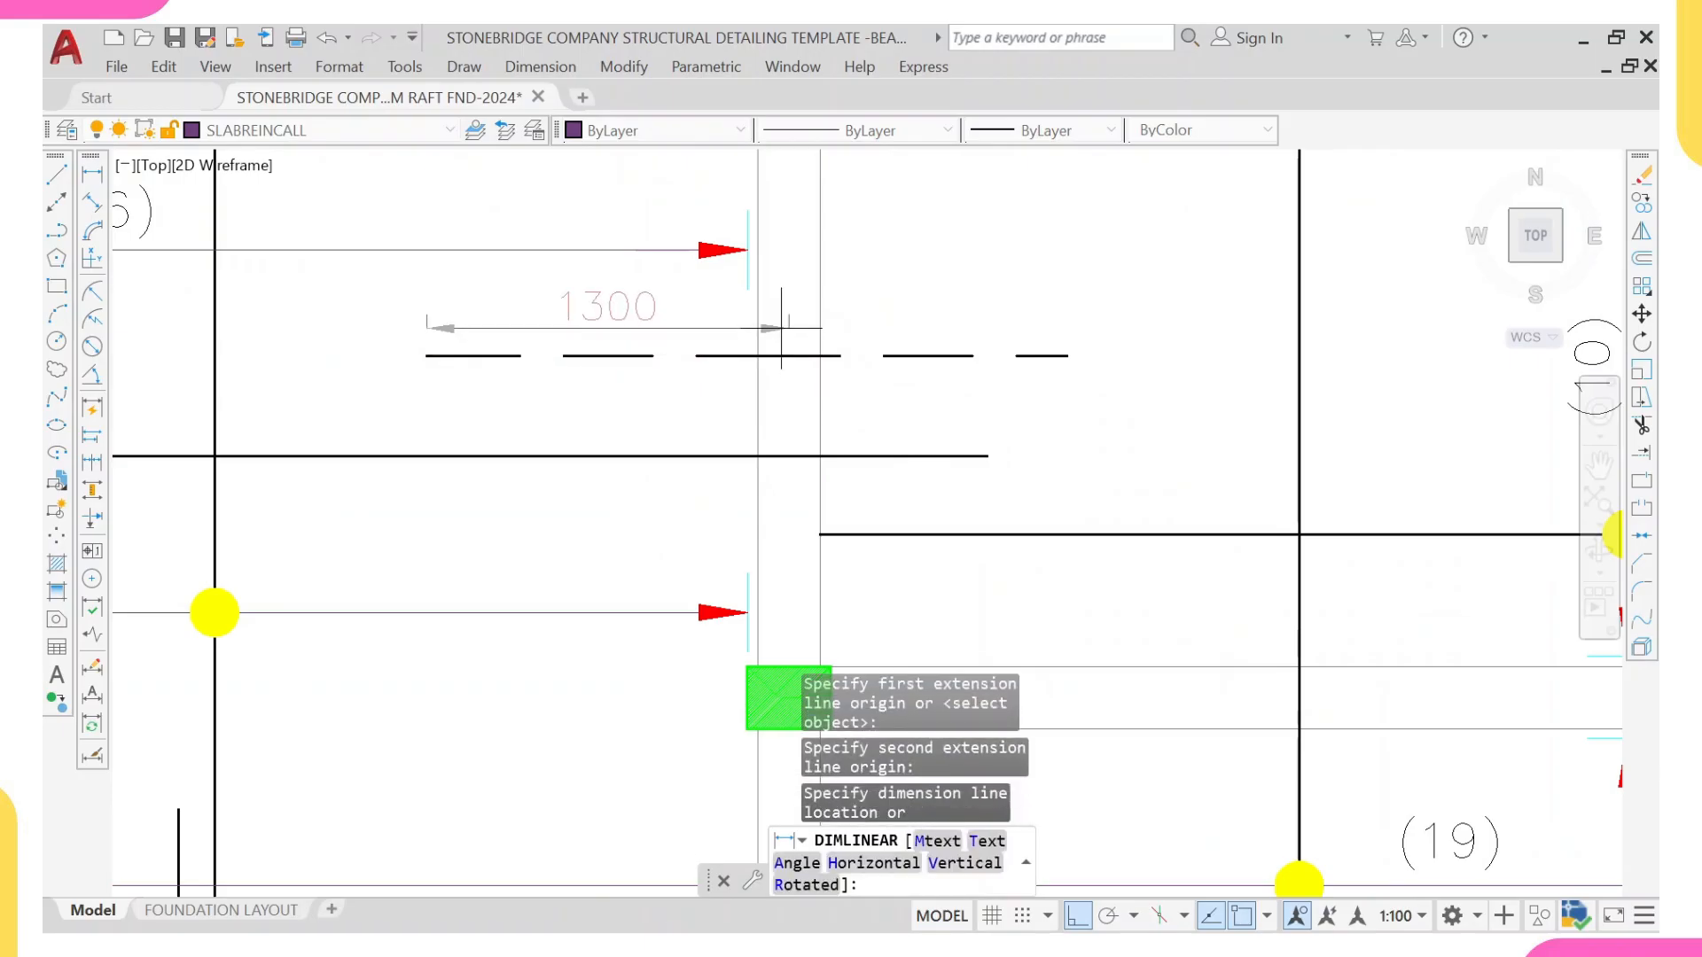
Step: Add a linear dimension from the beam's centre to the dashed bar's right end, in line with the existing 1300 dimension
right_click(807, 279)
left_click(902, 285)
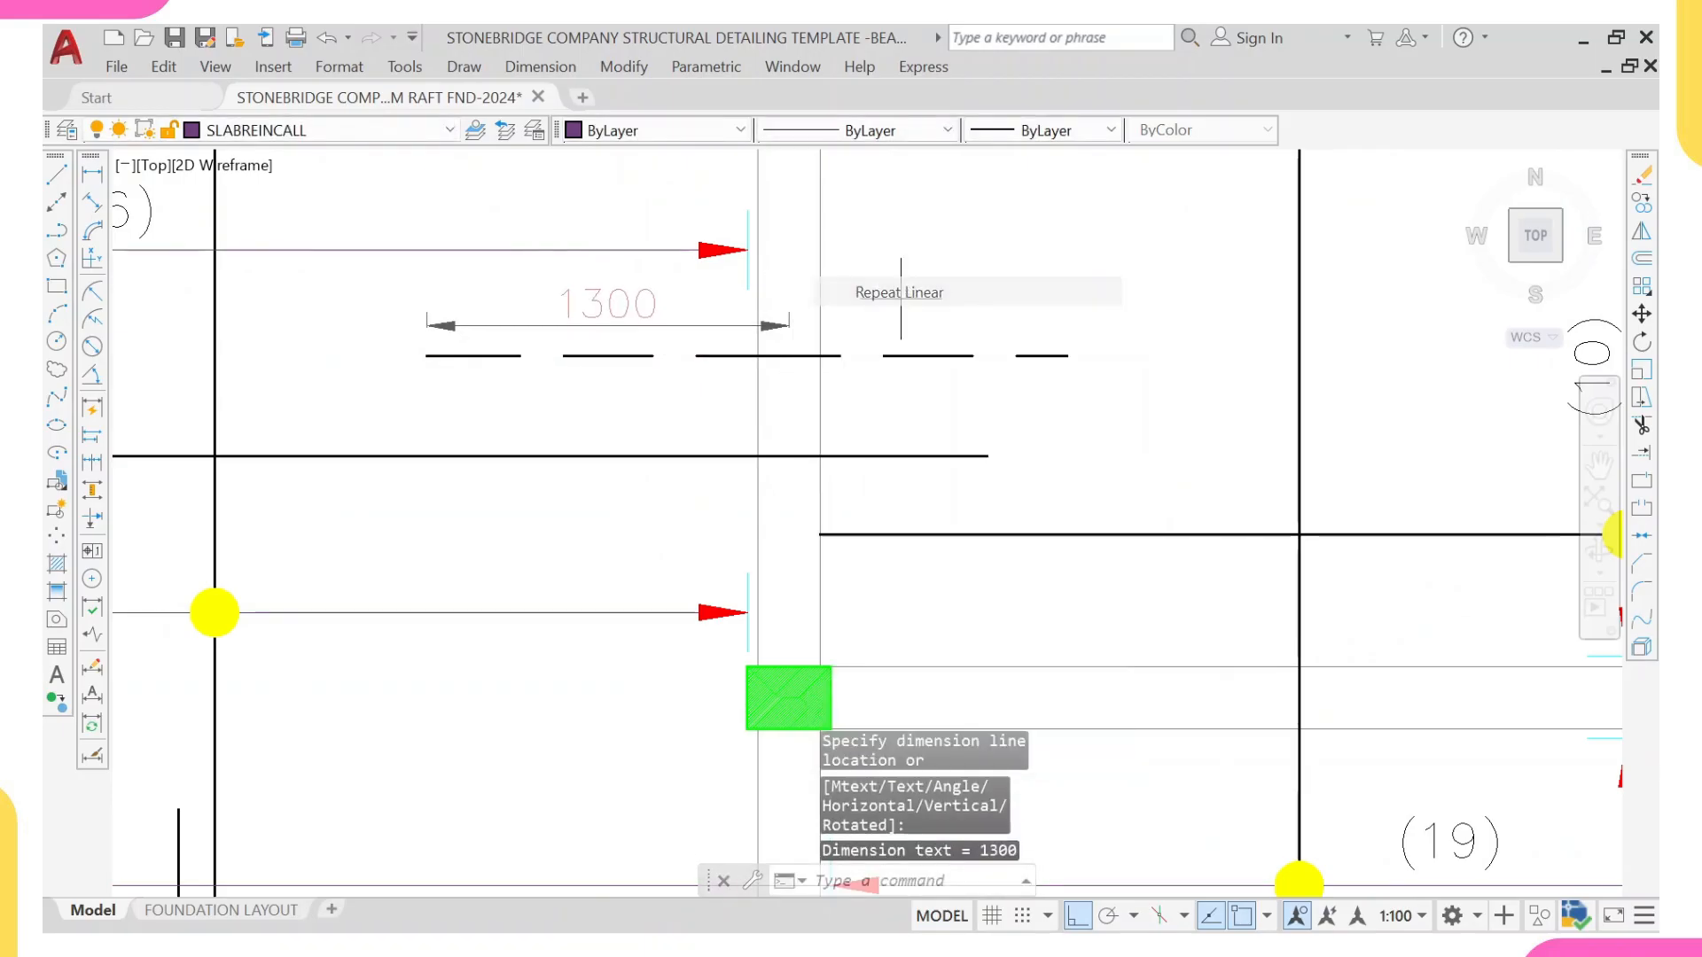
left_click(789, 355)
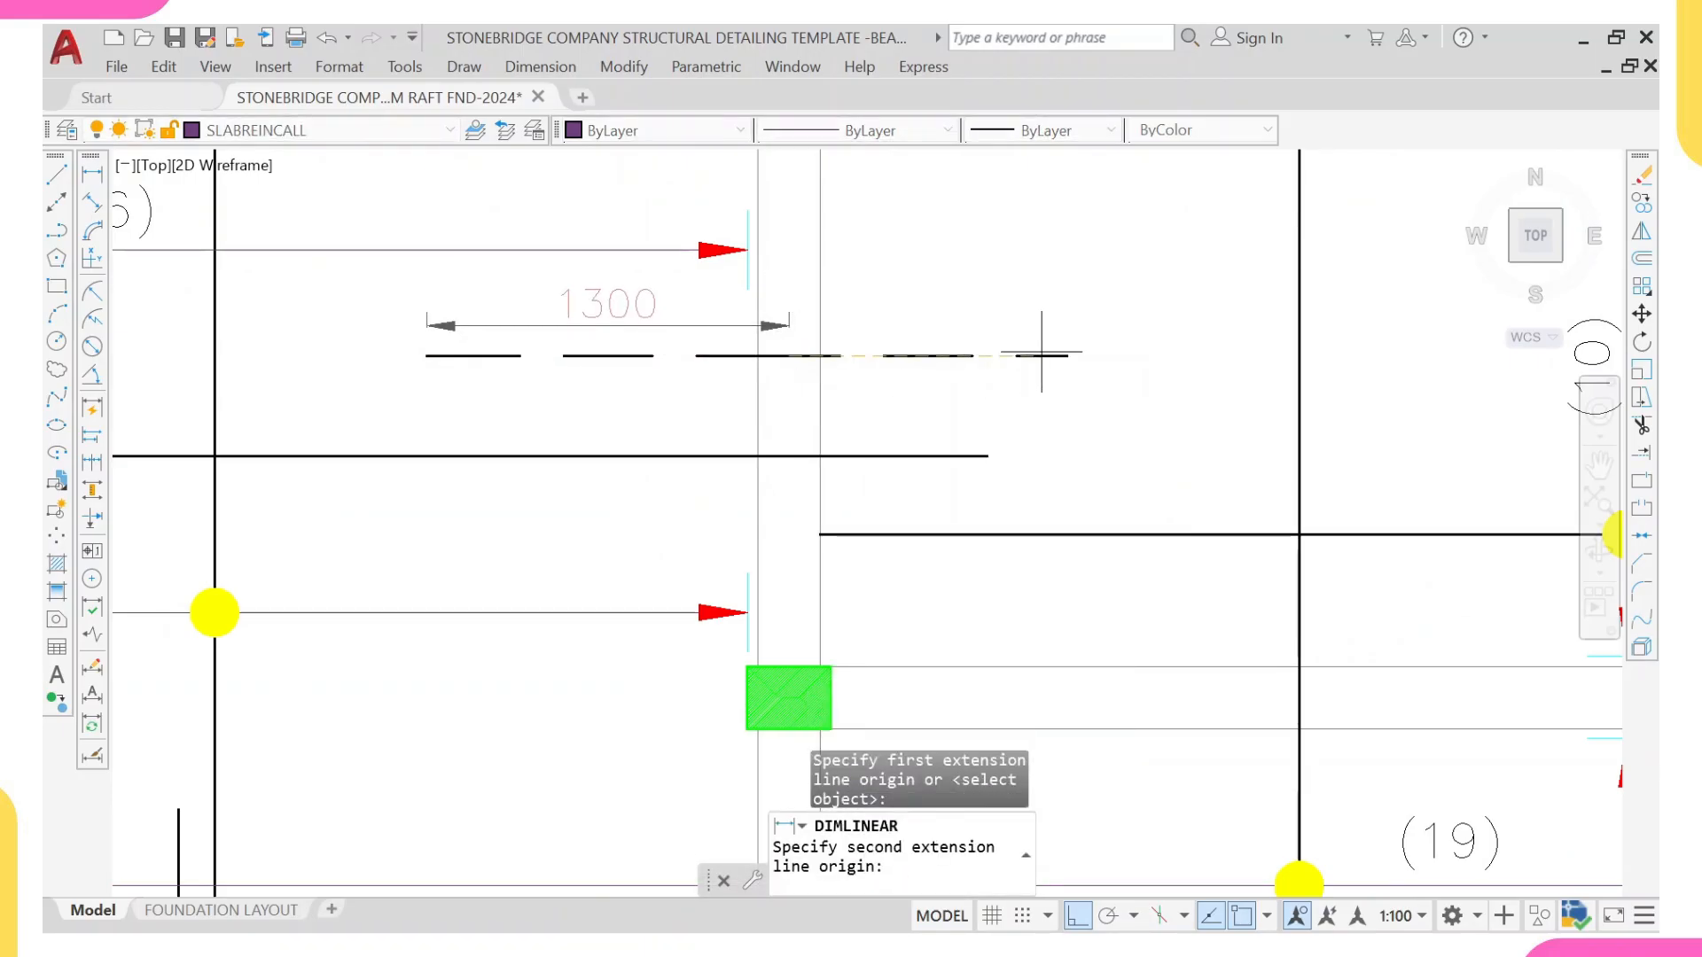
left_click(1068, 356)
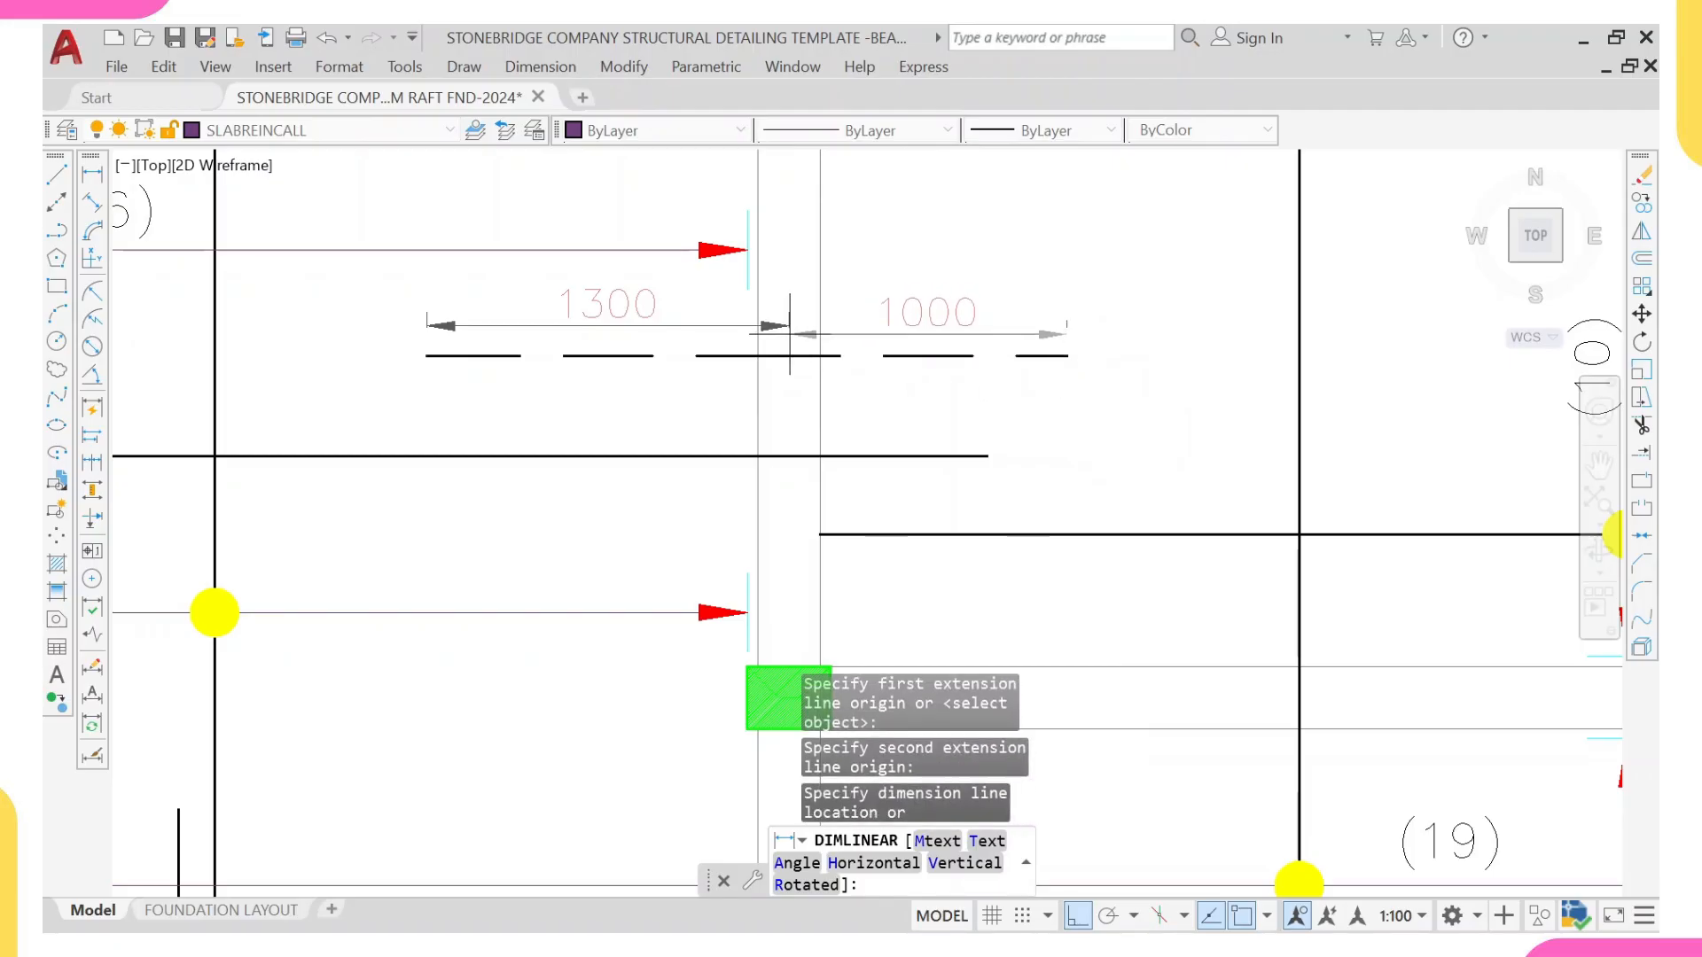
scroll(794, 350, "down", 2)
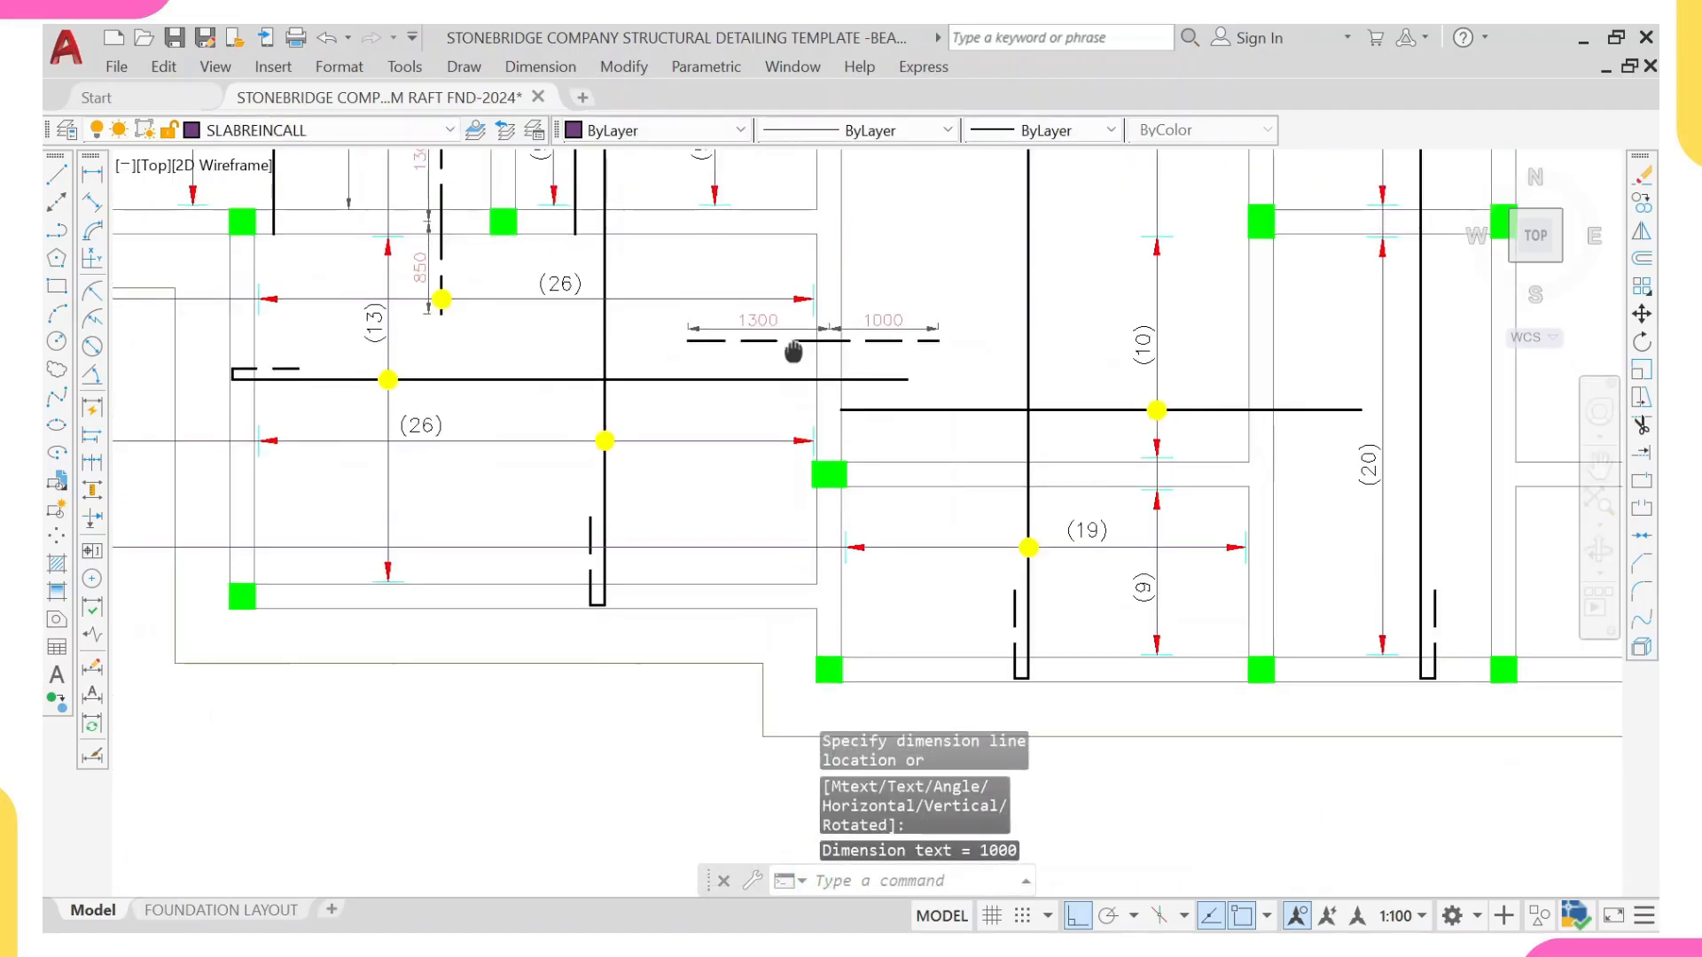
Step: Draw a vertical leader line from the bottom beam's inner edge through the dashed bar to above the plan's bar mark labels
key("Escape")
type("l")
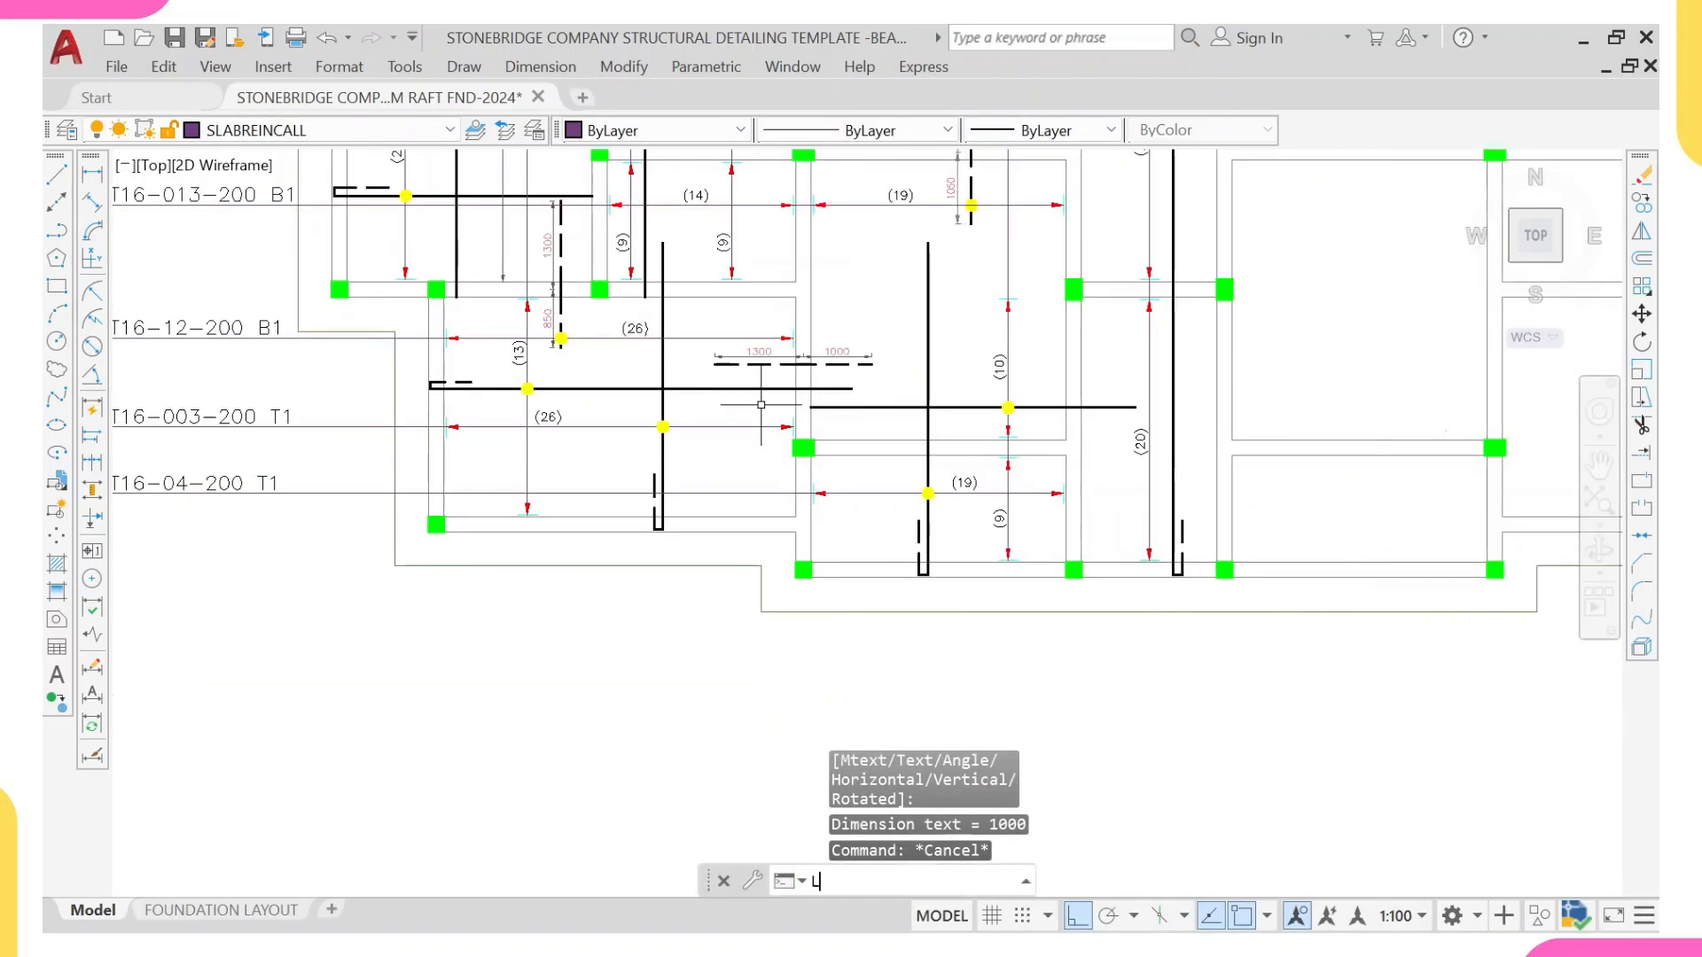
key("Return")
middle_click_drag(803, 447, 819, 506)
scroll(794, 551, "up", 2)
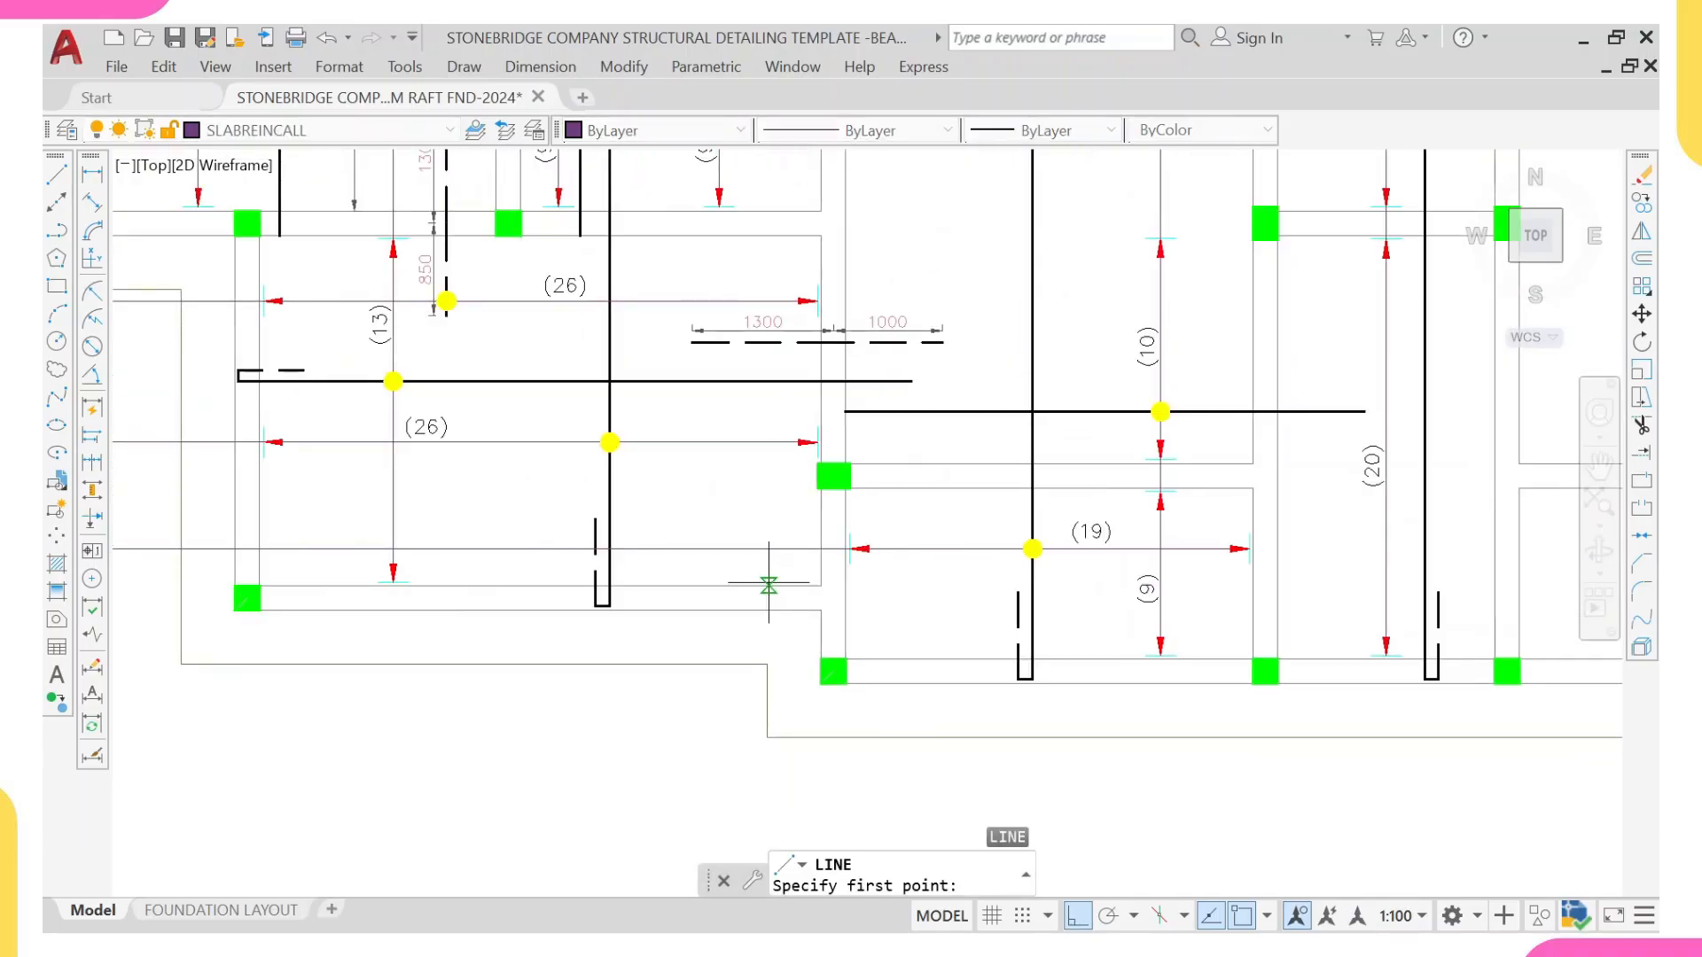
left_click(769, 585)
scroll(763, 328, "down", 4)
scroll(767, 195, "up", 1)
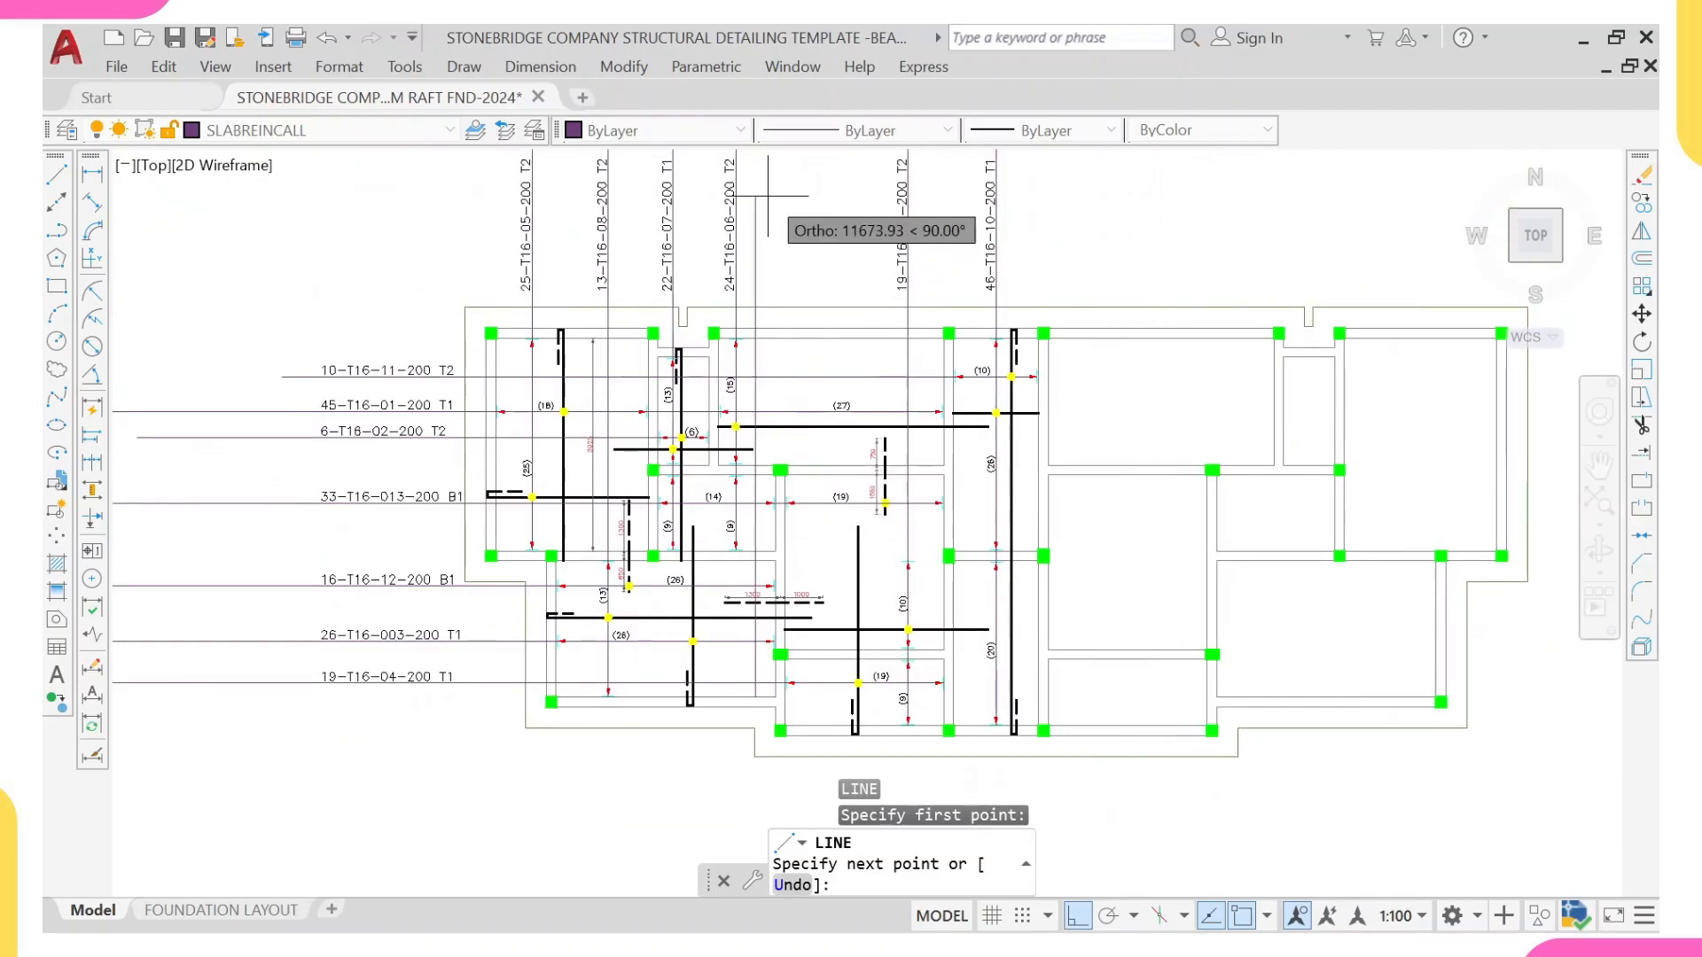
middle_click_drag(768, 195, 774, 411)
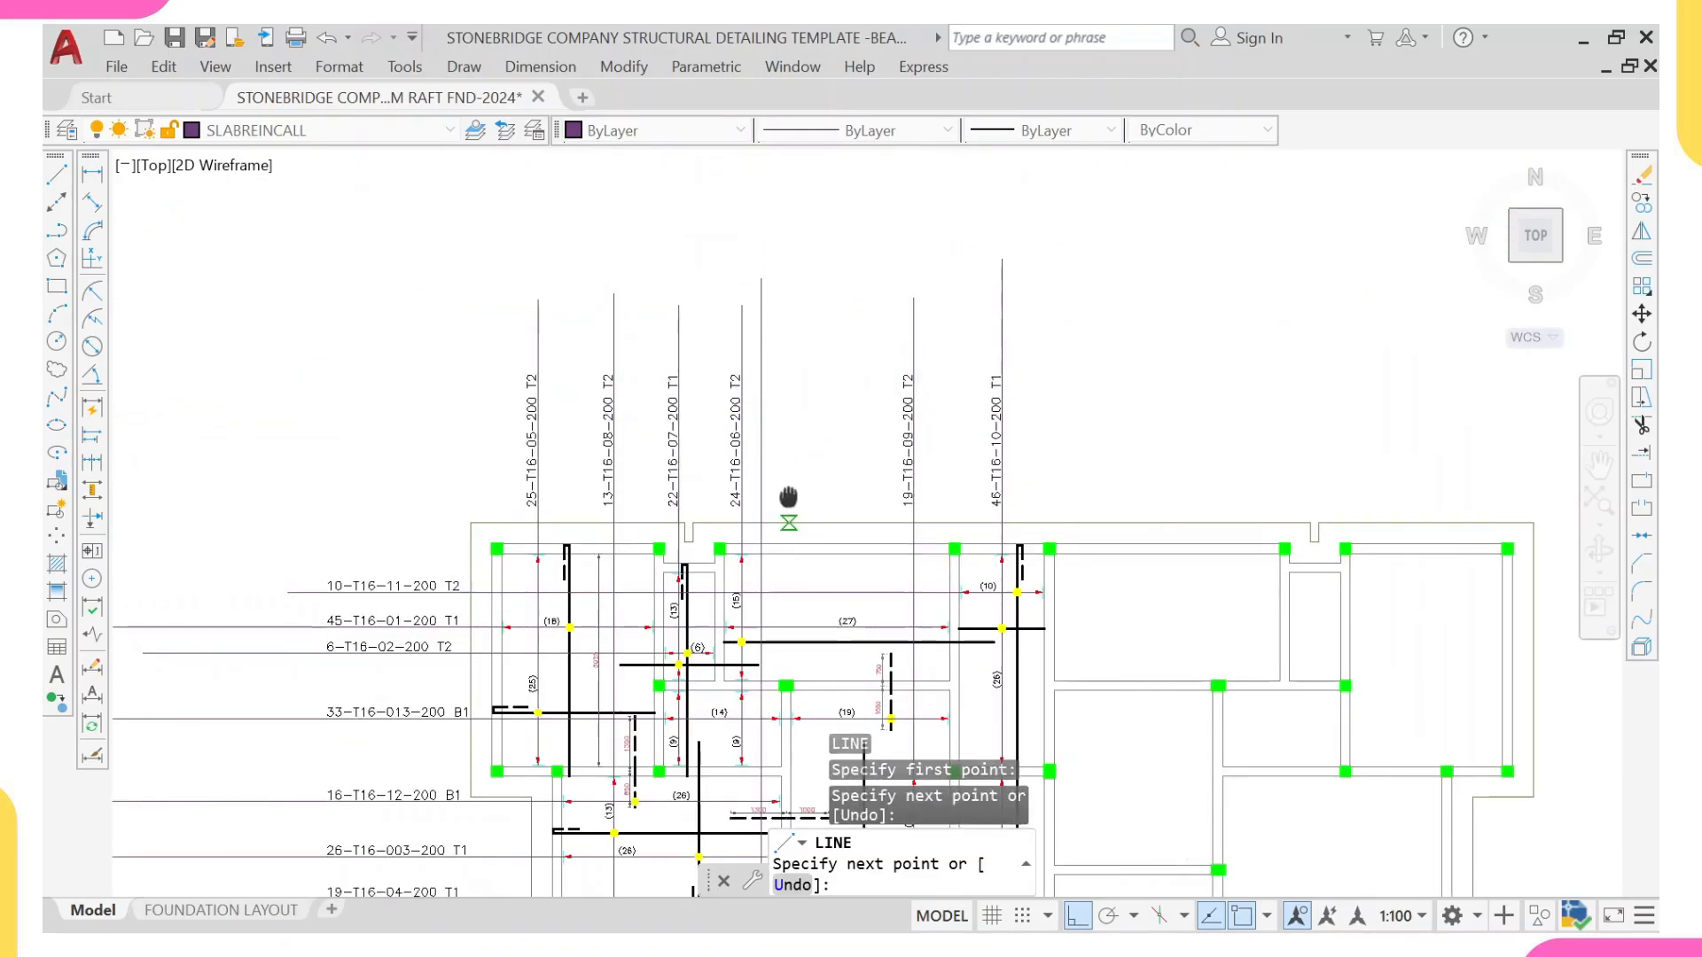
middle_click_drag(788, 497, 795, 197)
key("Escape")
Step: Move the new vertical leader line slightly right, closer to the beam at the (26) bay's right side
scroll(768, 564, "up", 2)
left_click(776, 587)
scroll(798, 523, "up", 2)
type("m")
key("Return")
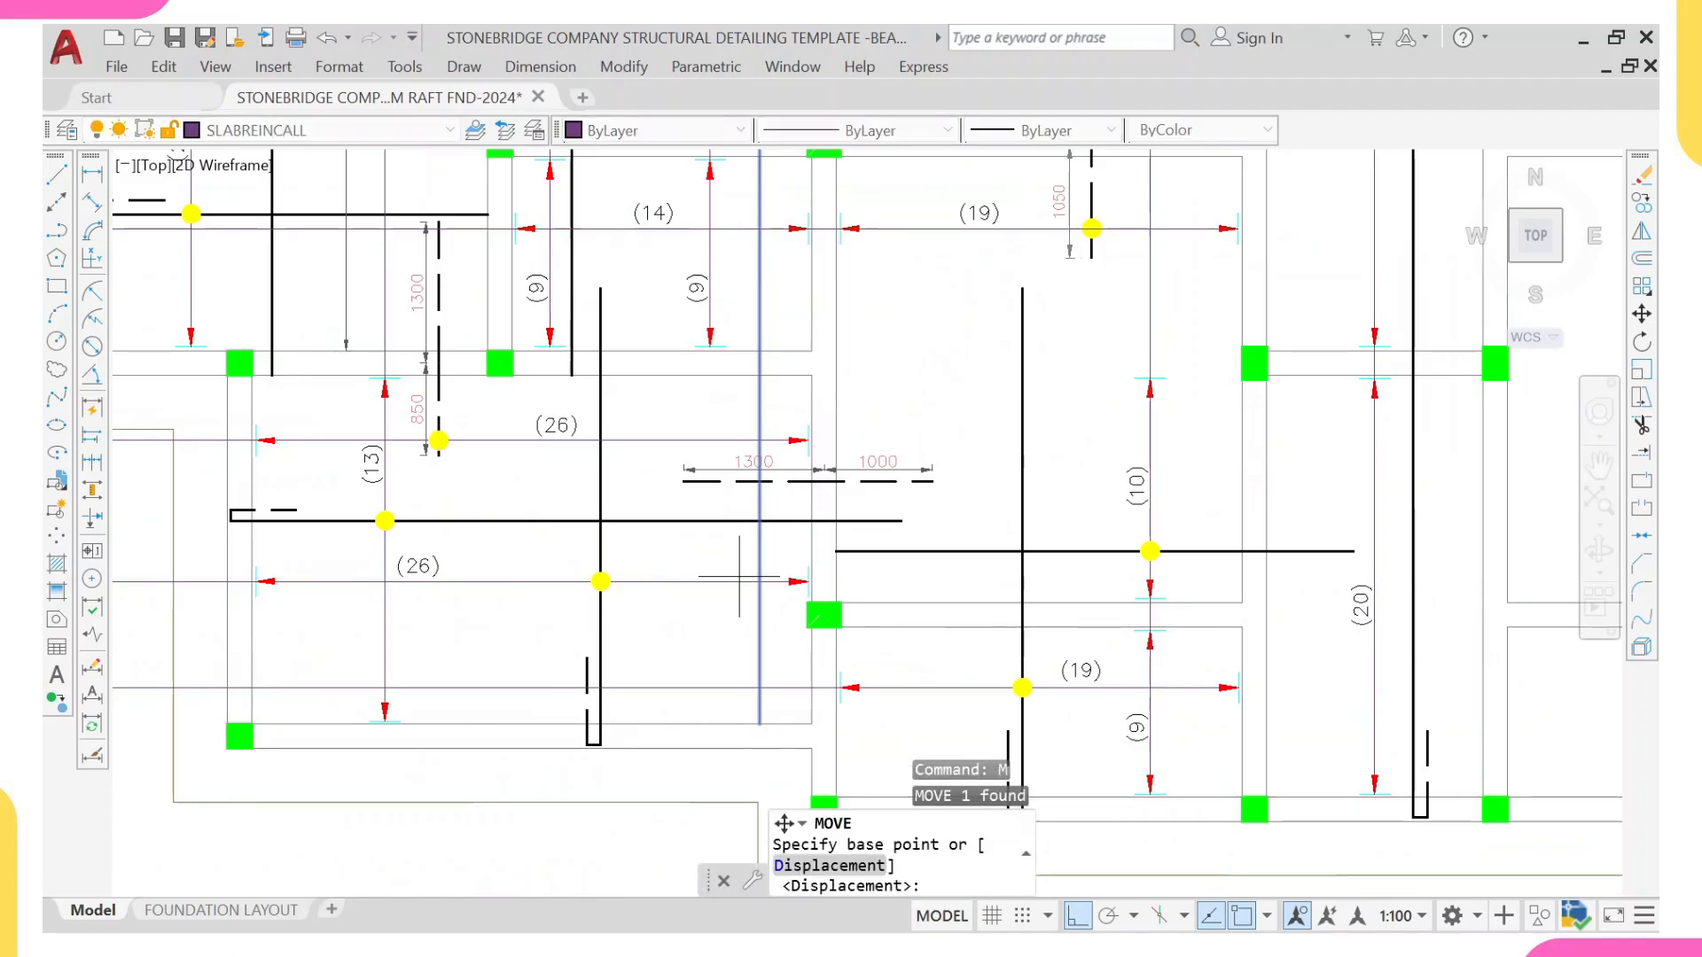
scroll(794, 559, "up", 2)
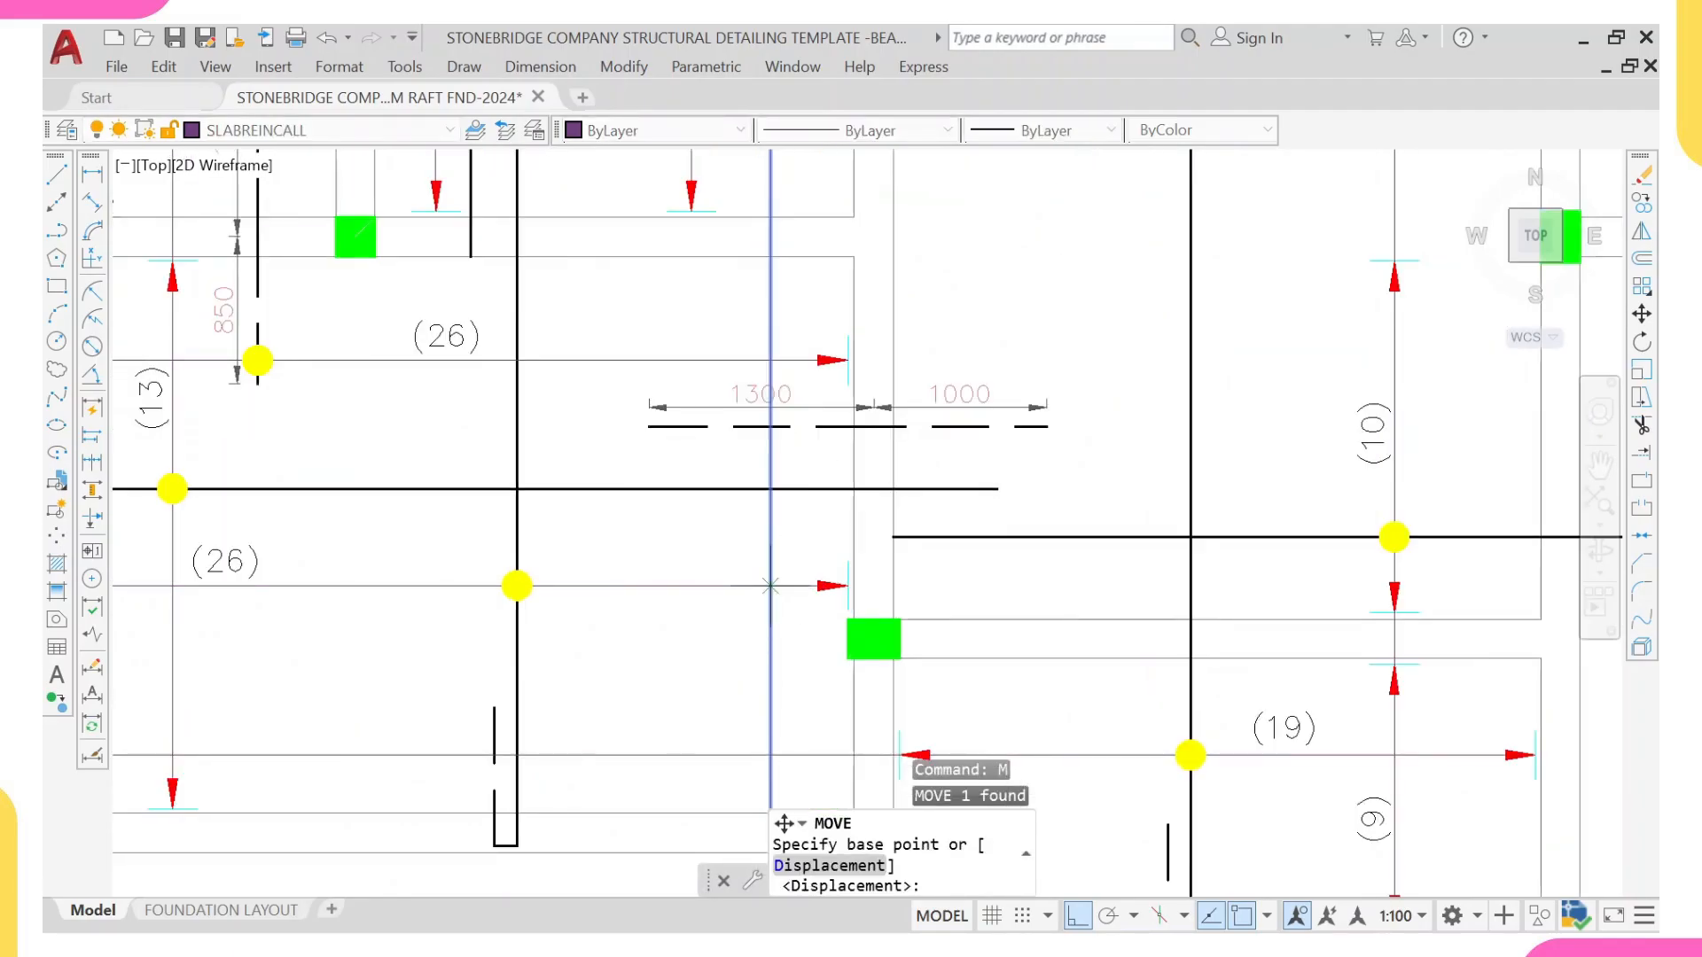
left_click(779, 581)
scroll(798, 576, "up", 2)
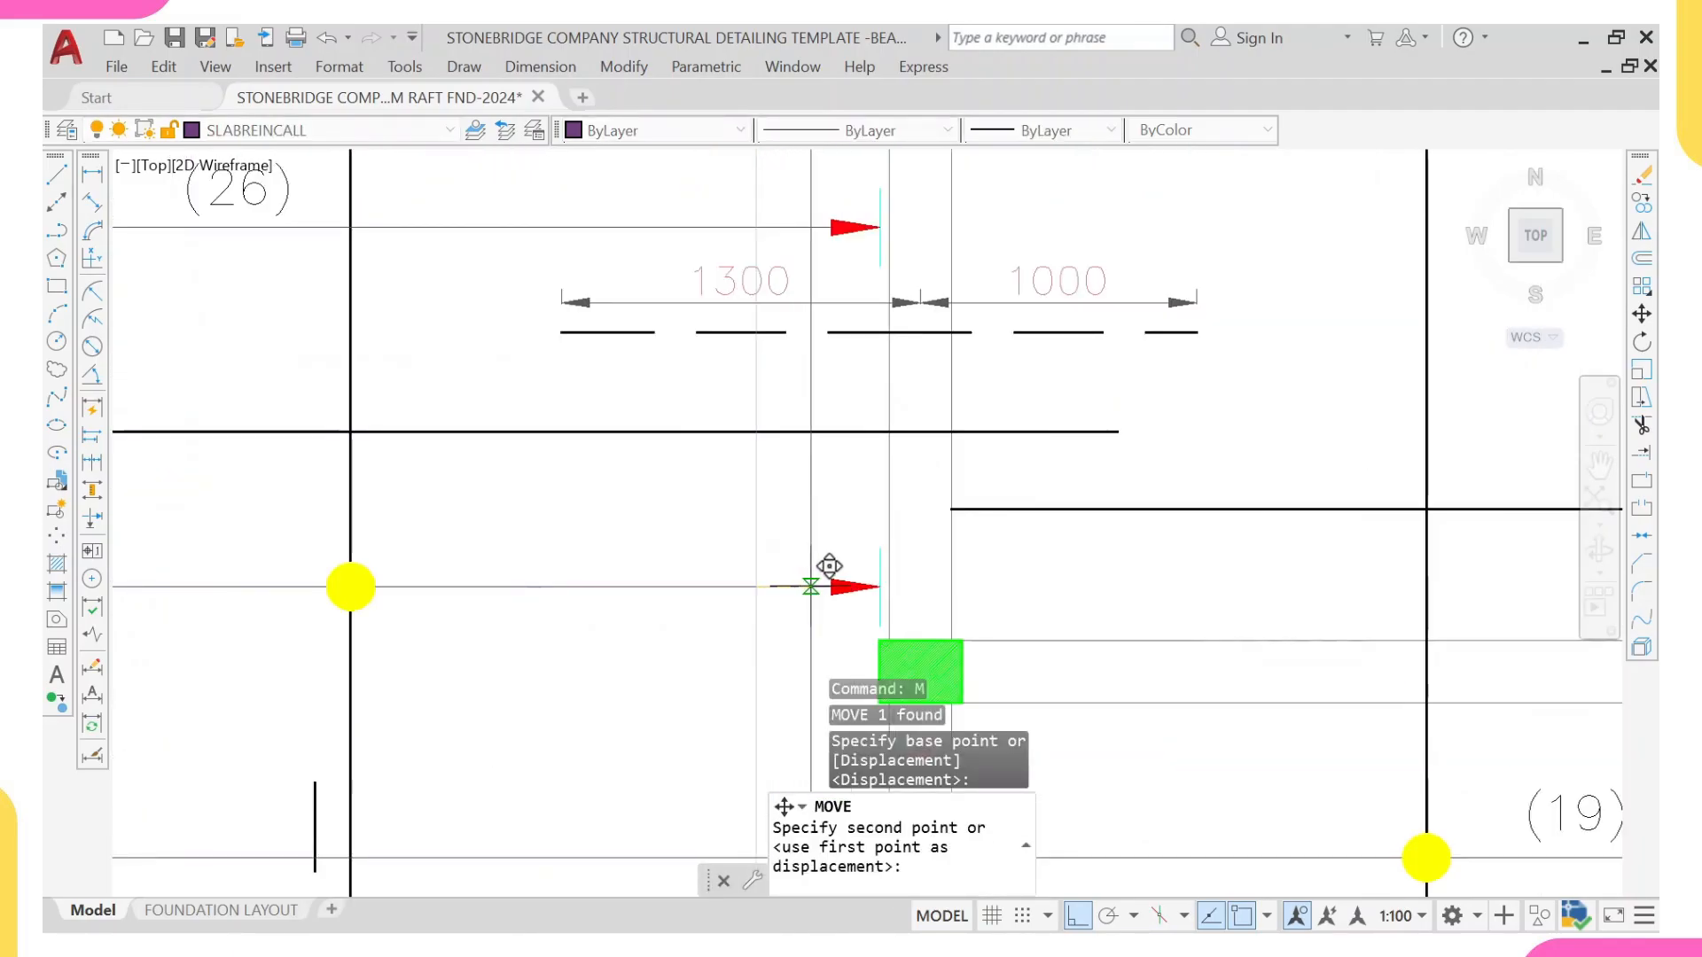
left_click(820, 558)
scroll(817, 544, "down", 8)
middle_click_drag(839, 329, 825, 554)
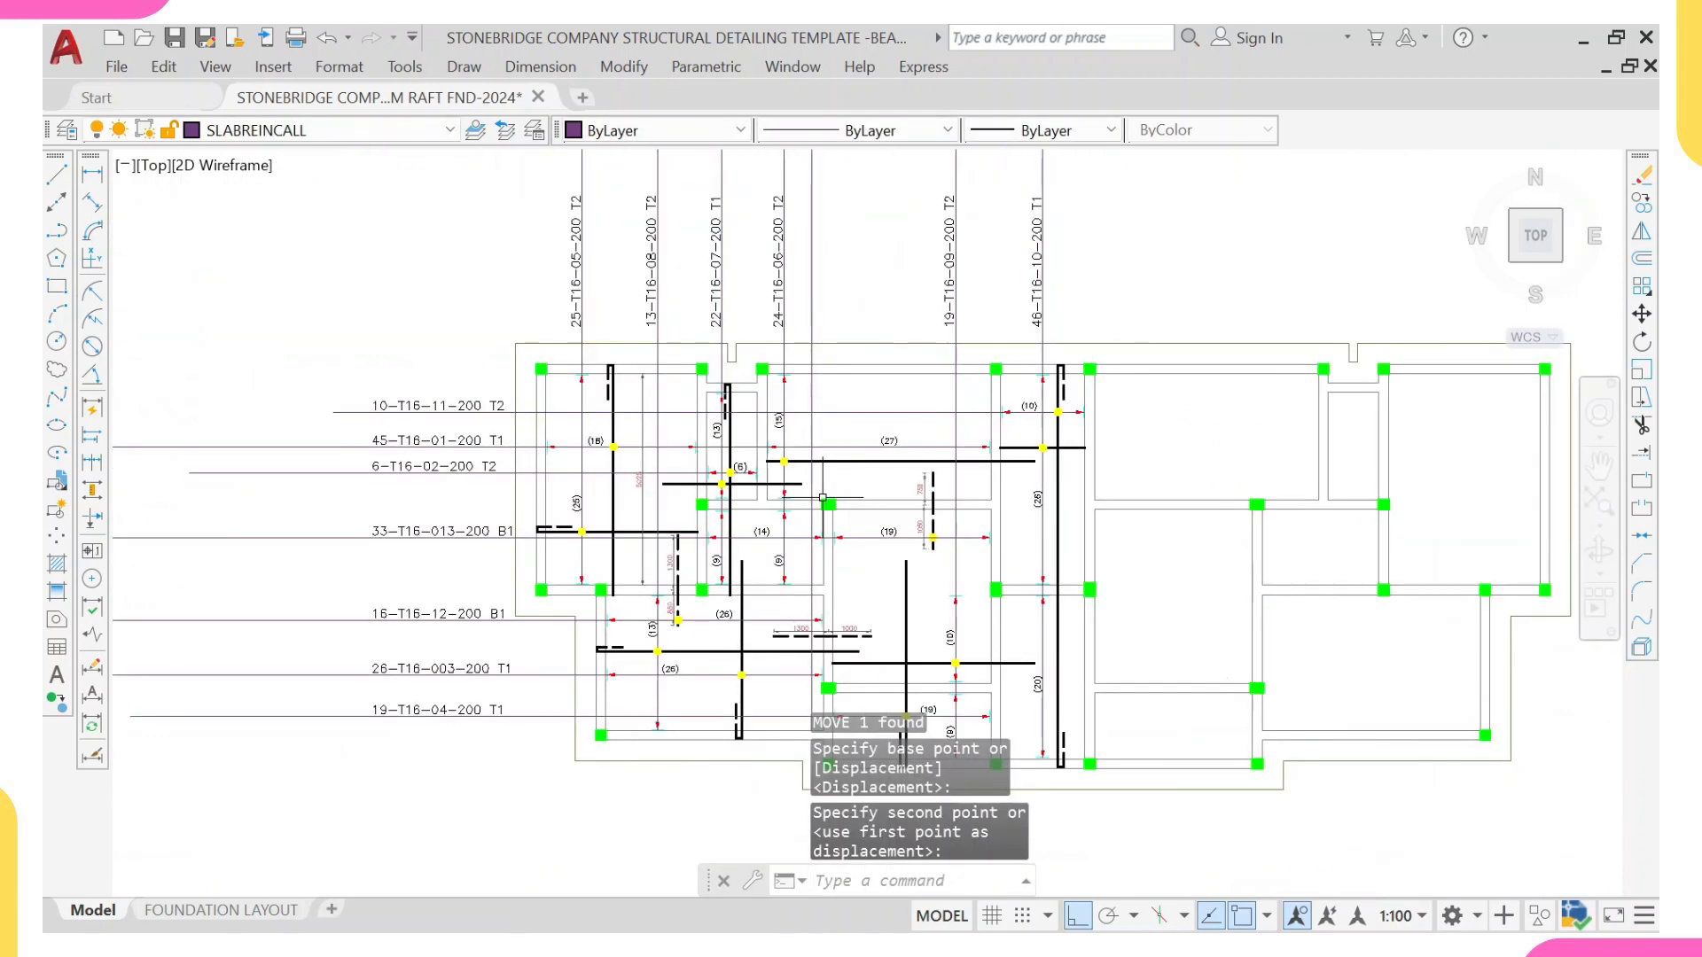
Step: Shorten the new leader line by moving its lower end 35 up from the bottom beam's edge
scroll(825, 807, "up", 6)
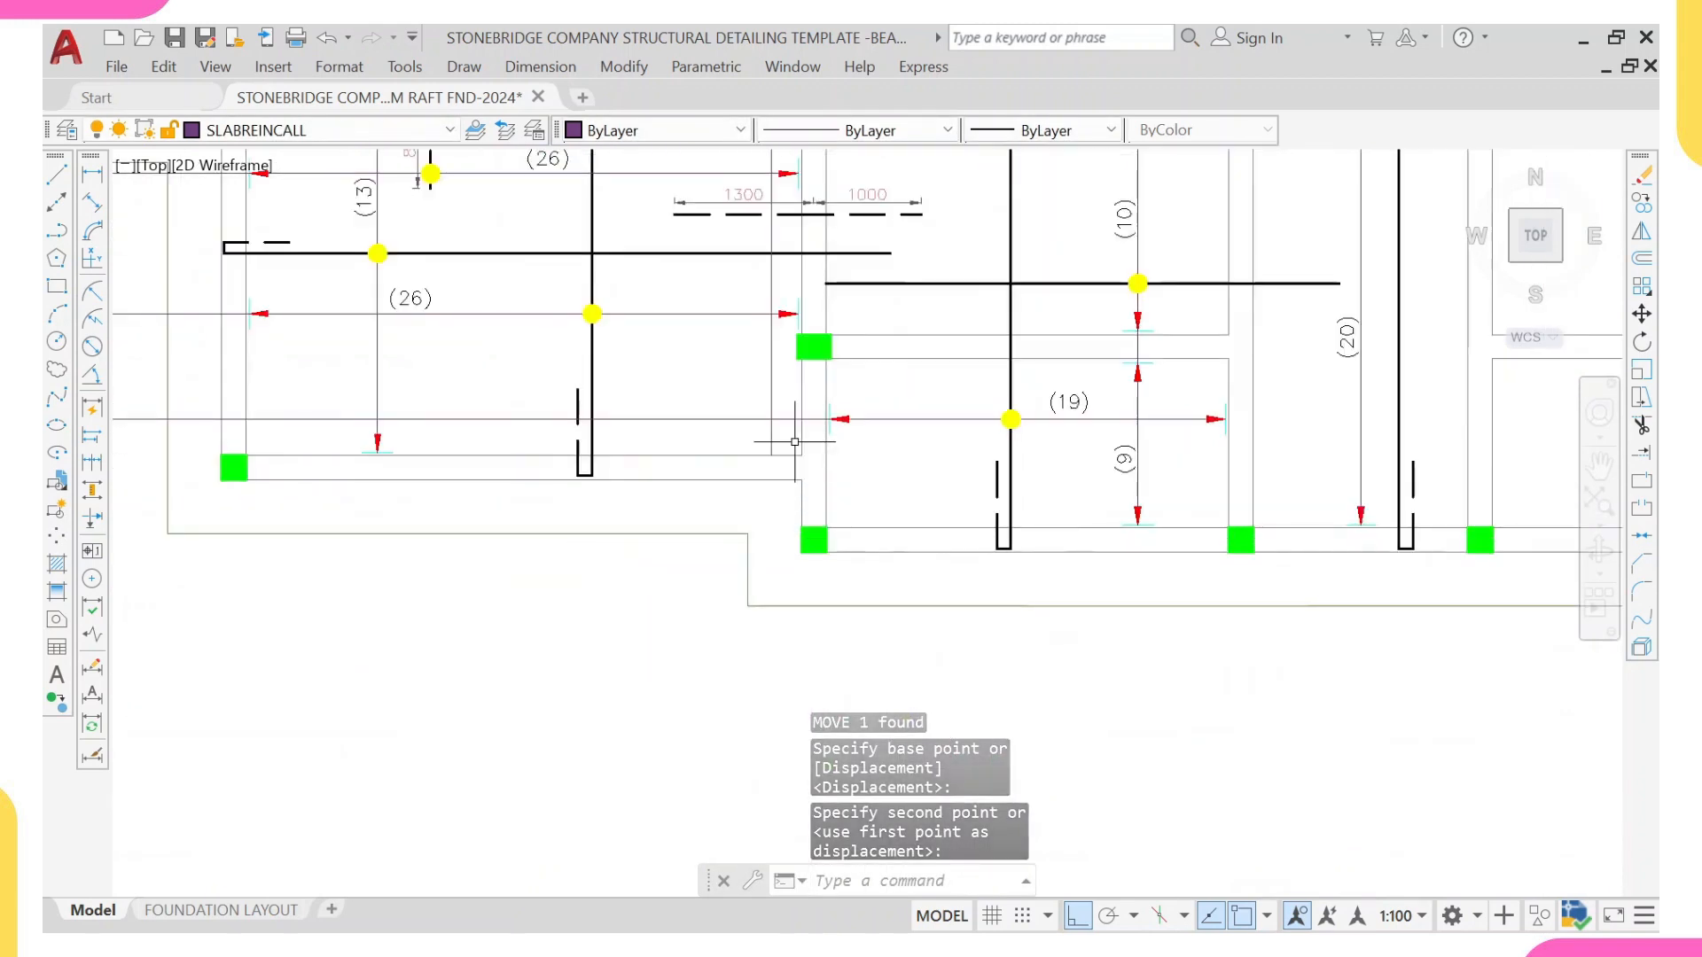
left_click(790, 430)
left_click(753, 441)
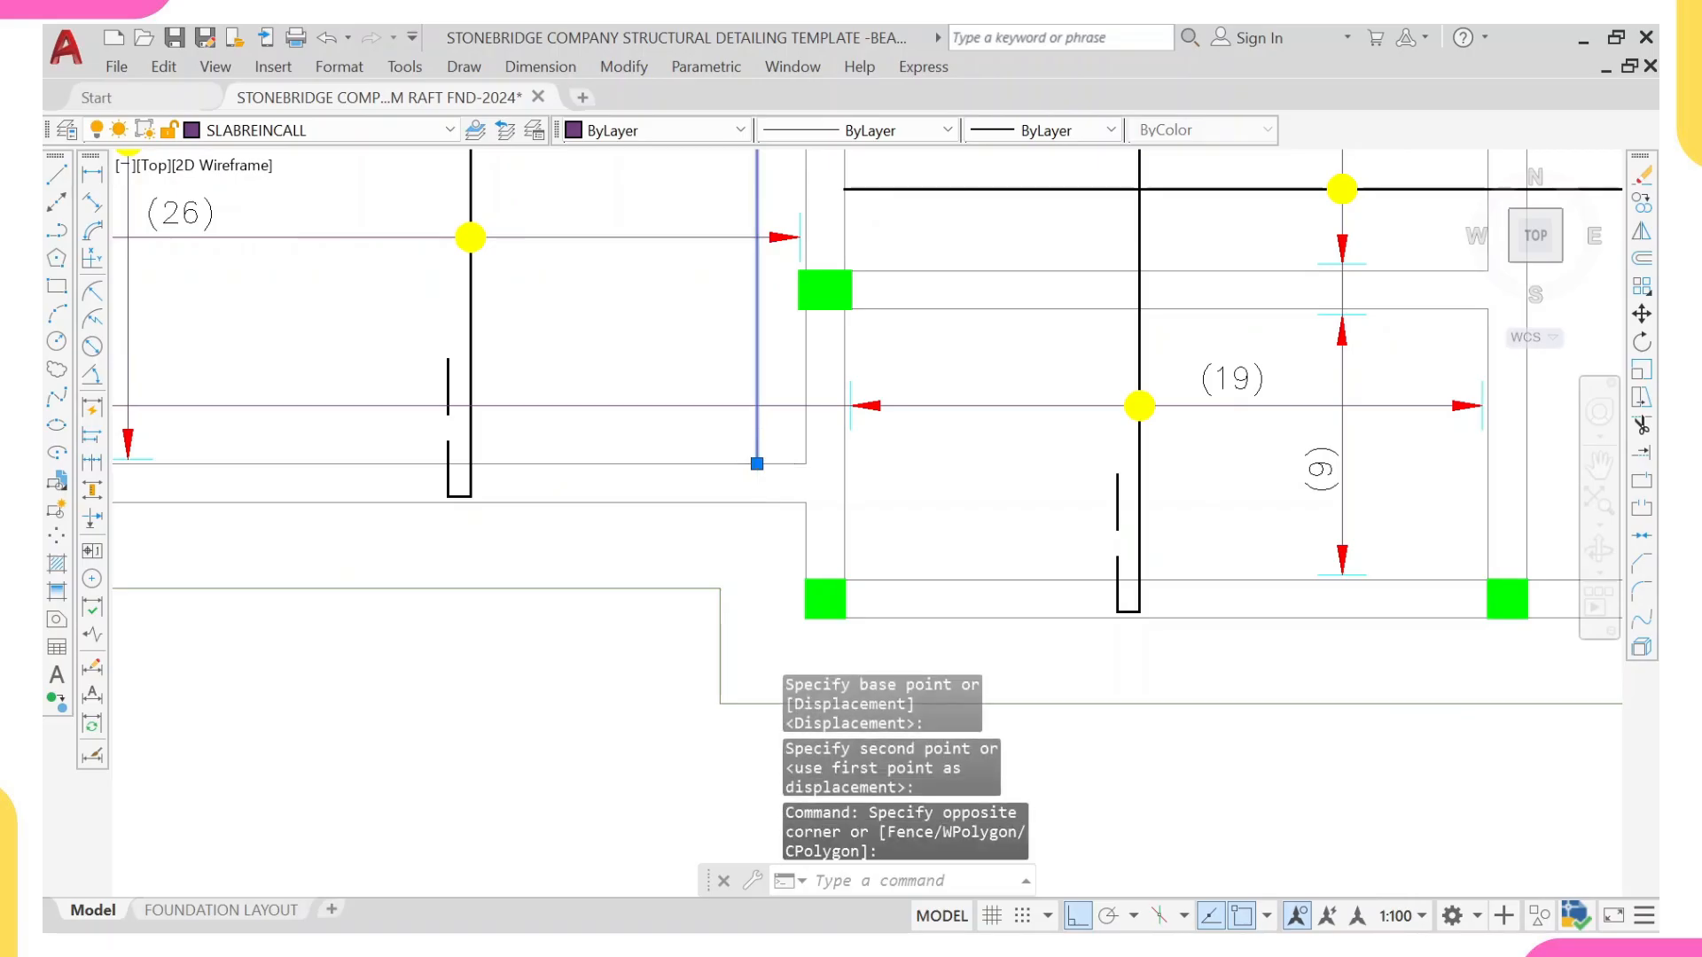
left_click(757, 463)
type("35")
key("Return")
scroll(719, 462, "down", 4)
key("Escape")
Step: Copy the lower range arrow and its tick from the (13) range line to the new leader line's lower end
middle_click_drag(717, 470, 805, 484)
scroll(563, 445, "up", 4)
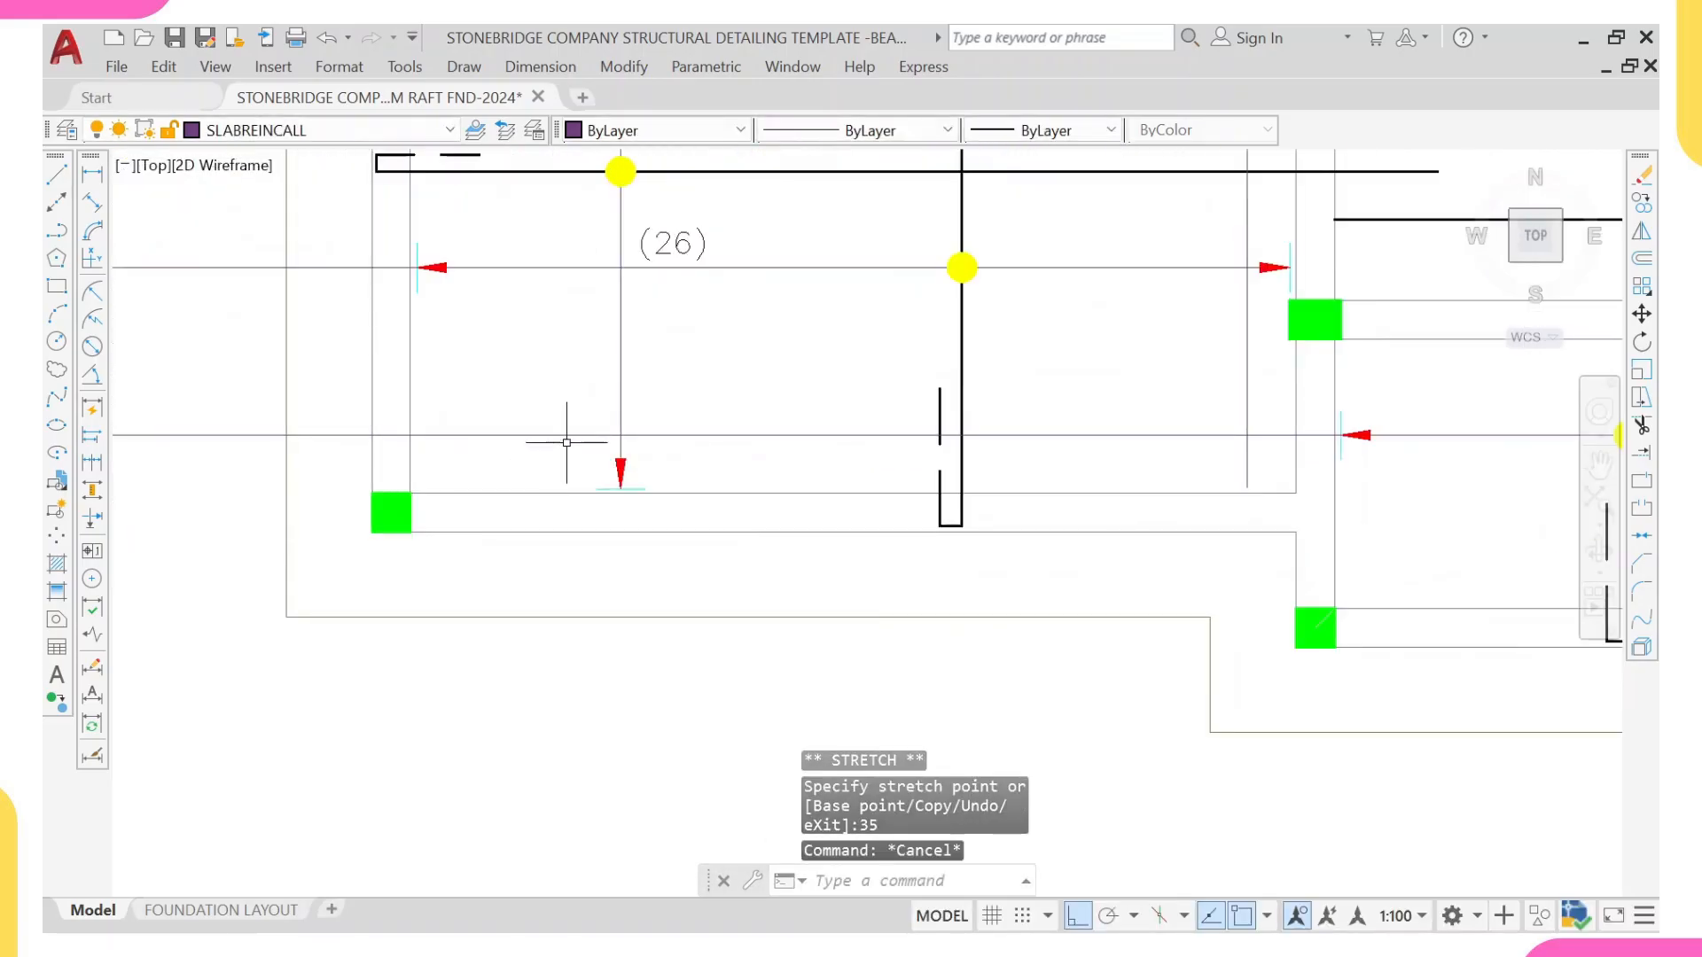
left_click(567, 445)
left_click(666, 513)
type("co")
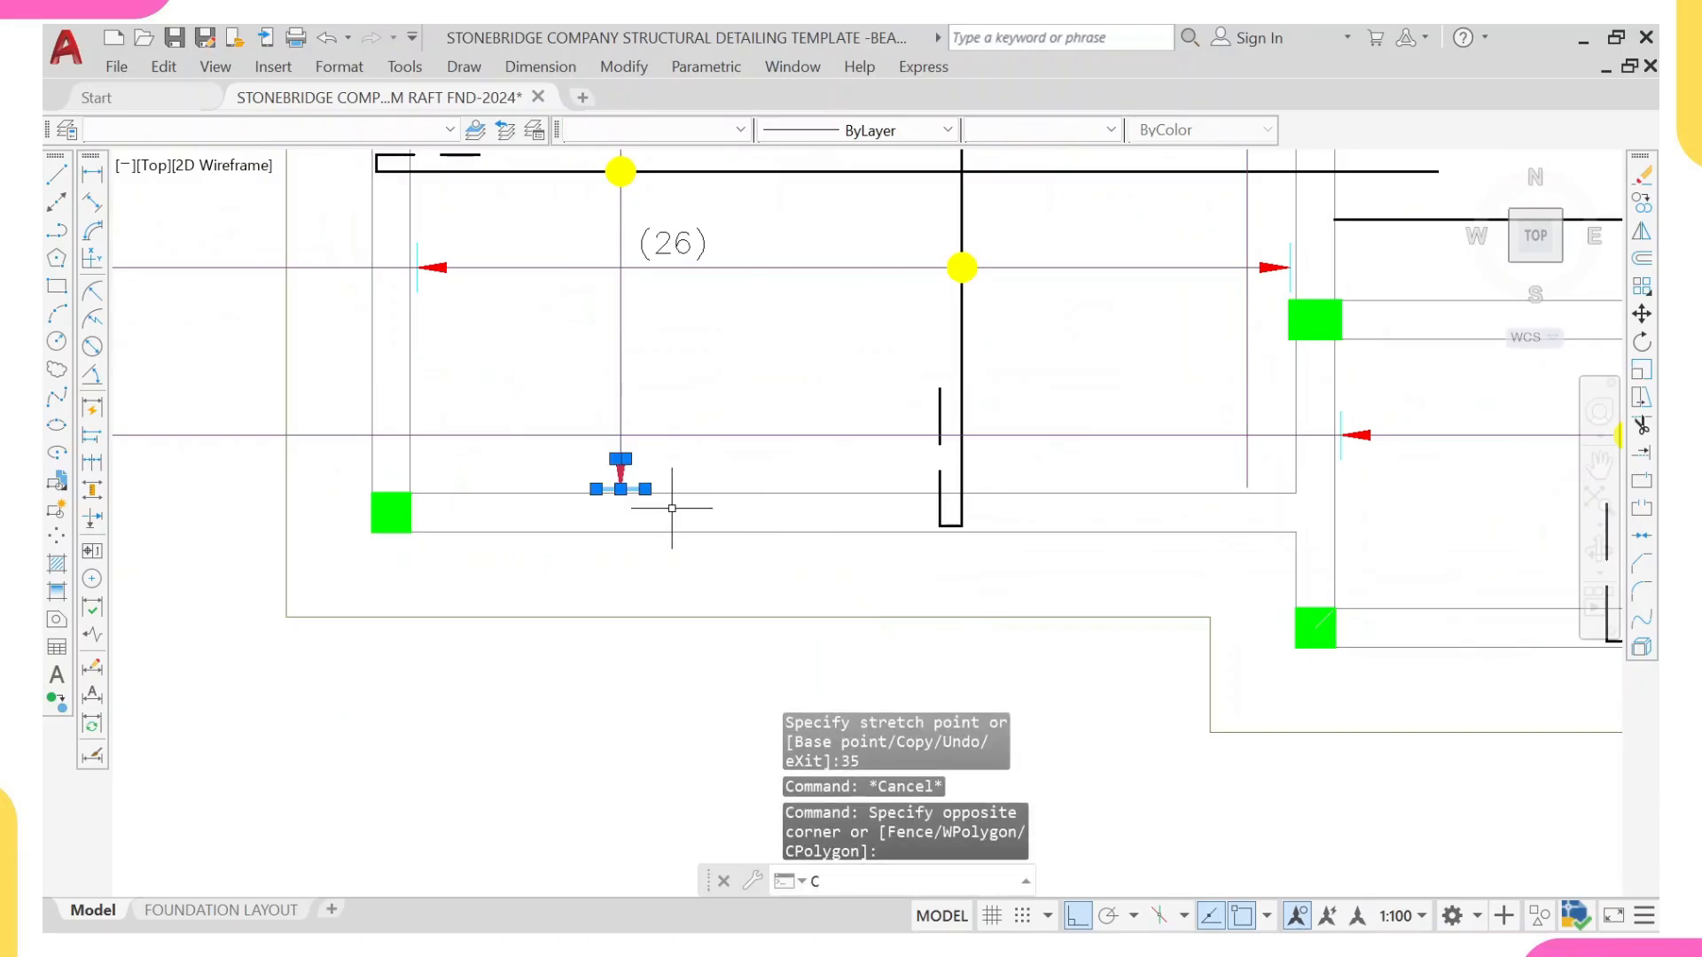
key("Return")
scroll(621, 486, "up", 4)
left_click(602, 485)
scroll(980, 466, "down", 4)
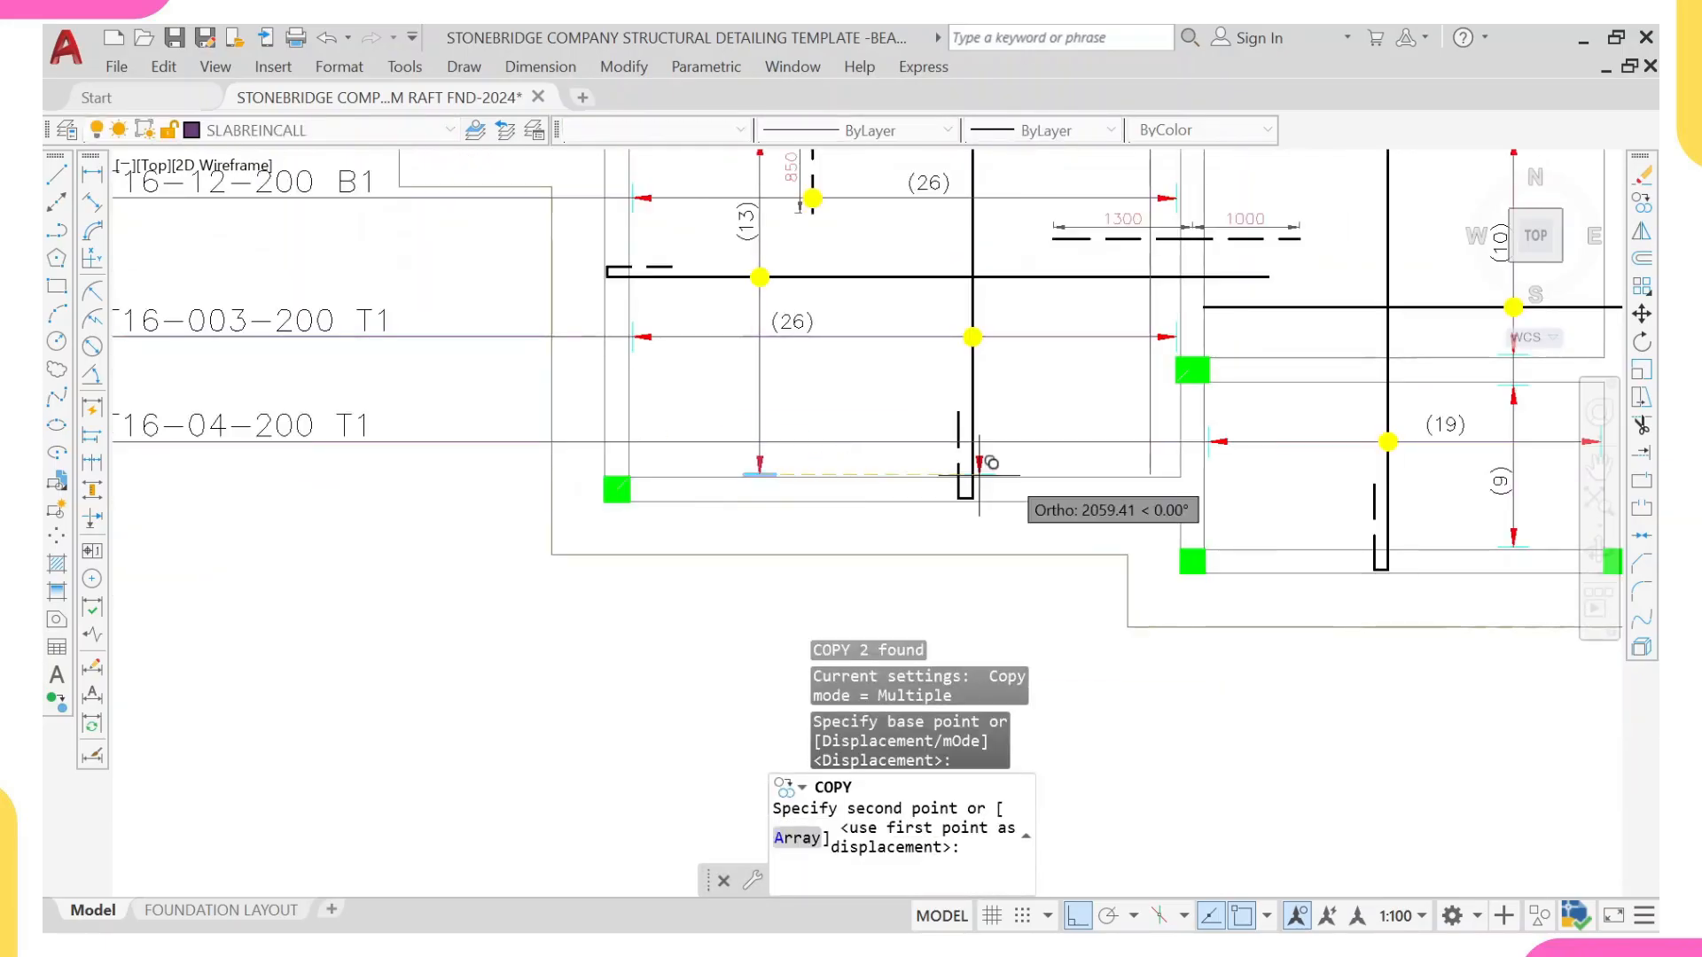
scroll(1252, 492, "up", 4)
left_click(1163, 461)
scroll(1164, 457, "down", 4)
scroll(1138, 420, "up", 2)
key("Escape")
Step: Copy the opposed pair of range arrows beside the left (9) range's upper beam onto the new line at the middle beam
middle_click_drag(1073, 291, 1078, 394)
middle_click_drag(1054, 319, 1054, 355)
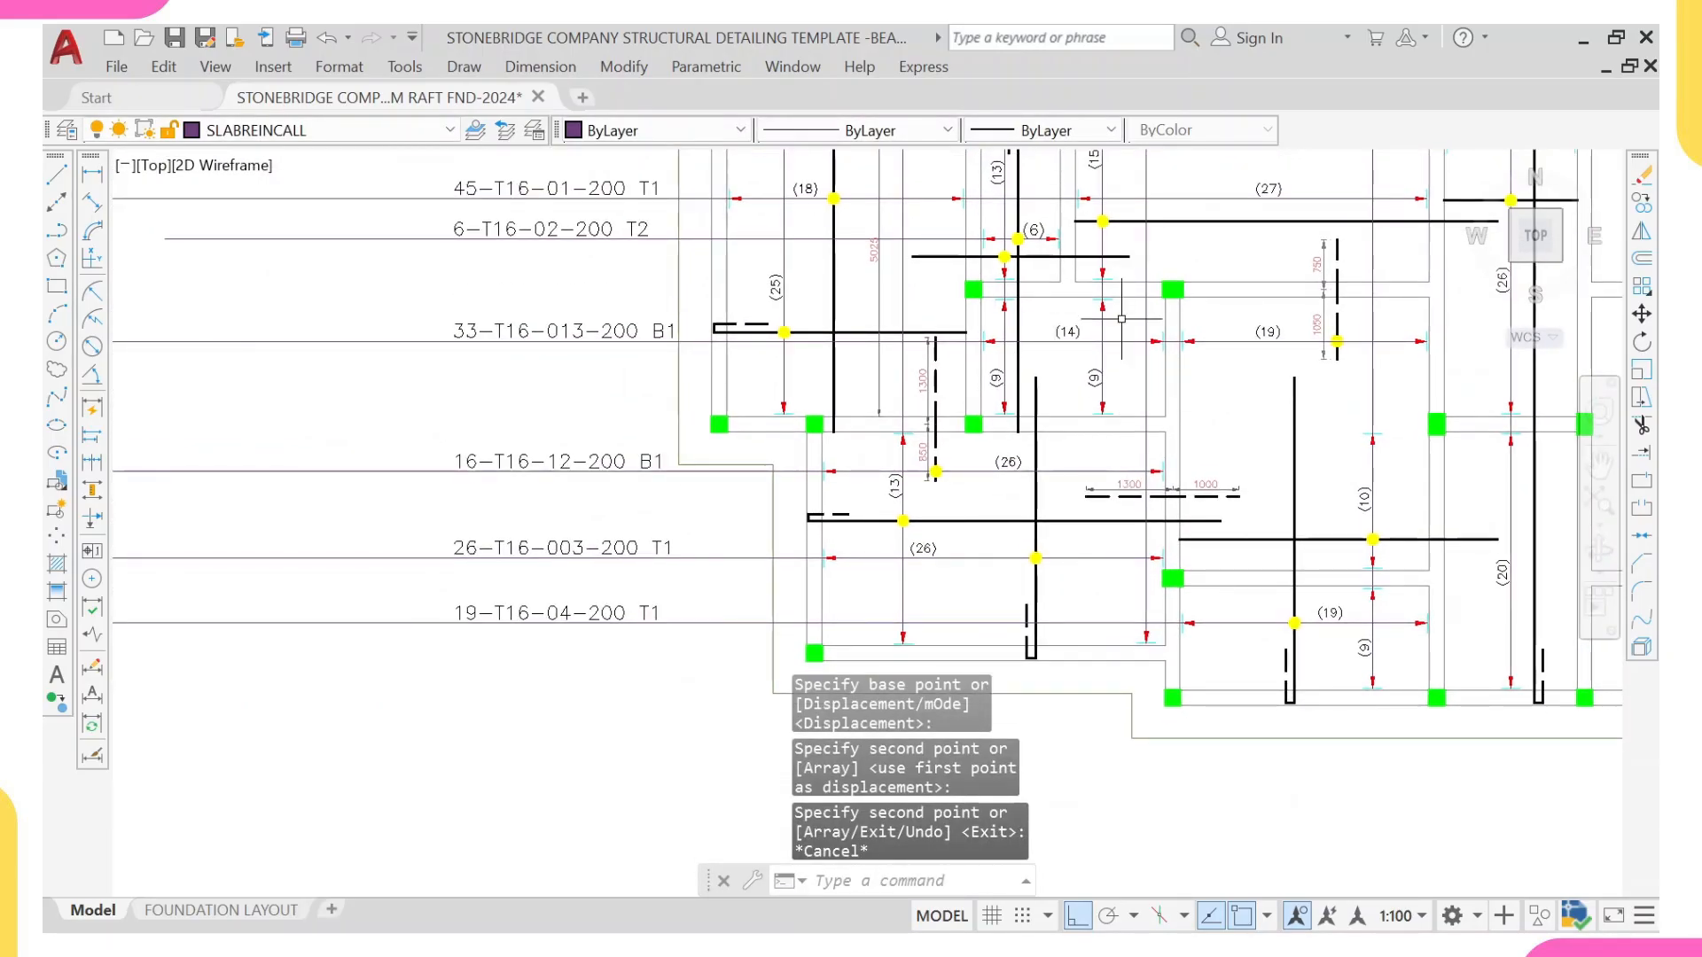
scroll(993, 266, "up", 6)
left_click(984, 253)
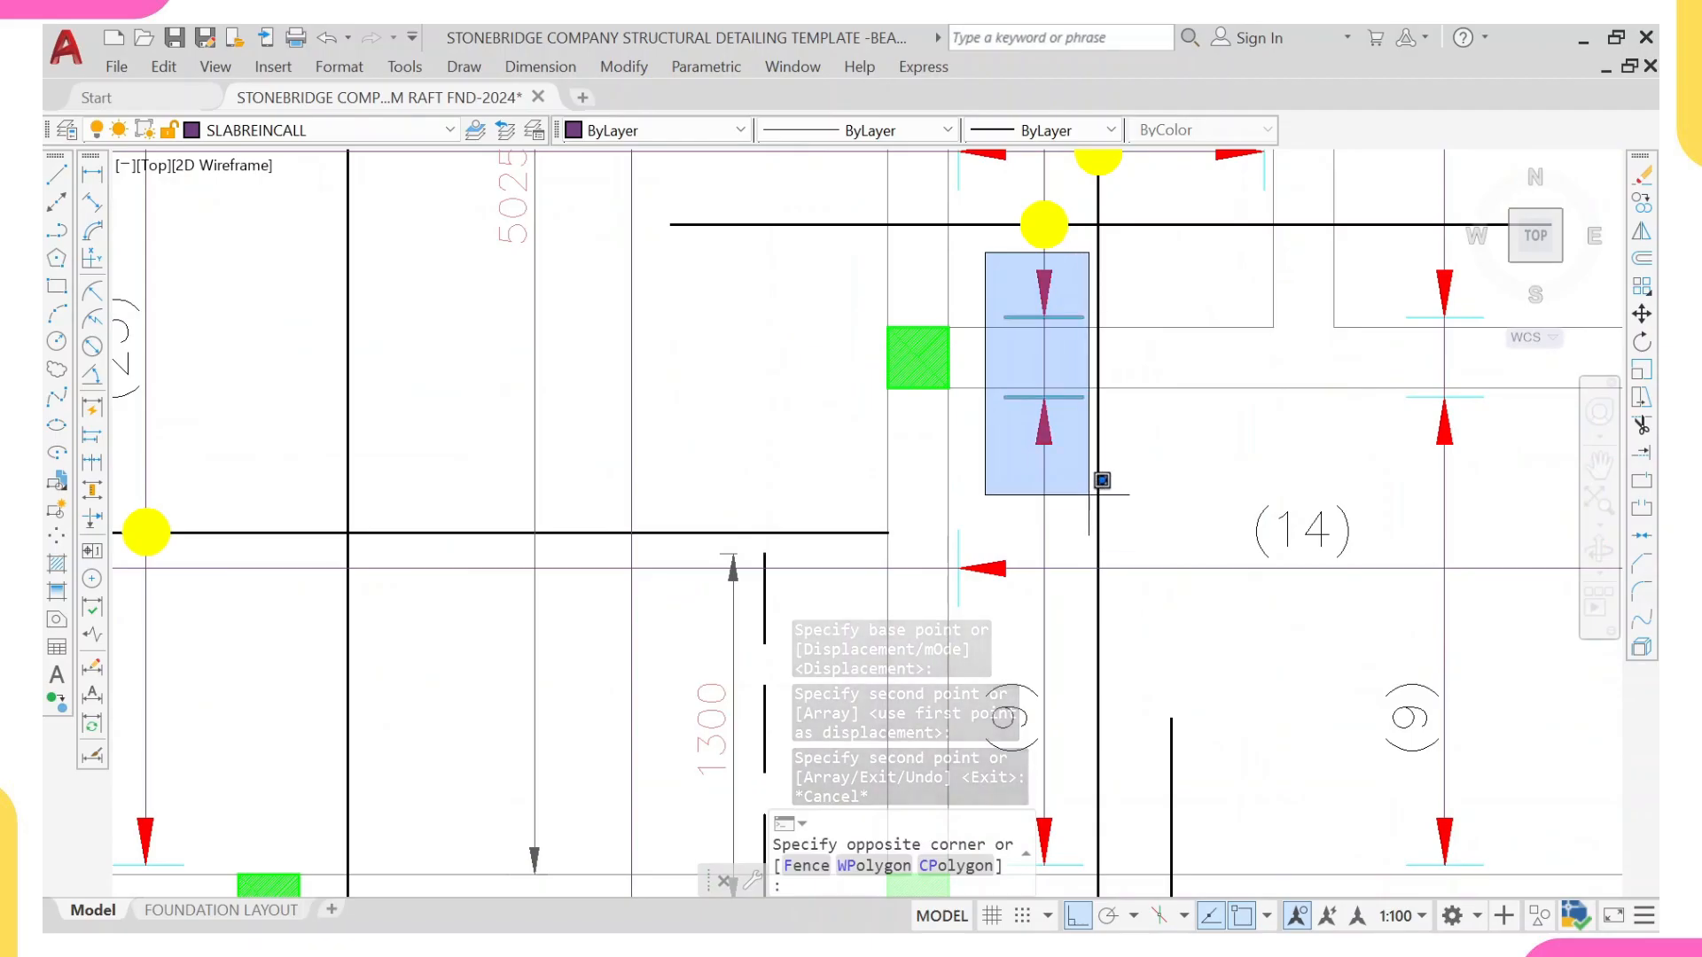
left_click(1102, 480)
type("CO")
key("Return")
scroll(1051, 376, "up", 2)
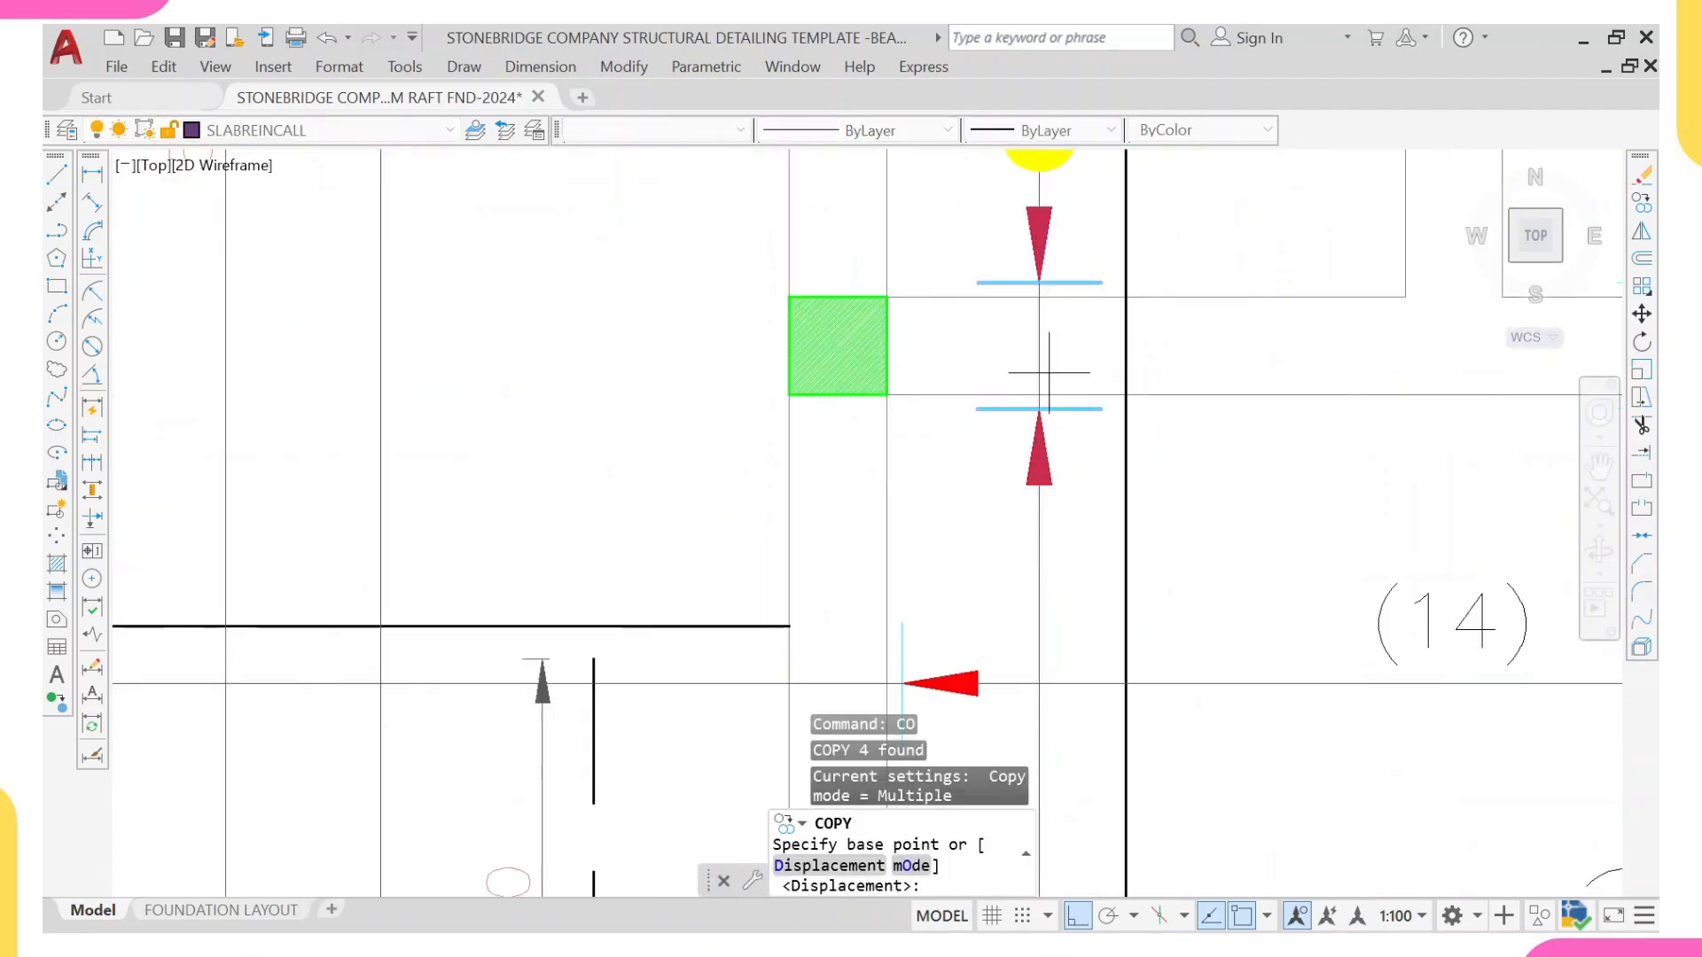
left_click(1039, 395)
scroll(1039, 396, "down", 3)
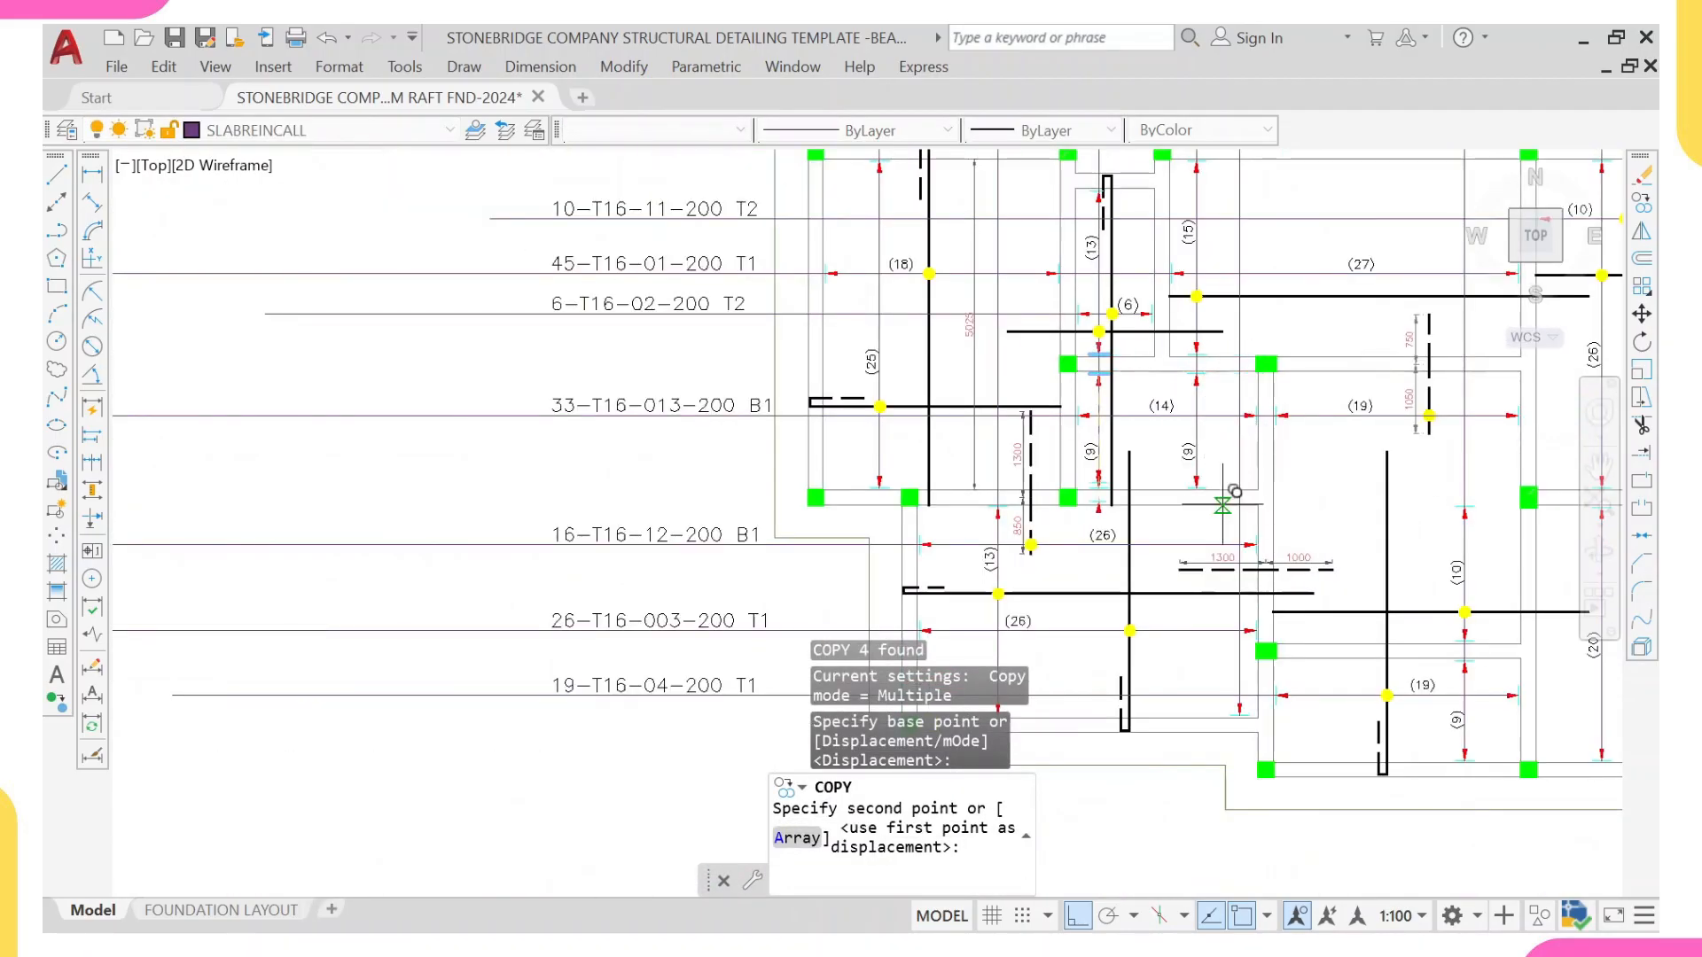
scroll(1277, 512, "up", 2)
left_click(1276, 483)
Step: Place another copy of the opposed arrow pair on the new line at the upper beam of the (14) bay
scroll(1153, 443, "down", 2)
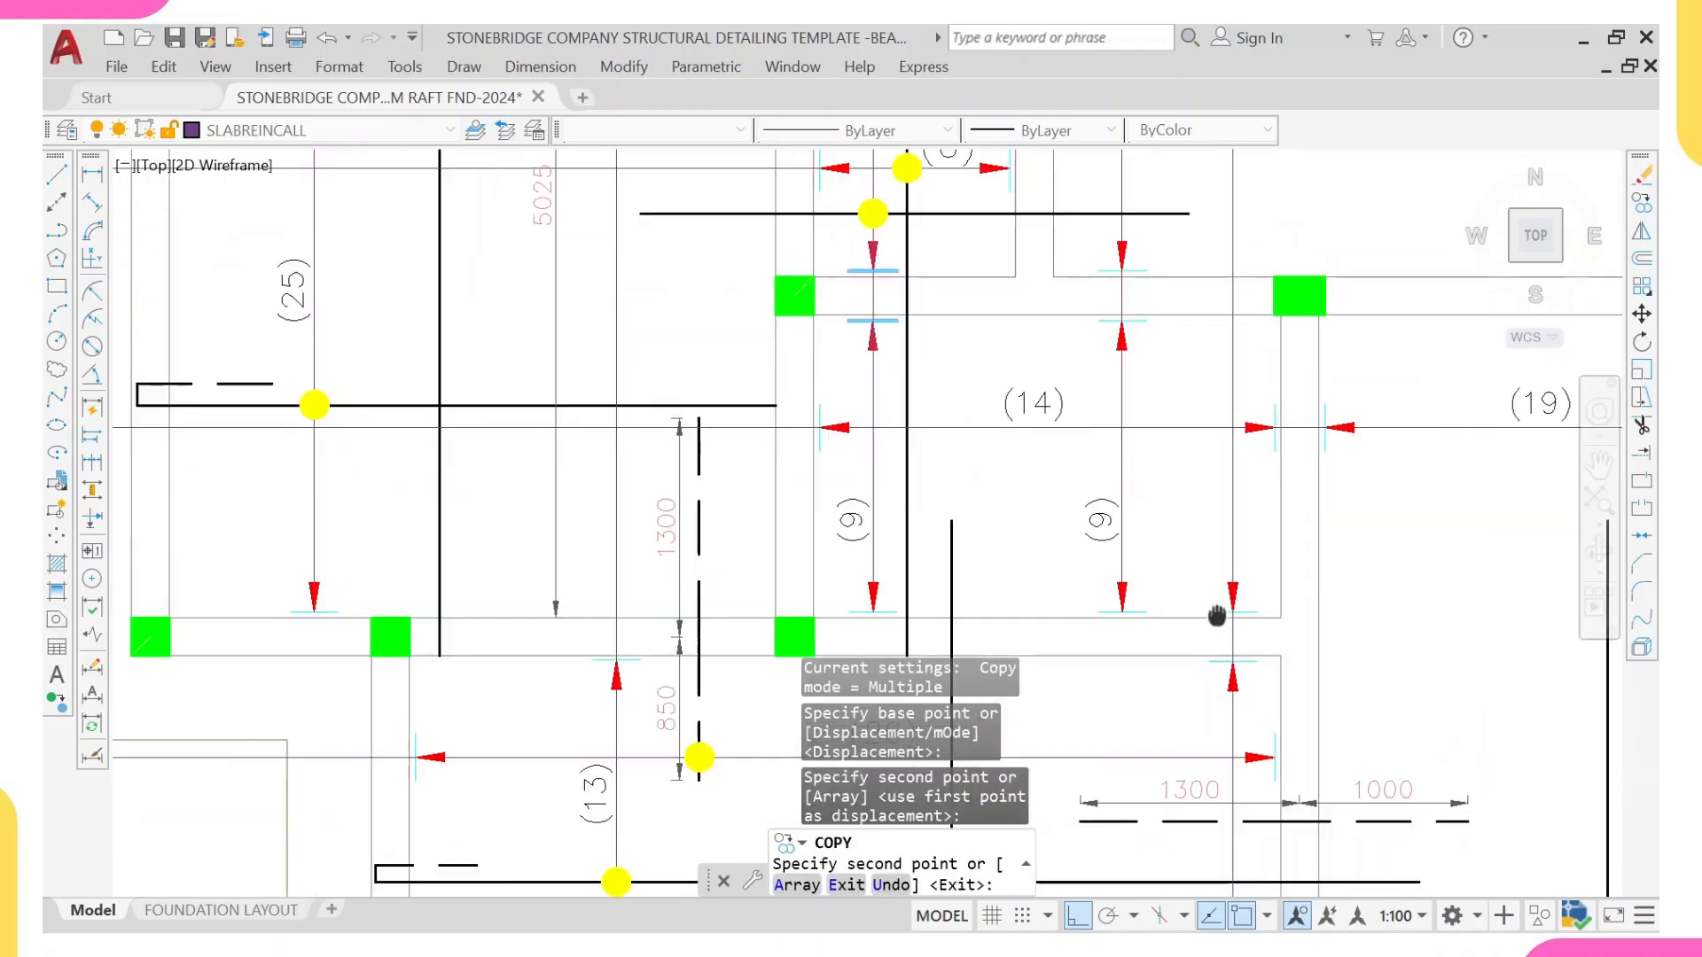
scroll(1240, 390, "up", 4)
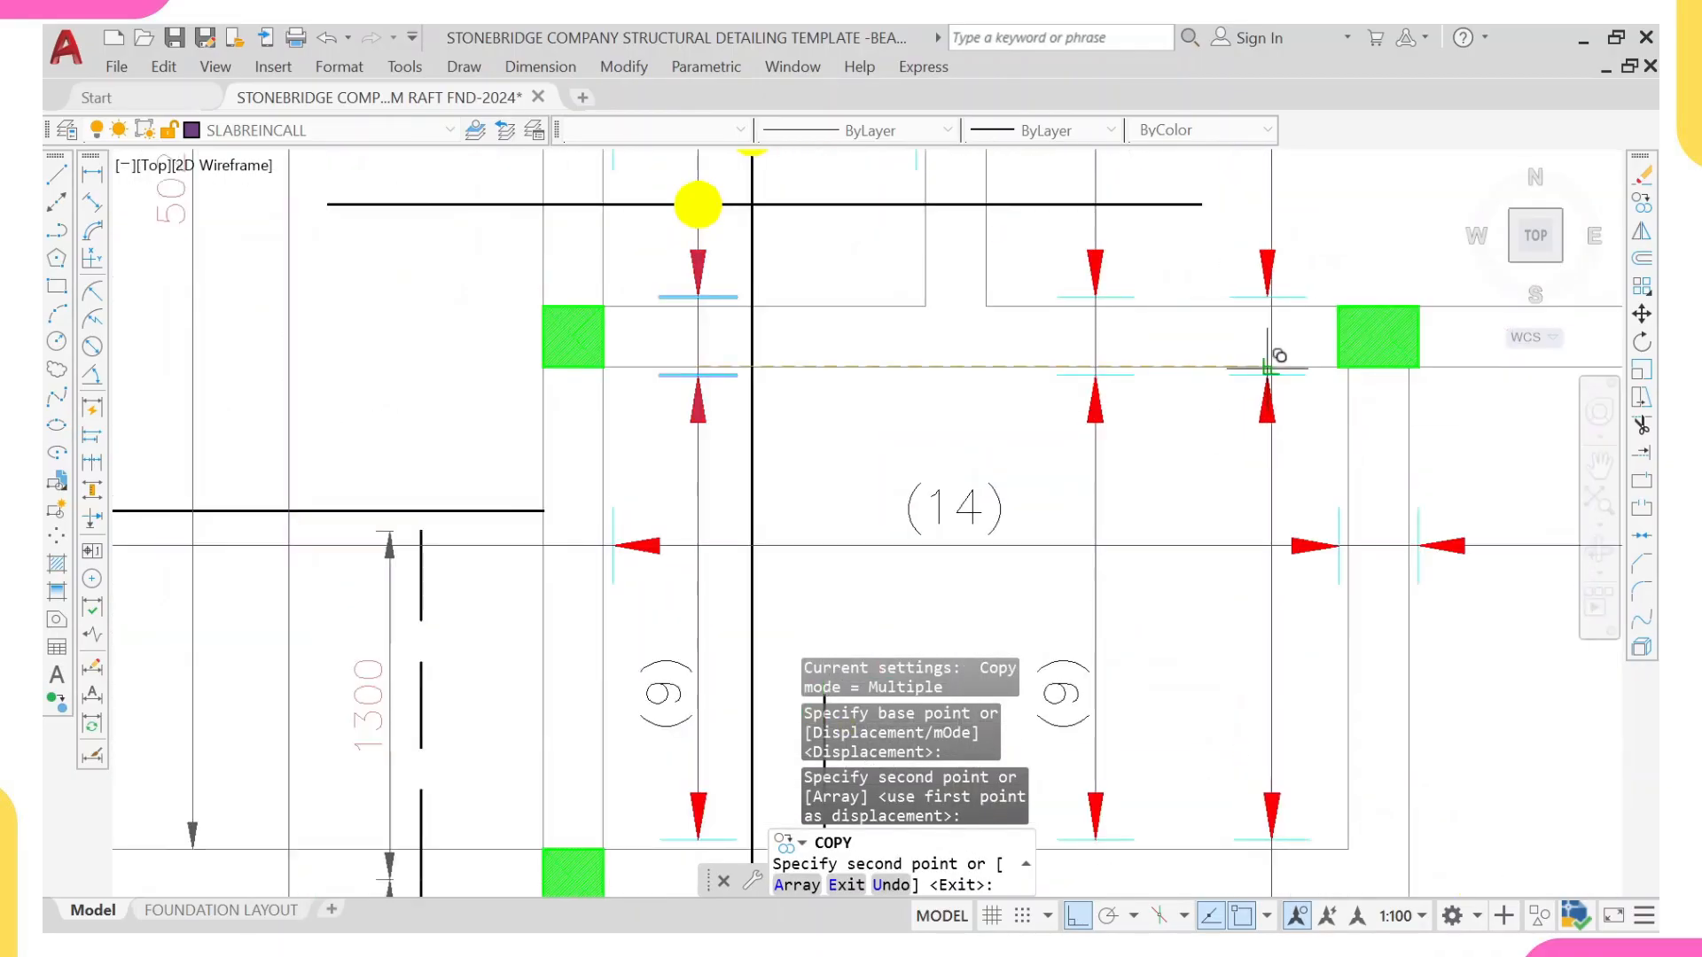
left_click(1270, 366)
key("Escape")
Step: Erase the downward arrow and its tick above the upper beam on the new line
left_click(1208, 224)
left_click(1330, 330)
type("E")
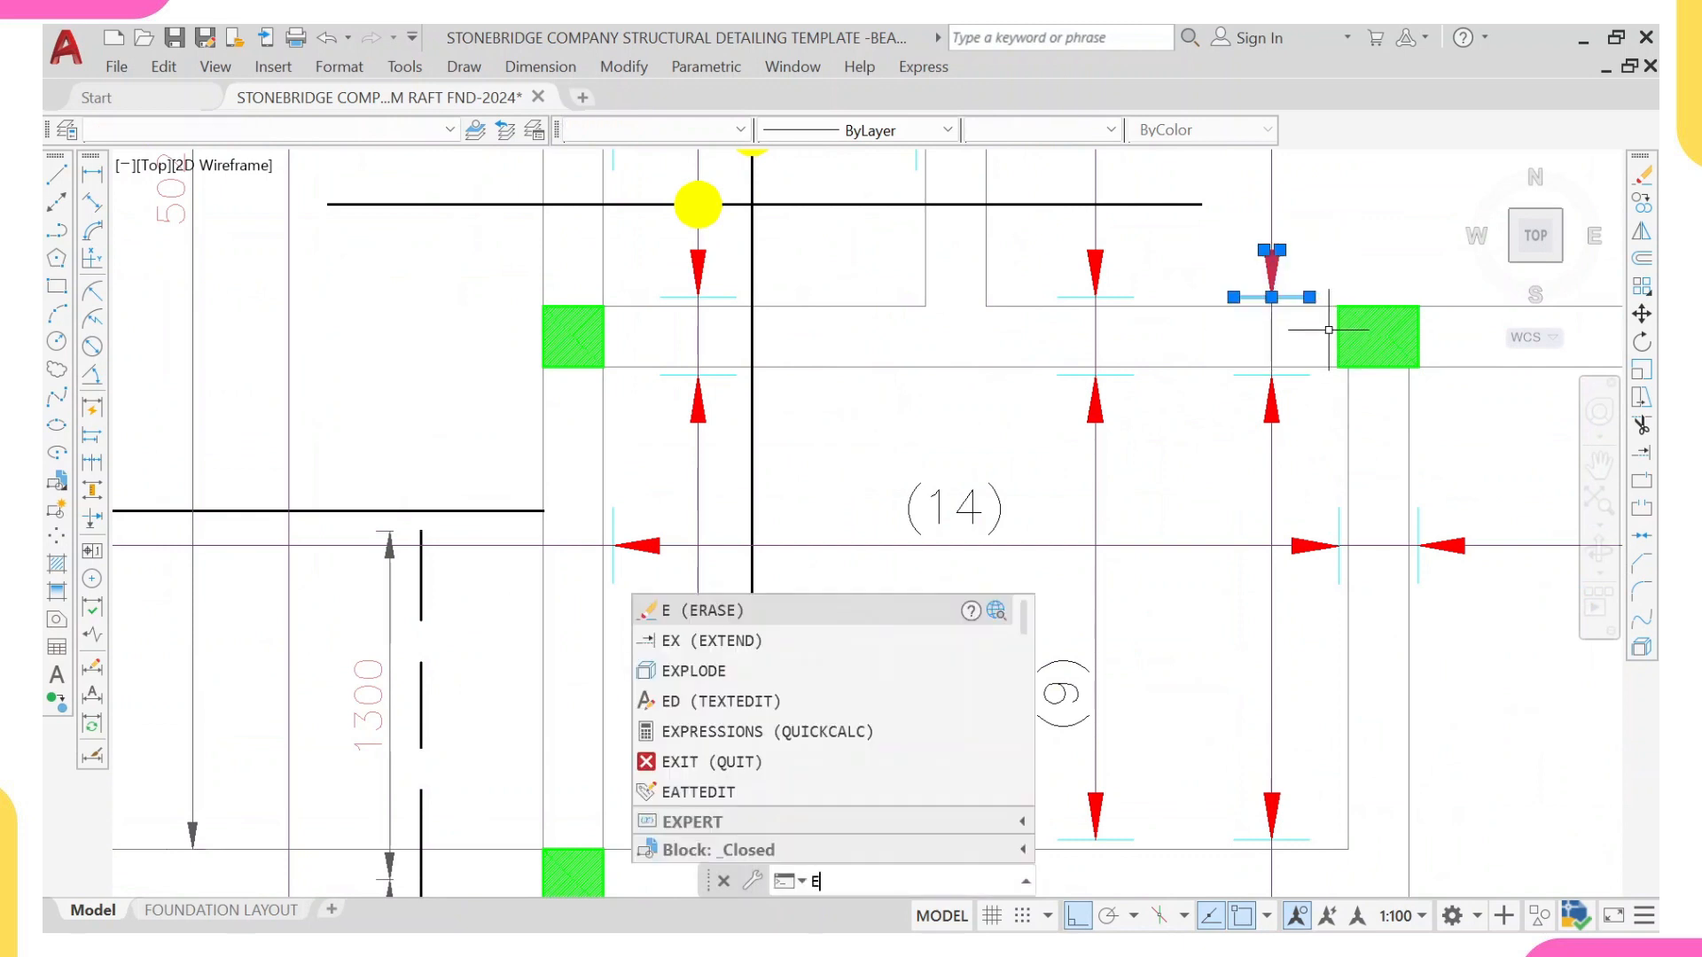
key("Return")
scroll(1306, 456, "down", 3)
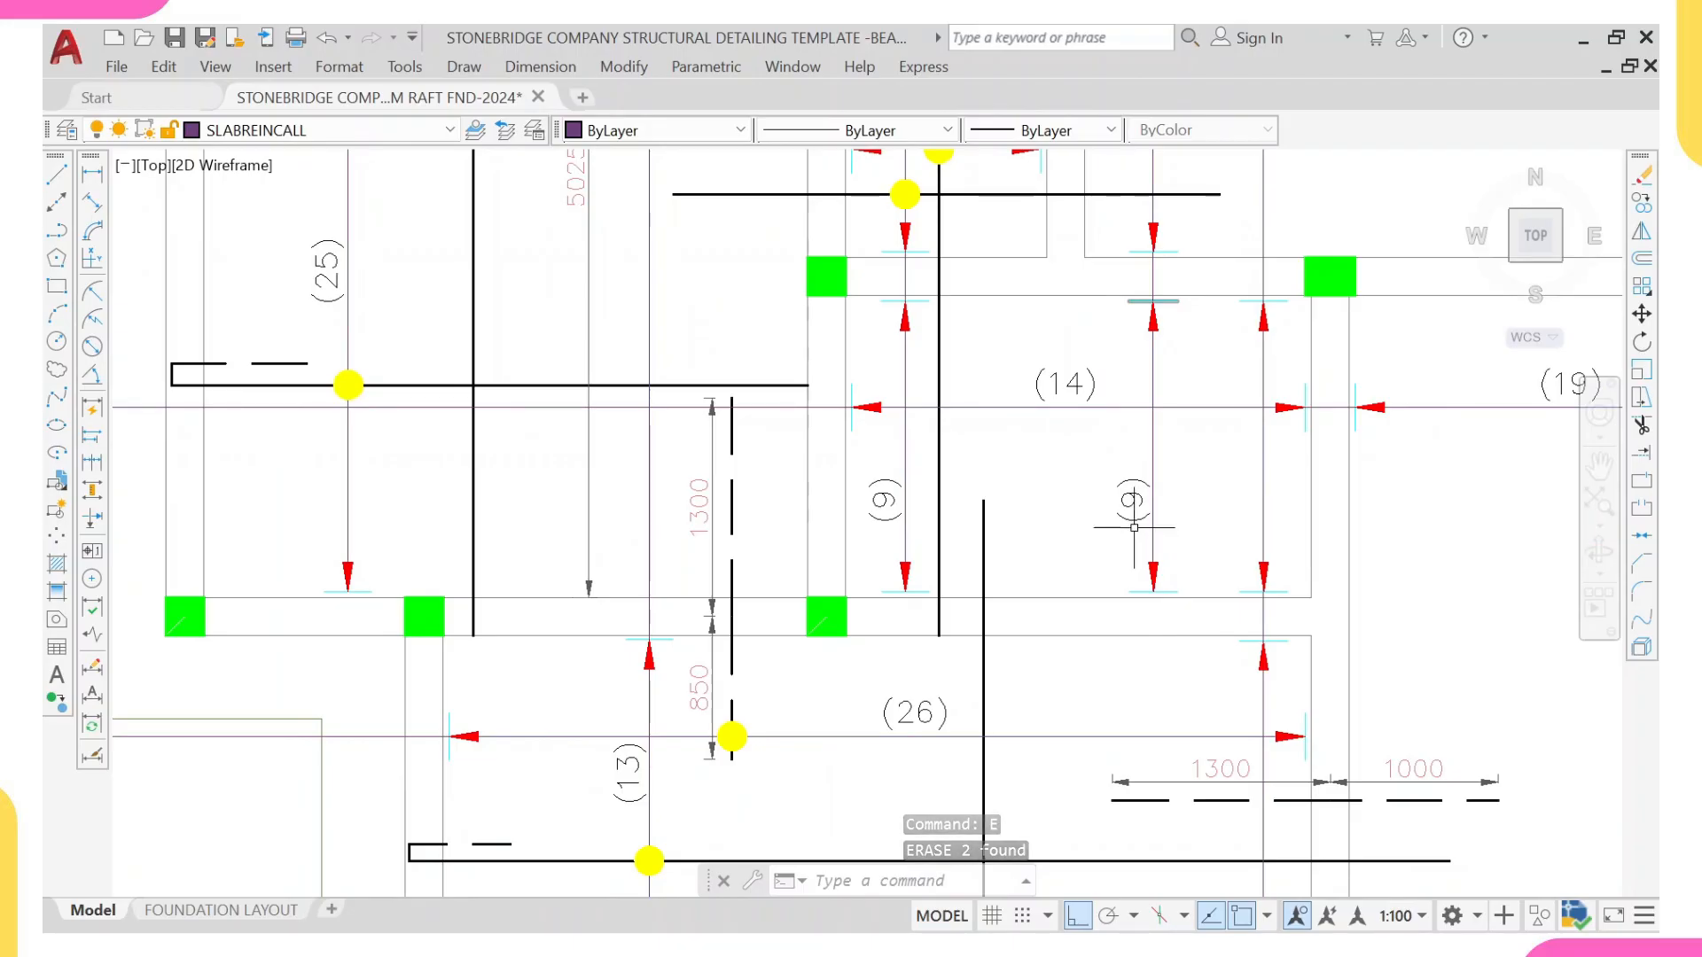
left_click(1133, 500)
type("c")
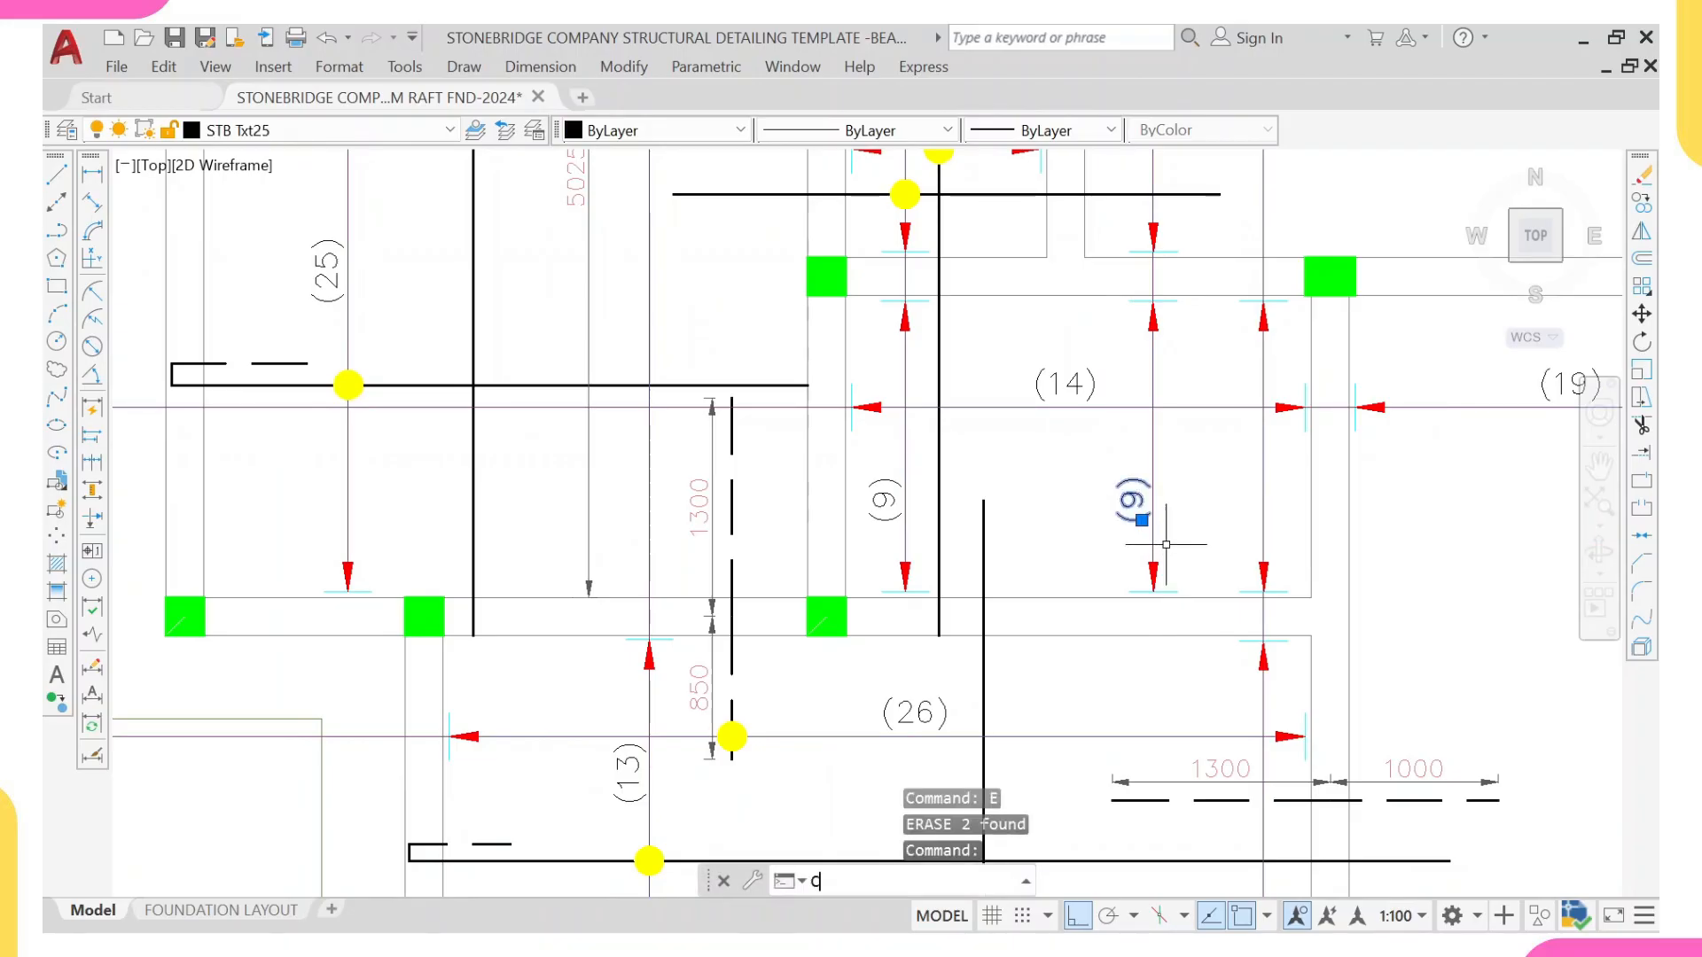
key("Return")
left_click(1152, 493)
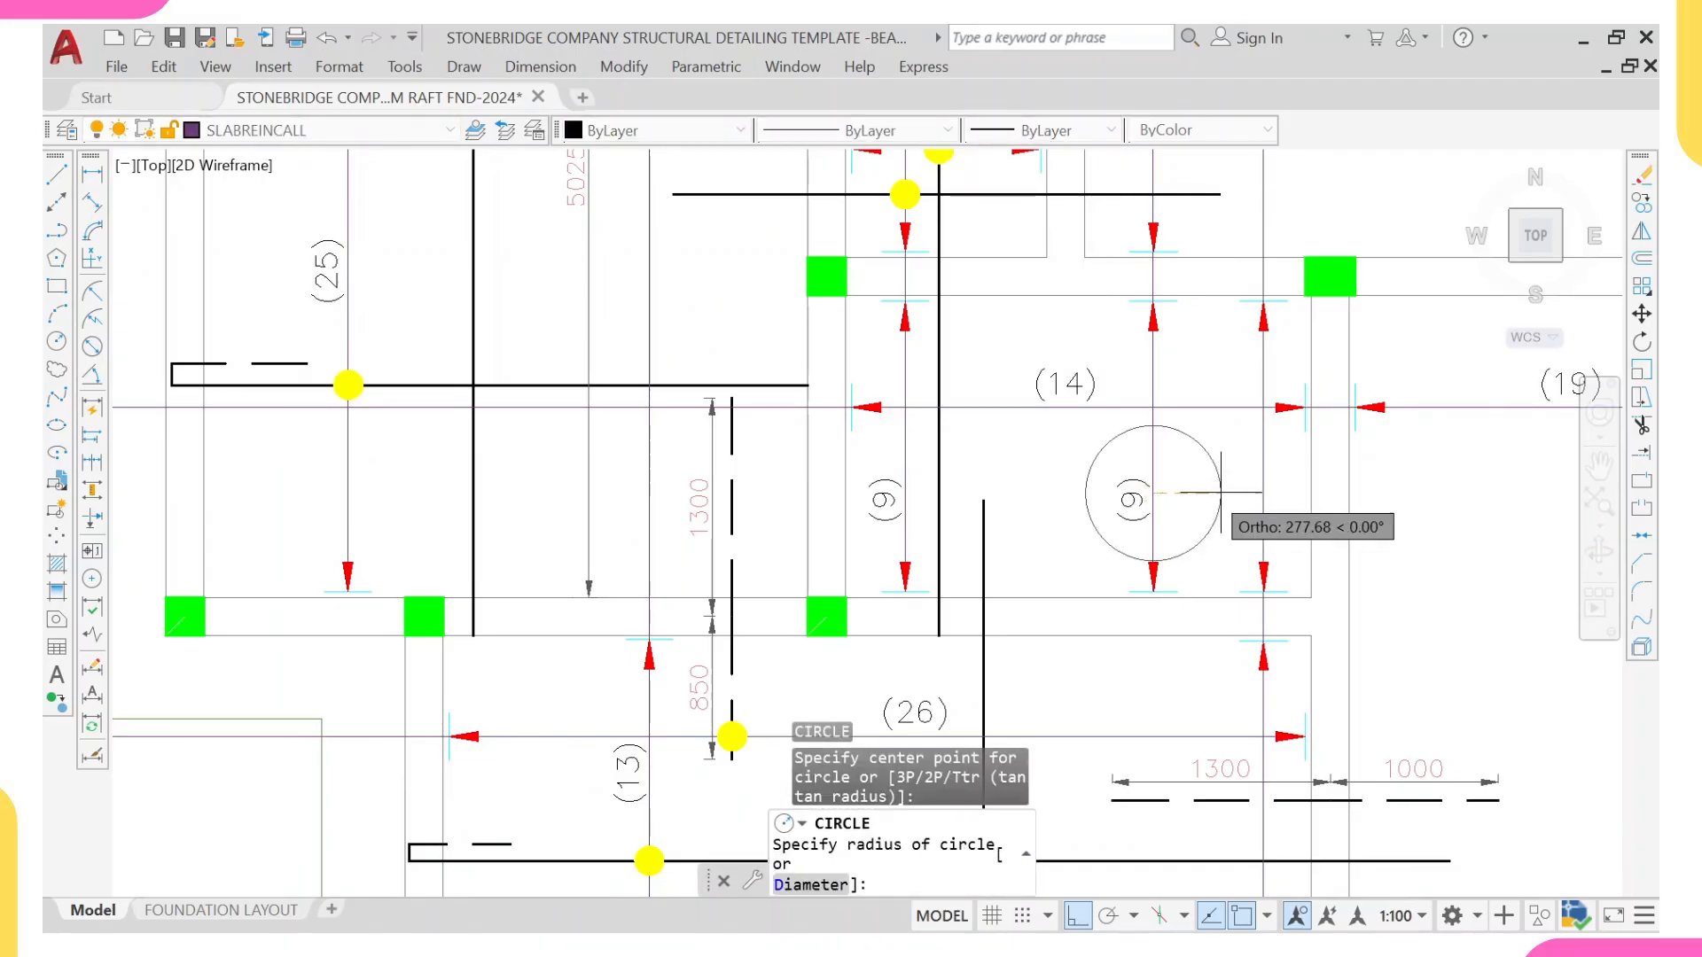
key("Escape")
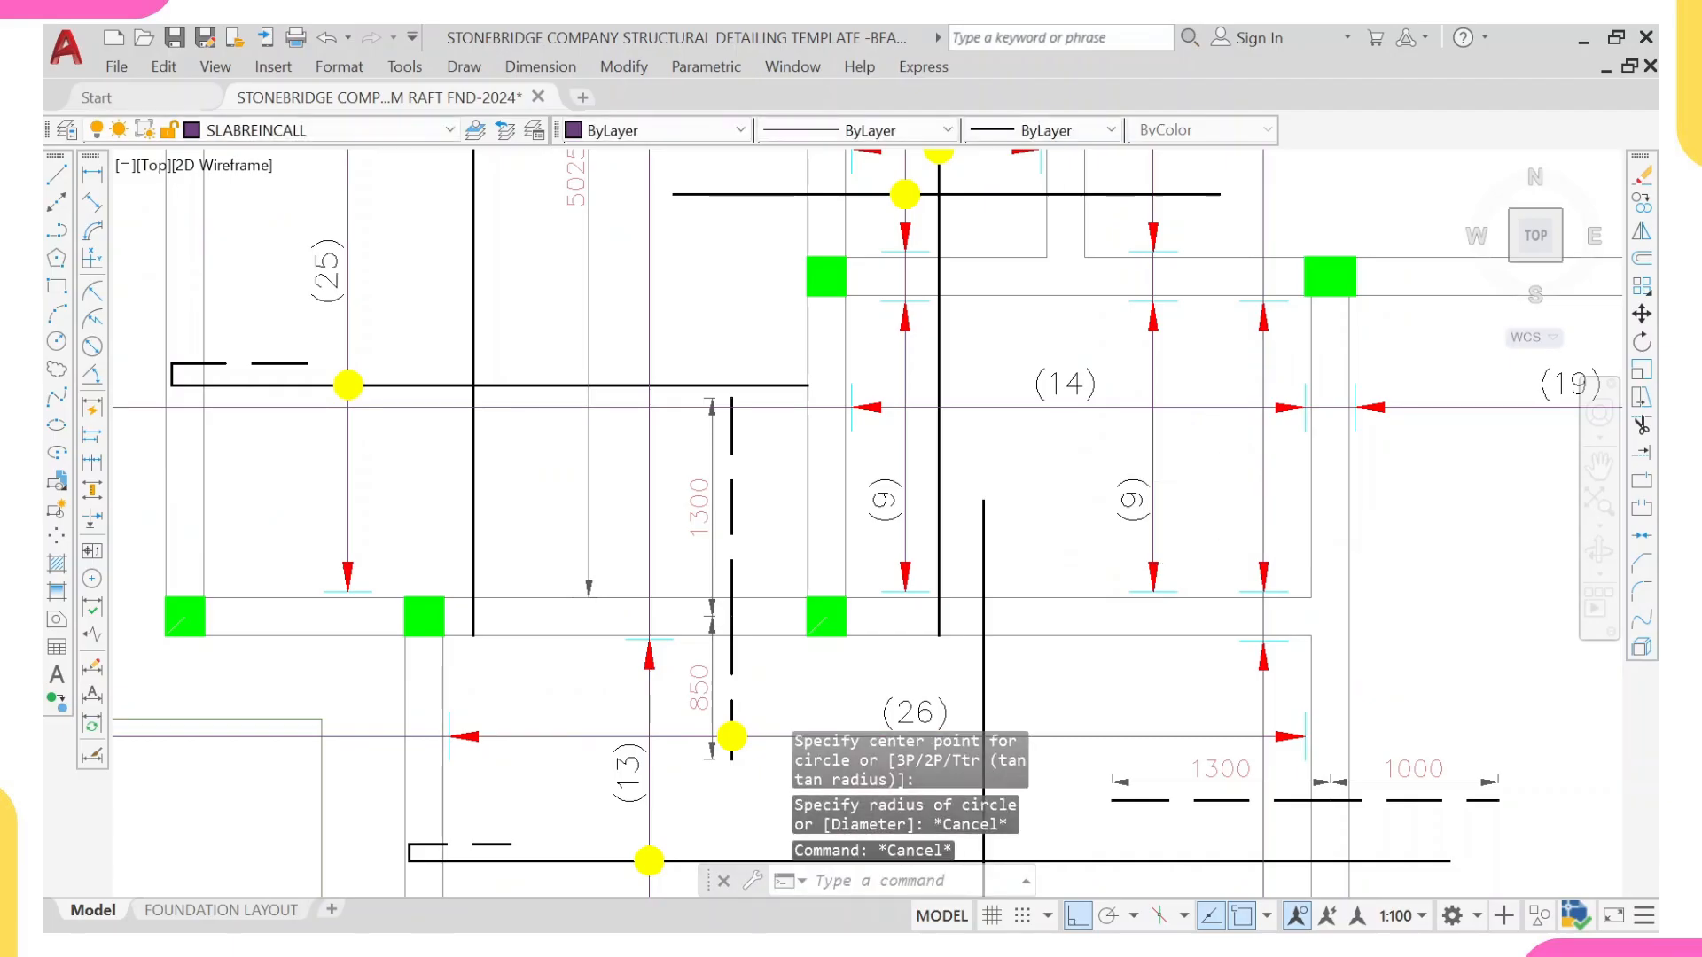
Step: Copy the (9) count label in the (14) bay horizontally to the new range line
left_click(1141, 486)
left_click(1117, 499)
type("co")
key("Return")
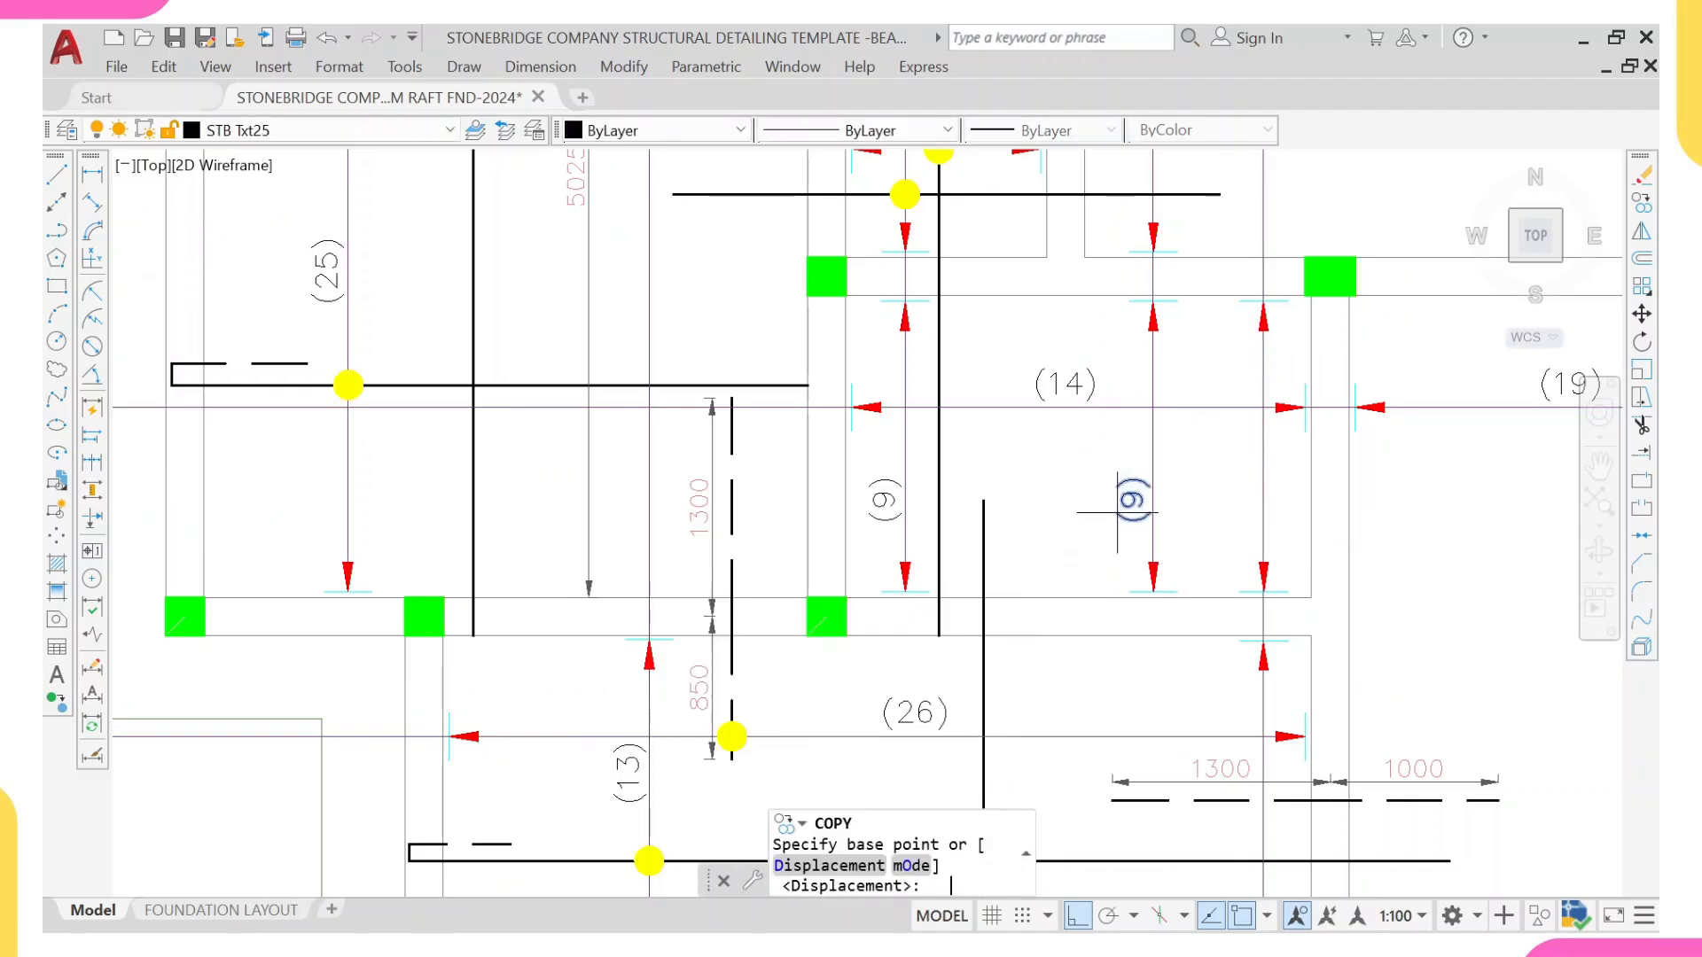
left_click(1153, 493)
scroll(1152, 488, "up", 2)
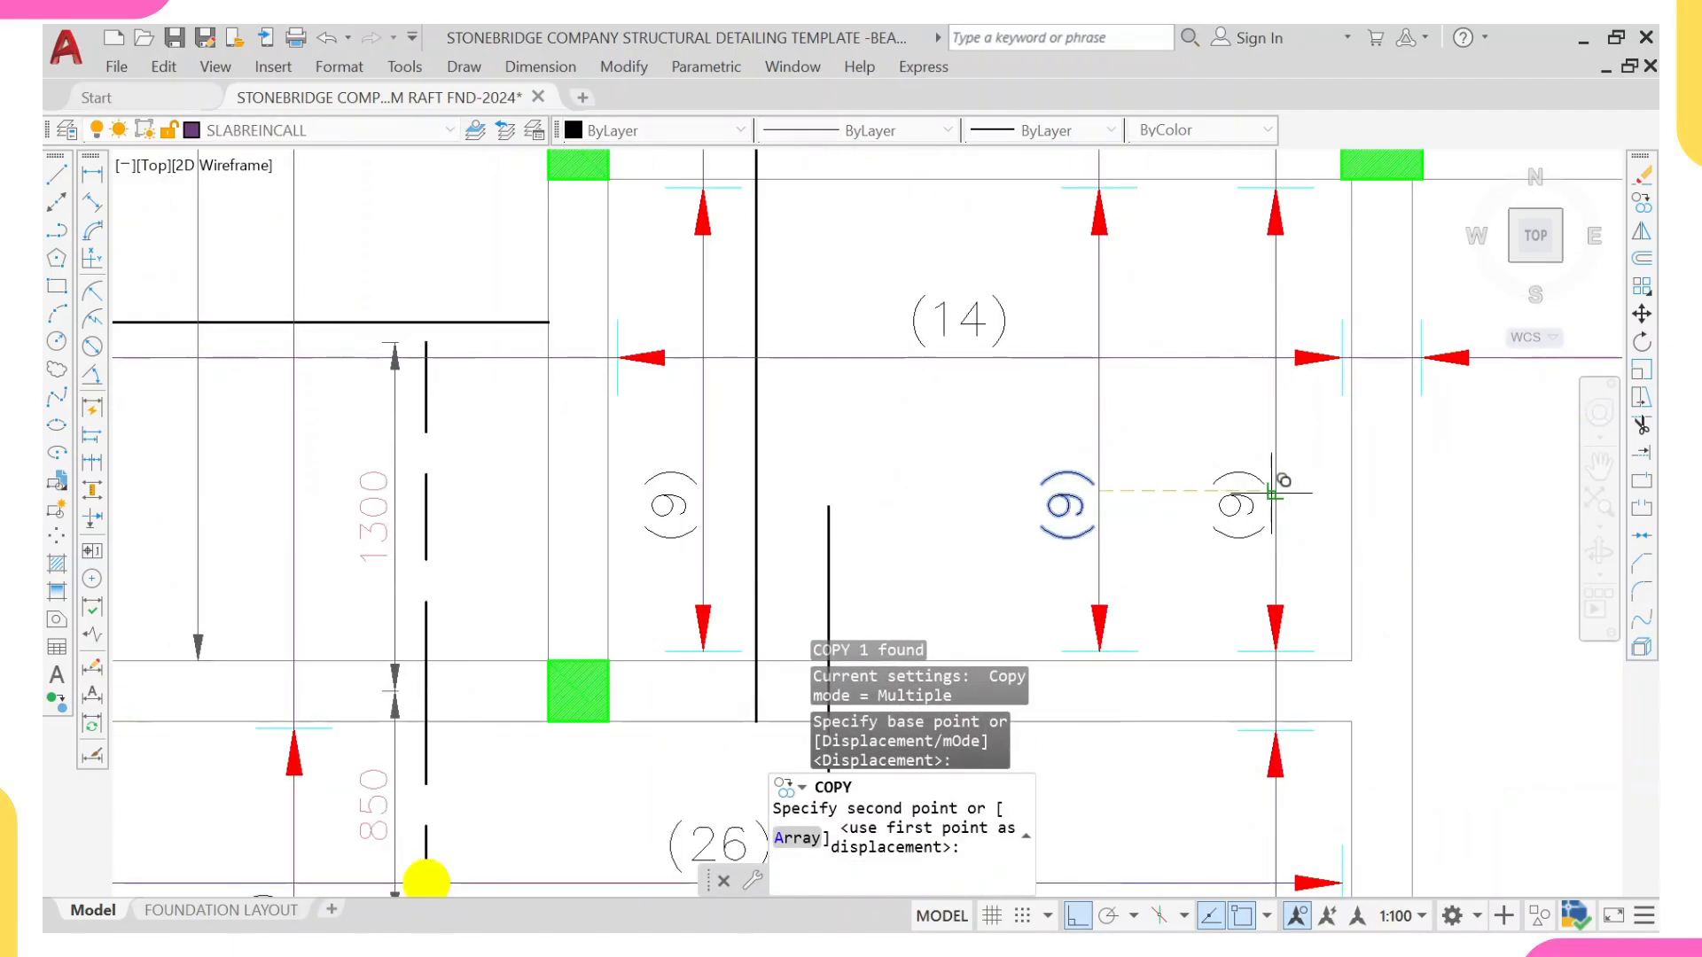
scroll(1182, 479, "down", 5)
middle_click_drag(1286, 565, 1276, 467)
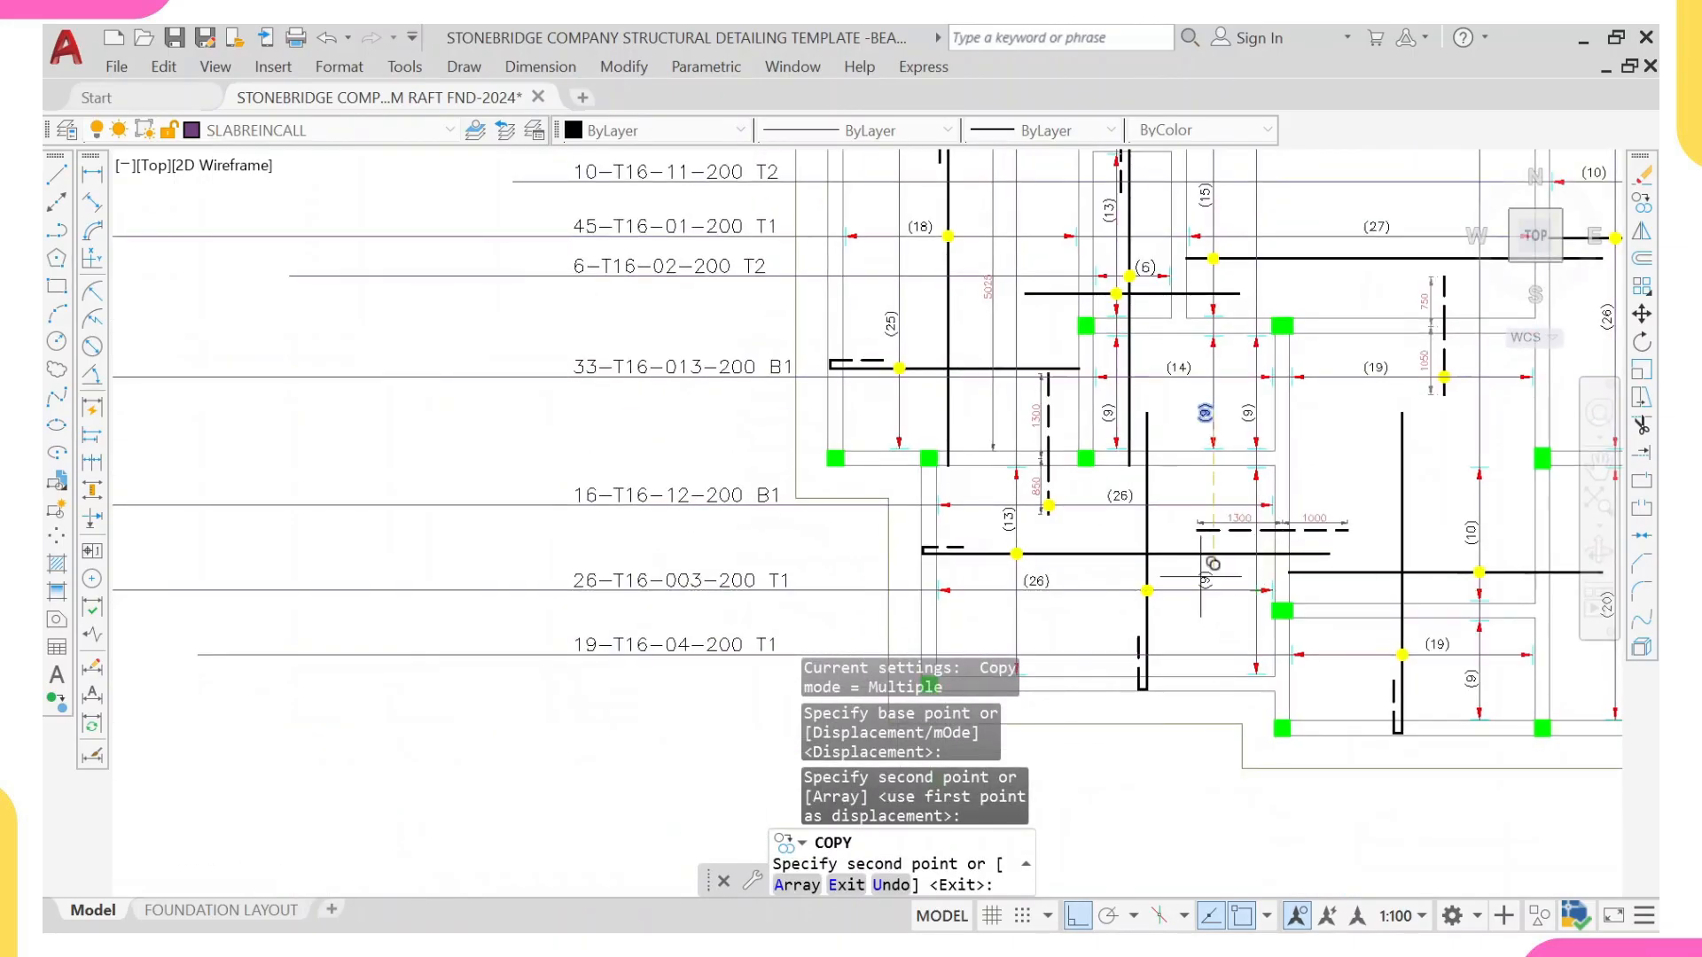
key("Escape")
scroll(1009, 520, "up", 2)
left_click(1012, 522)
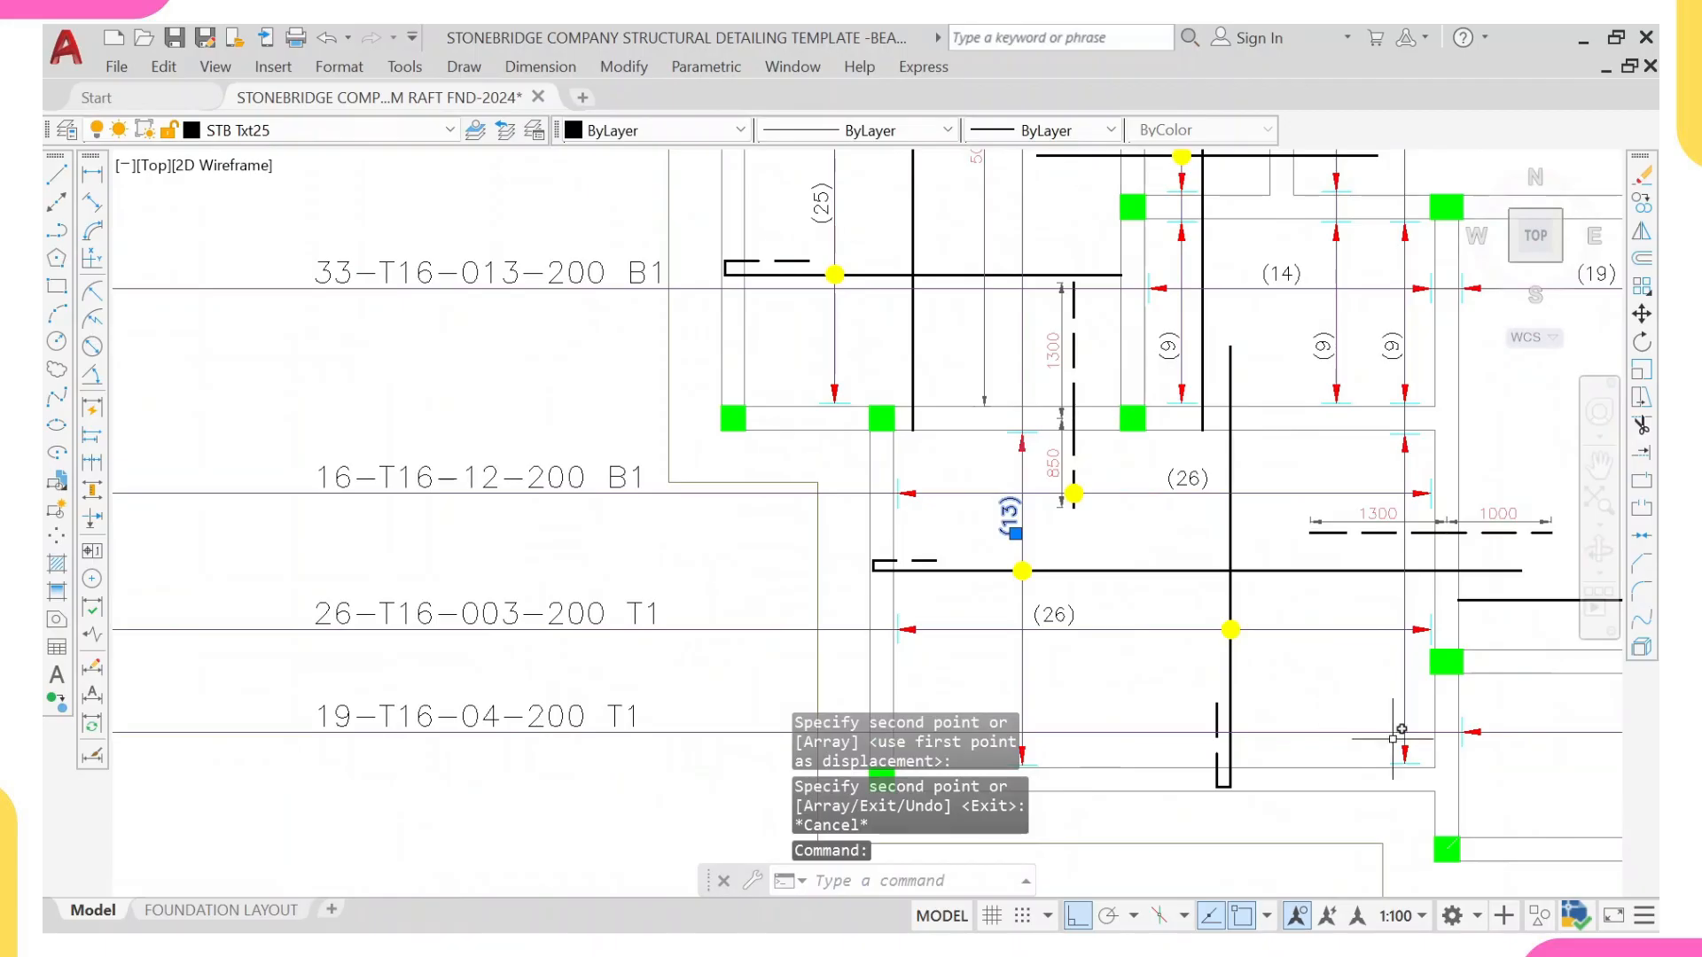
key("Escape")
type("c")
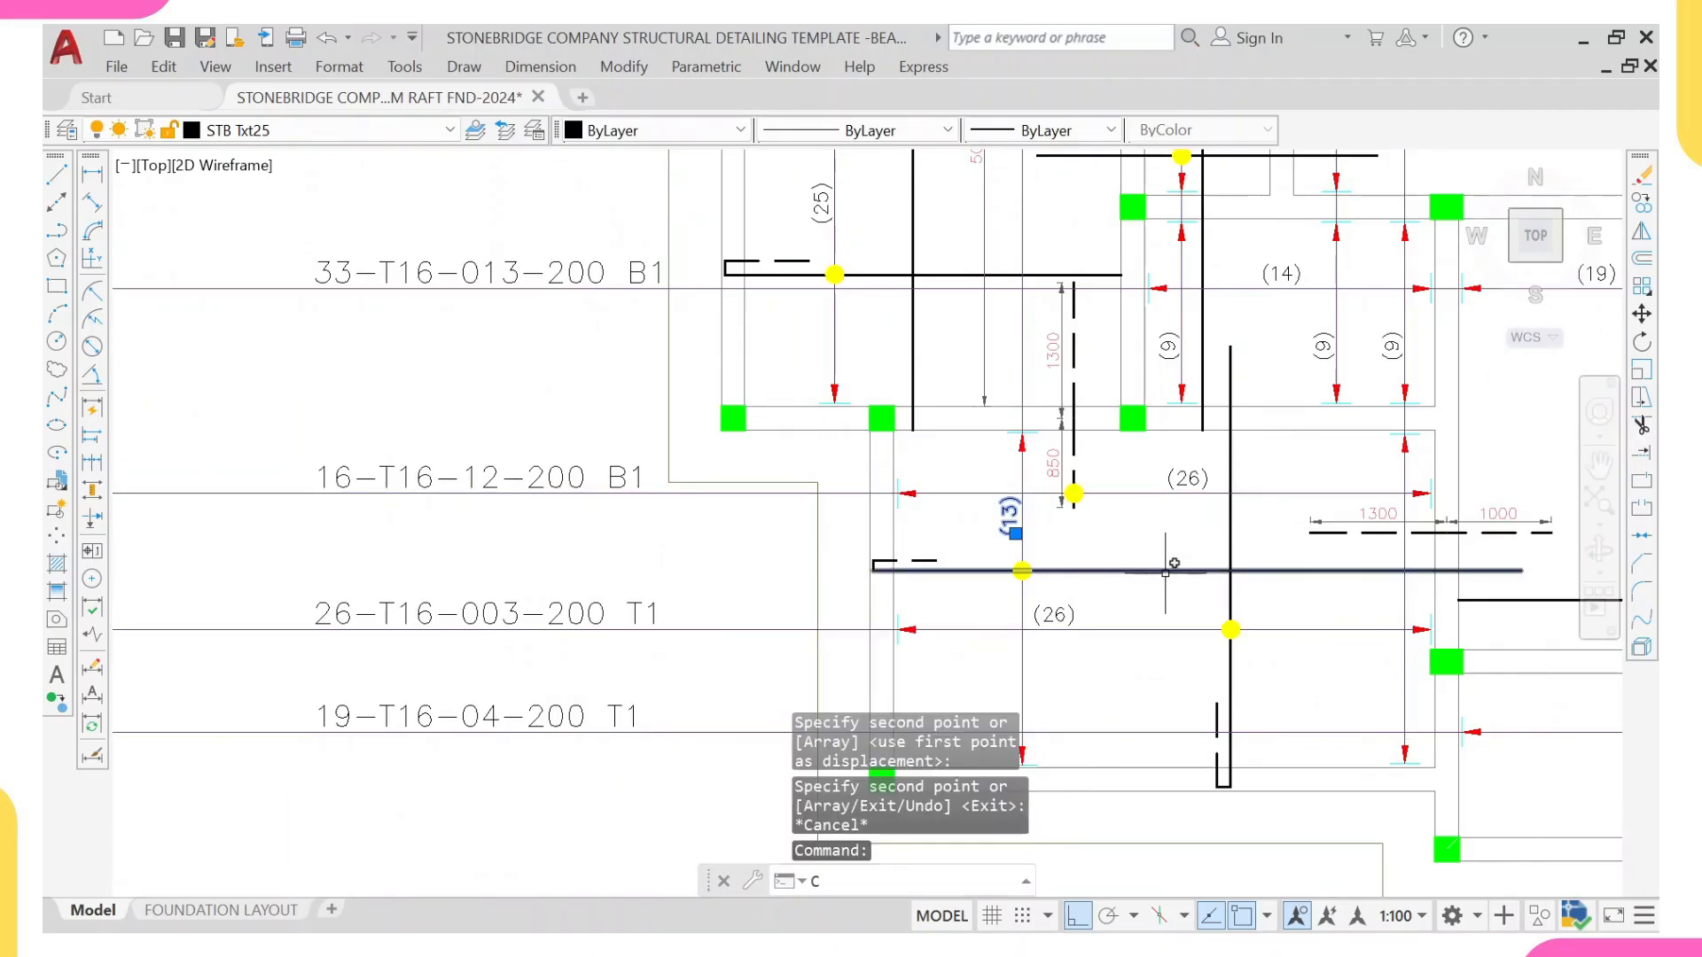
key("Return")
scroll(1029, 523, "up", 2)
left_click(1003, 522)
scroll(1003, 522, "down", 2)
scroll(1046, 532, "up", 4)
key("Escape")
Step: Copy the (13) count label in the lower (26) bay horizontally to the new range line
left_click(851, 466)
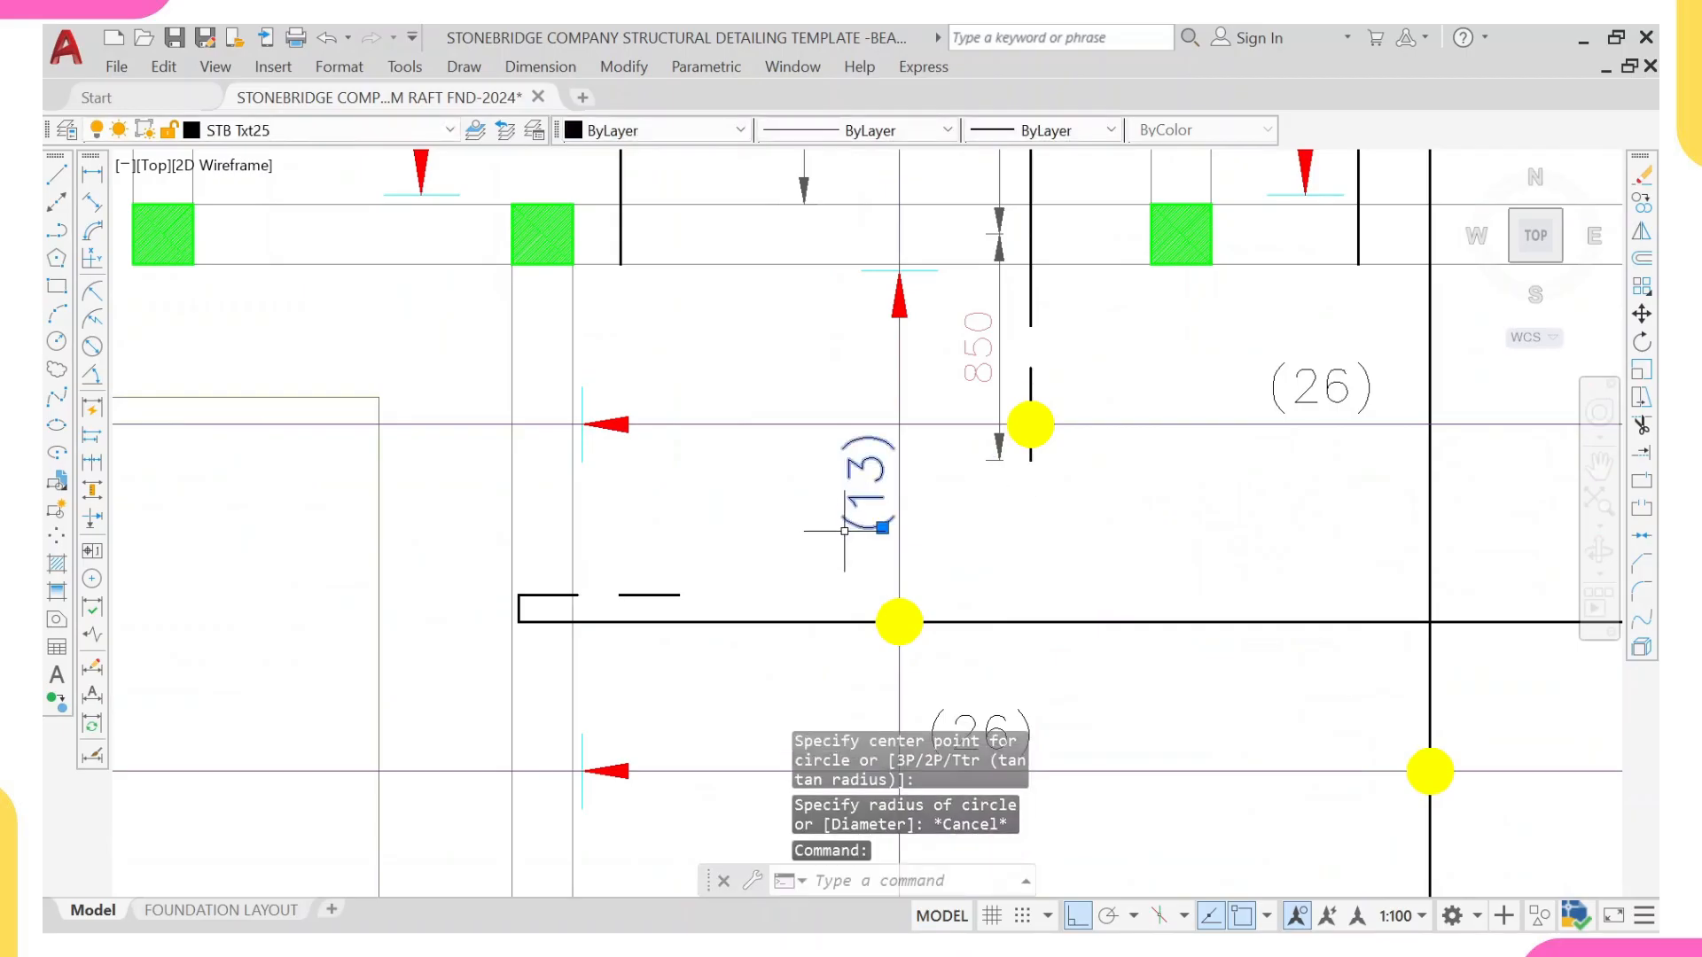
type("co")
key("Return")
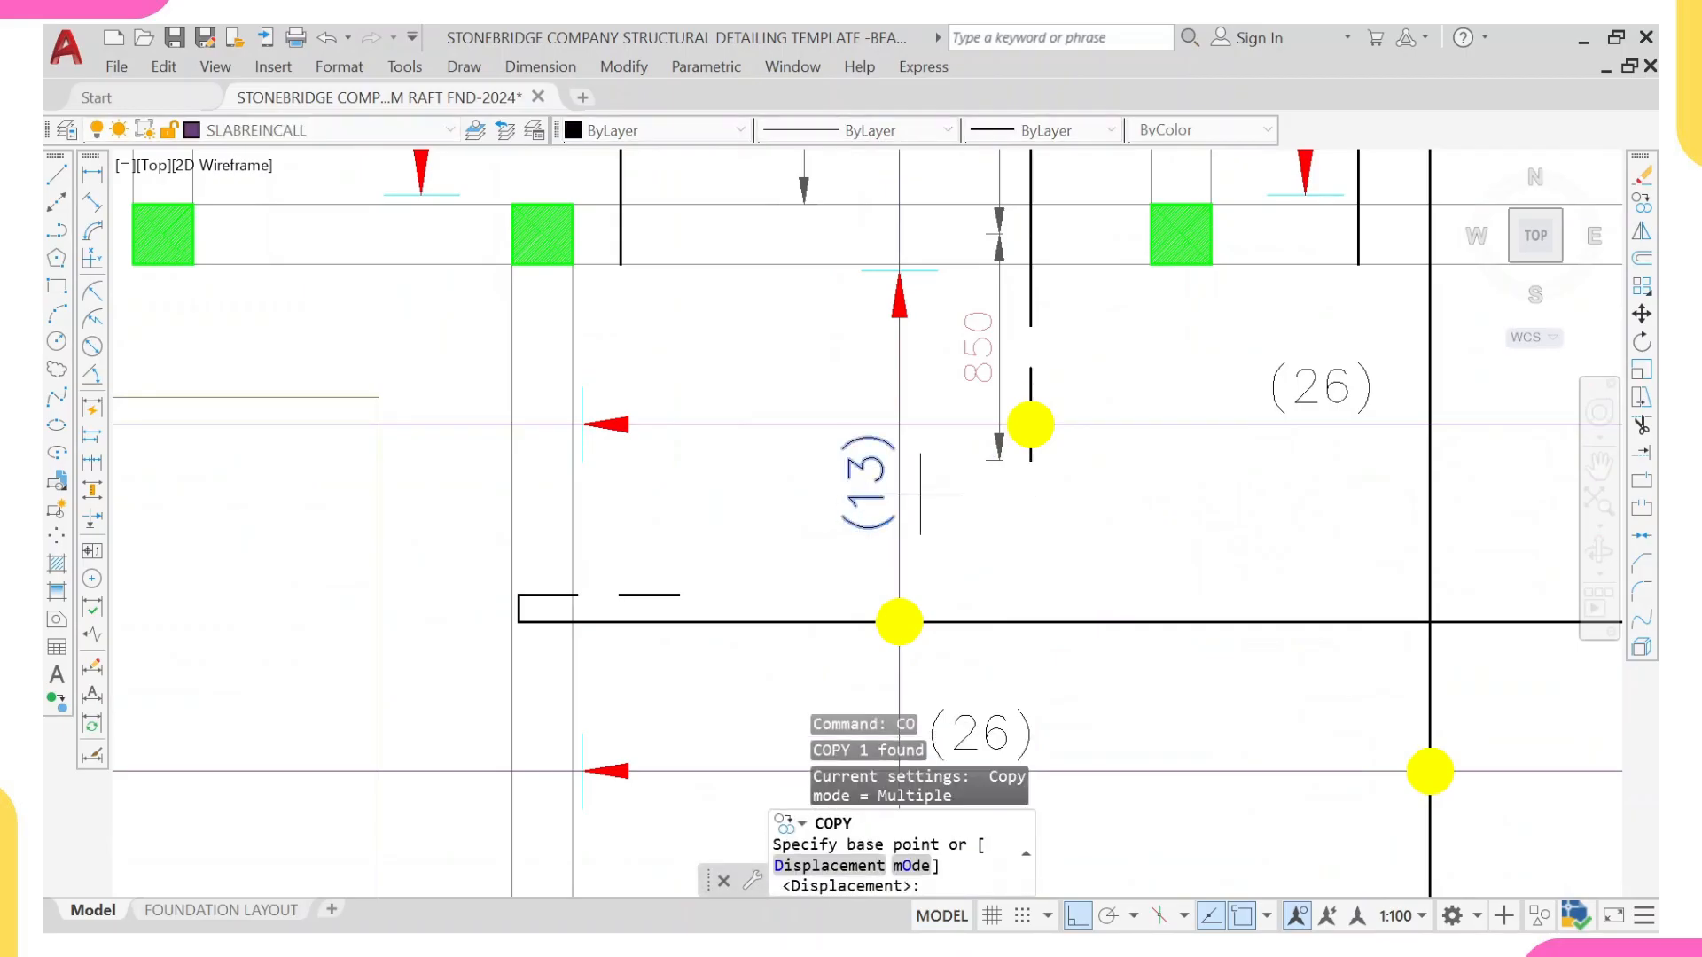
left_click(905, 478)
scroll(1171, 568, "down", 4)
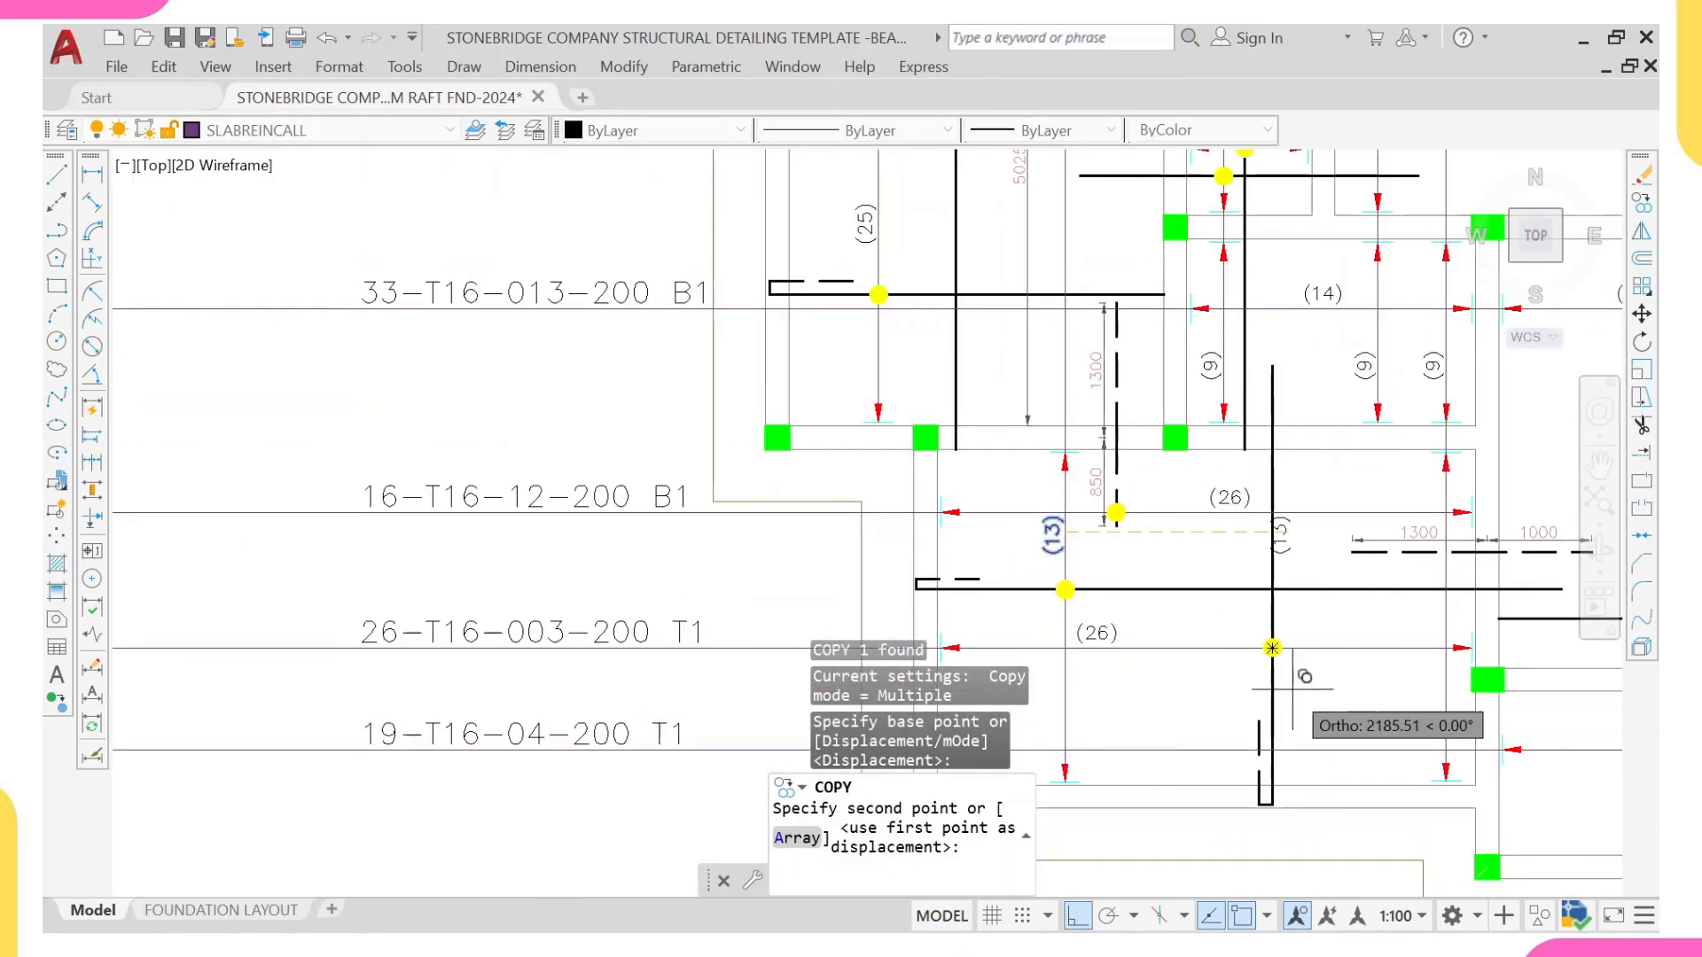
middle_click_drag(1381, 624, 1254, 621)
scroll(1309, 702, "up", 2)
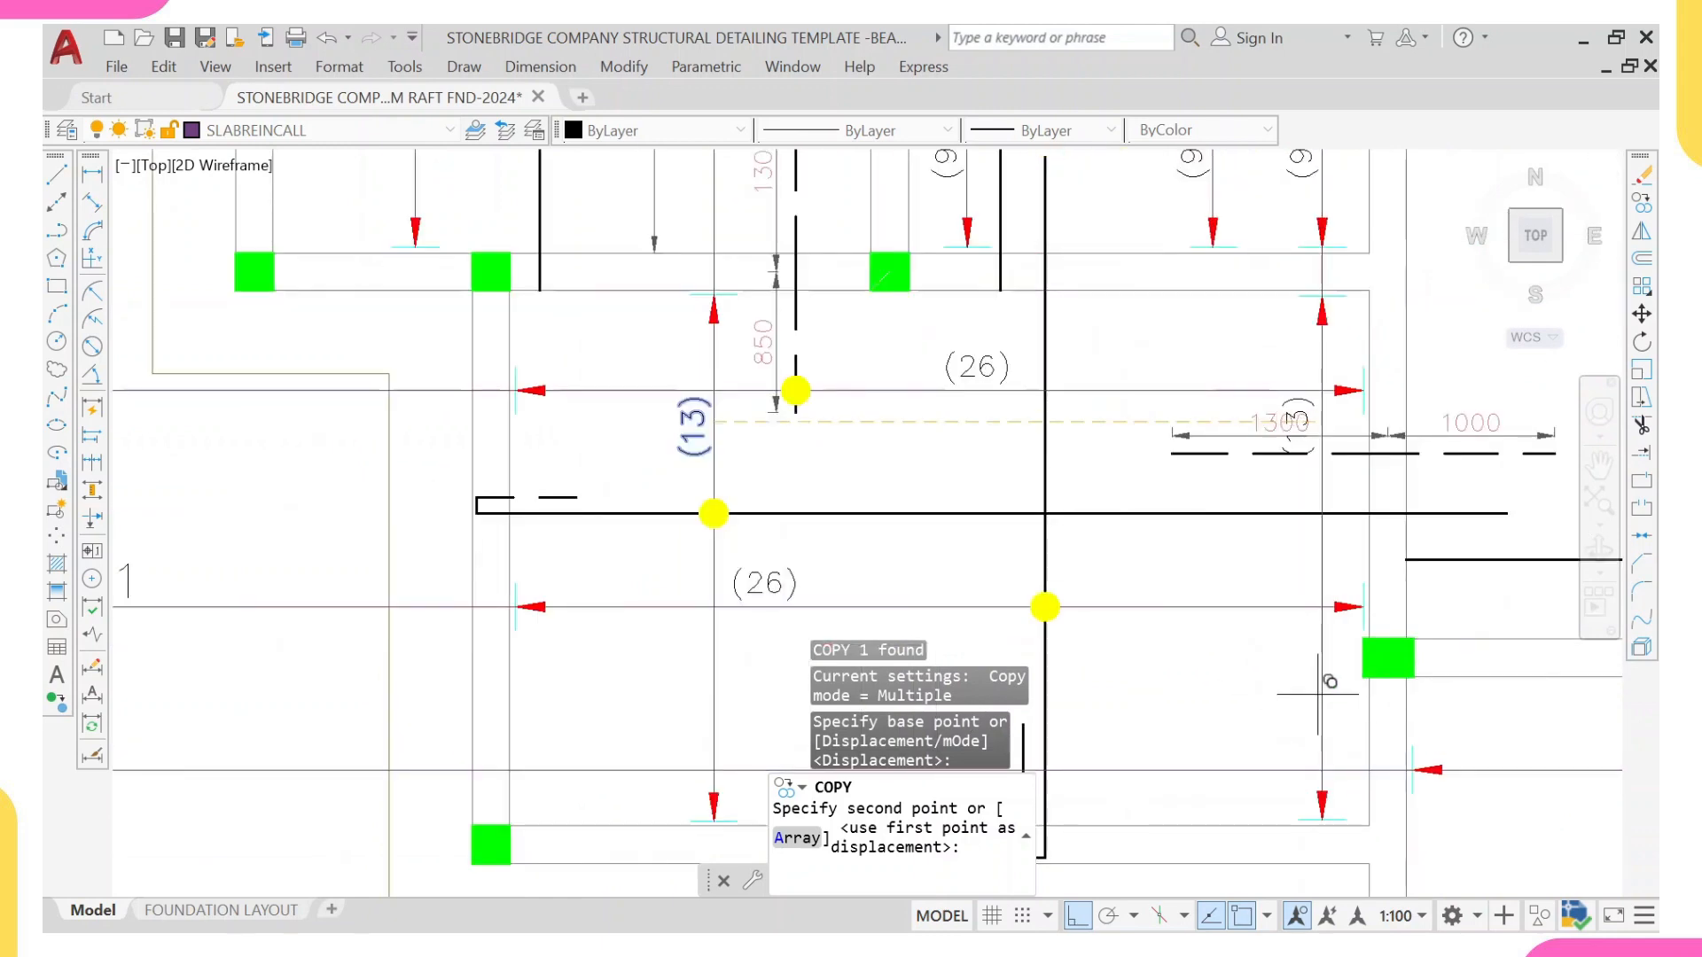
left_click(1321, 692)
scroll(1312, 687, "down", 4)
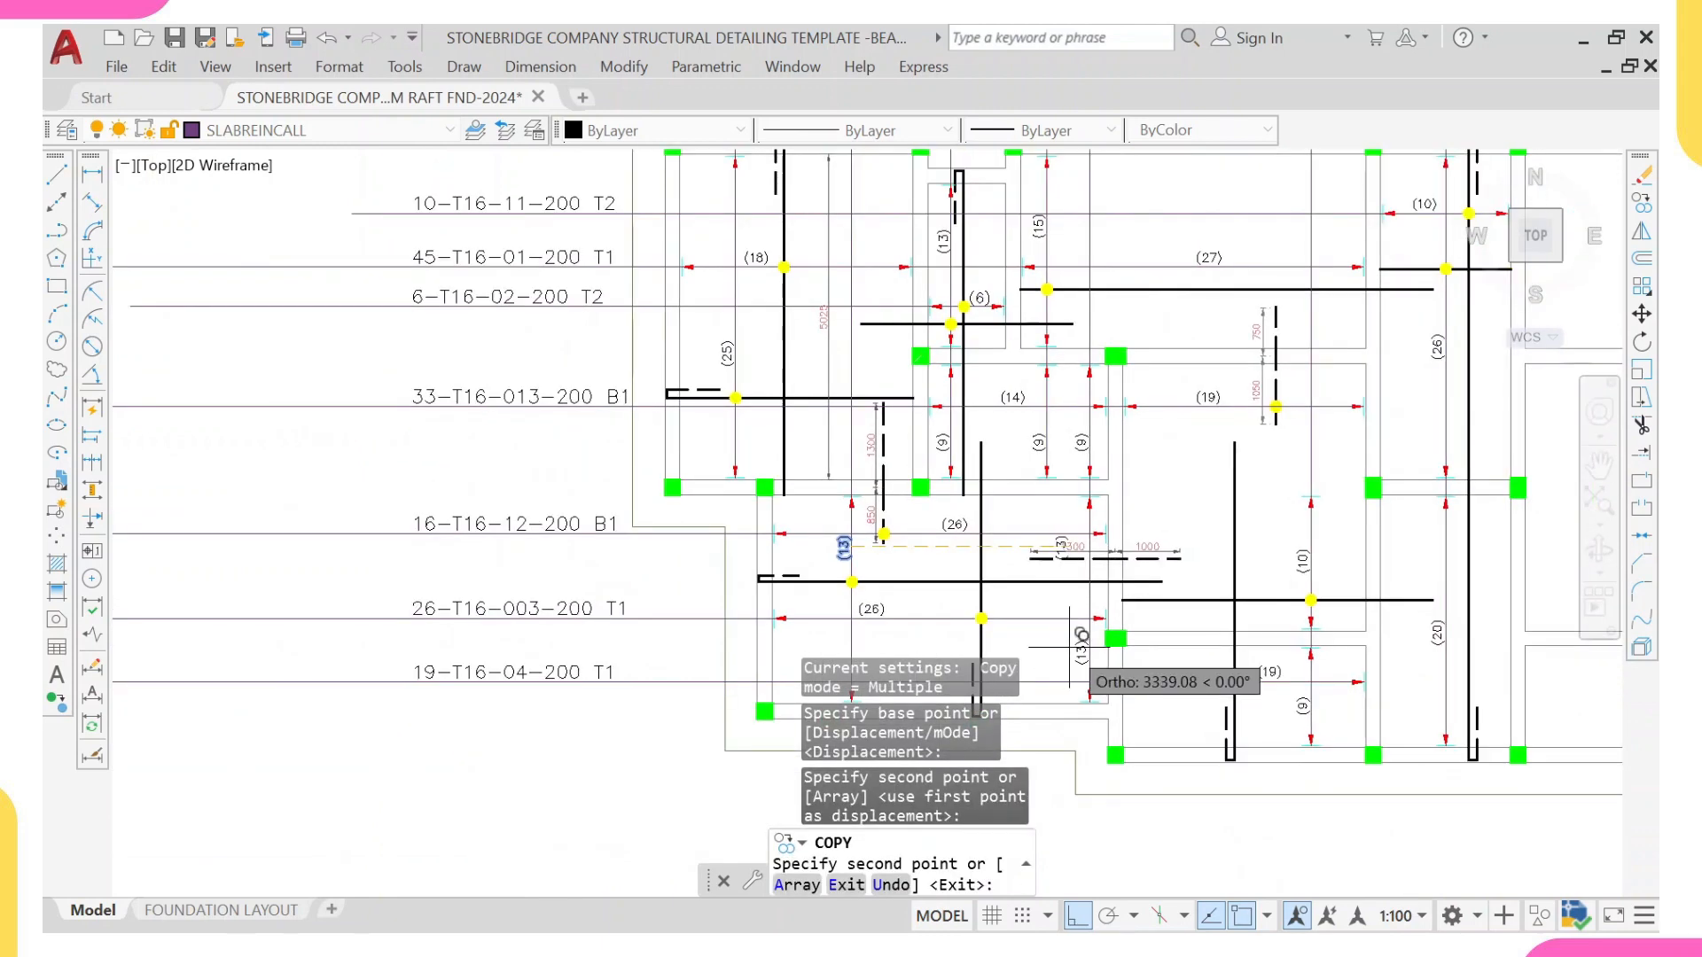
key("Escape")
Step: Copy the yellow dot from the (26) range line to where the new range line crosses the 1300/1000 dashed bar
scroll(1037, 536, "up", 2)
middle_click_drag(952, 640, 944, 564)
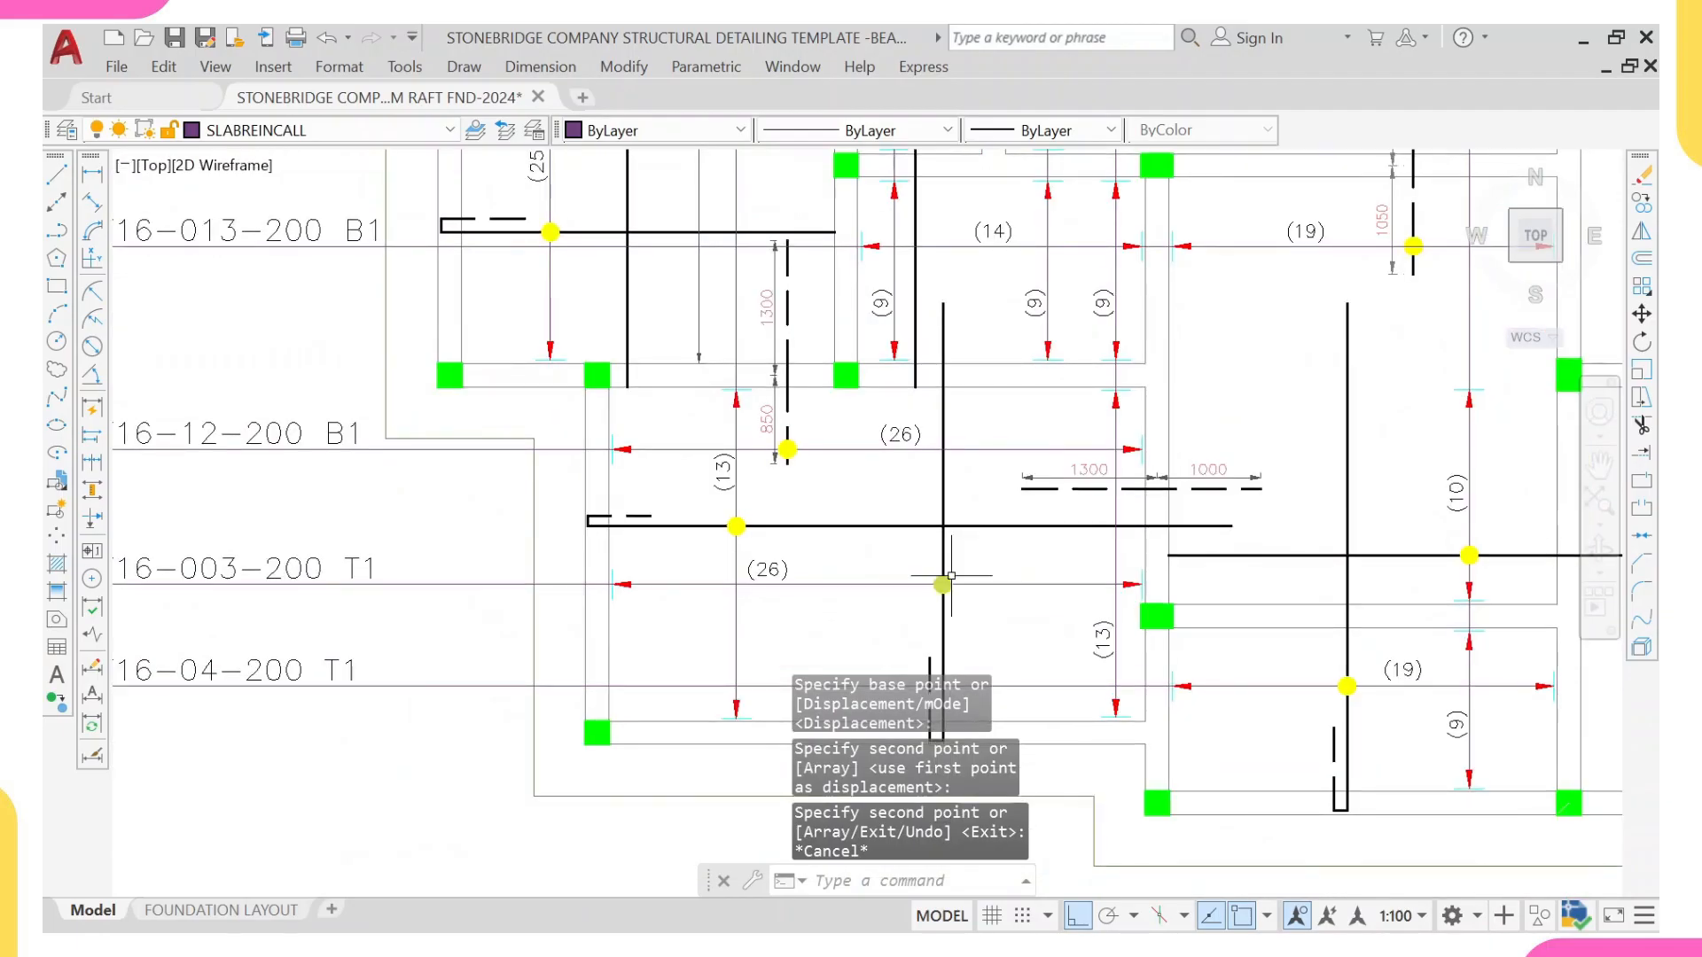
scroll(945, 582, "up", 4)
left_click(941, 610)
type("c")
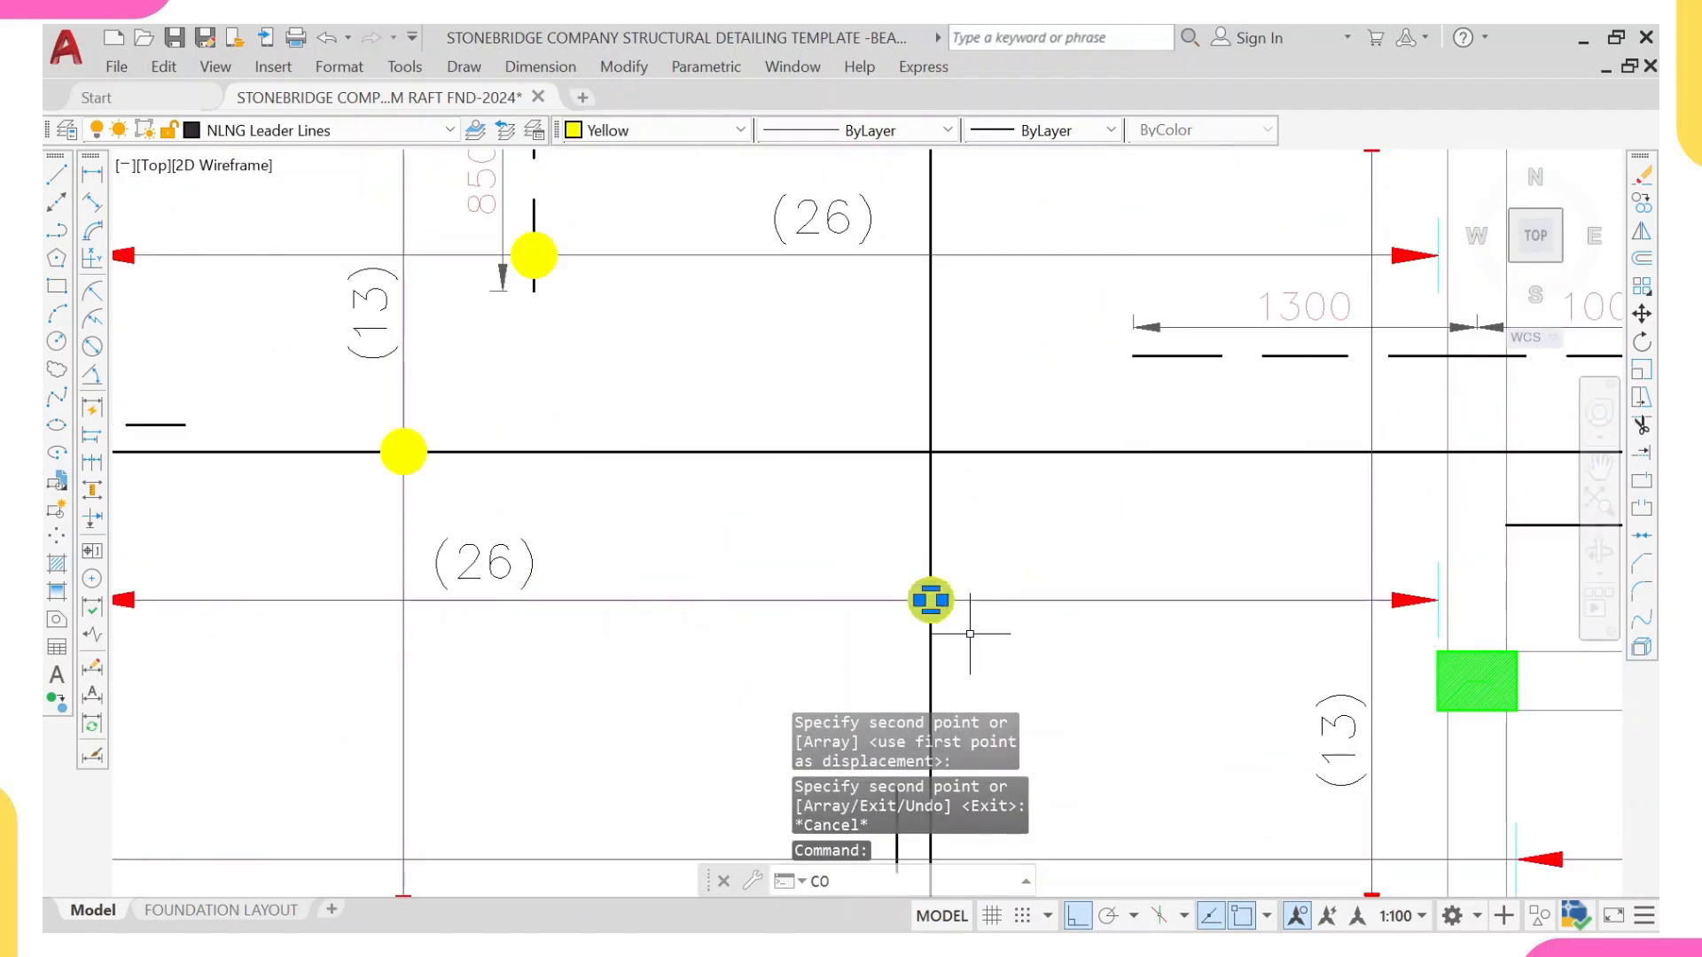
type("o")
key("Return")
left_click(930, 600)
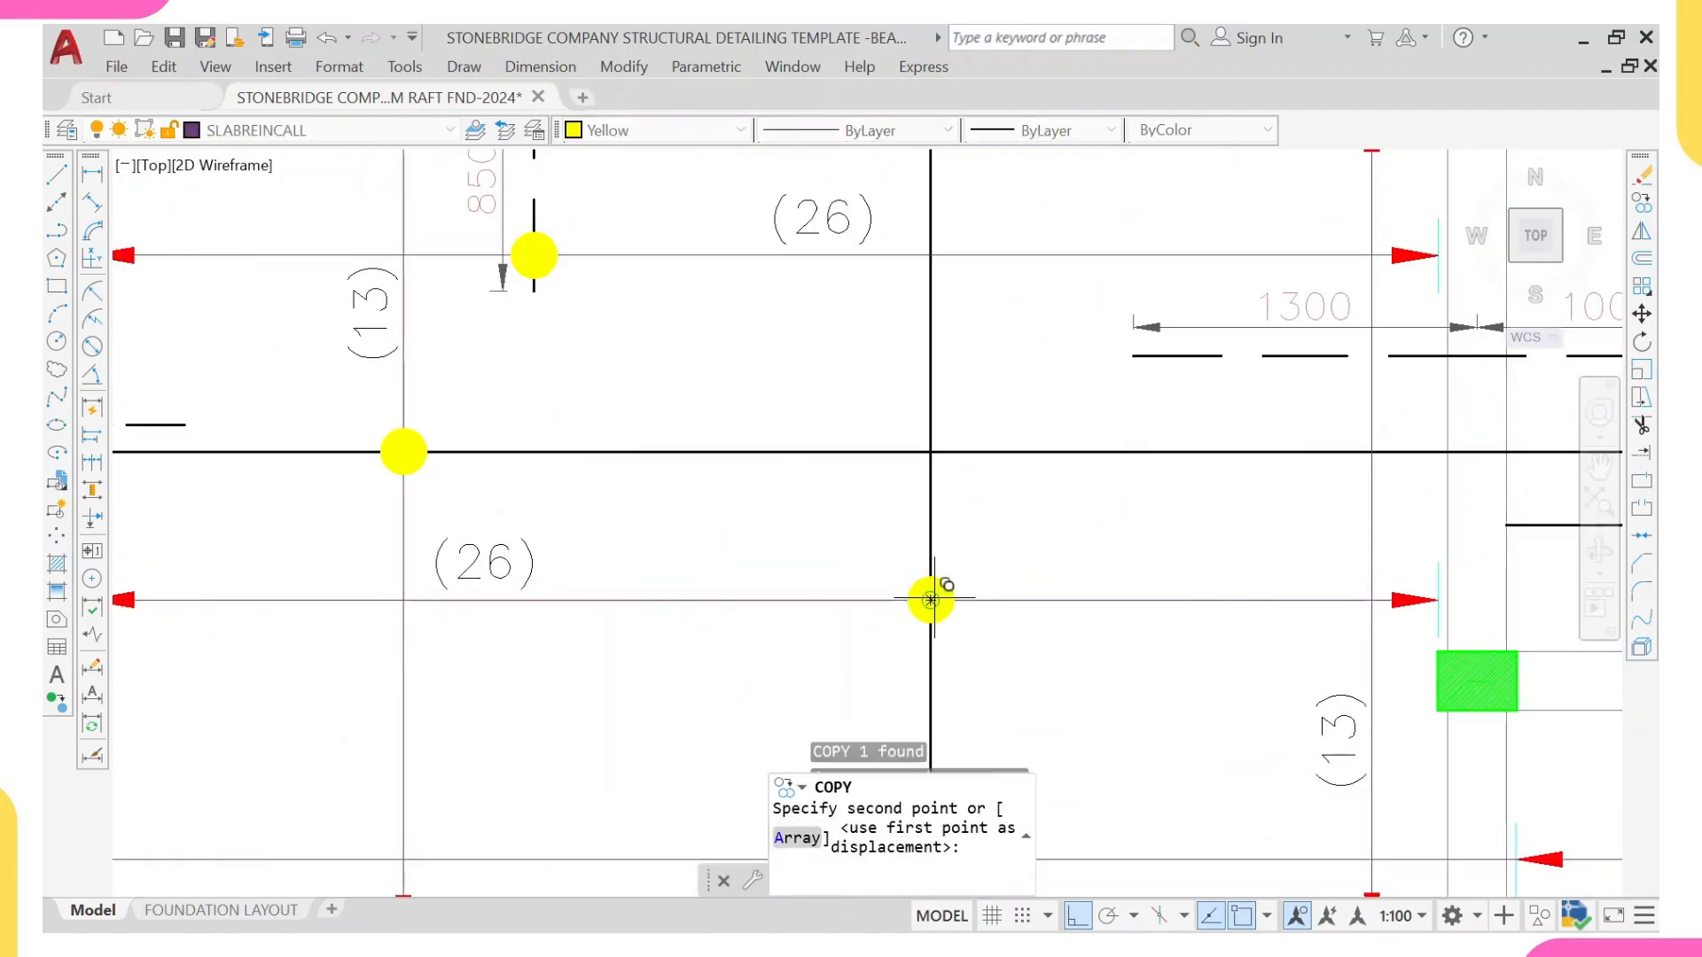
left_click(1372, 355)
scroll(1278, 424, "down", 2)
middle_click_drag(1278, 424, 1056, 484)
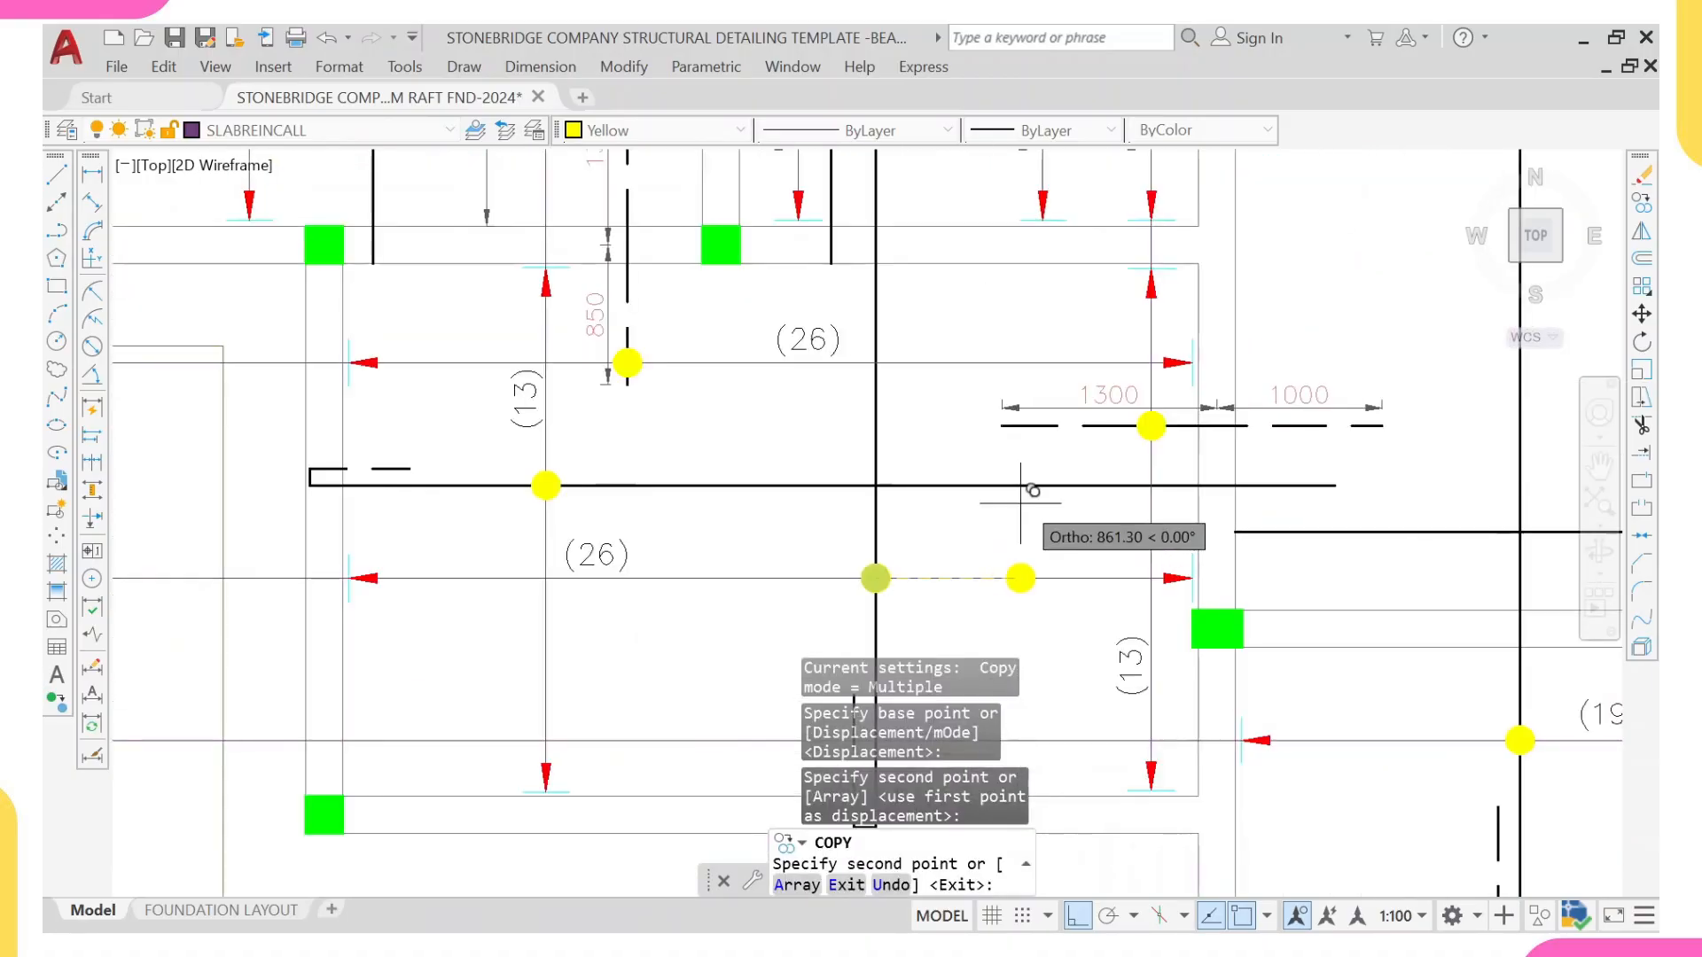
key("Escape")
Step: Copy the 24-T16-06-200 T2 bar mark label onto the new vertical leader line beside it
scroll(1139, 530, "down", 4)
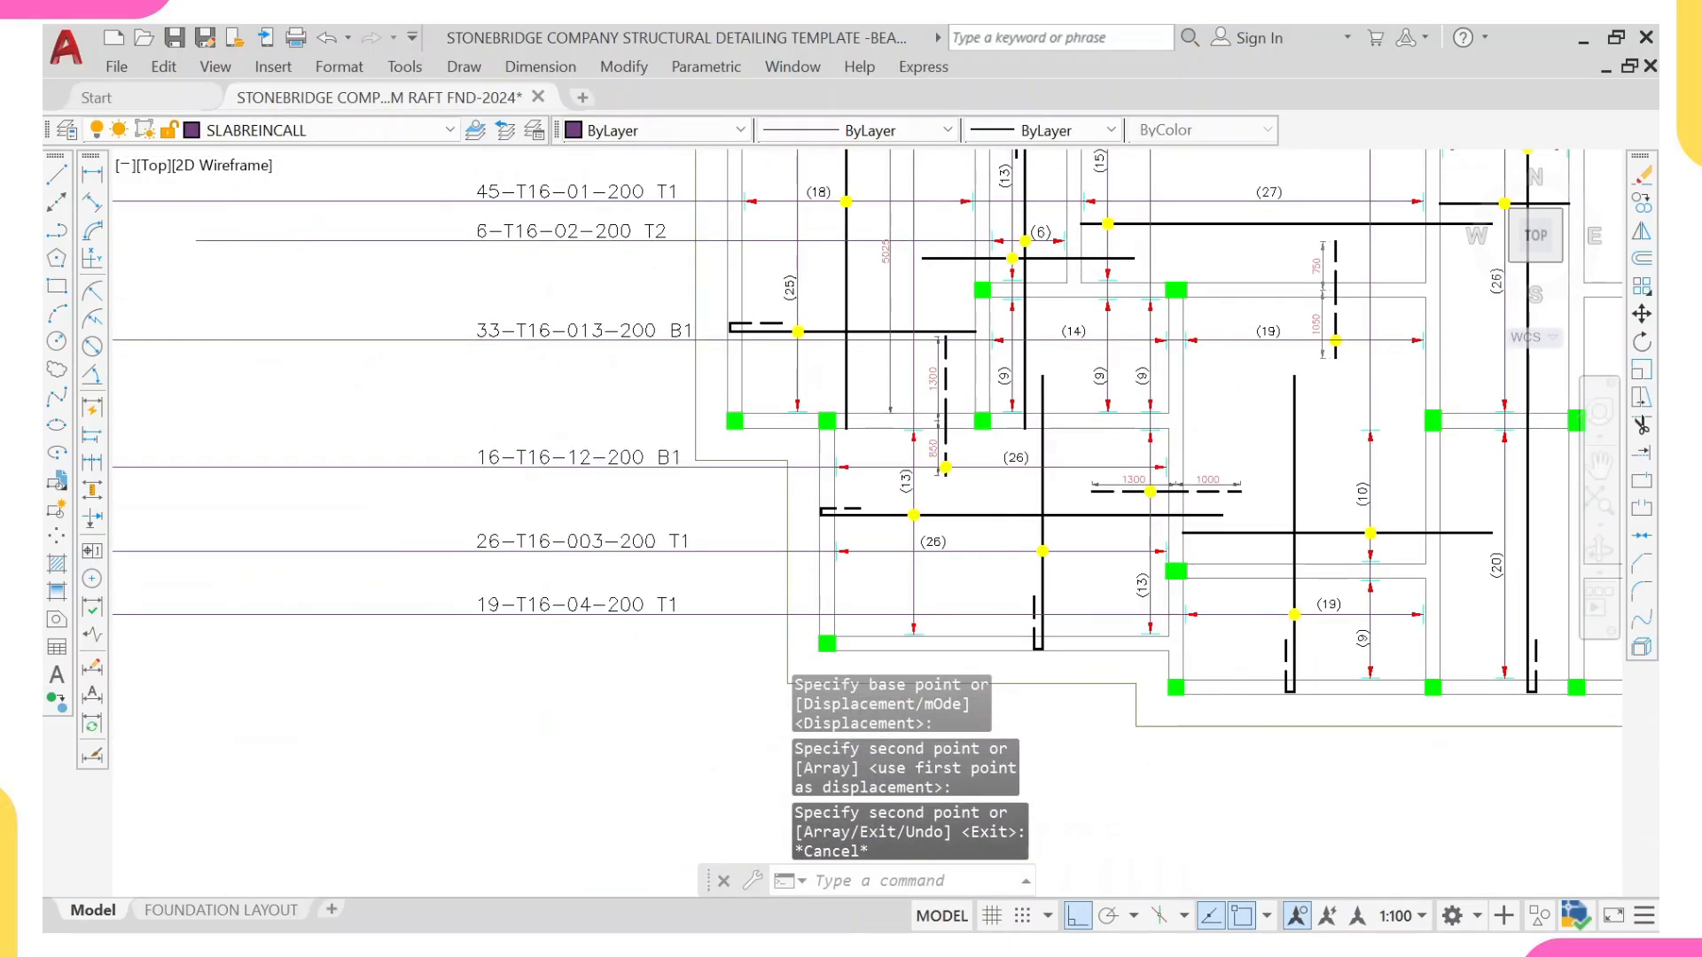
middle_click_drag(1116, 353, 1130, 409)
scroll(1129, 410, "up", 4)
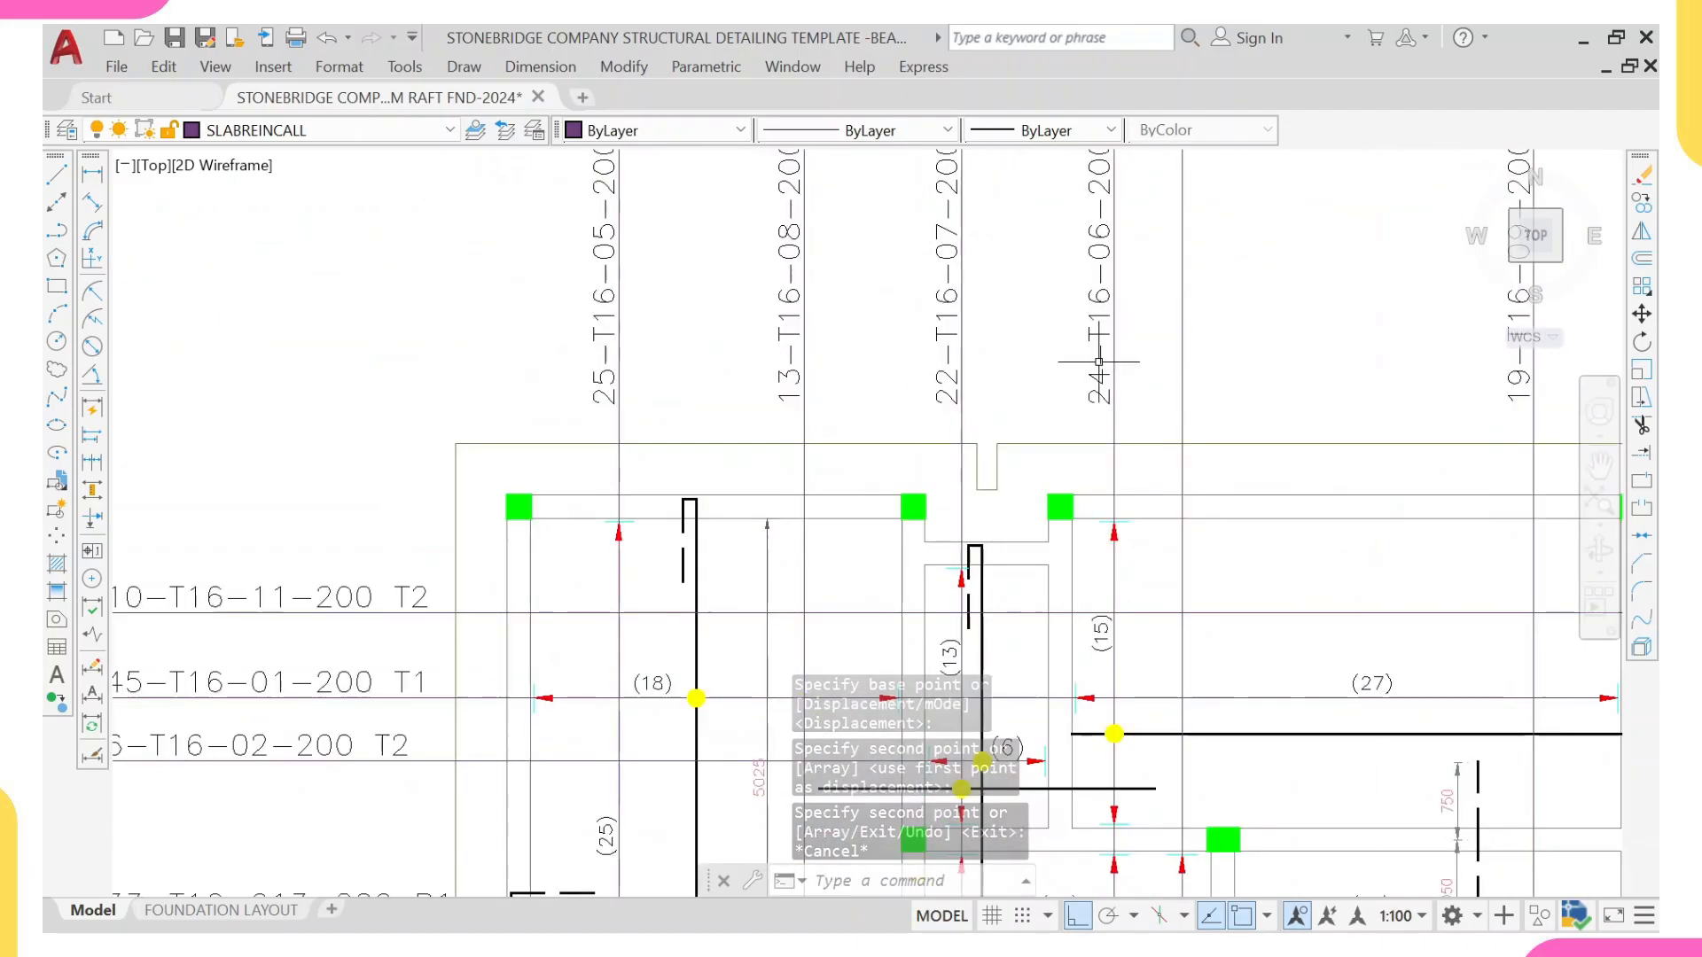
left_click(1070, 437)
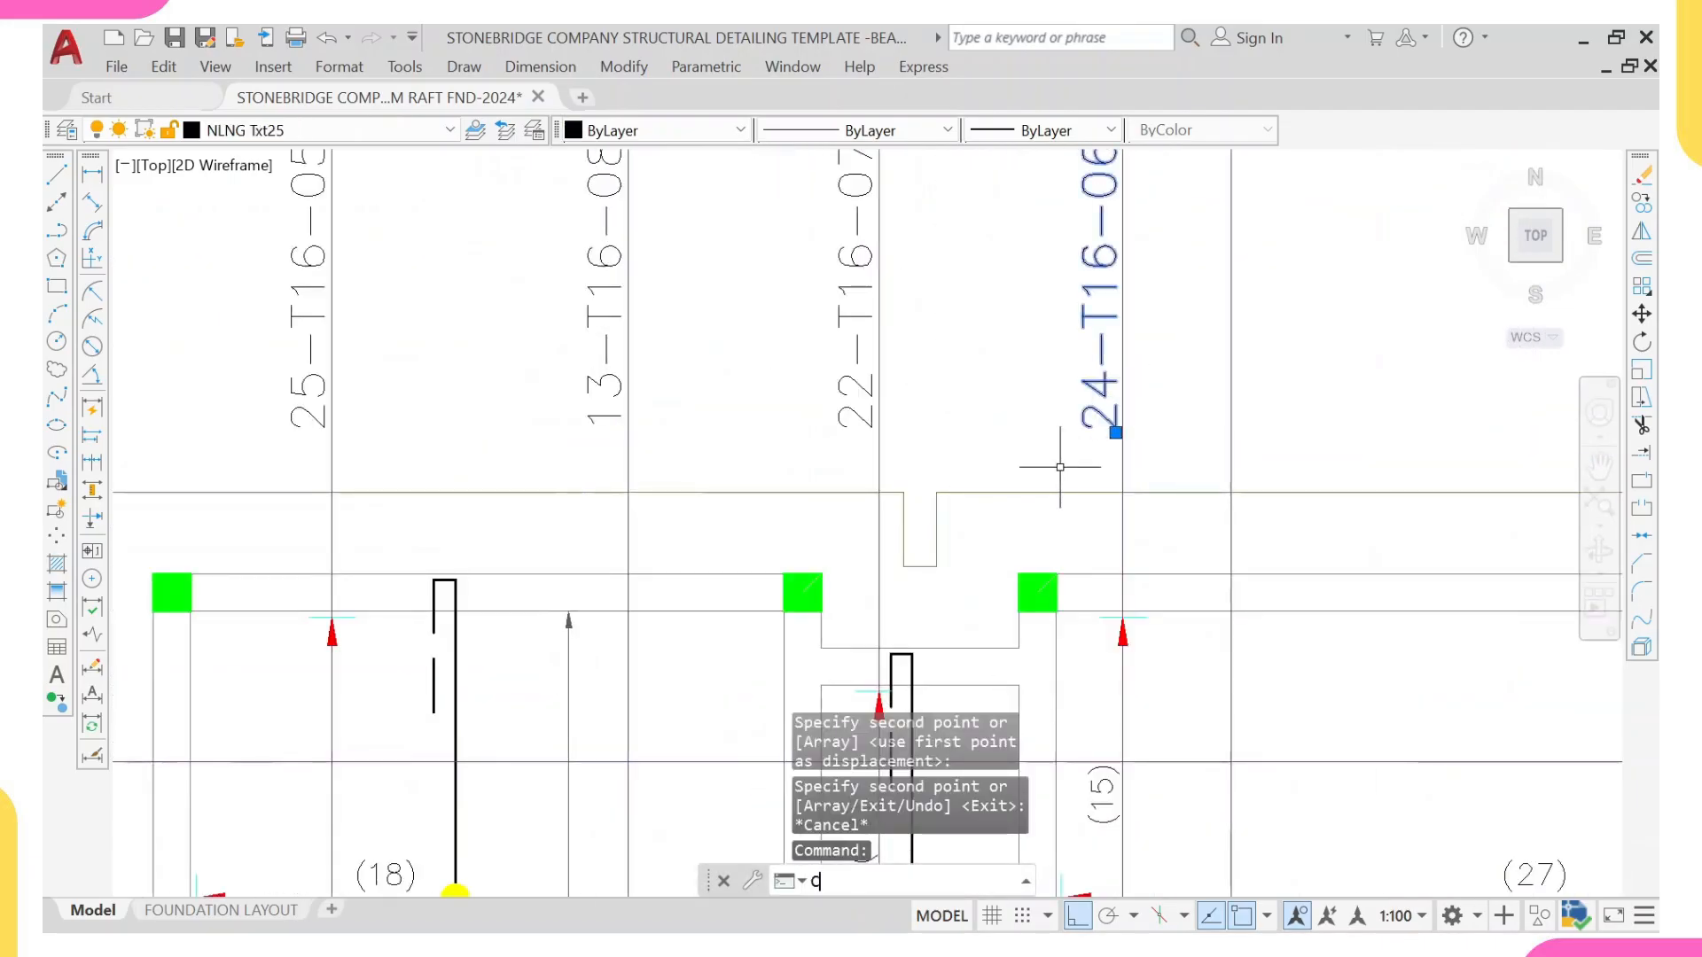
type("c")
key("Return")
left_click(1122, 492)
left_click(1231, 492)
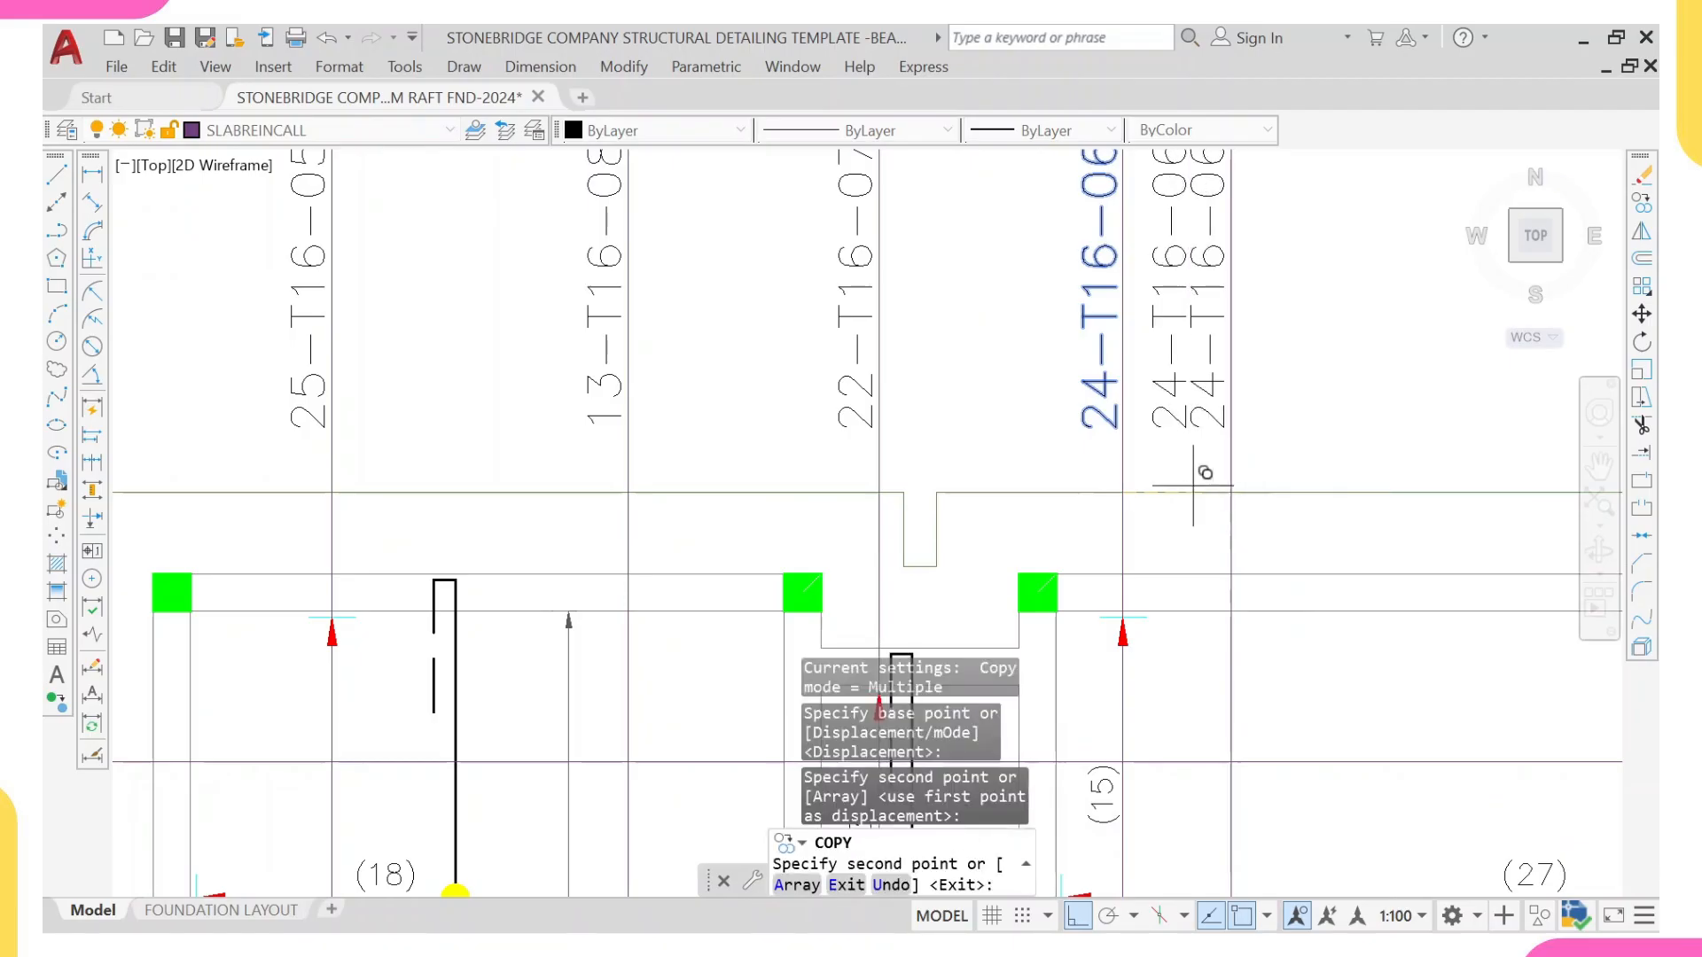
scroll(1194, 486, "down", 5)
key("Escape")
Step: Change the copied bar mark label on the new leader line to 22-T16-14-200 B1
scroll(1164, 687, "down", 1)
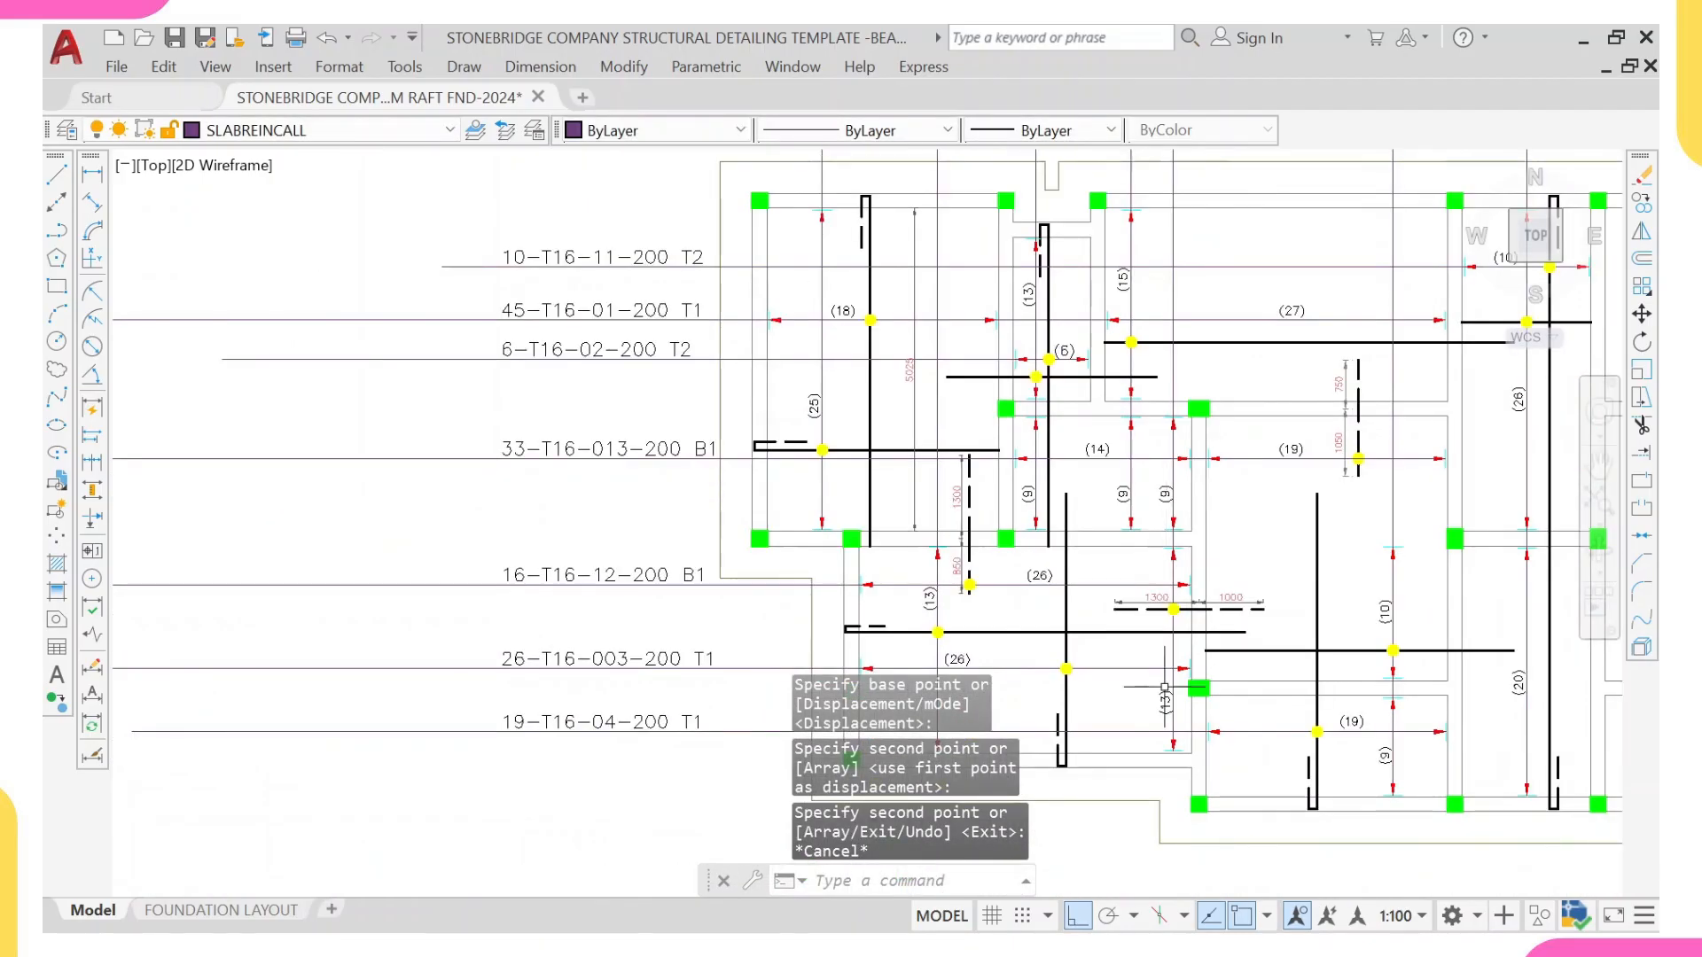
scroll(1166, 186, "up", 5)
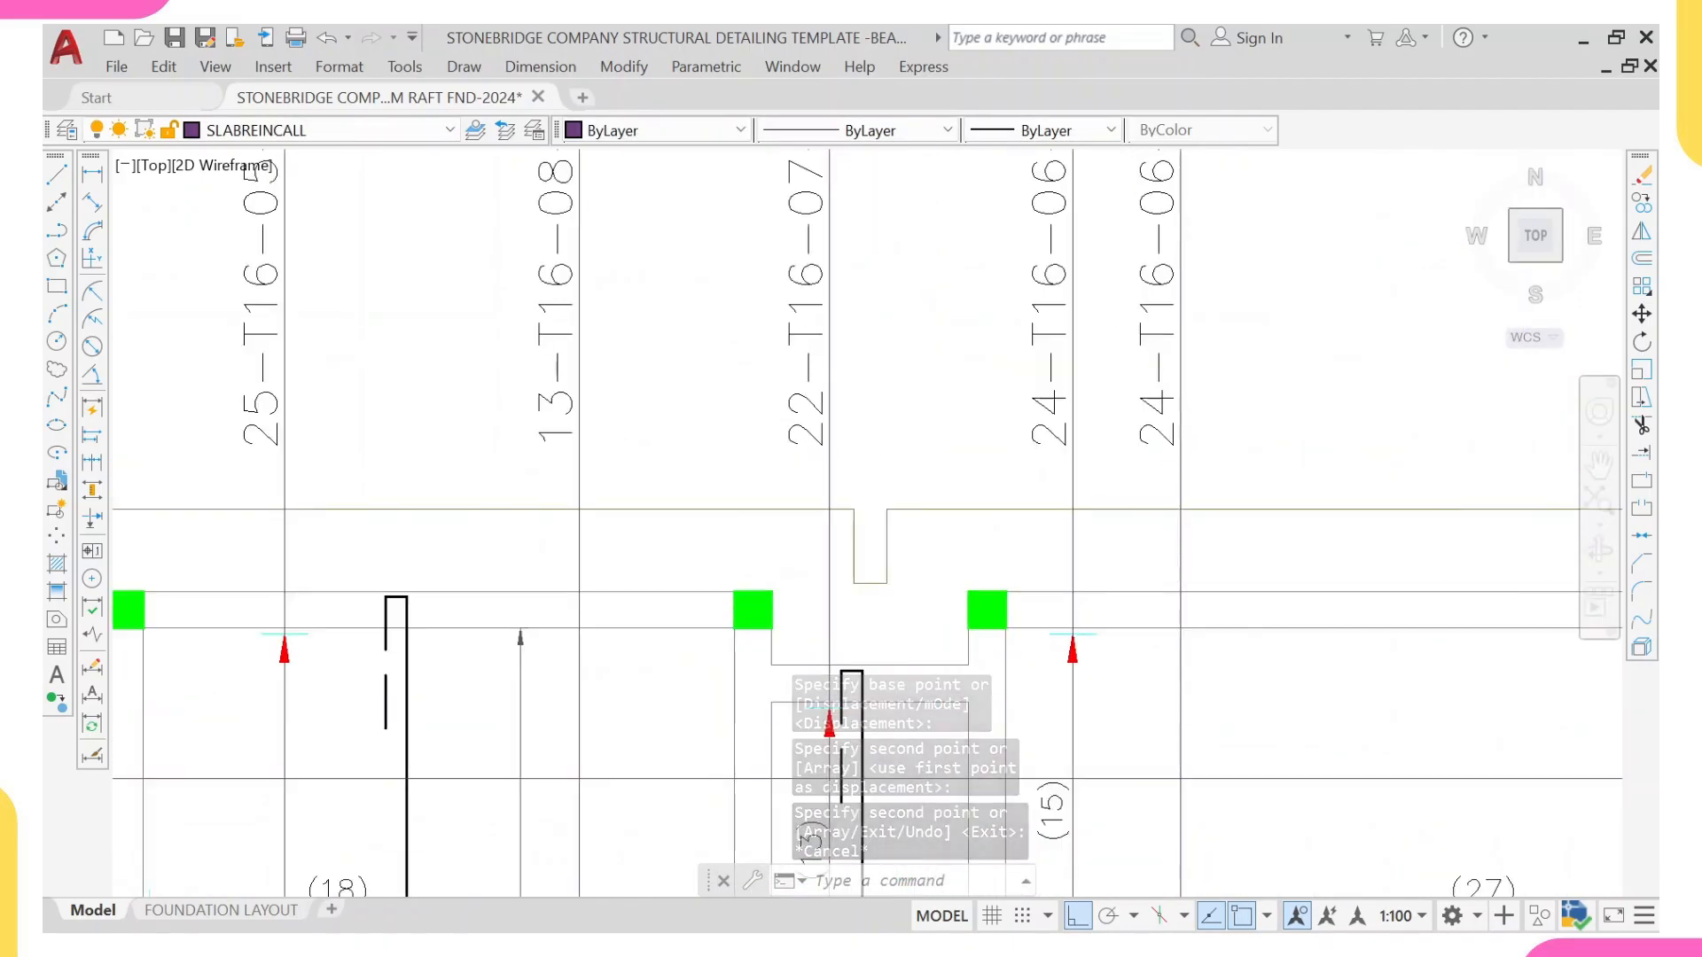
left_click(1162, 408)
double_click(1157, 390)
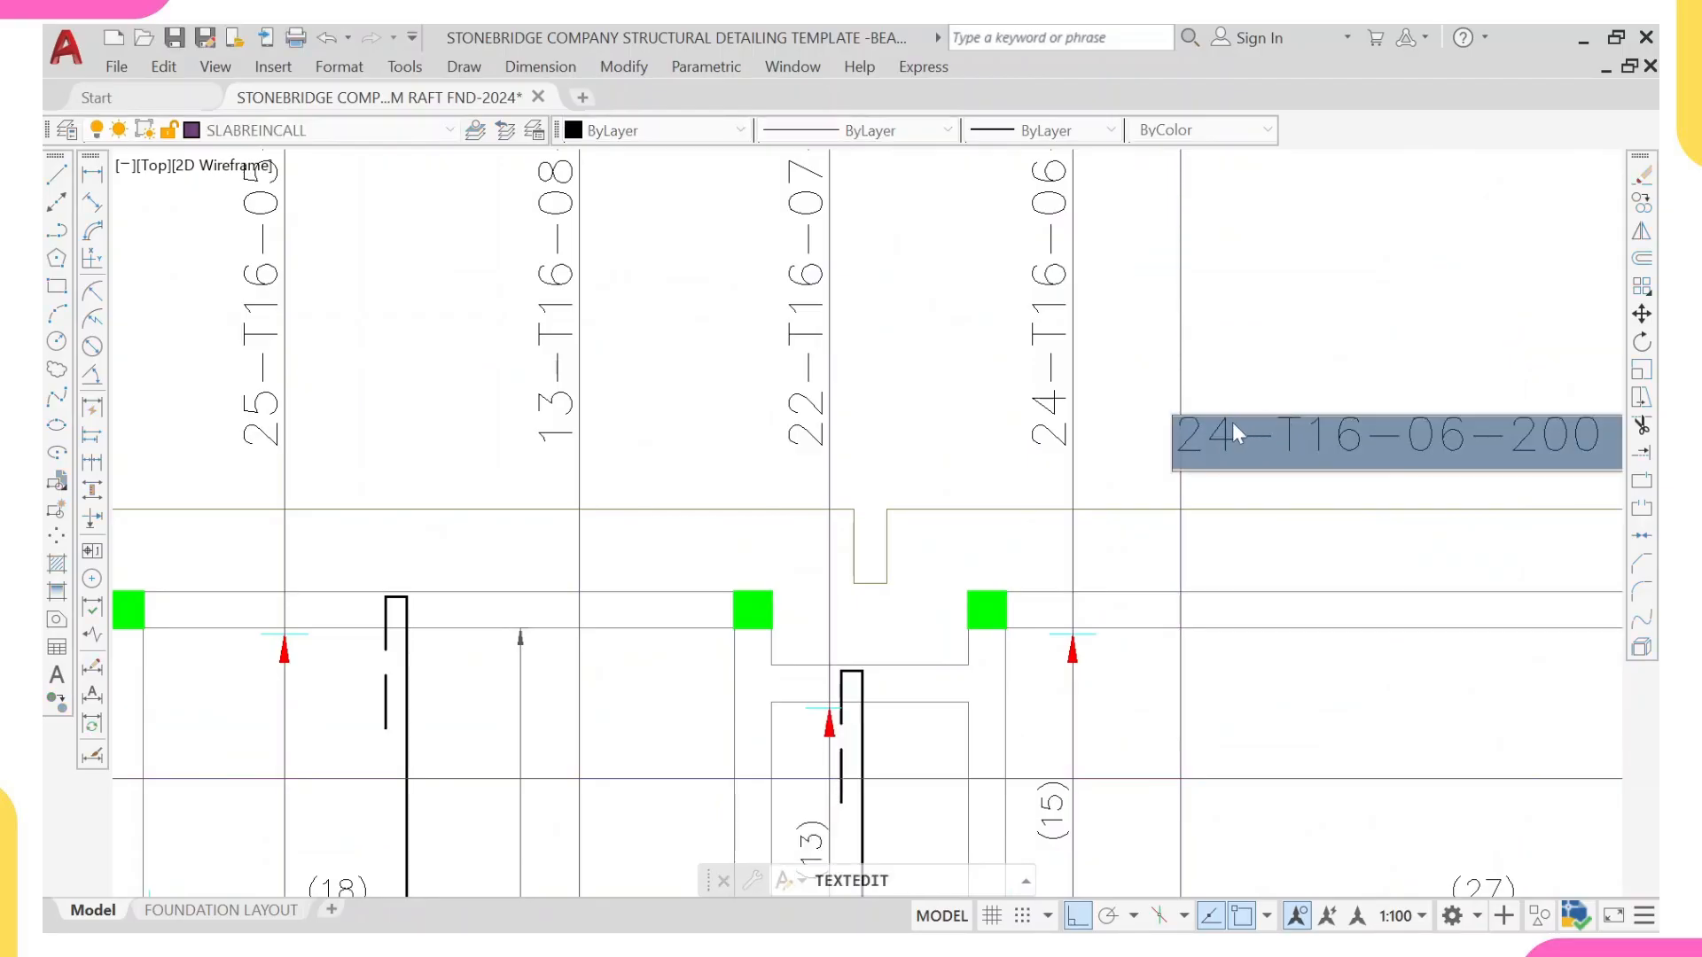
left_click(1204, 439)
type("2")
scroll(1019, 506, "down", 5)
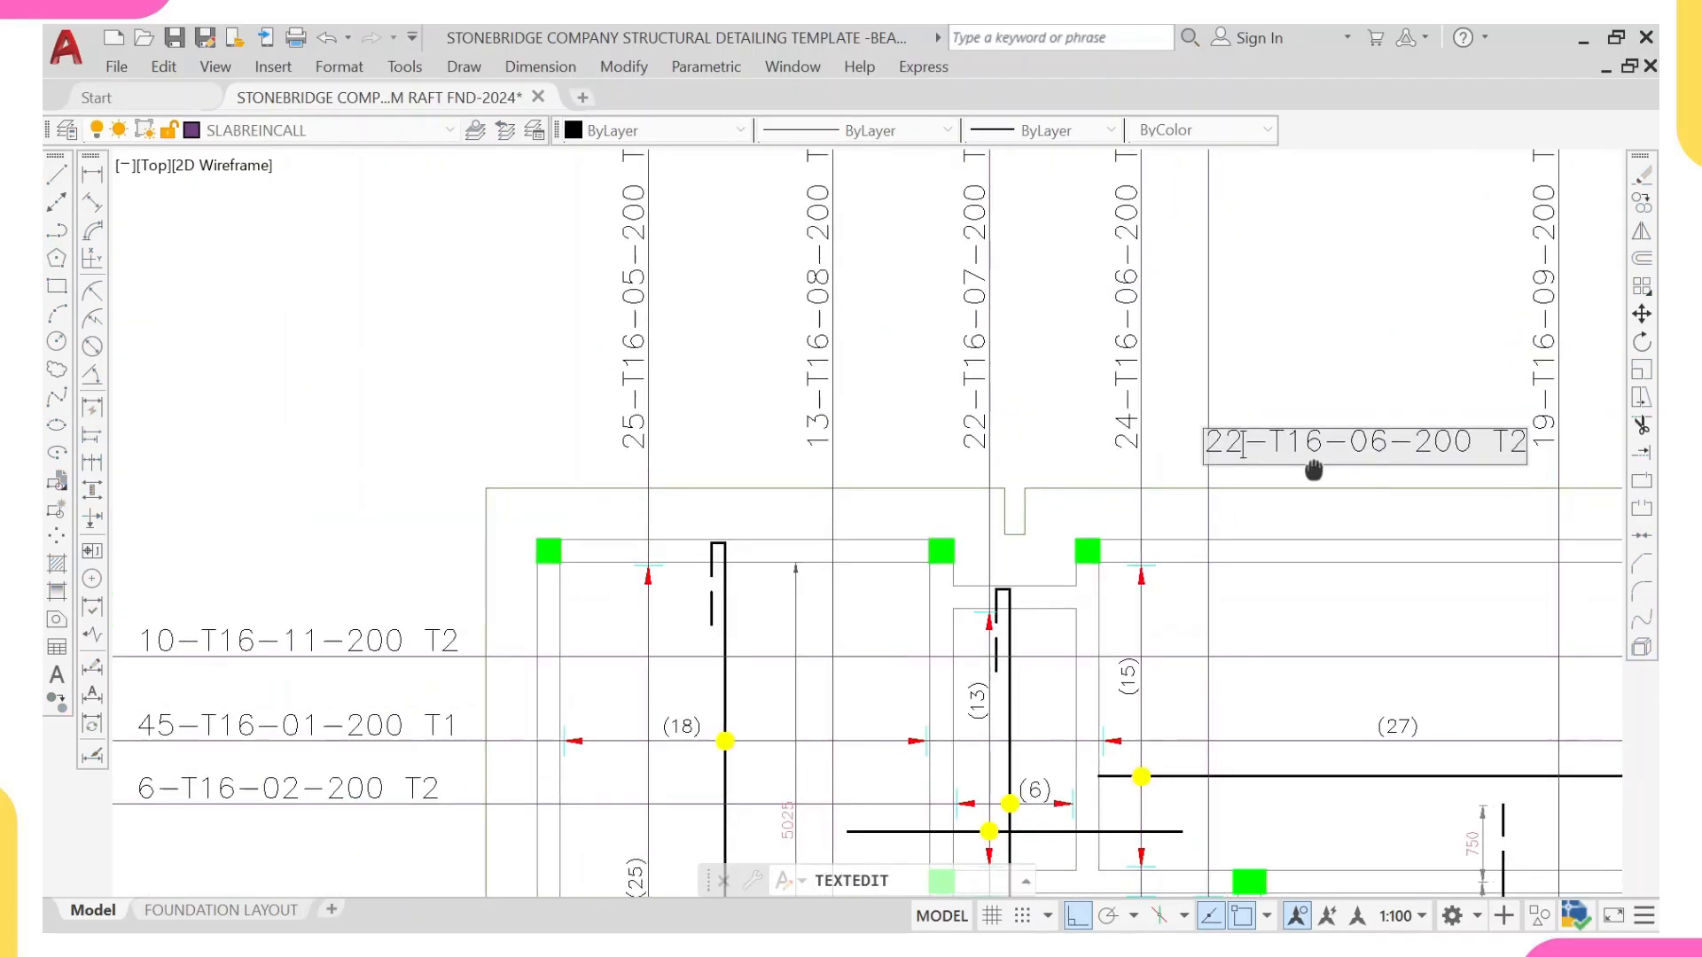
middle_click_drag(791, 694, 797, 633)
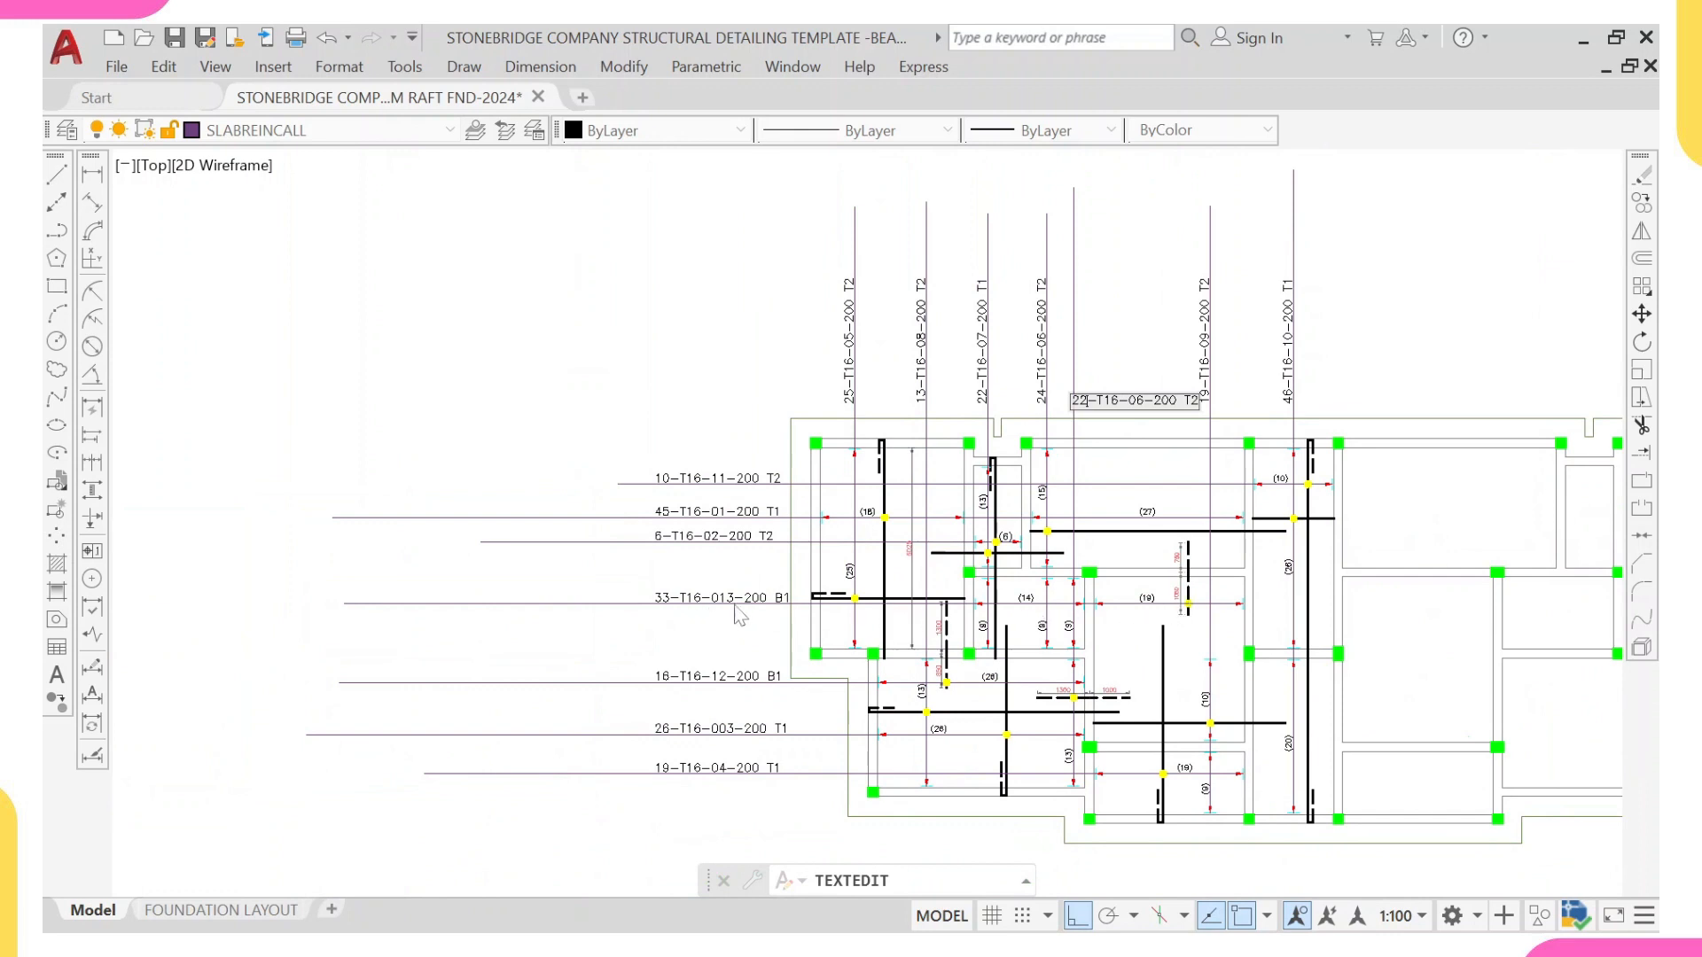
scroll(1148, 349, "up", 4)
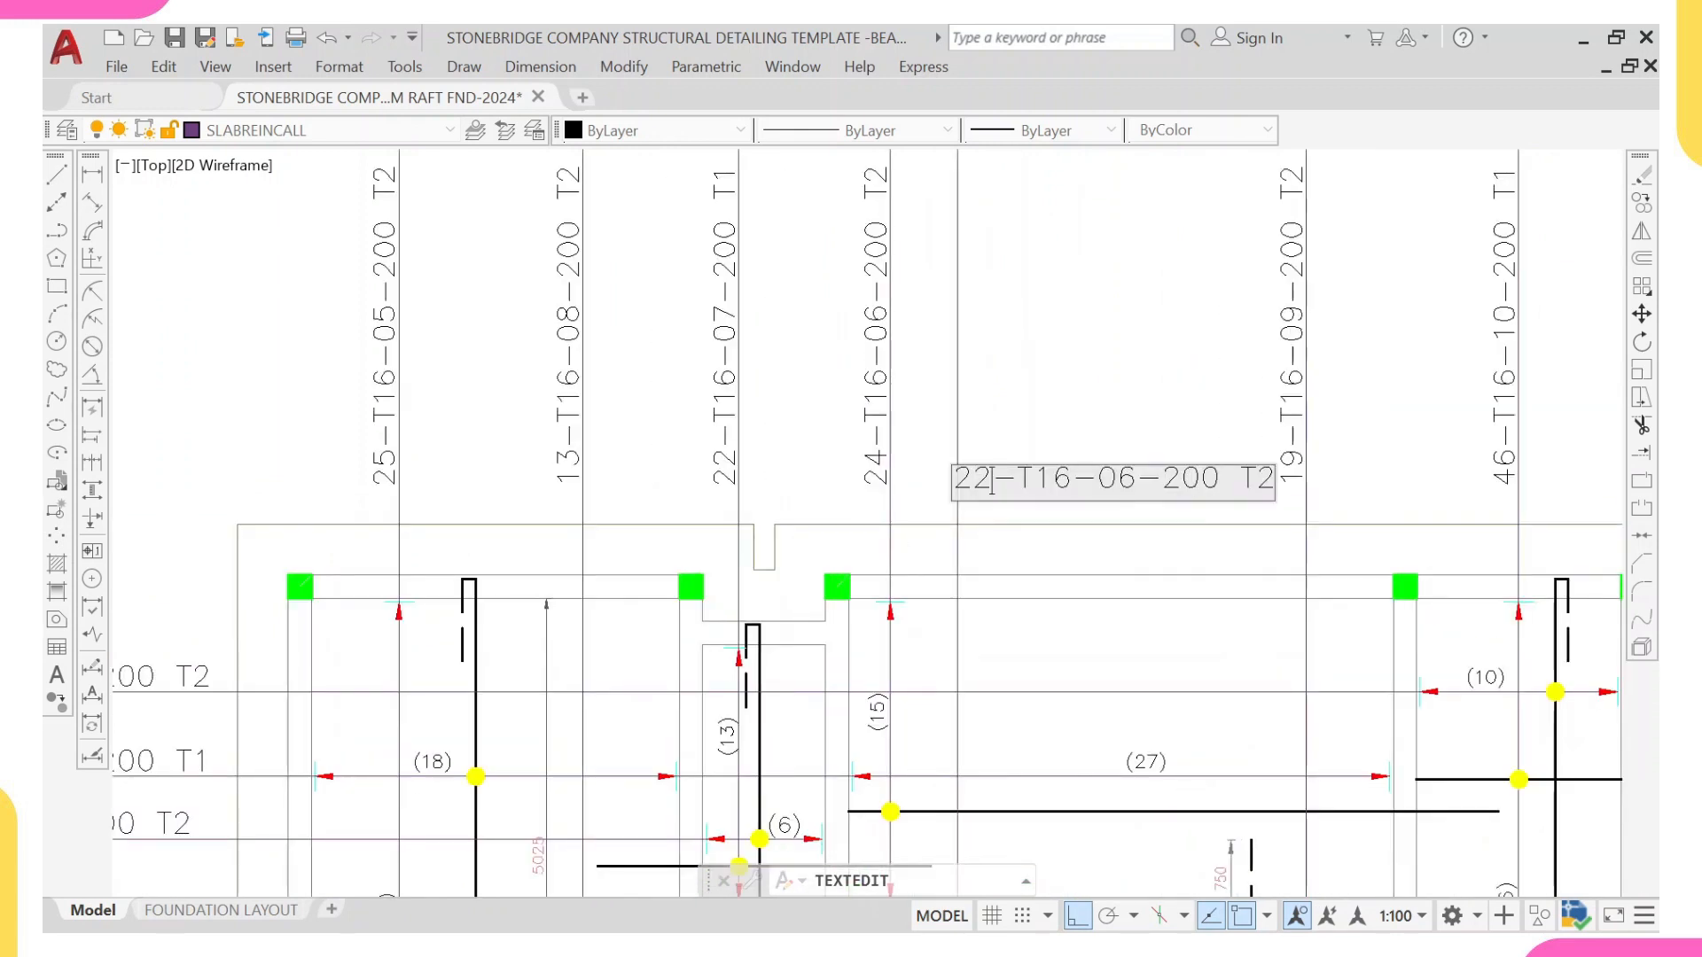
key("BackSpace")
key("BackSpace")
type("14")
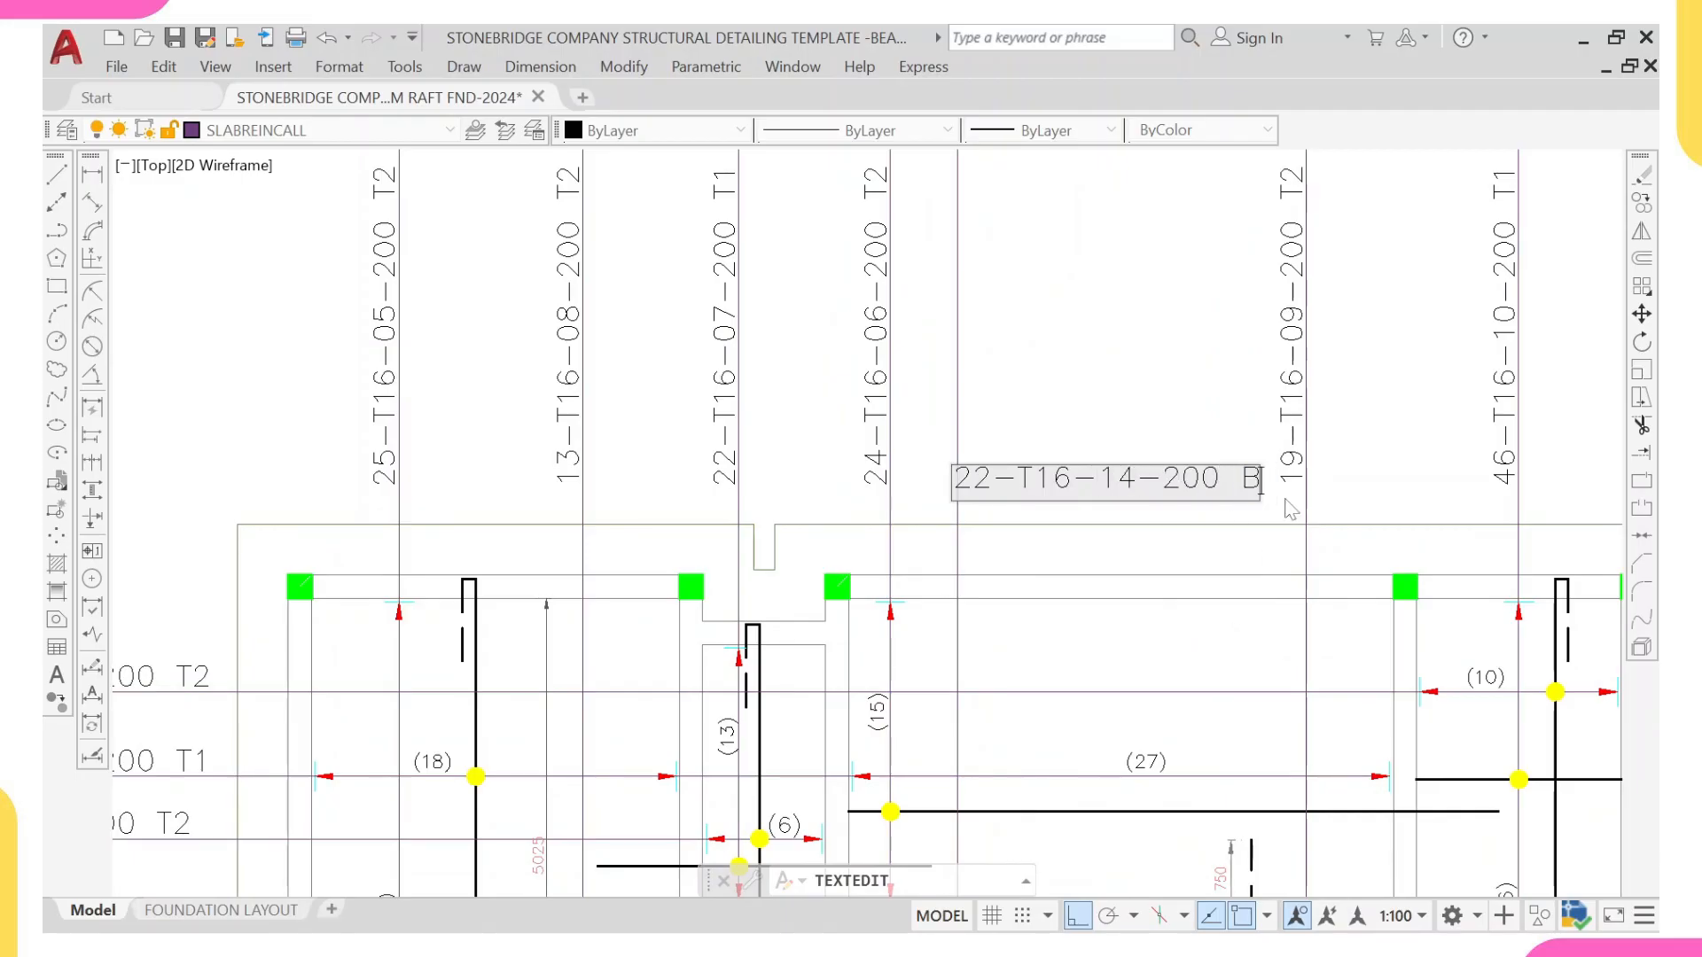
left_click(1244, 529)
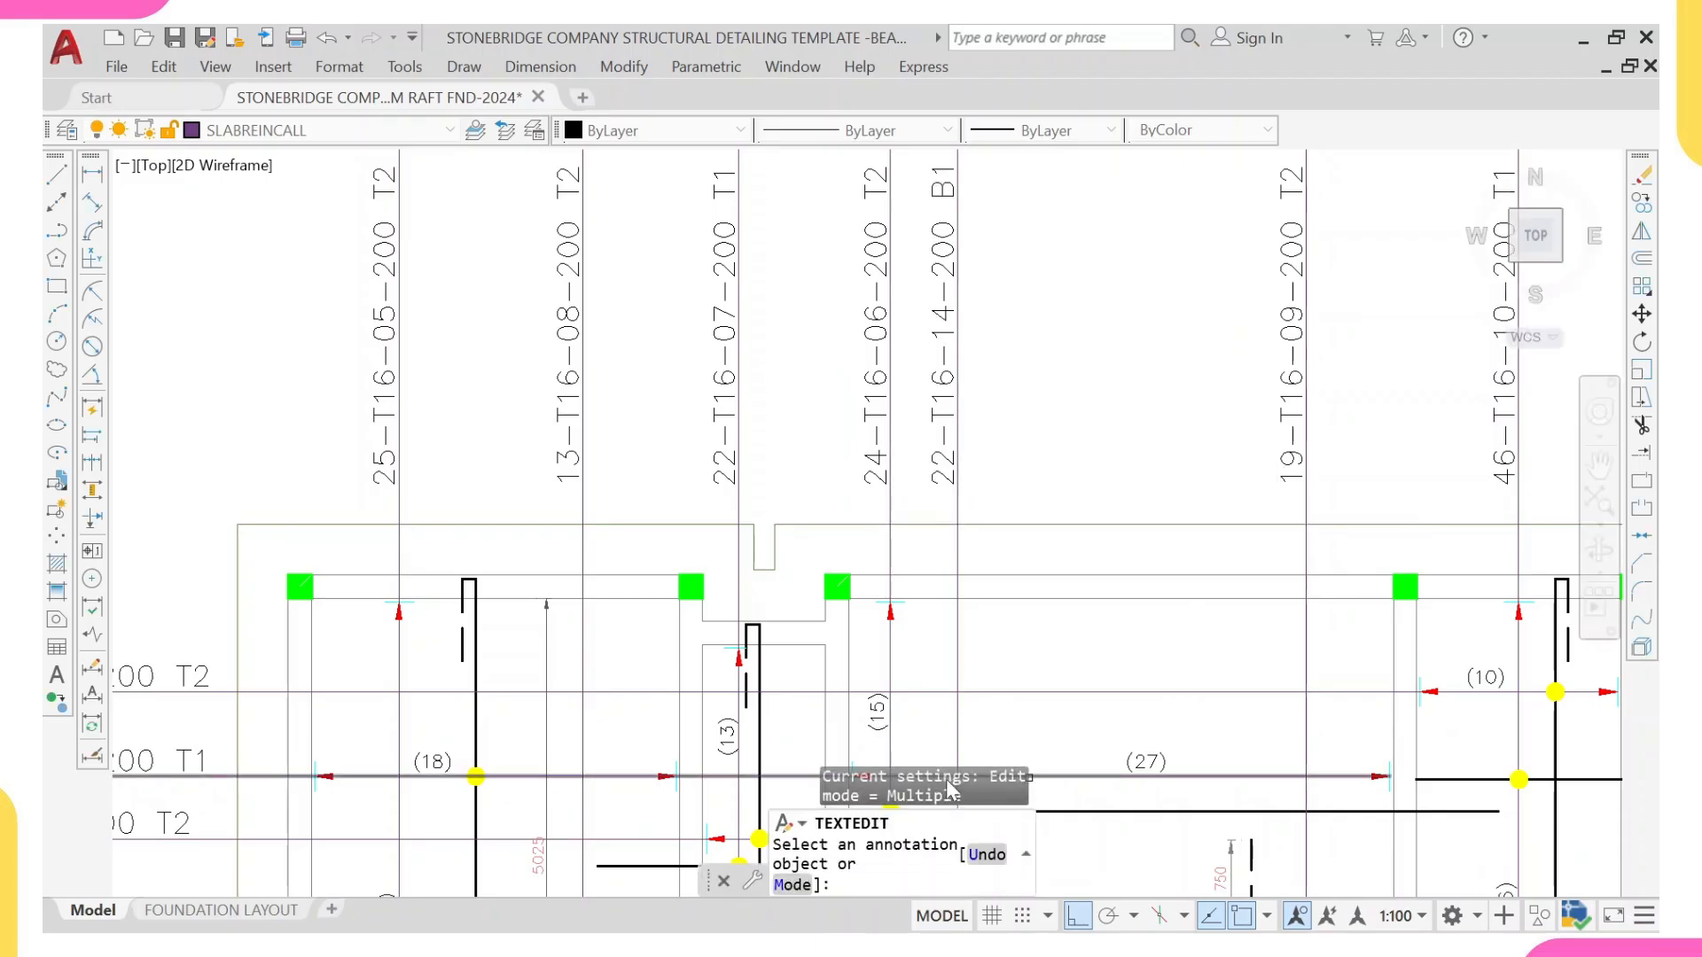
scroll(939, 779, "down", 5)
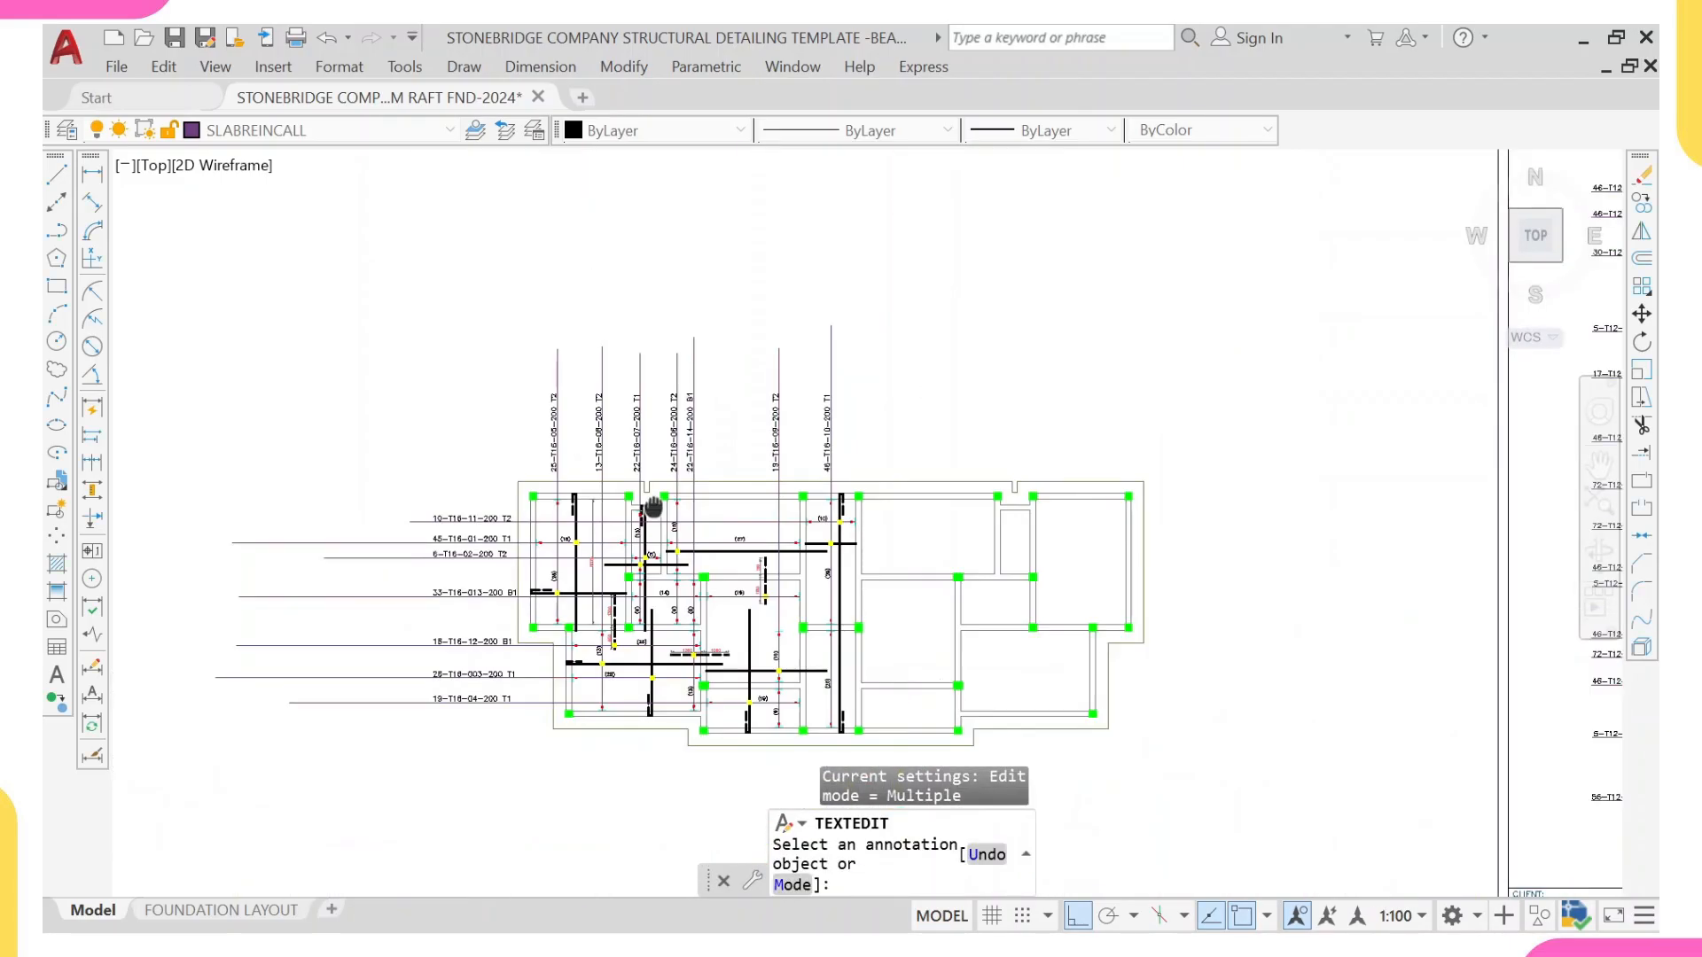
key("Escape")
Step: Examine the reinforcement bars, range lines and labels across the annotated half of the raft plan
middle_click_drag(677, 481, 594, 452)
scroll(700, 606, "up", 4)
scroll(690, 545, "down", 4)
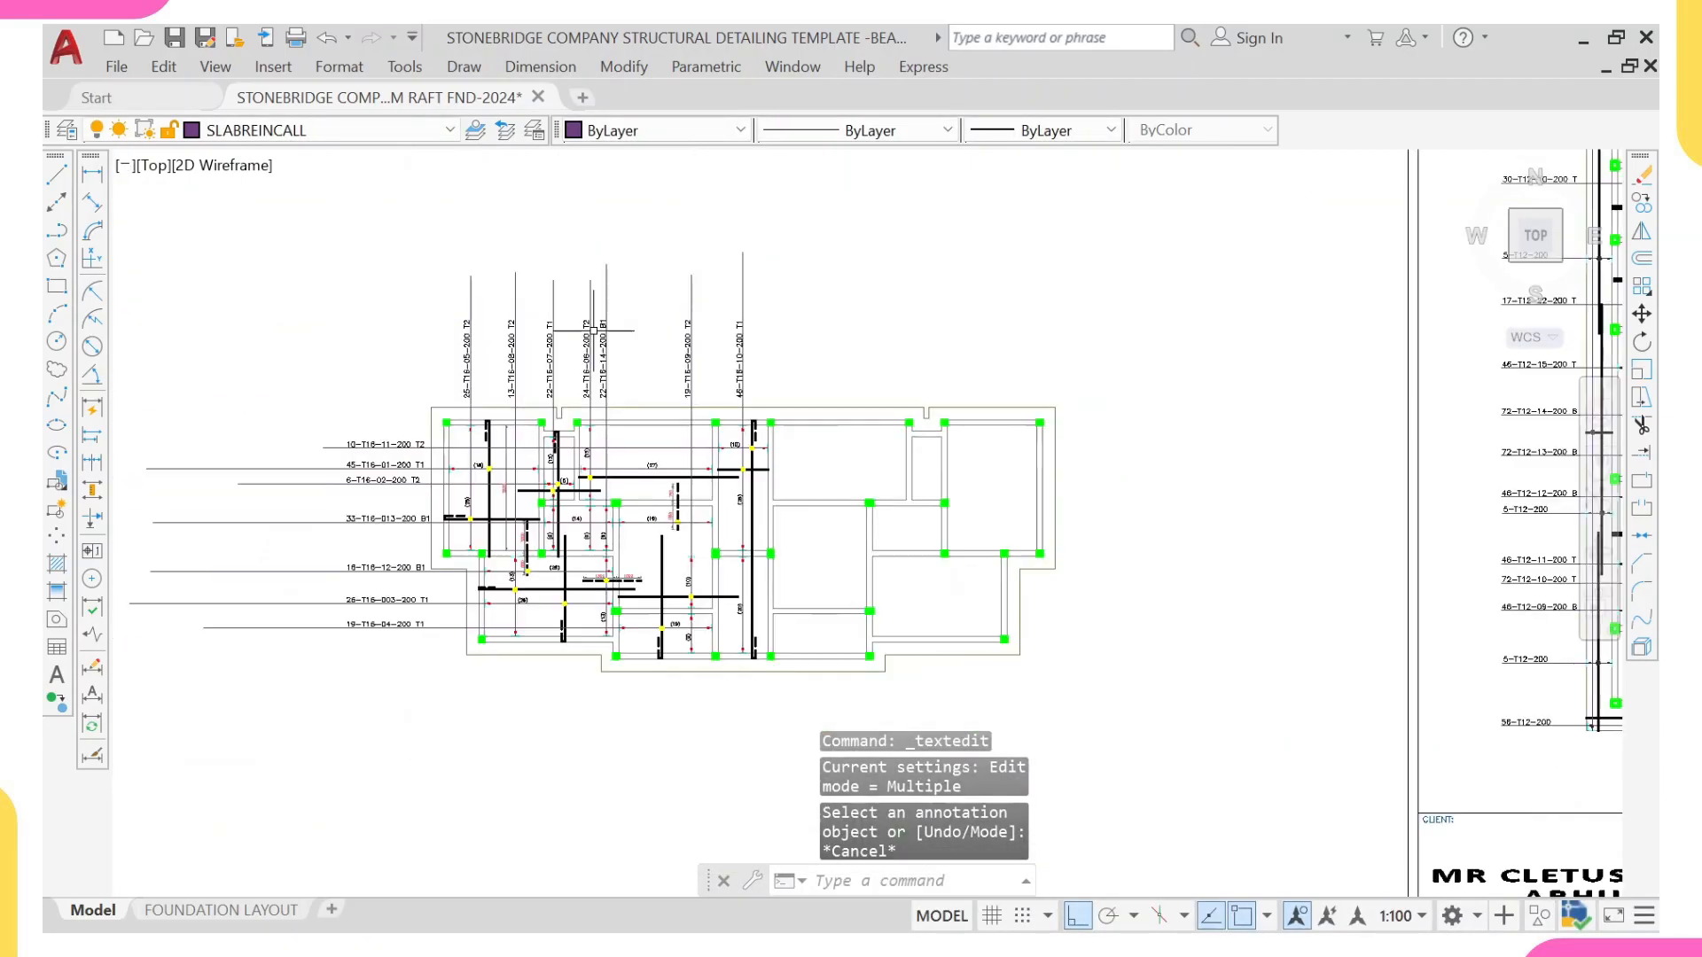
scroll(543, 468, "up", 4)
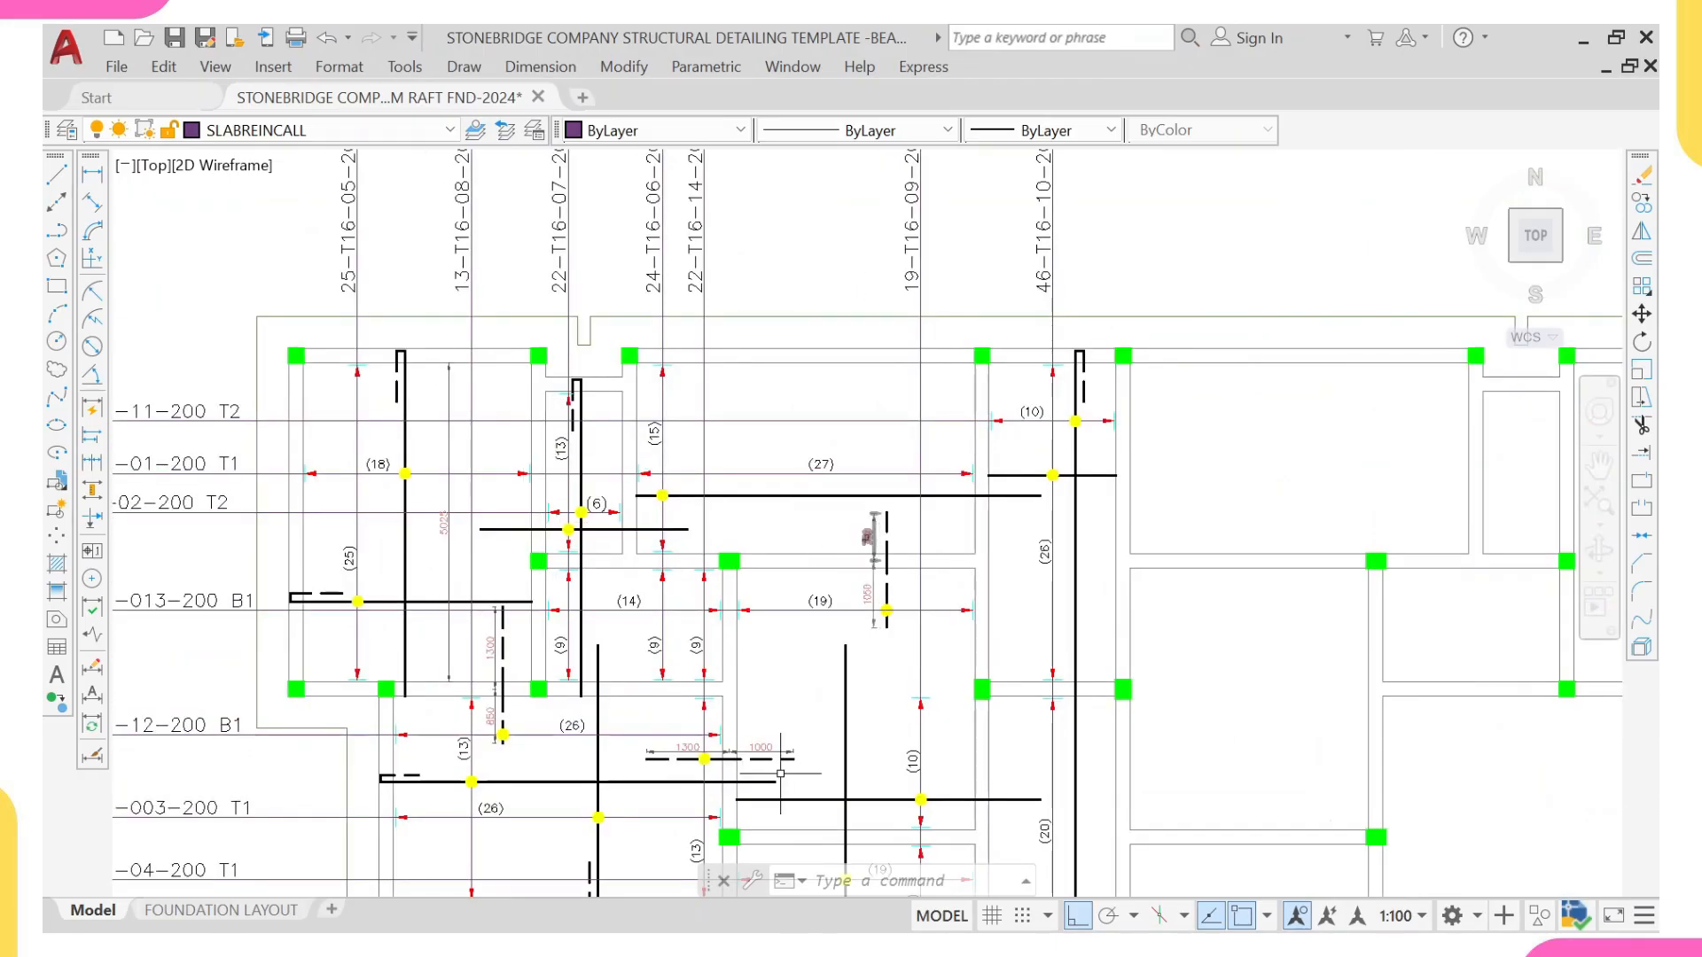
middle_click_drag(781, 774, 750, 660)
middle_click_drag(768, 470, 755, 686)
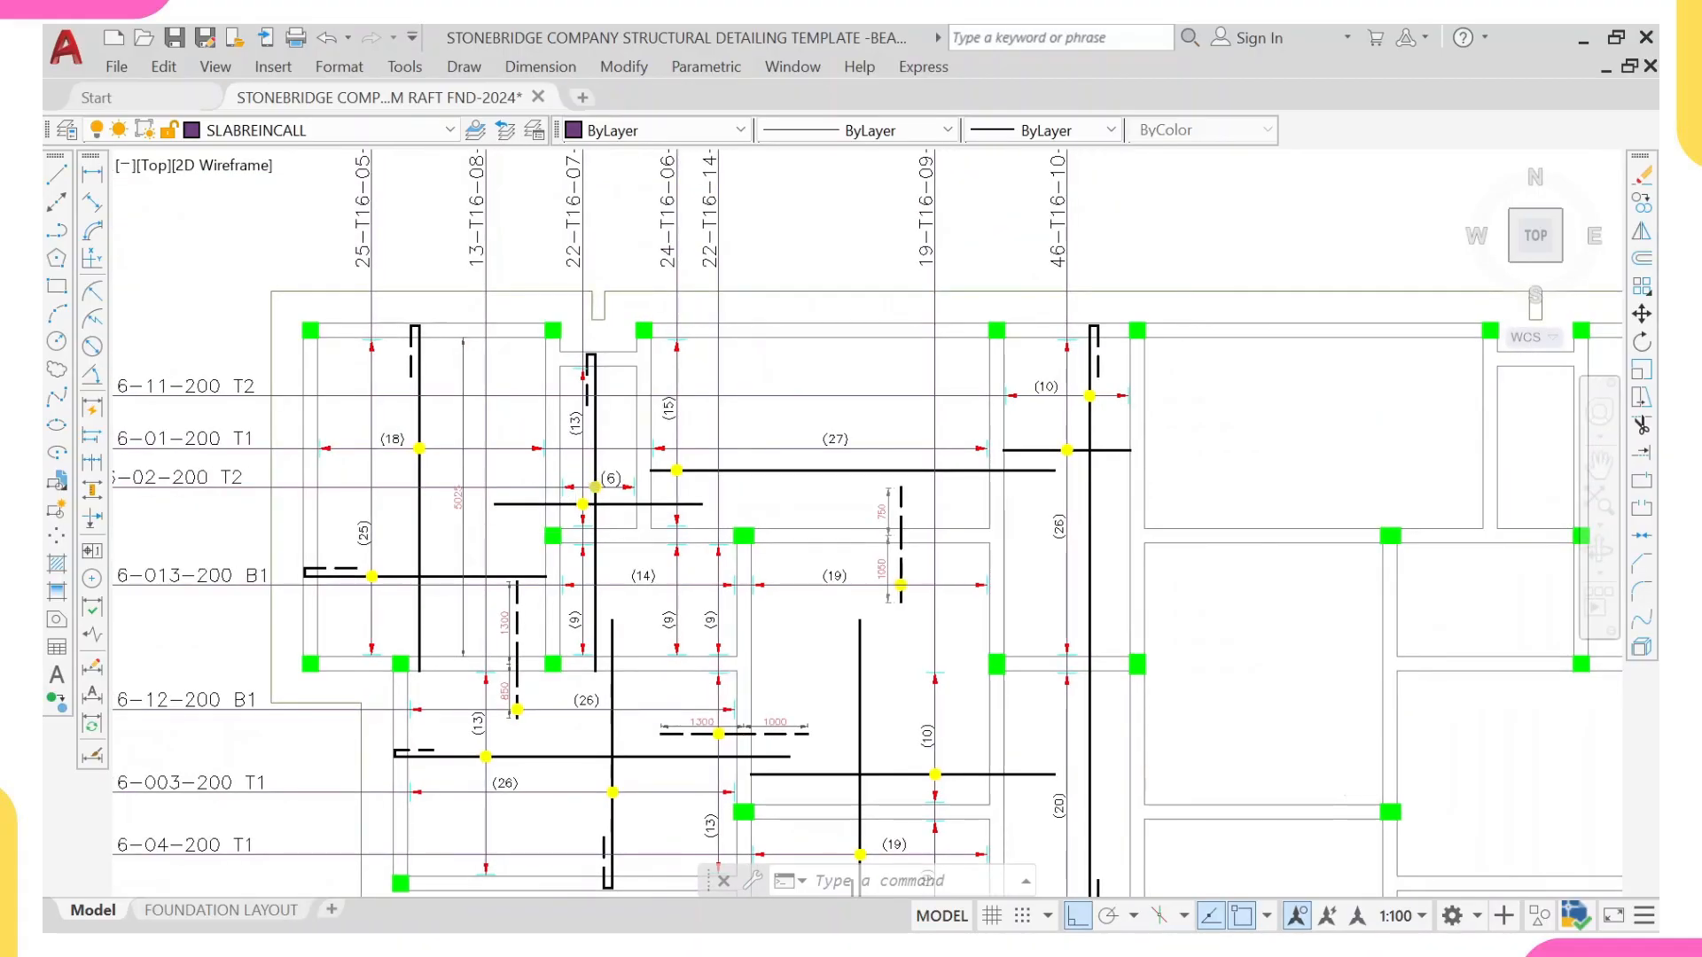
scroll(591, 481, "up", 2)
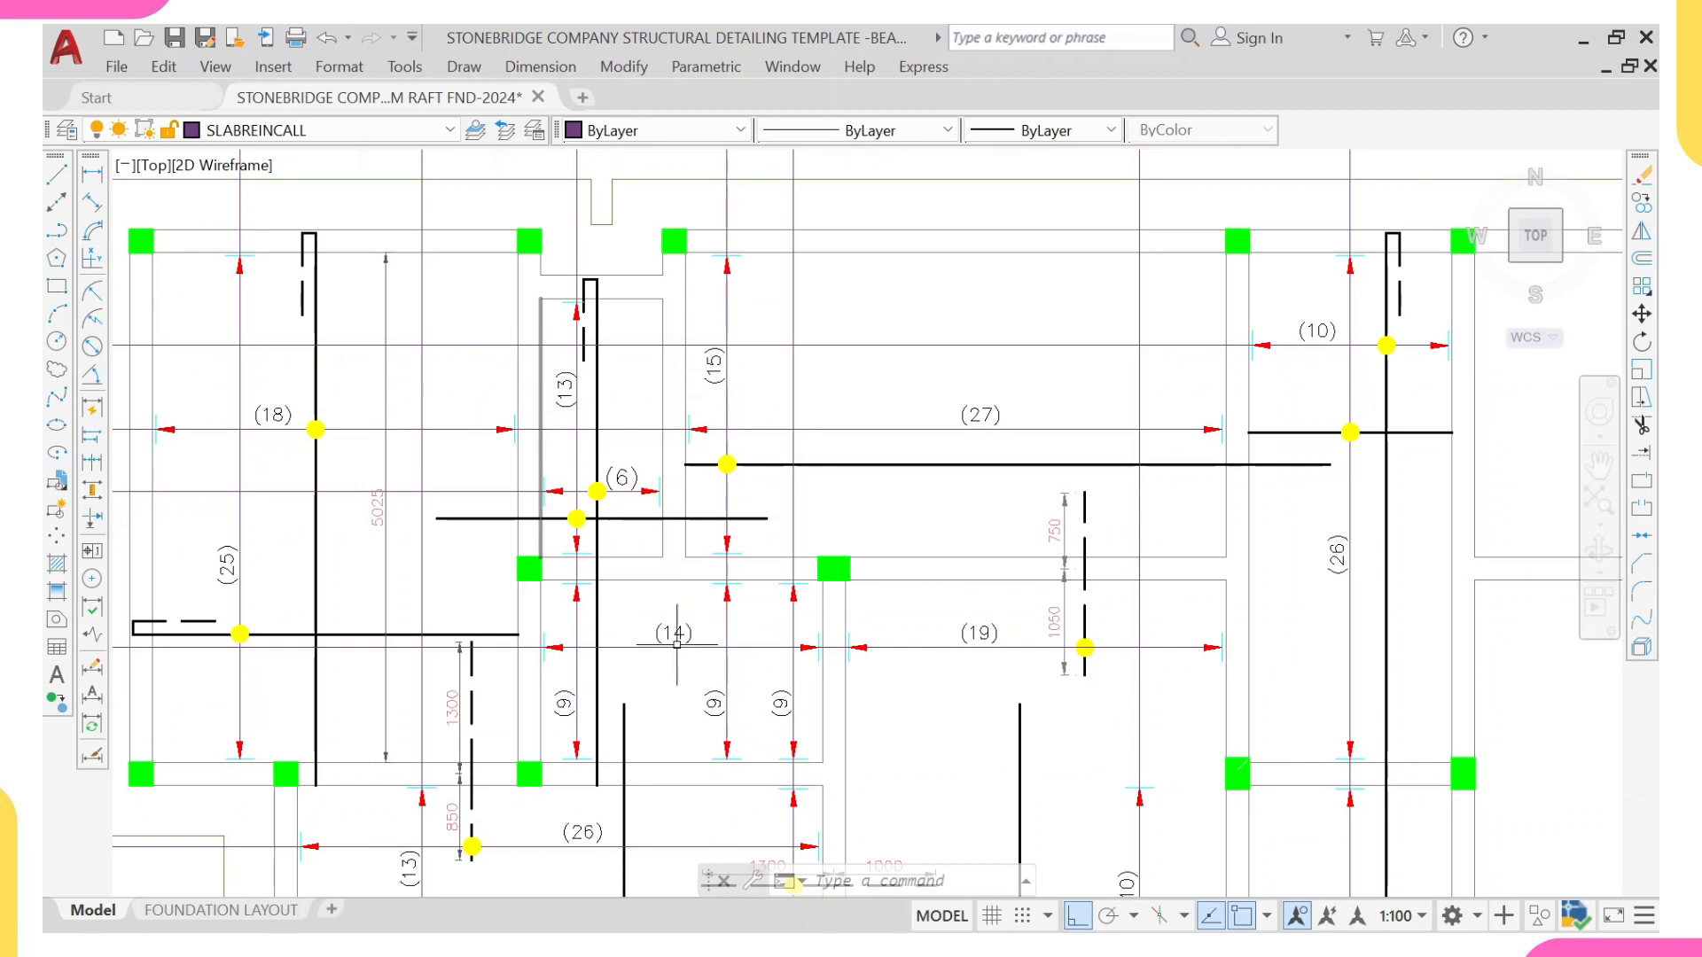
scroll(687, 644, "down", 2)
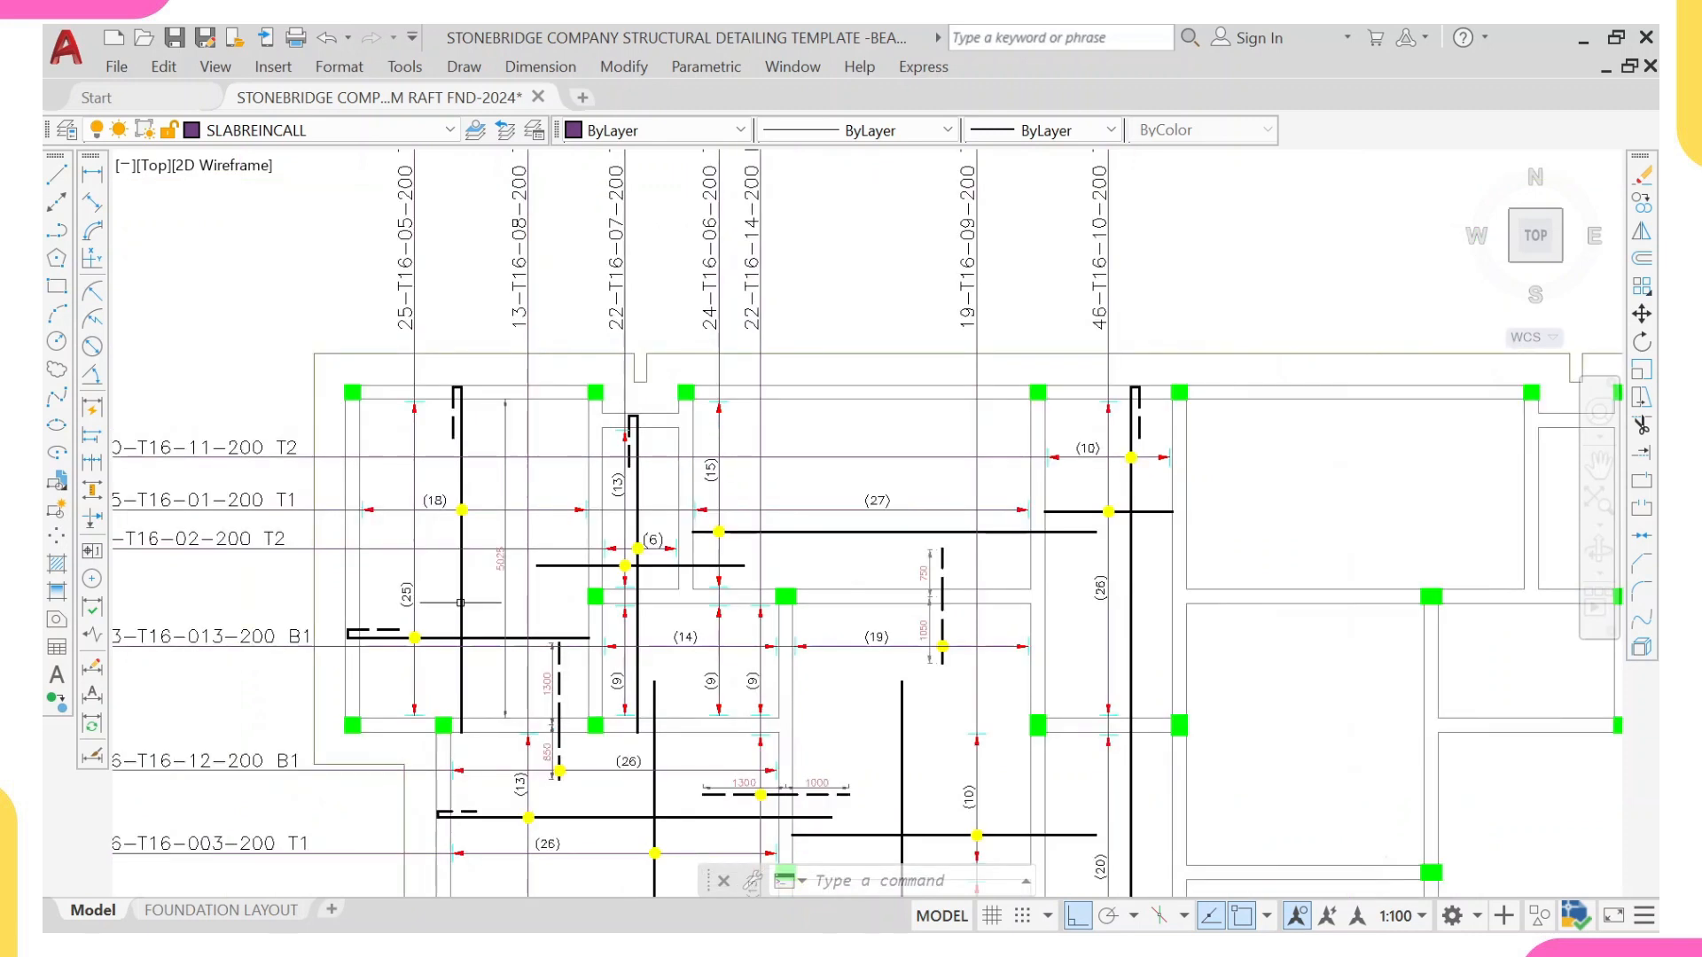
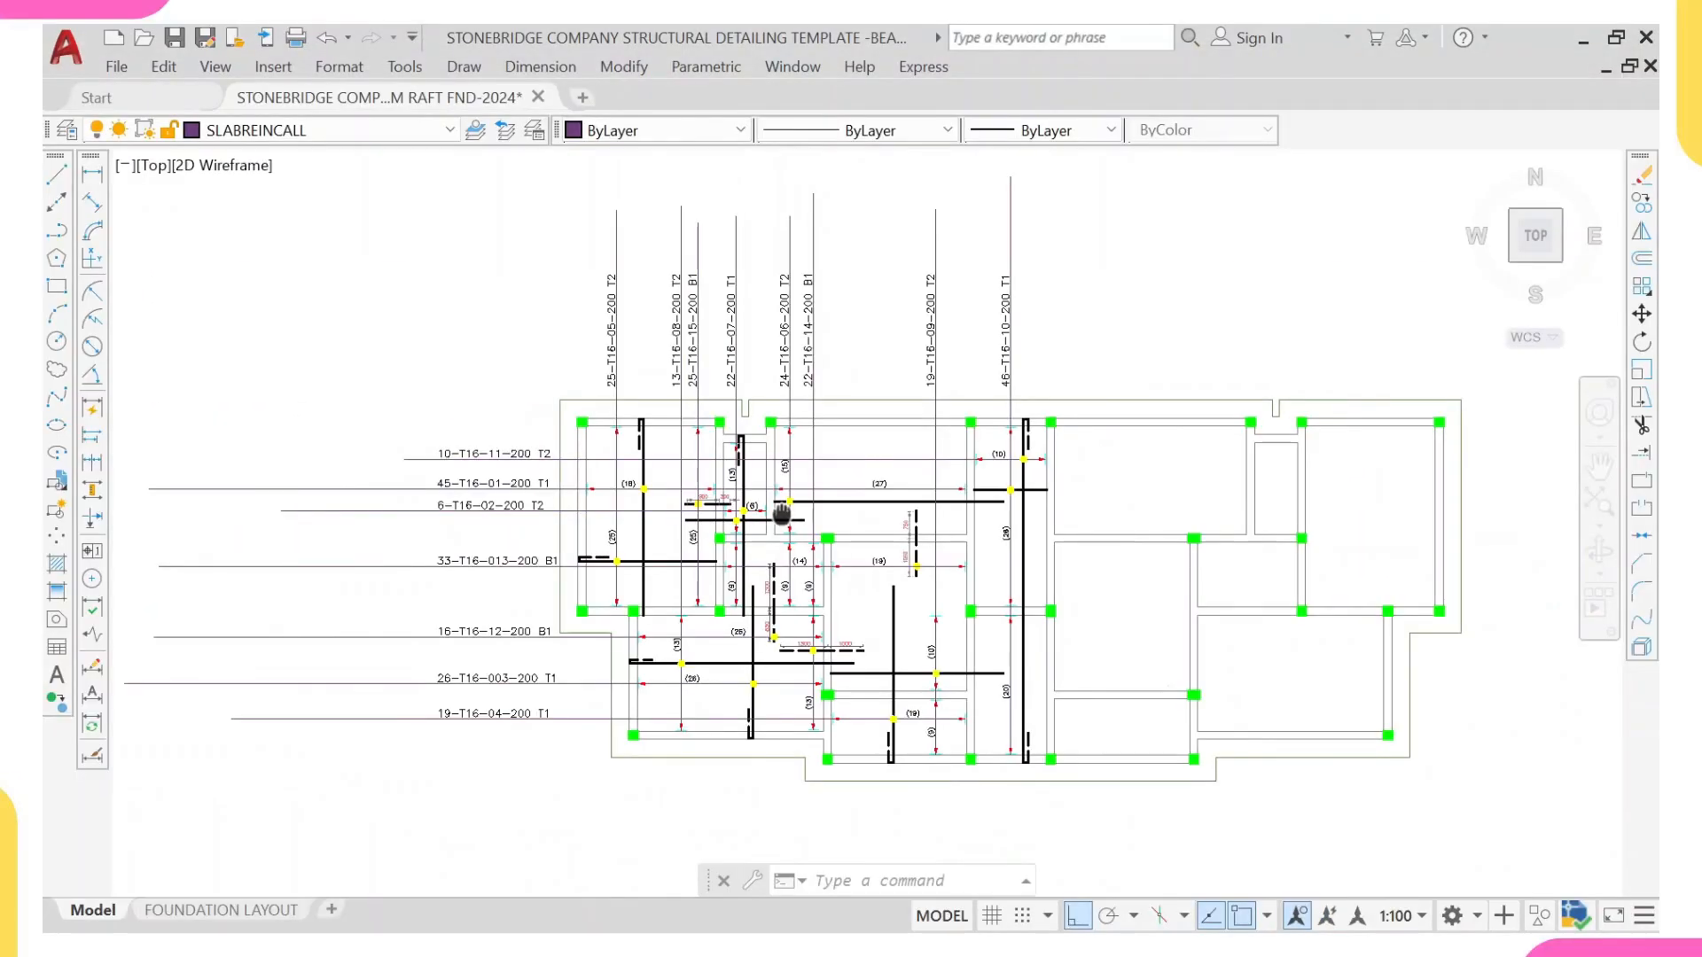
Step: Review the bar mark labels above the plan and the bars around the 750/1050 dashed bar
scroll(688, 501, "up", 5)
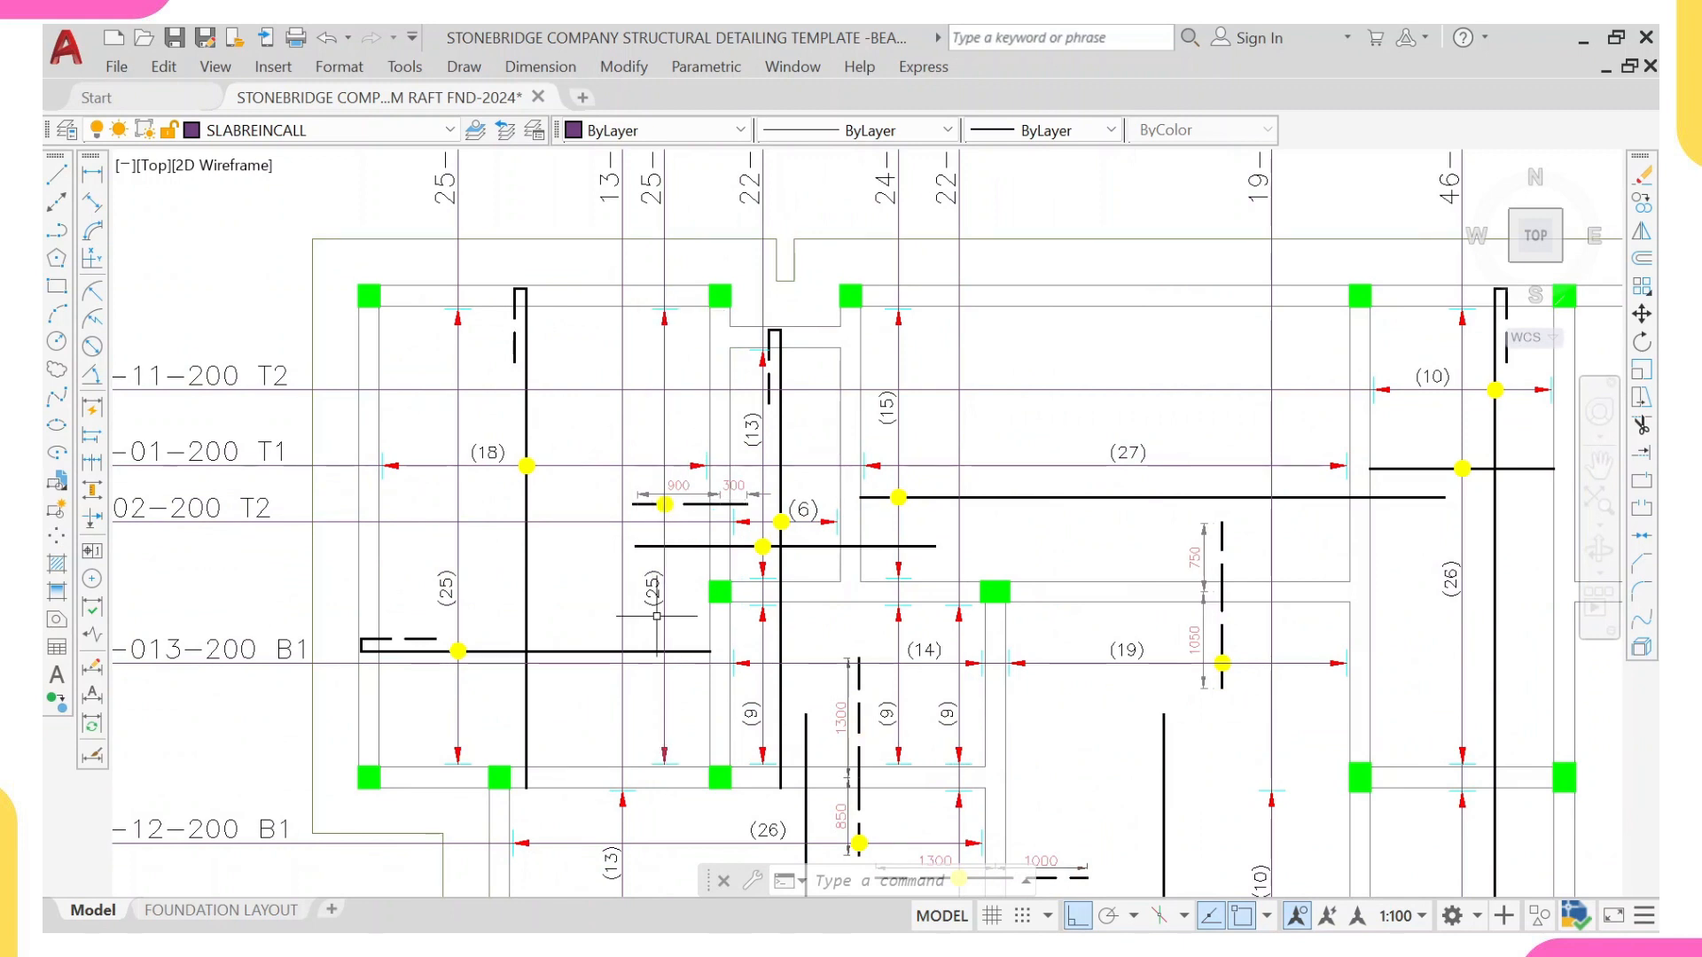
scroll(656, 592, "down", 5)
scroll(651, 461, "up", 5)
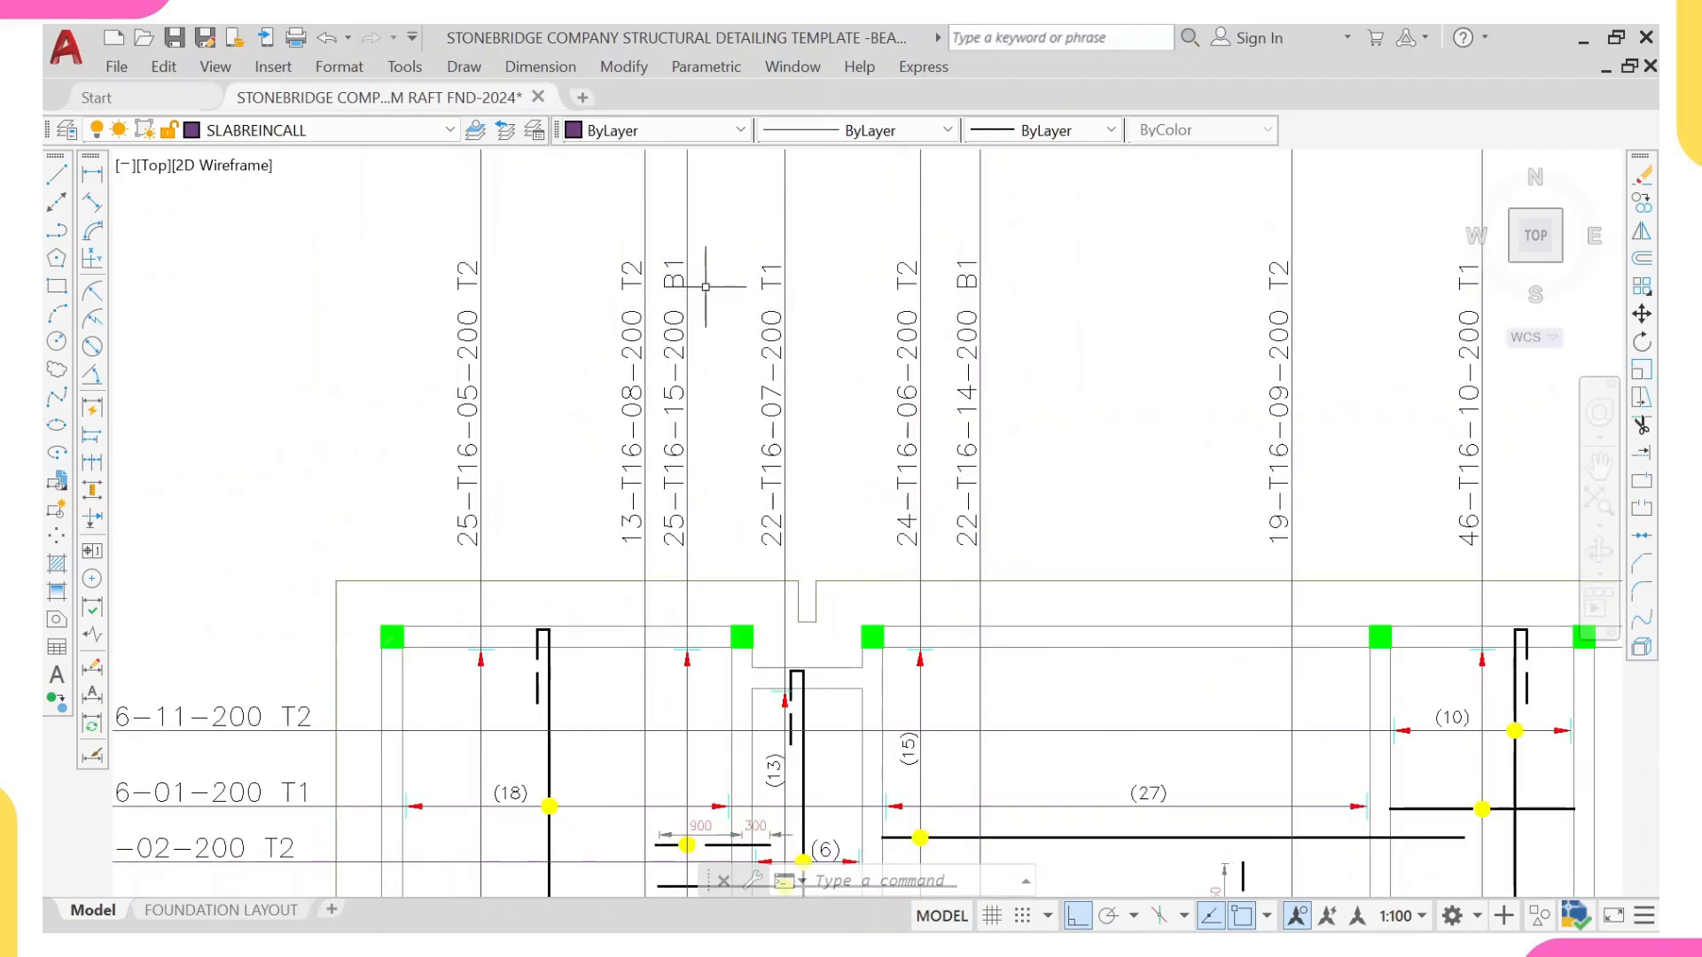
scroll(730, 291, "down", 2)
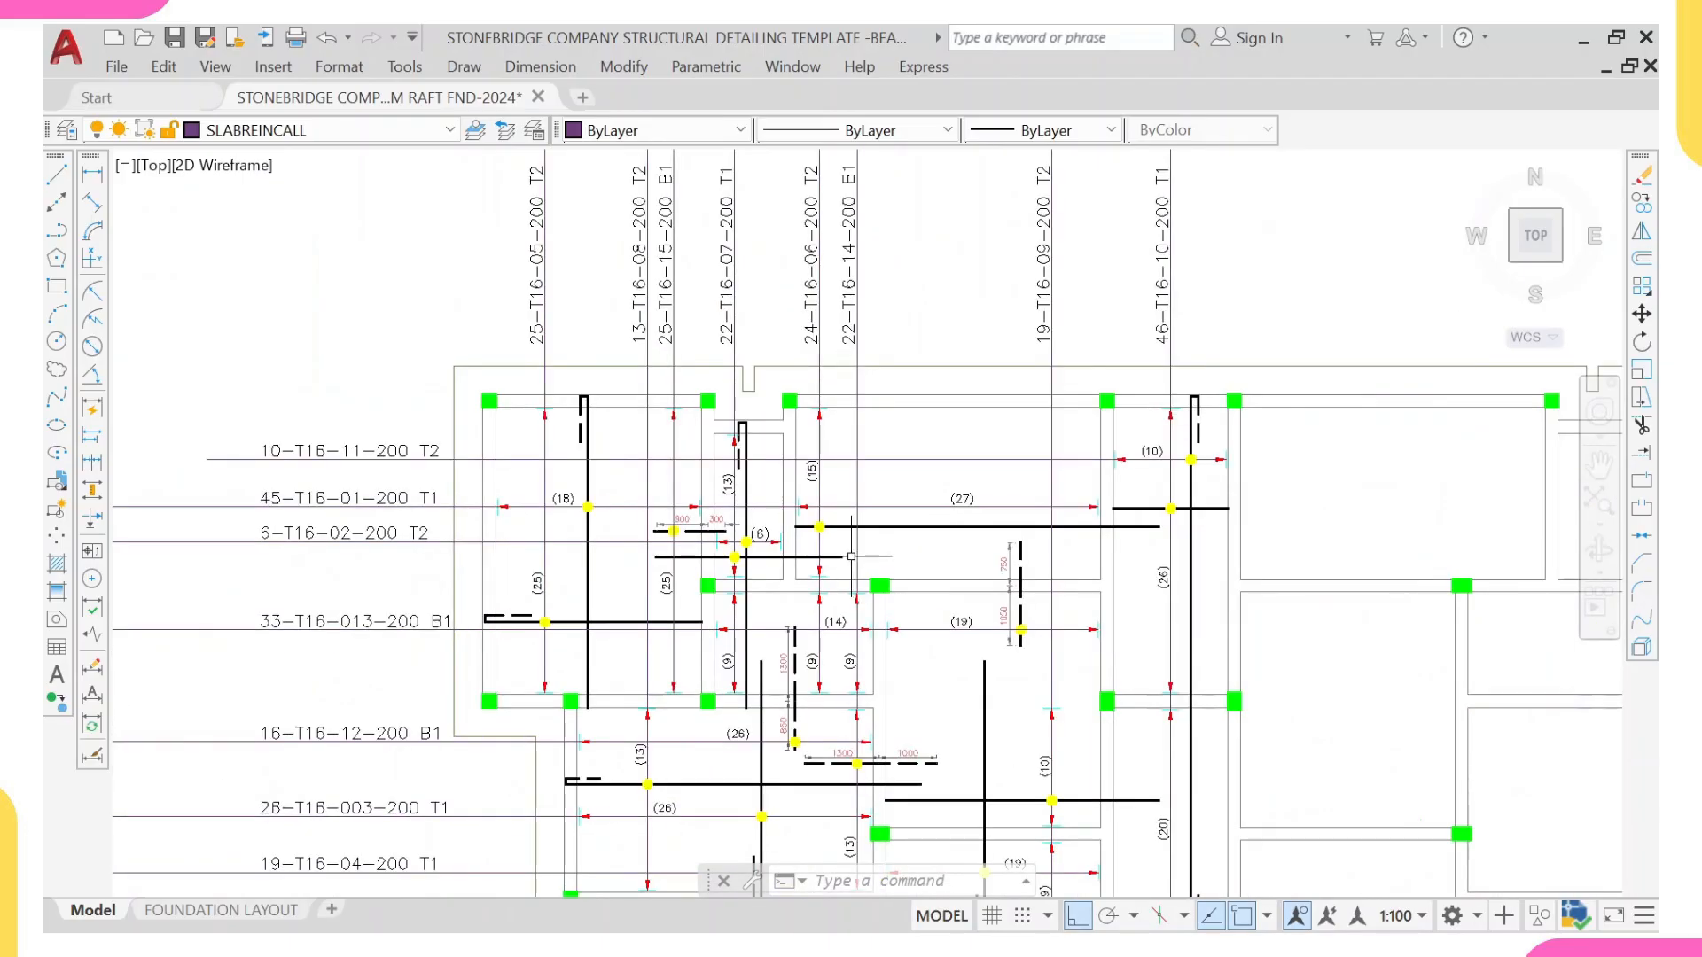
middle_click_drag(851, 556, 800, 531)
middle_click_drag(923, 580, 844, 563)
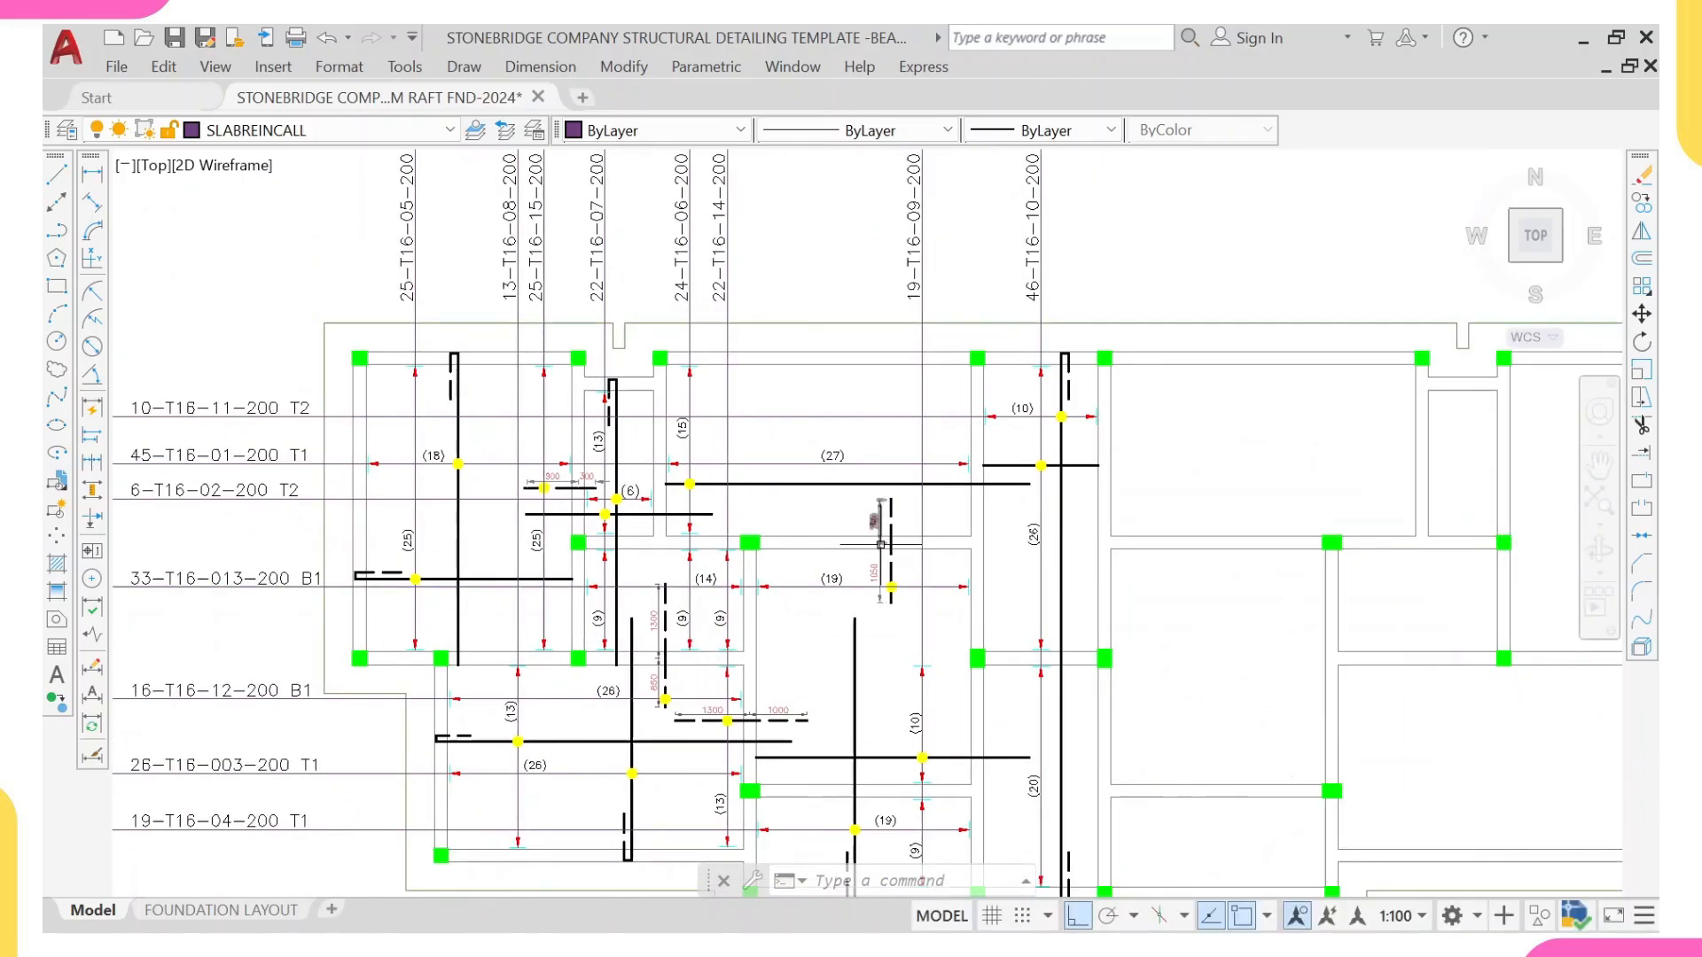
scroll(880, 545, "up", 3)
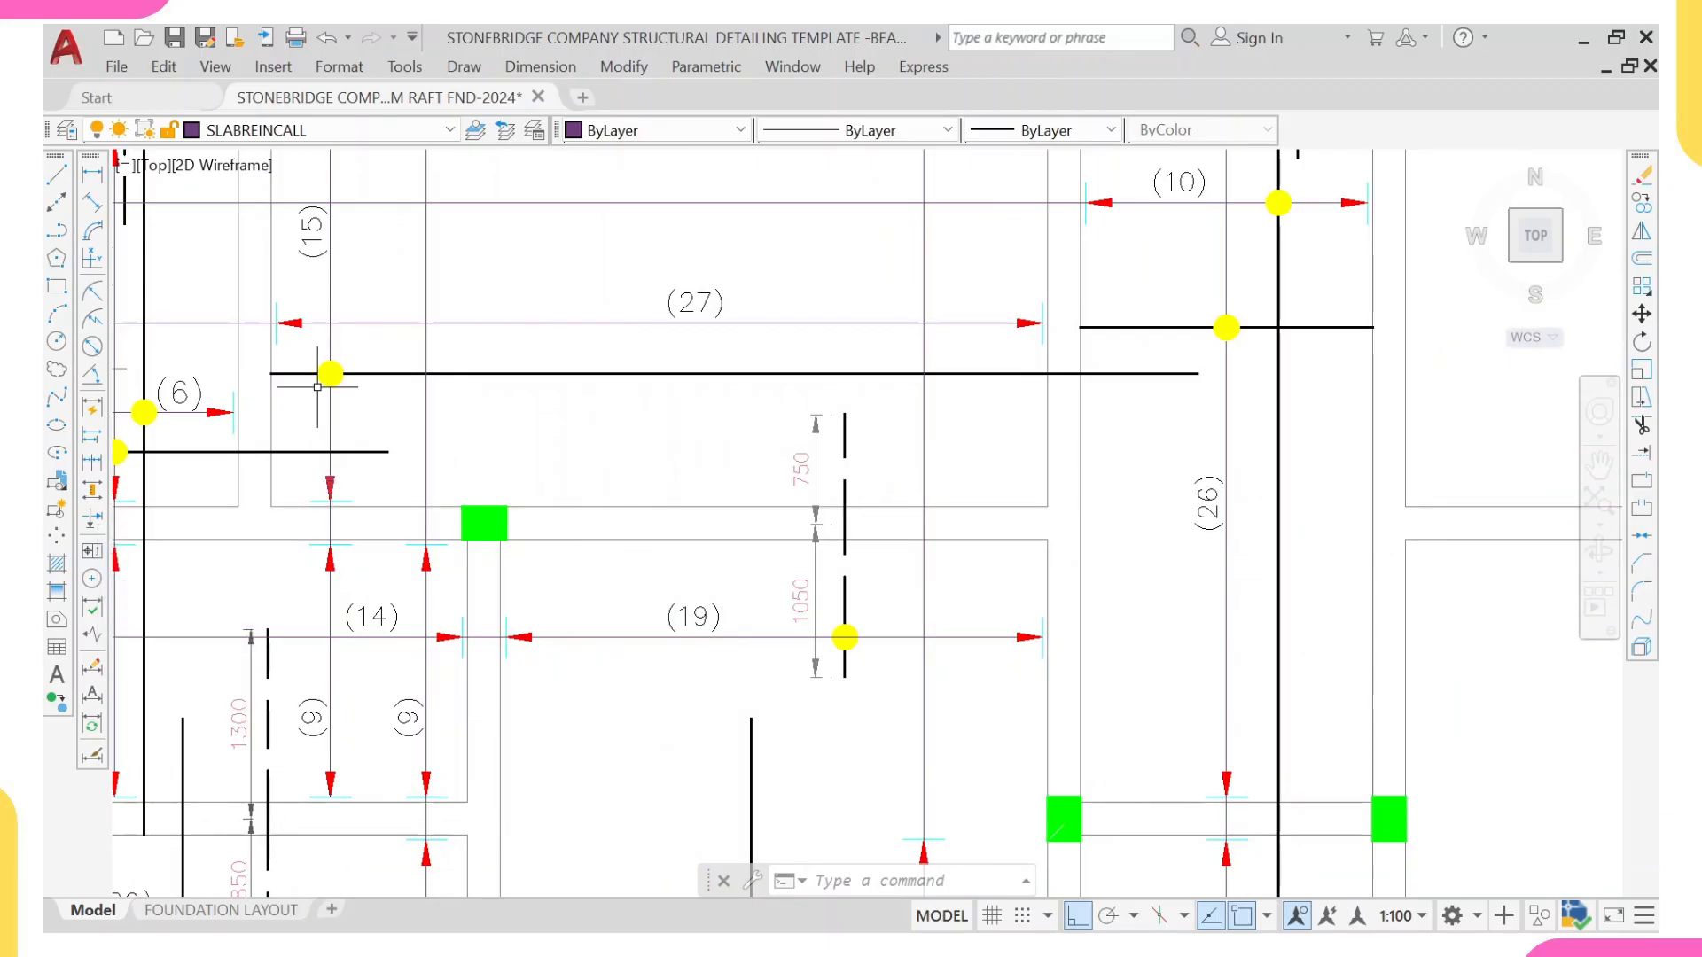
scroll(842, 523, "up", 2)
Step: Offset the 1050 segment of the vertical dashed bar four times at 200 mm spacing along the (19) range line
left_click(846, 606)
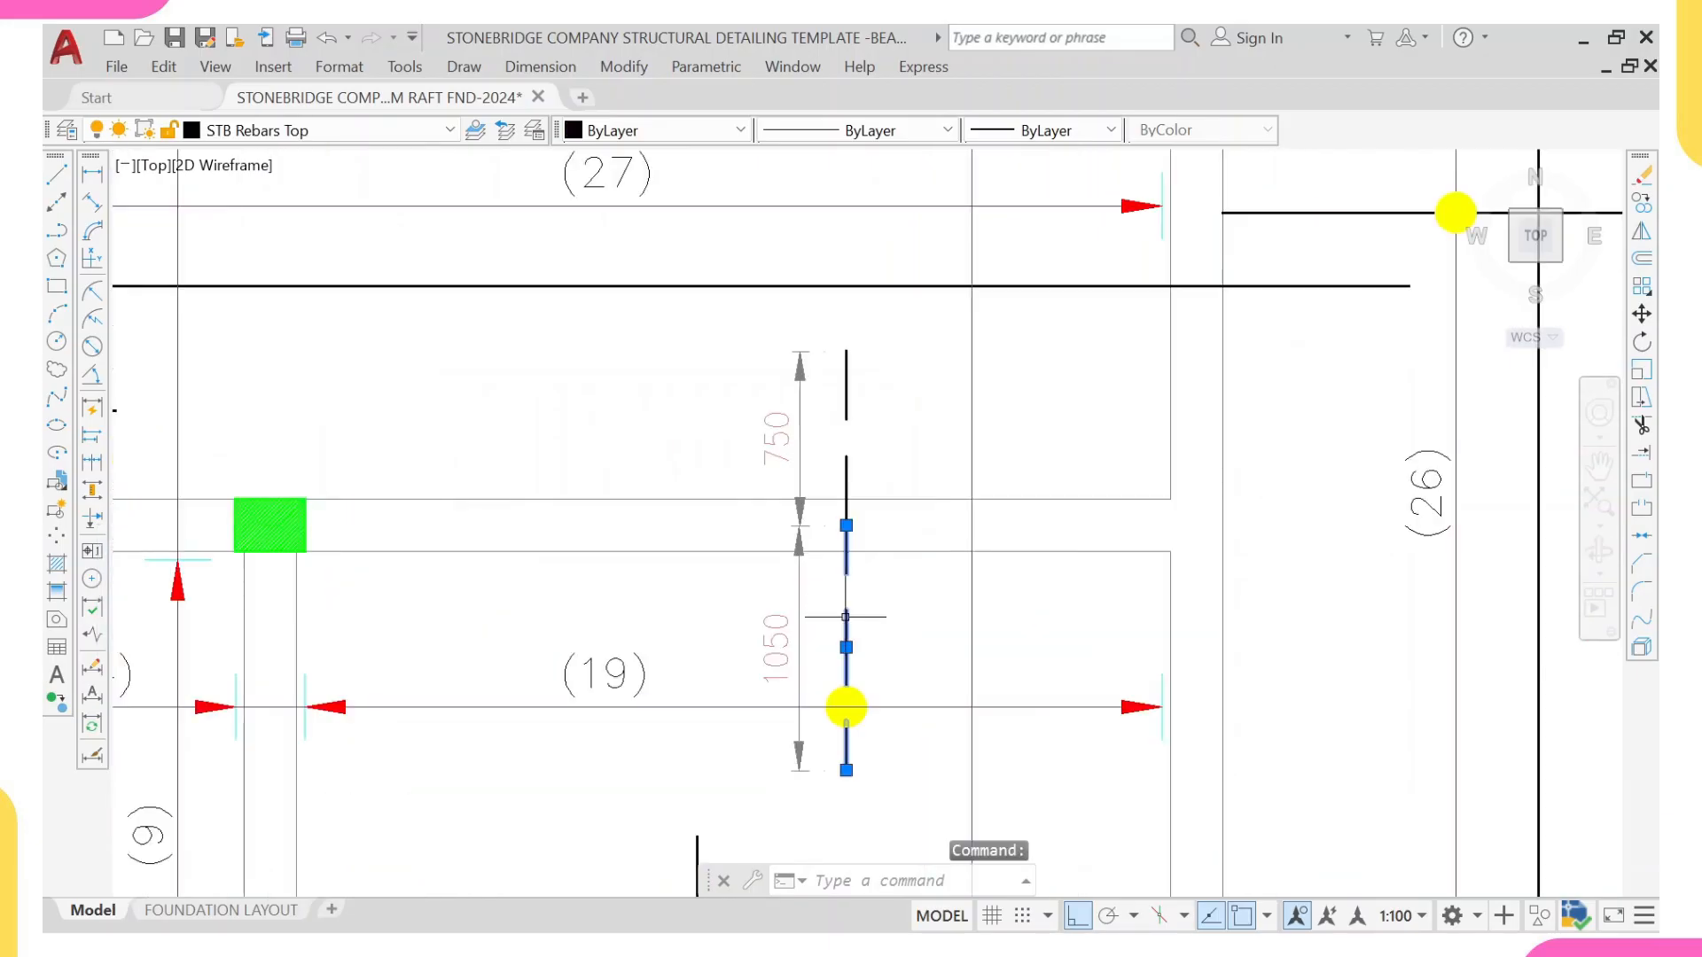
type("ff")
key("Return")
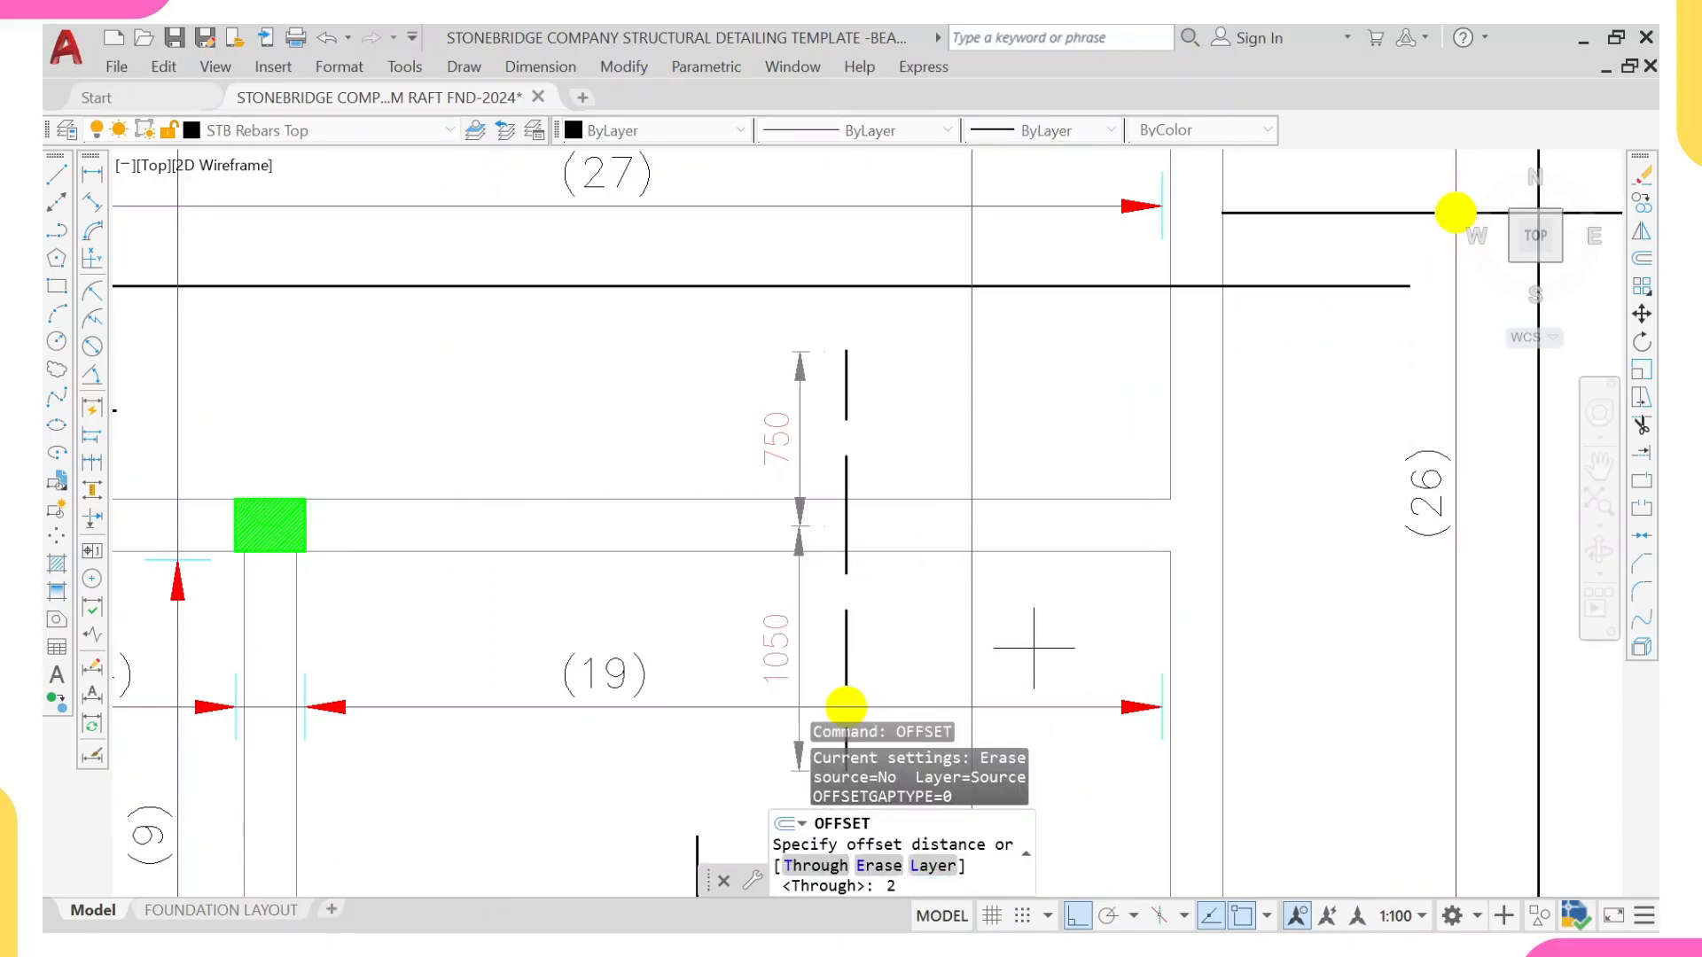
key("Return")
left_click(847, 709)
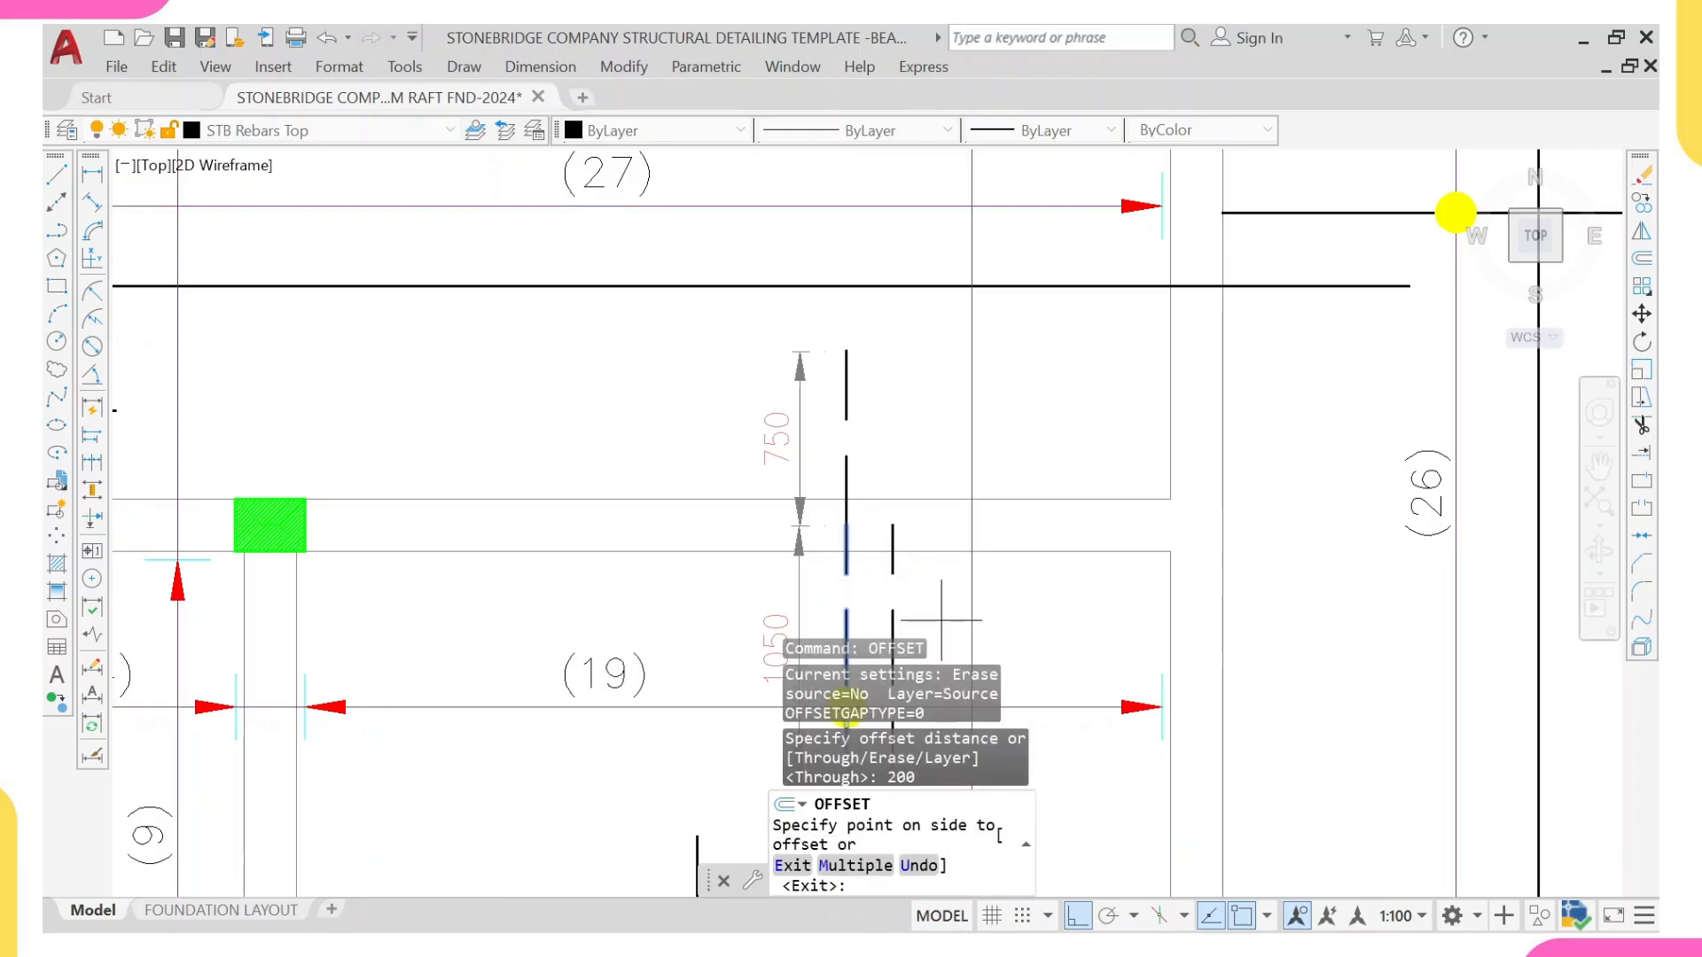
middle_click_drag(942, 621, 942, 454)
left_click(942, 457)
left_click(891, 479)
left_click(949, 473)
left_click(938, 479)
left_click(992, 476)
left_click(984, 476)
left_click(1054, 435)
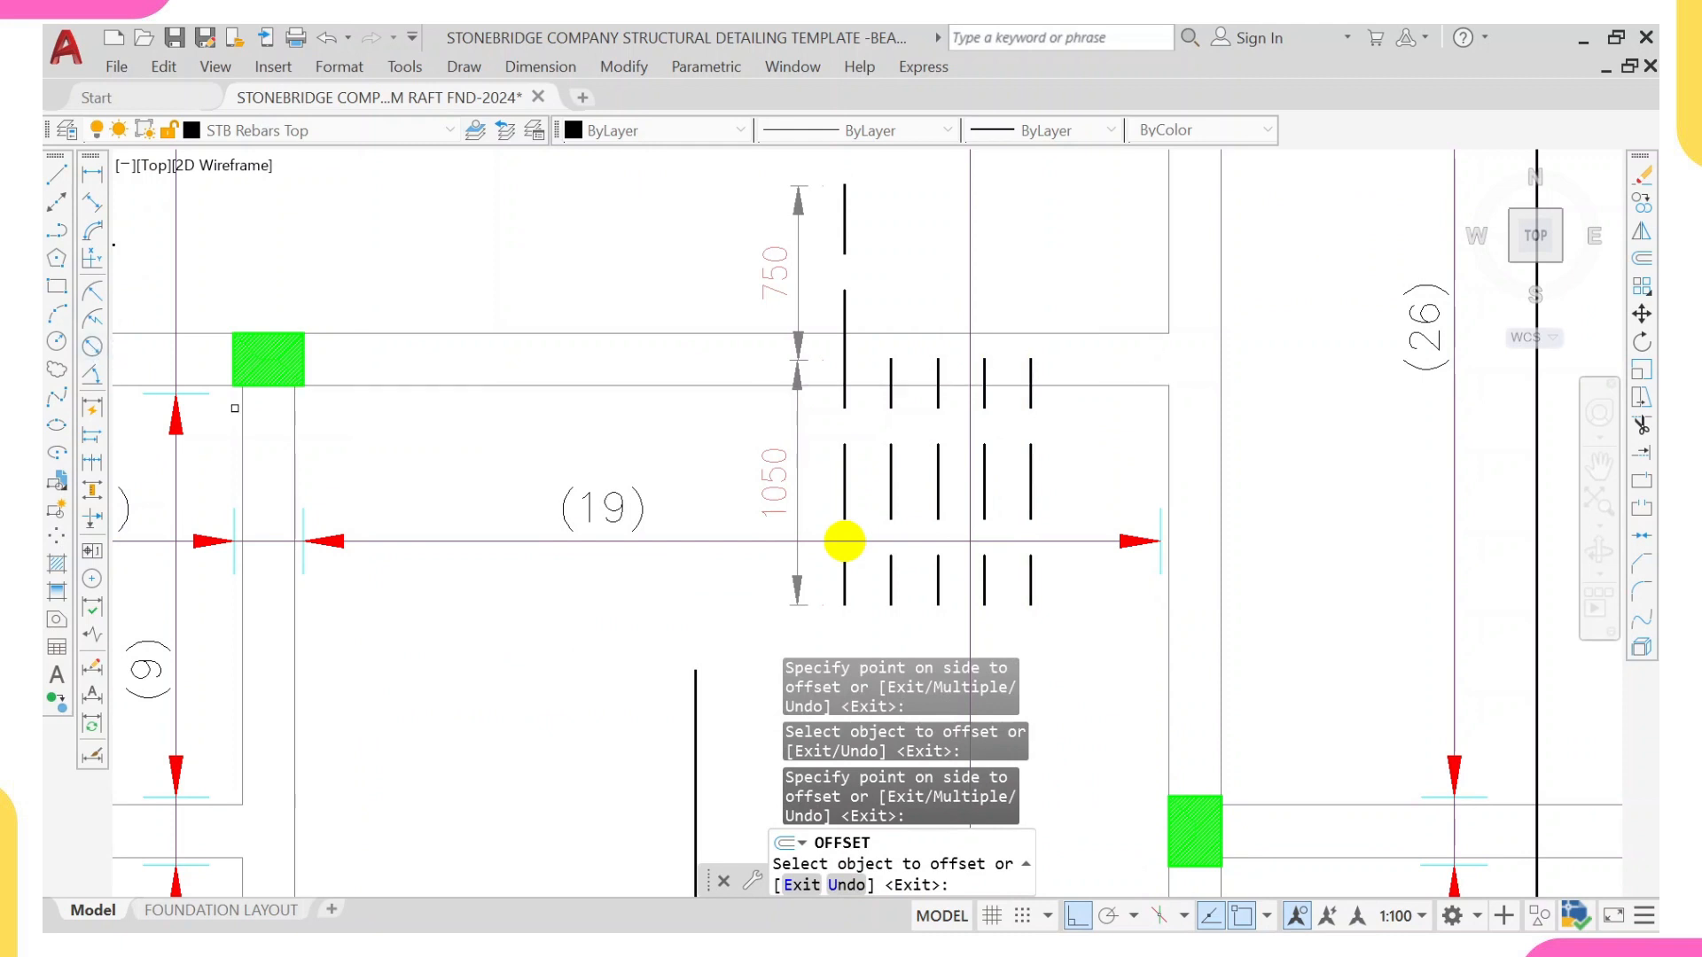
middle_click_drag(125, 388, 474, 408)
scroll(1264, 519, "up", 2)
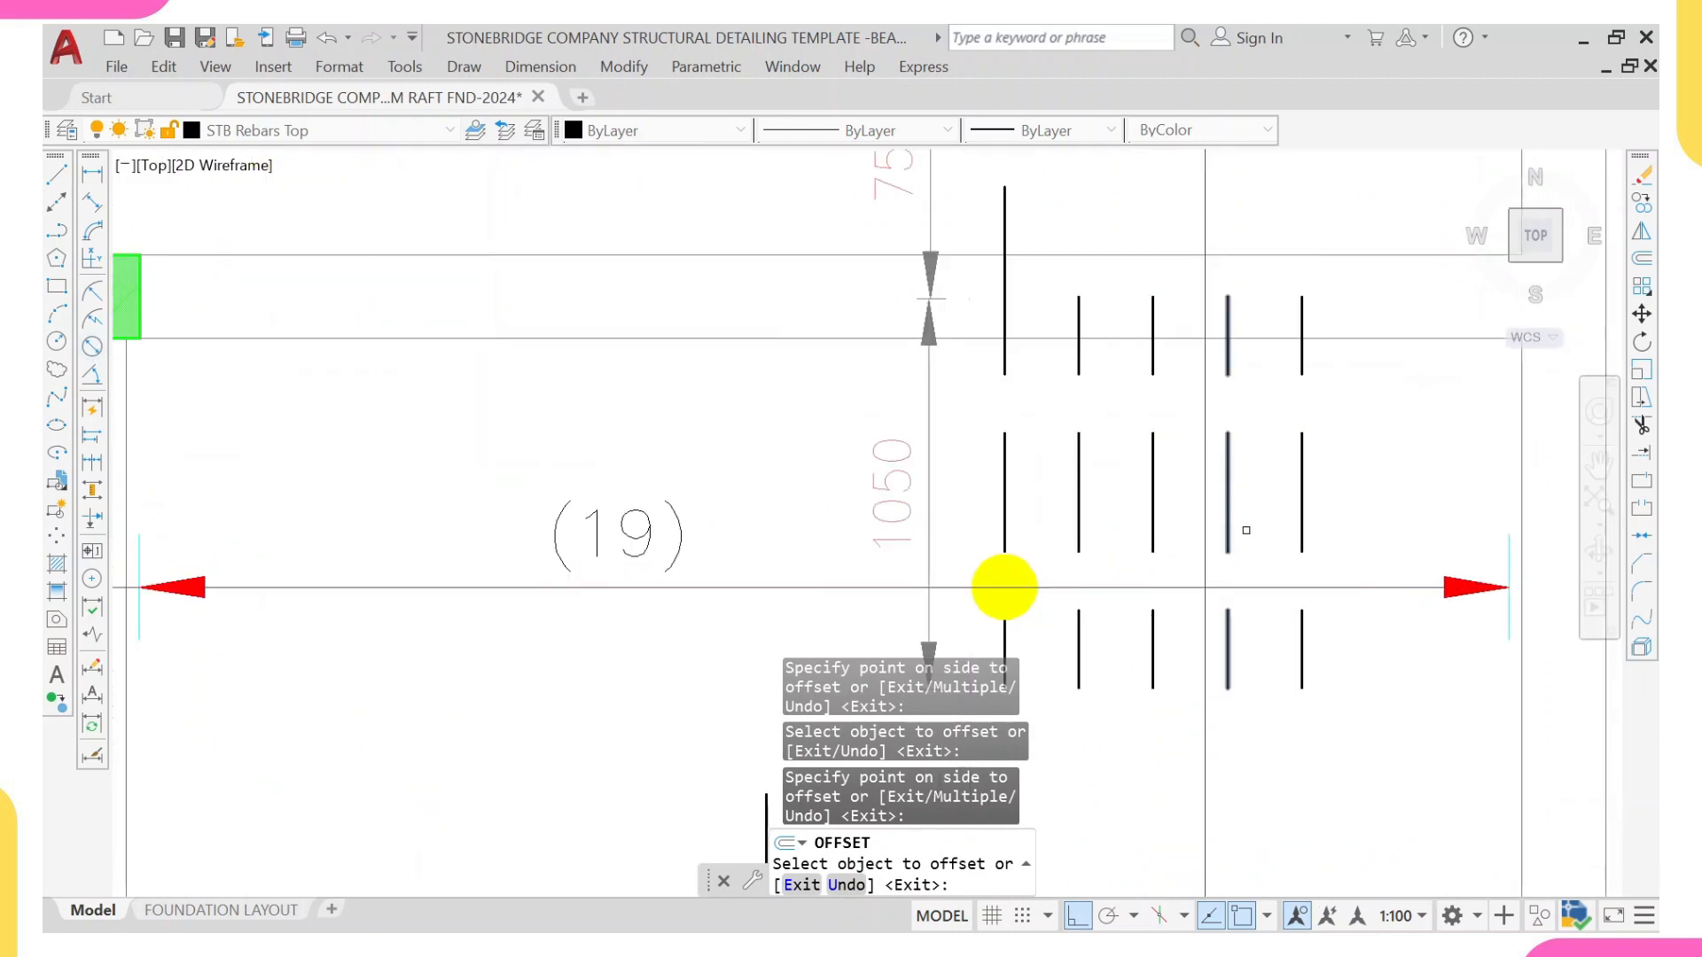
middle_click_drag(1004, 586, 893, 524)
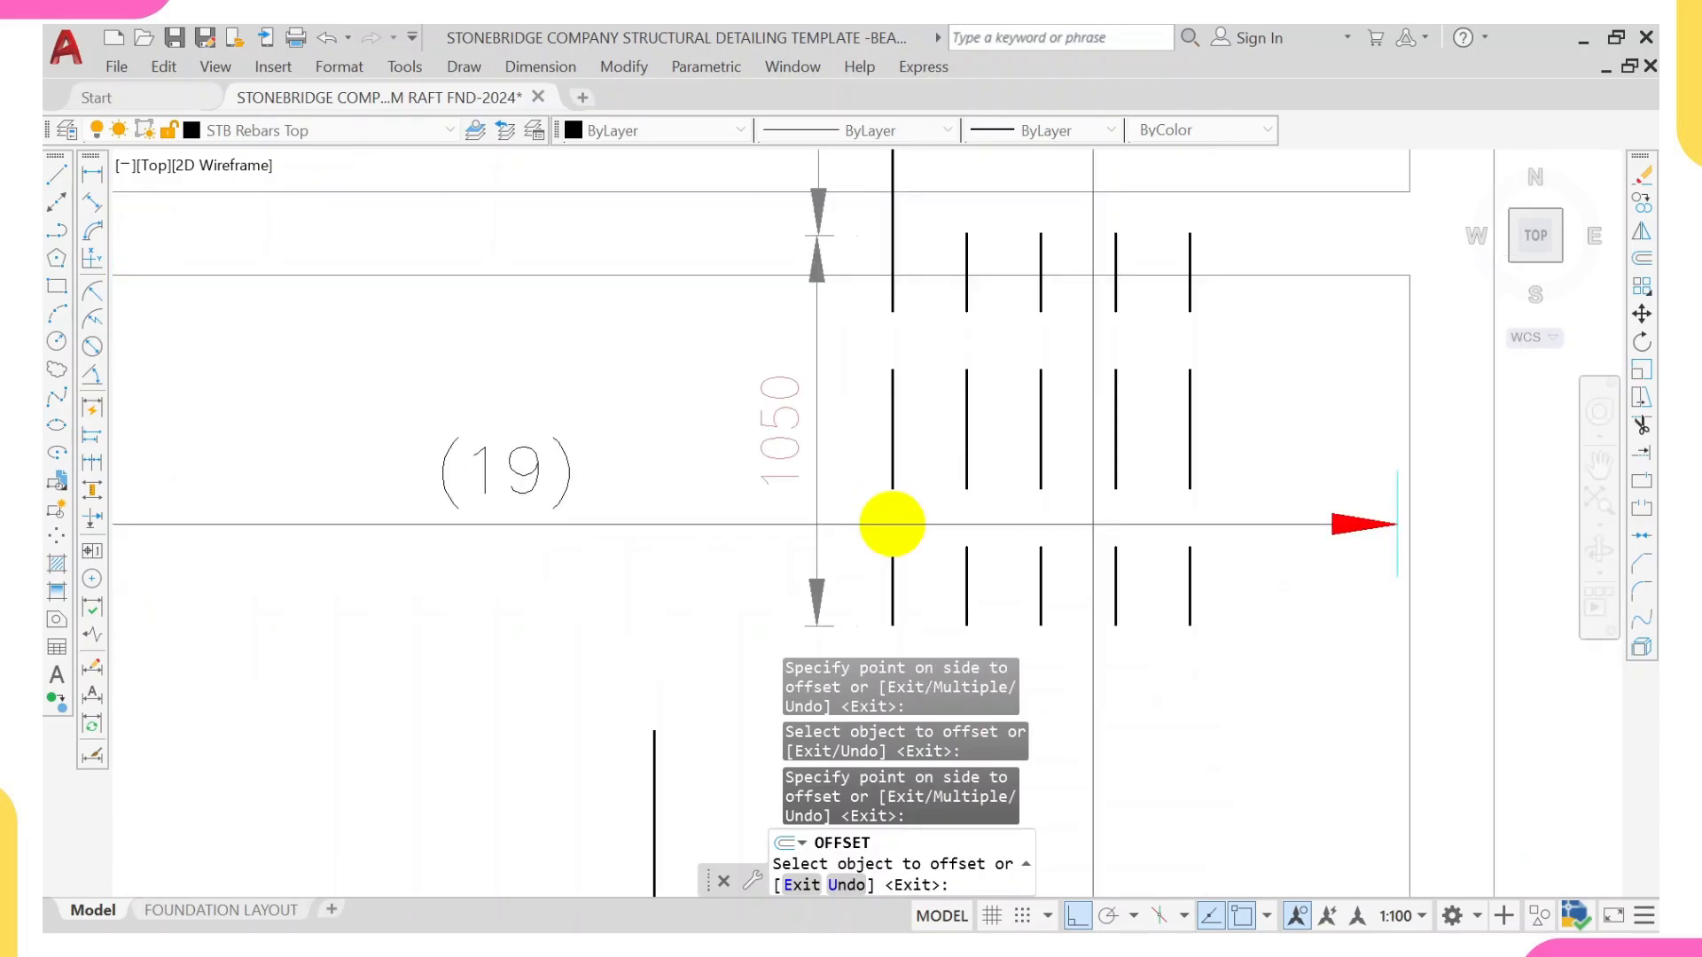
key("Escape")
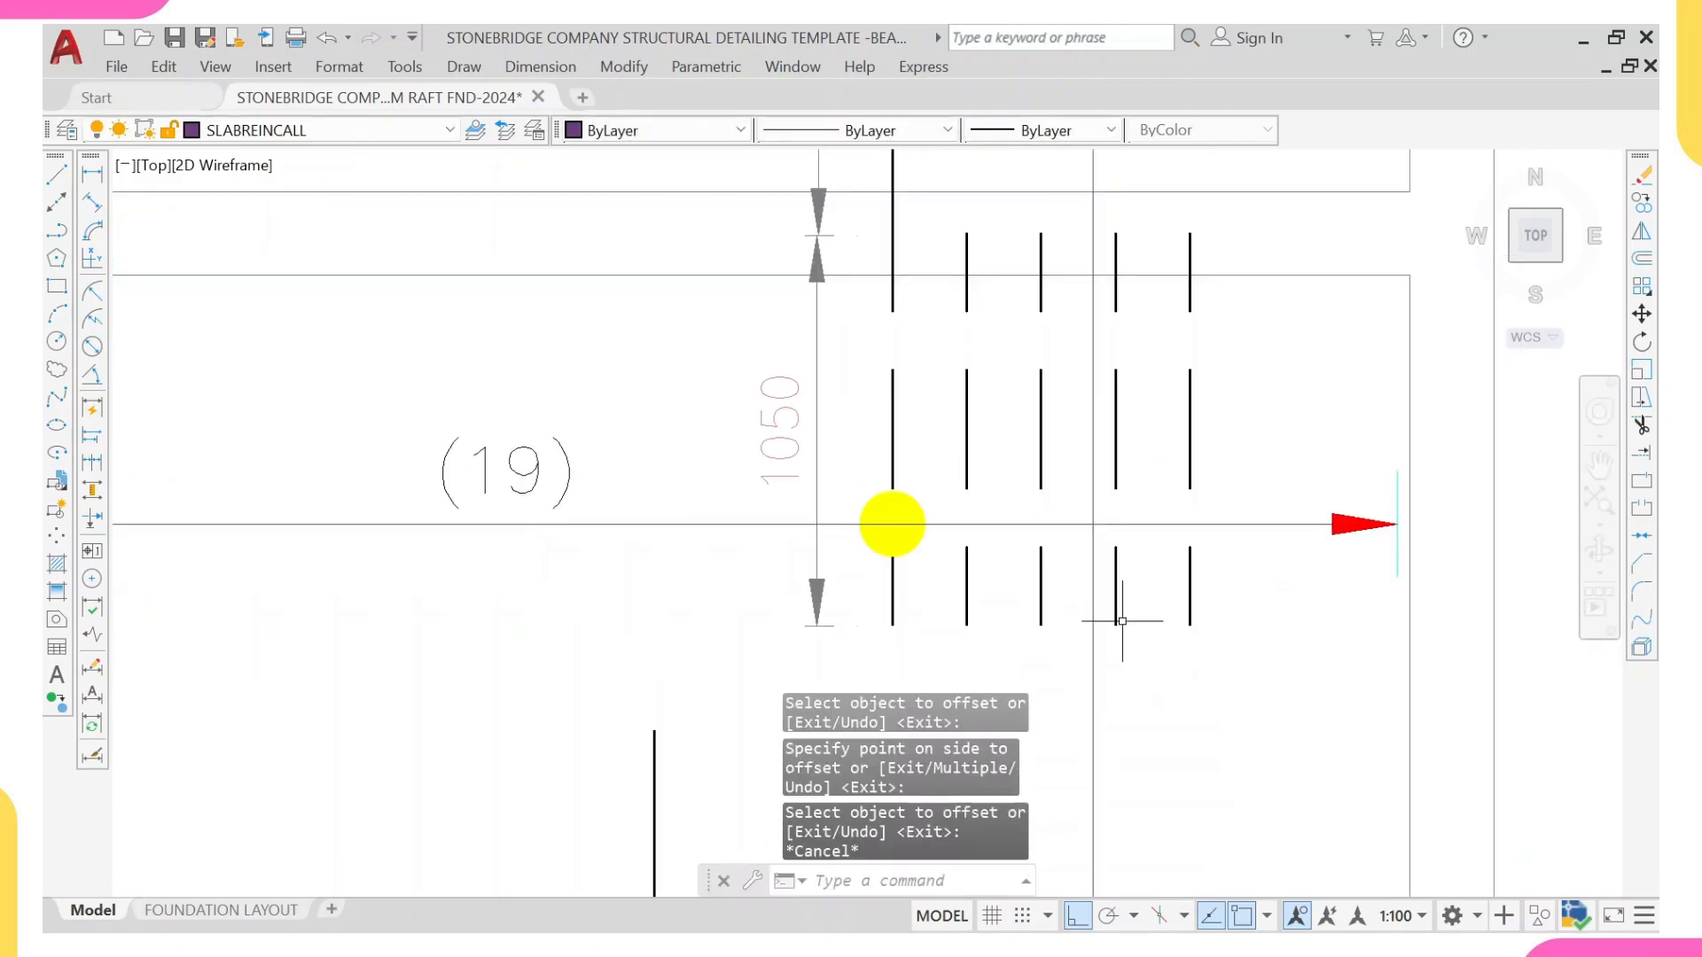
Step: Draw a horizontal line through the lower ends of the offset bars and match its properties to the dashed bar
type("l")
key("Return")
left_click(1189, 625)
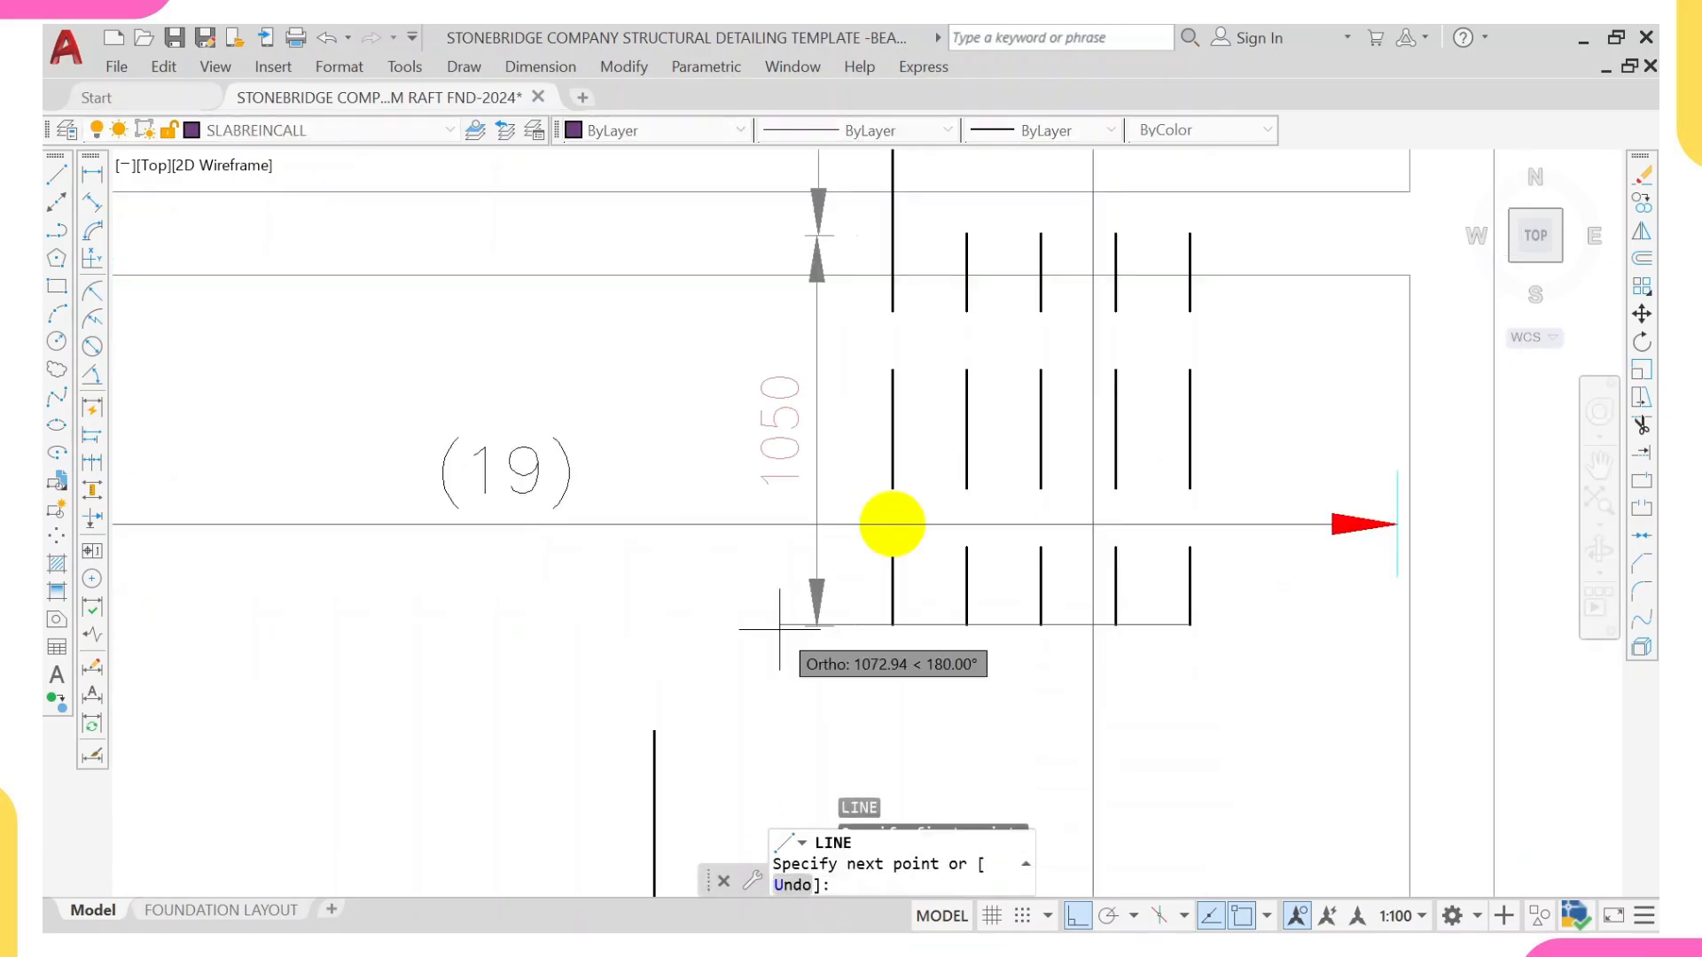
left_click(595, 624)
key("Escape")
left_click(894, 585)
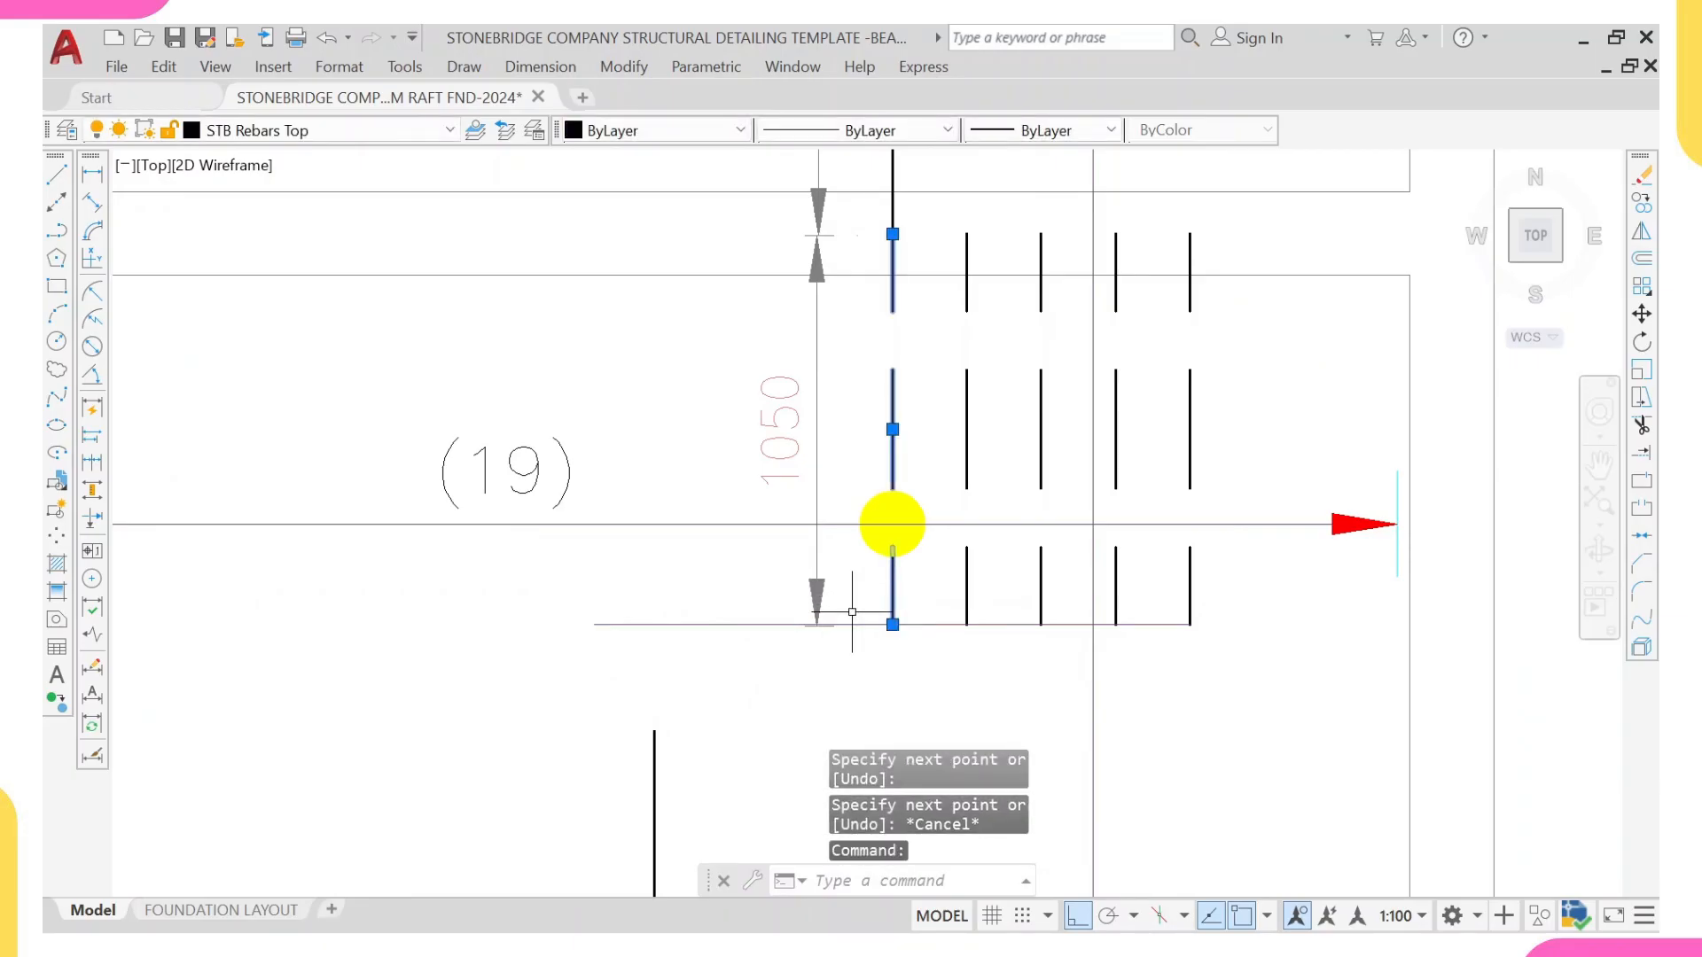
type("ma")
key("Return")
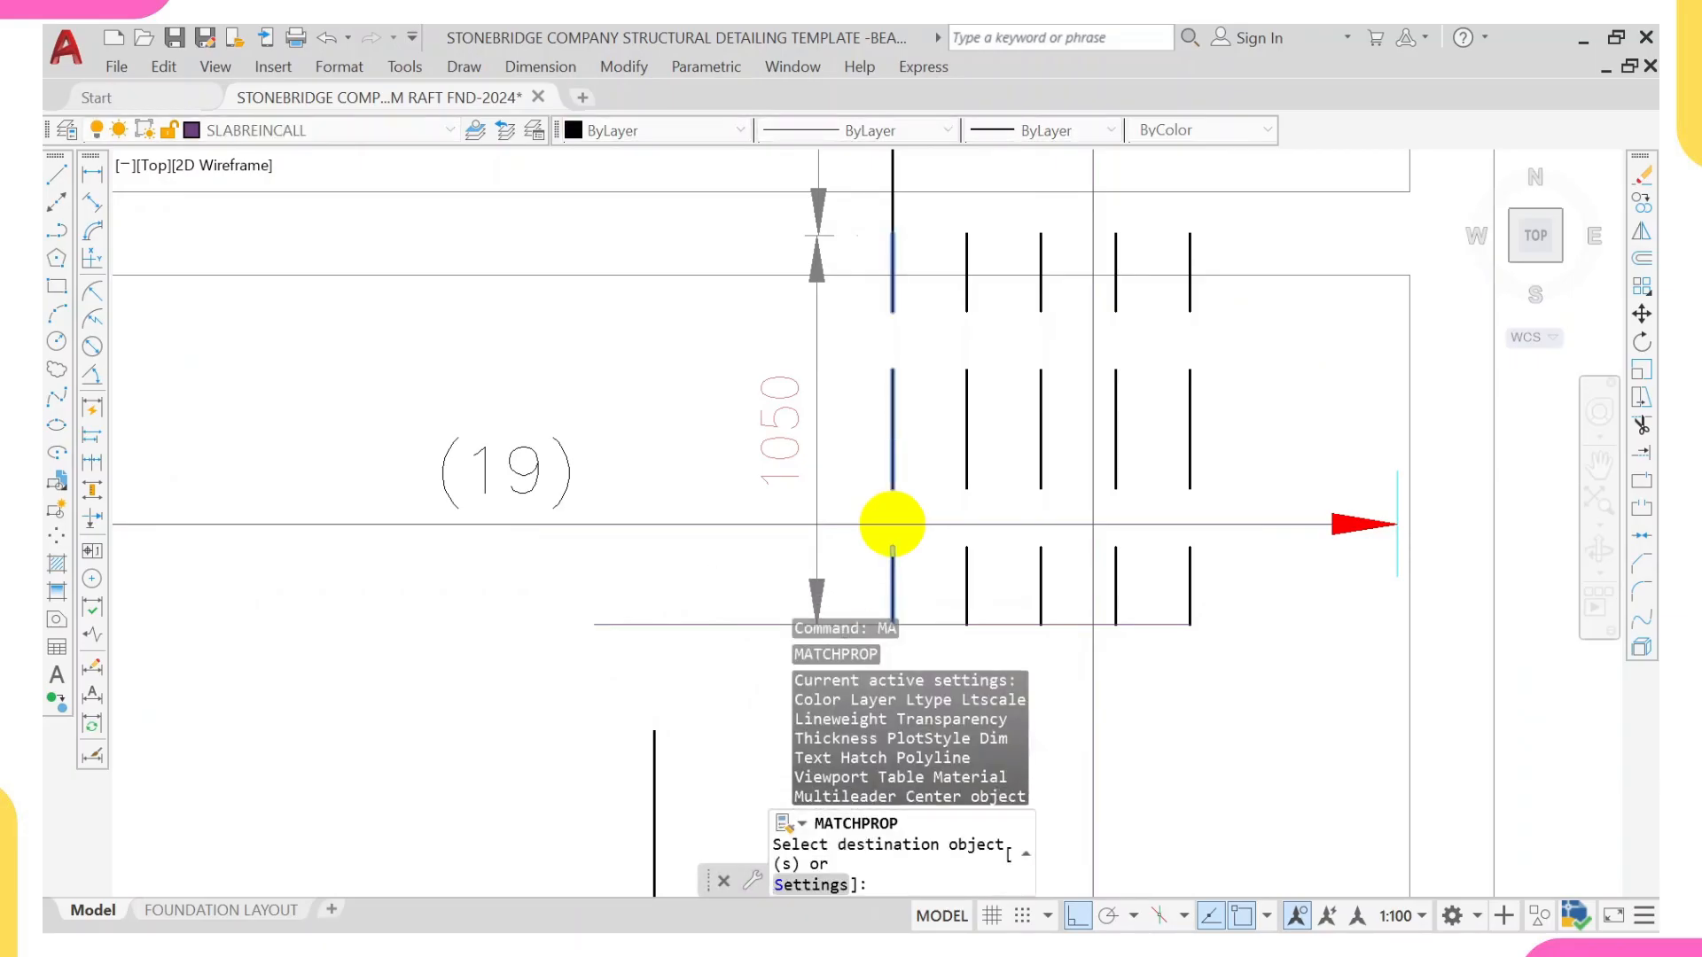
left_click(713, 561)
left_click(662, 672)
key("Escape")
Step: Offset the horizontal dashed line upward repeatedly at 200 mm spacing to form a grid with the vertical bars
type("OFF")
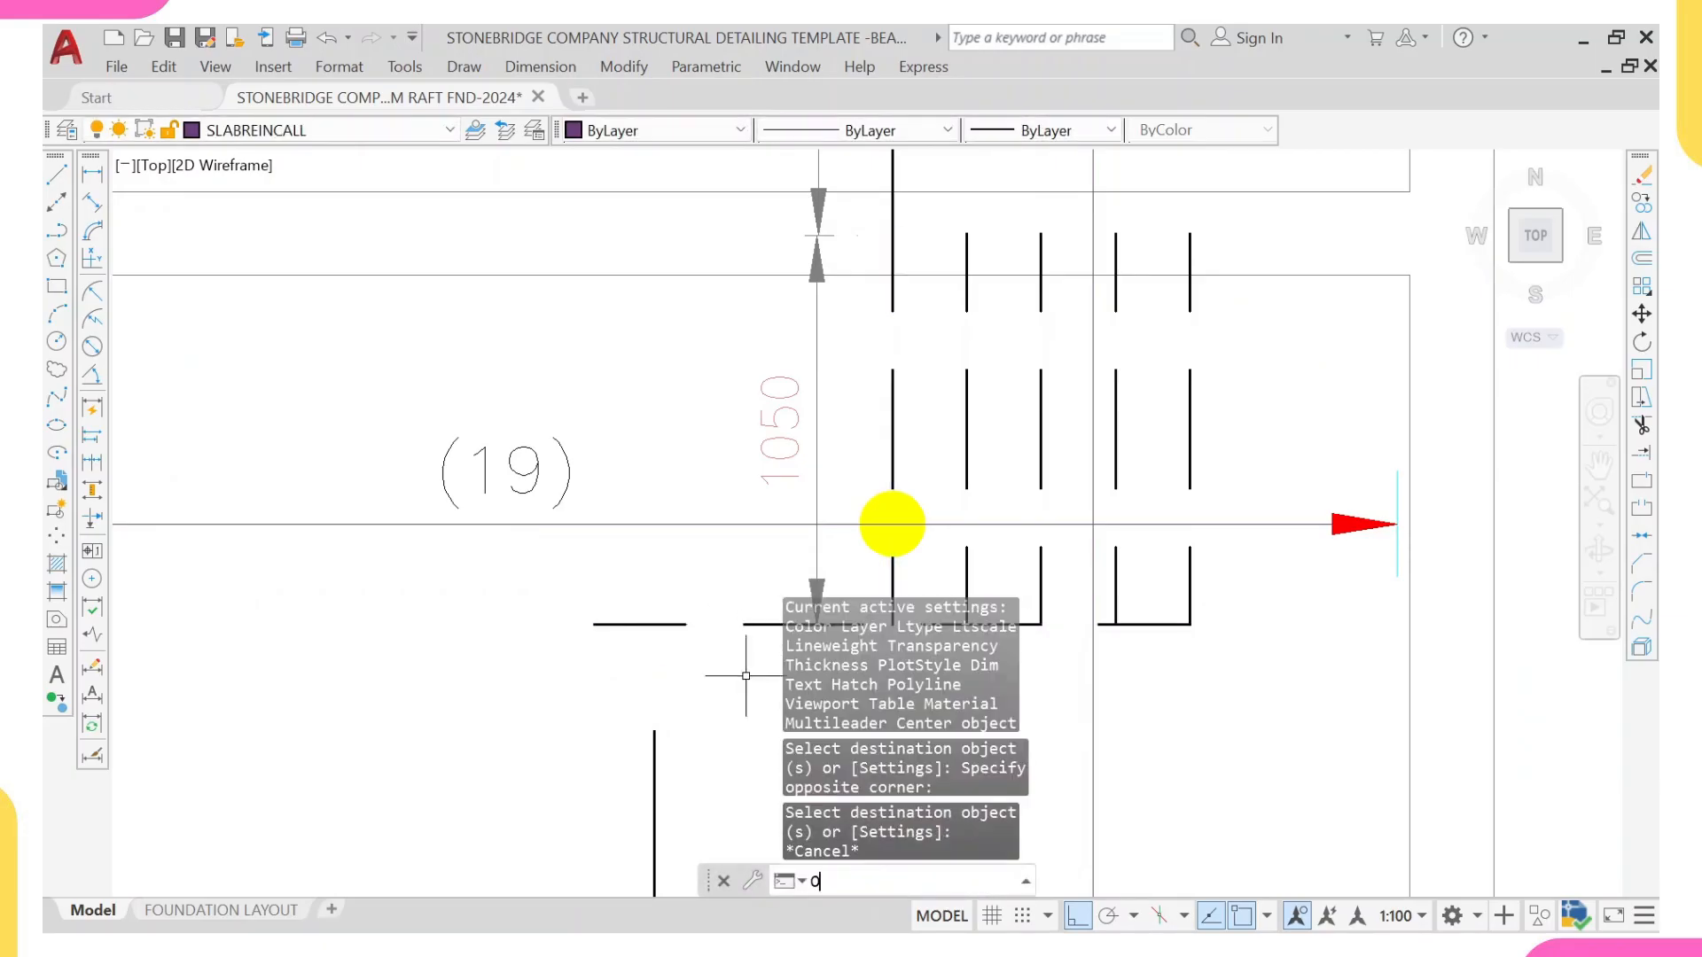
key("Return")
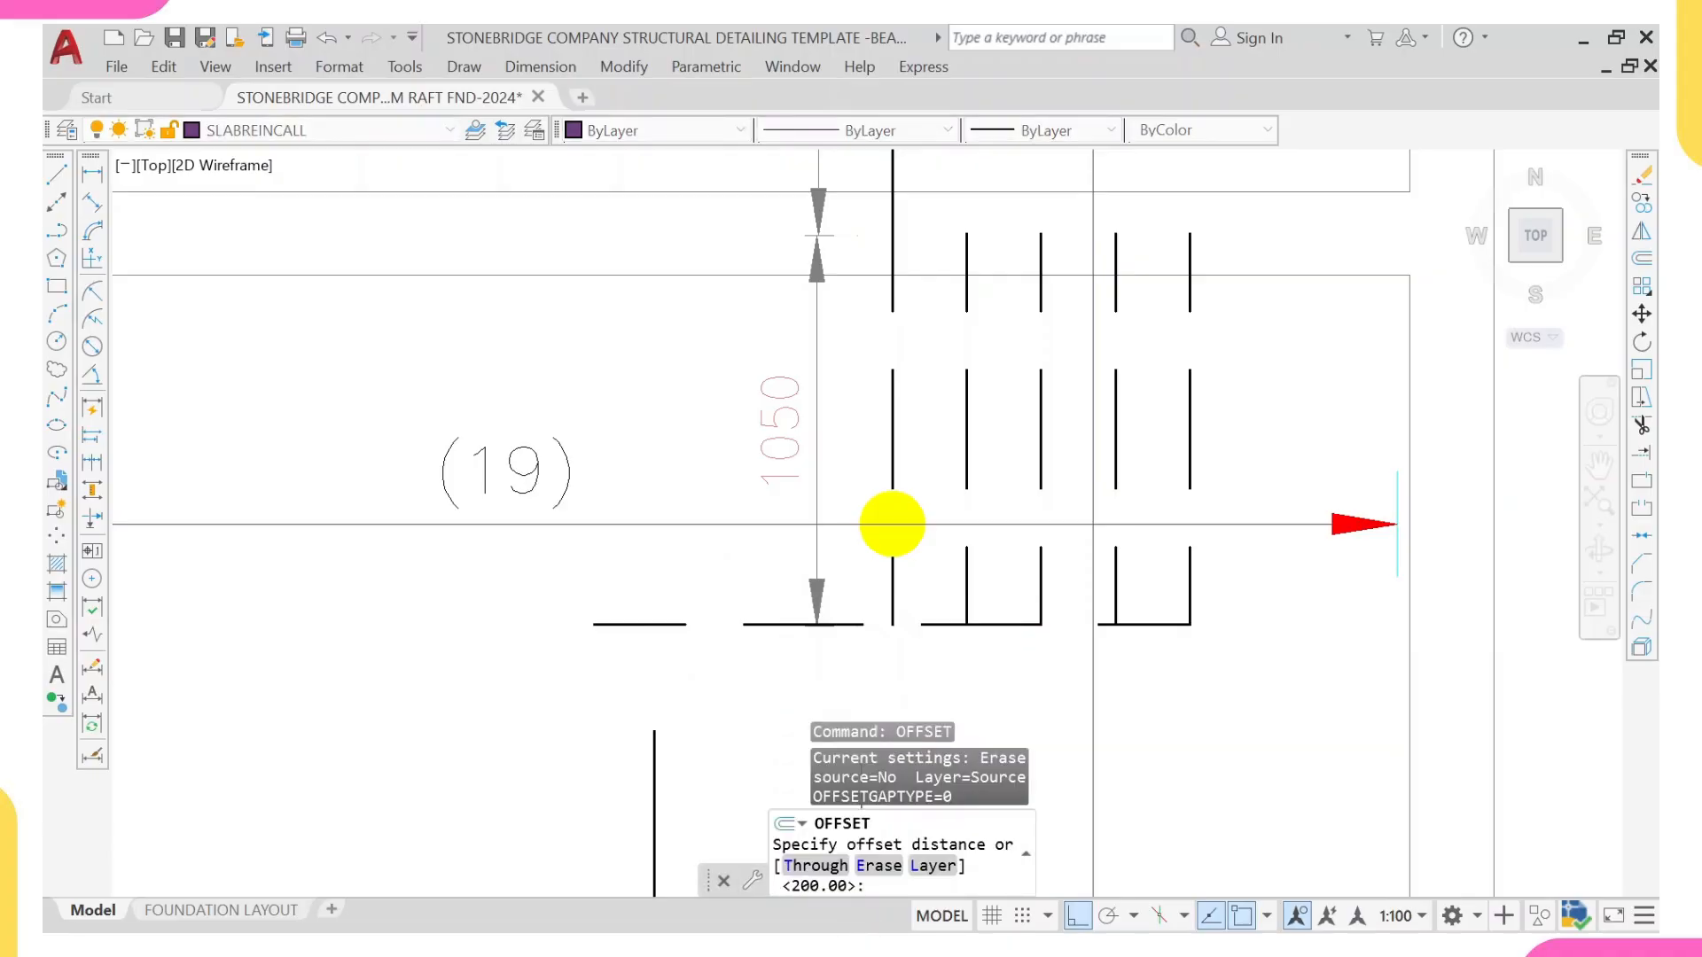
key("Return")
left_click(940, 624)
left_click(952, 555)
left_click(951, 550)
left_click(951, 476)
left_click(942, 478)
left_click(1013, 281)
scroll(1006, 346, "down", 3)
scroll(976, 351, "up", 2)
key("Escape")
Step: Undo the trial offsets, the property match and the horizontal line around the 1050 segment
key("ctrl+z")
key("ctrl+z")
key("ctrl+z")
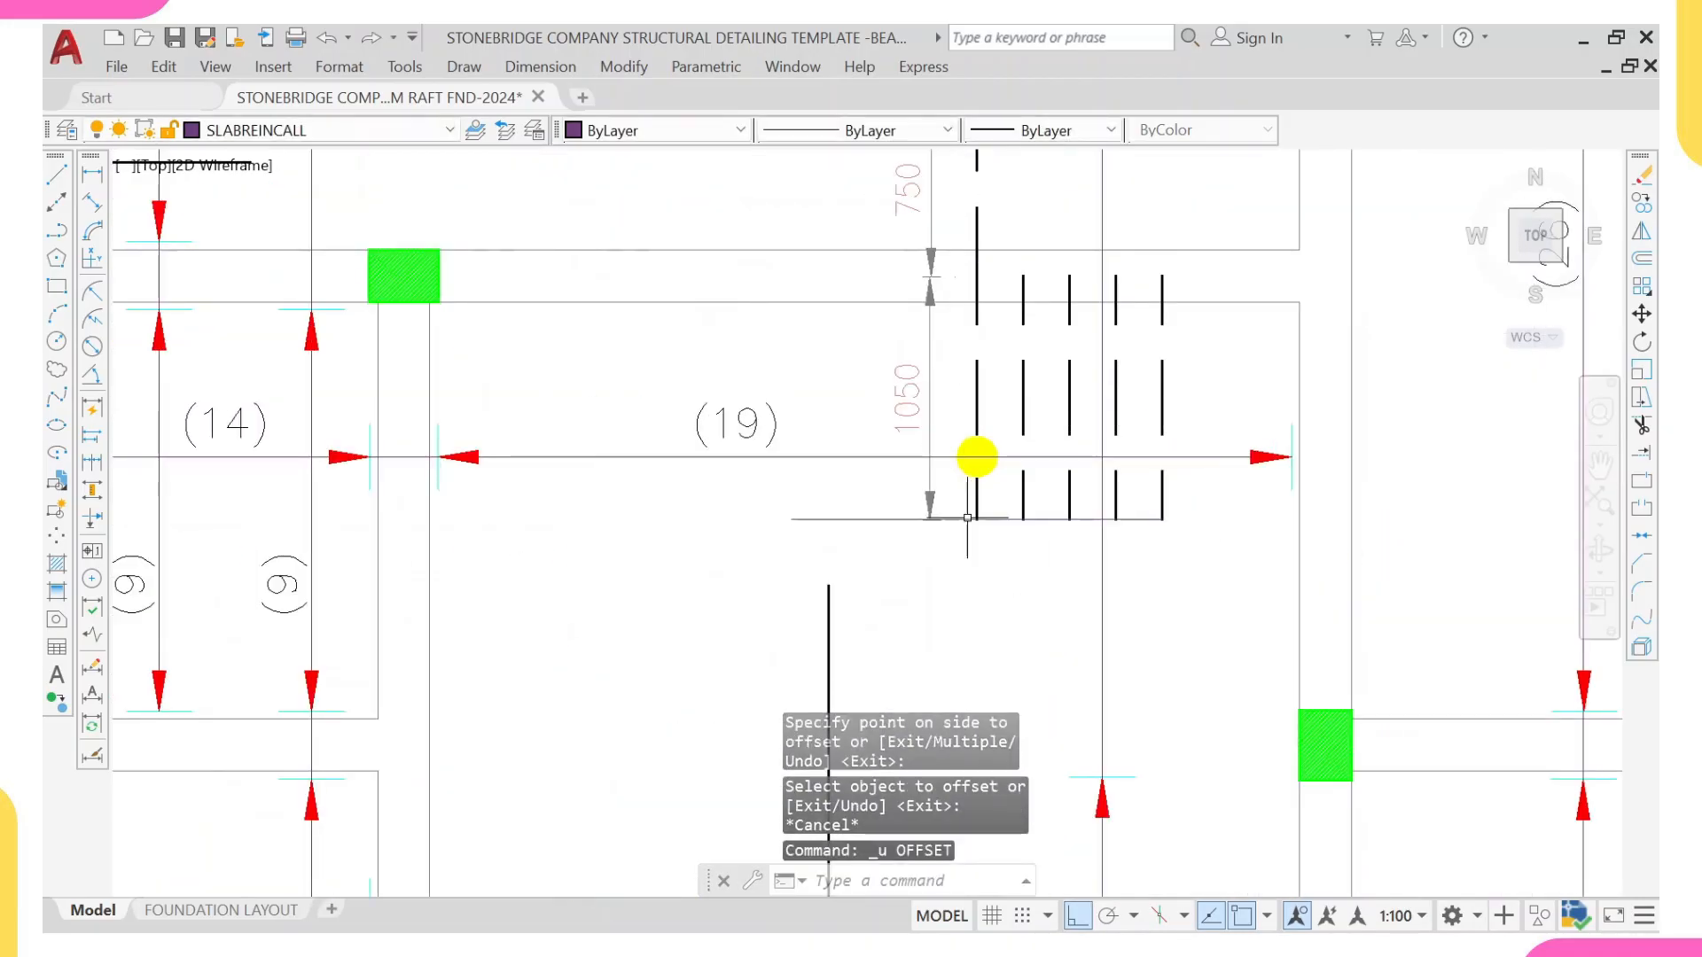
key("ctrl+z")
key("ctrl+z")
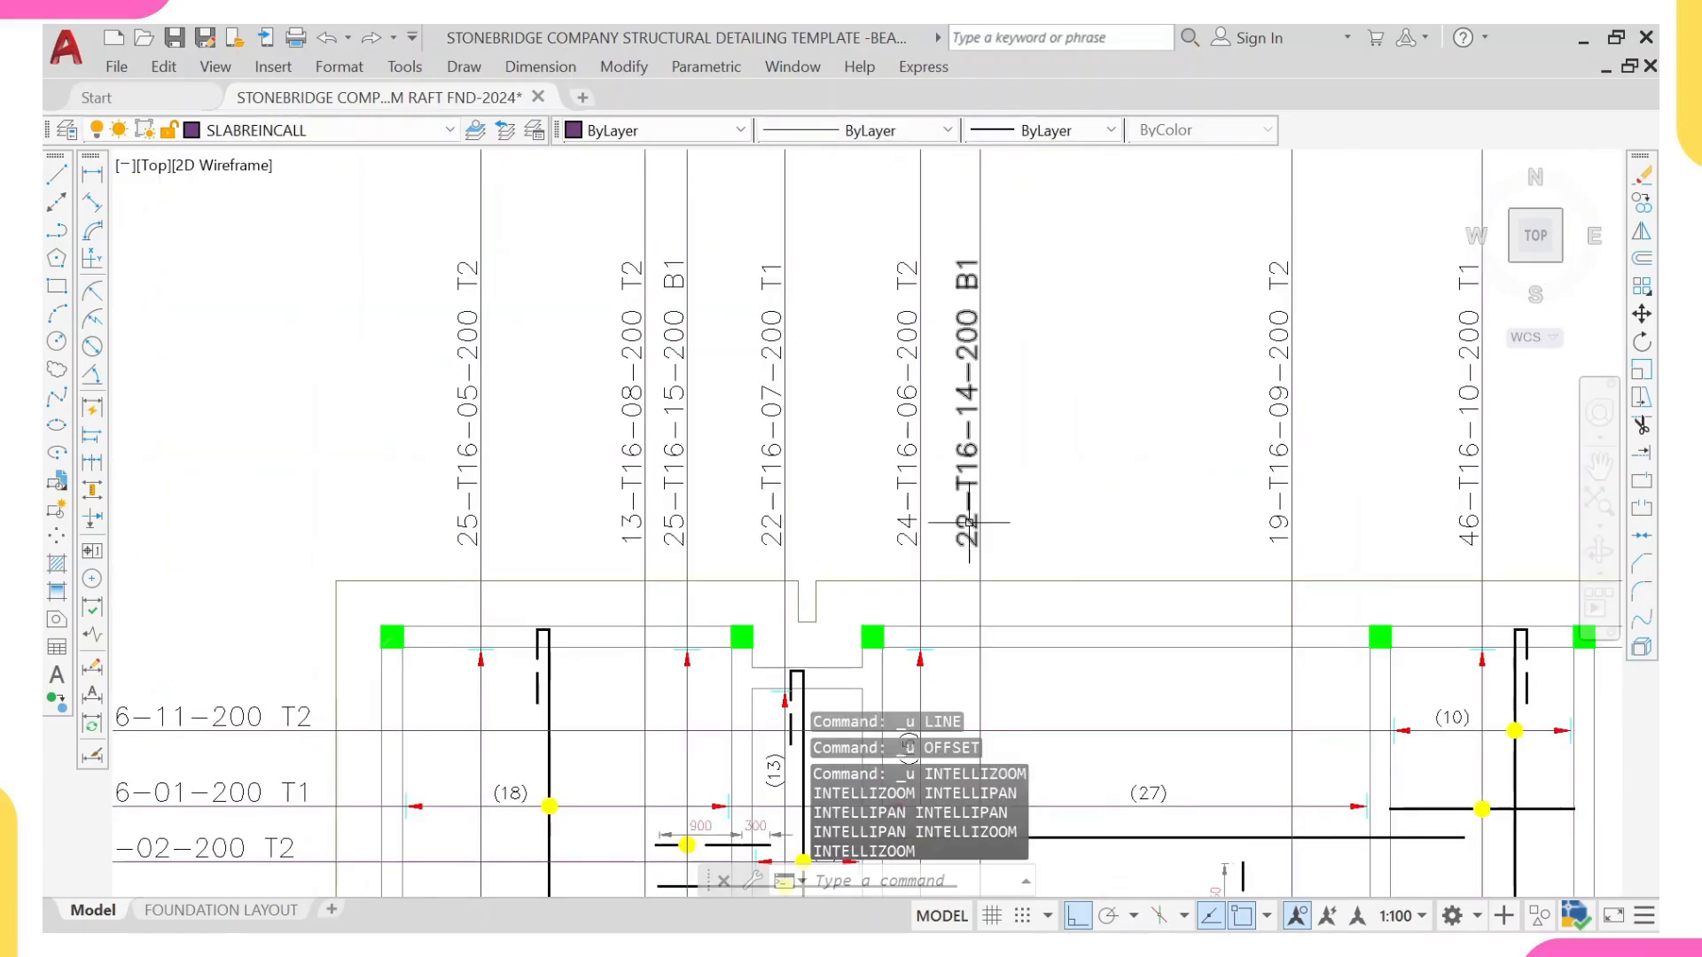
Step: Draw a horizontal line across the bay below the (27) range line, between the beam faces and crossing the 750 segment
scroll(1022, 613, "up", 7)
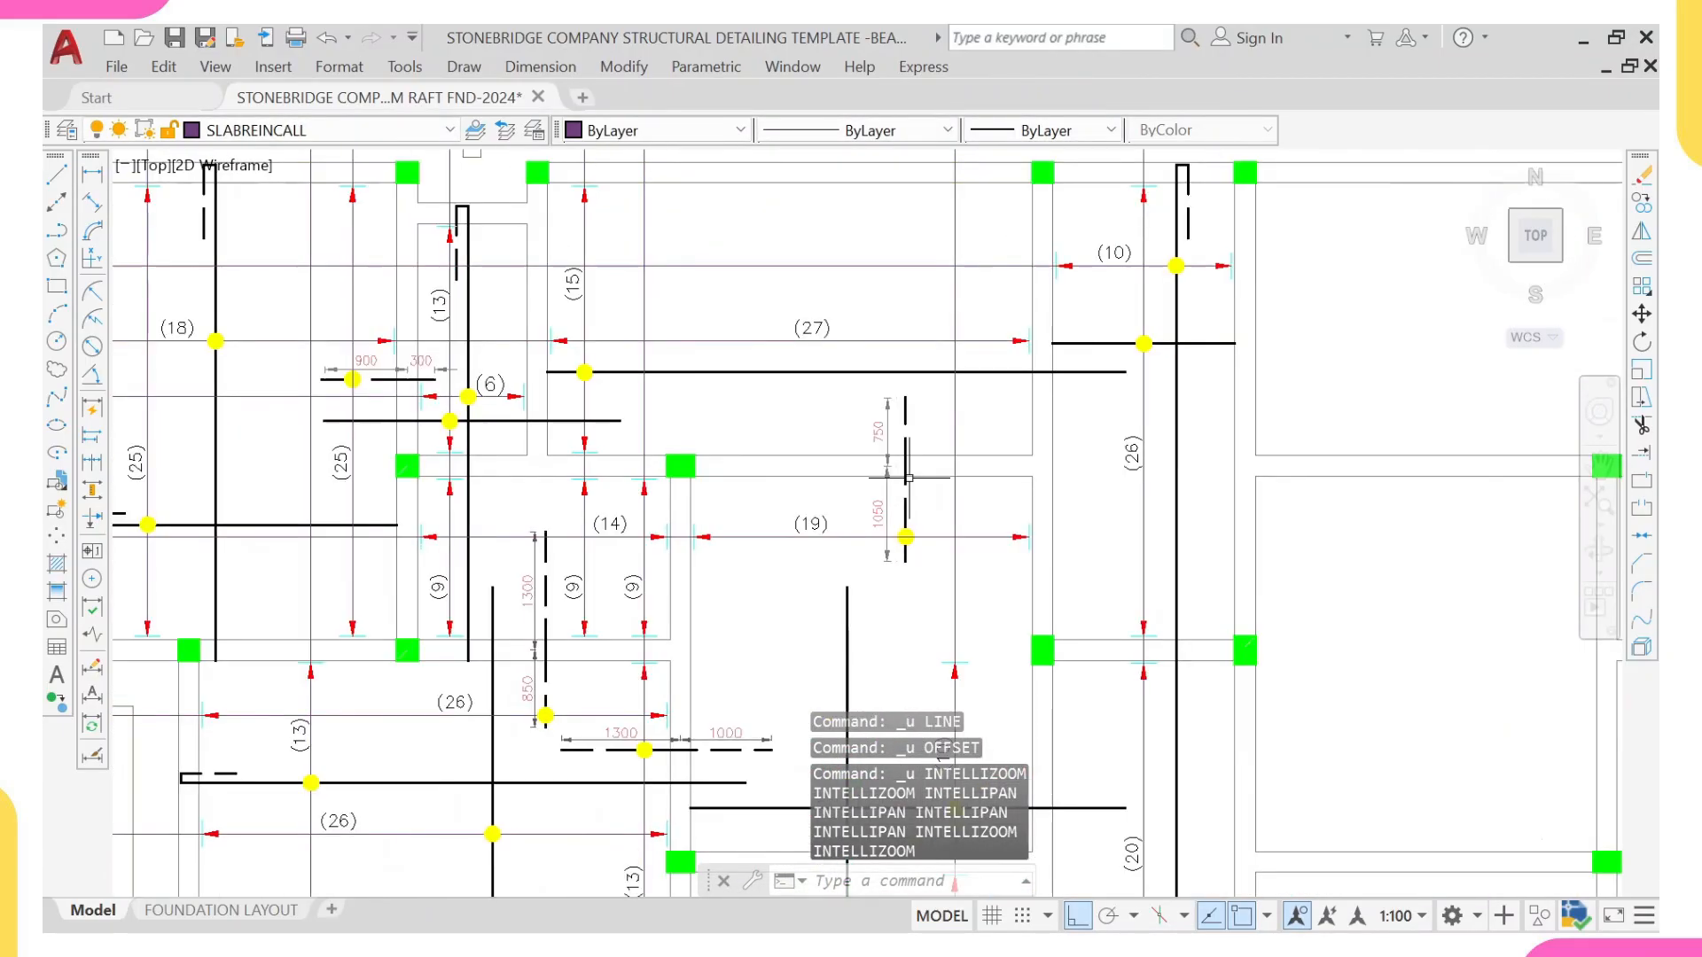
scroll(892, 657, "up", 2)
middle_click_drag(892, 656, 836, 567)
scroll(825, 479, "down", 4)
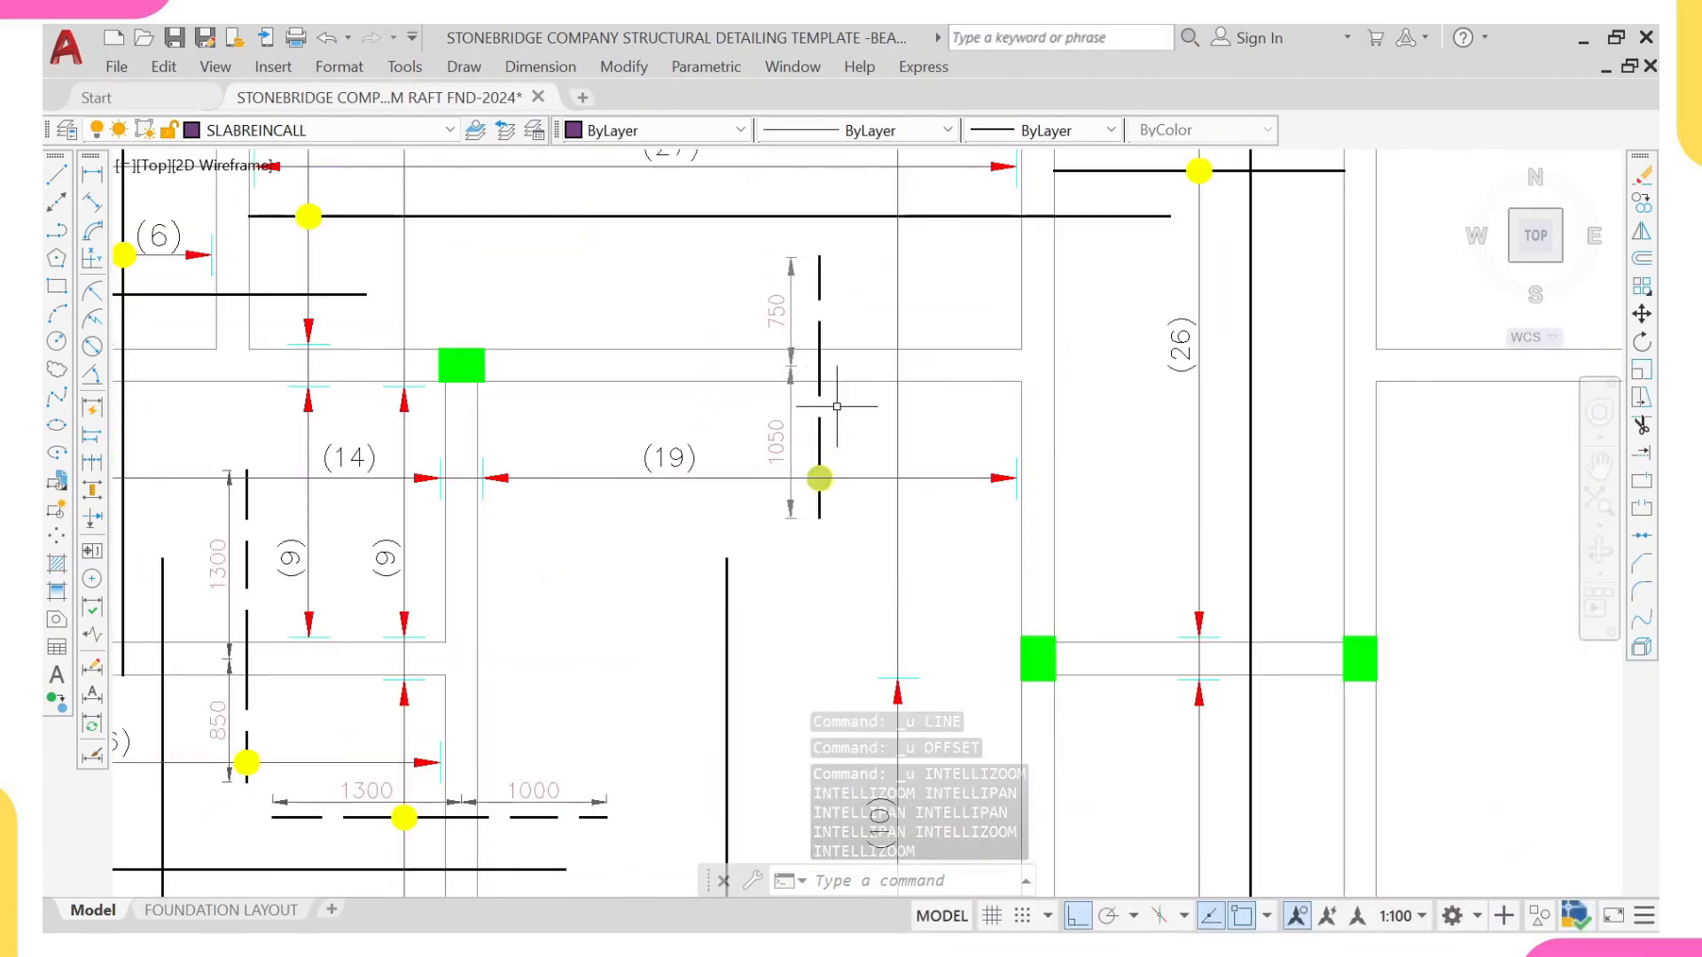
middle_click_drag(836, 401, 836, 477)
middle_click_drag(451, 386, 633, 419)
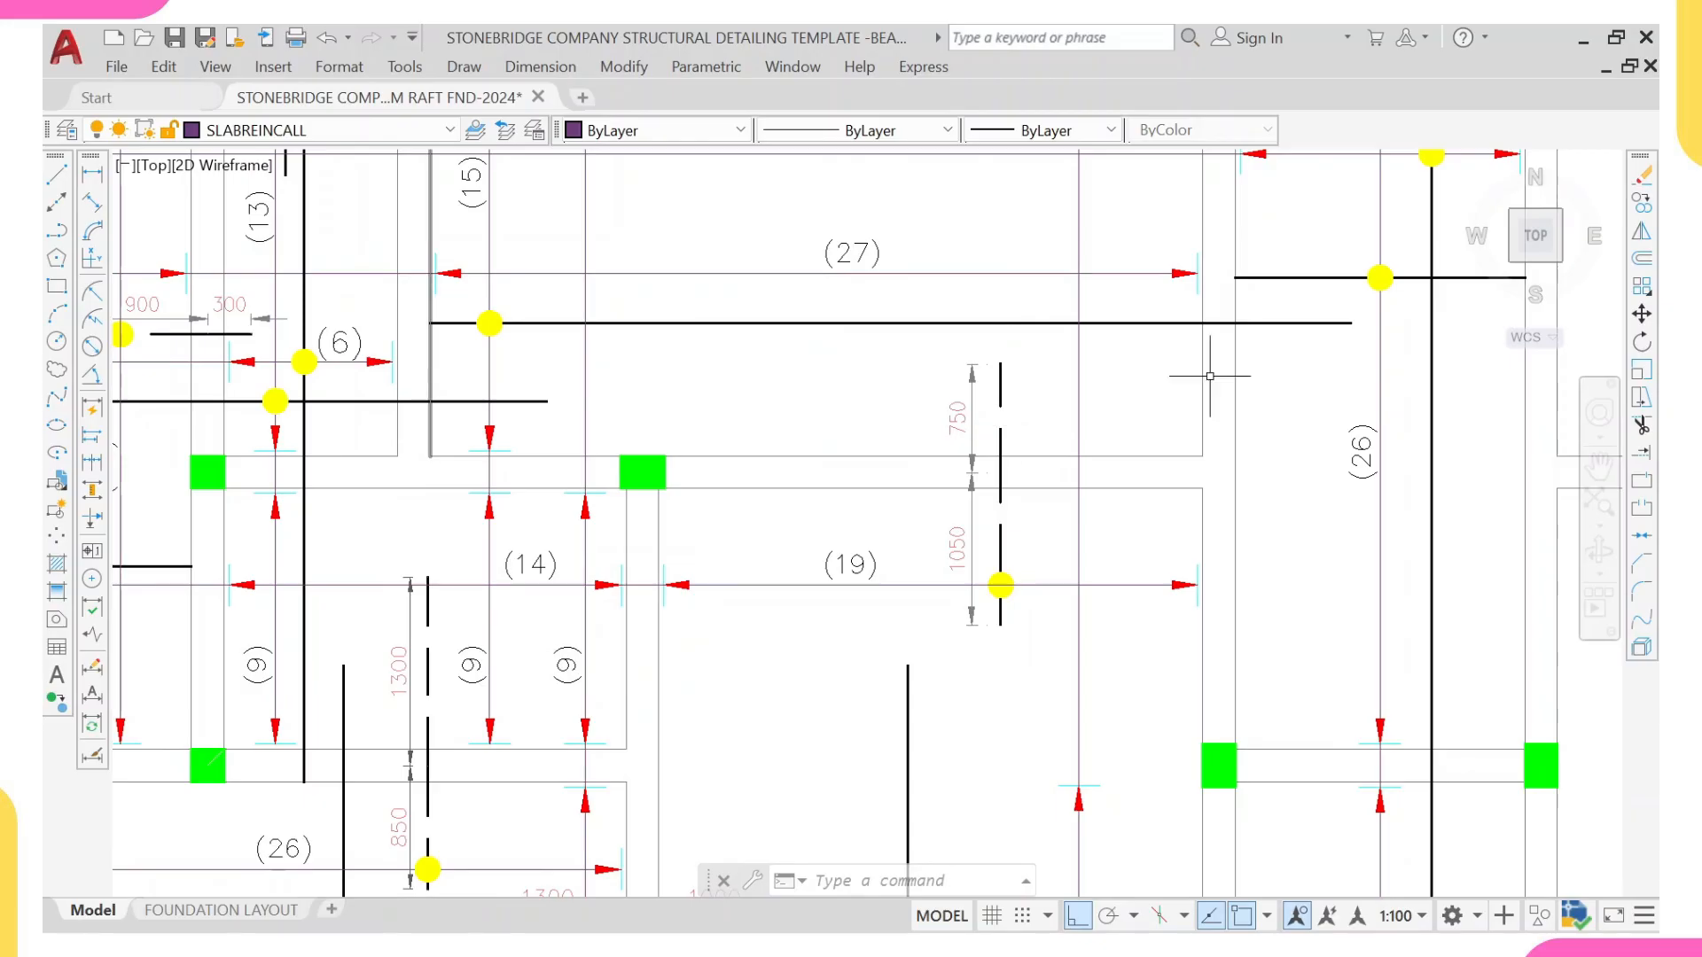
type("l")
key("Return")
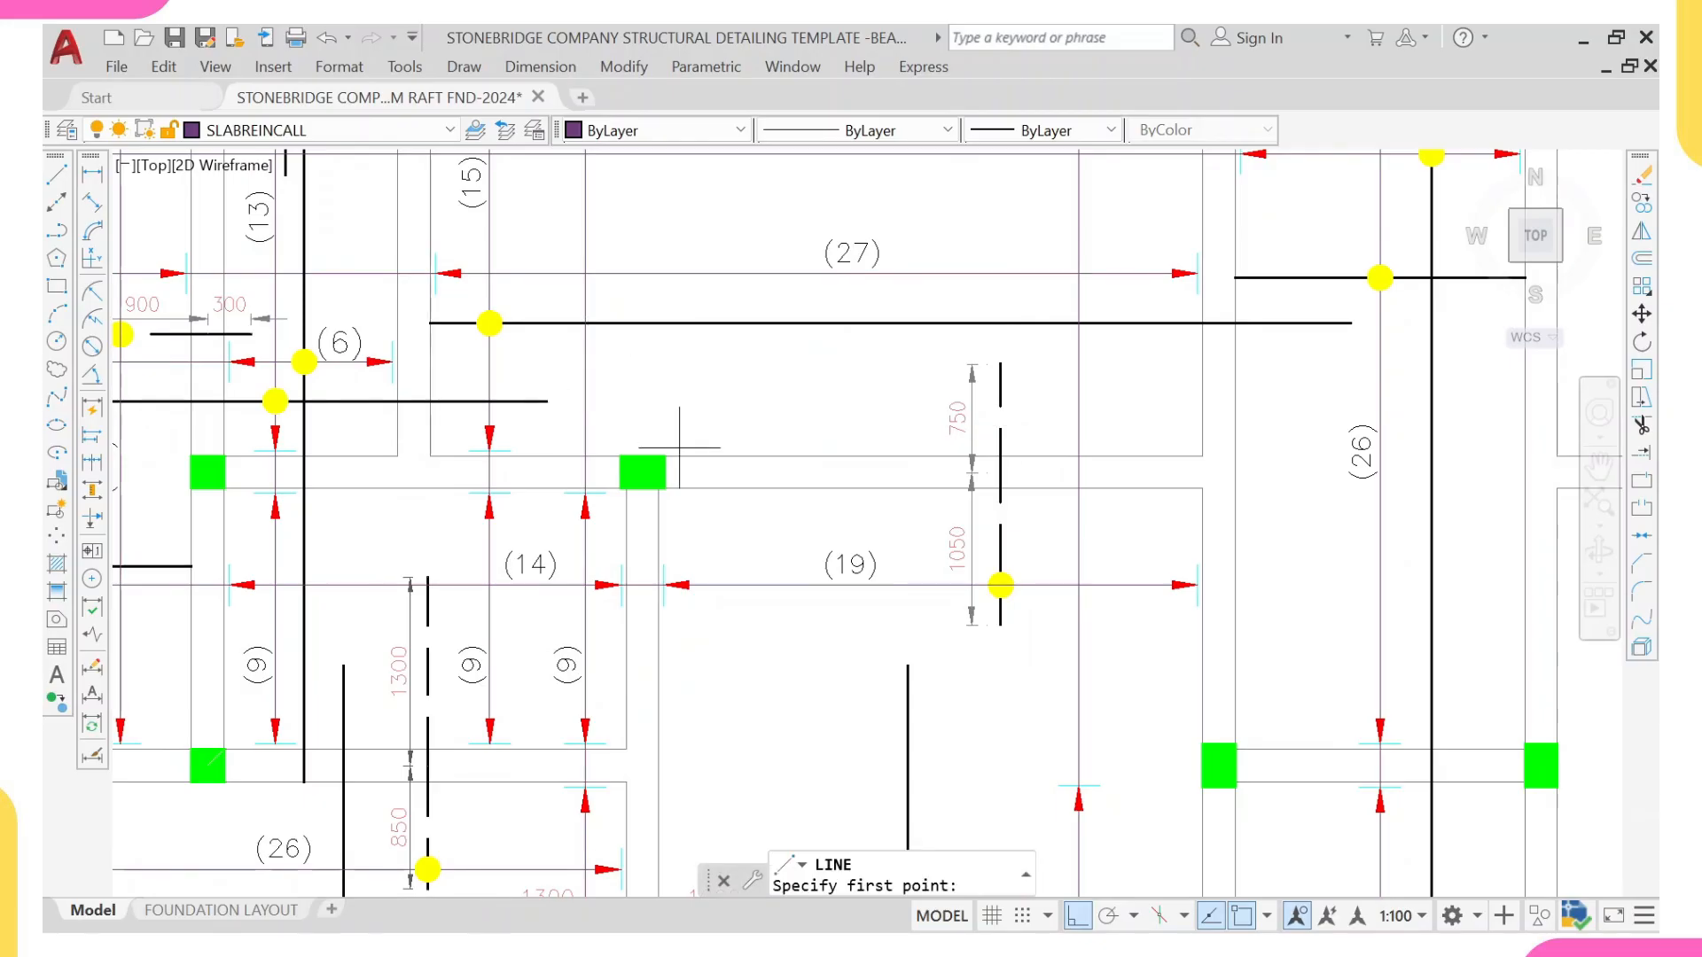
left_click(427, 418)
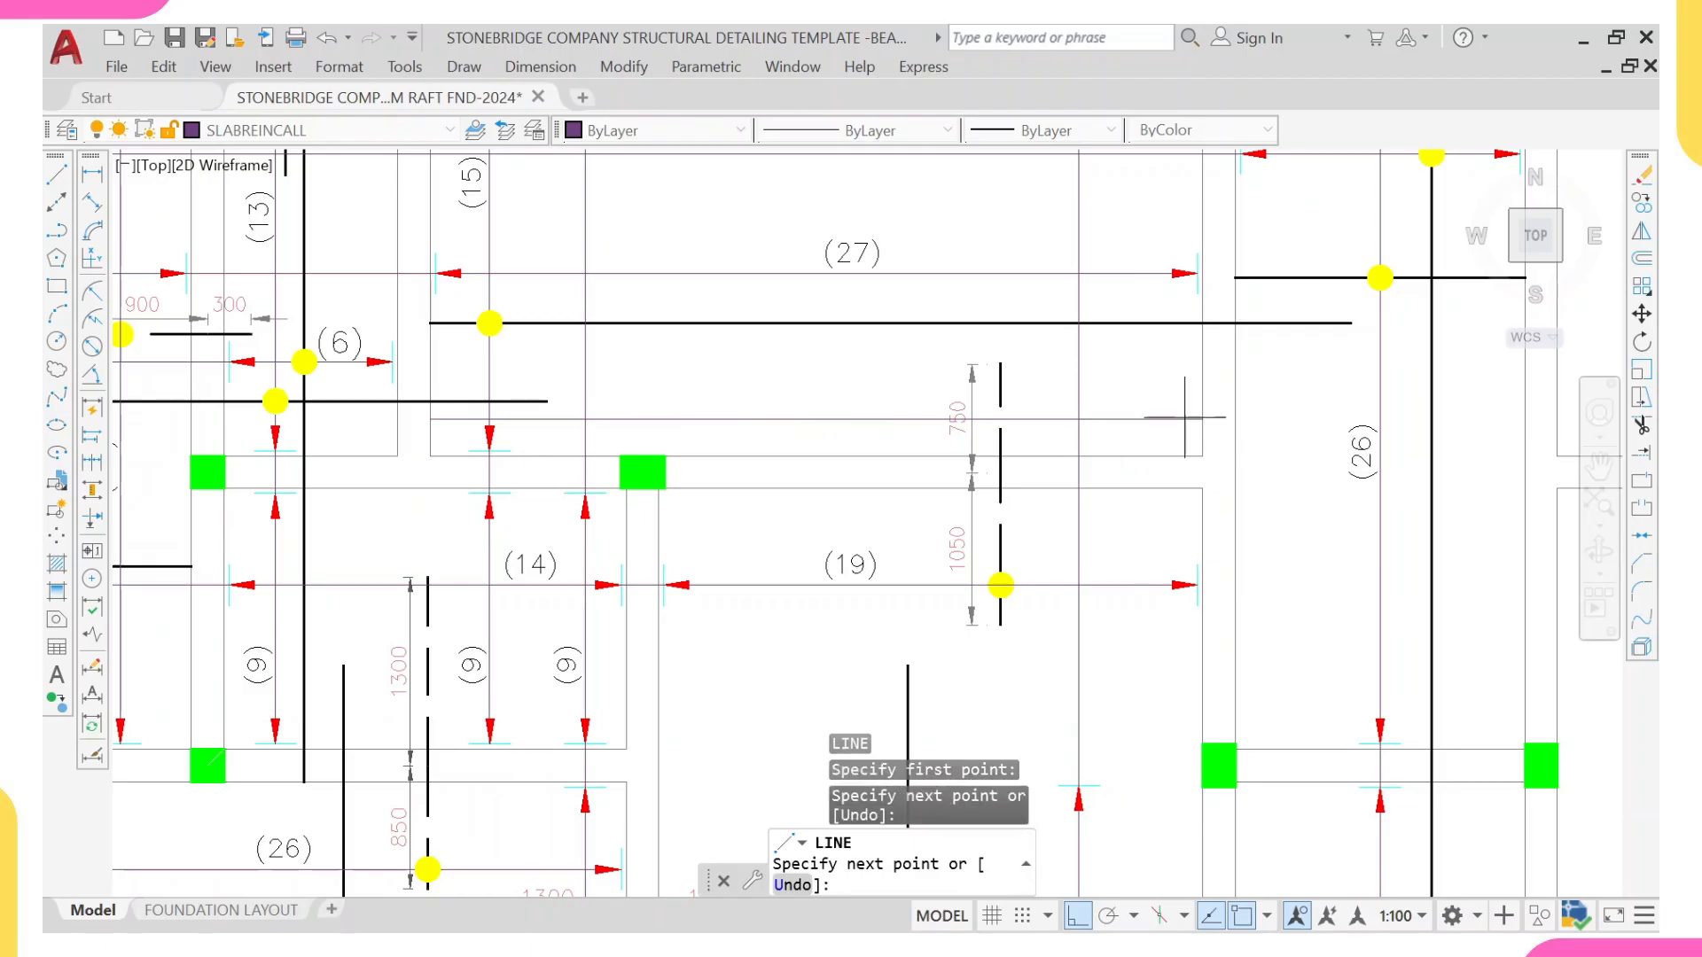
key("Escape")
Step: Match the new horizontal line's properties to the vertical 750/1050 dashed bar
left_click(1002, 478)
type("MA")
key("Return")
left_click(904, 419)
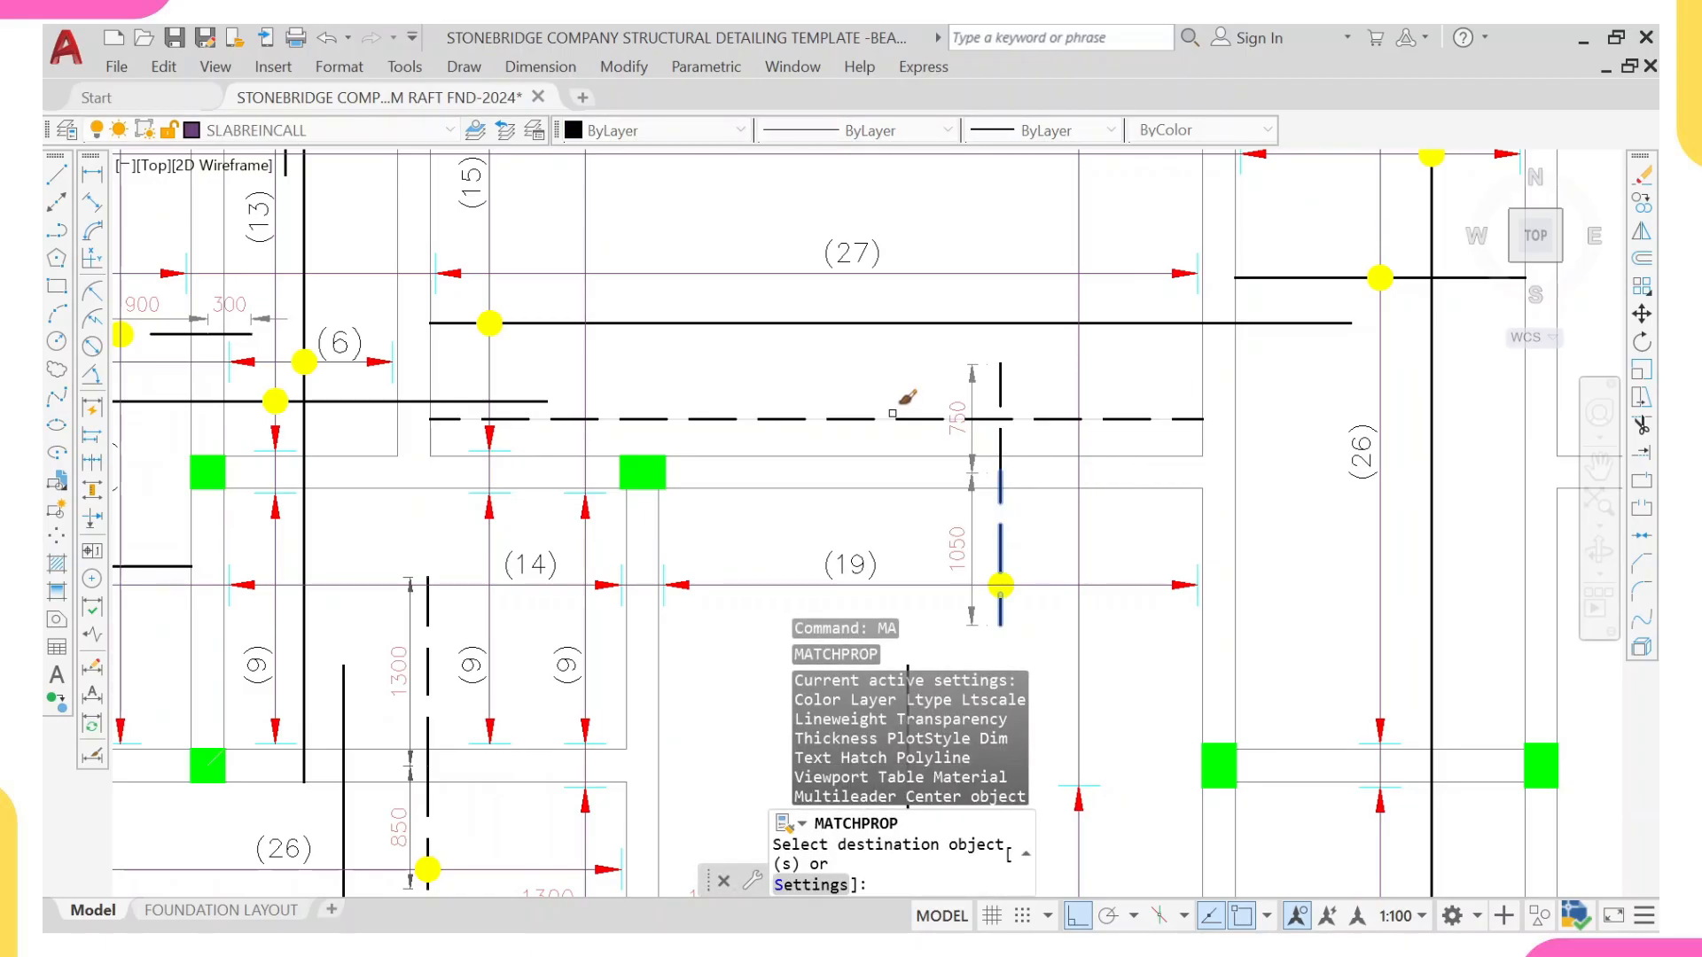
scroll(823, 491, "down", 2)
scroll(823, 491, "down", 2)
key("Escape")
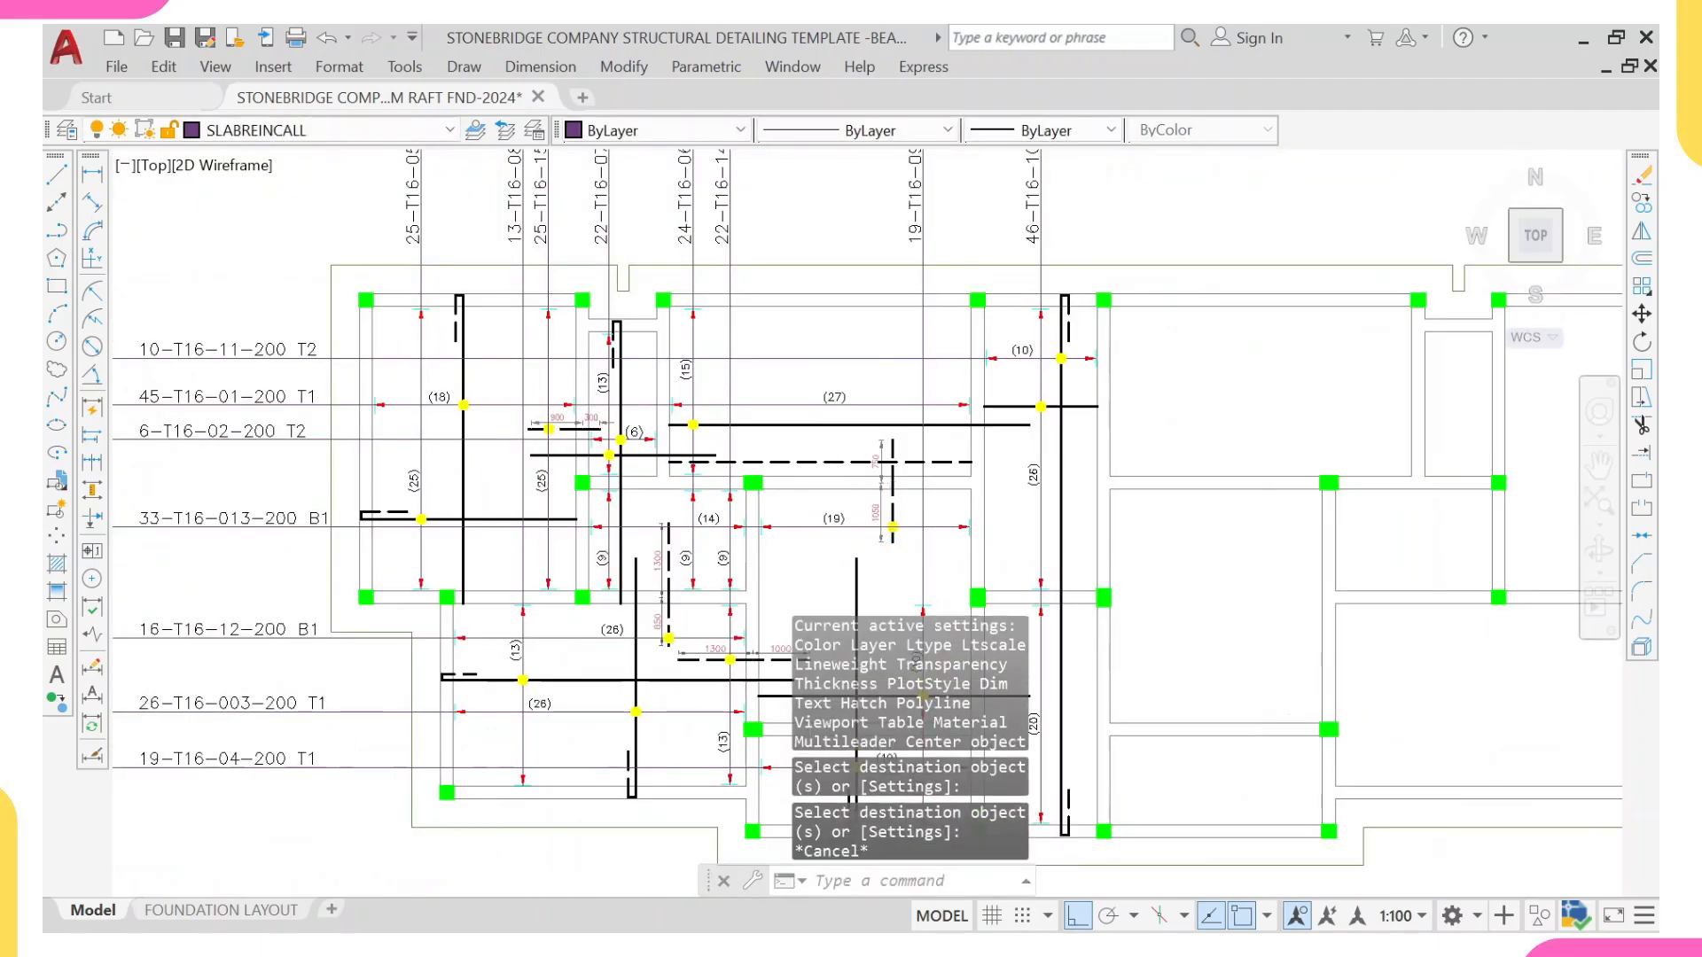
Step: Shorten the horizontal dashed bar from both ends so it extends only a short way either side of the 750 segment
scroll(821, 457, "up", 2)
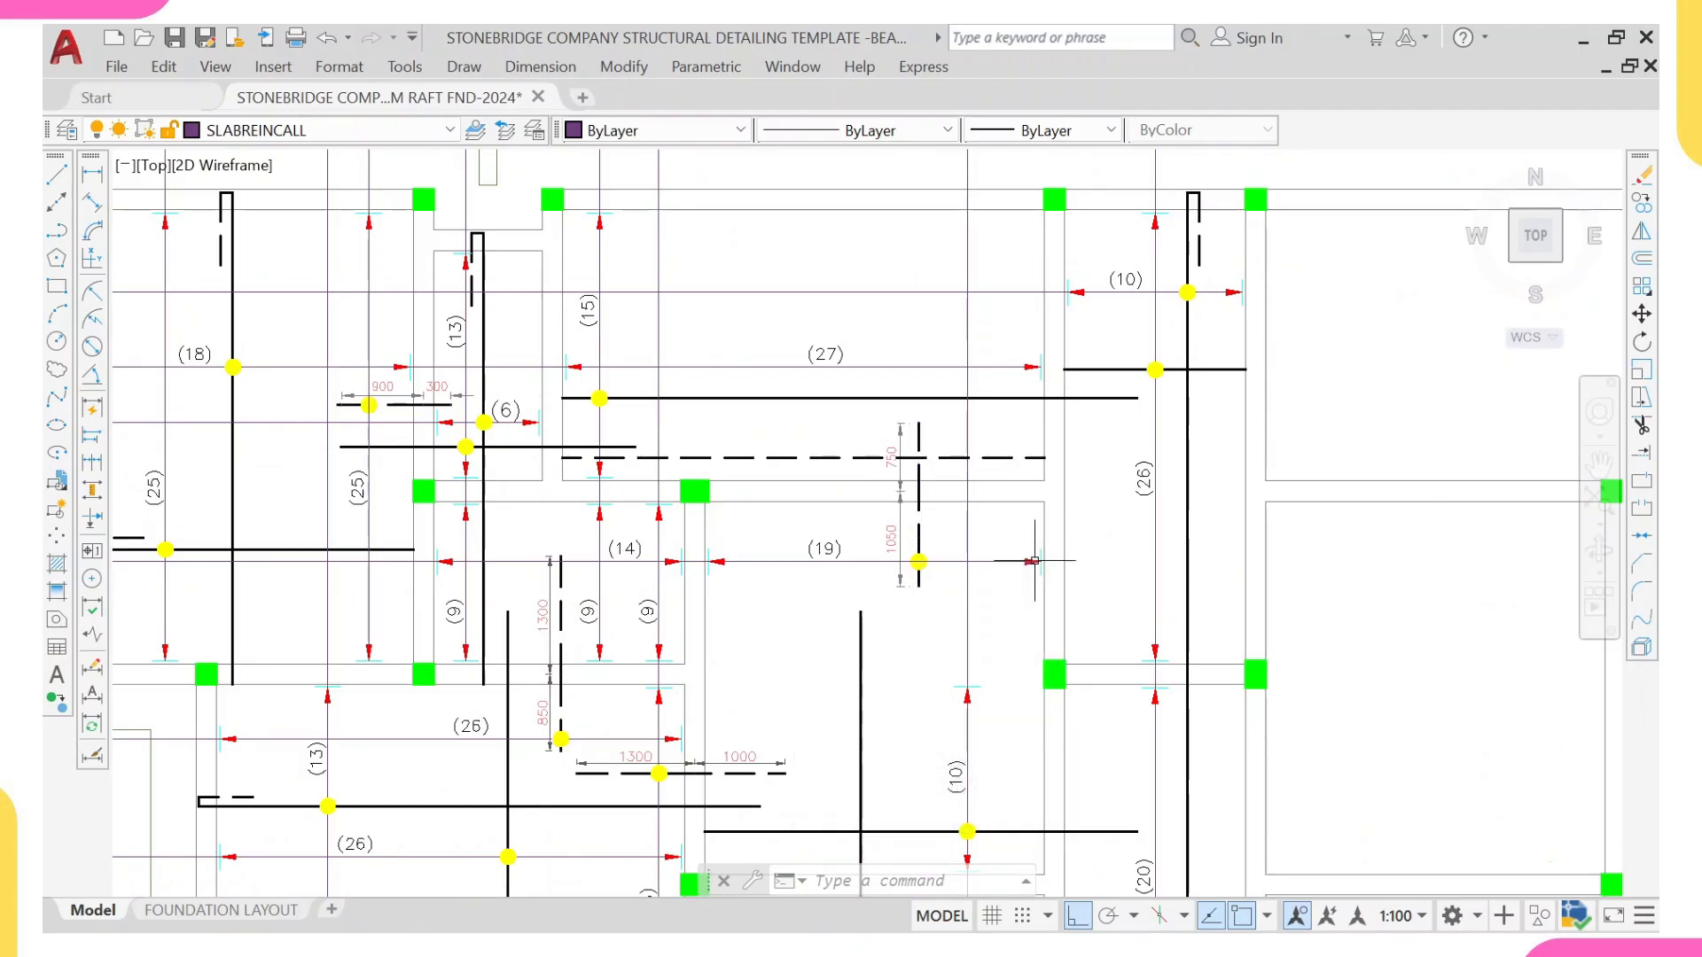
scroll(1013, 561, "up", 2)
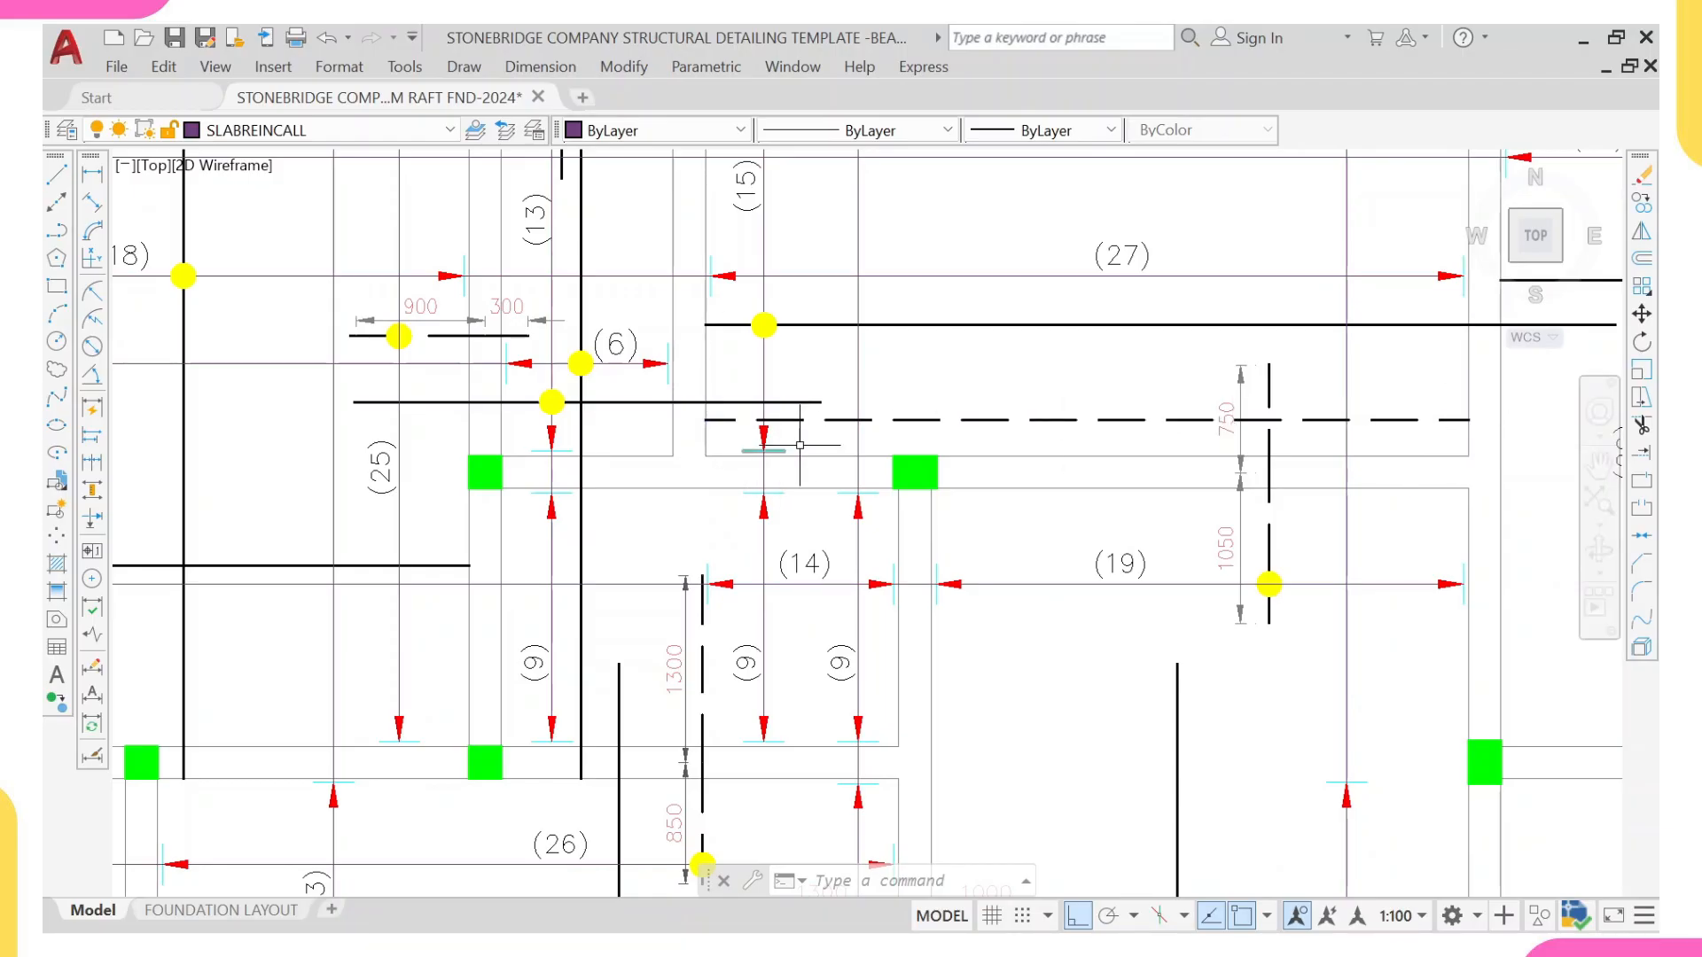
middle_click_drag(1188, 437, 1124, 555)
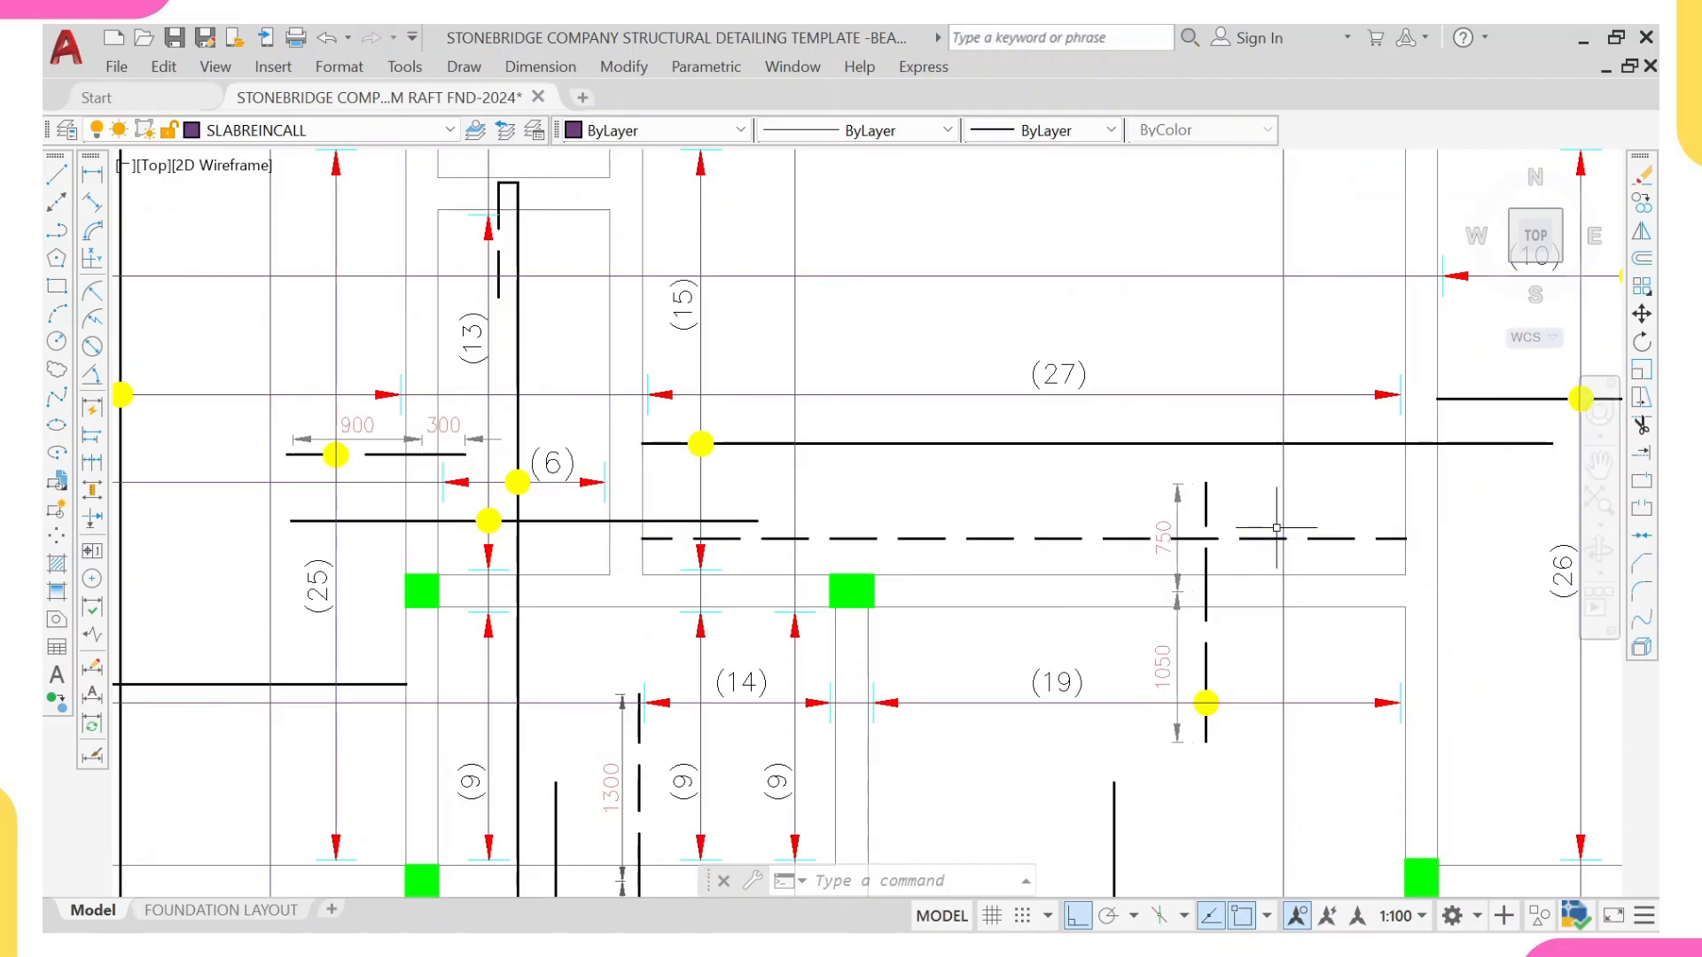
middle_click_drag(1083, 548, 1049, 549)
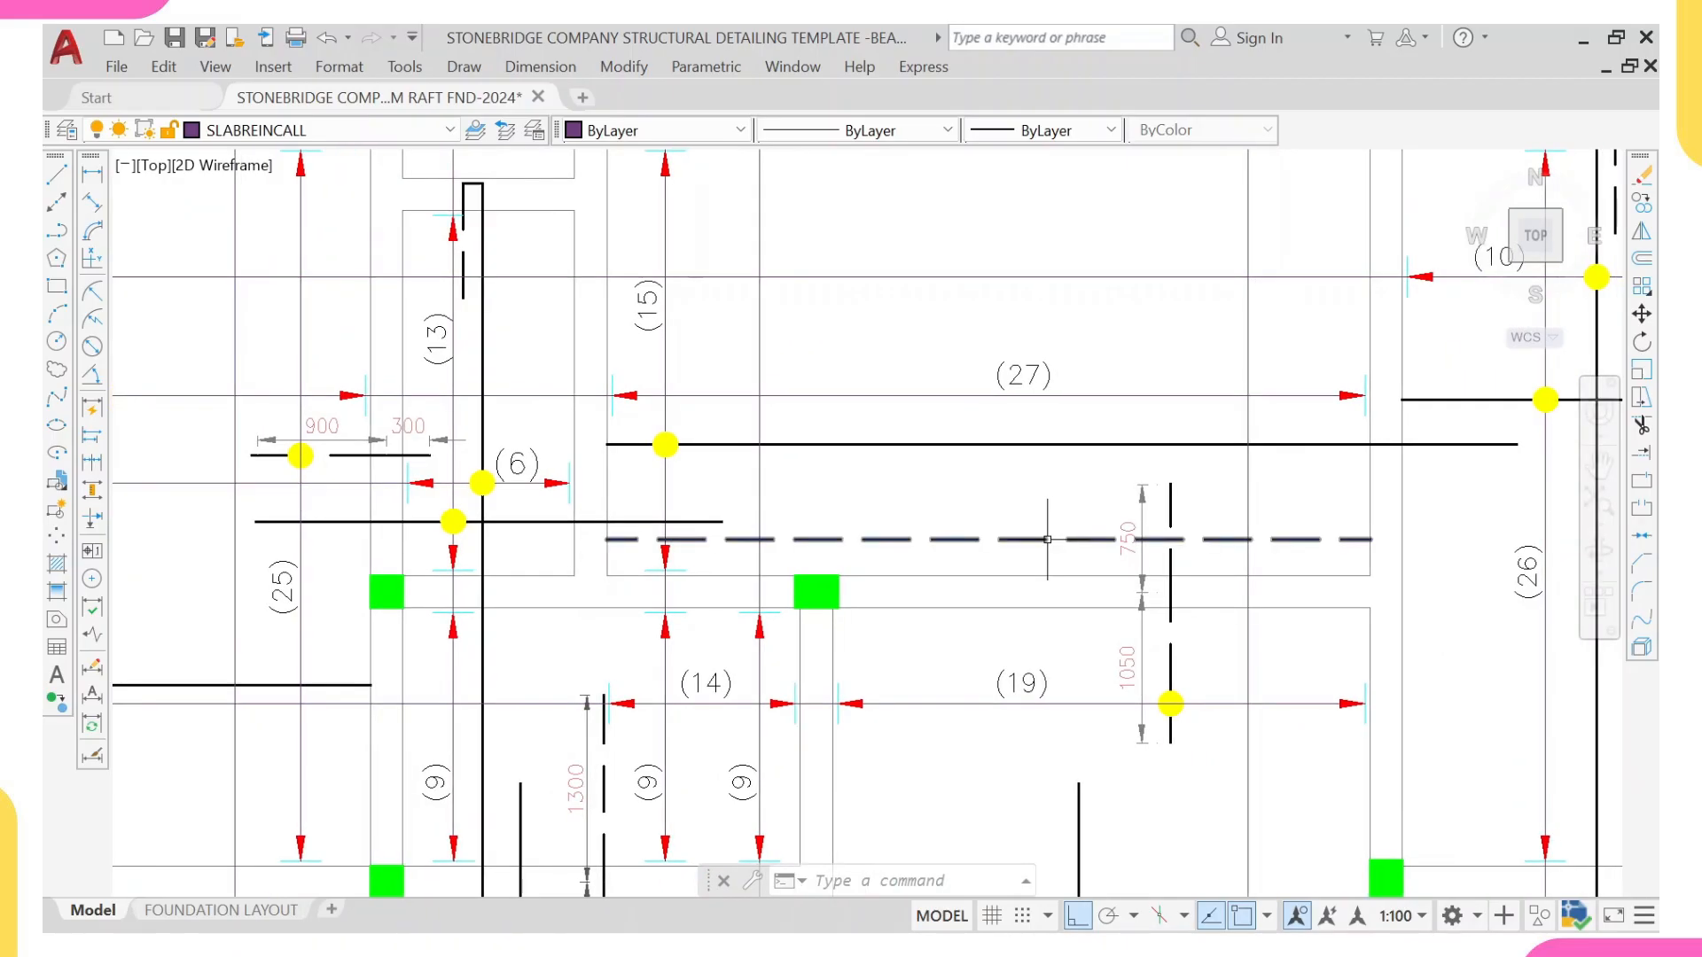
left_click(747, 539)
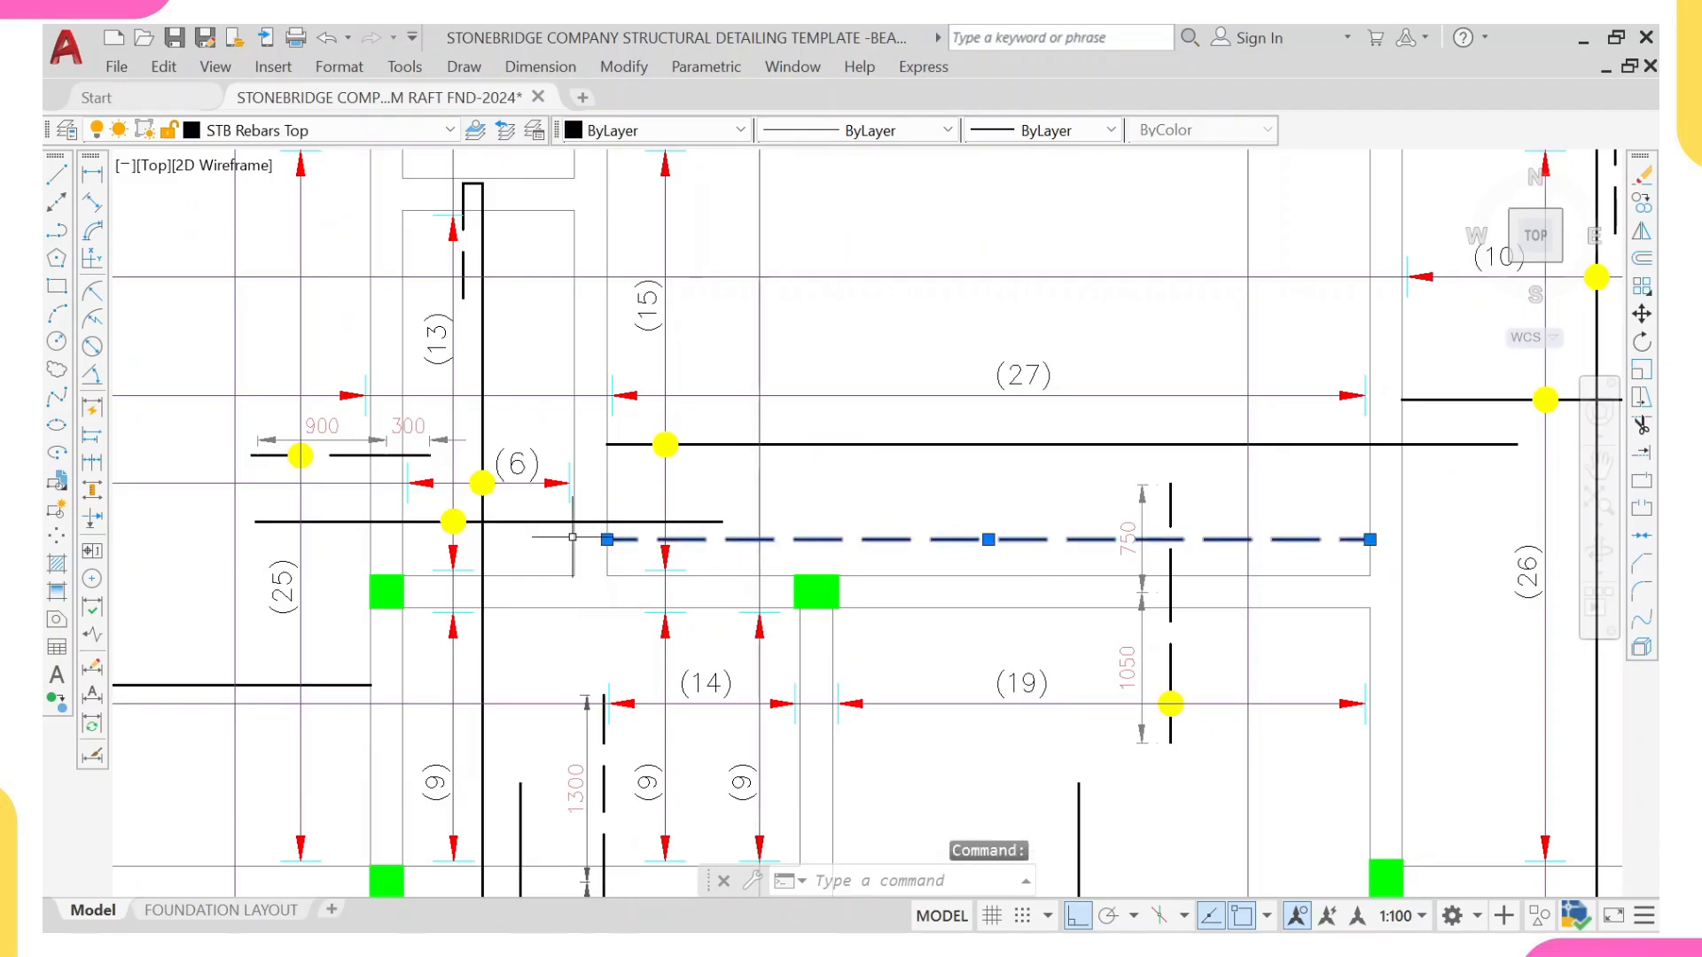
left_click(609, 540)
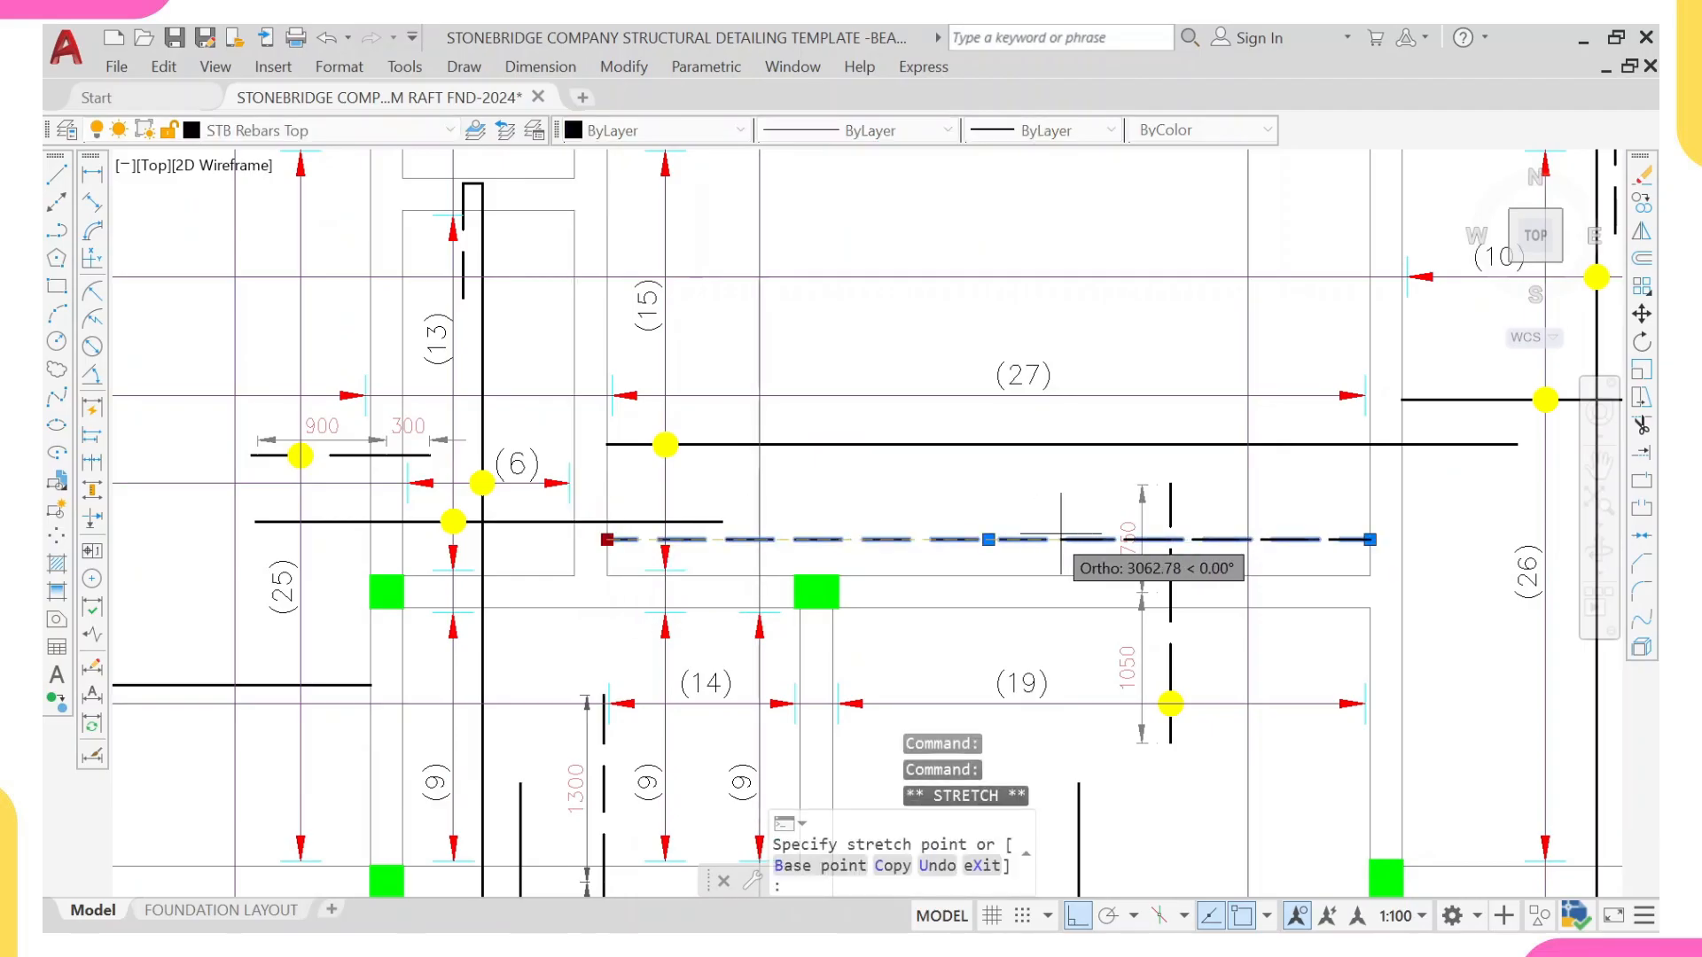
left_click(1009, 539)
left_click(1368, 540)
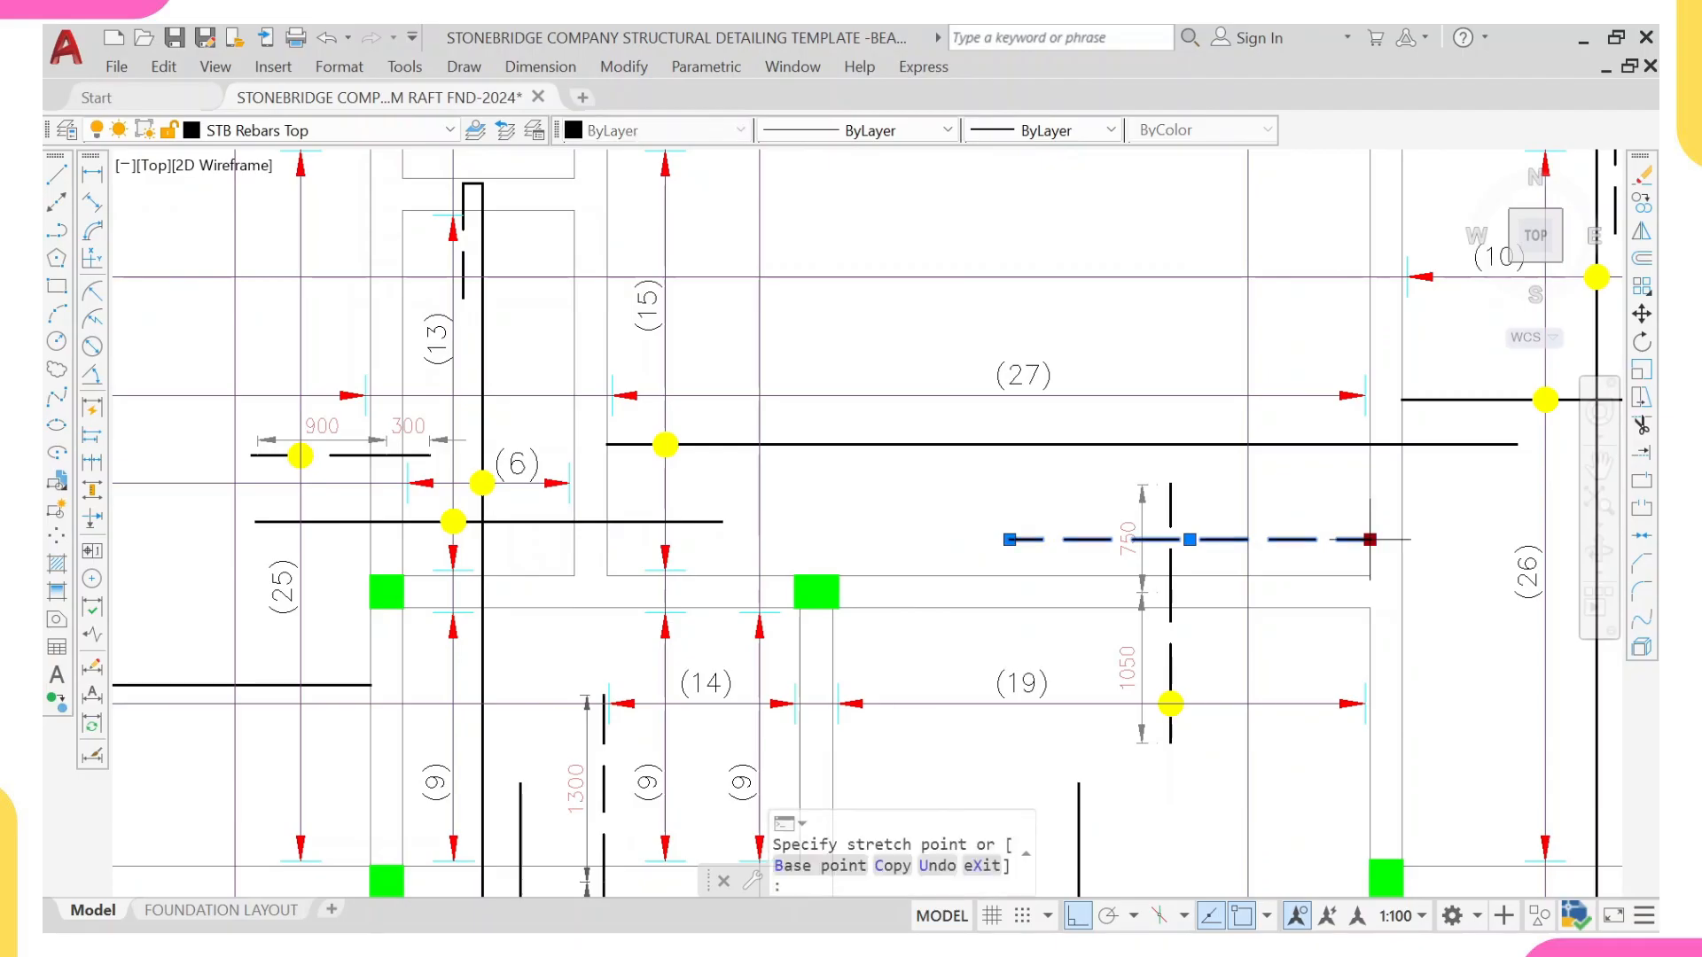
left_click(1297, 539)
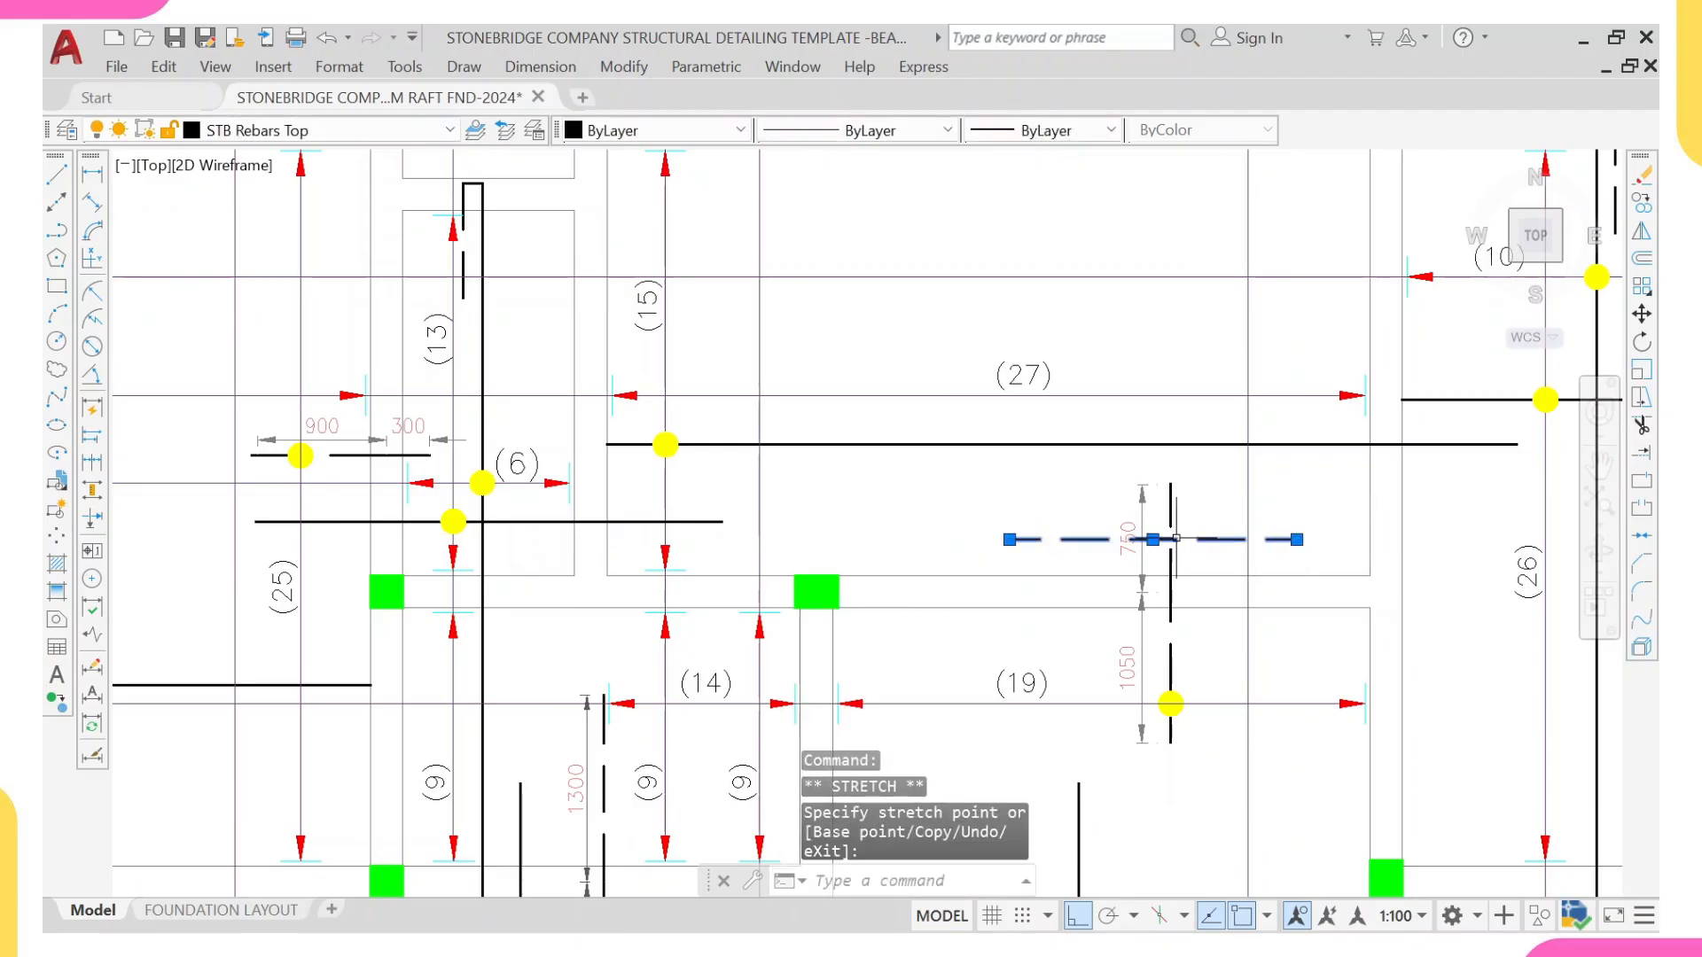
key("Escape")
key("Escape")
middle_click_drag(1165, 546, 1109, 554)
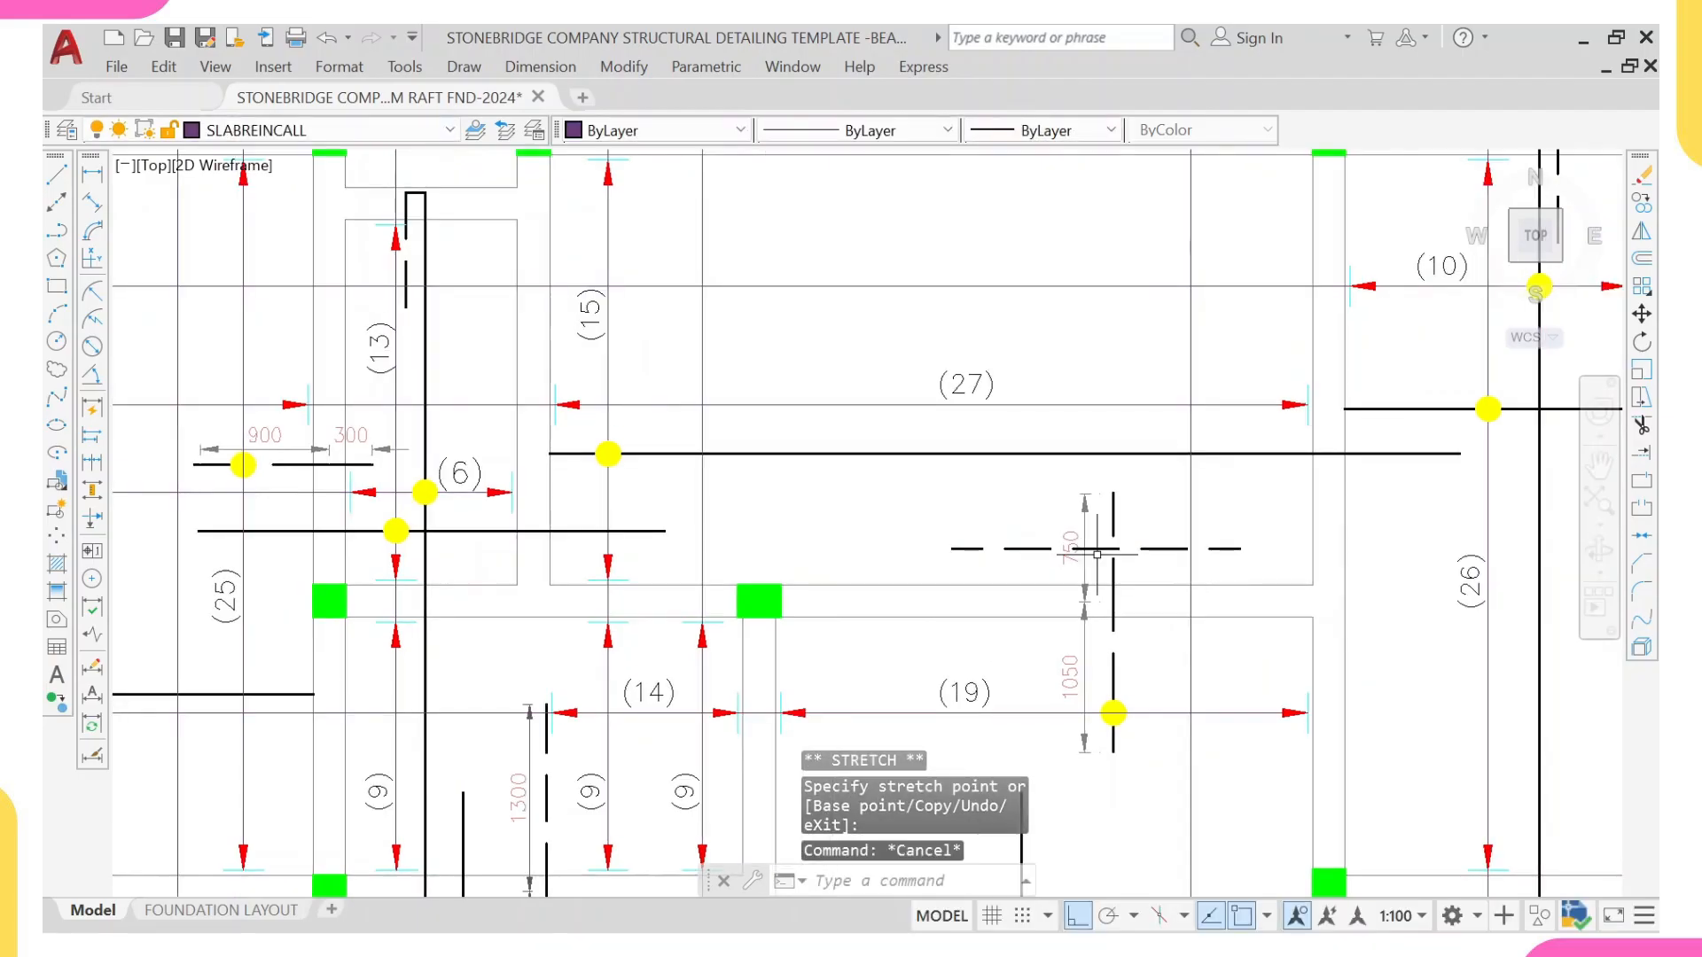
Step: Draw a vertical line beside the 1050 segment's lower end, running up beyond the slab edge among the bar mark leader lines
type("L")
key("Return")
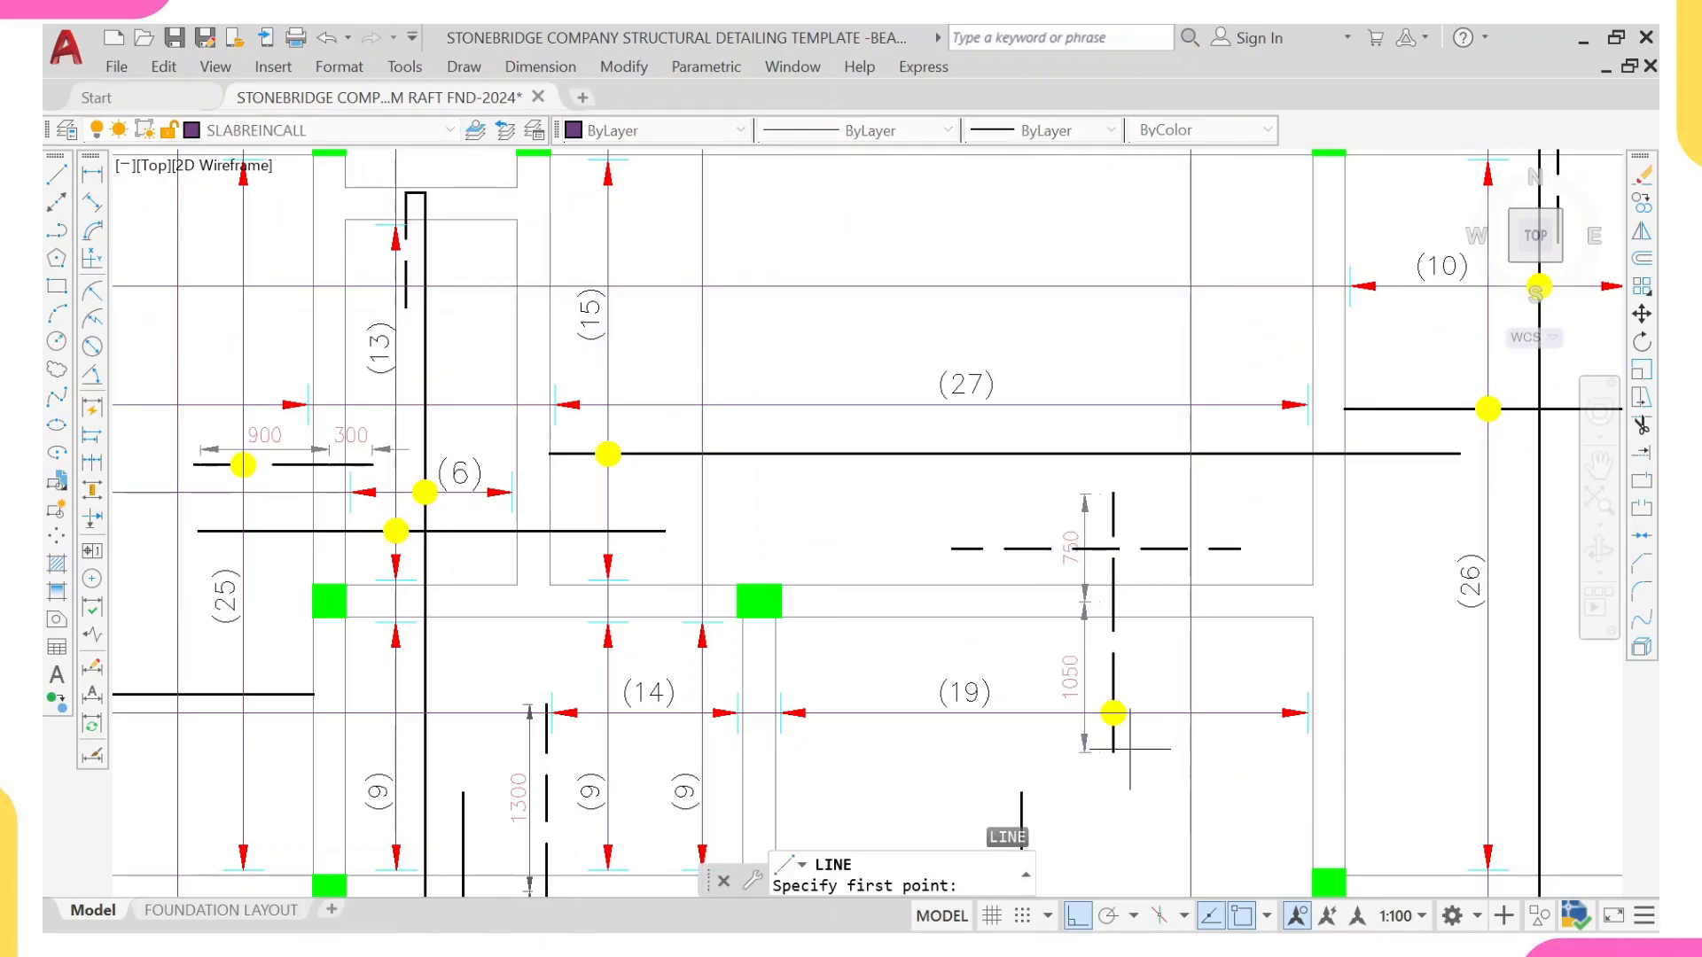
left_click(1159, 745)
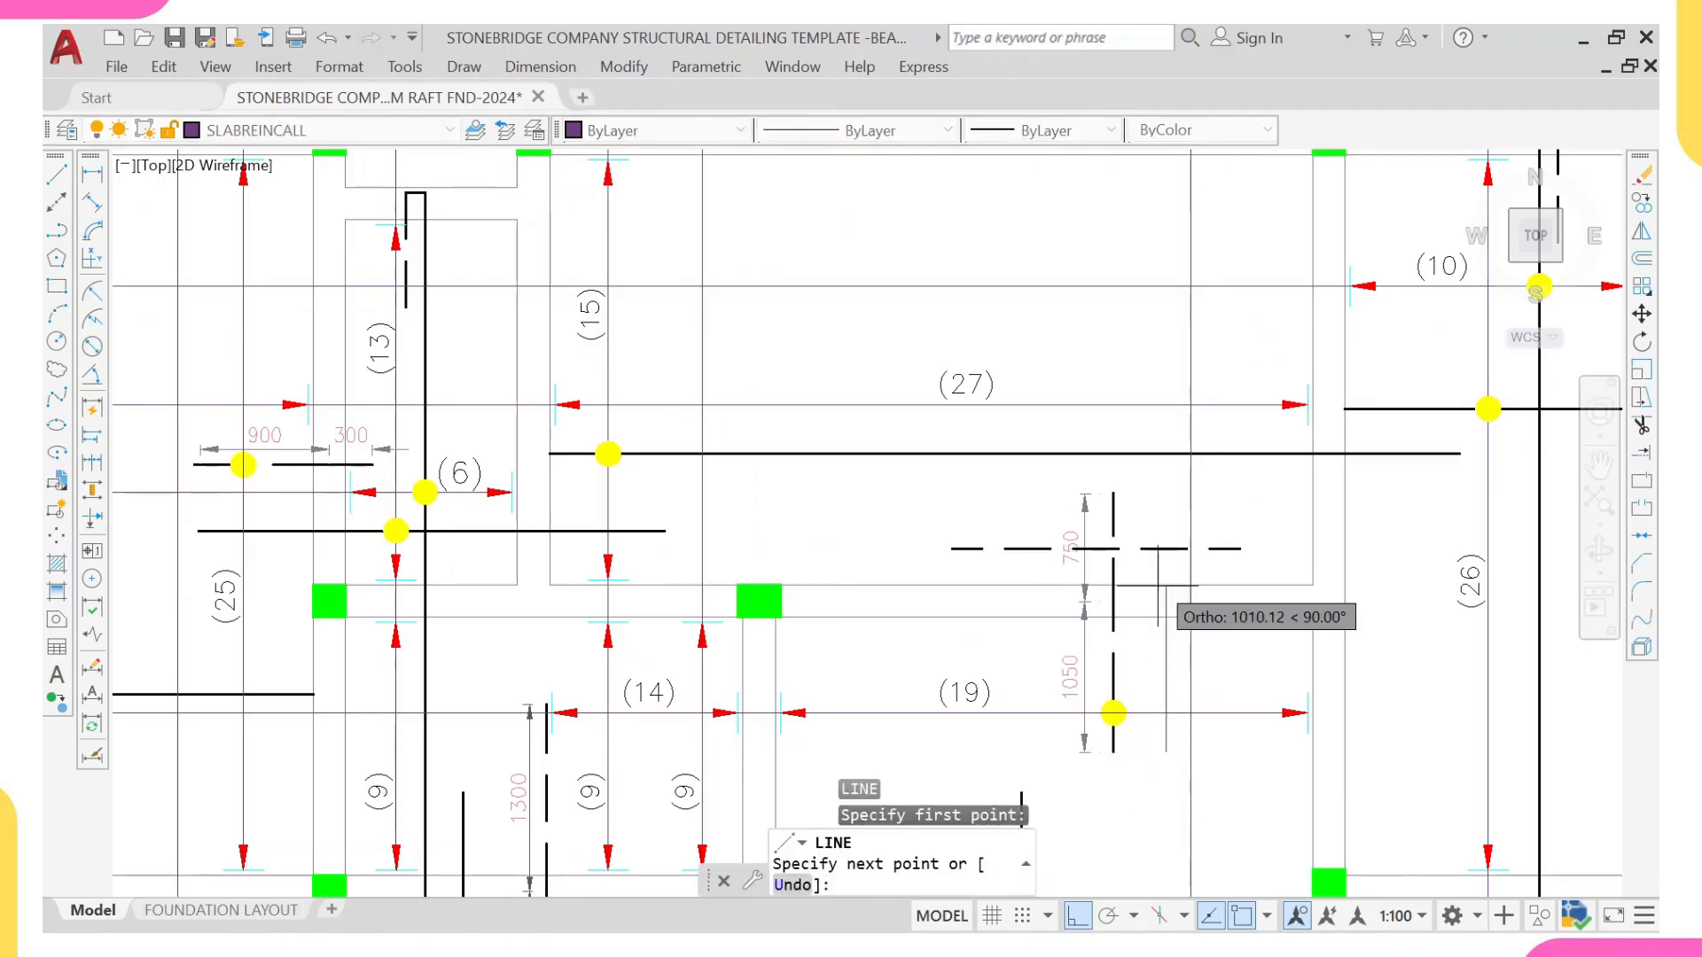
scroll(1143, 576, "down", 6)
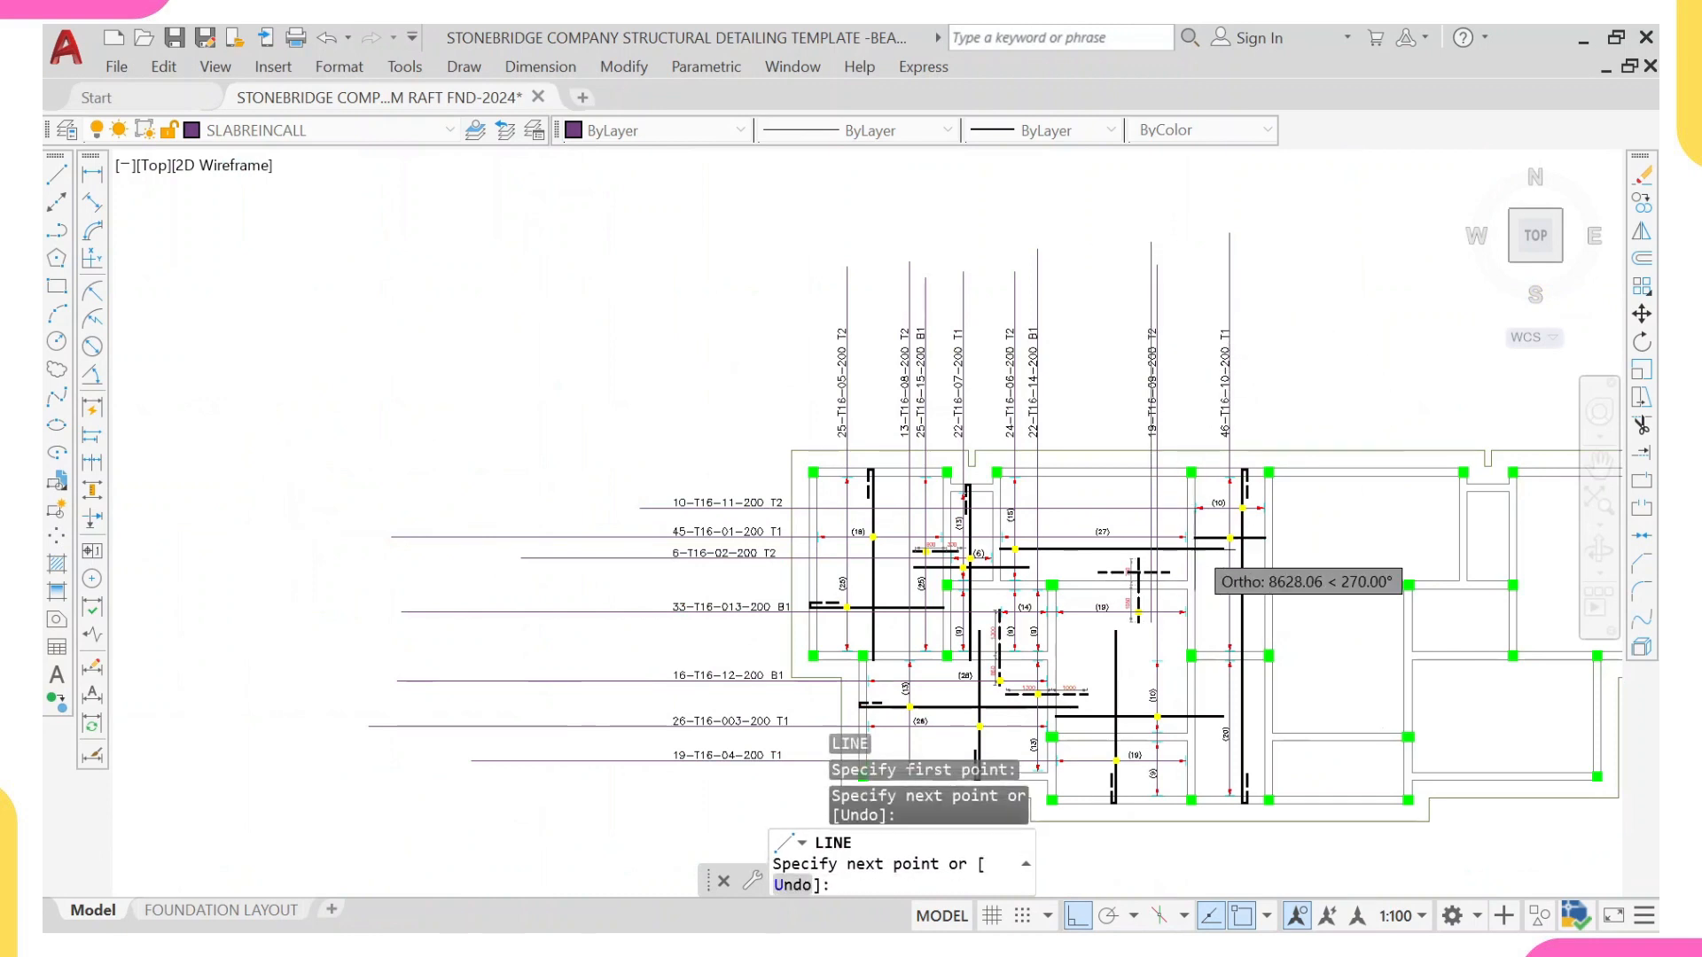
key("Return")
key("Escape")
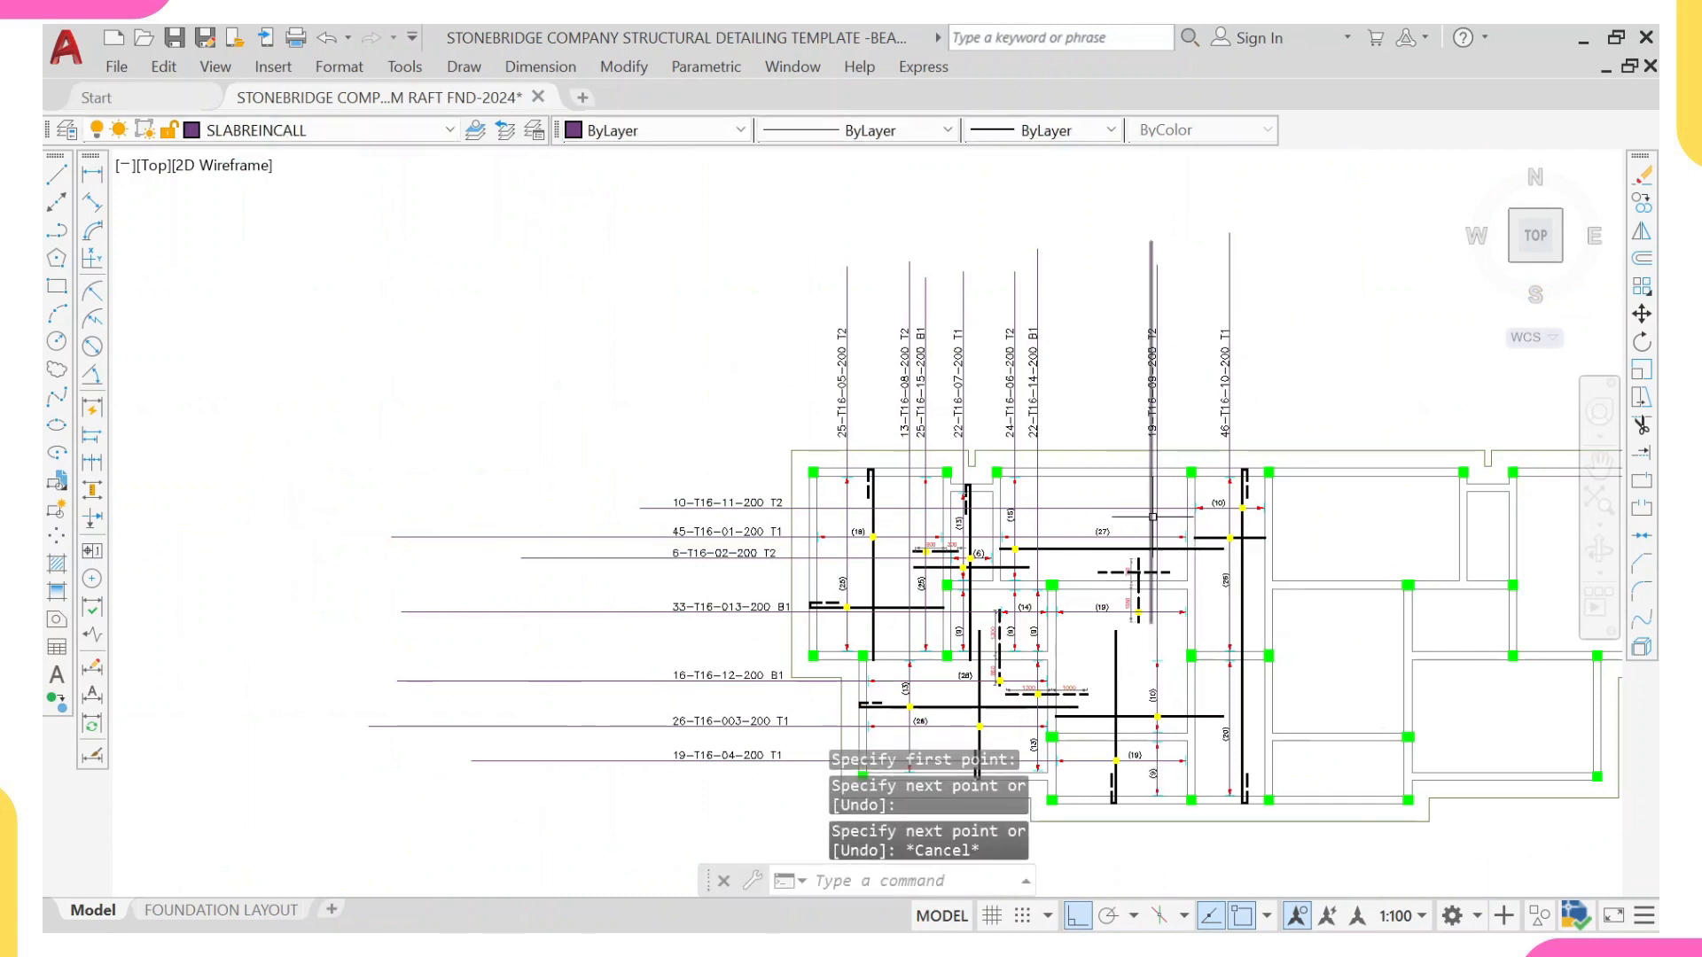
Step: Move the new vertical line to the left of the 750/1050 dimensions, so it crosses the left part of the horizontal dashed bar
left_click(1151, 532)
type("m")
key("Return")
scroll(1148, 603, "up", 5)
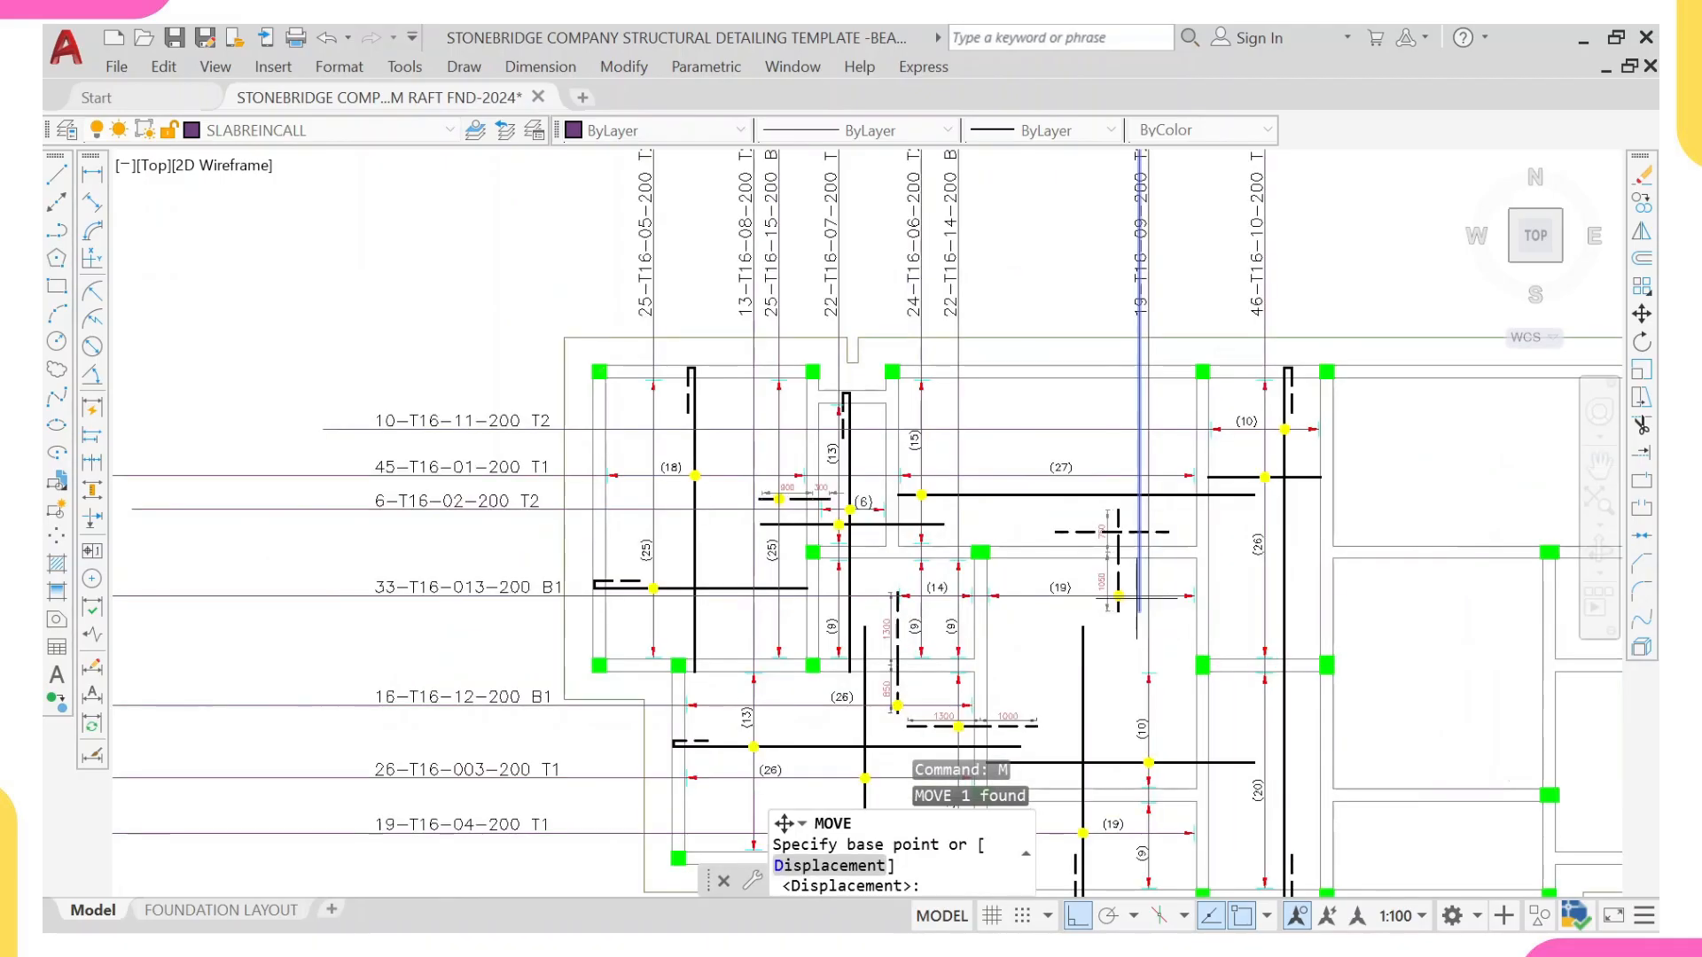
left_click(1131, 606)
scroll(1082, 589, "up", 3)
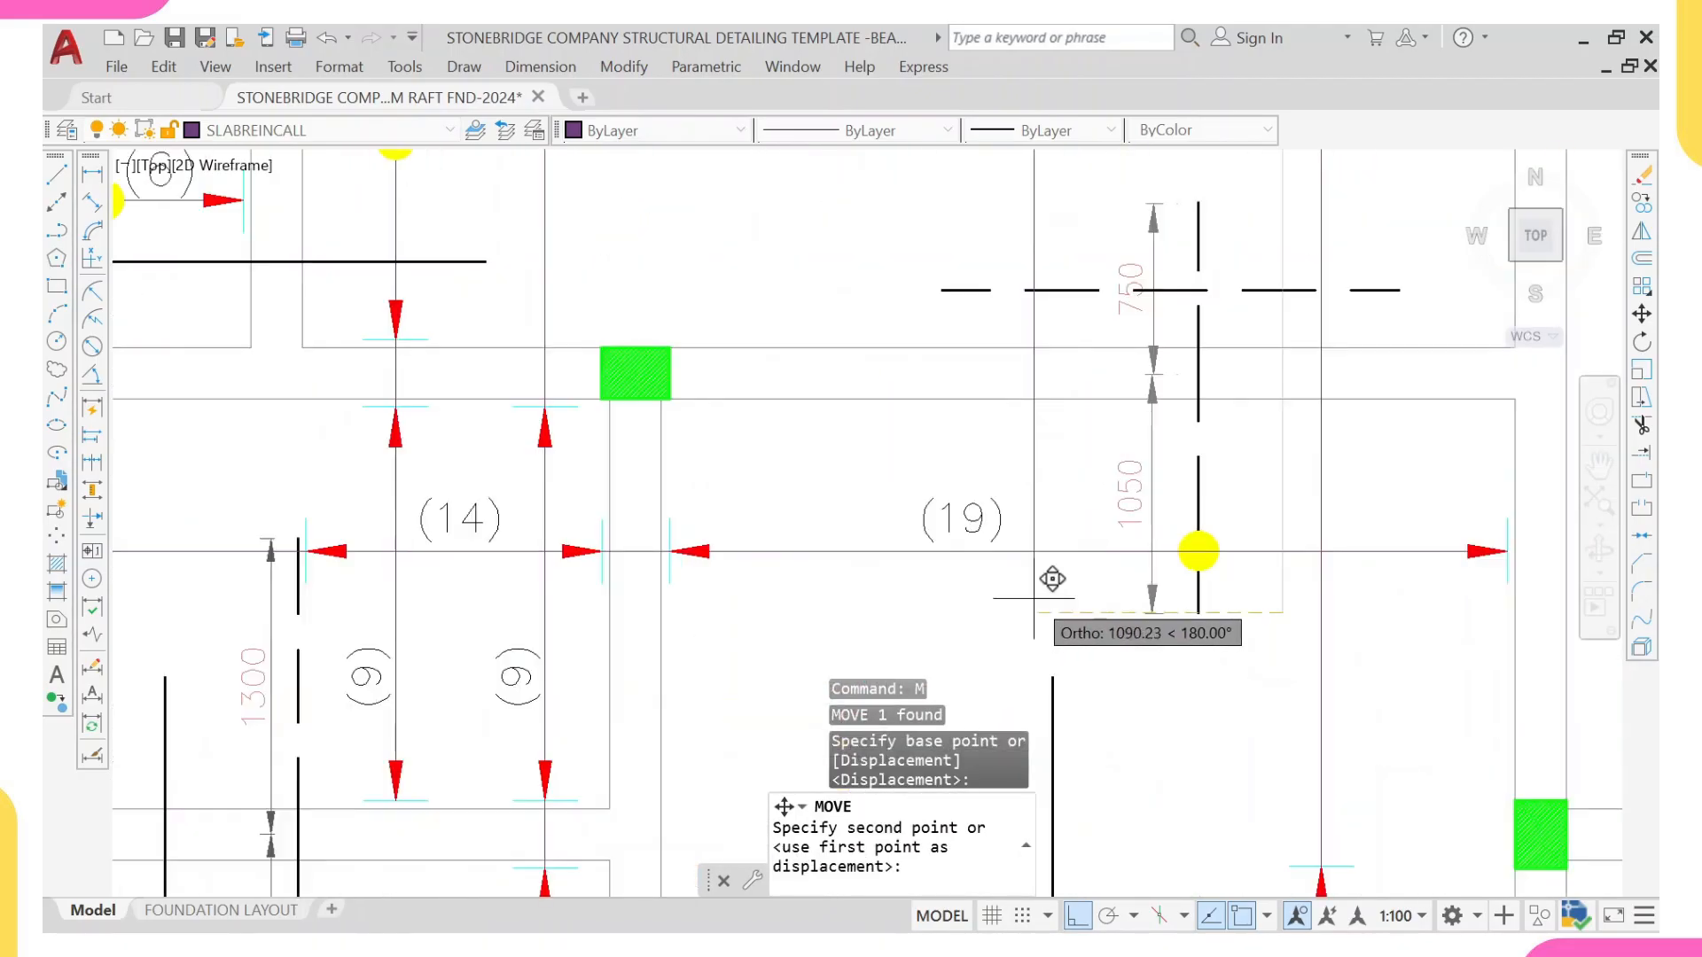
scroll(1015, 596, "down", 6)
scroll(1085, 451, "up", 4)
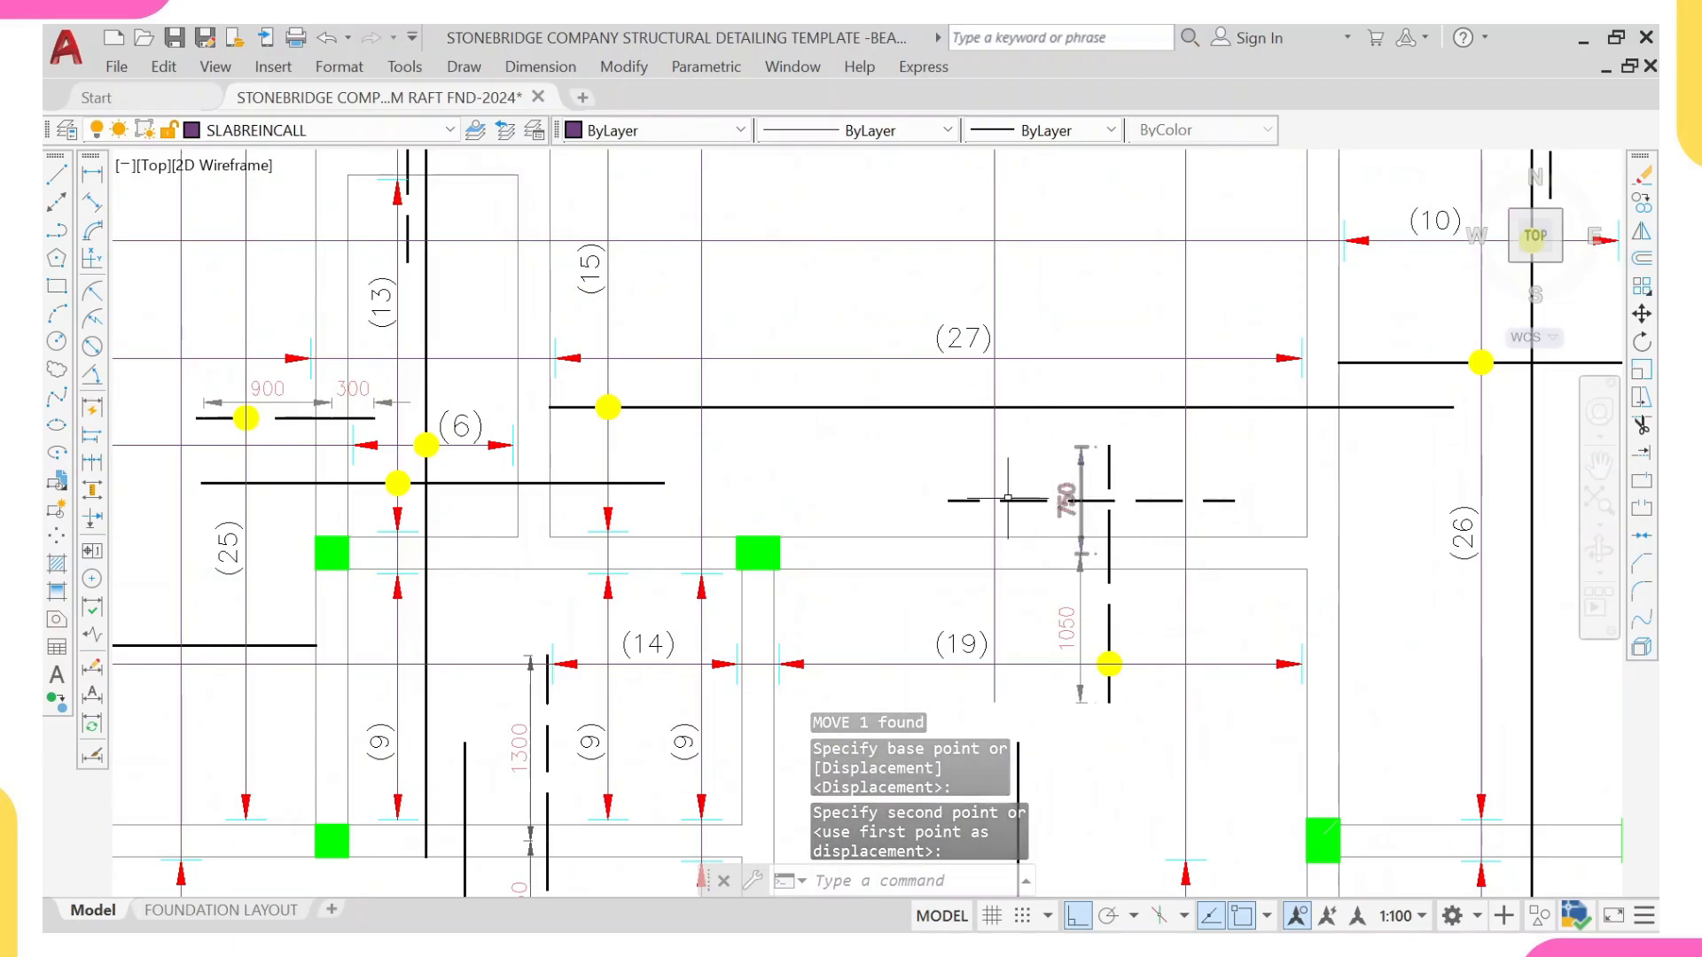
left_click(948, 500)
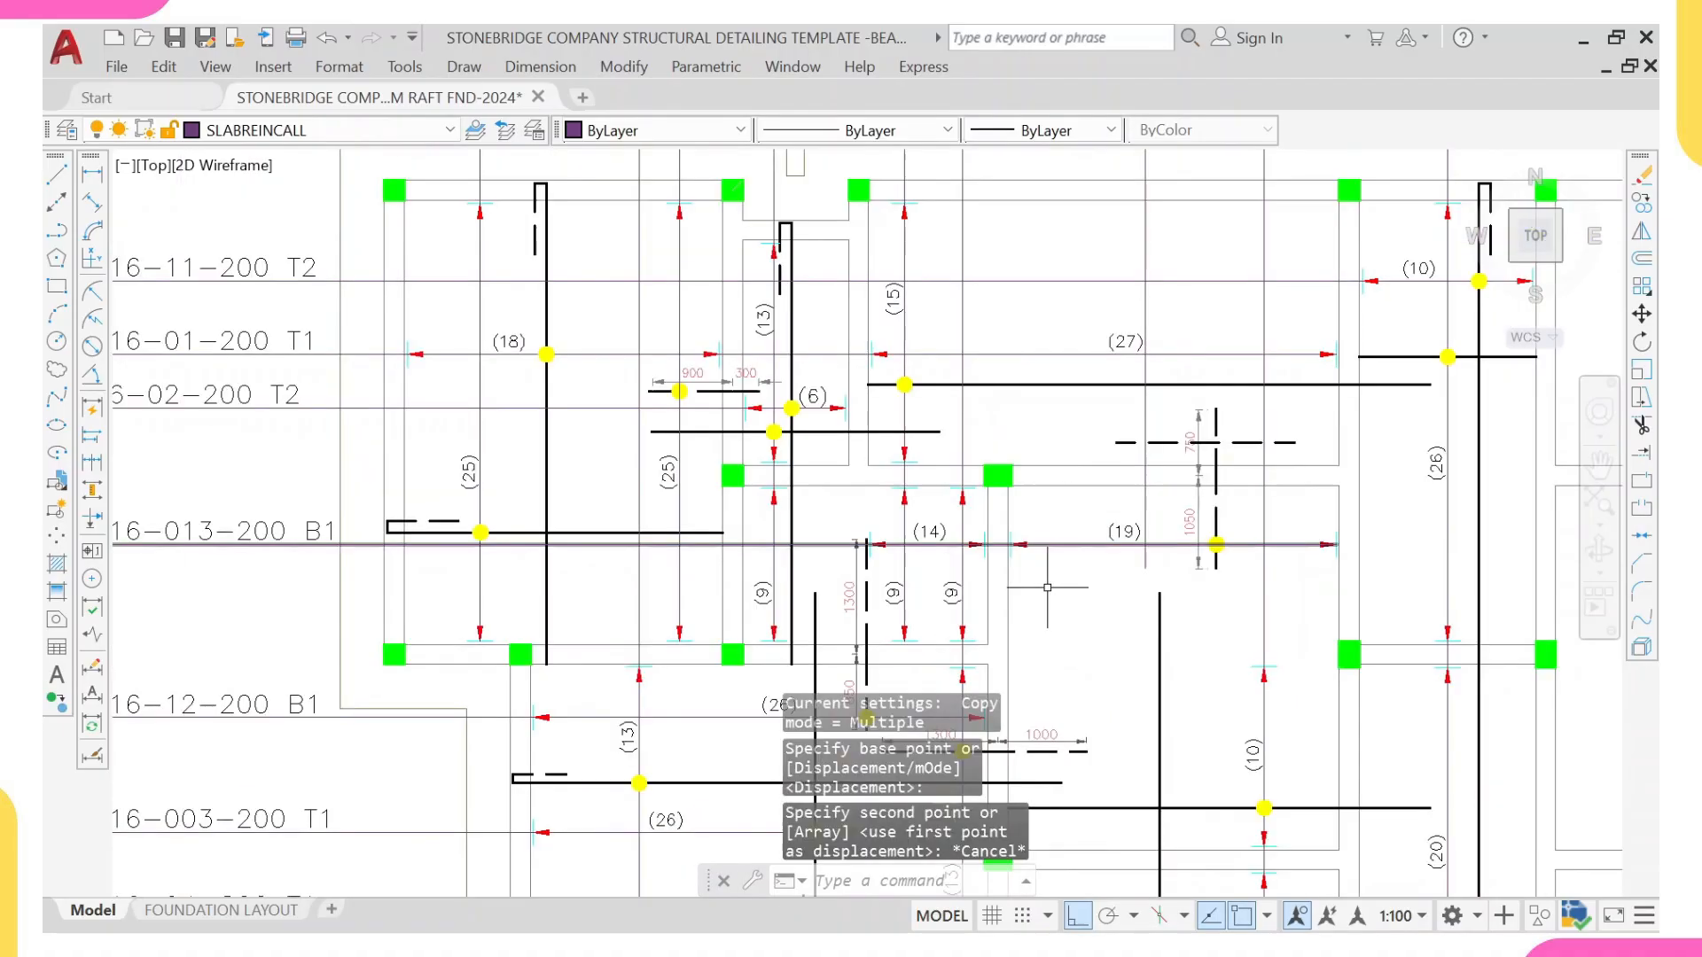
Step: Copy the lower arrowhead and tick of the (9) range line beside the beam onto the new vertical line's lower end
scroll(981, 762, "up", 2)
scroll(948, 558, "up", 2)
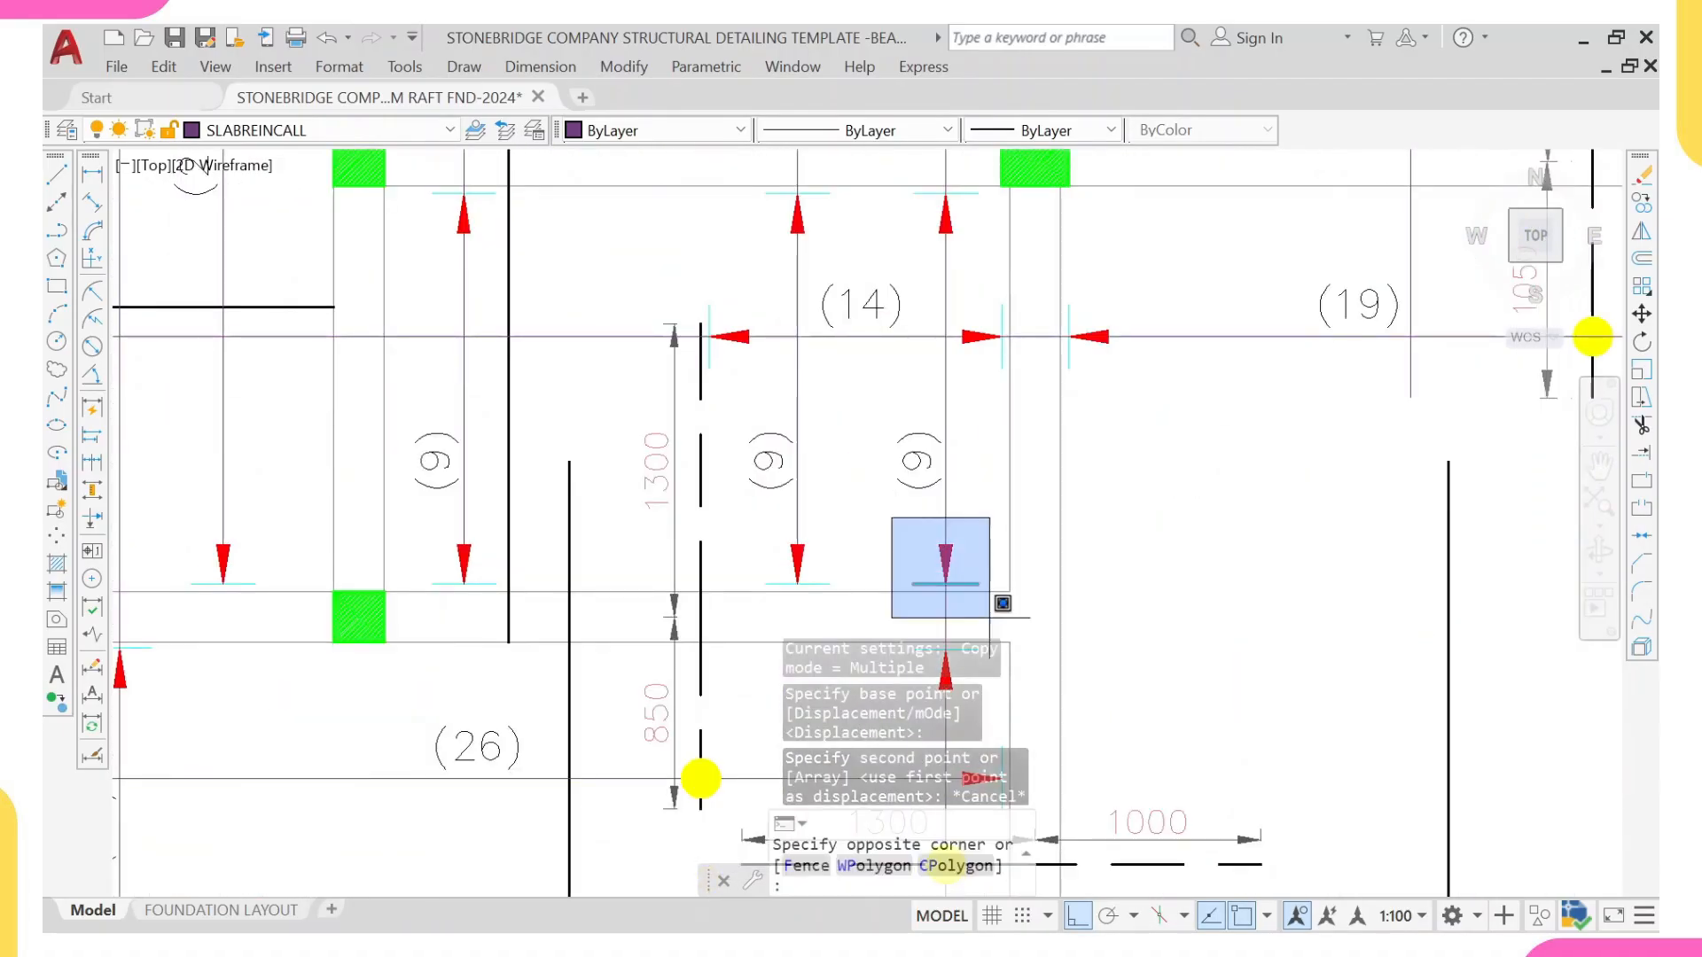
left_click(893, 526)
left_click(1000, 601)
type("co")
key("Return")
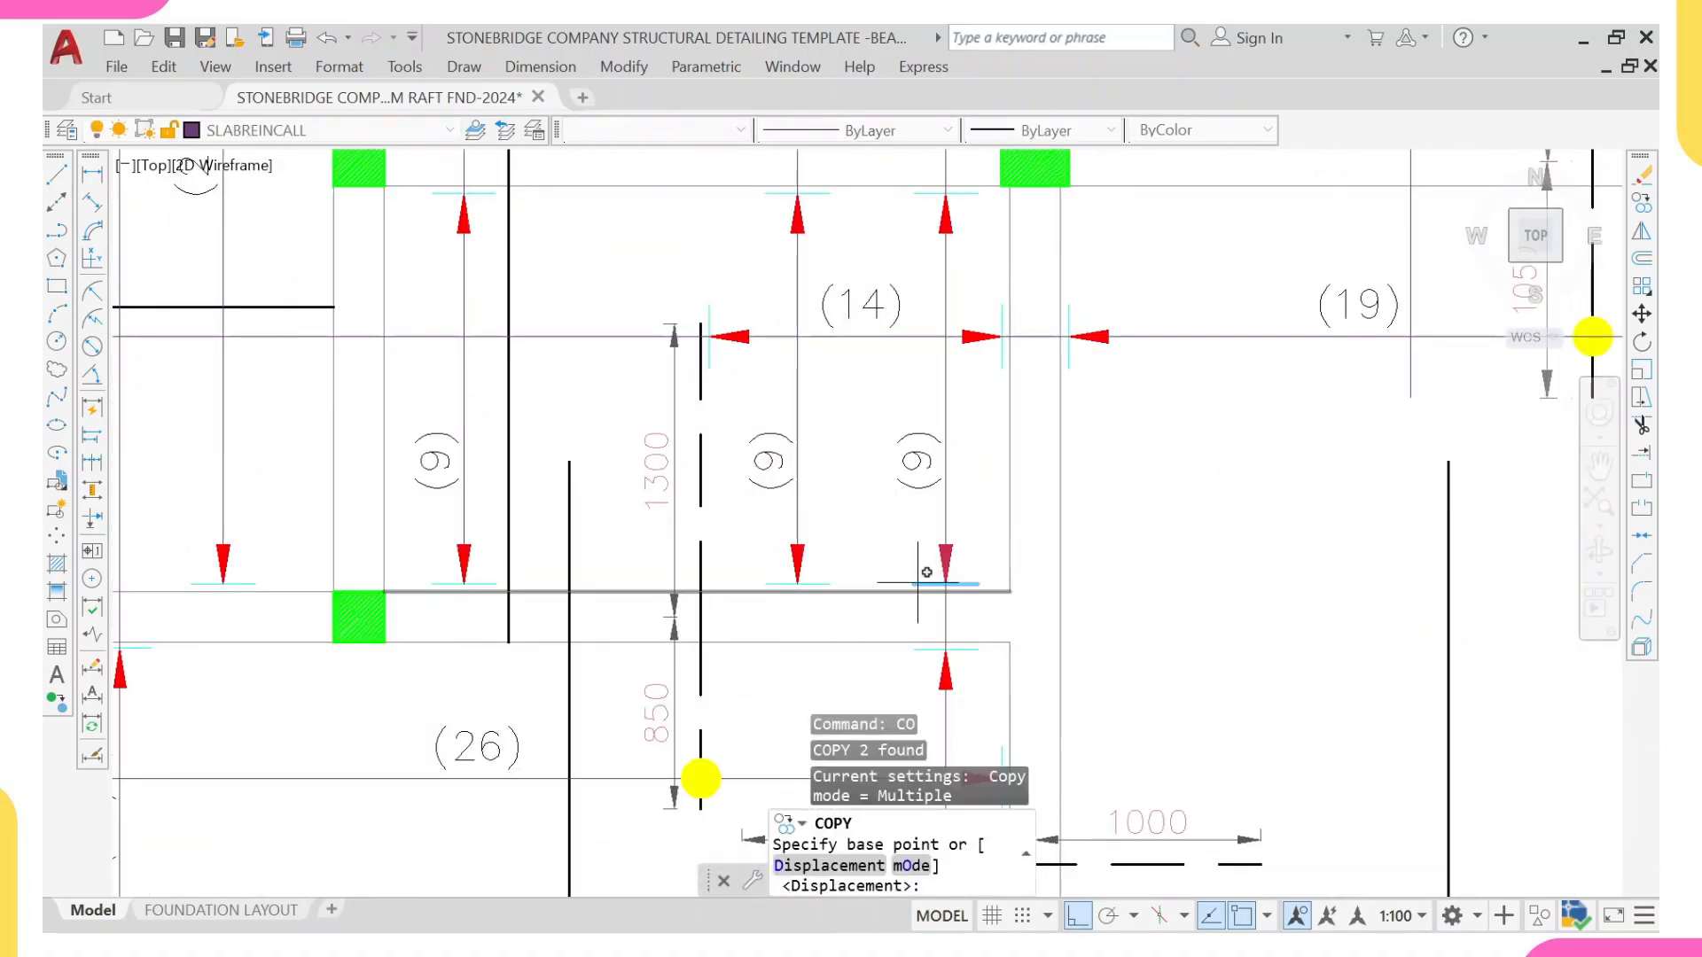
scroll(922, 587, "up", 2)
left_click(962, 582)
scroll(1068, 477, "down", 3)
middle_click_drag(1241, 425, 1204, 474)
scroll(1197, 474, "up", 1)
left_click(1186, 478)
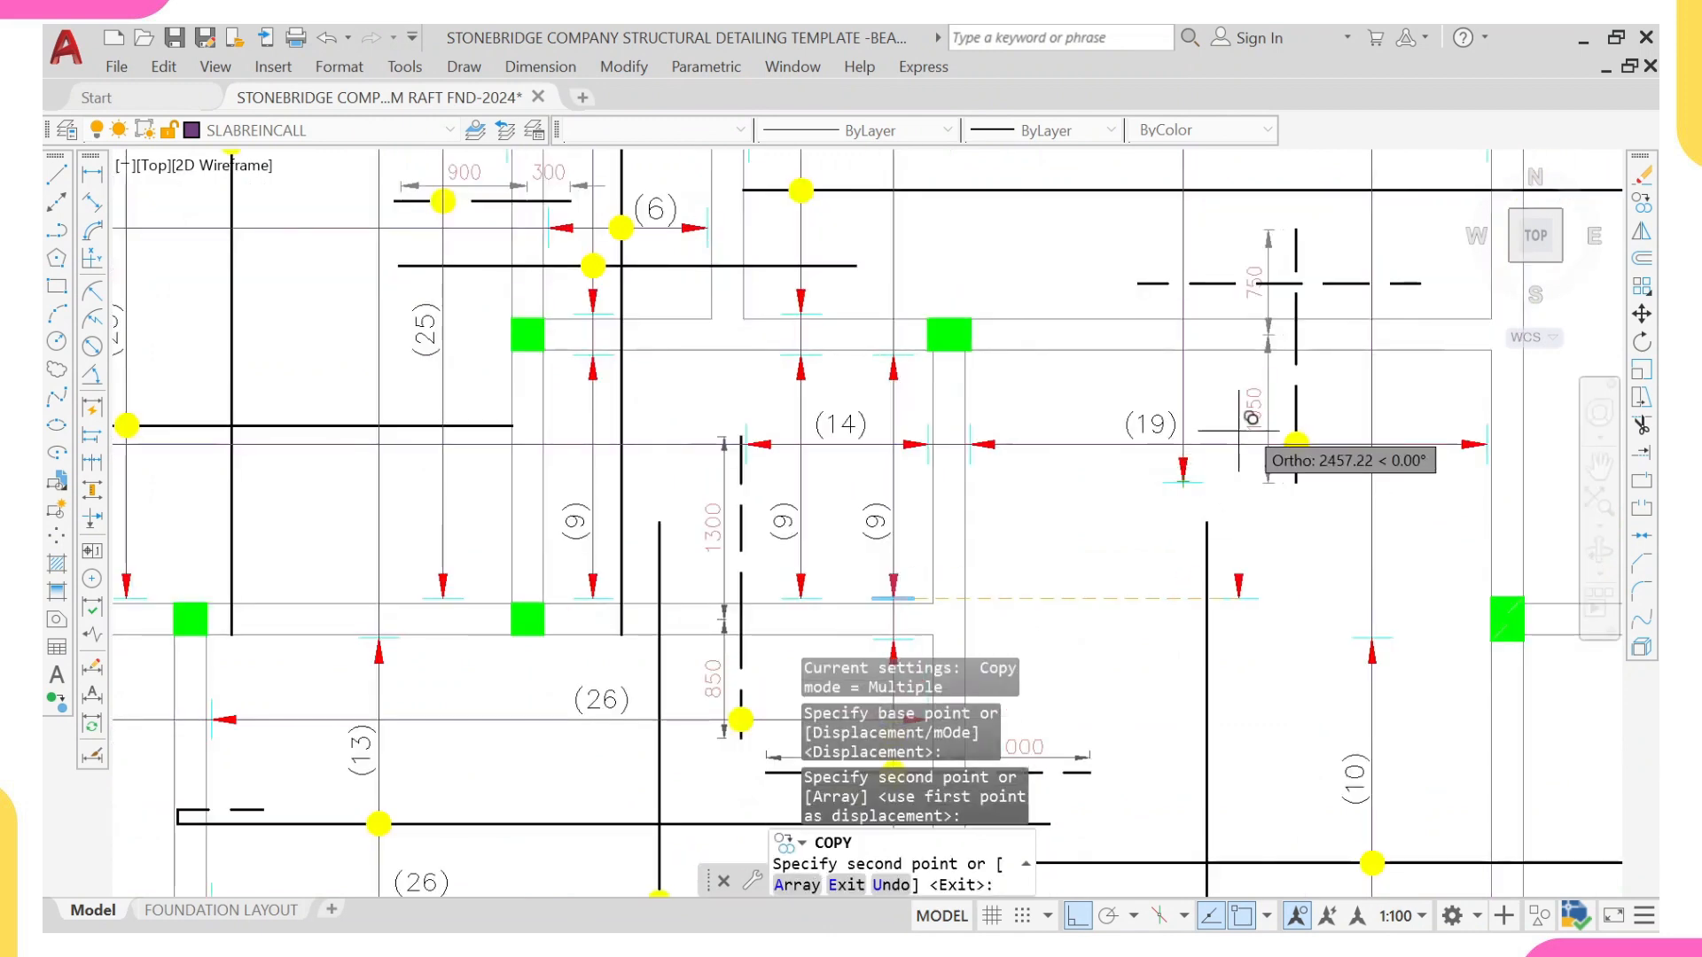
middle_click_drag(1245, 417, 1219, 486)
key("Escape")
Step: Draw a horizontal guide line from the upper end of the 750/1050 dashed bar leftward across the new vertical line
type("l")
key("Return")
left_click(1270, 299)
left_click(1121, 300)
key("Escape")
Step: Copy the upper arrowhead and tick of the same (9) range line to the guide line's intersection with the new vertical line
scroll(869, 332, "up", 2)
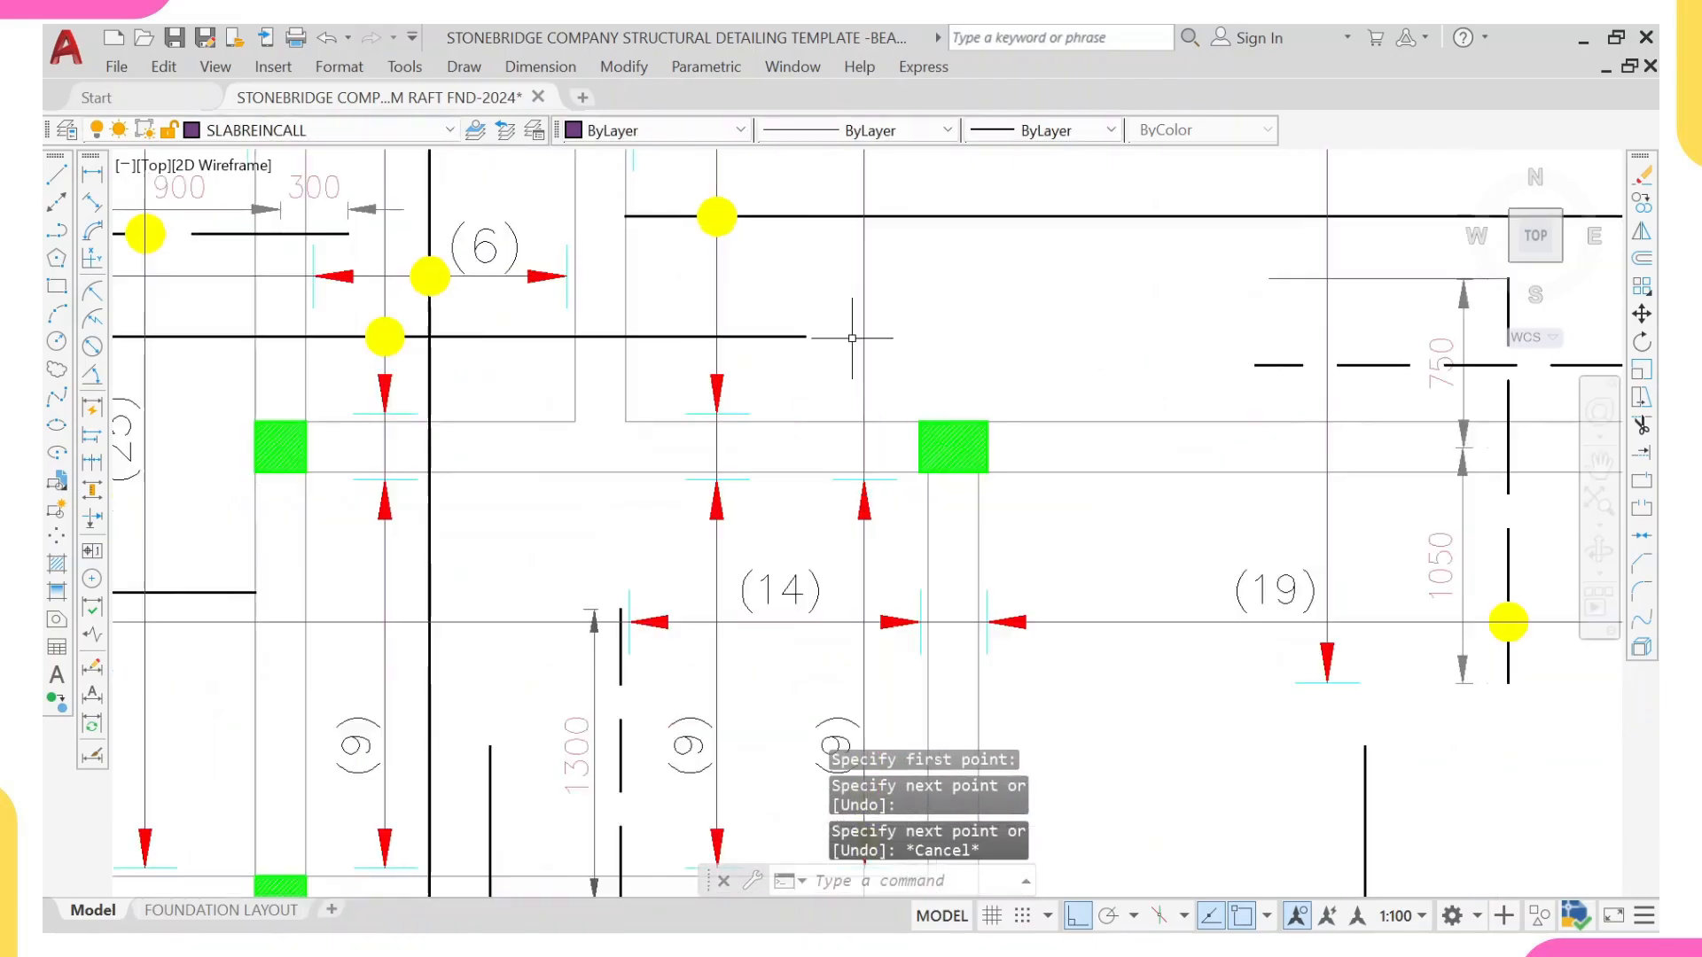
left_click(806, 454)
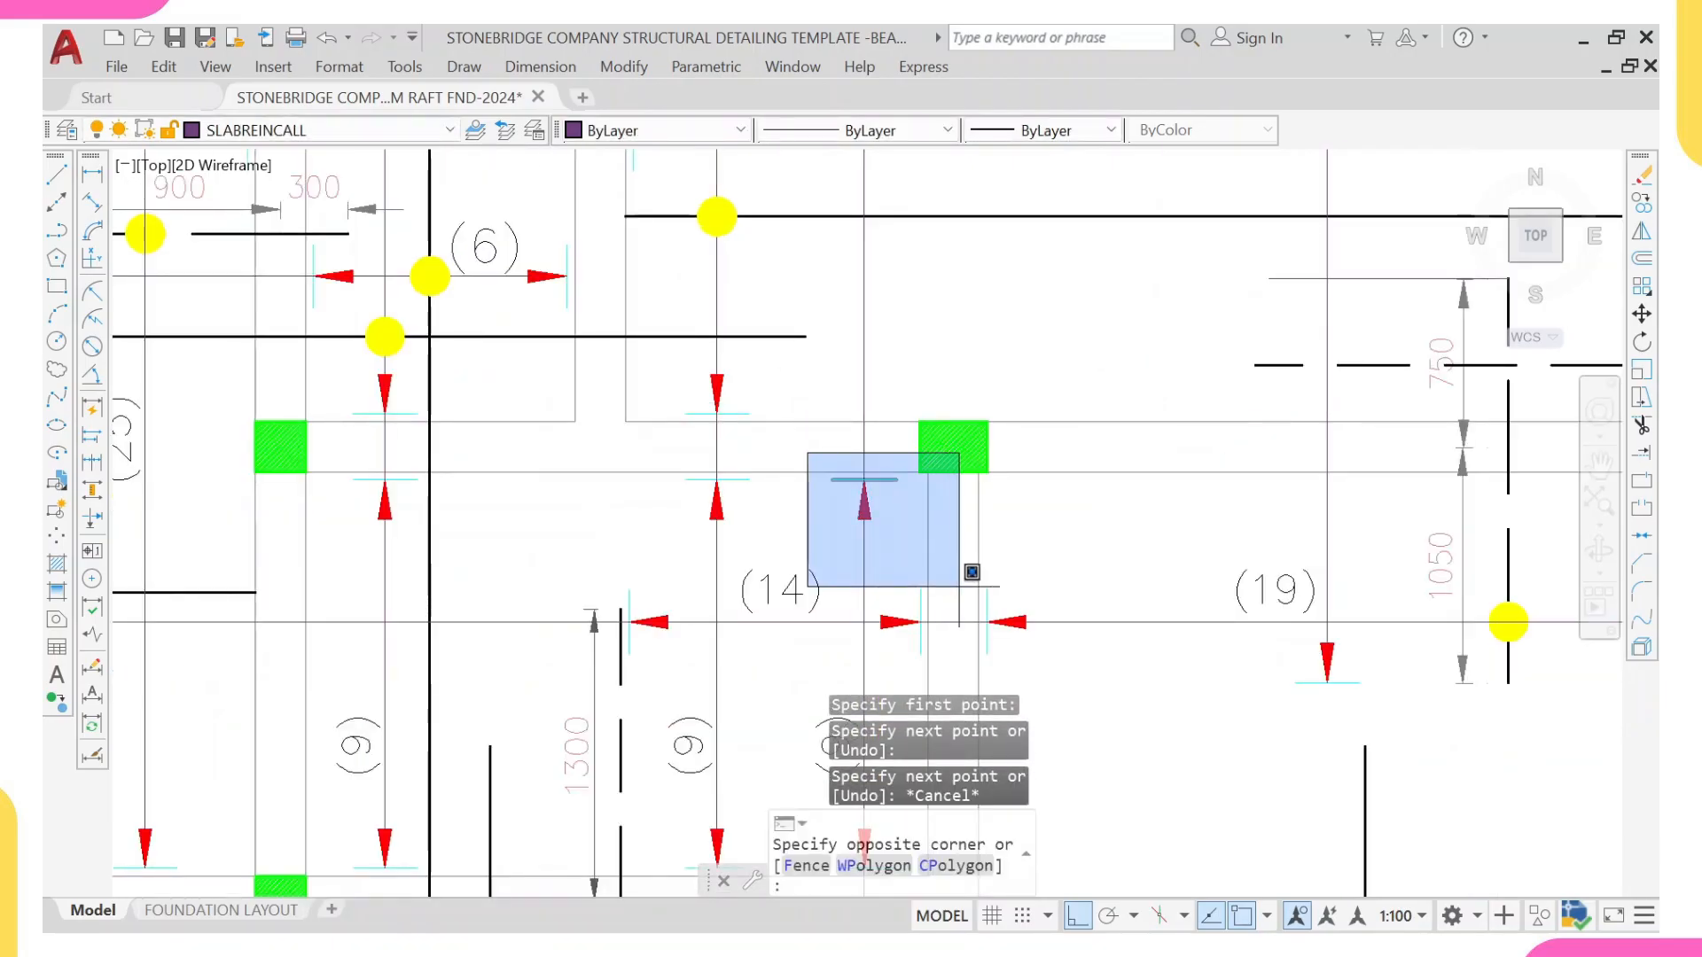
left_click(971, 576)
type("qo")
key("Return")
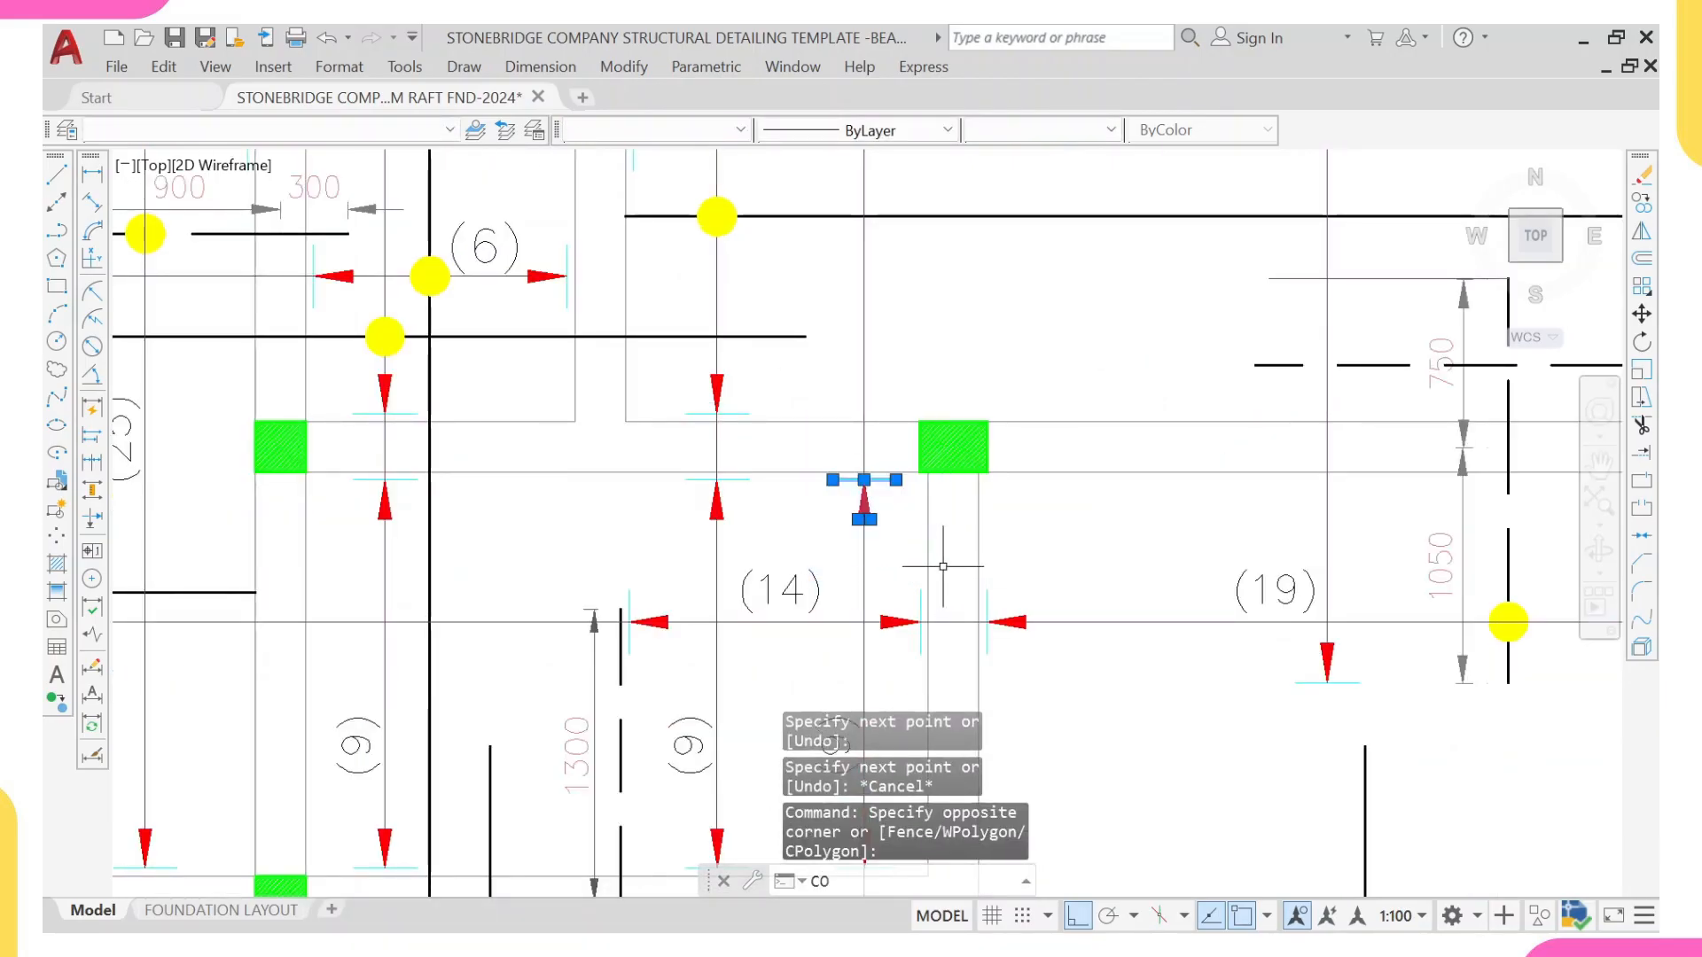
scroll(906, 462, "up", 4)
left_click(795, 506)
scroll(1019, 408, "down", 4)
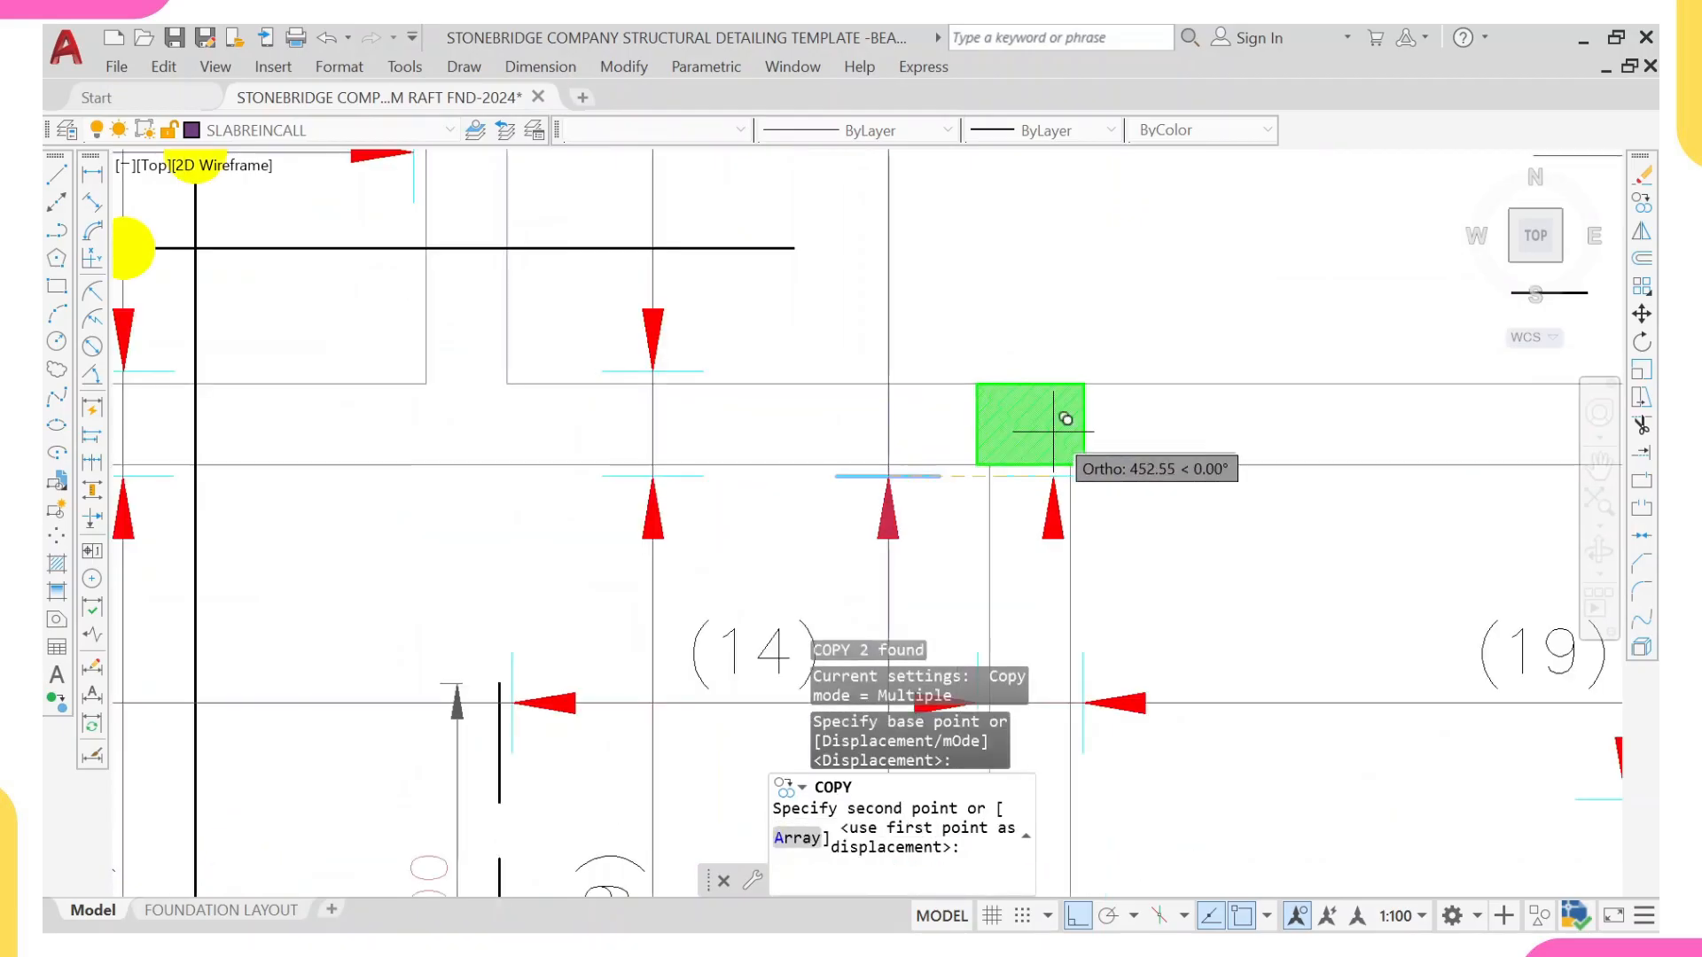
scroll(1250, 377, "up", 3)
left_click(1246, 381)
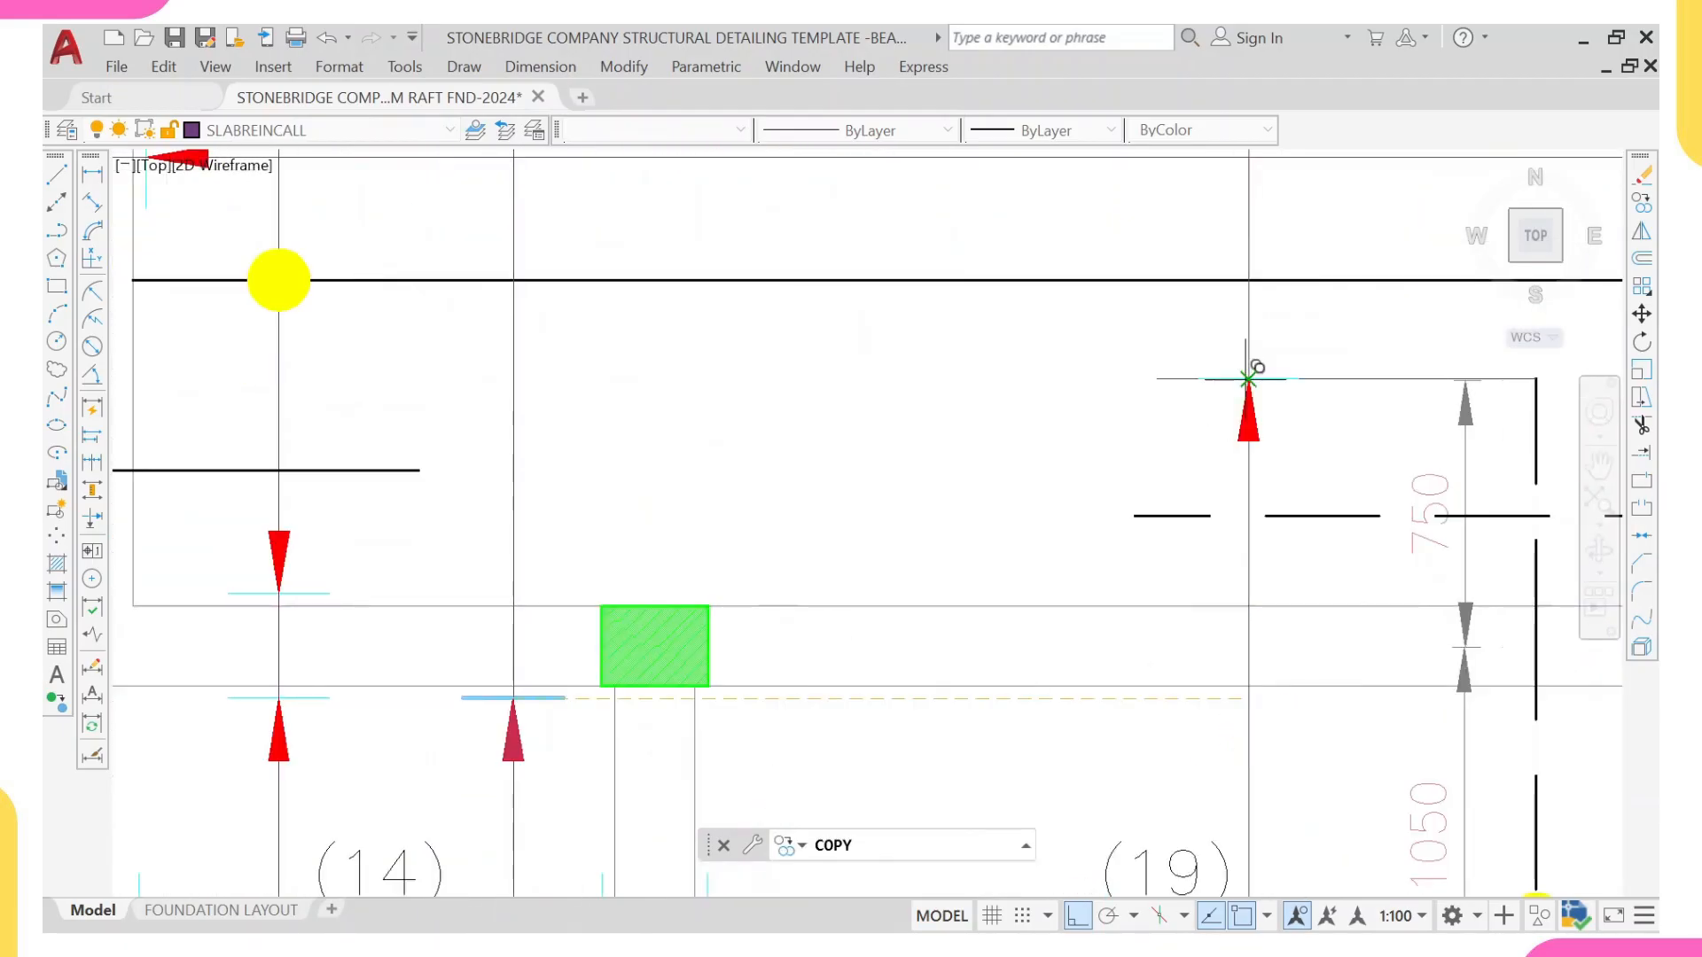
key("Return")
Step: Erase the horizontal guide line at the upper end of the 750 segment
left_click(1370, 339)
left_click(1334, 399)
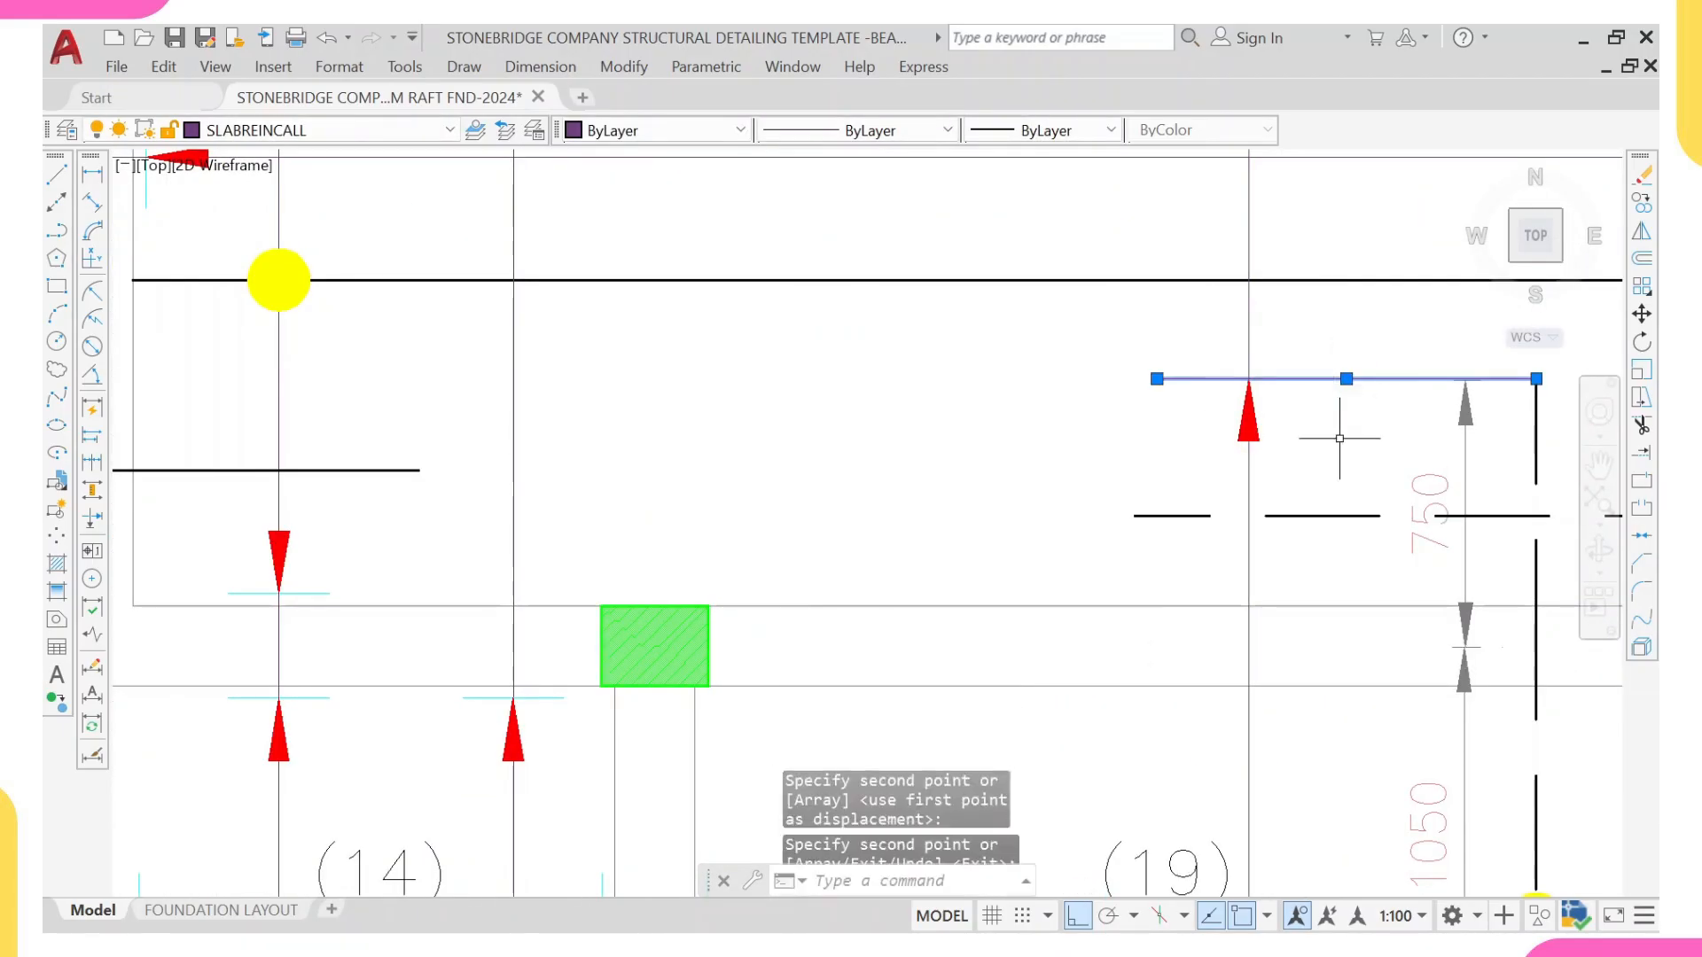
type("E")
key("Return")
scroll(1226, 440, "down", 4)
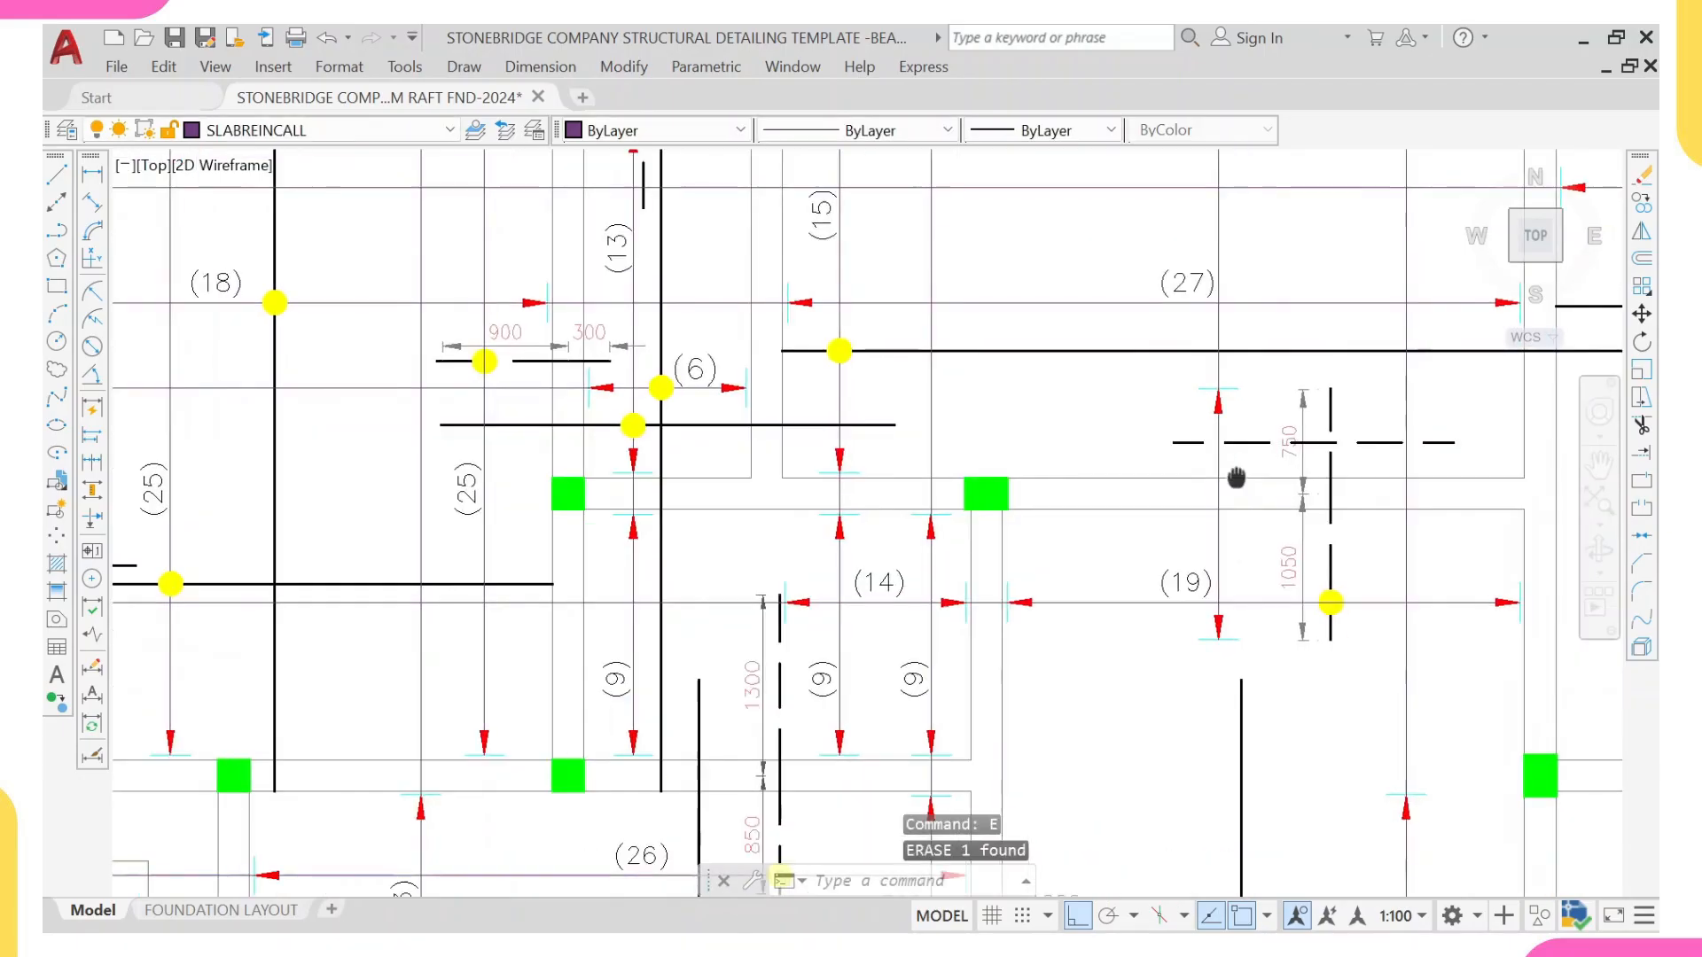
Step: Copy the (9) count label from the range line beside the beam onto the new vertical range line, between its arrowheads
scroll(1213, 371, "up", 2)
scroll(1170, 305, "down", 2)
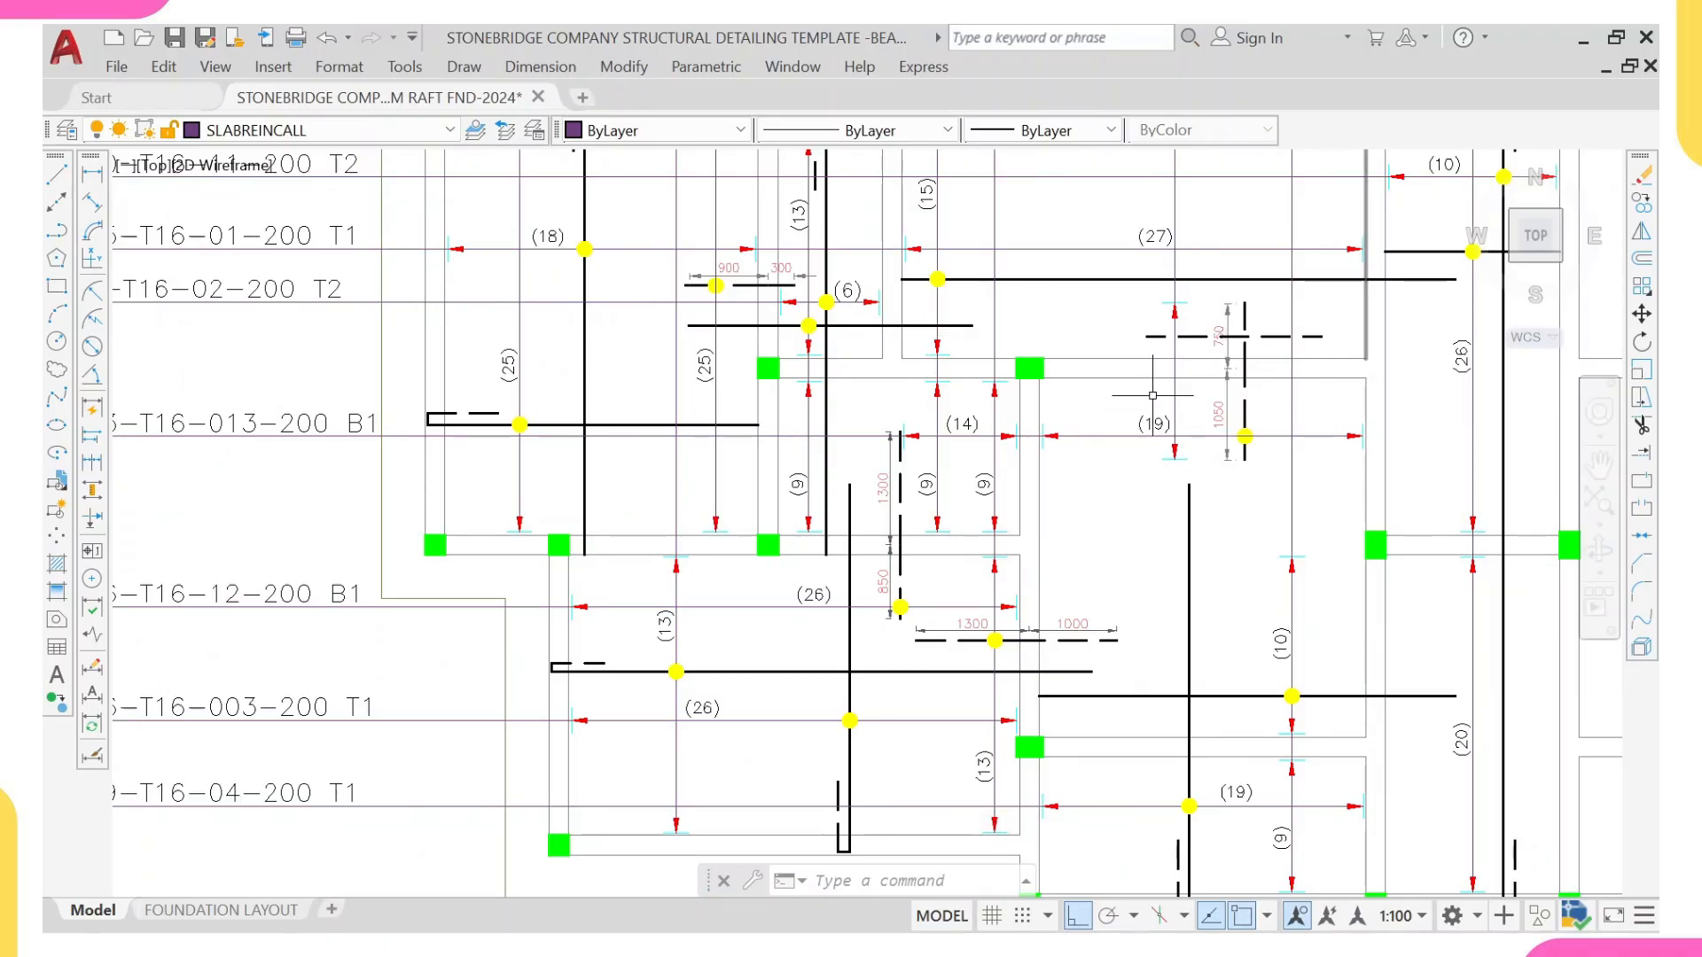
scroll(999, 485, "up", 2)
left_click(978, 486)
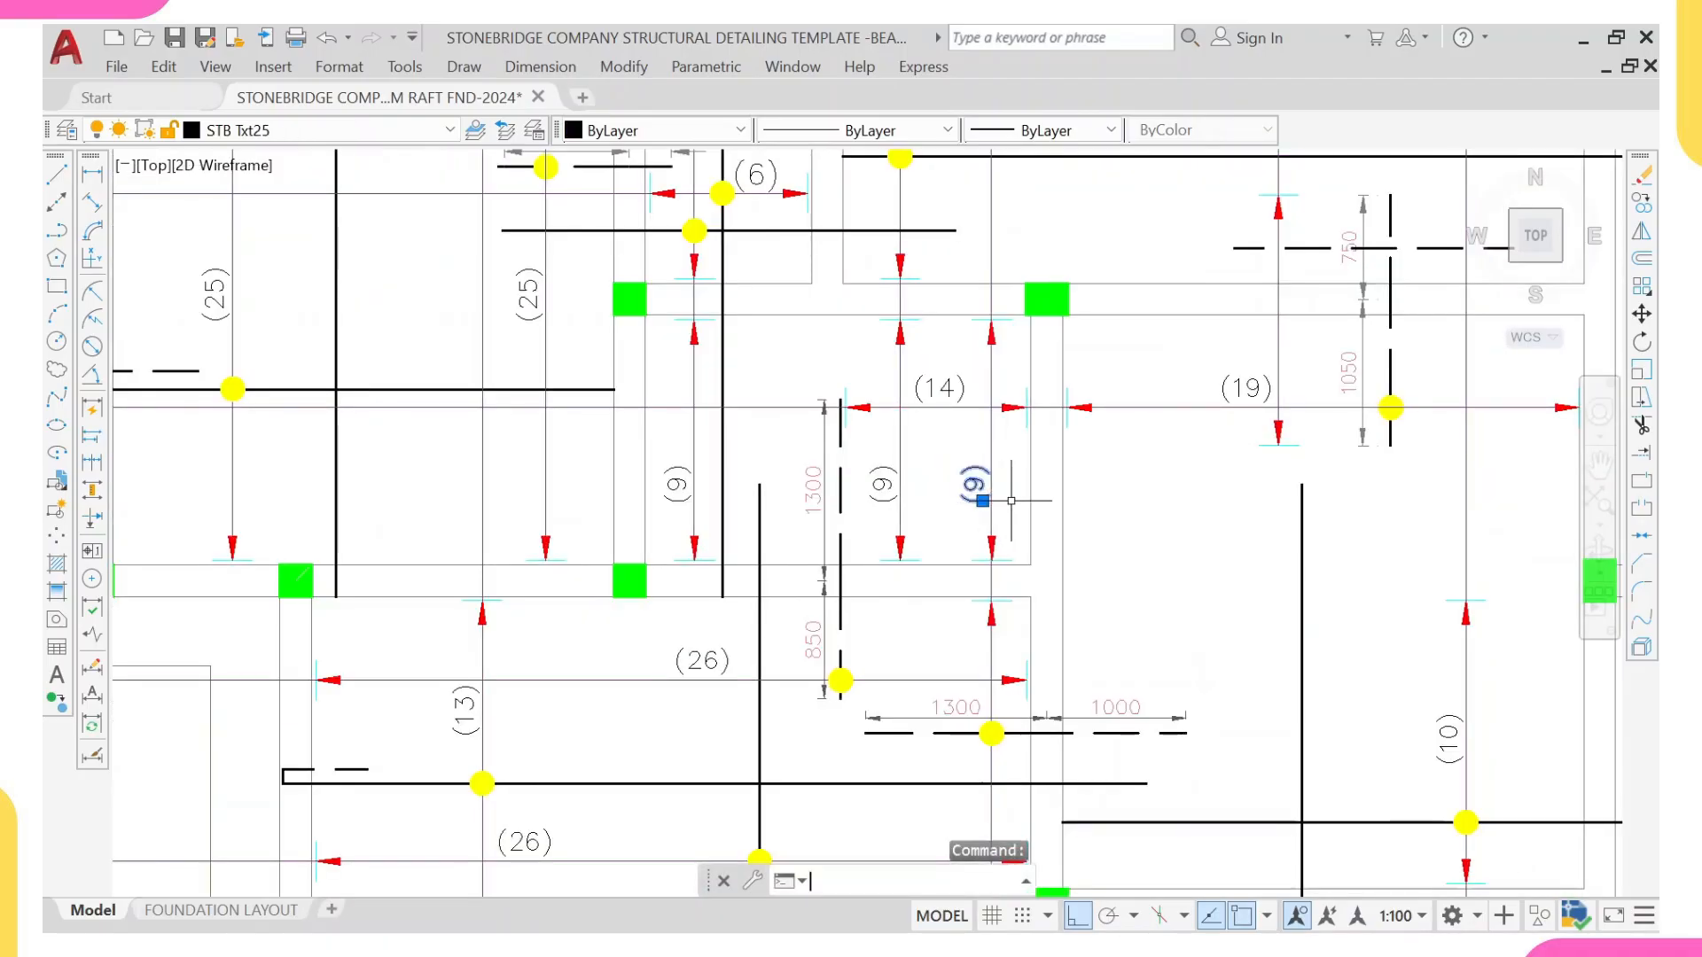
type("co")
key("Return")
scroll(1009, 502, "up", 1)
left_click(990, 487)
scroll(990, 487, "down", 4)
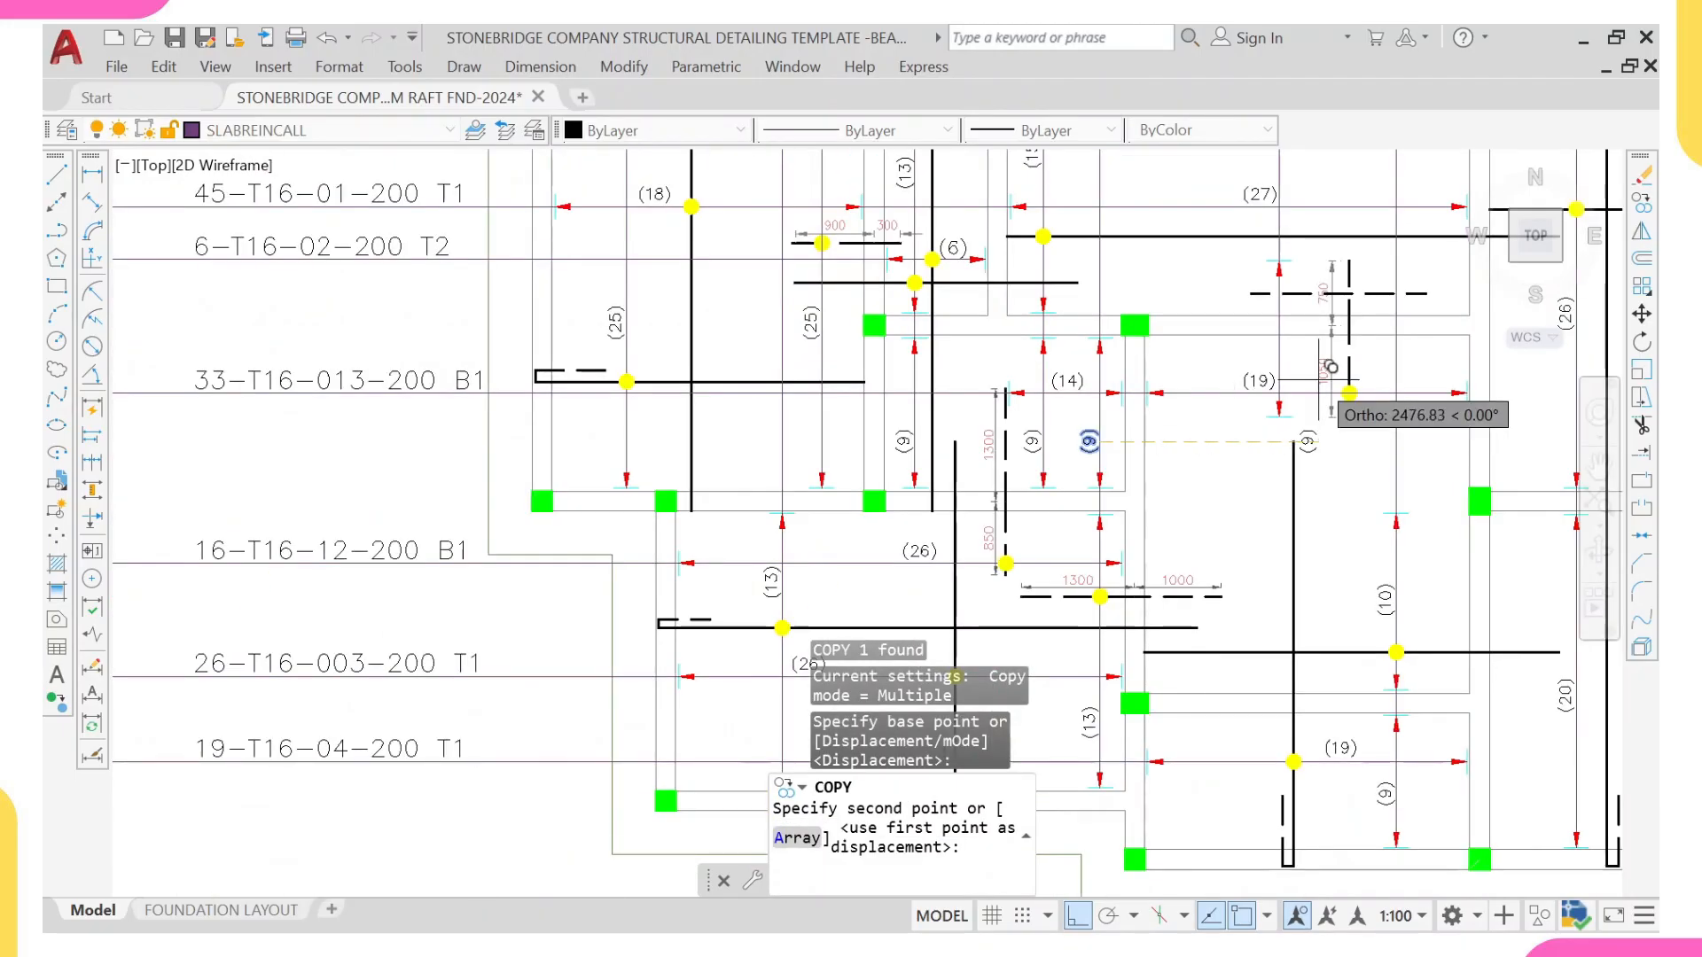
scroll(1277, 346, "up", 2)
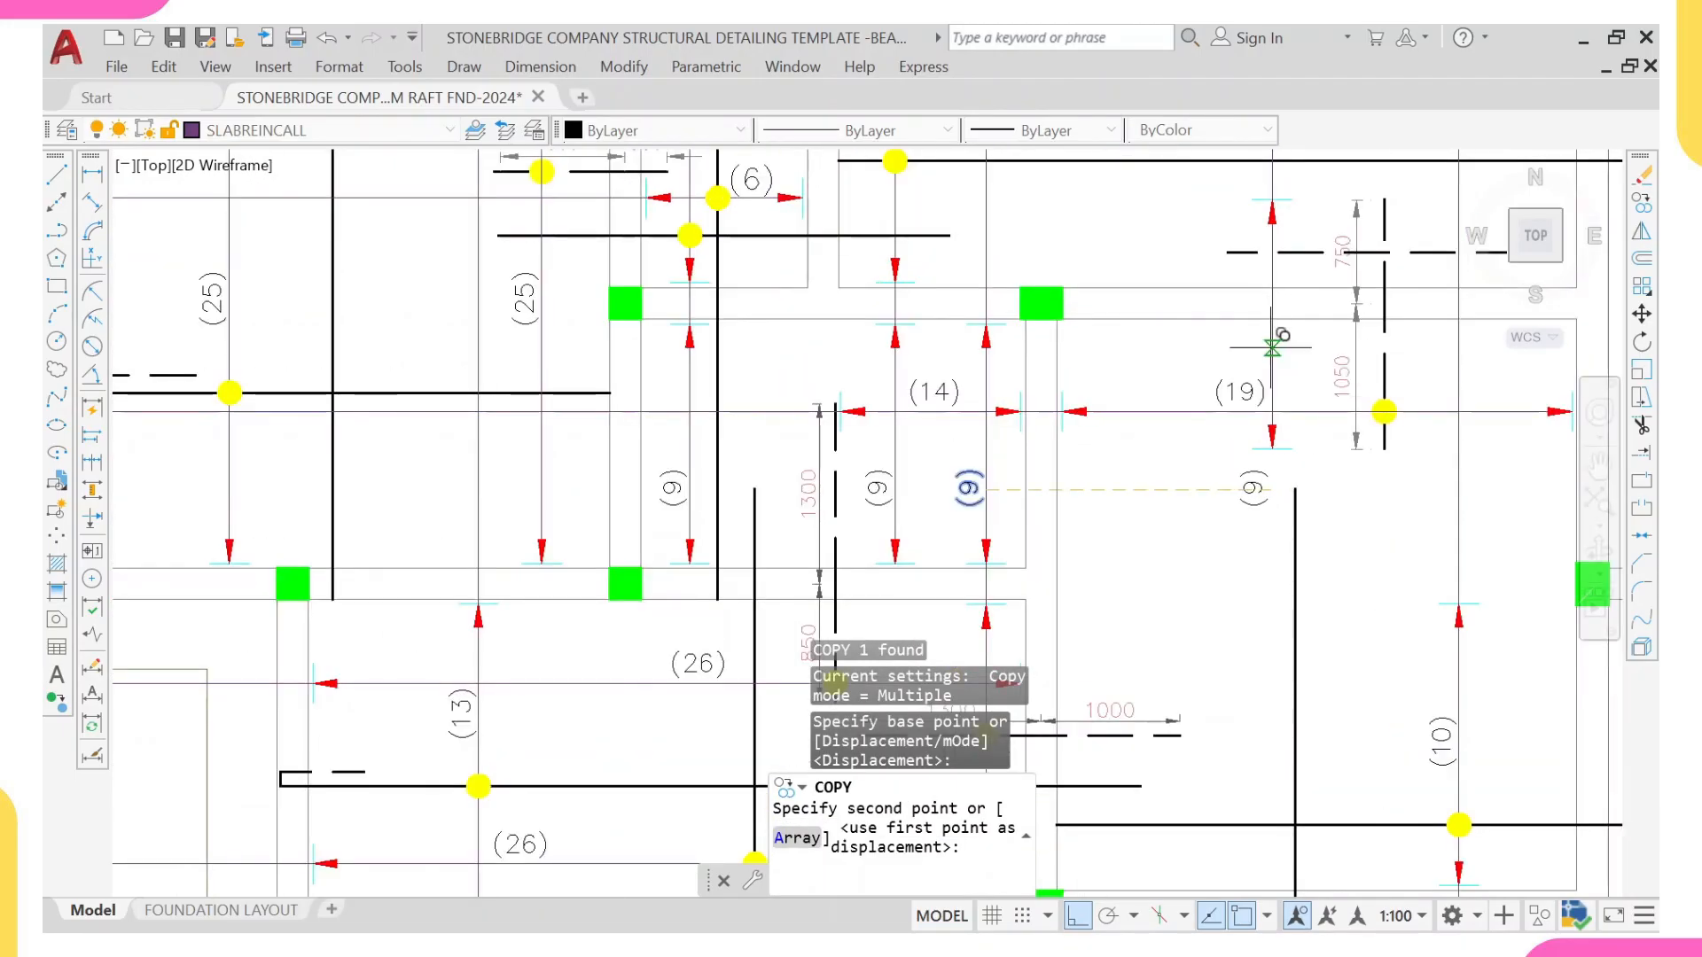
left_click(1273, 346)
middle_click_drag(1286, 352, 1227, 377)
key("Escape")
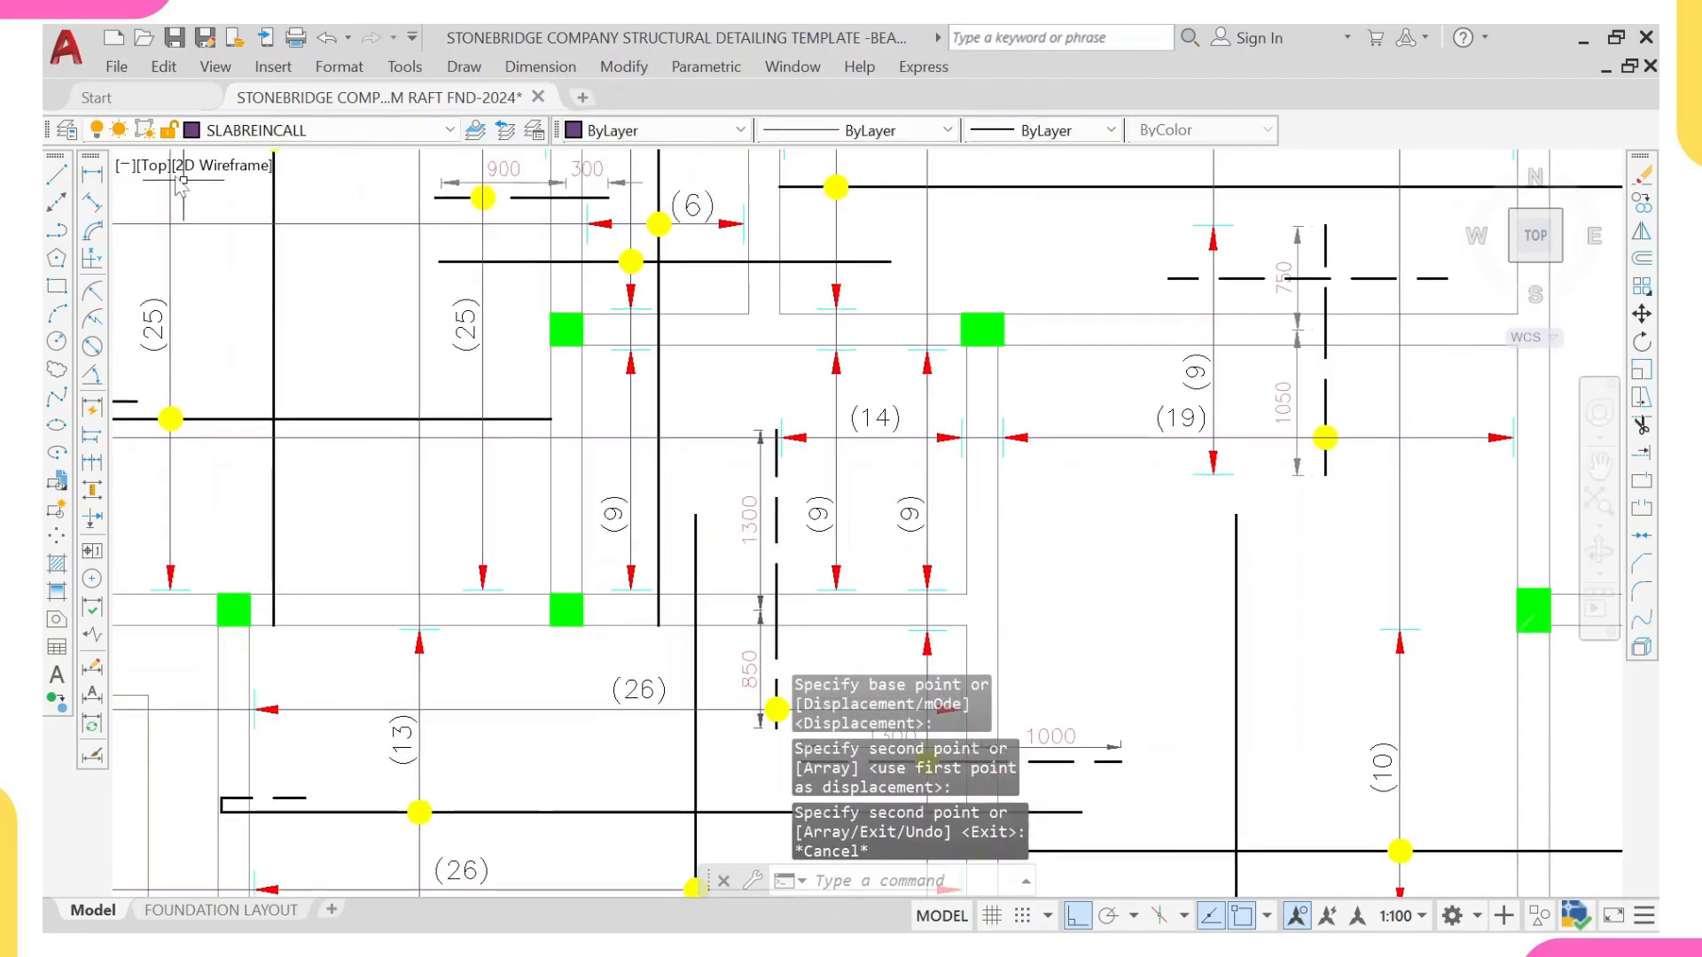
Step: Measure the new range line's length between its two arrowheads with a linear dimension, without placing the dimension
left_click(91, 173)
scroll(1231, 238, "up", 2)
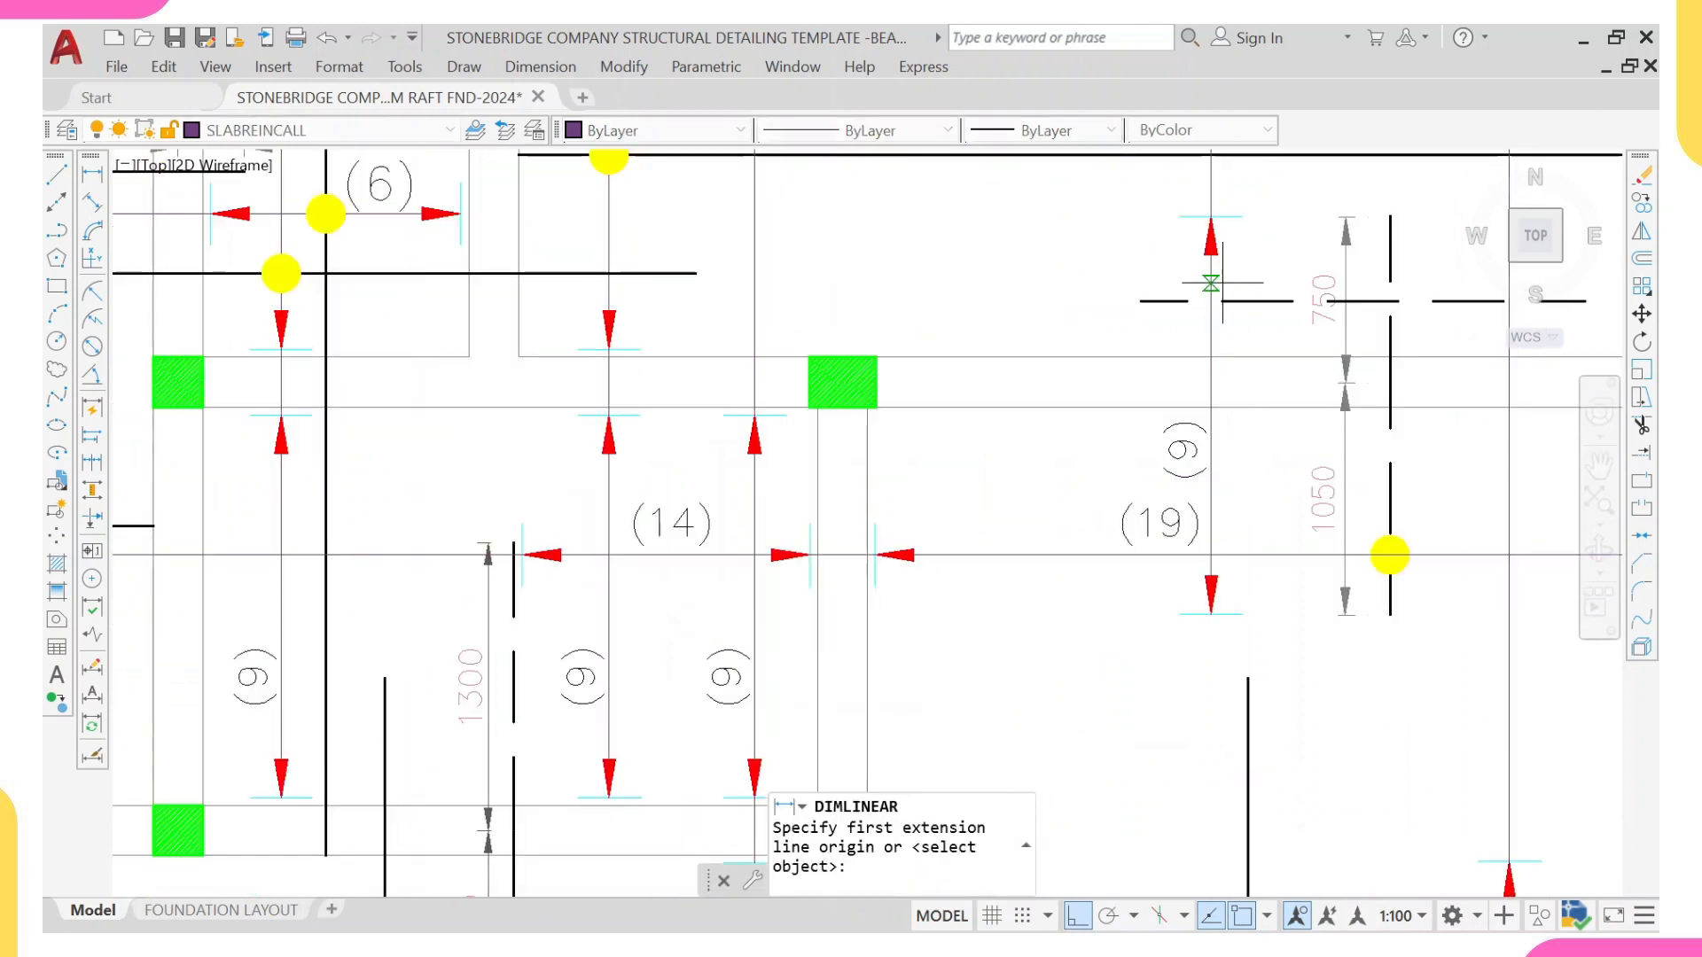
left_click(1221, 220)
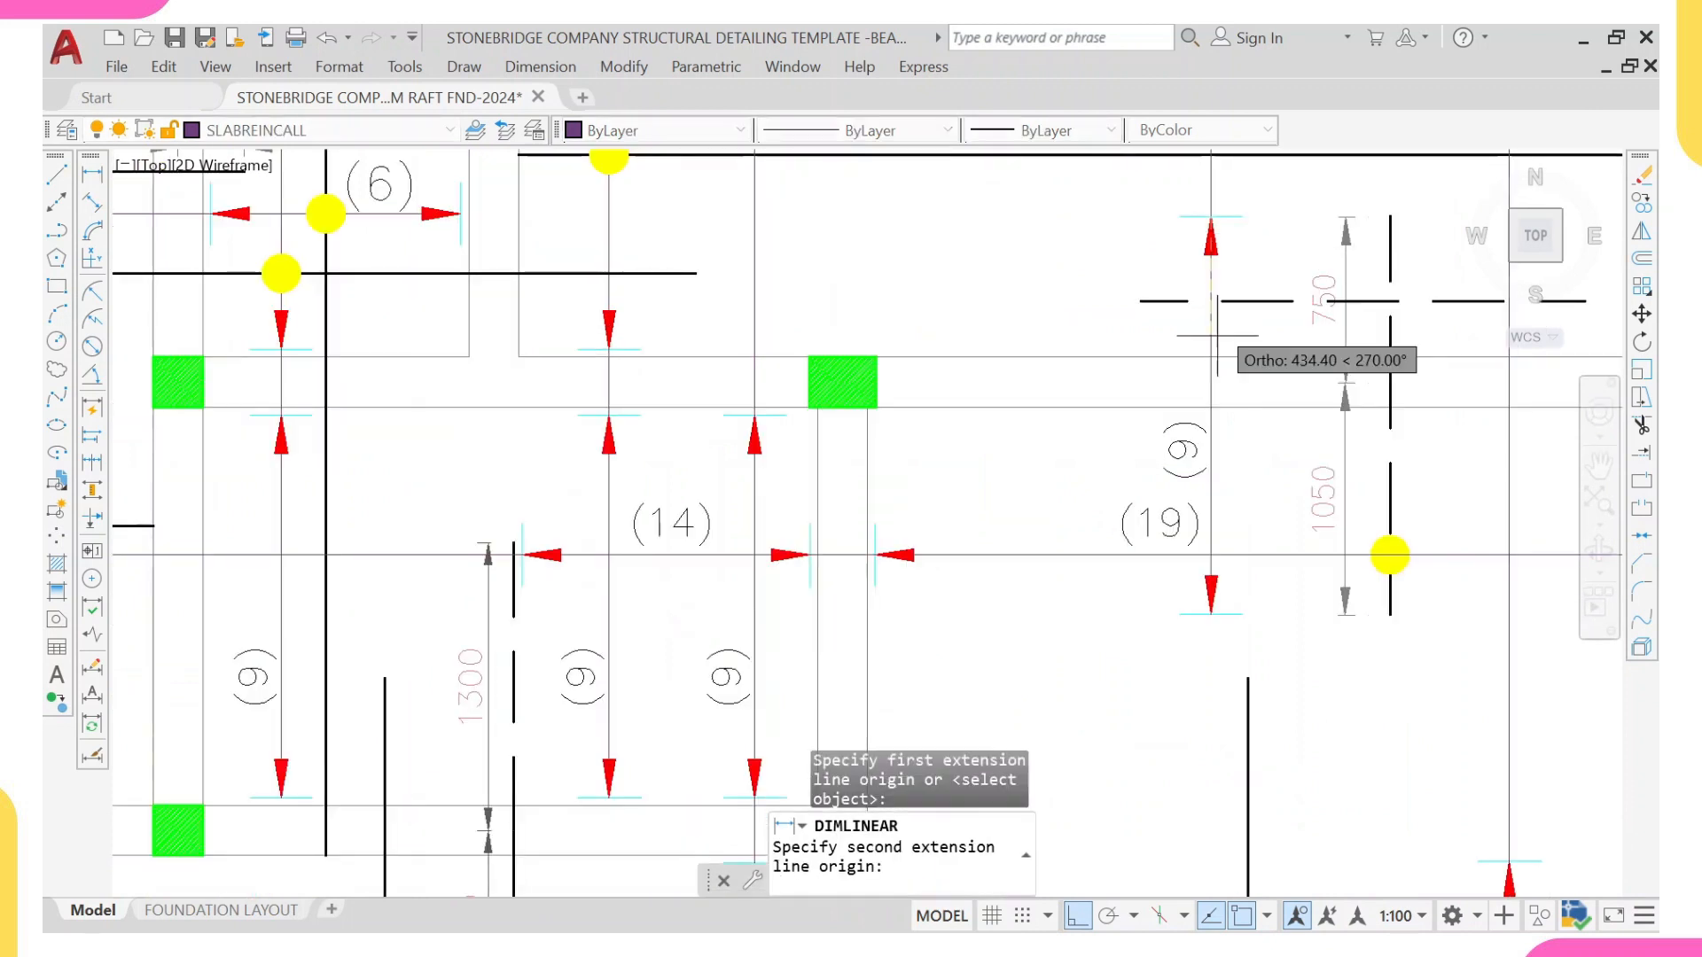
left_click(1212, 613)
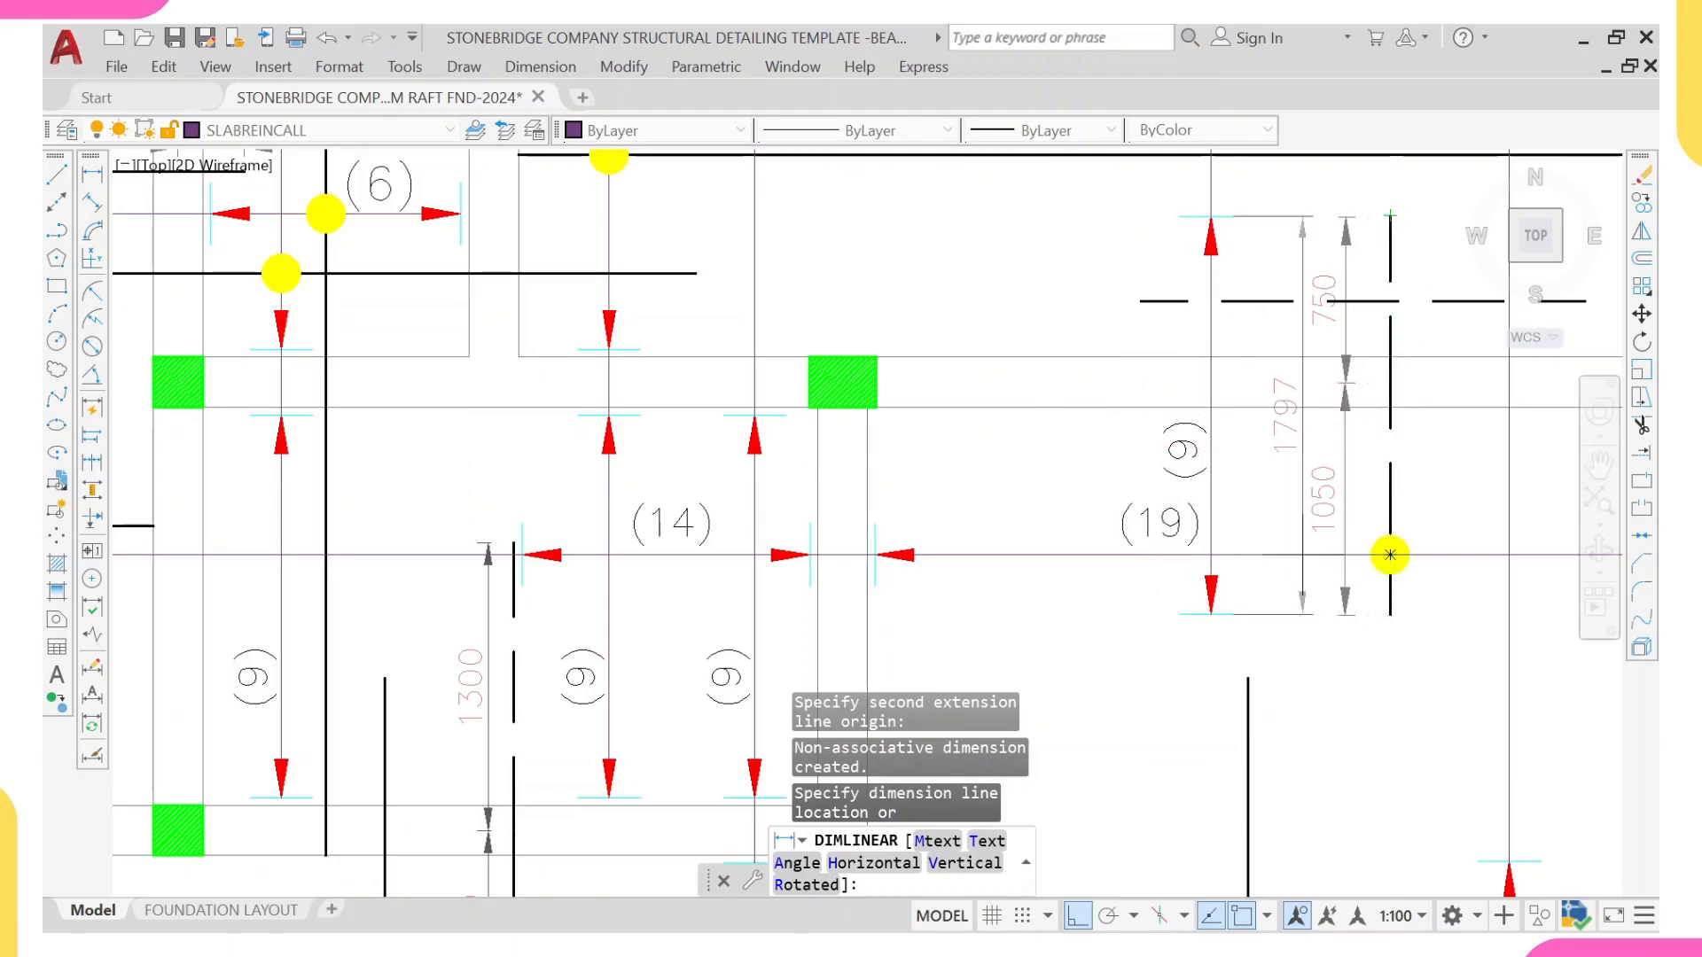
key("Escape")
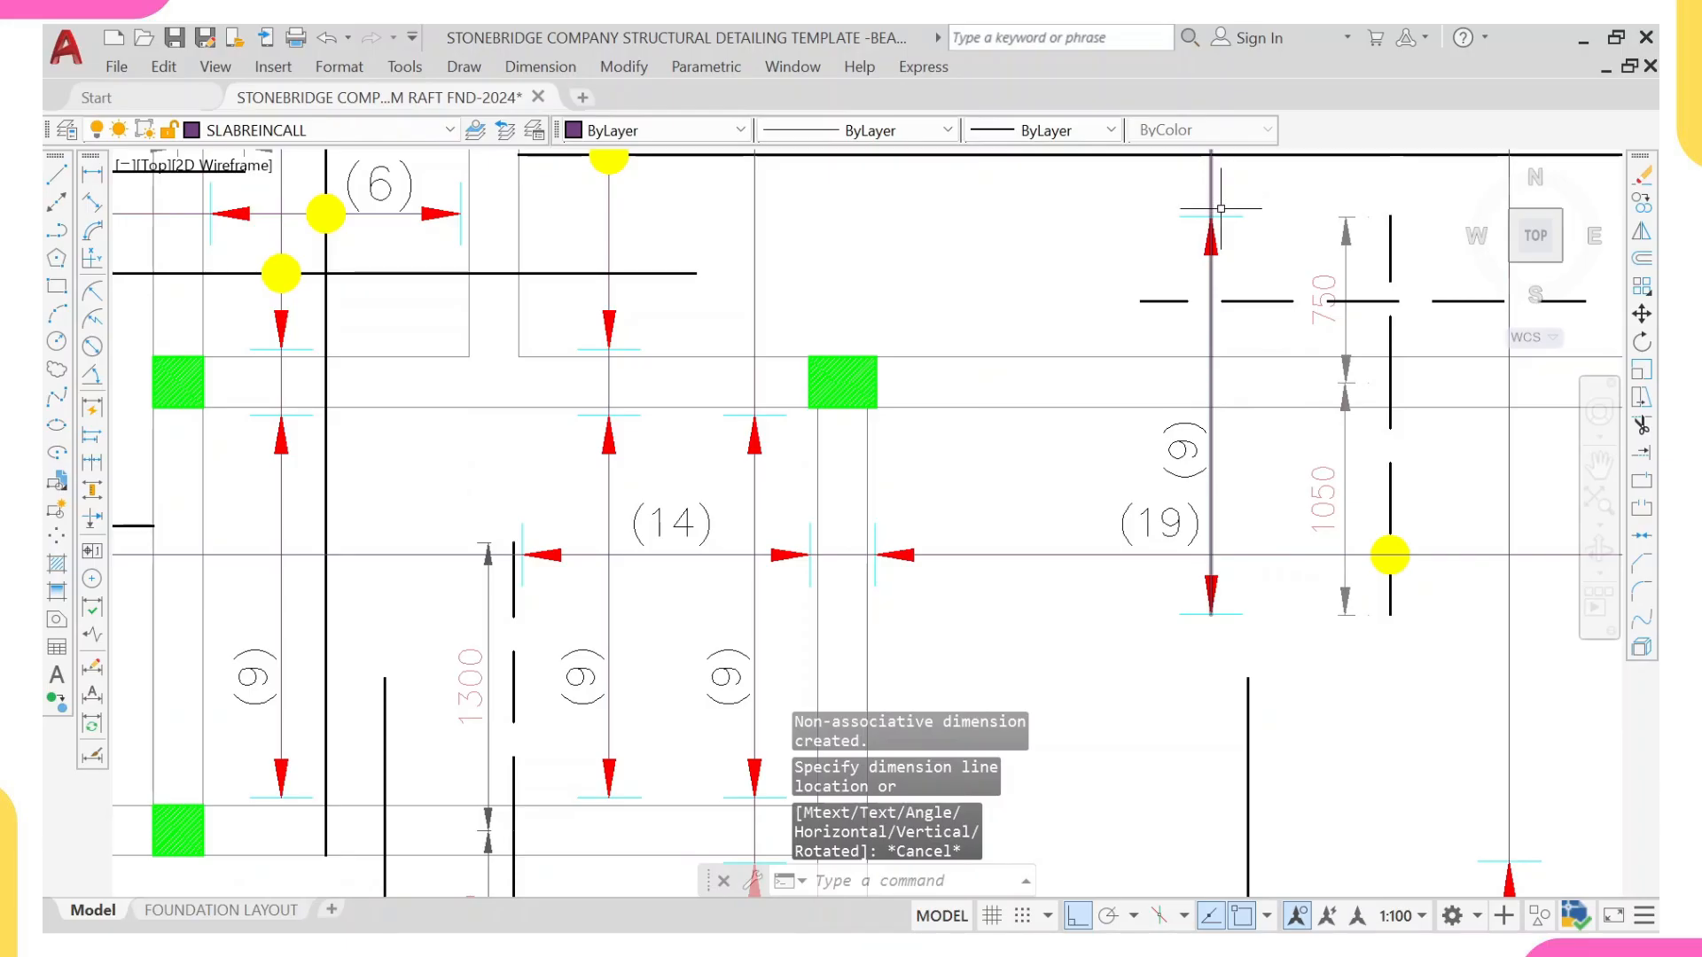
Step: Copy the yellow dot from the 750/1050 dashed bar to the crossing of the new range line and the horizontal dashed bar
scroll(1203, 586, "down", 2)
scroll(1200, 361, "down", 2)
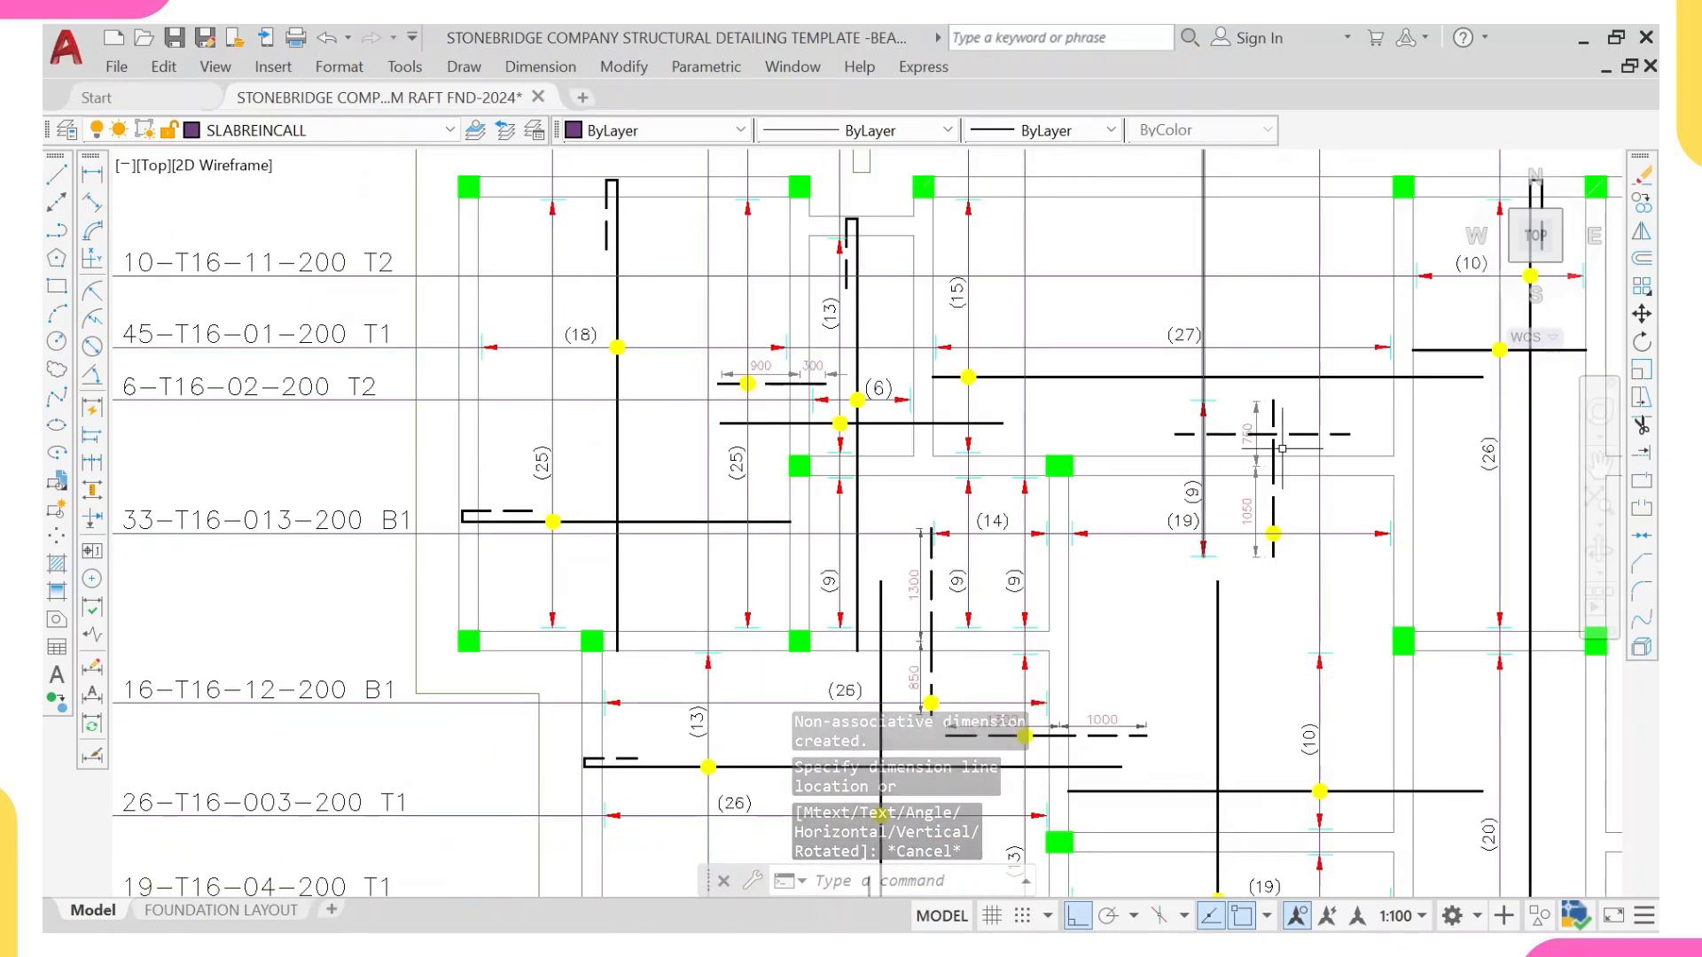
scroll(1282, 449, "up", 4)
left_click(1255, 645)
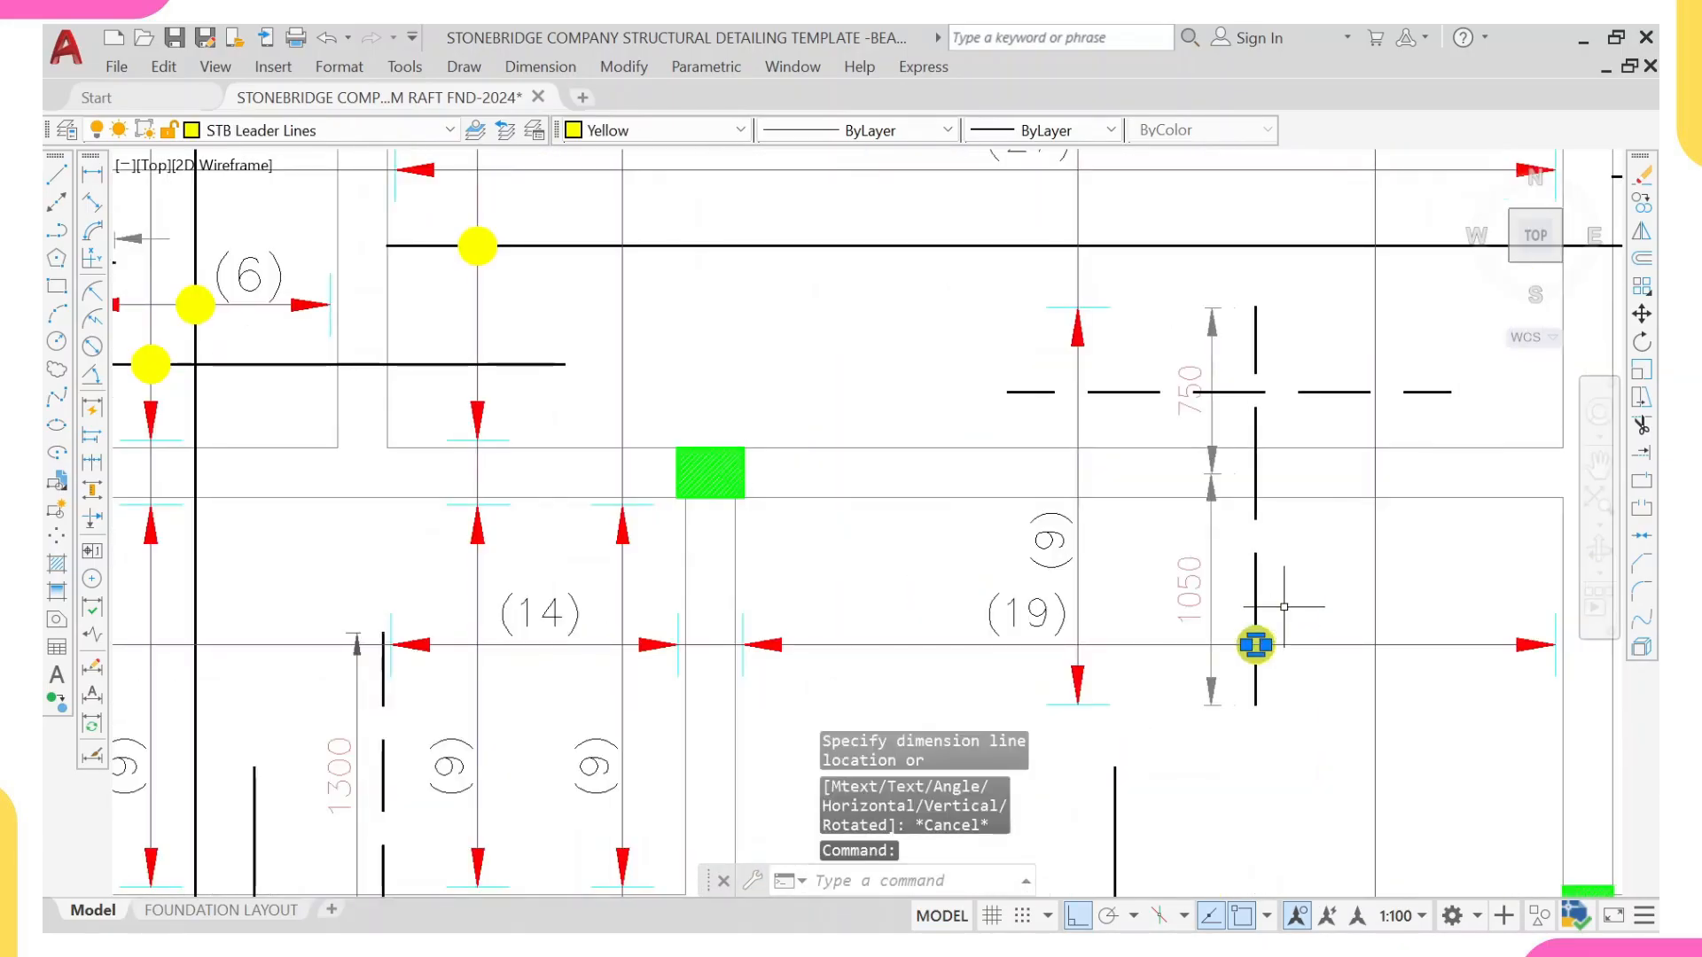
type("co")
key("Return")
left_click(1256, 645)
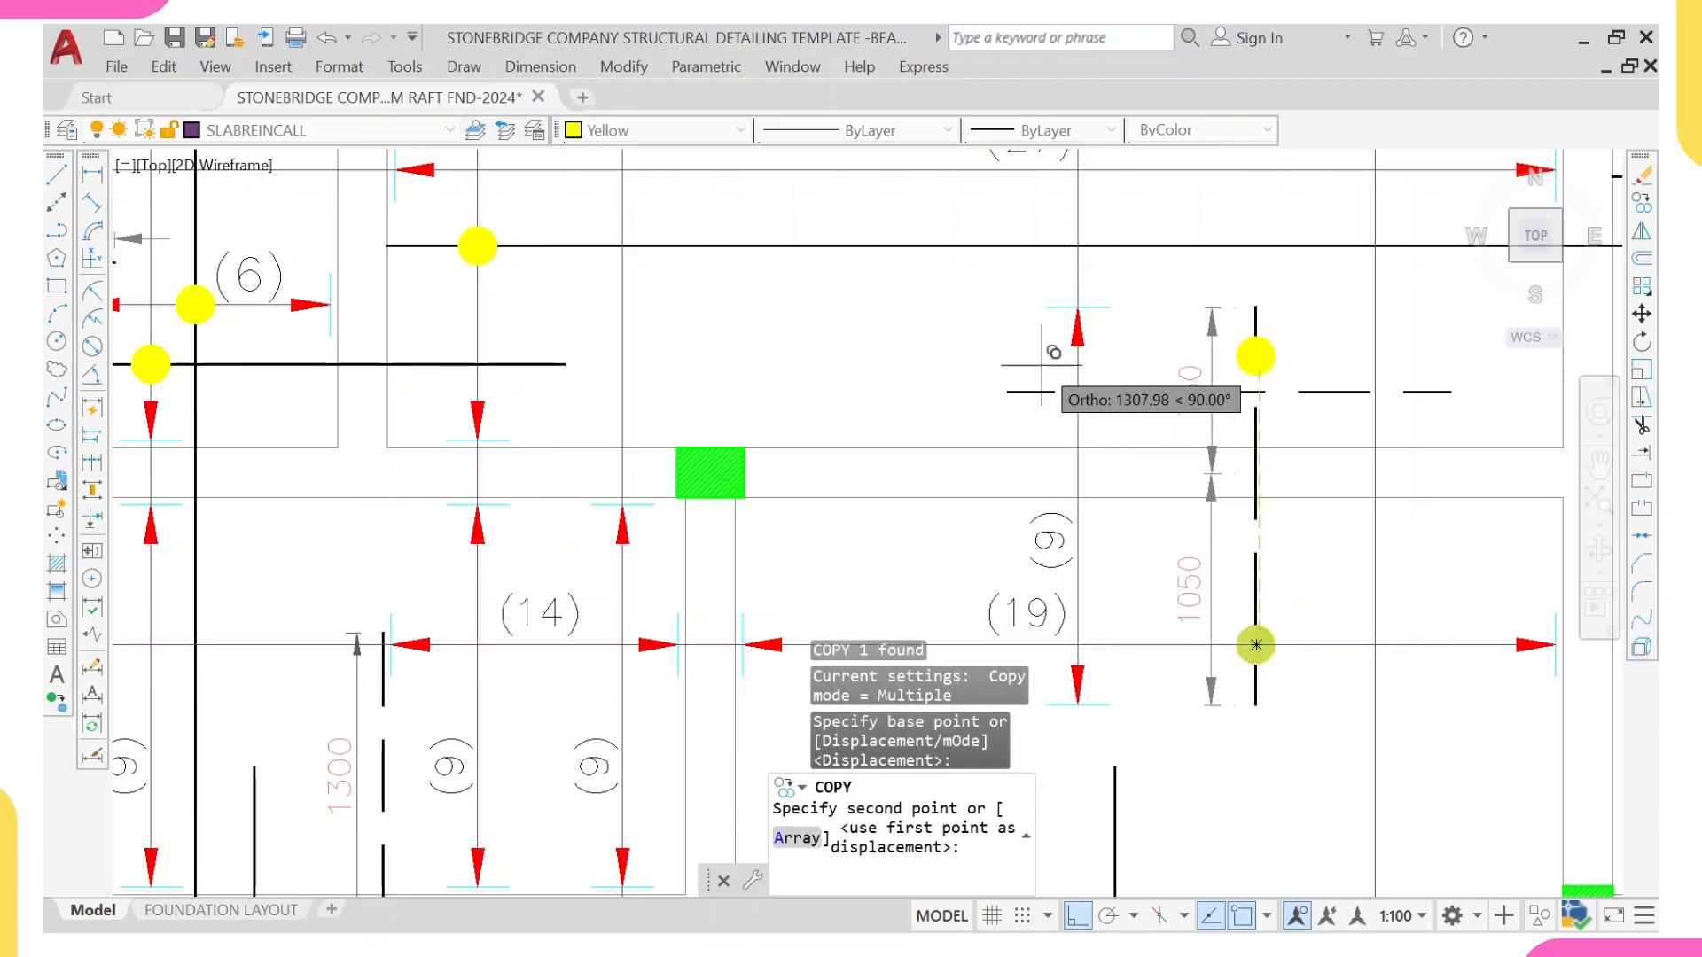
scroll(1144, 258, "down", 3)
scroll(1140, 274, "up", 6)
type("u")
key("Return")
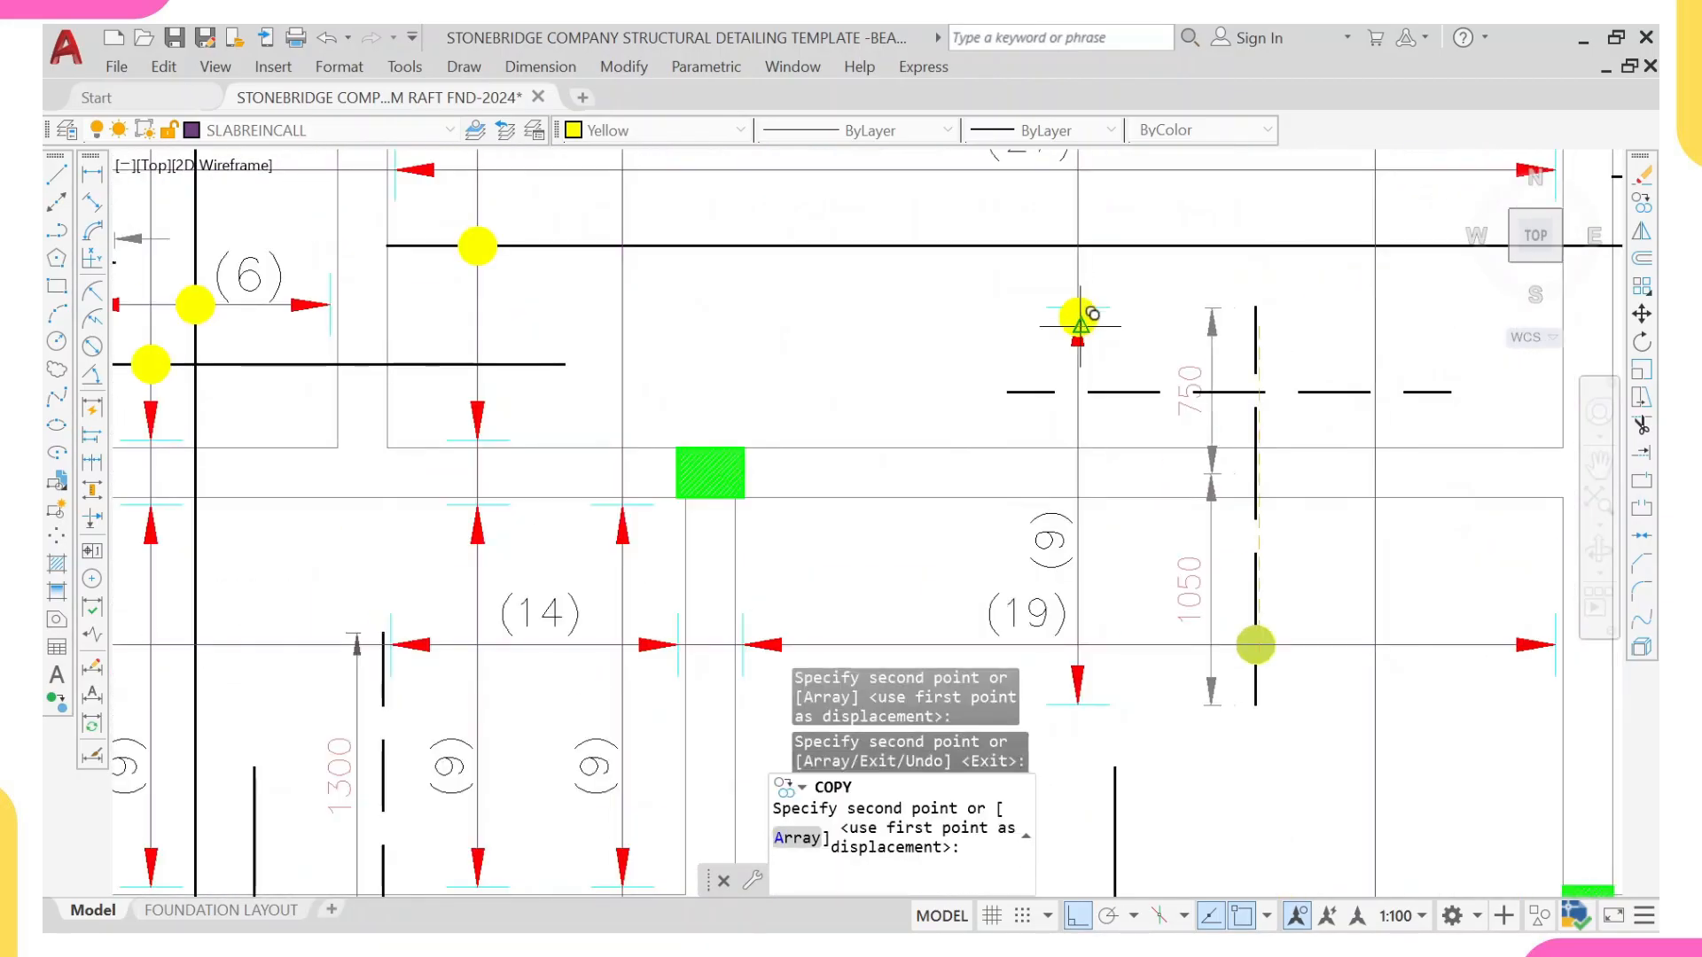
scroll(1078, 376, "down", 7)
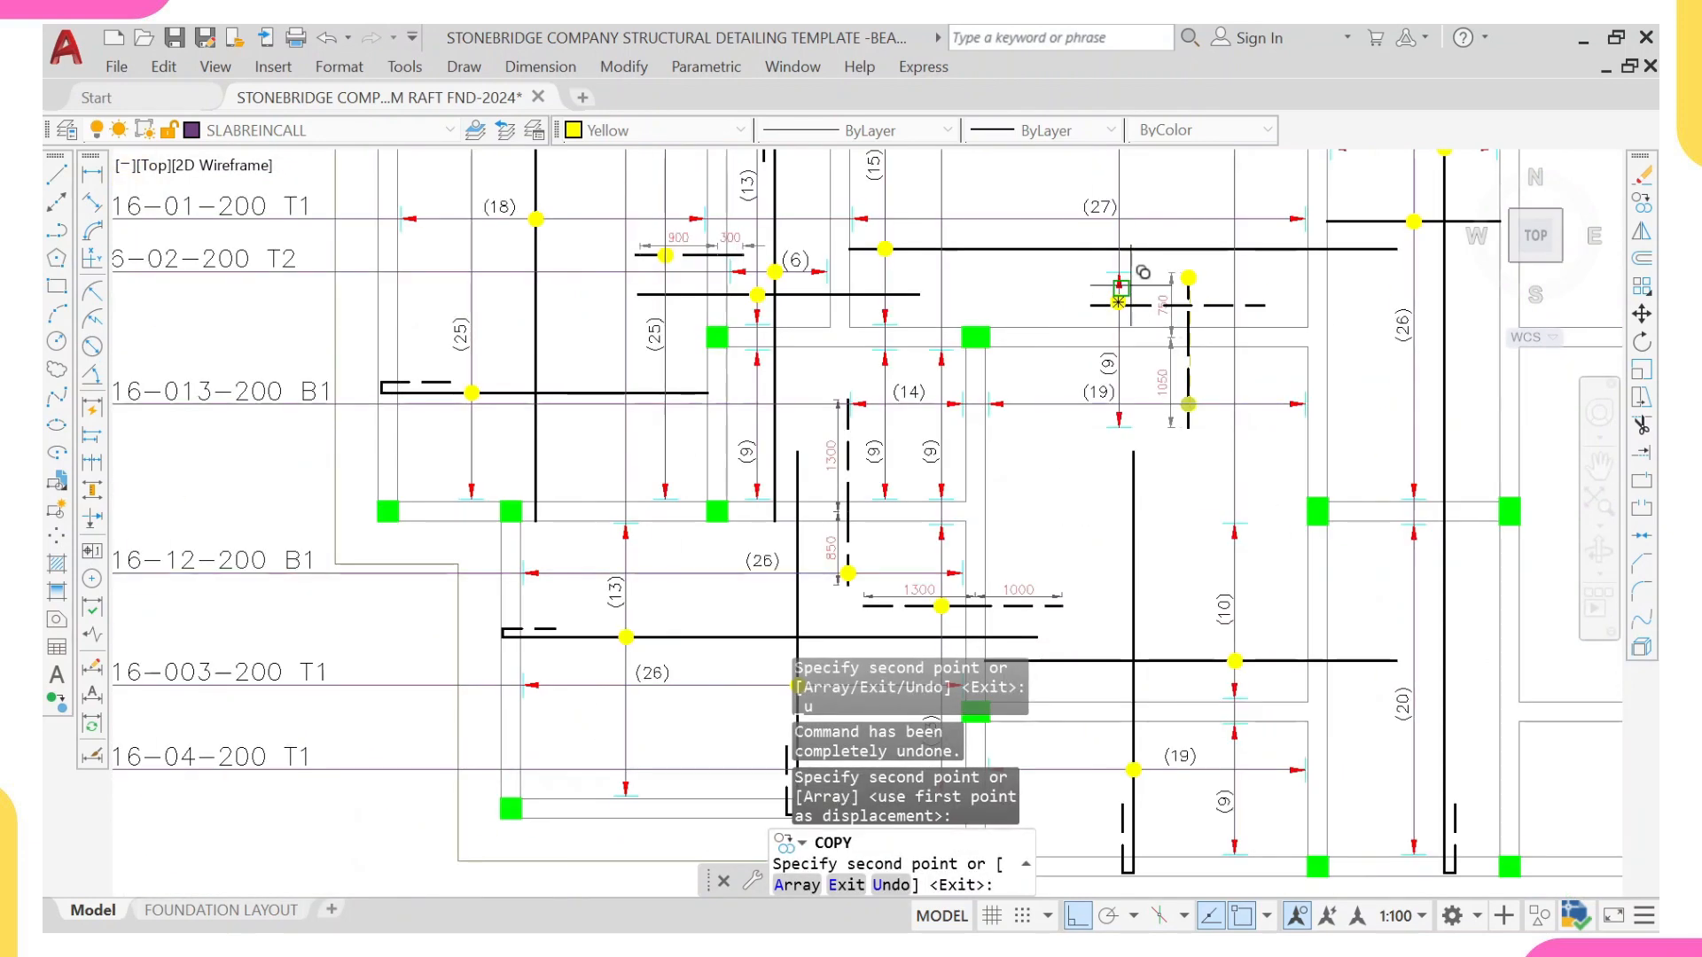
scroll(1113, 375, "up", 2)
key("Escape")
mouse_move(1102, 391)
middle_mouse_down()
mouse_move(1084, 463)
mouse_move(1081, 437)
middle_mouse_up()
Step: Copy the 19-T16-09-200 T2 bar mark onto the new vertical leader line, using the slab edge intersections as reference points
left_click(1151, 301)
type("co")
key("Return")
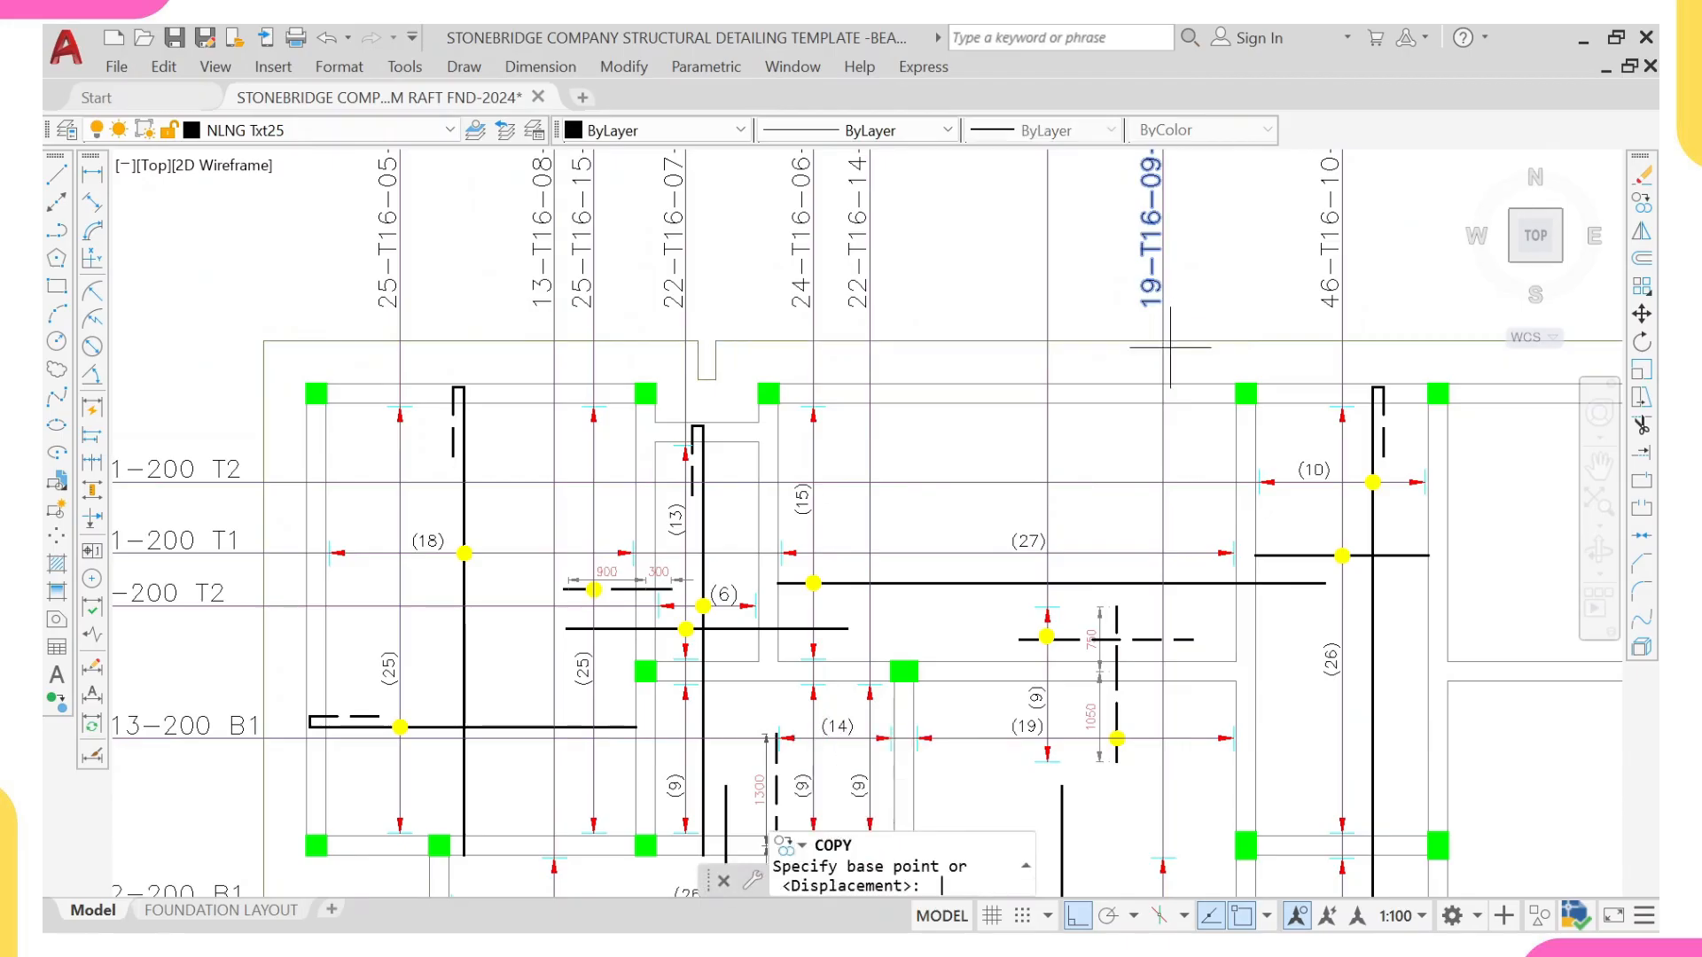
scroll(1166, 341, "up", 2)
left_click(1161, 354)
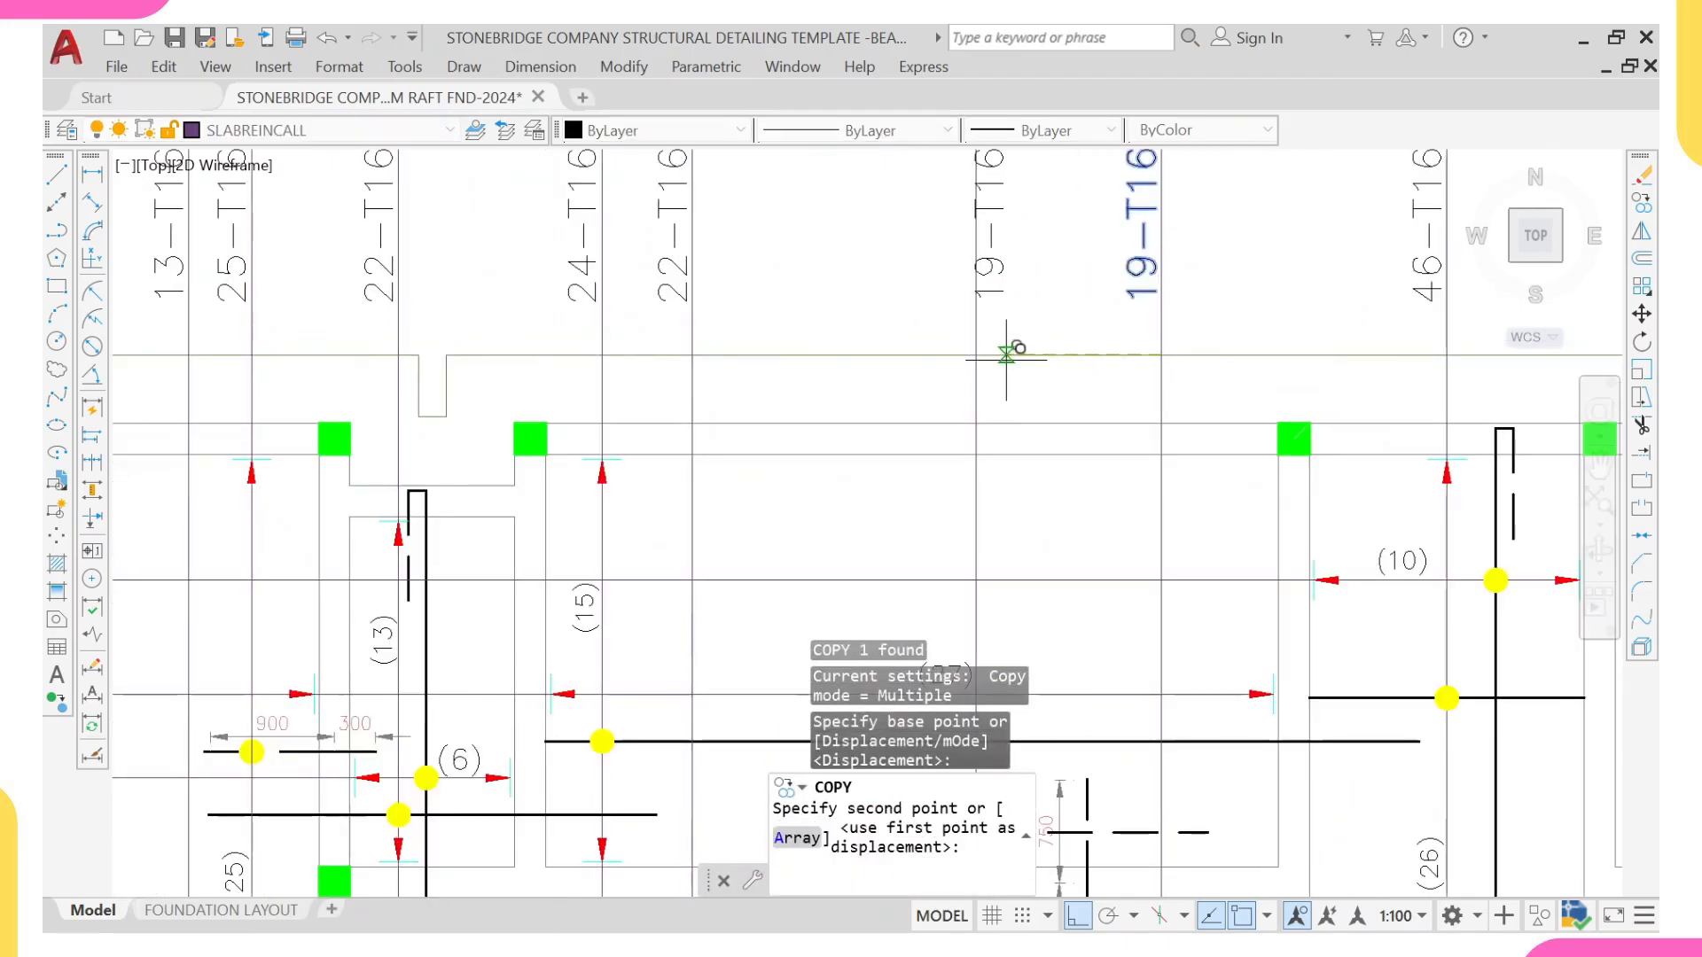
left_click(976, 355)
middle_click_drag(1035, 275, 976, 440)
key("Escape")
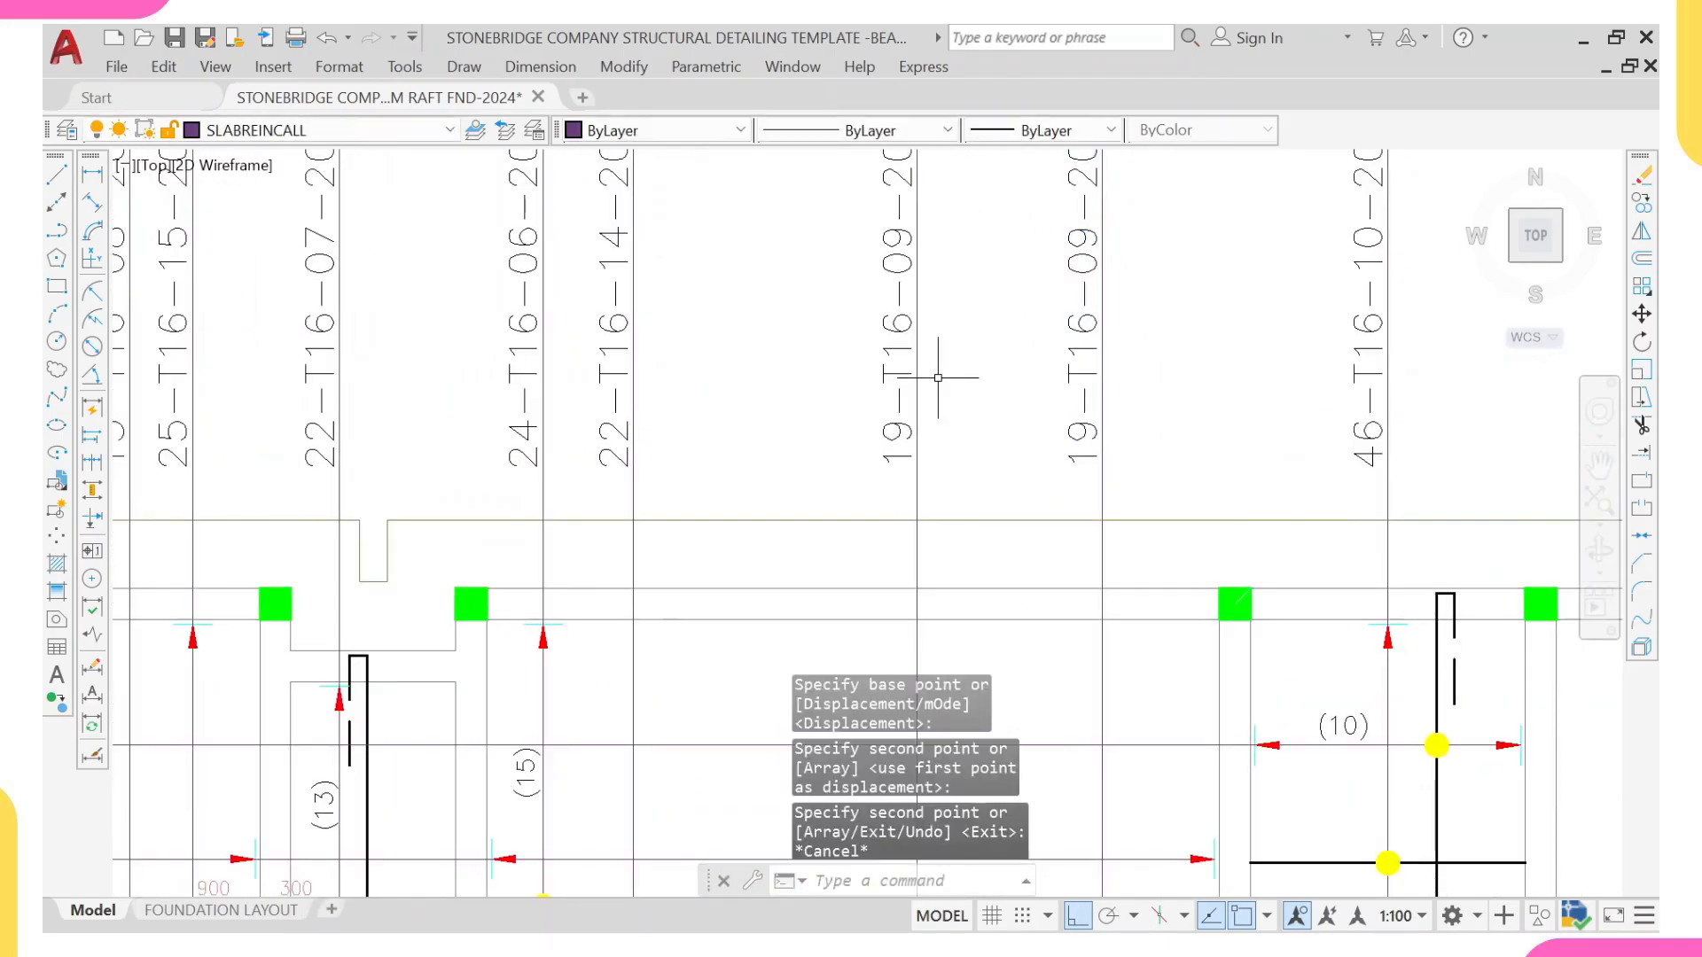
Step: Change the bar count in the copied 19-T16-09-200 T2 bar mark on the new vertical leader line to 9
left_click(897, 377)
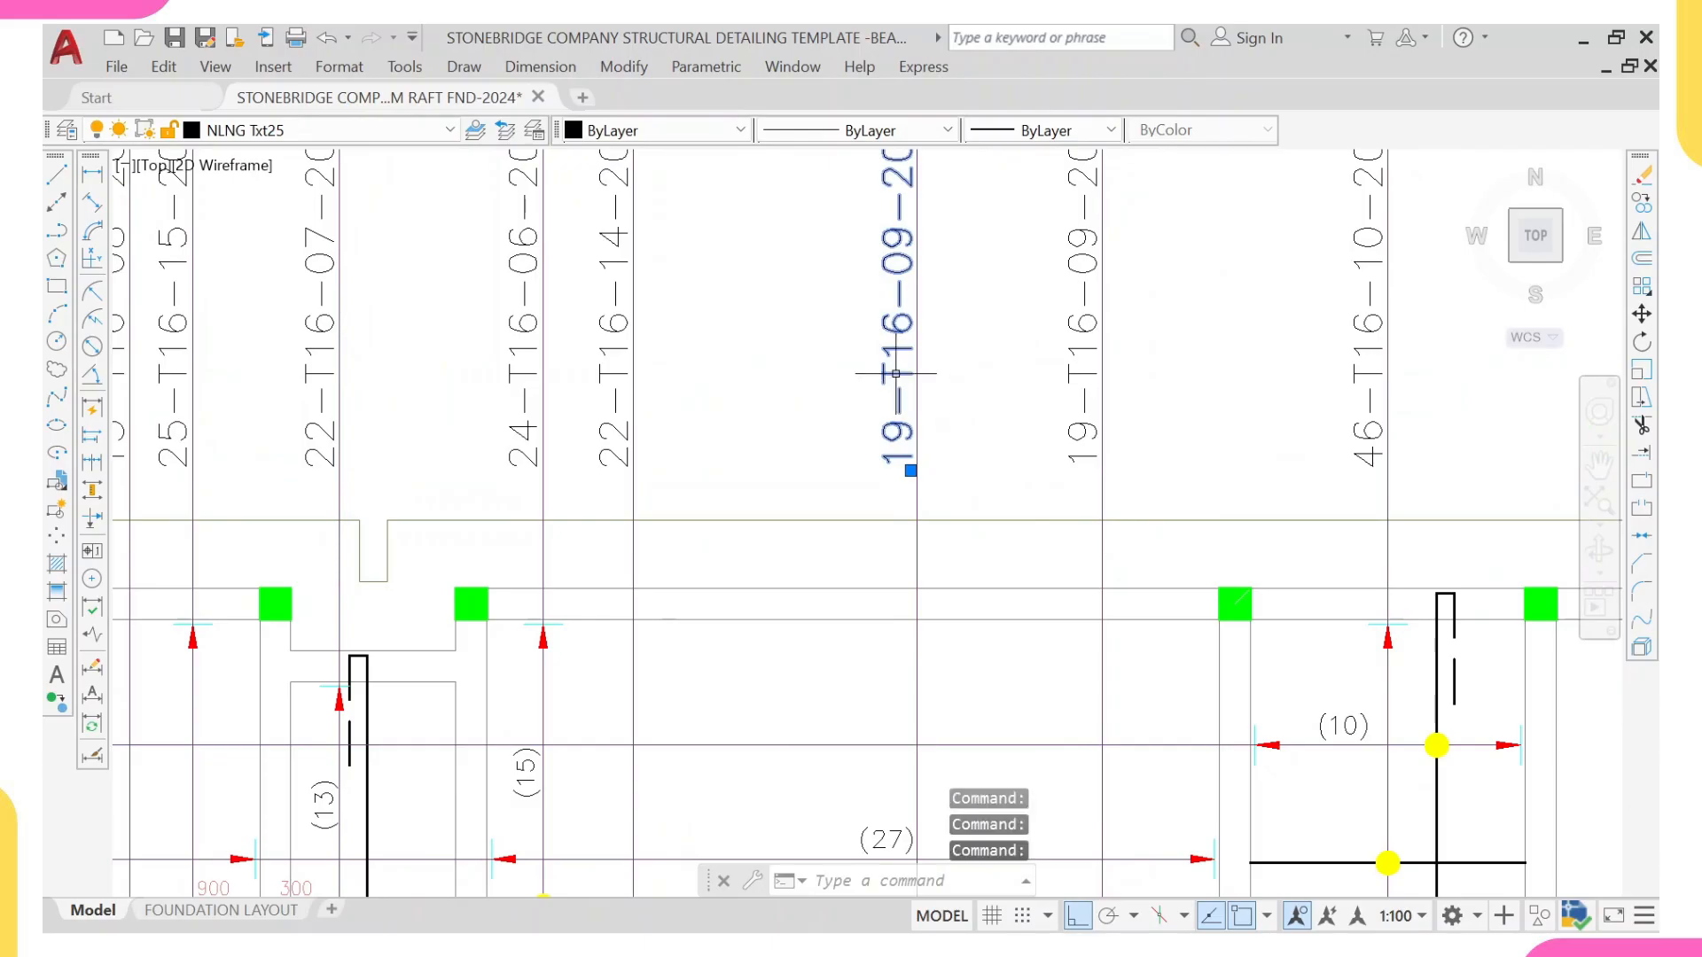
key("Escape")
left_click(913, 413)
double_click(904, 434)
left_click(962, 461)
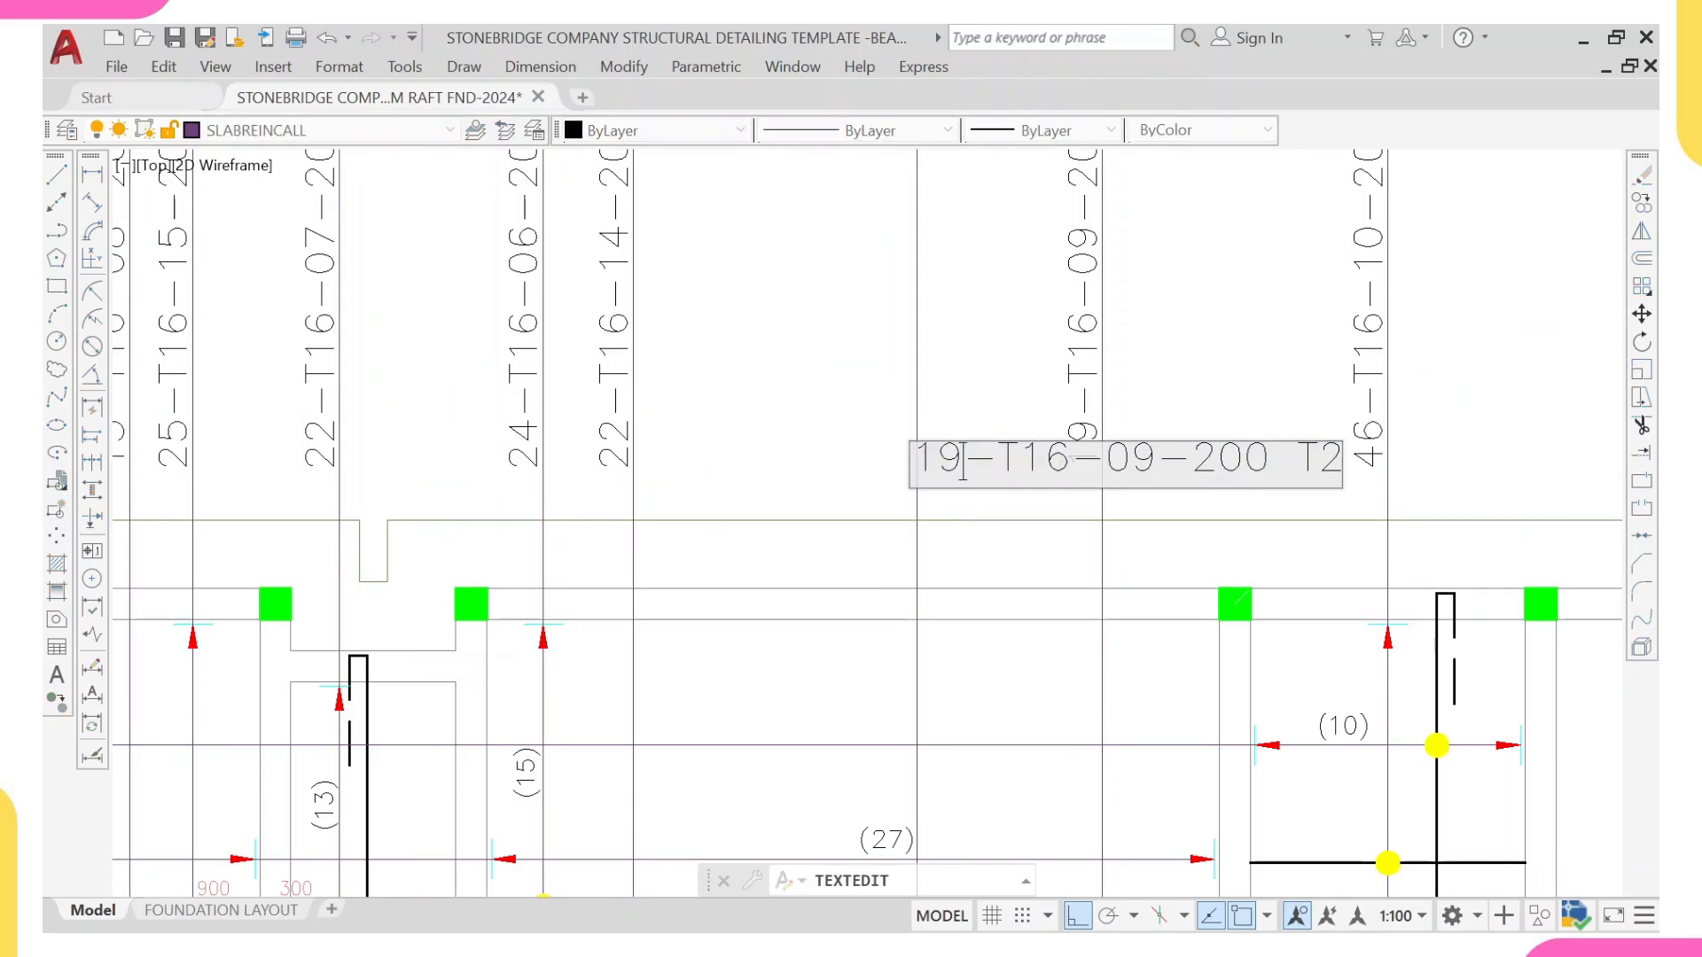
key("BackSpace")
key("BackSpace")
type("9")
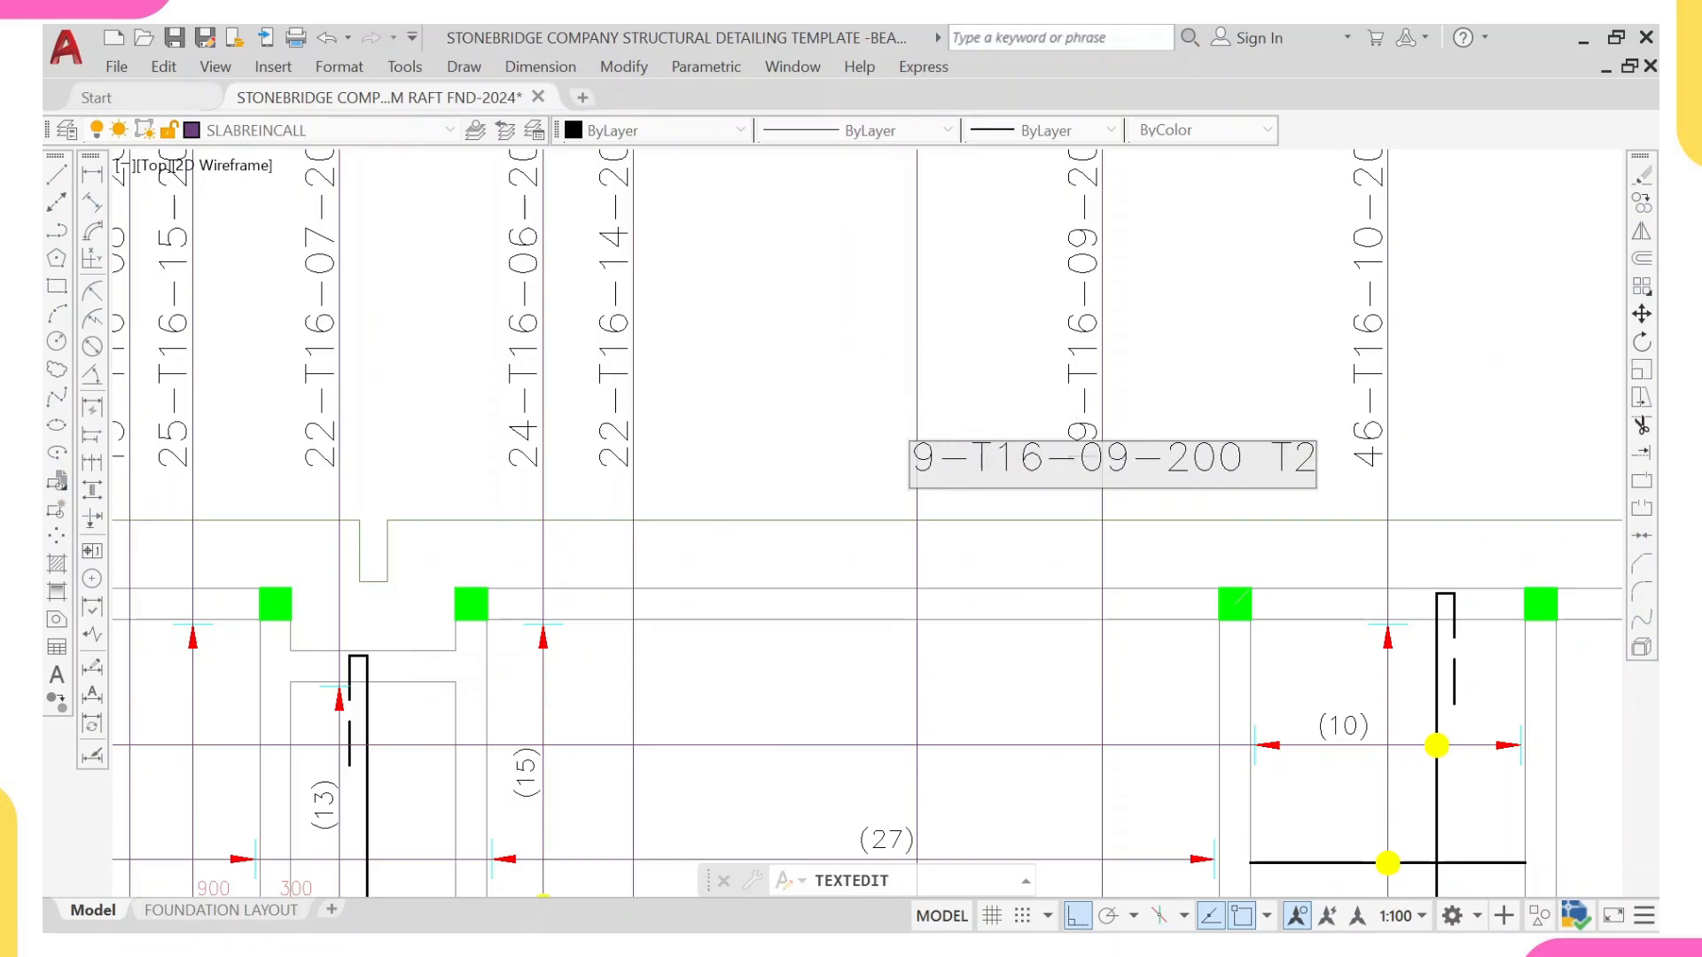
Step: Set the same label's bar mark number to 17 and its layer to B2, so it reads 9-T16-17-200 B2
key("BackSpace")
type("7")
key("BackSpace")
type("6")
key("BackSpace")
key("BackSpace")
type("17")
double_click(1293, 459)
type("B2")
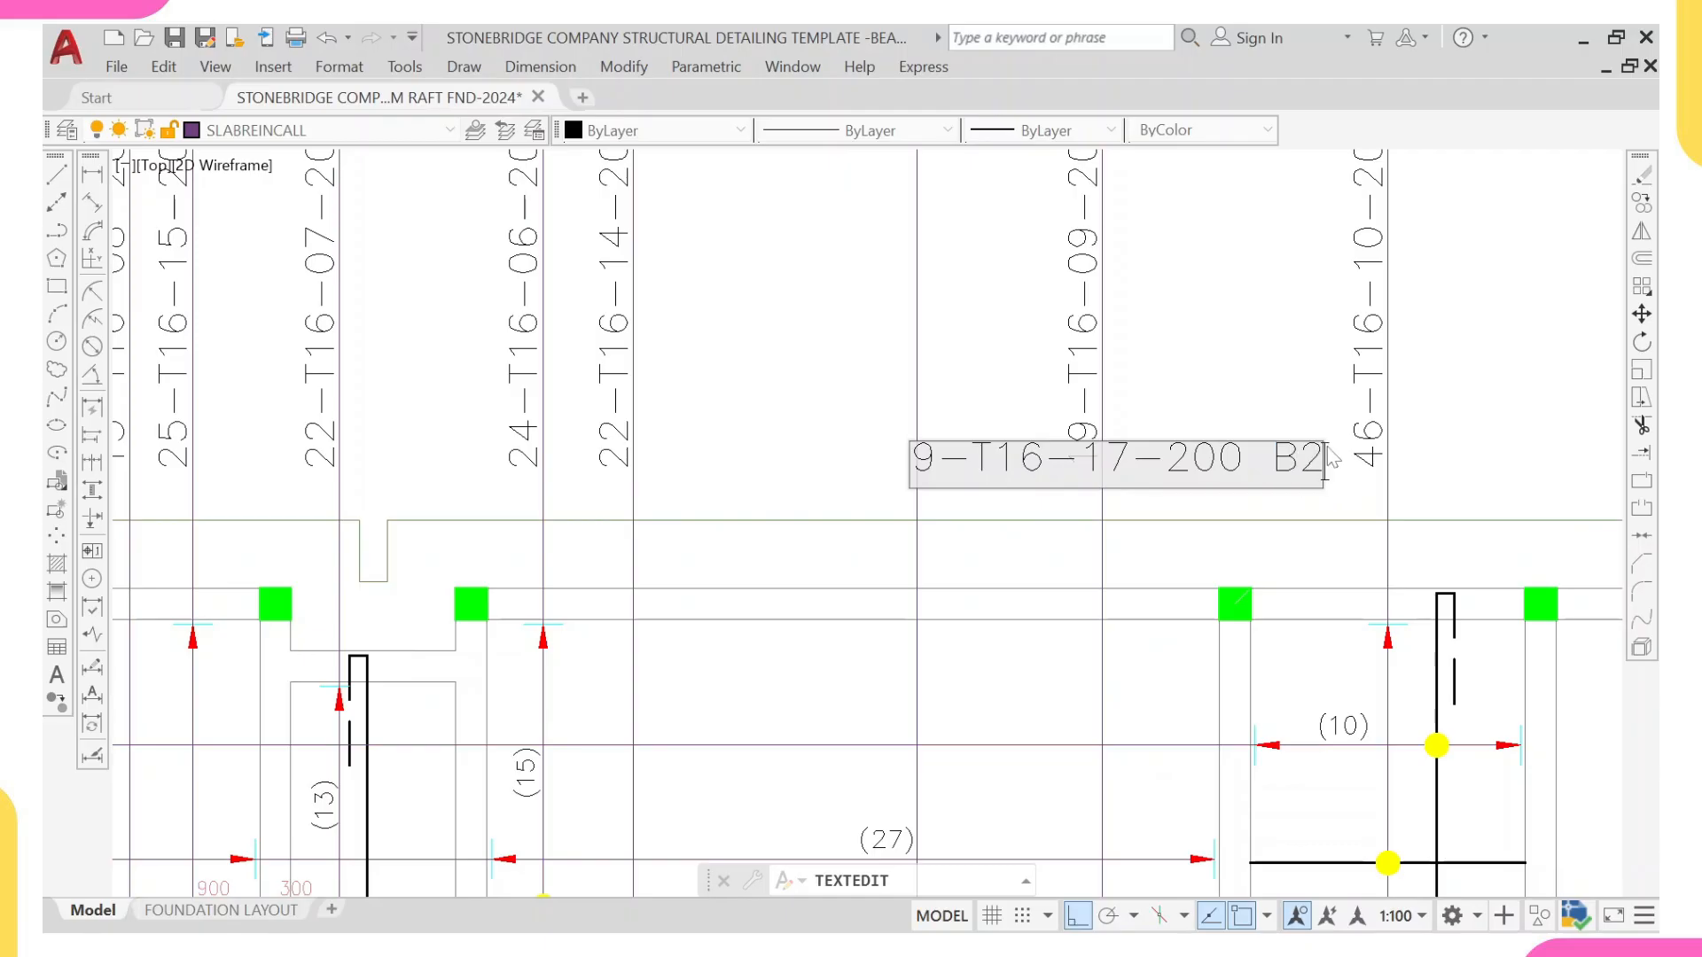
scroll(1198, 450, "down", 3)
left_click(1214, 371)
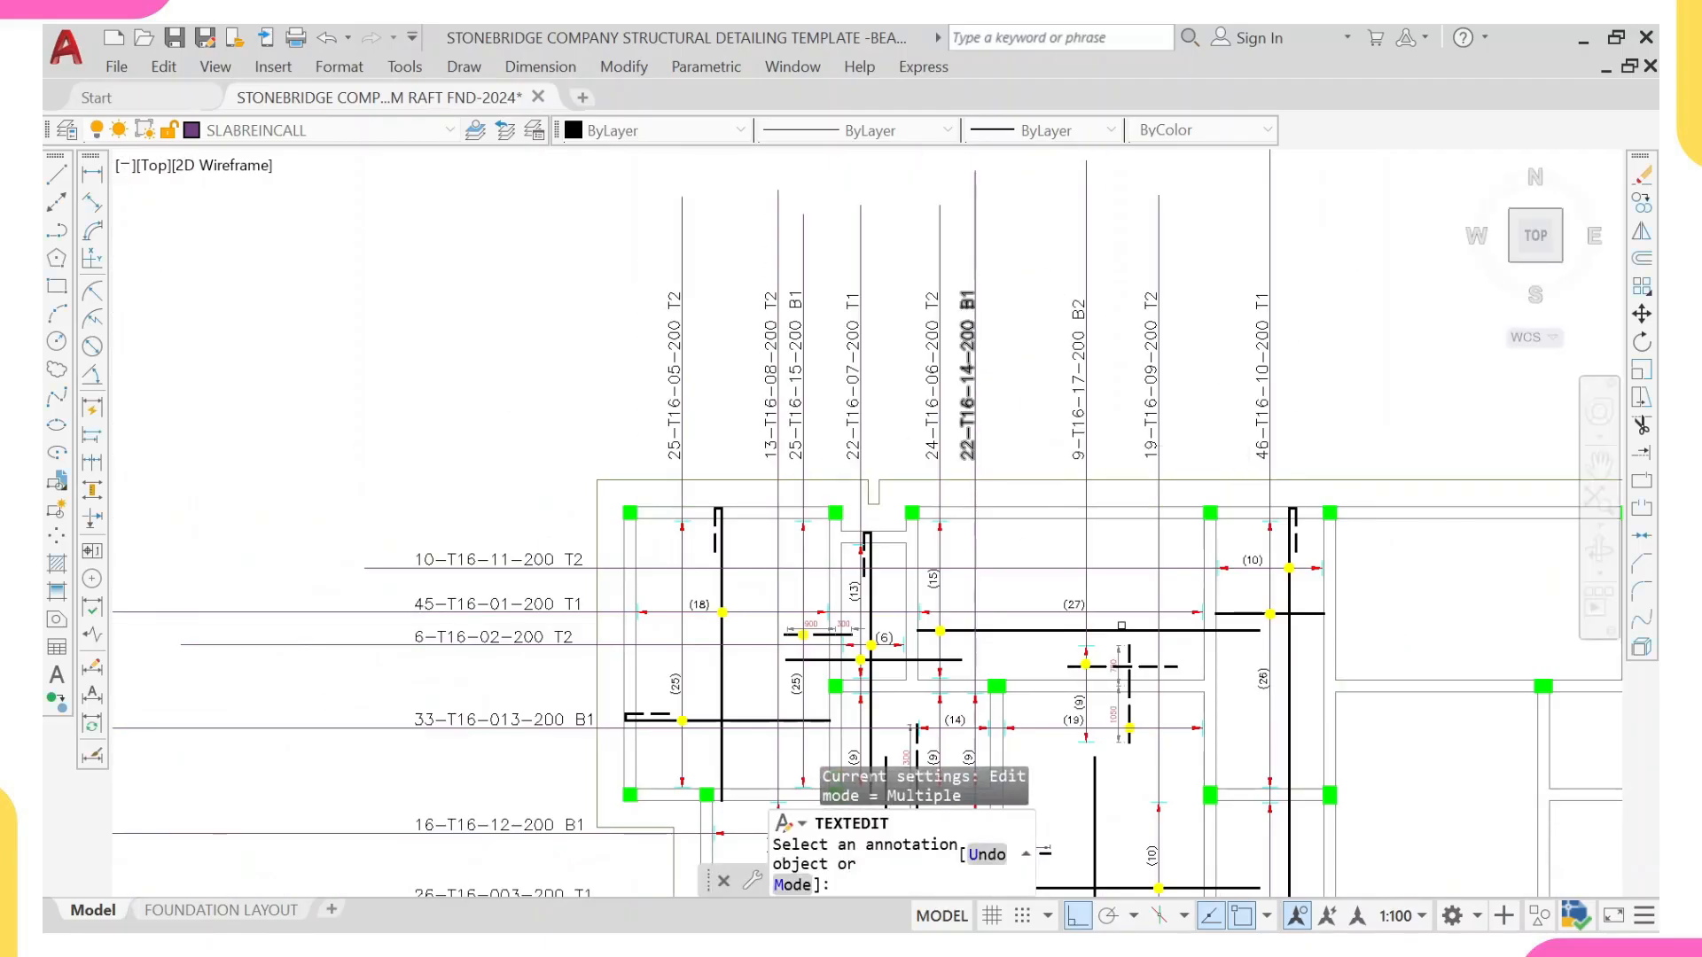
scroll(1142, 669, "up", 3)
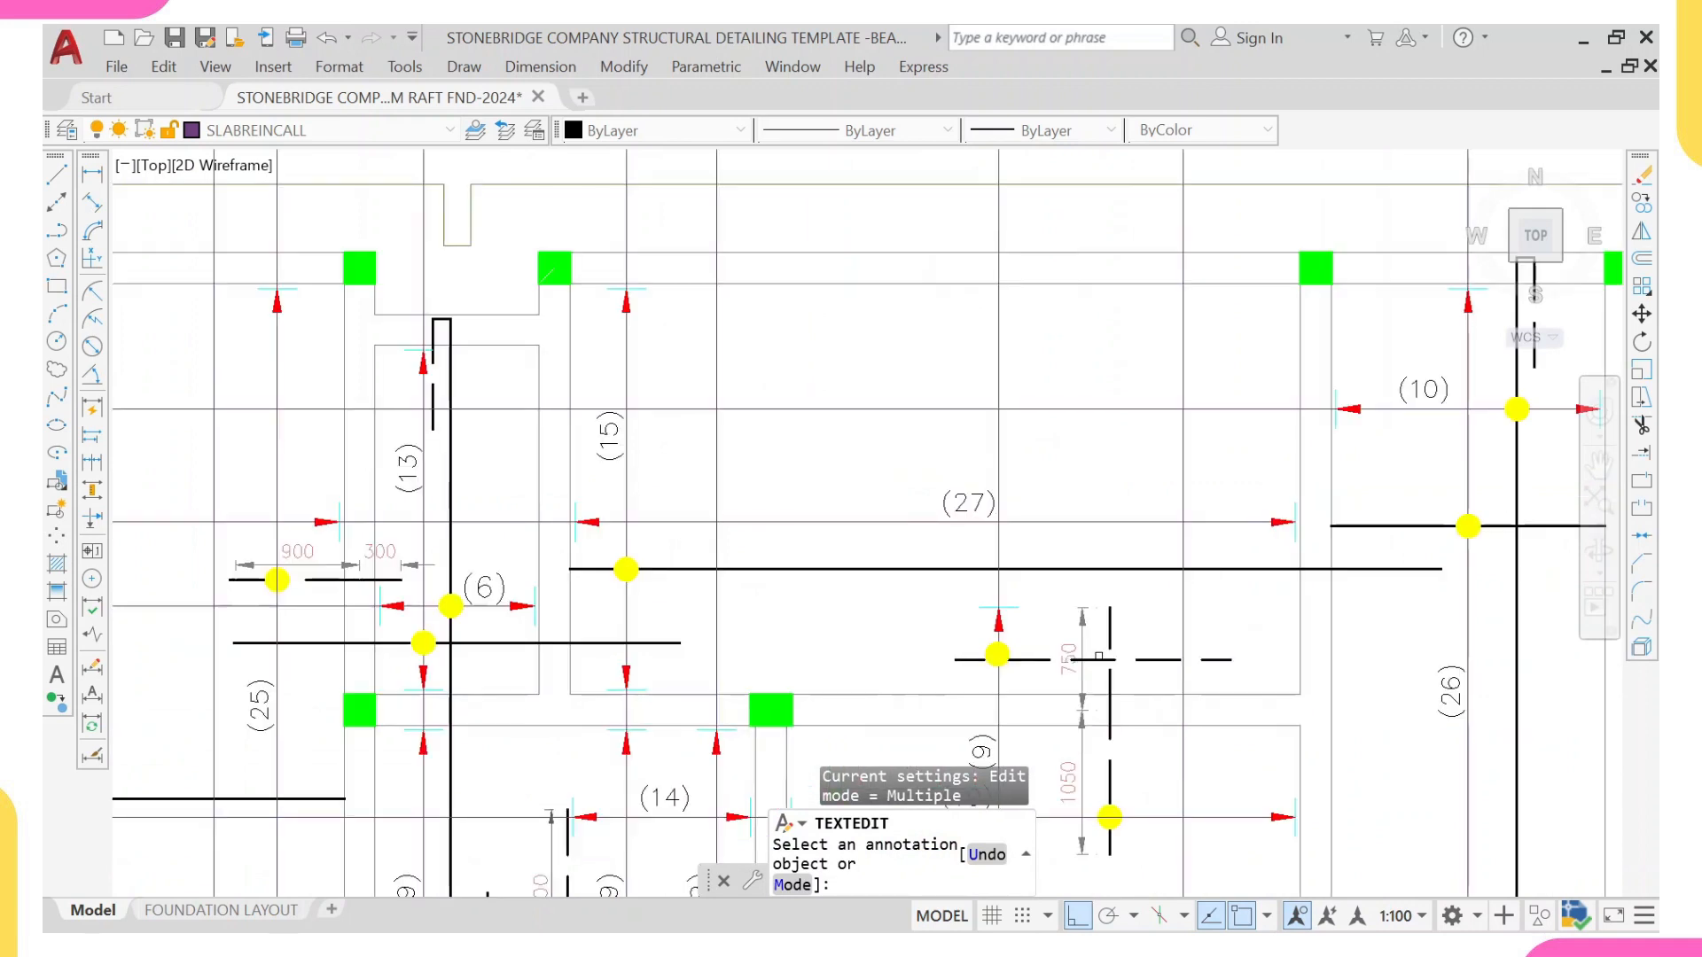
scroll(1075, 384, "down", 3)
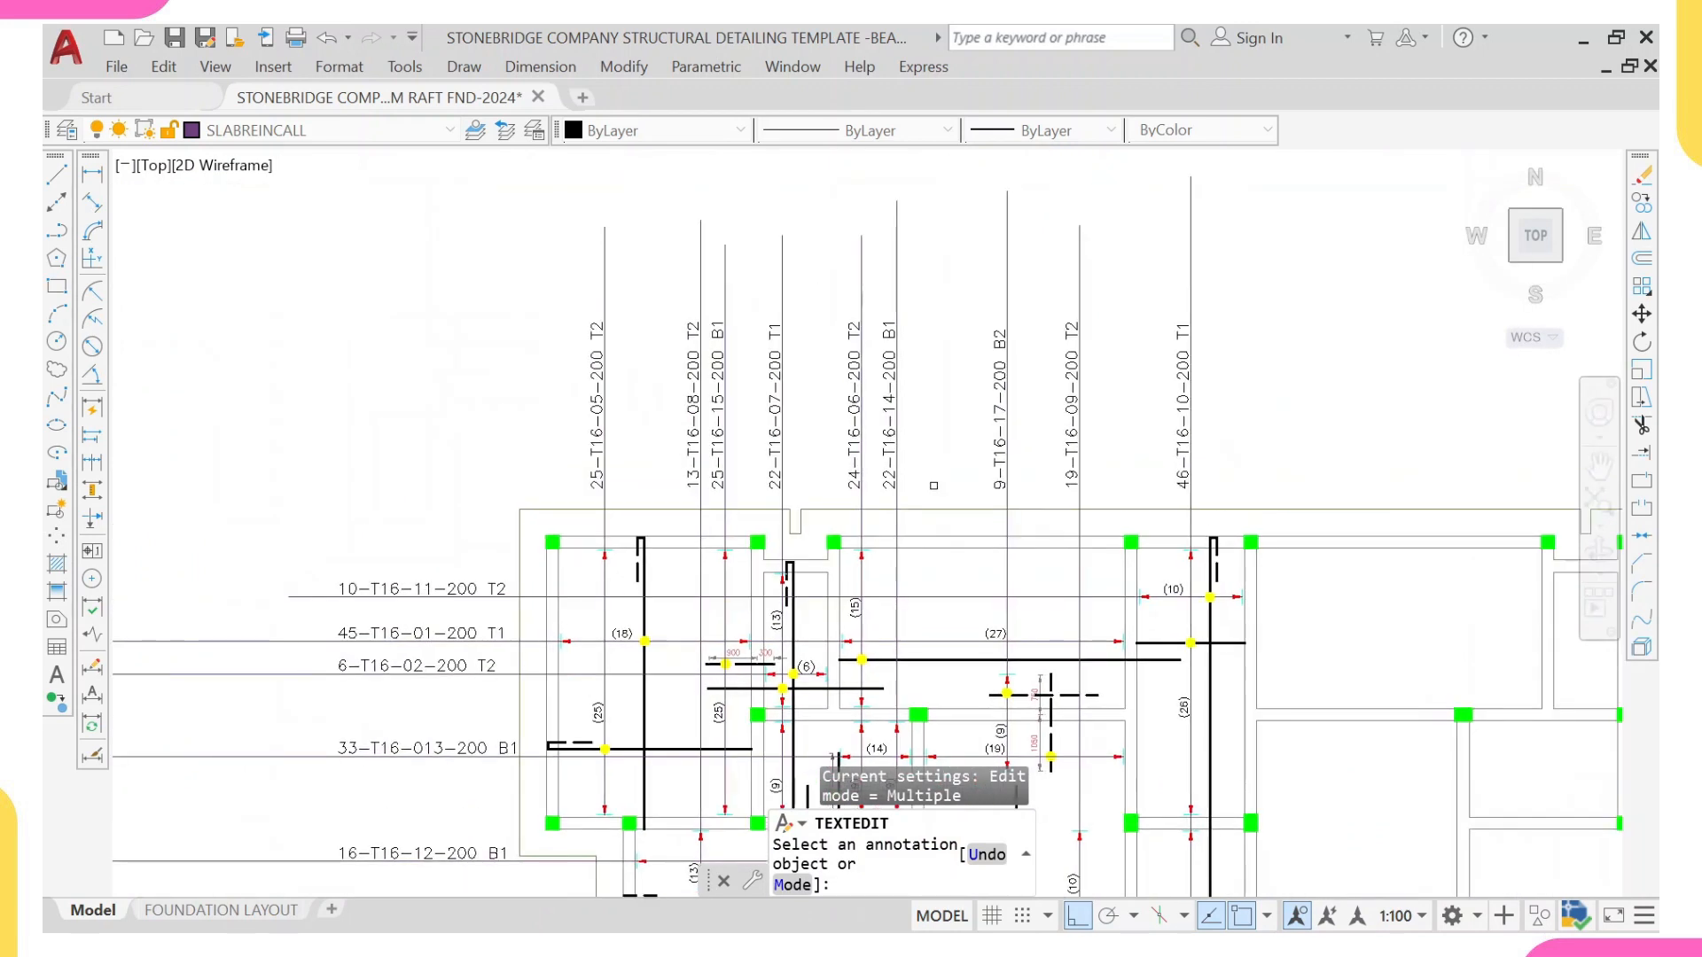
key("Escape")
Step: Copy the 9-T16-17-200 B2 bar mark horizontally to the other side of its vertical leader line
scroll(976, 471, "down", 4)
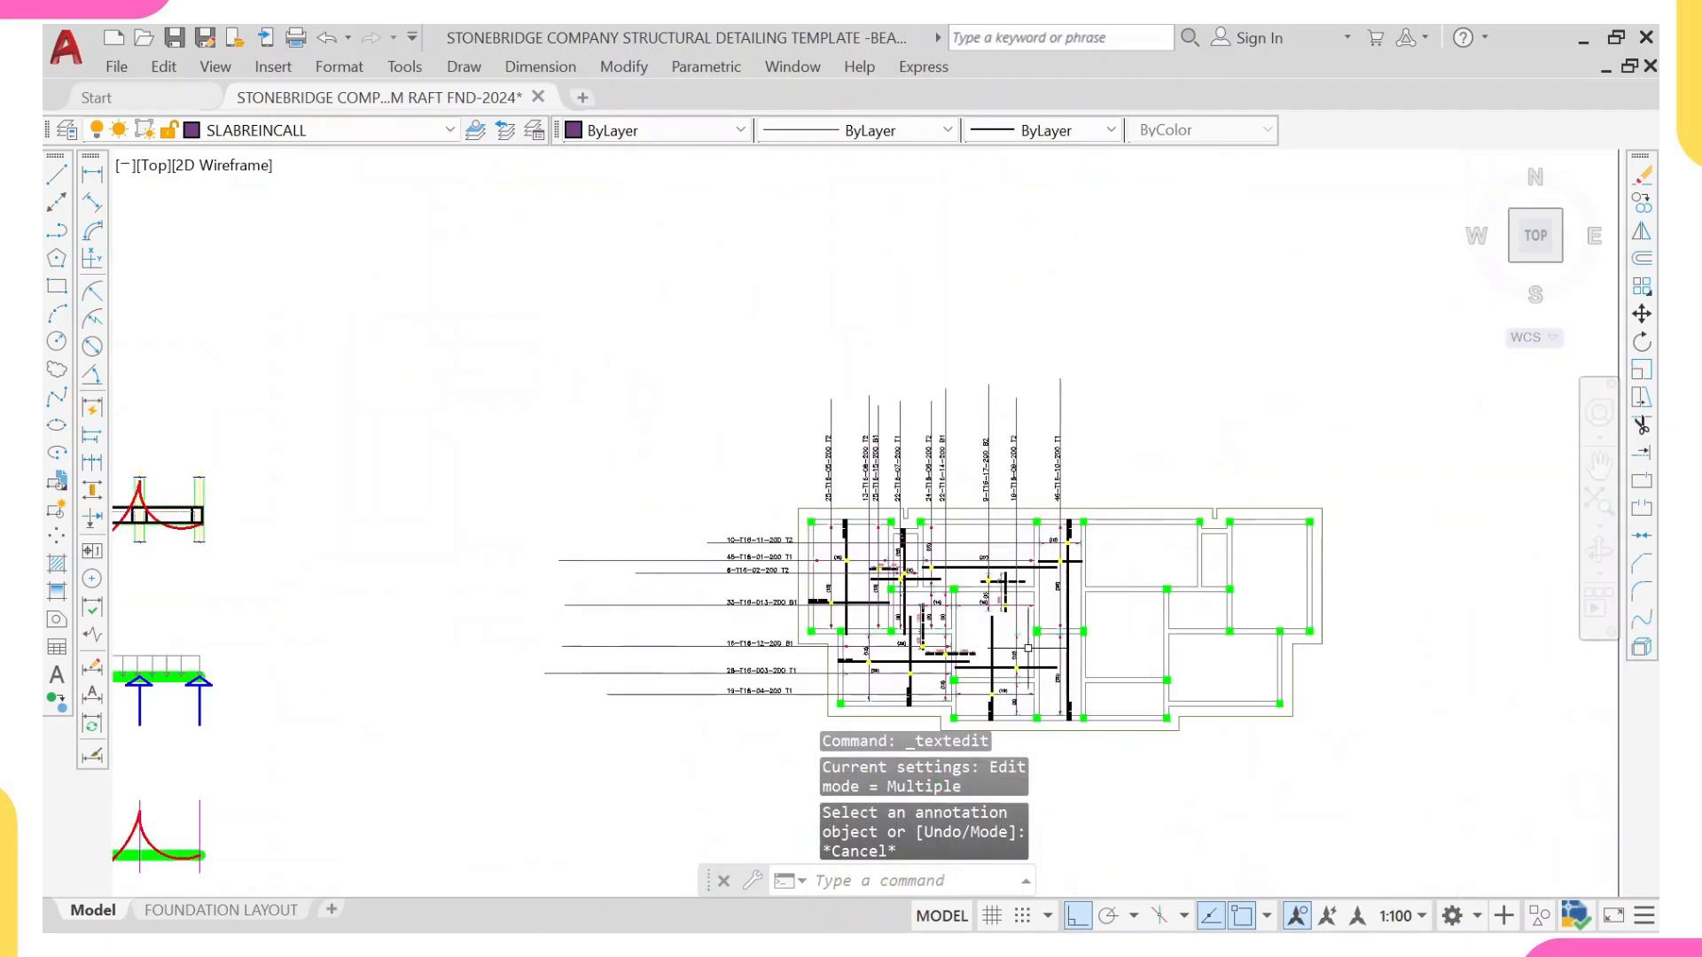
scroll(979, 413, "up", 2)
scroll(978, 413, "up", 3)
left_click(982, 490)
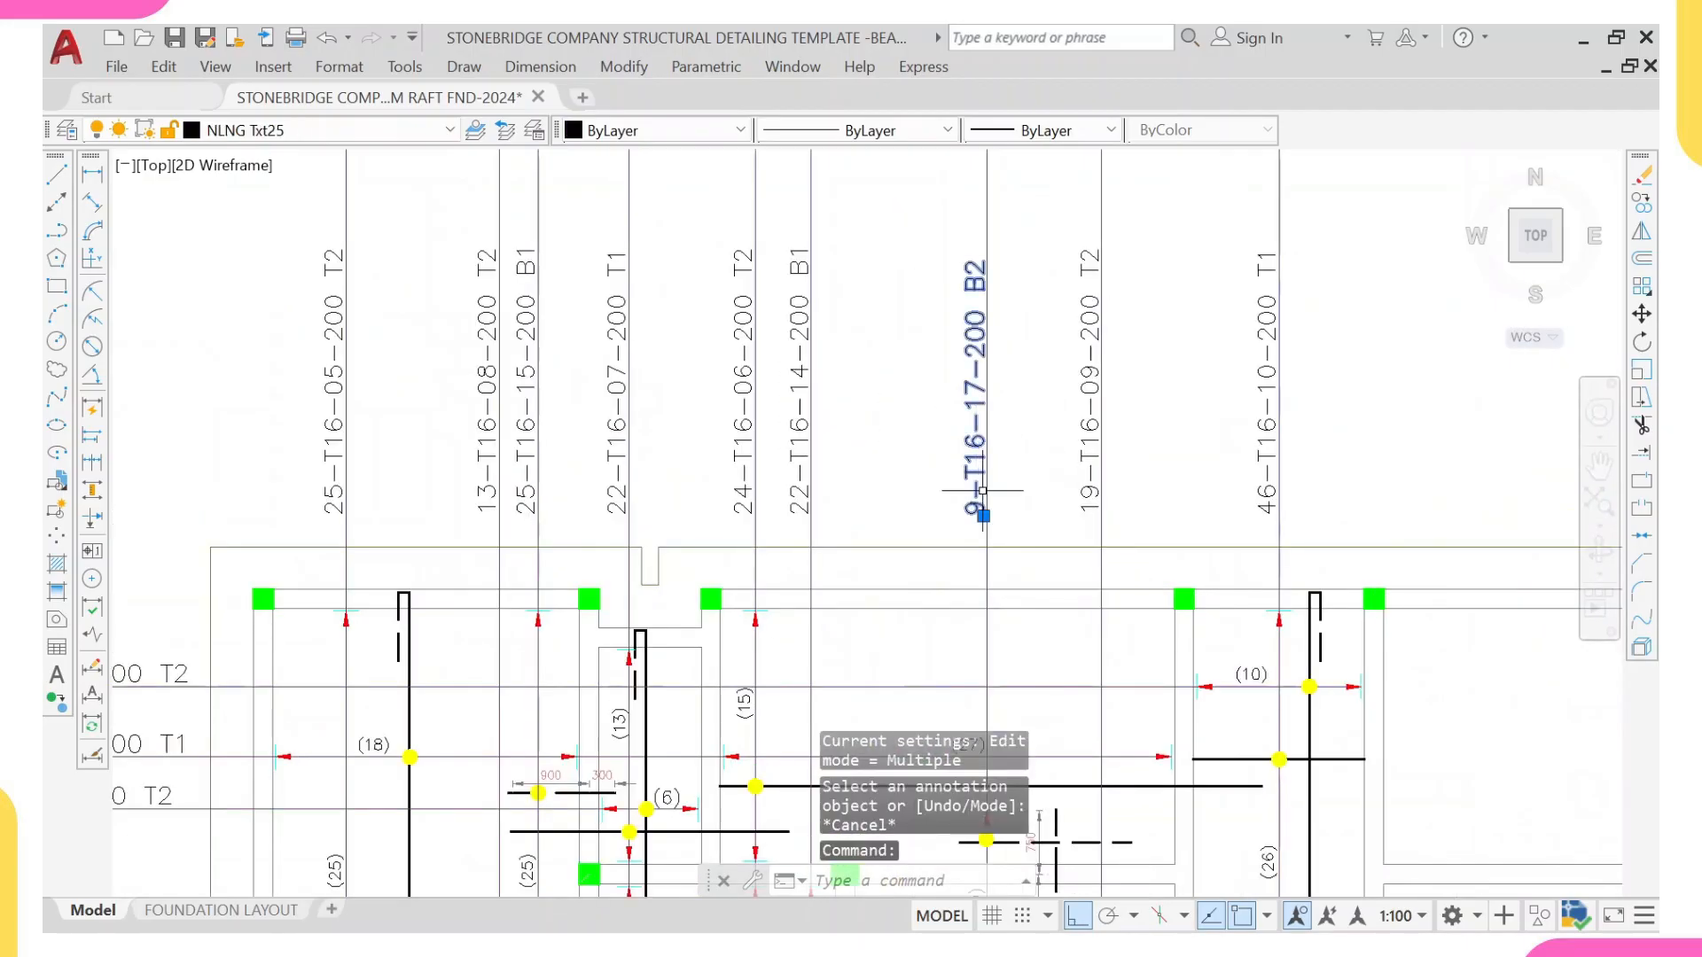
type("co")
key("Return")
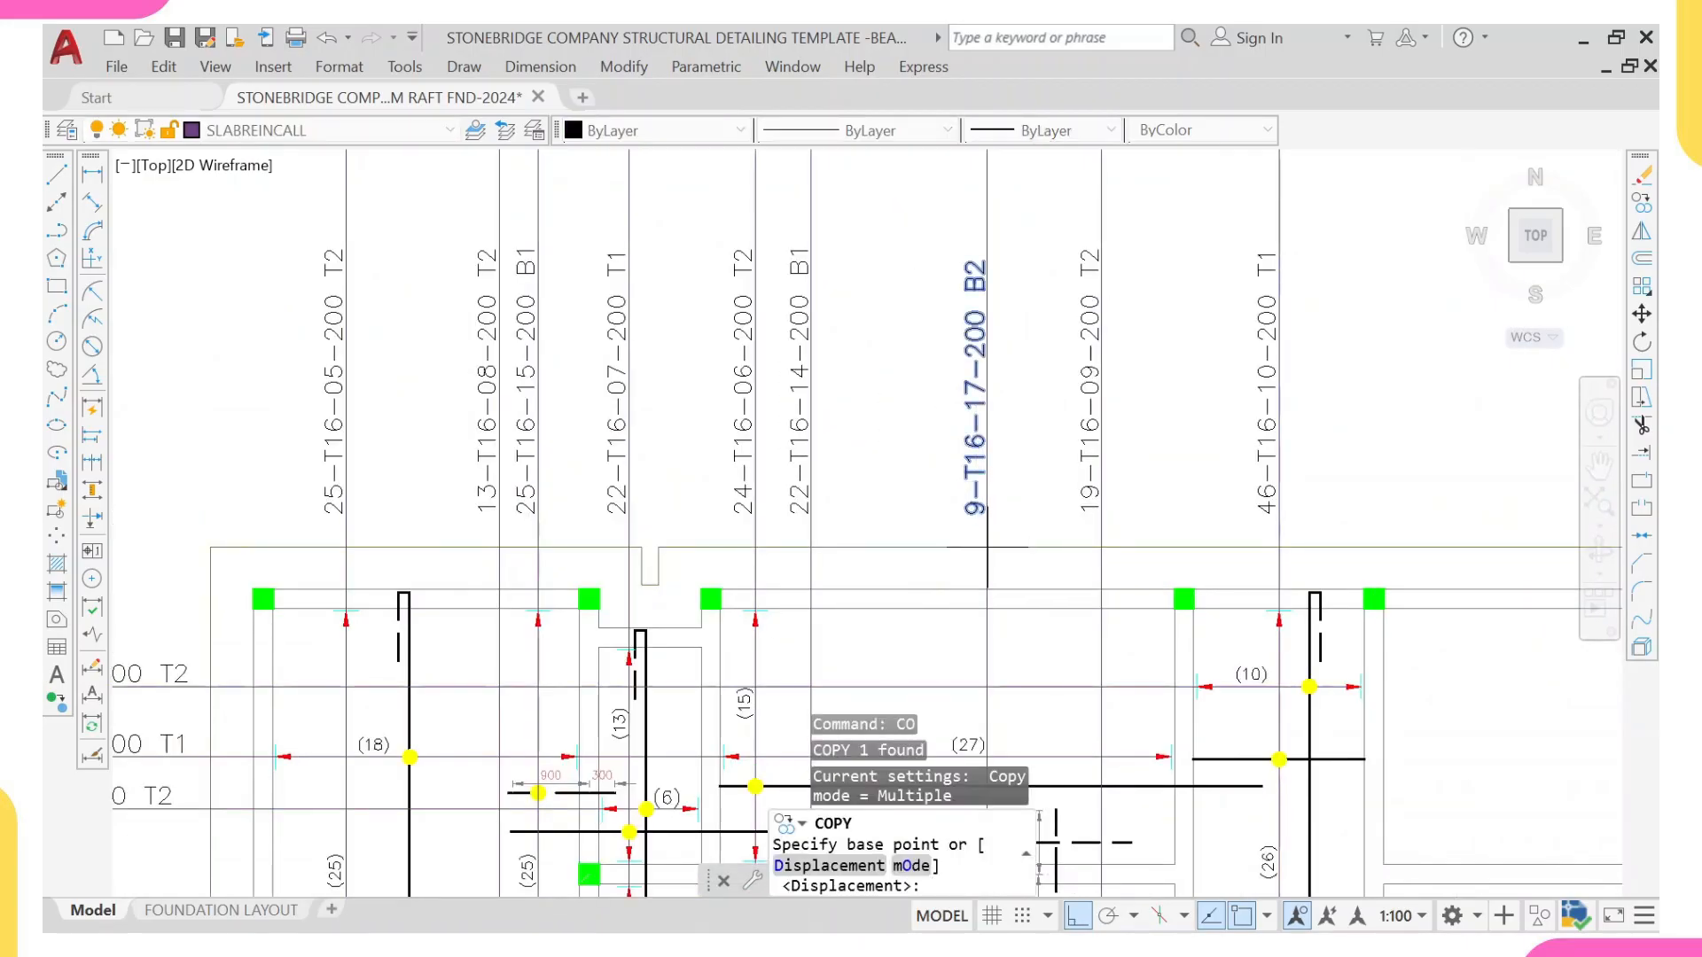
left_click(986, 542)
left_click(1012, 537)
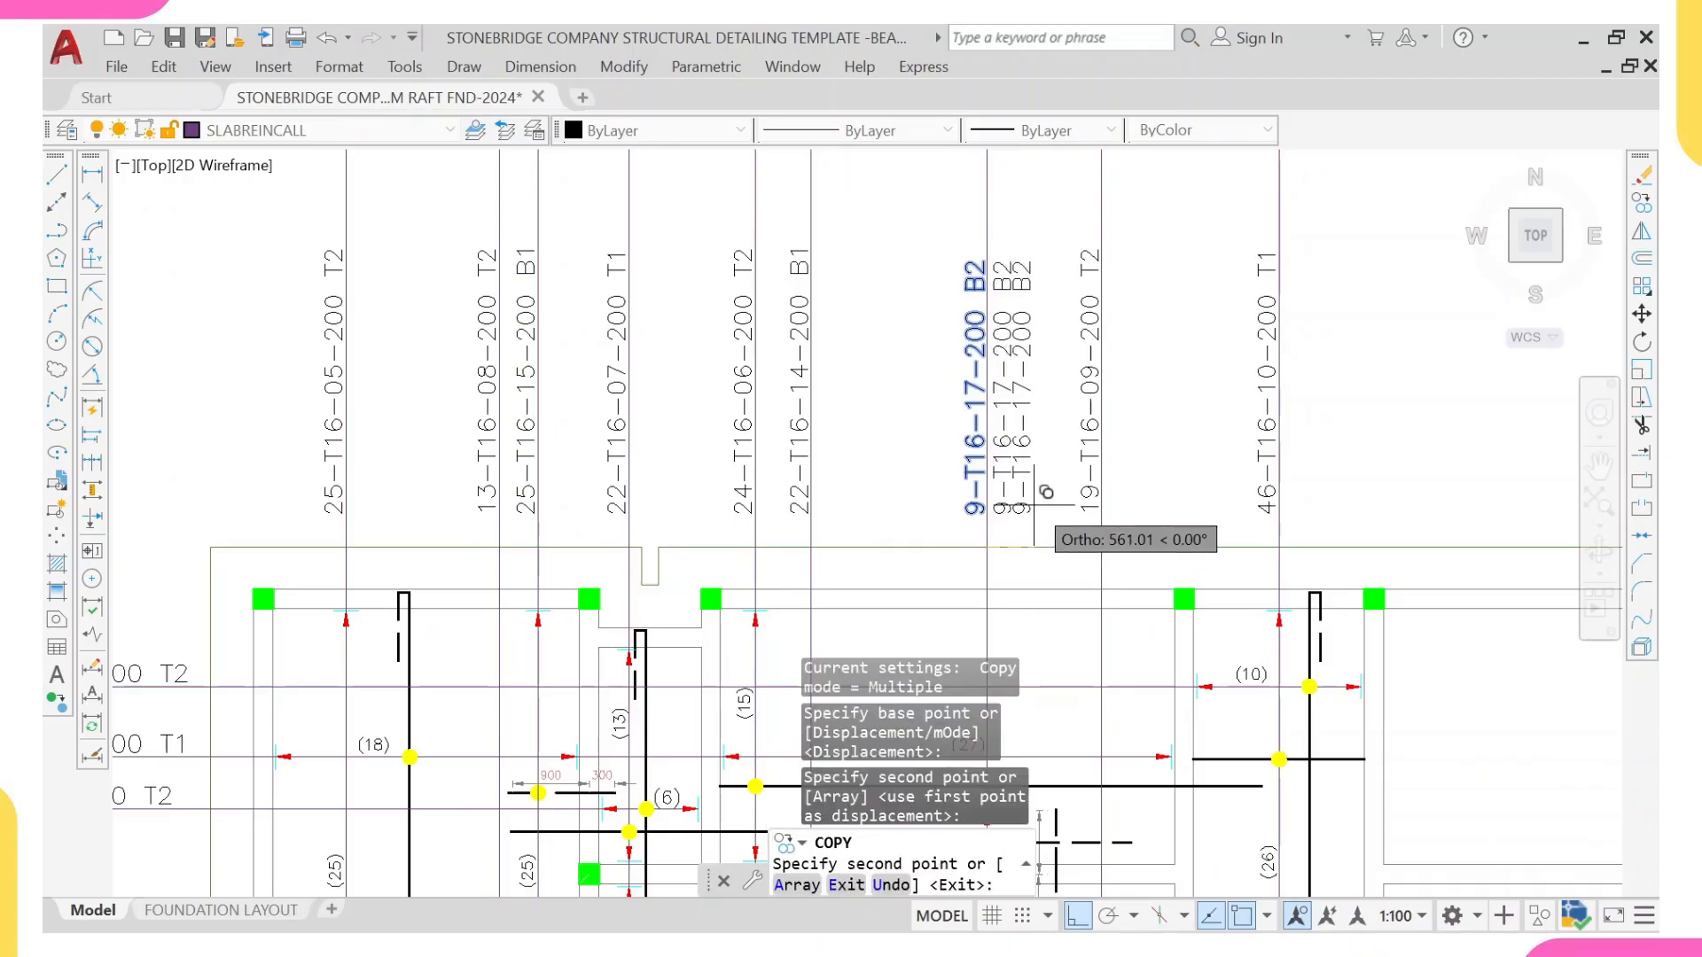
key("Escape")
Step: Replace the duplicated bar mark's text with the note "Provide B2 for all B1"
left_click(1002, 470)
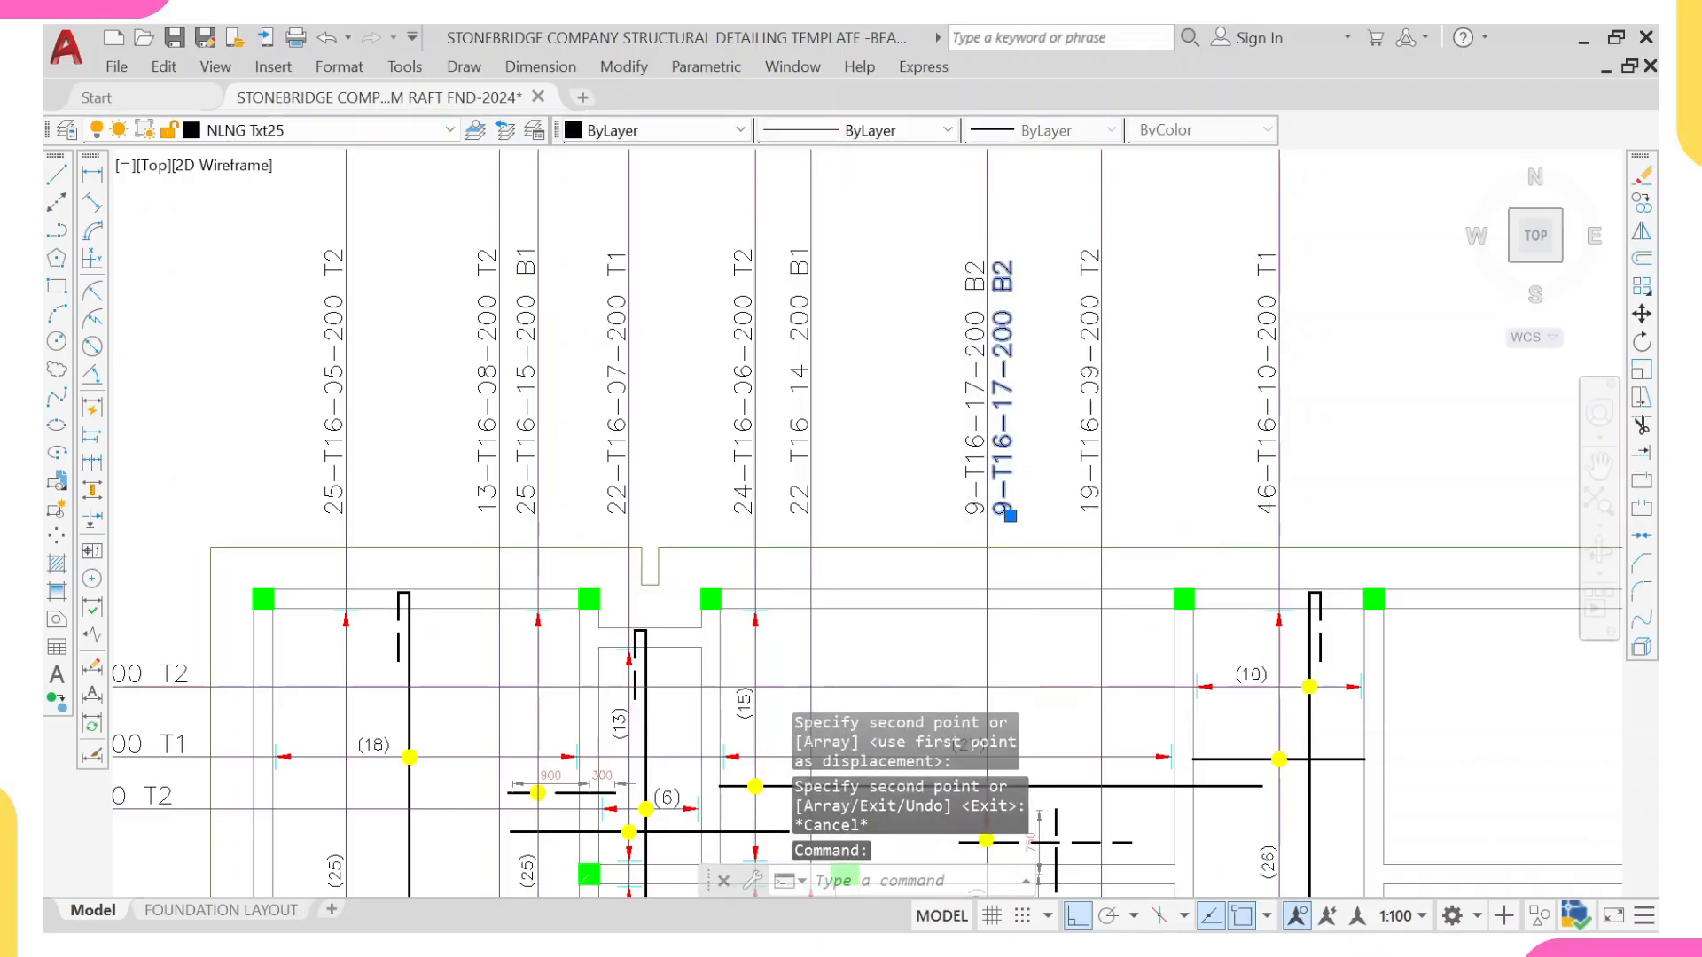
double_click(1003, 483)
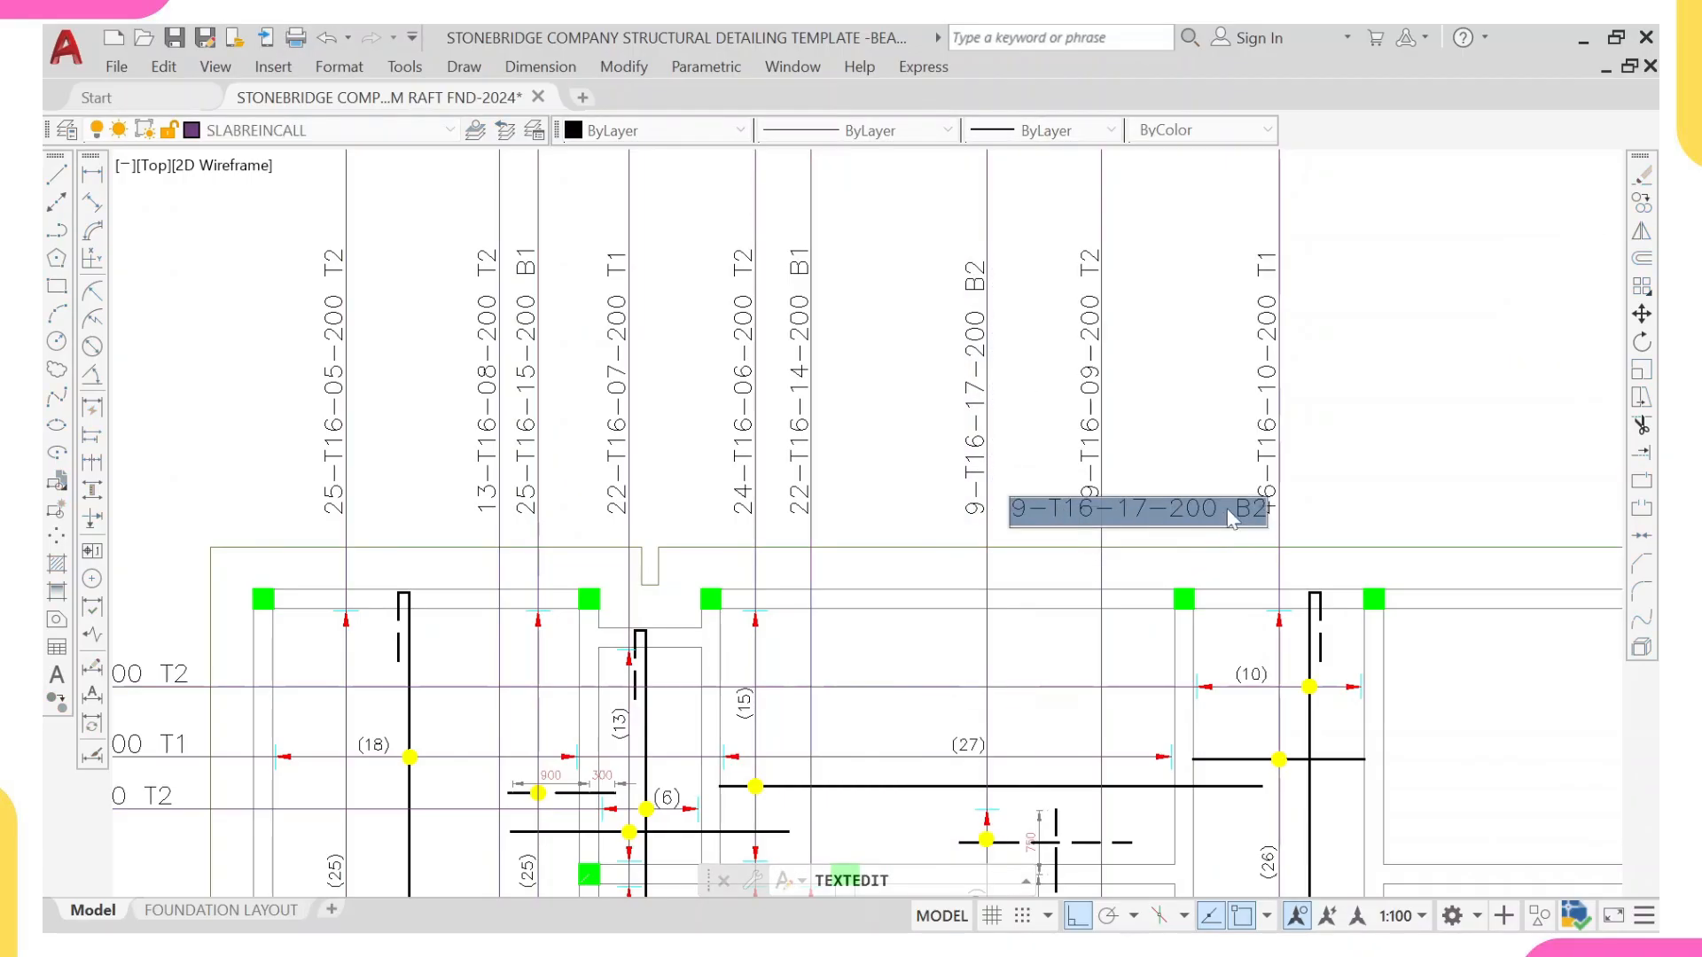
key("Delete")
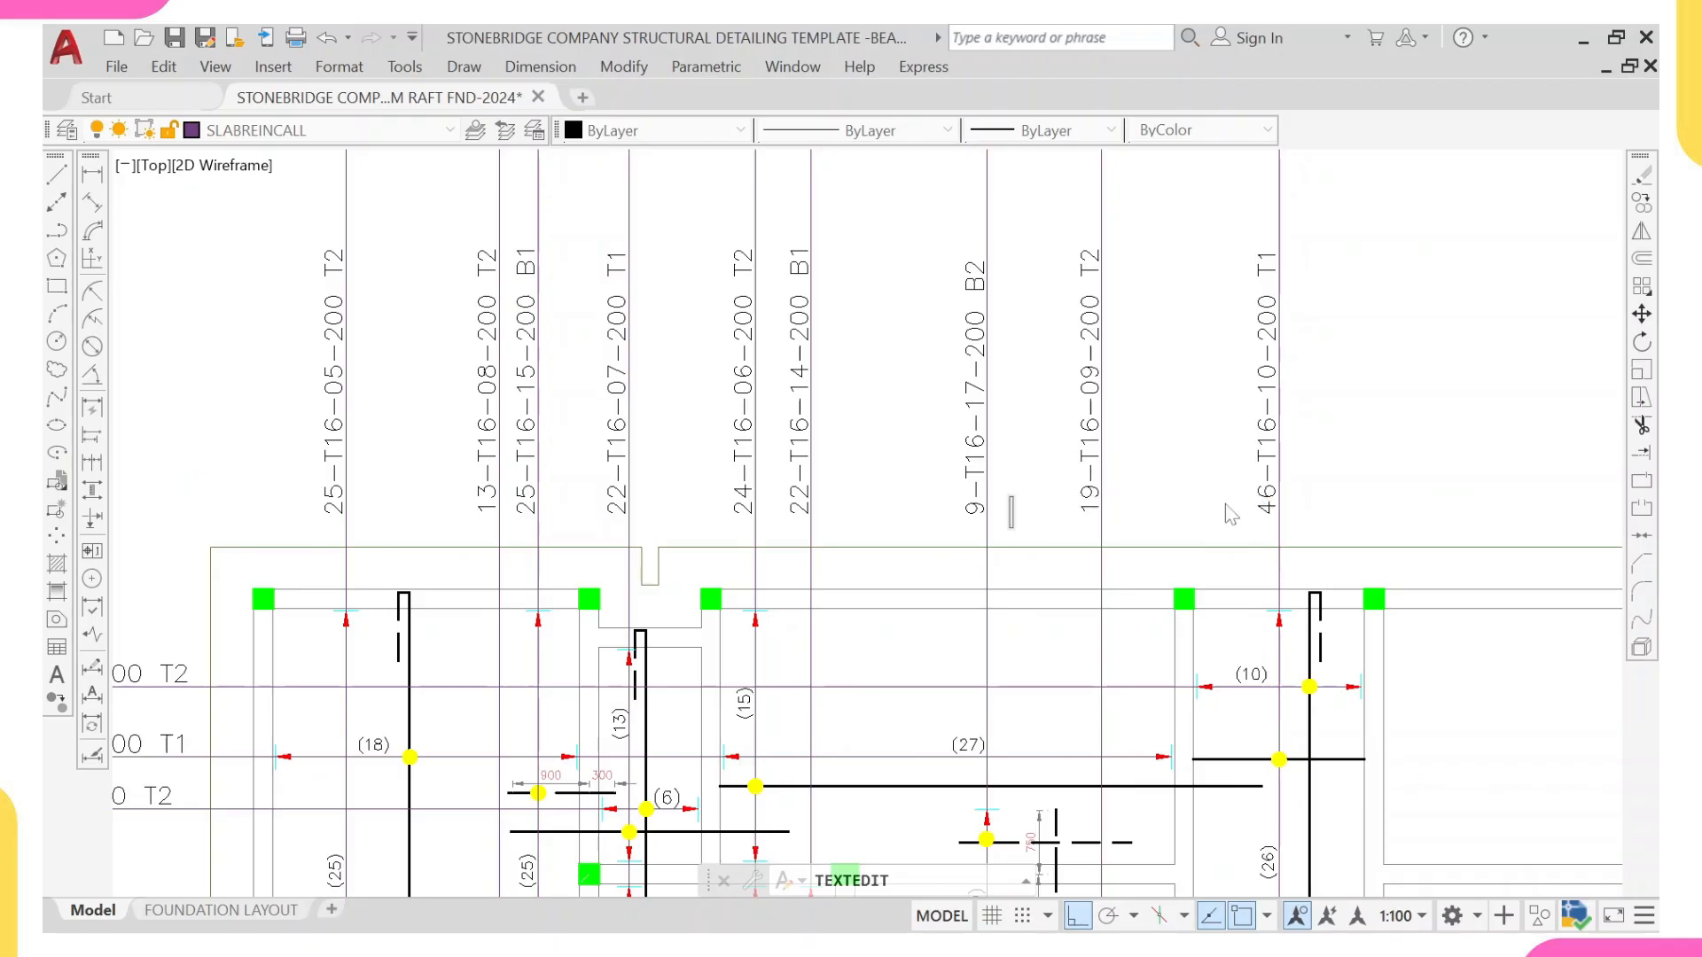
type("Provide B2 for all B1")
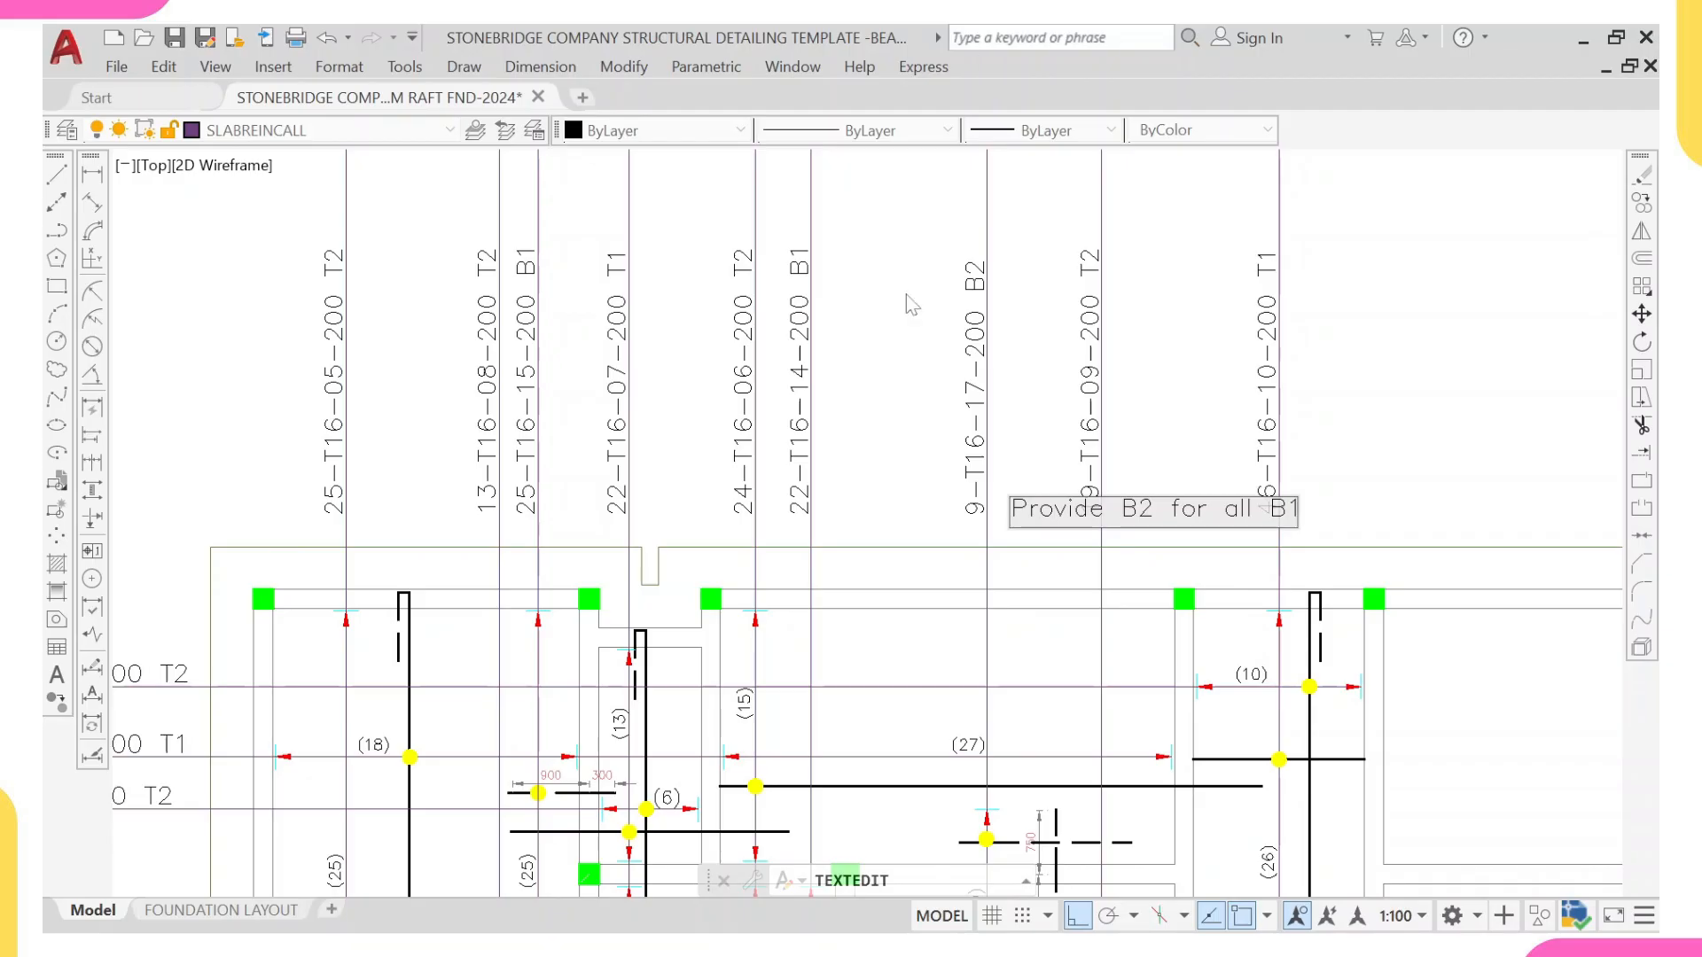
left_click(1144, 398)
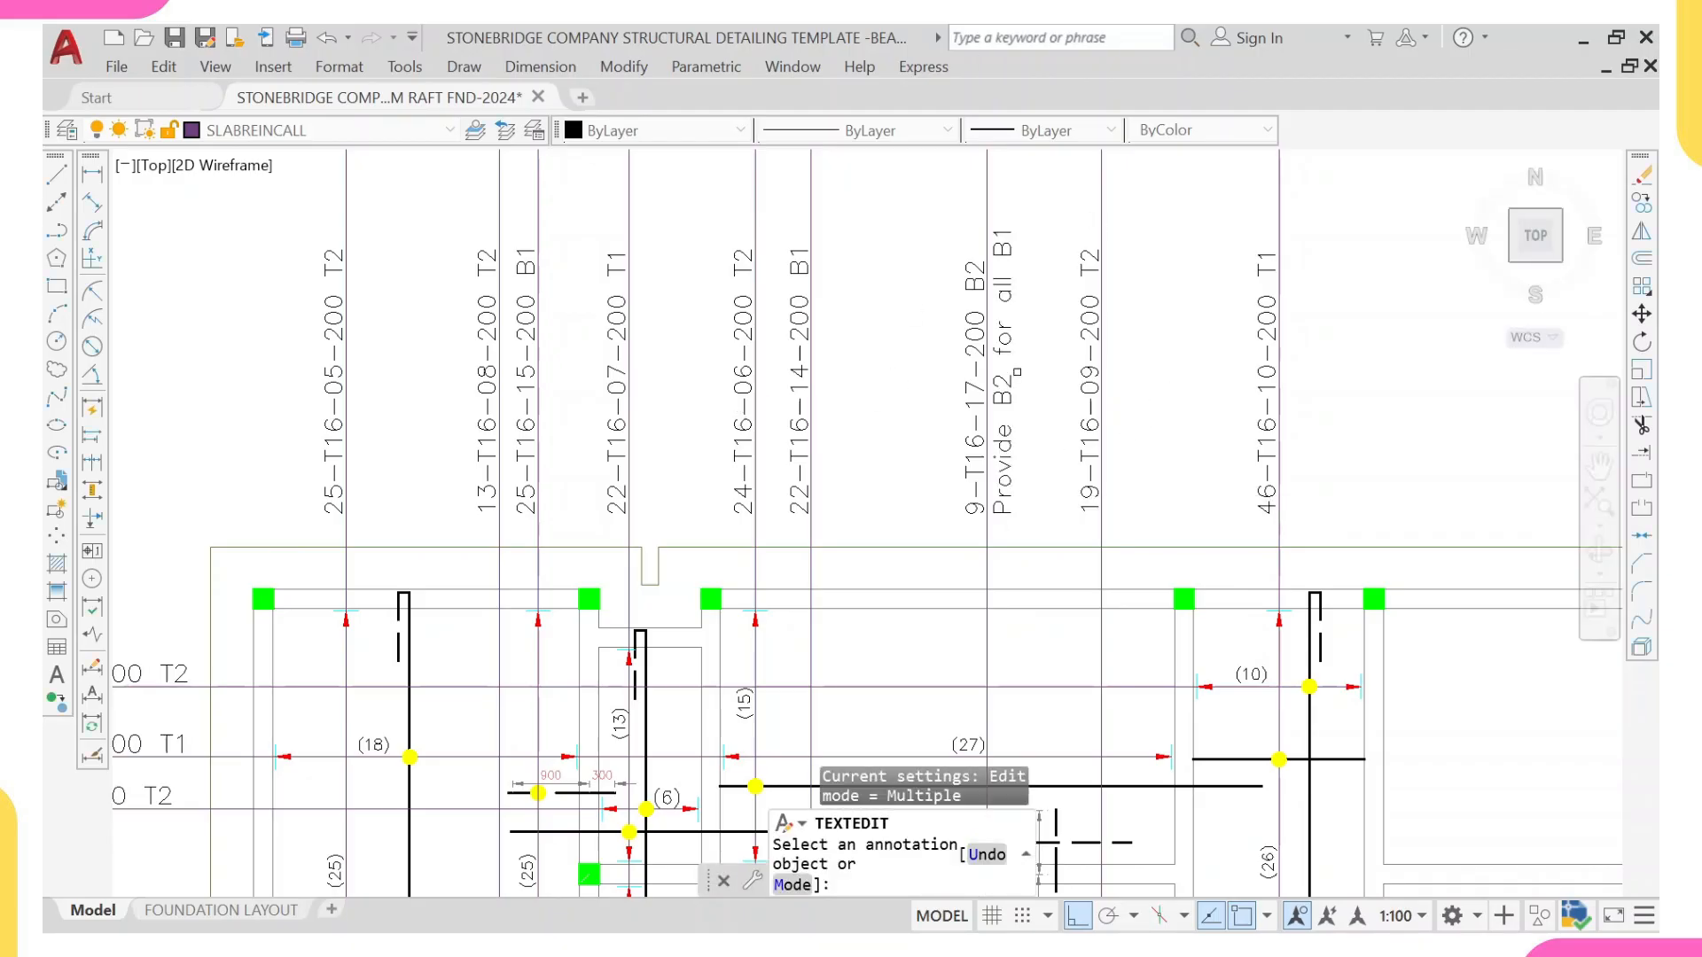
key("Escape")
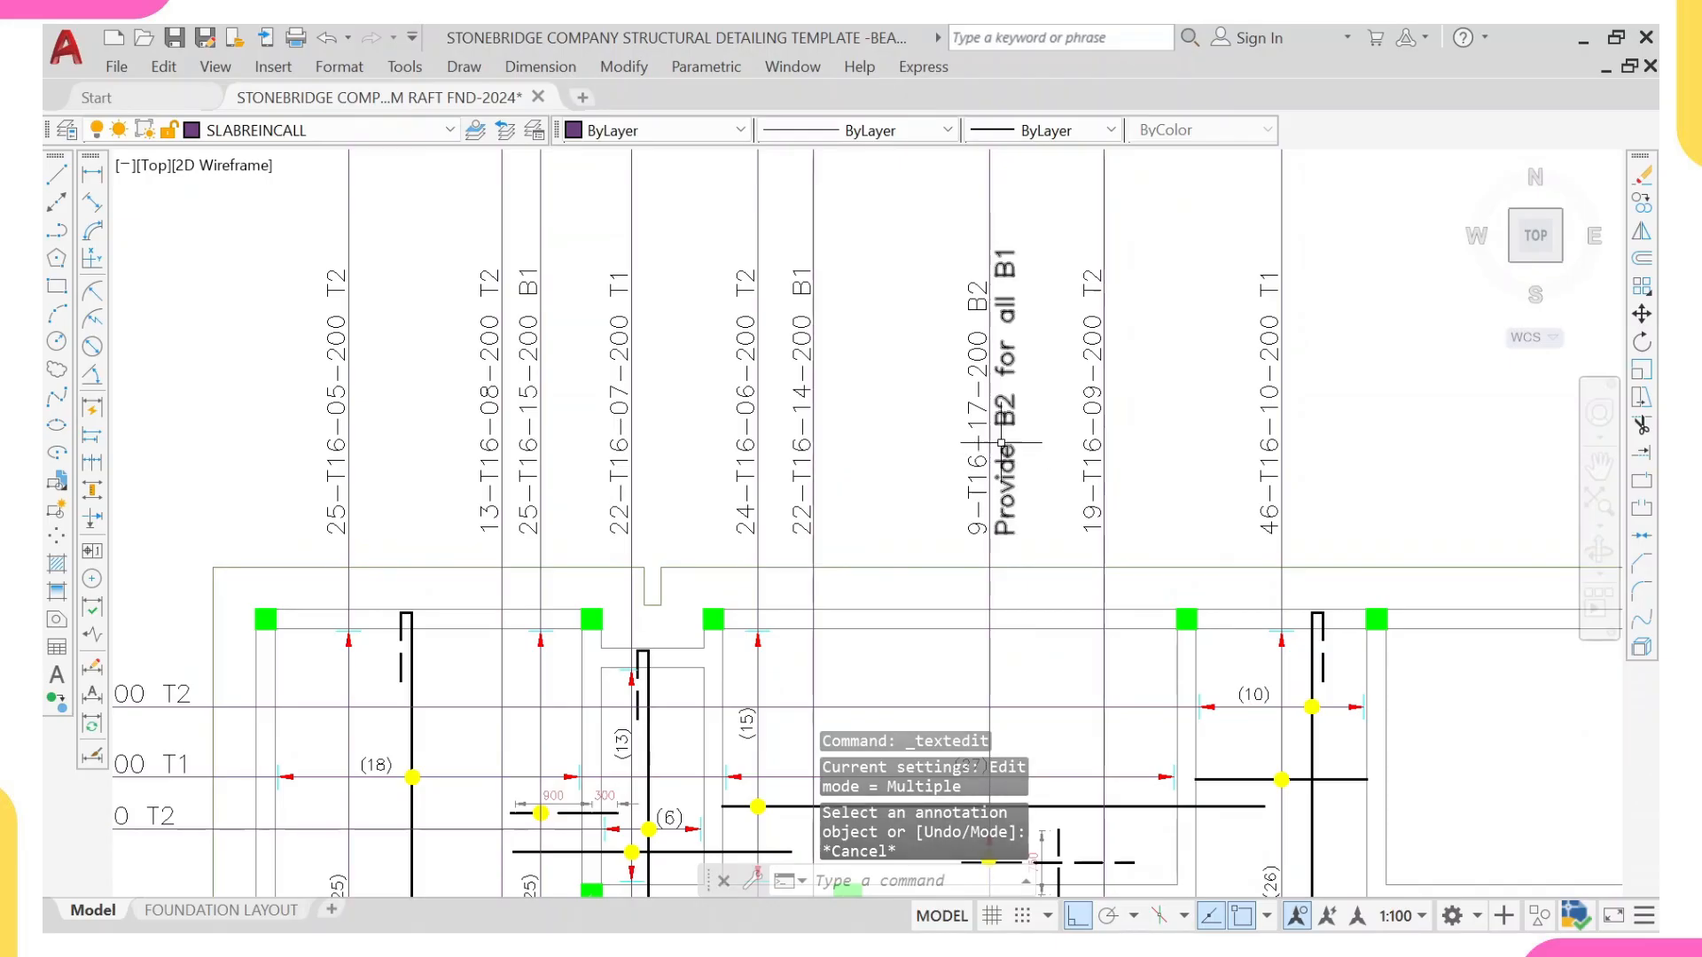
Step: Examine the reinforcement layout across the raft plan, including the slab strip projecting beyond the outer beams
scroll(997, 478, "down", 4)
scroll(998, 484, "down", 2)
scroll(967, 500, "up", 7)
scroll(967, 500, "down", 6)
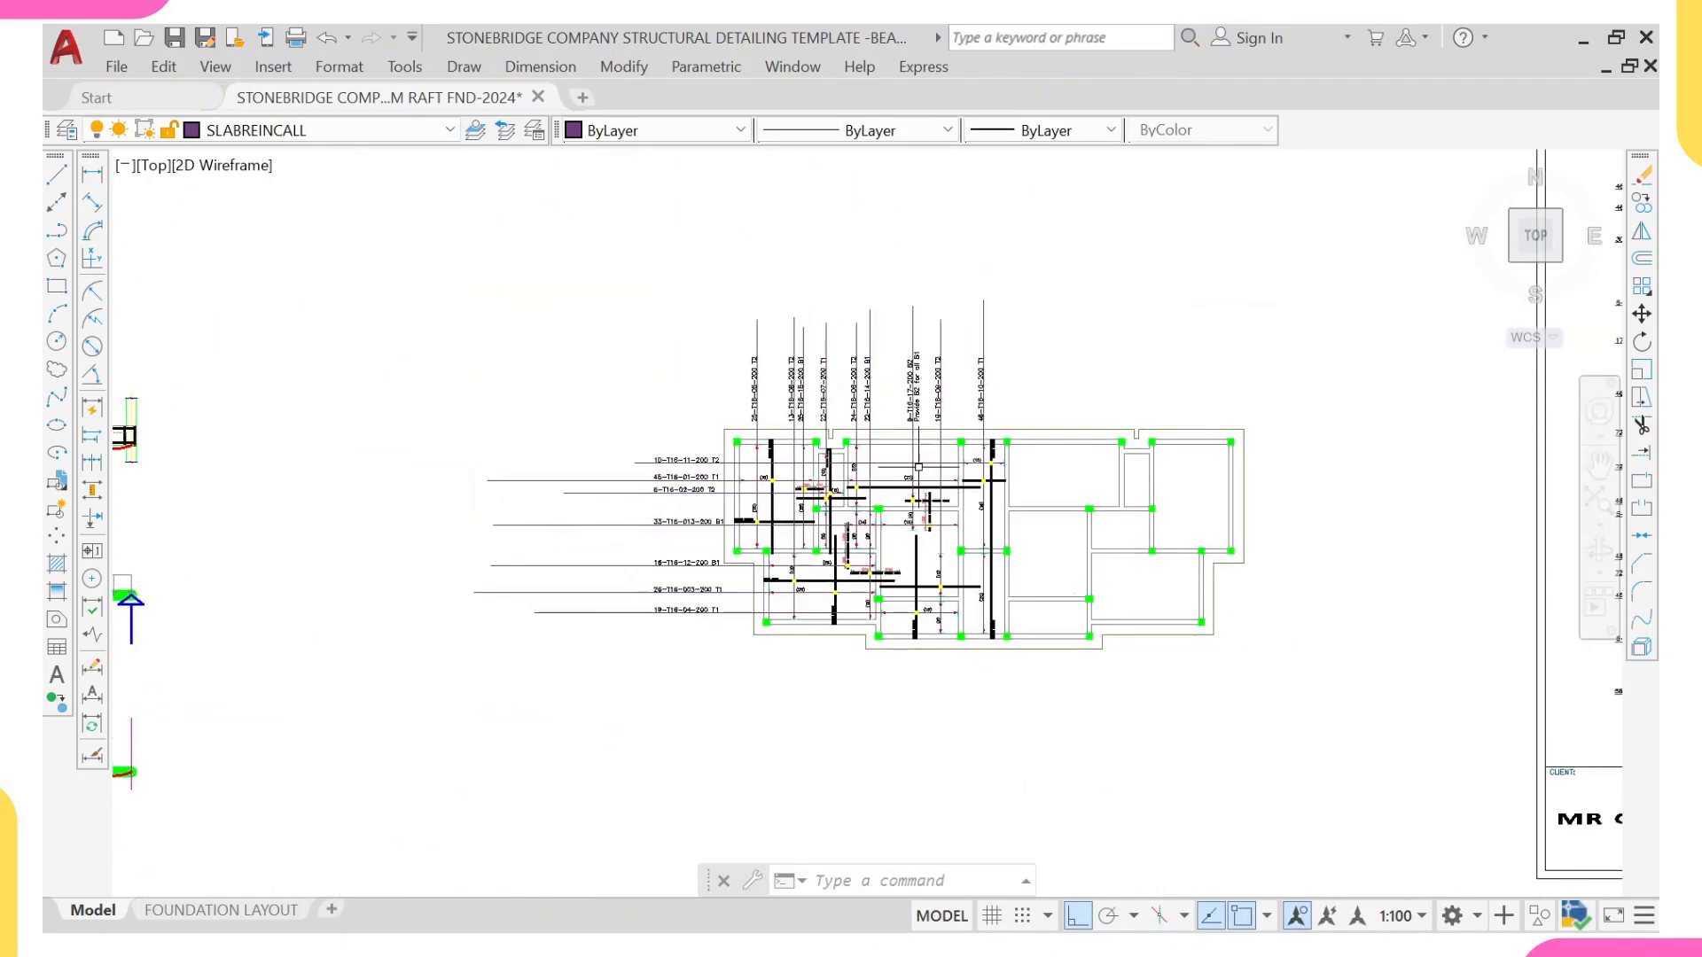
middle_click_drag(876, 452, 805, 465)
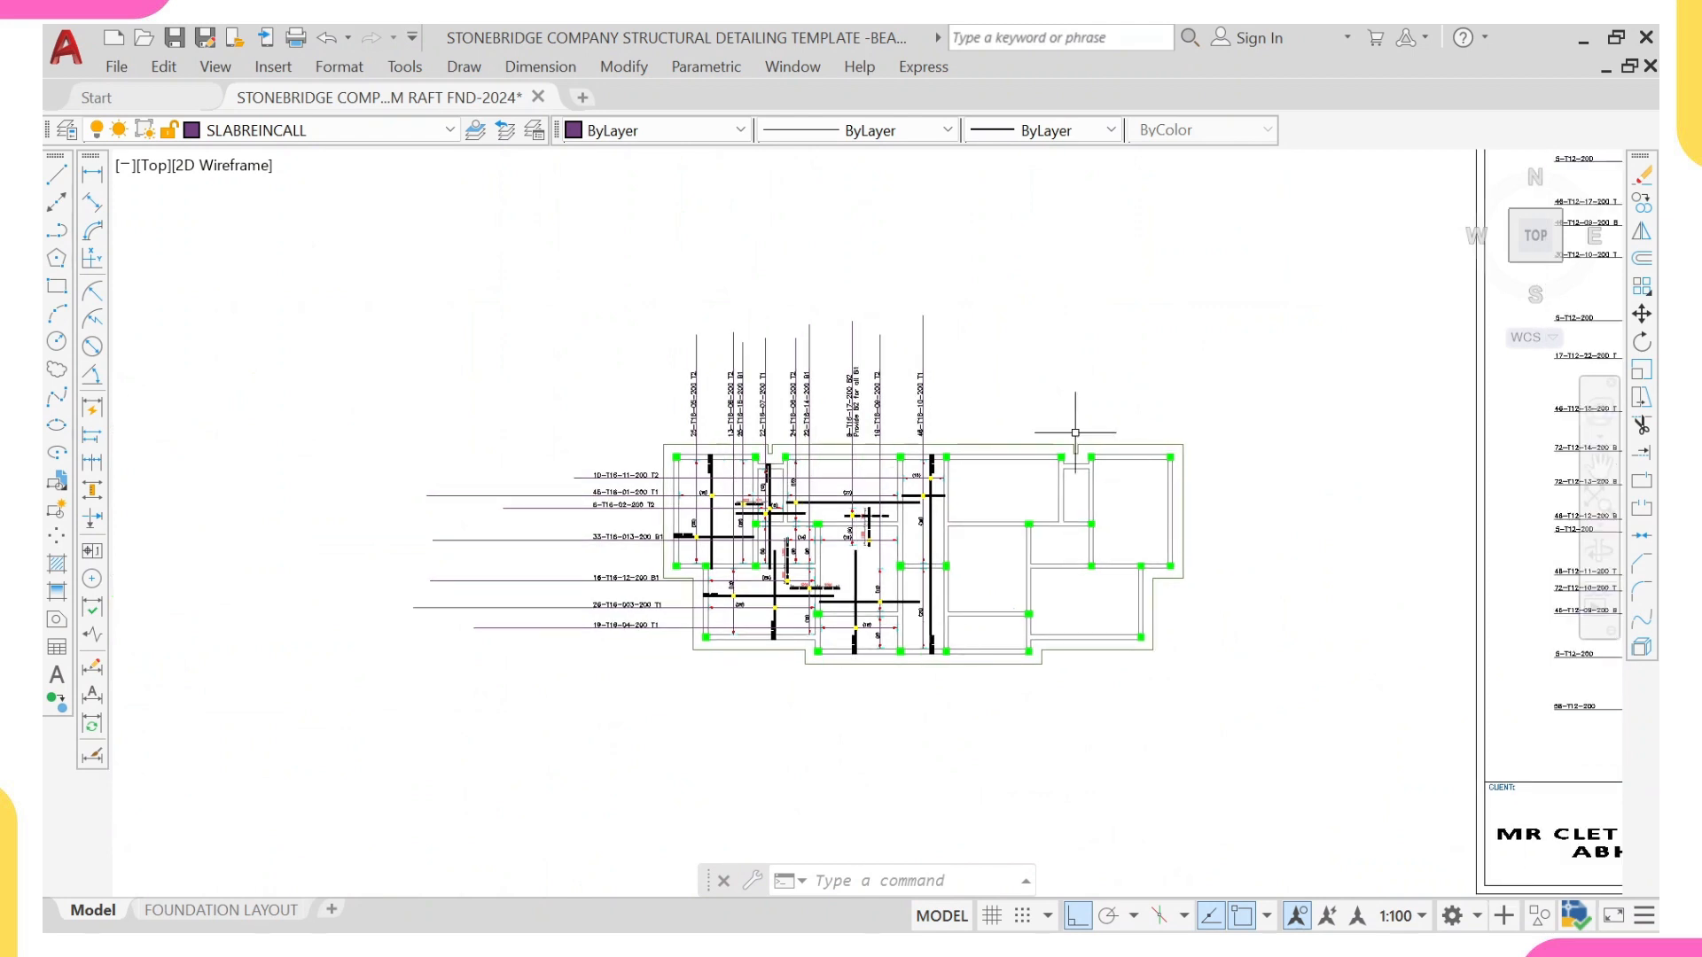
scroll(1042, 610, "up", 2)
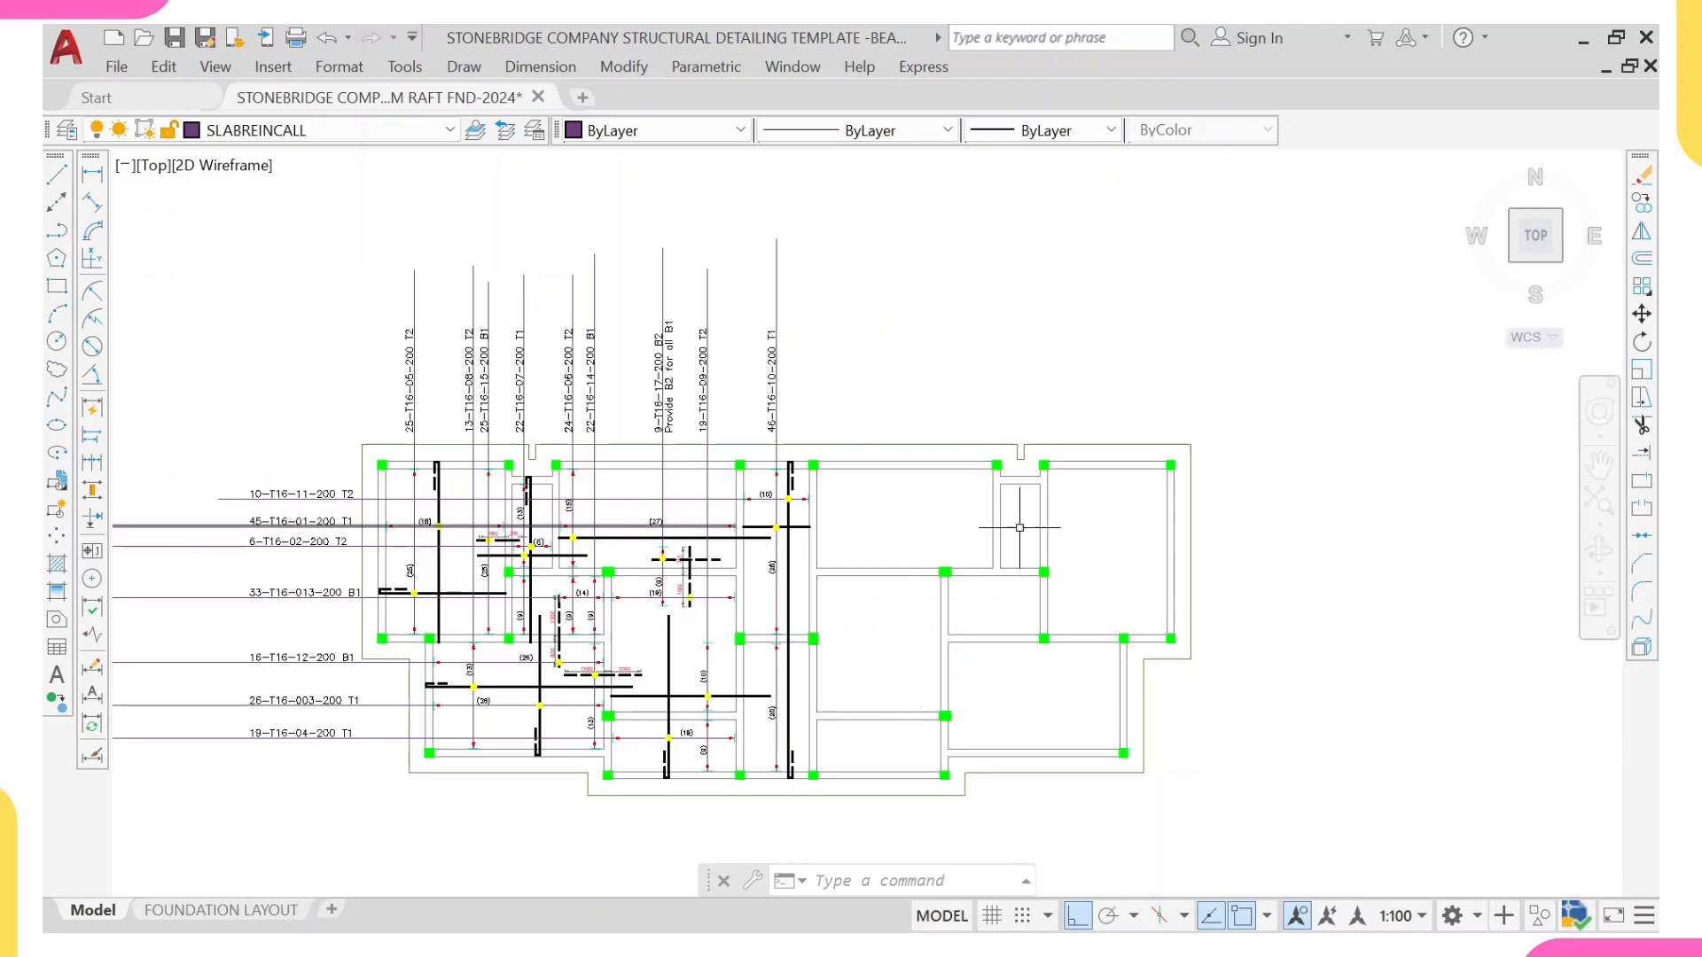
scroll(1013, 561, "down", 3)
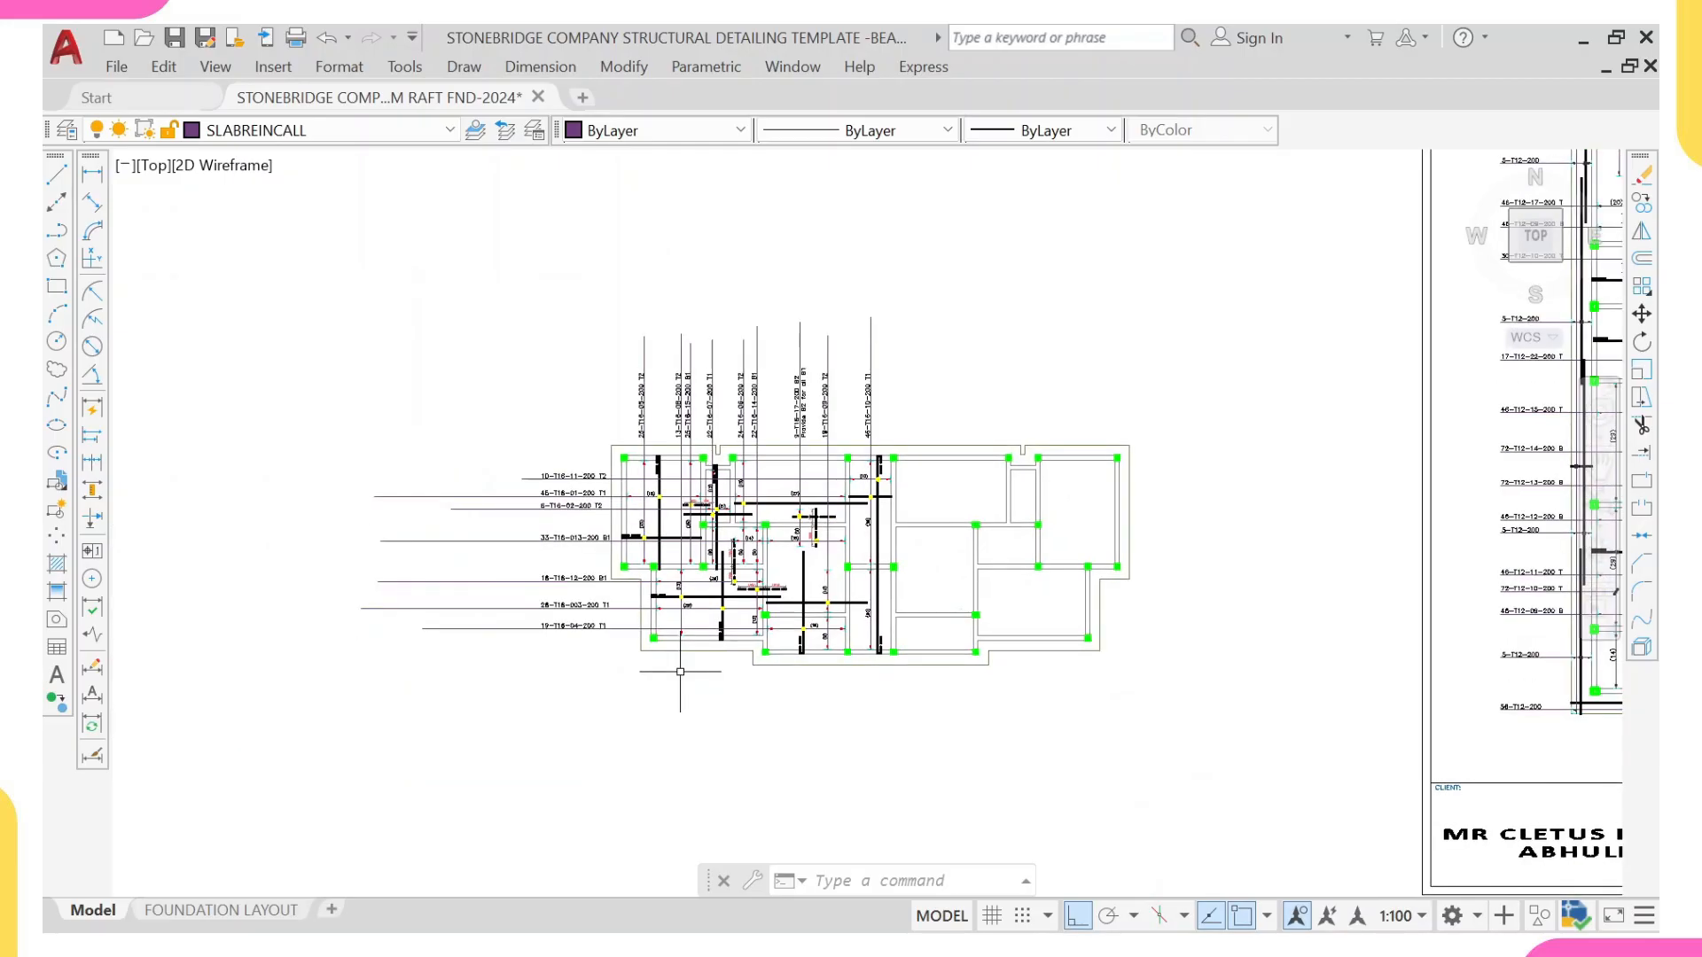
scroll(680, 671, "up", 5)
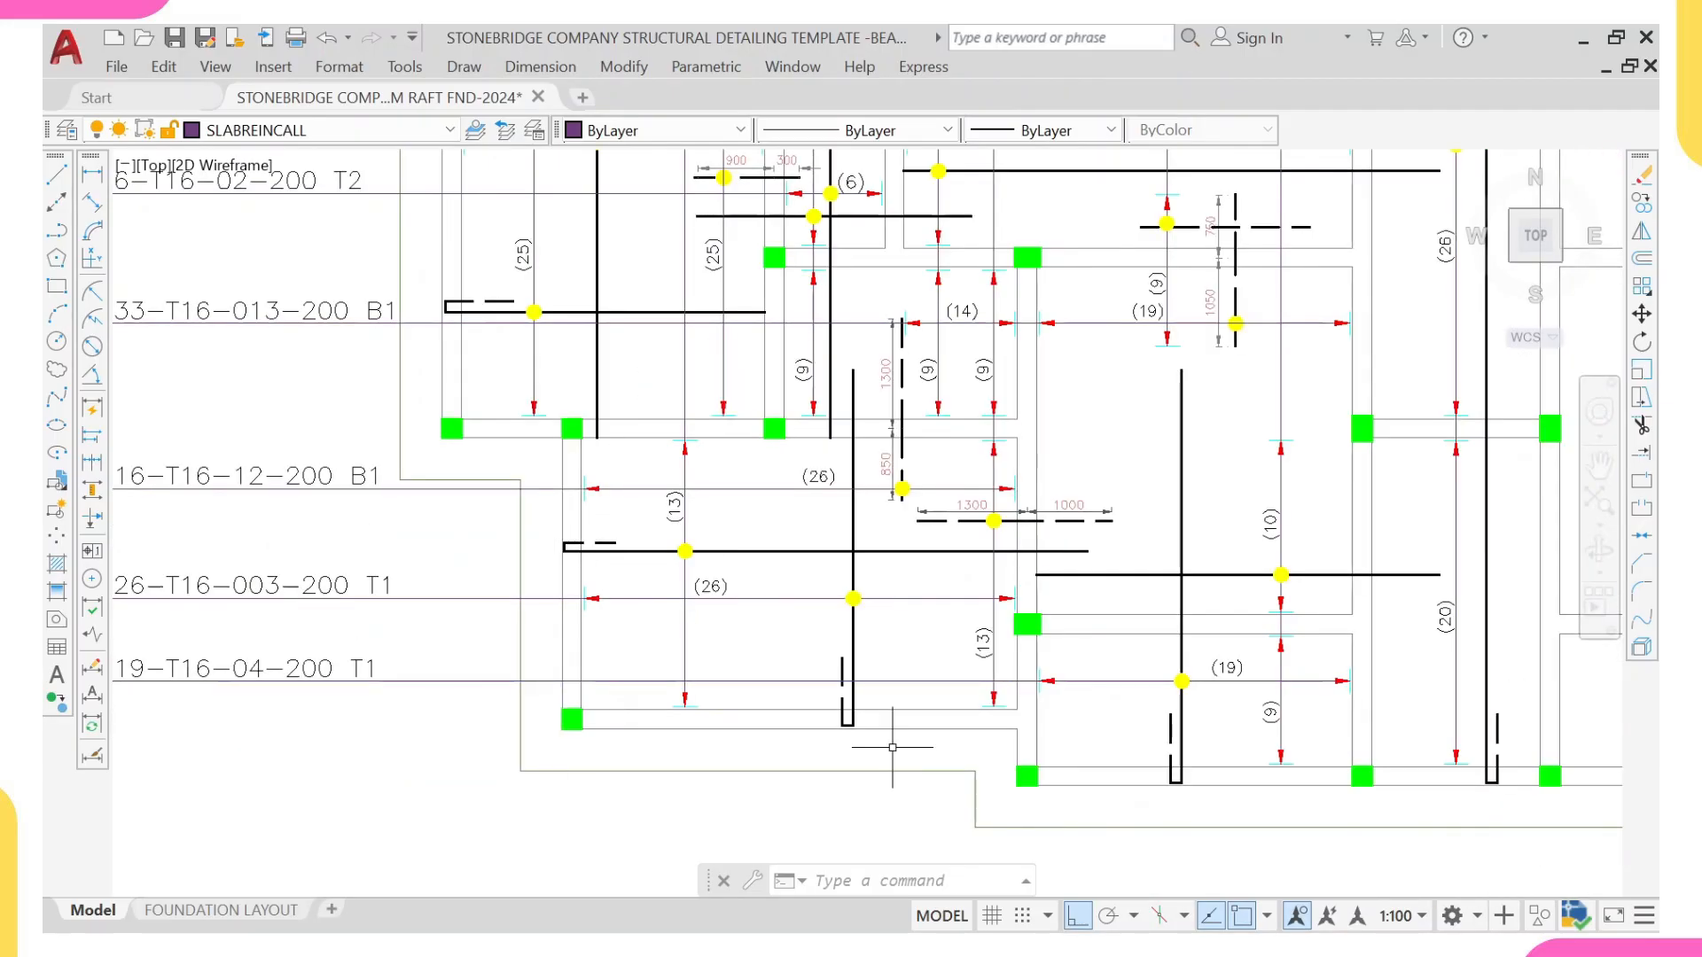
scroll(996, 741, "down", 4)
scroll(1101, 731, "down", 1)
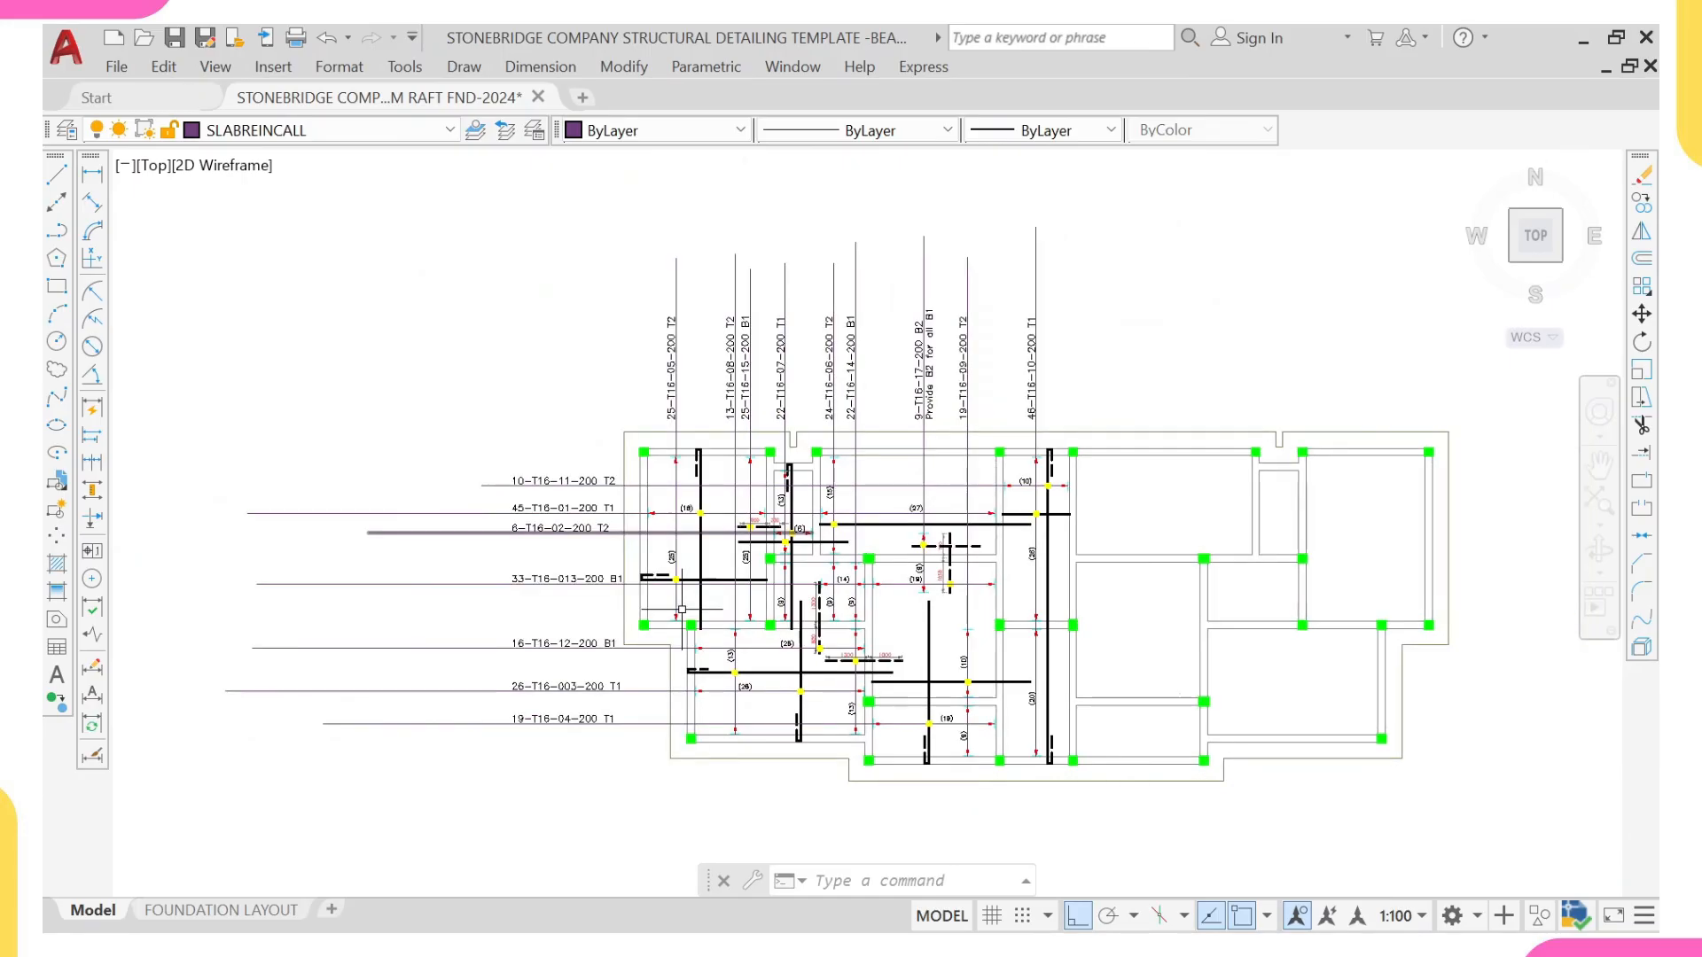
Step: Draw a horizontal line along the projecting slab strip below the lower-left bay, from the outer slab edge to the vertical beam face
scroll(895, 665, "up", 5)
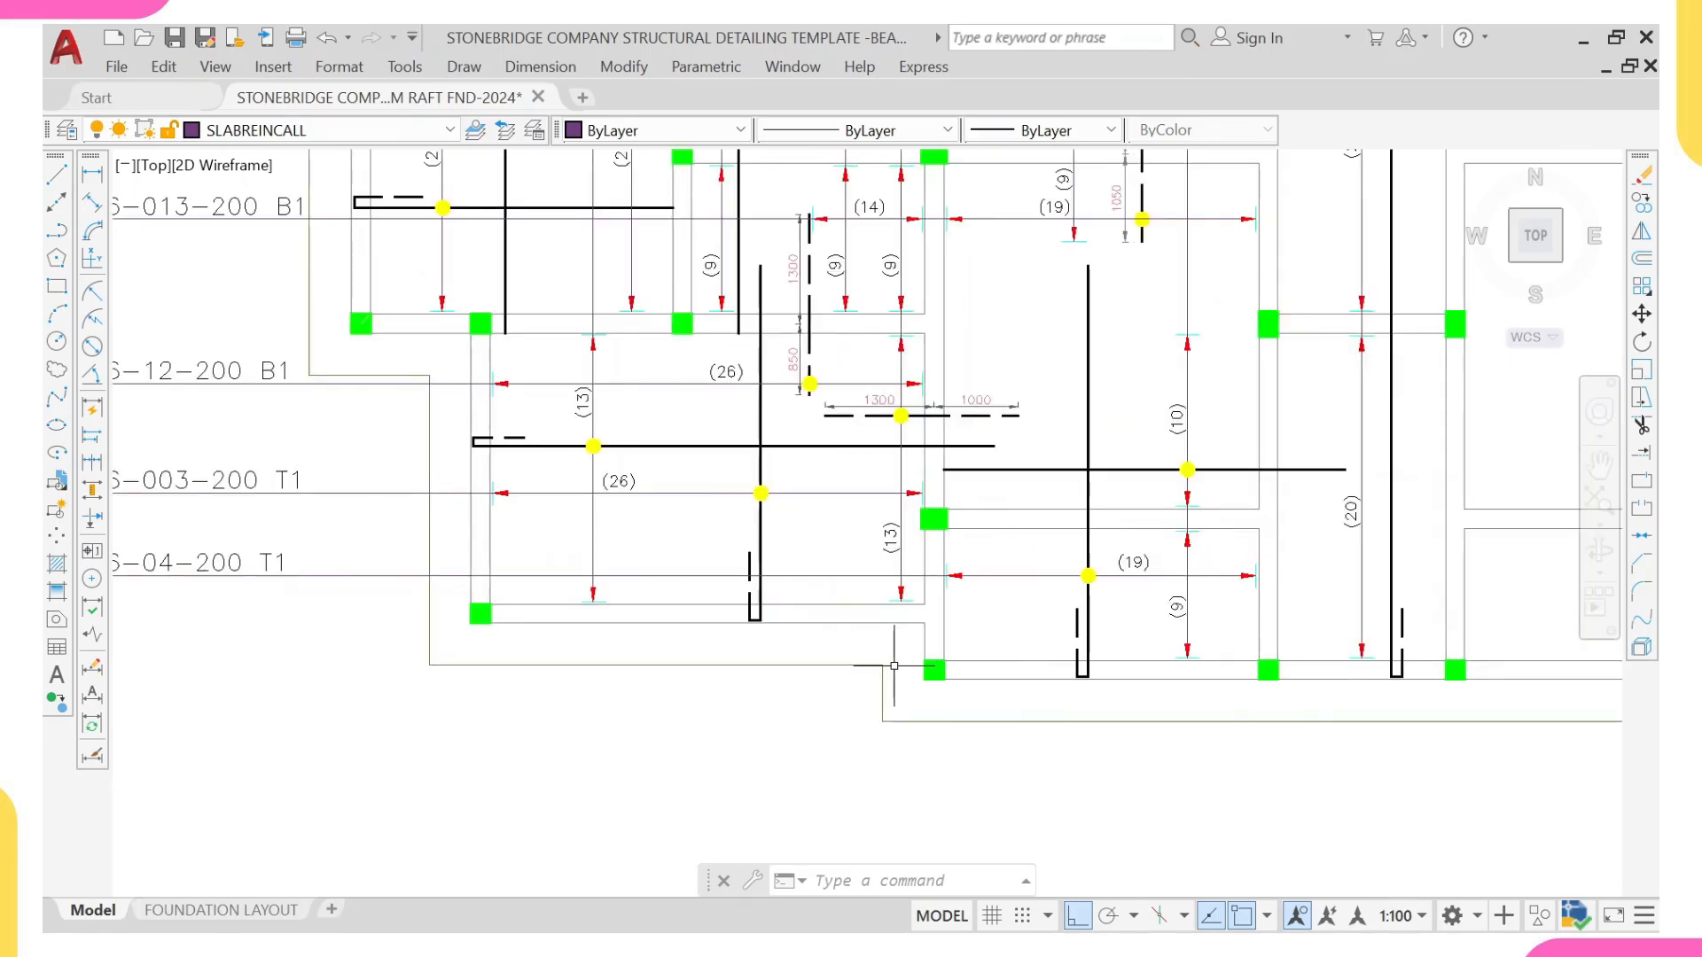
scroll(666, 661, "up", 2)
type("l")
key("Return")
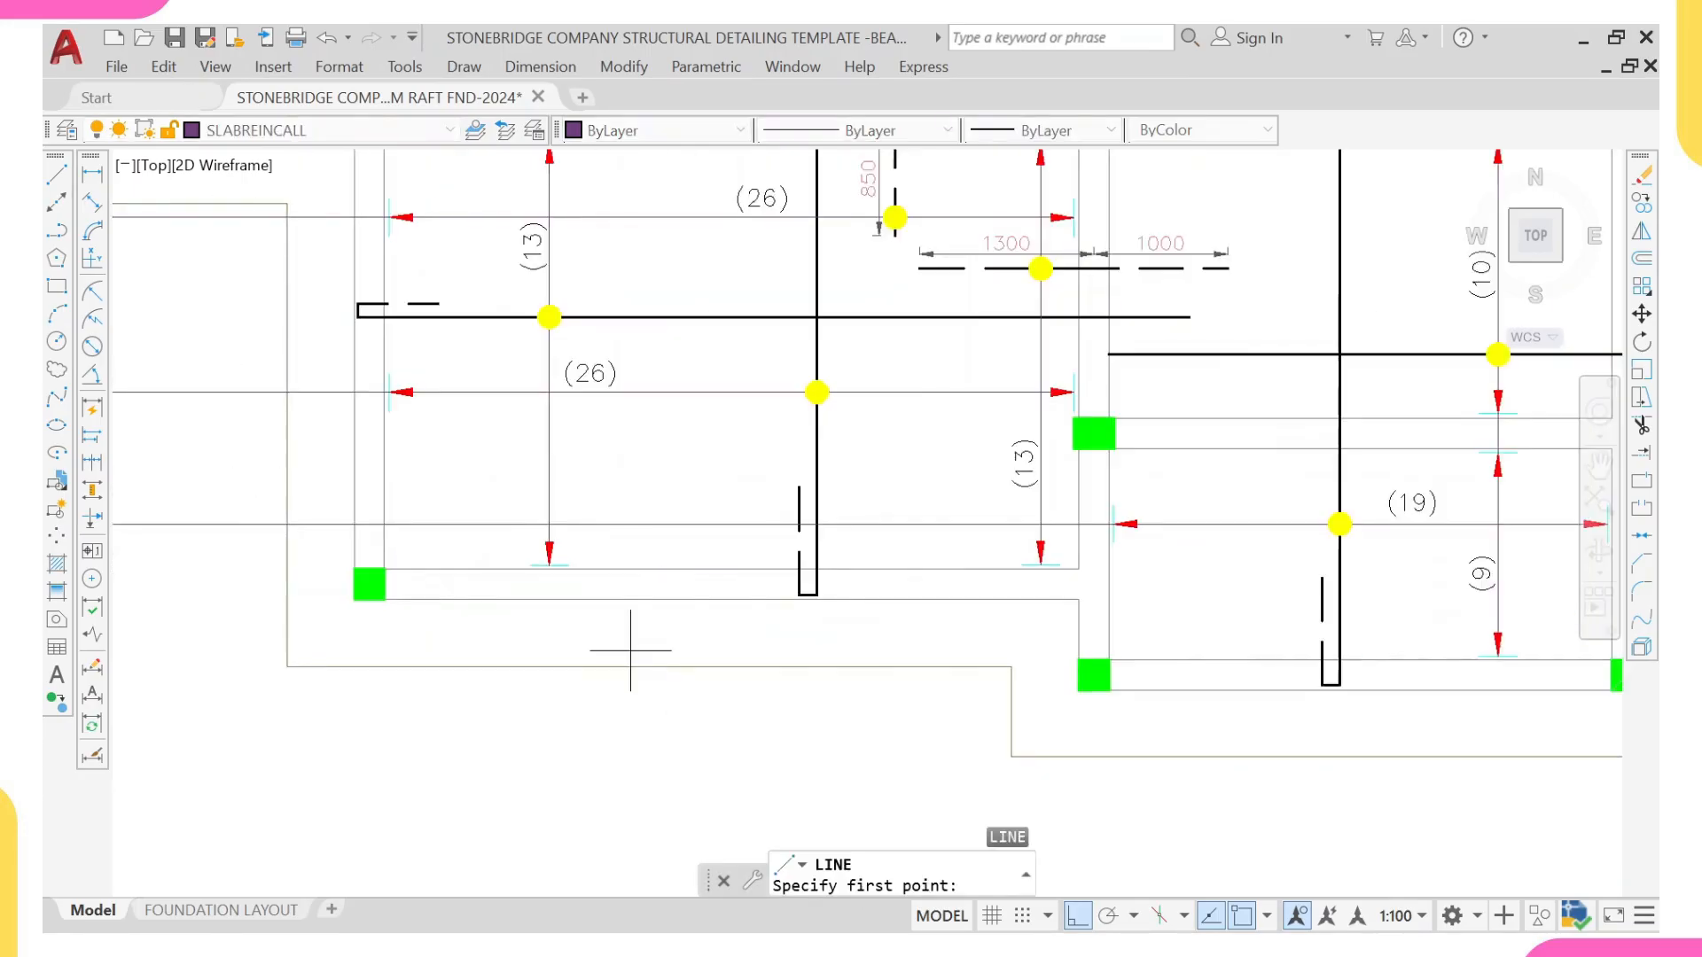
left_click(287, 631)
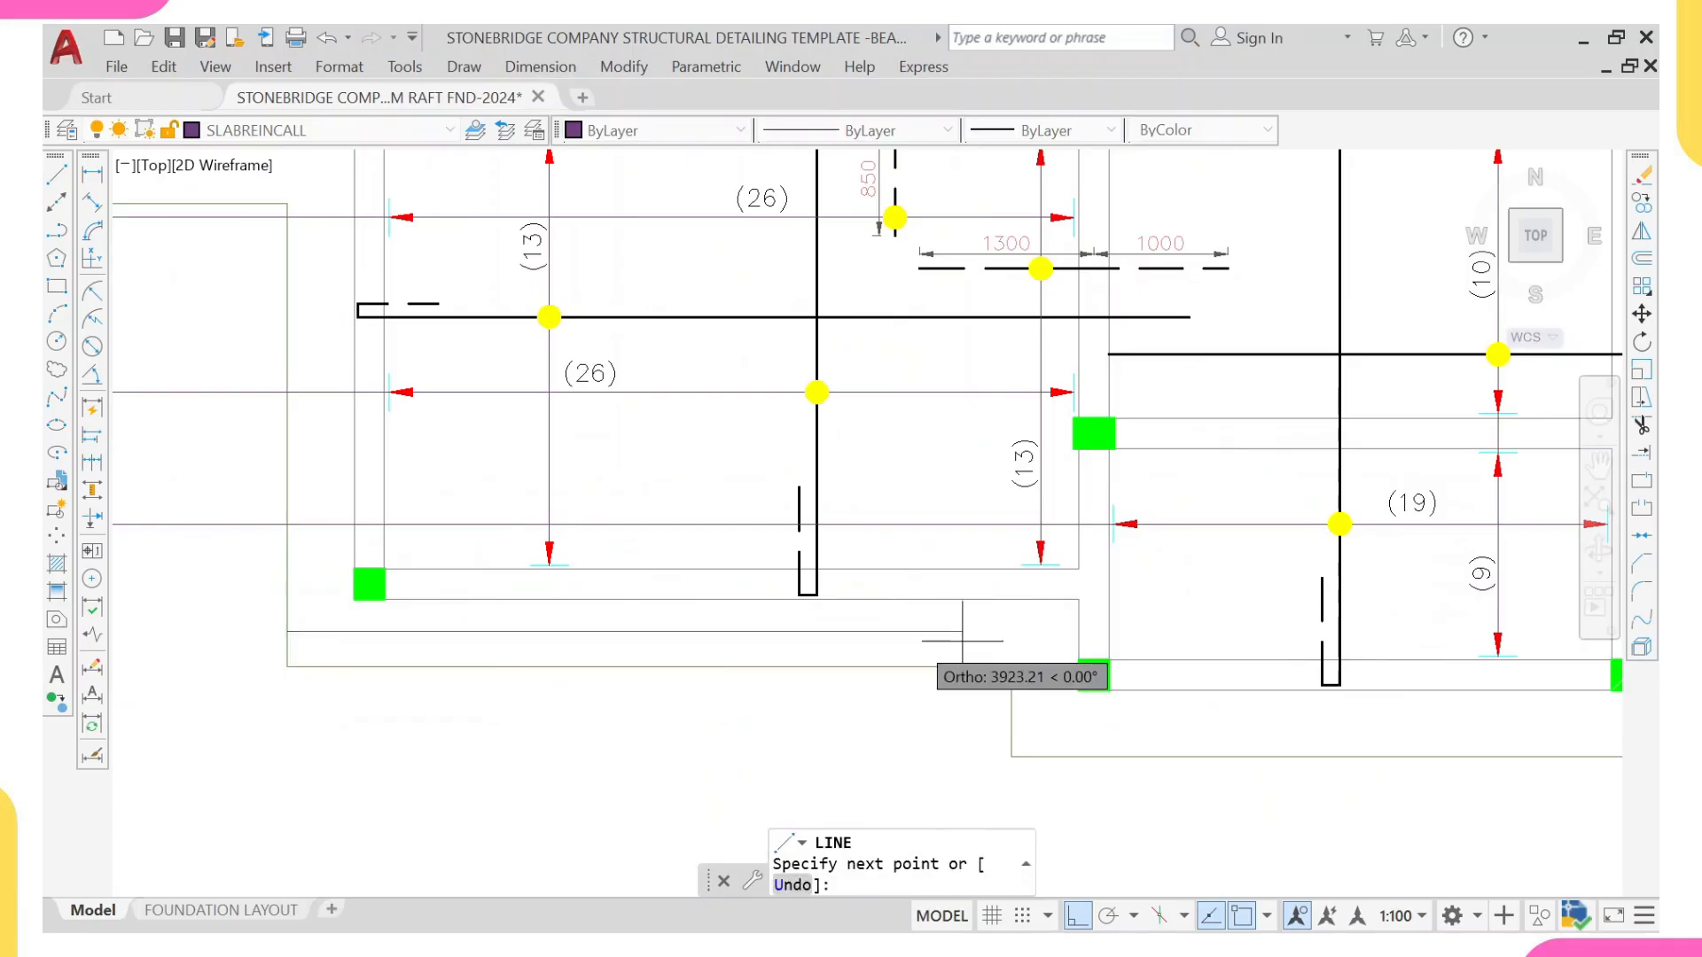
left_click(1079, 632)
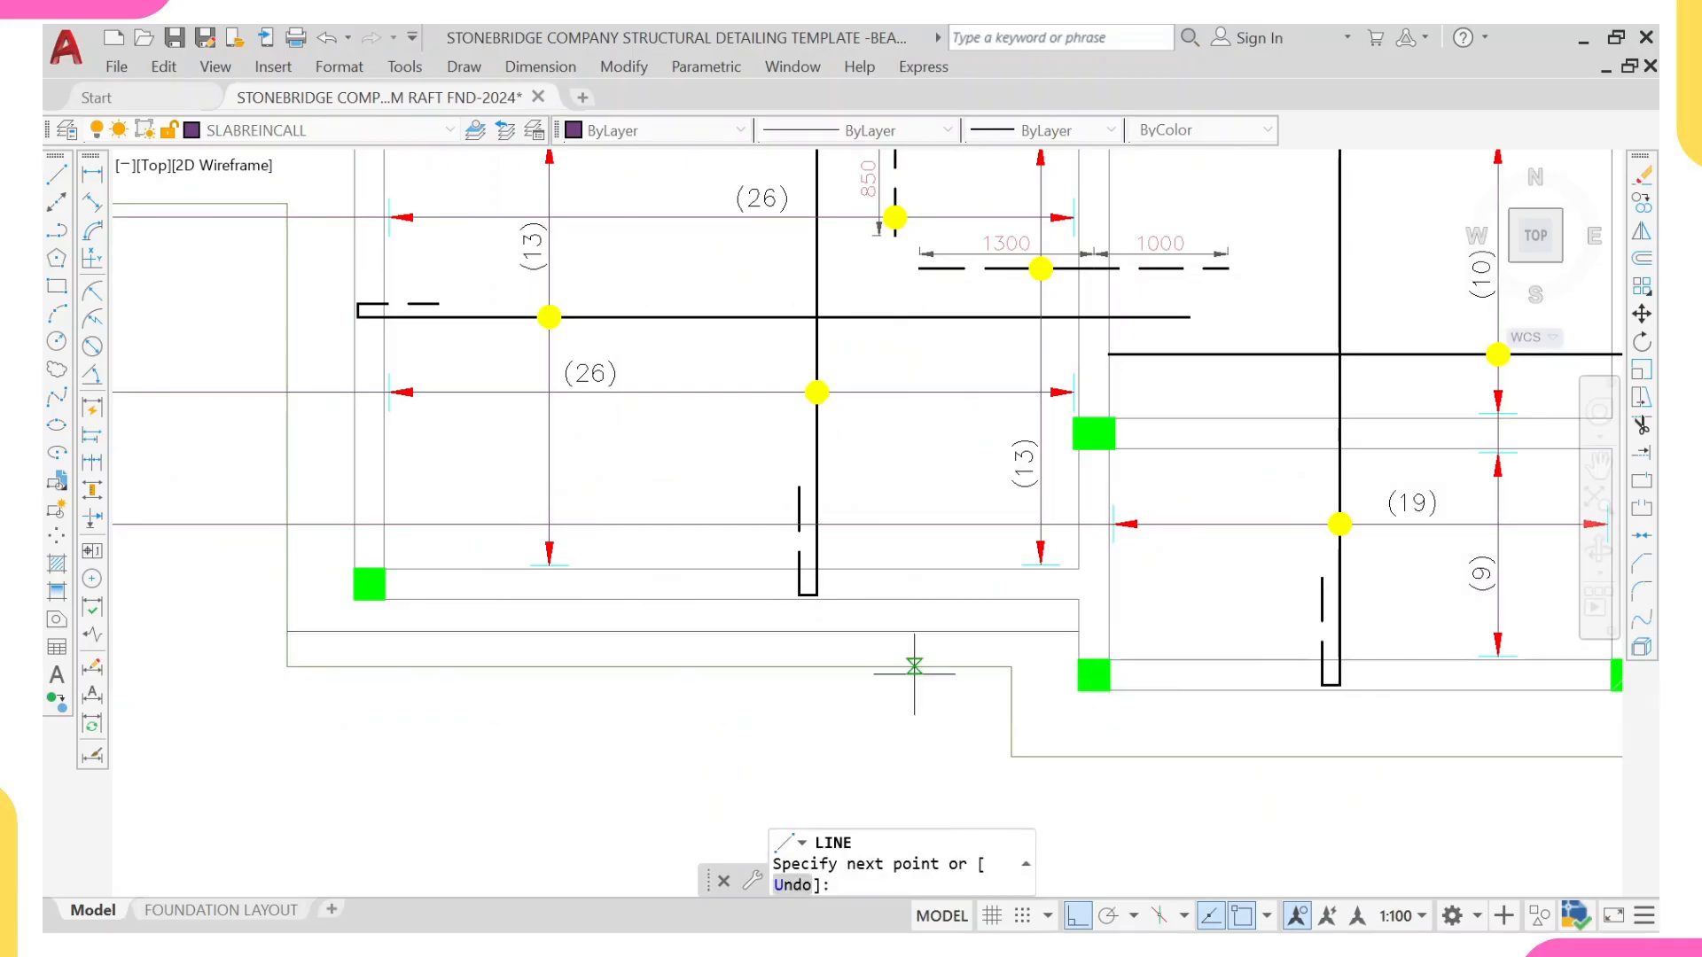
key("Escape")
Step: Stretch the new horizontal line's outer end 50 mm inward from the slab edge
left_click(314, 625)
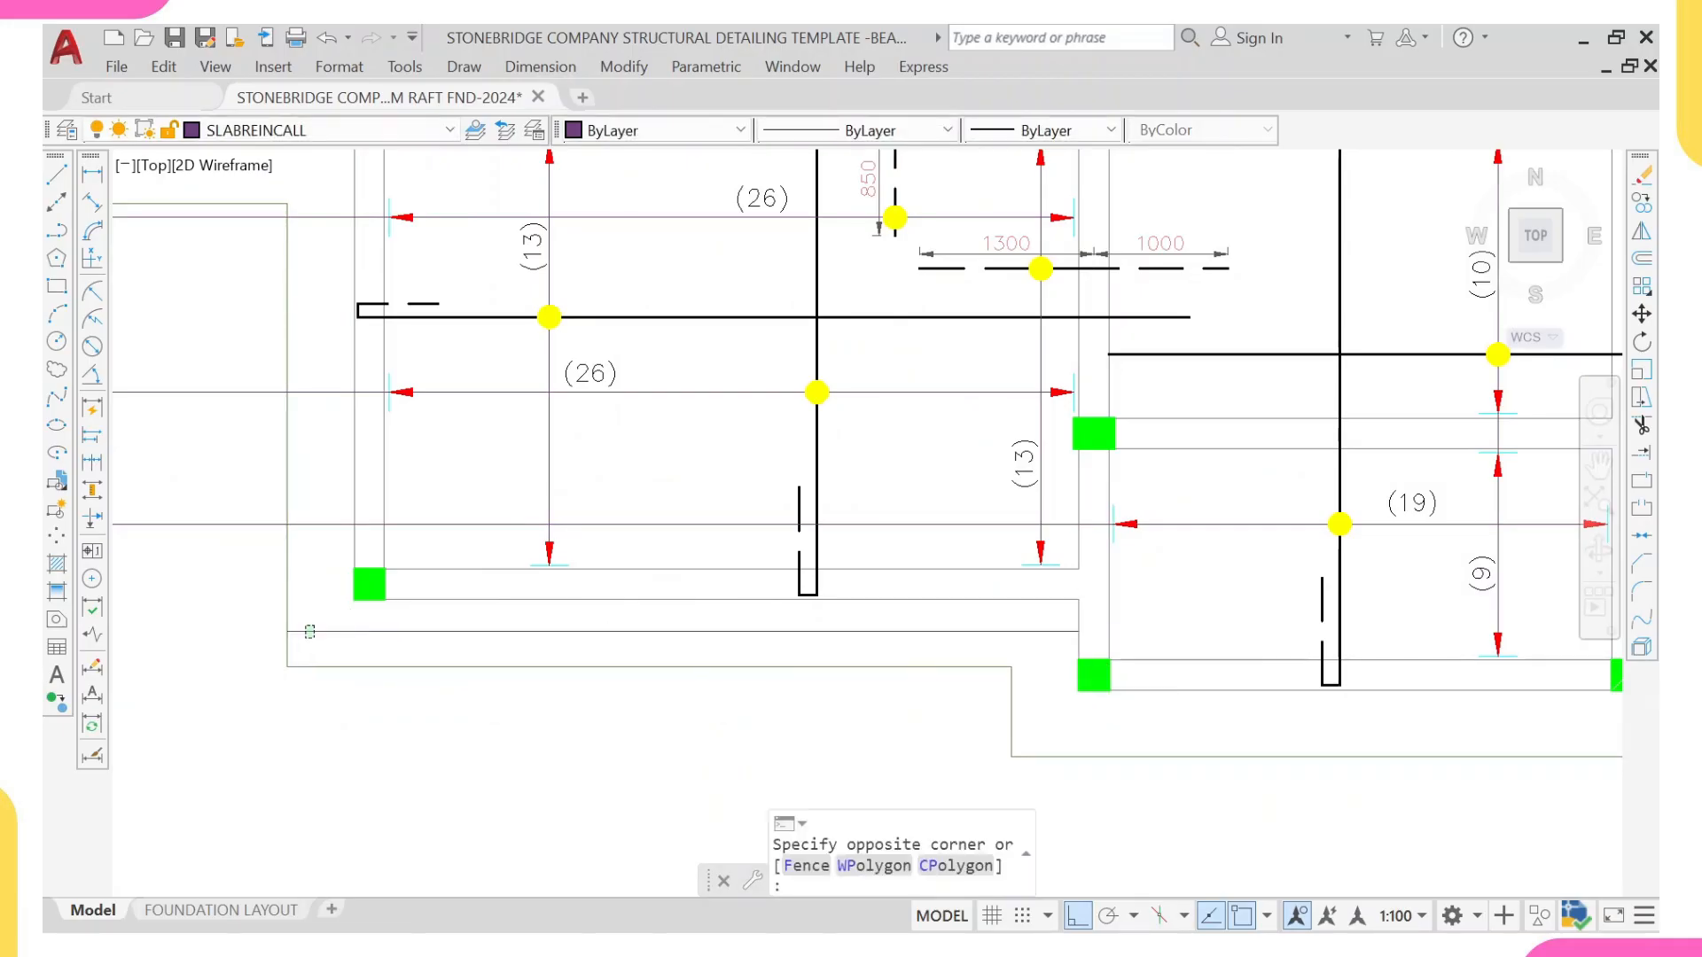
left_click(299, 636)
scroll(299, 636, "up", 4)
left_click(267, 624)
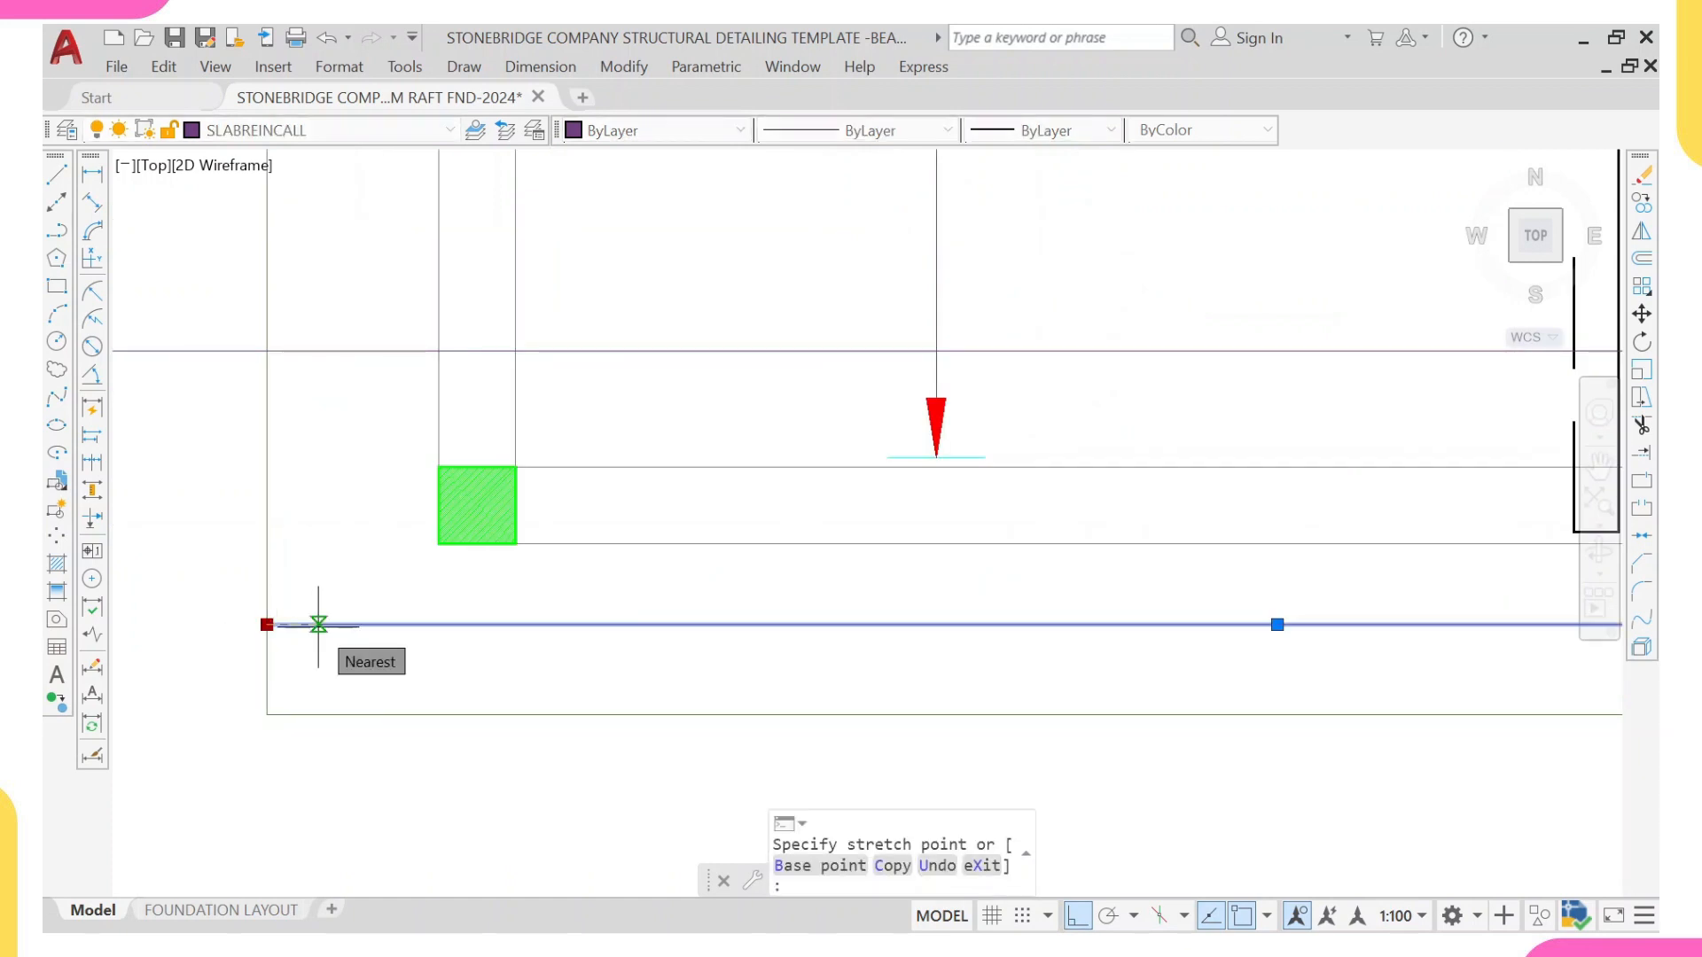
type("50")
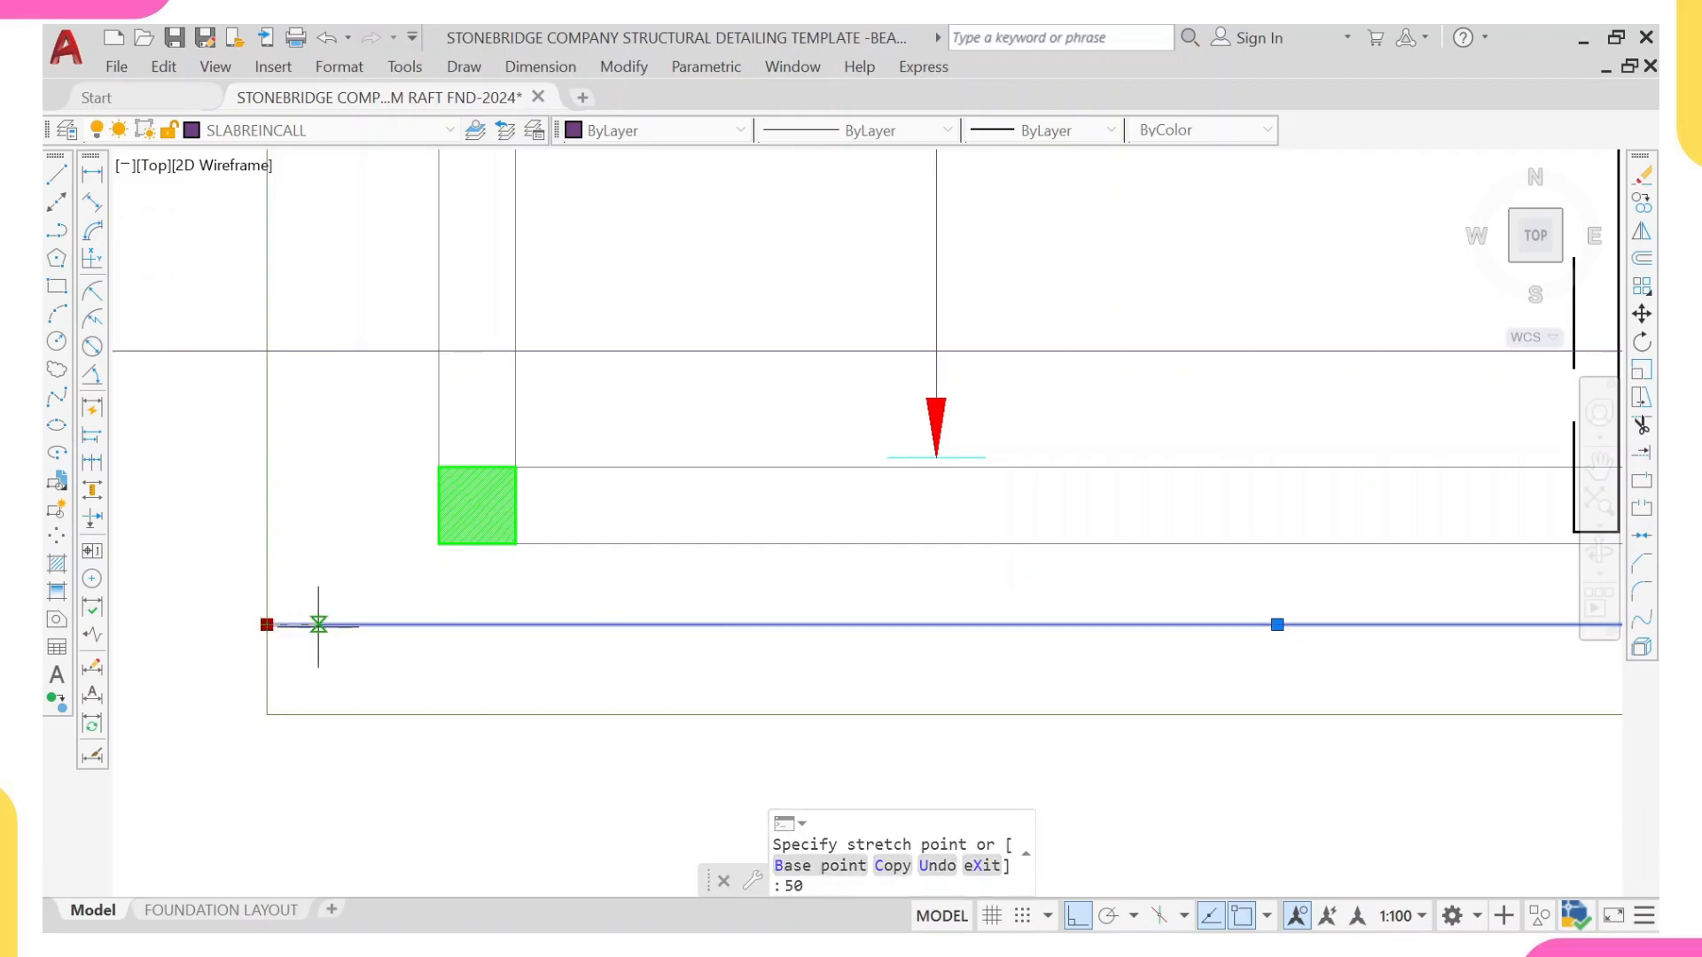
key("Return")
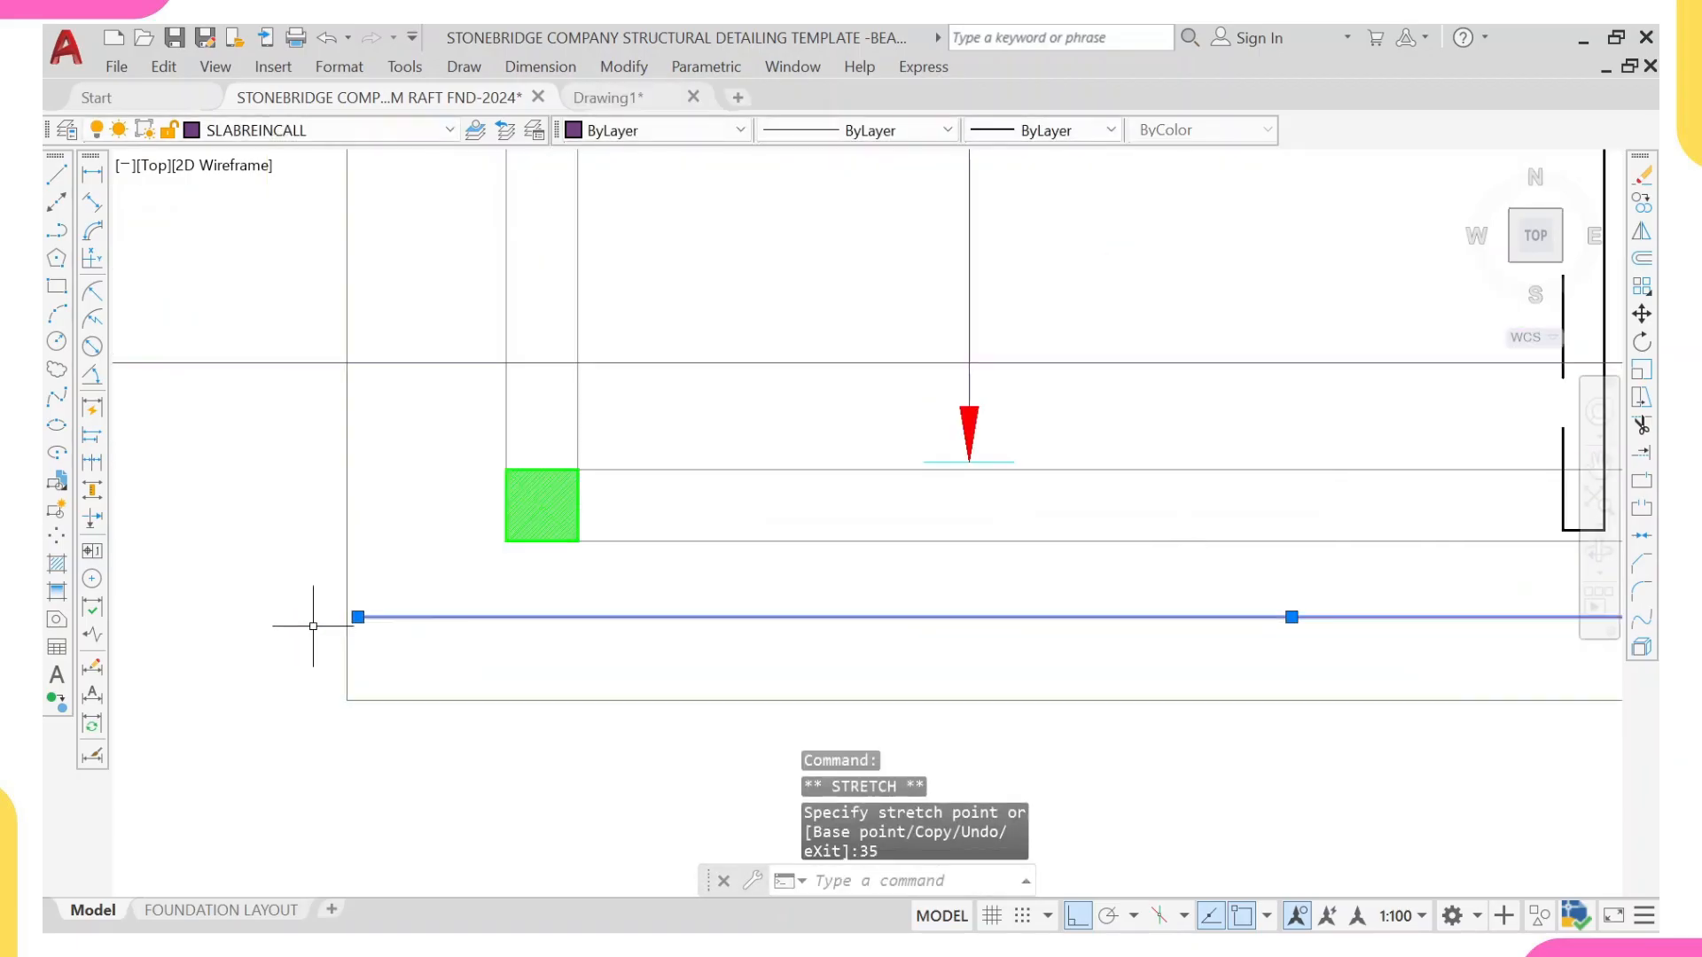
key("Escape")
scroll(336, 617, "up", 2)
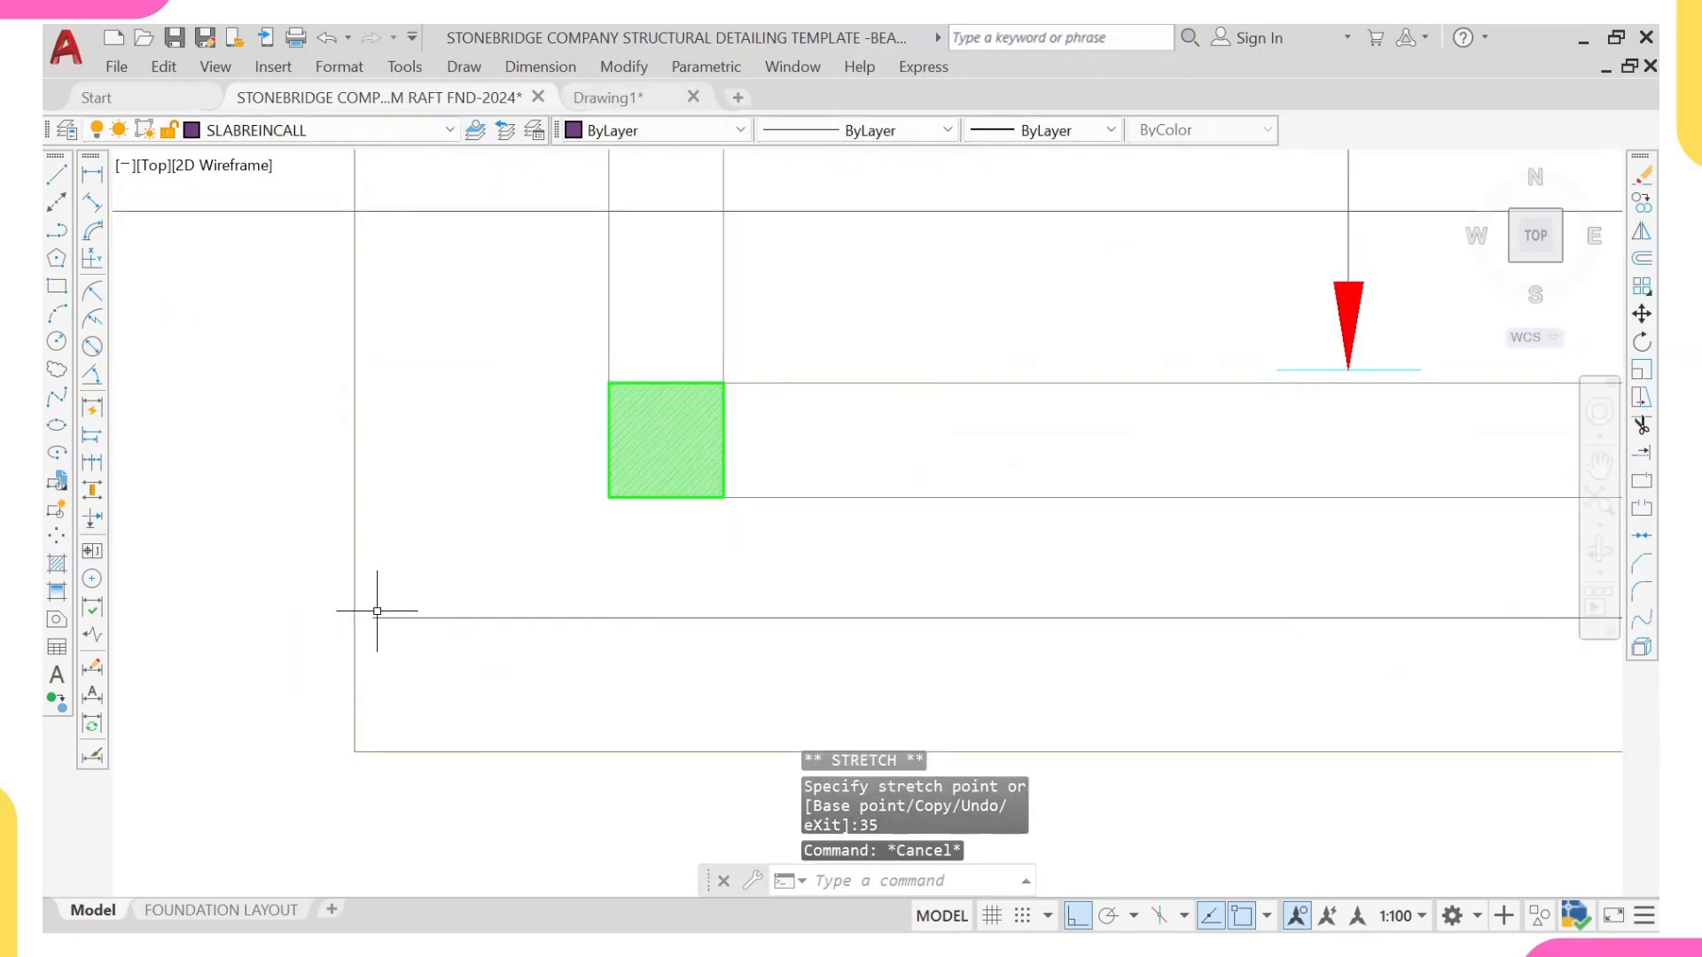
scroll(404, 614, "down", 2)
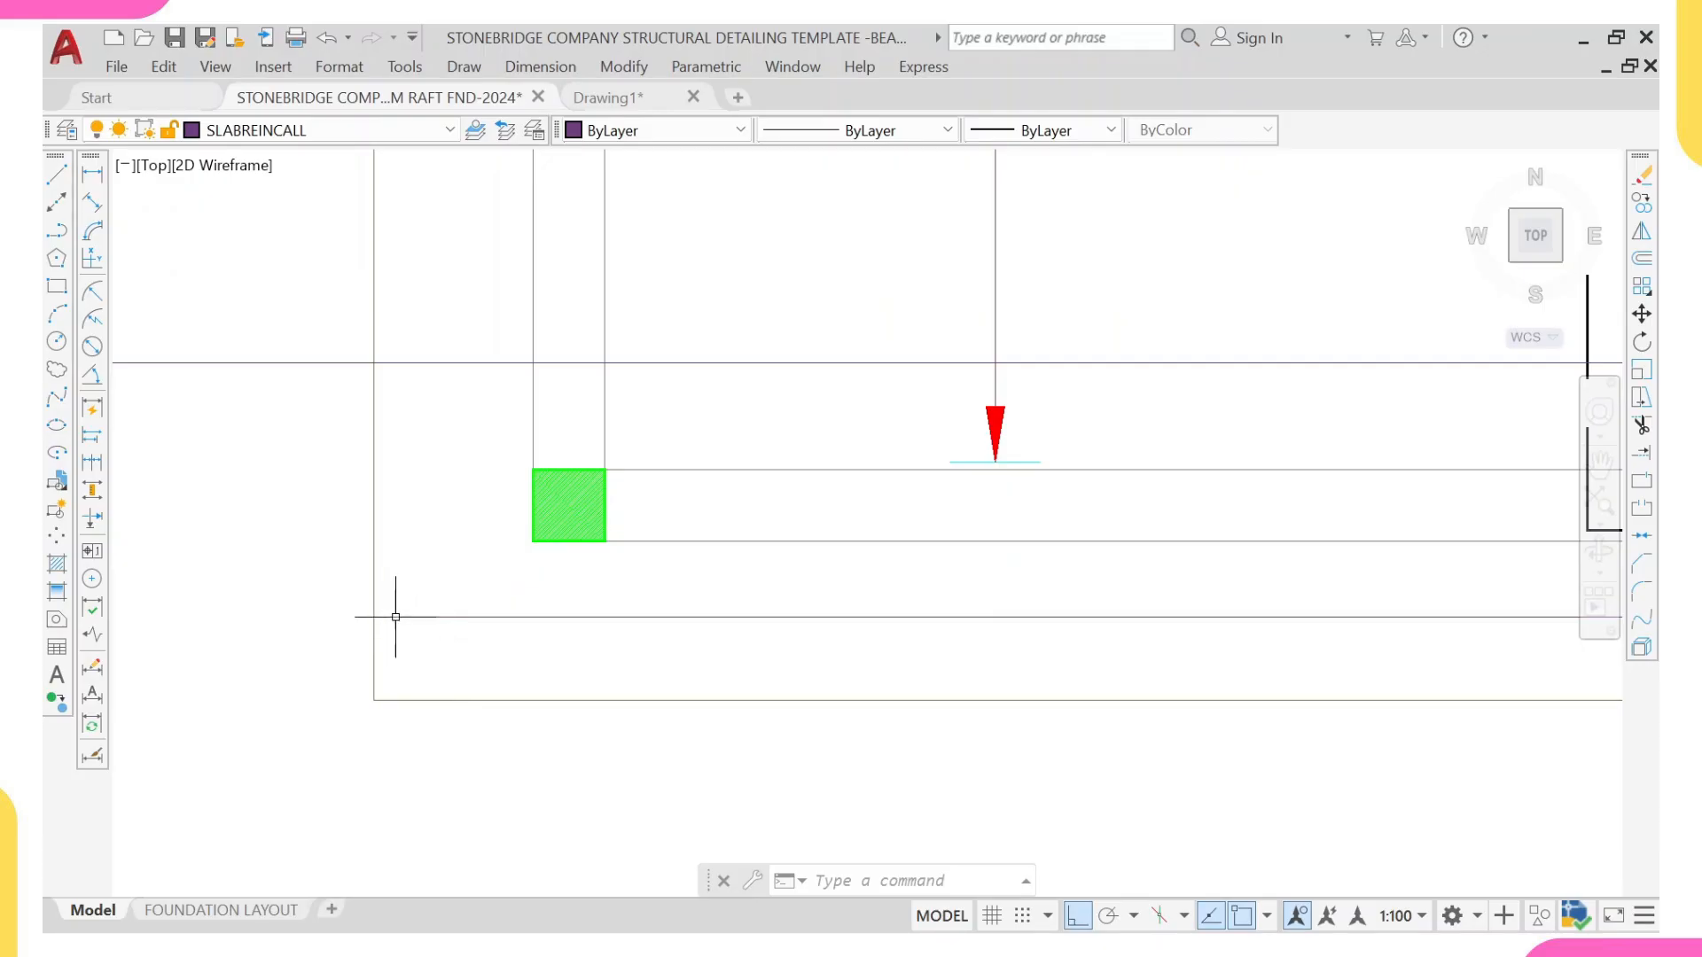
scroll(387, 621, "up", 2)
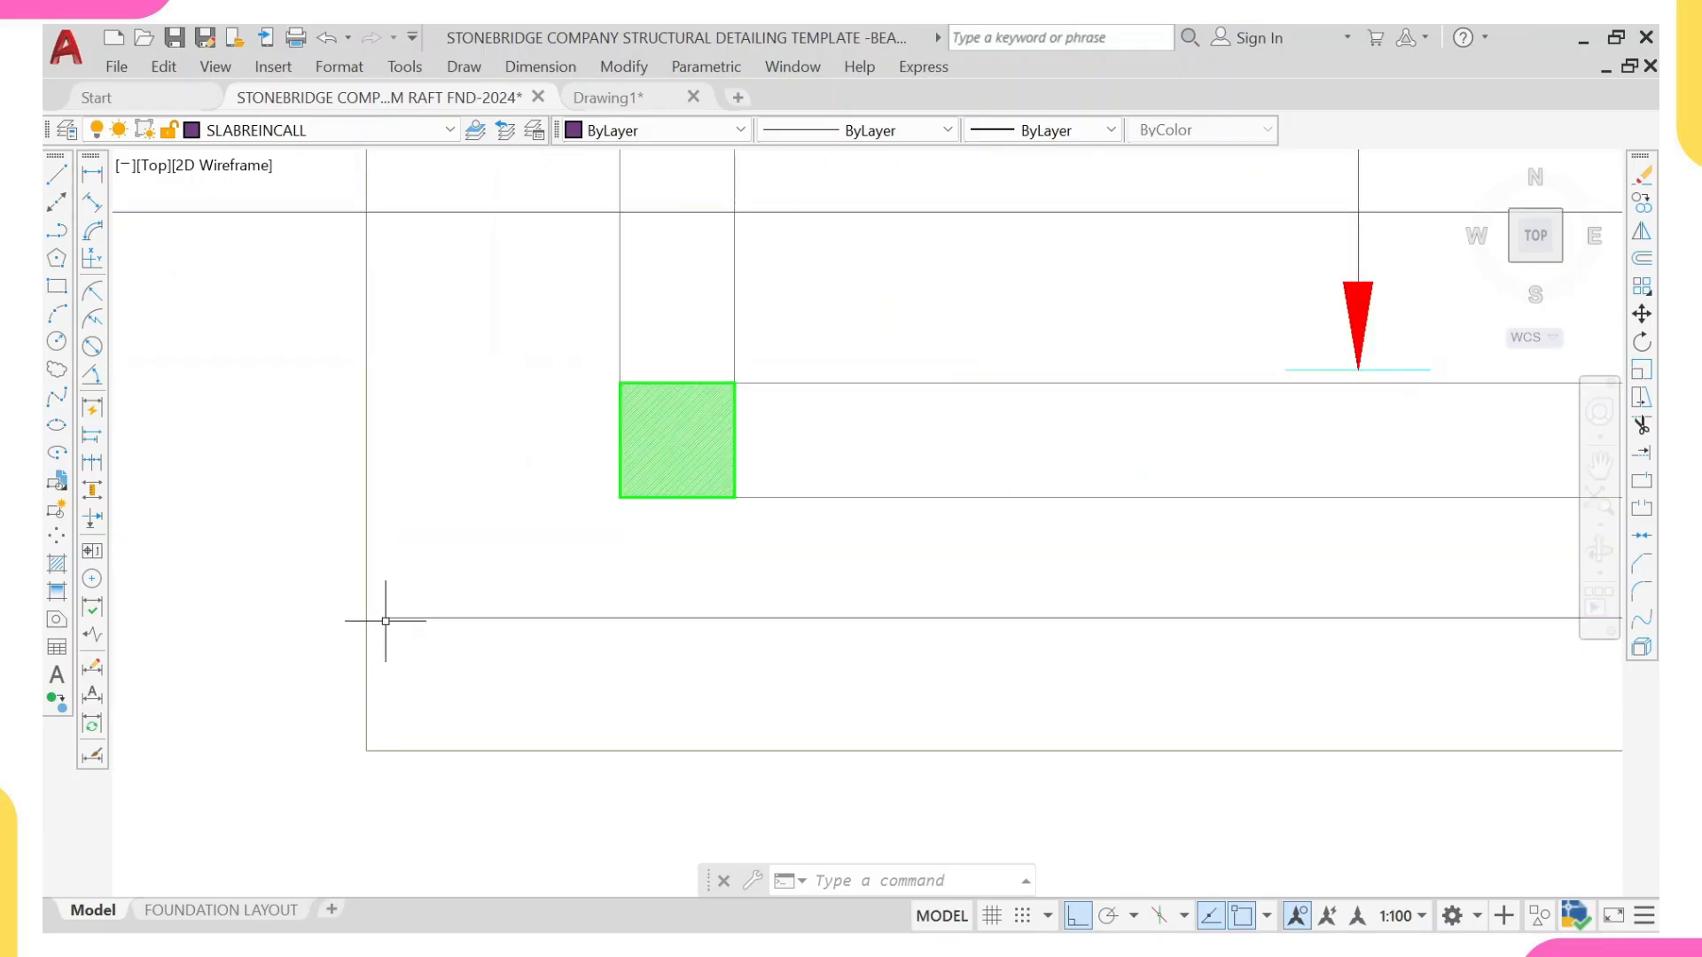
scroll(385, 614, "down", 5)
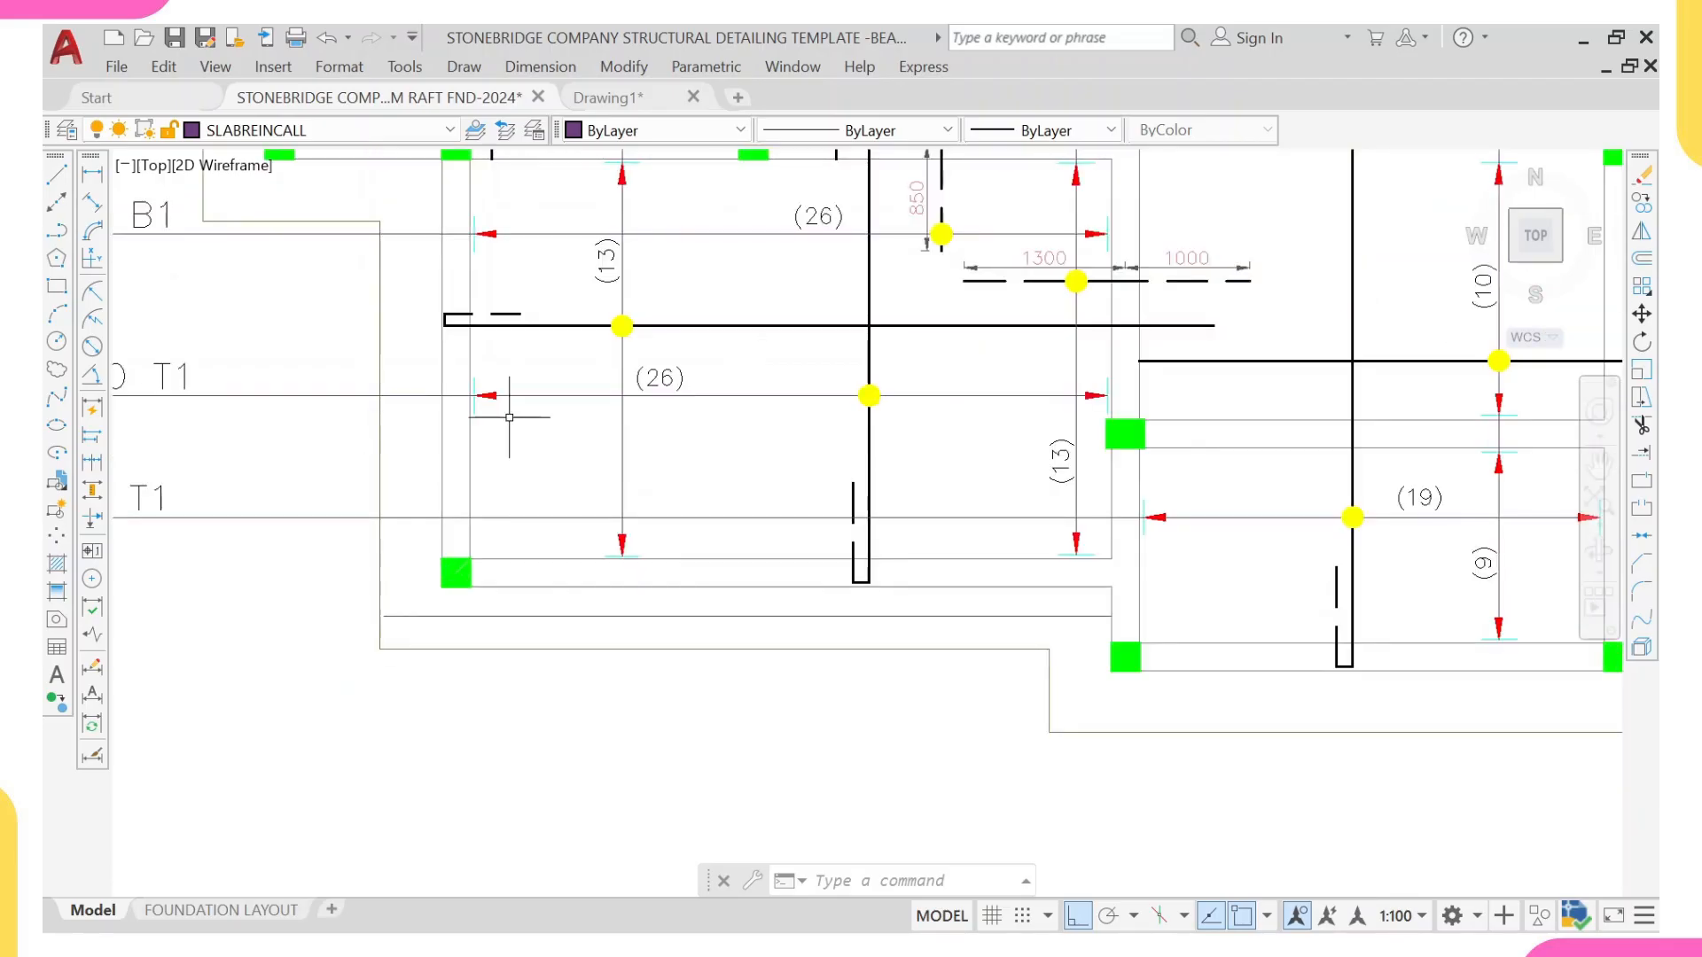
Step: Draw a short vertical line across the projecting slab strip below the lower-left bay, from the outer slab edge to the beam face
scroll(414, 275, "up", 4)
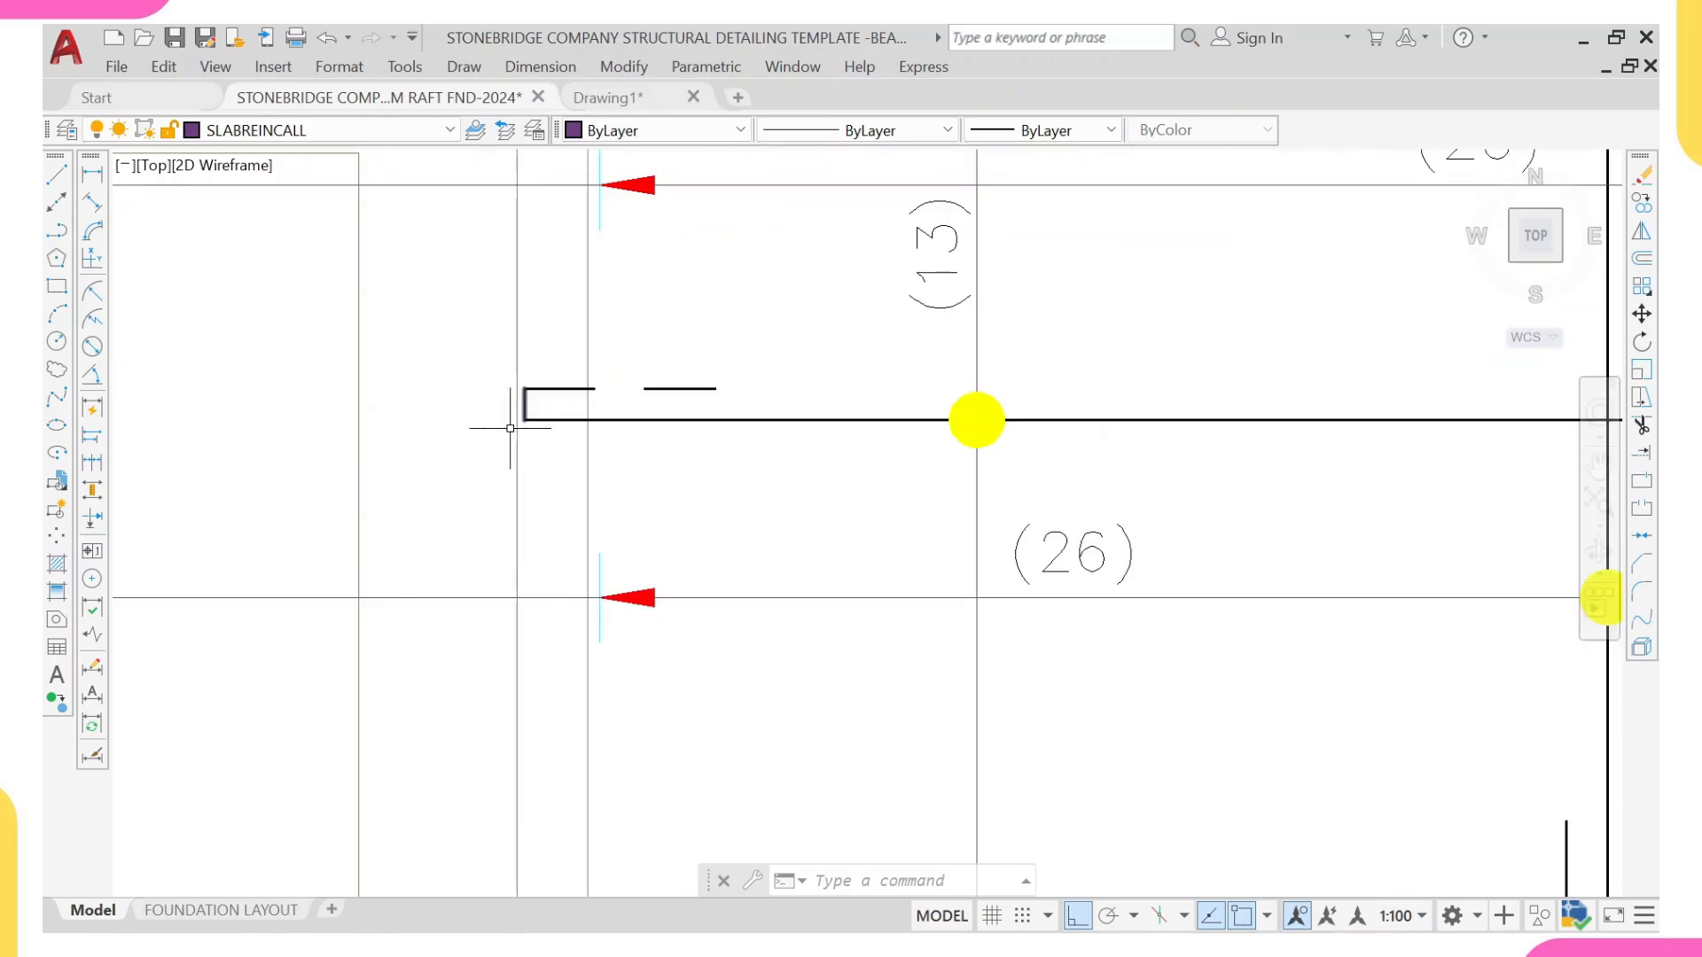
scroll(520, 422, "down", 3)
scroll(444, 674, "up", 2)
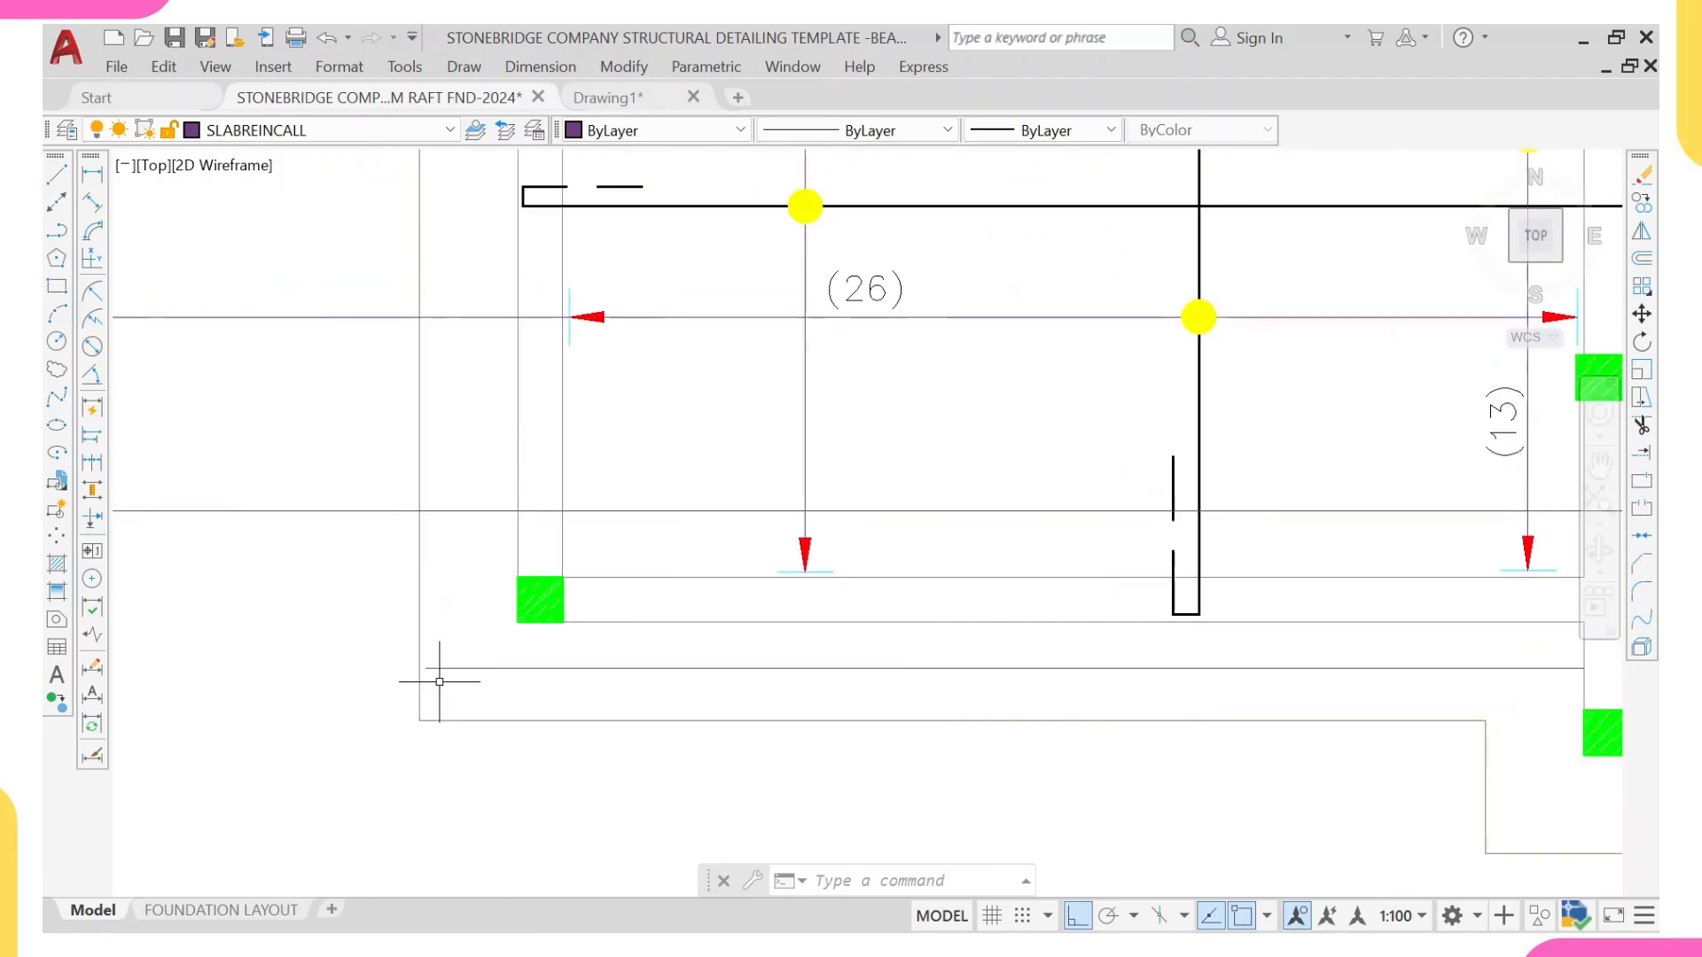
scroll(440, 681, "up", 1)
scroll(437, 668, "up", 1)
scroll(438, 668, "down", 3)
middle_click_drag(649, 687, 488, 702)
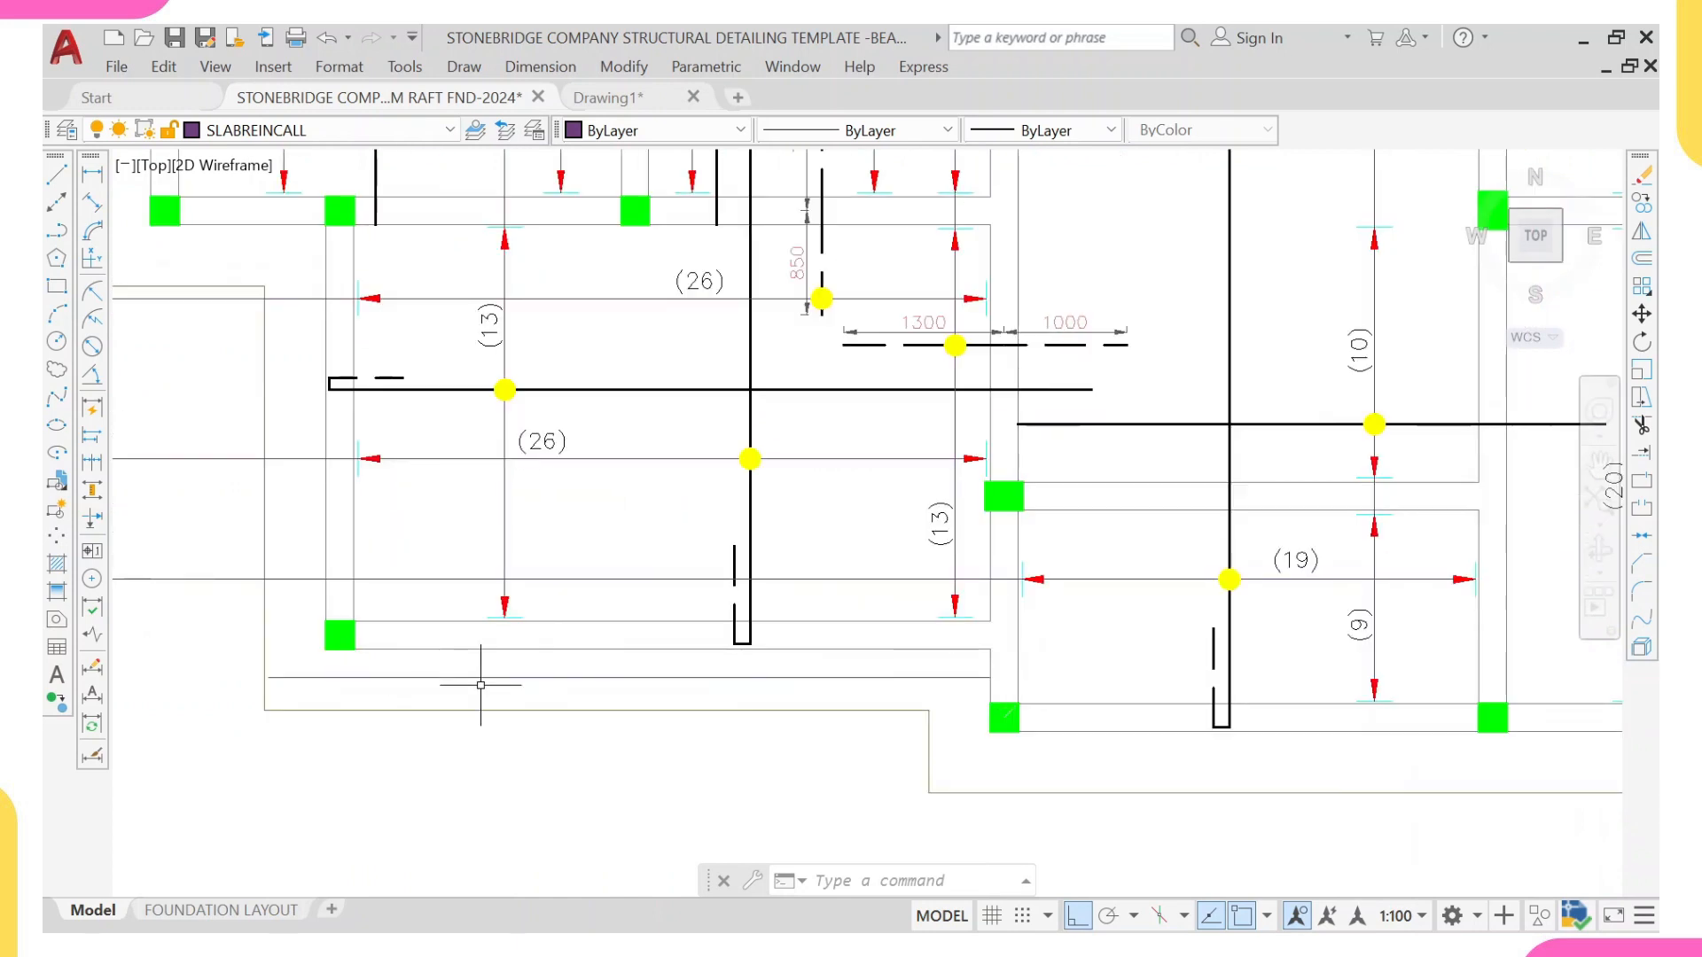
type("l")
key("Return")
scroll(555, 685, "up", 2)
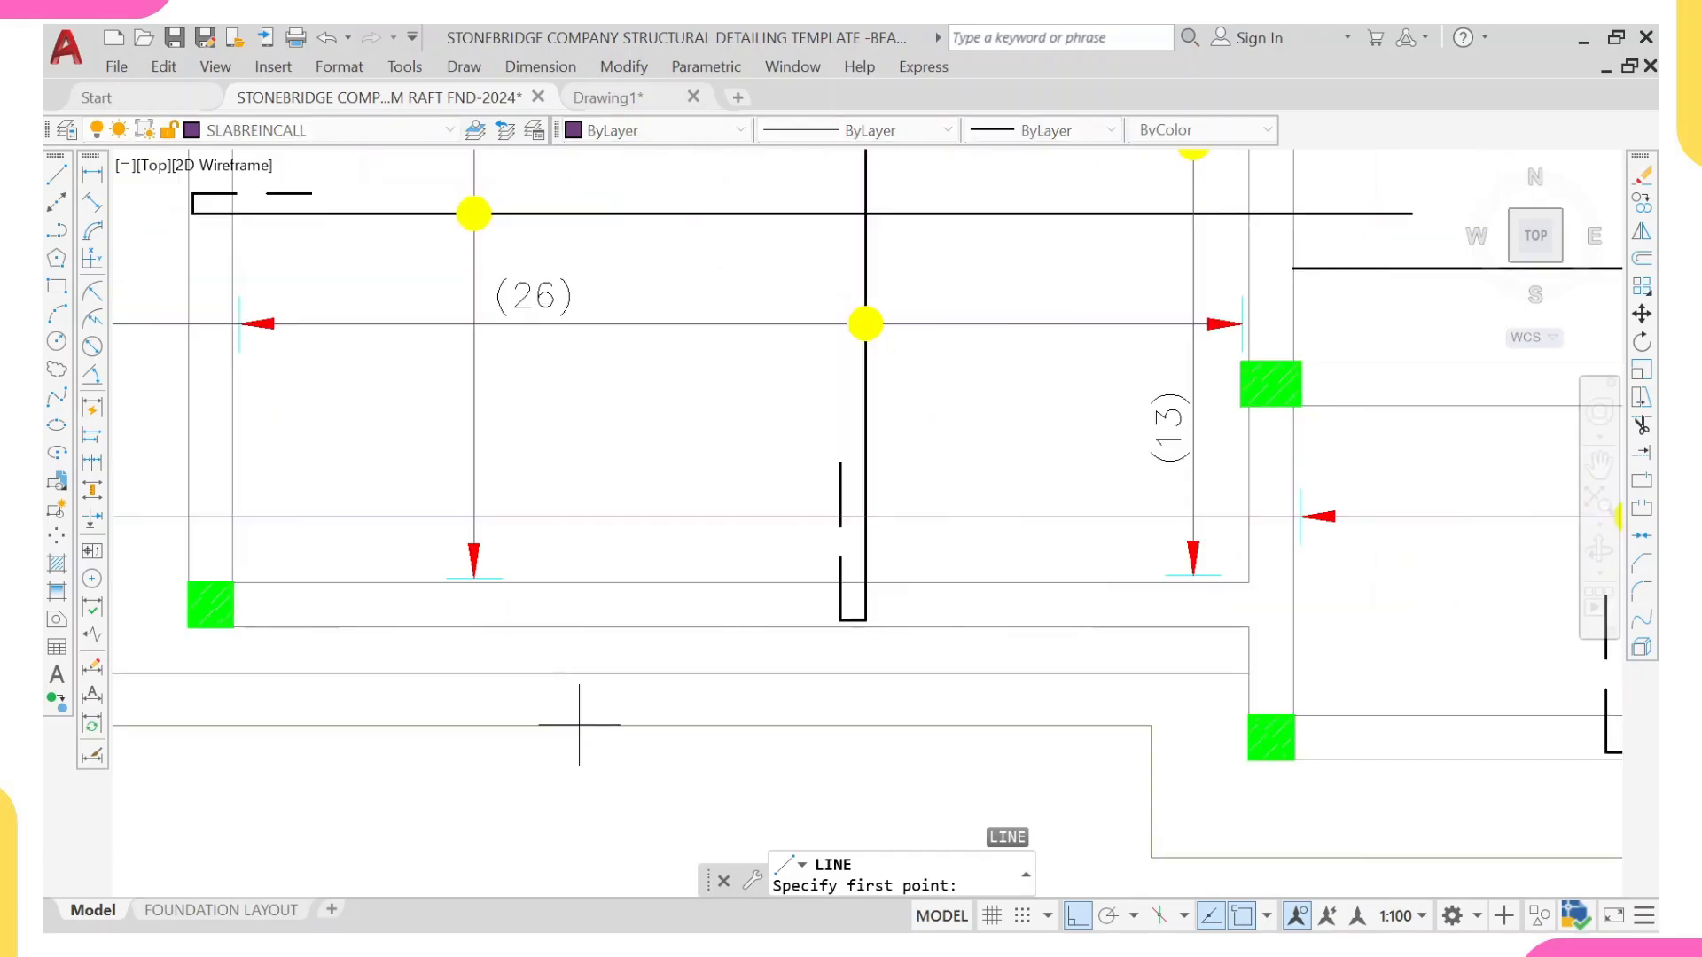
left_click(579, 725)
left_click(581, 630)
key("Escape")
Step: Stretch the short vertical line's outer end 35 mm inward from the slab edge
scroll(578, 688, "up", 2)
left_click(581, 691)
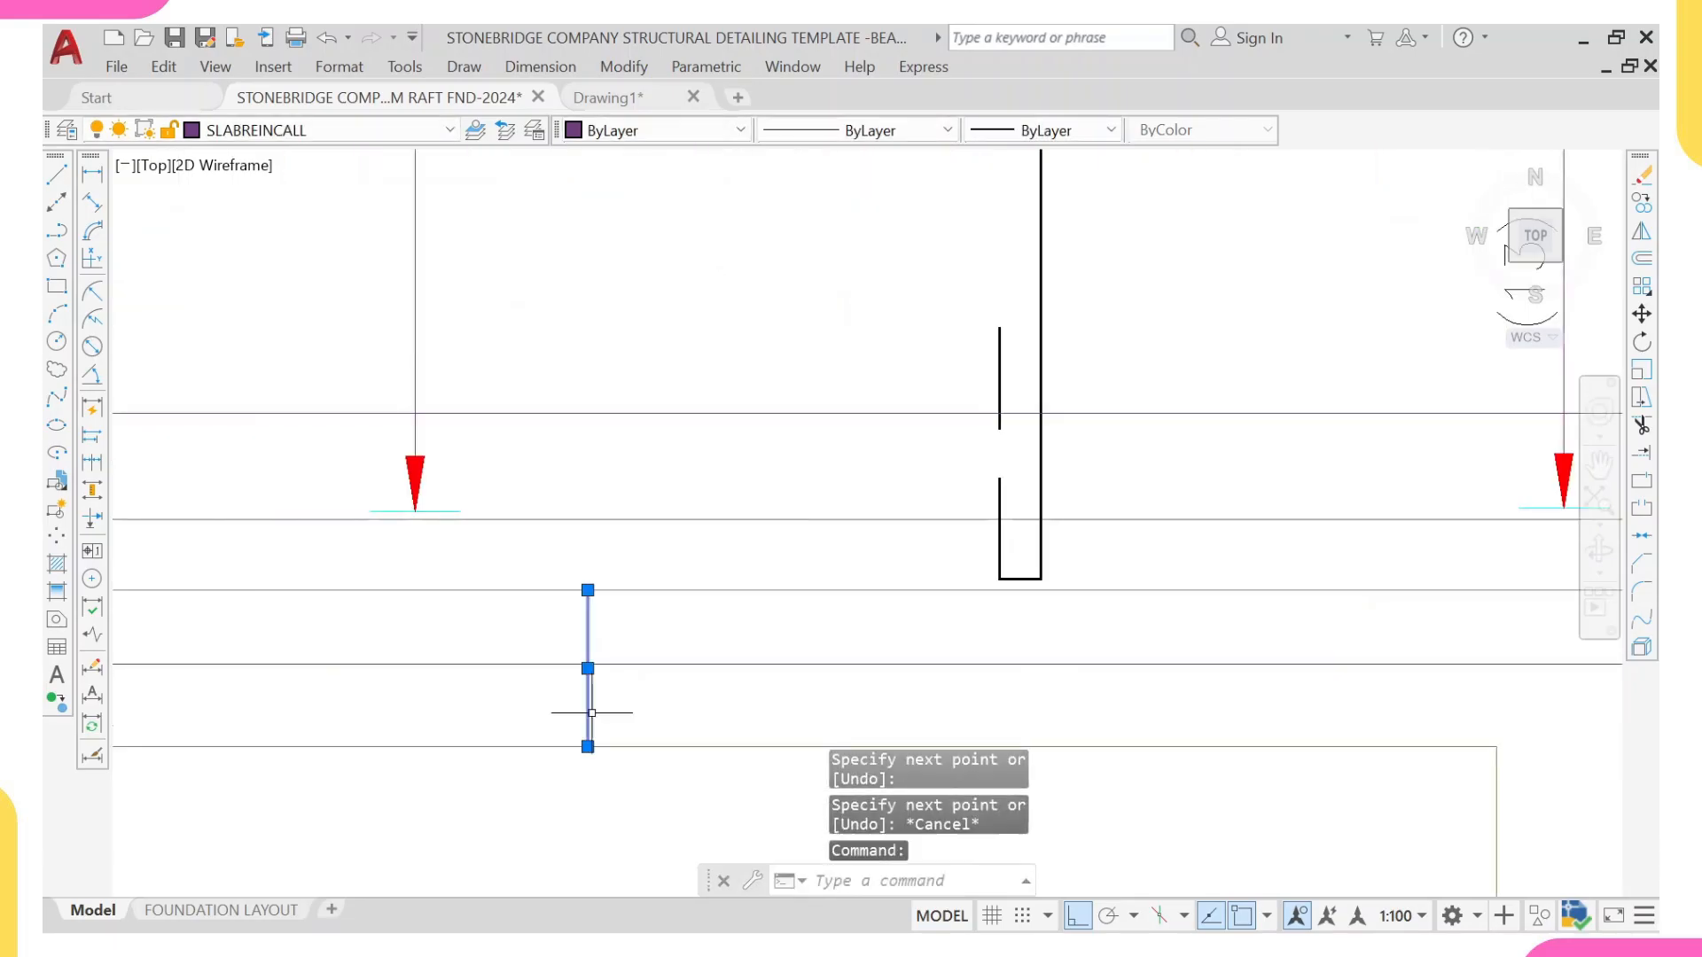
left_click(588, 746)
type("35")
key("Return")
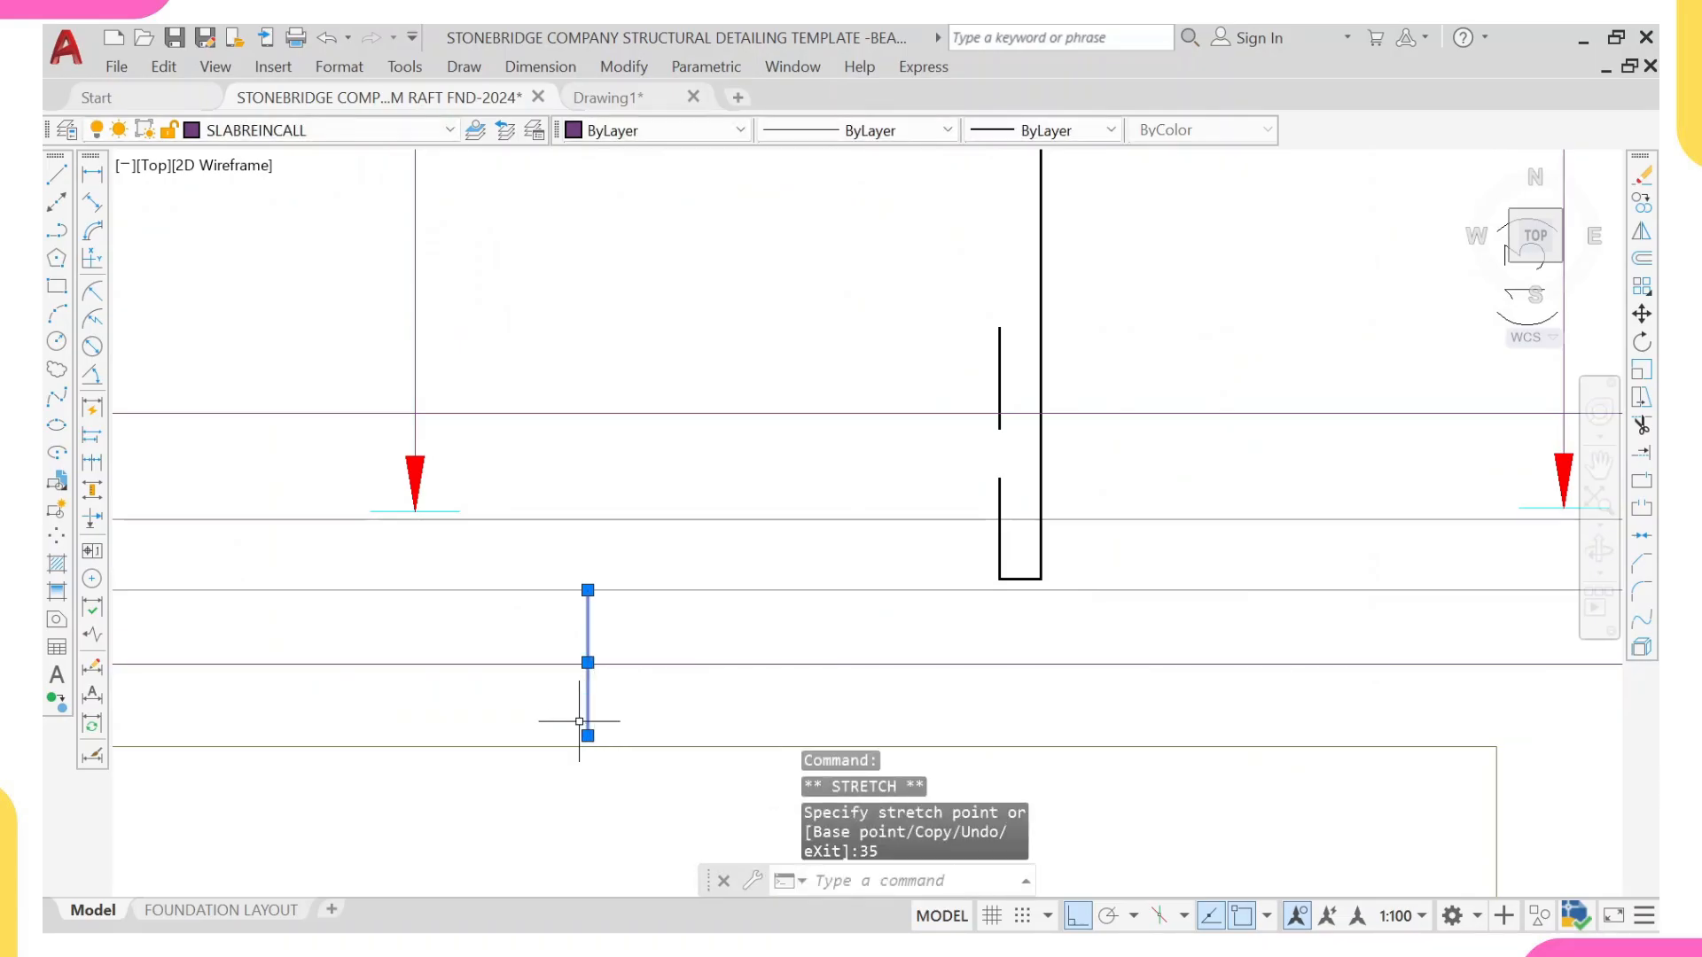
key("Escape")
Step: Match the properties of the bay's thick vertical bar onto the horizontal and short vertical lines in the projecting strip
left_click(1042, 475)
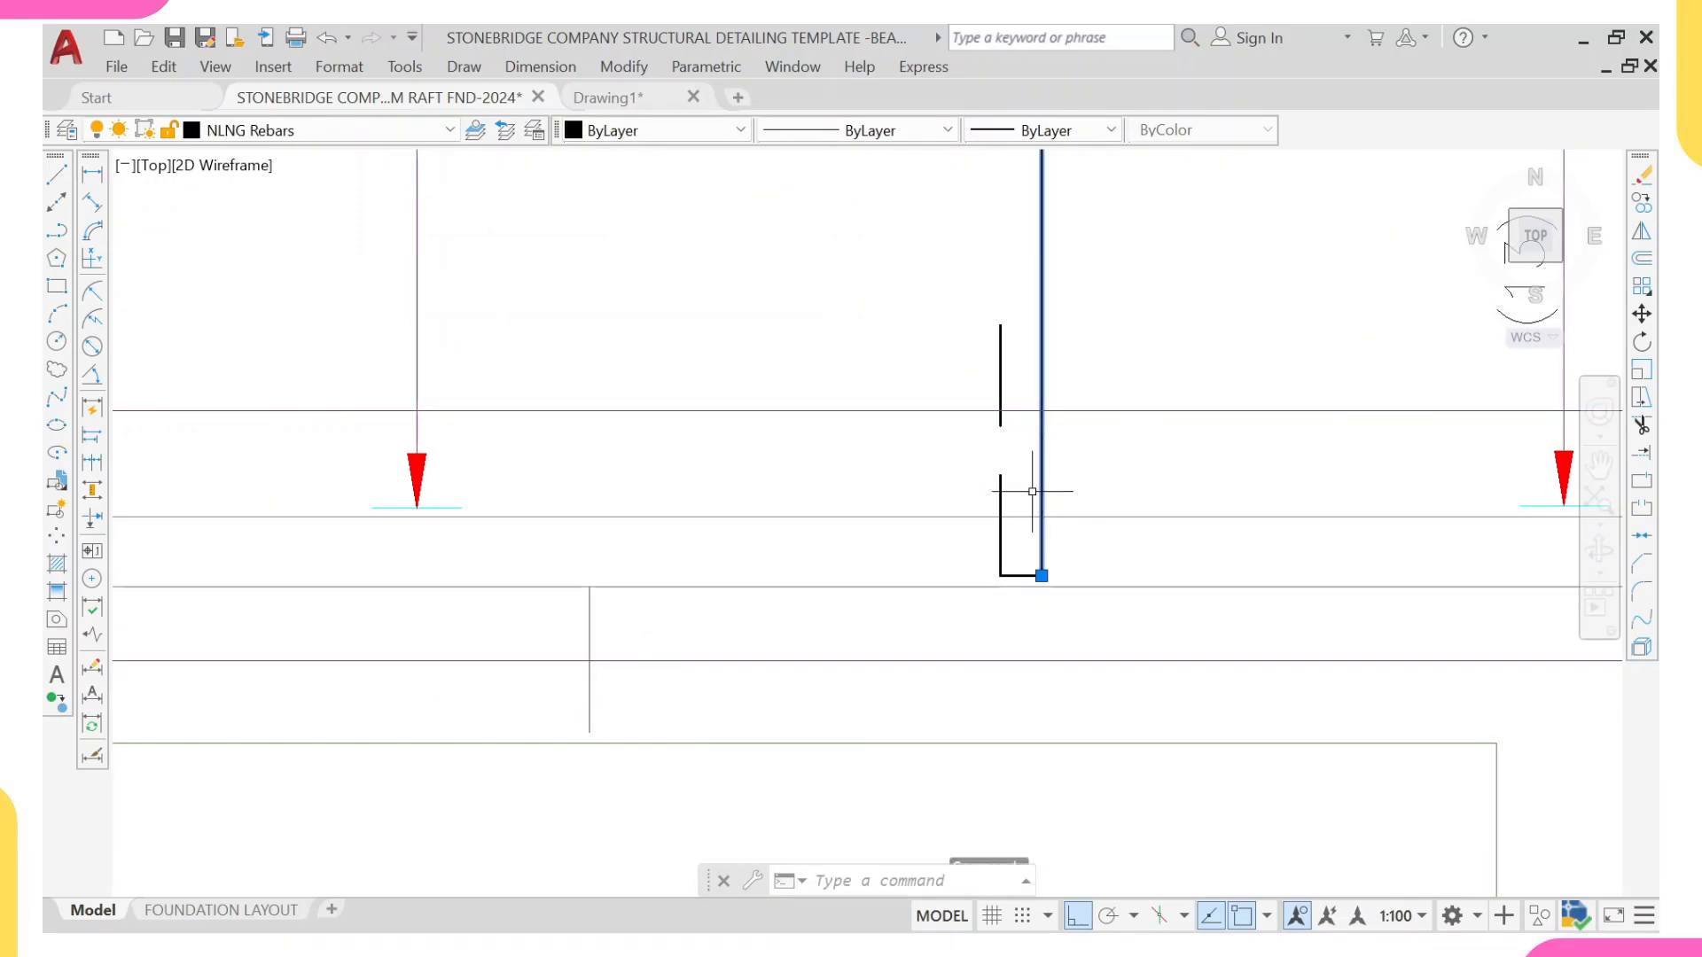
type("MA")
key("Return")
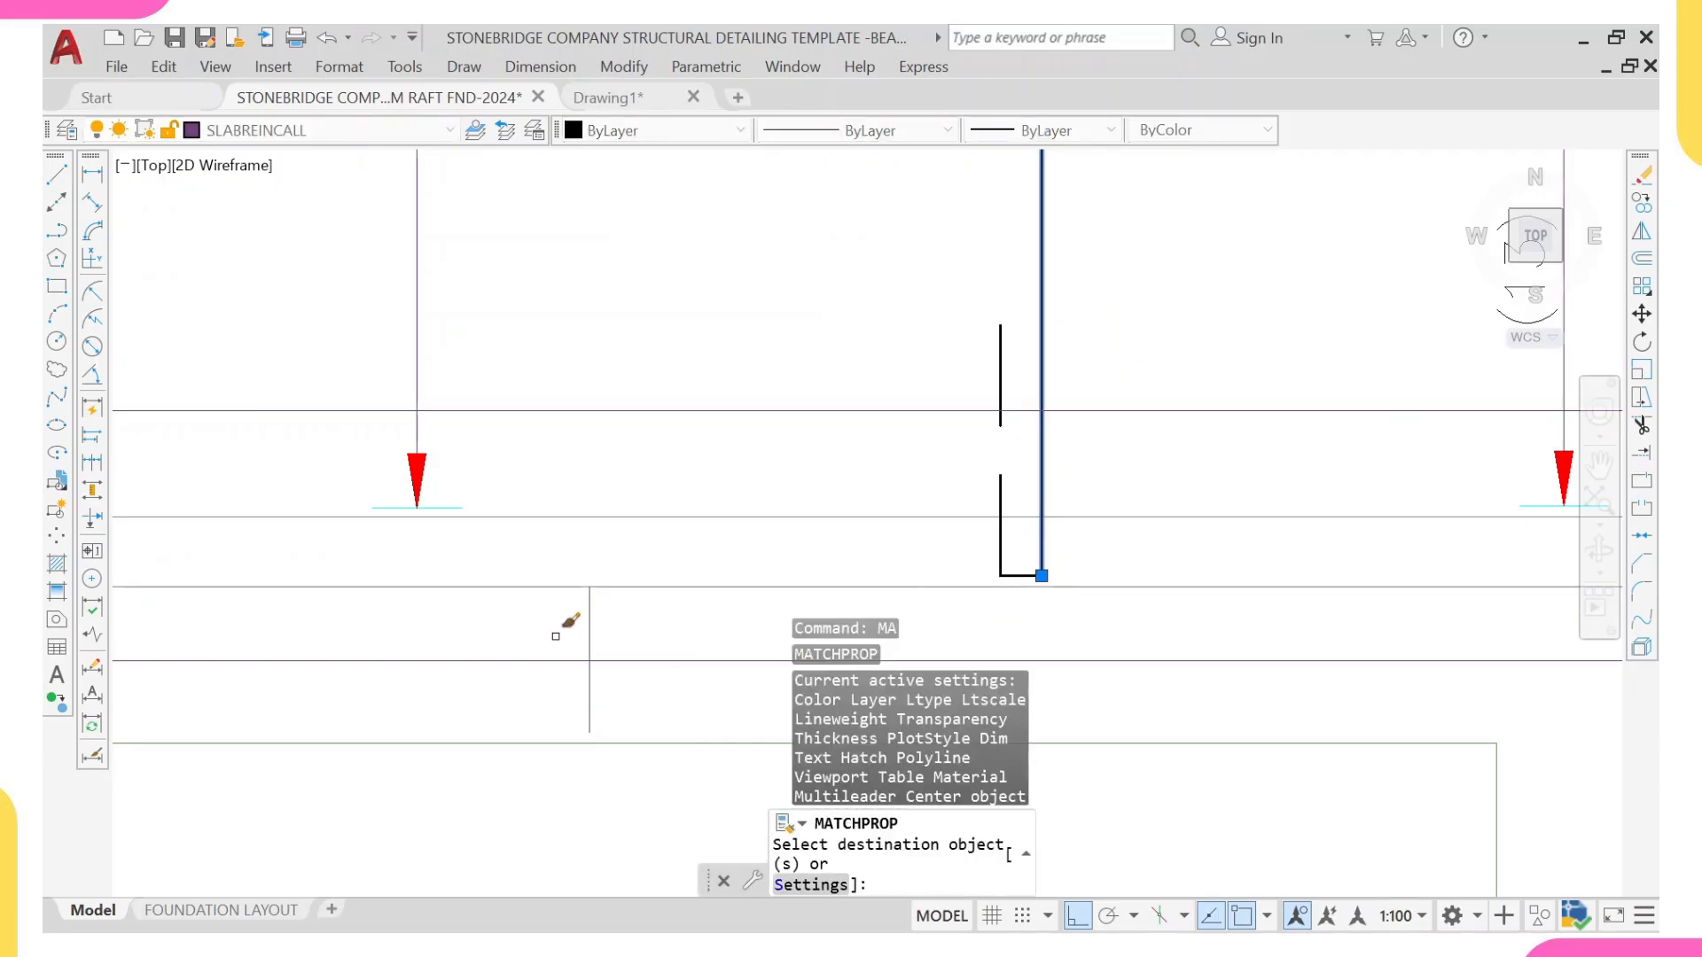
left_click(607, 625)
left_click(554, 688)
scroll(558, 677, "down", 4)
middle_click_drag(599, 672, 549, 612)
key("Escape")
Step: Draw a horizontal leader line through the projecting strip, from the vertical beam face out past the slab edge beneath the existing bar marks
scroll(549, 612, "down", 4)
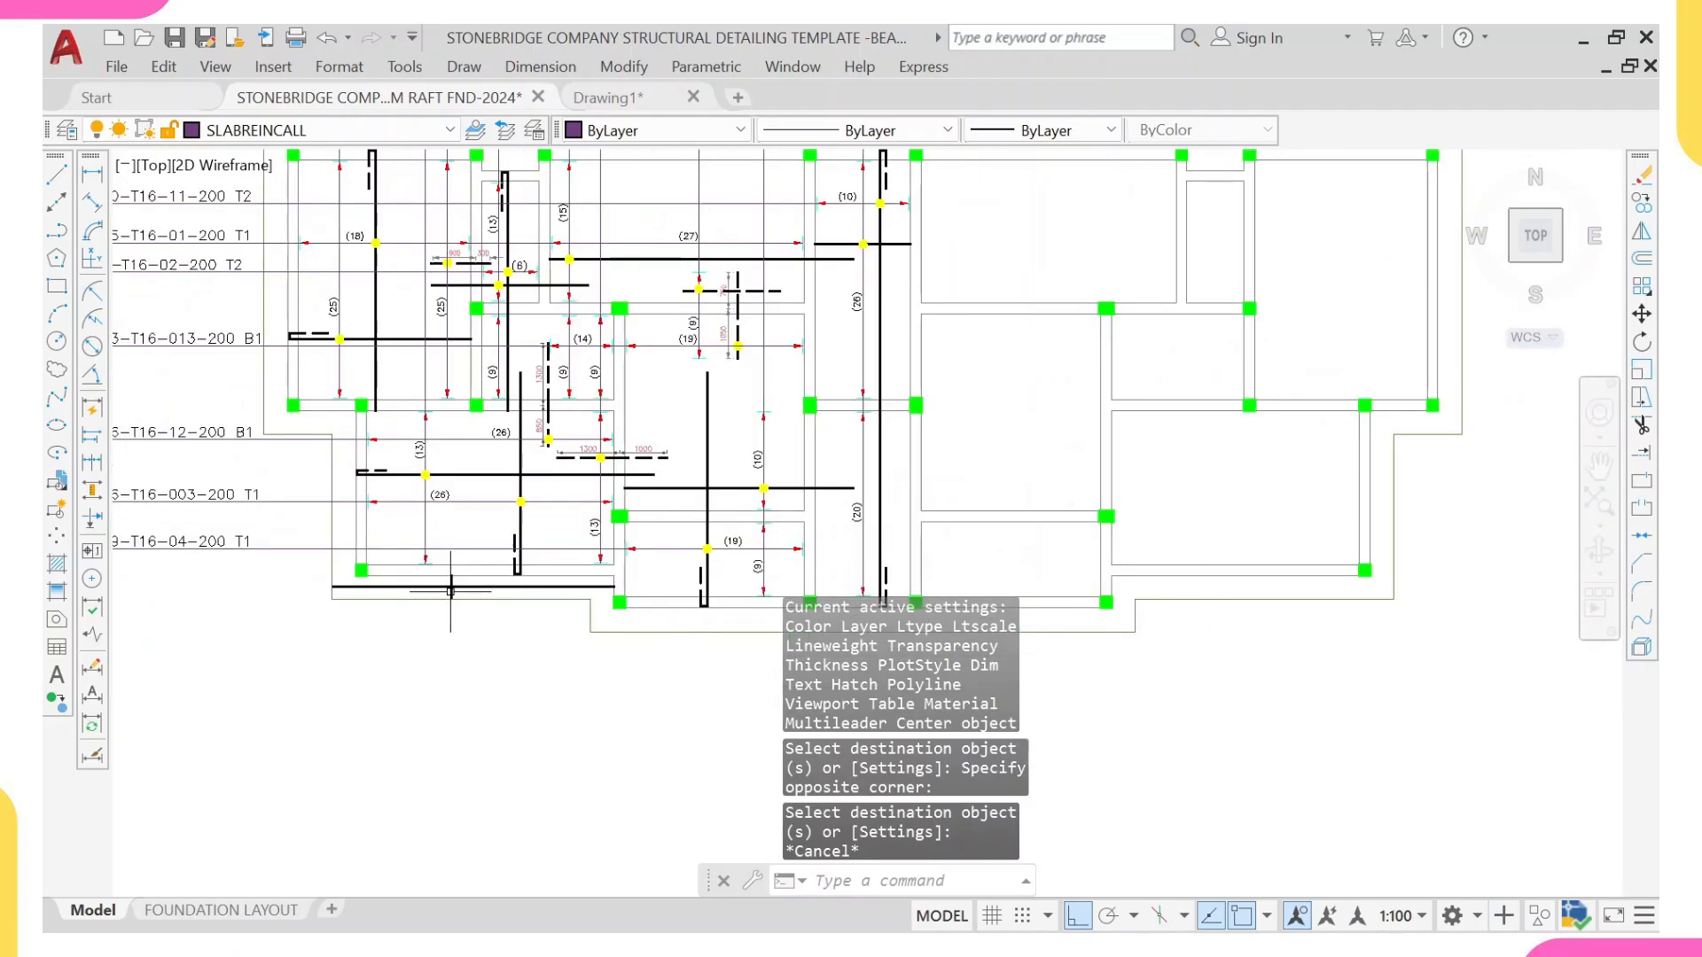
scroll(515, 556, "down", 2)
scroll(515, 556, "up", 3)
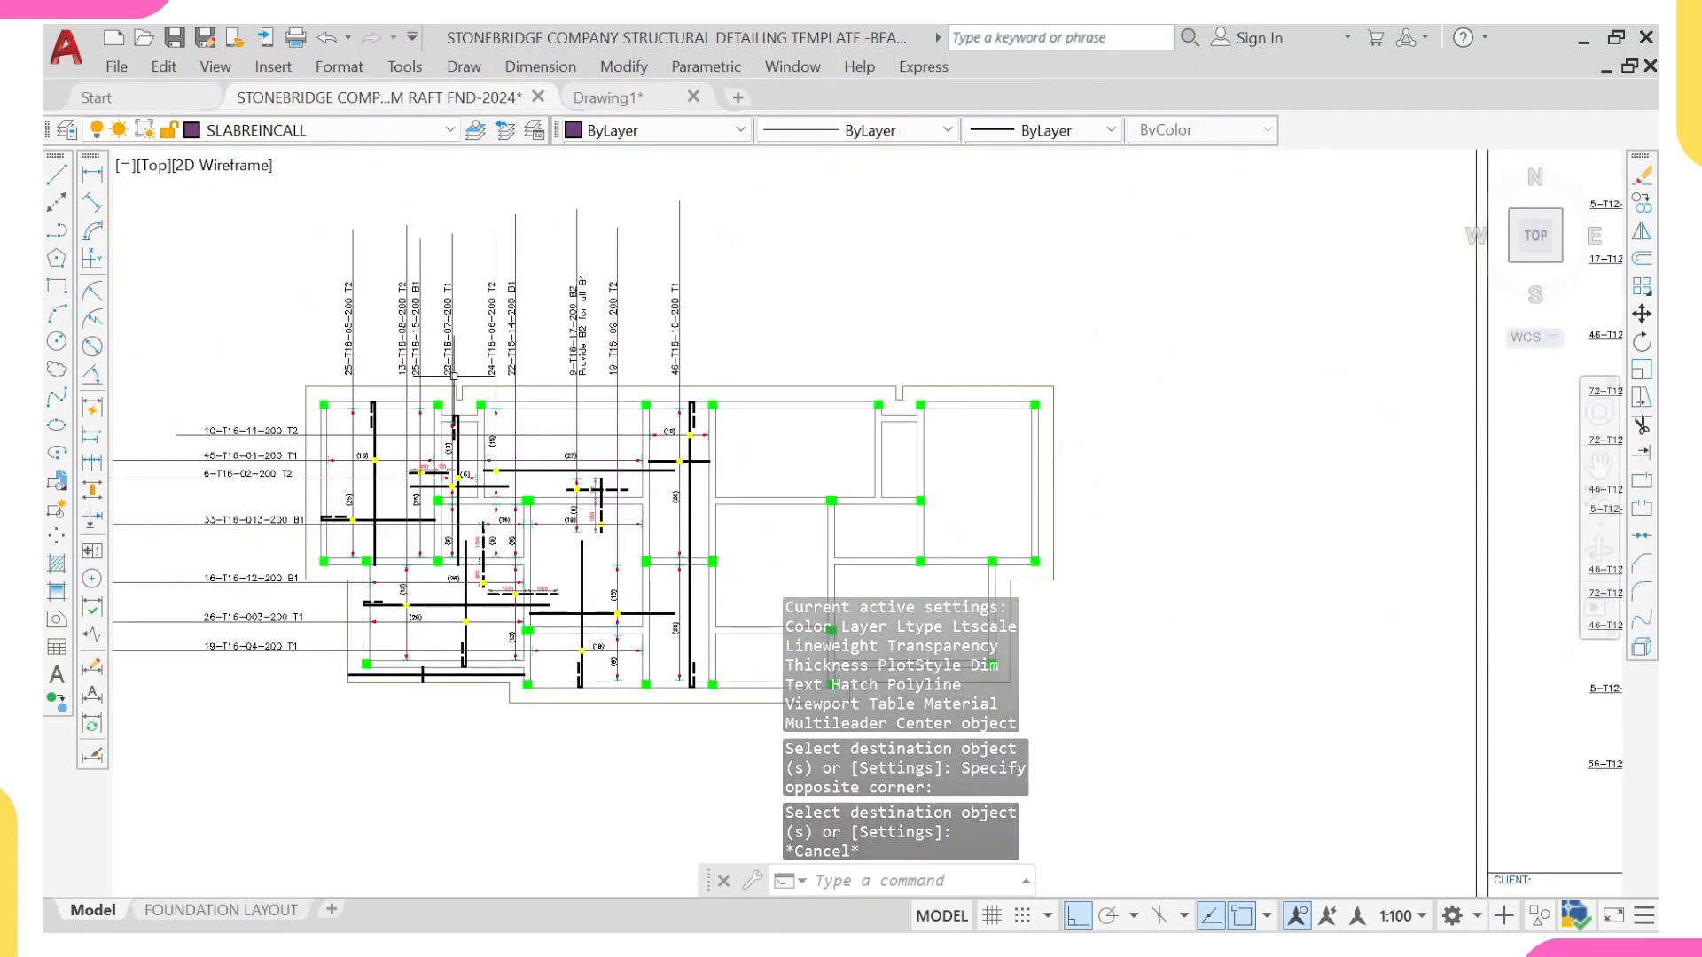
scroll(420, 669, "up", 5)
mouse_move(419, 669)
middle_mouse_down()
mouse_move(438, 576)
mouse_move(467, 596)
middle_mouse_up()
type("L")
key("Return")
scroll(620, 583, "up", 2)
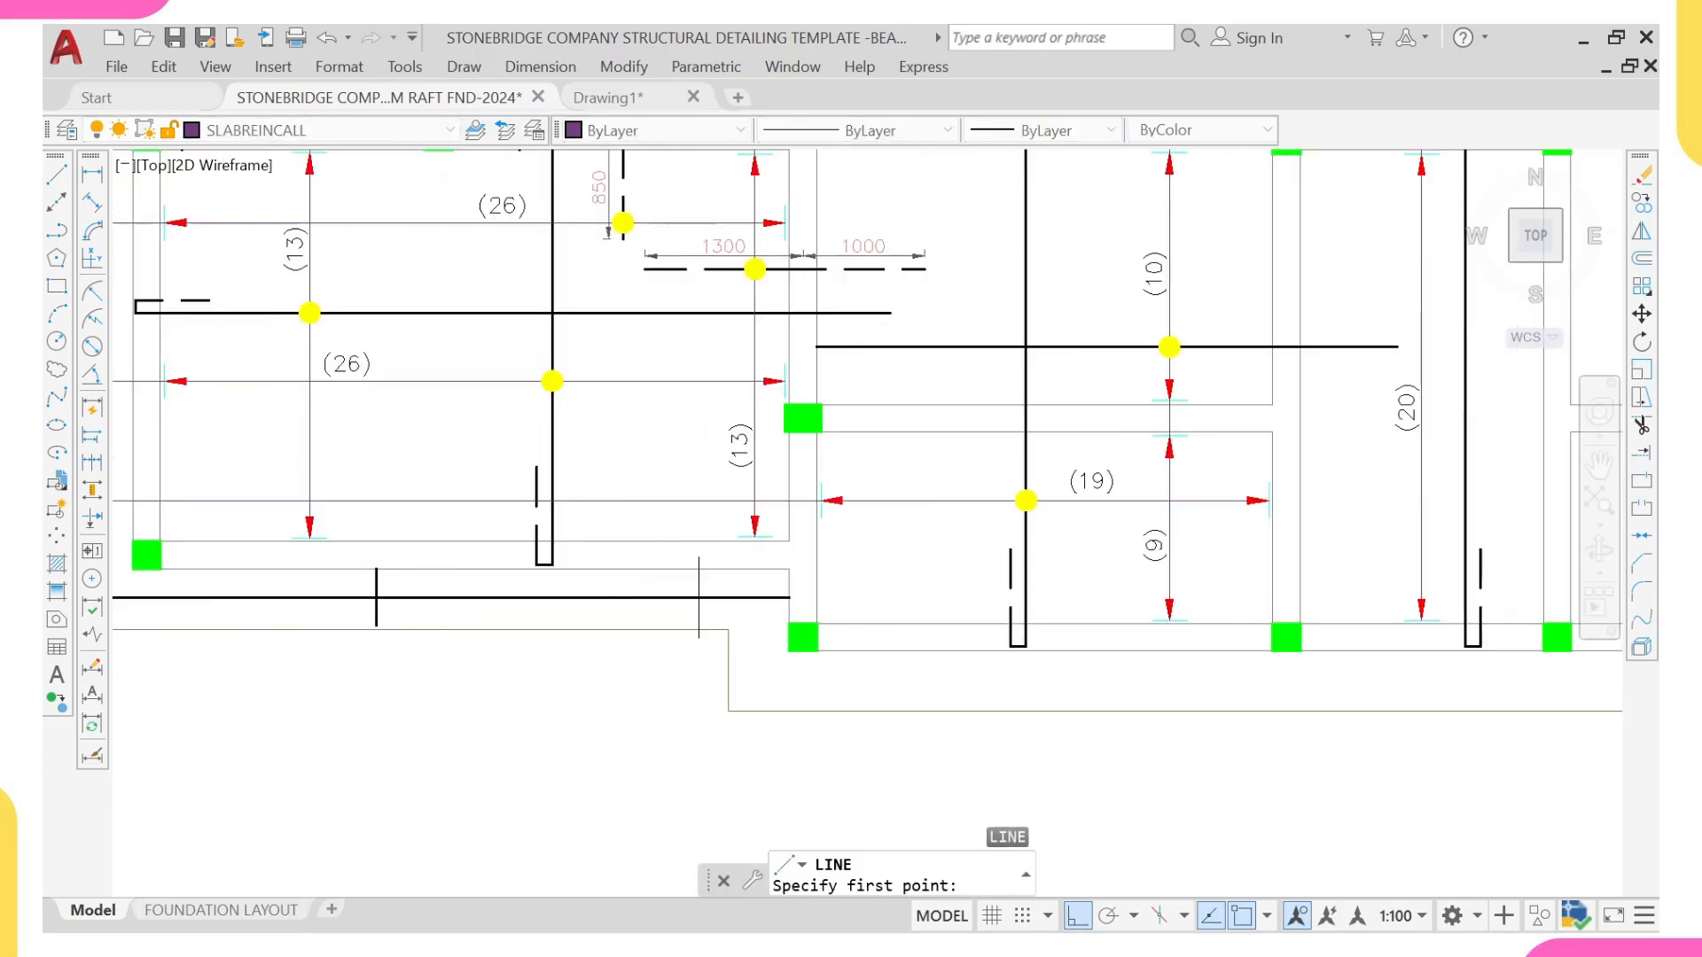
scroll(785, 610, "up", 2)
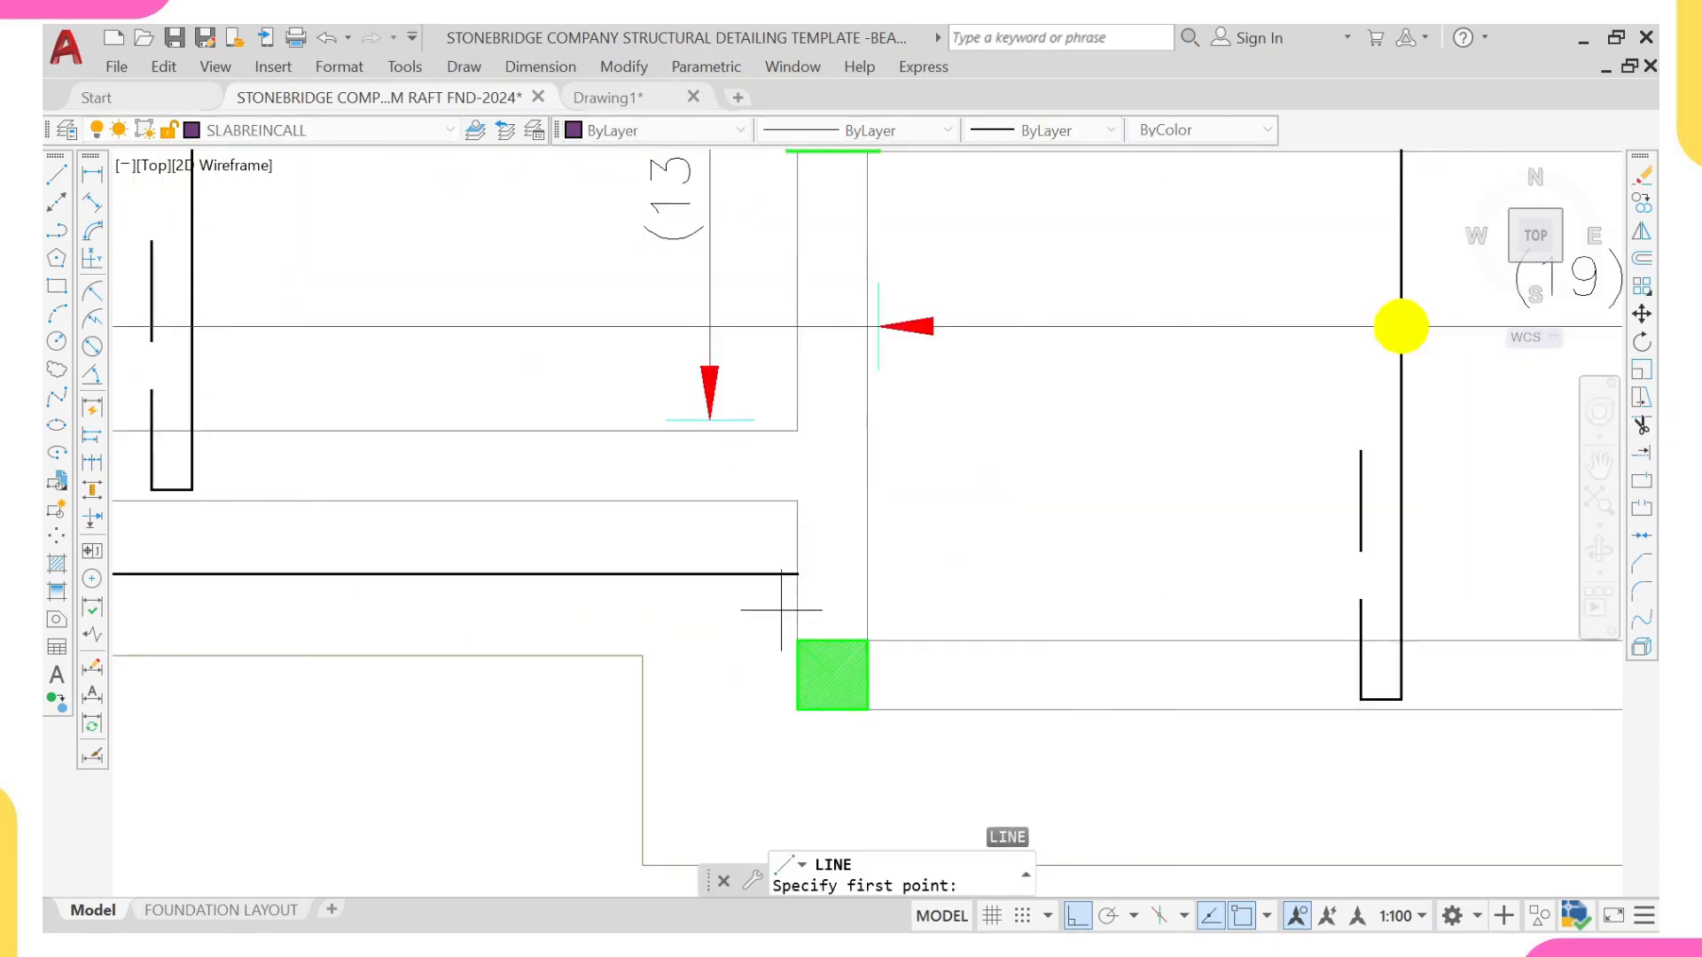
left_click(798, 609)
scroll(427, 626, "down", 3)
middle_click_drag(319, 634, 708, 620)
scroll(592, 611, "down", 2)
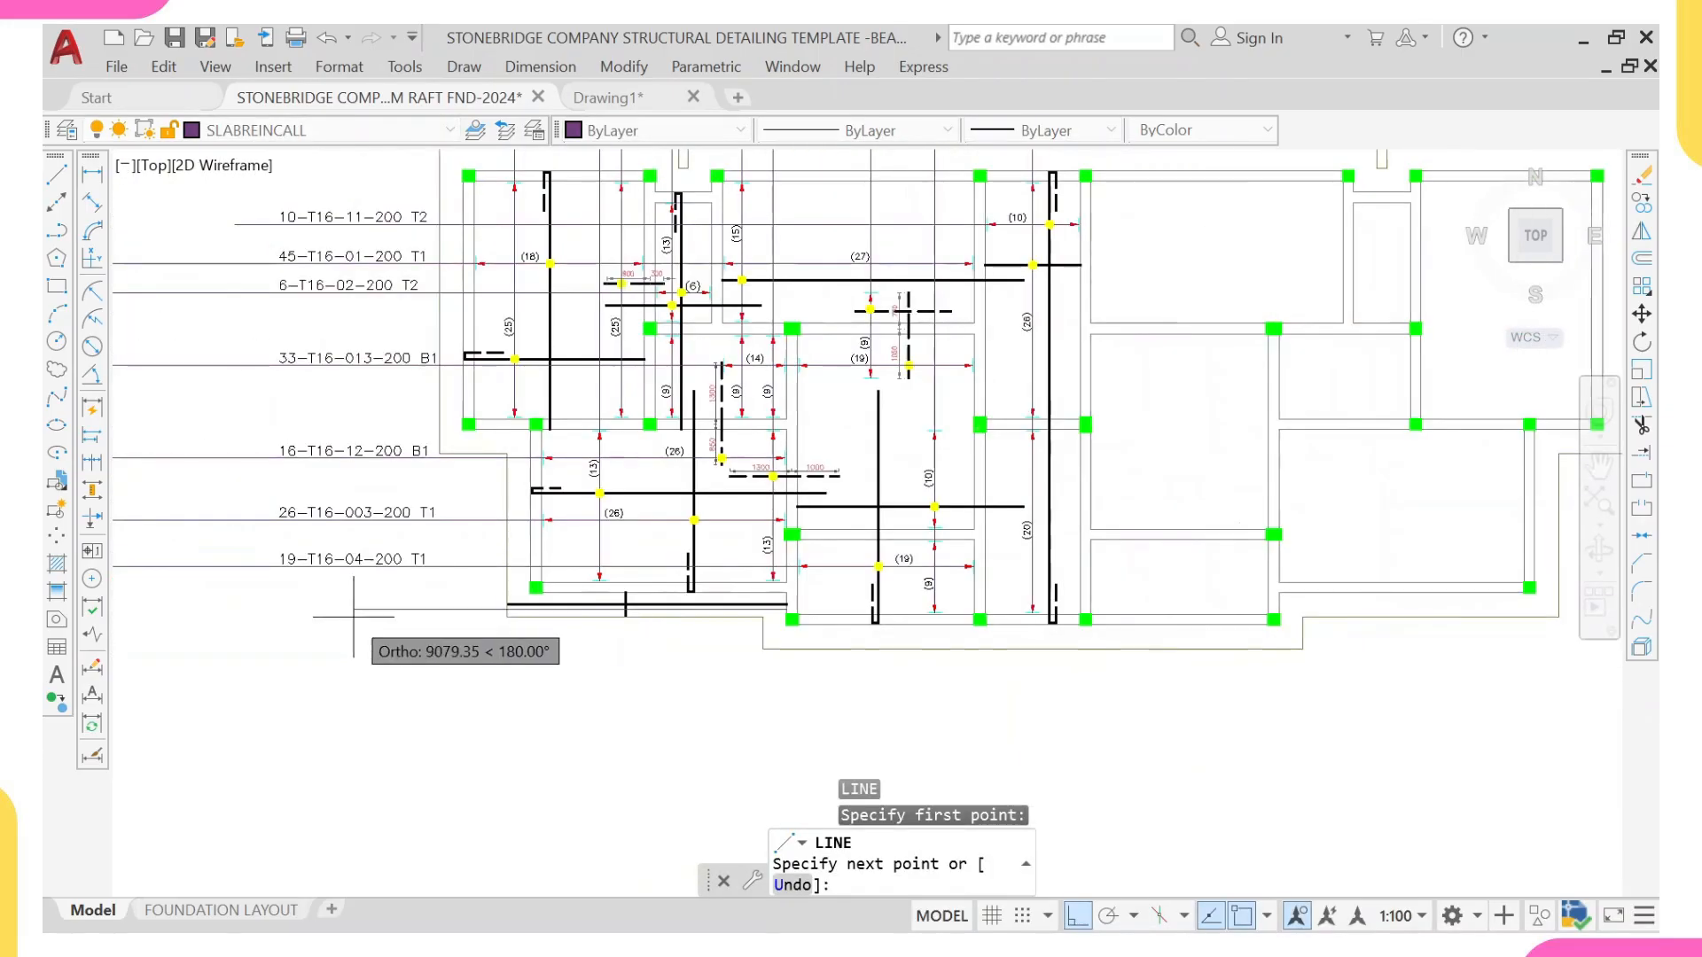
left_click(177, 624)
key("Return")
Step: Copy the bay's yellow dot marker to the crossing of the strip's short vertical bar and the new leader line
scroll(427, 596, "up", 4)
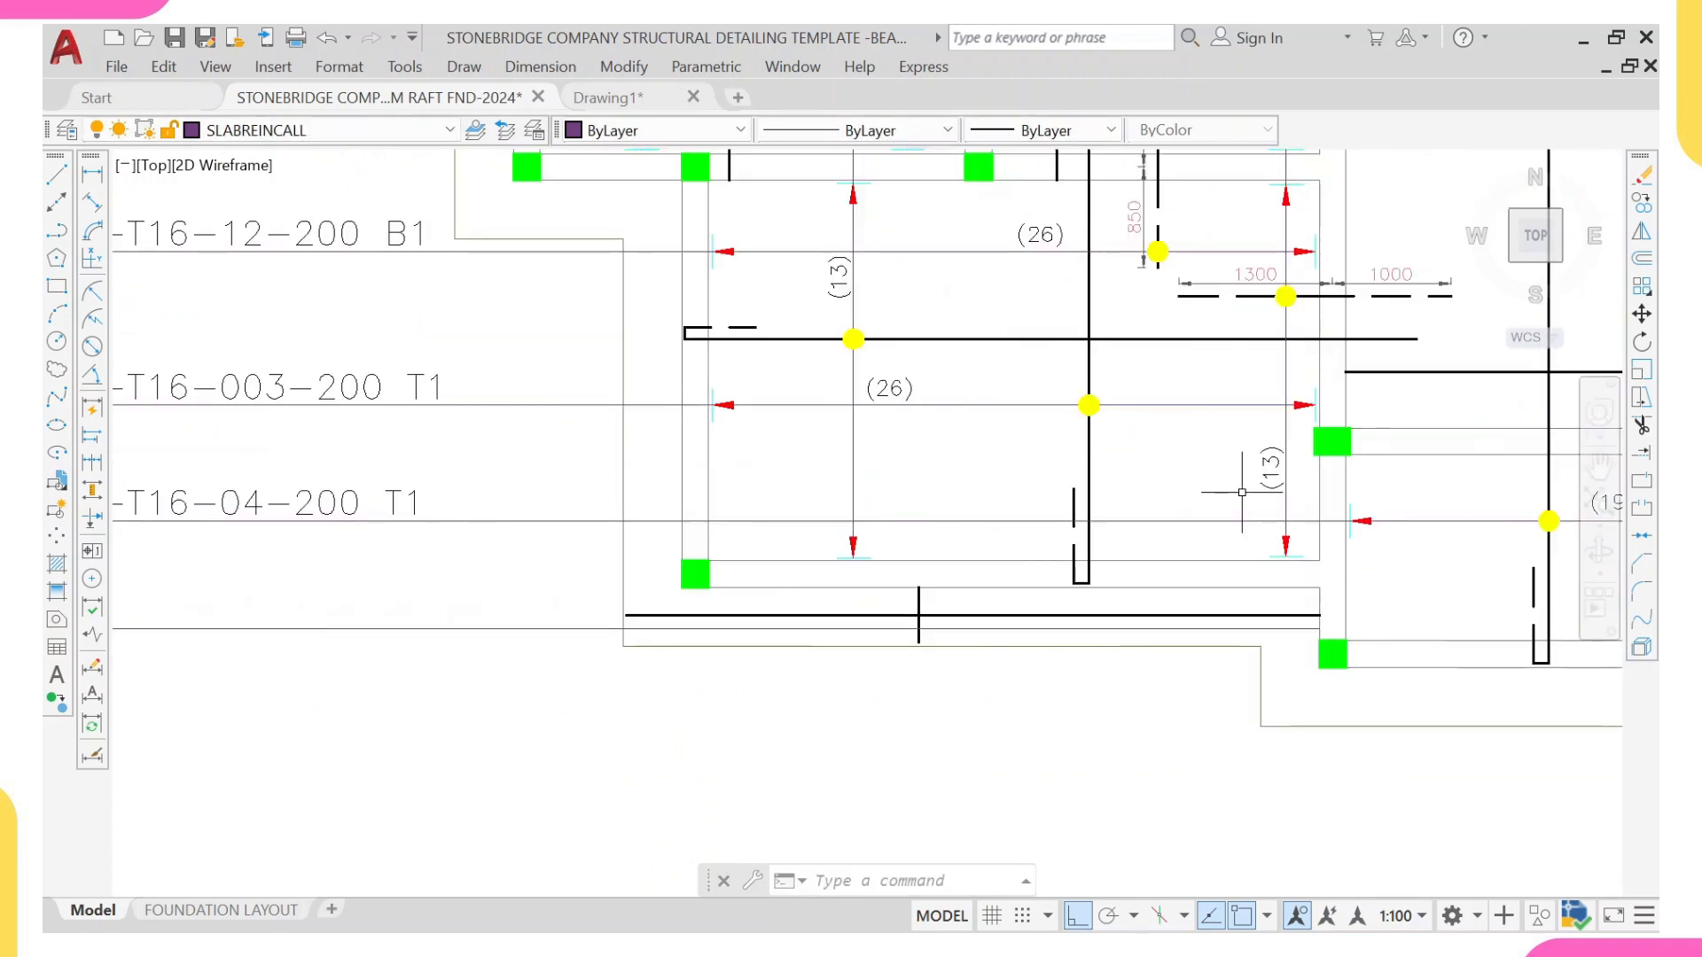
scroll(1081, 405, "up", 2)
left_click(1083, 401)
type("c")
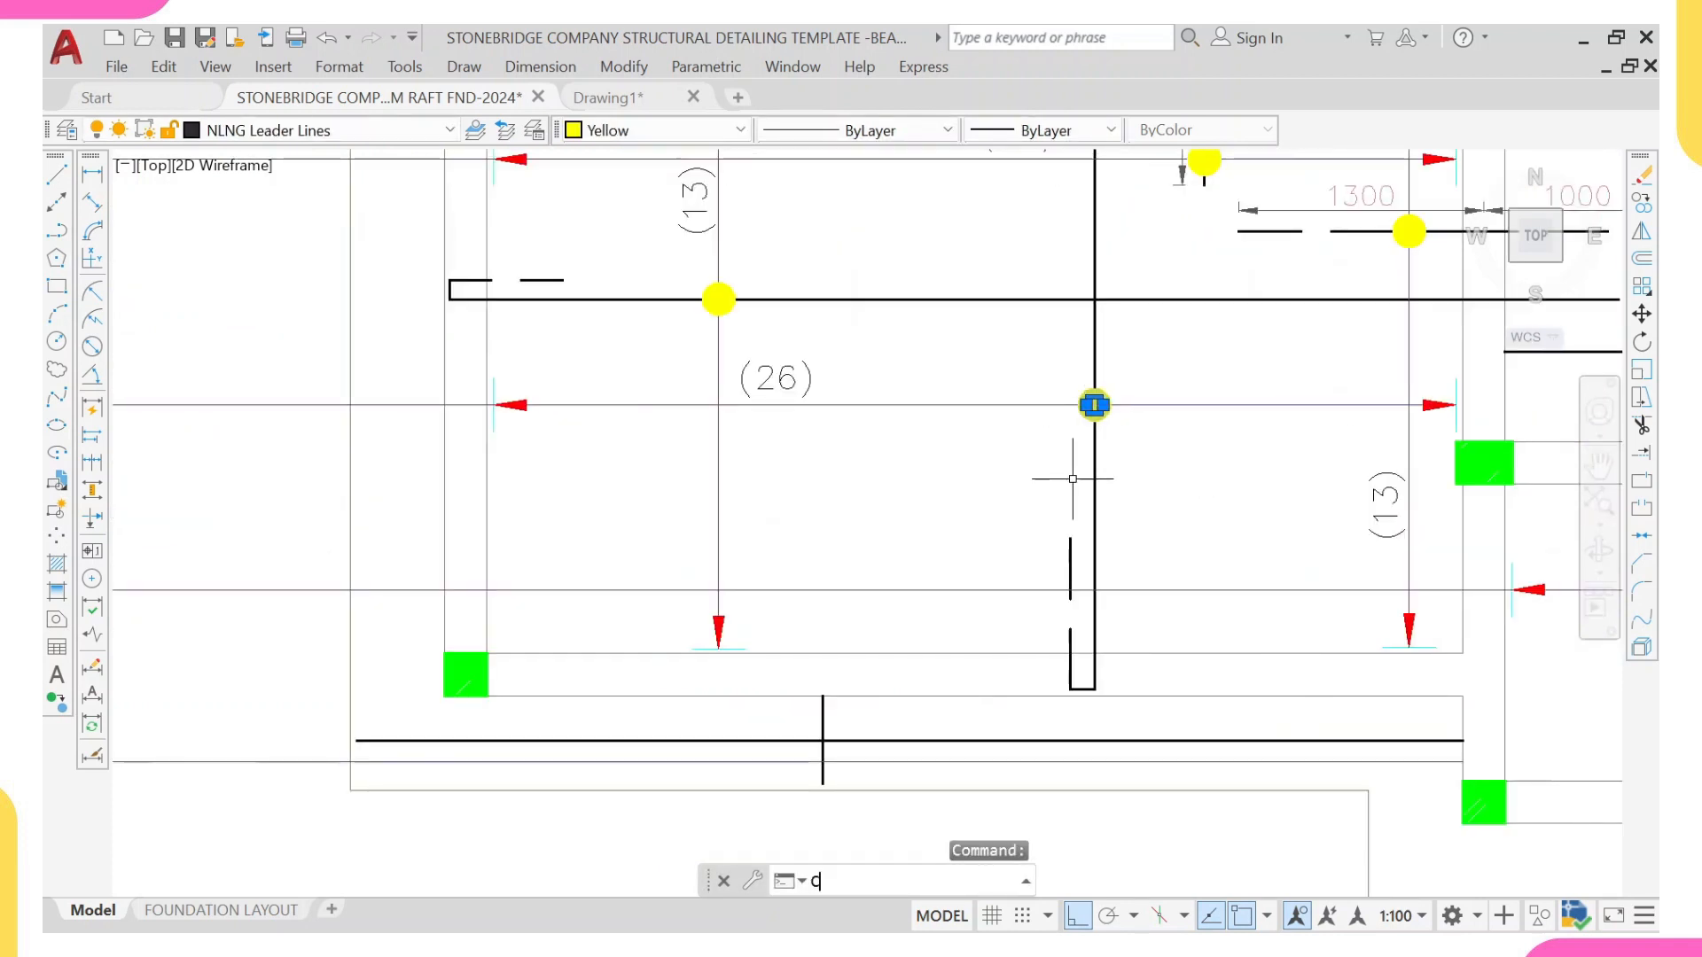
type("o")
key("Return")
left_click(1094, 405)
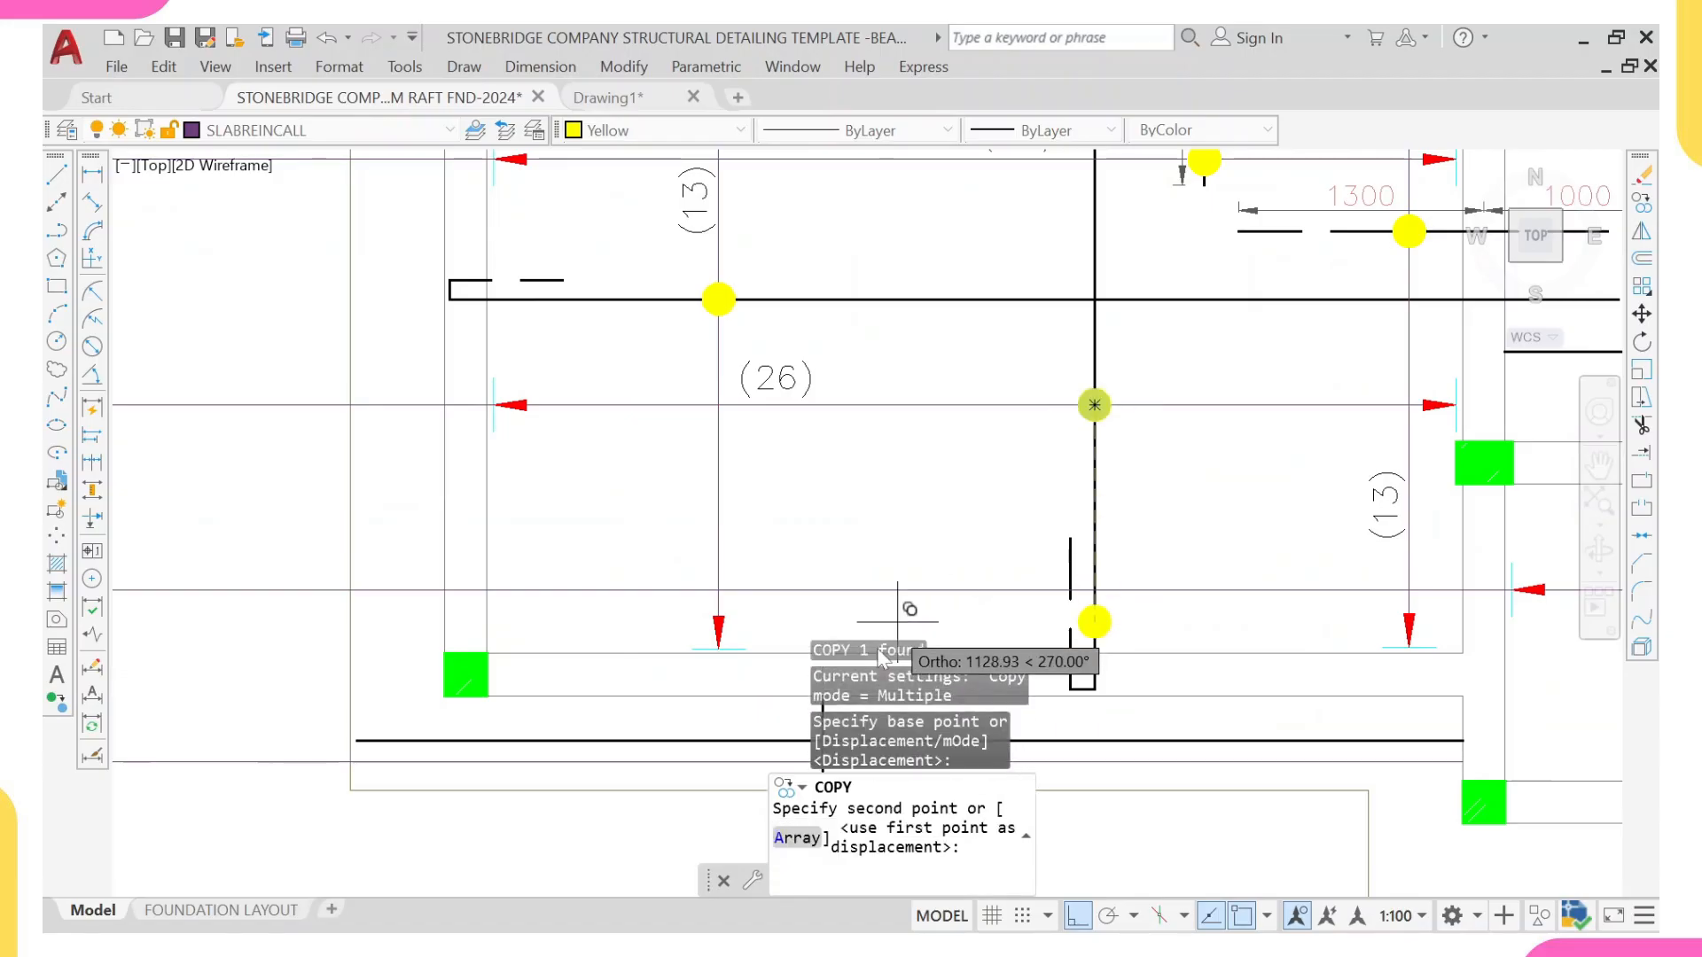
middle_click_drag(761, 847, 778, 508)
scroll(789, 501, "down", 2)
scroll(833, 484, "up", 4)
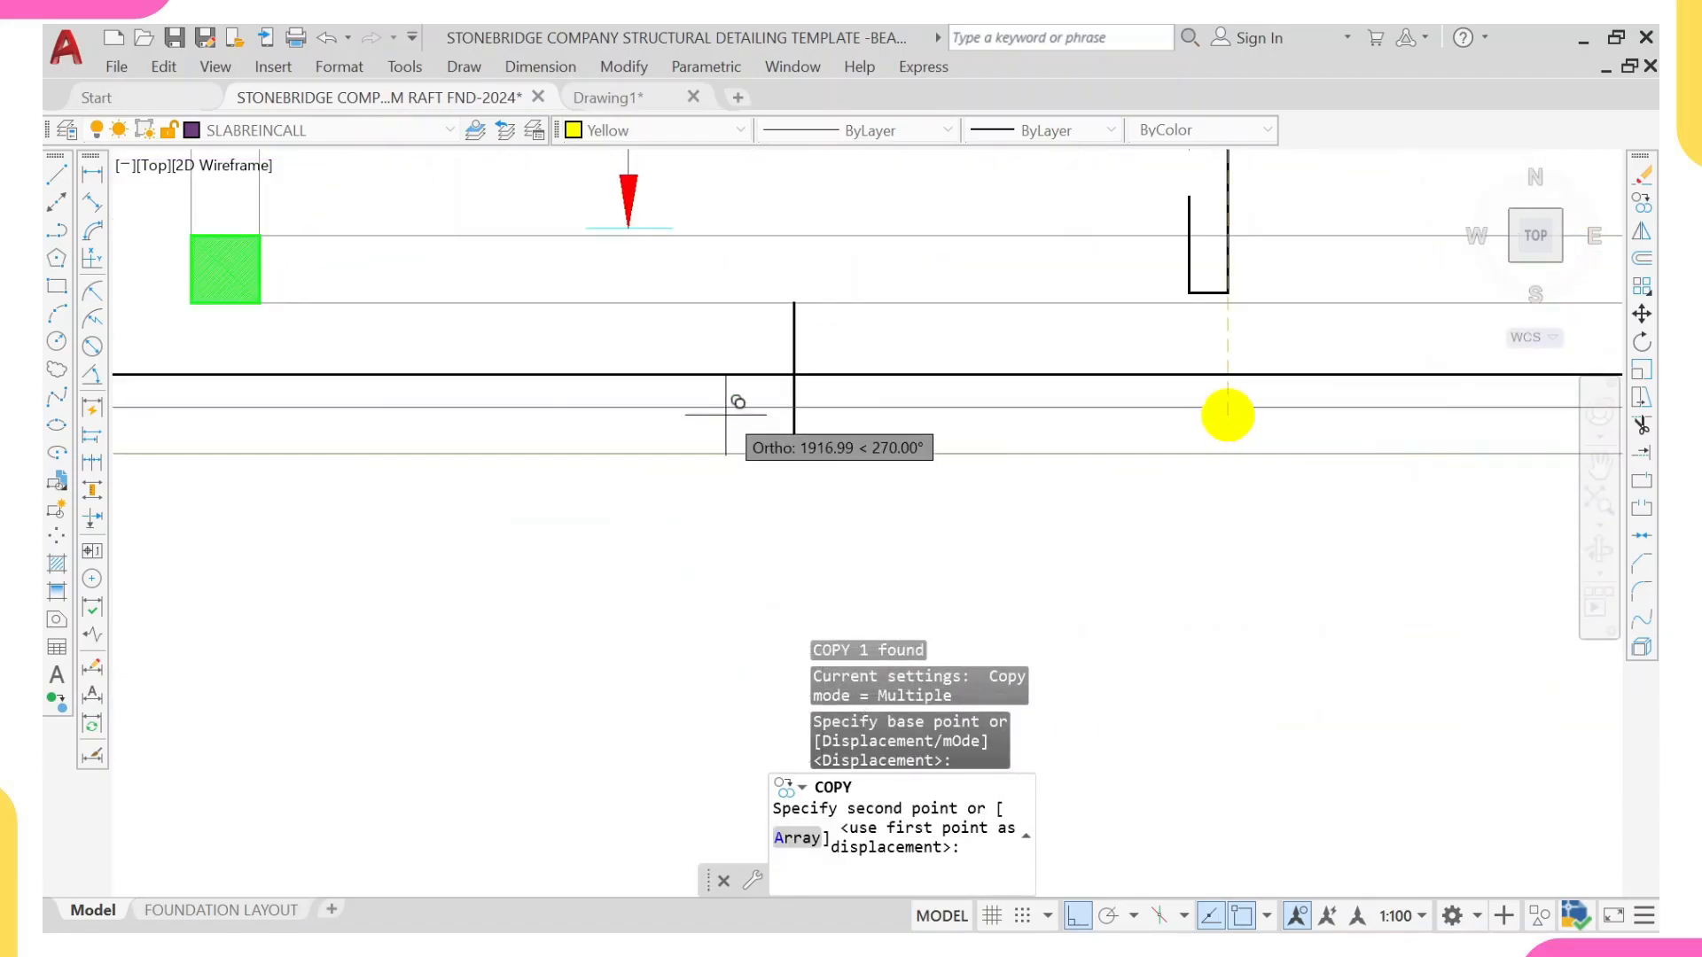
left_click(794, 406)
scroll(807, 409, "down", 2)
middle_click_drag(825, 414, 724, 432)
key("Escape")
Step: Scale the copied yellow dot by 0.75 about its centre
scroll(653, 497, "up", 3)
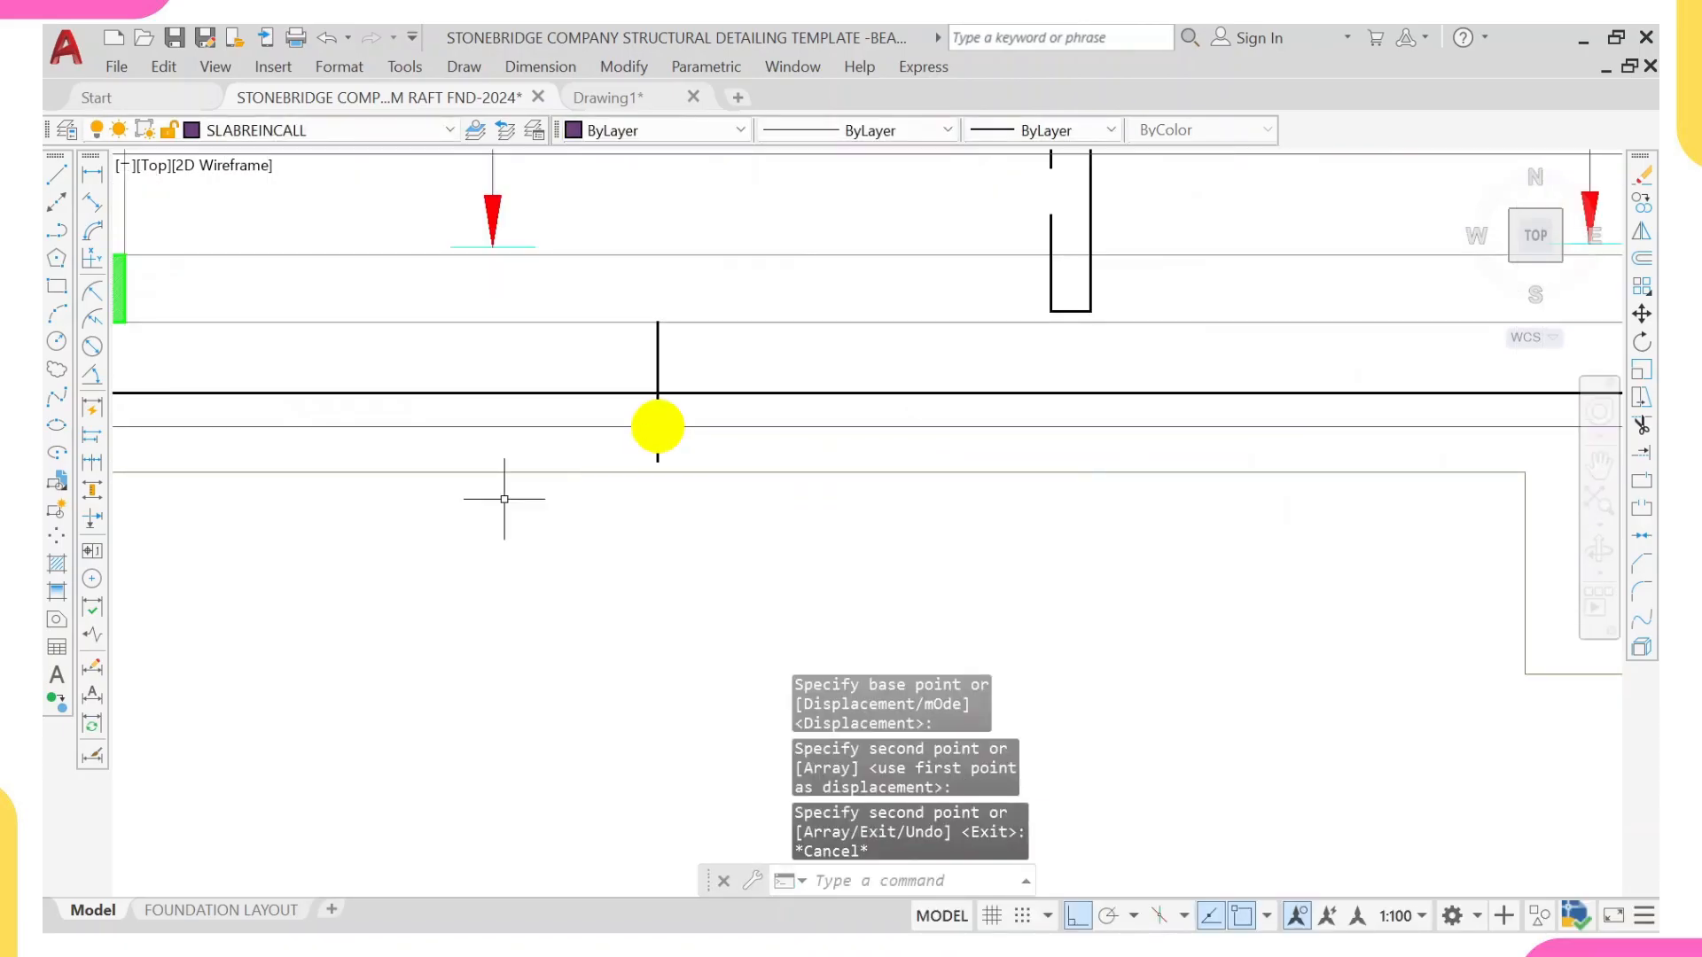
left_click(657, 425)
type("SC")
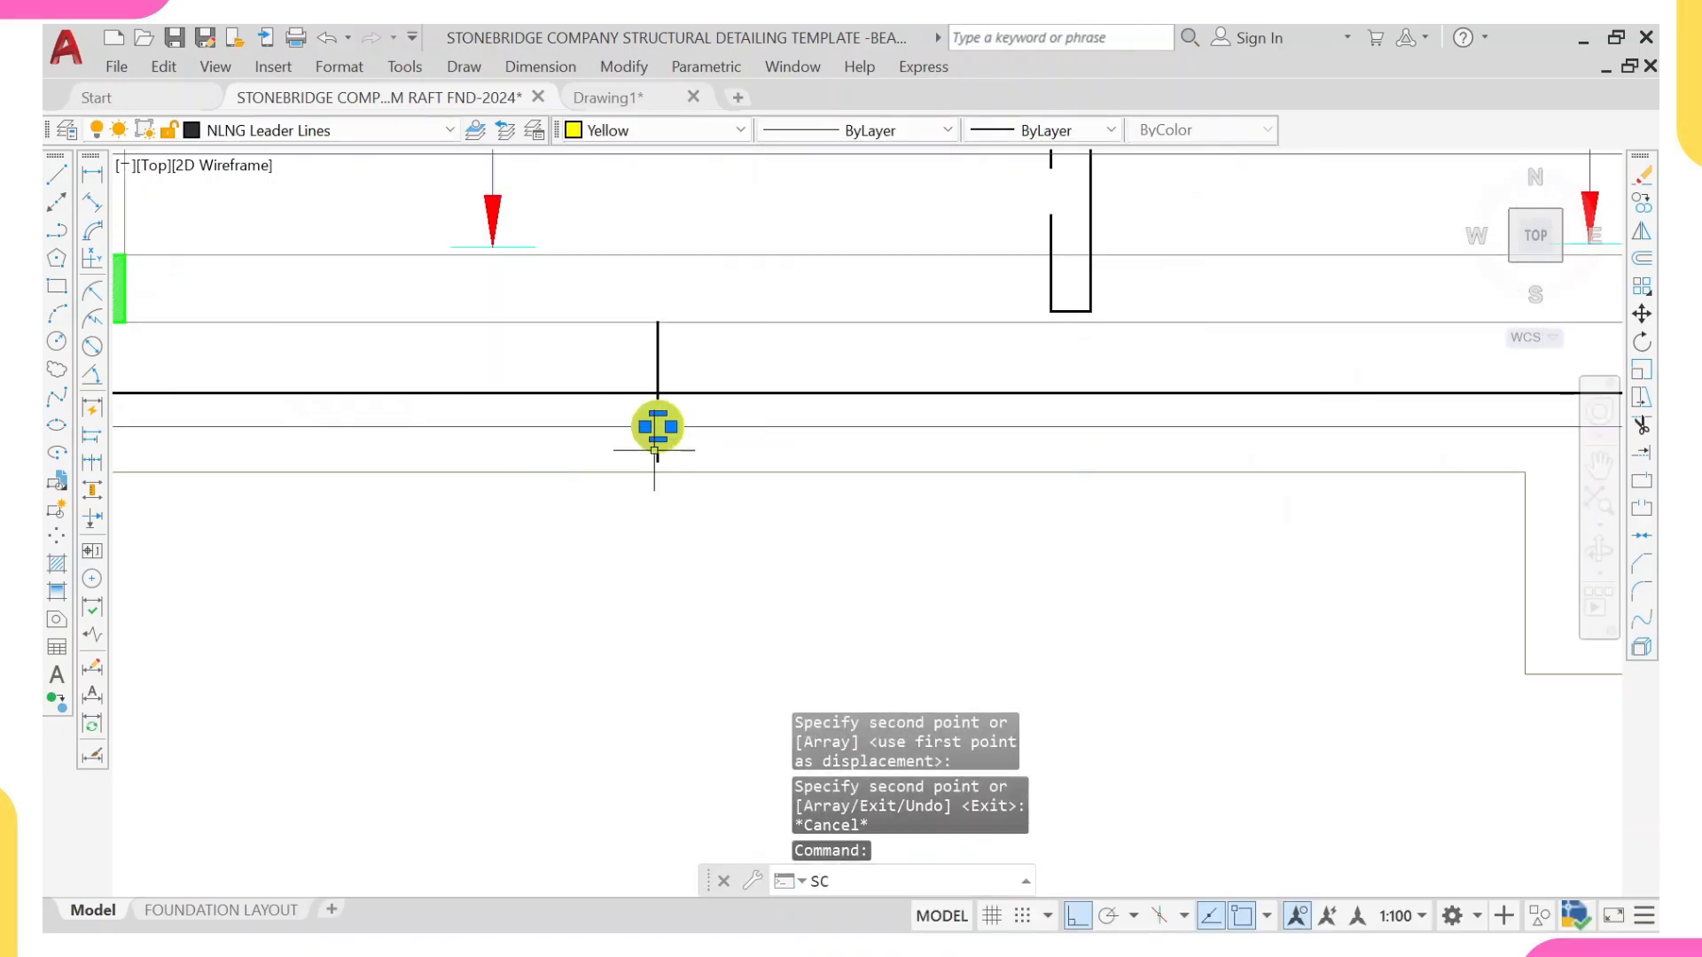
key("Return")
left_click(658, 427)
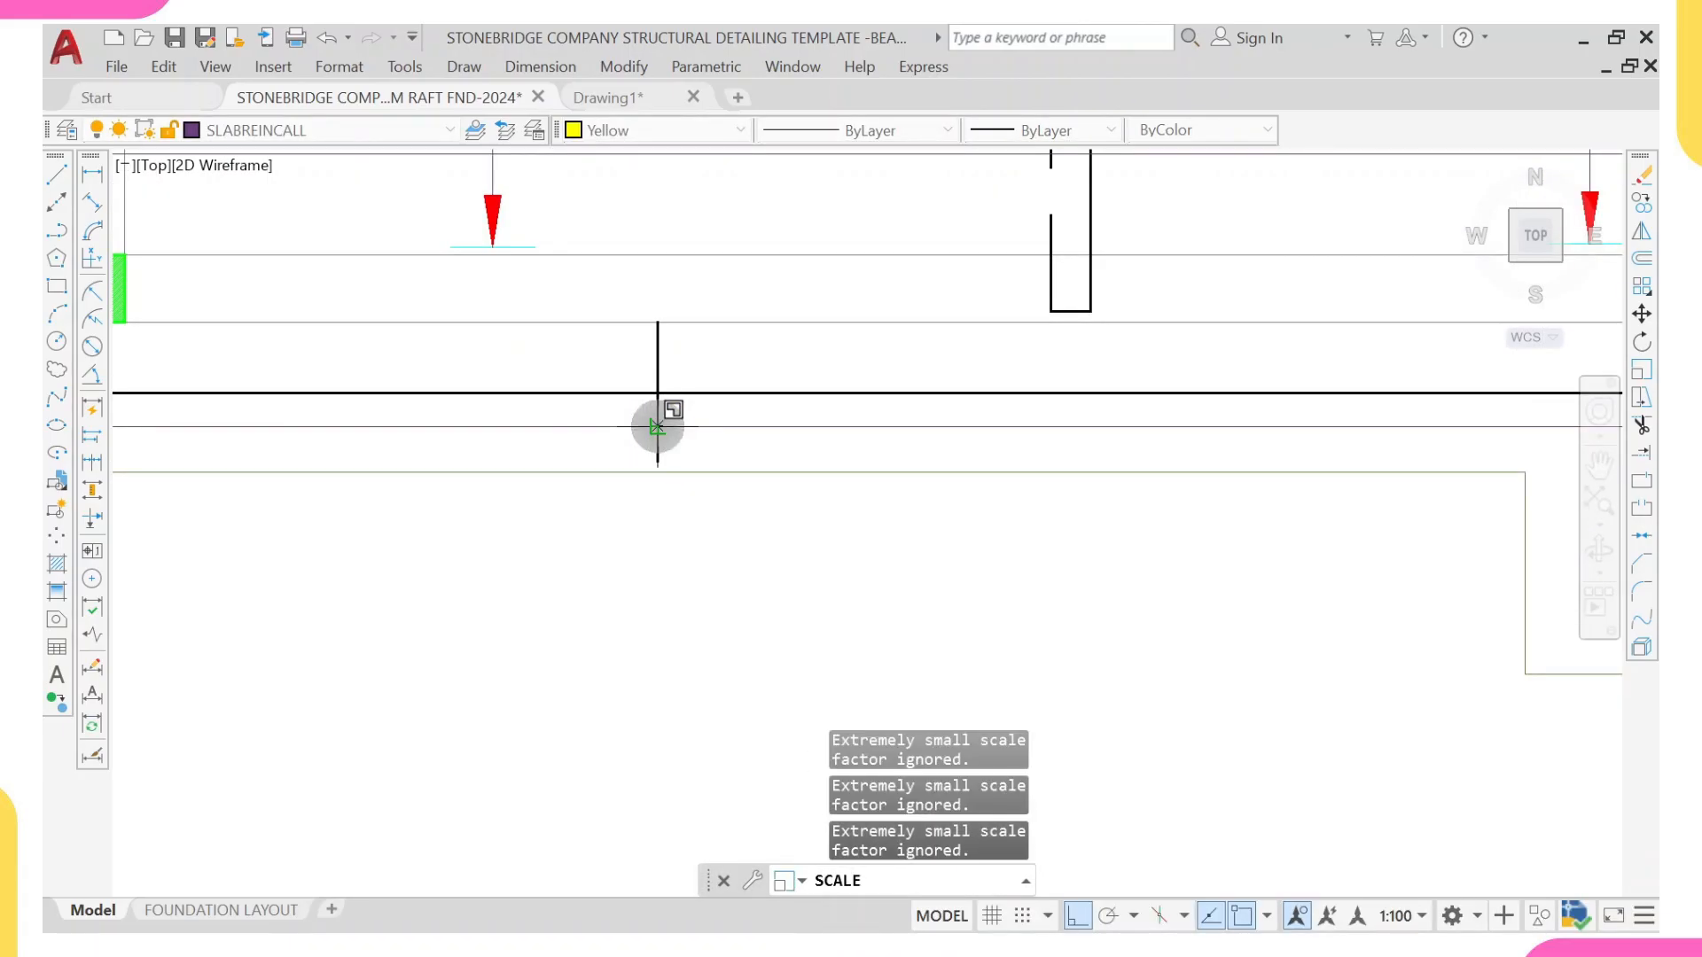
type("0,.75")
key("Return")
scroll(658, 448, "down", 4)
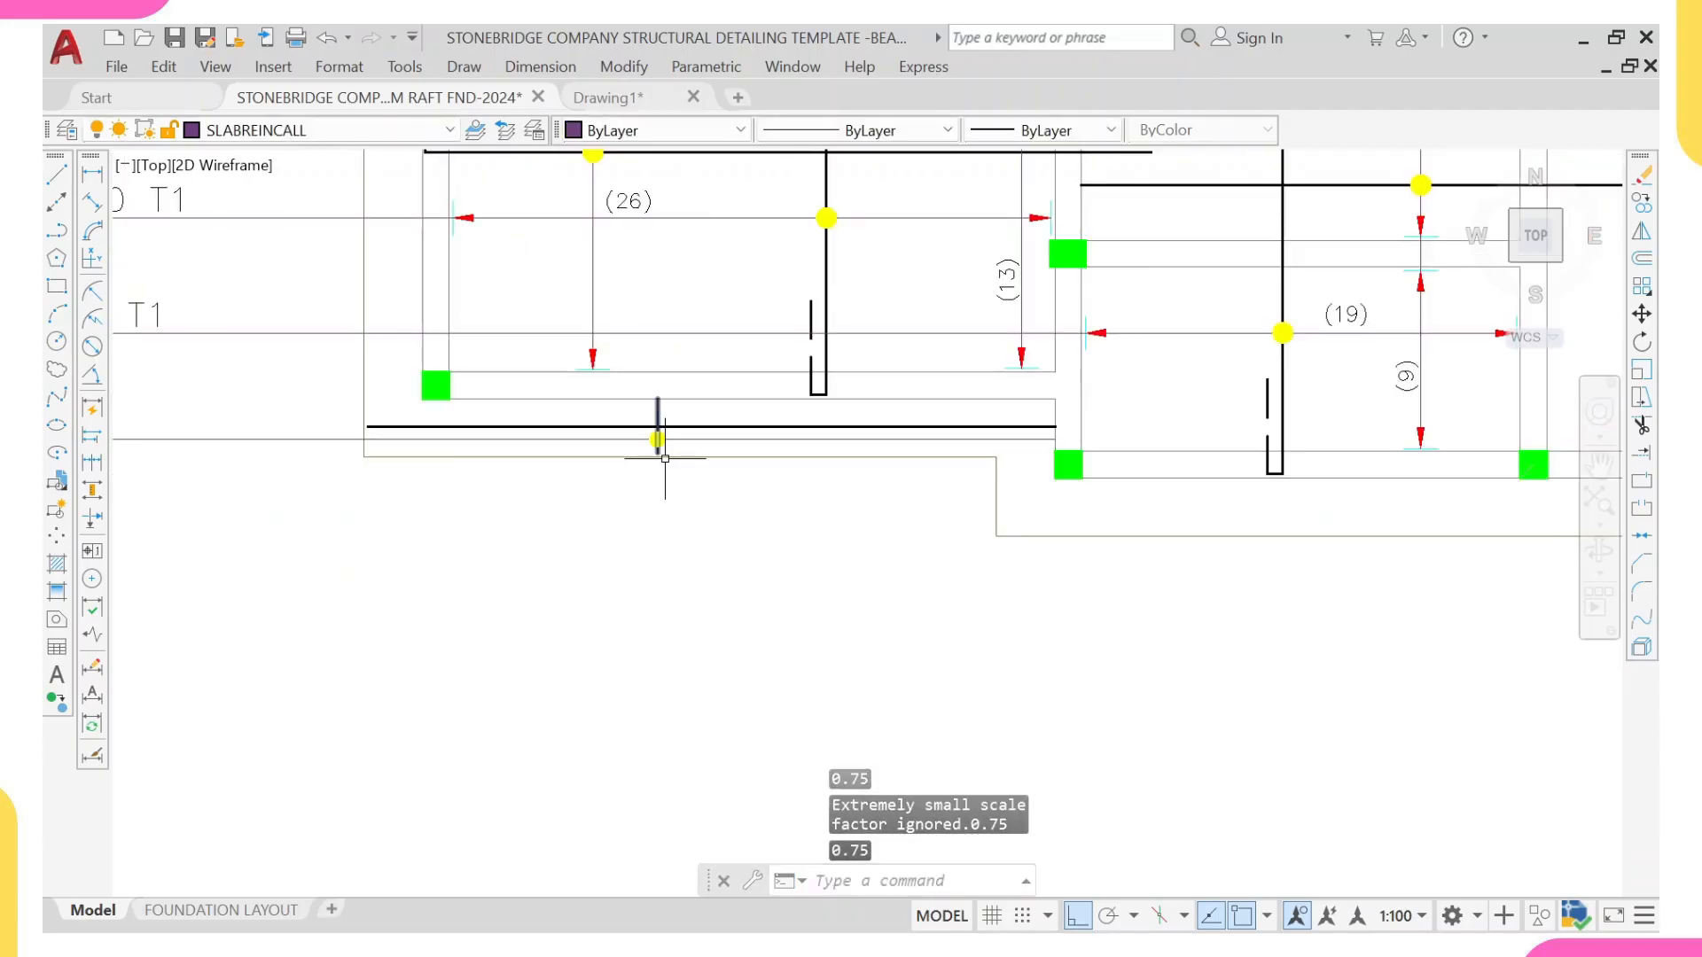
key("Escape")
scroll(959, 454, "up", 3)
scroll(1064, 425, "down", 5)
scroll(900, 310, "up", 4)
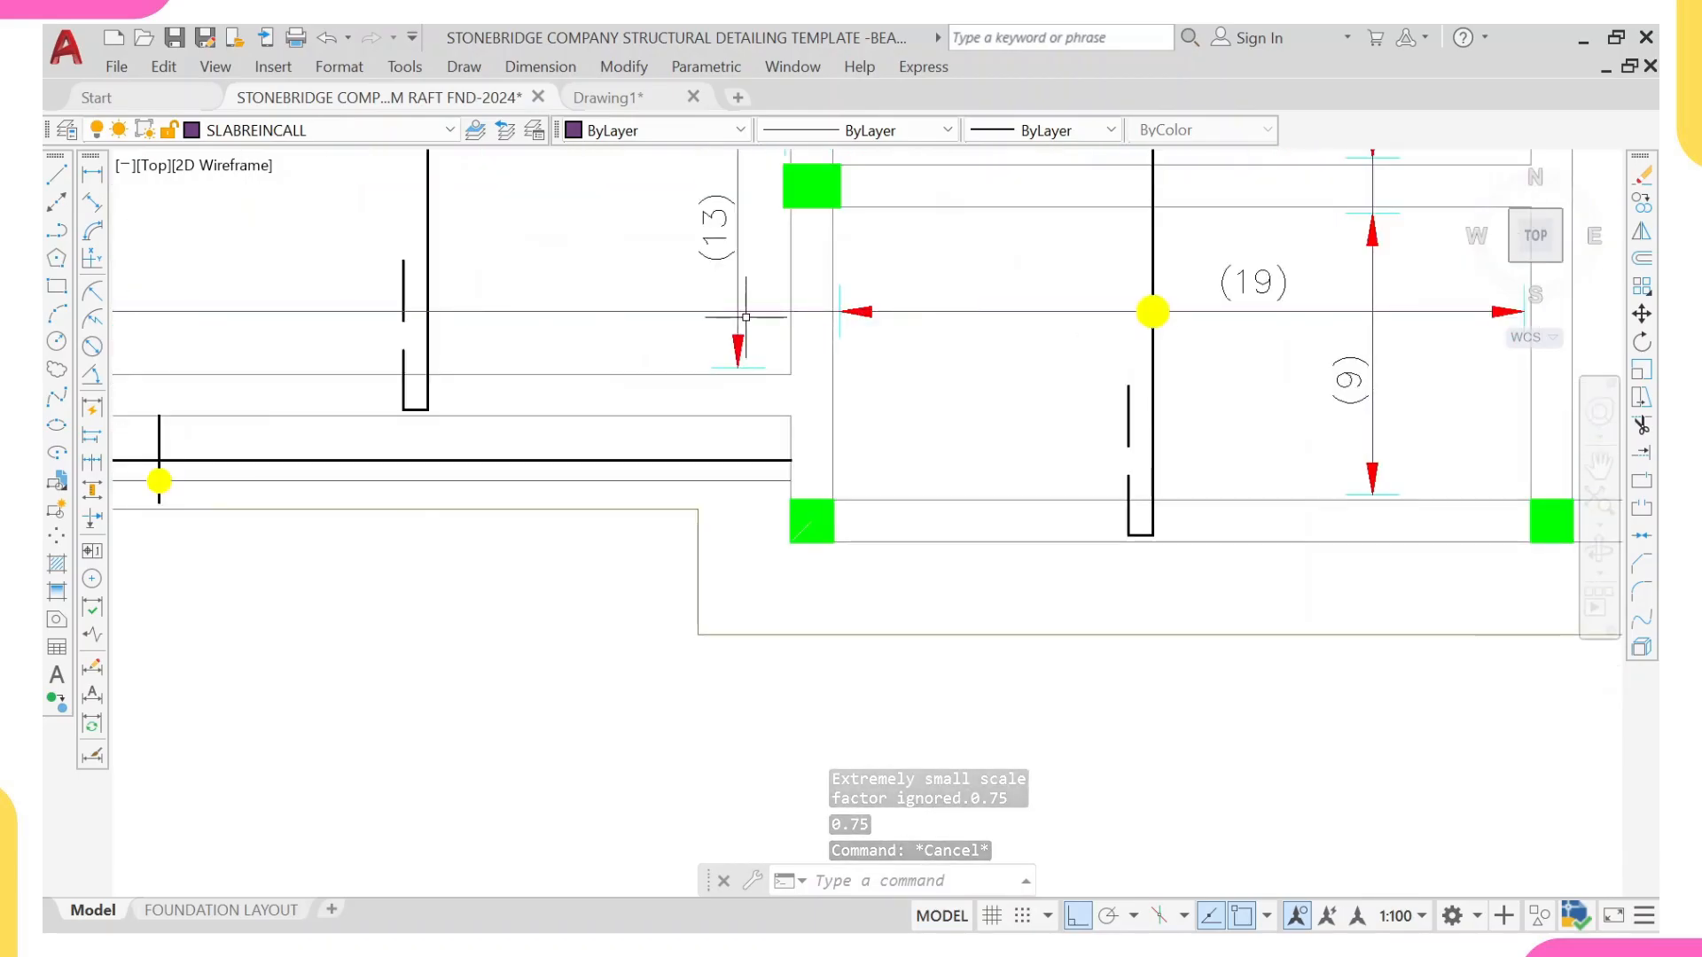
left_click(837, 311)
type("co")
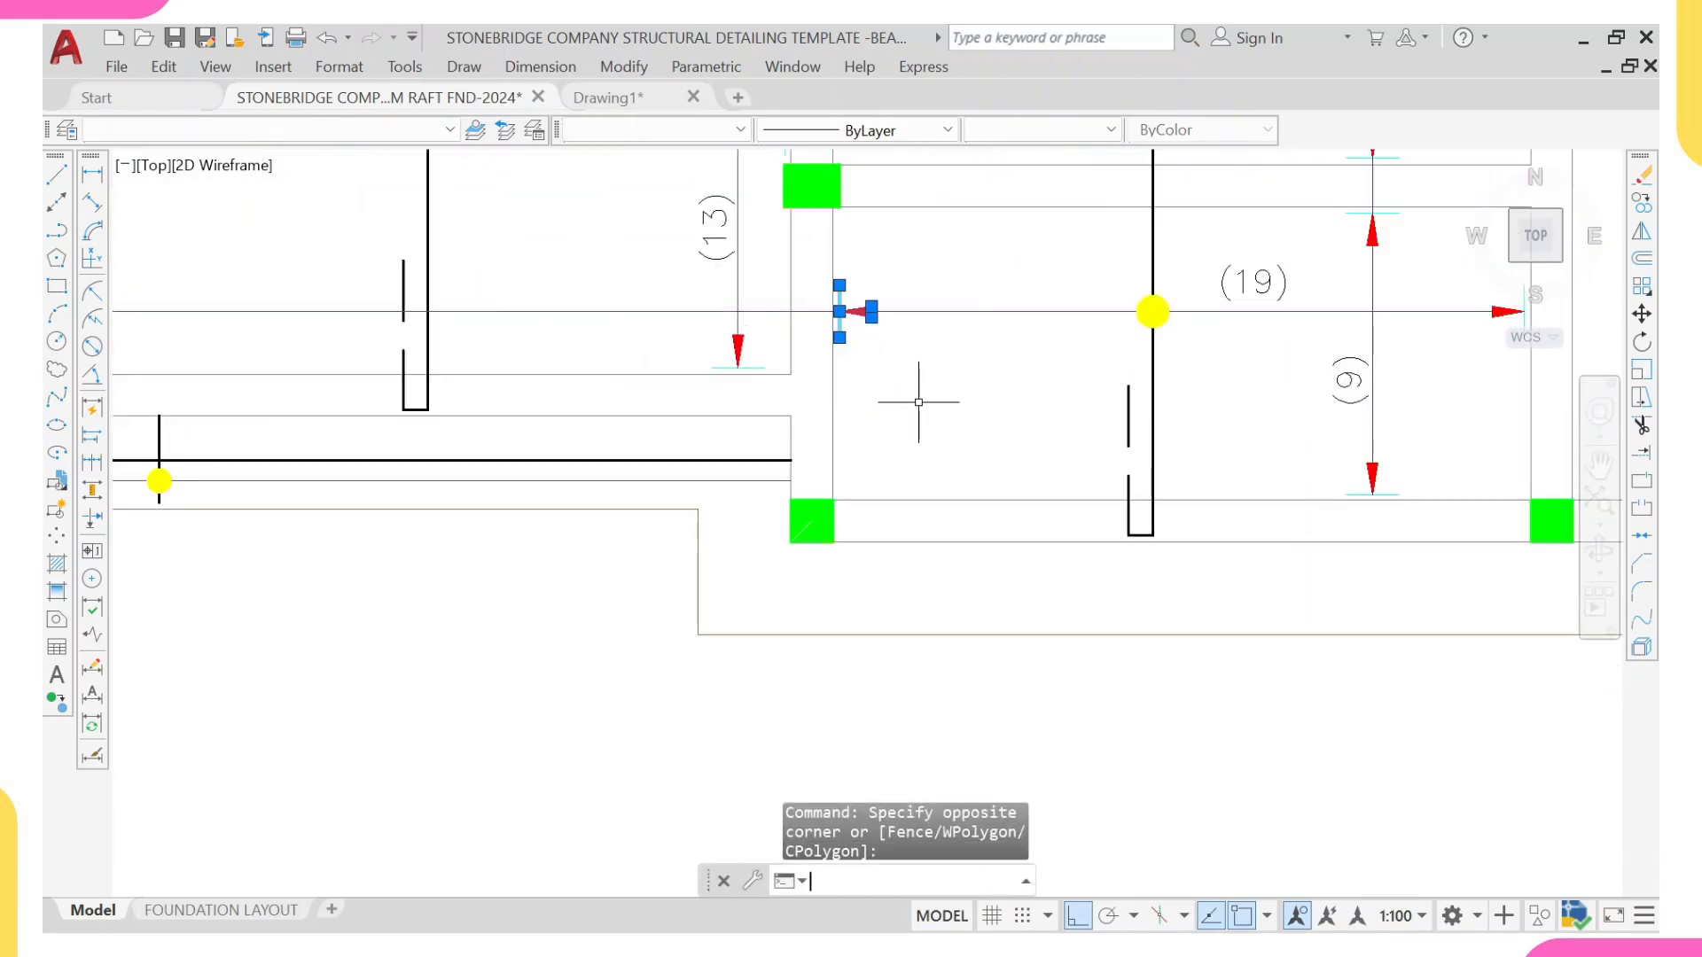
key("Return")
scroll(807, 306, "up", 4)
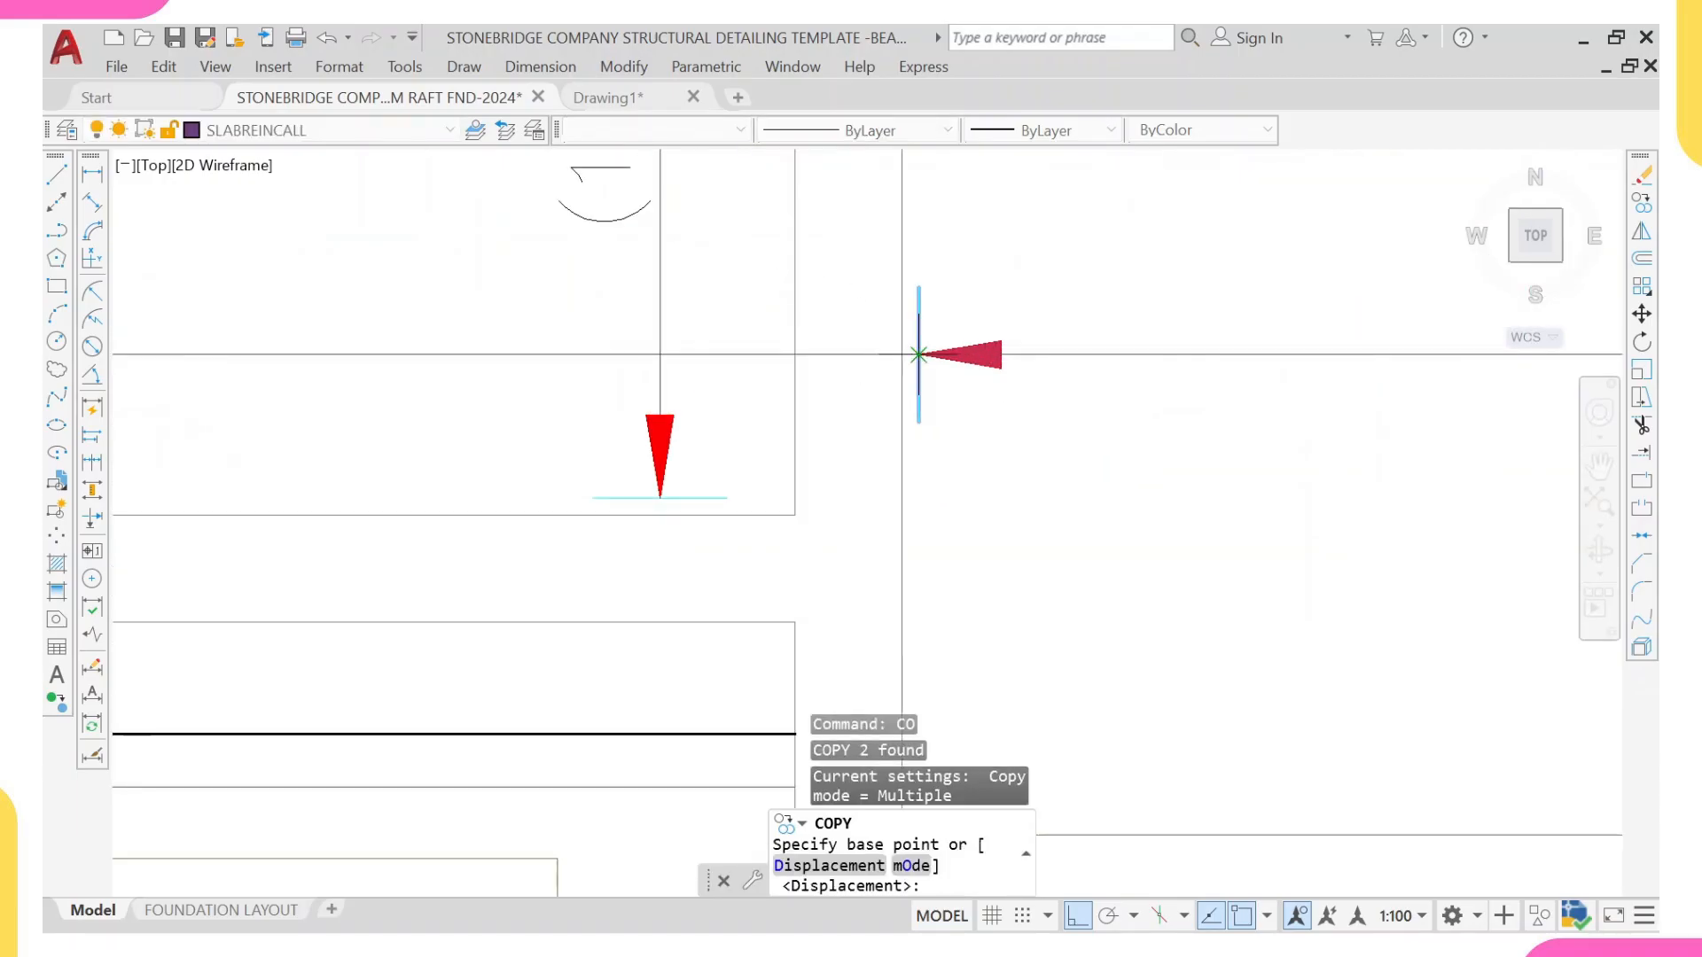
left_click(919, 354)
scroll(749, 289, "down", 5)
scroll(342, 410, "up", 3)
scroll(410, 418, "up", 4)
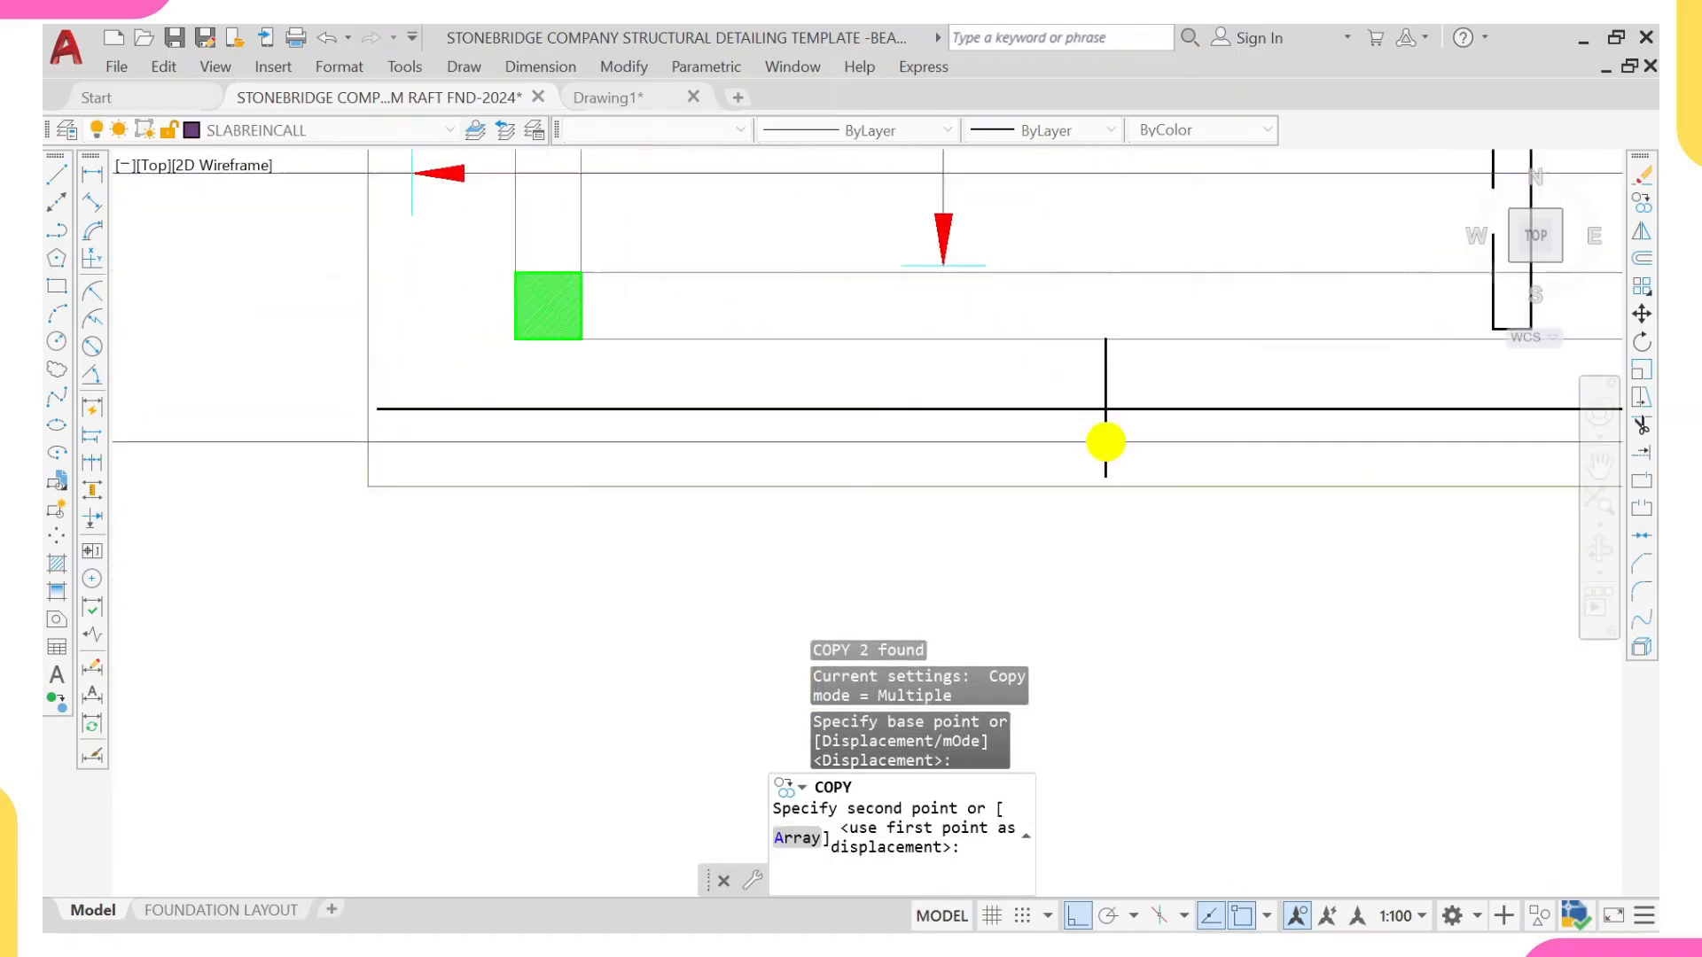
key("Escape")
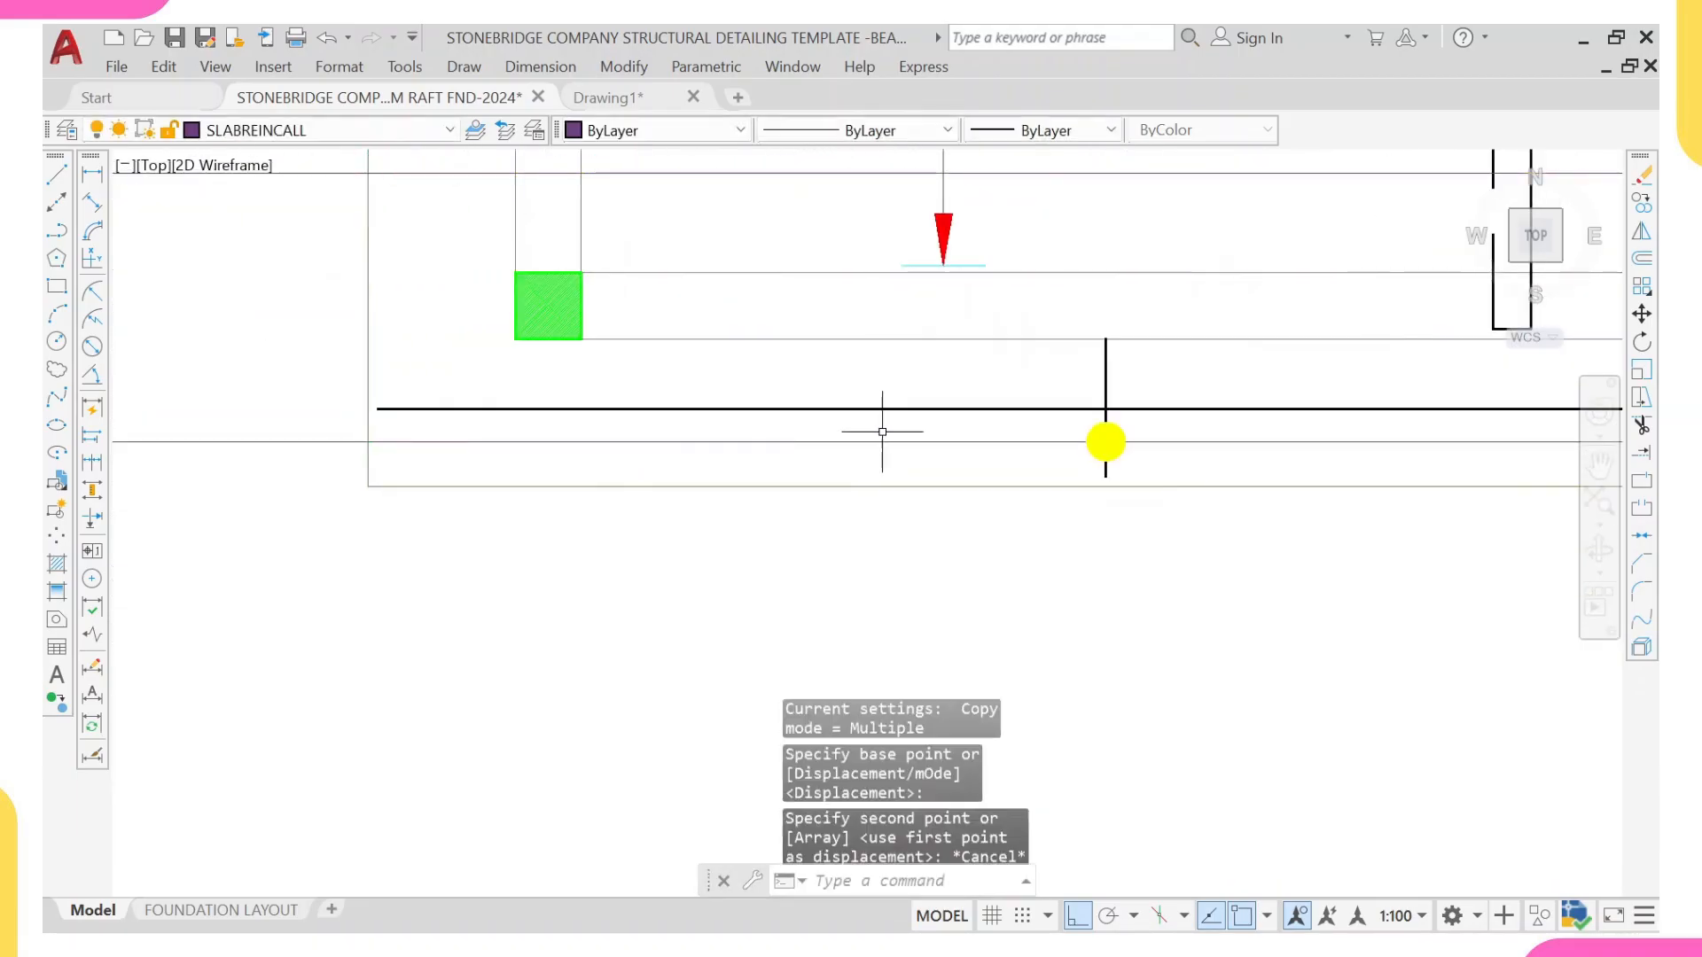
Step: Copy the (19) range's starting arrowhead and tick from the beam face to where the strip's leader line crosses the outer slab edge
scroll(887, 430, "down", 4)
middle_click_drag(1141, 327, 1007, 405)
scroll(1100, 411, "up", 2)
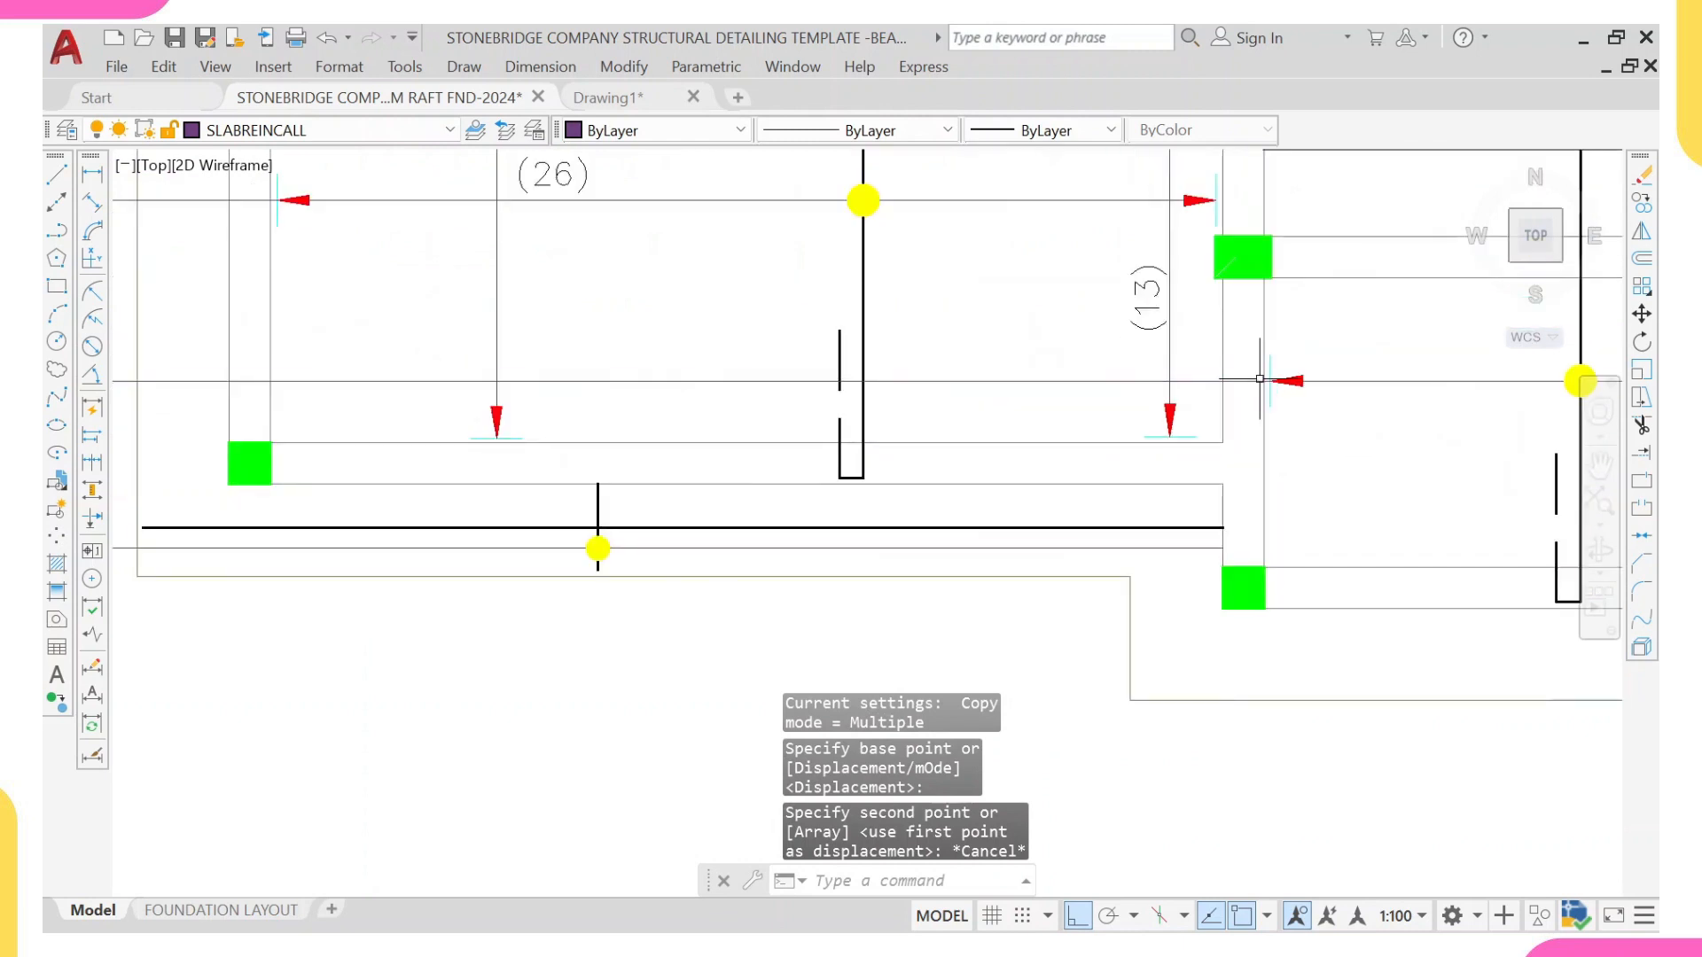
left_click(1236, 335)
left_click(1320, 417)
type("CO")
key("Return")
scroll(1248, 374, "up", 2)
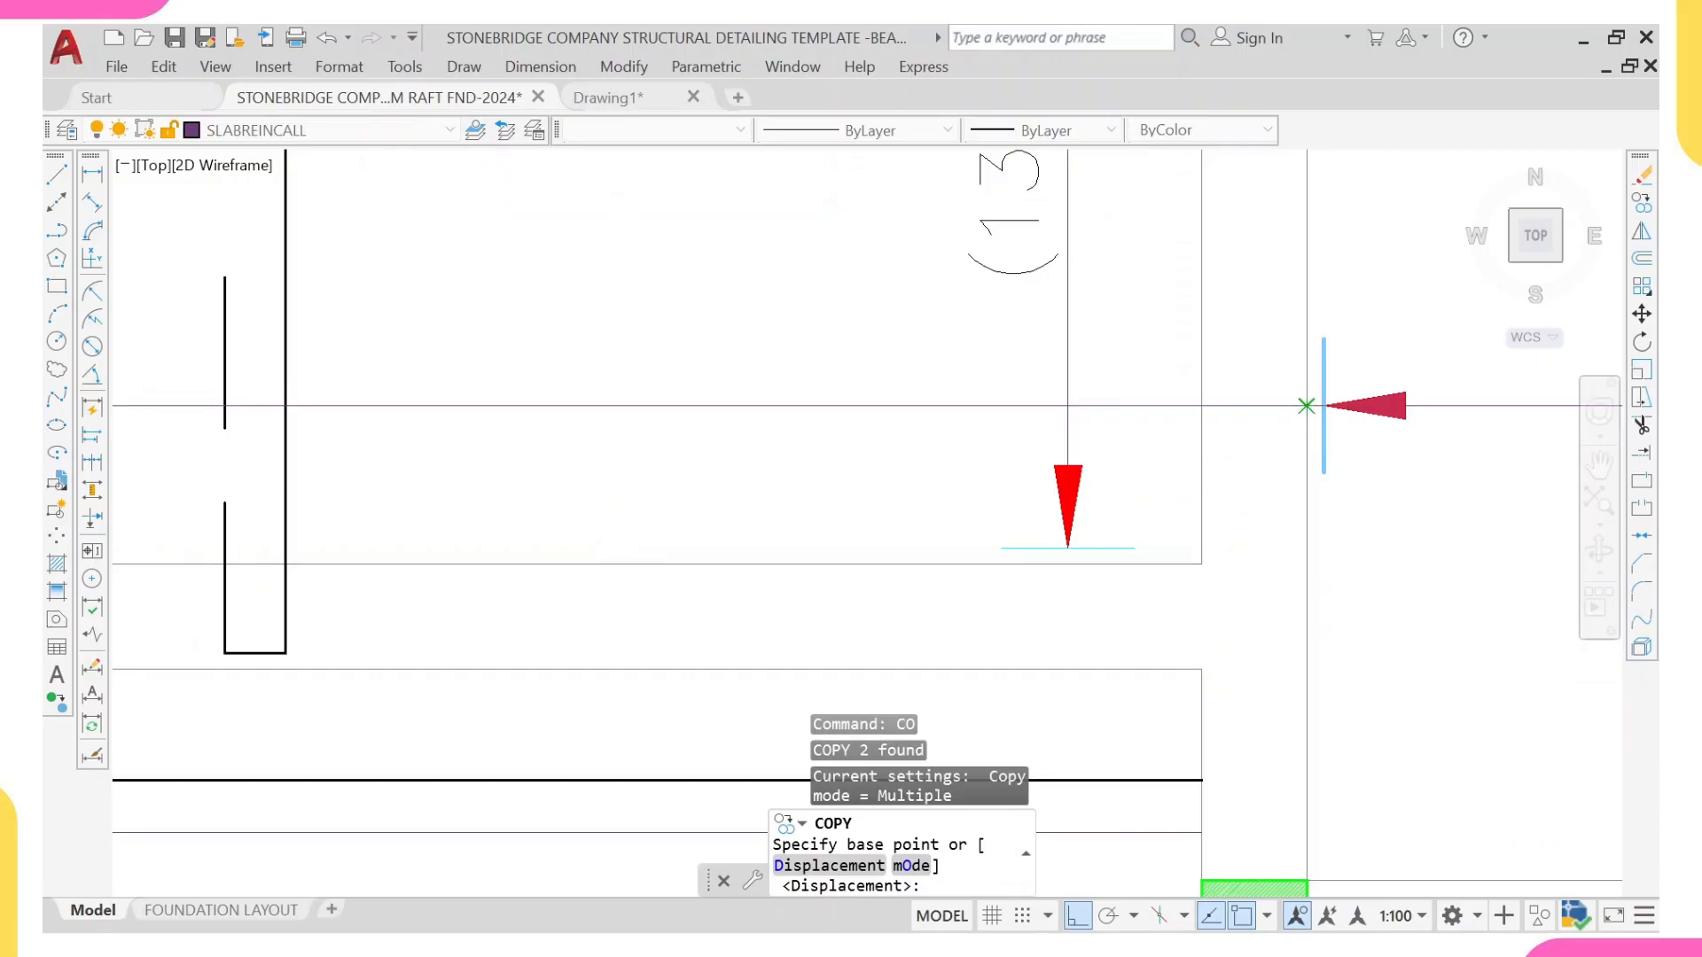
left_click(1307, 405)
scroll(1307, 405, "down", 4)
scroll(486, 531, "up", 5)
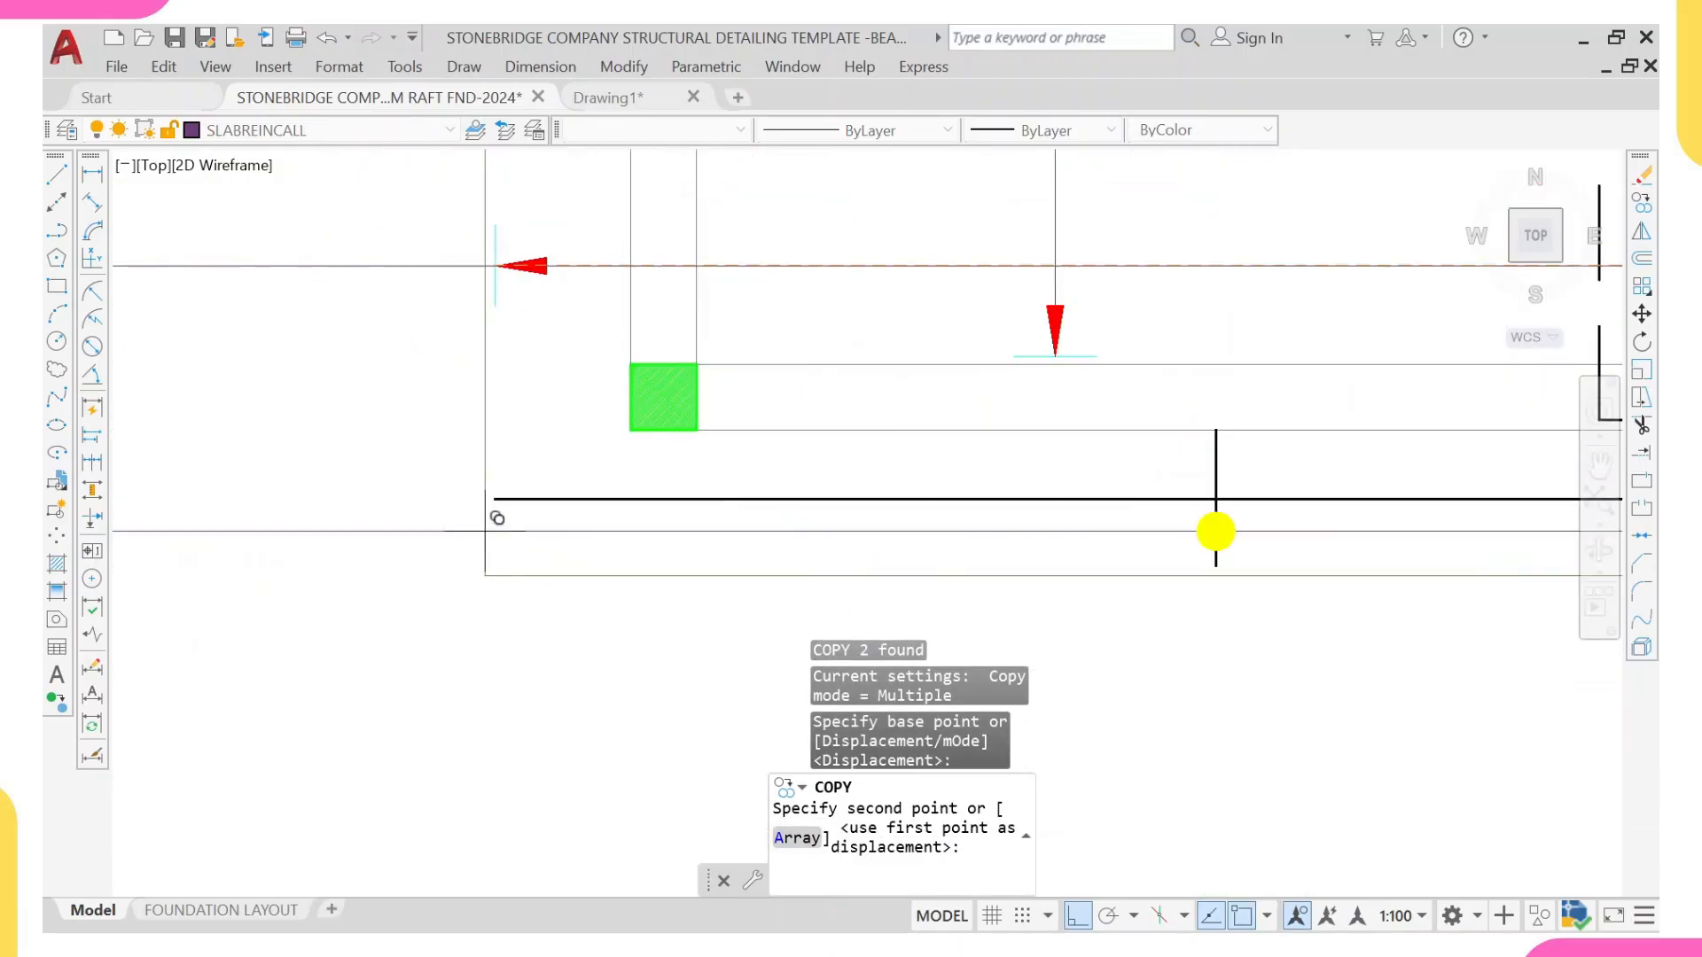
scroll(485, 531, "up", 4)
left_click(484, 535)
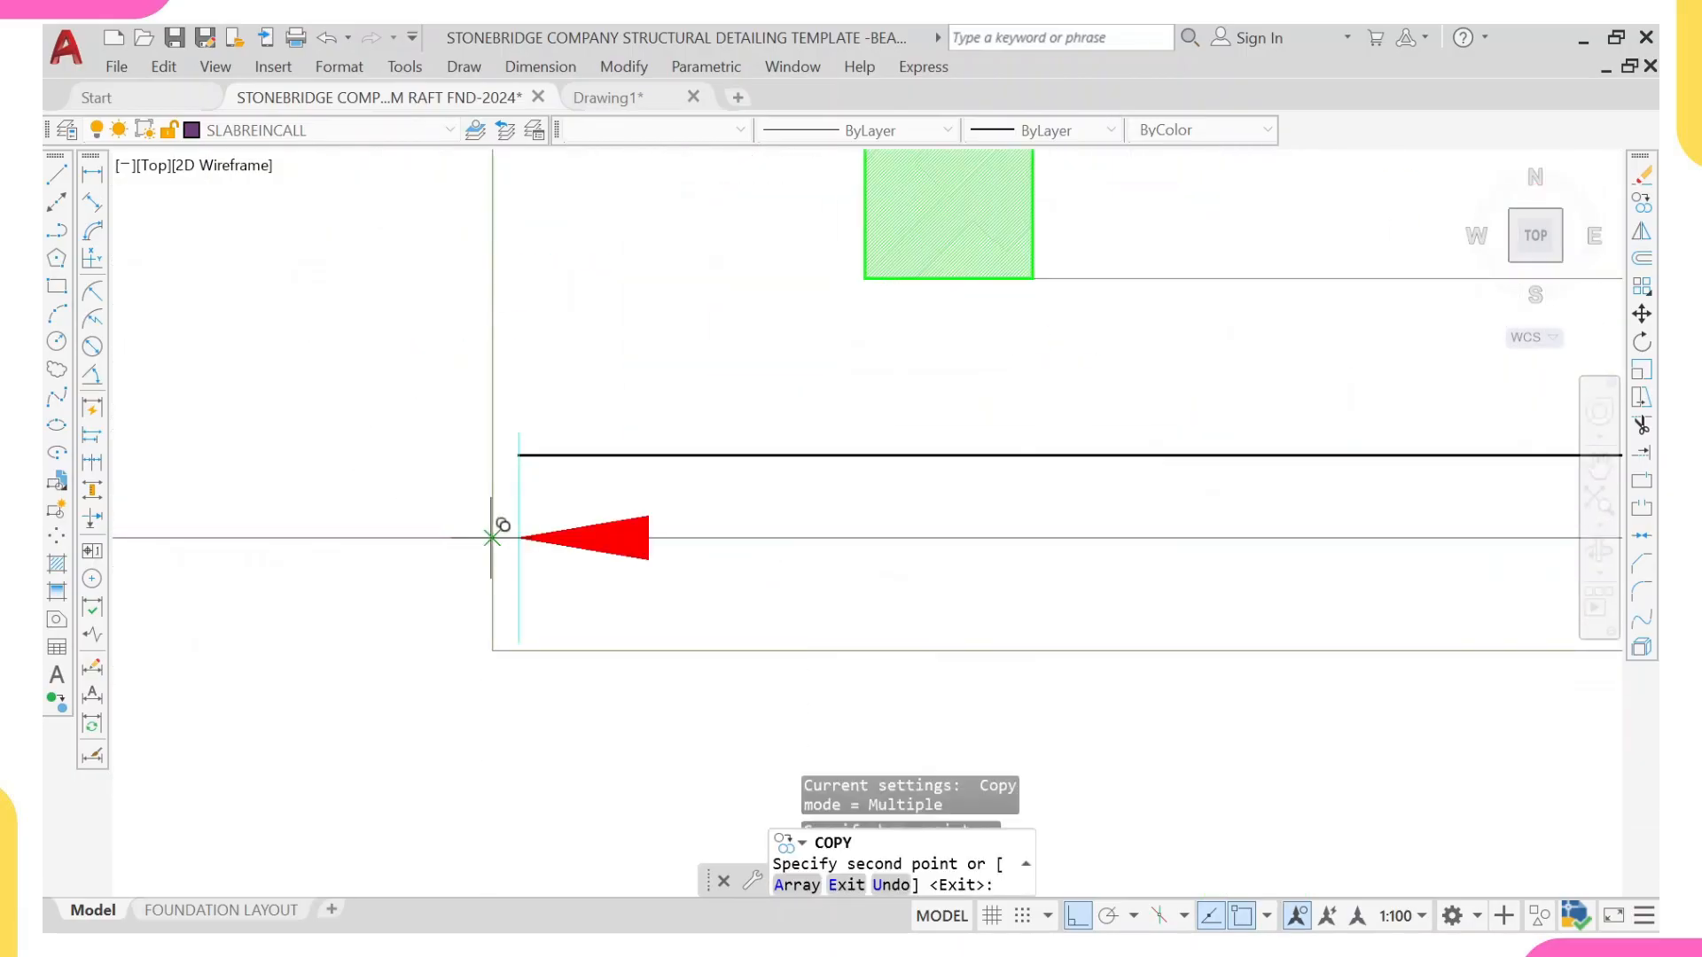
key("Escape")
Step: Scale the copied arrowhead and tick by 0.75 about the tick's midpoint
left_click(428, 337)
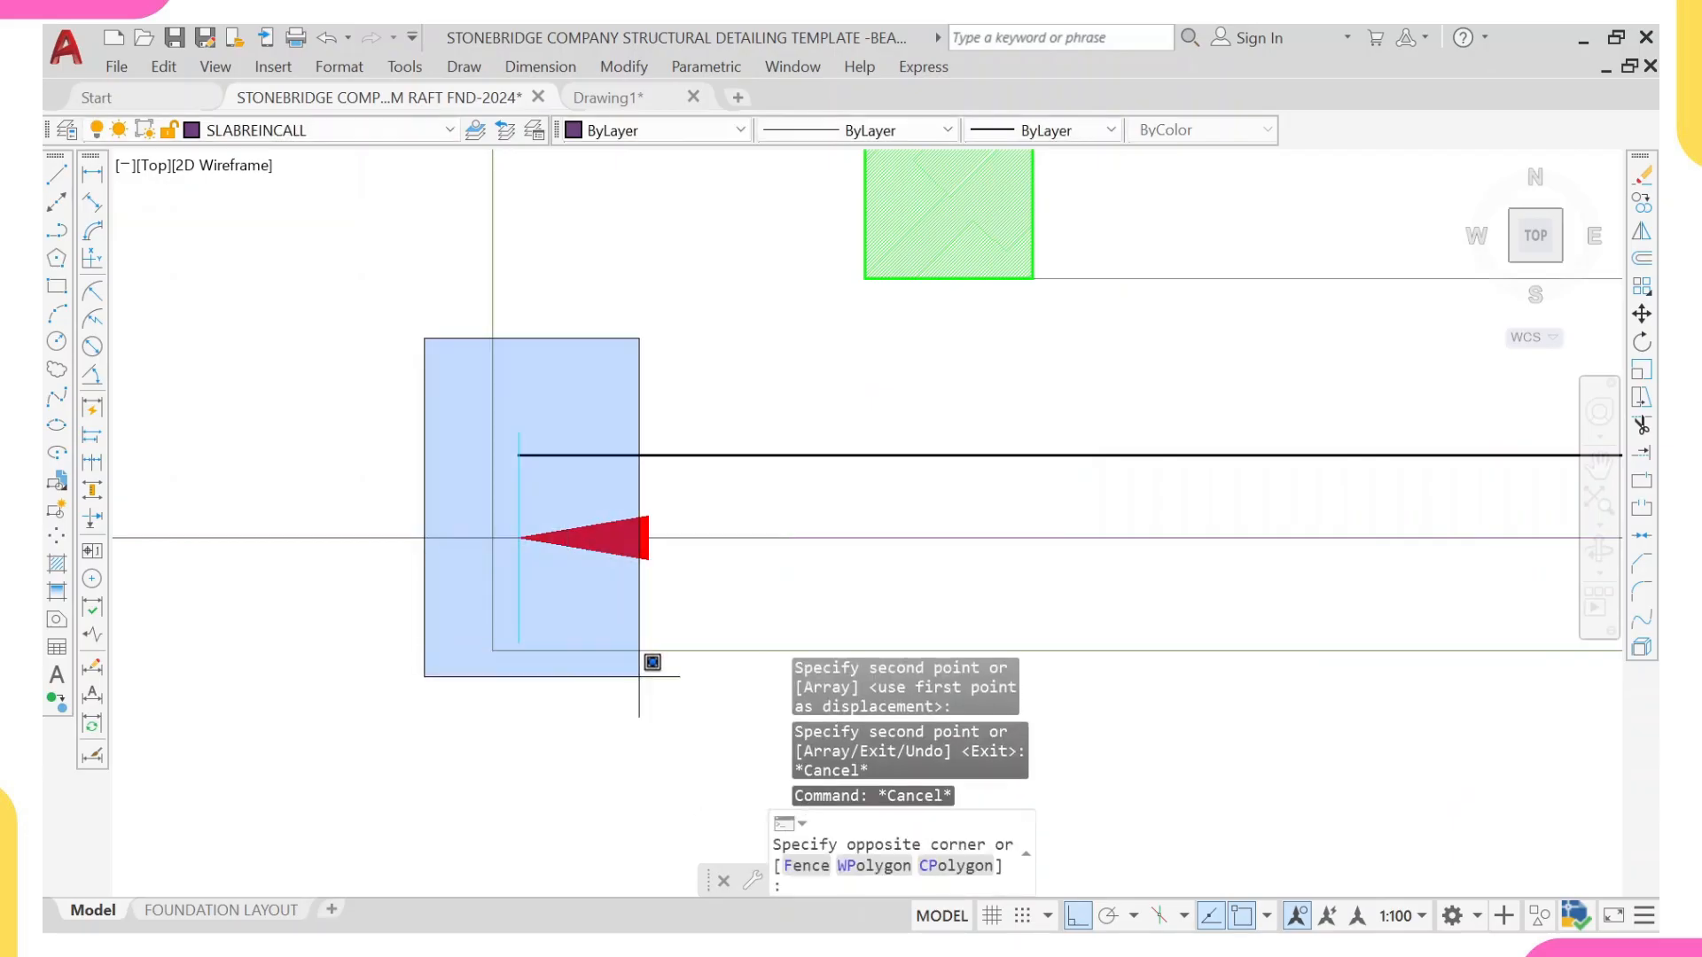
left_click(699, 681)
type("sc")
key("Return")
left_click(518, 537)
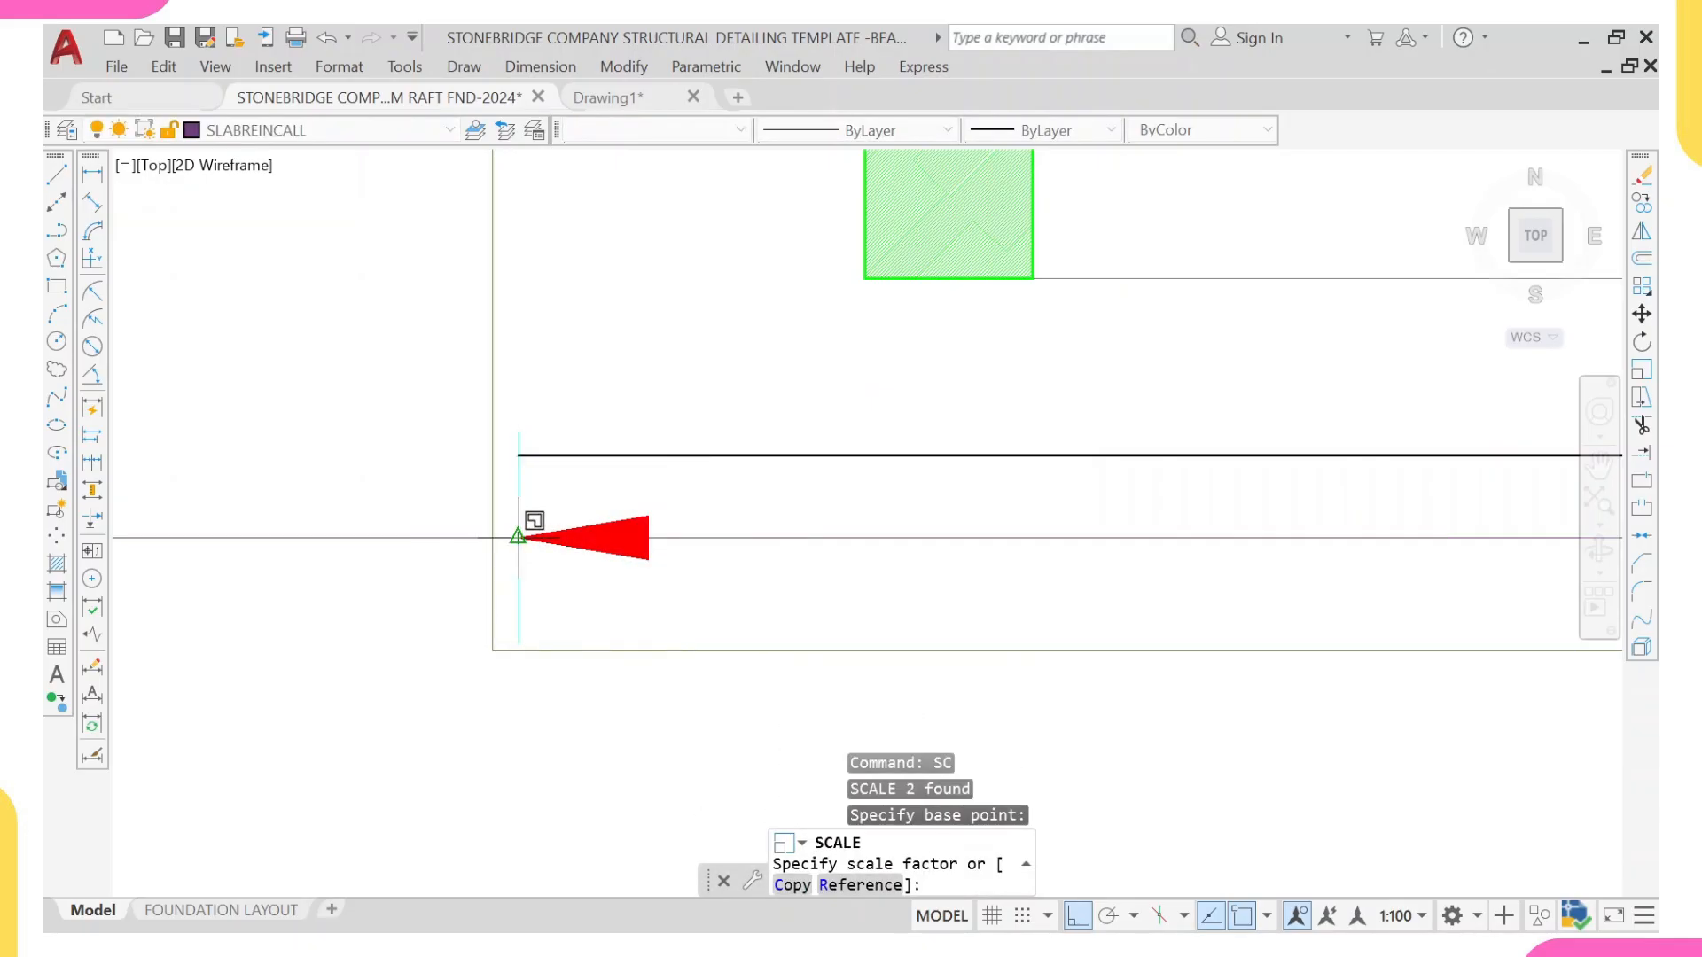
type("0")
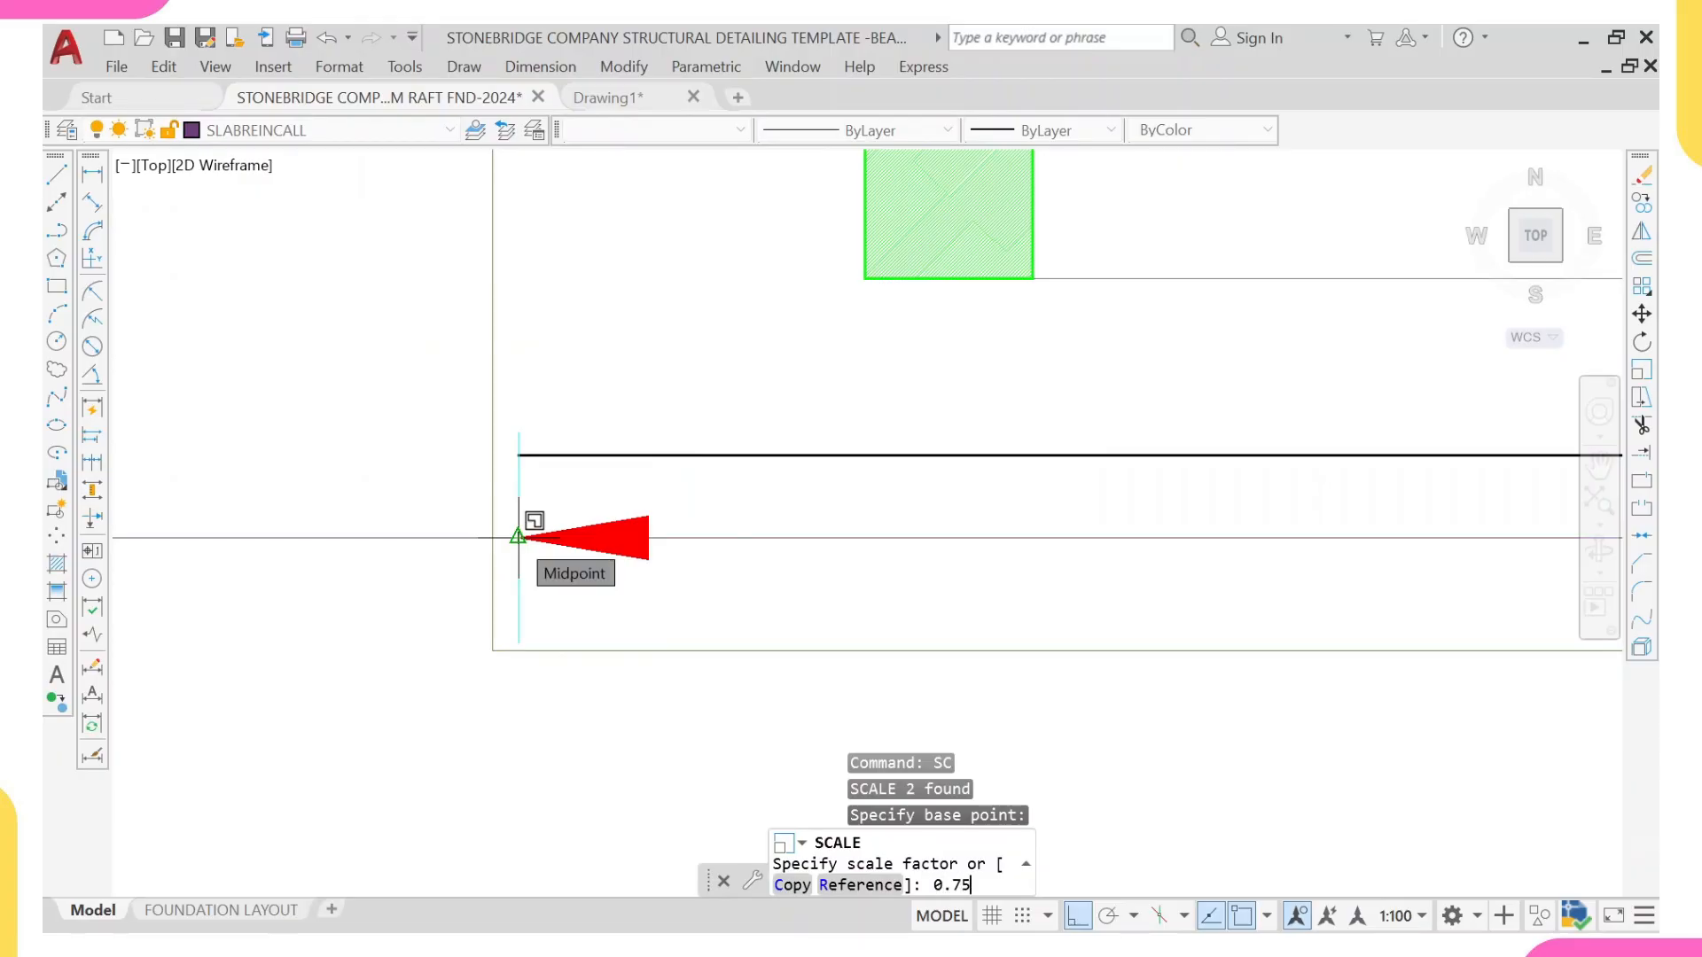
type(".75")
key("Return")
scroll(543, 549, "down", 5)
key("Escape")
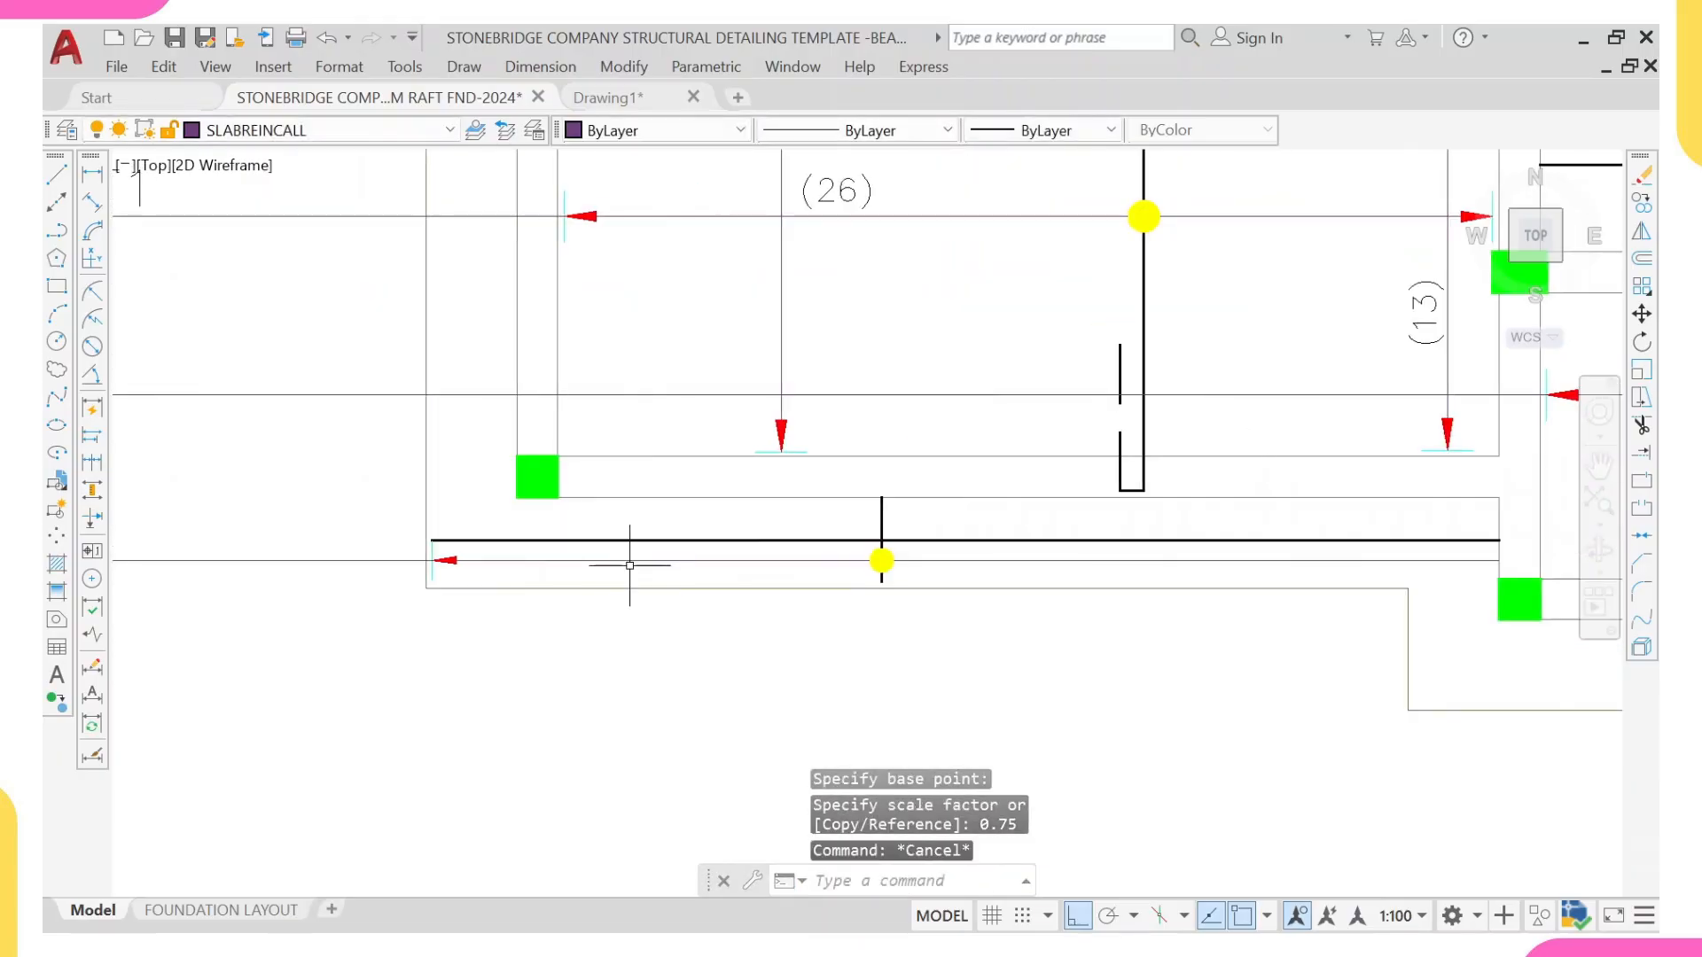
scroll(629, 565, "down", 4)
scroll(1027, 514, "up", 3)
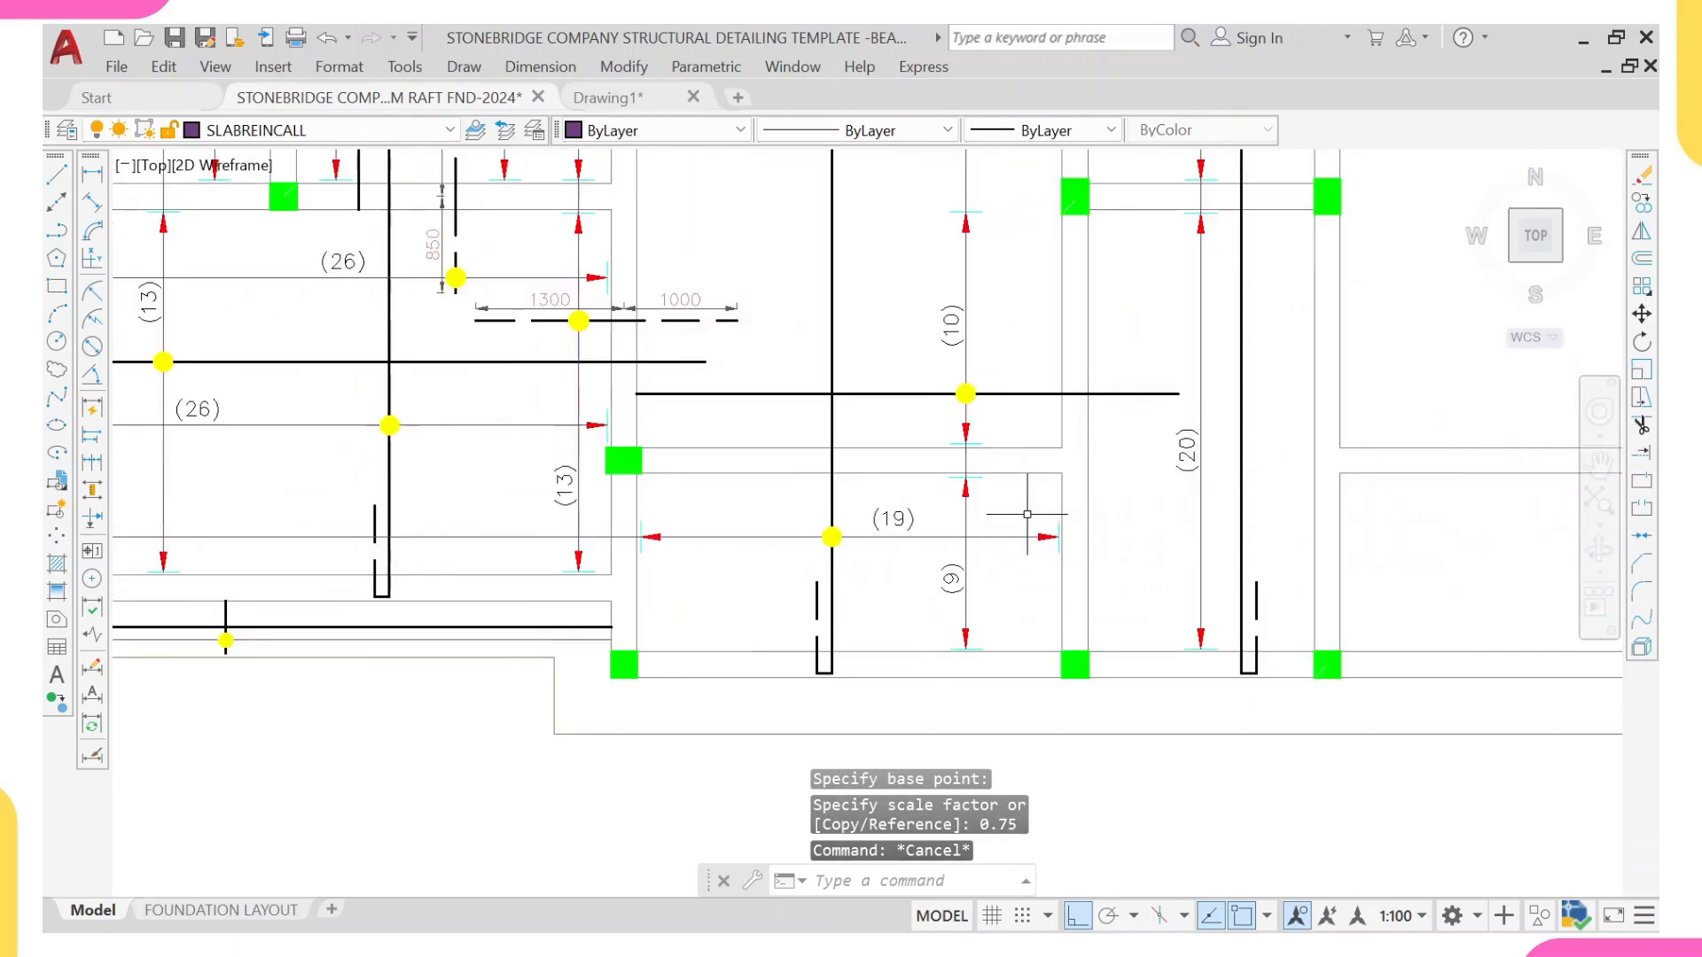
Step: Copy the (19) range's ending arrowhead and tick to where the strip's leader line meets the beam face above the column
left_click(1027, 514)
left_click(1121, 589)
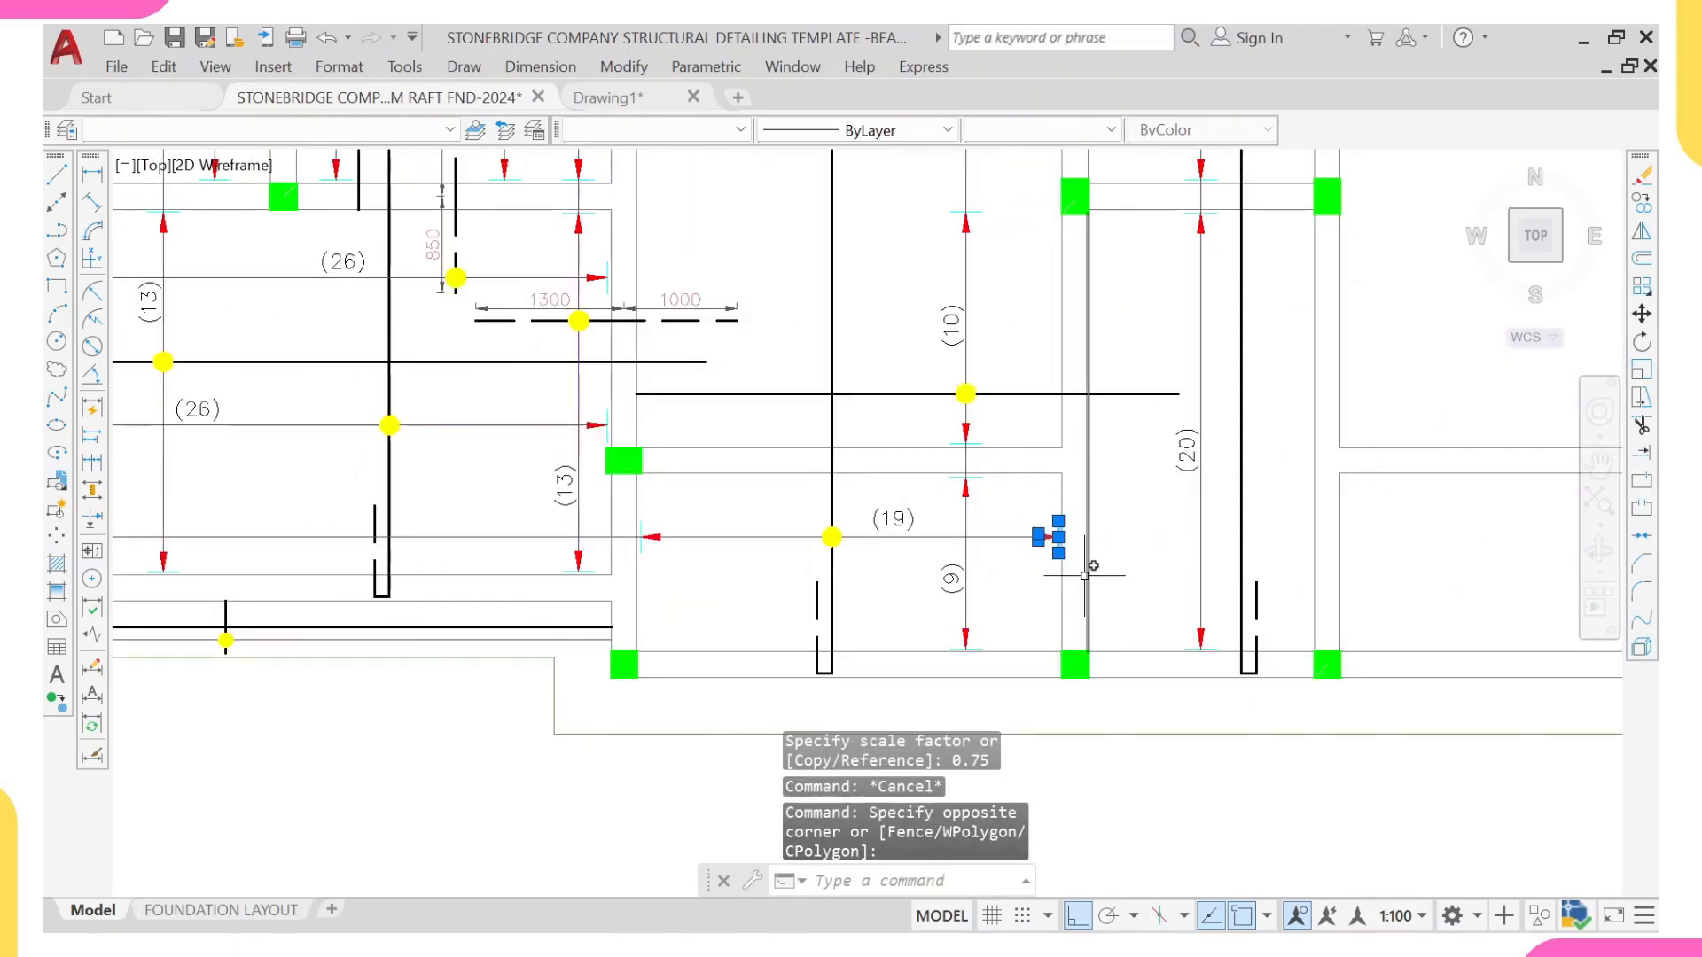
type("co")
key("Return")
scroll(1089, 569, "up", 5)
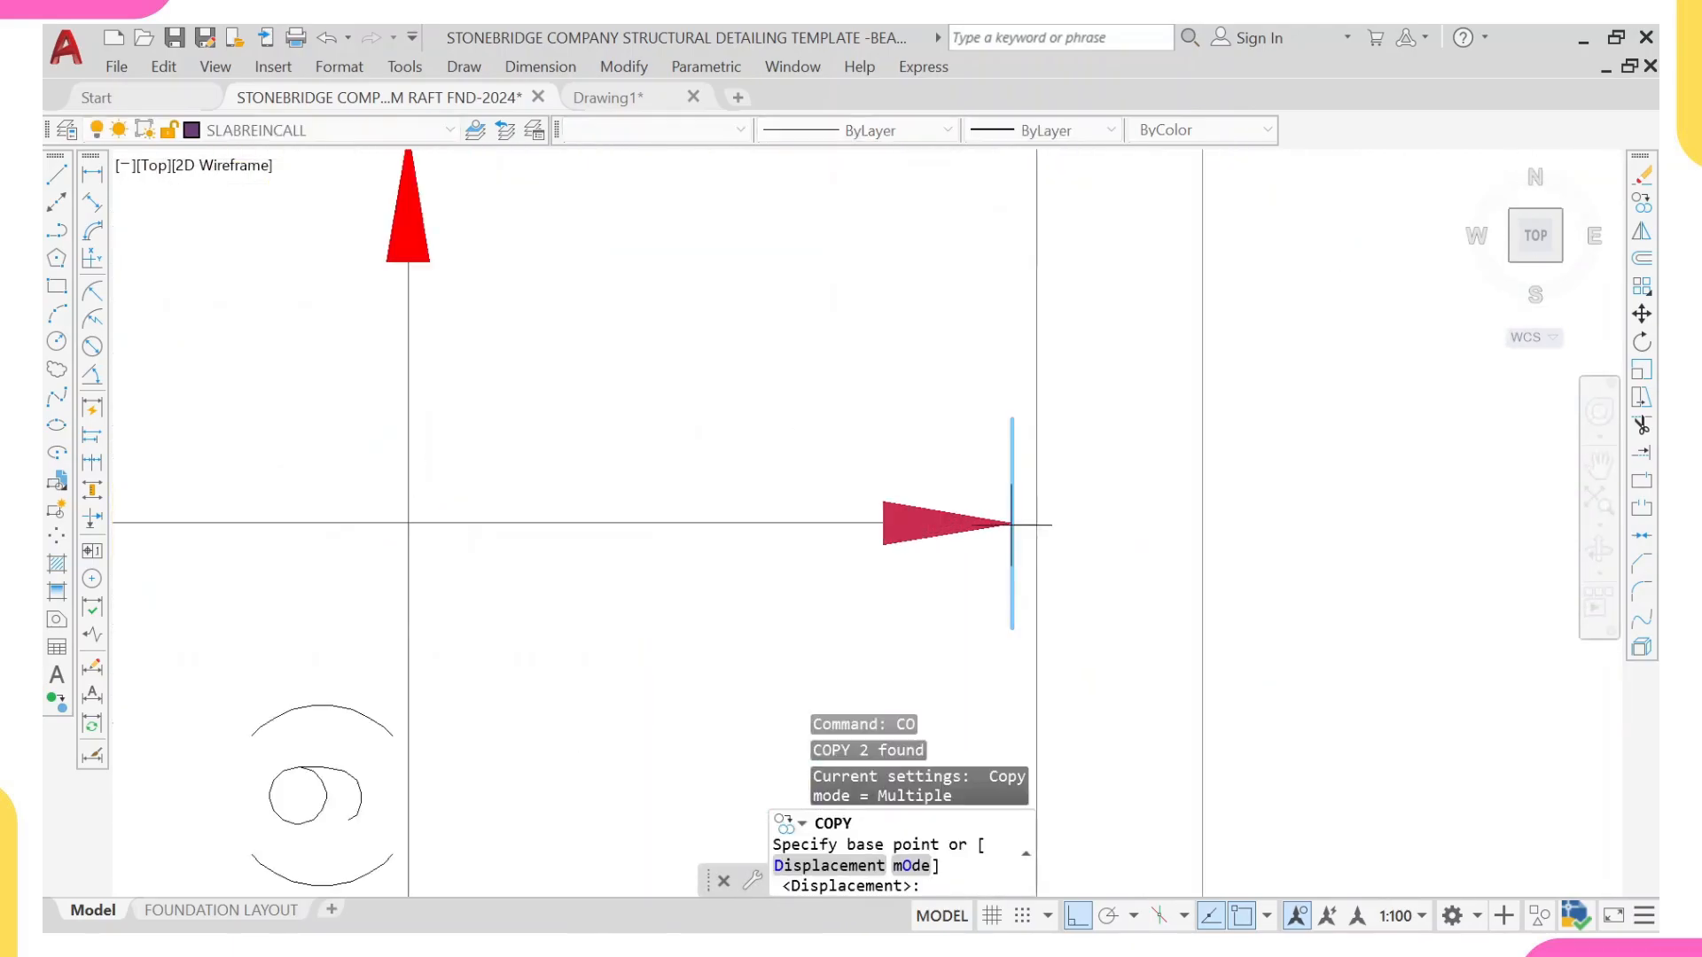
left_click(1011, 523)
scroll(429, 543, "down", 4)
scroll(448, 570, "up", 5)
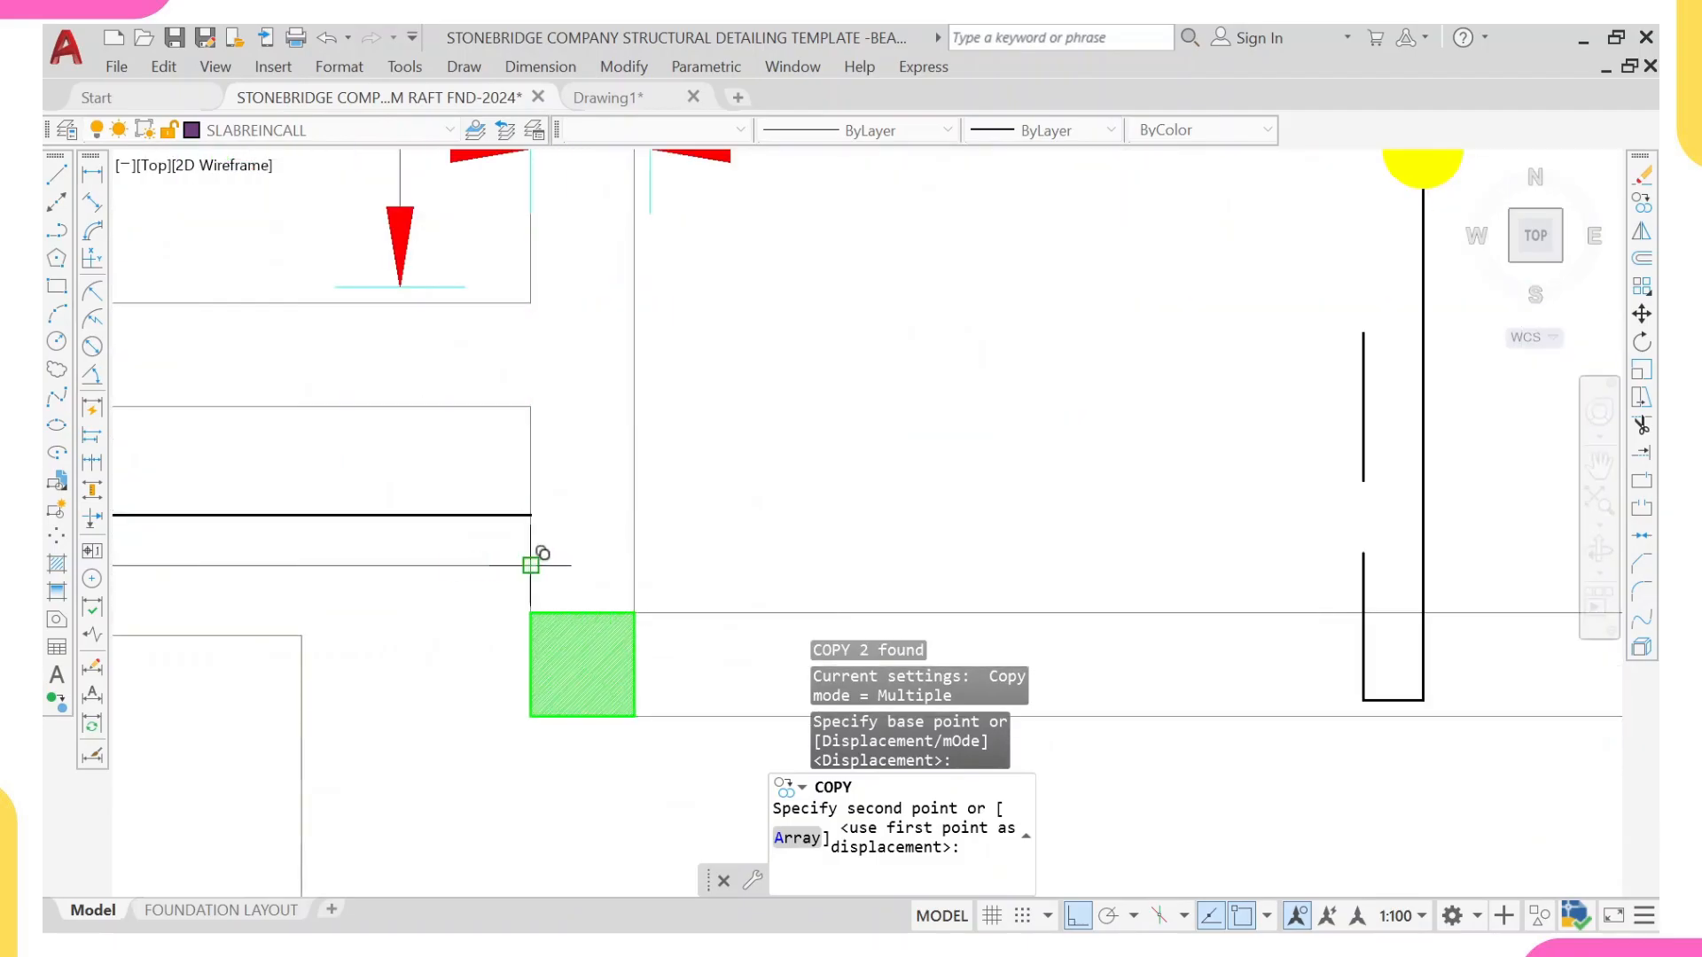
scroll(531, 565, "up", 5)
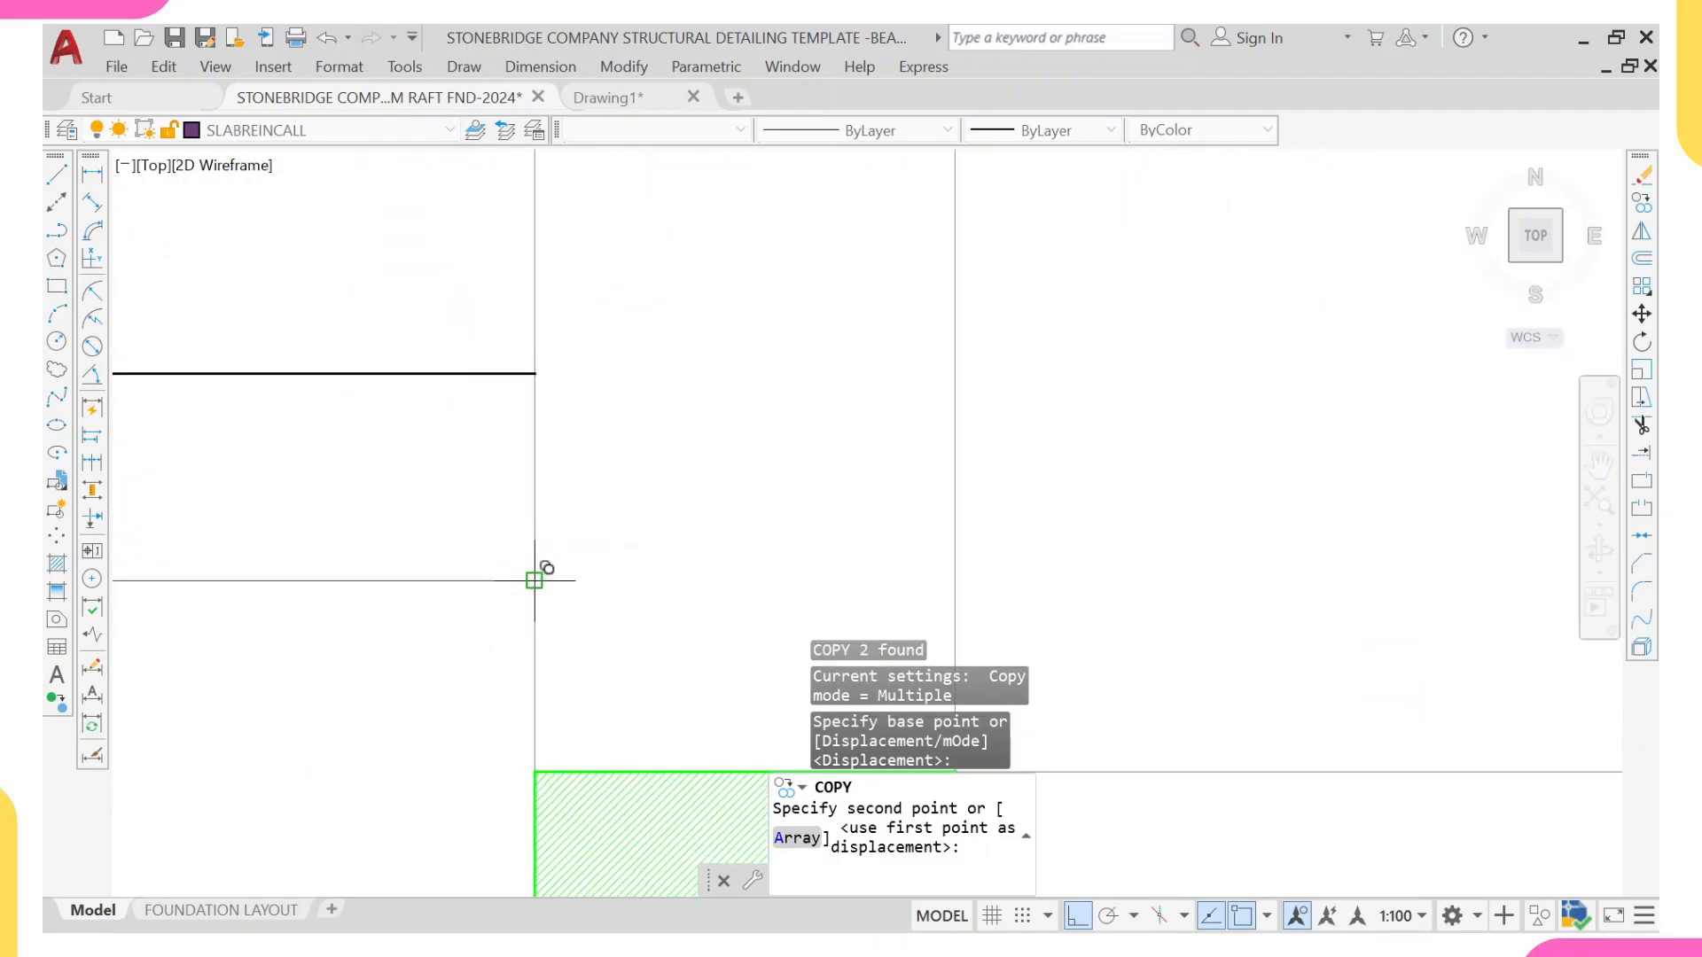
left_click(534, 581)
scroll(496, 558, "down", 5)
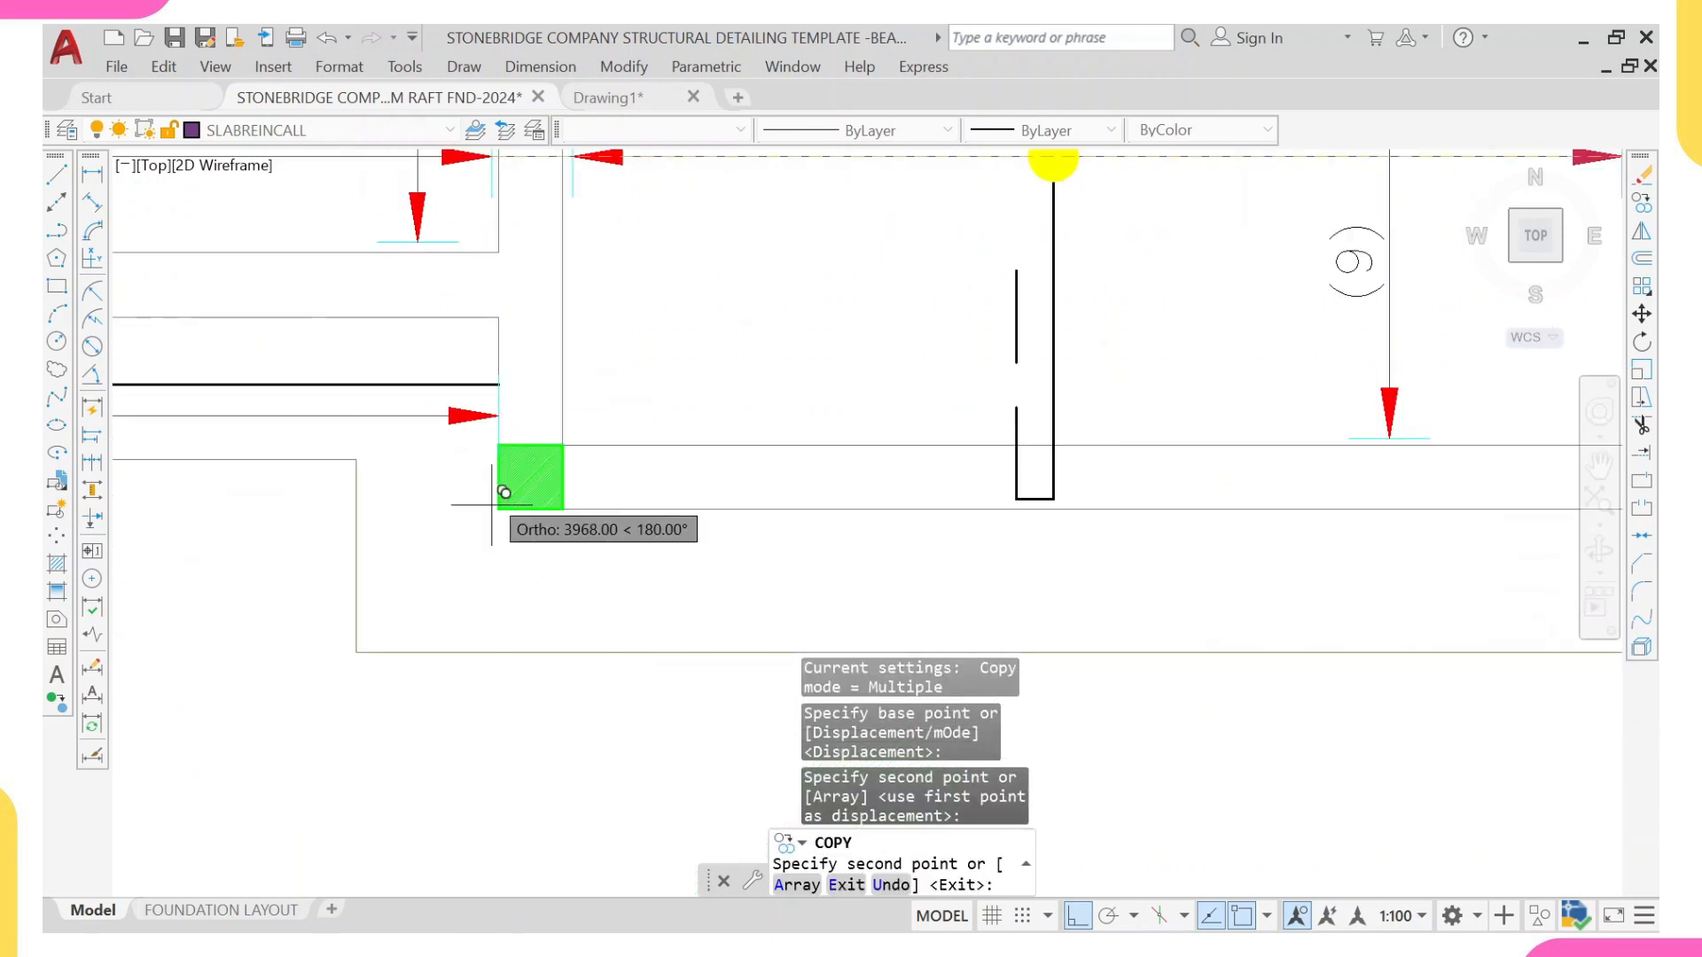
key("Escape")
Step: Scale the copied ending arrowhead and tick by 0.75 about the tick's midpoint
left_click(383, 328)
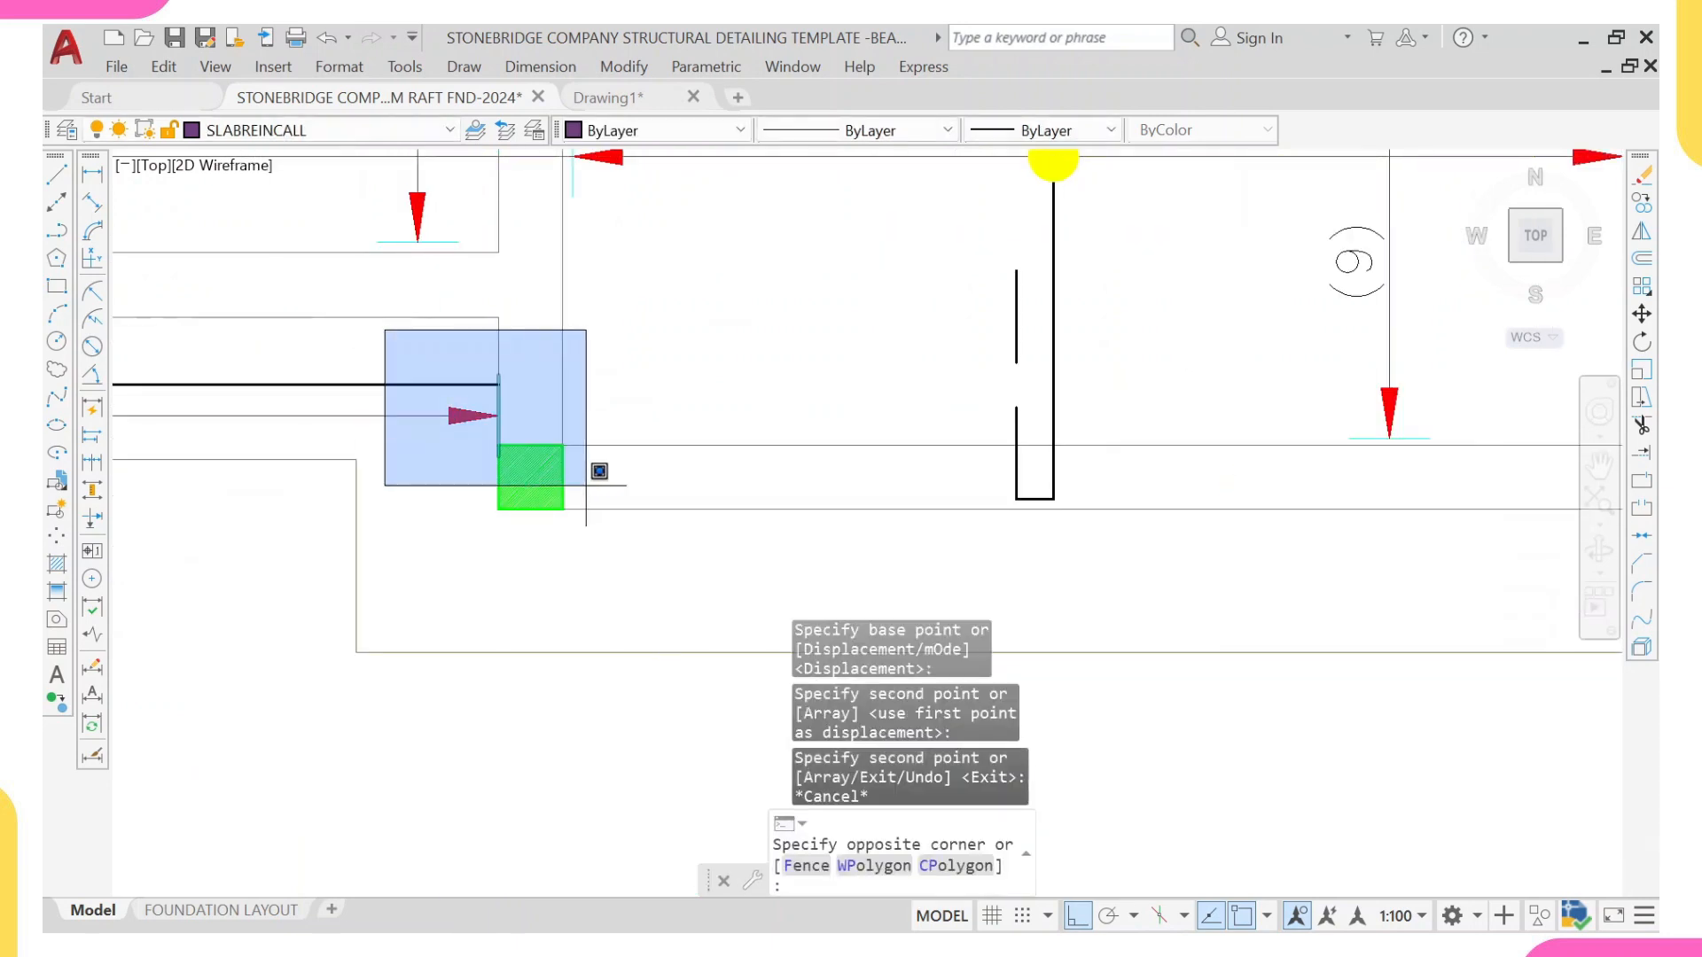
left_click(612, 492)
type("sd")
key("BackSpace")
type("c")
key("Return")
scroll(468, 428, "up", 2)
left_click(514, 397)
type("0.75")
key("Return")
scroll(497, 401, "down", 5)
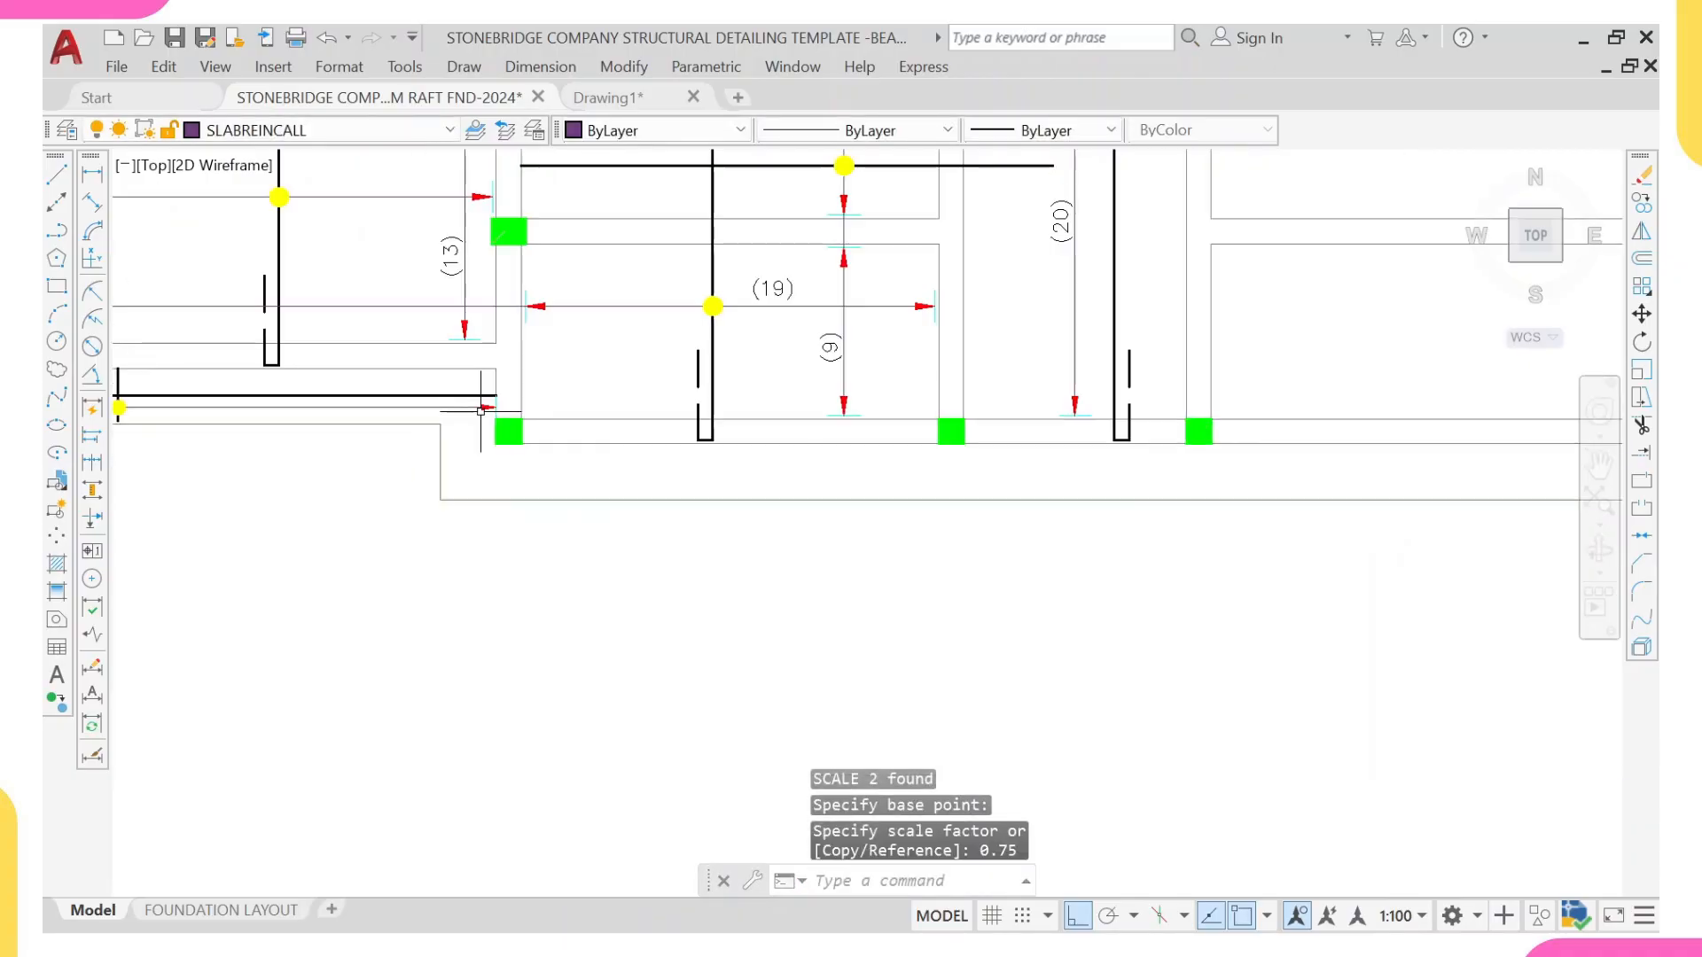
key("Escape")
Step: Copy the 19-T16-04-200 T1 note down onto the edge strip's leader line, using the outer slab edge as reference
middle_click_drag(119, 396, 423, 401)
scroll(434, 434, "down", 2)
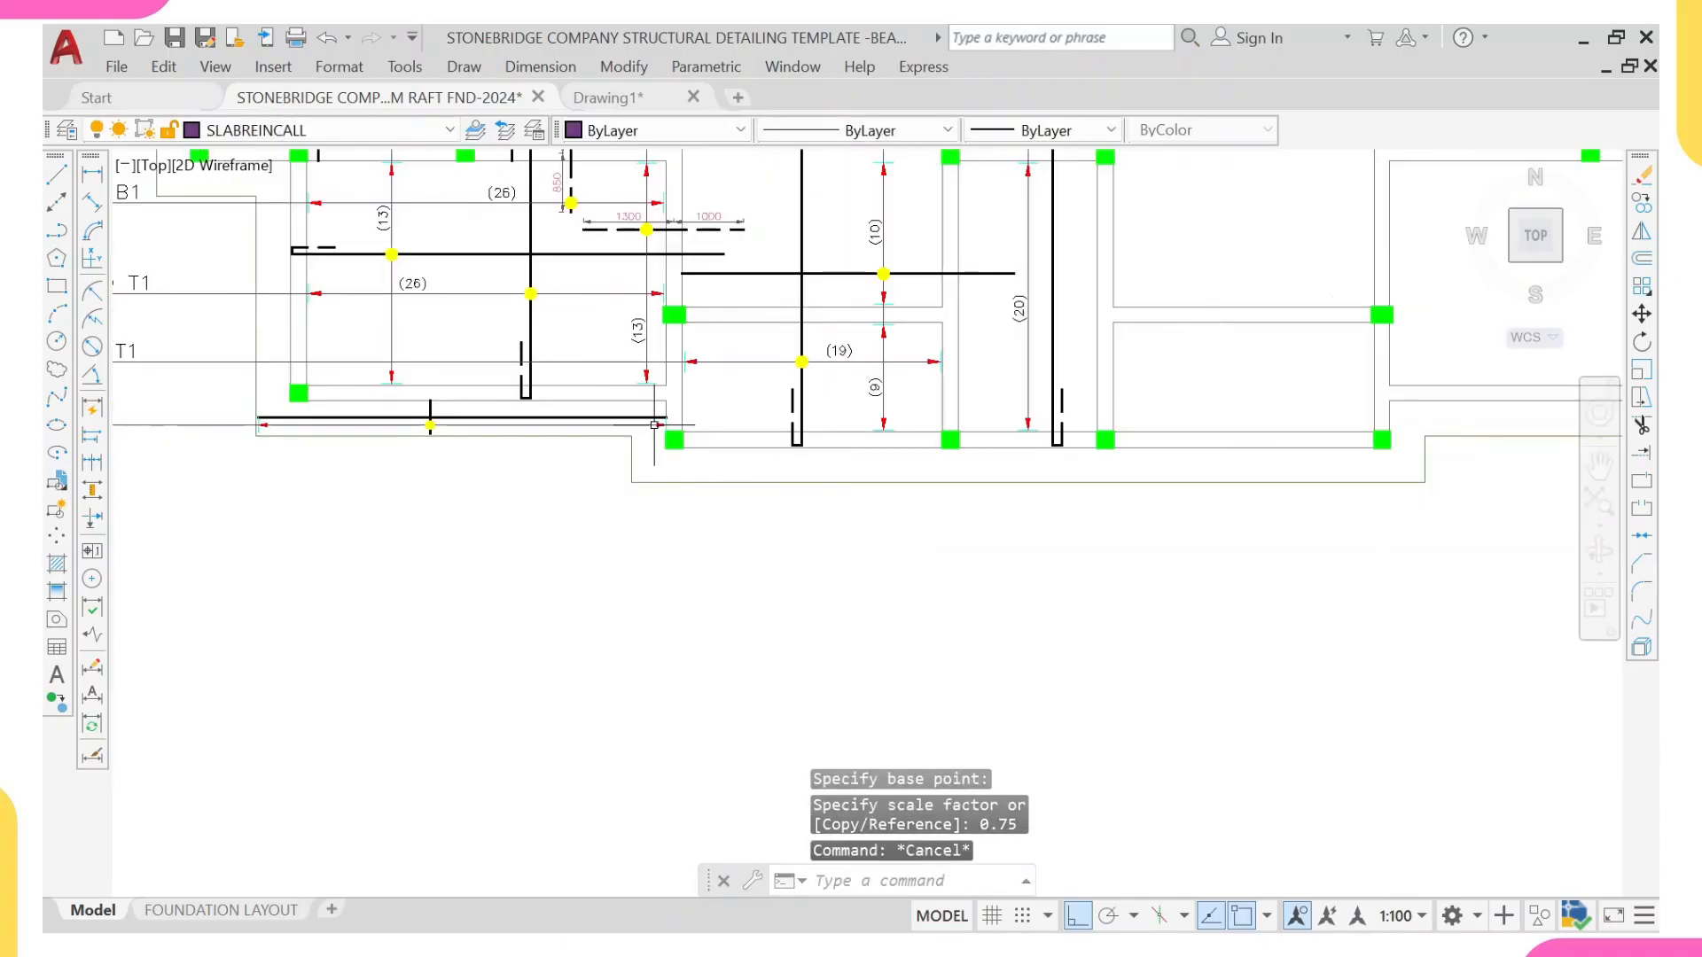
middle_click_drag(163, 434, 473, 491)
scroll(835, 479, "up", 4)
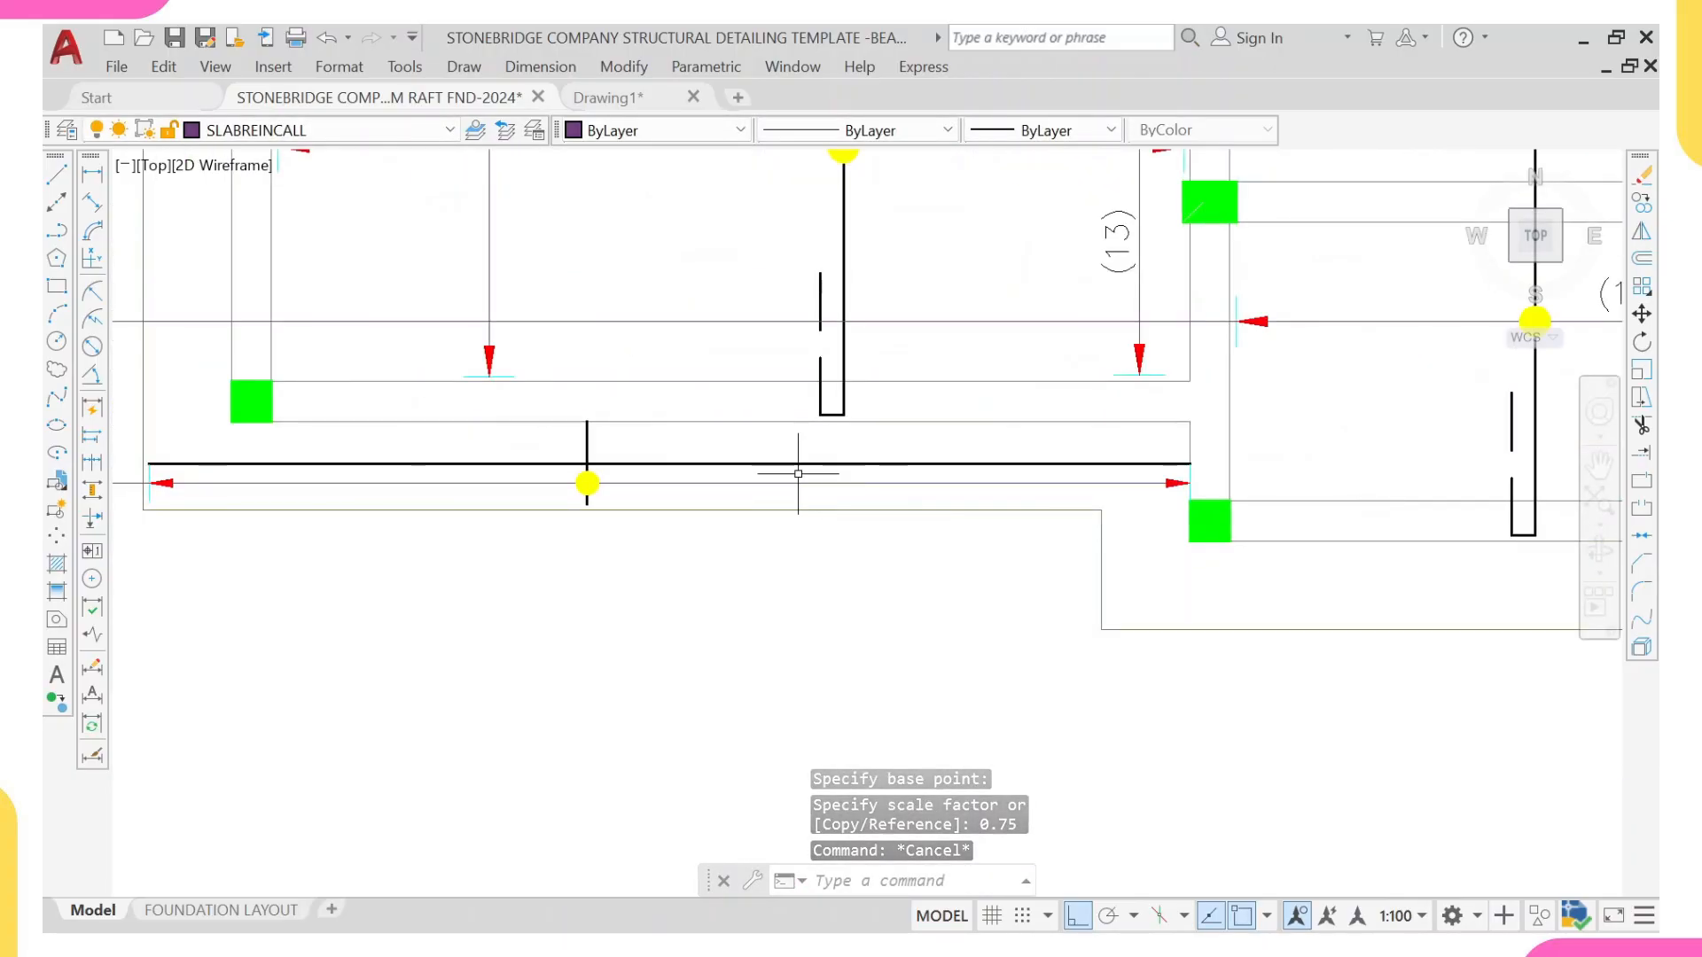
scroll(787, 479, "down", 4)
middle_click_drag(777, 479, 961, 457)
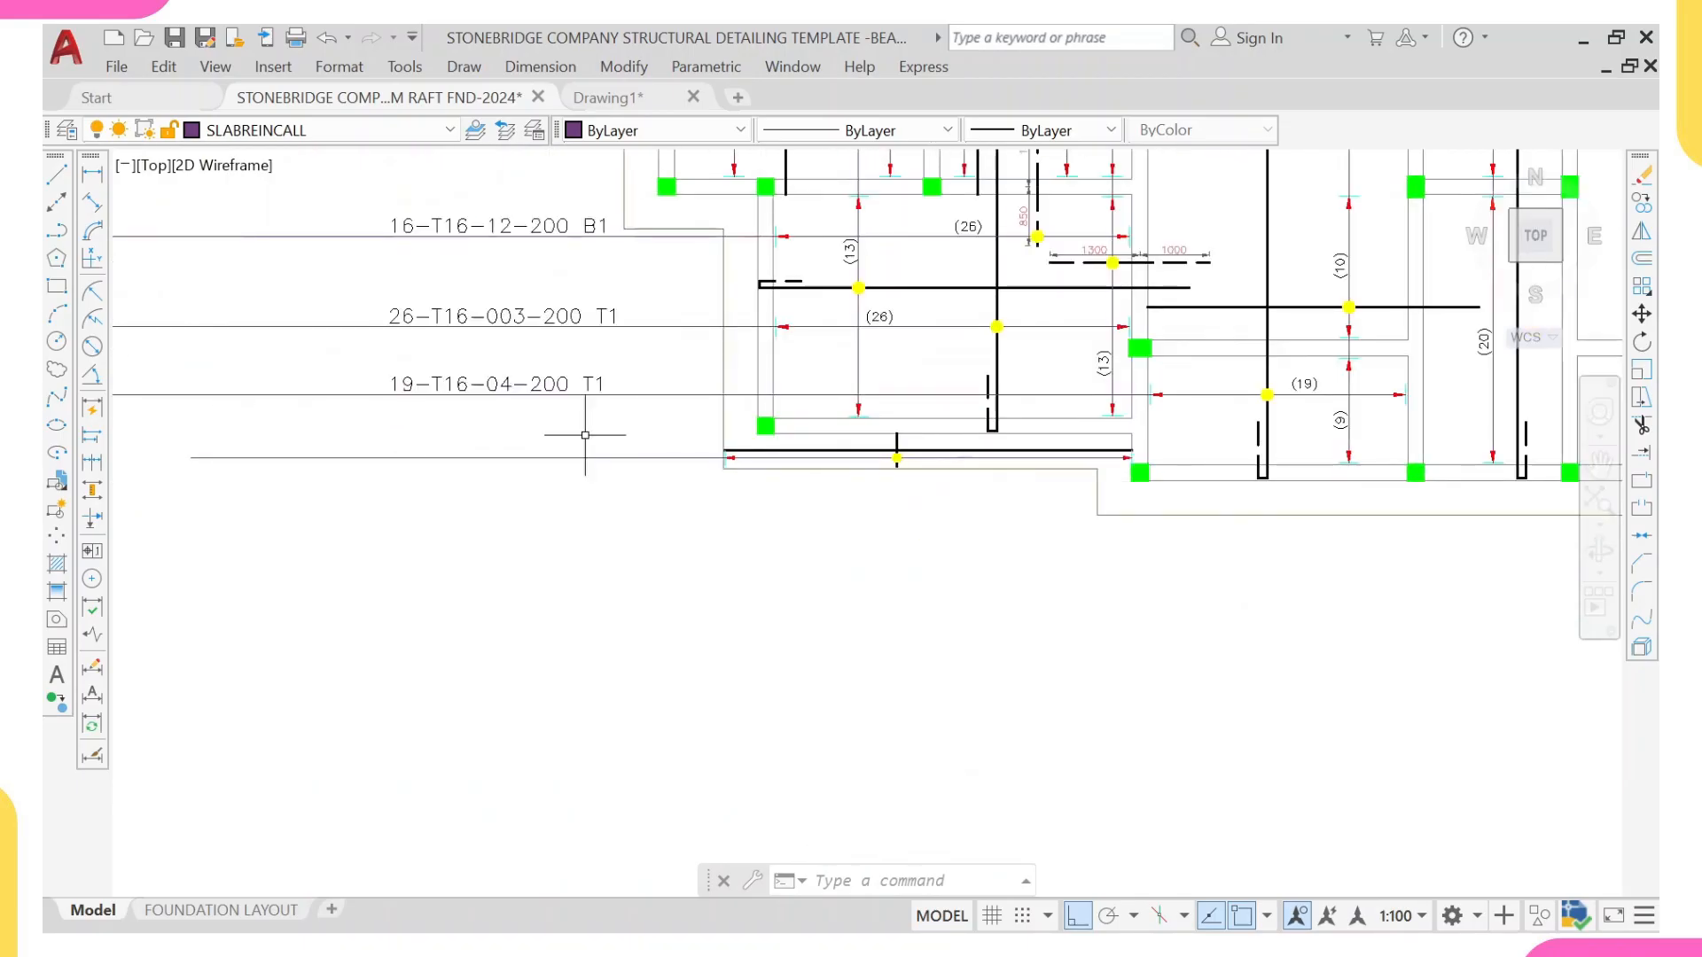
left_click(558, 384)
type("co")
key("Return")
left_click(723, 395)
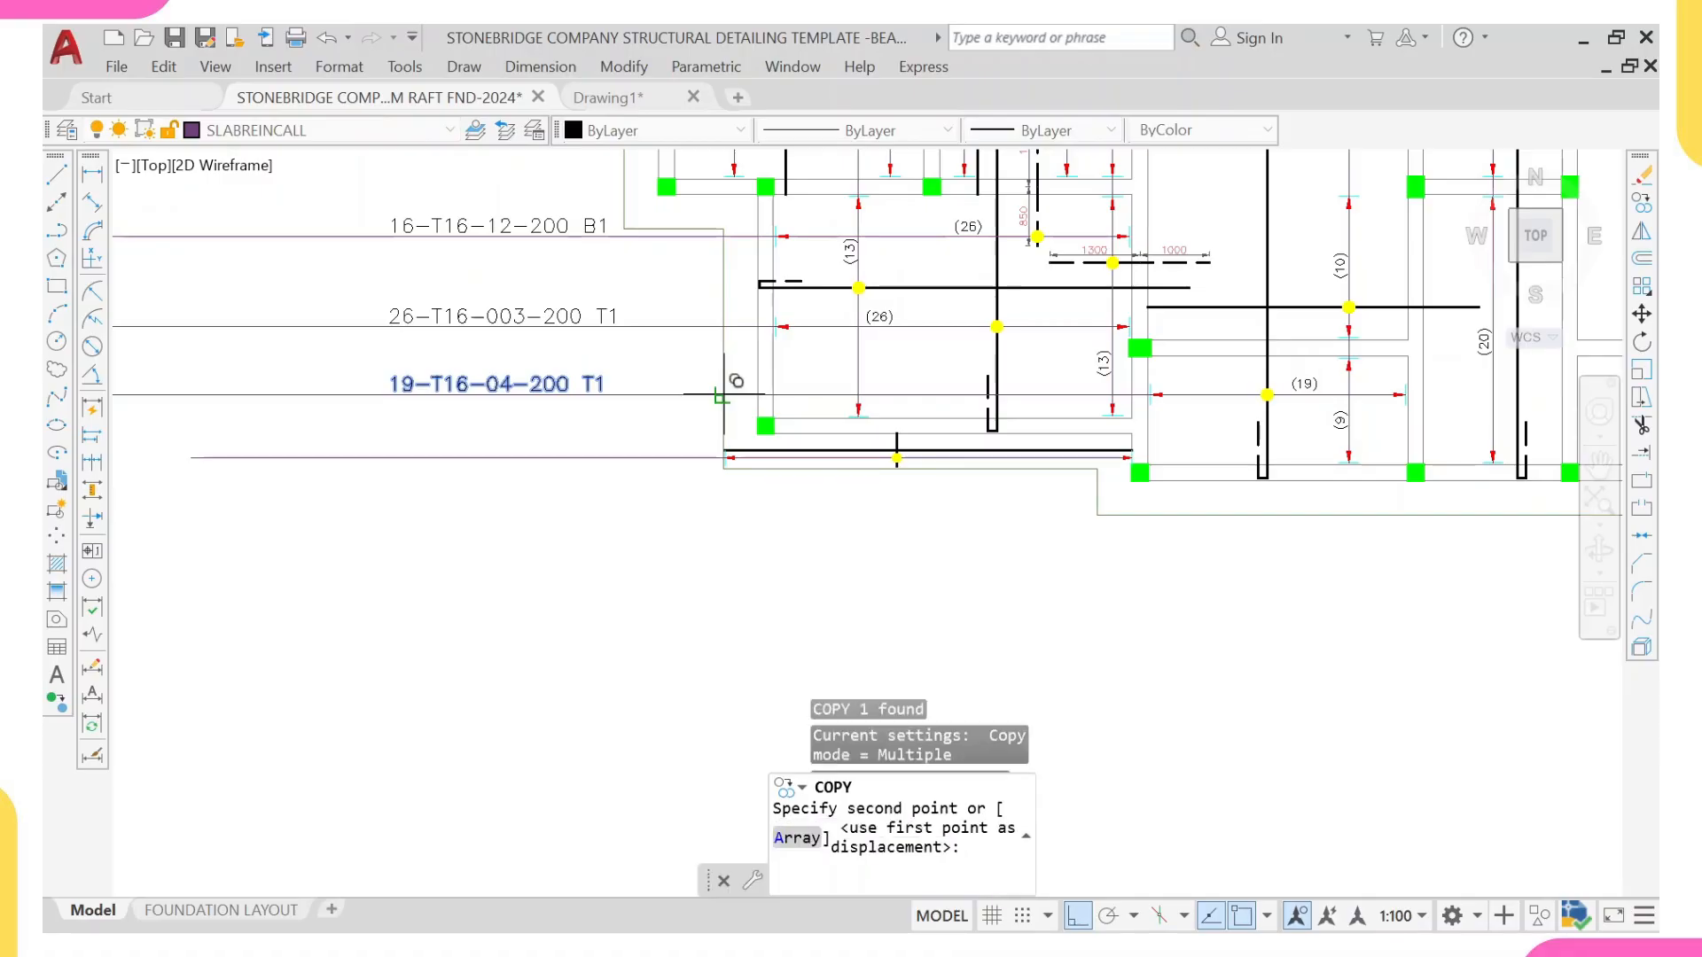
scroll(731, 443, "up", 4)
scroll(750, 415, "down", 4)
left_click(638, 455)
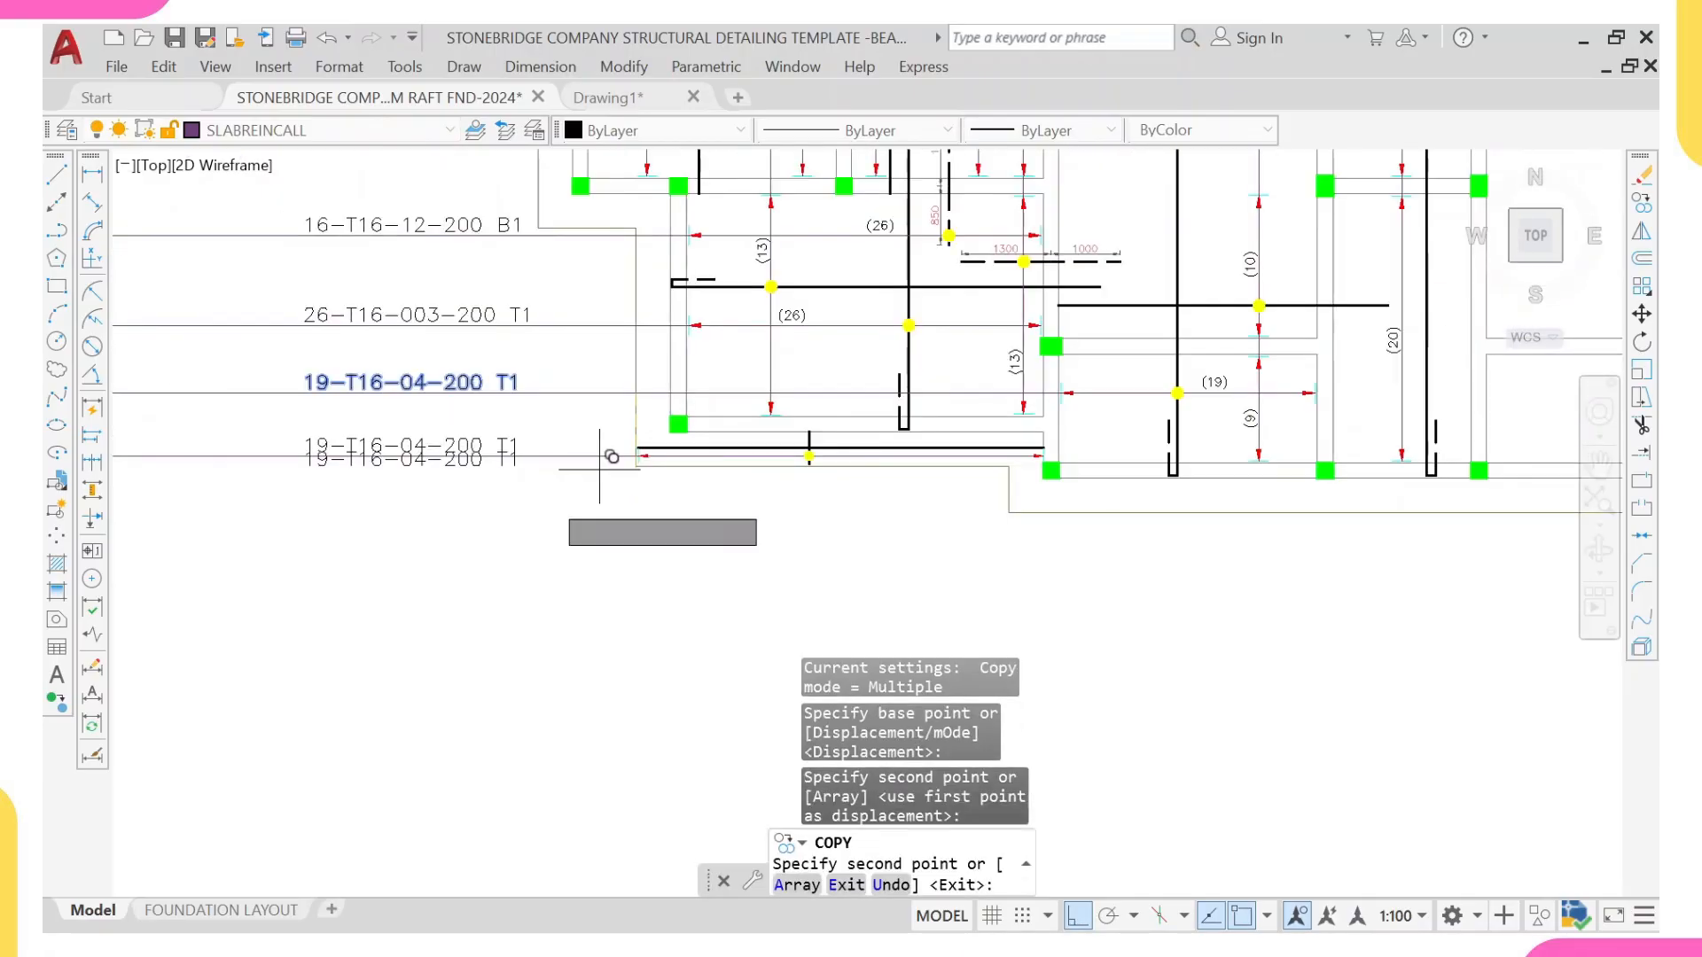
key("Escape")
left_click(342, 445)
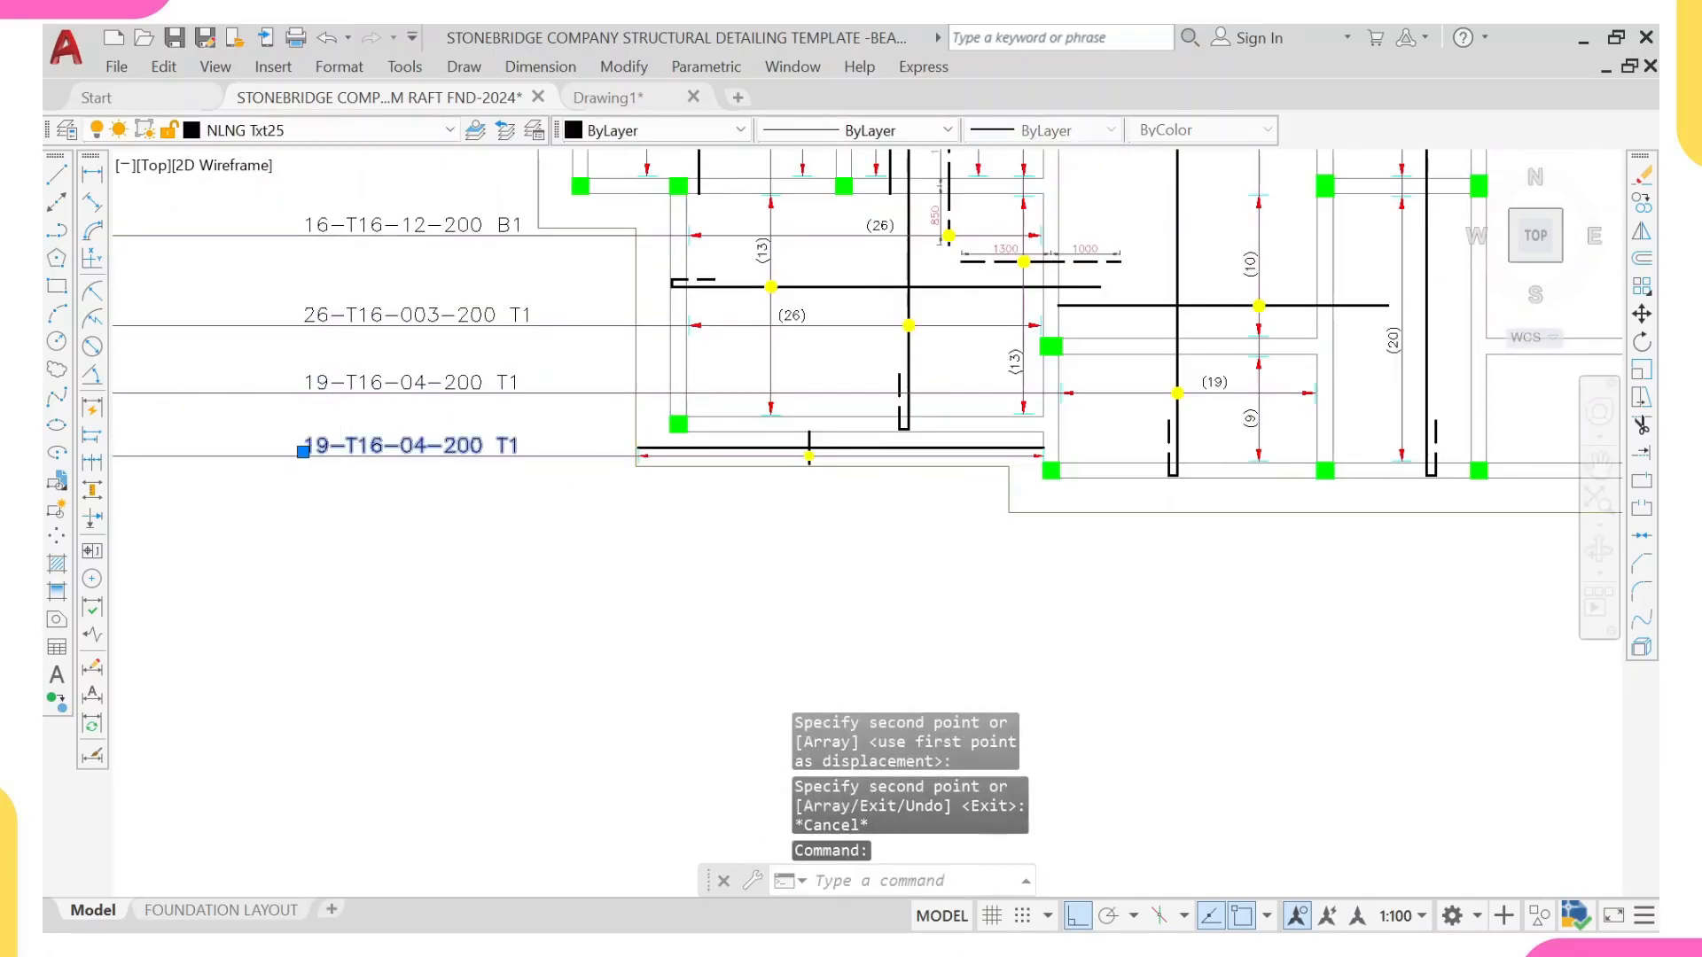
double_click(346, 447)
scroll(364, 453, "down", 2)
scroll(368, 453, "up", 6)
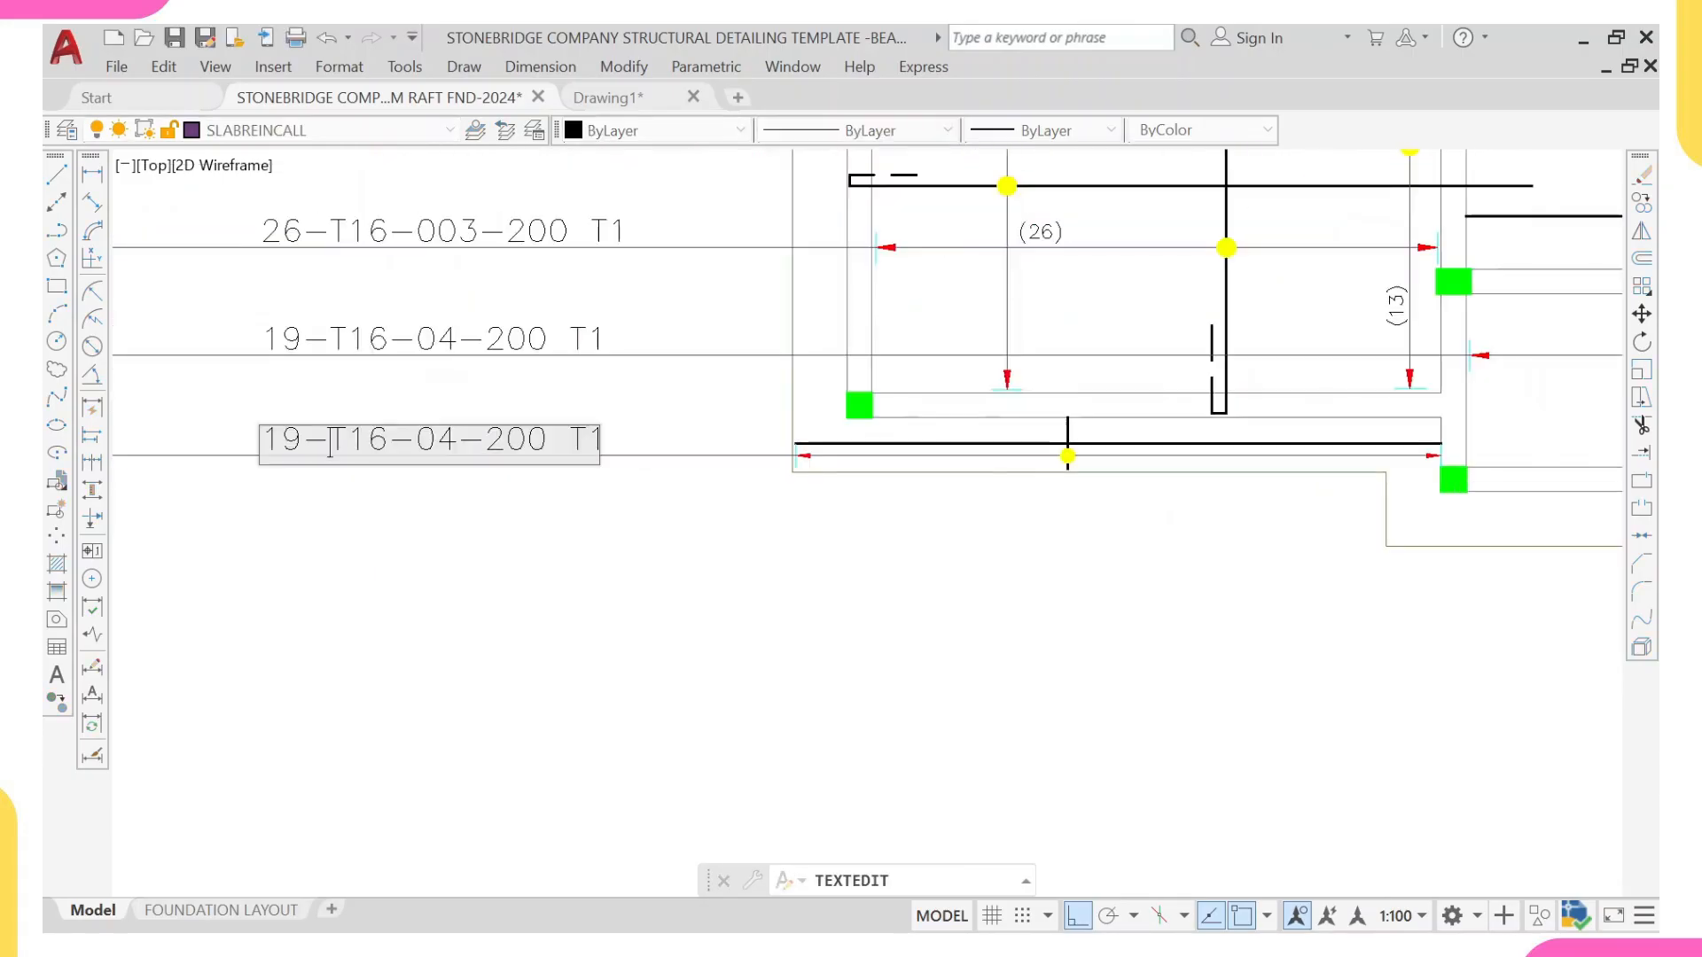
scroll(387, 453, "down", 4)
mouse_move(641, 470)
middle_mouse_down()
mouse_move(765, 497)
mouse_move(692, 488)
middle_mouse_up()
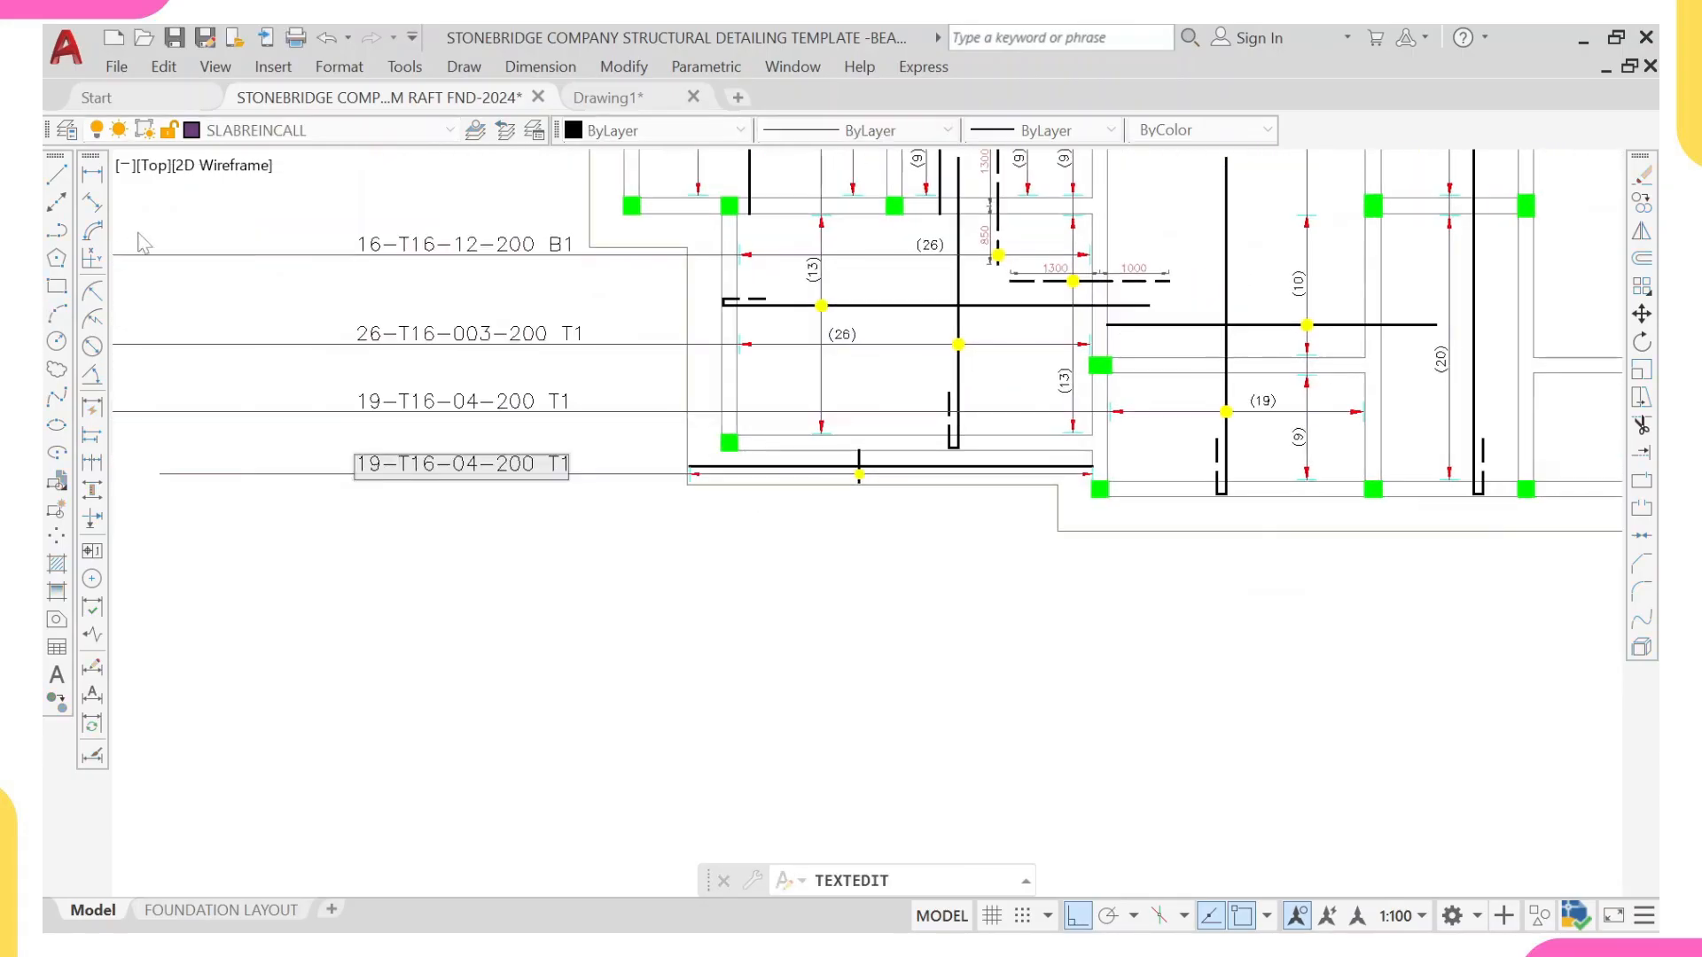
Step: Measure the length of the strip's bar range between its two end ticks with a temporary linear dimension
left_click(92, 175)
left_click(92, 175)
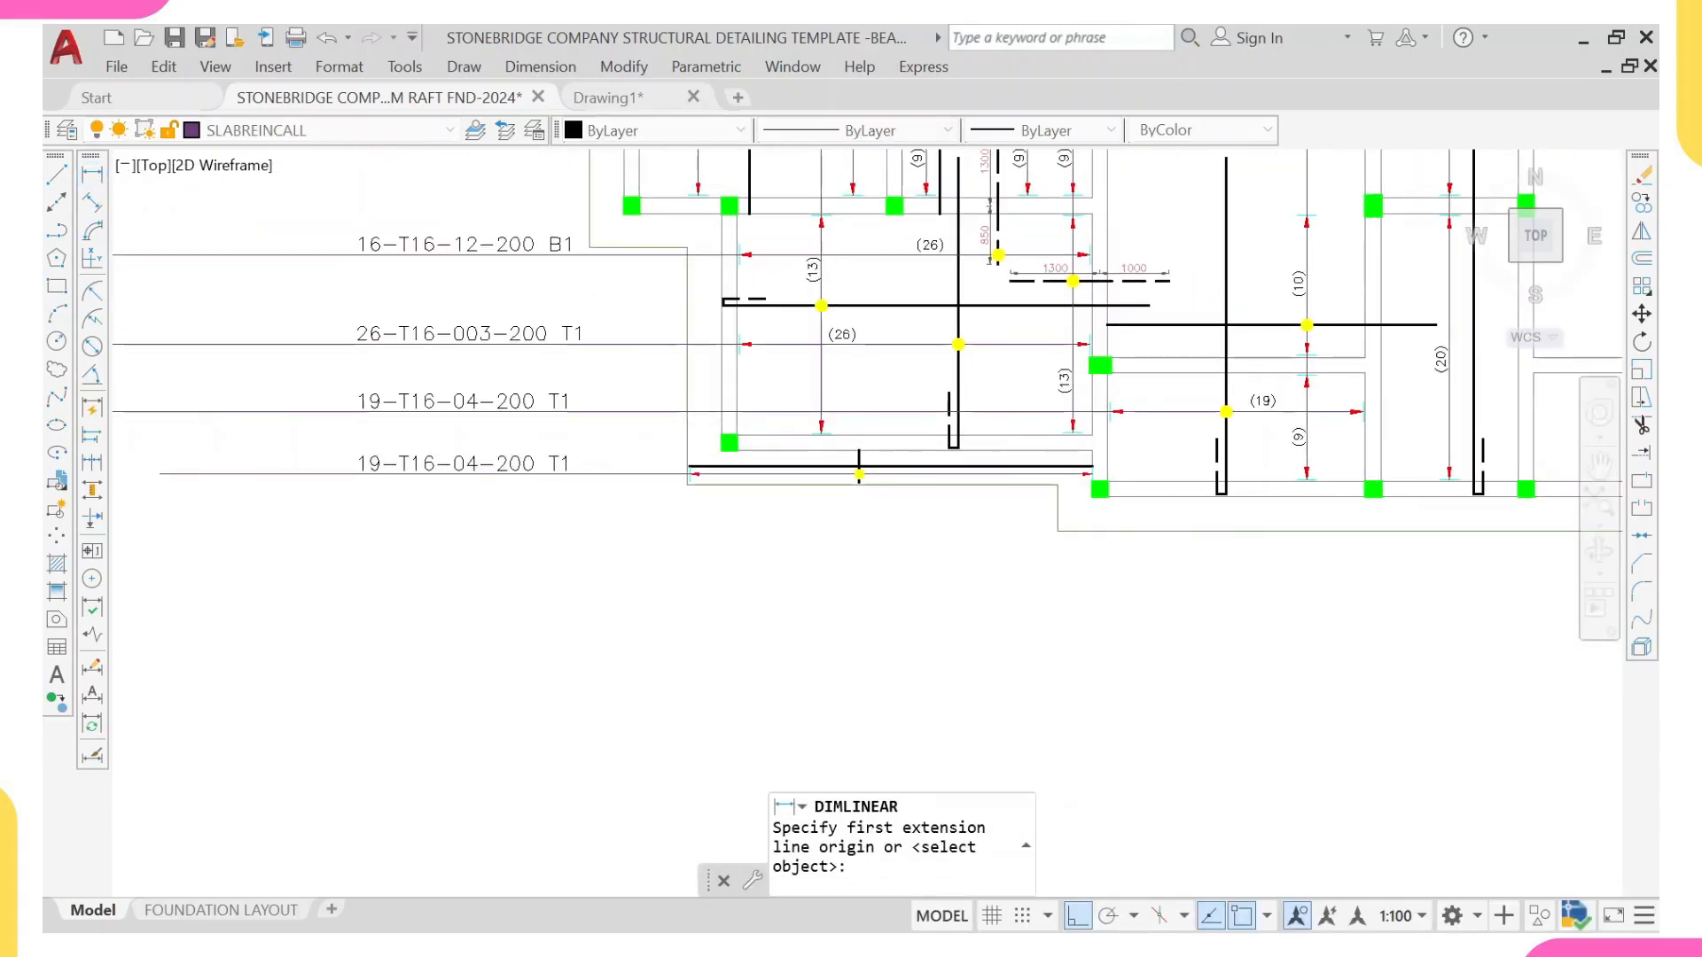
scroll(691, 474, "up", 2)
scroll(691, 474, "up", 3)
left_click(689, 474)
scroll(689, 474, "down", 3)
middle_click_drag(1276, 458, 964, 538)
scroll(1188, 516, "up", 4)
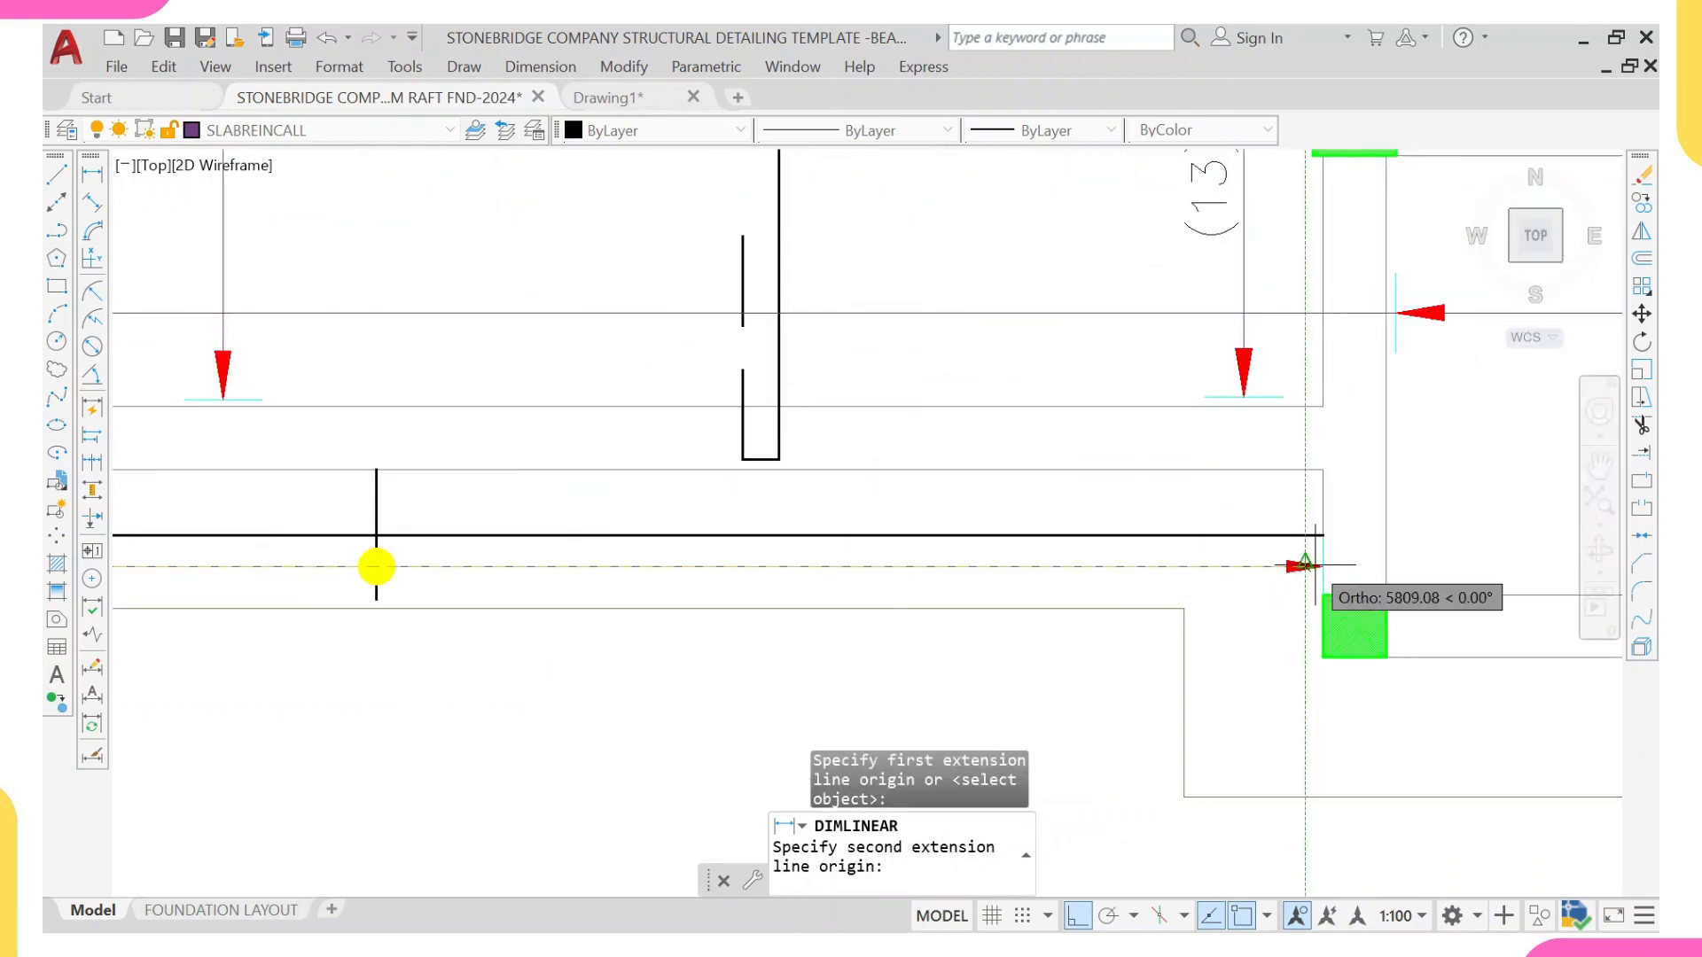
left_click(1310, 564)
middle_click_drag(1312, 808, 1377, 644)
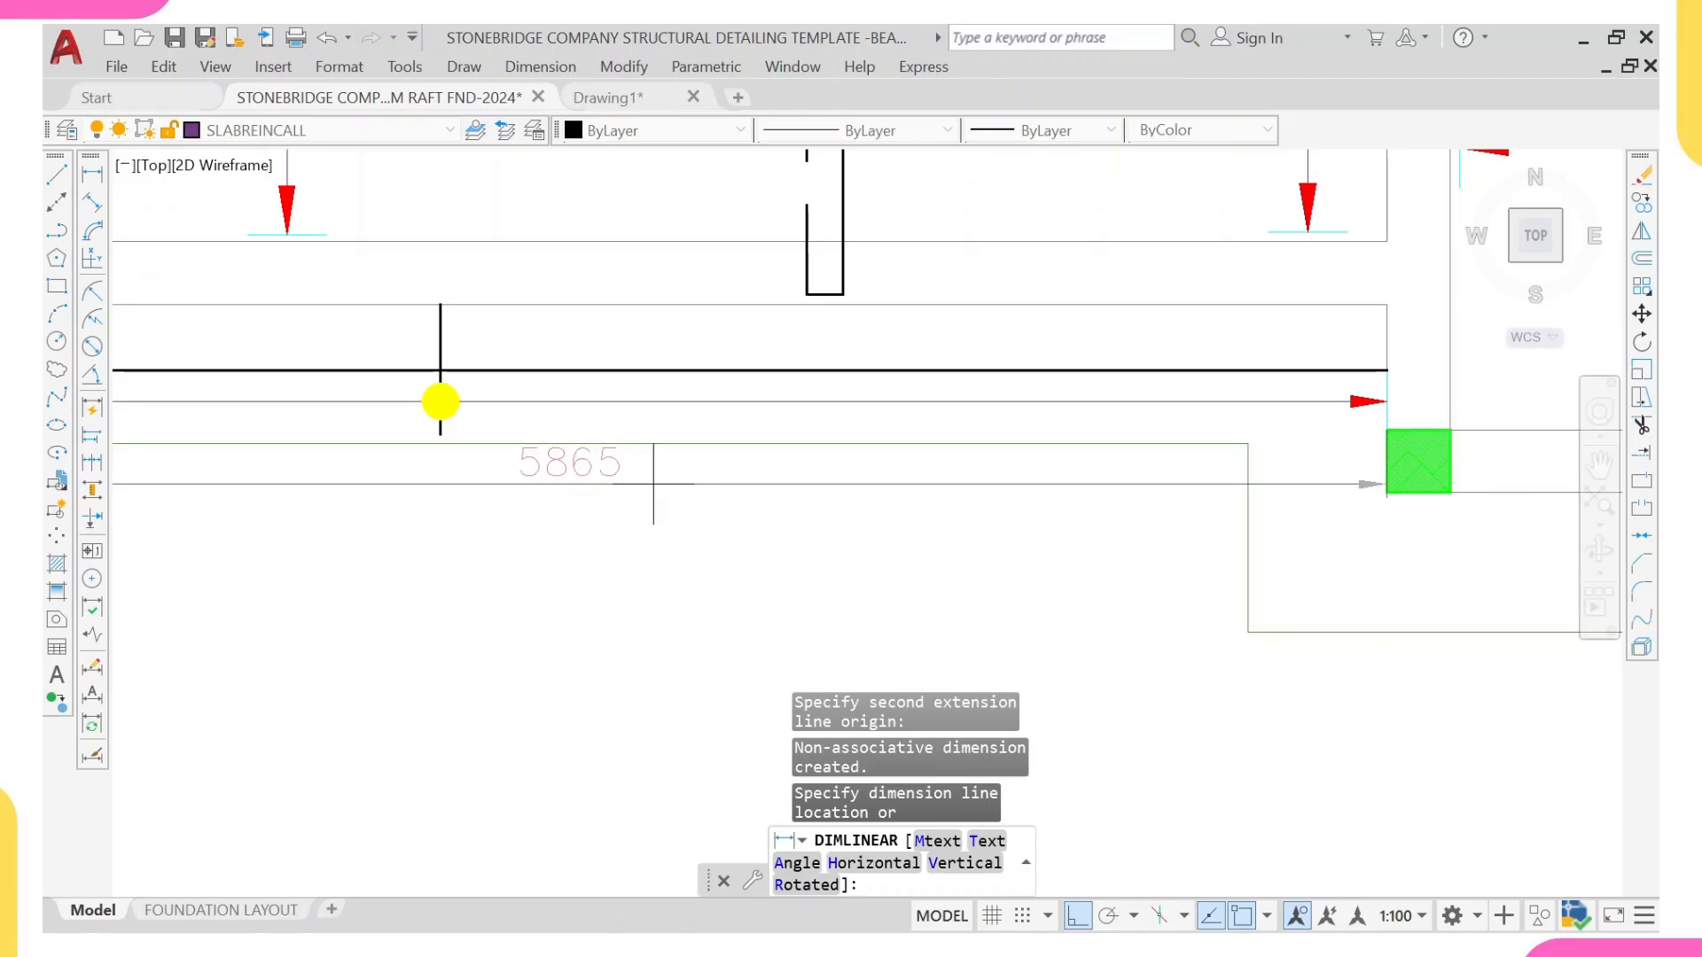
key("Escape")
Step: Change the copied note on the strip's leader line to 30-T16-18-200, removing the T1 suffix
scroll(441, 401, "down", 3)
scroll(399, 470, "up", 4)
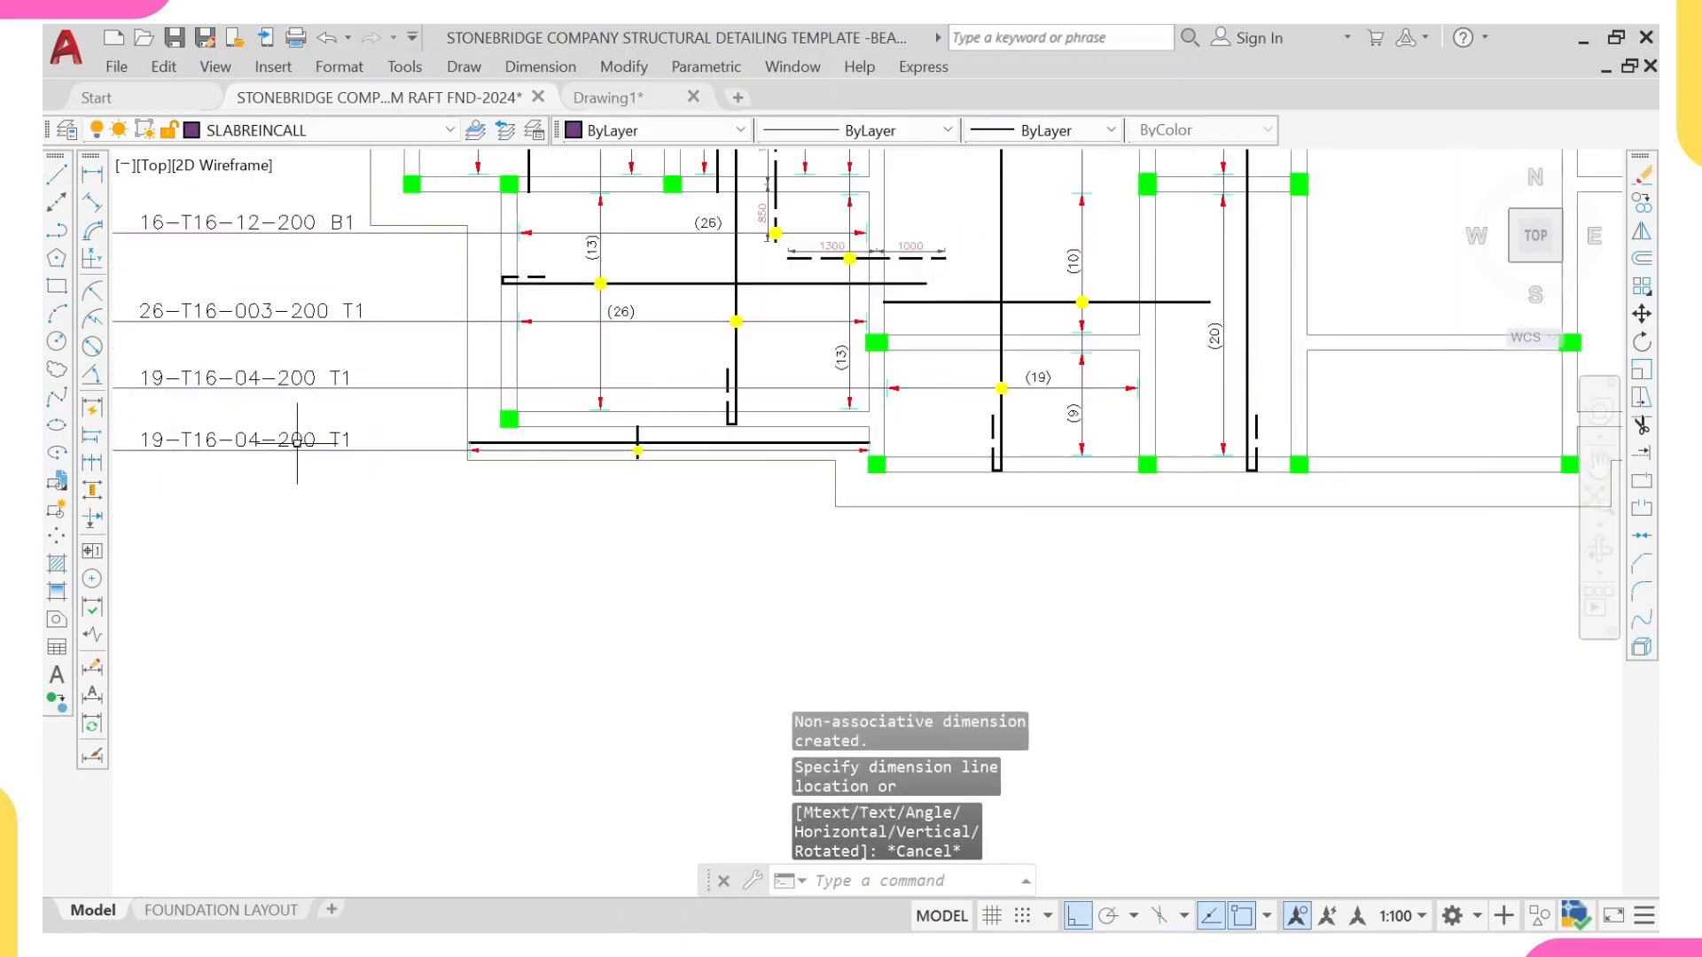
left_click(618, 466)
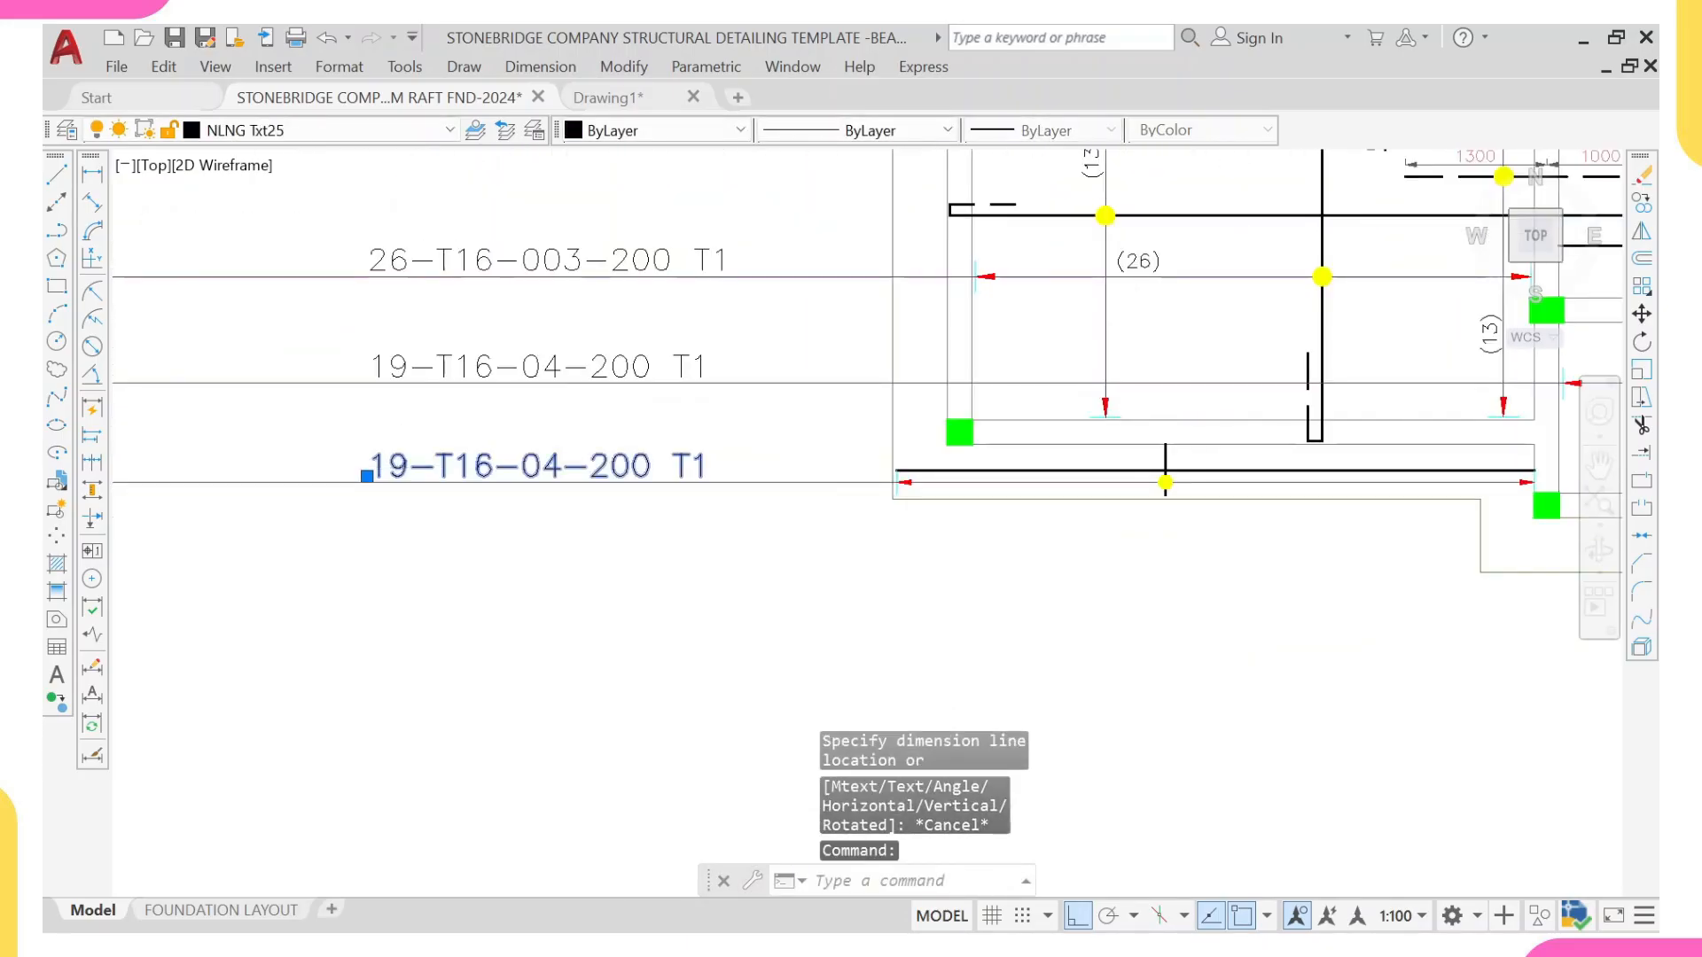
double_click(618, 467)
key("BackSpace")
key("BackSpace")
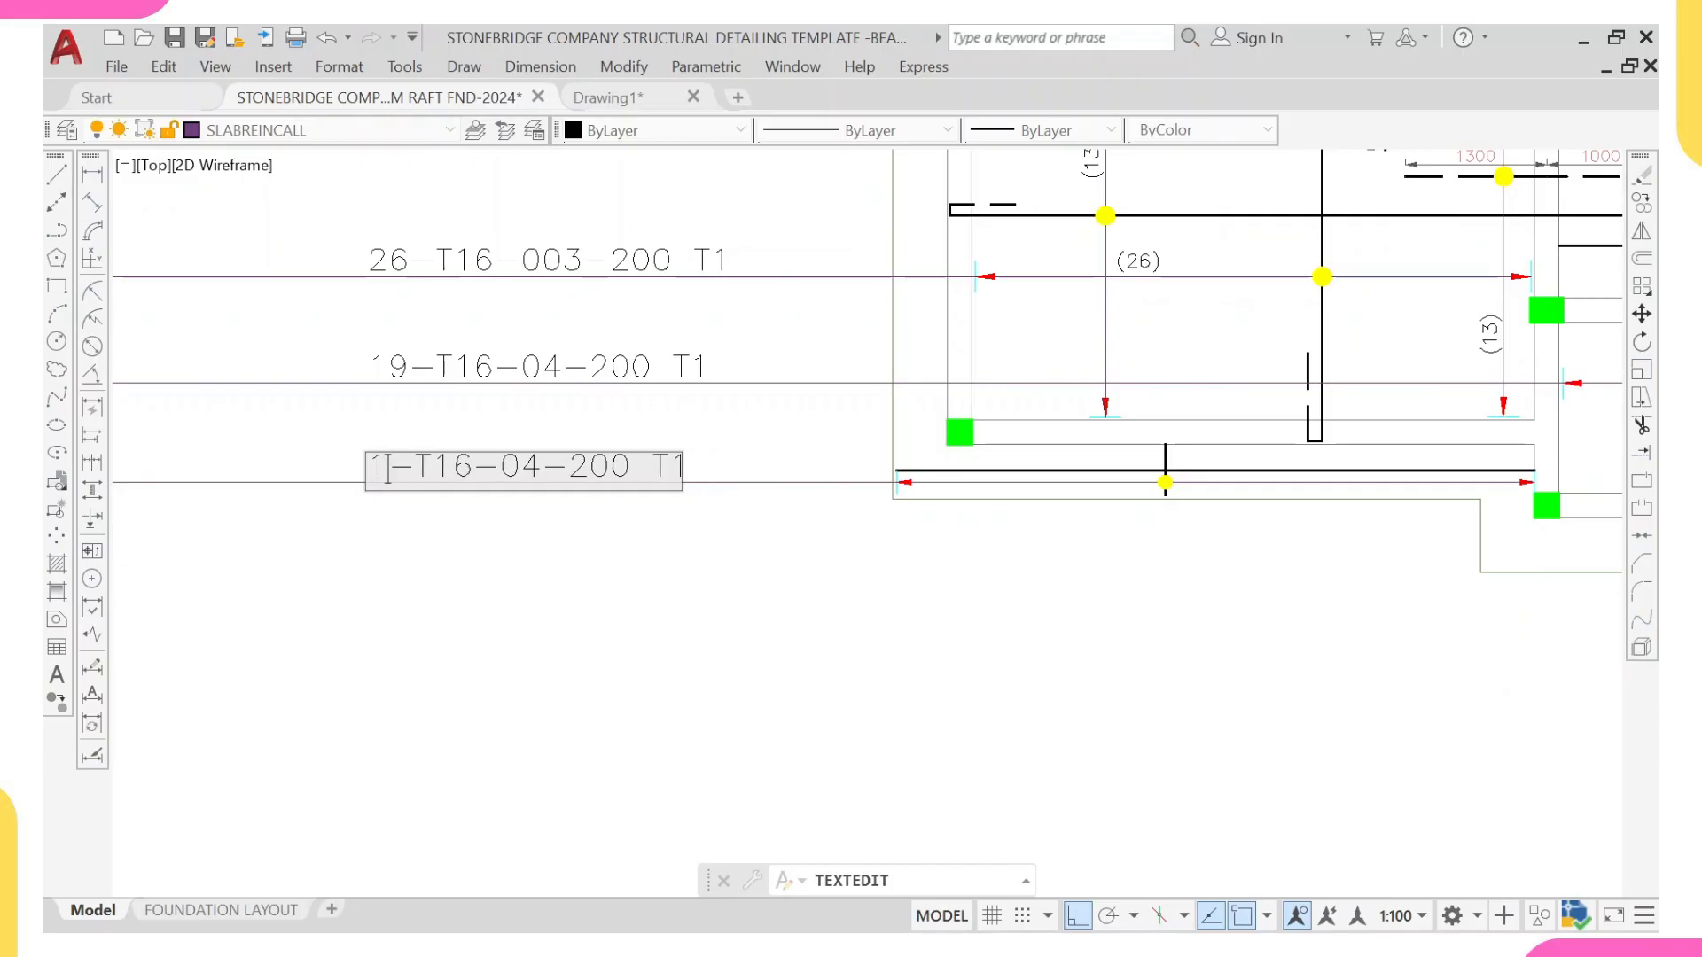
type("30")
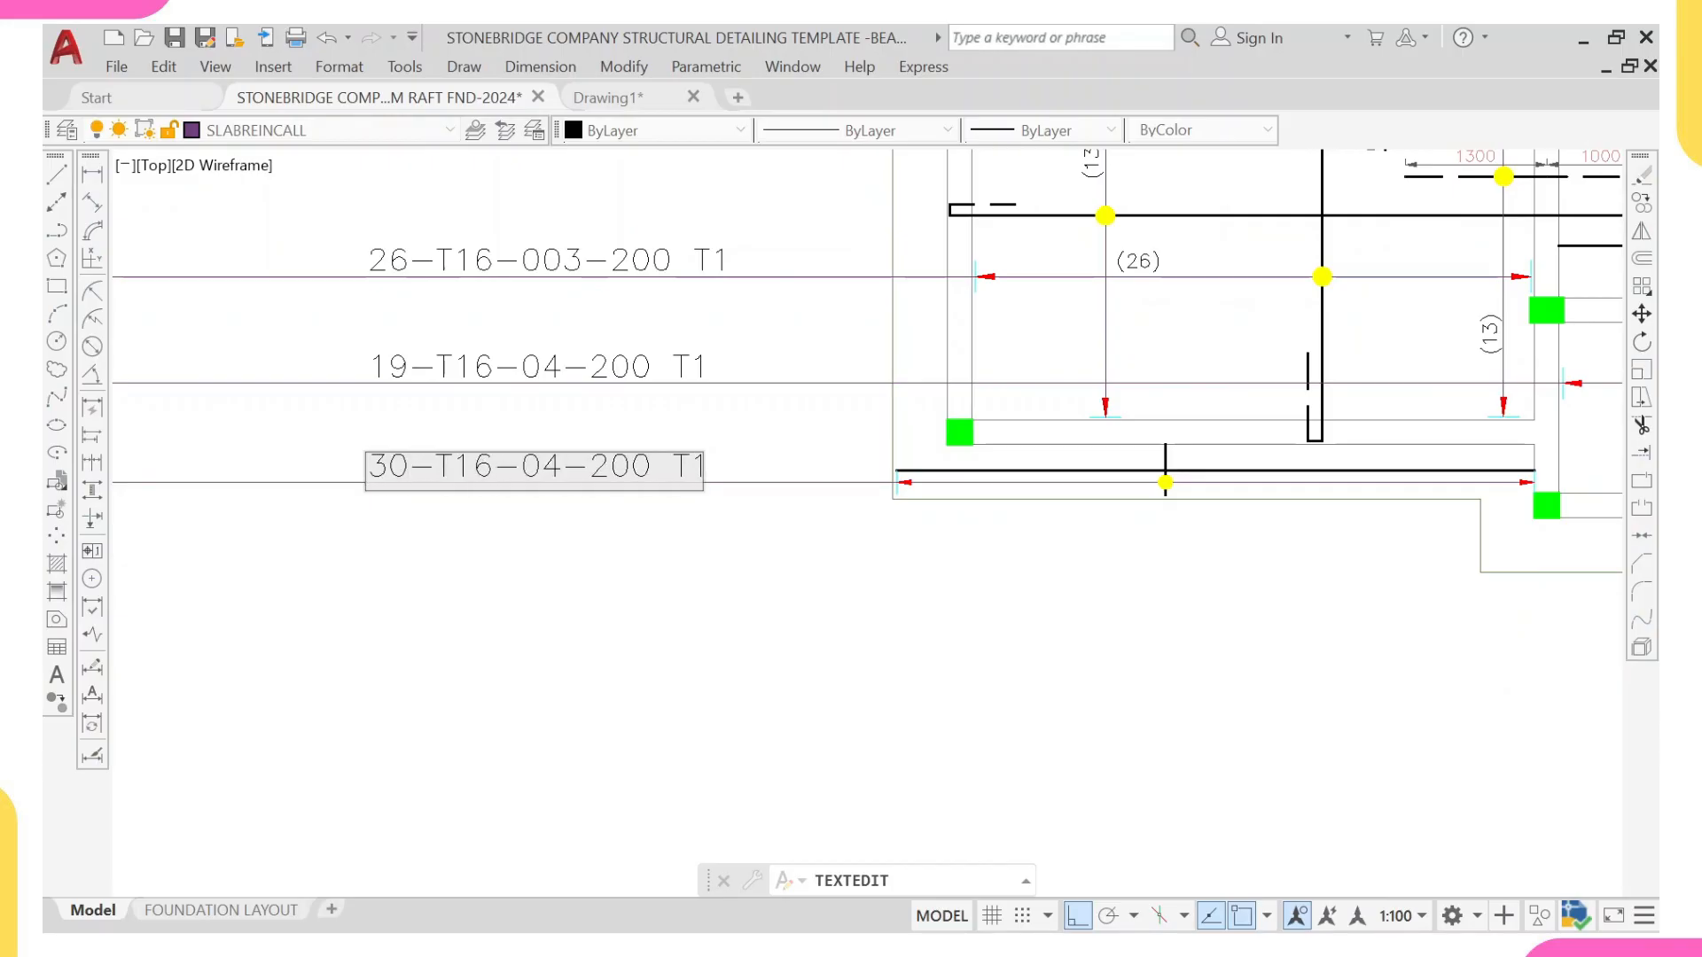
type("10")
key("BackSpace")
type("8")
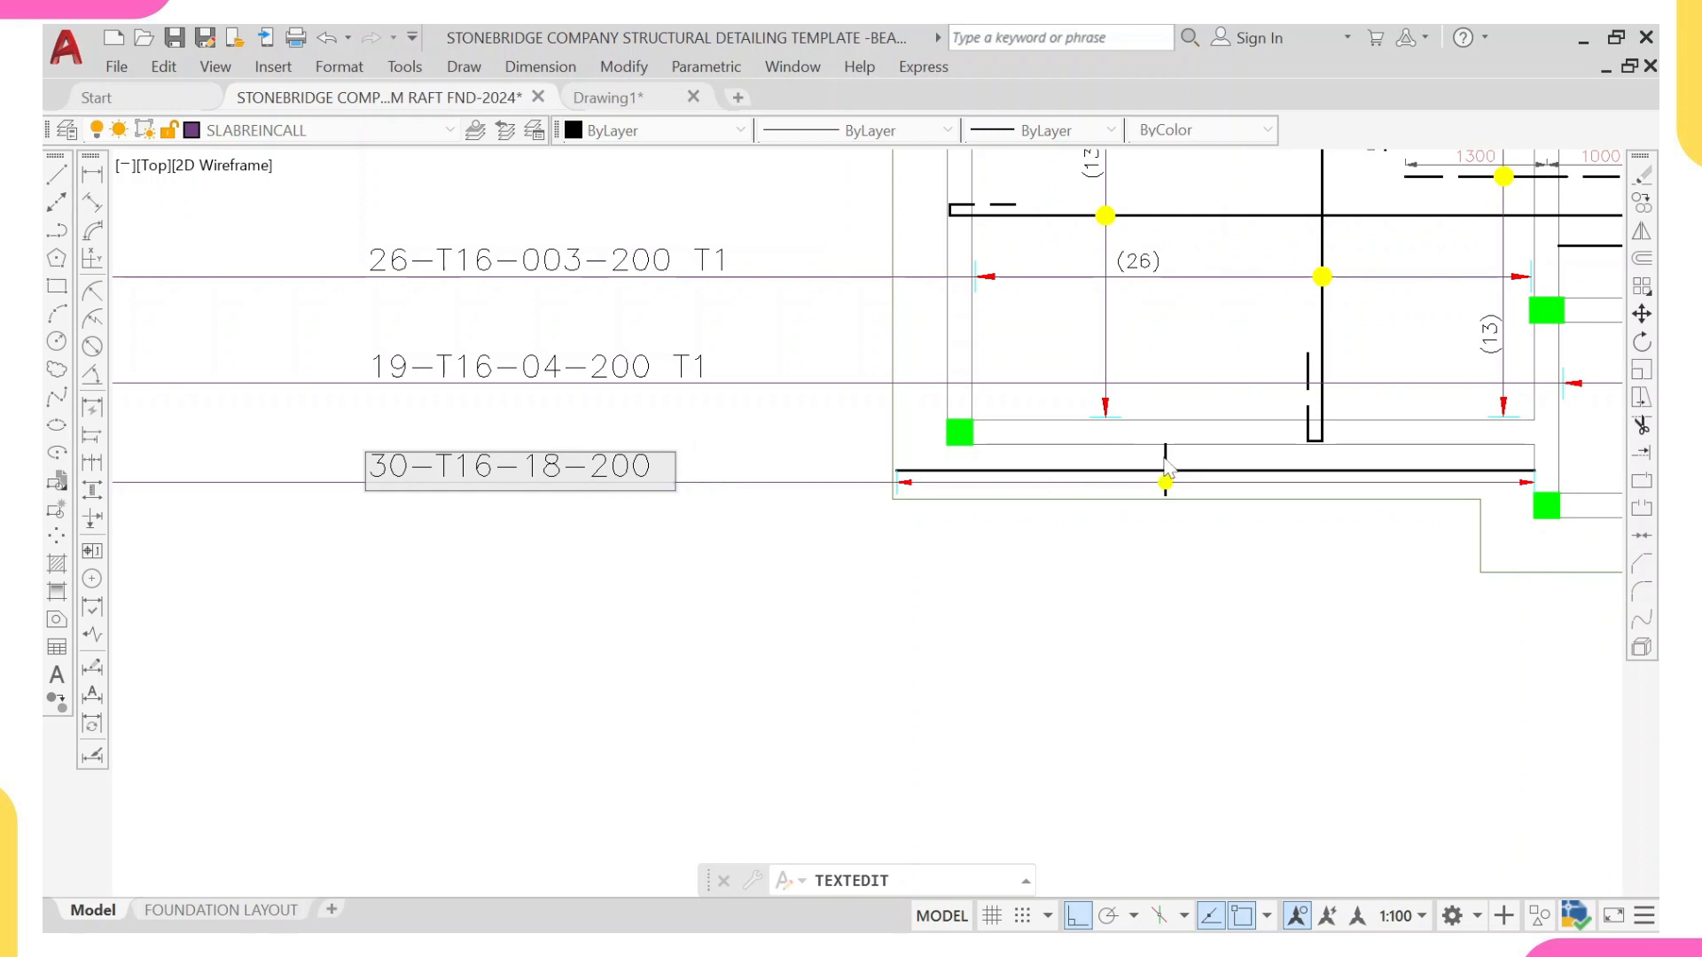
left_click(467, 575)
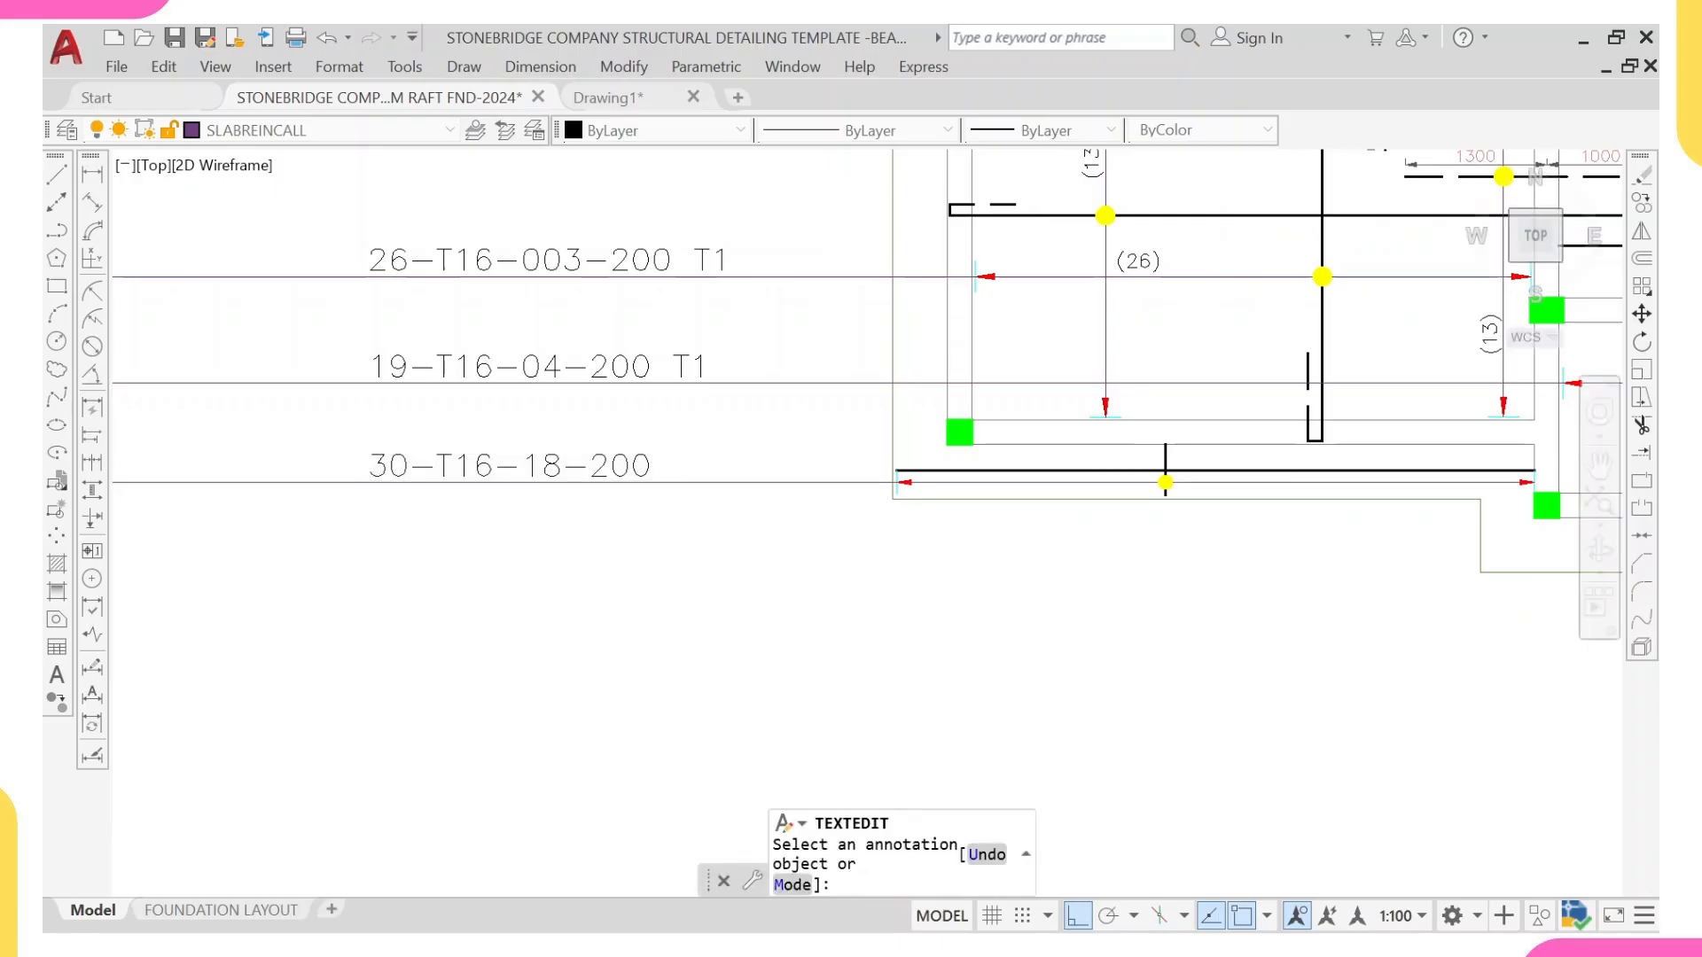
scroll(564, 480, "down", 2)
middle_click_drag(647, 476, 599, 473)
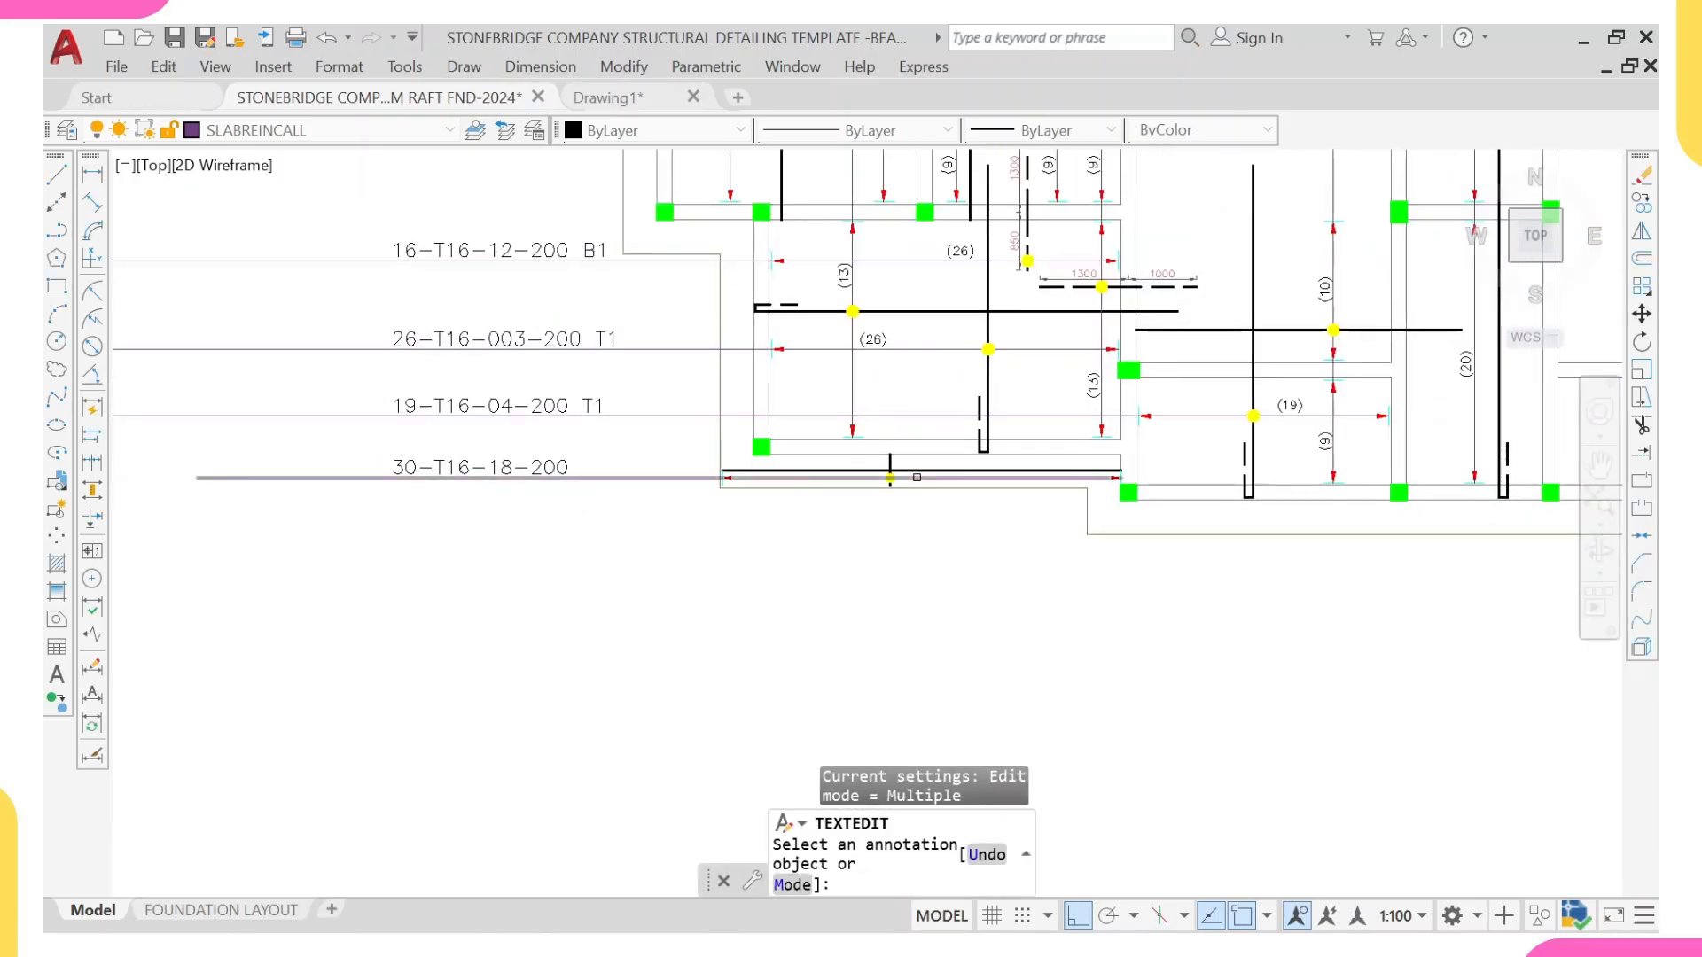
scroll(878, 467, "up", 4)
key("Escape")
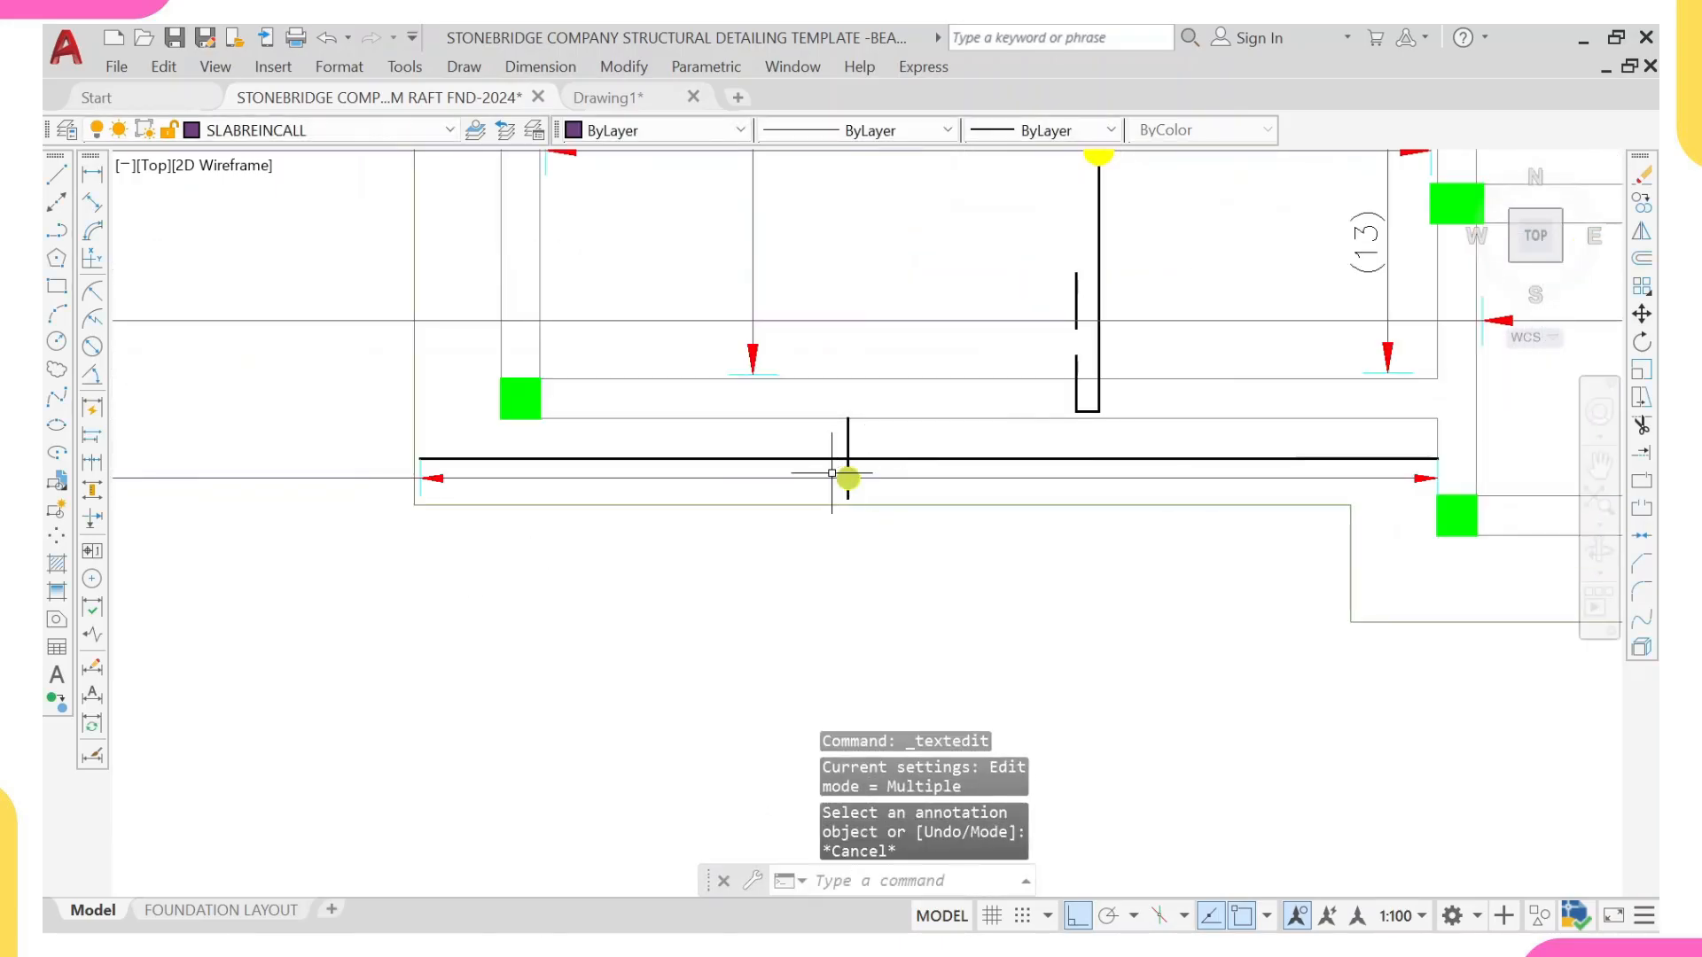
Step: Draw a vertical line across the strip from the beam face to the outer slab edge, between the column and the short bar
type("l")
key("Return")
left_click(643, 421)
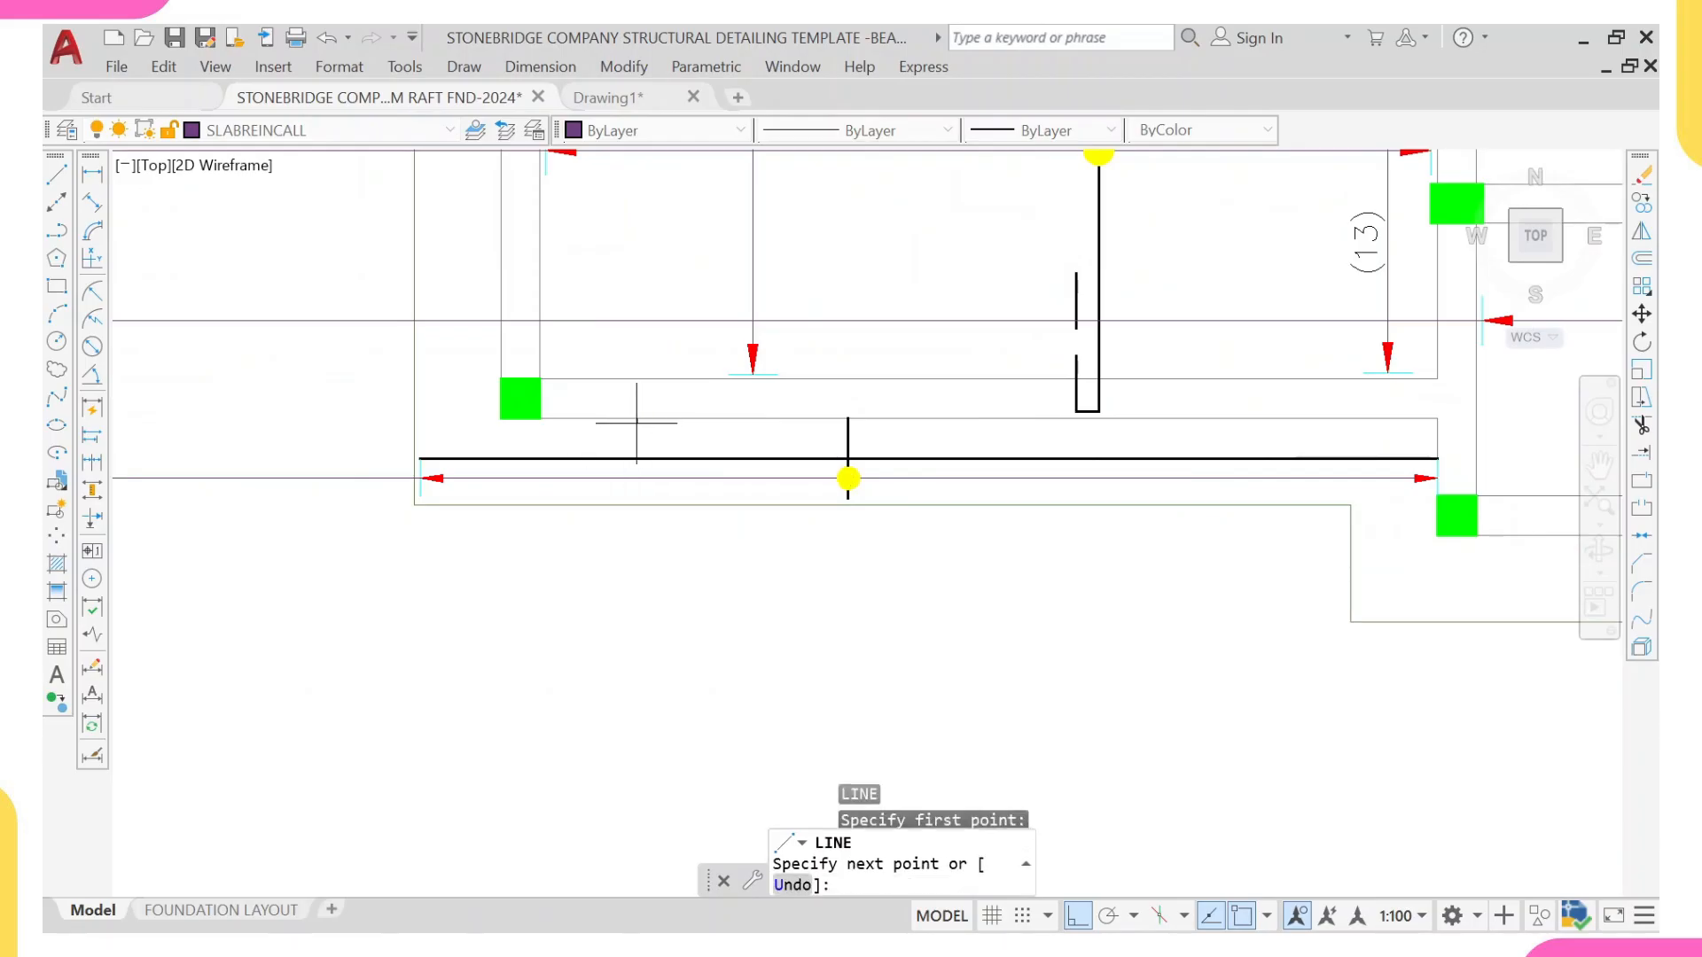
scroll(643, 477, "up", 2)
key("Escape")
Step: Copy the strip's yellow dot marker onto the long horizontal bar beside the new vertical line
scroll(630, 463, "up", 4)
scroll(828, 402, "down", 7)
scroll(946, 393, "up", 3)
left_click(943, 361)
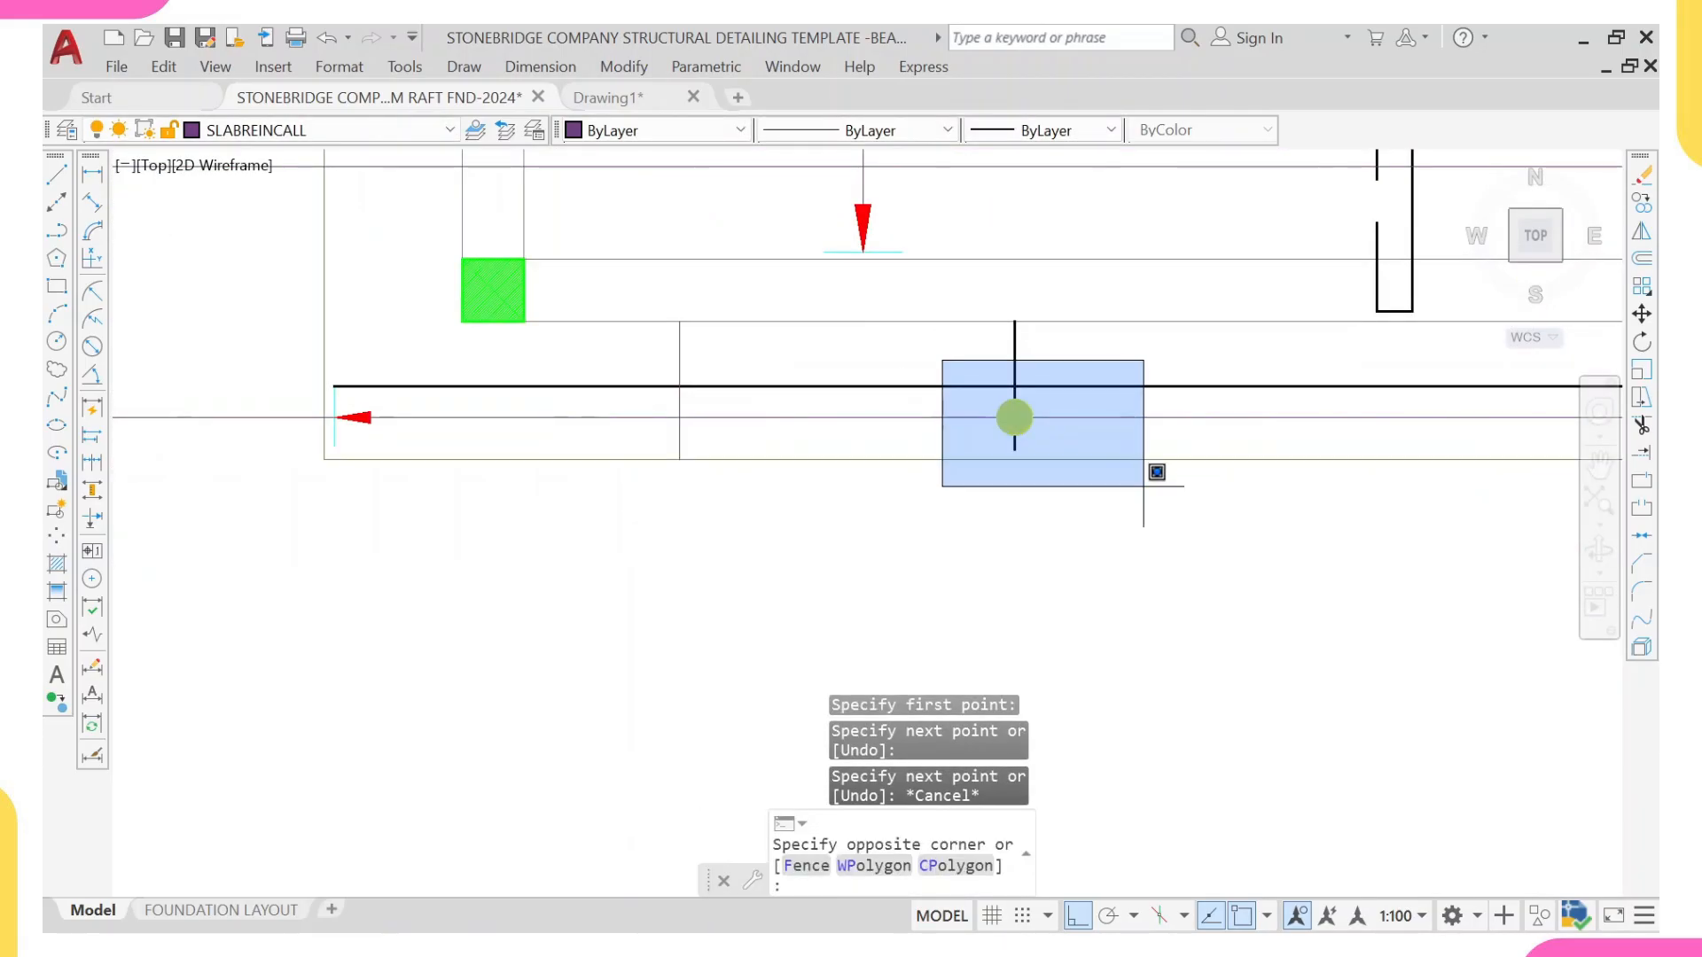
left_click(1147, 486)
type("CO")
key("Return")
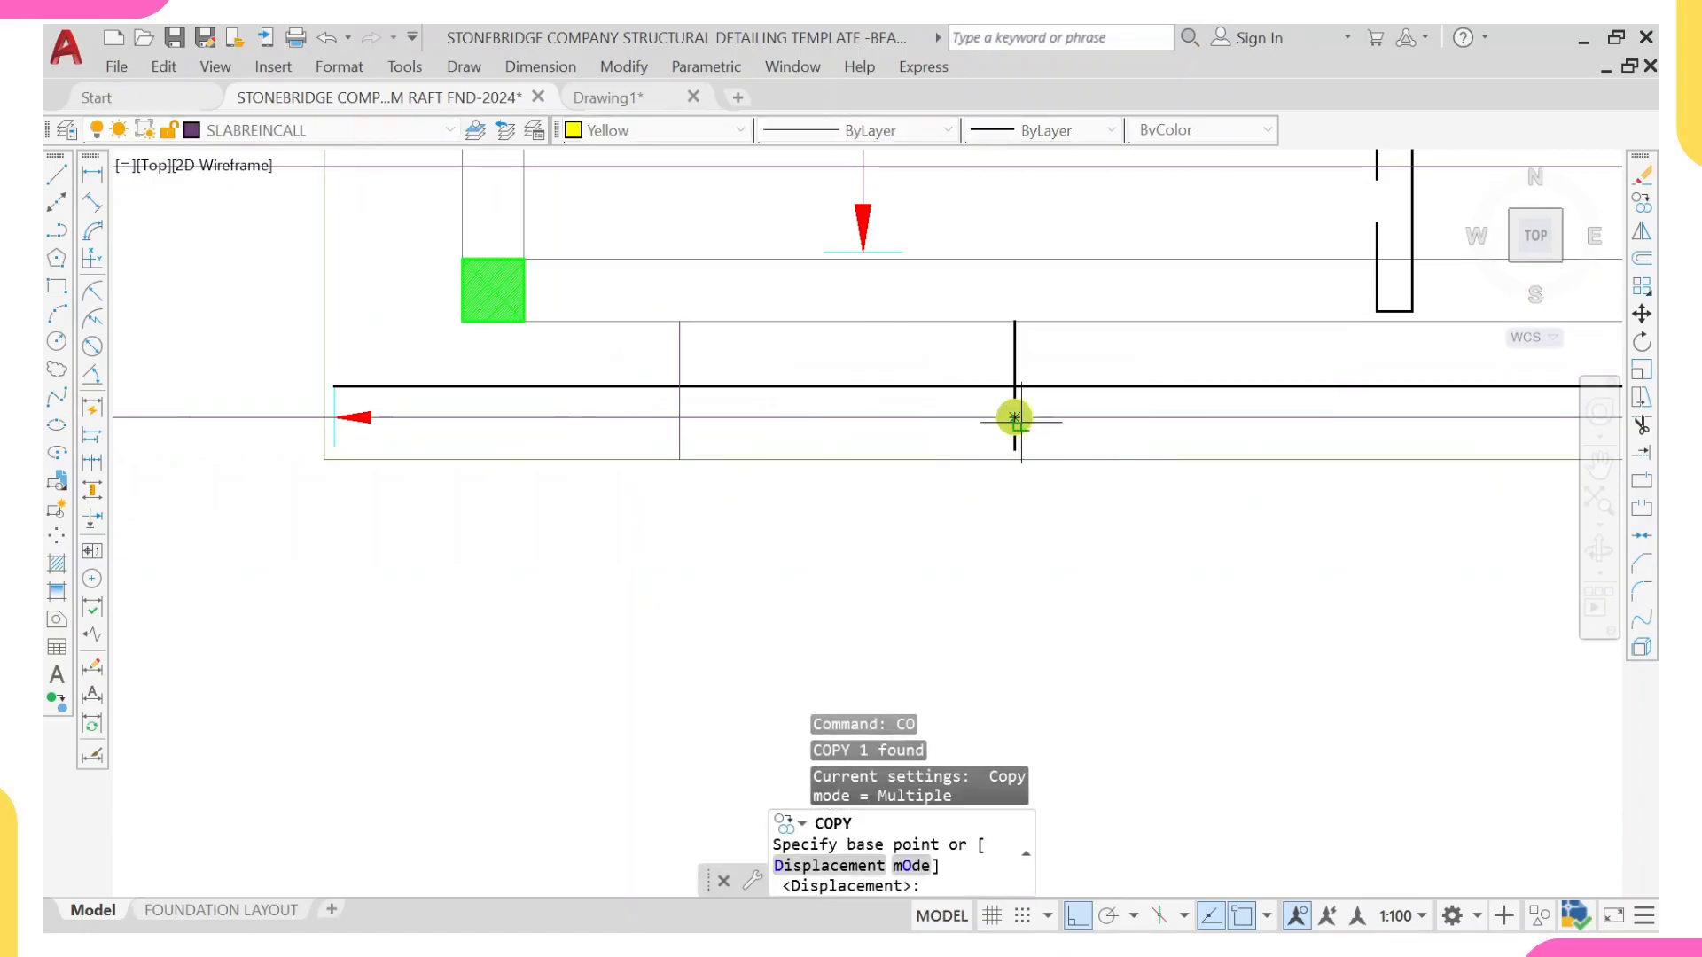
left_click(1015, 419)
scroll(646, 387, "up", 2)
scroll(513, 365, "up", 2)
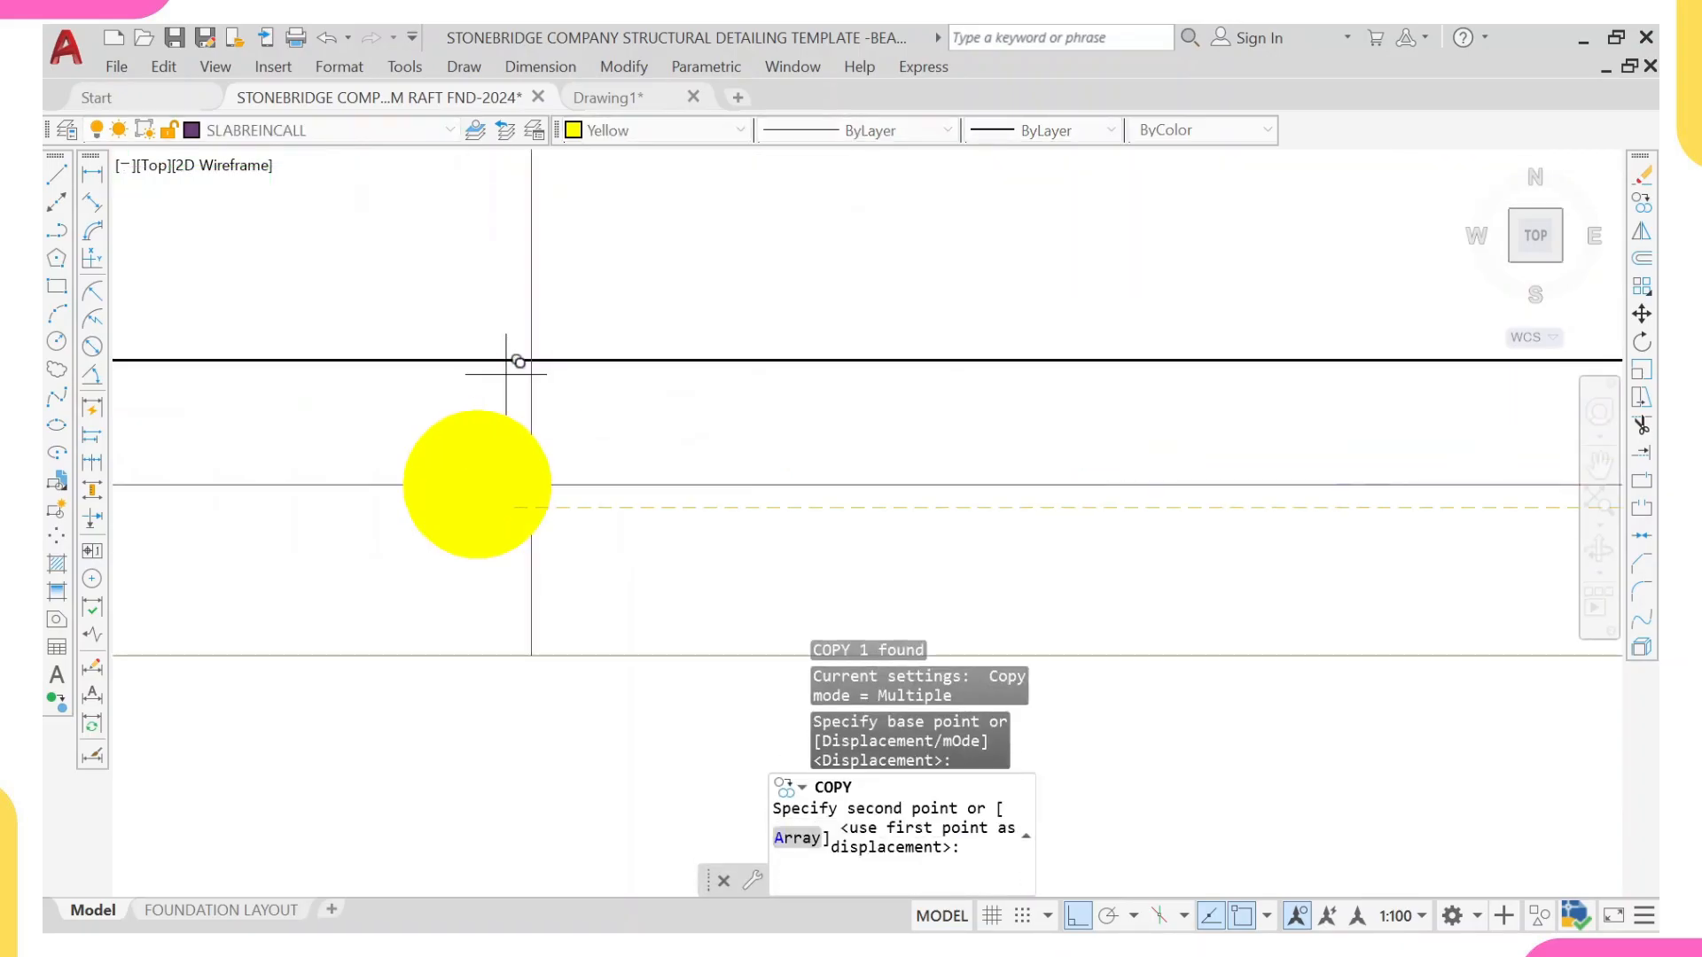
scroll(530, 377, "up", 5)
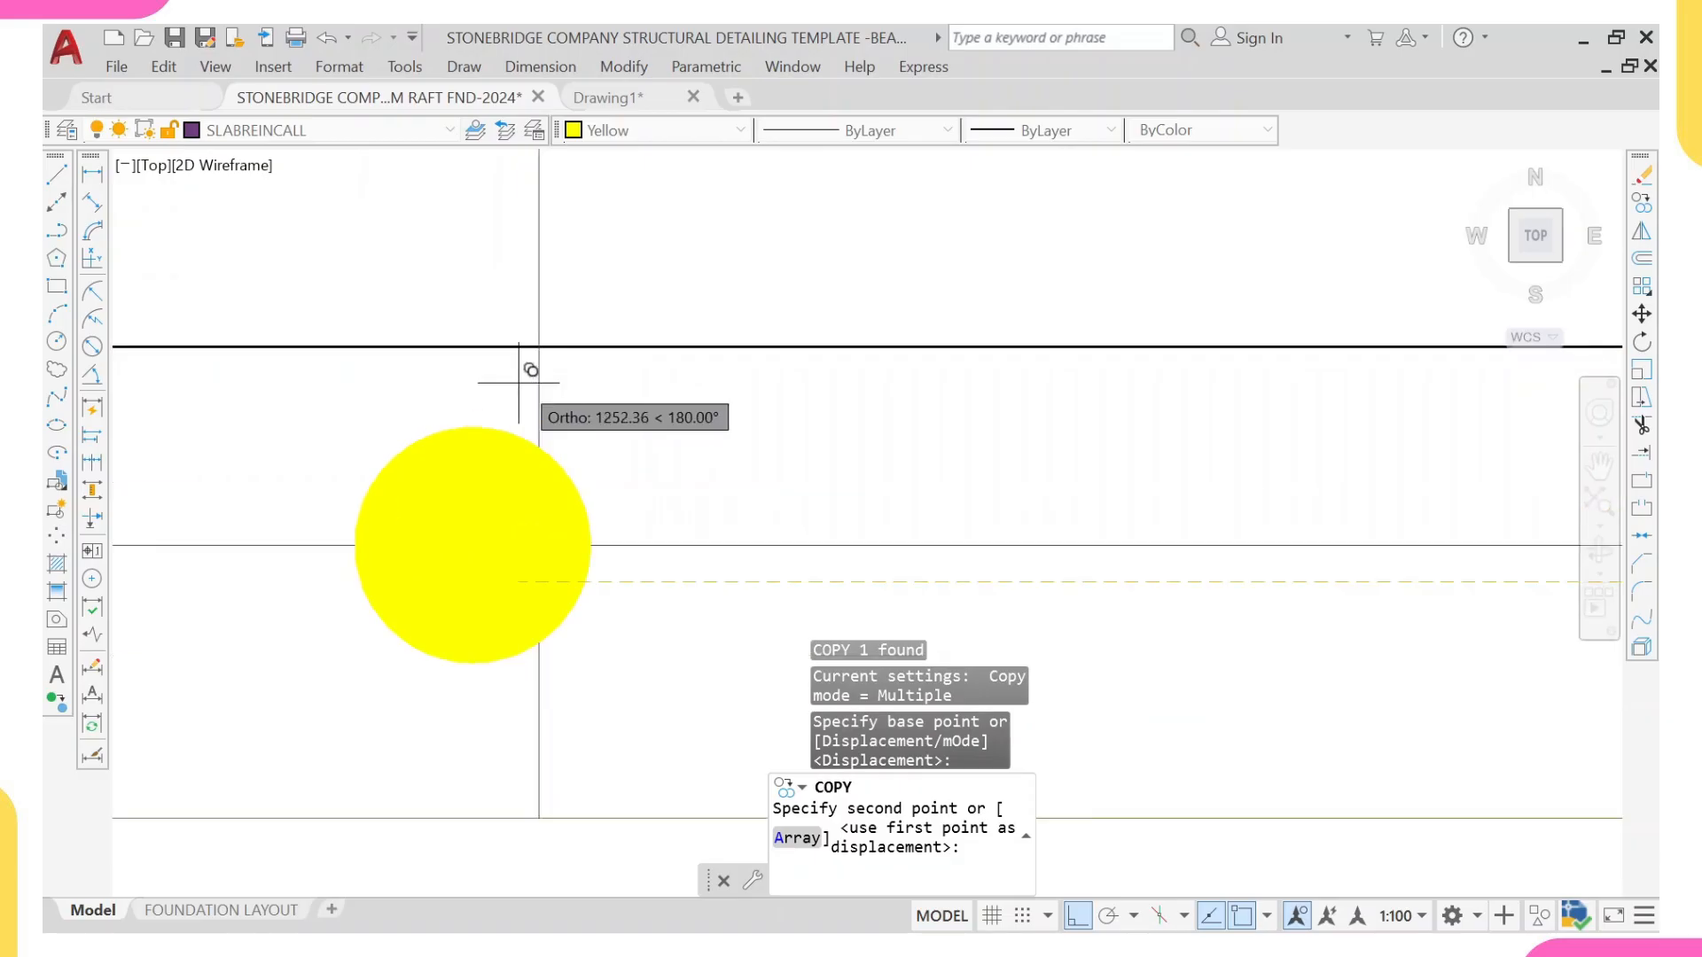
left_click(567, 350)
scroll(570, 346, "down", 8)
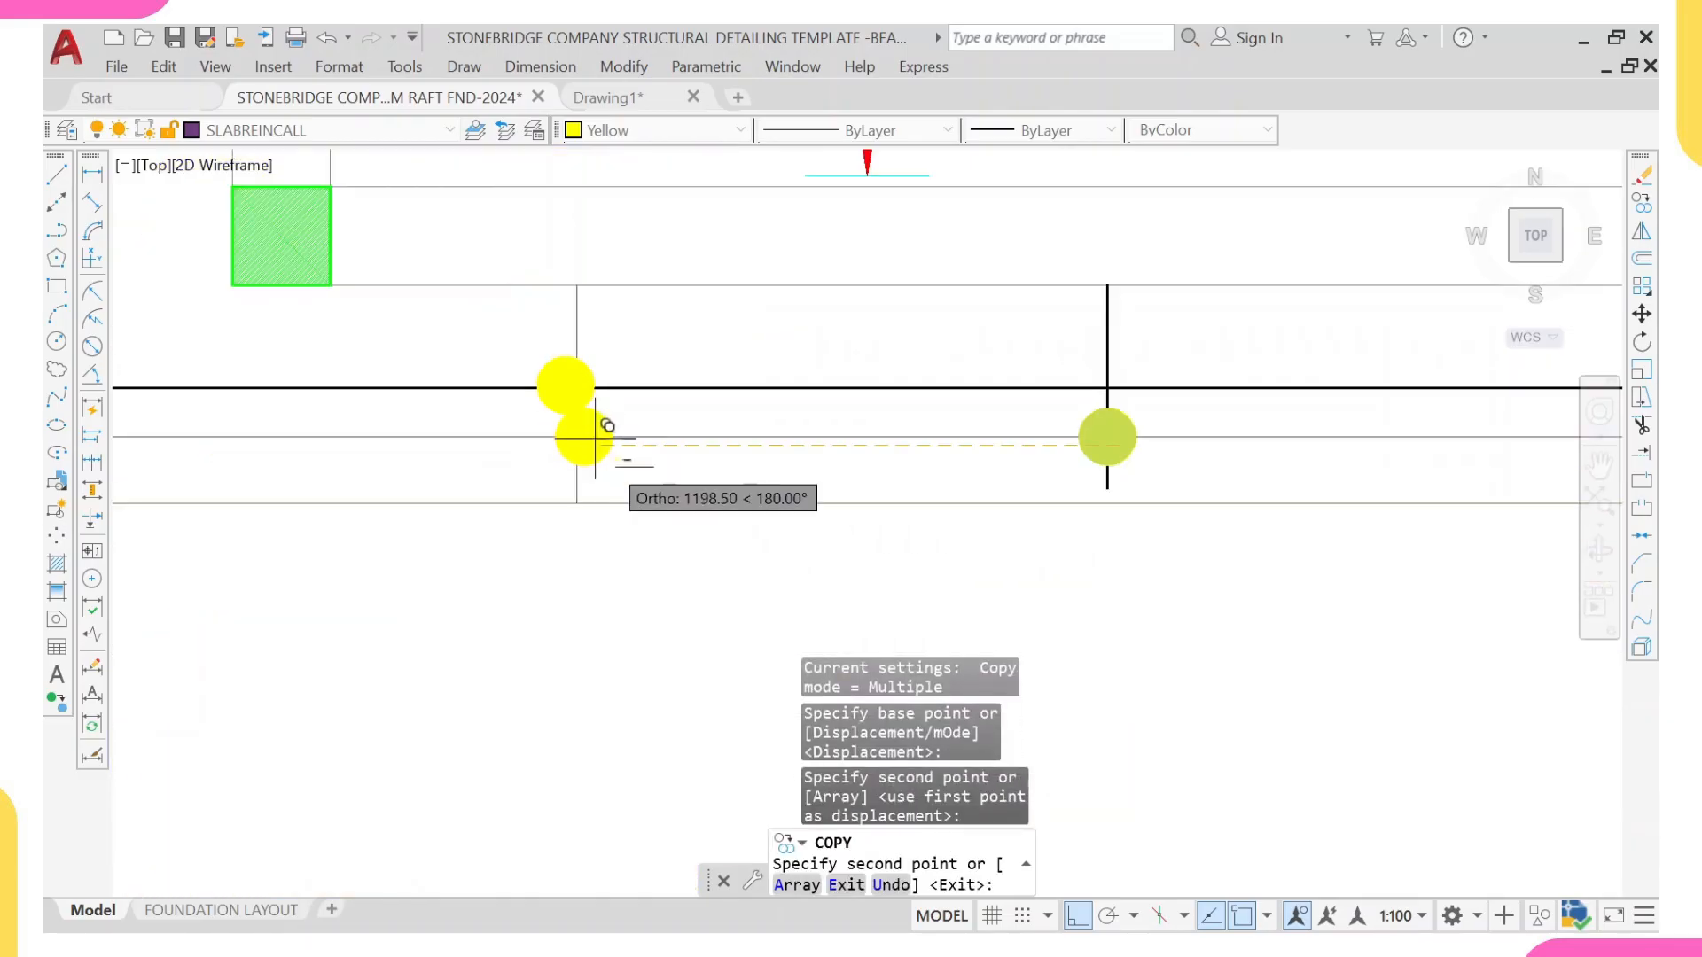
key("Escape")
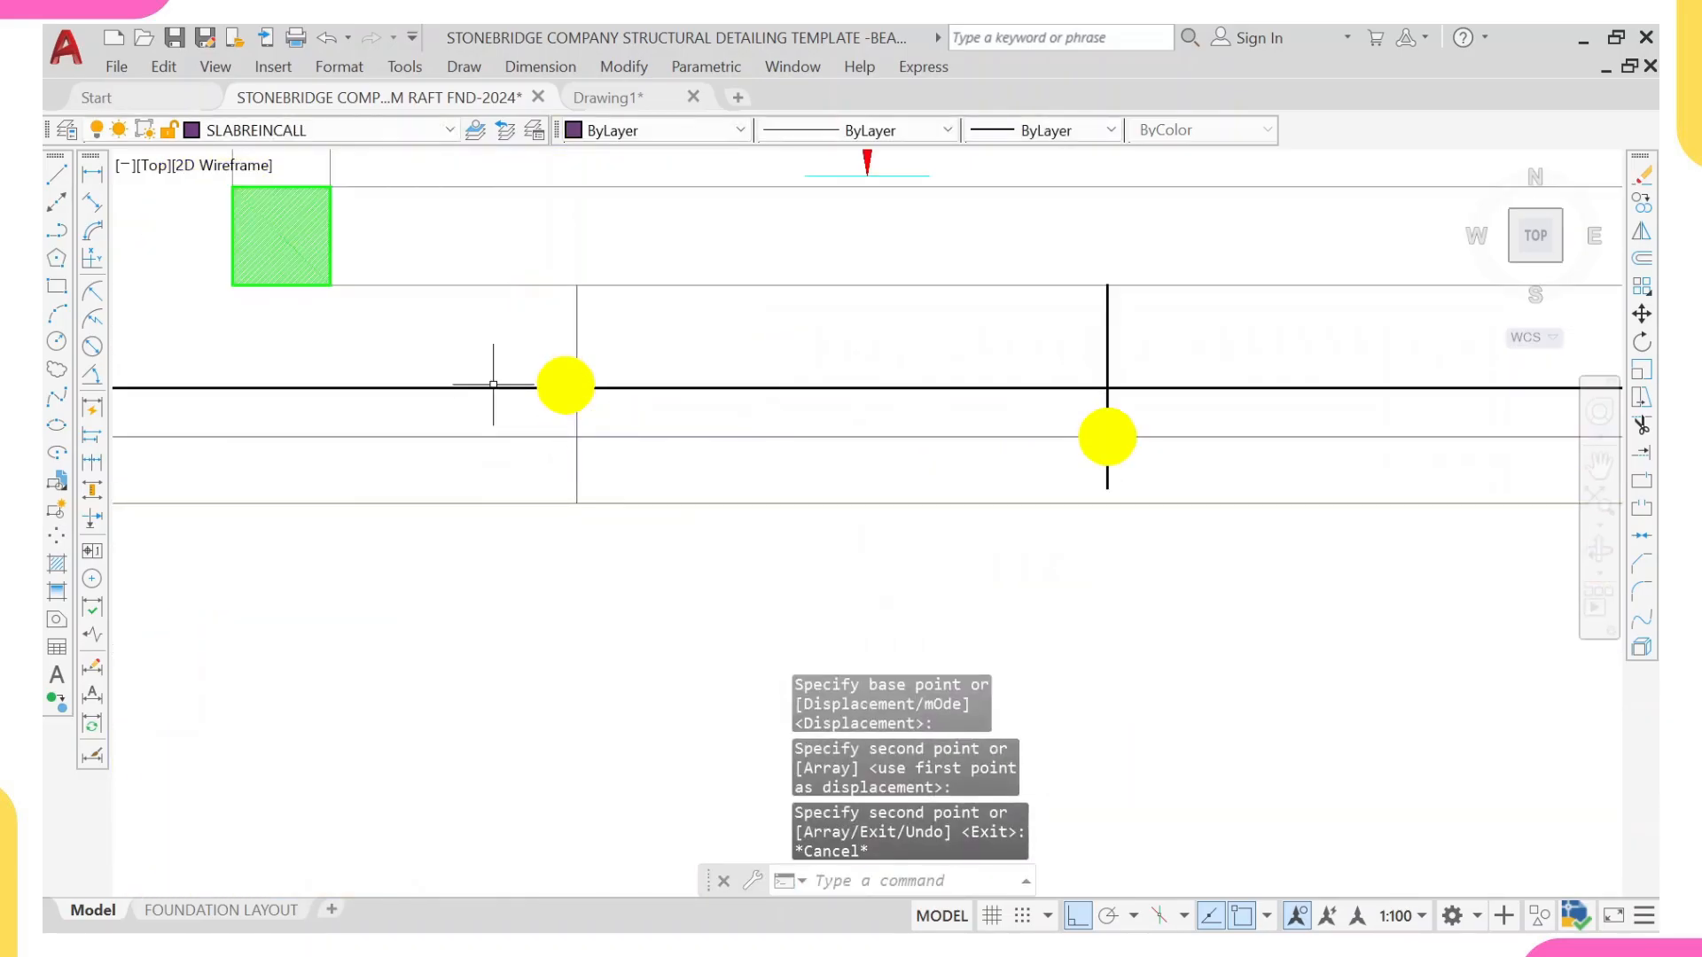
Step: Move the copied yellow dot by its centre to the crossing of the long horizontal bar and the new vertical line
left_click(550, 373)
type("m")
key("Return")
scroll(569, 379, "up", 3)
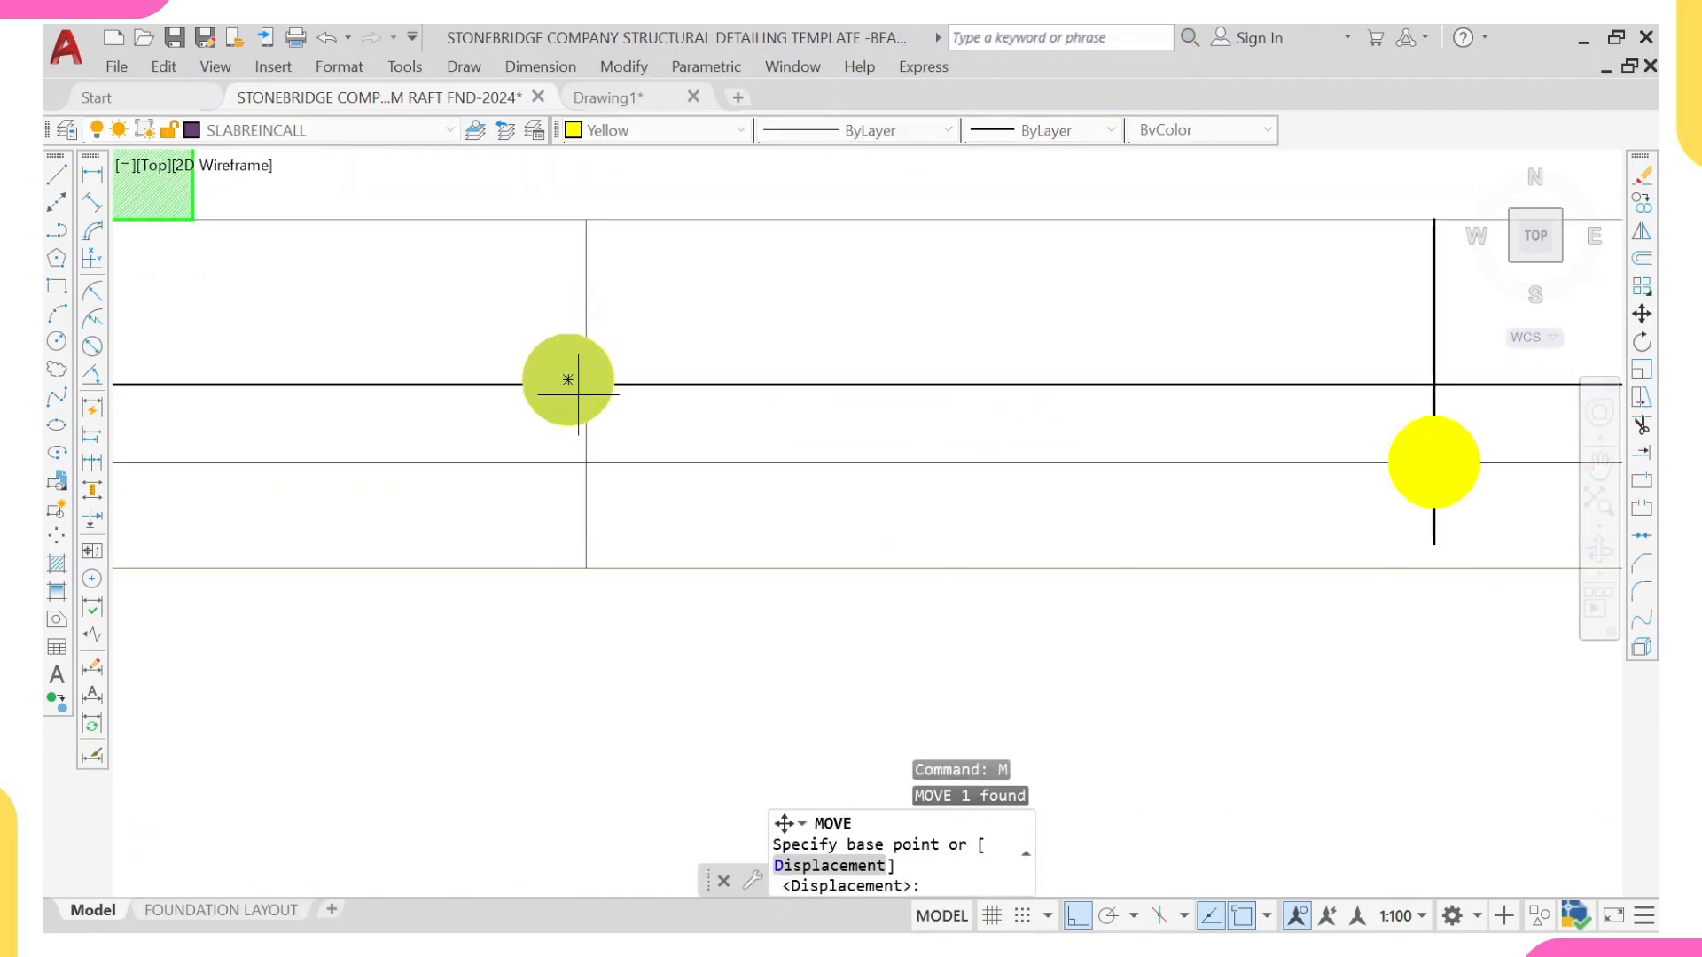
left_click(568, 379)
left_click(591, 382)
scroll(591, 386, "down", 3)
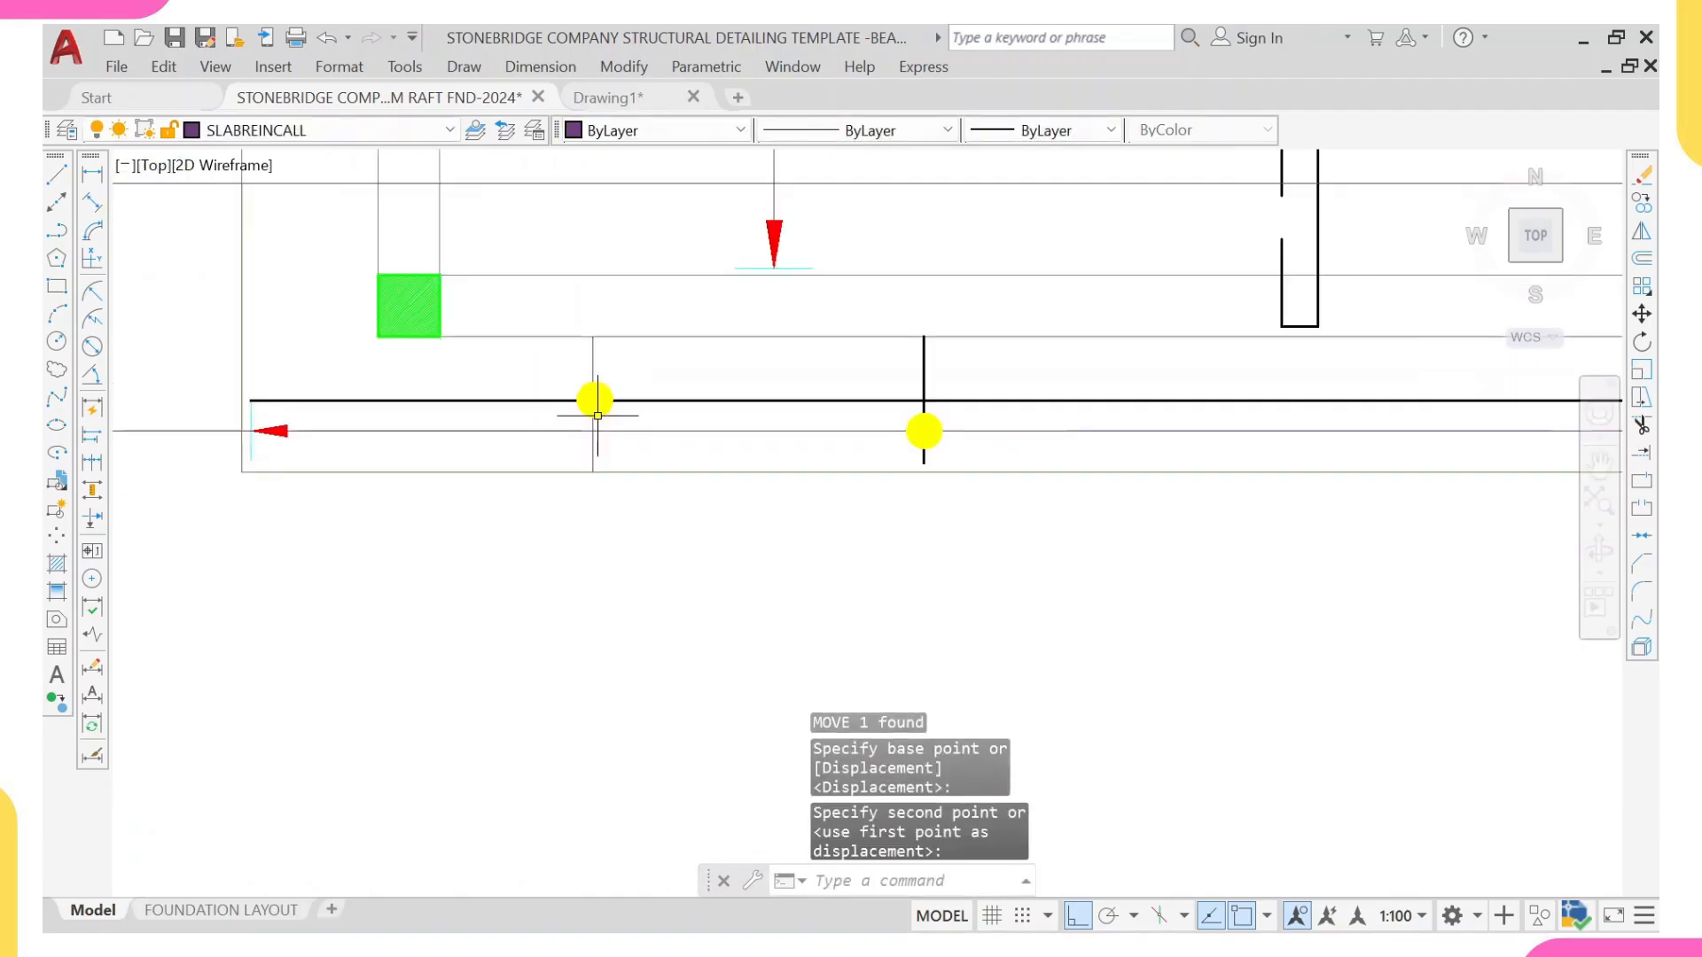
Step: Shorten the new vertical line across the strip by pulling its lower end up 35 from the slab edge
left_click(628, 532)
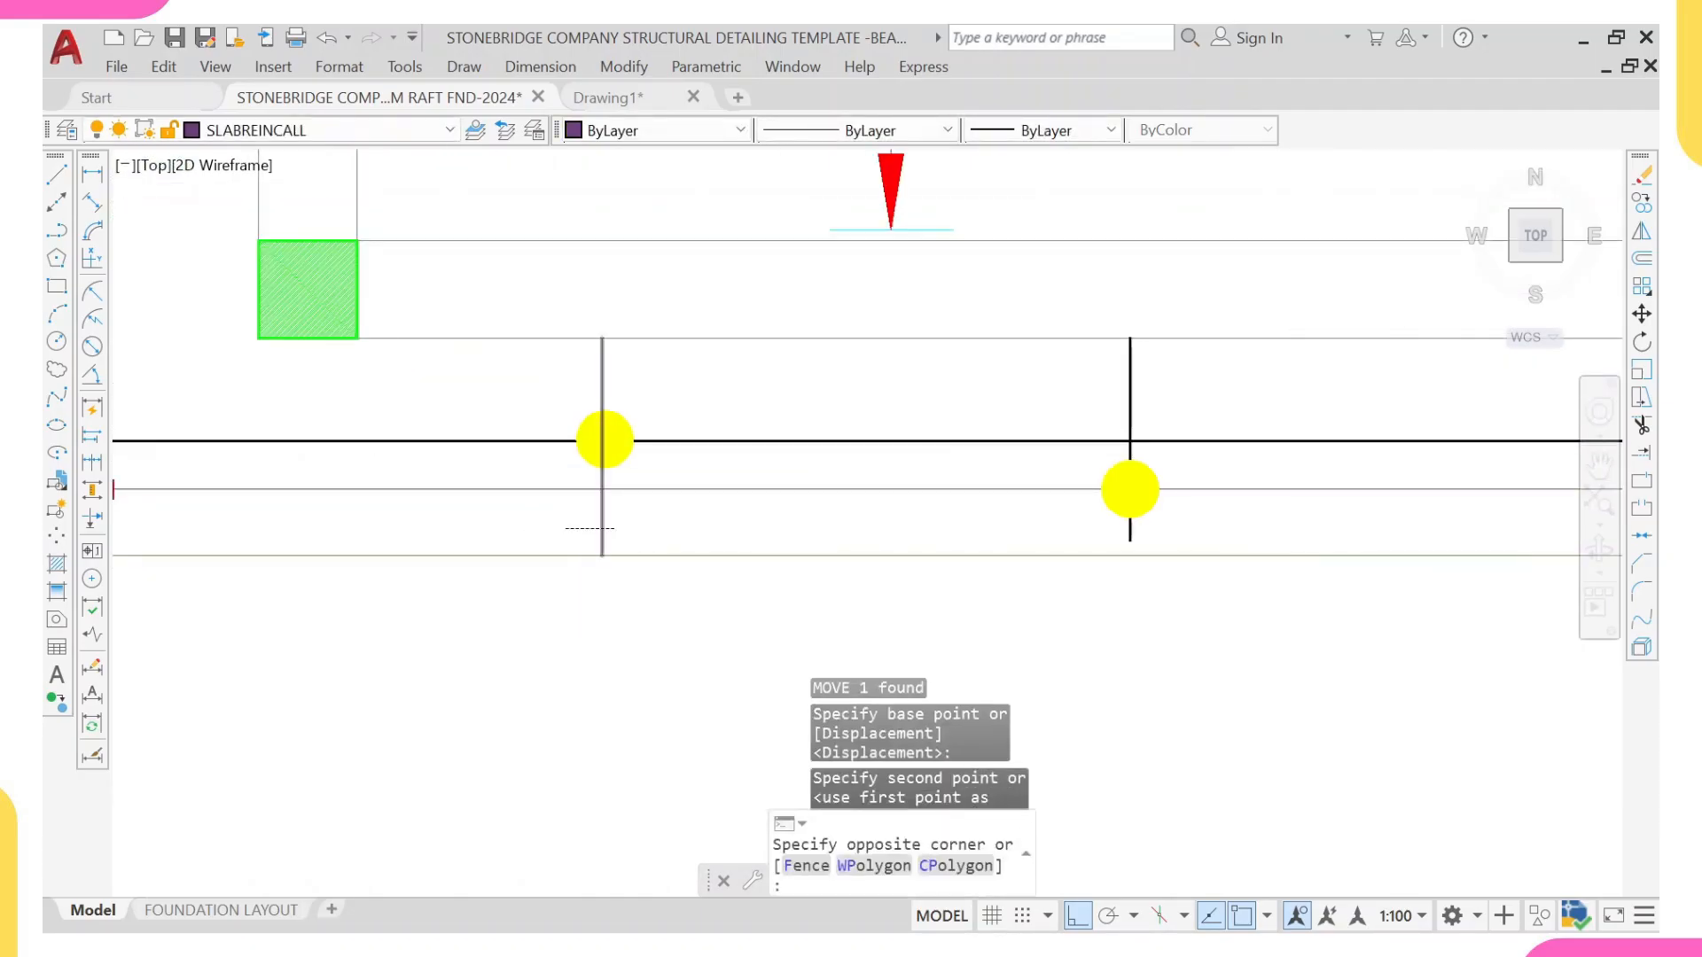
left_click(588, 529)
scroll(593, 532, "up", 2)
left_click(608, 570)
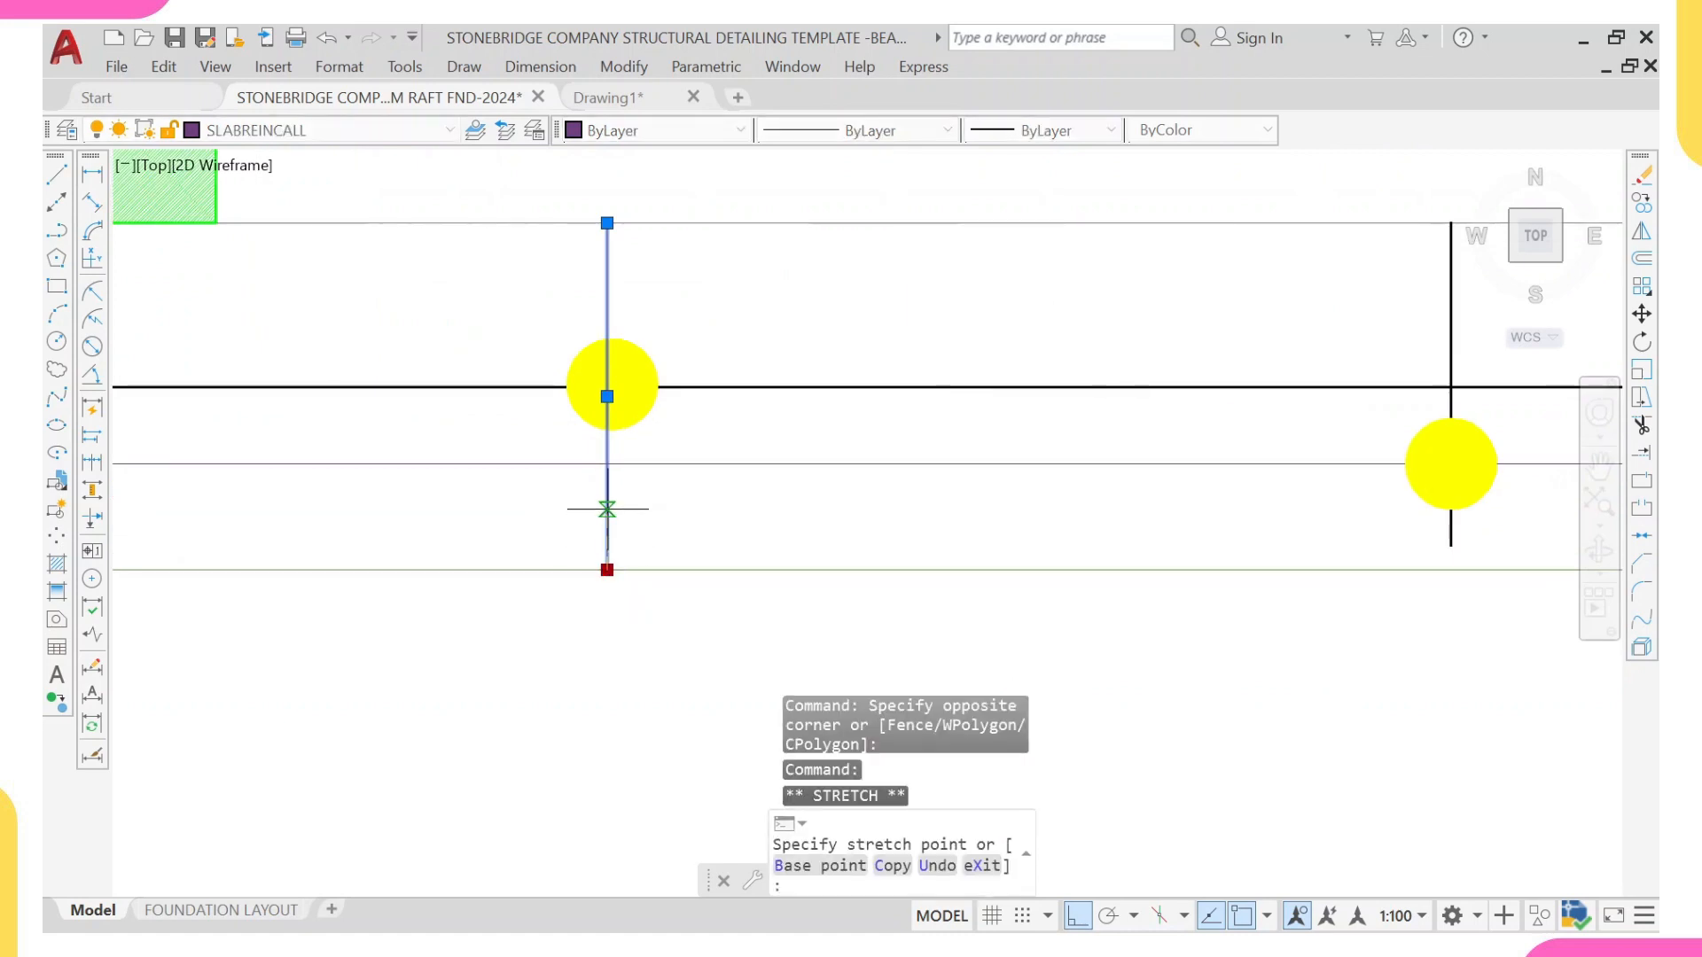
type("35")
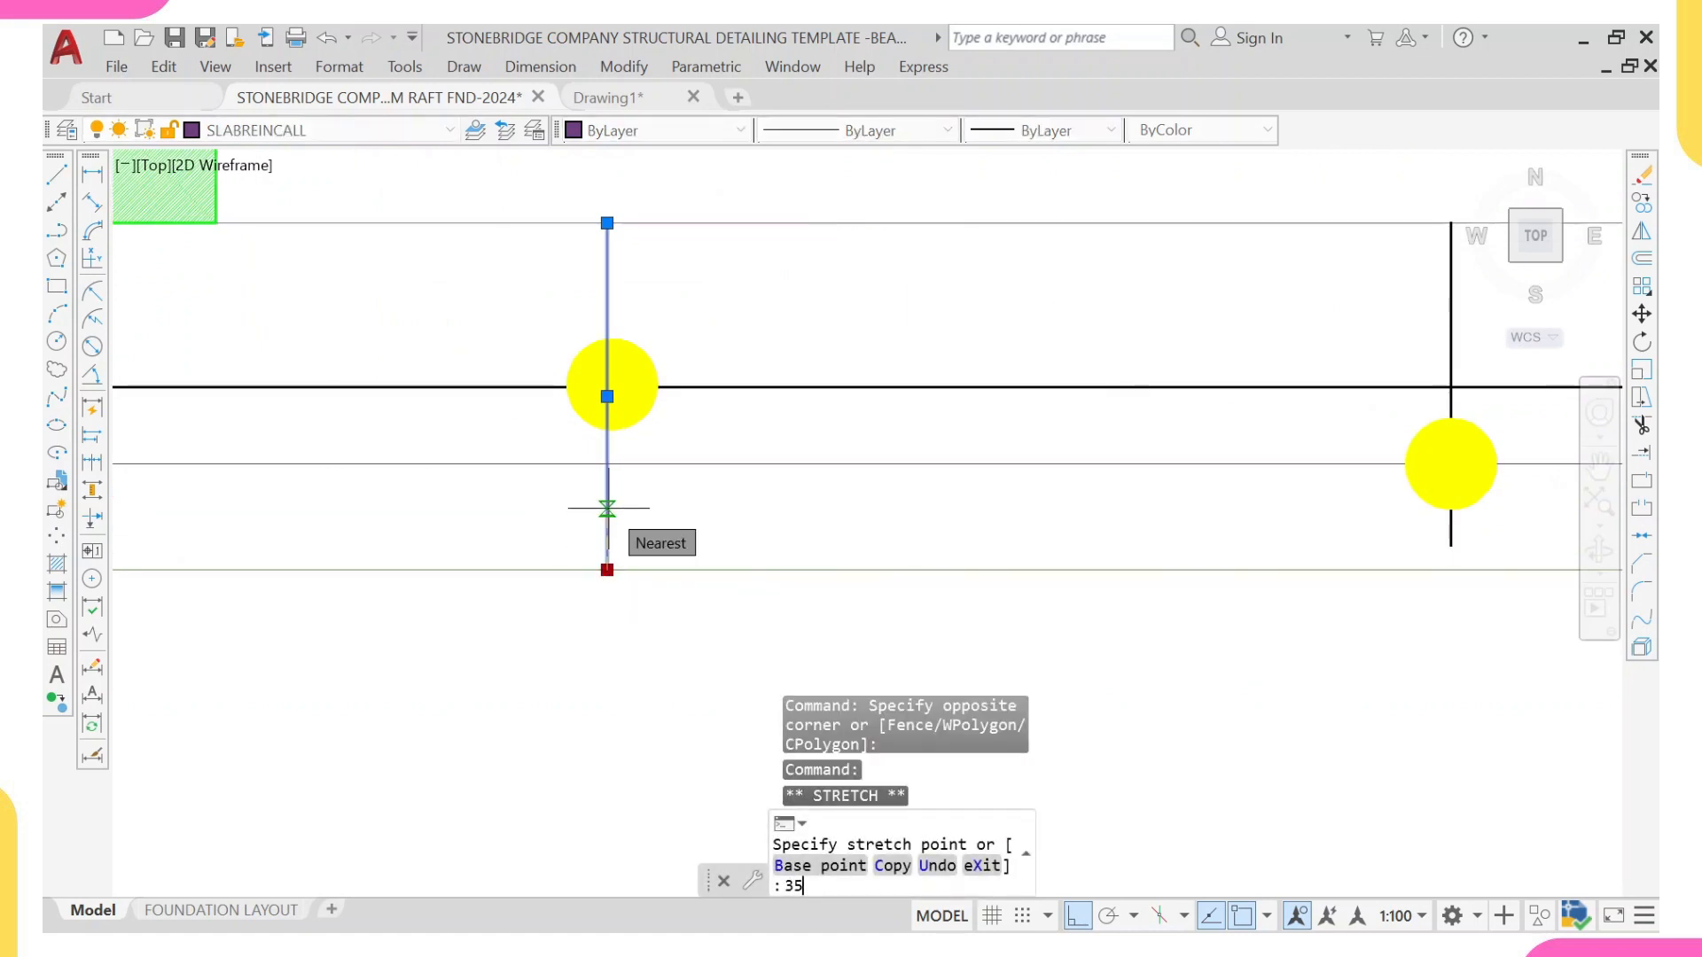
key("Return")
scroll(561, 448, "down", 7)
key("Escape")
Step: Copy the downward arrow and end tick from the bar range line above the beam to the lower end of the strip's vertical line
scroll(572, 452, "down", 3)
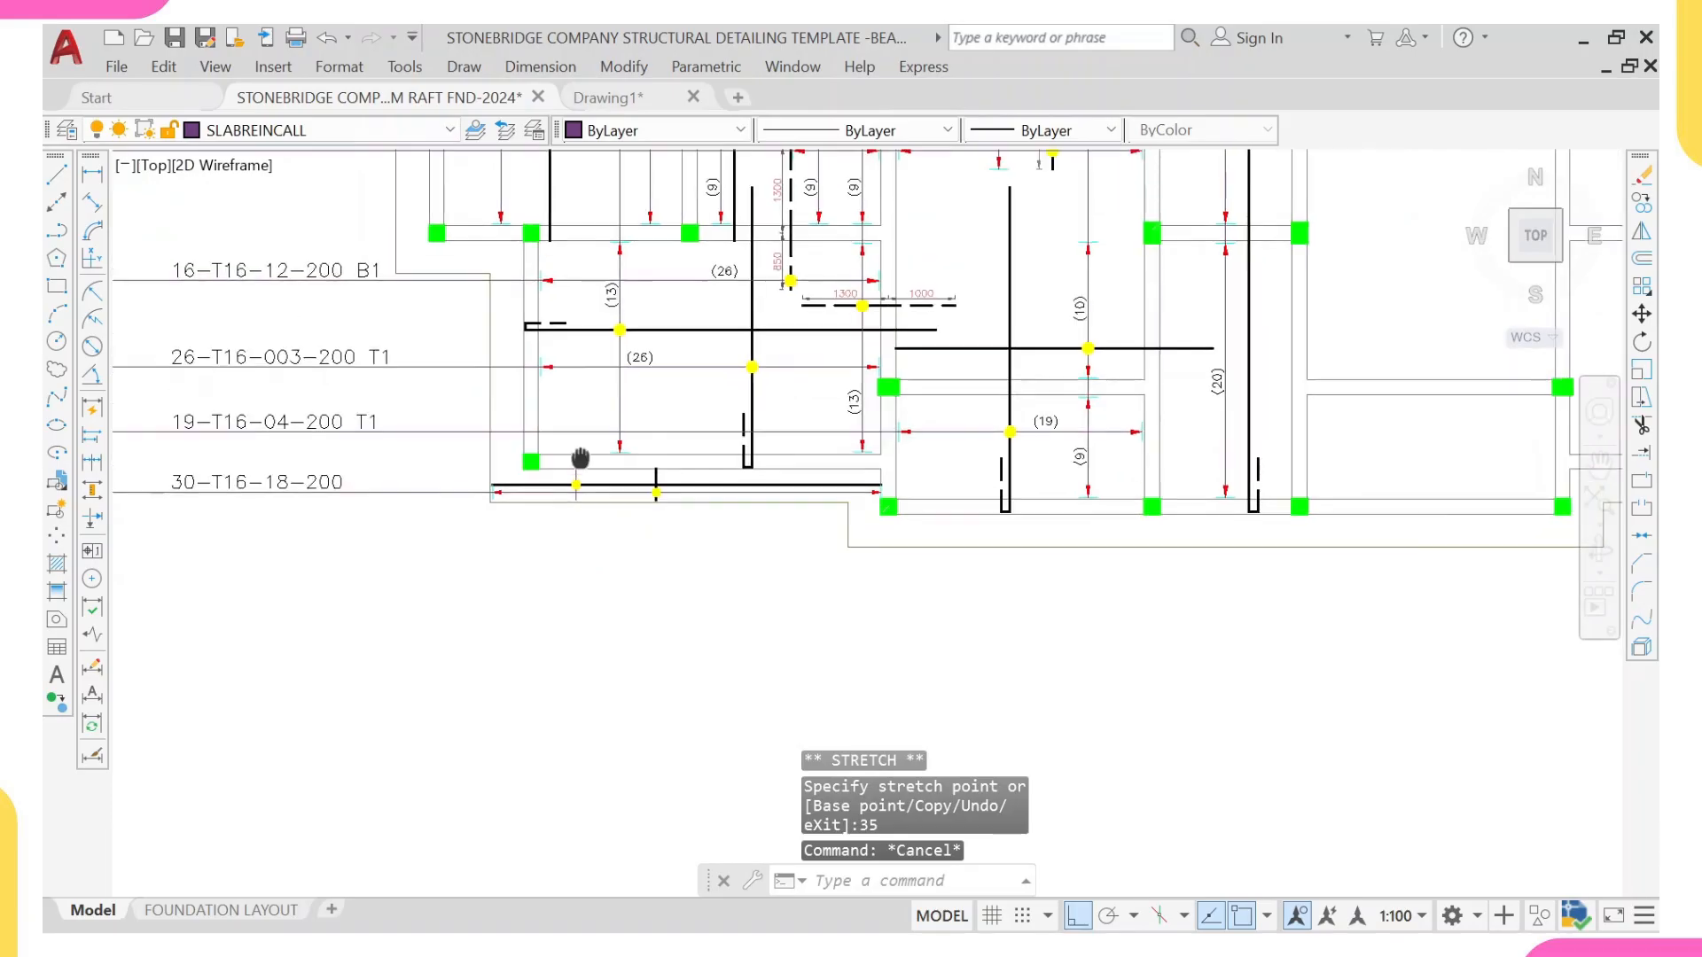
scroll(603, 445, "up", 5)
left_click(589, 368)
left_click(720, 486)
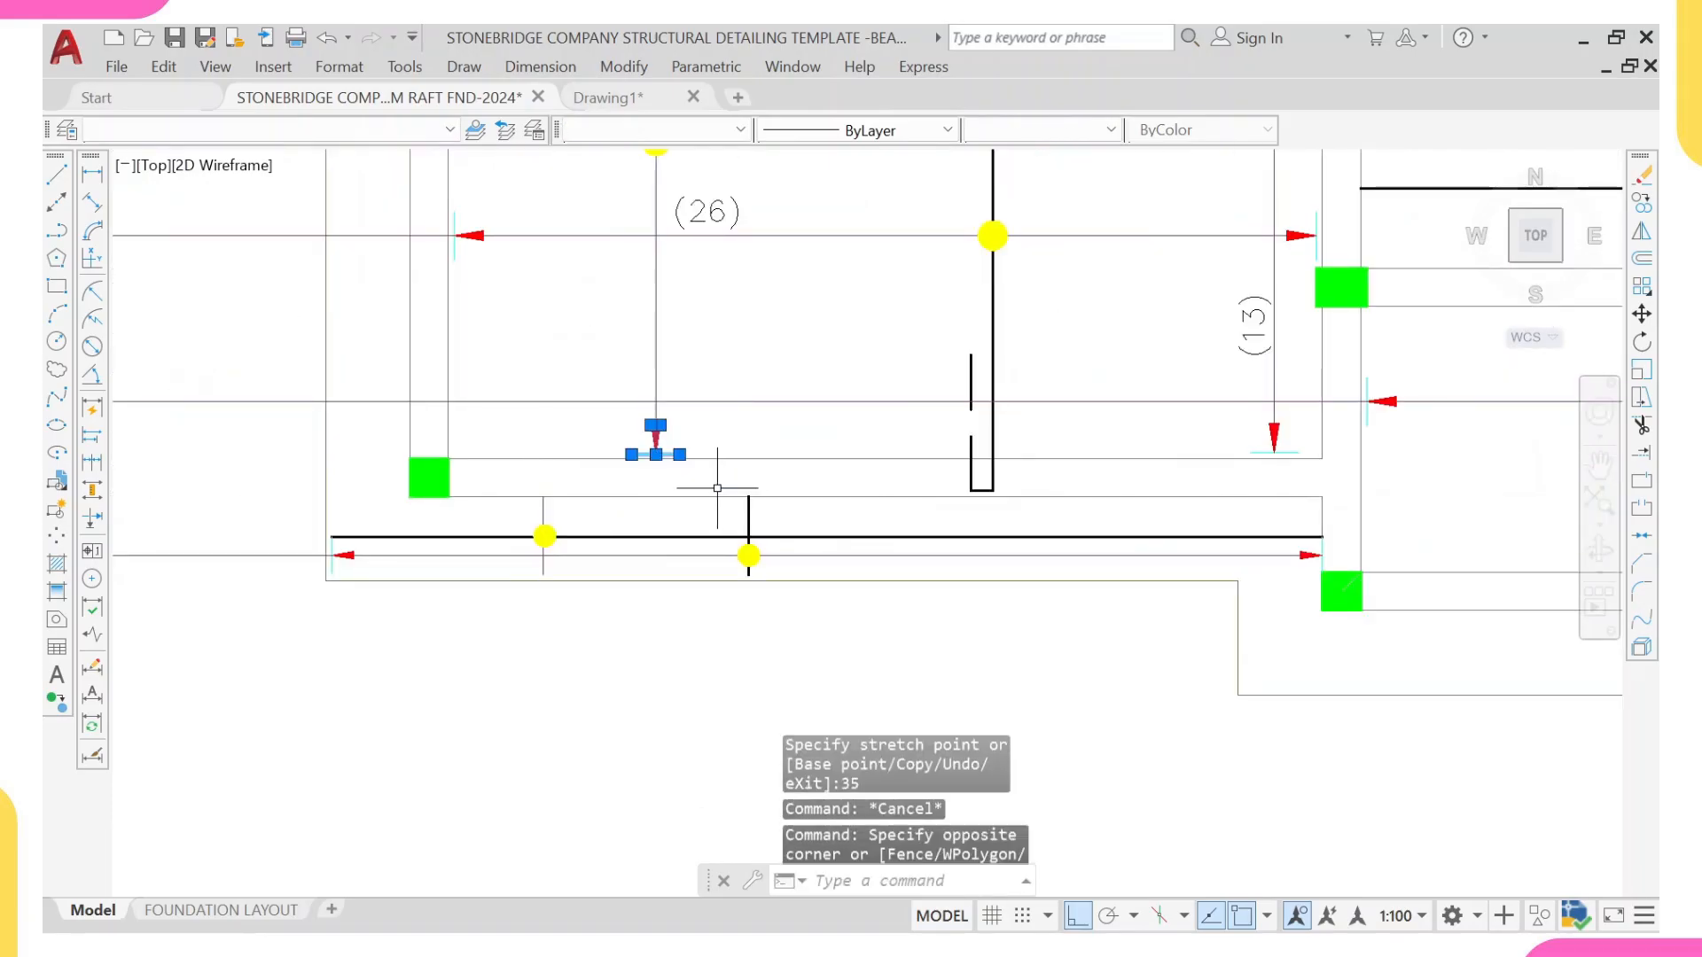
type("q")
key("Return")
scroll(716, 487, "up", 5)
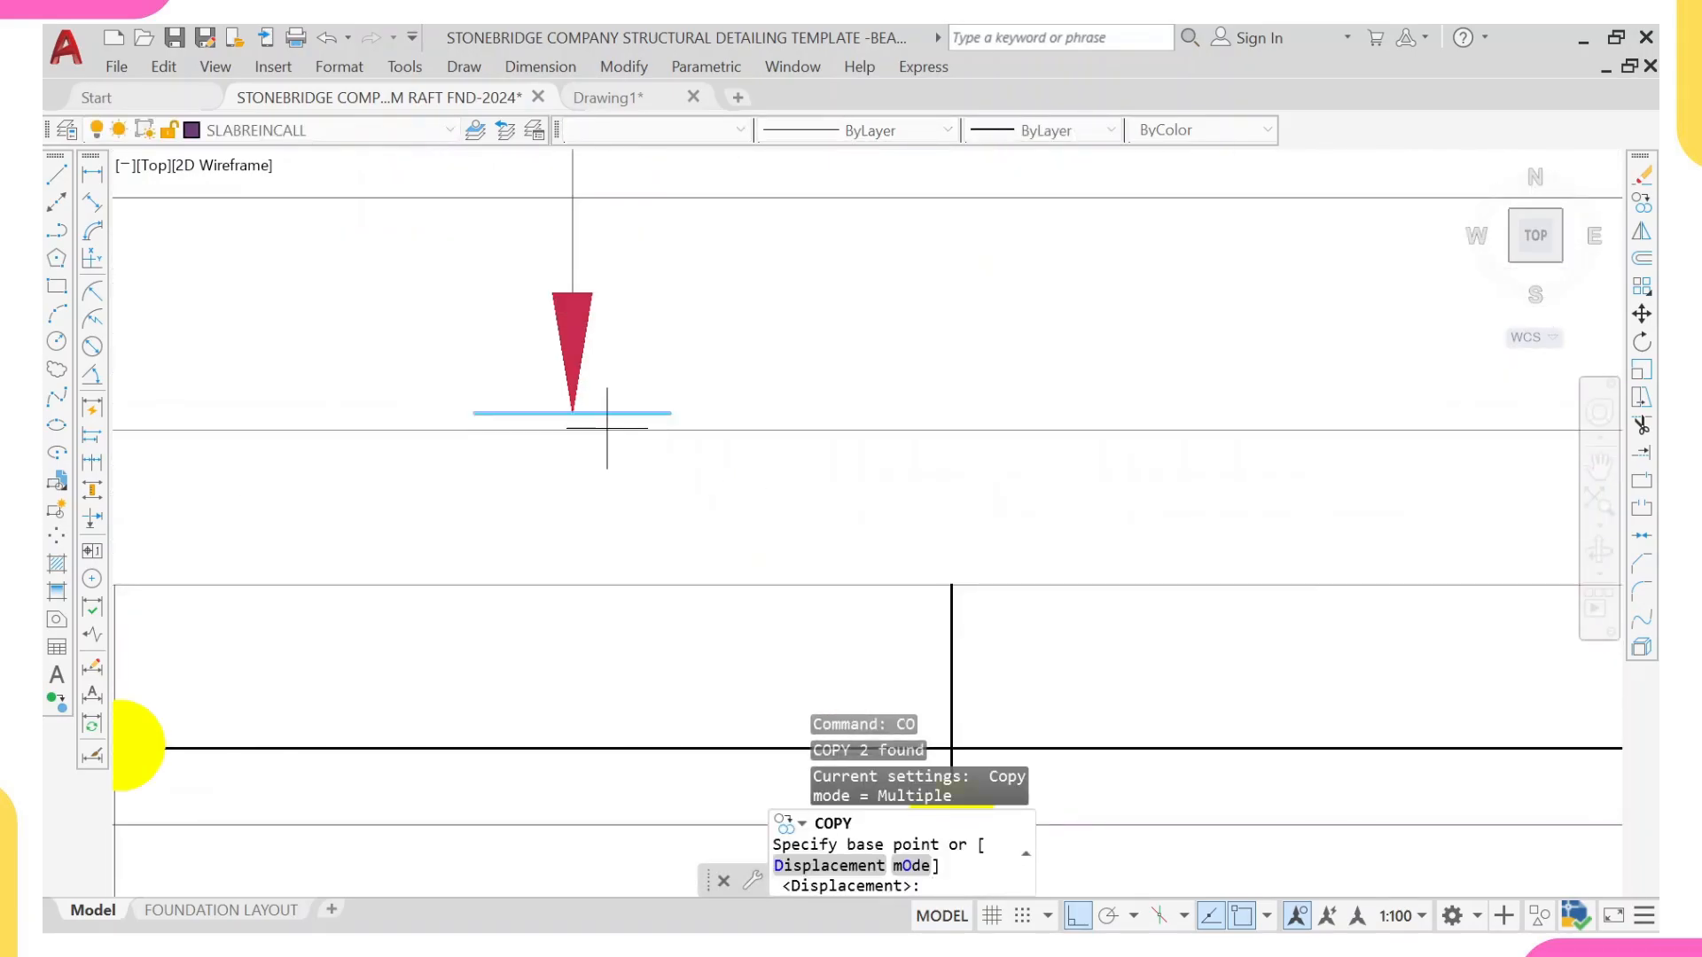
left_click(574, 412)
scroll(572, 417, "down", 3)
scroll(532, 448, "up", 5)
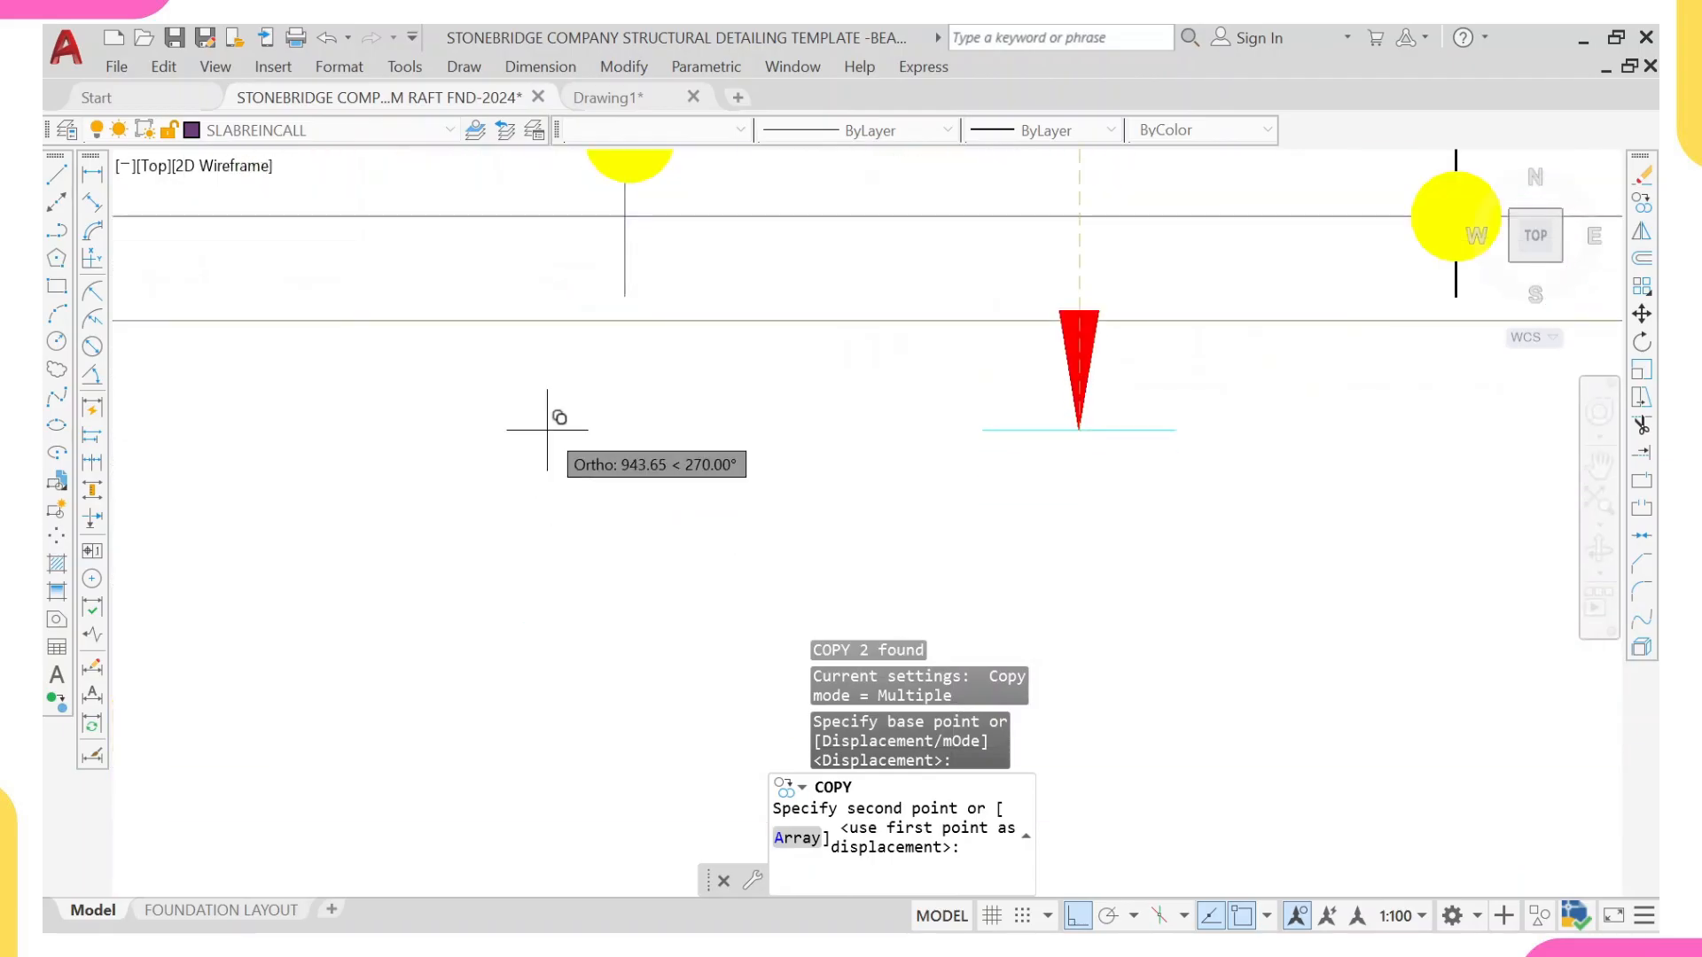
left_click(626, 296)
middle_click_drag(626, 339, 630, 497)
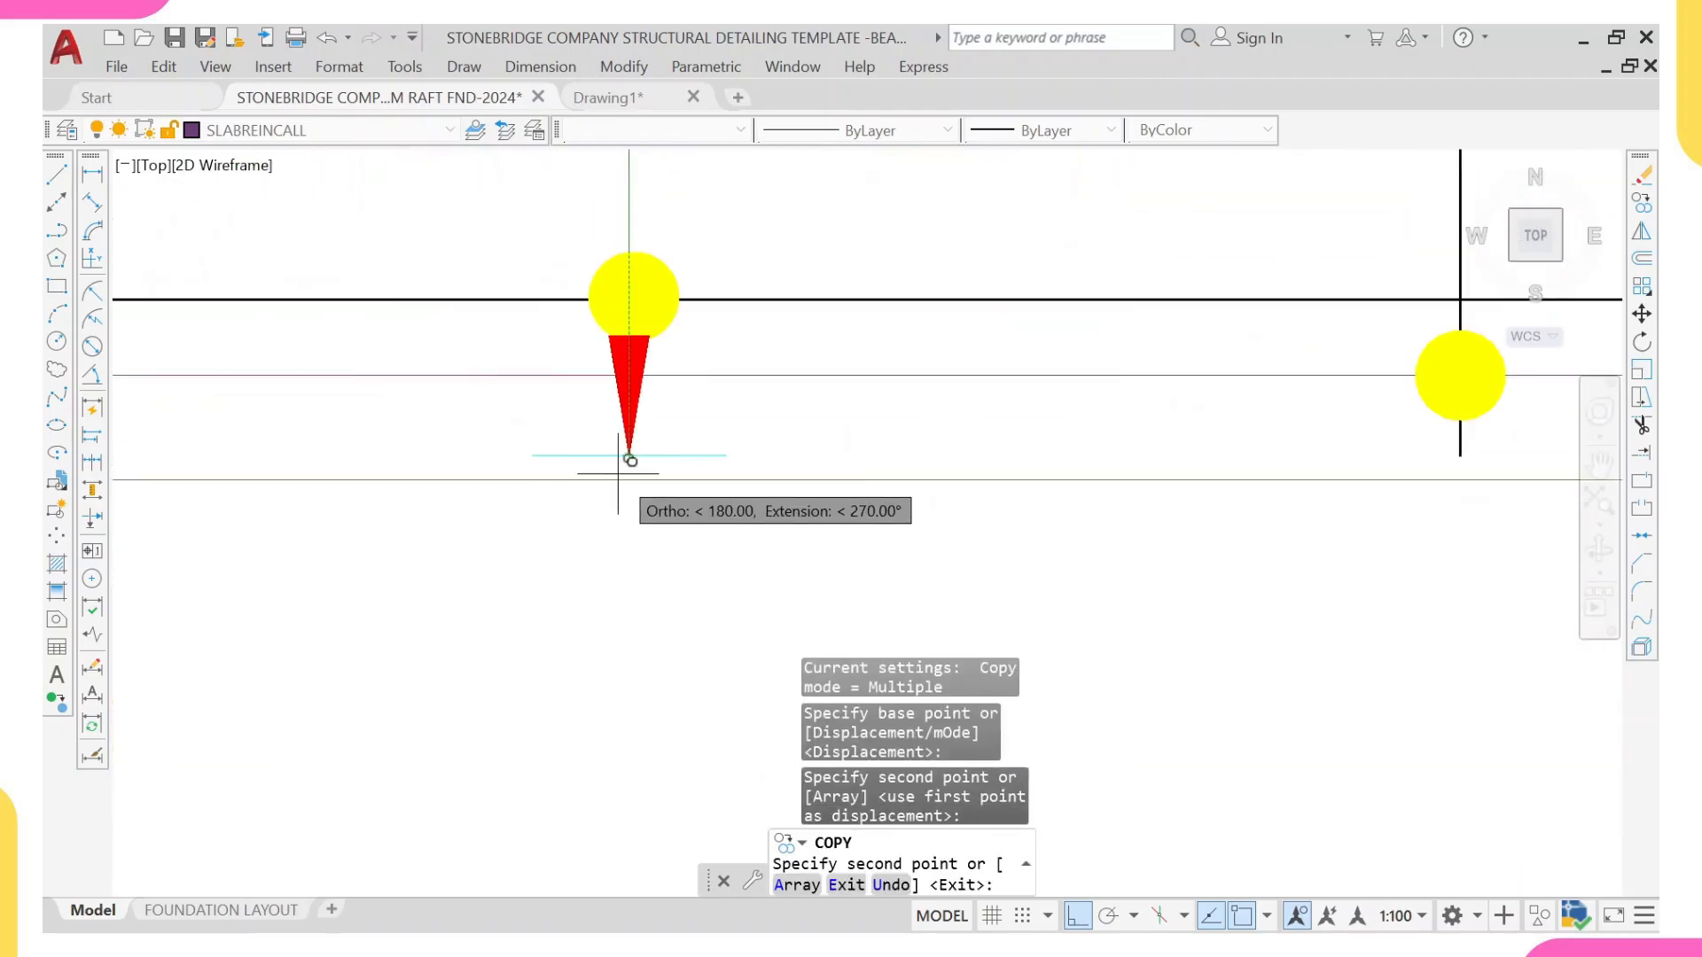
key("Escape")
Step: Scale the yellow dot on the strip's vertical range line by 0.7 about its centre
left_click(643, 266)
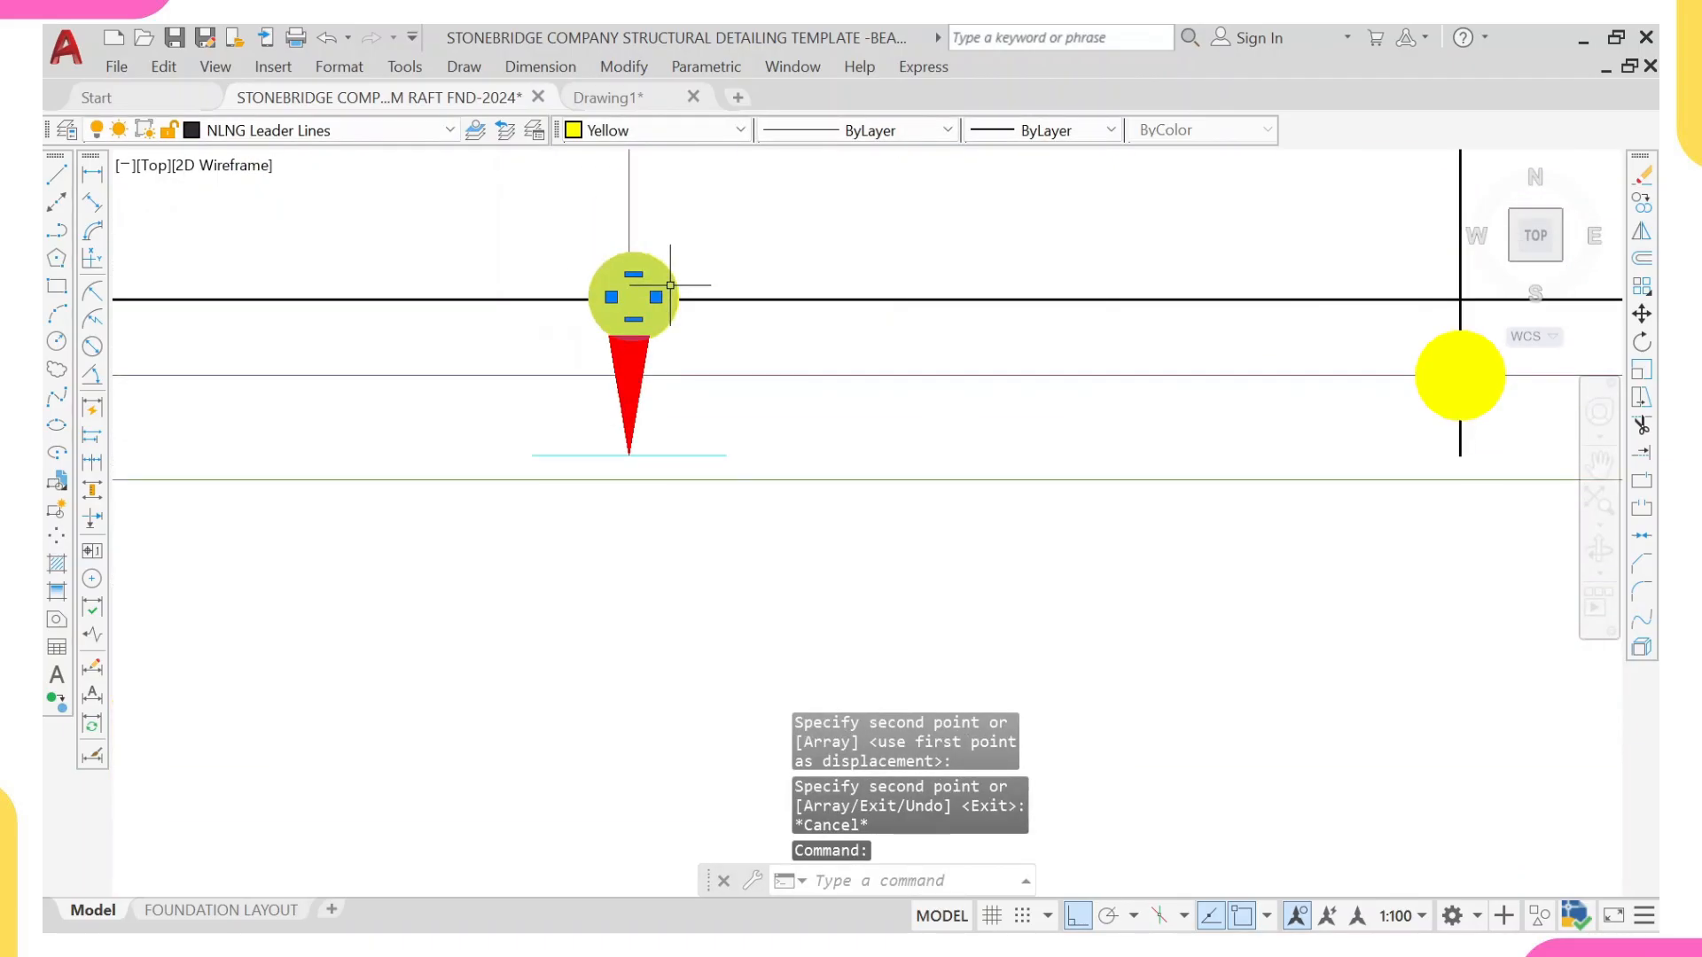
type("sc")
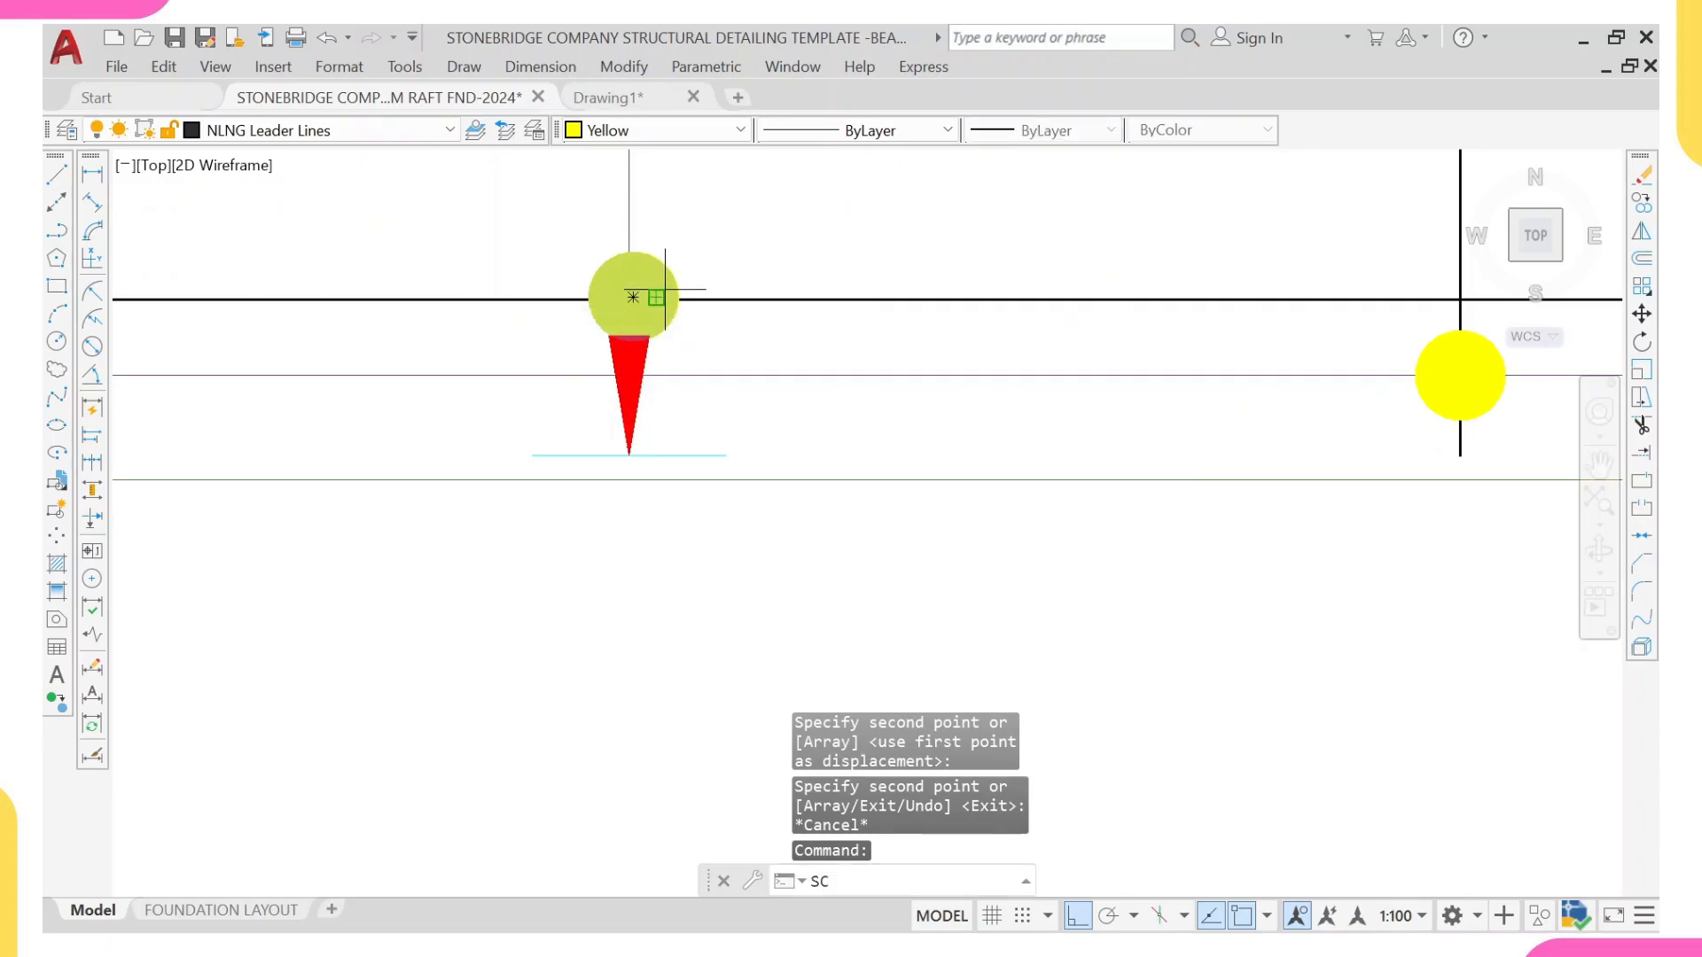
key("Return")
left_click(629, 297)
type("0")
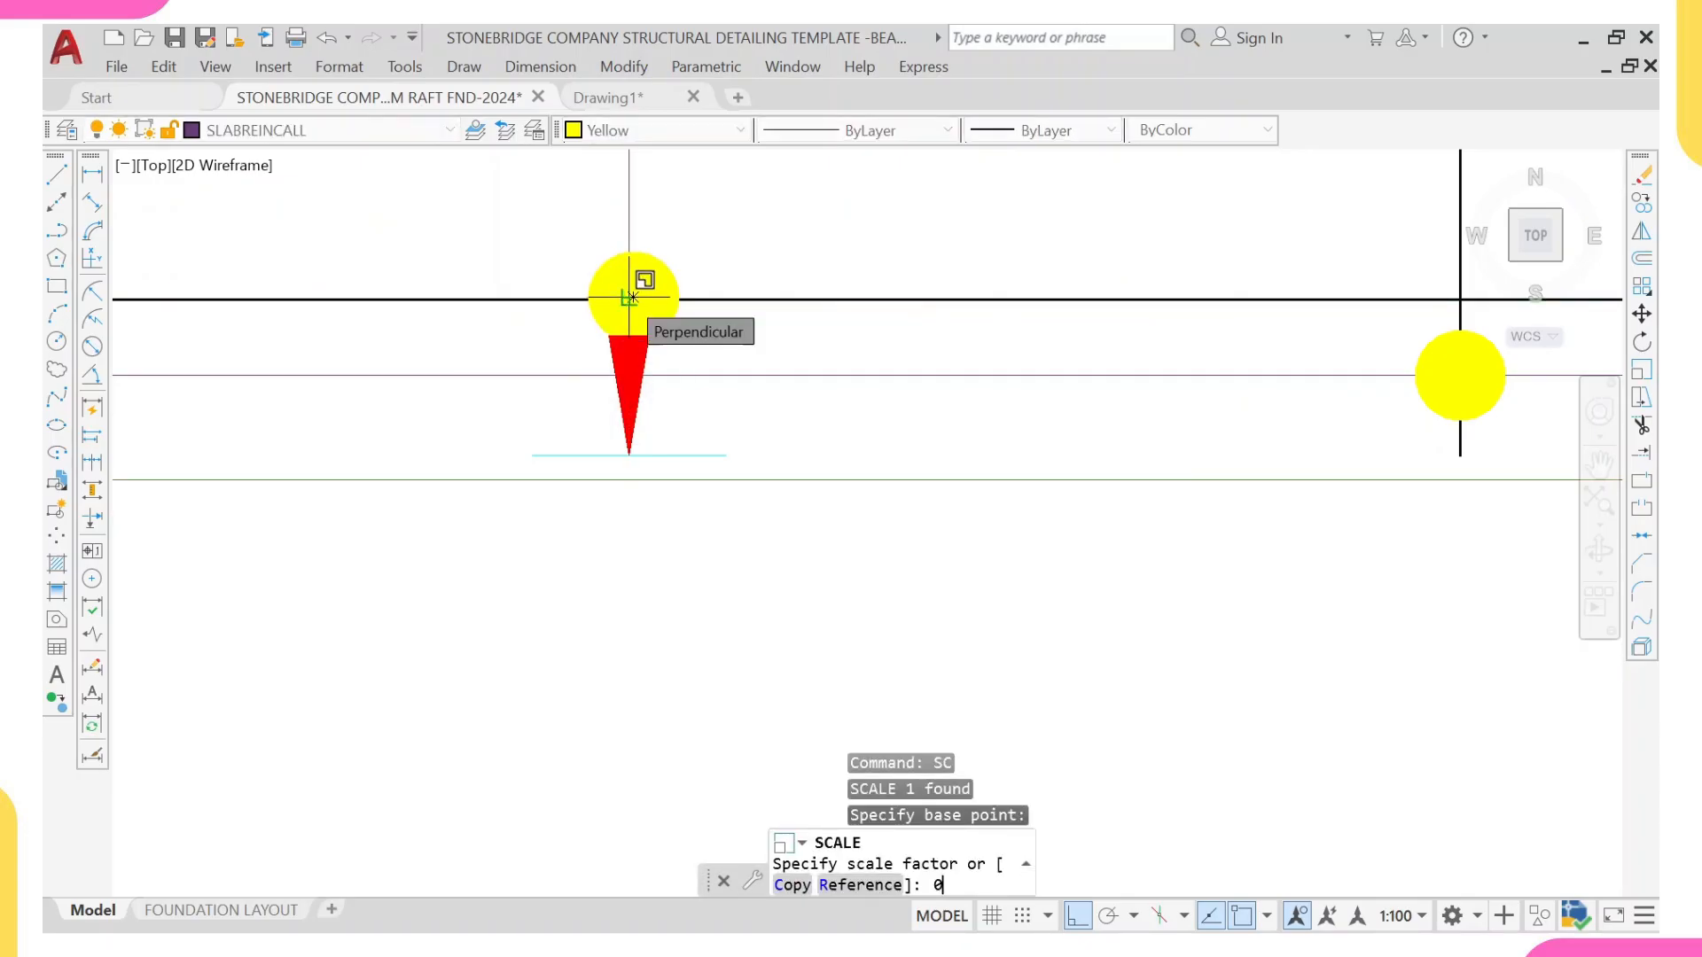
type(".7")
key("Return")
Step: Try to scale the copied downward arrow and its end tick, and undo that scaling
left_click(559, 337)
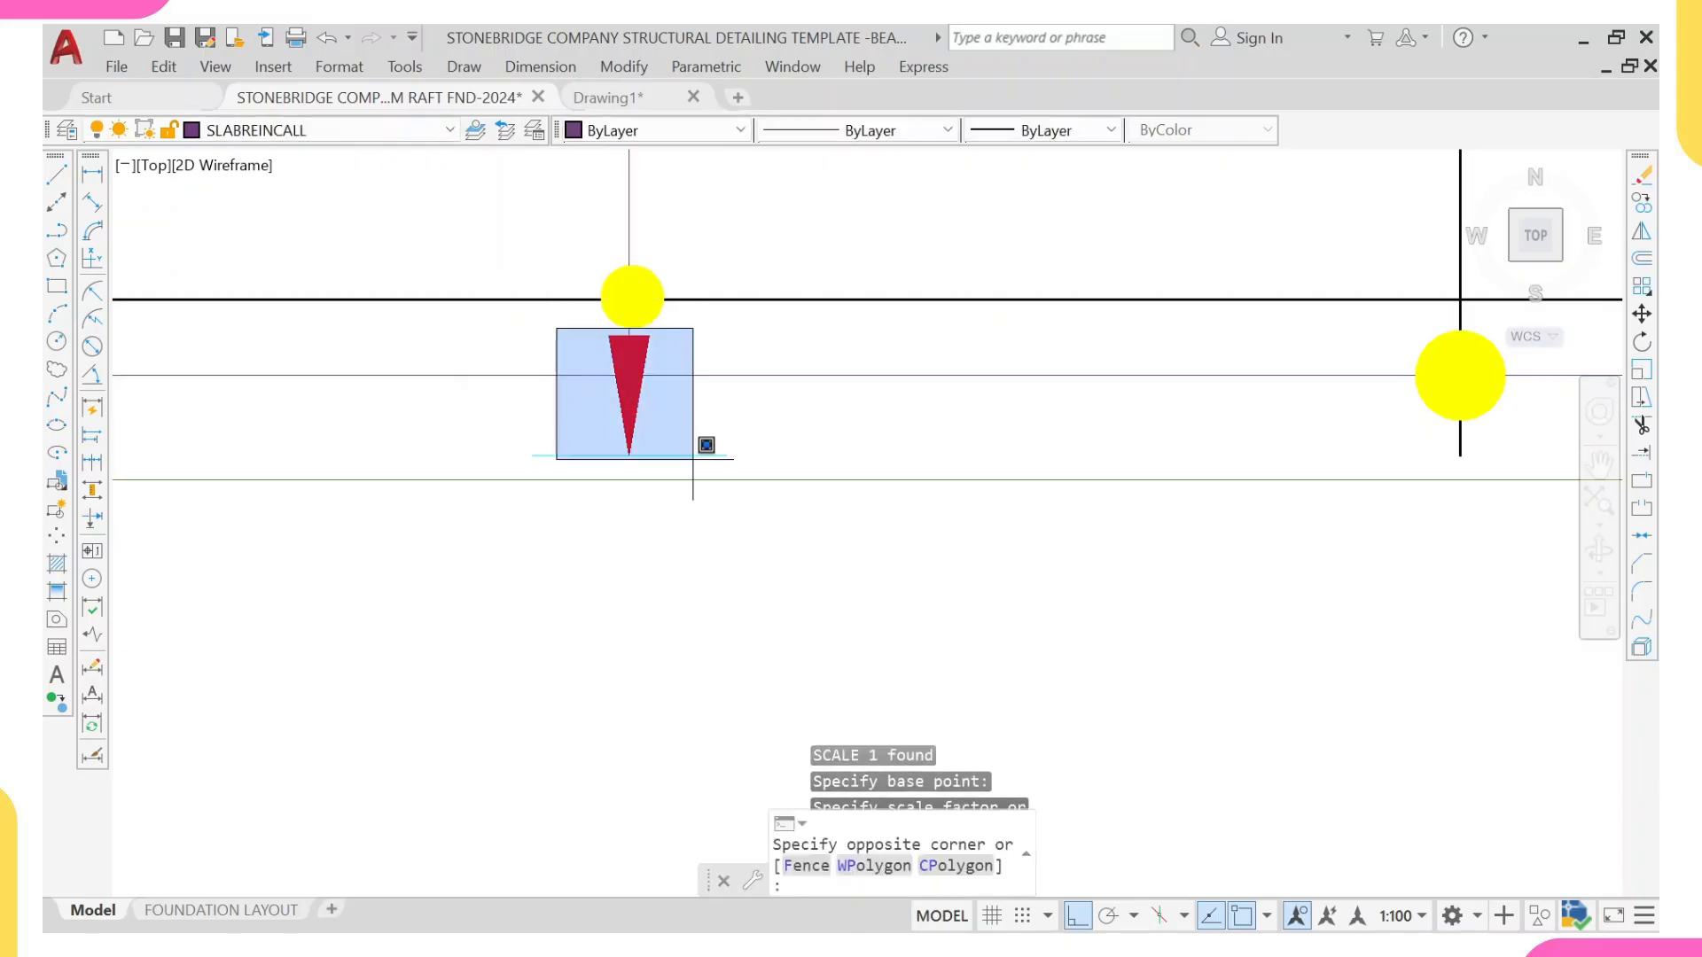
left_click(767, 524)
type("SC")
key("Return")
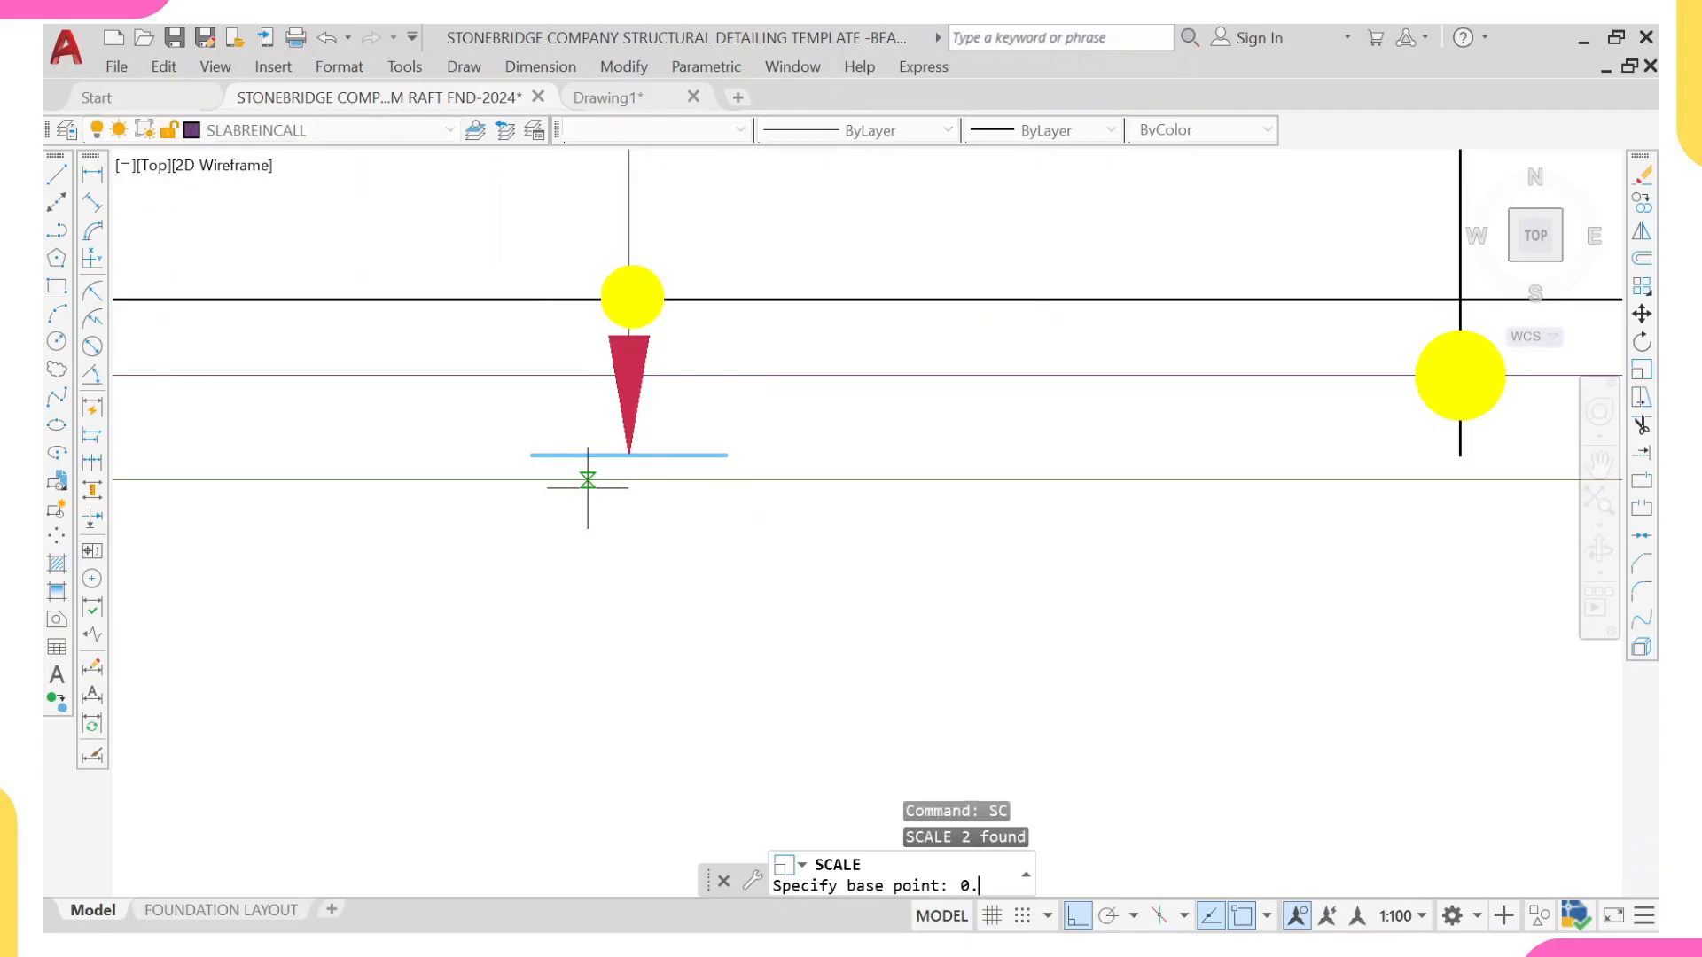
key("Return")
scroll(585, 465, "down", 2)
scroll(594, 470, "up", 4)
scroll(608, 465, "up", 3)
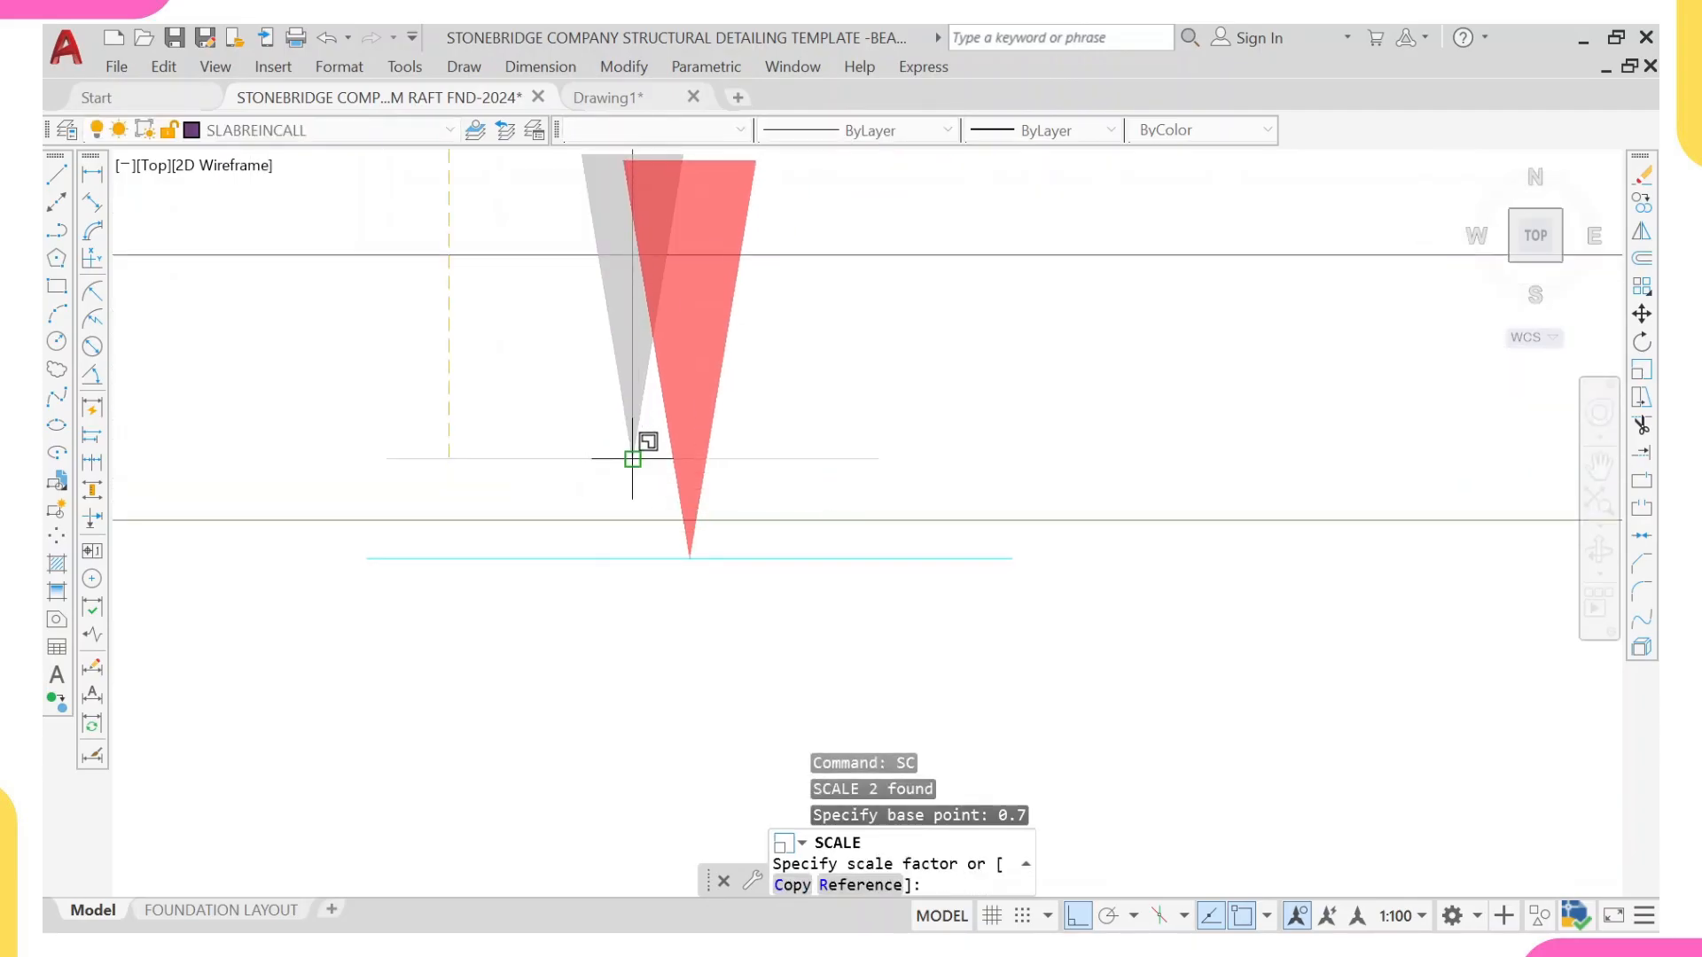
left_click(626, 448)
key("ctrl+z")
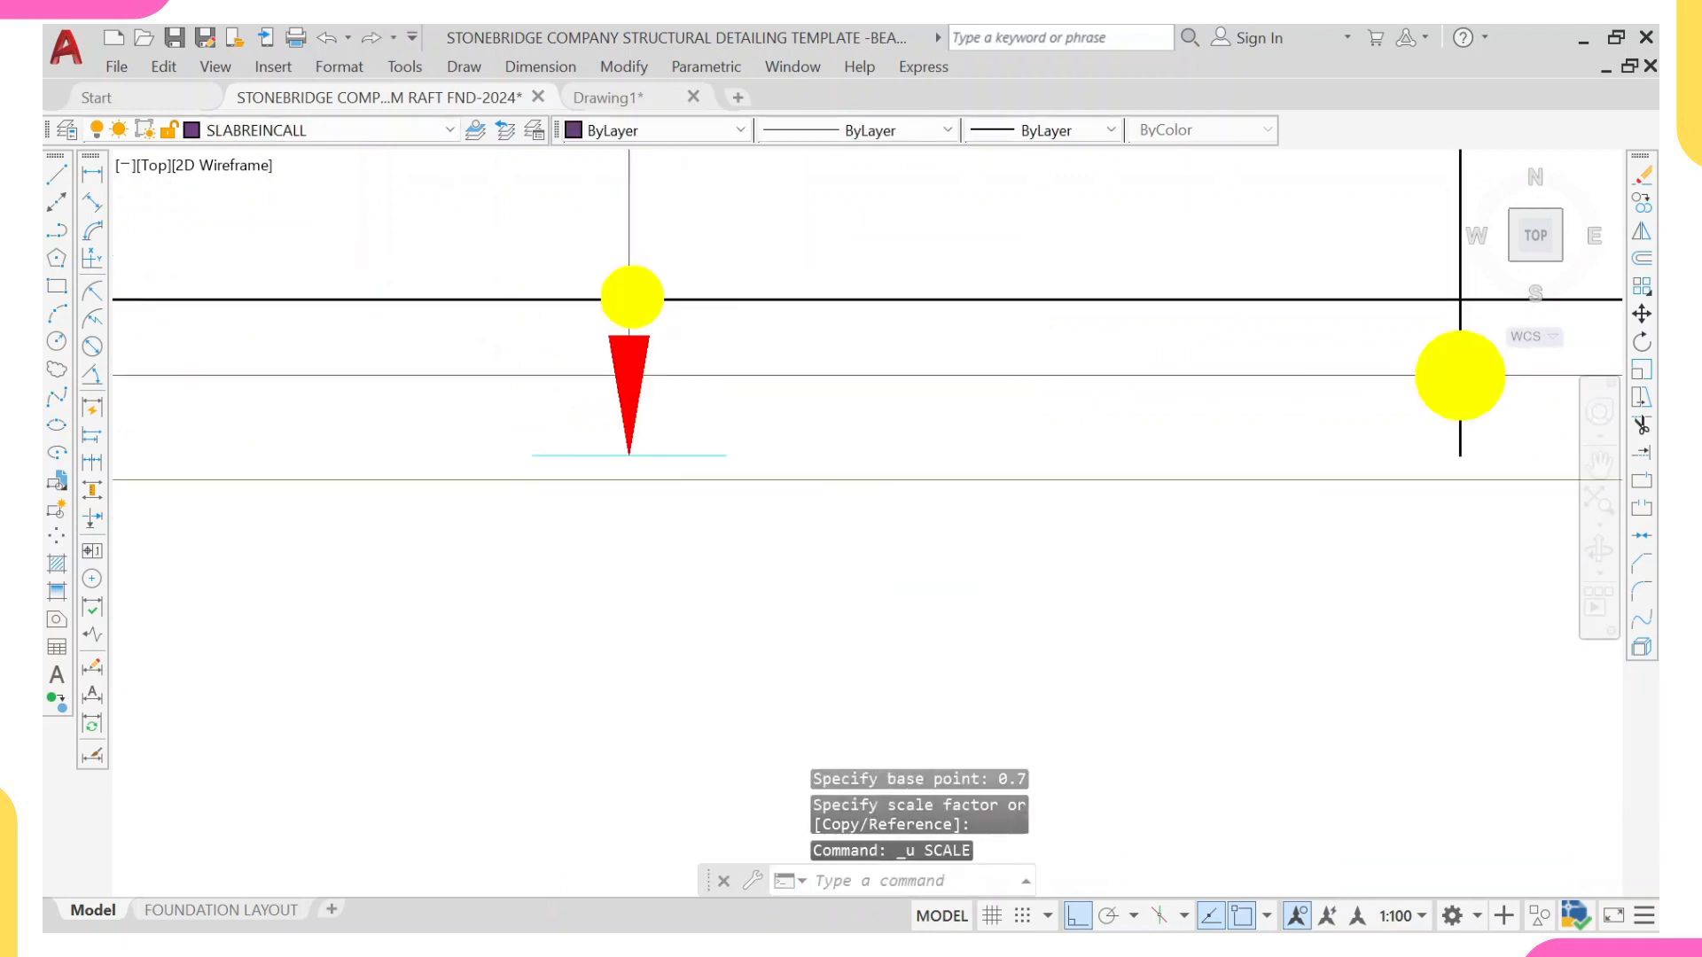
Step: Scale the strip's downward arrow and its end tick by 0.7 about the arrow tip
left_click(458, 328)
left_click(931, 578)
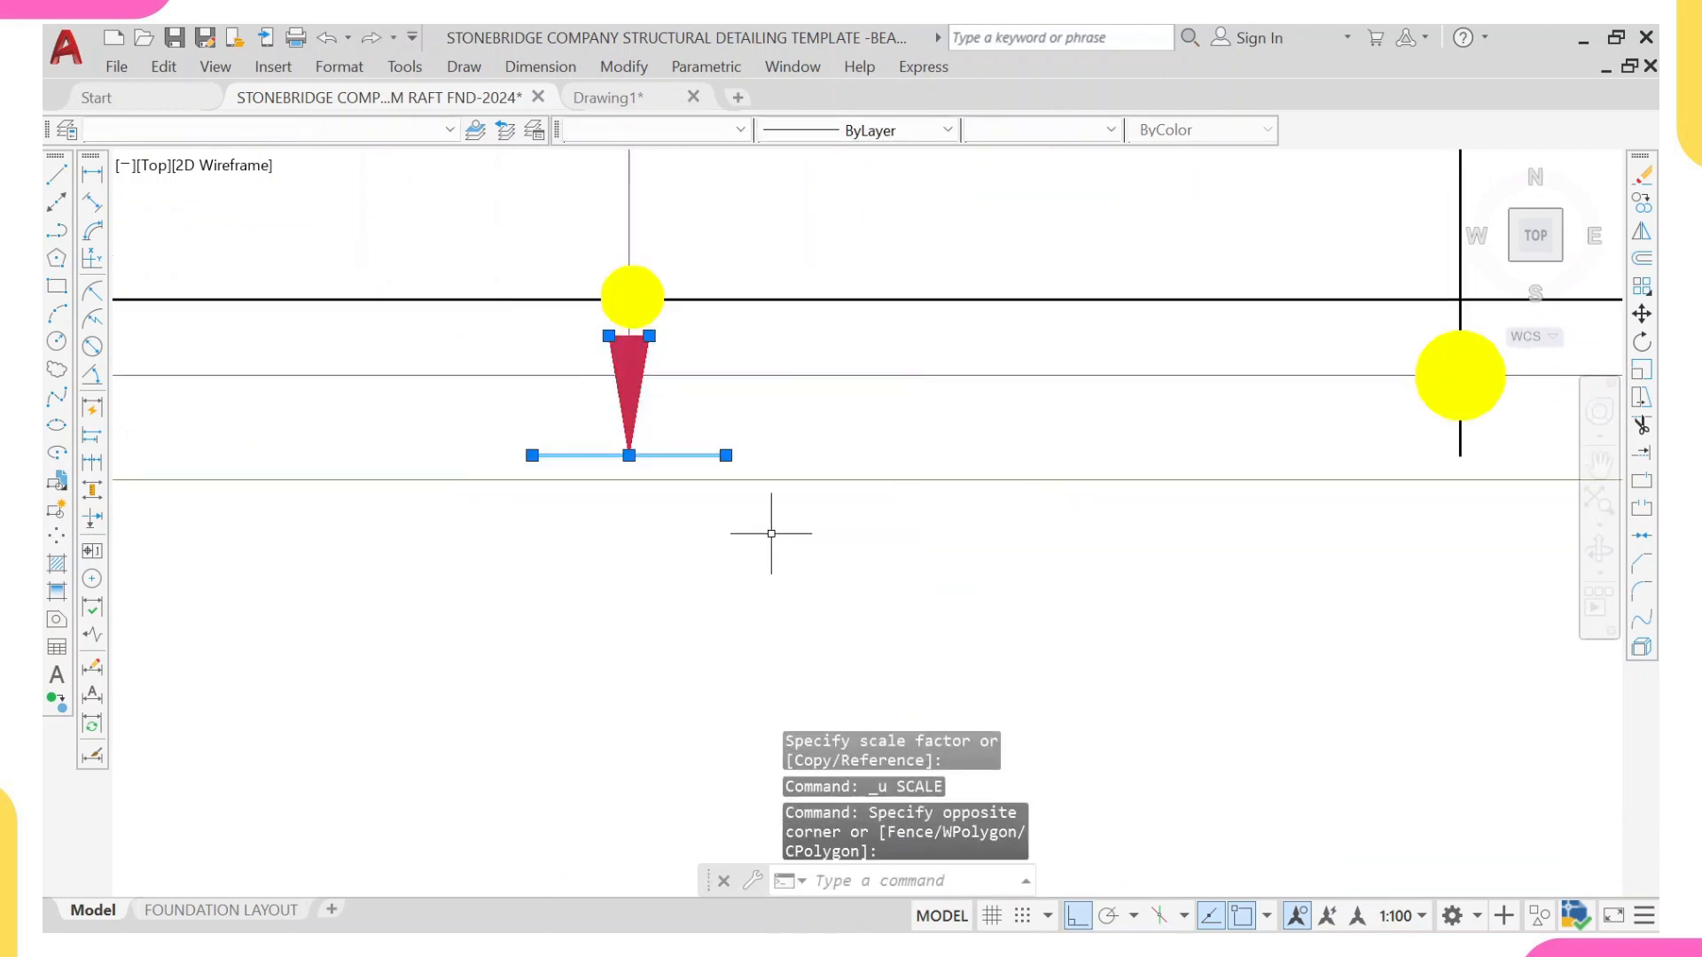
type("sc")
key("Return")
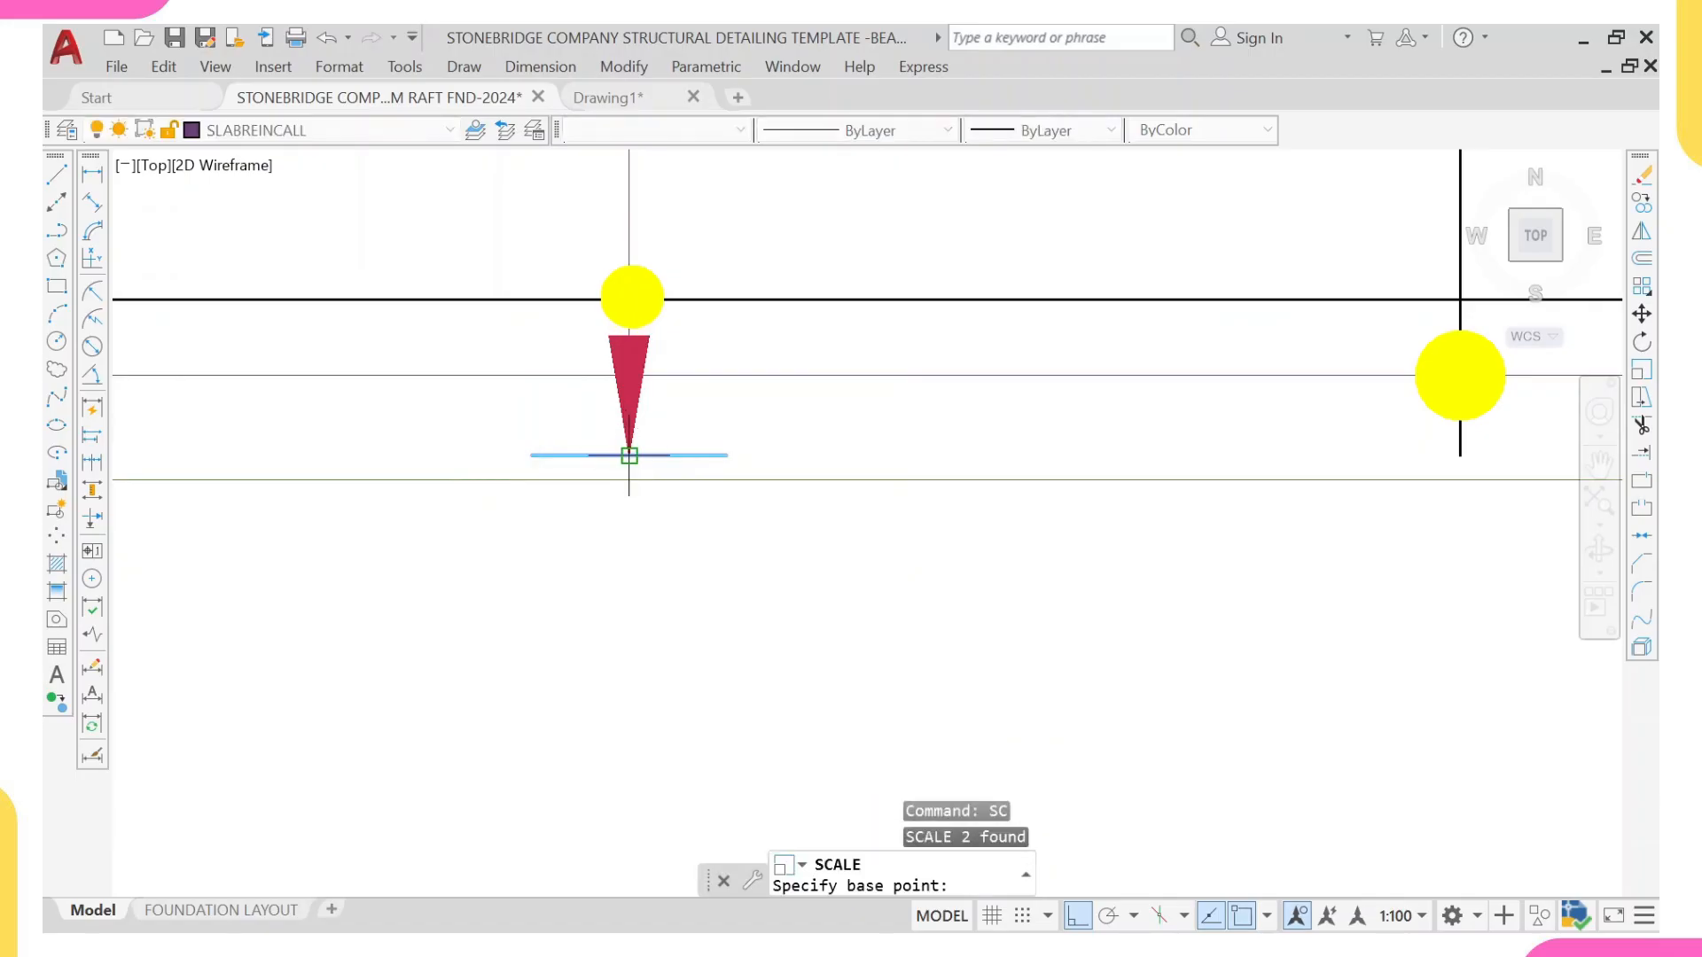
left_click(629, 454)
type("0.7")
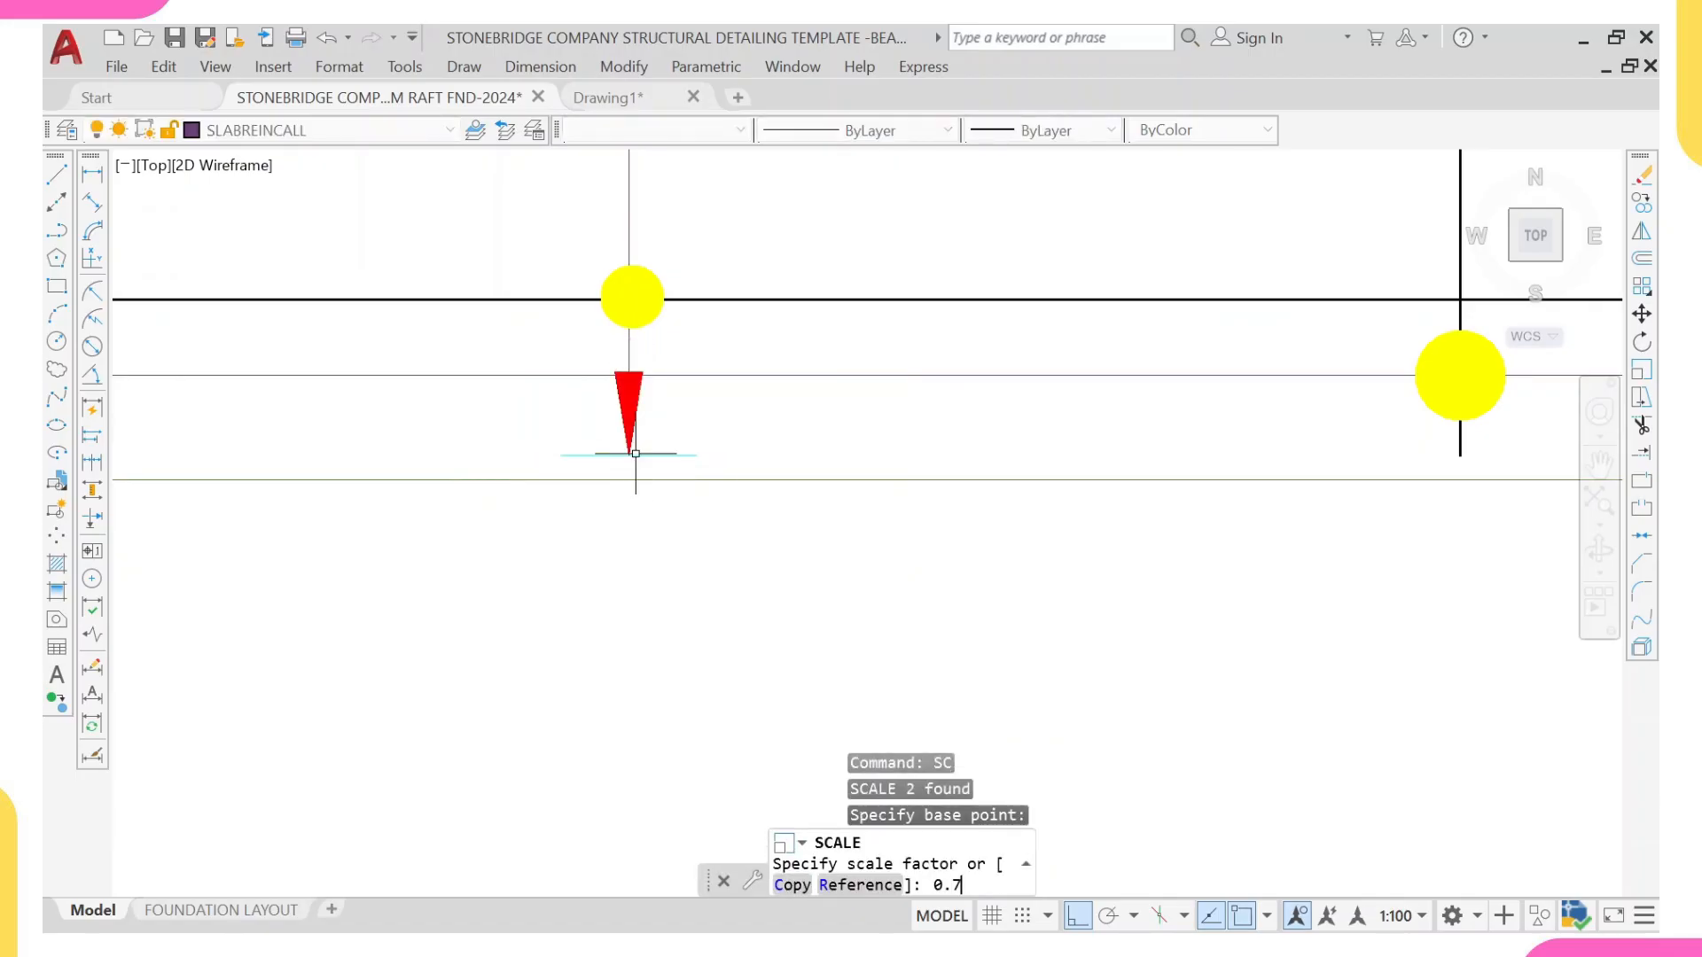
key("Return")
scroll(630, 358, "down", 5)
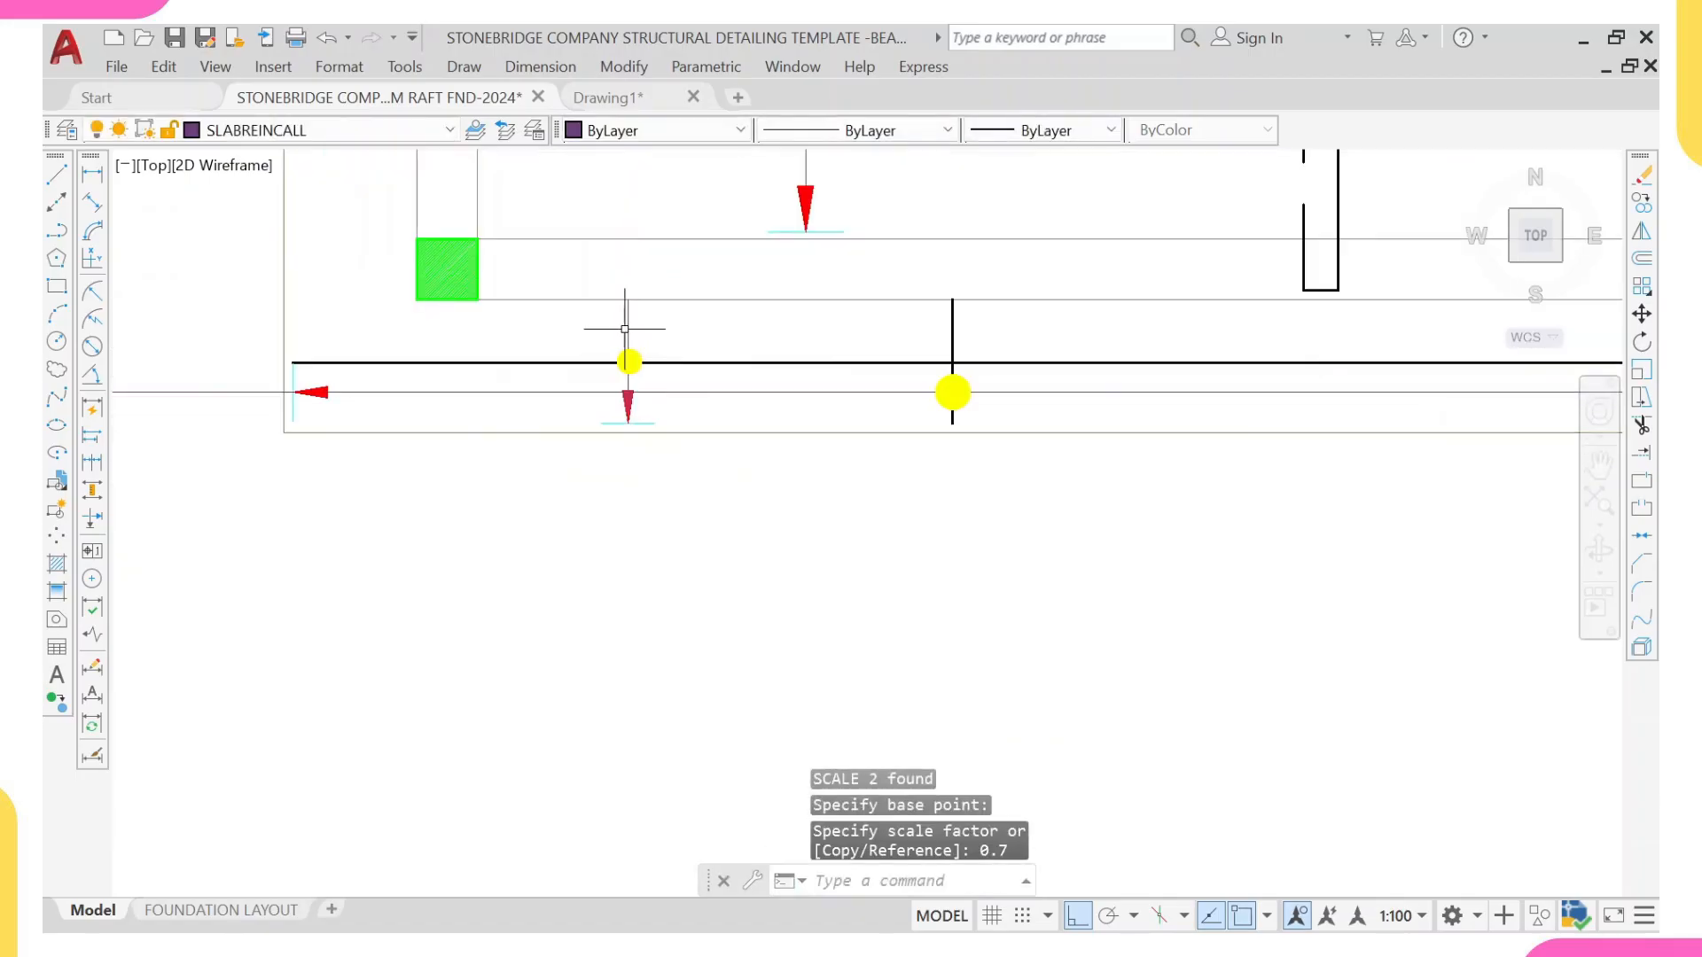
Step: Copy the upward arrow and end tick from the (13) range line to the upper end of the strip's vertical line at the beam face
scroll(760, 254, "down", 2)
scroll(733, 349, "up", 5)
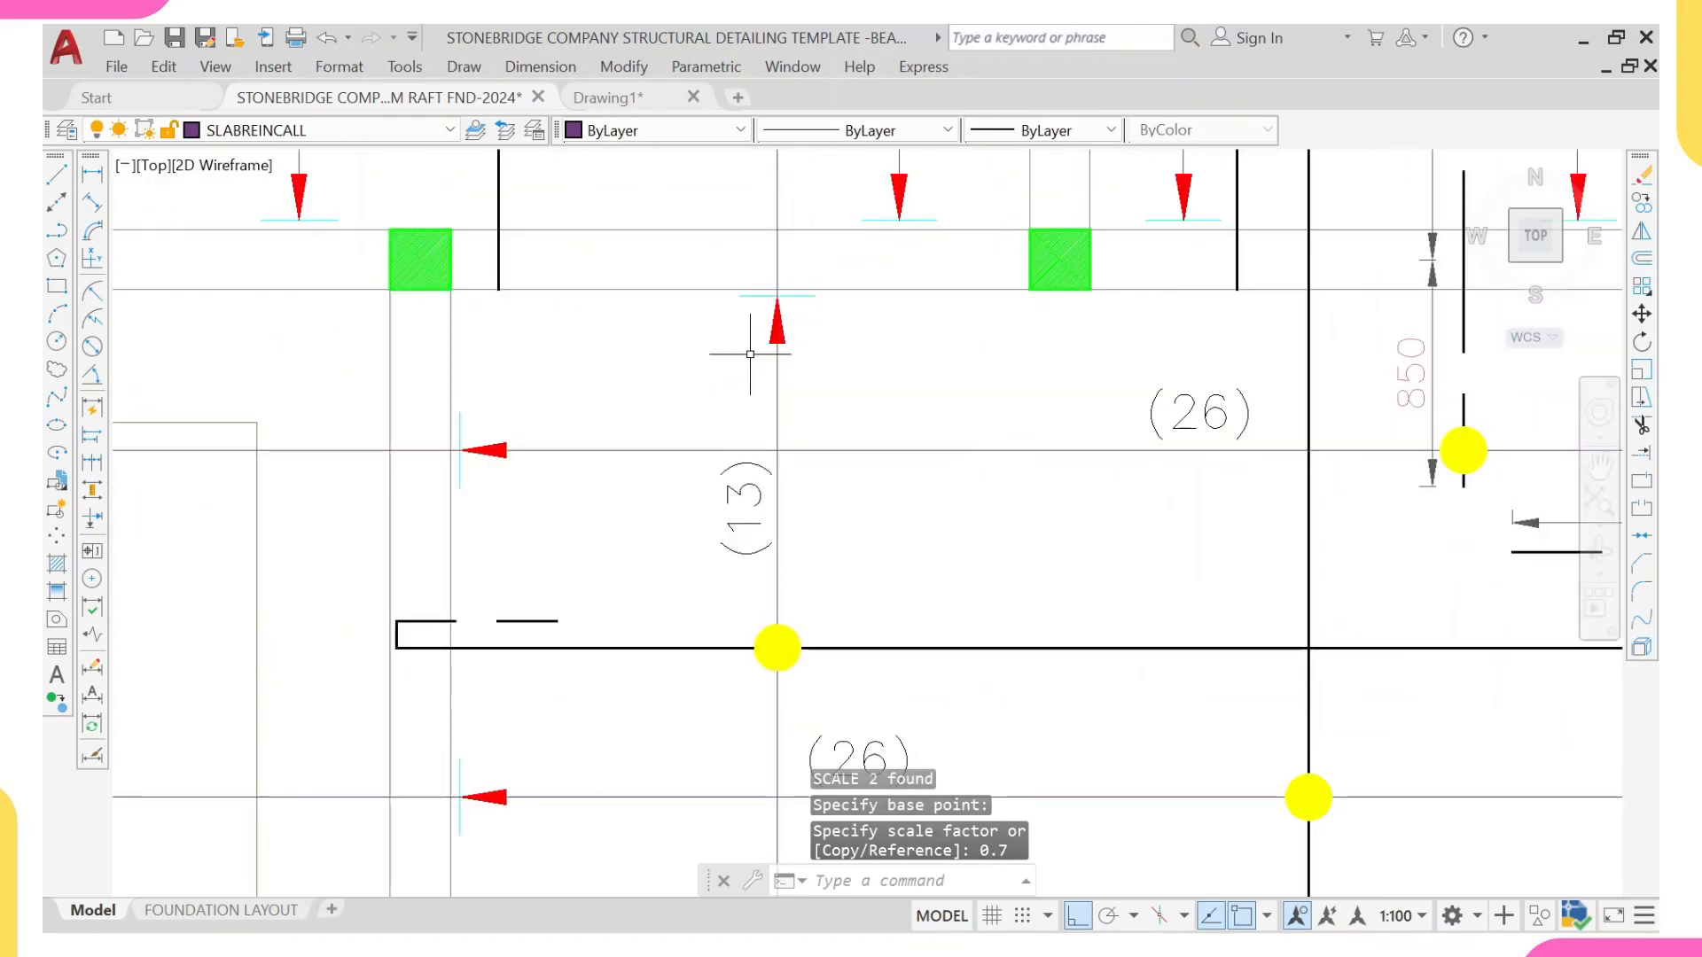
left_click(711, 228)
left_click(947, 355)
type("CO")
key("Return")
scroll(787, 258, "up", 2)
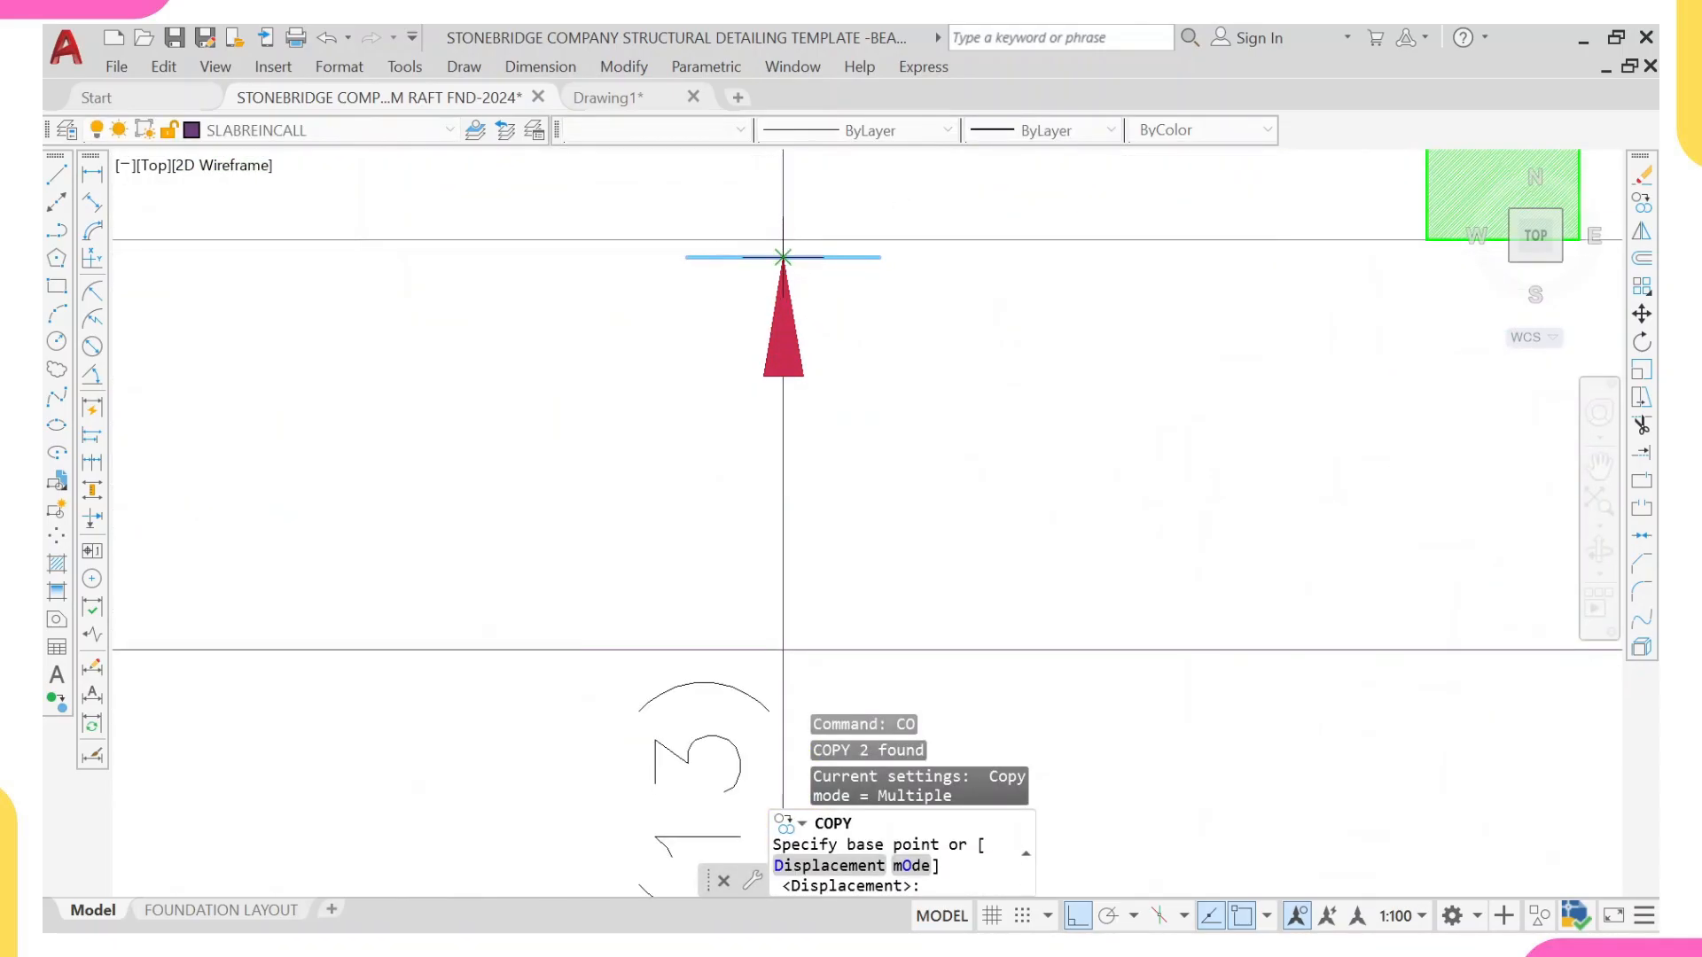
left_click(783, 257)
scroll(783, 257, "down", 3)
scroll(663, 472, "up", 6)
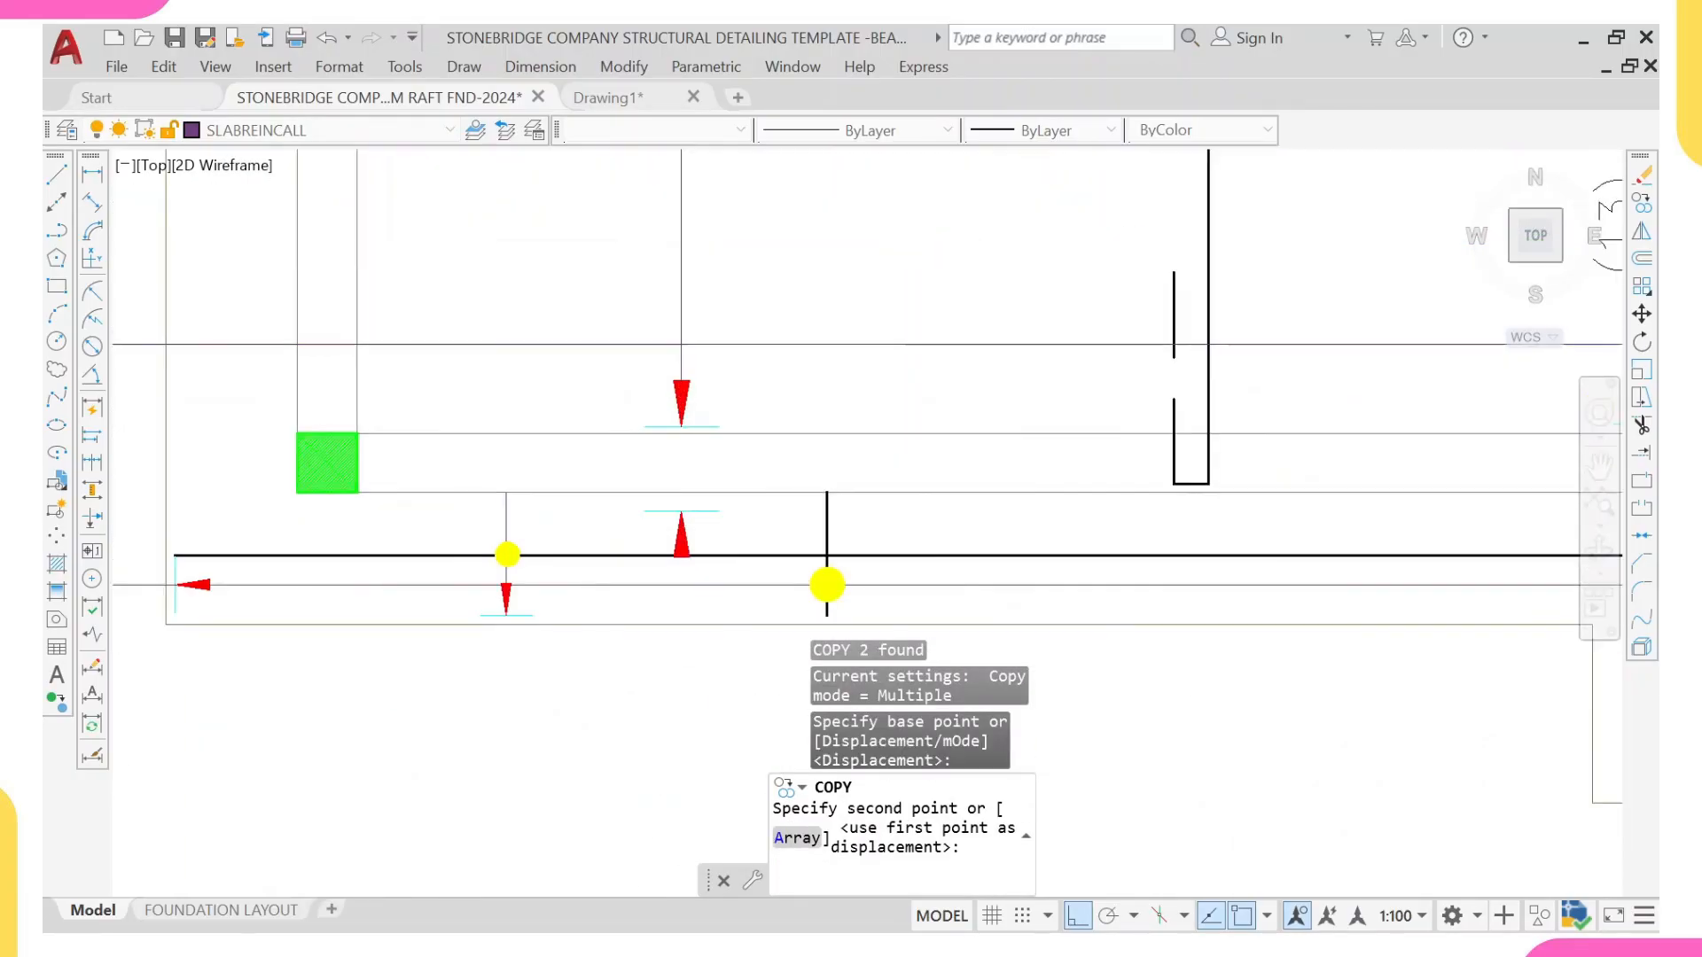
scroll(487, 489, "up", 3)
left_click(516, 462)
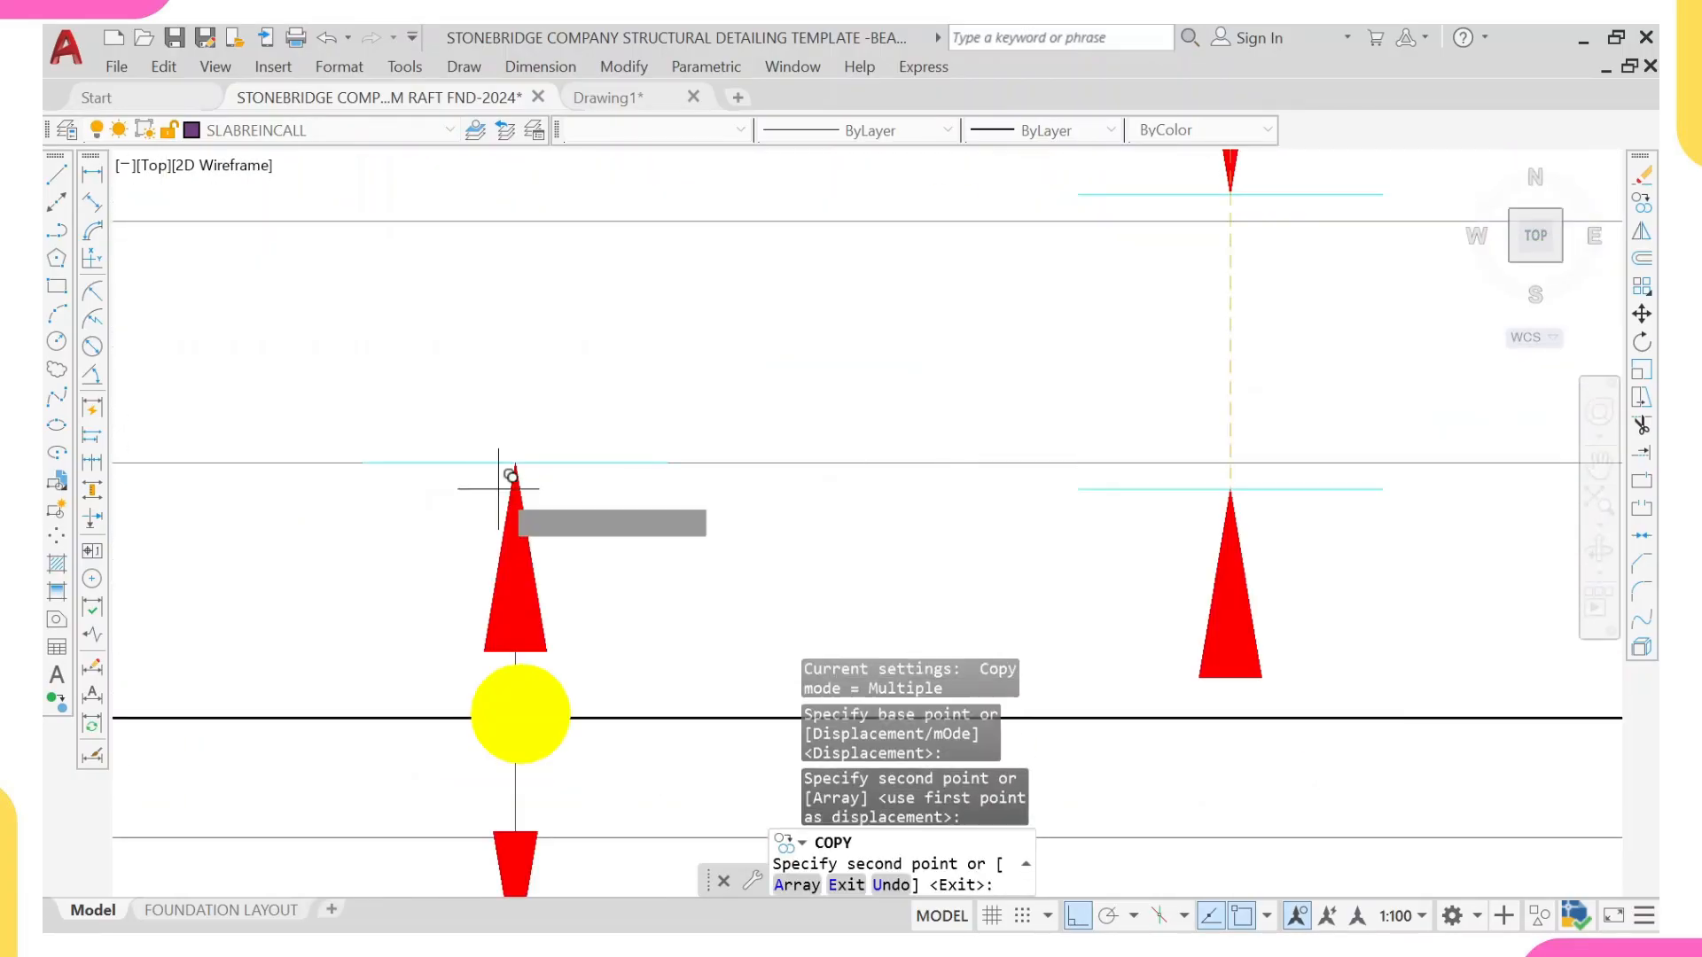
key("Escape")
Step: Scale the strip's upward arrow and its end tick by 0.7 about the arrow tip
left_click(268, 379)
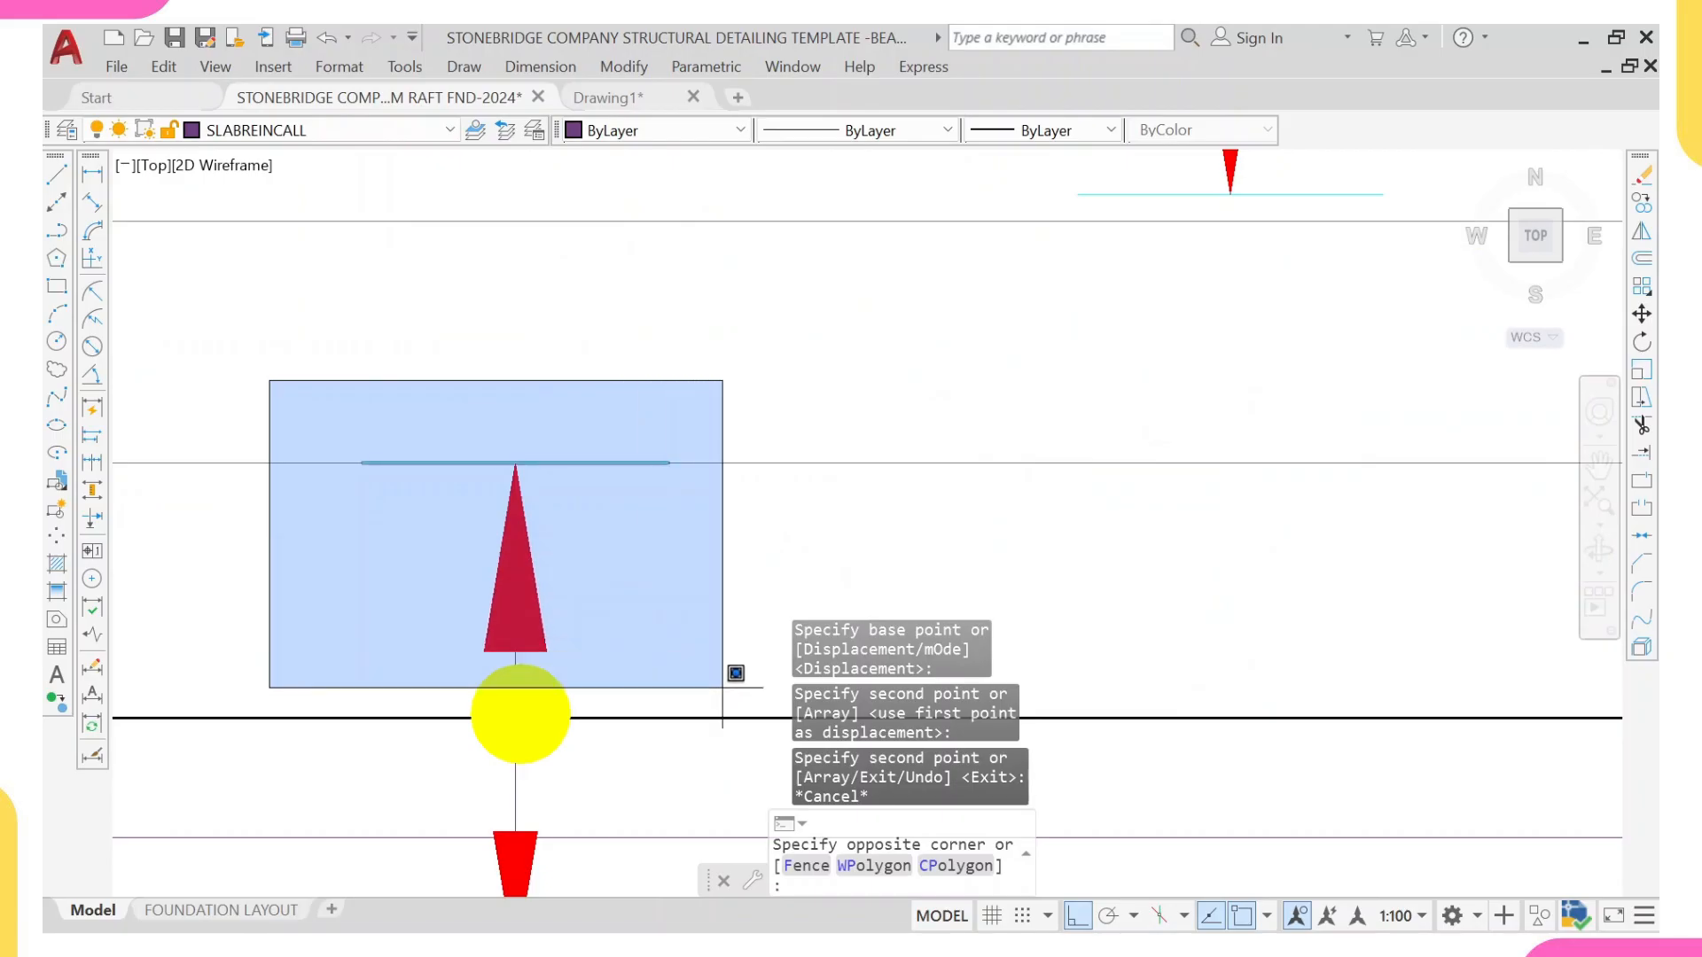
left_click(746, 694)
type("sc")
key("Return")
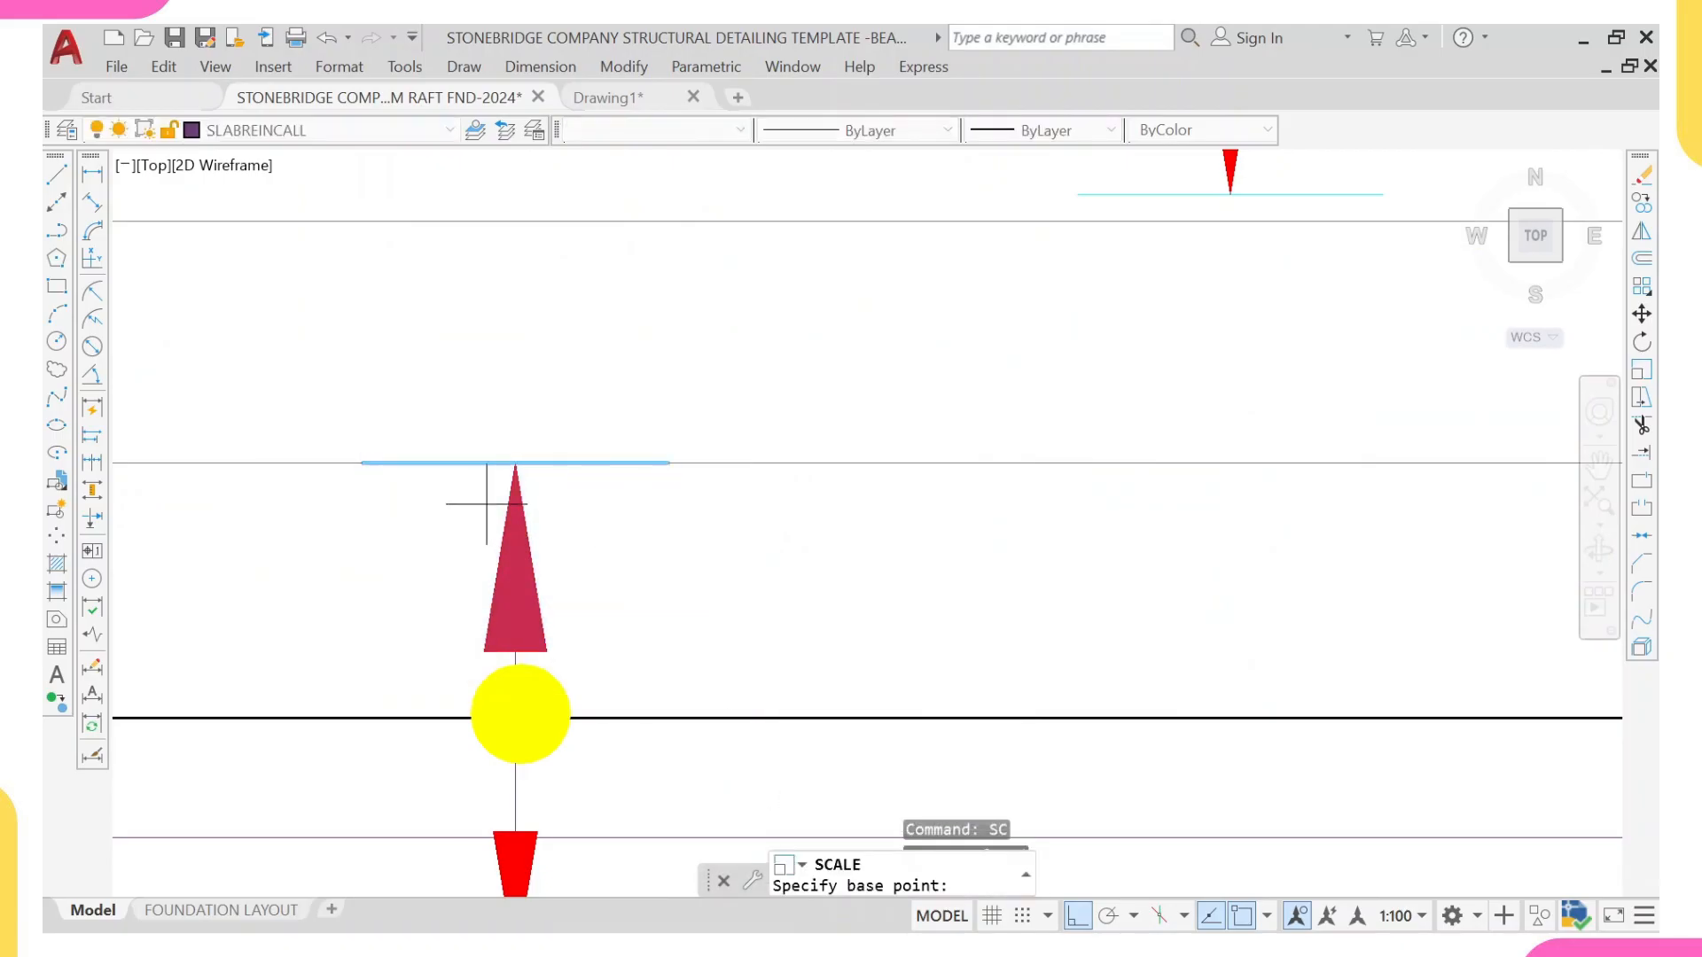
left_click(516, 462)
type("0.7")
key("Return")
scroll(494, 534, "down", 5)
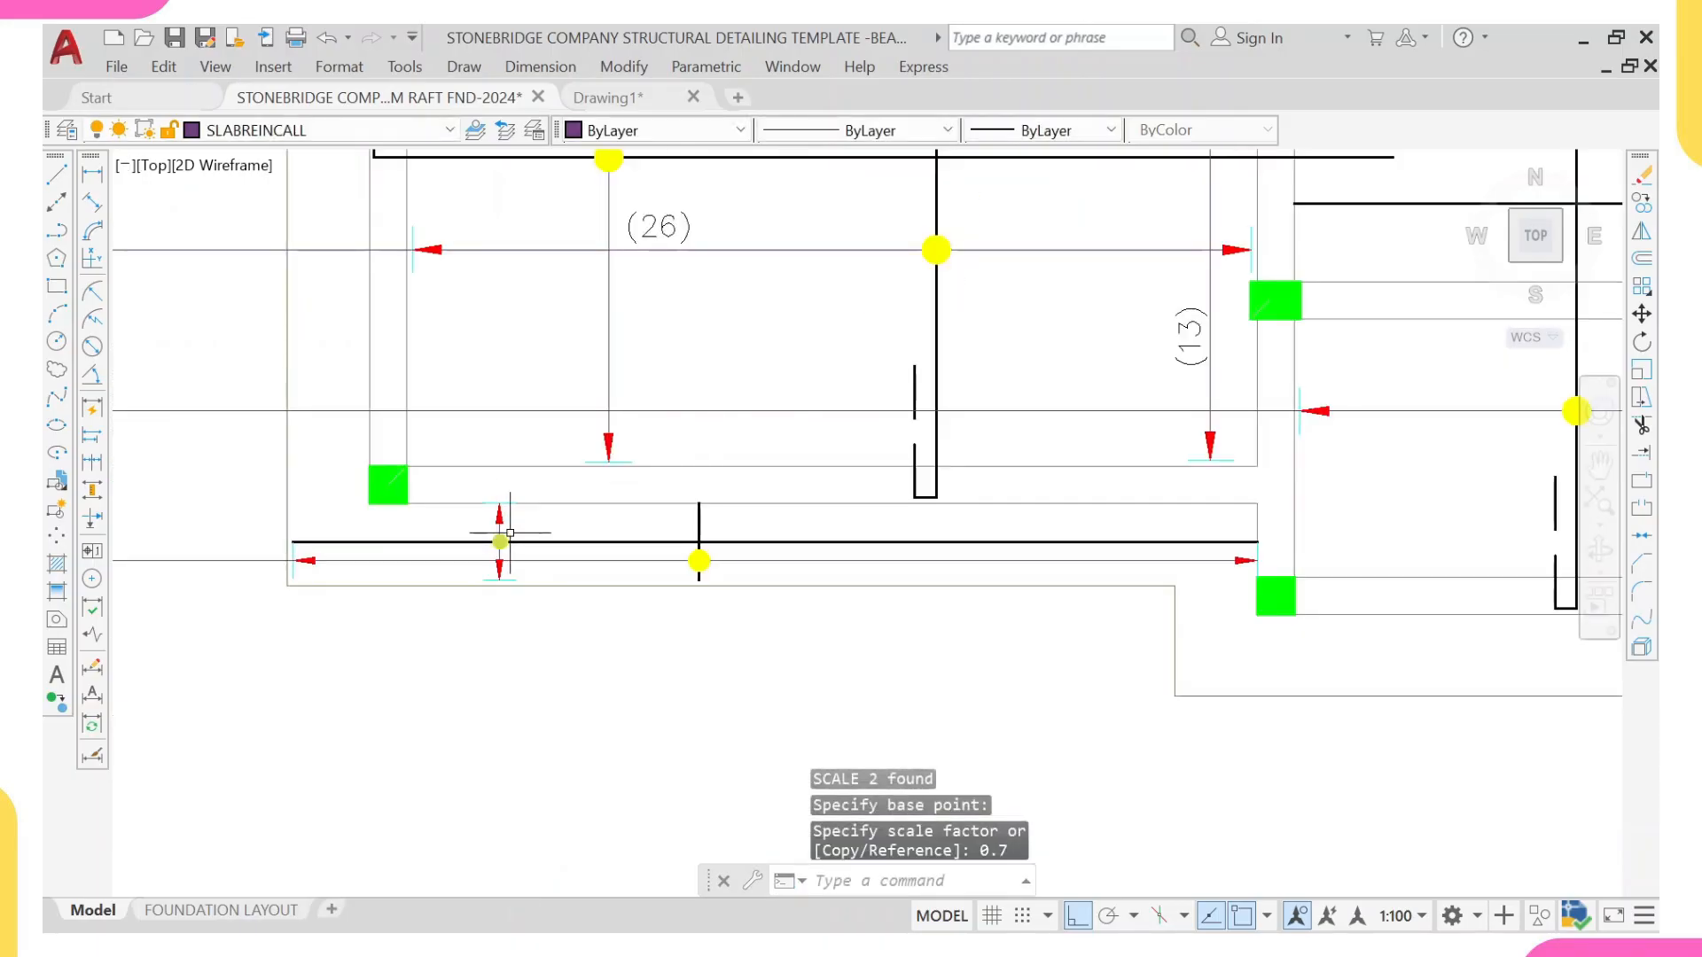
scroll(494, 532, "up", 2)
type("l")
key("Return")
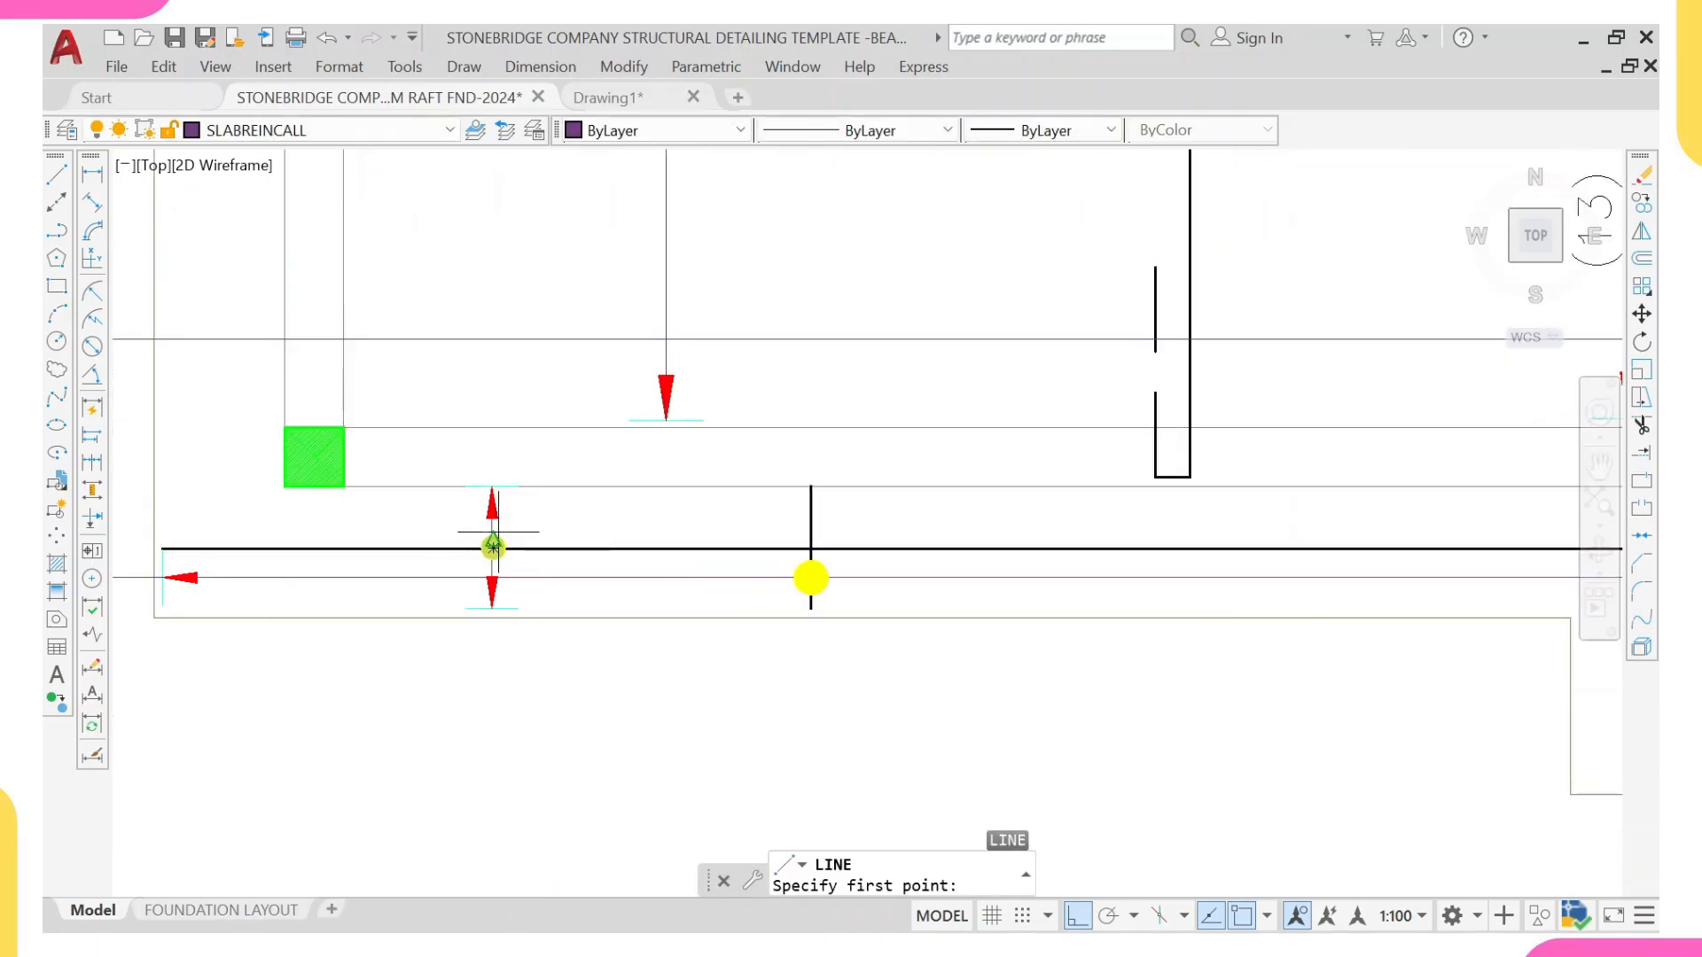
scroll(492, 528, "up", 2)
scroll(493, 560, "down", 5)
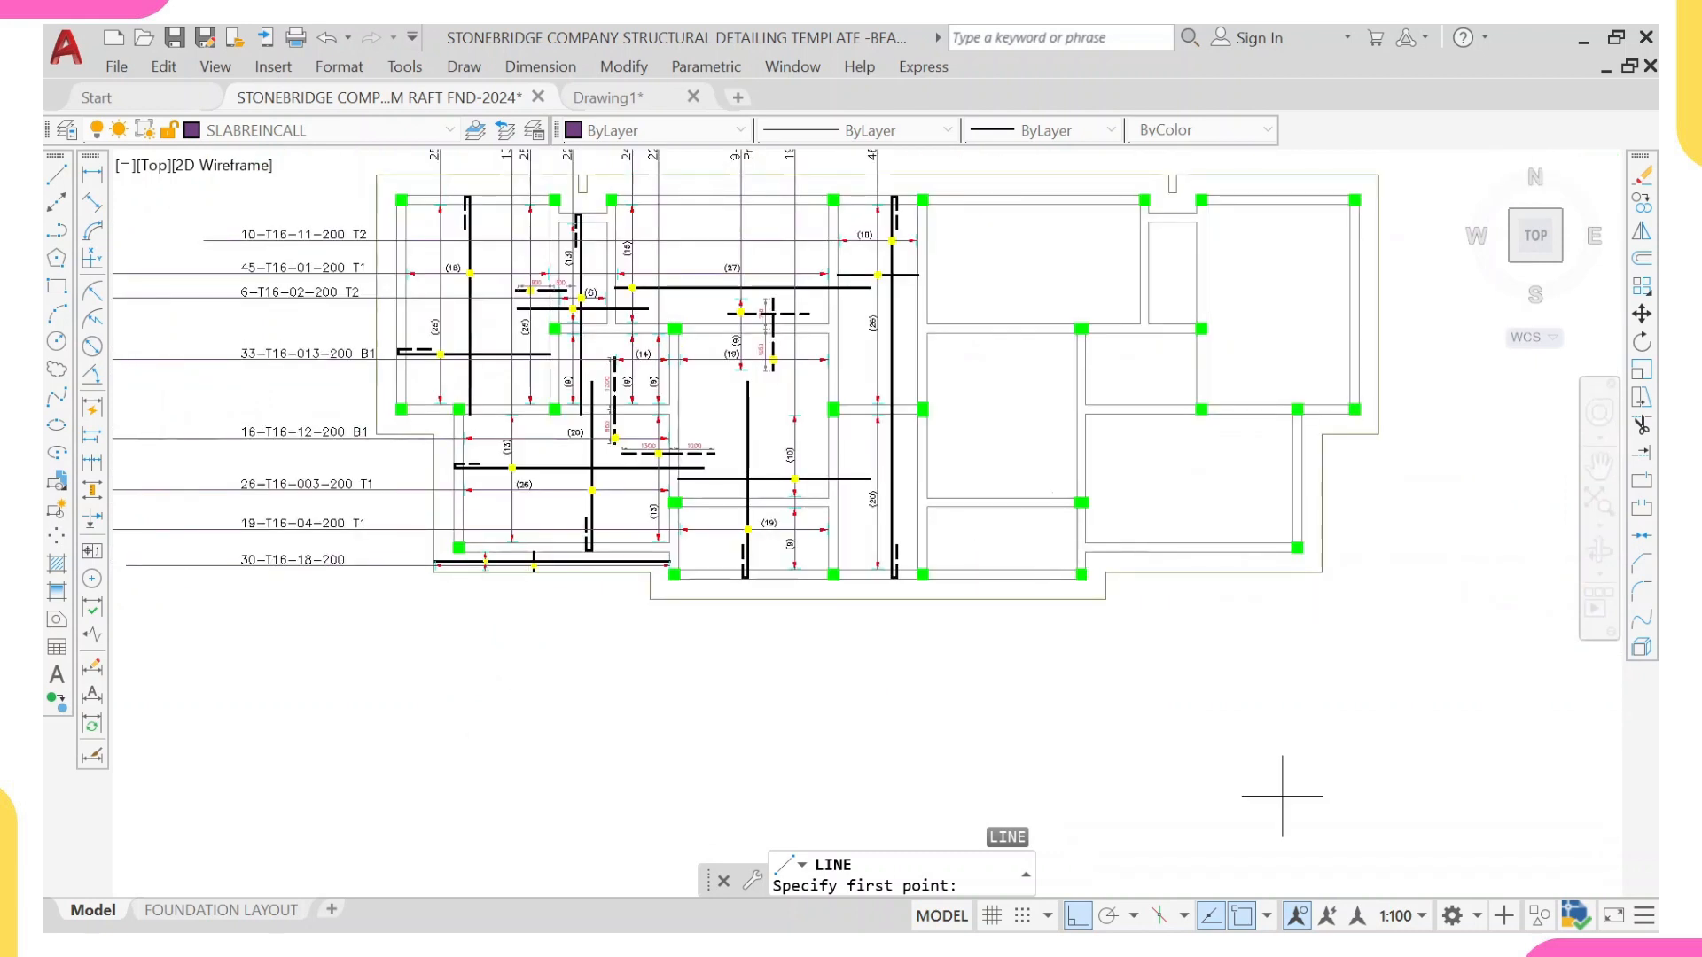
scroll(710, 763, "down", 2)
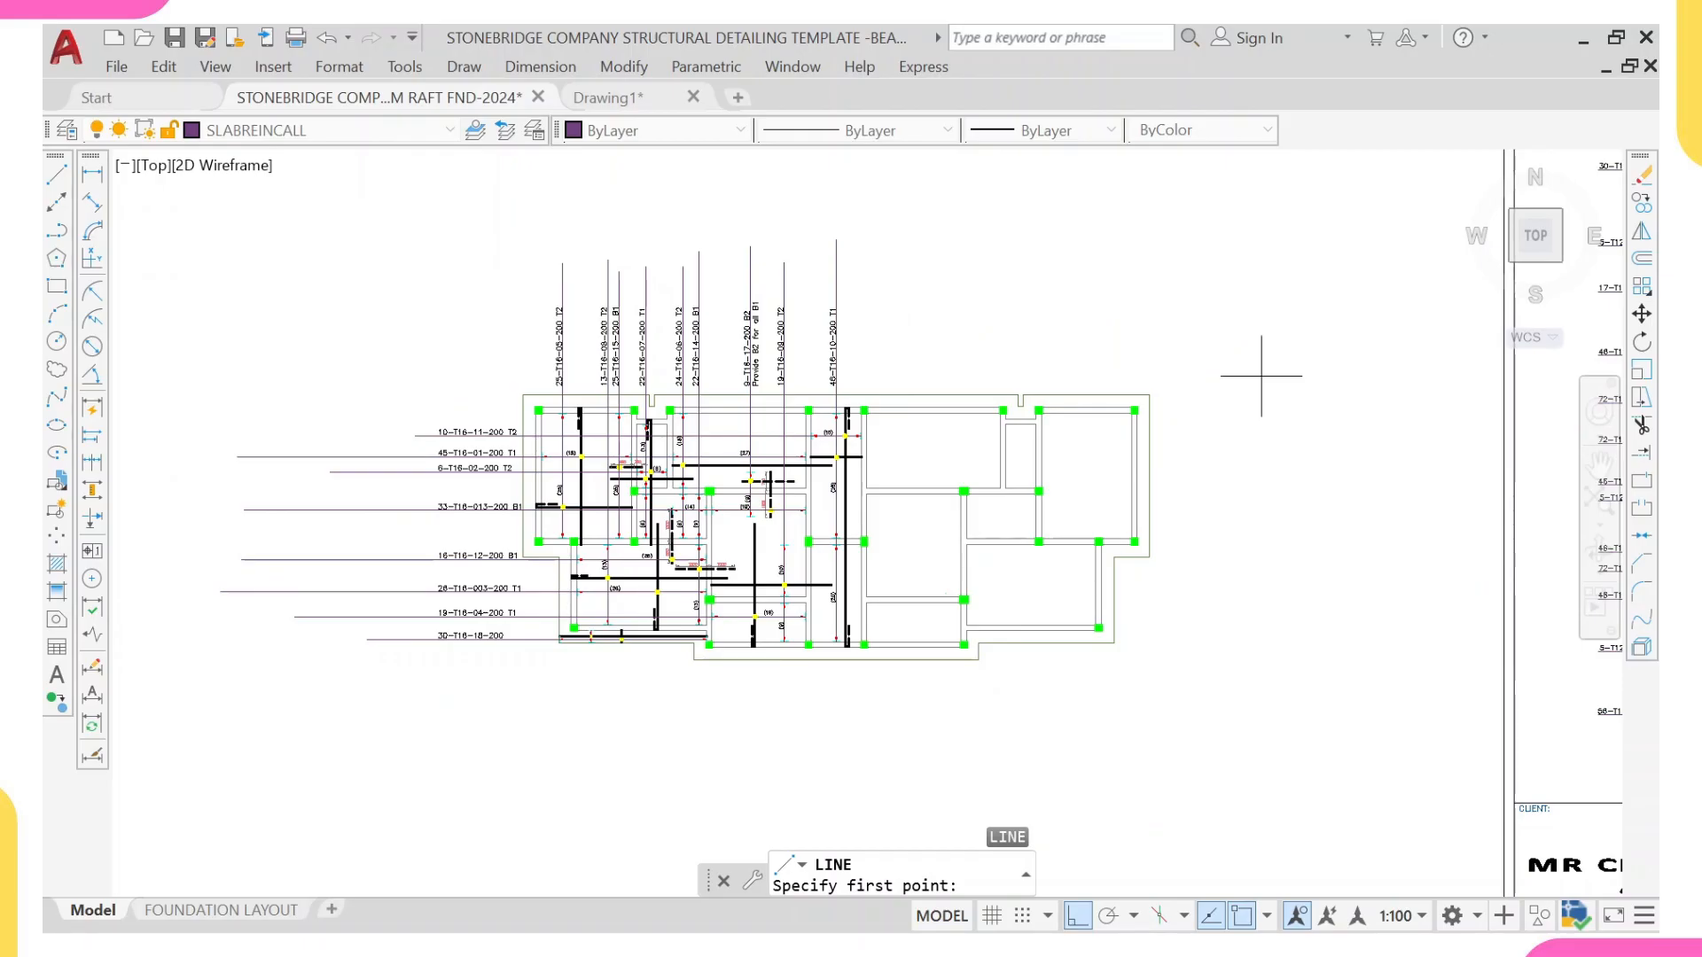
scroll(717, 660, "up", 8)
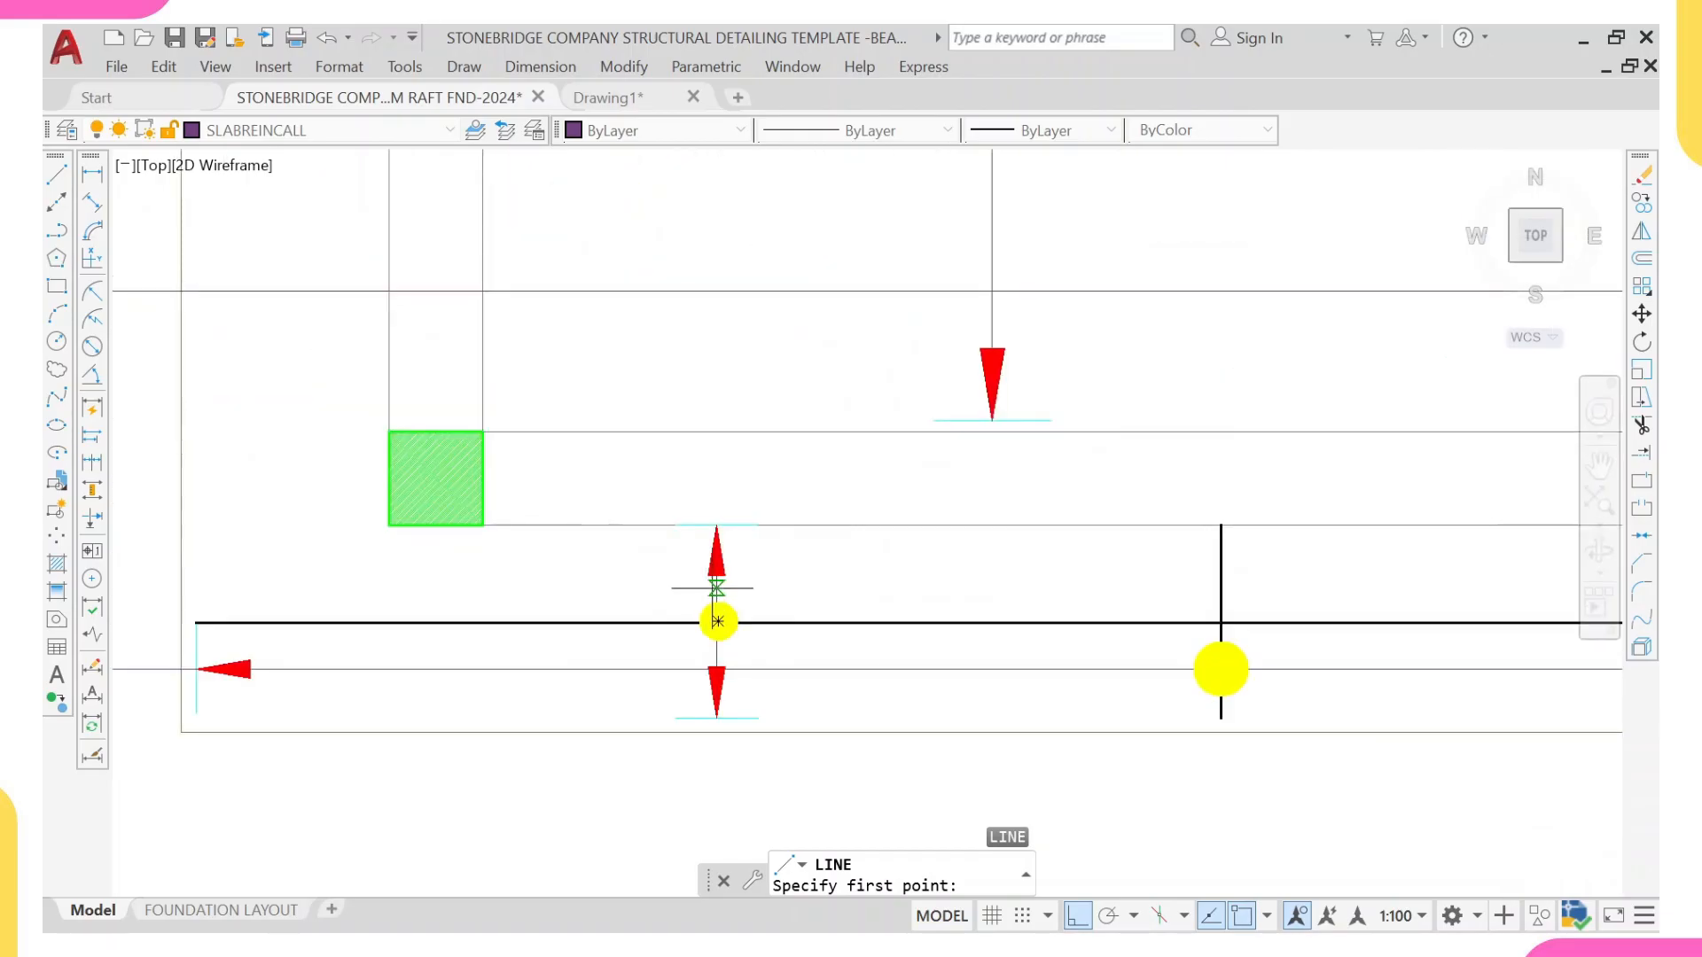
scroll(717, 587, "up", 3)
left_click(719, 586)
scroll(456, 648, "down", 6)
middle_click_drag(369, 666, 1093, 700)
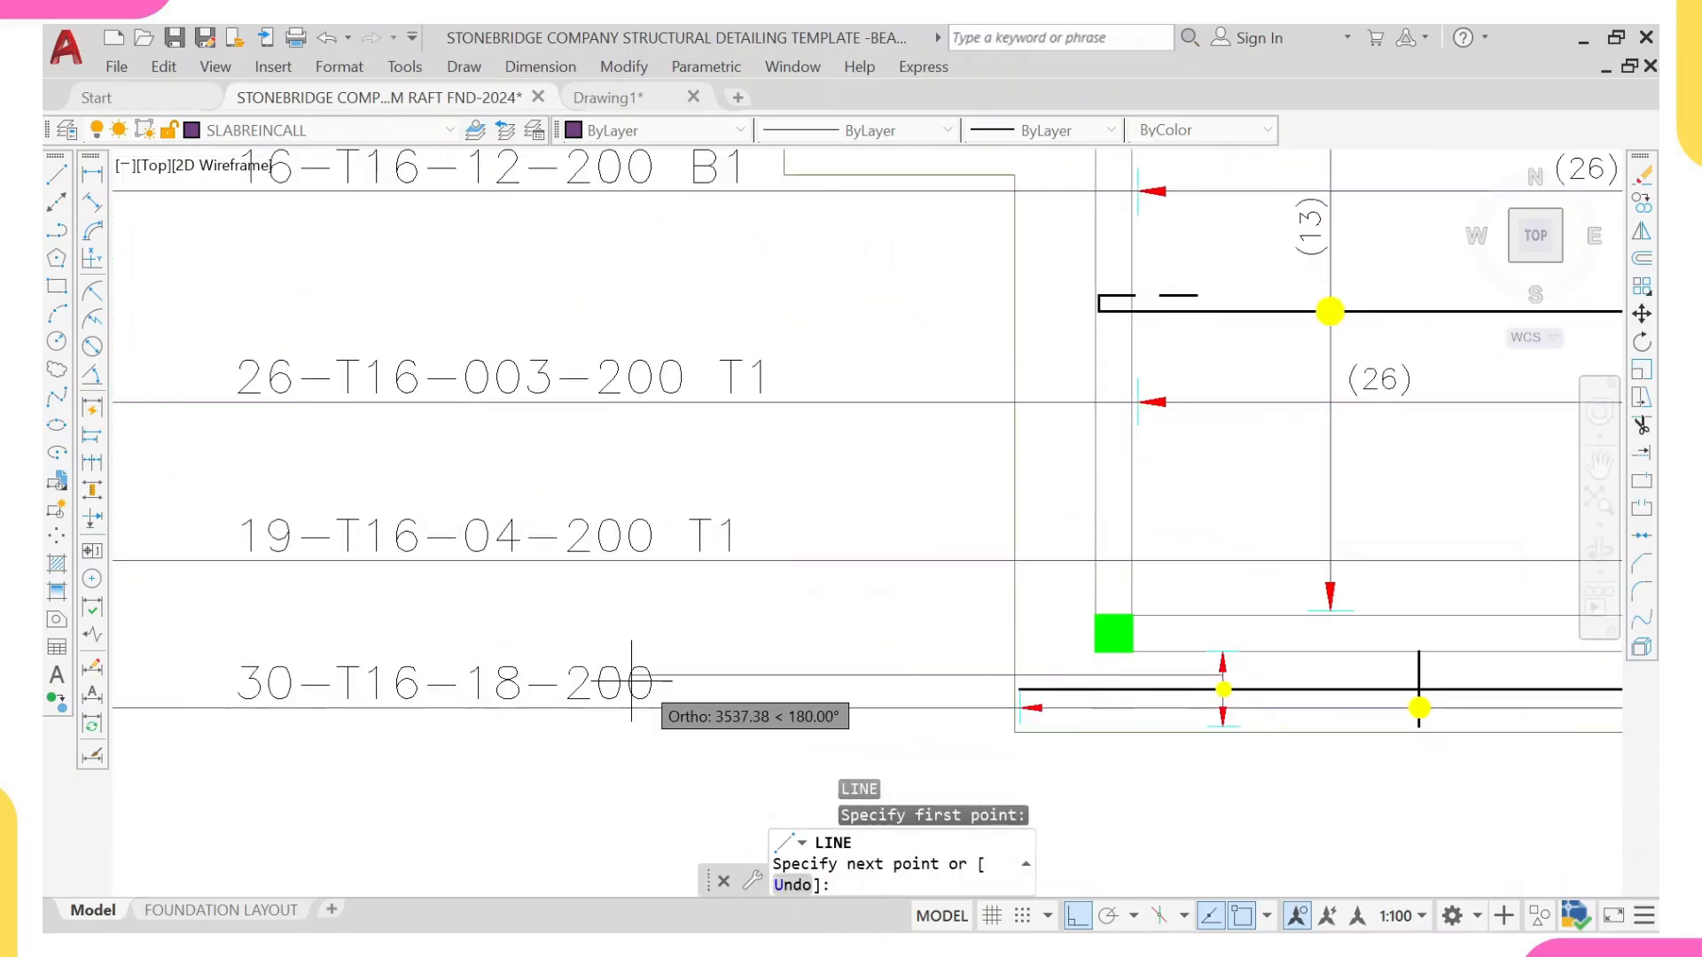
scroll(361, 680, "down", 3)
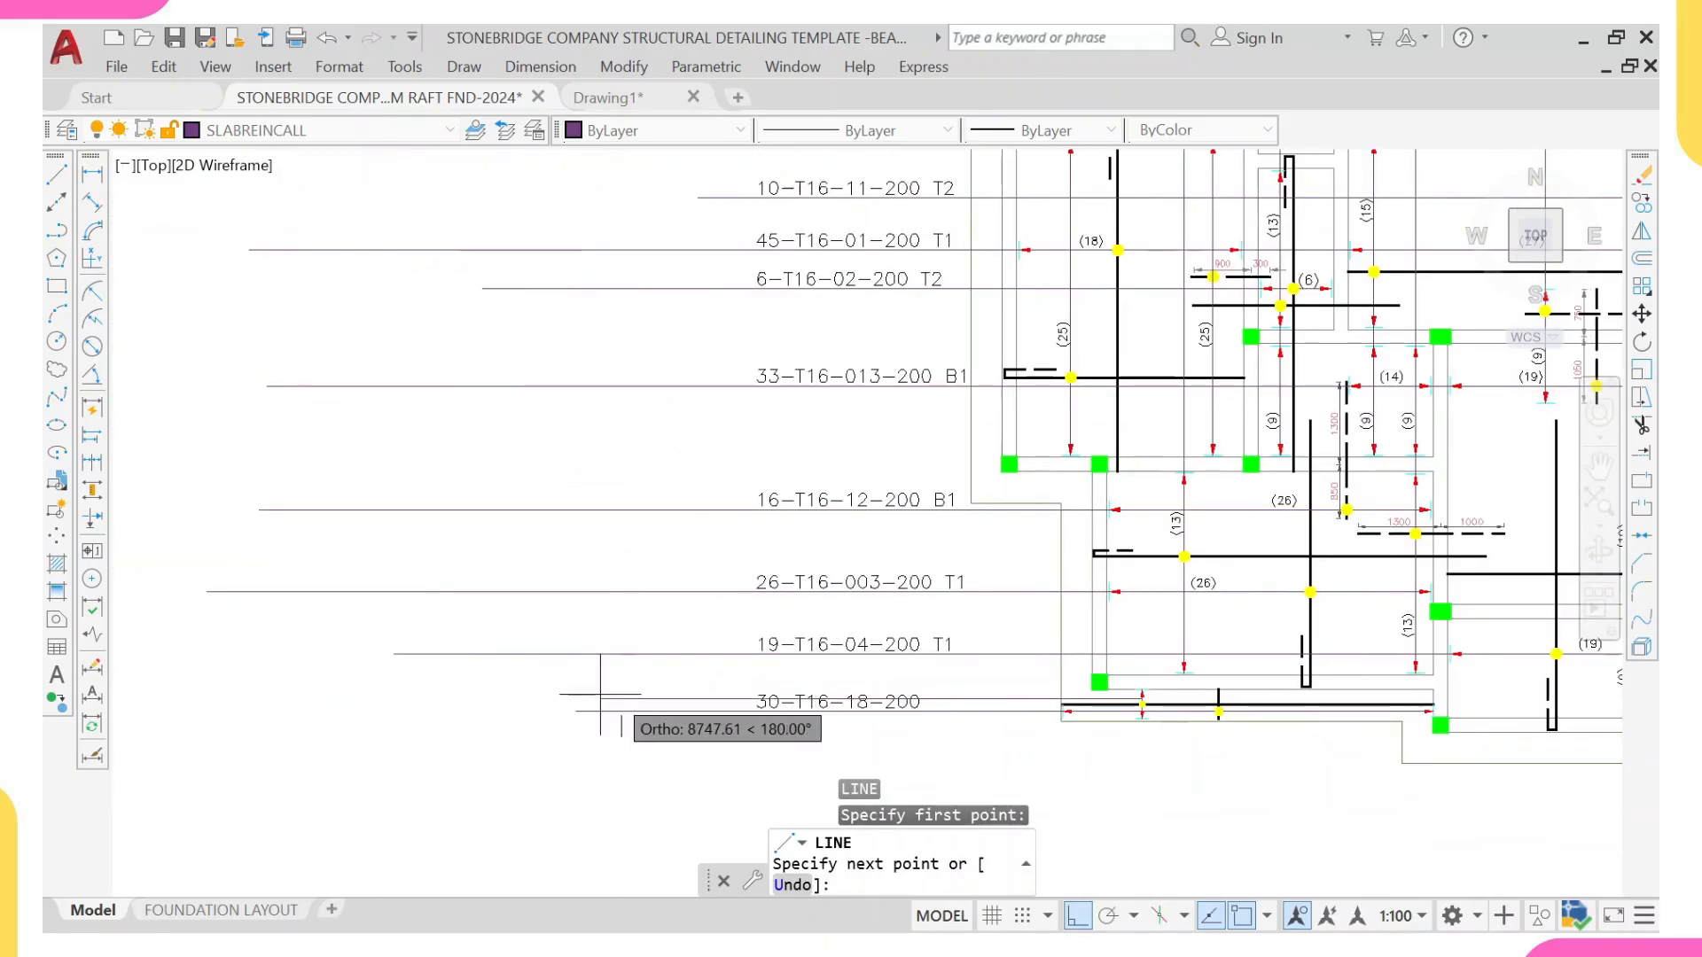
key("Escape")
Step: Draw a leader line from the lower tip of the strip's vertical range line, down past the slab edge and left below the 30-T16-18-200 leader
scroll(1140, 717, "up", 5)
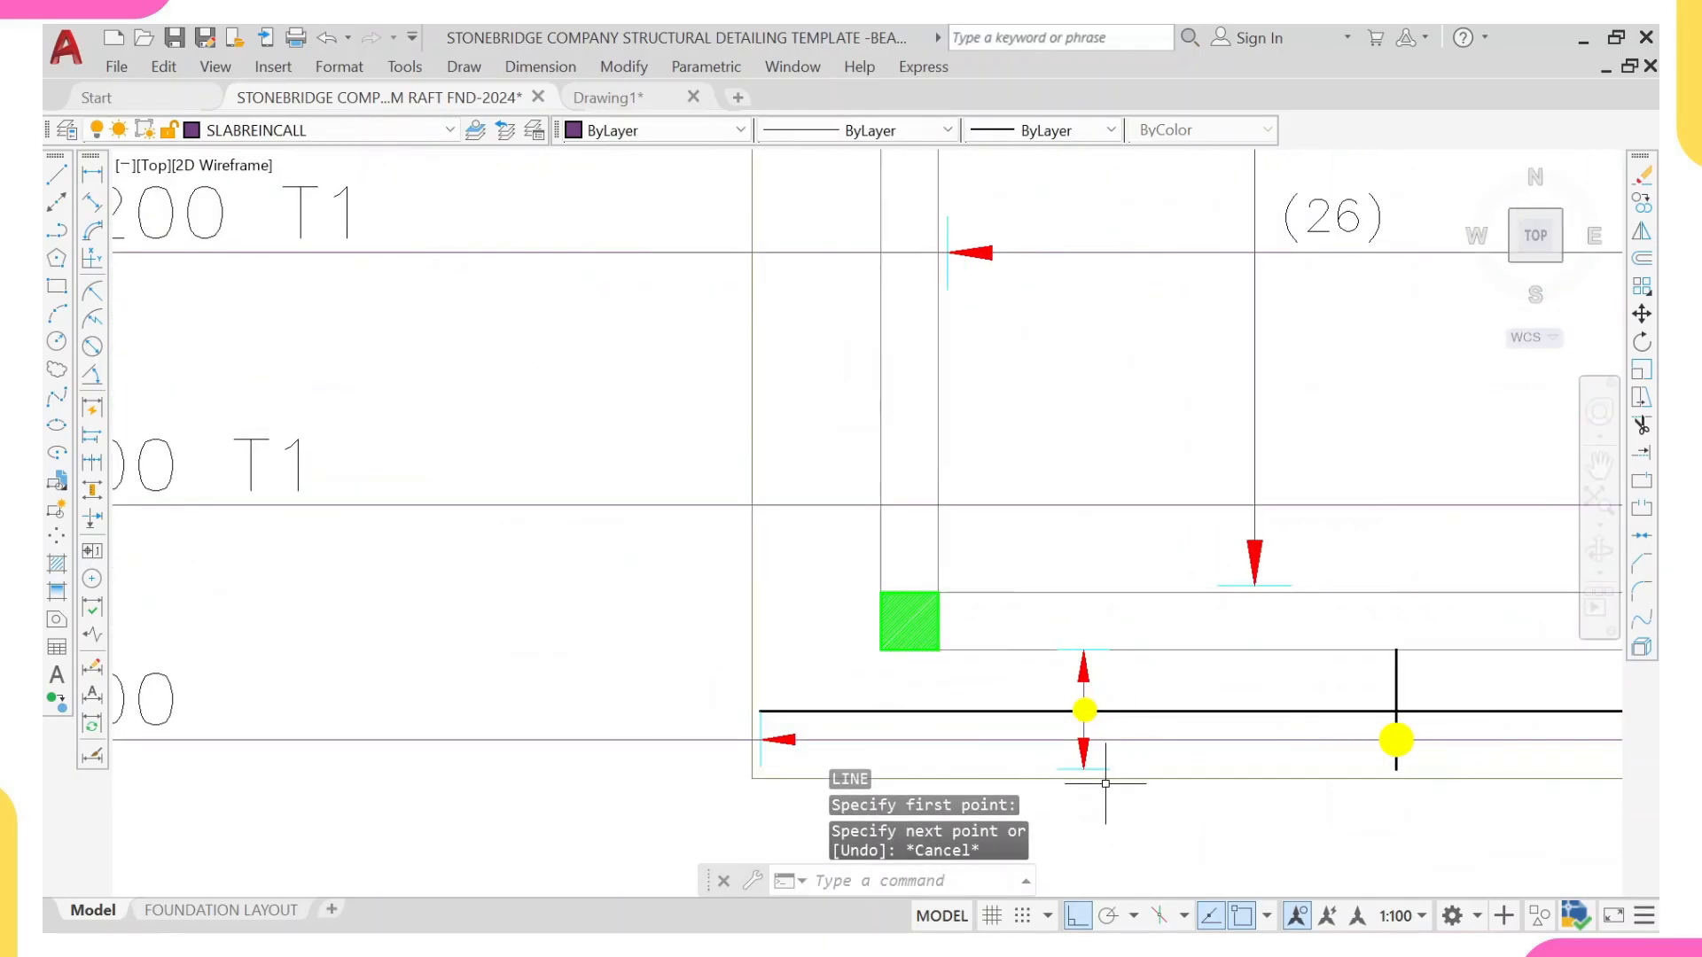
middle_click_drag(1106, 783, 1059, 688)
key("space")
scroll(1059, 688, "up", 2)
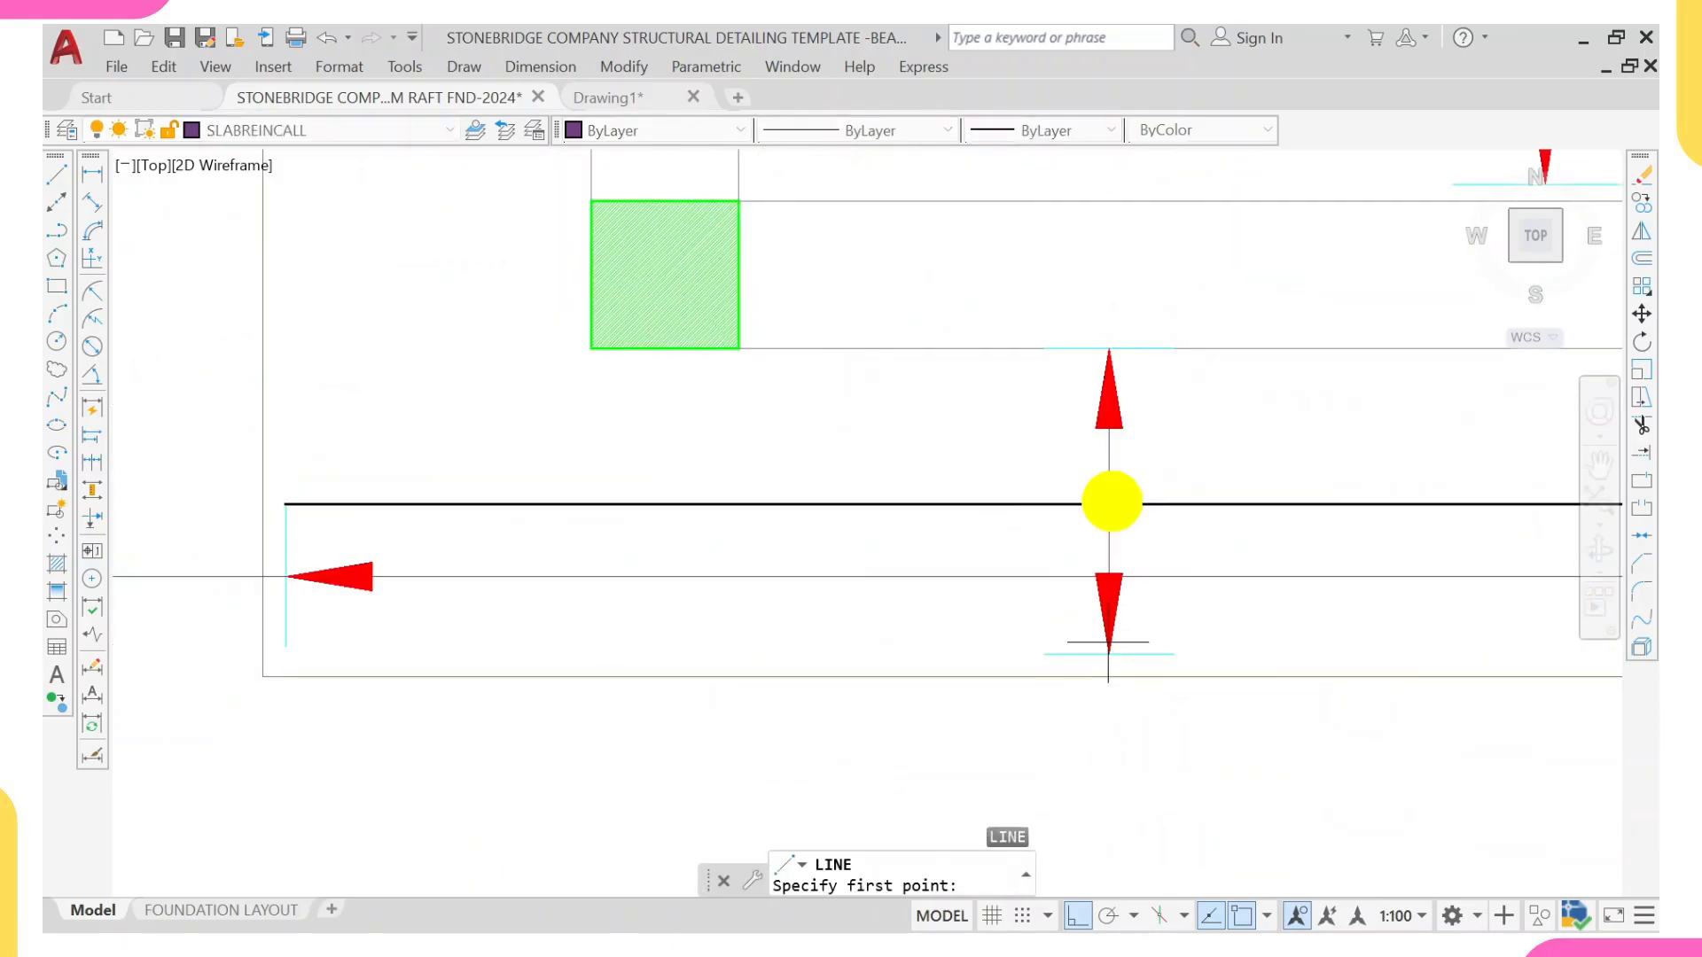
left_click(1108, 654)
scroll(1102, 814, "down", 2)
middle_click_drag(1079, 711, 1080, 603)
scroll(966, 709, "down", 5)
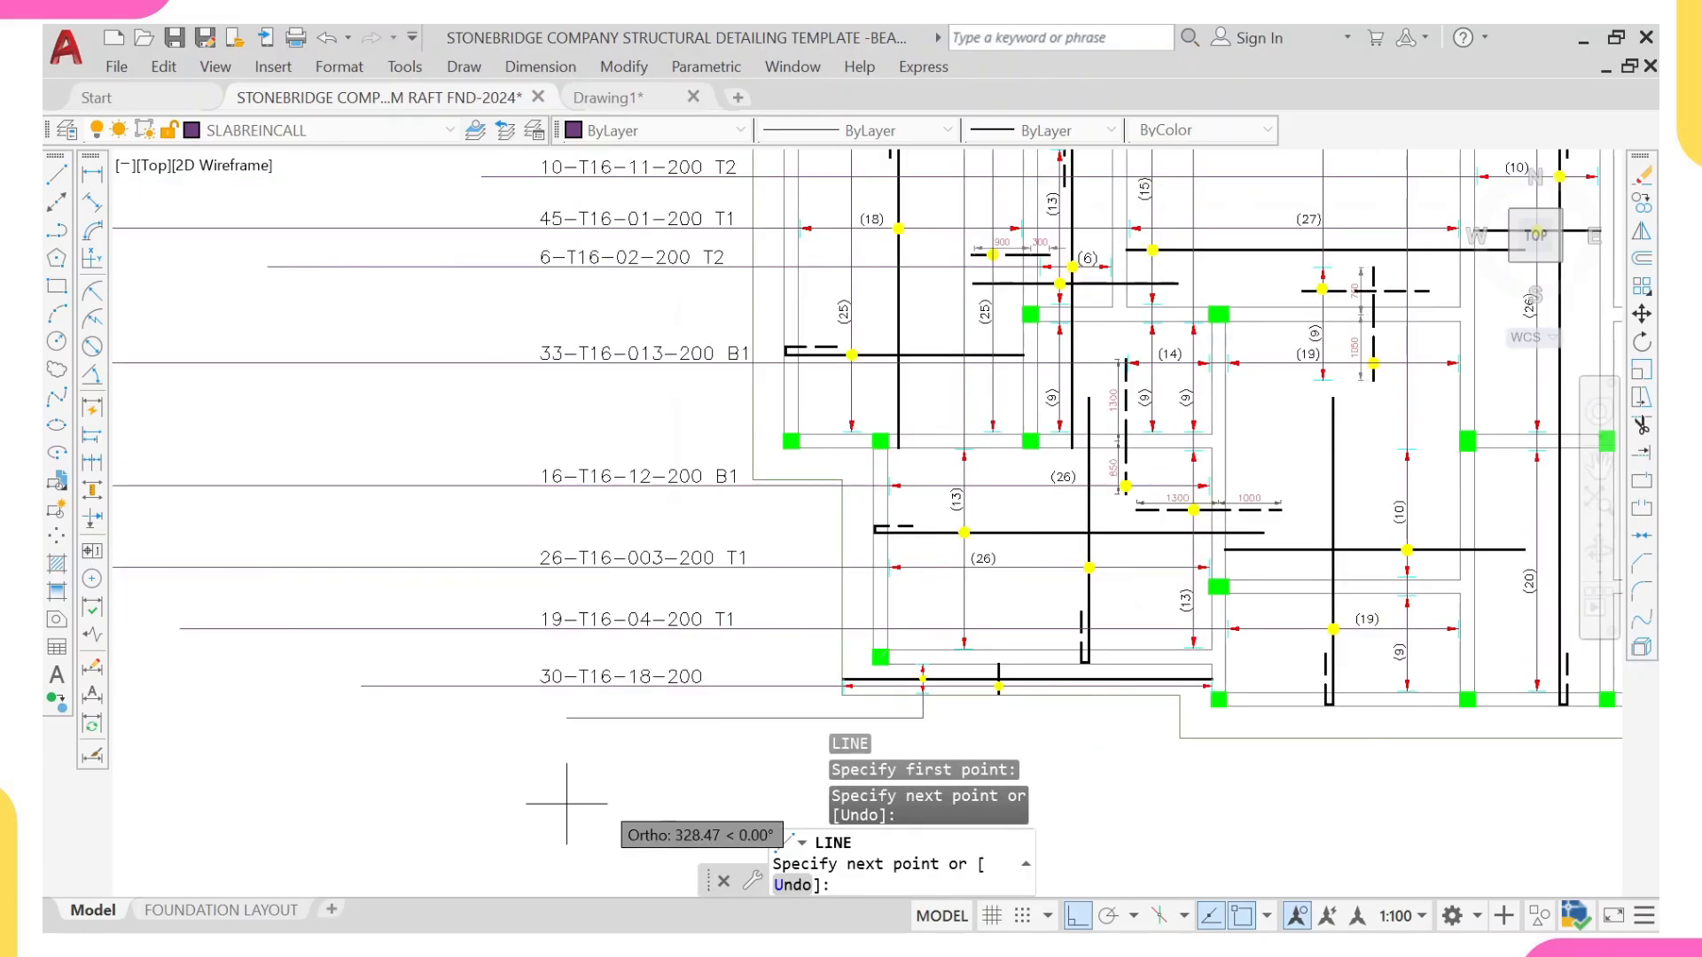
middle_click_drag(465, 808, 694, 747)
double_click(620, 658)
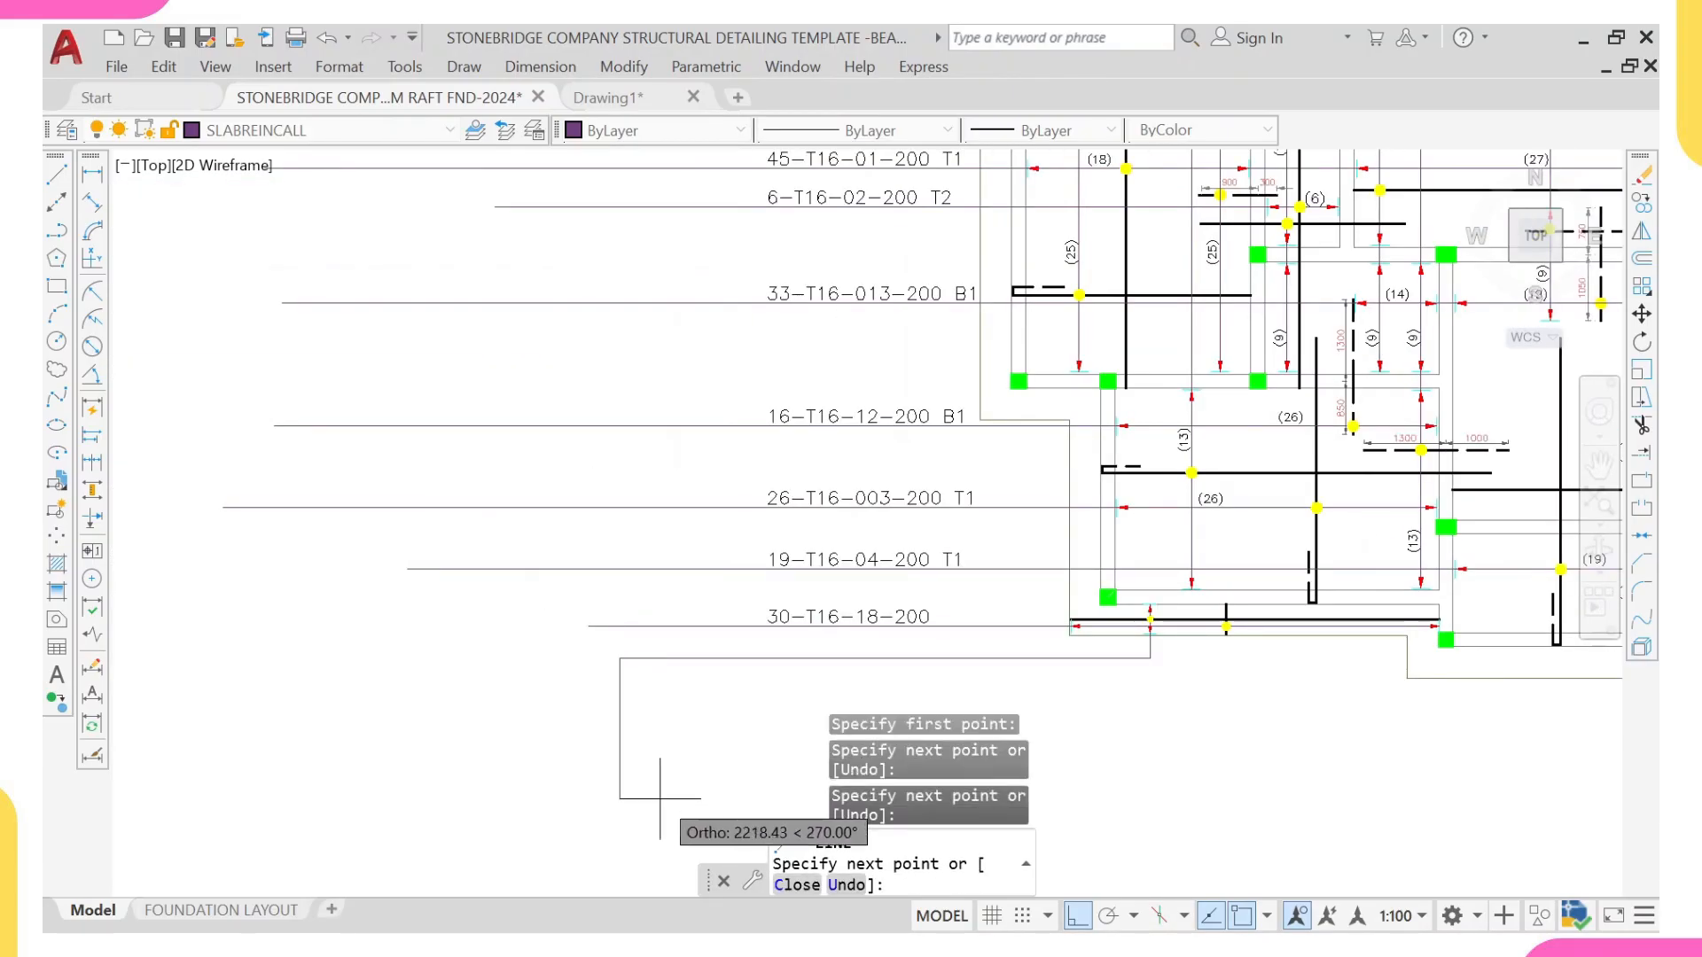
key("Escape")
Step: Copy the 30-T16-18-200 note straight down onto the new leader line beneath it
left_click(904, 630)
type("CO")
key("Return")
scroll(928, 627, "up", 4)
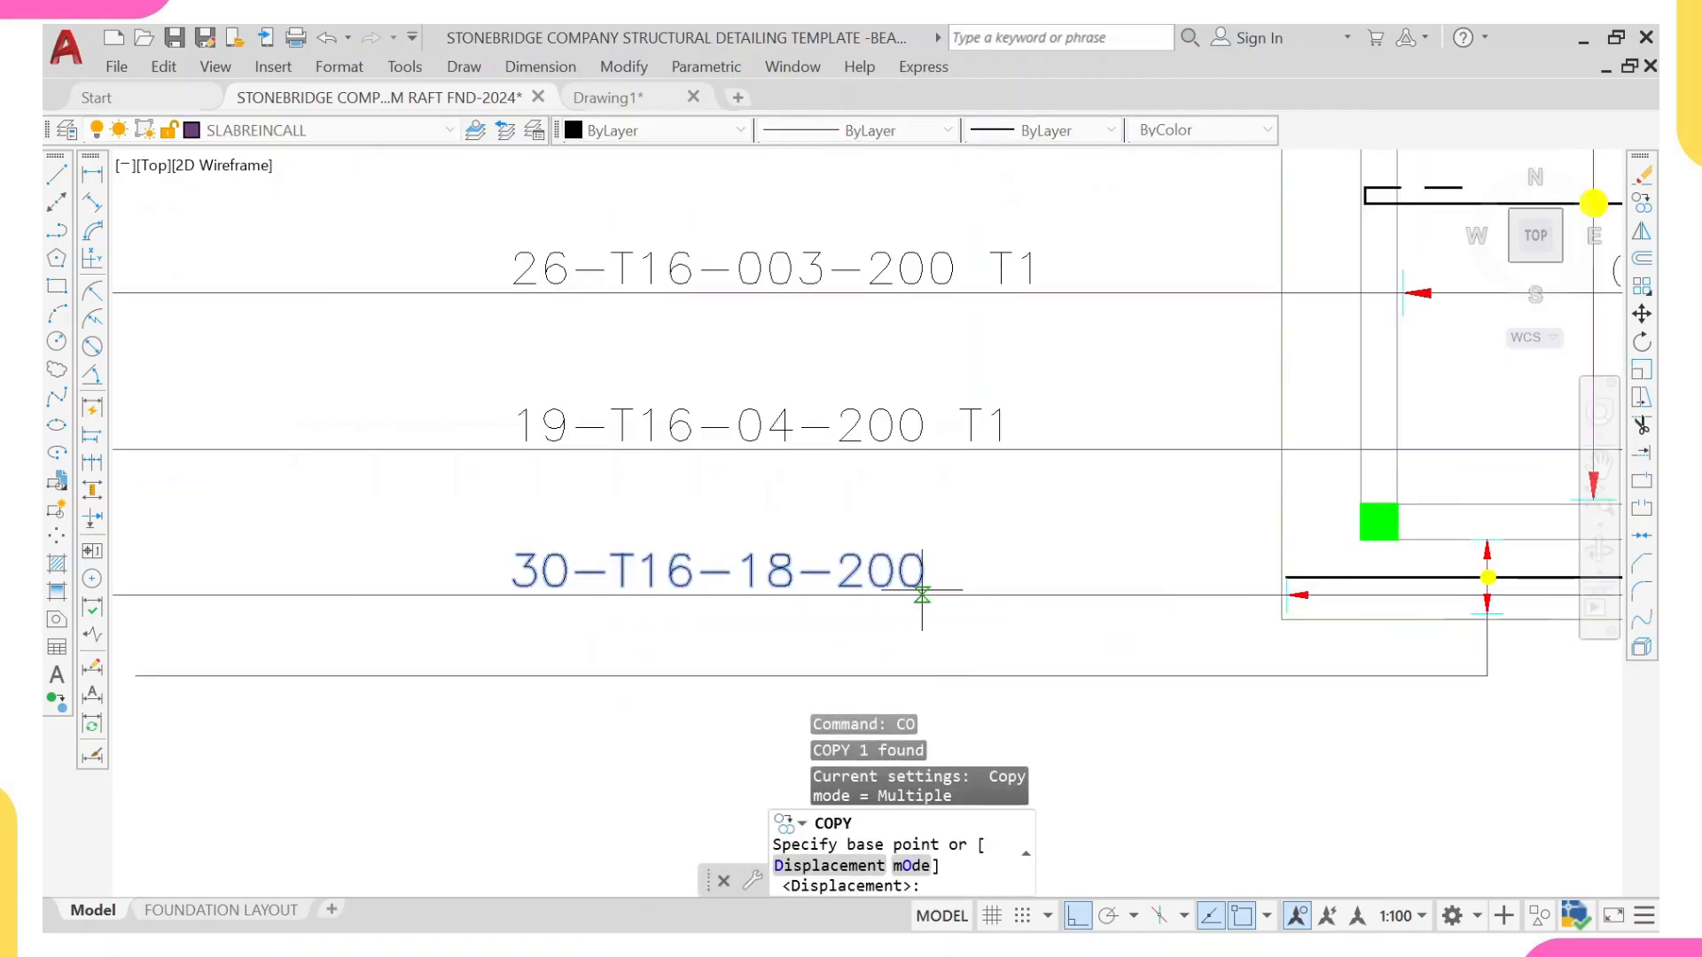
left_click(922, 595)
middle_click_drag(930, 638, 882, 441)
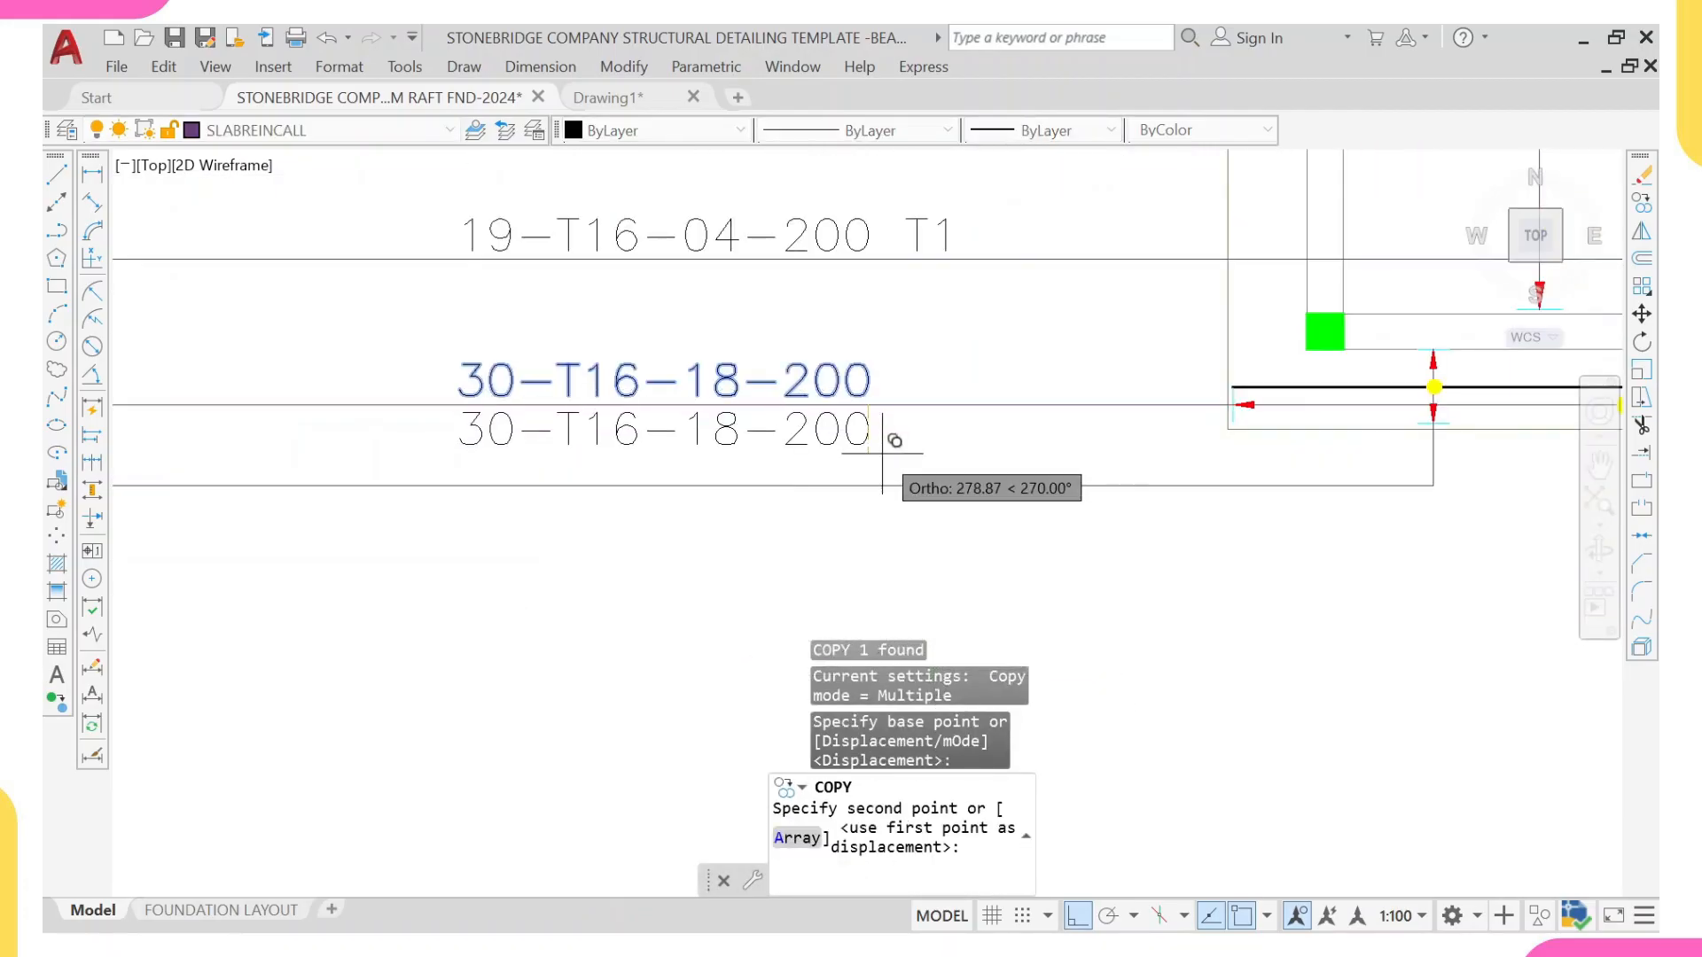
left_click(873, 473)
middle_click_drag(1276, 435, 1054, 523)
key("Escape")
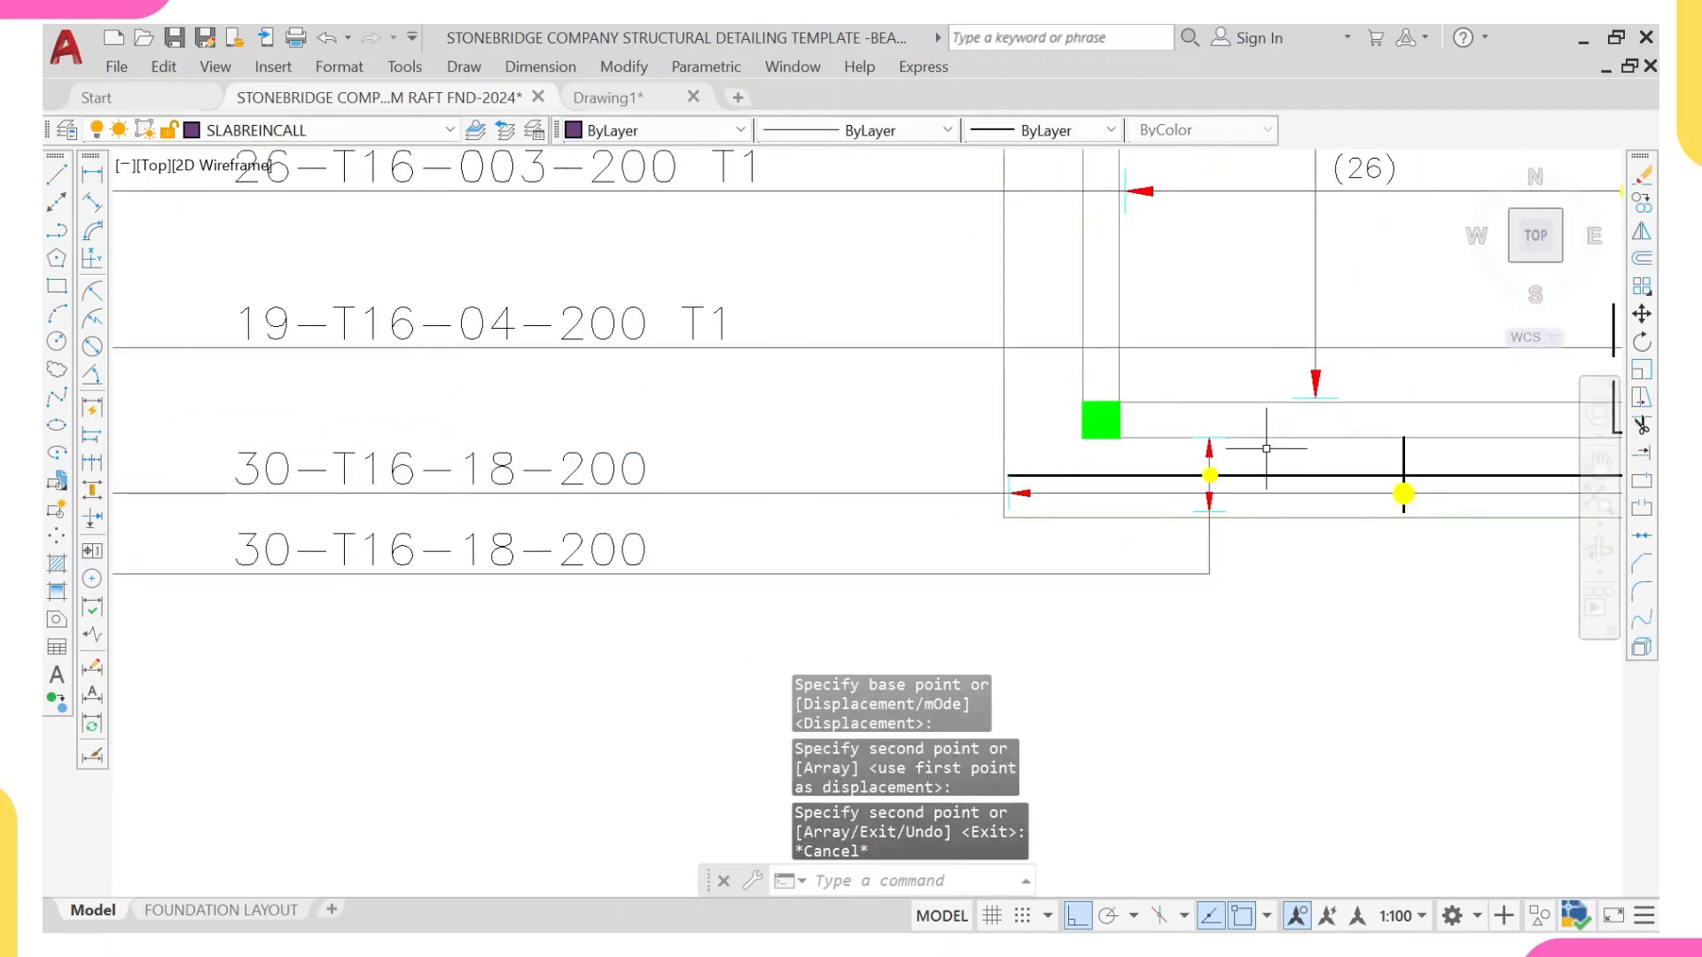
Step: Measure the strip's vertical bar range between its upper and lower end ticks with a linear dimension
scroll(1265, 449, "up", 2)
middle_click_drag(1266, 449, 1104, 468)
left_click(93, 174)
scroll(903, 416, "up", 2)
left_click(1078, 473)
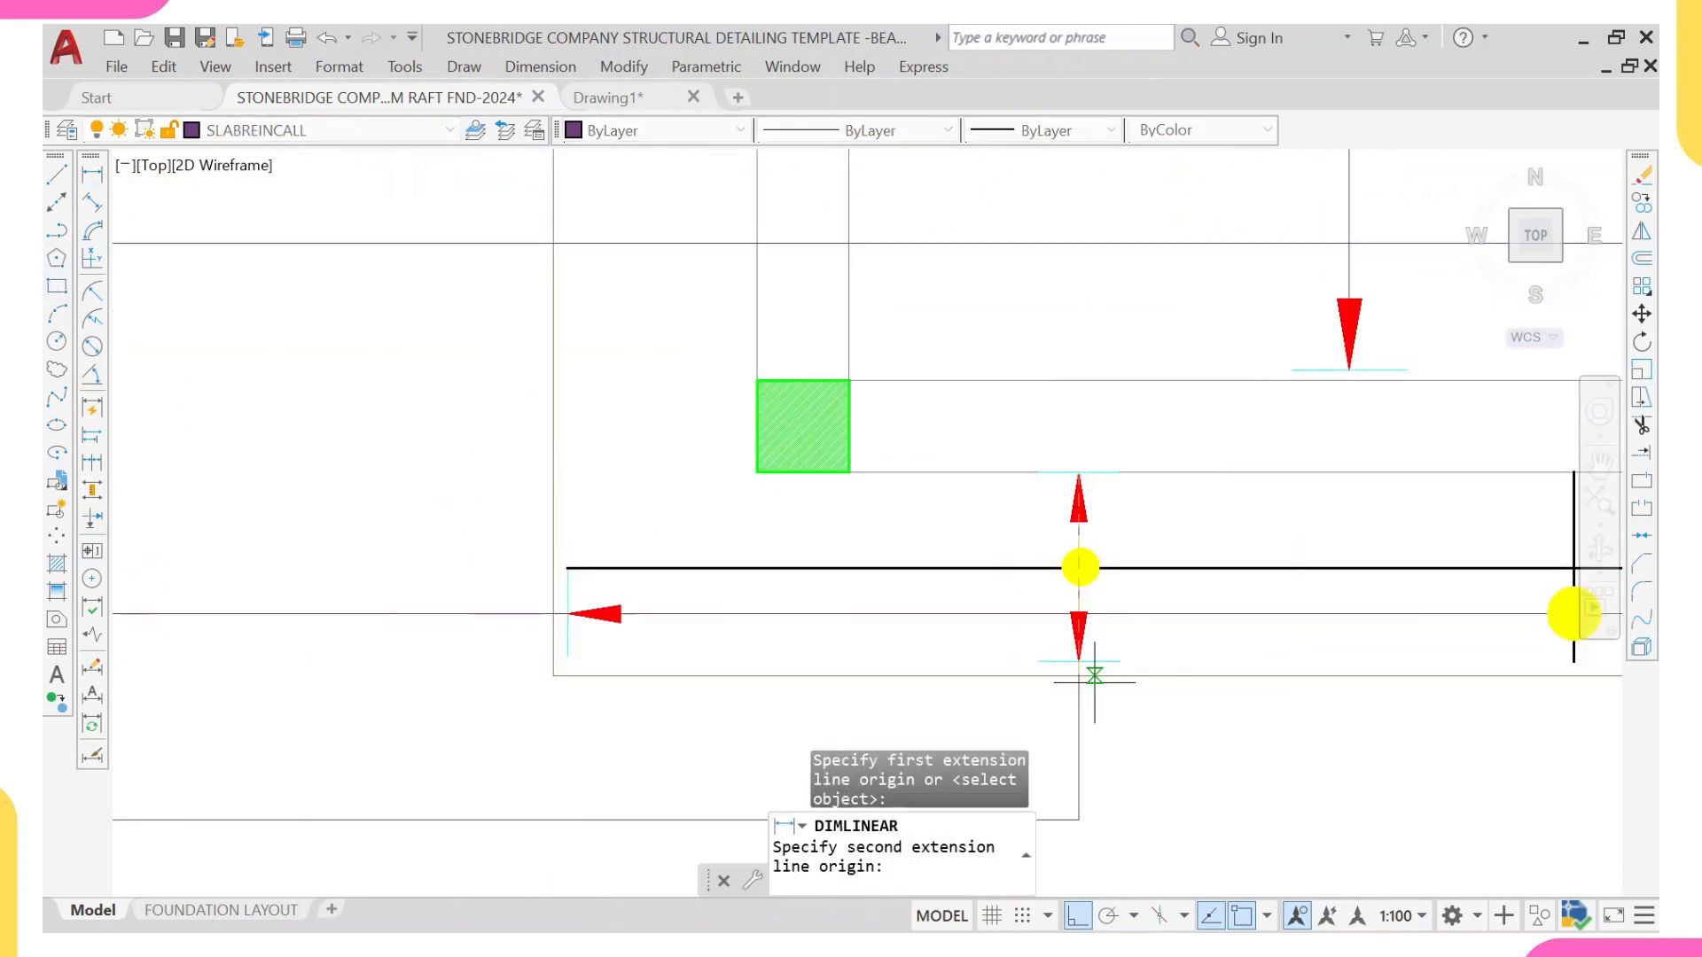
left_click(1078, 661)
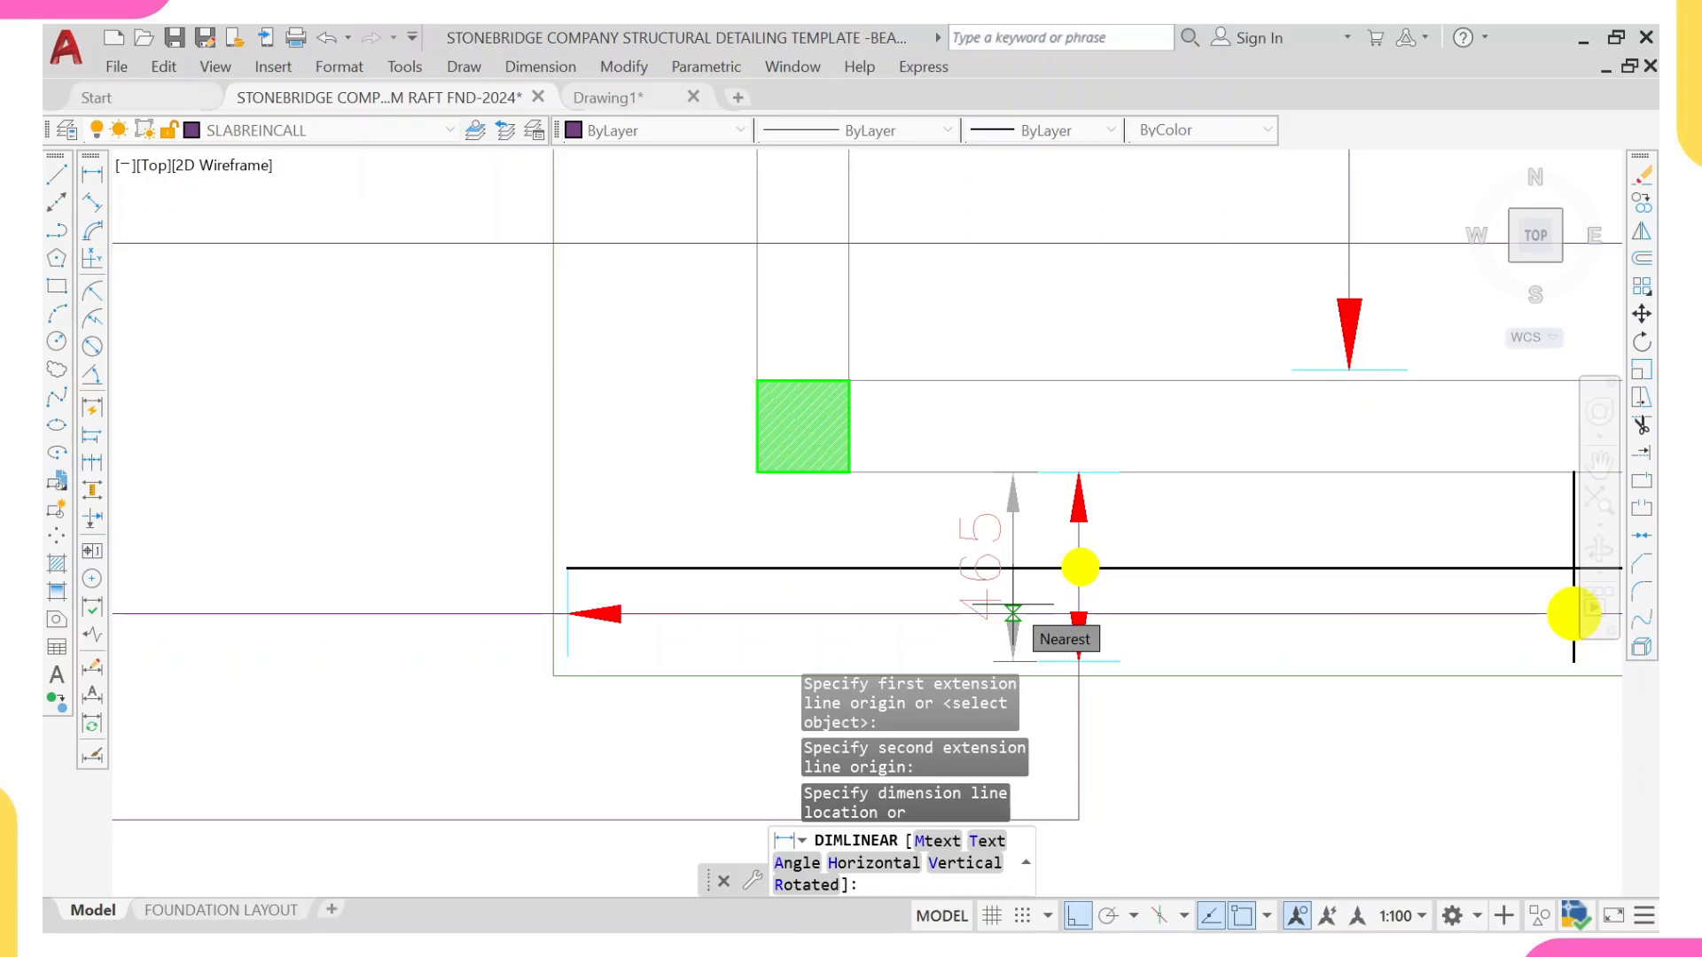
key("Escape")
Step: Change the copied bar note on the lowest leader to 3-T16-19-200
scroll(1034, 589, "down", 4)
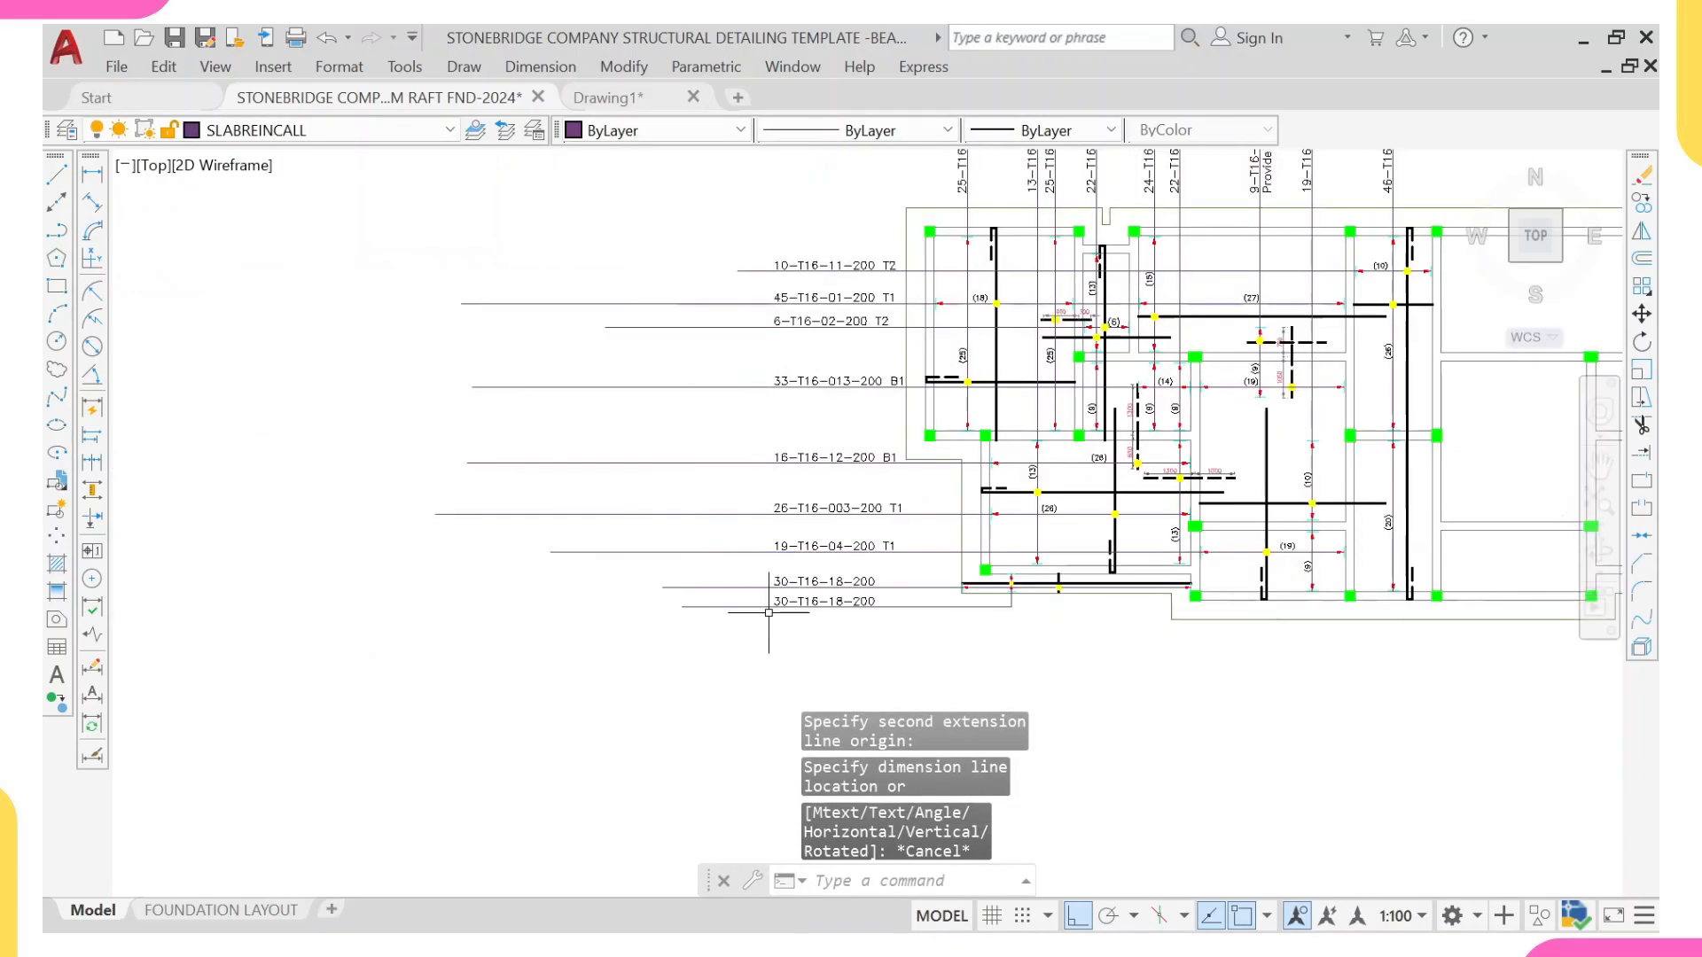
scroll(803, 576, "up", 4)
left_click(802, 576)
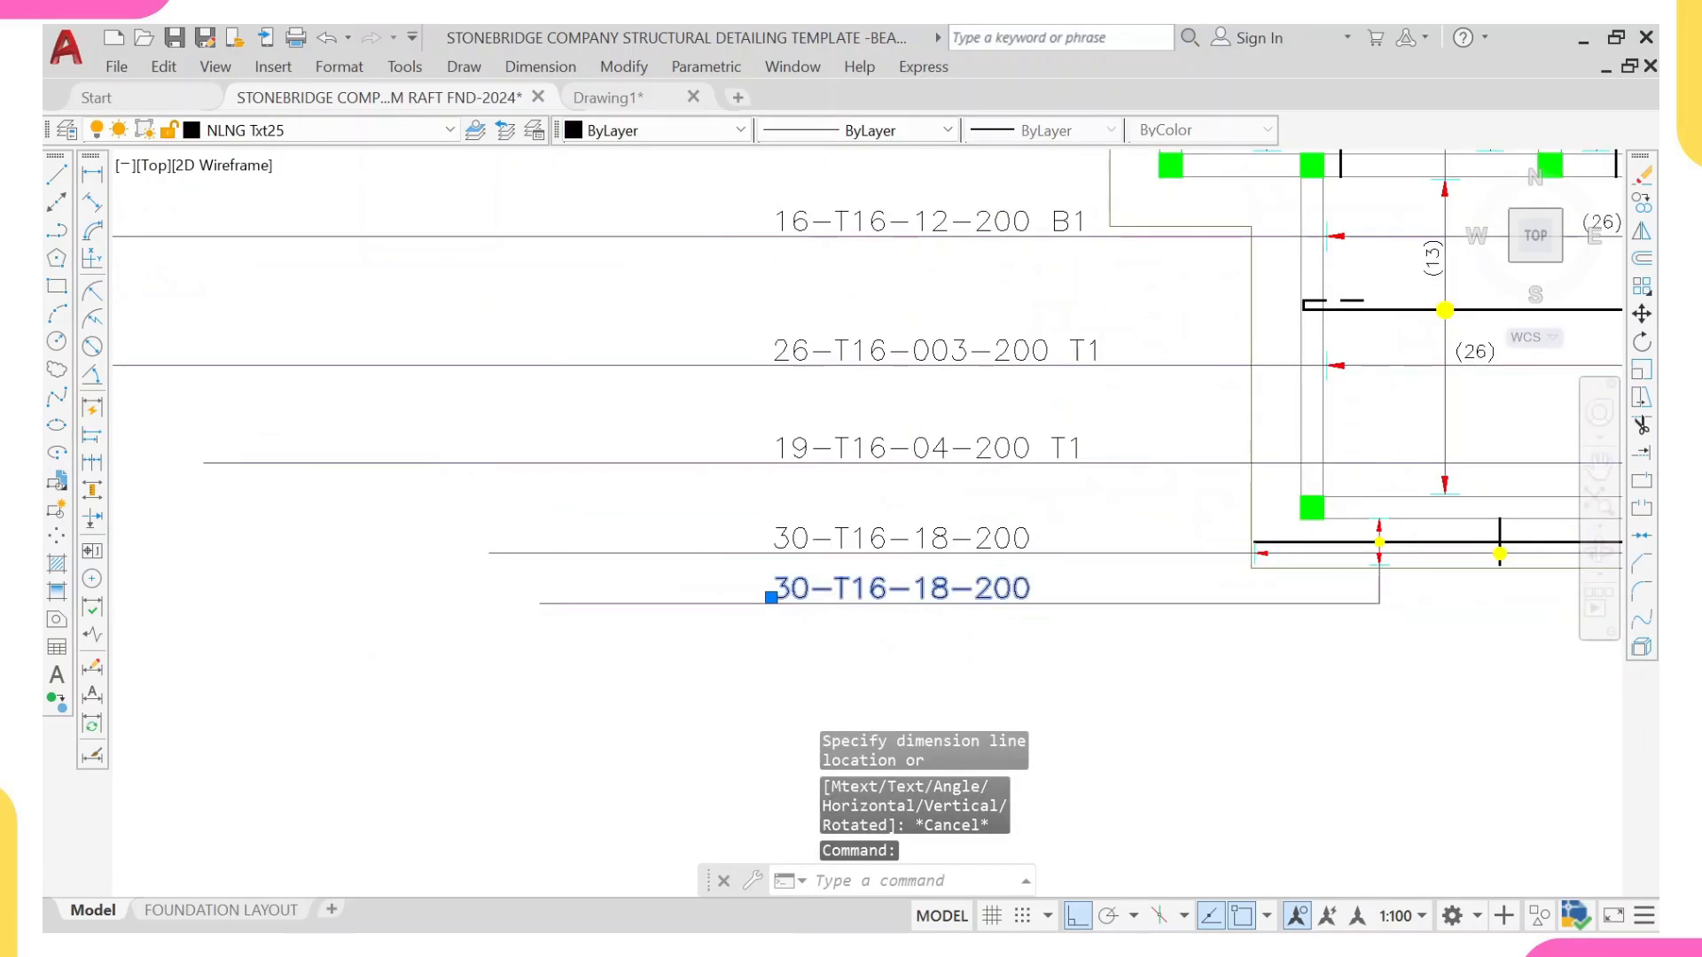
scroll(817, 585, "up", 2)
double_click(804, 589)
left_click(804, 589)
key("BackSpace")
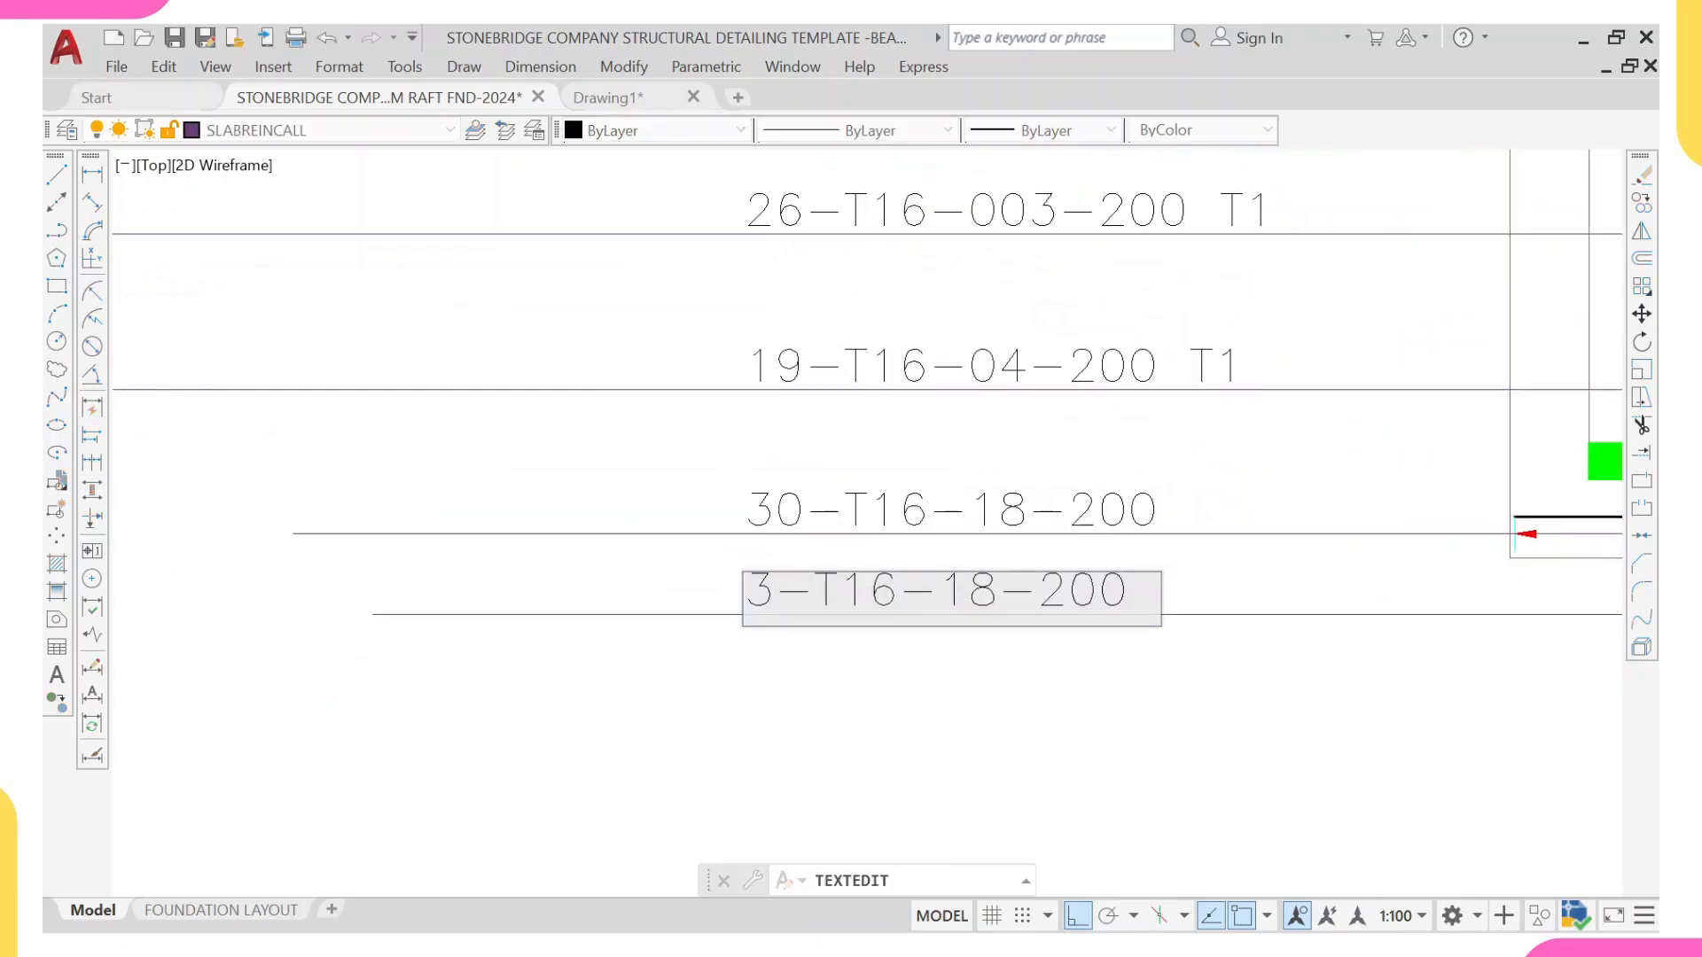
key("BackSpace")
type("19")
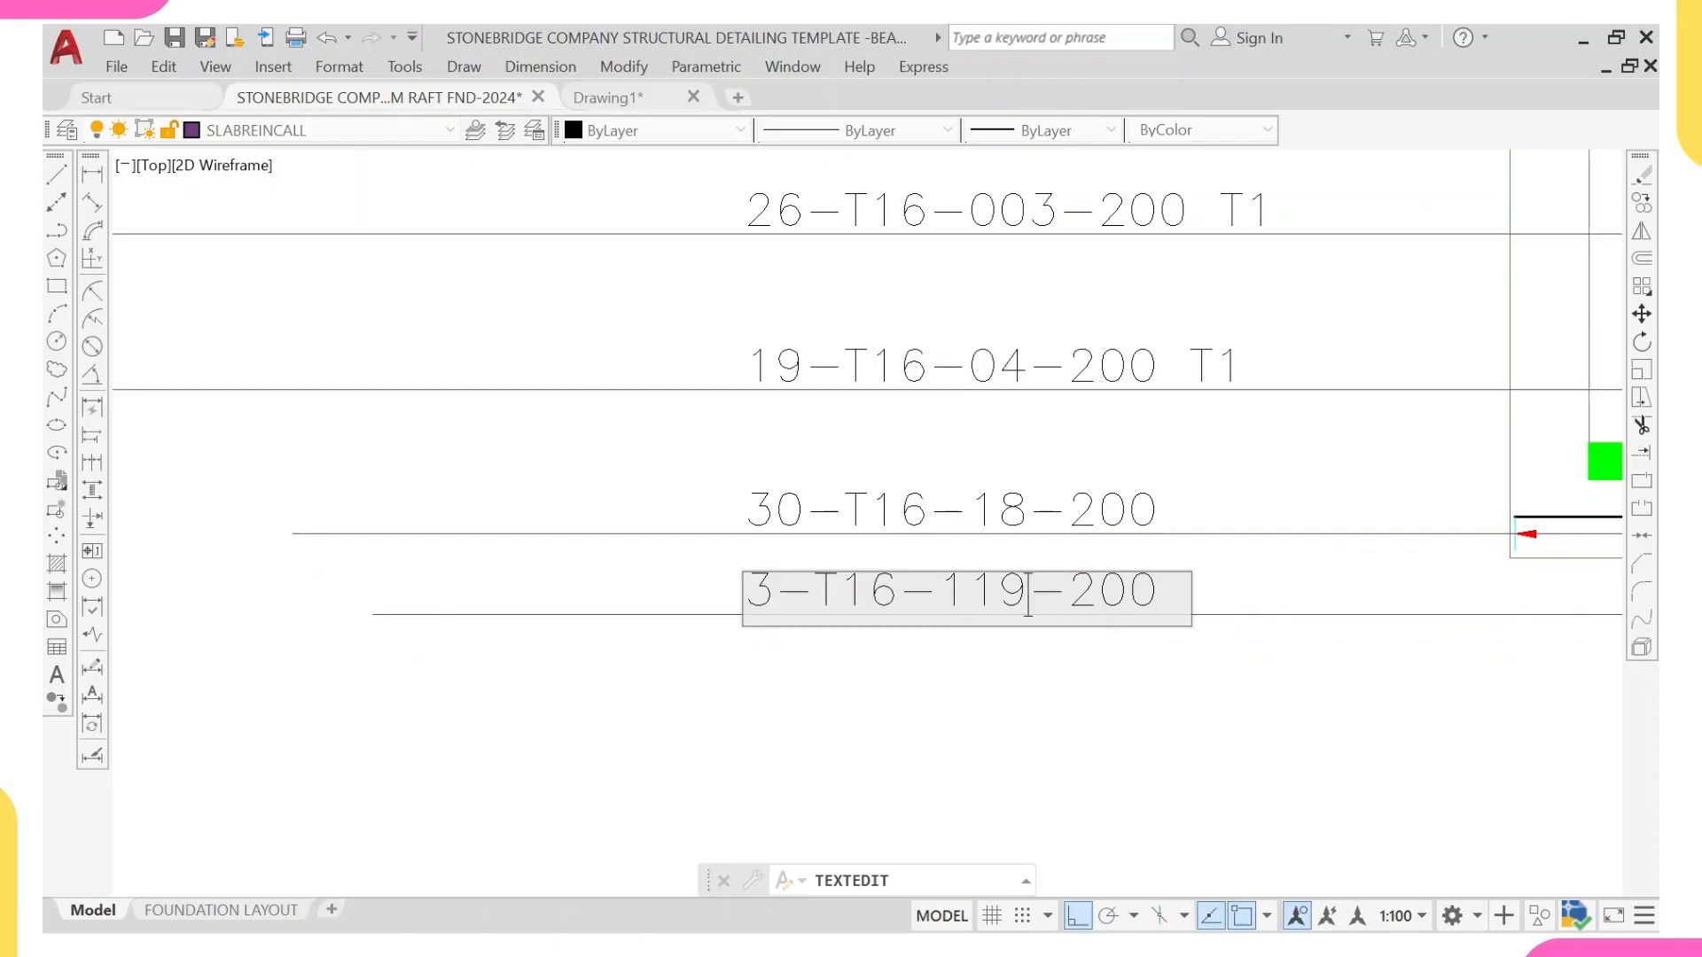
key("BackSpace")
left_click(1082, 713)
Step: Review the strip's bars and notes, and examine the neighbouring slab reinforcement drawing with its T12 bar notes for comparison
scroll(1122, 624, "down", 5)
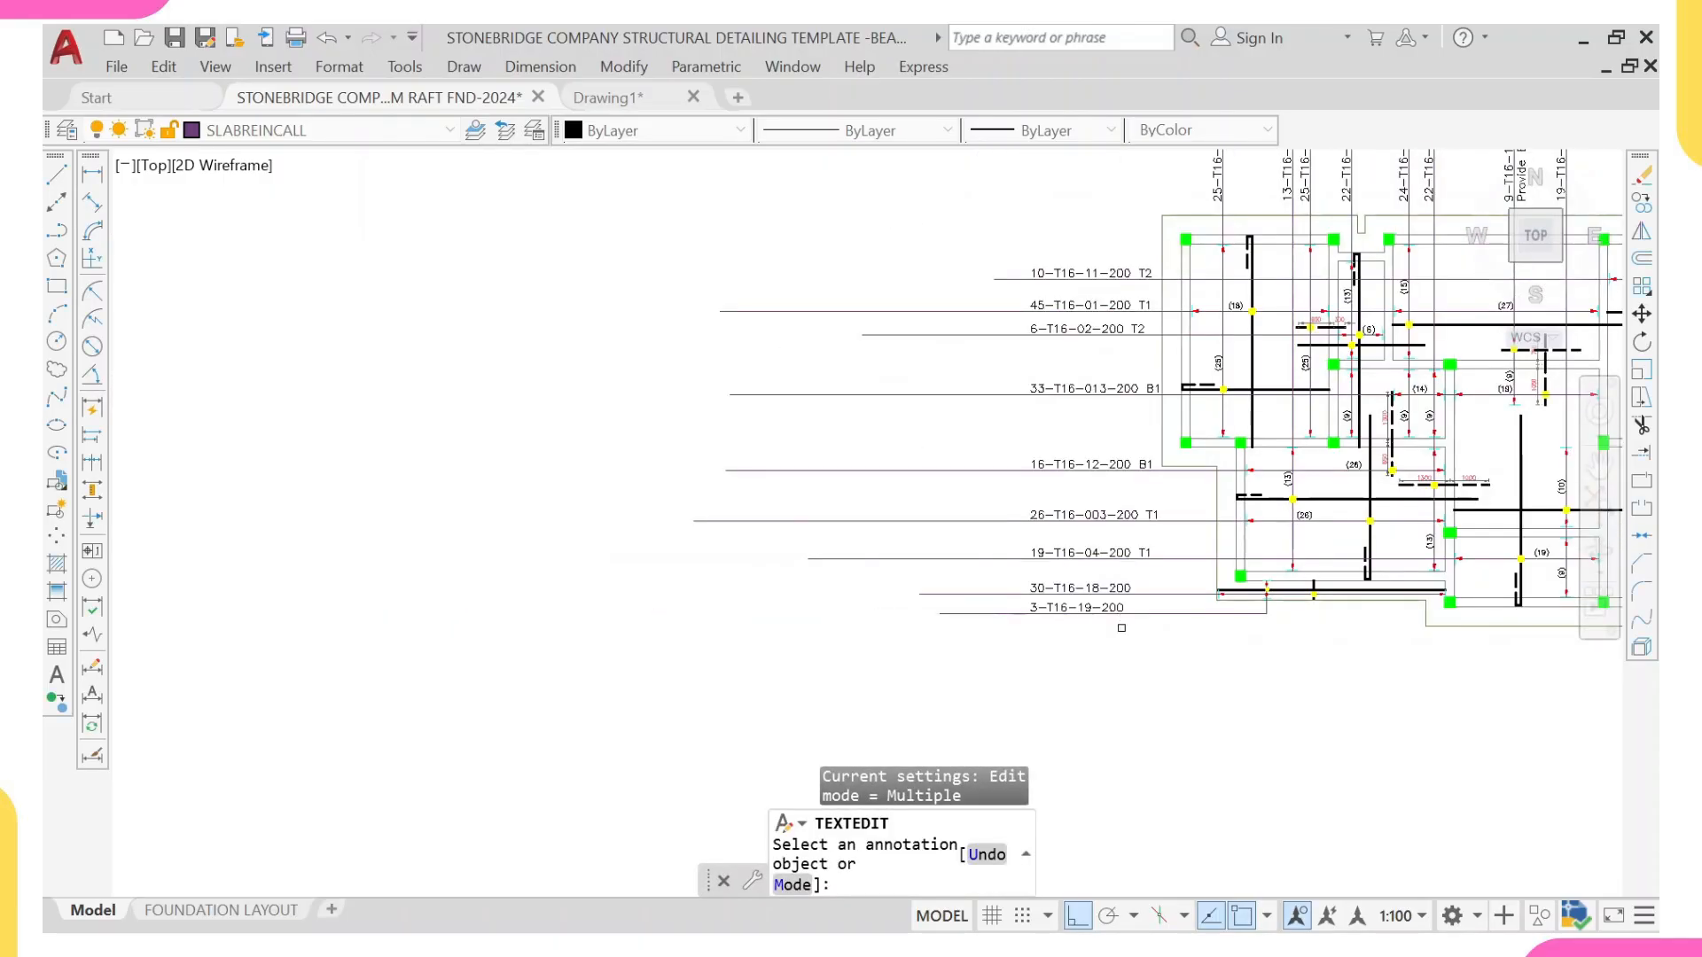
middle_click_drag(1119, 652, 949, 717)
scroll(1111, 698, "up", 3)
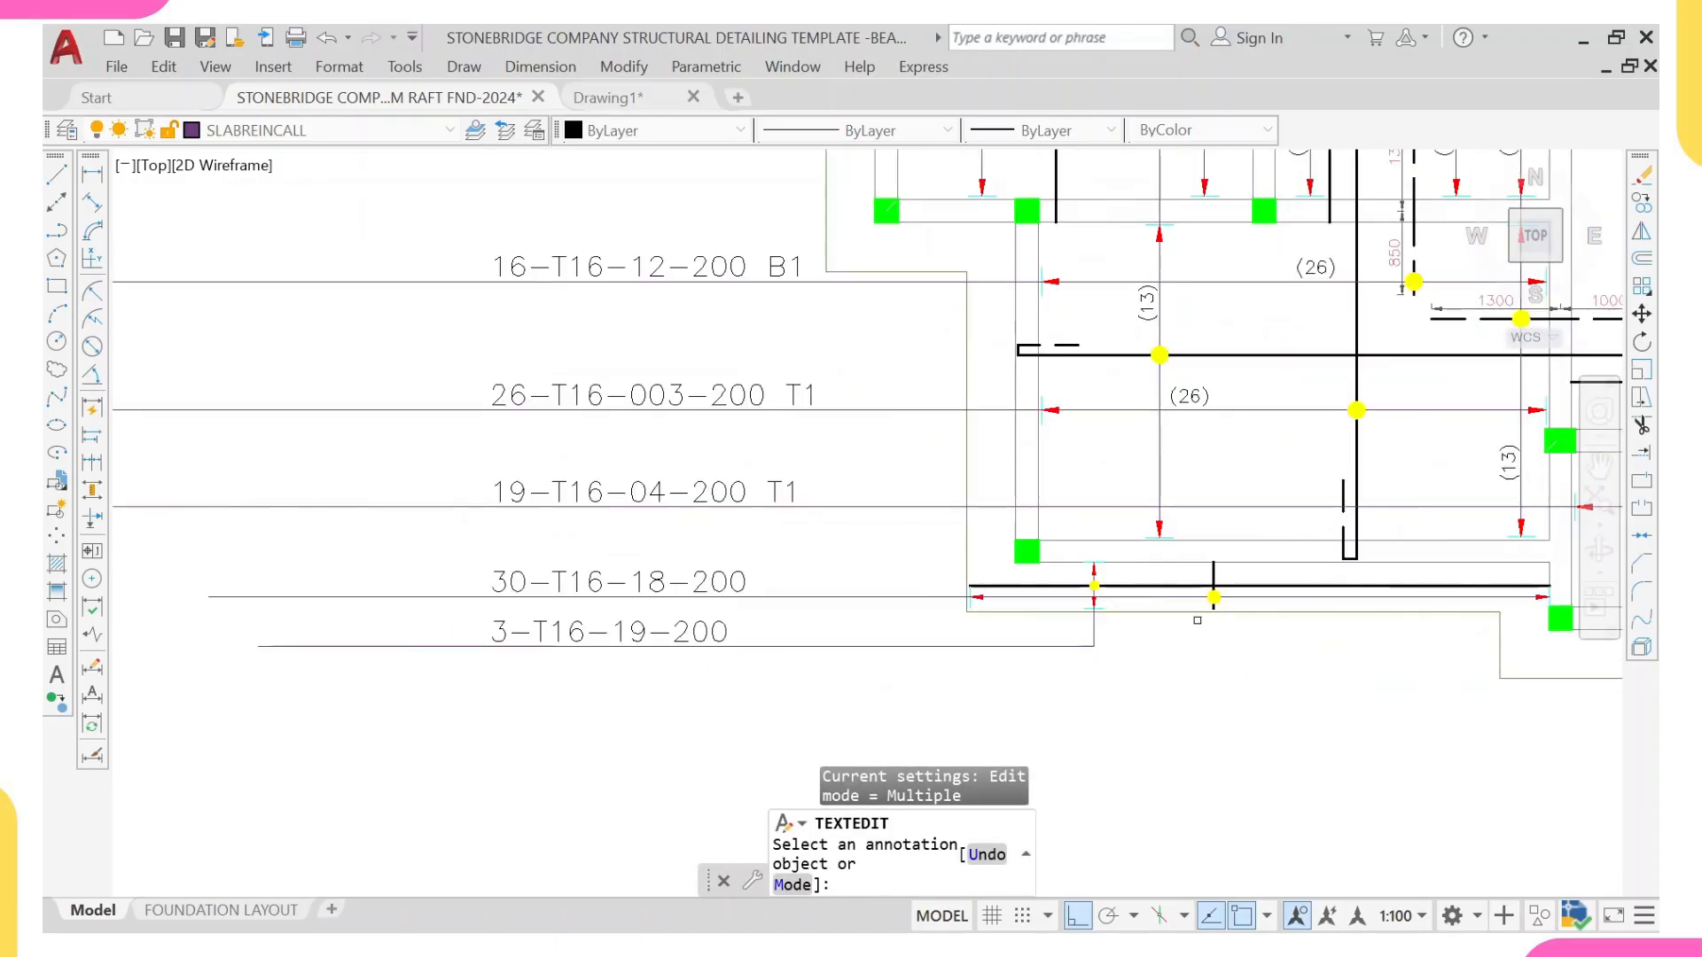
scroll(896, 710, "down", 7)
scroll(1181, 412, "up", 5)
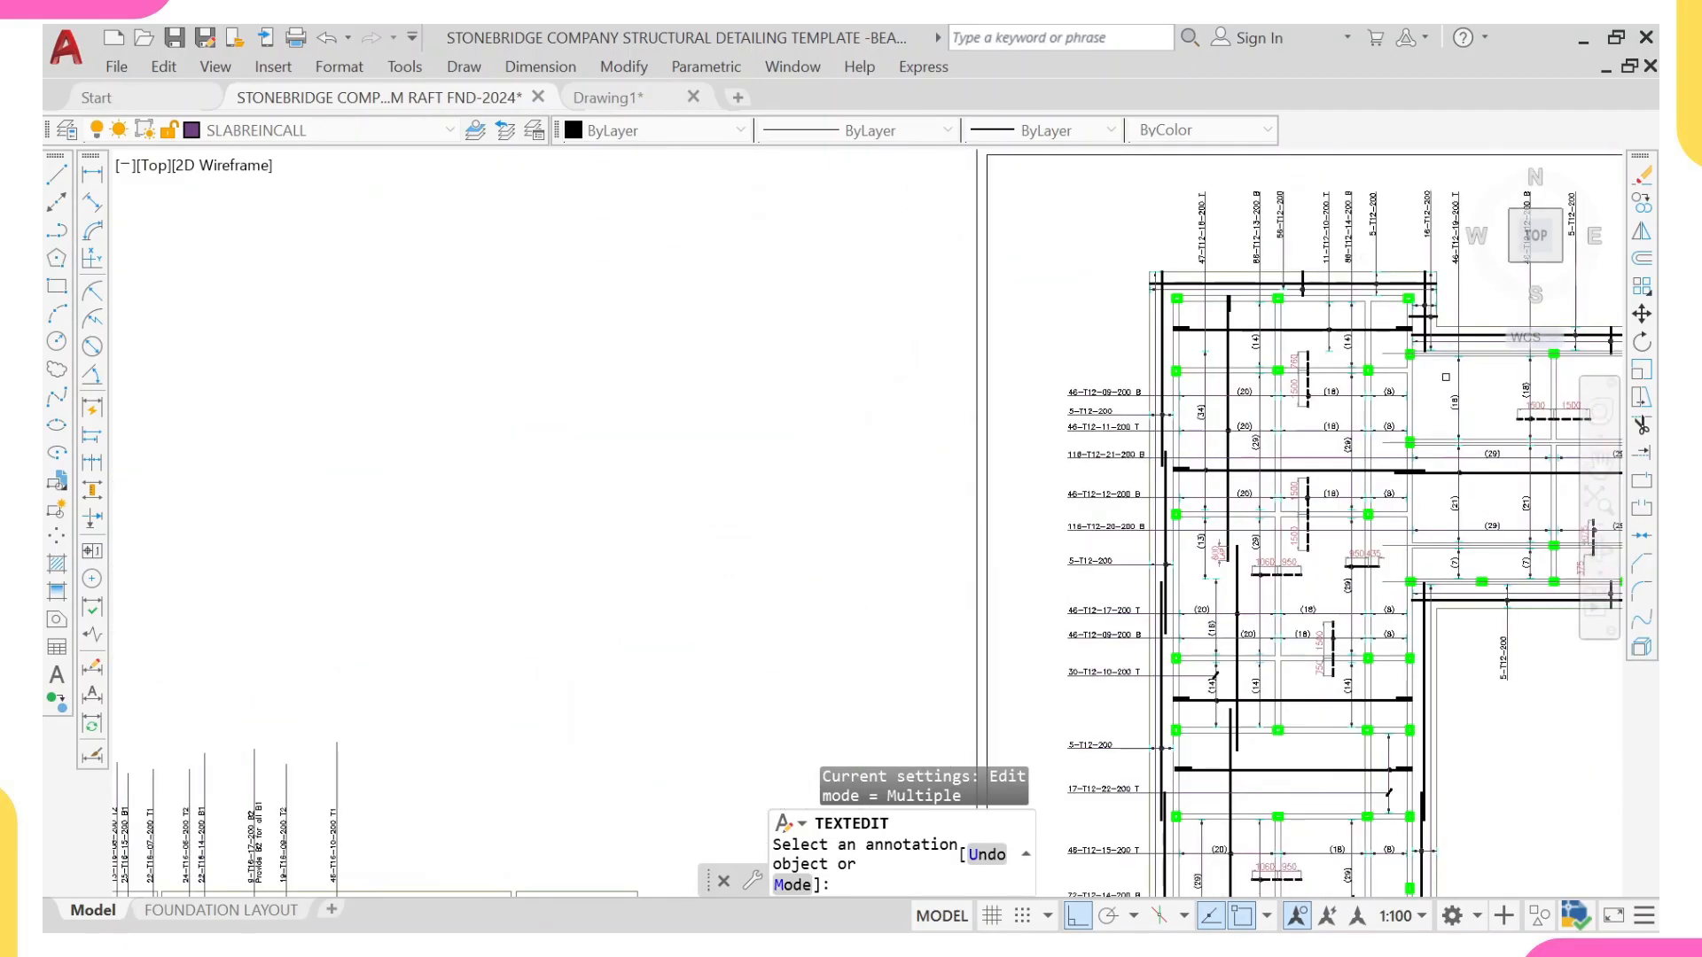
scroll(1162, 742, "down", 5)
scroll(949, 461, "up", 6)
scroll(952, 478, "down", 3)
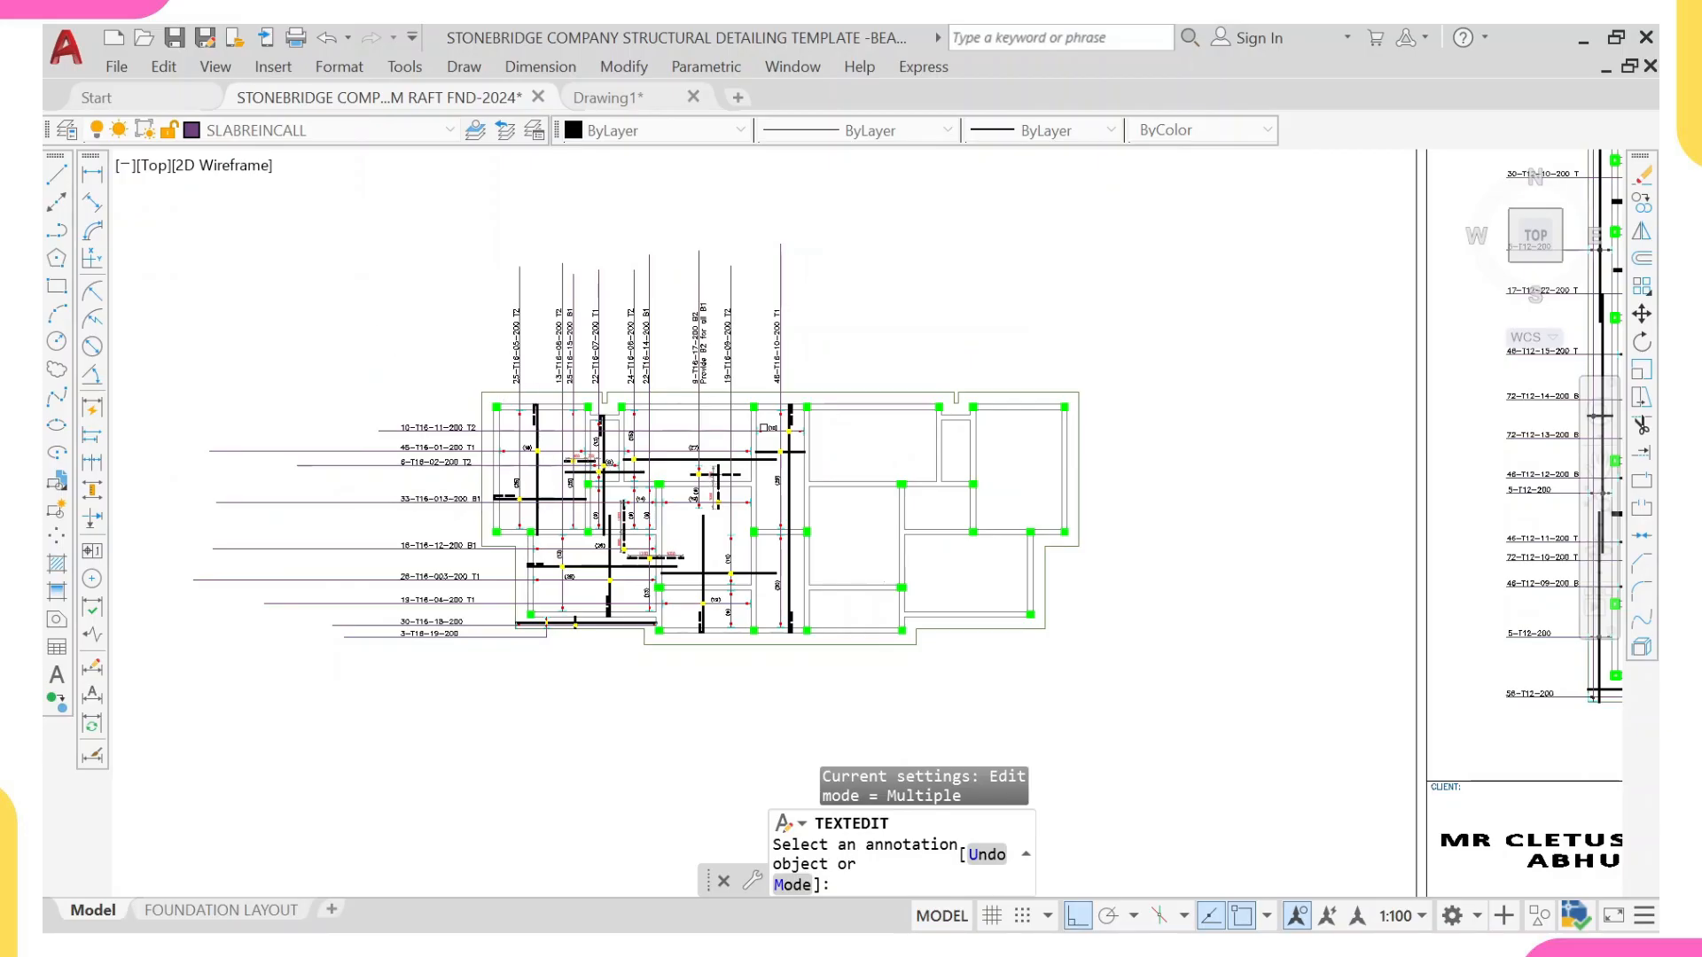
Step: Select sample dashed and solid T16 bars, the (13) count, its range line and the upper end tick in the lower-left bay
scroll(607, 461, "up", 6)
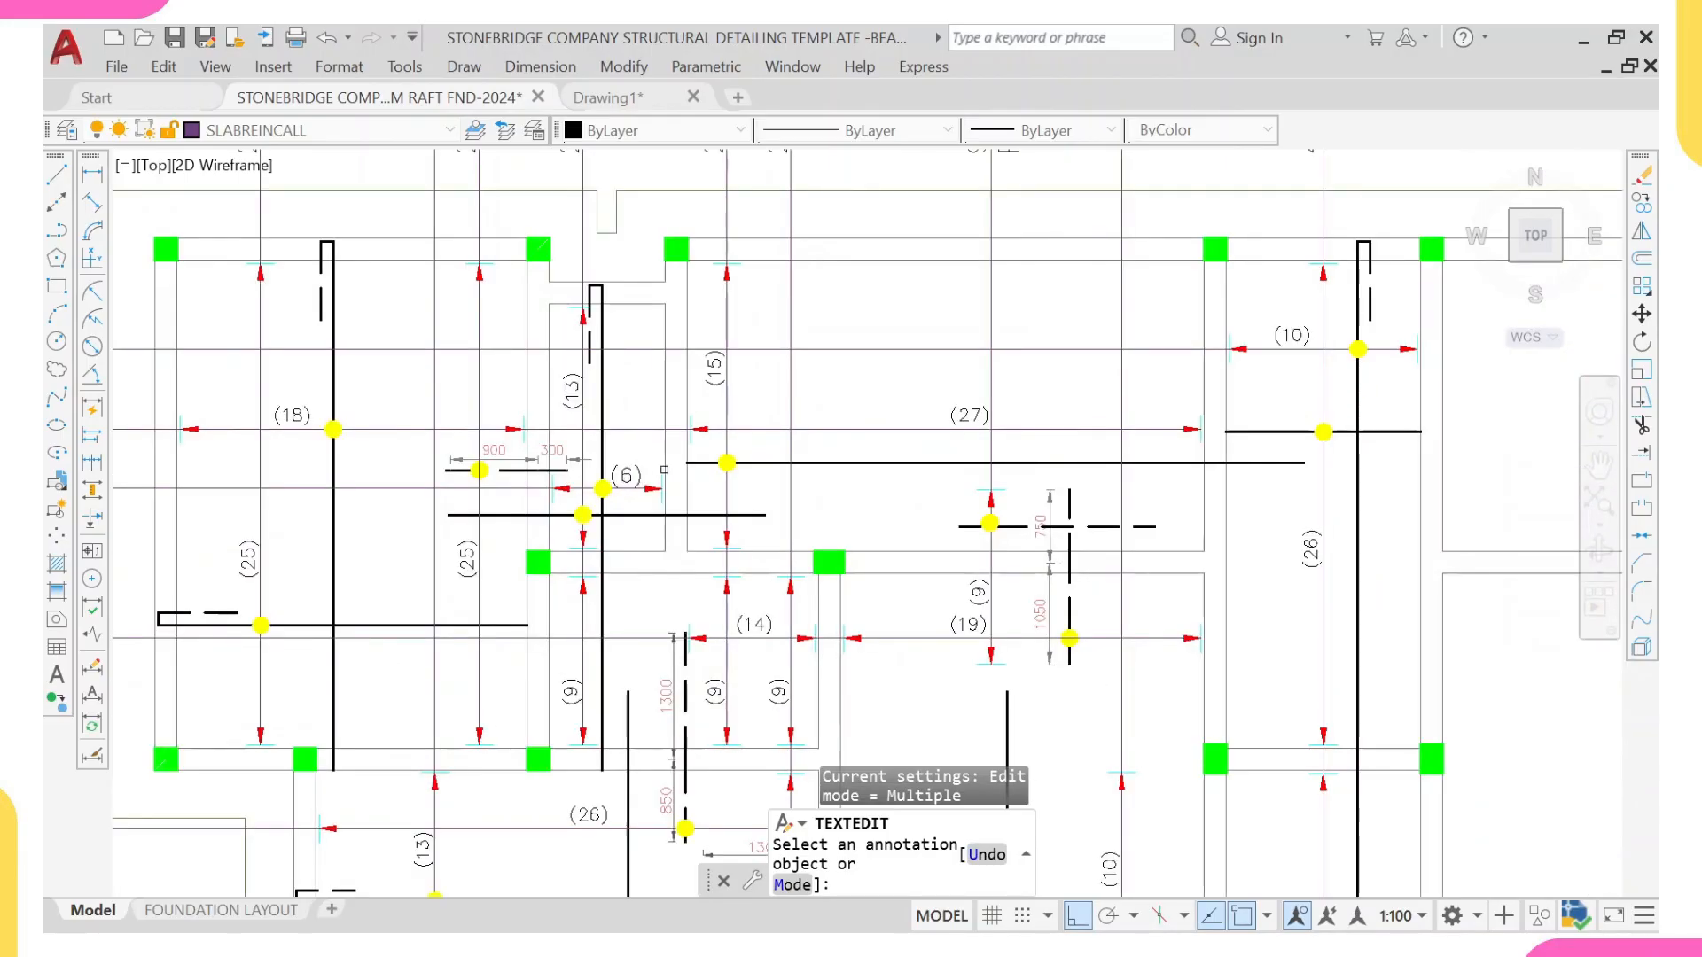
scroll(663, 469, "down", 7)
key("Escape")
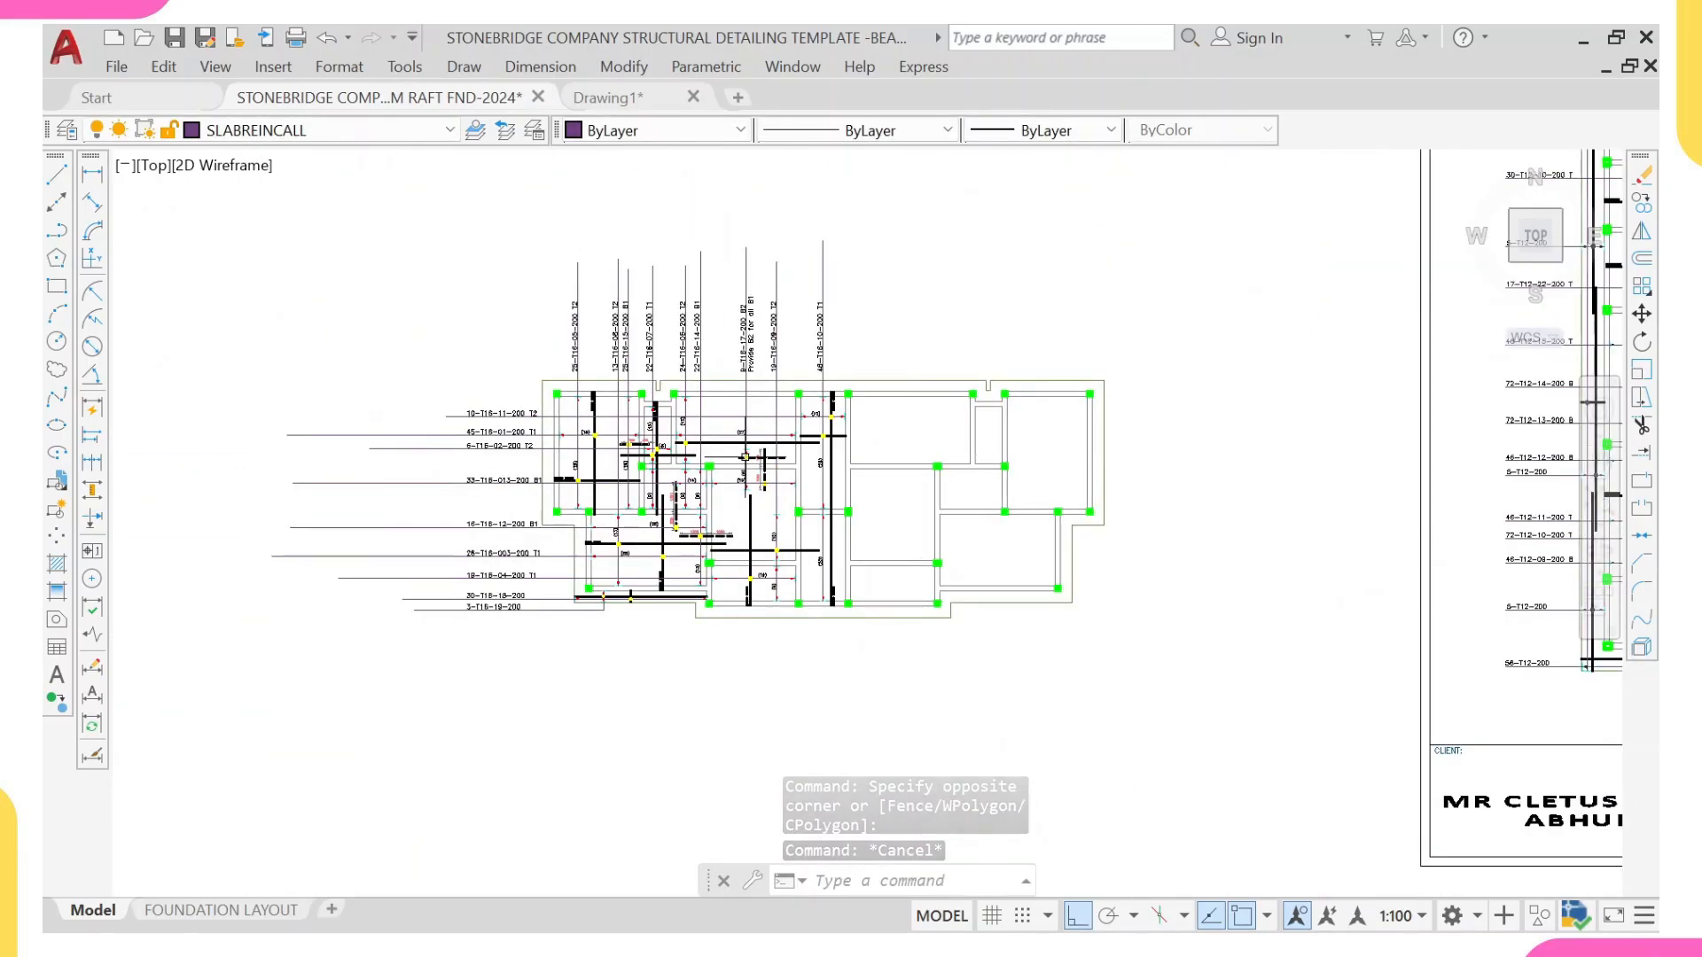
scroll(581, 526, "up", 5)
scroll(581, 526, "up", 3)
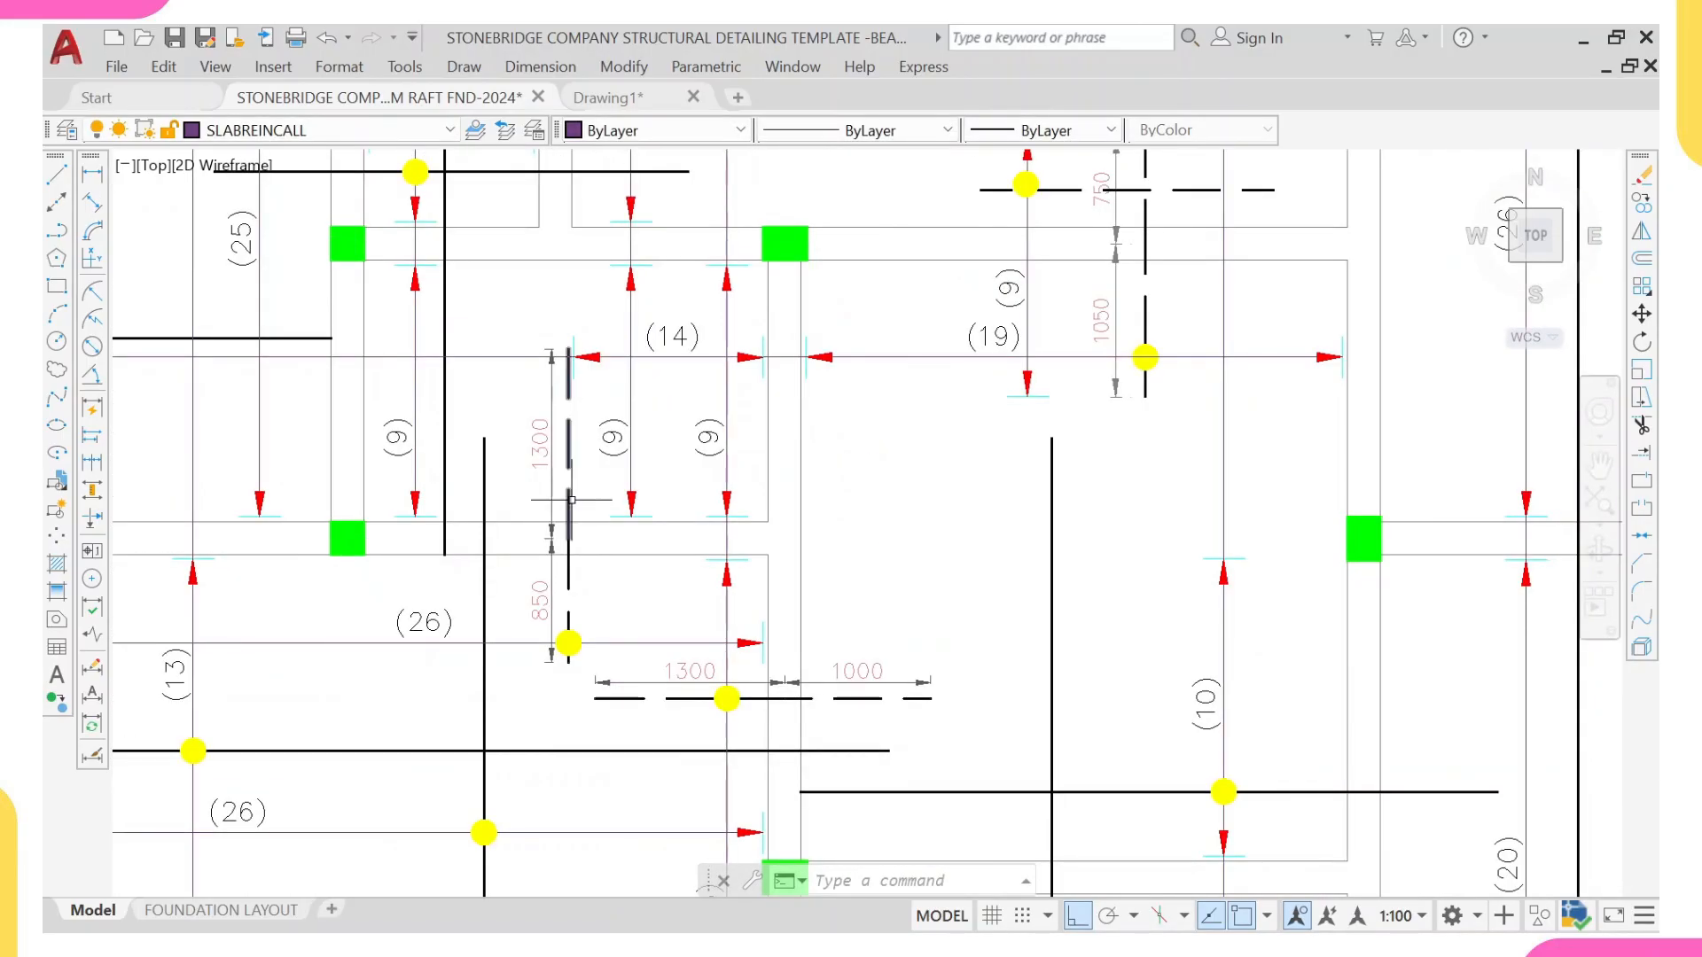
left_click(569, 499)
scroll(568, 499, "down", 4)
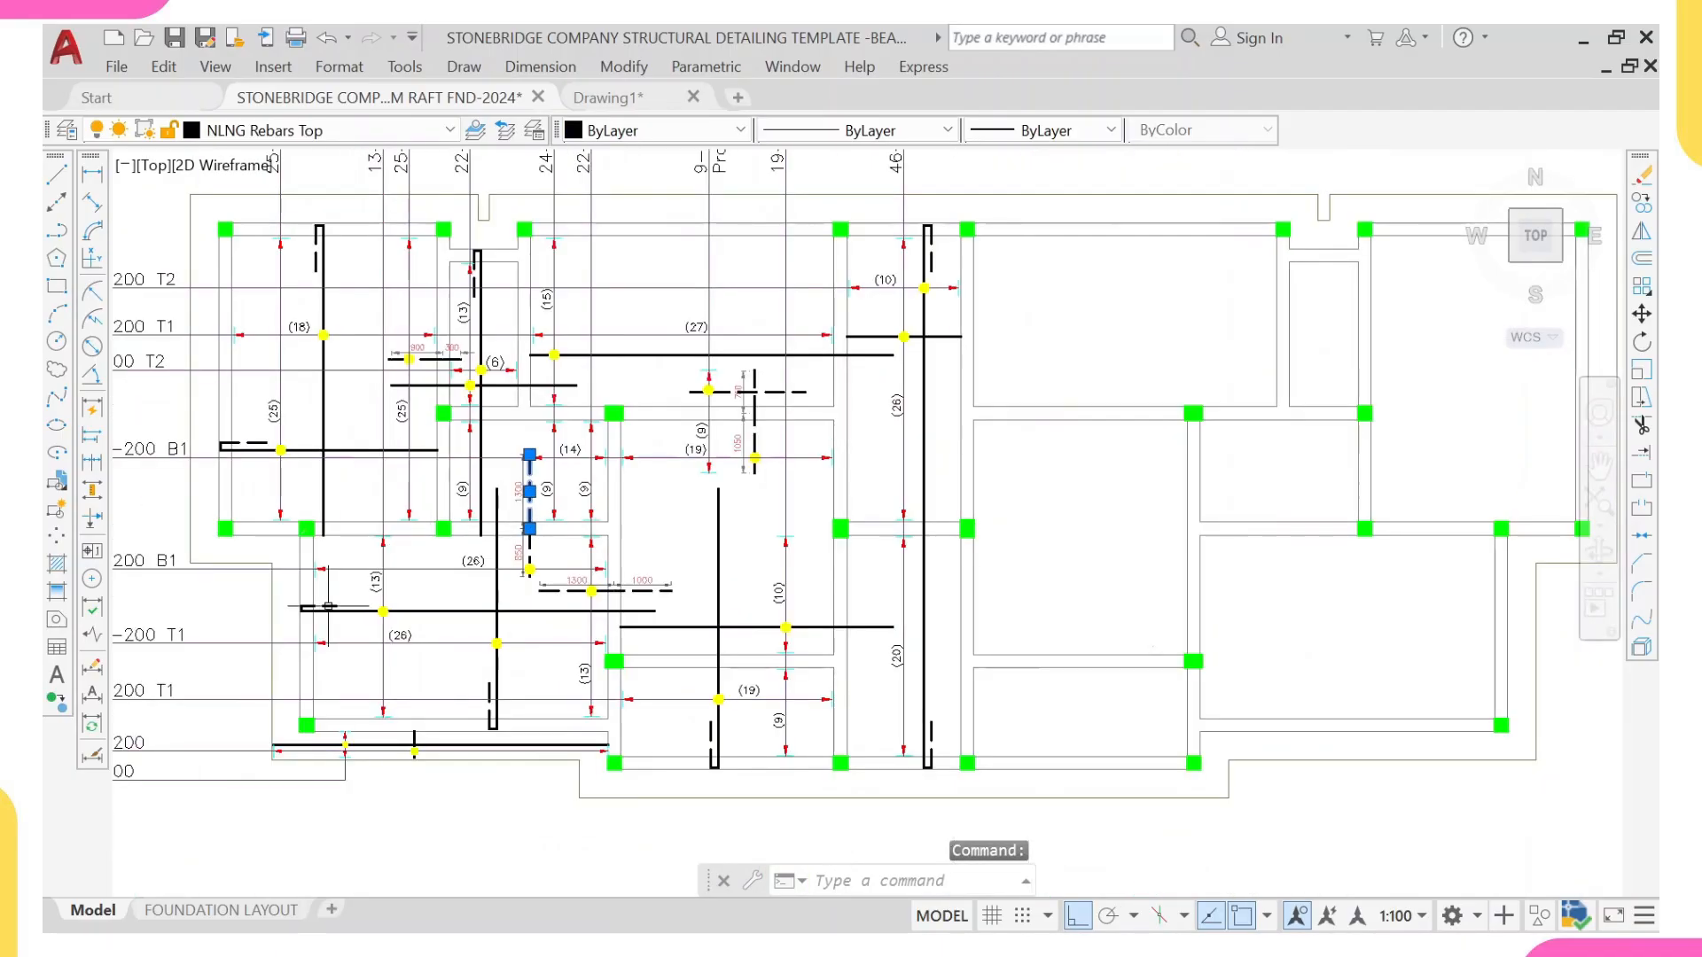
scroll(330, 604, "up", 4)
left_click(333, 606)
left_click(354, 622)
left_click(433, 598)
left_click(537, 671)
left_click(456, 568)
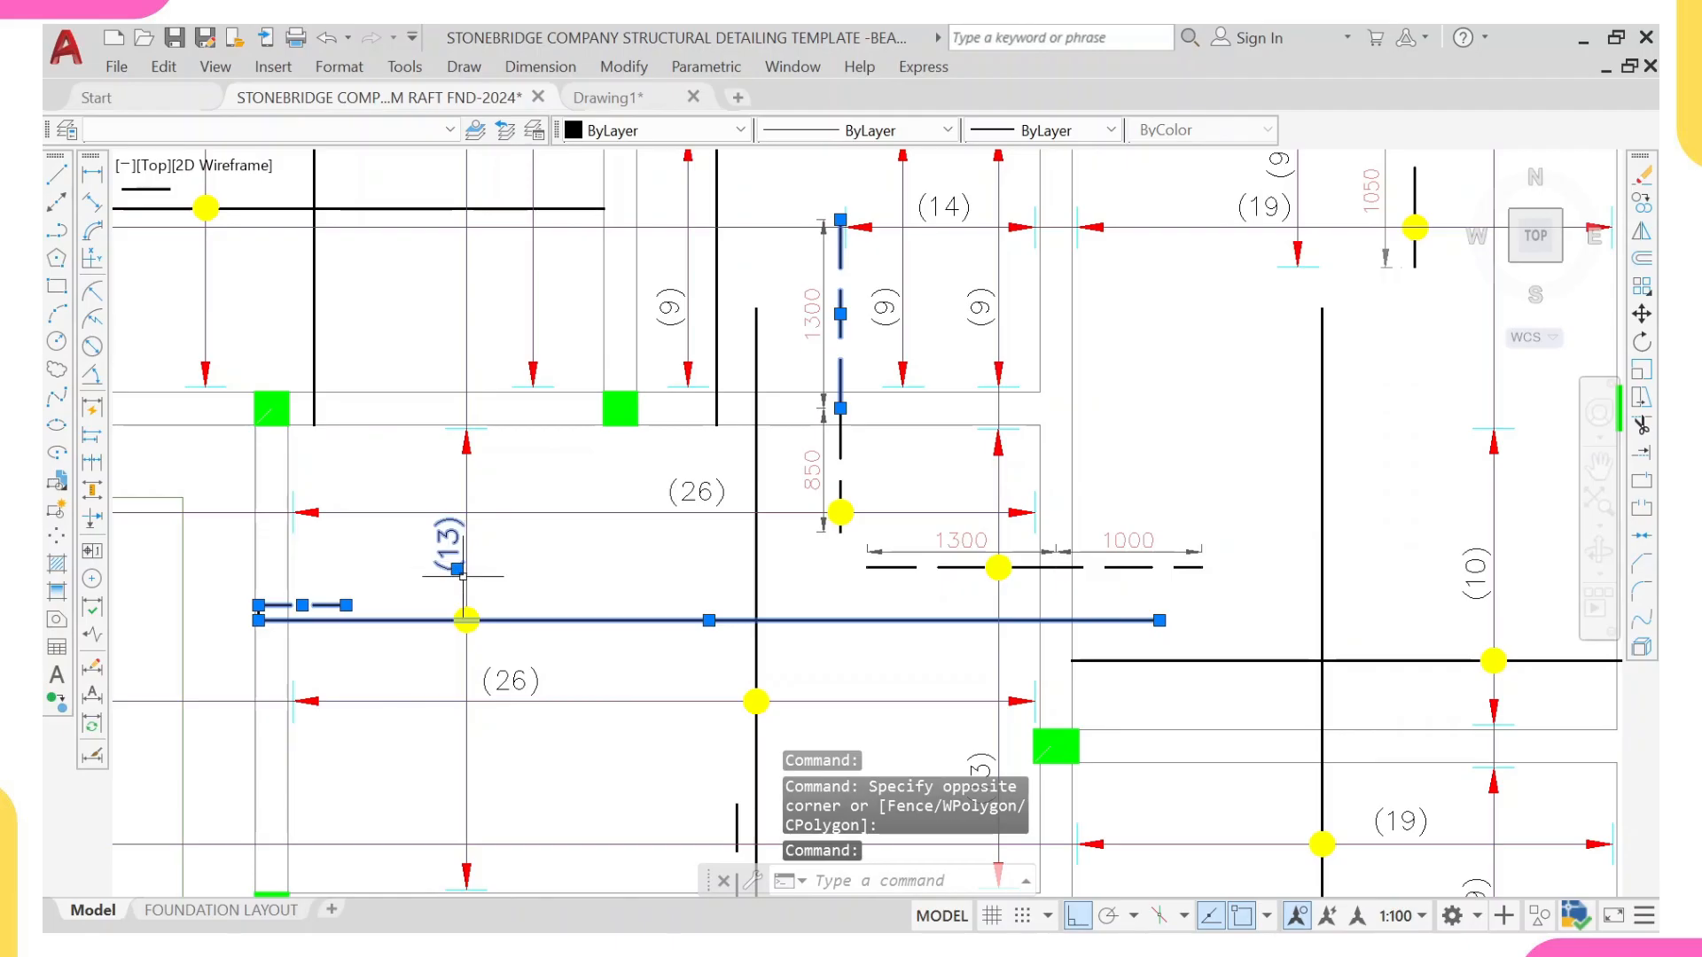
left_click(467, 581)
scroll(492, 409, "up", 2)
left_click(494, 409)
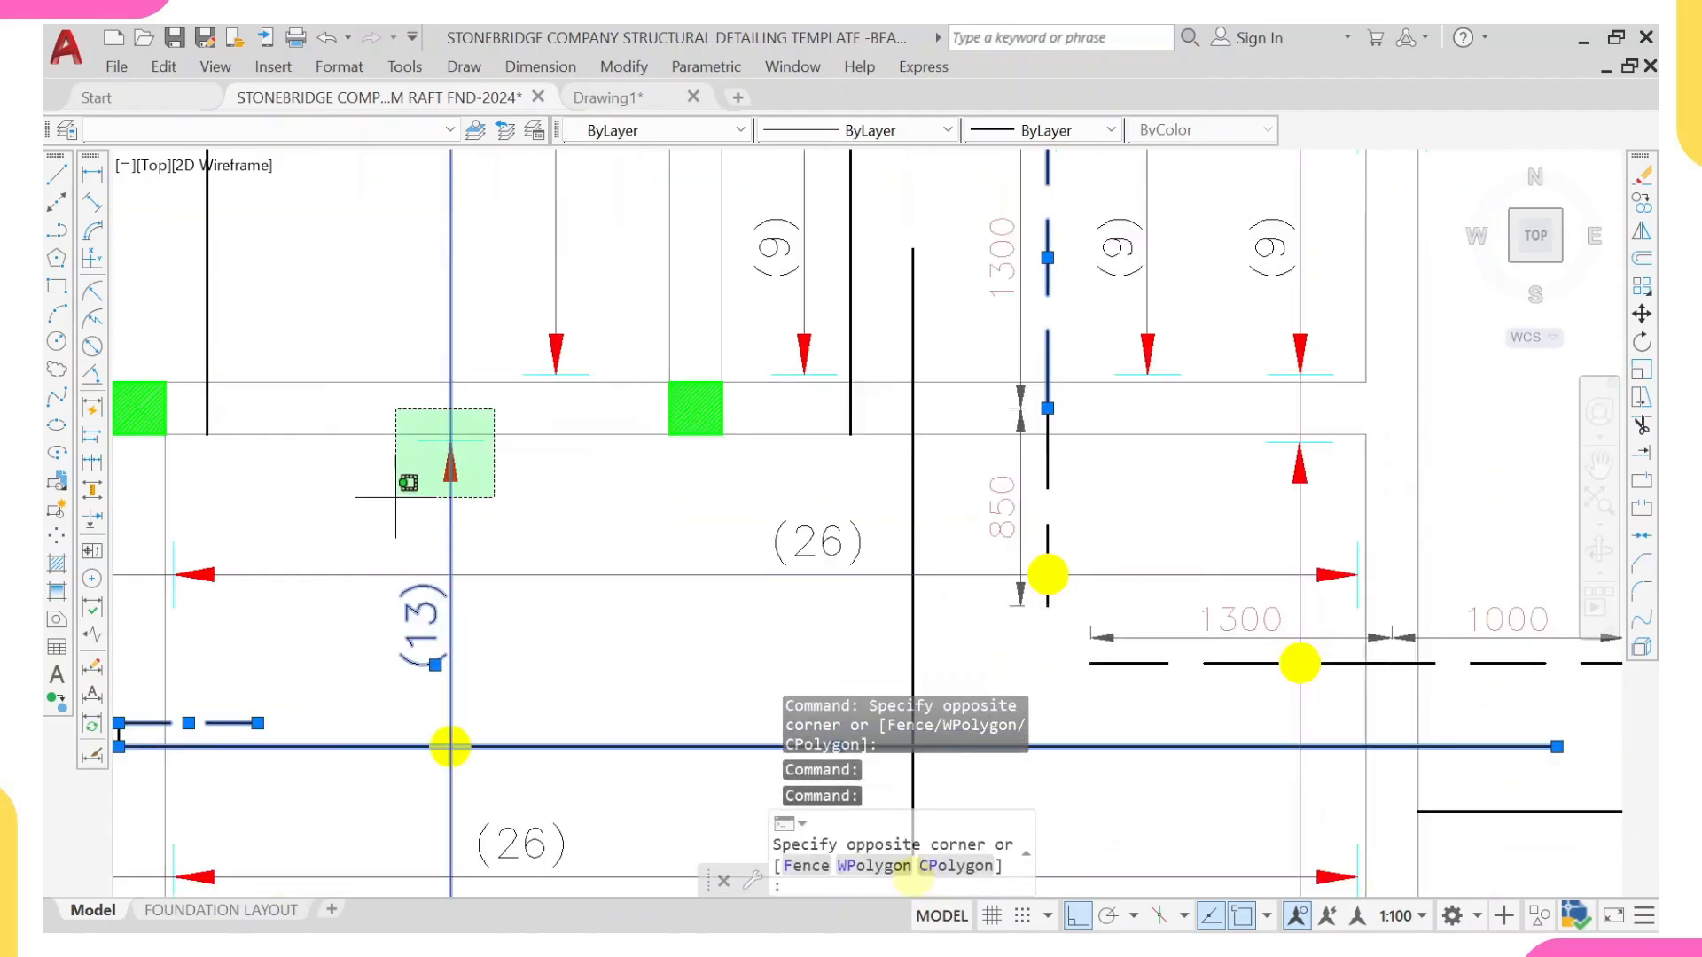
left_click(396, 497)
Step: Add the middle bay's dashed bar, its 1050 dimension, the (19) count and the 33-T16-013-200 B1 note with leader to the selection
scroll(396, 496, "down", 7)
scroll(851, 357, "up", 5)
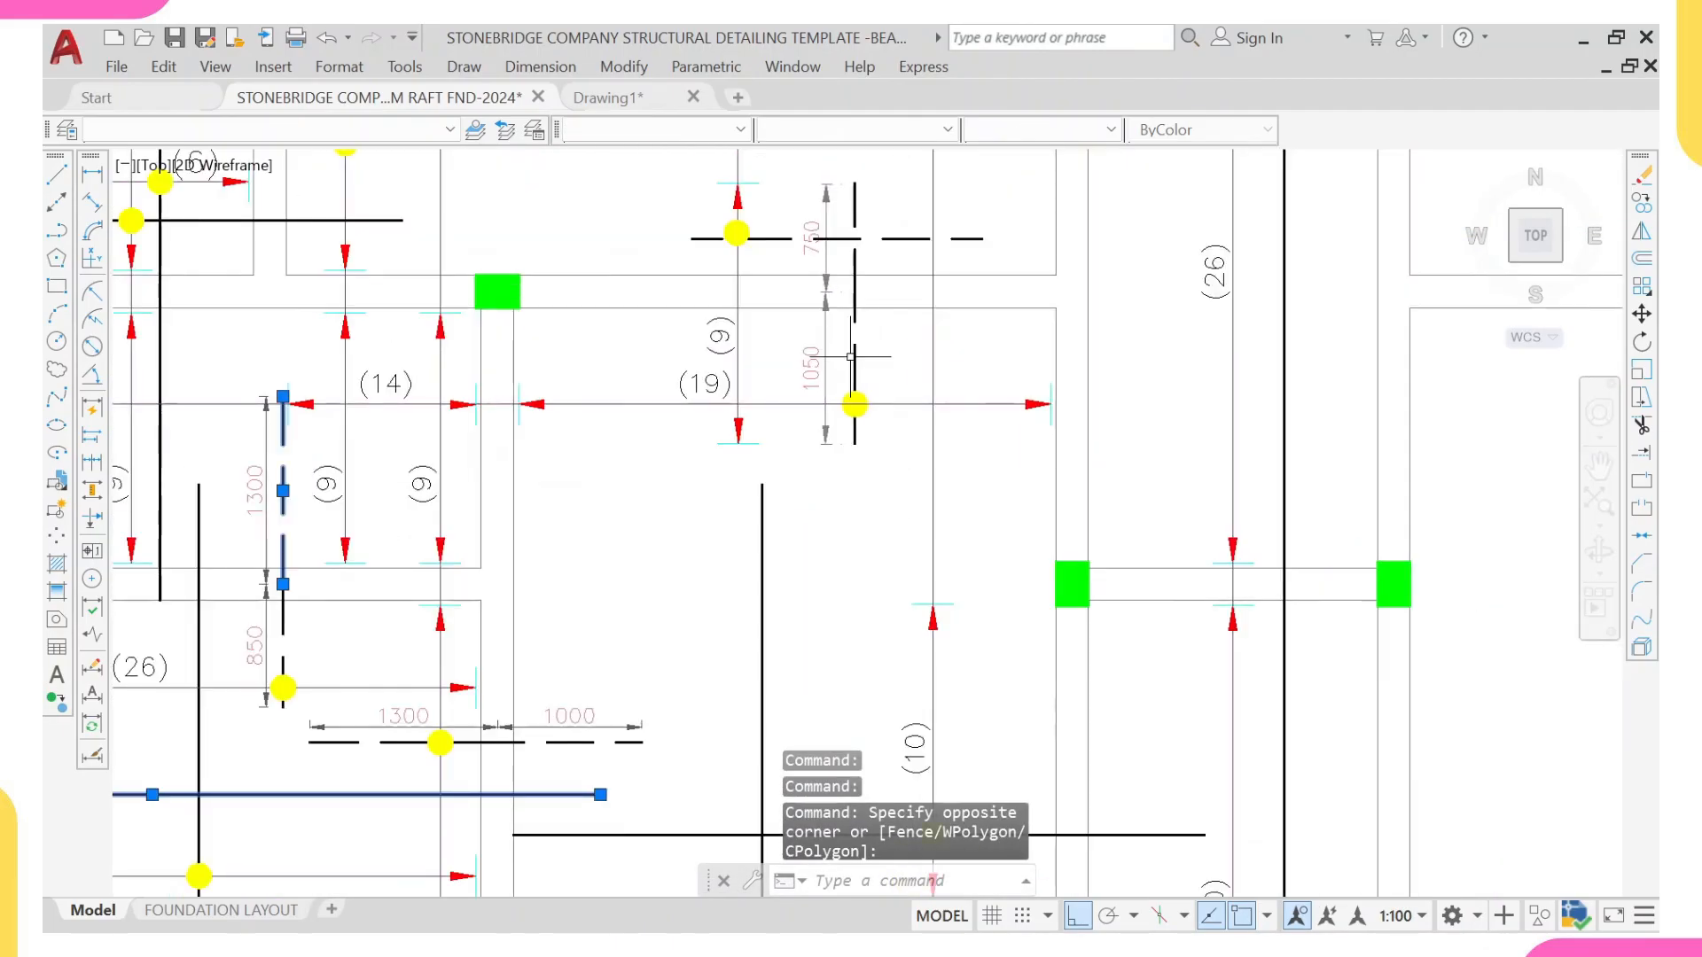
left_click(851, 356)
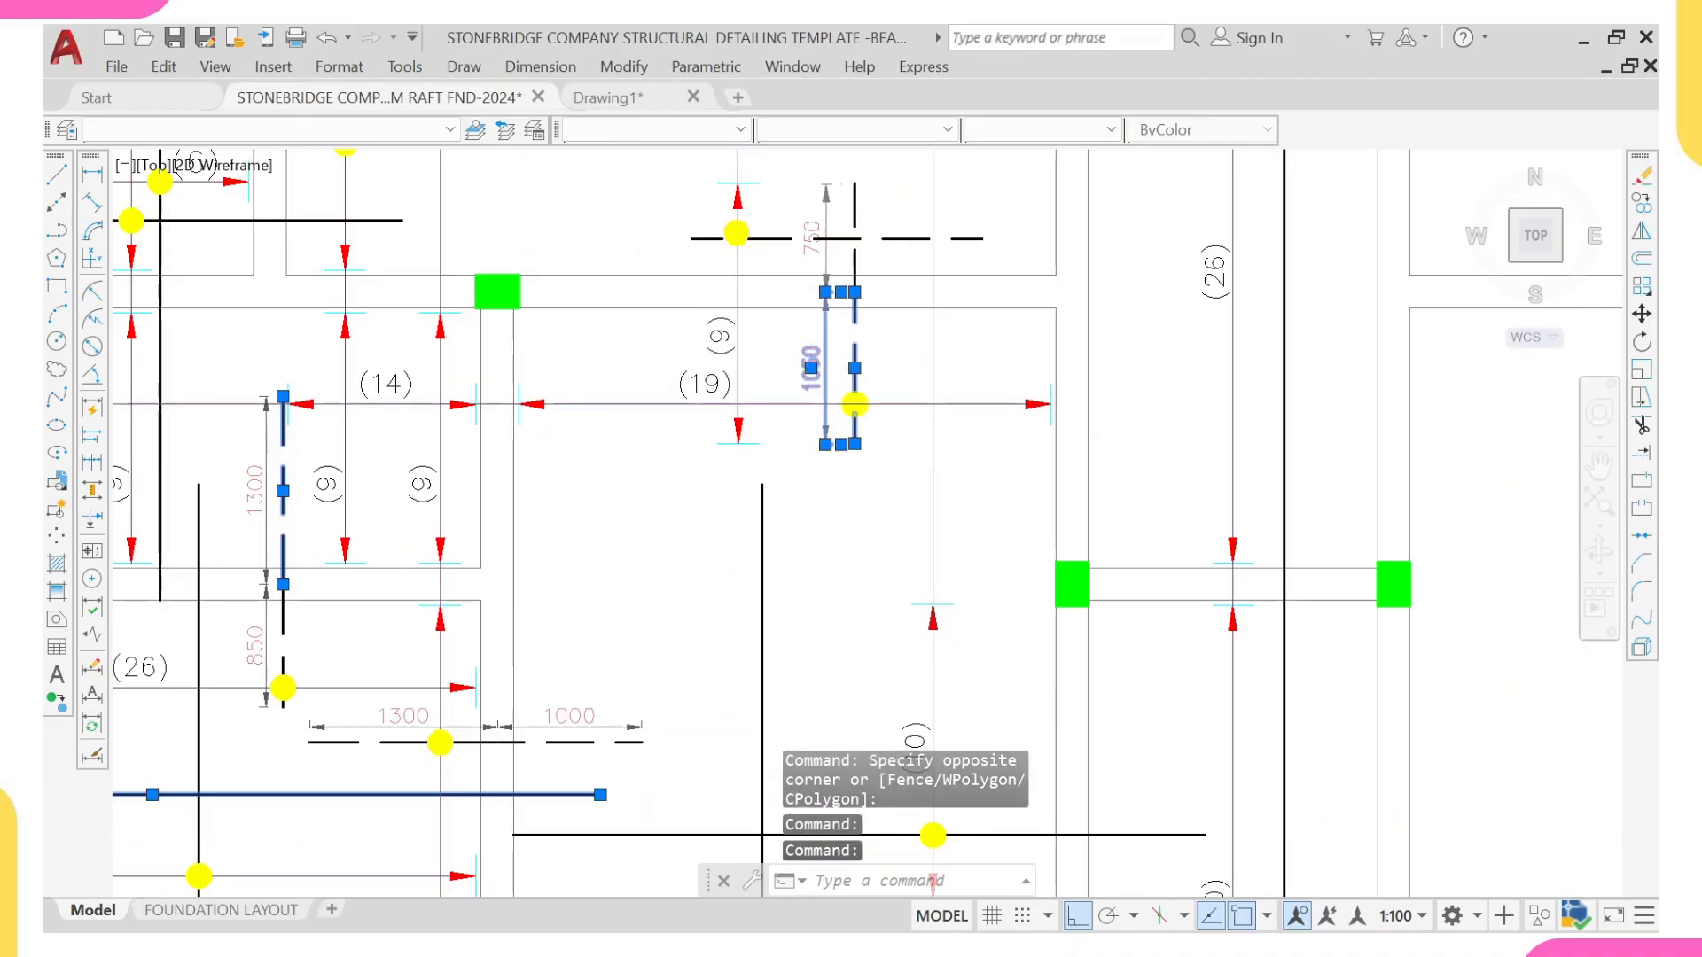
scroll(695, 379, "down", 6)
scroll(337, 390, "up", 4)
left_click(351, 333)
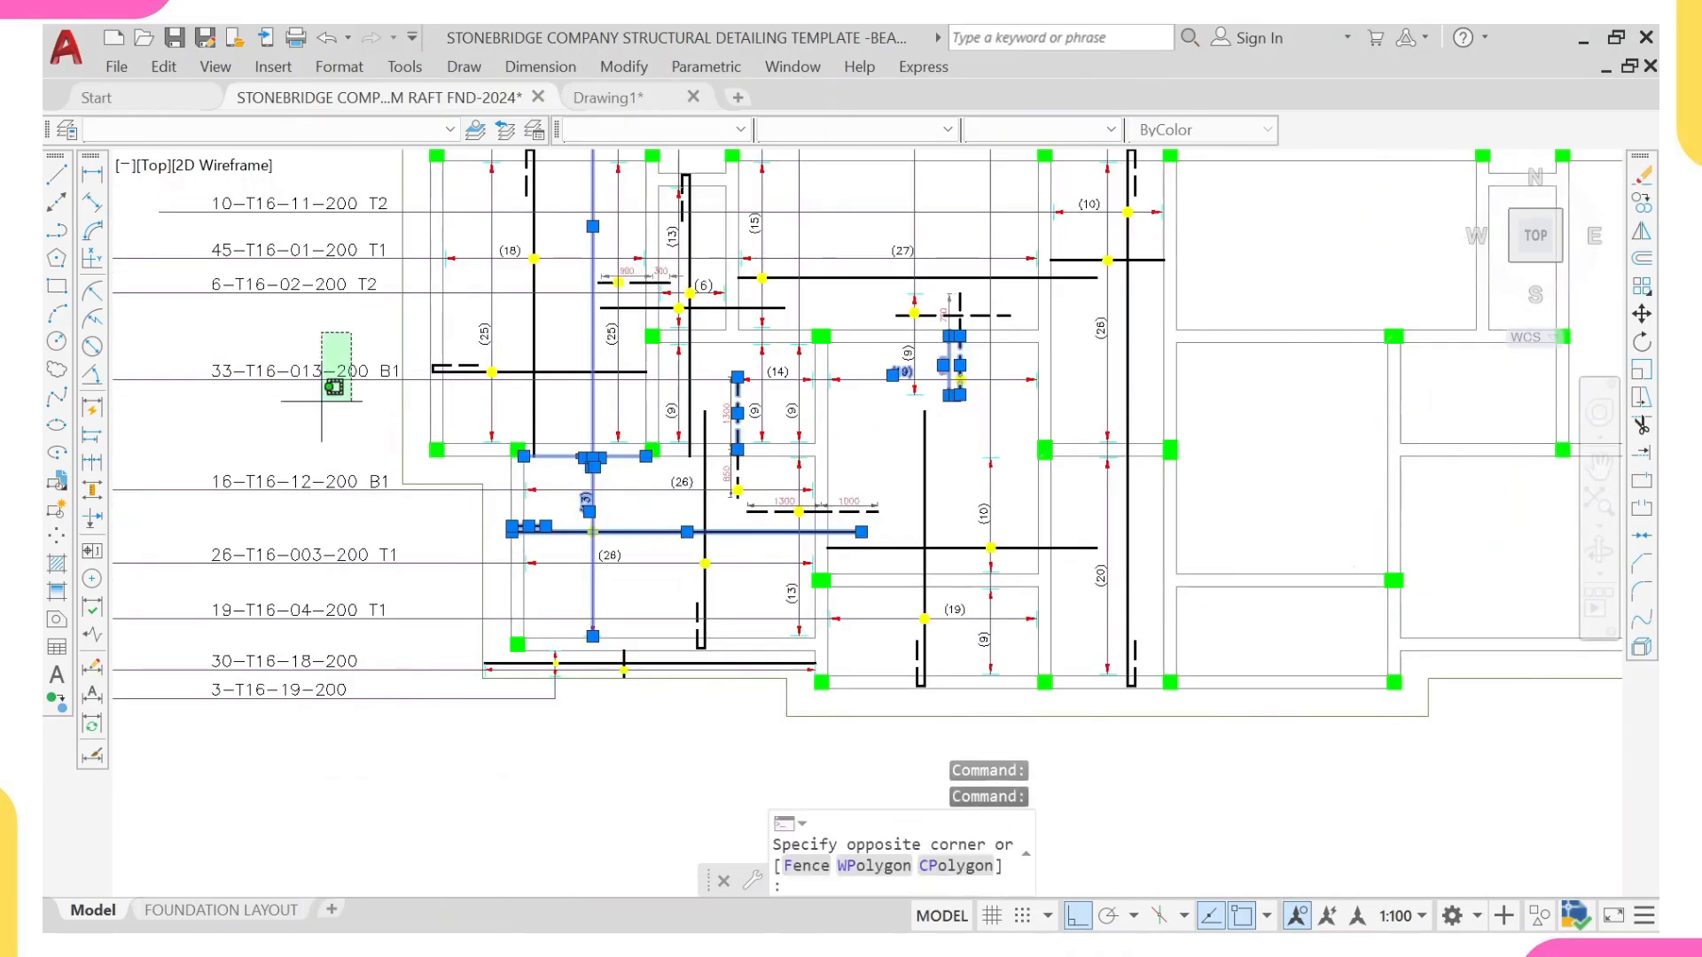
left_click(322, 402)
scroll(429, 546, "up", 2)
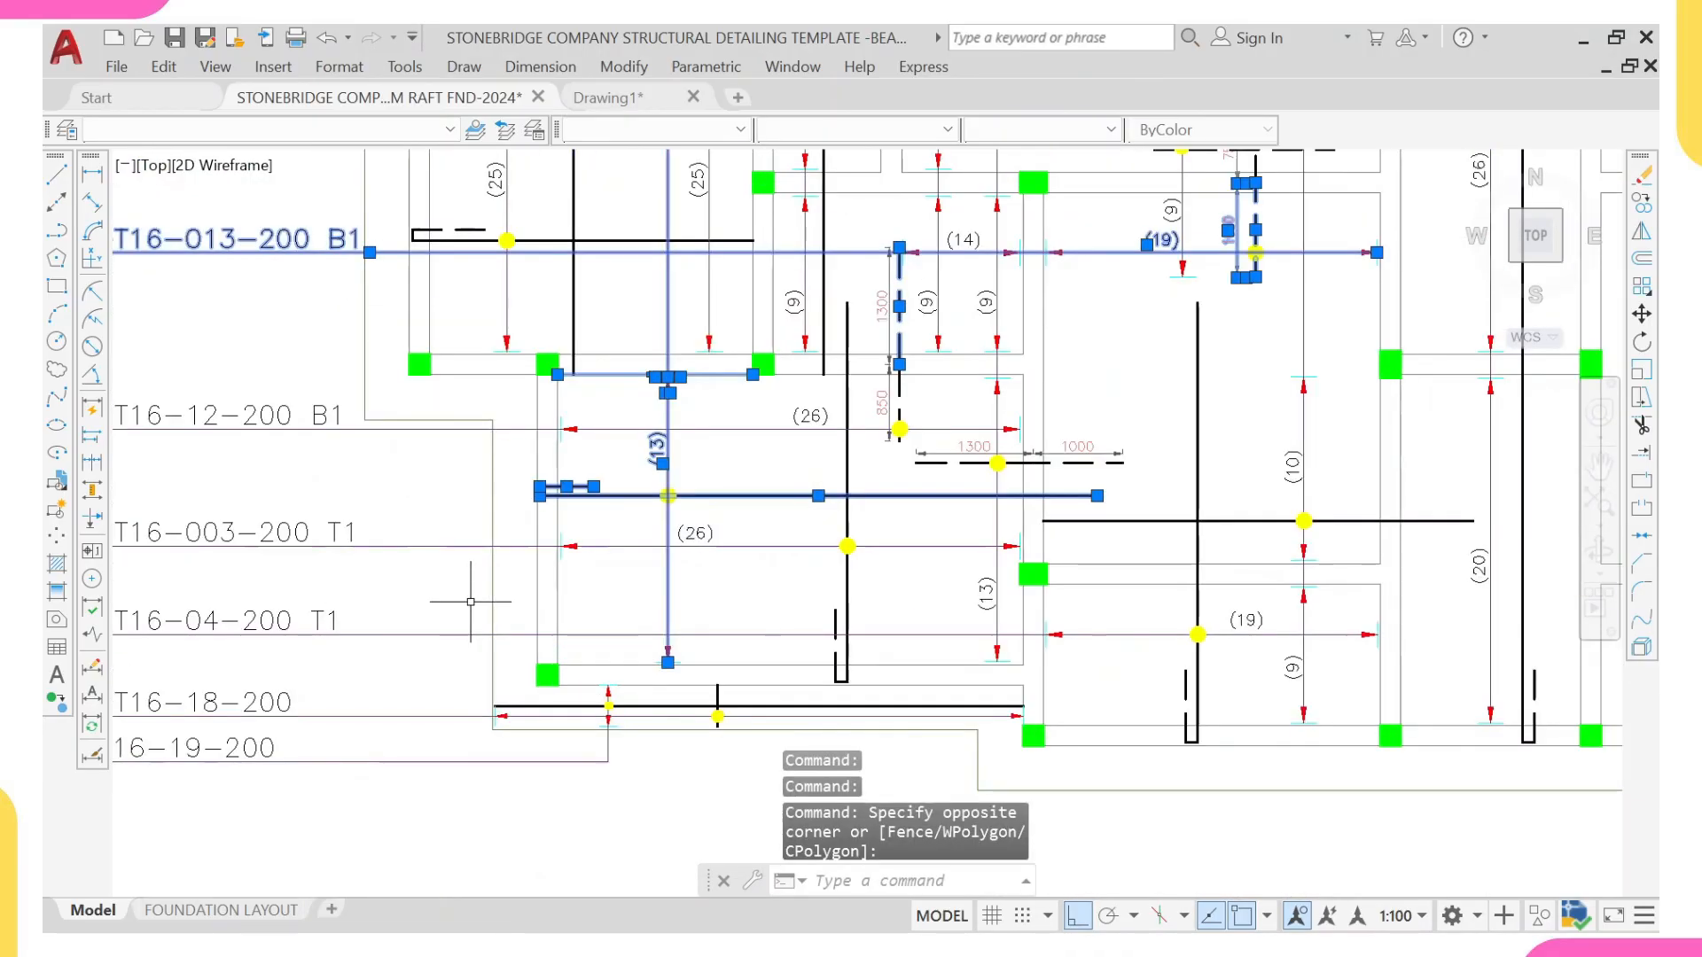
Step: Add the 19-T16-04-200 T1 leader, the edge strip's short bar and range marks, and the lower-left bay's vertical bar to the selection
left_click(589, 633)
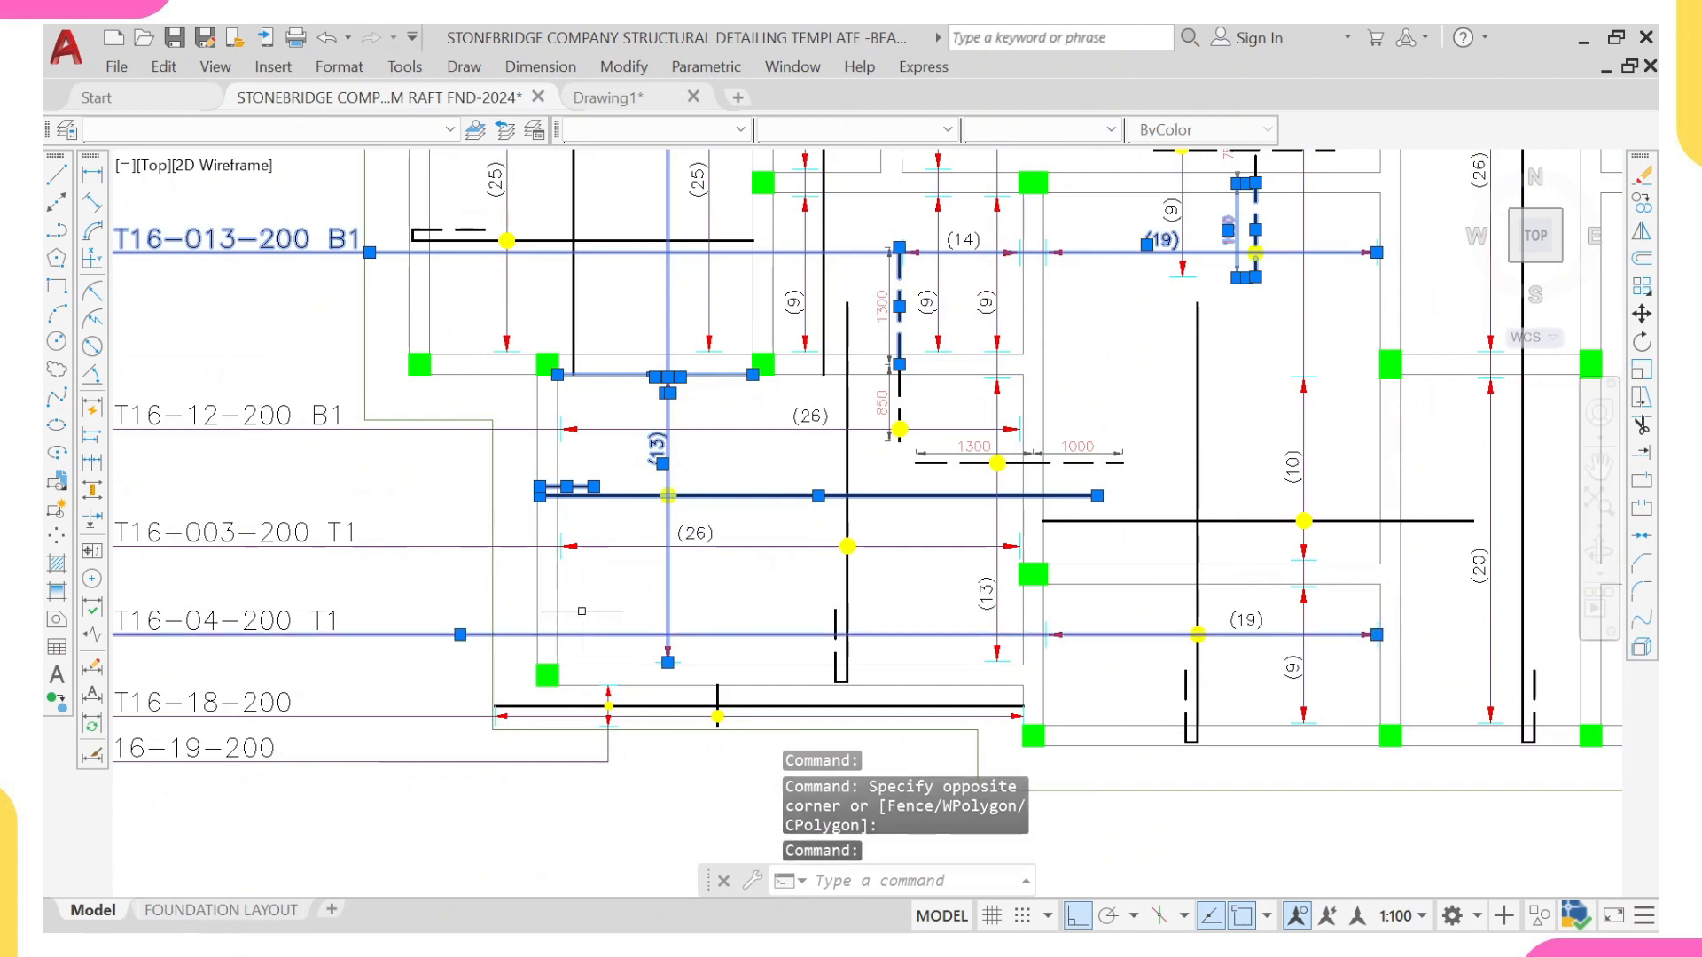
left_click(578, 598)
left_click(636, 782)
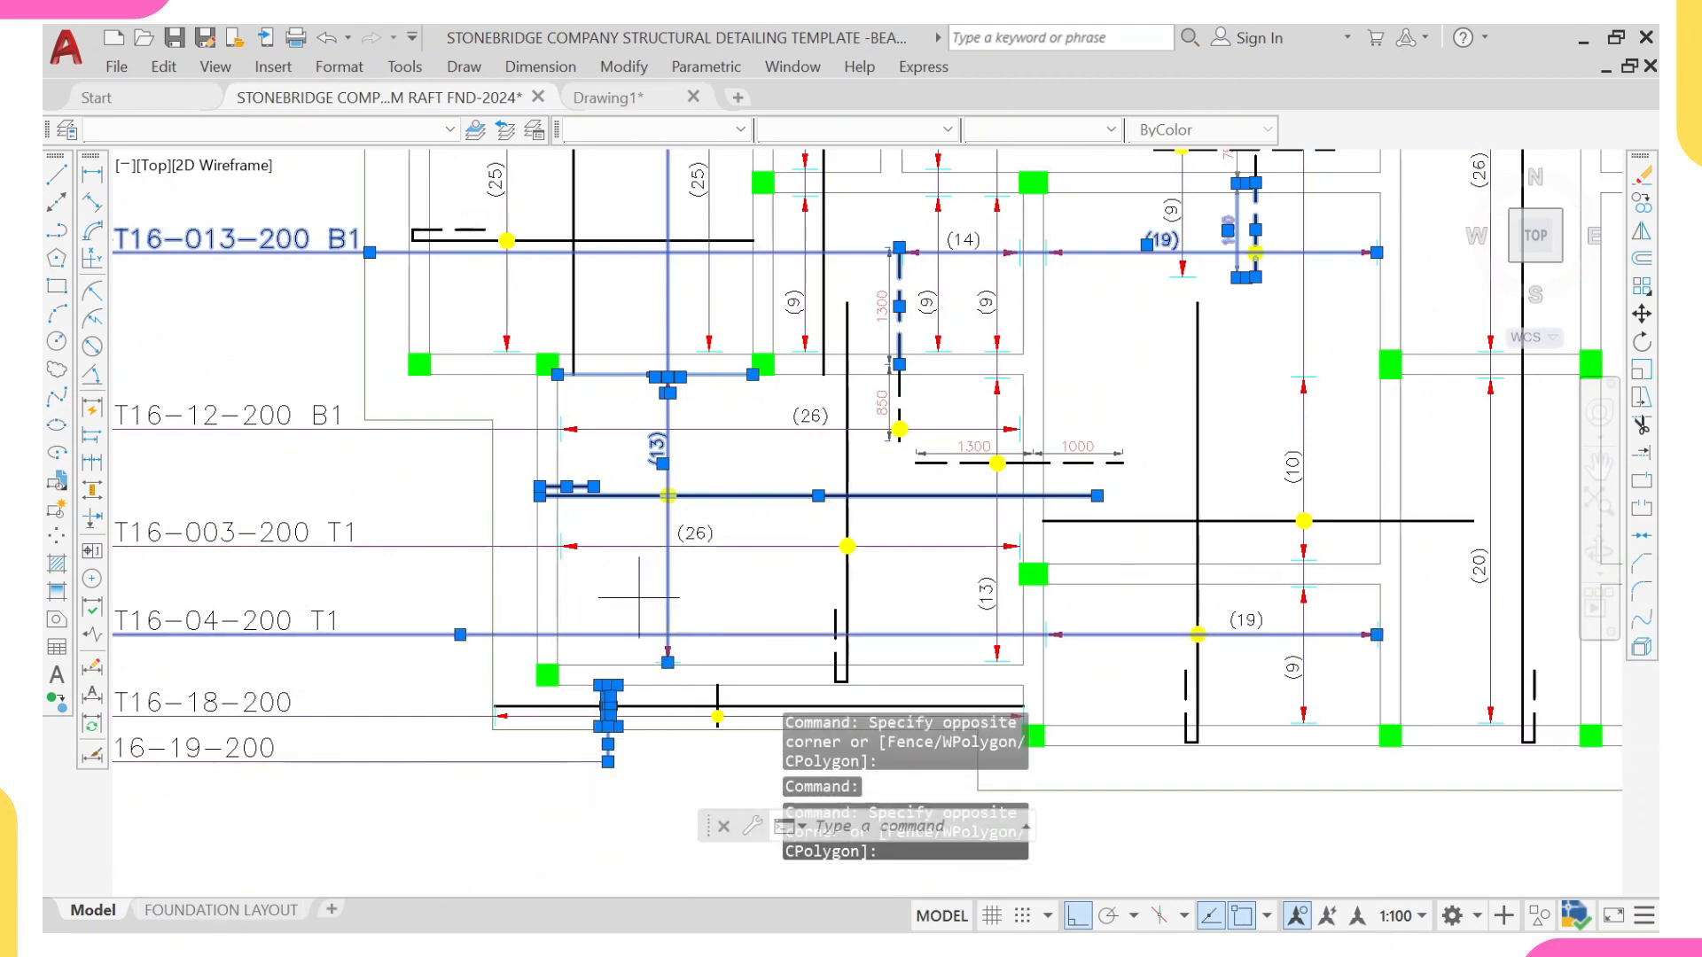
middle_click_drag(639, 597, 610, 483)
left_click(609, 483)
left_click(719, 658)
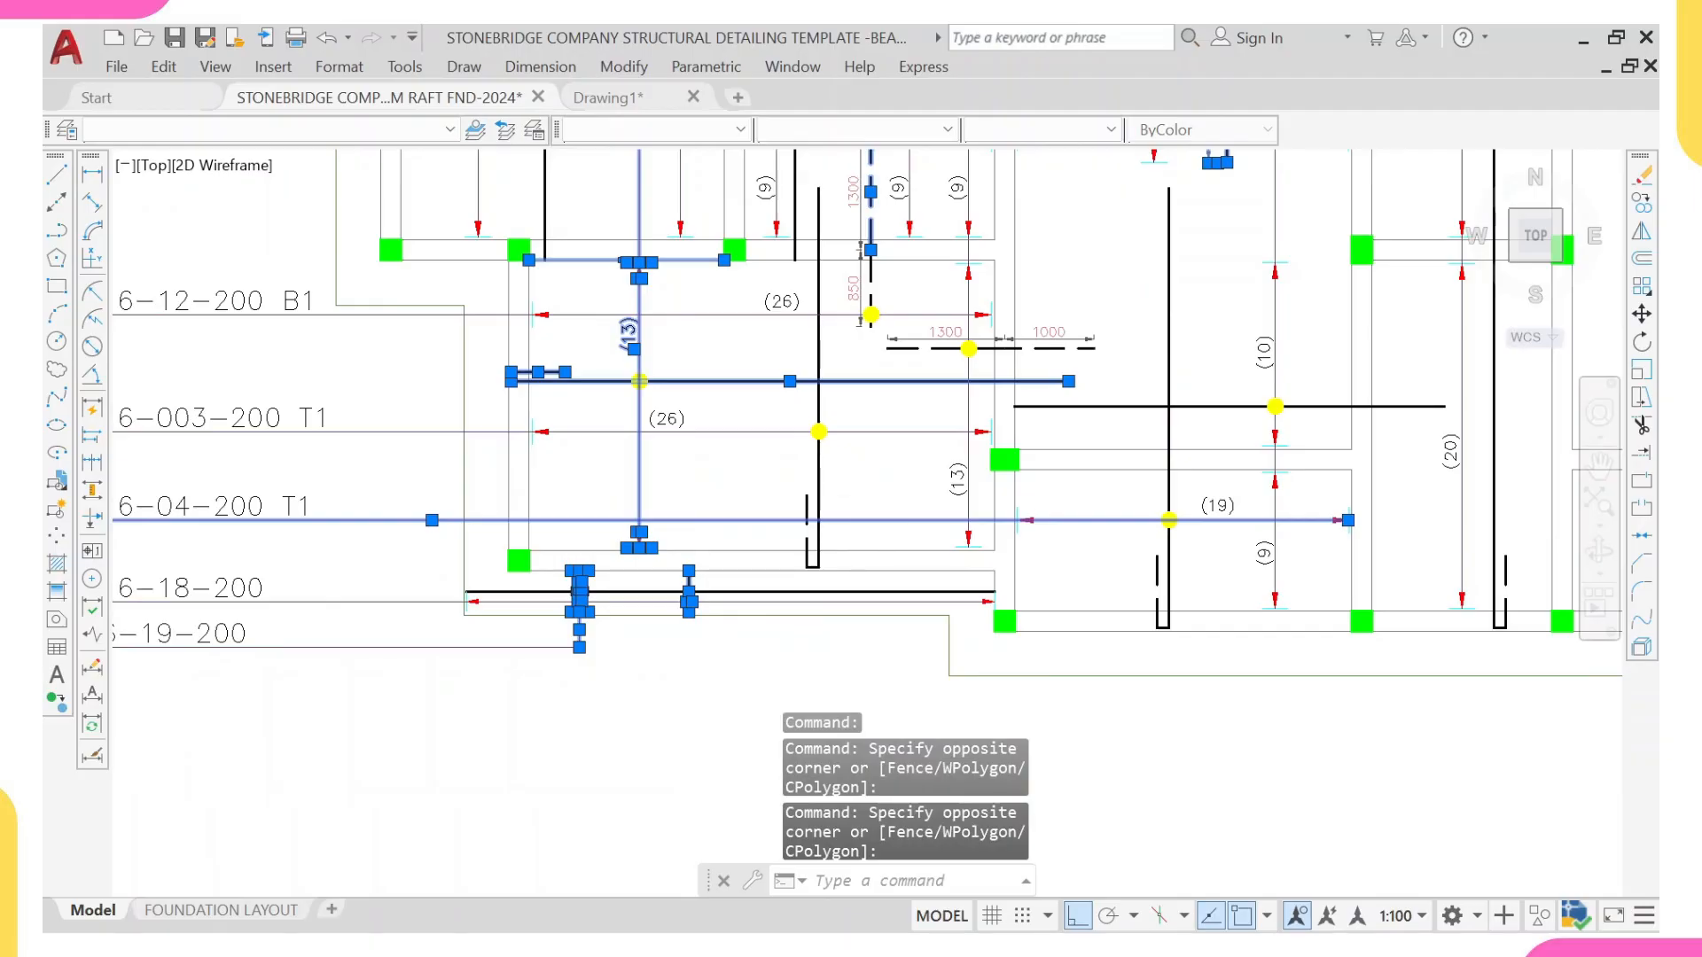
left_click(854, 534)
left_click(674, 497)
Step: Extend the selection to all objects similar to the picked bars, counts, notes, dimensions and leaders
scroll(737, 504, "down", 2)
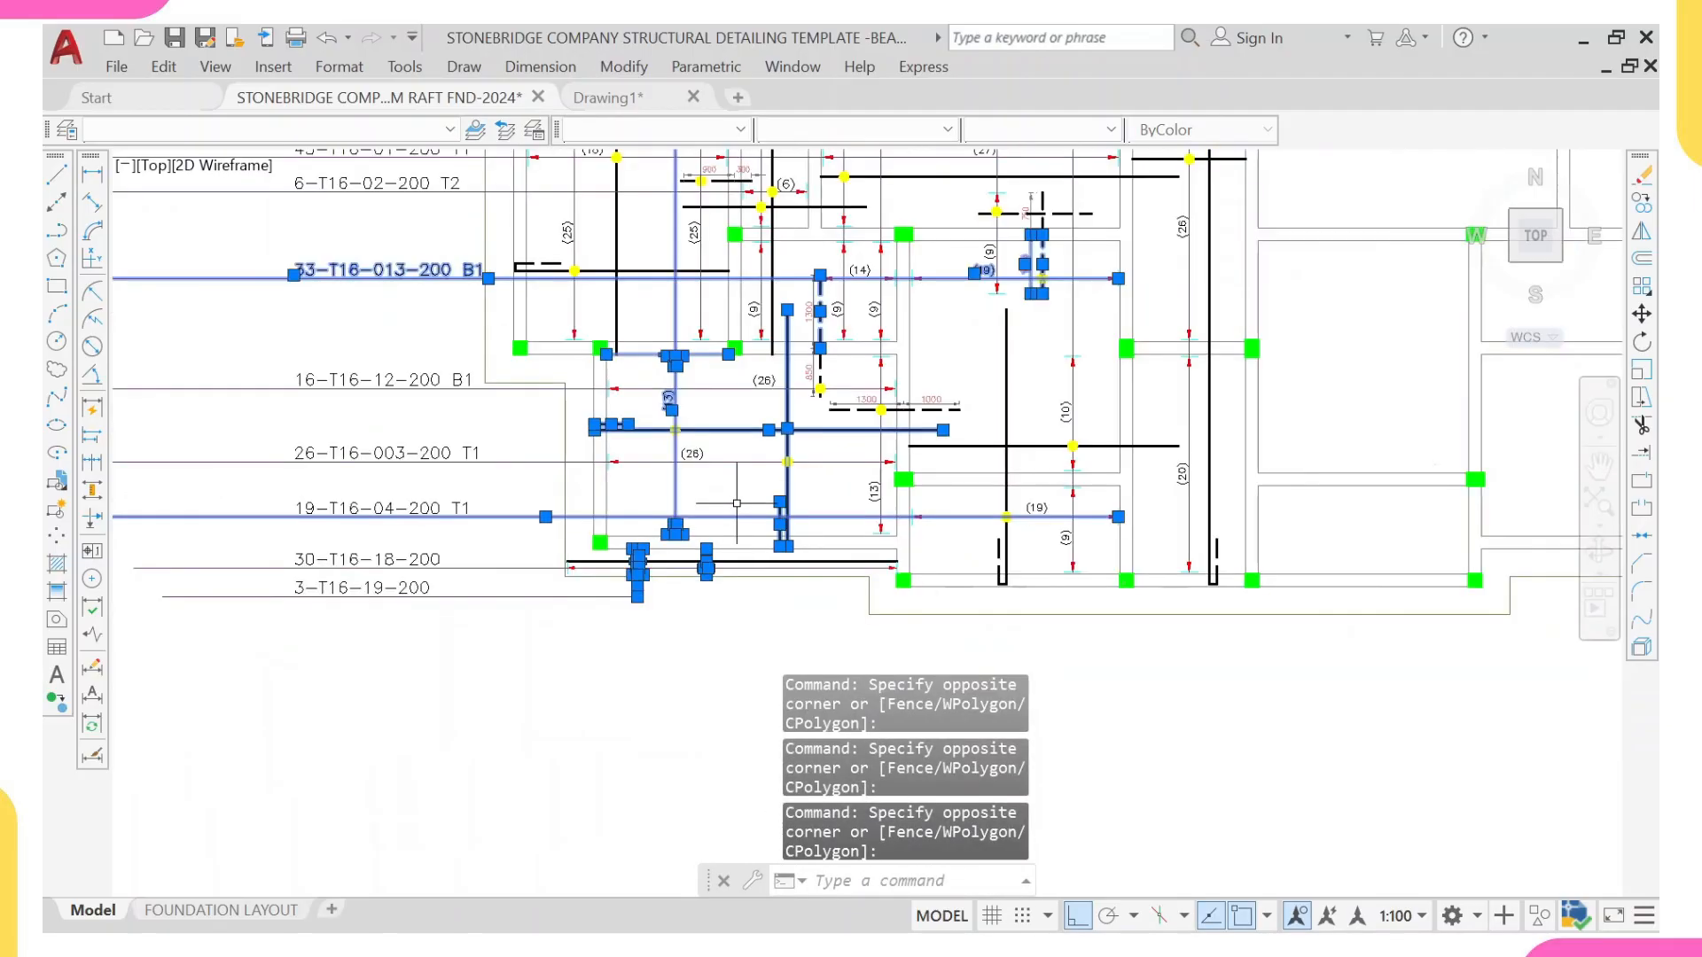
middle_click_drag(737, 503, 694, 554)
right_click(722, 333)
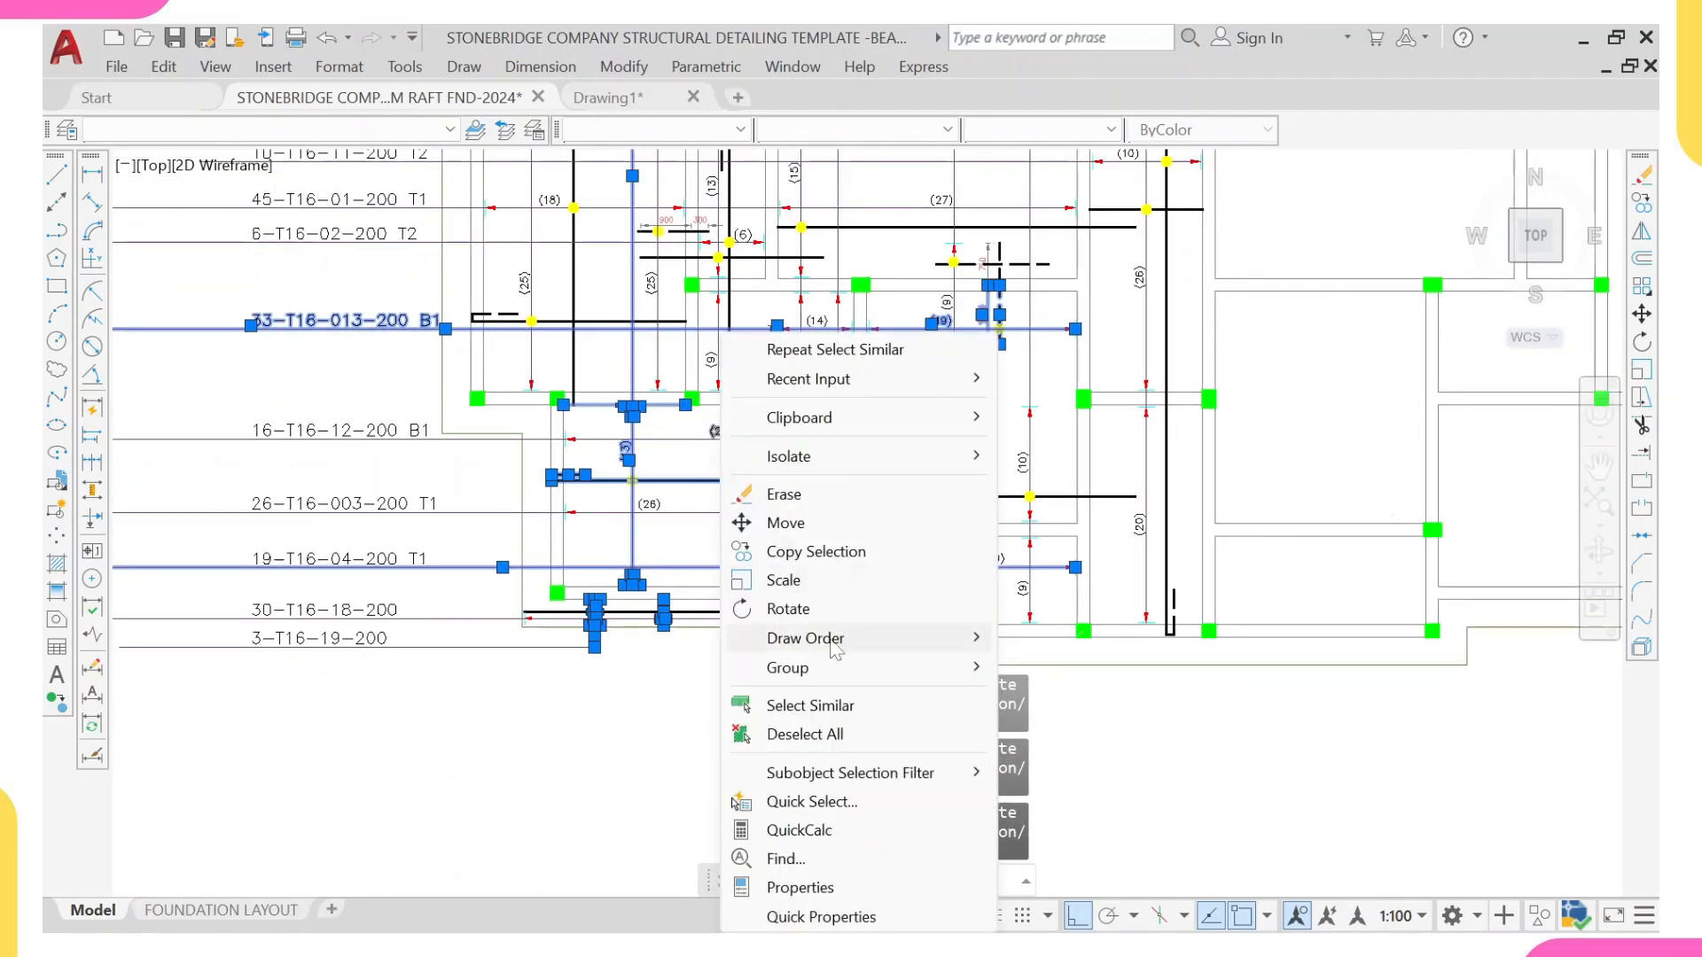
left_click(815, 705)
scroll(781, 636, "down", 4)
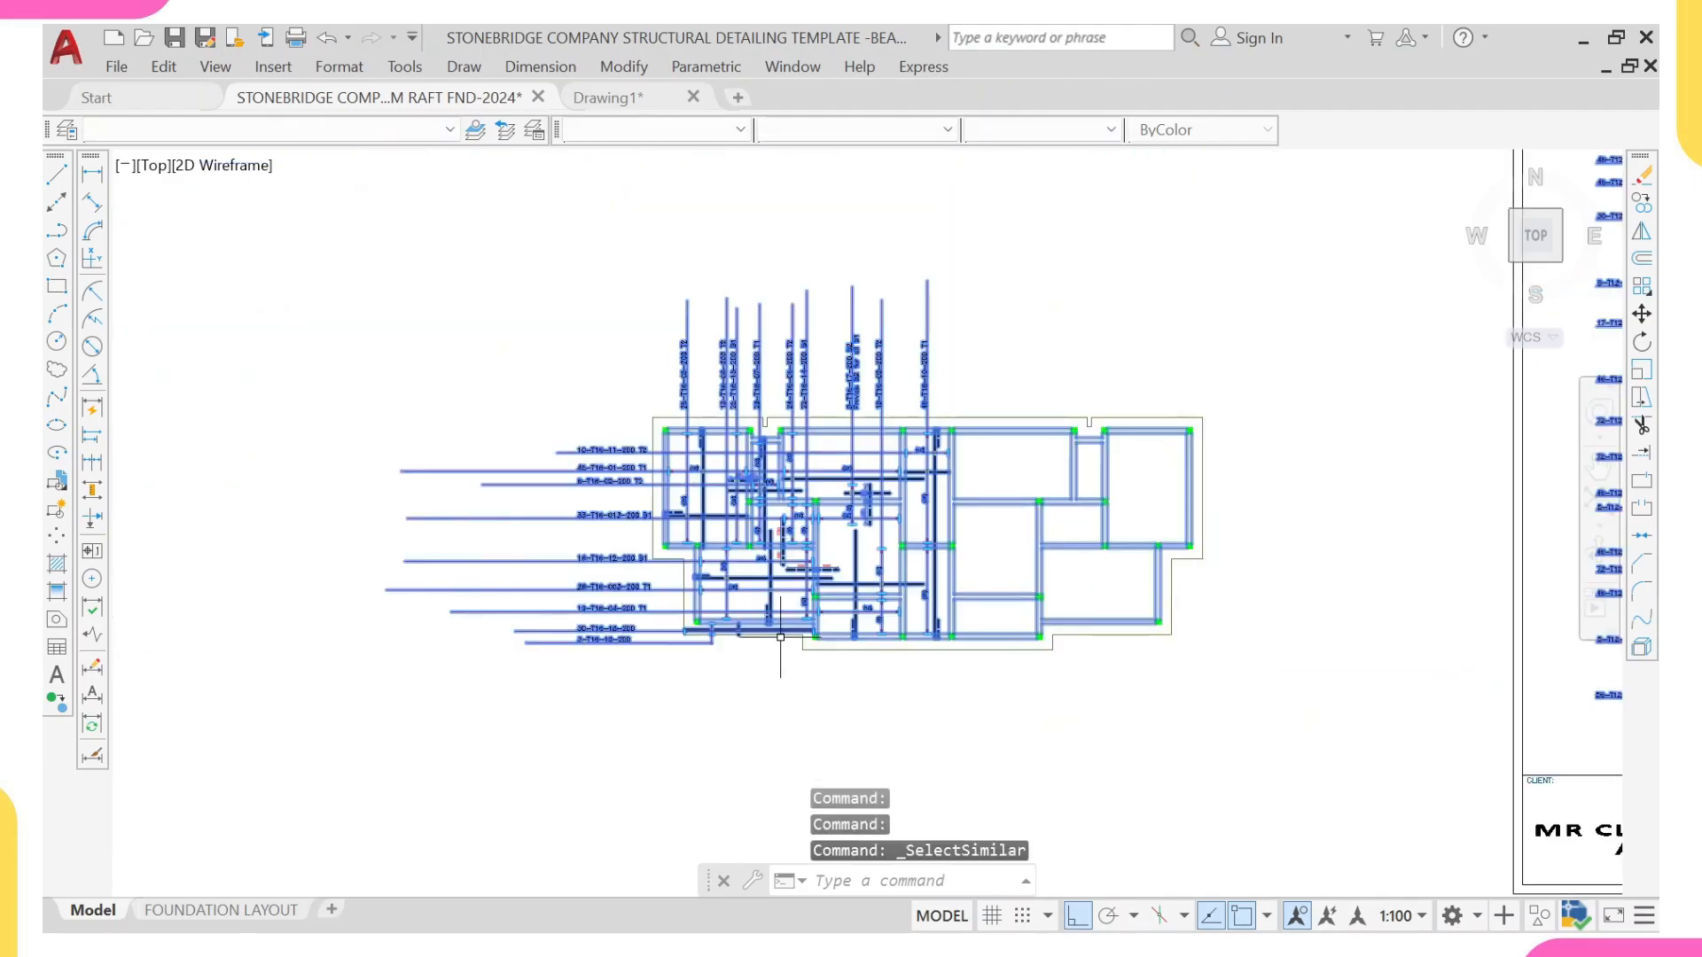
Step: Remove the sheets above the raft plan and the neighbouring slab reinforcement sheet from the selection
scroll(783, 578, "down", 4)
middle_click_drag(782, 578, 488, 612)
scroll(523, 577, "down", 1)
scroll(523, 577, "down", 4)
middle_click_drag(527, 541, 527, 563)
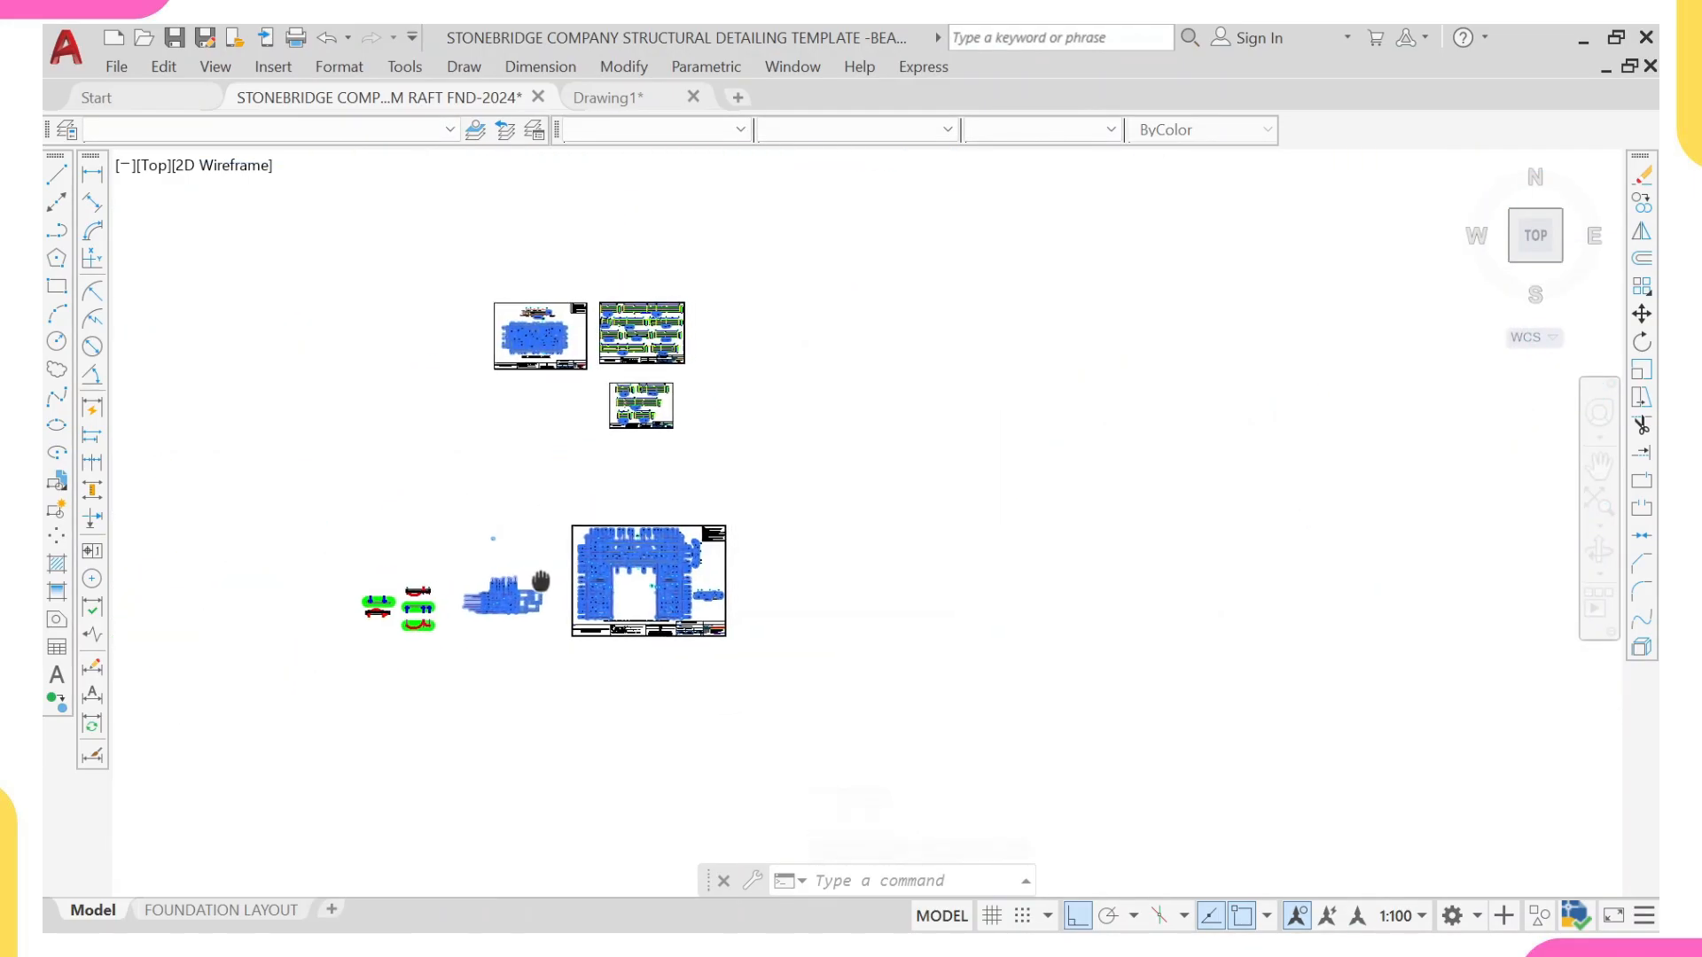
left_click(384, 263, "shift")
left_click(845, 560, "shift")
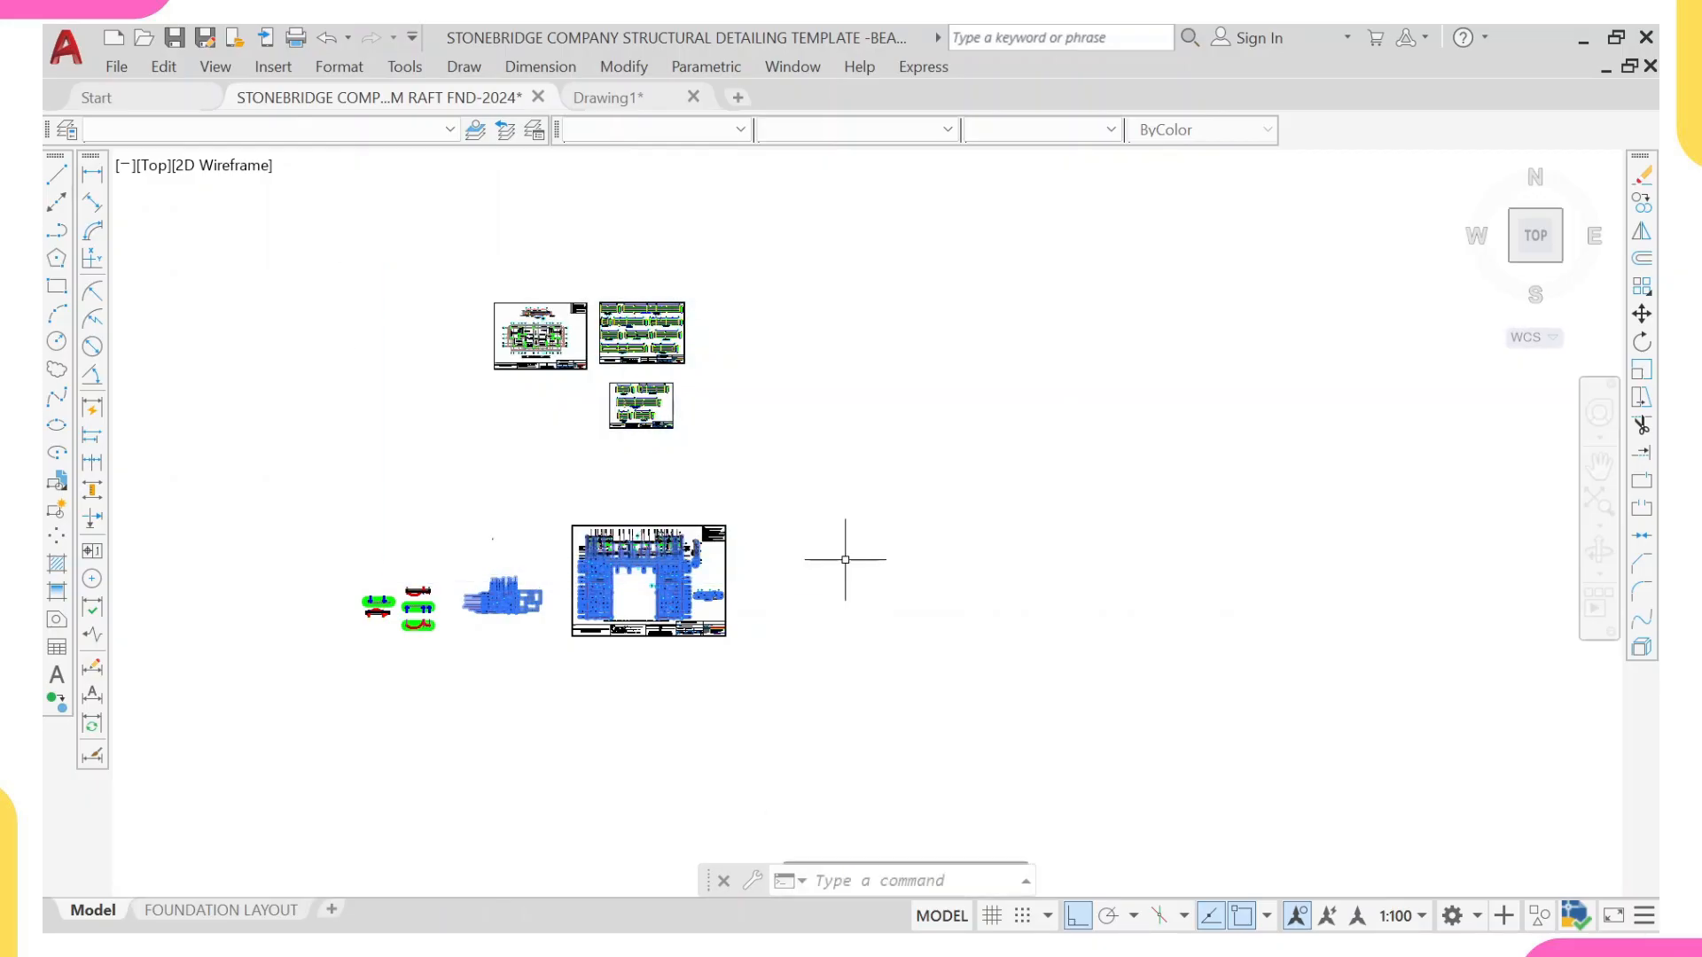
left_click(323, 408)
left_click(552, 418, "shift")
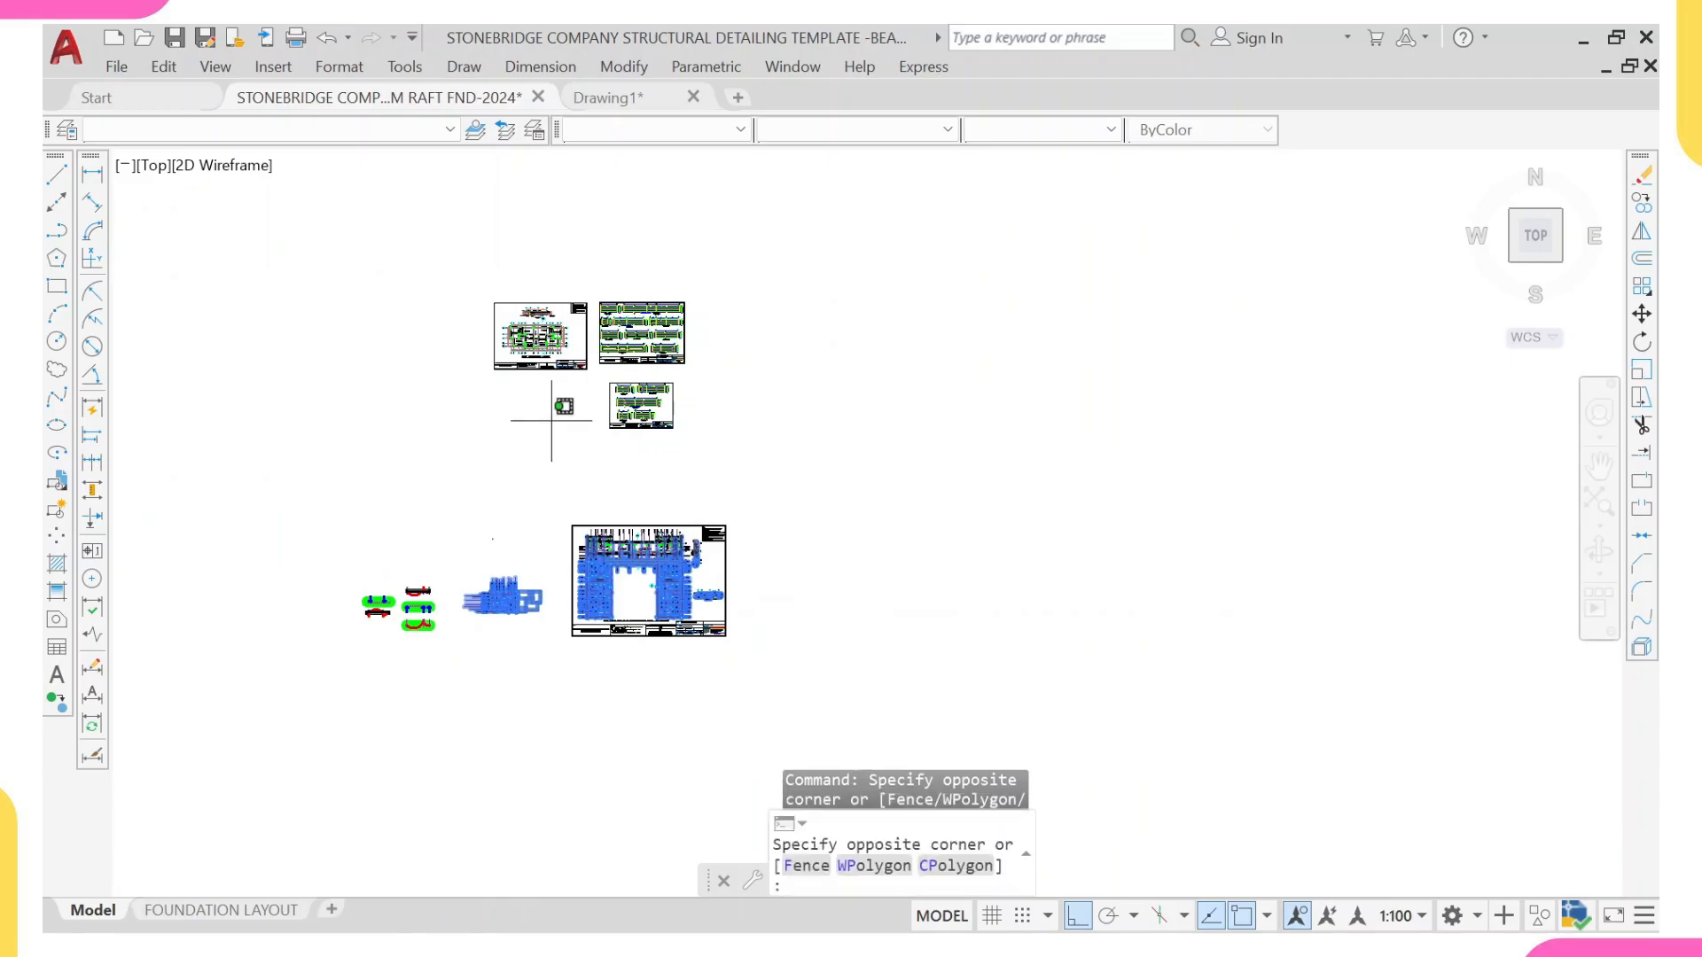
left_click(860, 711, "shift")
Step: Remove the row of drawings inside the distant red frame below from the selection
scroll(860, 711, "down", 2)
middle_click_drag(860, 711, 759, 195)
scroll(764, 311, "down", 4)
middle_click_drag(709, 297, 700, 61)
middle_click_drag(806, 490, 759, 329)
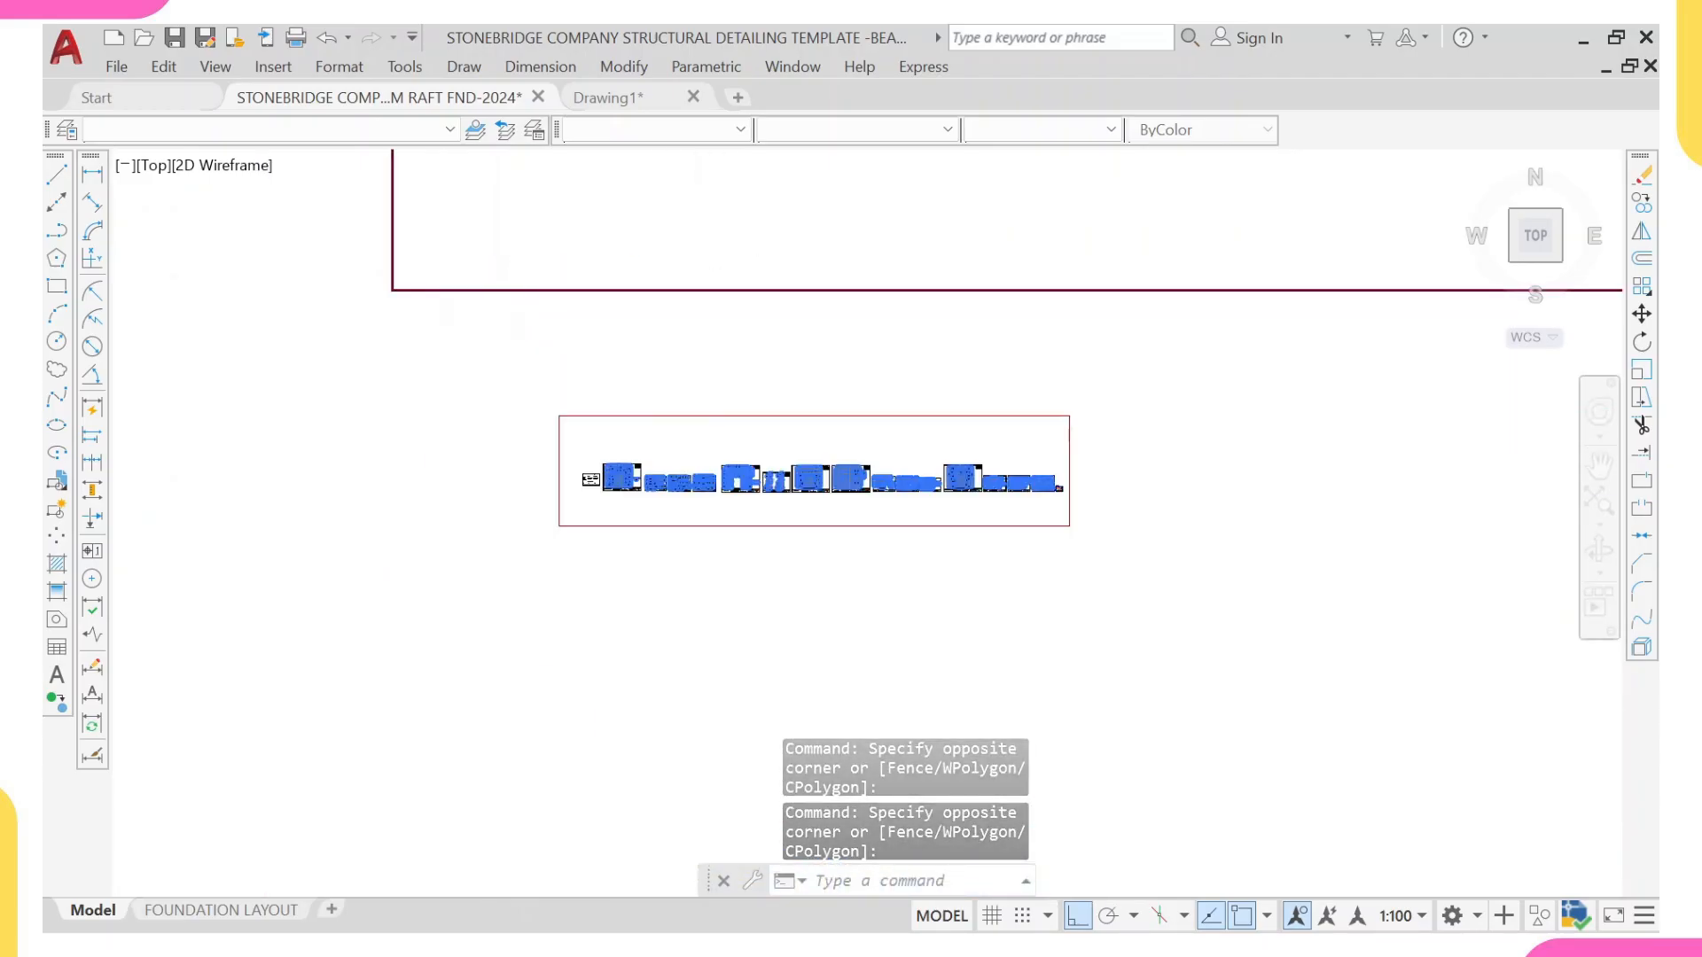
left_click(515, 300)
left_click(1200, 644, "shift")
scroll(991, 430, "down", 3)
middle_click_drag(957, 374, 932, 529)
Step: Remove the beam lines in the right half of the raft plan from the selection, keeping the left-half reinforcement
scroll(934, 531, "up", 2)
scroll(851, 344, "up", 2)
scroll(708, 306, "up", 1)
scroll(708, 306, "up", 2)
middle_click_drag(606, 313, 806, 462)
scroll(754, 409, "up", 10)
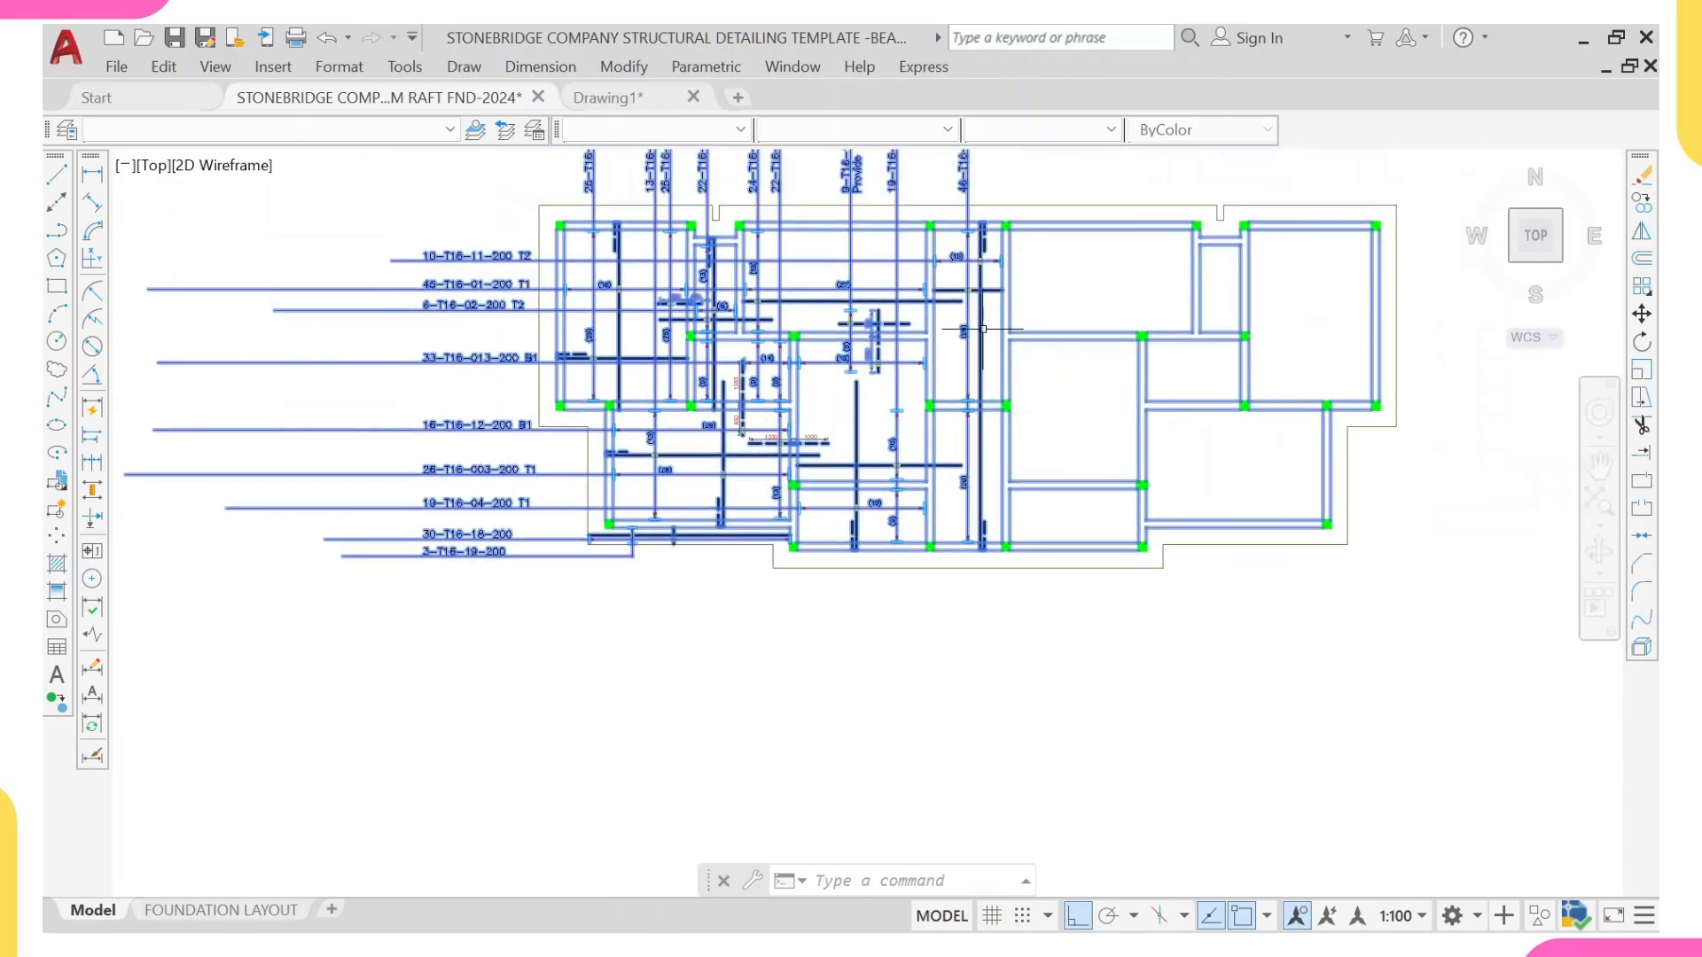
middle_click_drag(1033, 312, 973, 357)
scroll(935, 261, "up", 2)
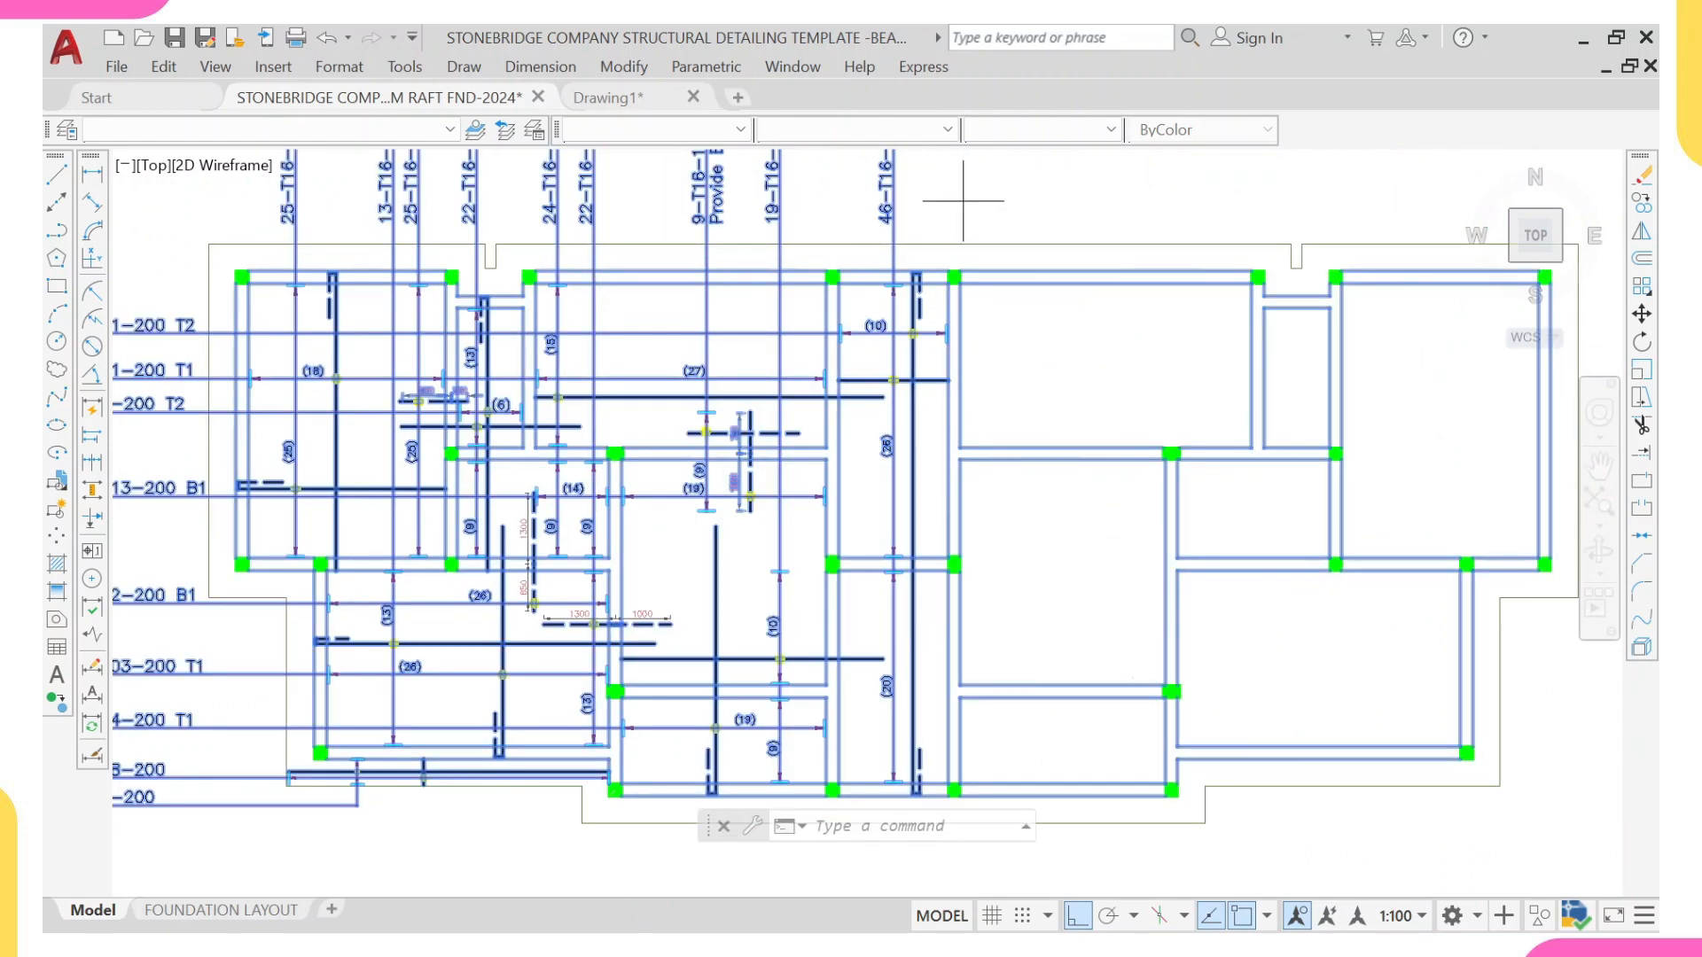
left_click(963, 200, "shift")
left_click(1633, 893, "shift")
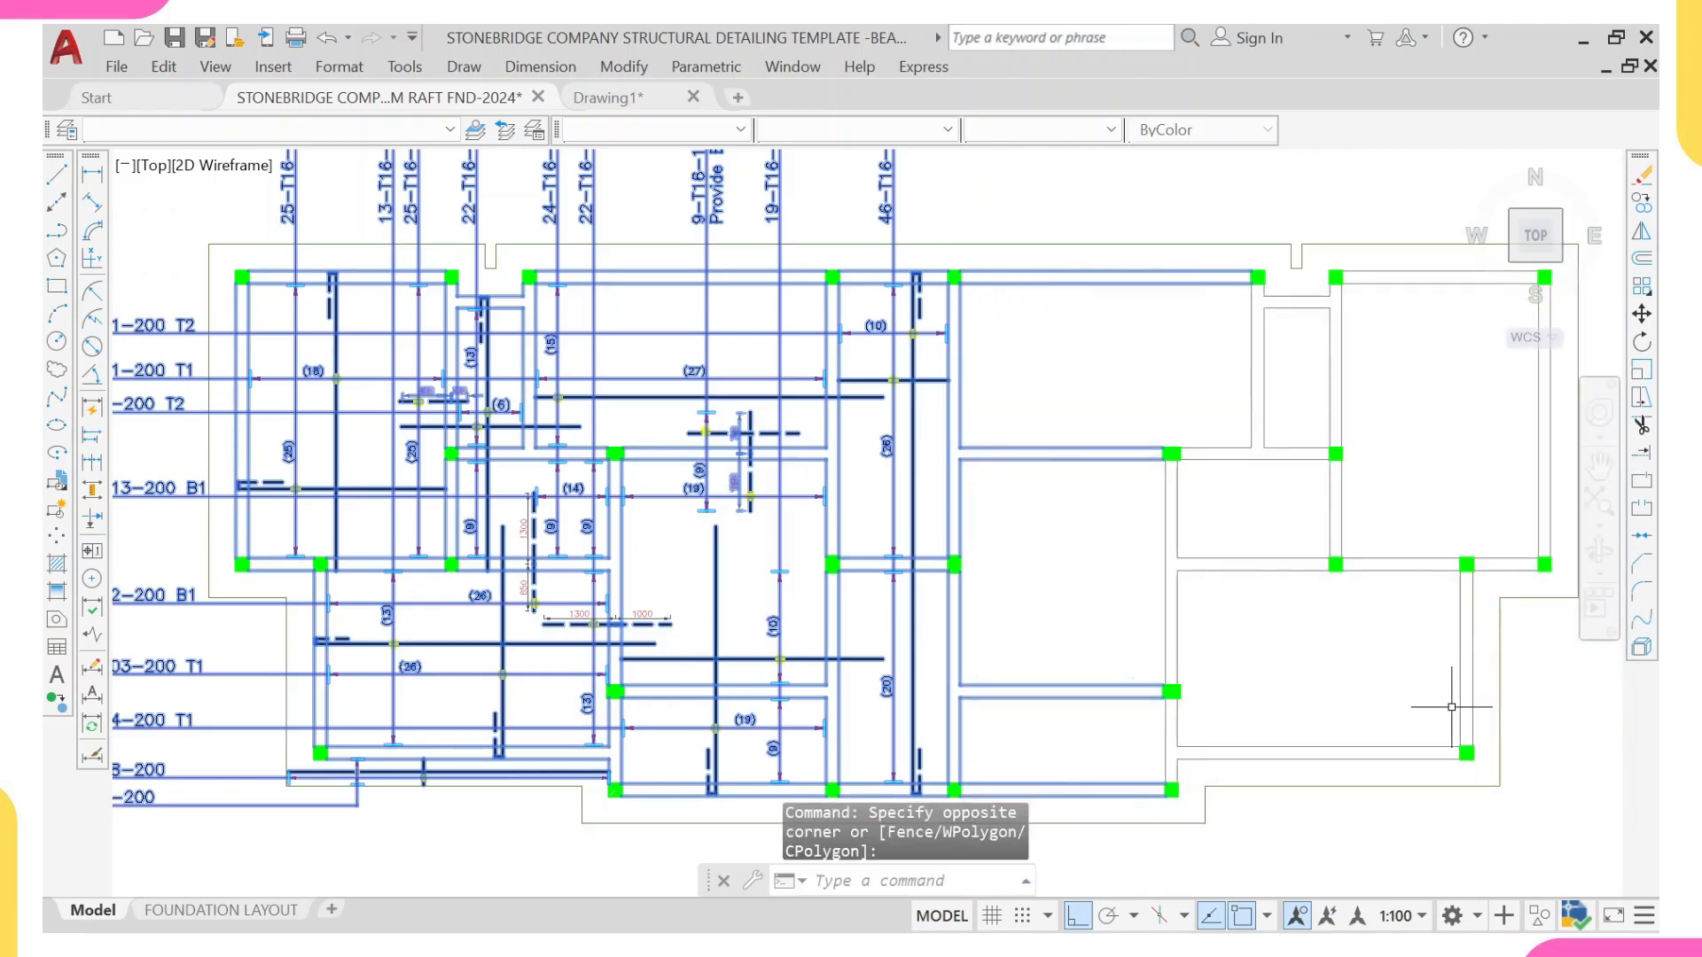
scroll(1451, 706, "down", 5)
scroll(729, 329, "up", 8)
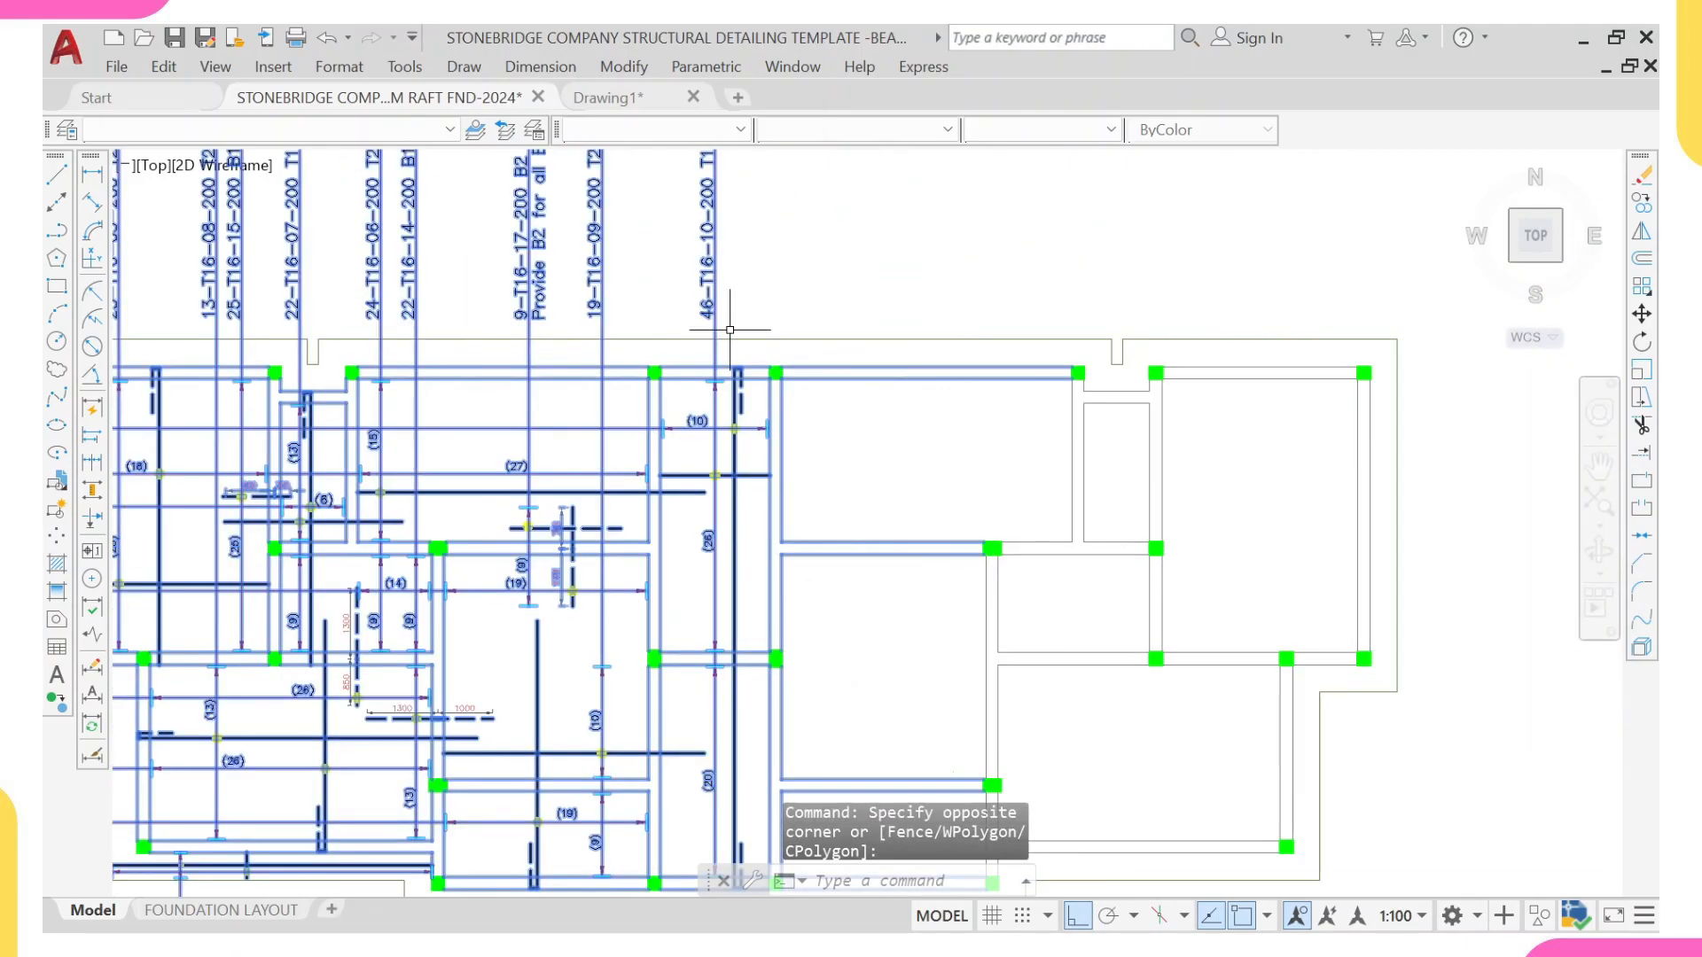
scroll(759, 293, "down", 2)
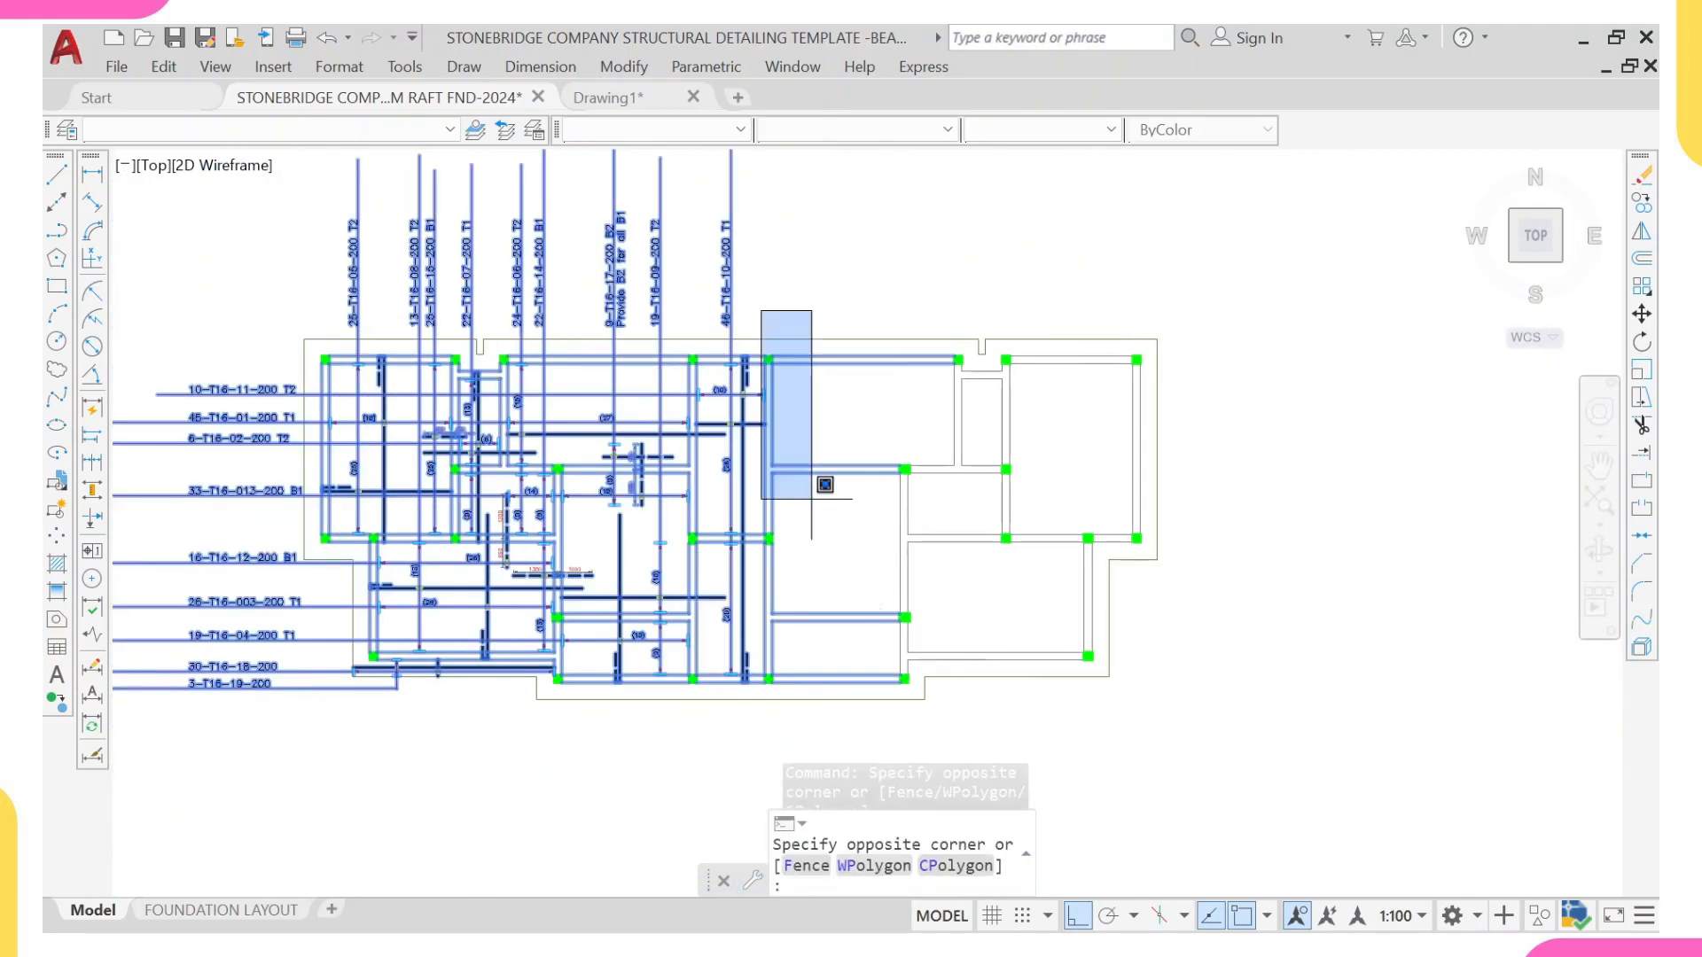
left_click(1128, 723, "shift")
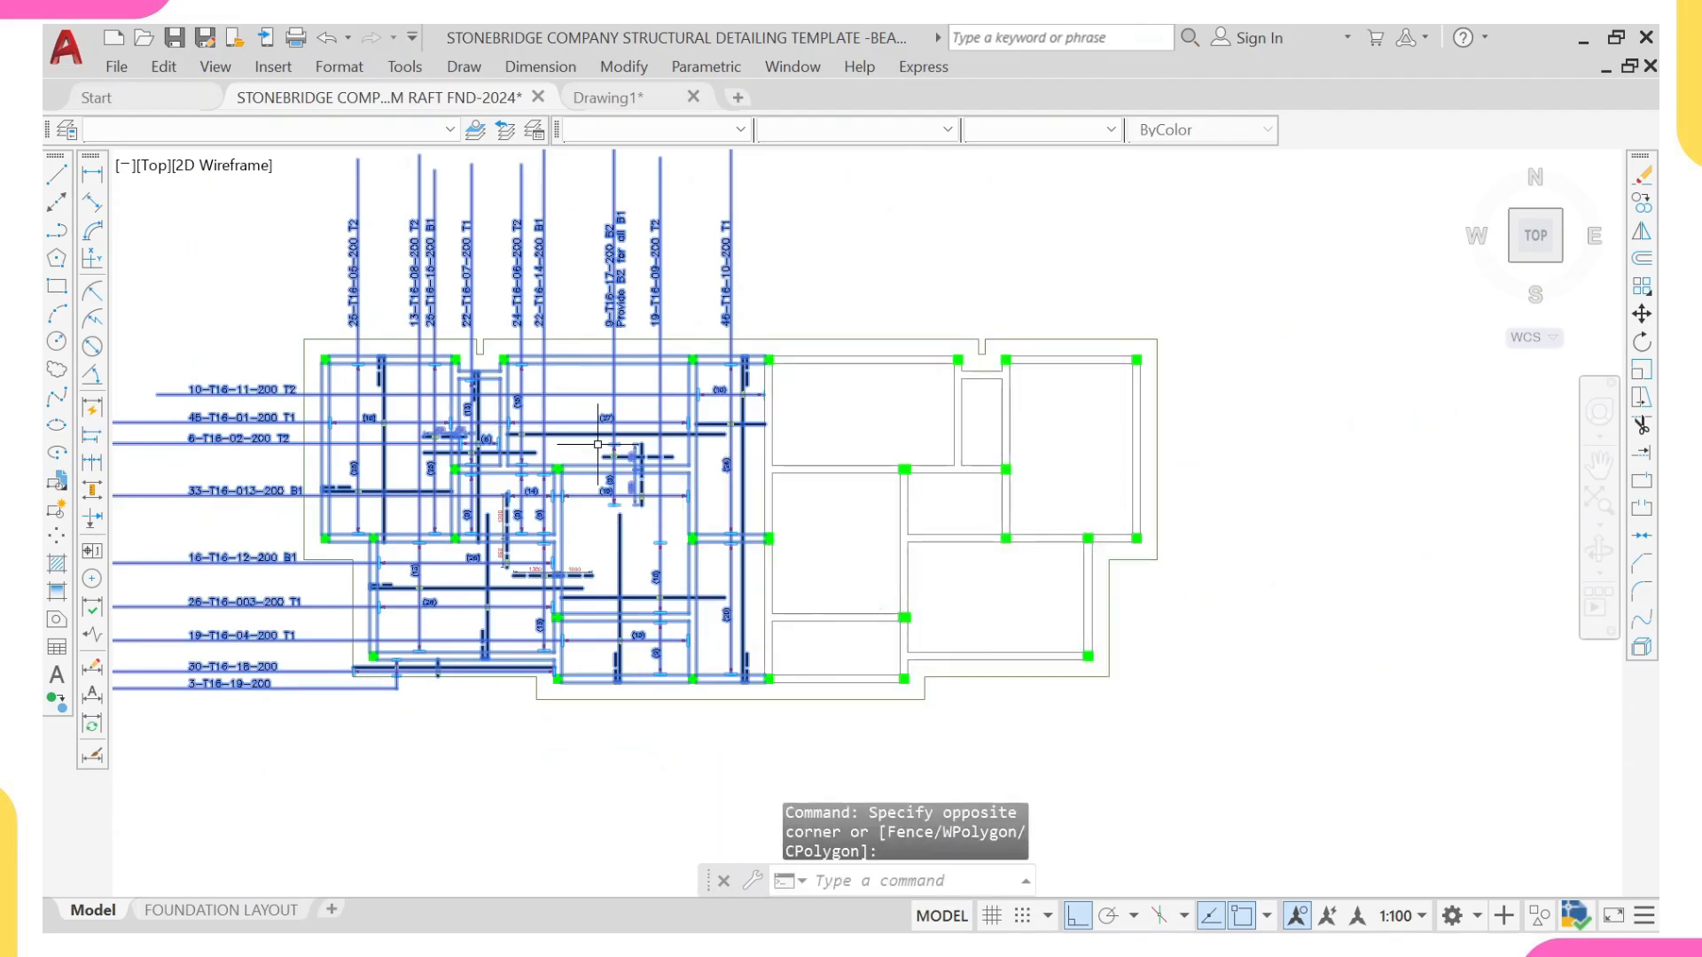
middle_click_drag(533, 447, 686, 475)
scroll(492, 582, "up", 4)
scroll(498, 567, "down", 4)
middle_click_drag(615, 568, 528, 551)
scroll(622, 367, "up", 5)
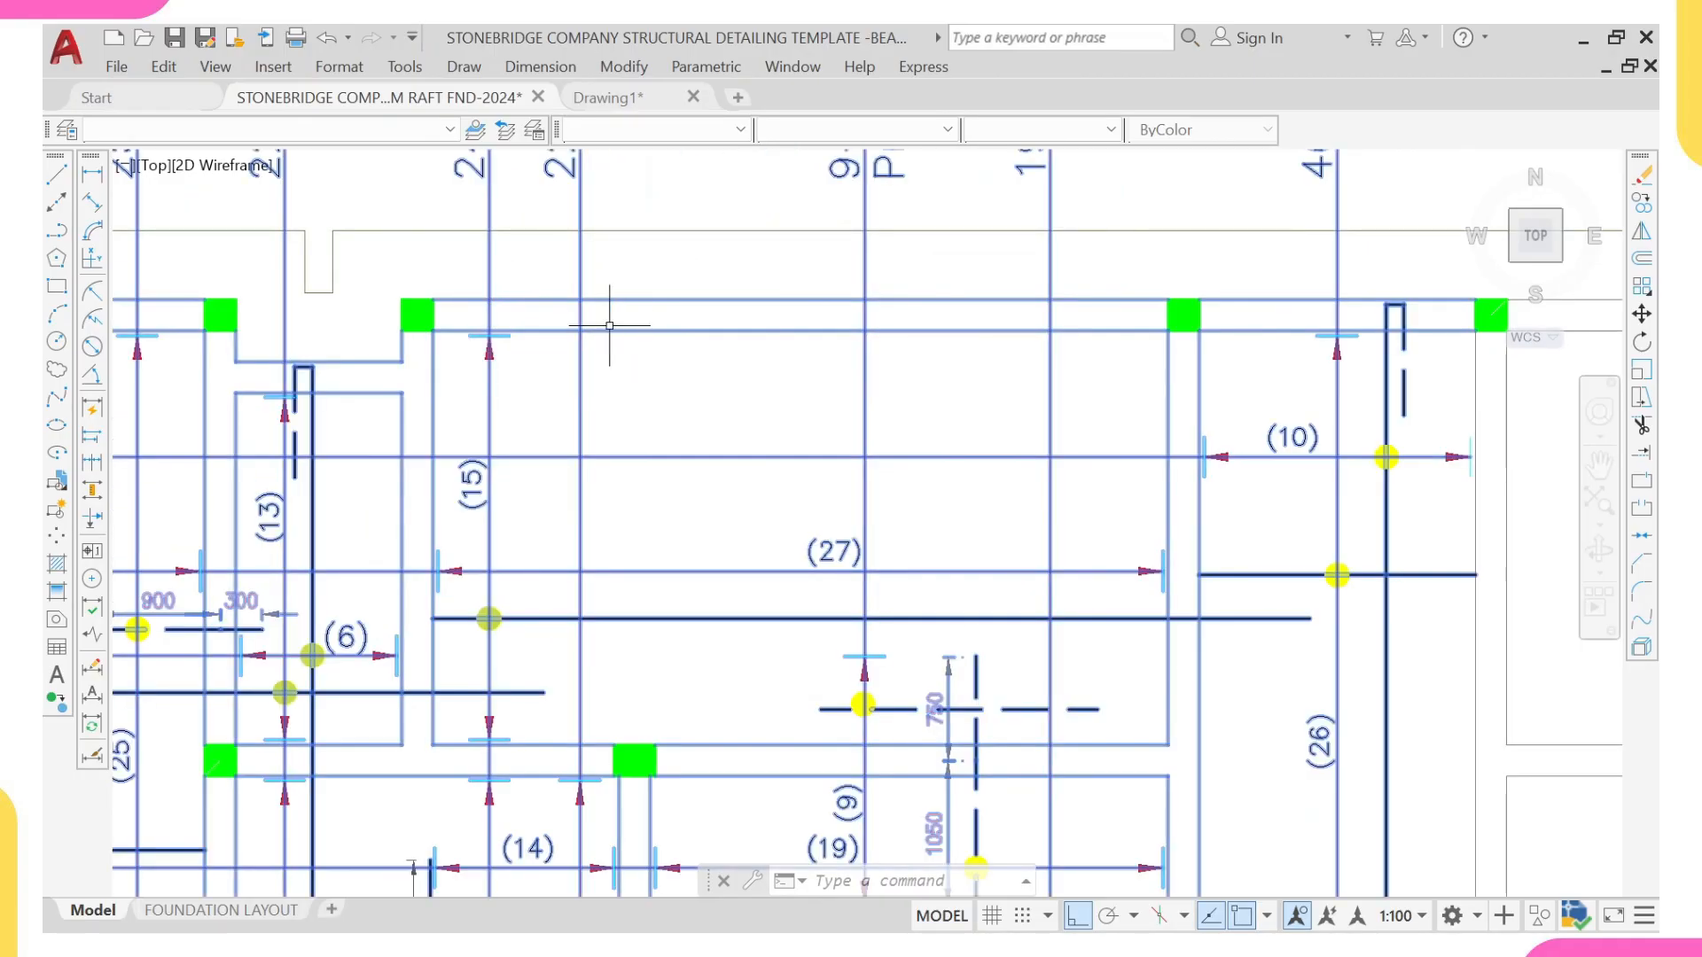
scroll(610, 296, "down", 5)
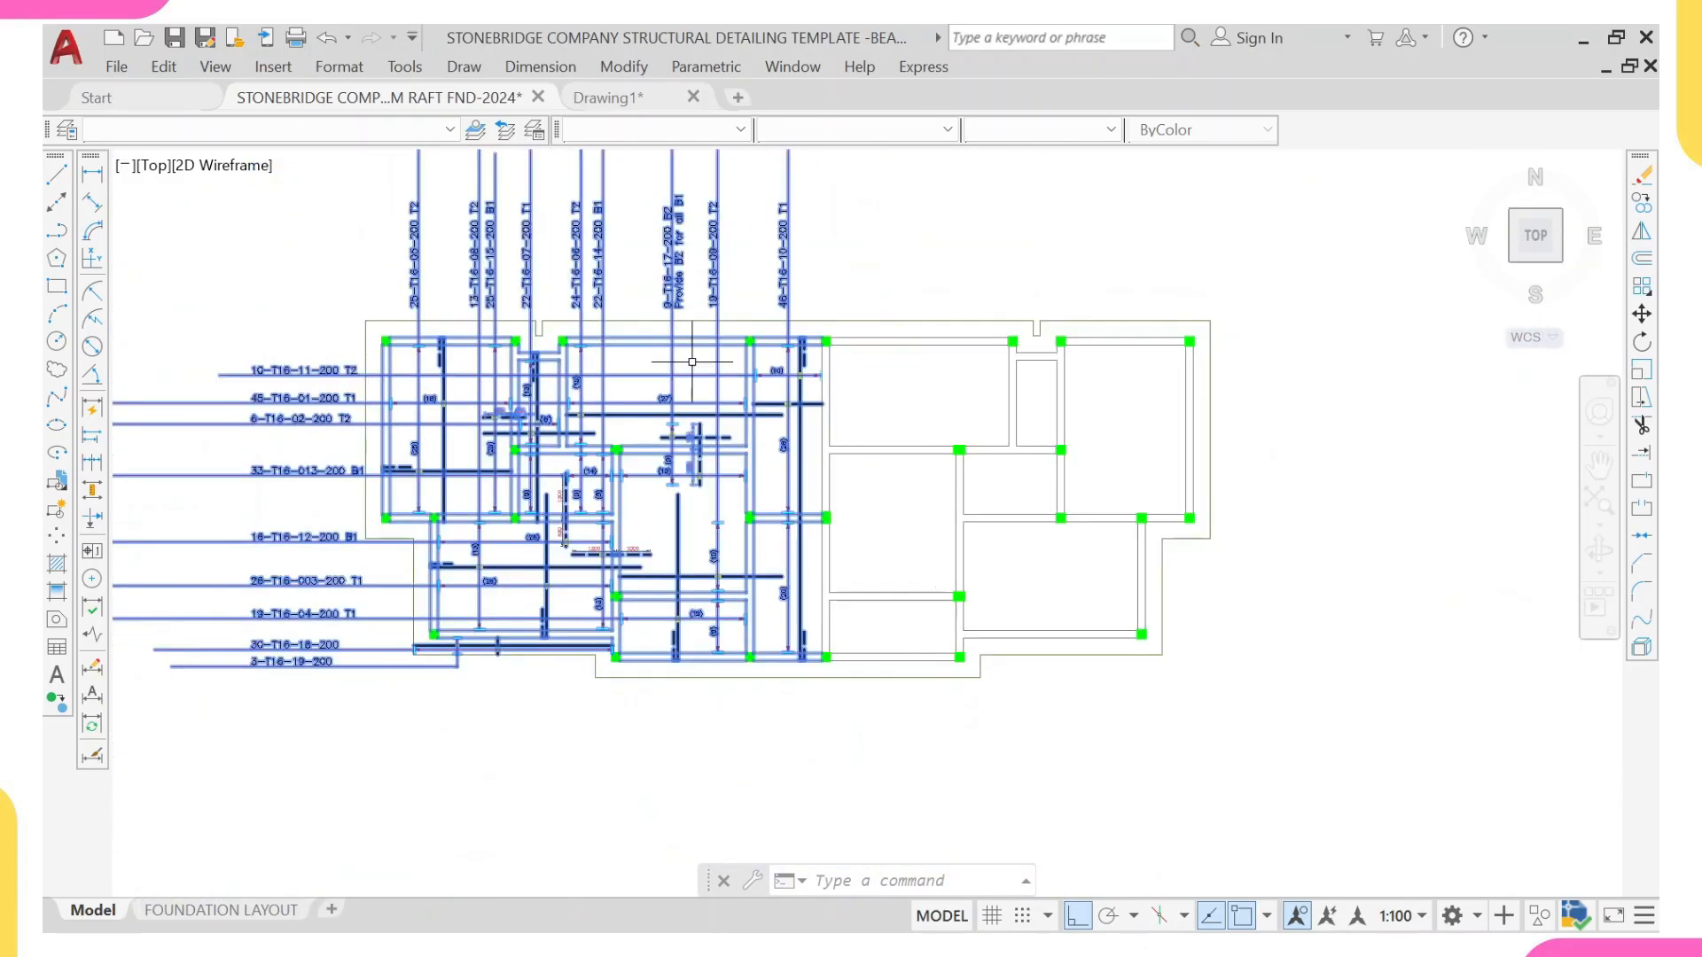
Step: Start mirroring the selected left-half reinforcement, placing the mirror line's first point at the midpoint of the central bay's upper beam inner line
scroll(691, 362, "up", 2)
type("MI")
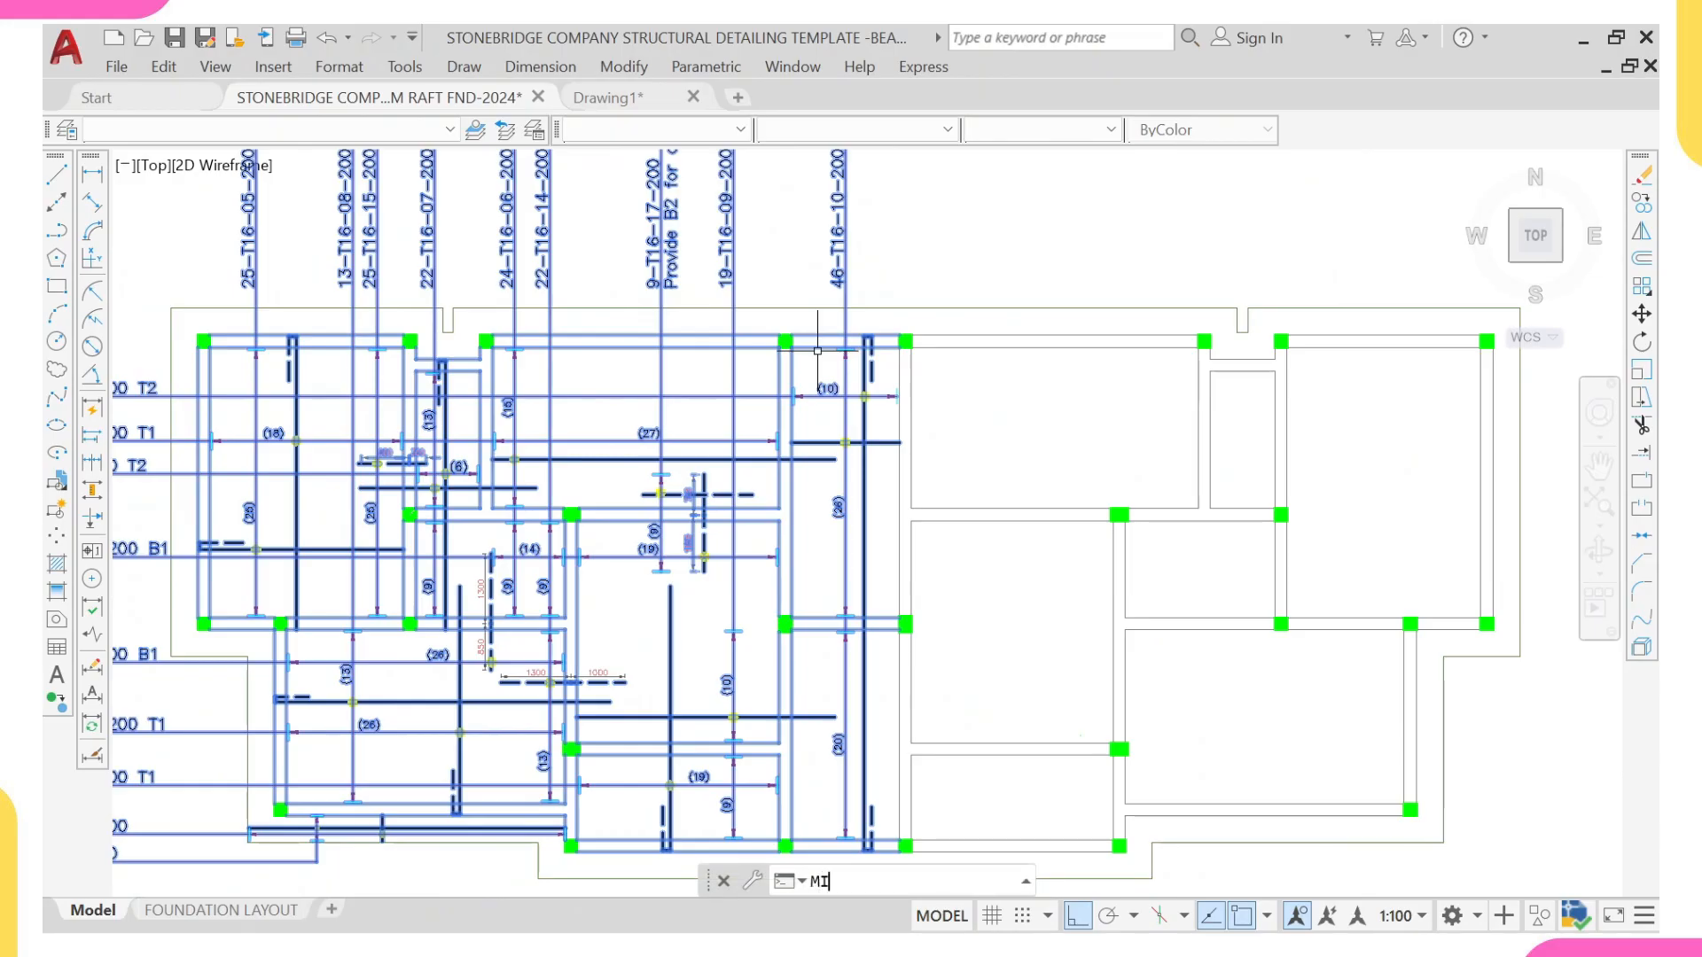
key("Return")
scroll(797, 372, "up", 2)
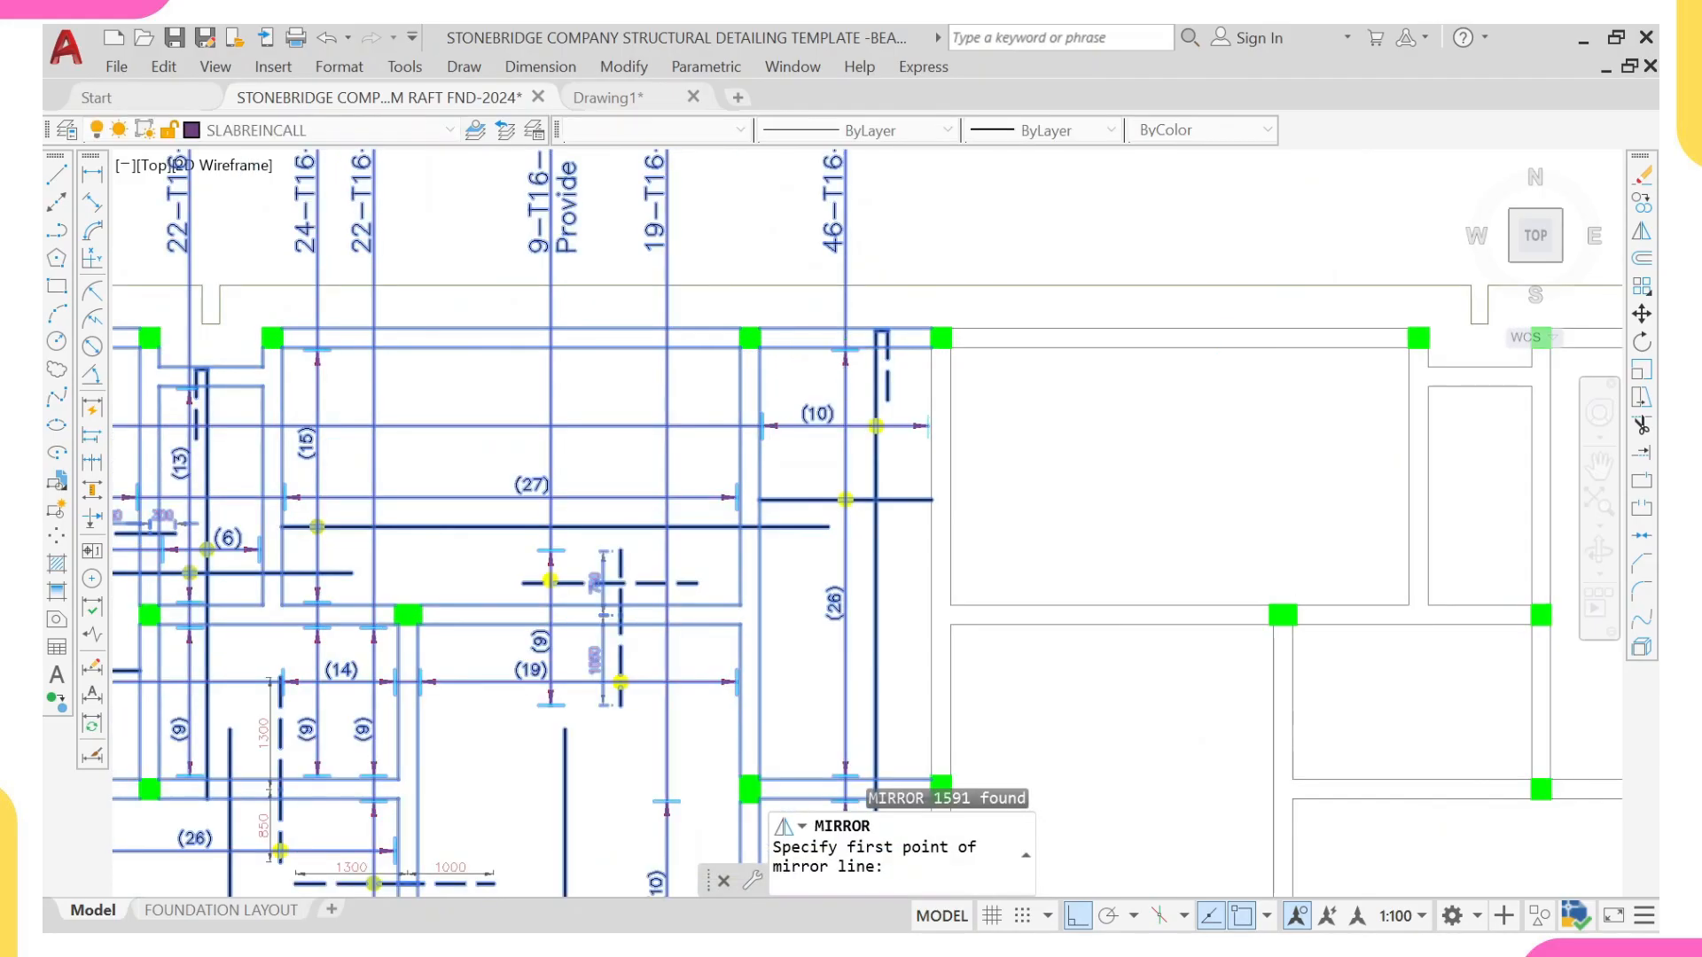
scroll(607, 359, "down", 4)
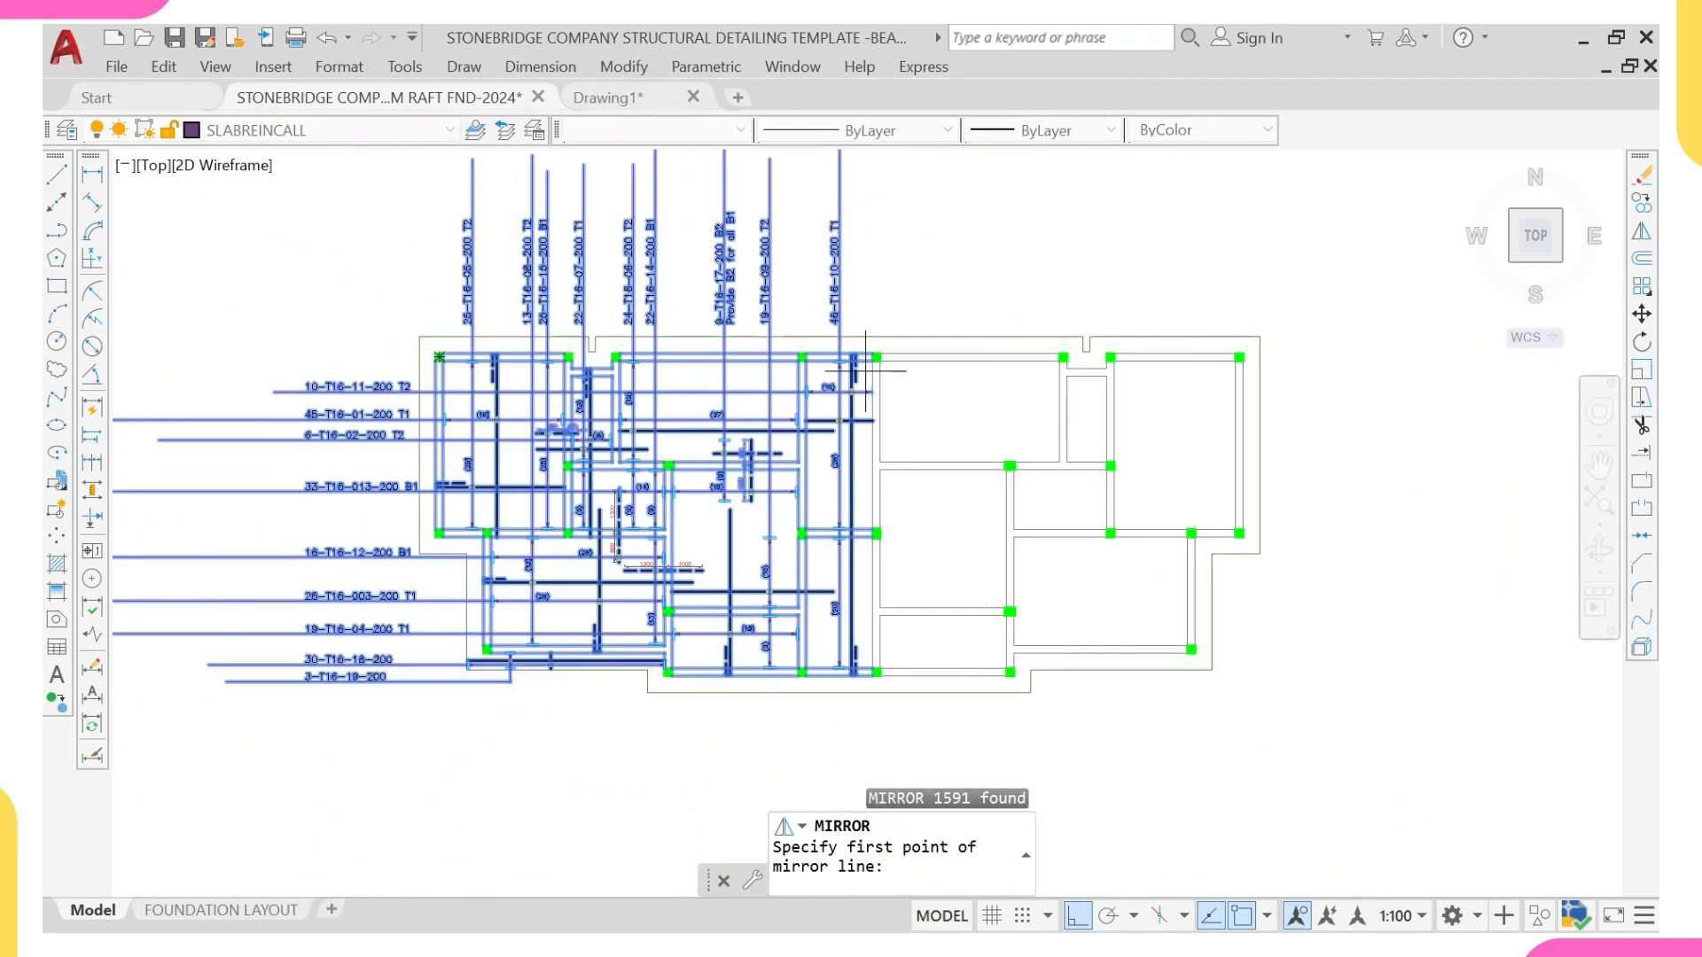
scroll(789, 343, "up", 2)
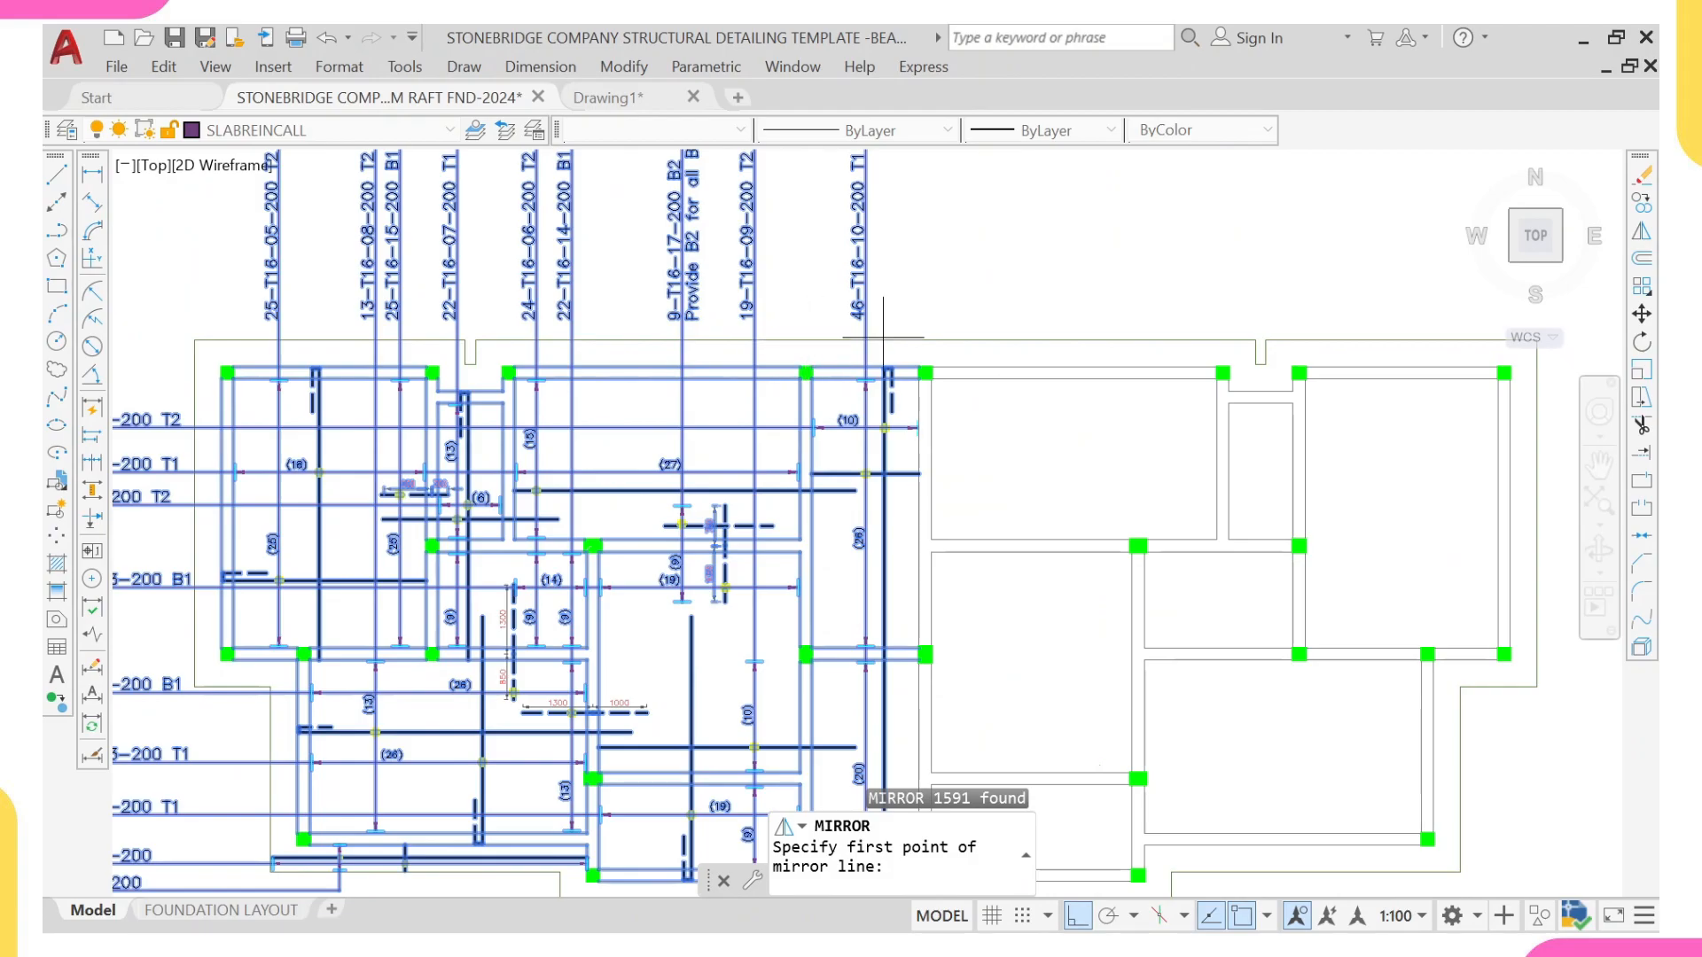
scroll(826, 370, "up", 4)
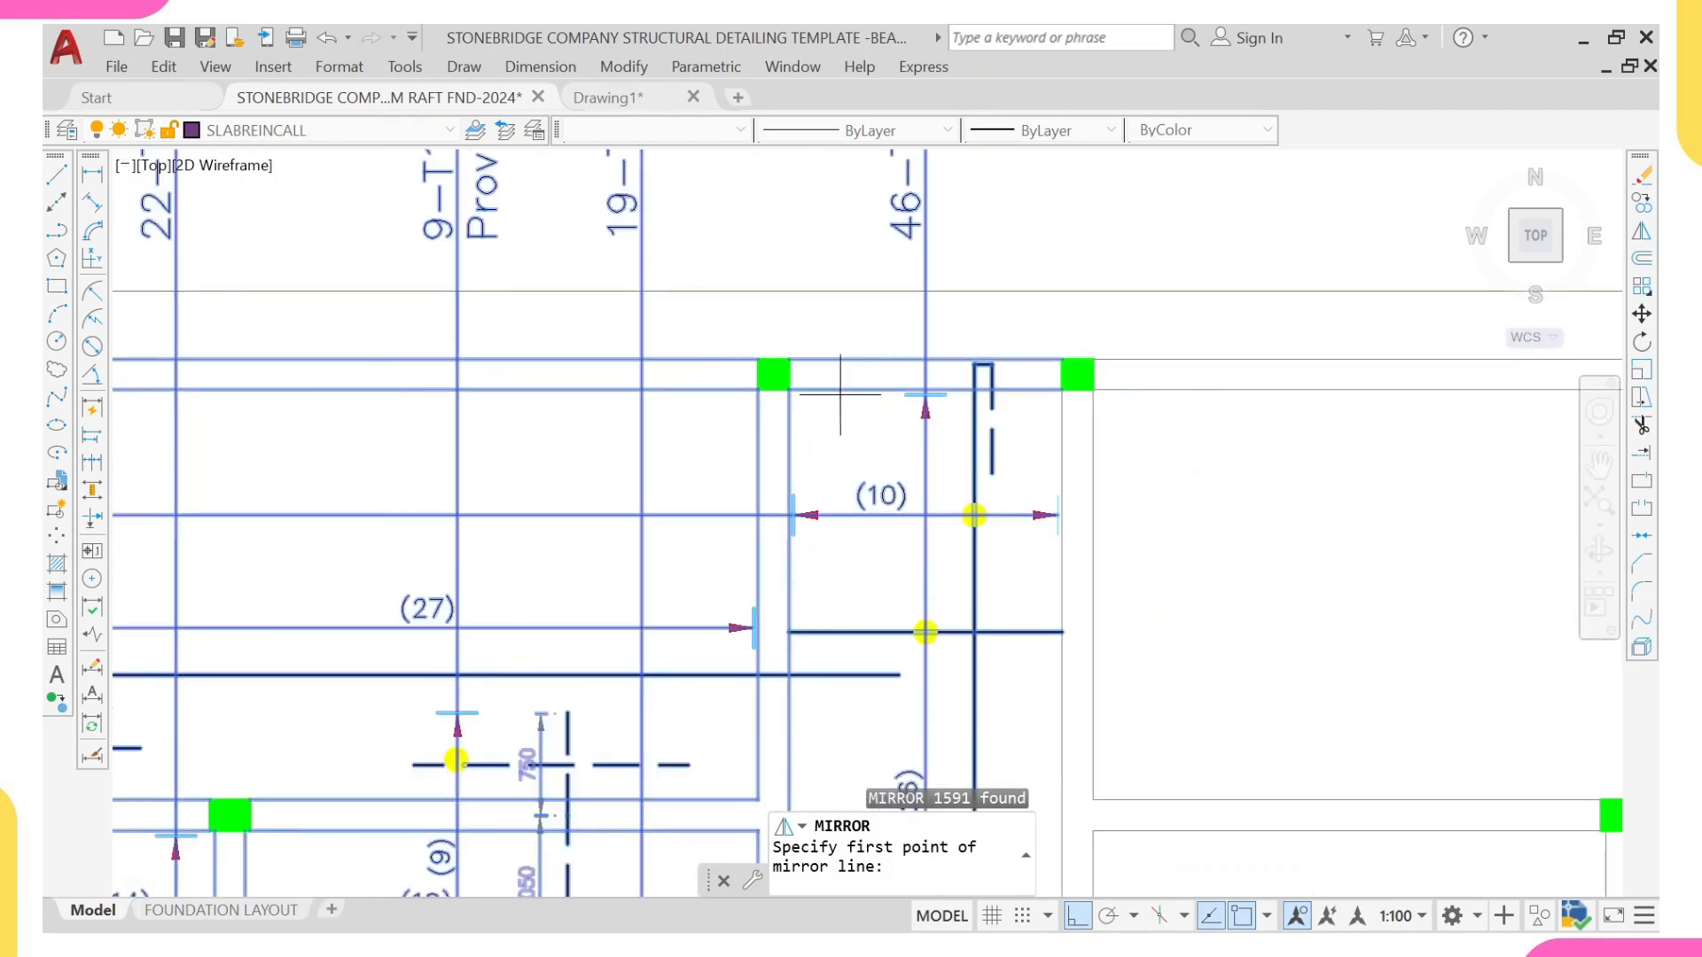
scroll(826, 388, "down", 6)
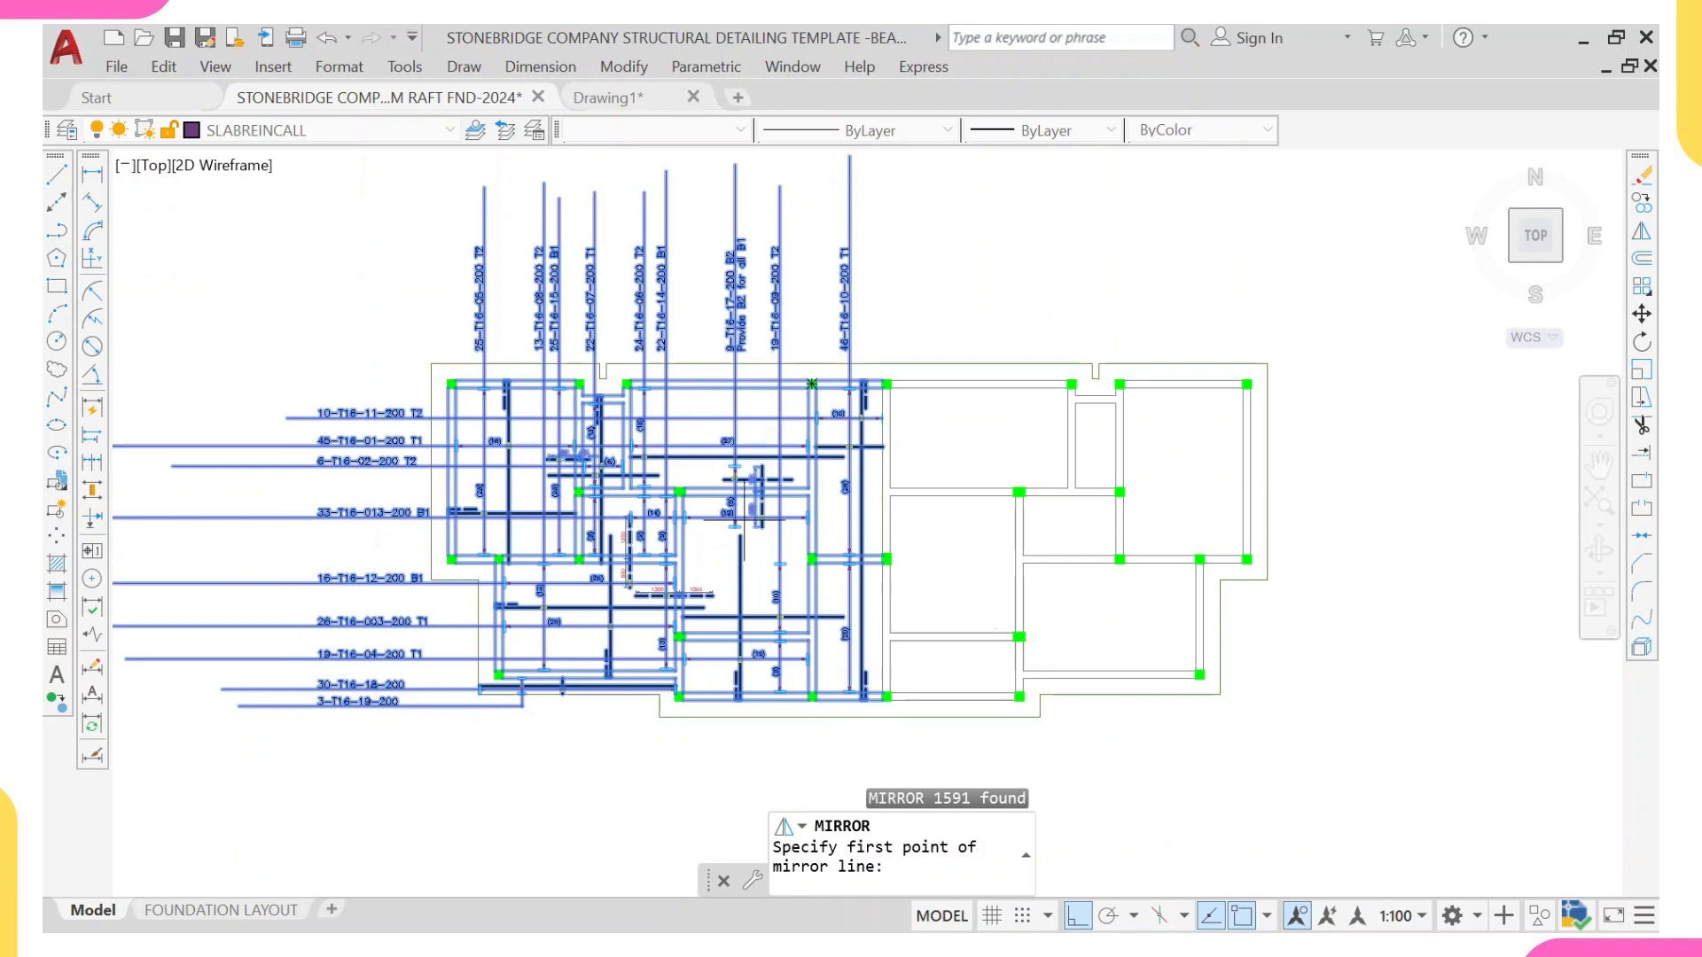
scroll(889, 488, "up", 4)
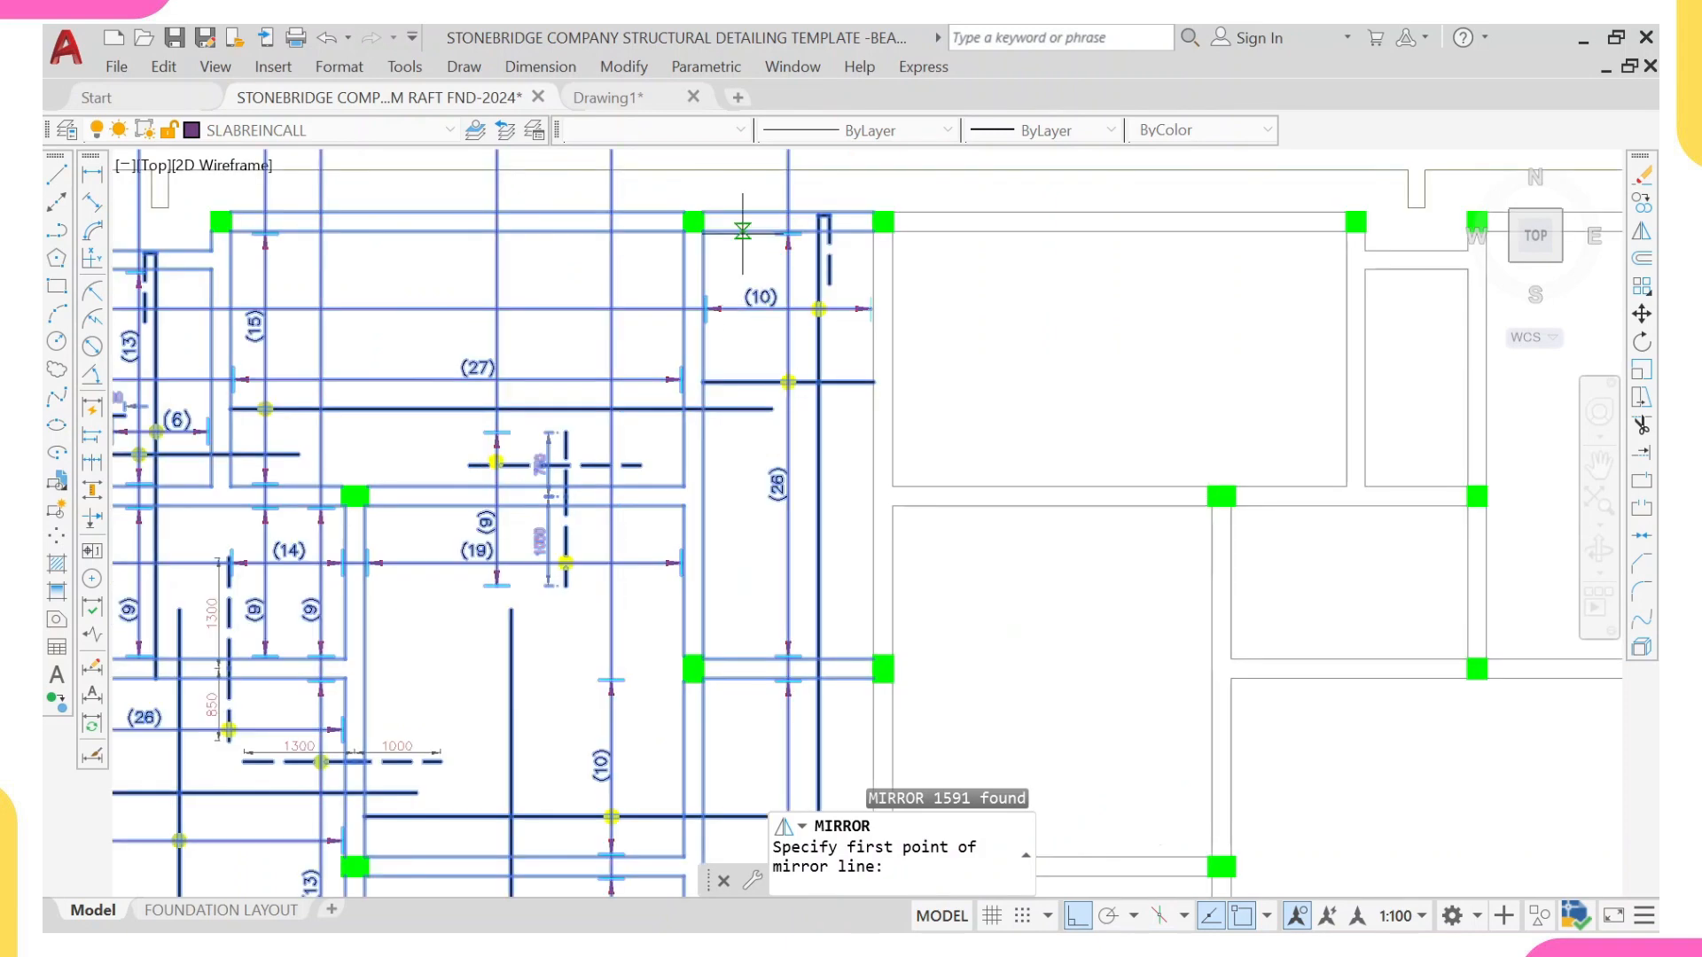
scroll(735, 182, "up", 4)
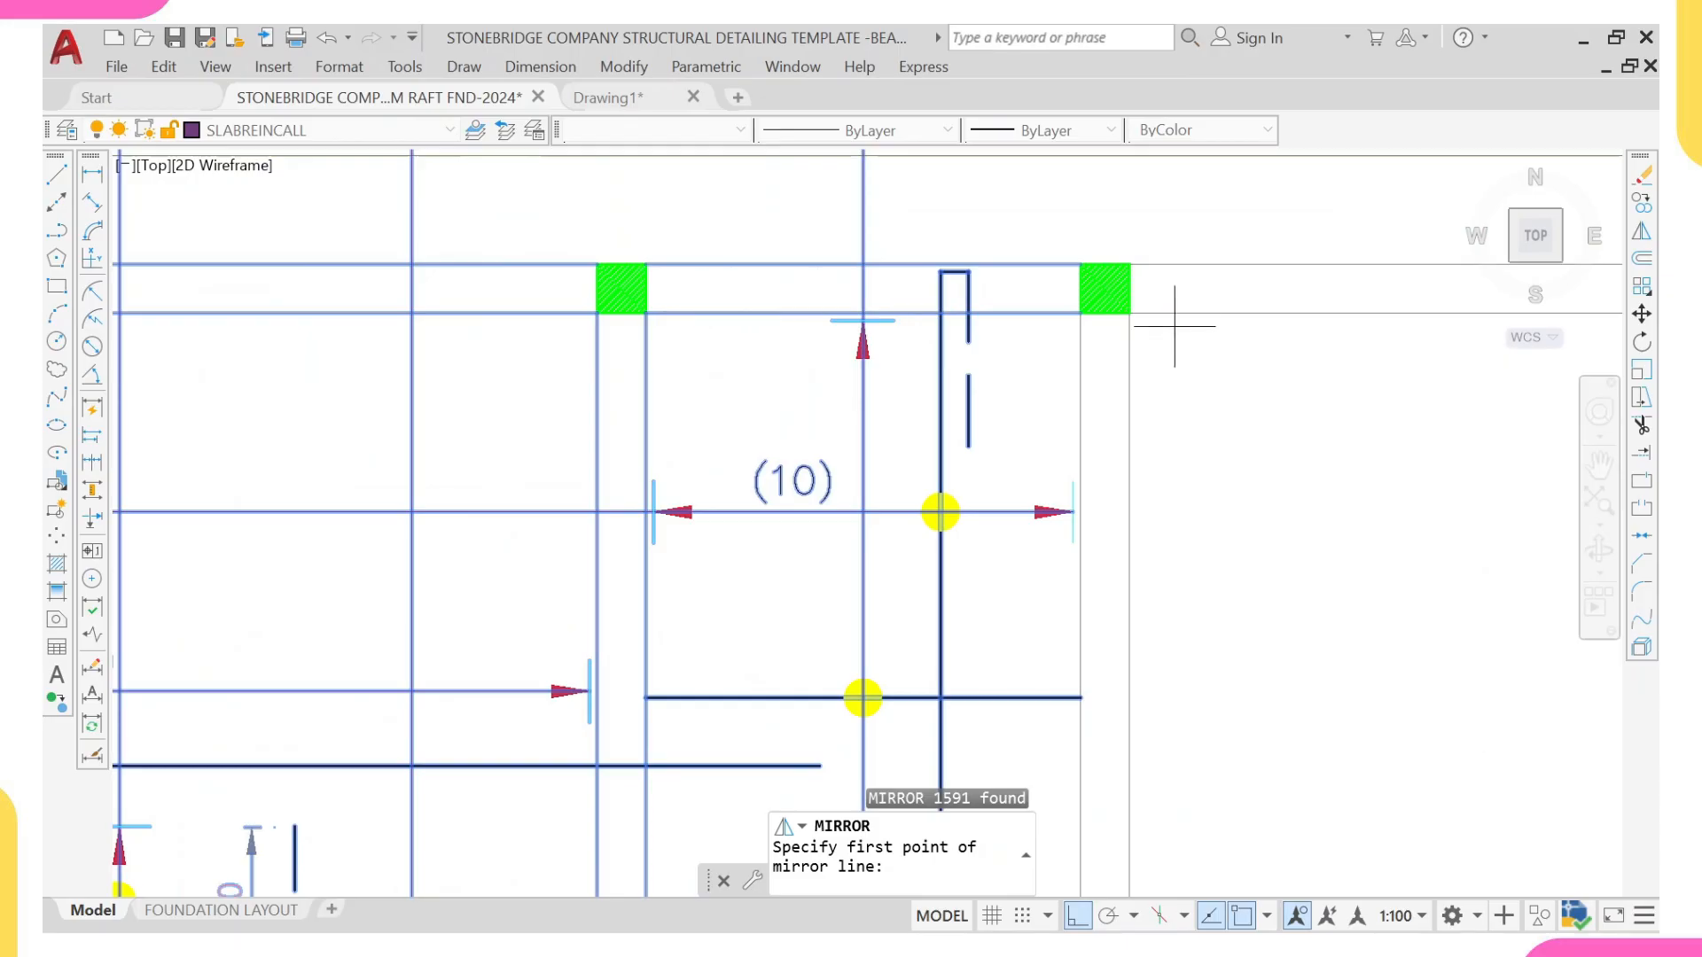
scroll(1175, 326, "down", 4)
scroll(791, 444, "up", 3)
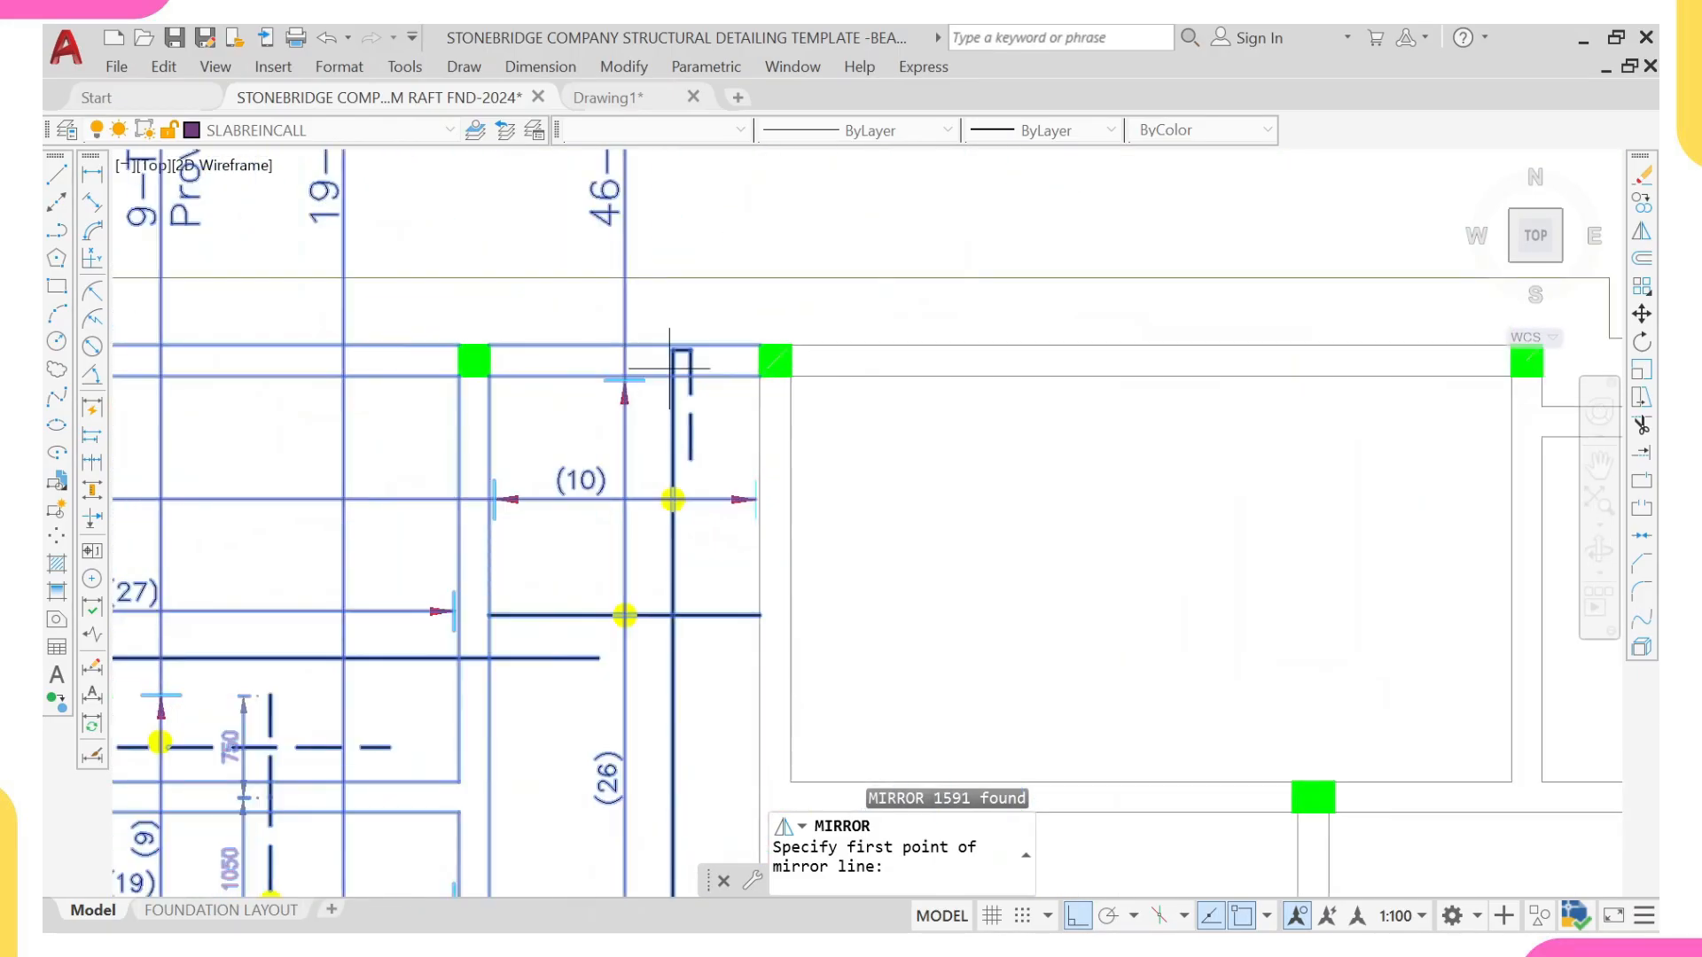
scroll(611, 364, "up", 5)
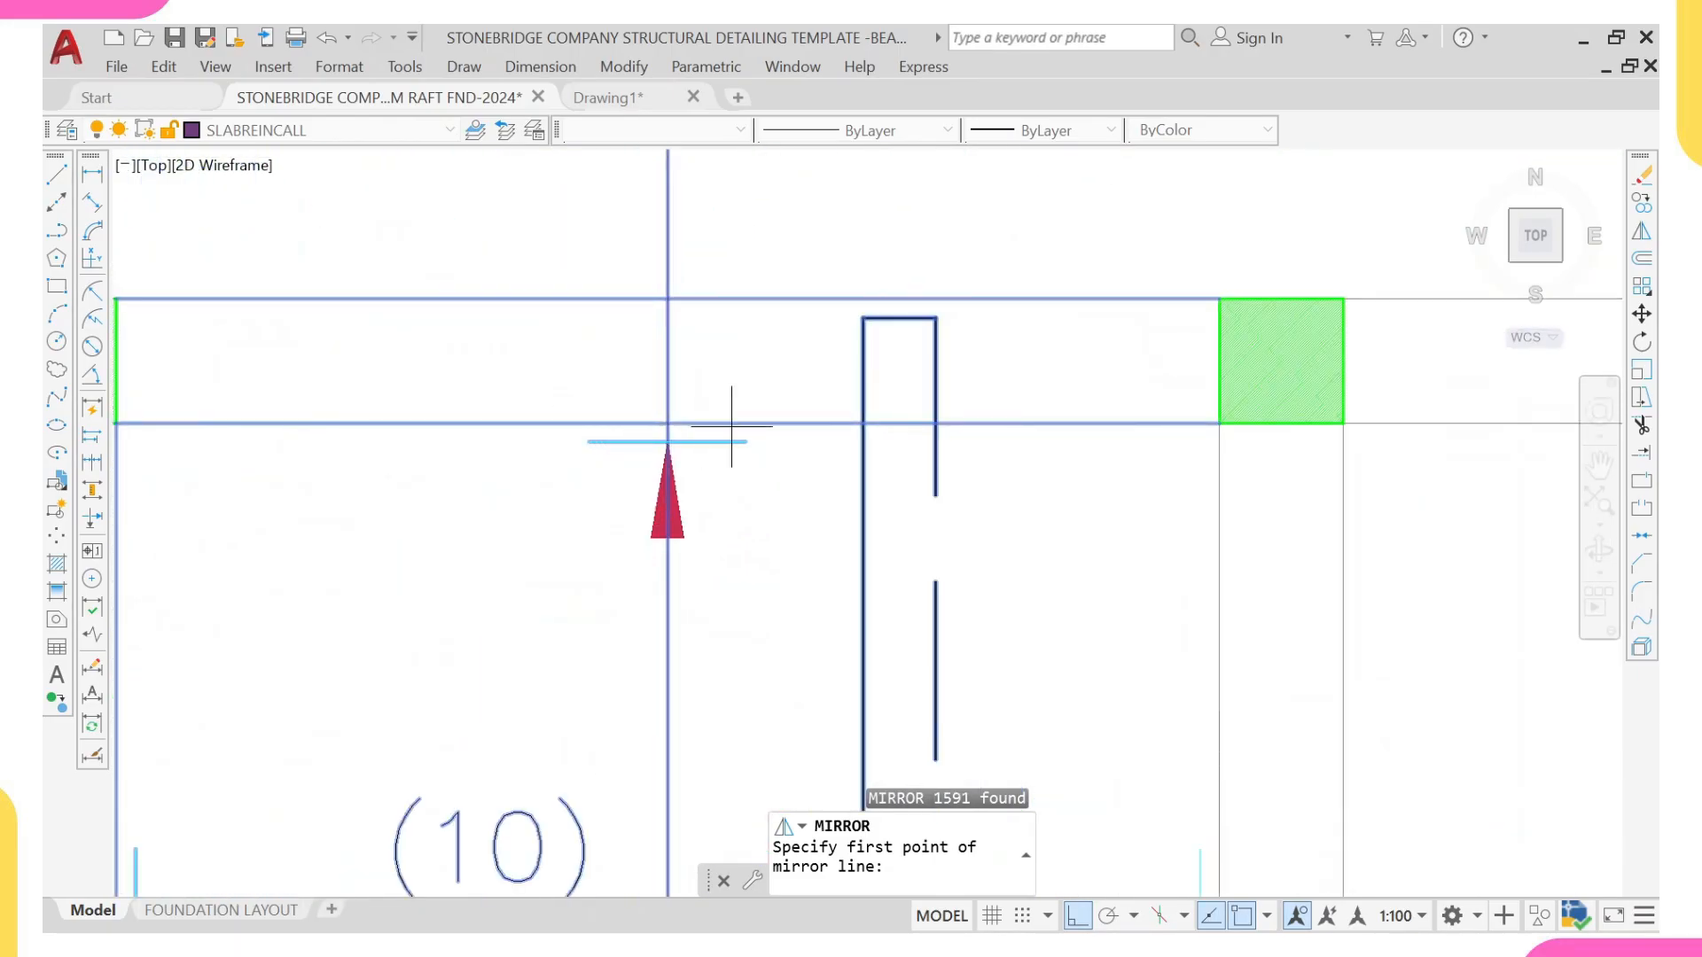
scroll(670, 422, "down", 5)
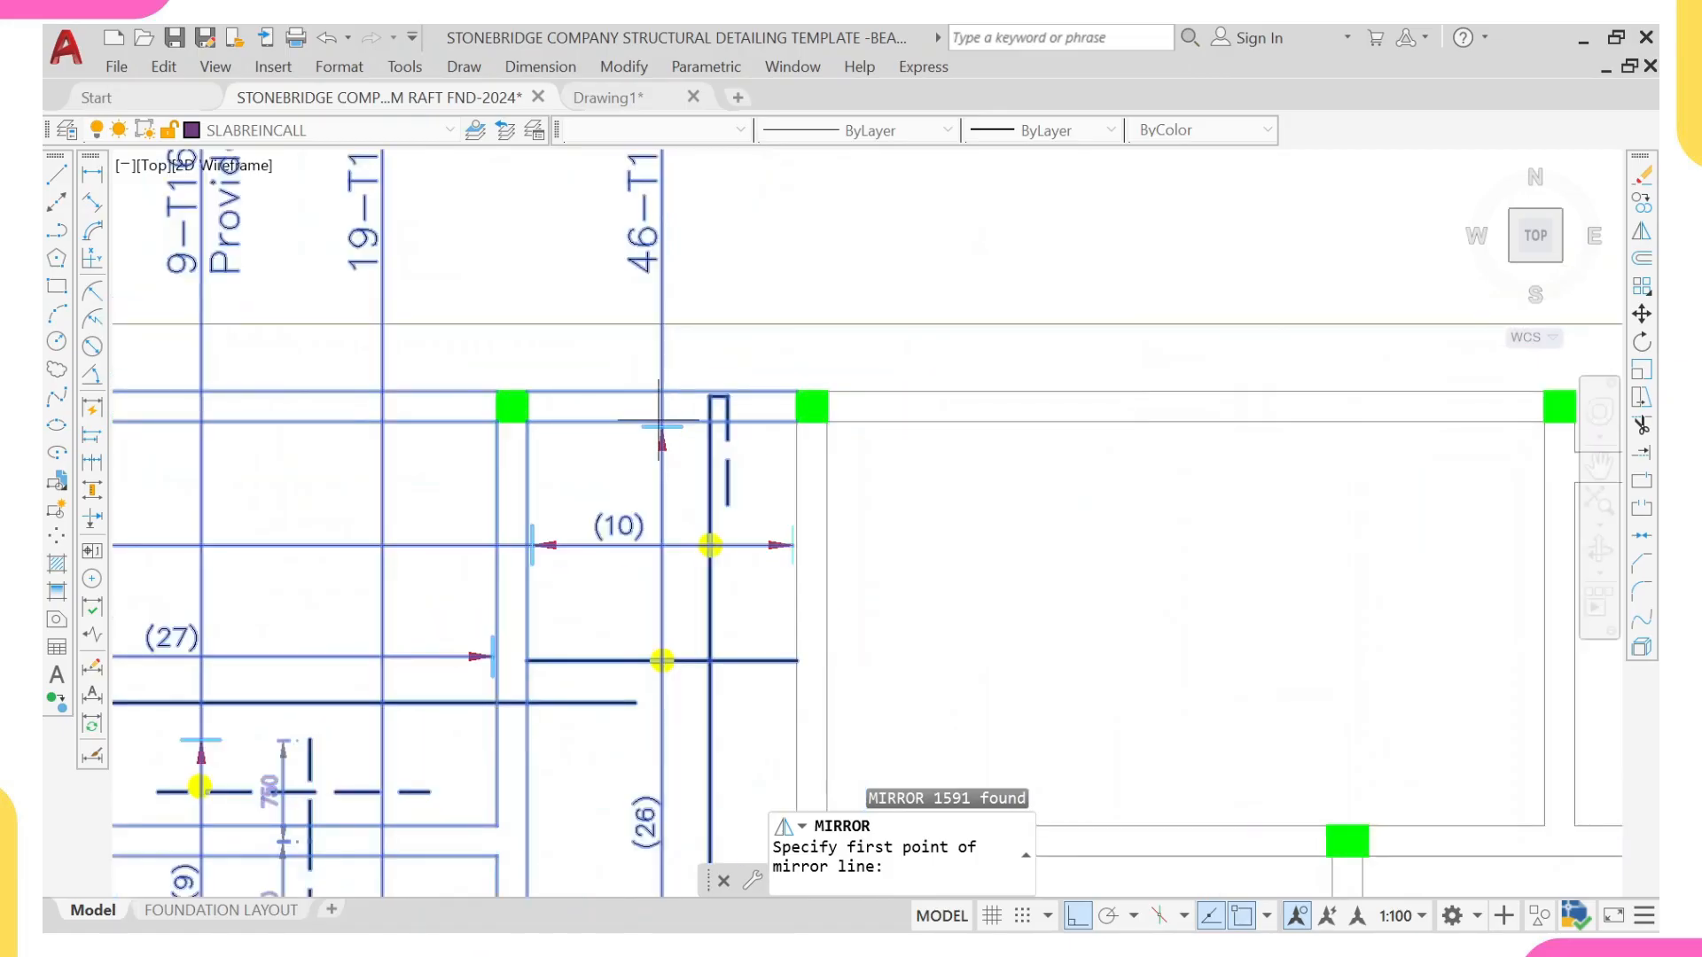
scroll(650, 415, "up", 4)
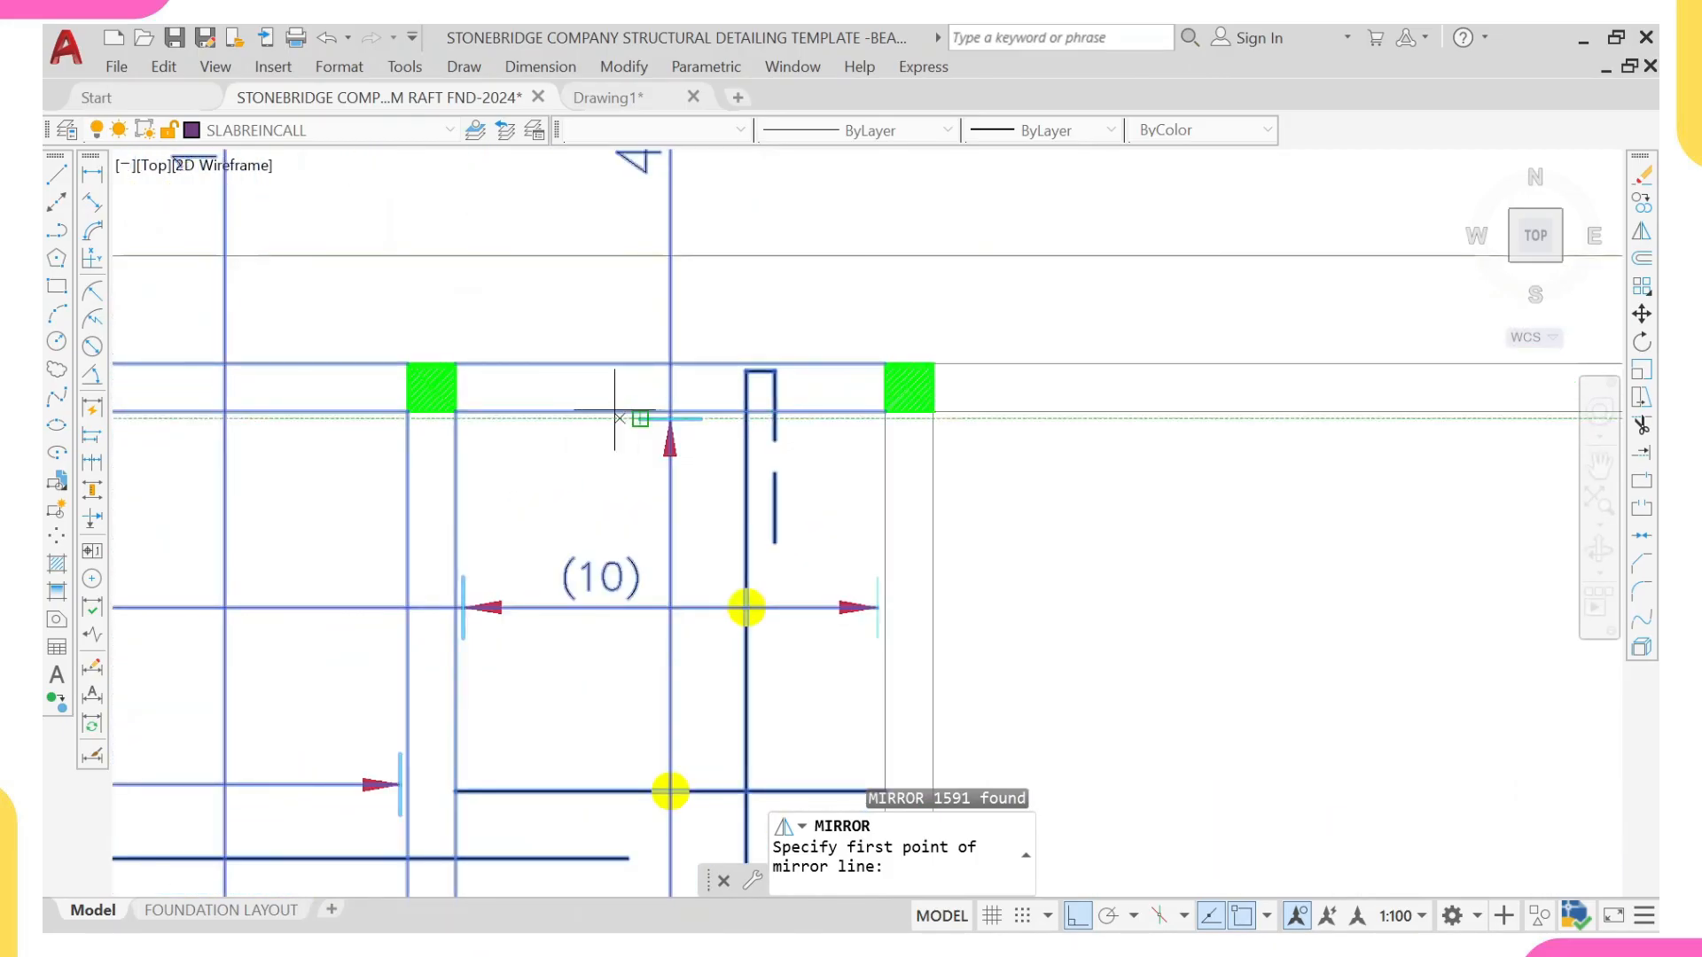
scroll(532, 411, "up", 2)
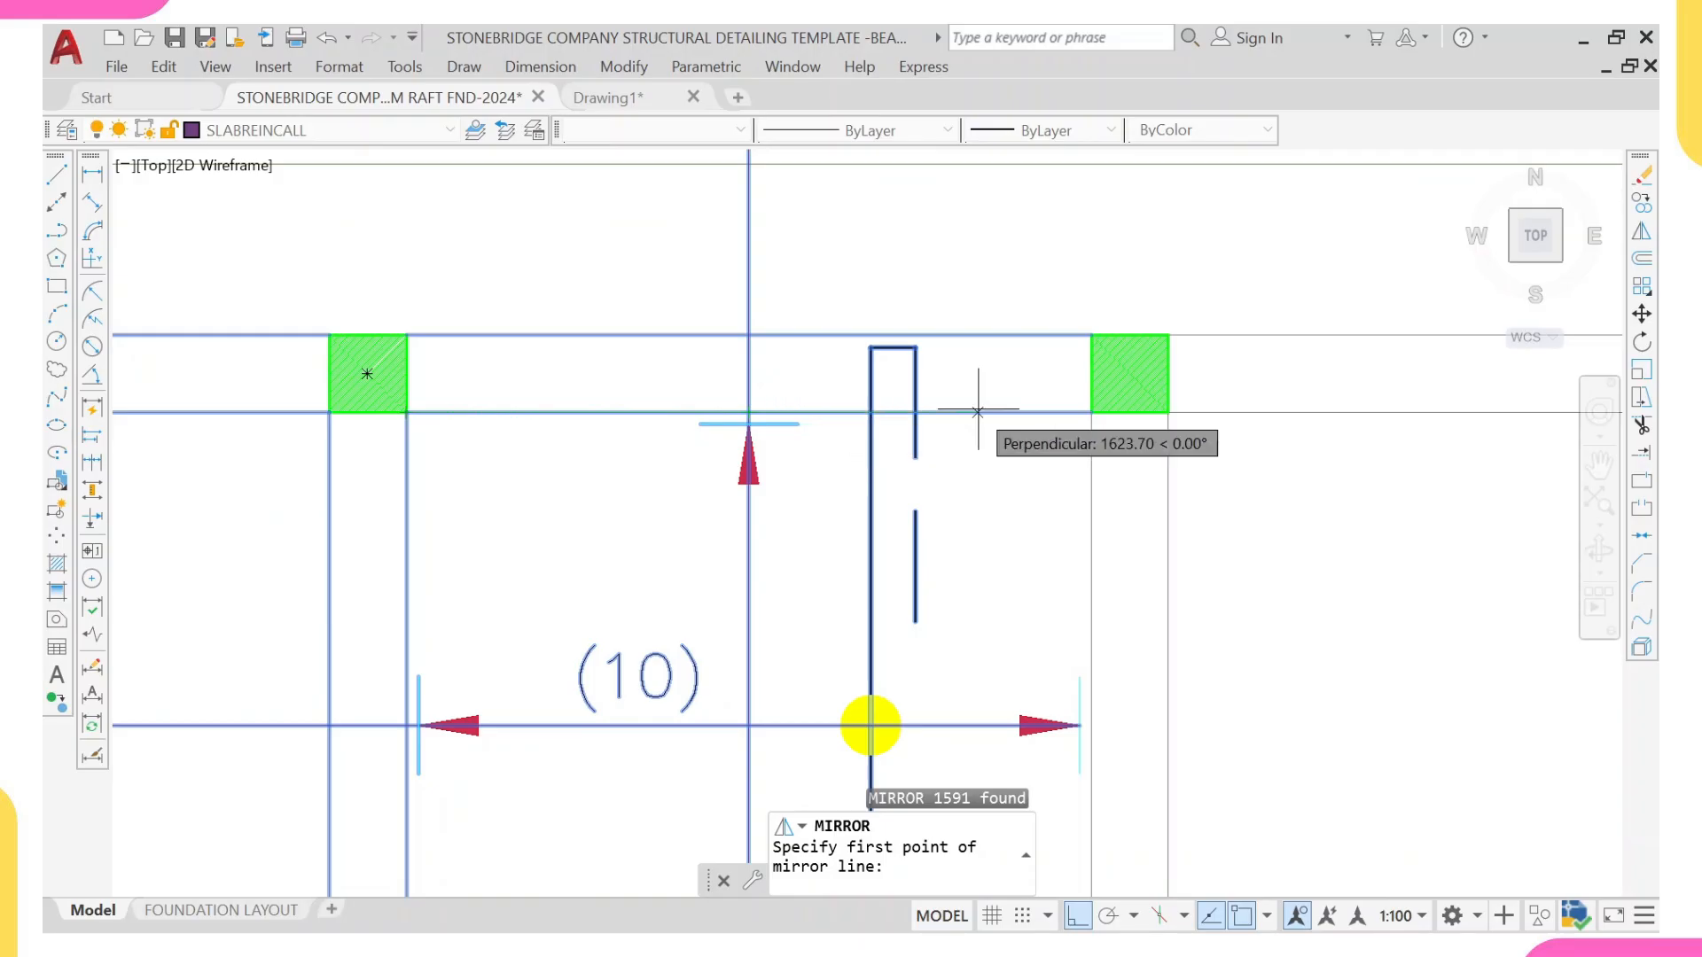
scroll(778, 410, "up", 2)
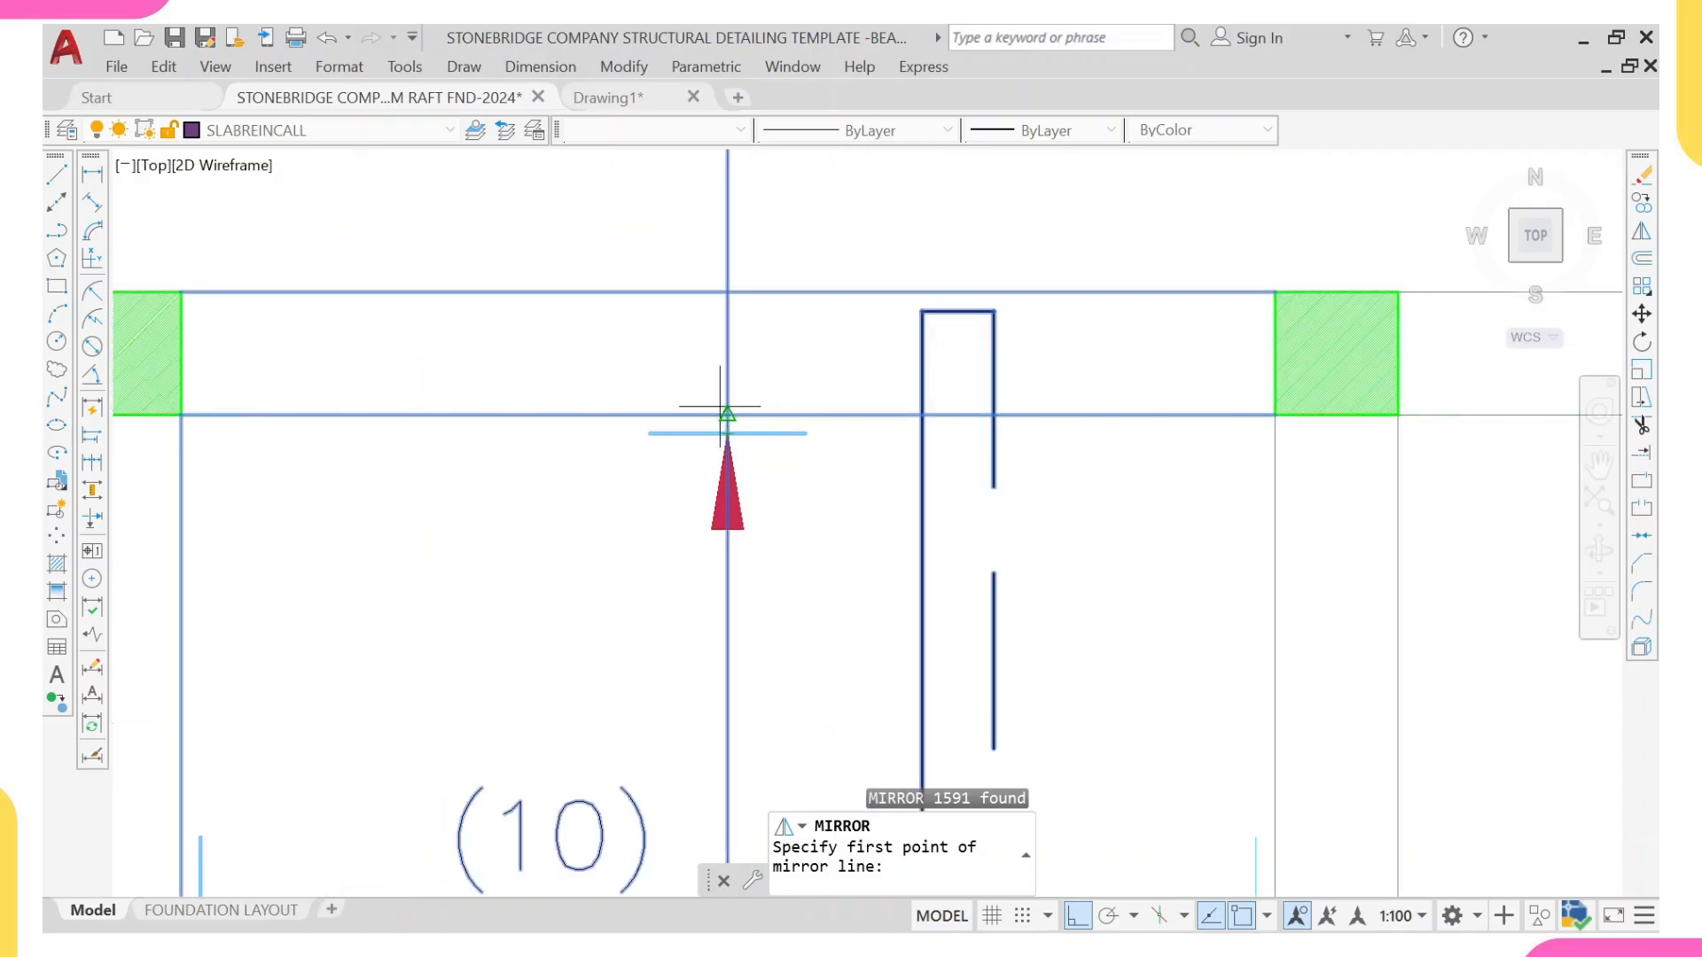
scroll(718, 443, "down", 4)
scroll(498, 510, "up", 2)
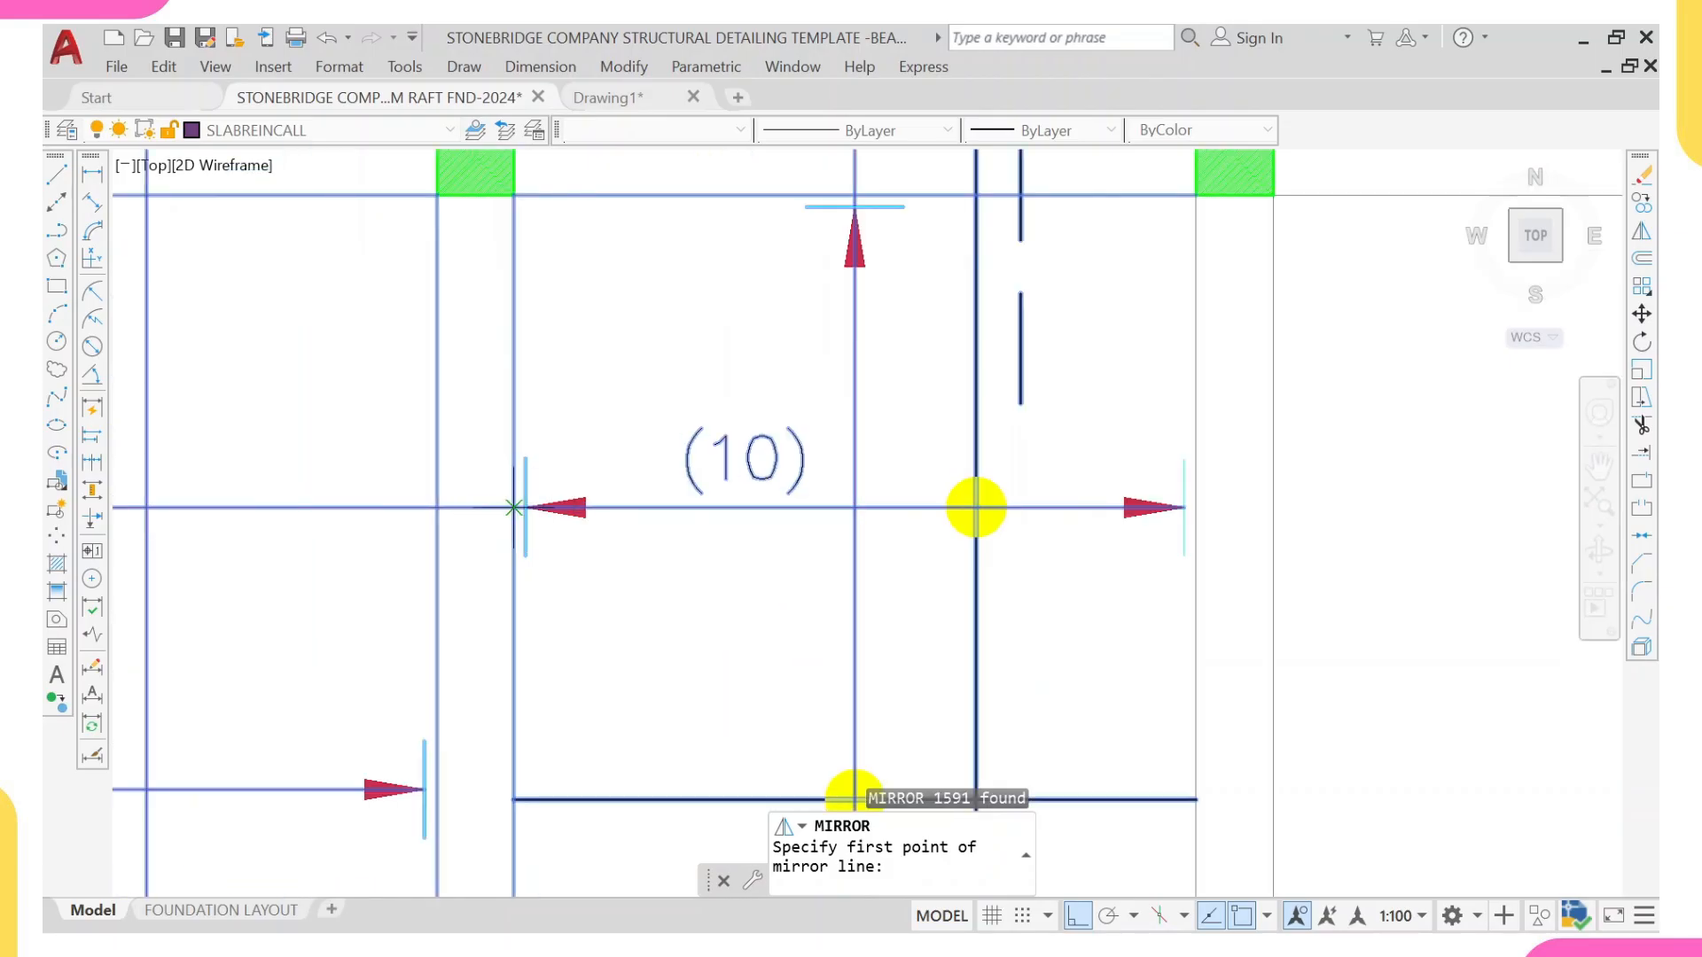
scroll(512, 507, "up", 3)
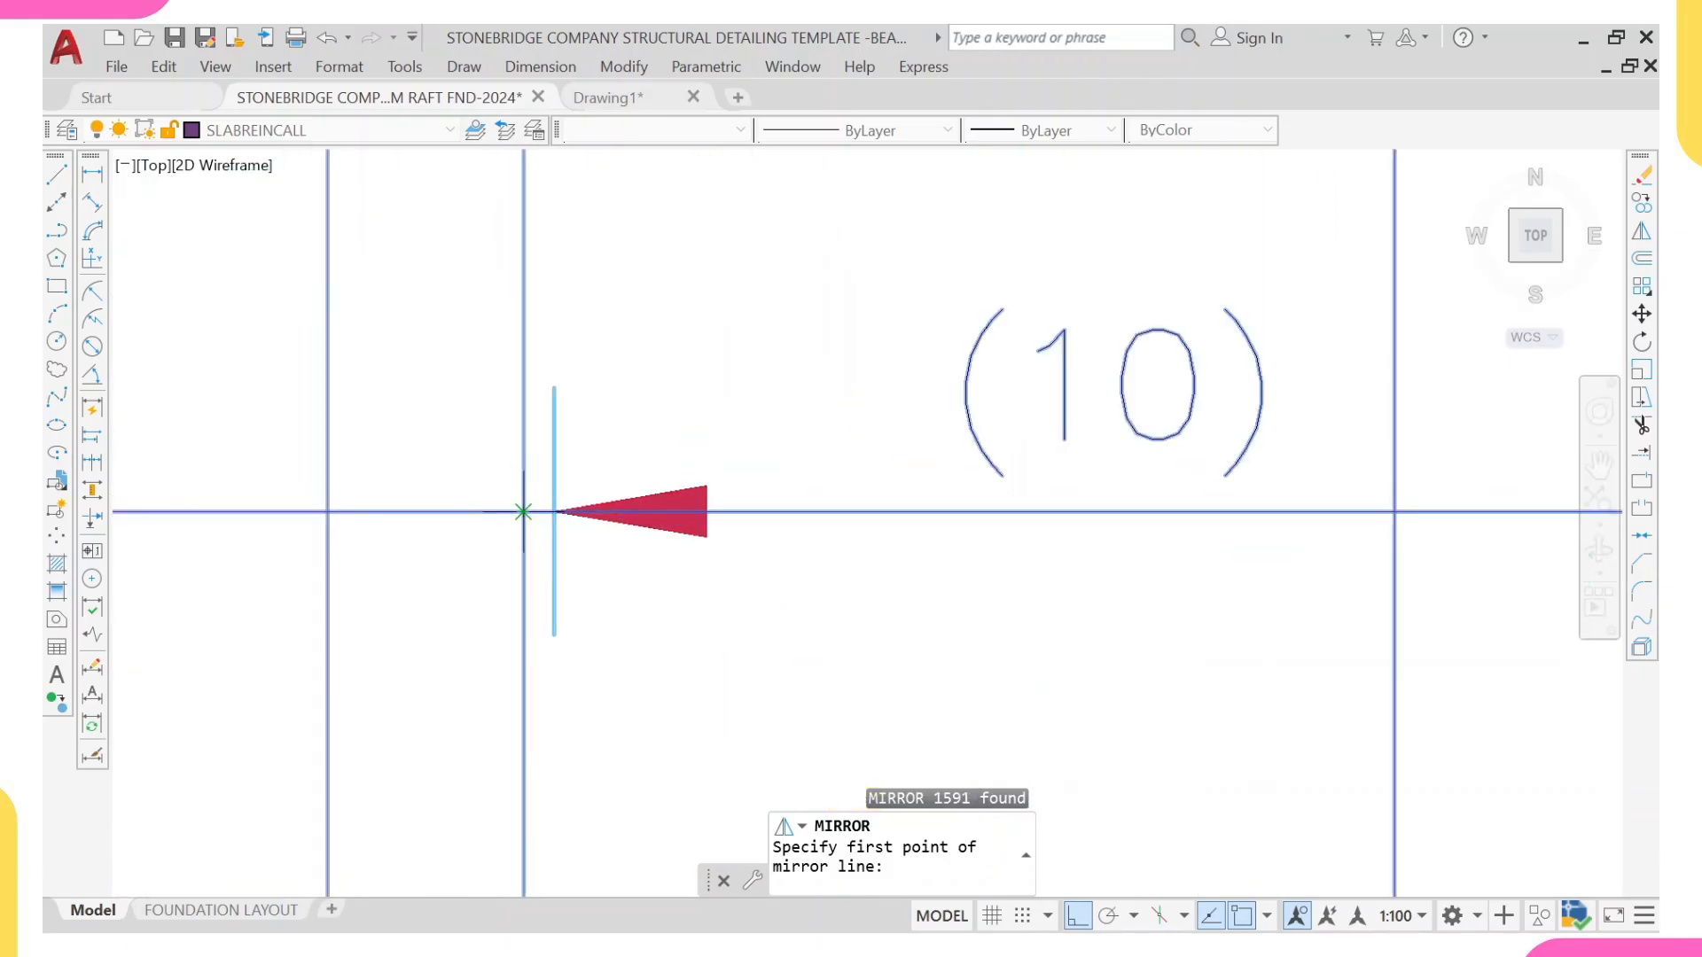
scroll(523, 511, "down", 3)
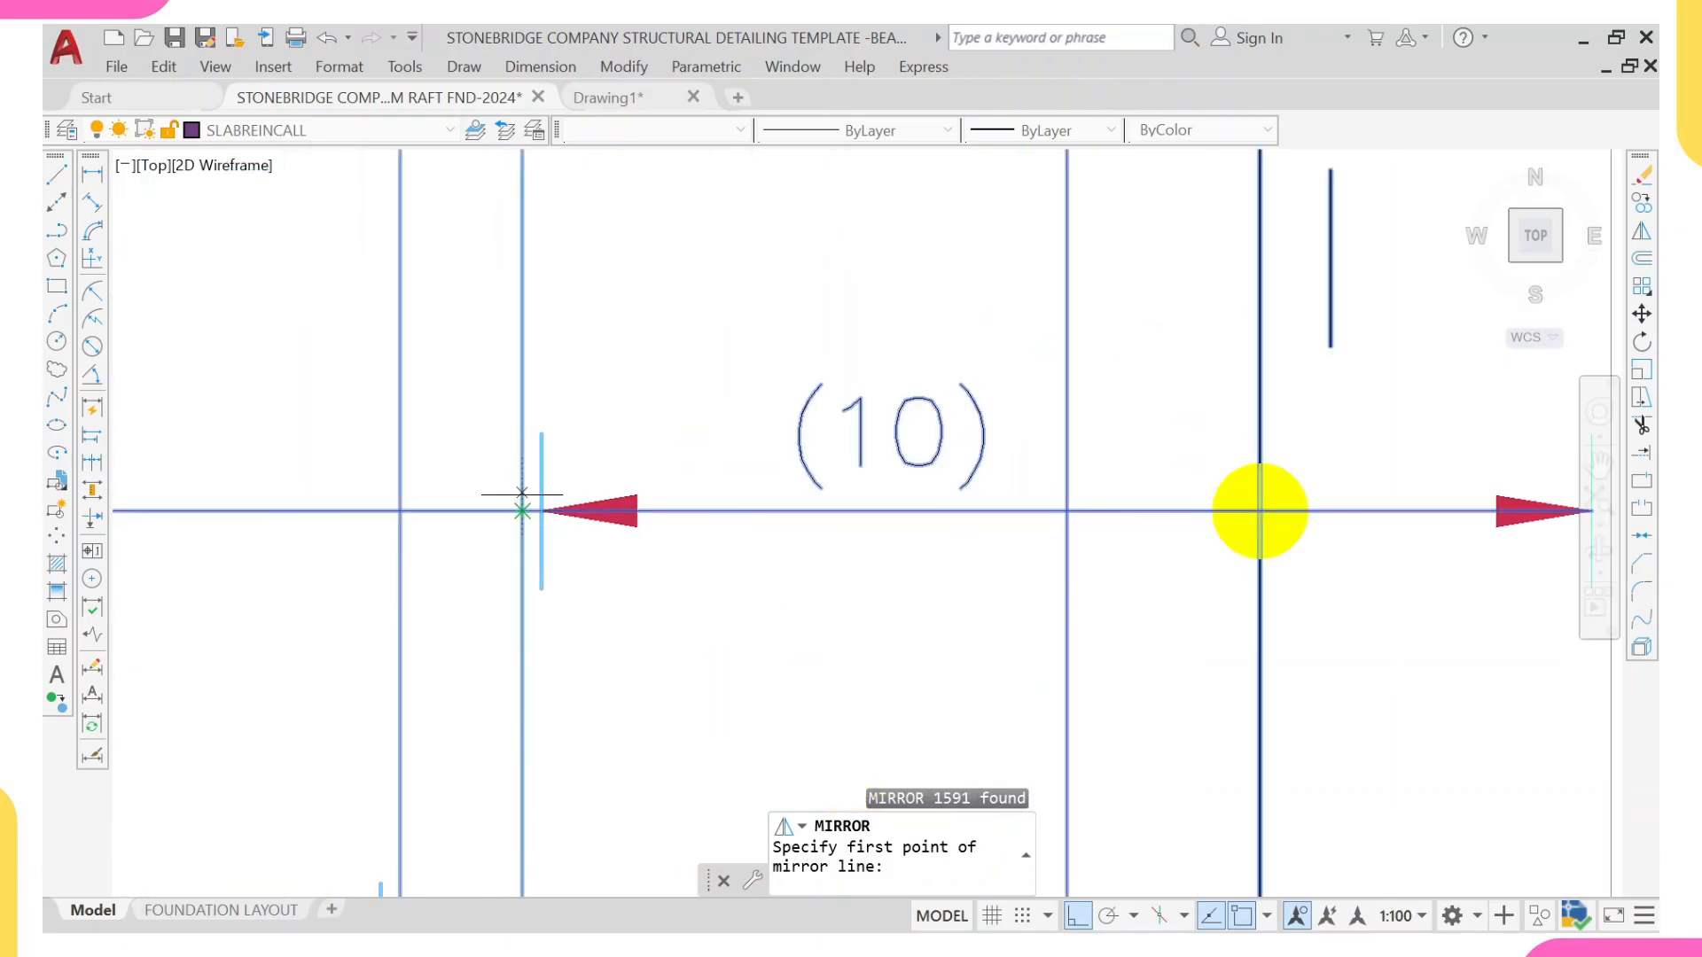
scroll(522, 692, "down", 5)
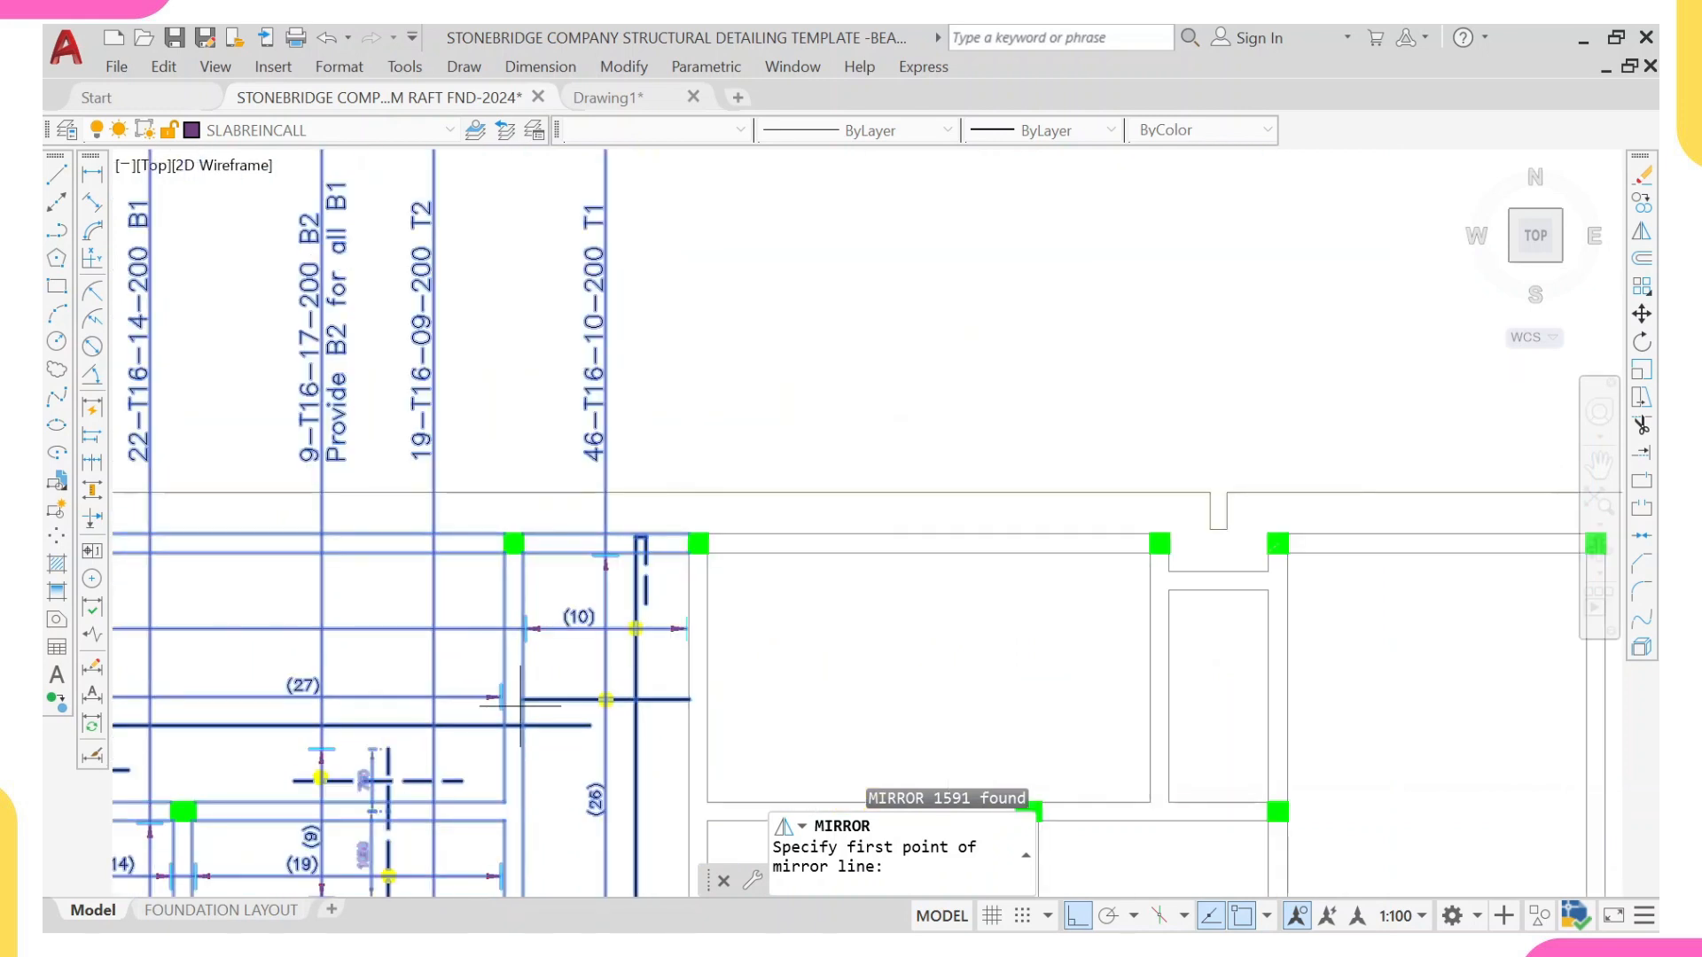
scroll(537, 633, "up", 7)
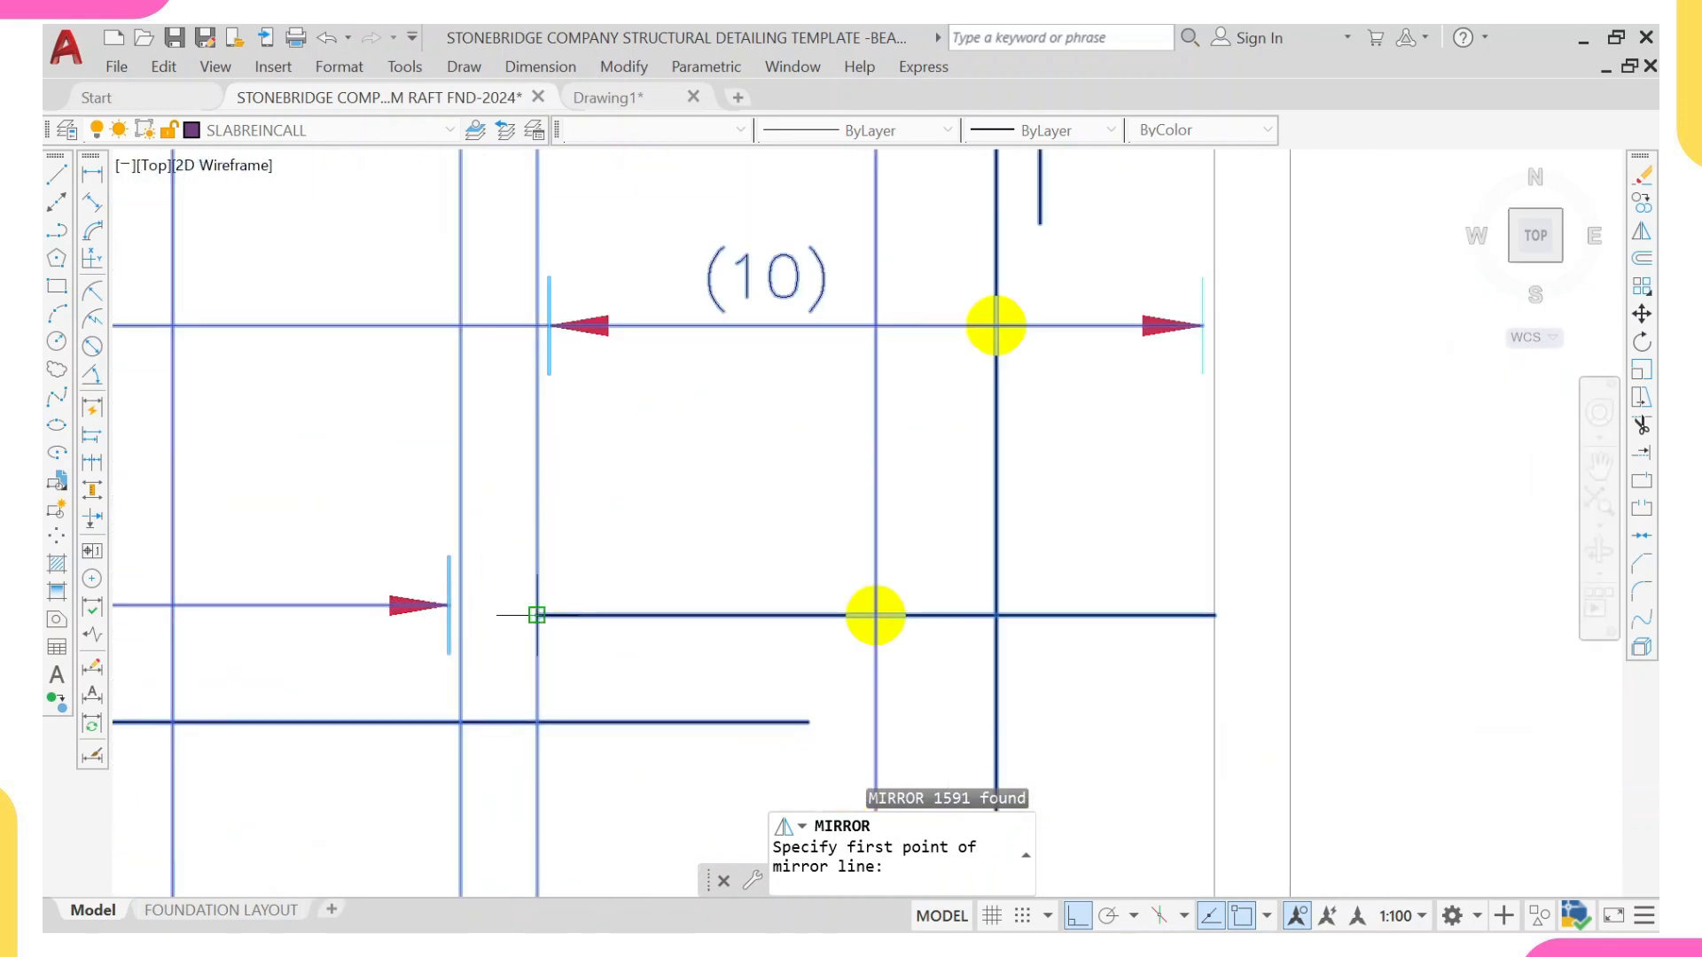
scroll(537, 615, "down", 5)
scroll(671, 501, "up", 8)
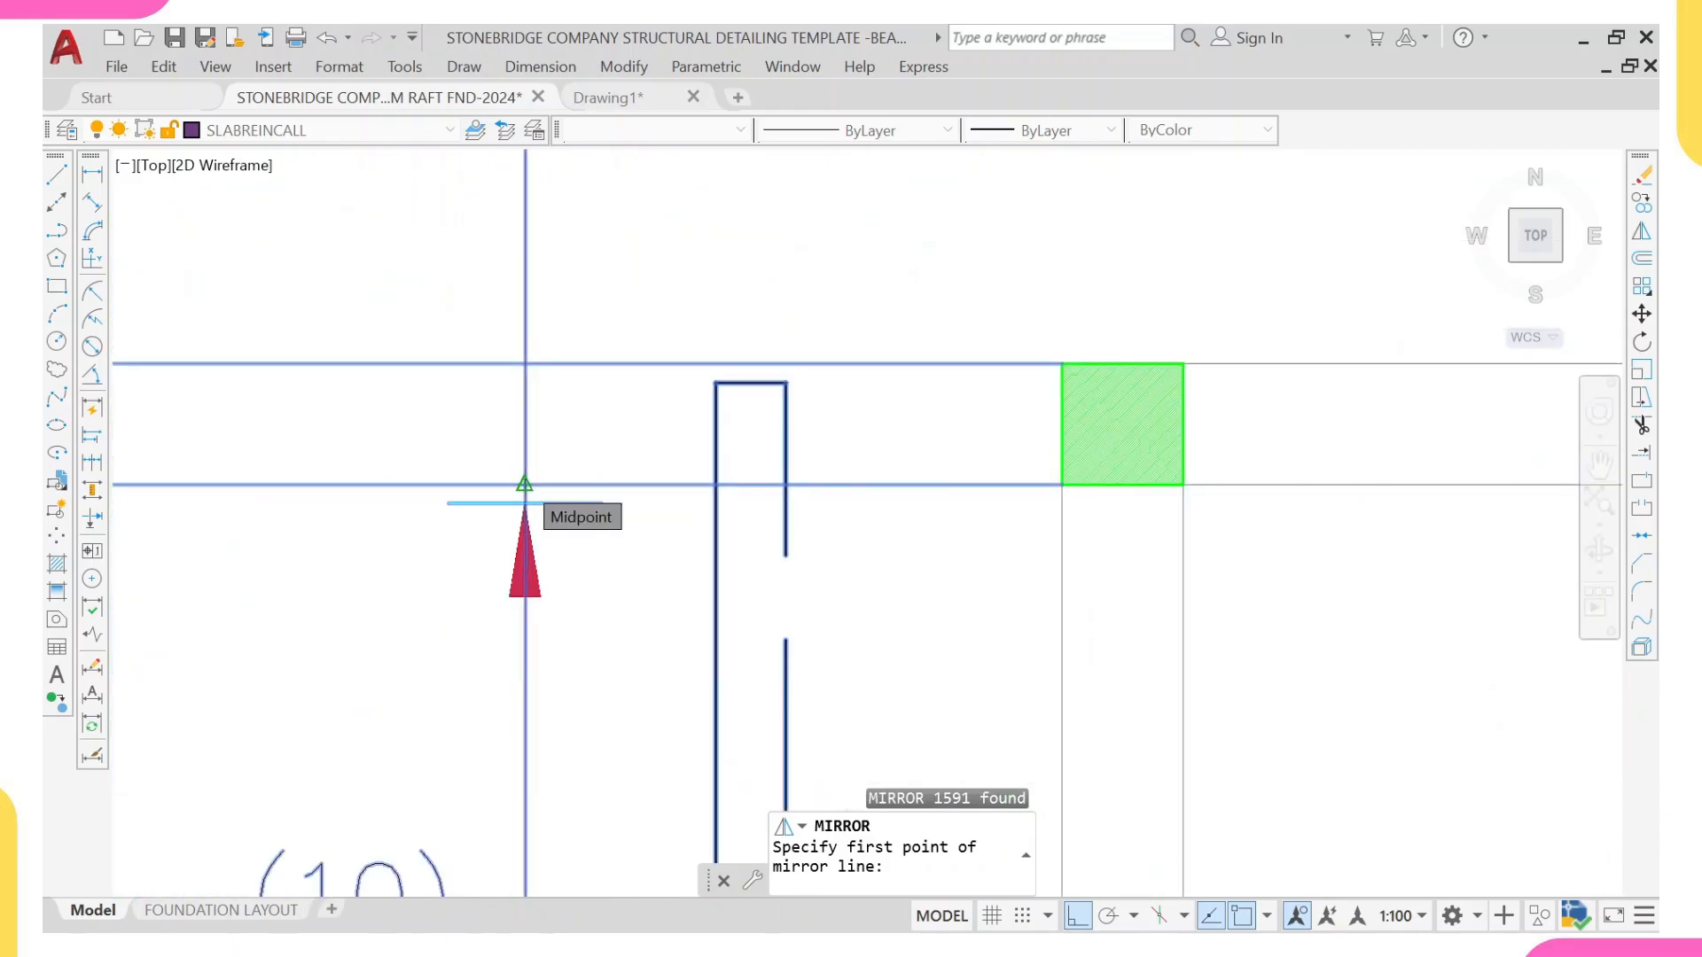
left_click(525, 484)
Step: Complete the mirror line vertically downward below the raft plan and keep the source objects
scroll(550, 425, "down", 4)
scroll(557, 432, "down", 1)
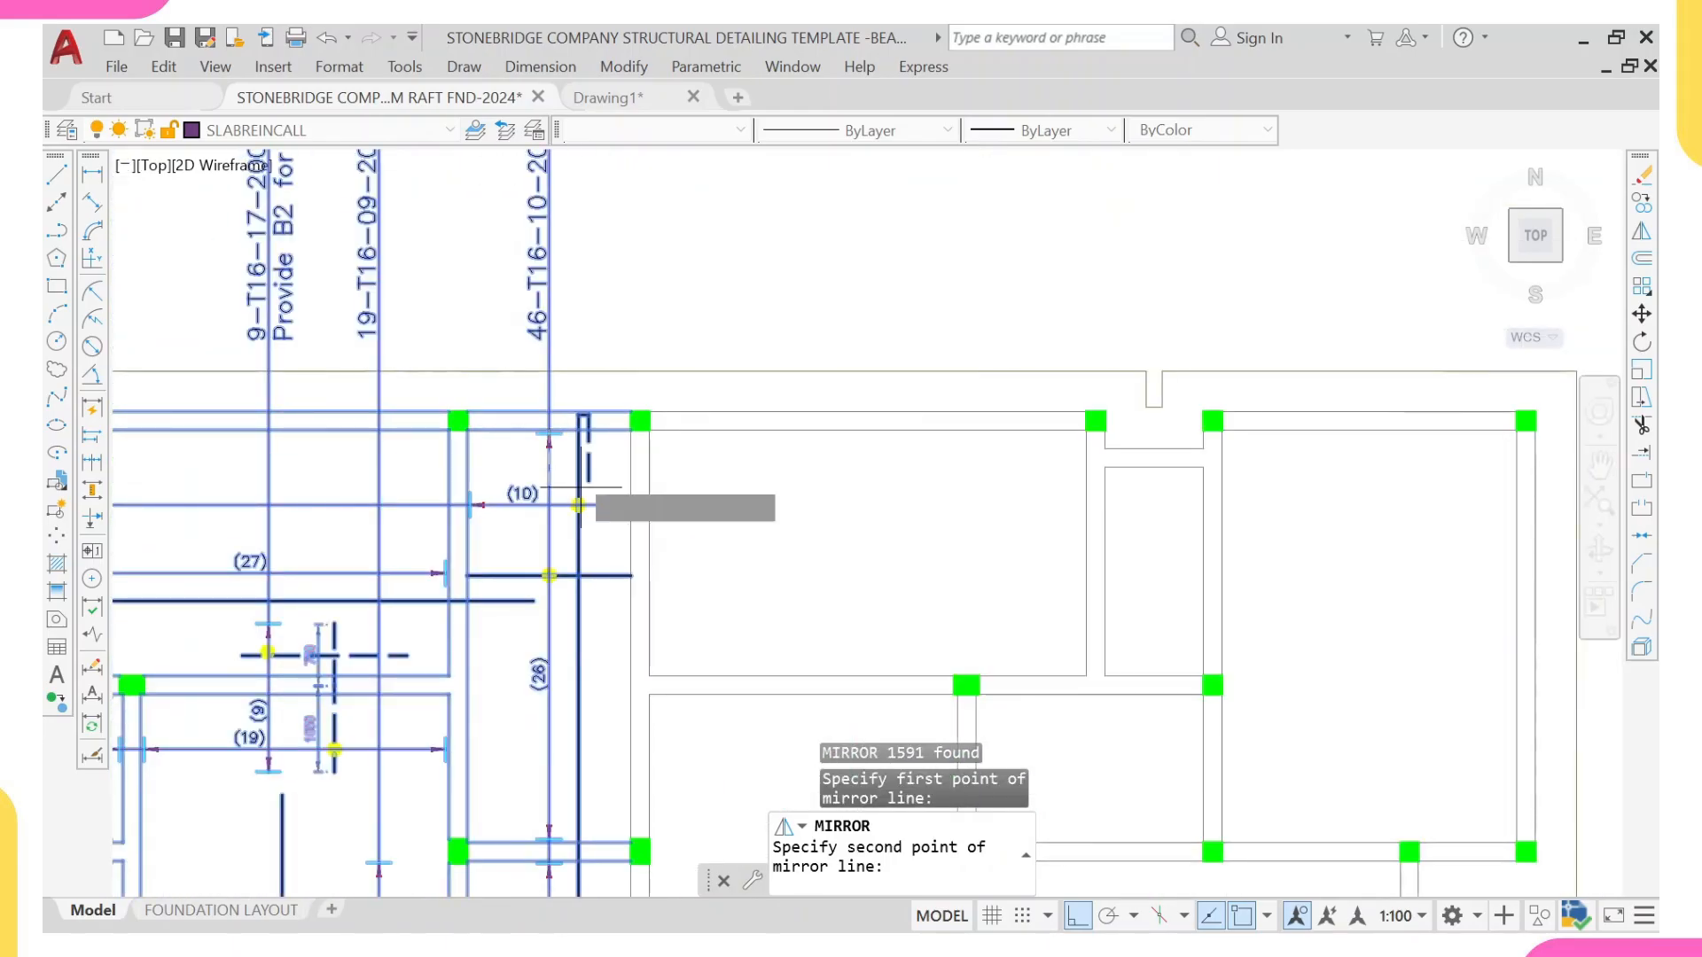
scroll(776, 588, "down", 5)
middle_click_drag(735, 674, 722, 598)
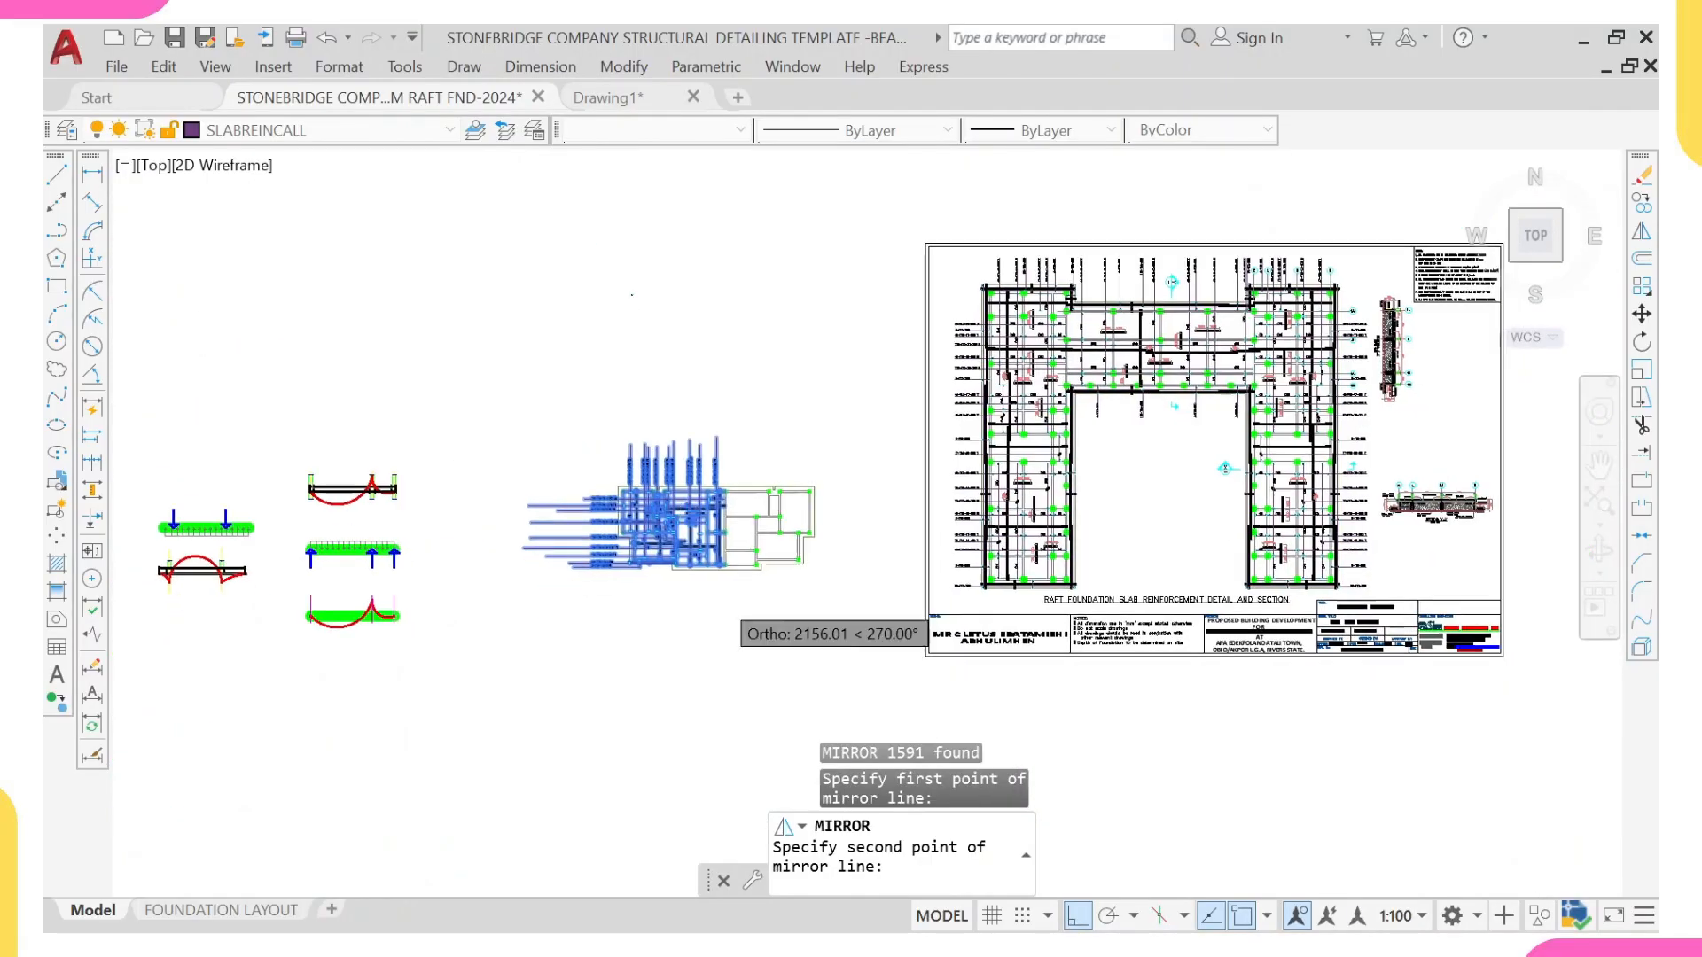
left_click(713, 788)
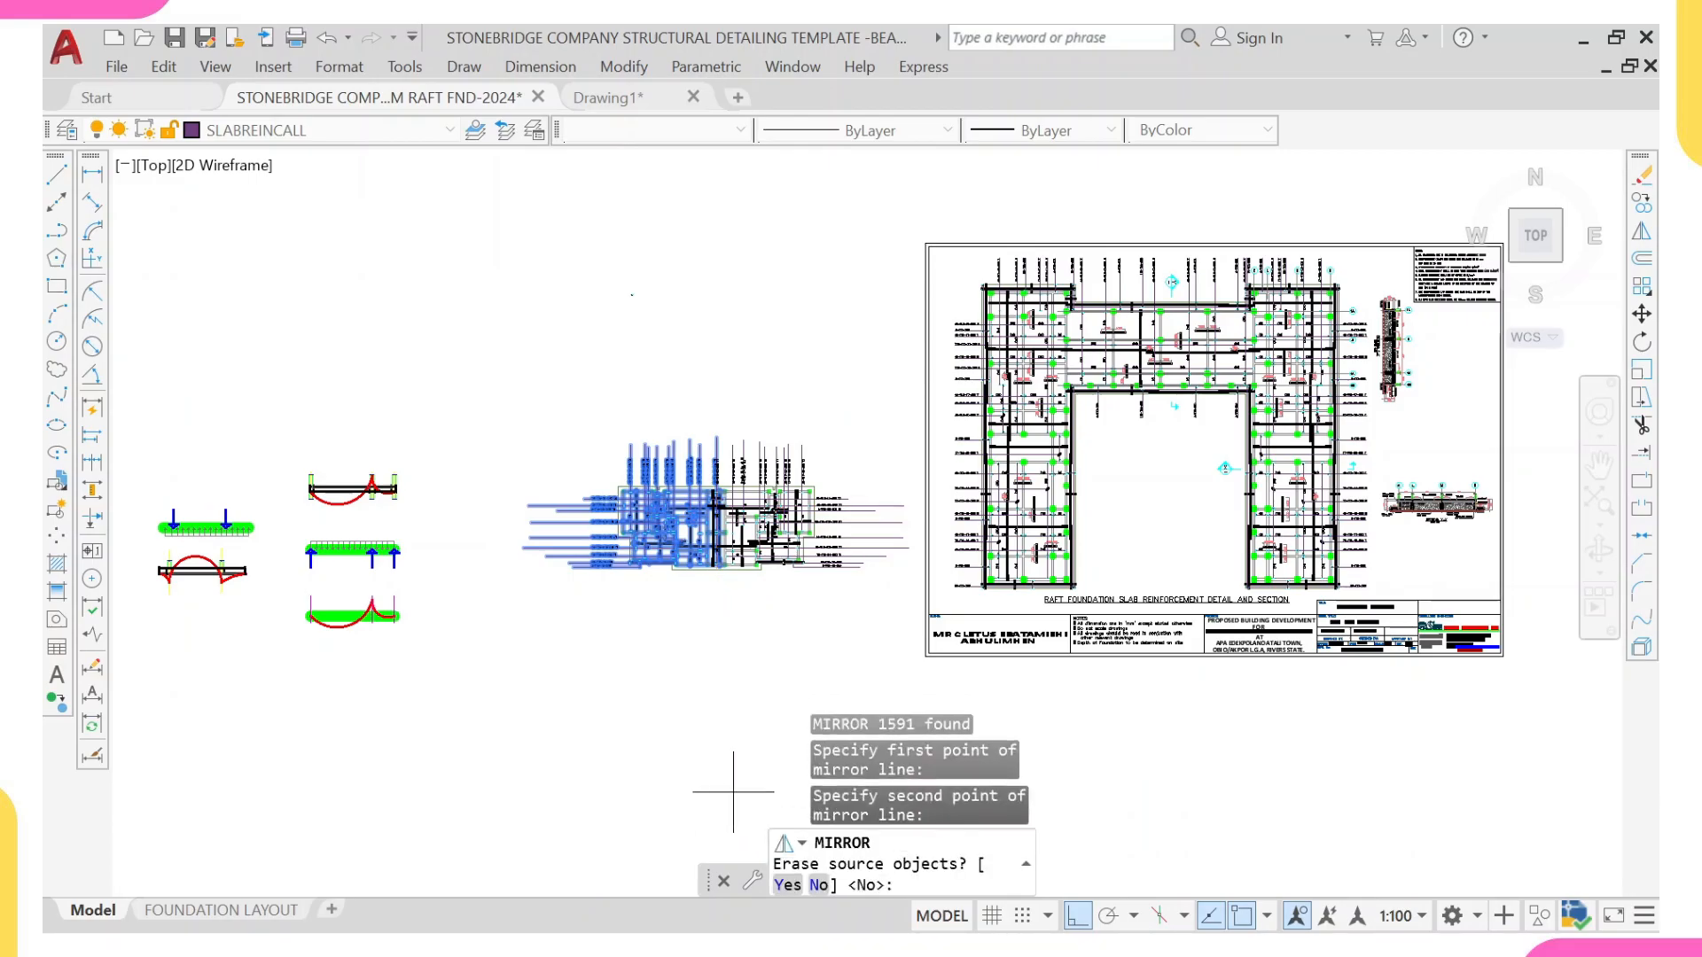
left_click(819, 884)
Step: Delete the overlapping duplicate vertical bar with its end hooks and the duplicate (10), (26) and (20) counts from the central bay
scroll(725, 499, "up", 4)
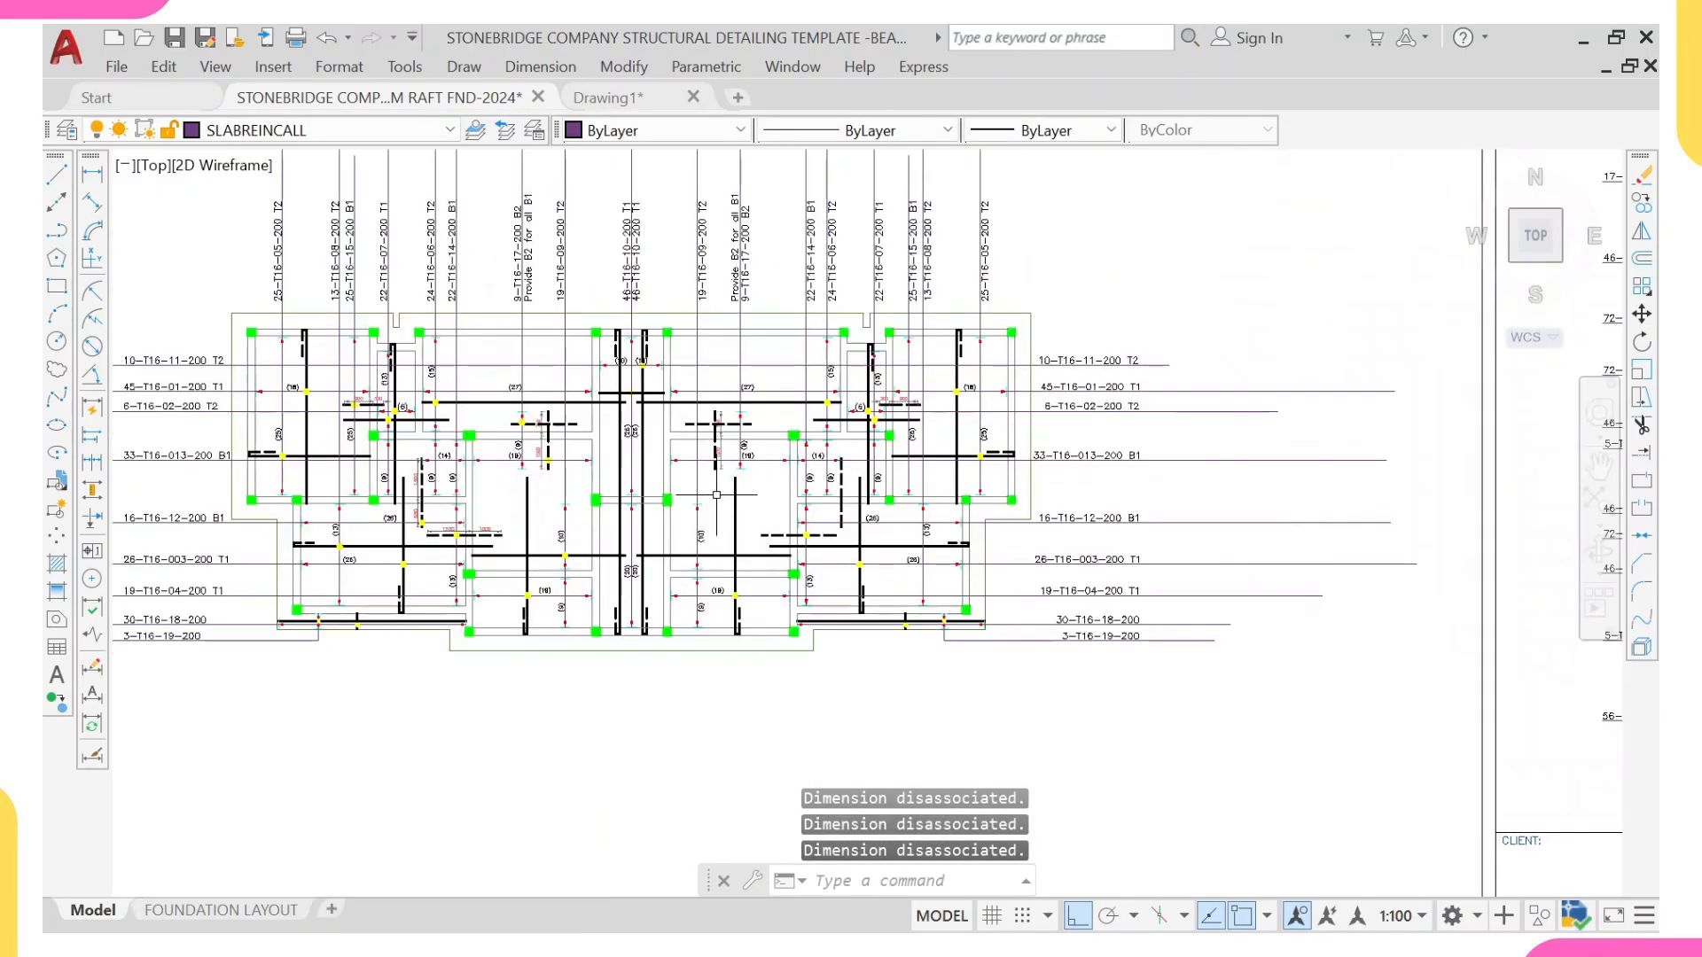
scroll(700, 502, "up", 2)
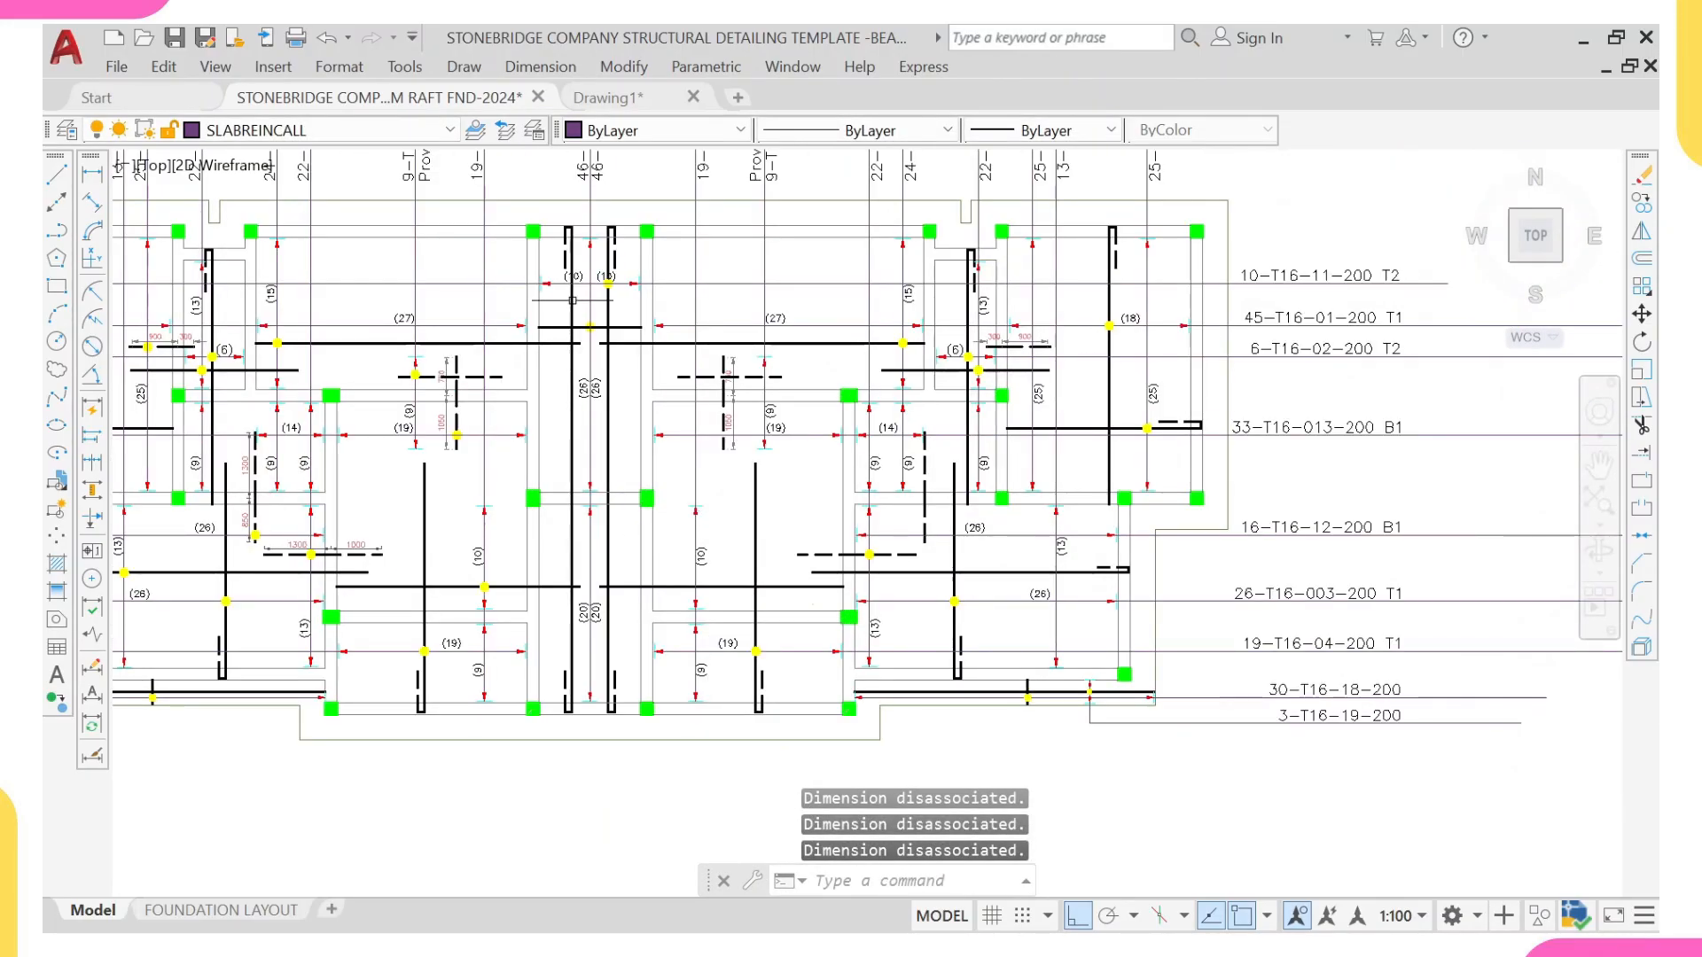
scroll(573, 300, "up", 2)
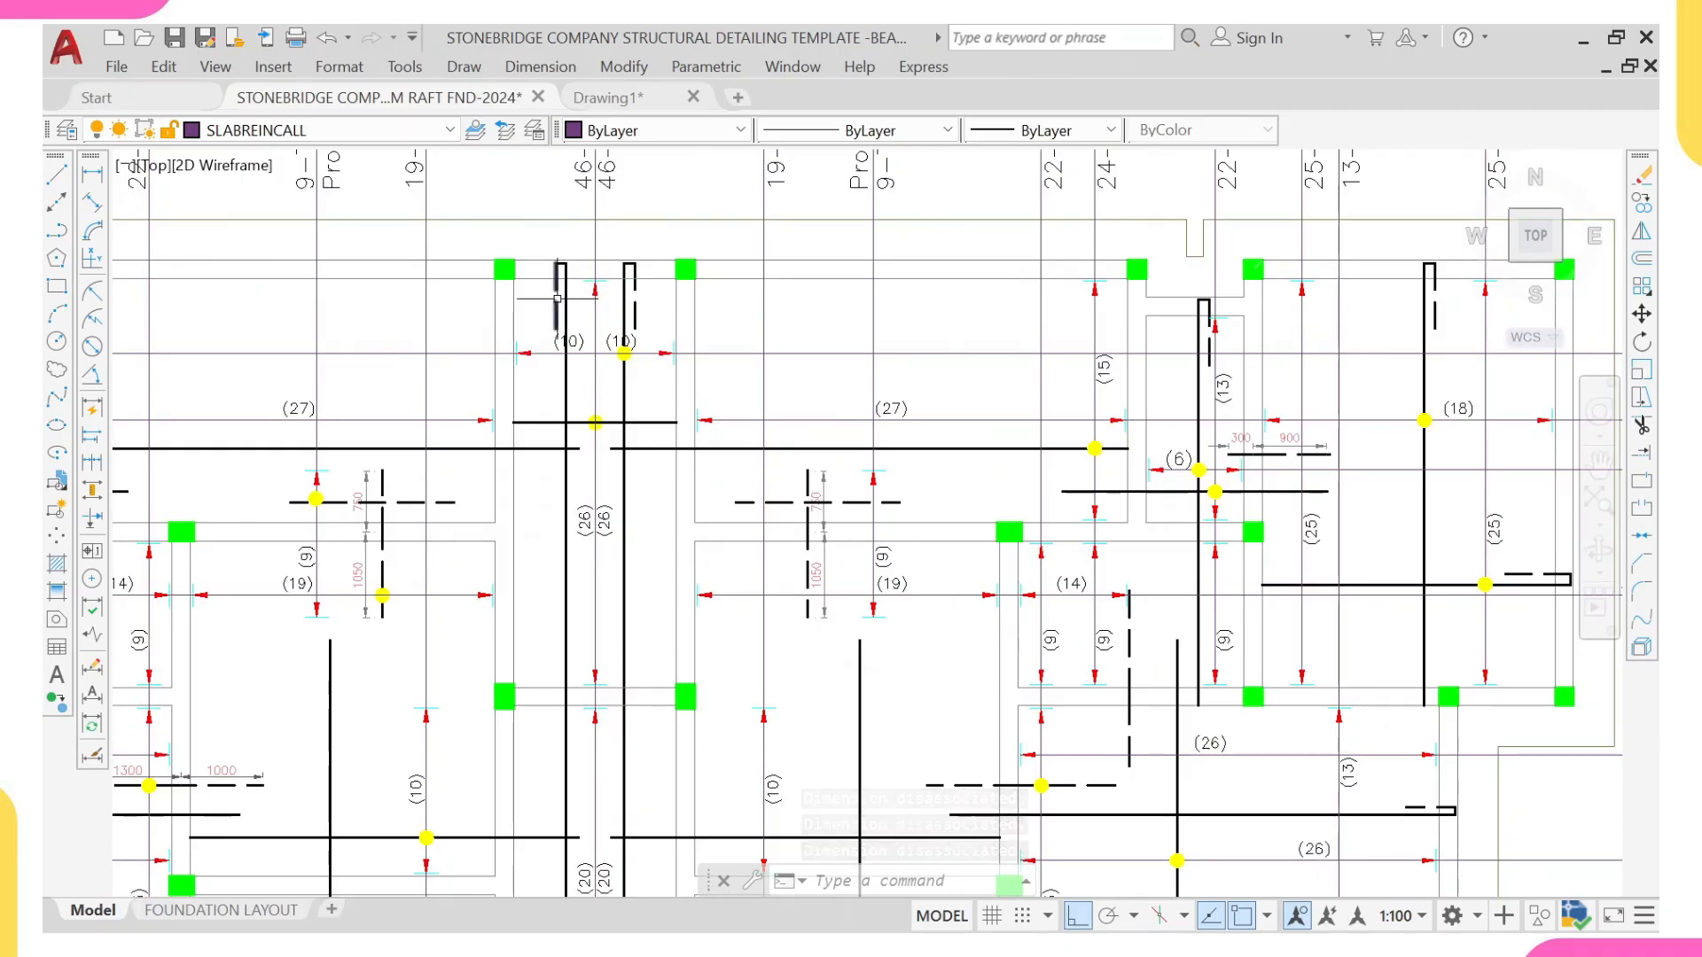
scroll(618, 231, "down", 6)
scroll(621, 342, "up", 6)
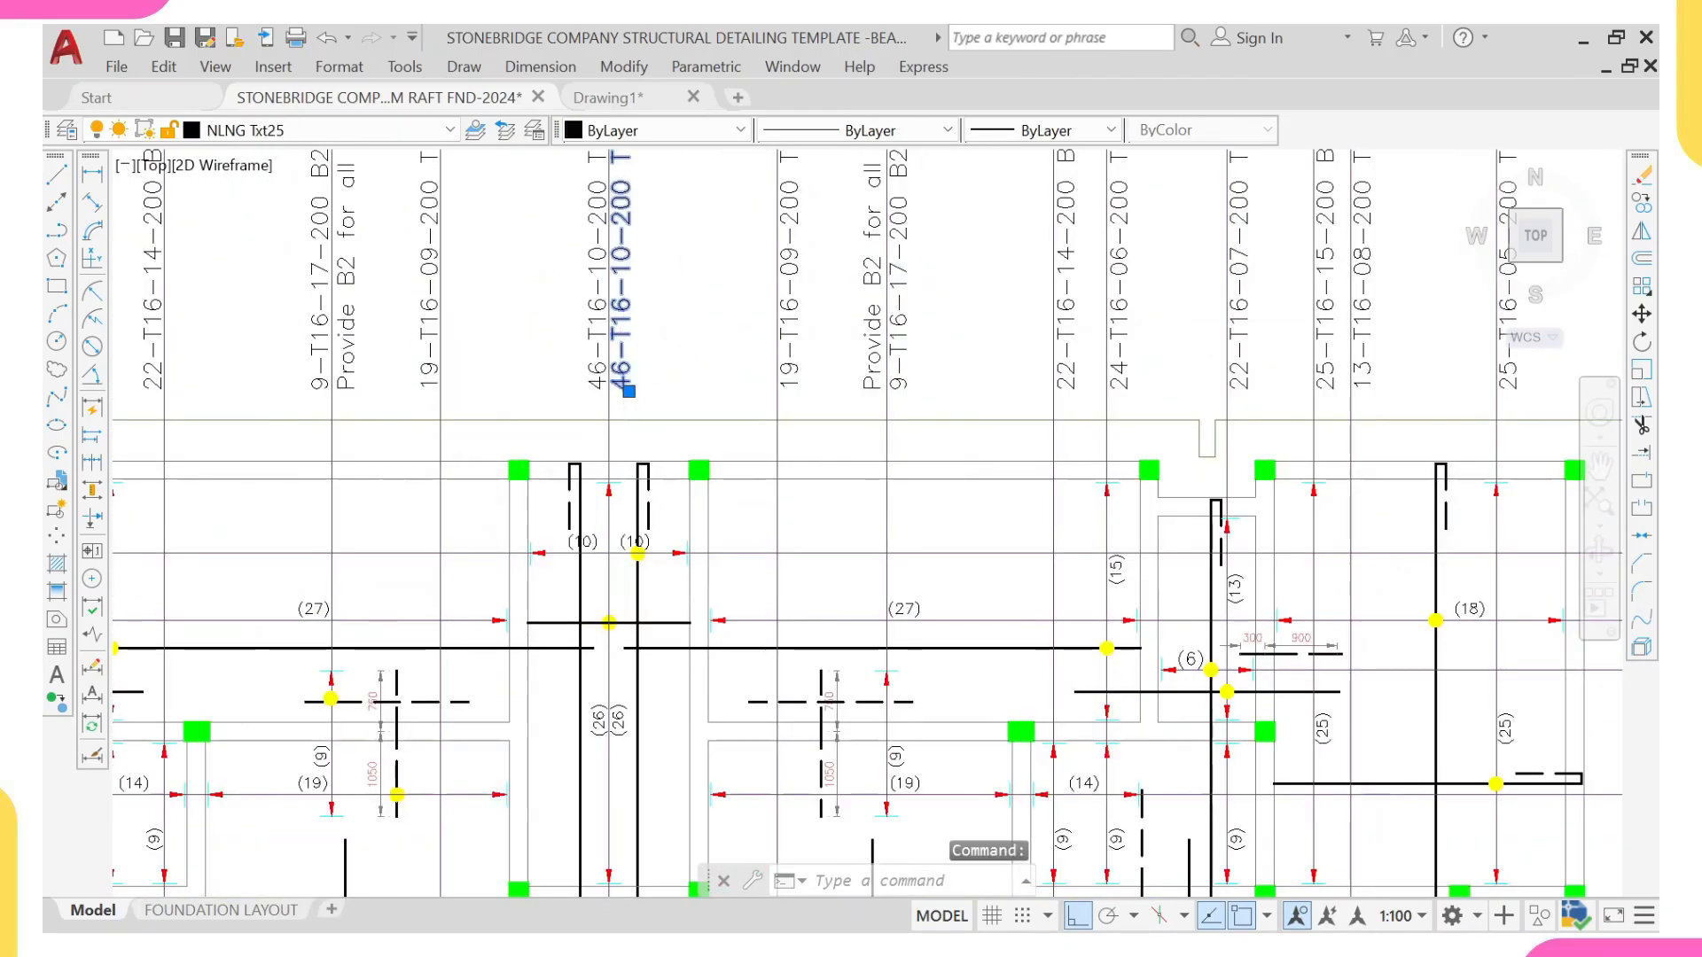
left_click(625, 442)
left_click(655, 537)
scroll(633, 534, "up", 4)
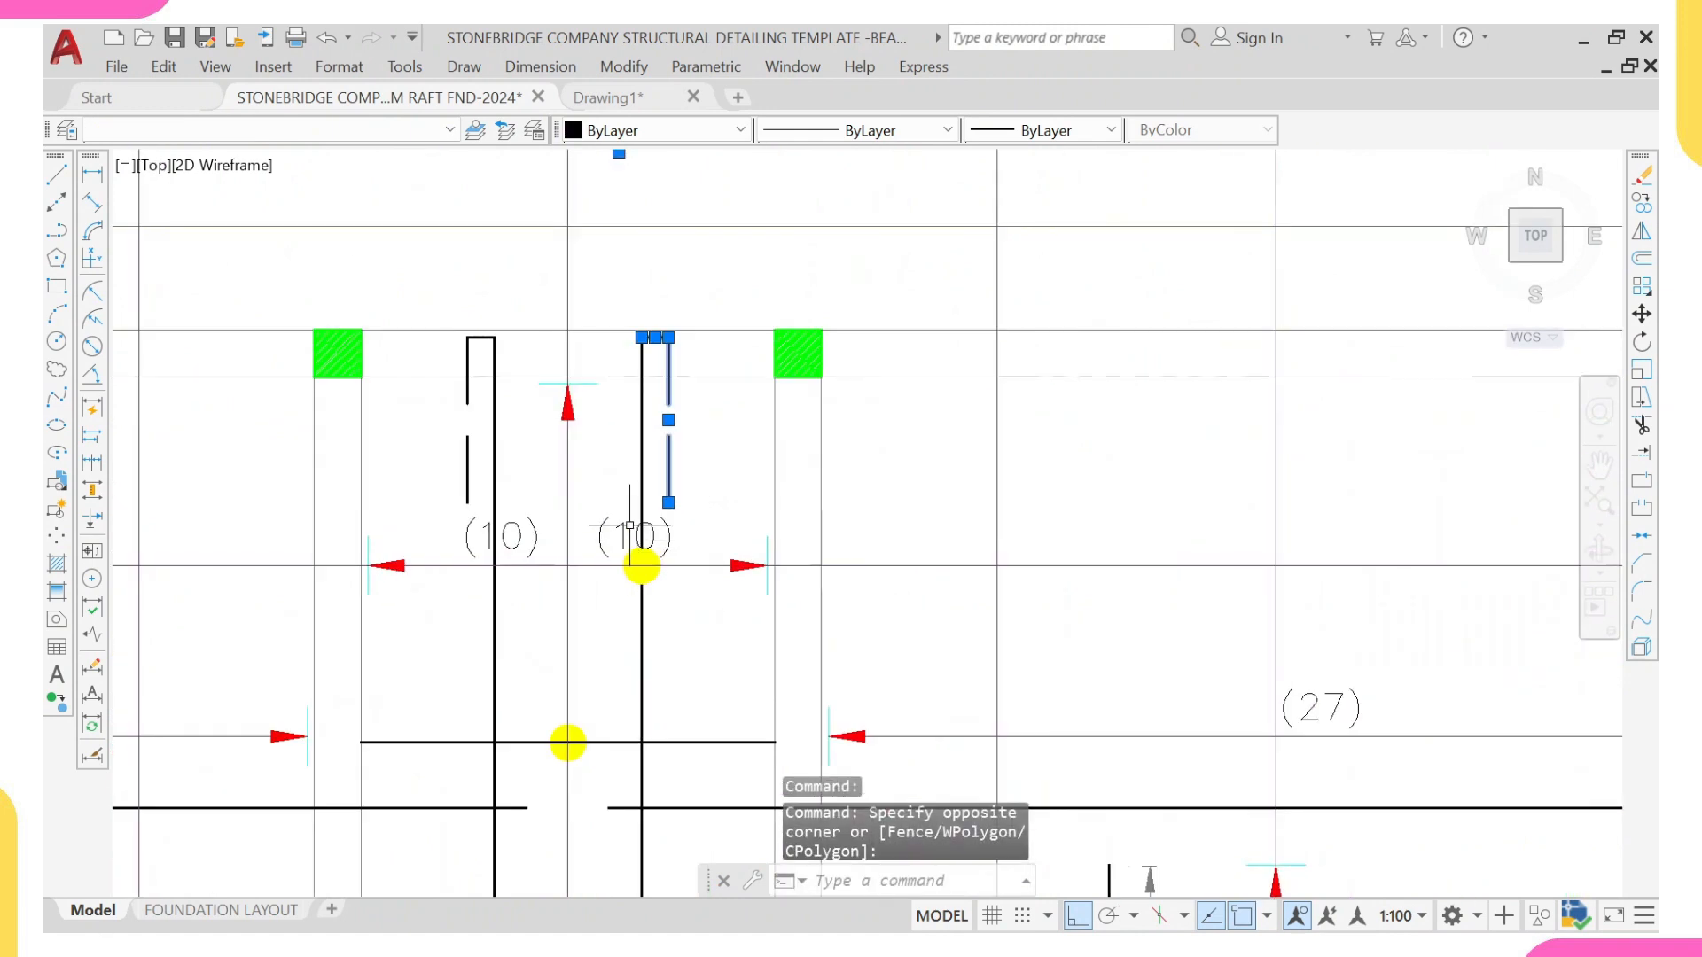
scroll(533, 532, "down", 6)
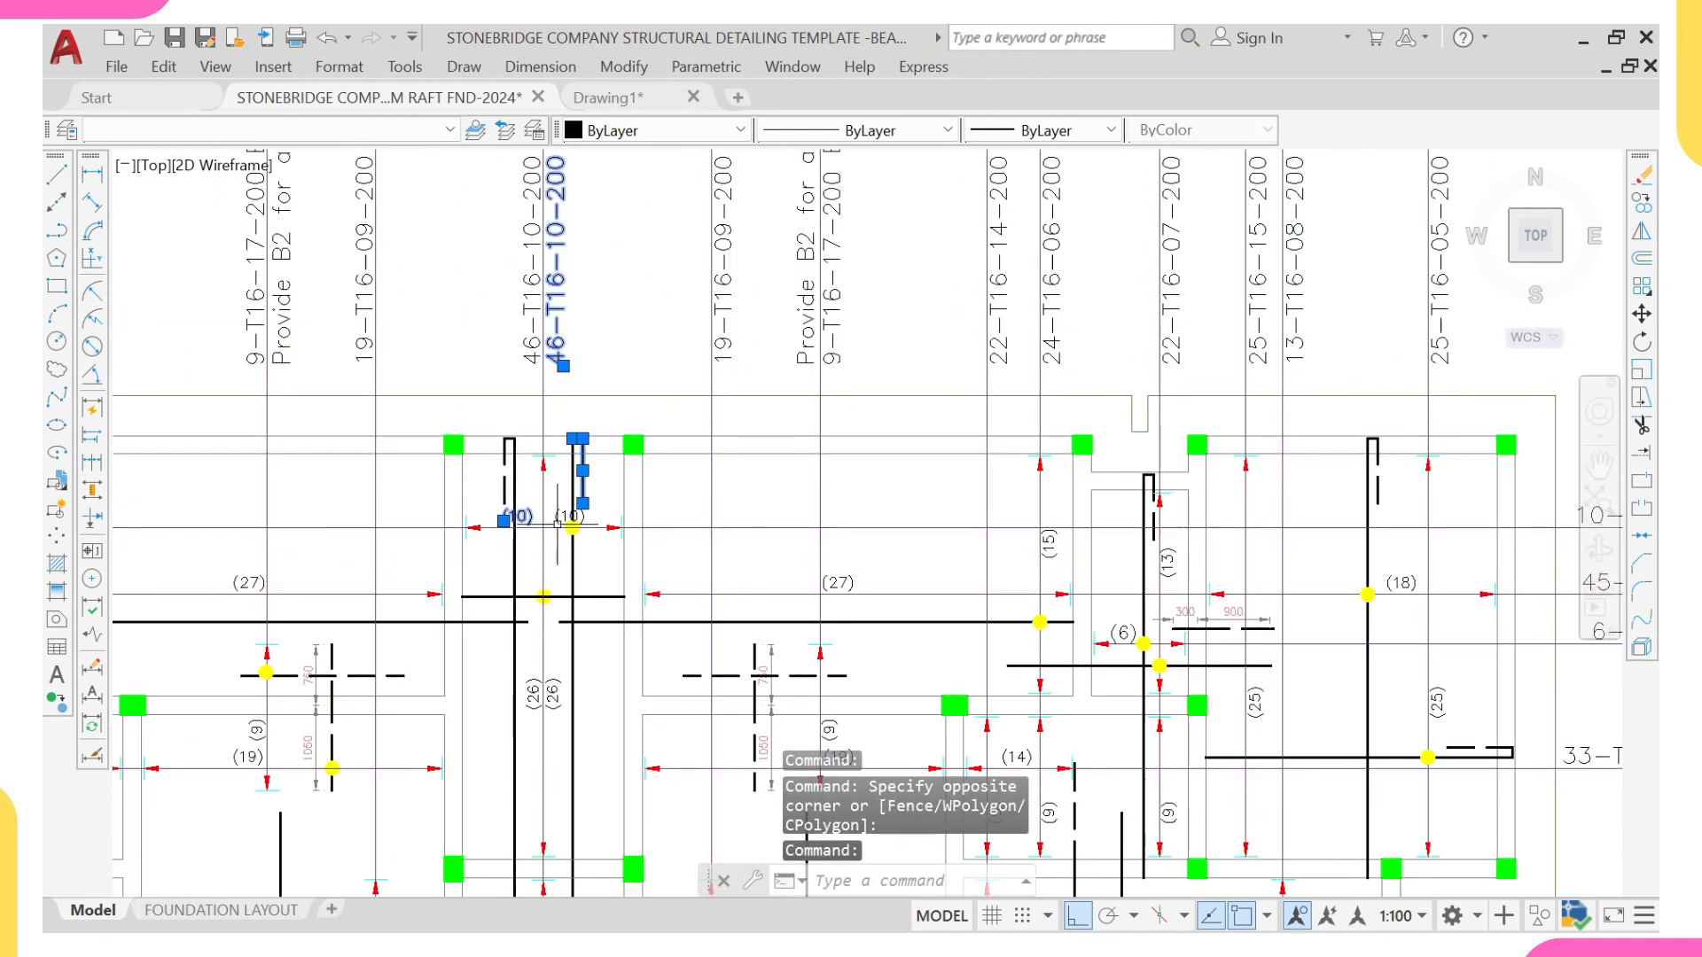
scroll(518, 596, "up", 2)
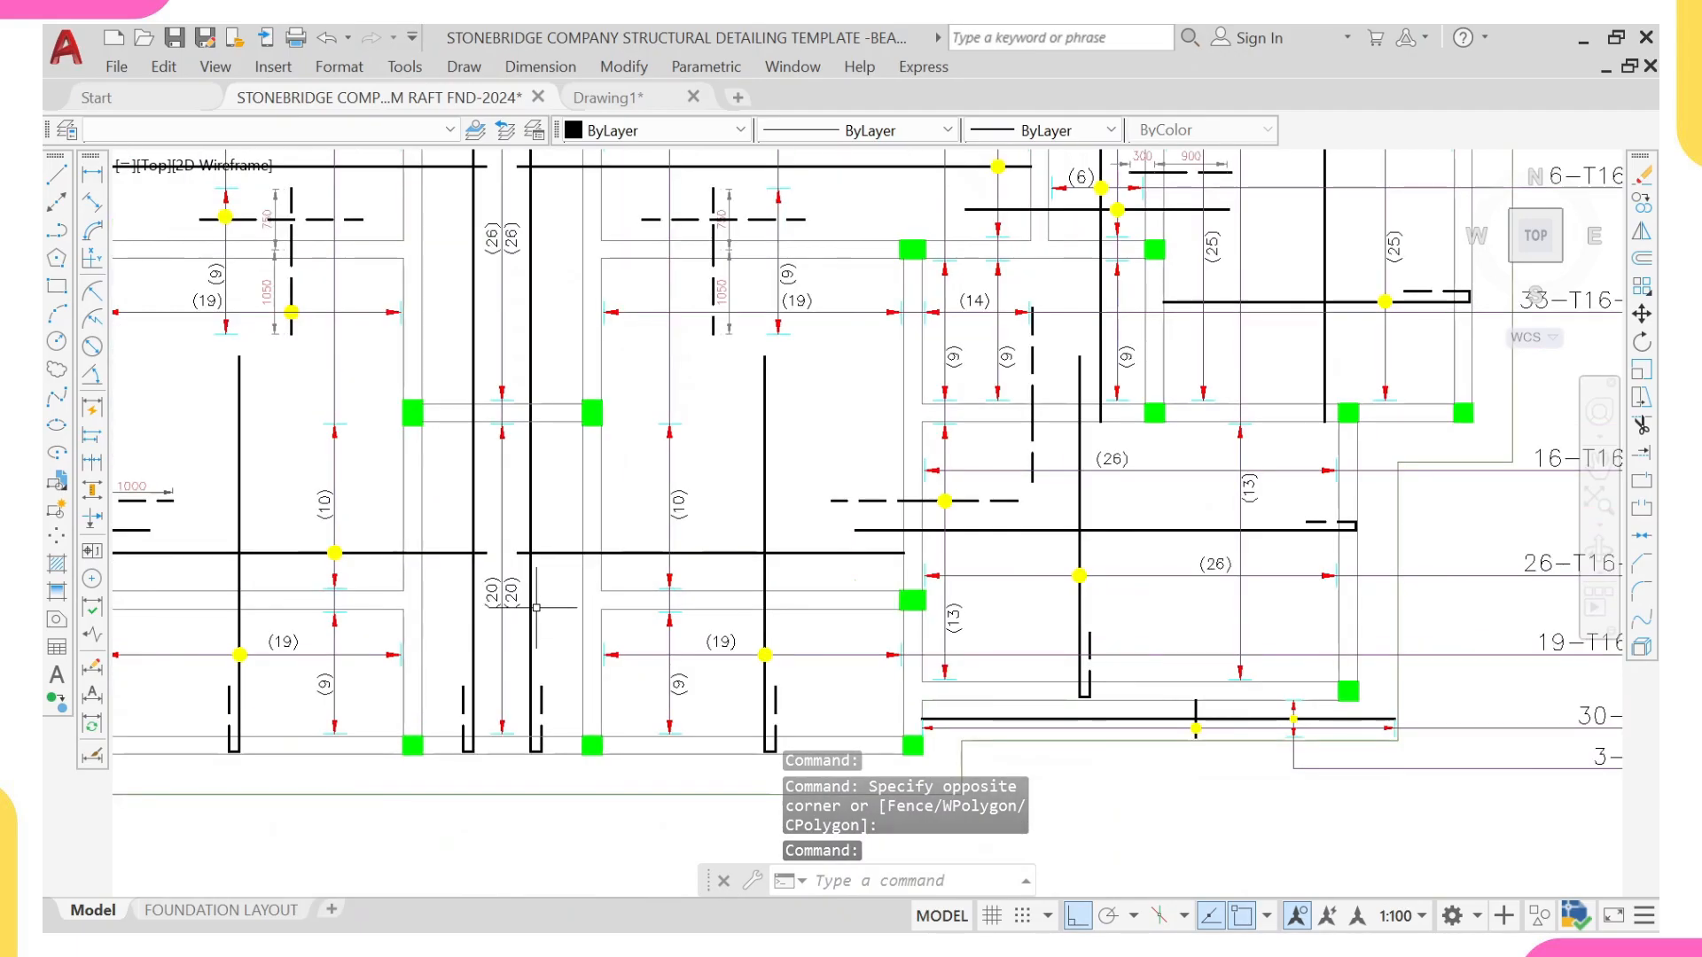
scroll(512, 589, "down", 4)
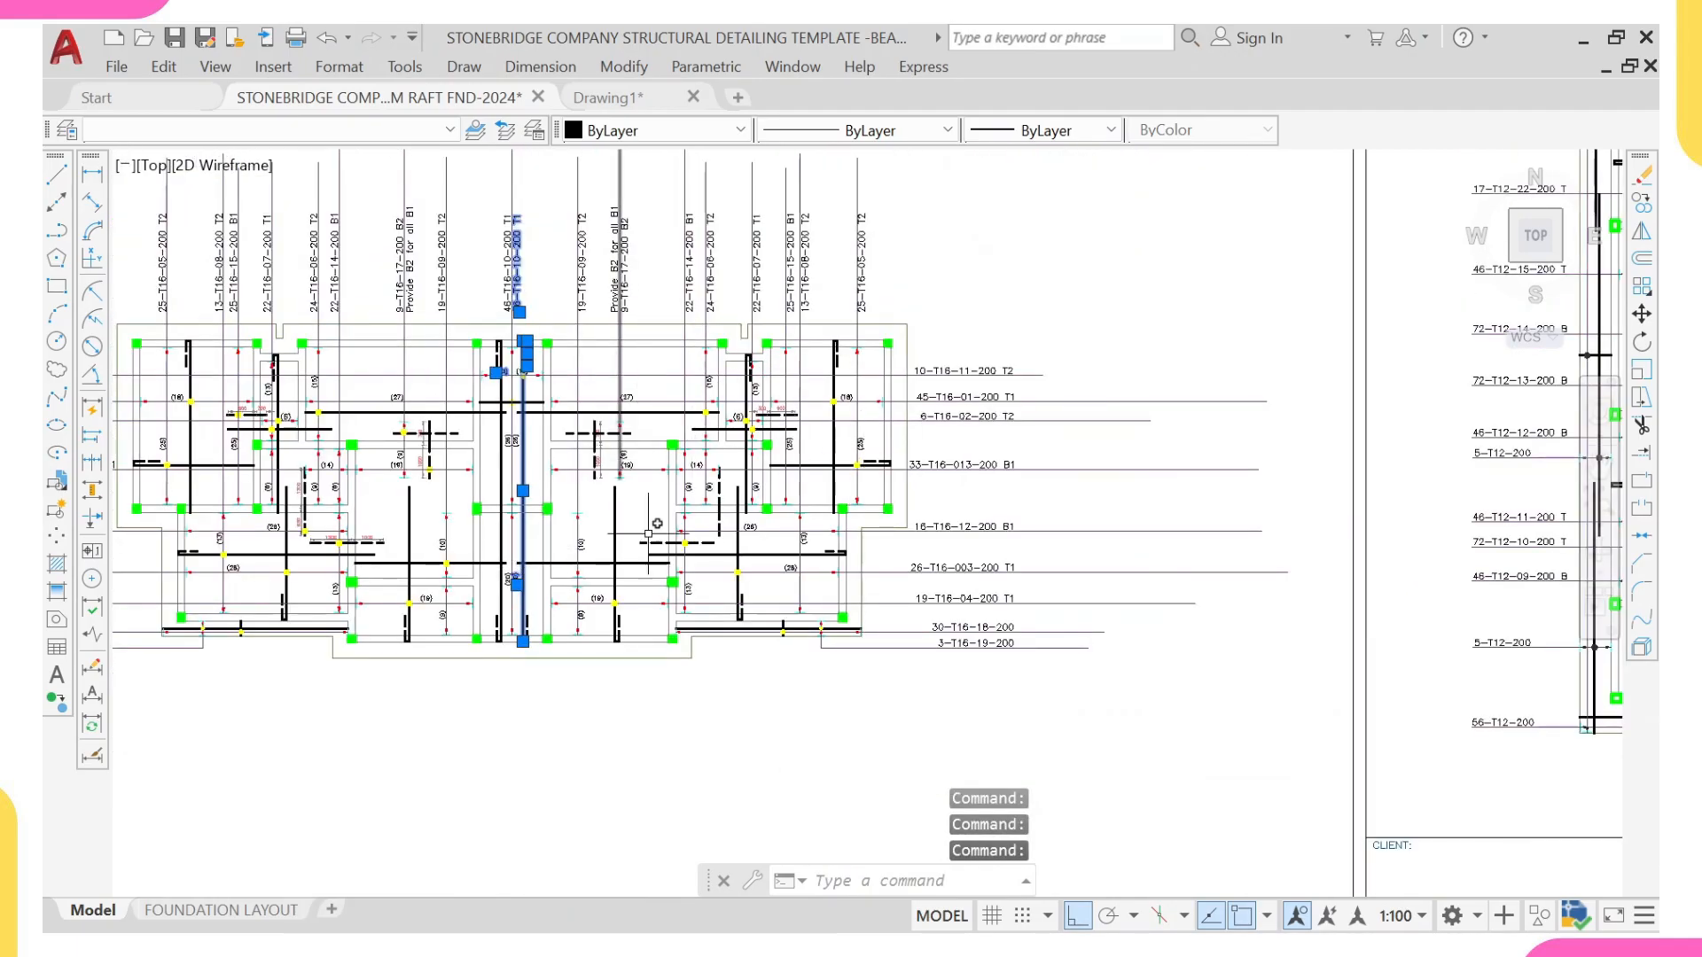
scroll(515, 590, "up", 8)
middle_click_drag(558, 714, 552, 492)
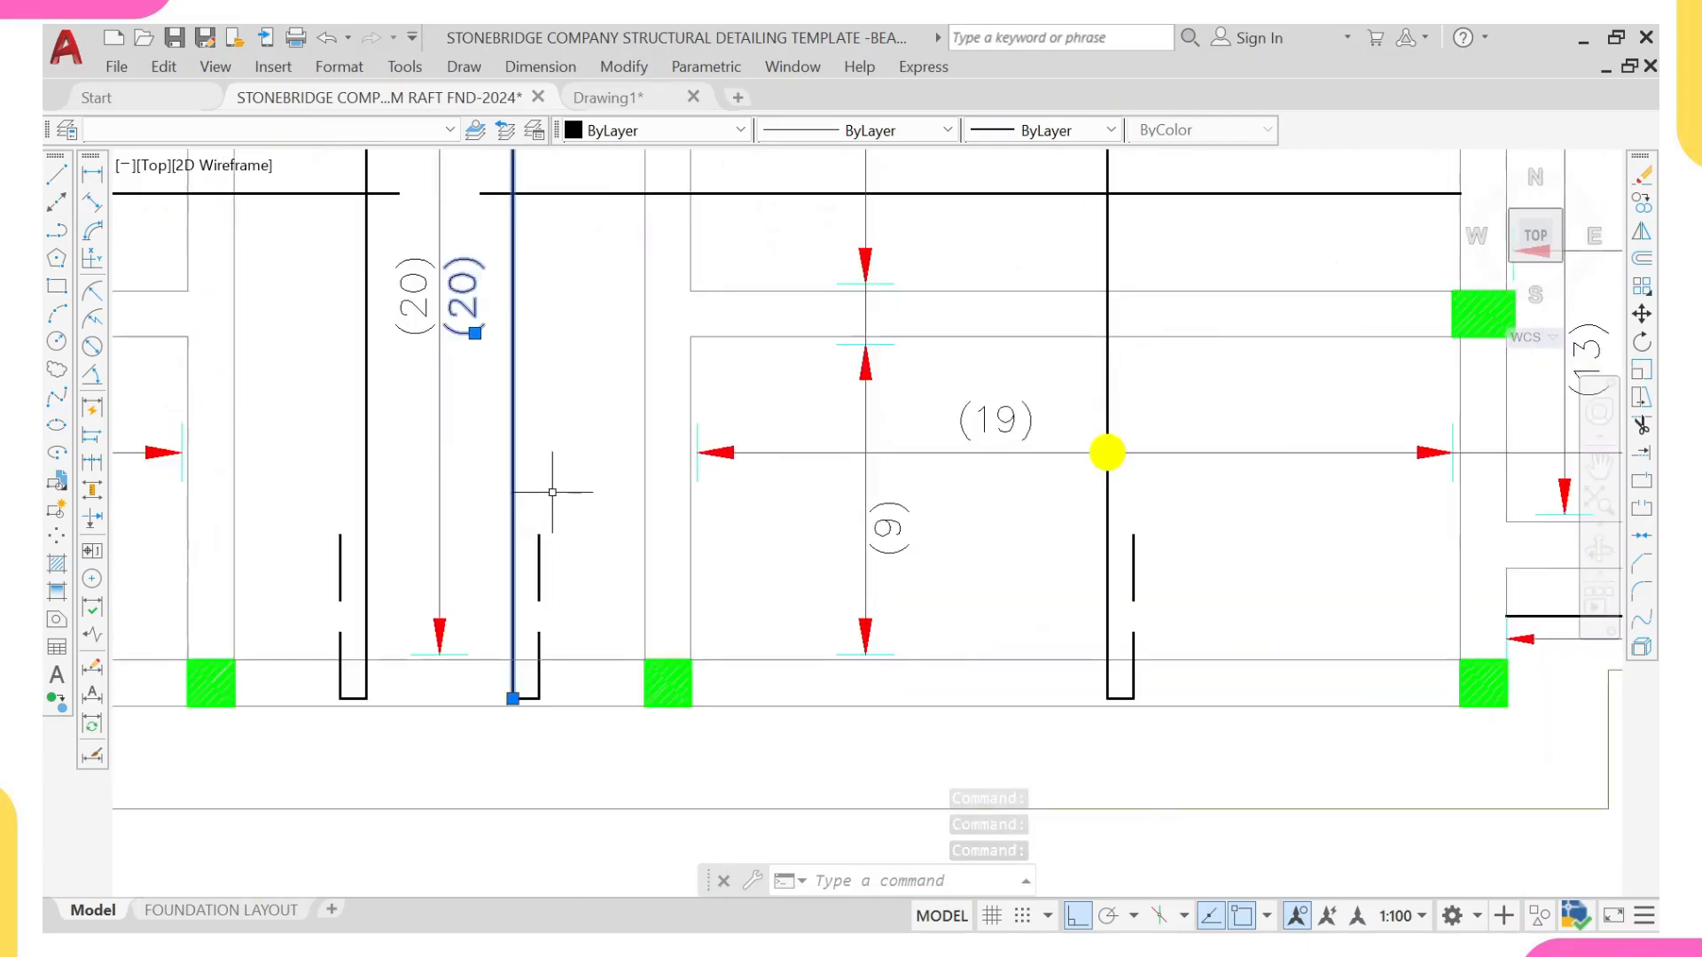
left_click(553, 492)
left_click(494, 572)
left_click(493, 571)
left_click(564, 713)
scroll(514, 614, "down", 2)
middle_click_drag(505, 354, 513, 574)
middle_click_drag(508, 190, 499, 314)
middle_click_drag(501, 237, 494, 394)
scroll(483, 366, "up", 2)
left_click(476, 342)
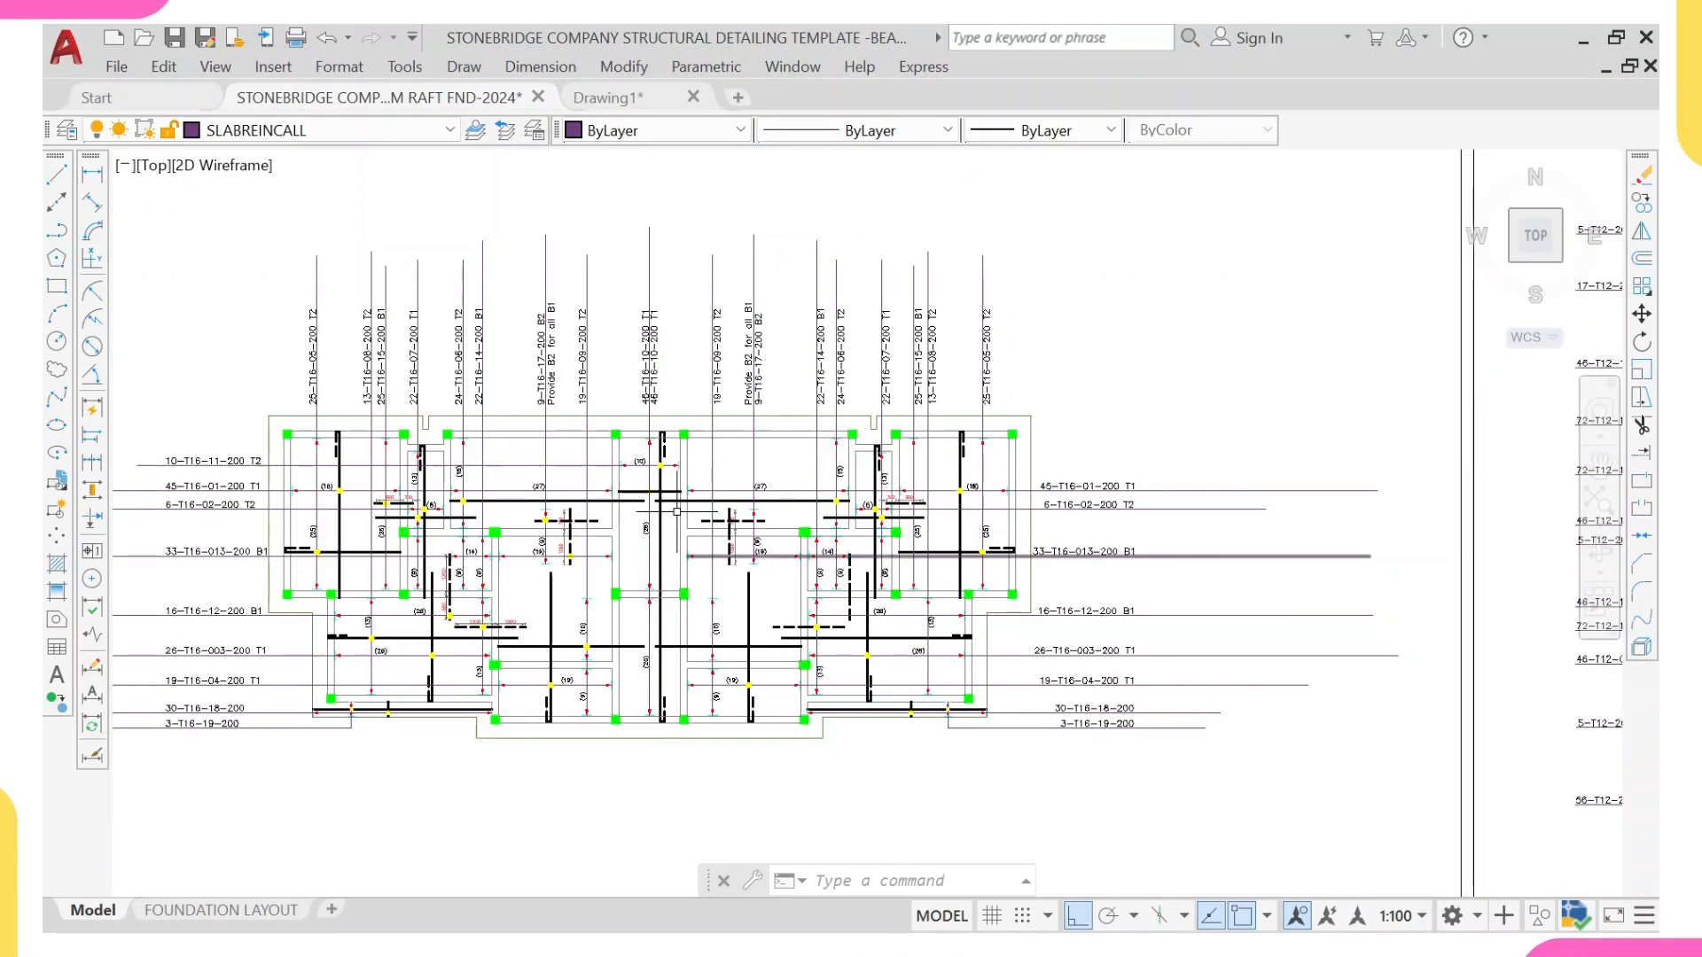
scroll(677, 511, "up", 2)
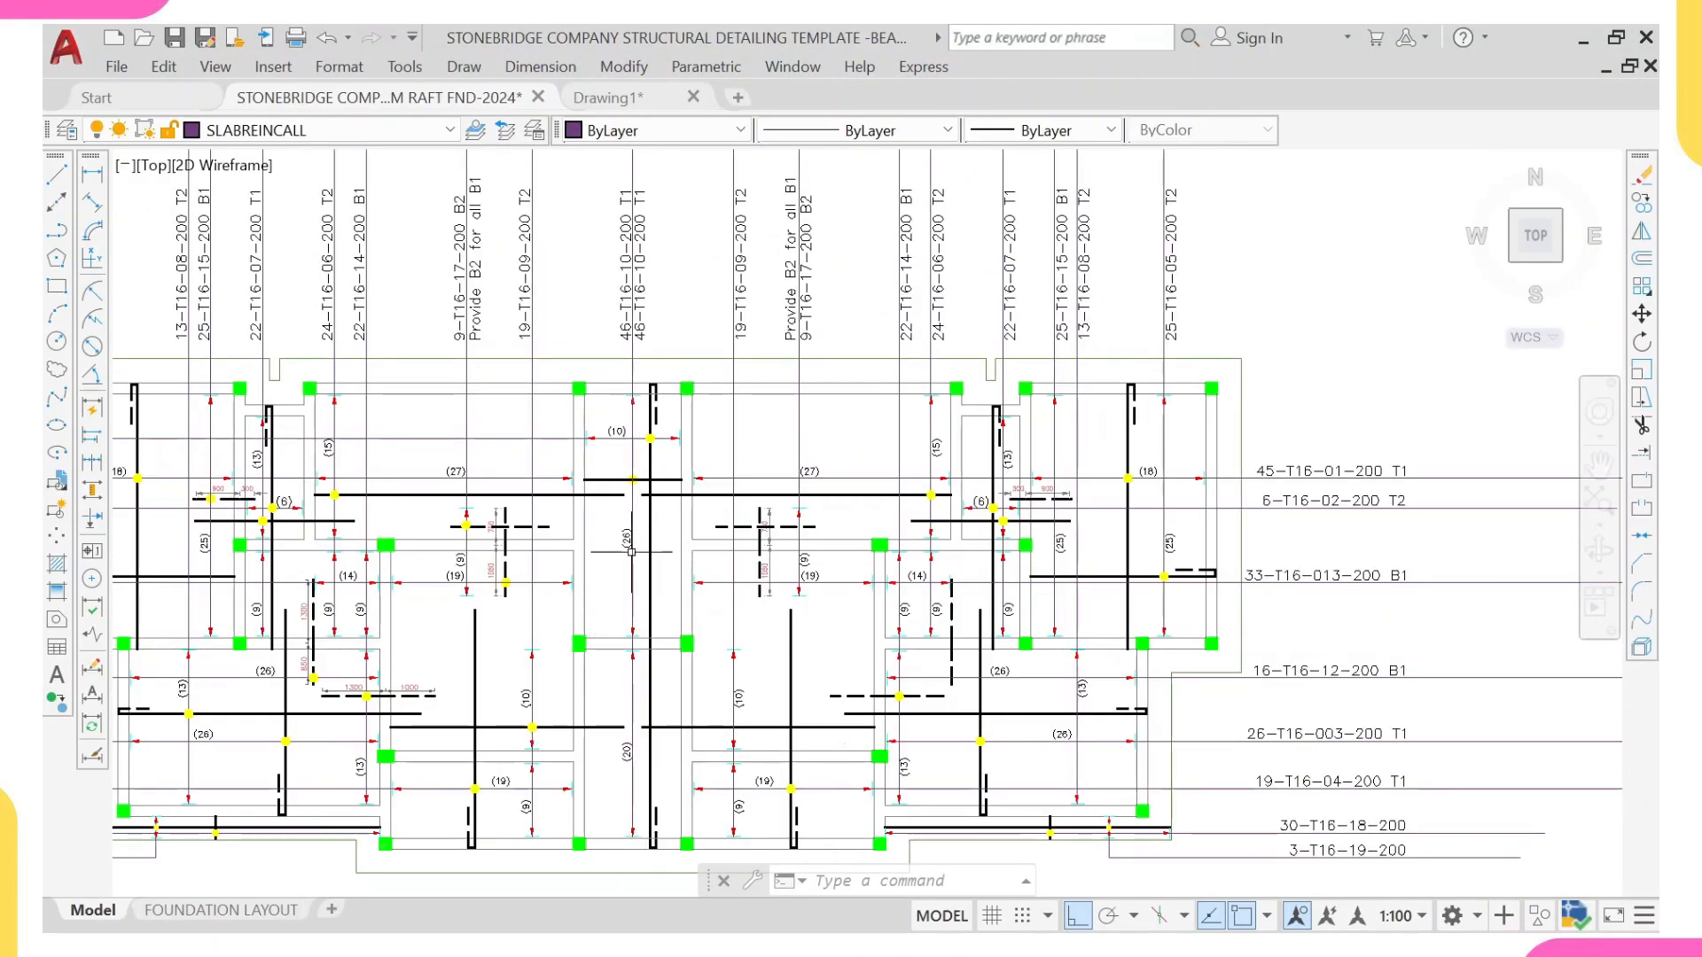
Step: Start copying the complete Section X-X detail from the reference raft foundation sheet, picking a base point near its grid N end
scroll(633, 585, "down", 2)
scroll(533, 582, "down", 2)
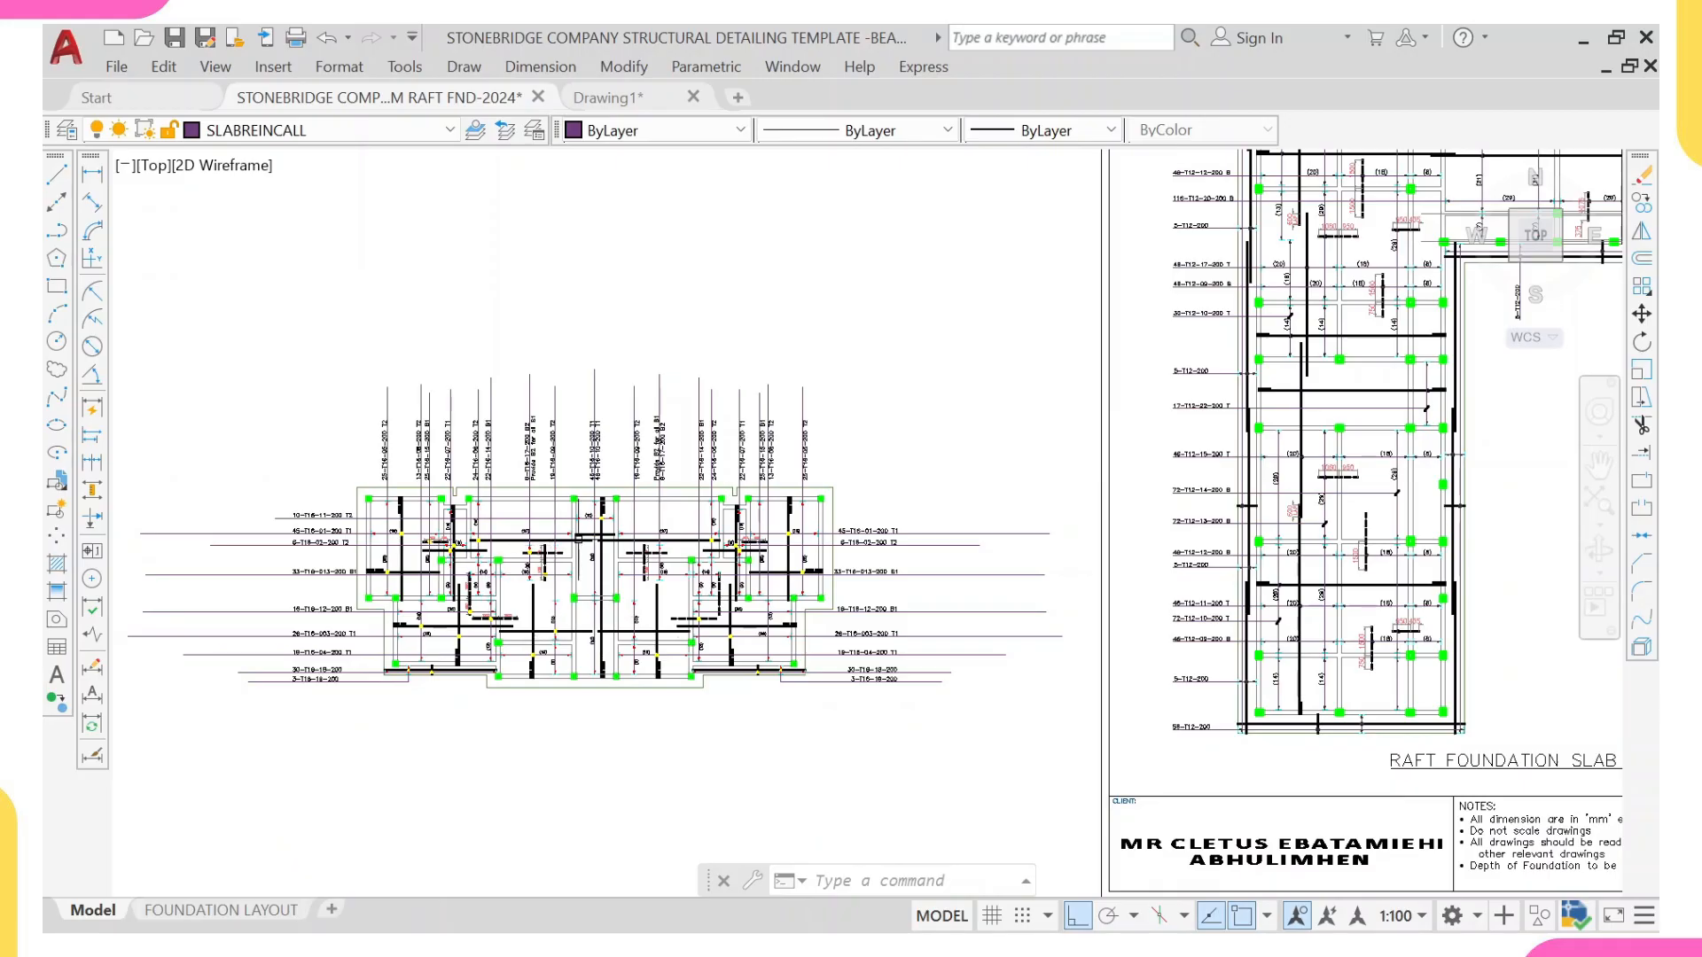
scroll(543, 554, "down", 4)
middle_click_drag(926, 547, 707, 564)
scroll(998, 460, "up", 4)
scroll(1008, 678, "up", 6)
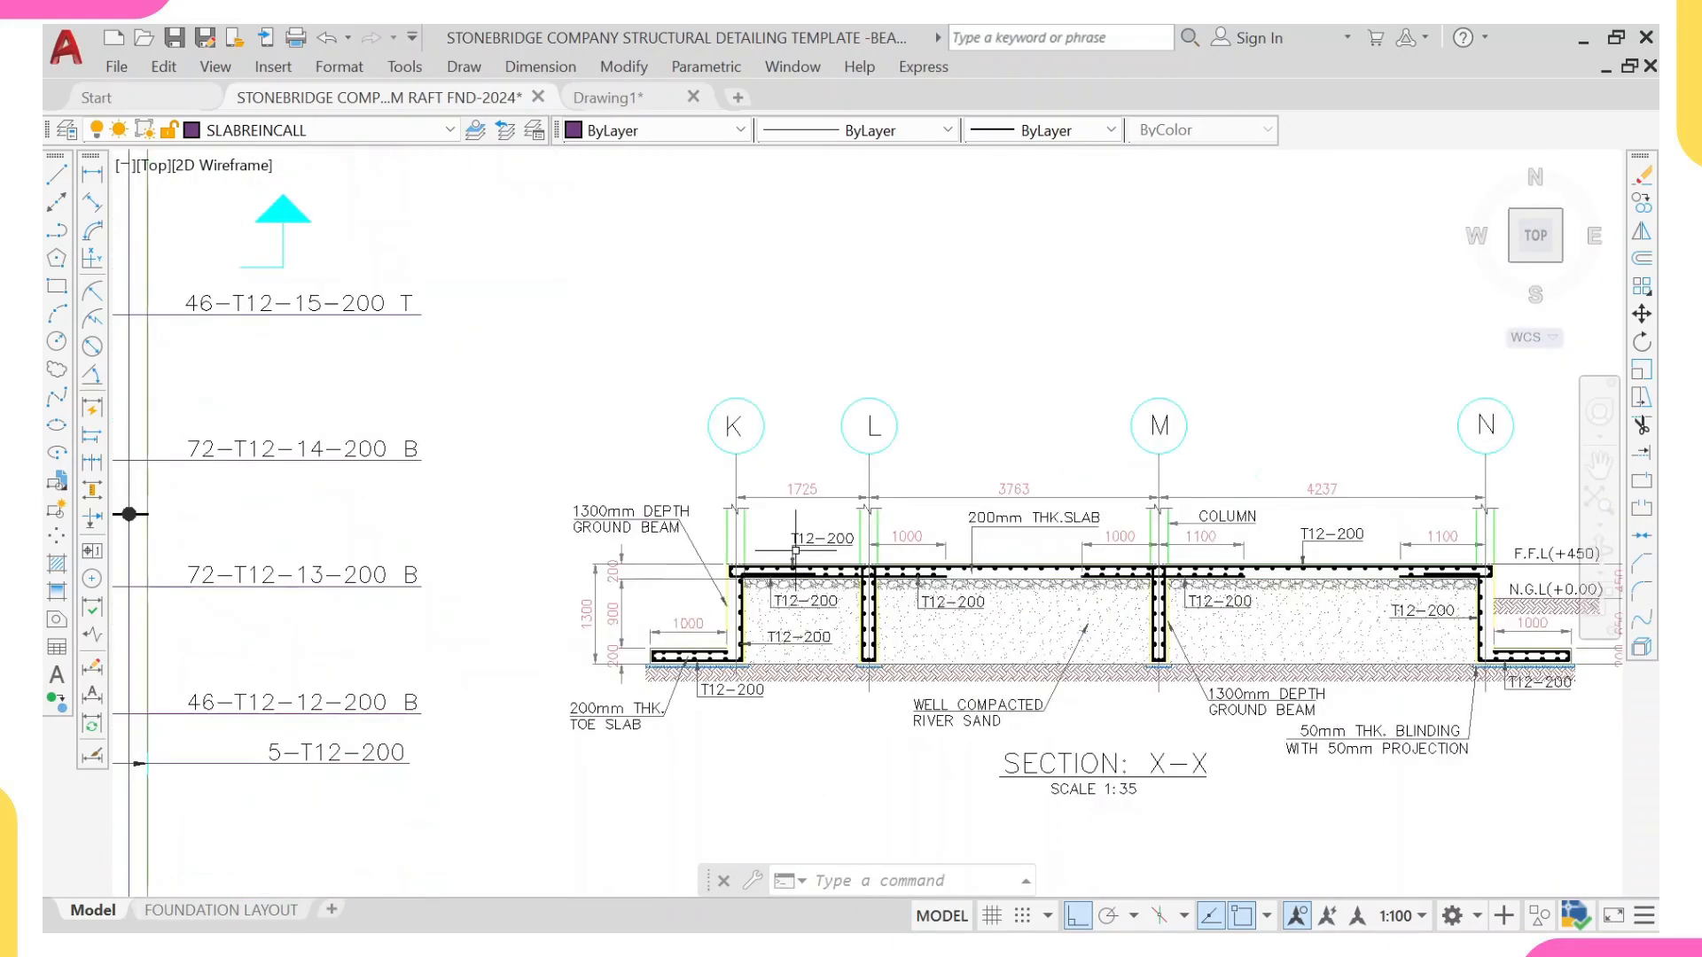
scroll(674, 524, "down", 2)
left_click(574, 408)
scroll(975, 701, "down", 3)
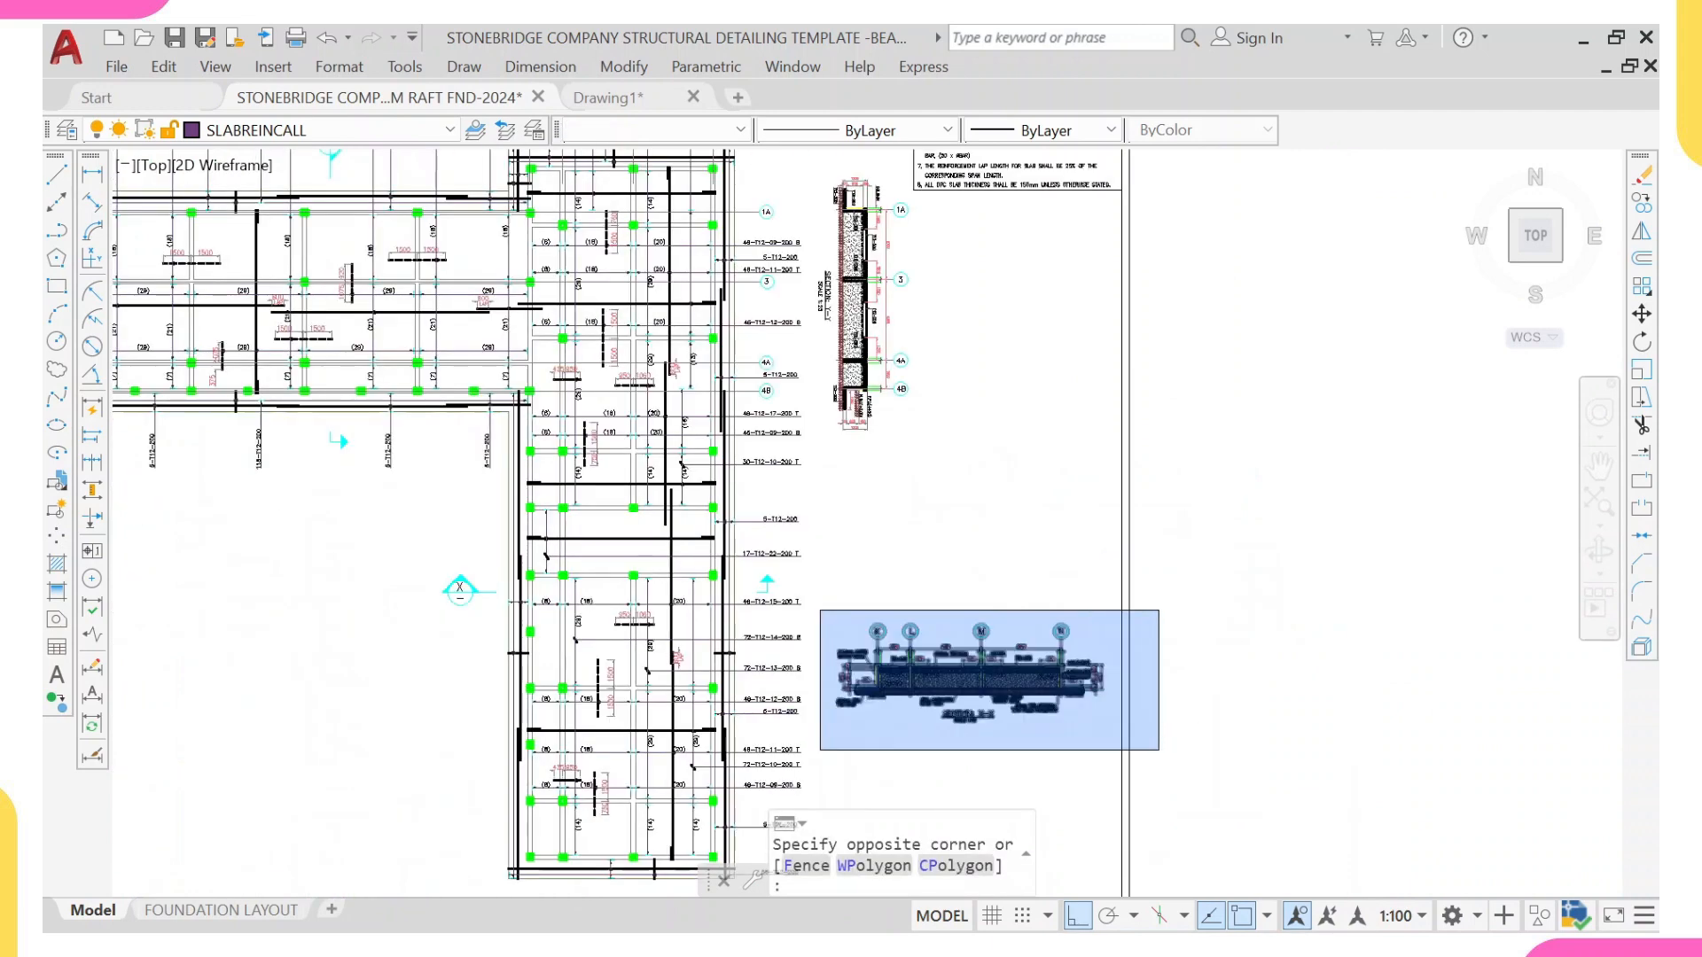
left_click(1134, 723)
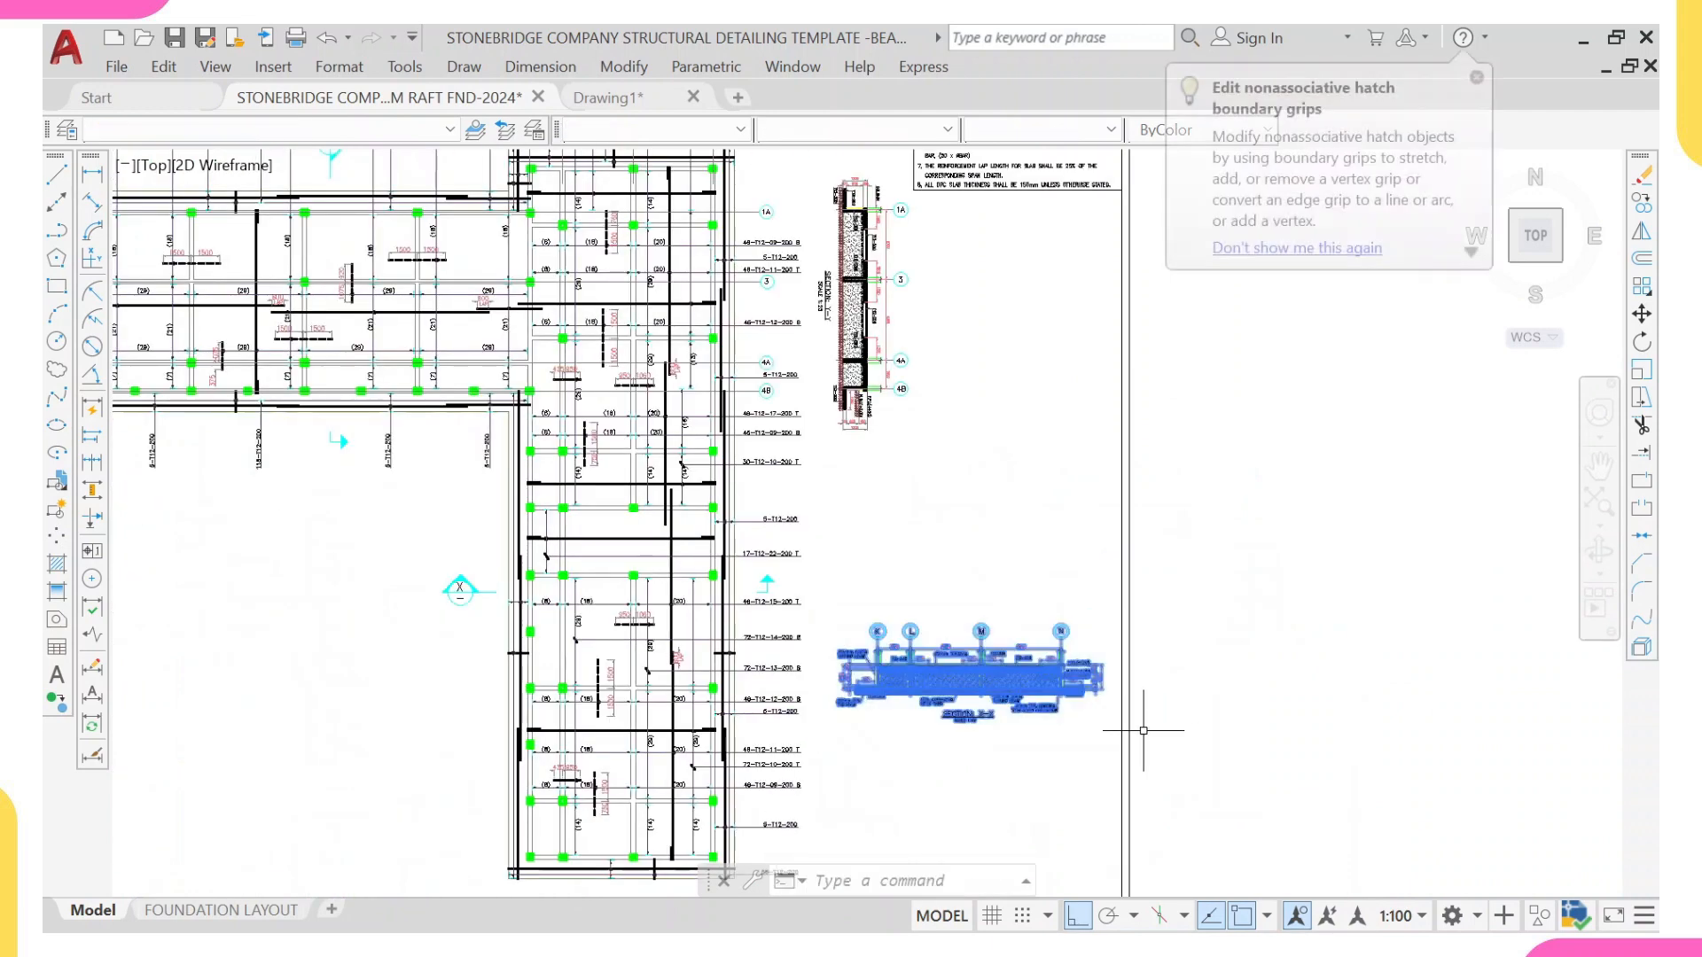
key("Return")
left_click(1068, 707)
Step: Turn Ortho off and place the copied Section X-X detail centrally below the new raft plan
scroll(503, 628, "down", 5)
middle_click_drag(279, 701, 319, 674)
scroll(124, 633, "up", 6)
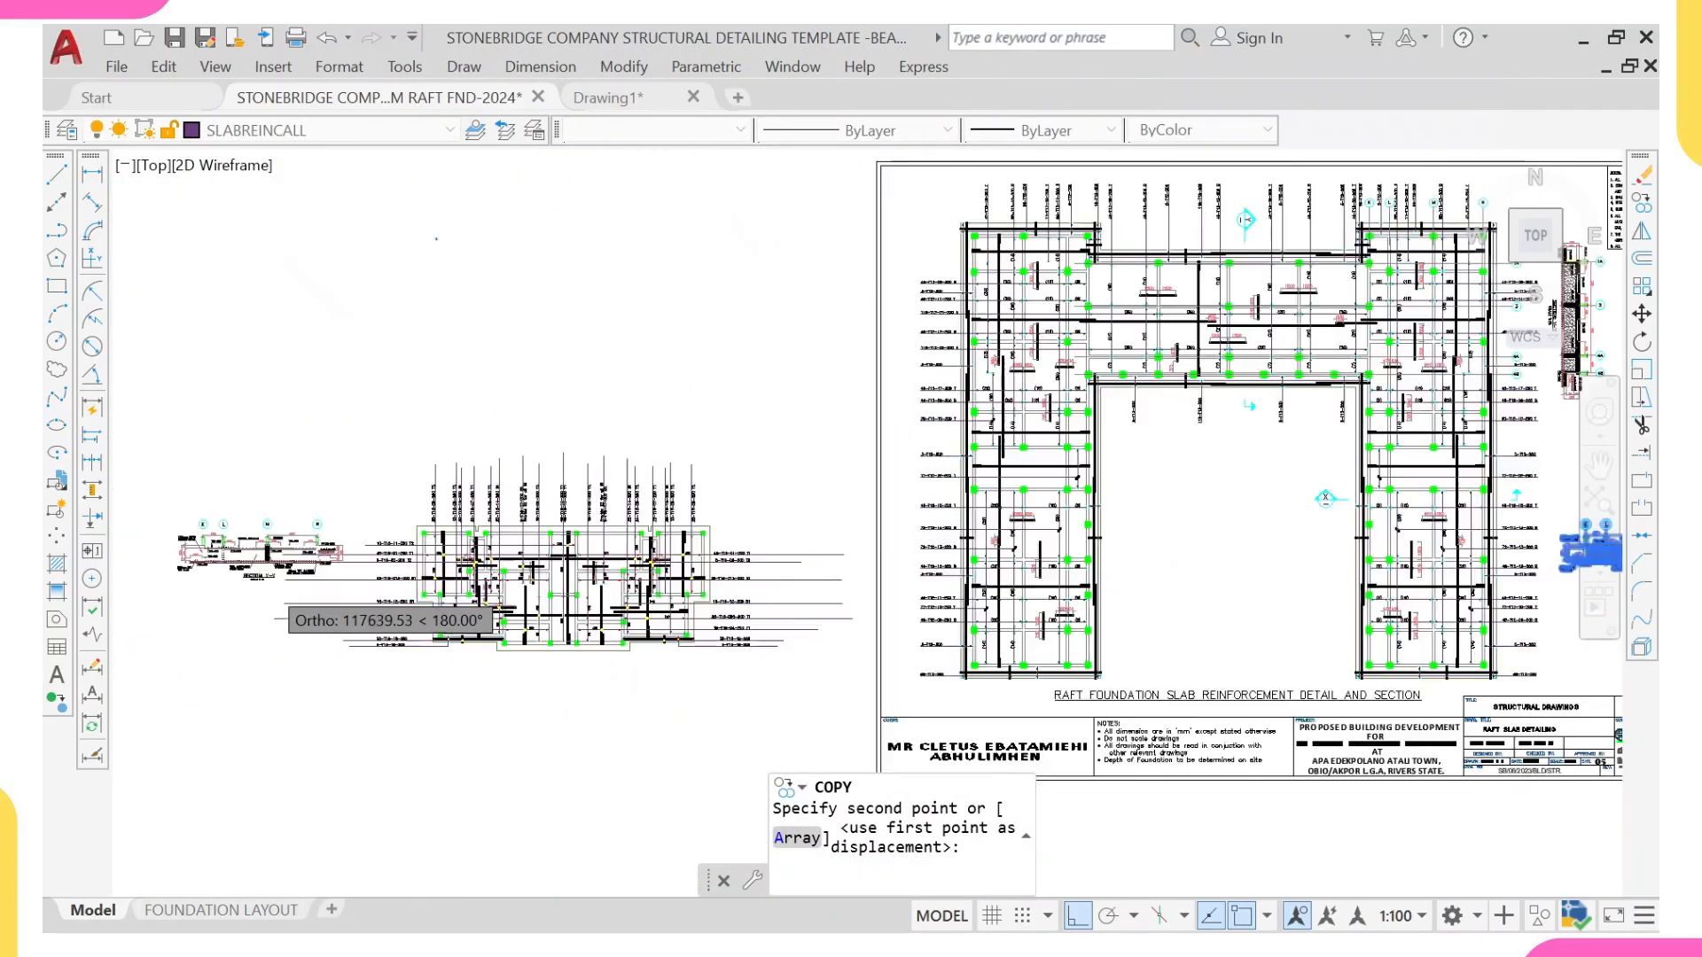
key("F8")
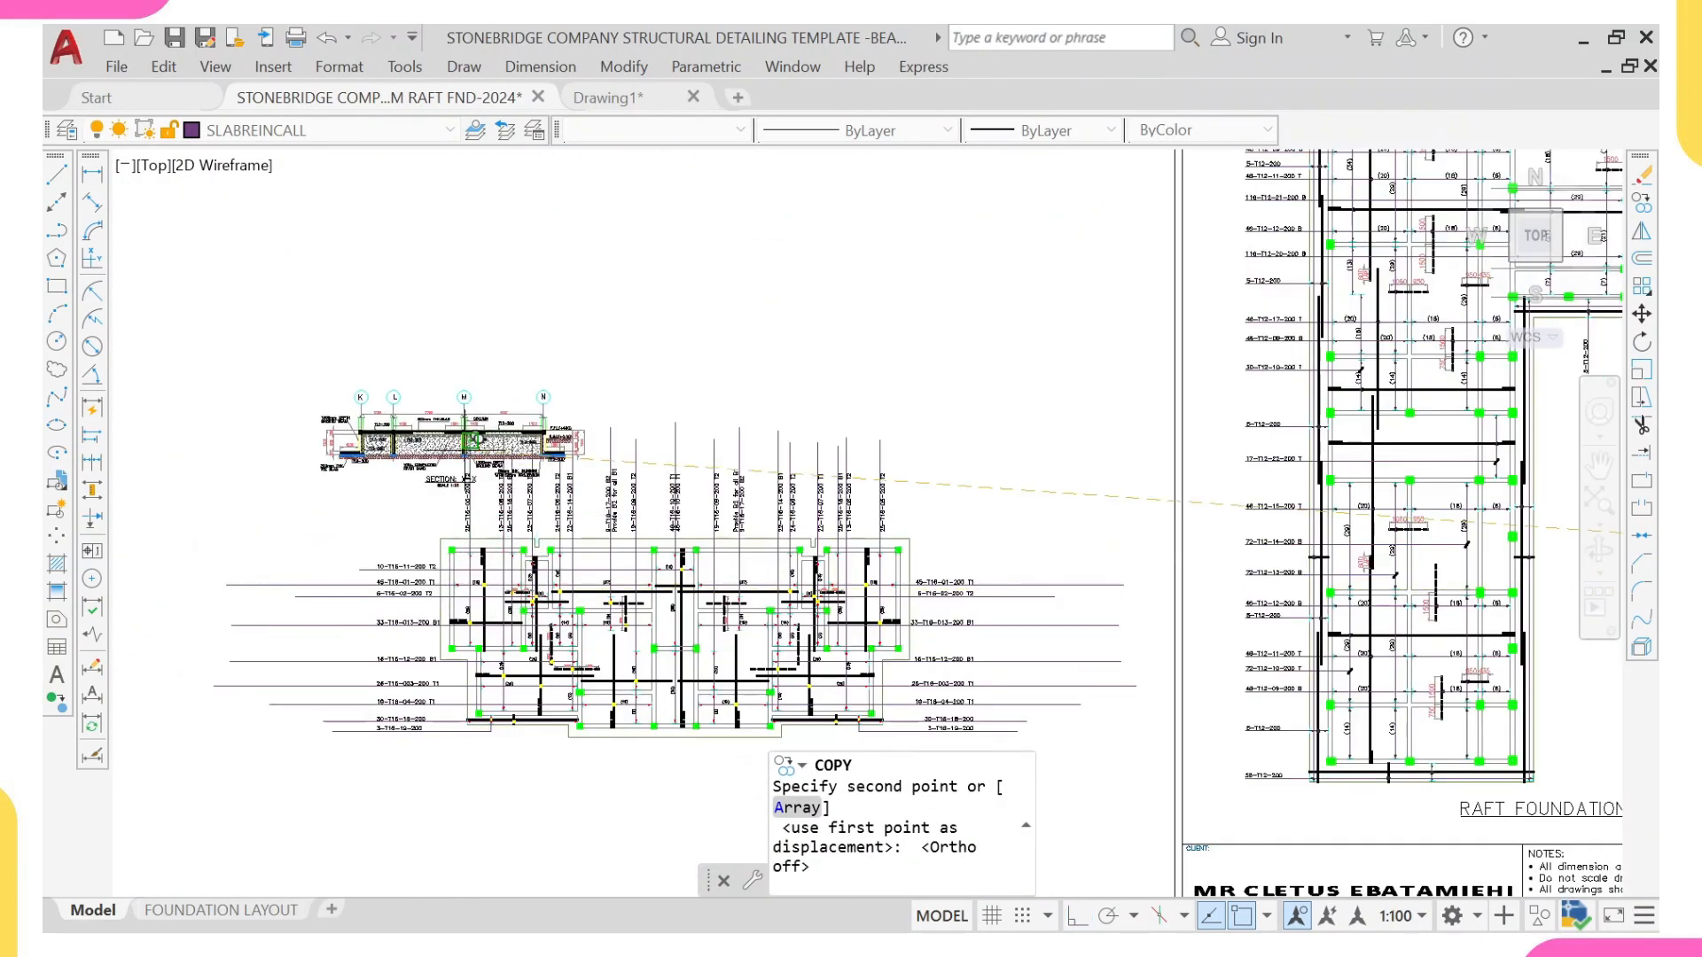
scroll(676, 353, "down", 2)
mouse_move(662, 619)
middle_mouse_down()
mouse_move(677, 669)
mouse_move(665, 452)
middle_mouse_up()
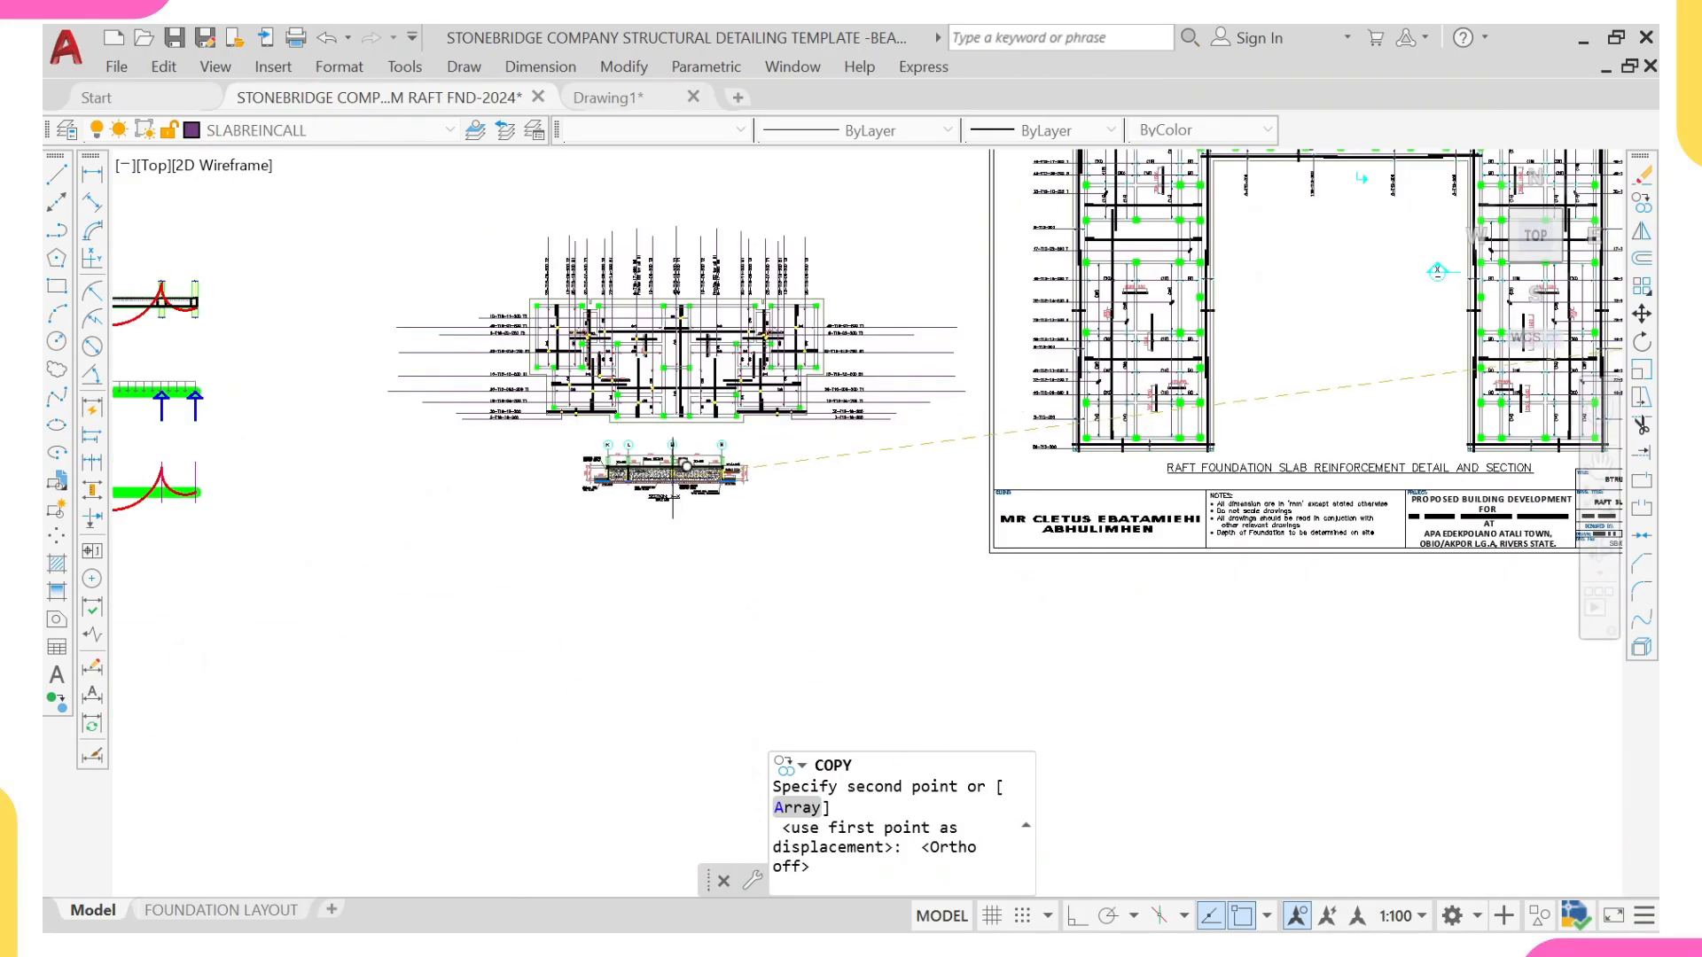
left_click(714, 488)
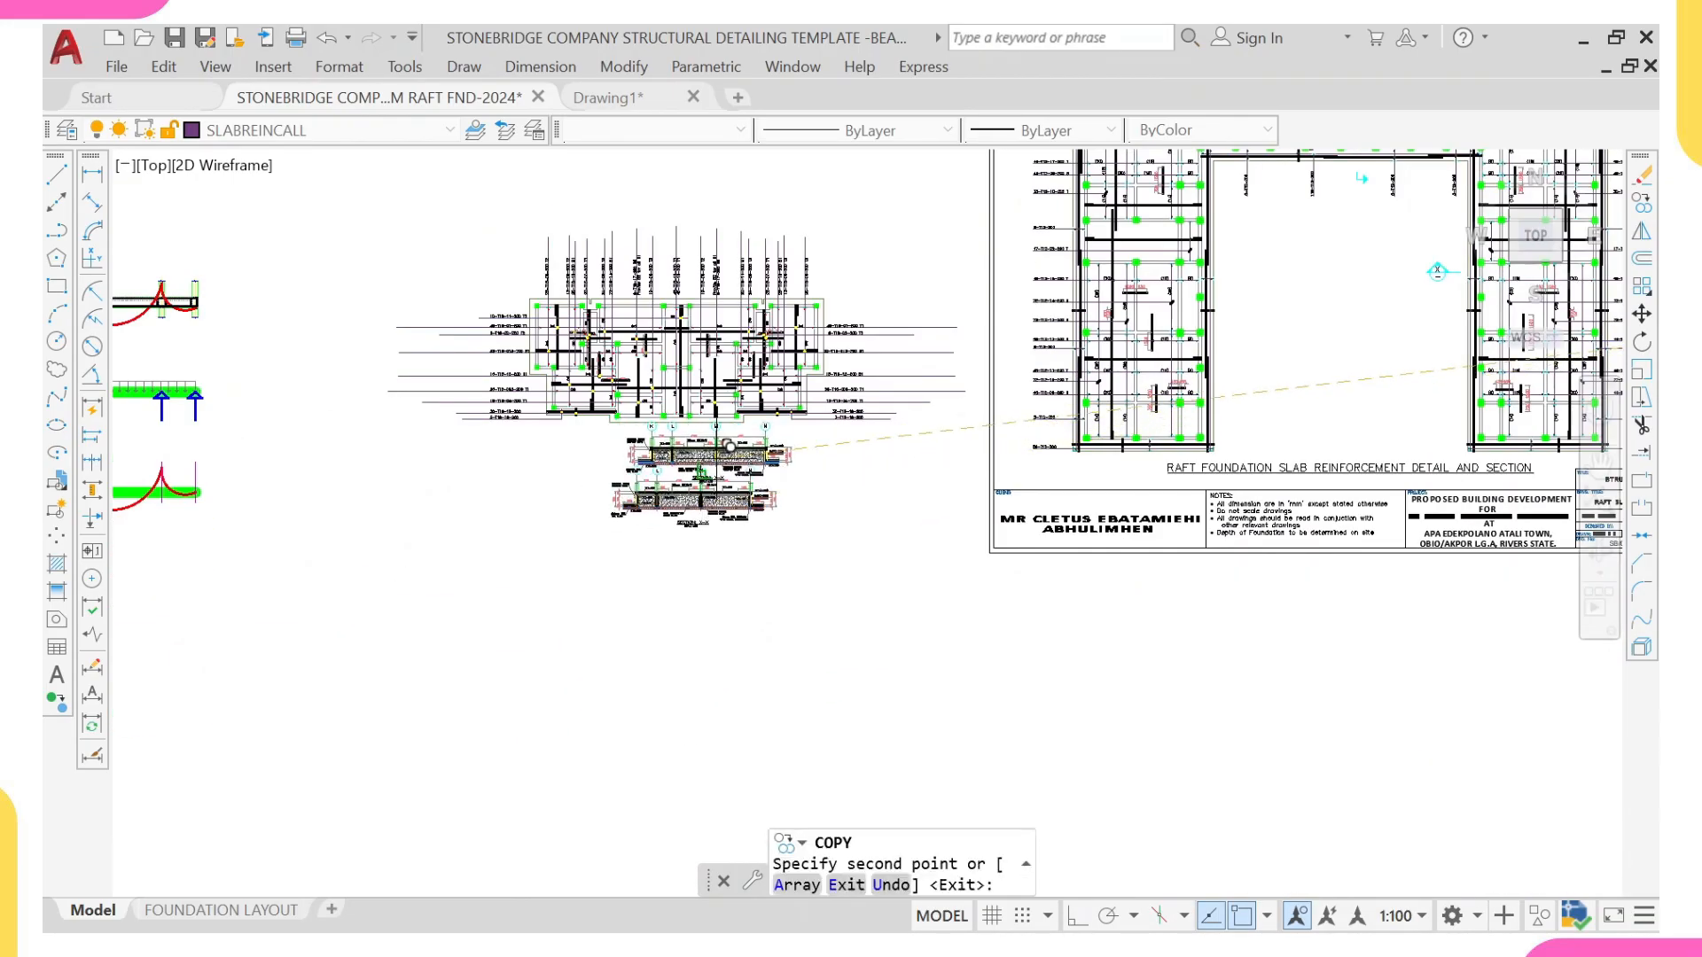
scroll(709, 470, "up", 3)
key("Escape")
Step: Select the side bars in the grid L ground beam of the copied section, leaving out the second pair below the slab
scroll(706, 450, "up", 3)
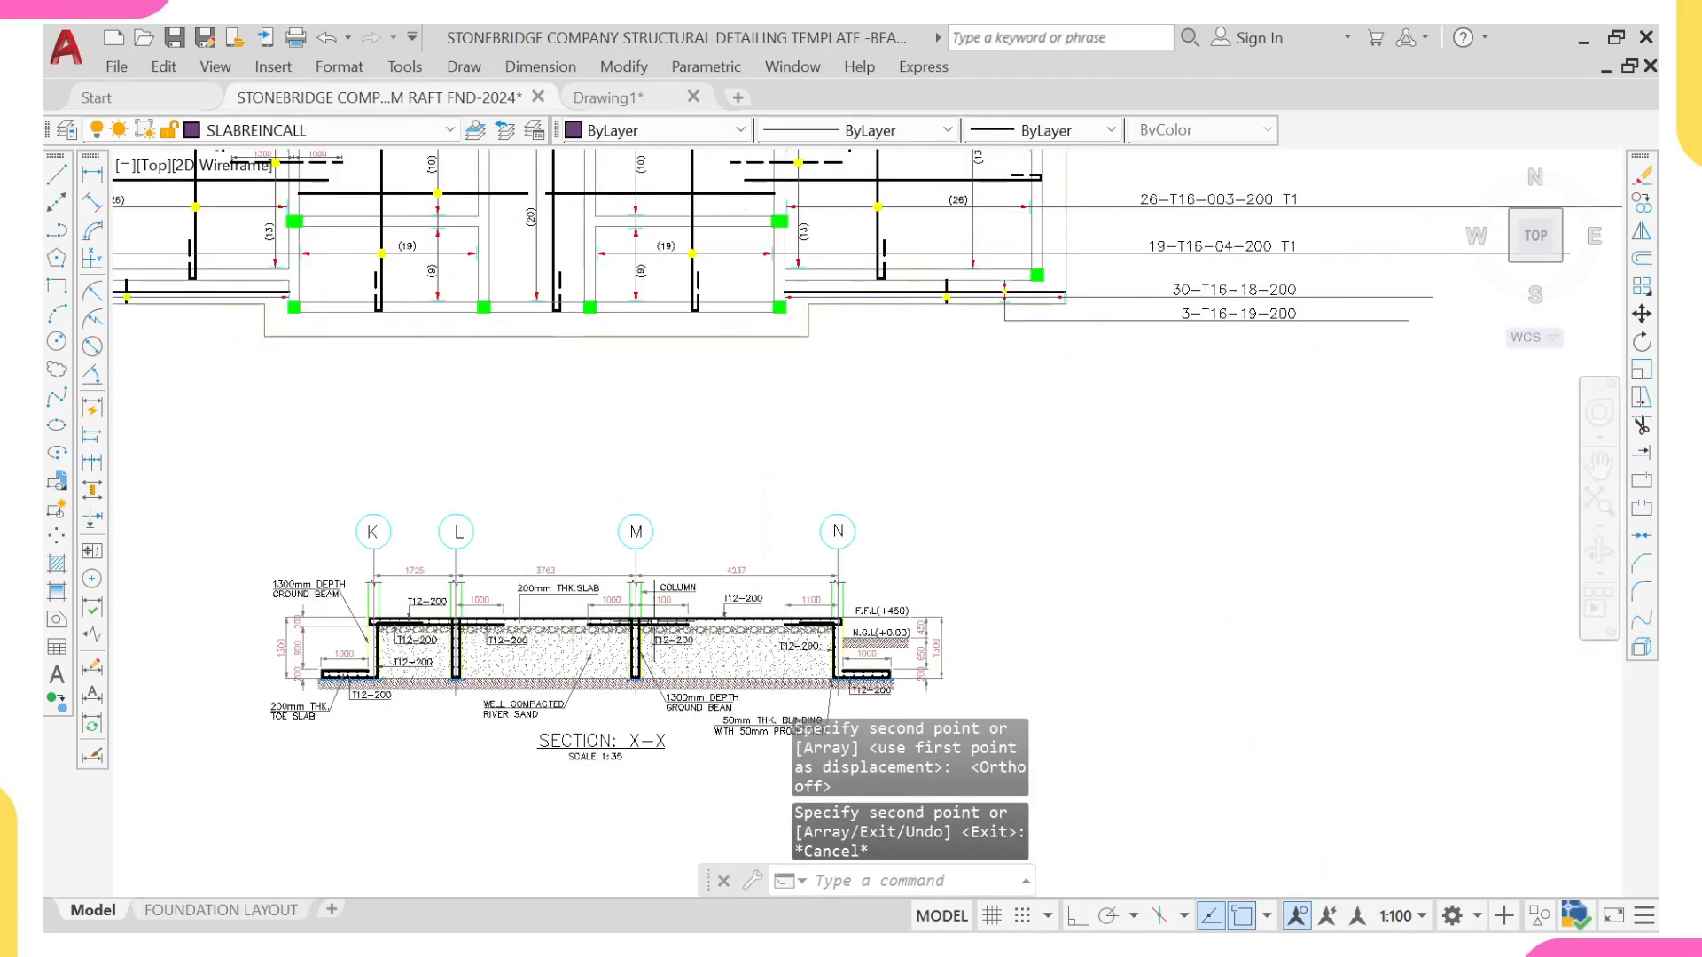
scroll(575, 586, "up", 4)
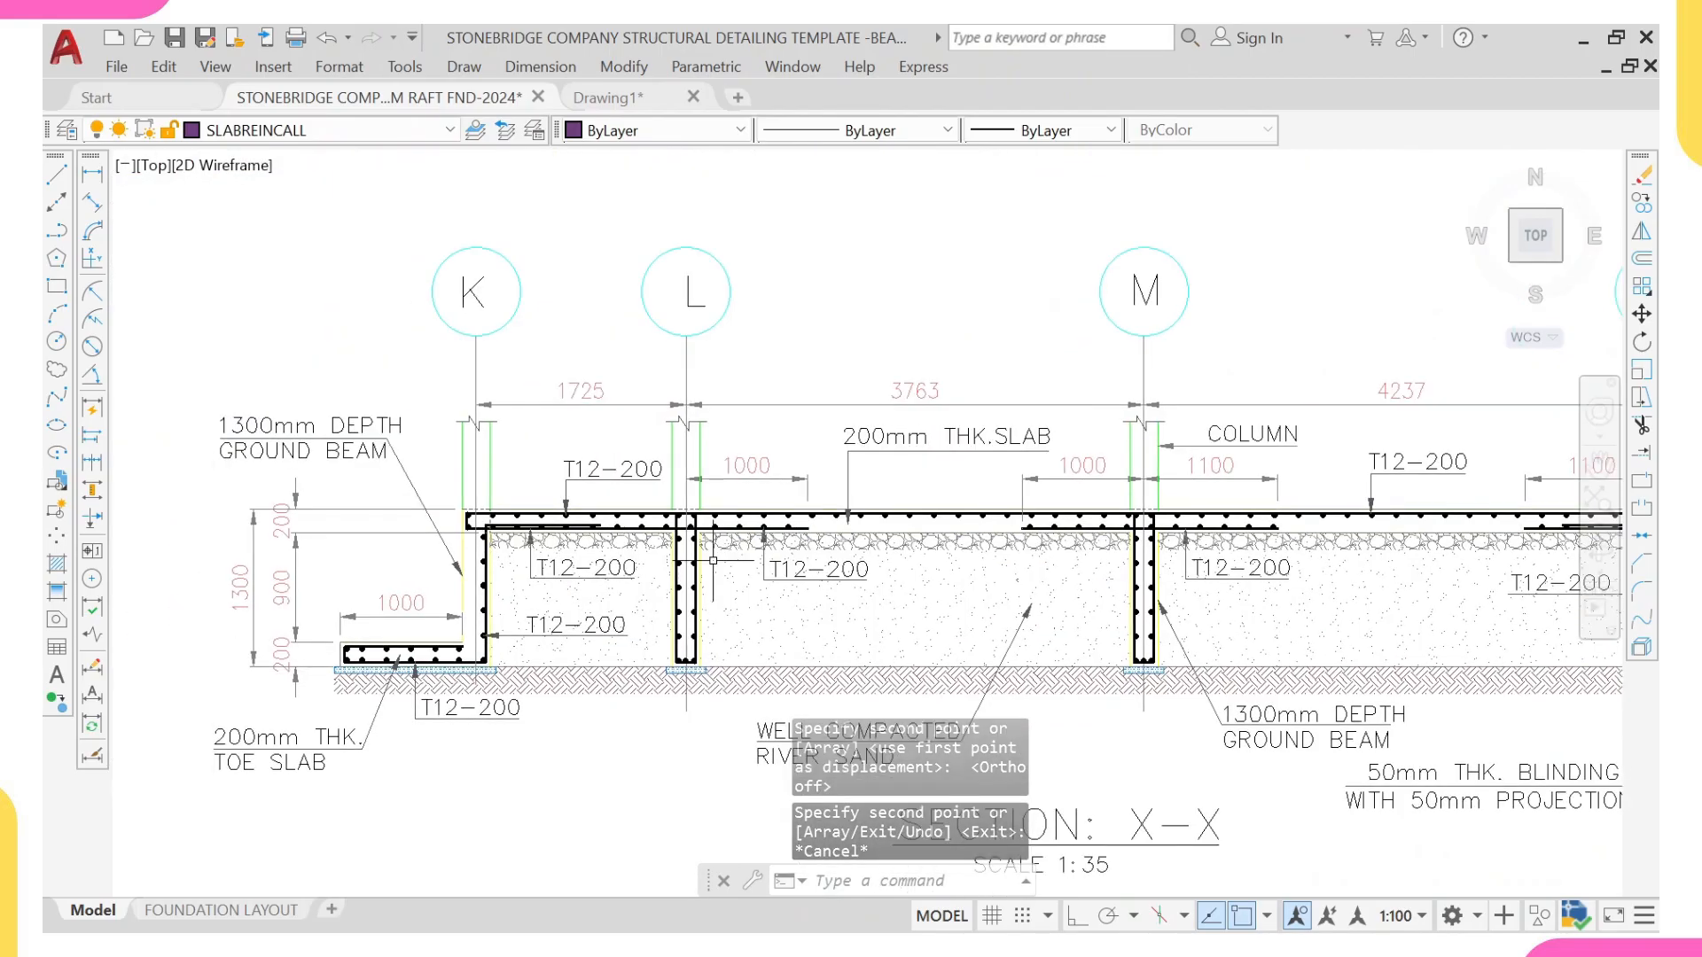
scroll(559, 637, "up", 4)
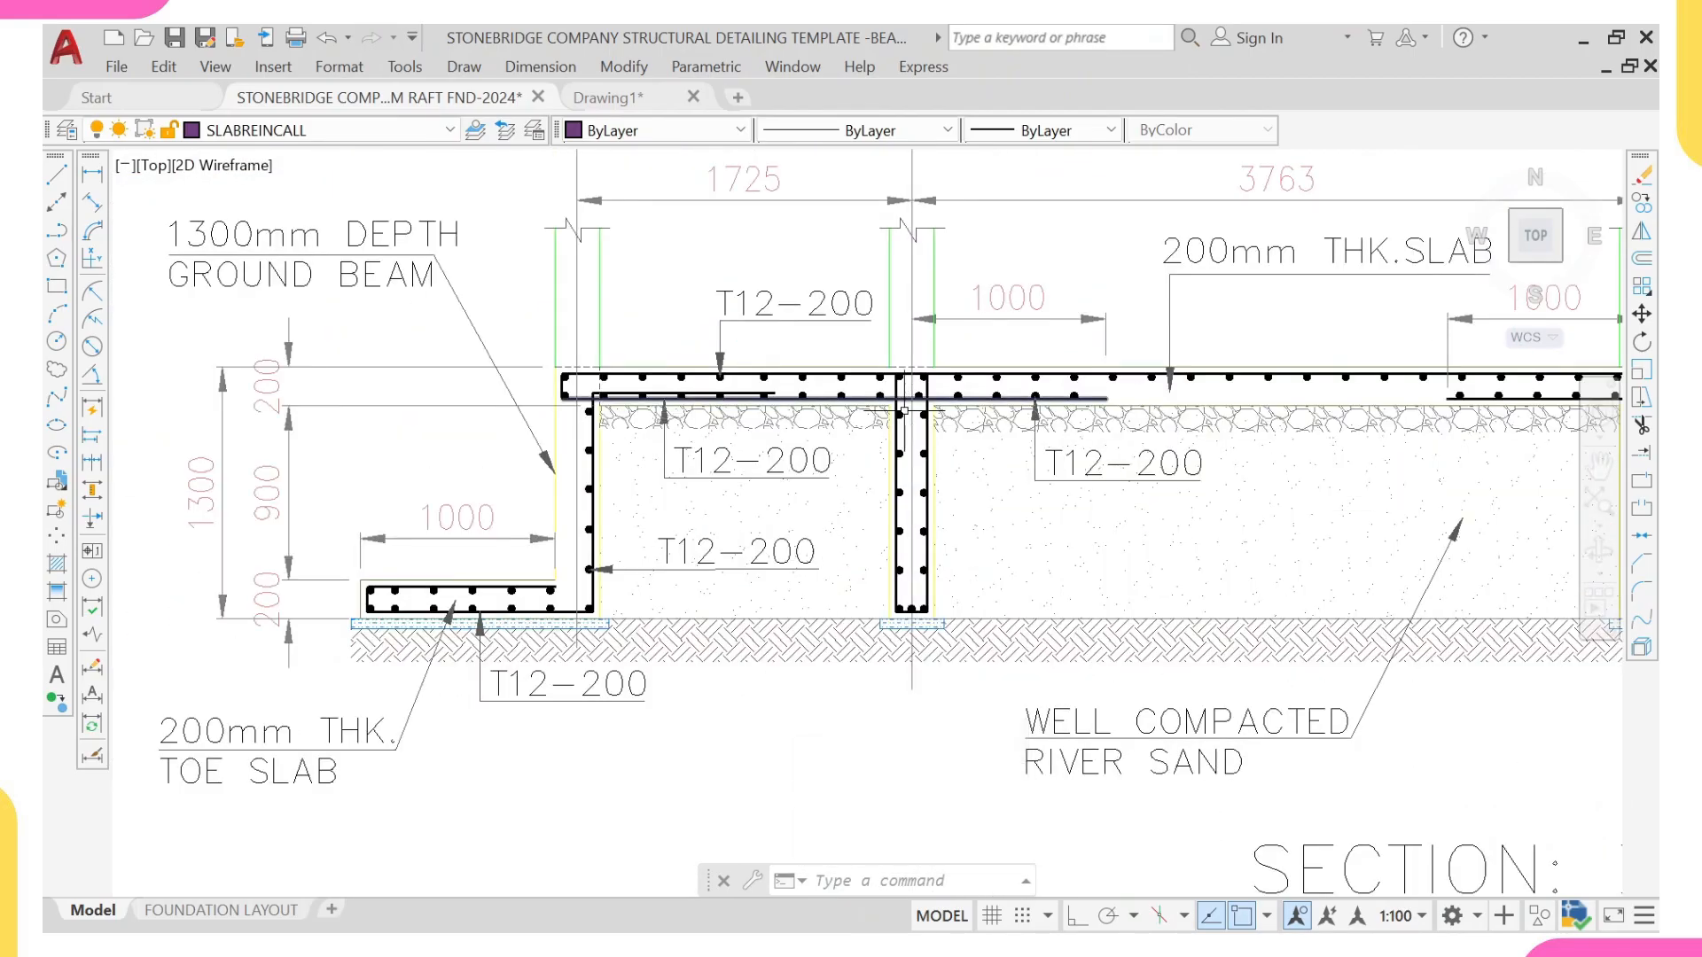
scroll(913, 470, "up", 2)
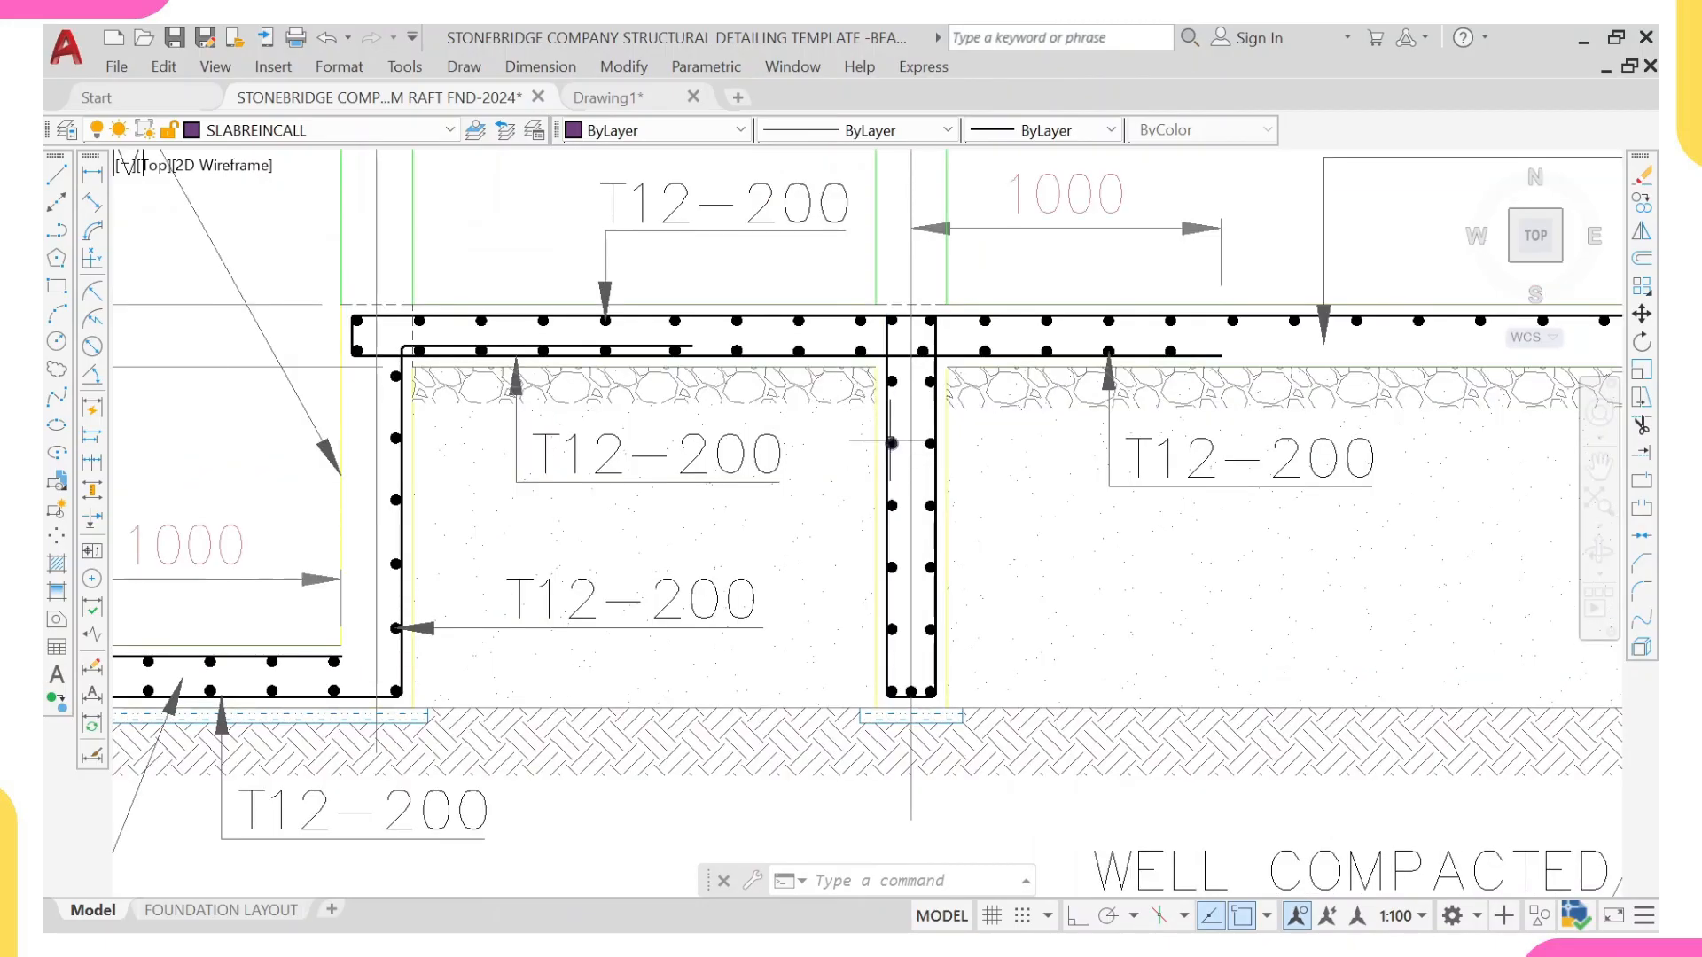
scroll(895, 621, "up", 4)
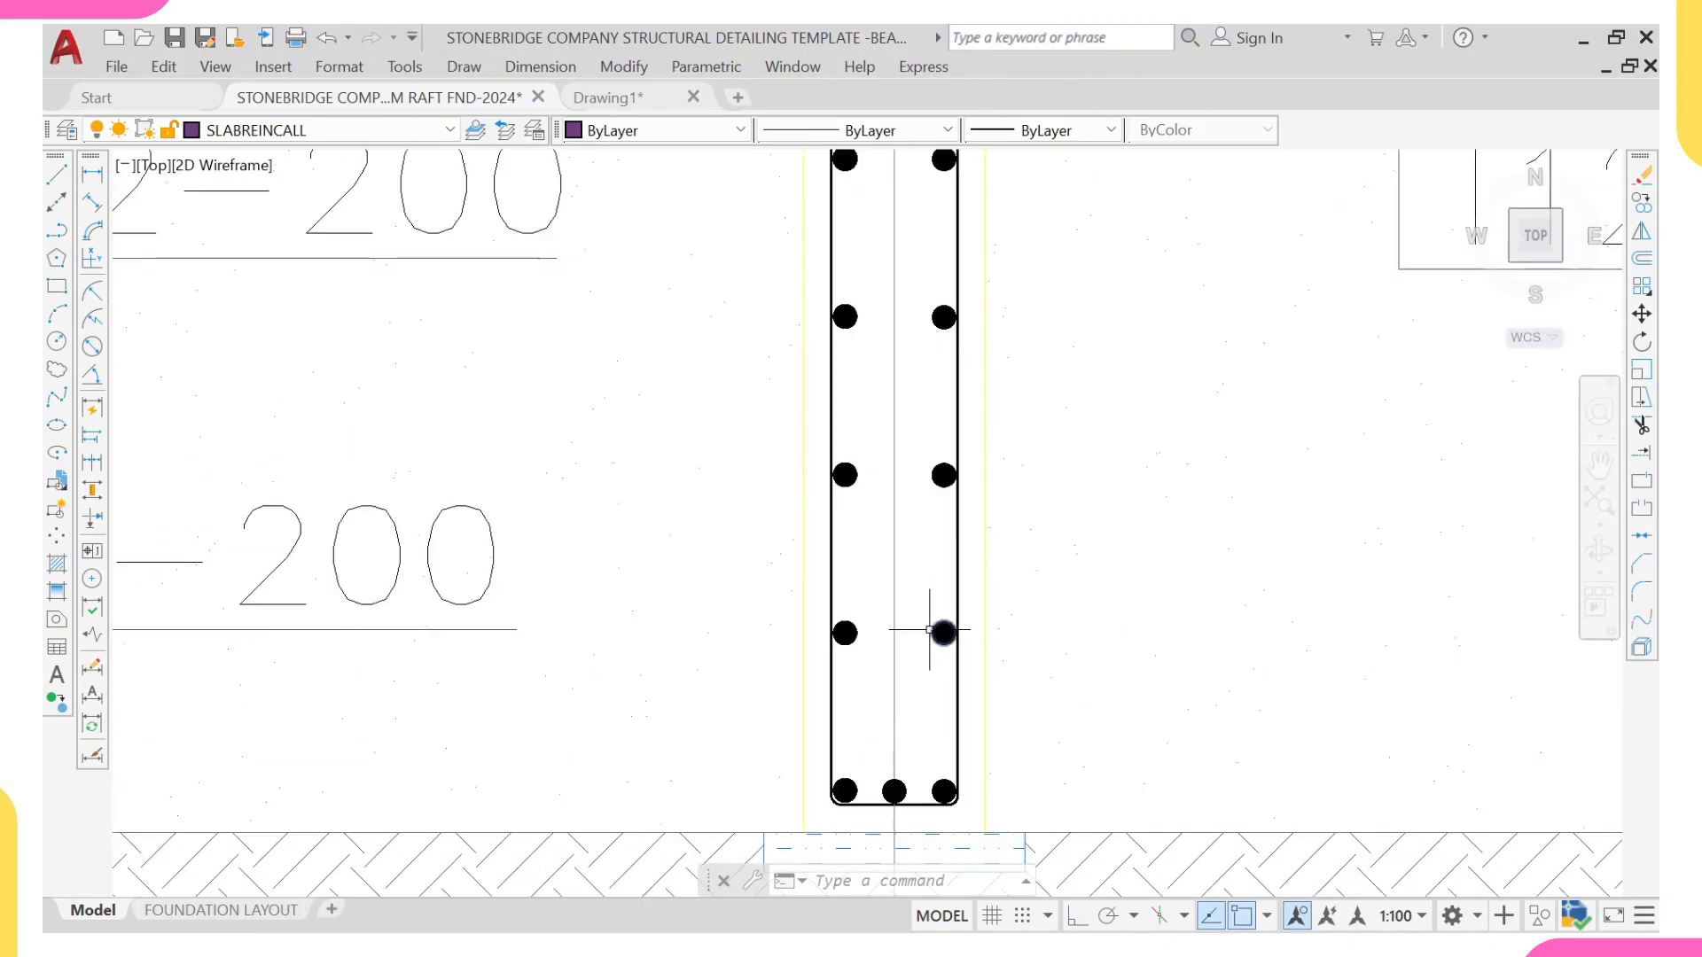
scroll(941, 589, "down", 2)
middle_click_drag(941, 590, 799, 674)
left_click(802, 474)
left_click(772, 739)
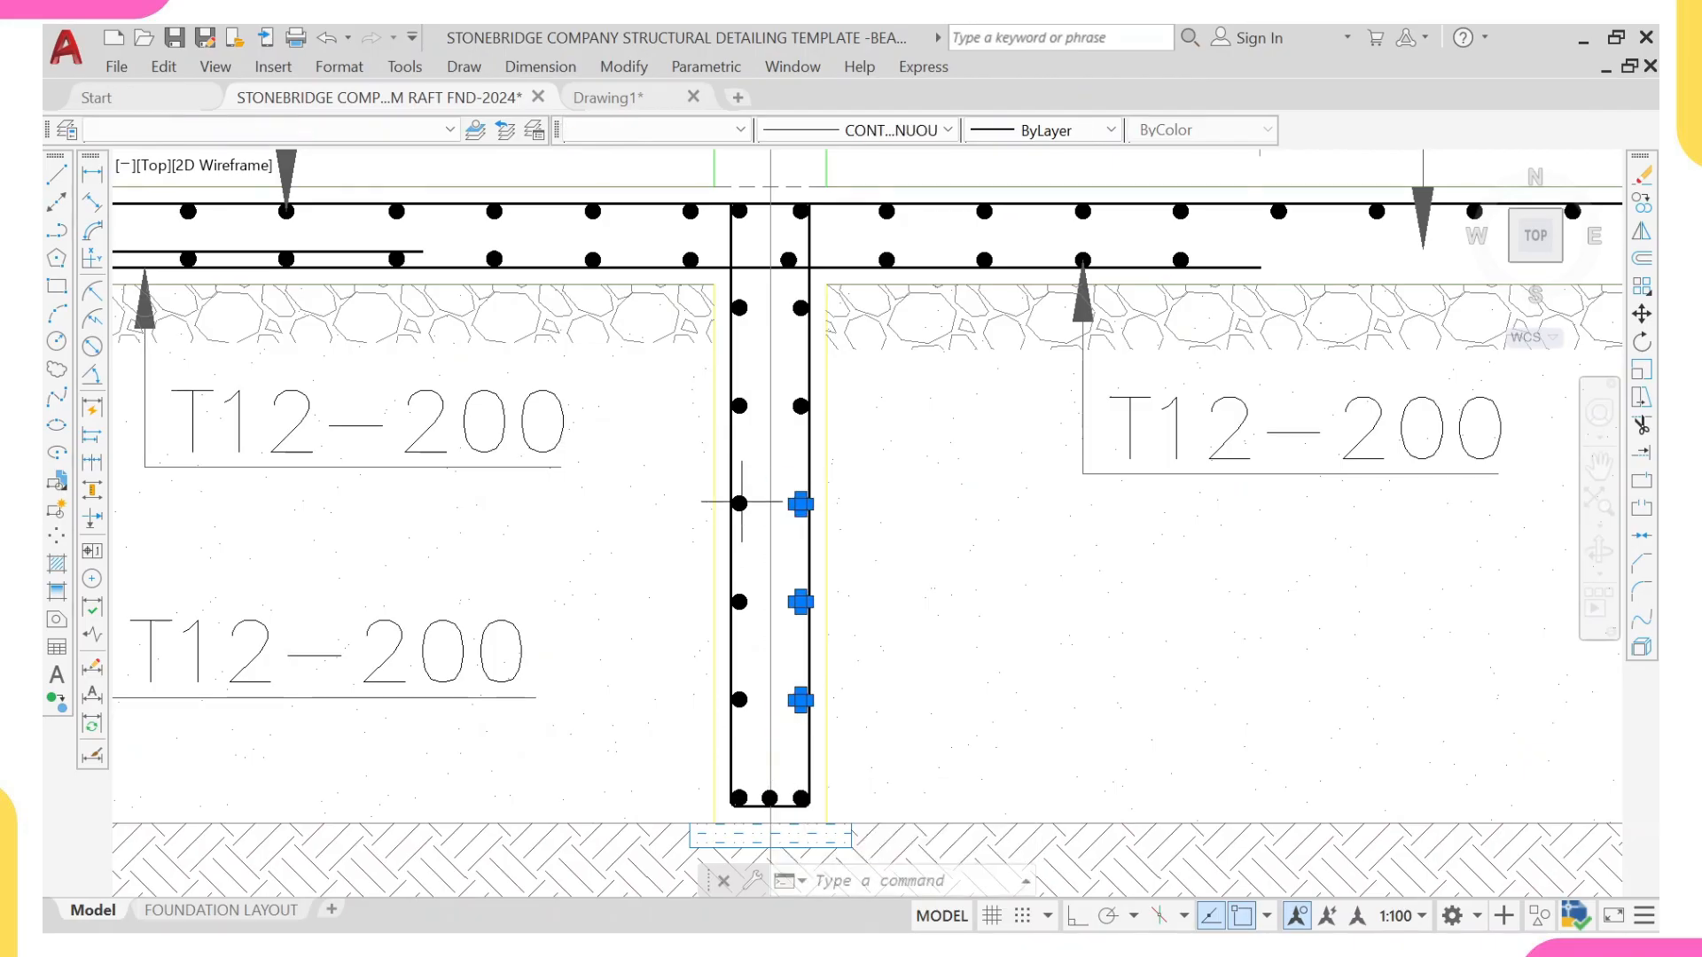
left_click(749, 454)
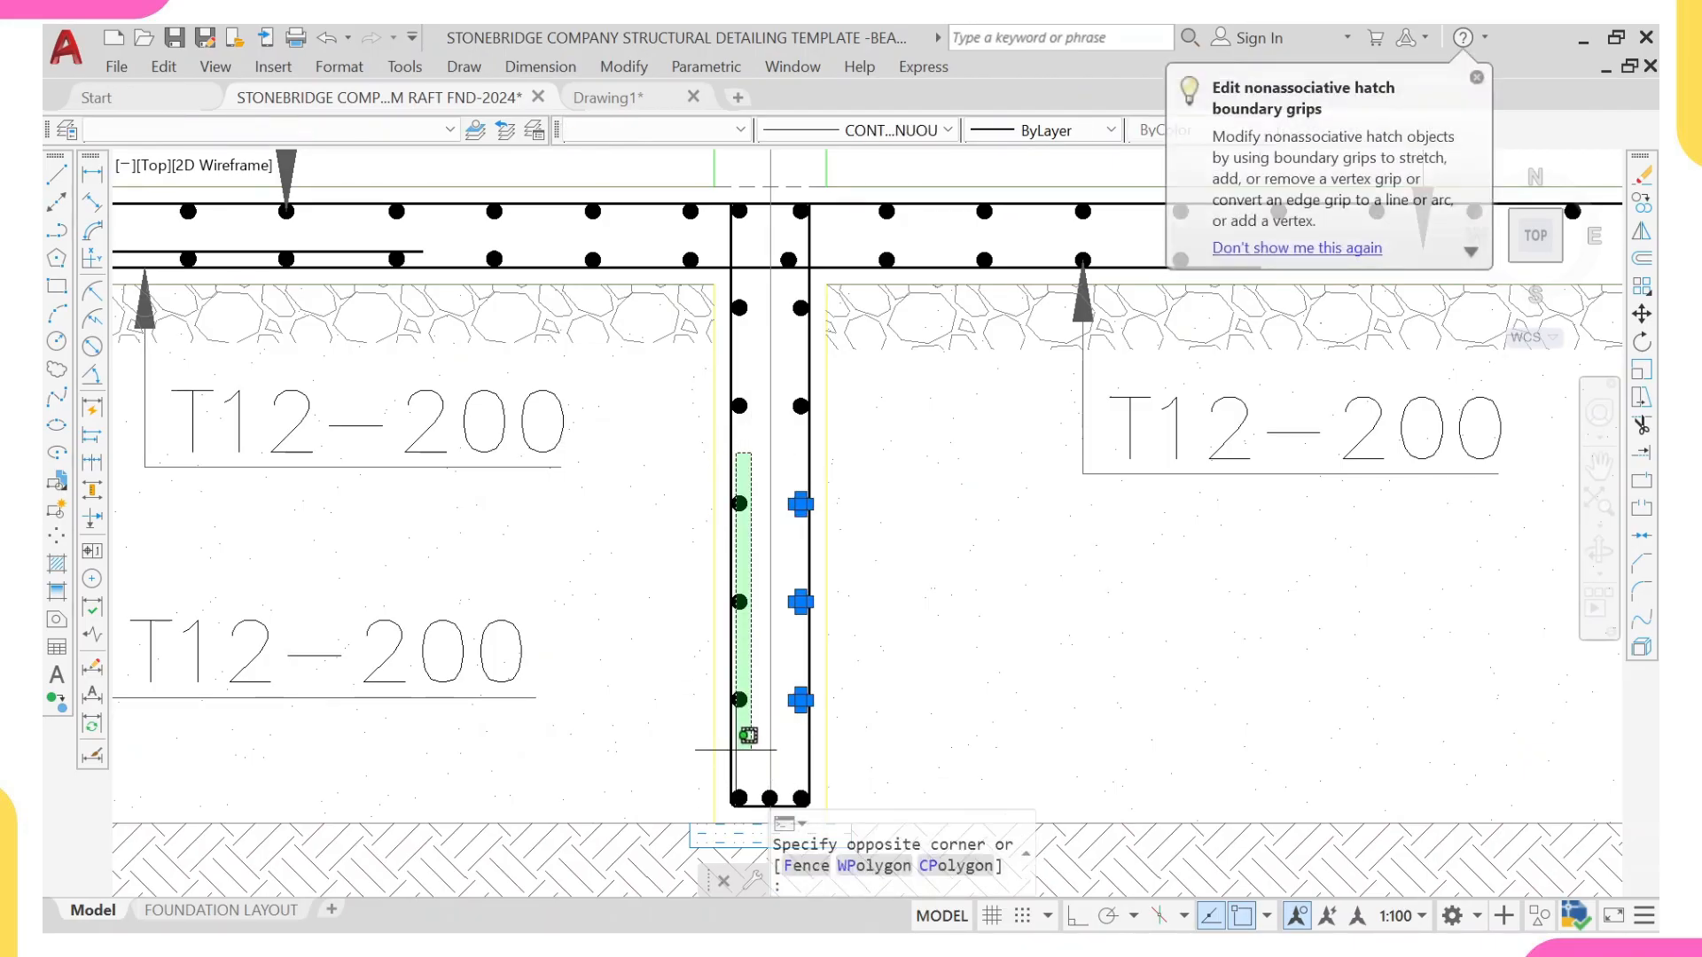
left_click(743, 747)
scroll(764, 302, "up", 2)
left_click(816, 316)
left_click(773, 277)
left_click(731, 281)
left_click(703, 334)
scroll(764, 447, "down", 5)
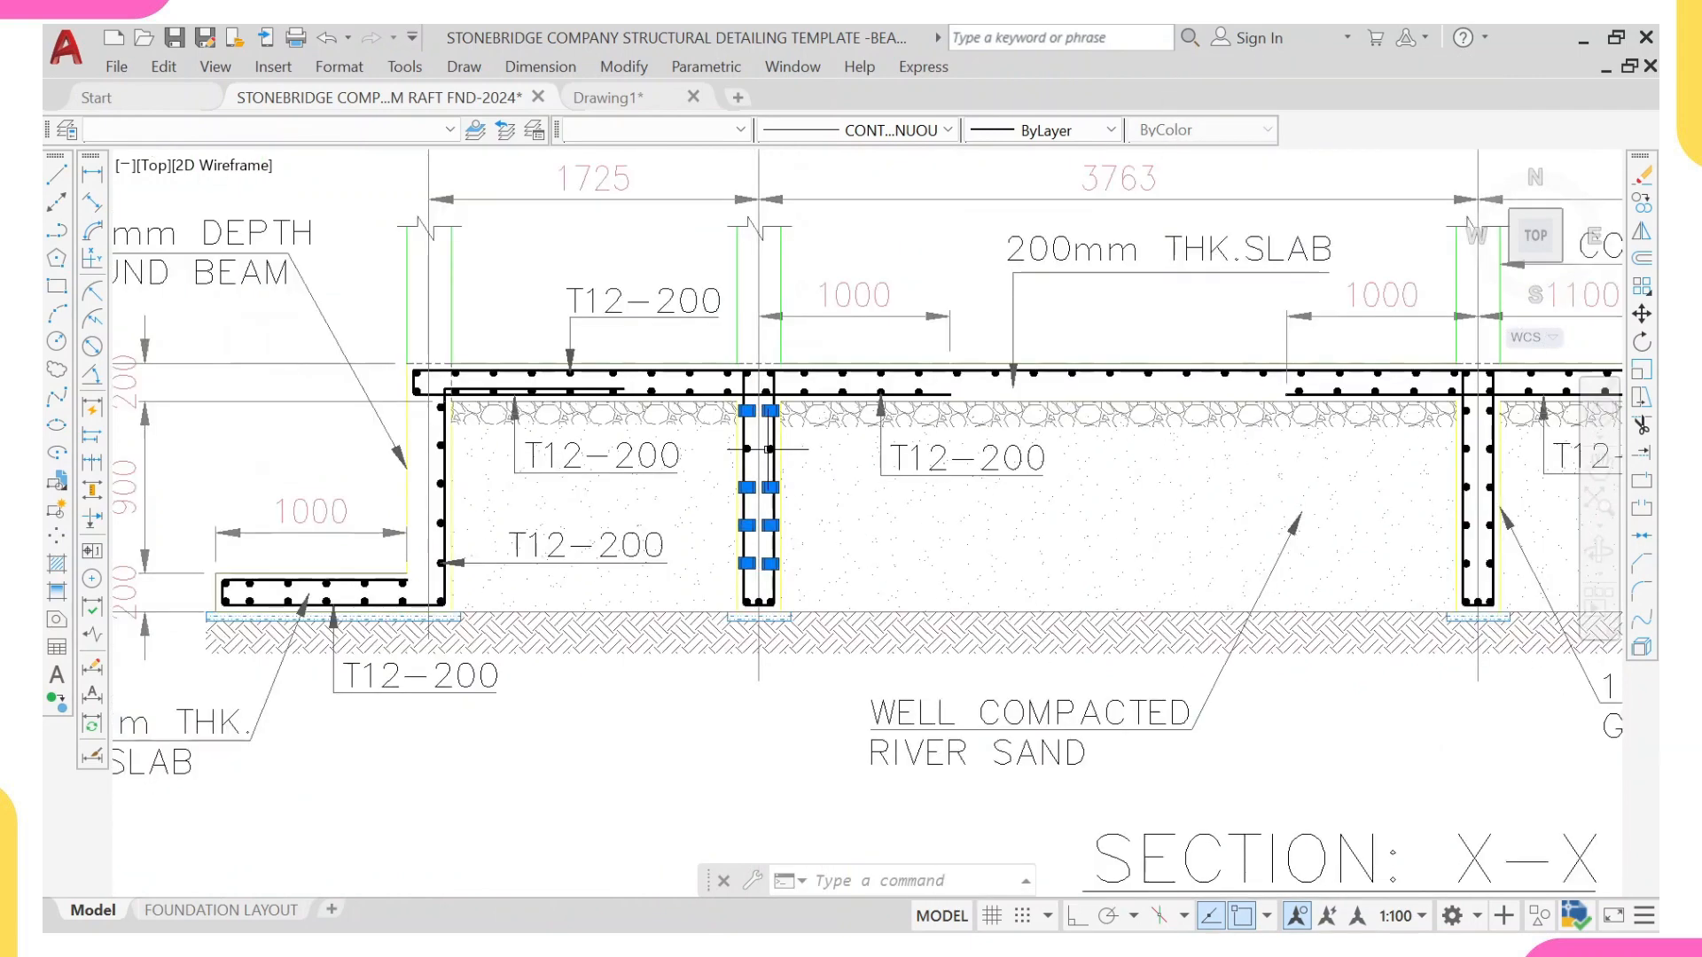
Step: Add all five pairs of side bars in the grid M ground beam to the selection
middle_click_drag(1093, 476, 673, 472)
scroll(944, 441, "down", 2)
middle_click_drag(1117, 470, 978, 481)
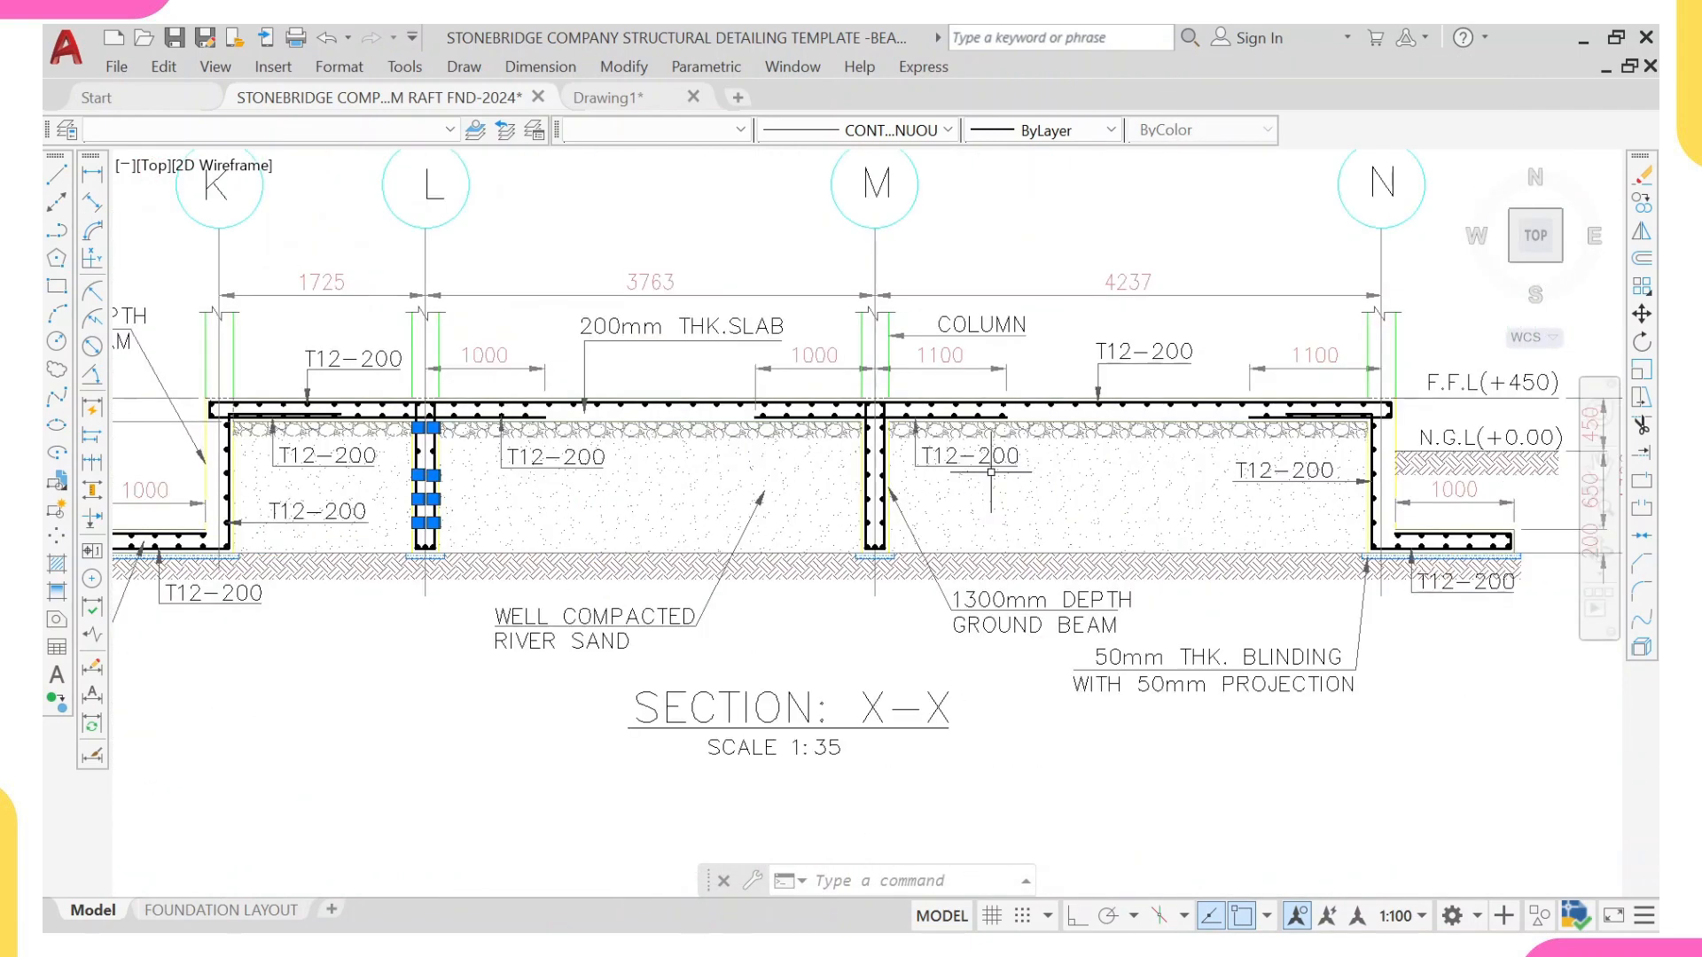
scroll(979, 481, "up", 4)
scroll(749, 346, "up", 4)
left_click(746, 328)
middle_click_drag(686, 792, 679, 568)
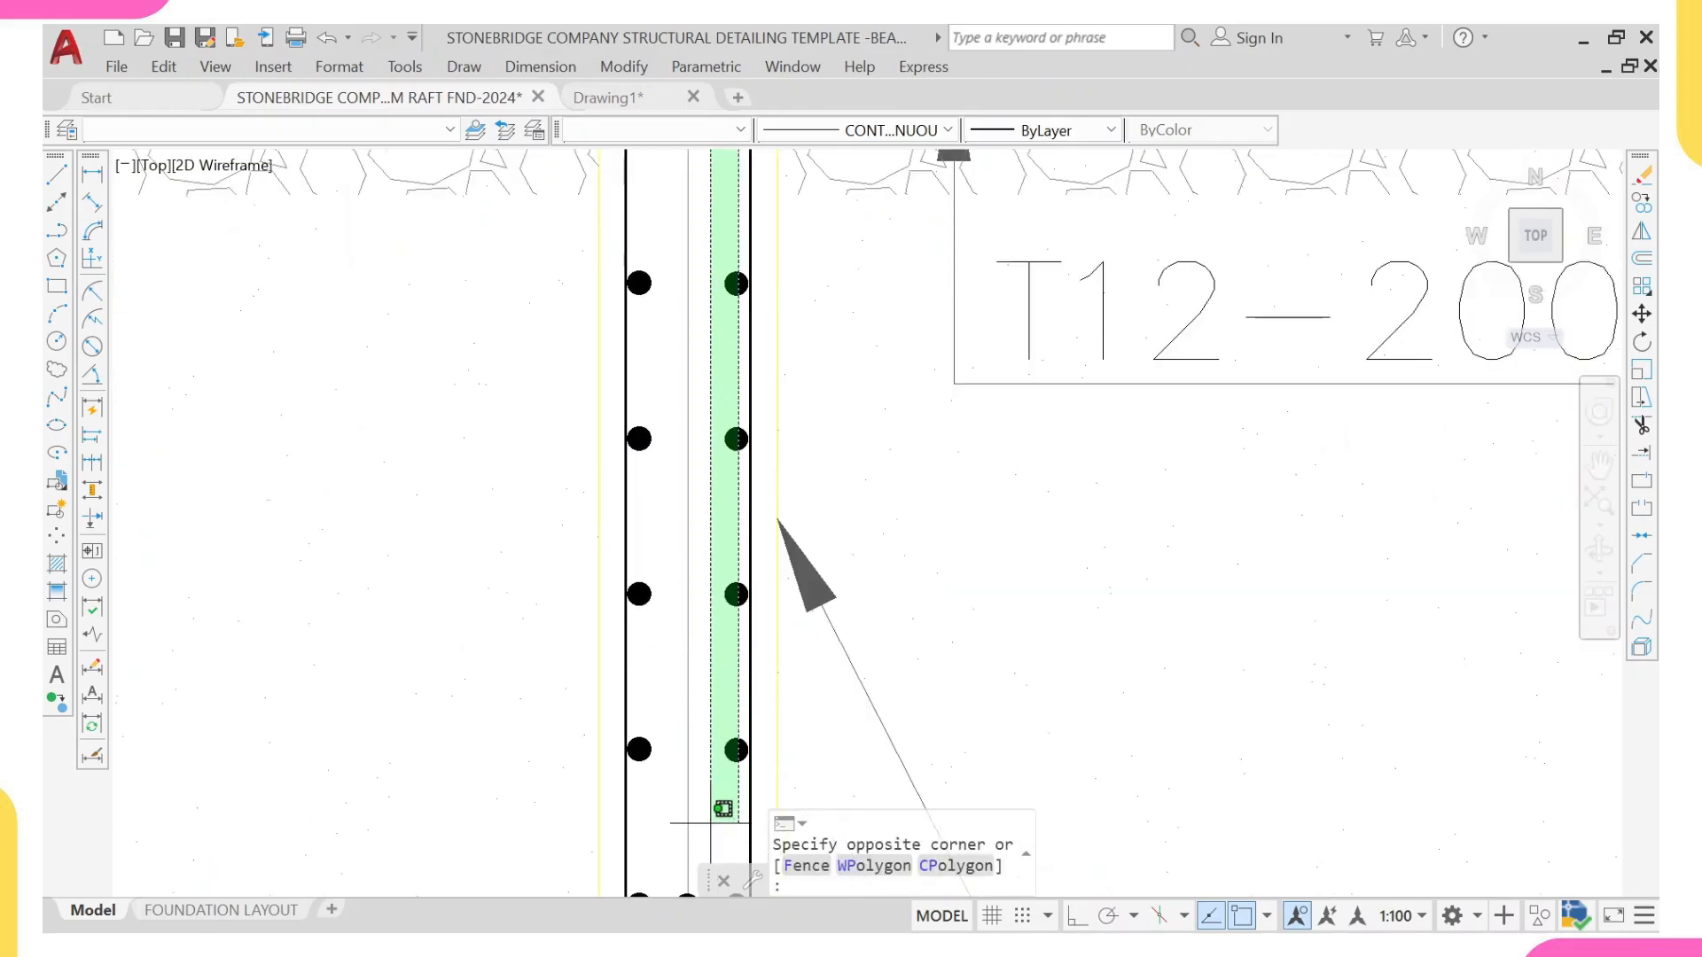
middle_click_drag(719, 807, 716, 632)
left_click(714, 645)
scroll(667, 450, "down", 5)
scroll(653, 272, "up", 4)
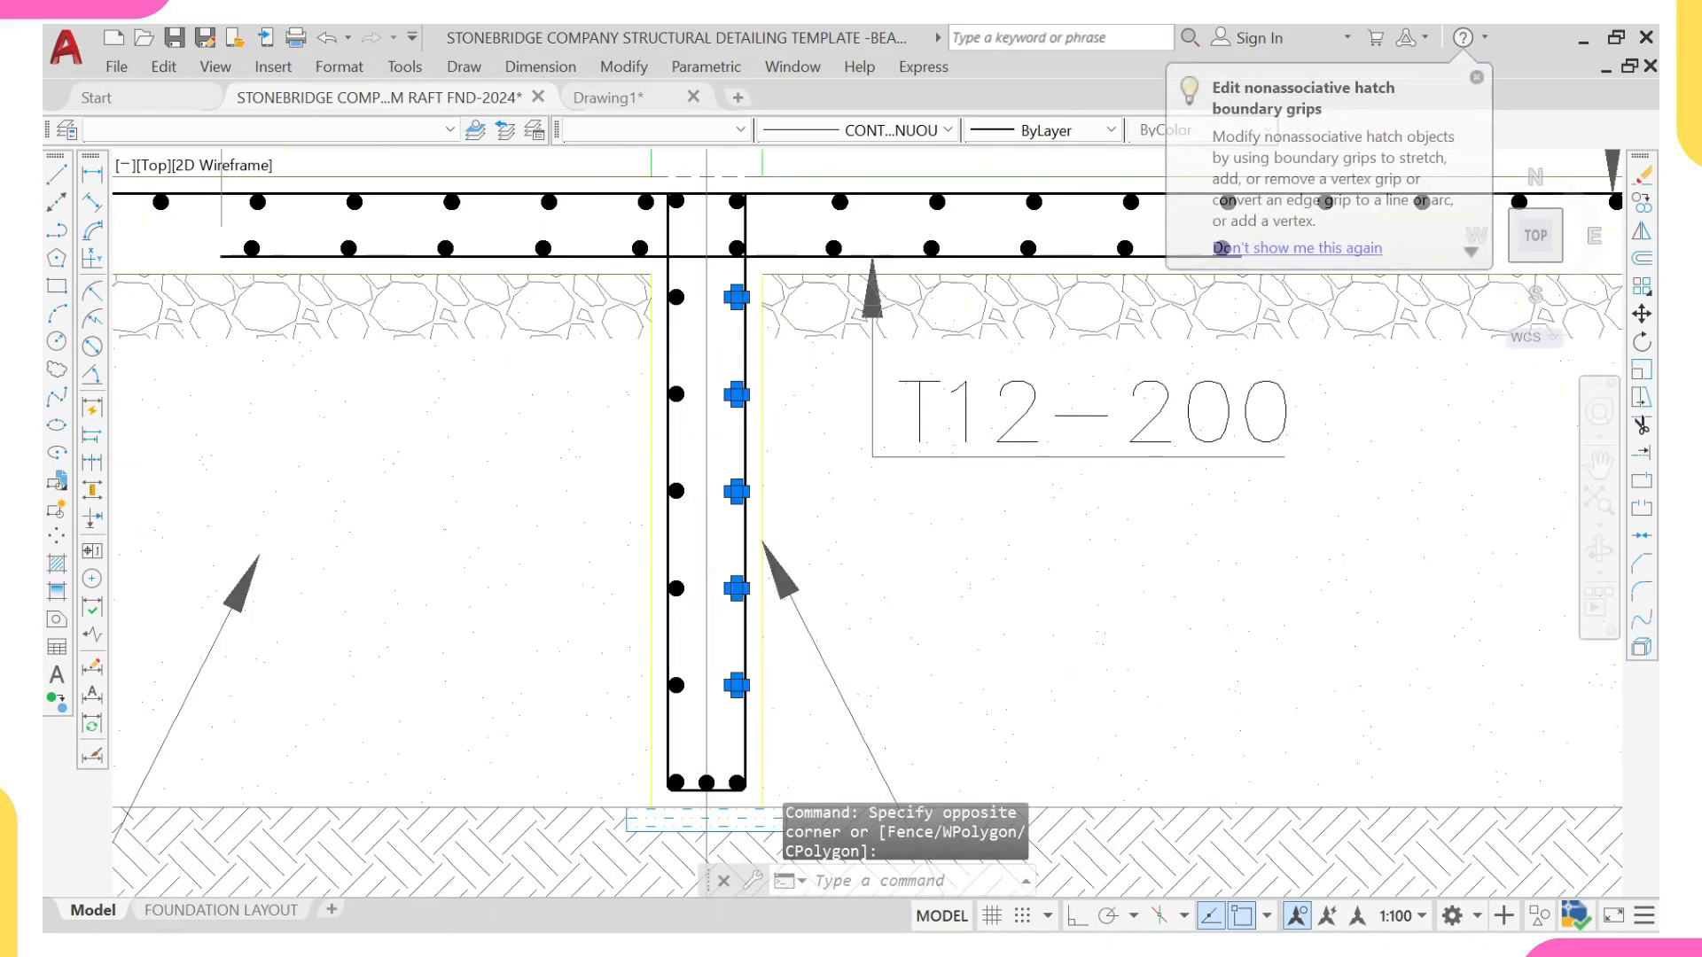
left_click(701, 275)
middle_click_drag(681, 657, 623, 354)
left_click(626, 708)
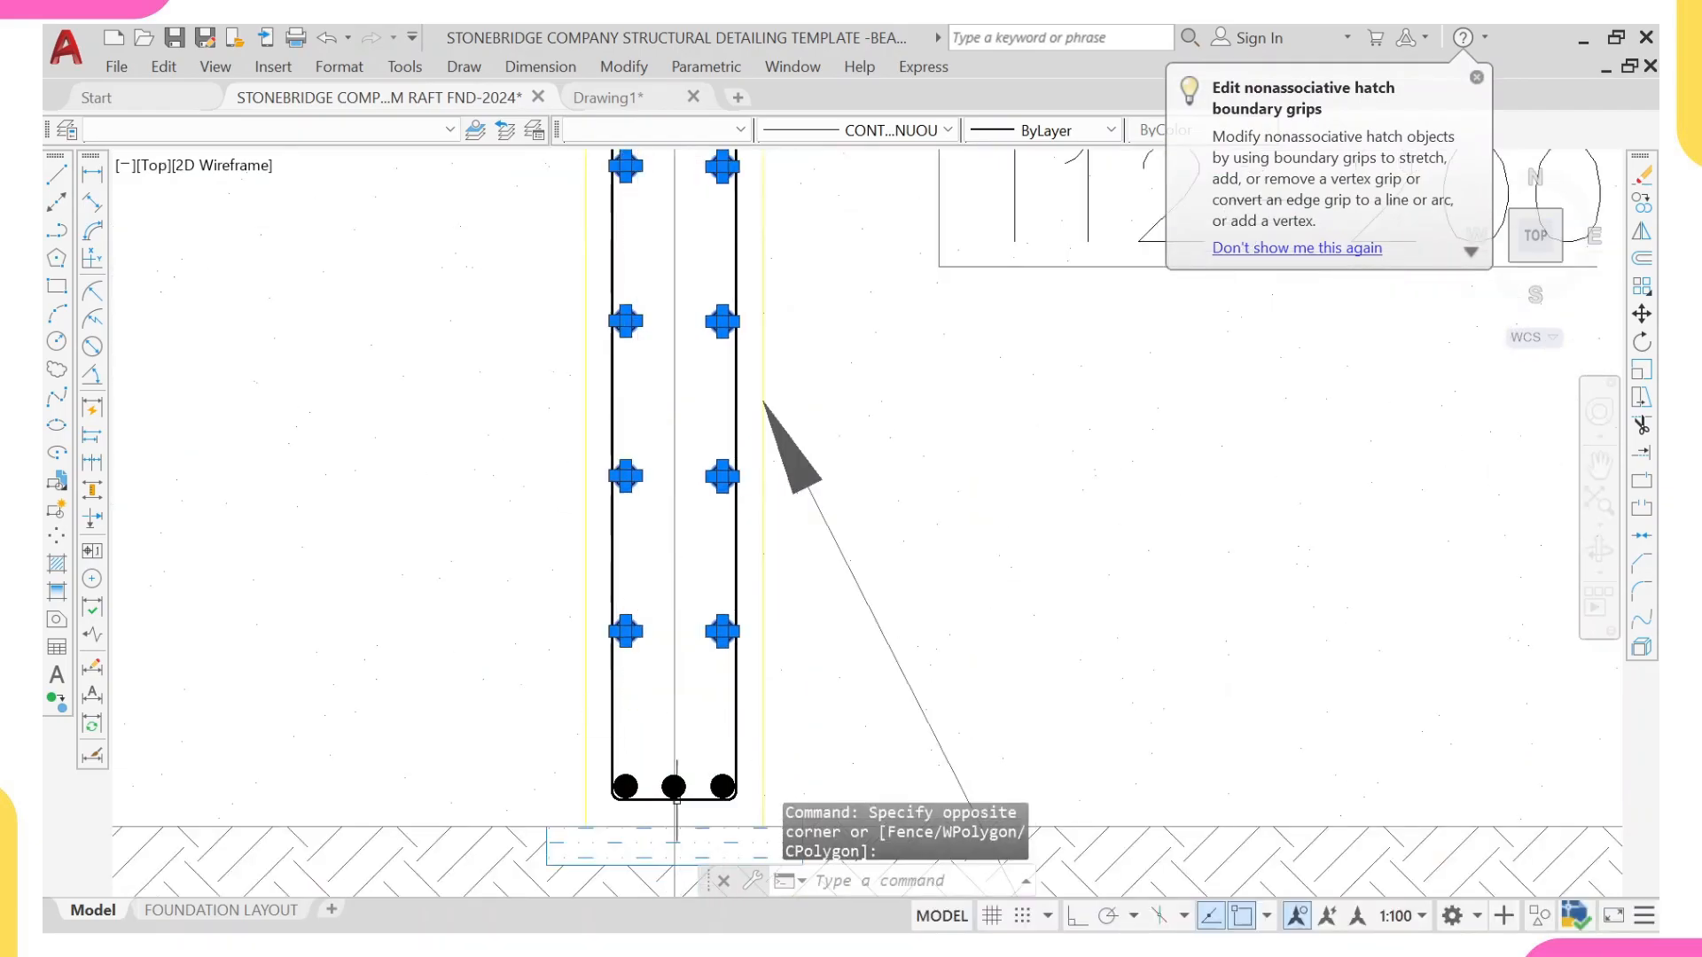
Step: Add the middle bottom bars of the grid M and grid L ground beams to the selection and erase all selected bars
scroll(684, 788, "up", 2)
left_click(695, 732)
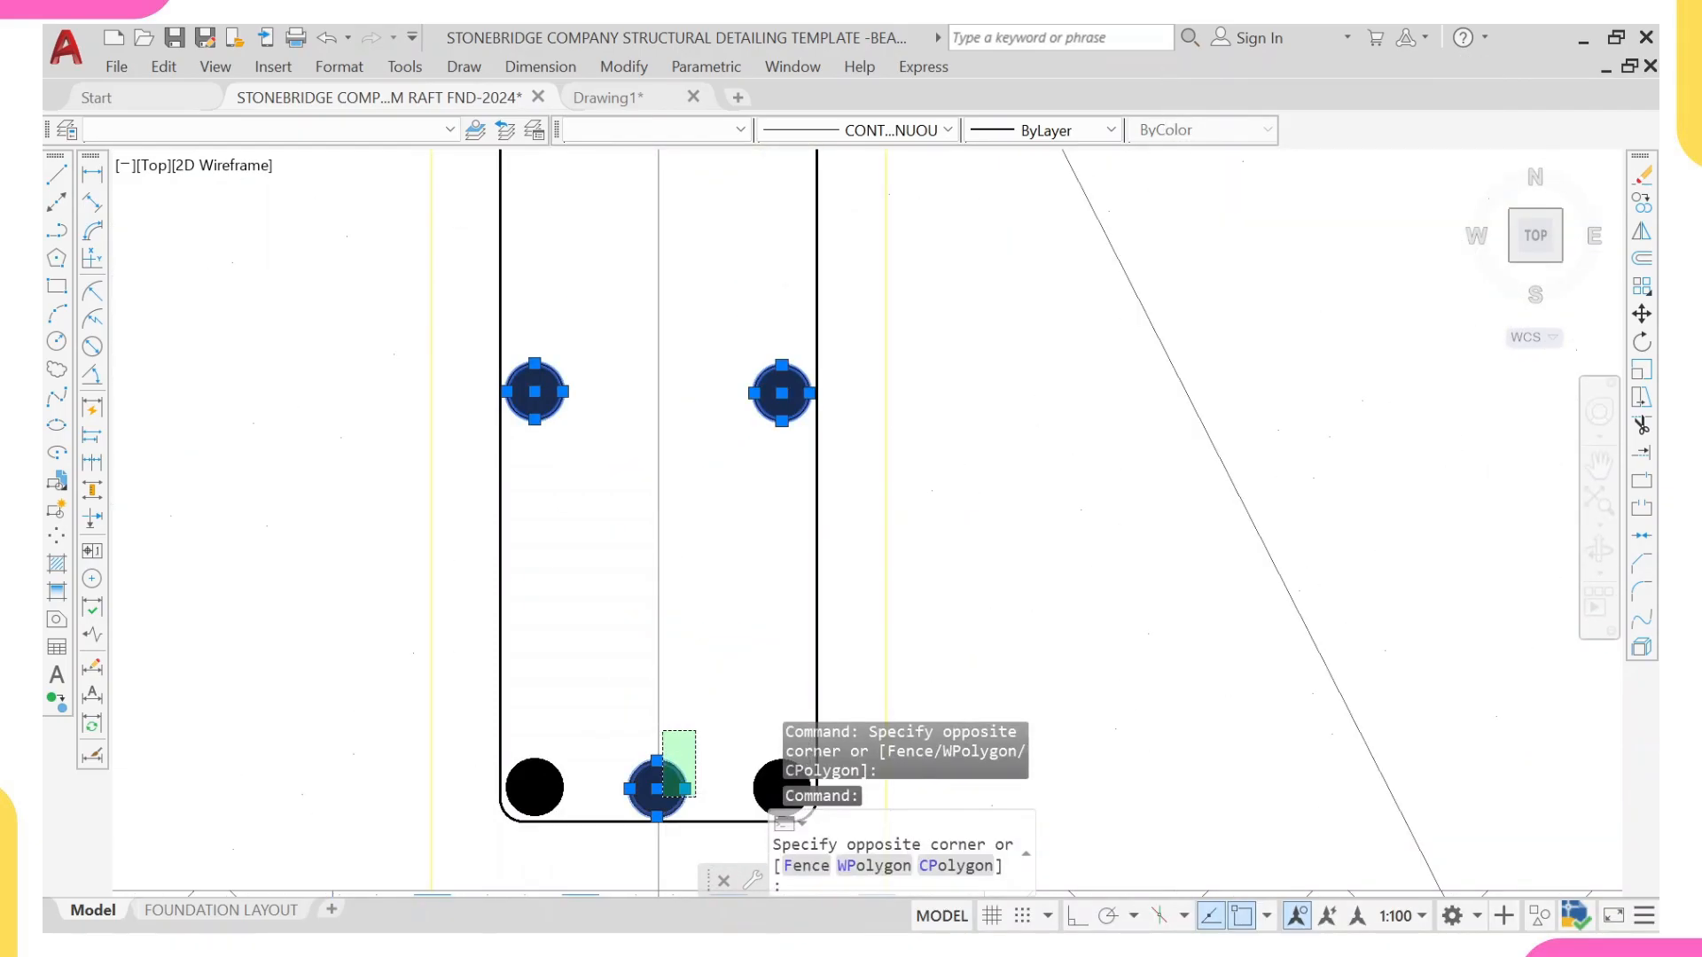
left_click(664, 796)
scroll(651, 764, "down", 5)
scroll(505, 709, "down", 6)
middle_click_drag(385, 743, 509, 680)
scroll(510, 679, "up", 12)
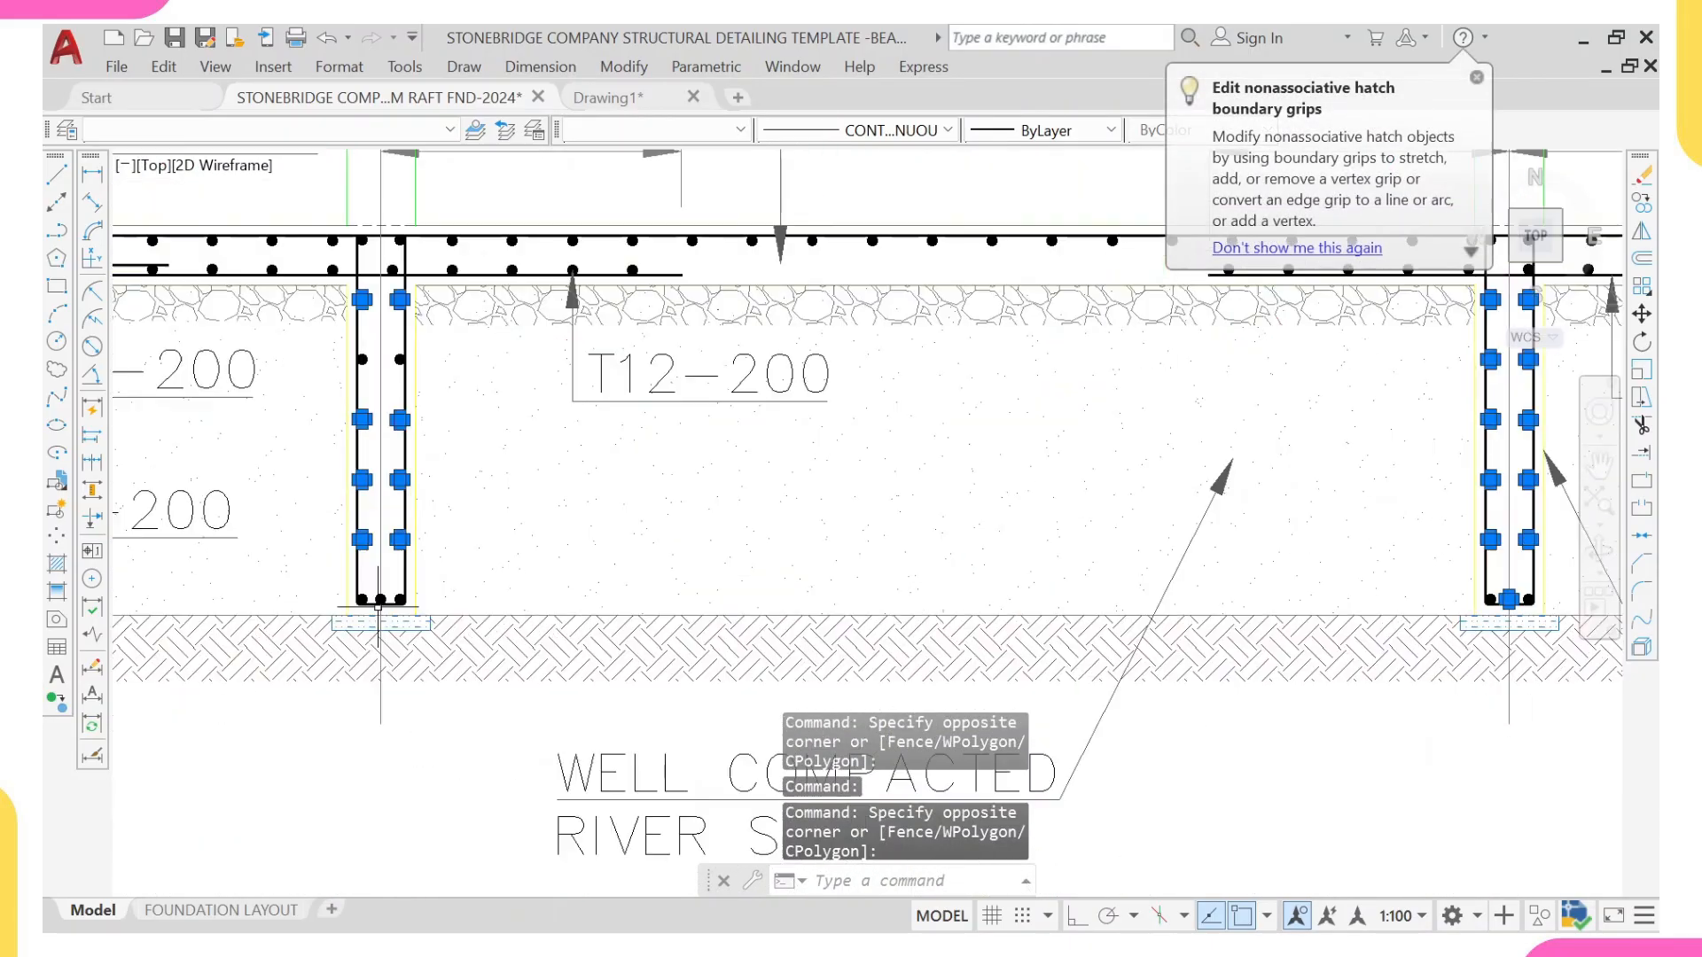
scroll(399, 571, "up", 4)
left_click(410, 577)
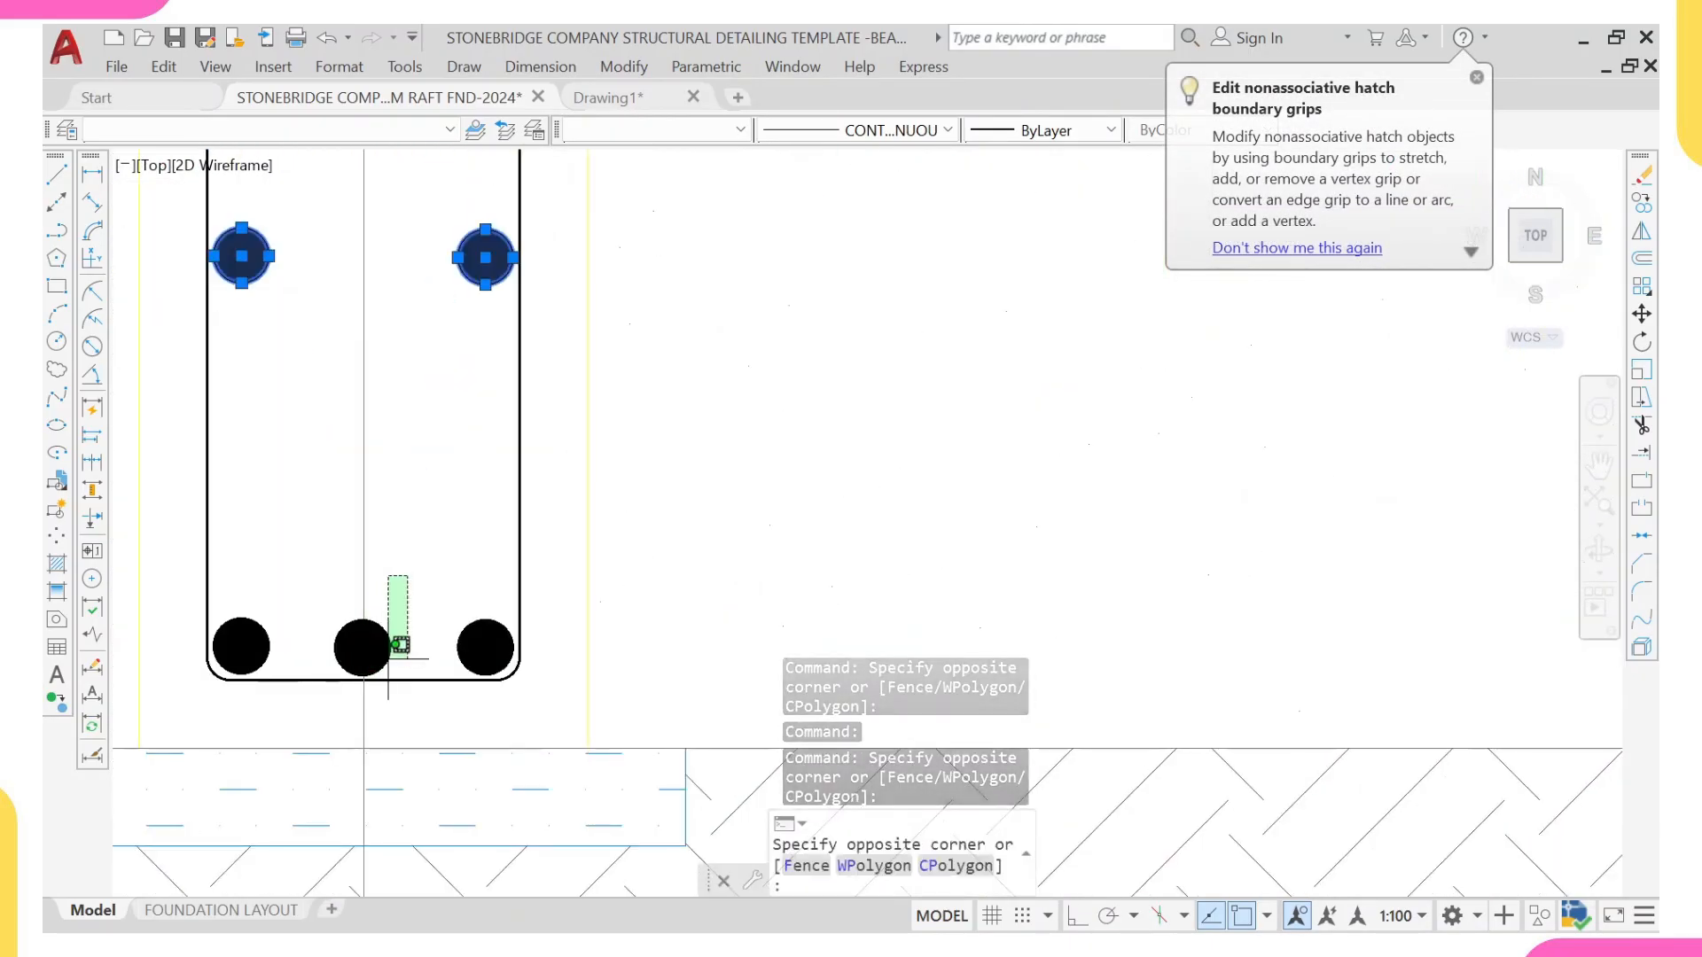
left_click(390, 648)
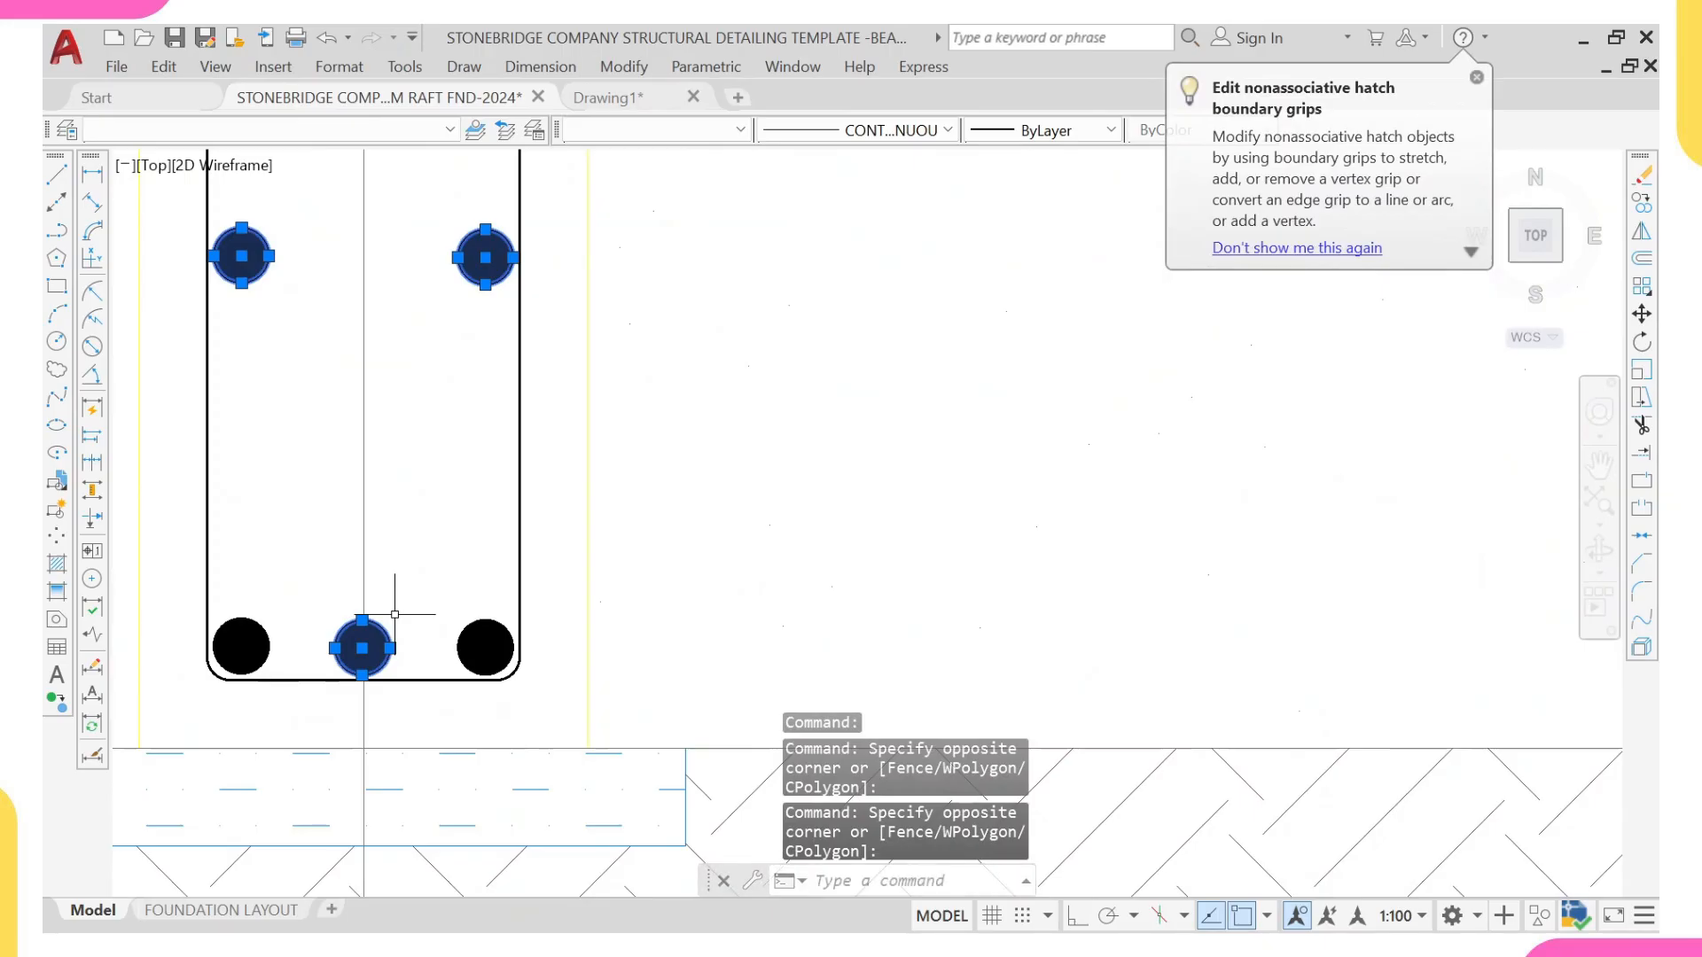
type("E")
key("Return")
Step: Copy the remaining pair of side bars in the grid L ground beam lower down the same beam, based on its right stirrup leg
scroll(394, 614, "down", 8)
scroll(410, 634, "up", 2)
scroll(381, 621, "down", 2)
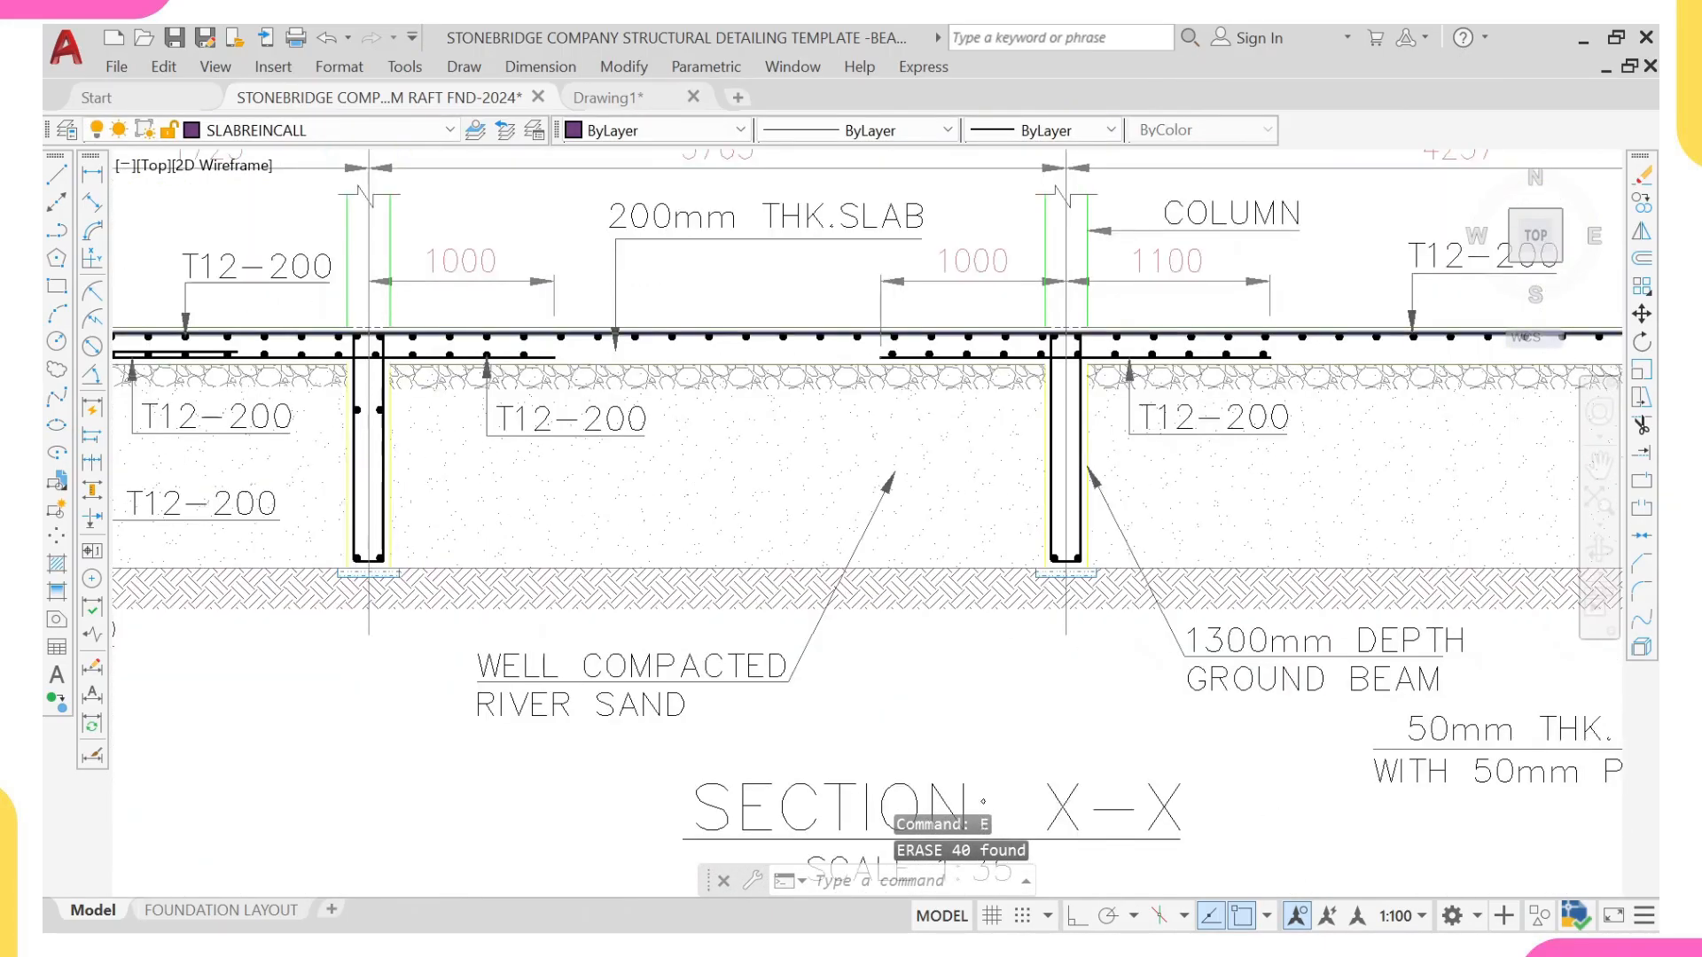
scroll(373, 366, "up", 4)
left_click(403, 454)
left_click(401, 585)
left_click(318, 505)
left_click(307, 561)
scroll(312, 539, "down", 2)
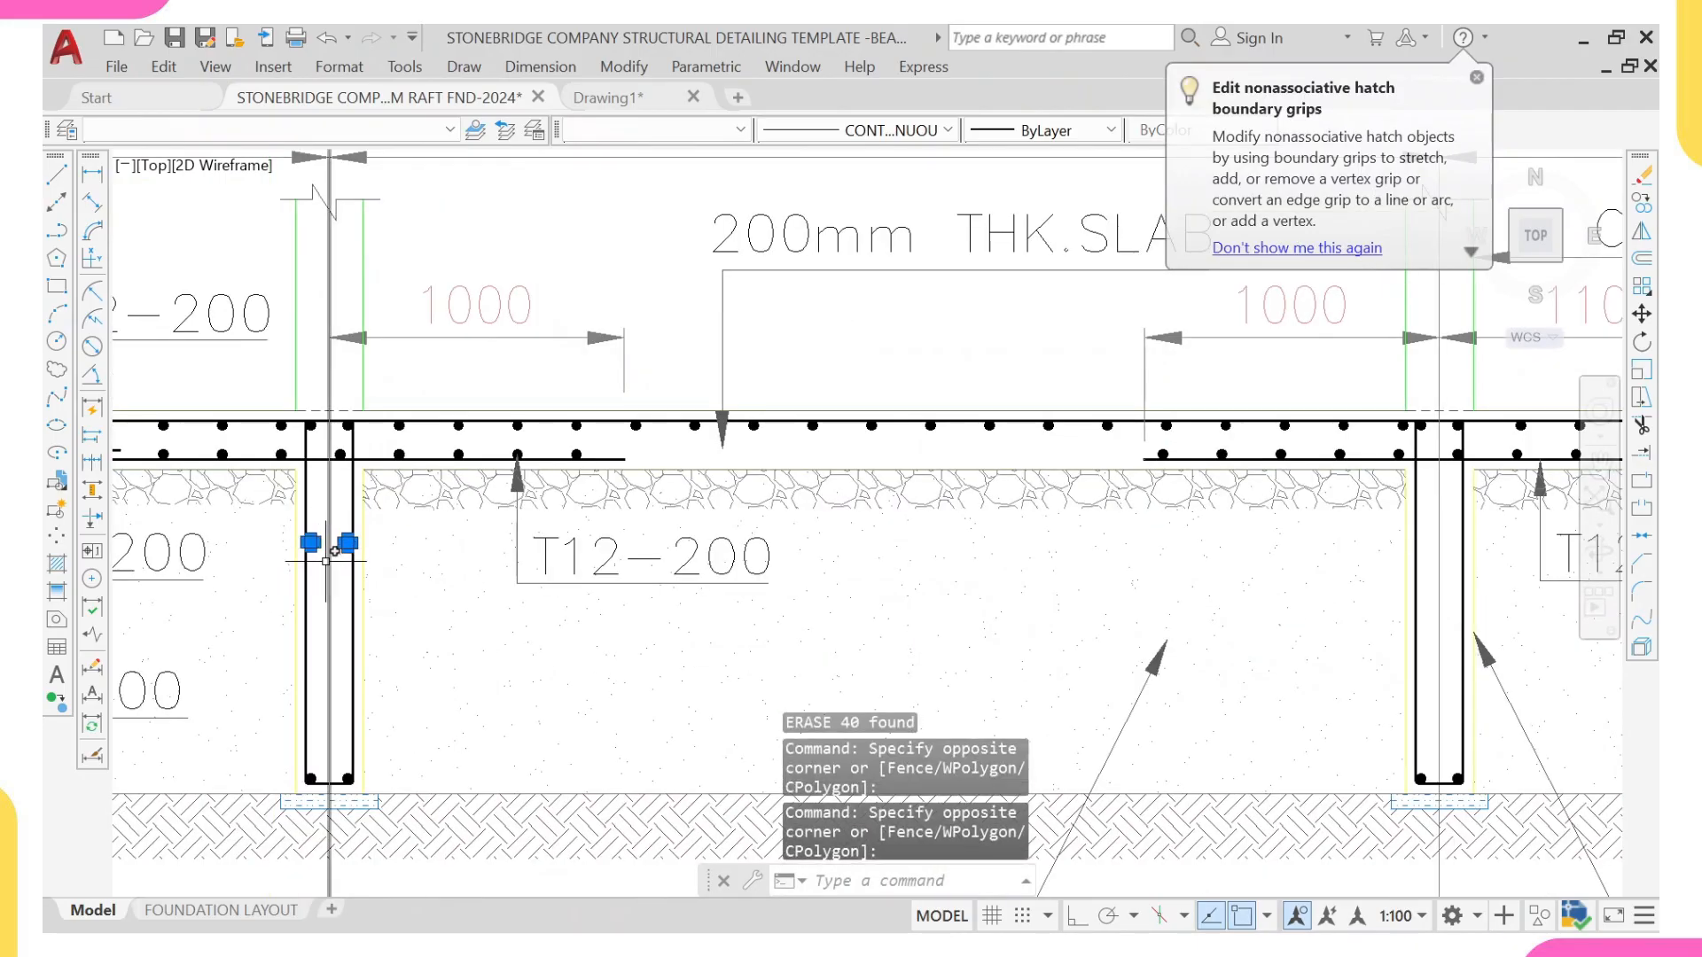
type("co")
key("Return")
scroll(328, 558, "up", 4)
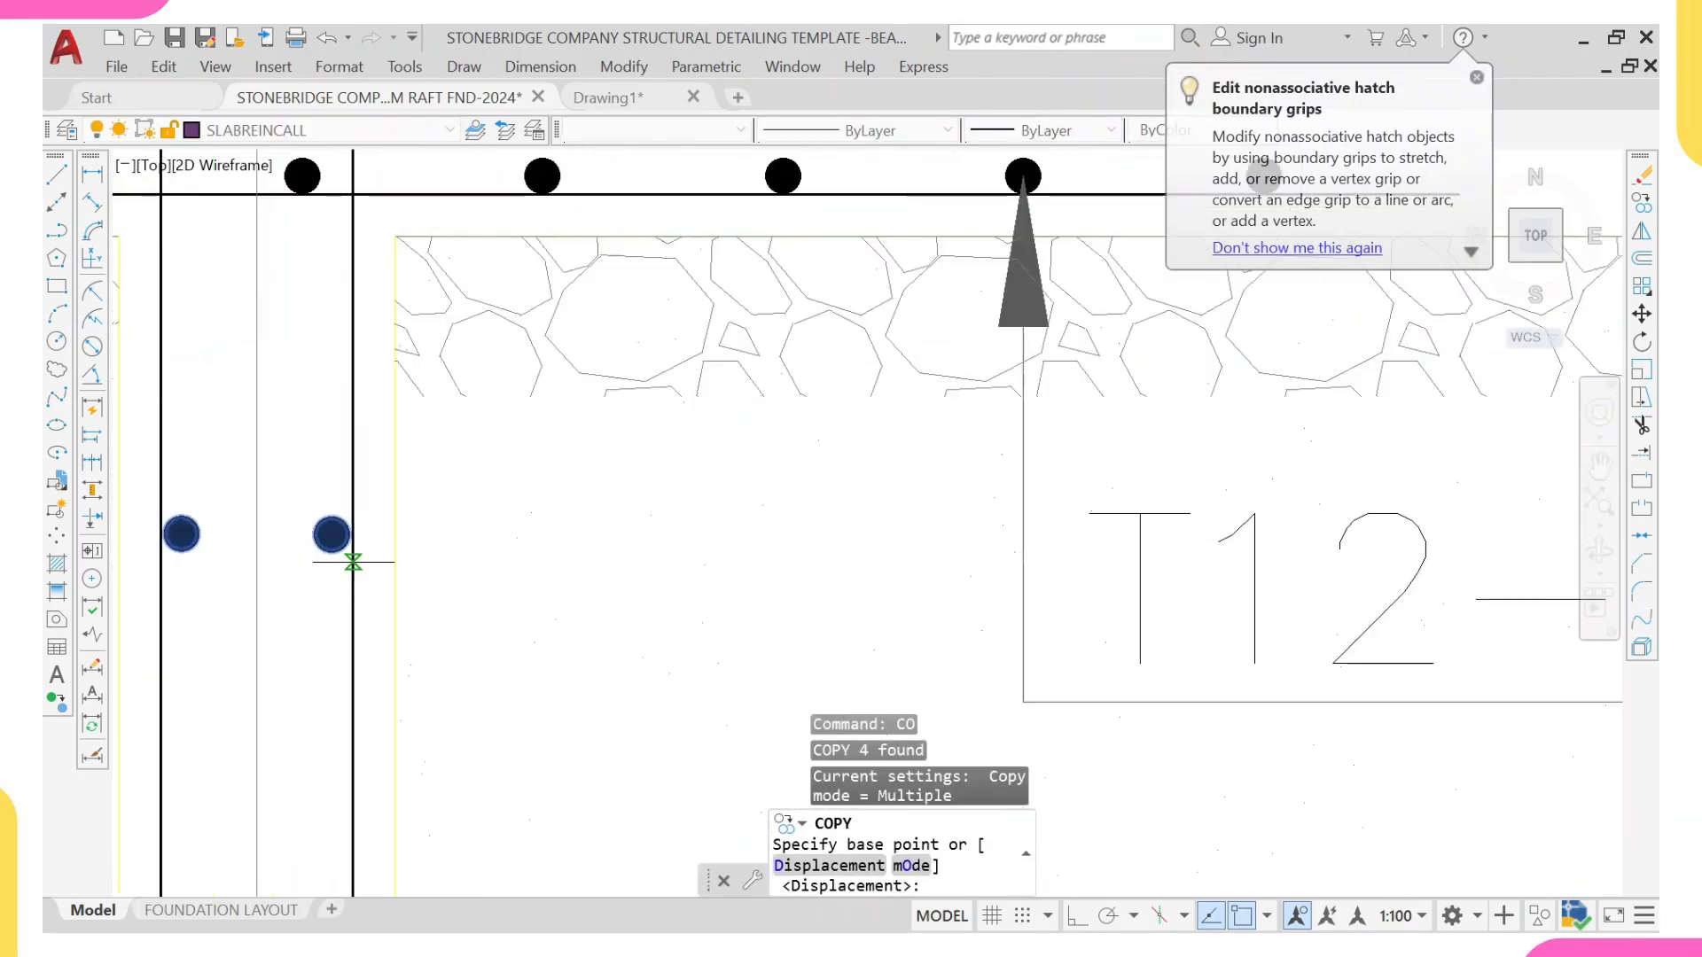
left_click(353, 565)
scroll(344, 554, "down", 1)
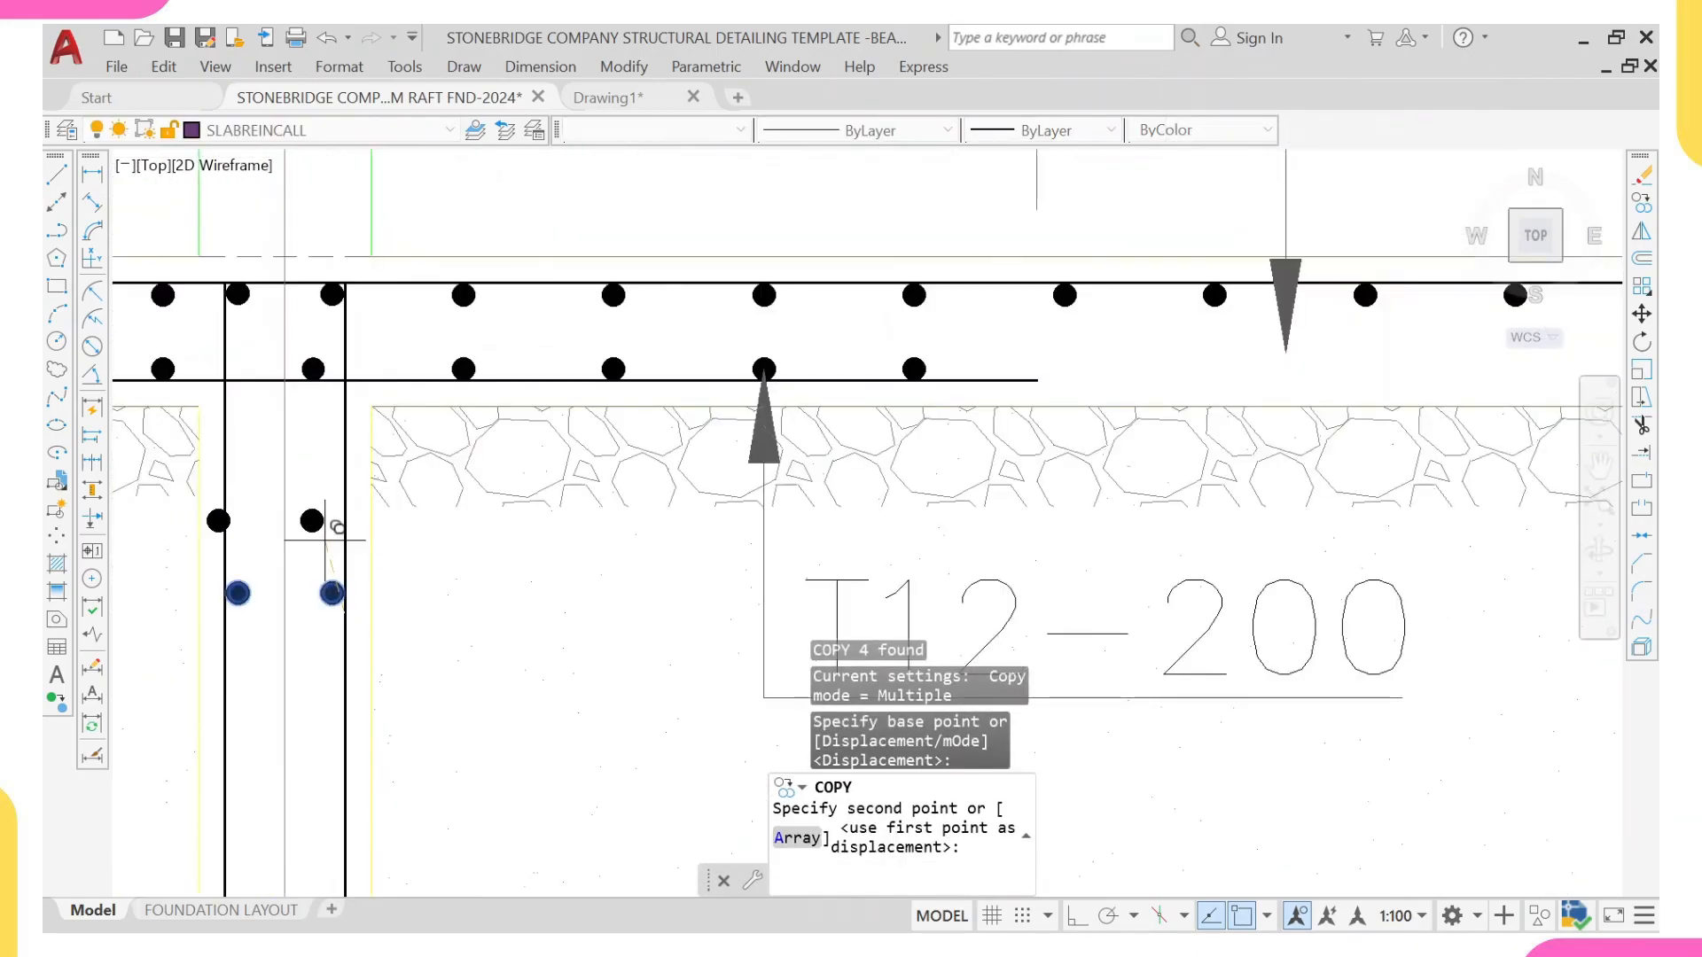
scroll(344, 749, "down", 2)
scroll(454, 578, "up", 3)
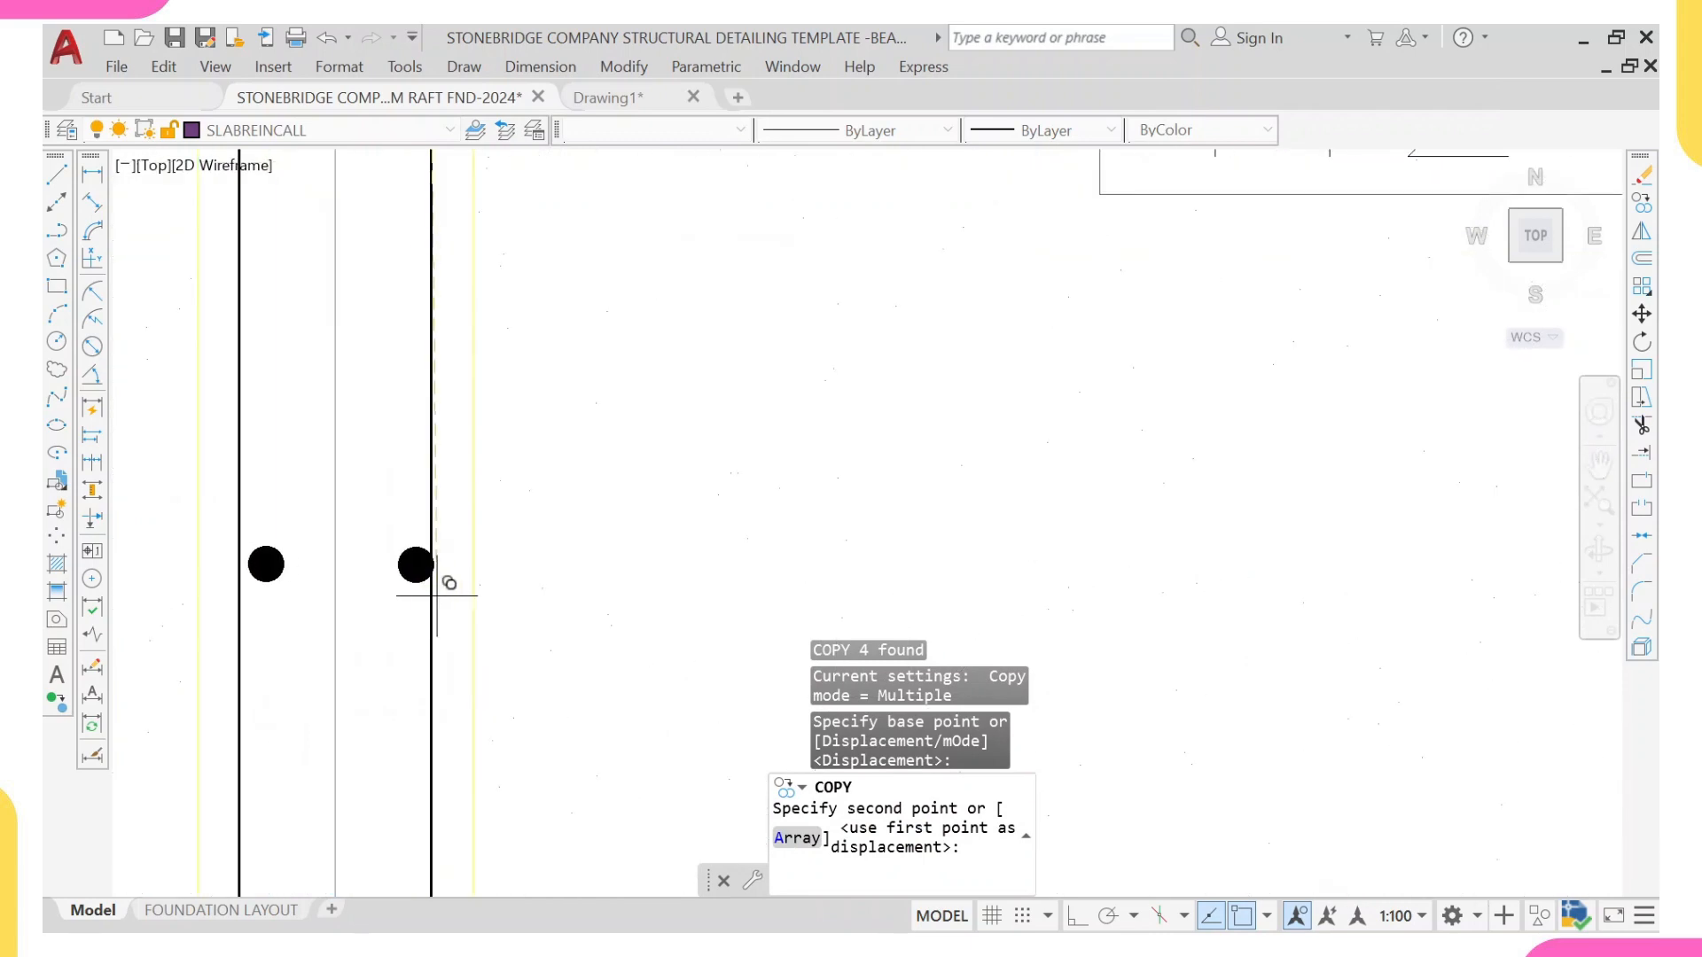
left_click(432, 596)
Step: Place two more copies of the side bar pair in the grid M ground beam, one near the top and one lower down
scroll(421, 531, "down", 4)
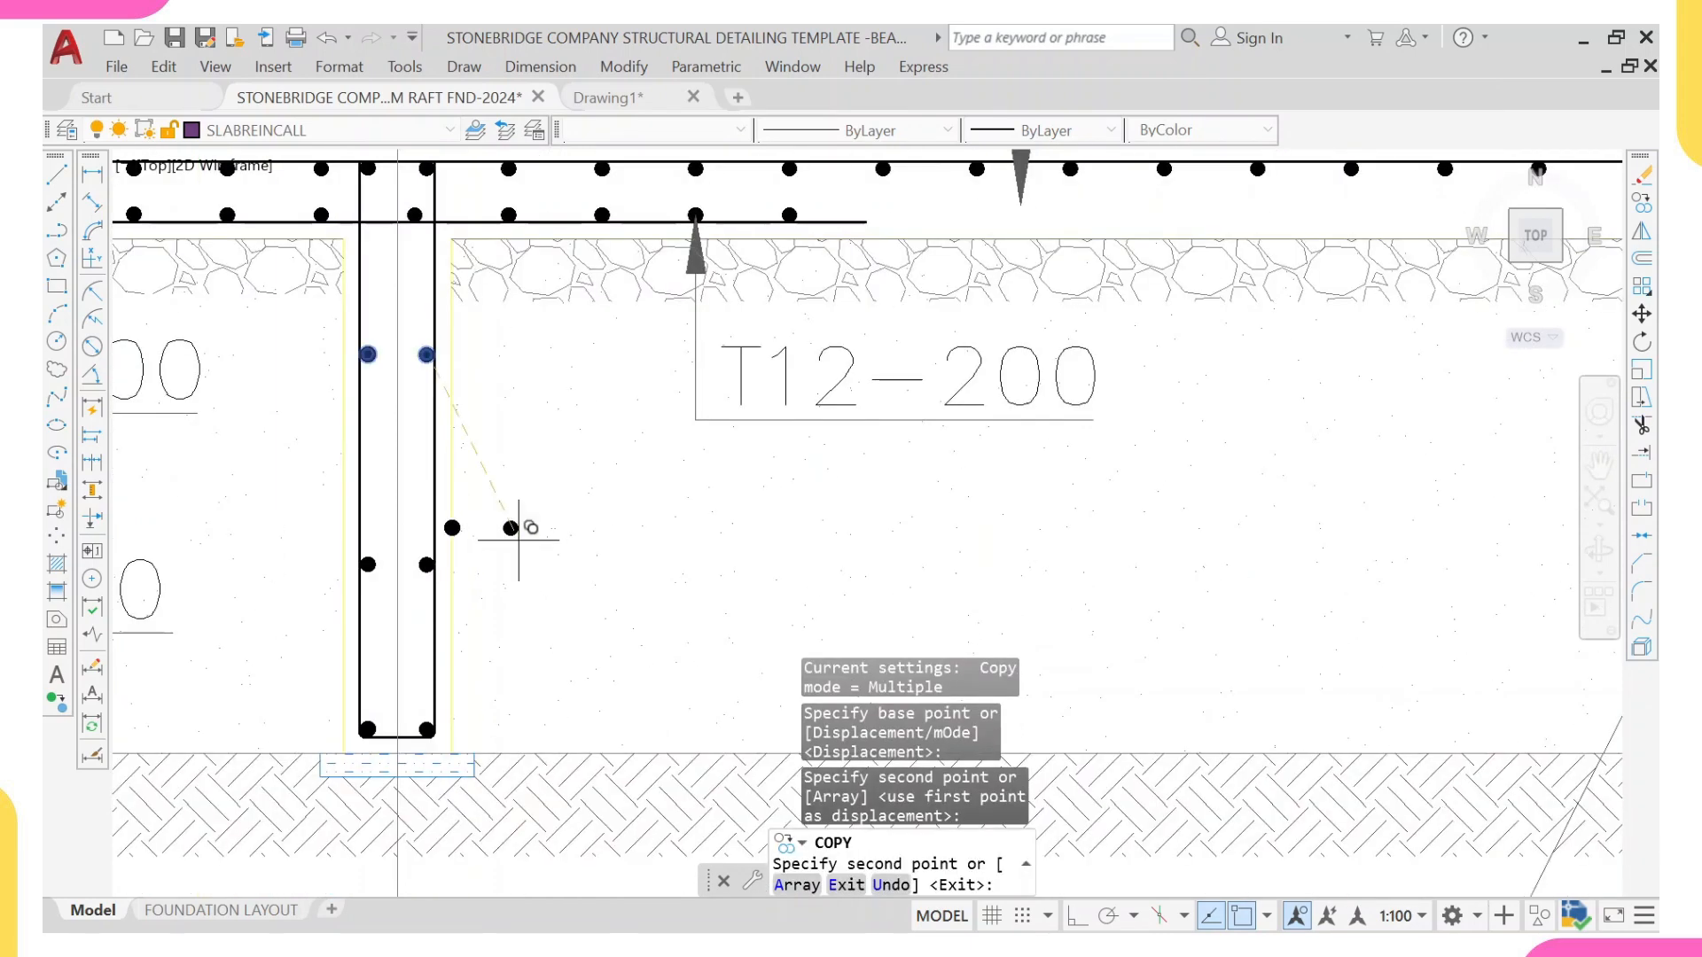
scroll(914, 494, "up", 3)
scroll(1027, 431, "up", 4)
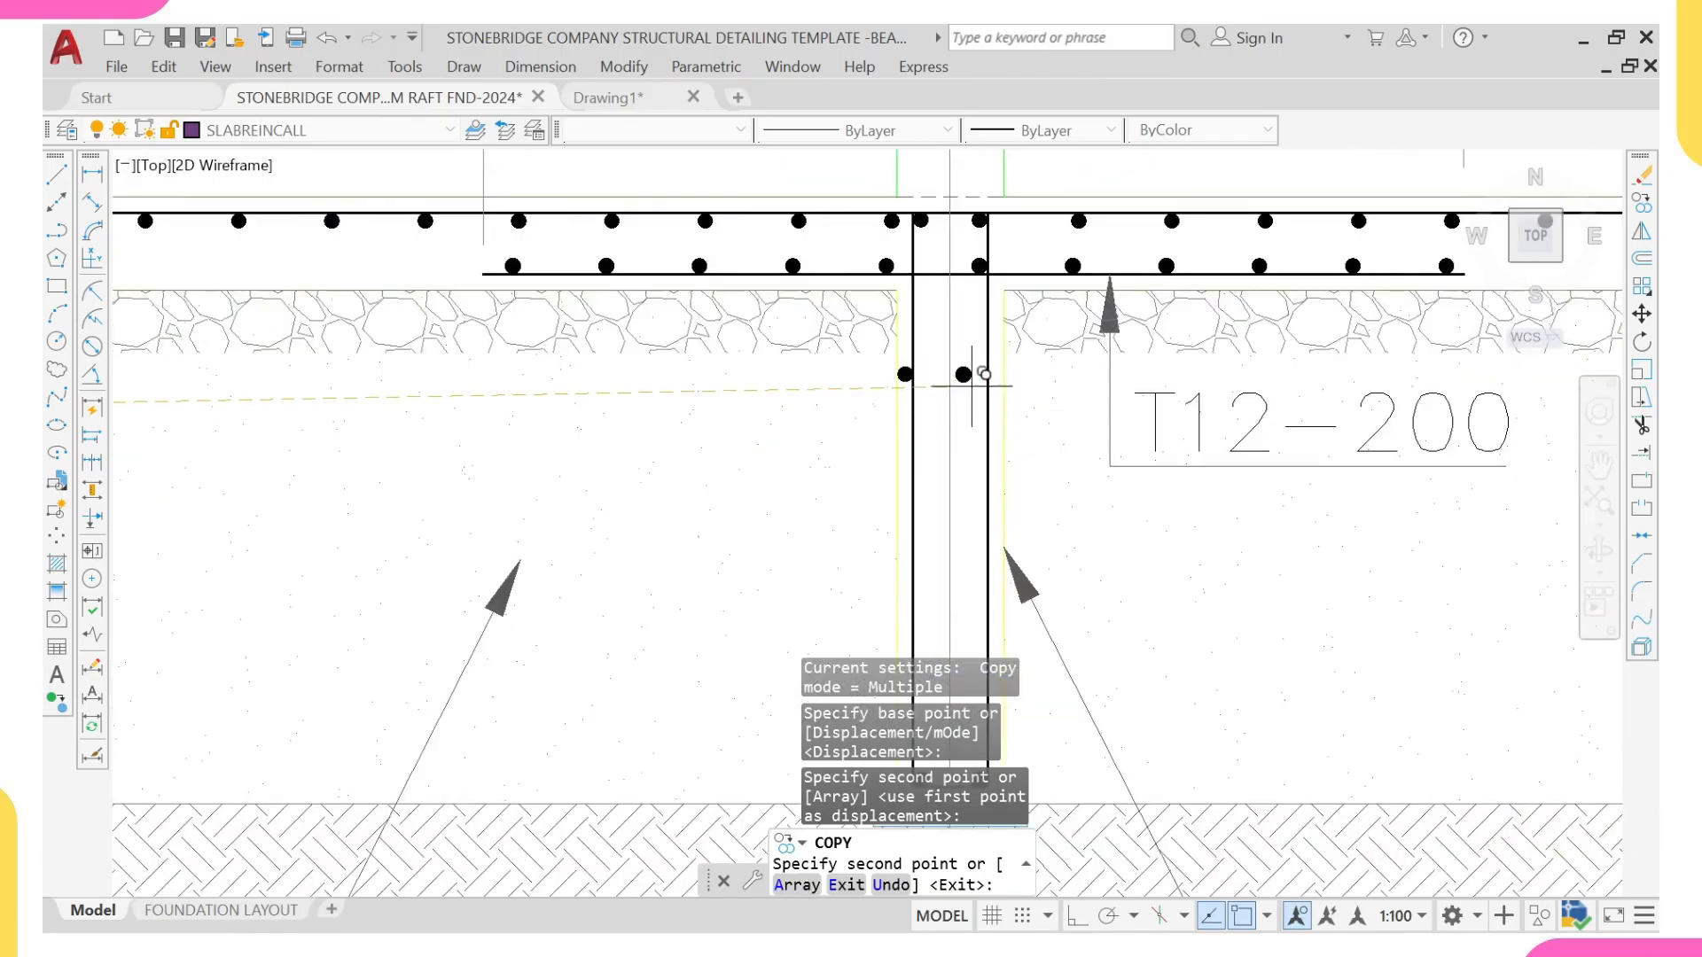
left_click(1000, 409)
middle_click_drag(1000, 682, 1022, 345)
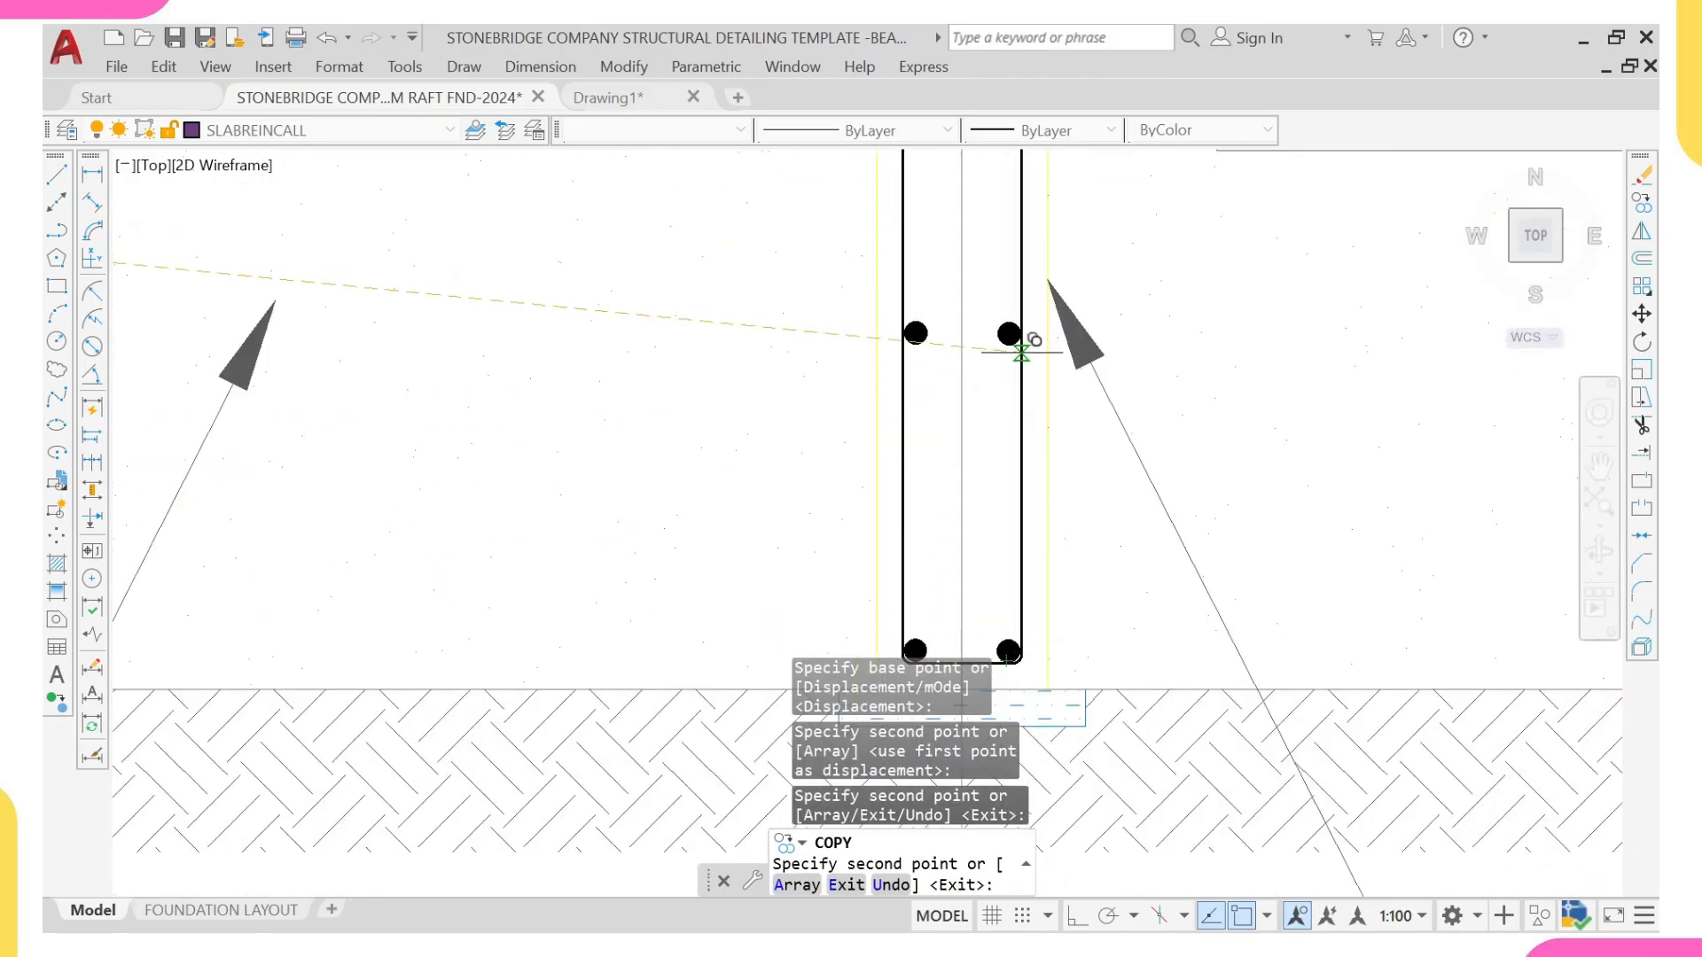
left_click(1021, 352)
scroll(1022, 352, "down", 5)
scroll(997, 531, "up", 4)
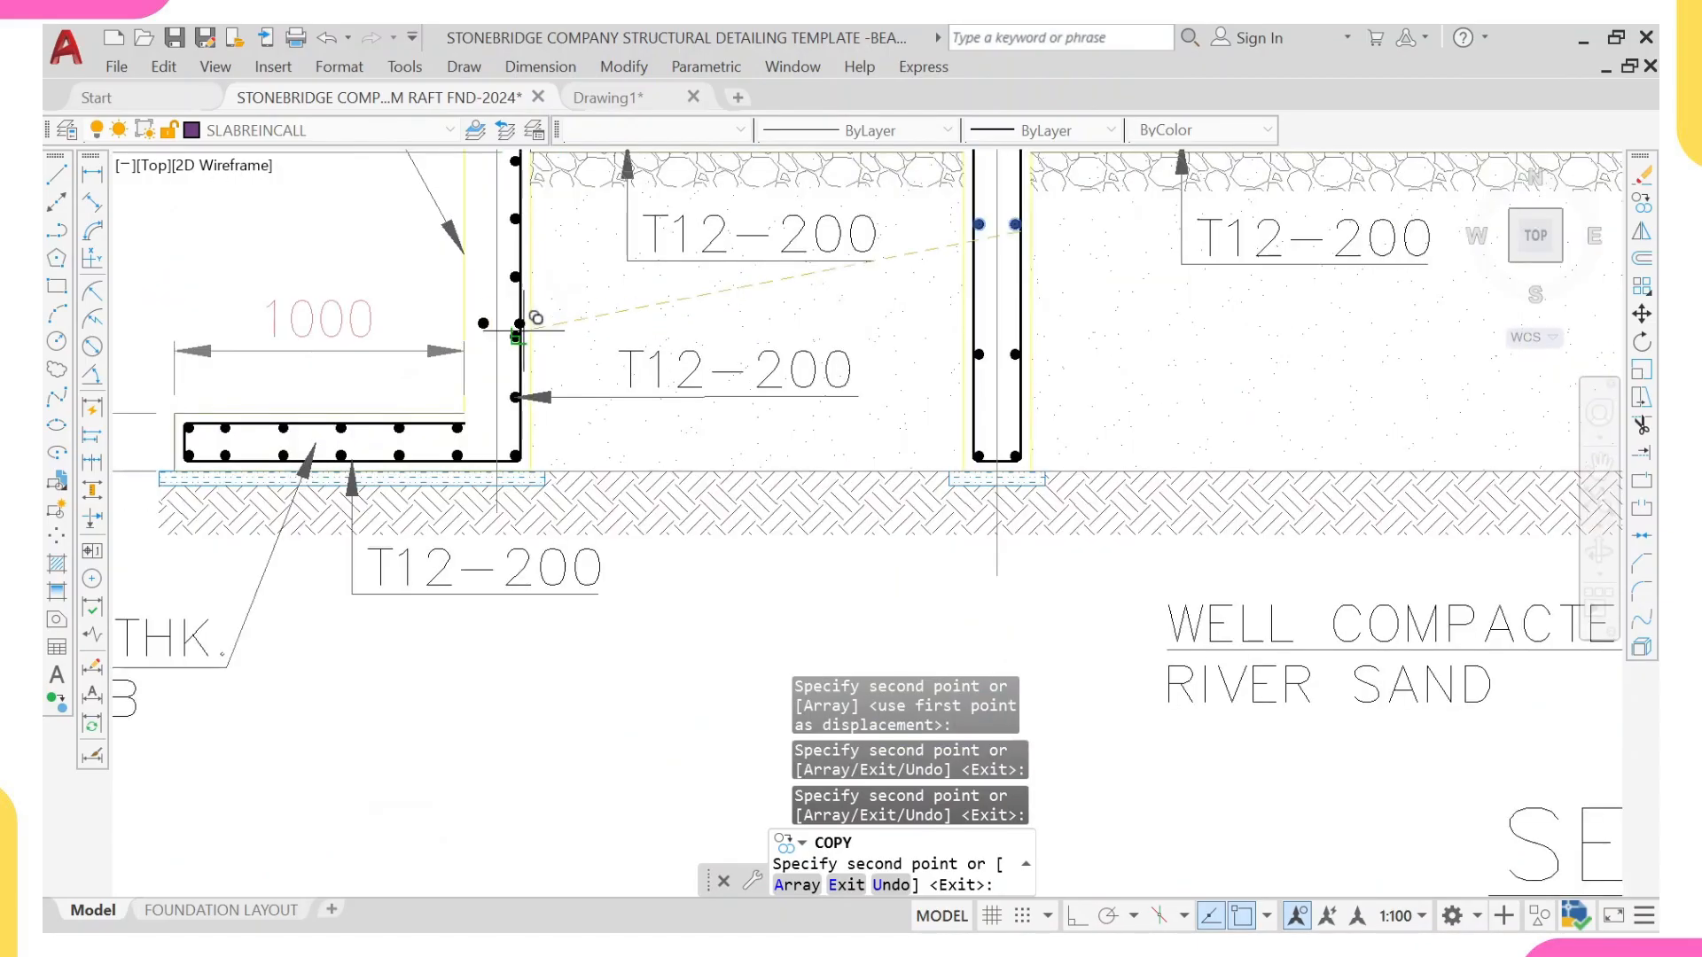
middle_click_drag(529, 294, 528, 503)
scroll(521, 395, "up", 4)
key("Escape")
scroll(507, 465, "down", 6)
scroll(498, 471, "up", 2)
scroll(498, 471, "up", 5)
left_click(503, 469)
left_click(509, 407)
left_click(484, 503)
scroll(482, 532, "down", 2)
scroll(480, 550, "up", 2)
middle_click_drag(477, 562, 465, 449)
scroll(477, 570, "down", 6)
middle_click_drag(477, 570, 472, 467)
scroll(469, 516, "up", 2)
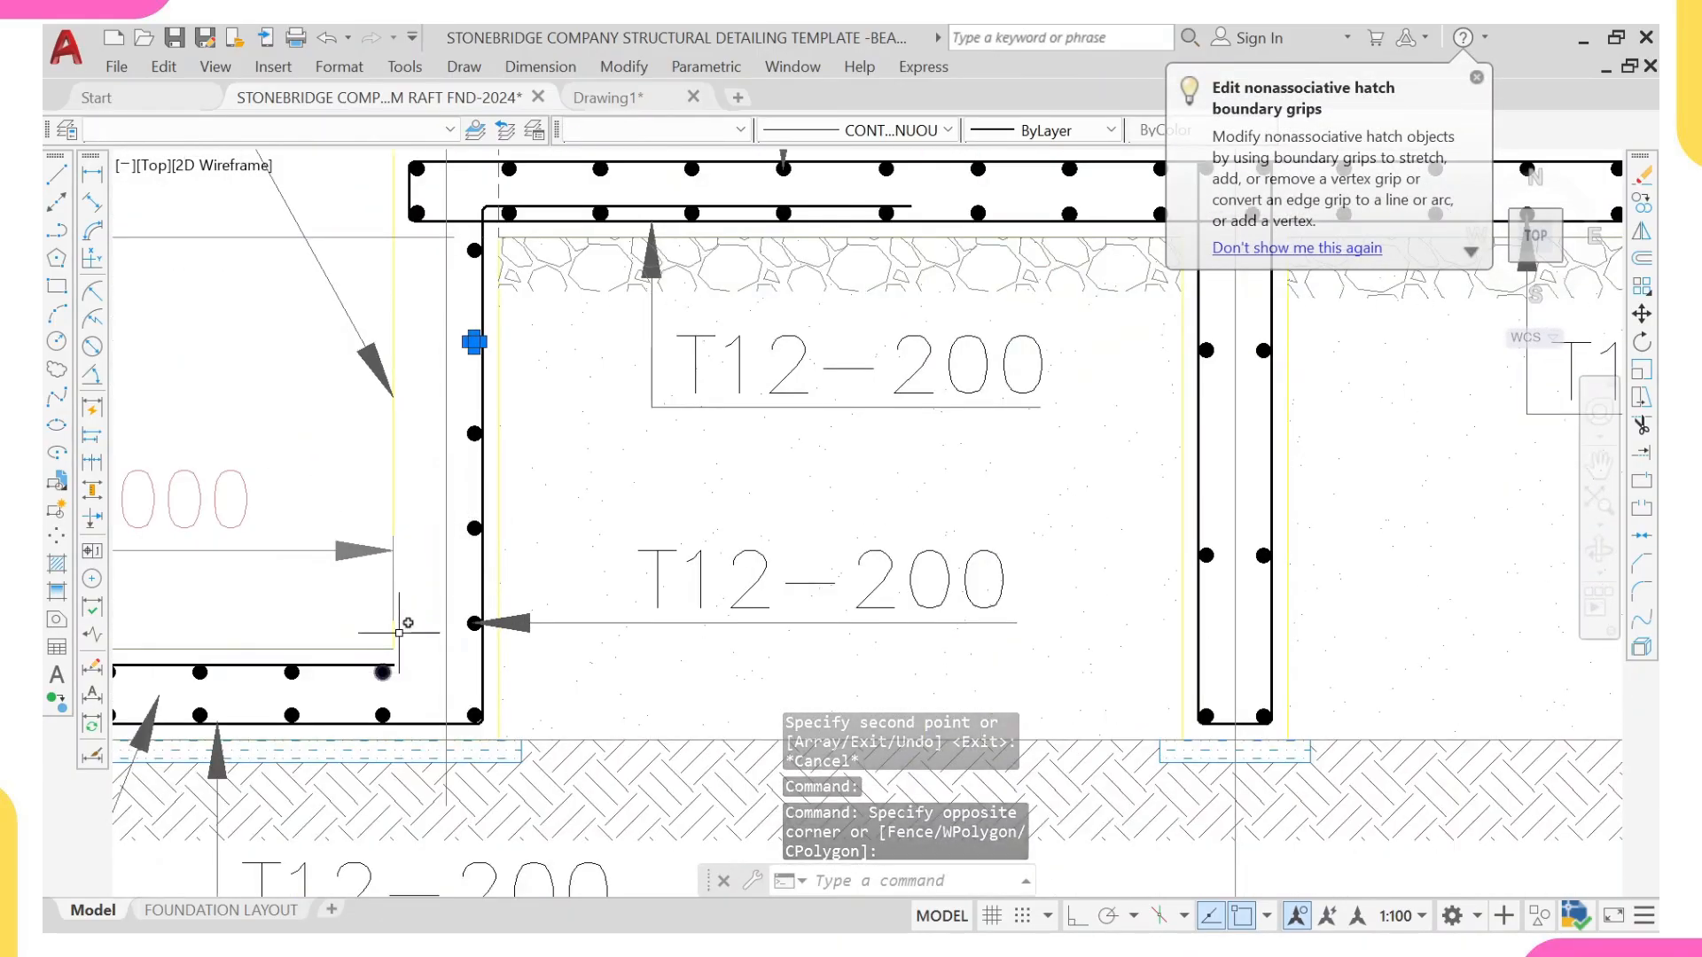
scroll(374, 569, "down", 2)
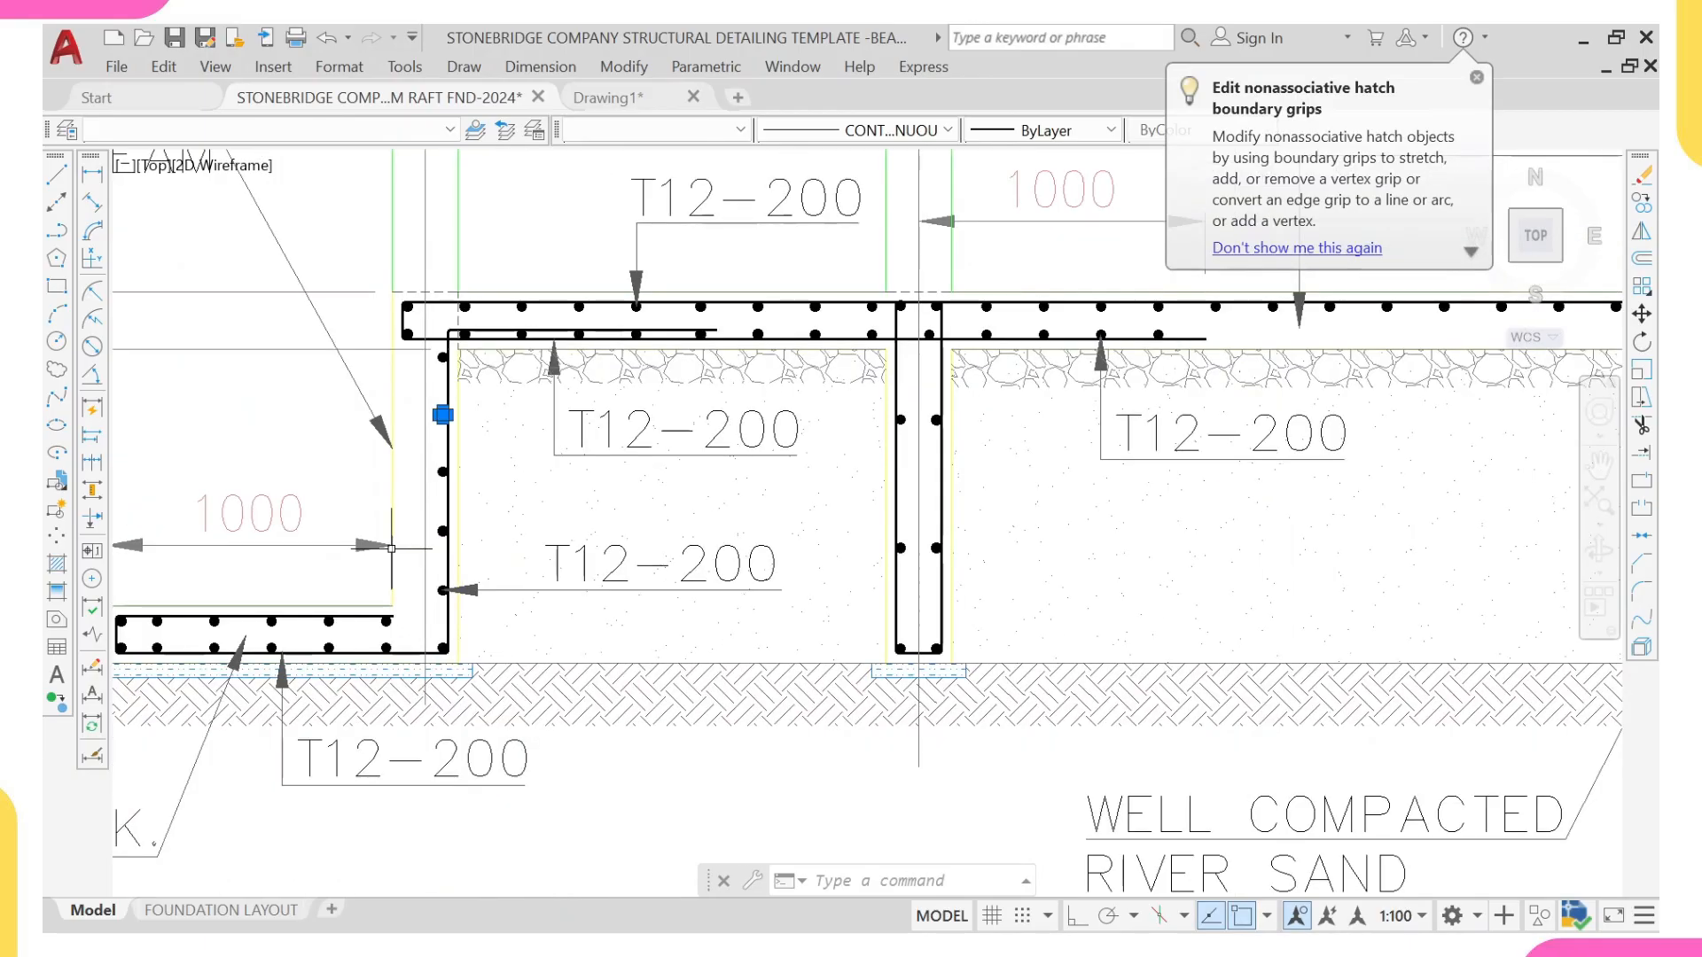
scroll(470, 568, "up", 2)
key("Escape")
scroll(421, 262, "up", 2)
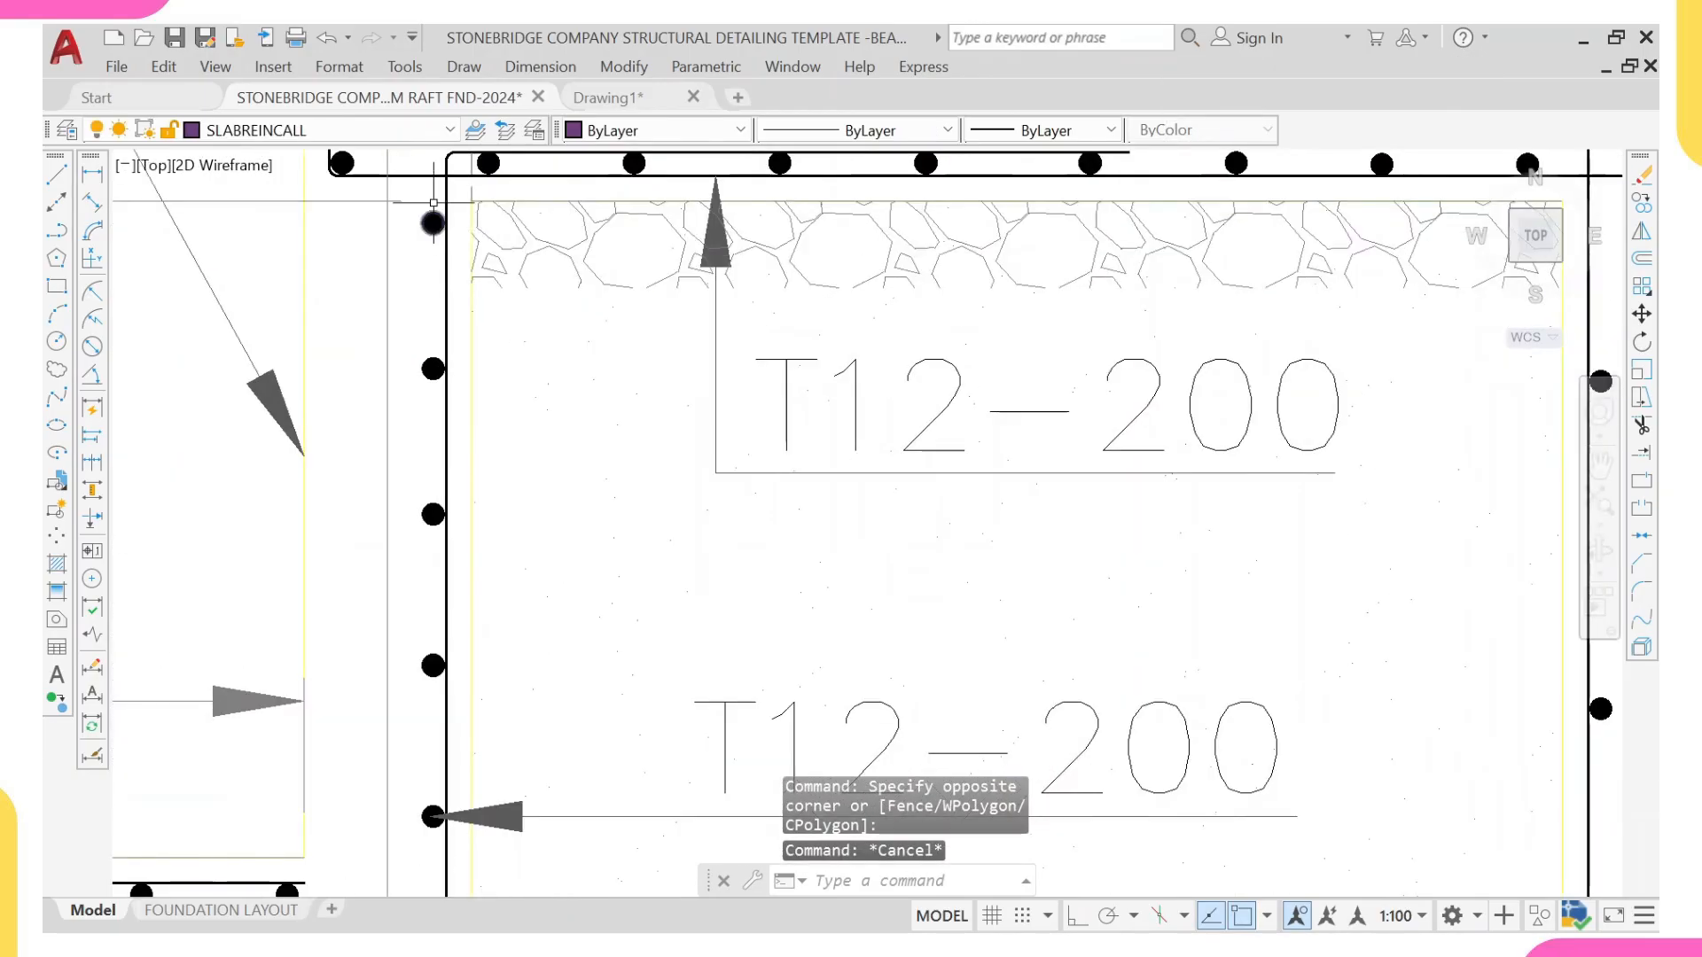
Step: Erase the five single side bars in the grid K ground beam and the five in the grid N ground beam
left_click(435, 197)
middle_click_drag(414, 736, 420, 558)
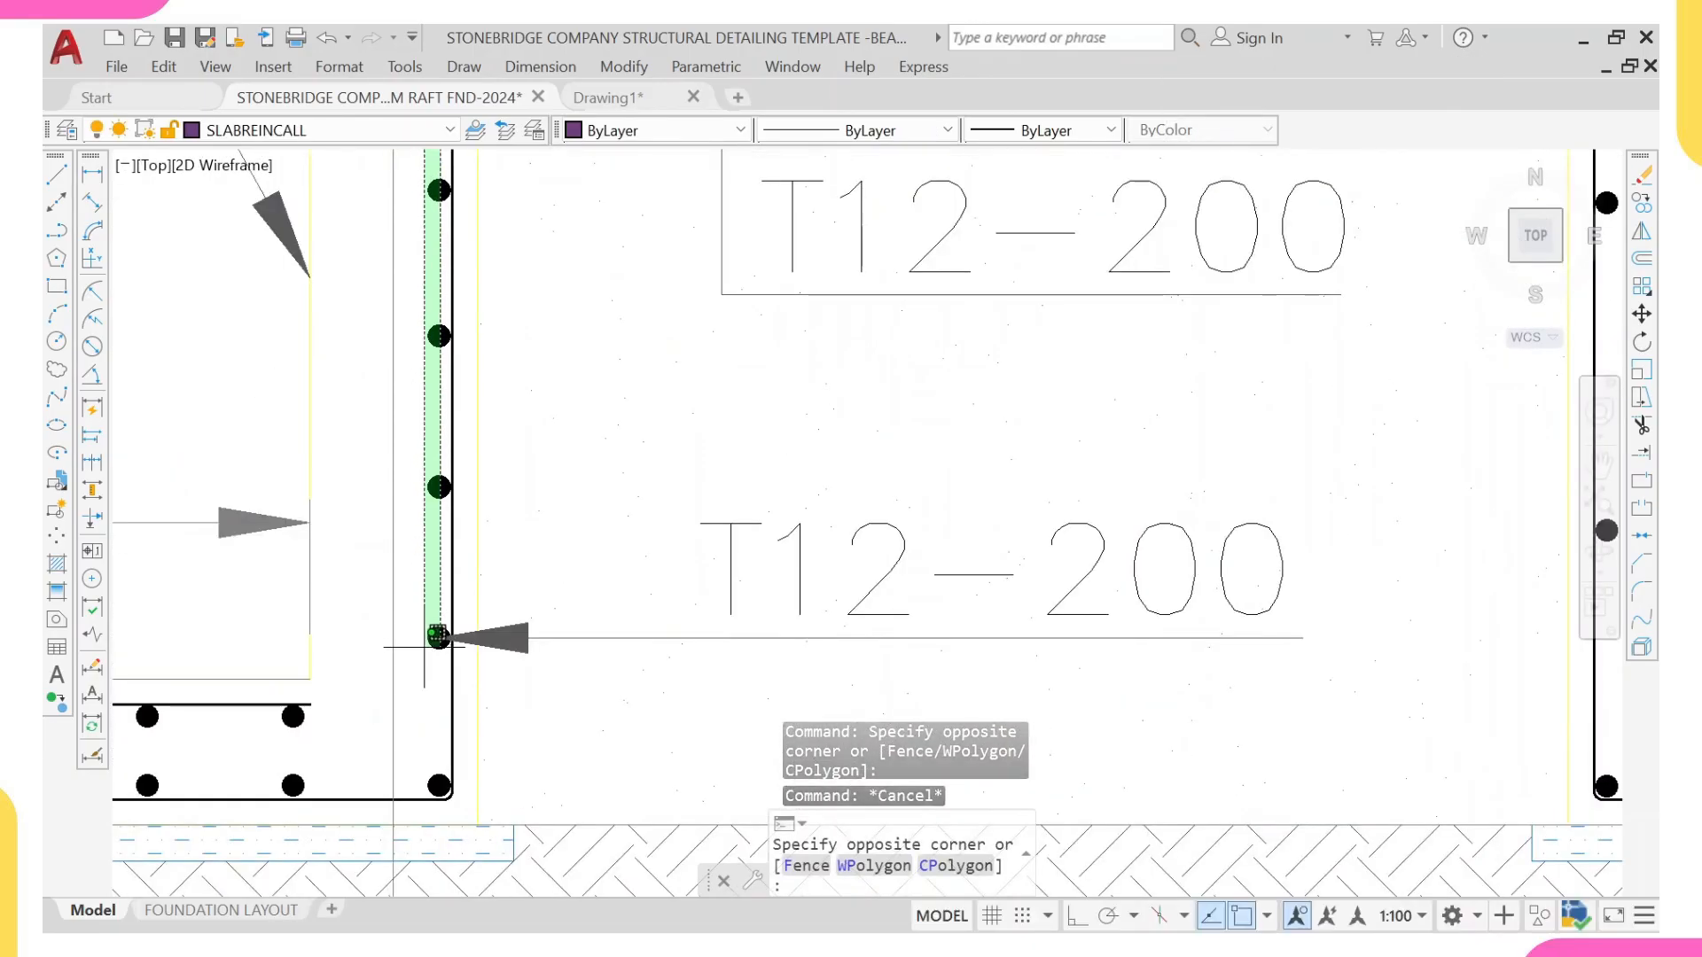
scroll(425, 648, "up", 5)
left_click(449, 729)
scroll(524, 500, "down", 6)
scroll(996, 414, "down", 5)
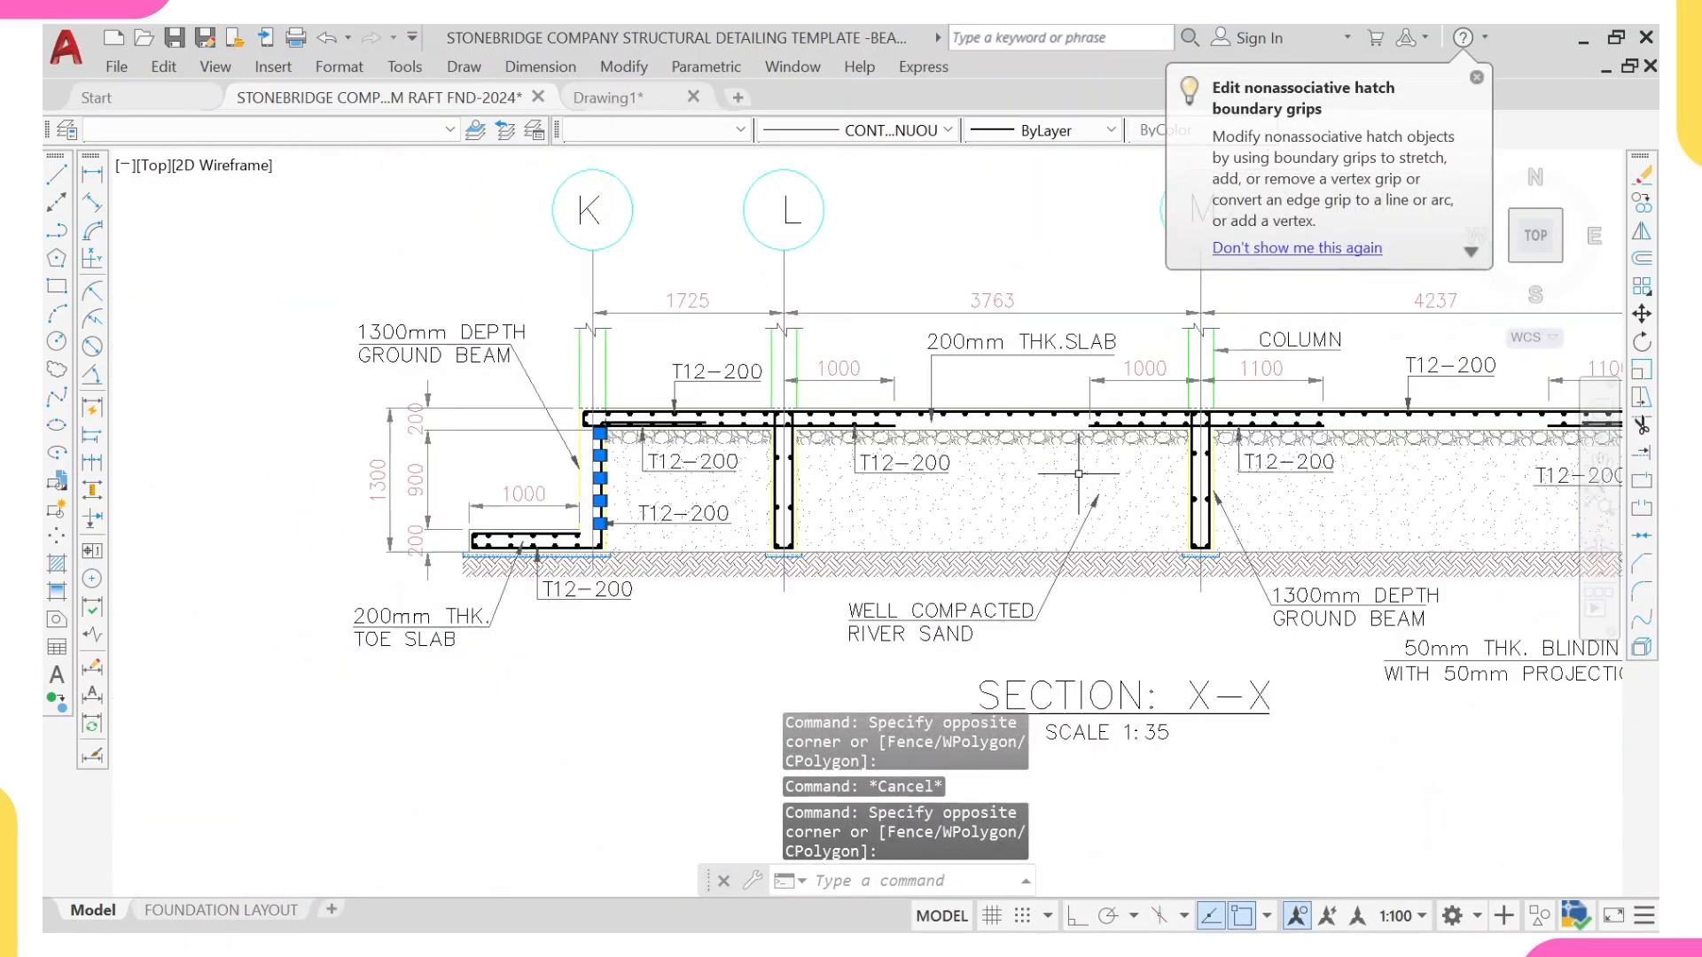
scroll(996, 414, "up", 3)
scroll(869, 466, "up", 3)
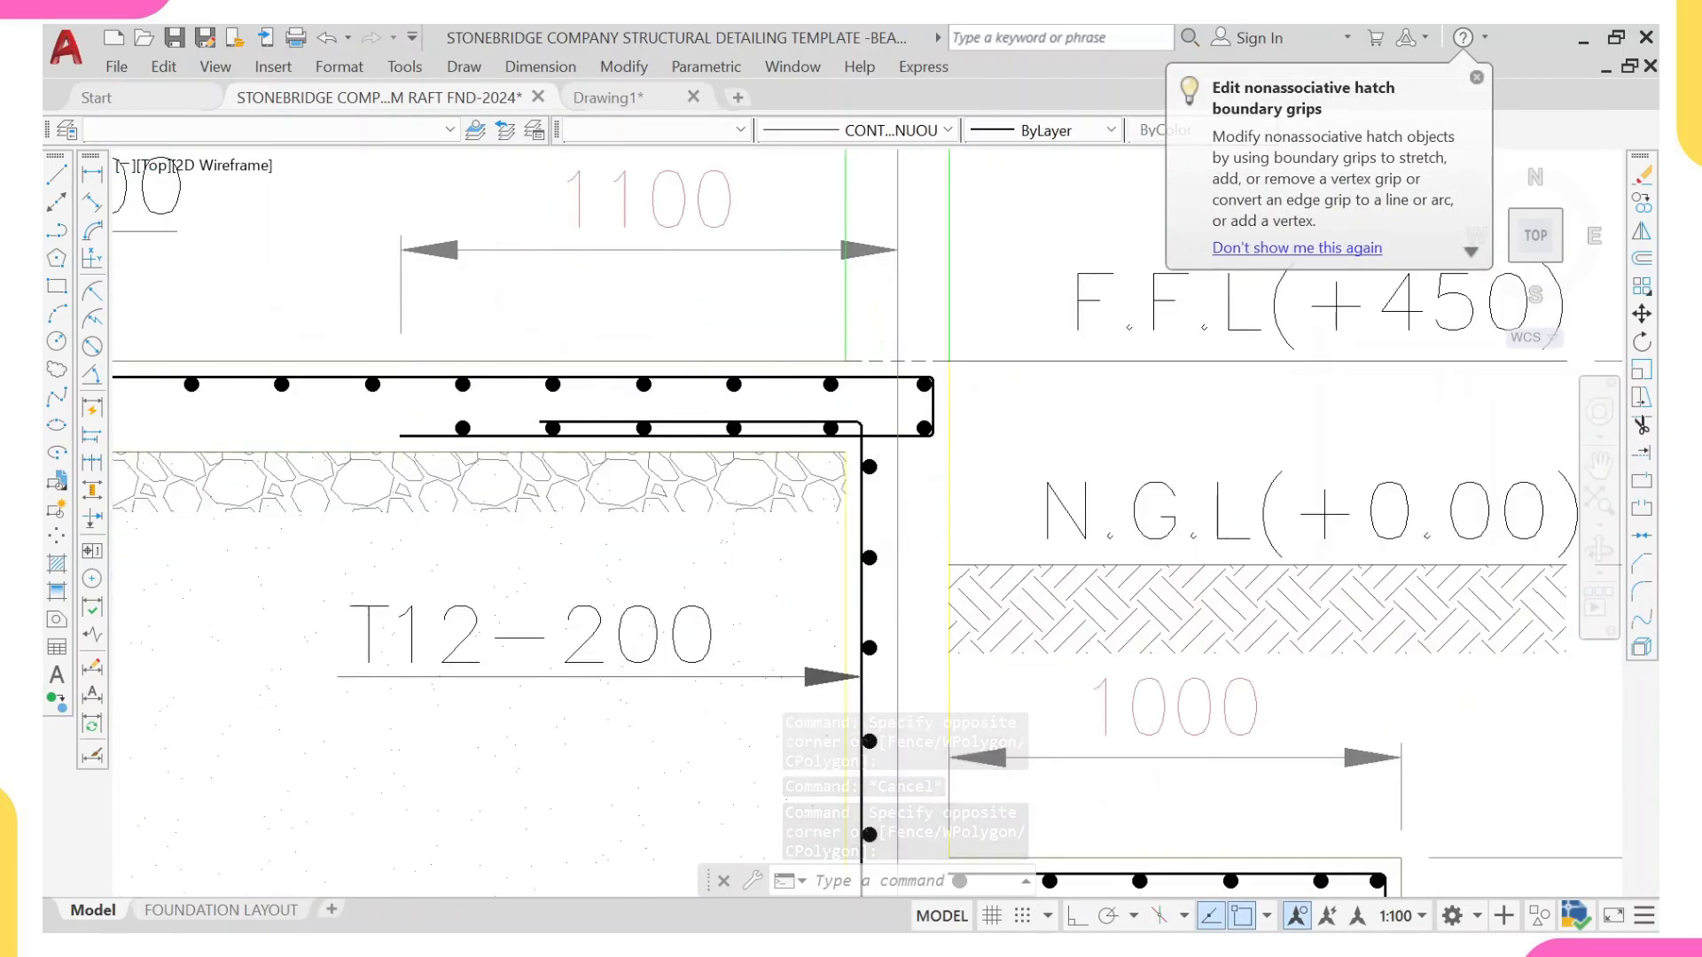
left_click(883, 450)
middle_click_drag(868, 621, 848, 463)
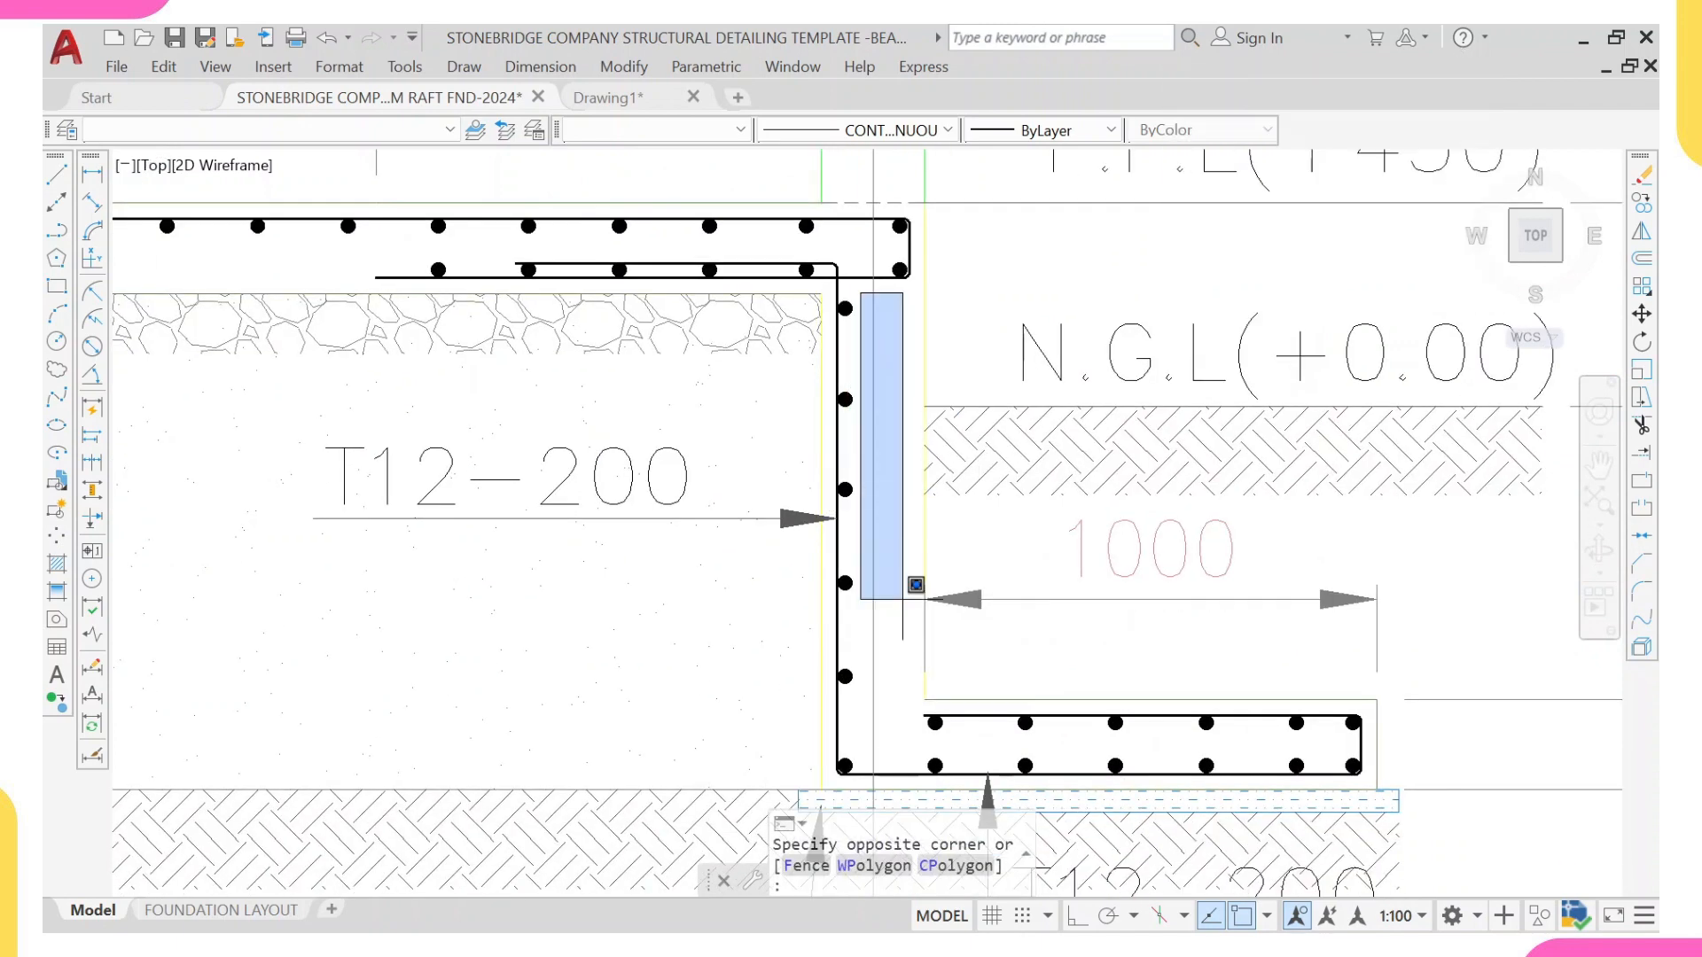
scroll(904, 589, "up", 2)
left_click(792, 661)
type("E")
key("Return")
Step: Select both vertical stirrup legs and the two pairs of side bars in the grid M ground beam
scroll(787, 593, "down", 5)
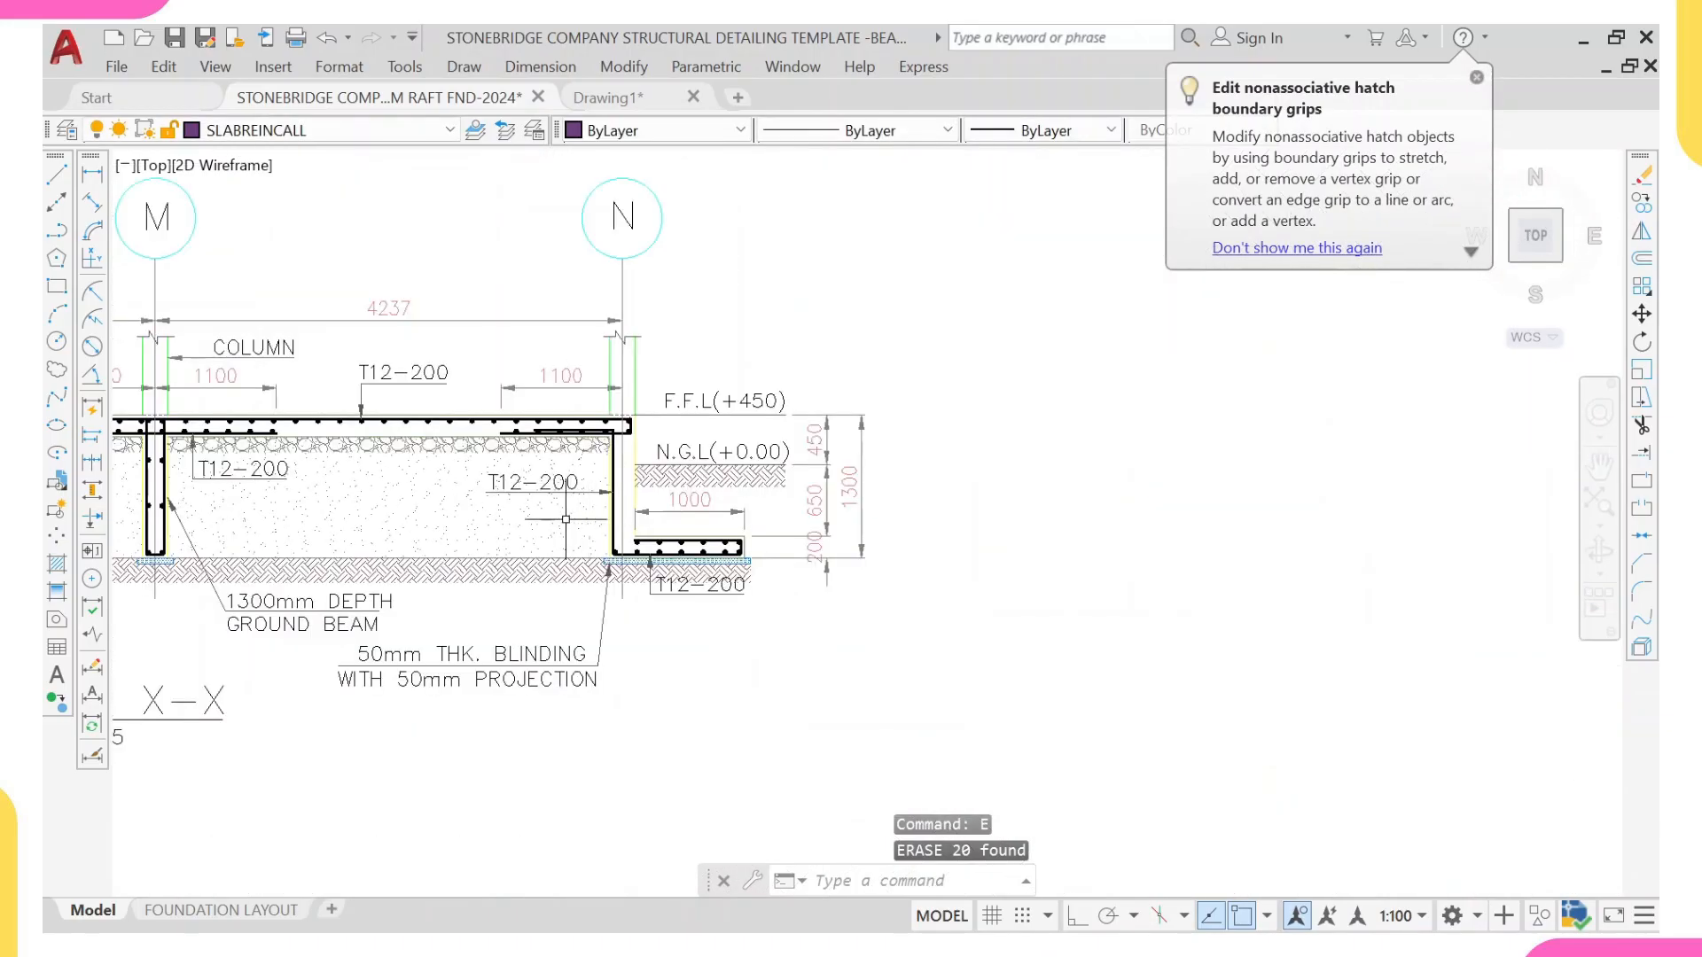
scroll(411, 446, "up", 4)
left_click(520, 479)
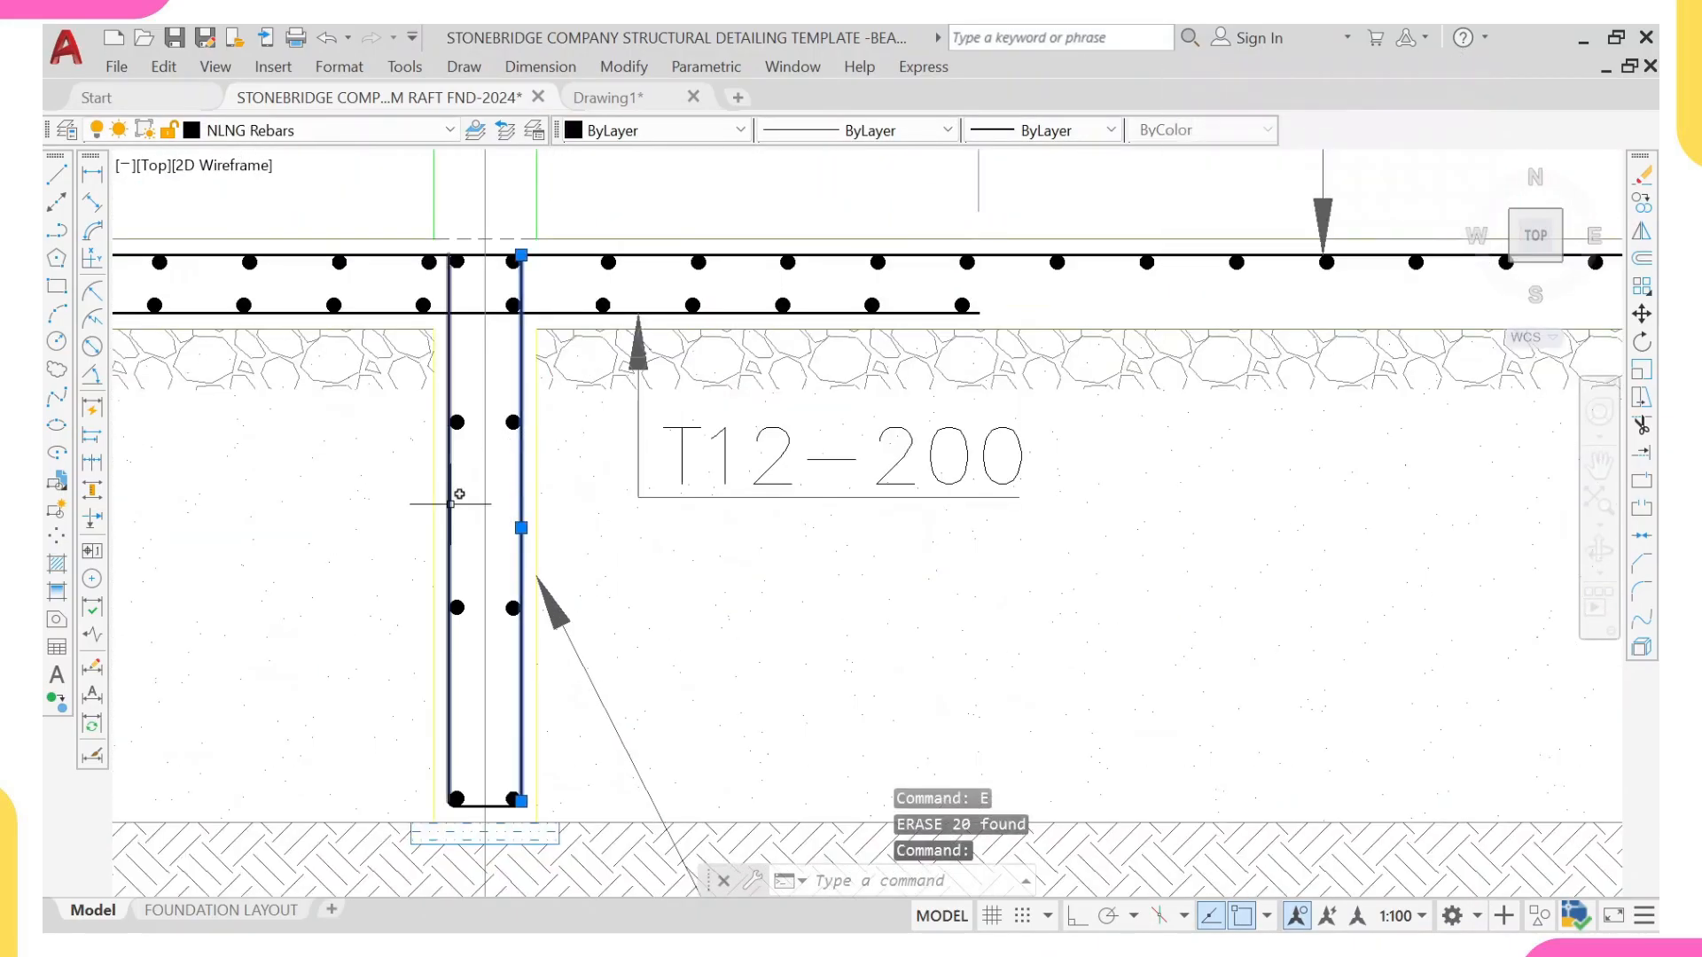
scroll(478, 410, "up", 2)
left_click(474, 391)
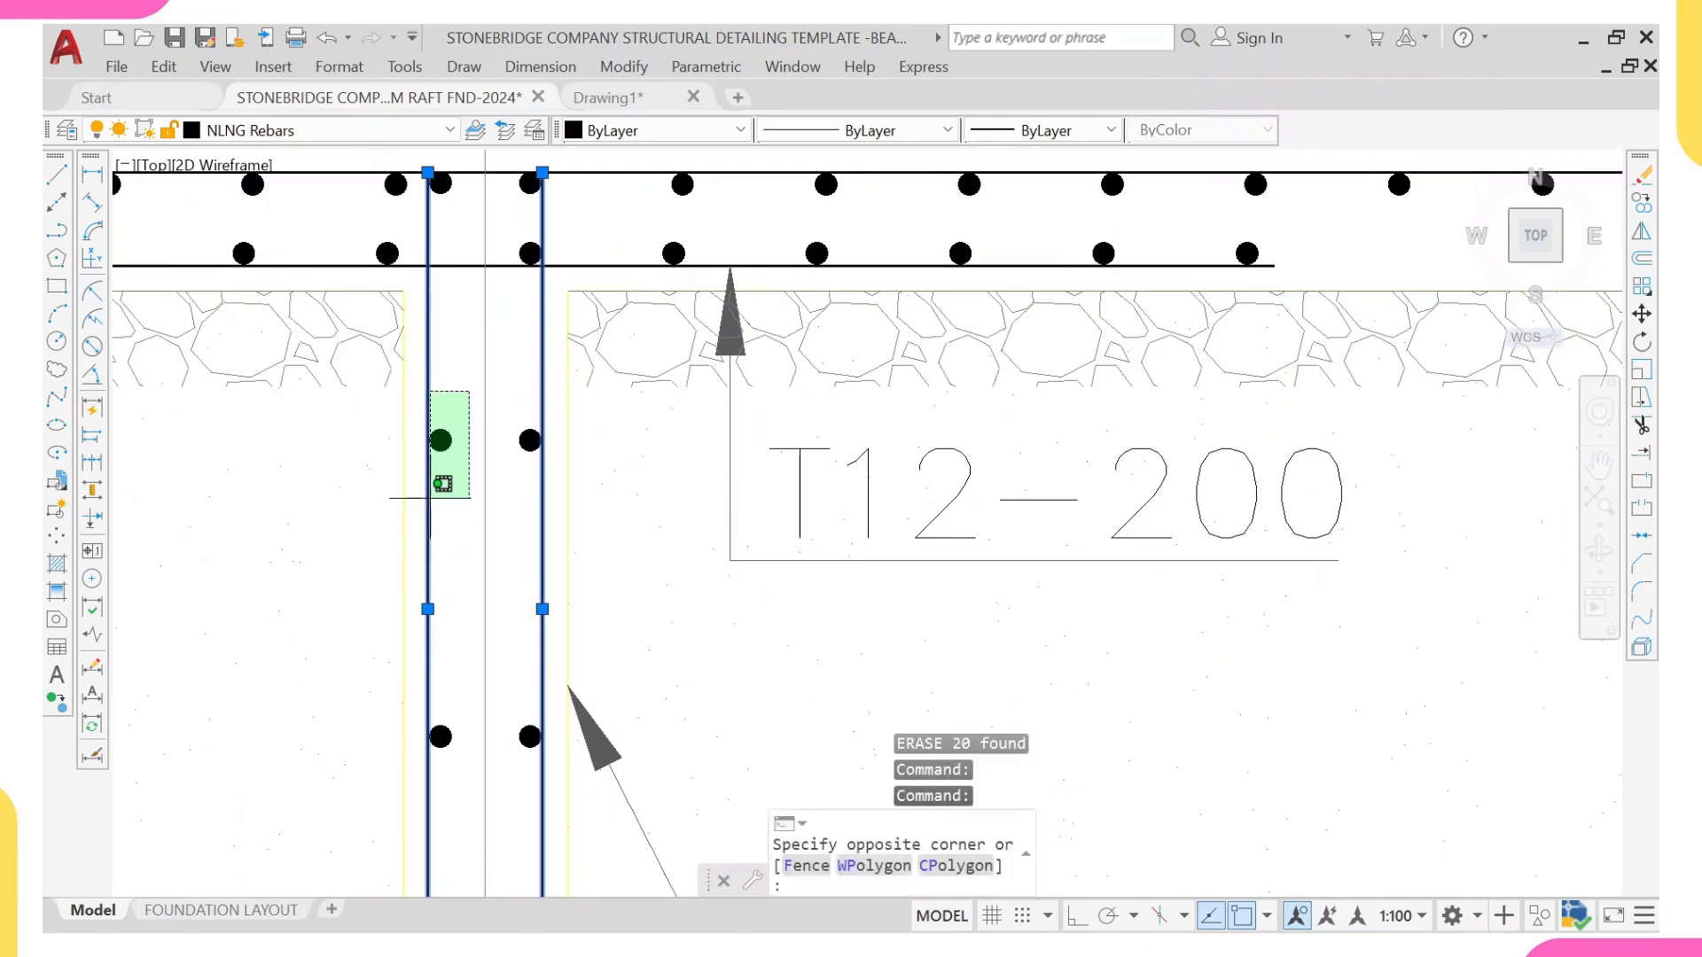
left_click(430, 498)
left_click(536, 367)
left_click(491, 510)
scroll(471, 683, "up", 2)
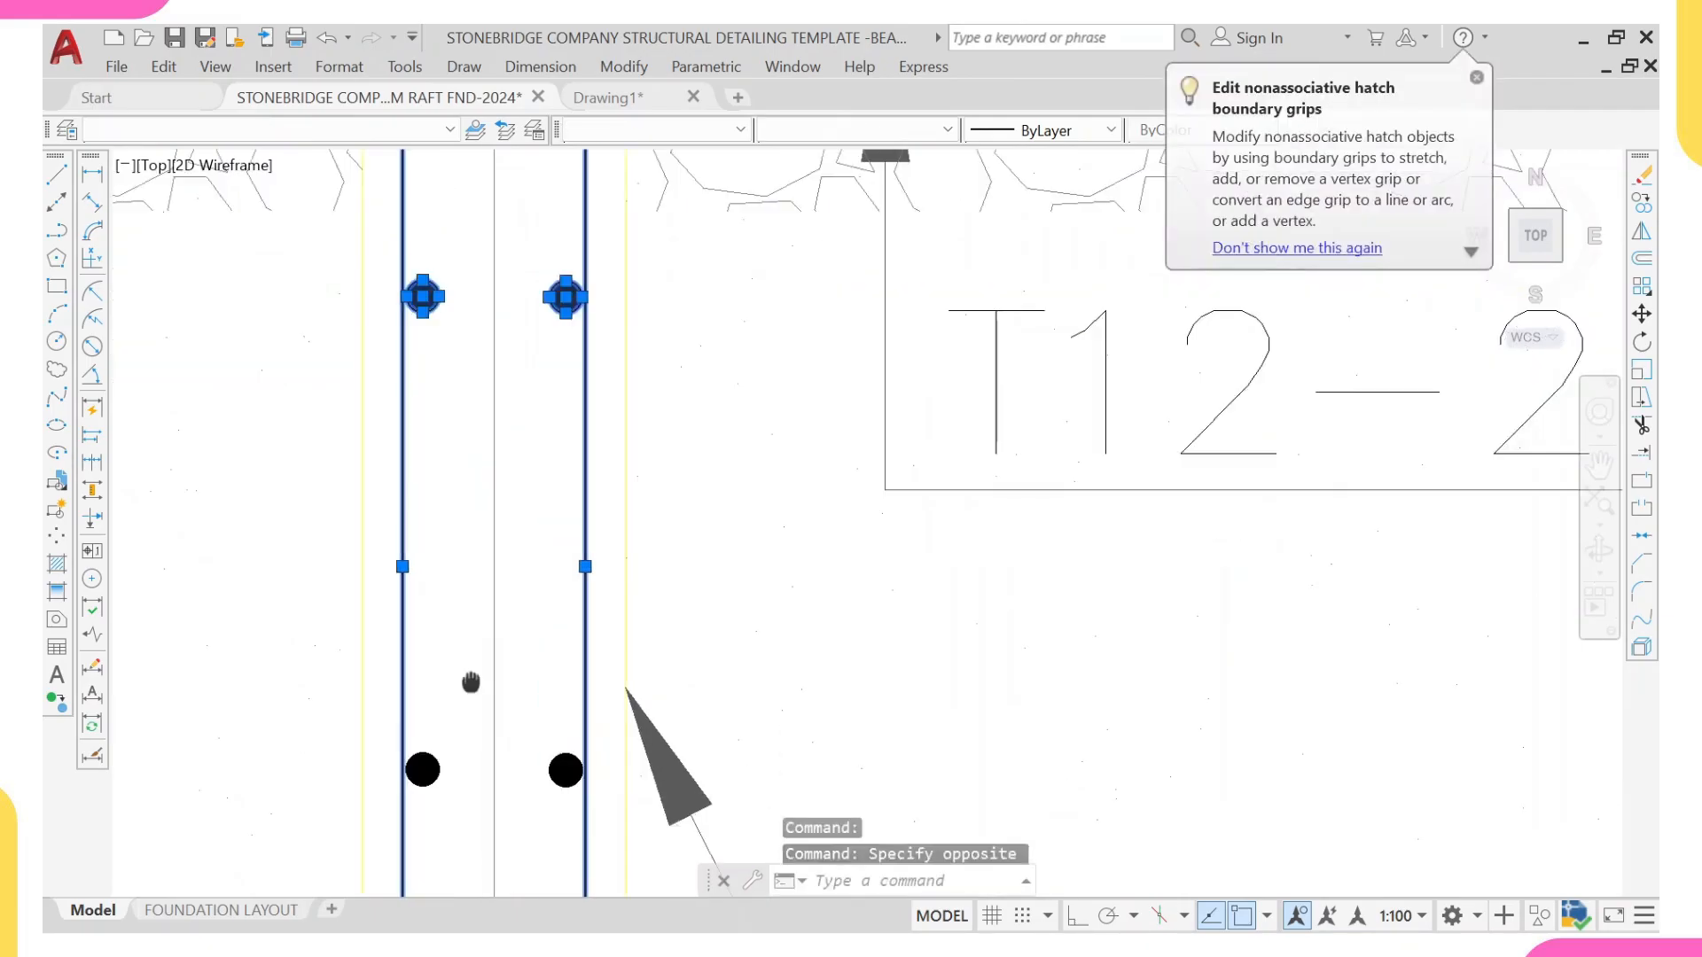
middle_click_drag(470, 683, 515, 472)
left_click(608, 479)
left_click(559, 661)
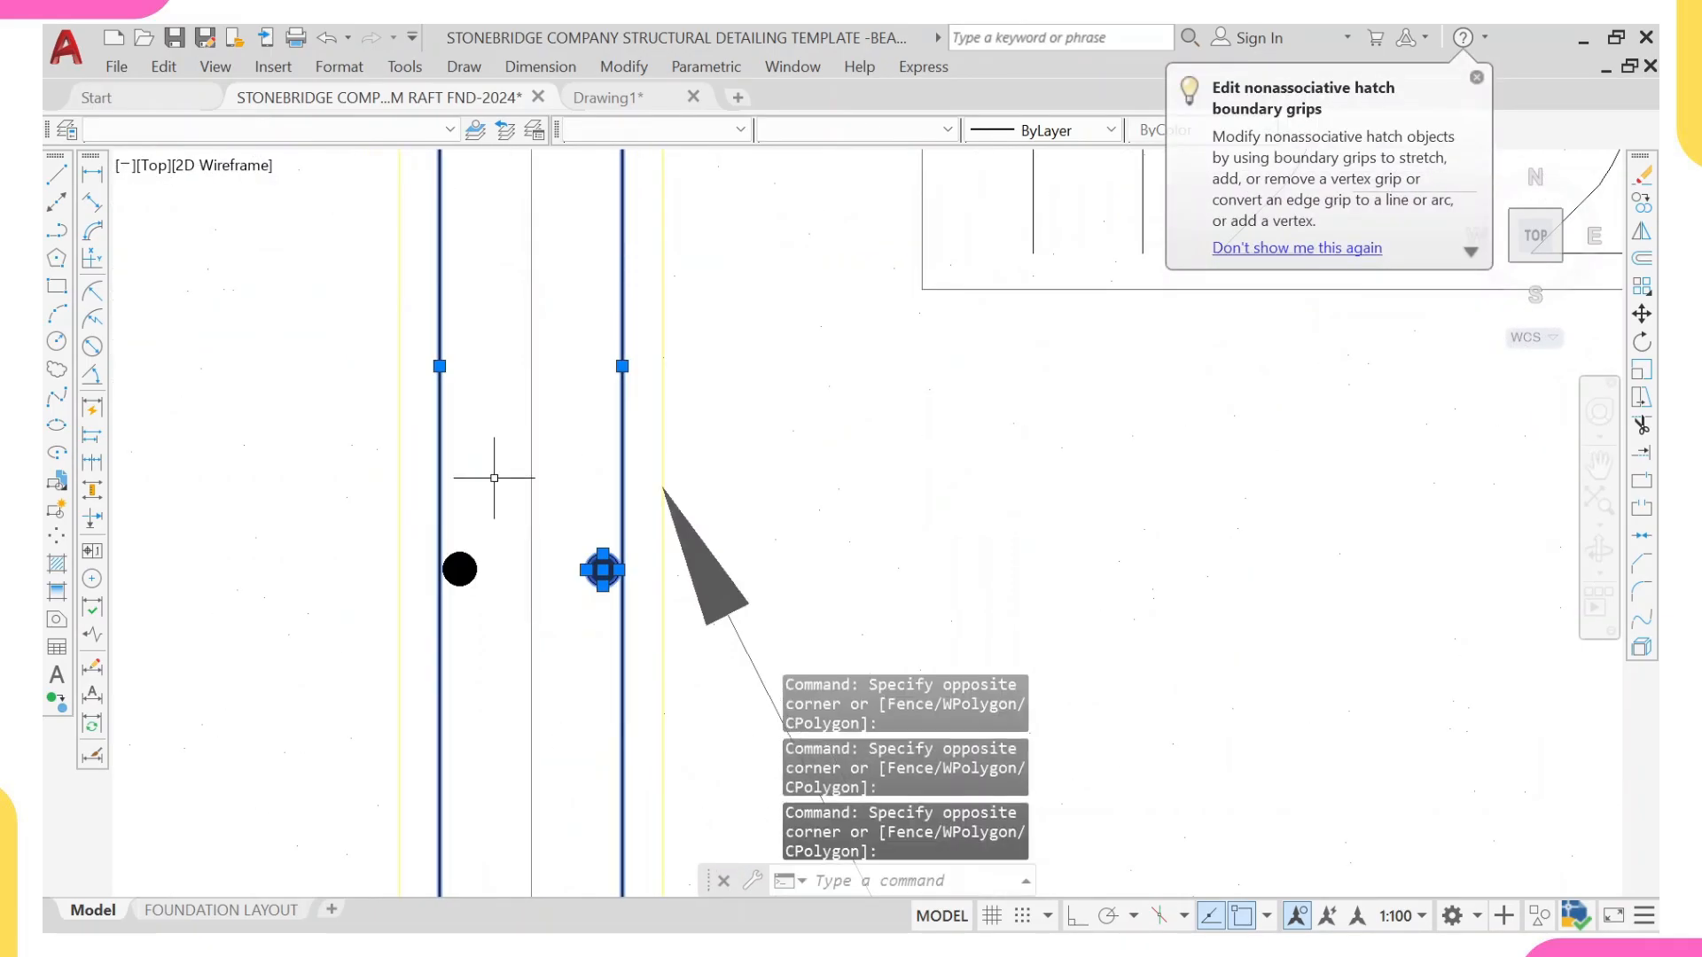
left_click(492, 475)
left_click(442, 607)
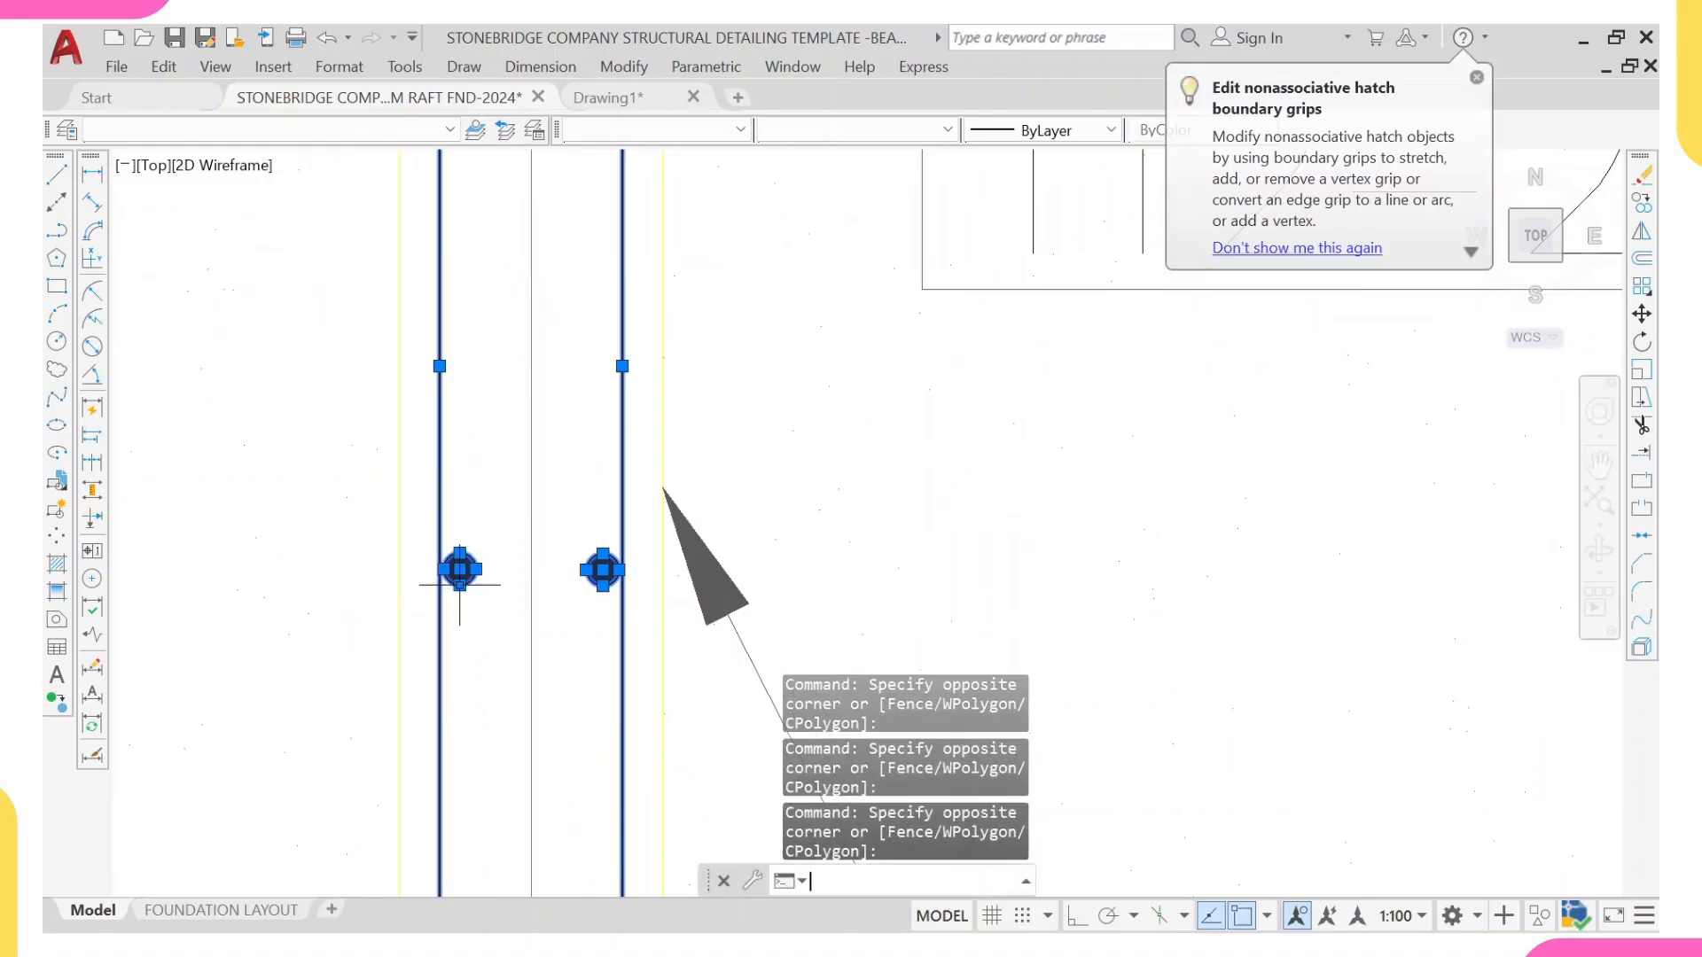
Step: Copy the selected legs and side bars from the middle of the grid M stirrup's bottom to the same point in the grid N ground beam
key("Return")
scroll(459, 587, "down", 4)
middle_click_drag(441, 584, 449, 471)
scroll(454, 465, "up", 3)
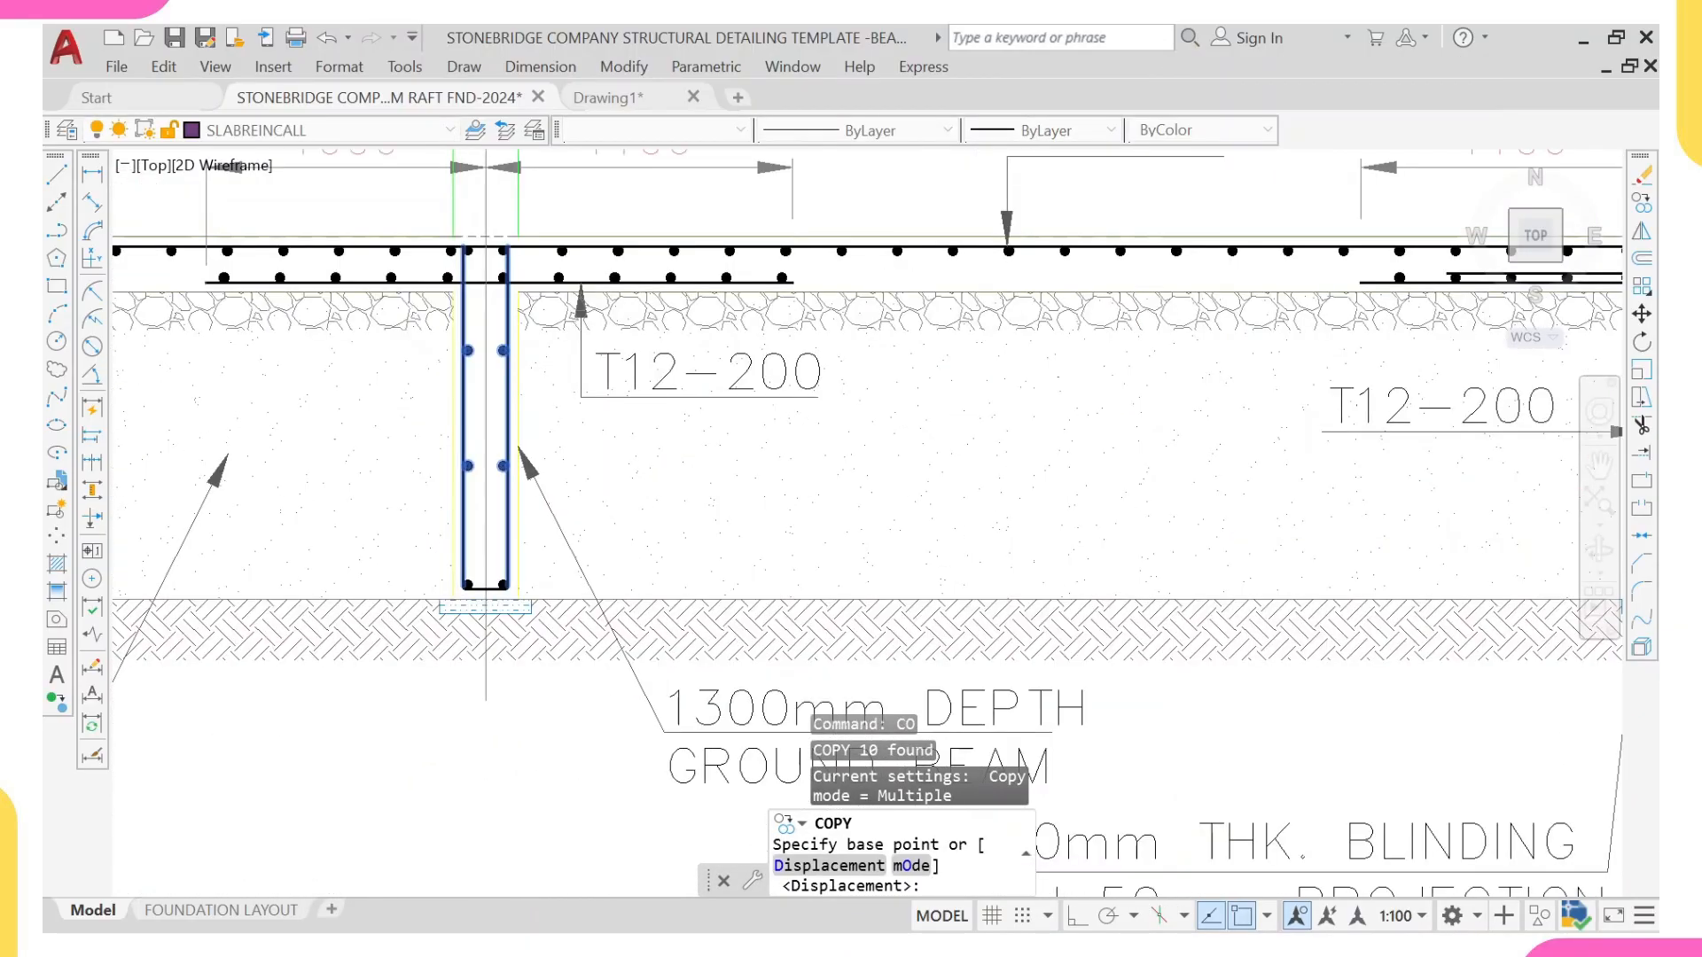
scroll(498, 656, "down", 4)
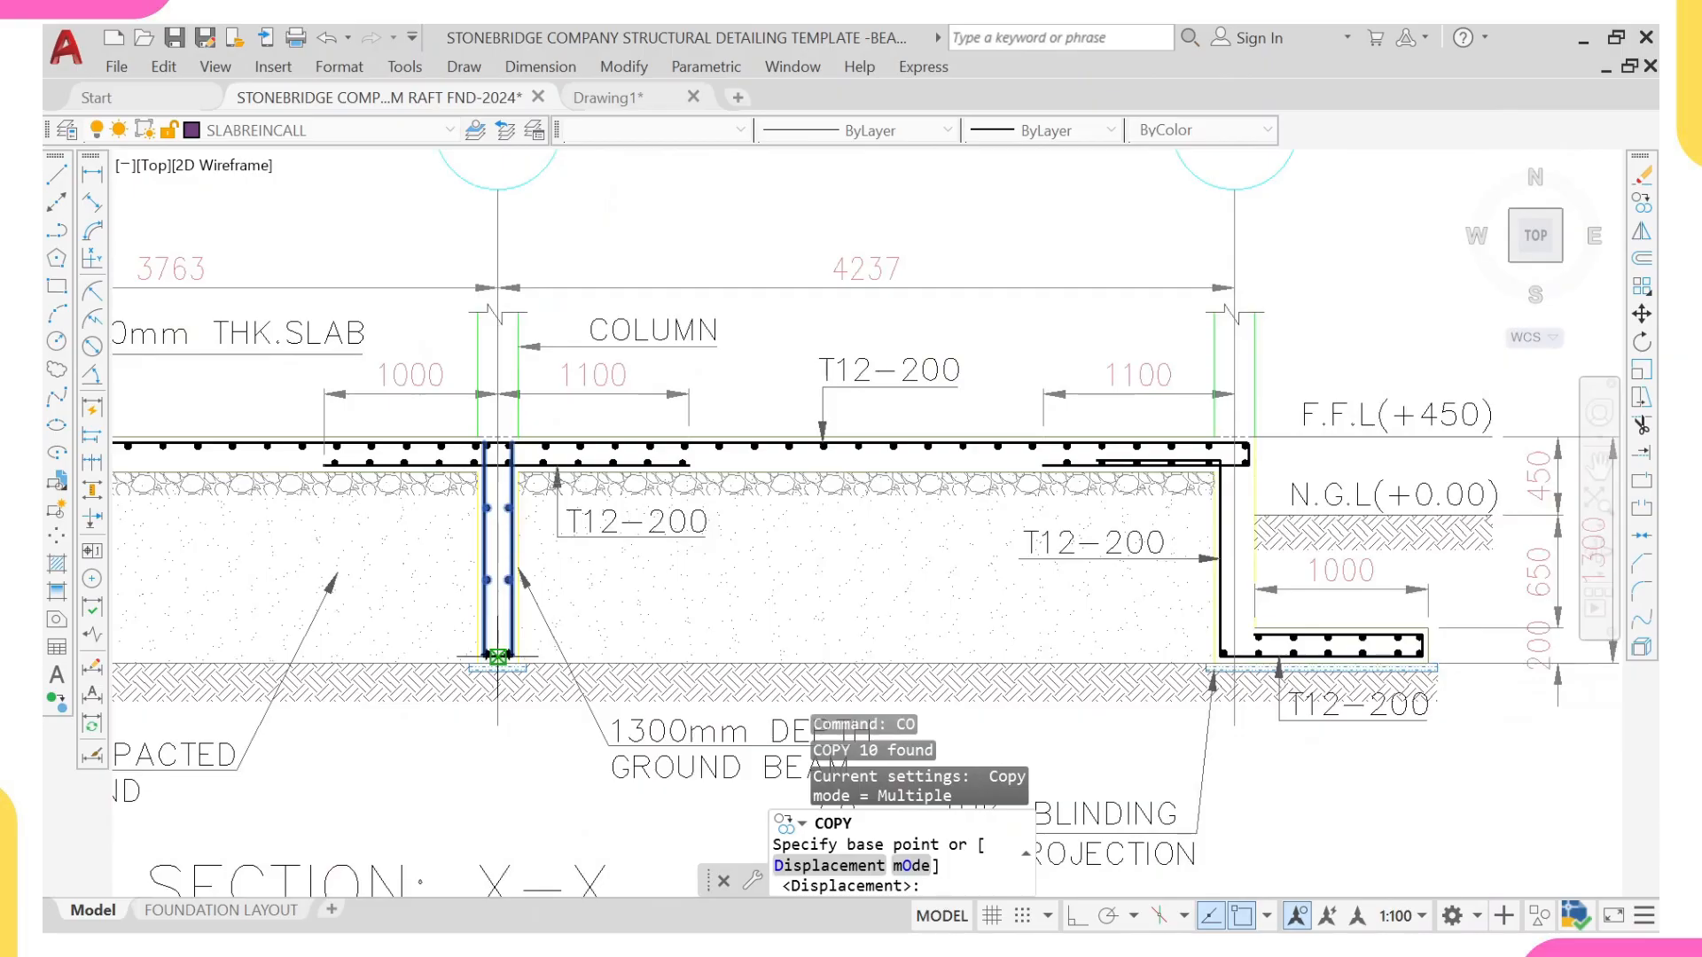
scroll(500, 656, "up", 3)
left_click(501, 656)
scroll(501, 656, "down", 4)
scroll(895, 566, "up", 5)
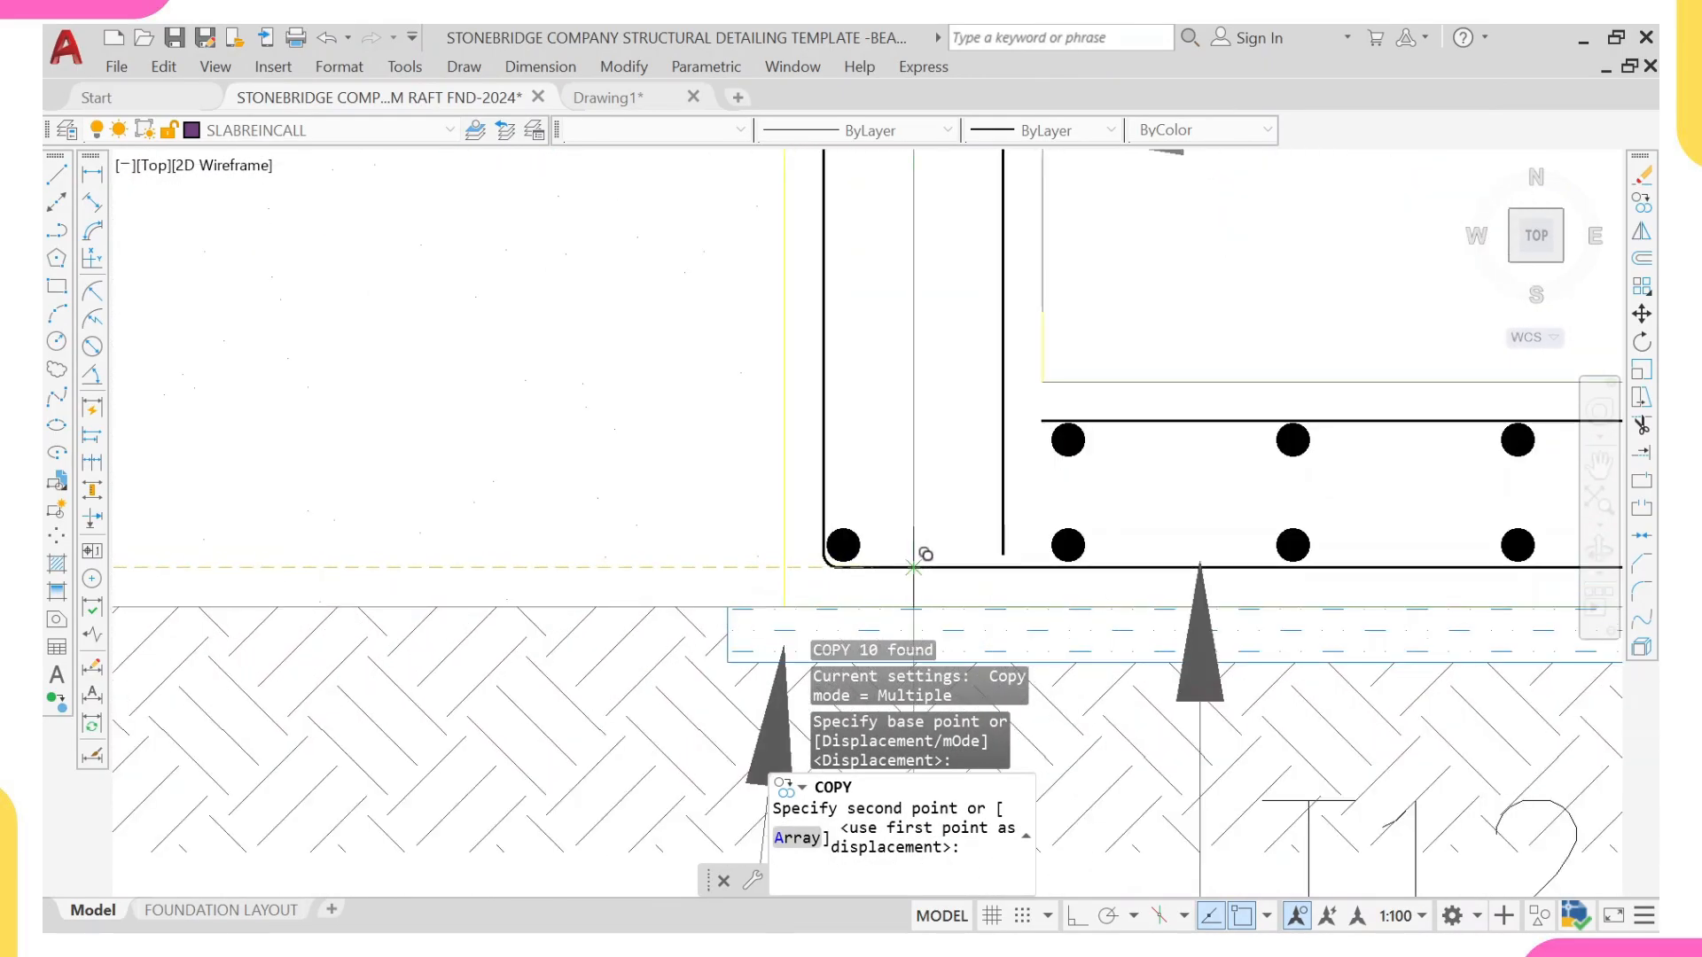
left_click(897, 524)
Step: Place another copy of the stirrup legs and side bars in the grid K ground beam and finish copying
scroll(685, 518, "down", 3)
middle_click_drag(611, 543, 947, 515)
scroll(422, 520, "down", 4)
middle_click_drag(187, 535, 661, 548)
scroll(599, 544, "up", 2)
scroll(530, 528, "up", 6)
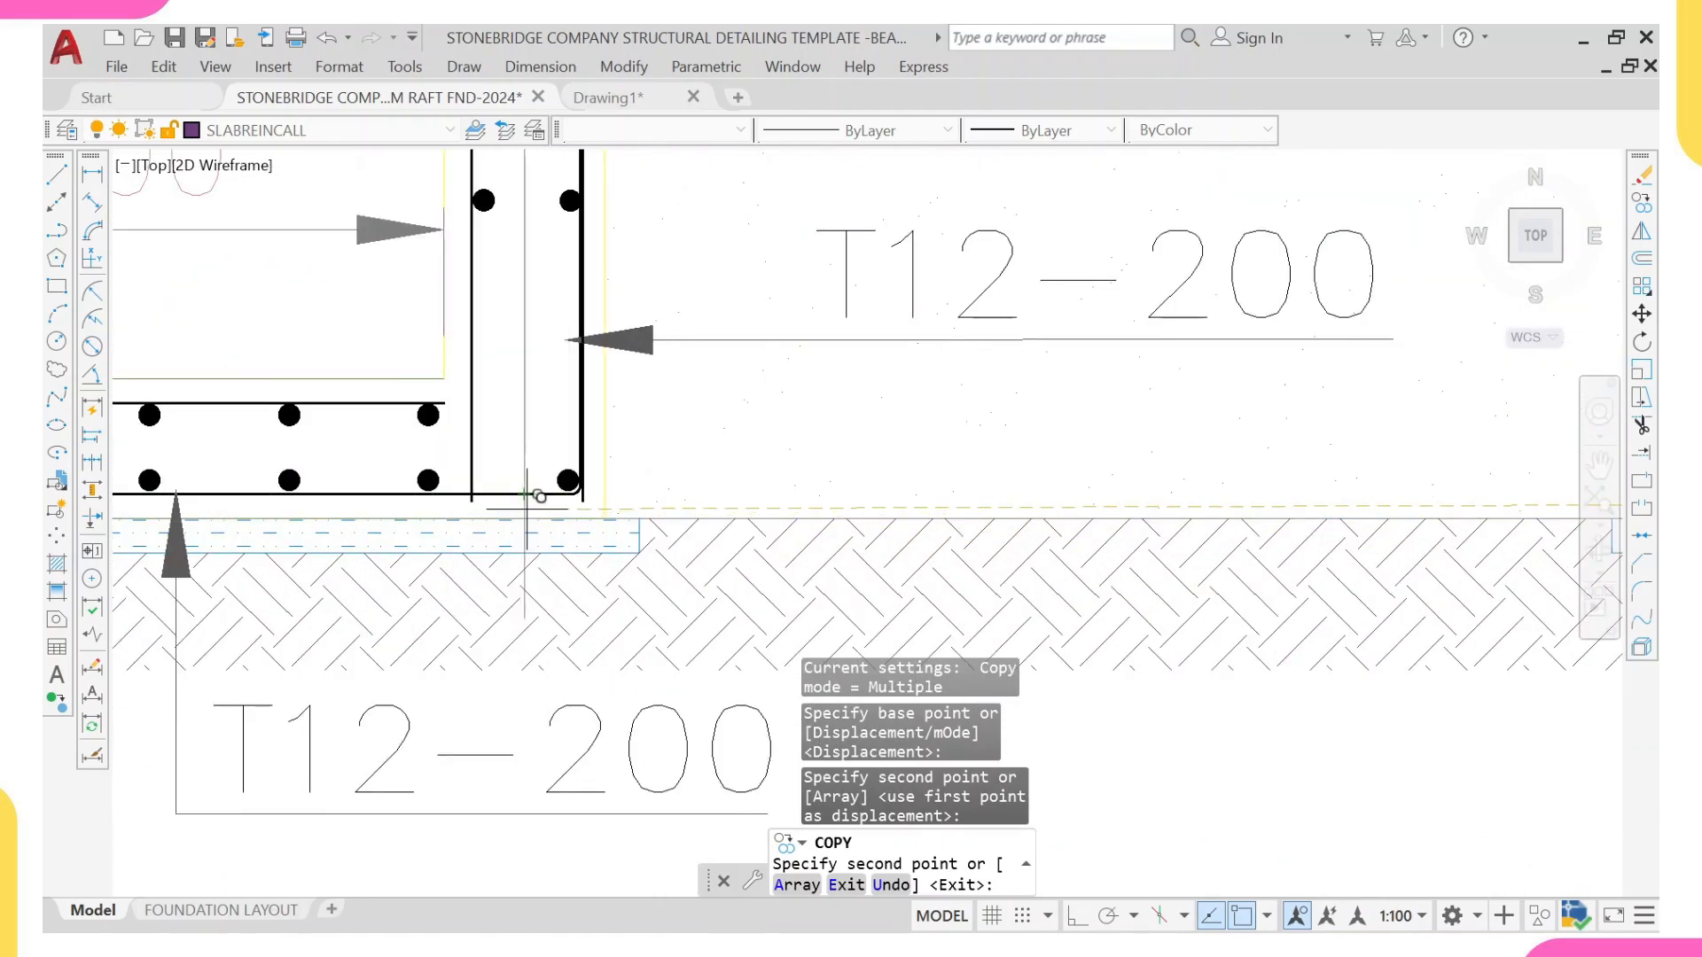
left_click(468, 487)
scroll(419, 440, "down", 4)
middle_click_drag(422, 439, 424, 450)
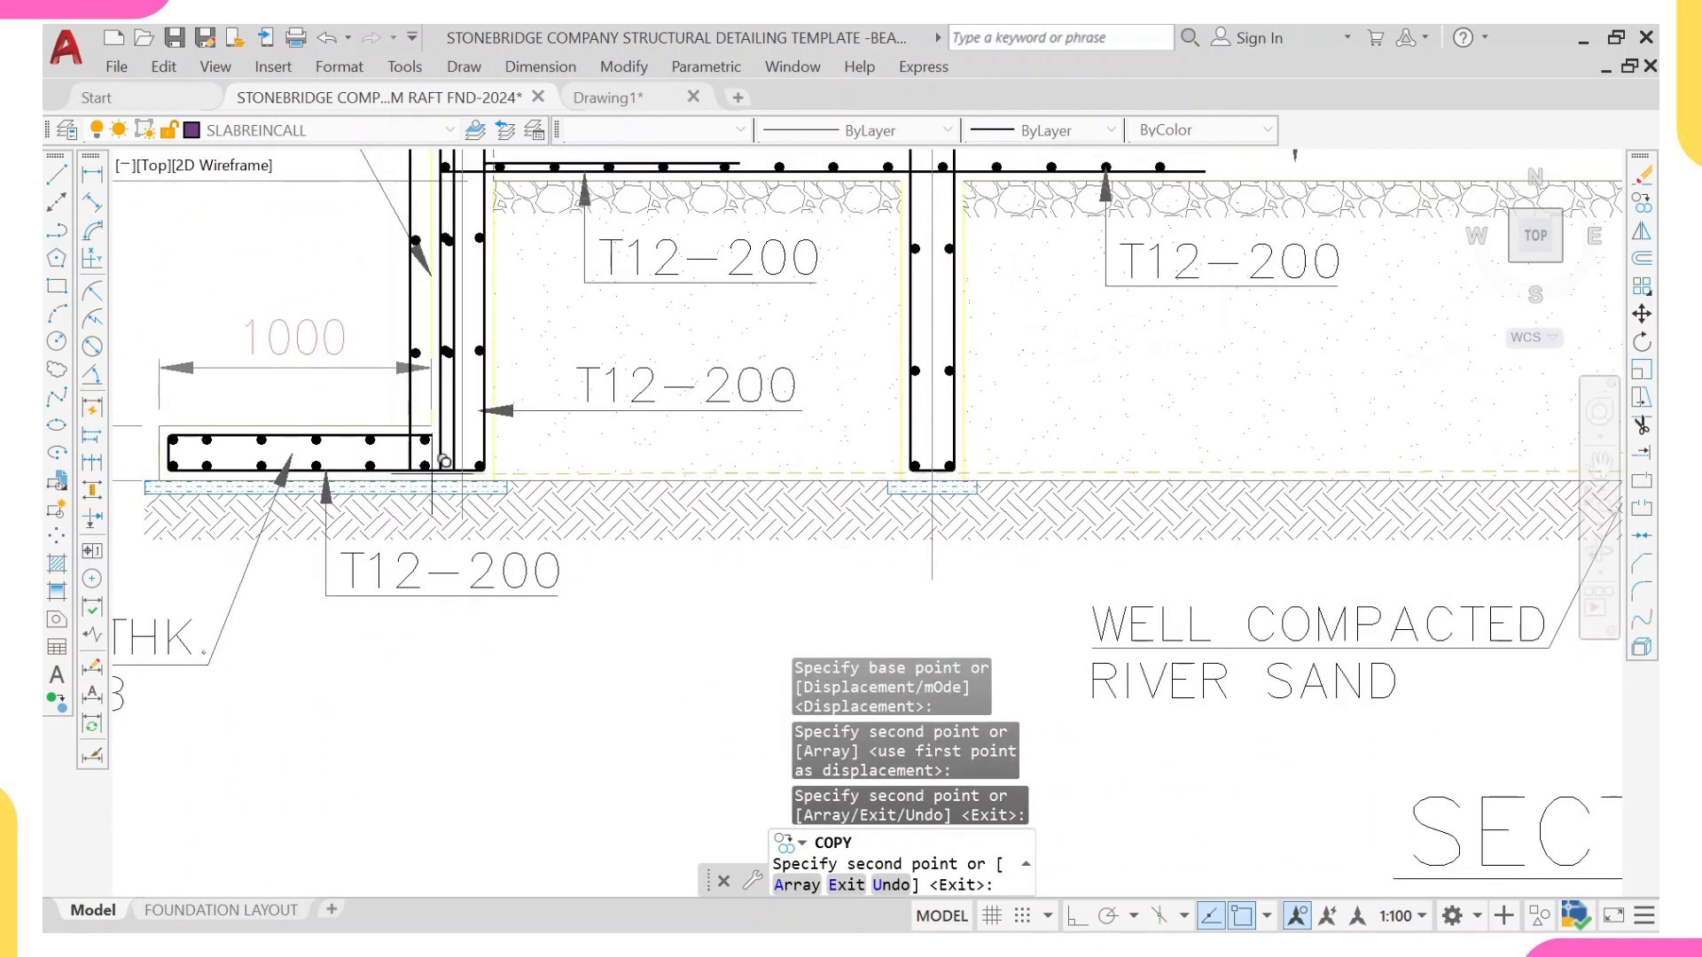
key("Escape")
Step: Shorten the outer stirrup leg in the grid K ground beam by raising its lower end to the toe slab's top bar
scroll(439, 492, "up", 4)
left_click(447, 436)
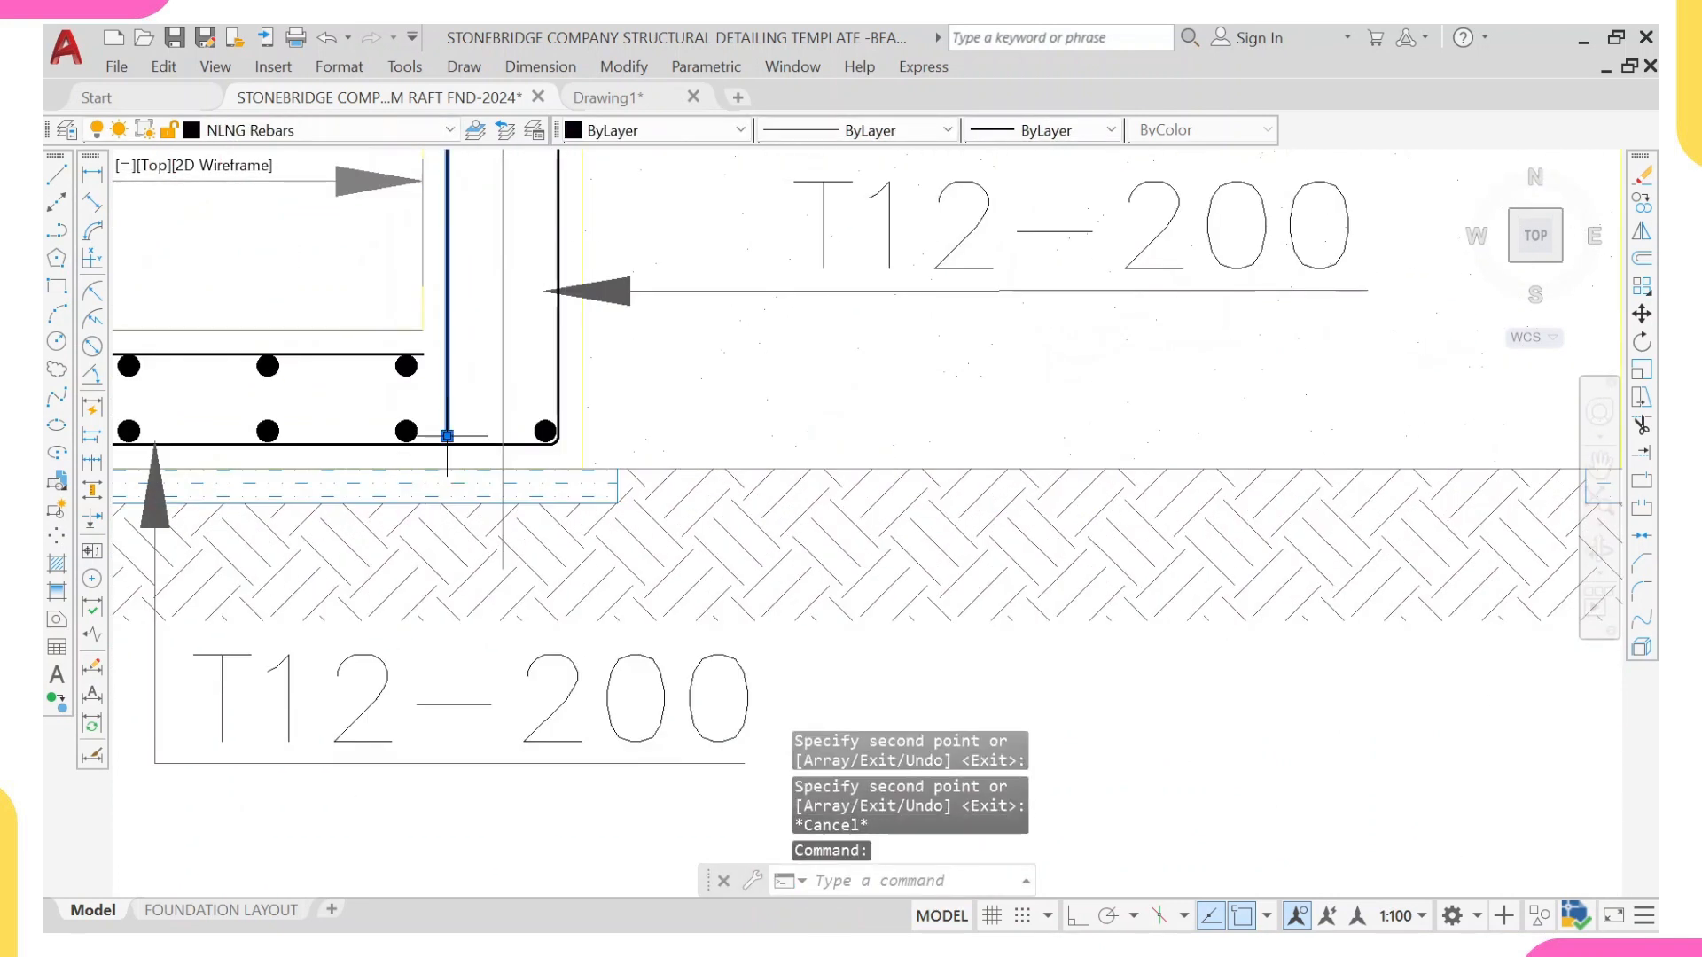
left_click(447, 436)
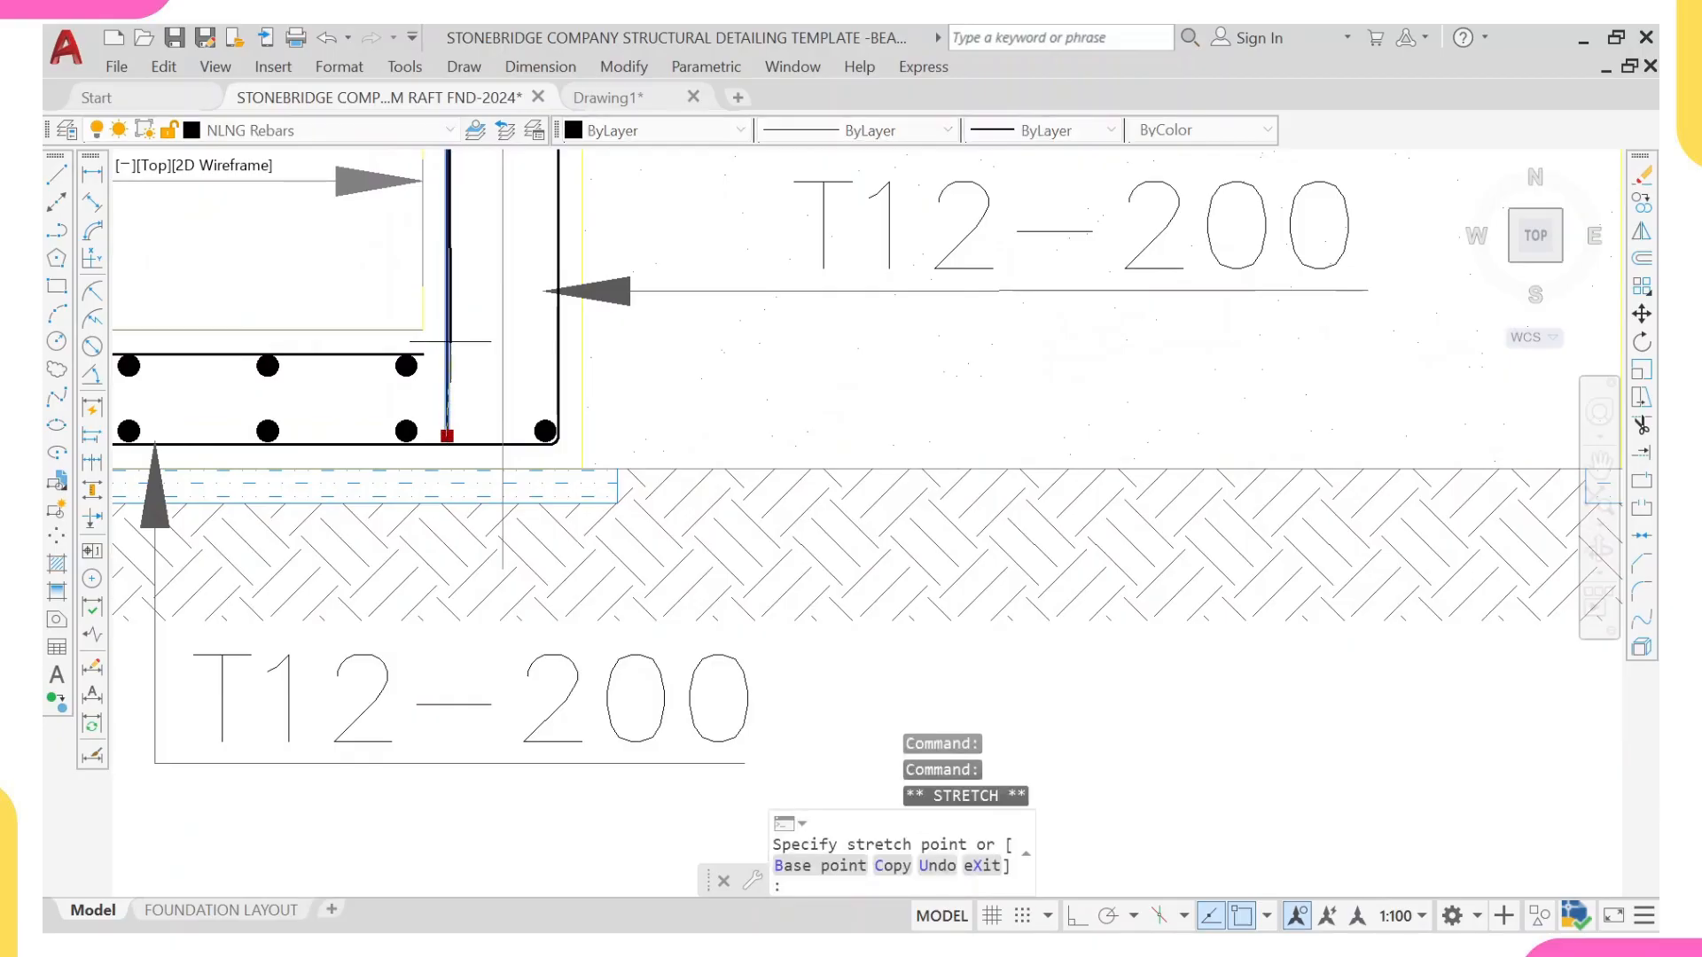
key("Escape")
Step: Erase the short horizontal lap bar near the bottom of the slab beside the grid K ground beam
scroll(456, 372, "down", 5)
scroll(541, 362, "up", 4)
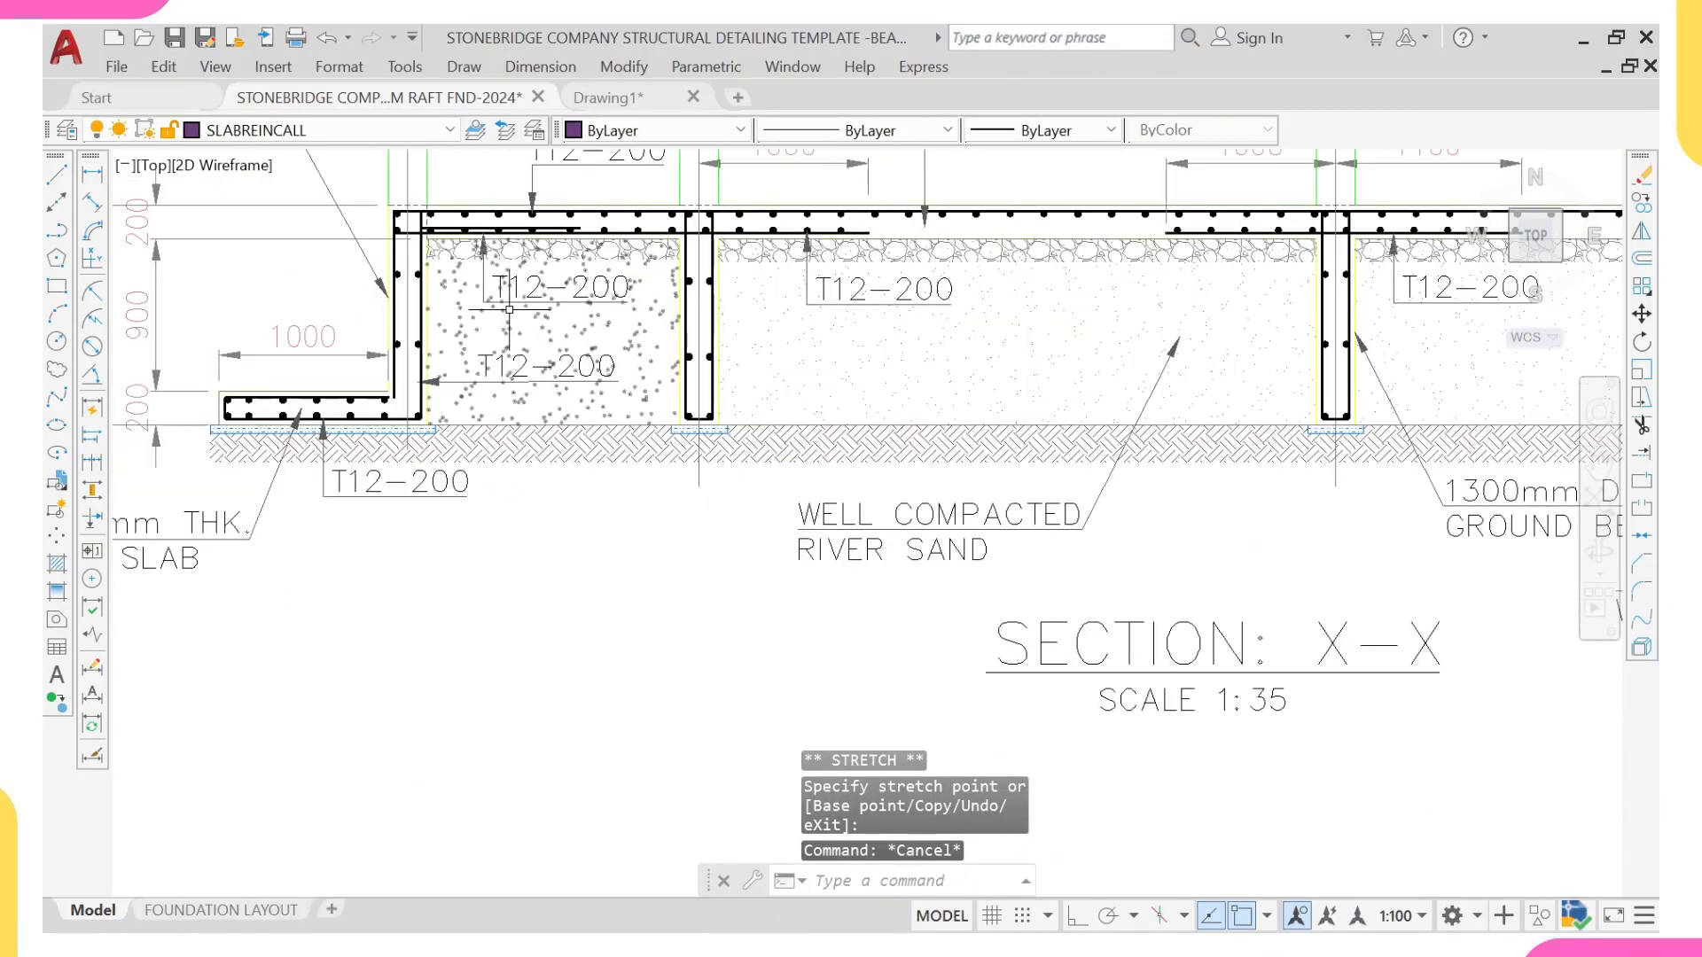
scroll(510, 310, "down", 2)
scroll(342, 325, "up", 2)
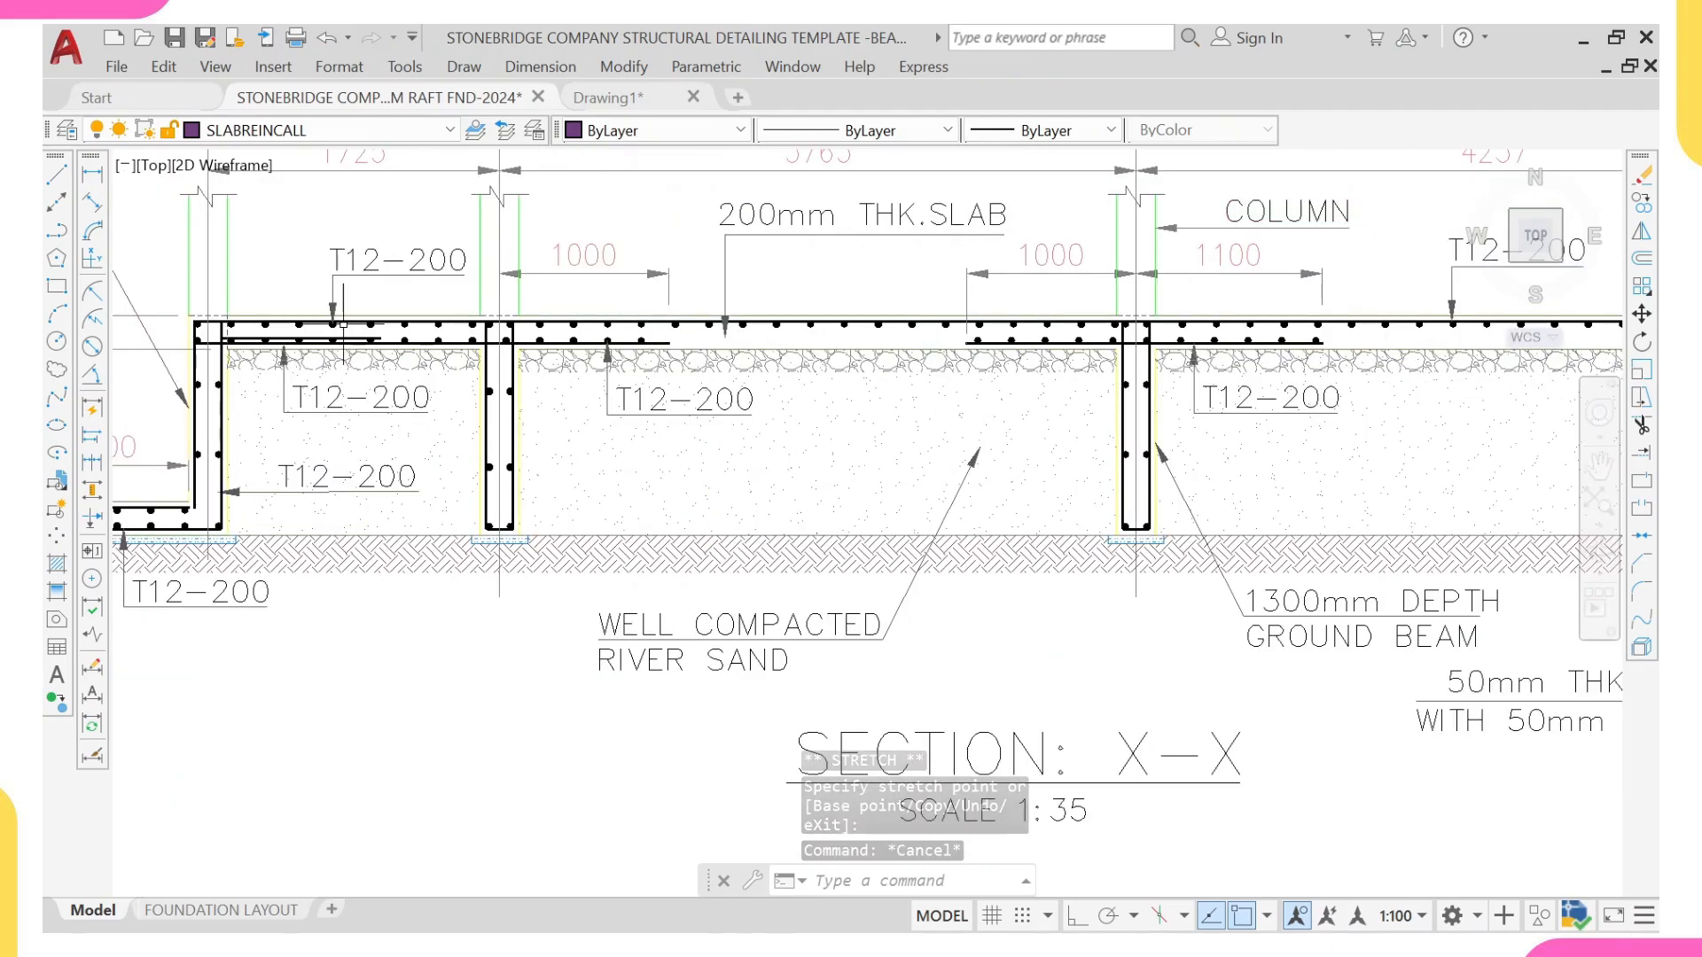
scroll(344, 325, "up", 3)
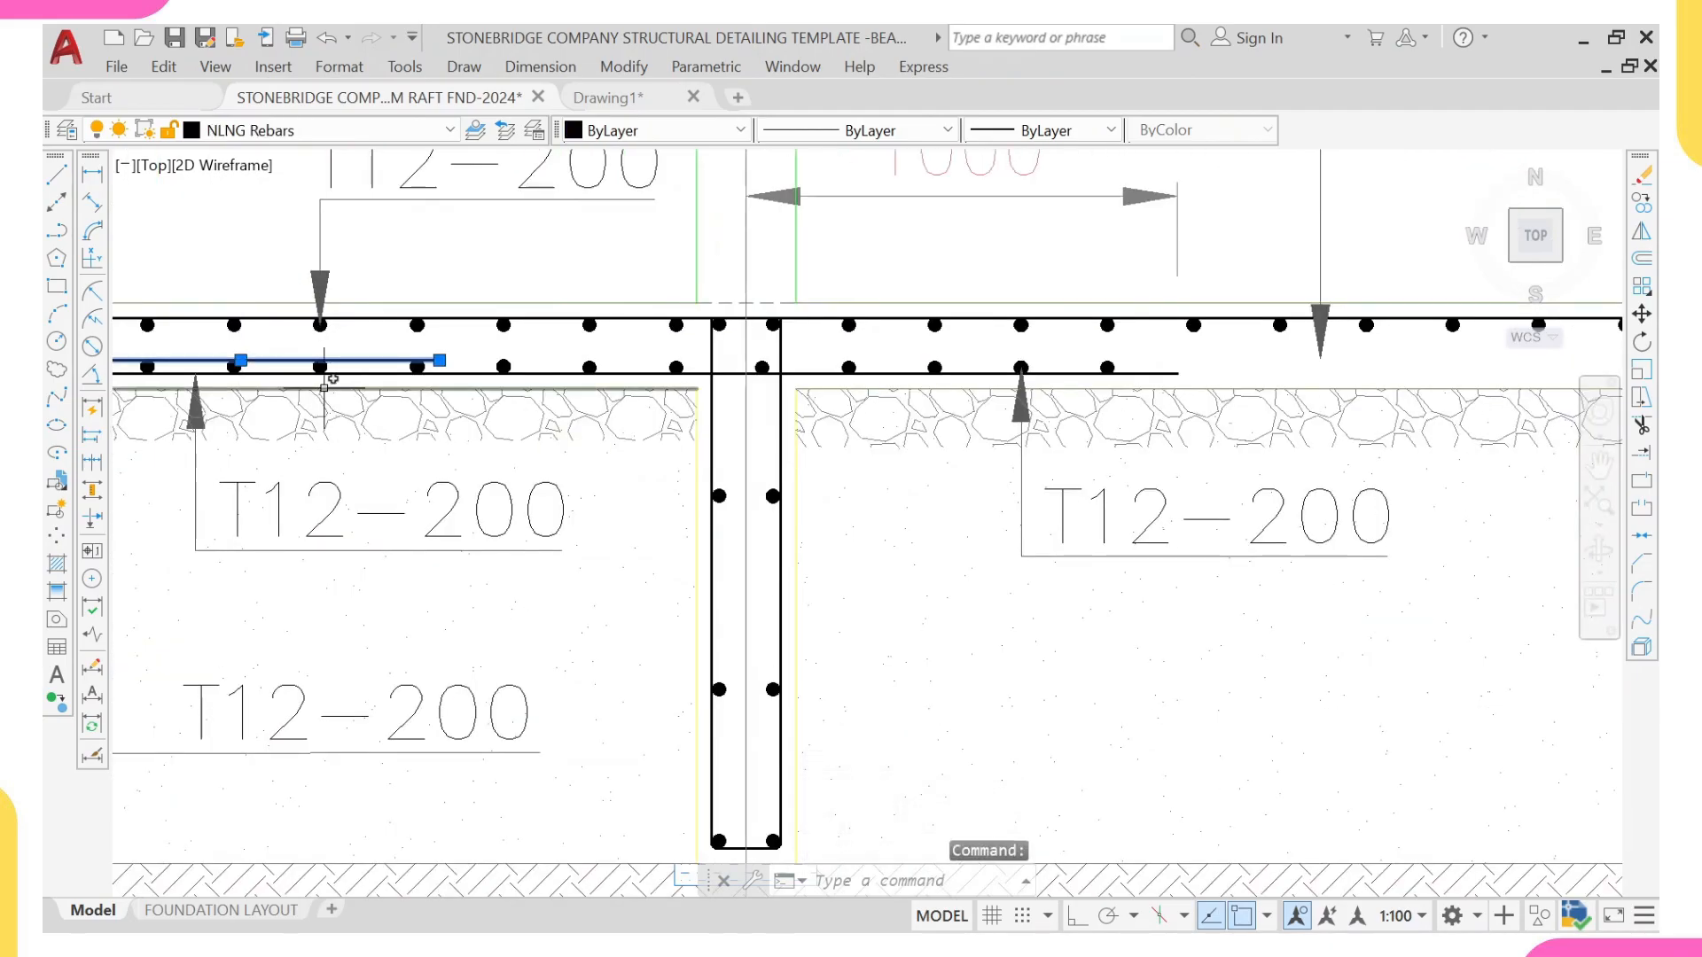
key("Return")
Step: Erase the matching short horizontal lap bar near the bottom of the slab beside the grid N ground beam
scroll(324, 388, "down", 5)
scroll(859, 403, "up", 5)
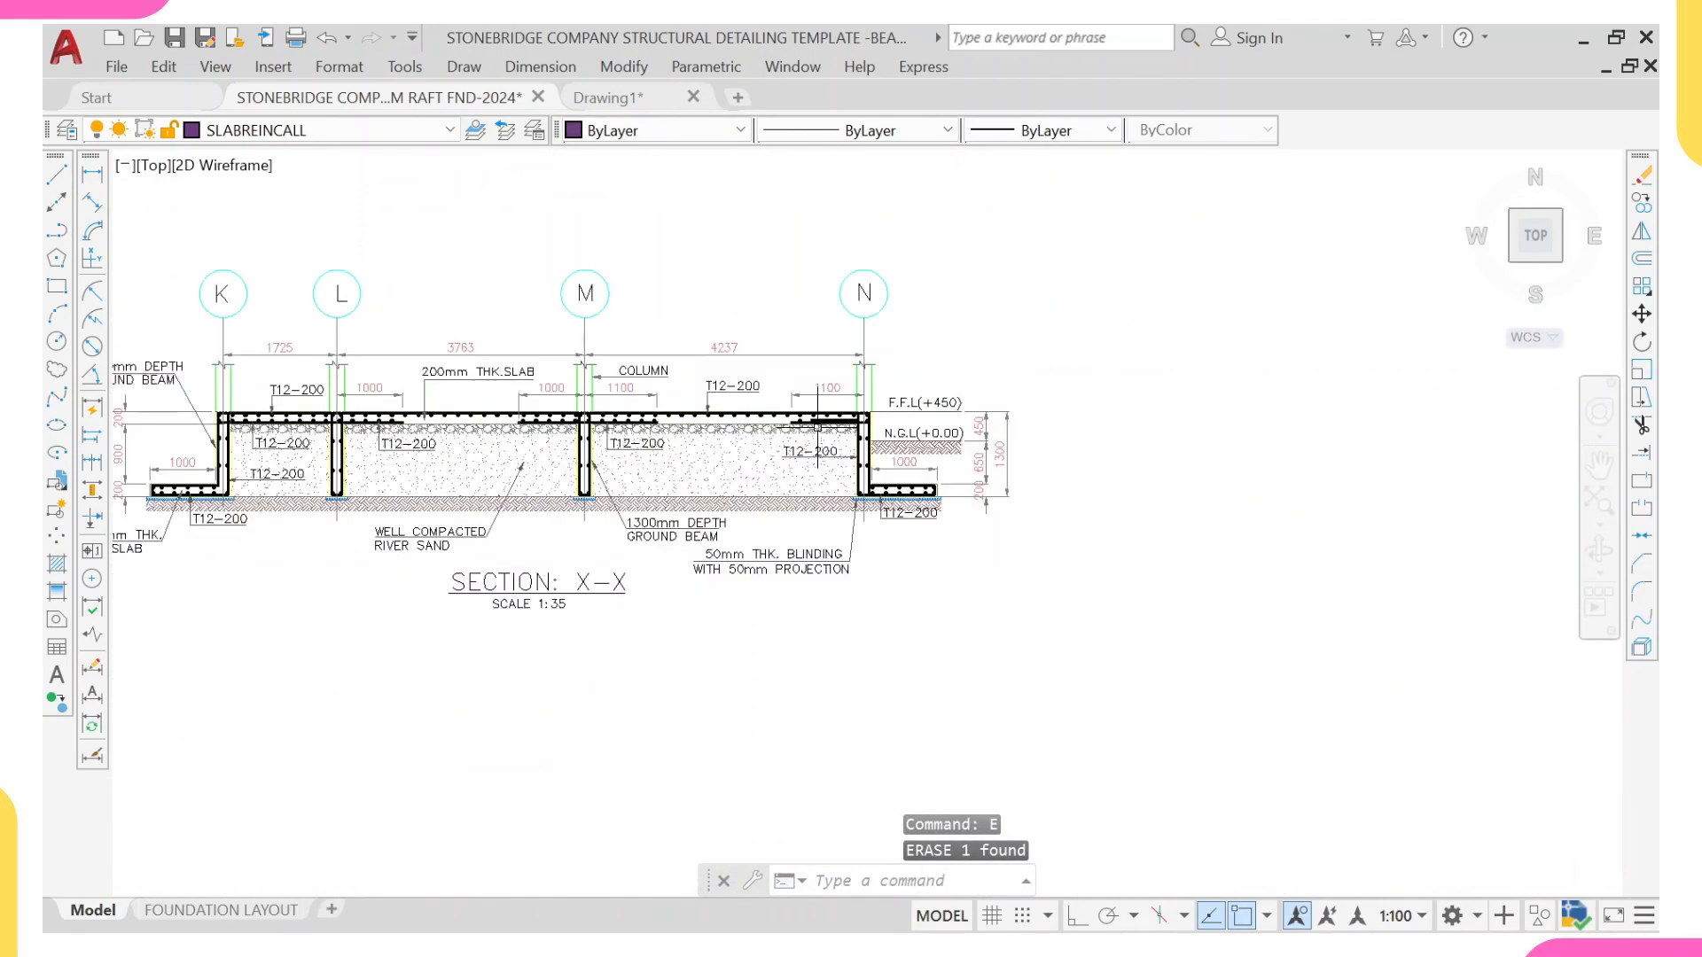
scroll(859, 403, "down", 5)
scroll(823, 421, "up", 5)
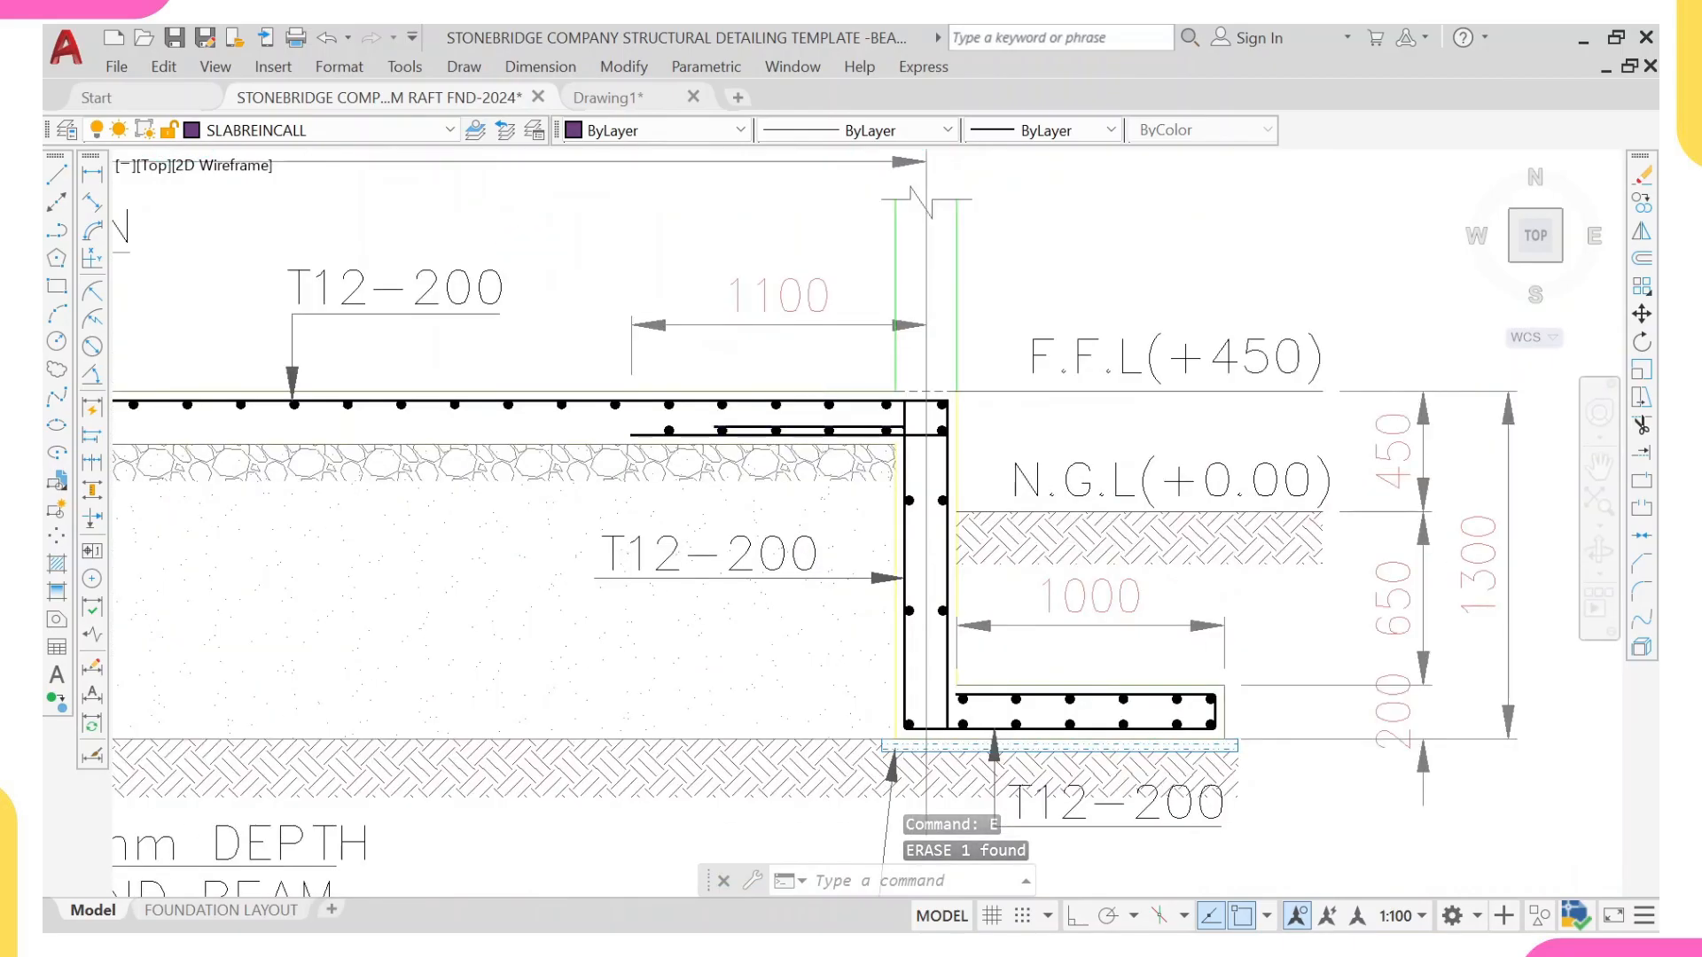
left_click(825, 426)
key("Return")
Step: Override the text of the overall height dimension at the grid K end of Section X-X with 1000
scroll(847, 483, "down", 2)
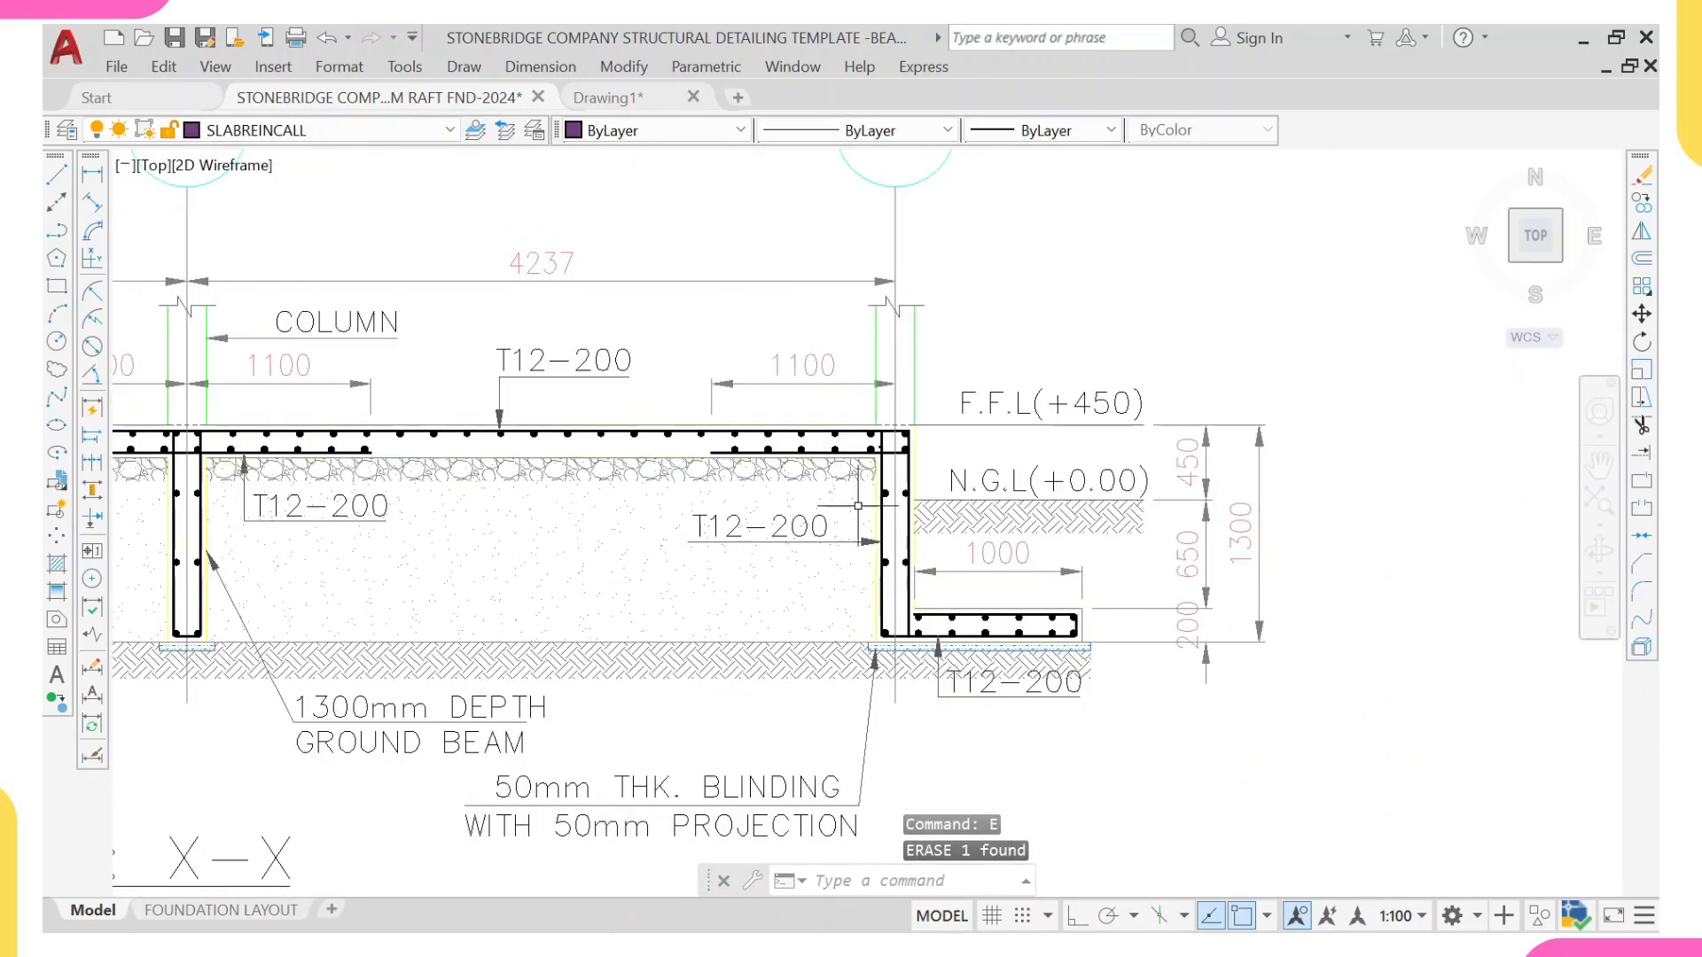
middle_click_drag(1024, 620, 956, 624)
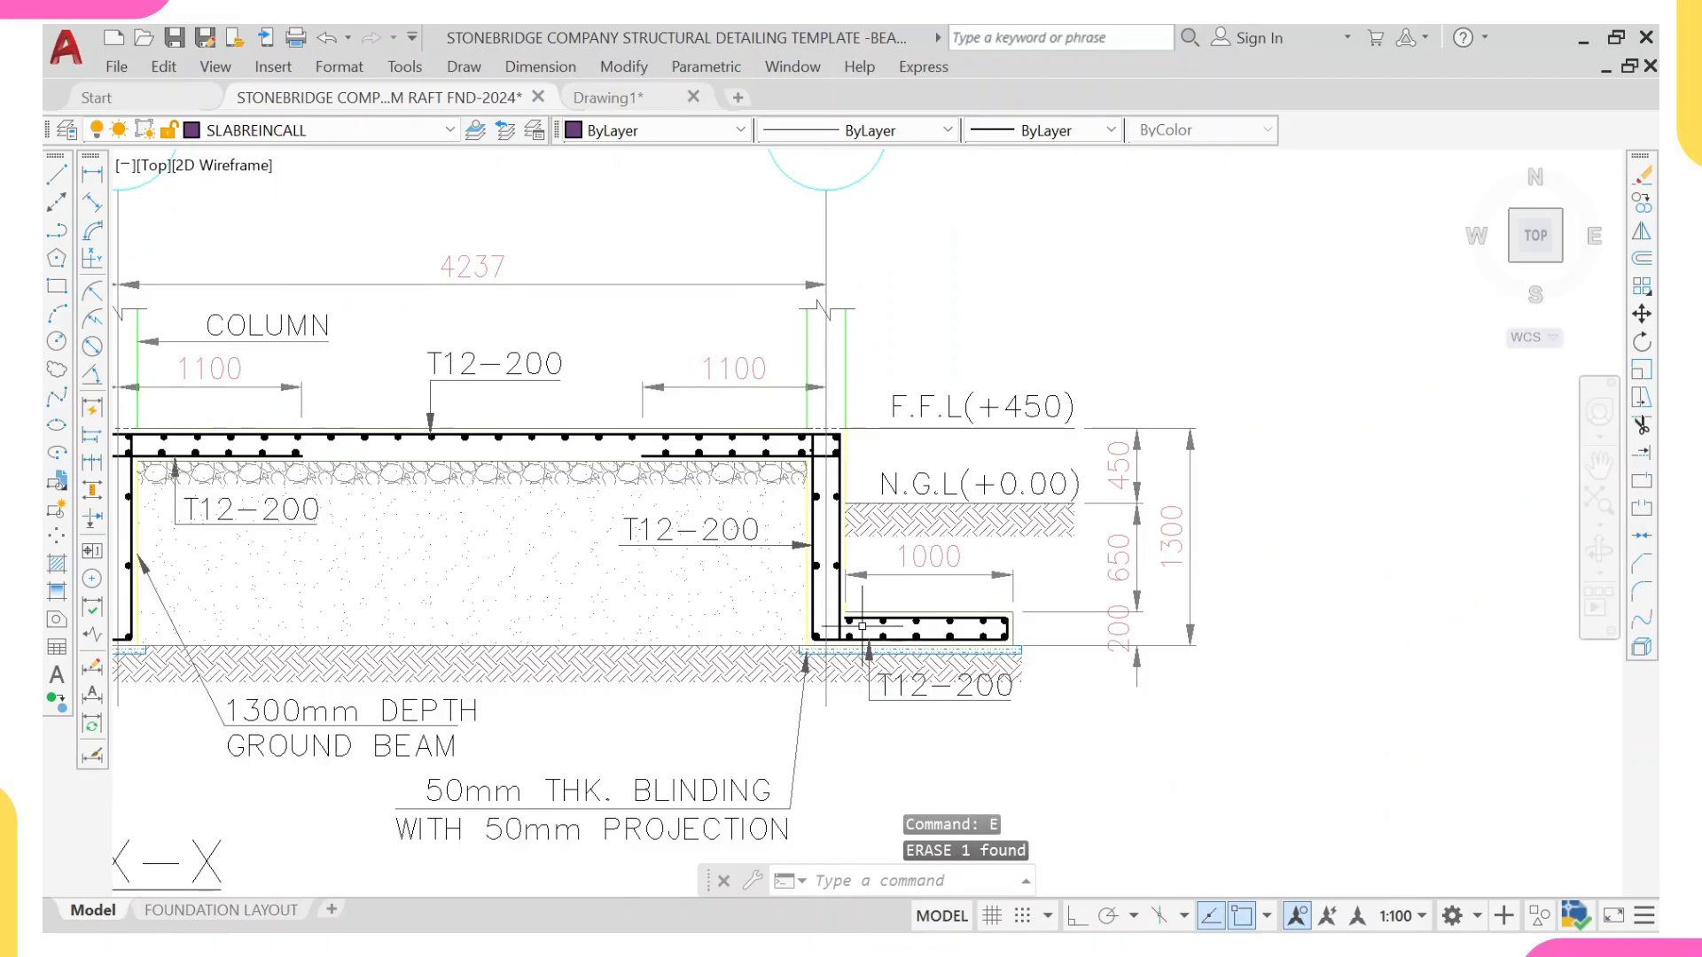
scroll(849, 444, "down", 3)
scroll(156, 468, "up", 3)
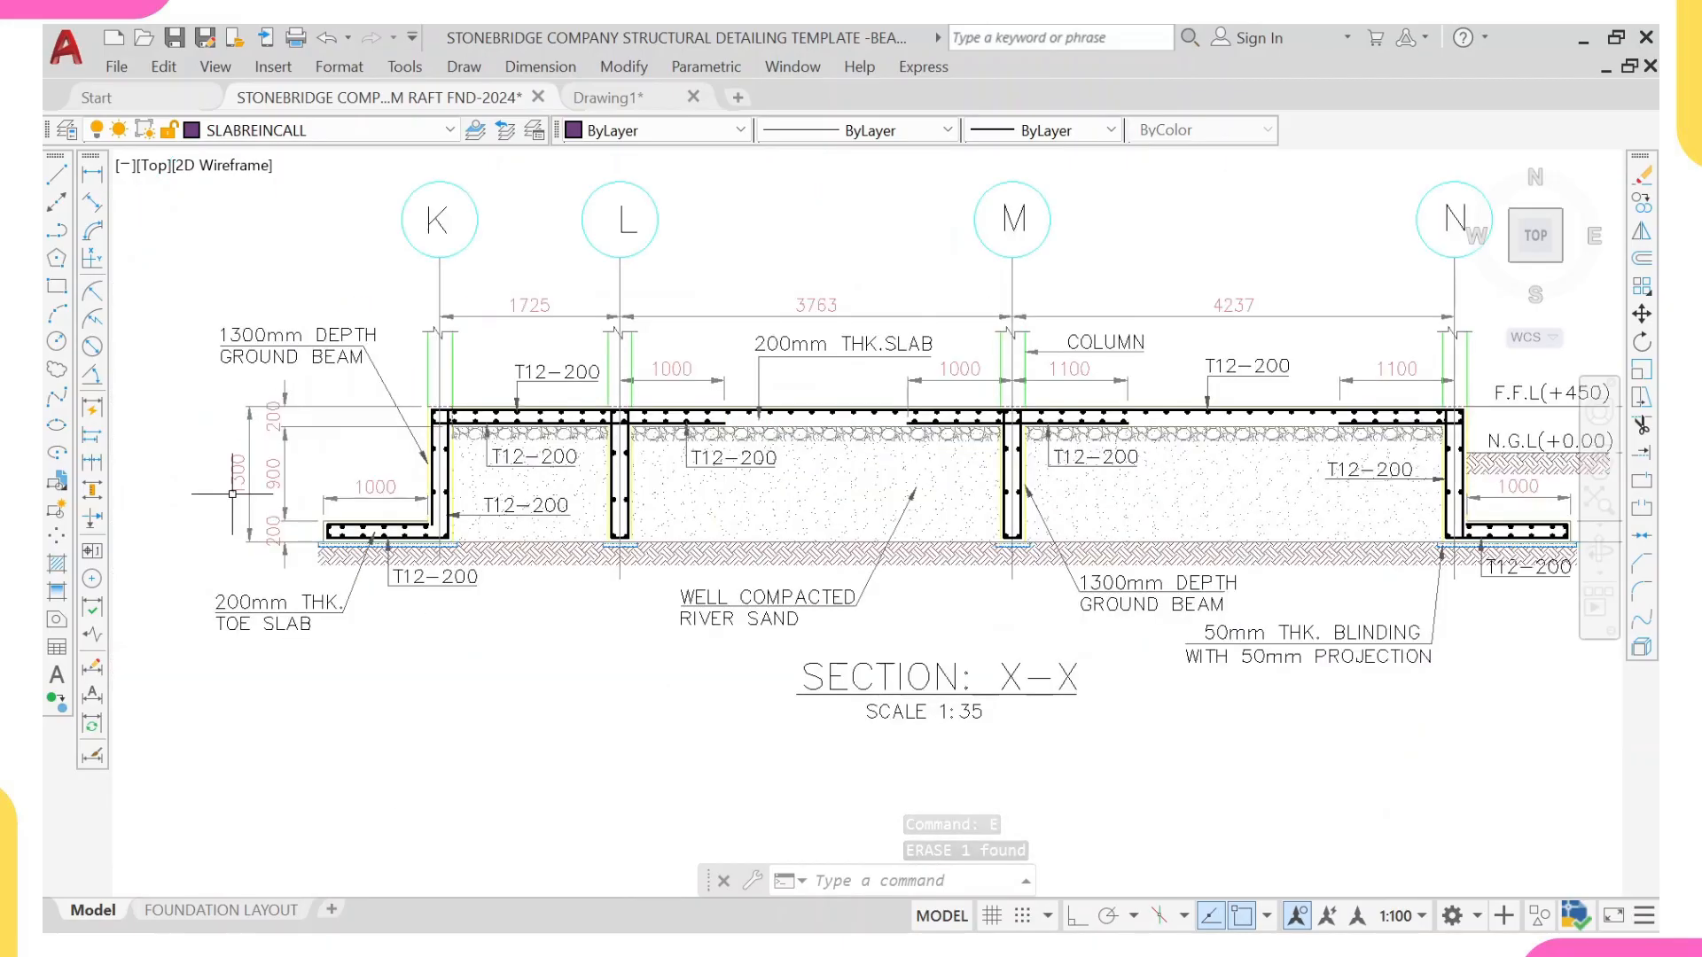
left_click(232, 462)
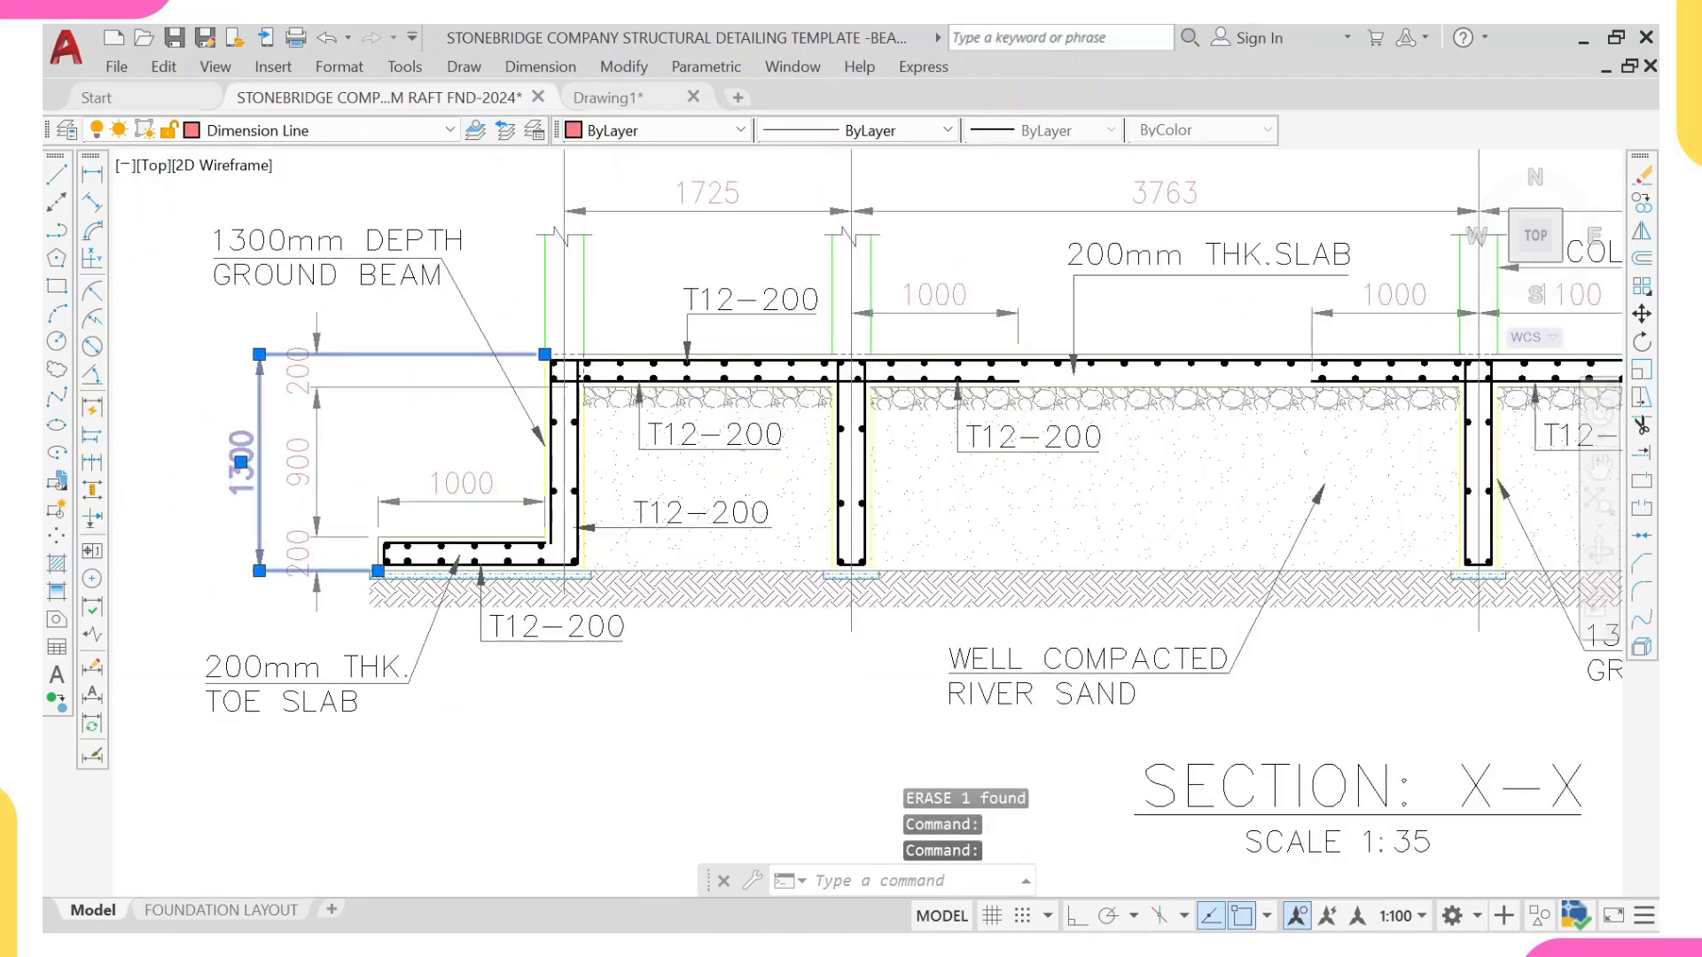
double_click(240, 462)
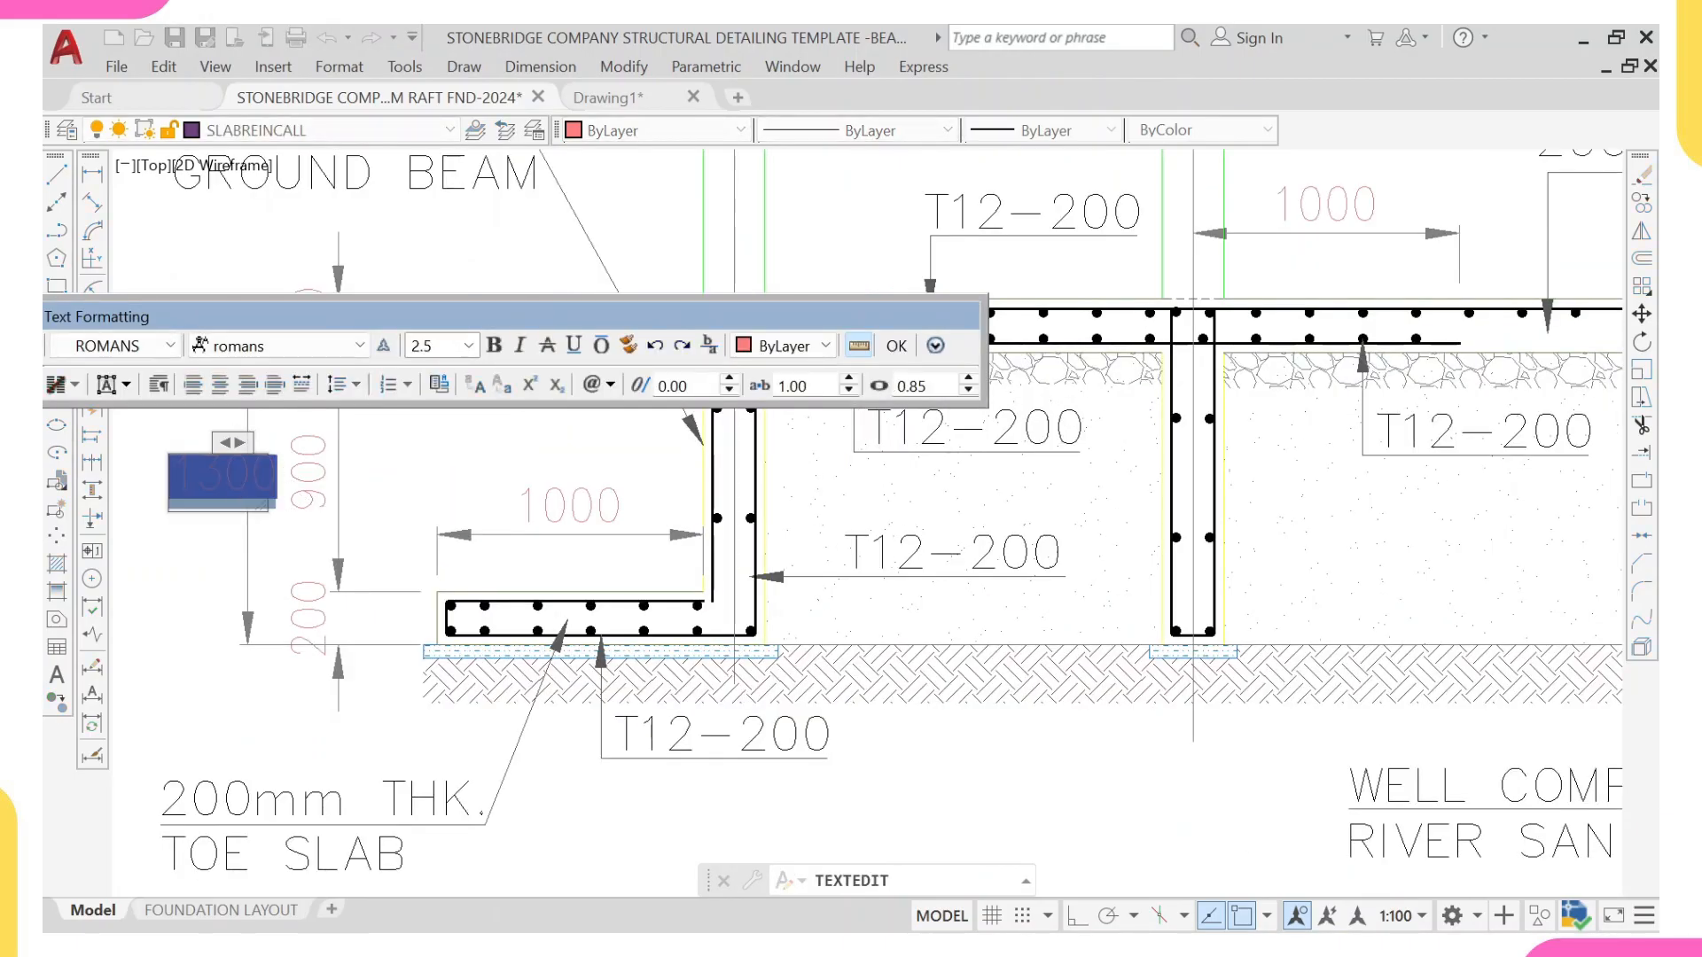
type("300")
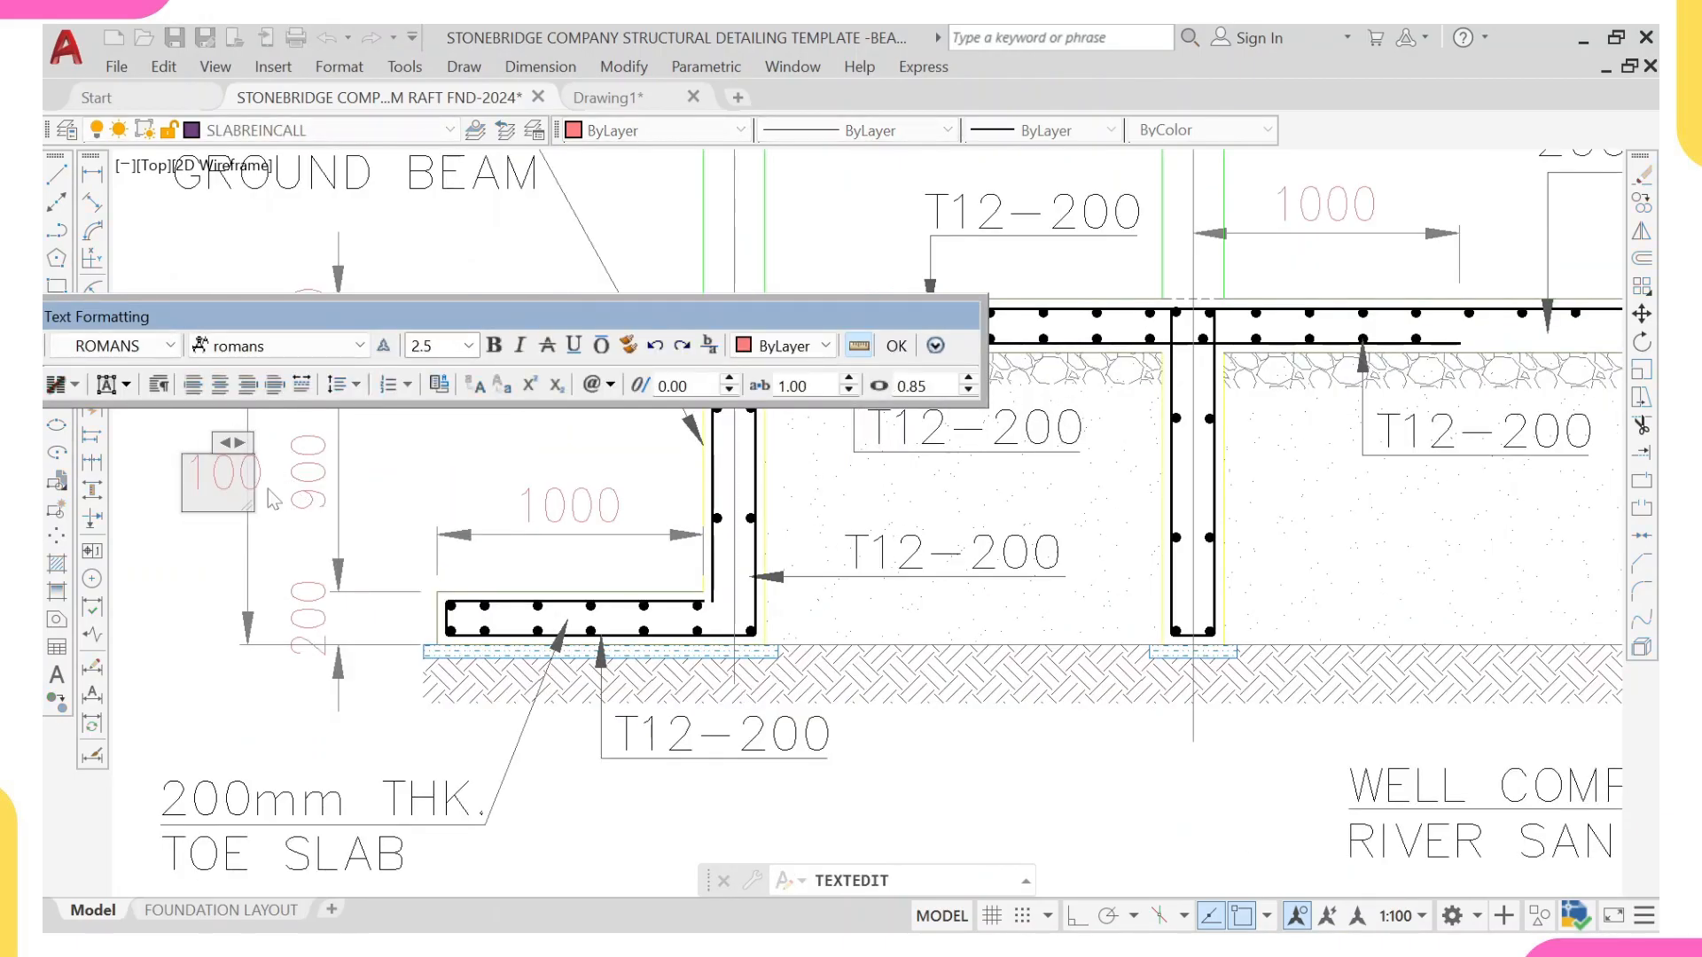
left_click(276, 525)
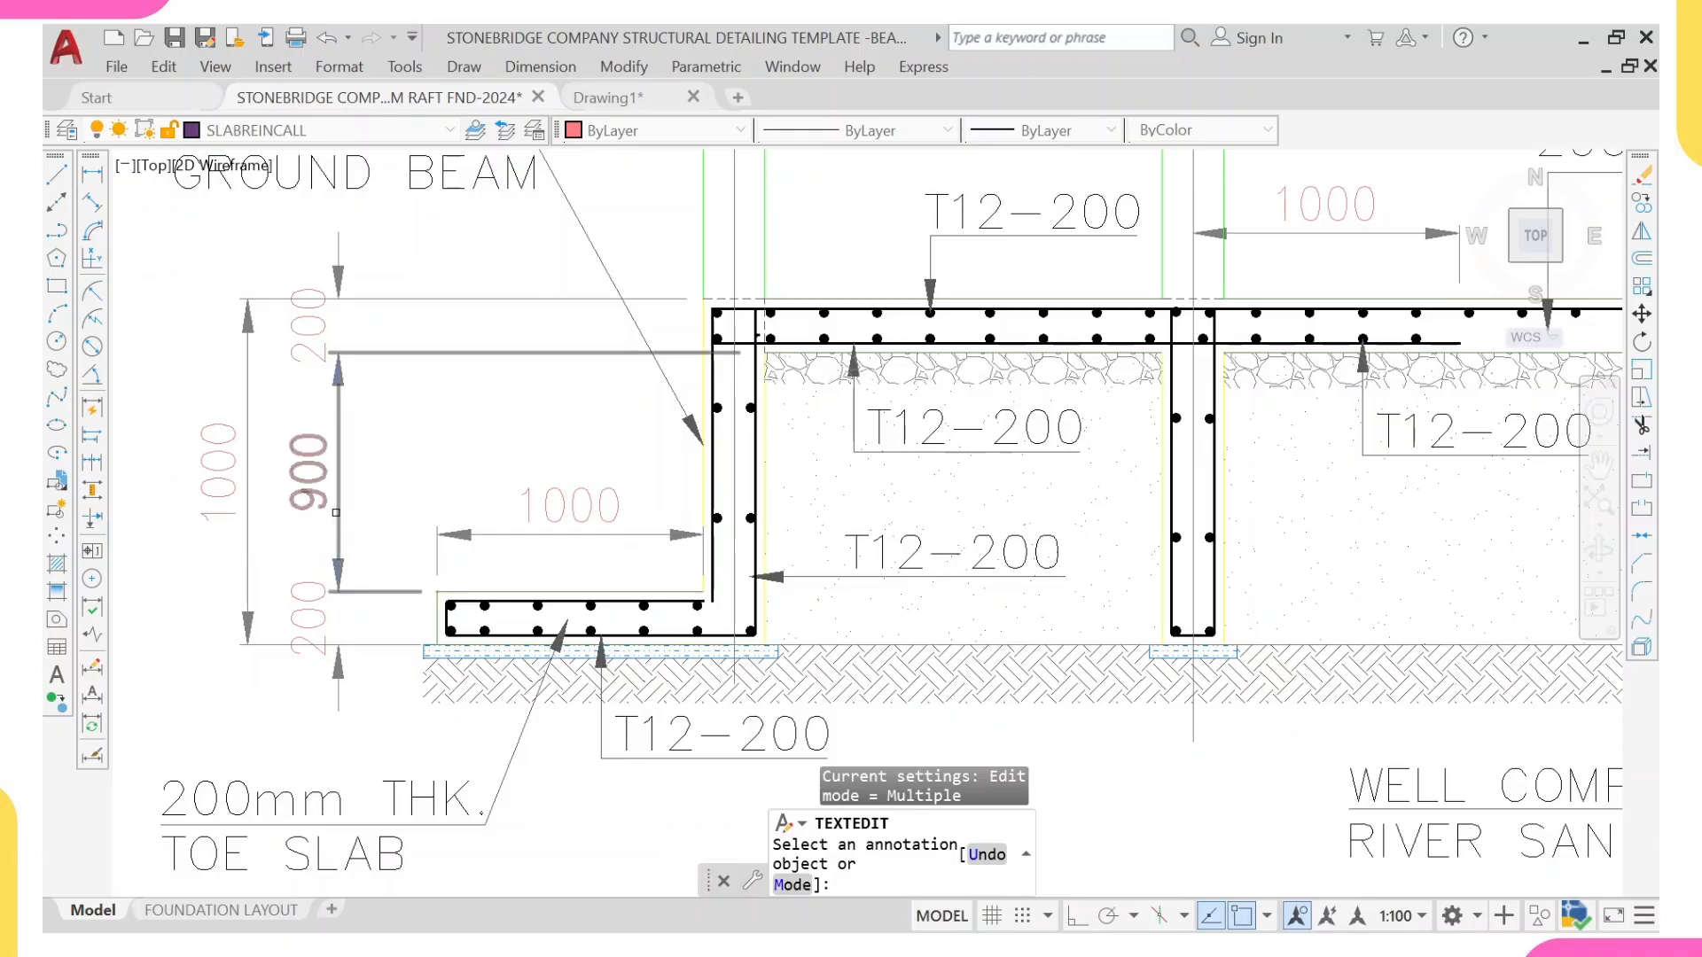
Step: Override the text of the middle height dimension between the slab and the toe slab at grid K with 600
left_click(310, 472)
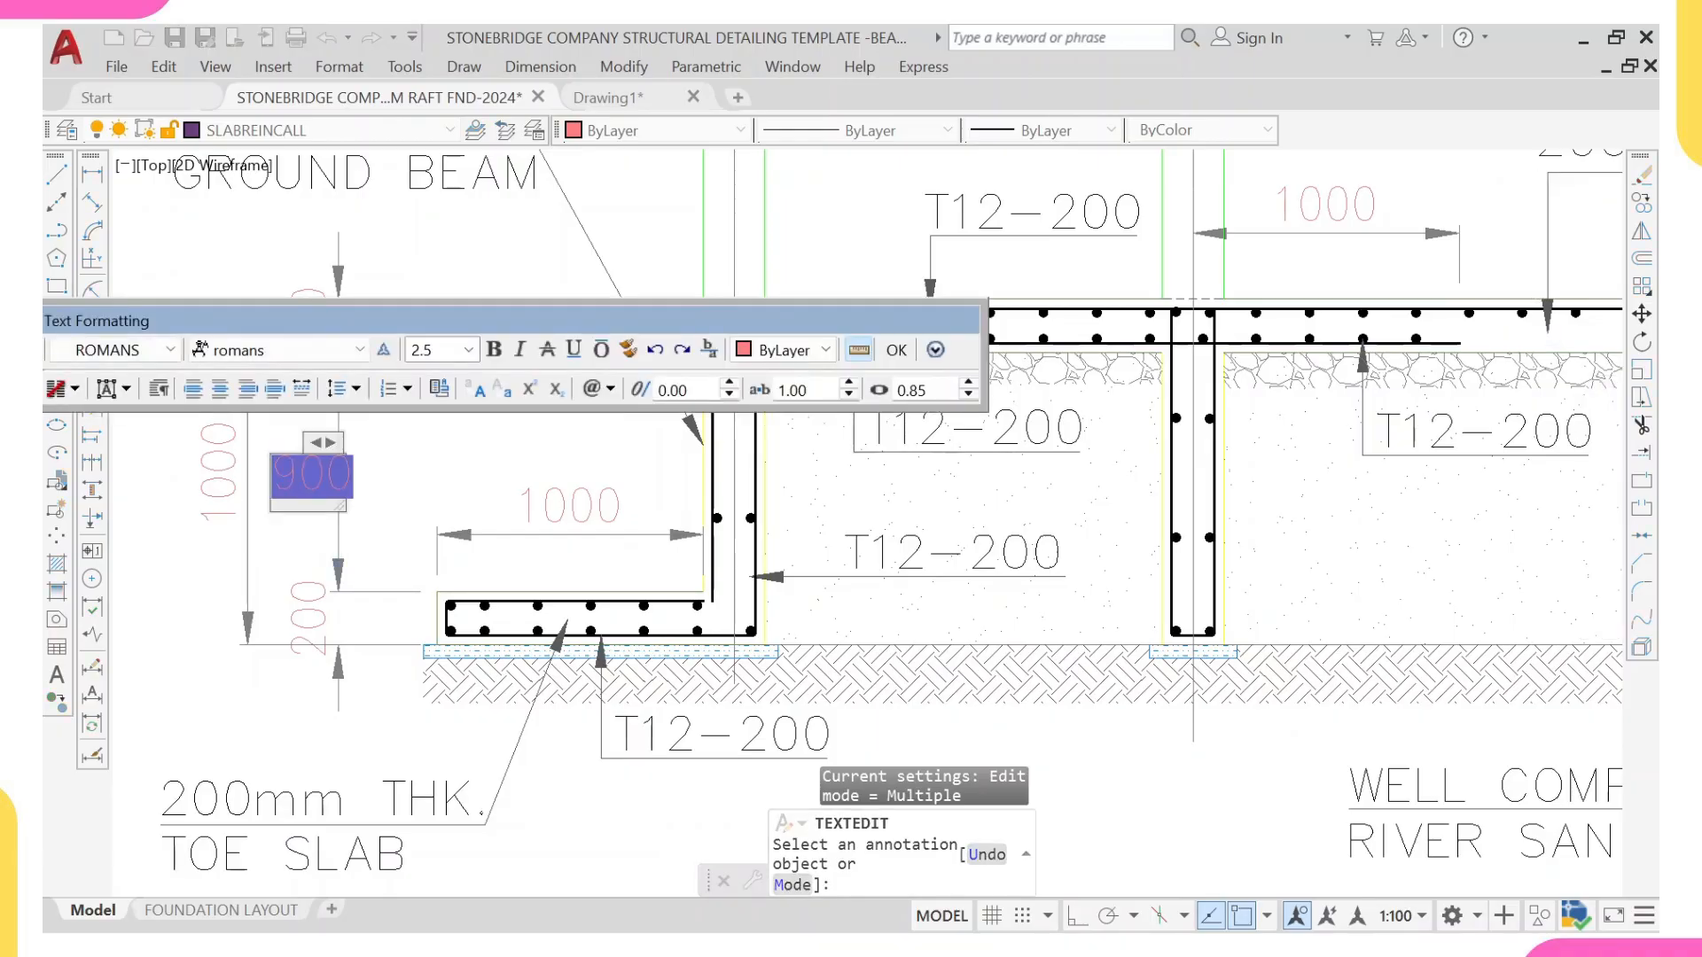
type("600")
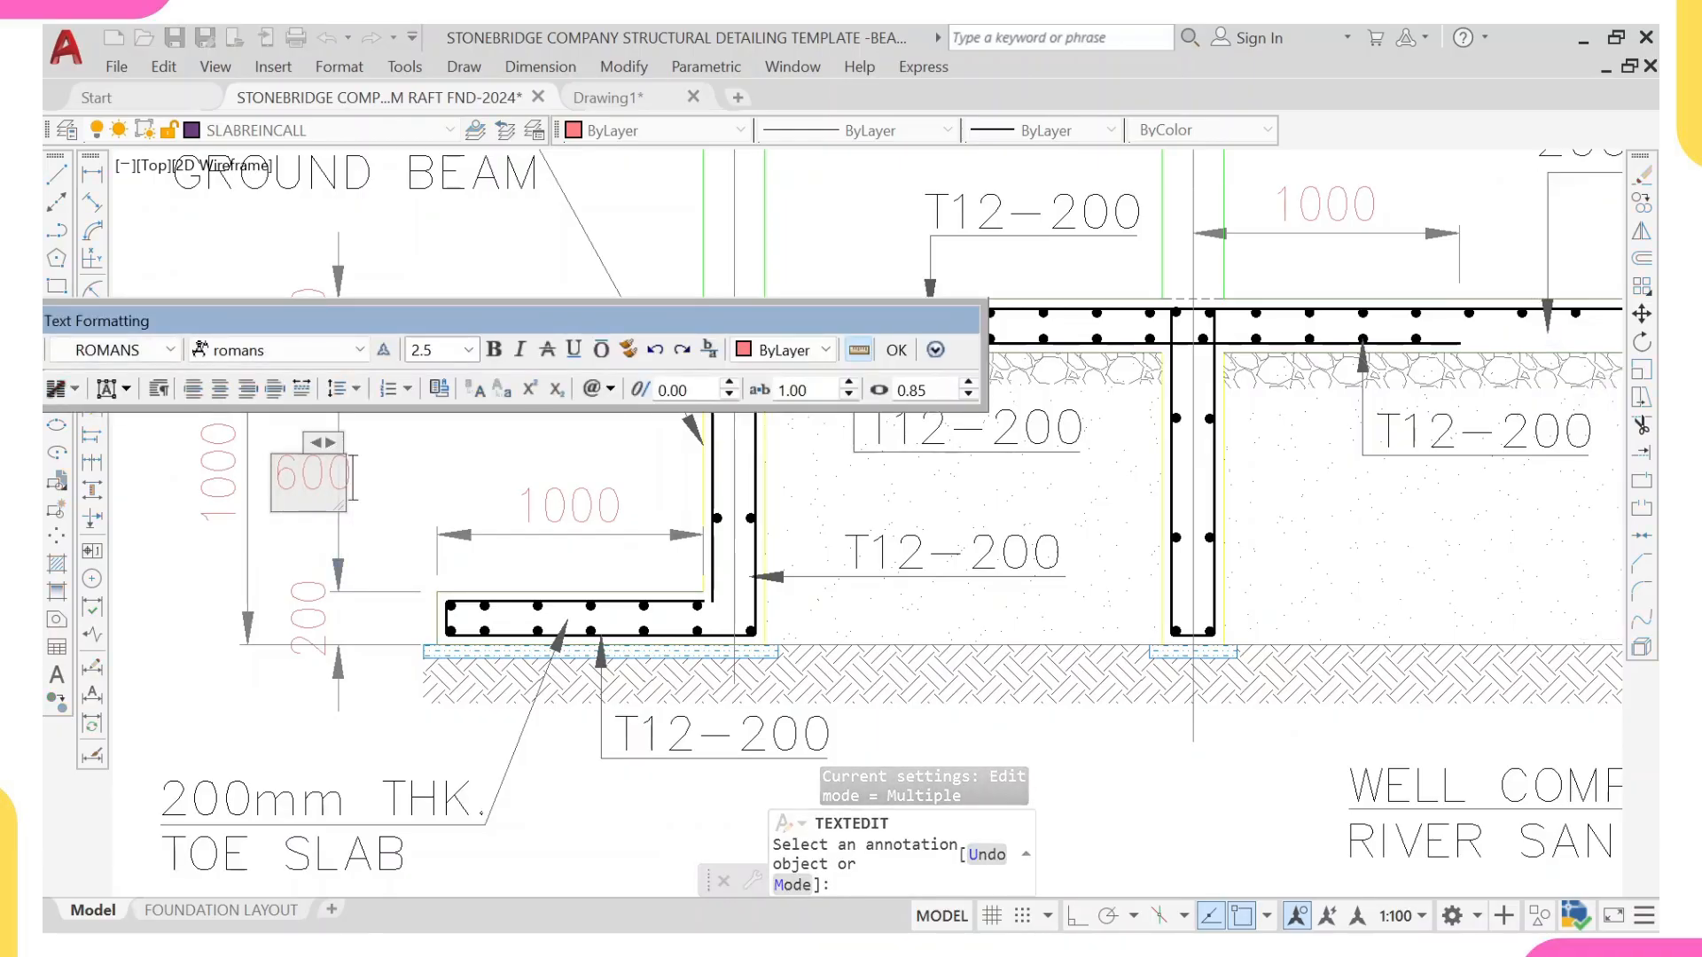
left_click(443, 581)
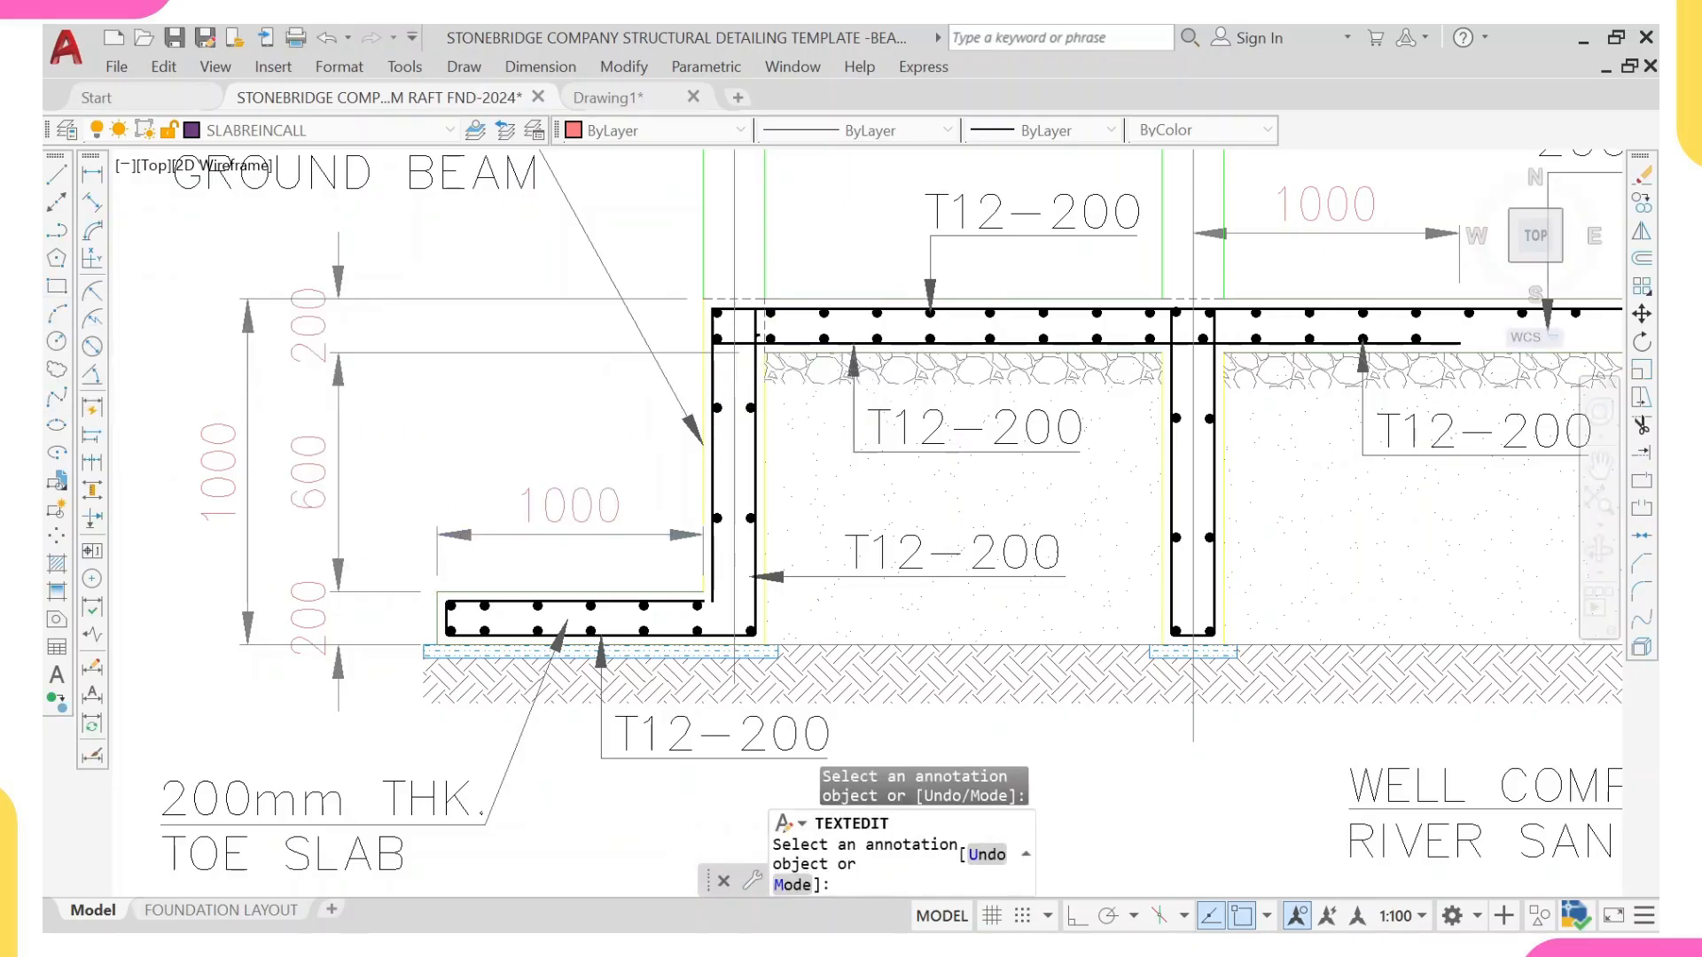
Step: Override the text of the toe slab width dimension at the grid K end of Section X-X with 500
left_click(570, 506)
type("2")
key("BackSpace")
type("500")
left_click(681, 501)
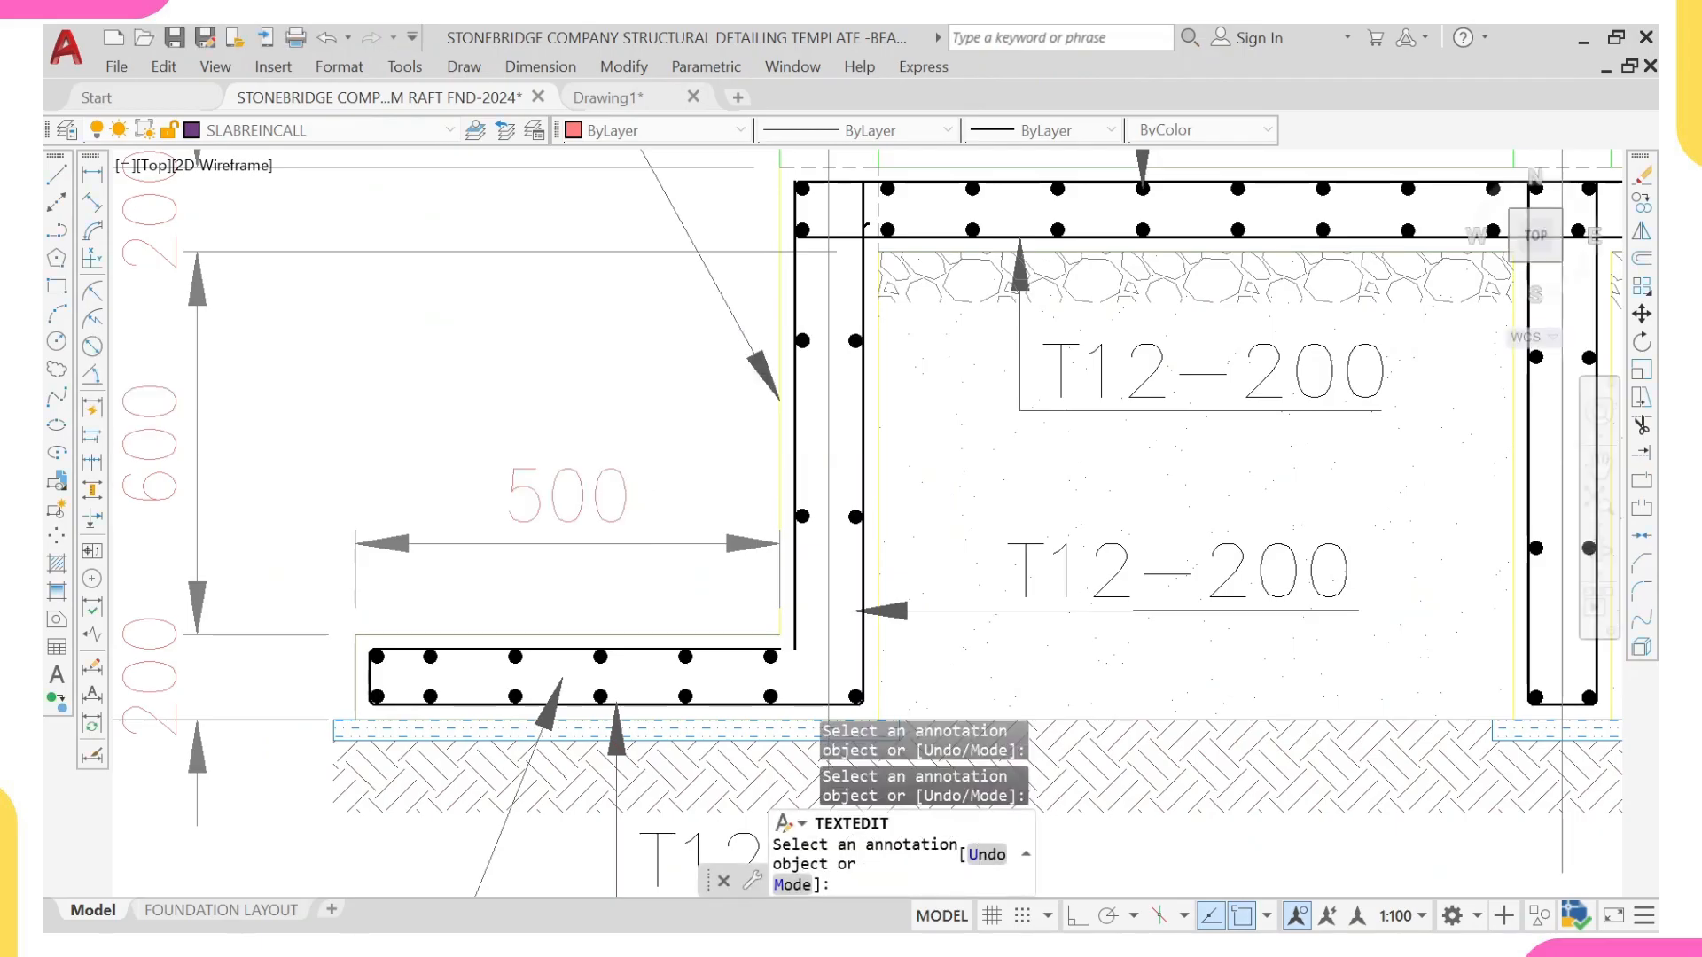
Step: Change the ground beam depth note beside grid M in Section X-X to read 1000mm DEPTH
scroll(449, 589, "down", 5)
scroll(340, 490, "down", 2)
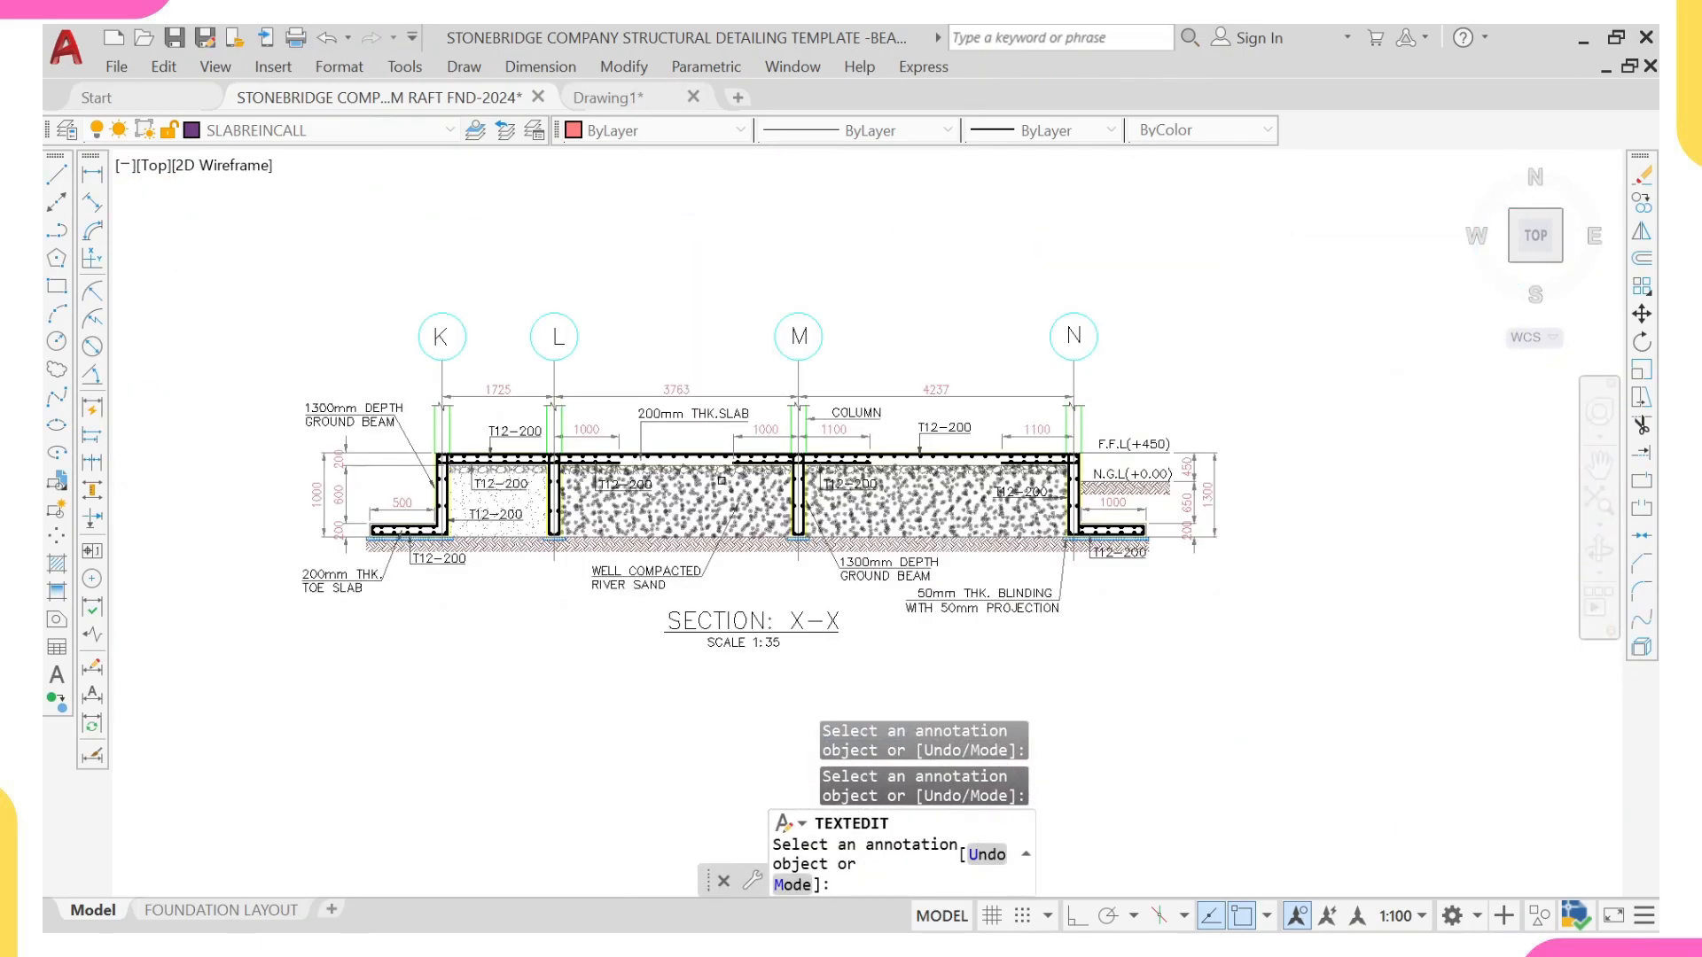
middle_click_drag(967, 483, 943, 529)
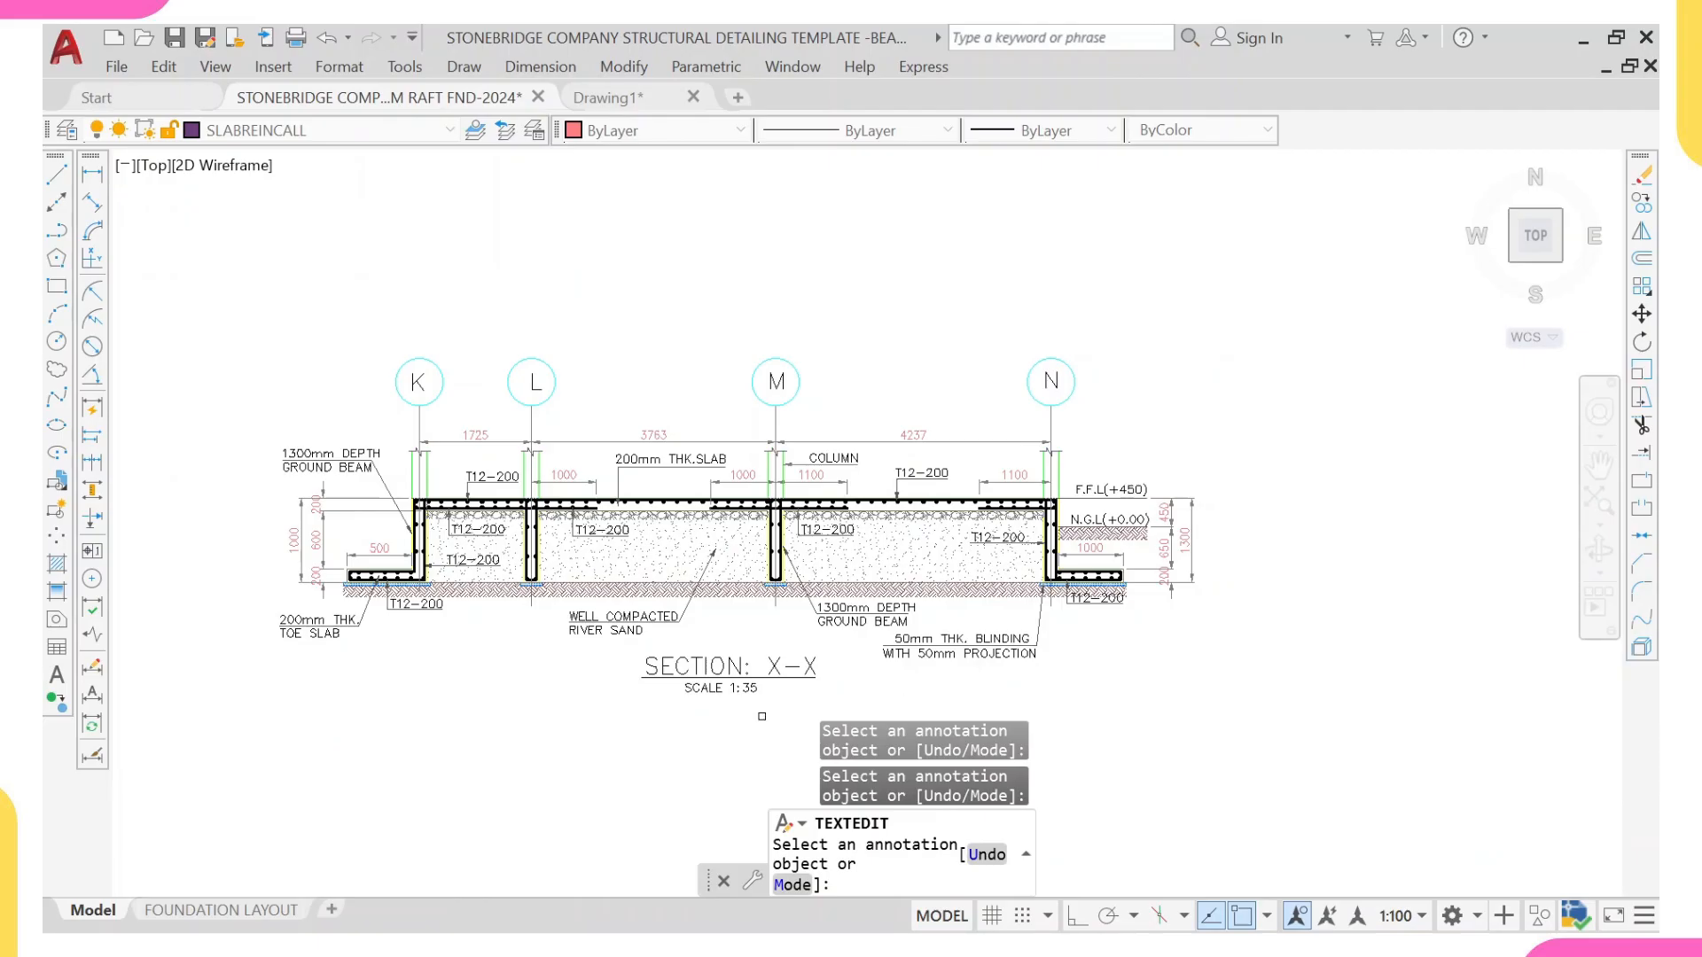
scroll(436, 604, "up", 2)
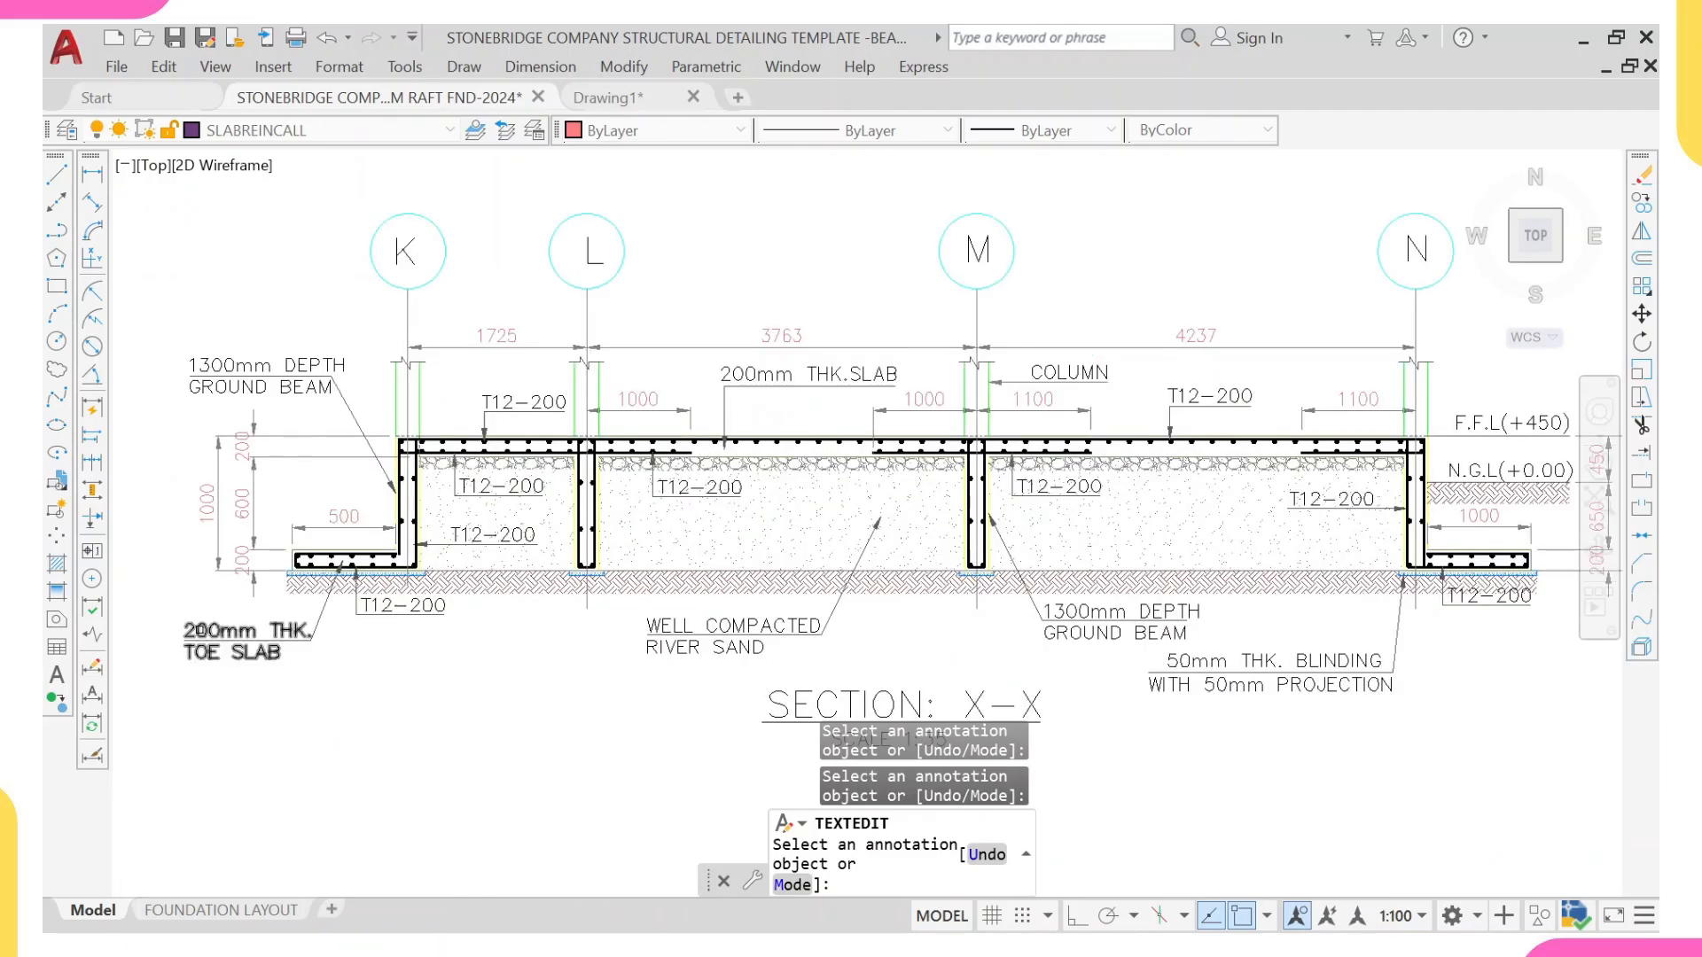
scroll(1127, 606, "up", 2)
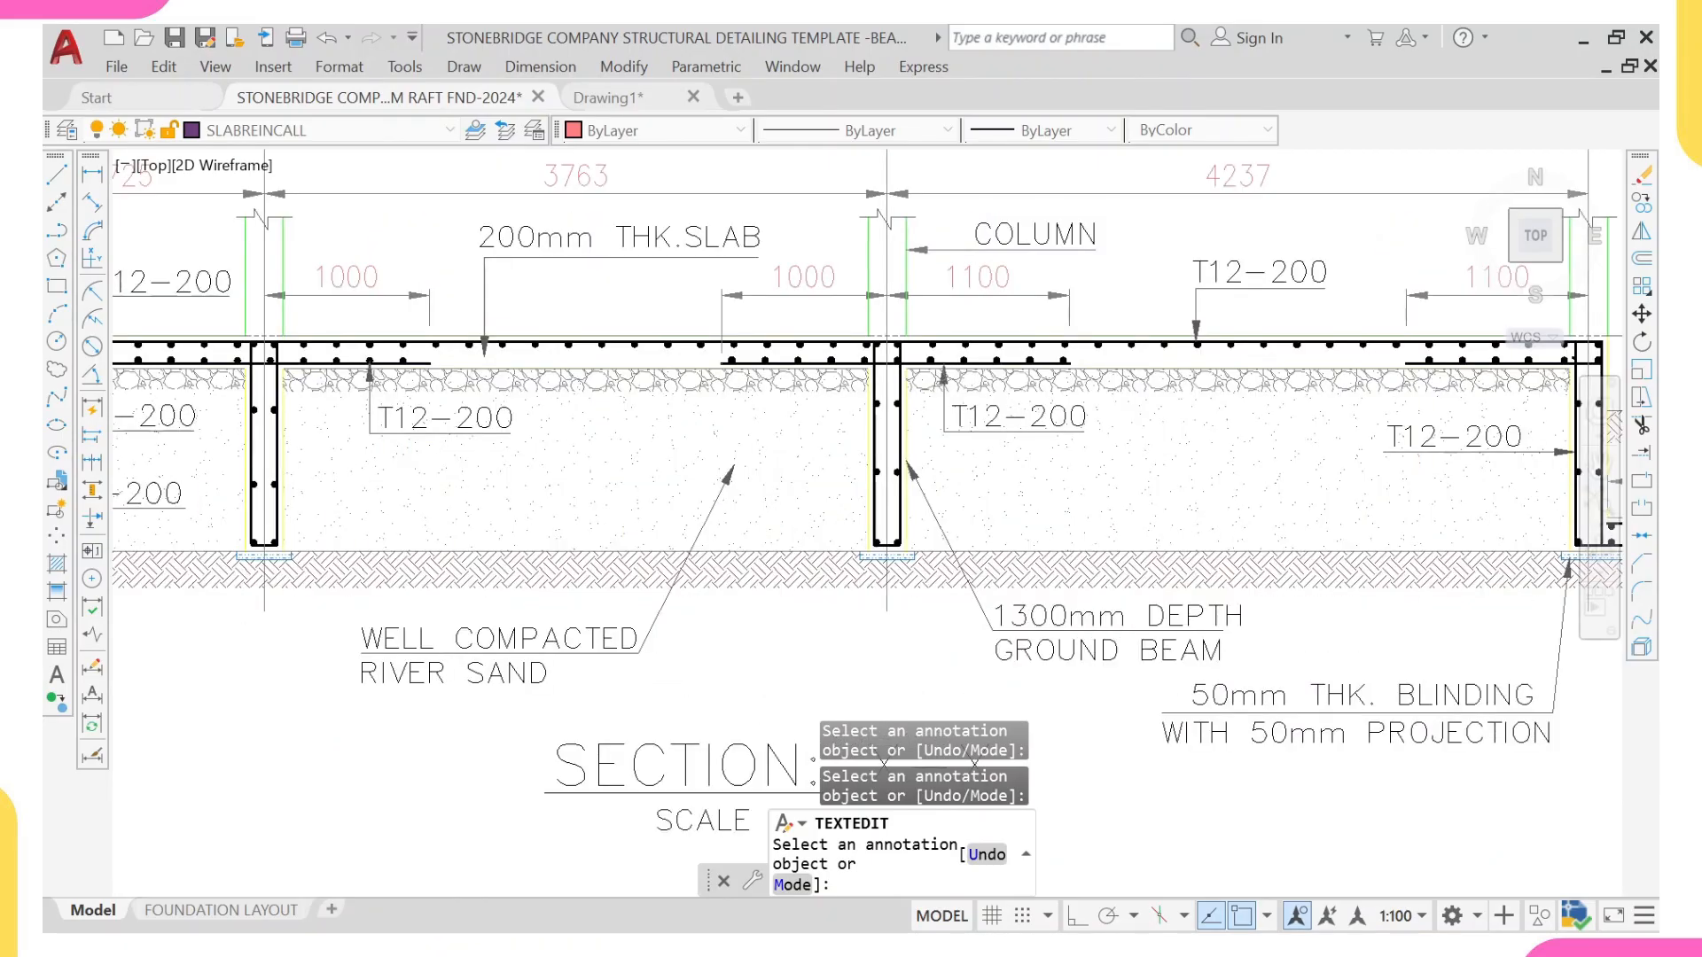
left_click(1117, 616)
left_click(1031, 620)
key("BackSpace")
type("0")
left_click(748, 626)
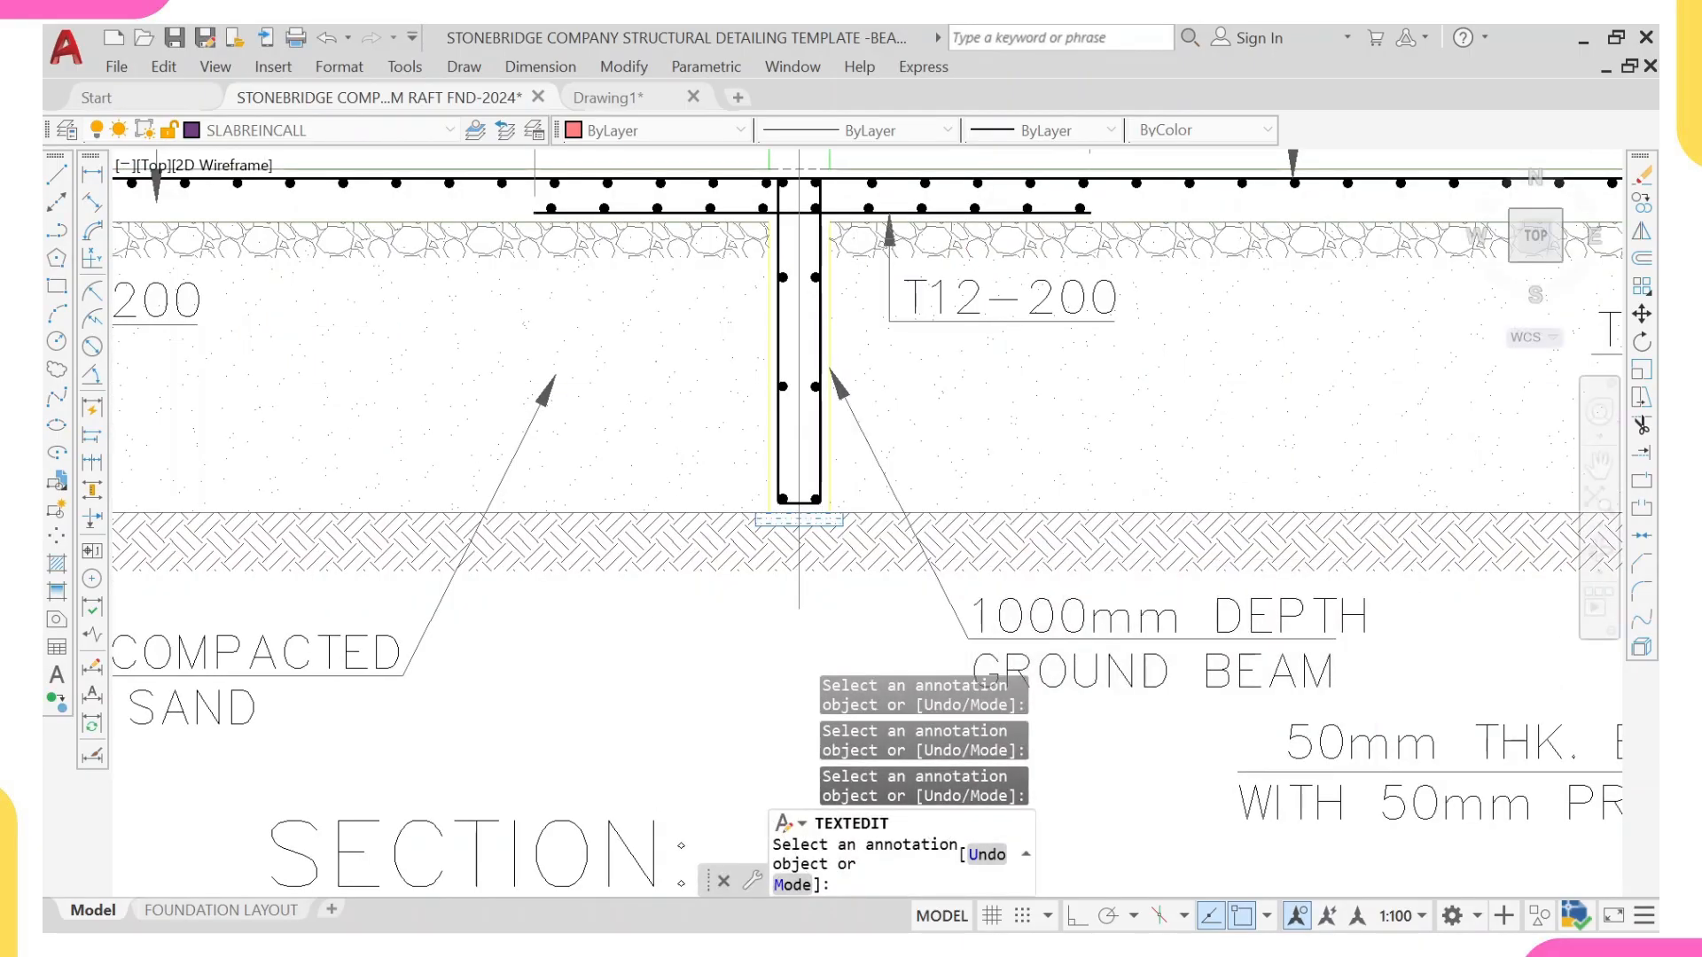
scroll(743, 612, "down", 4)
middle_click_drag(716, 516, 613, 559)
scroll(613, 558, "up", 1)
key("Escape")
Step: Review the slab reinforcement plan together with the Section X-X below it
scroll(522, 465, "down", 1)
middle_click_drag(521, 465, 537, 519)
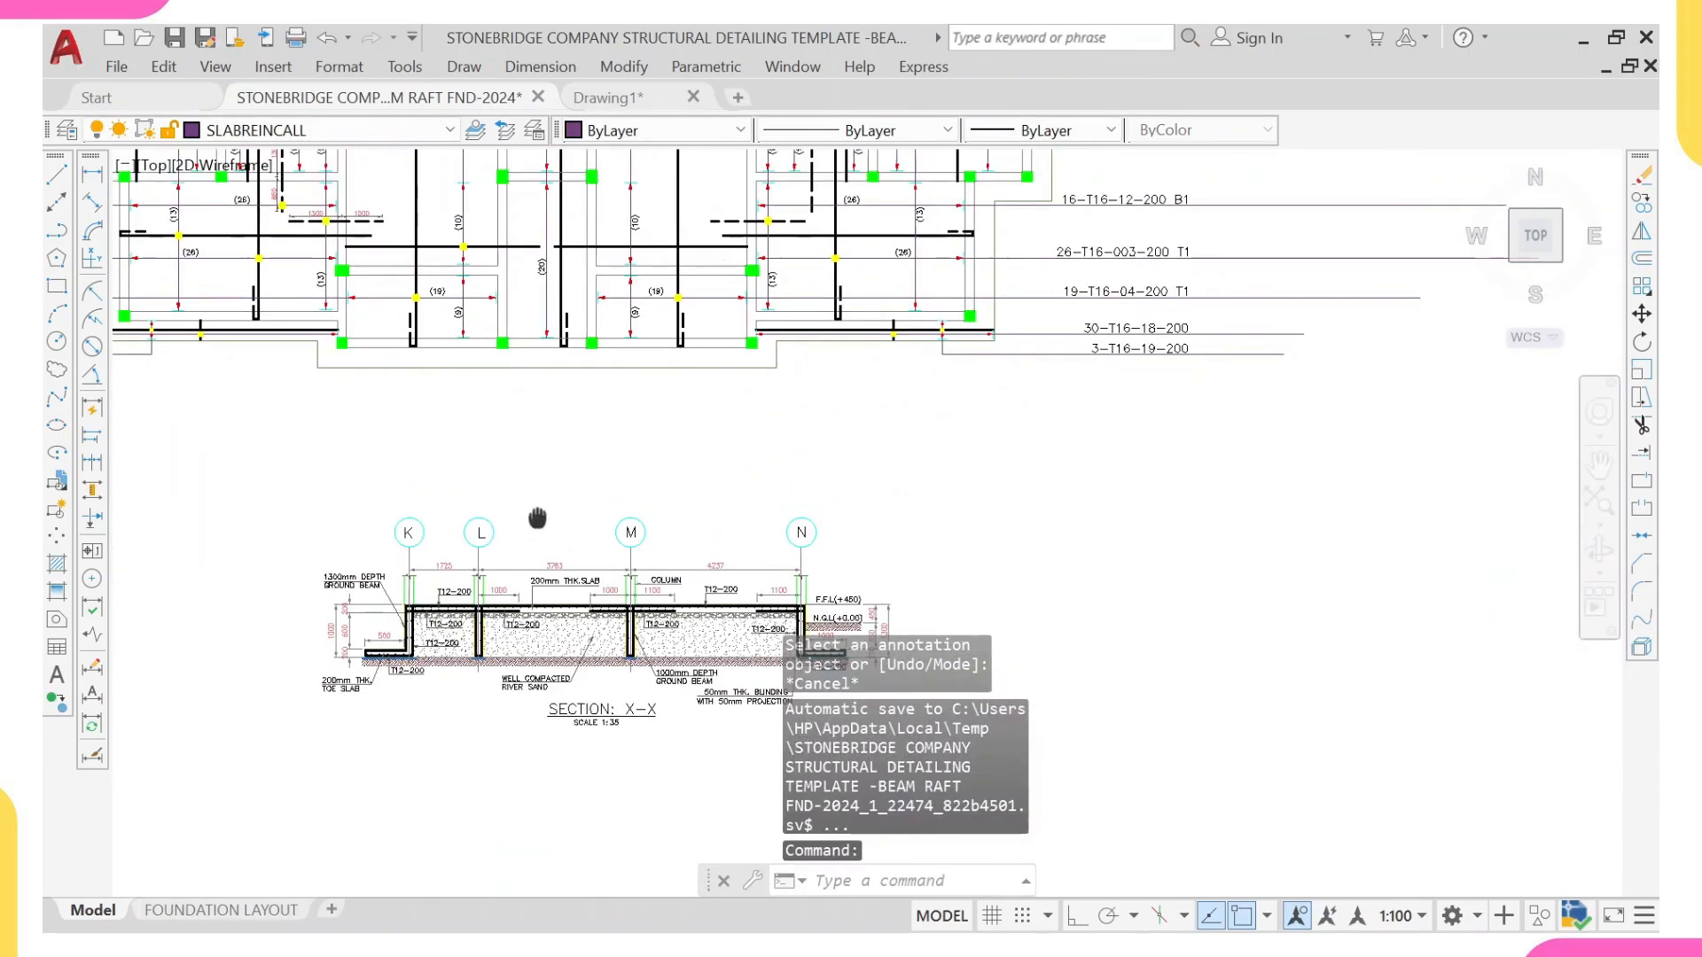
scroll(664, 614, "down", 2)
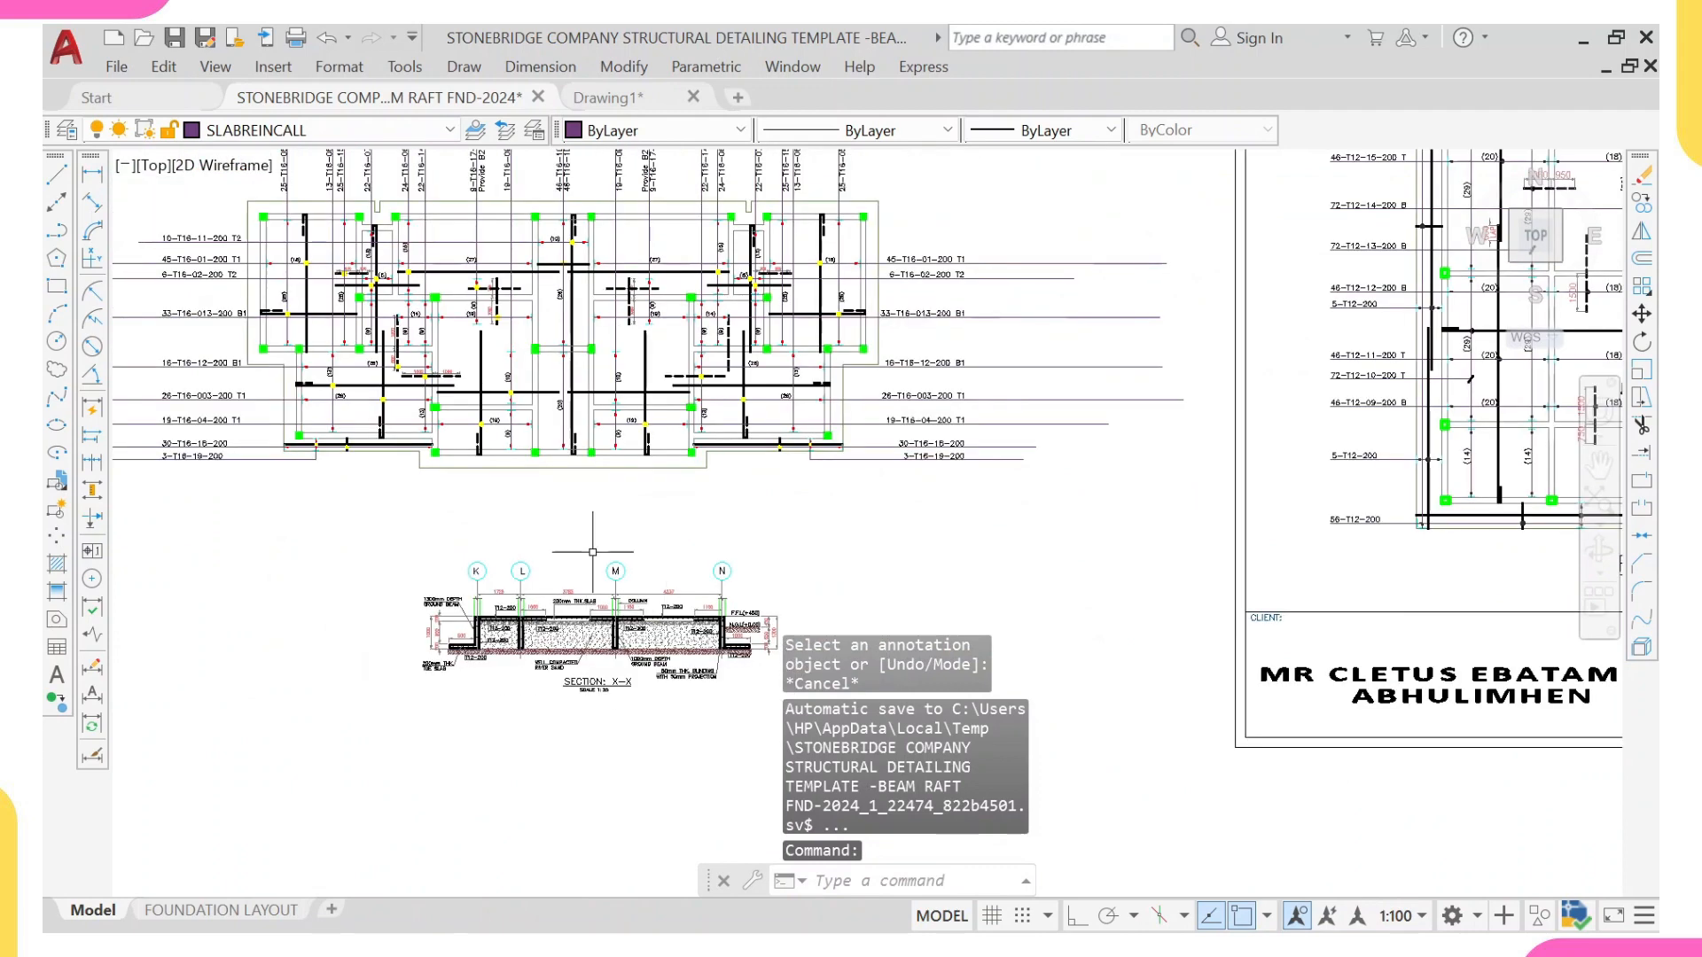
middle_click_drag(603, 329, 594, 480)
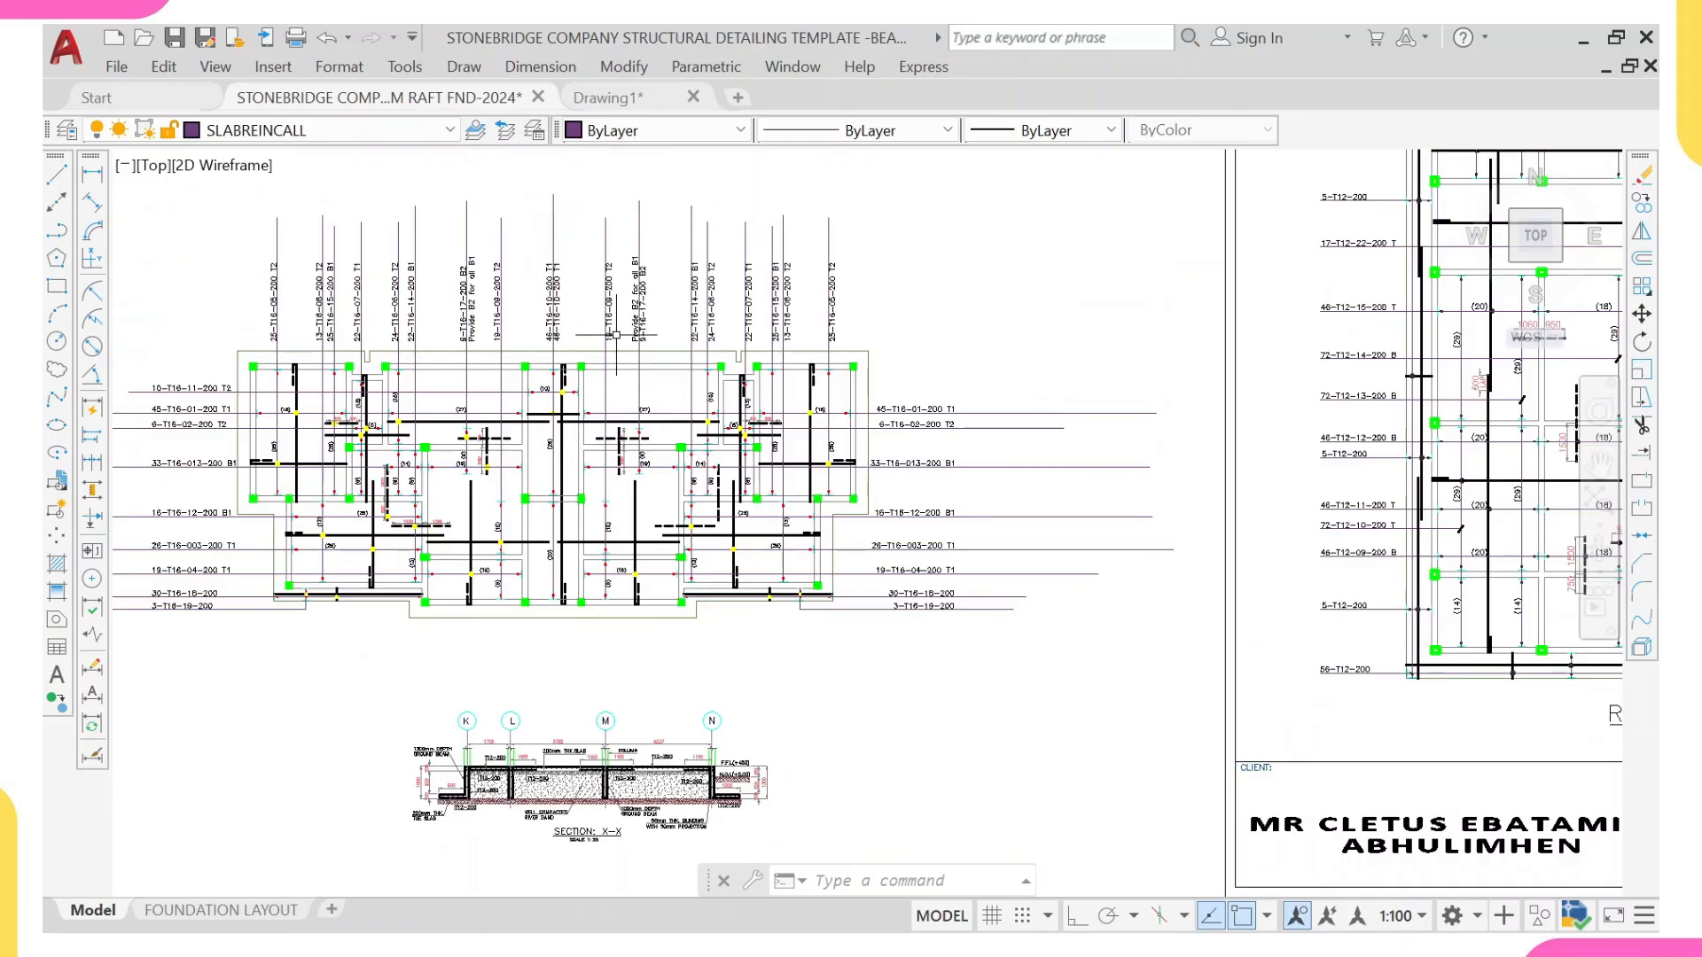
scroll(616, 602, "up", 2)
middle_click_drag(616, 603, 742, 426)
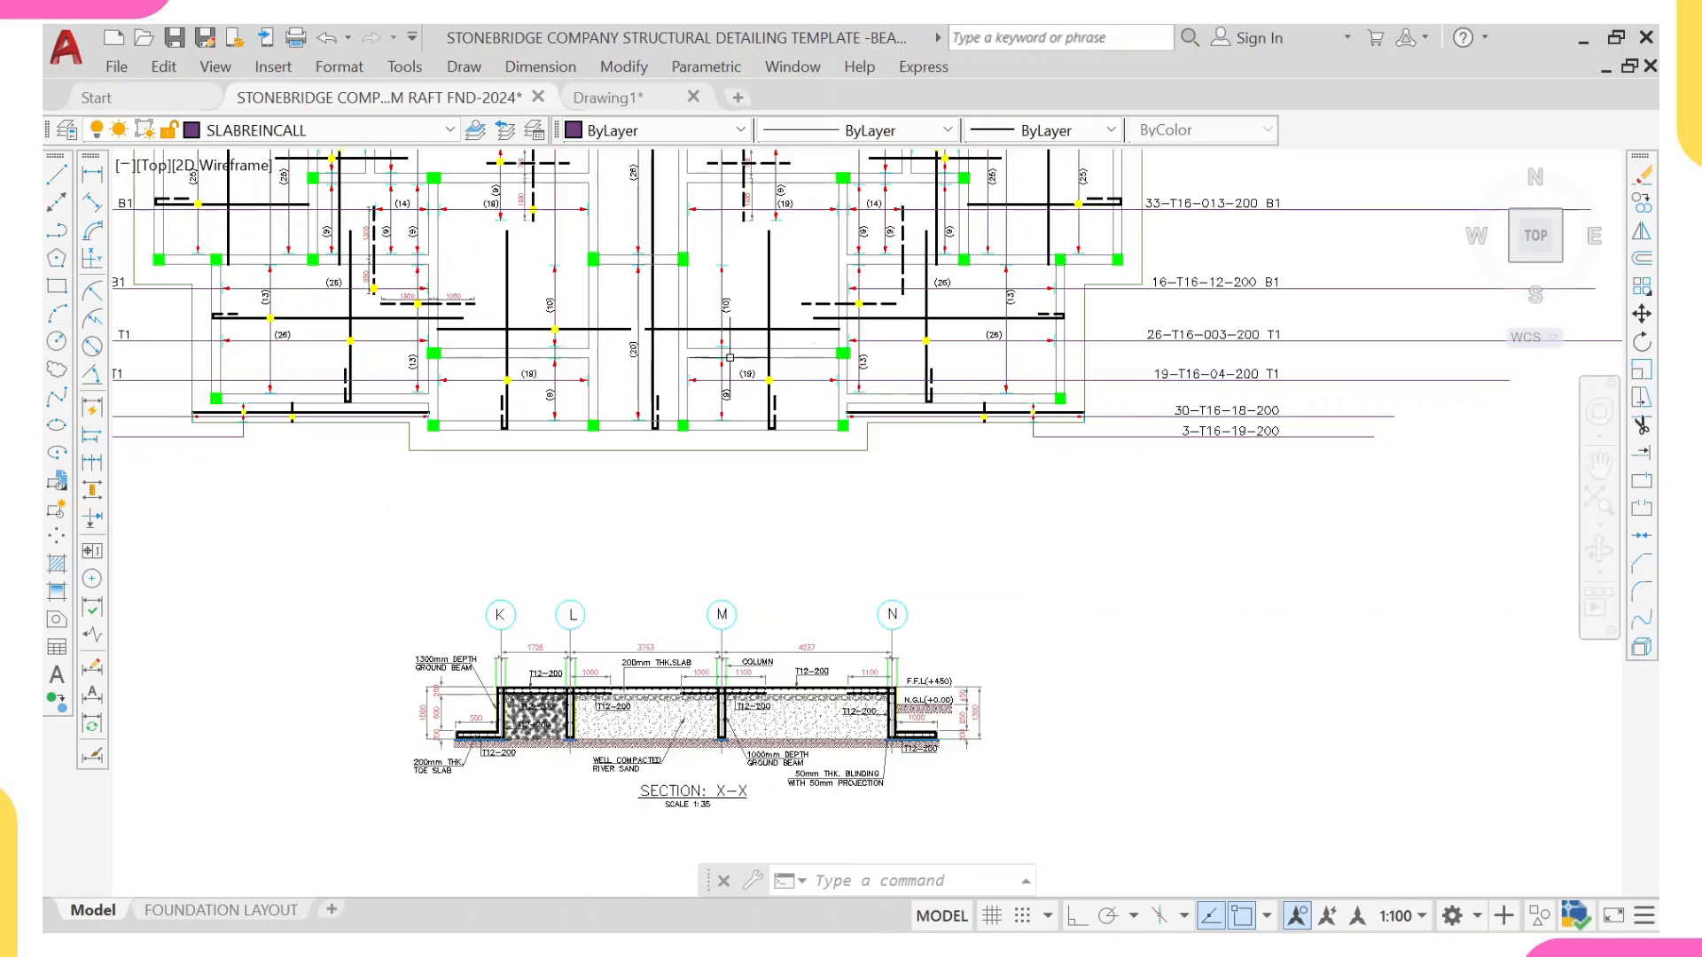
middle_click_drag(729, 357, 731, 481)
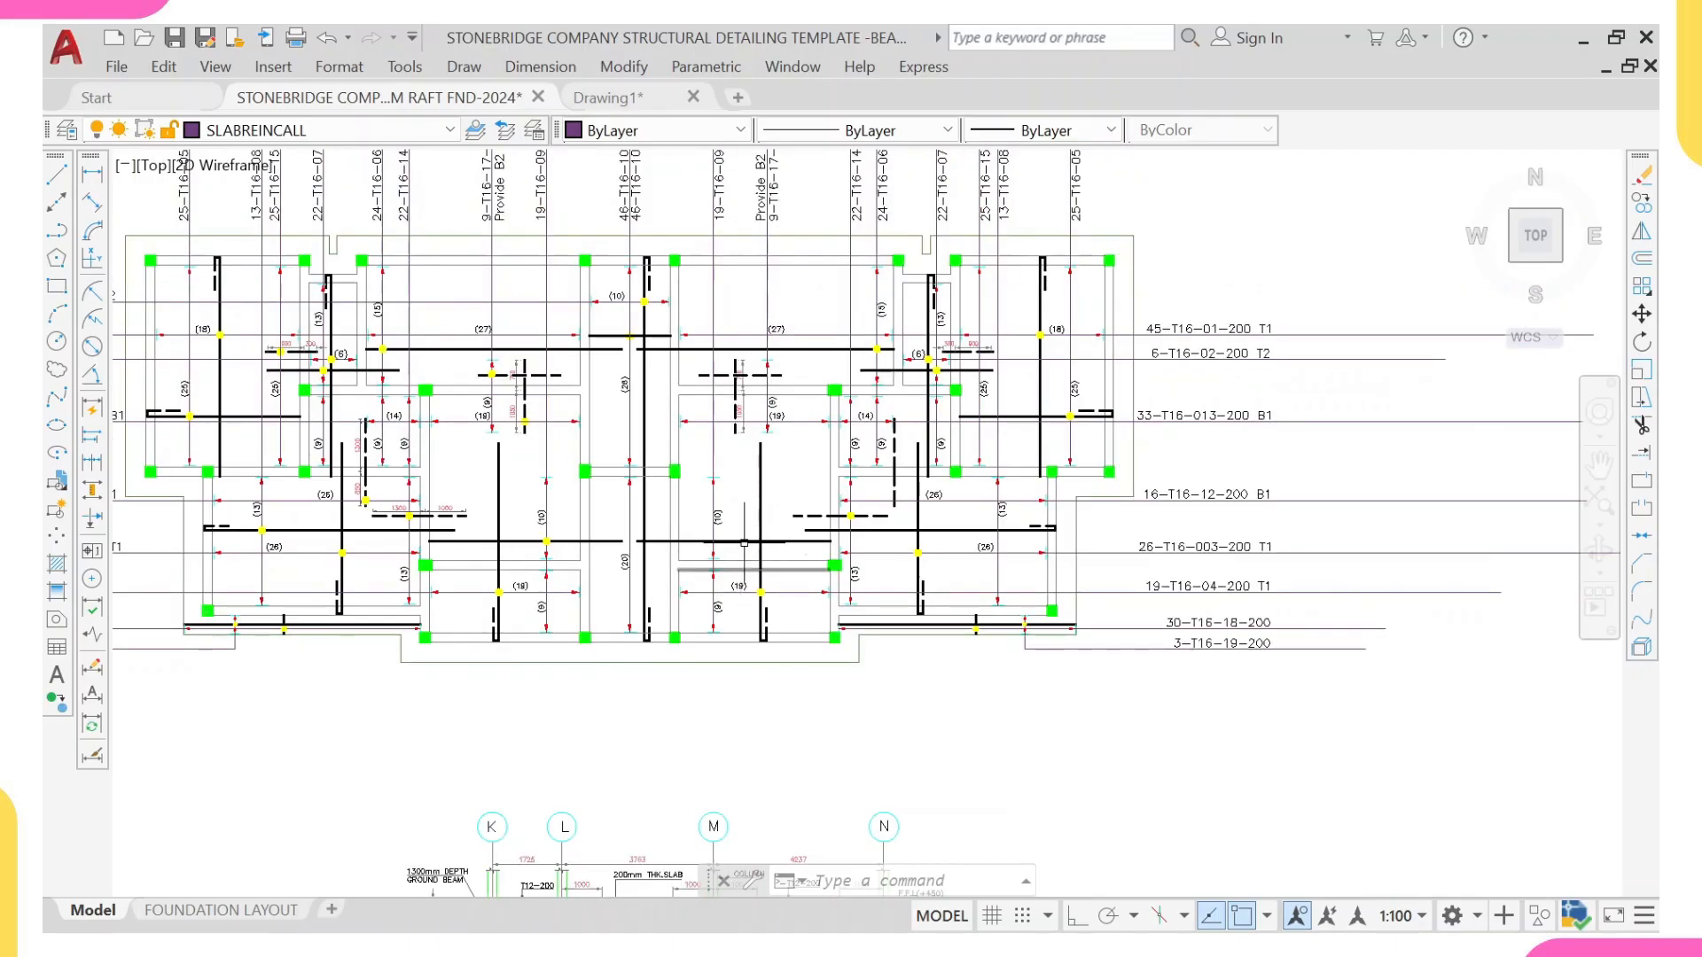
scroll(753, 422, "down", 2)
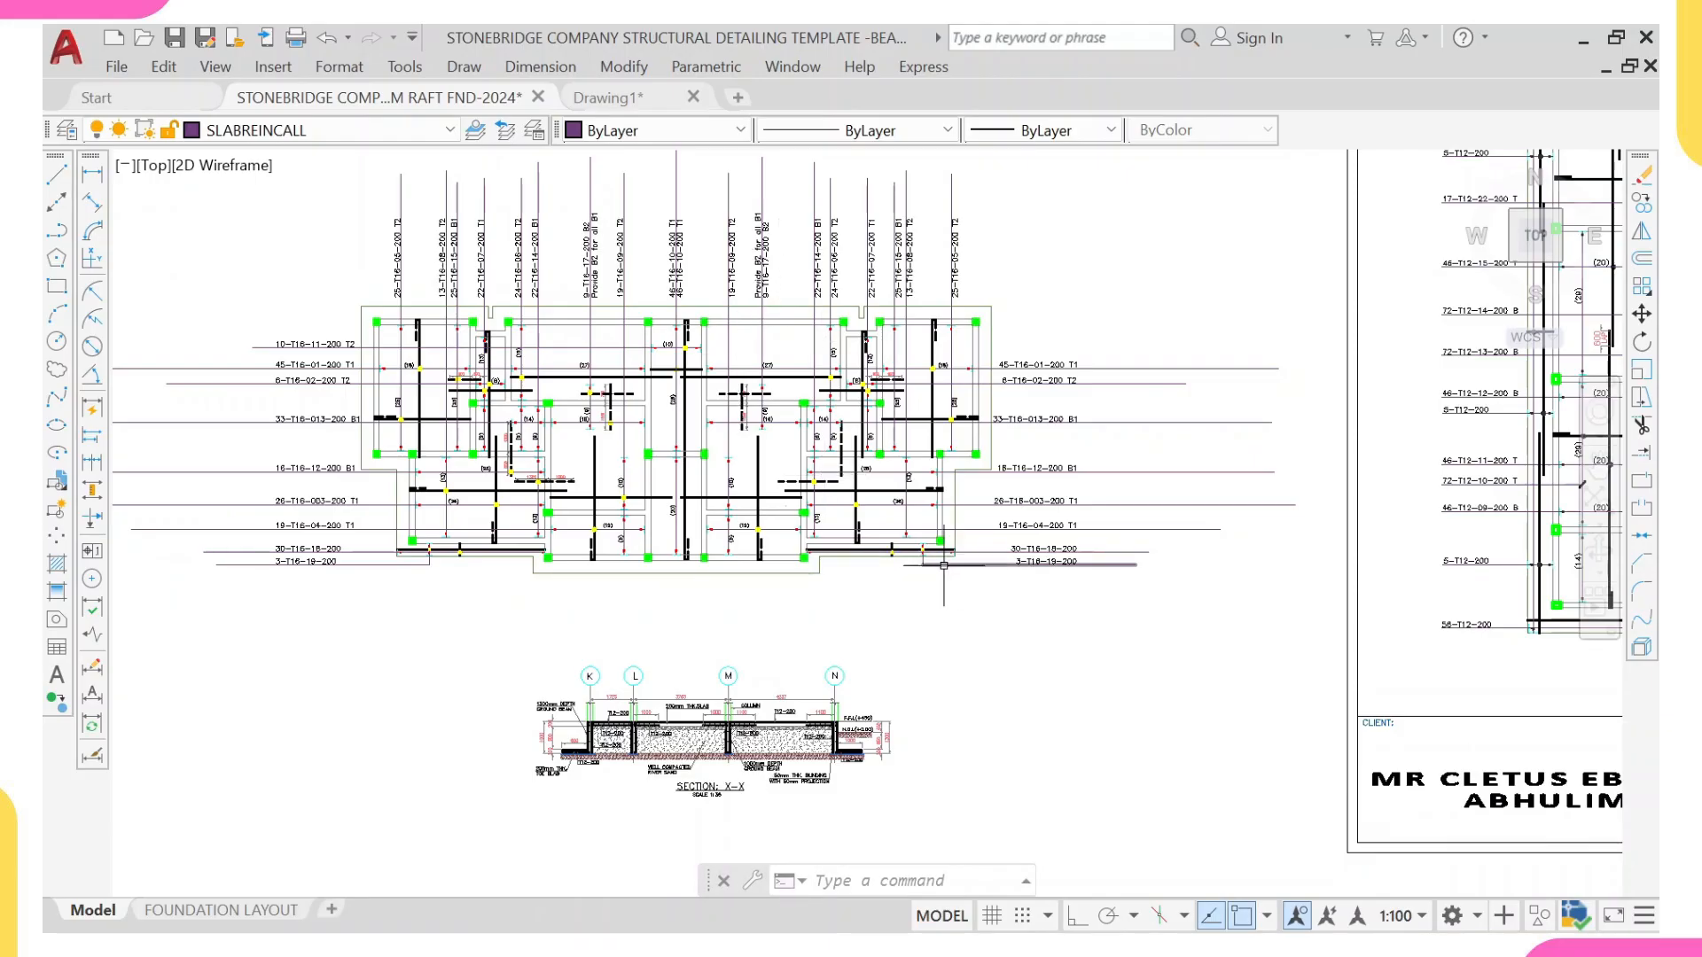
scroll(674, 697, "down", 10)
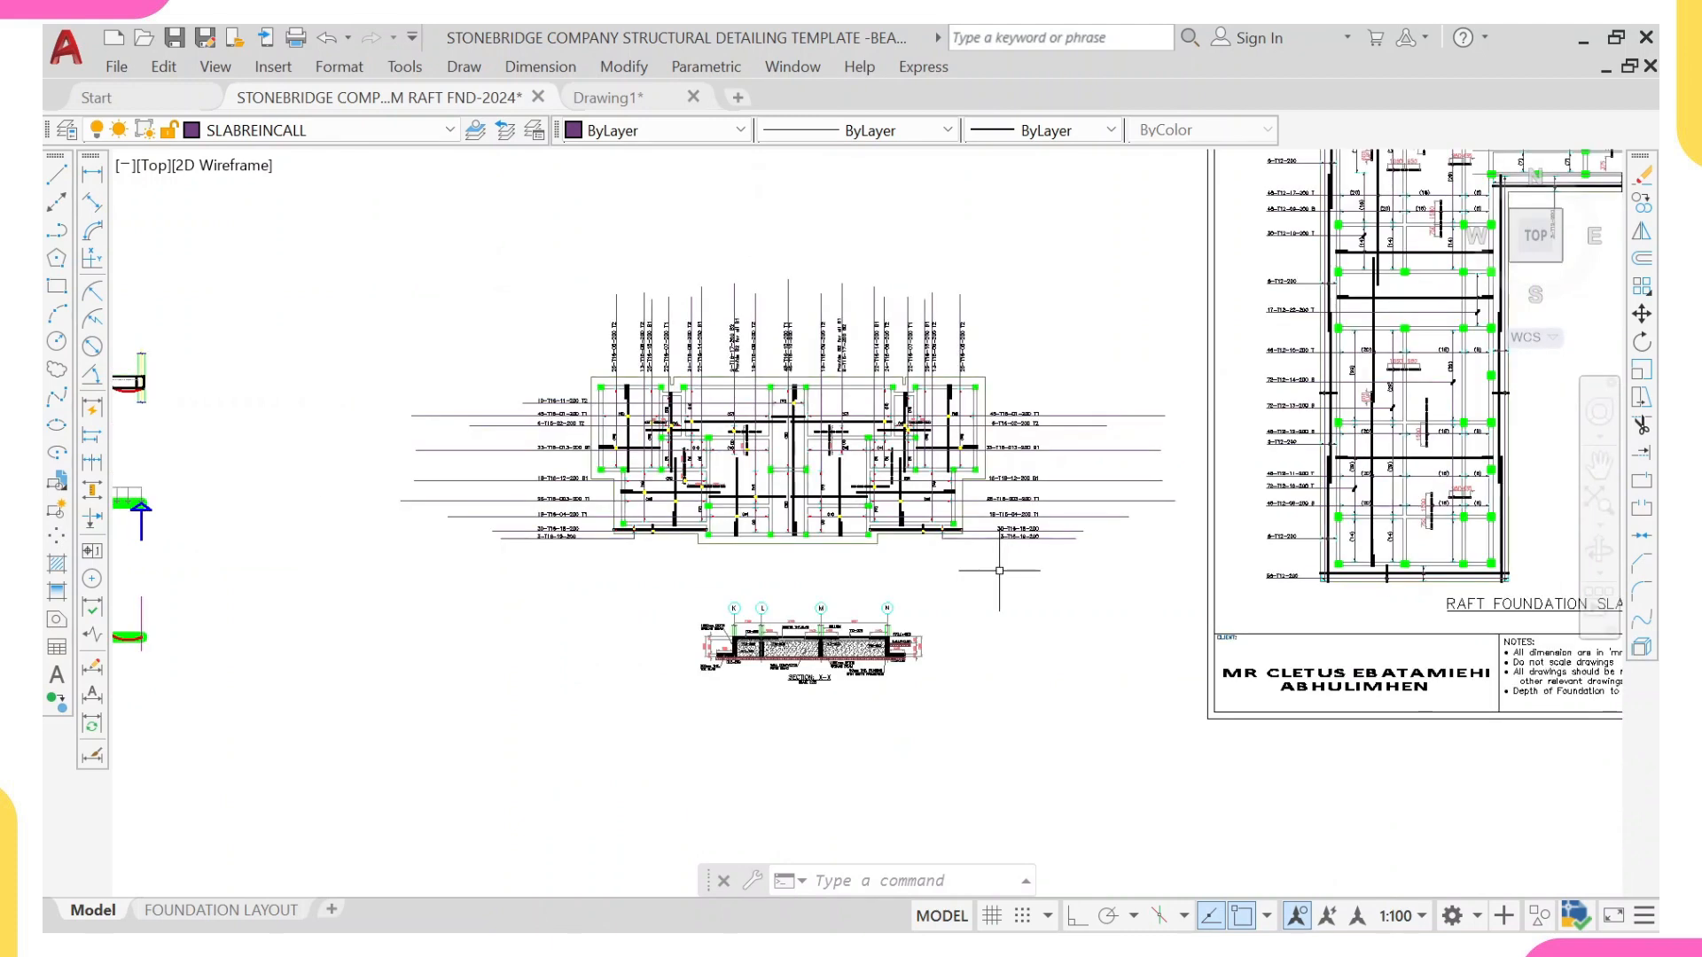
Step: Examine the grid labels of the original Section X-X on the raft foundation layout sheet and compare the reinforcement section
scroll(645, 613, "down", 2)
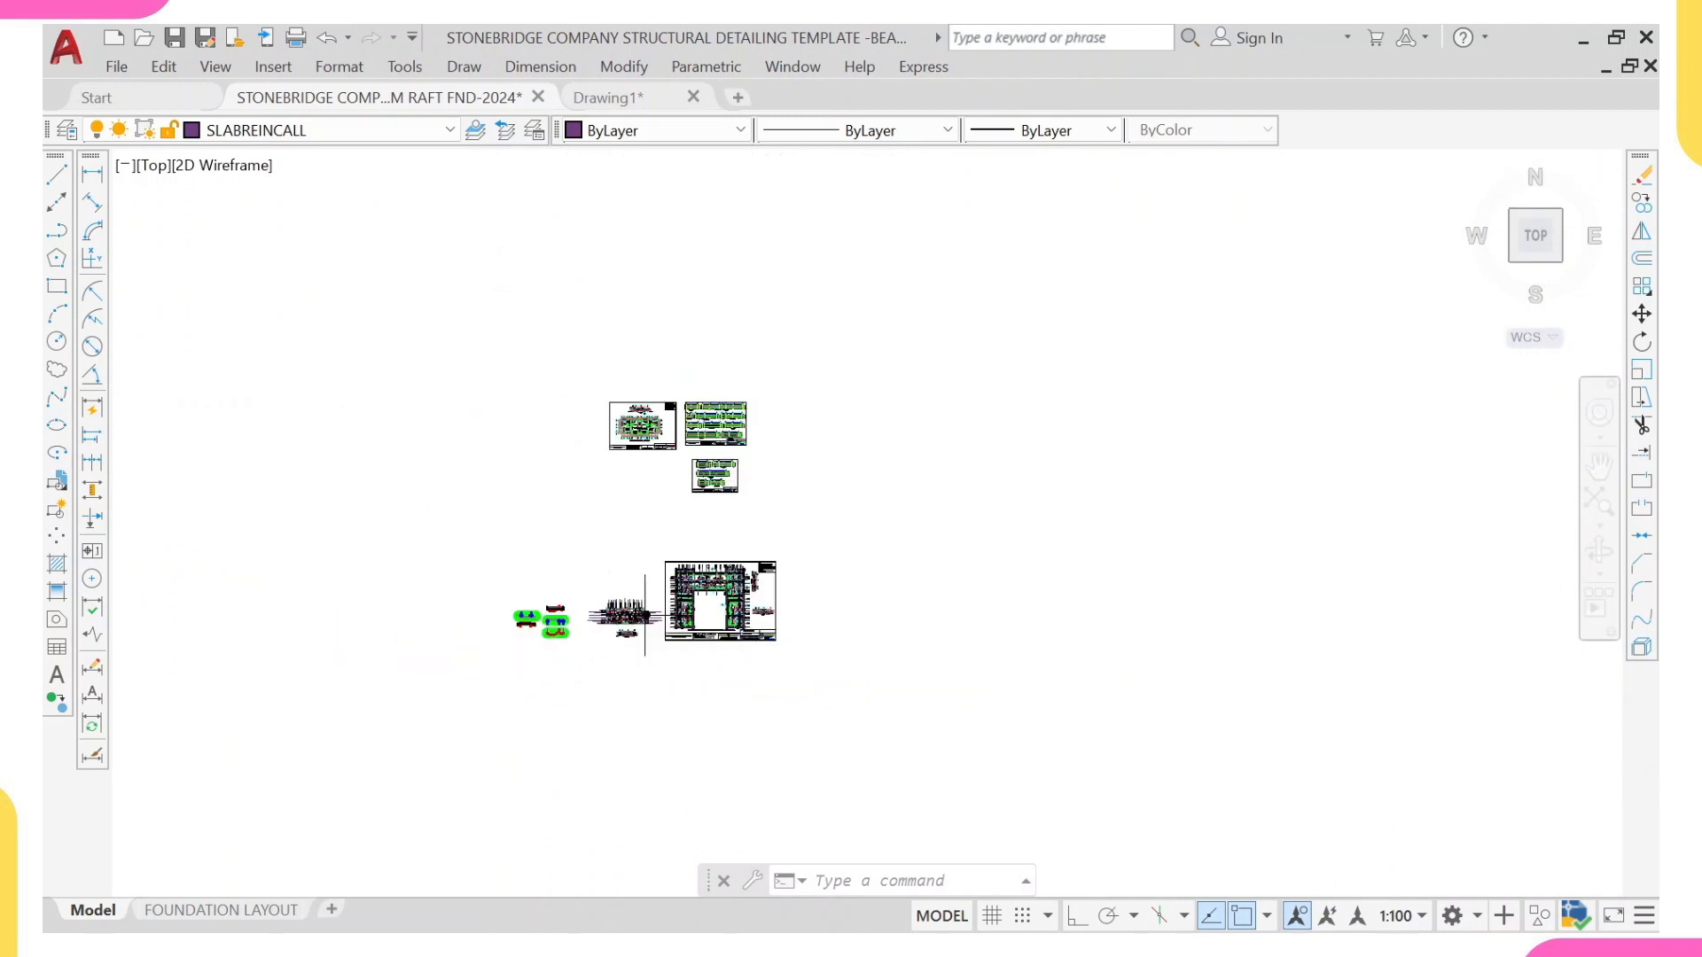
scroll(683, 500, "up", 5)
scroll(611, 284, "up", 4)
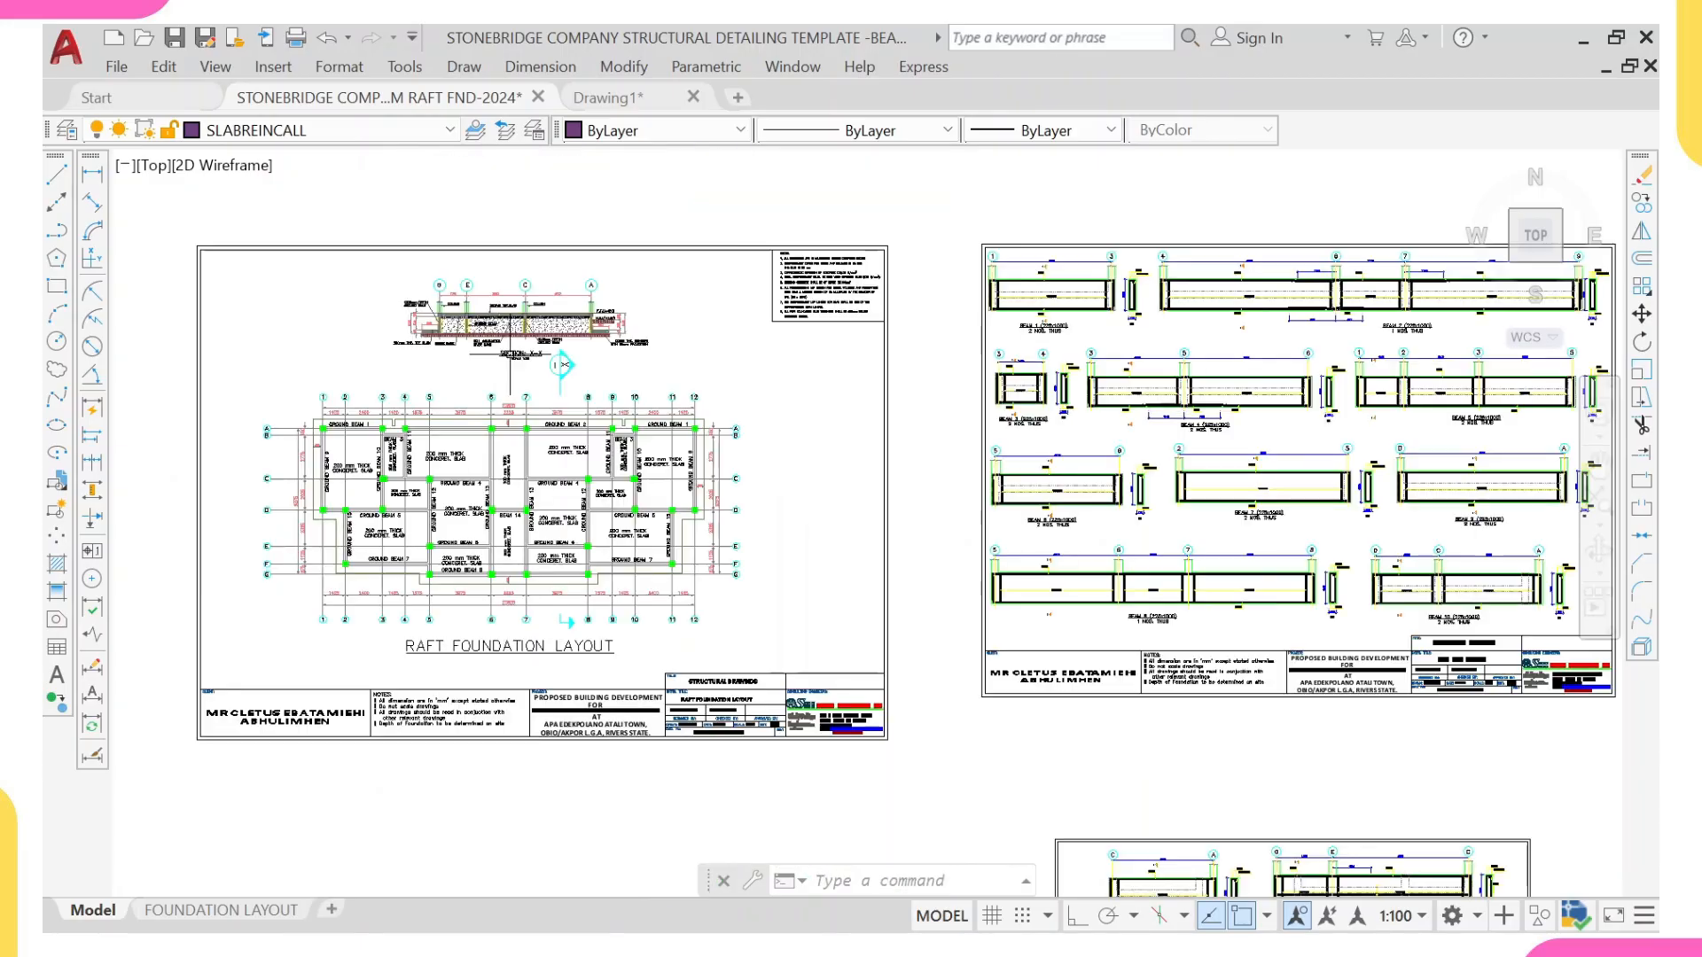
middle_click_drag(509, 349, 560, 476)
scroll(576, 585, "up", 2)
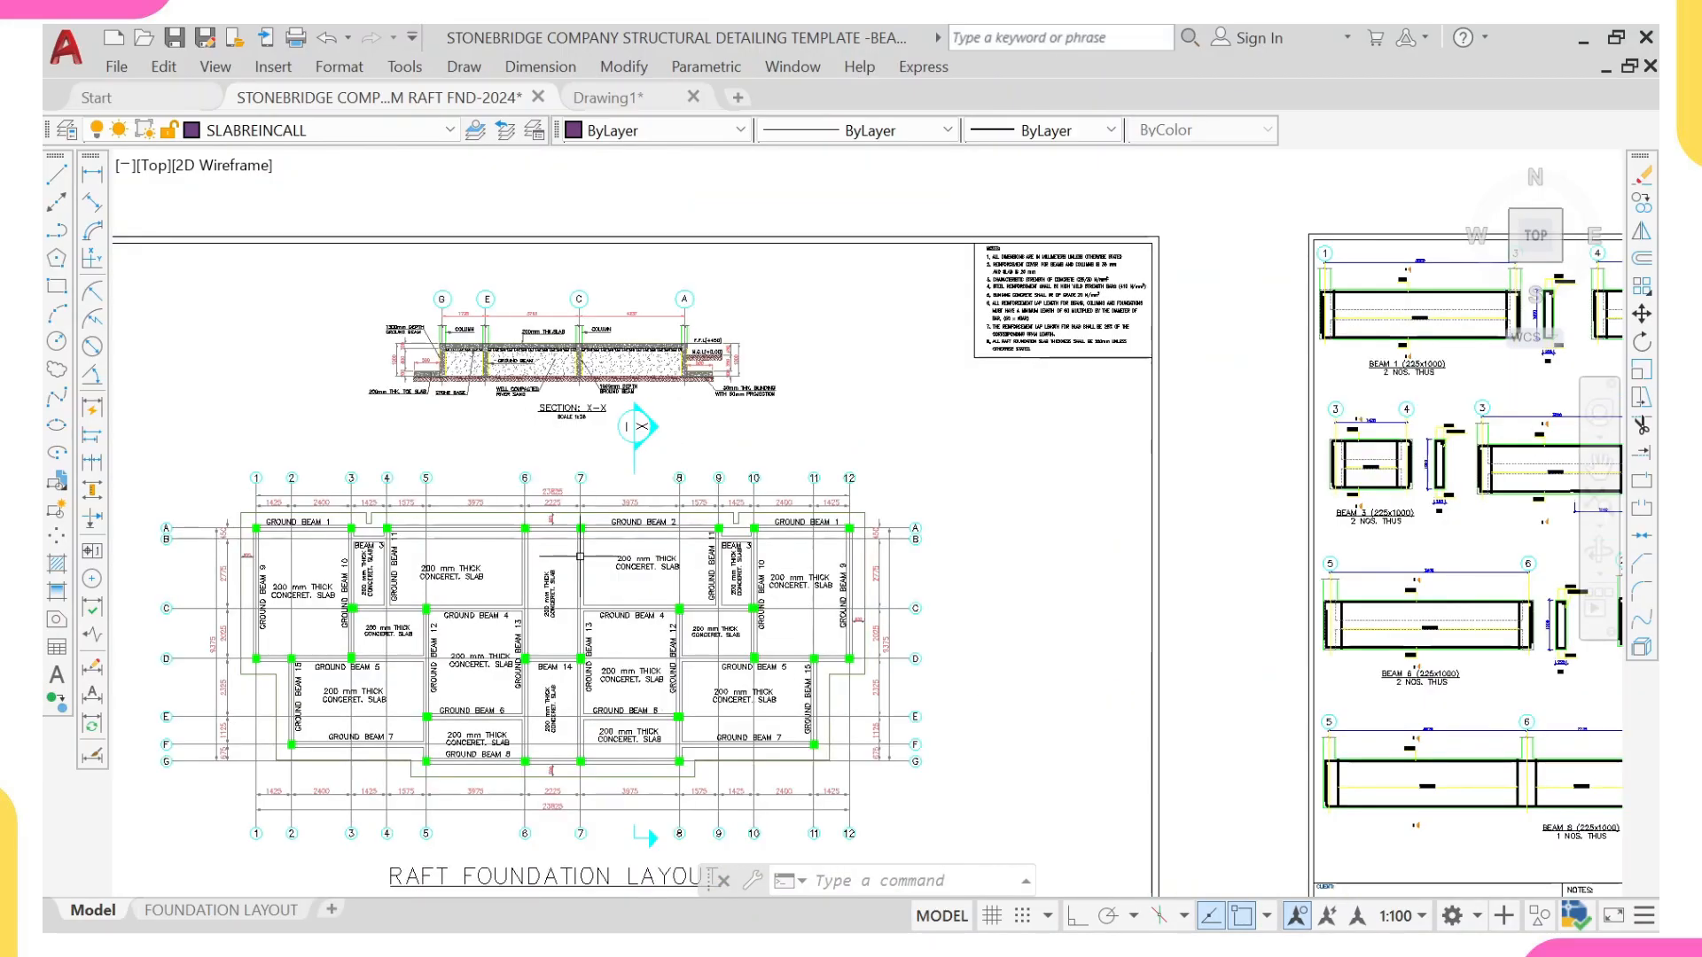
scroll(580, 556, "up", 4)
middle_click_drag(588, 551, 628, 599)
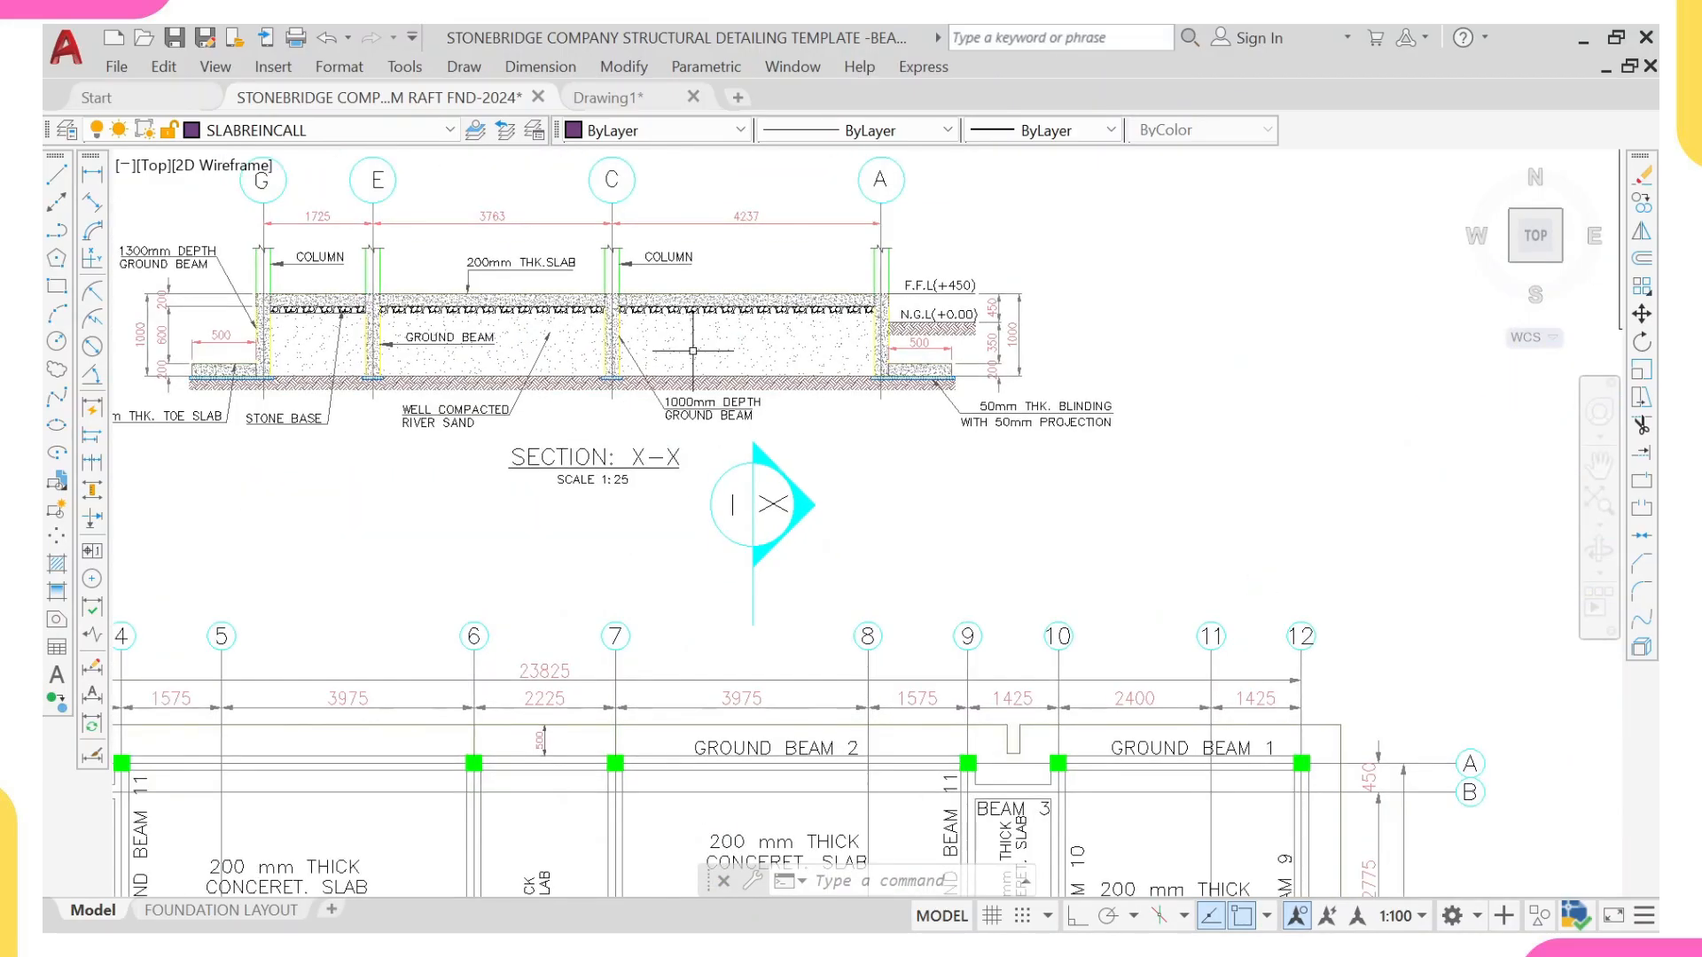
middle_click_drag(603, 357, 632, 467)
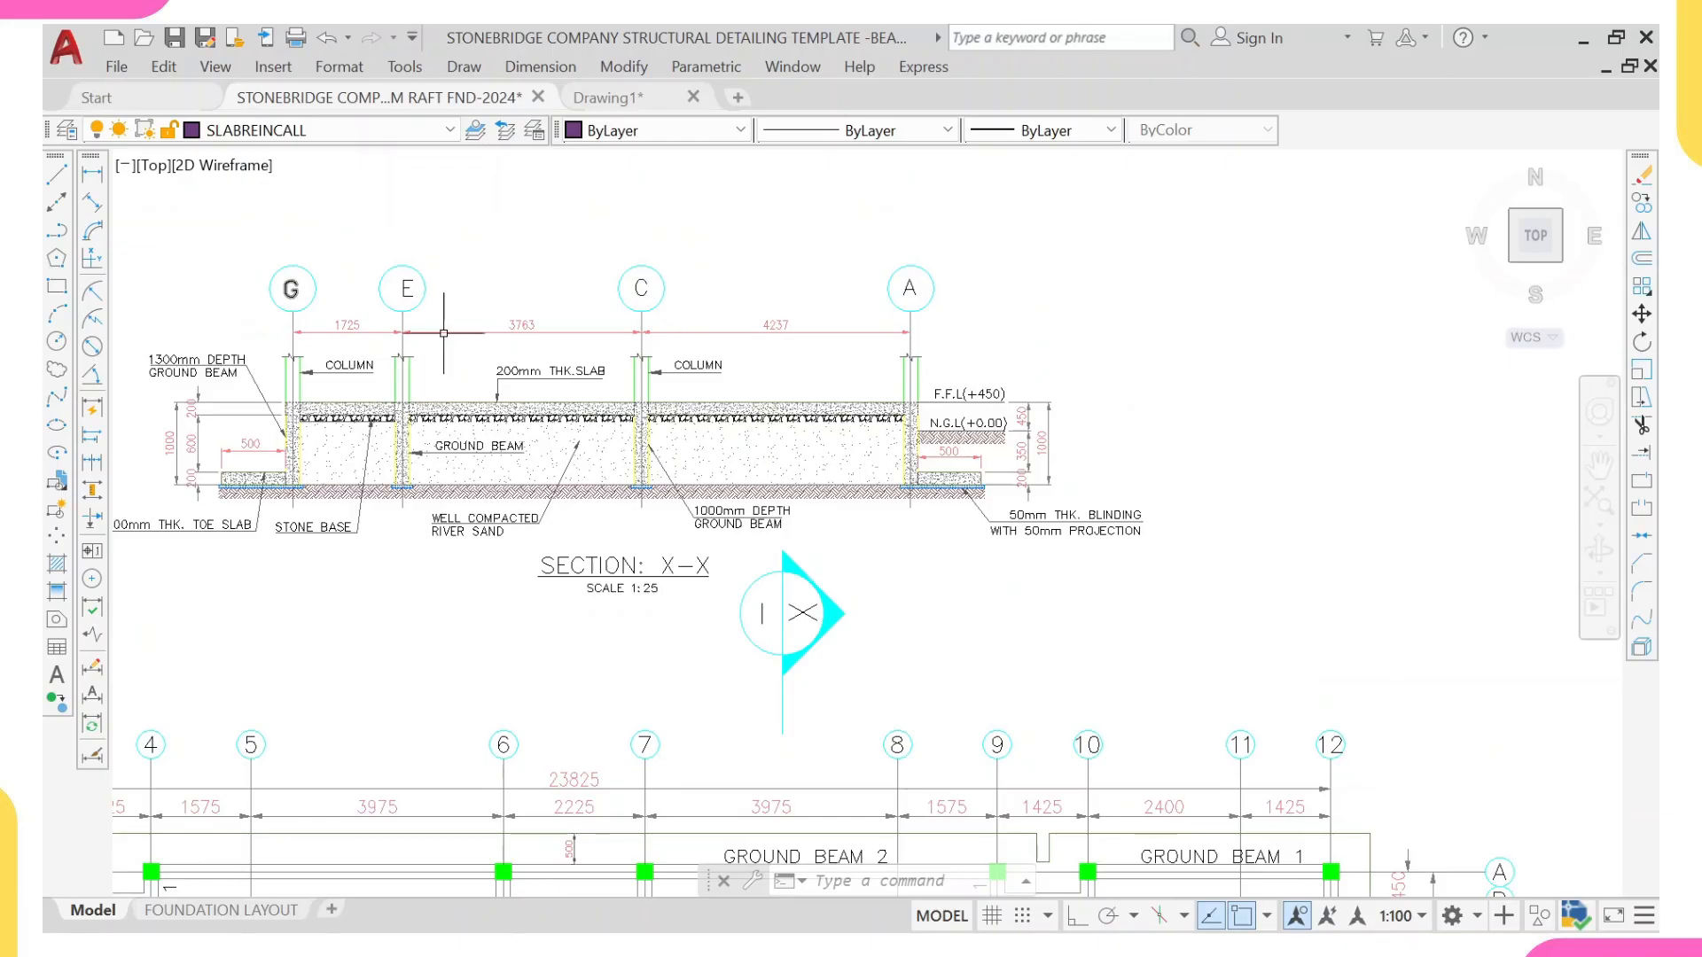
scroll(444, 334, "down", 6)
scroll(530, 468, "up", 8)
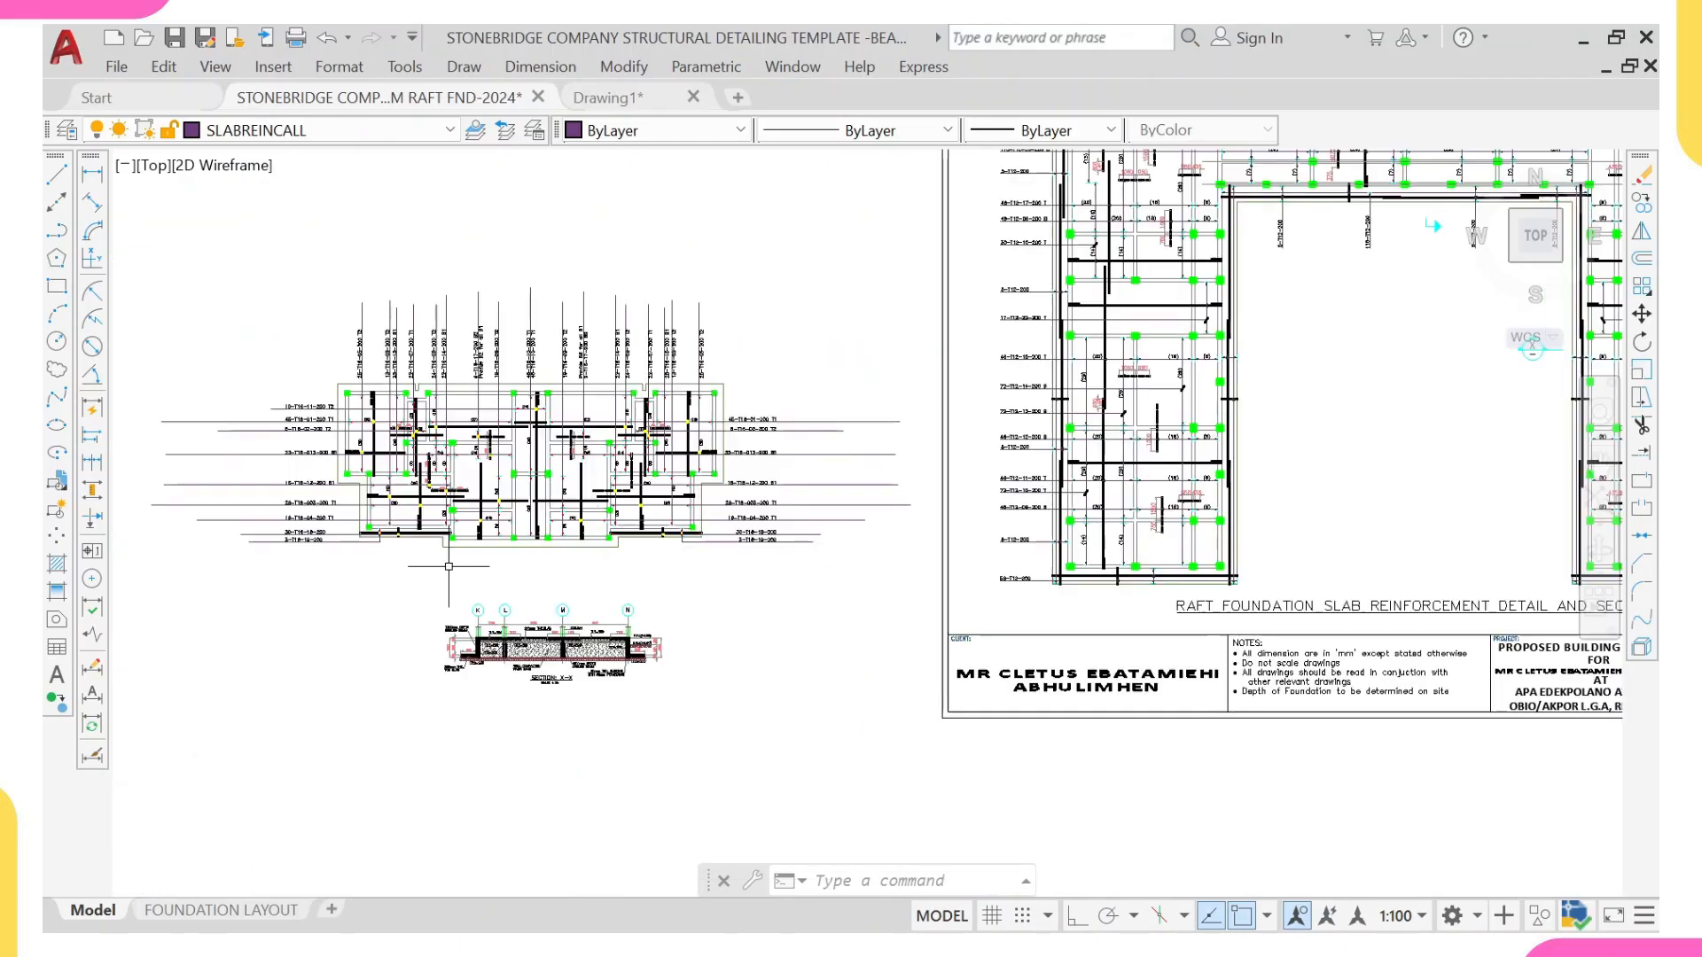
scroll(462, 532, "up", 2)
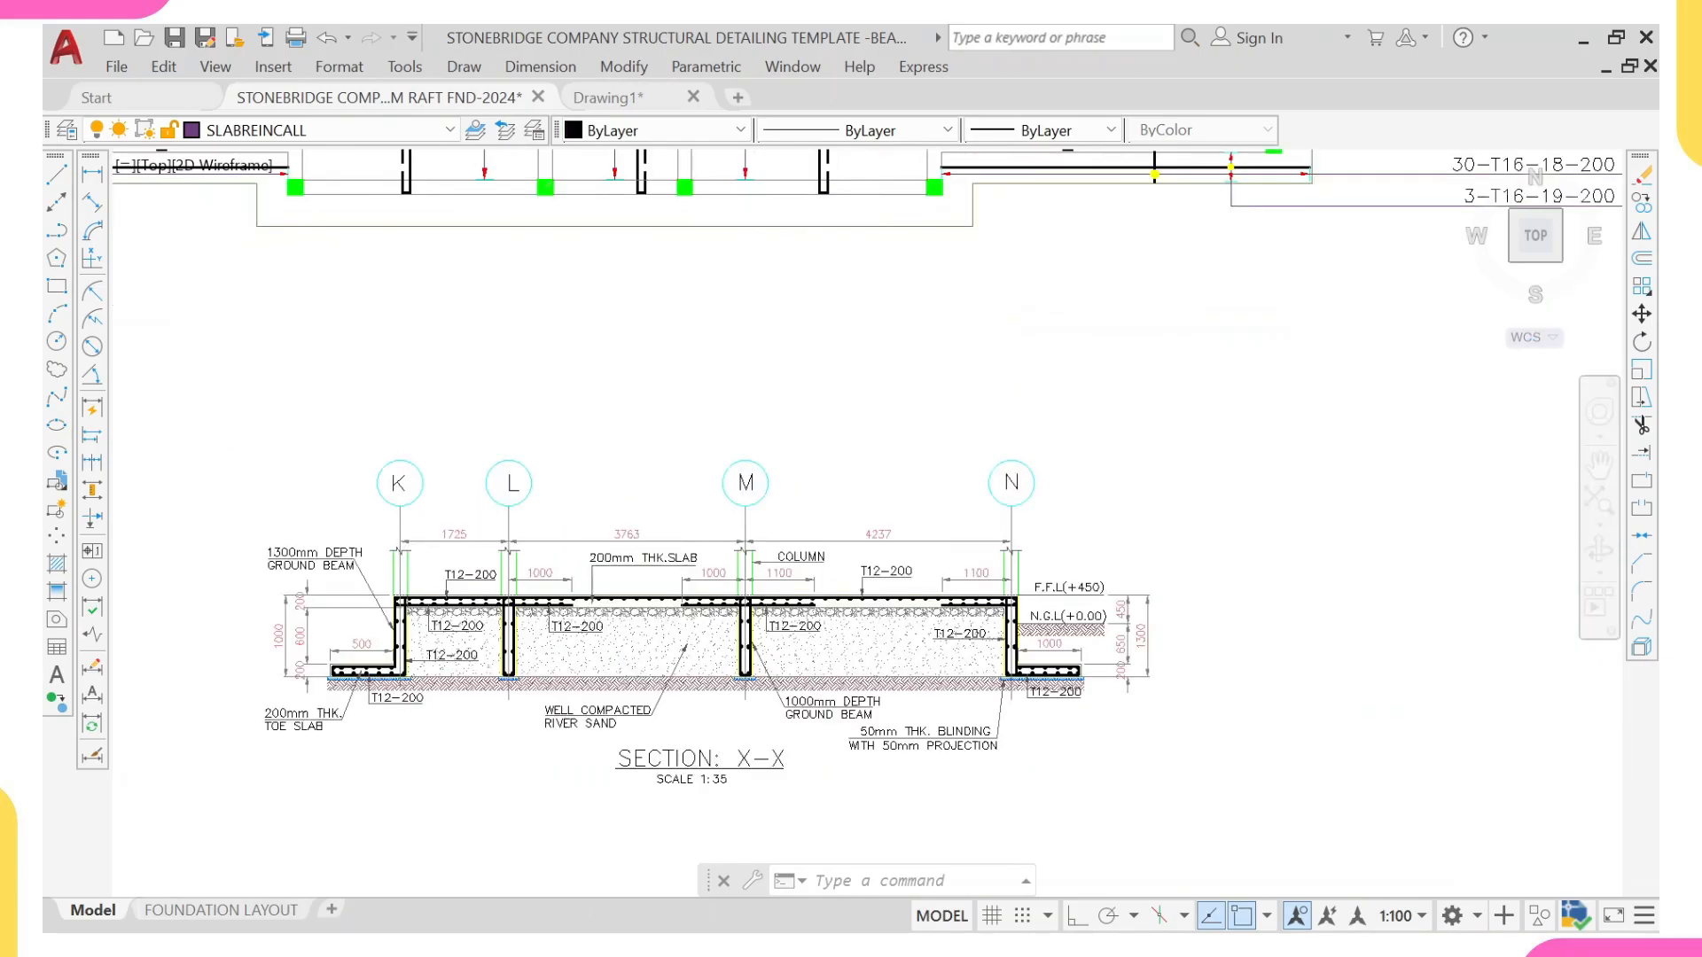
Step: Rename the grid bubbles K and L of the reinforcement Section X-X as G and E
left_click(391, 487)
scroll(402, 485, "up", 2)
double_click(400, 484)
type("G")
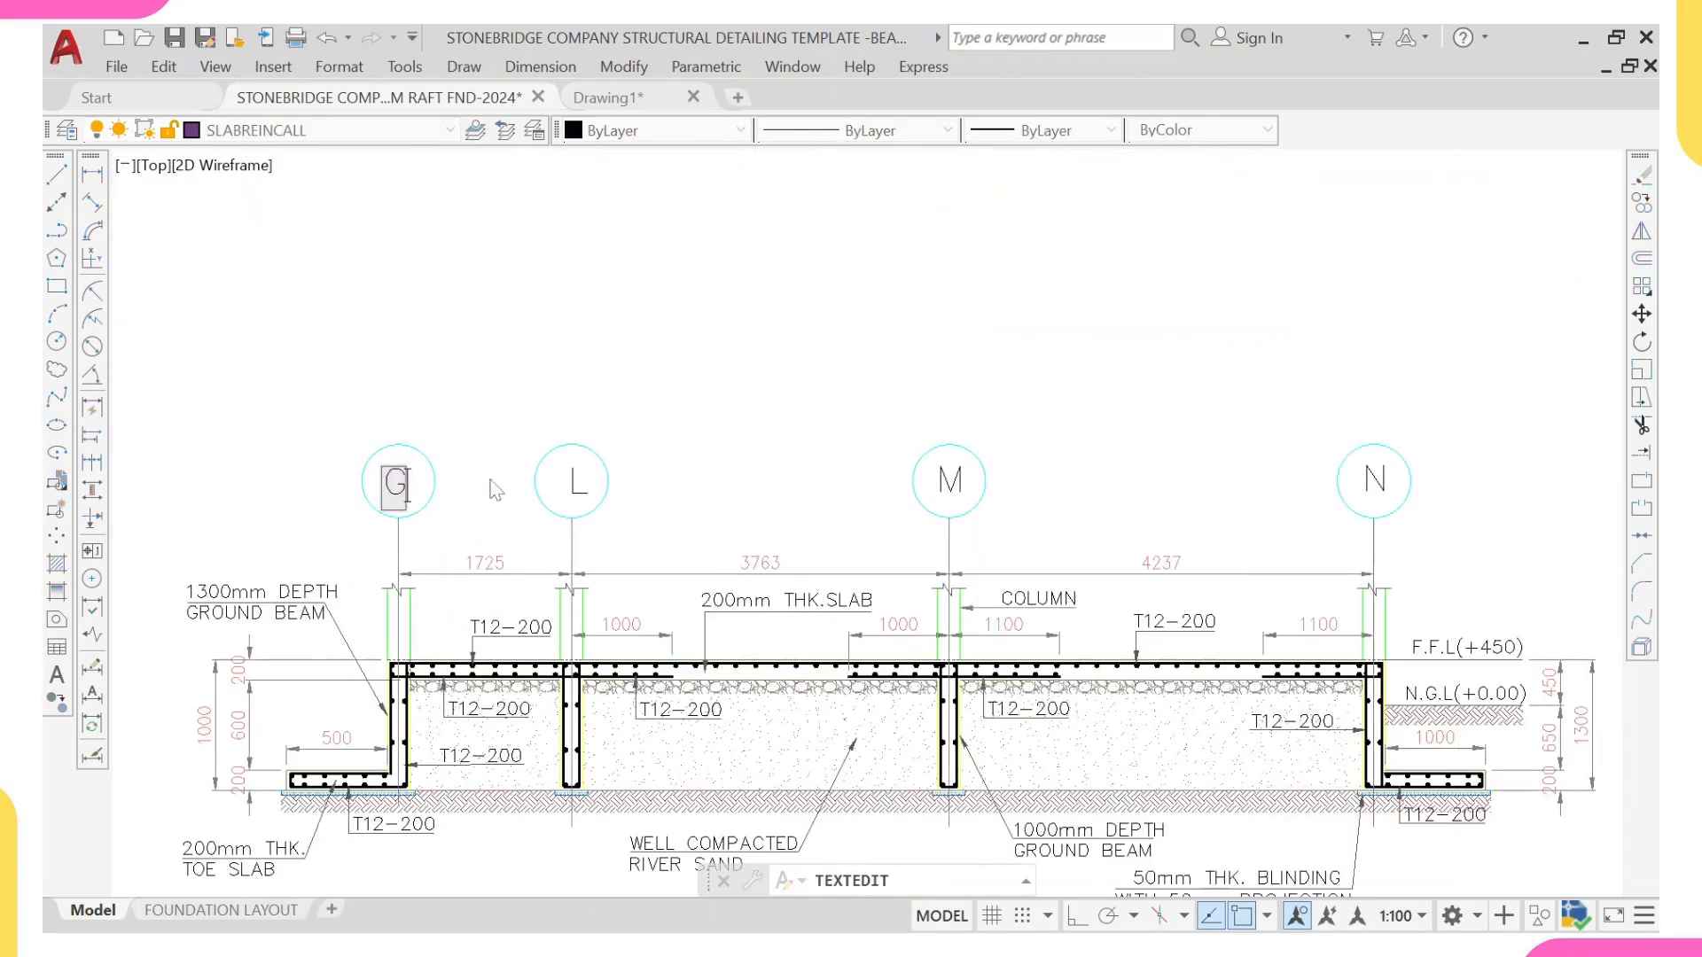
left_click(492, 483)
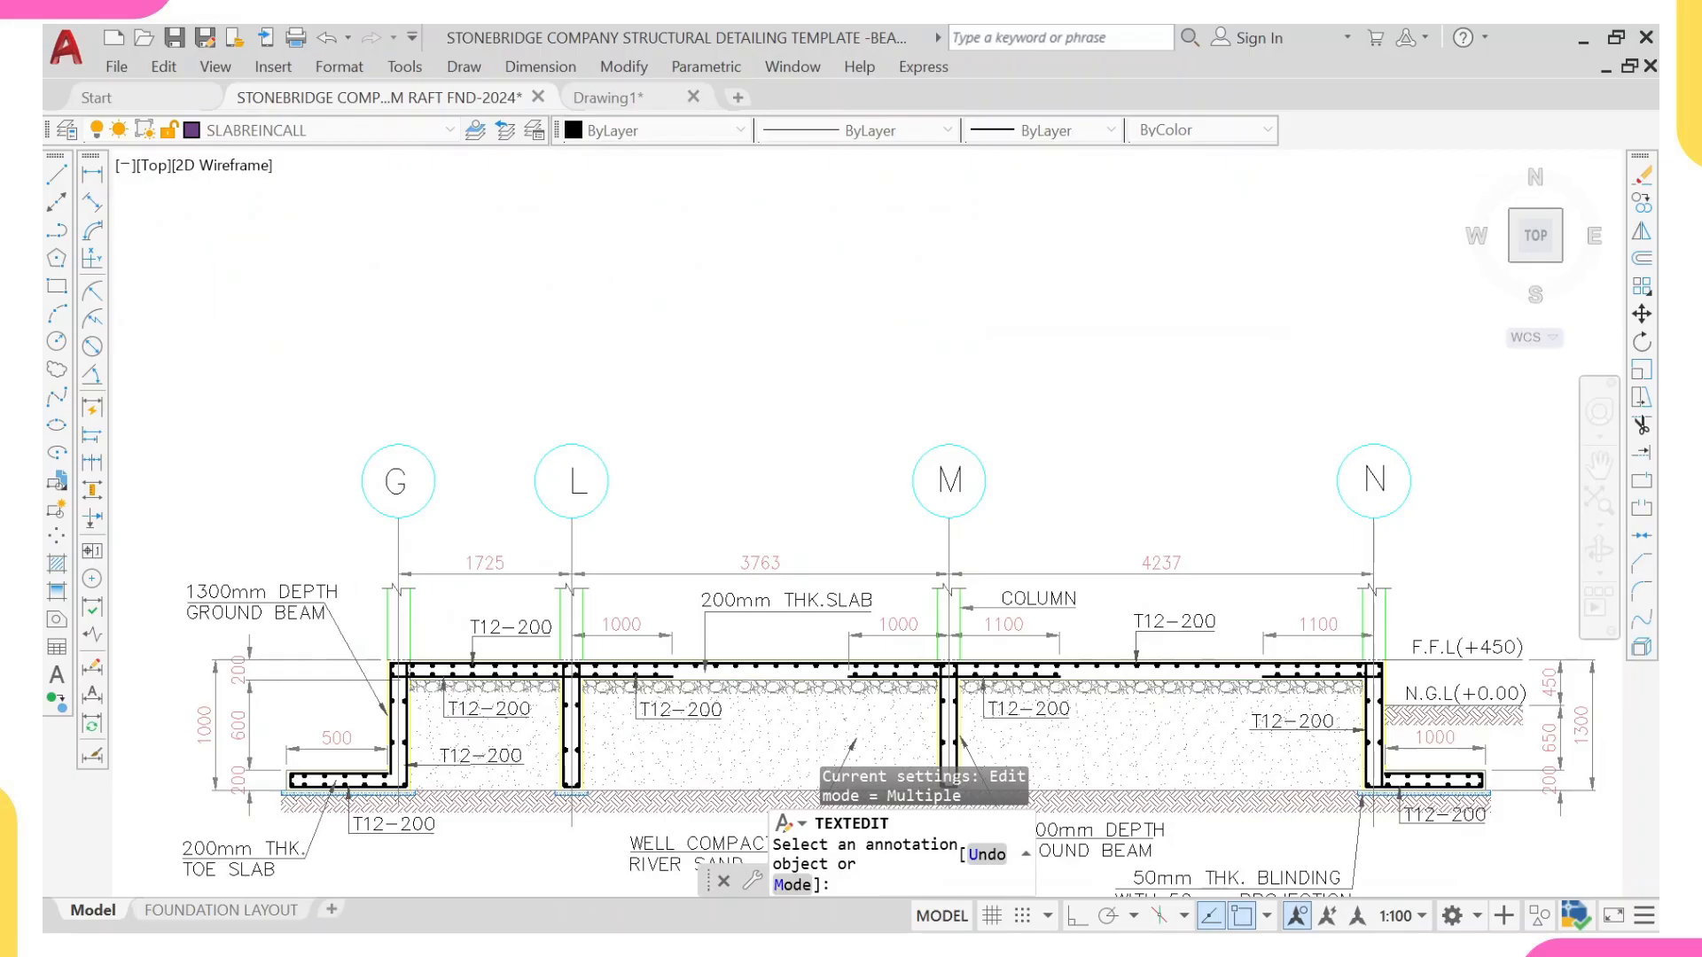
left_click(578, 483)
type("E")
left_click(843, 512)
Step: Rename the grid bubbles M and N of the reinforcement Section X-X as C and A
middle_click_drag(857, 527, 739, 518)
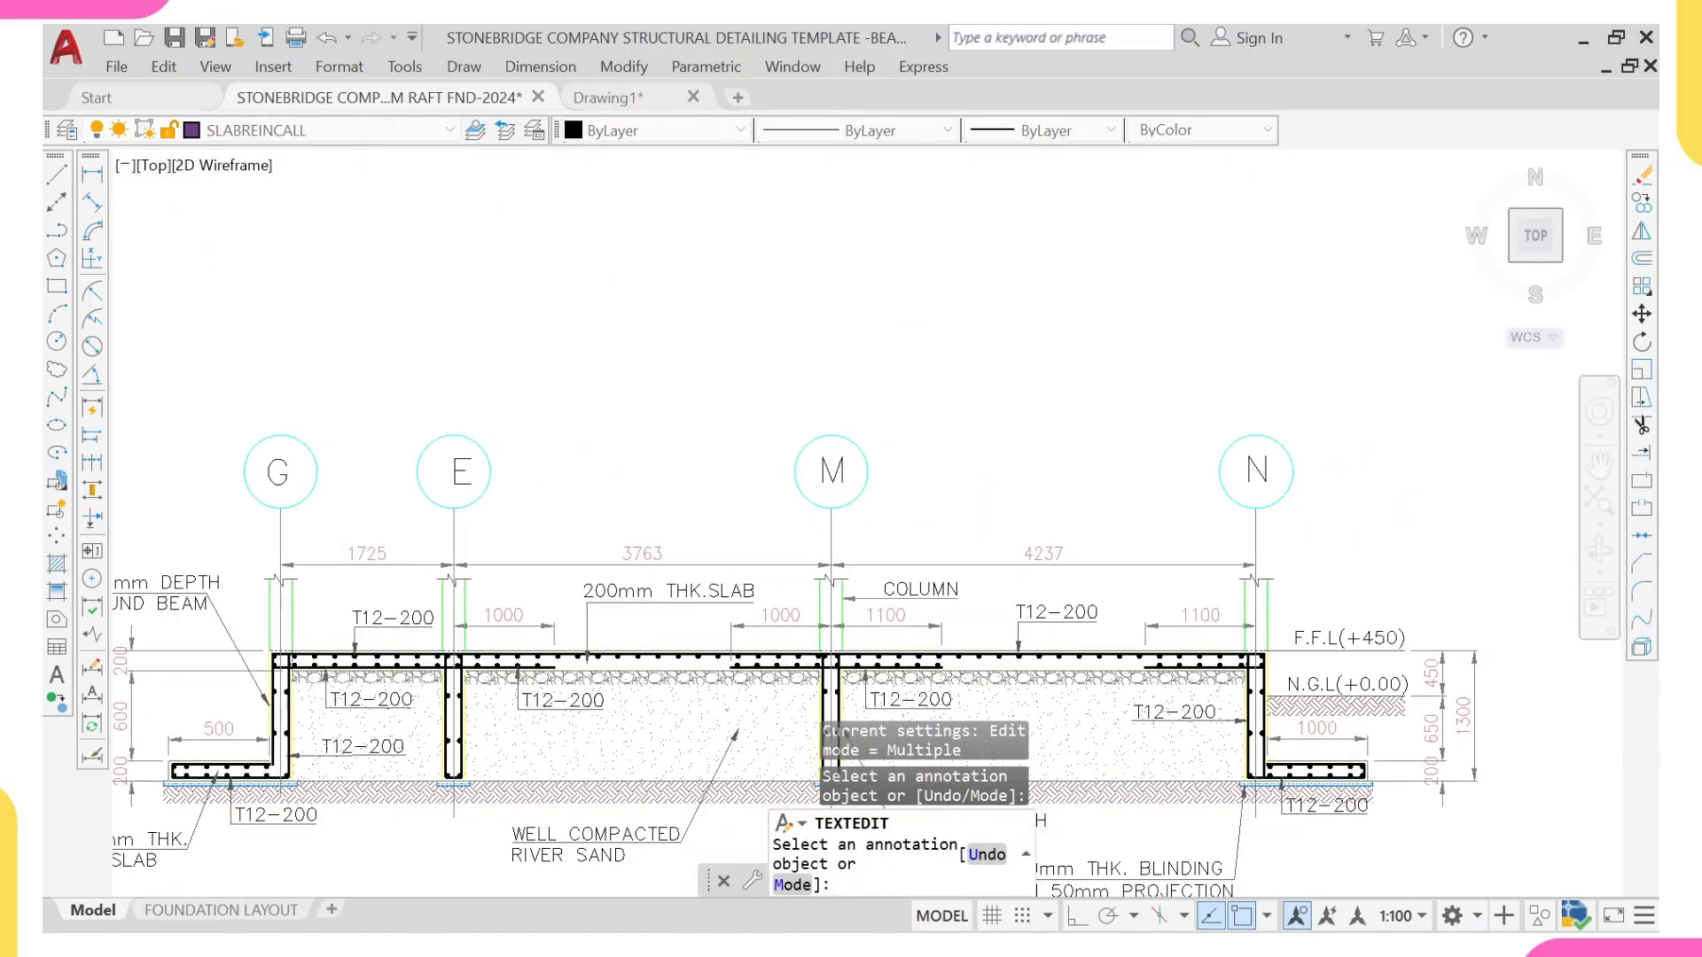
left_click(831, 471)
type("C")
left_click(1142, 487)
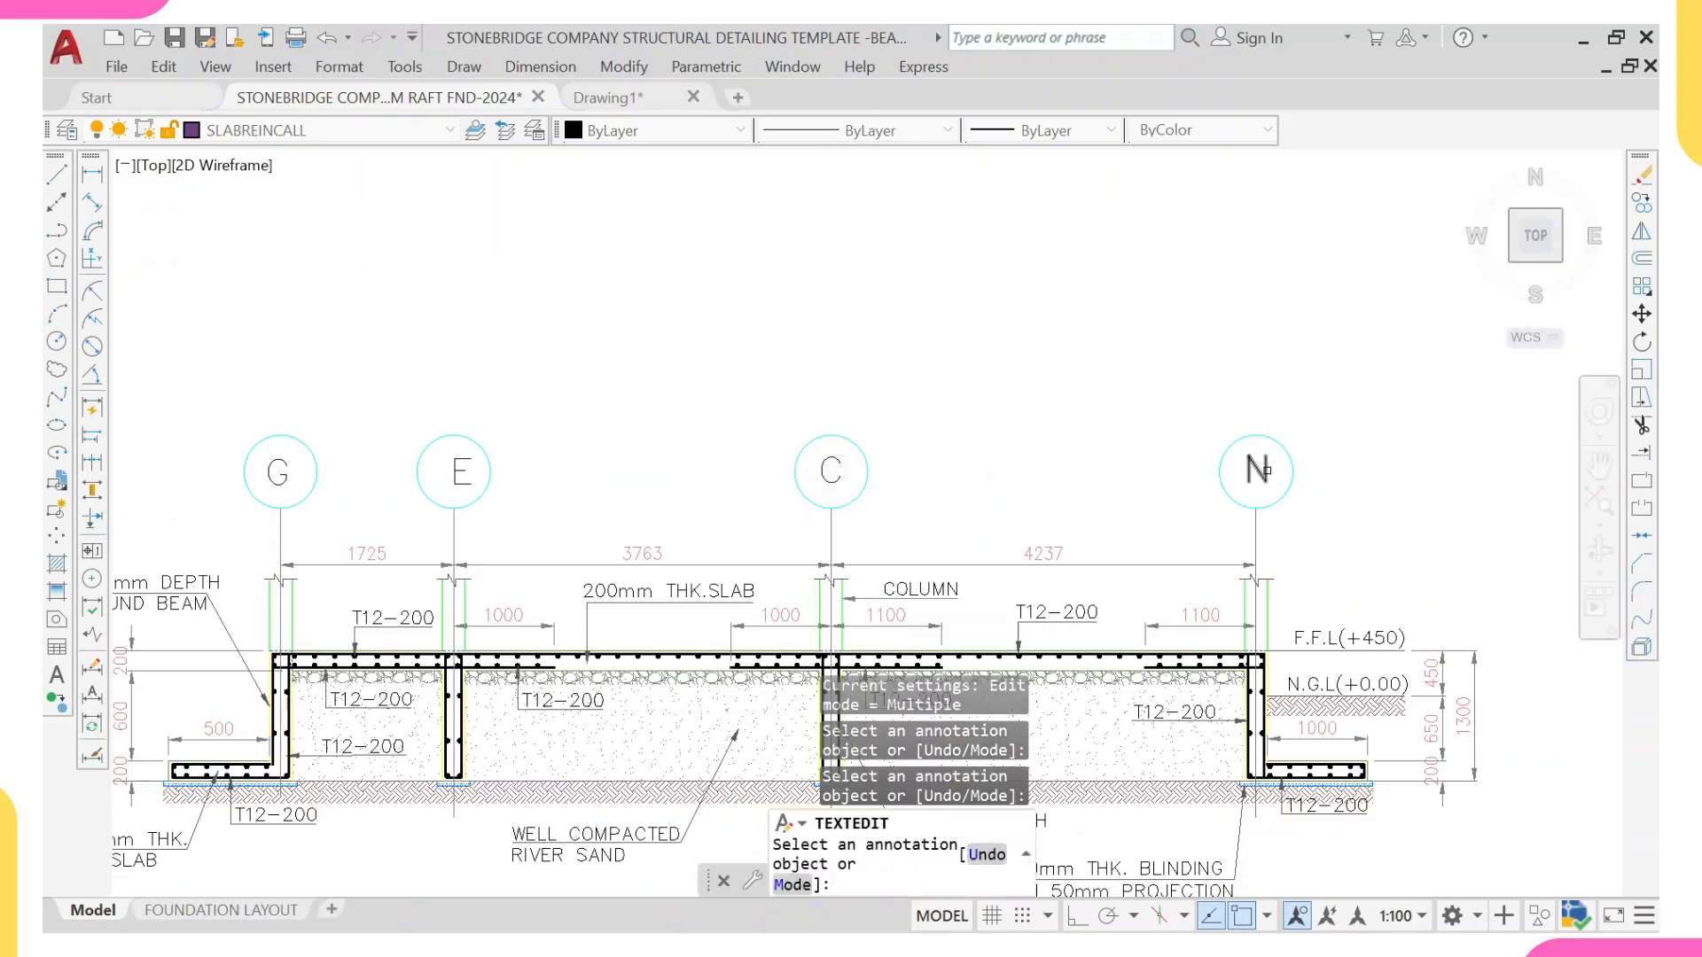
left_click(1257, 470)
type("A")
left_click(987, 481)
Step: Copy both Section X-X cut marks from the raft foundation layout onto the slab reinforcement plan, aligned by the corner of the grid 7/G column
scroll(922, 513, "down", 6)
middle_click_drag(896, 528, 641, 540)
scroll(641, 540, "up", 2)
scroll(532, 546, "up", 2)
scroll(424, 532, "down", 6)
middle_click_drag(507, 363, 522, 506)
scroll(532, 495, "down", 4)
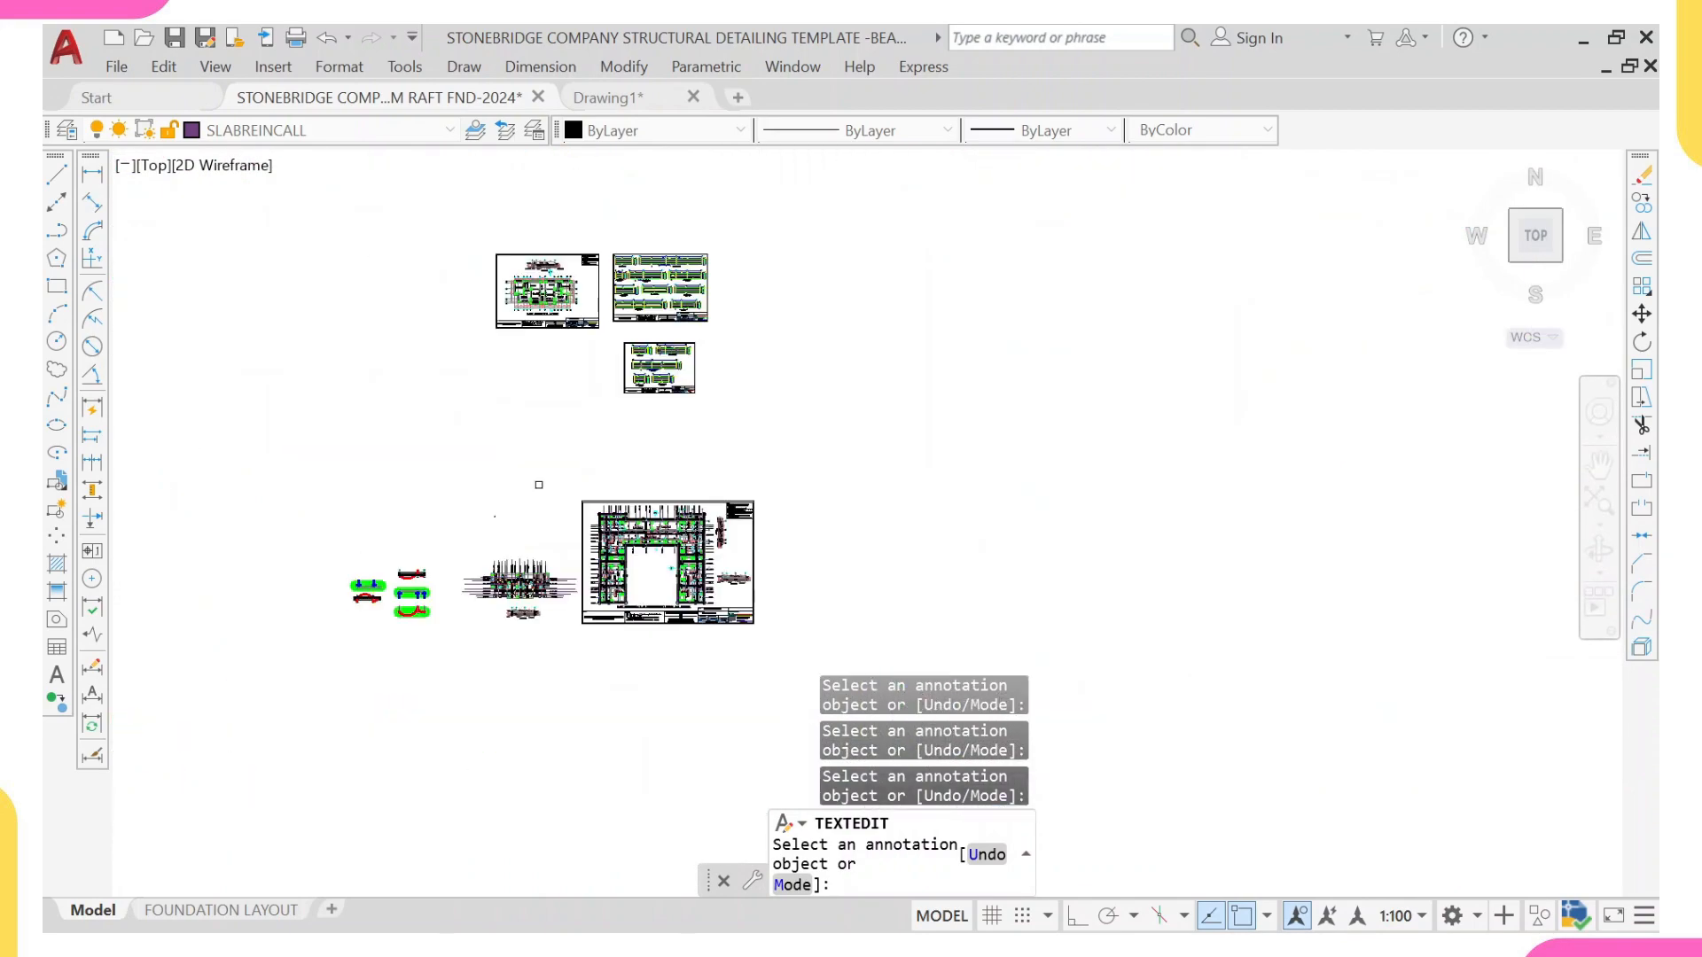
scroll(525, 244, "up", 8)
scroll(619, 284, "up", 5)
scroll(572, 426, "down", 8)
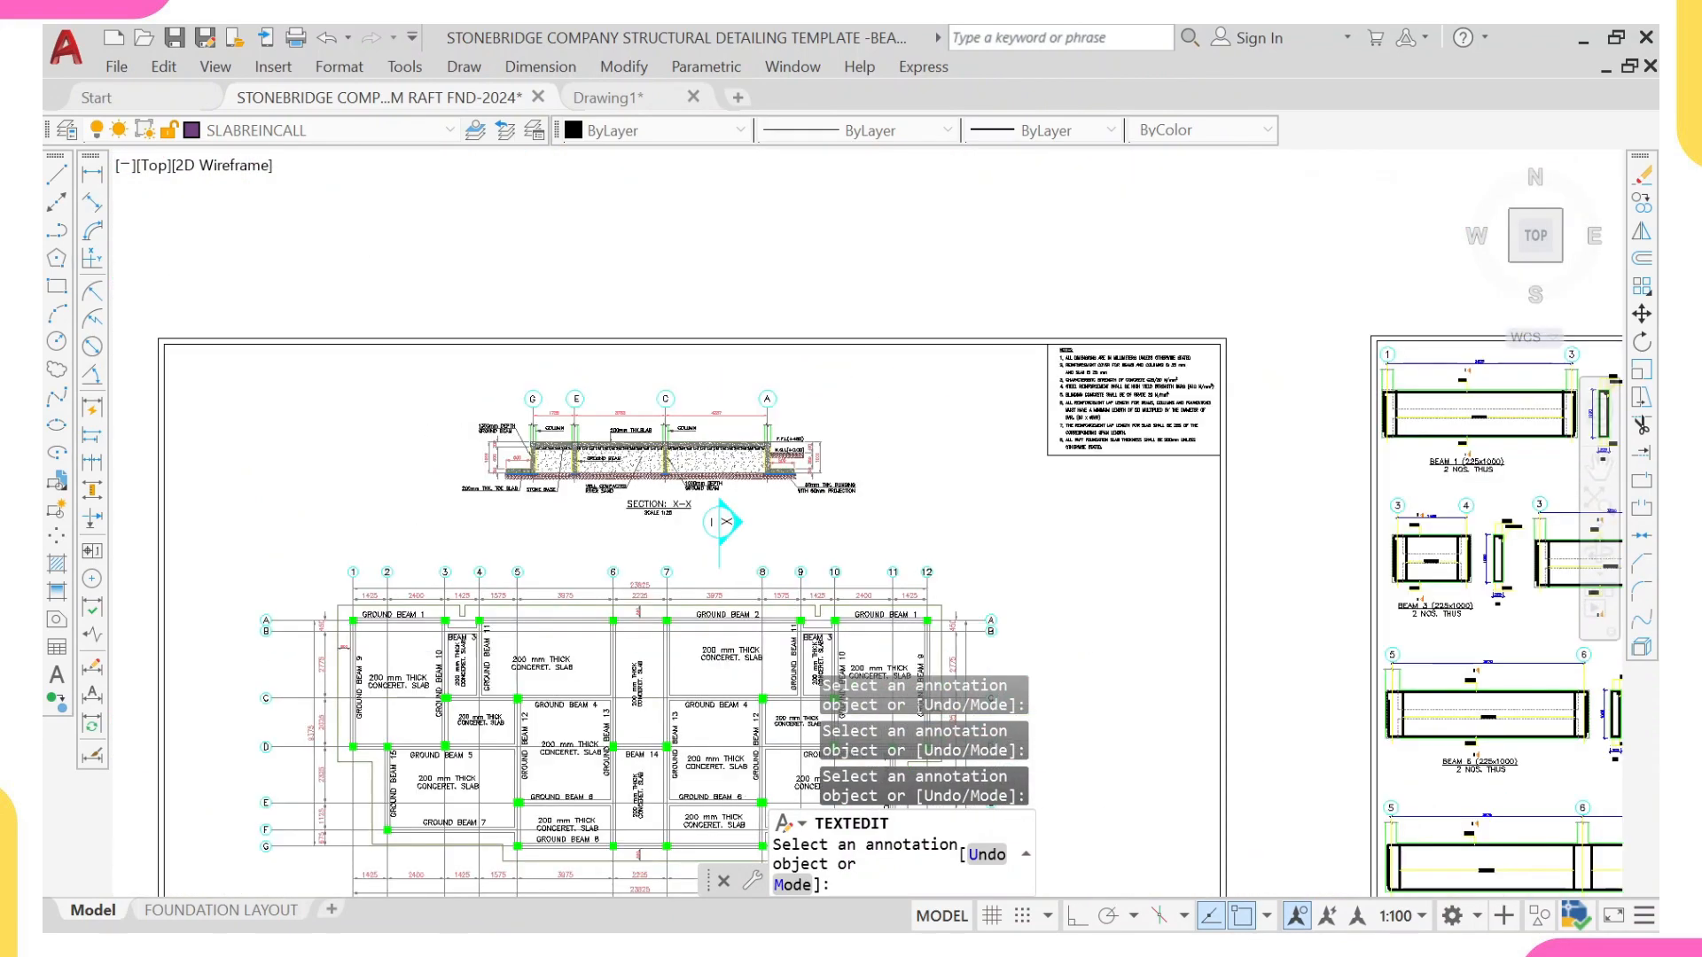
scroll(633, 464, "up", 6)
key("Escape")
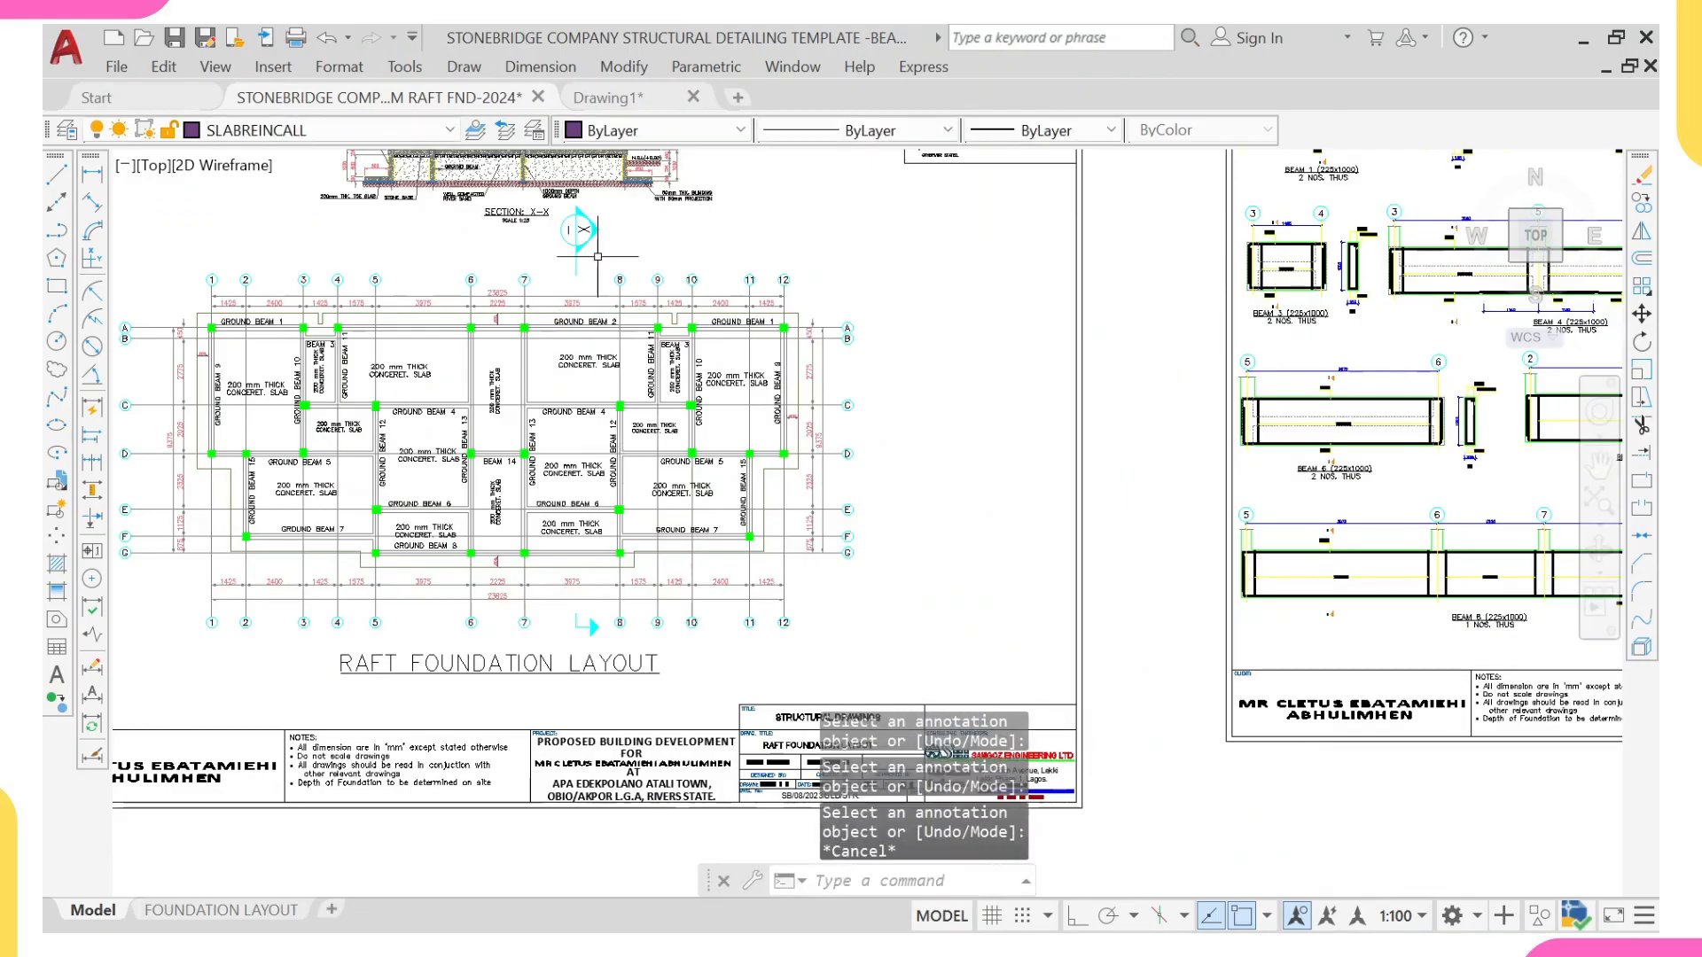
scroll(599, 217, "up", 2)
left_click(606, 211)
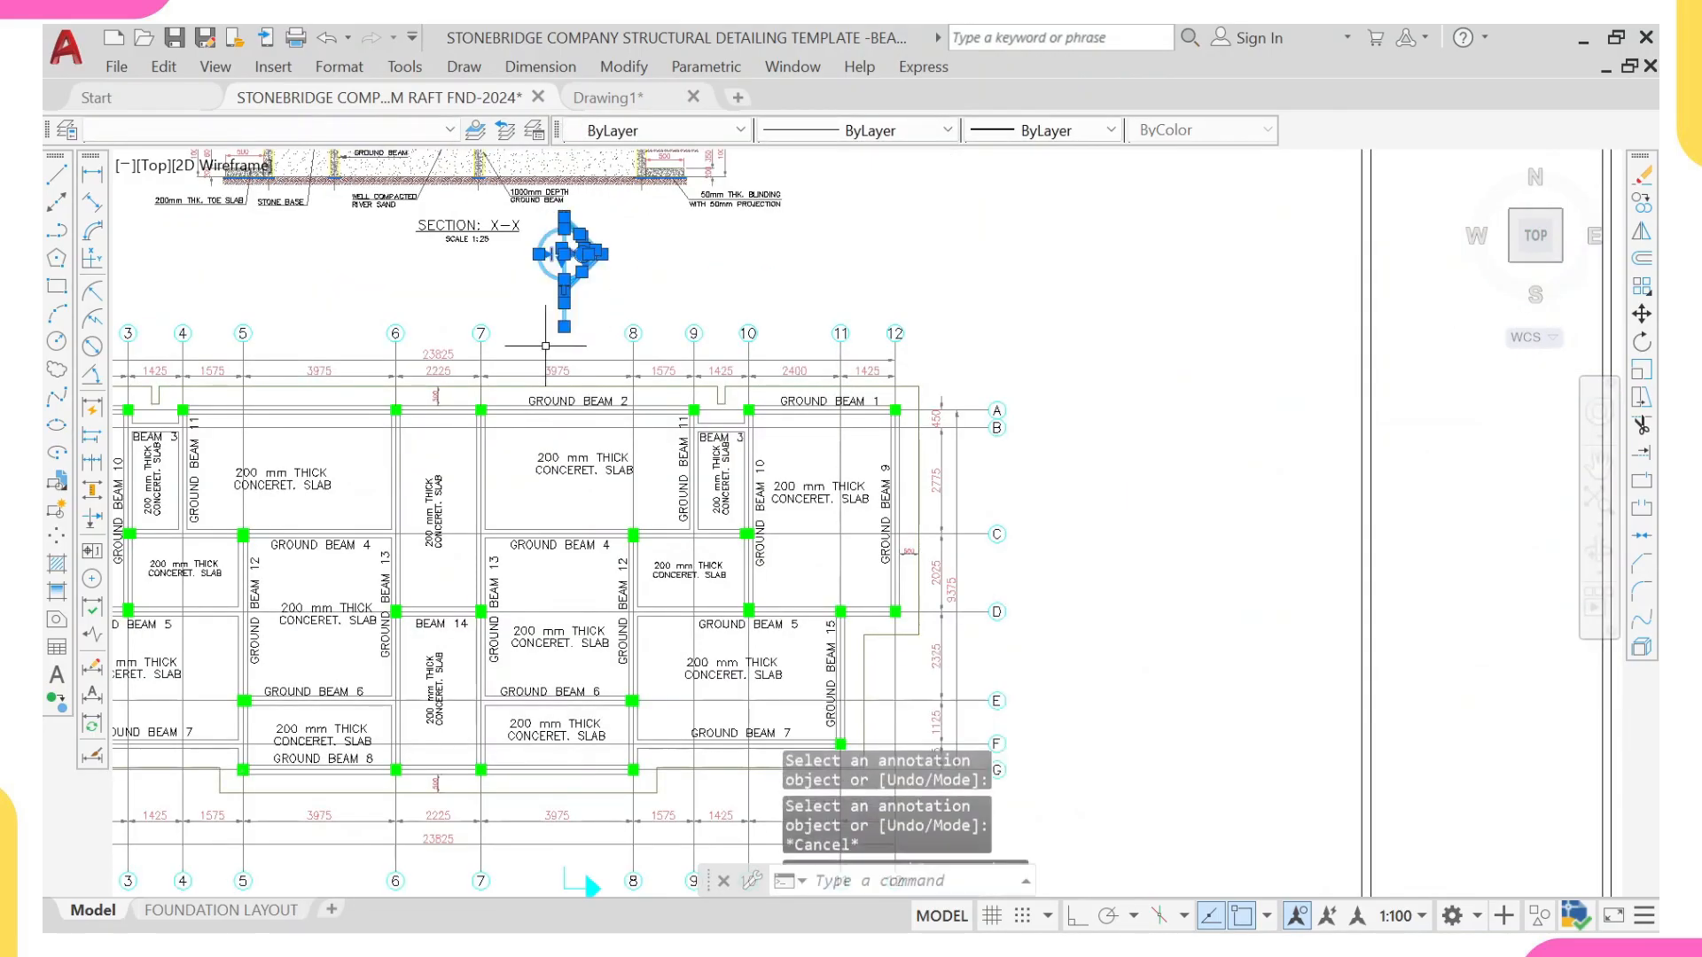
scroll(570, 257, "down", 3)
scroll(569, 551, "up", 3)
scroll(569, 550, "up", 2)
left_click(534, 507)
left_click(416, 592)
type("co")
key("Return")
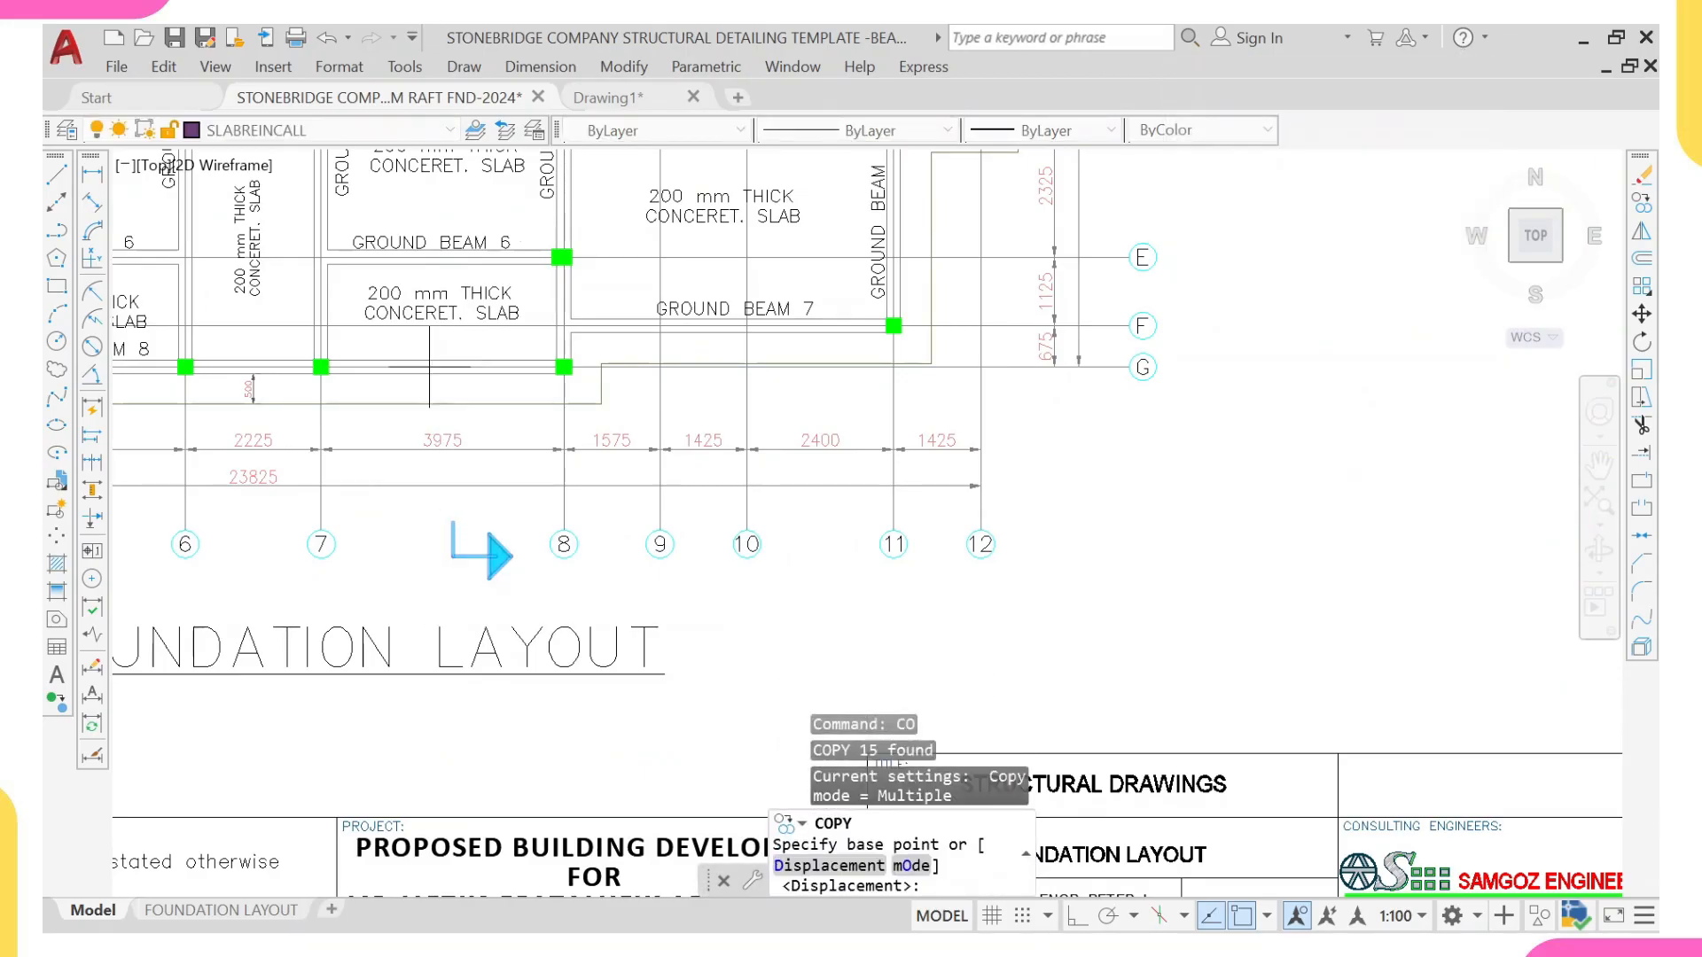
scroll(285, 363, "up", 3)
left_click(319, 363)
scroll(319, 363, "down", 6)
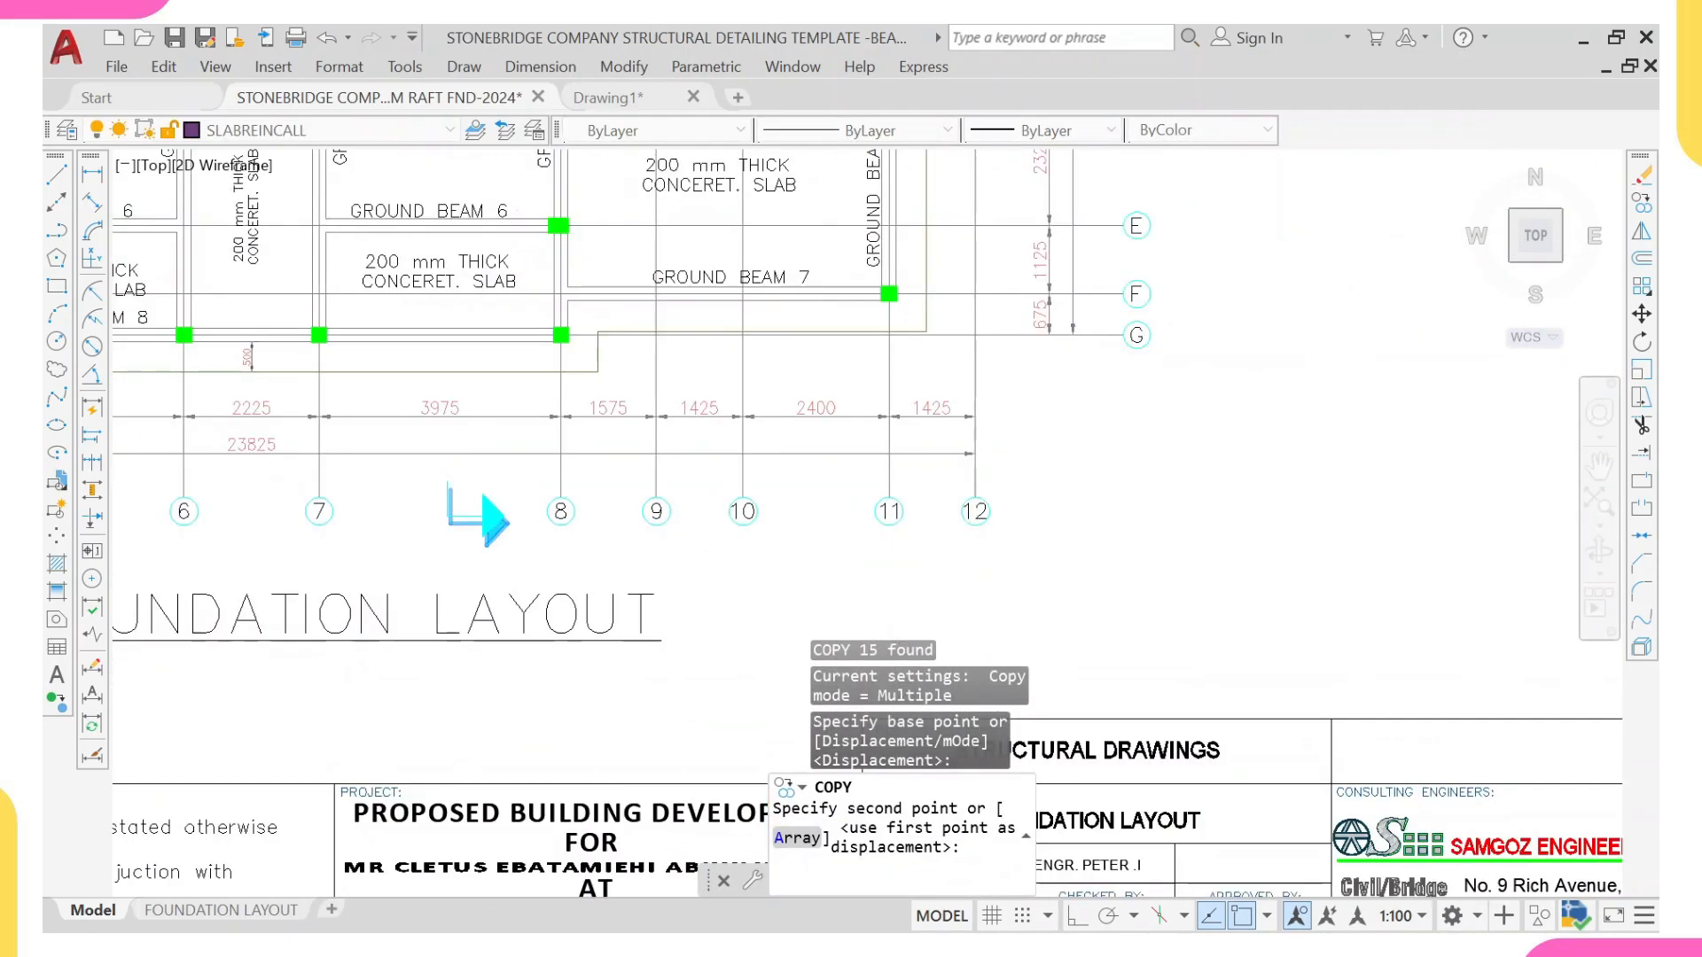
middle_click_drag(383, 664, 384, 430)
scroll(399, 483, "down", 4)
middle_click_drag(380, 665, 364, 588)
scroll(332, 596, "up", 10)
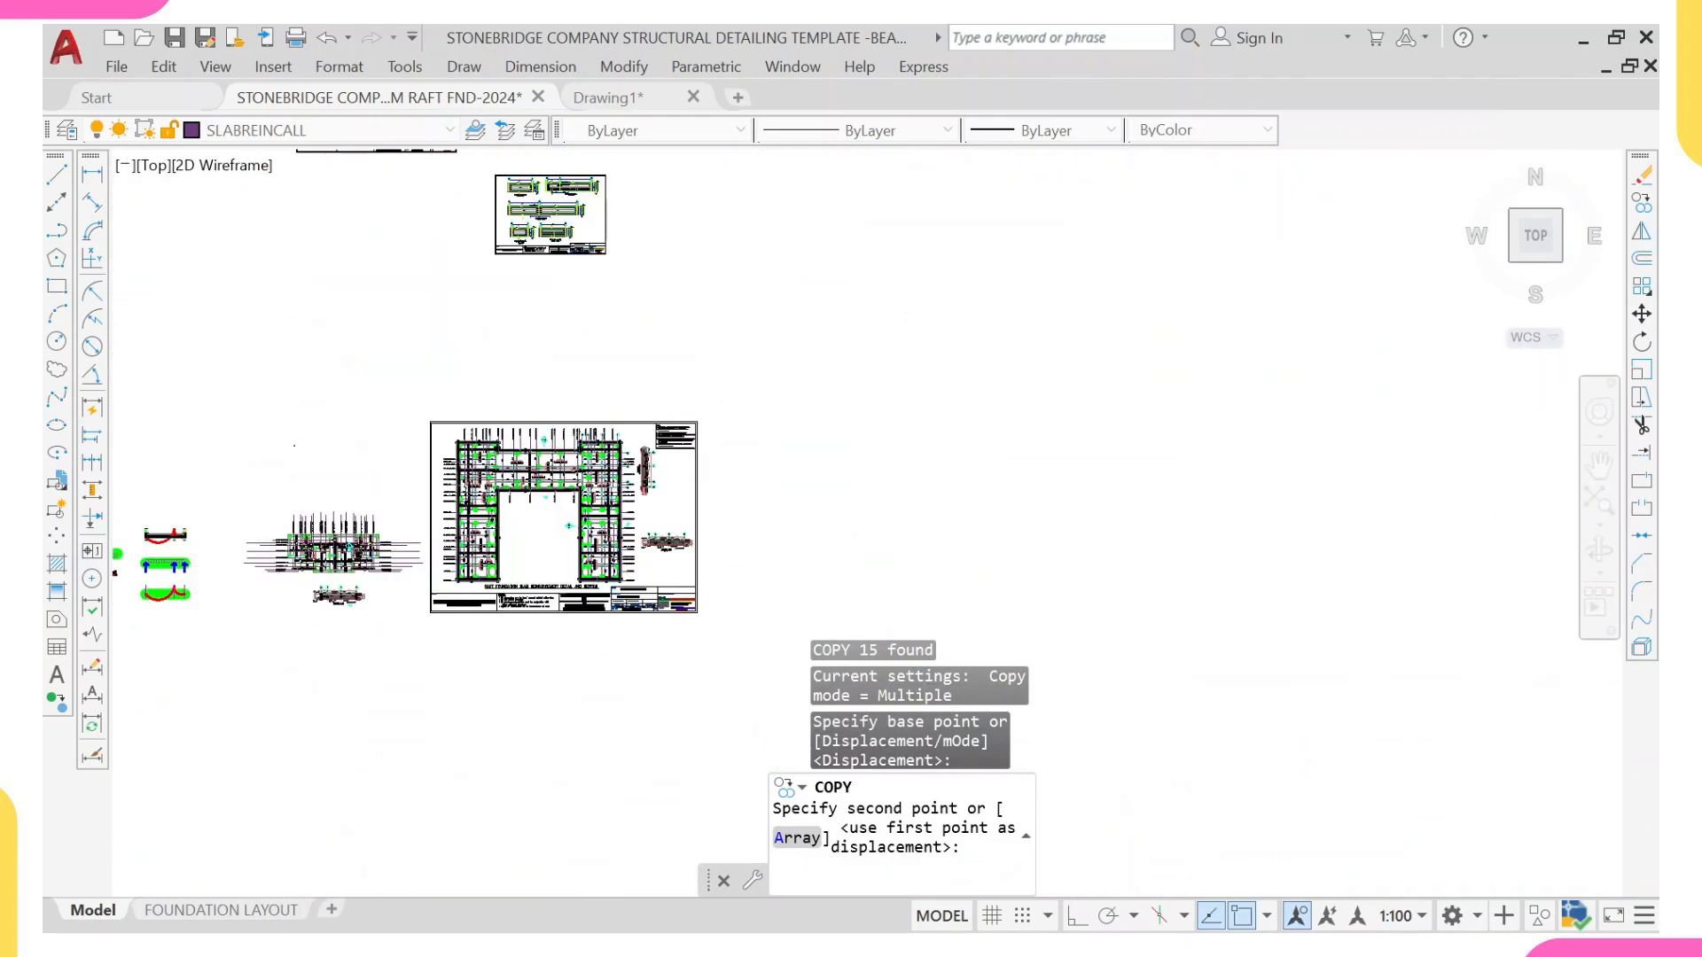
scroll(399, 478, "up", 8)
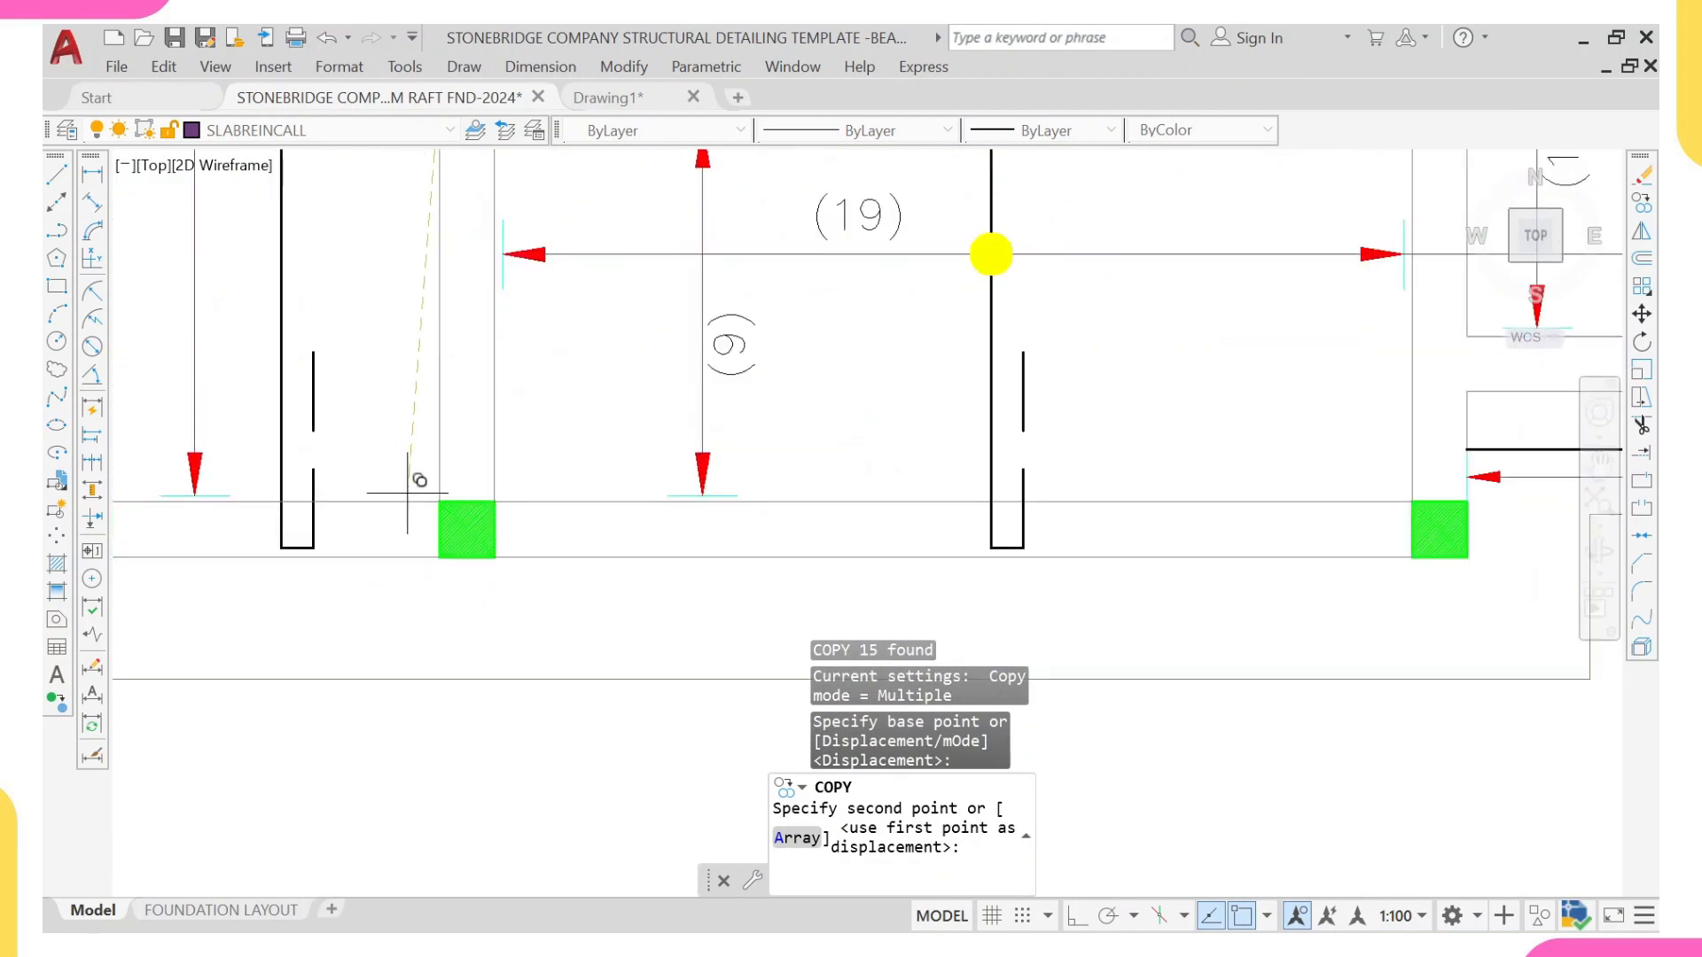
left_click(440, 497)
scroll(439, 492, "down", 6)
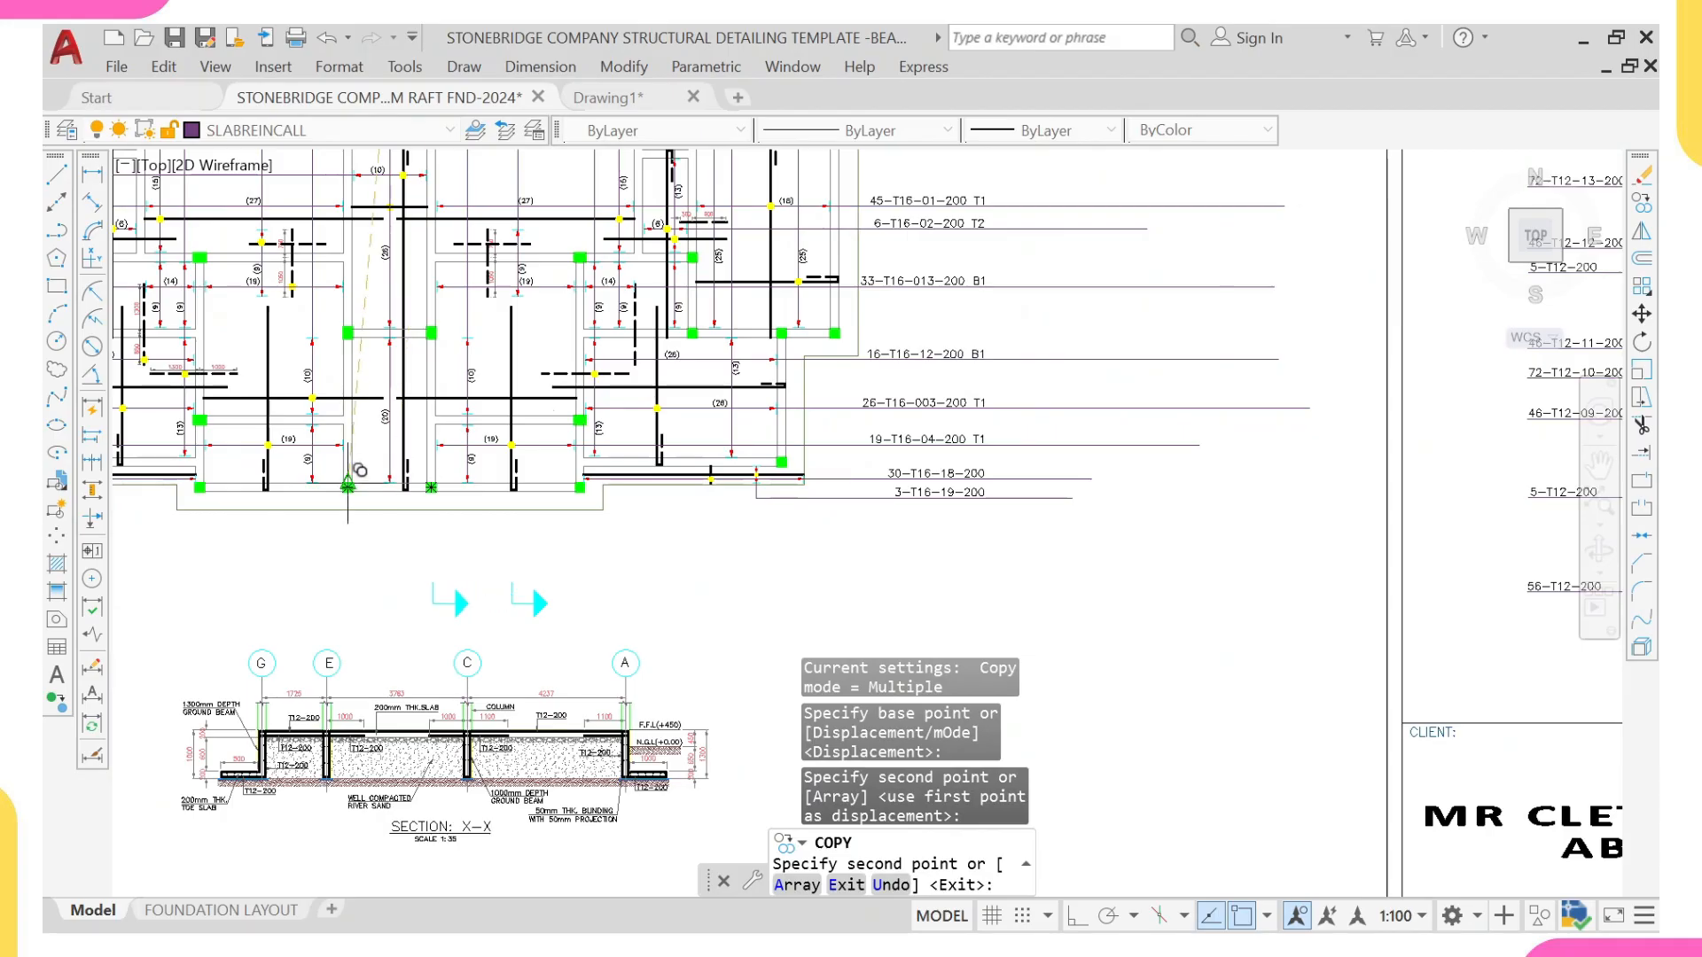
key("Return")
key("Escape")
scroll(355, 443, "down", 4)
scroll(413, 354, "up", 10)
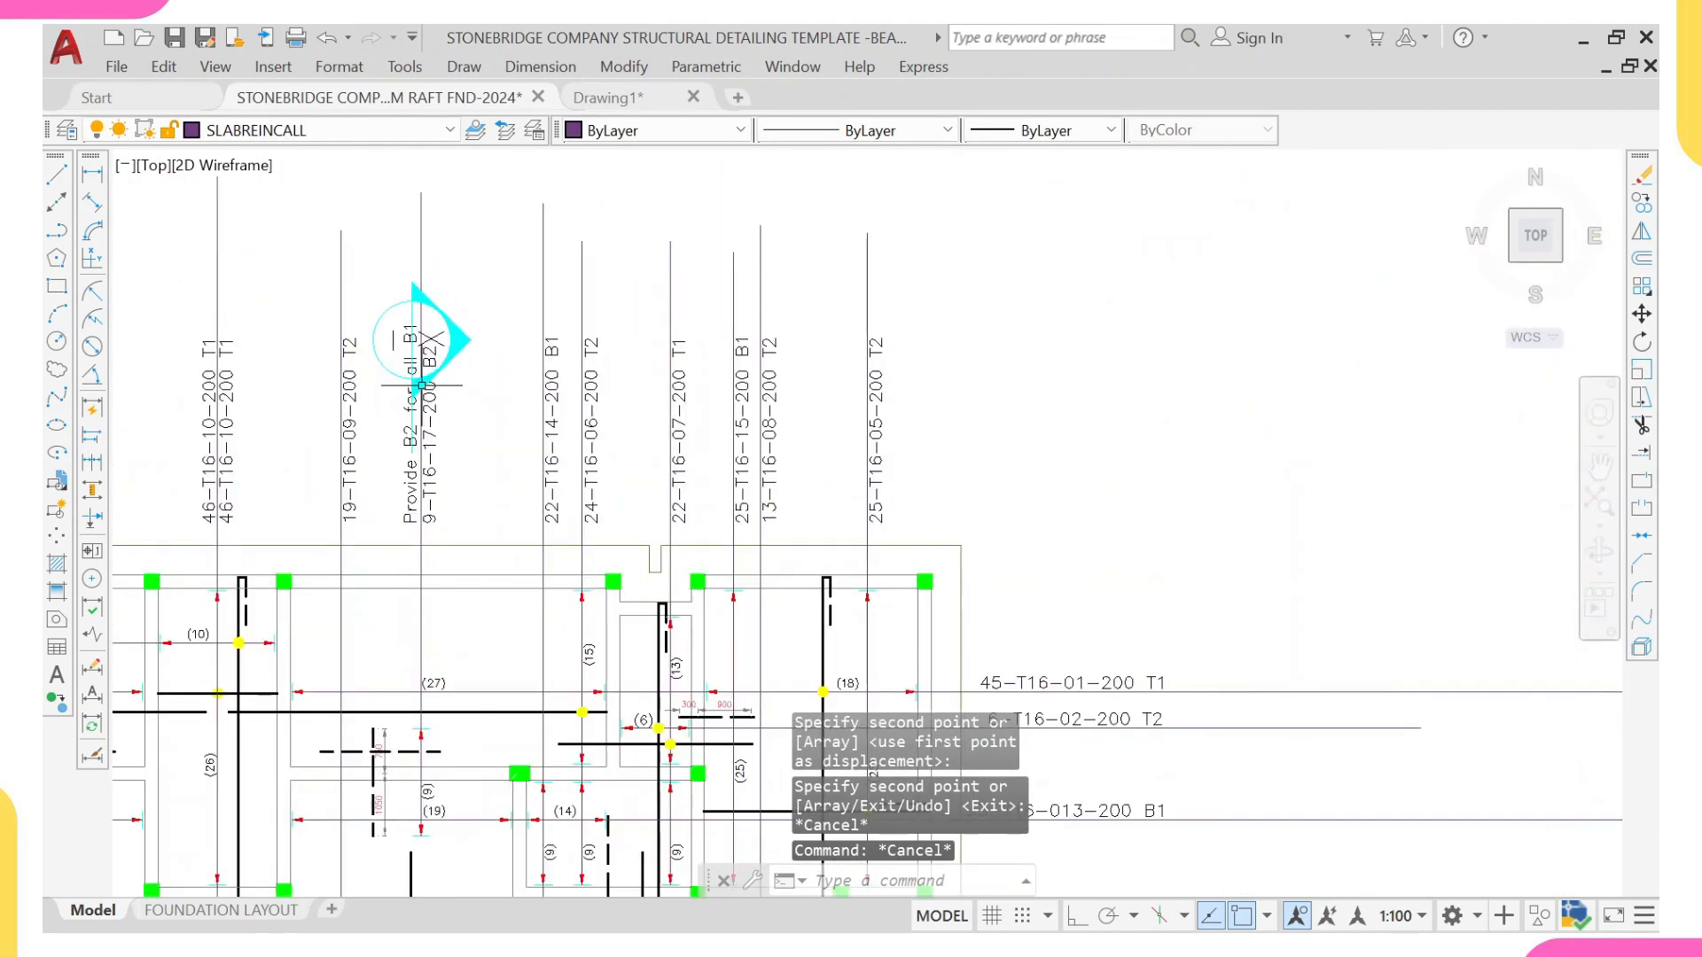
scroll(399, 337, "down", 5)
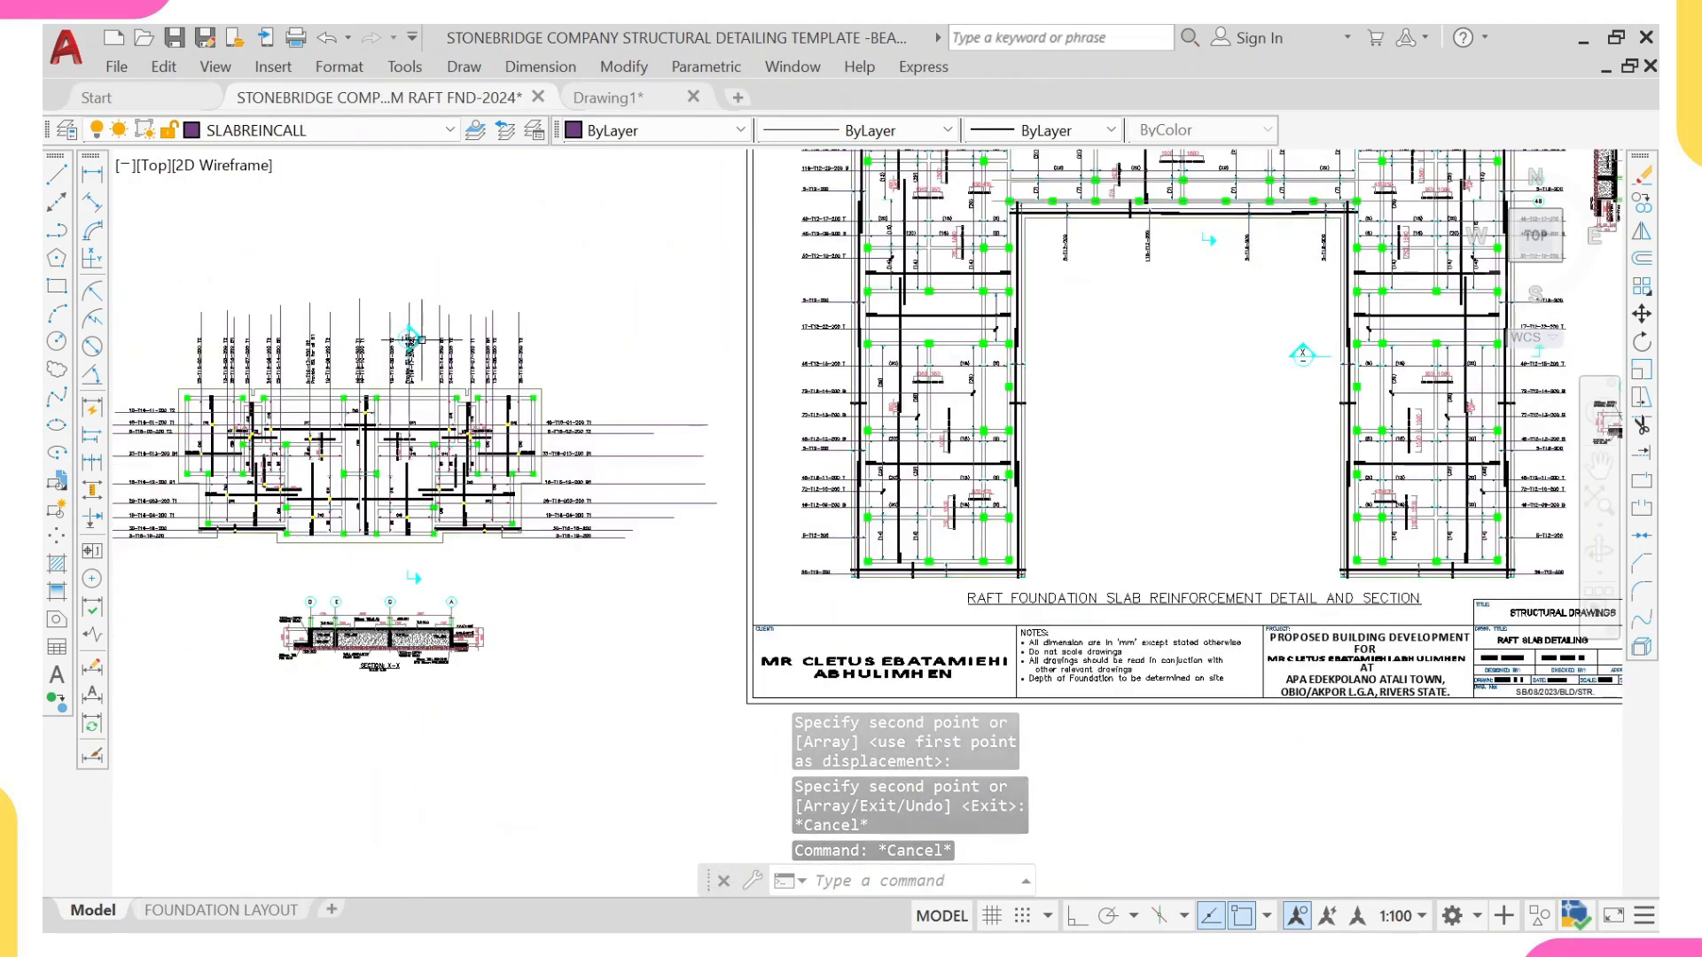
Step: Scale the upper Section X-X cut mark on the slab reinforcement plan by a factor of 0.75
scroll(370, 306, "up", 4)
left_click(346, 276)
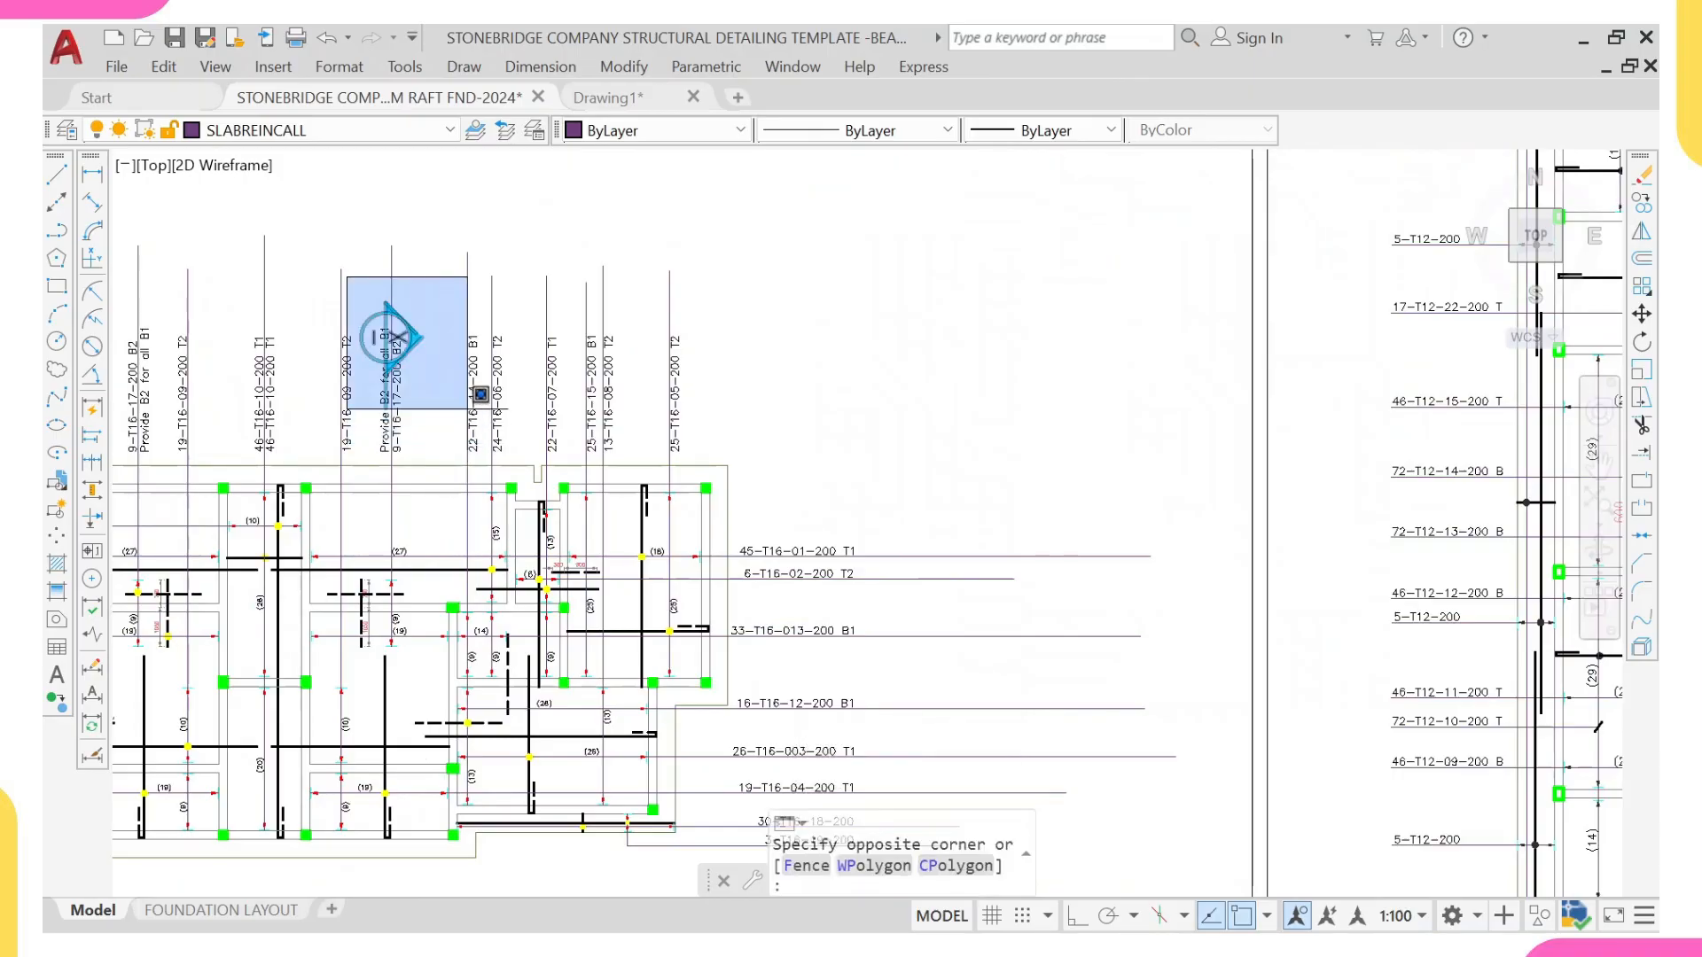
left_click(467, 469)
type("sc")
key("Return")
scroll(334, 372, "up", 4)
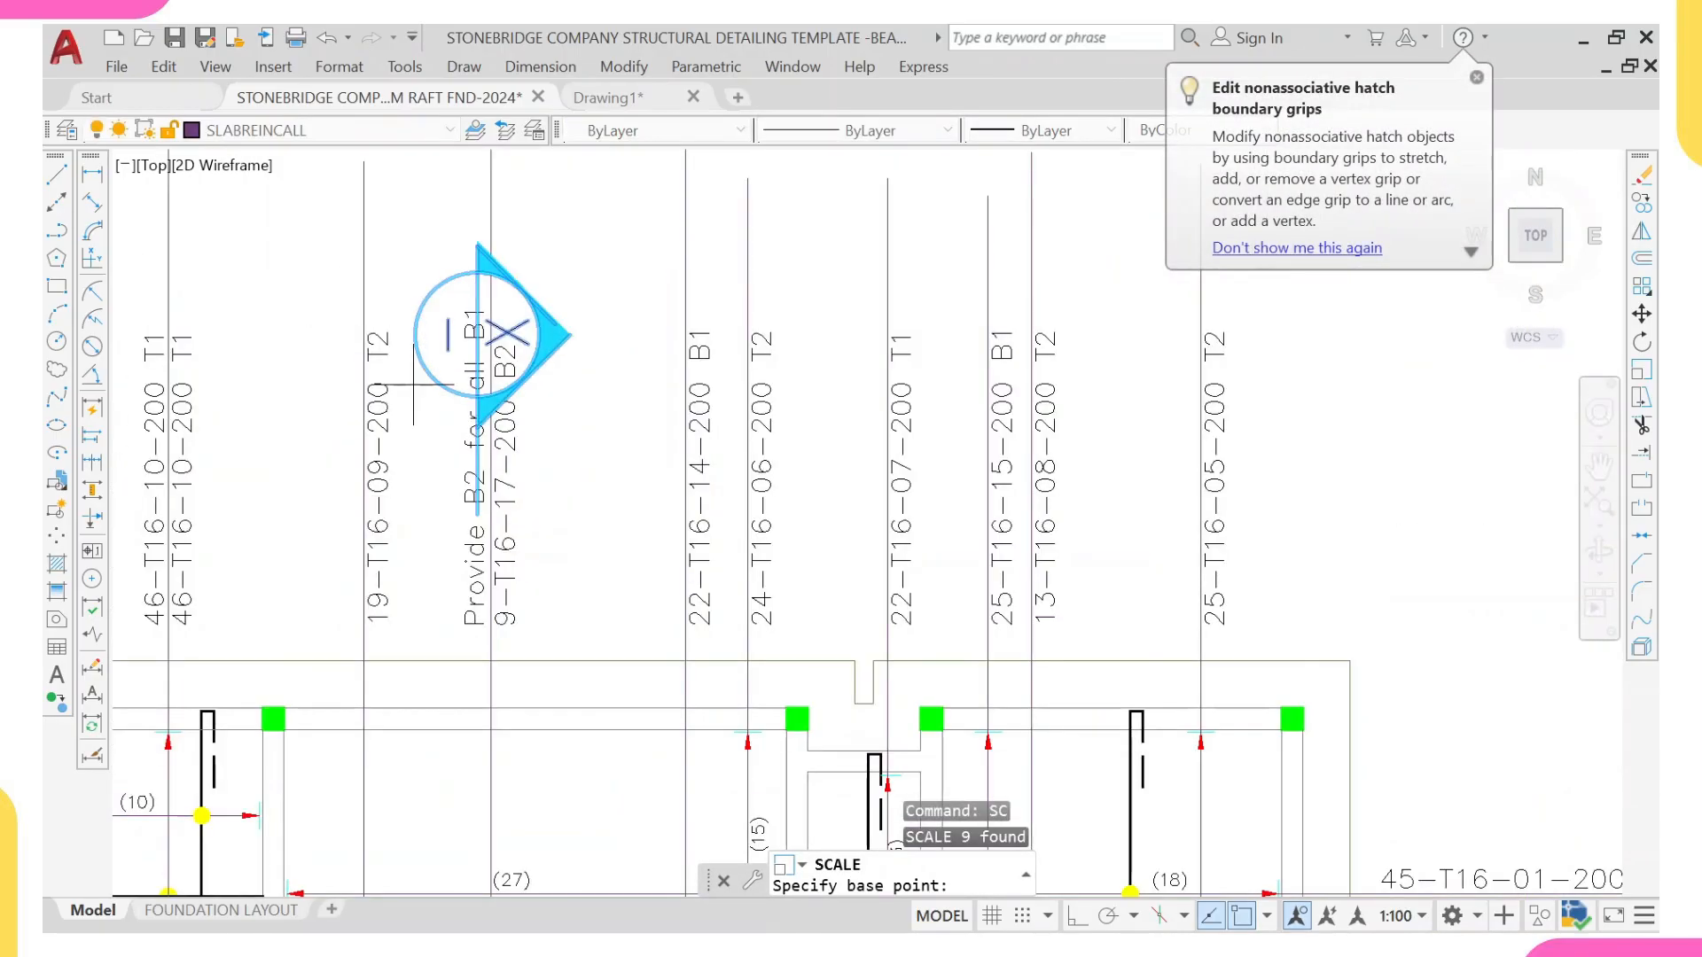
double_click(478, 396)
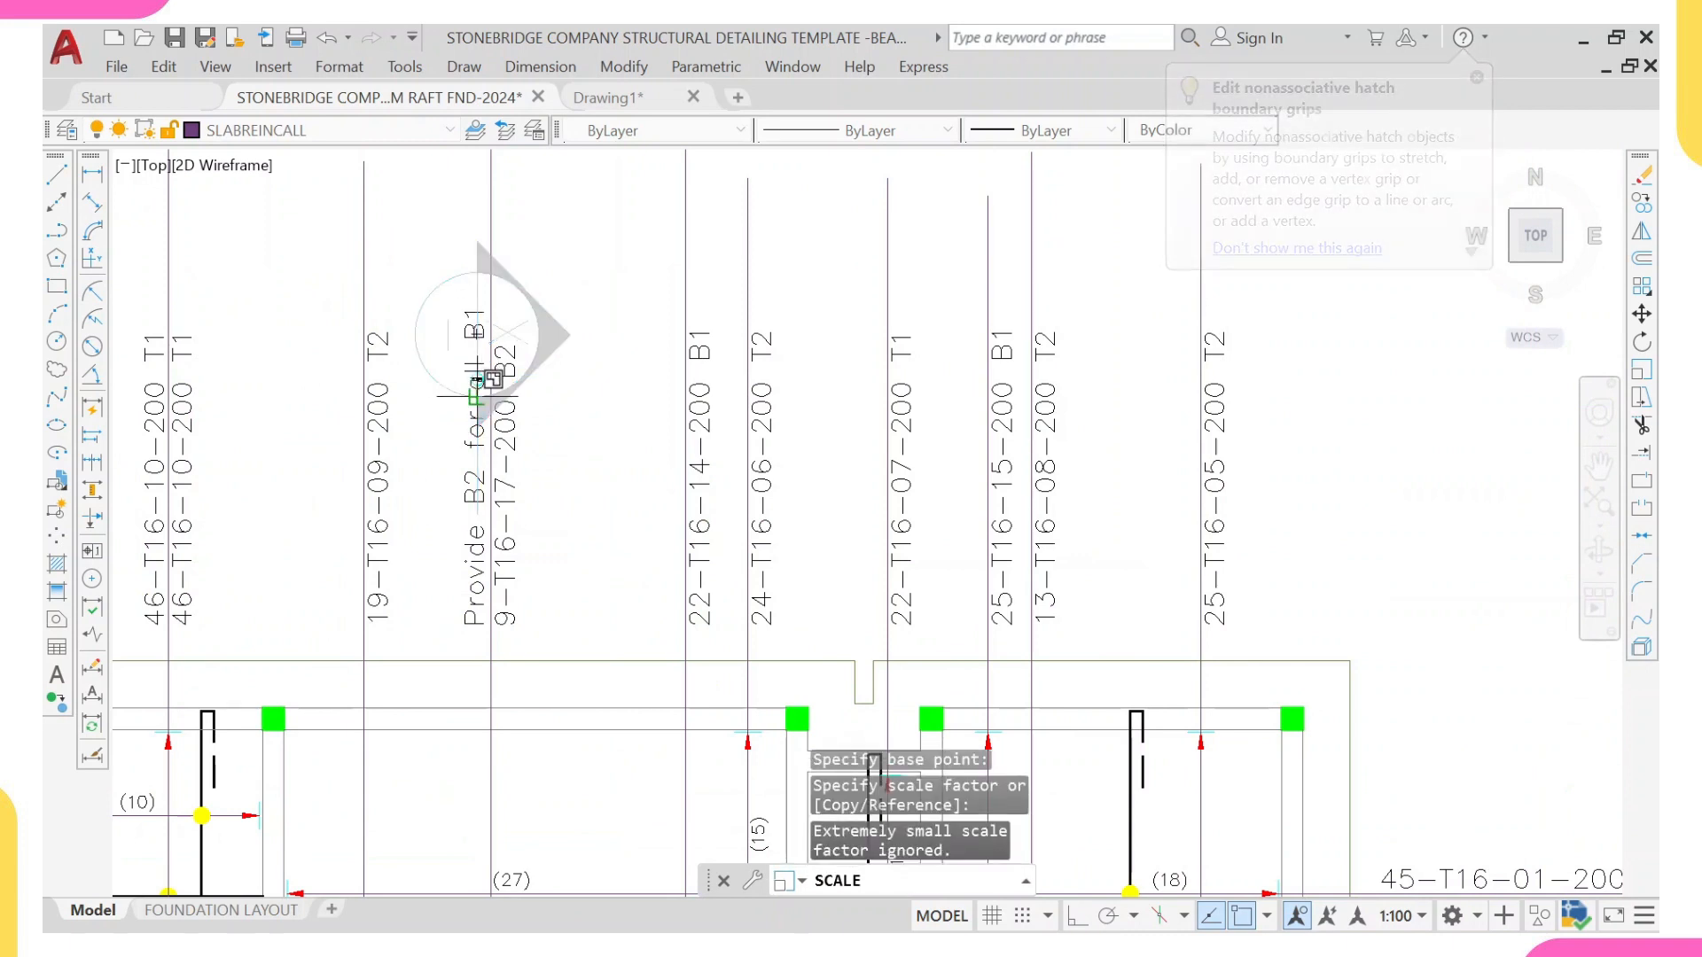
type("0.7")
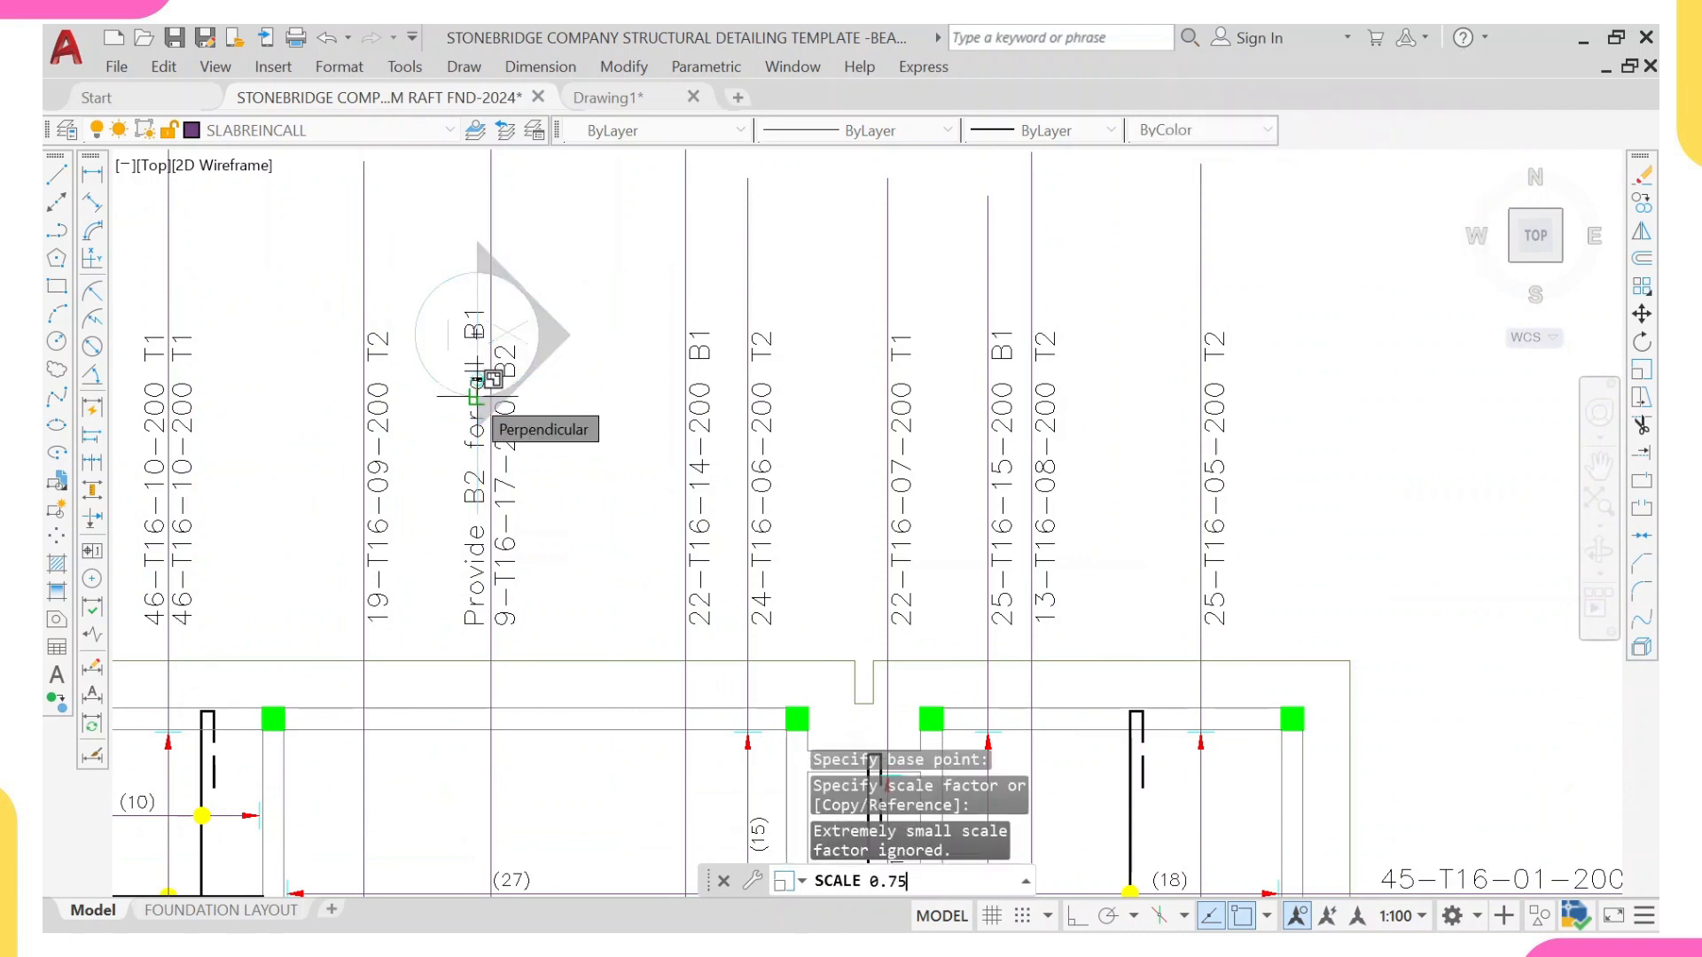
type("5")
key("Return")
Step: Move both section cut marks together so the upper bubble sits between the 9-T16-17-200 B2 and 22-T16-14-200 B1 bar lines
left_click(398, 259)
left_click(624, 571)
scroll(585, 514, "down", 6)
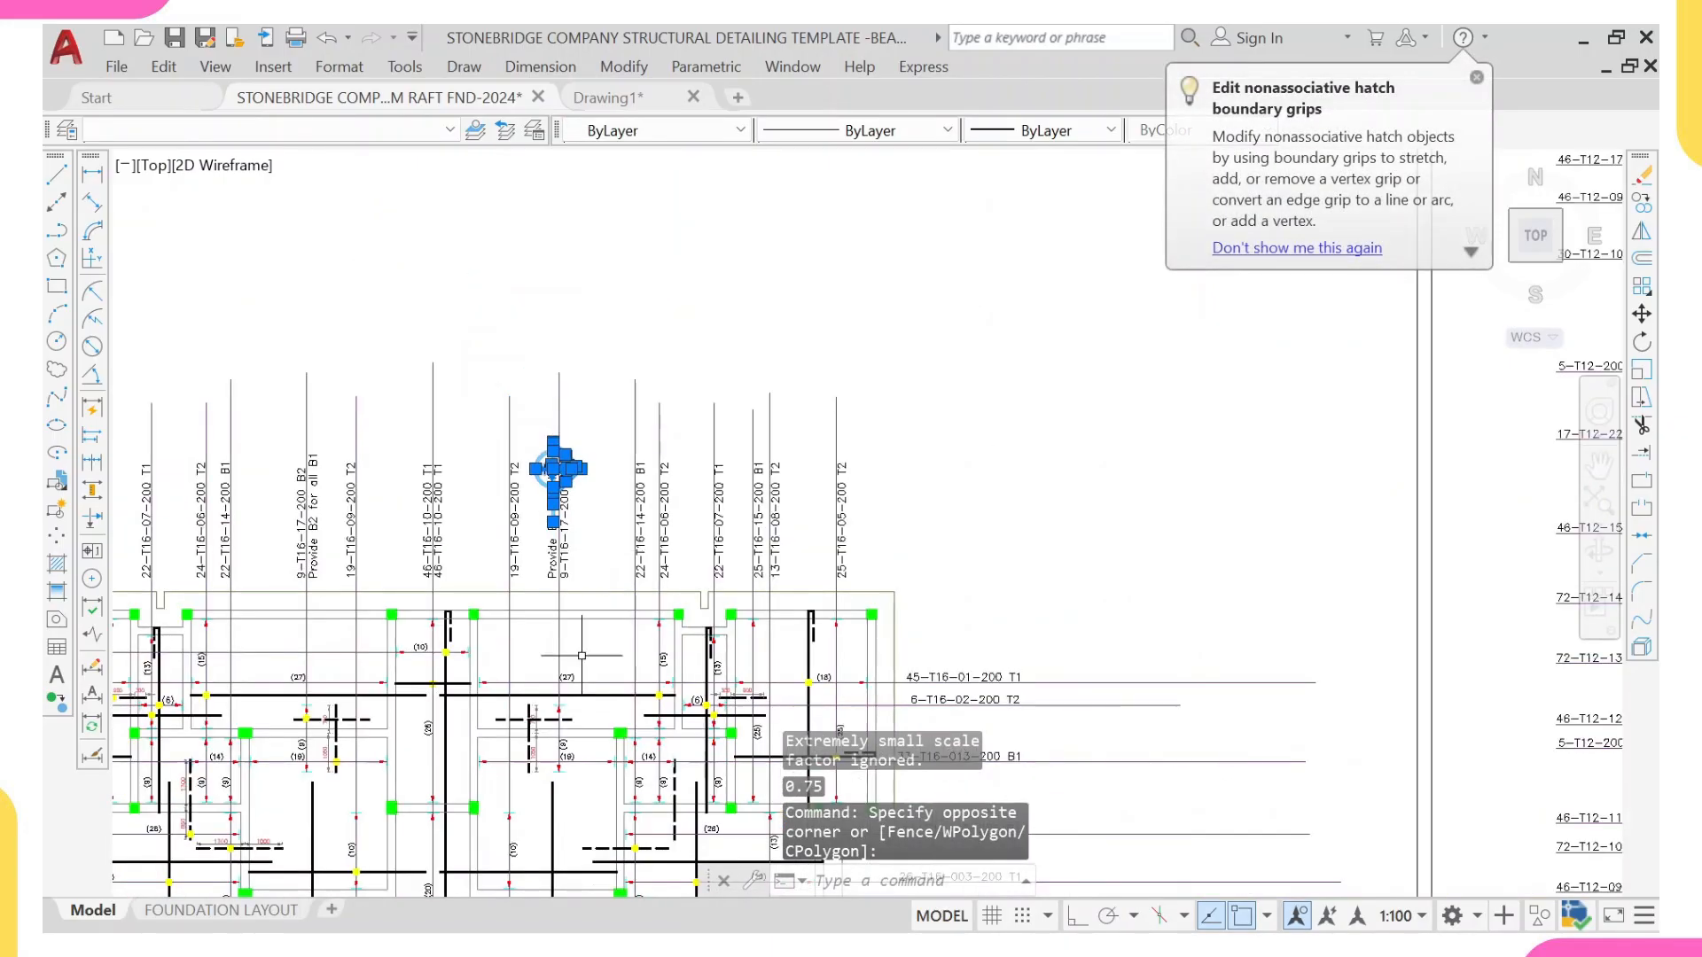
scroll(585, 514, "up", 3)
left_click(490, 658)
left_click(608, 754)
type("m")
key("Return")
scroll(599, 645, "down", 5)
scroll(593, 534, "up", 7)
left_click(582, 496)
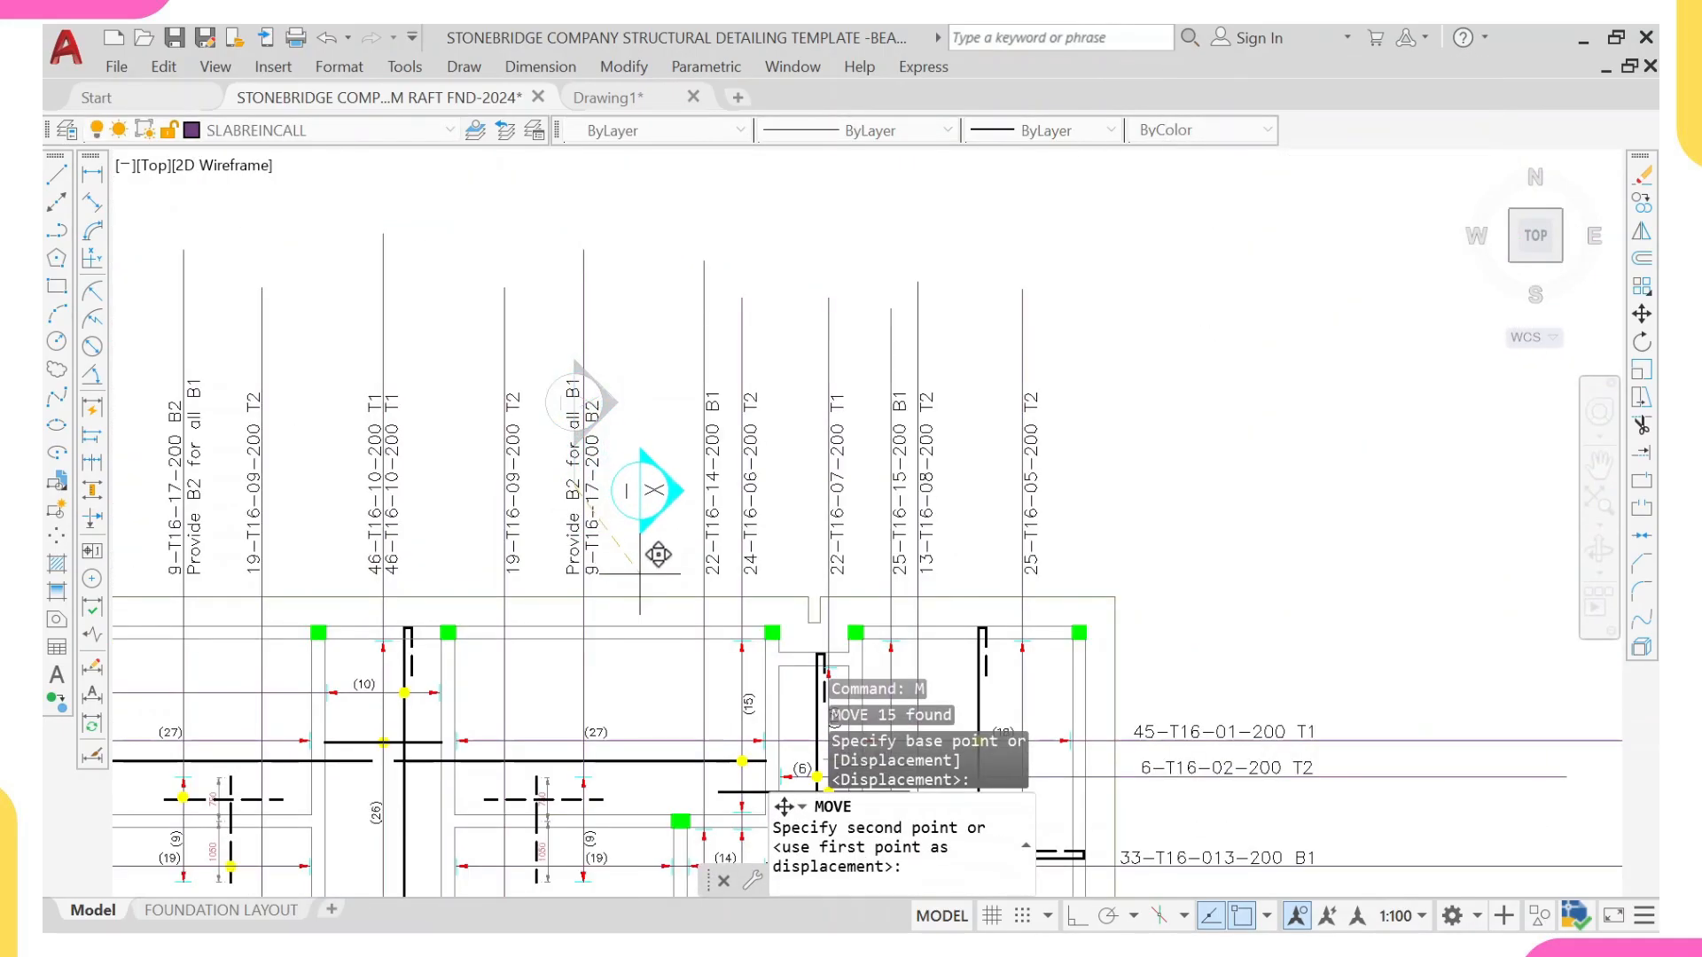
left_click(653, 545)
Step: Move the lower section cut mark straight up to just below the slab reinforcement plan
scroll(620, 531, "down", 4)
scroll(600, 554, "up", 1)
scroll(636, 512, "up", 2)
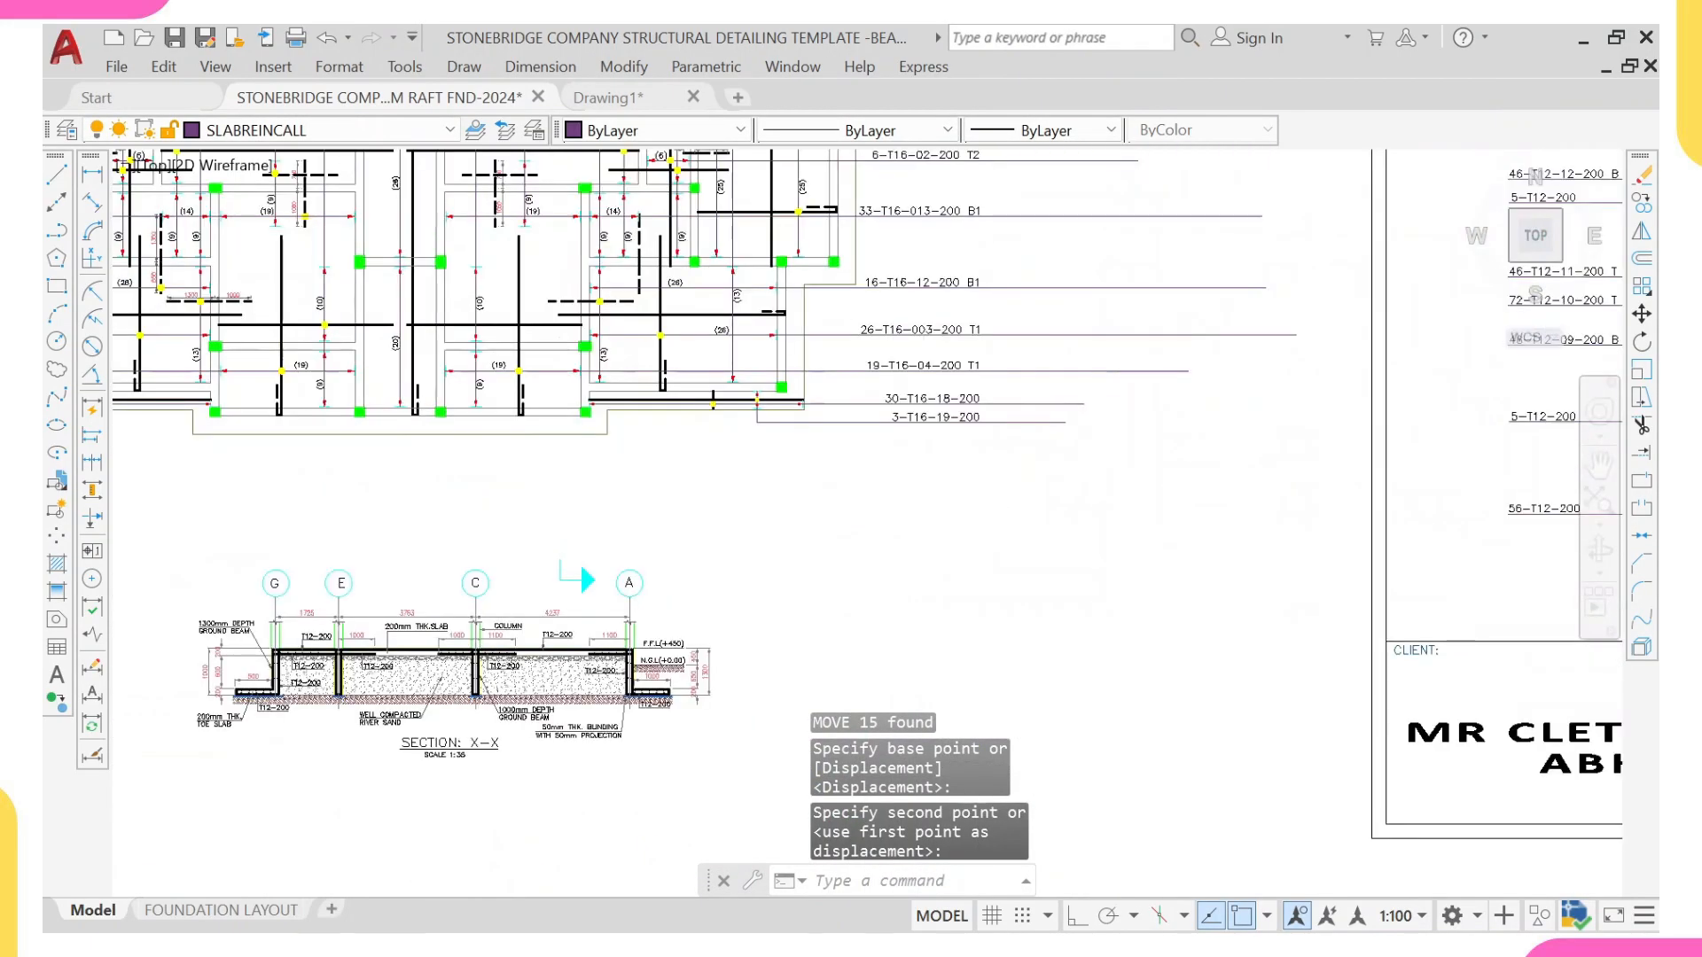
left_click(550, 501)
left_click(631, 646)
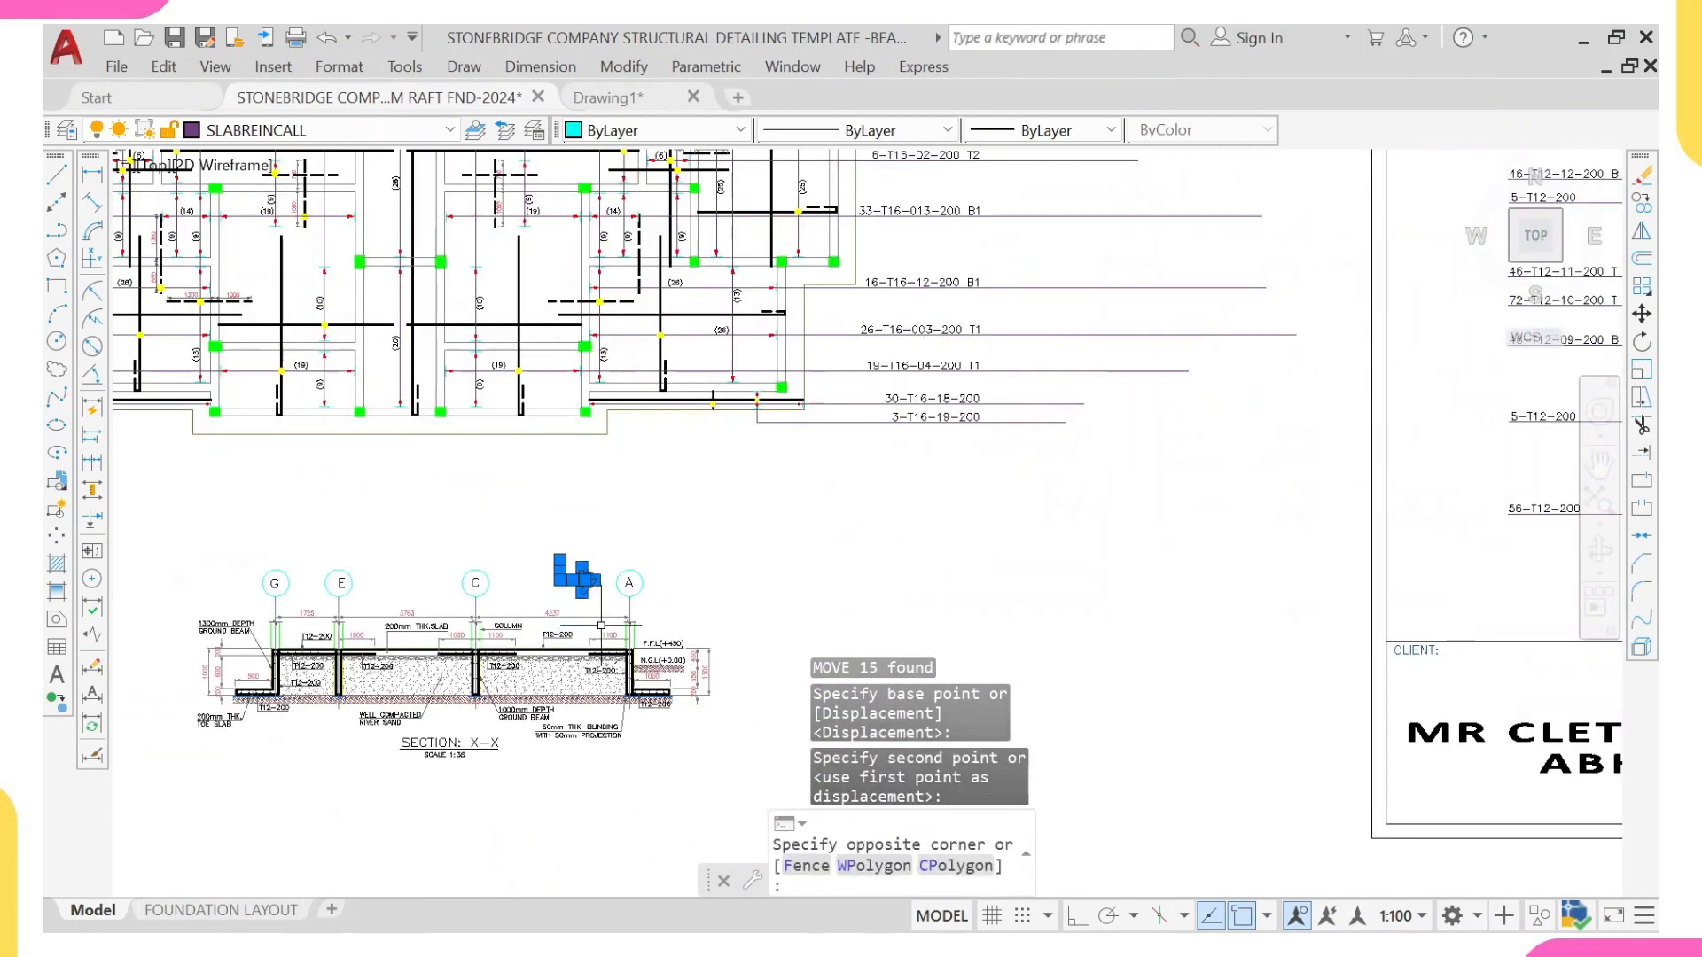
type("m")
key("Return")
scroll(587, 570, "up", 2)
left_click(569, 573)
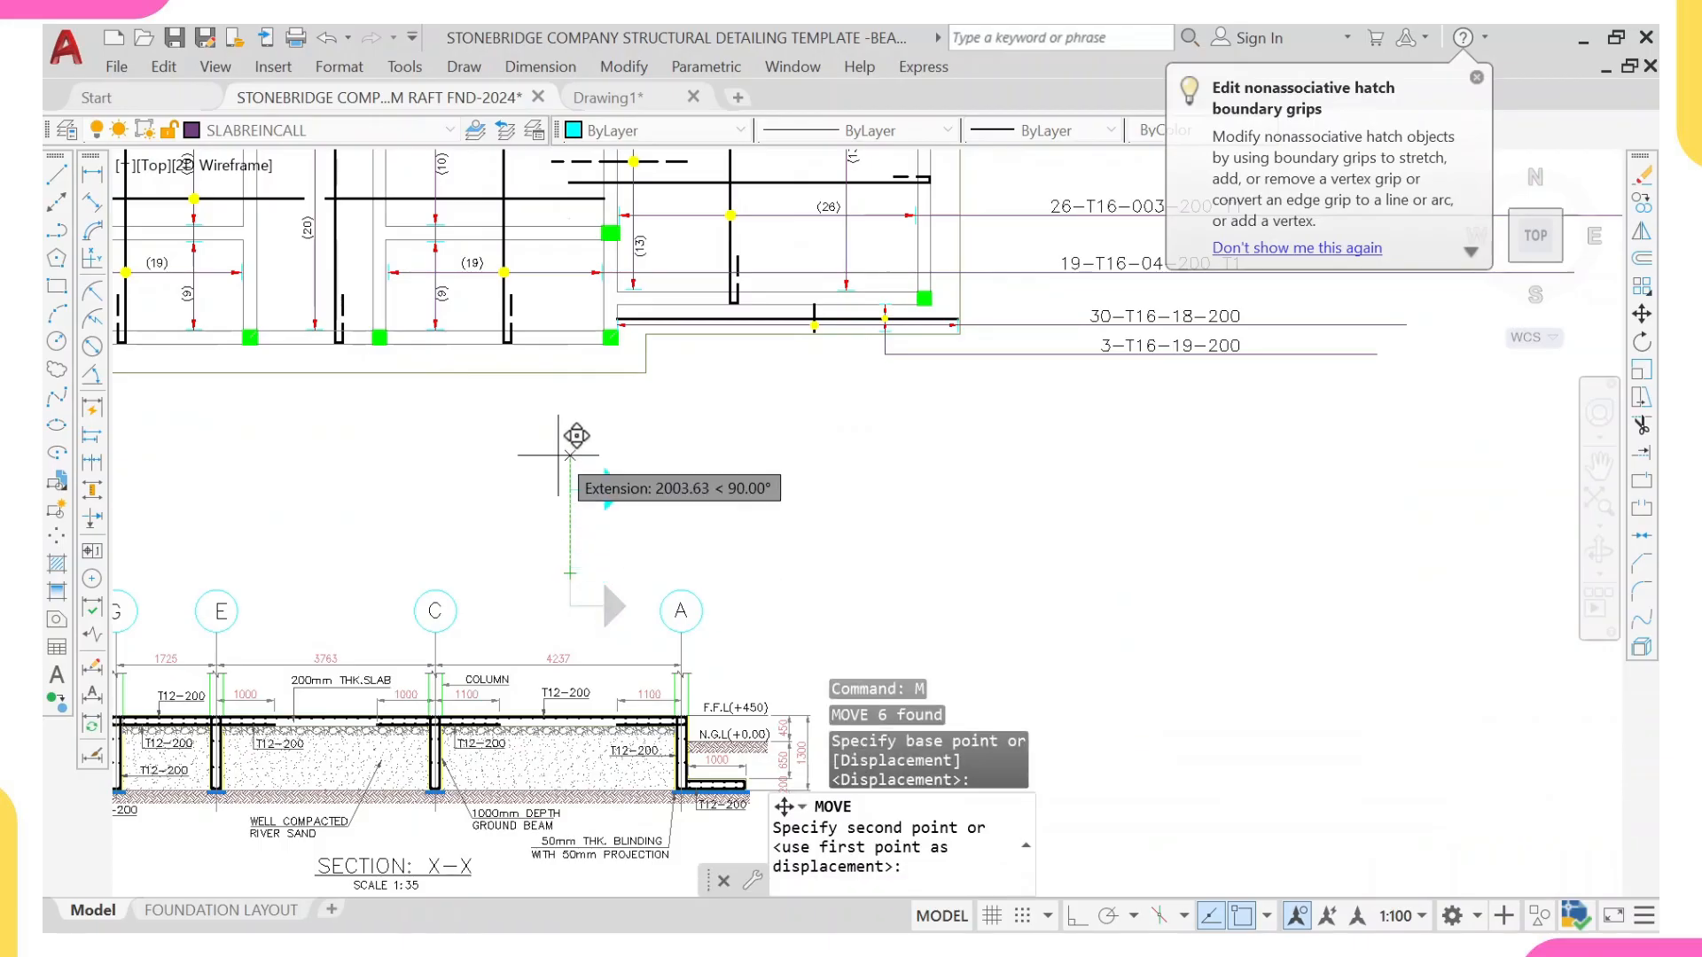
left_click(569, 416)
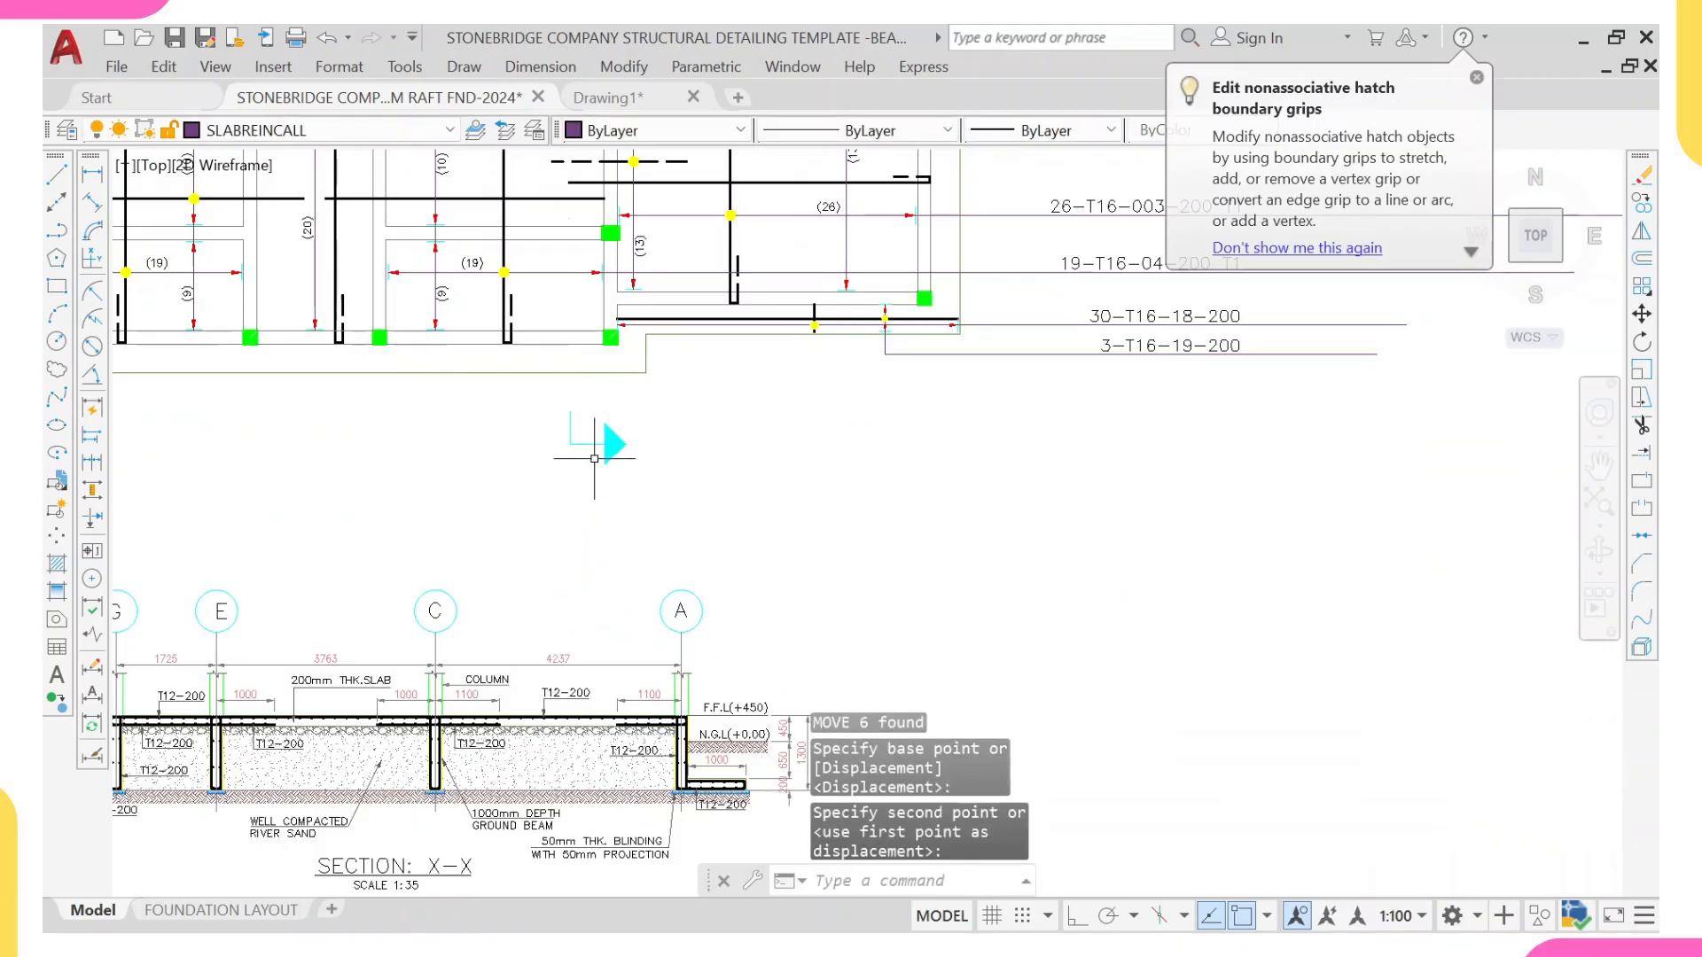
Step: Move the whole Section X-X drawing from below the slab reinforcement plan to above it
scroll(570, 443, "down", 3)
left_click(435, 517)
left_click(698, 691)
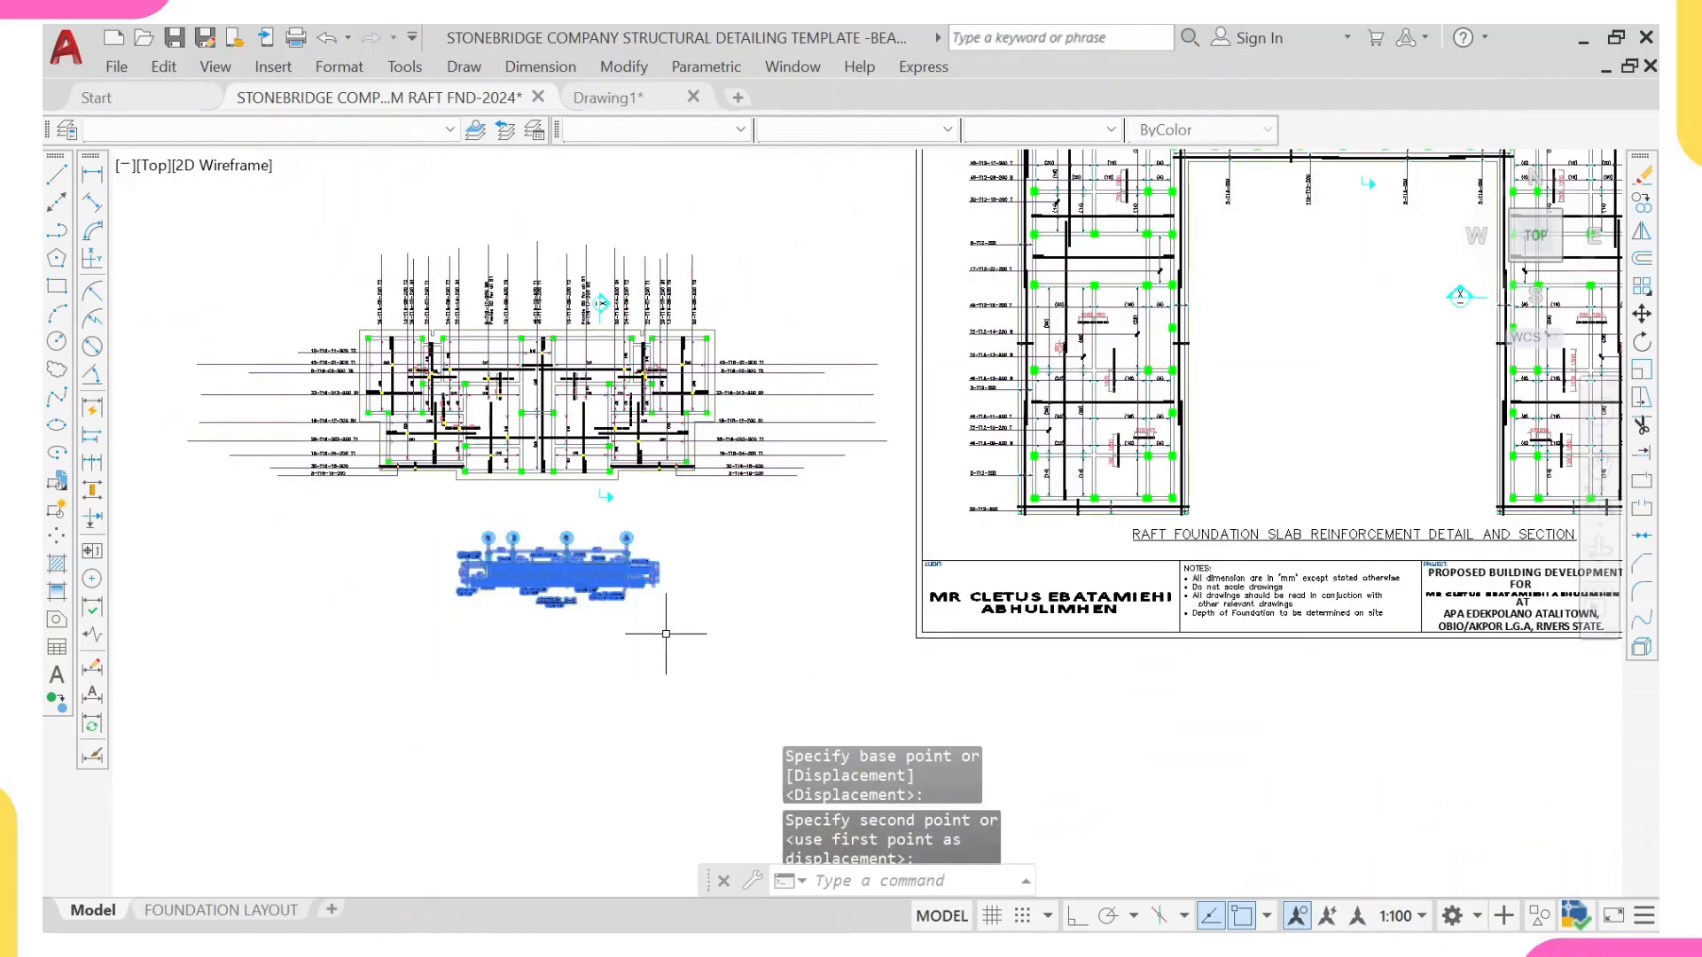
type("m")
key("Return")
left_click(579, 567)
middle_click_drag(510, 287, 561, 515)
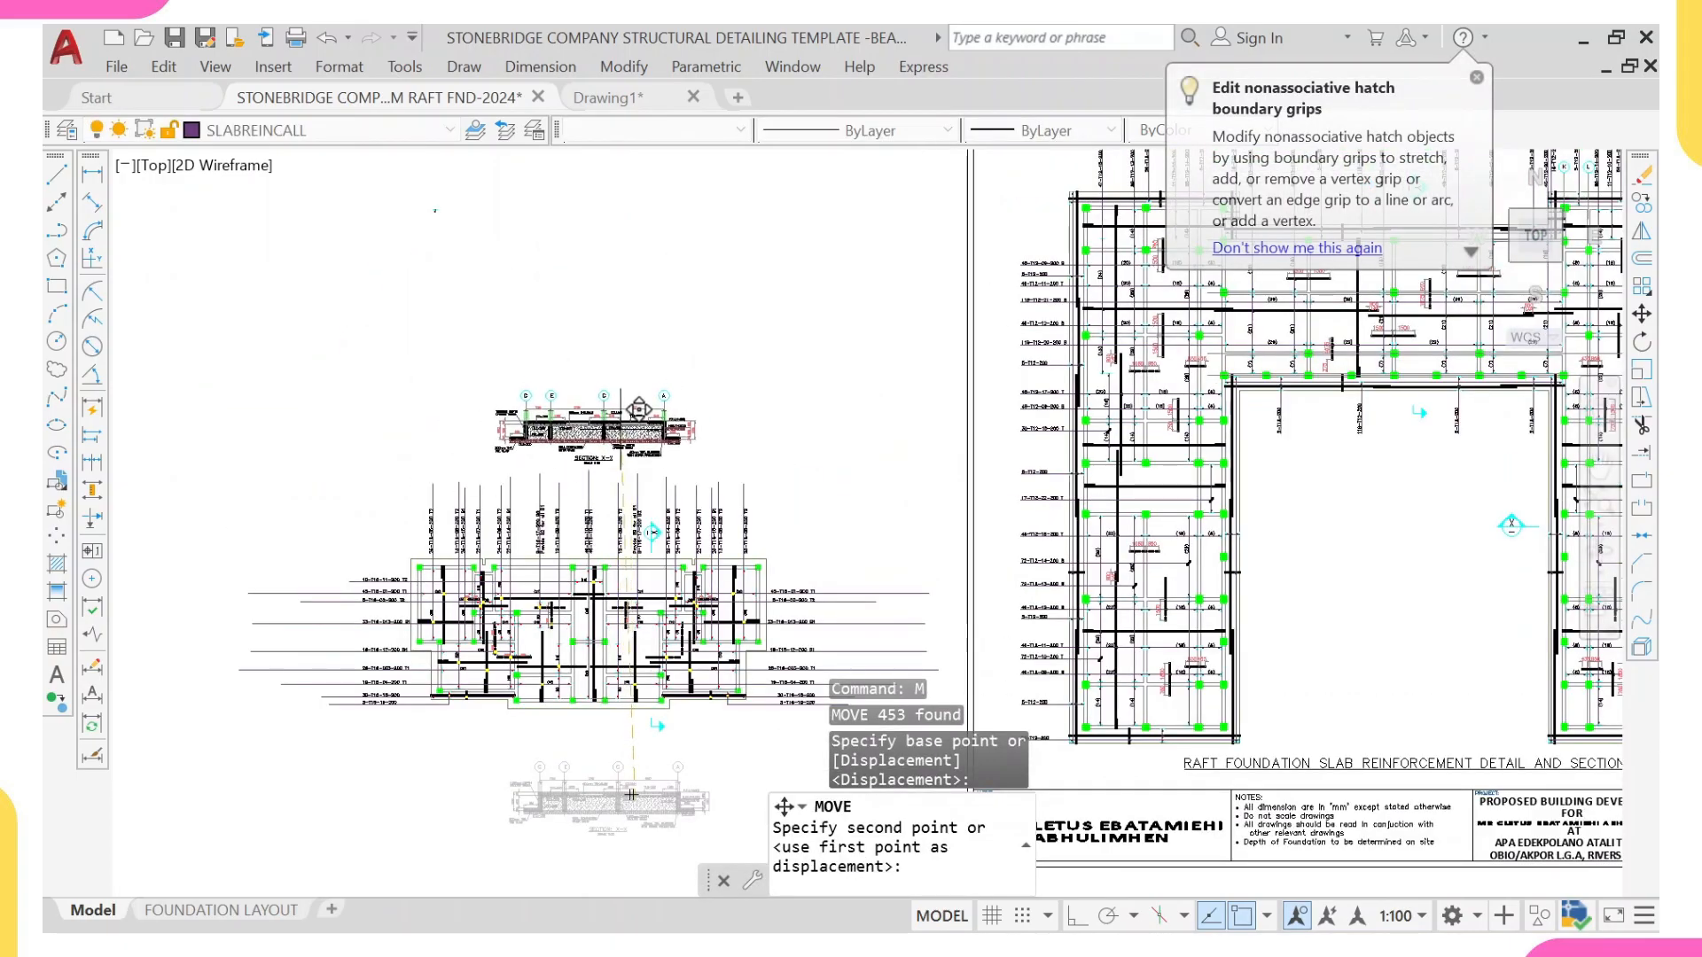
key("Escape")
middle_click_drag(561, 584, 505, 613)
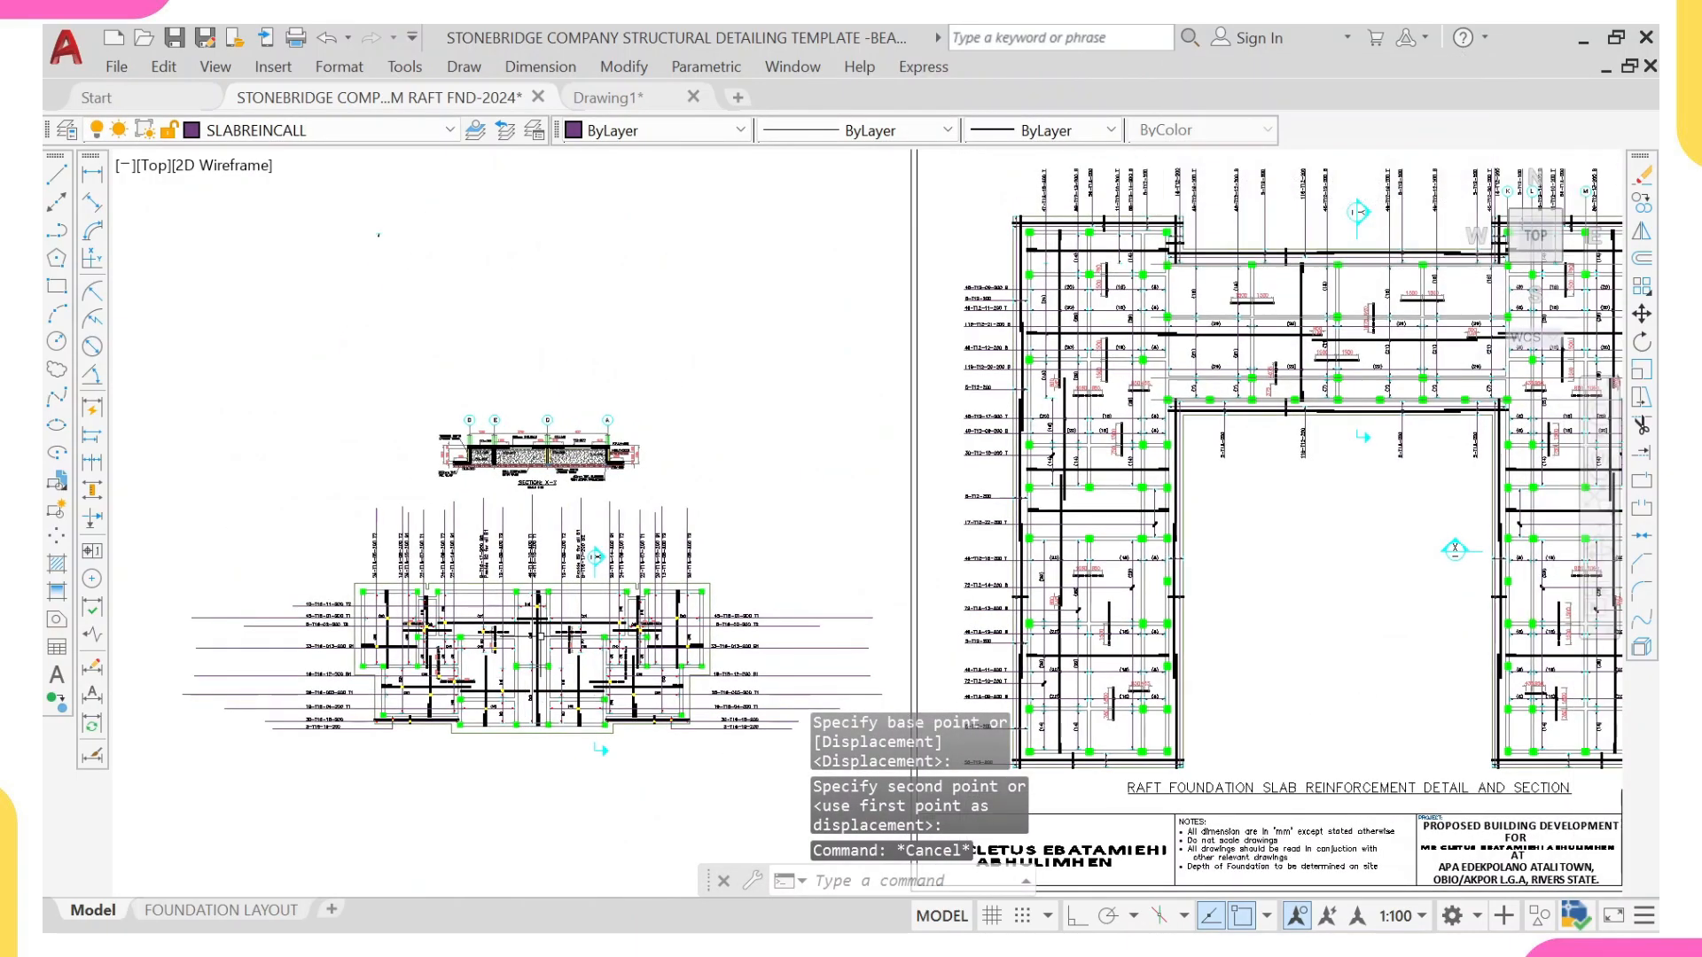
Step: Place vertical construction lines on both sides of the slab reinforcement plan, at the outer ends of the bar labels
type("K")
key("BackSpace")
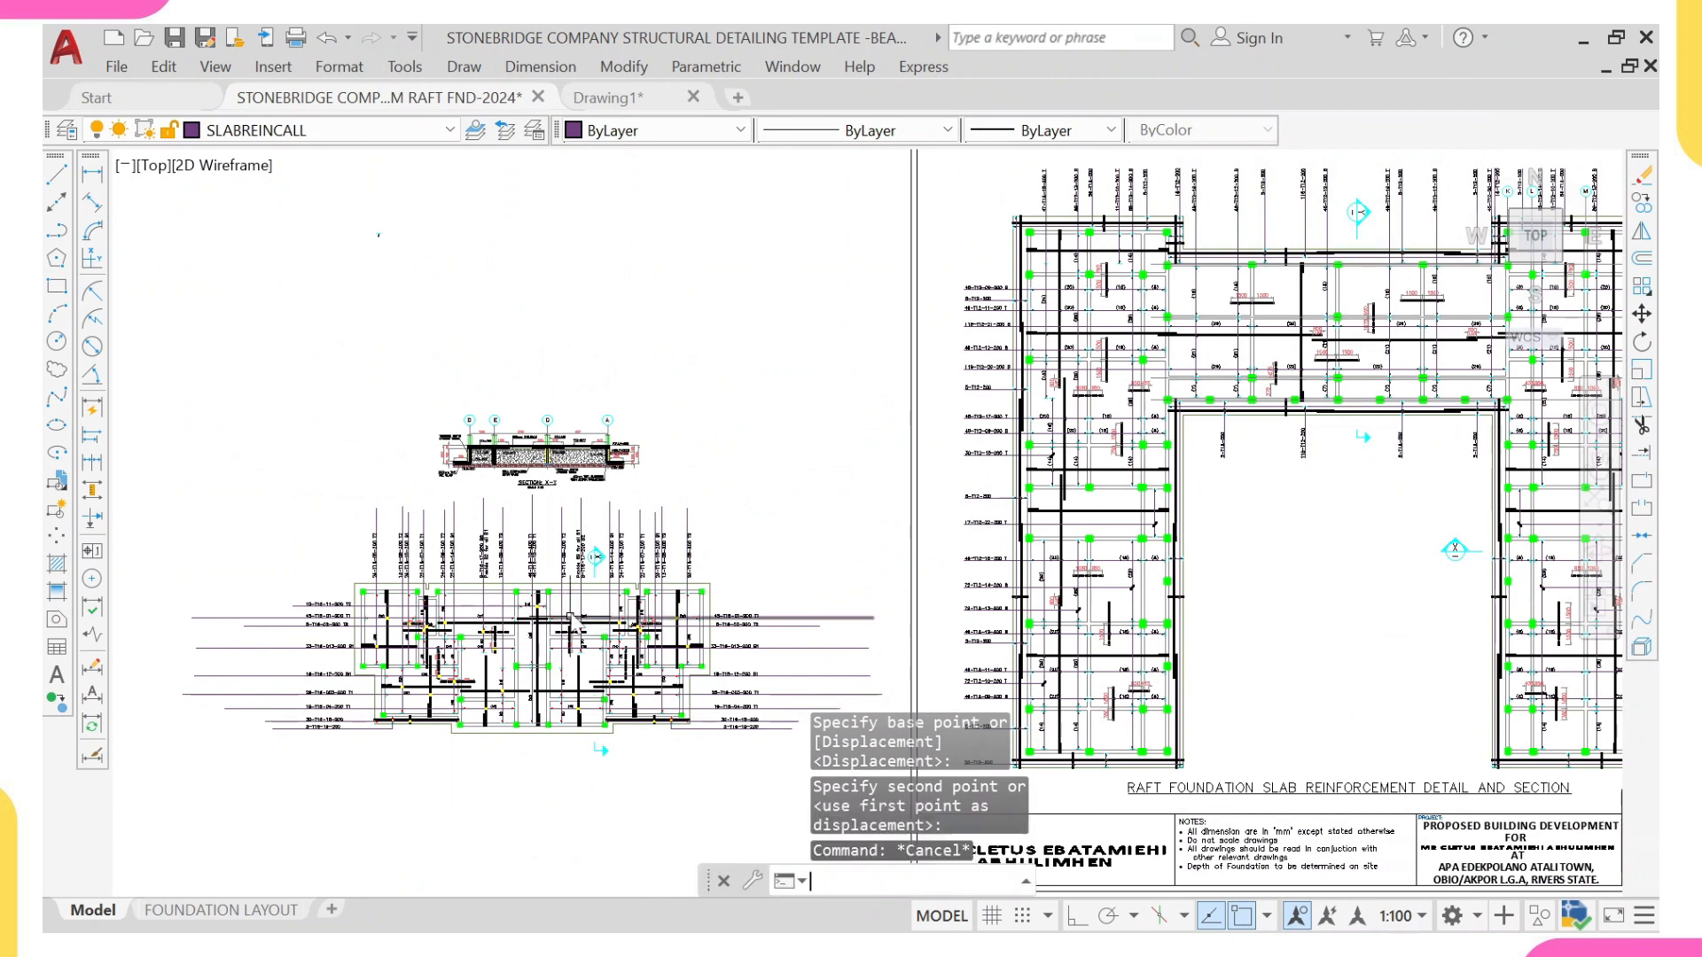
type("XL")
key("Return")
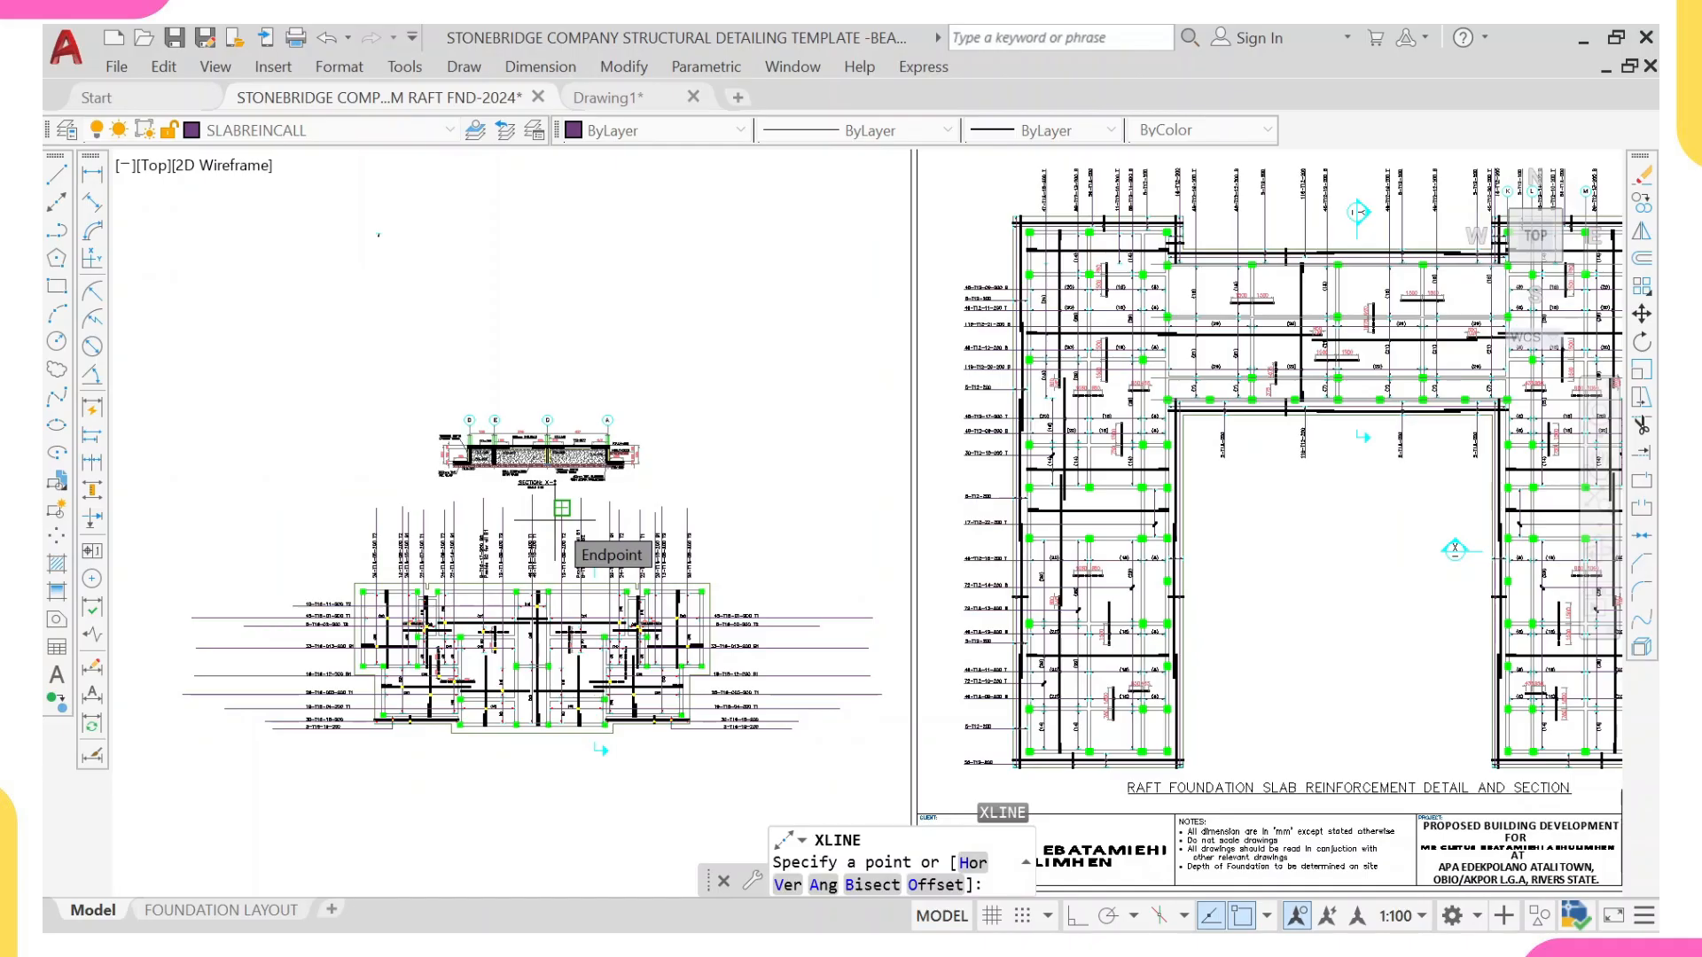
type("V")
key("Return")
scroll(275, 654, "up", 4)
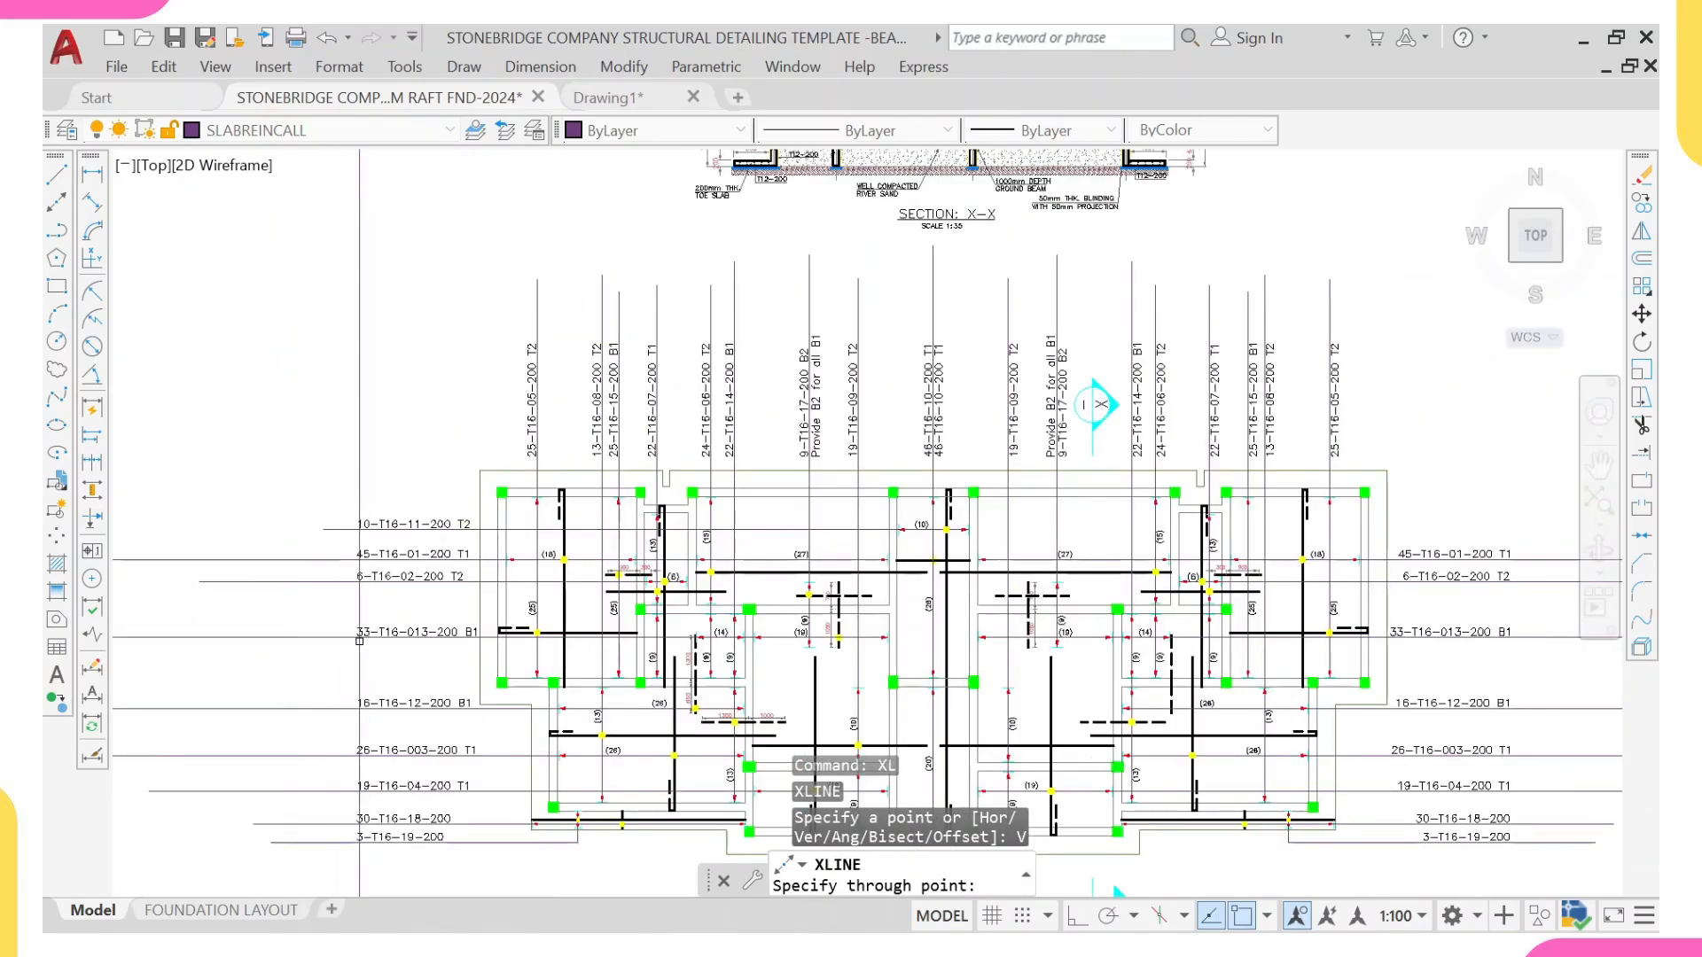
scroll(356, 636, "up", 2)
scroll(352, 636, "down", 6)
scroll(670, 653, "up", 6)
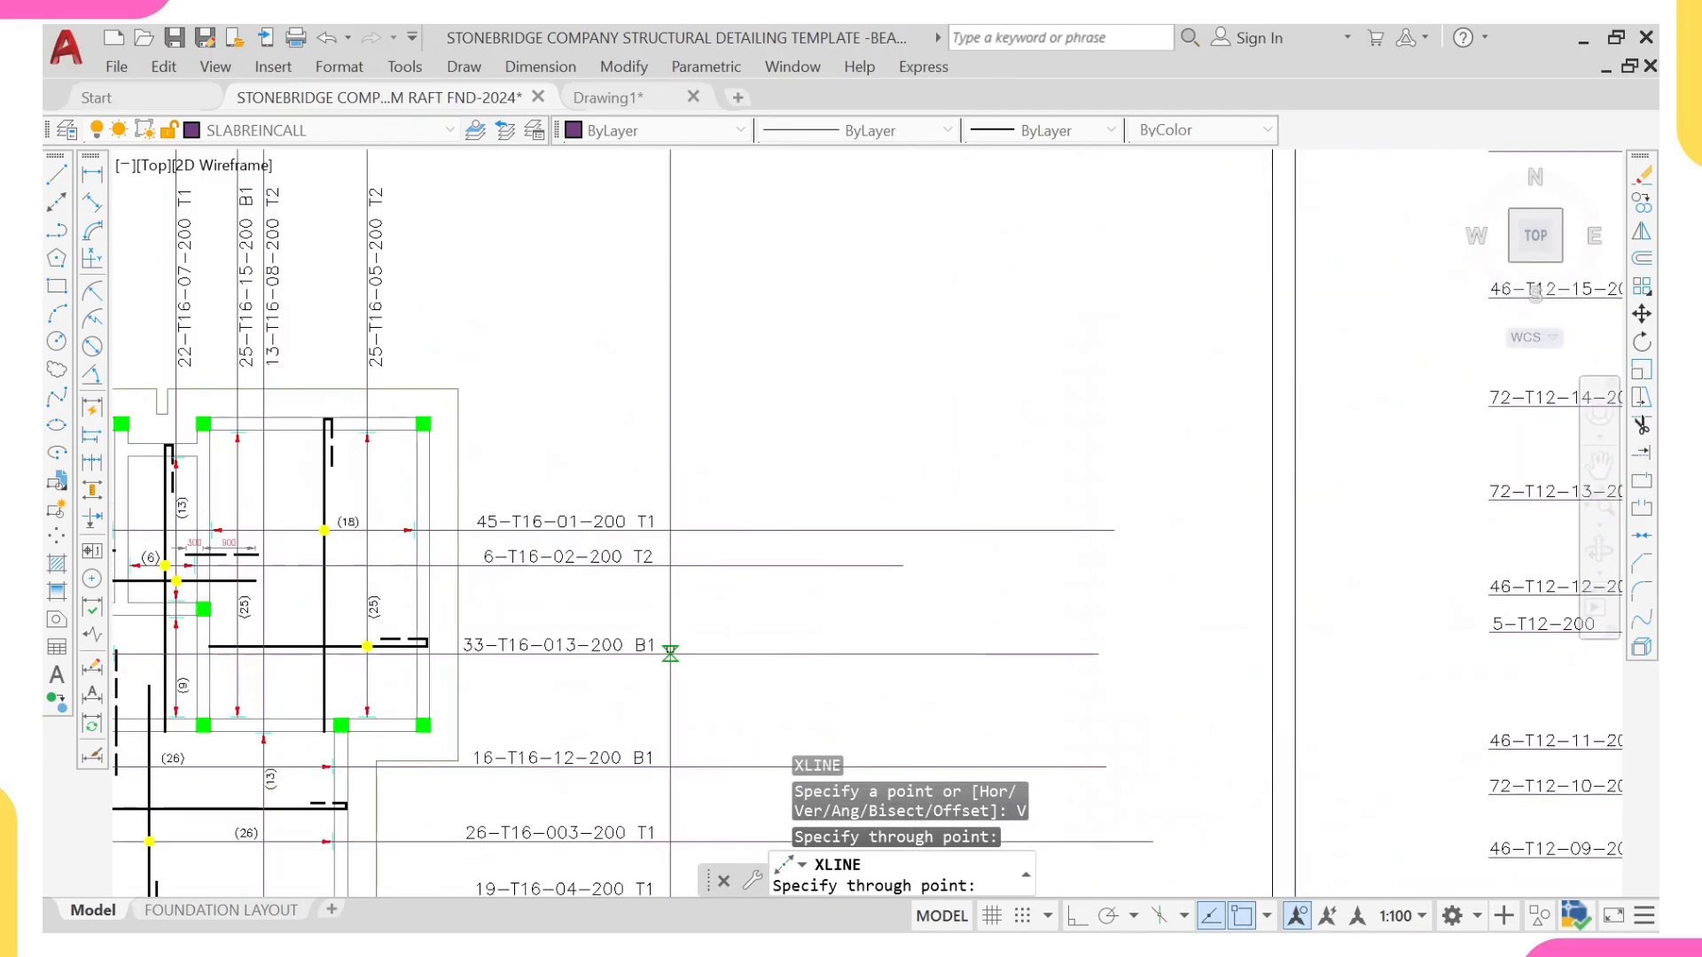
left_click(663, 653)
scroll(724, 554, "down", 6)
scroll(630, 486, "up", 2)
key("Escape")
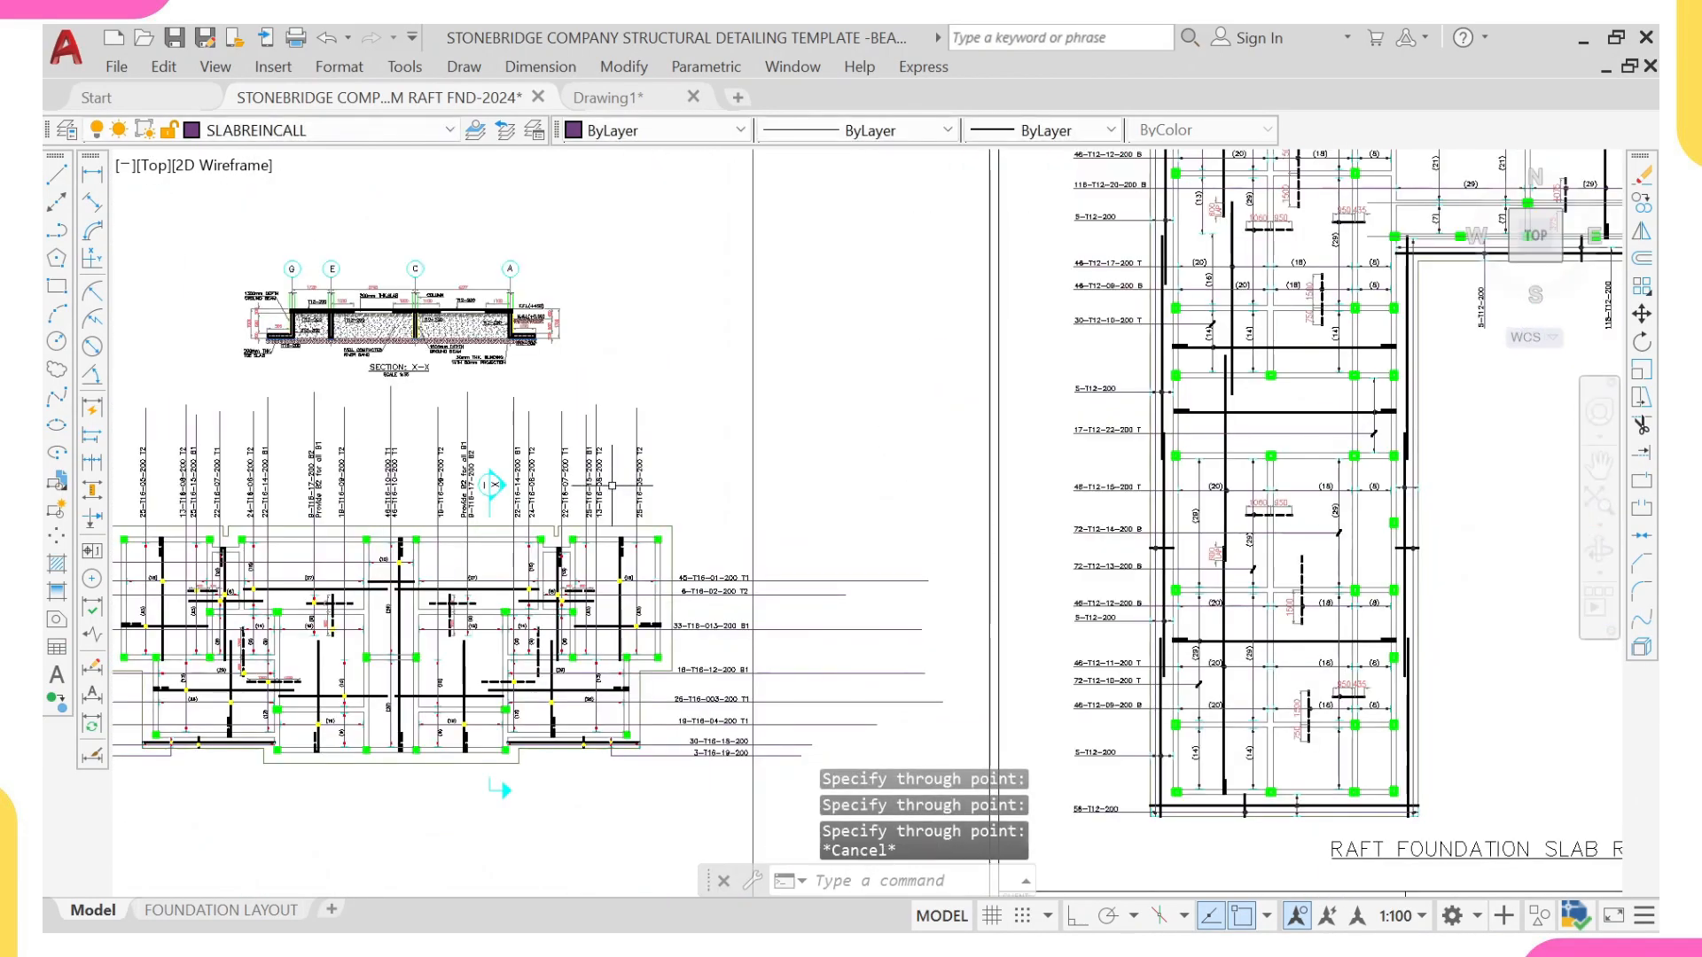
Step: Place a horizontal construction line above the plan at the upper end of the vertical bar labels
type("xl")
key("Return")
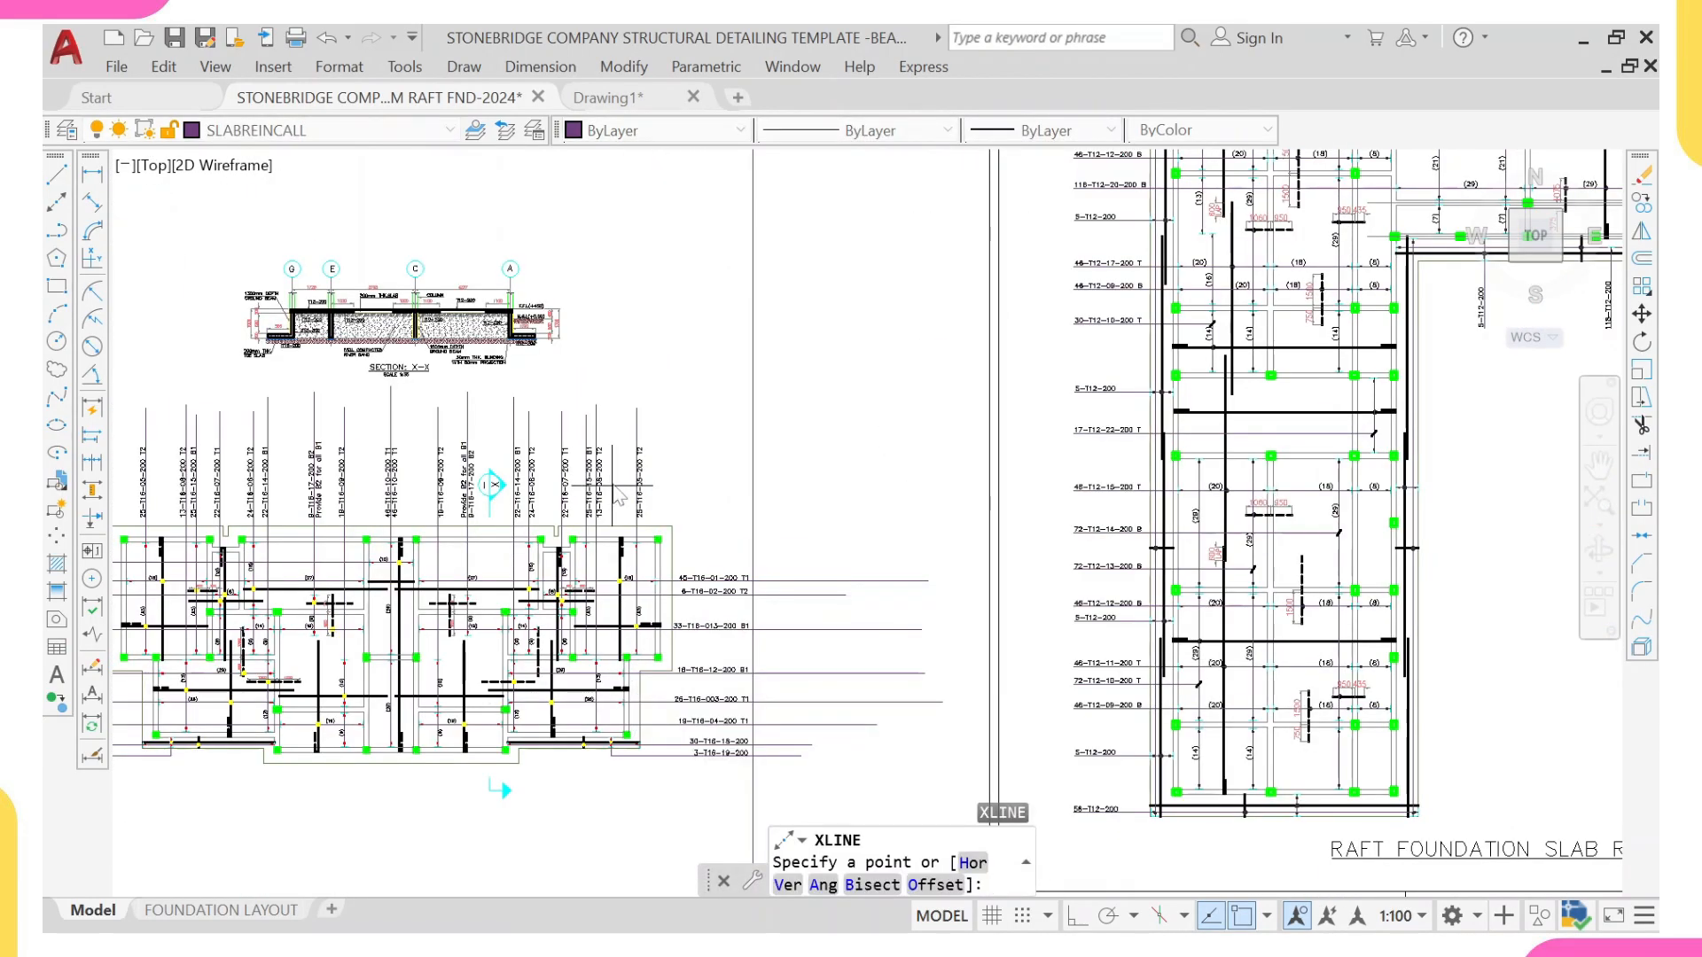
type("H")
key("Return")
scroll(517, 464, "up", 4)
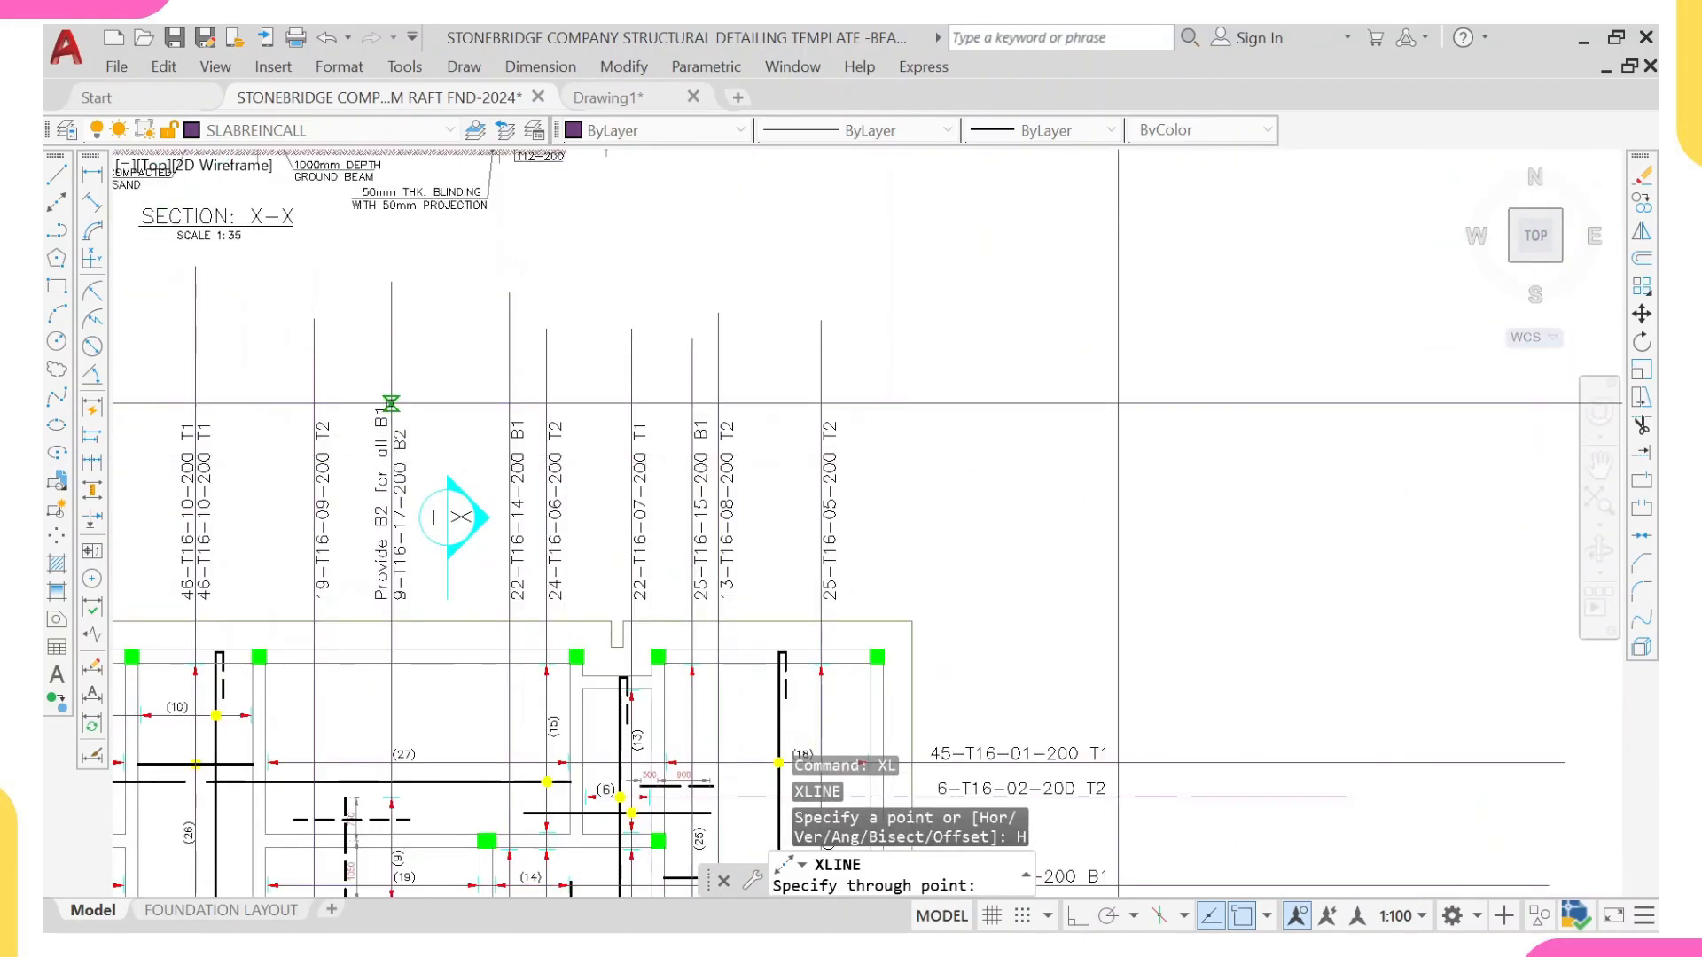
key("Escape")
Step: Trim the vertical bar leader lines that project above the horizontal construction line
type("tr")
key("Return")
left_click(411, 440)
scroll(429, 460, "down", 4)
middle_click_drag(604, 455, 892, 440)
left_click(892, 410)
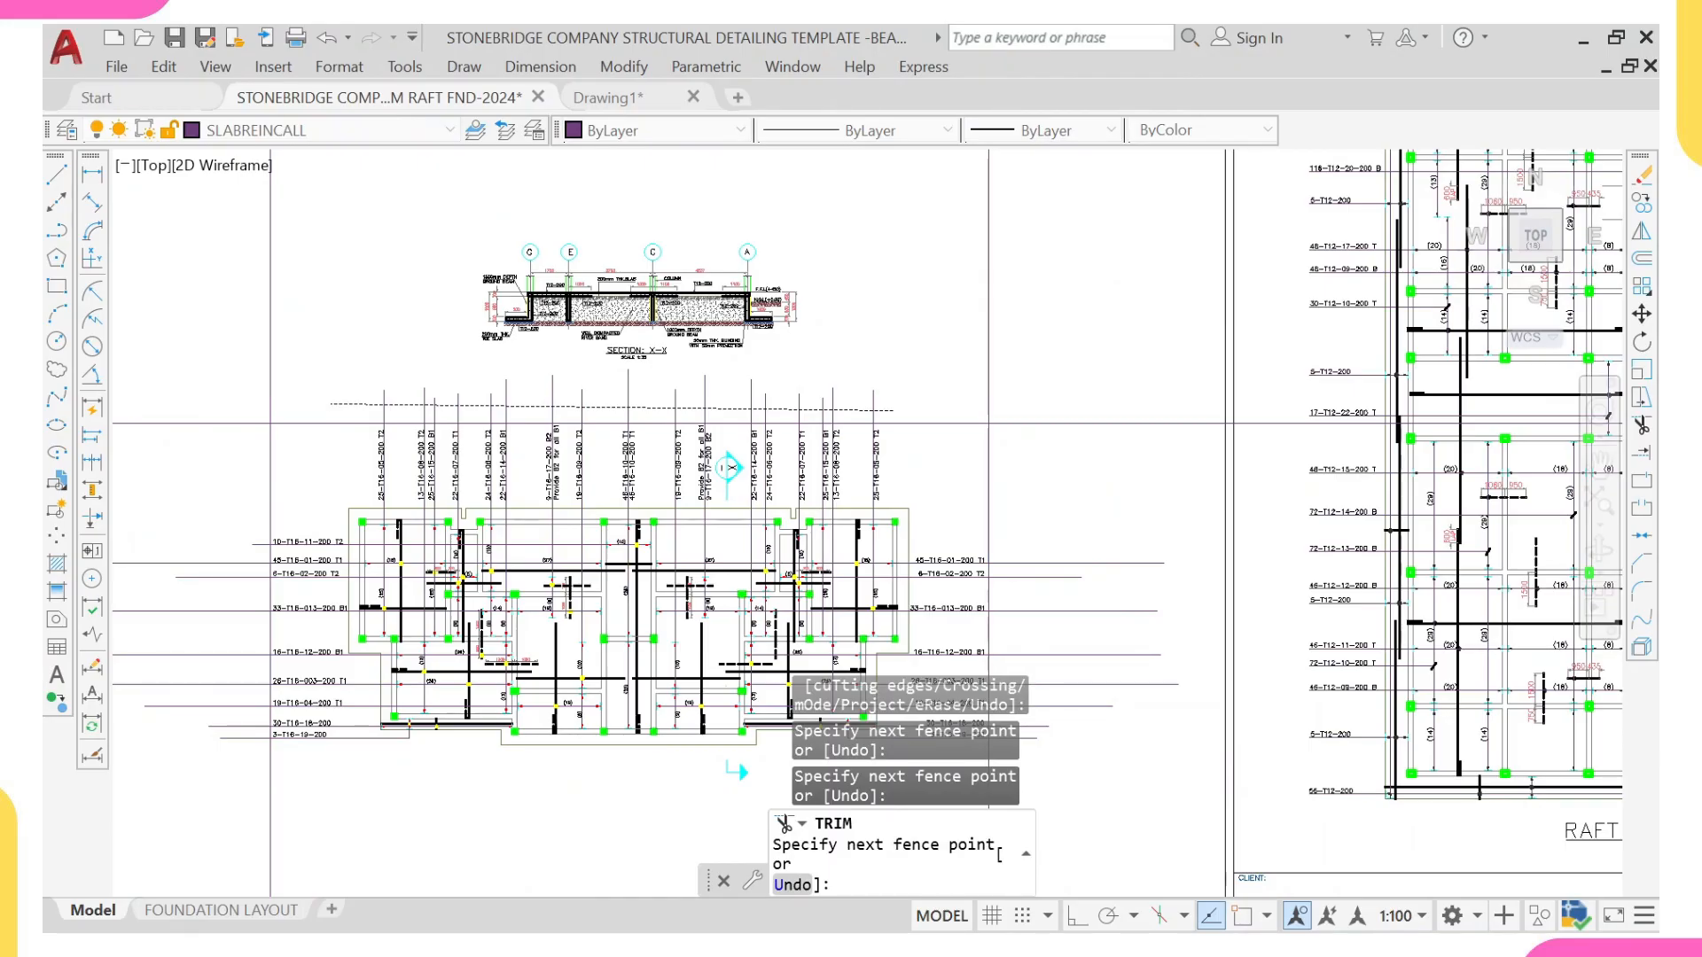
key("Return")
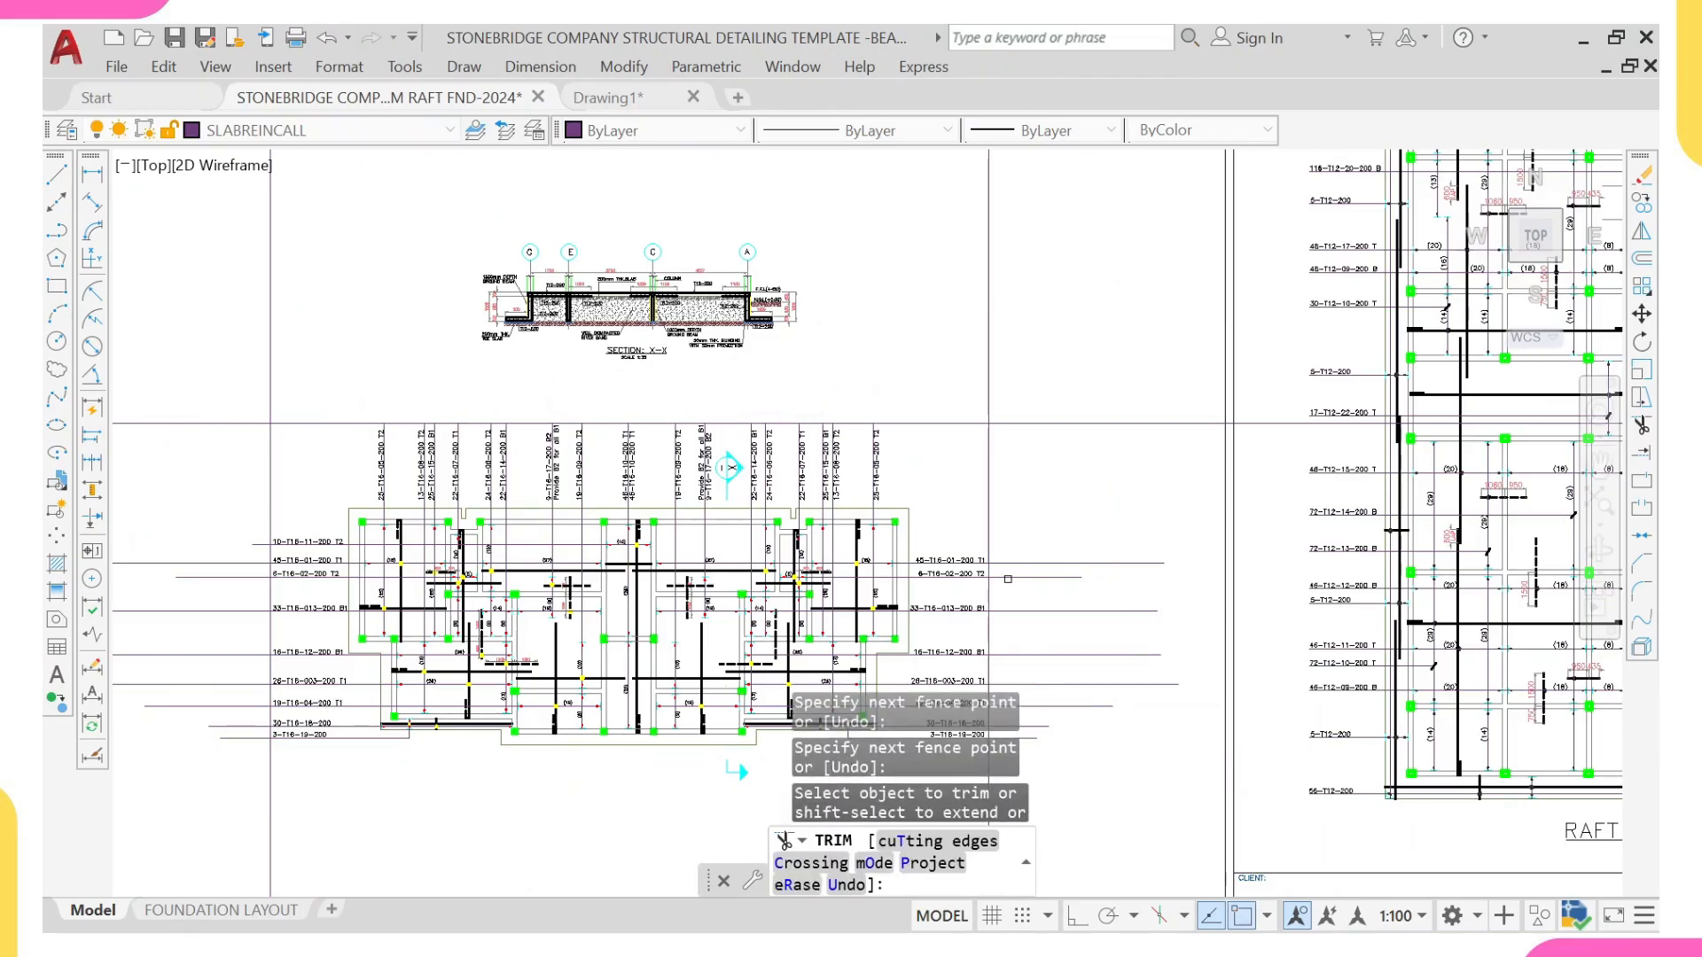
Step: Trim the horizontal bar leader lines that project beyond the vertical construction lines on both sides of the plan
middle_click_drag(728, 467, 714, 365)
left_click(998, 425)
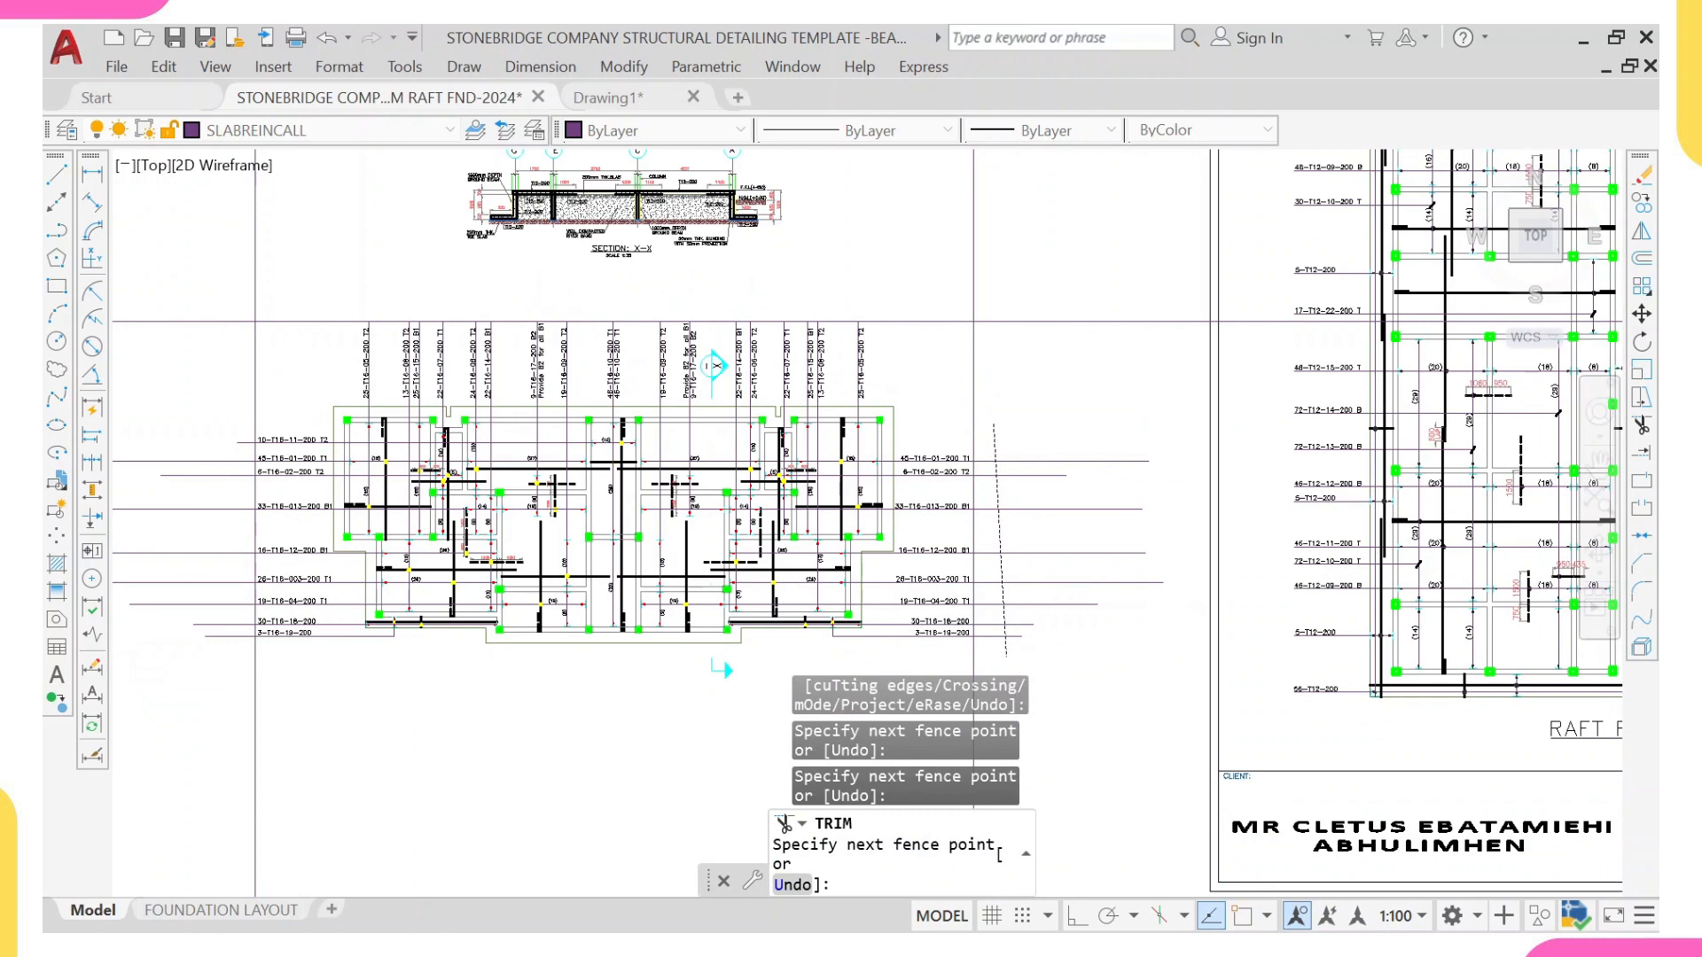
key("Return")
scroll(183, 366, "up", 2)
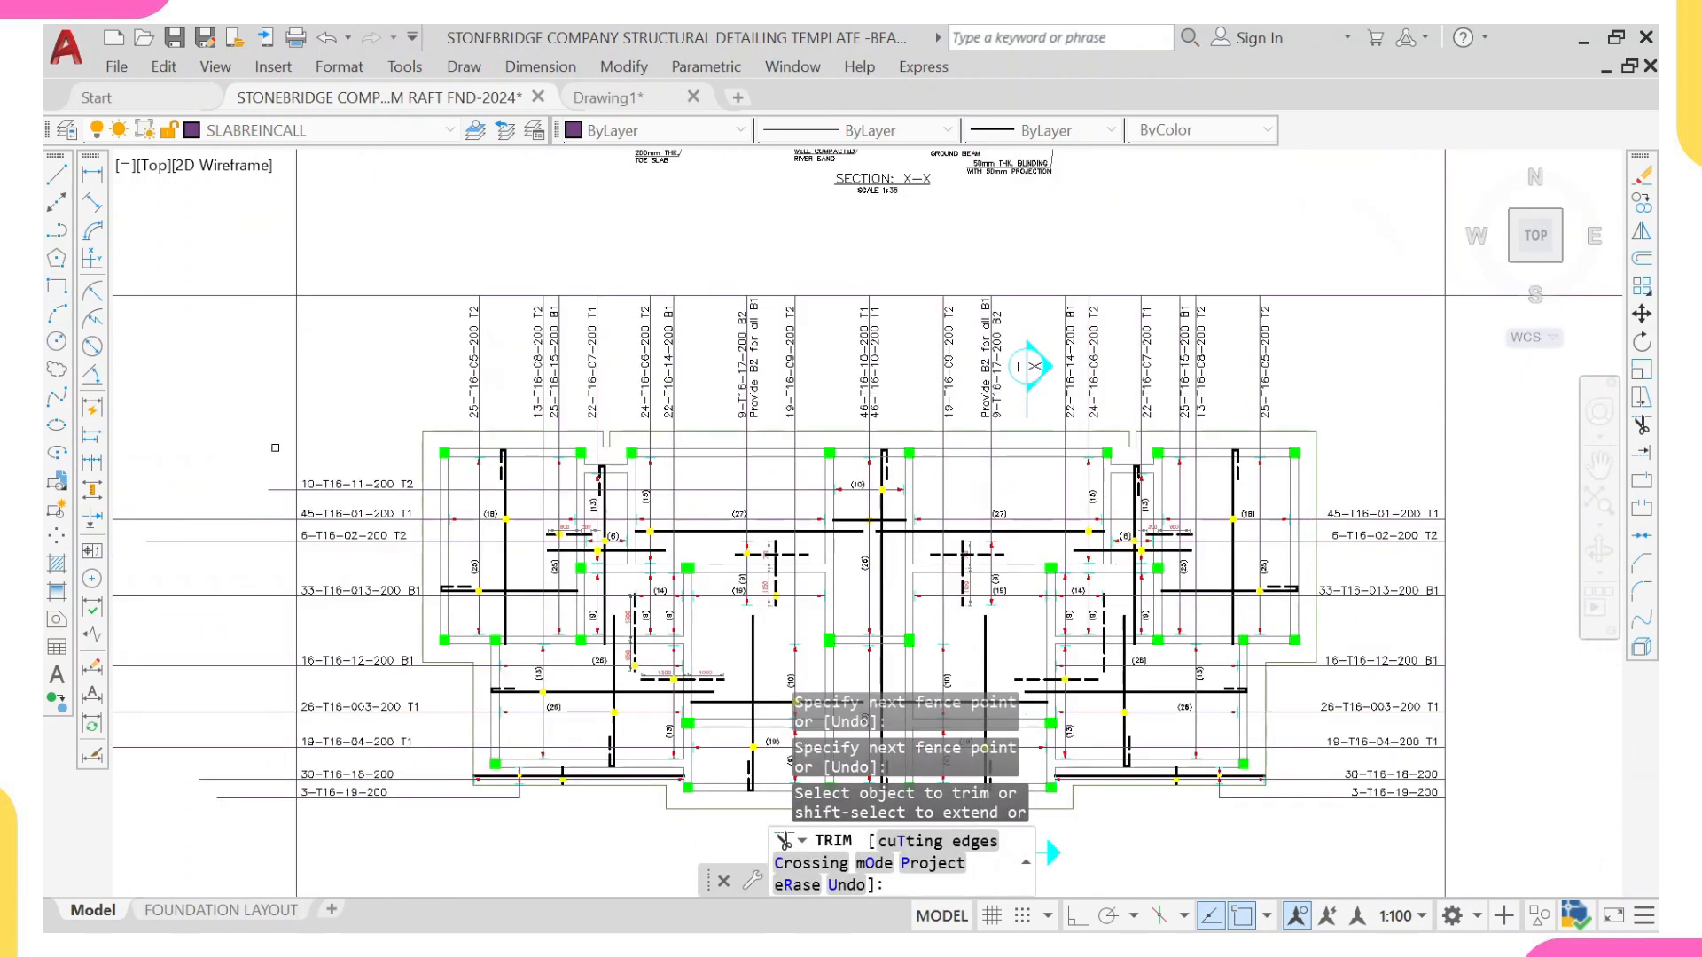
left_click(275, 451)
middle_click_drag(311, 743, 328, 565)
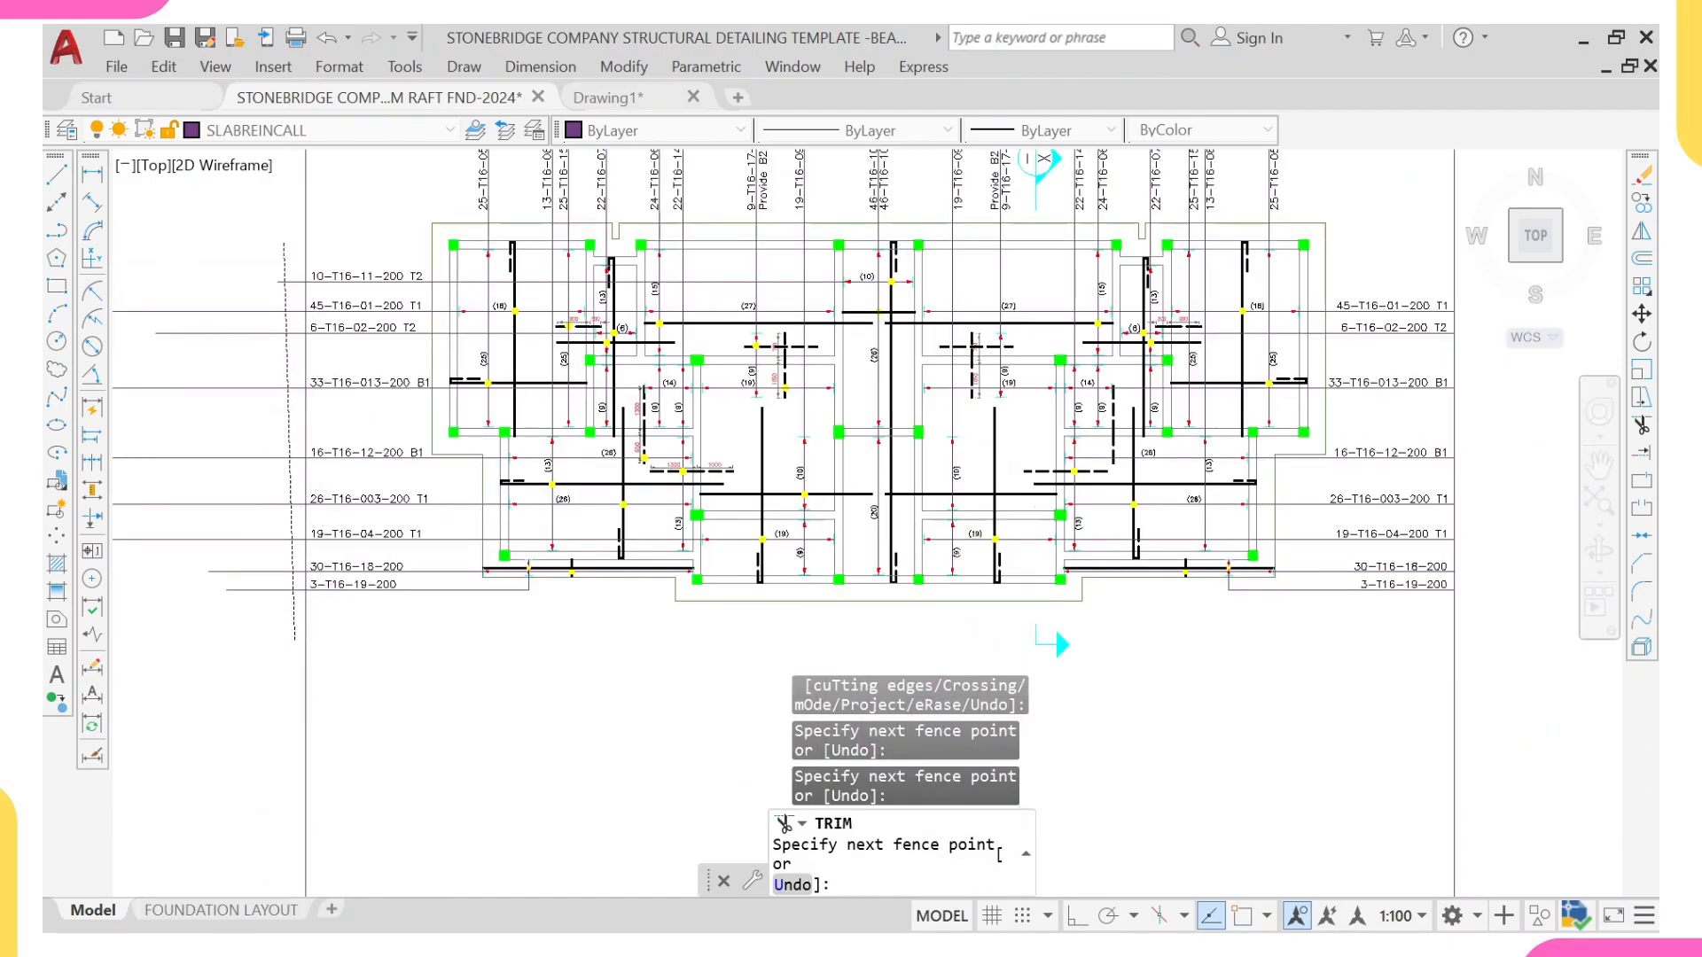
key("Return")
key("Escape")
Step: Erase the two vertical construction lines and the horizontal one around the slab reinforcement plan
left_click(391, 626)
left_click(279, 705)
scroll(292, 692, "down", 4)
left_click(784, 431)
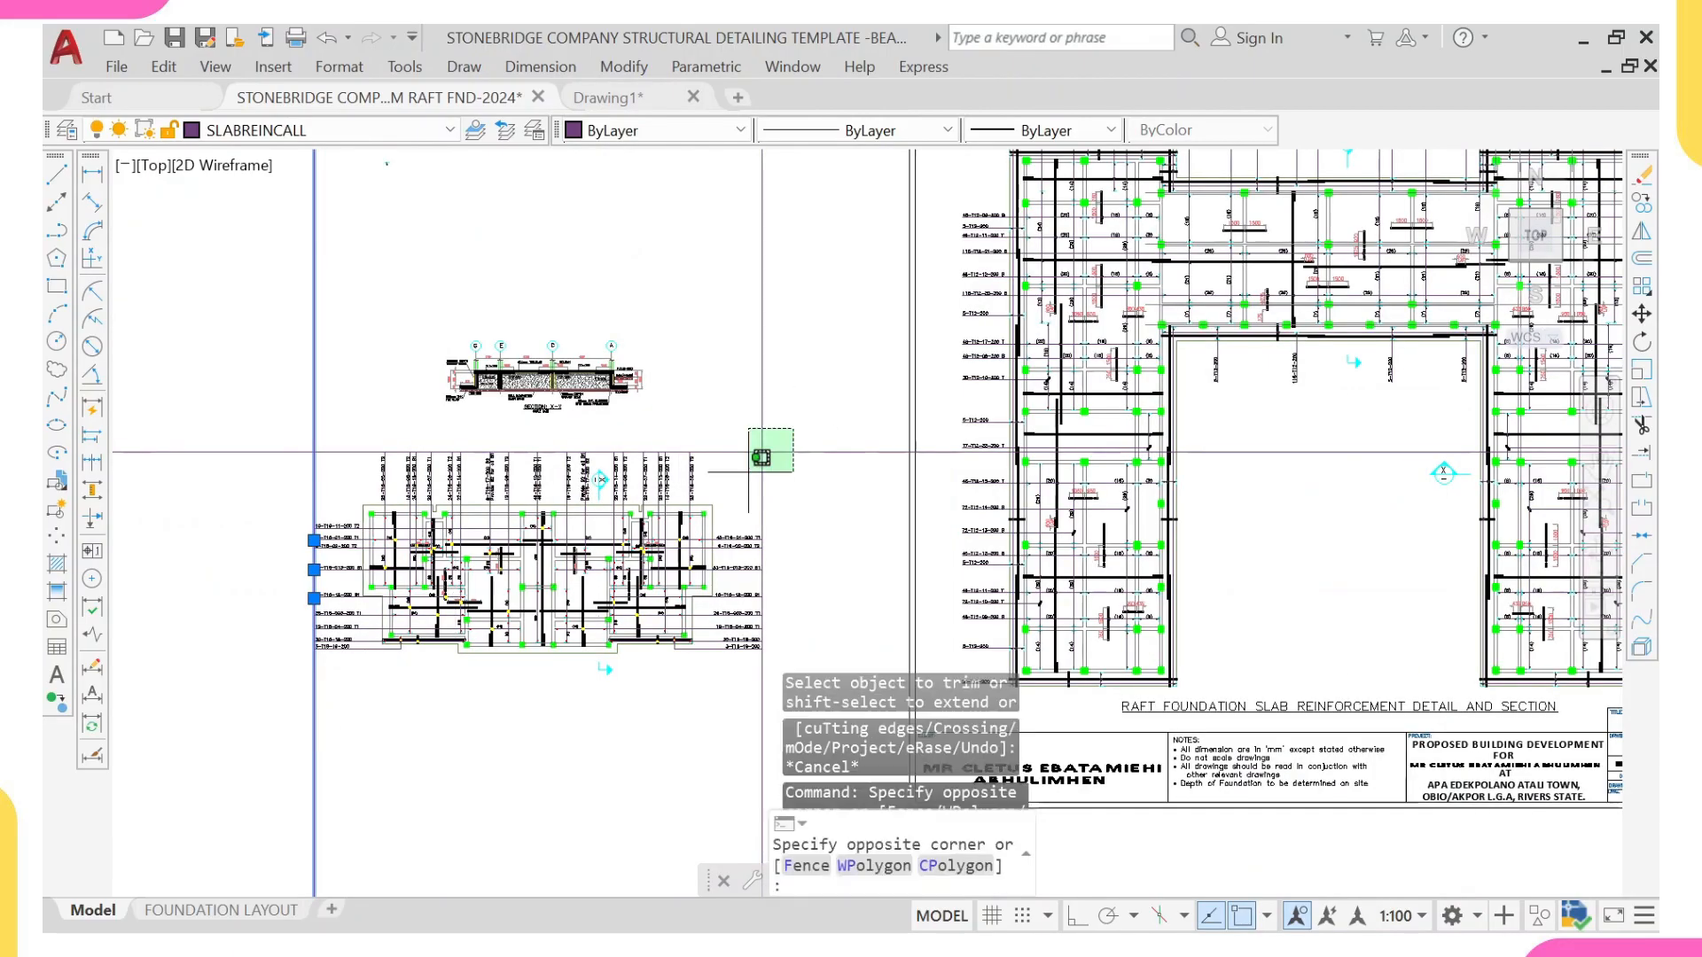
left_click(747, 520)
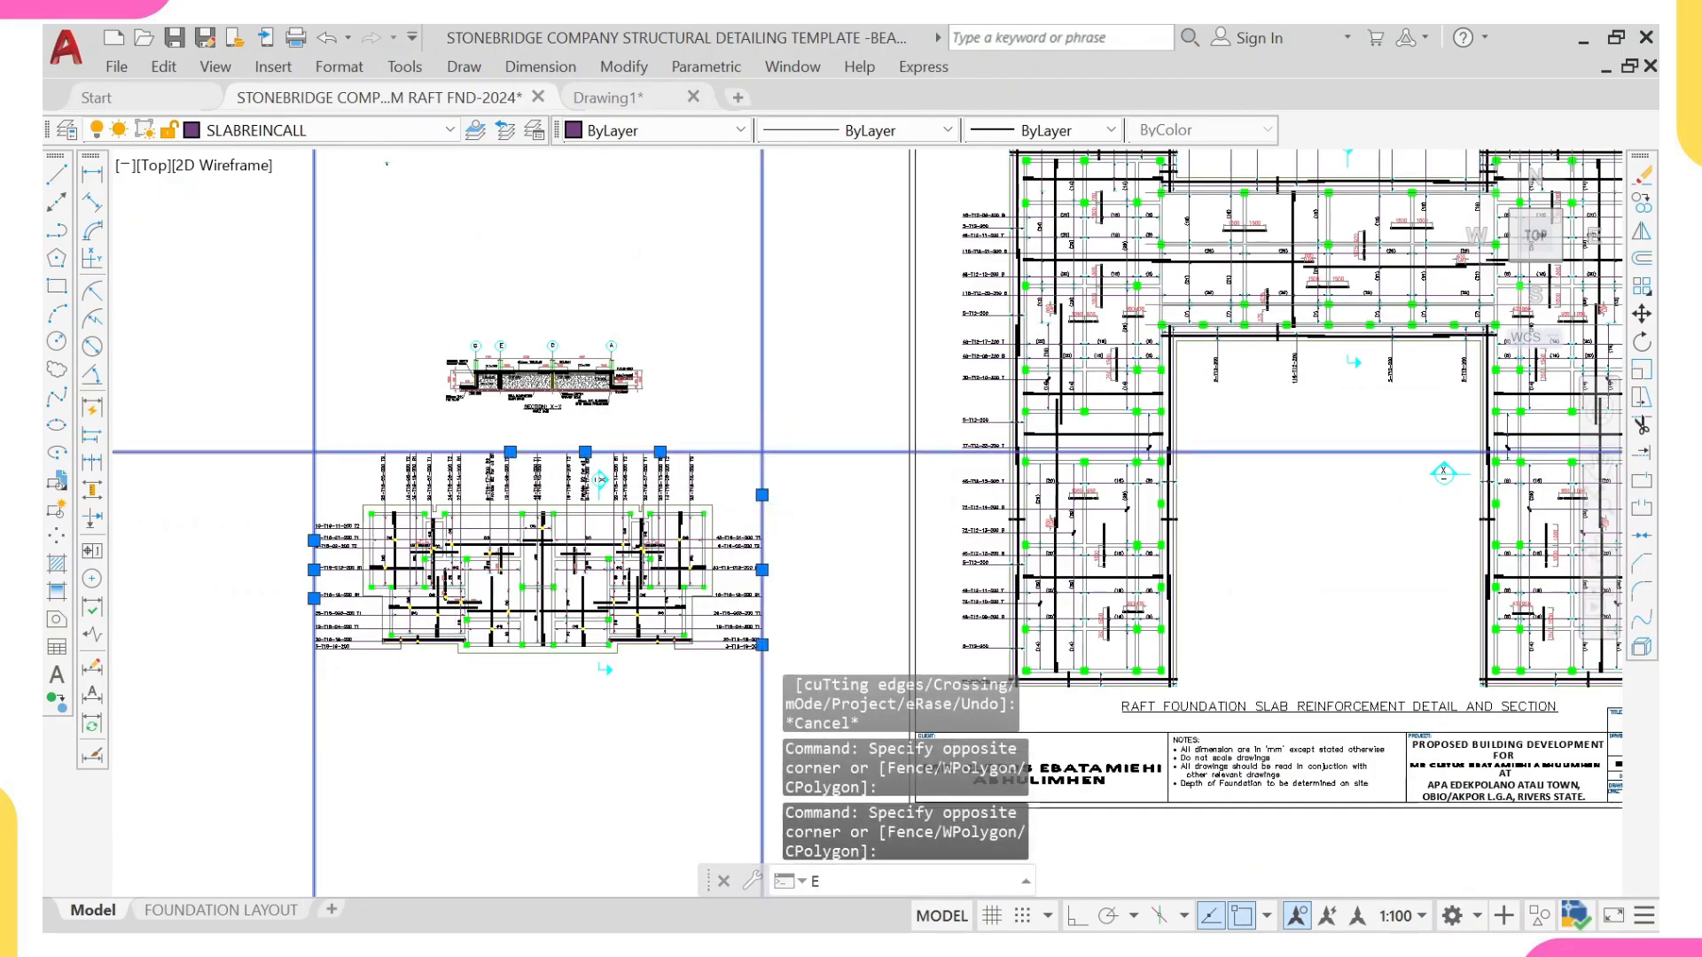
type("e")
key("Return")
Step: Move the Section X-X drawing down, closer to the bar labels above the slab reinforcement plan
scroll(709, 510, "down", 4)
scroll(567, 479, "up", 5)
scroll(709, 417, "down", 3)
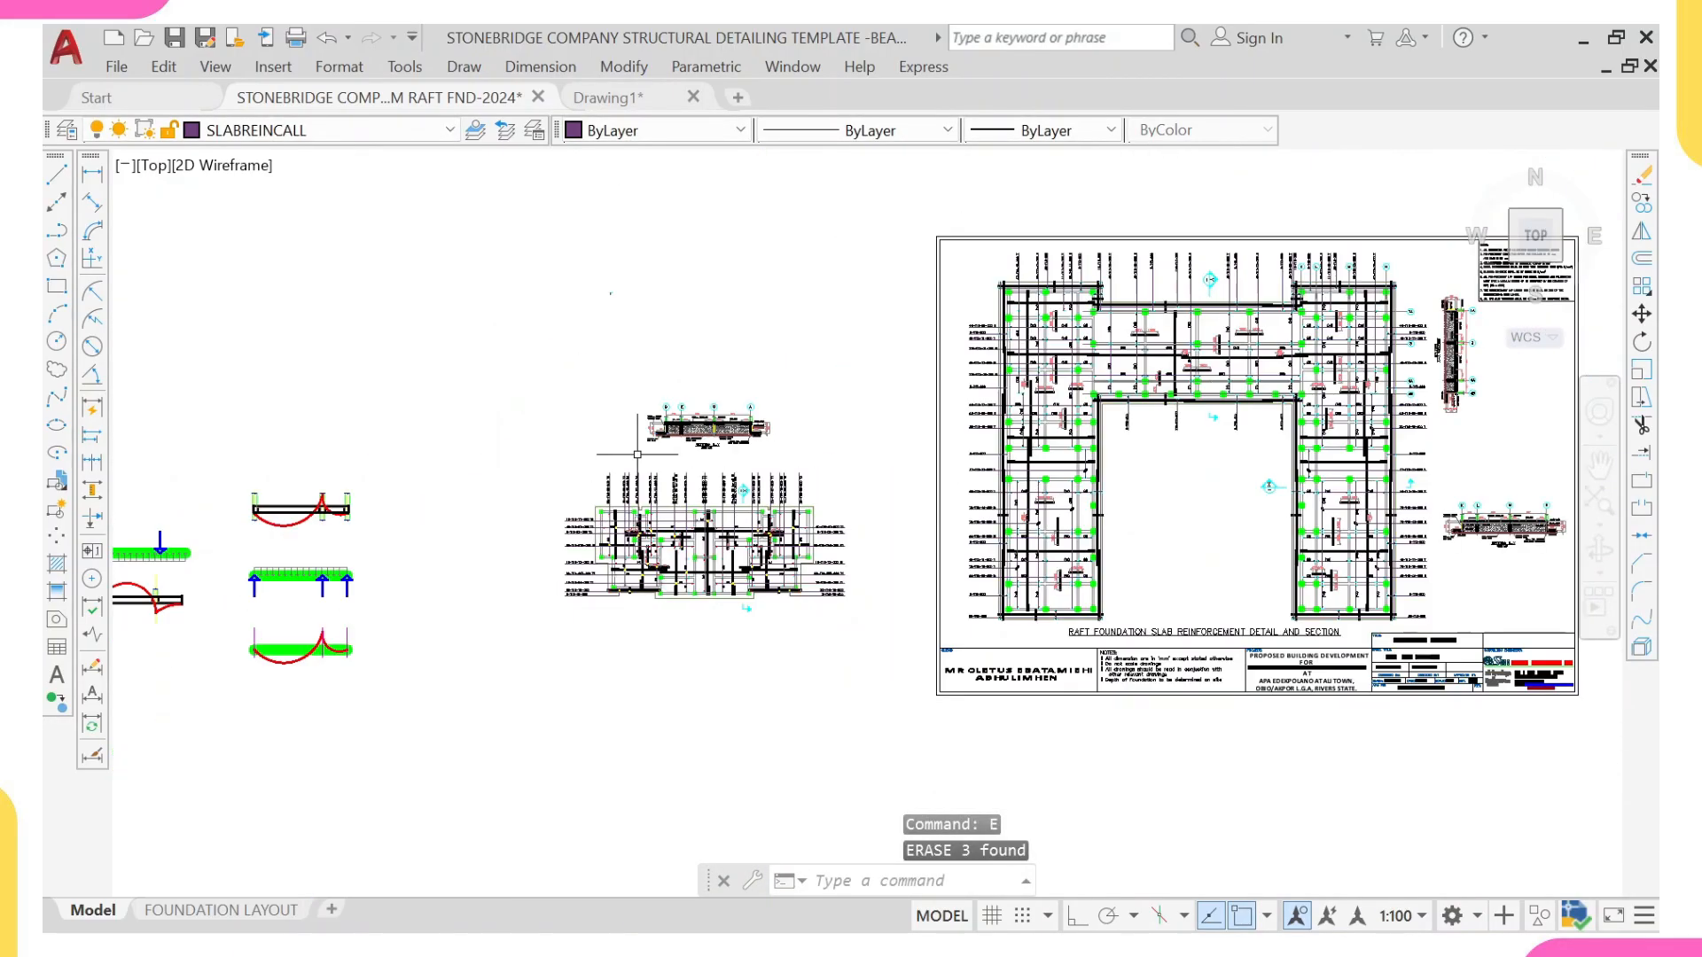
scroll(897, 266, "up", 5)
left_click(1053, 256)
left_click(618, 482)
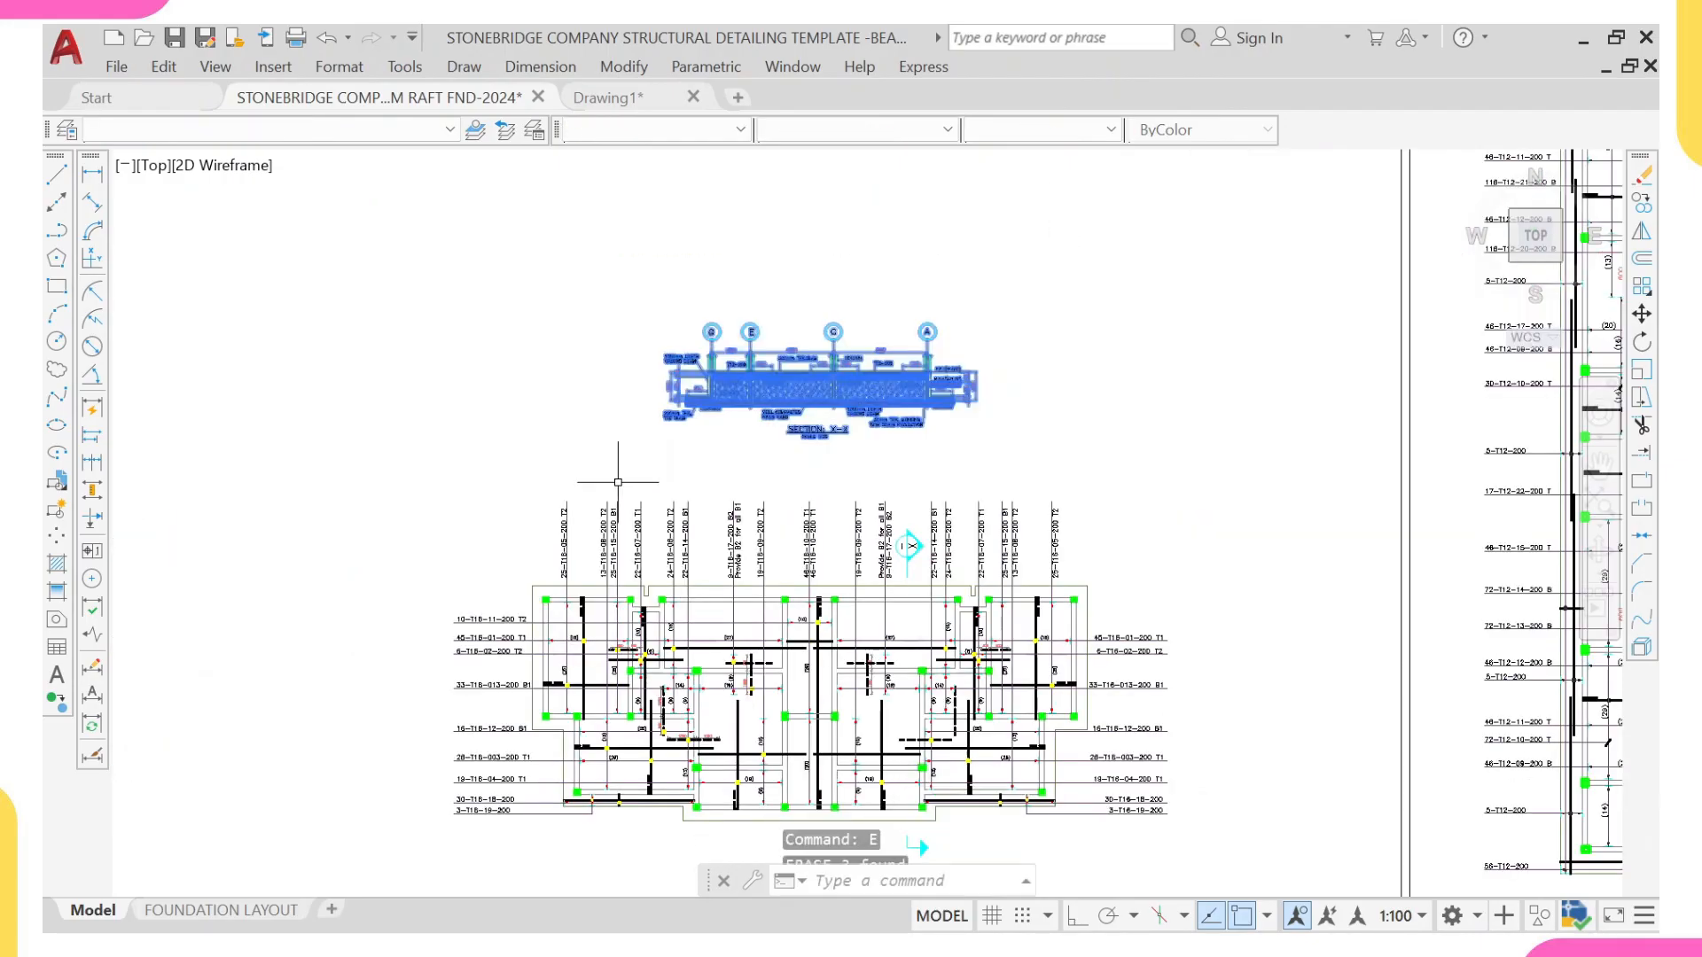
type("m")
key("Return")
left_click(724, 387)
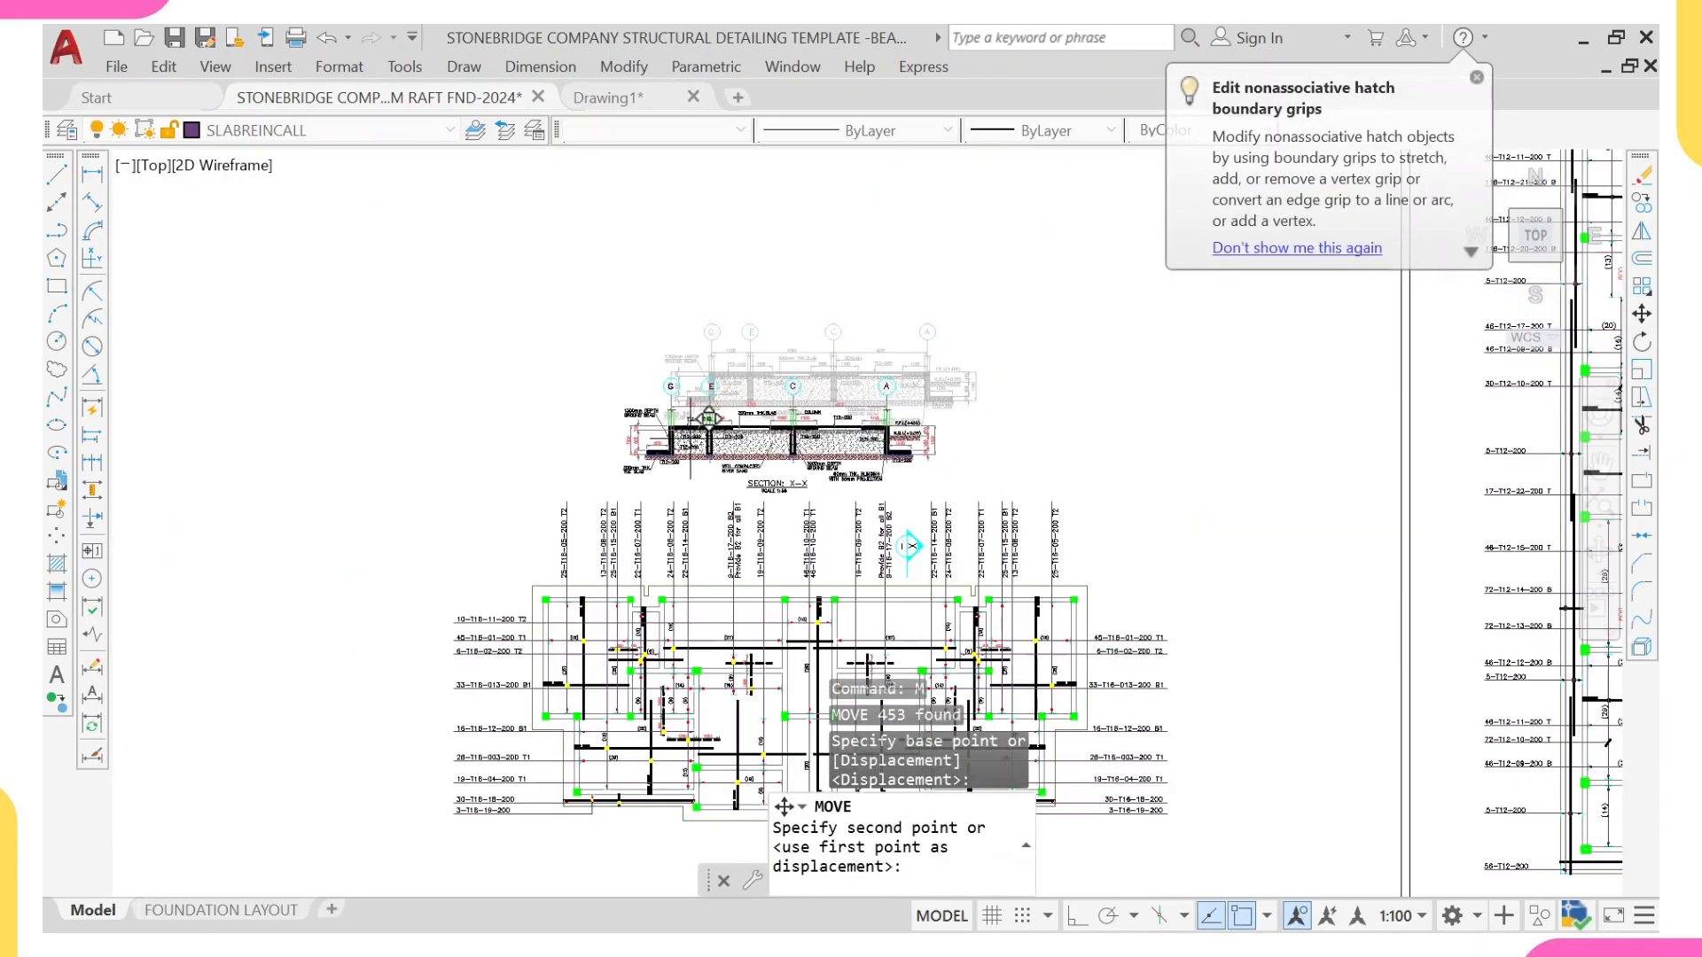
left_click(693, 440)
Step: Examine the trimmed slab reinforcement plan and its bar layout together with Section X-X
scroll(909, 545, "down", 5)
scroll(824, 466, "up", 5)
scroll(789, 630, "up", 2)
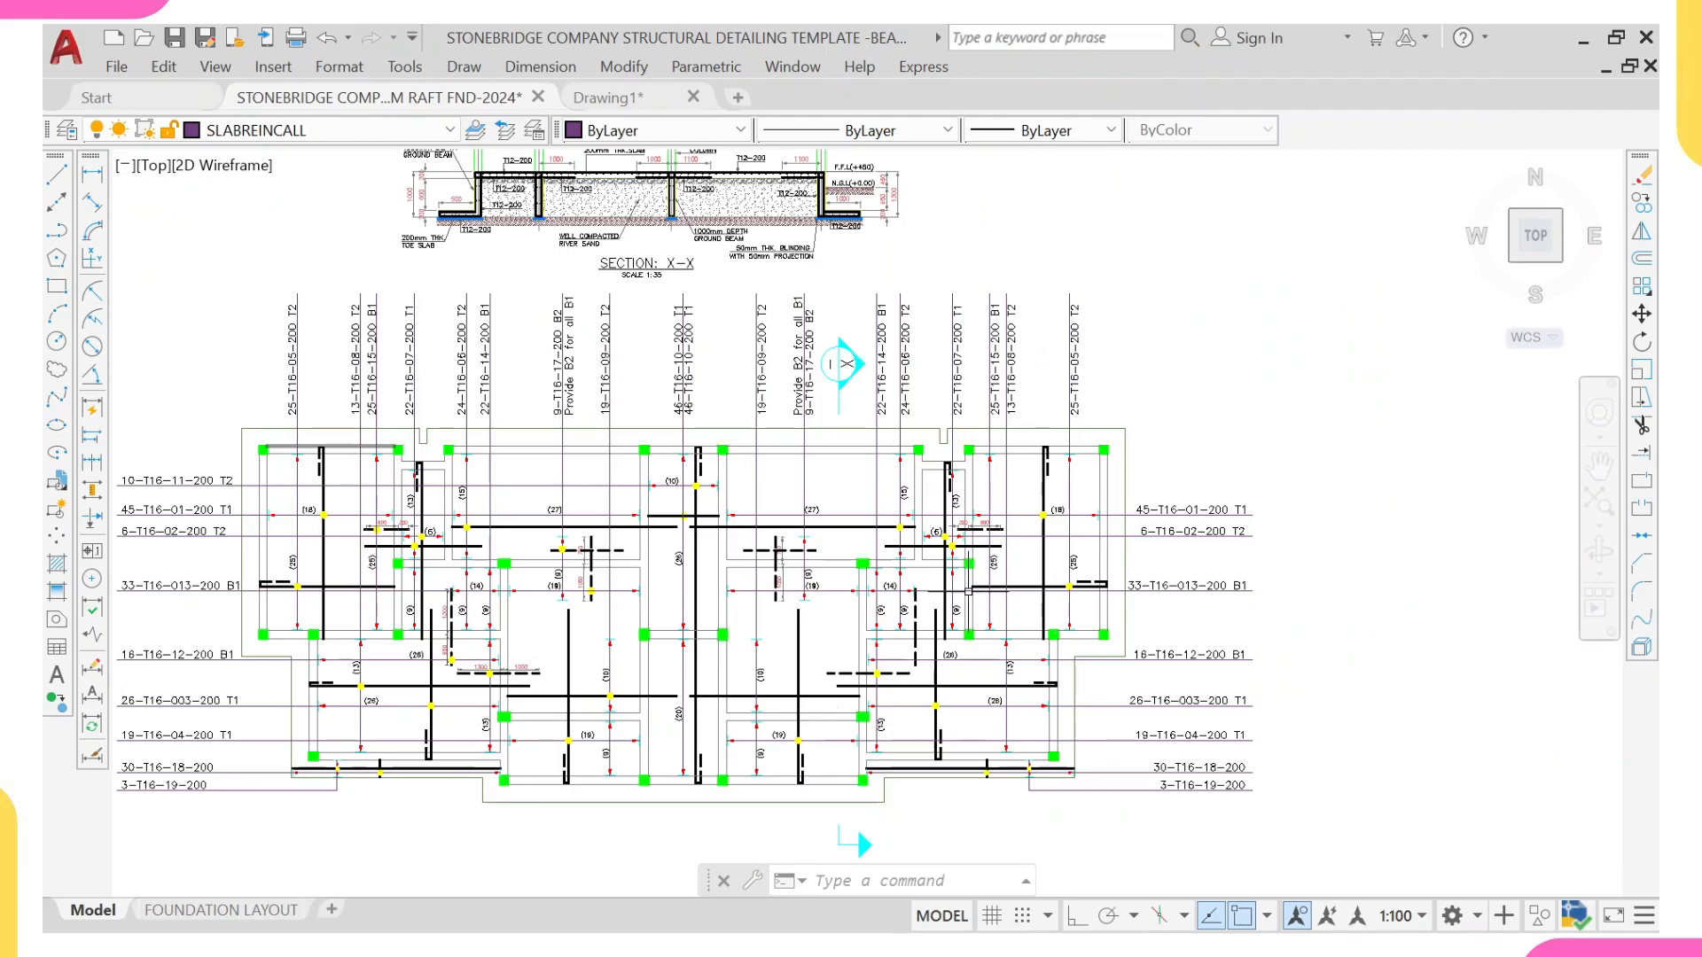
scroll(397, 777, "up", 4)
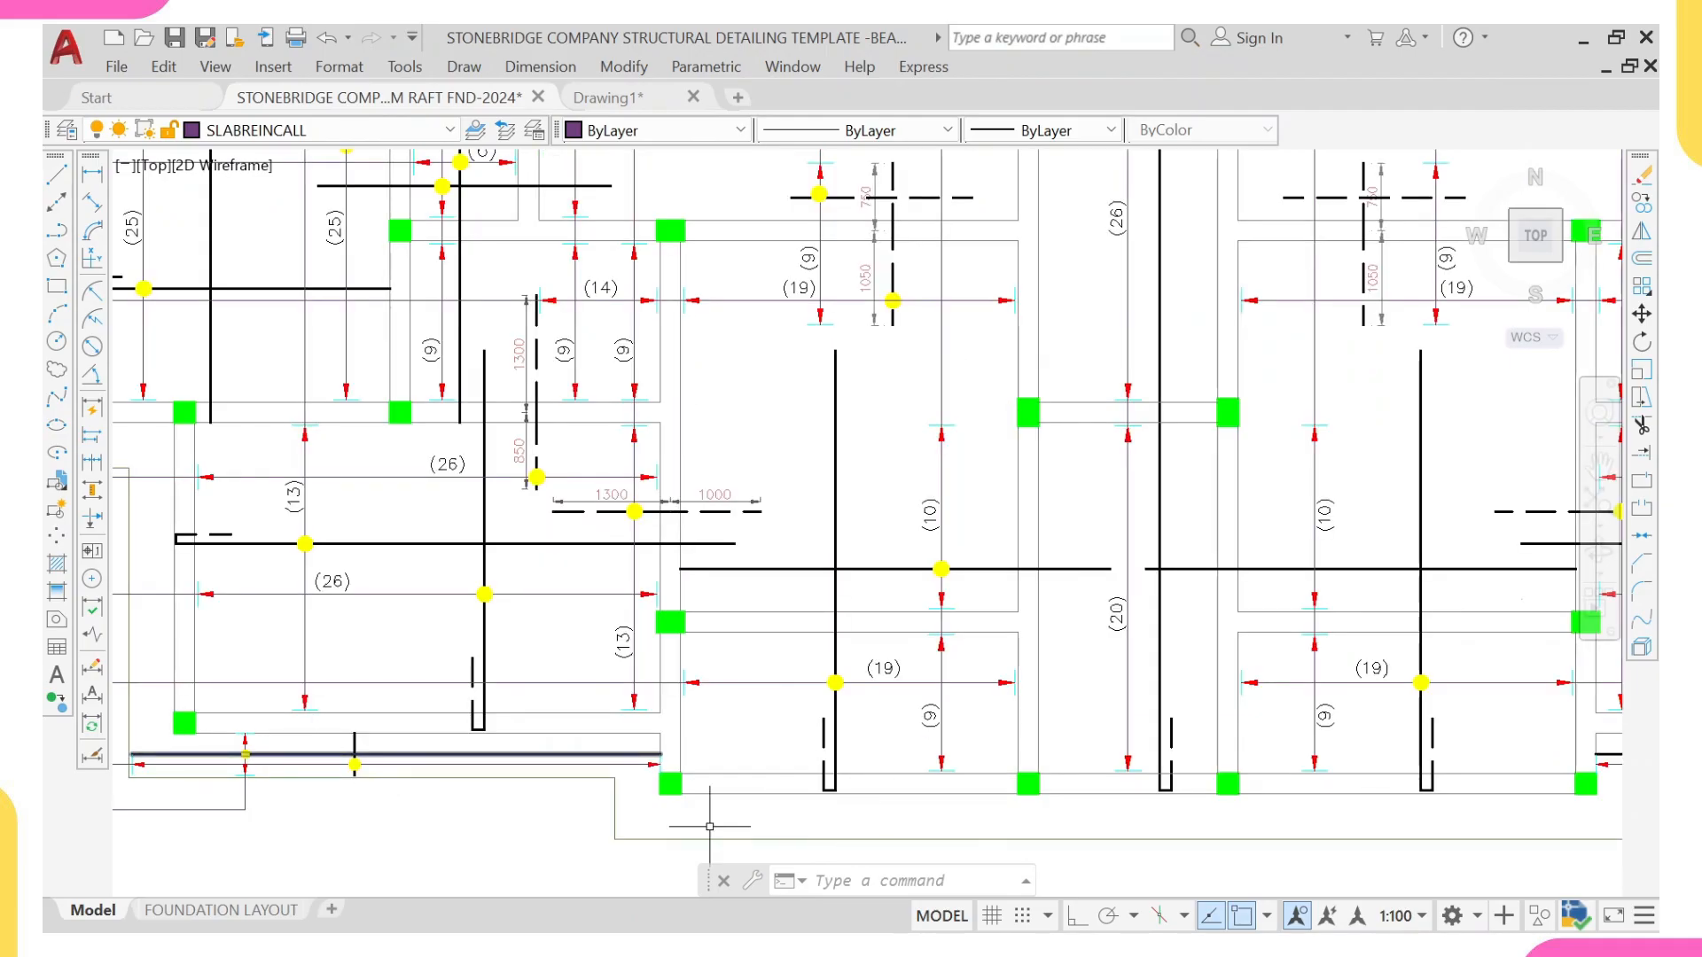
scroll(700, 809, "up", 2)
scroll(610, 758, "down", 4)
scroll(612, 438, "down", 10)
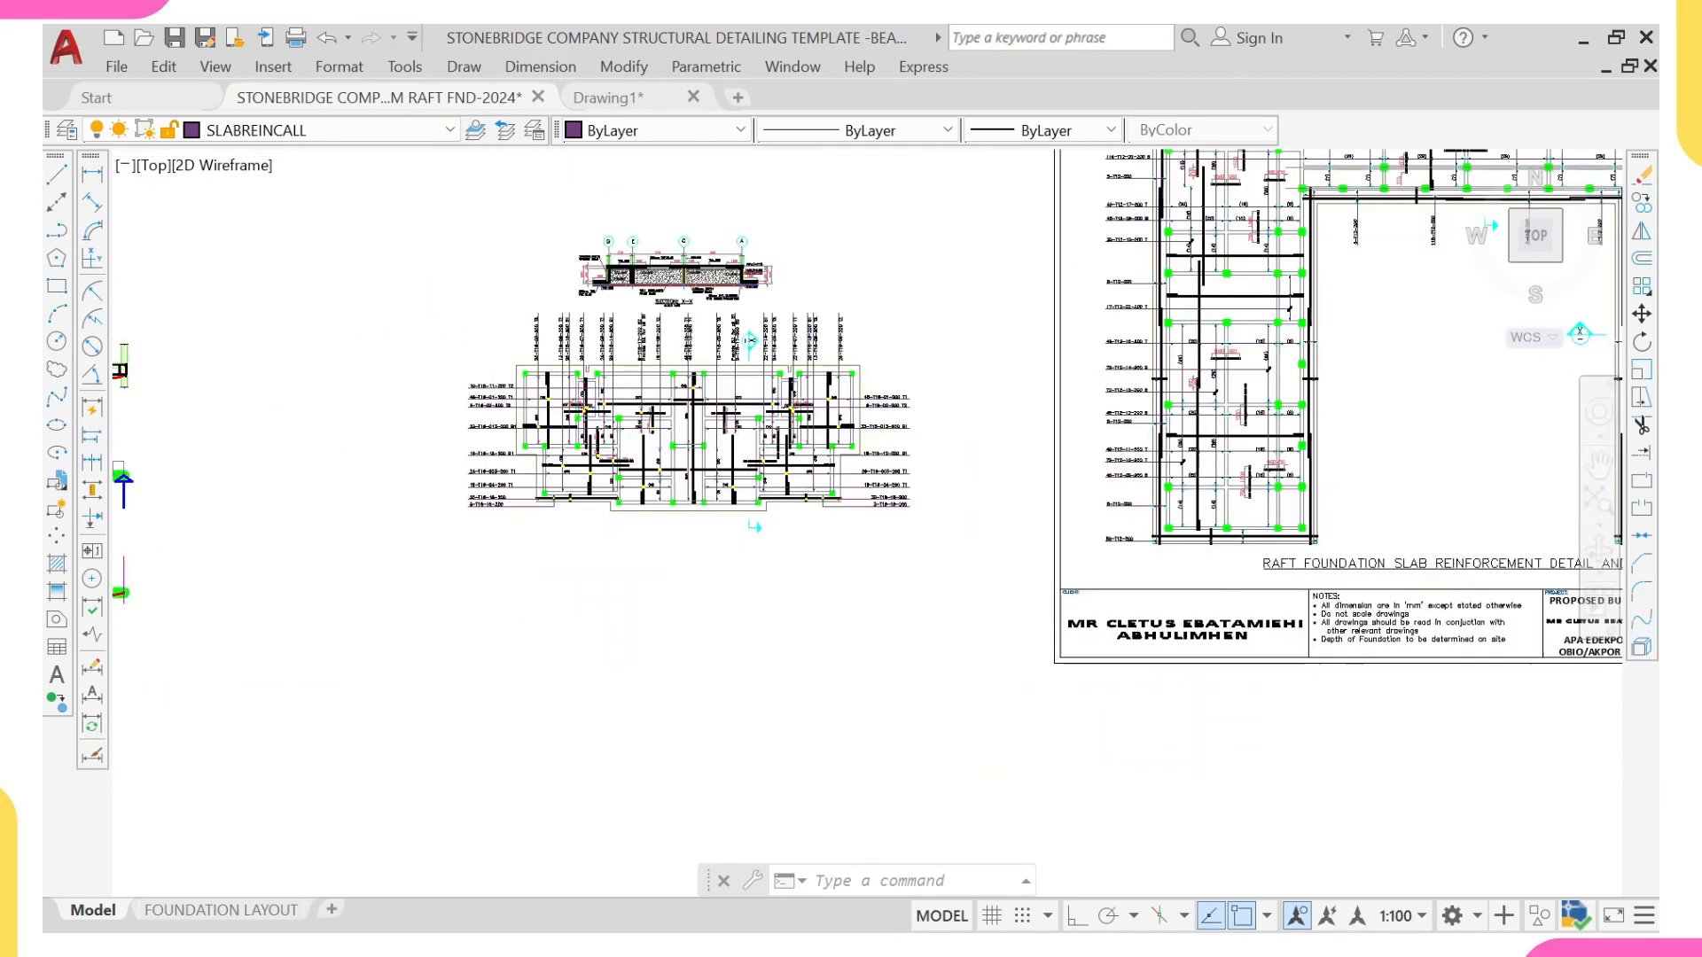
Step: Copy the title "RAFT FOUNDATION SLAB REINFORCEMENT DETAIL AND SECTION" from the finished sheet to below the smaller slab reinforcement plan
middle_click_drag(940, 454, 700, 568)
scroll(695, 572, "up", 2)
left_click(697, 537)
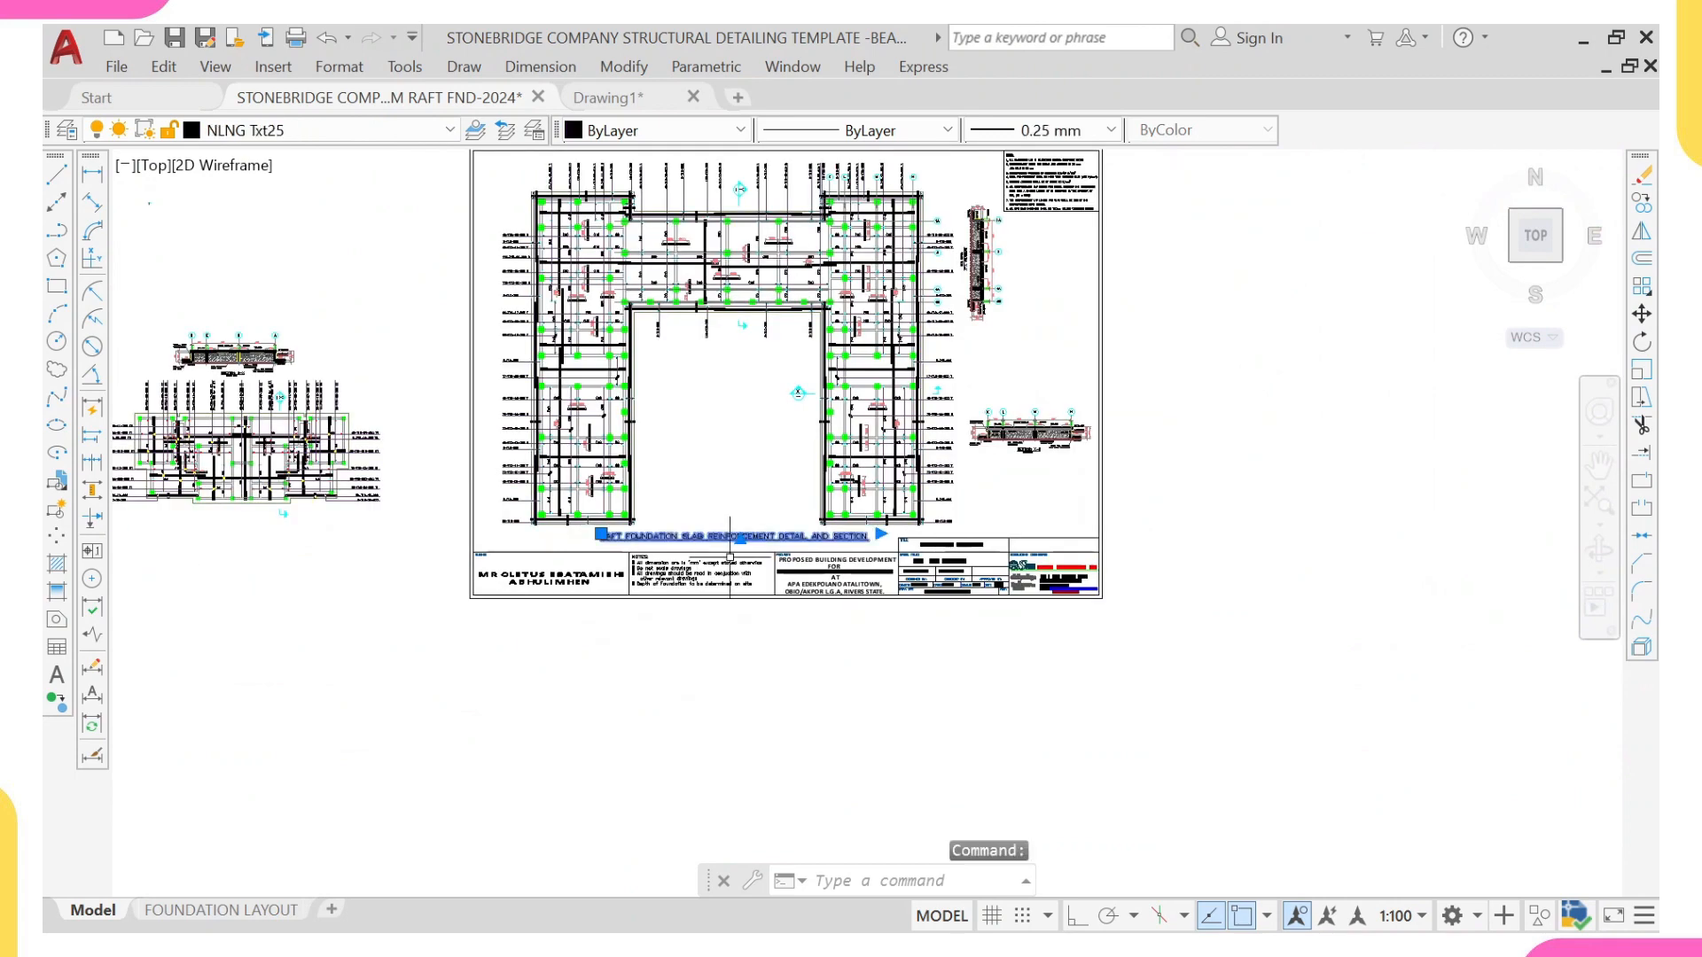
left_click(718, 552)
type("CO")
key("Return")
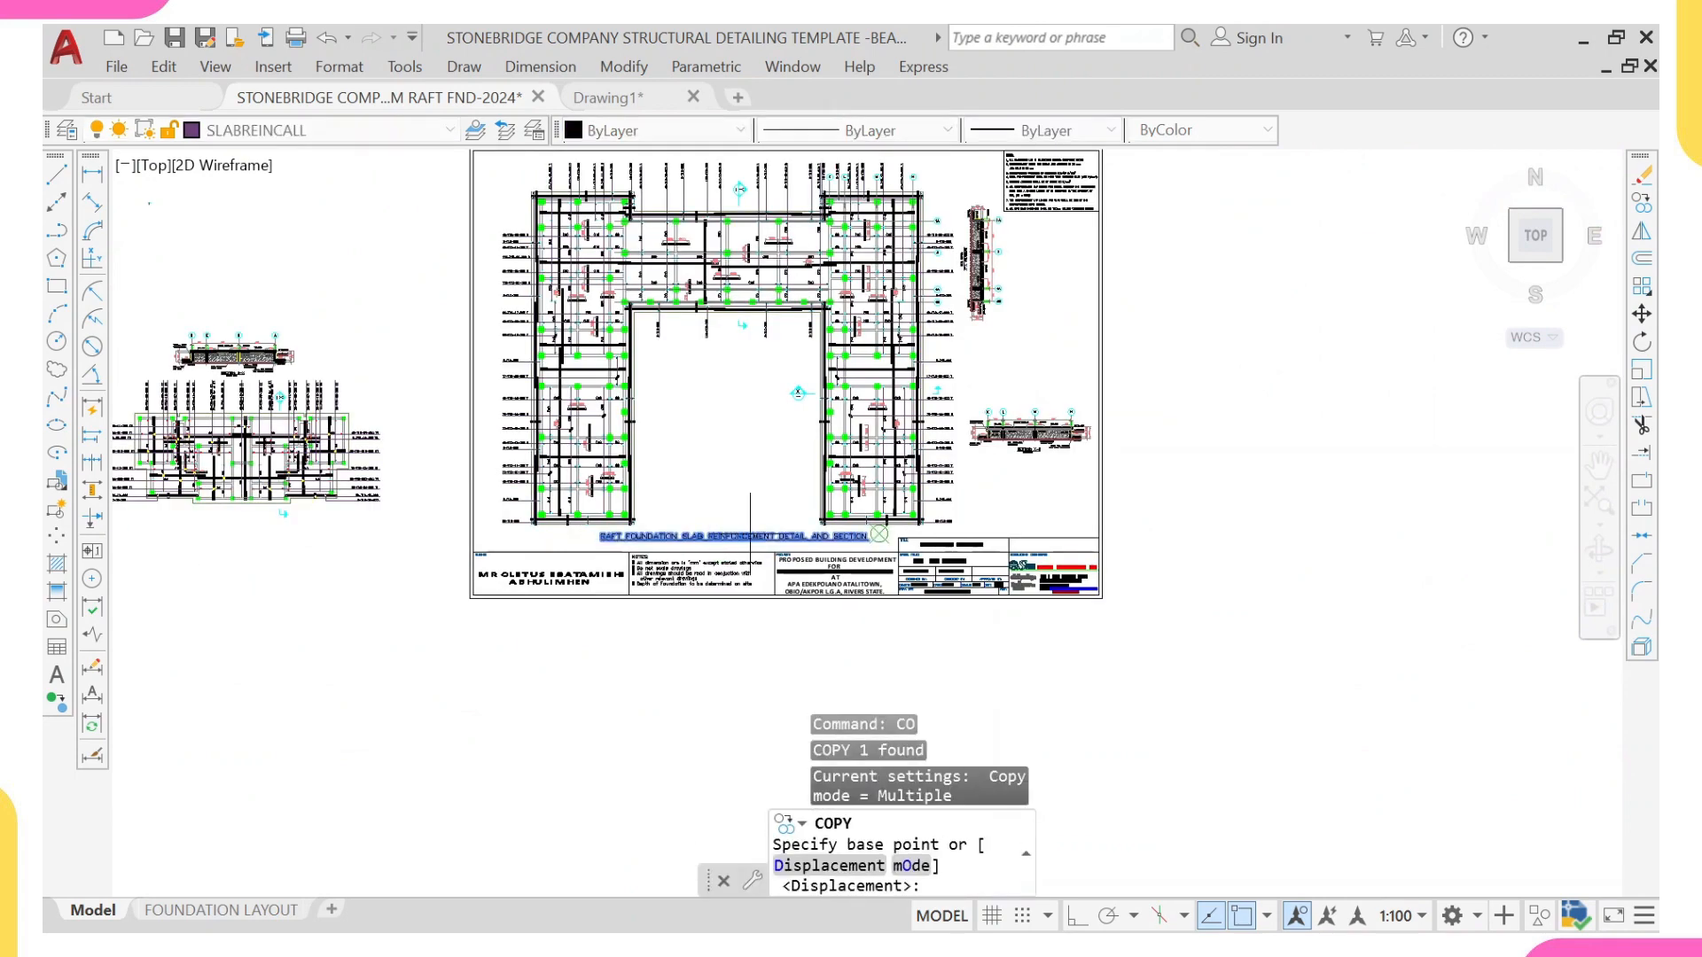
scroll(743, 538, "up", 2)
left_click(743, 538)
scroll(493, 570, "down", 4)
middle_click_drag(475, 582, 577, 568)
scroll(478, 550, "up", 3)
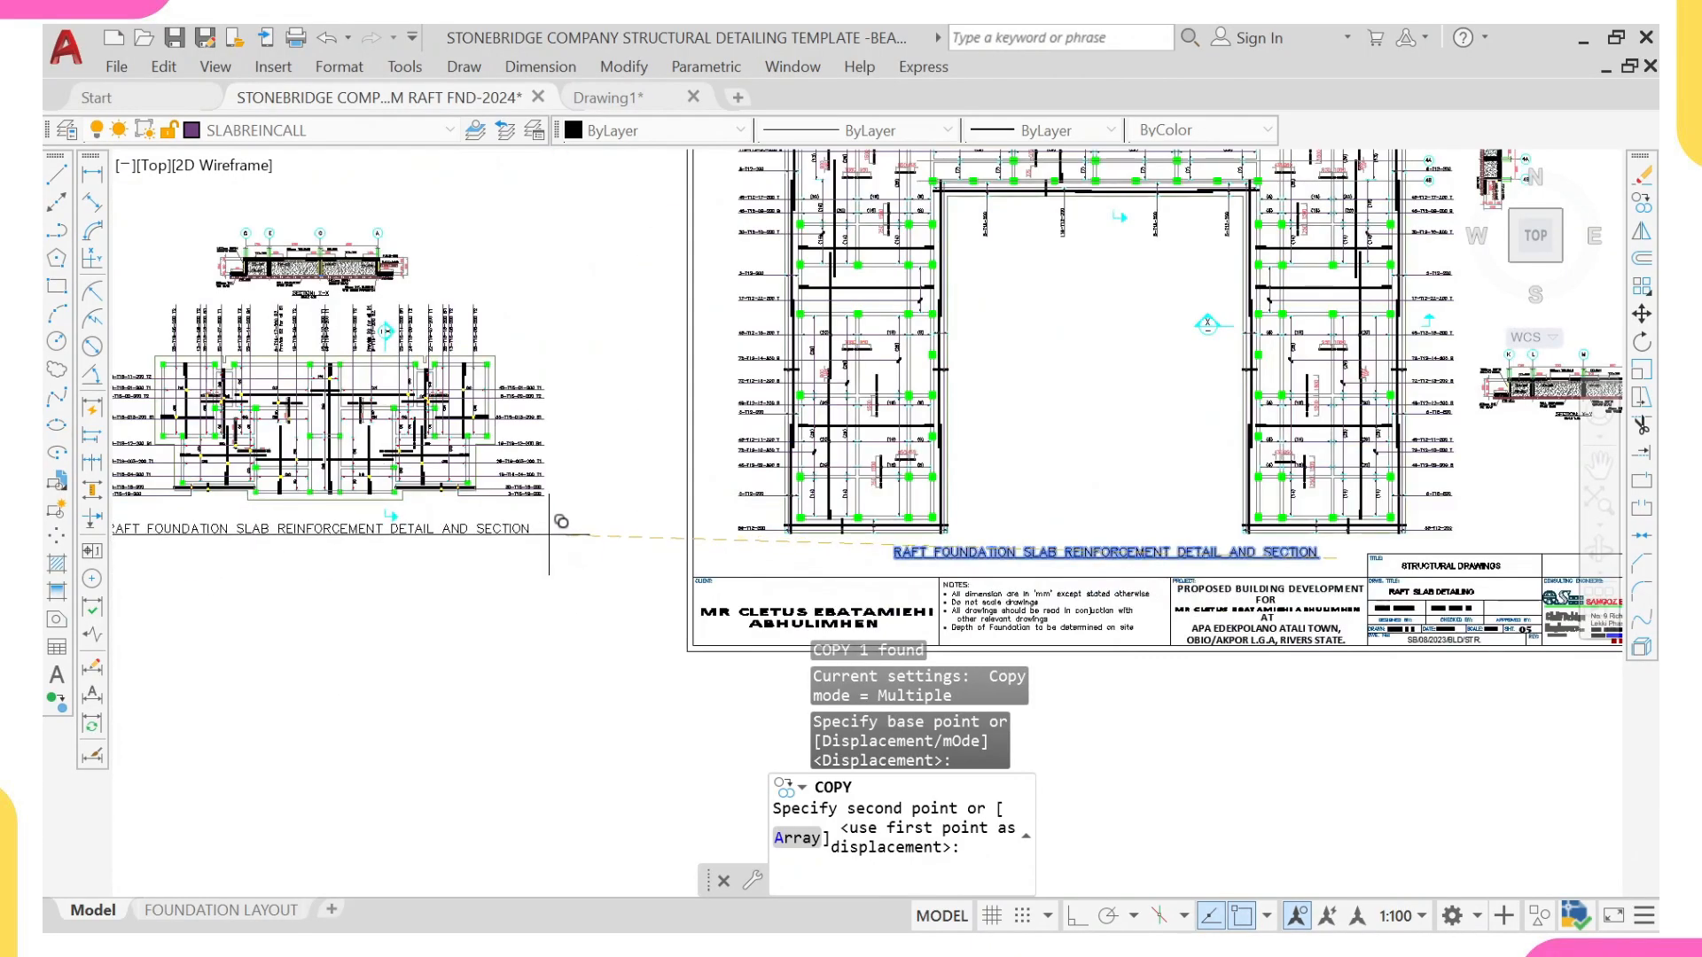
left_click(562, 523)
scroll(576, 514, "down", 3)
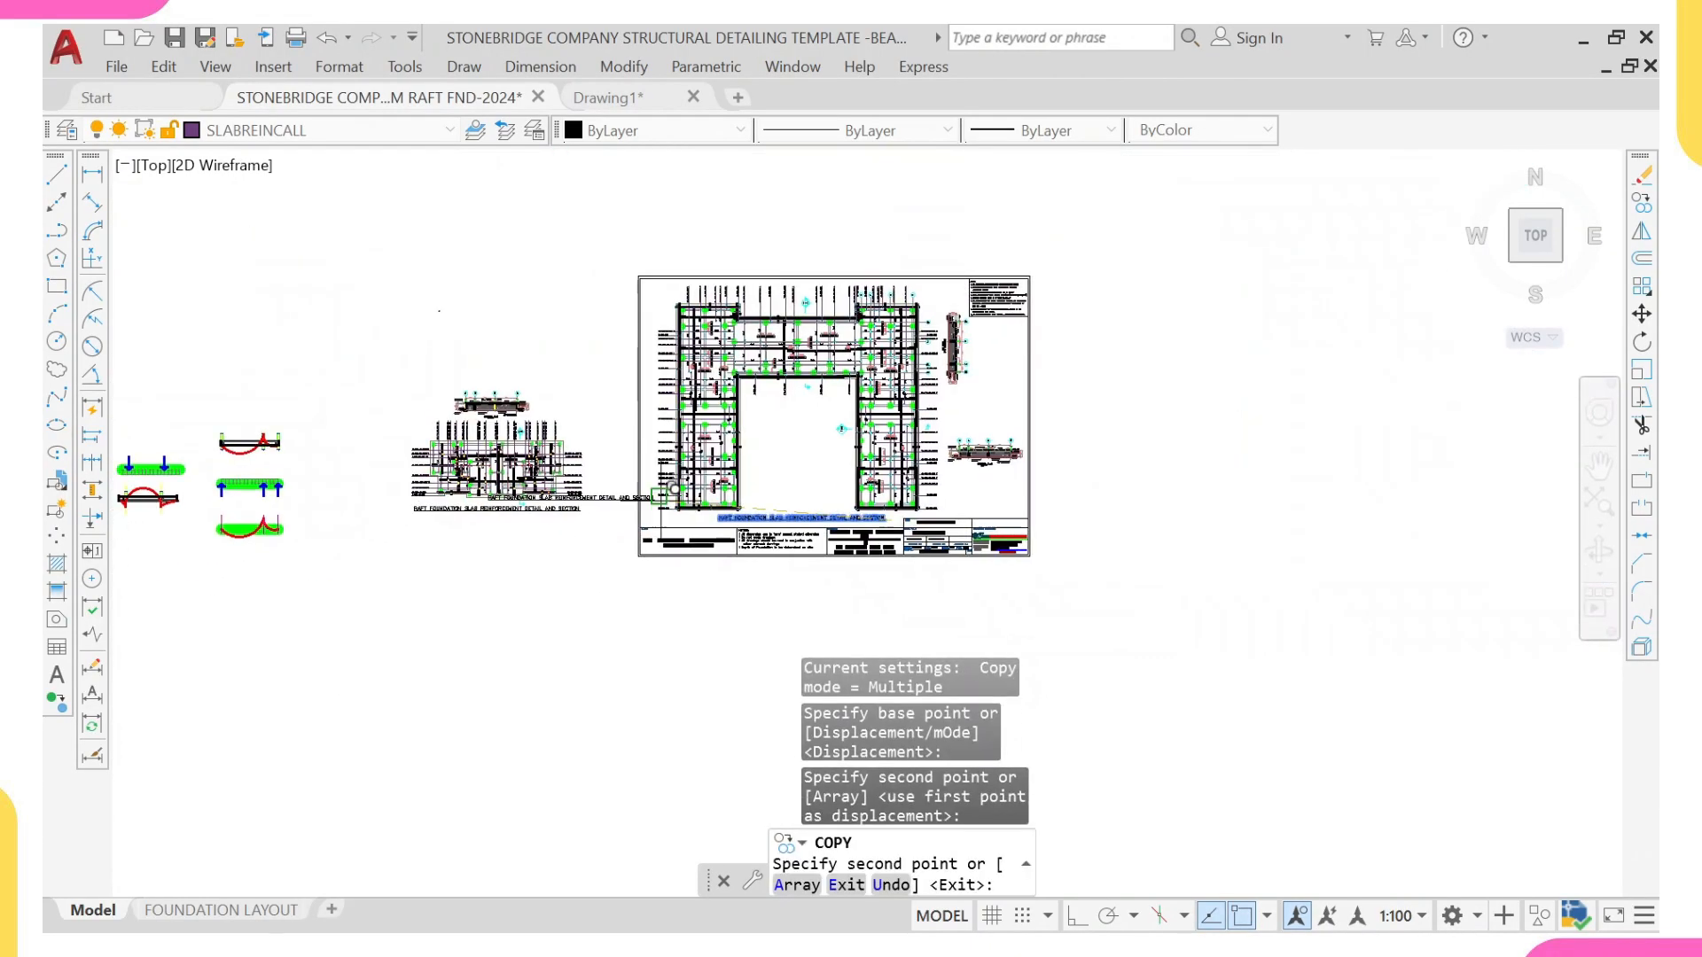
key("Escape")
Step: Move the entire finished U-shaped raft drawing sheet farther right, away from the smaller slab reinforcement plan
left_click(589, 223)
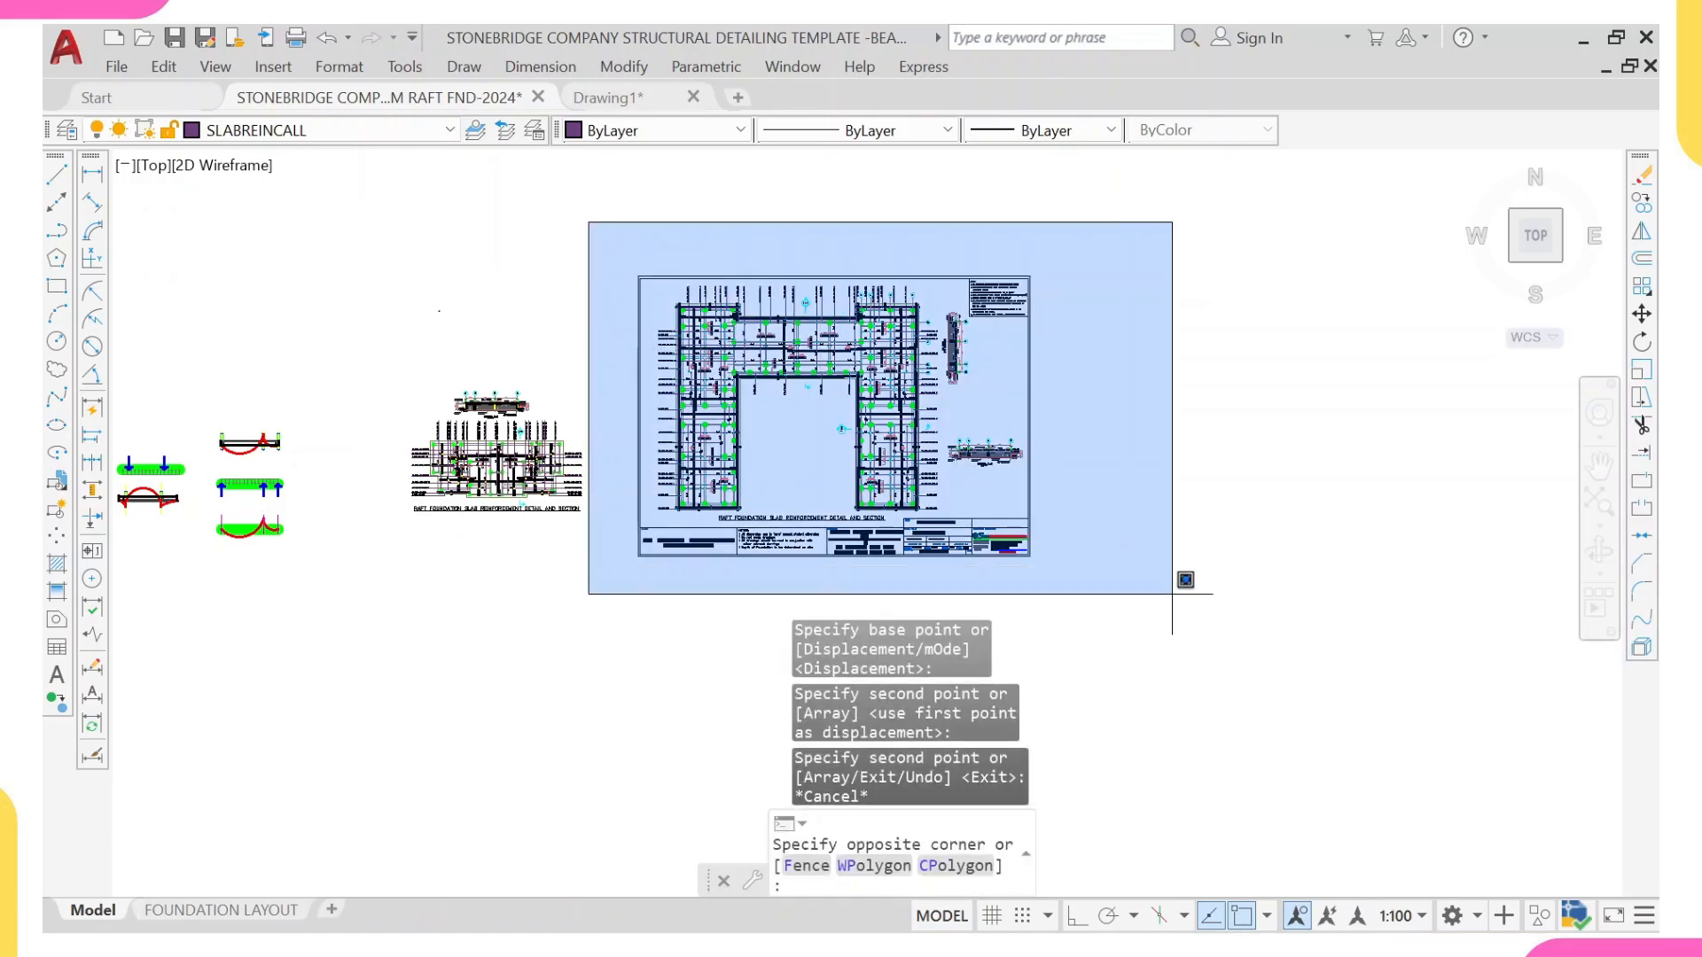
left_click(1177, 589)
type("m")
key("Return")
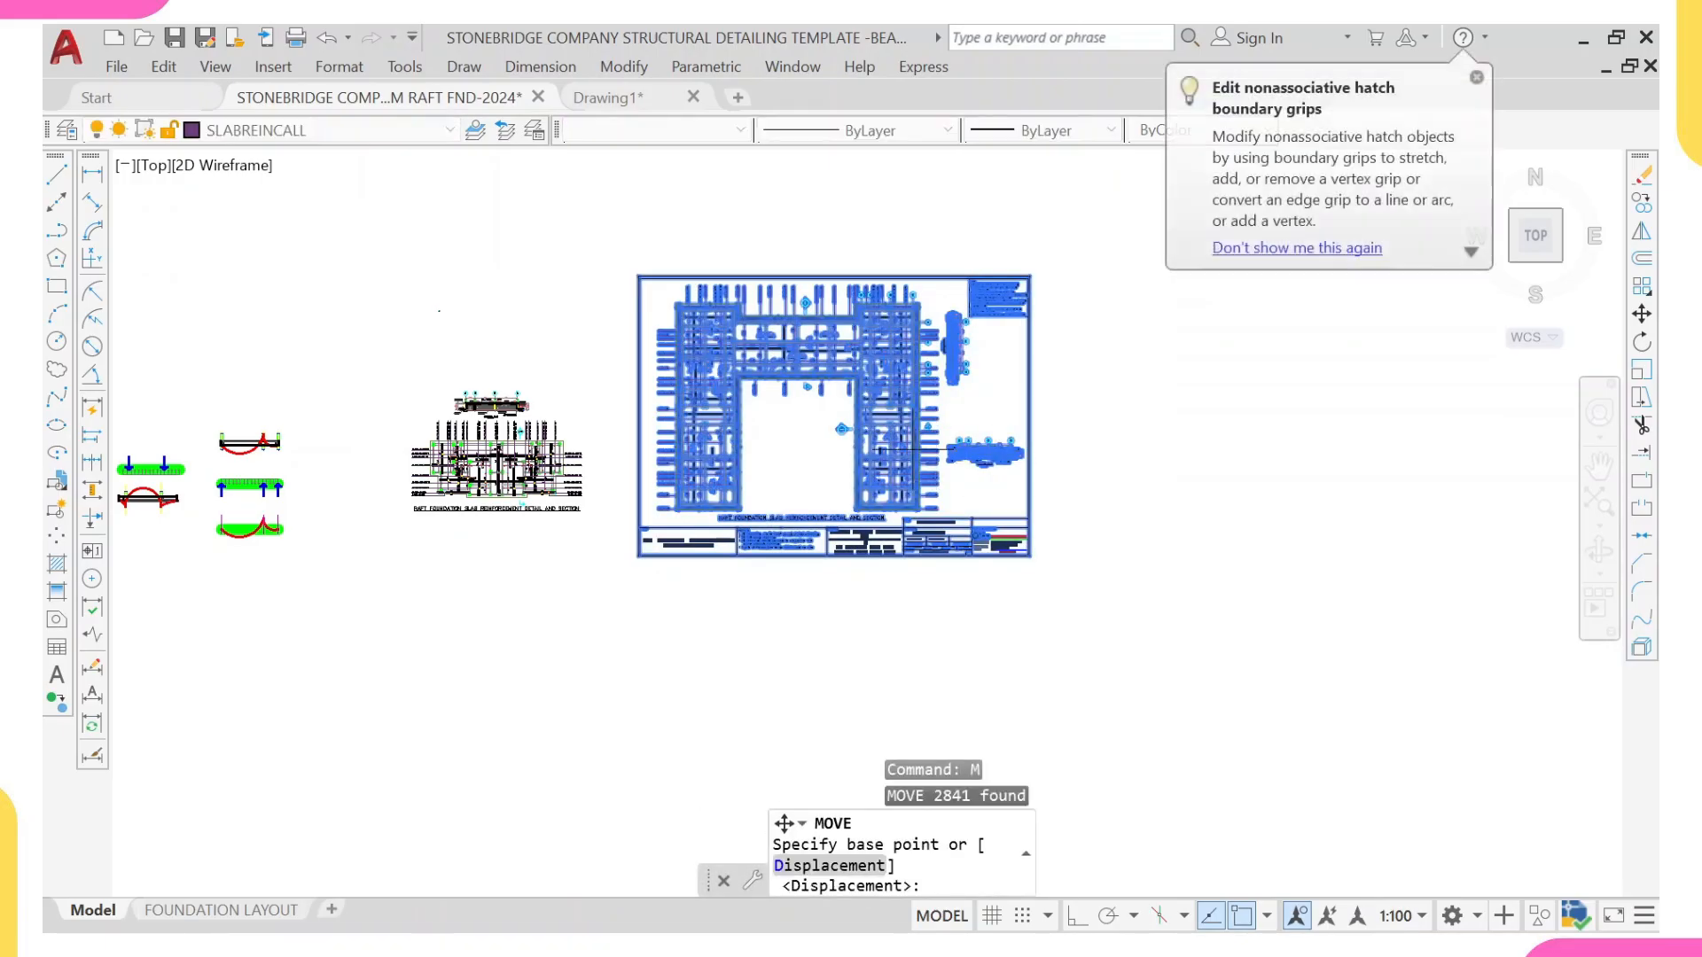
left_click(914, 450)
left_click(1376, 437)
middle_click_drag(1371, 462, 1148, 498)
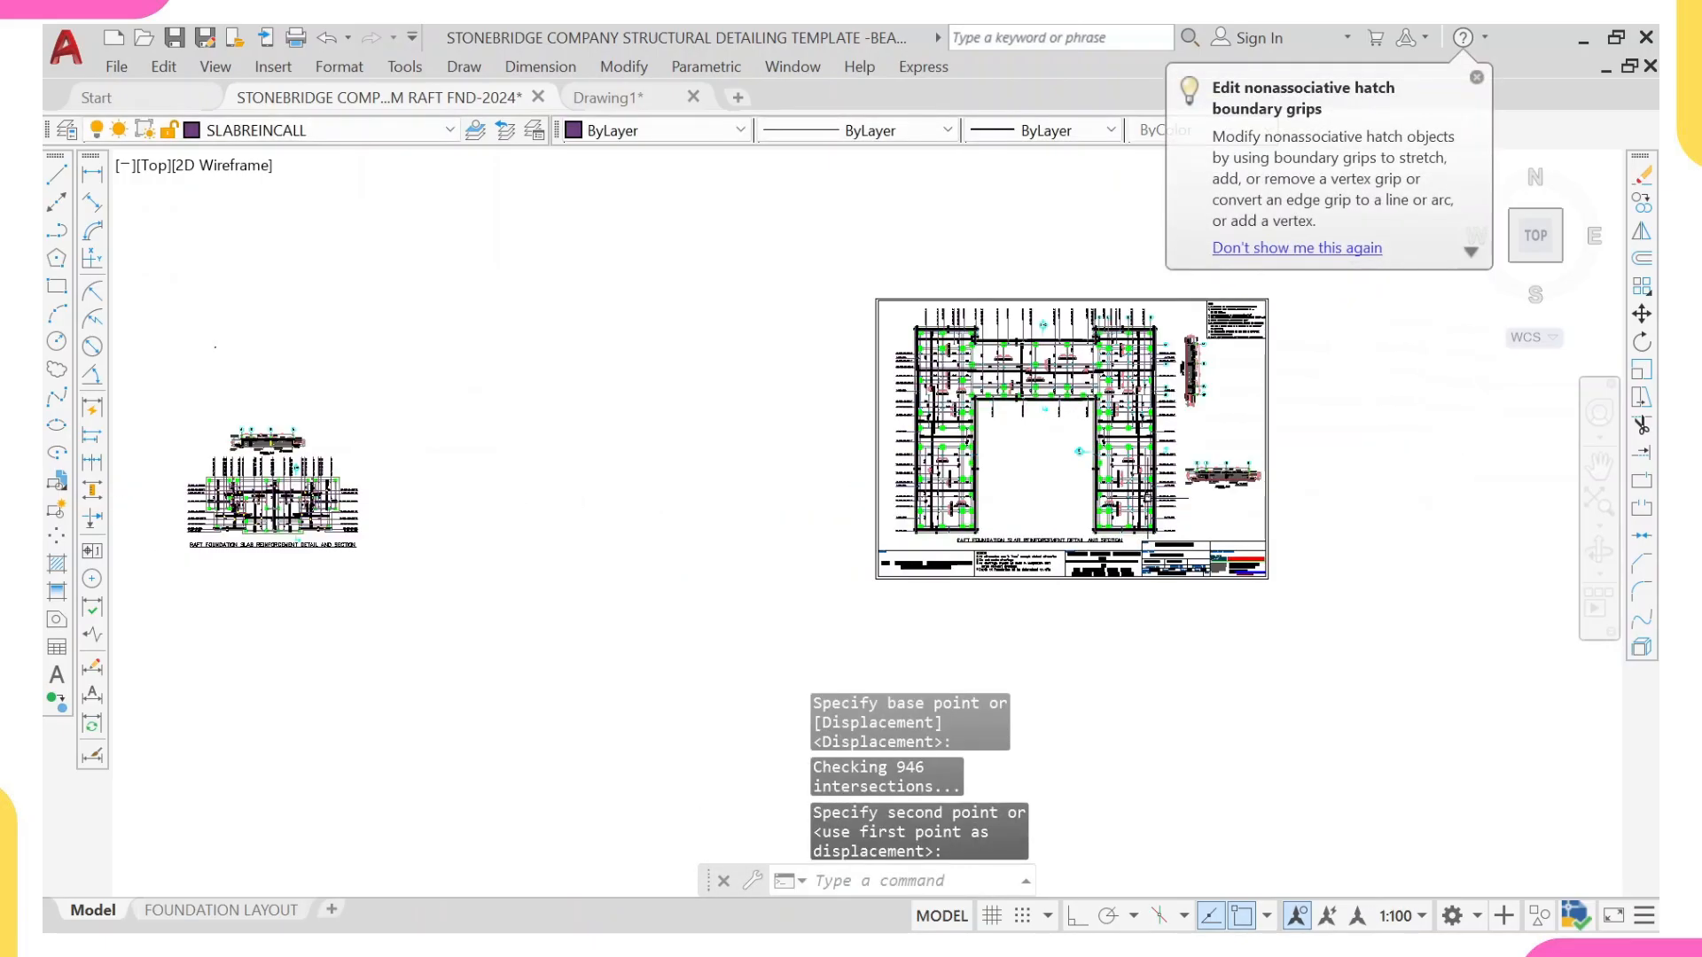
Step: Copy the finished sheet's border and complete title block around the smaller slab reinforcement plan and its section
scroll(1306, 522, "up", 4)
left_click(1232, 559)
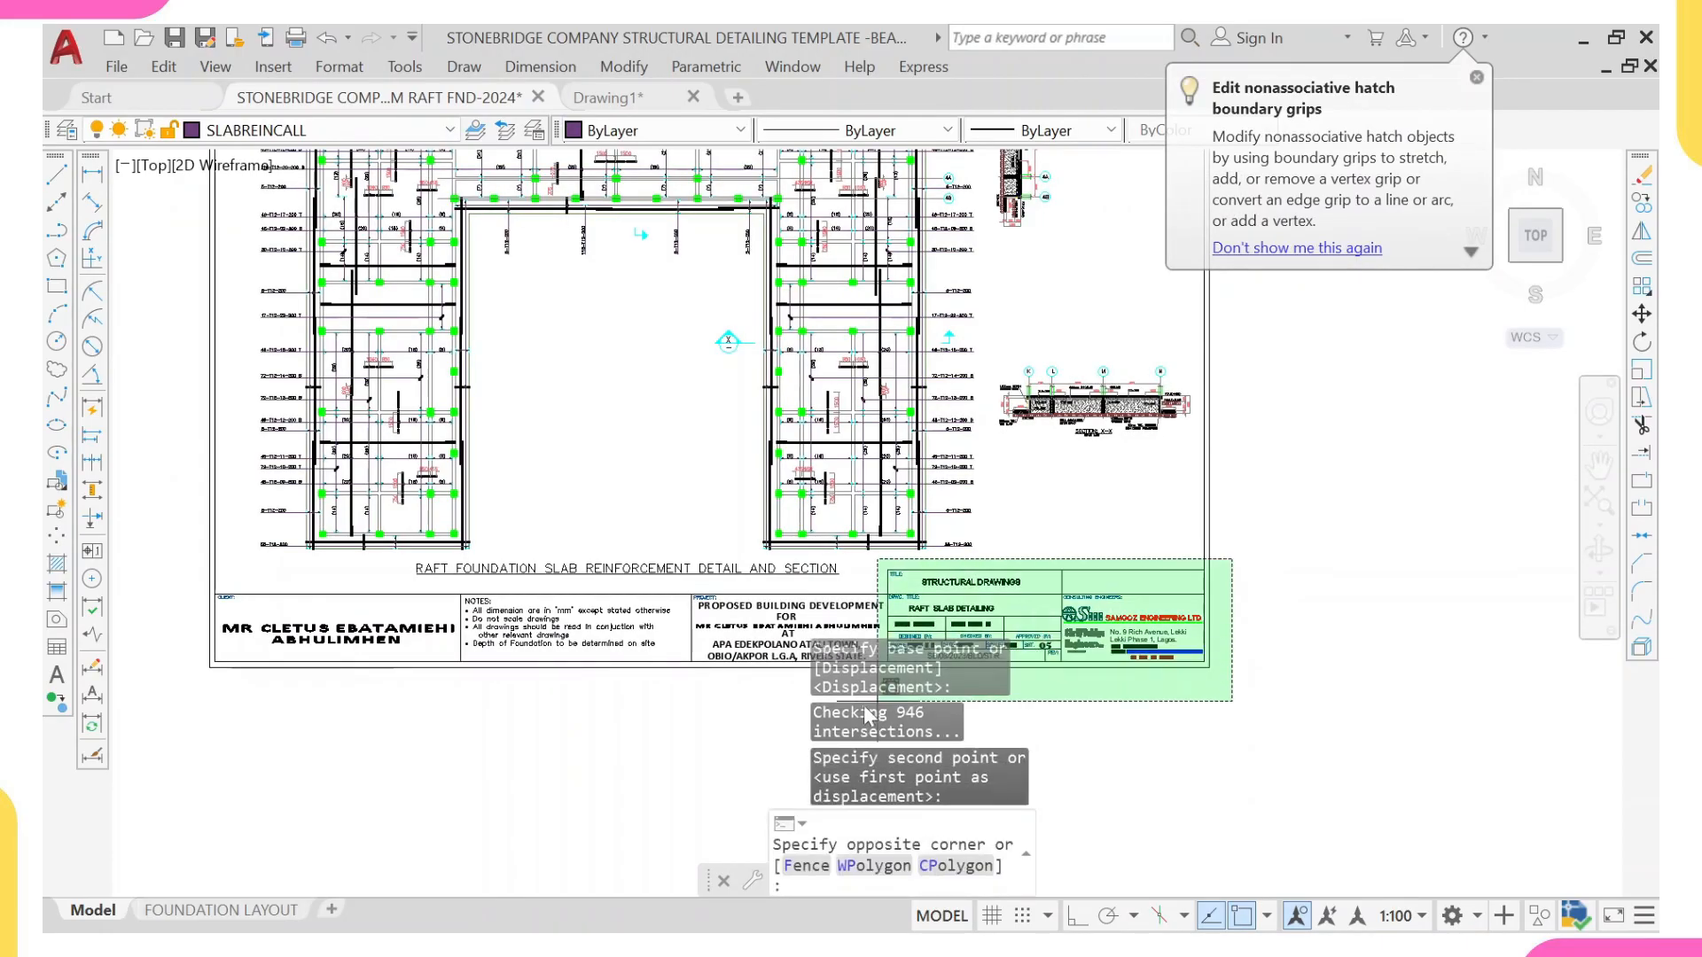
scroll(869, 723, "up", 2)
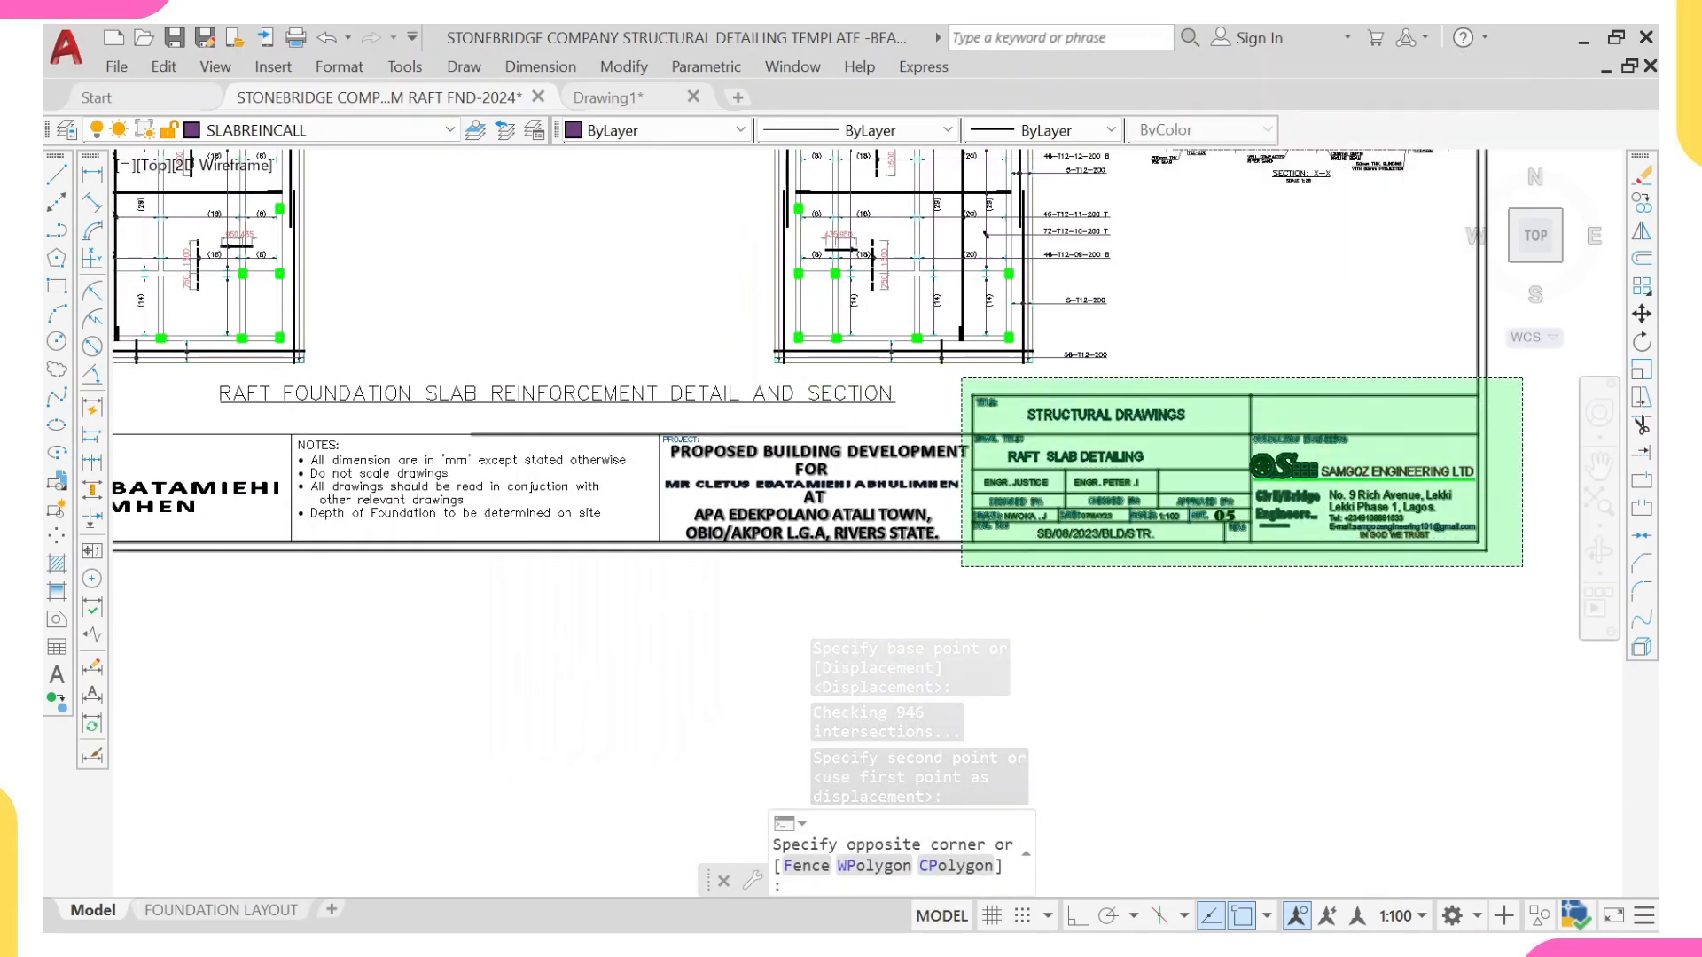
left_click(966, 415)
left_click(954, 427)
scroll(771, 523, "down", 4)
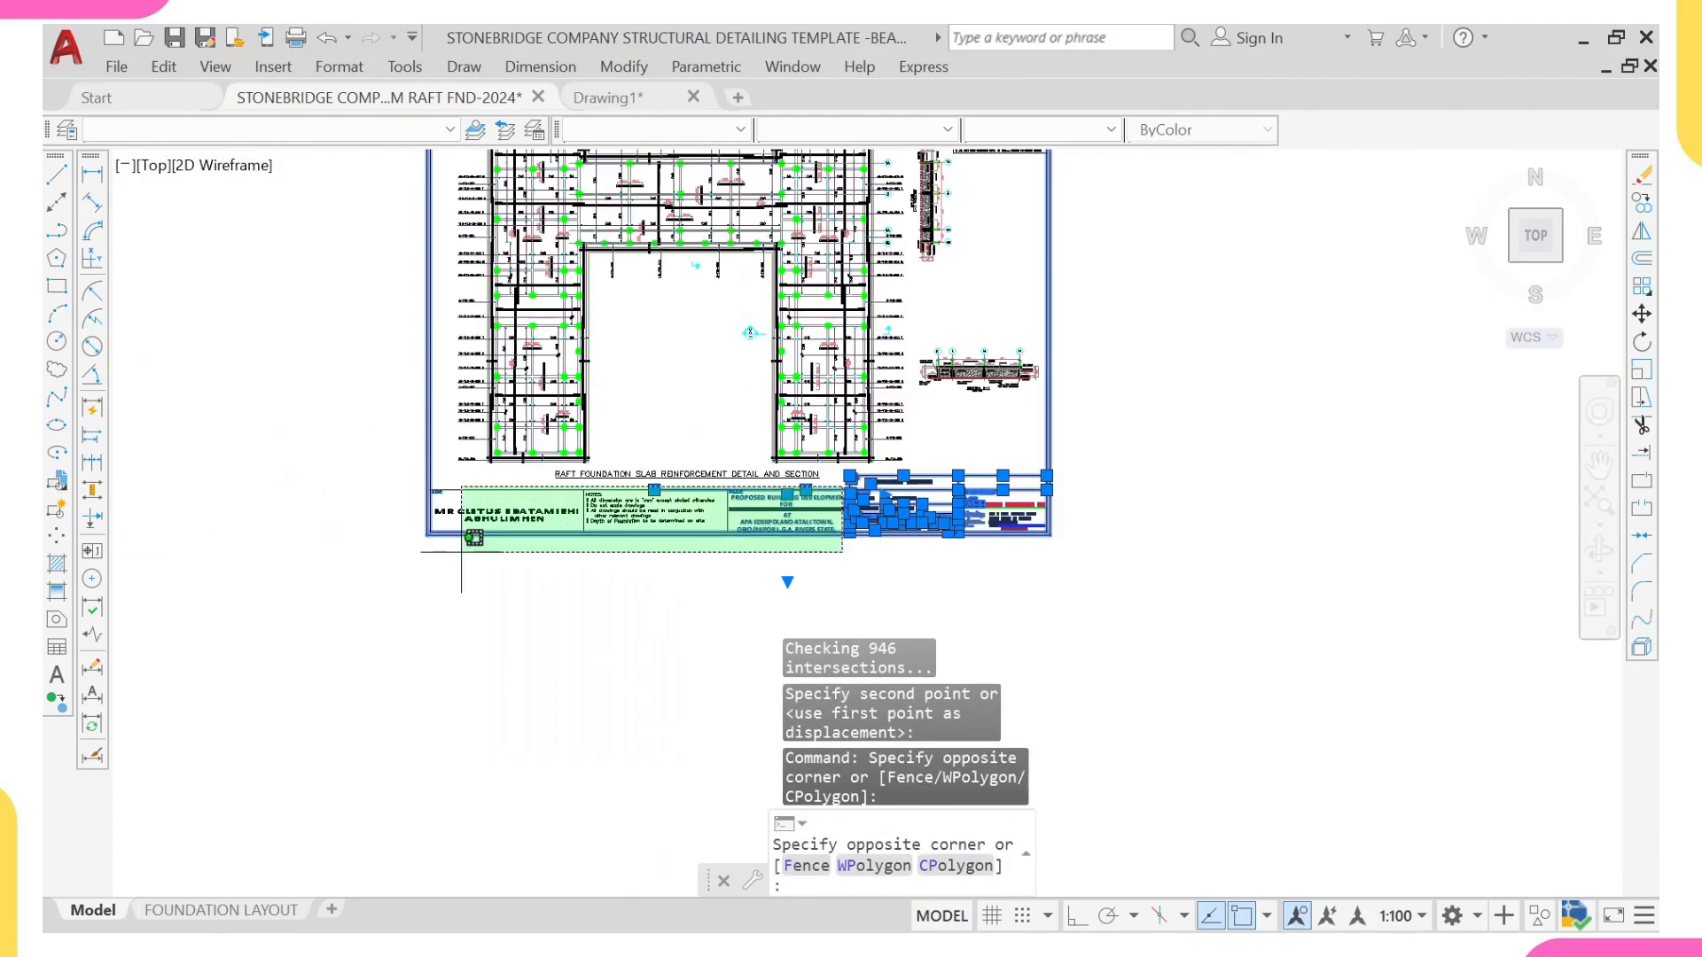
left_click(394, 575)
type("CO")
key("Return")
left_click(715, 311)
scroll(470, 522, "down", 3)
middle_click_drag(476, 541, 975, 529)
scroll(727, 507, "up", 1)
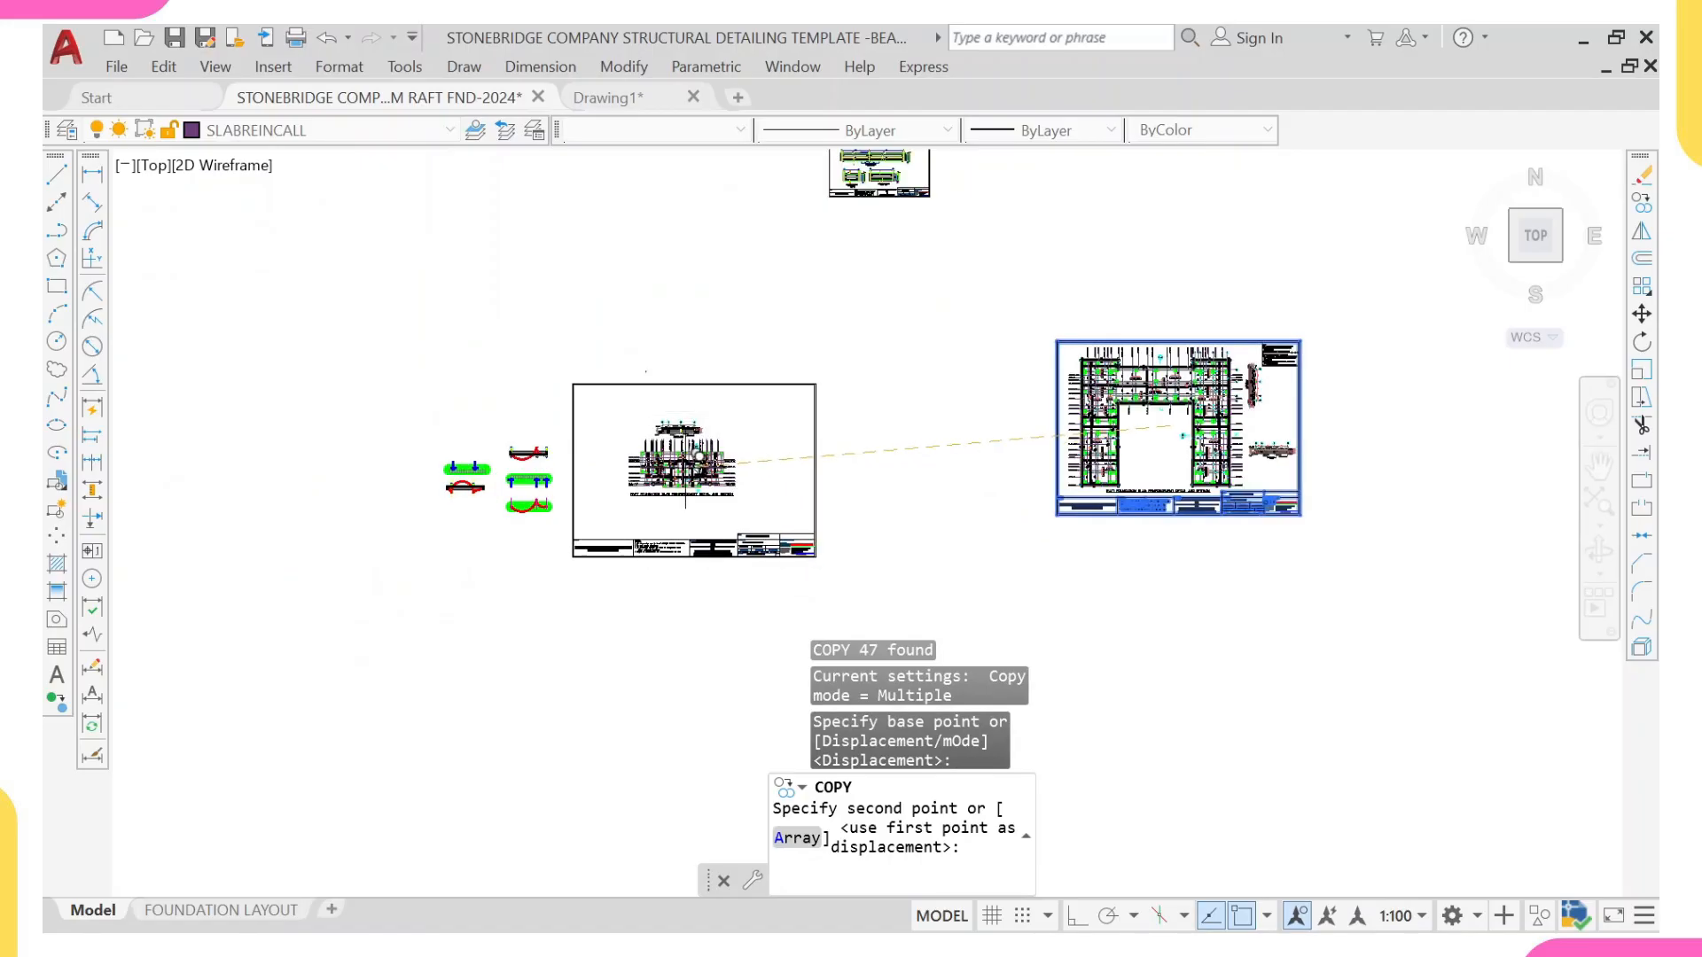
scroll(688, 449, "up", 4)
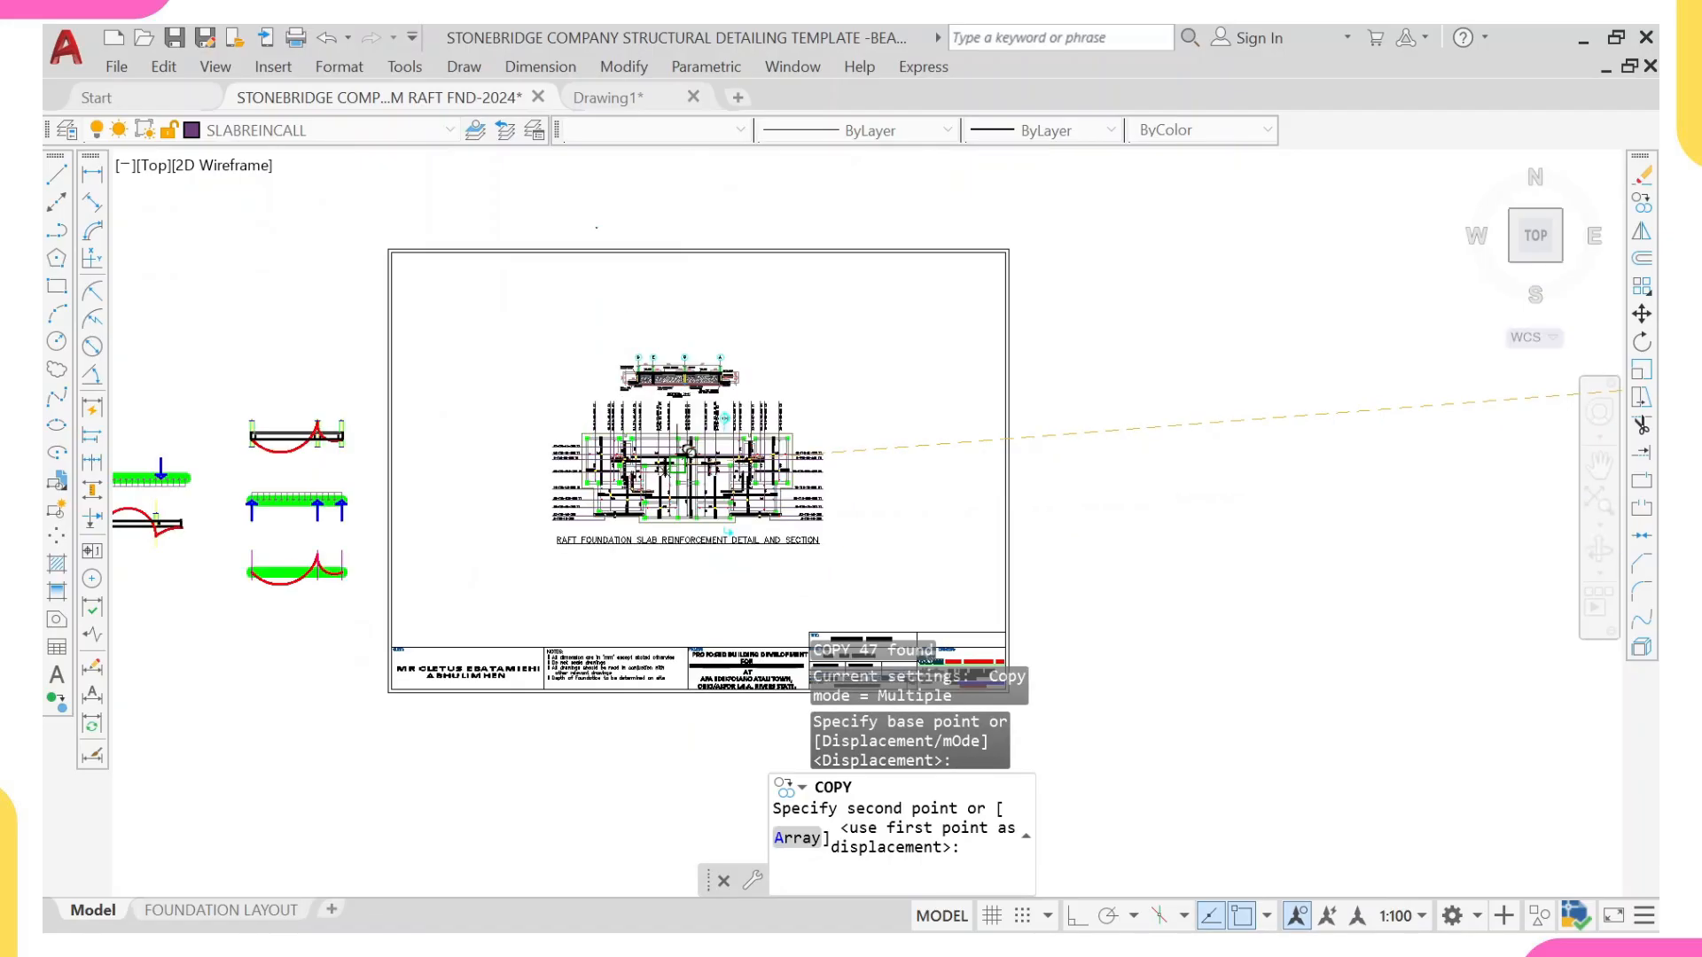
left_click(689, 452)
key("Escape")
Step: Scale the copied border and title block by 0.55 about a point within the slab reinforcement plan
middle_click_drag(847, 482, 917, 276)
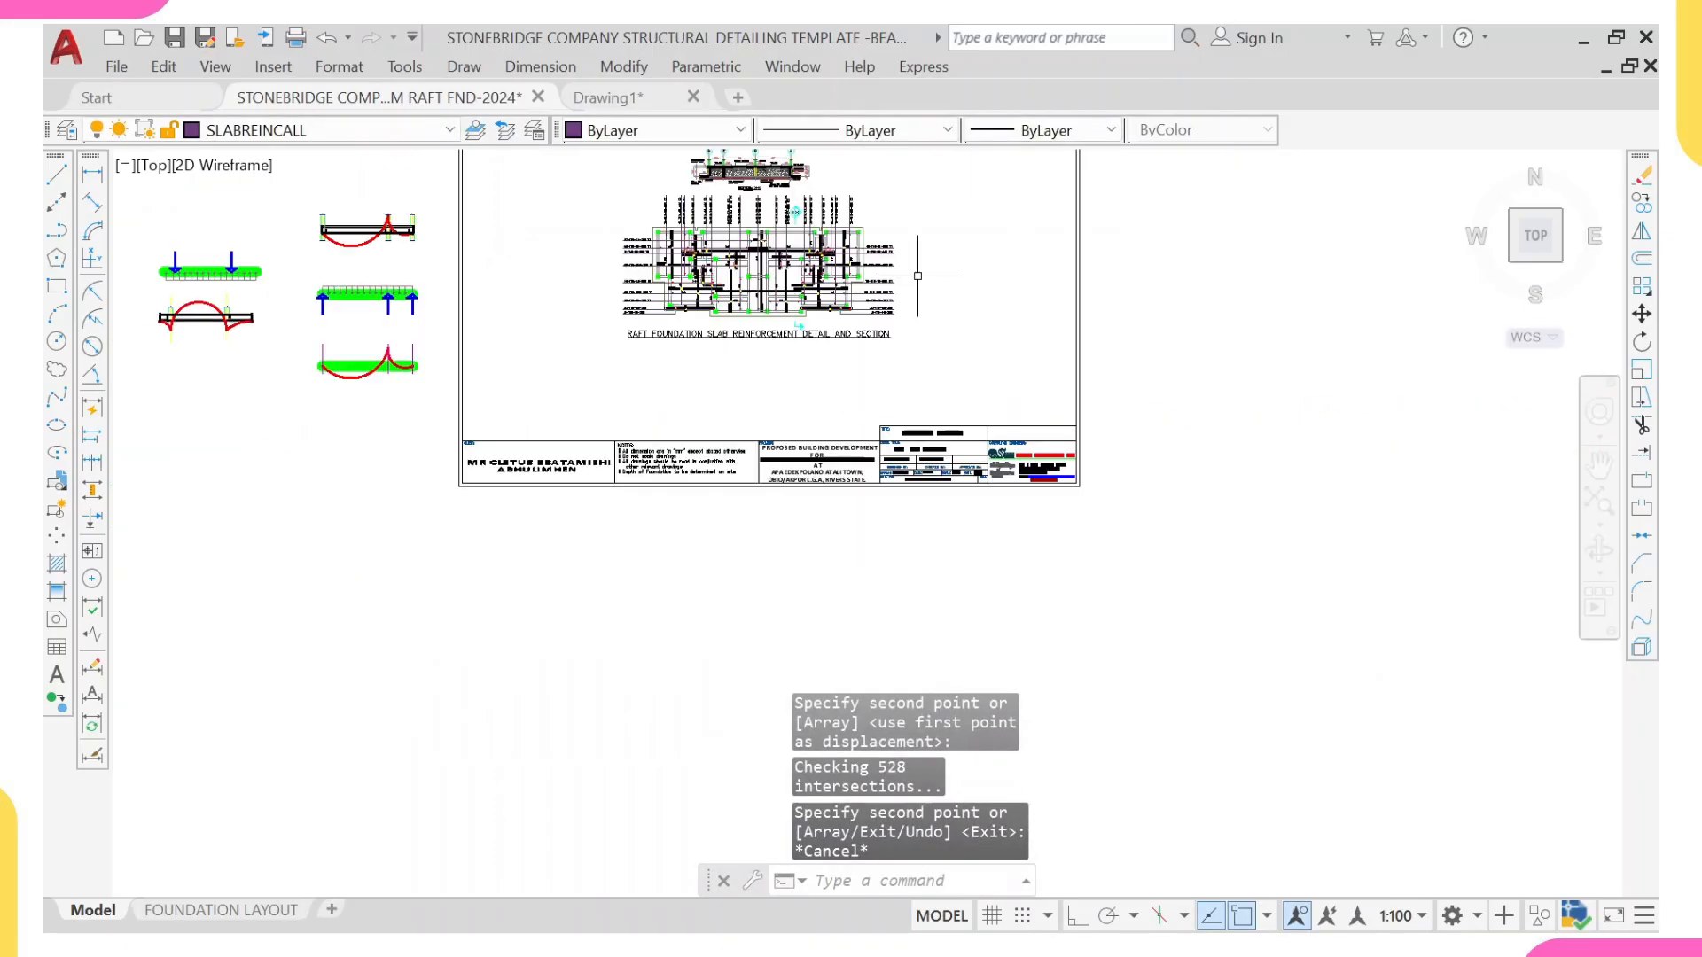
left_click(1155, 408)
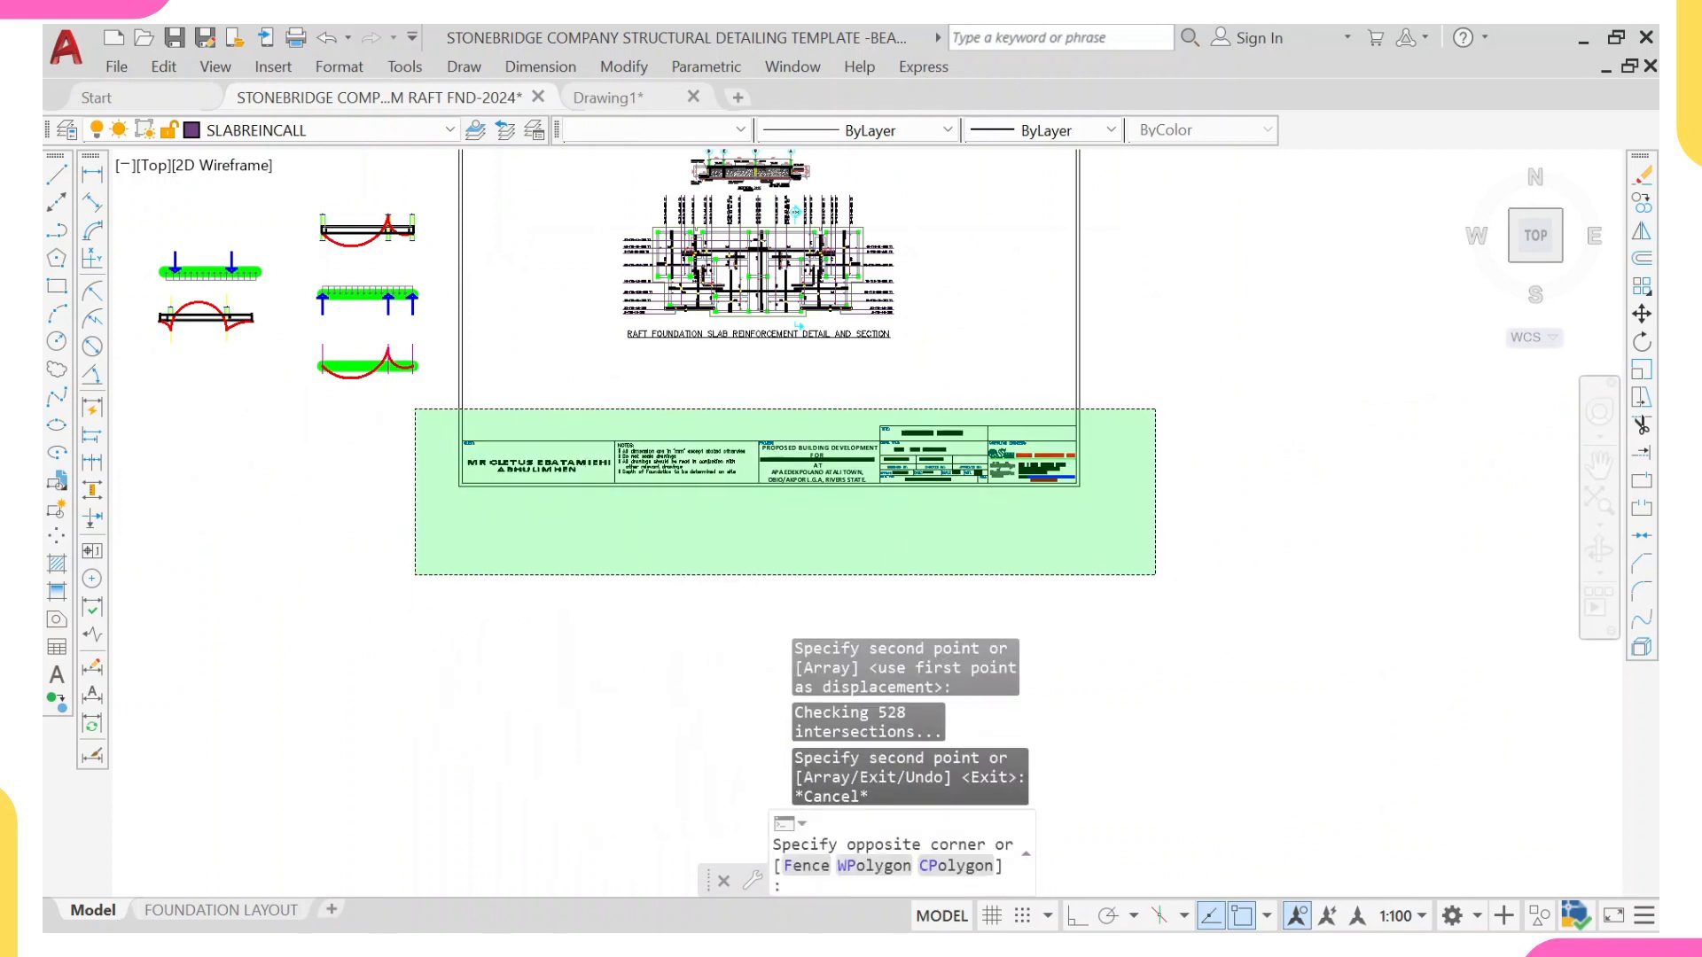
left_click(441, 549)
middle_click_drag(618, 474, 569, 567)
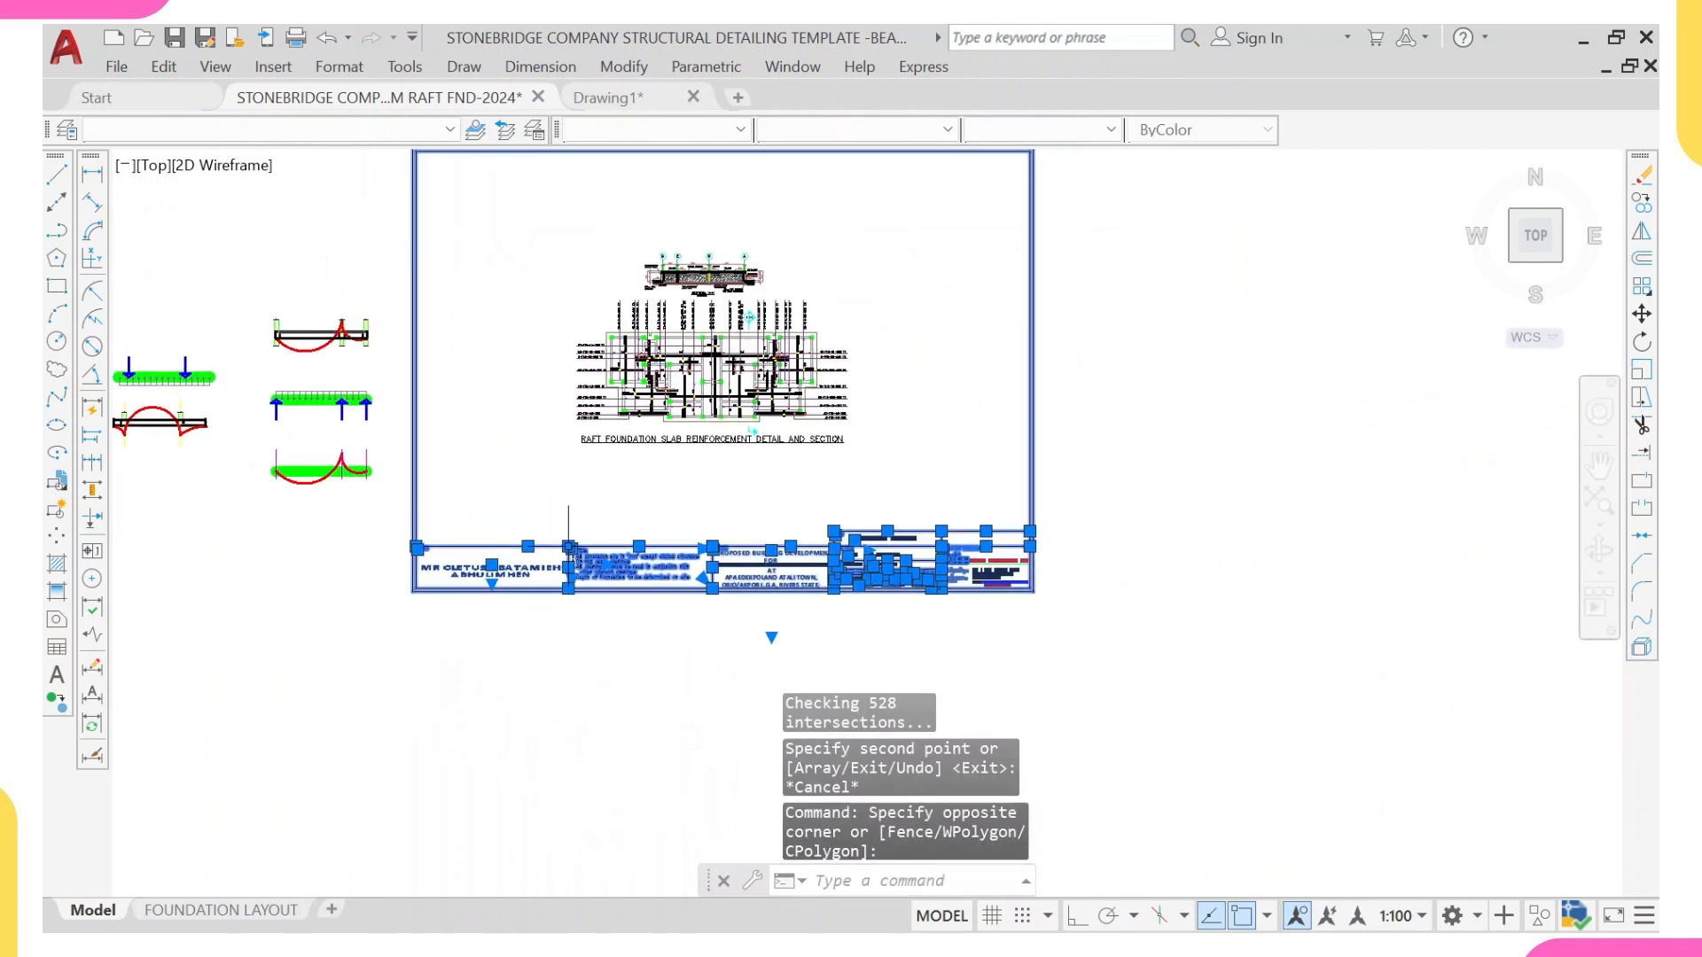
type("sc")
key("Return")
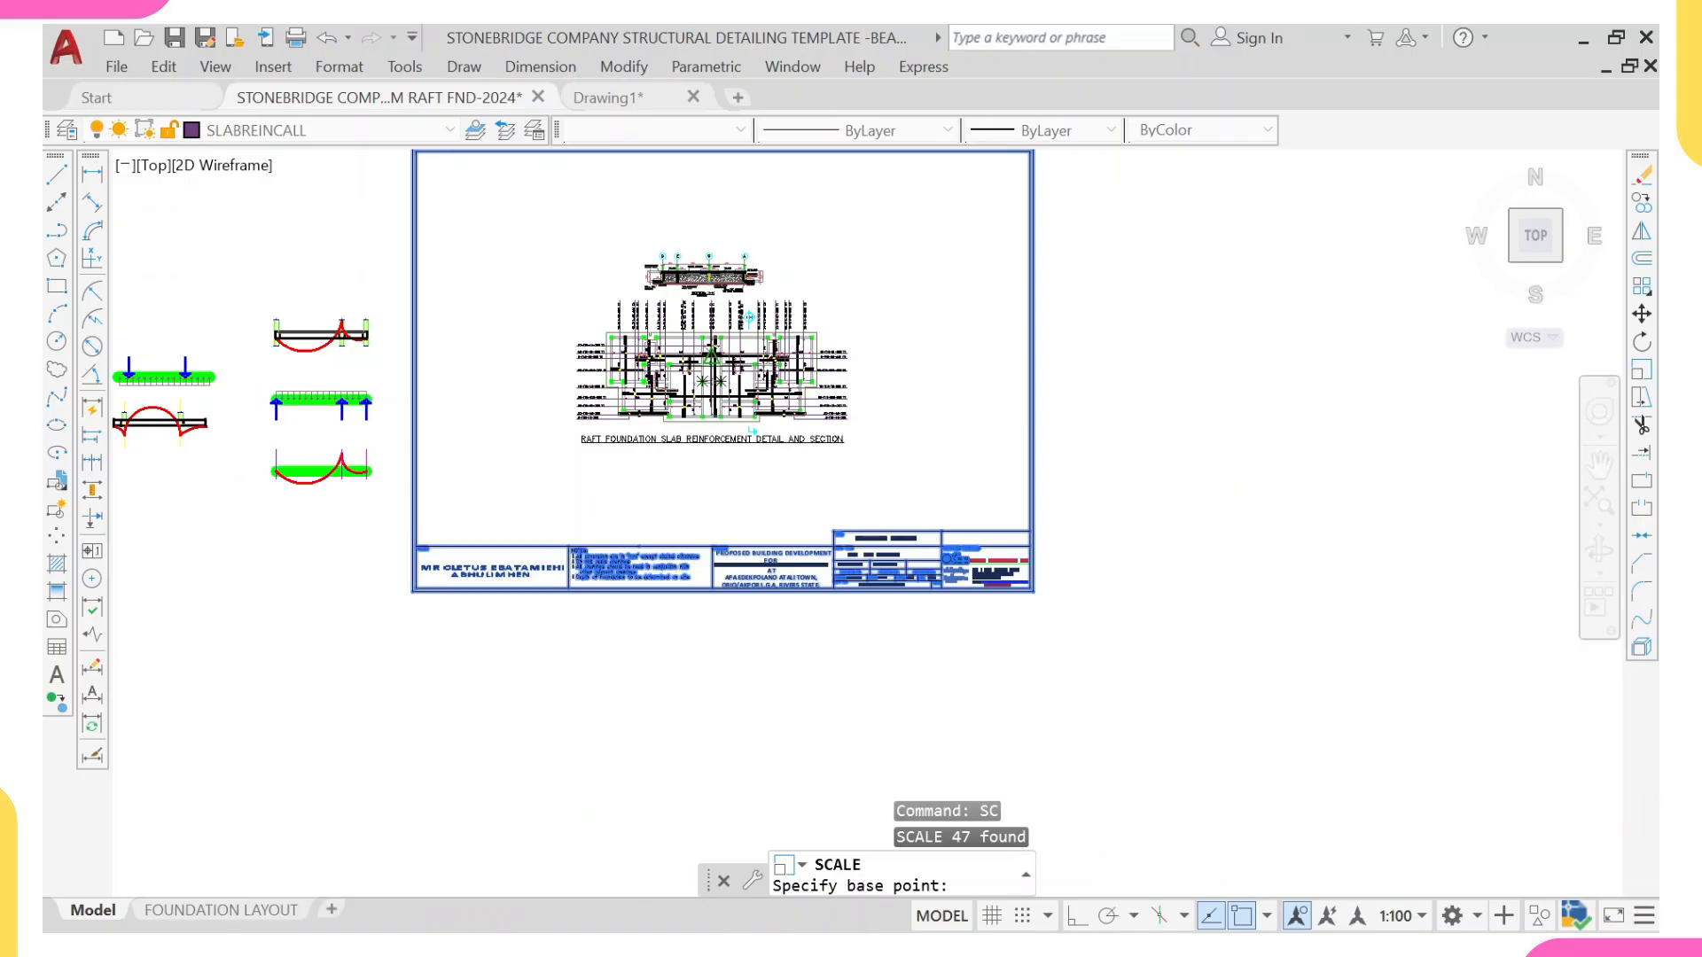
left_click(722, 354)
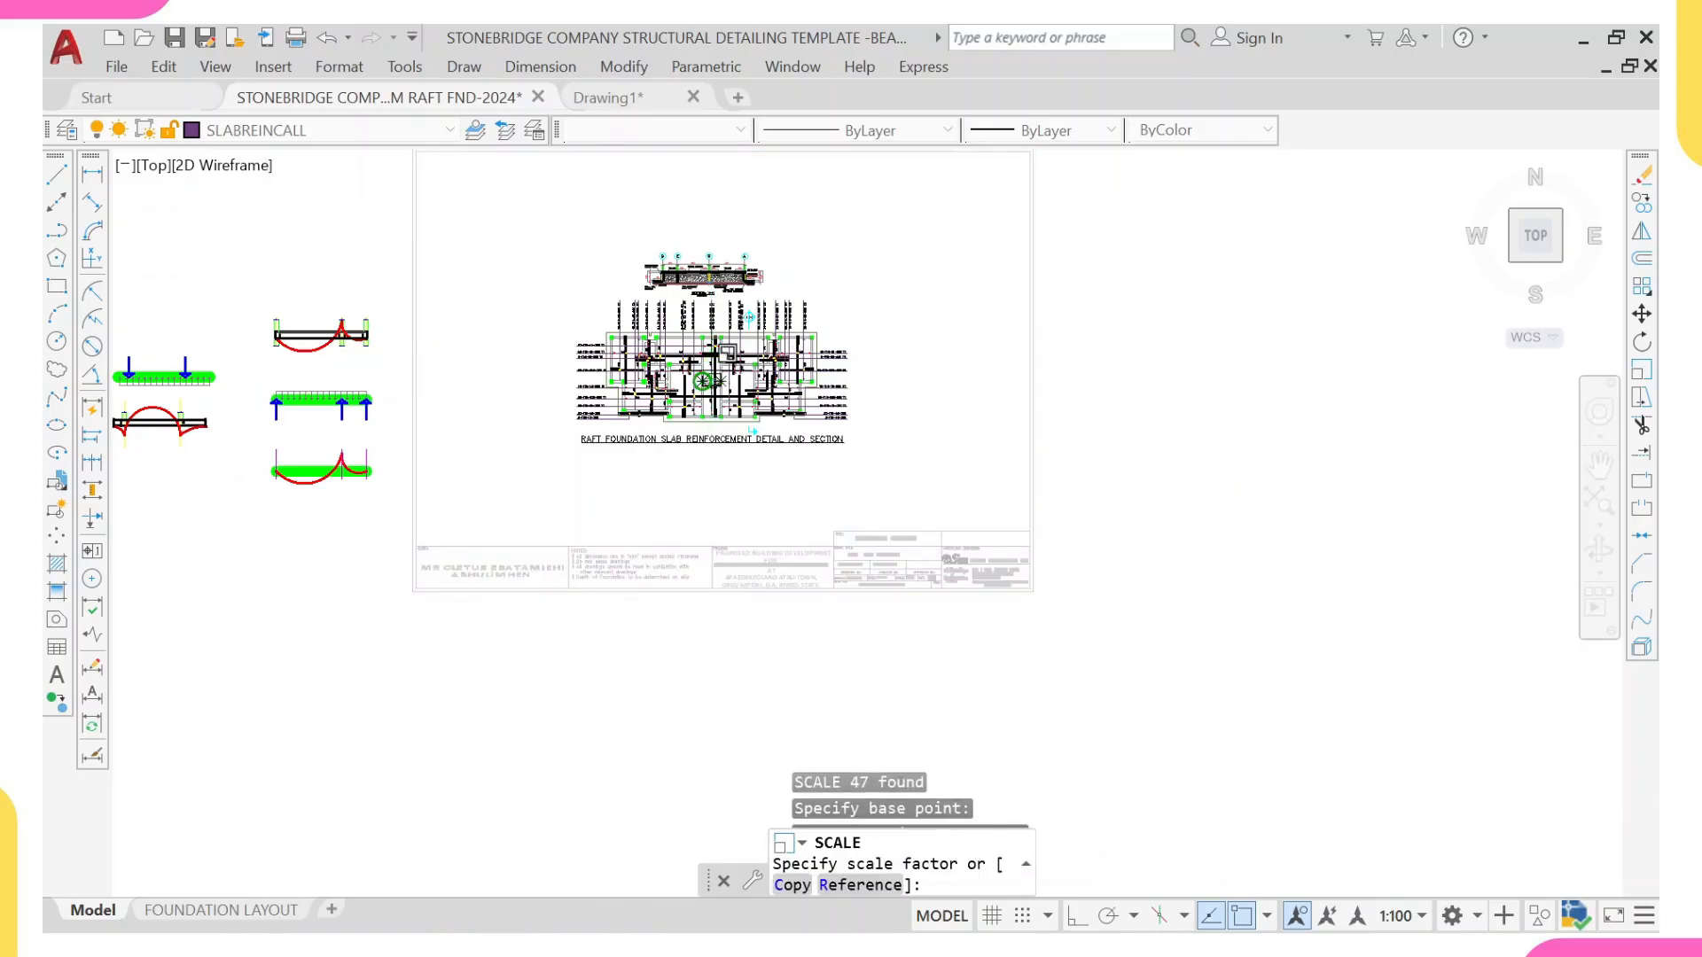
type("0.55")
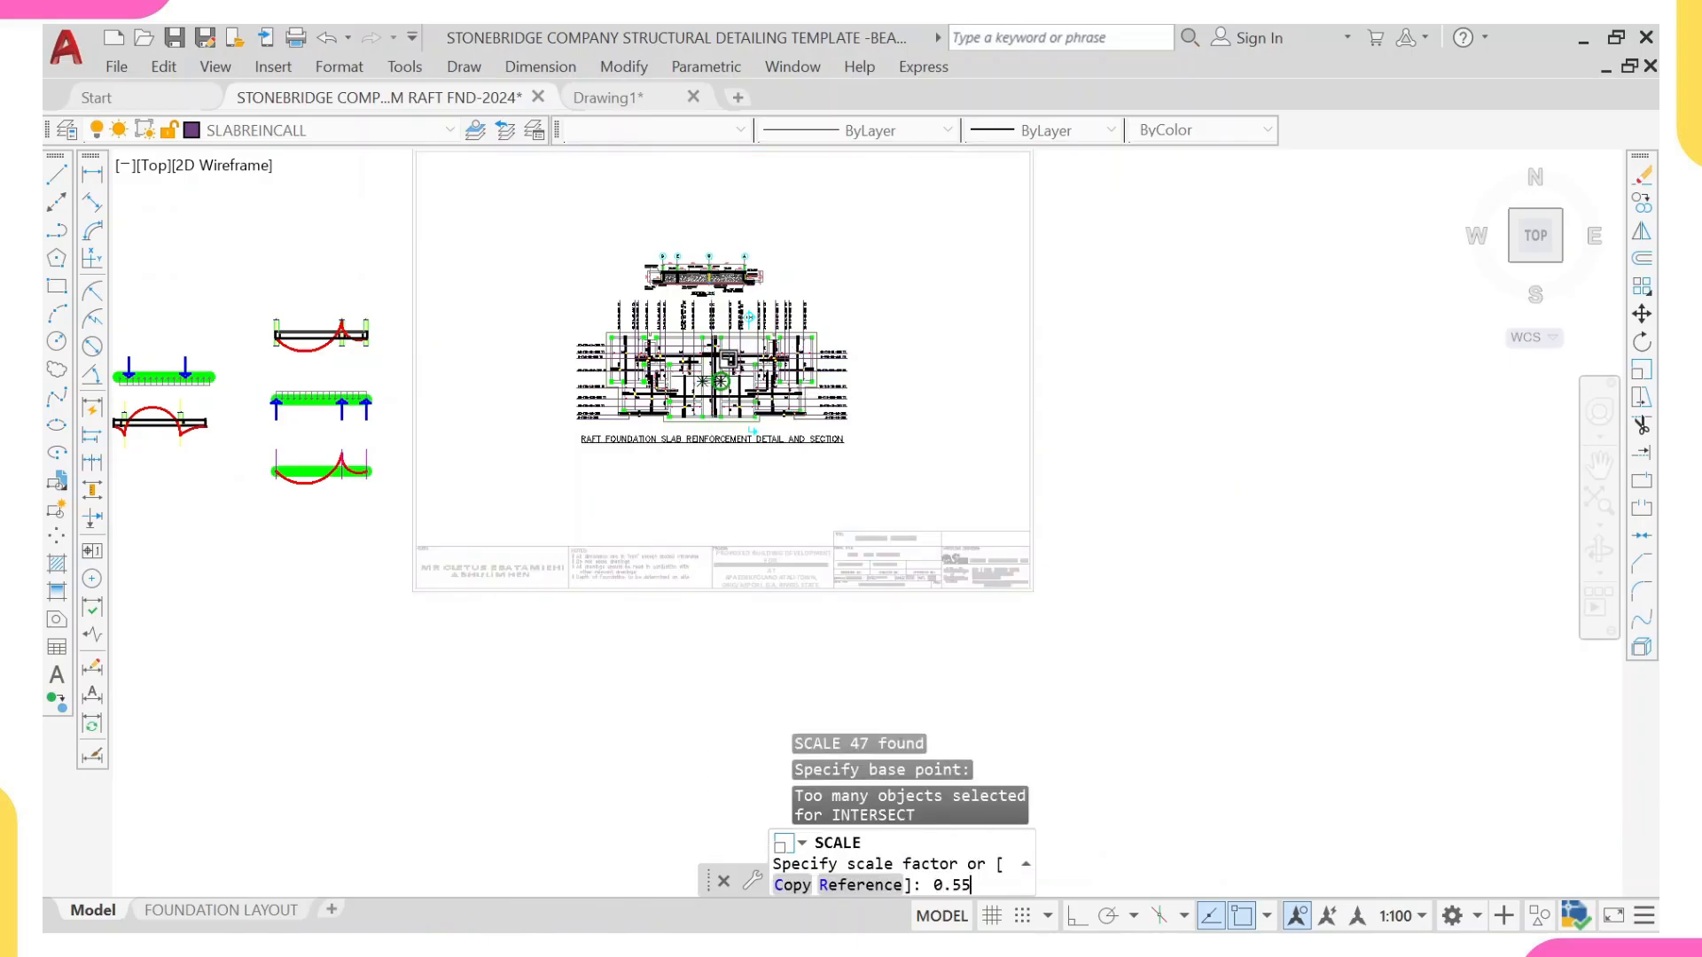
key("Return")
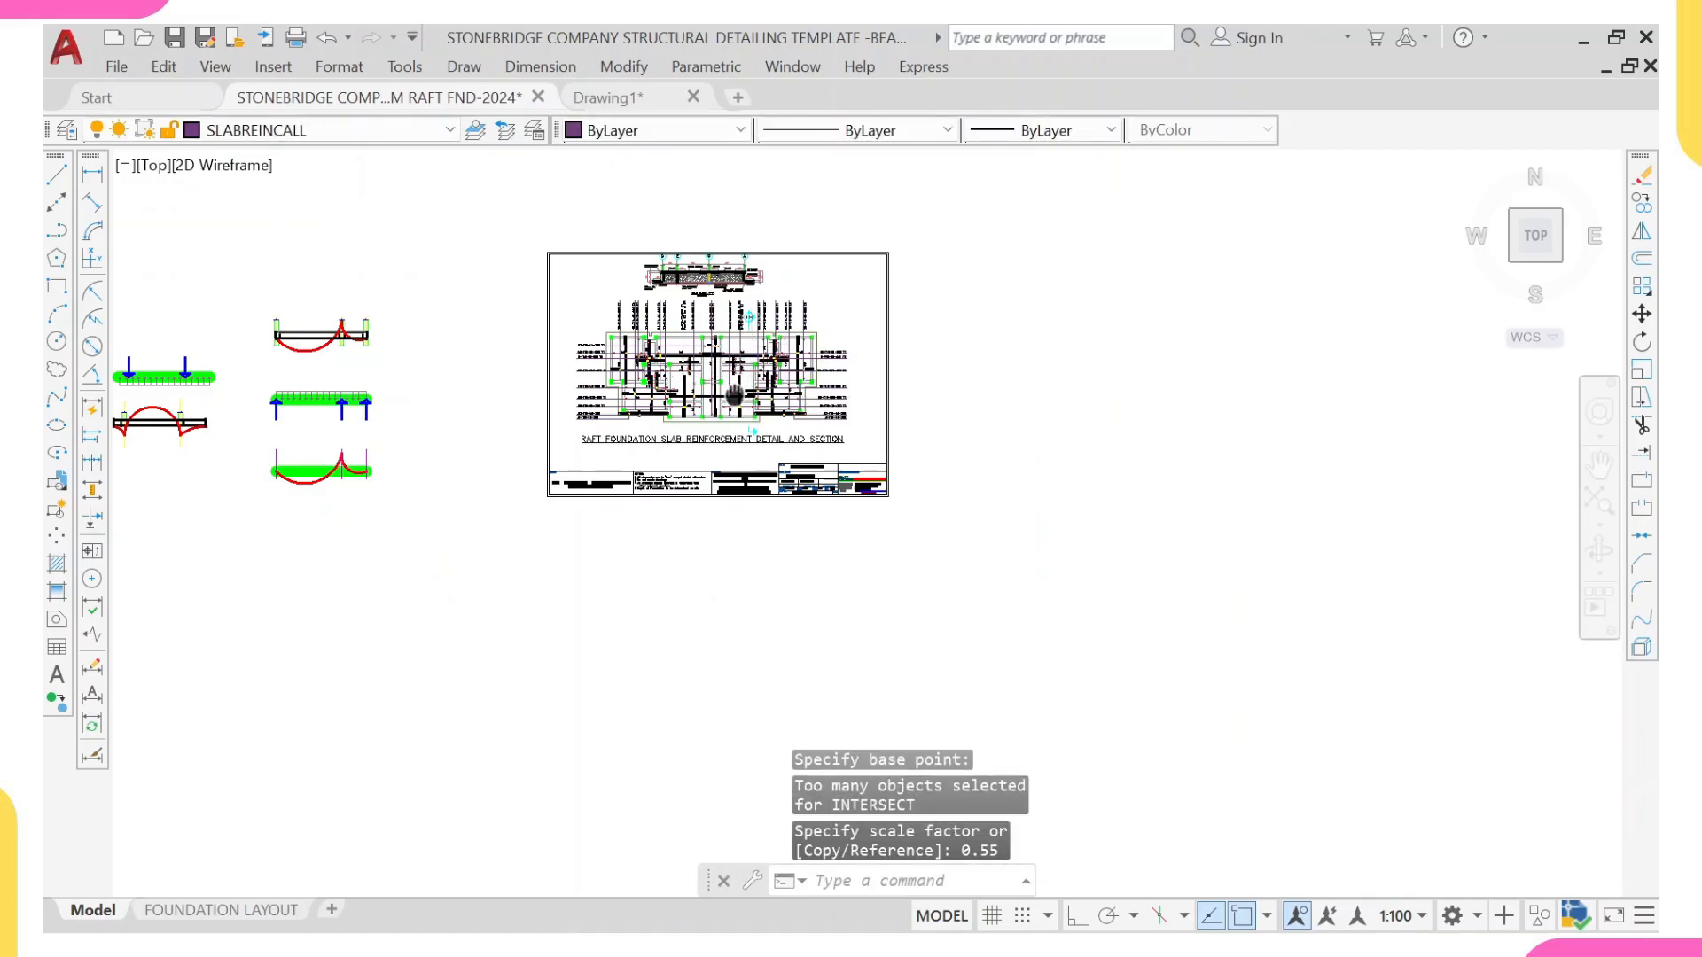
Step: Move the scaled border and title block slightly upward so the plan, Section X-X and title fit inside the frame
middle_click_drag(734, 394, 739, 411)
scroll(905, 472, "up", 2)
left_click(922, 476)
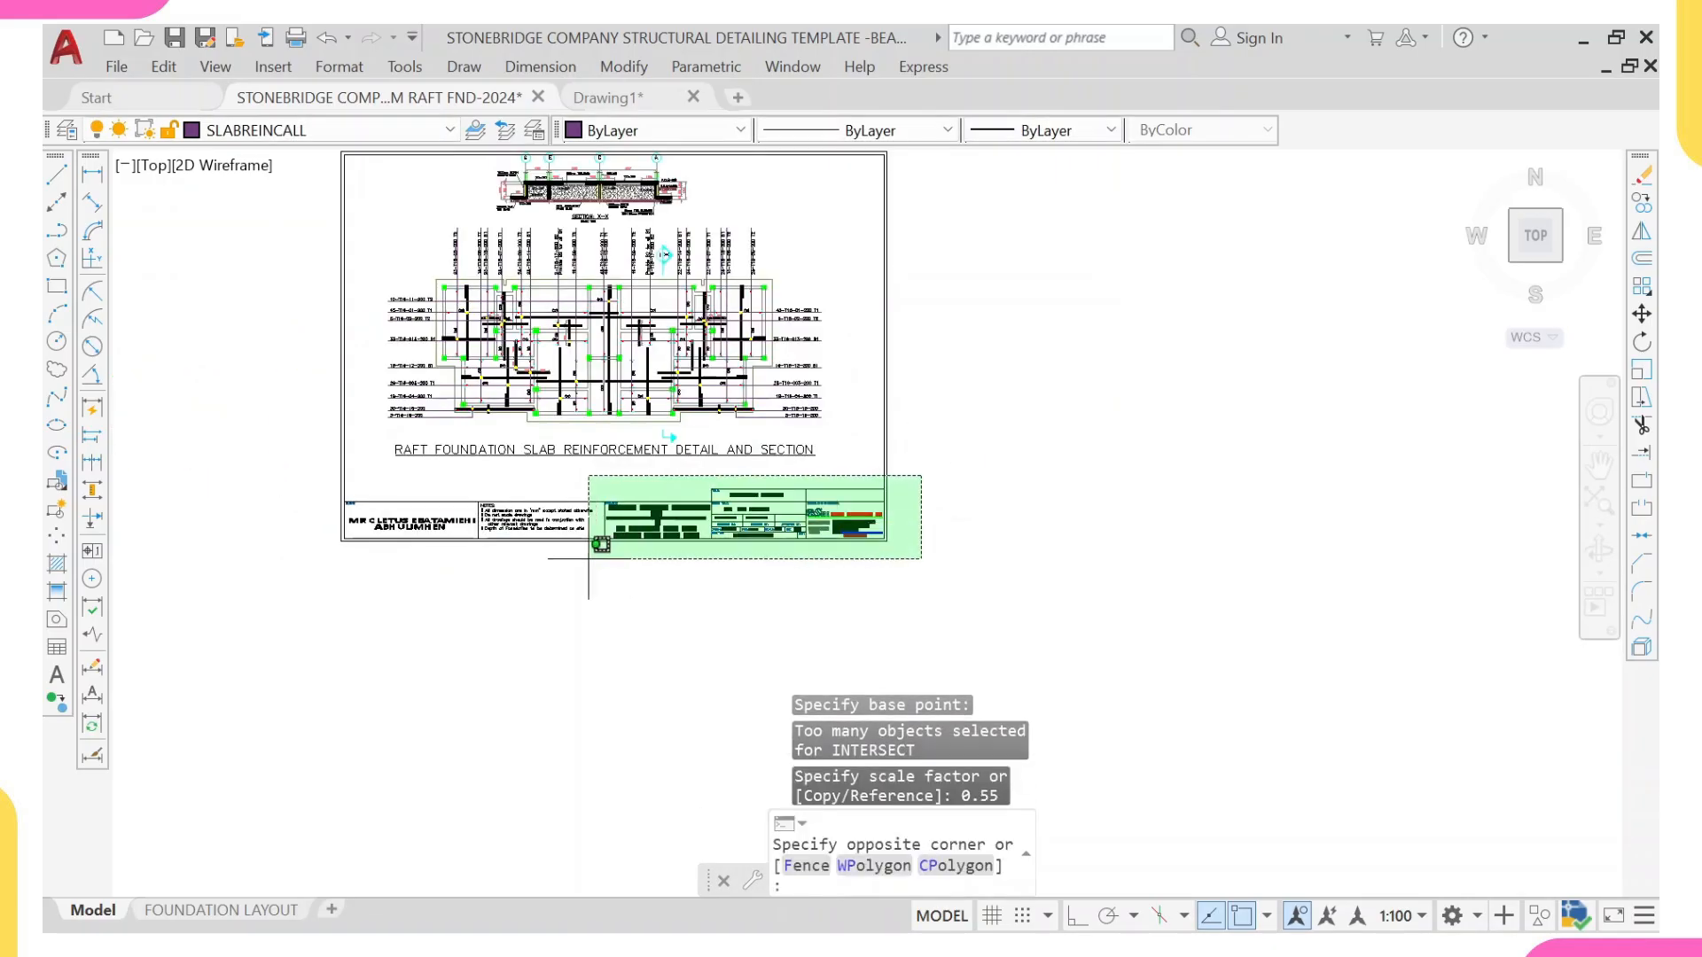
left_click(297, 604)
type("M")
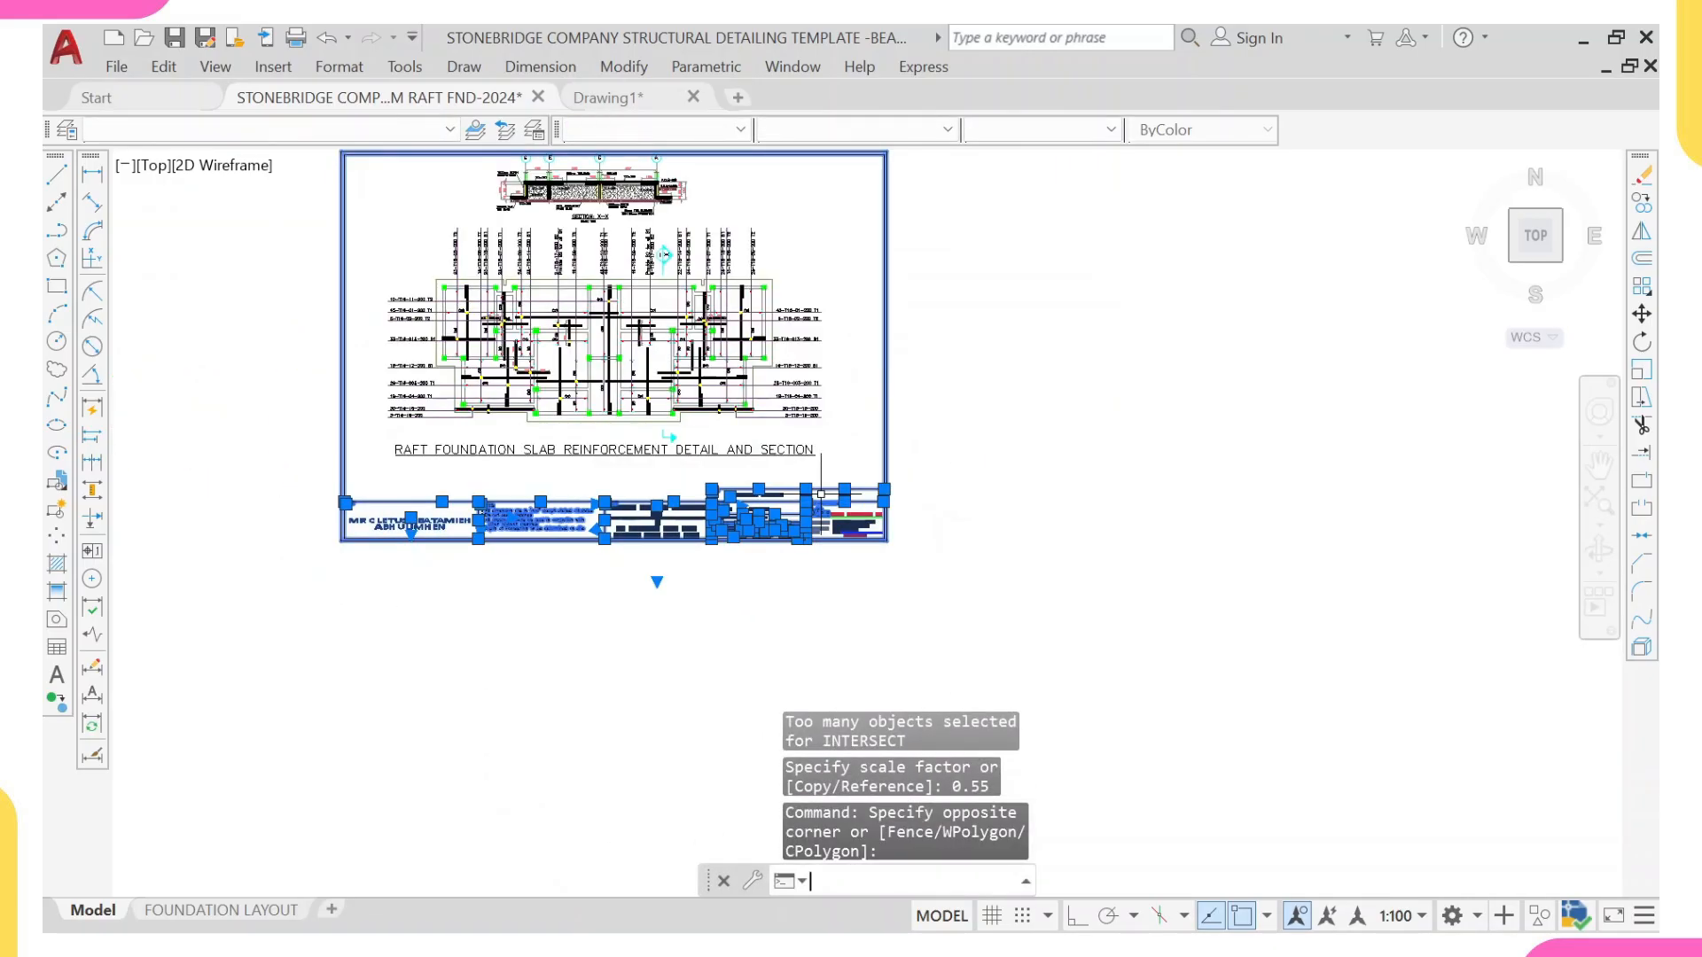
key("Return")
left_click(792, 449)
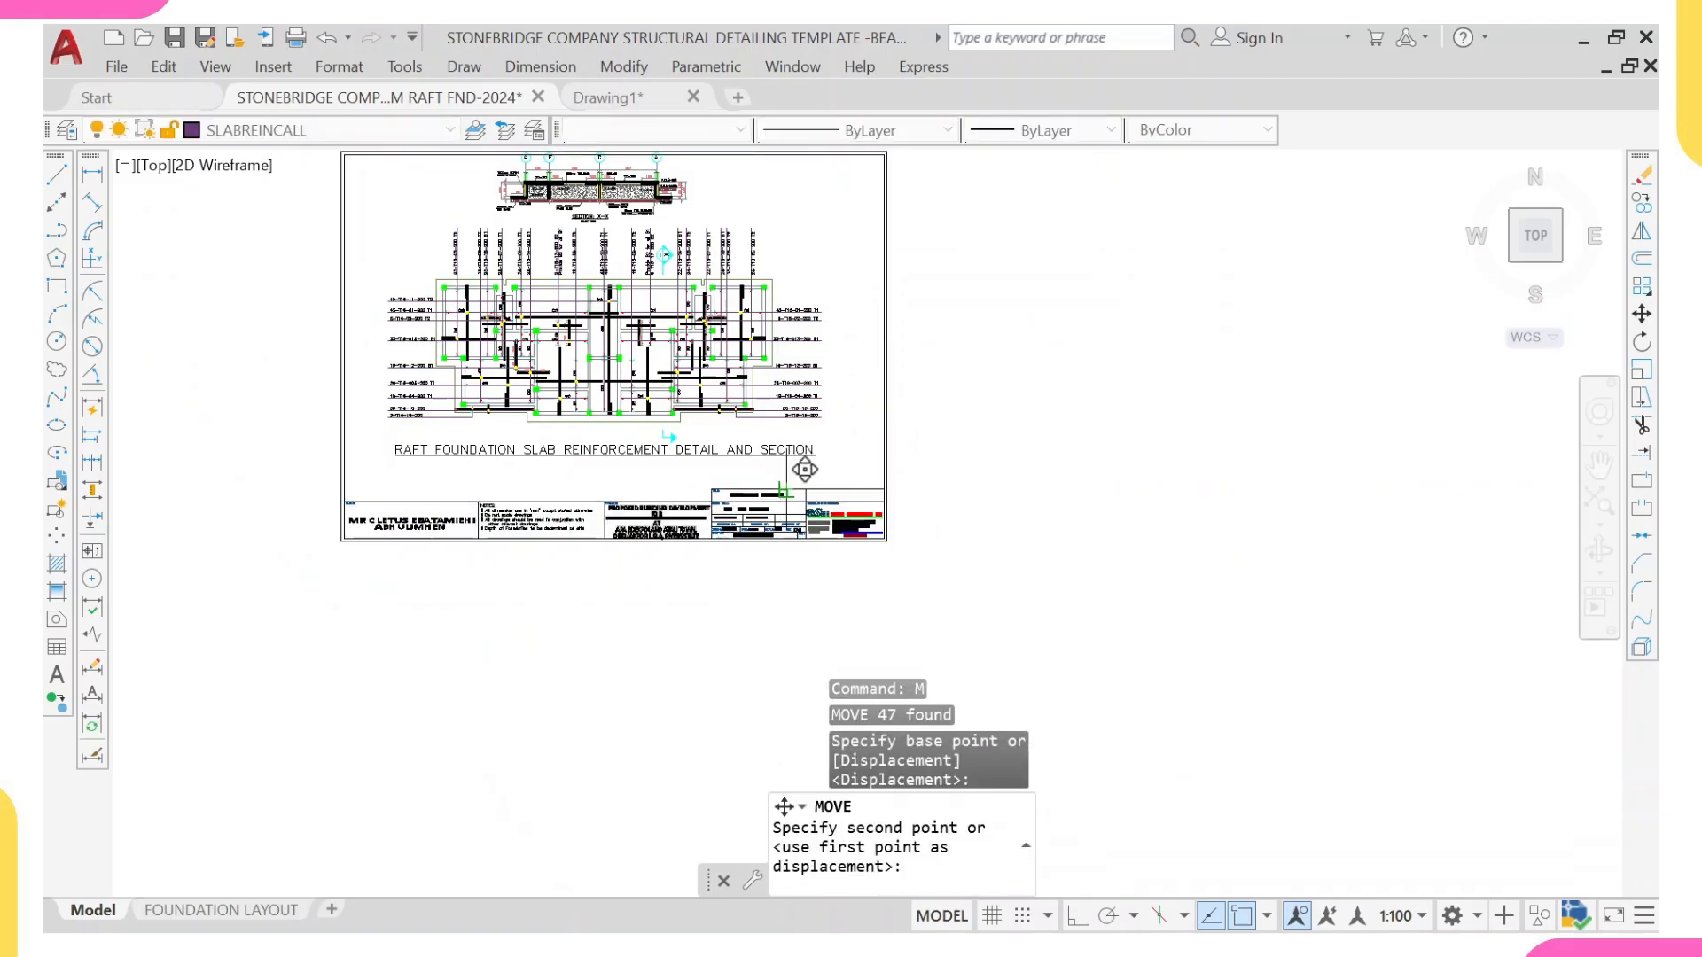
scroll(793, 450, "up", 2)
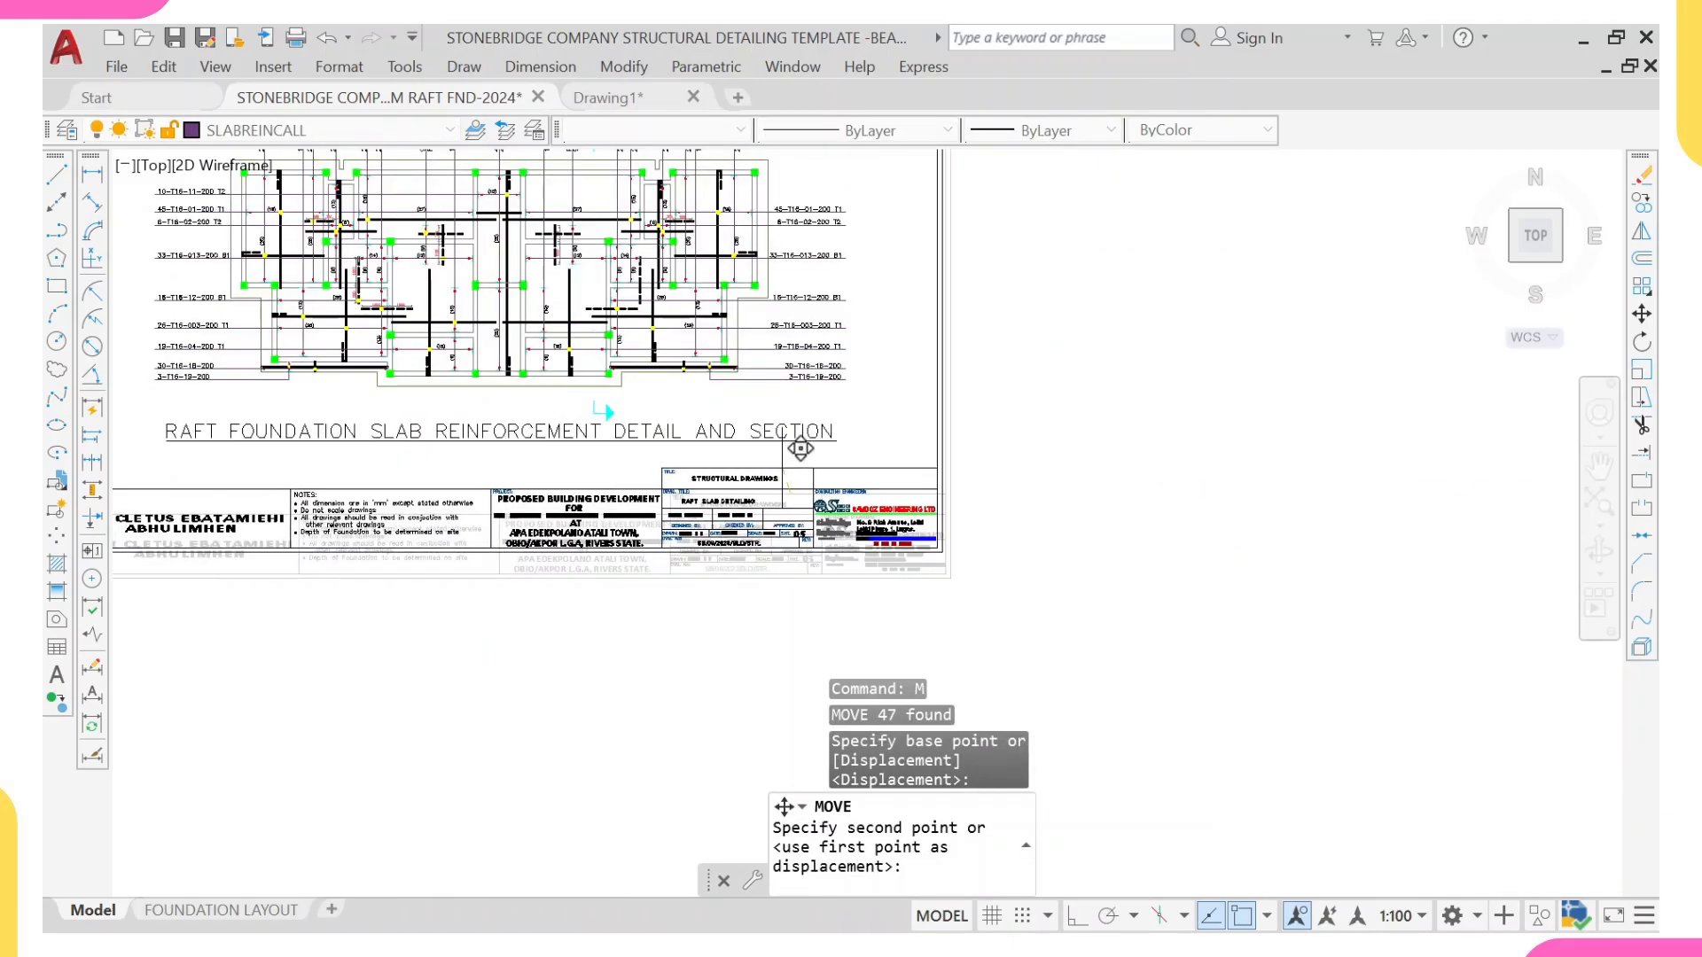
left_click(781, 467)
scroll(794, 494, "down", 4)
middle_click_drag(768, 371, 758, 395)
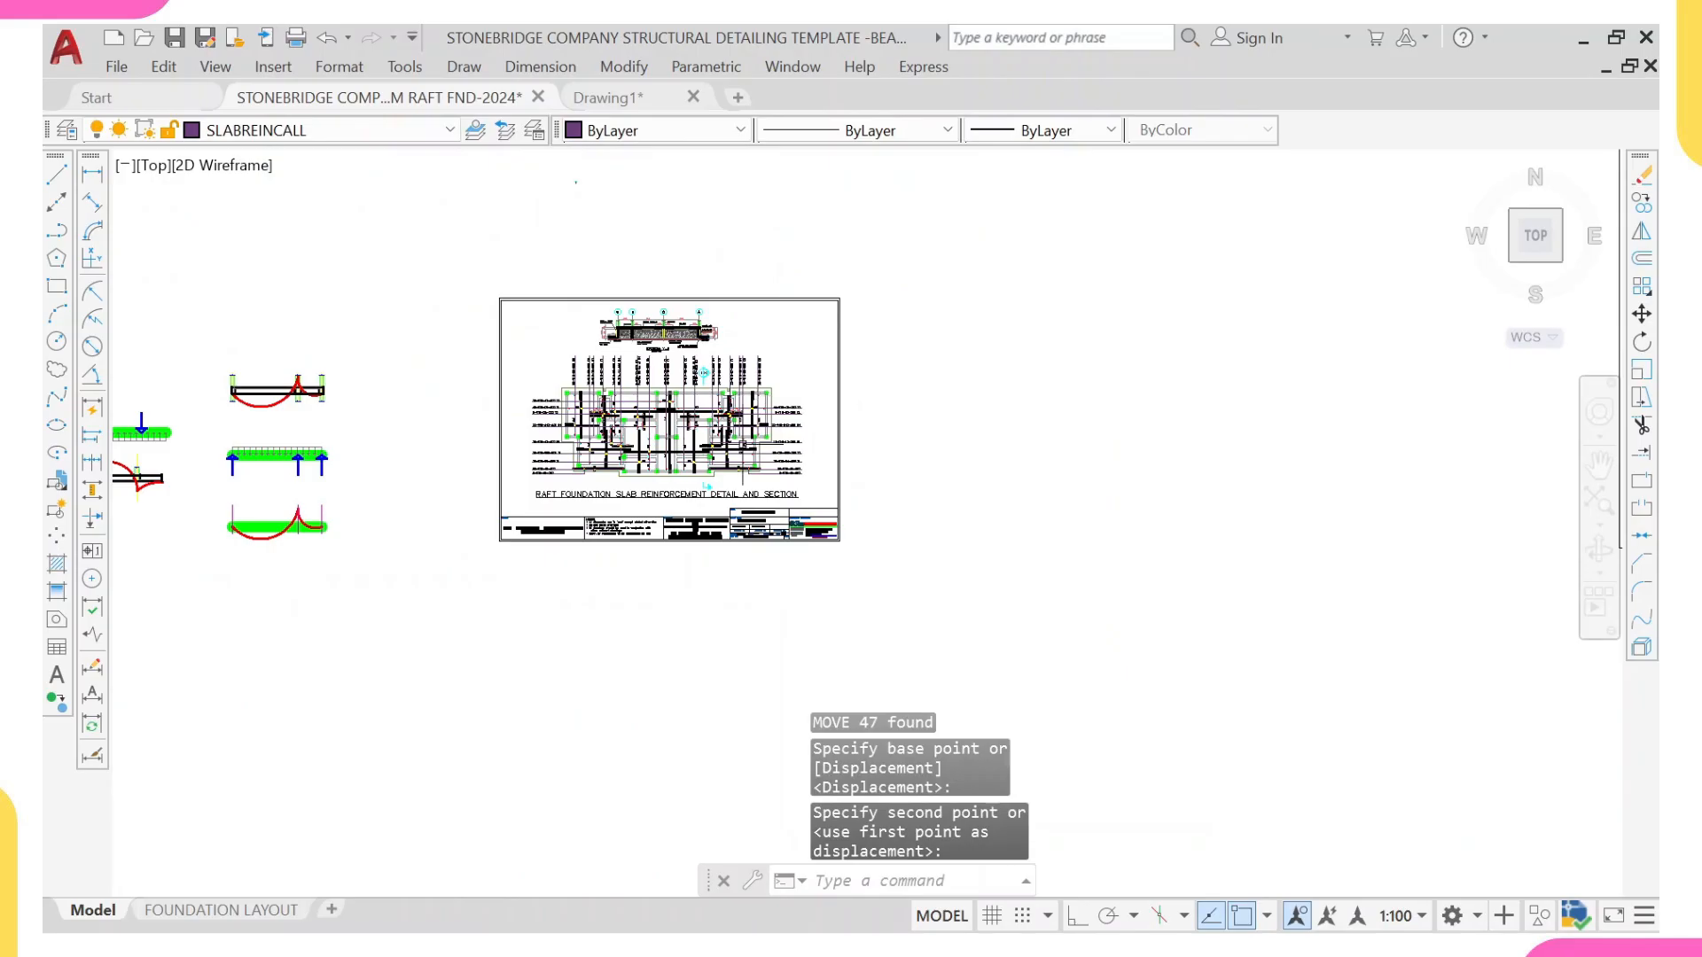
Step: Examine the load and bending moment diagrams beside the framed sheet, comparing the raft slab strip with the continuous suspended slab
mouse_move(569, 377)
middle_mouse_down()
mouse_move(519, 413)
mouse_move(500, 466)
middle_mouse_up()
scroll(500, 465, "up", 4)
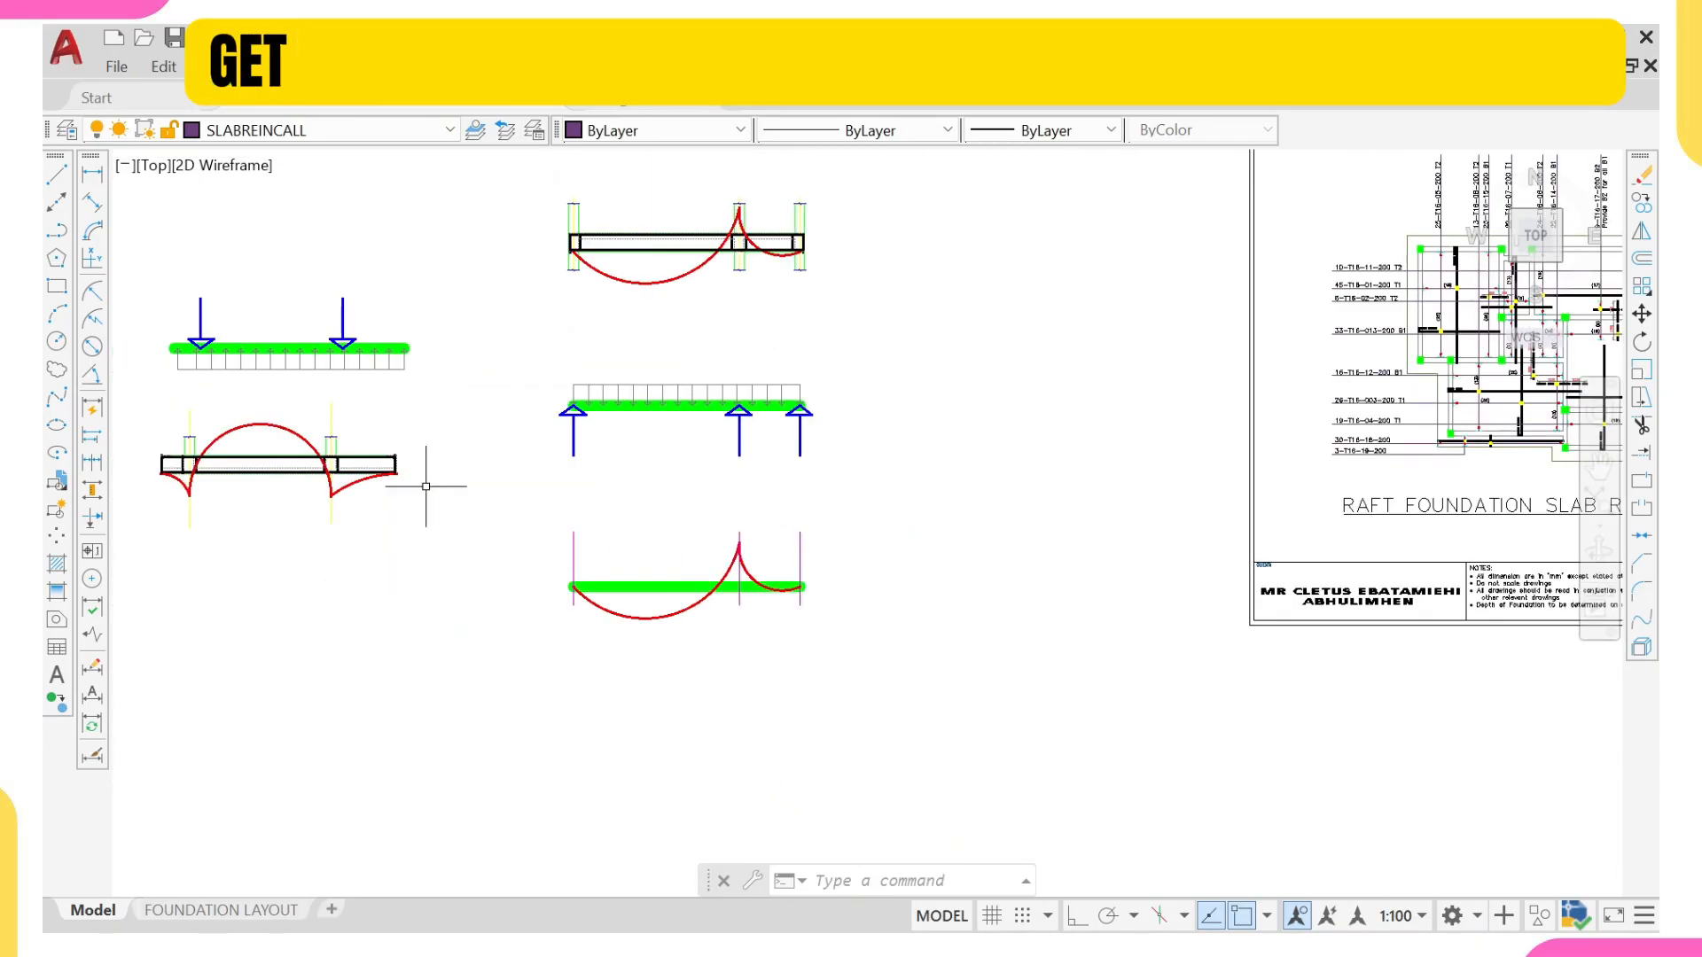
middle_click_drag(353, 466, 386, 497)
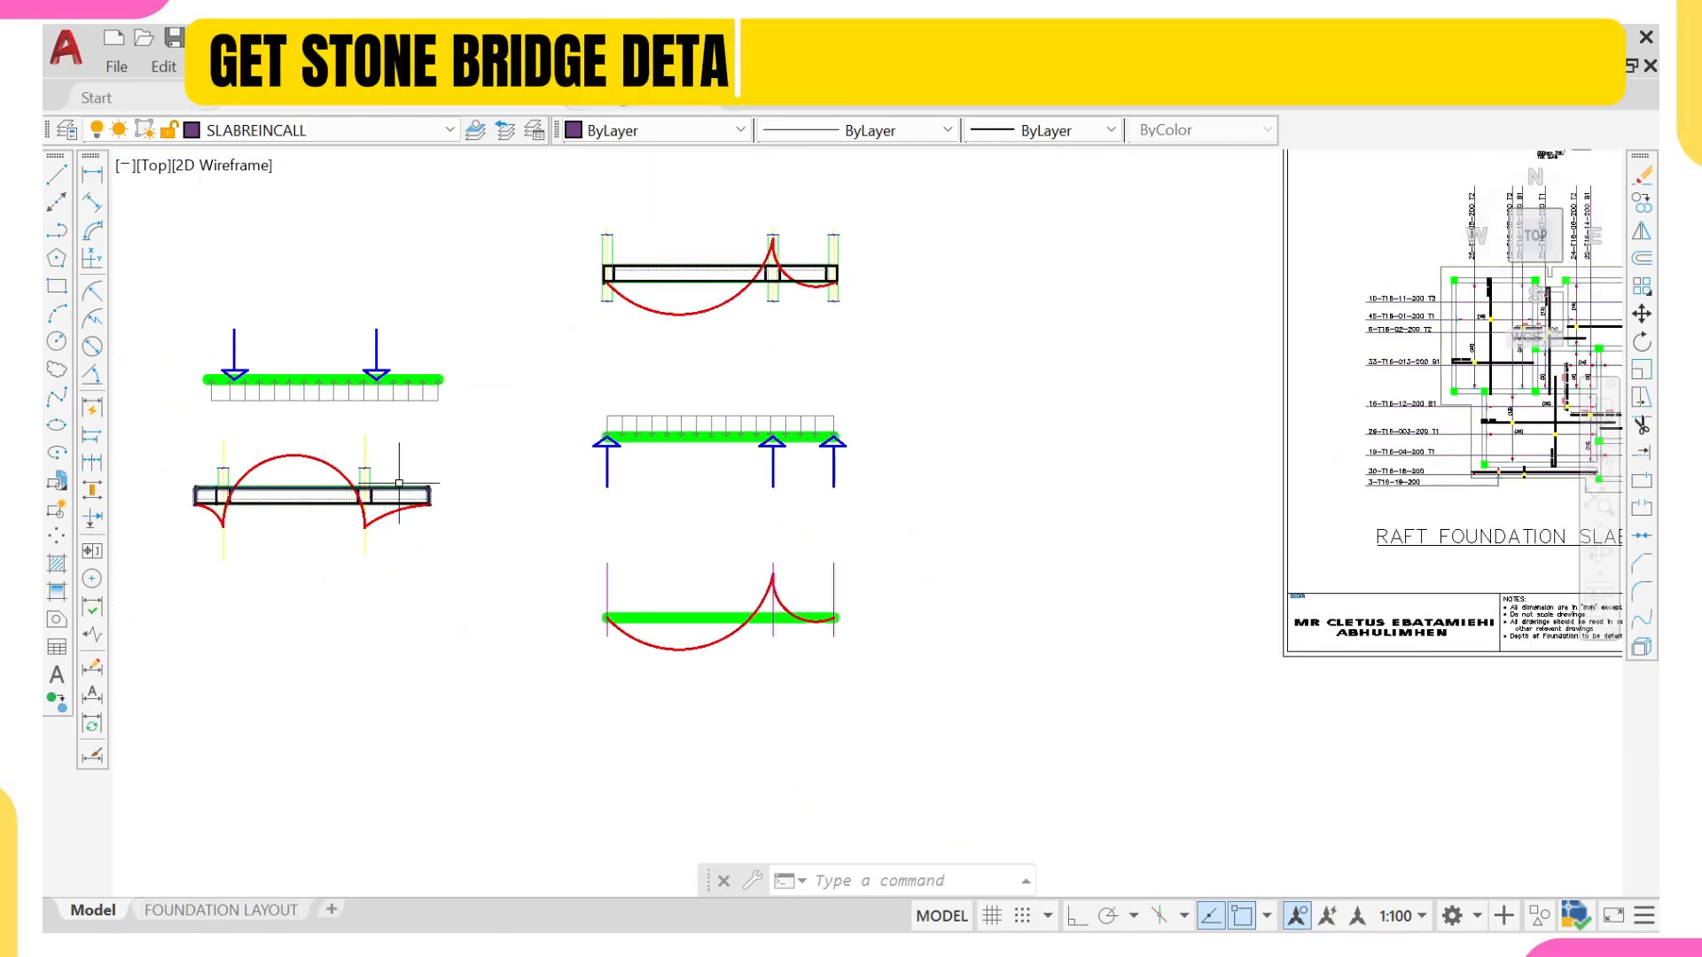
scroll(353, 499, "up", 2)
middle_click_drag(309, 503, 435, 522)
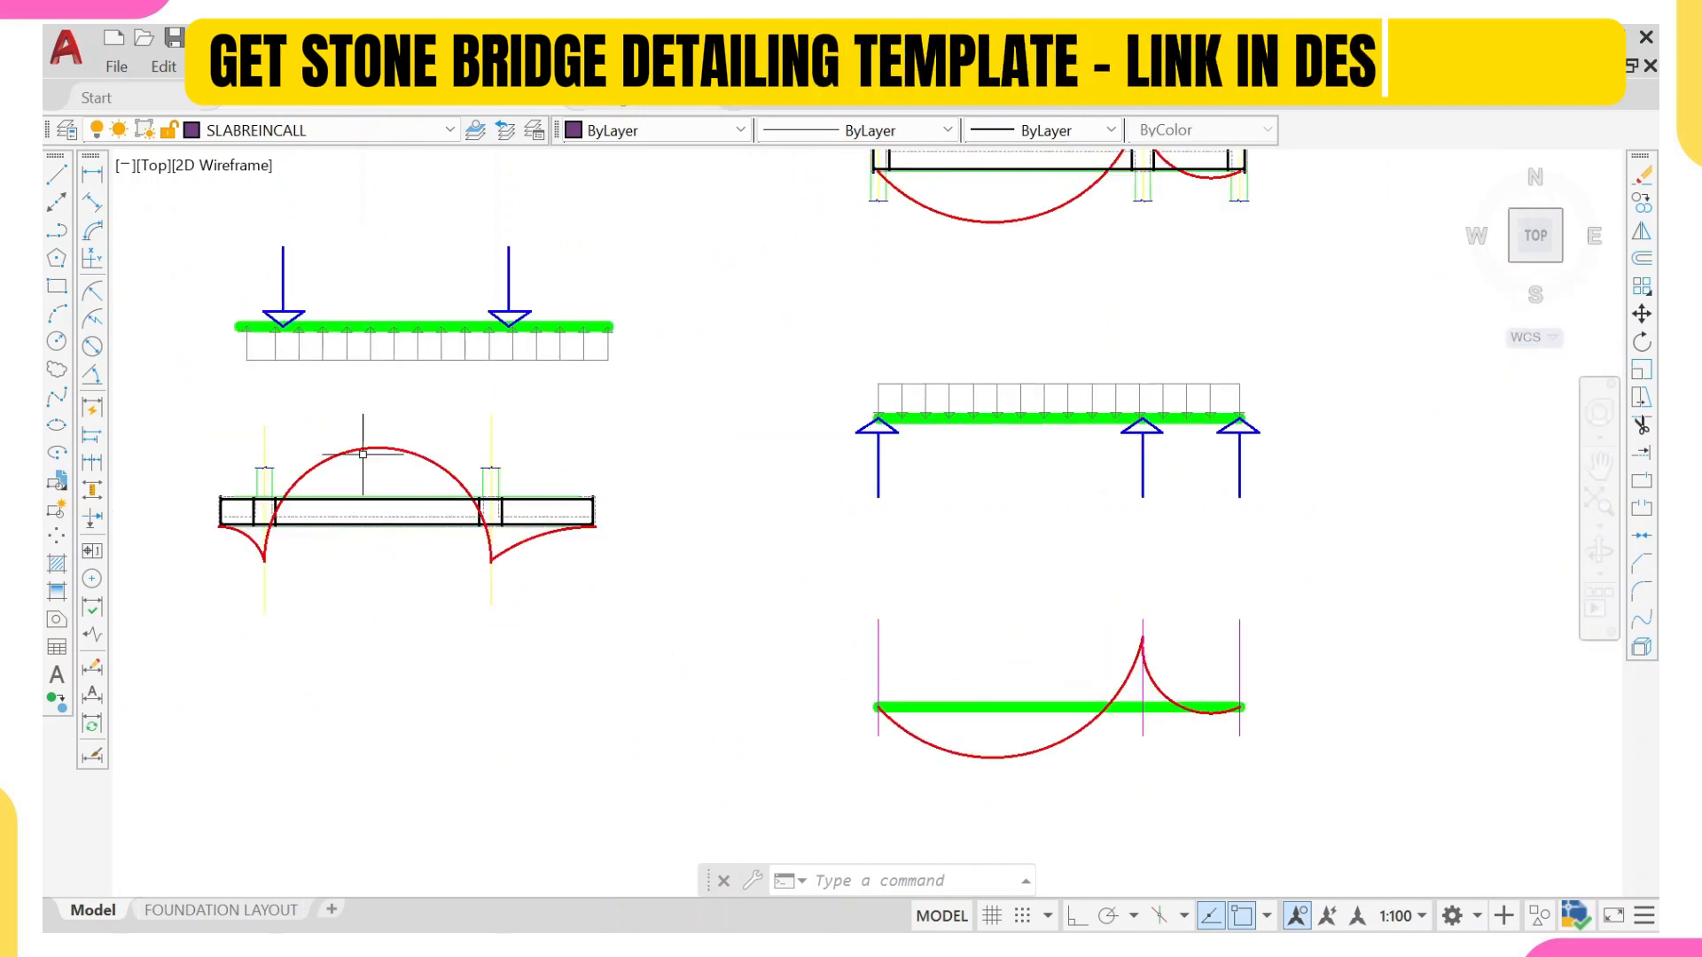
middle_click_drag(863, 358, 520, 561)
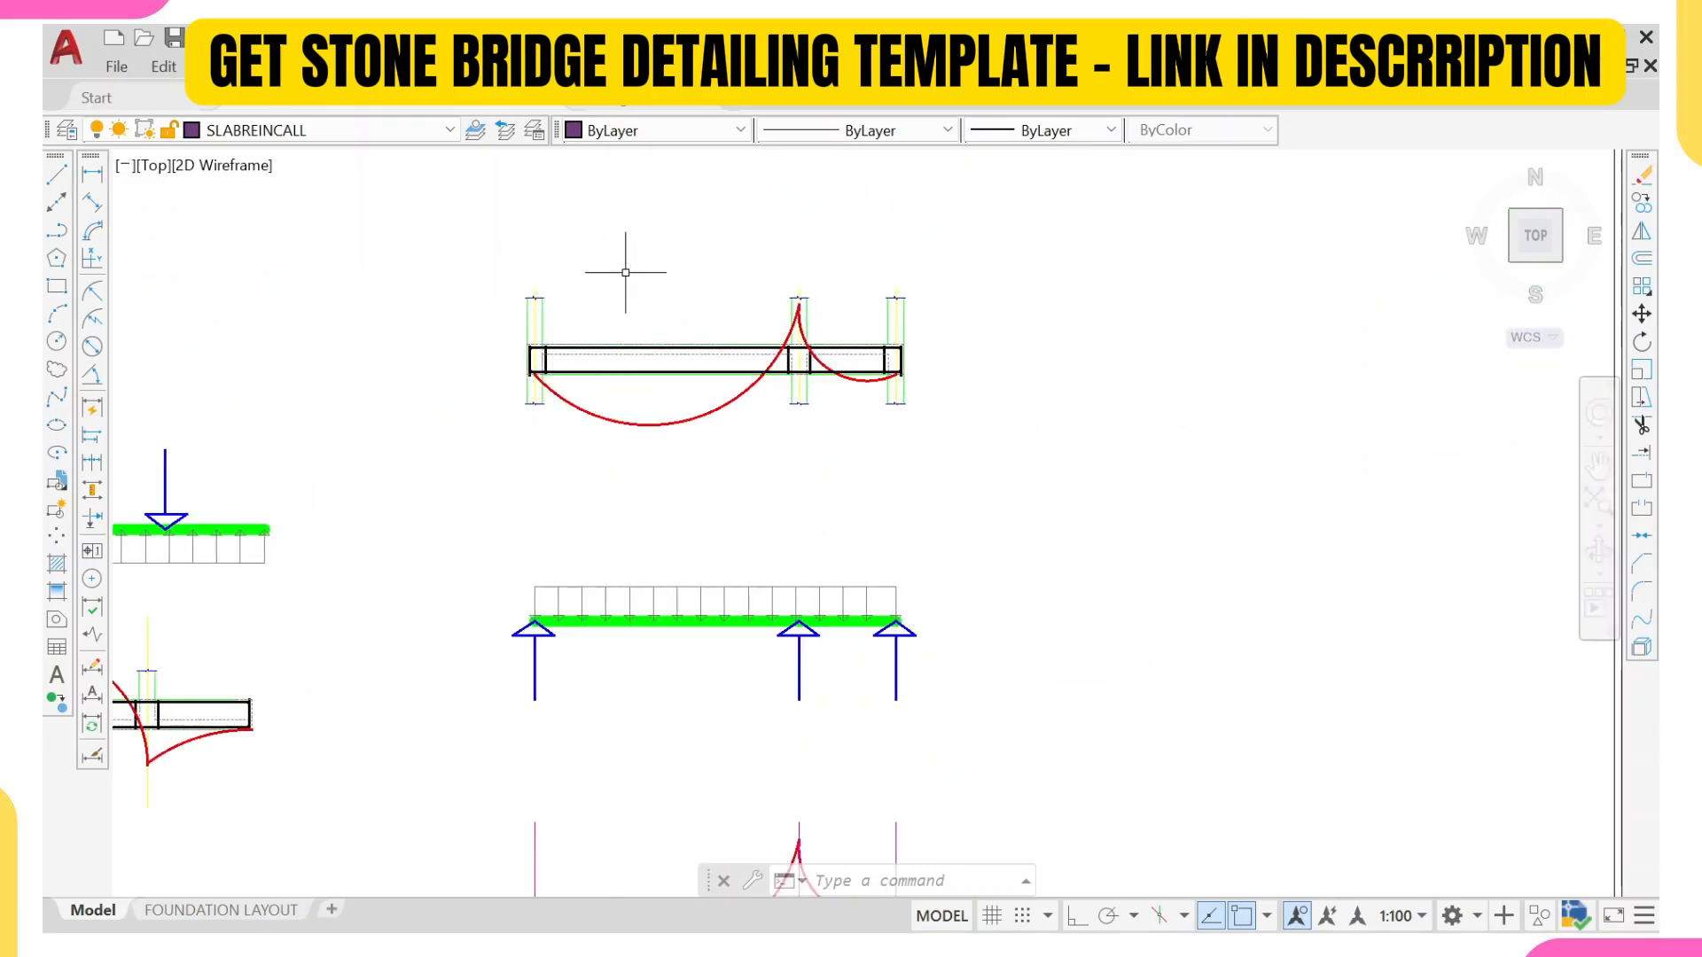
scroll(568, 515, "down", 2)
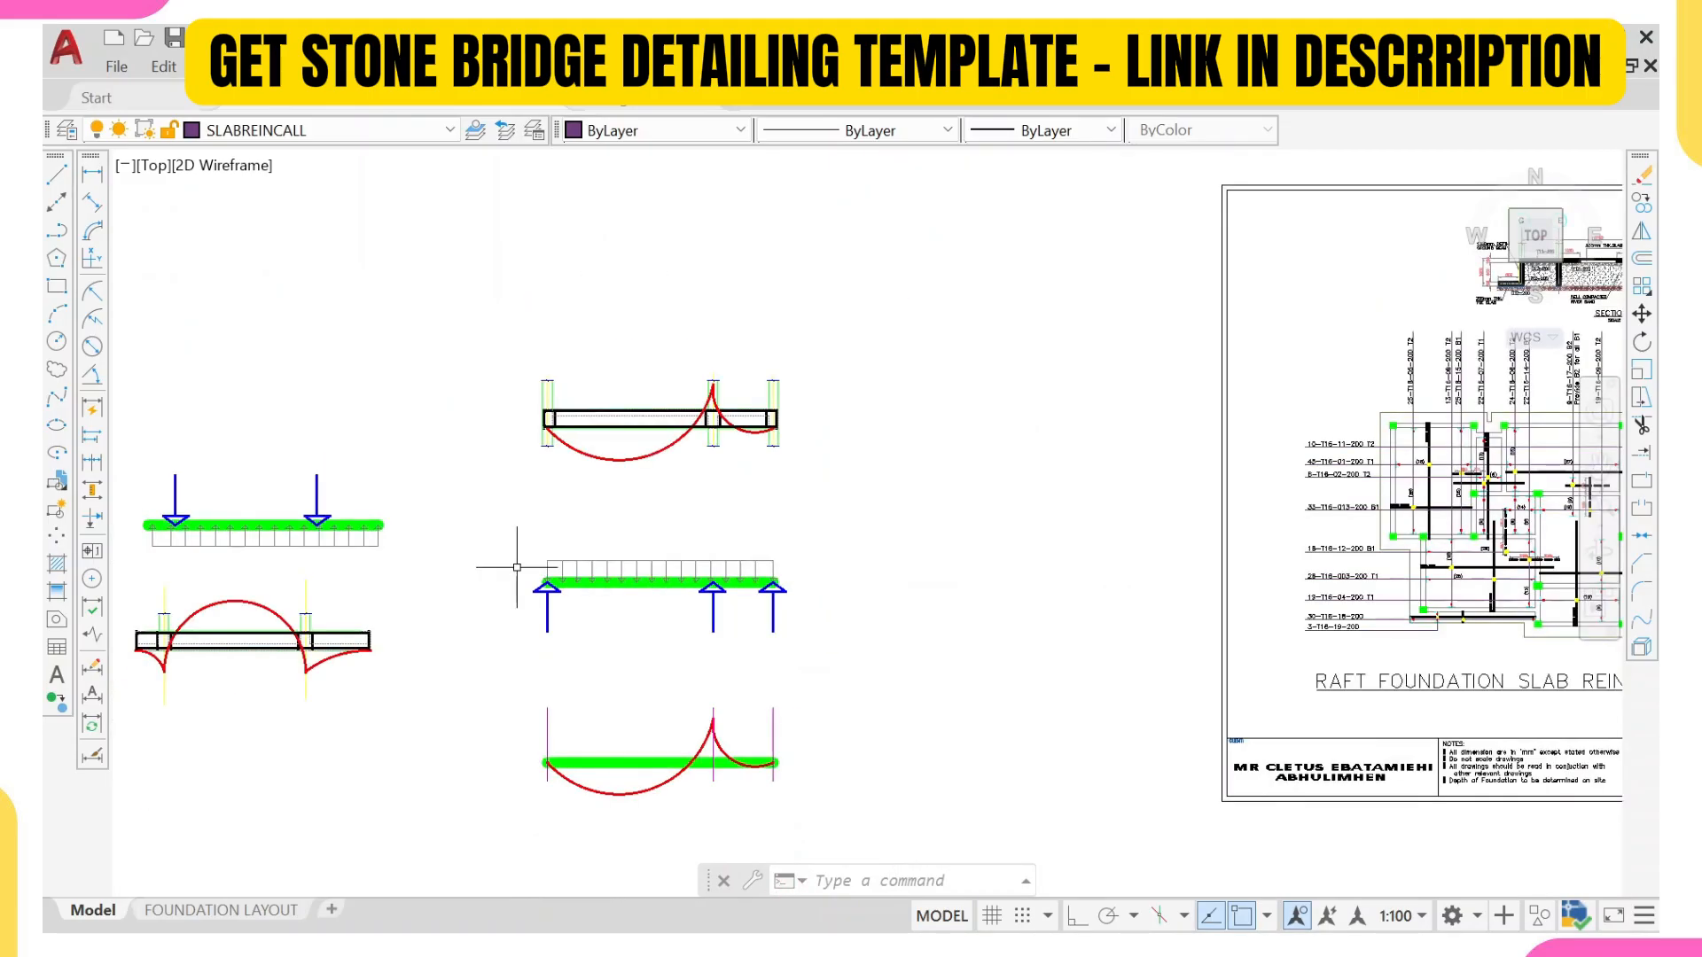
middle_click_drag(244, 709, 391, 689)
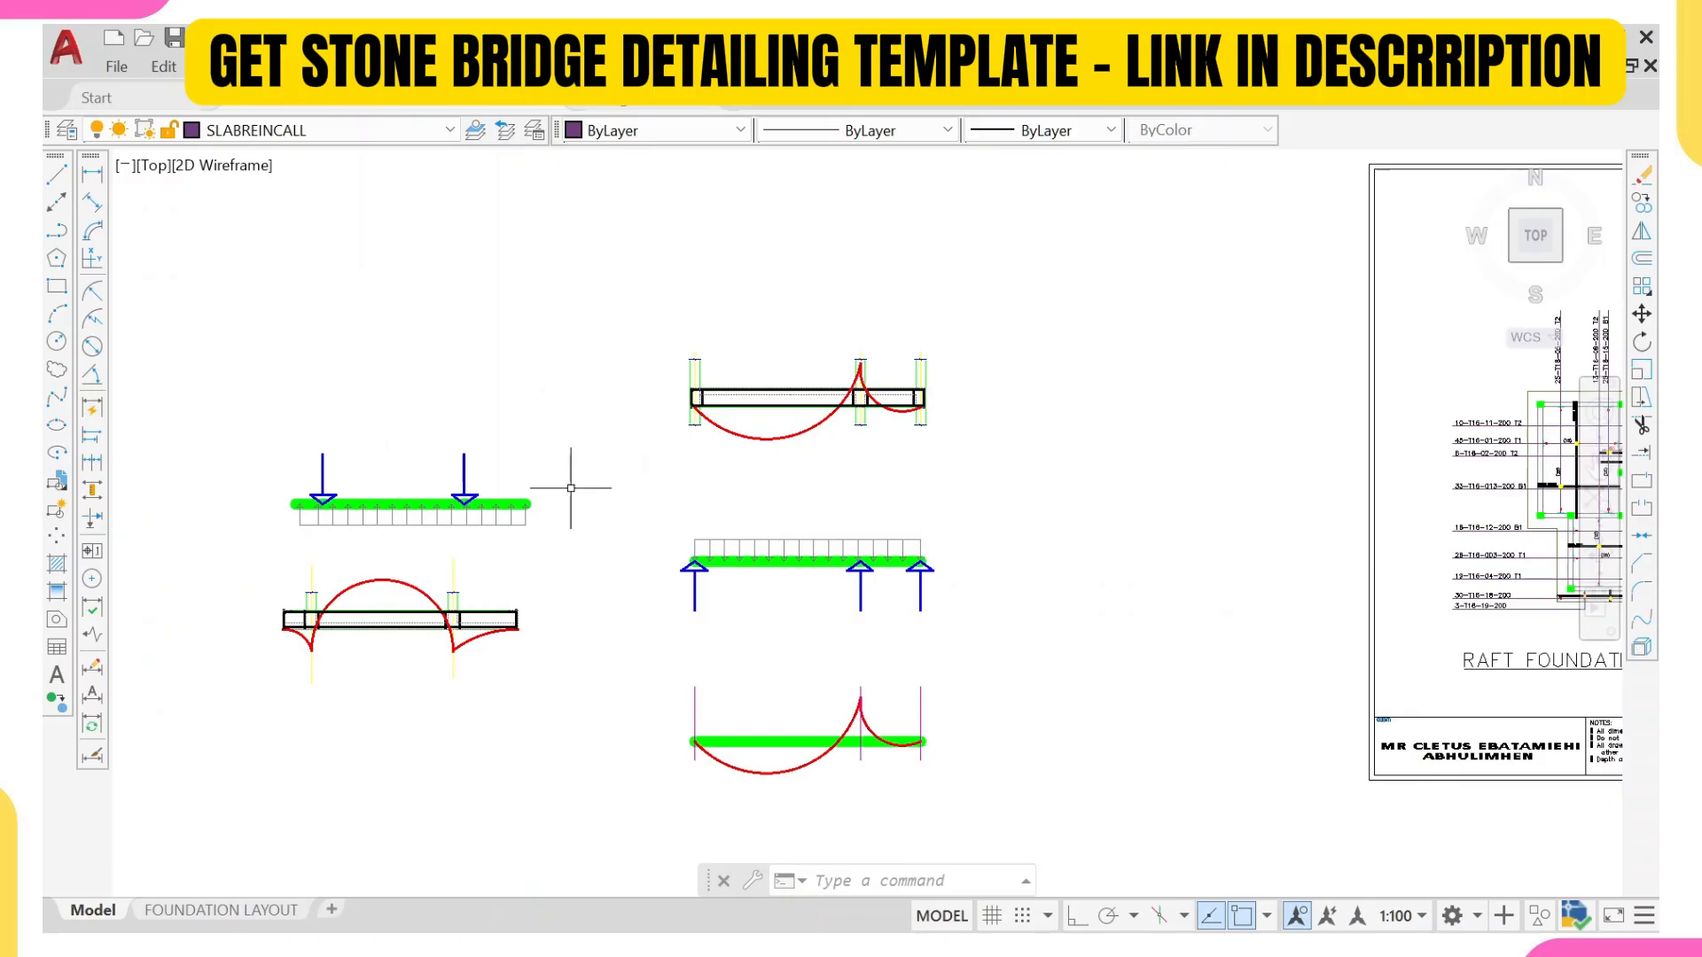
scroll(769, 412, "up", 2)
scroll(644, 559, "down", 2)
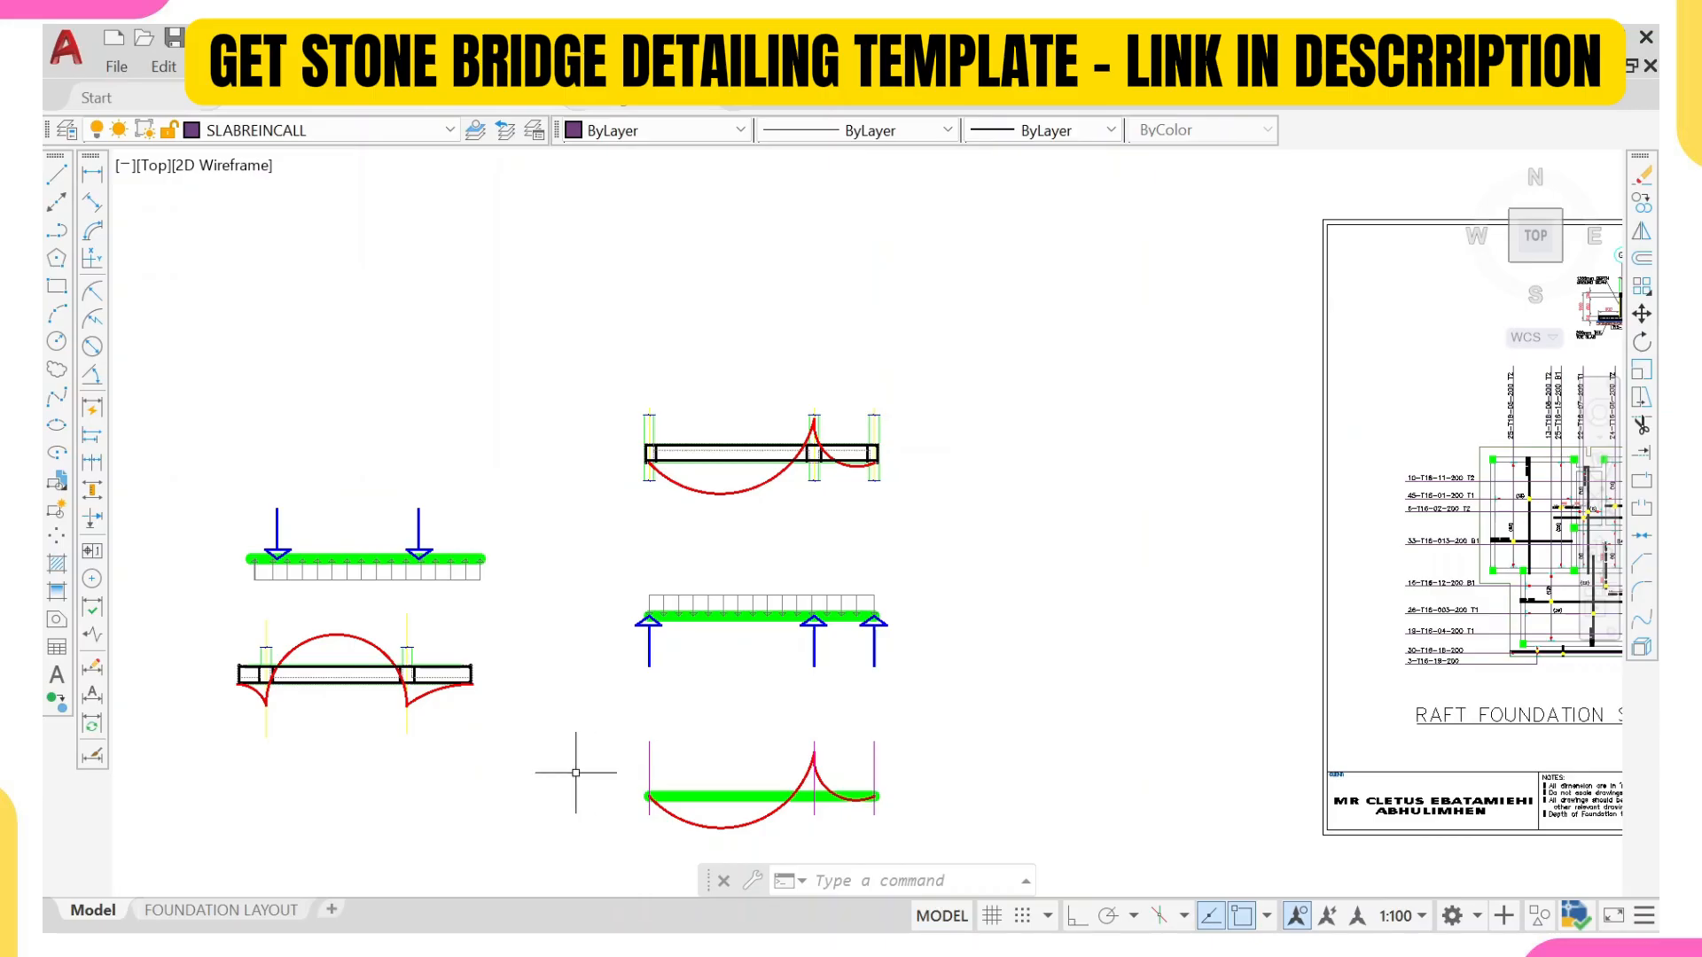
scroll(577, 773, "down", 2)
scroll(624, 728, "down", 2)
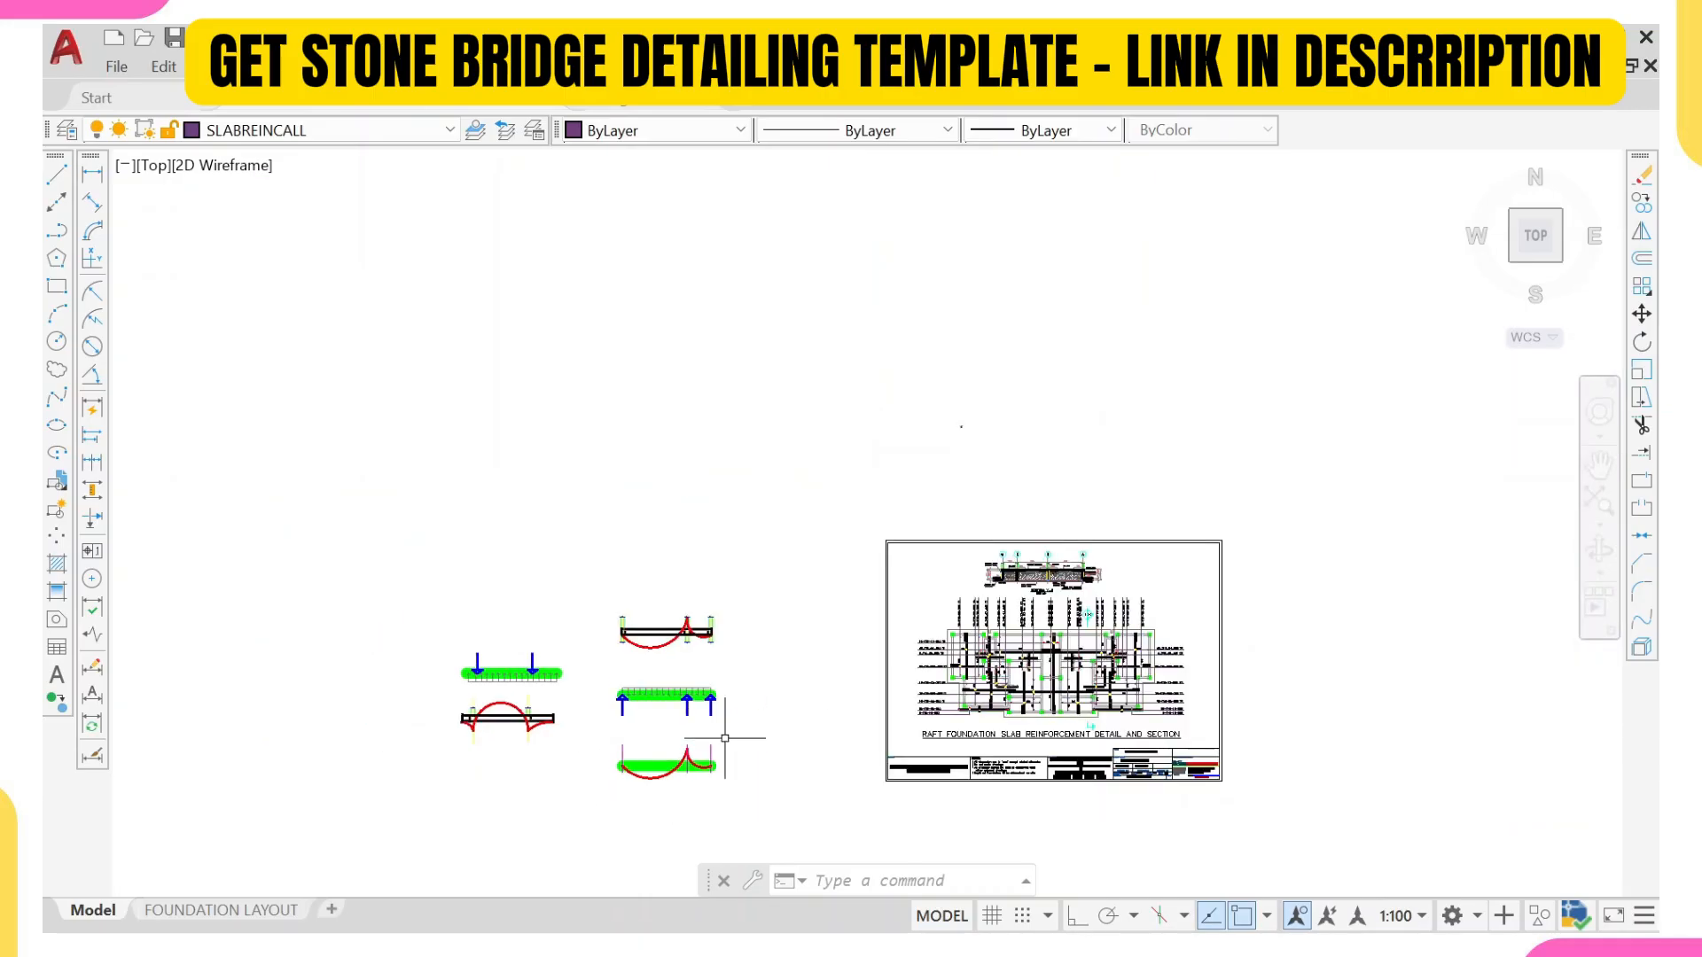
middle_click_drag(982, 730, 805, 671)
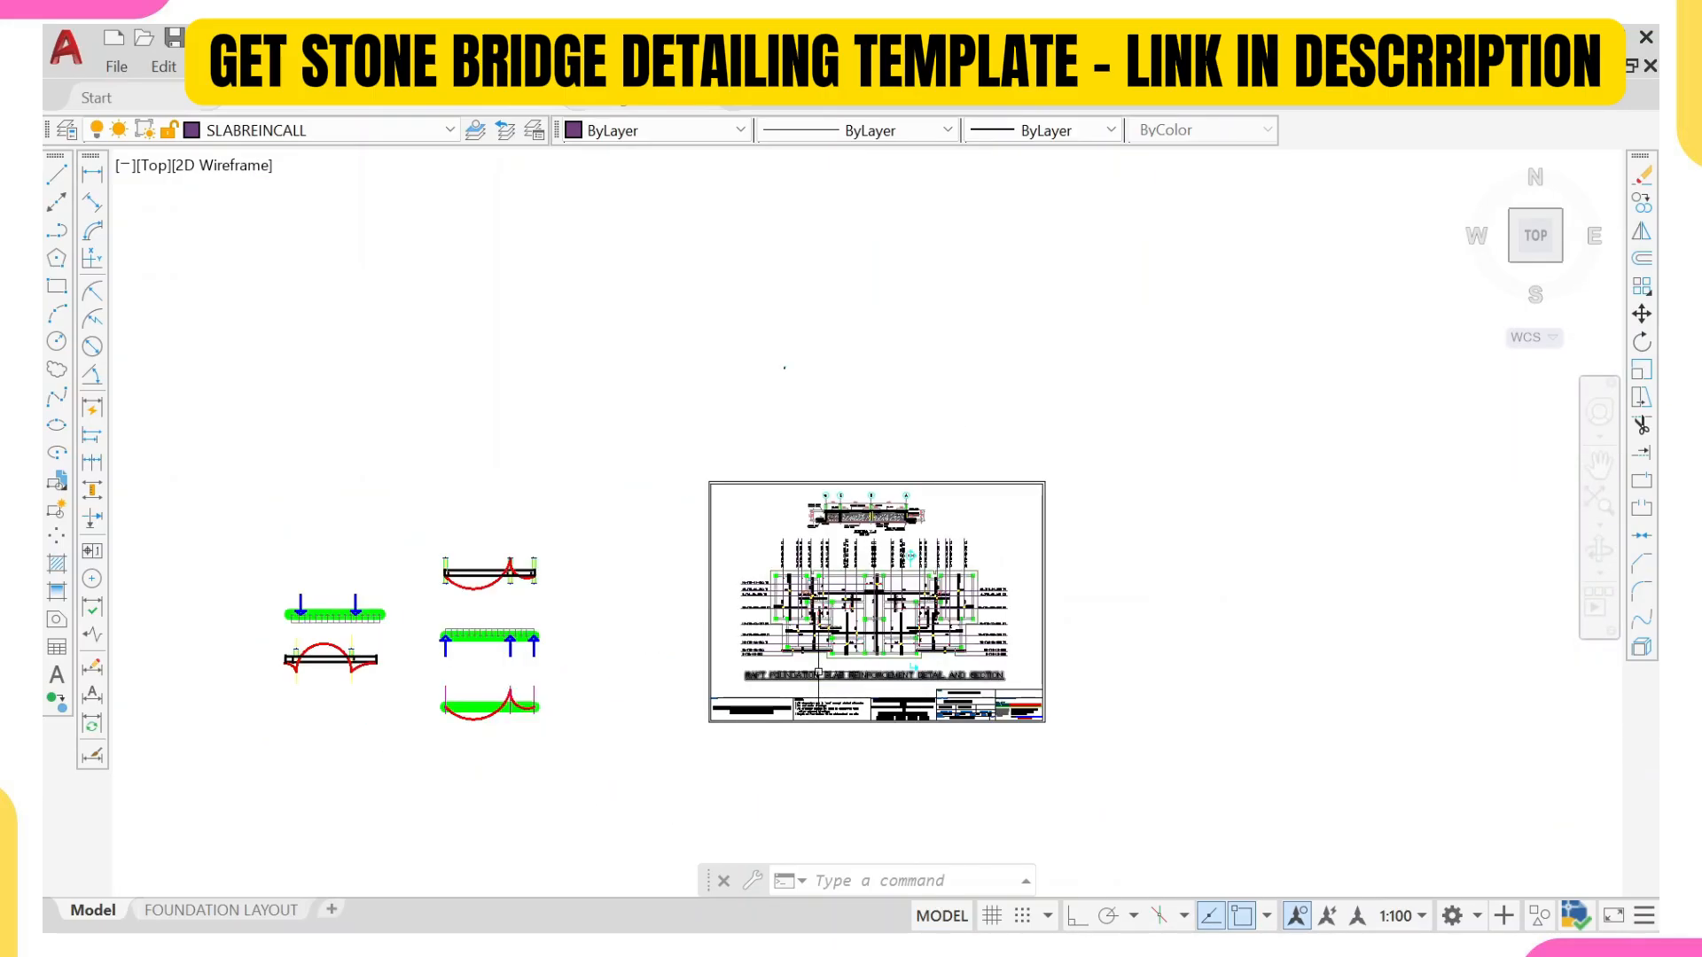